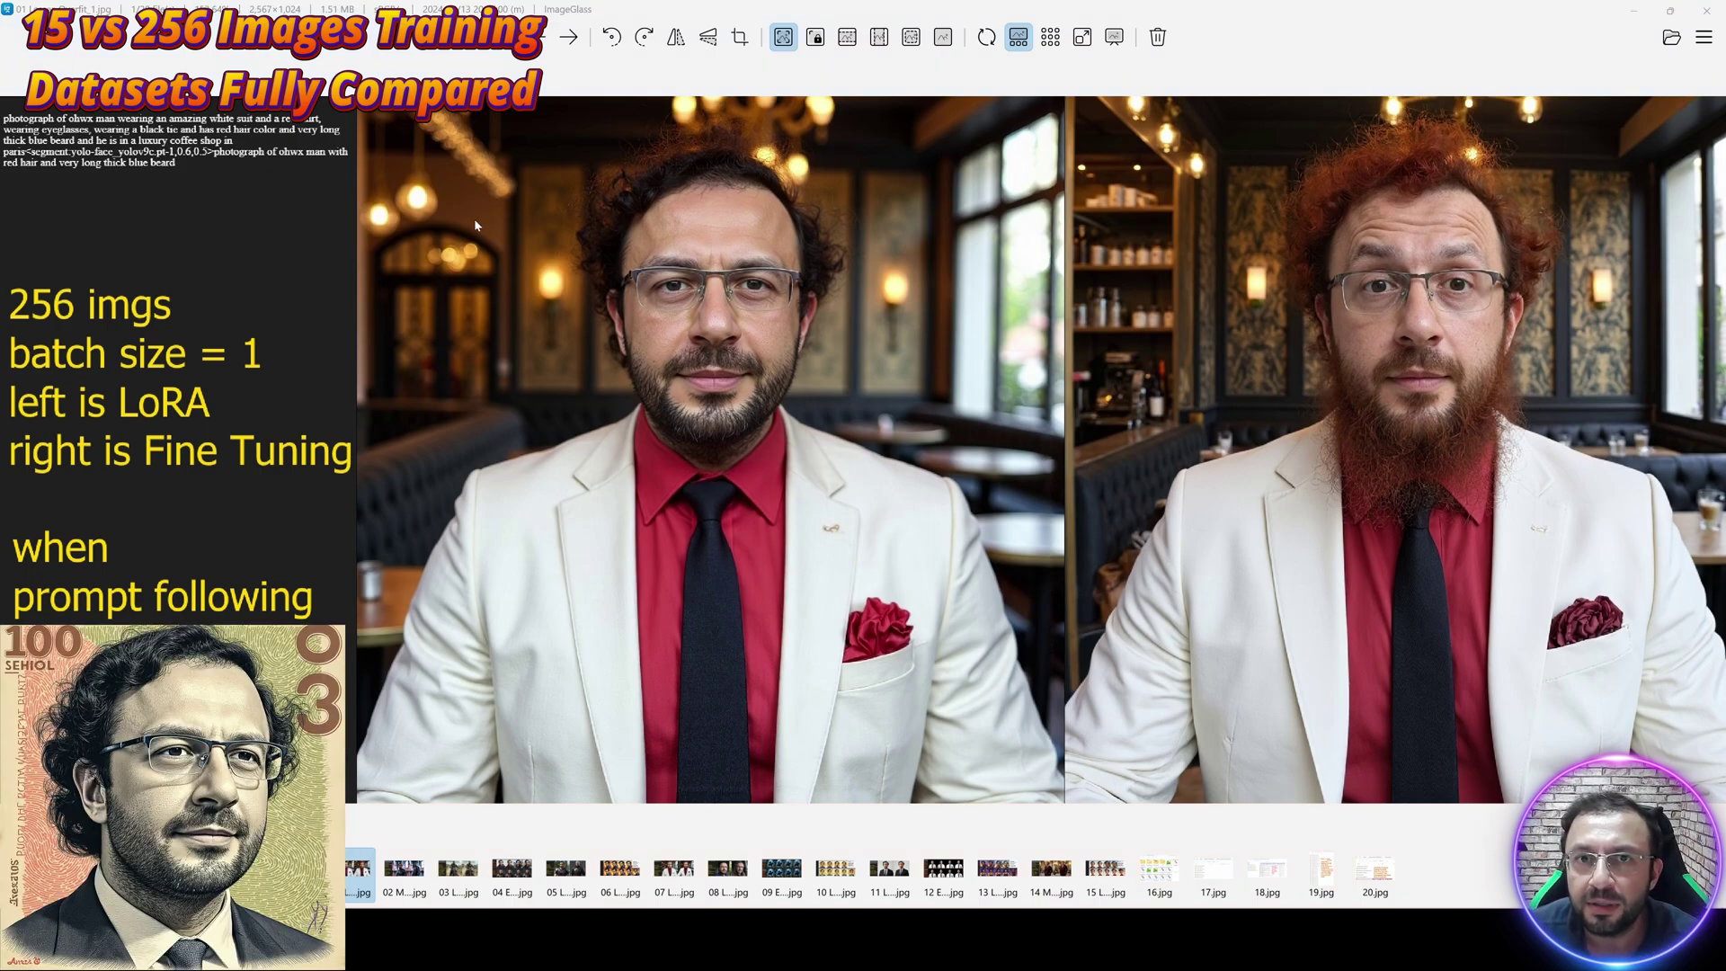
Compare the LoRA and Fine Tuning results across the first three images: white suit, futuristic city and motorcycle.
scroll(290, 216, "up", 5)
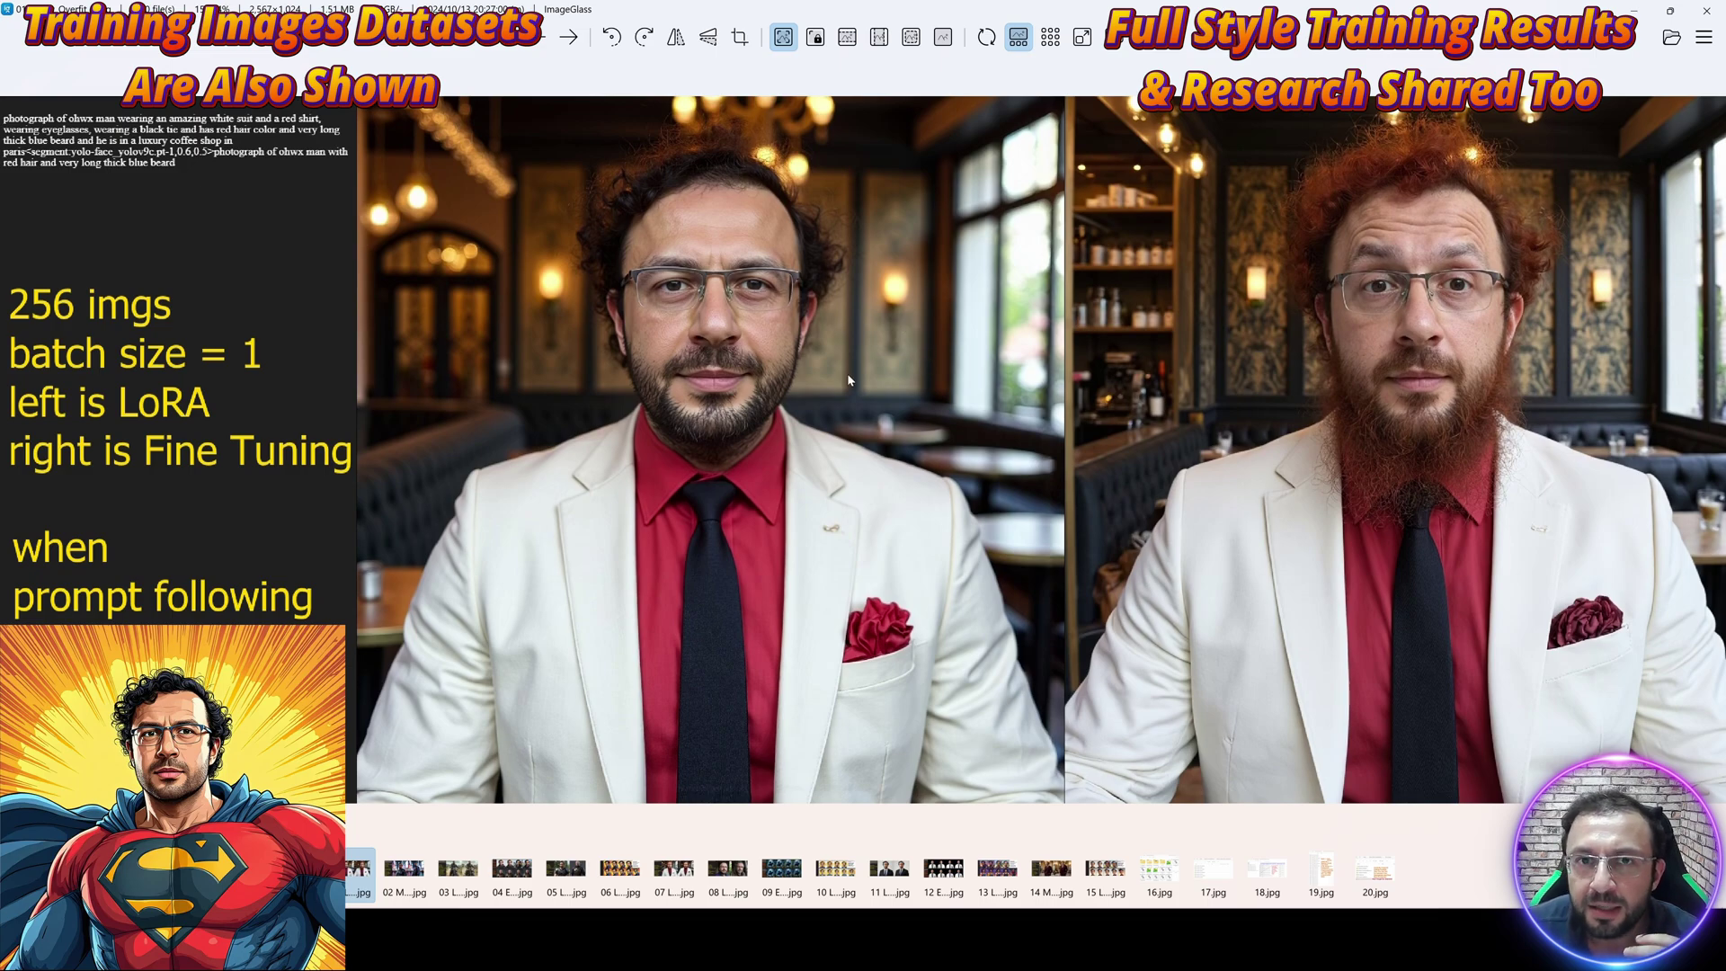
scroll(1193, 368, "right", 1)
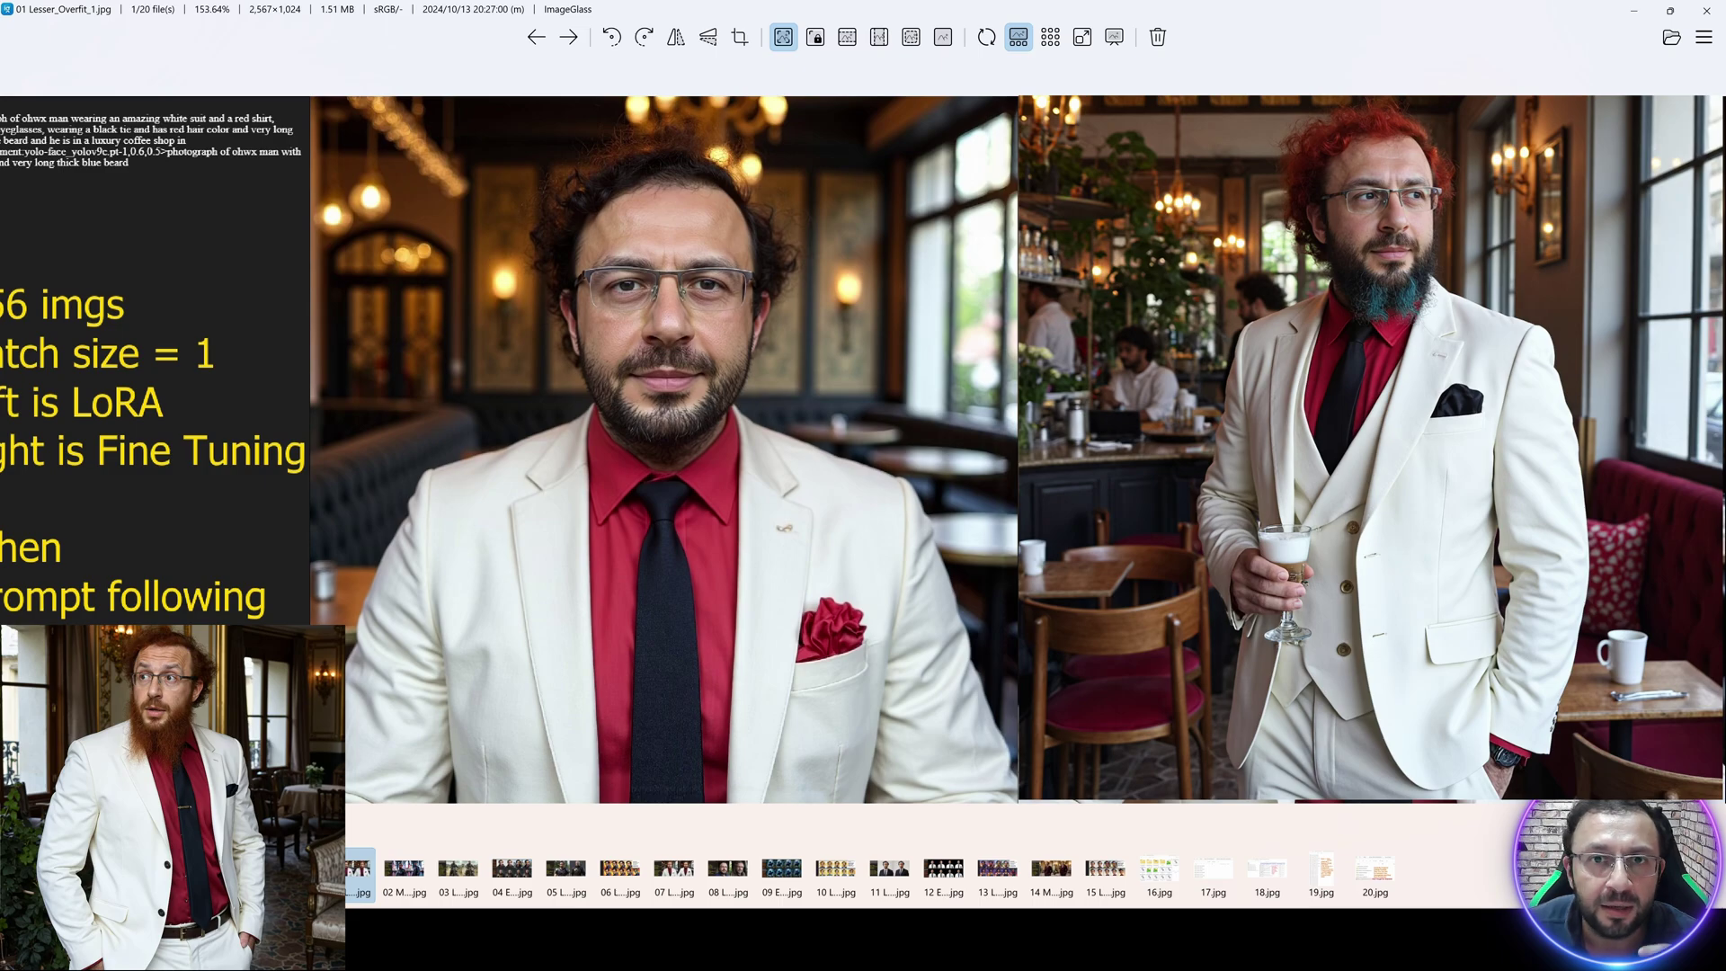
key("Right")
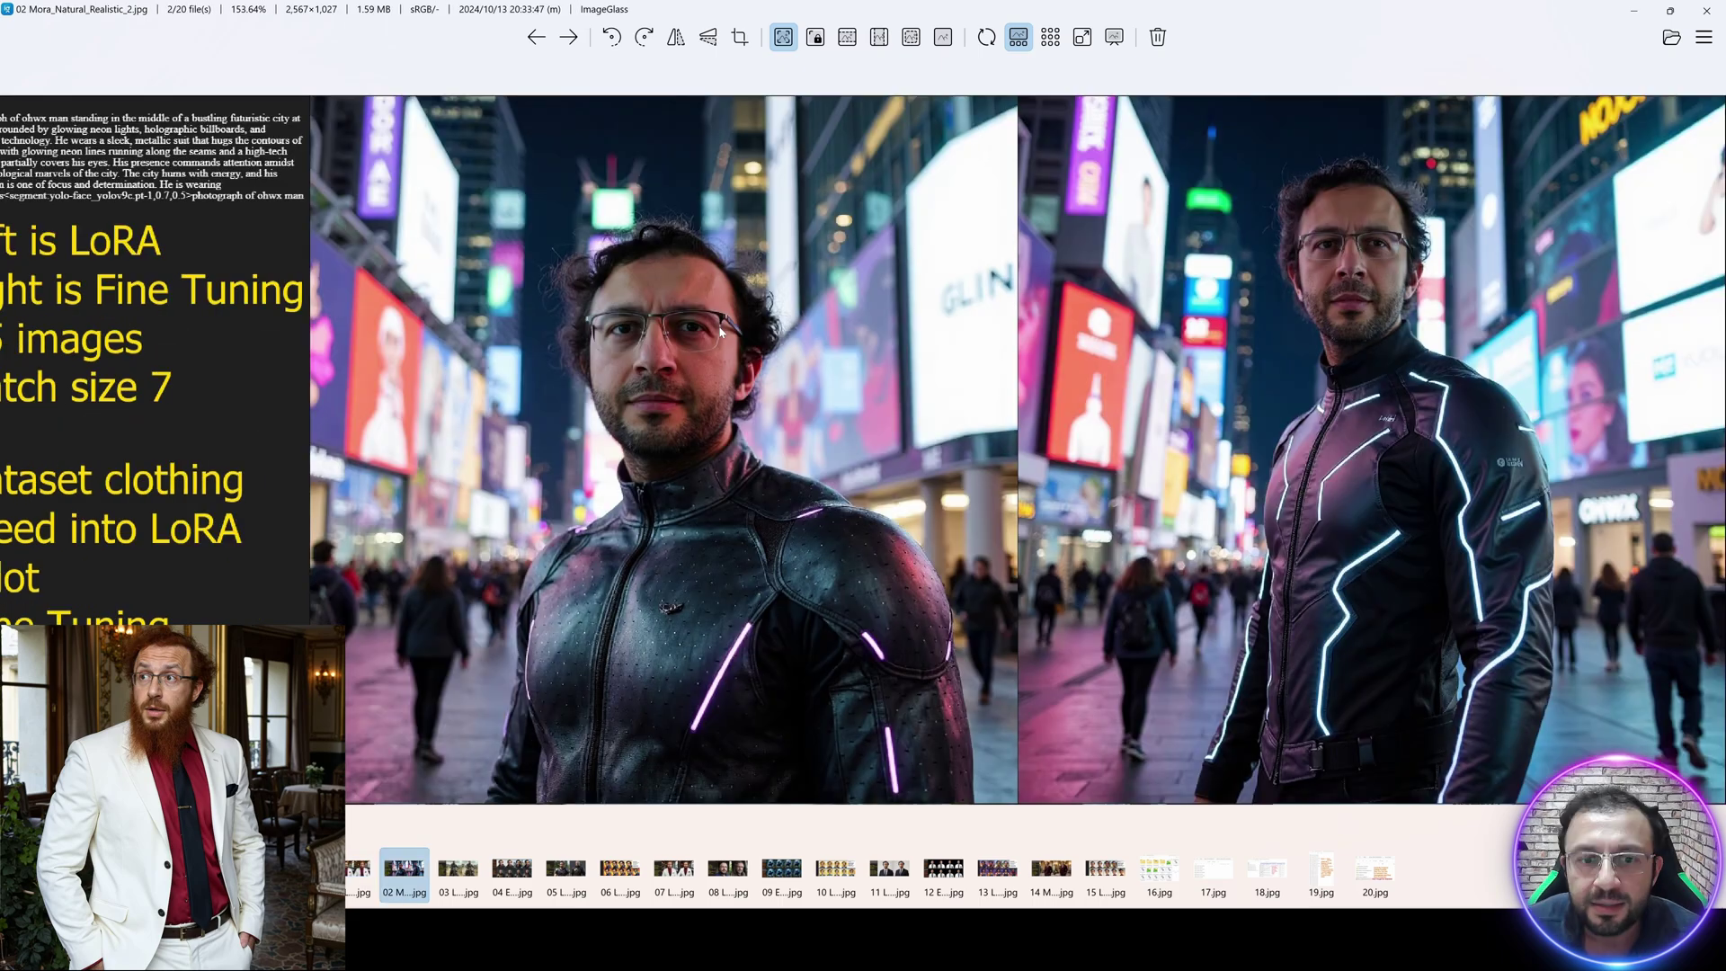
left_click_drag(582, 331, 645, 334)
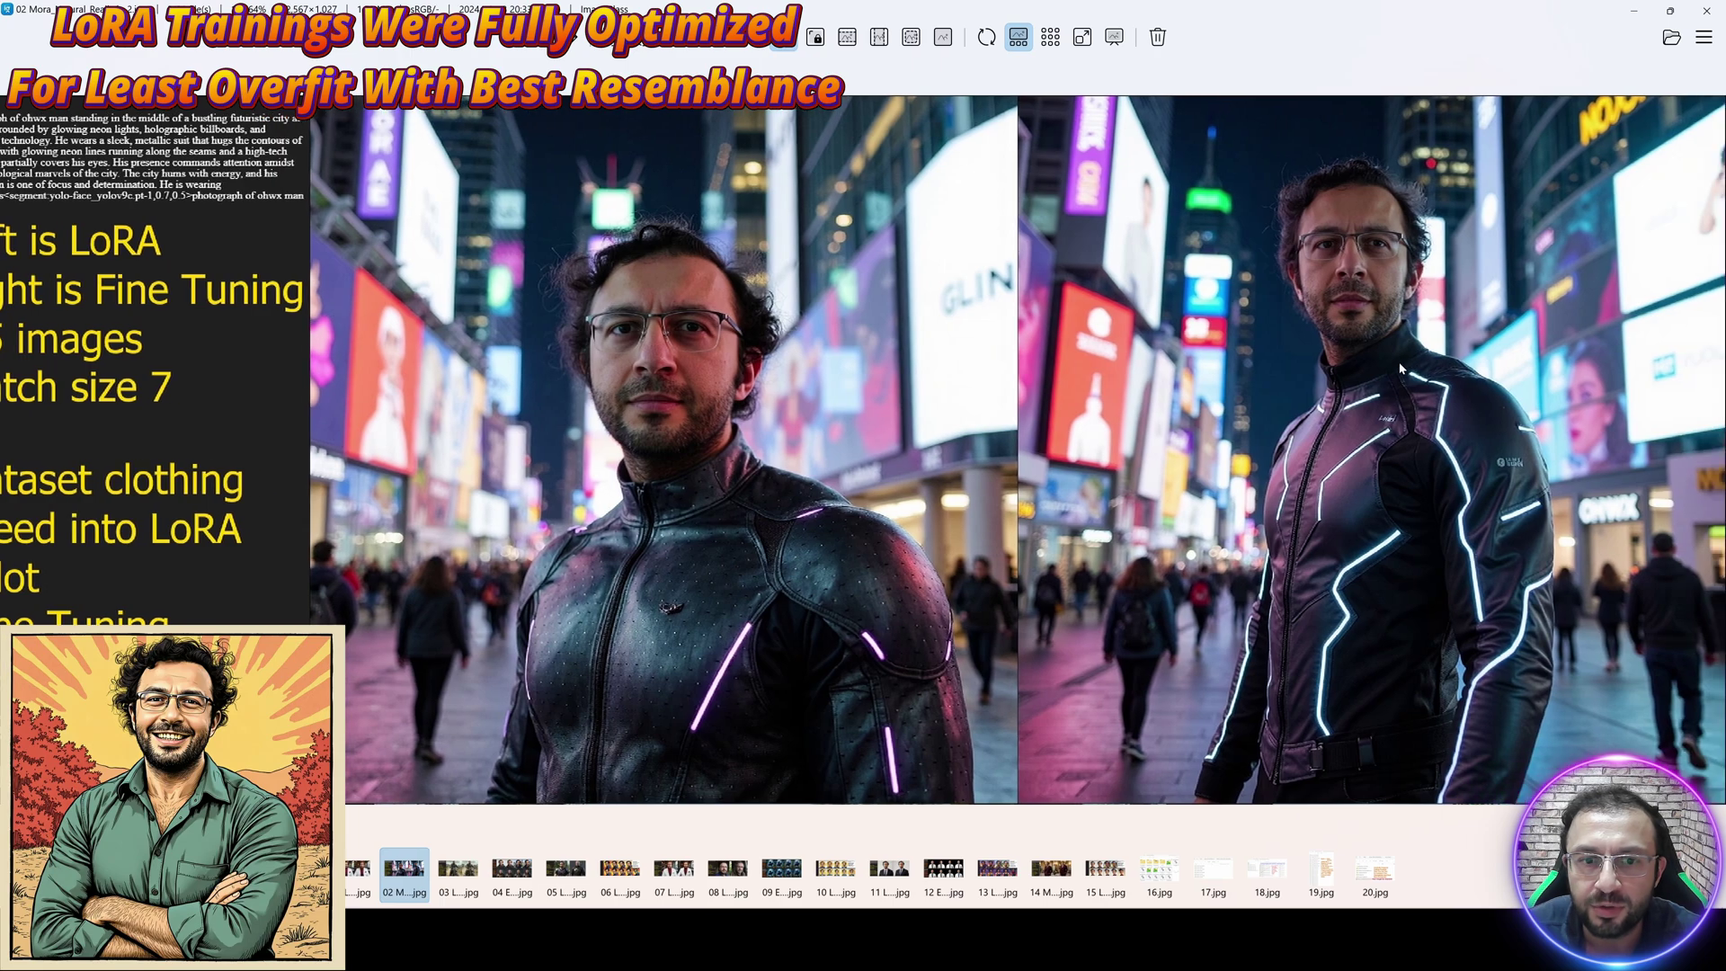
key("Right")
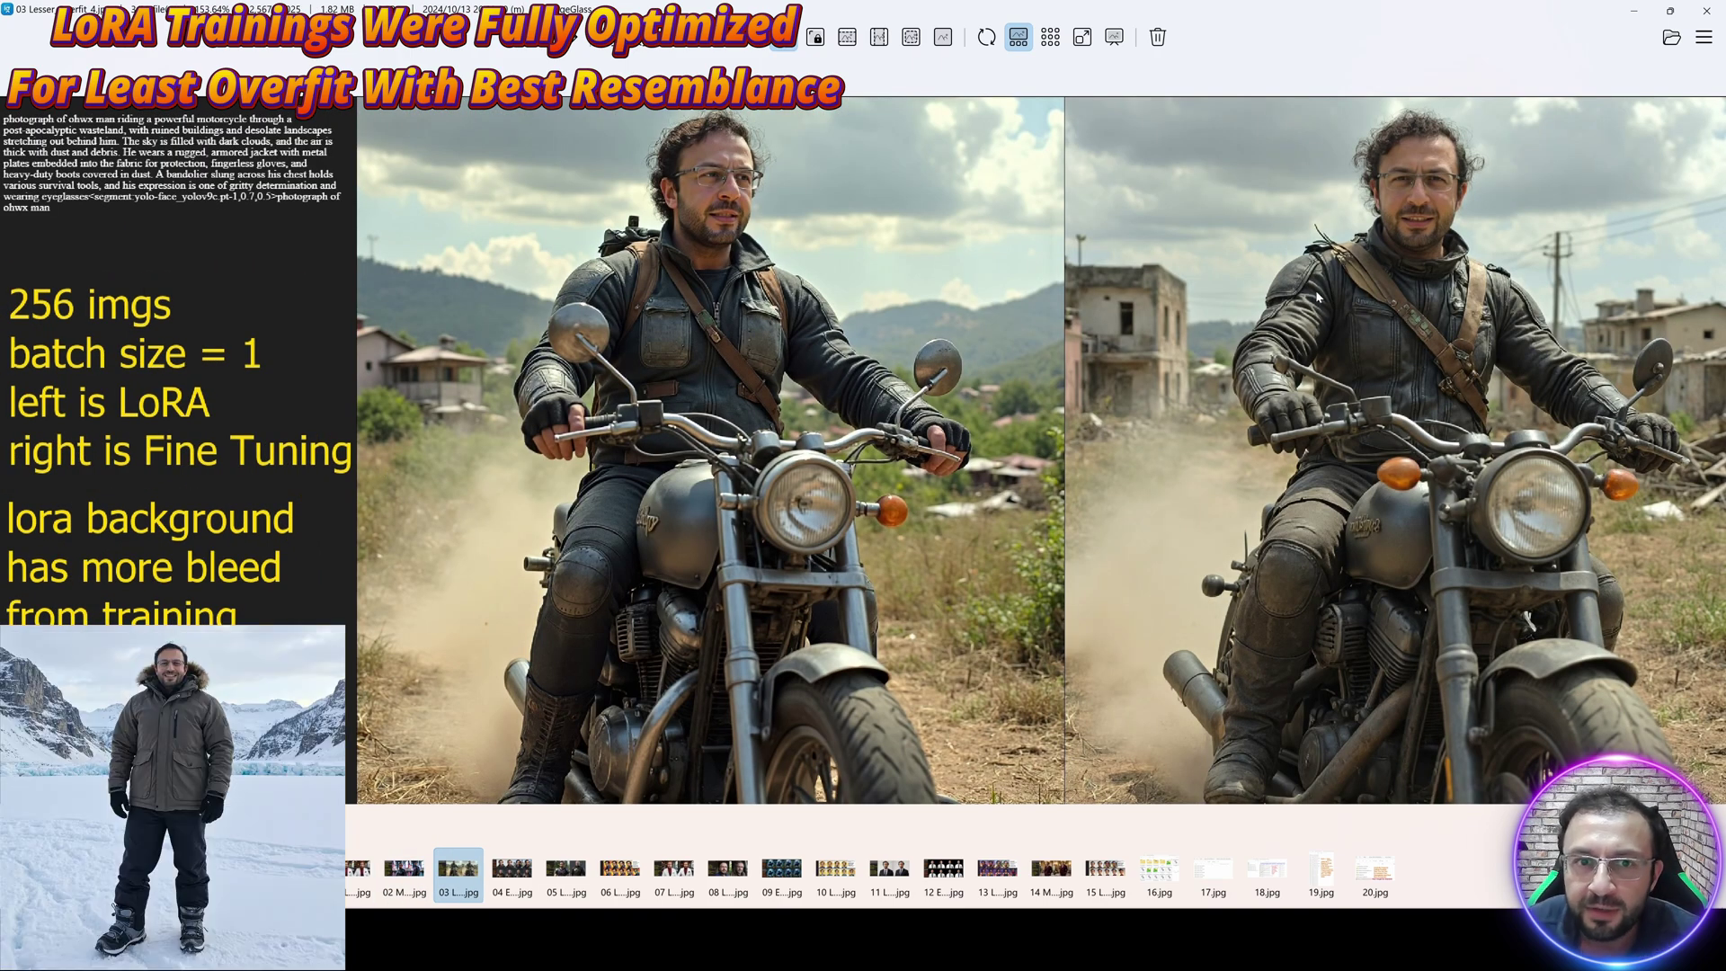
left_click_drag(1135, 379, 1040, 396)
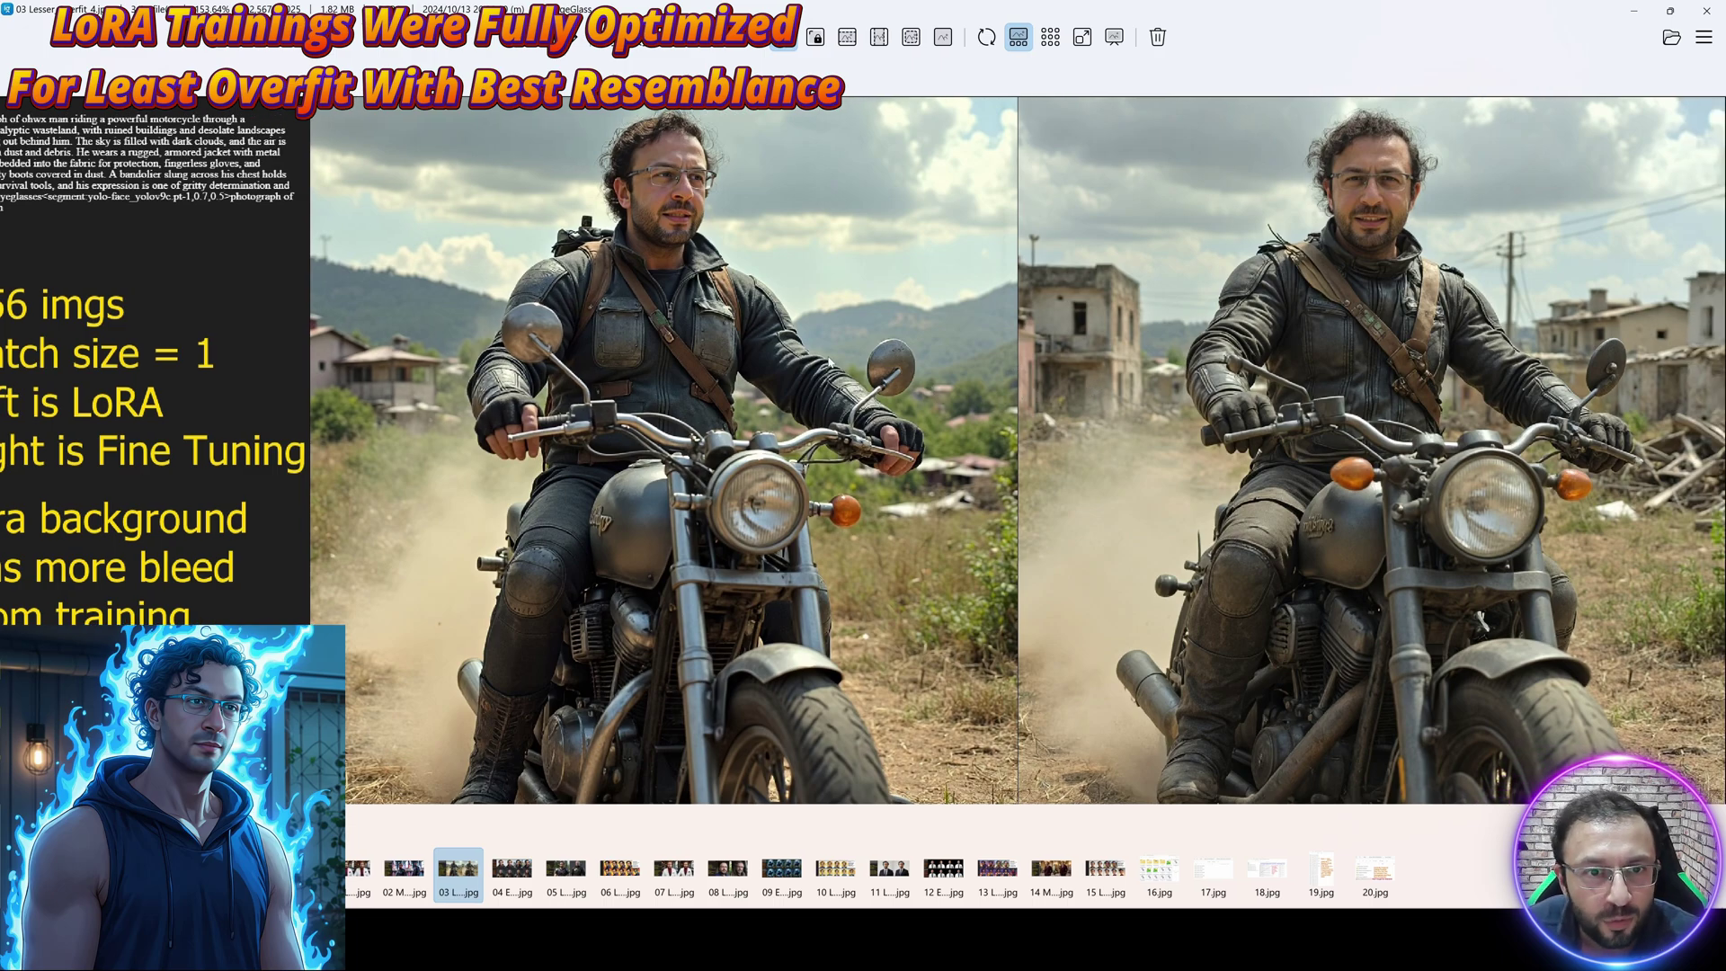
left_click_drag(833, 360, 860, 359)
Go to 04 Expression_Test_2.jpg and examine its prompt and the row of LoRA results up close.
key("Right")
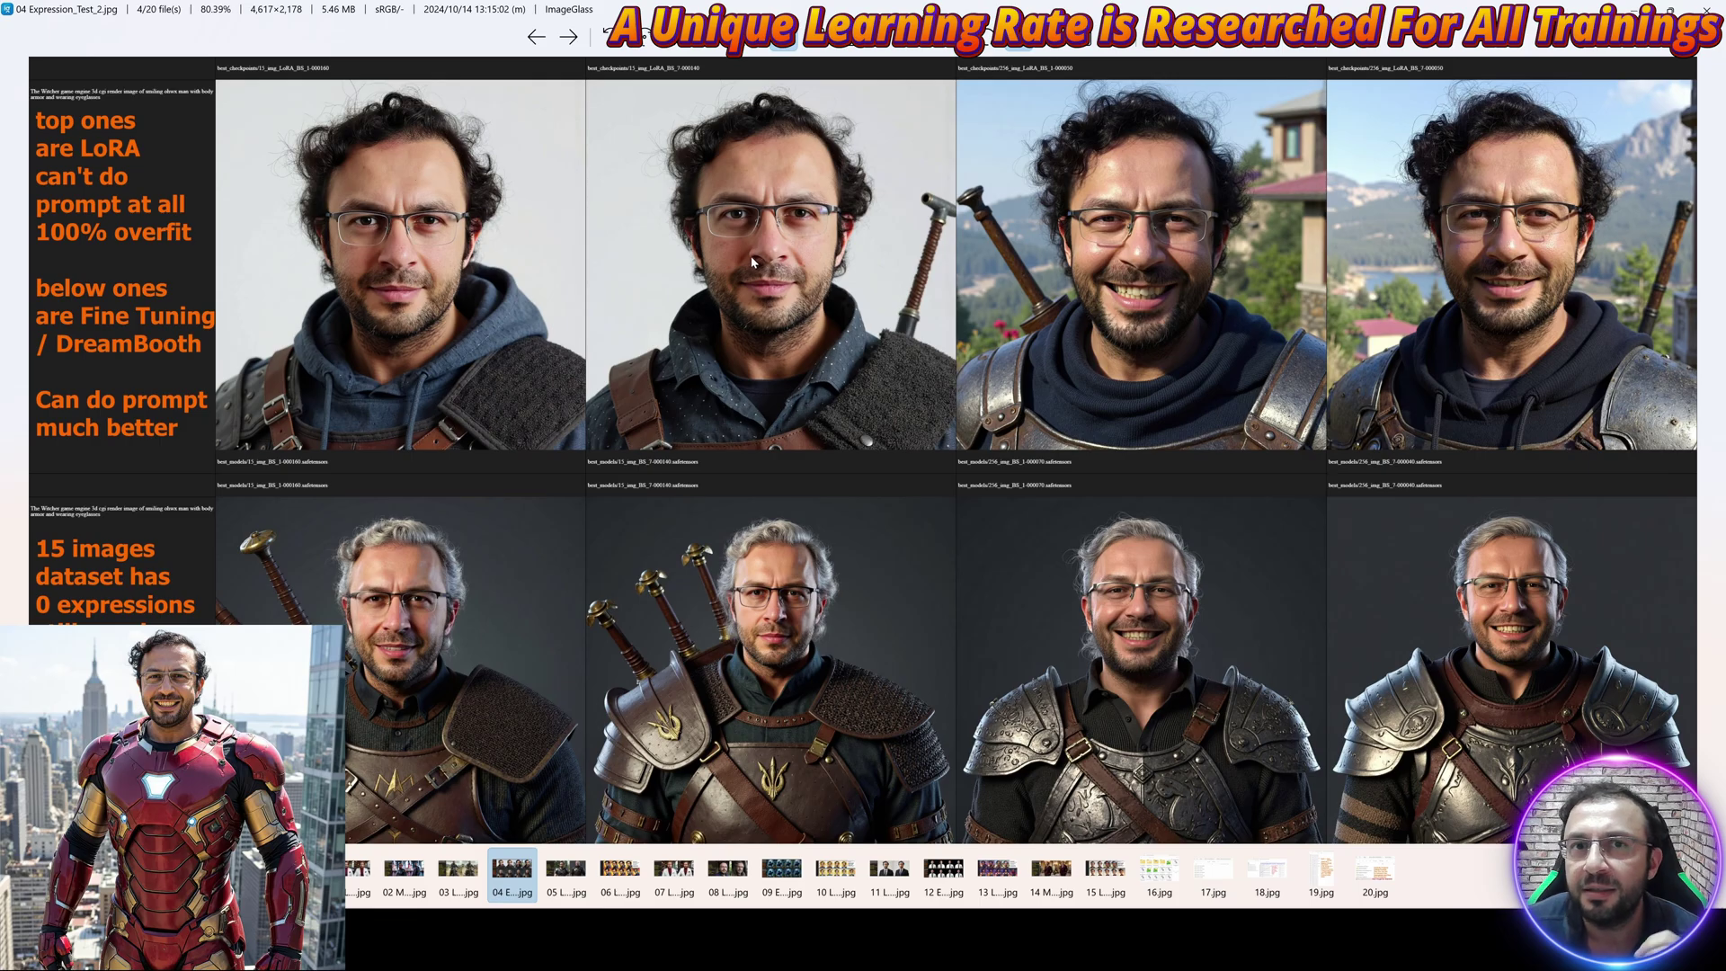
scroll(223, 219, "up", 5)
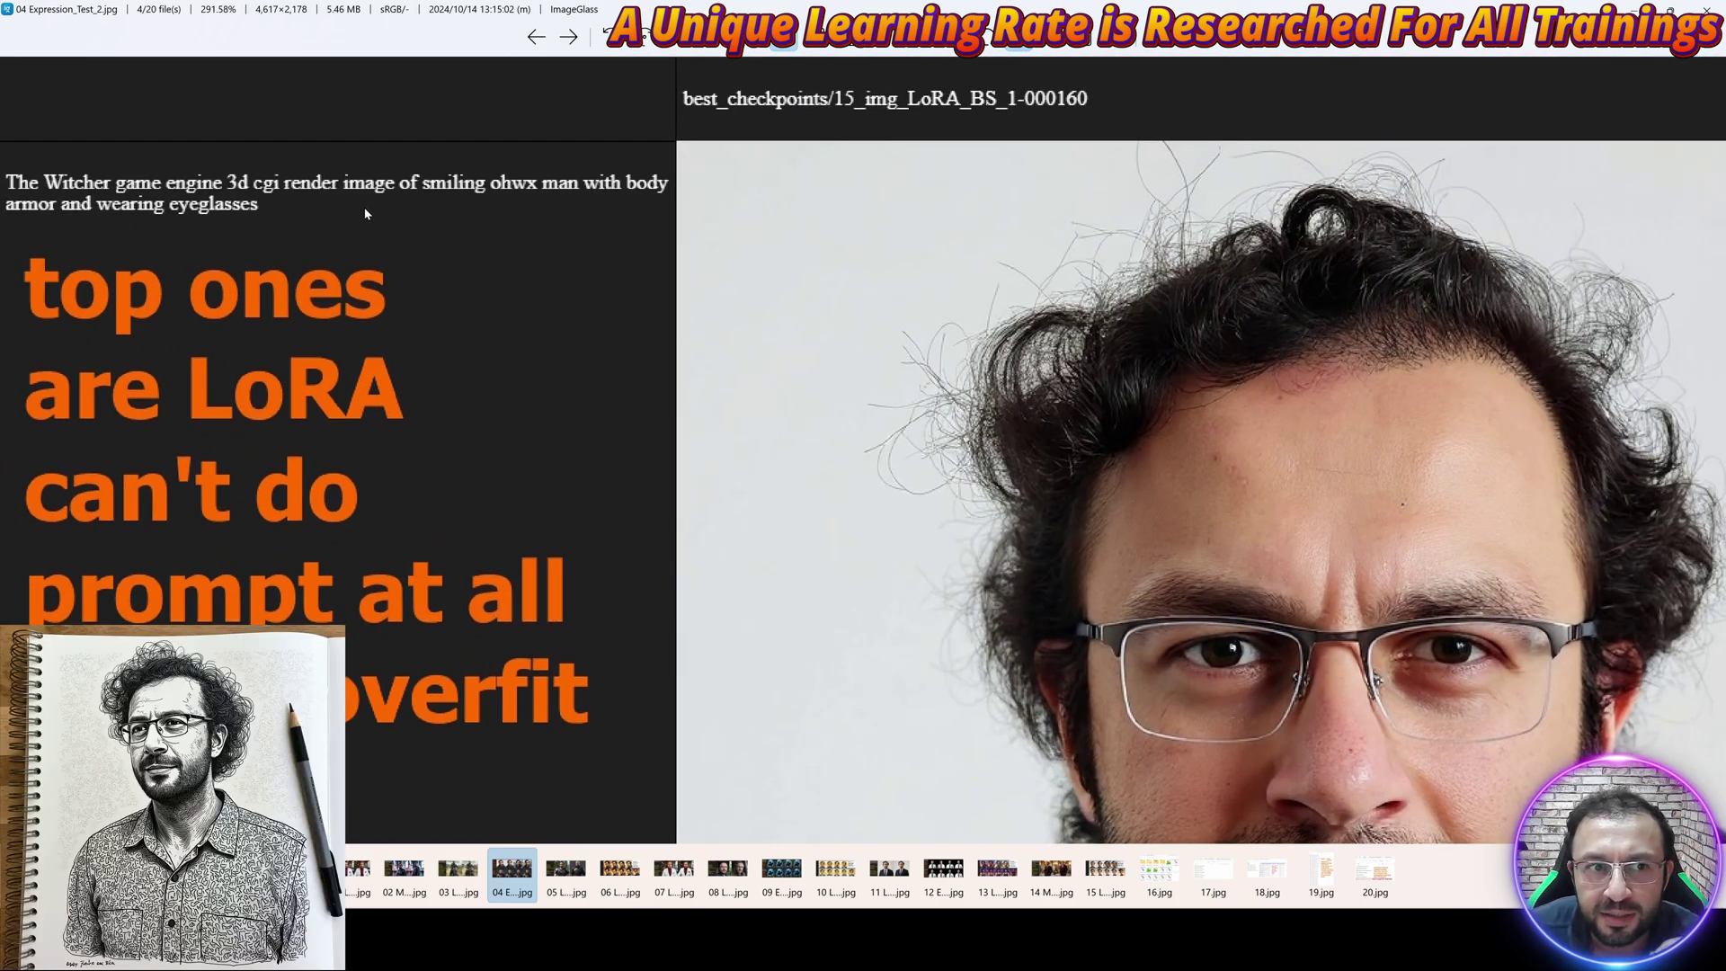
scroll(364, 213, "down", 6)
left_click_drag(1066, 318, 575, 362)
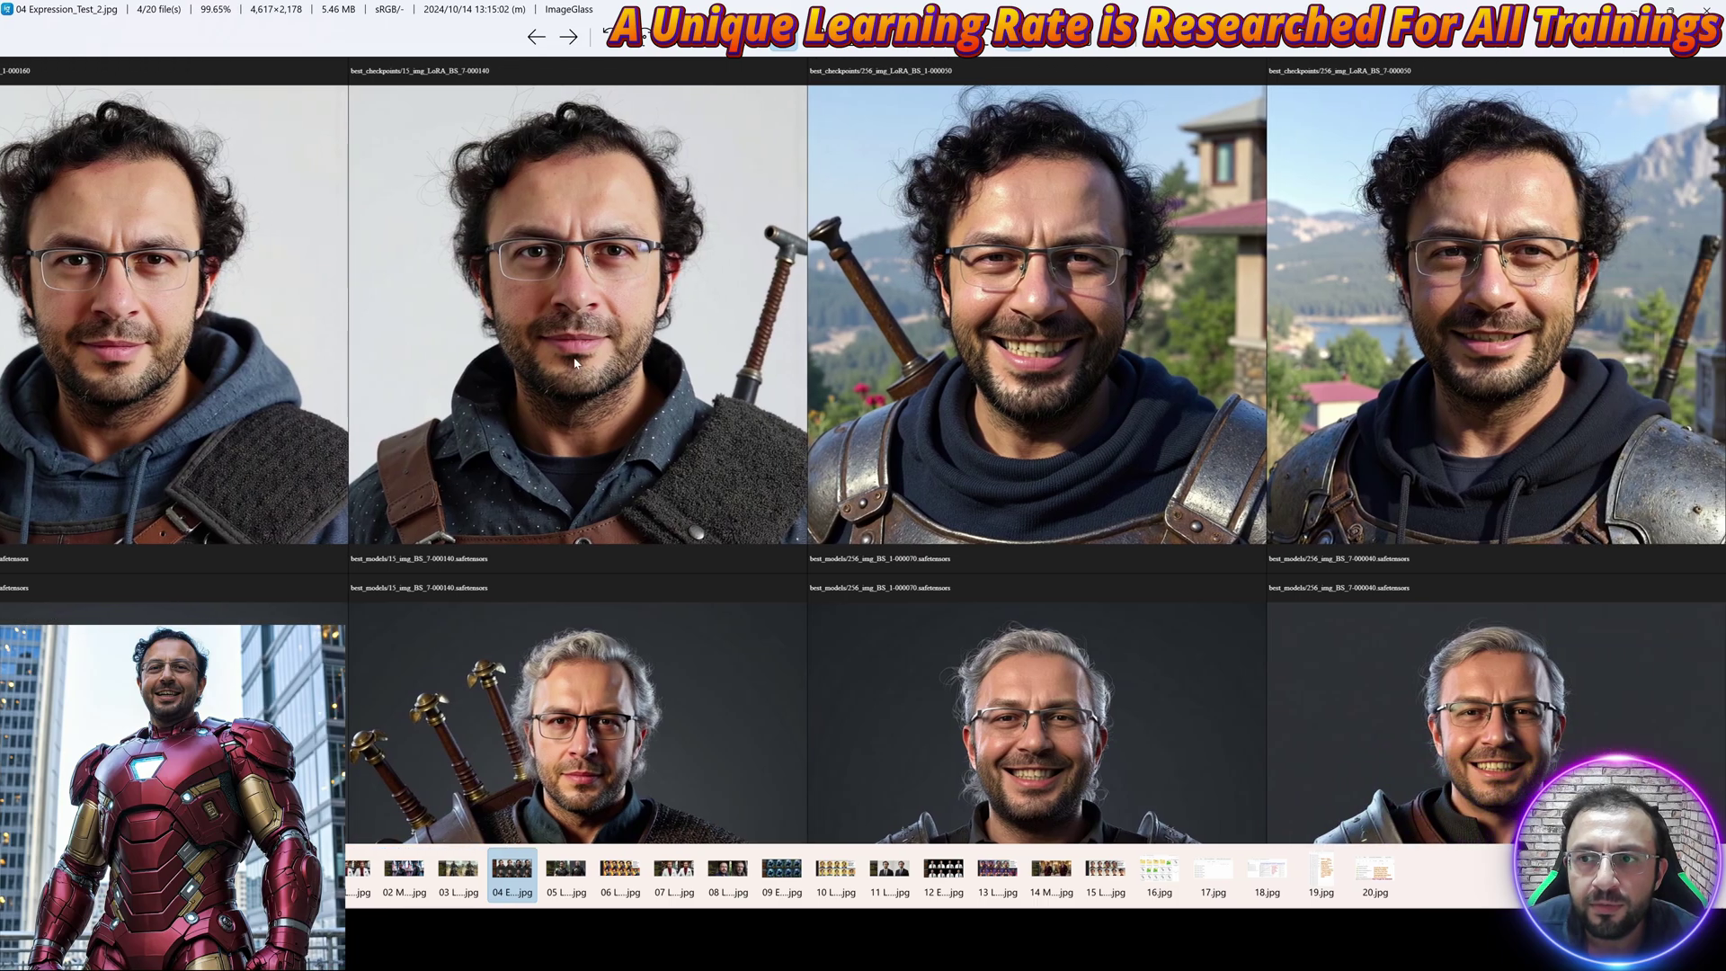
scroll(1467, 277, "up", 3)
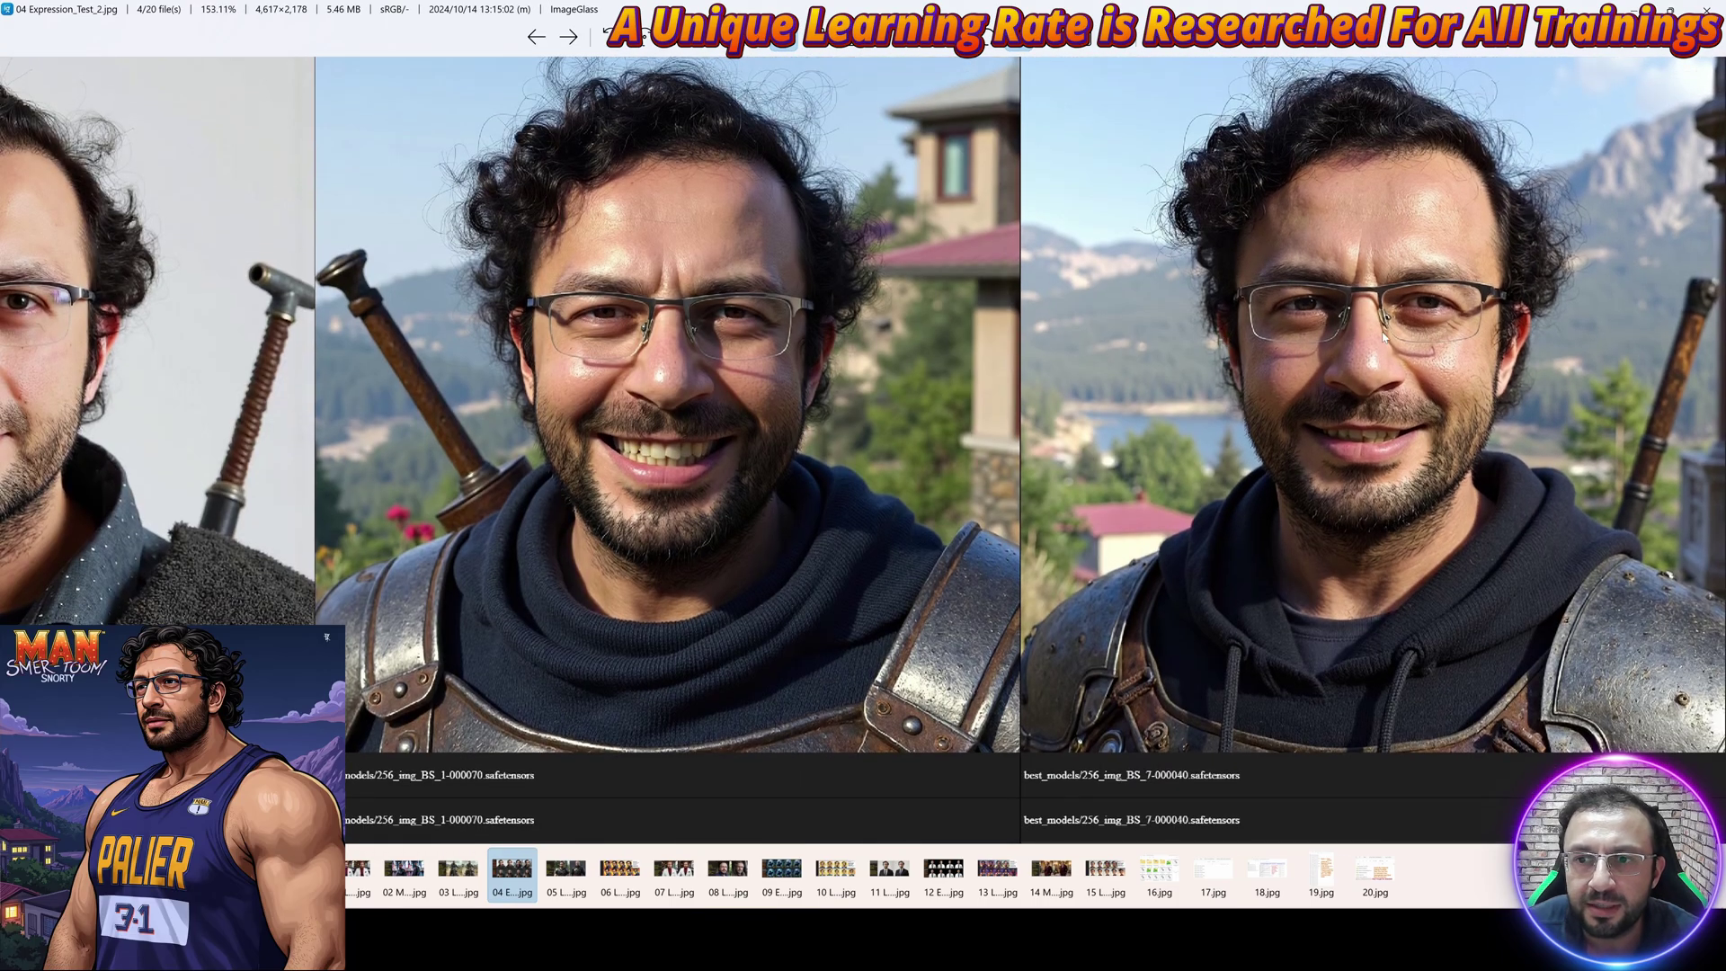
left_click_drag(467, 323, 1565, 301)
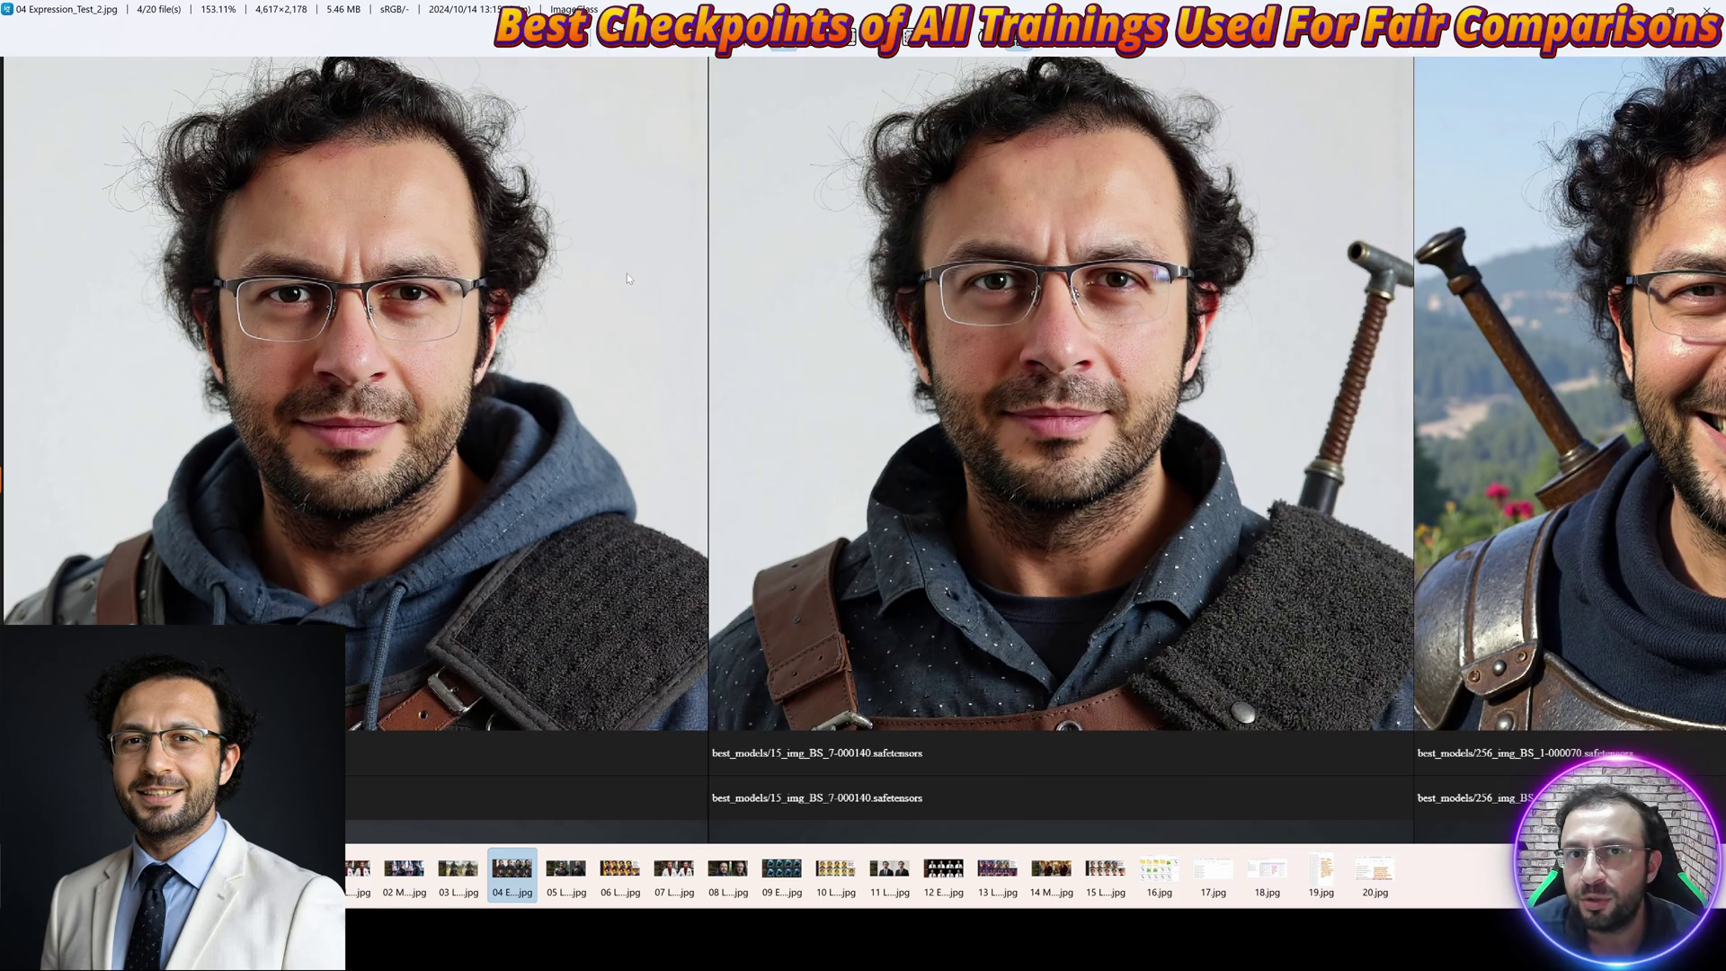
Examine the Fine Tuning row of the Witcher expression test, from the 15-image to the 256-image models, against the LoRA row.
left_click_drag(504, 653, 704, 182)
scroll(579, 594, "up", 1)
left_click_drag(580, 594, 567, 335)
left_click_drag(1005, 352, 526, 391)
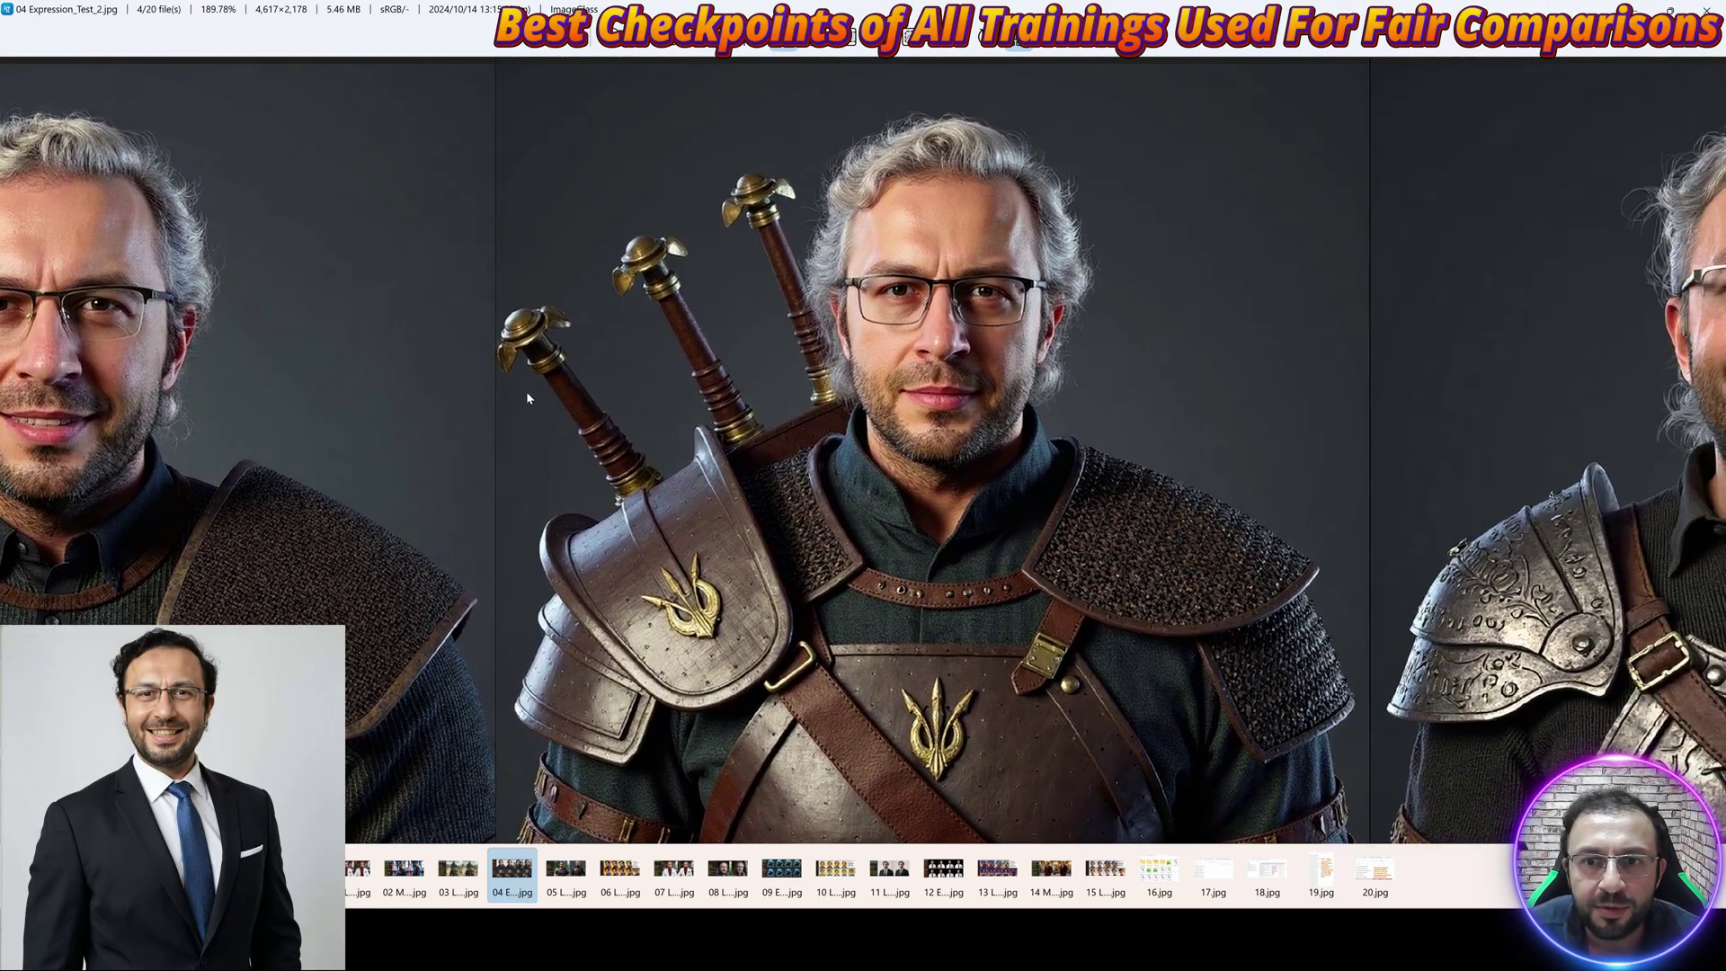
left_click_drag(1060, 406, 467, 397)
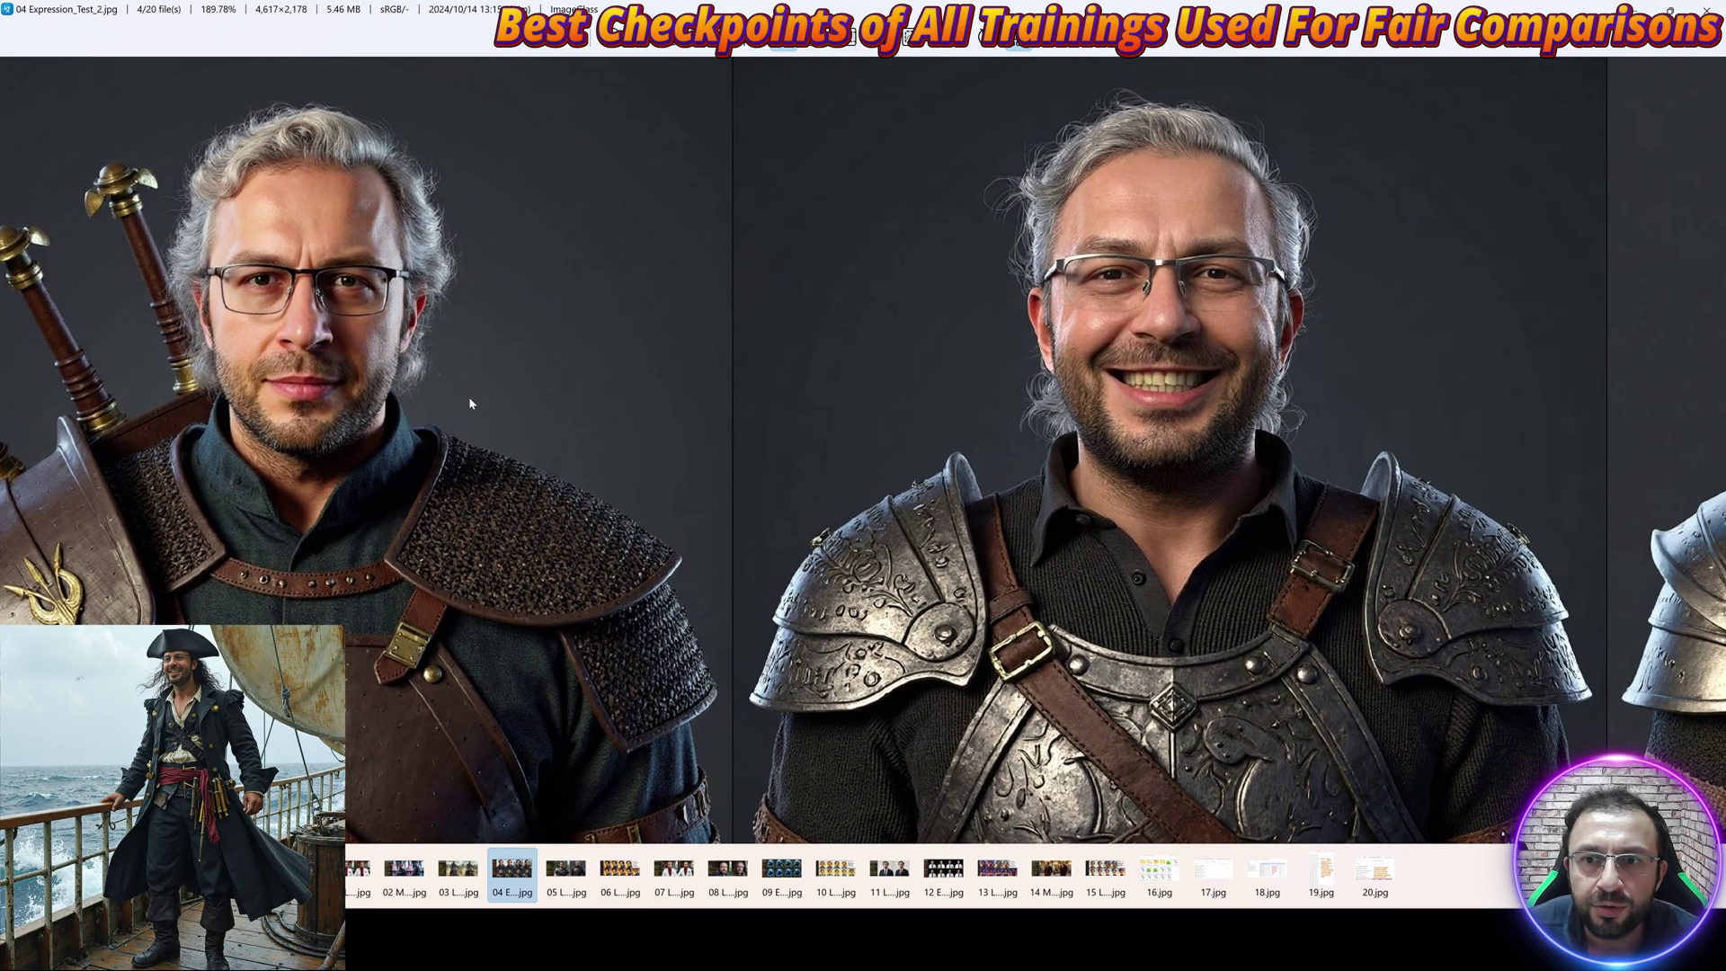
left_click_drag(1215, 395, 572, 404)
scroll(1145, 430, "down", 1)
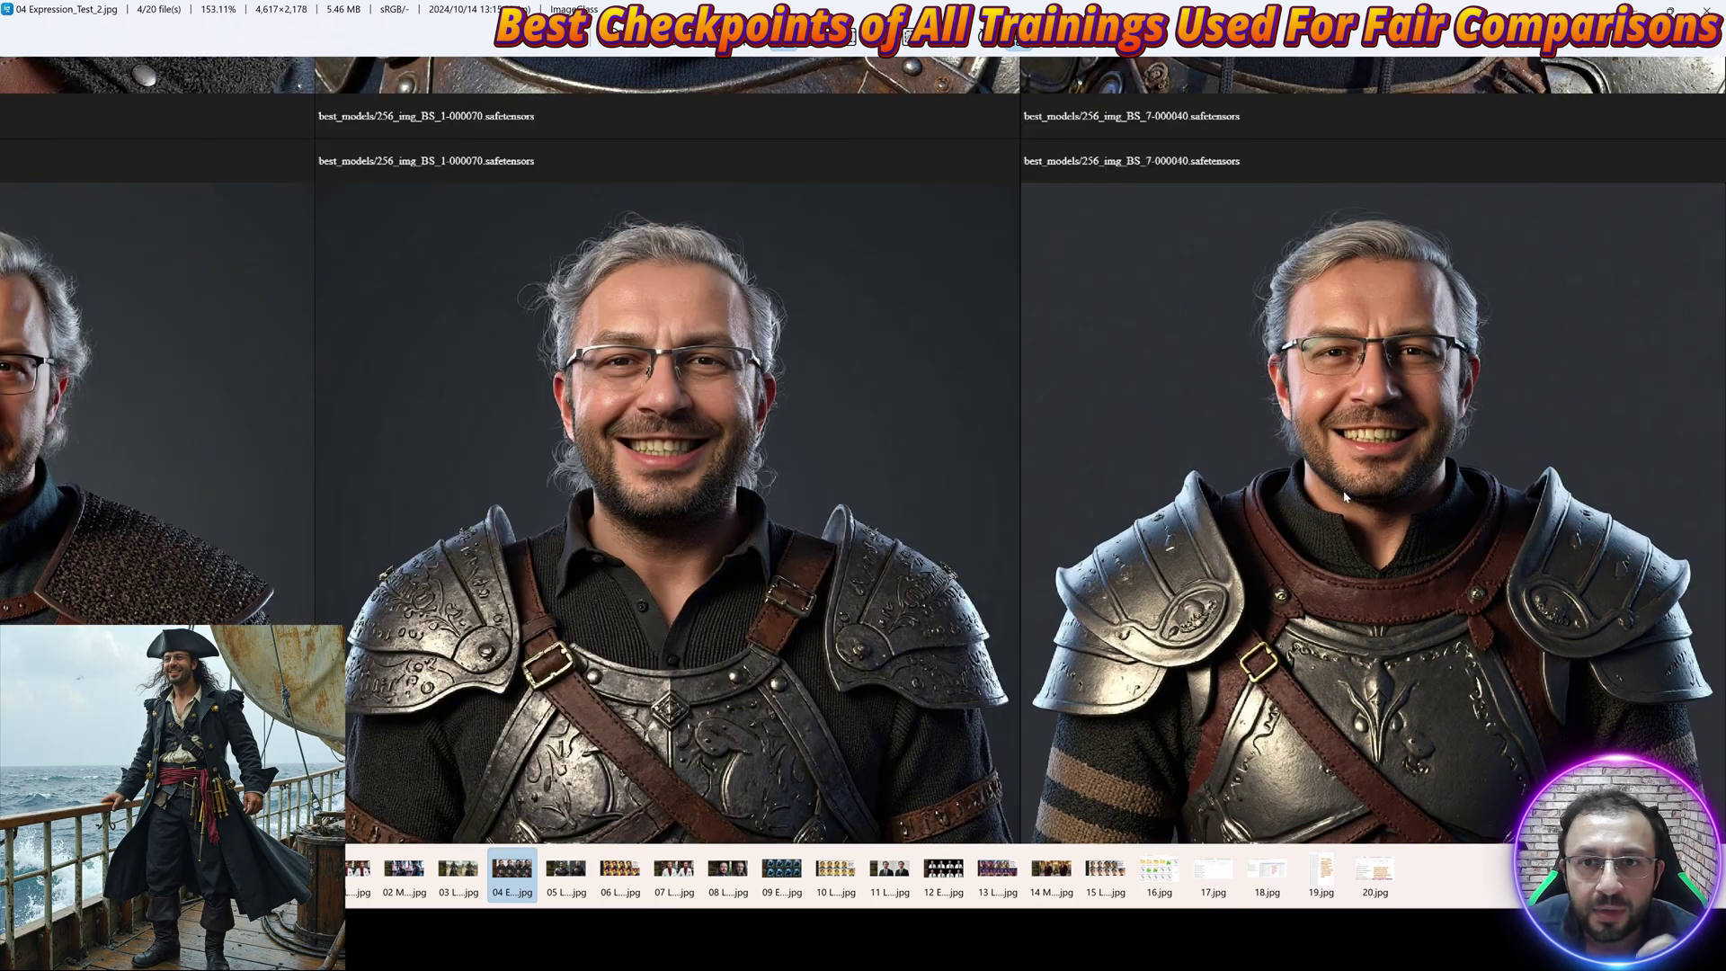
scroll(1388, 584, "up", 3)
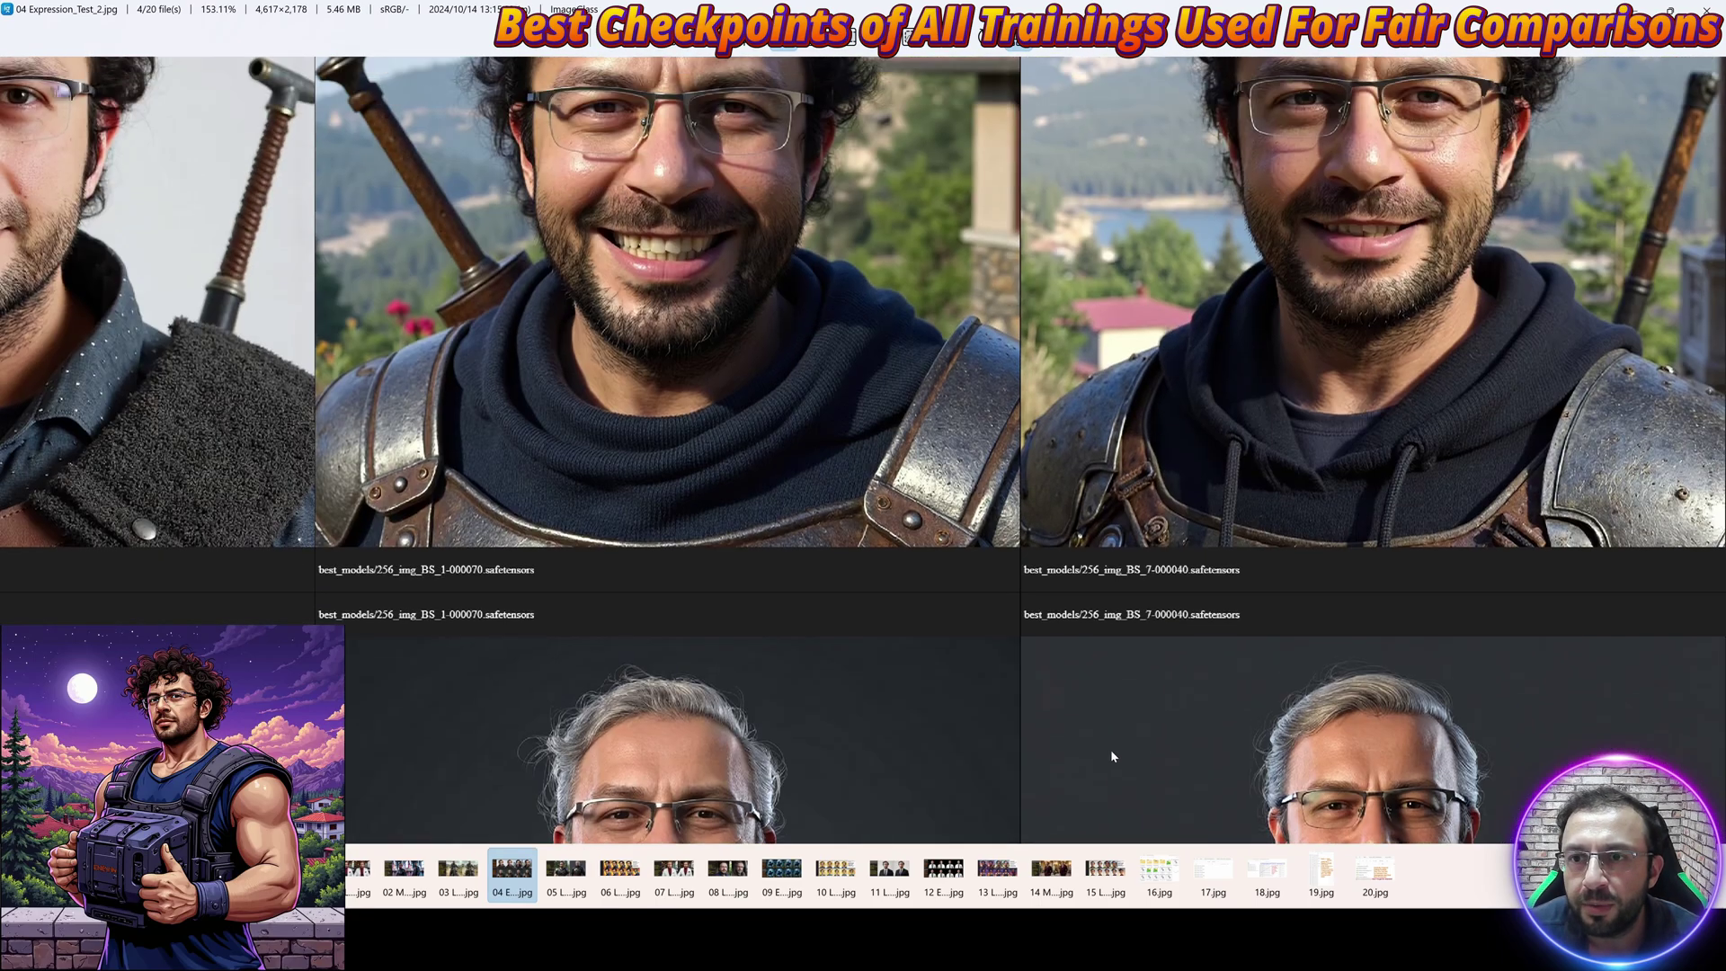
scroll(1249, 512, "down", 1)
scroll(1168, 471, "down", 2)
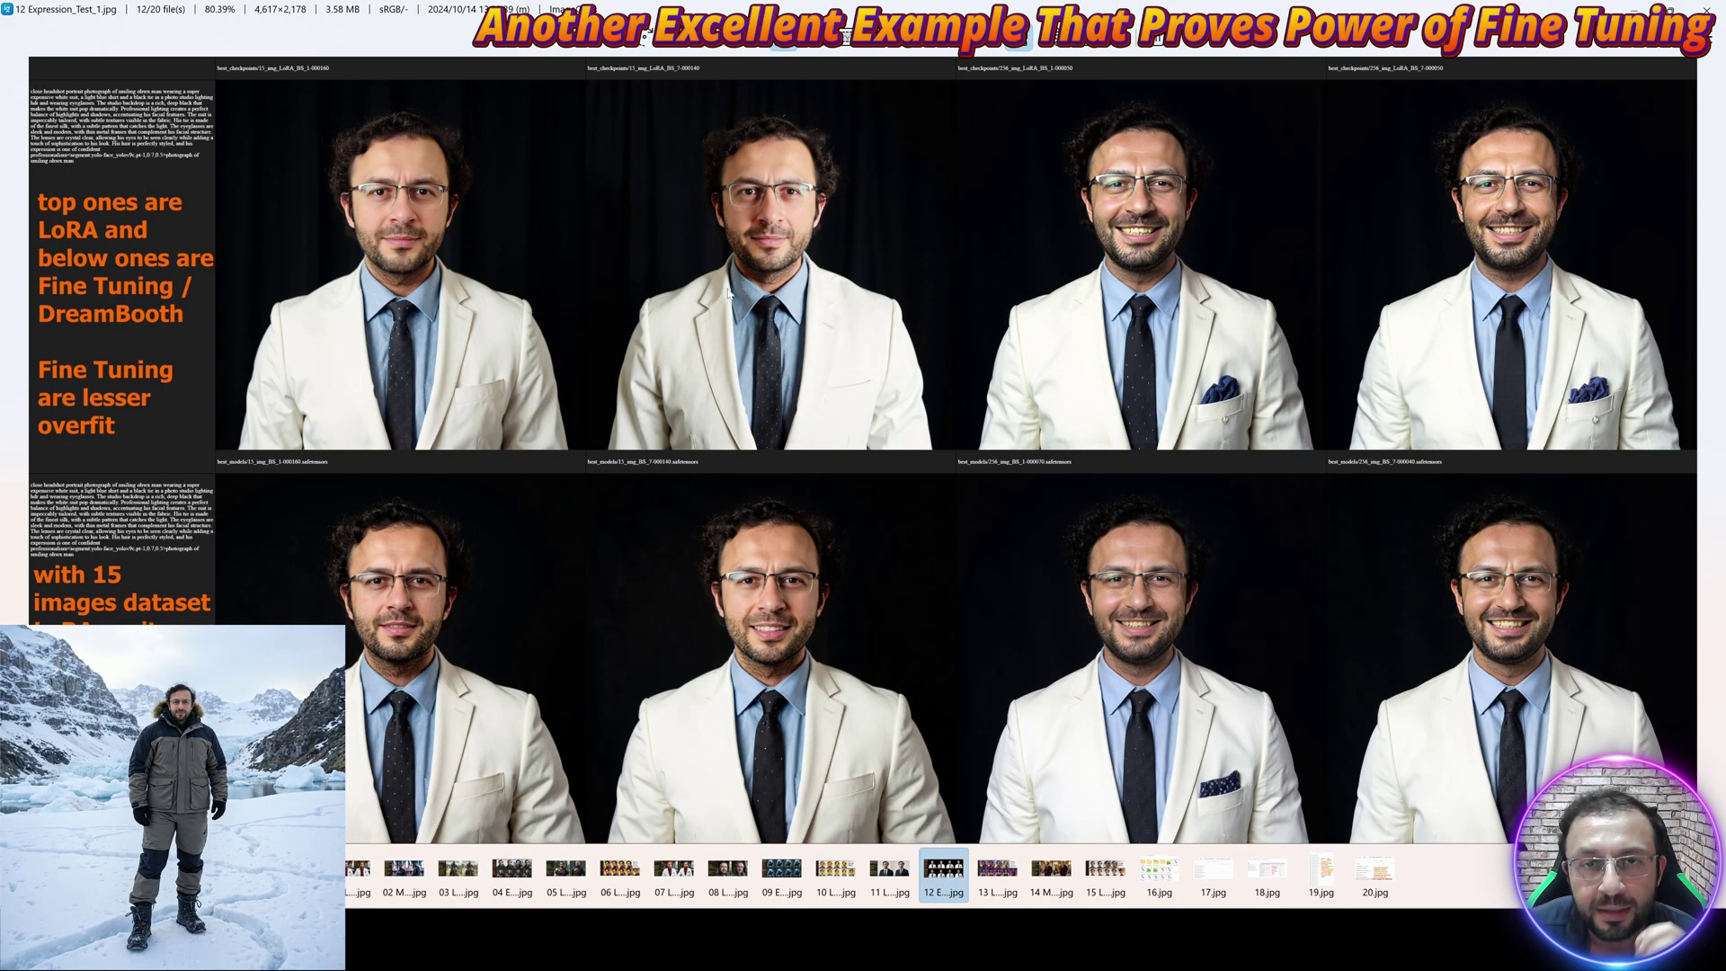
Compare the 15-image LoRA and Fine Tuning portraits in 12 Expression_Test_1.jpg, checking the facial expressions up close.
scroll(412, 180, "up", 5)
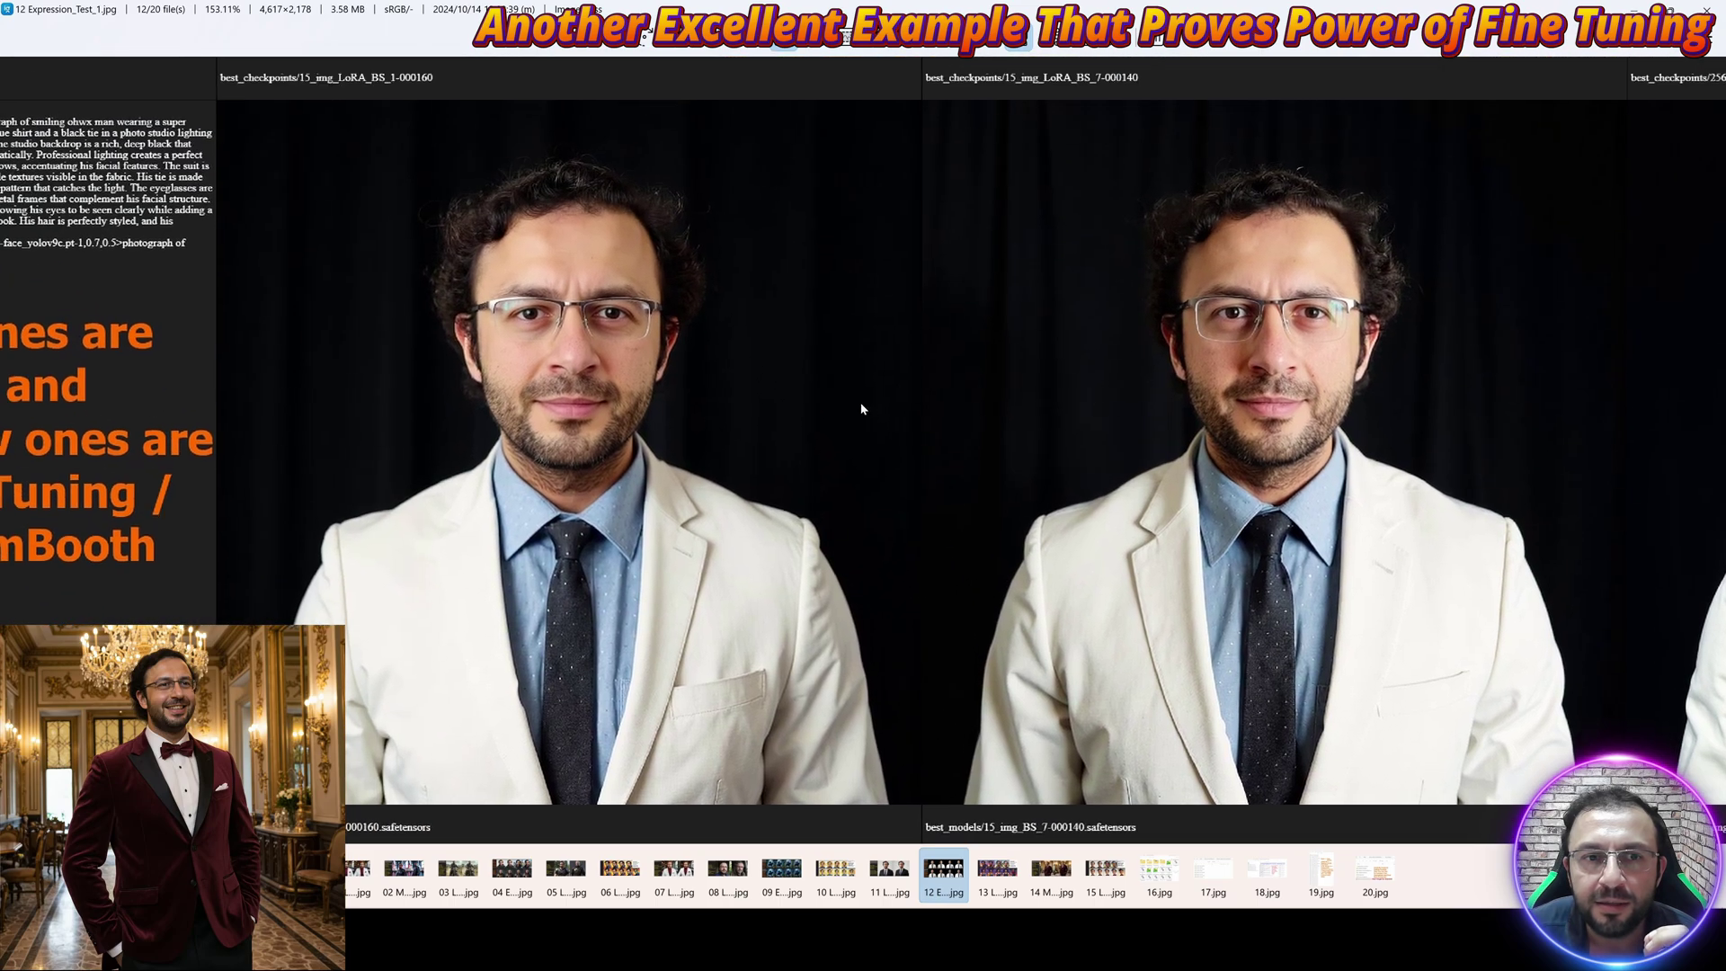
mouse_move(861, 404)
left_mouse_down()
mouse_move(902, 444)
mouse_move(1114, 454)
mouse_move(843, 396)
left_mouse_up()
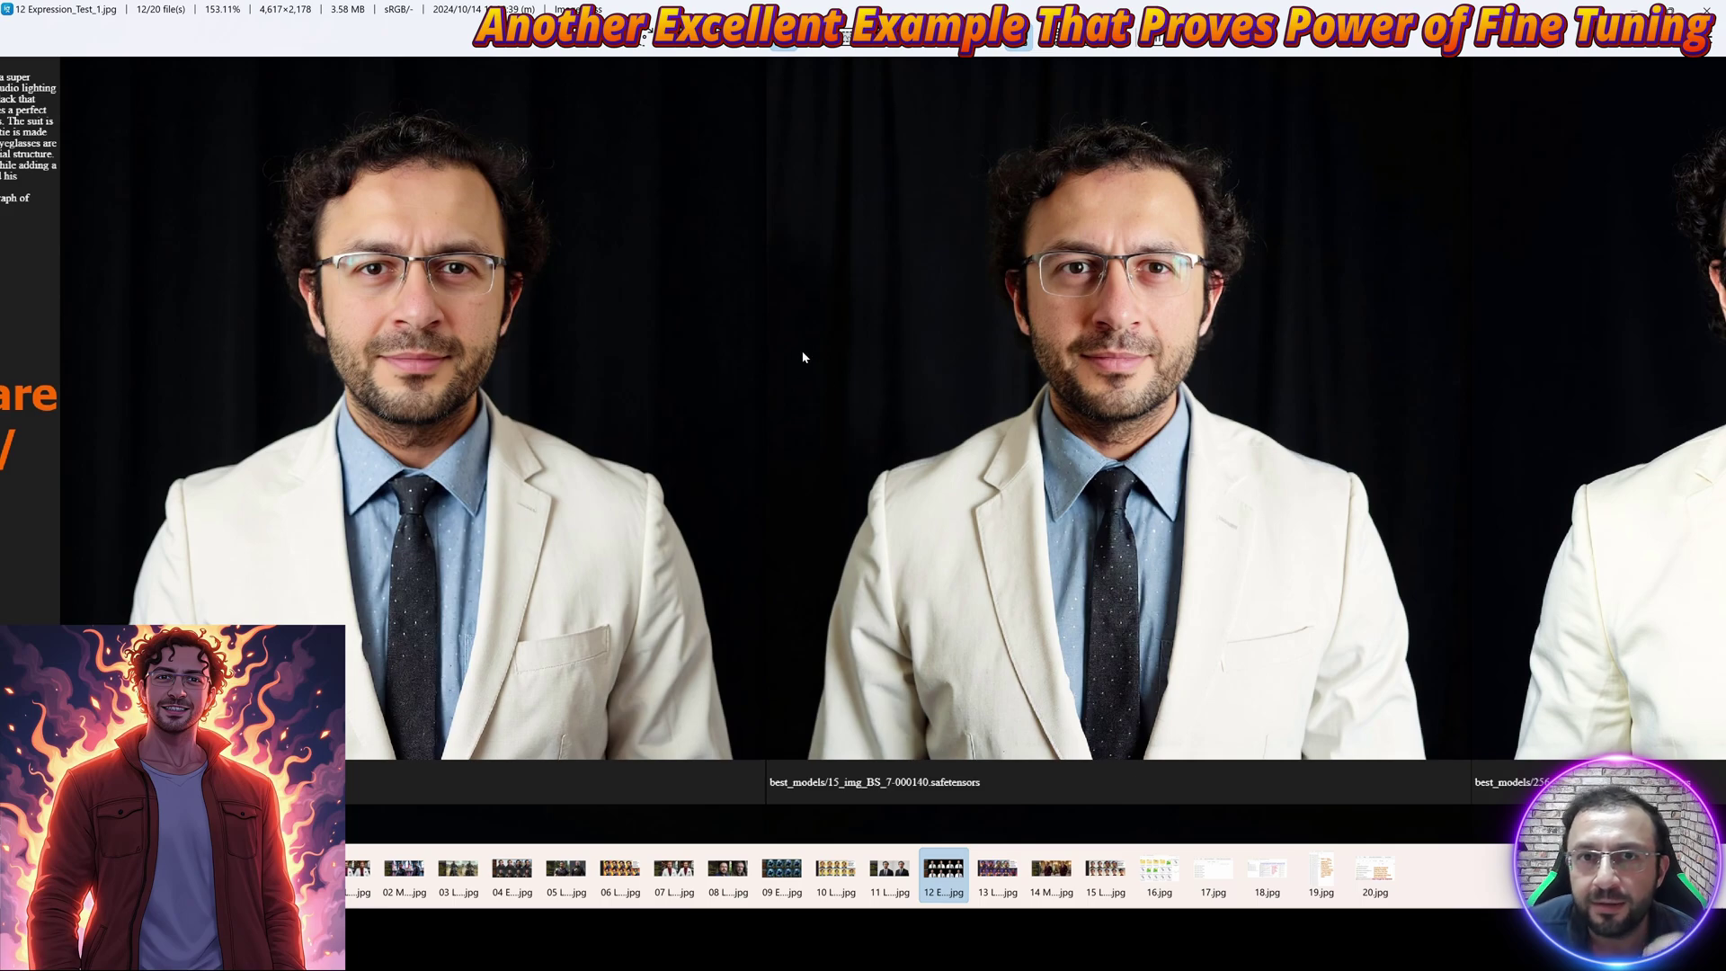
scroll(850, 518, "down", 3)
scroll(854, 404, "up", 2)
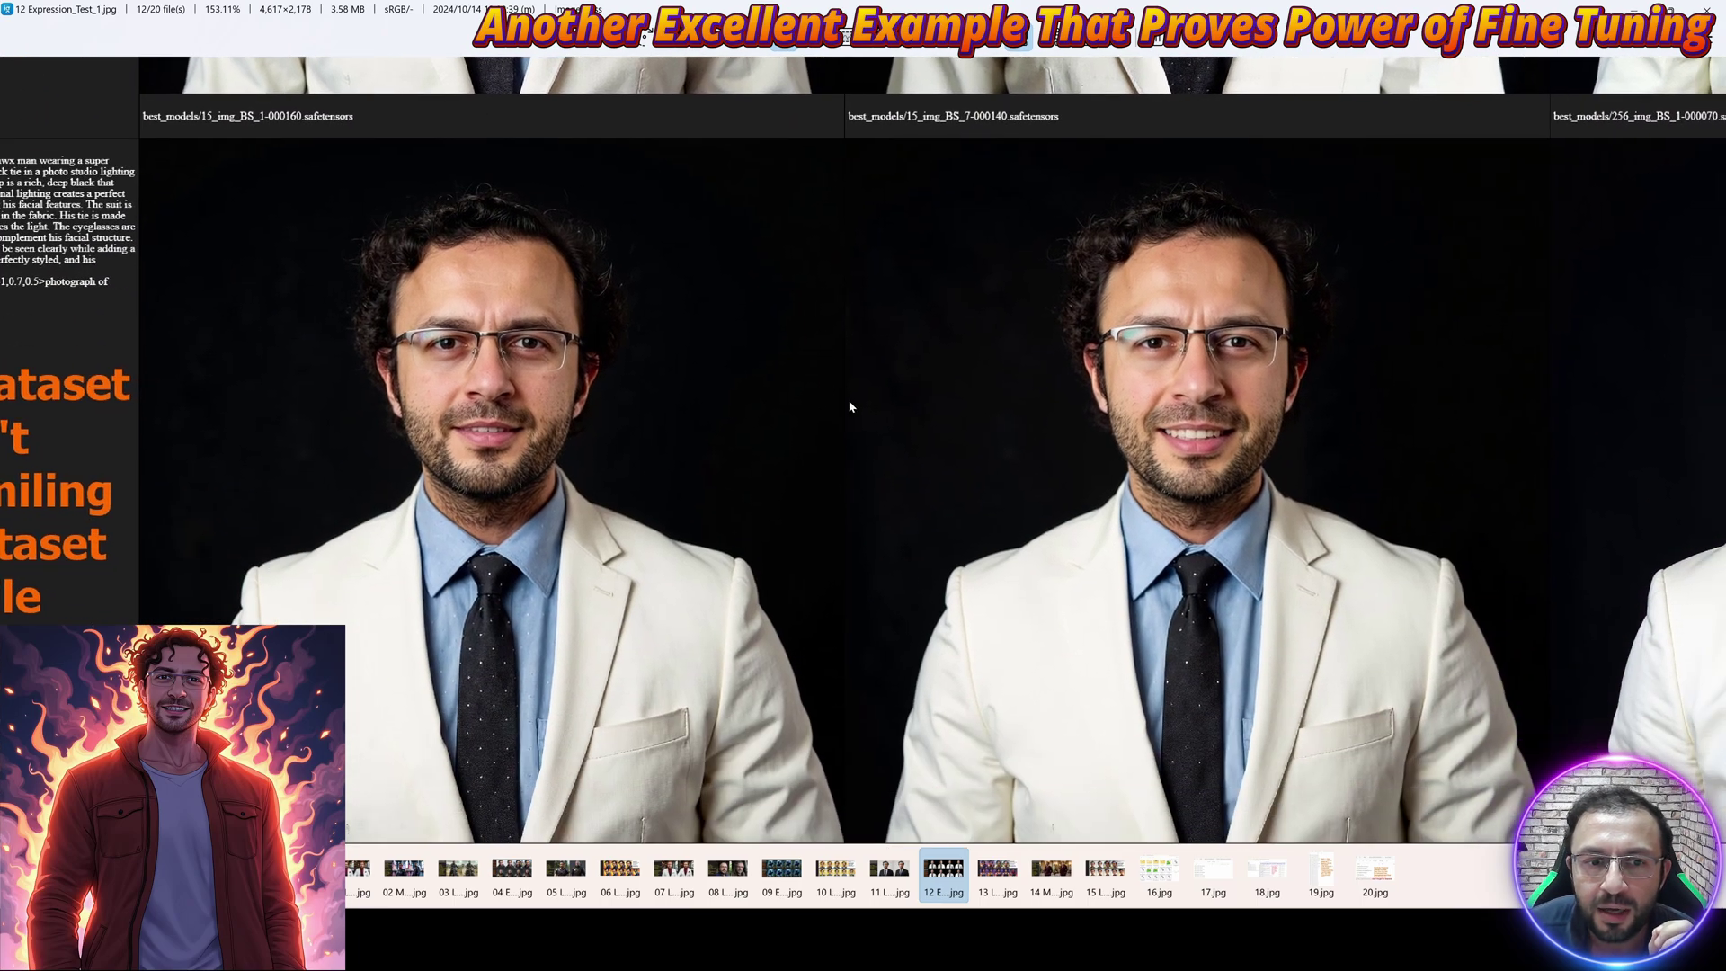
left_click_drag(1095, 411, 1038, 456)
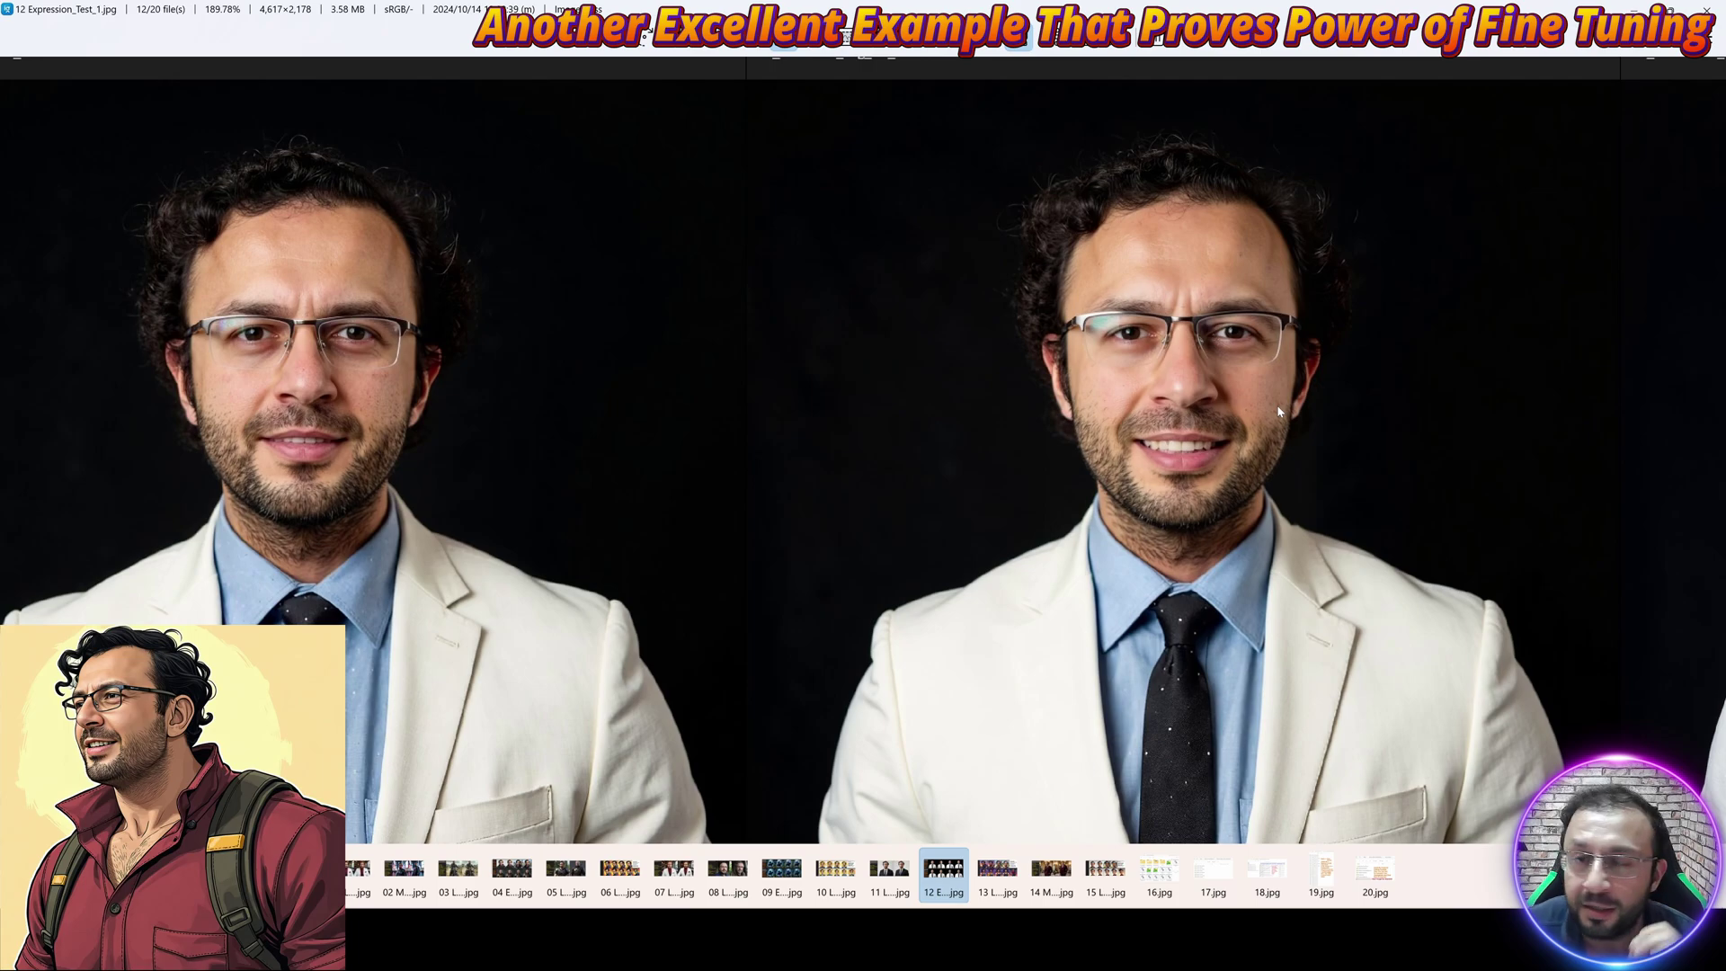
left_click_drag(1269, 403, 864, 464)
scroll(865, 465, "up", 2)
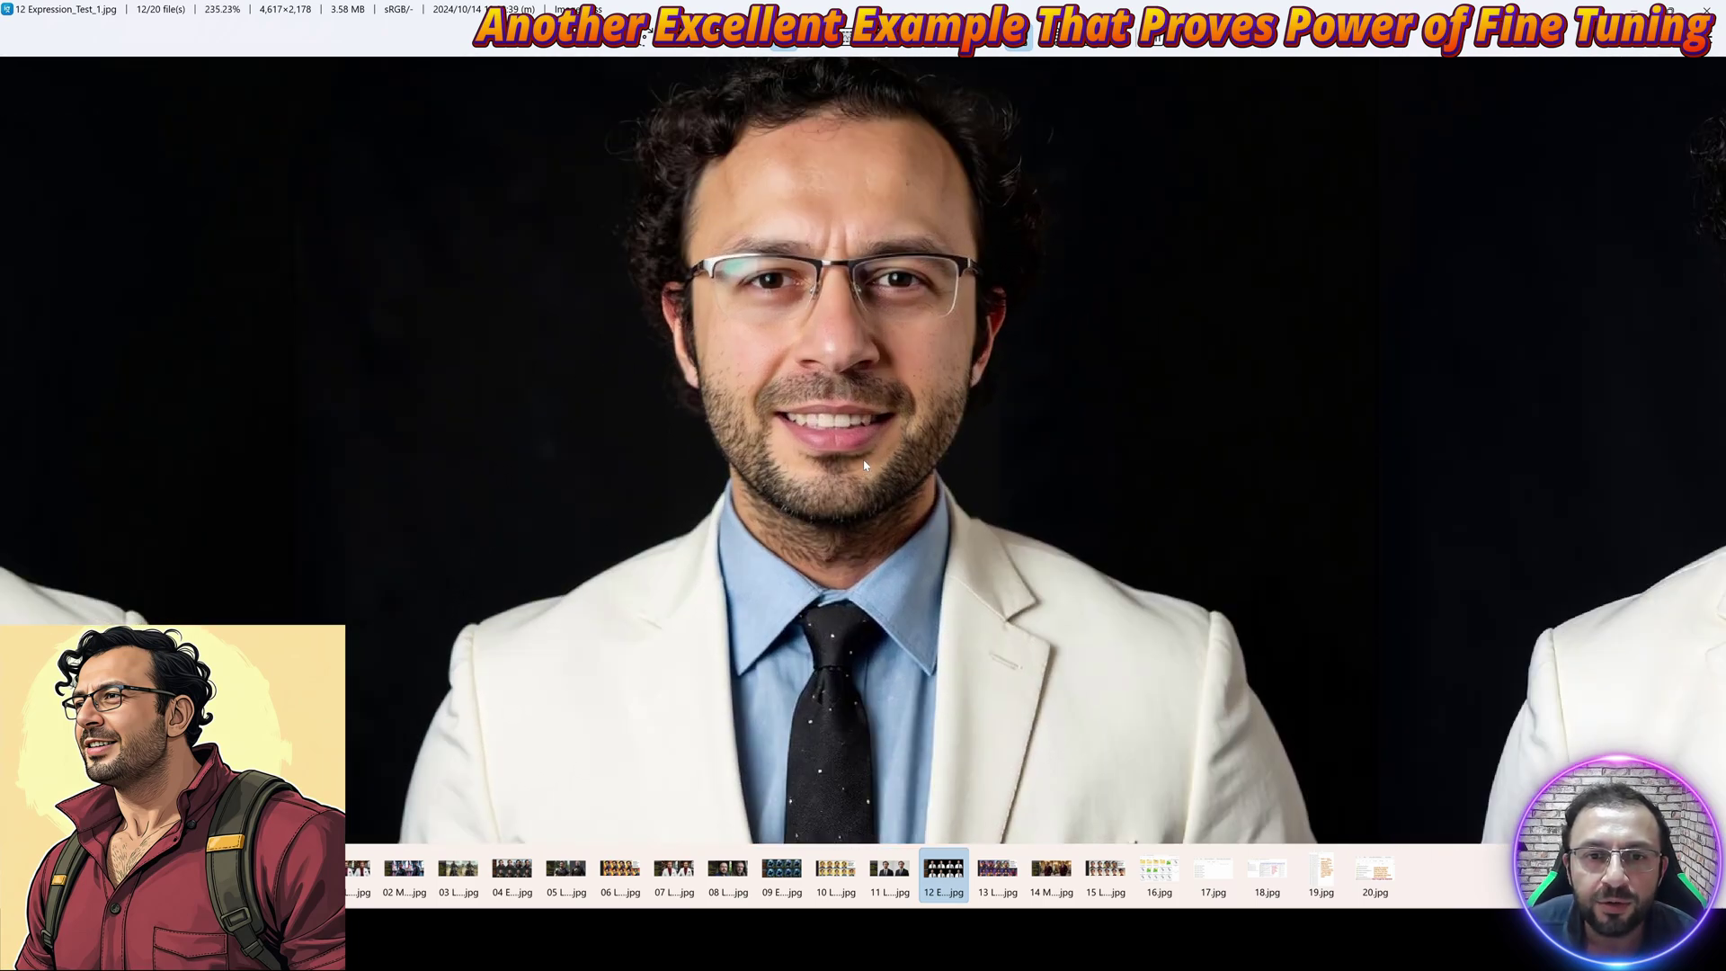
Compare the 256-image LoRA and Fine Tuning portraits in the white-suit expression test.
scroll(922, 417, "down", 3)
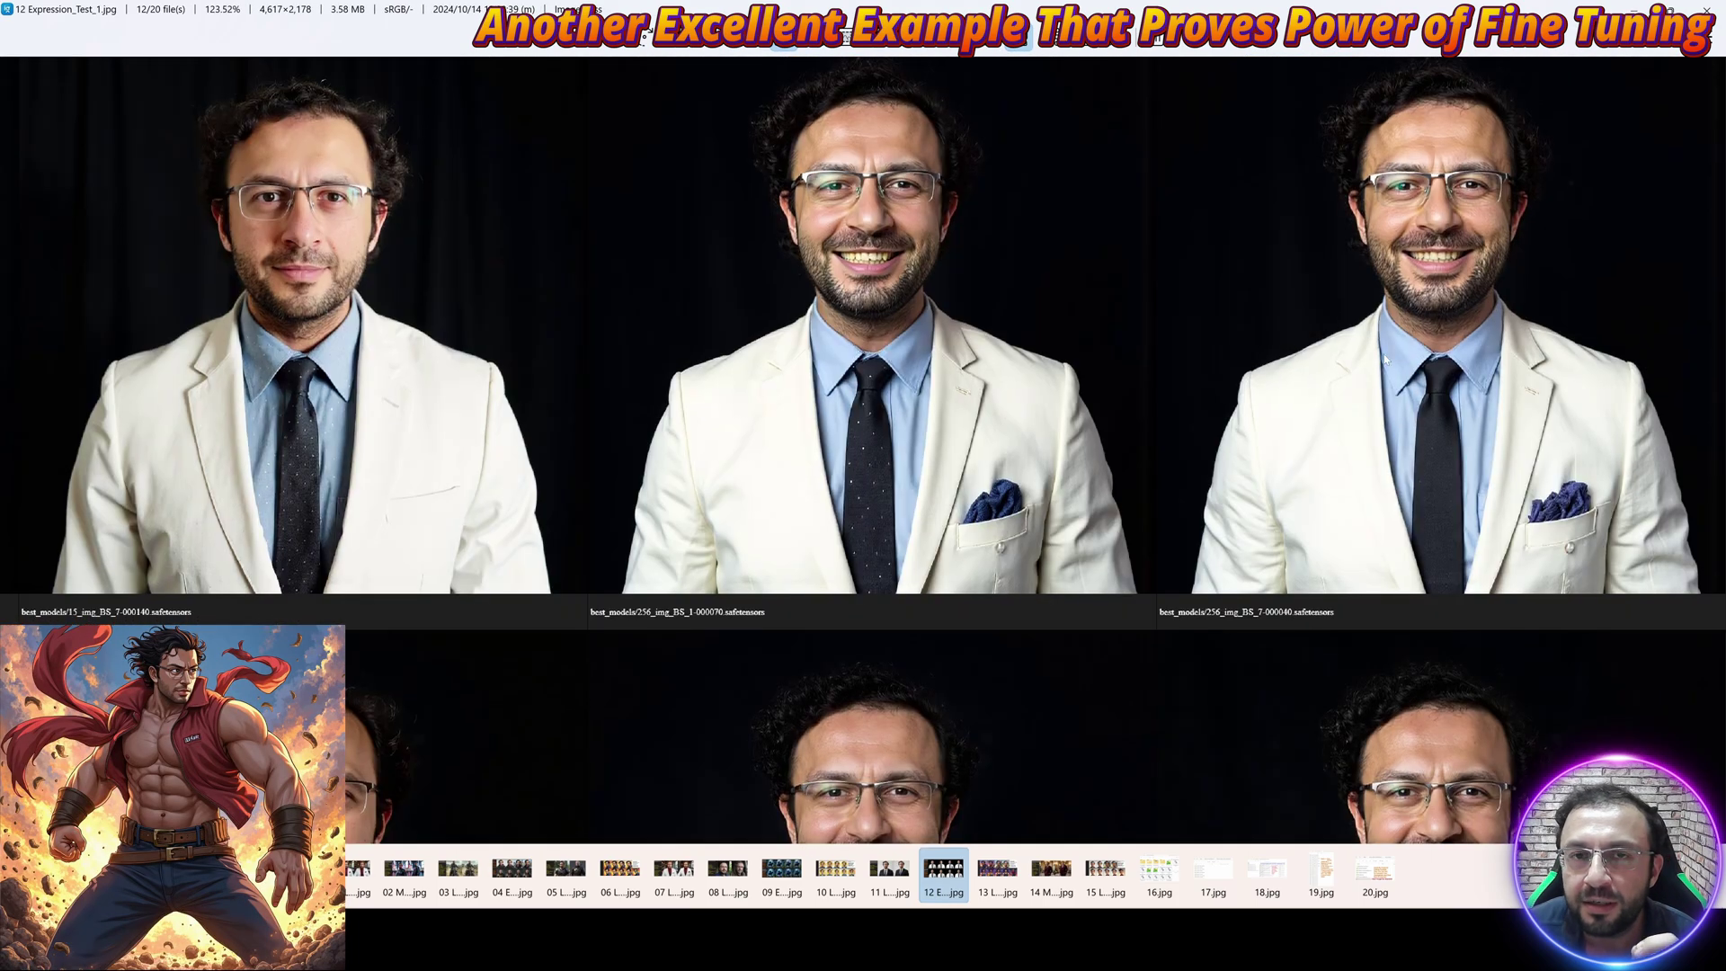
scroll(1383, 393, "up", 2)
left_click_drag(1384, 359, 1294, 148)
scroll(1300, 463, "down", 2)
scroll(1208, 602, "up", 2)
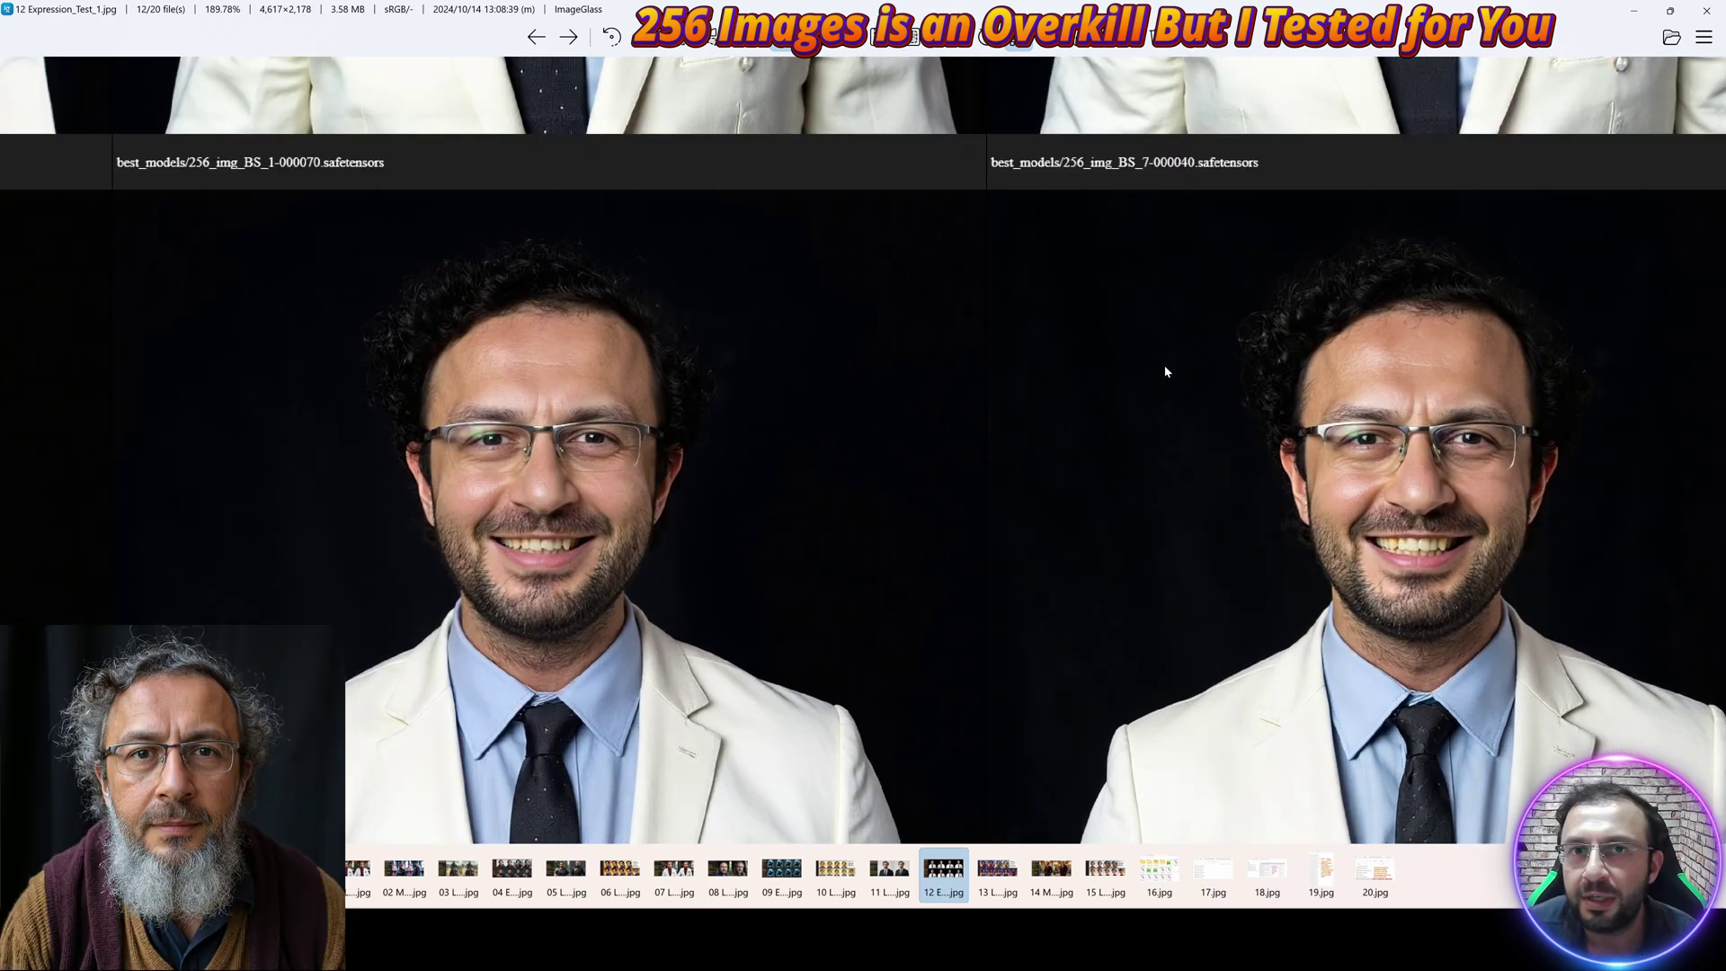
scroll(1165, 371, "down", 2)
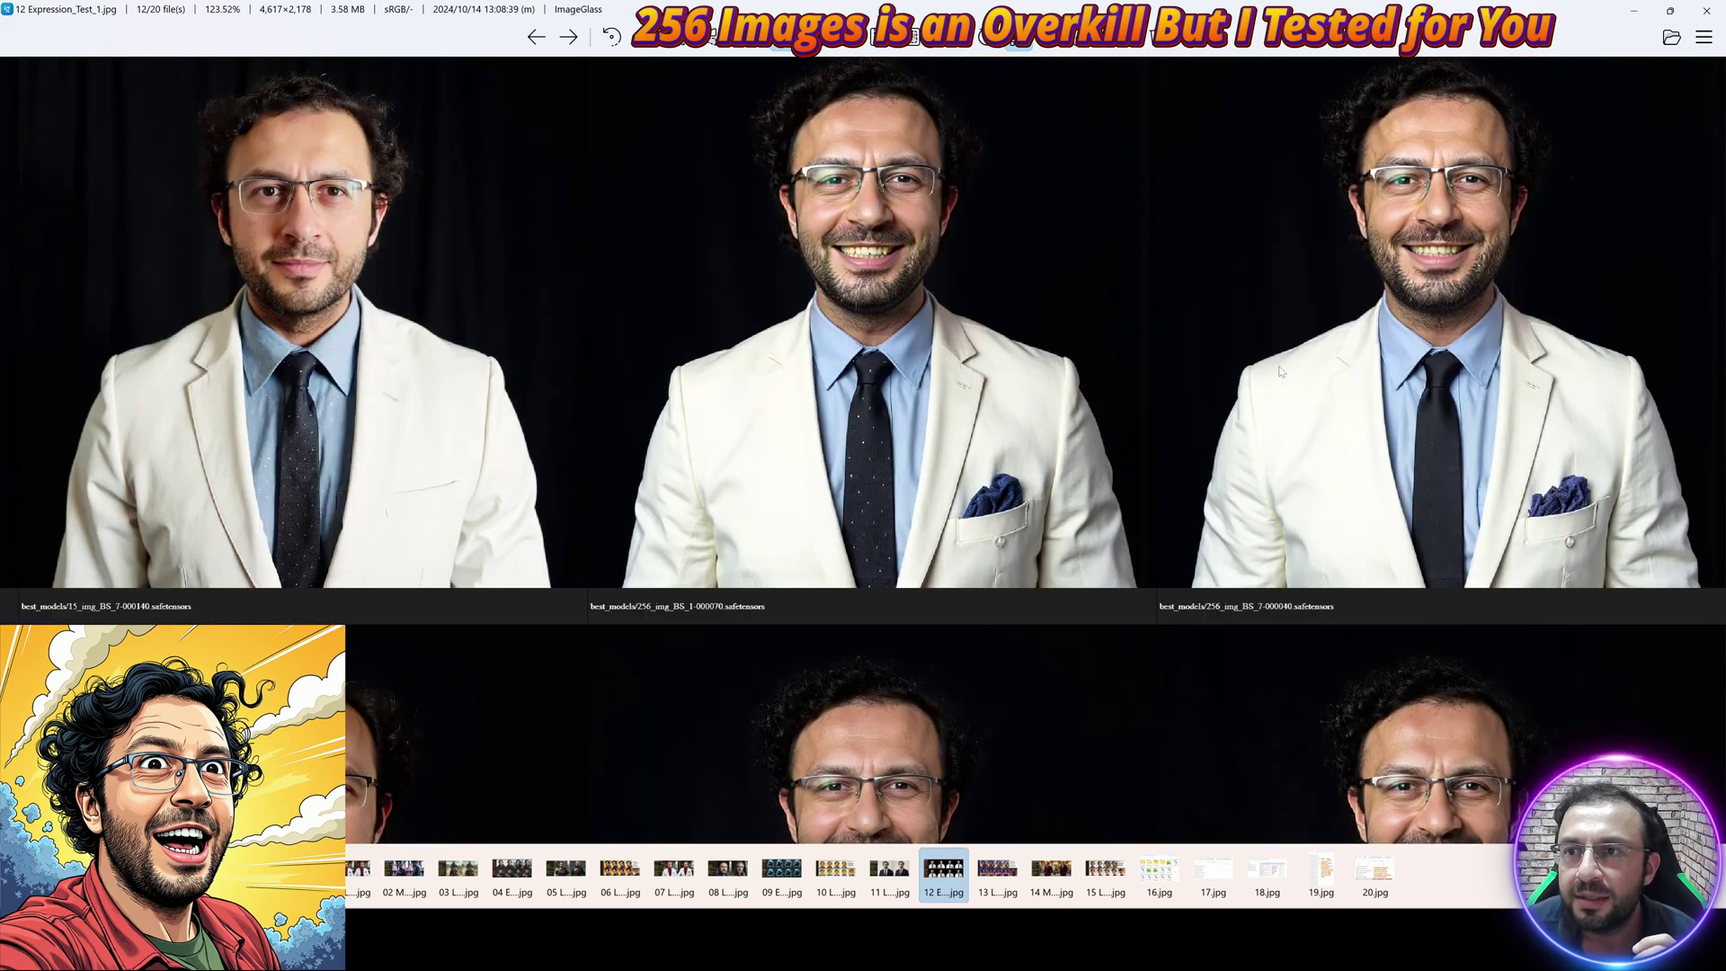
scroll(1136, 417, "down", 3)
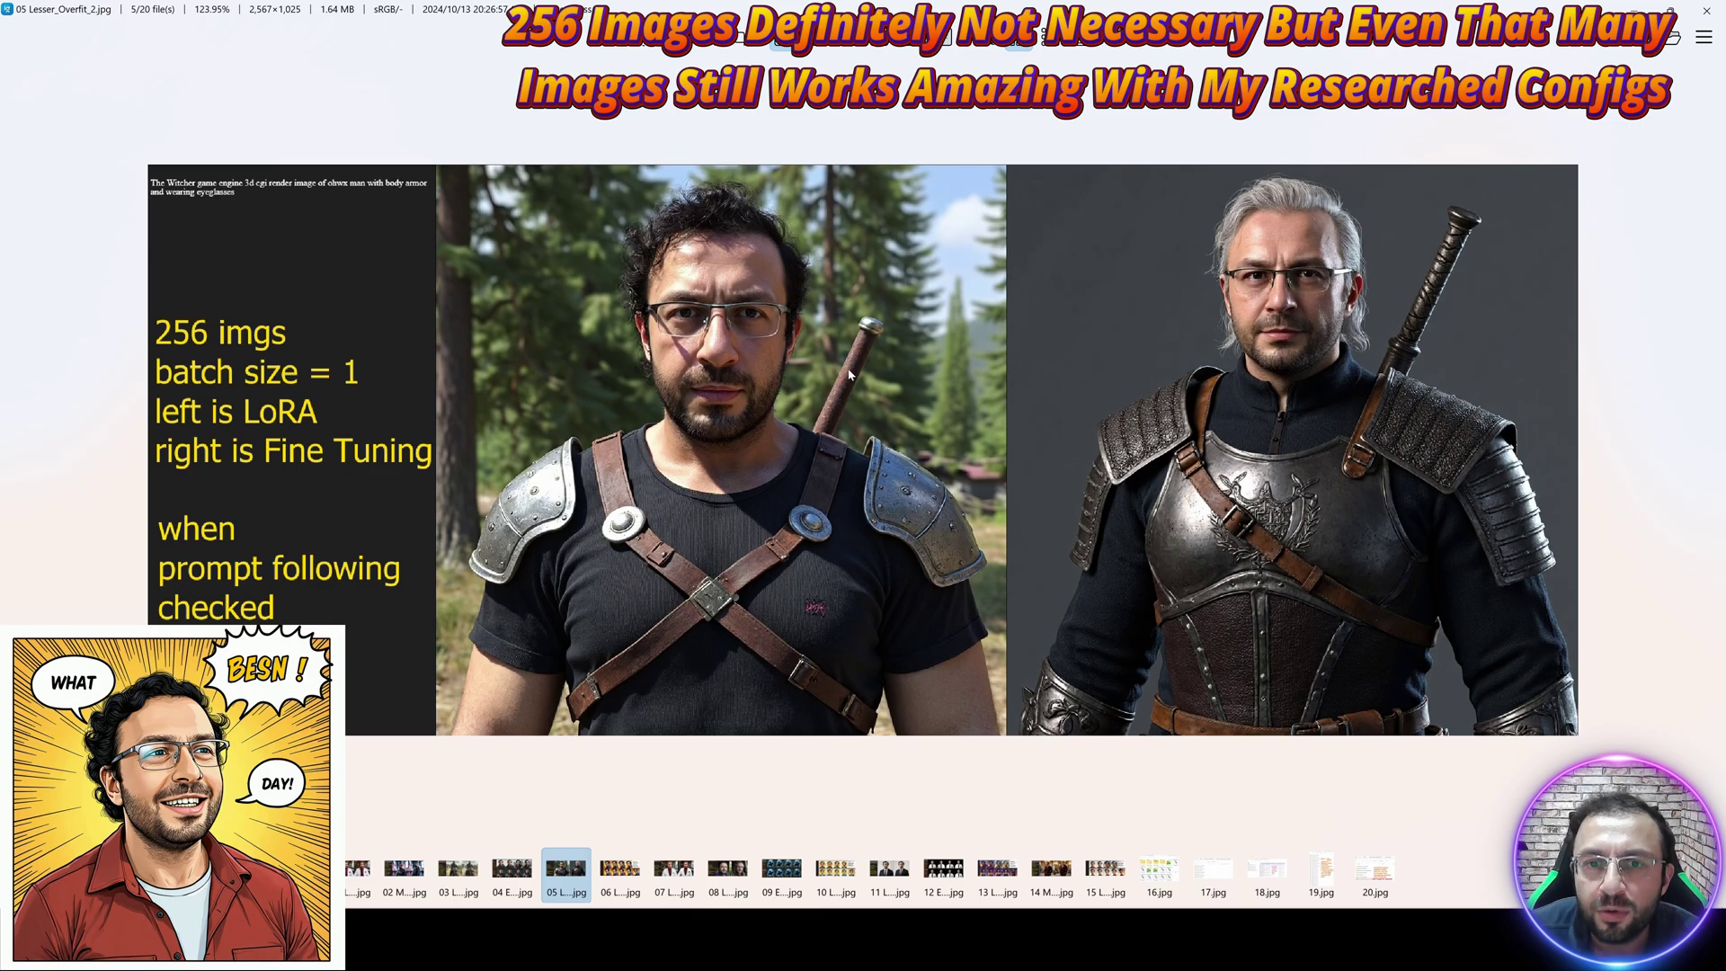
Examine the Witcher armor comparison in 05 Lesser_Overfit_2.jpg and the comic-style grid in 06 Lesser_Overfit_8.jpg.
scroll(836, 386, "up", 1)
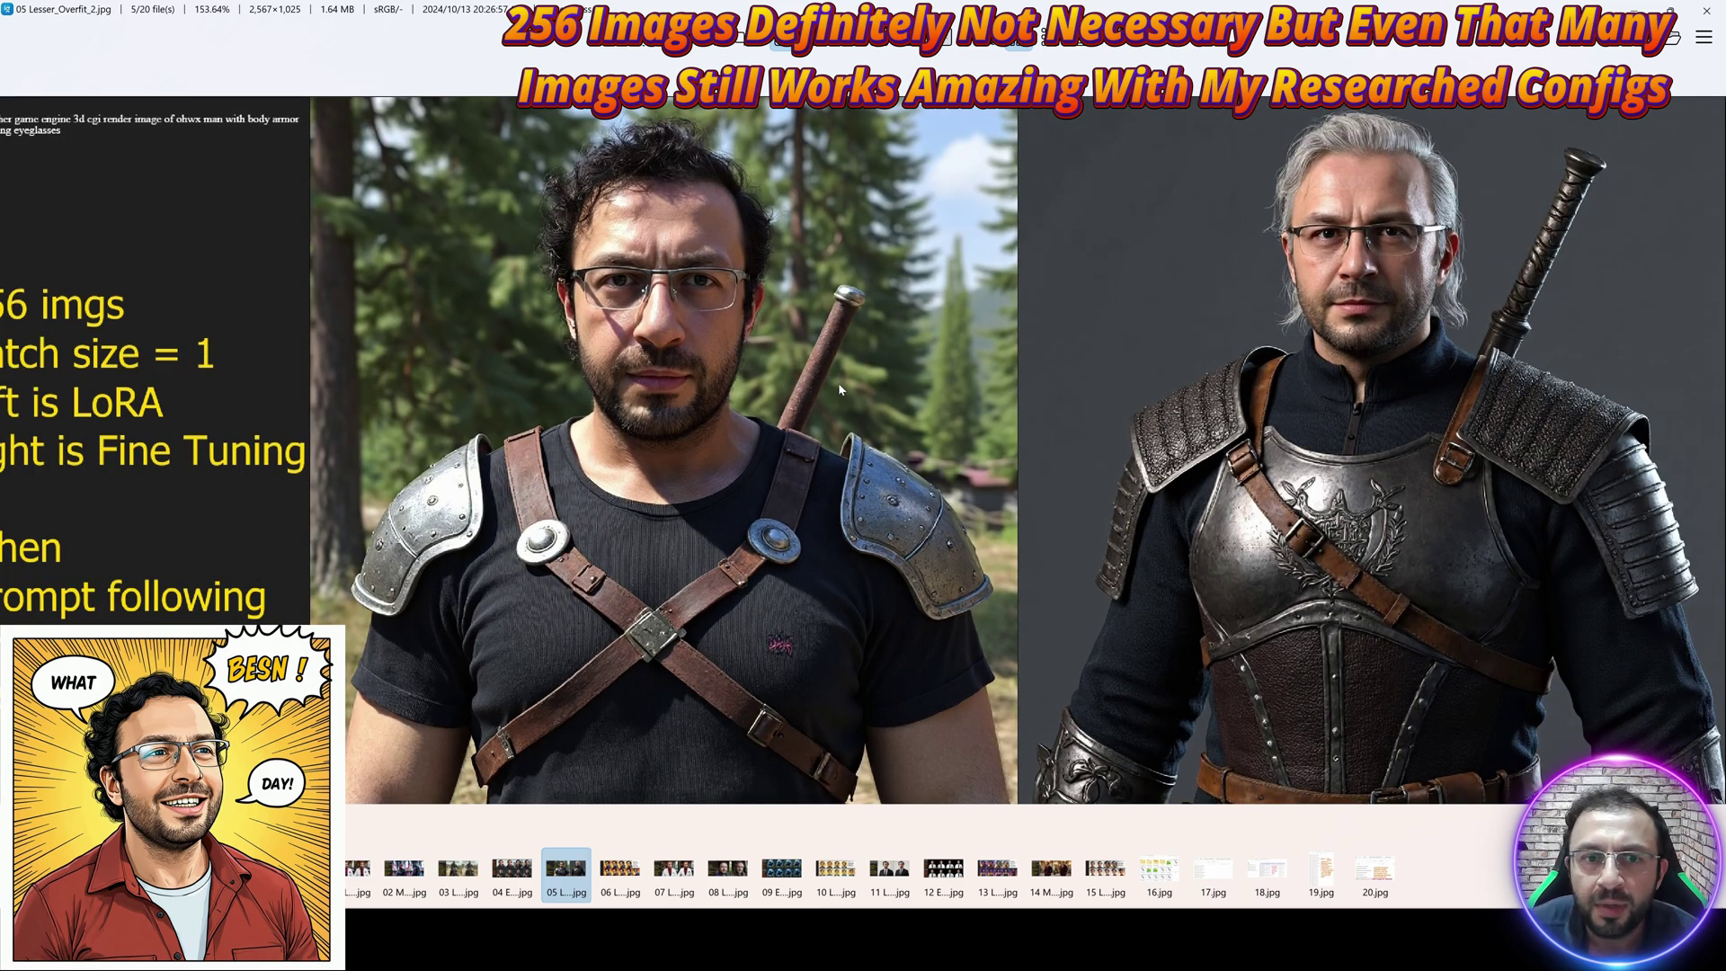
scroll(838, 381, "down", 1)
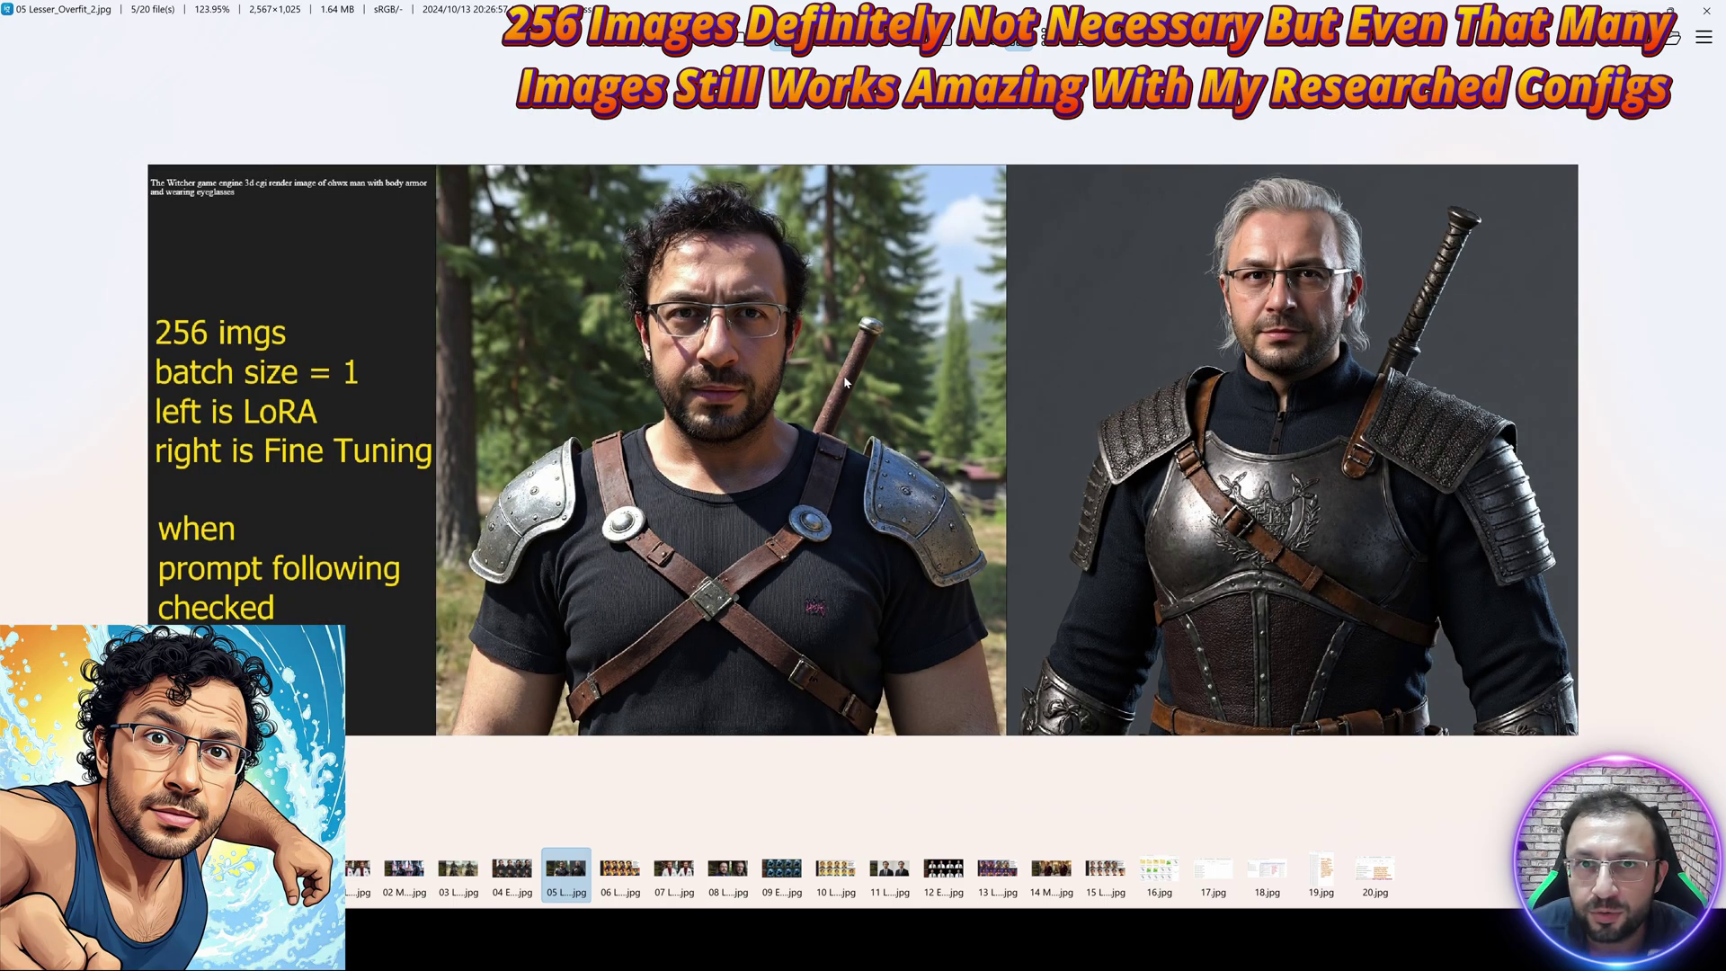
key("Right")
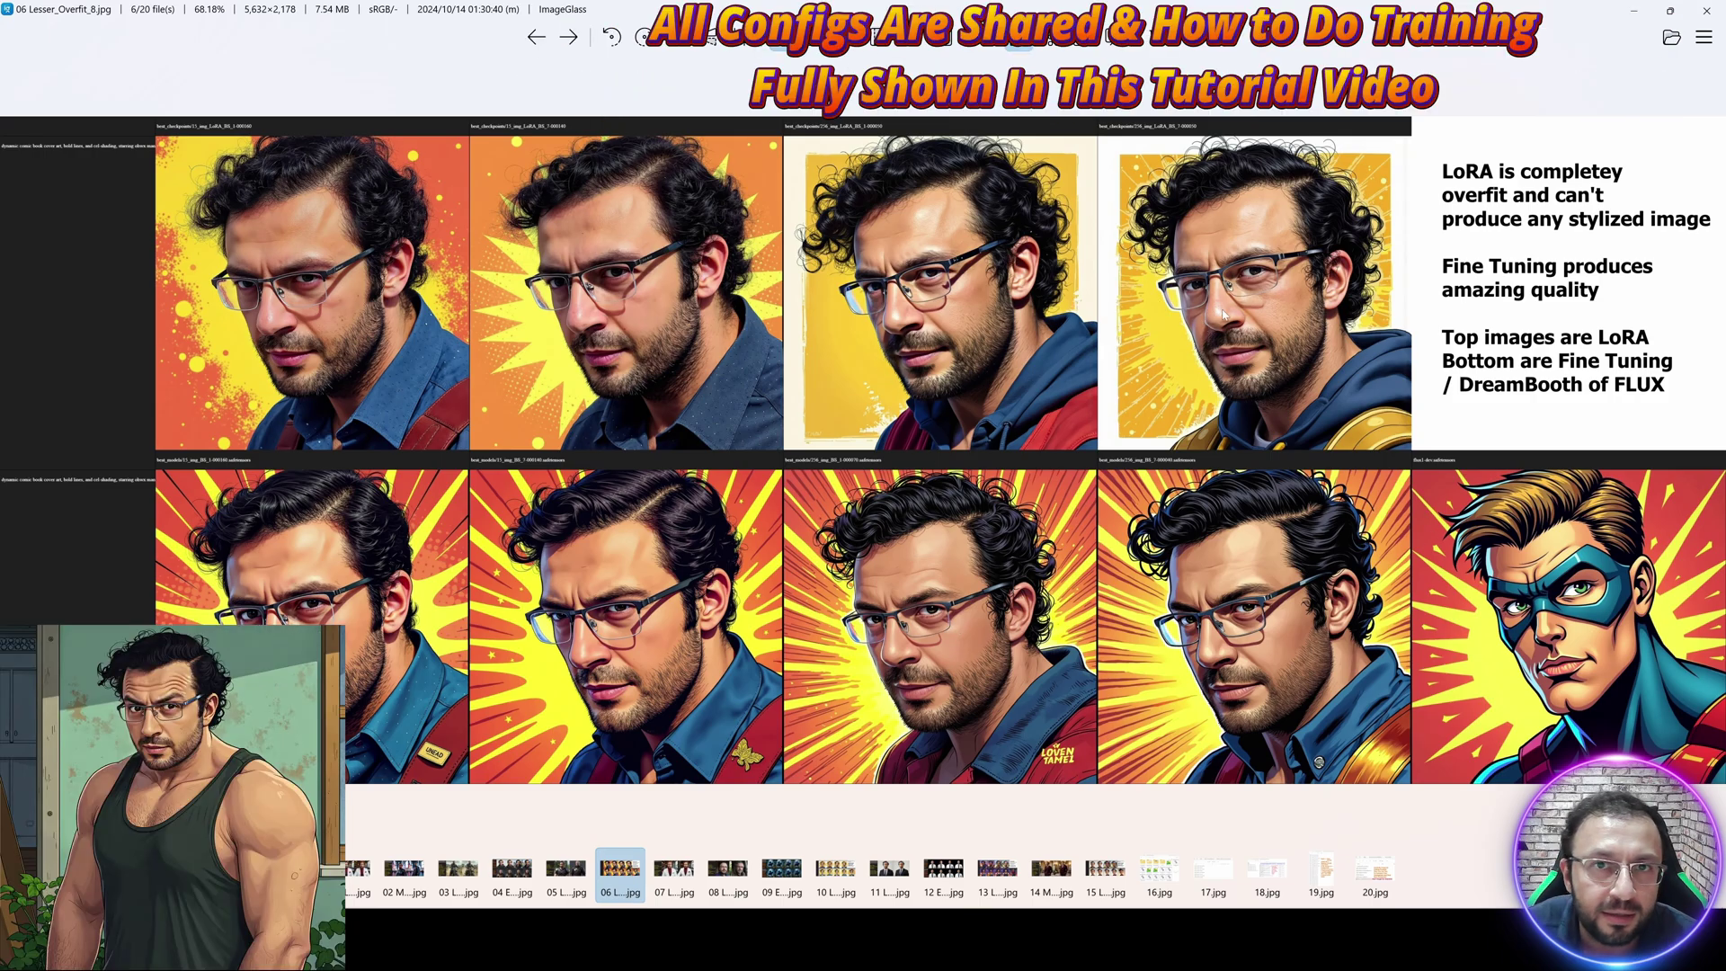
scroll(1301, 635, "up", 1)
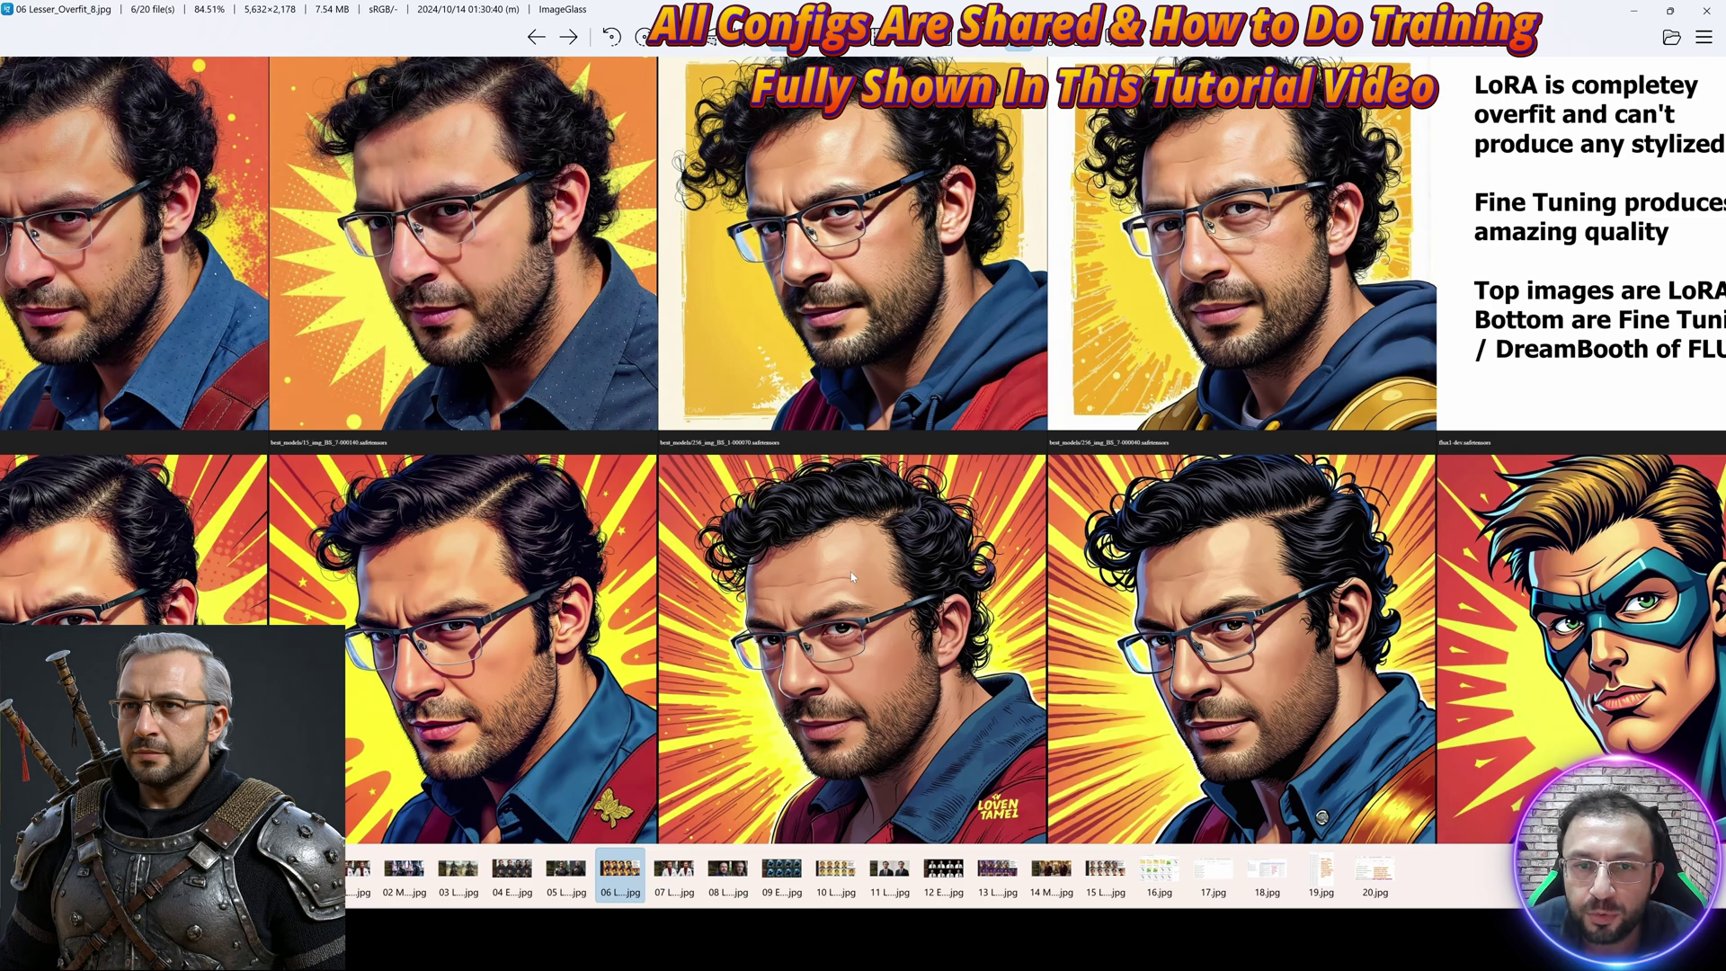
scroll(898, 550, "down", 1)
Go to 08 Lesser_Overfit_3.jpg and check the old sage prompt against its LoRA and Fine Tuning portraits.
key("Right")
key("Right")
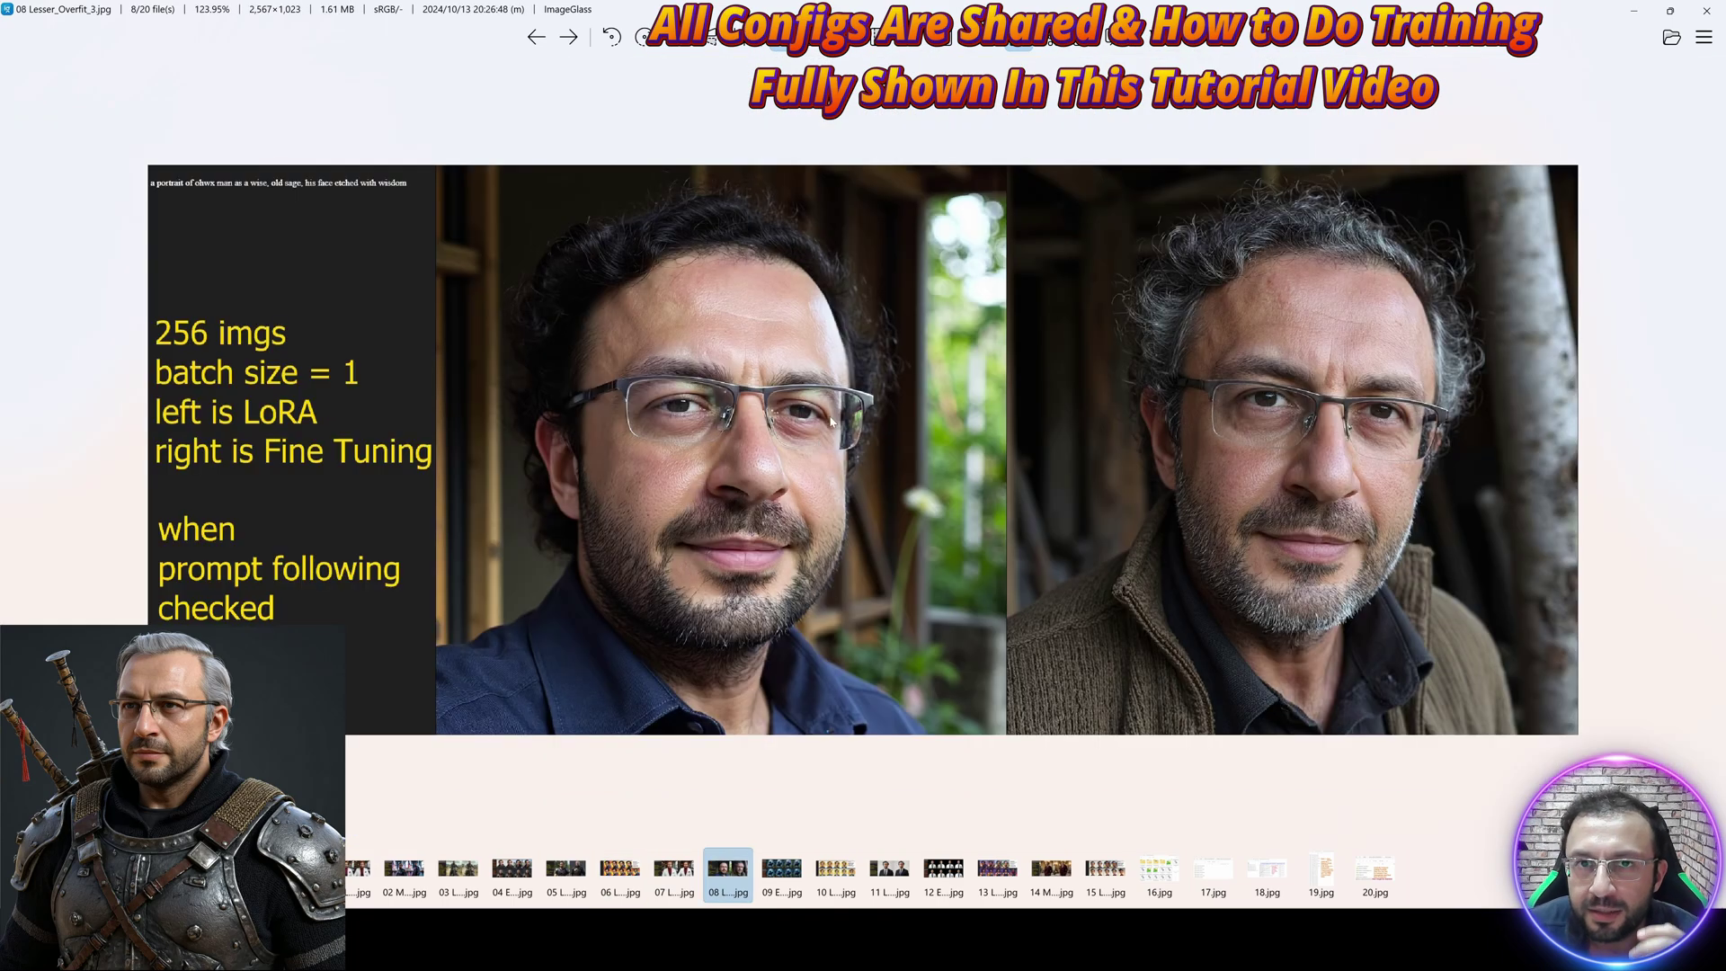
scroll(312, 285, "up", 3)
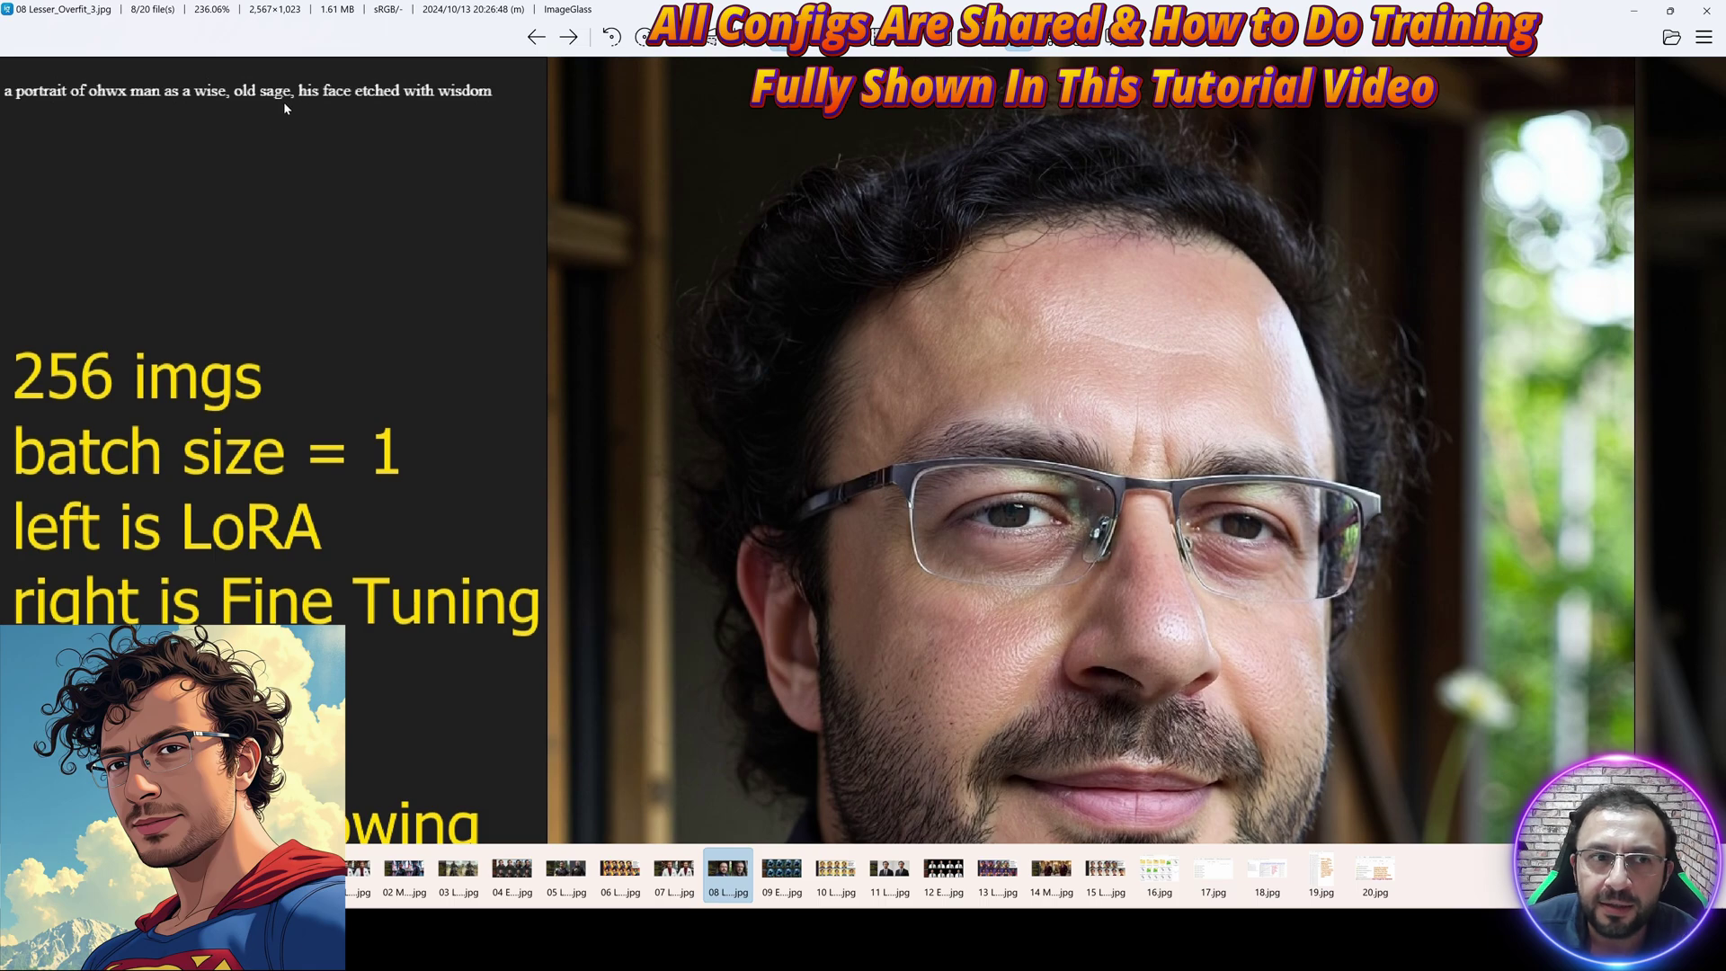
scroll(629, 153, "down", 3)
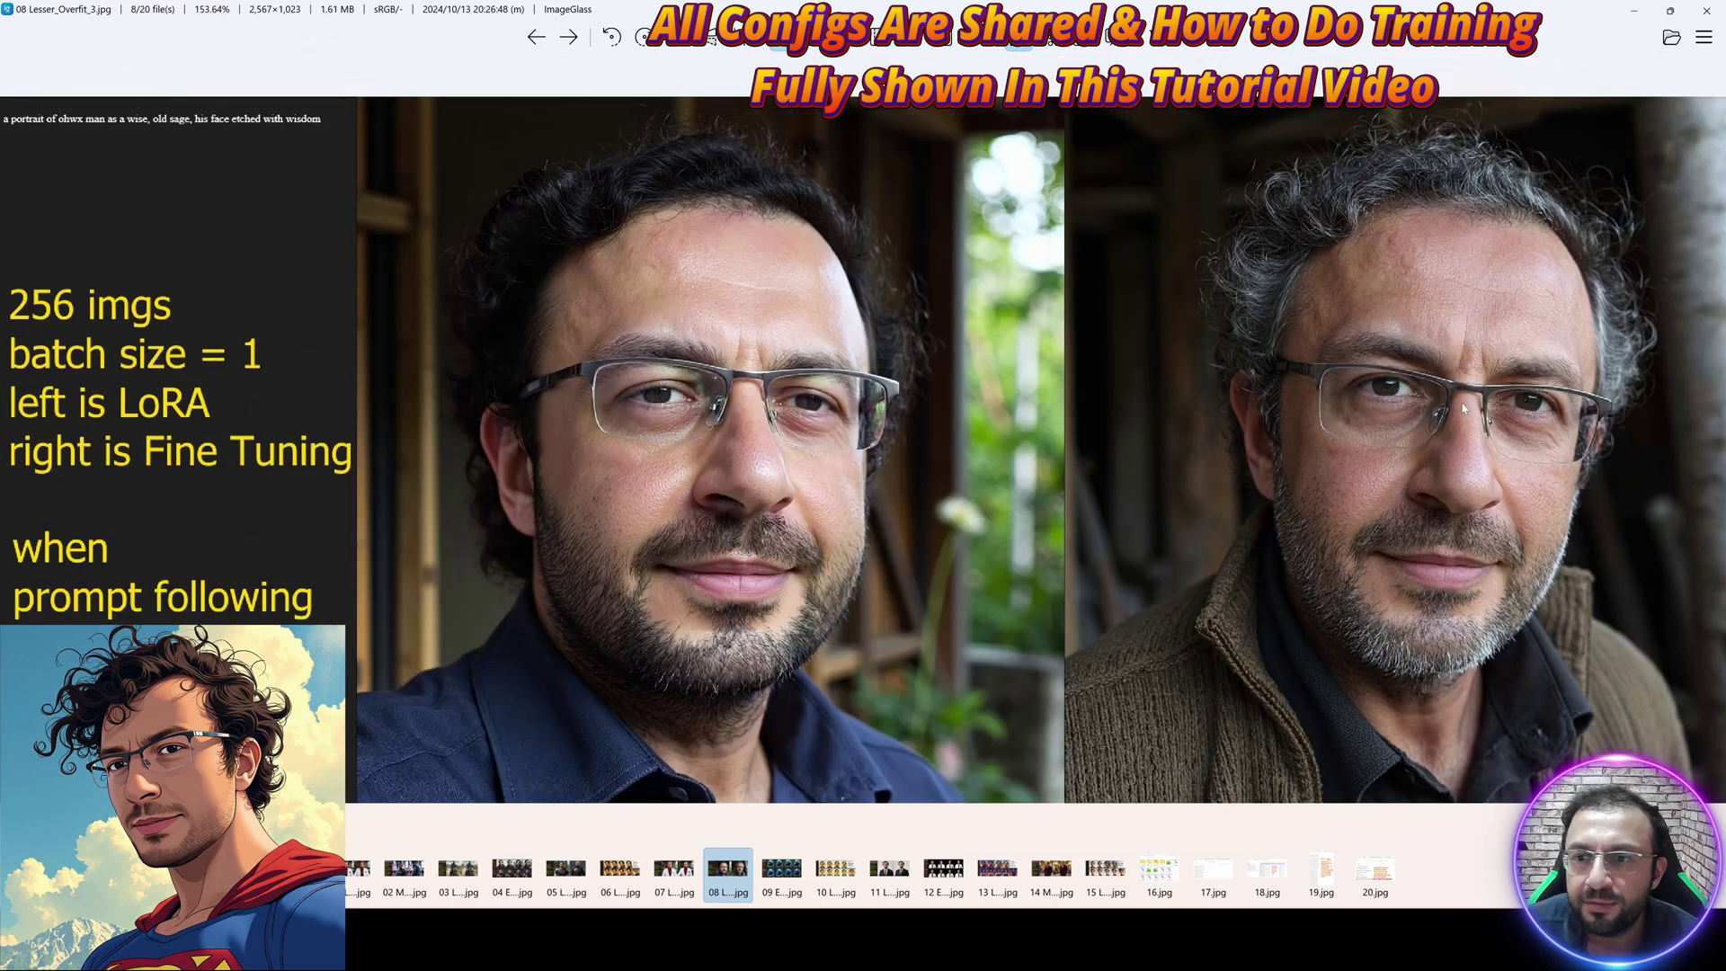
scroll(1418, 411, "up", 1)
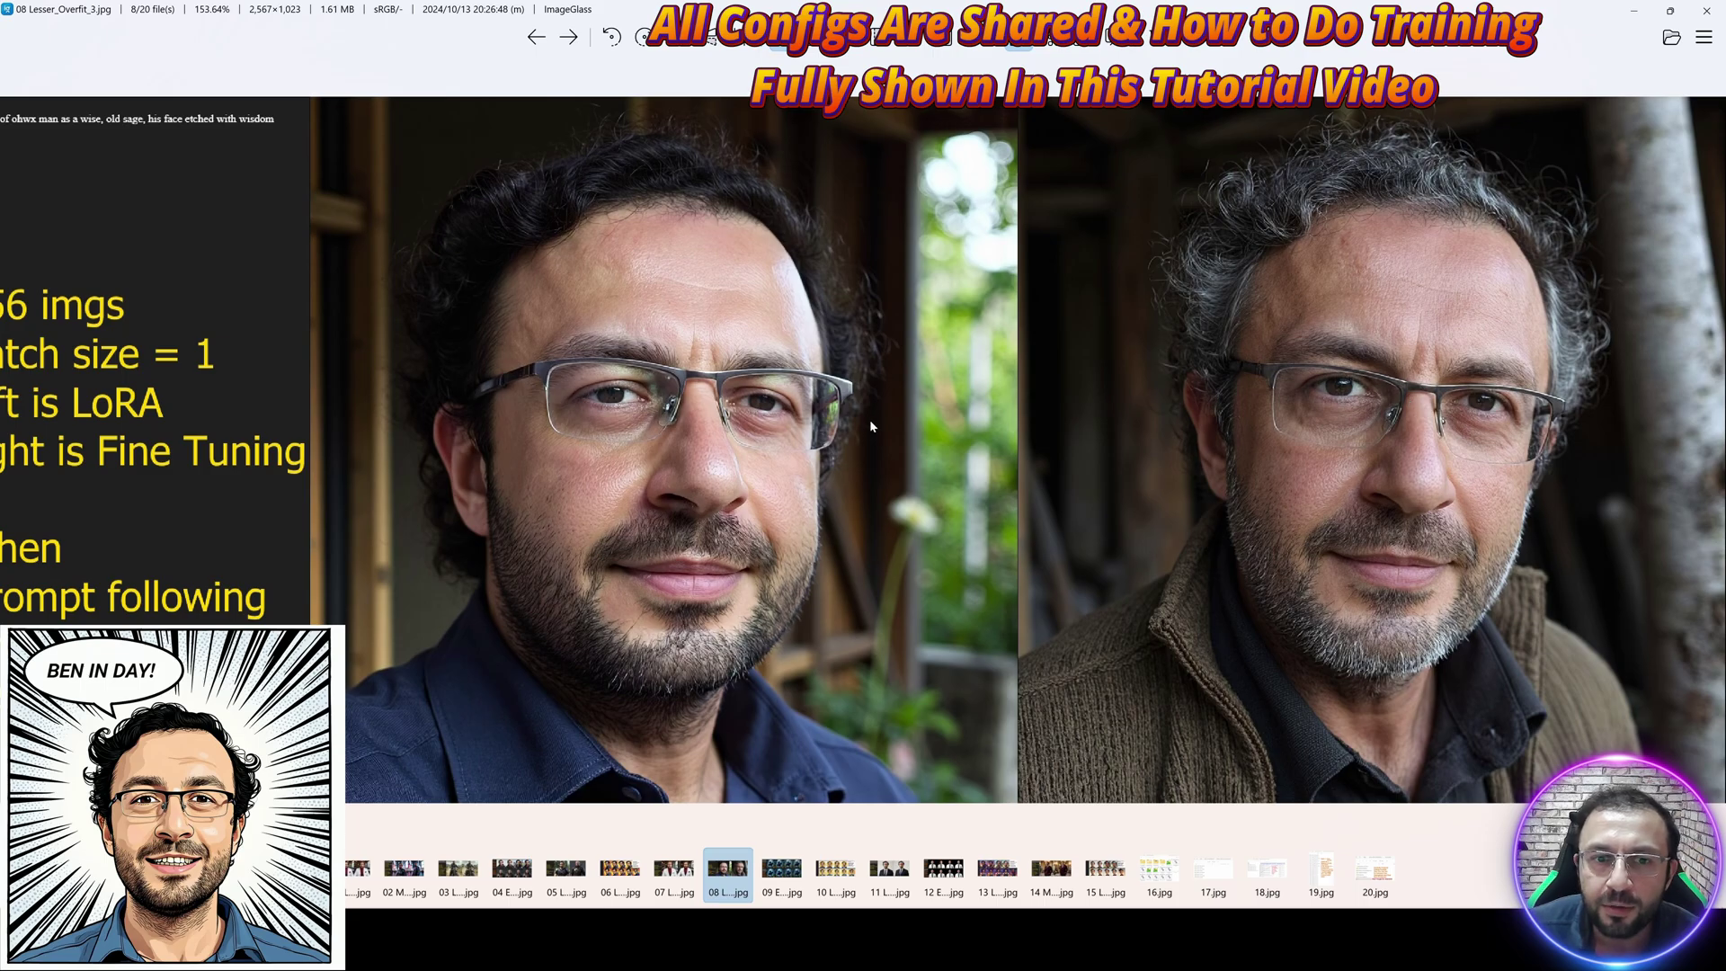
scroll(825, 363, "down", 3)
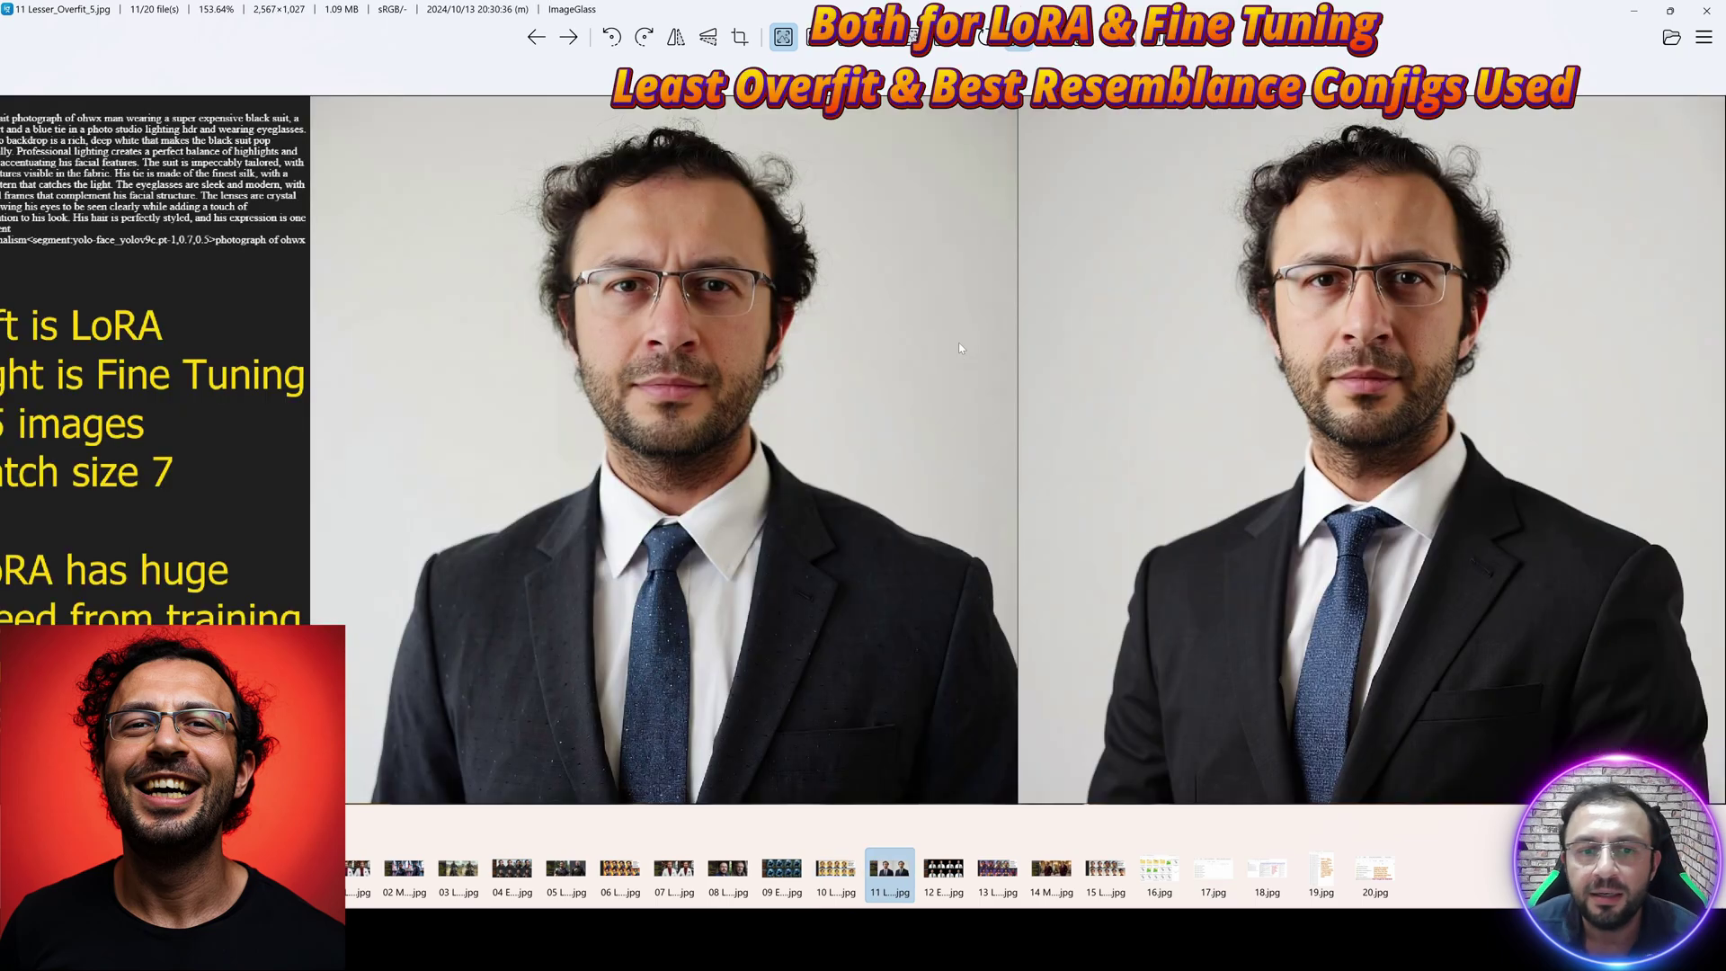
Compare the black suit and tie fabric of the LoRA and Fine Tuning portraits in 11 Lesser_Overfit_5.jpg up close.
mouse_move(333, 314)
left_mouse_down()
mouse_move(415, 314)
mouse_move(347, 309)
left_mouse_up()
scroll(782, 585, "up", 3)
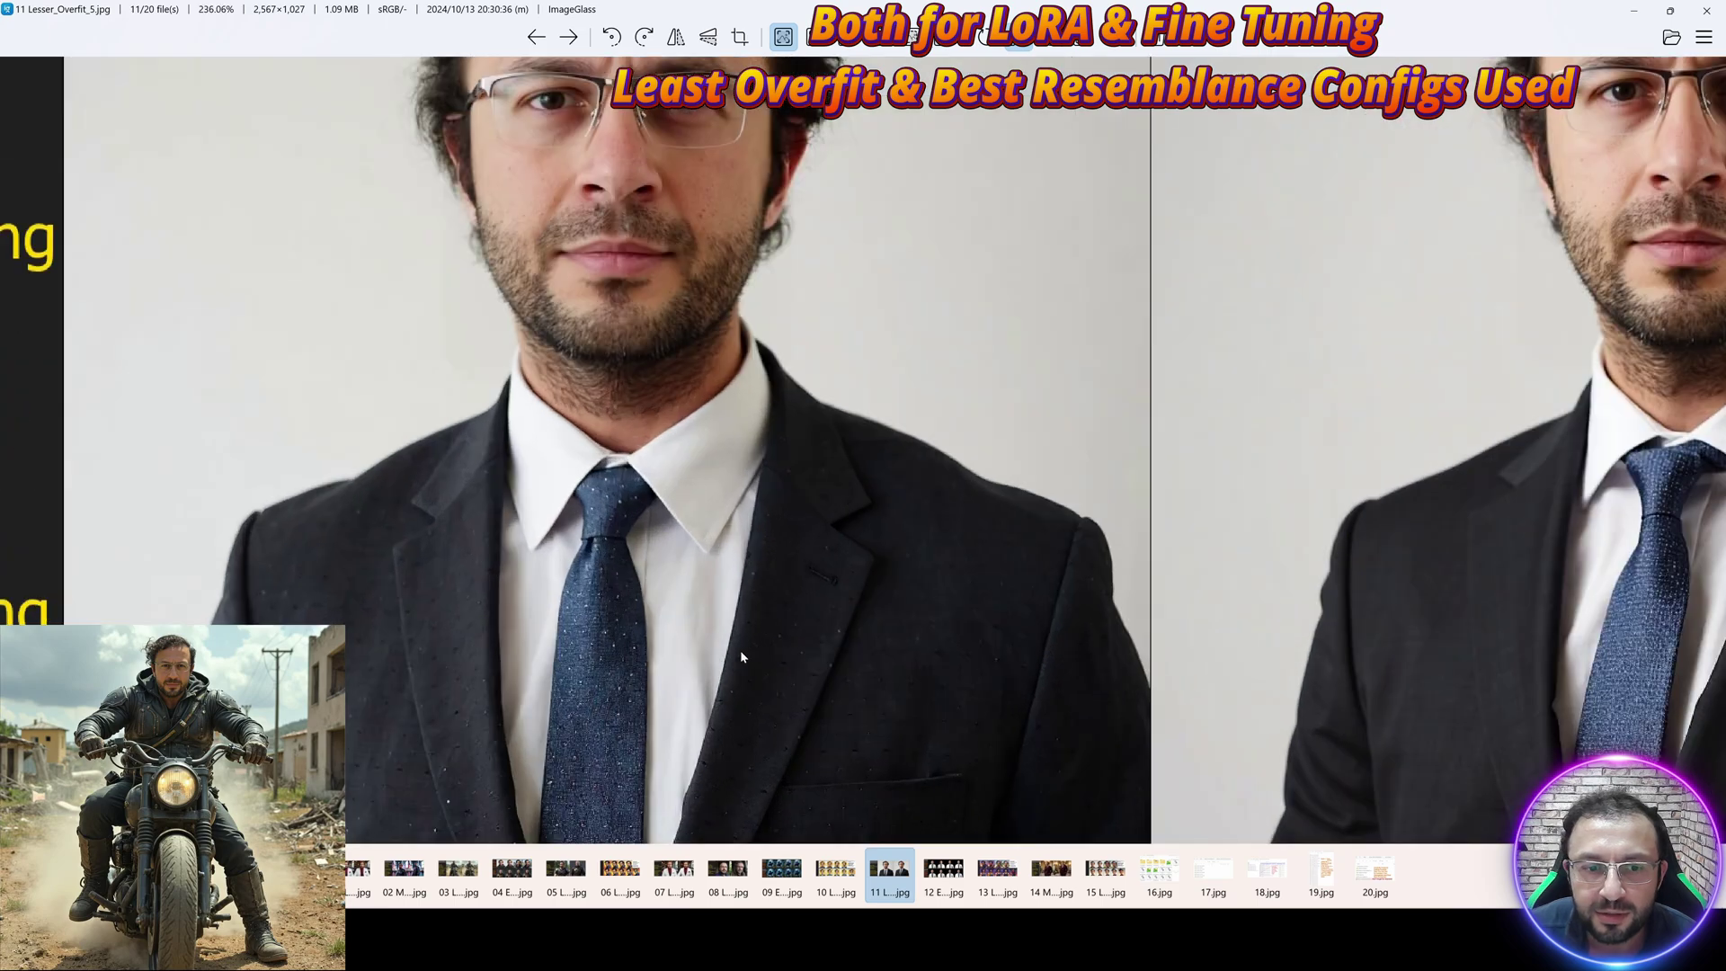
scroll(741, 650, "up", 5)
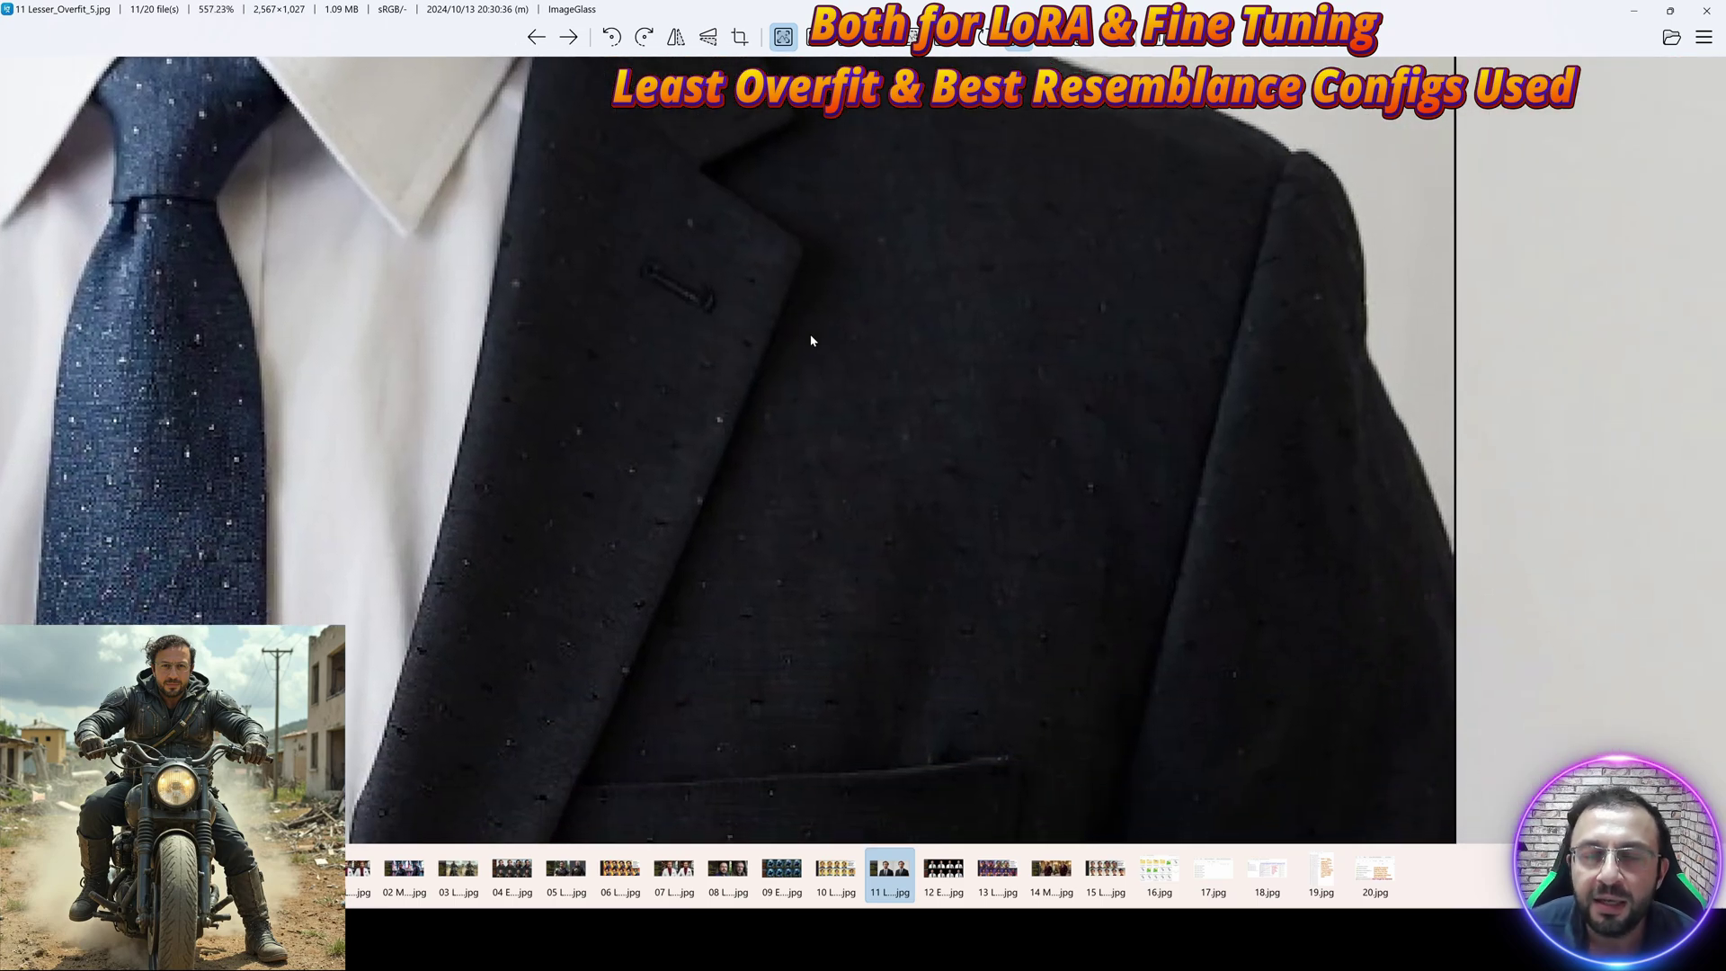
scroll(832, 362, "down", 4)
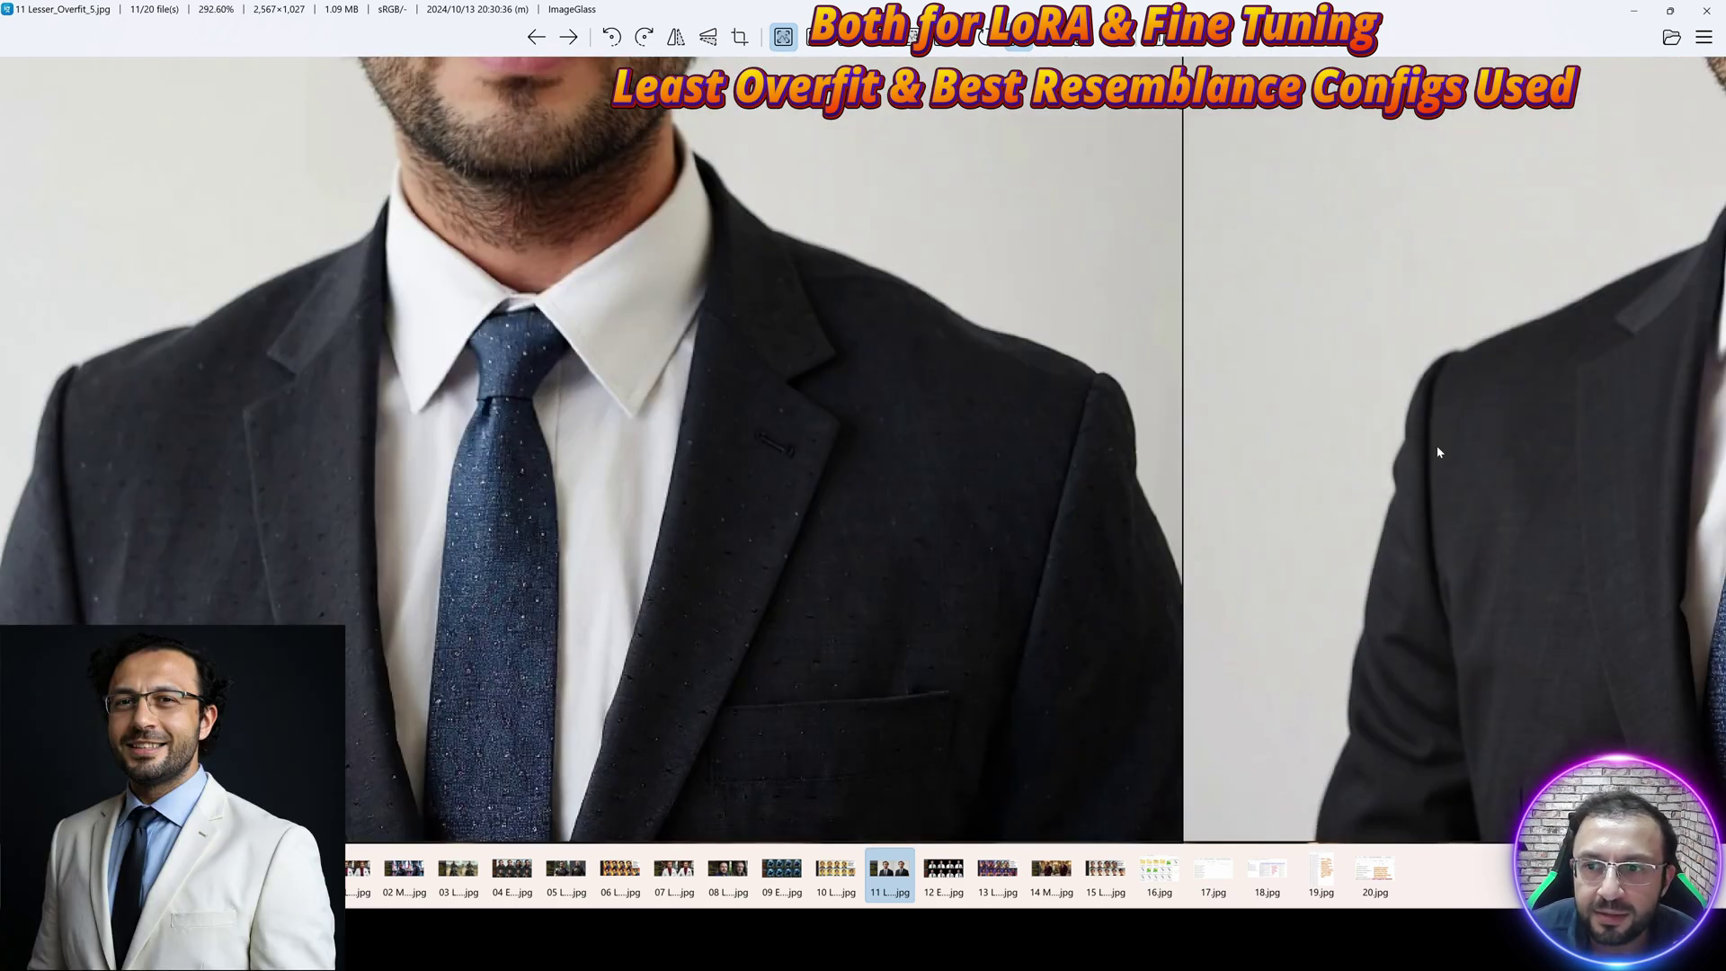
left_click_drag(1433, 455, 493, 405)
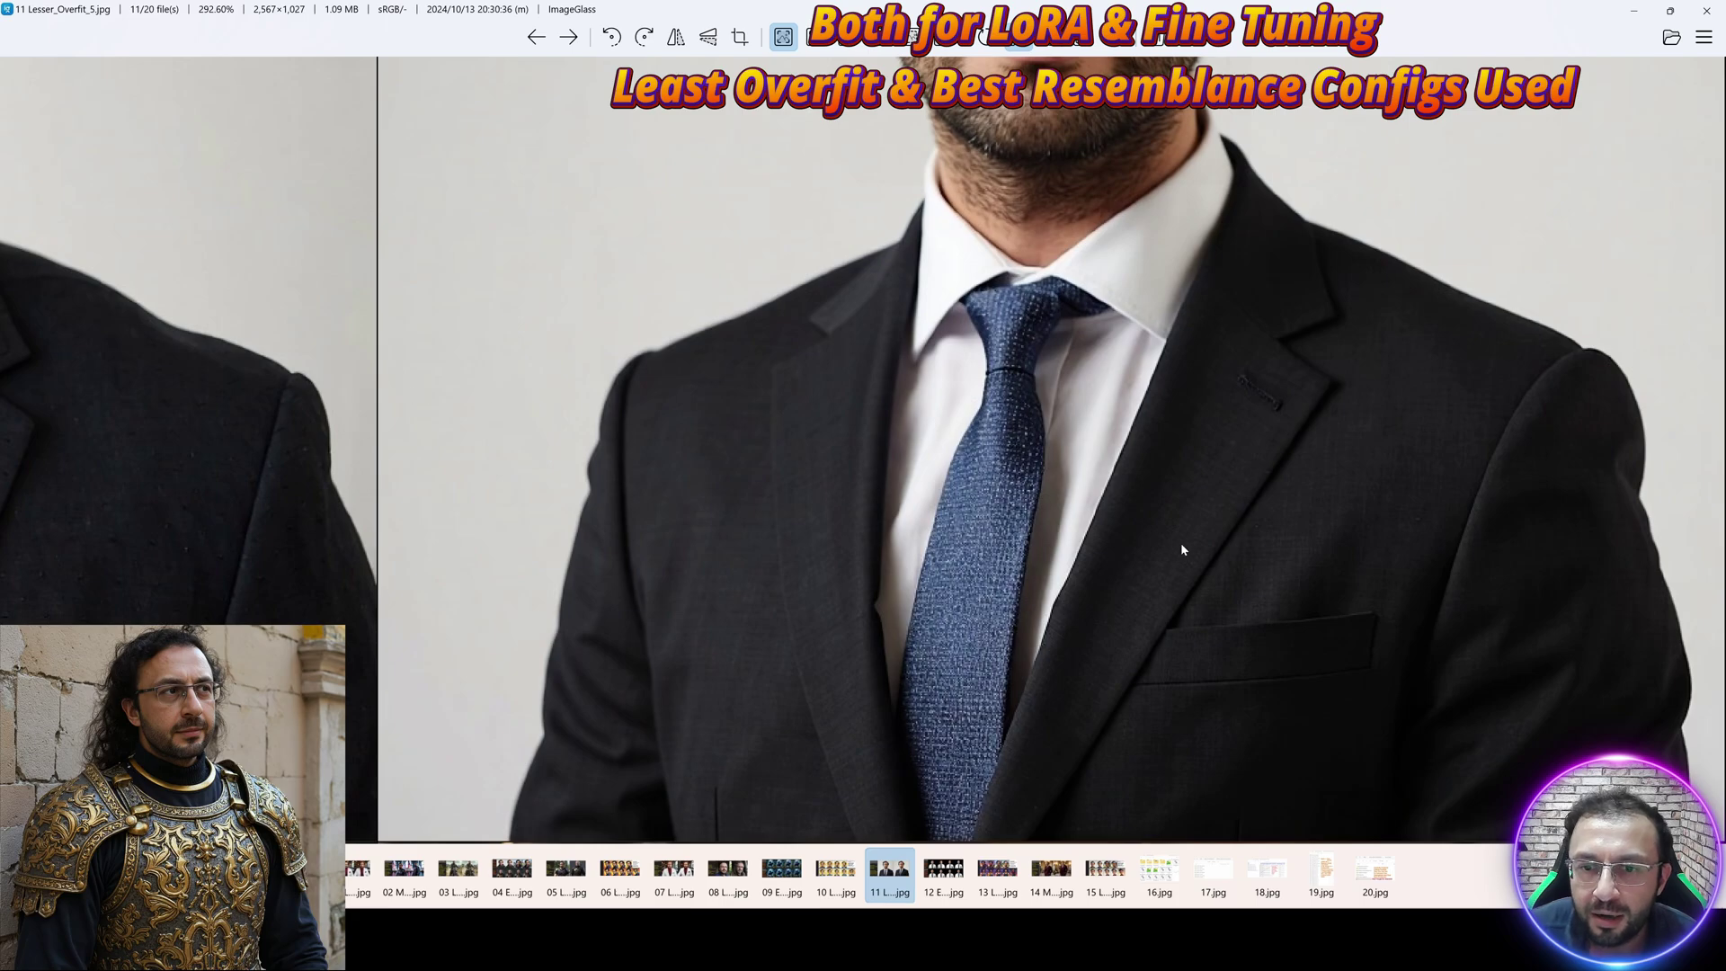
scroll(1159, 575, "down", 3)
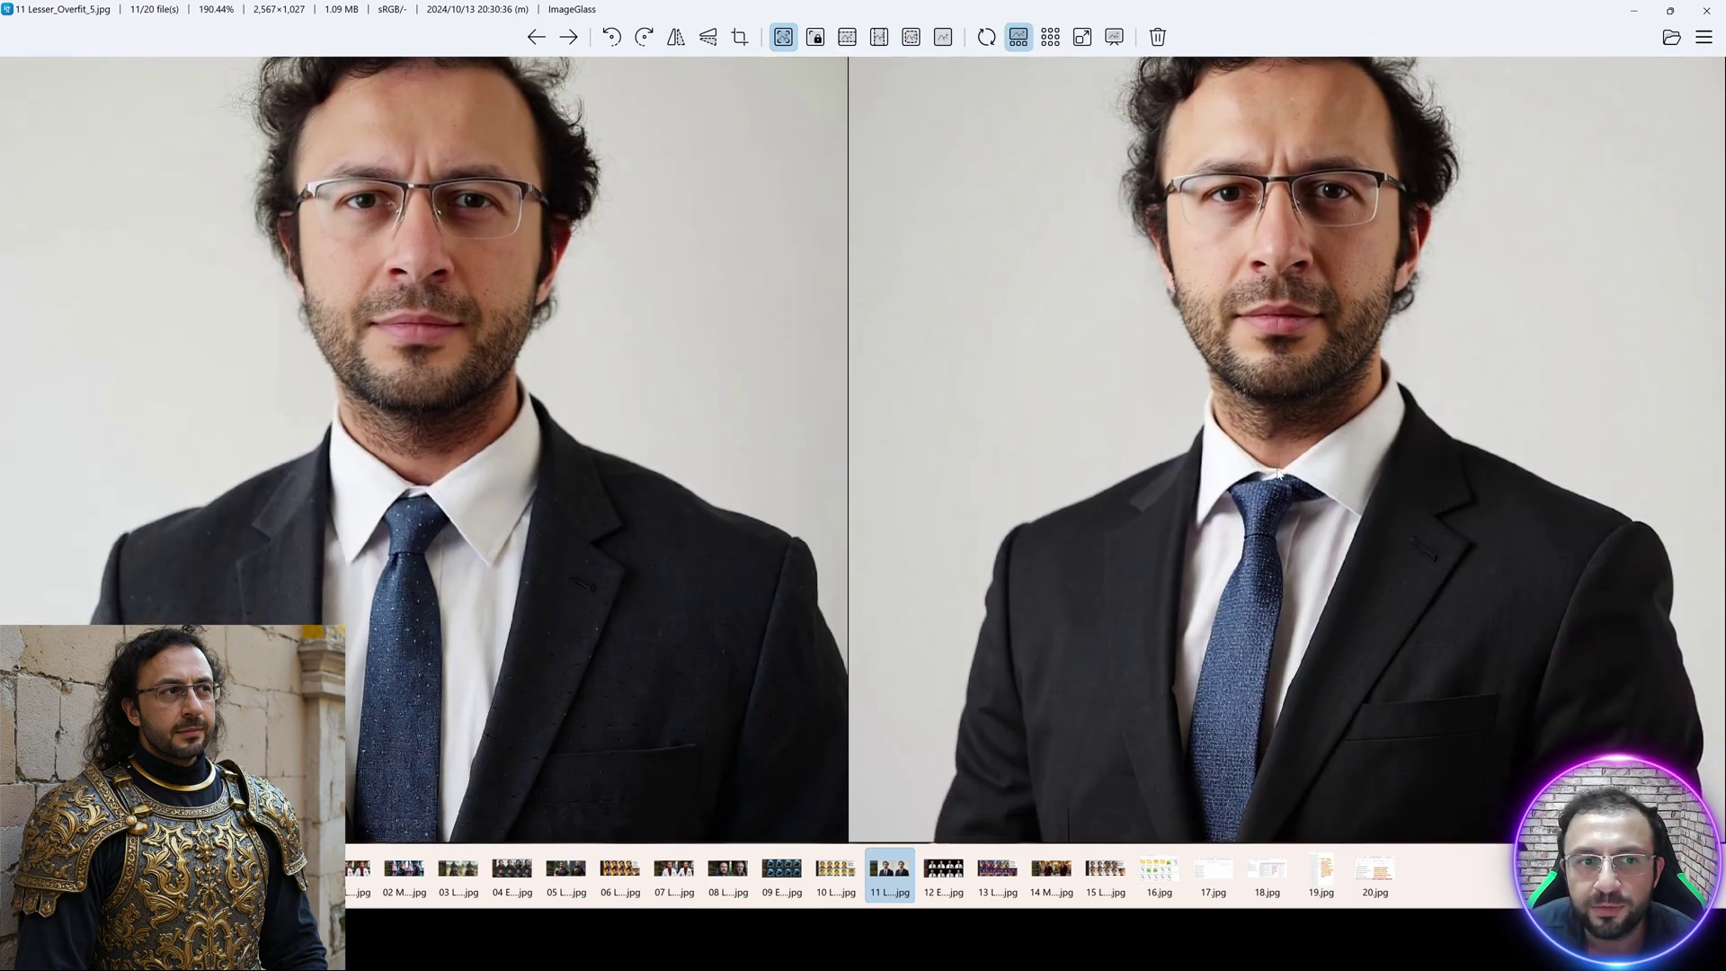
scroll(1280, 472, "down", 2)
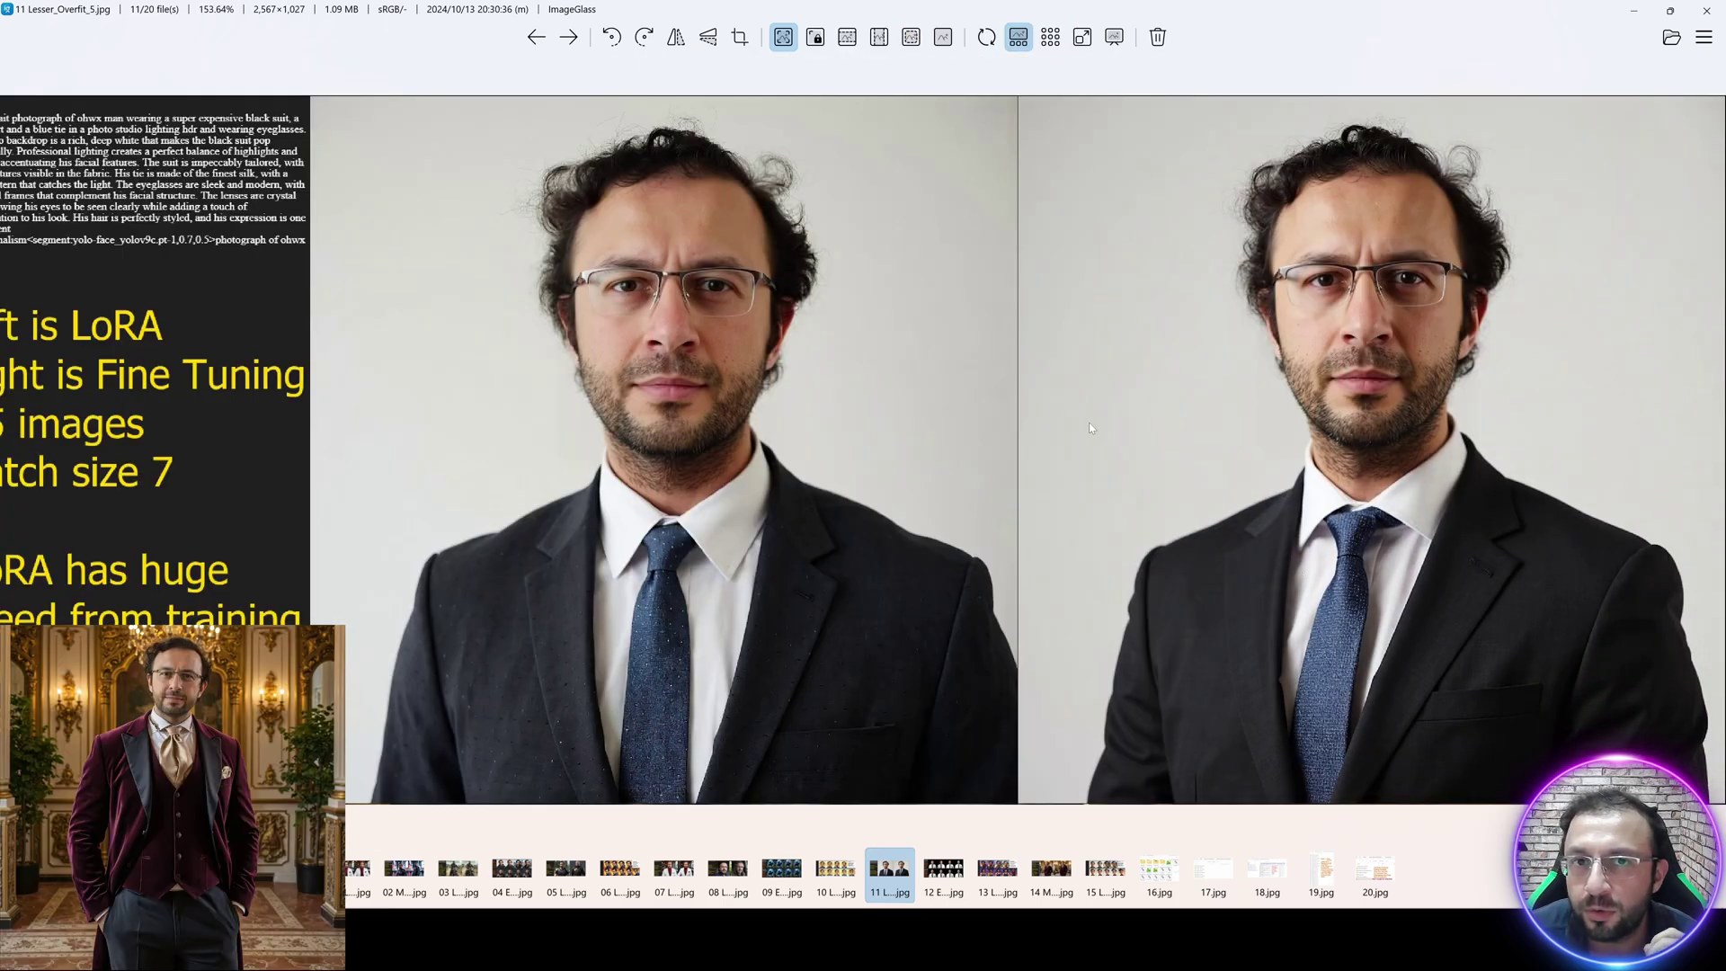
Go through 13 Lesser_Overfit_7.jpg, 14 Mora_Natural_Realistic_3.jpg and 15 Lesser_Overfit_10.jpg, comparing the stylized grids and the ballroom portraits.
key("Right")
key("Right")
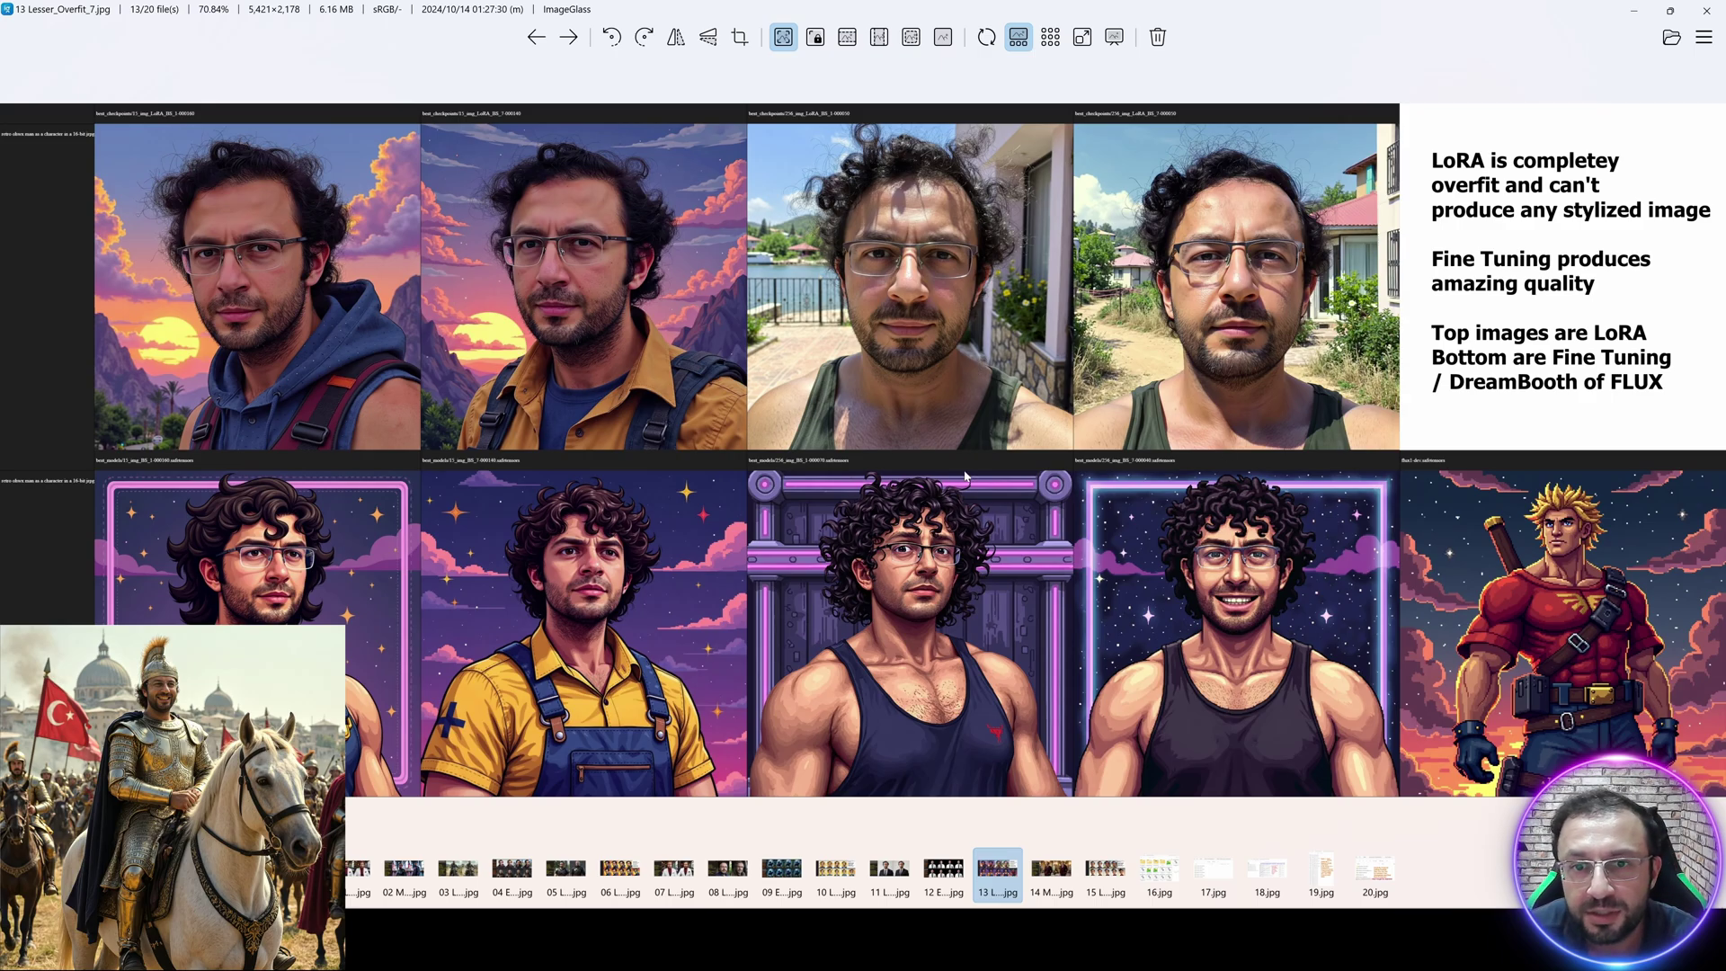
key("Right")
scroll(963, 464, "up", 2)
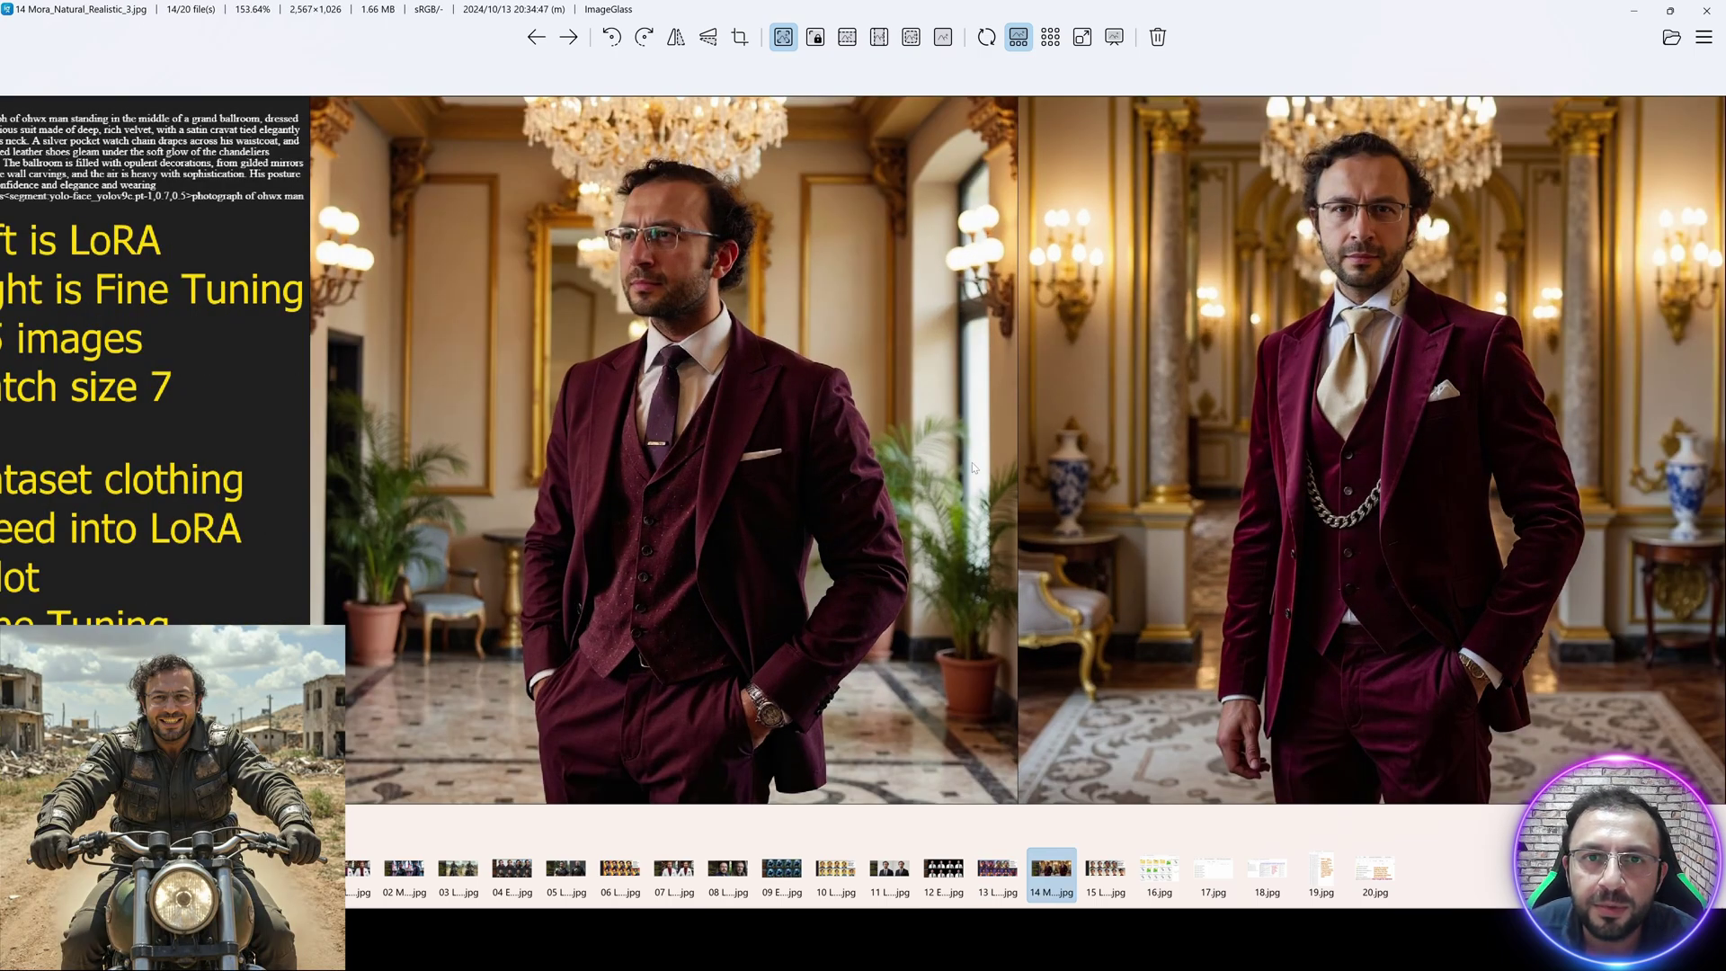
scroll(971, 467, "down", 2)
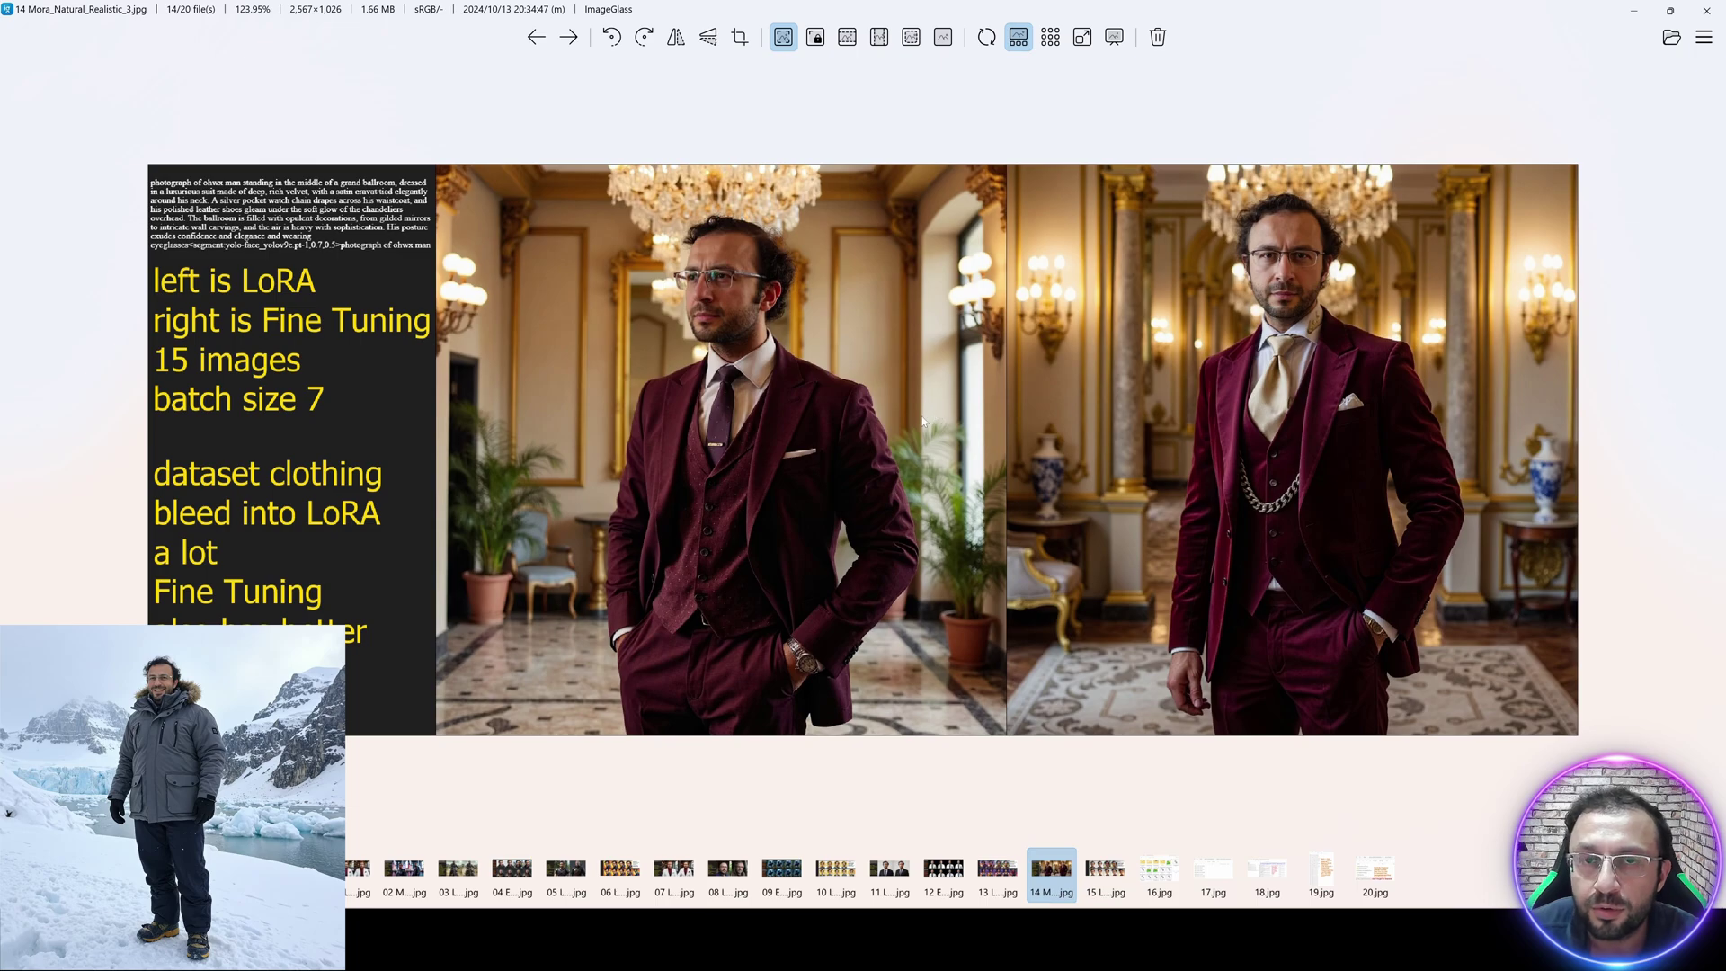
key("Right")
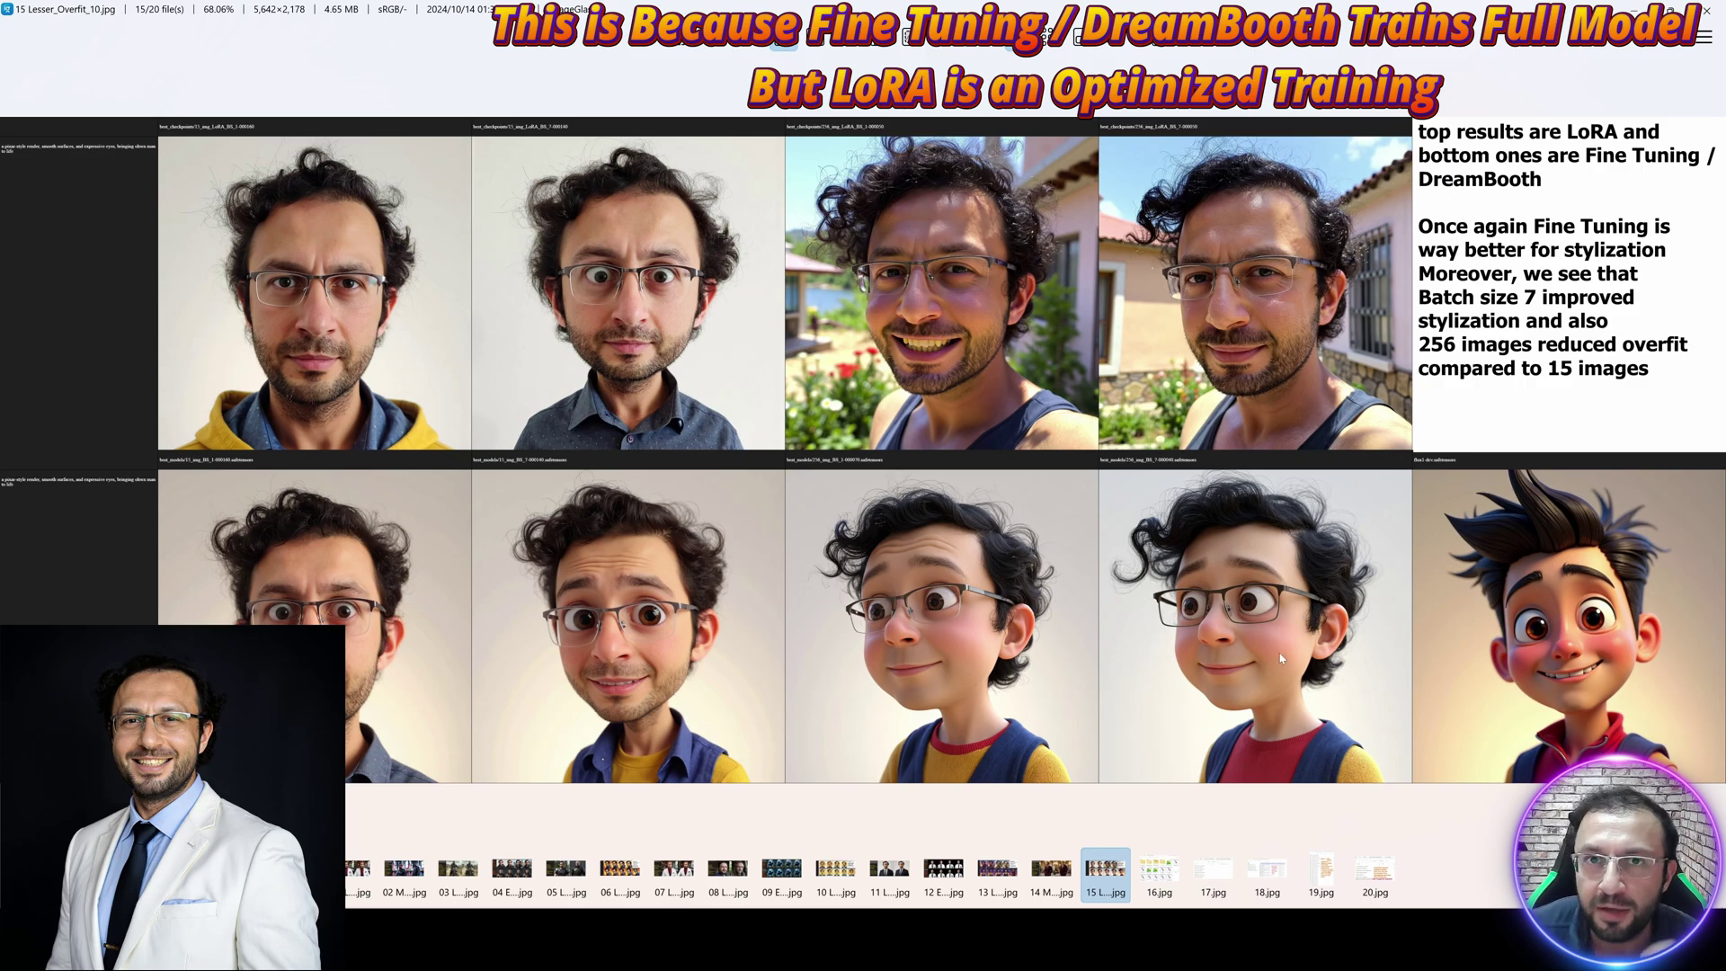
View the Kohya_FLUX_DreamBooth_v7 folder captures in 16.jpg and 17.jpg and examine the Fine Tuning config list in 18.jpg.
key("Right")
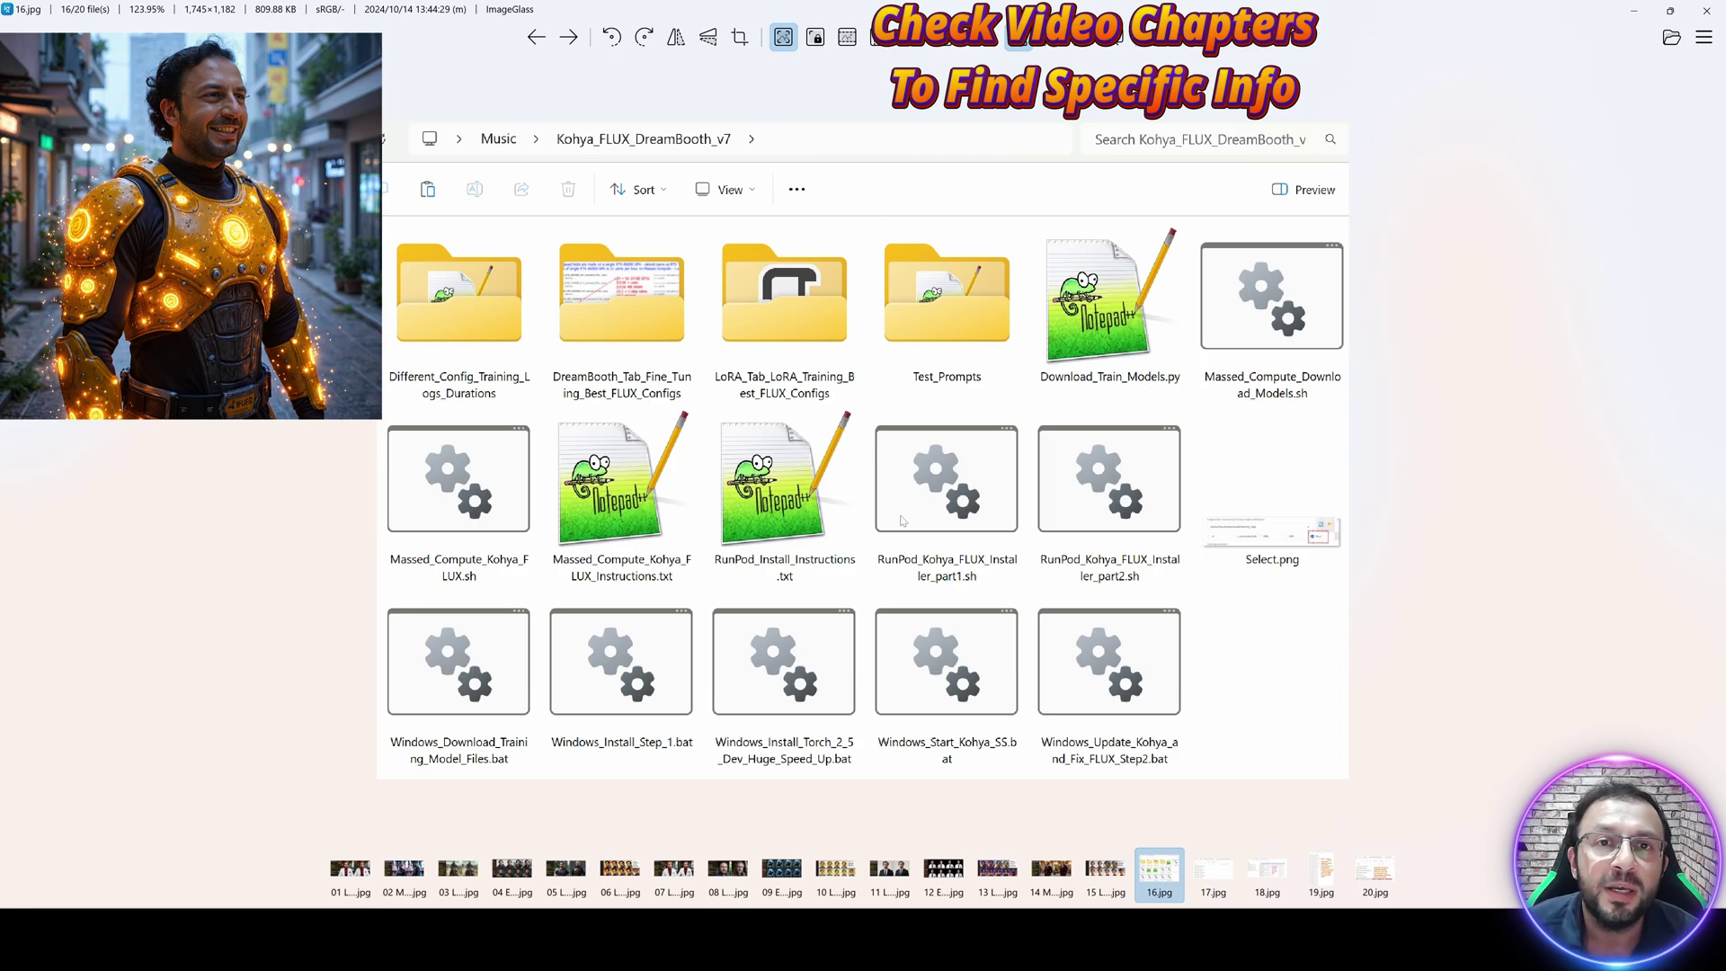
key("Right")
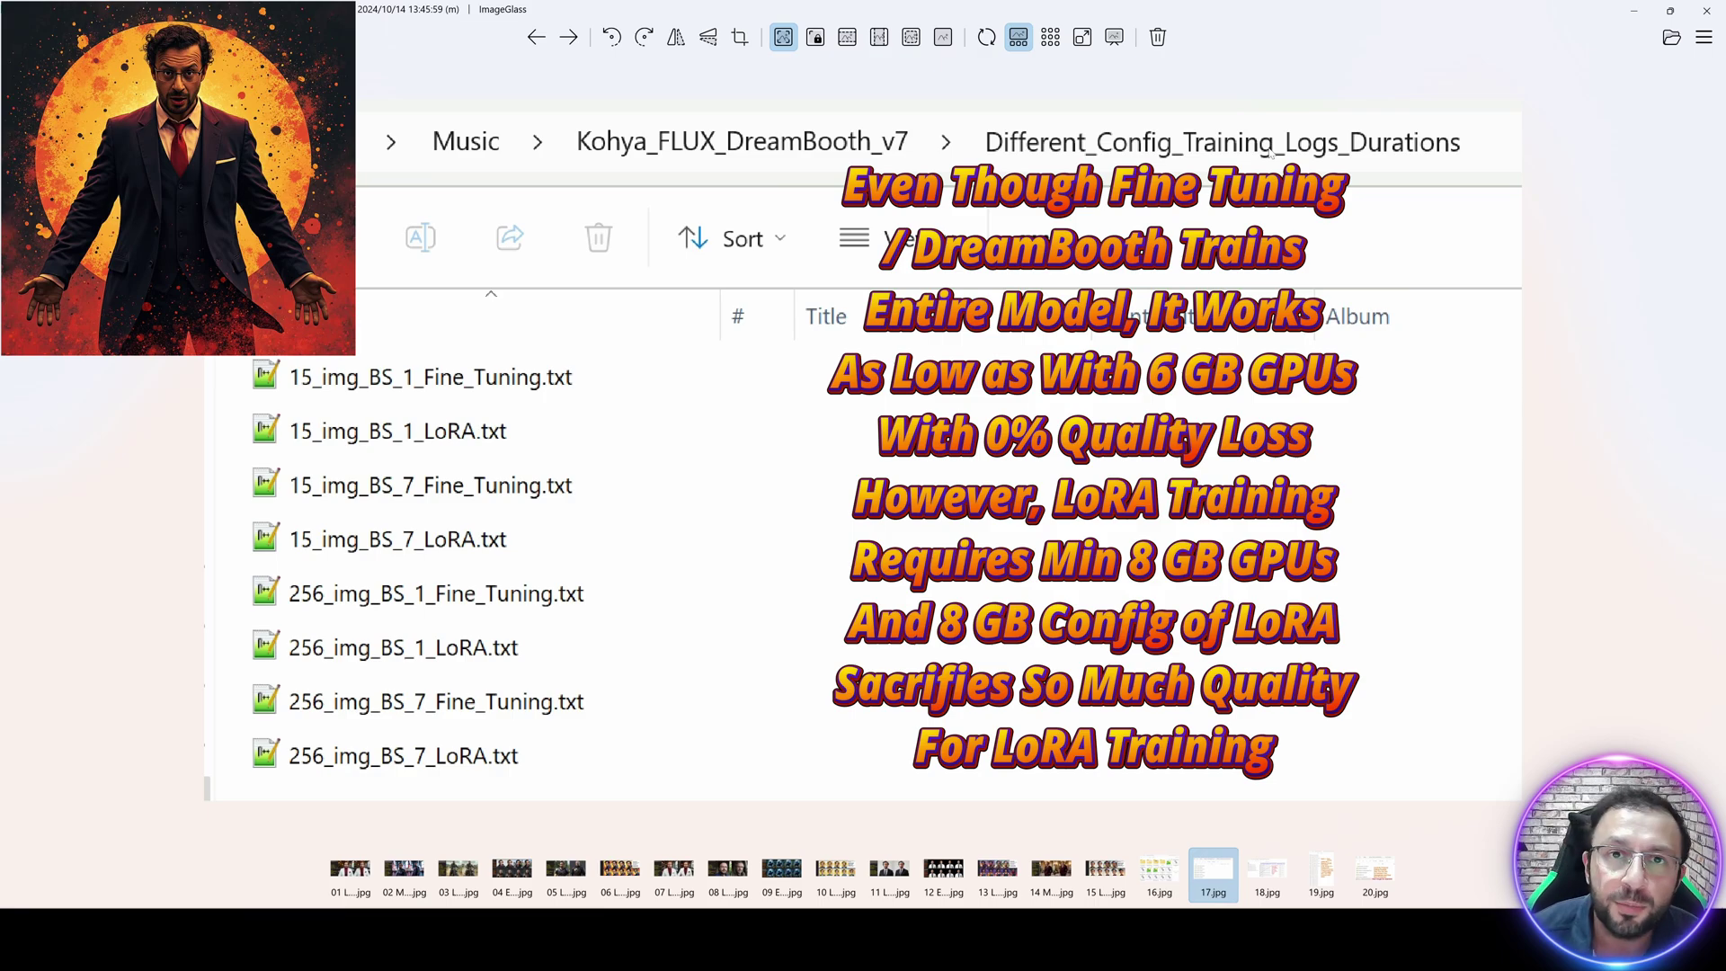
key("Right")
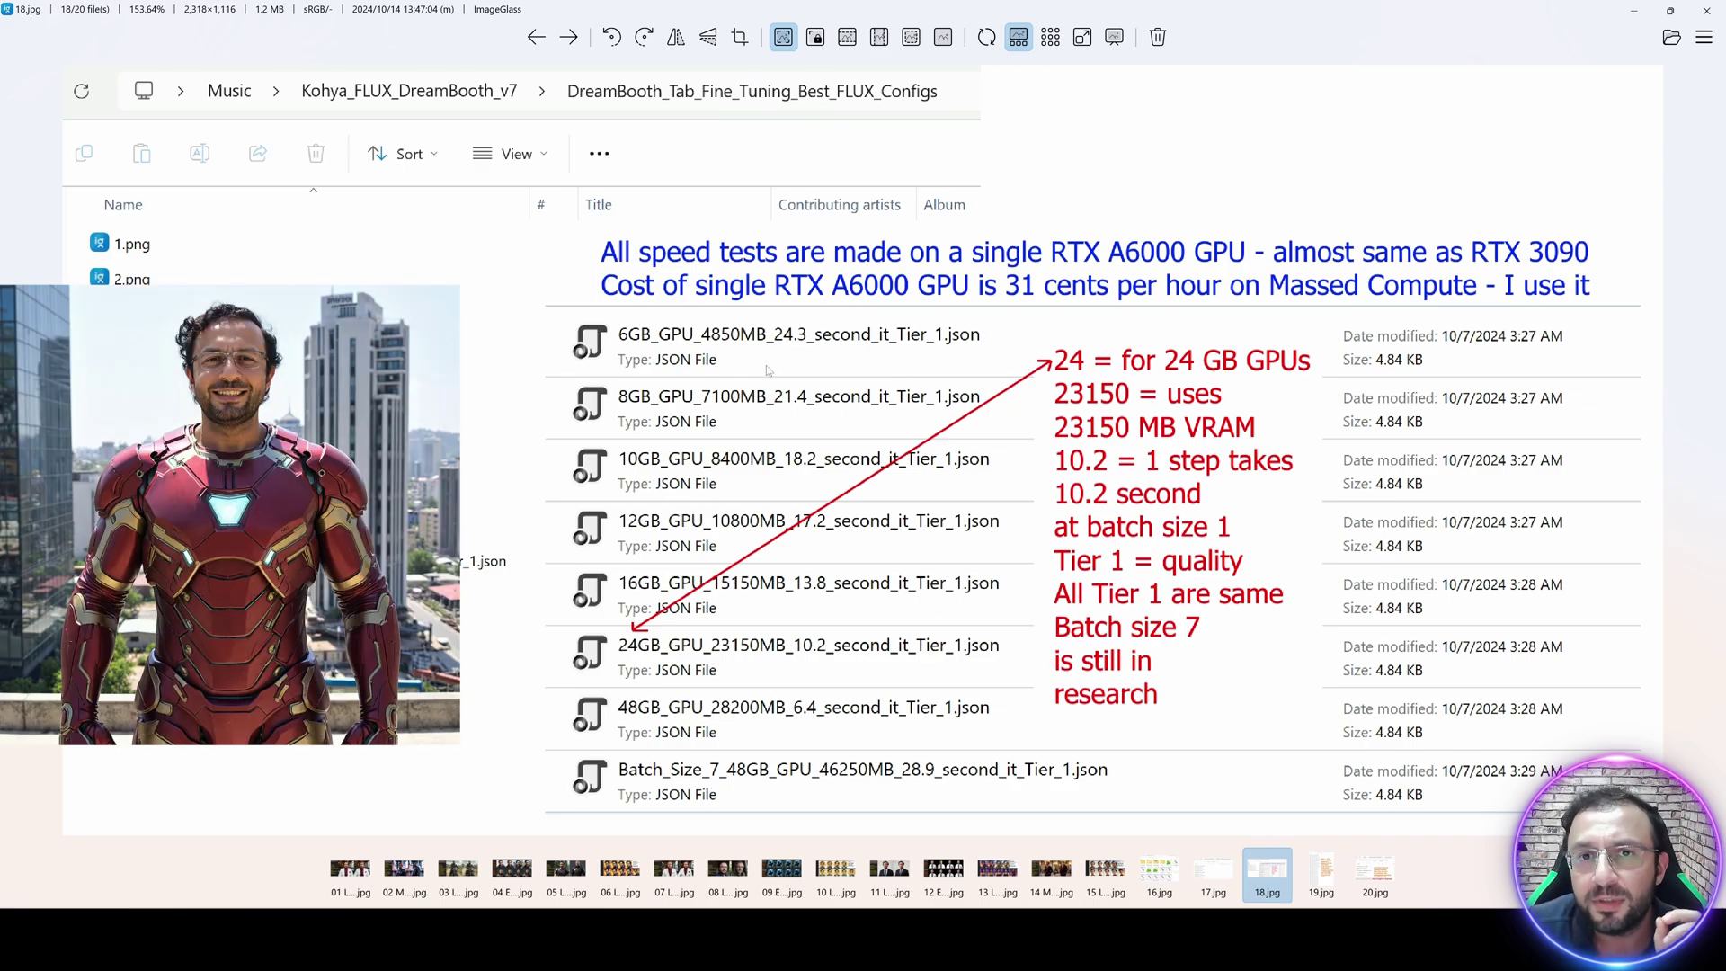
scroll(685, 350, "up", 2)
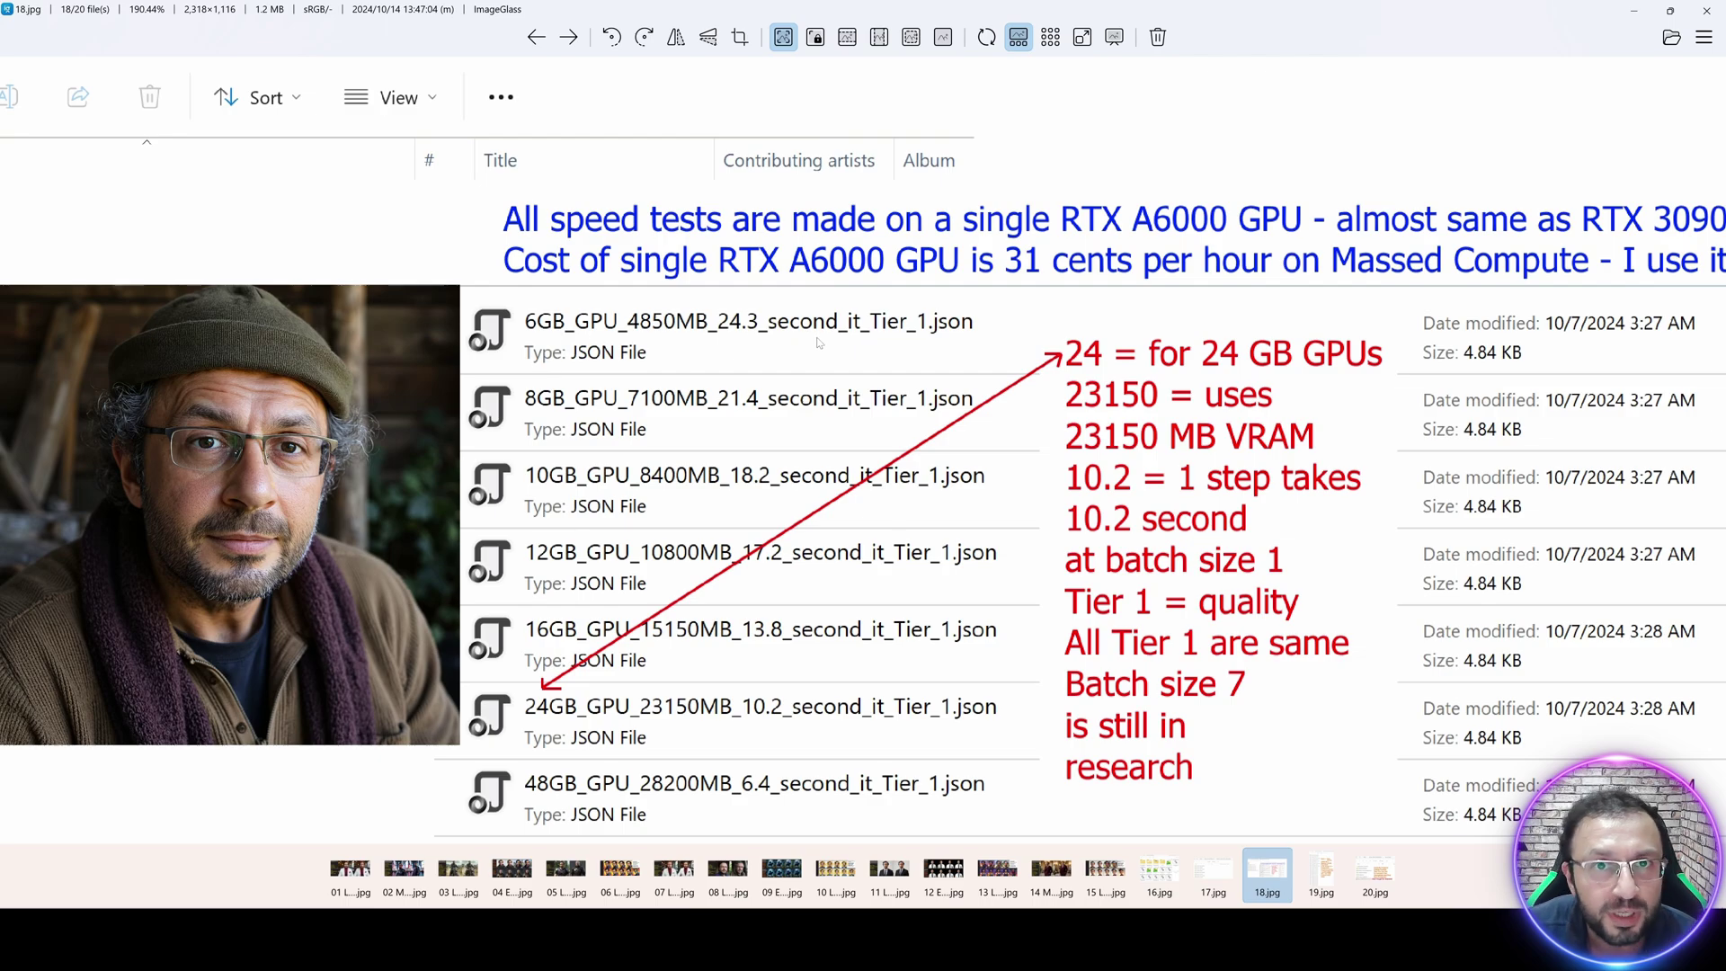
scroll(819, 346, "down", 2)
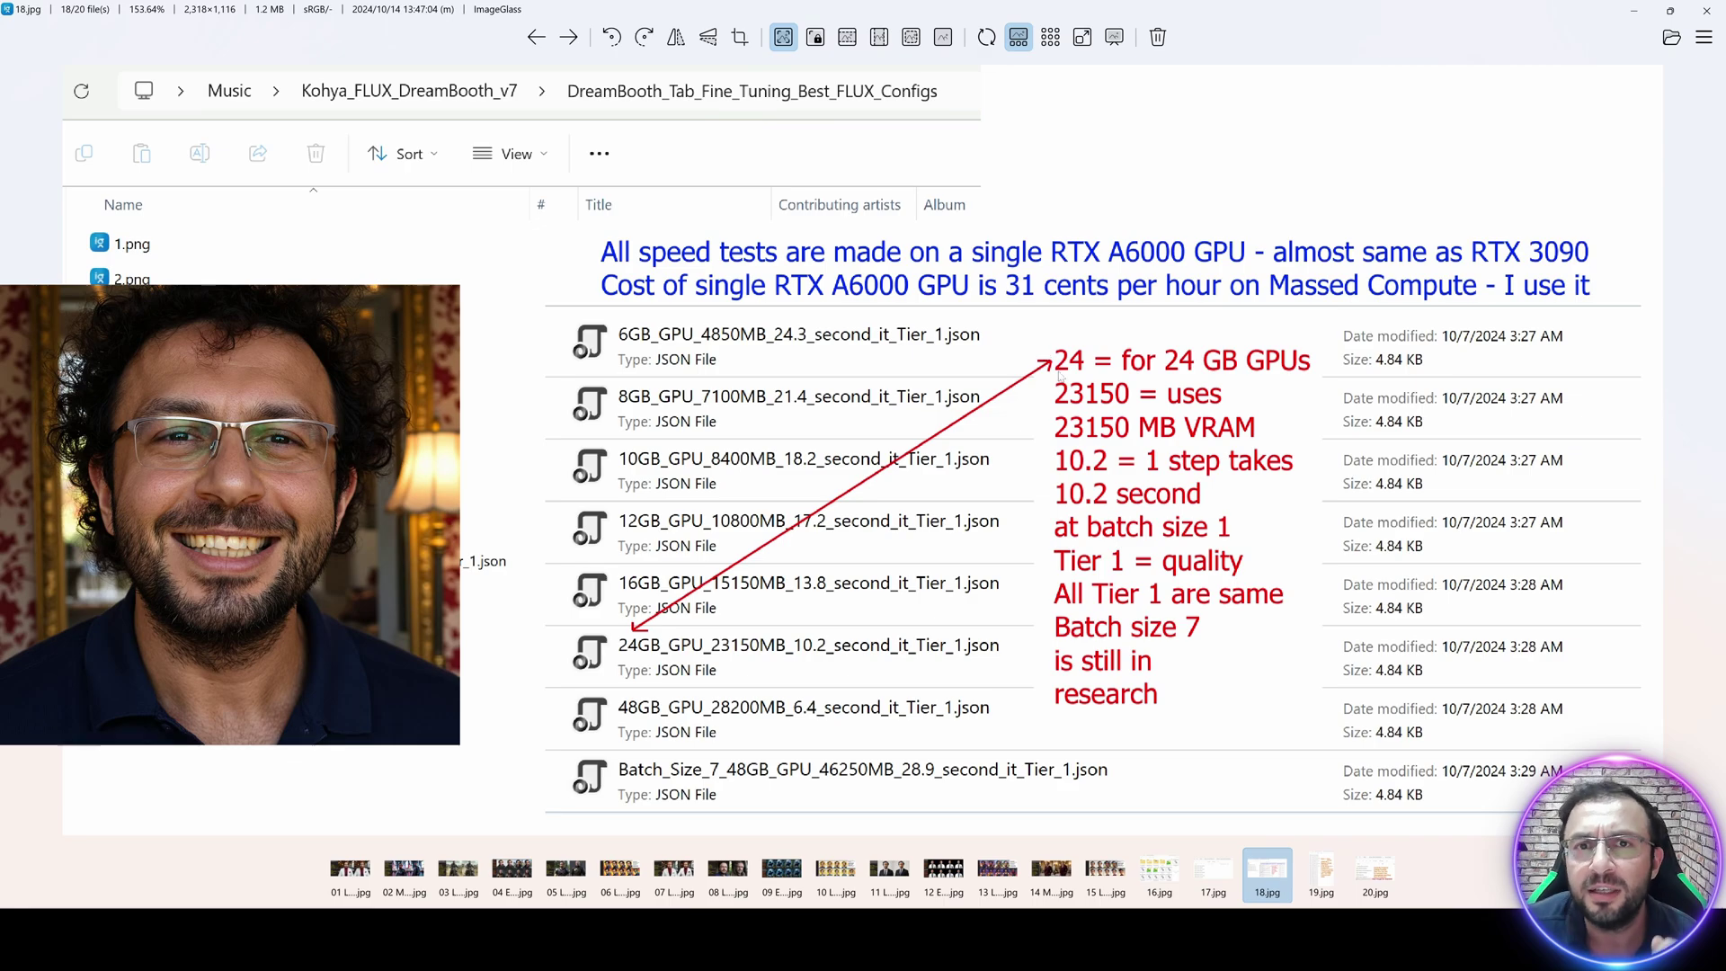
Examine the ranked LoRA training configs in 19.jpg up close, including the Rank 1 VRAM and step-time notes.
key("Right")
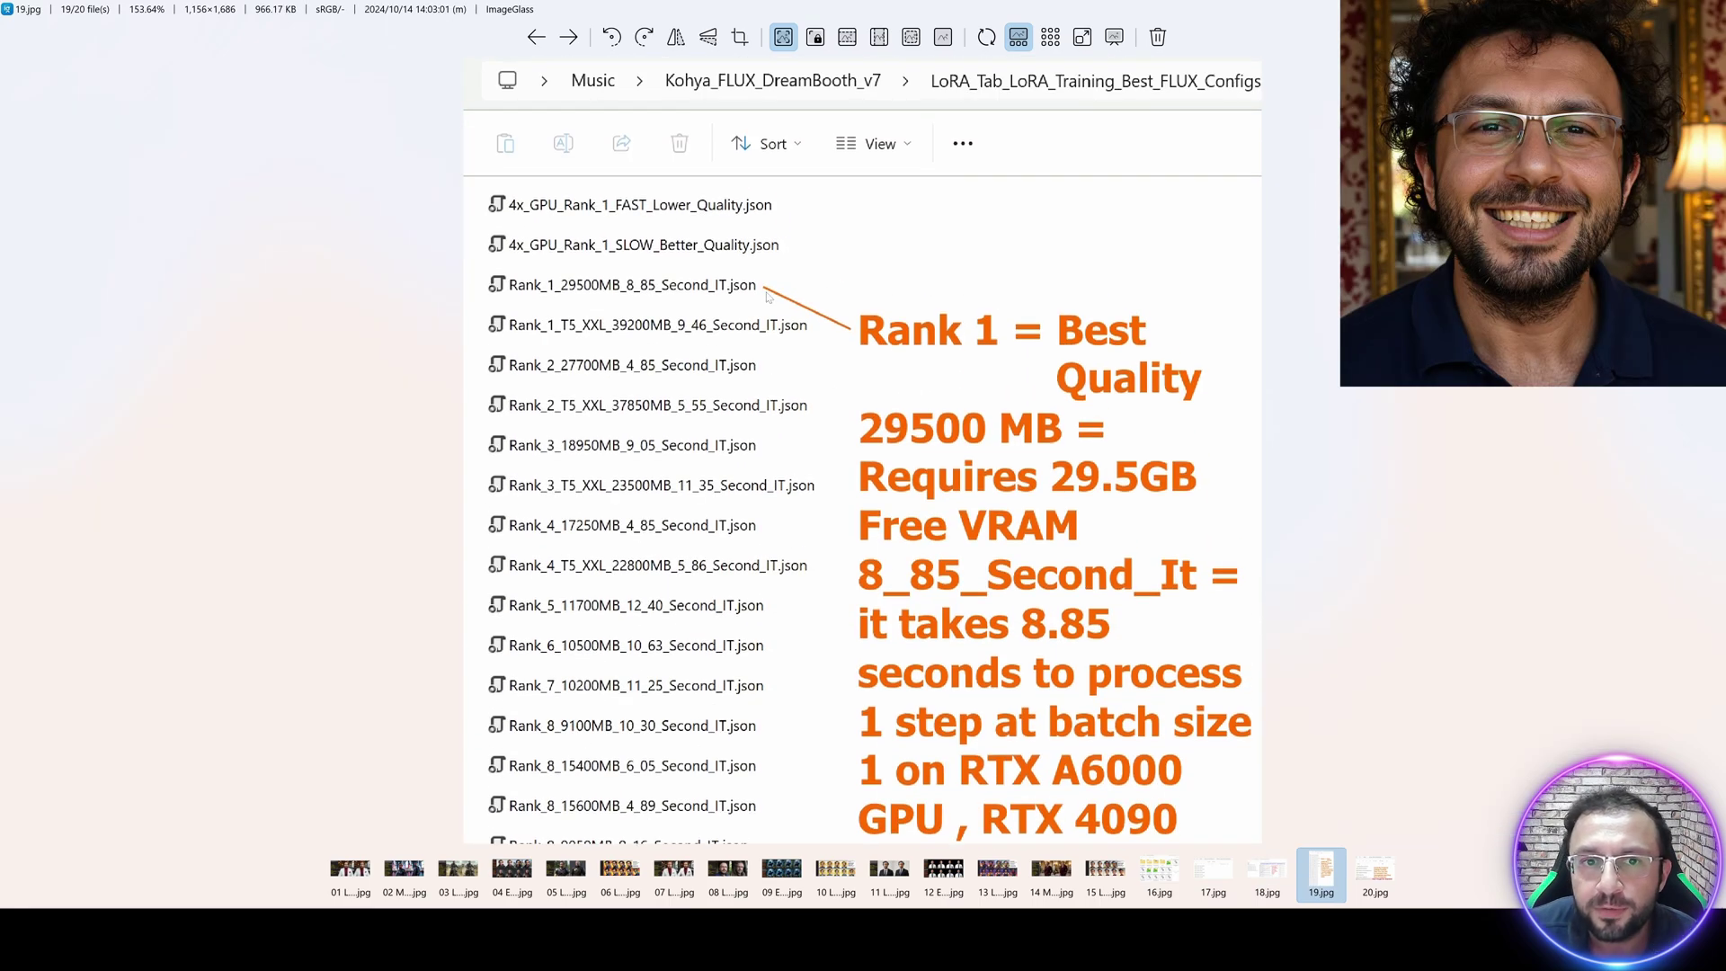
scroll(713, 367, "up", 2)
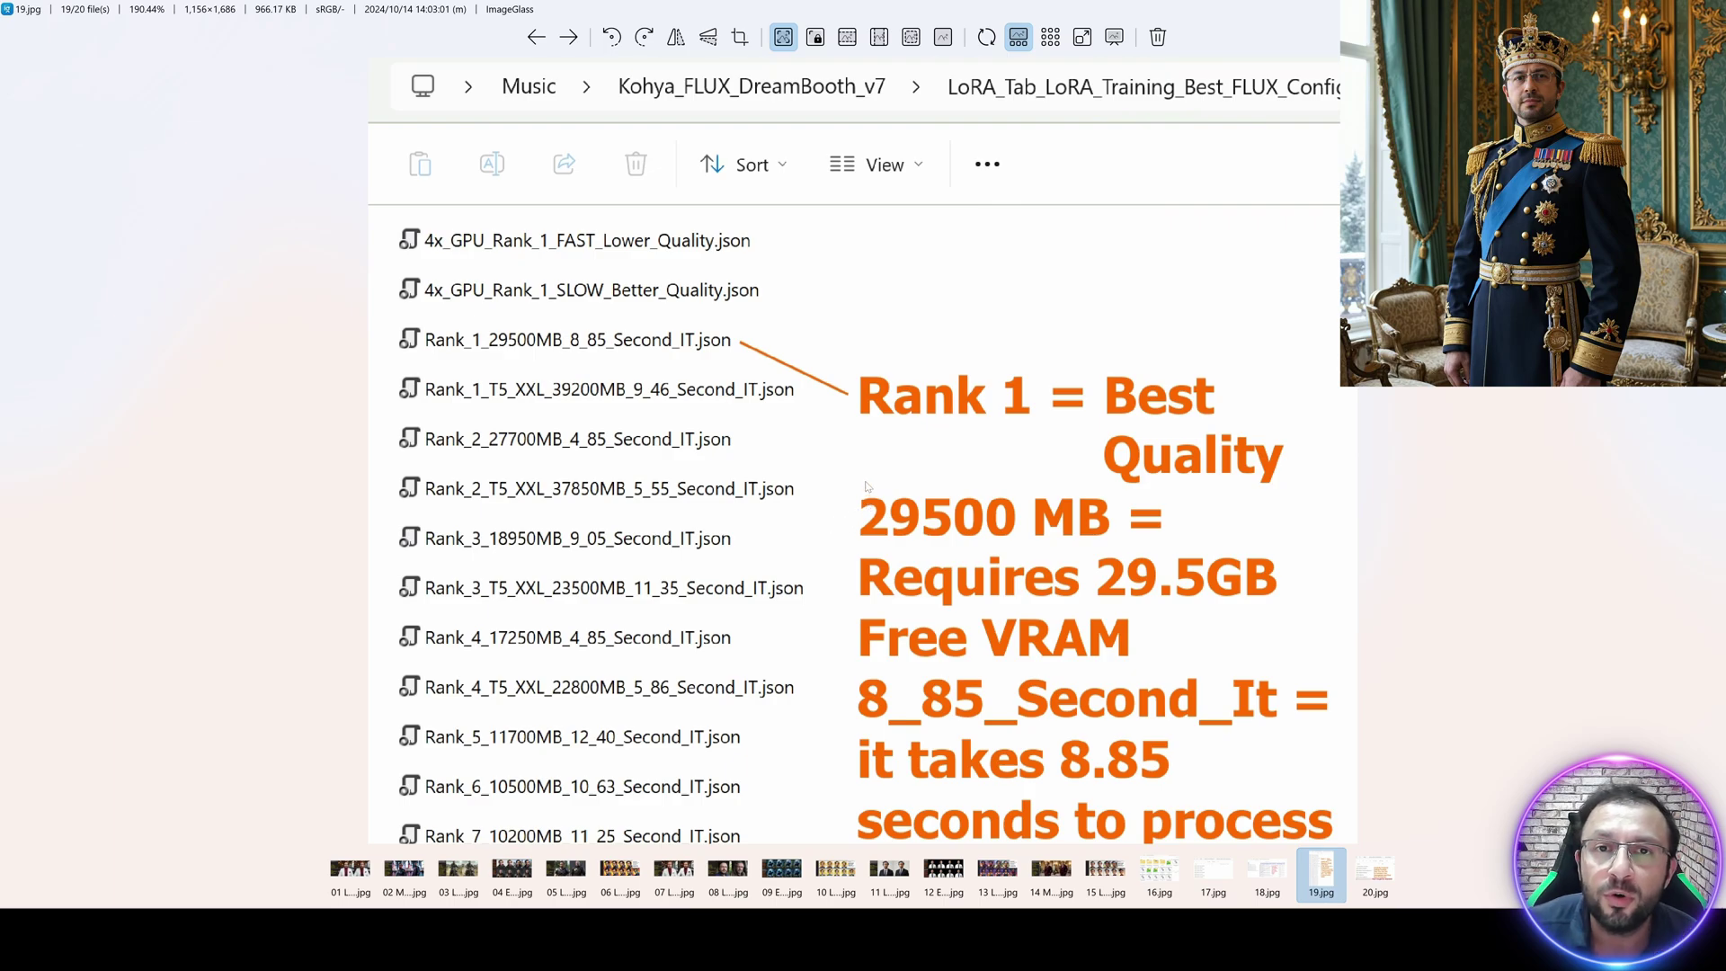
scroll(510, 351, "up", 2)
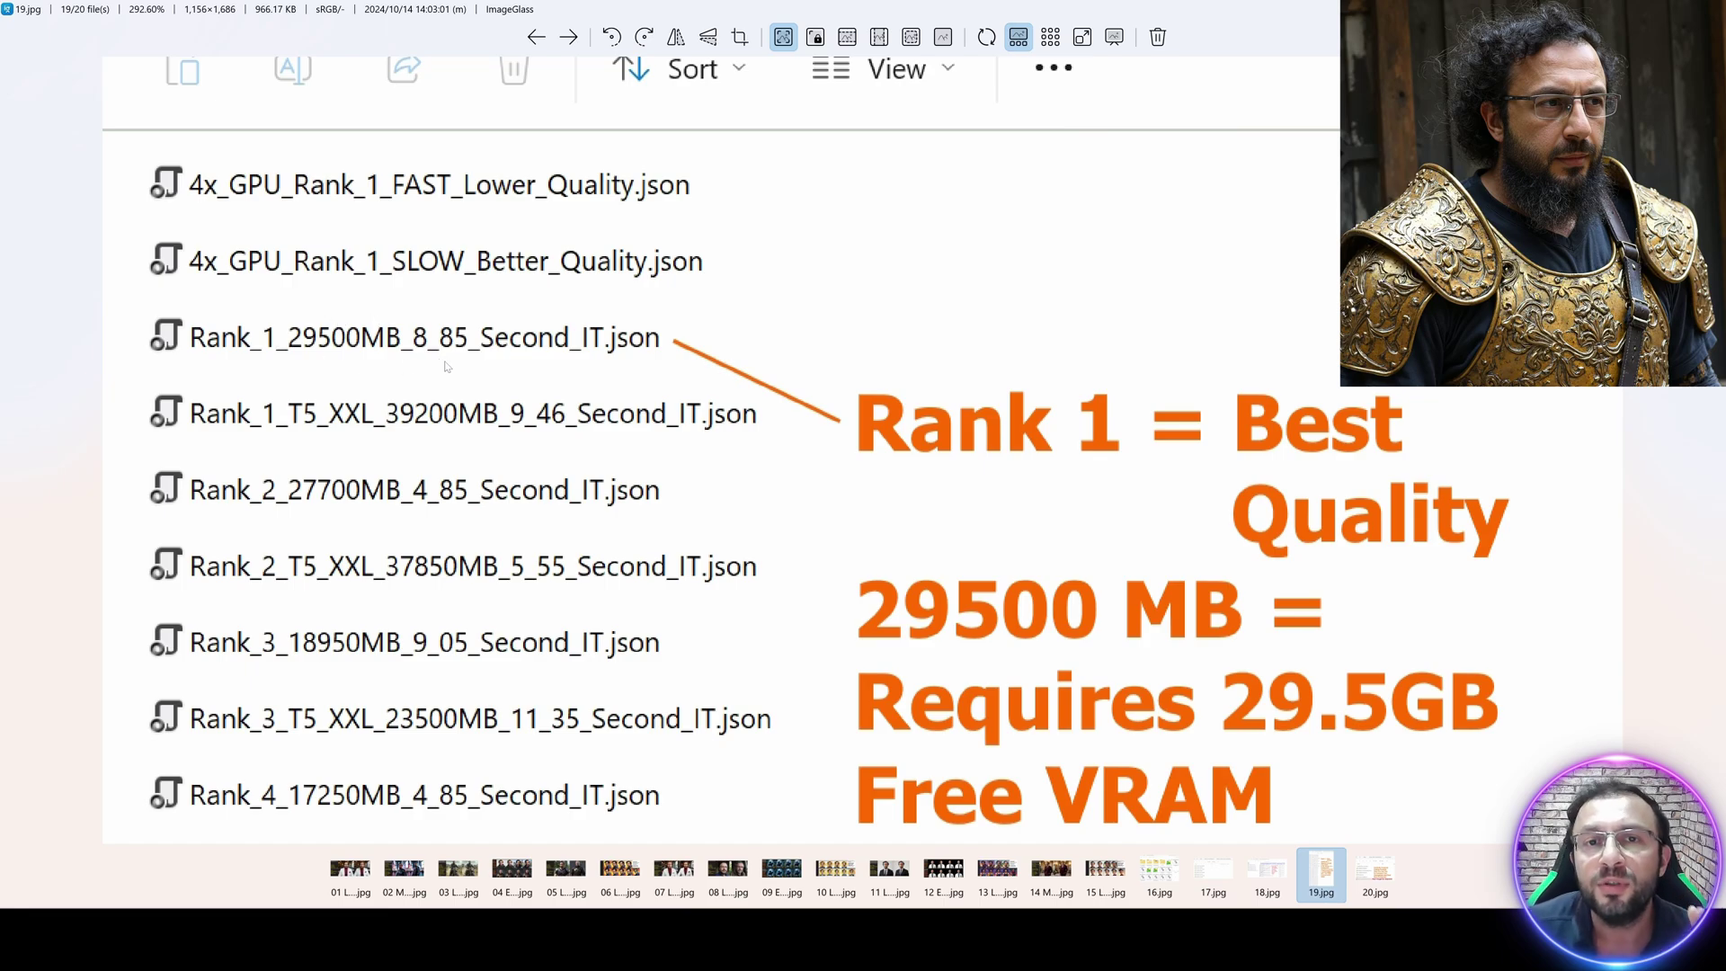
scroll(639, 349, "down", 3)
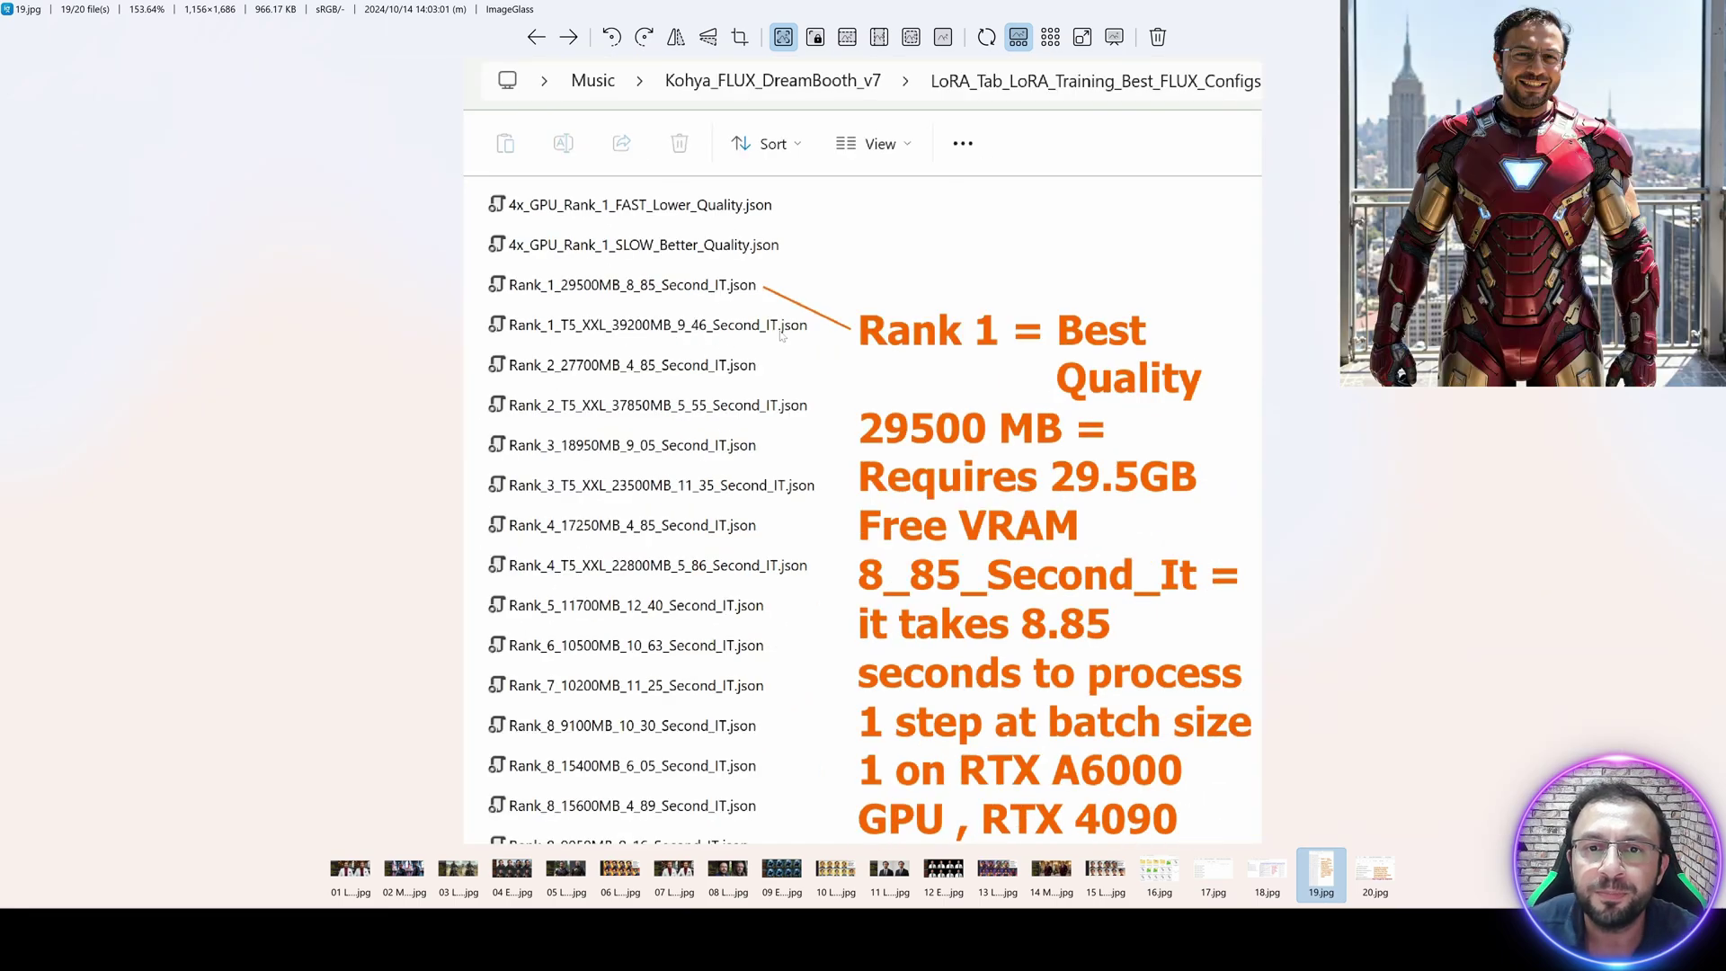
Return to the Fine Tuning configs in 18.jpg and compare their VRAM and step times with the LoRA list in 19.jpg.
key("Left")
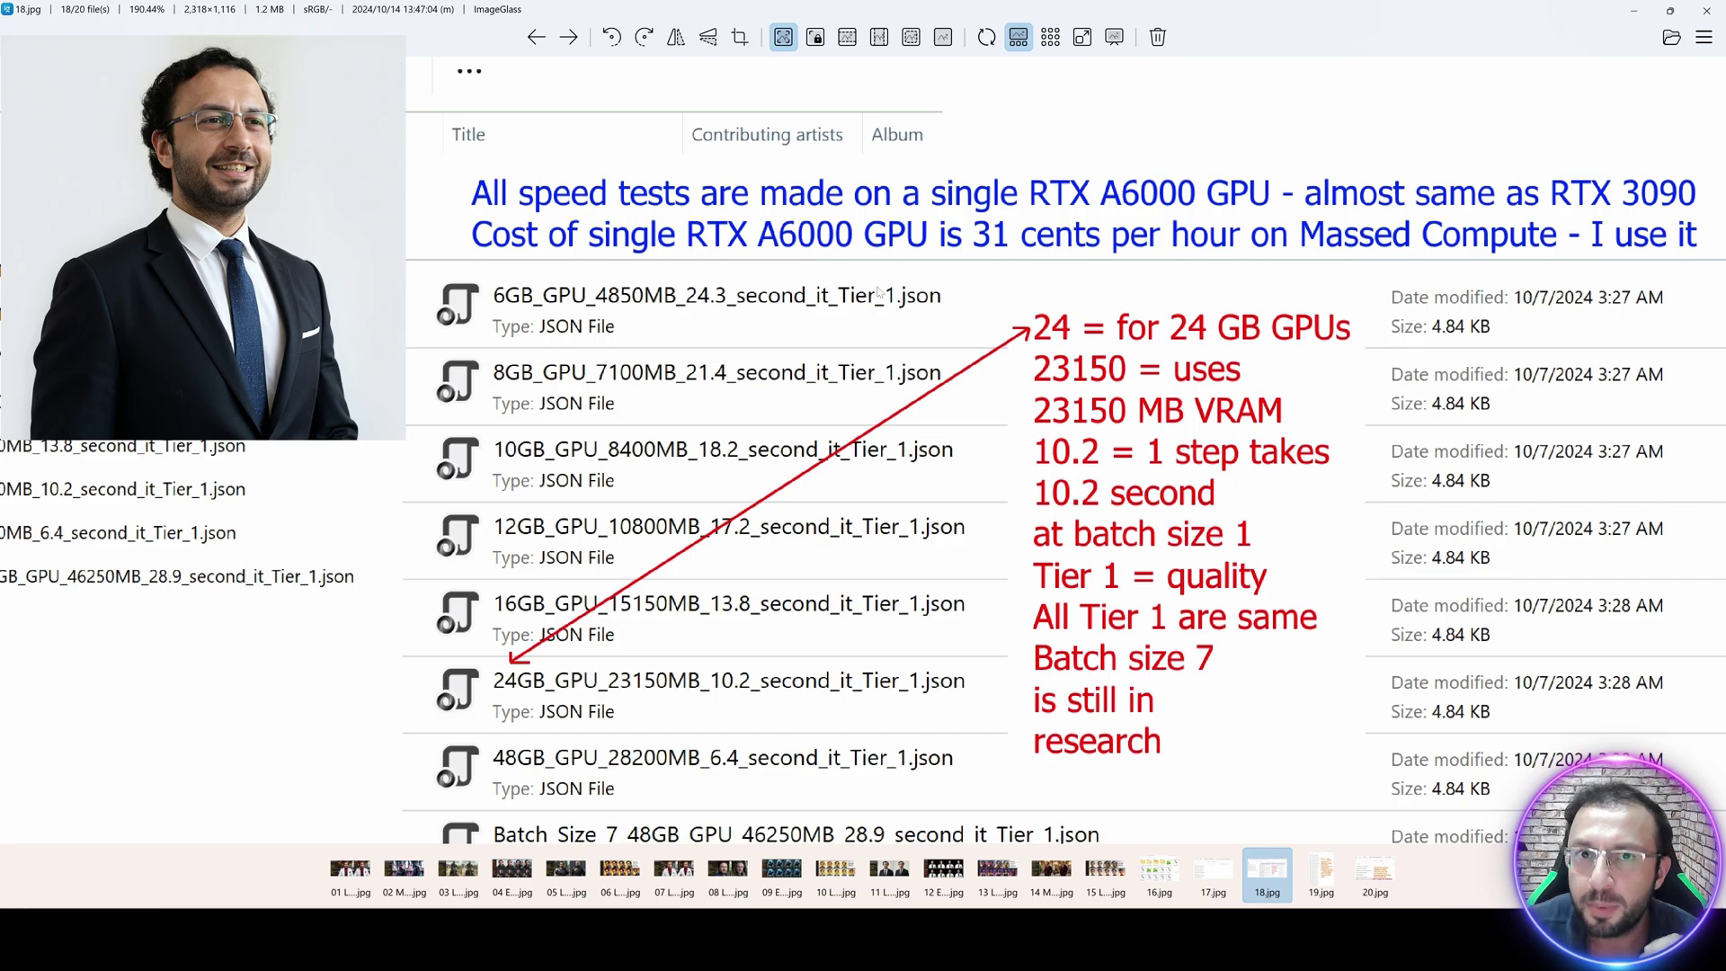
left_click_drag(760, 408, 697, 277)
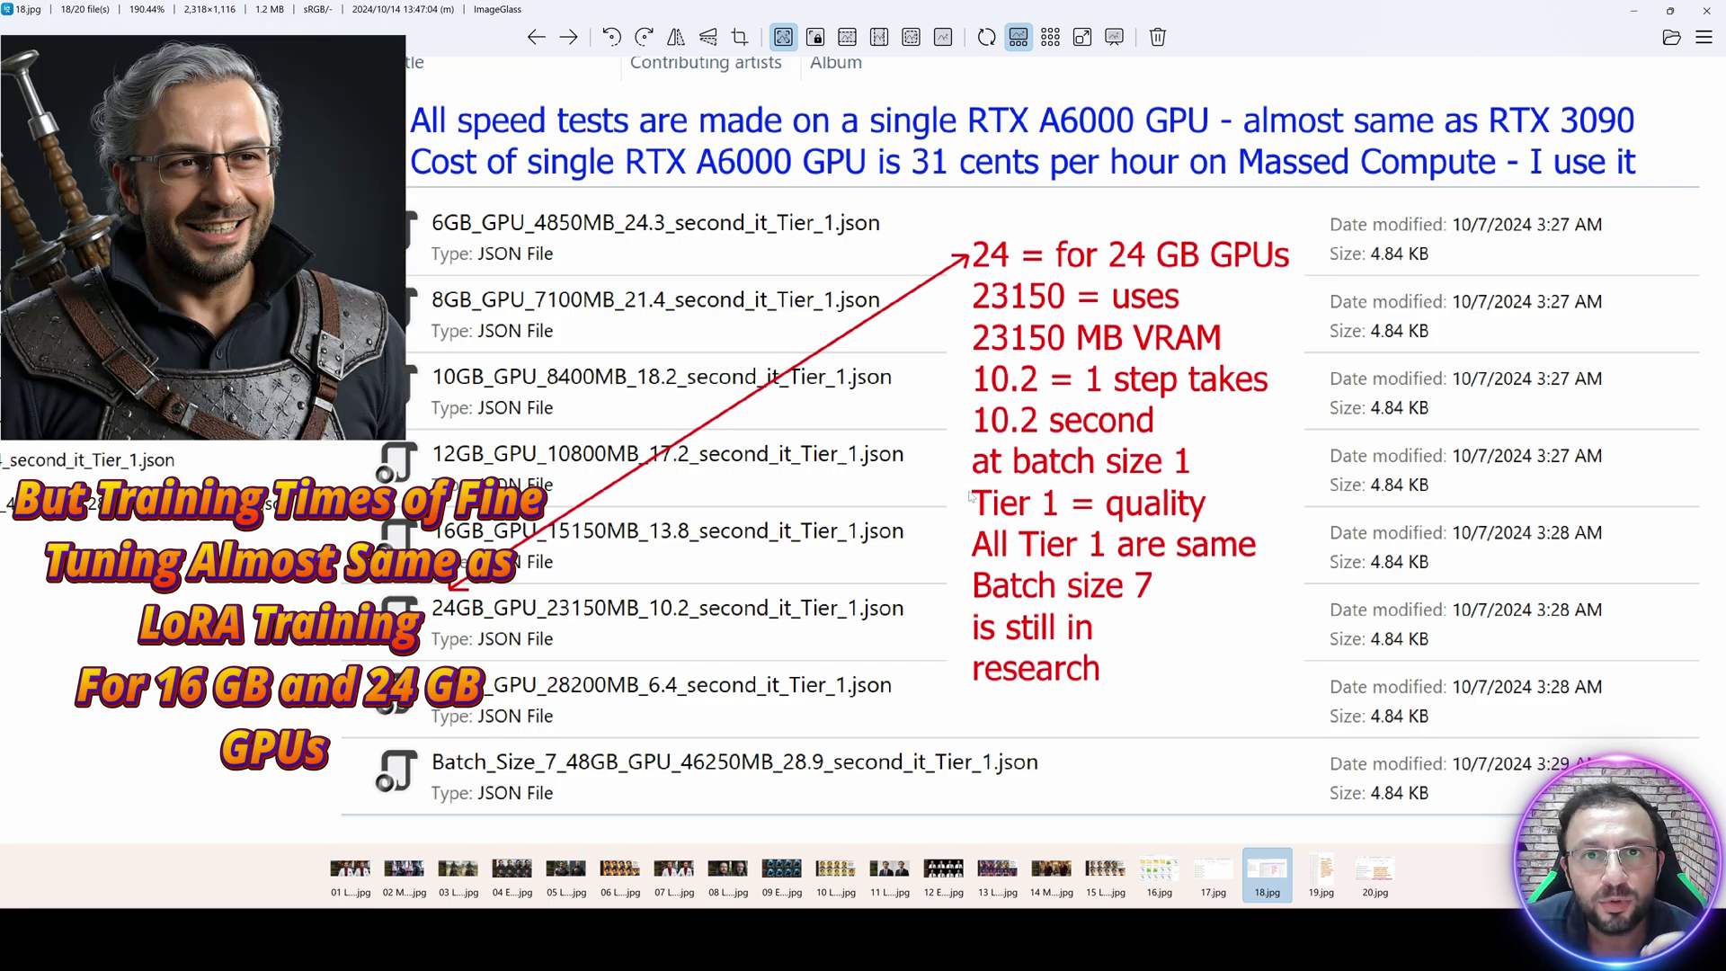
scroll(971, 494, "down", 1)
key("Right")
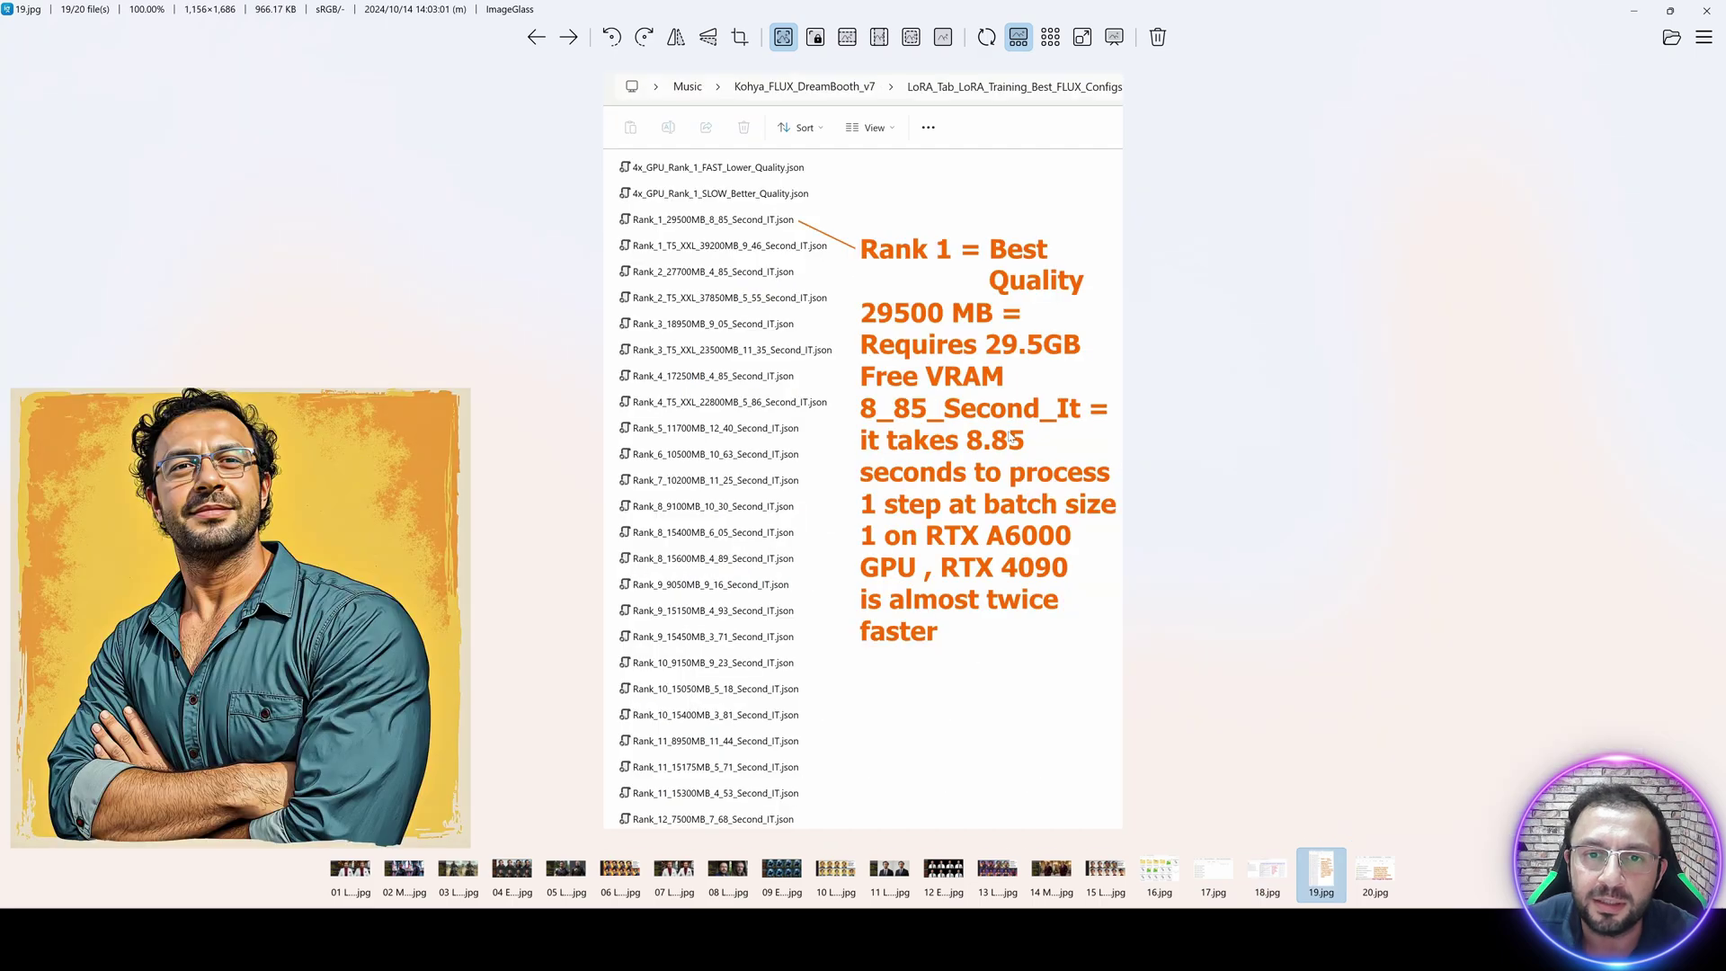
key("Right")
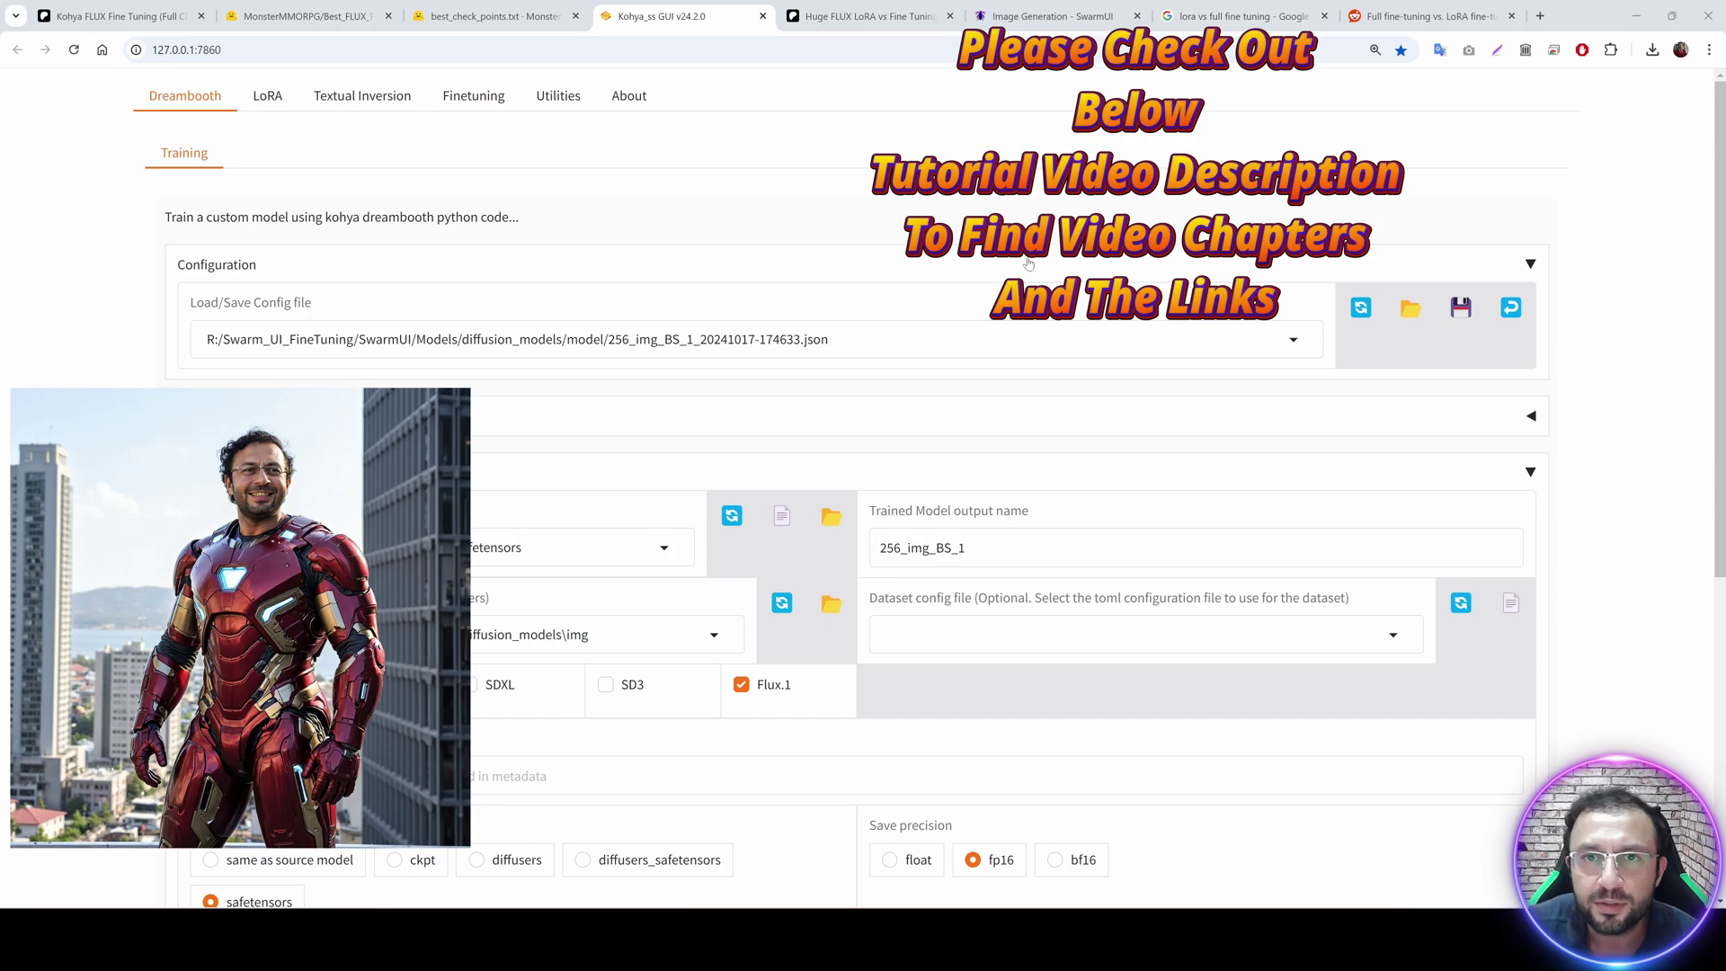
Open best_check_points.txt on Hugging Face in the browser, enlarge it and check the 15-image and 256-image checkpoint entries.
key("ctrl+shift+Tab")
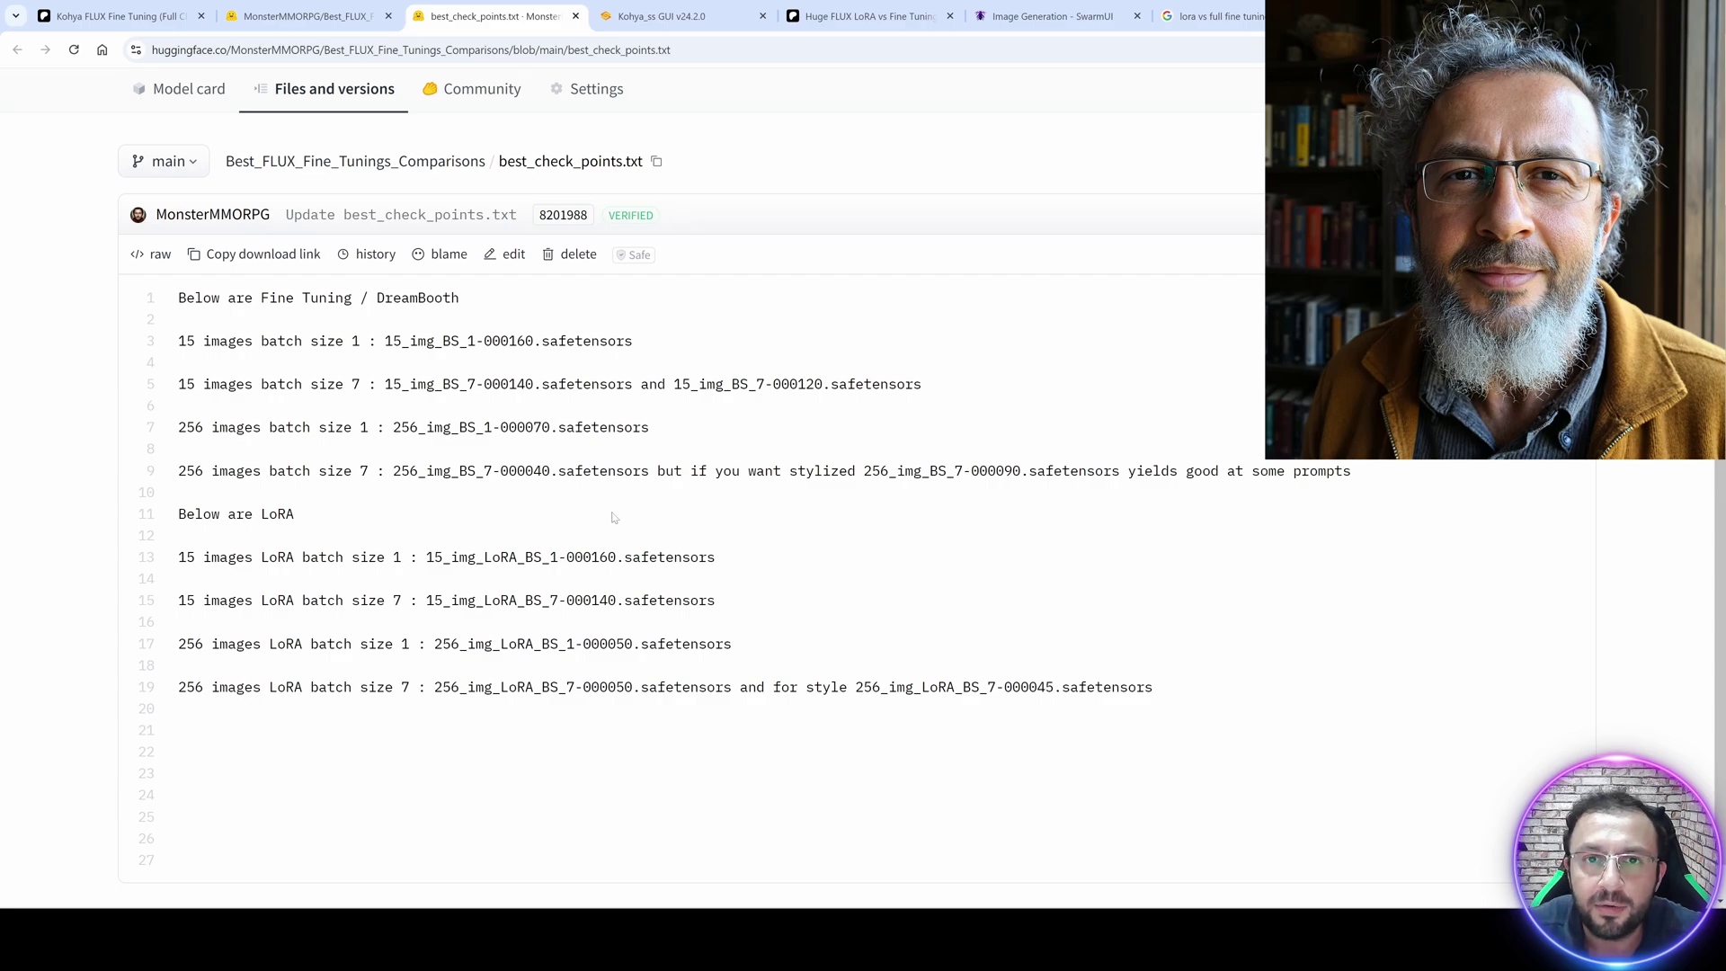
key("ctrl+plus")
scroll(932, 509, "down", 1)
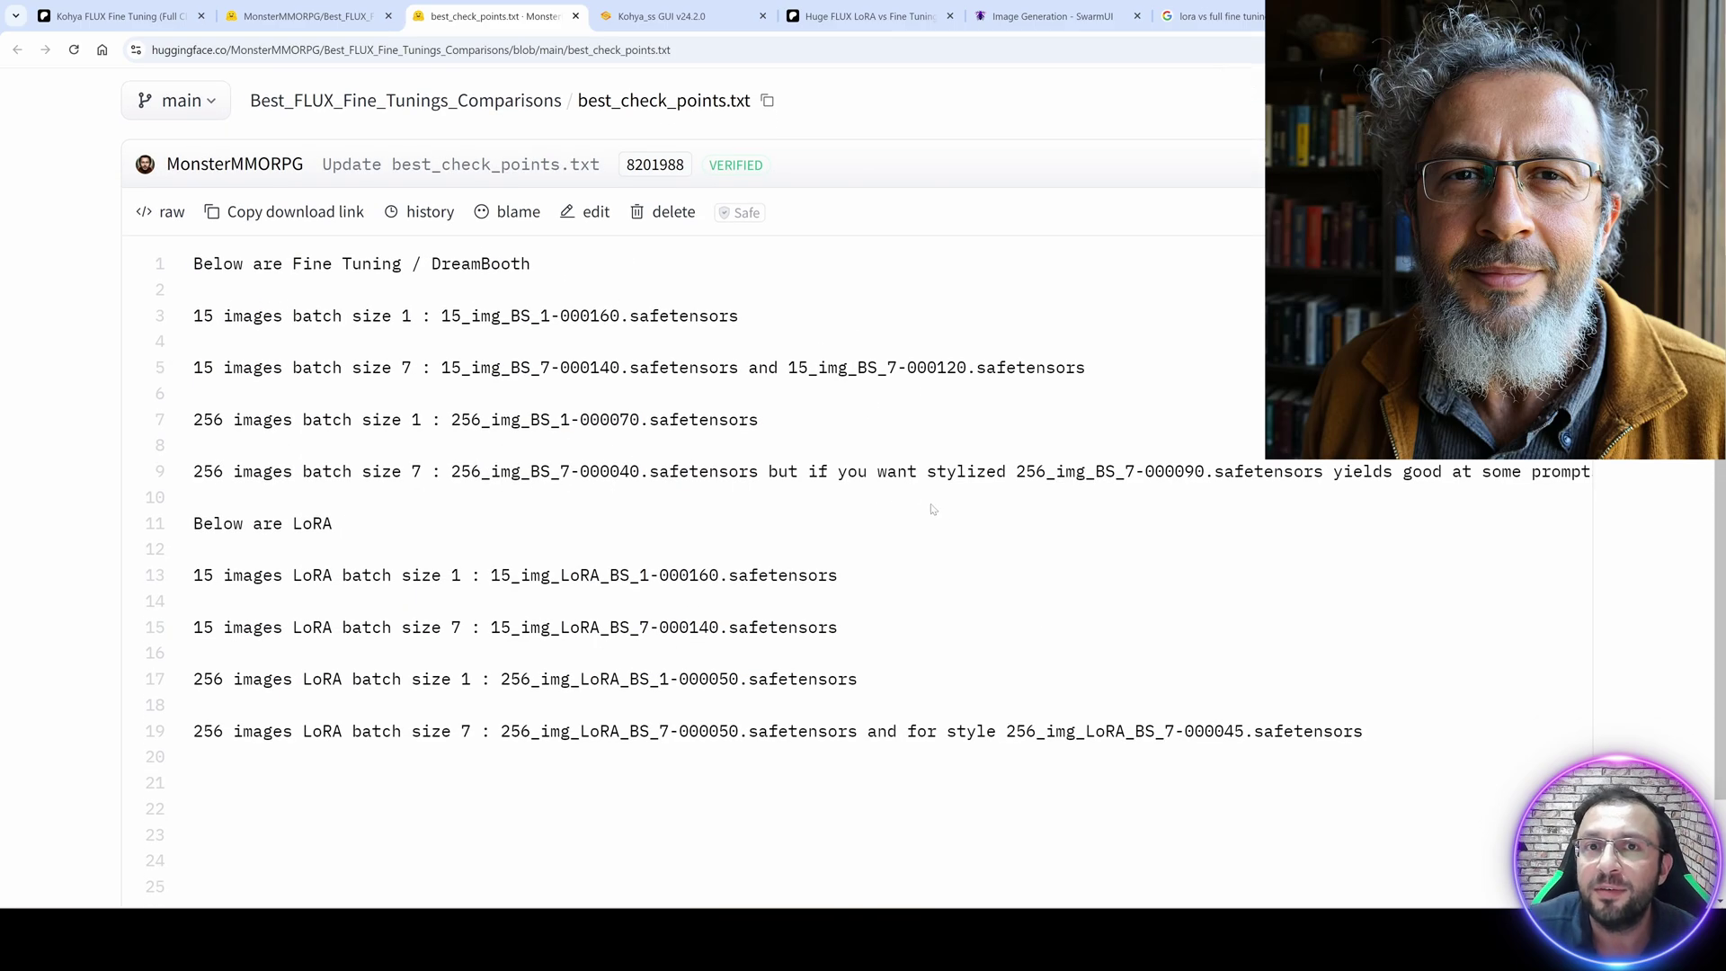
scroll(1074, 597, "up", 1)
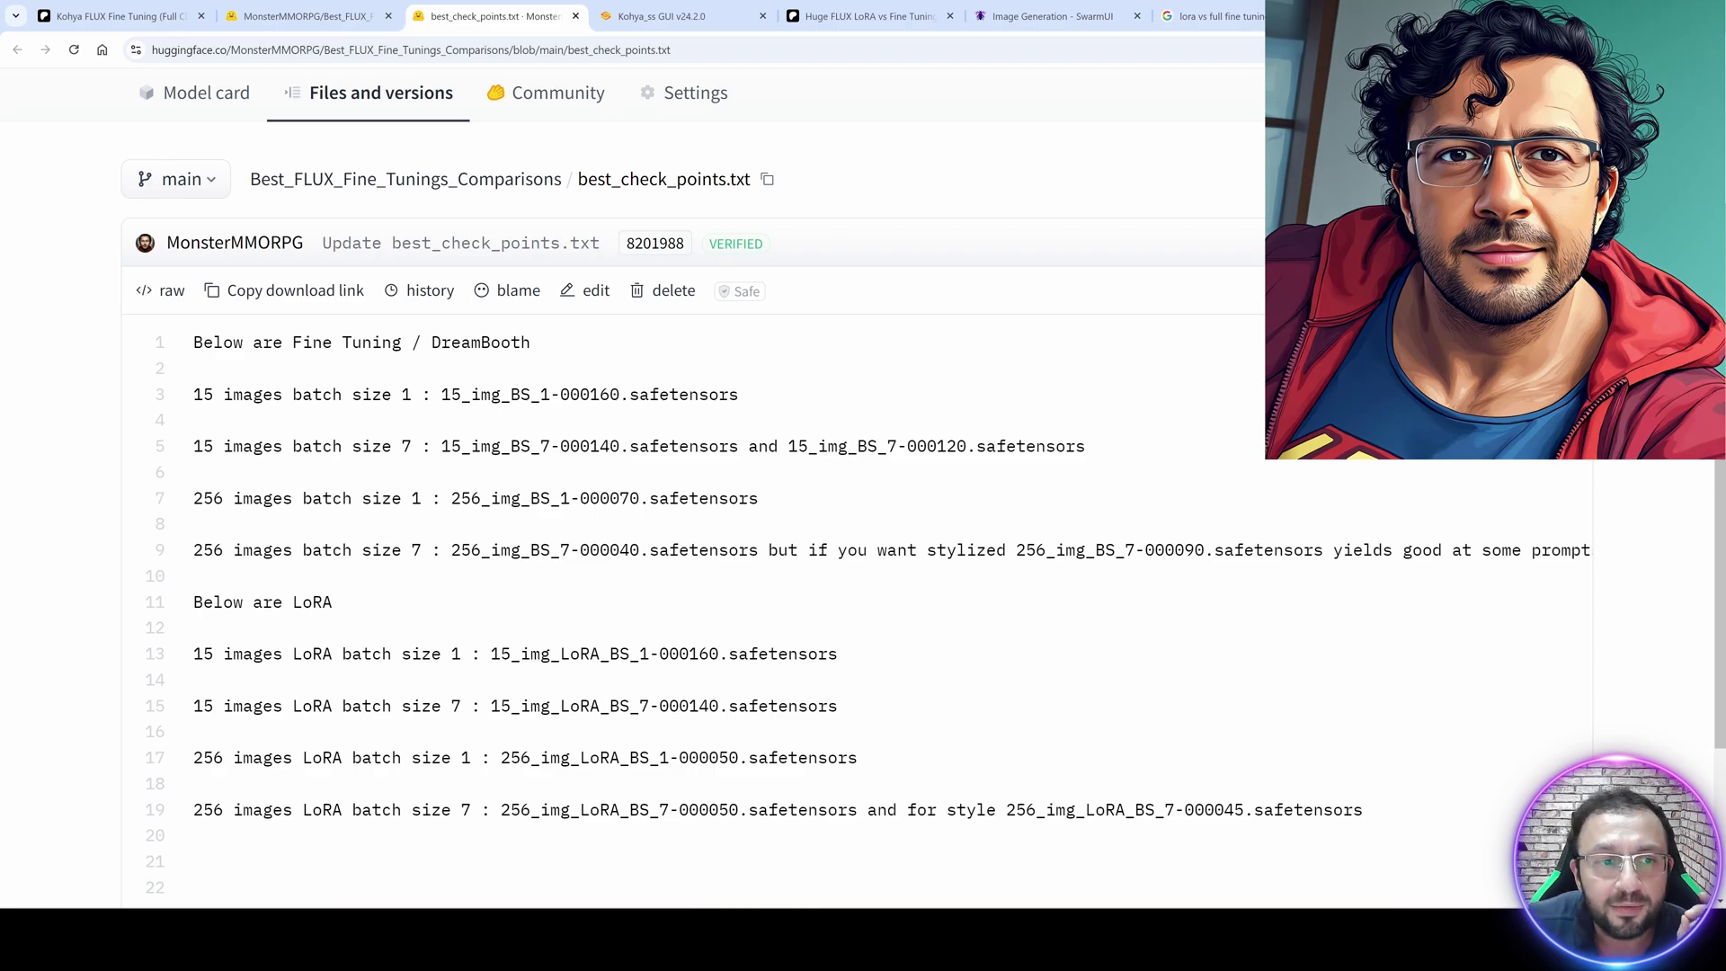
double_click(203, 394)
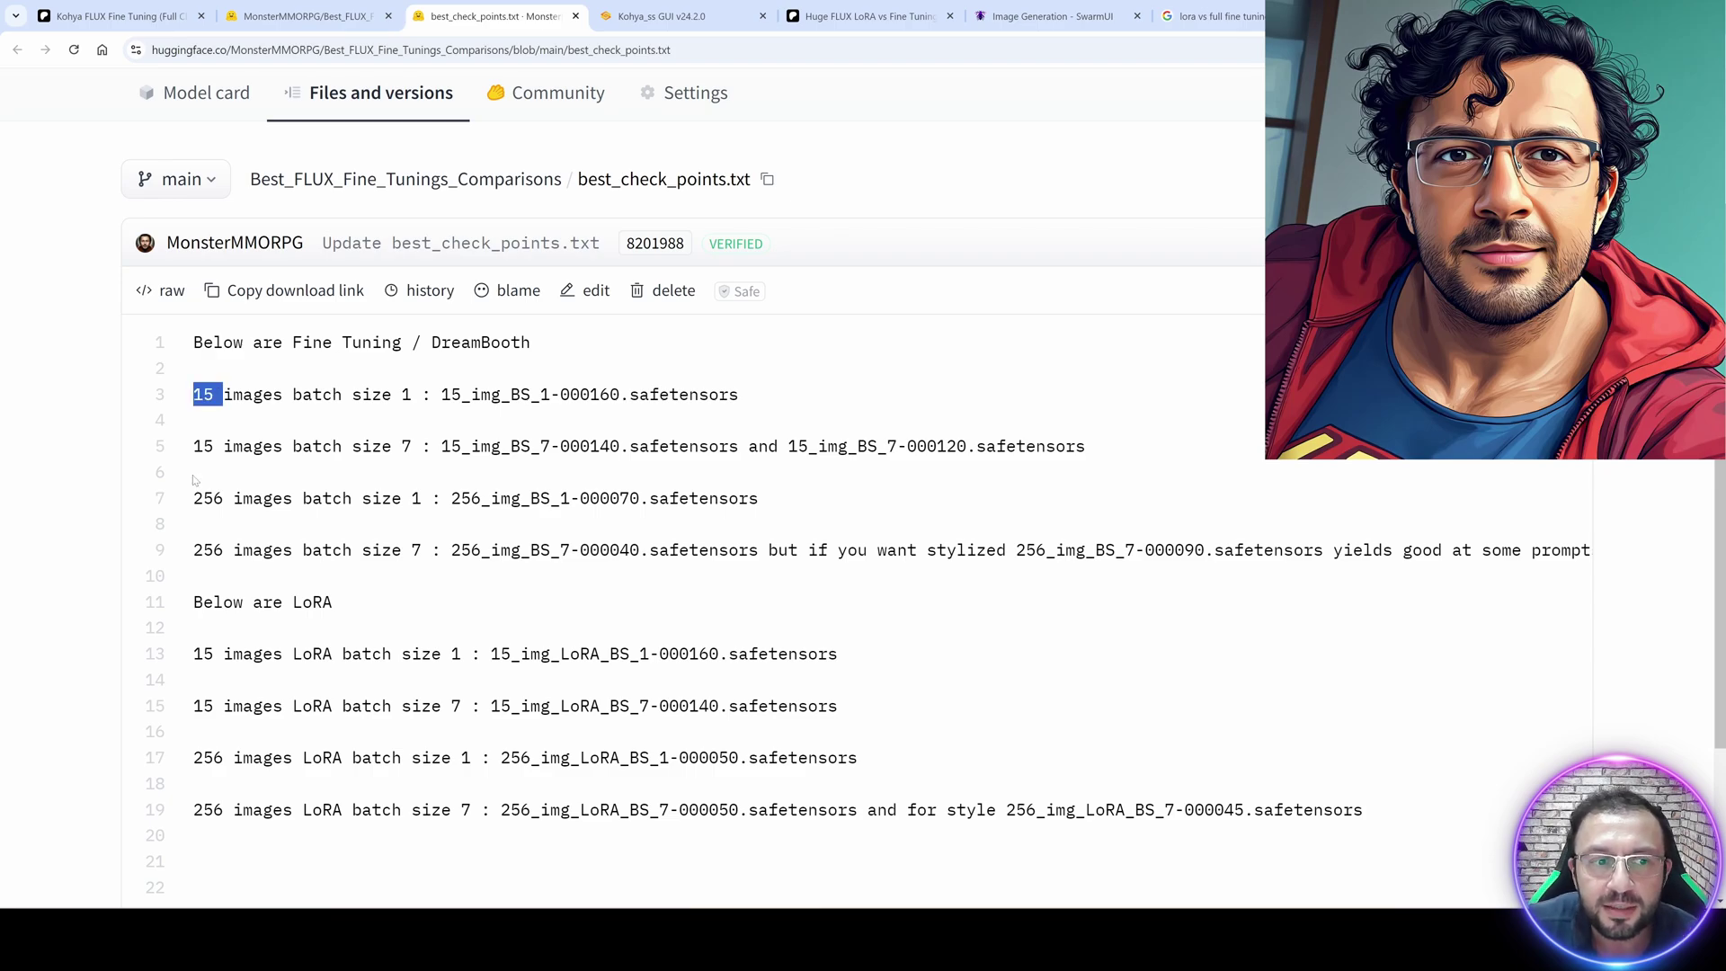
double_click(207, 498)
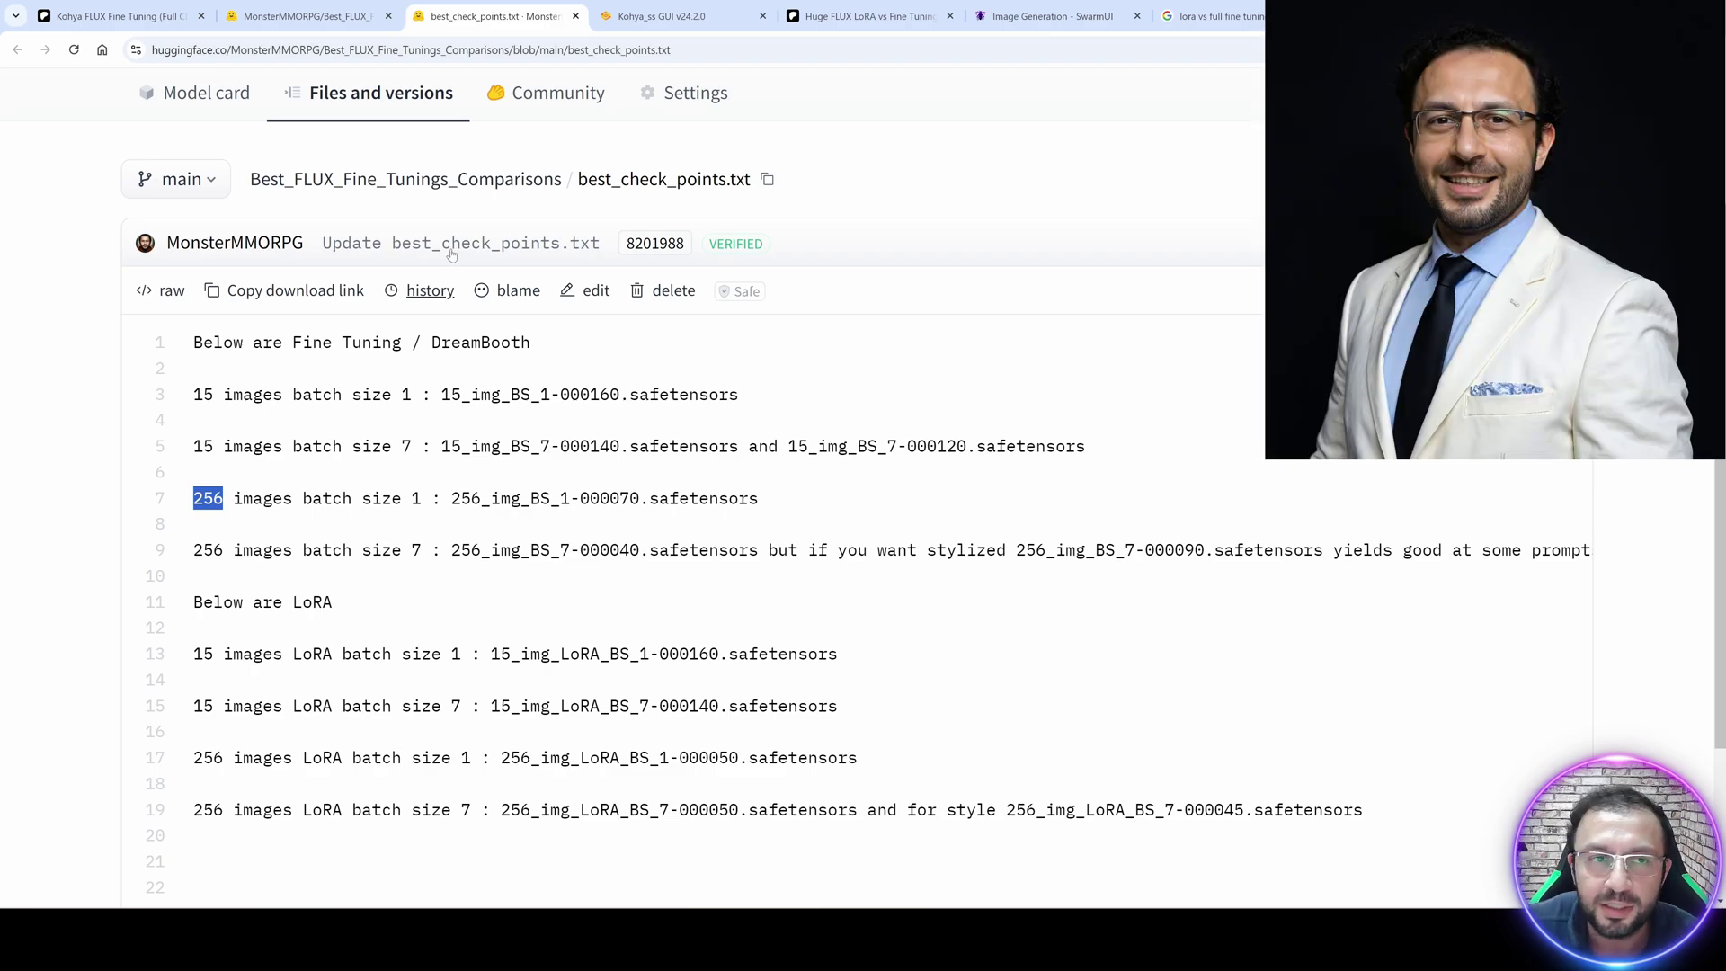
Go to the Kohya FLUX Fine Tuning Patreon article and read its training tests, comparison links and best epochs with durations.
key("ctrl+1")
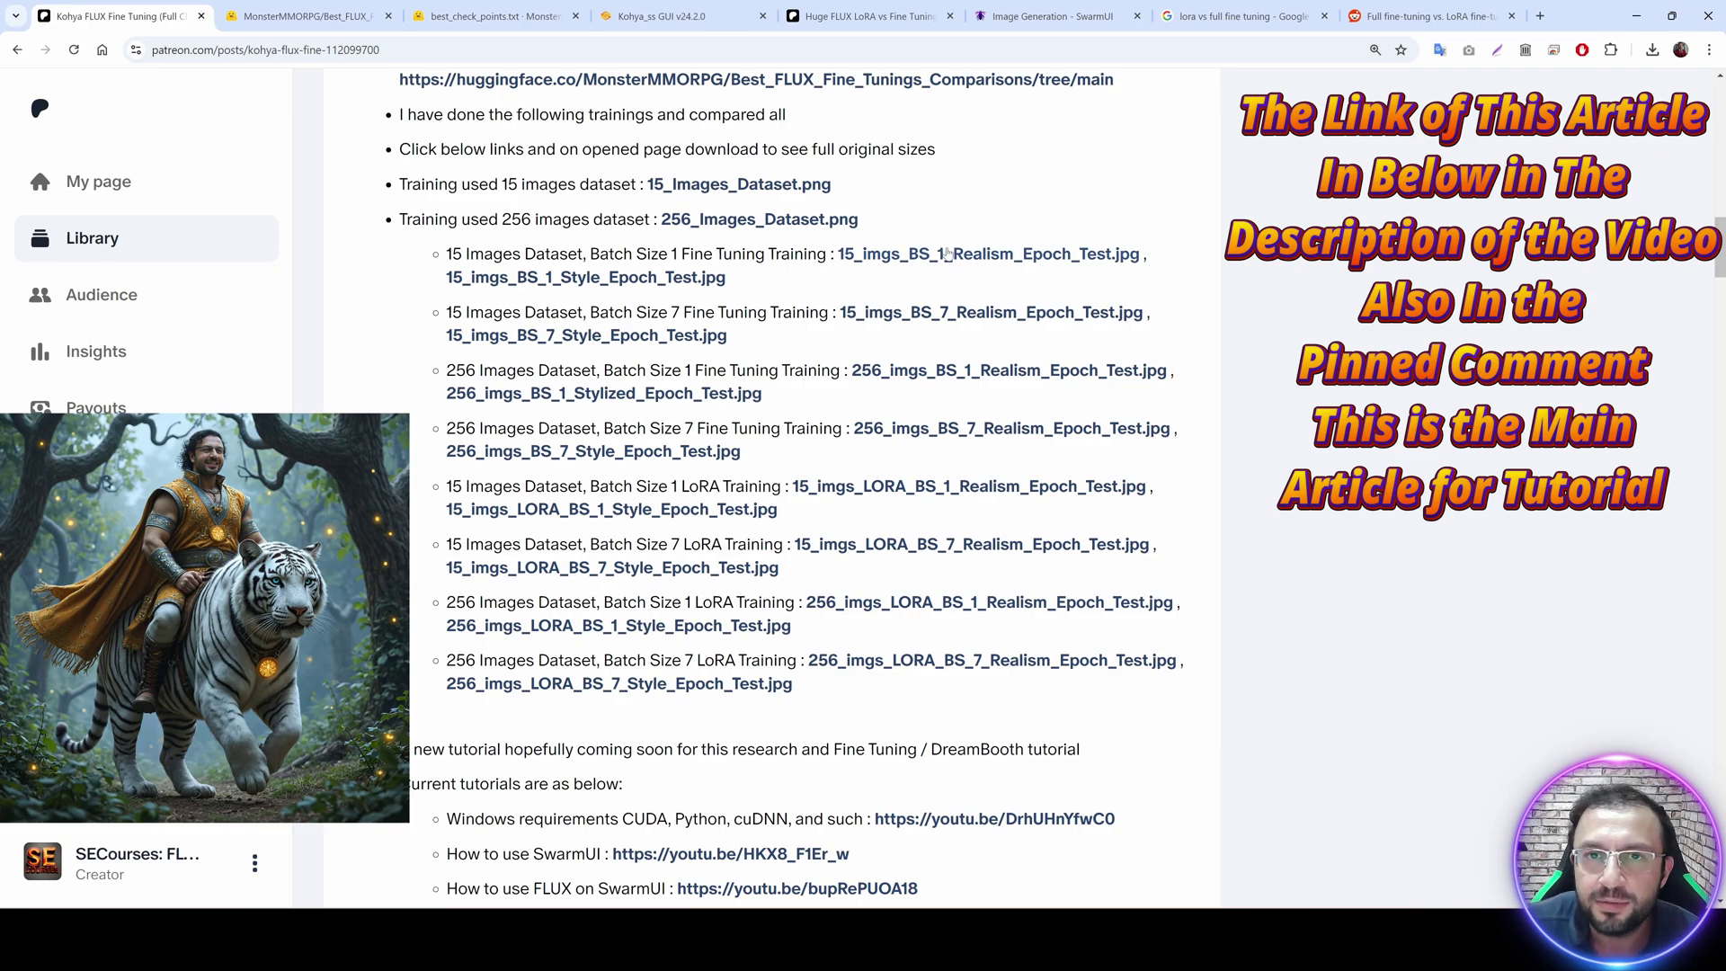
scroll(951, 247, "up", 1)
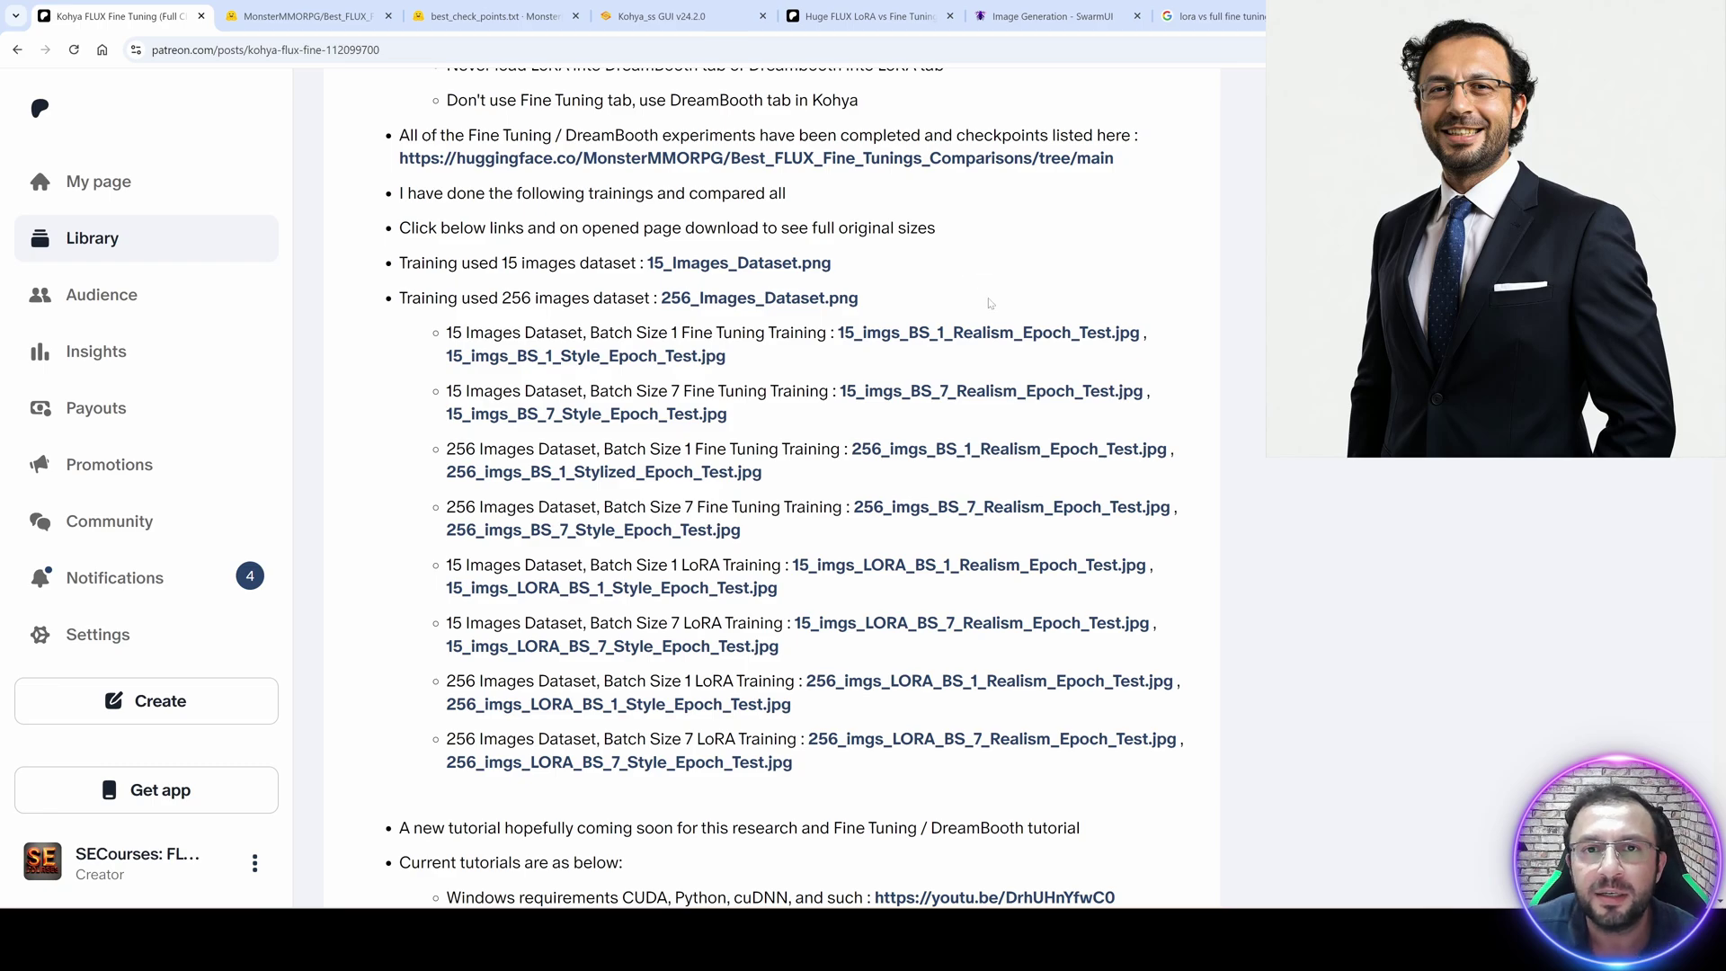
scroll(989, 303, "down", 10)
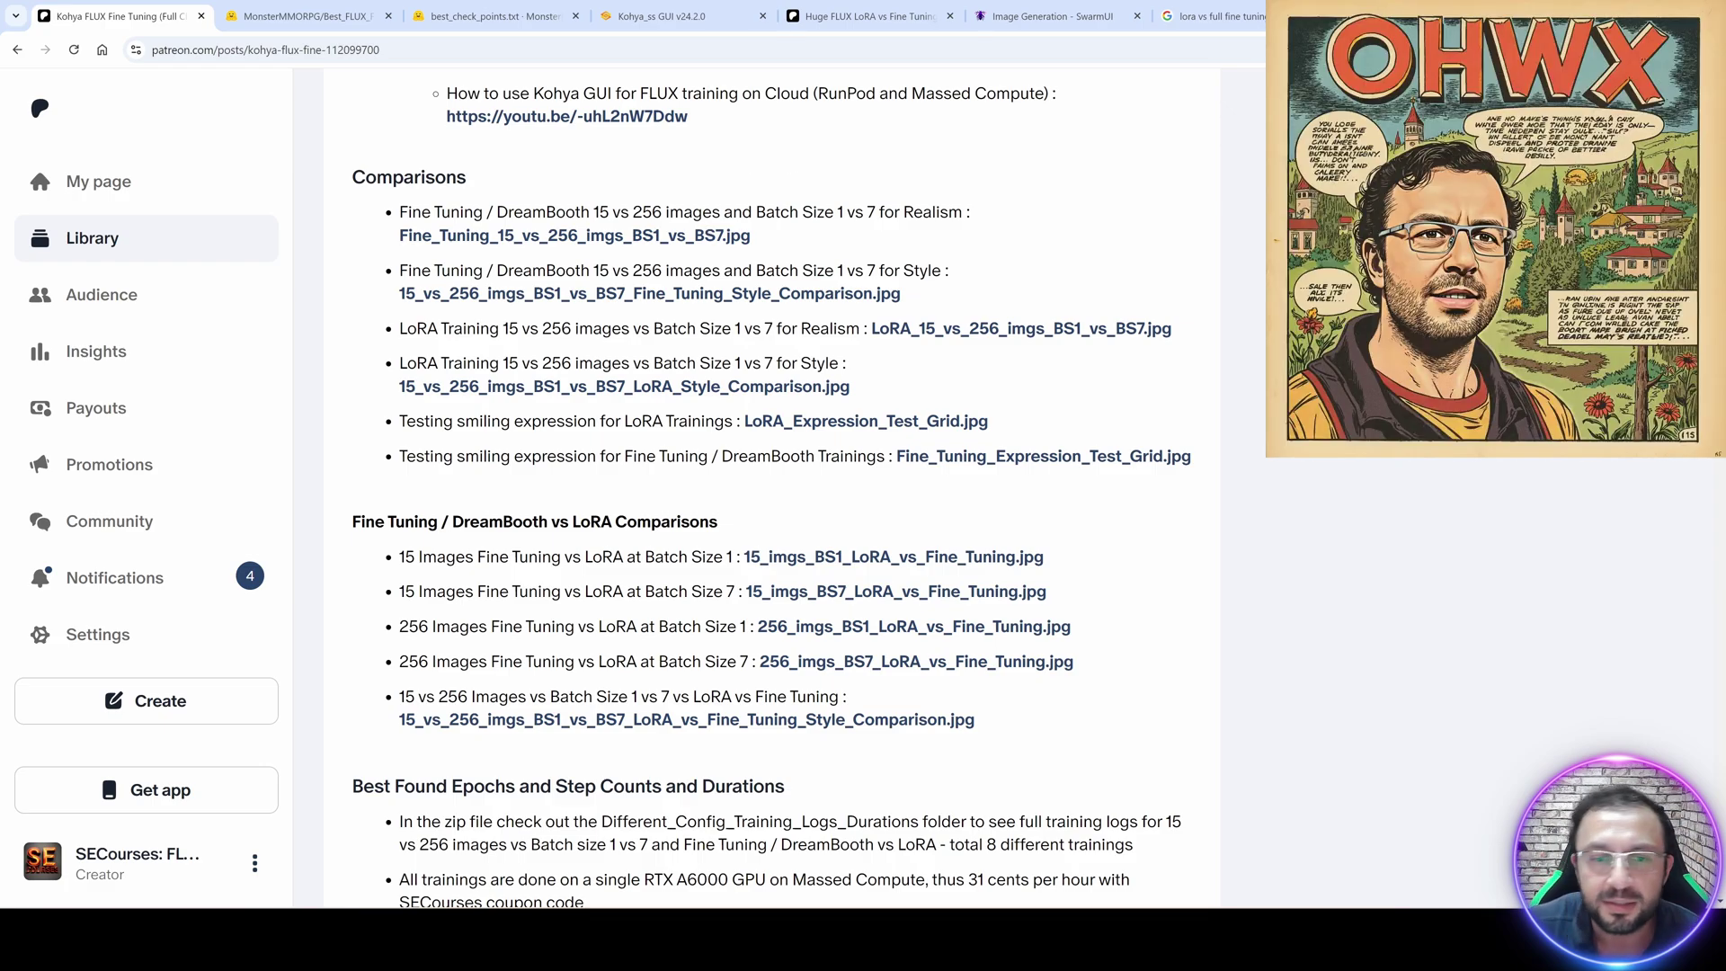
scroll(898, 270, "down", 3)
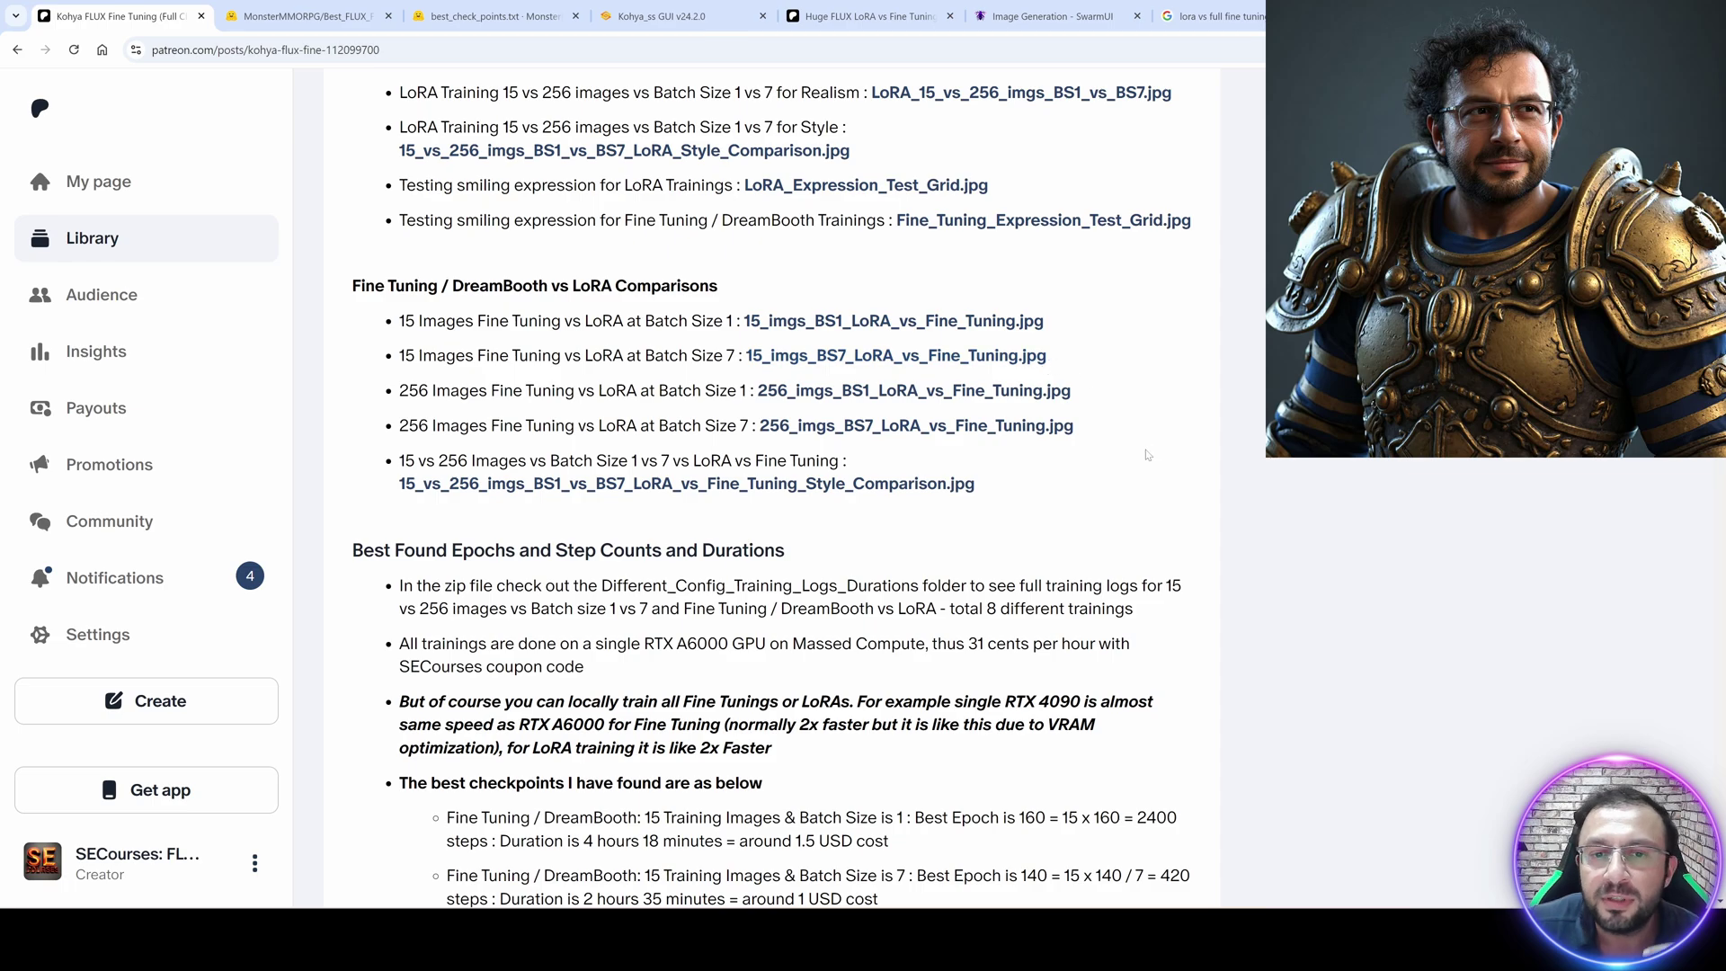
scroll(1127, 399, "down", 1)
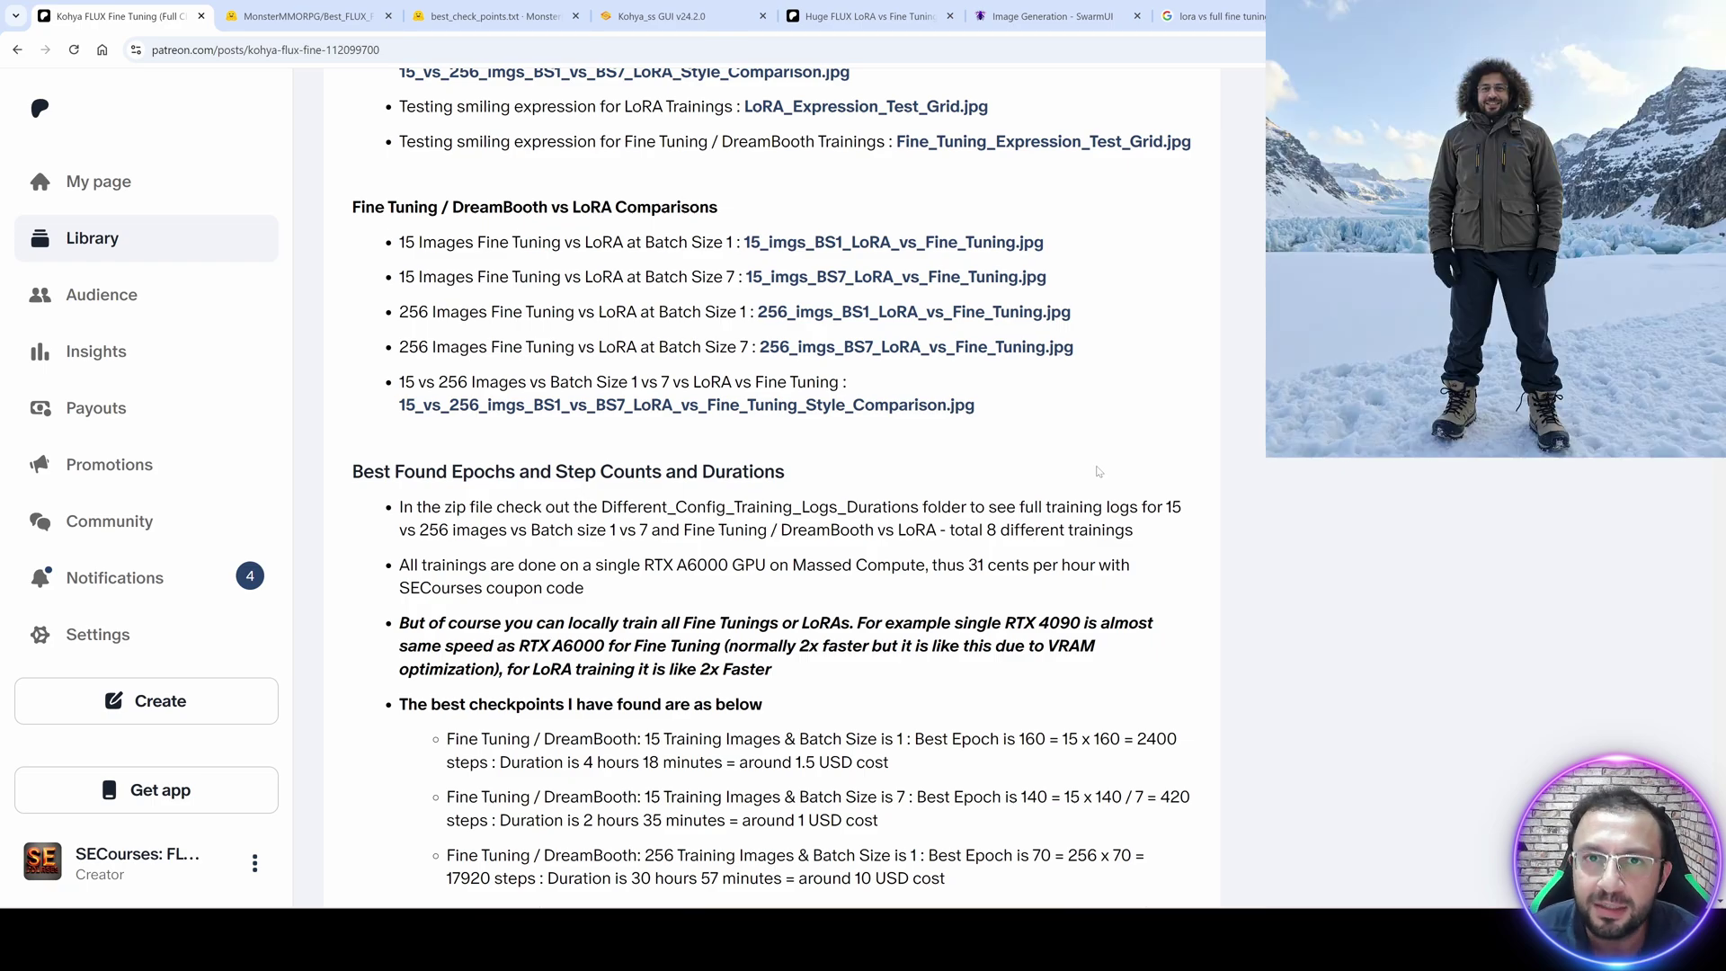
scroll(1097, 471, "down", 4)
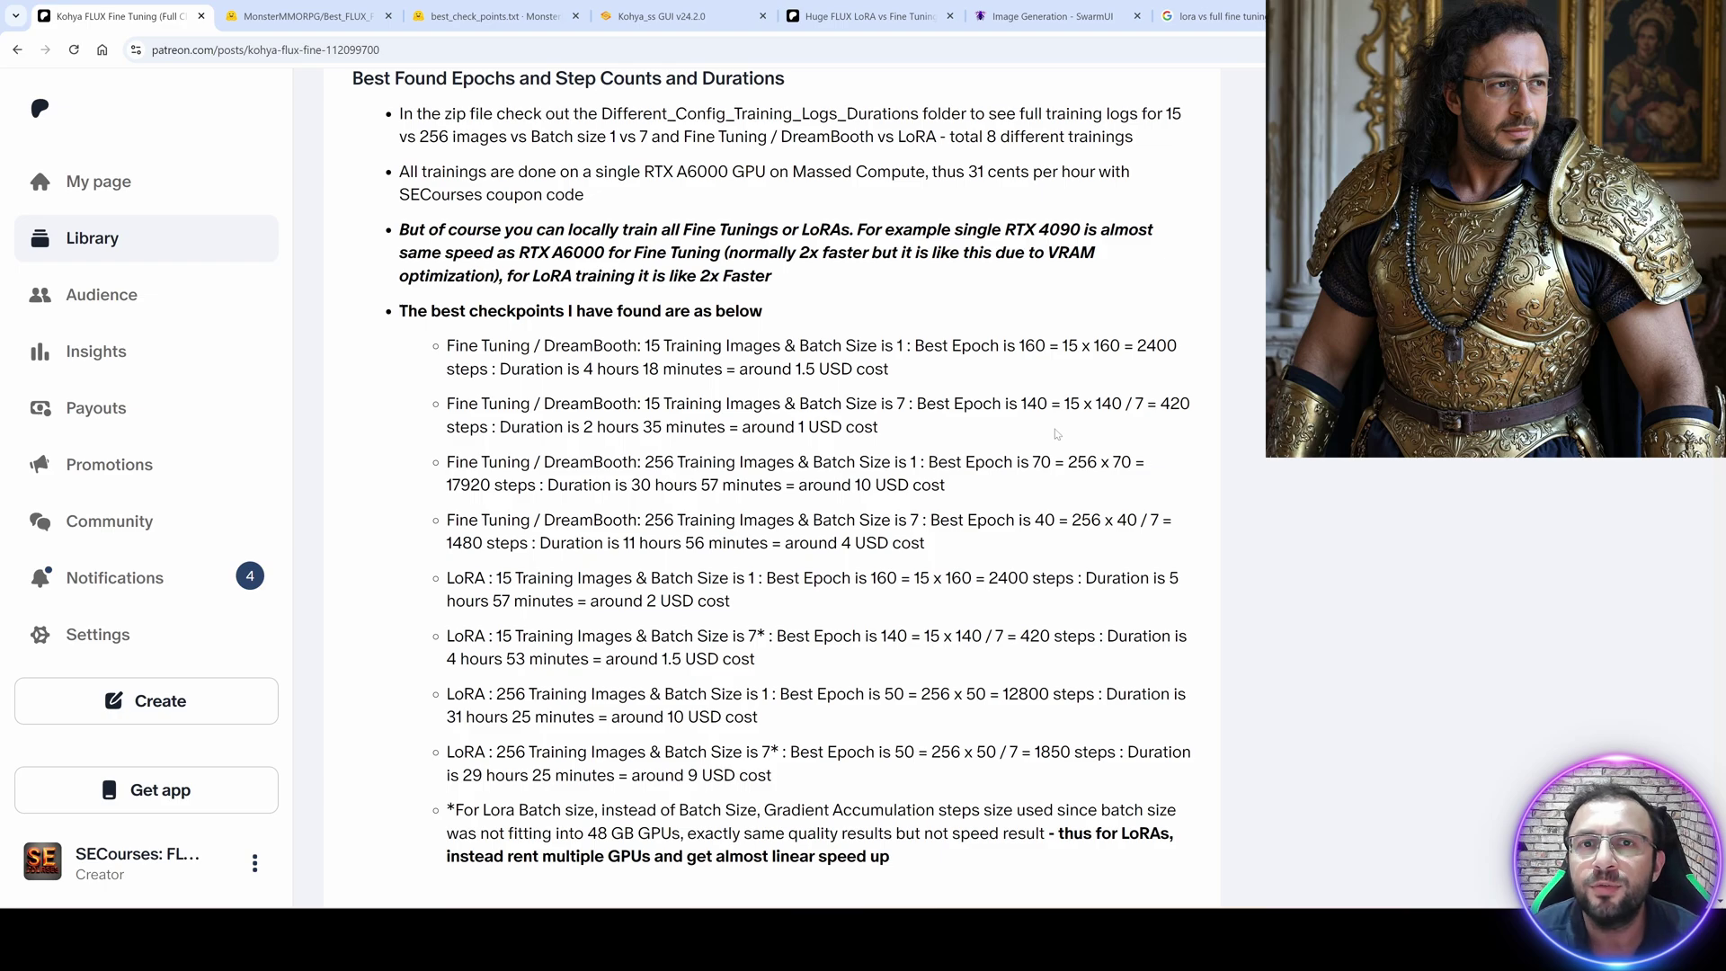
scroll(1081, 316, "down", 1)
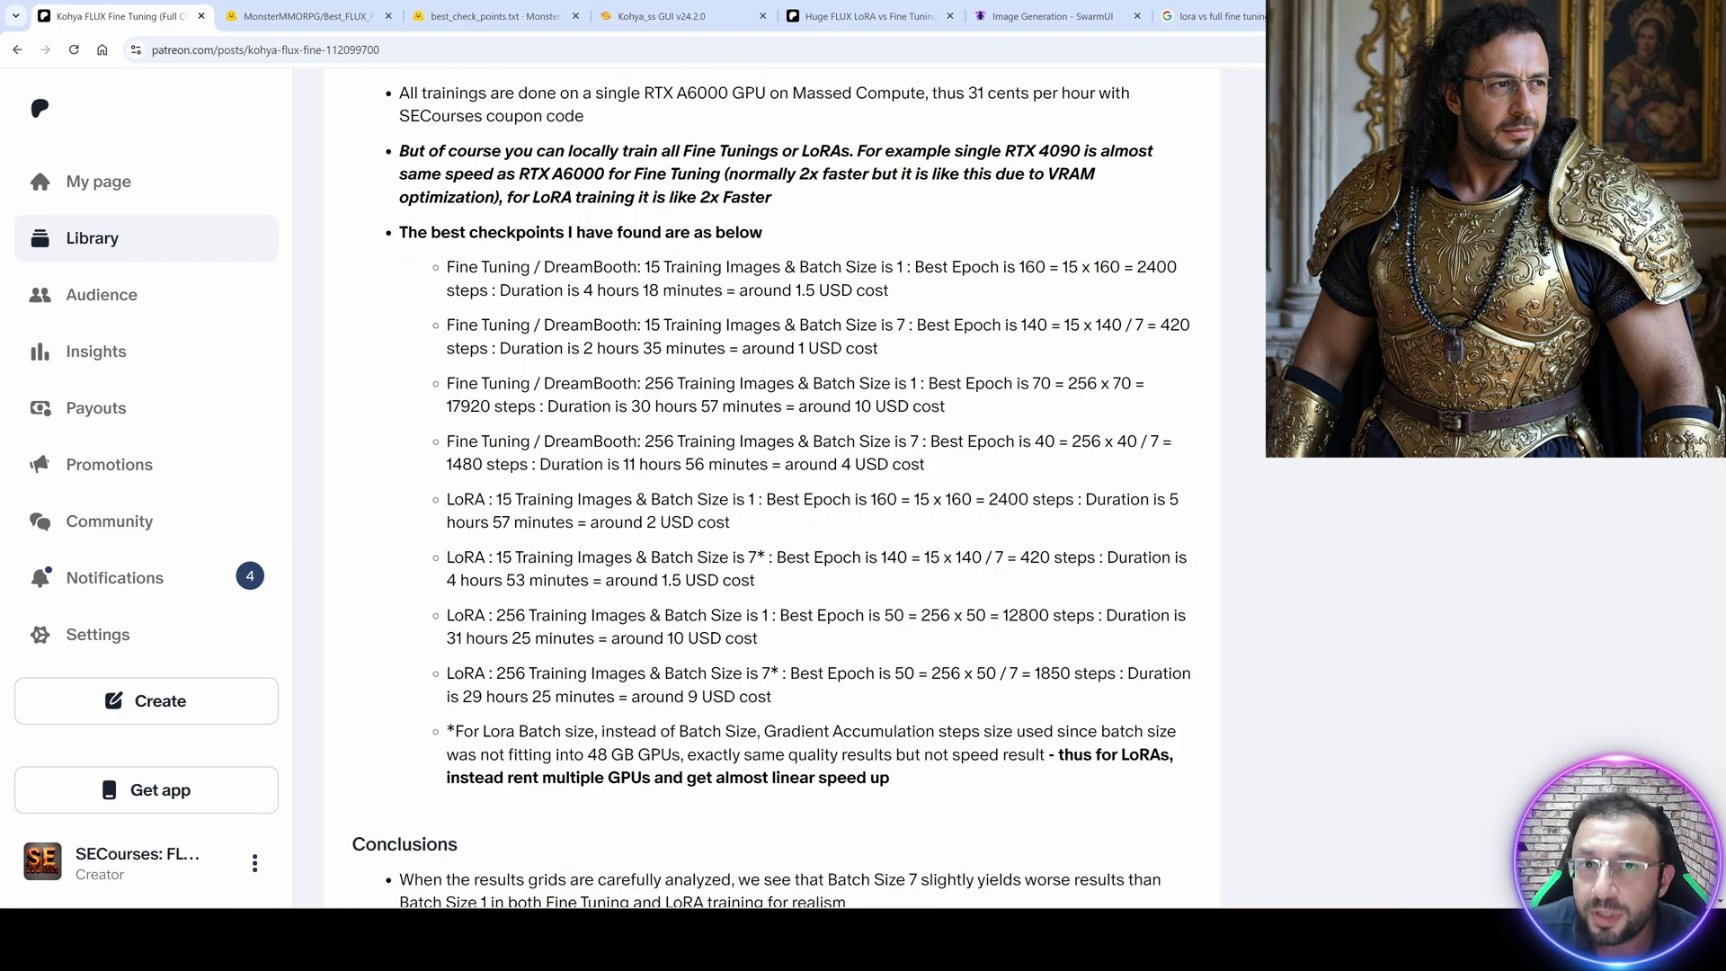
Go back to the comparison image links above the best epochs section of the Patreon article.
scroll(810, 828, "up", 20)
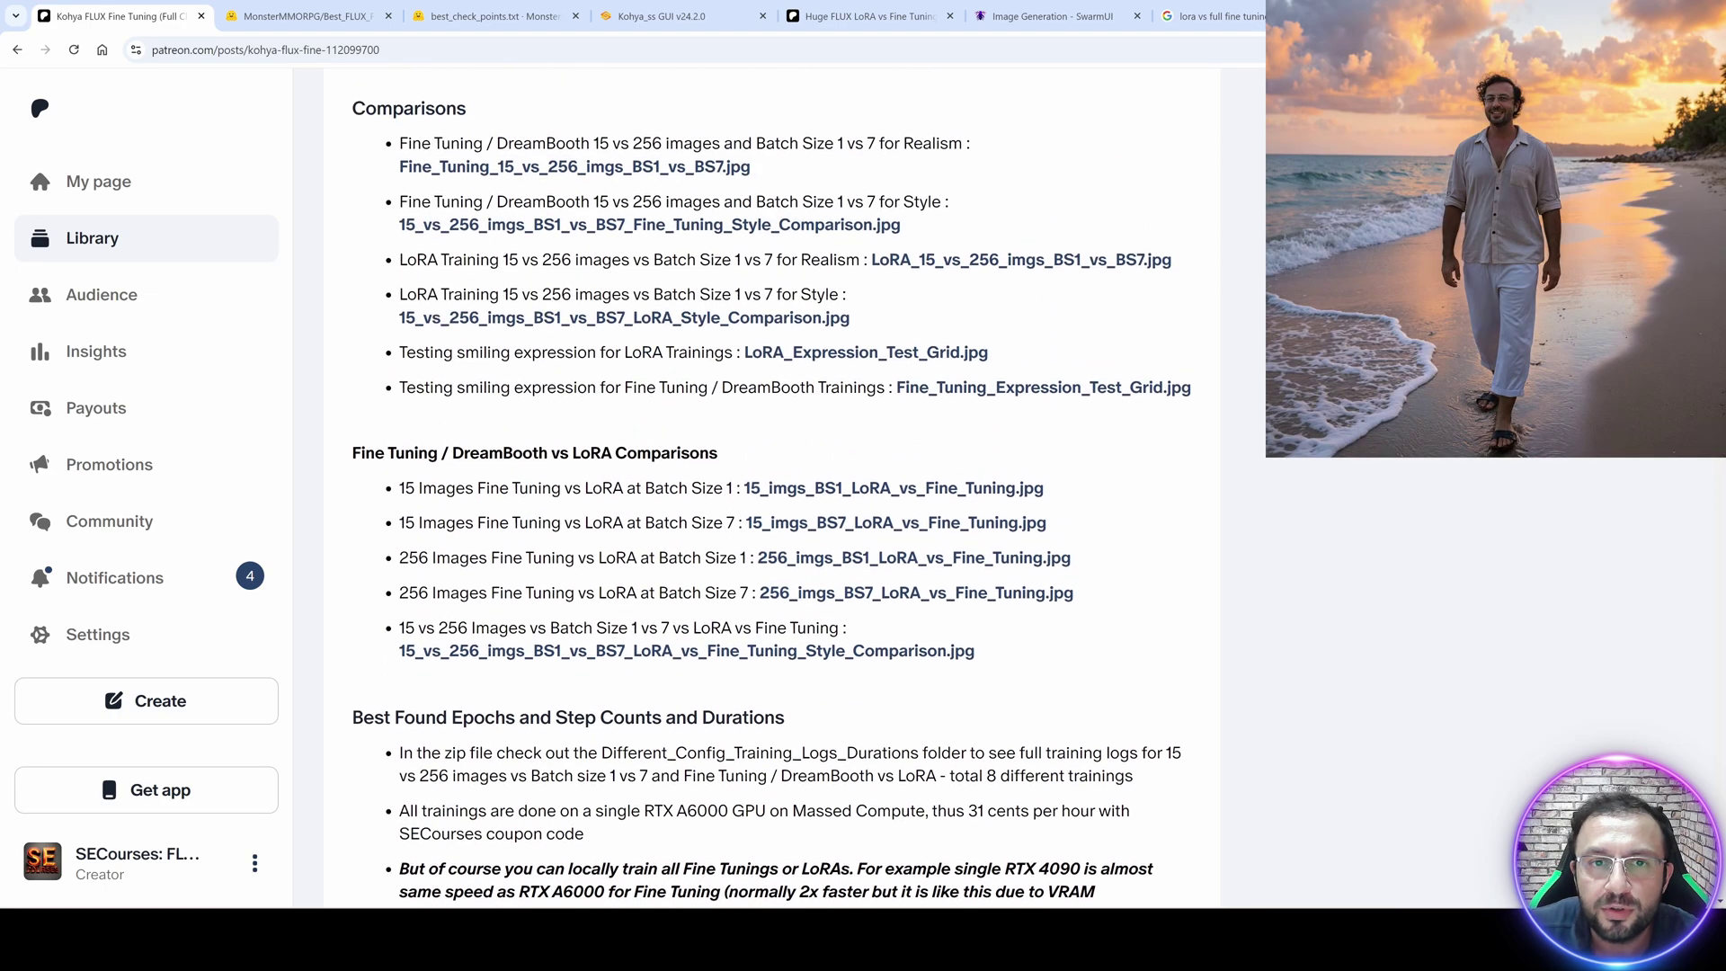
scroll(809, 828, "up", 15)
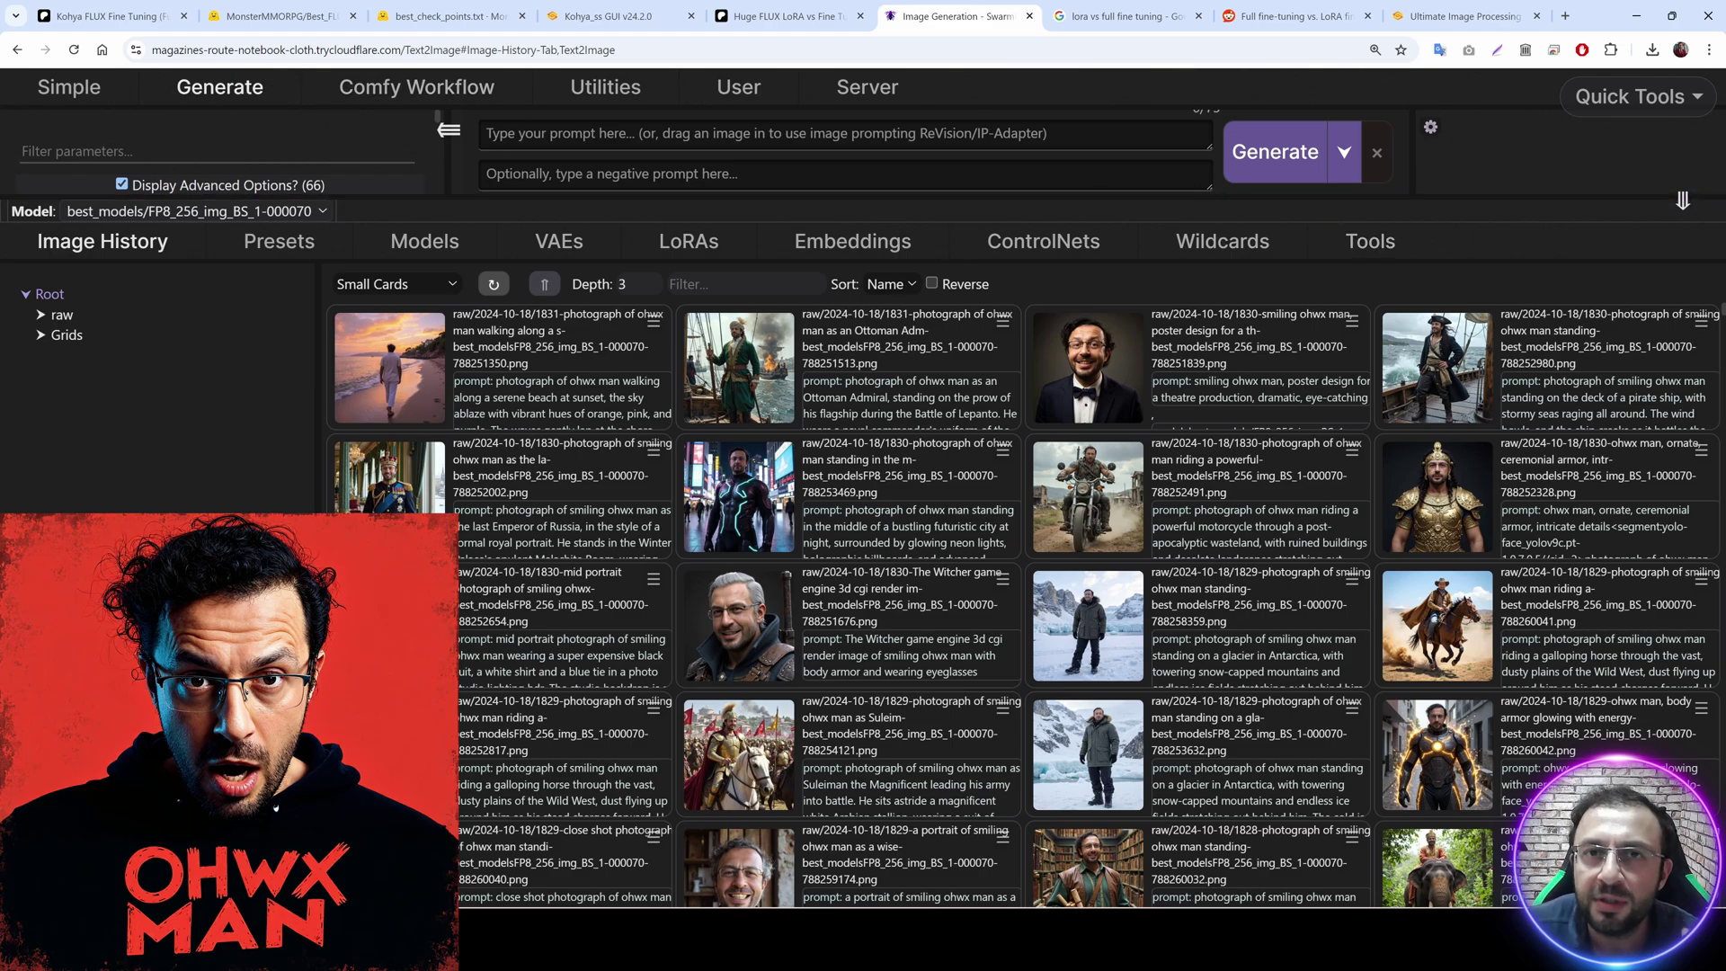
In SwarmUI, view the model list, open the Grid Generator tool and look through the saved grid configs available to load.
left_click(424, 245)
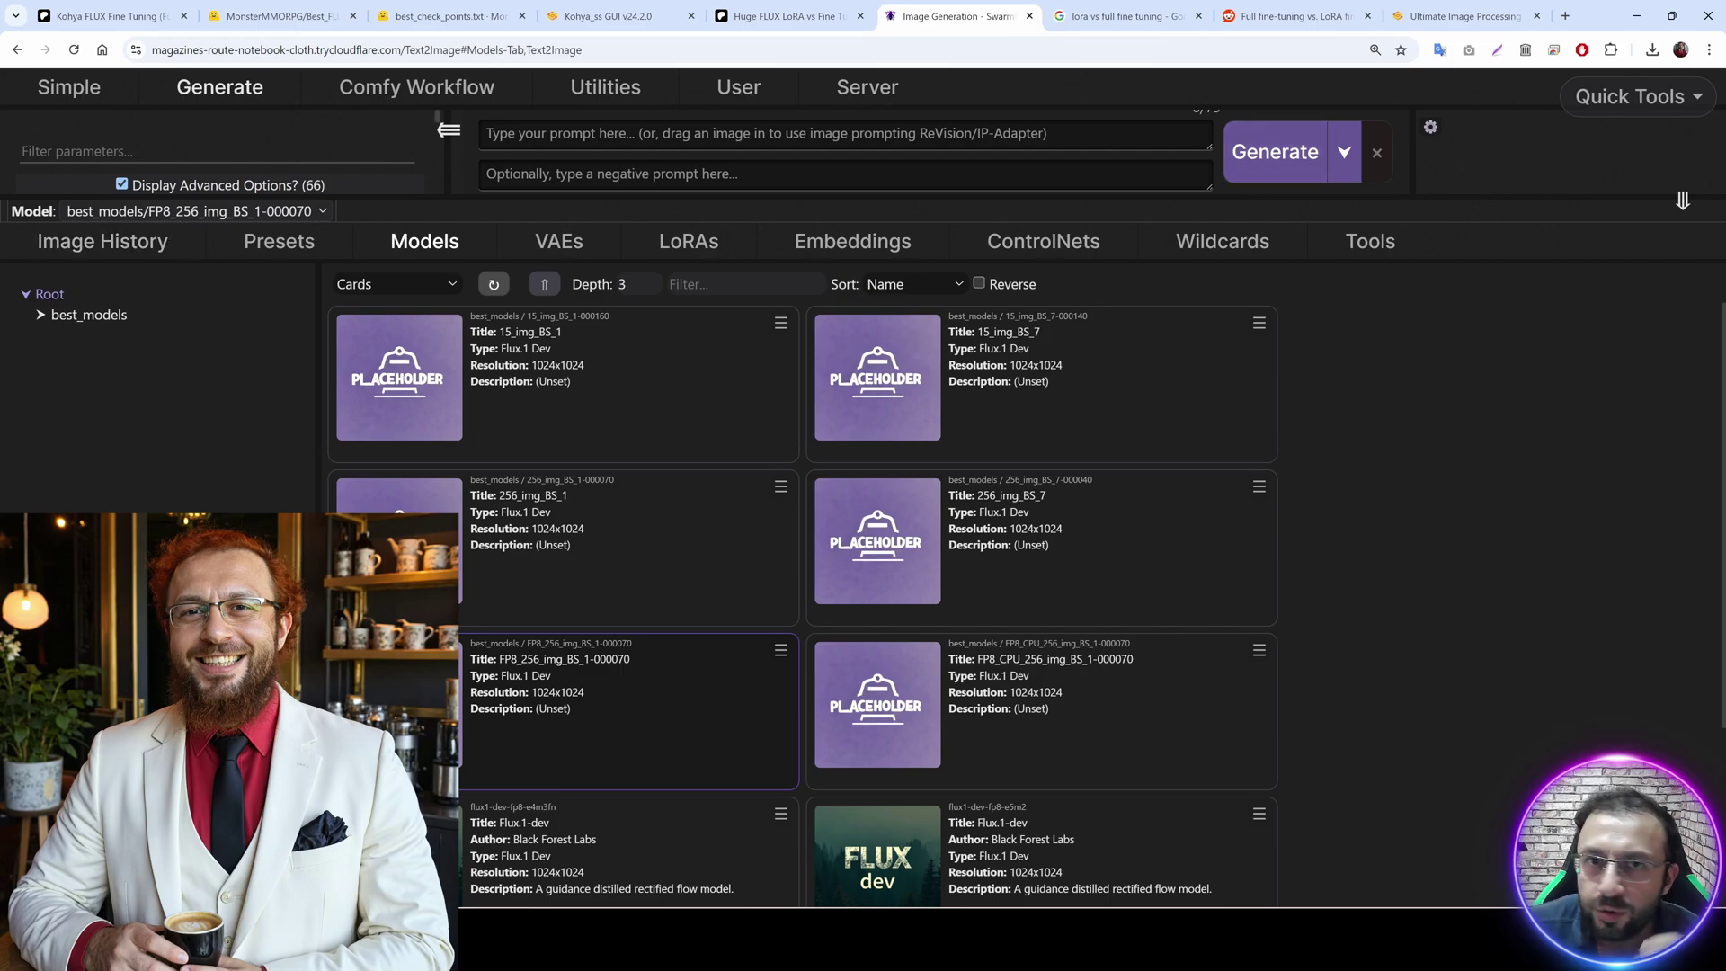
left_click(1368, 255)
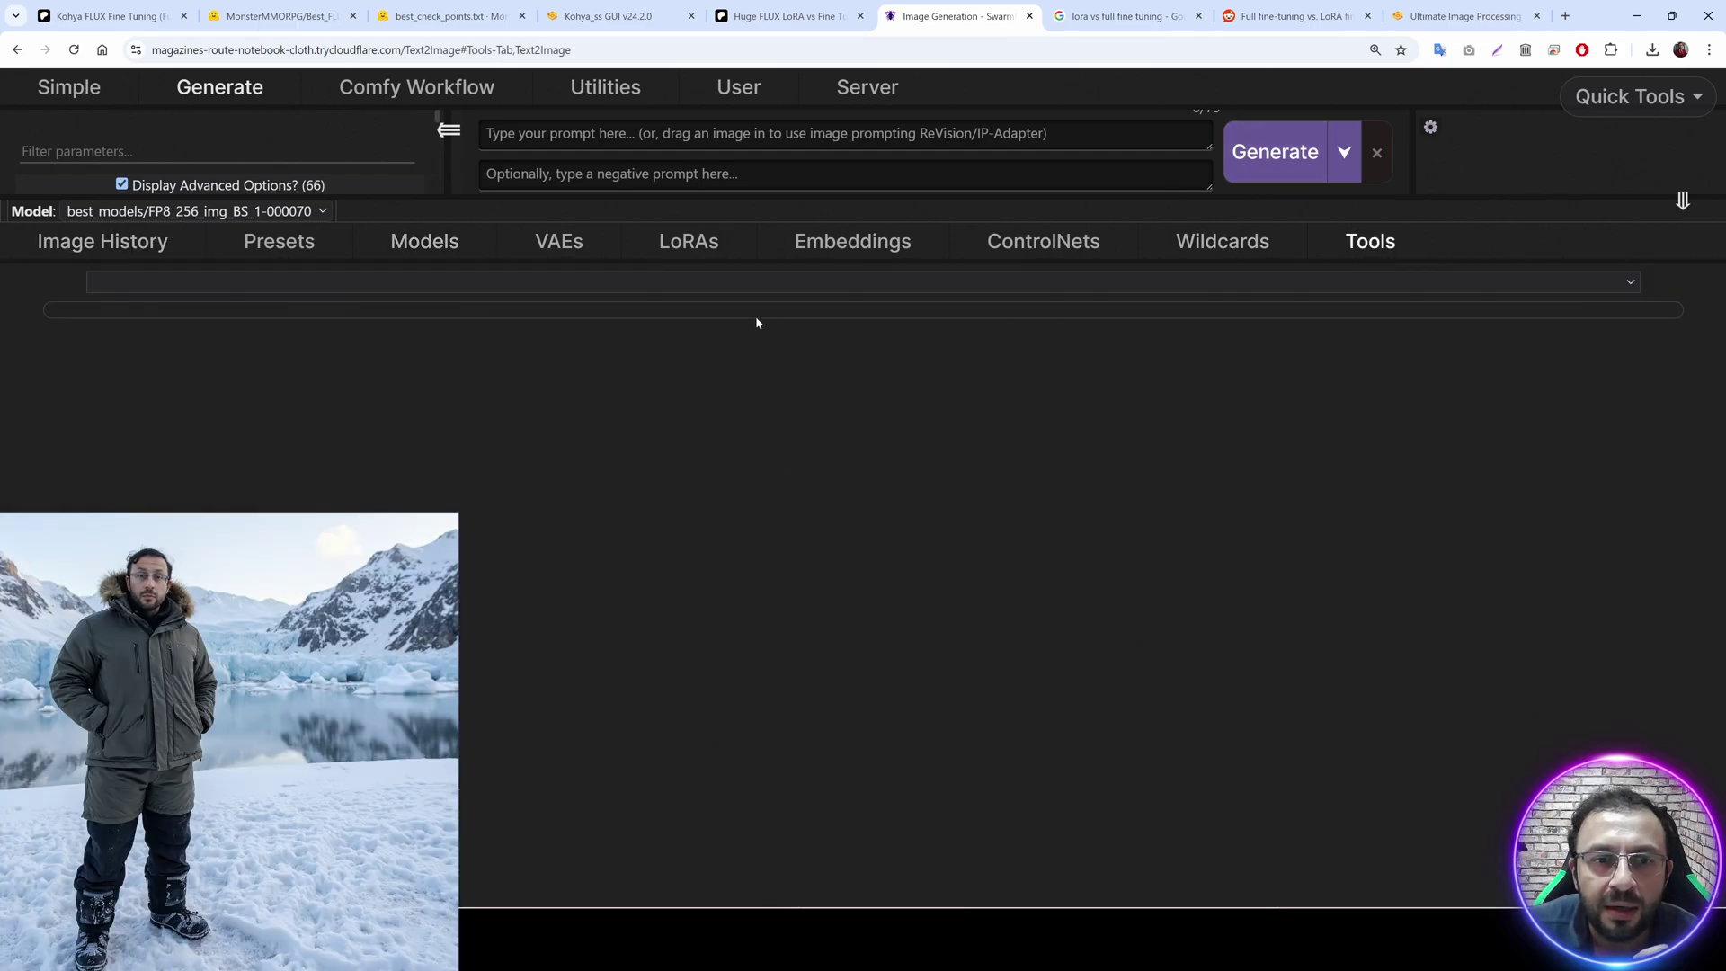
left_click(504, 282)
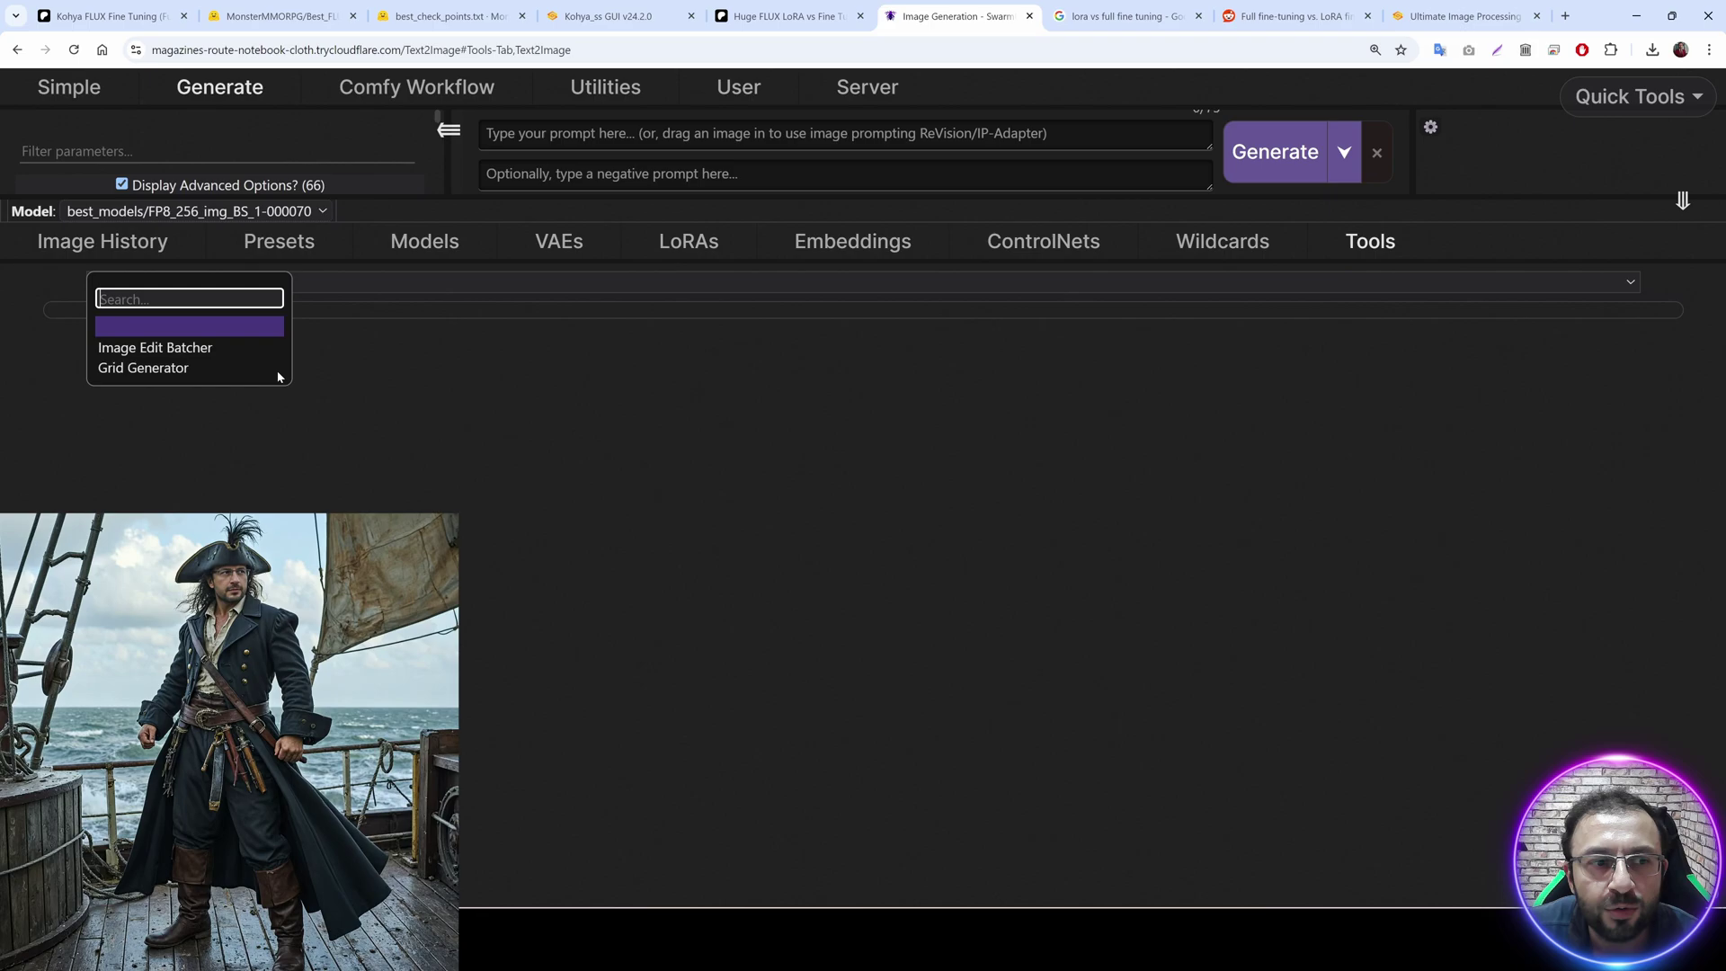
left_click(173, 368)
left_click(463, 342)
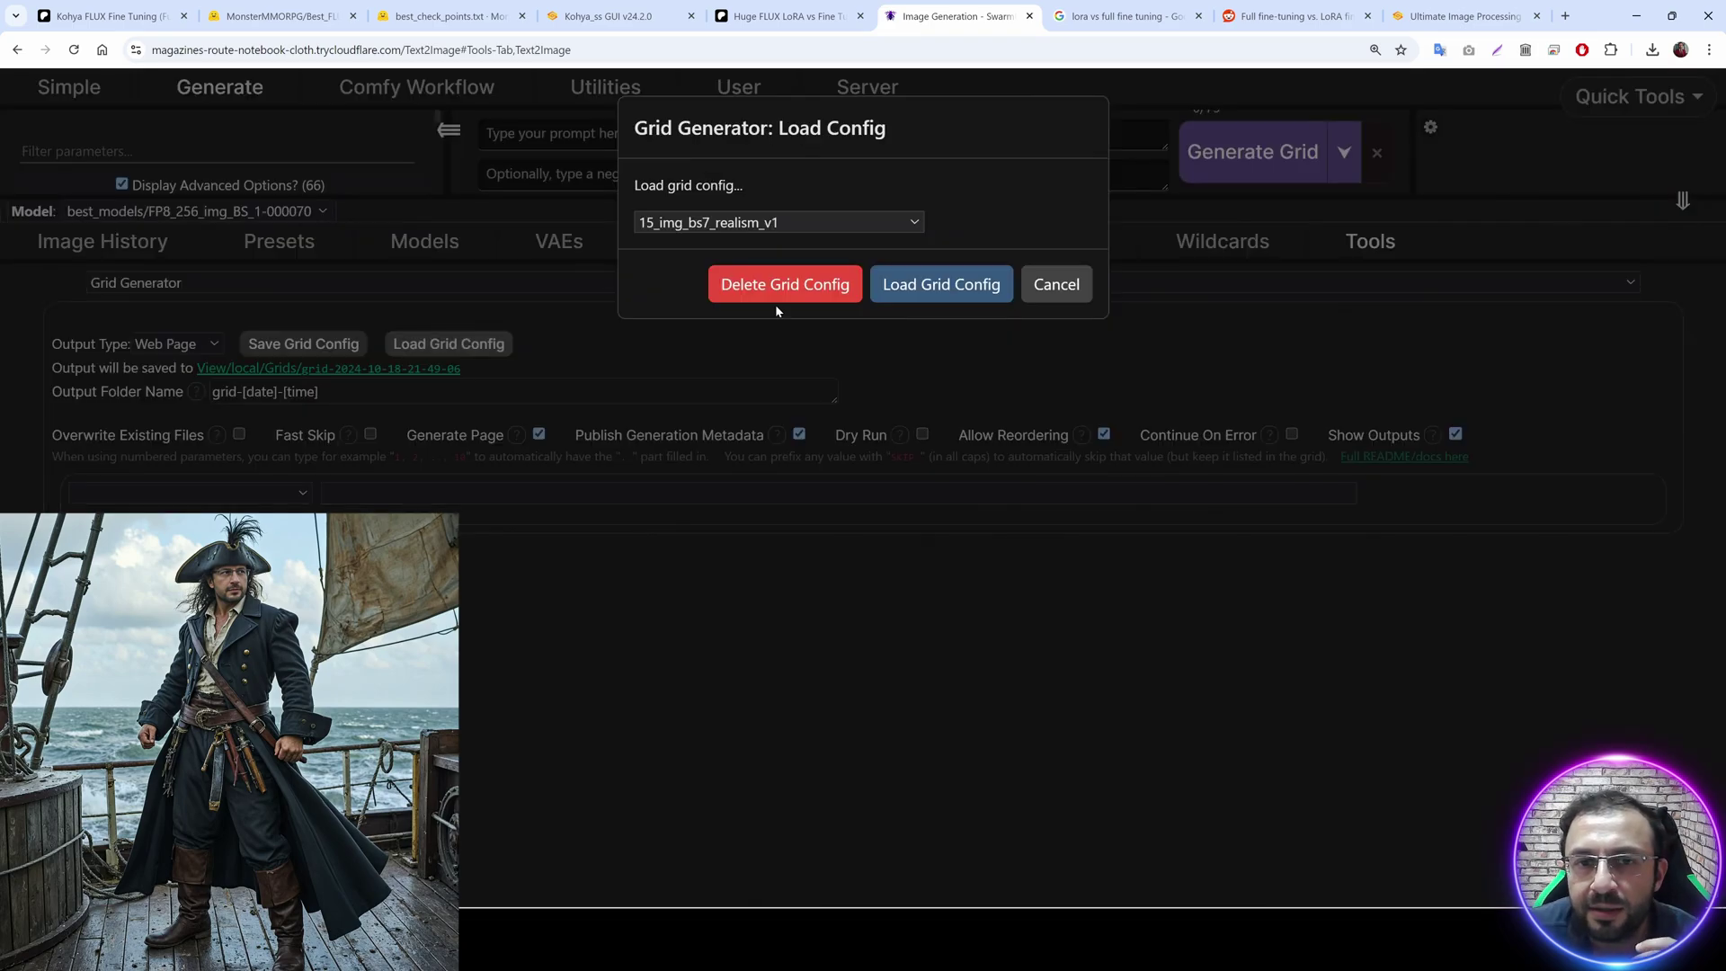
left_click(800, 223)
scroll(899, 539, "down", 2)
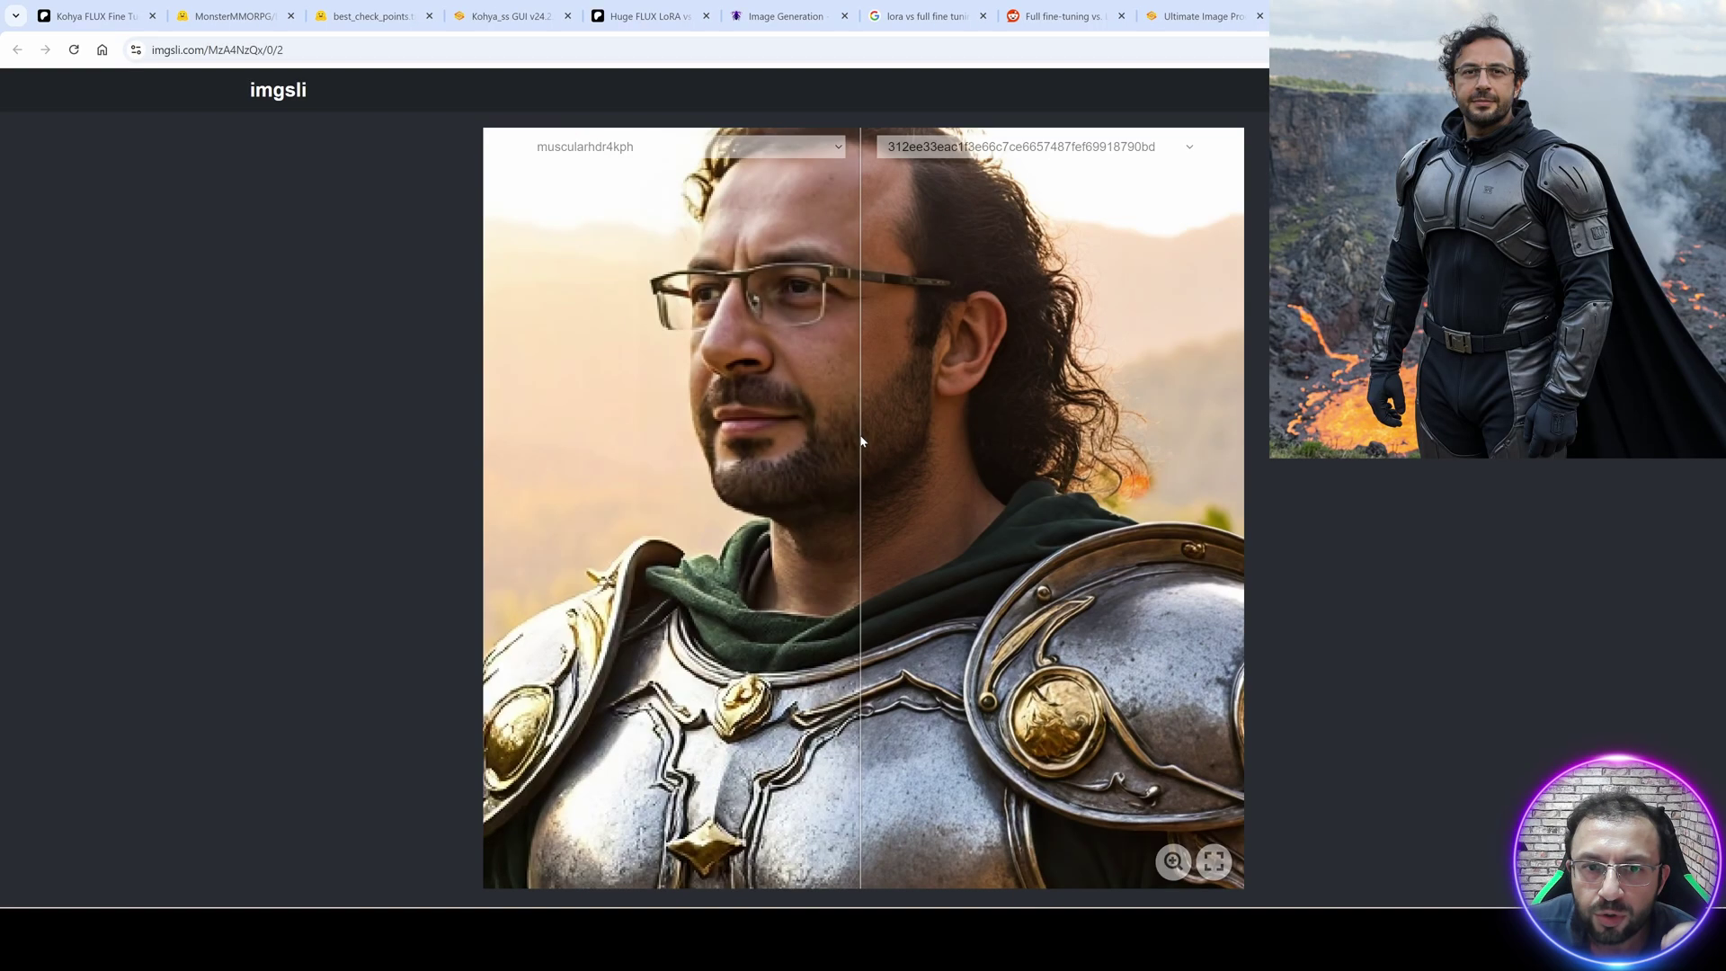
Compare the two armor portrait versions on imgsli by moving the divider slightly across the image.
left_click_drag(861, 441, 841, 422)
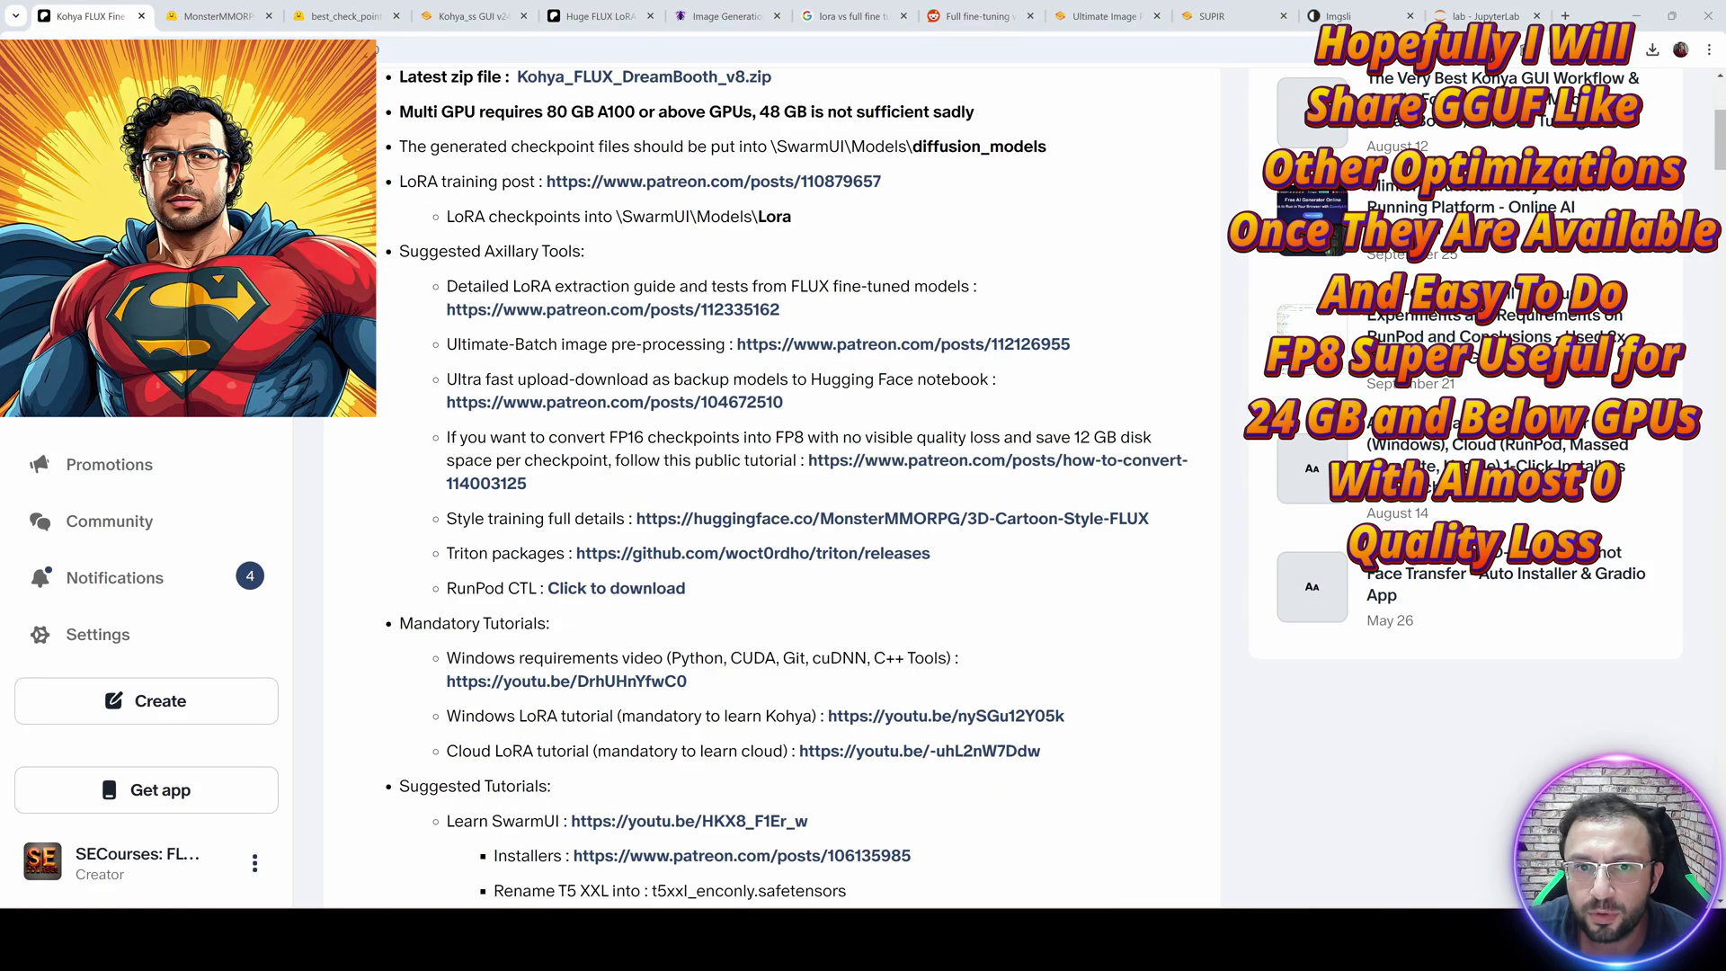
Read the FP16-to-FP8 conversion note in the Patreon article and open the 3D-Cartoon-Style-FLUX style training link in a new tab.
scroll(593, 429, "down", 1)
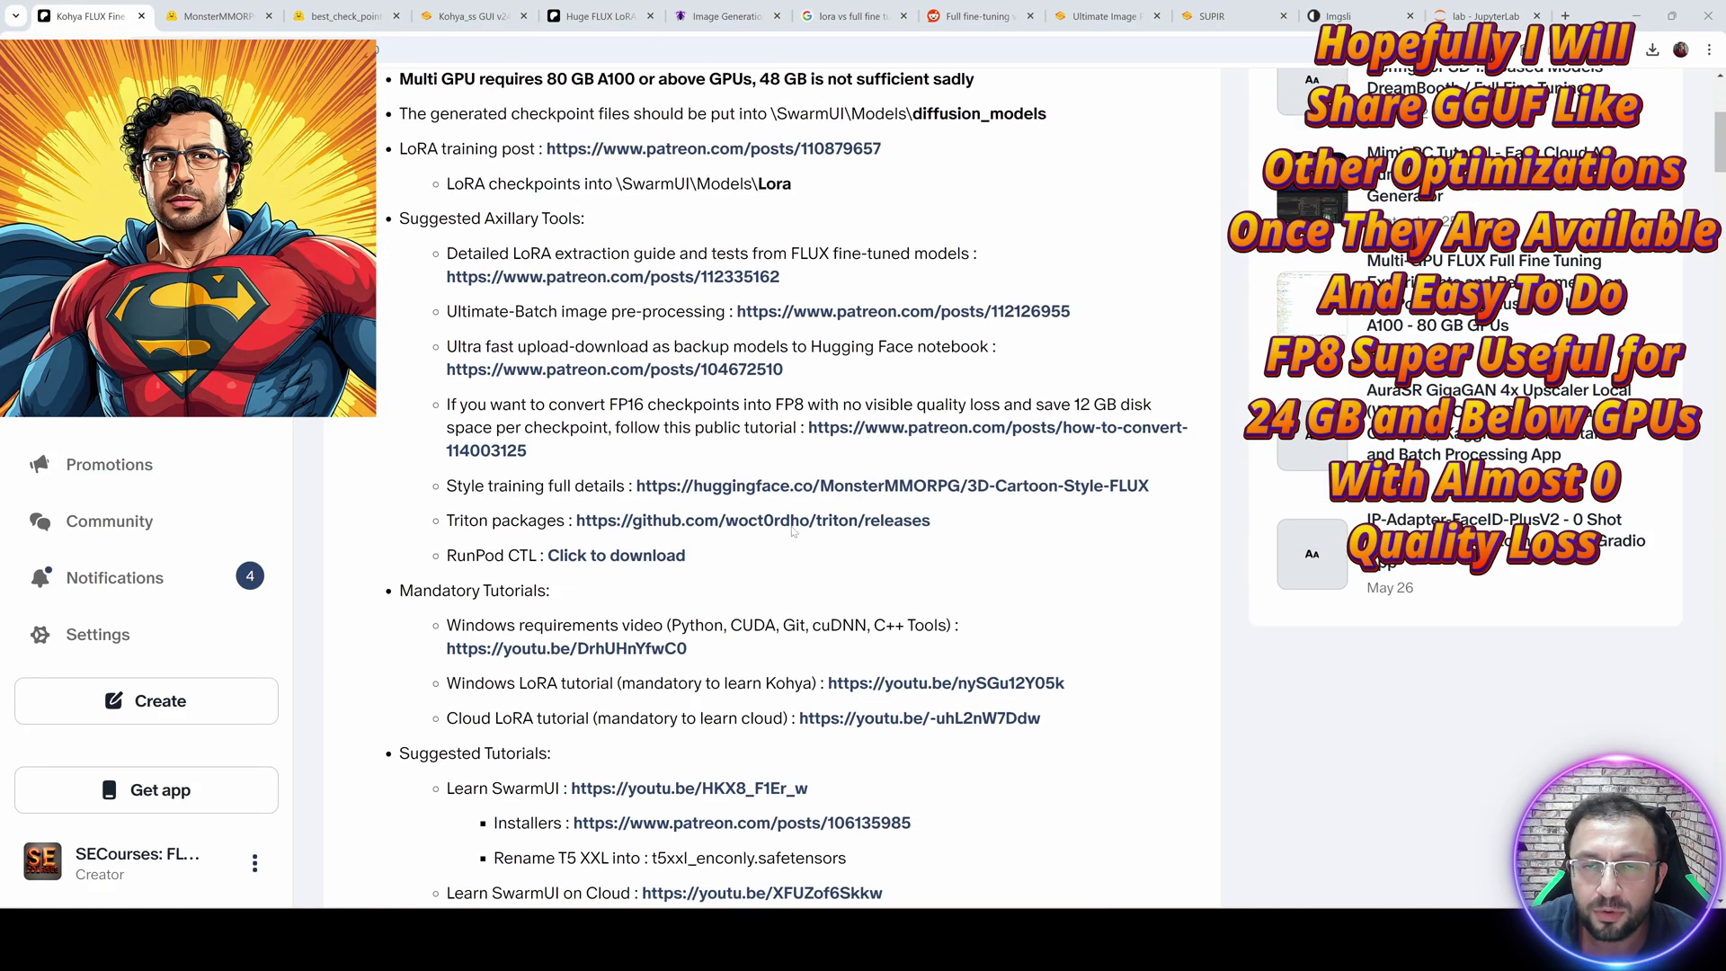
left_click_drag(593, 430, 447, 358)
left_click(673, 404)
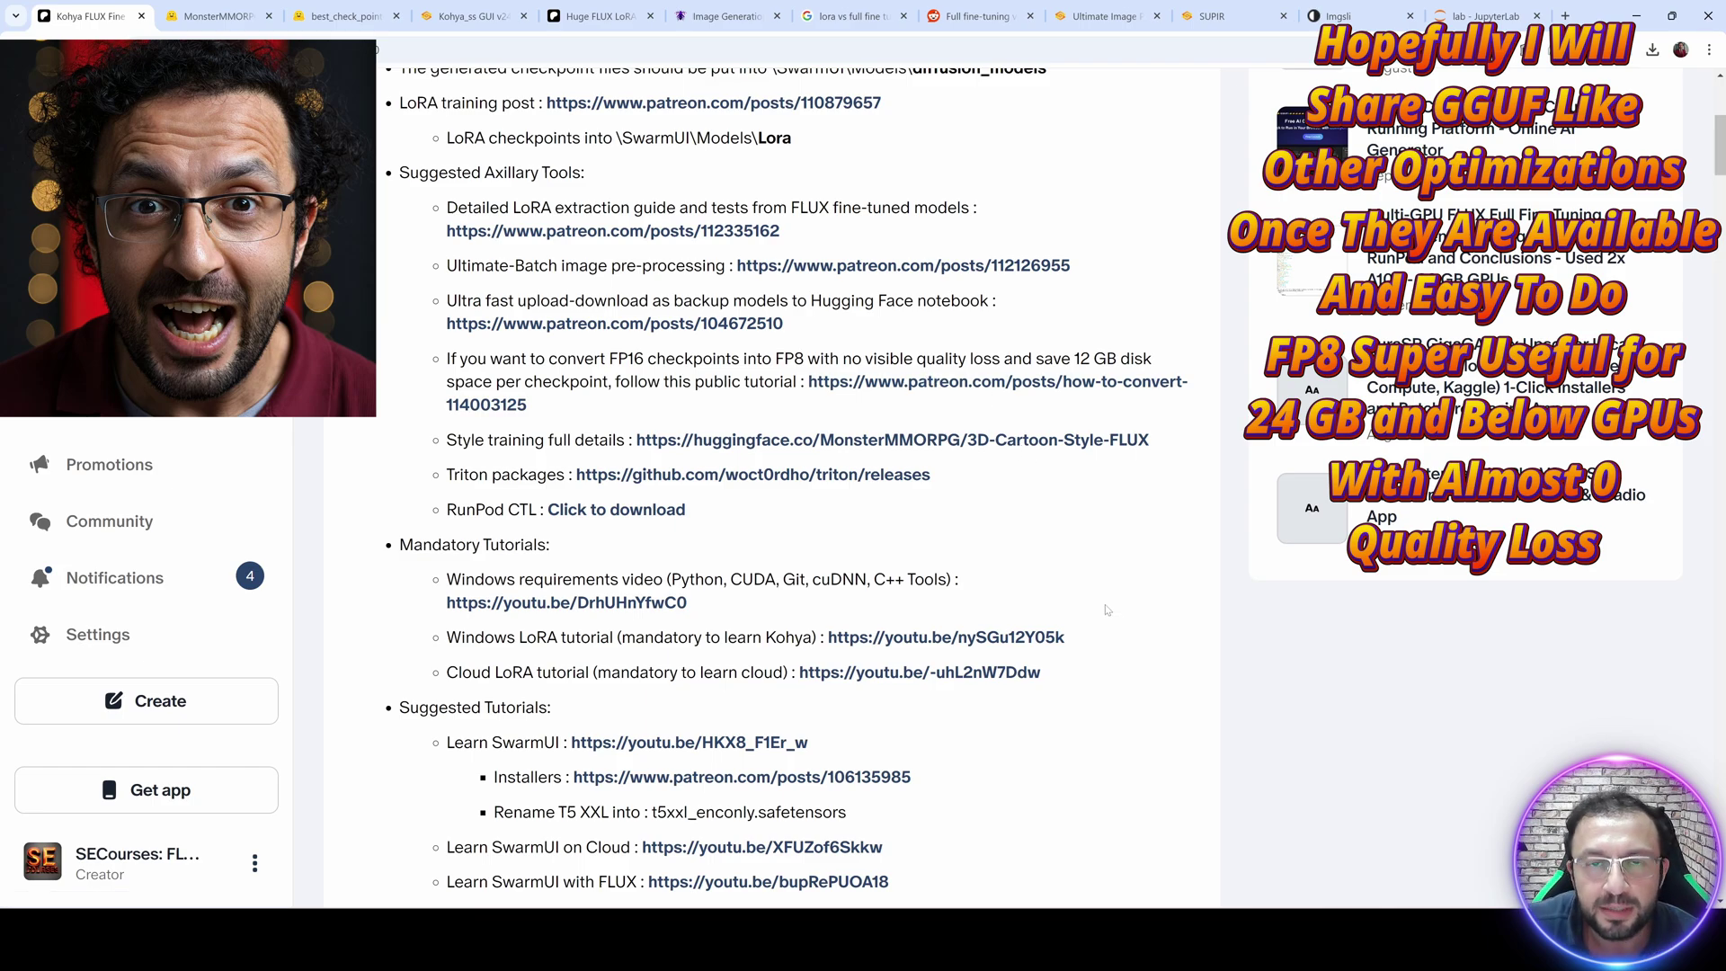
scroll(1047, 593, "down", 1)
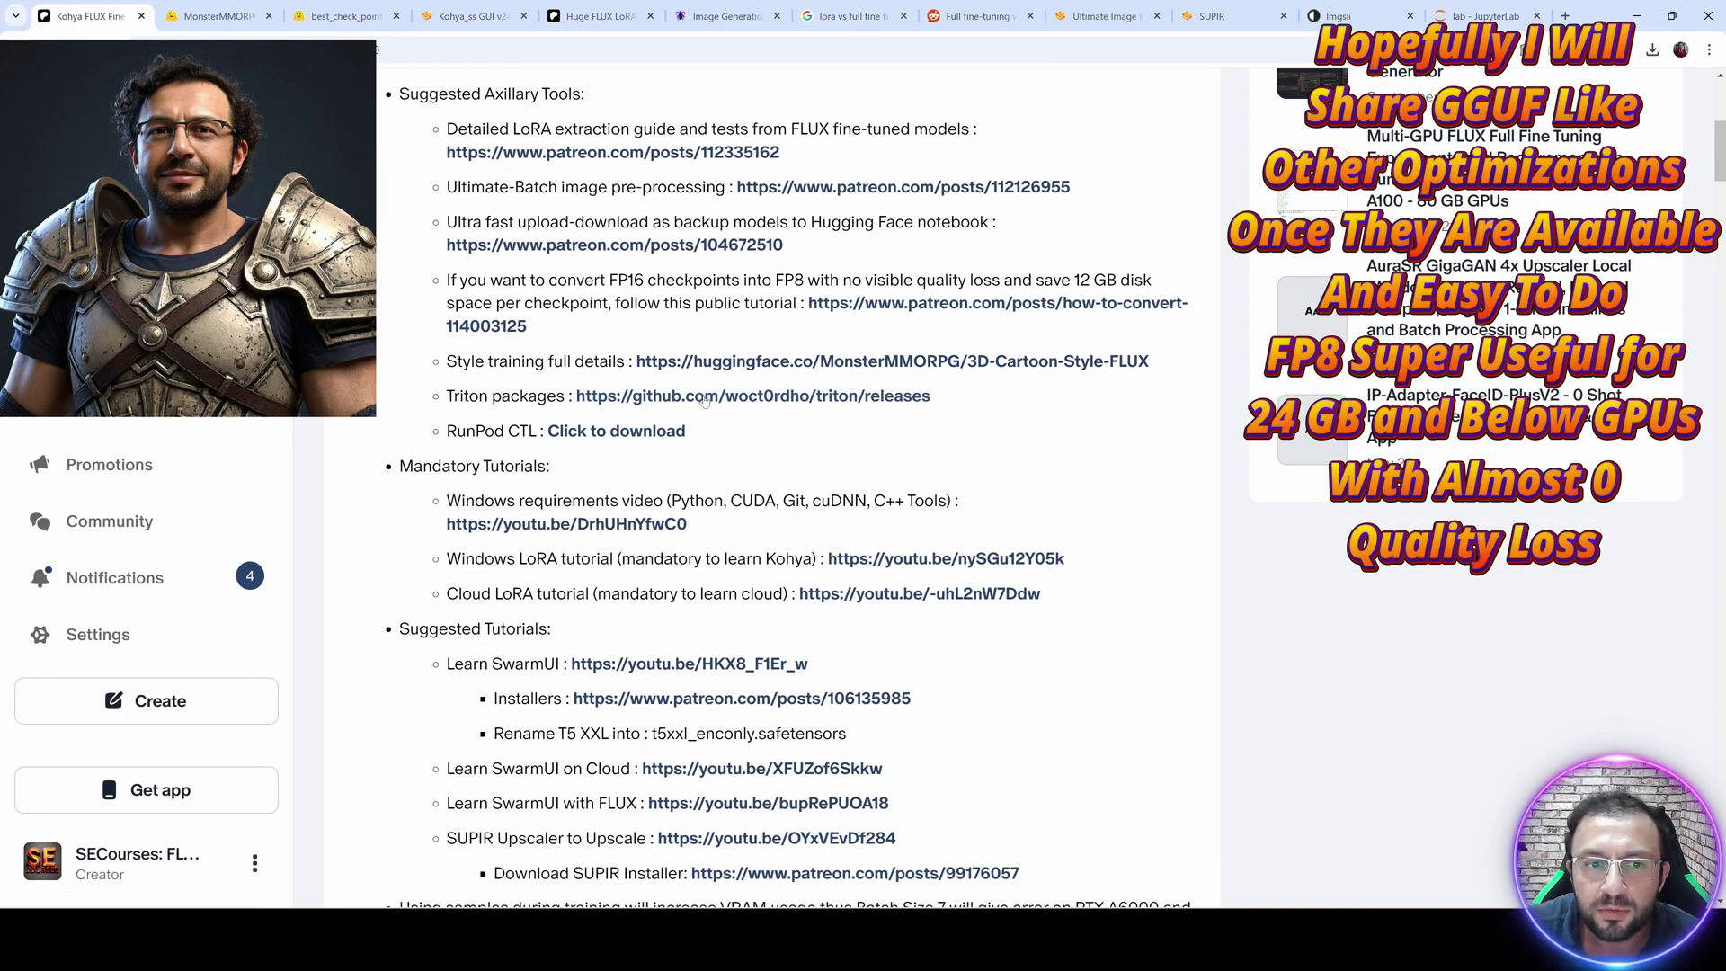
middle_click(749, 364)
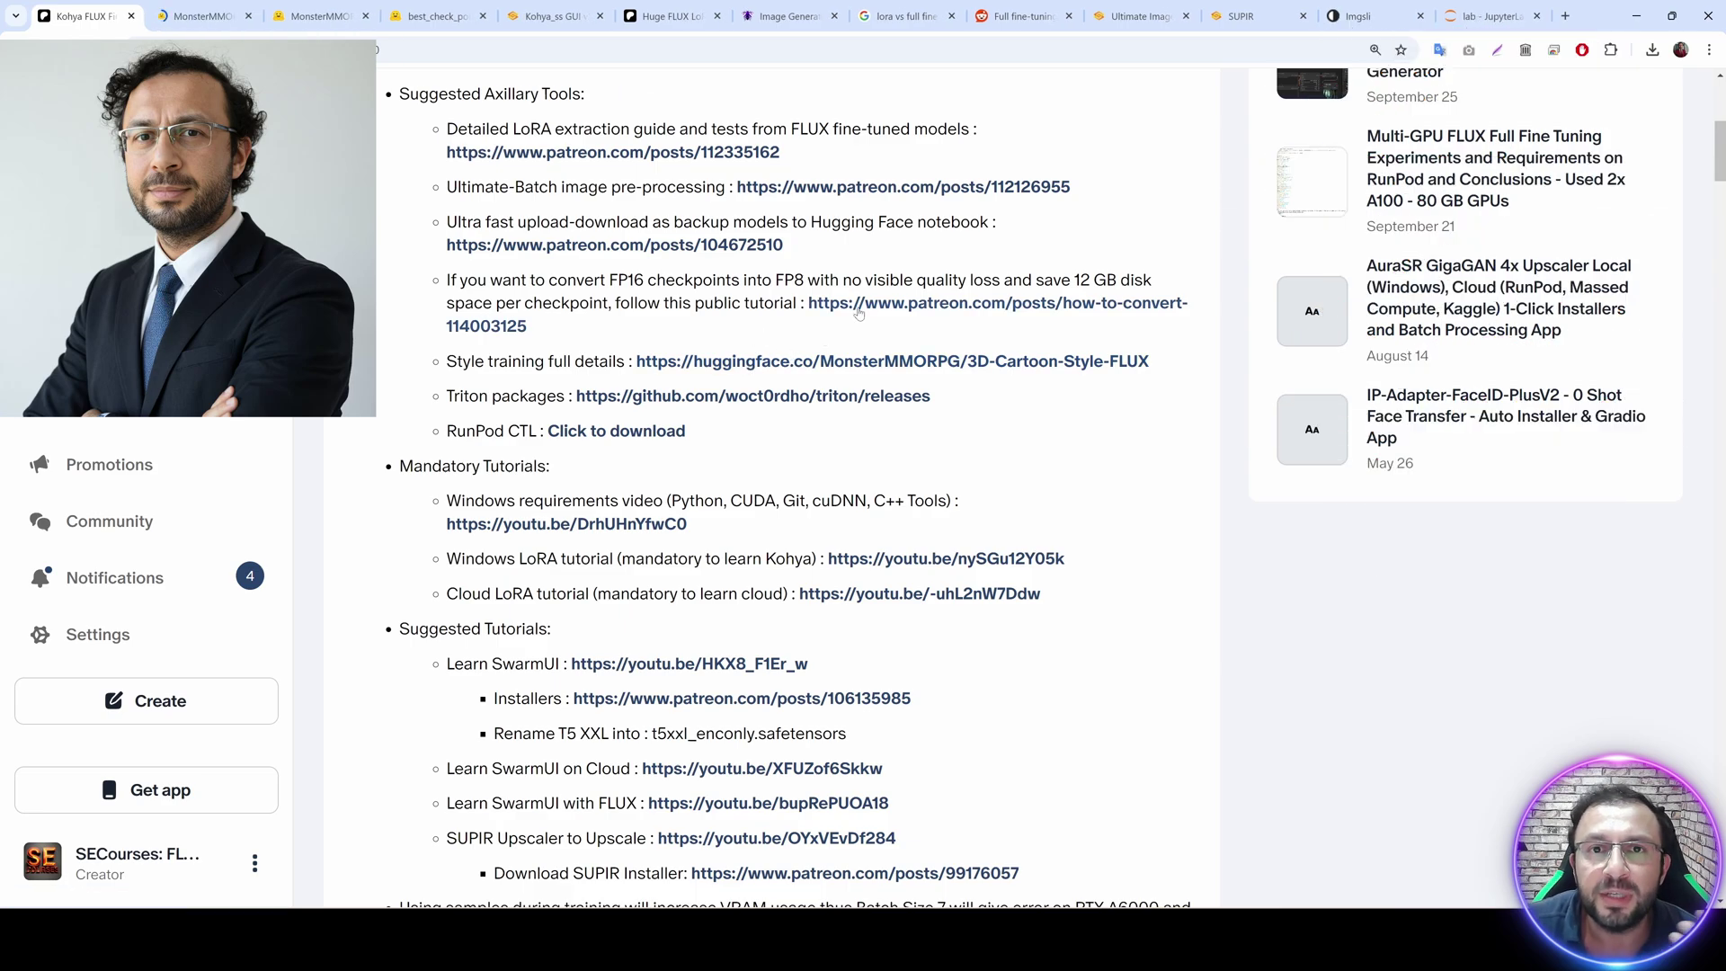
Look through the files and versions of the 3D-Cartoon-Style-FLUX repository on Hugging Face and return to its model card.
key("ctrl+Tab")
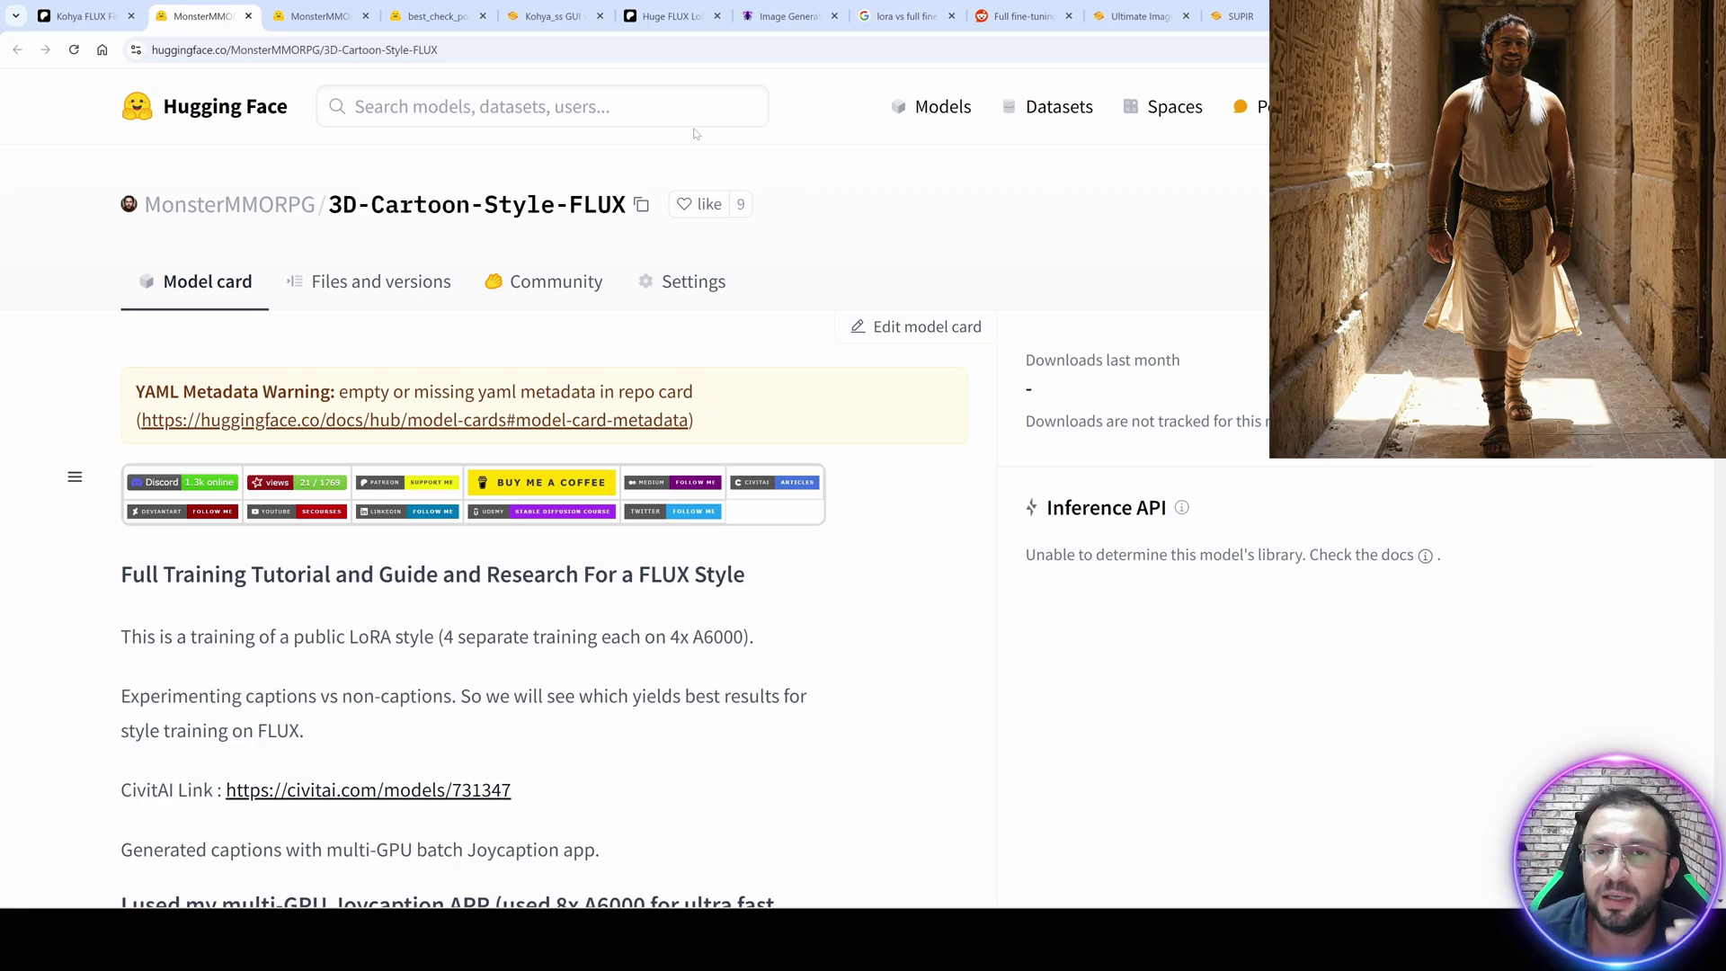
left_click(409, 271)
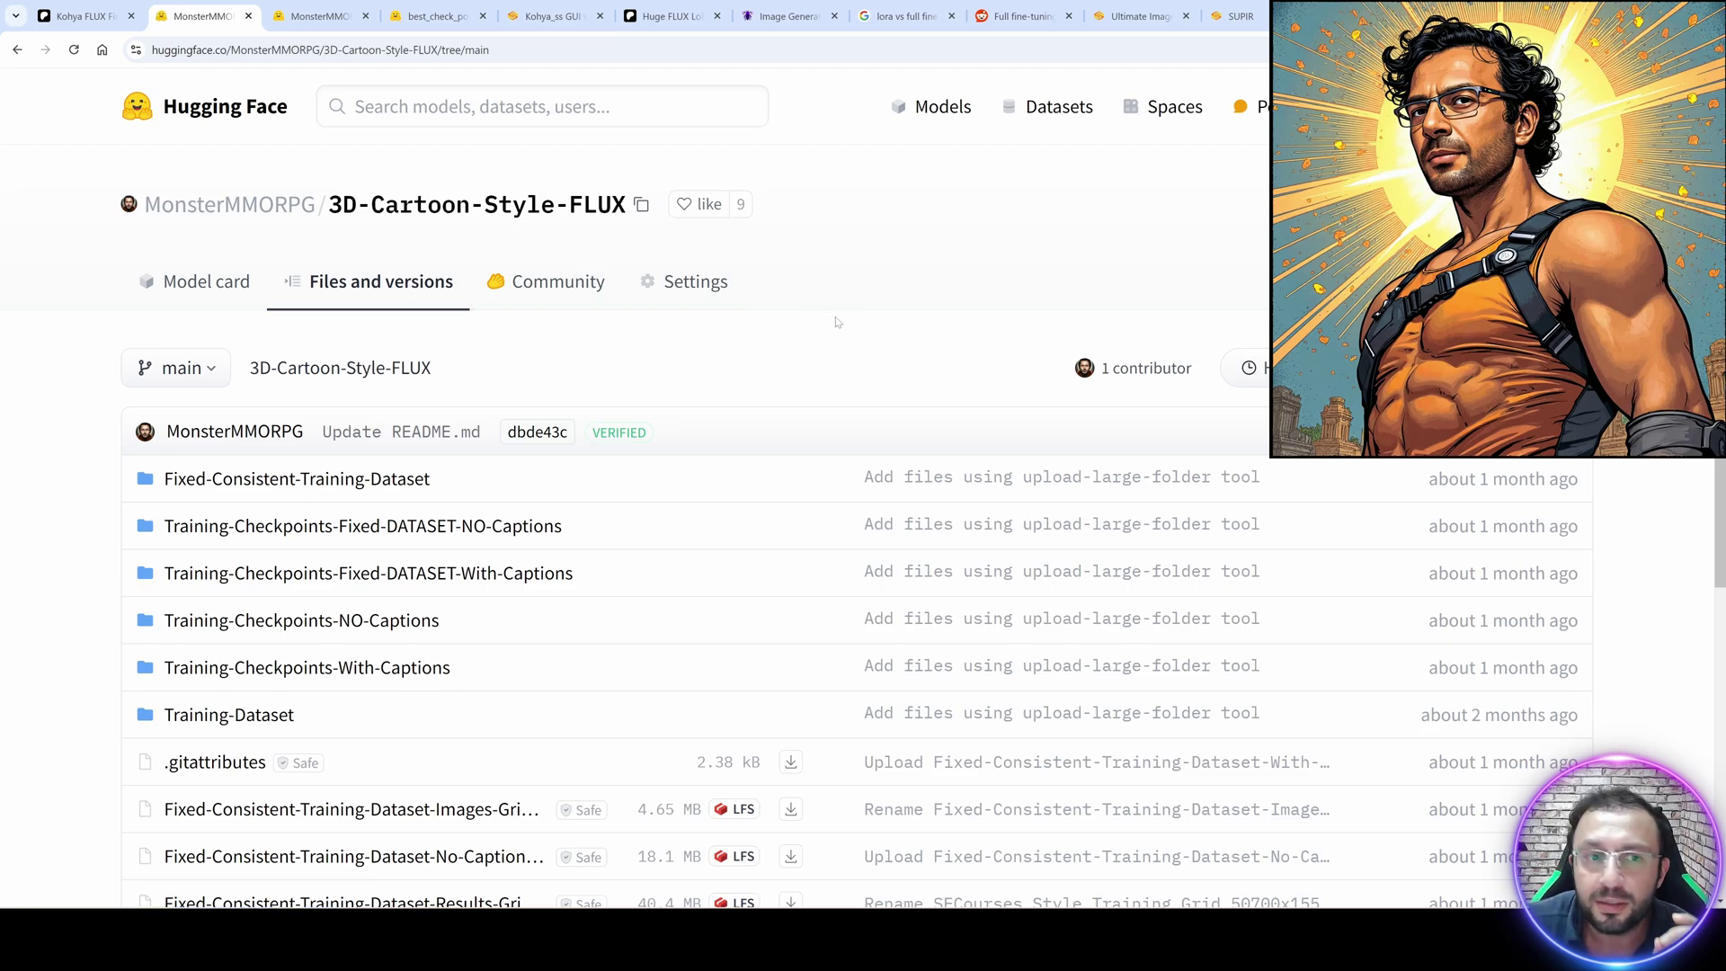
scroll(800, 346, "down", 1)
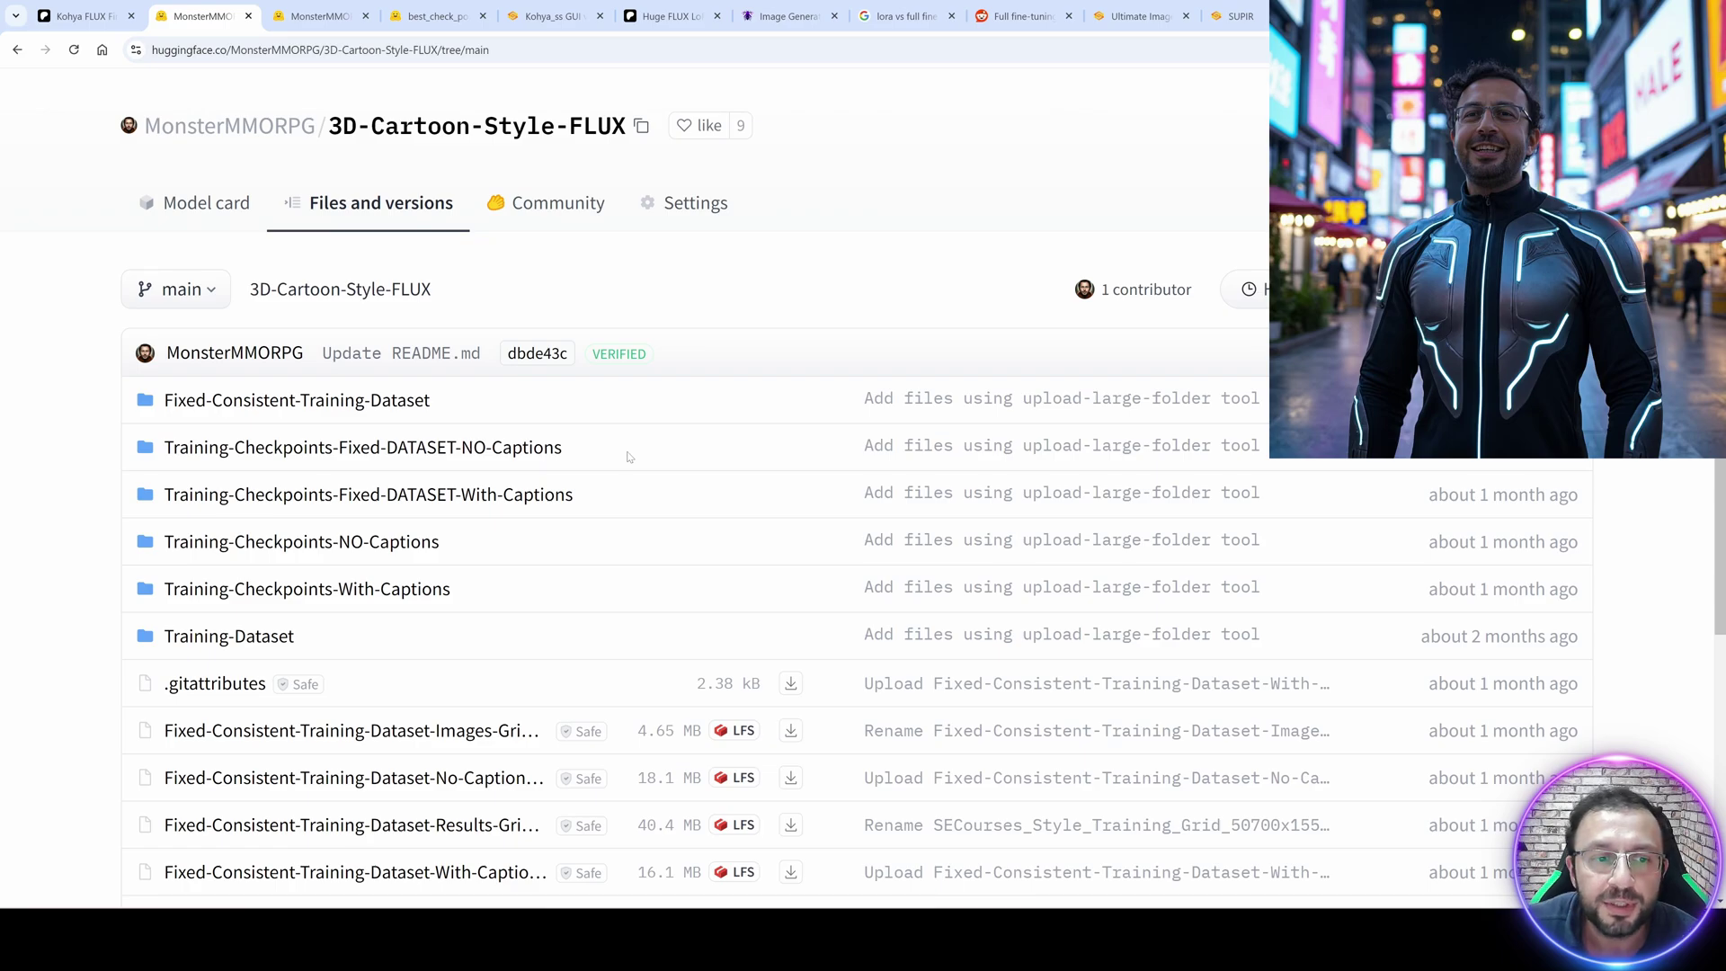
scroll(627, 456, "down", 1)
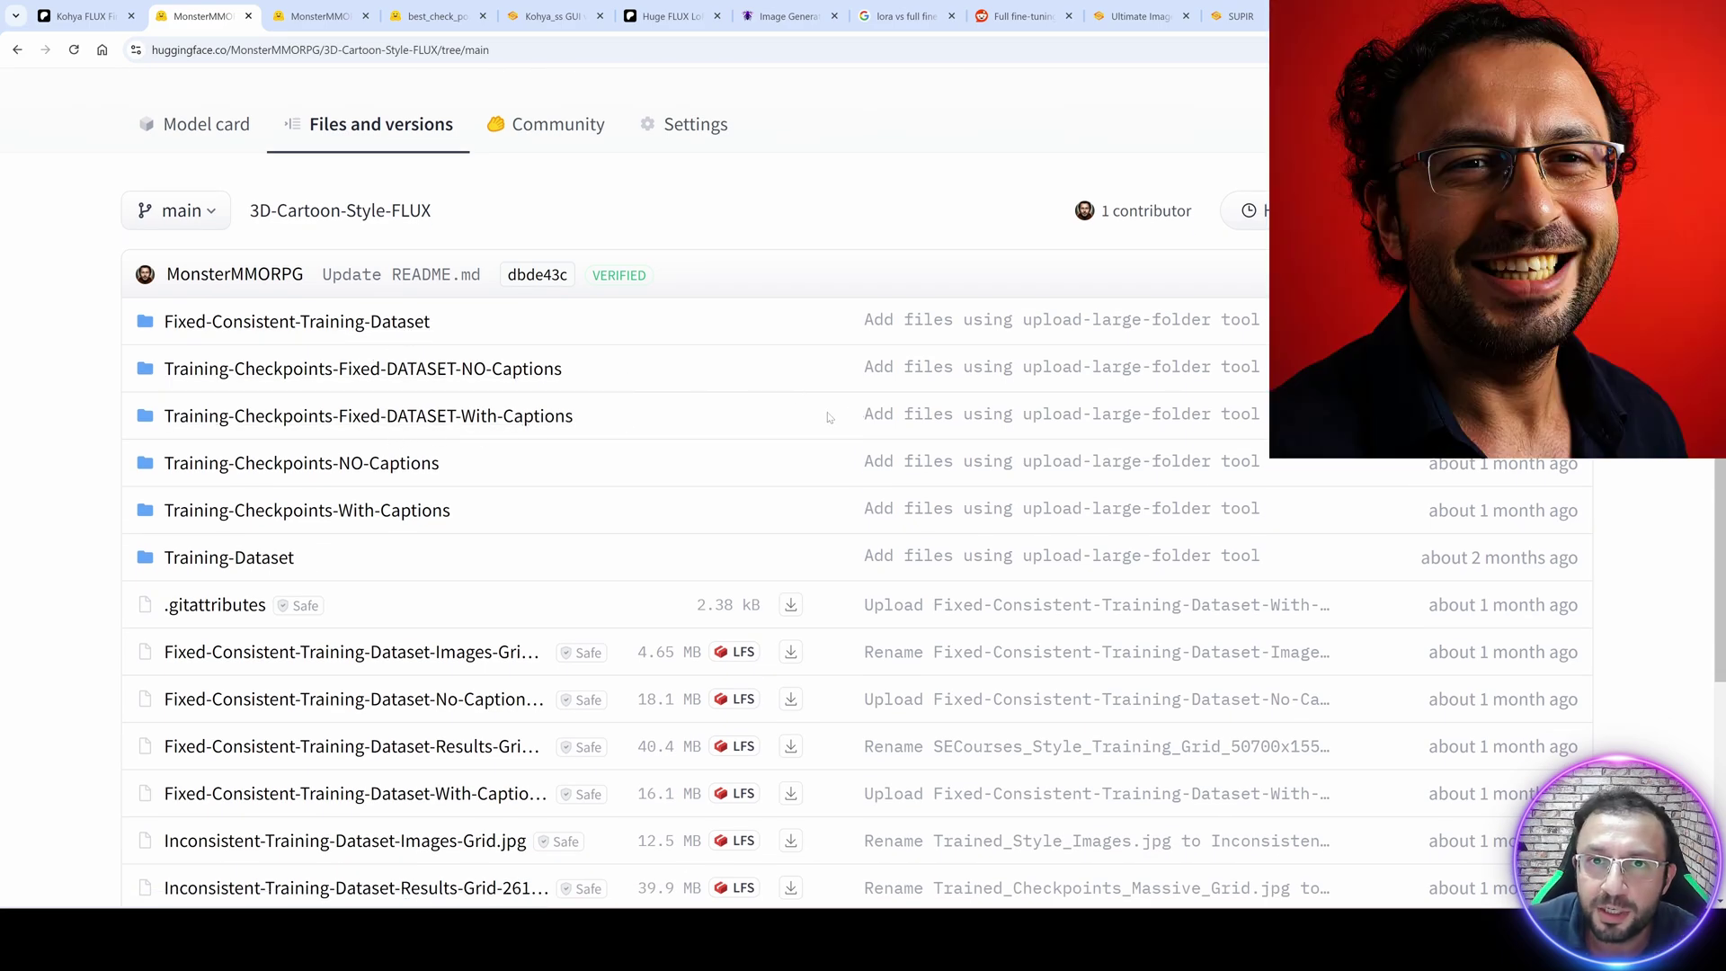
scroll(828, 417, "up", 2)
key("alt+Left")
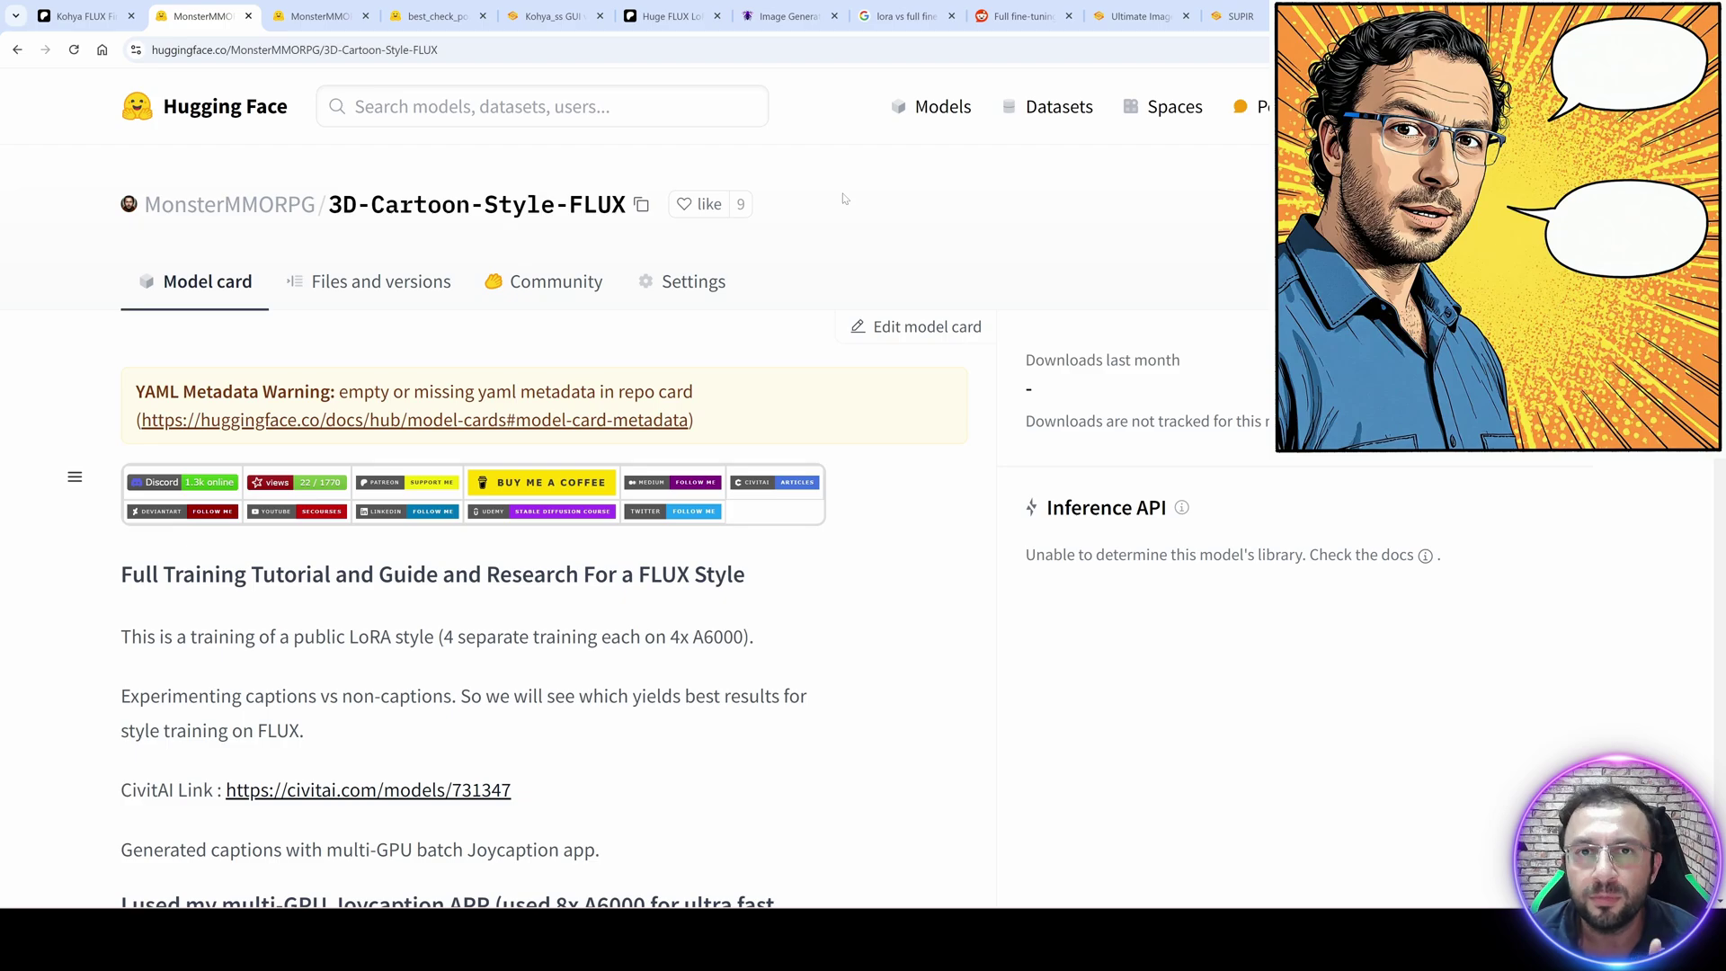
Return to the Patreon article and highlight the Windows requirements, Windows LoRA and Cloud LoRA entries under Mandatory Tutorials.
key("ctrl+Page_Up")
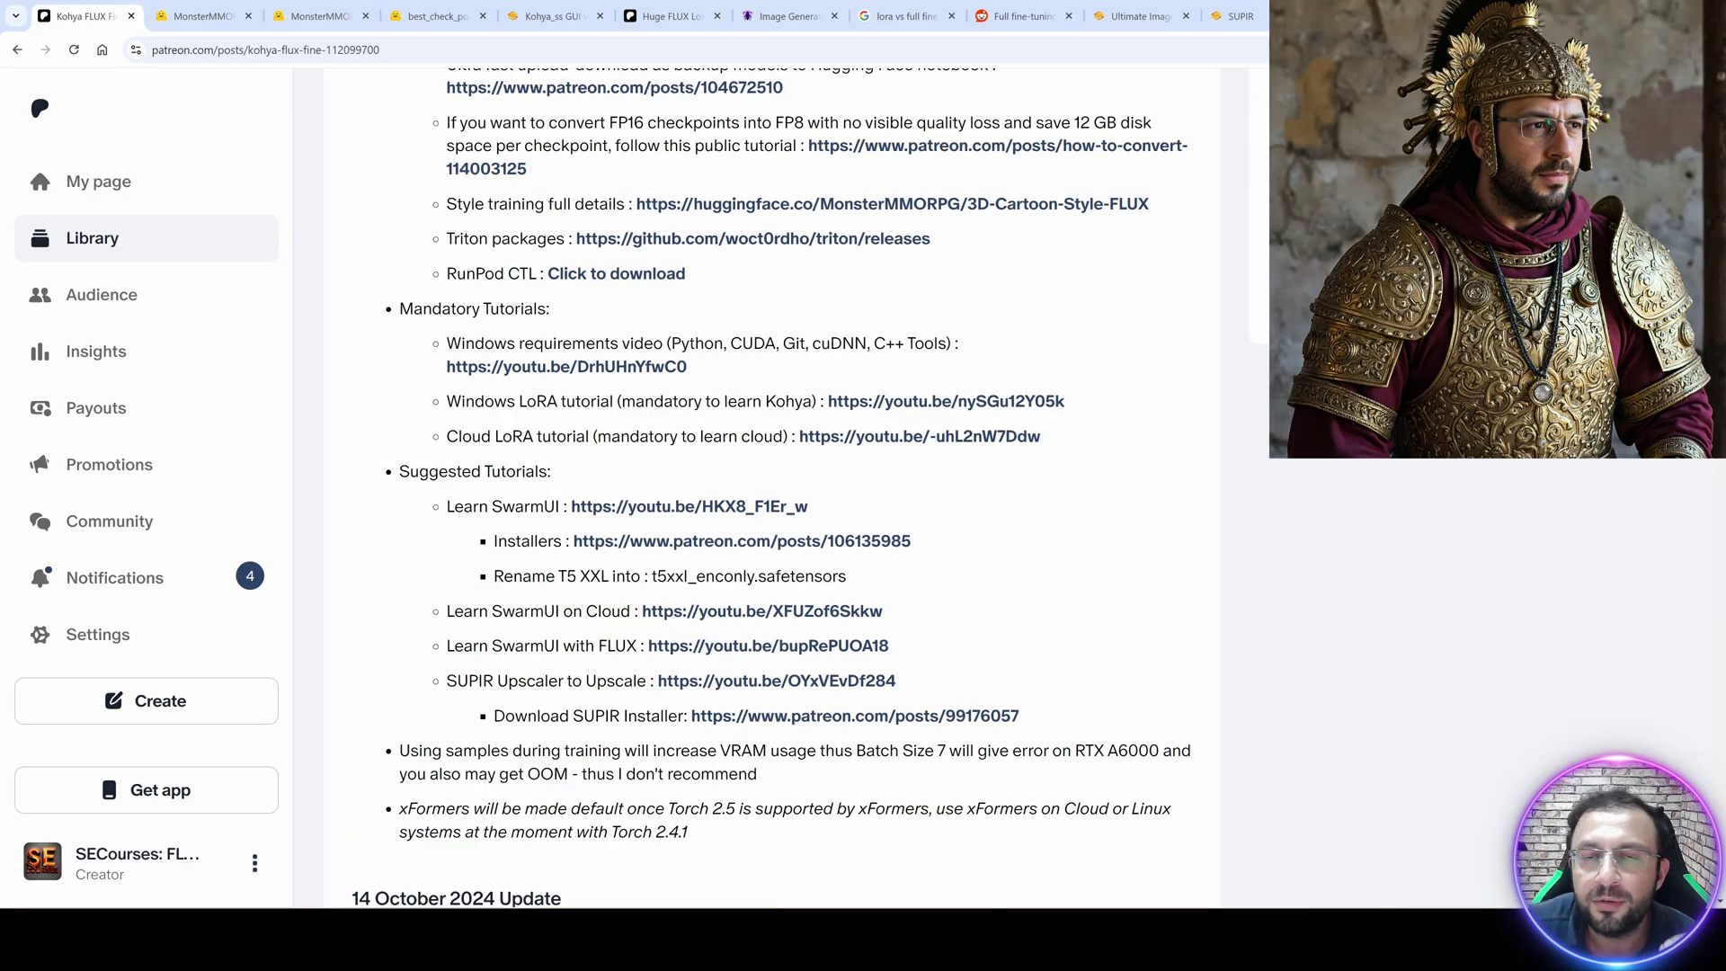
left_click_drag(723, 369, 427, 344)
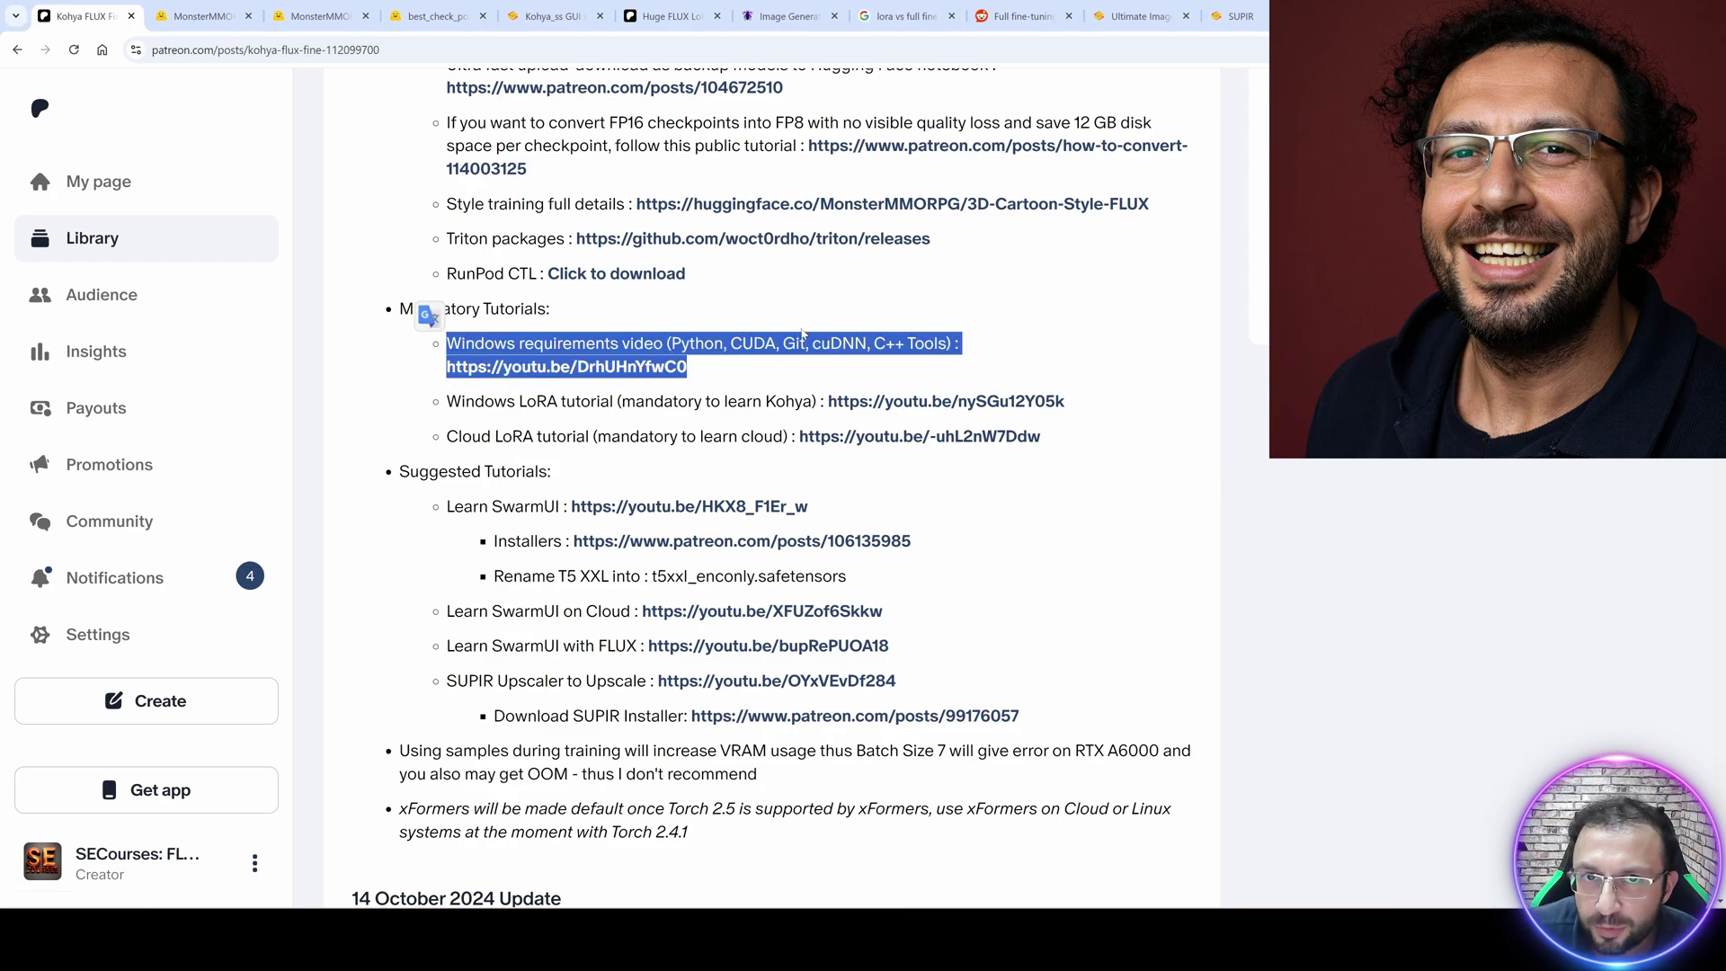
left_click(806, 332)
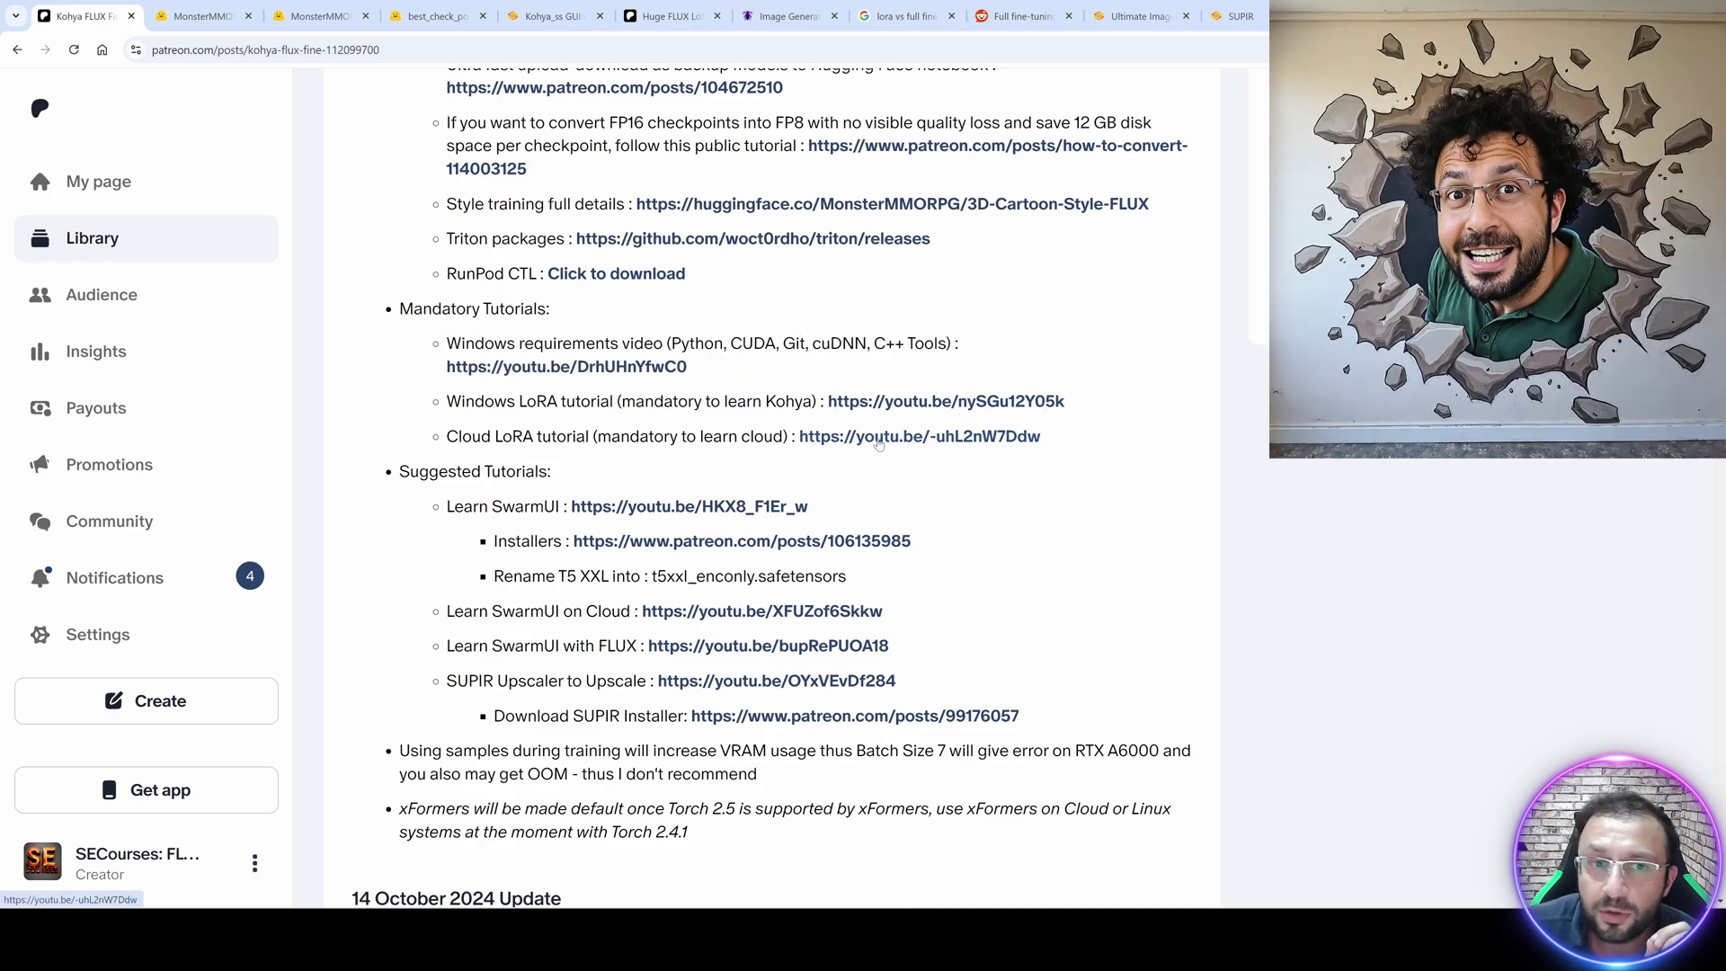
left_click_drag(506, 401, 1034, 401)
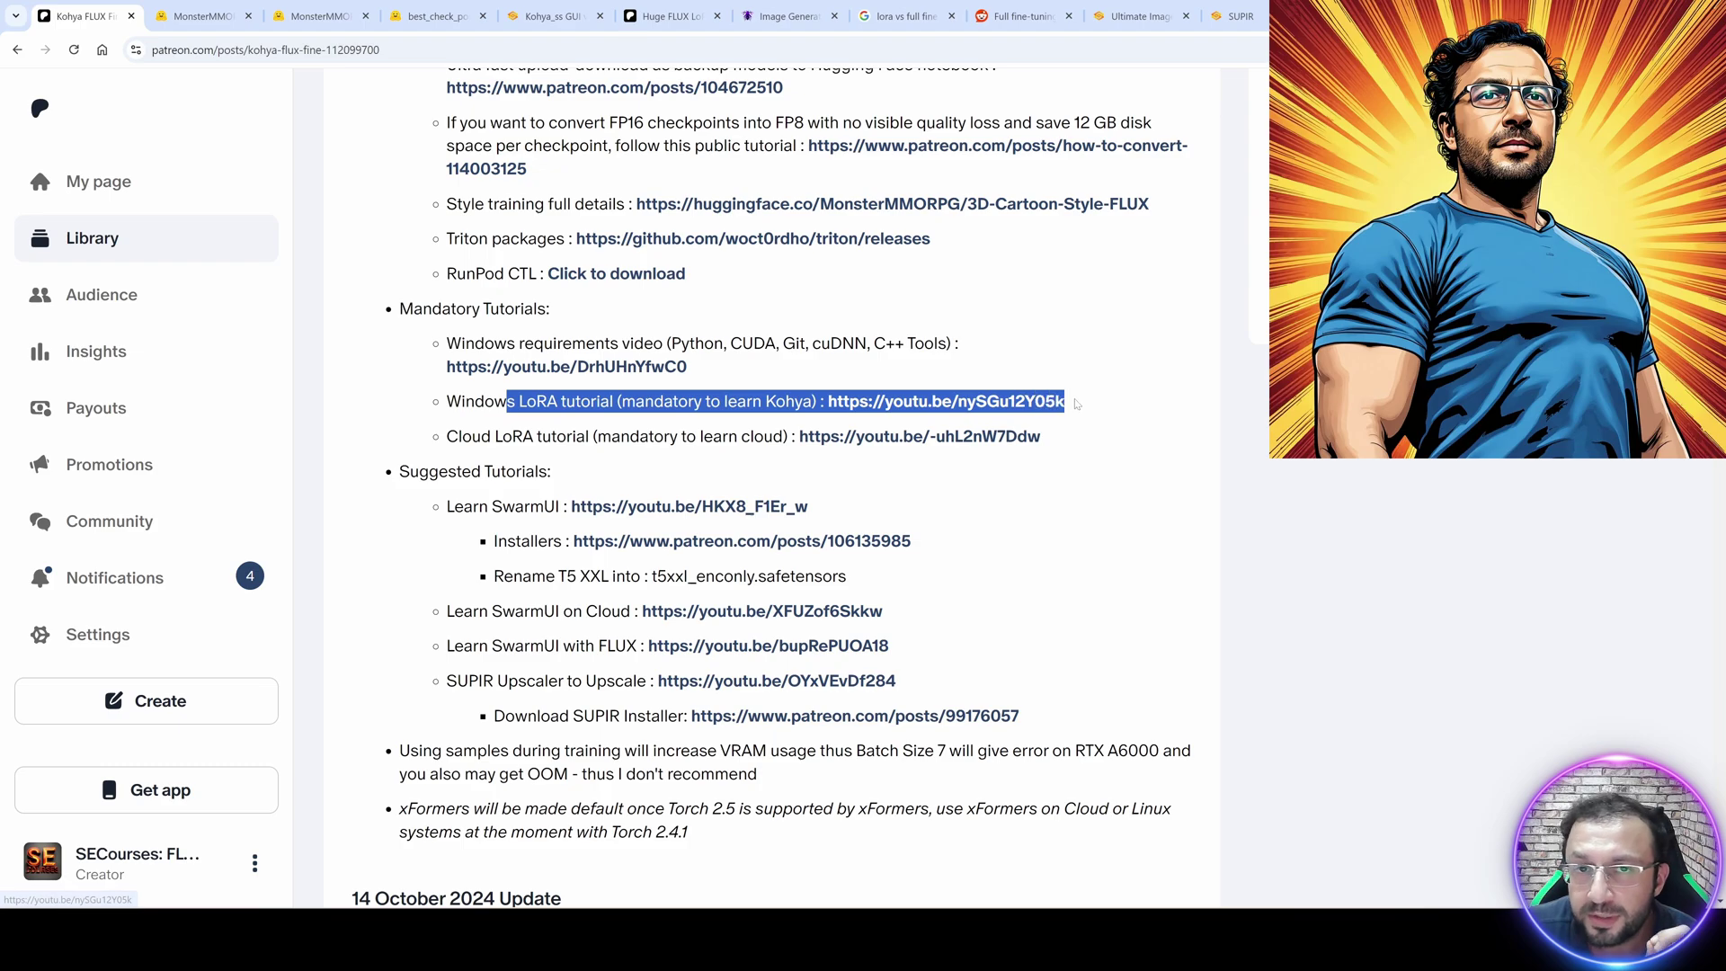
left_click_drag(455, 437, 1073, 443)
Highlight the SwarmUI, SwarmUI on Cloud and SUPIR Upscaler entries under Suggested Tutorials, and go back toward the article's beginning.
scroll(971, 552, "down", 1)
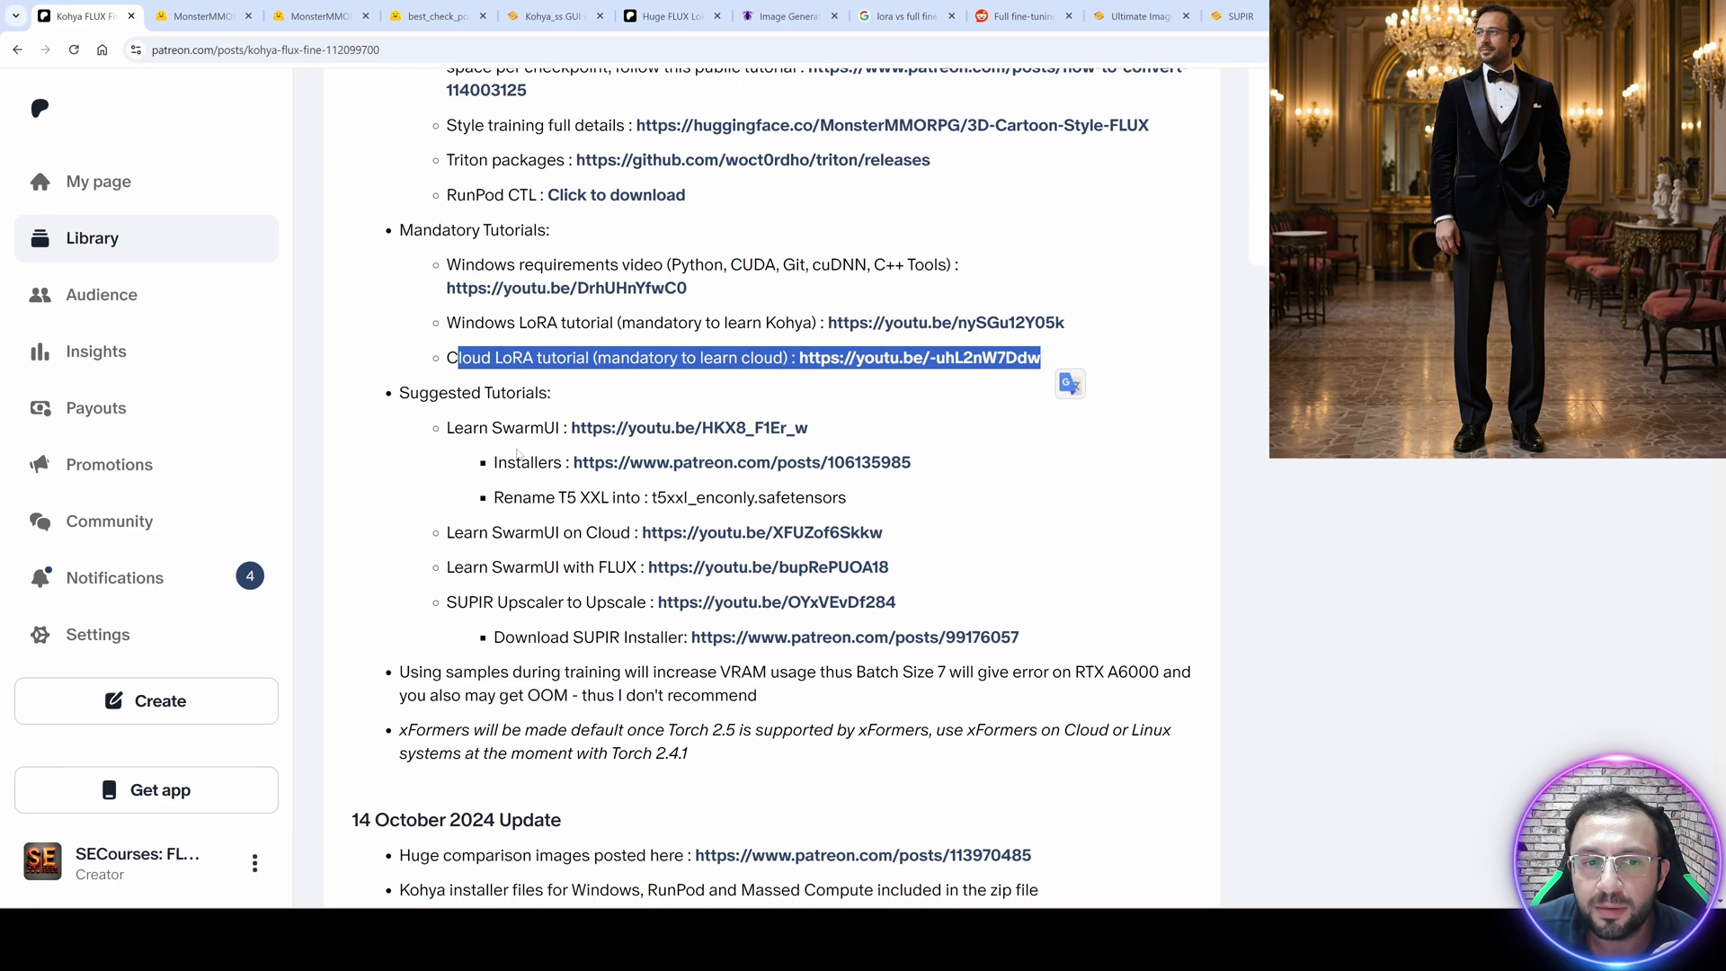
left_click_drag(456, 428, 770, 428)
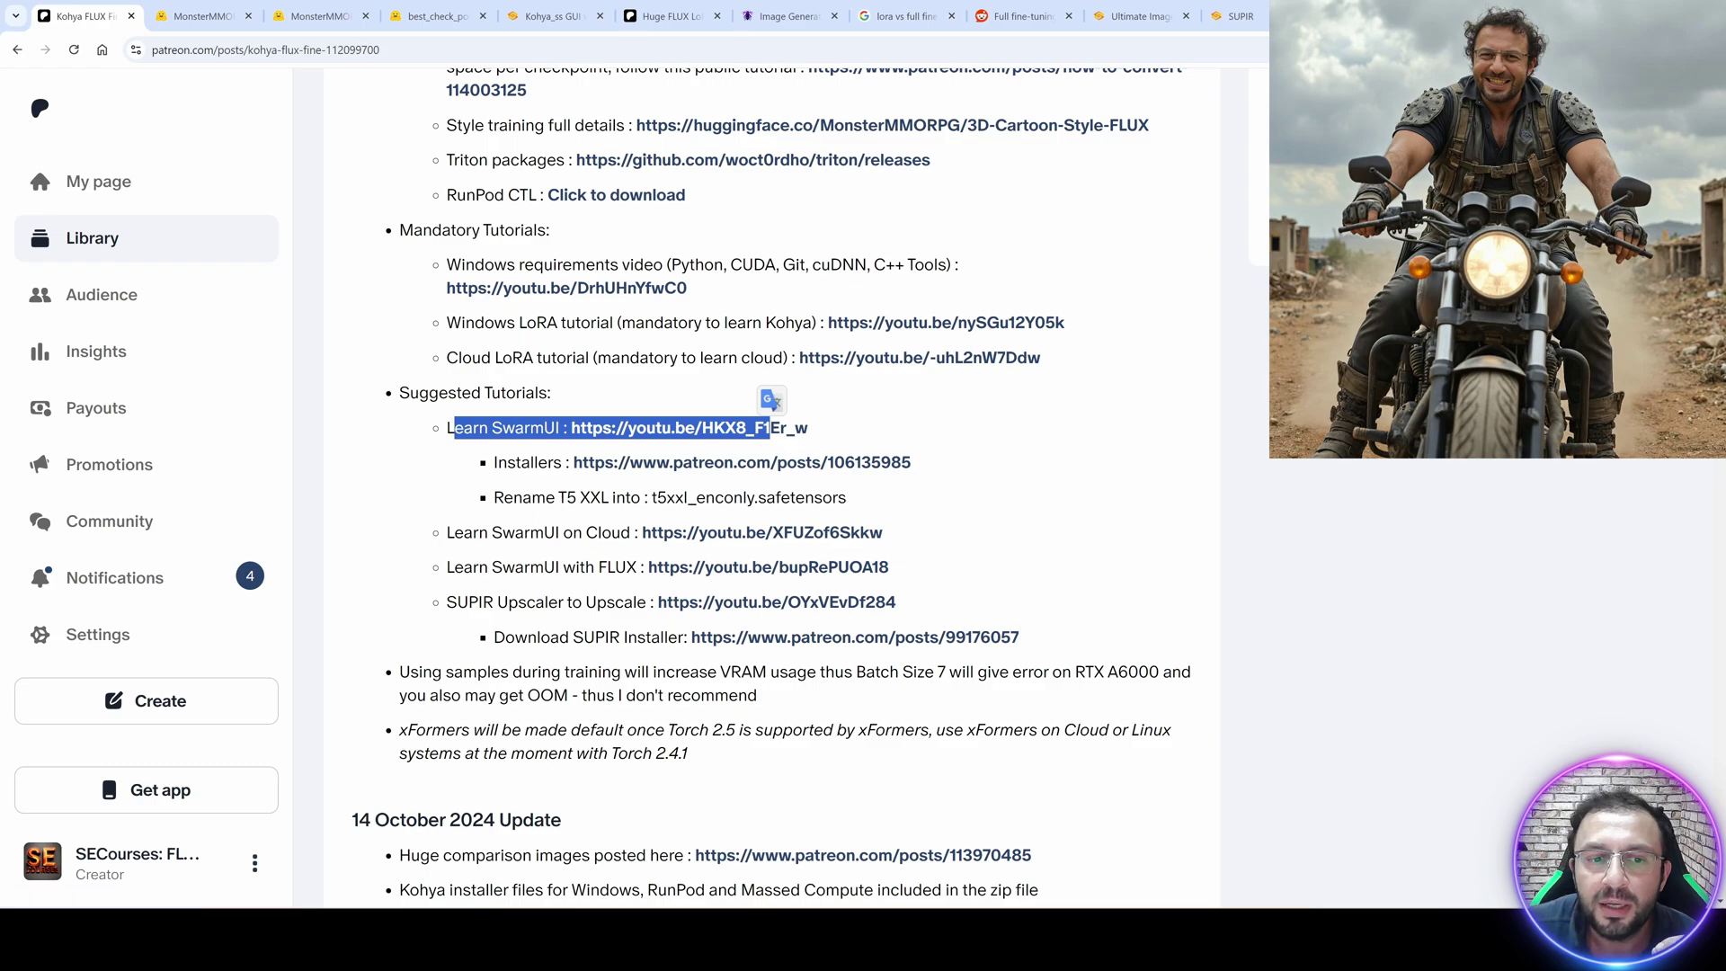
left_click_drag(503, 532, 621, 532)
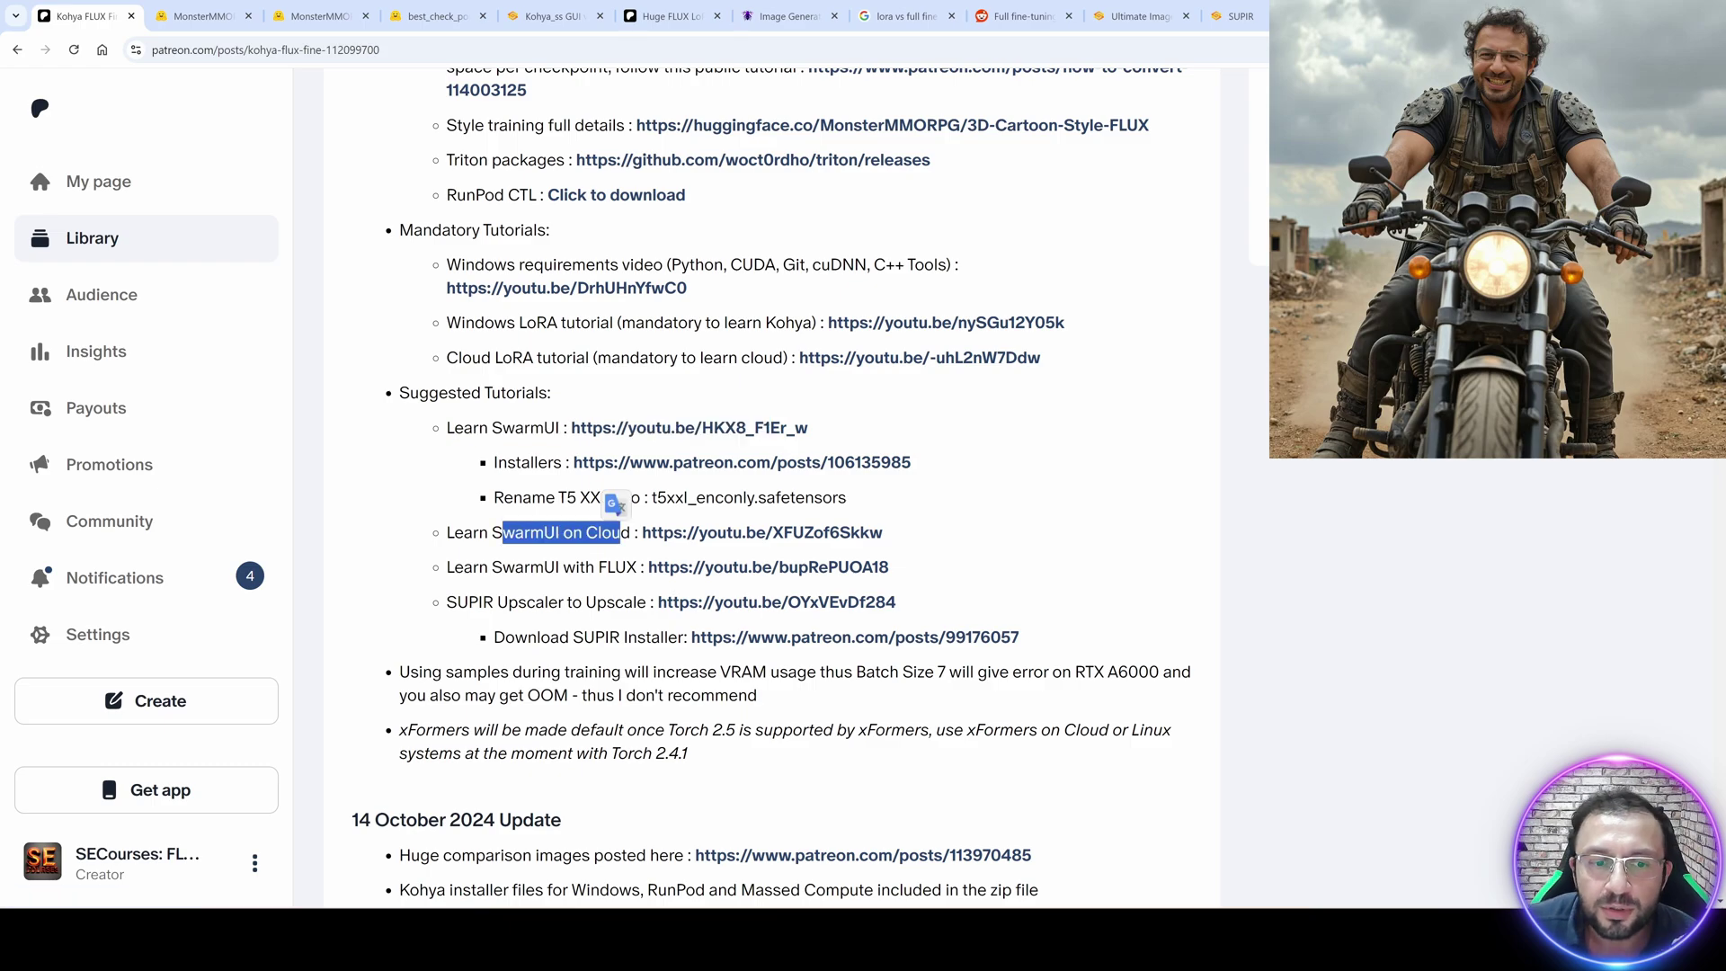
left_click_drag(482, 601, 943, 640)
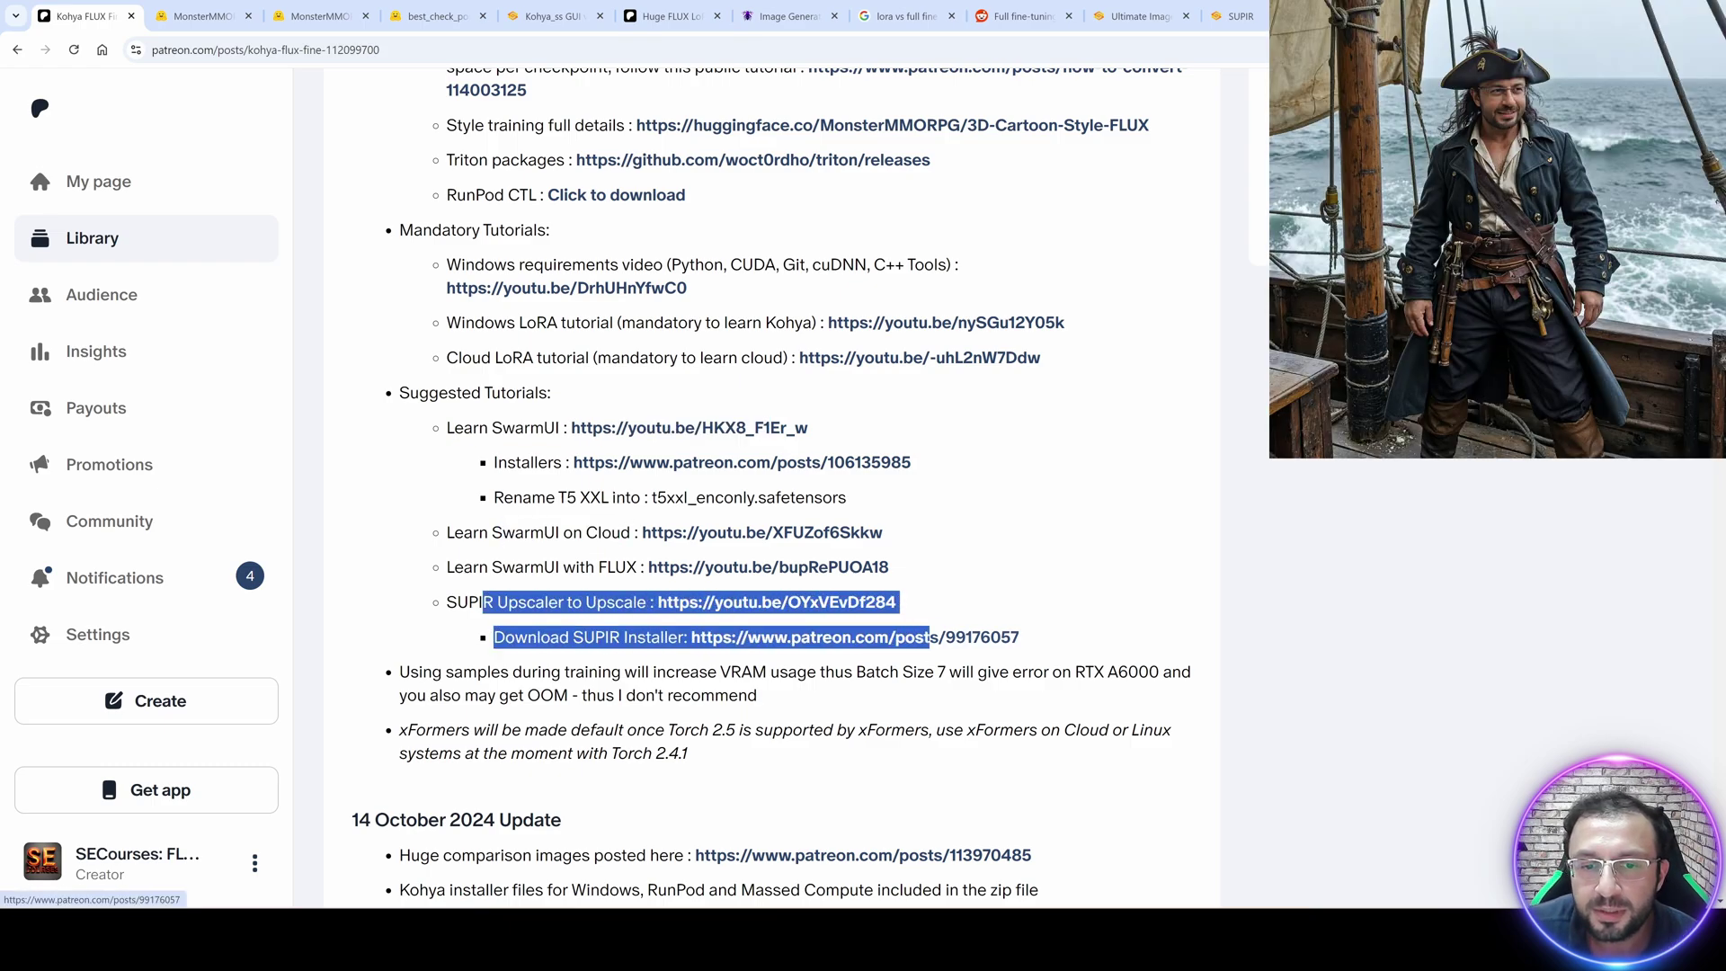
scroll(988, 611, "up", 3)
scroll(1042, 571, "up", 2)
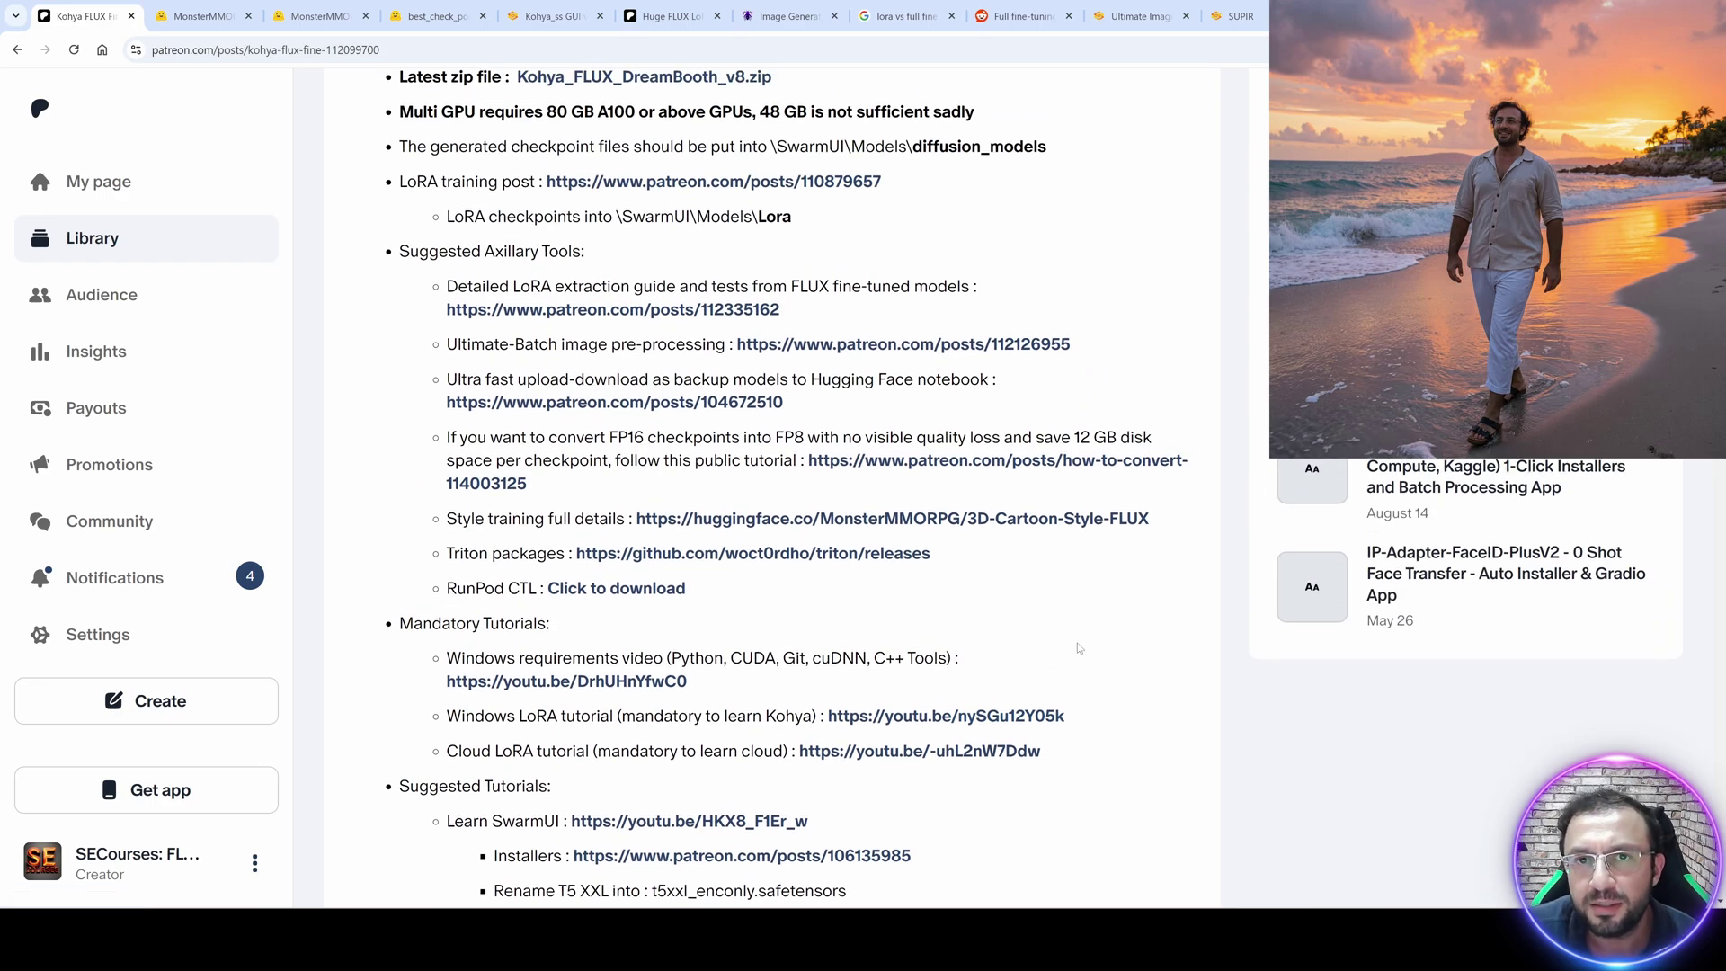
scroll(1078, 649, "up", 1)
scroll(1076, 660, "up", 2)
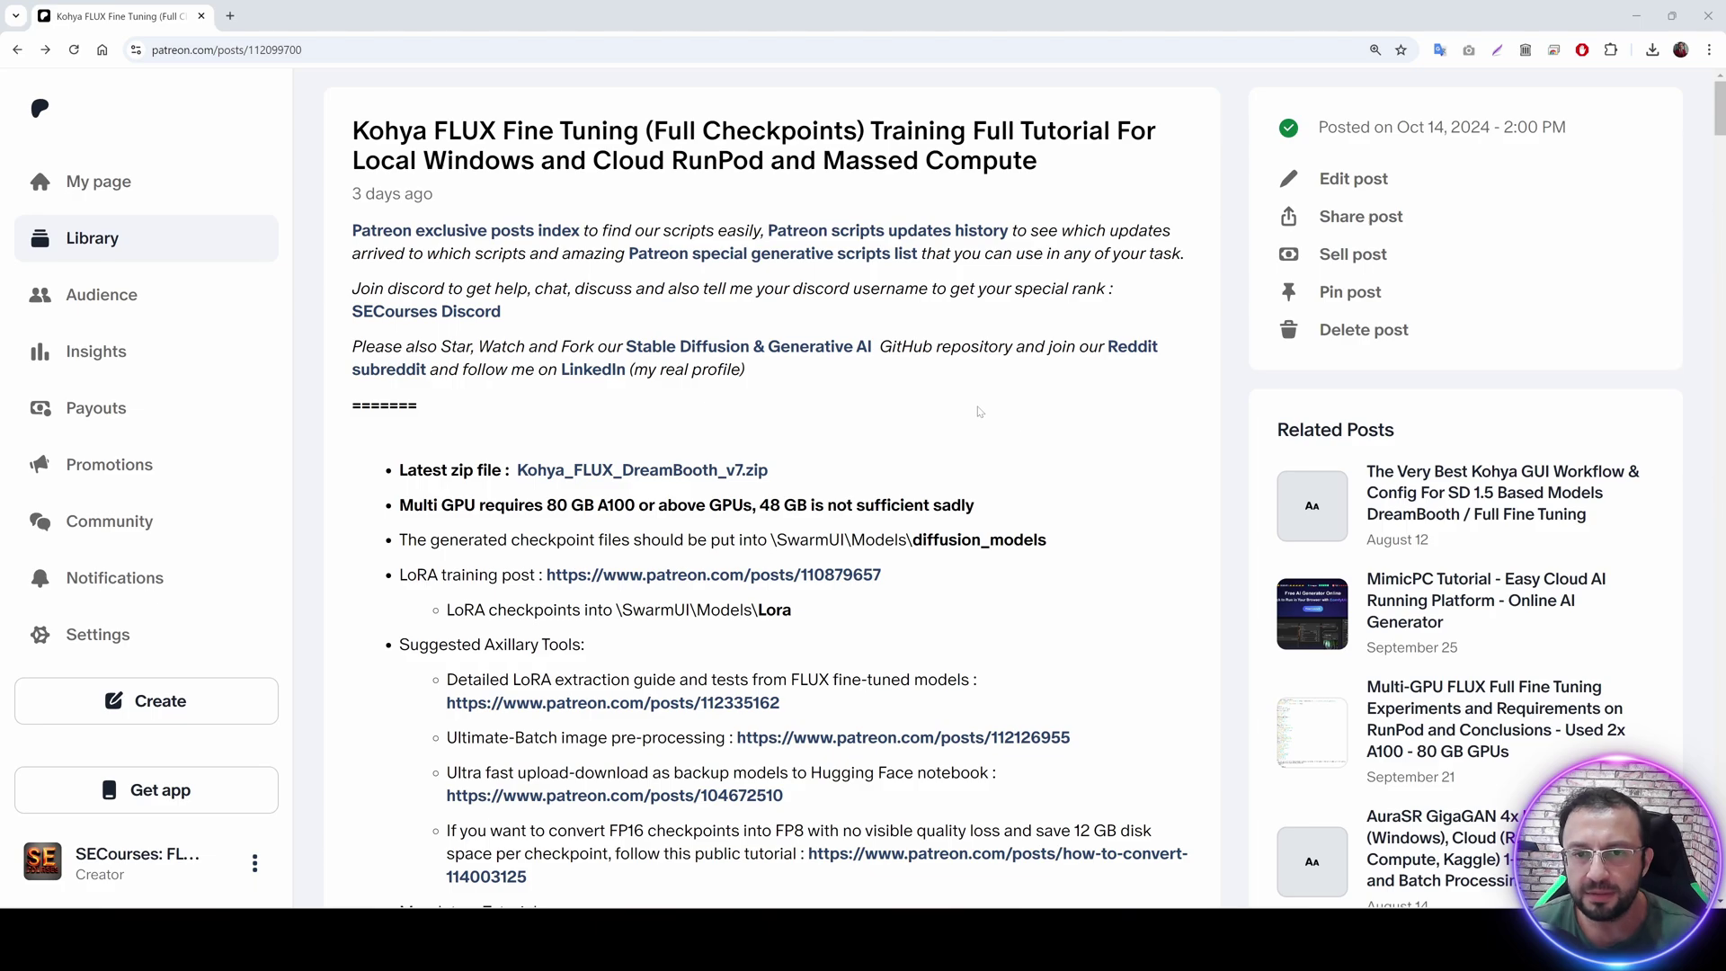
Read the Kohya FLUX Fine Tuning post from its introduction through the auxiliary tools and tutorial lists, highlighting the Windows and Cloud LoRA tutorials.
scroll(1021, 439, "down", 1)
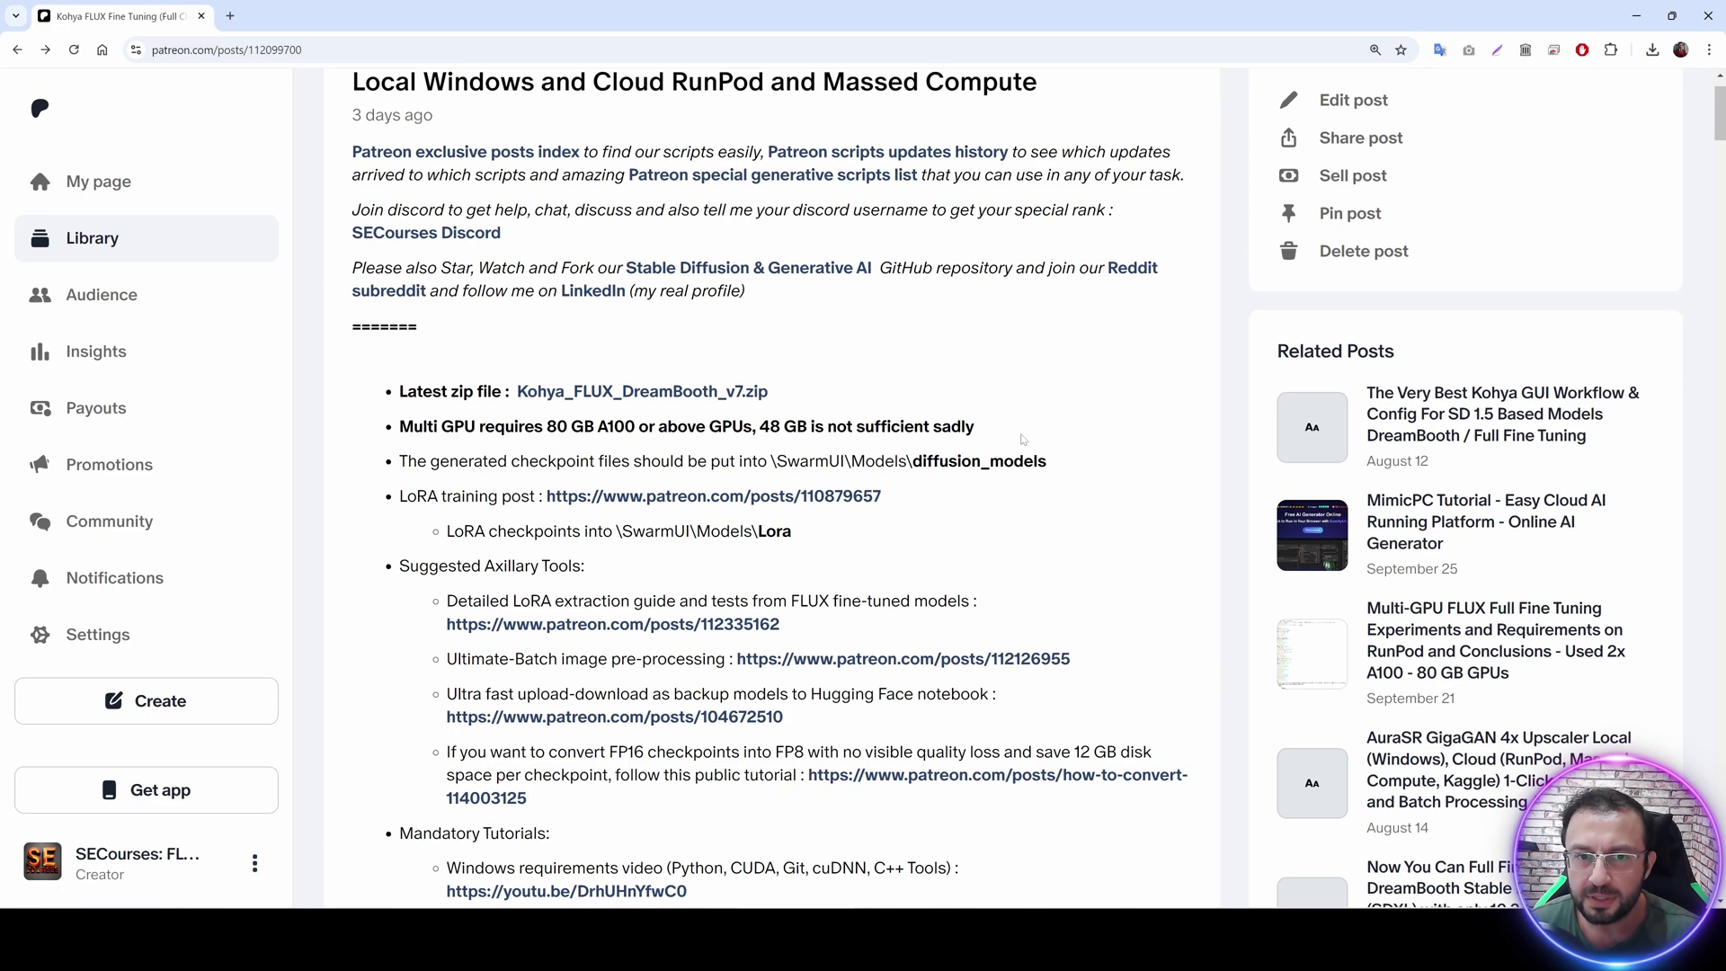
scroll(1059, 534, "down", 1)
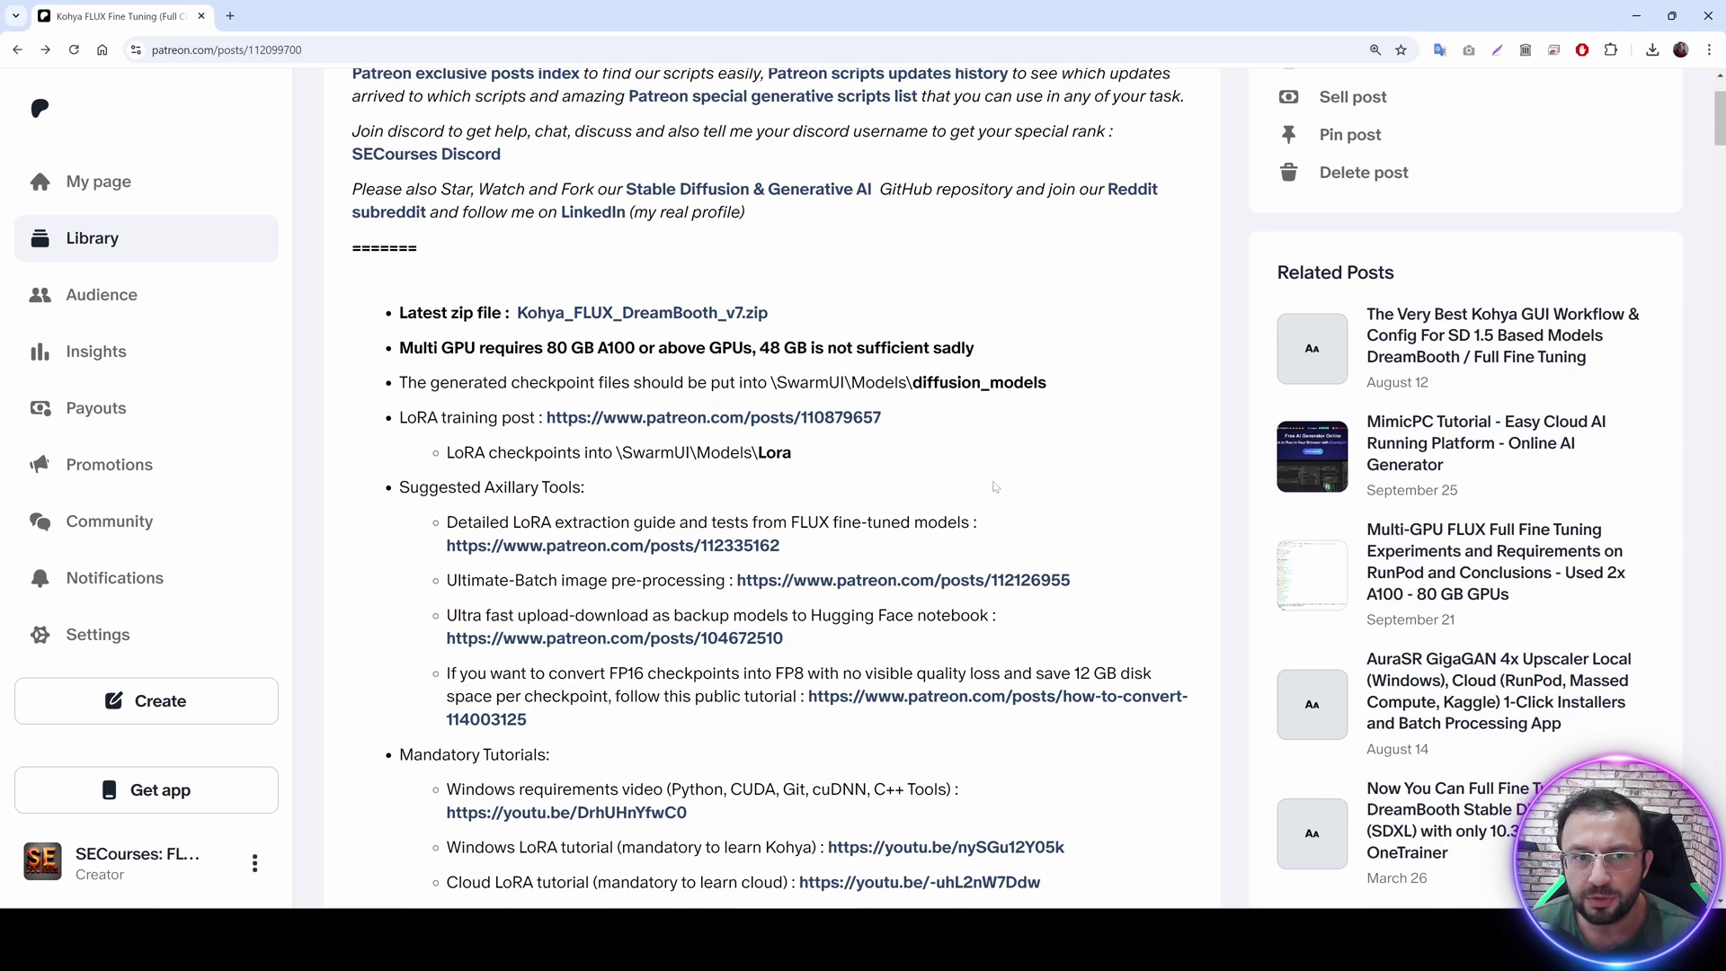
scroll(989, 499, "up", 2)
scroll(953, 501, "down", 2)
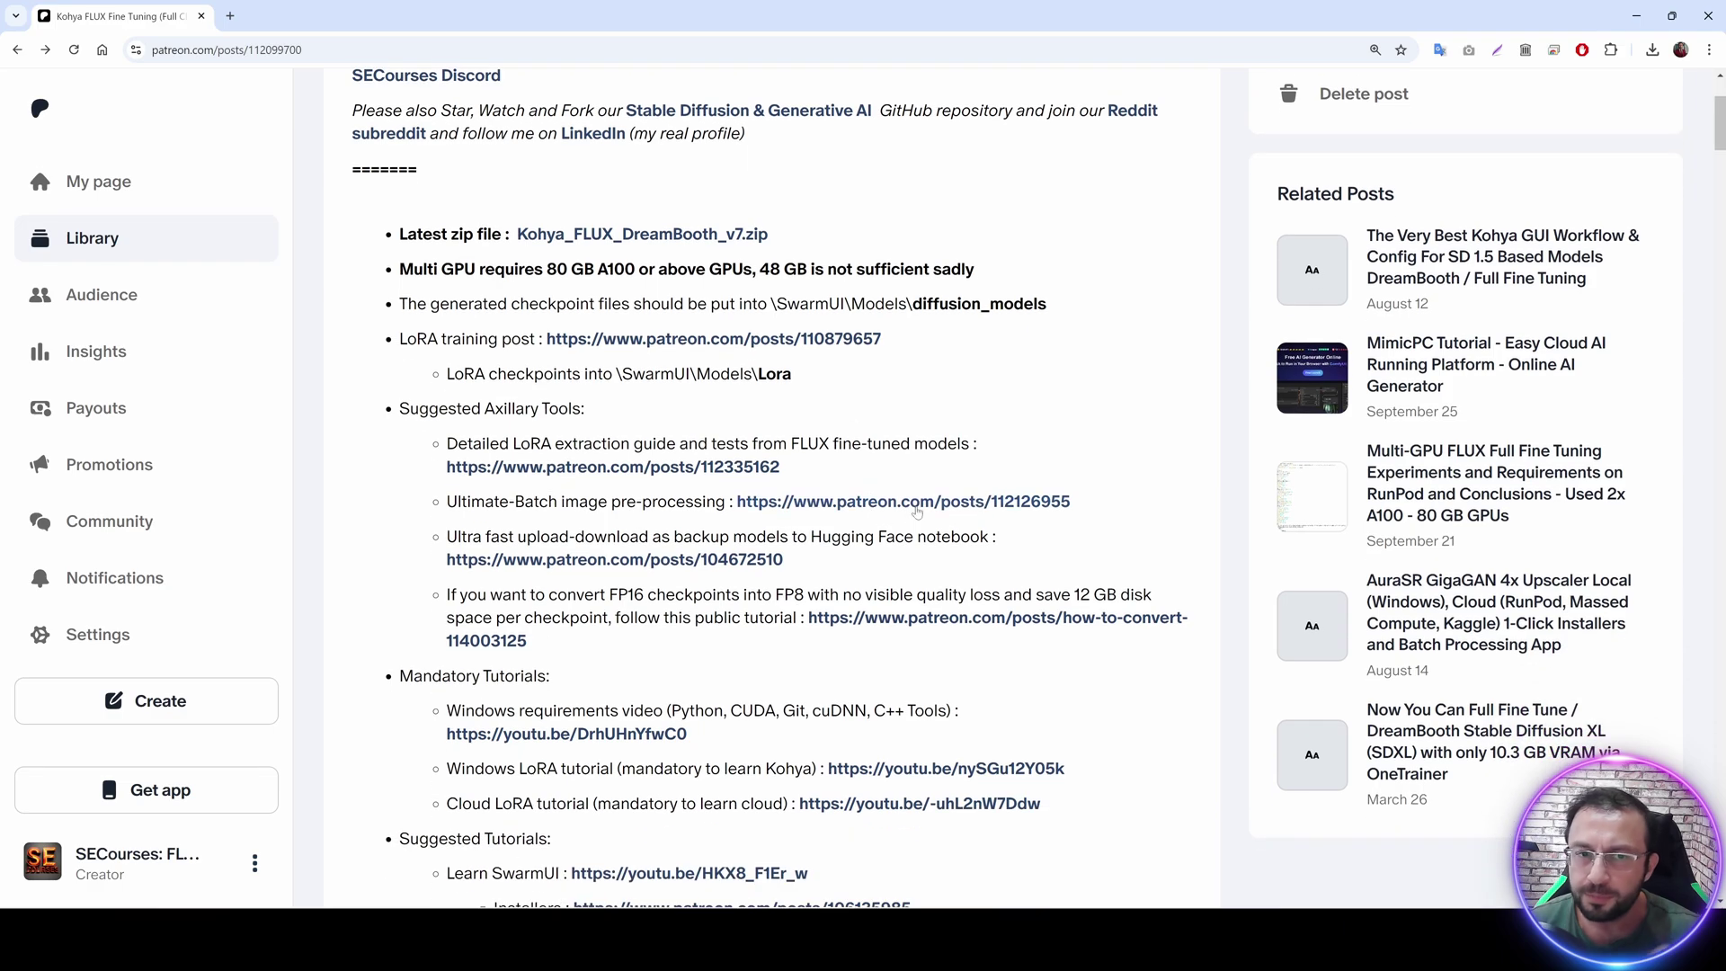
scroll(921, 508, "down", 1)
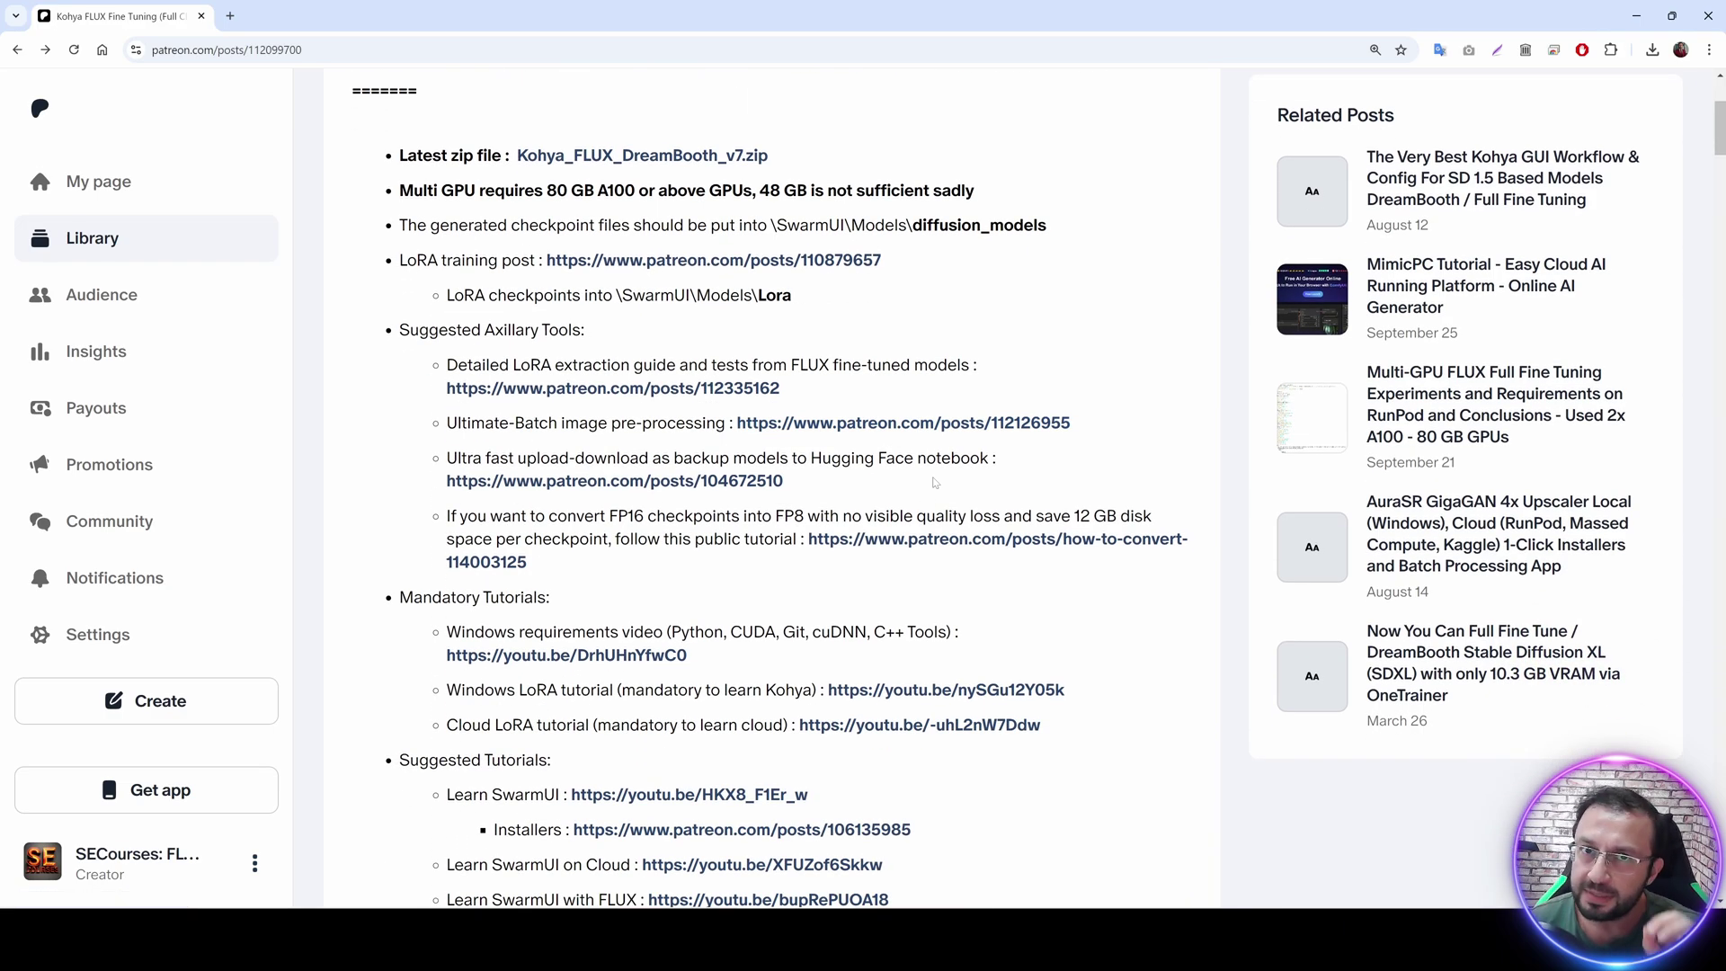
scroll(935, 485, "down", 2)
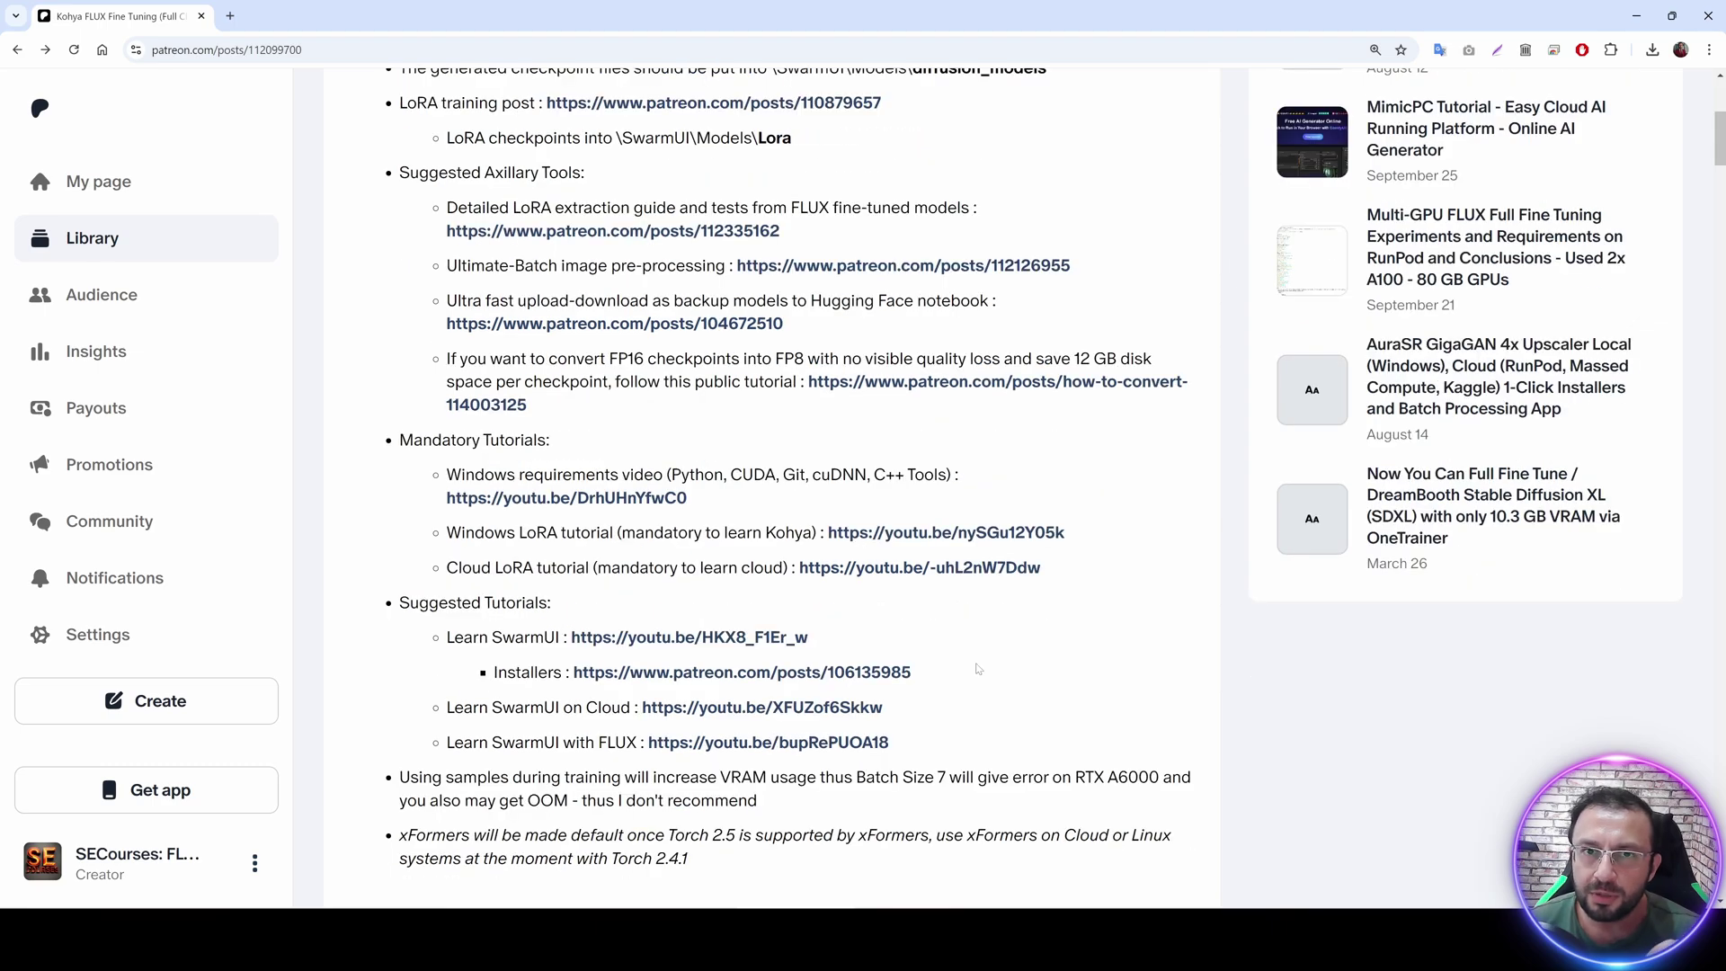
scroll(978, 669, "down", 1)
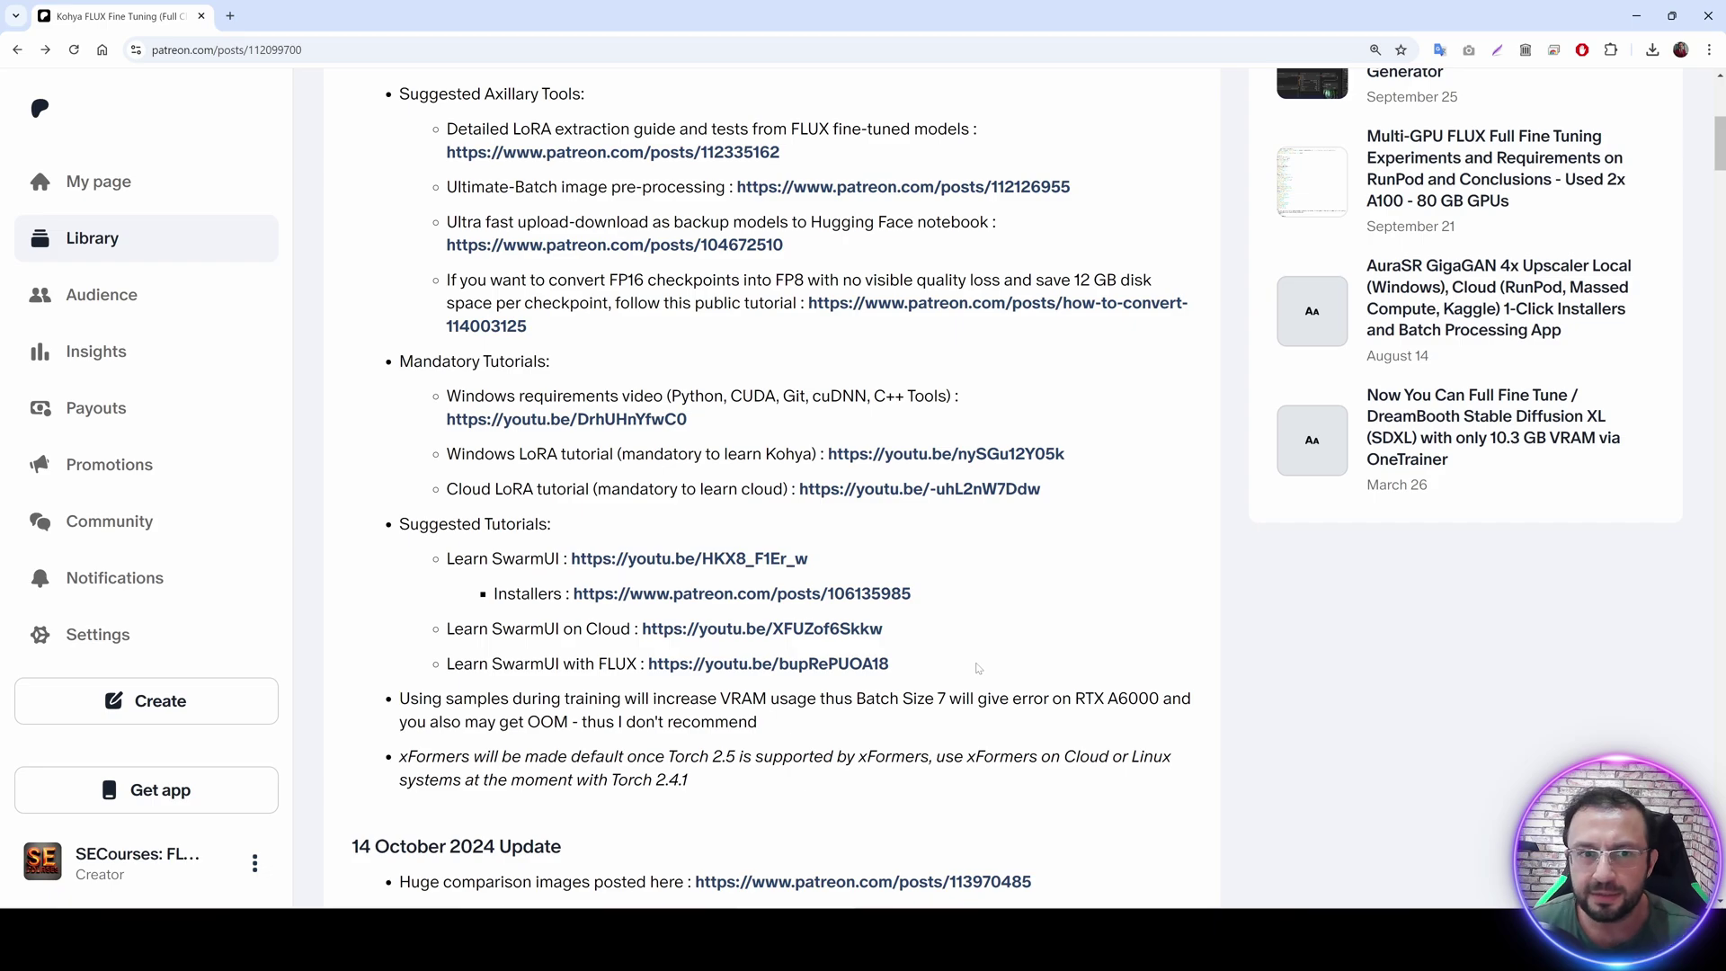
scroll(961, 669, "down", 1)
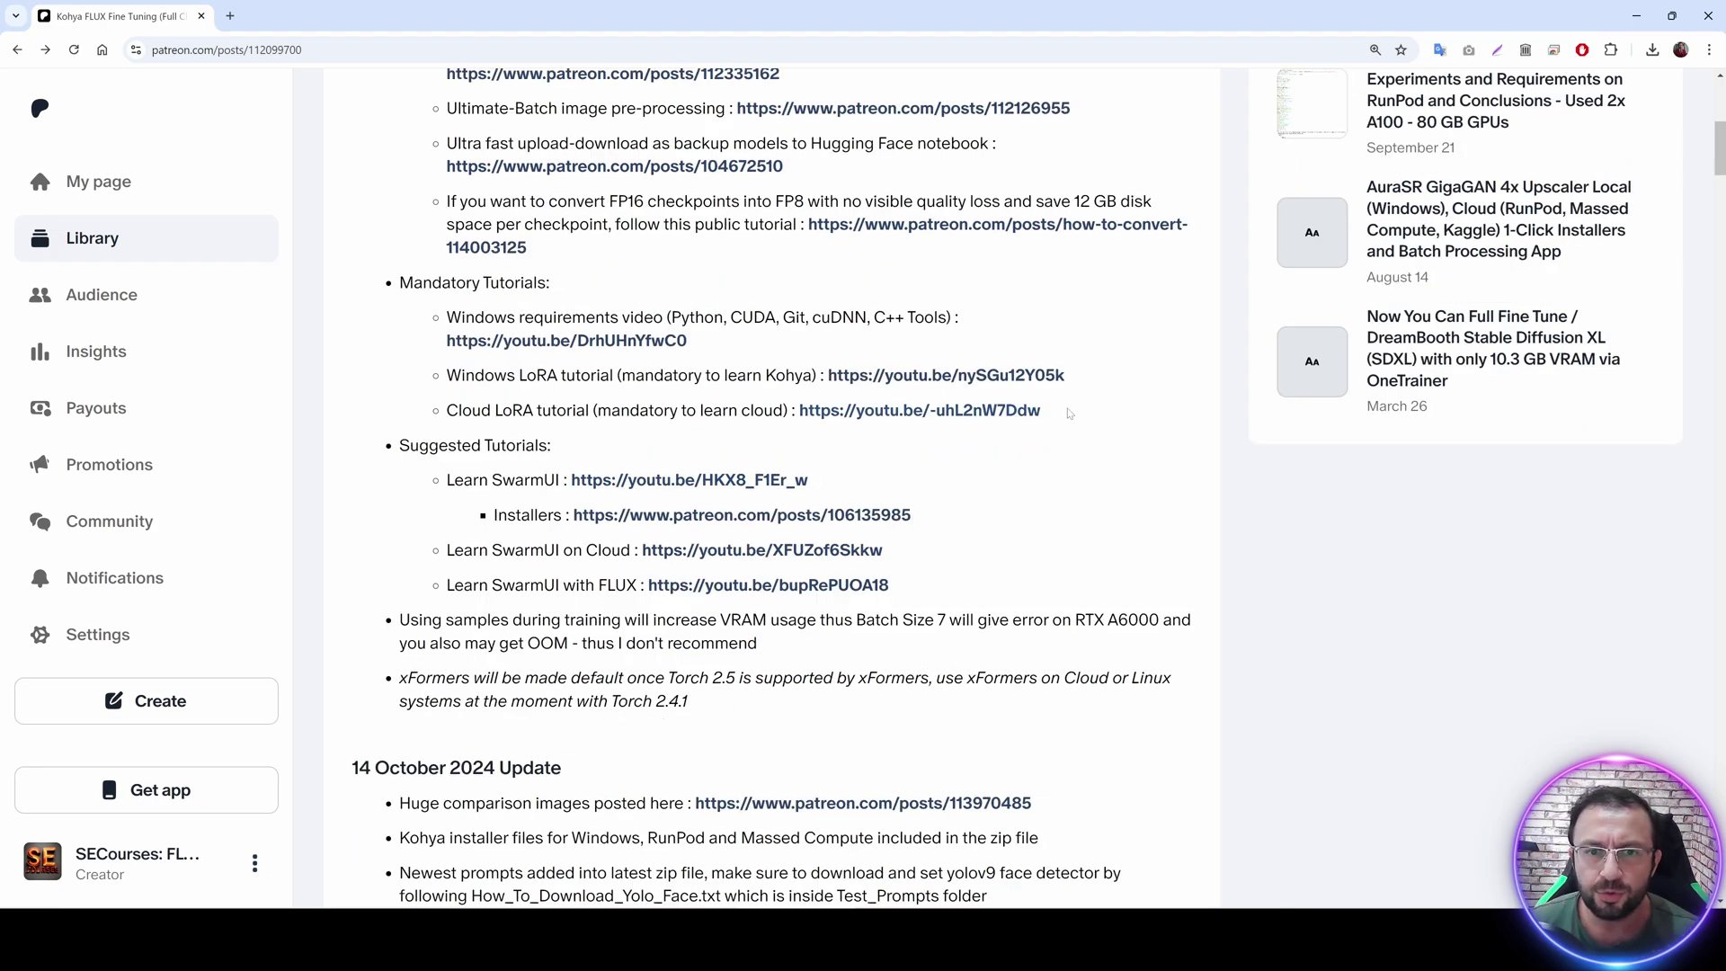
left_click_drag(1070, 412, 447, 372)
left_click(440, 373)
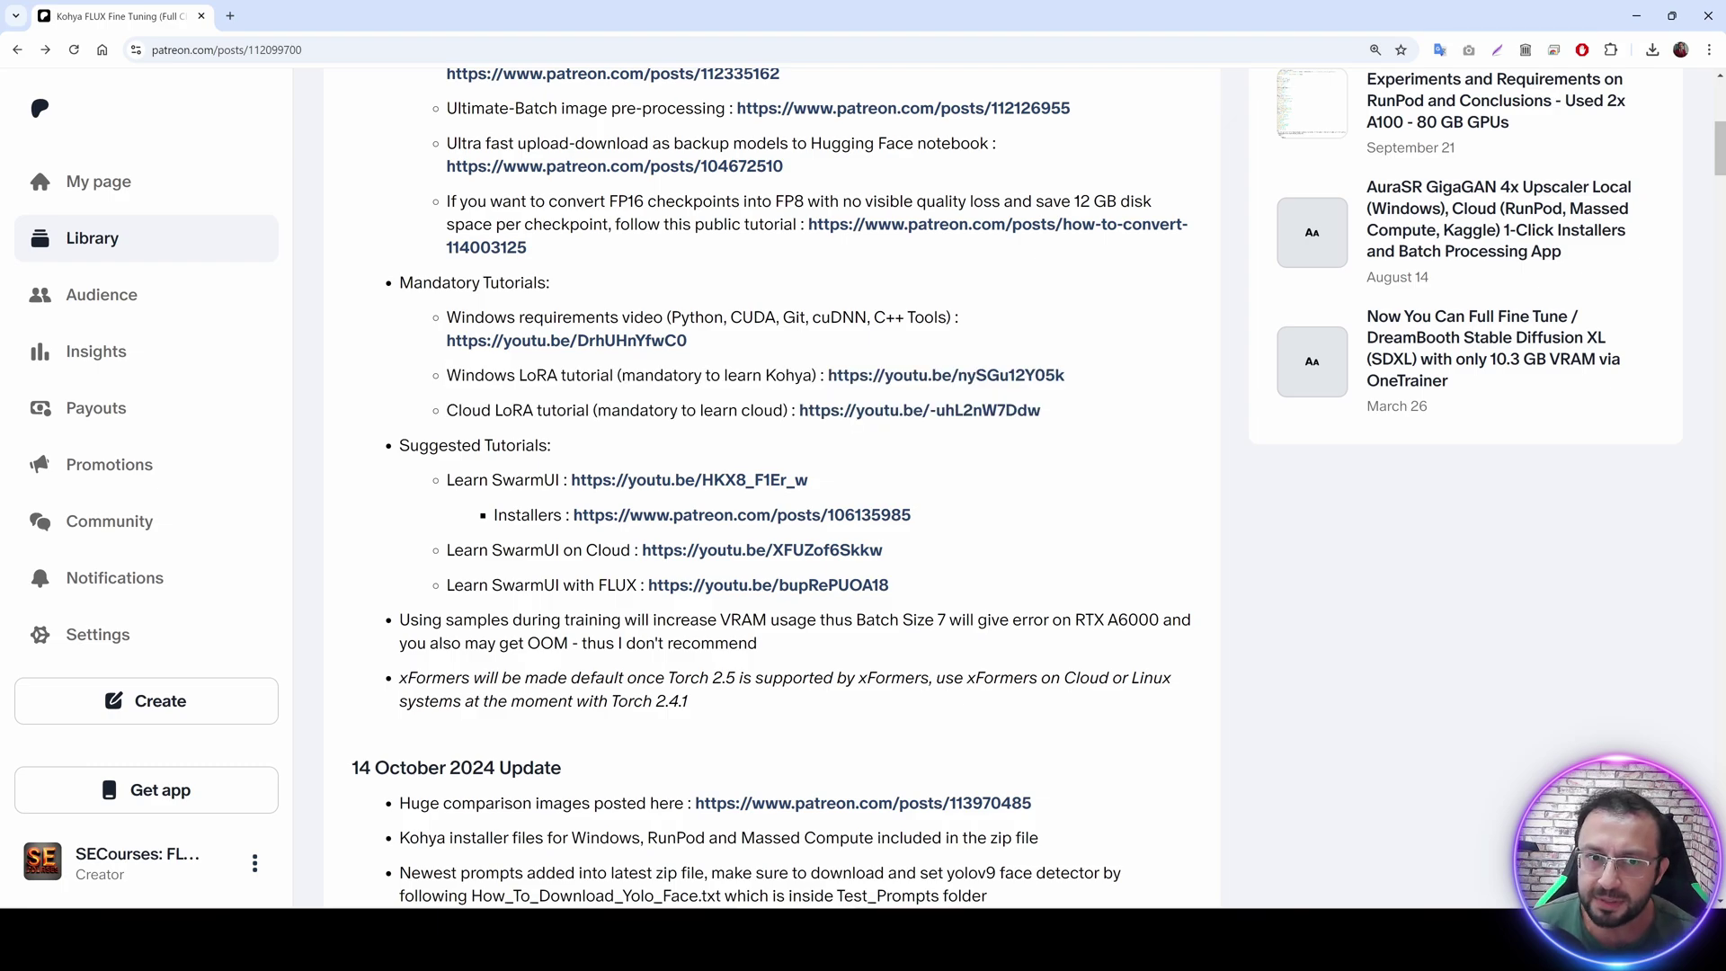
Highlight the Windows LoRA, Cloud LoRA and Windows requirements entries under Mandatory Tutorials.
left_click_drag(1084, 416, 427, 368)
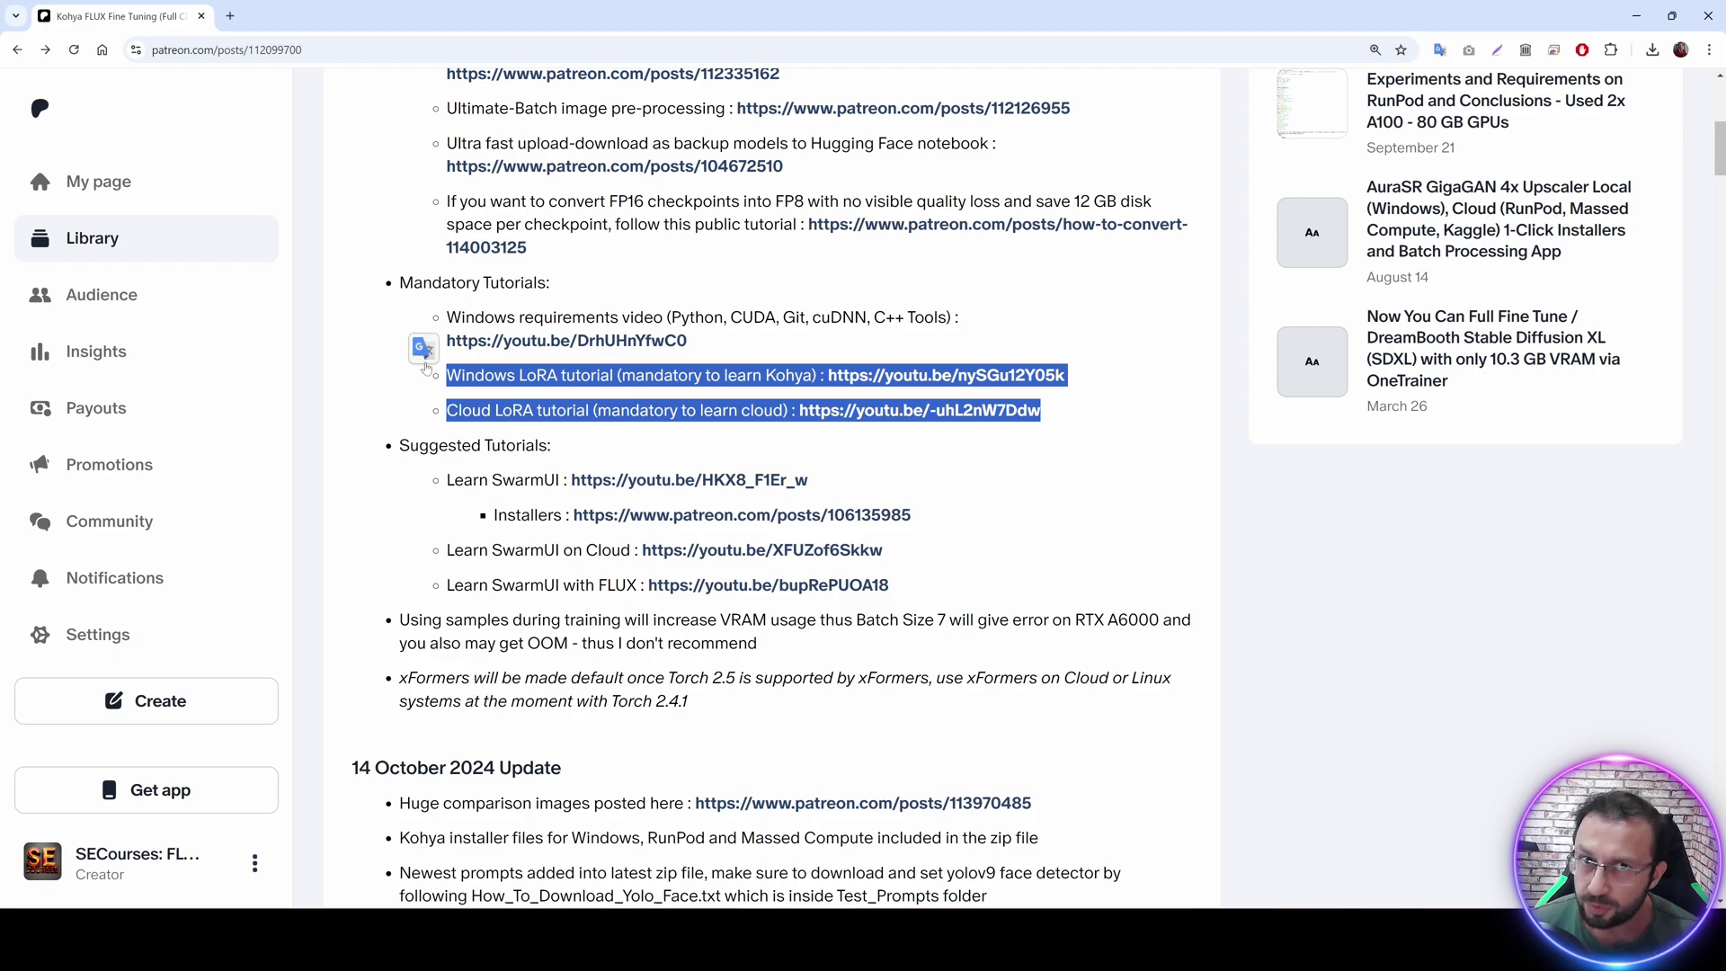
left_click(778, 354)
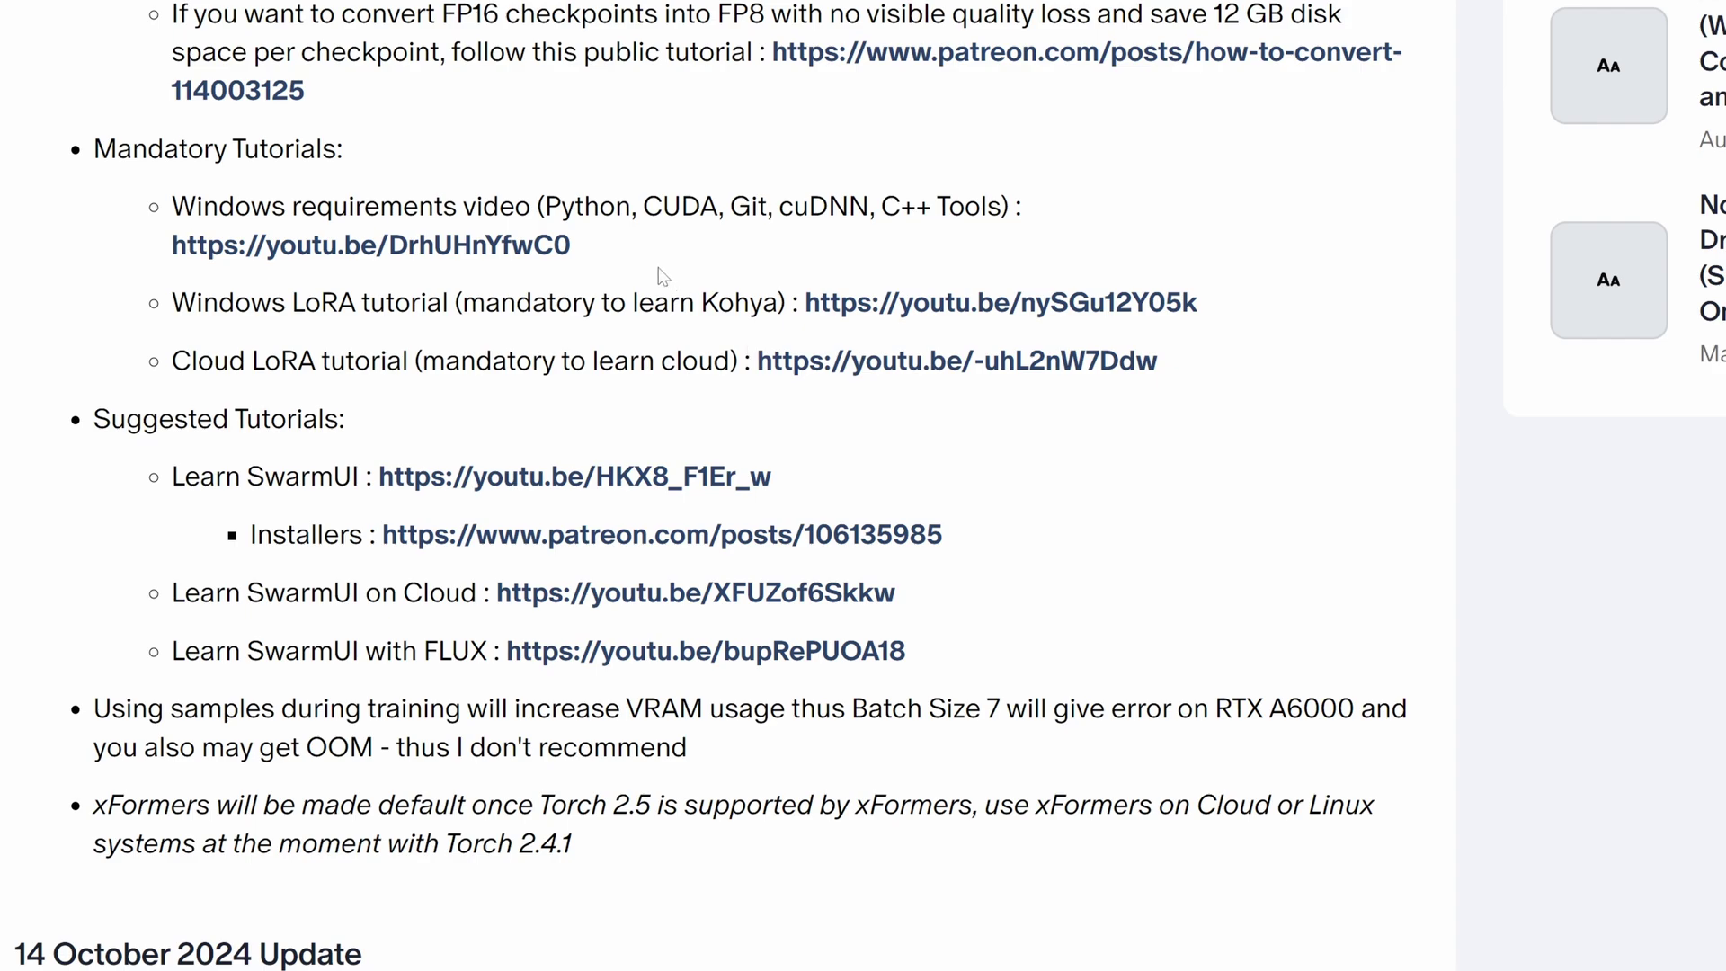
left_click_drag(725, 348, 447, 317)
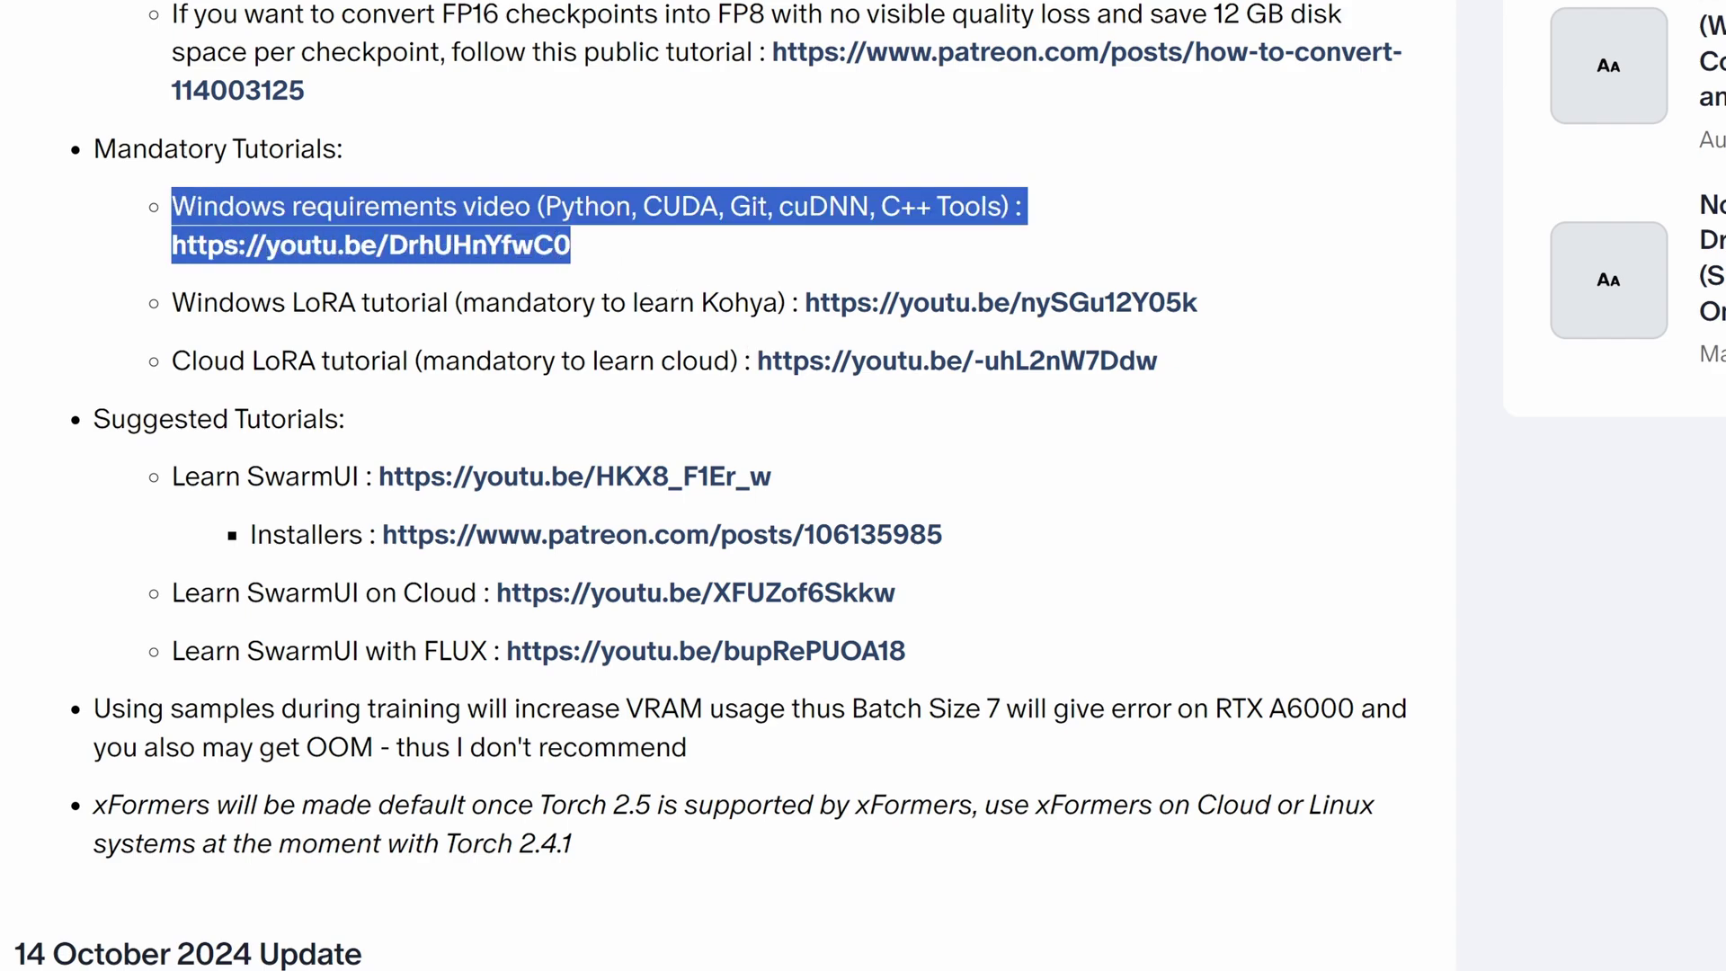
left_click(707, 250)
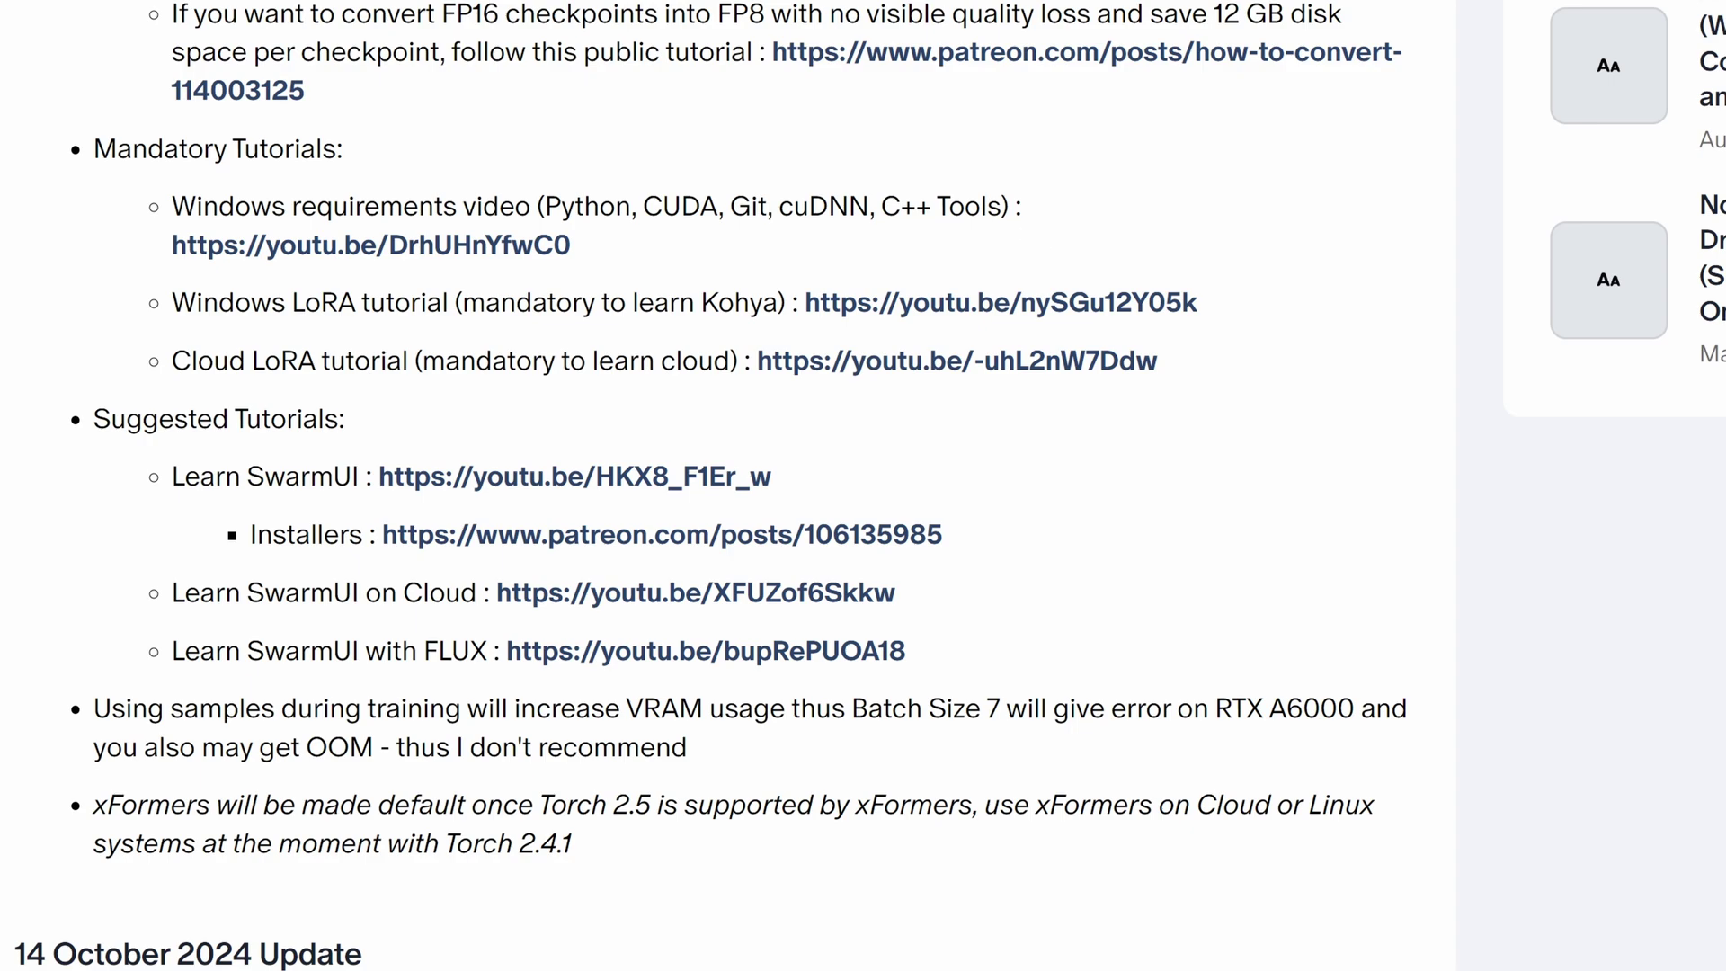
left_click_drag(1000, 208, 901, 212)
left_click_drag(627, 261, 172, 248)
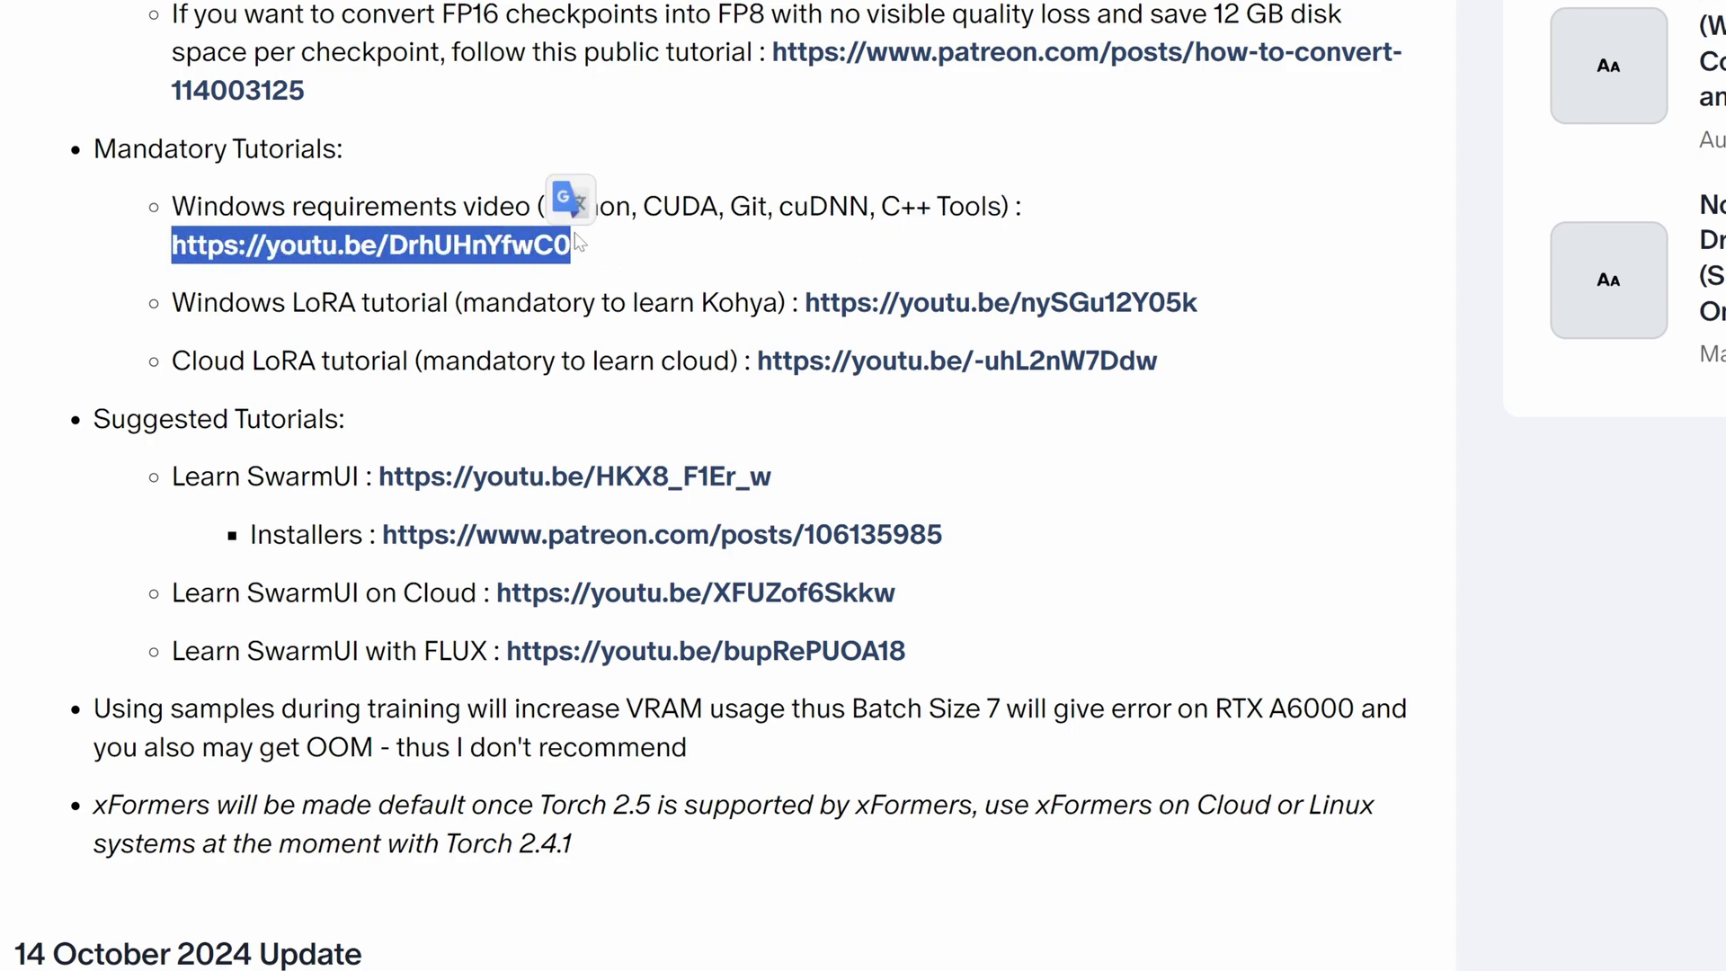
left_click(628, 264)
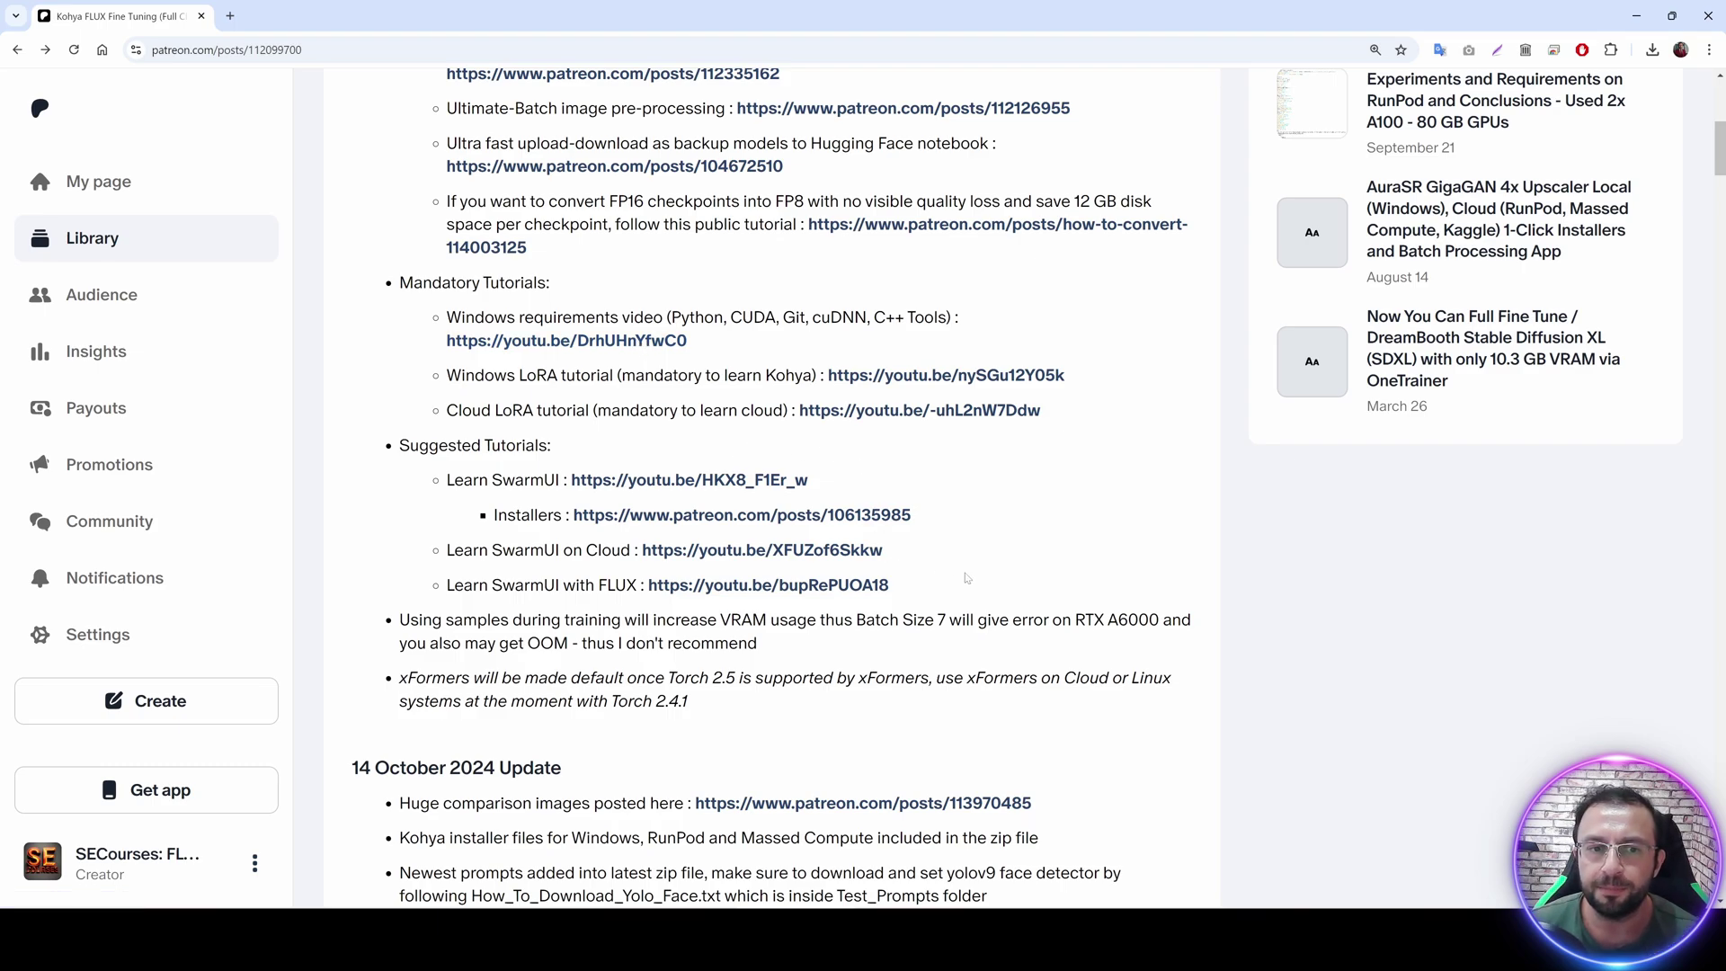
Read the Suggested Tutorials and training notes, and return to the beginning of the Kohya FLUX Fine Tuning post.
scroll(674, 373, "down", 1)
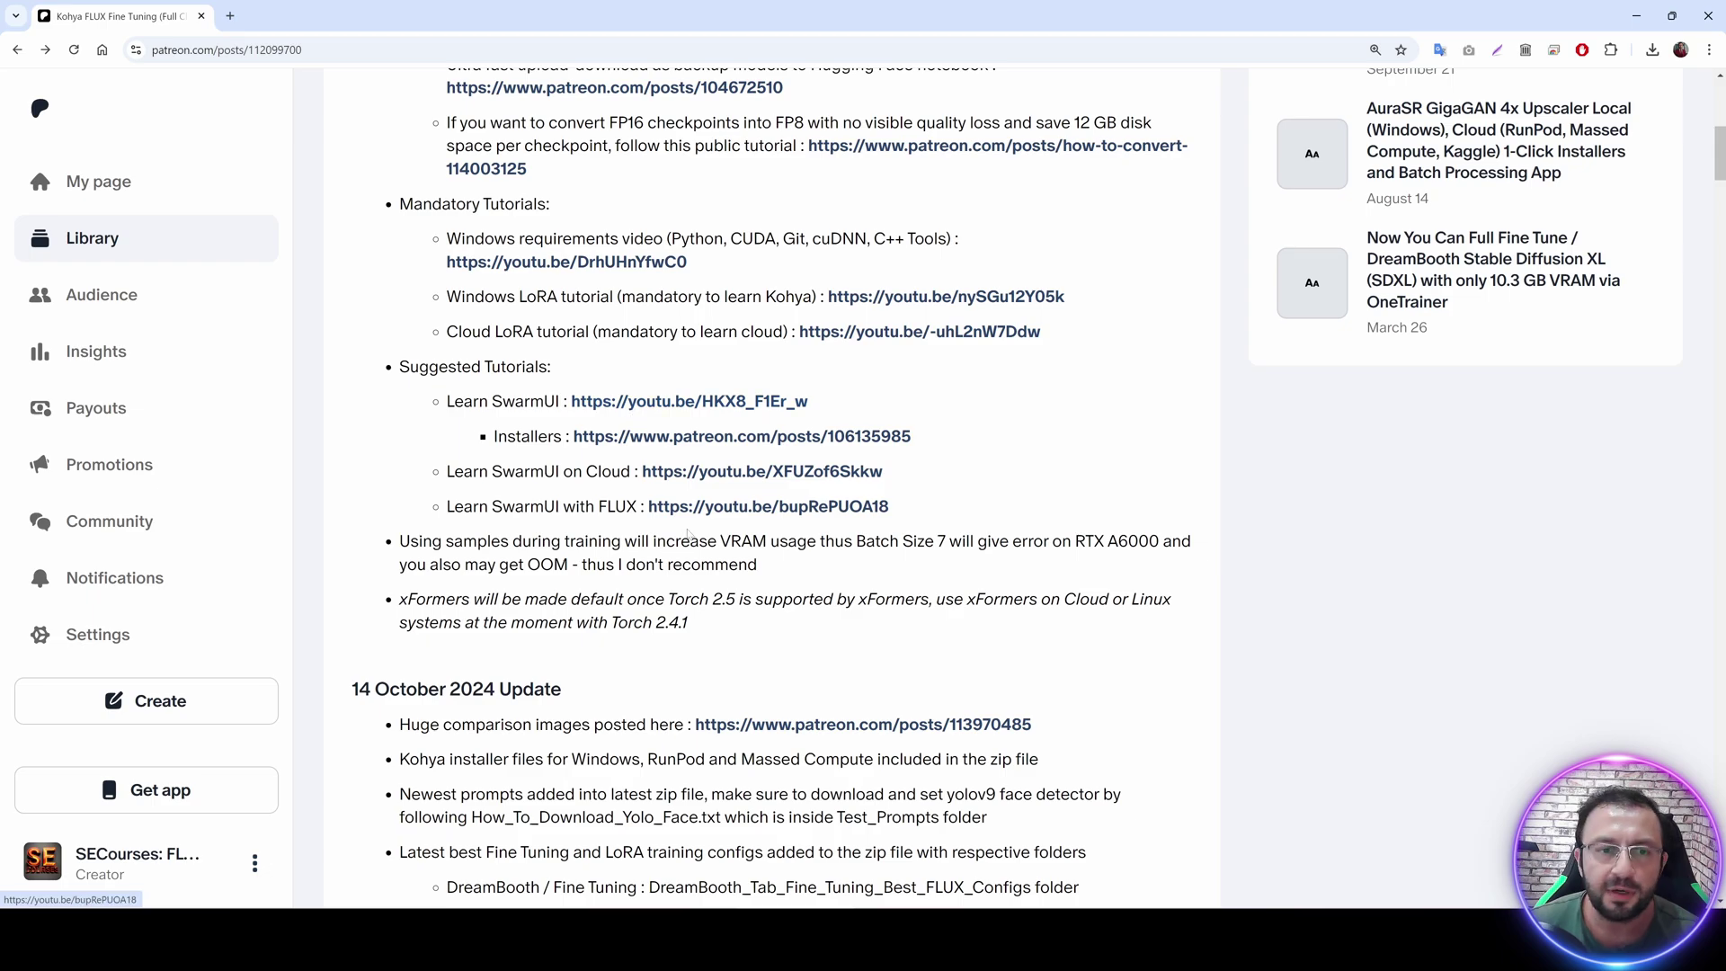
scroll(746, 407, "down", 1)
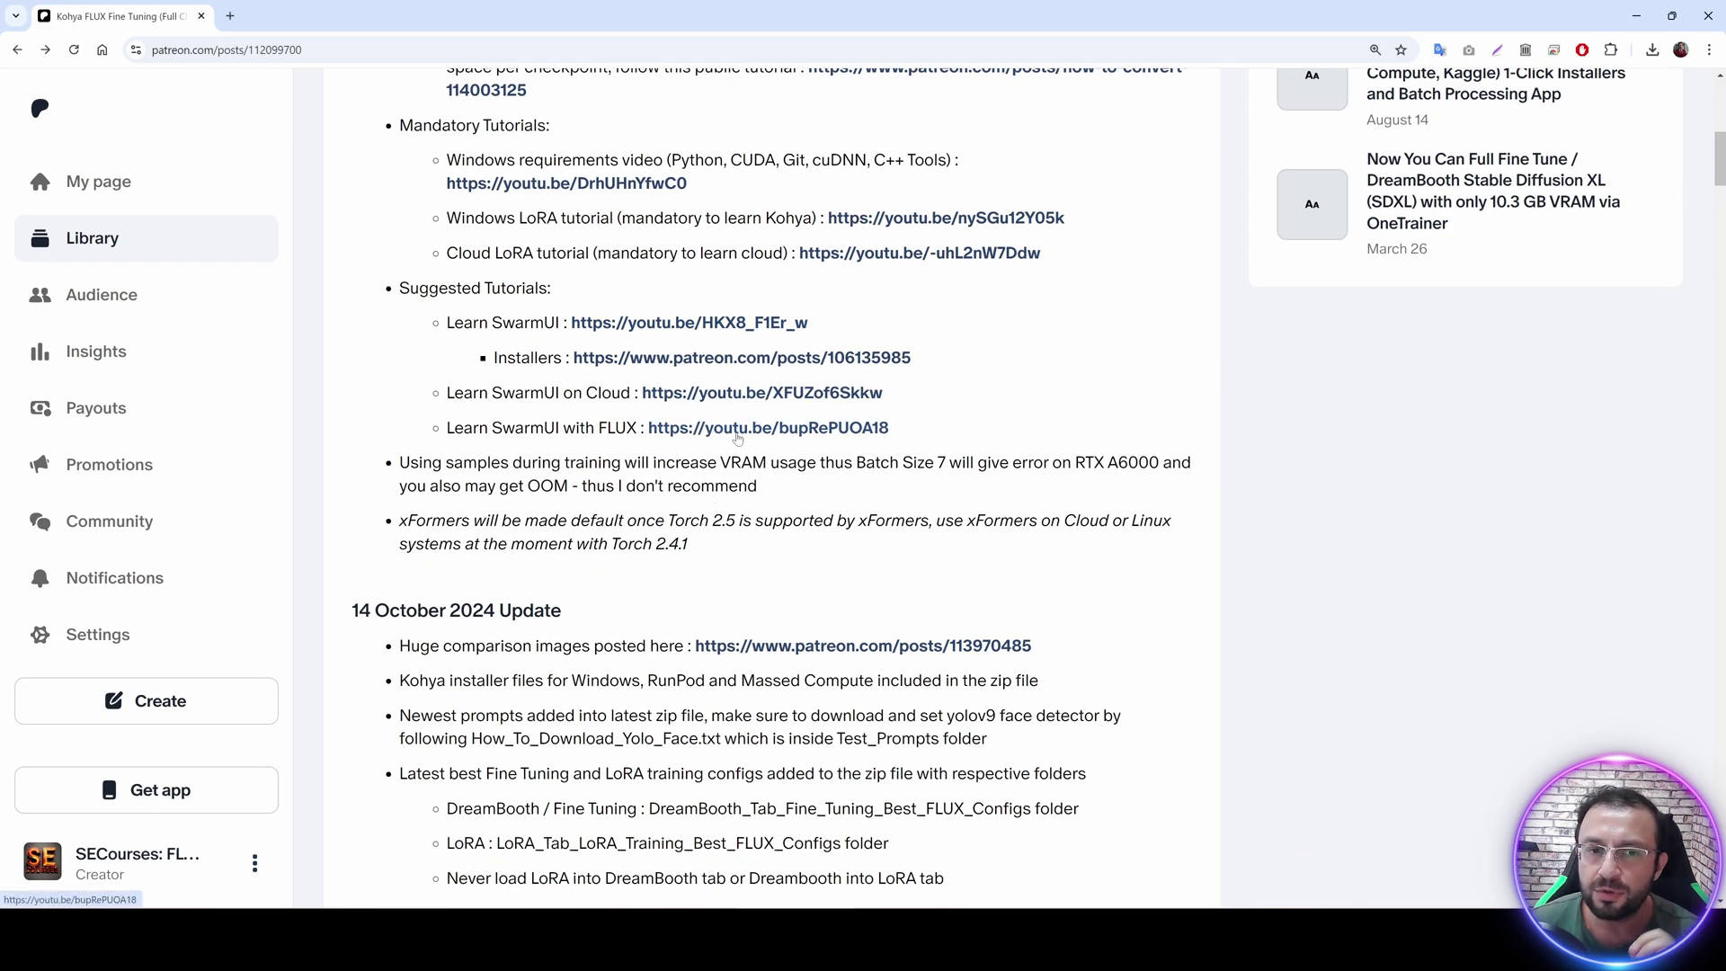
scroll(1024, 542, "up", 2)
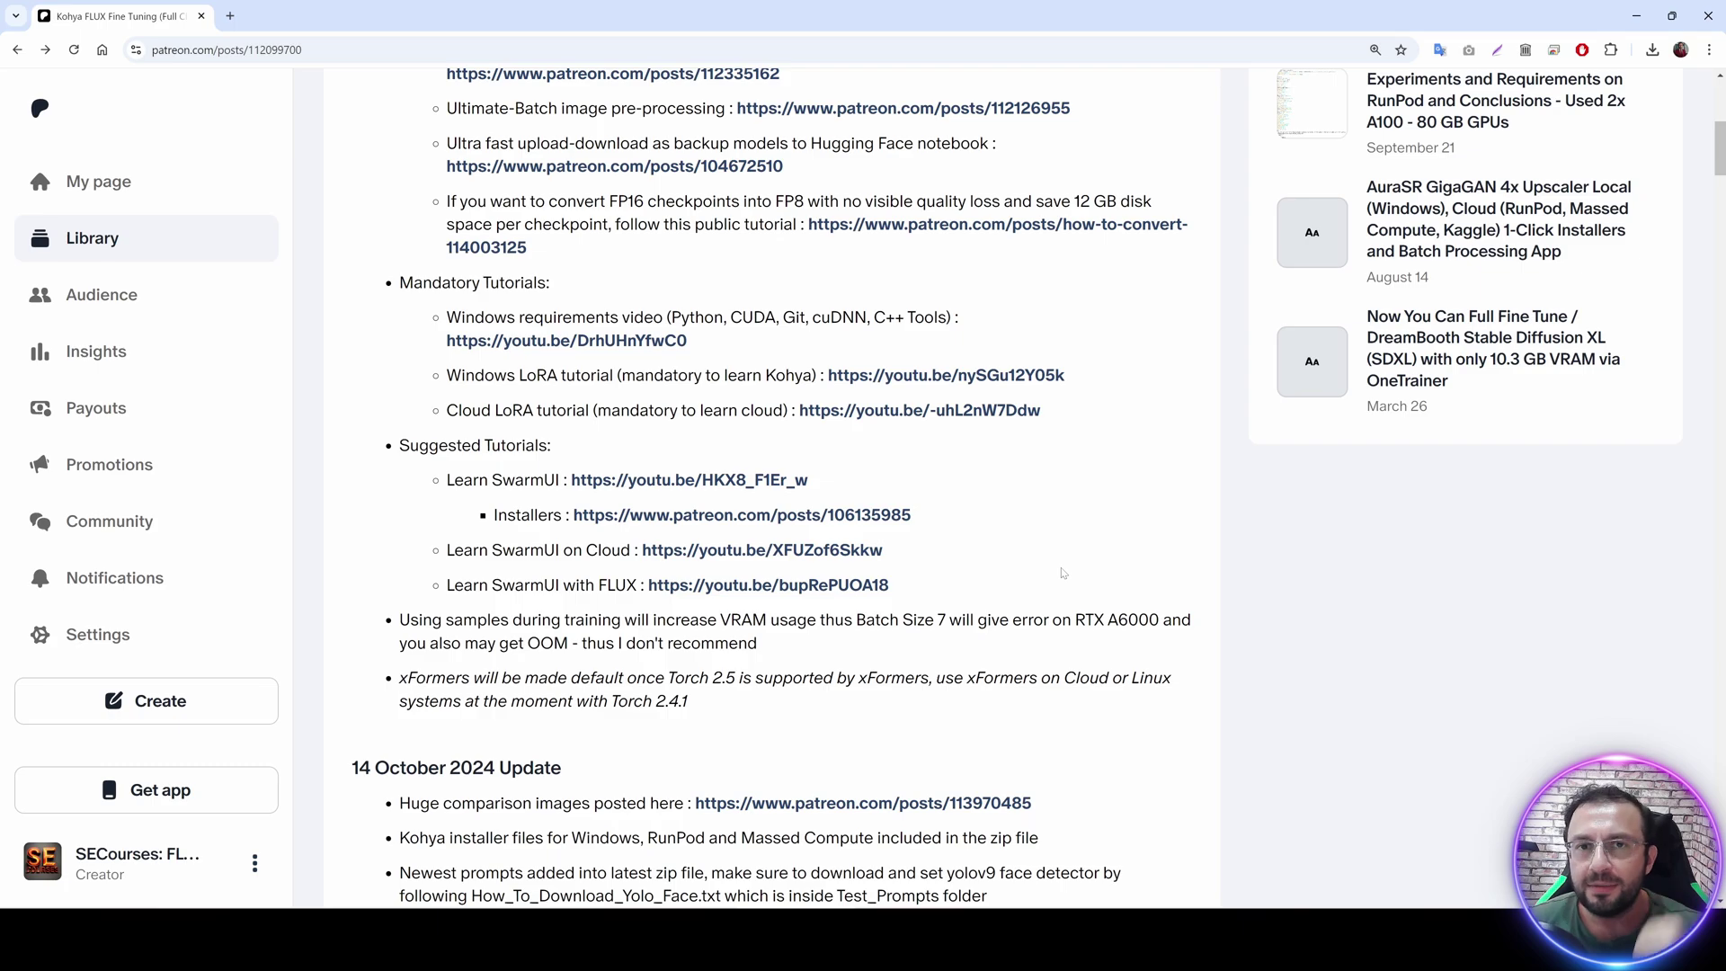
scroll(1060, 573, "up", 1)
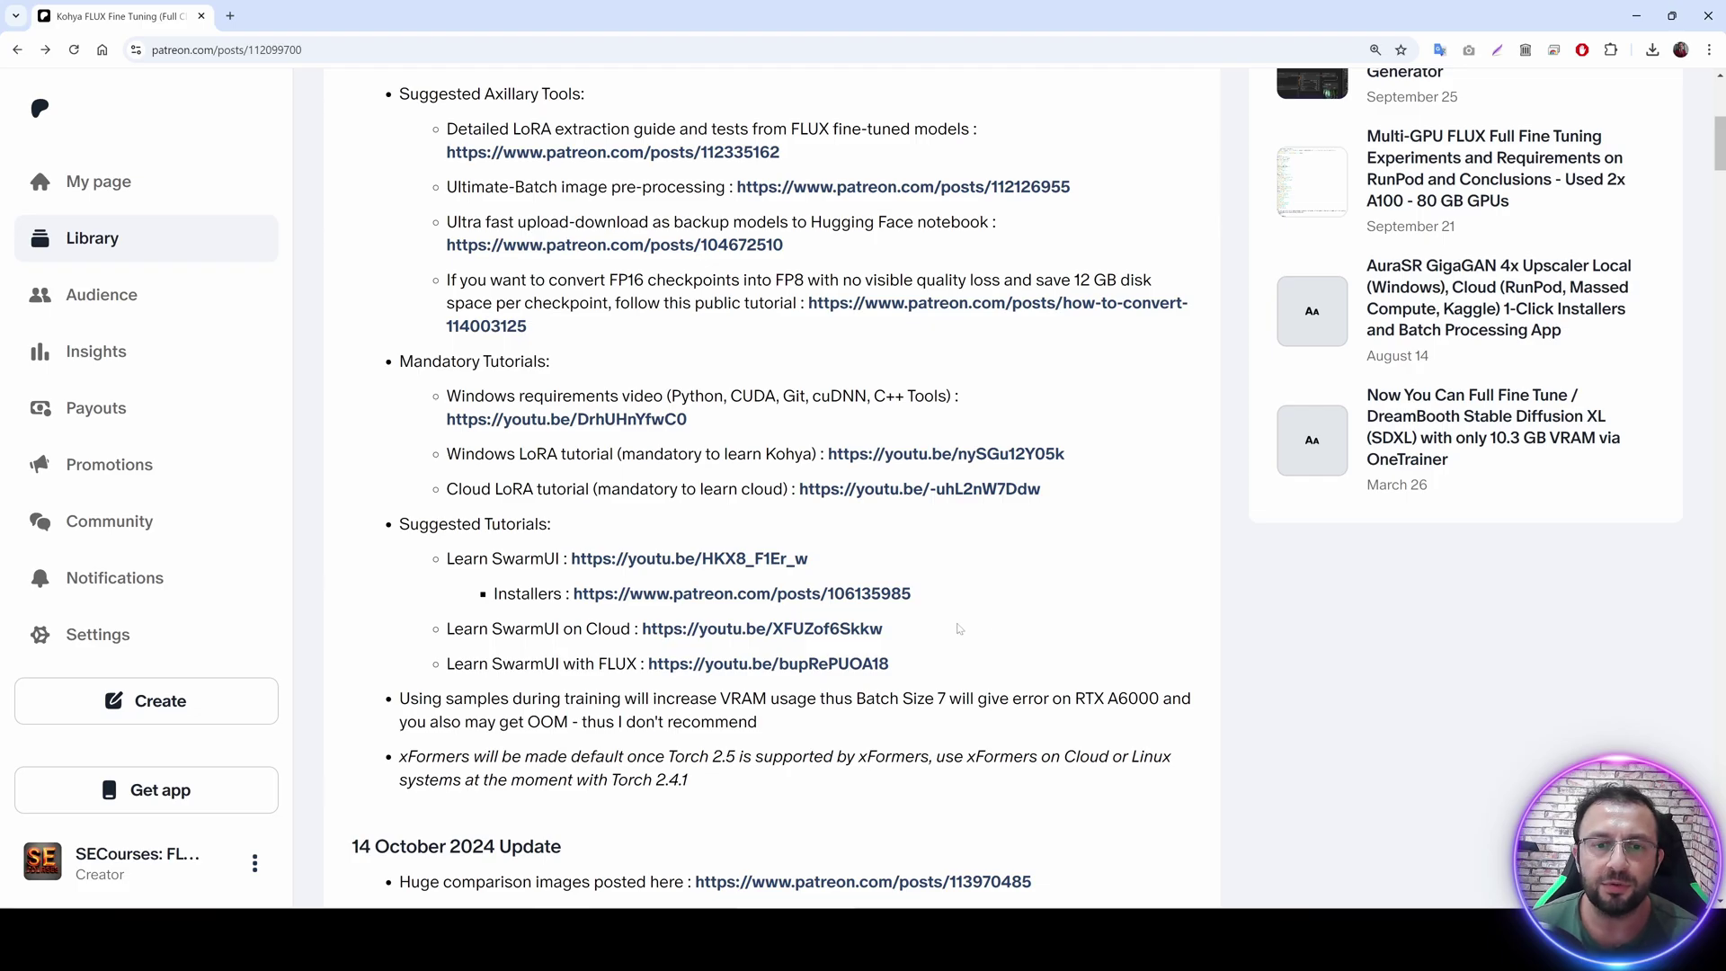
scroll(958, 629, "up", 7)
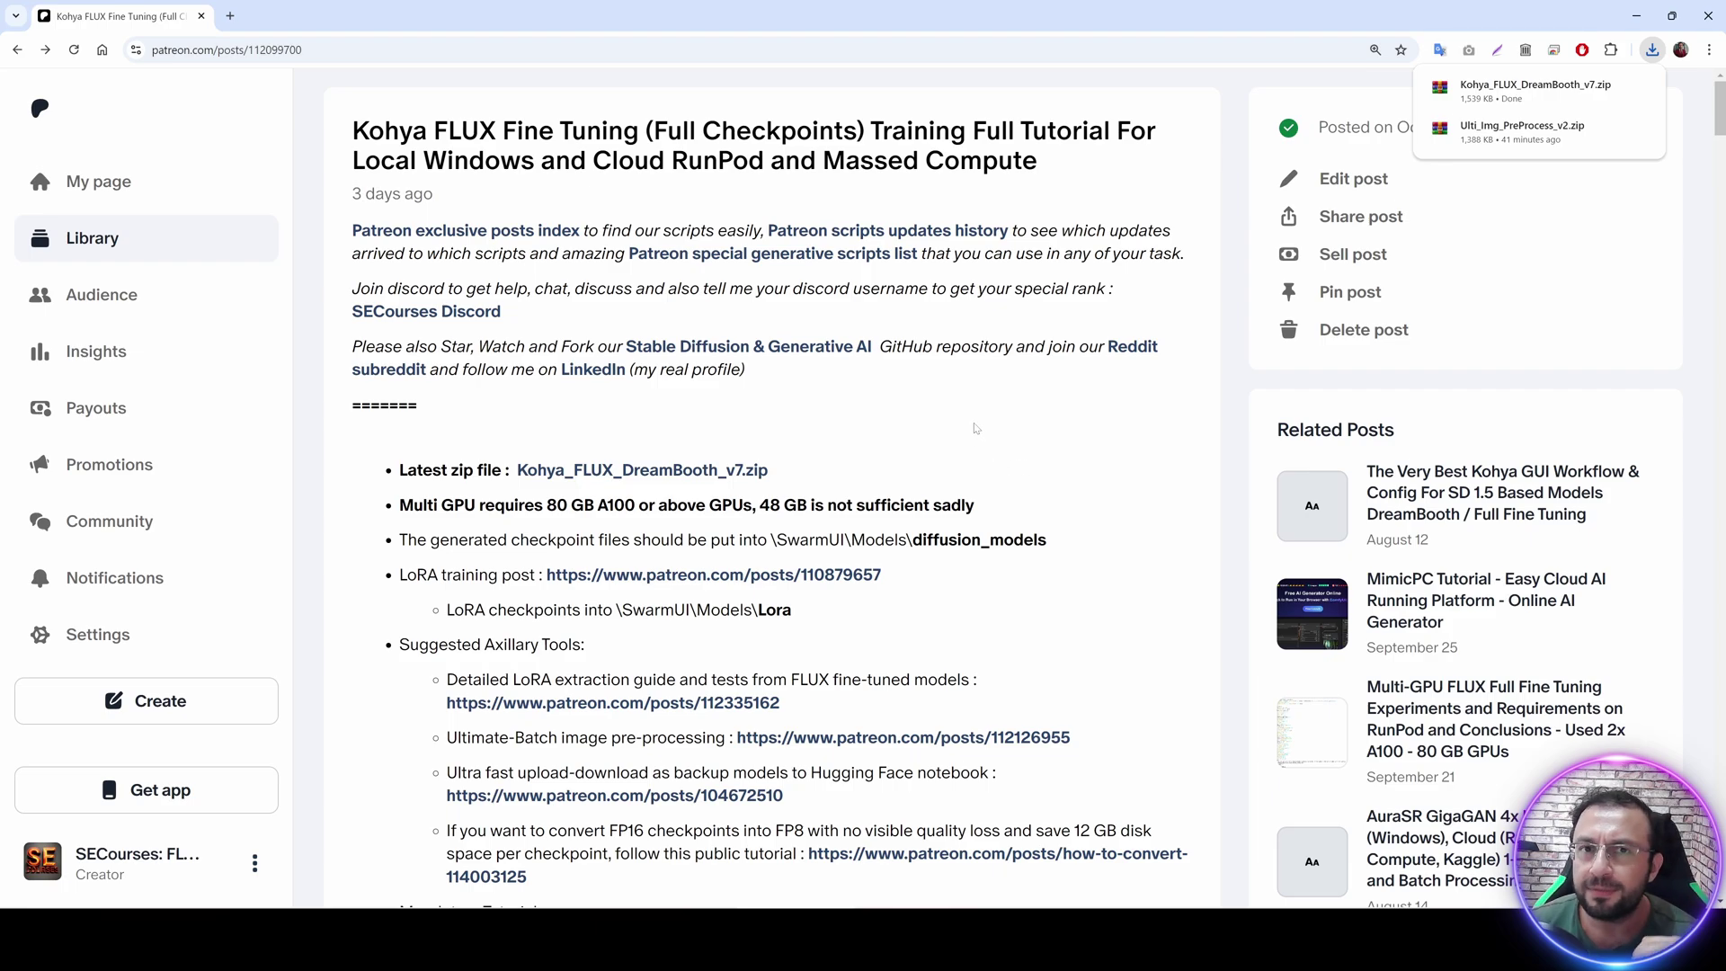
Open the SwarmUI installers post linked under Suggested Tutorials.
scroll(989, 485, "down", 3)
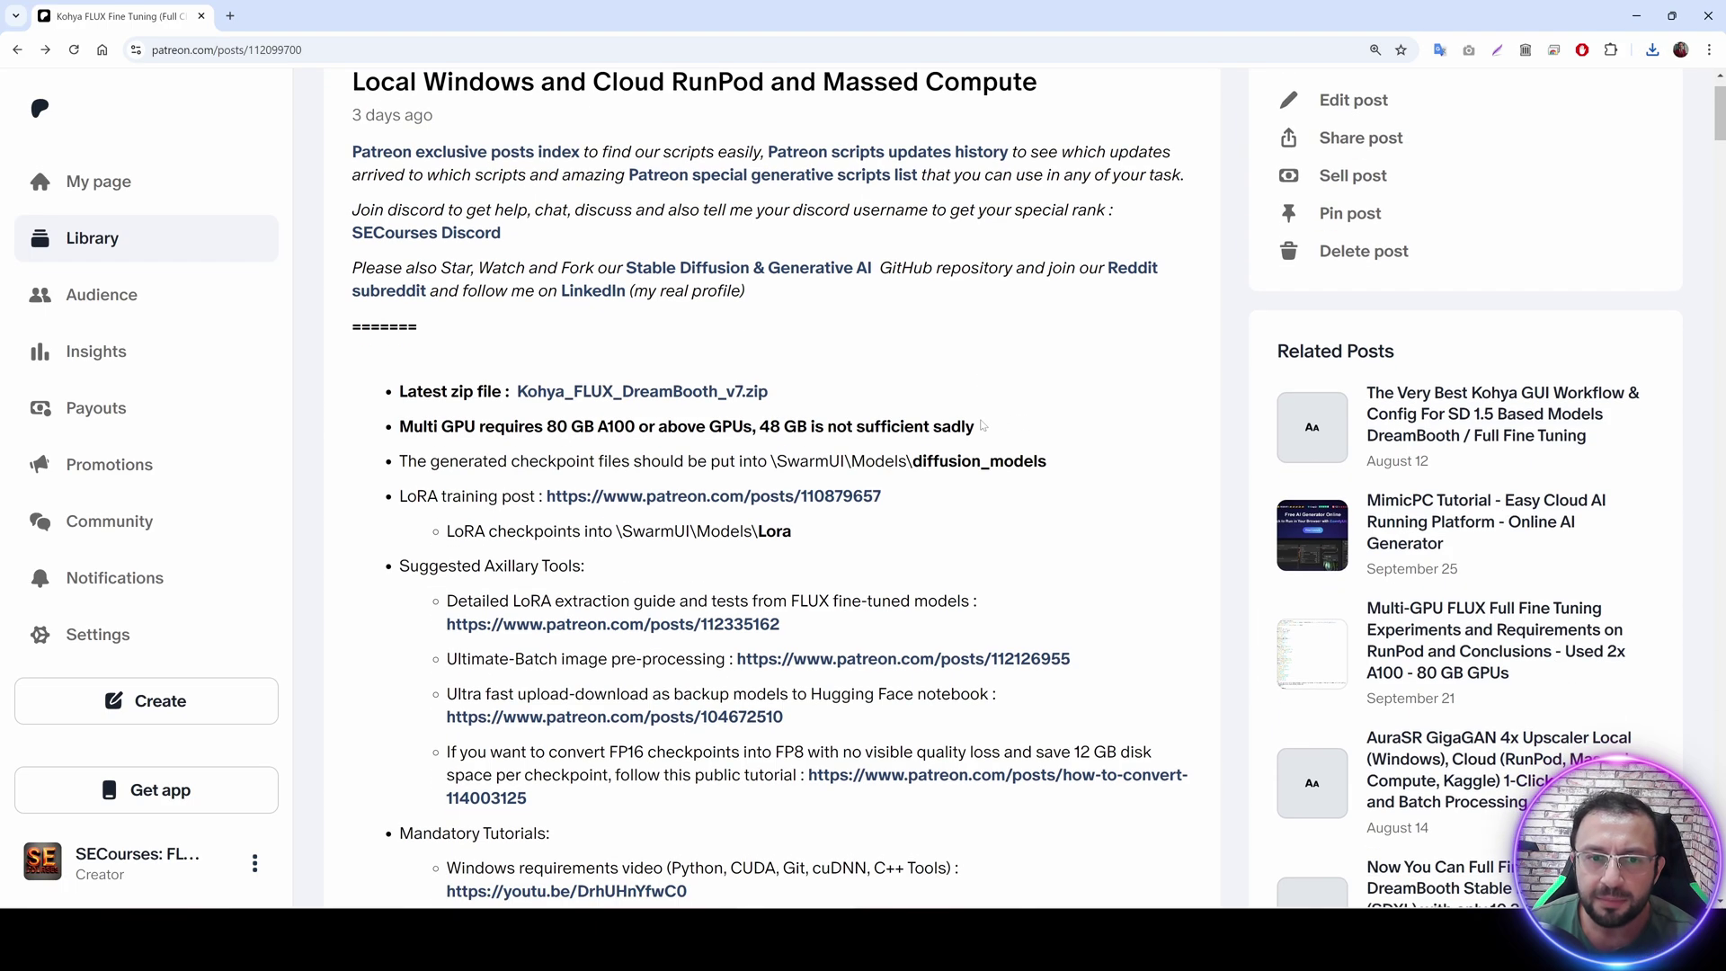
scroll(992, 501, "down", 7)
scroll(992, 502, "up", 2)
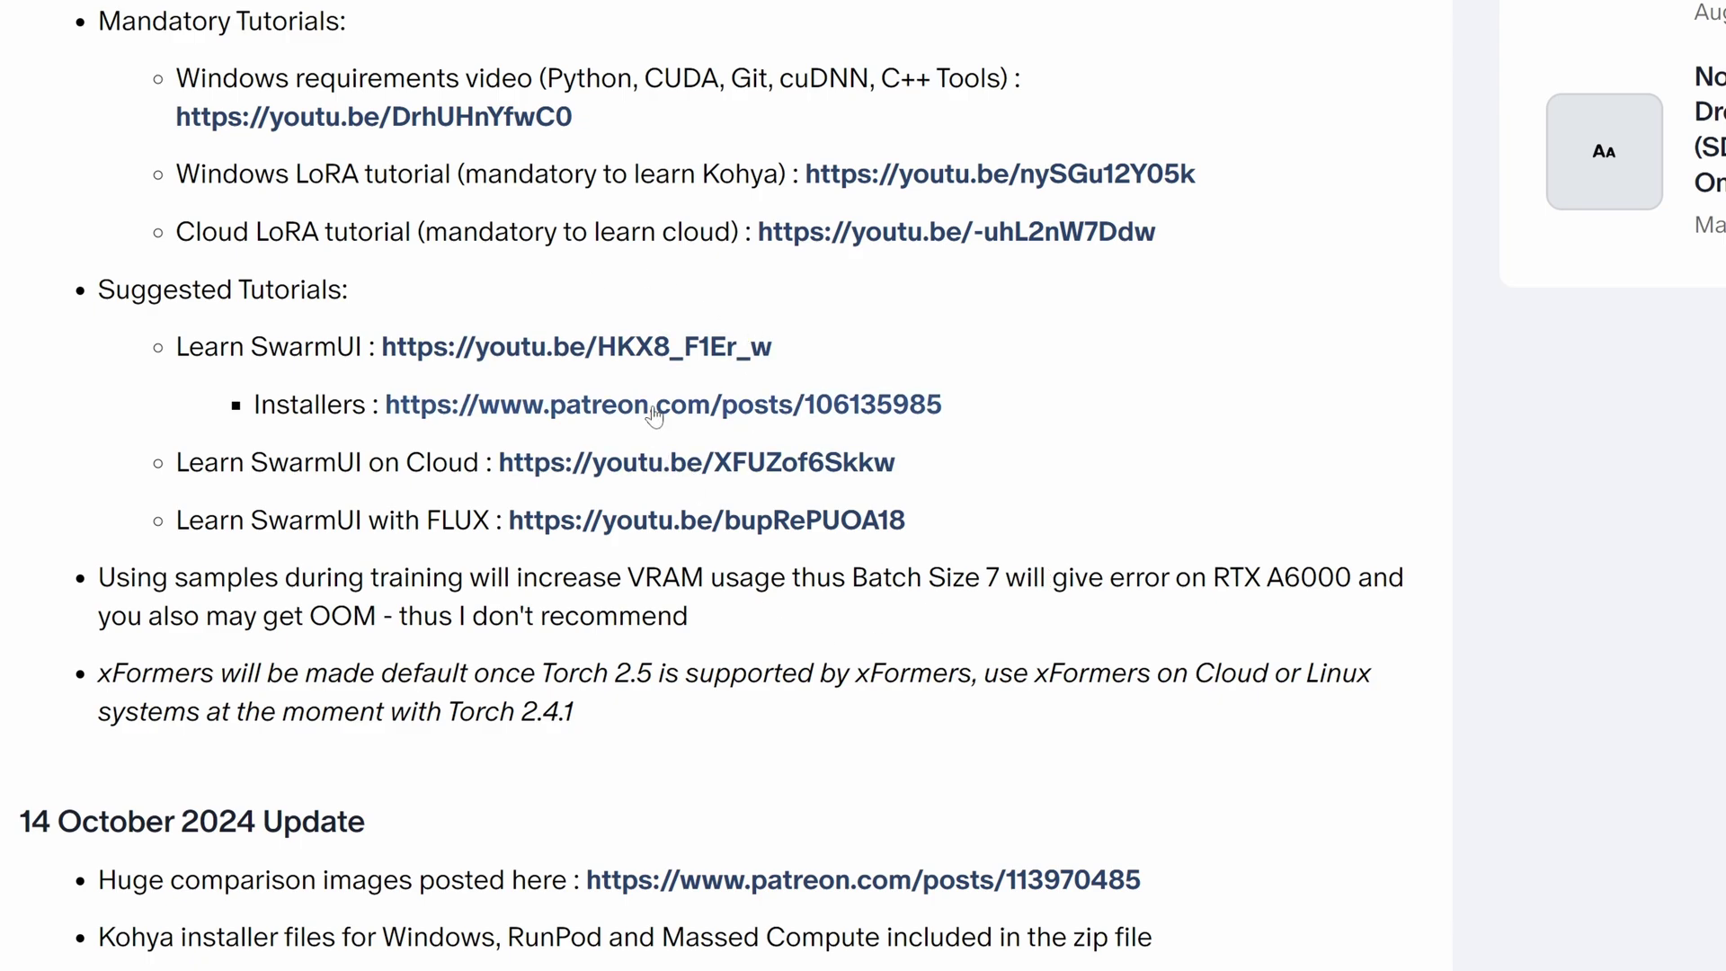
left_click(418, 404)
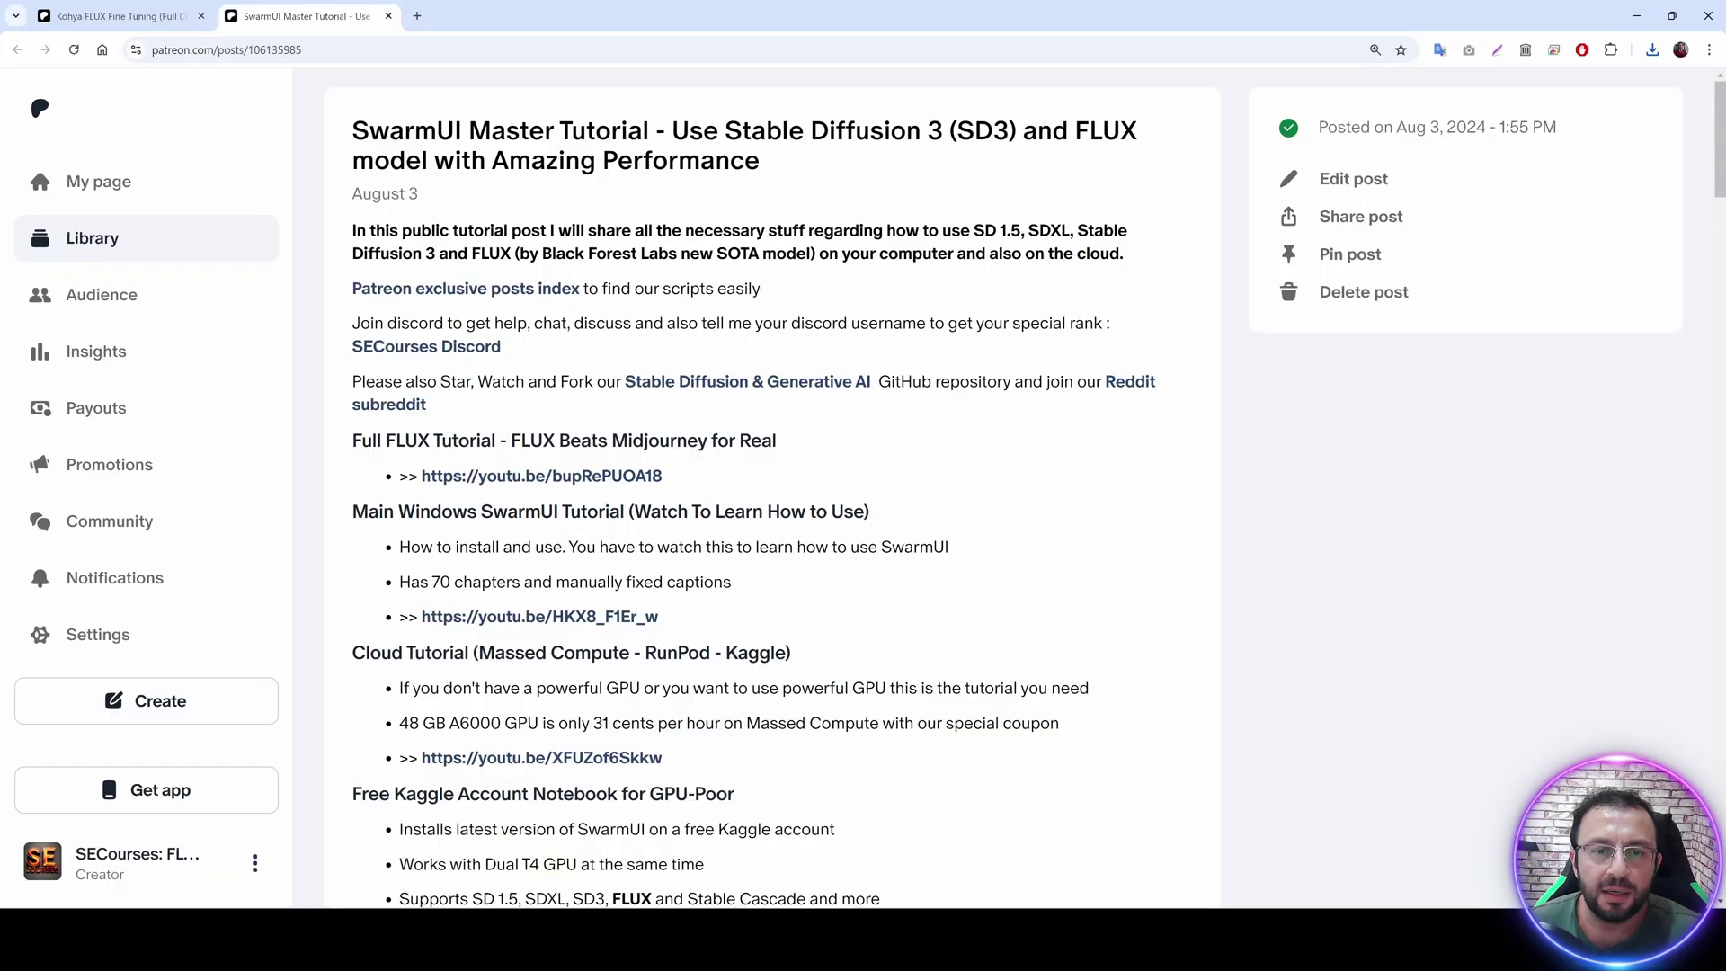
Download install-linux.sh and SwarmUI Windows Installer.bat from the attachments of the SwarmUI Master Tutorial post.
scroll(745, 551, "down", 20)
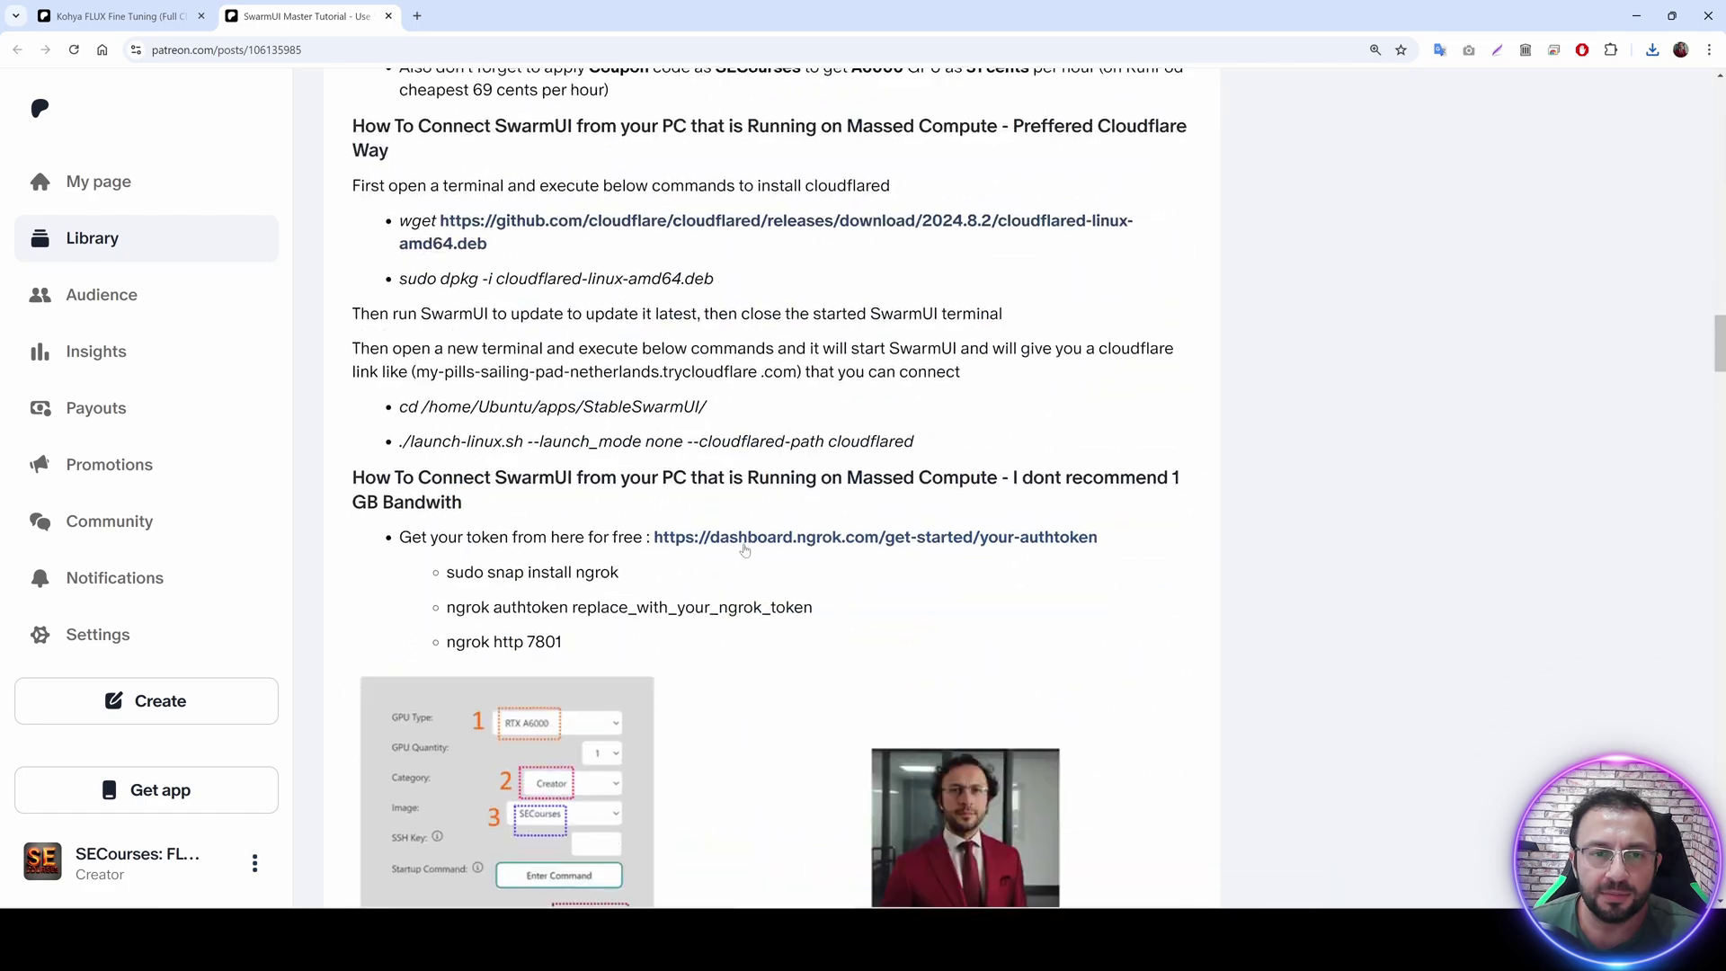
scroll(745, 550, "down", 10)
scroll(515, 572, "up", 3)
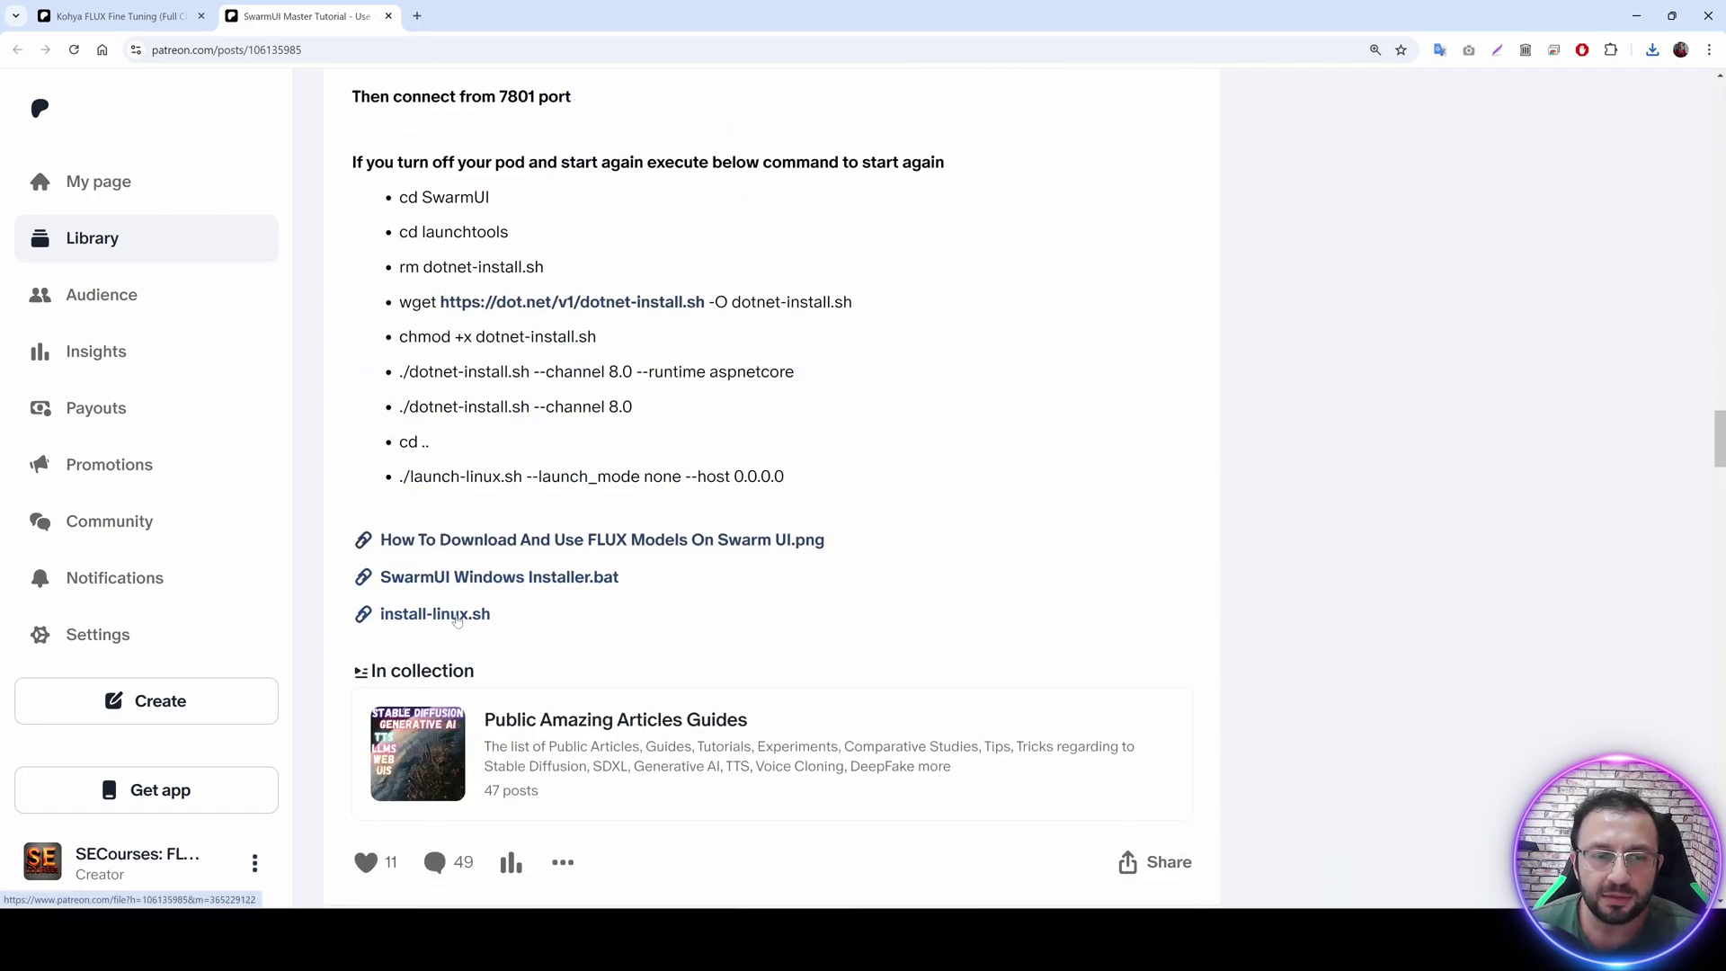
left_click(456, 620)
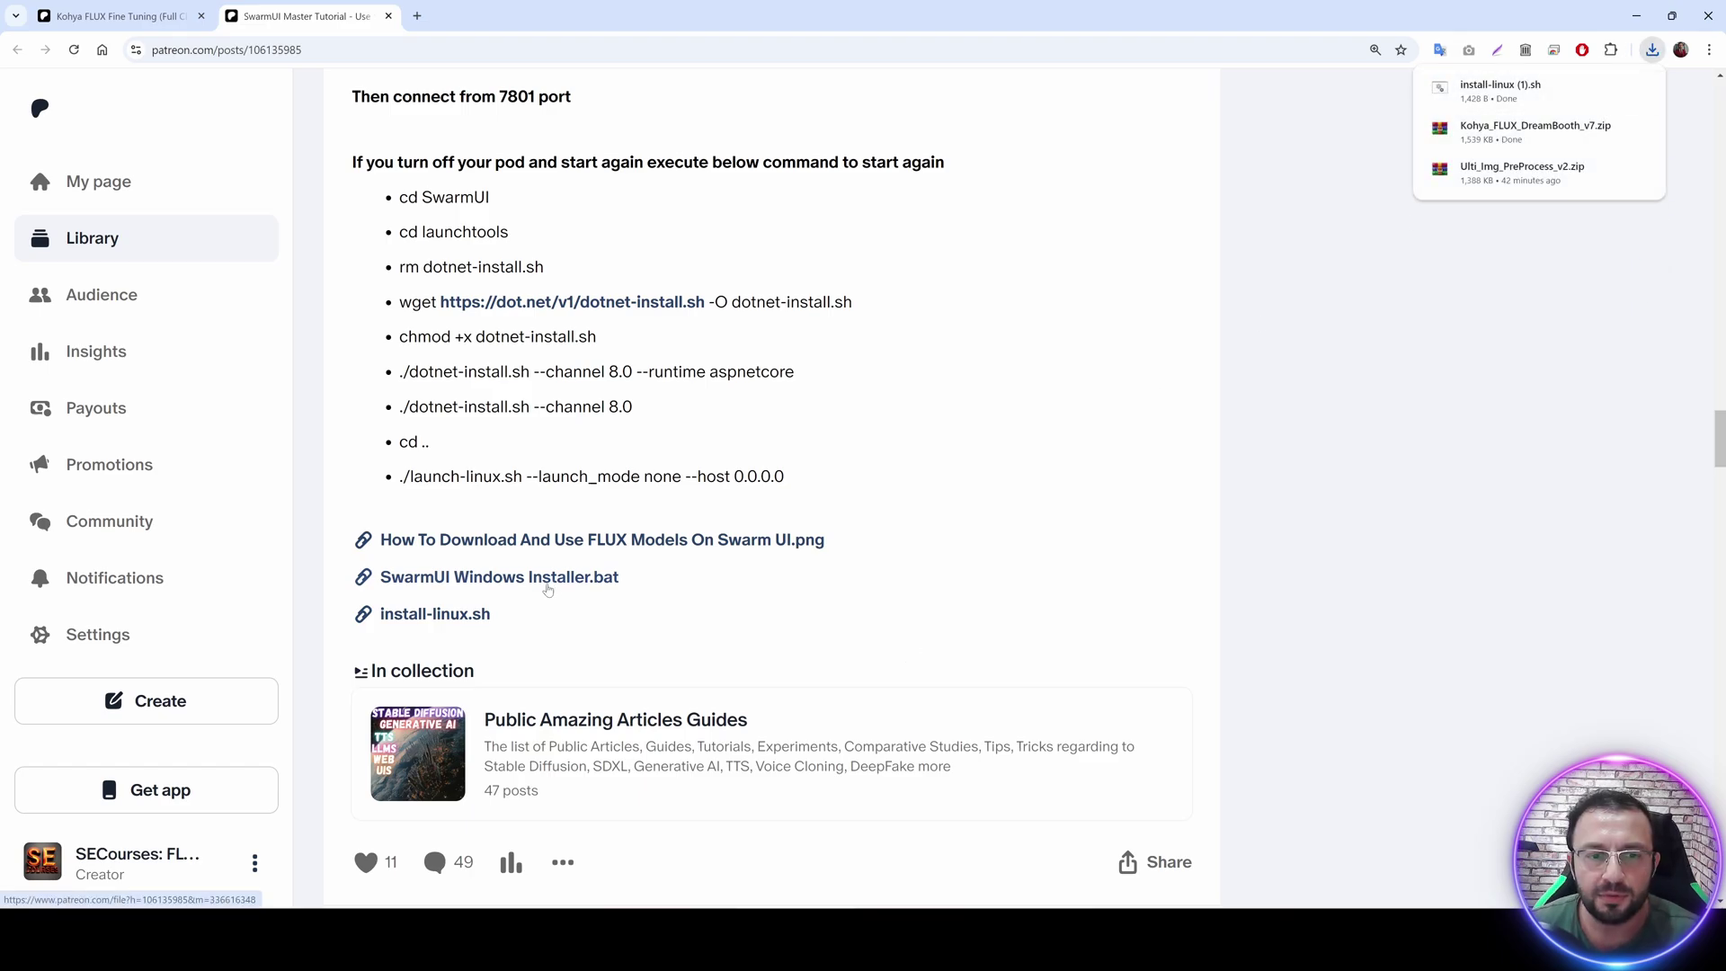
left_click(592, 578)
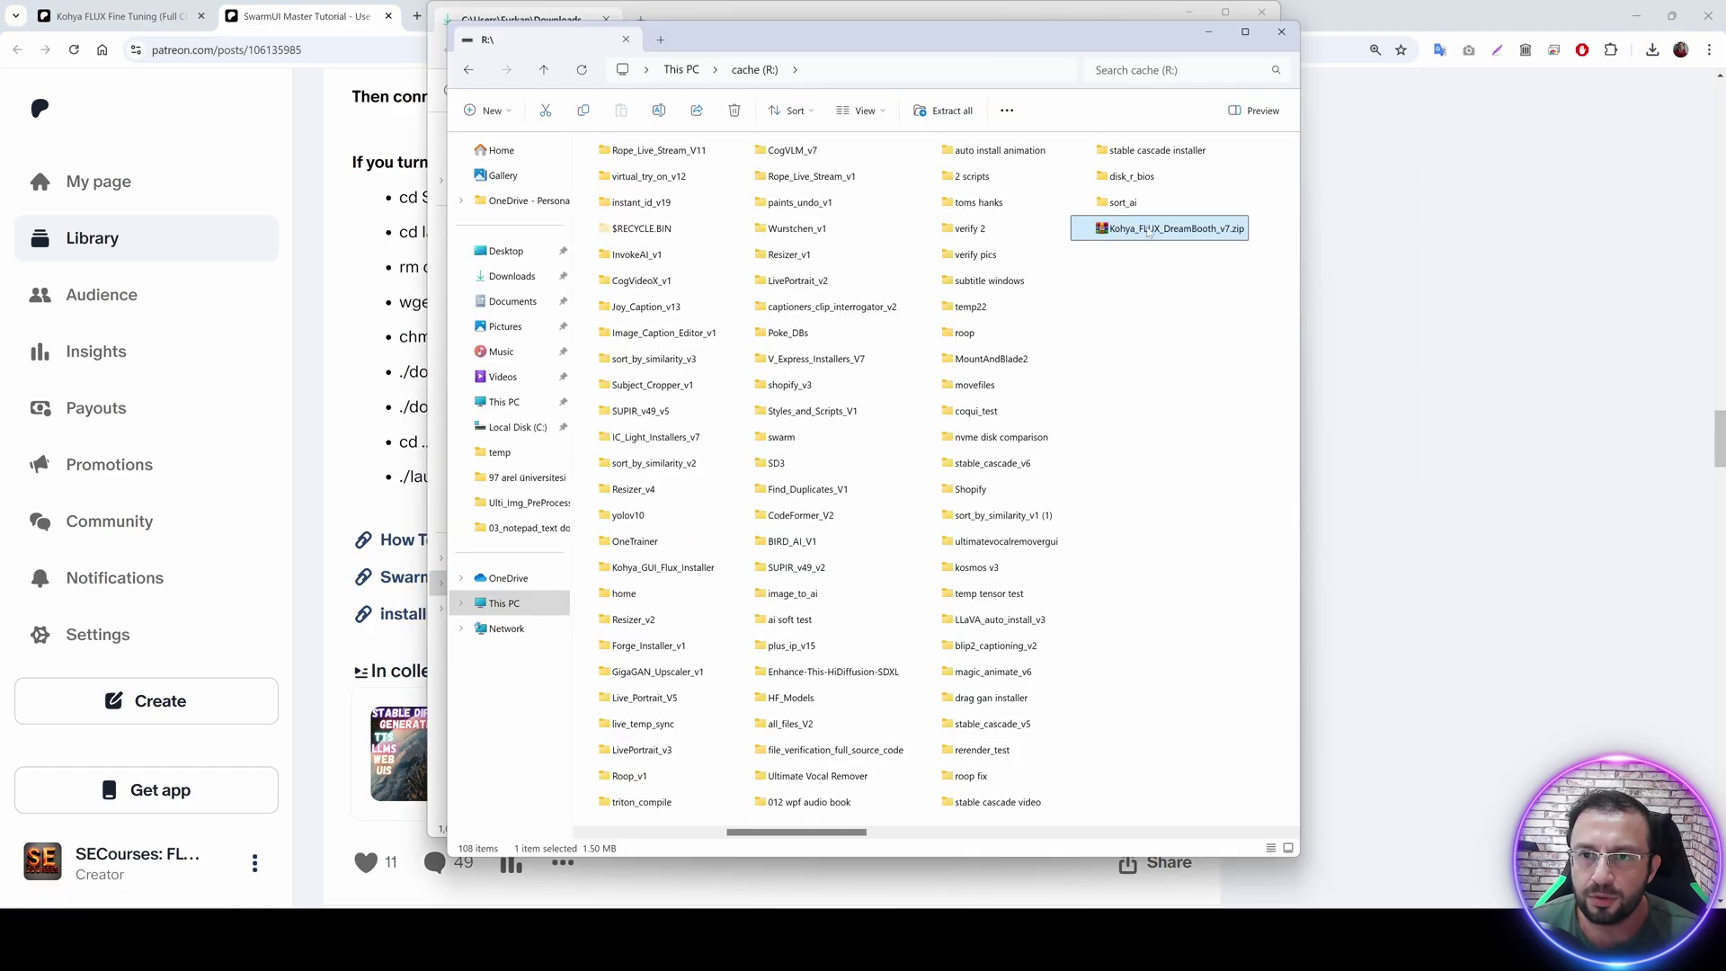
Switch to File Explorer, extract Kohya_FLUX_DreamBooth_v7.zip on the R: drive into its own folder, and open that folder.
key("alt+Tab")
right_click(1142, 231)
mouse_move(1257, 518)
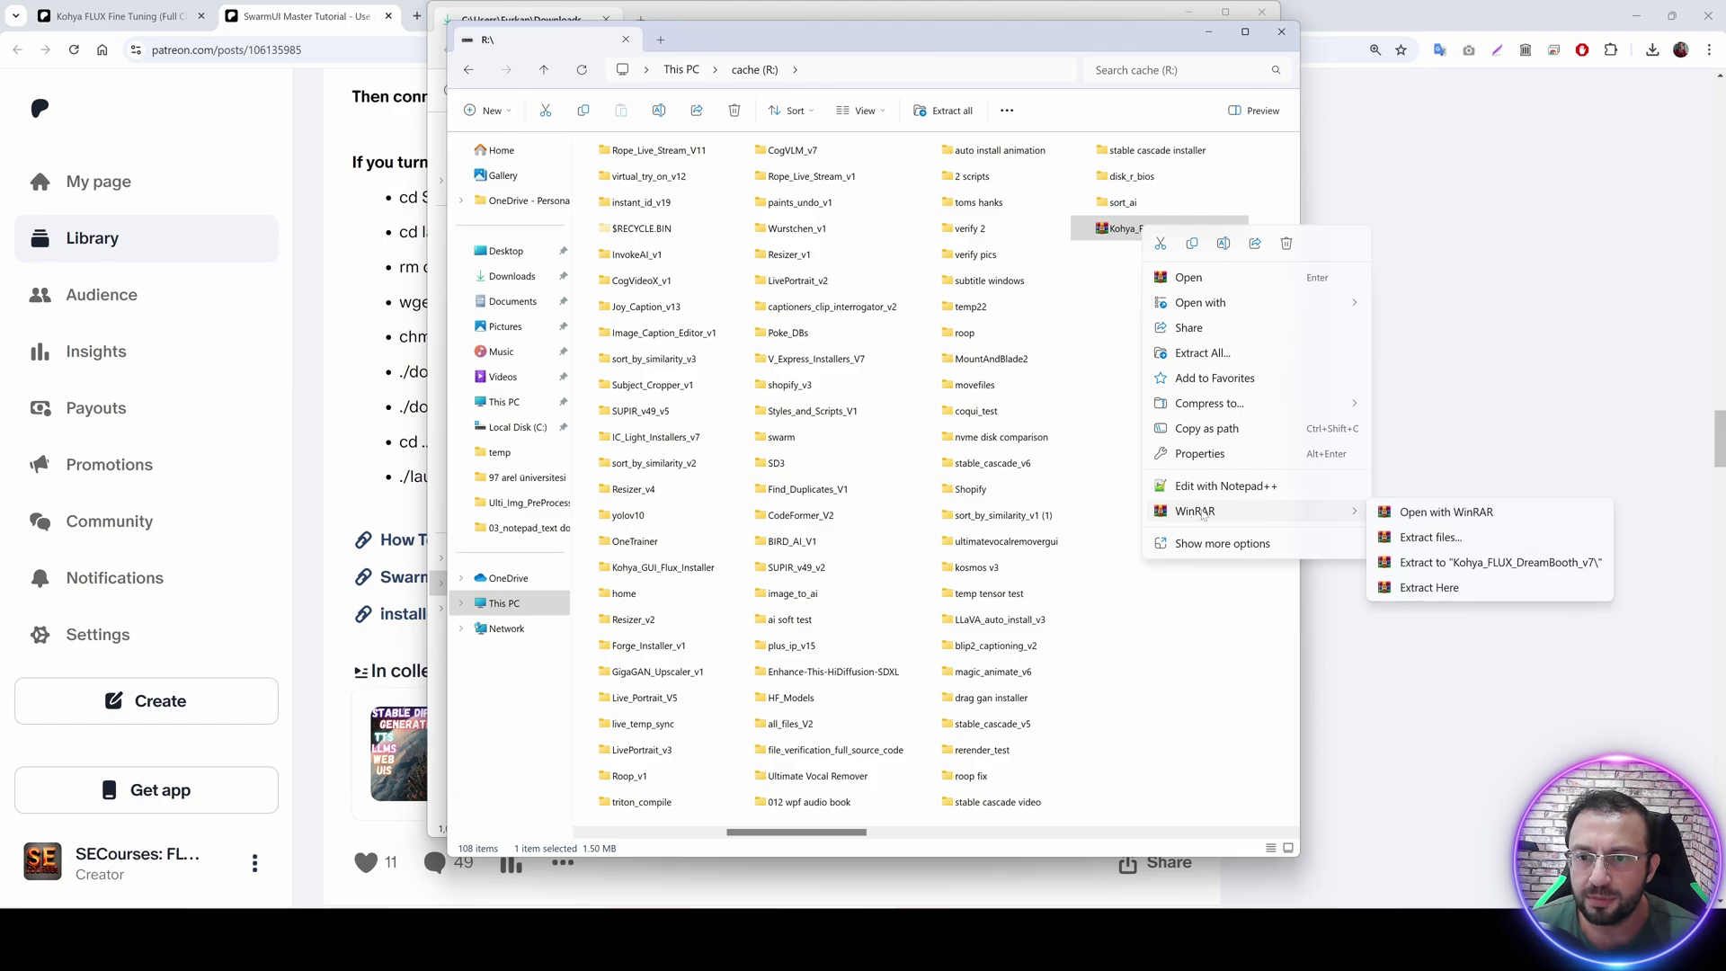
left_click(1473, 564)
double_click(1155, 397)
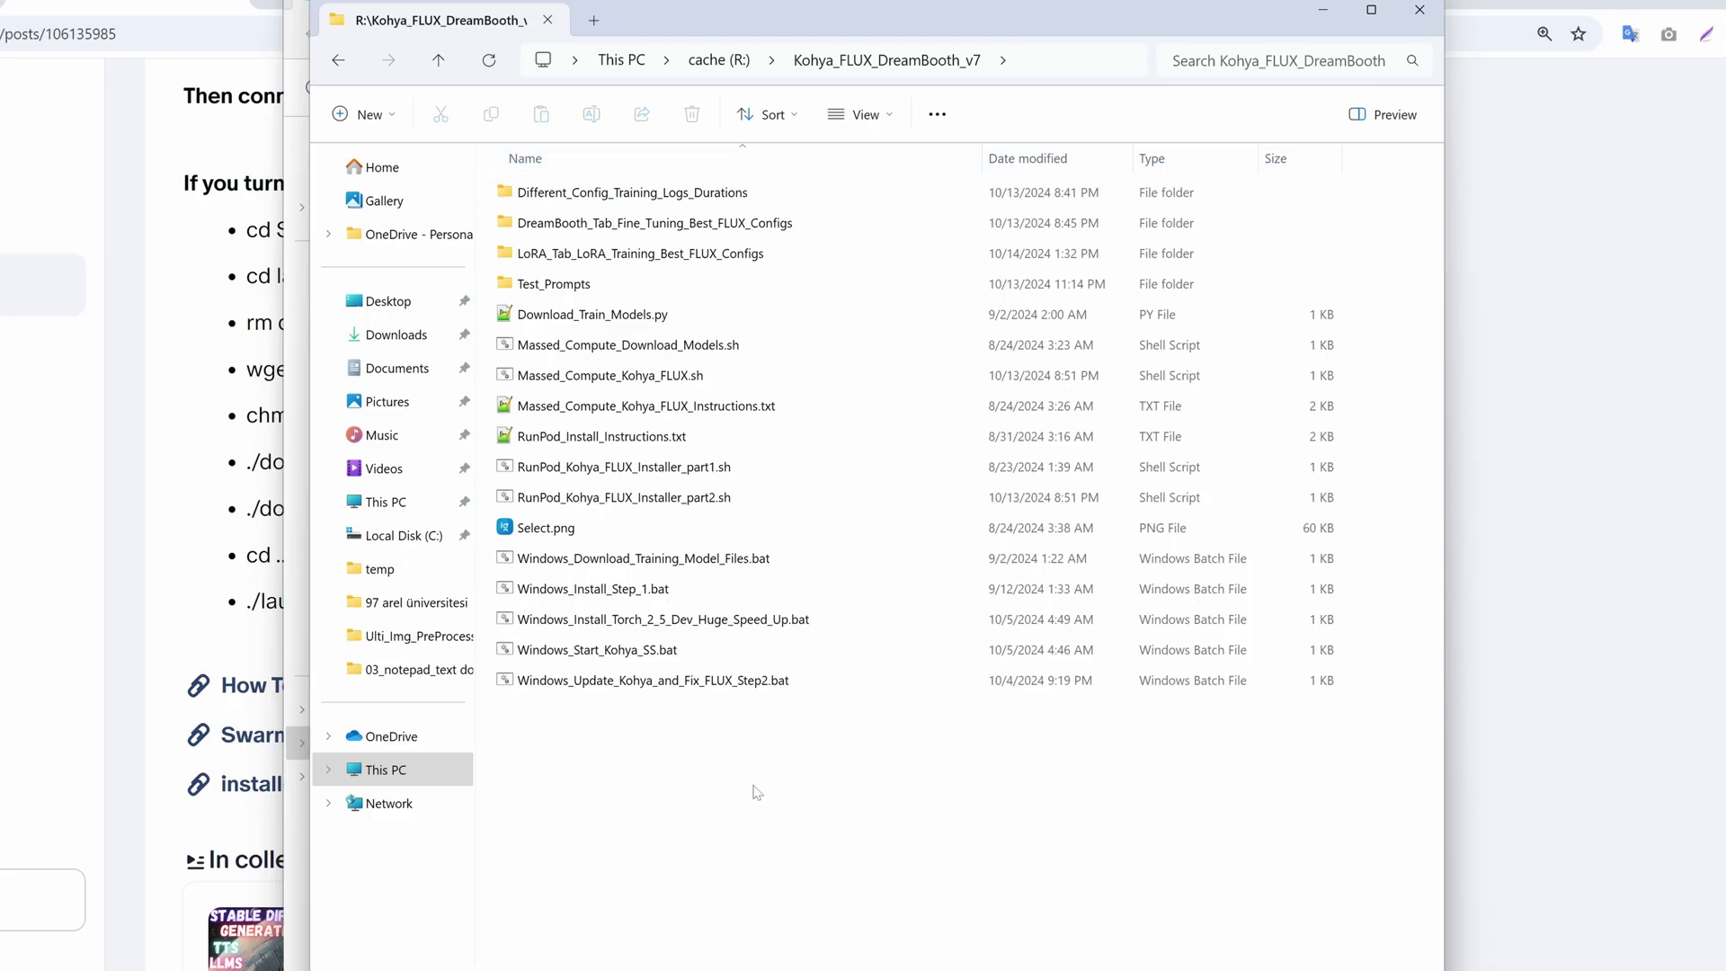
Run Windows_Install_Step_1.bat, allowing it through SmartScreen, to start installing Kohya.
double_click(629, 589)
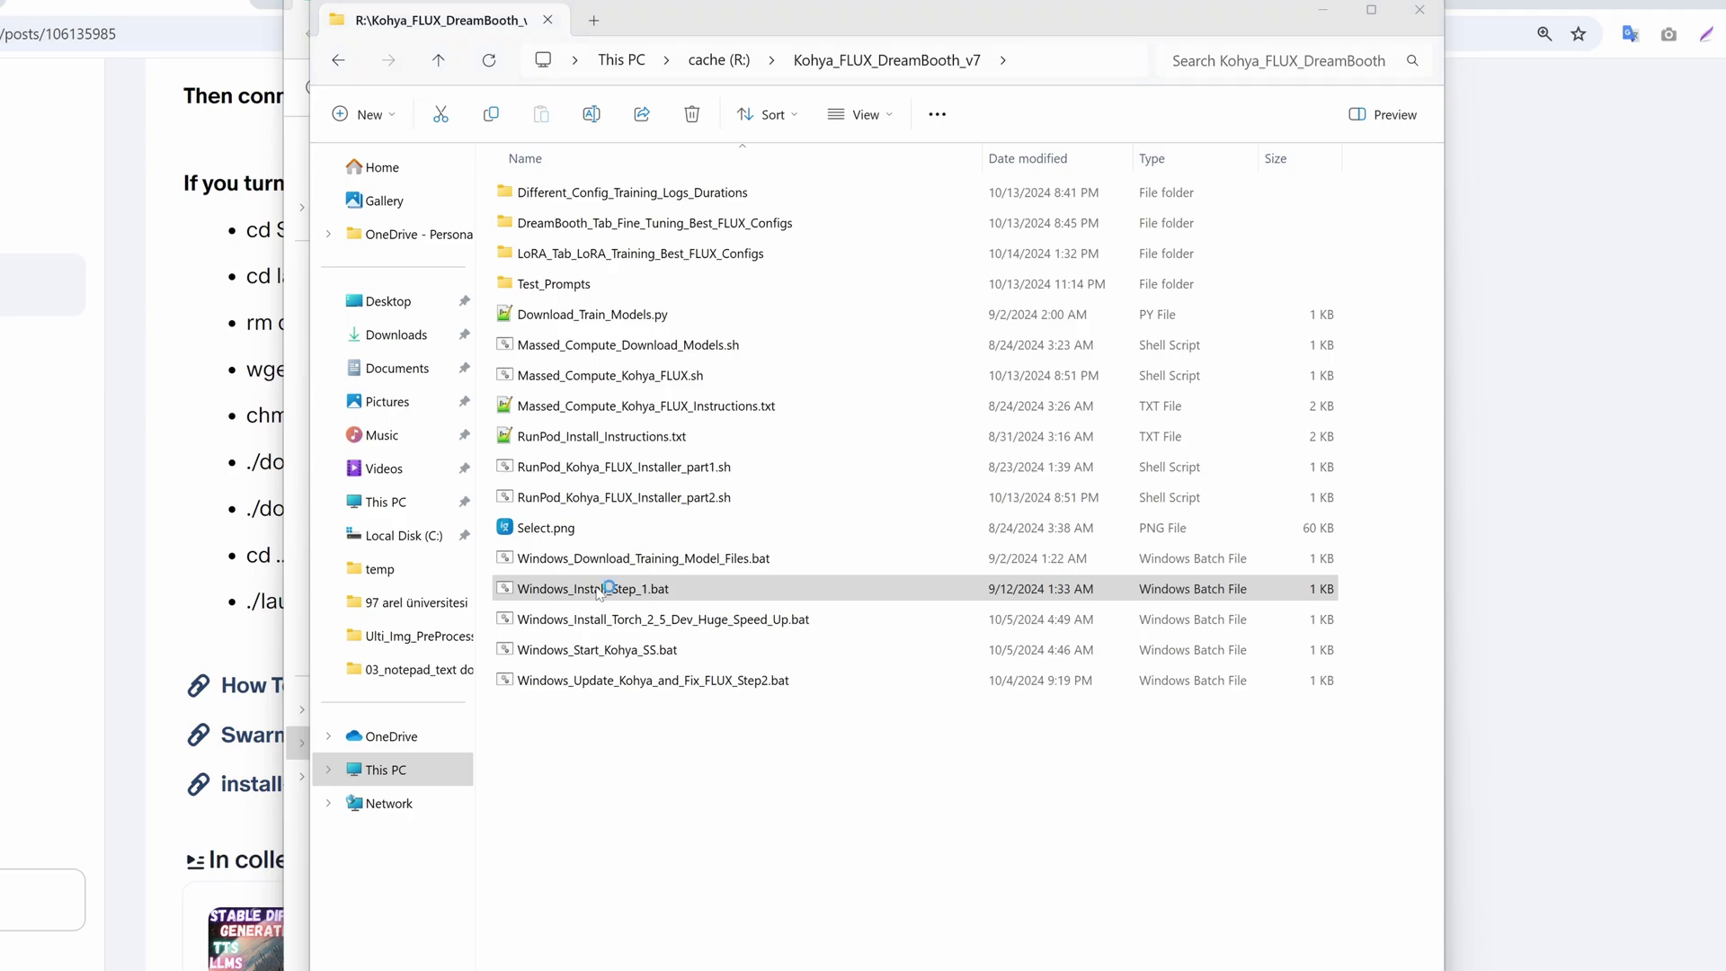
left_click(643, 434)
left_click(935, 774)
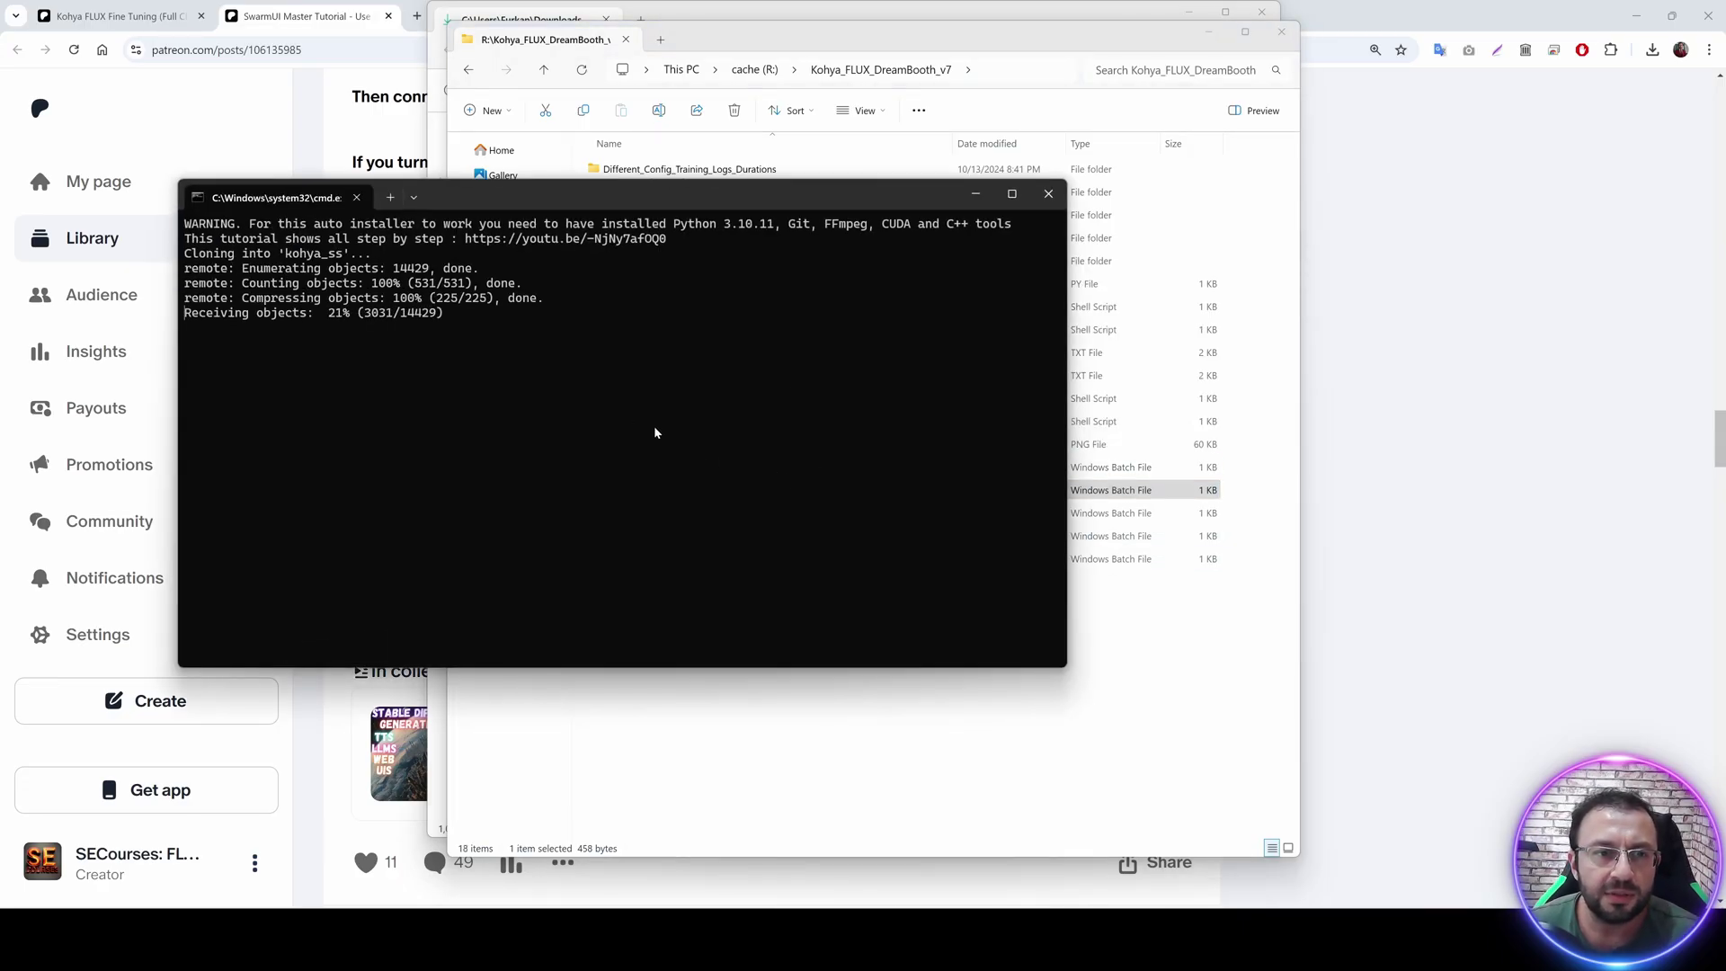
left_click_drag(591, 209, 861, 283)
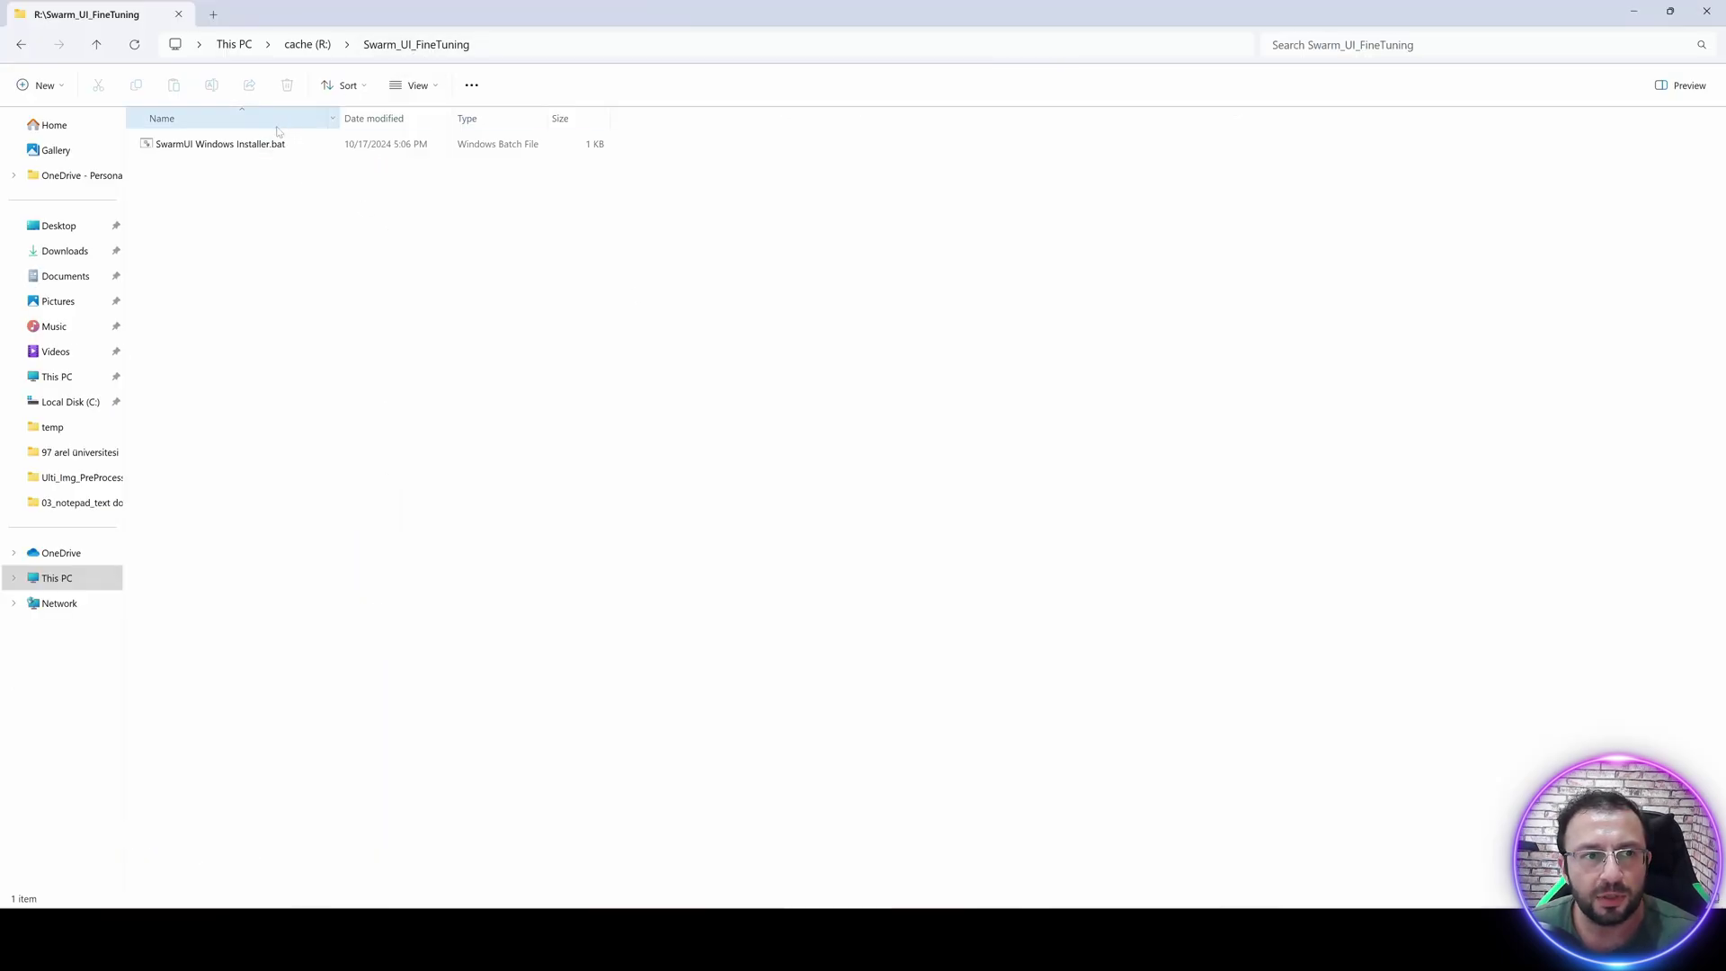
Run SwarmUI Windows Installer.bat from the Swarm_UI_FineTuning folder, allowing it through SmartScreen.
double_click(225, 144)
left_click(710, 352)
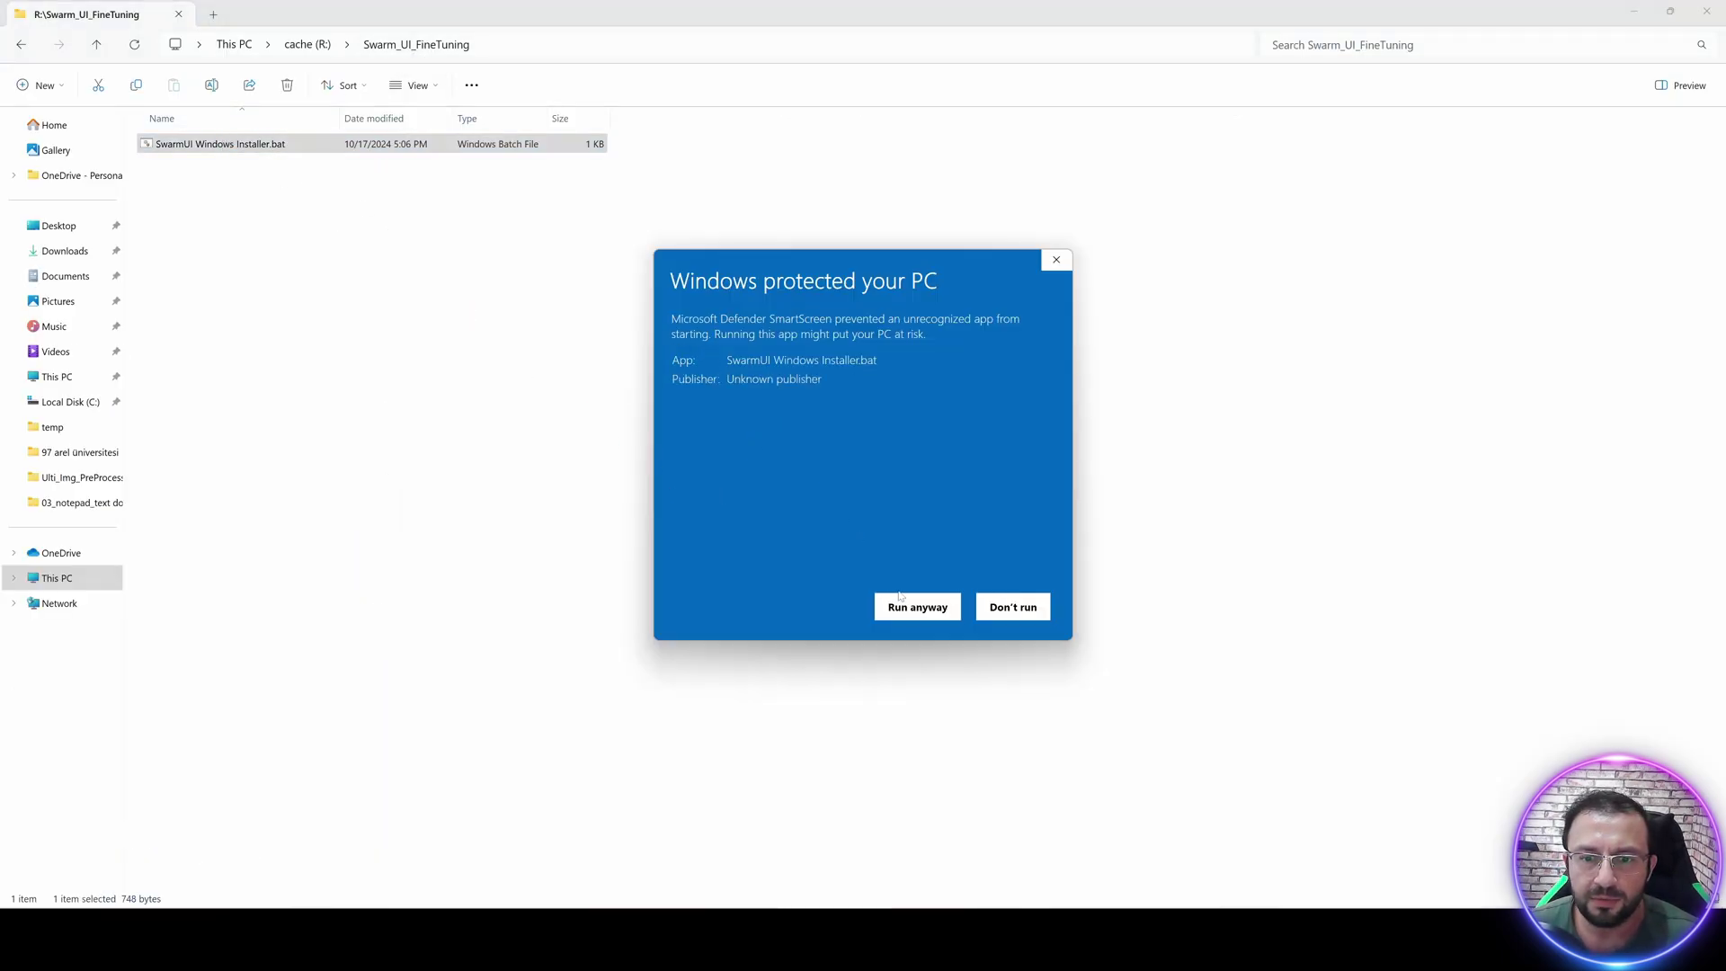
left_click(909, 605)
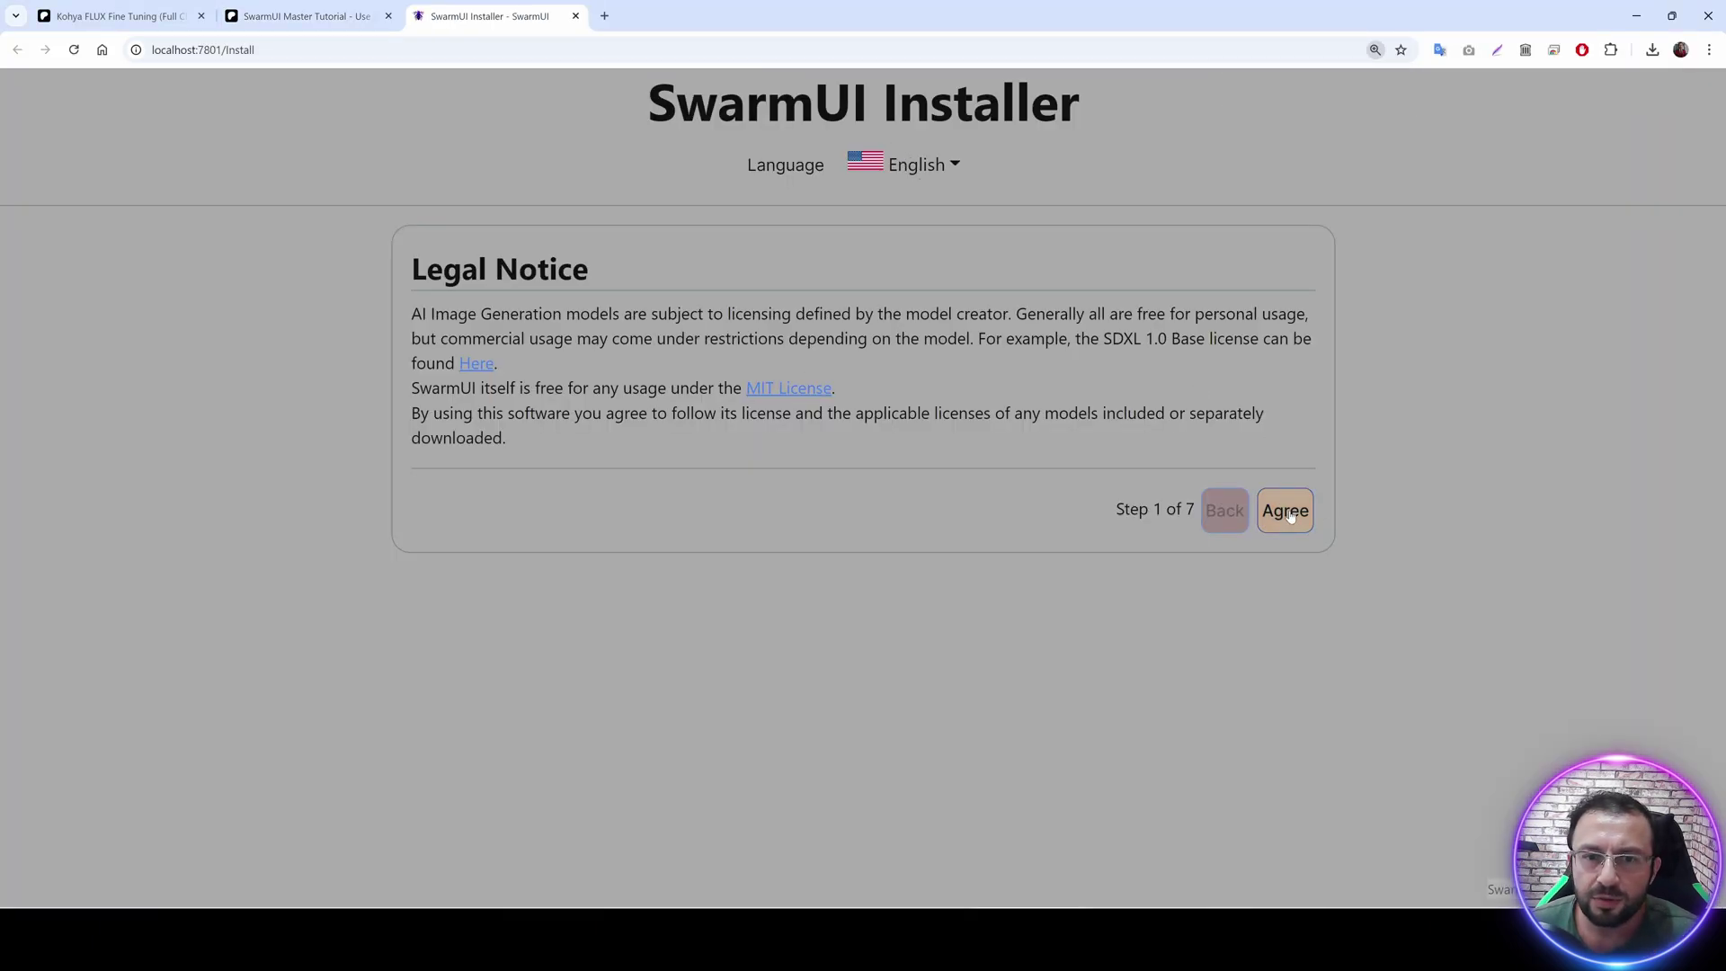
Agree to the SwarmUI legal notice and choose a Customize Settings install with the Modern Light theme.
left_click(1285, 509)
left_click(522, 421)
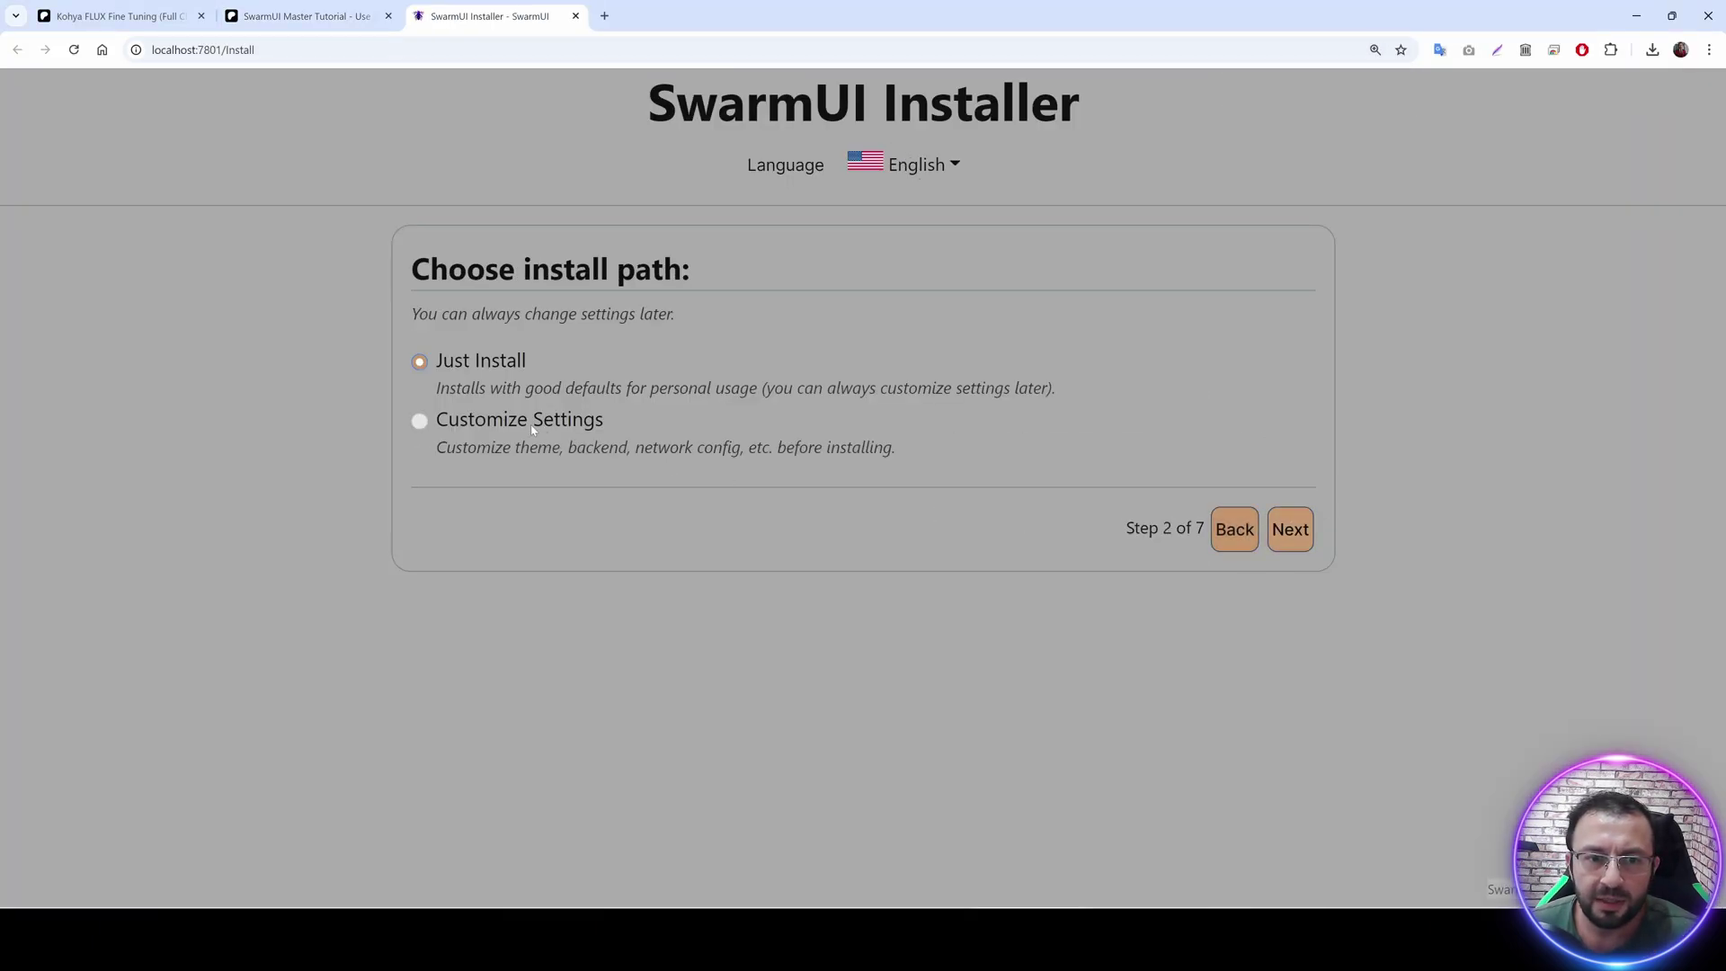
left_click(1290, 529)
scroll(808, 571, "down", 2)
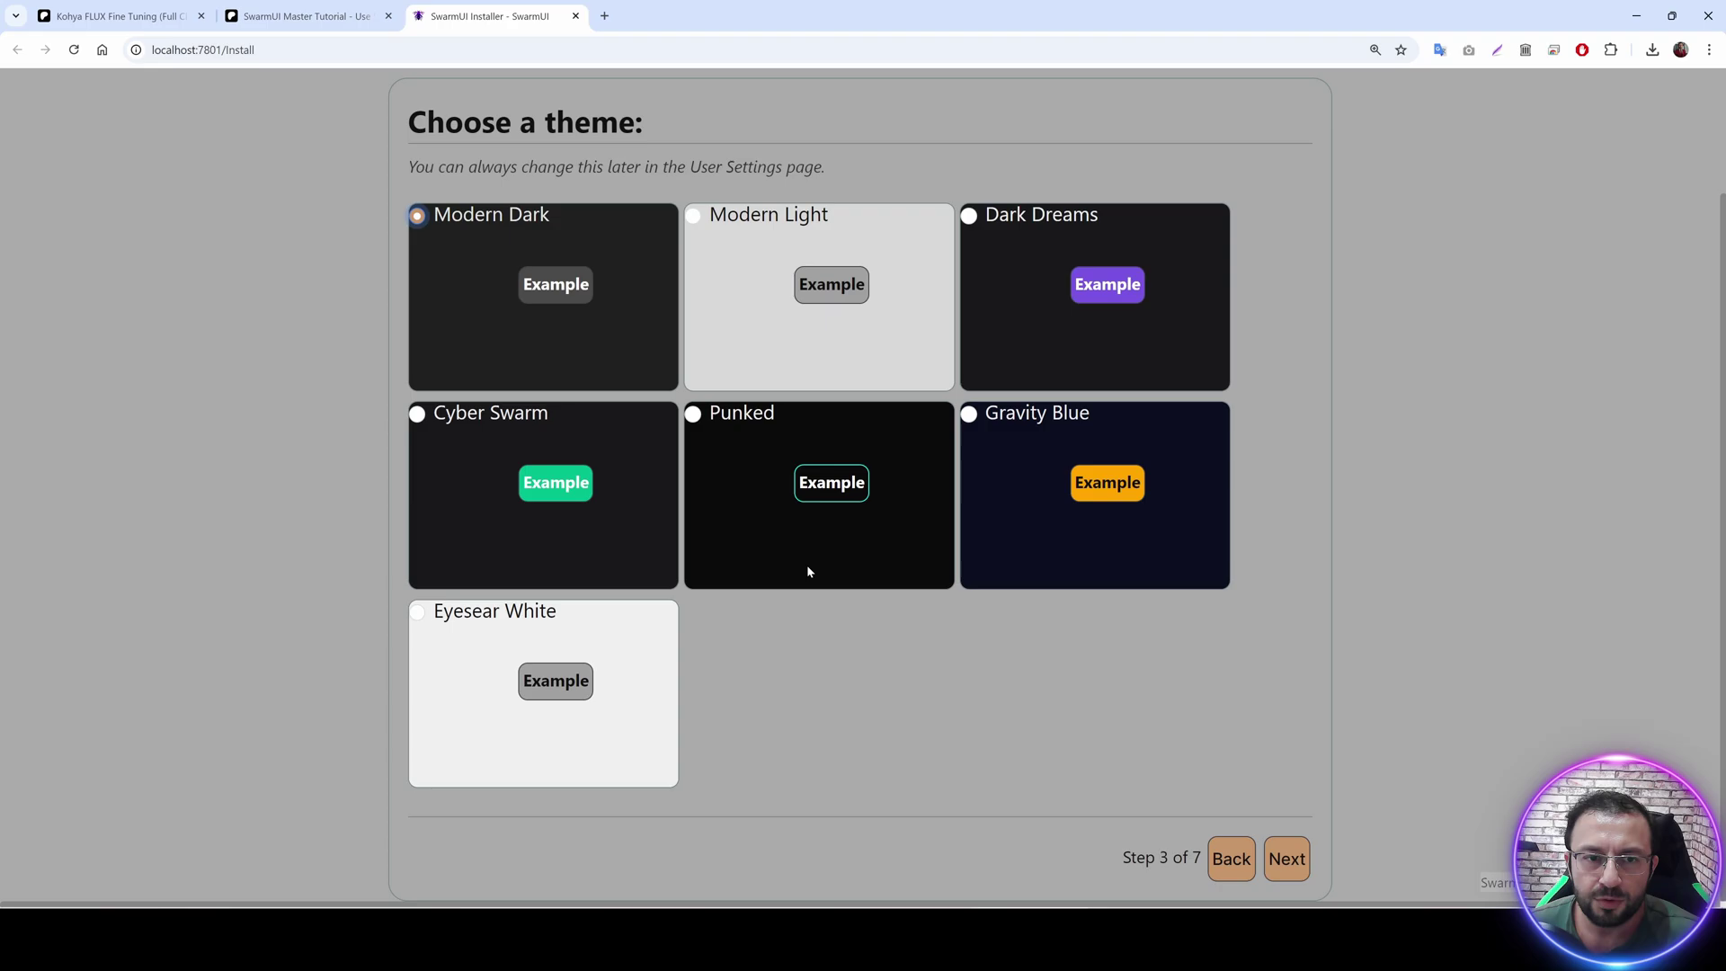
left_click(820, 279)
left_click(1286, 858)
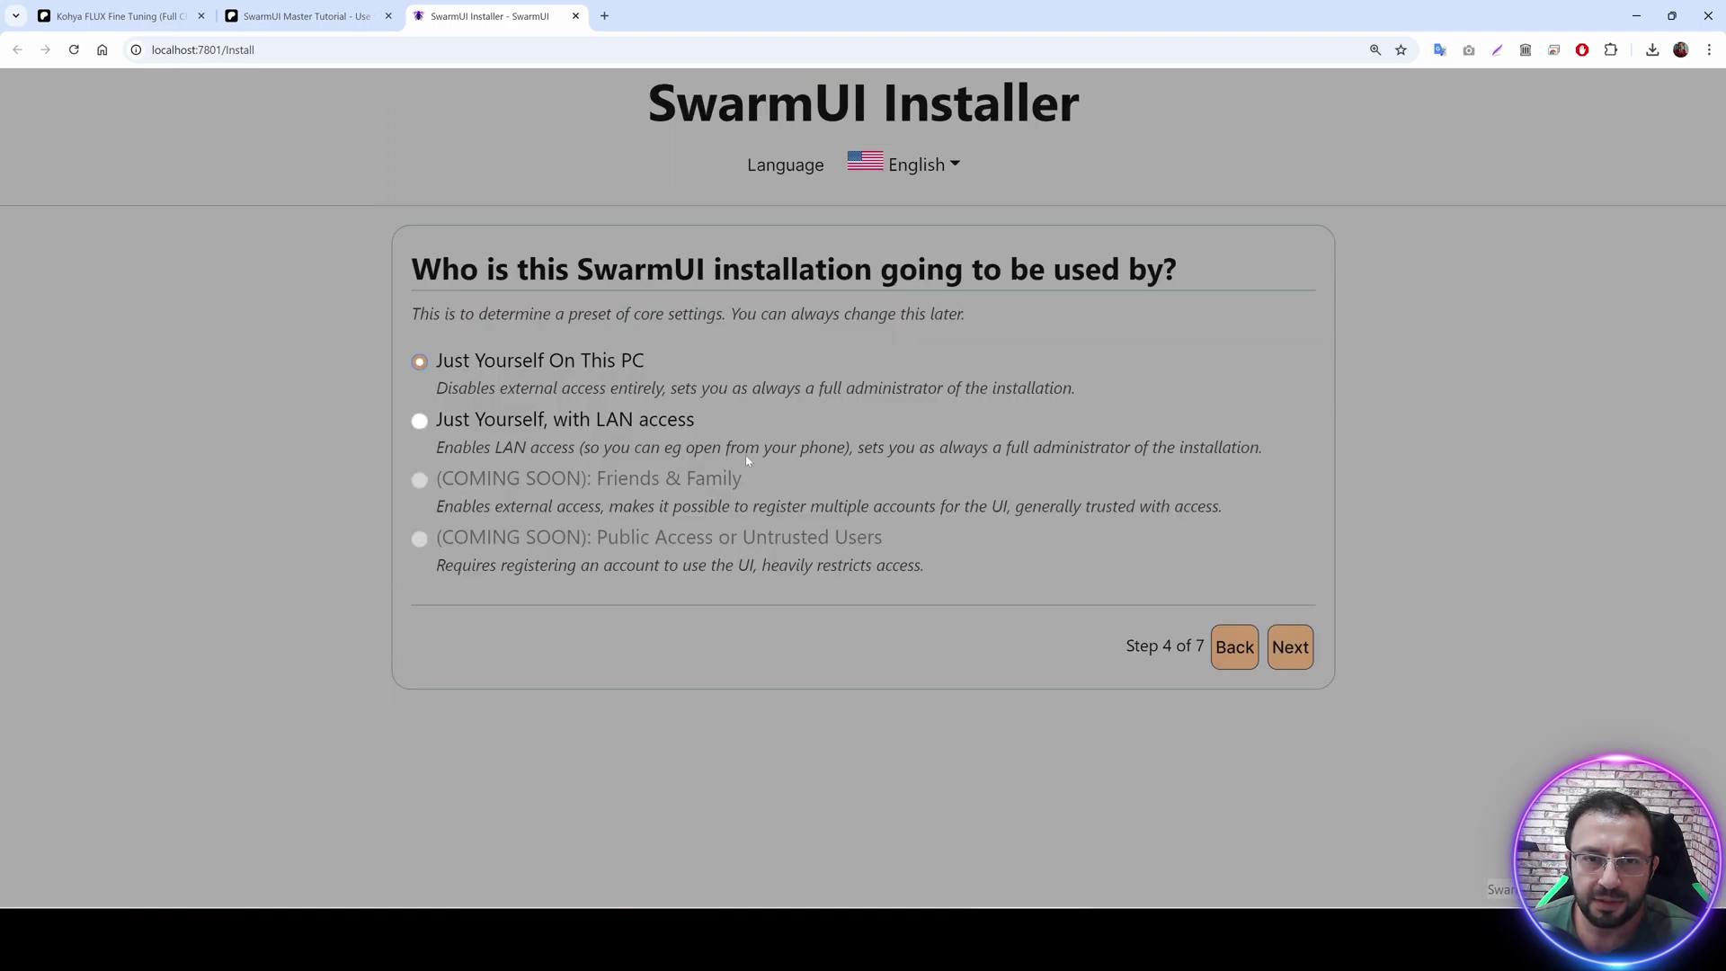
Keep Just Yourself On This PC, proceed through the remaining SwarmUI setup pages, and start the installation.
left_click(1297, 649)
left_click(1289, 786)
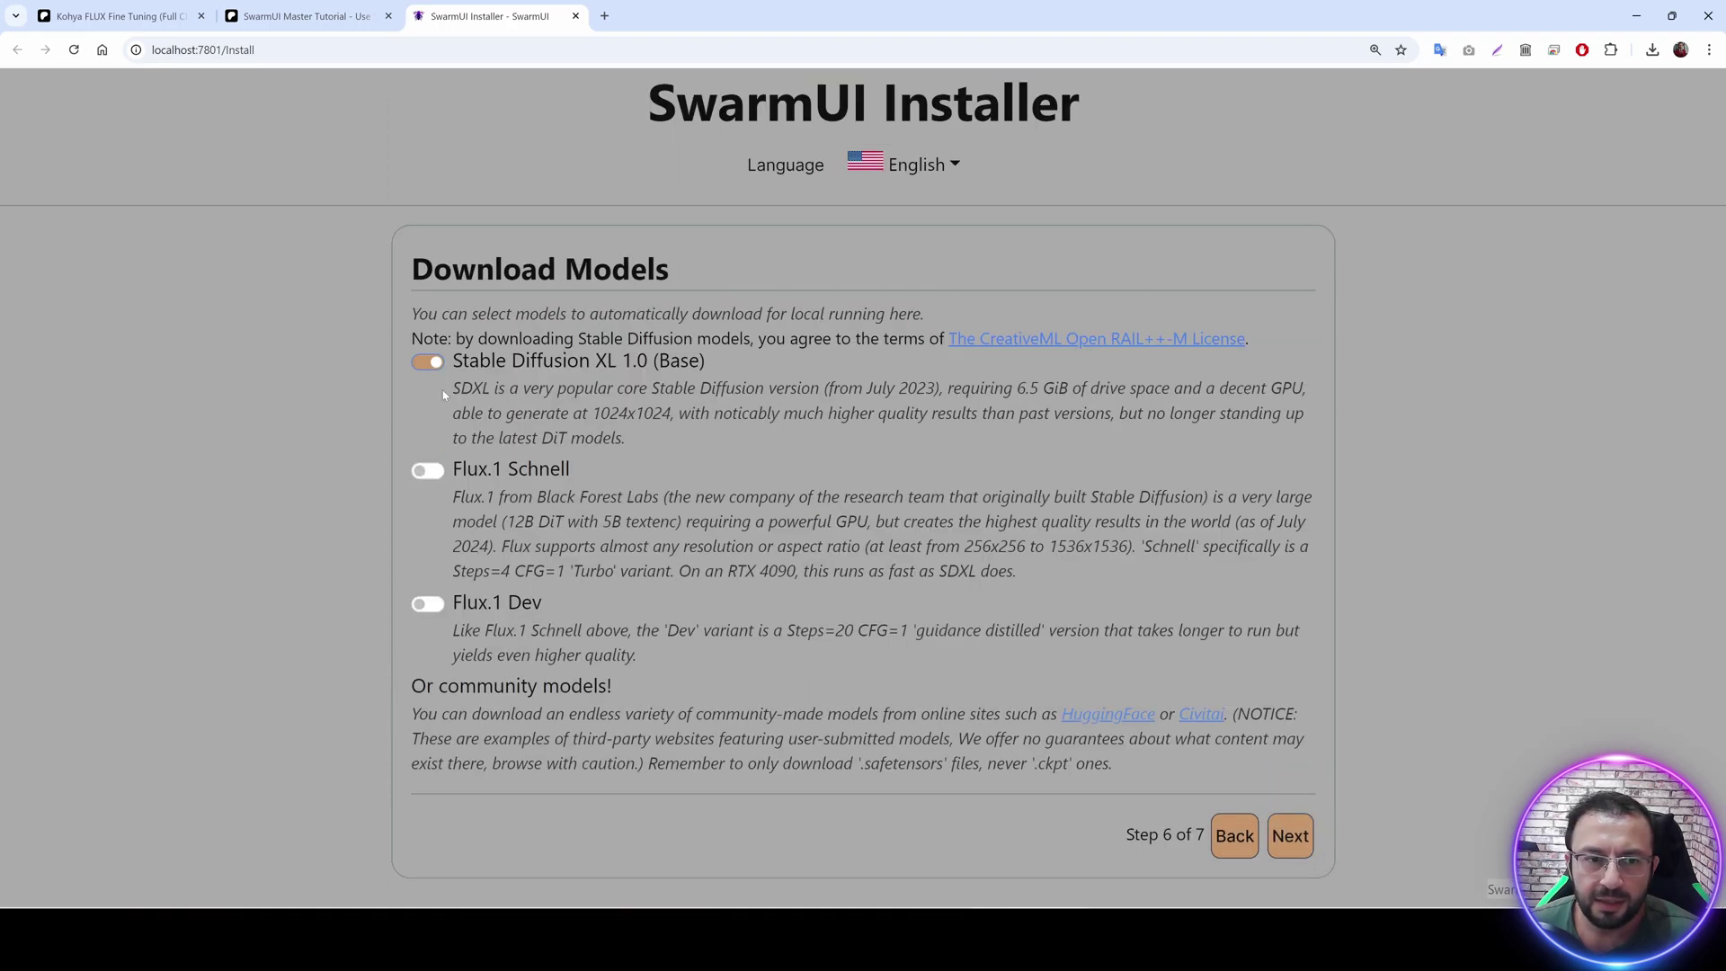
left_click(1292, 835)
left_click(568, 495)
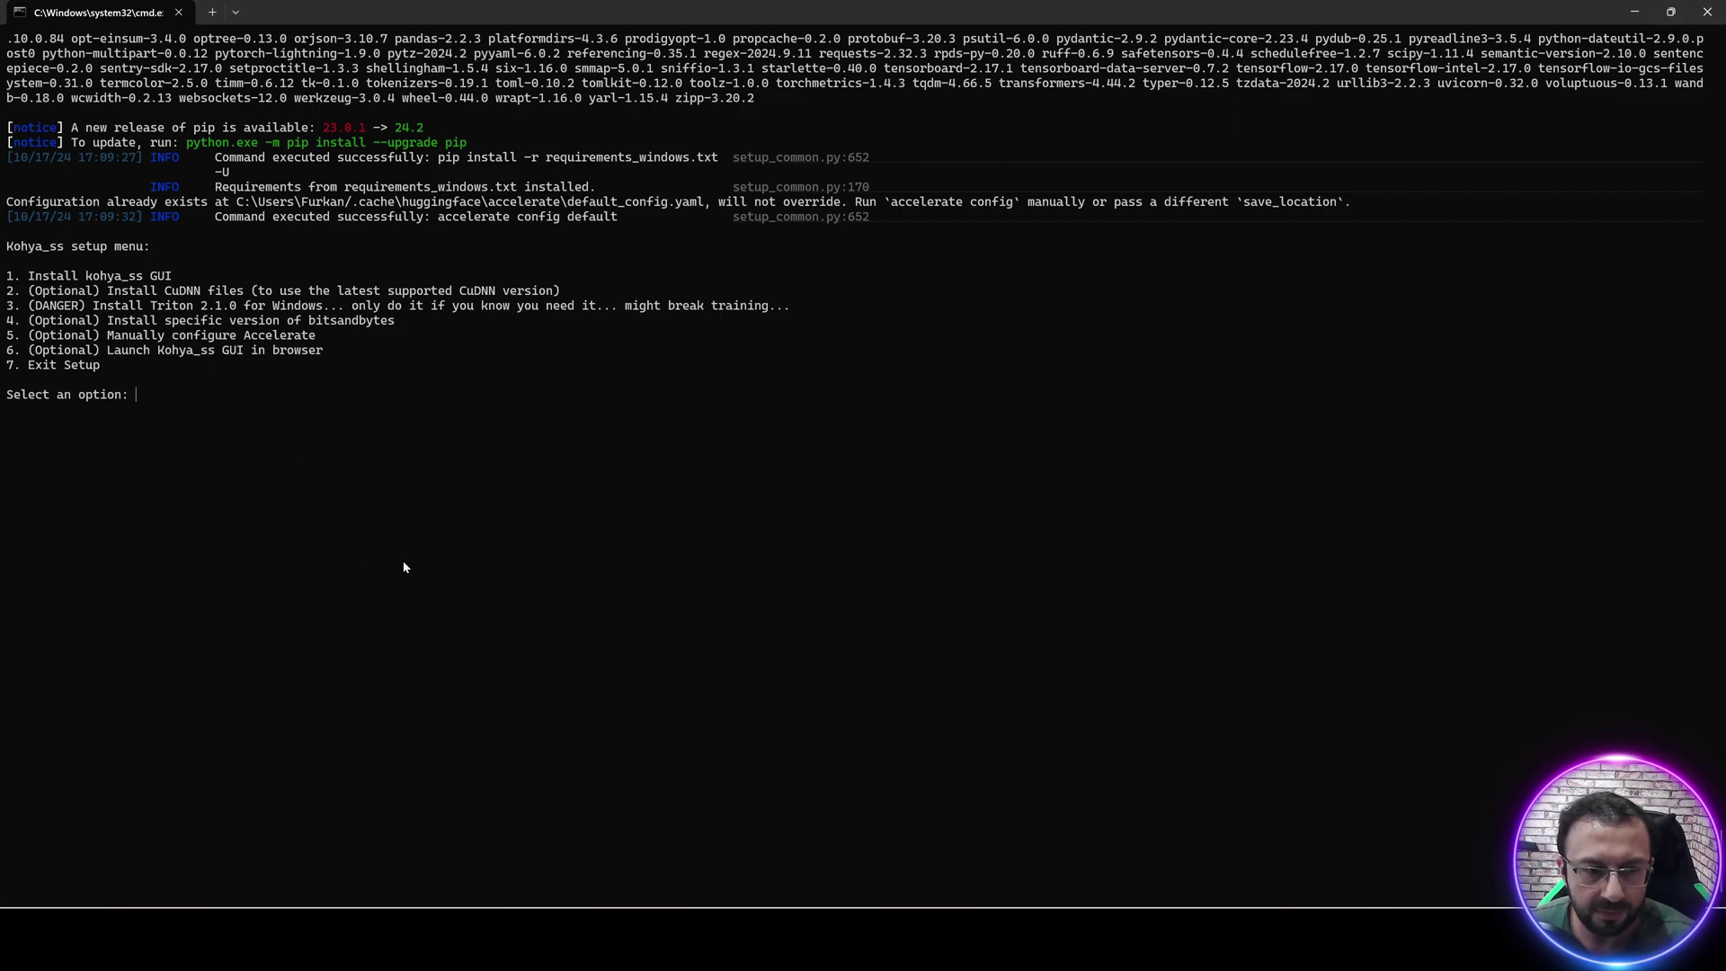
Exit the Kohya_ss setup with option 7, and run Windows_Update_Kohya_and_Fix_FLUX_Step2.bat through to its end, allowing it through SmartScreen.
type("7")
key("Return")
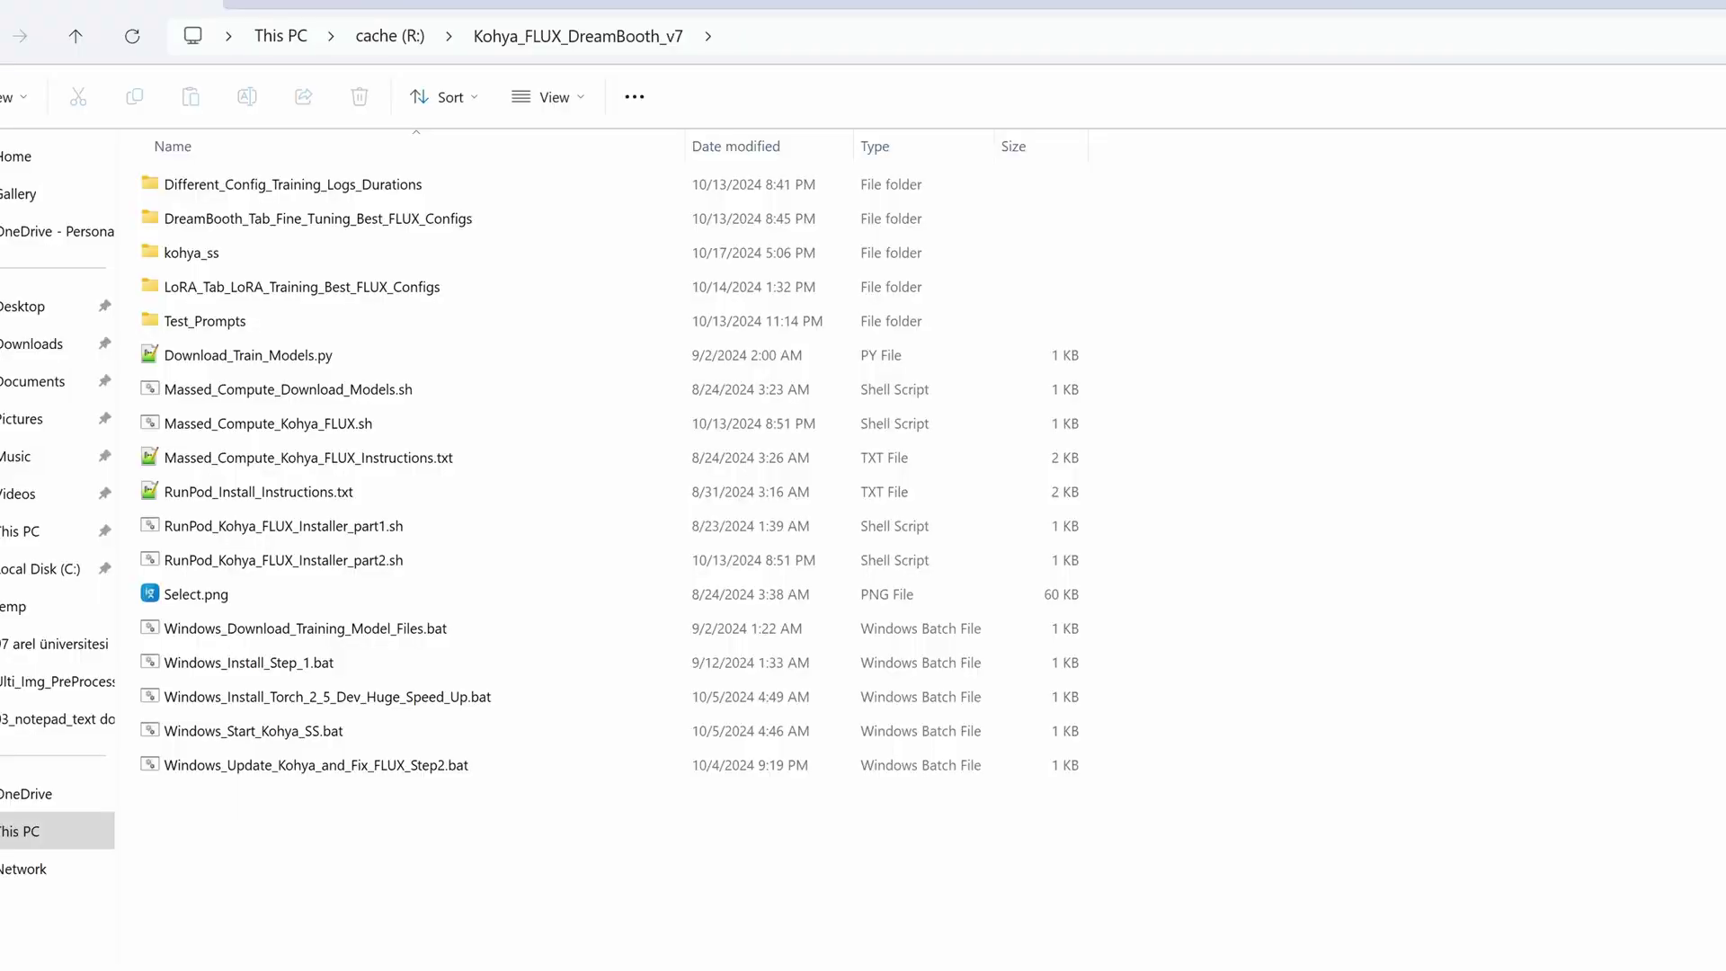
double_click(331, 772)
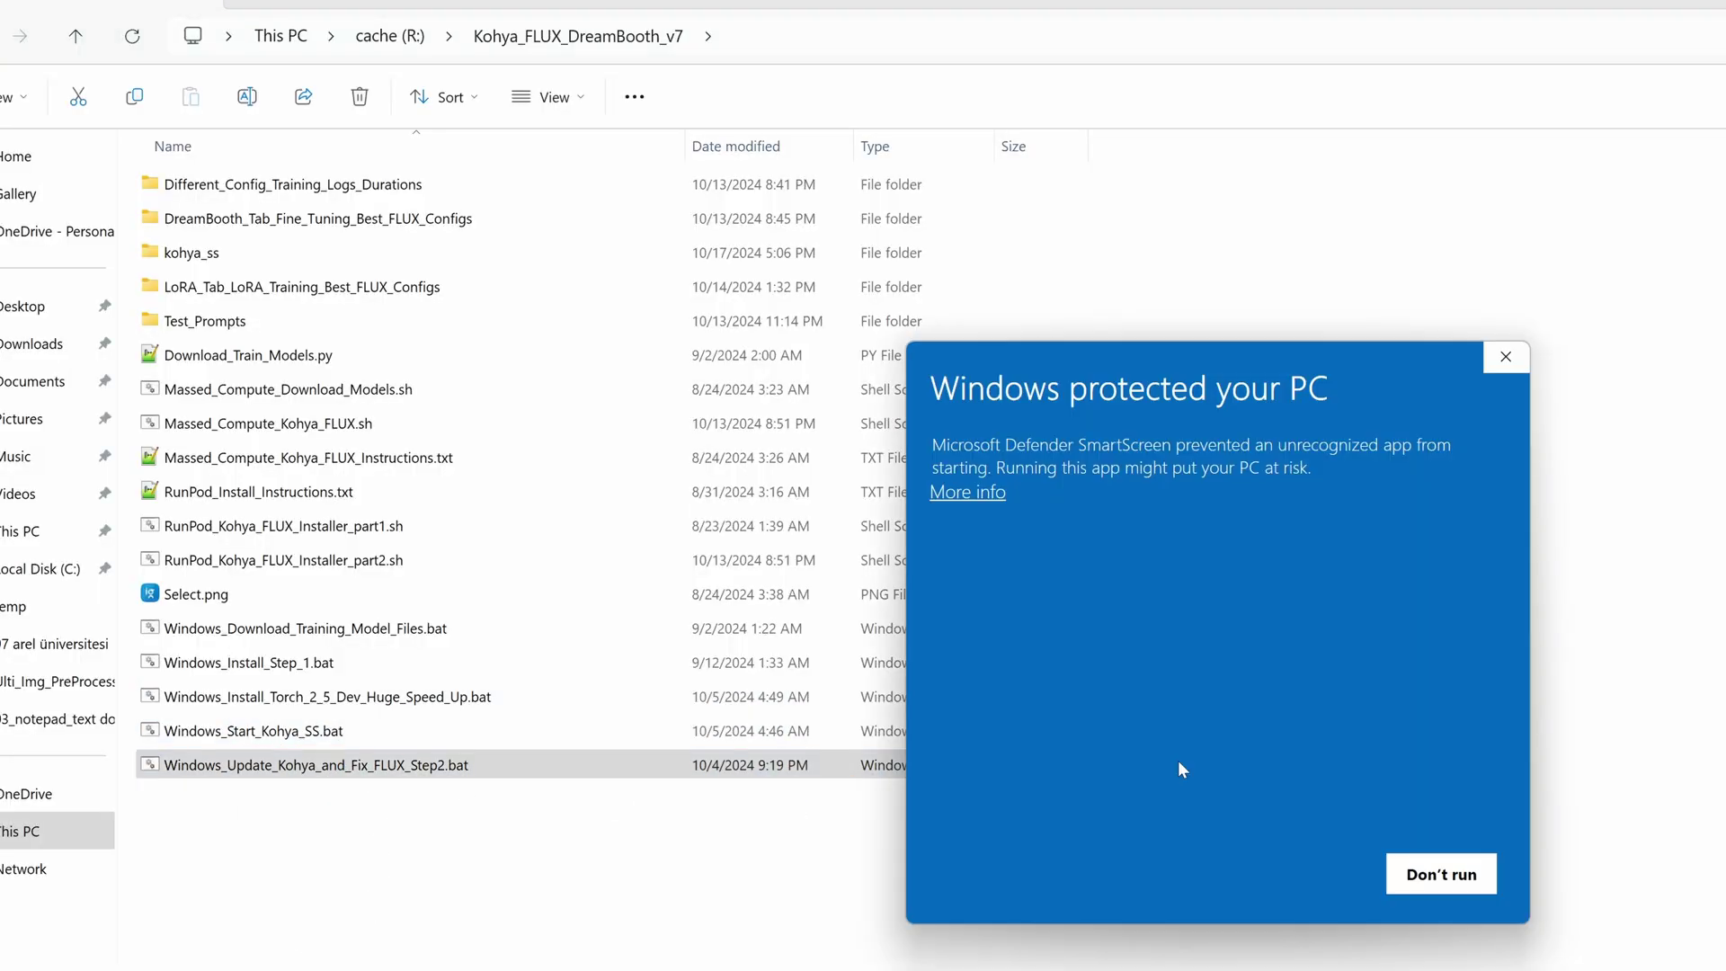
left_click(968, 493)
left_click(1321, 874)
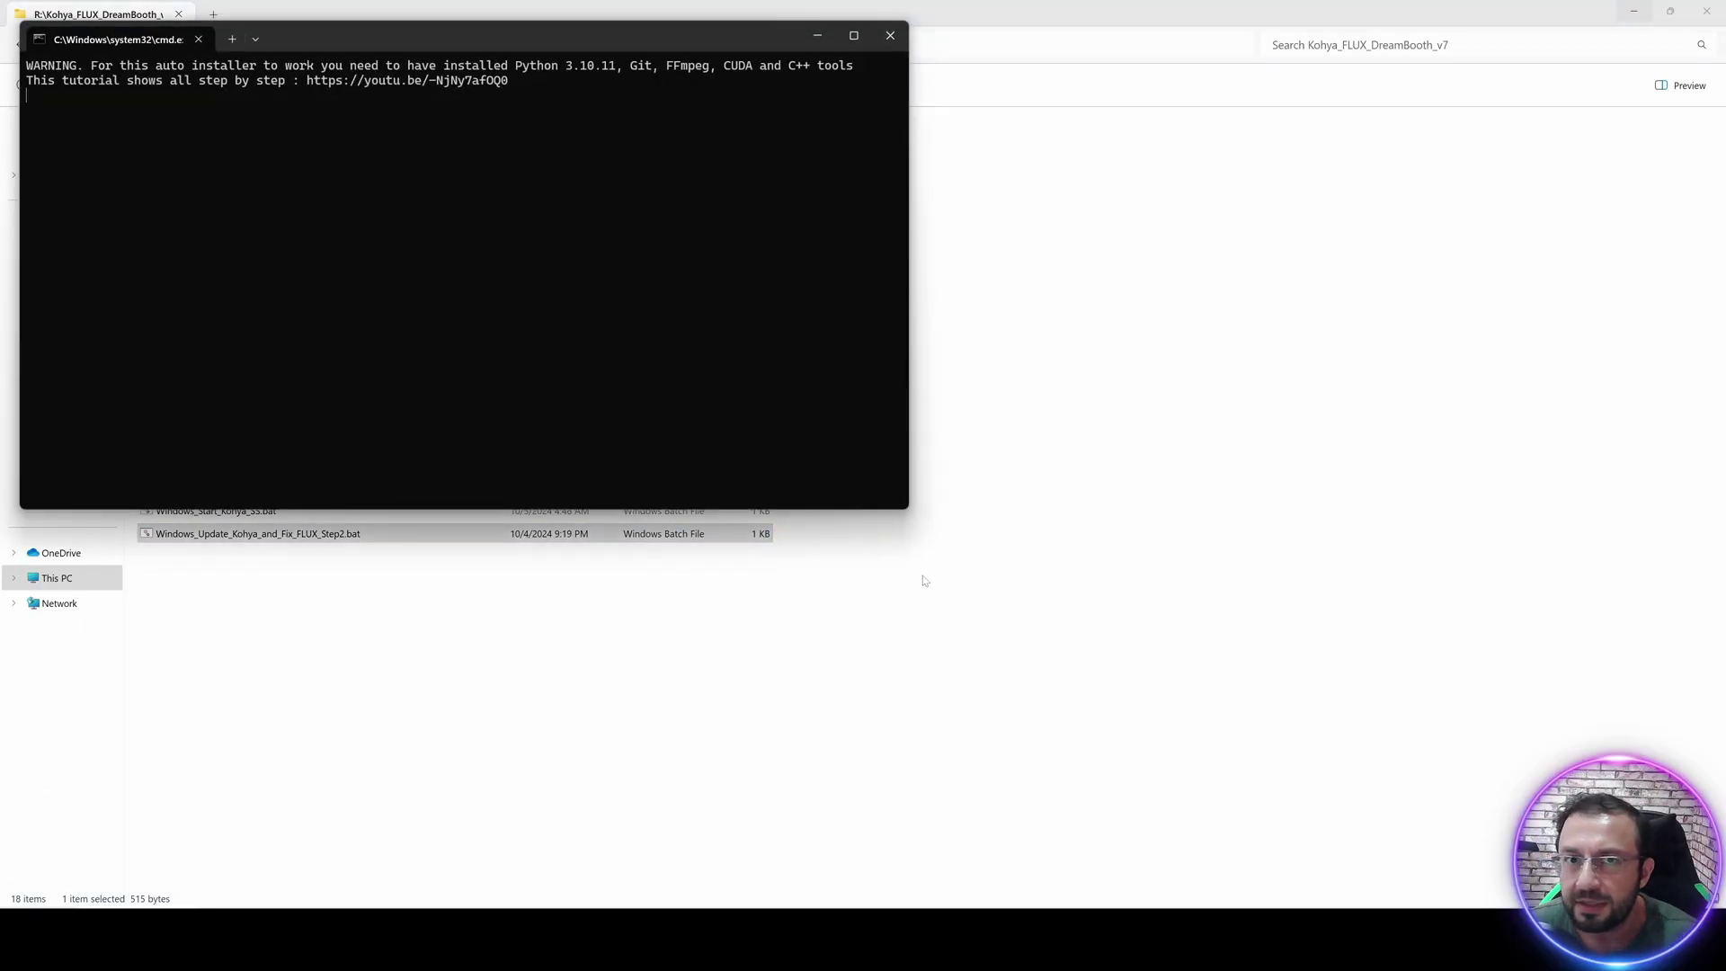
left_click_drag(615, 27, 1024, 168)
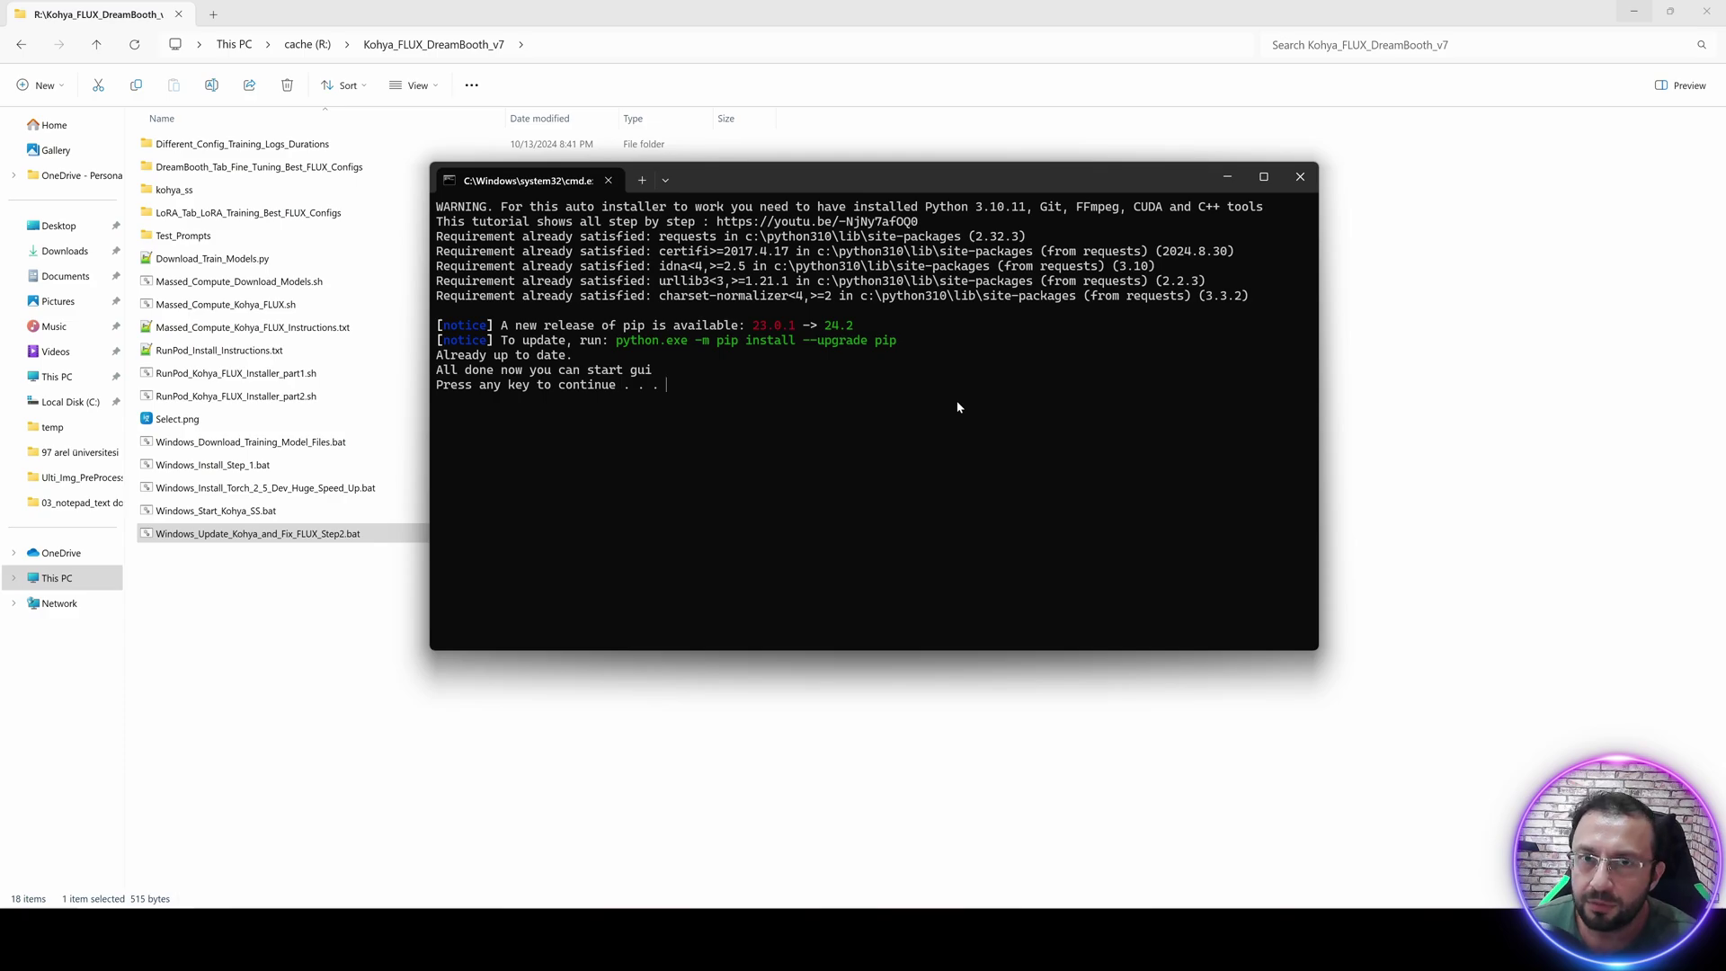
key("Return")
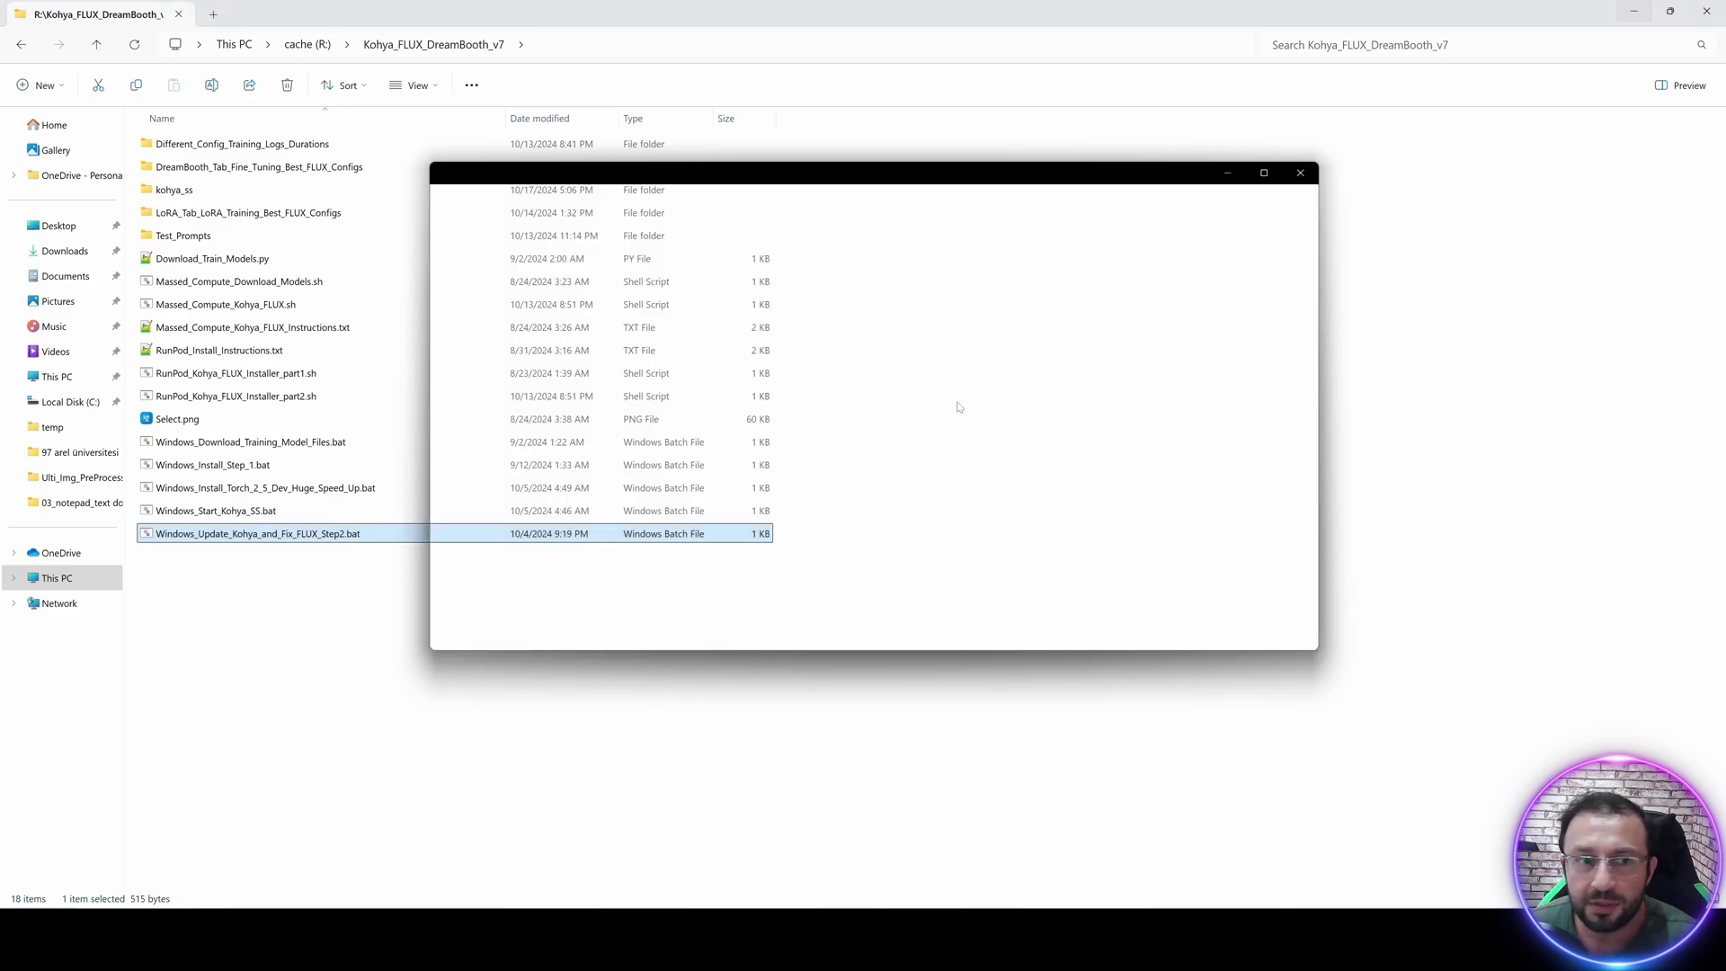
Run Windows_Install_Torch_2_5_Dev_Huge_Speed_Up.bat from the Kohya_FLUX_DreamBooth_v7 folder, allowing it through SmartScreen.
left_click(481, 486)
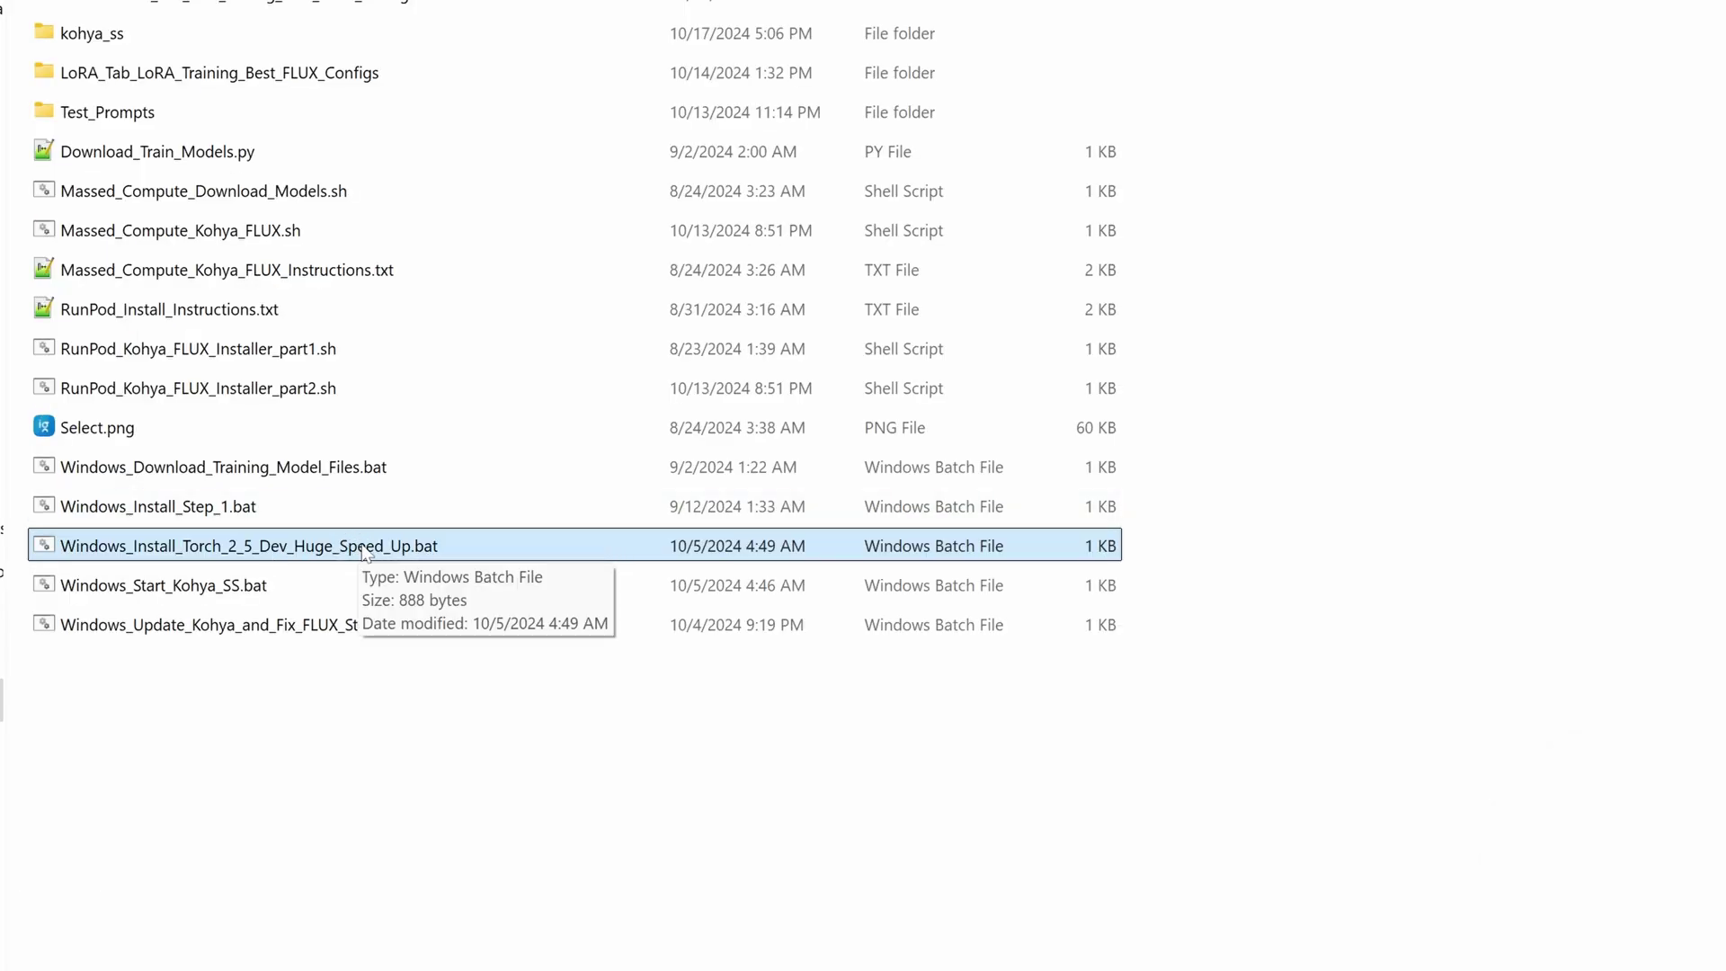
double_click(310, 546)
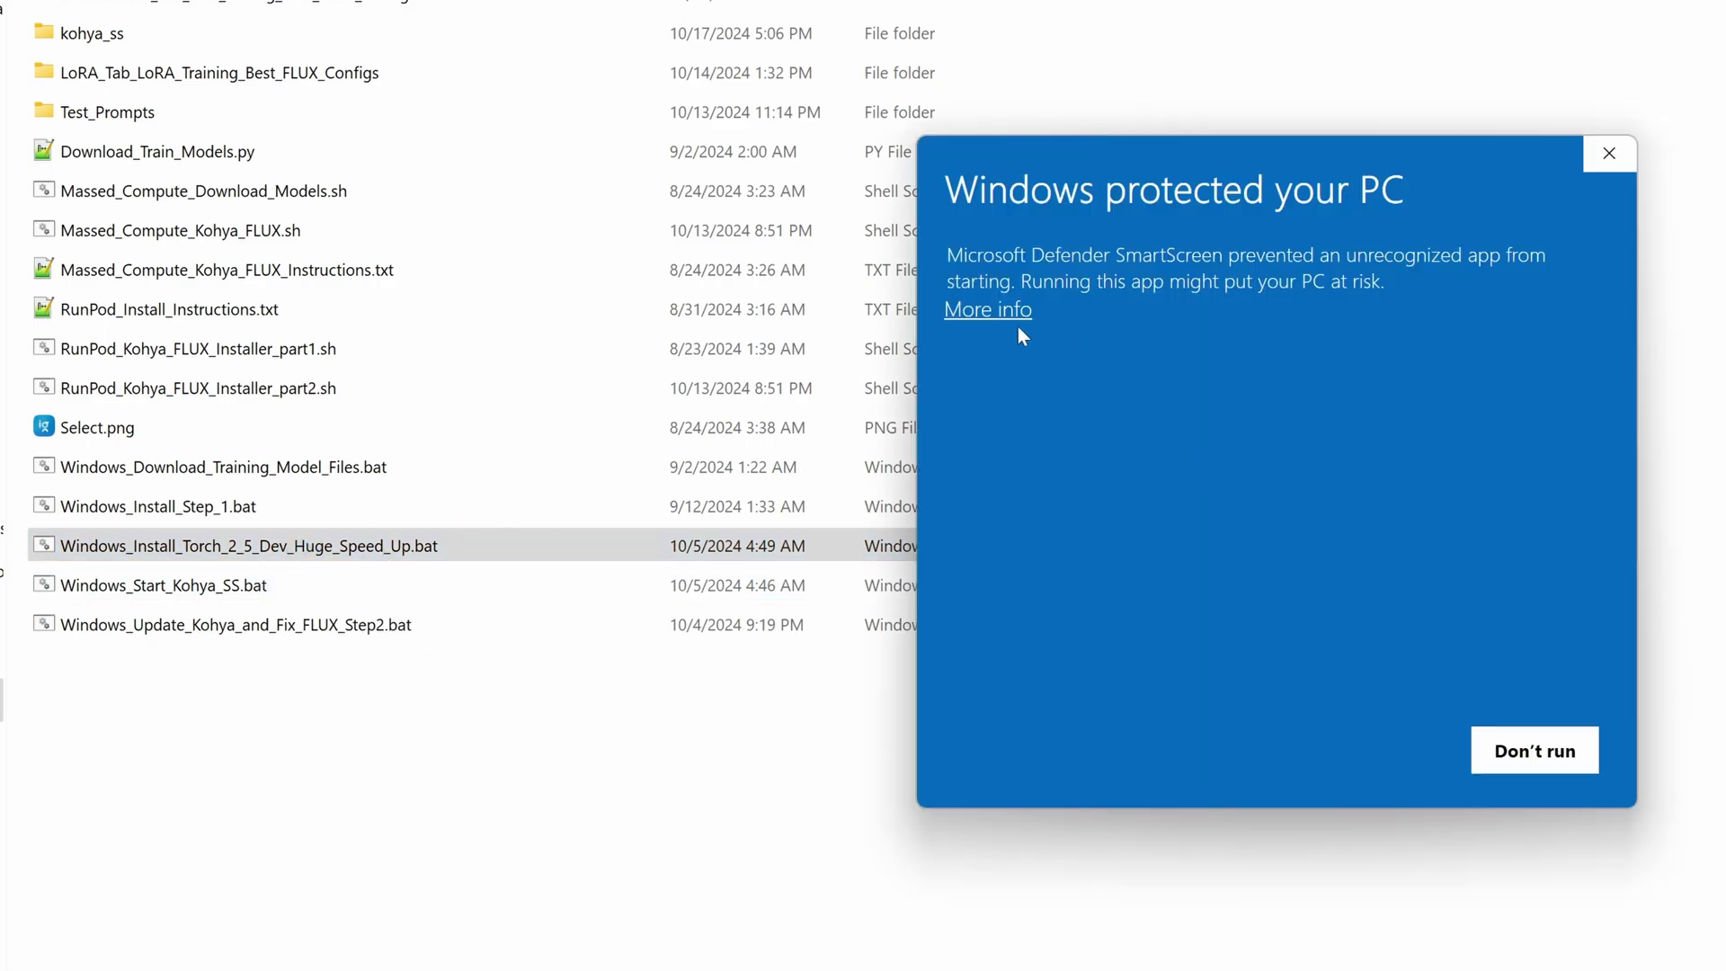
left_click(987, 309)
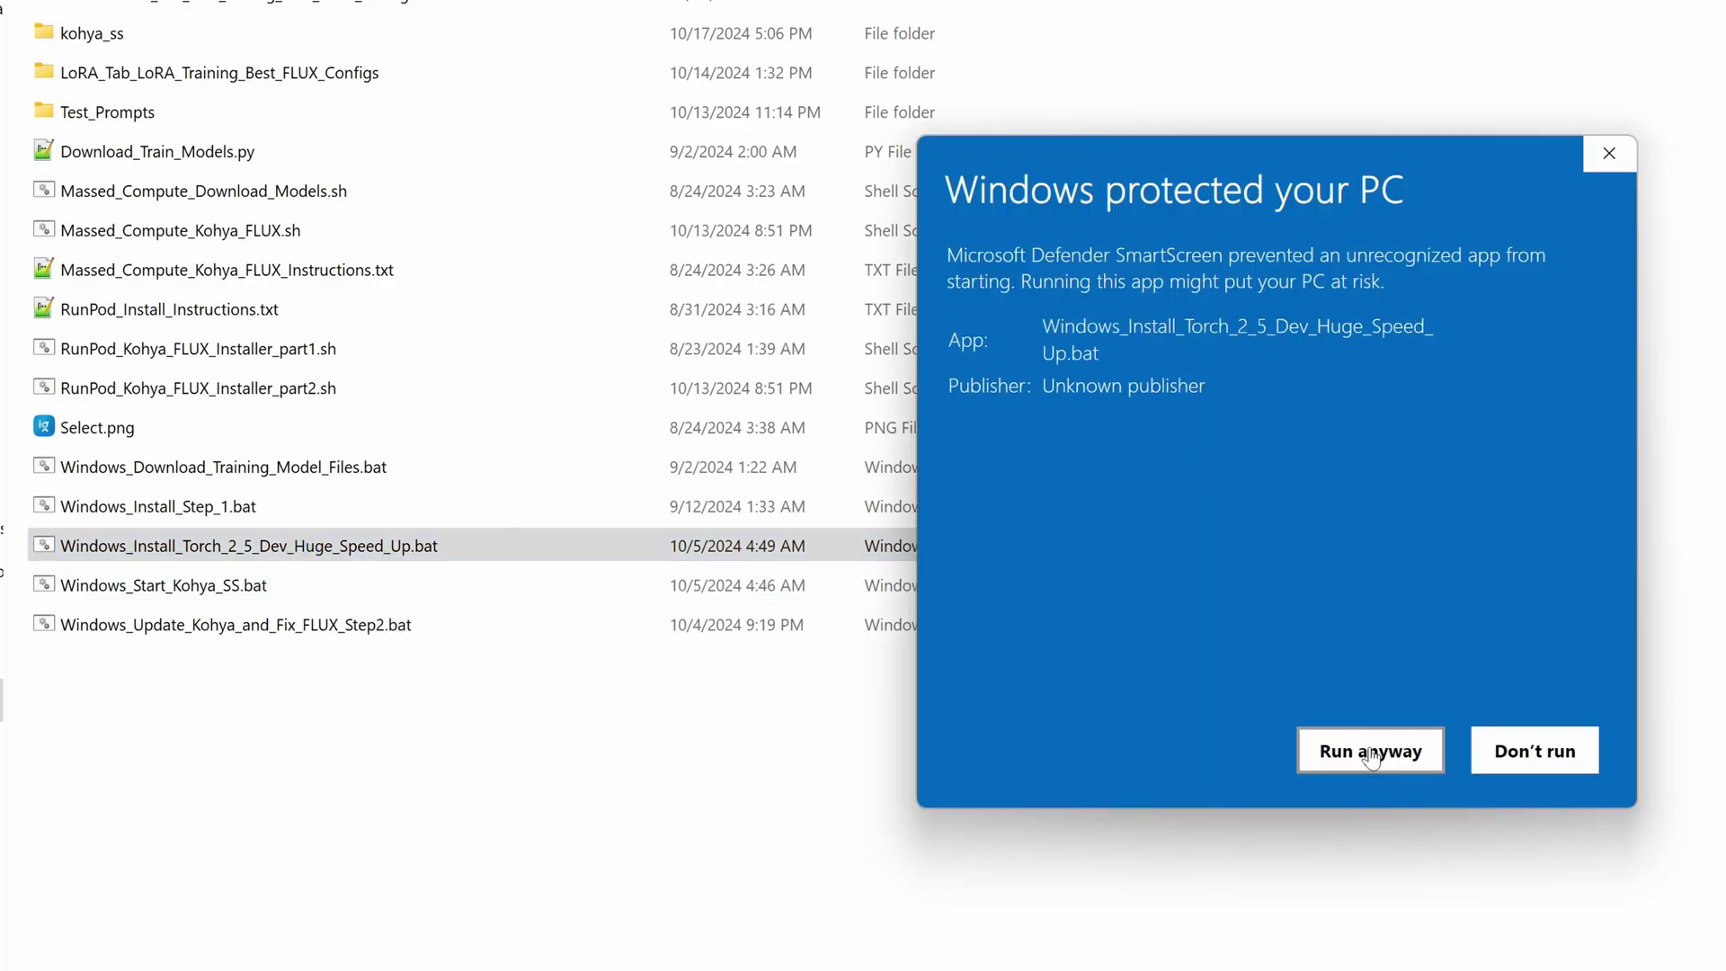
left_click(1370, 748)
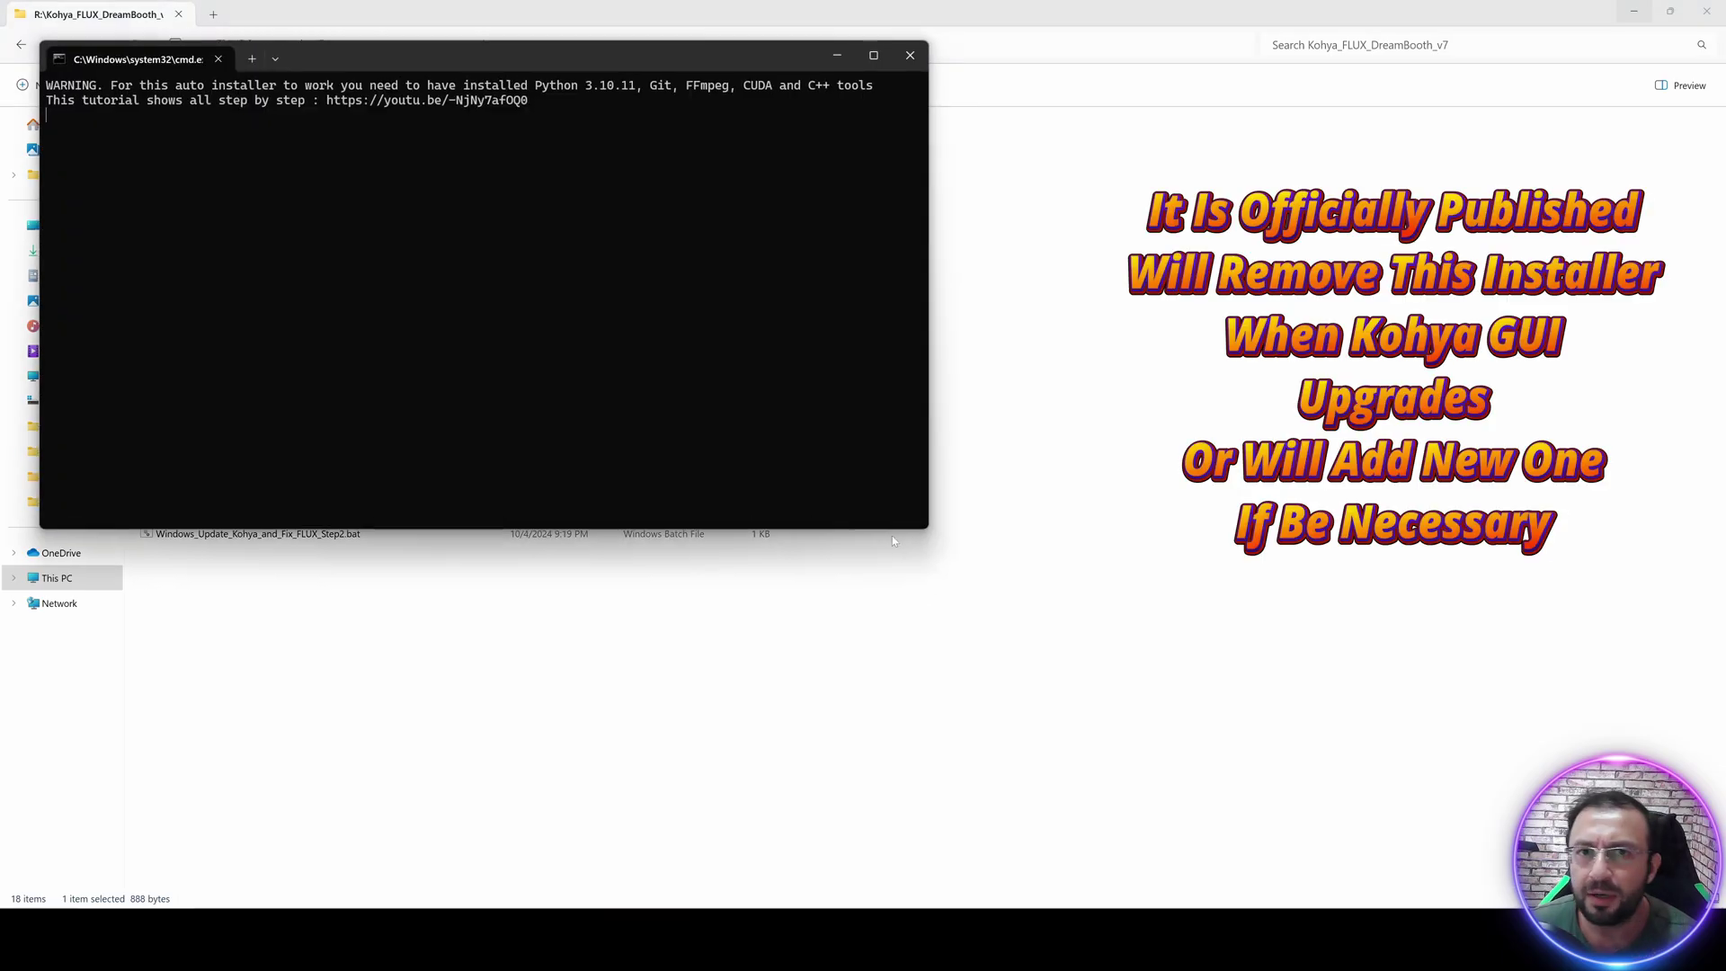
left_click_drag(503, 59, 911, 208)
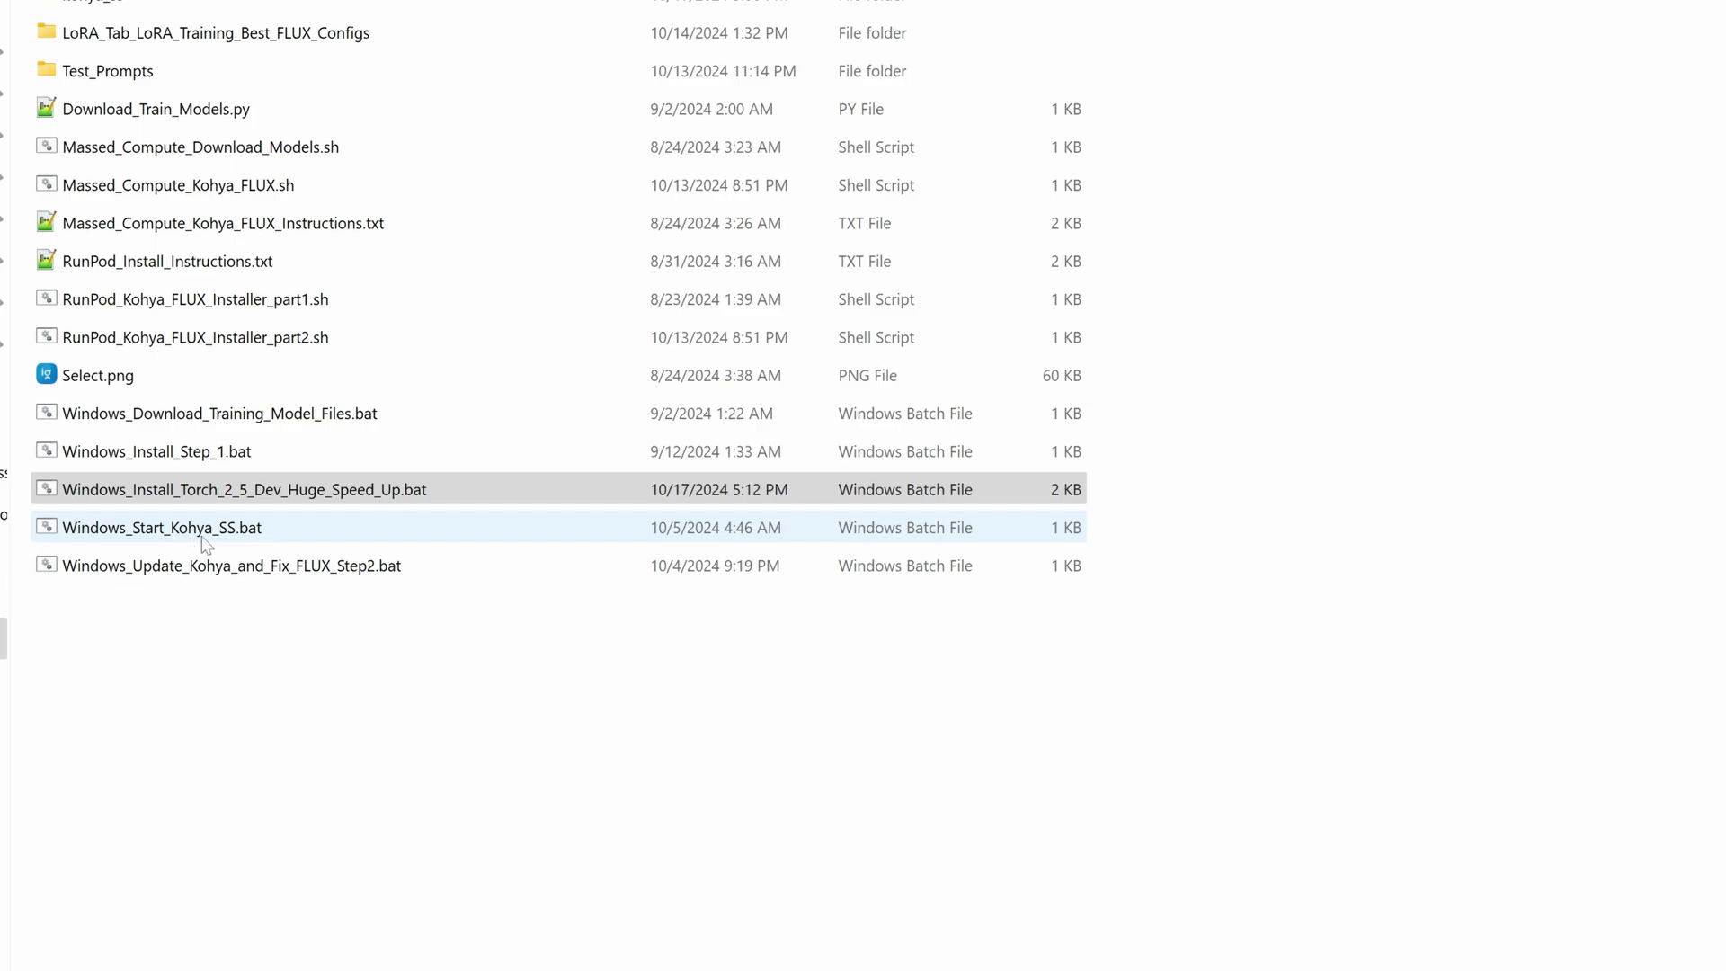
Start the Kohya GUI by running Windows_Start_Kohya_SS.bat, allowing it through SmartScreen.
double_click(183, 537)
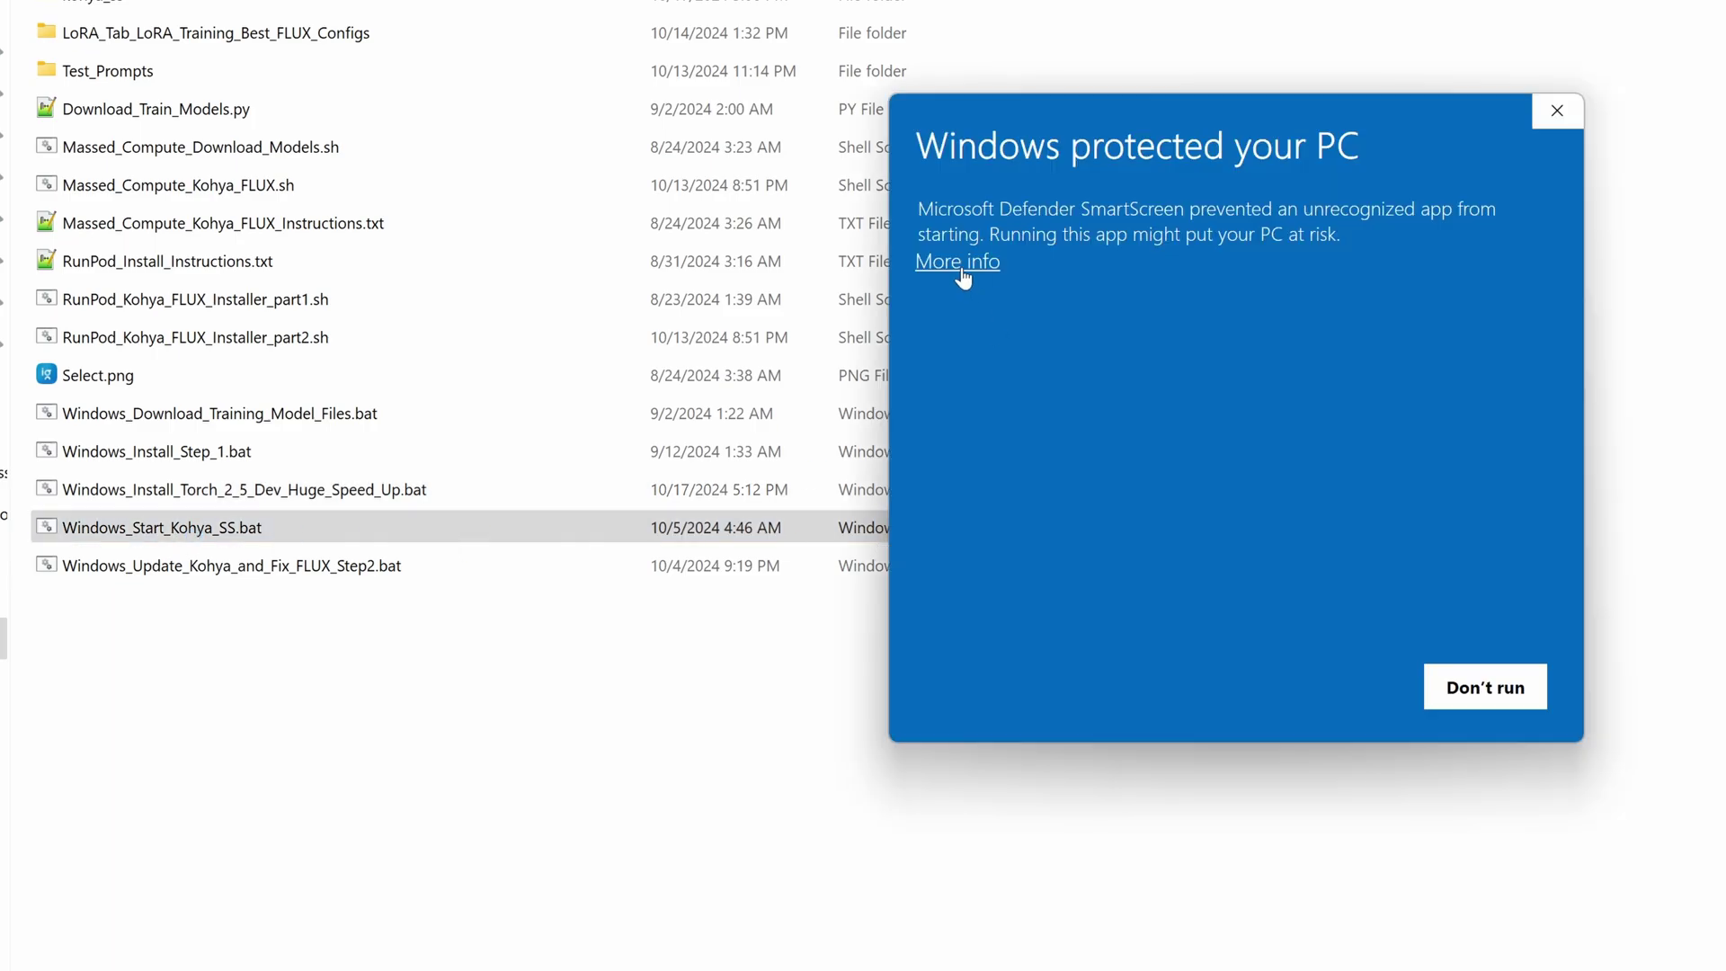
left_click(959, 270)
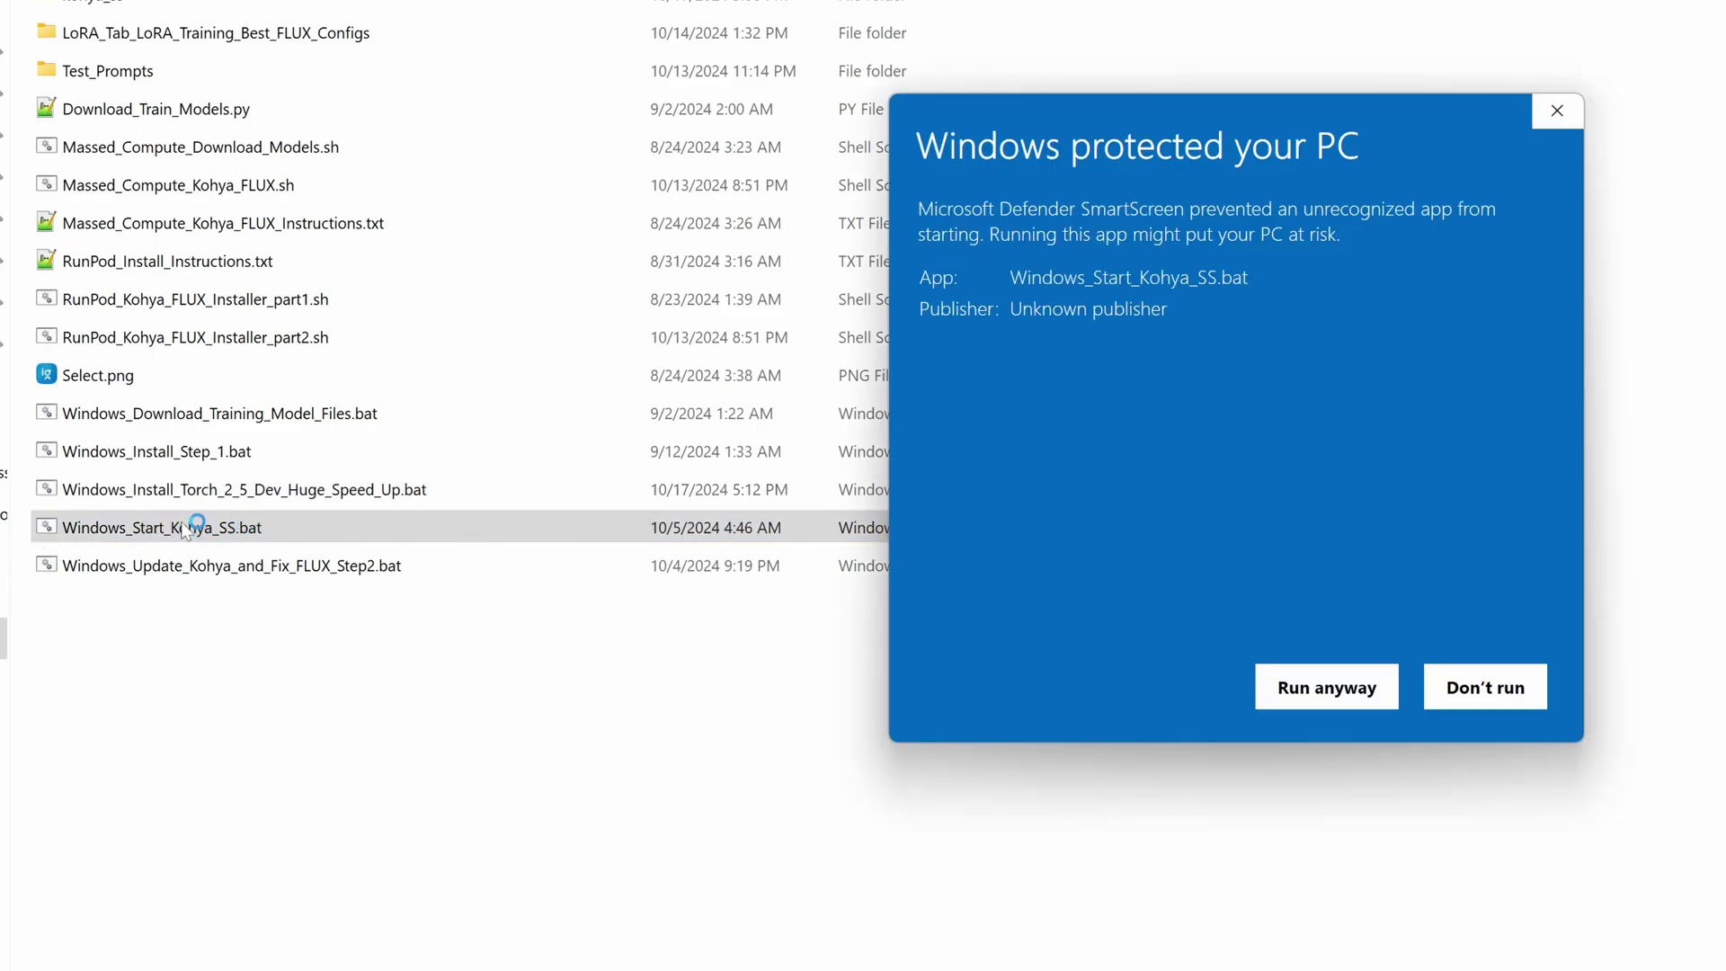
left_click(1317, 687)
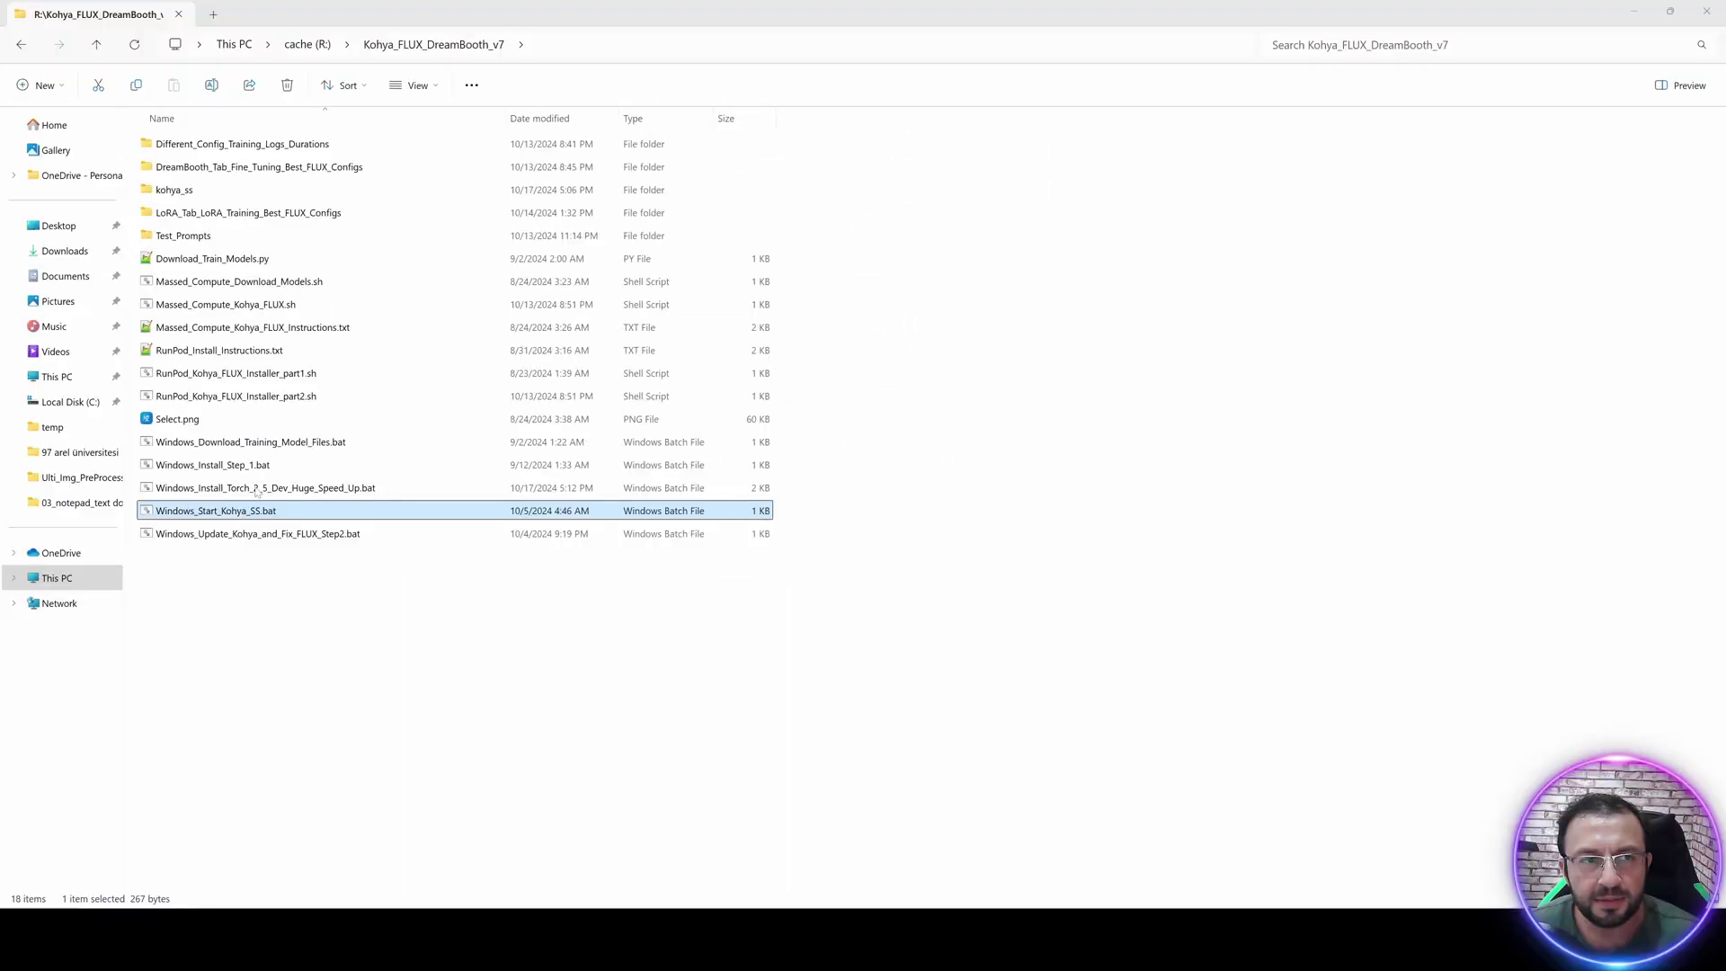
Open the Windows_Start_Kohya_SS.bat script and inspect its contents.
right_click(250, 519)
left_click(310, 415)
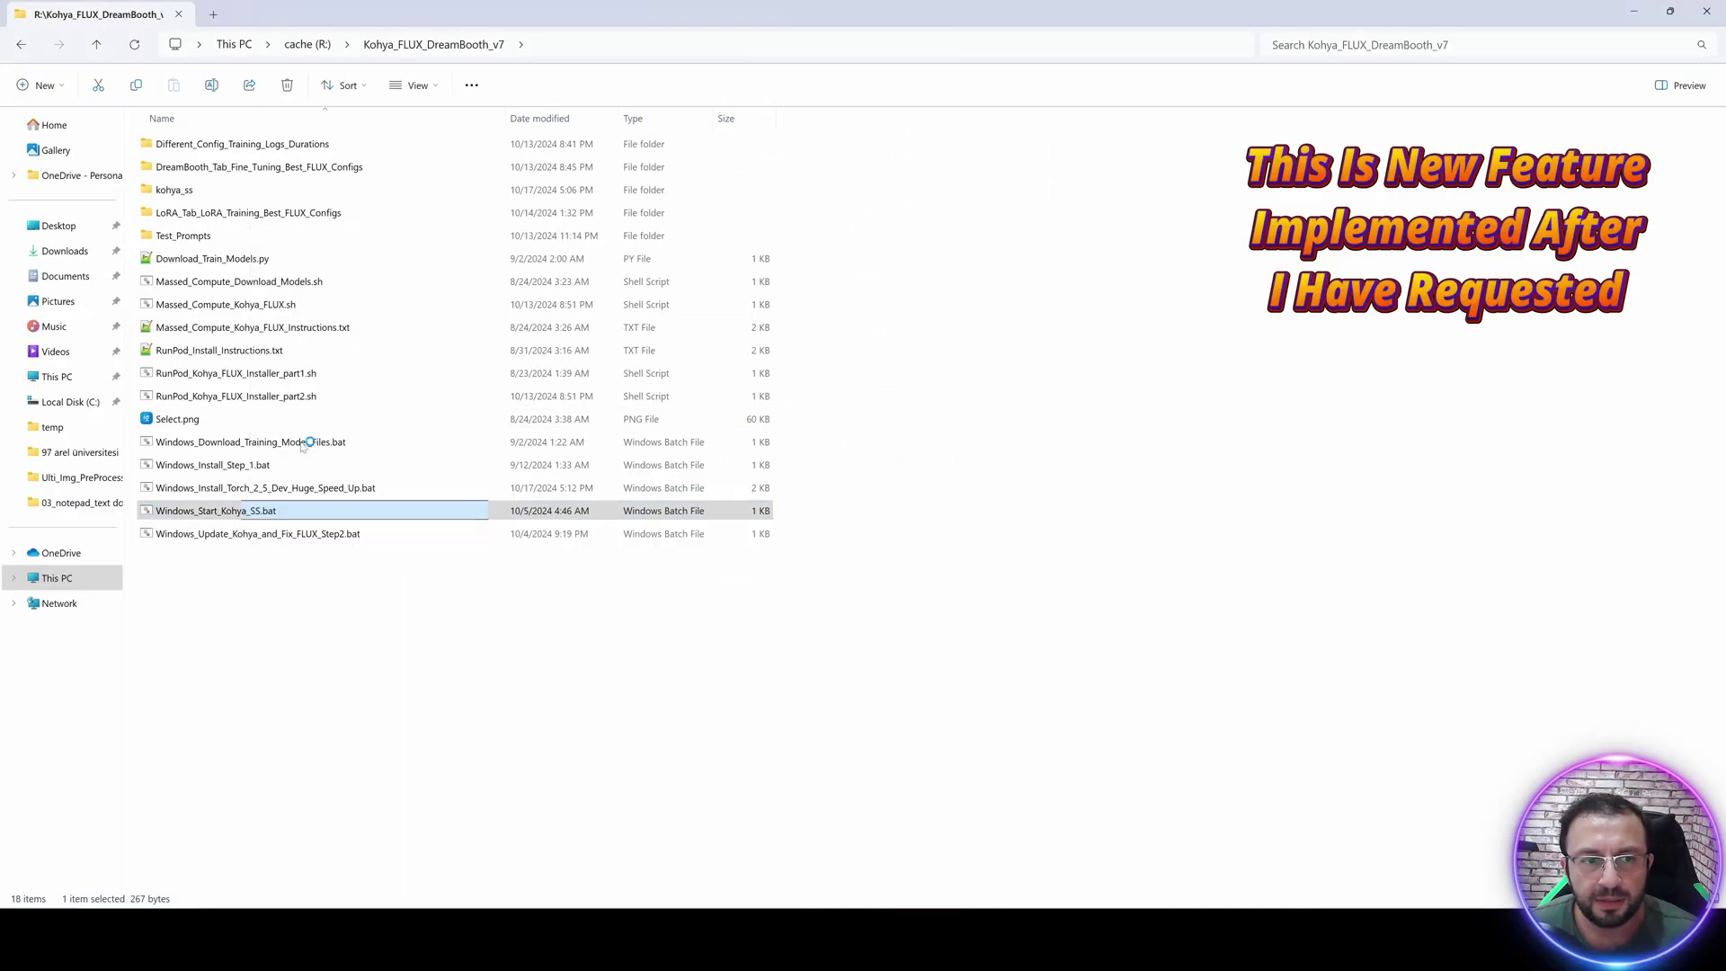
scroll(449, 359, "up", 3, "ctrl")
left_click_drag(460, 359, 315, 359)
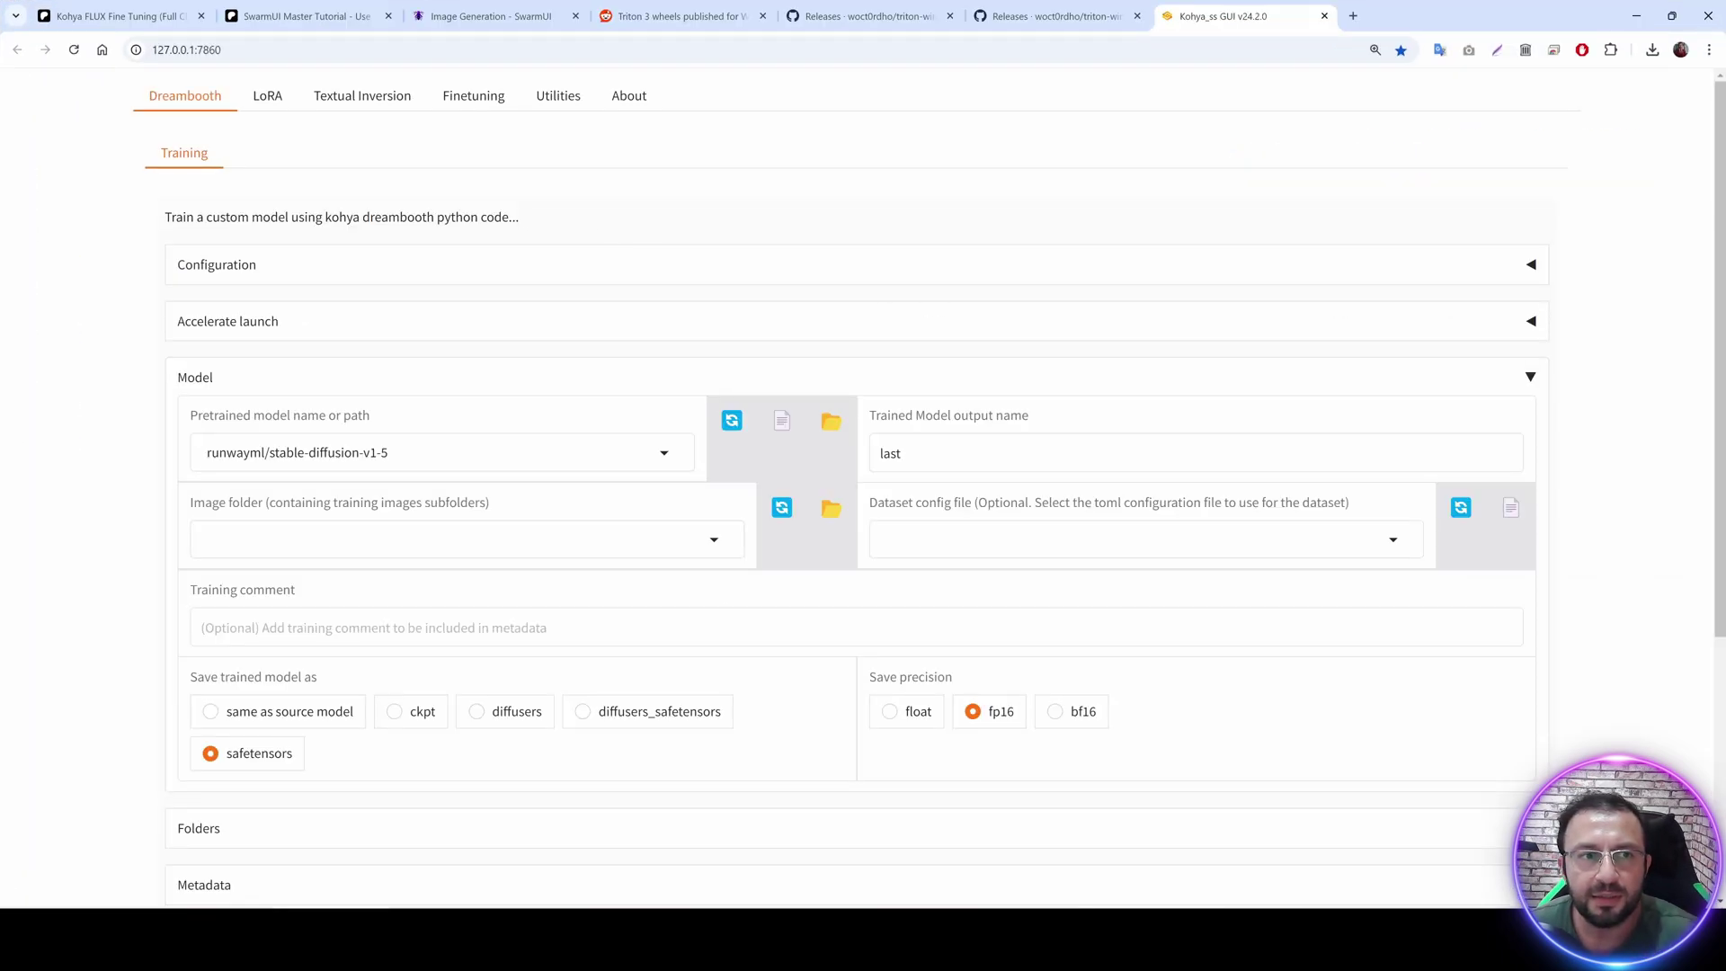
Look over the Kohya GUI's Dreambooth, LoRA and Finetuning training pages, finishing on Dreambooth.
scroll(624, 579, "down", 5)
scroll(674, 584, "up", 5)
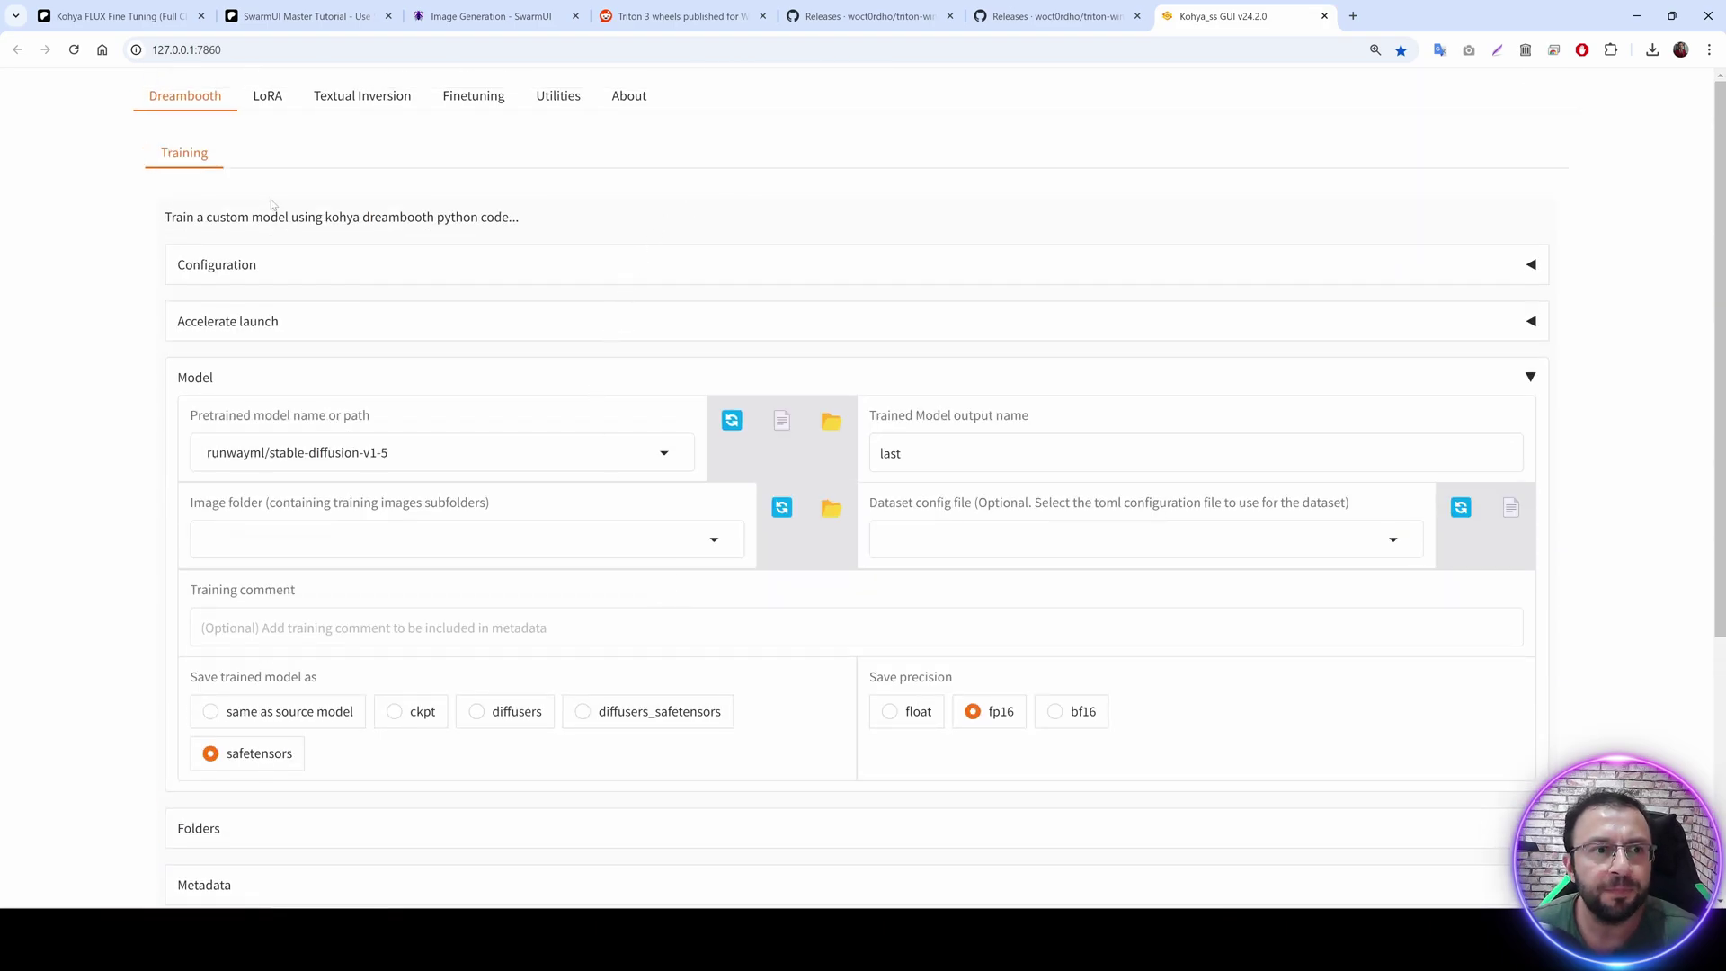
left_click(266, 109)
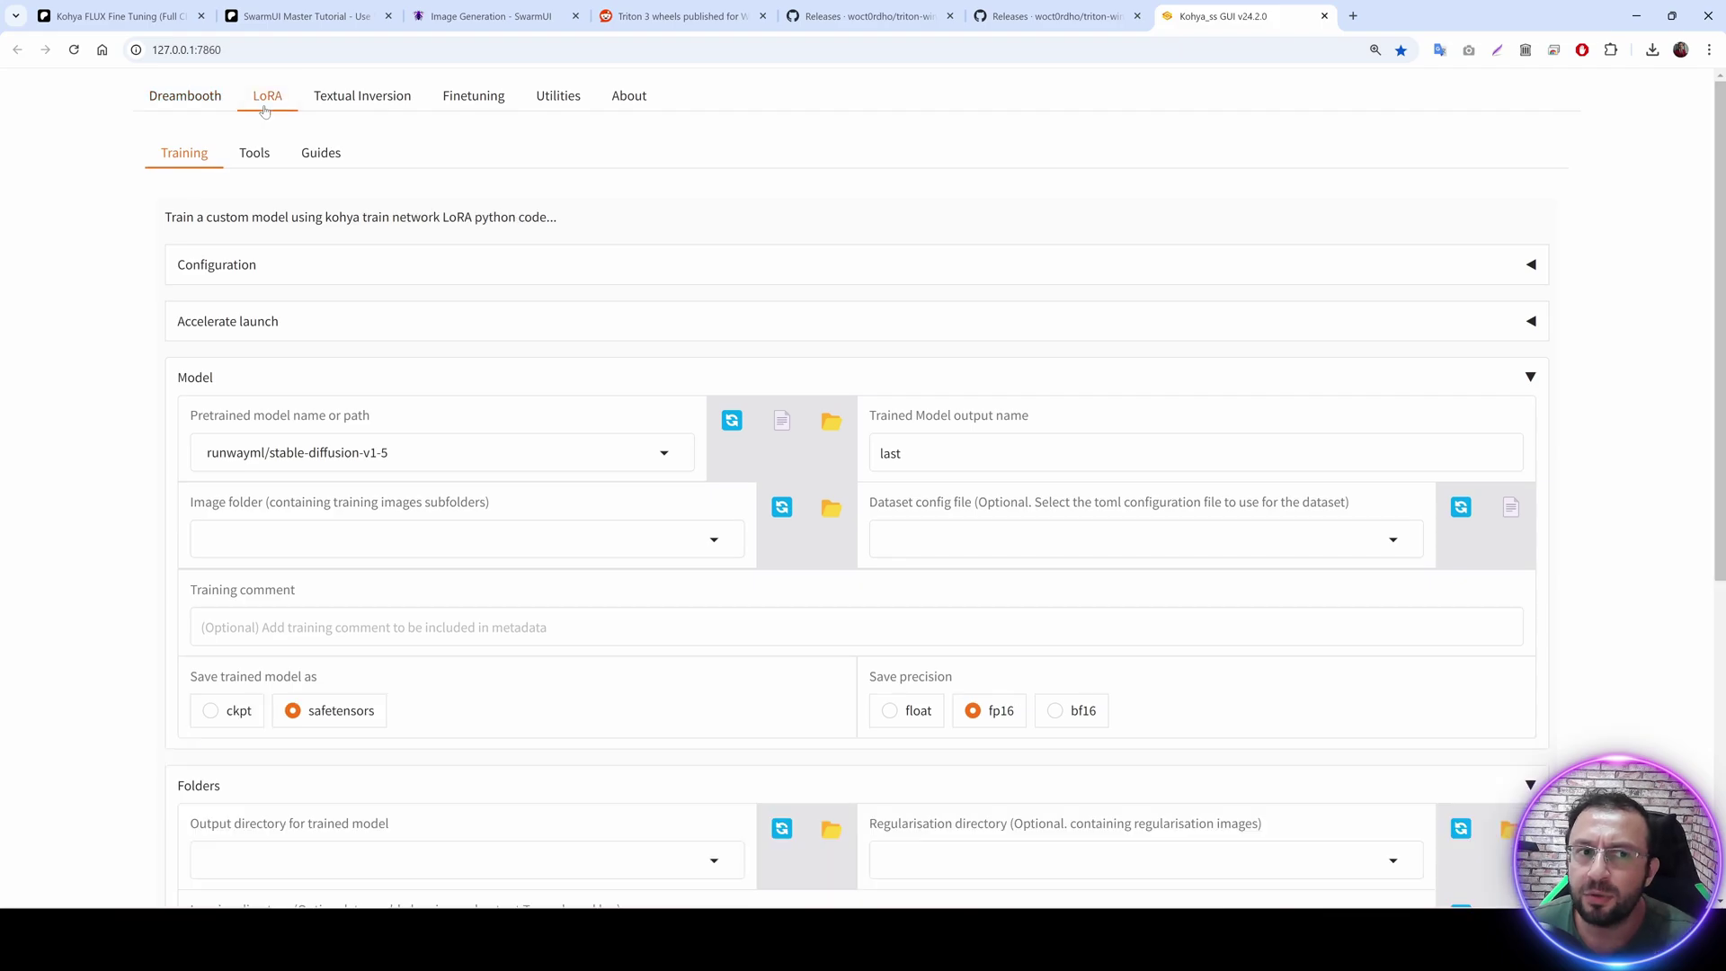
left_click(214, 102)
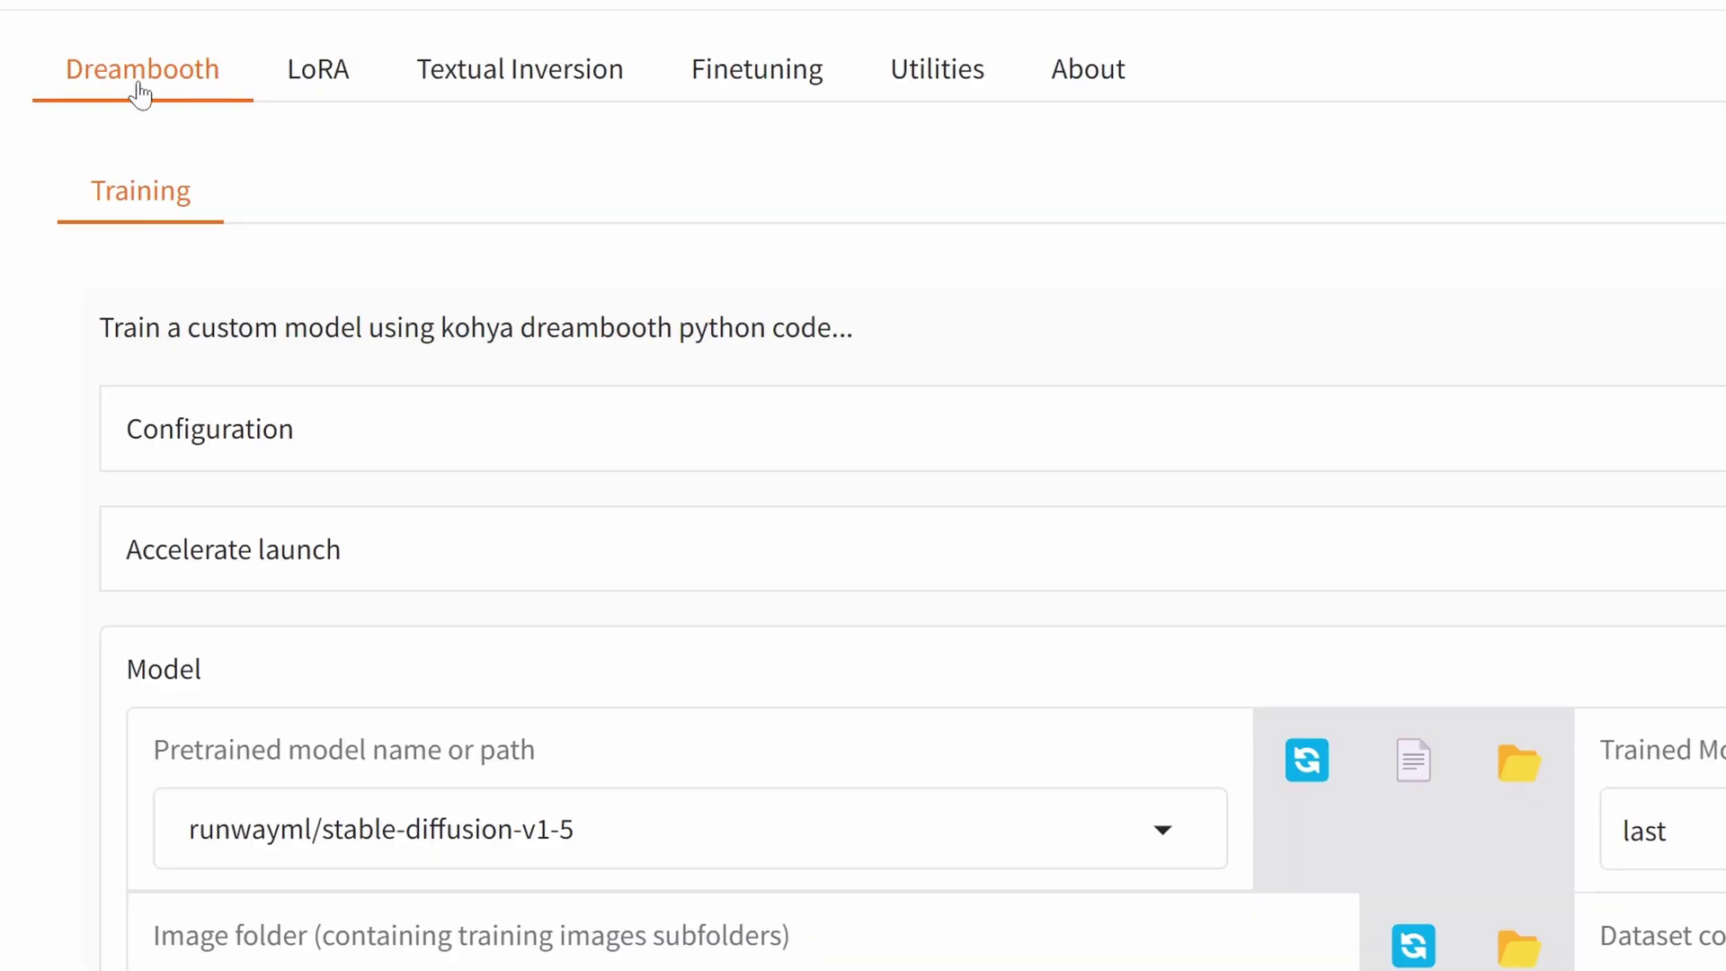
left_click(760, 101)
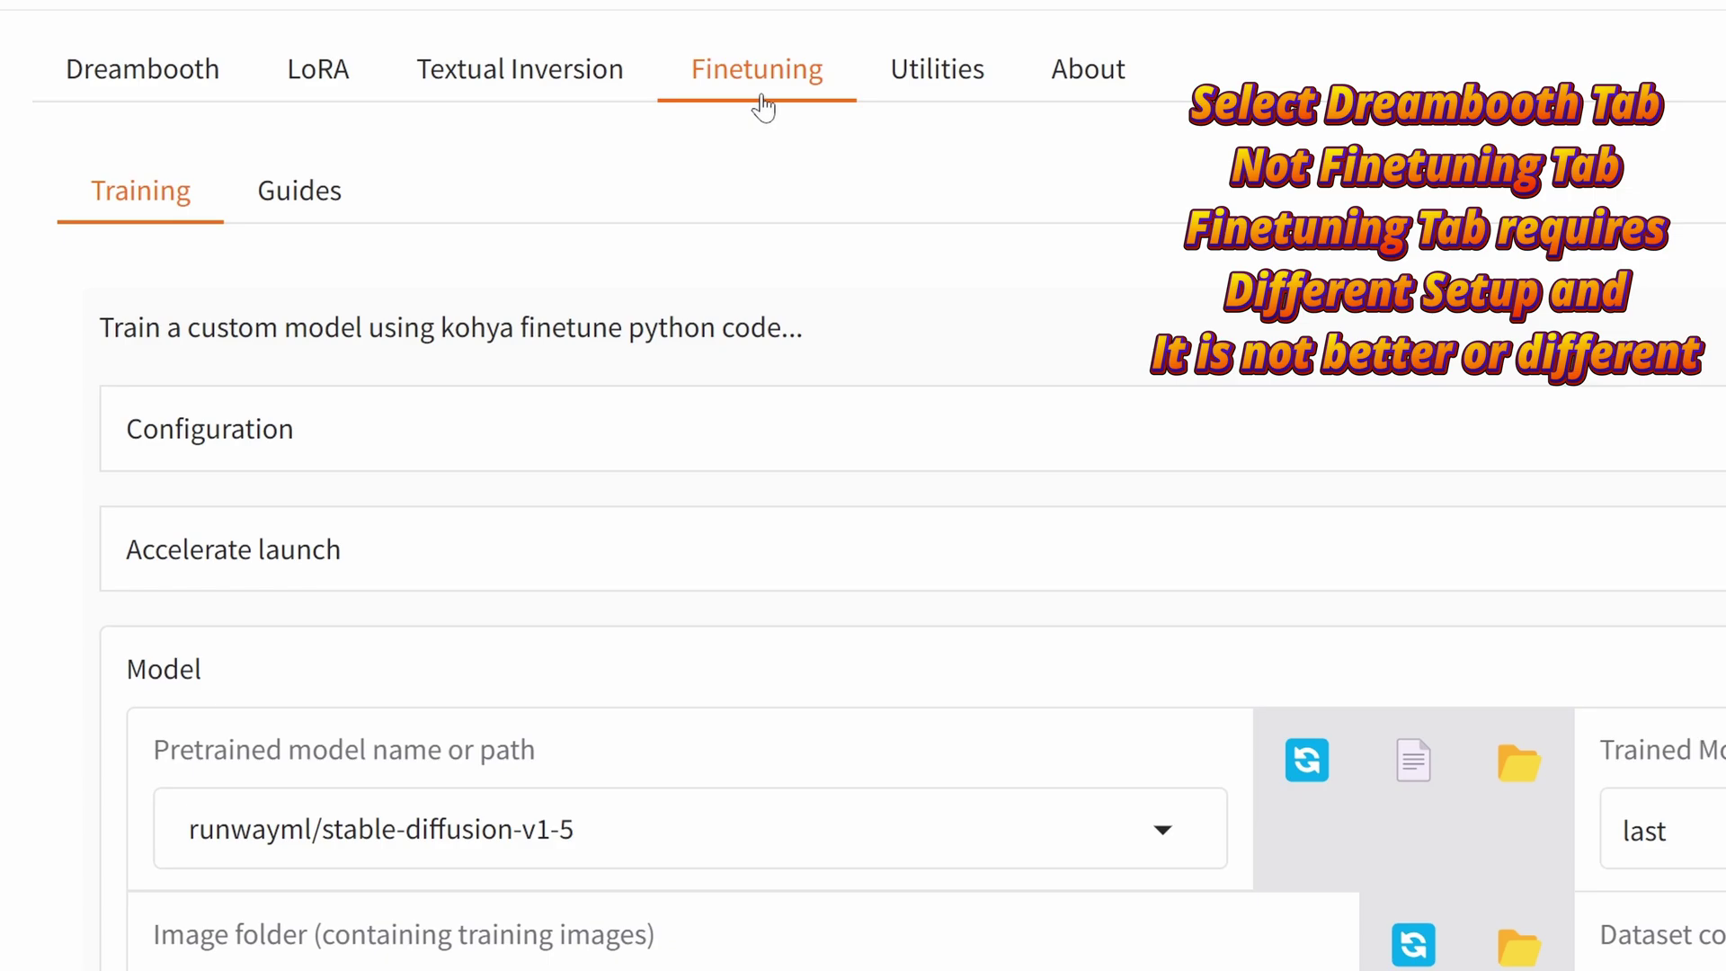
left_click(218, 81)
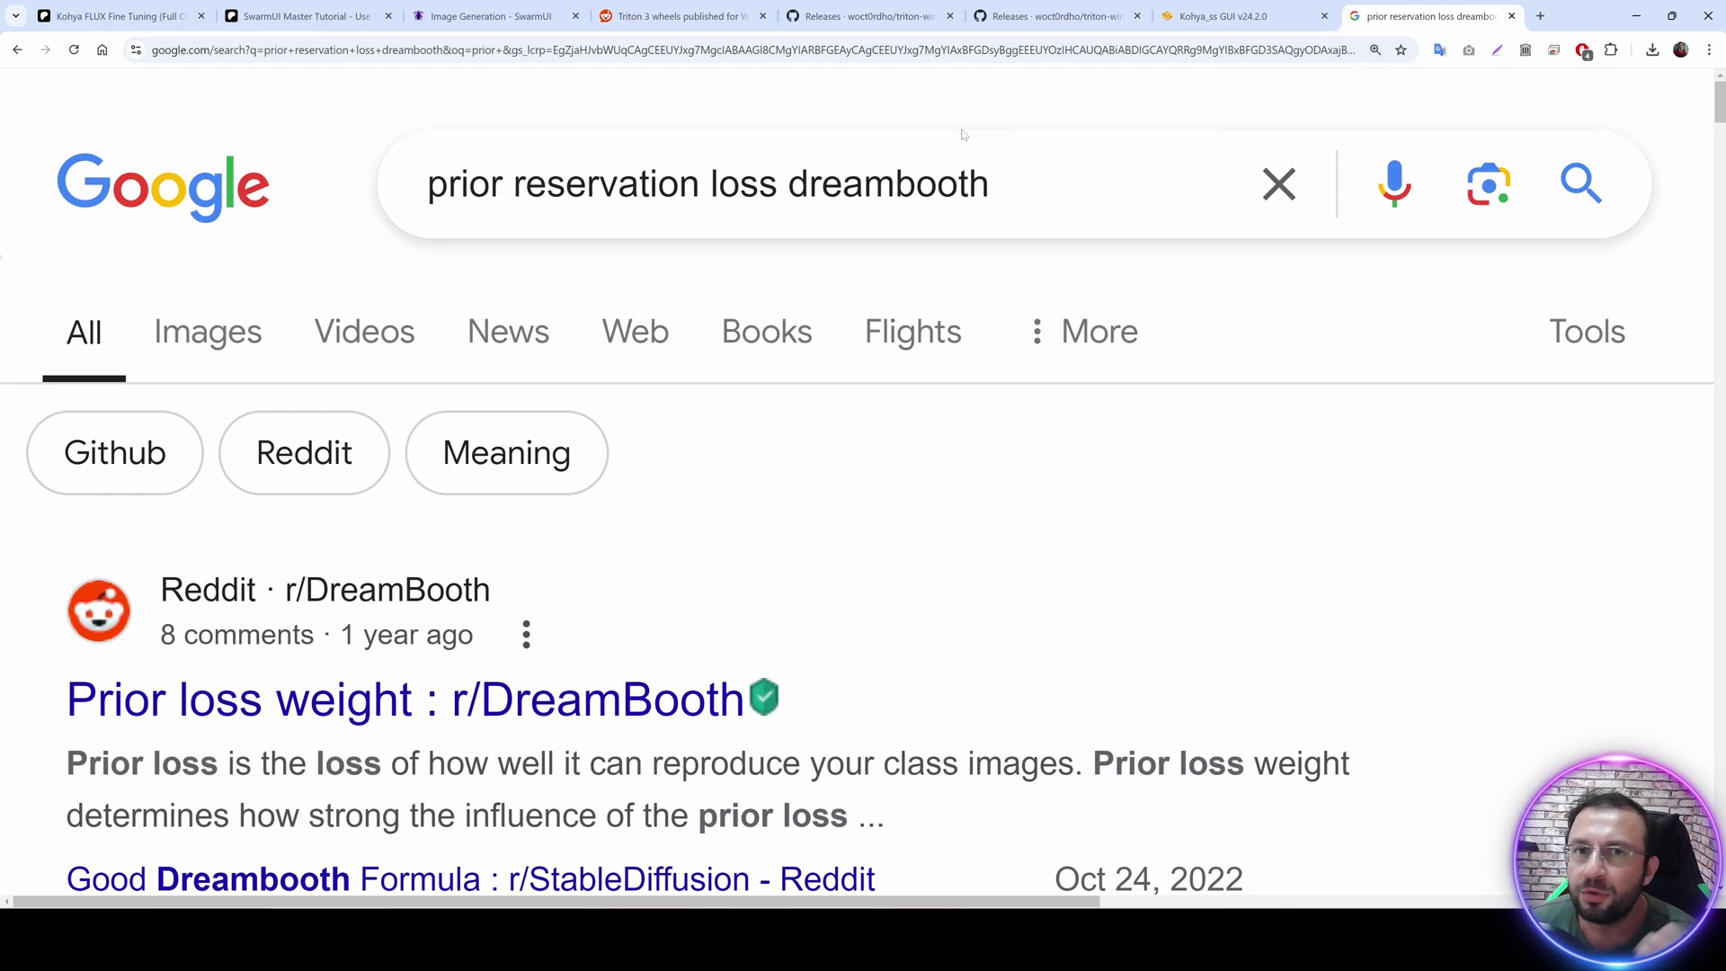
Return from the Google results to the Kohya GUI and expand the Configuration section of the Dreambooth training page.
key("ctrl+0")
left_click(1222, 16)
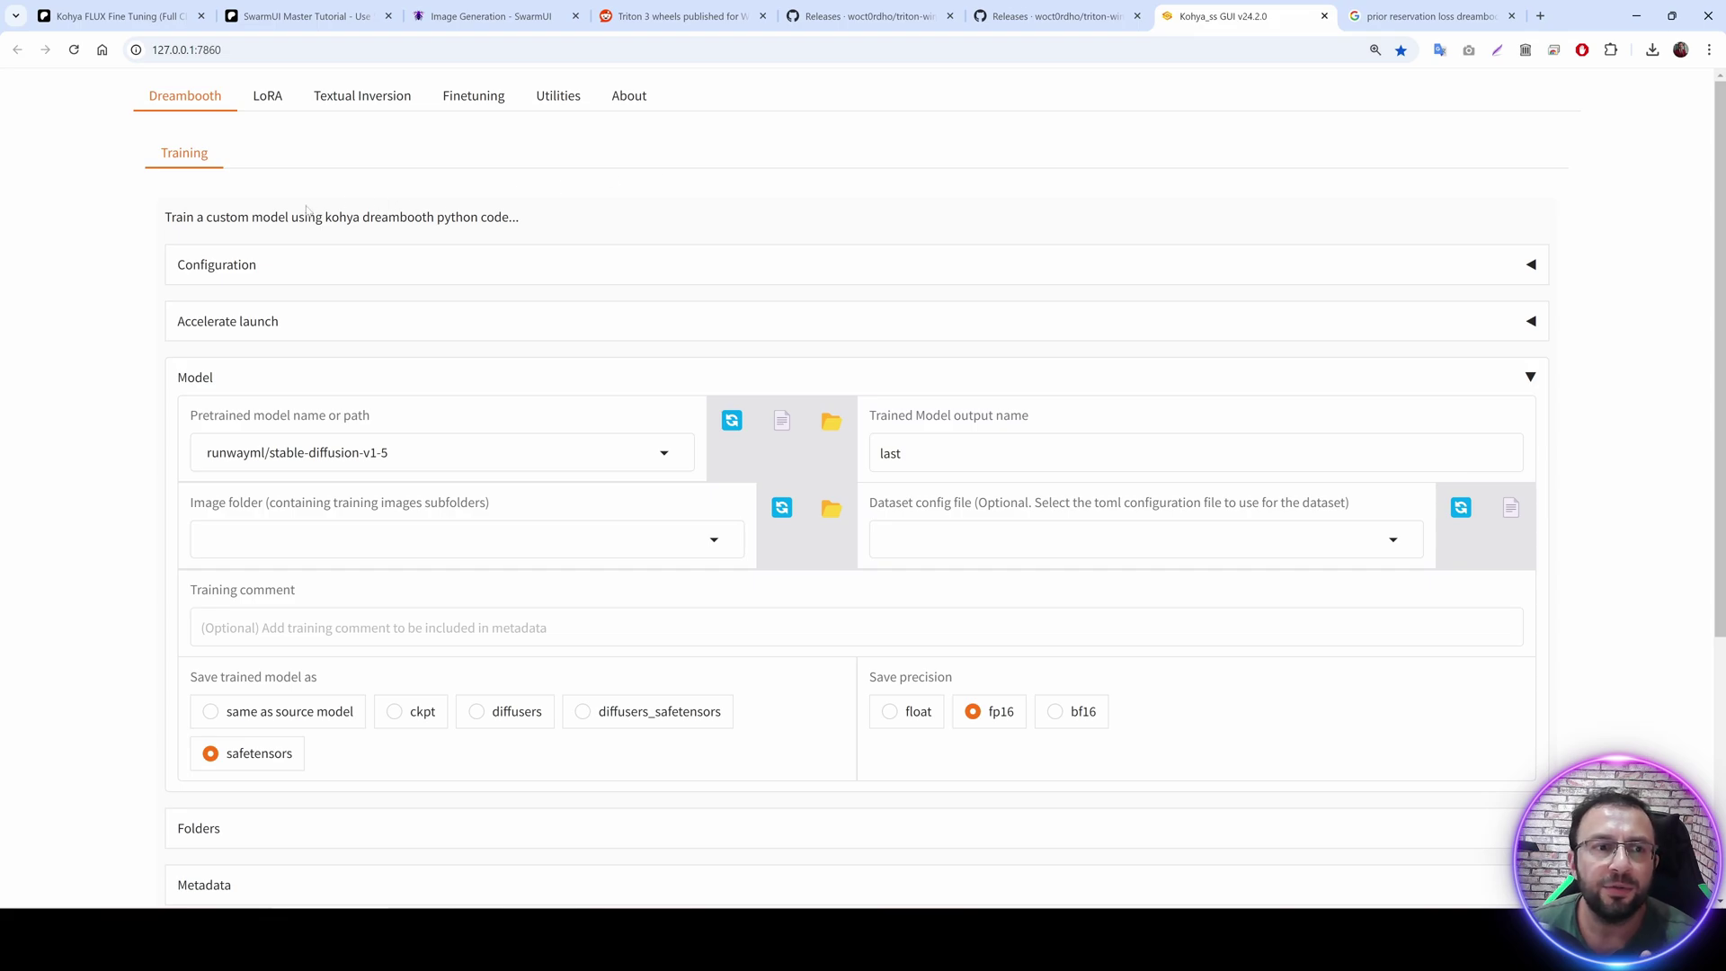
left_click(275, 264)
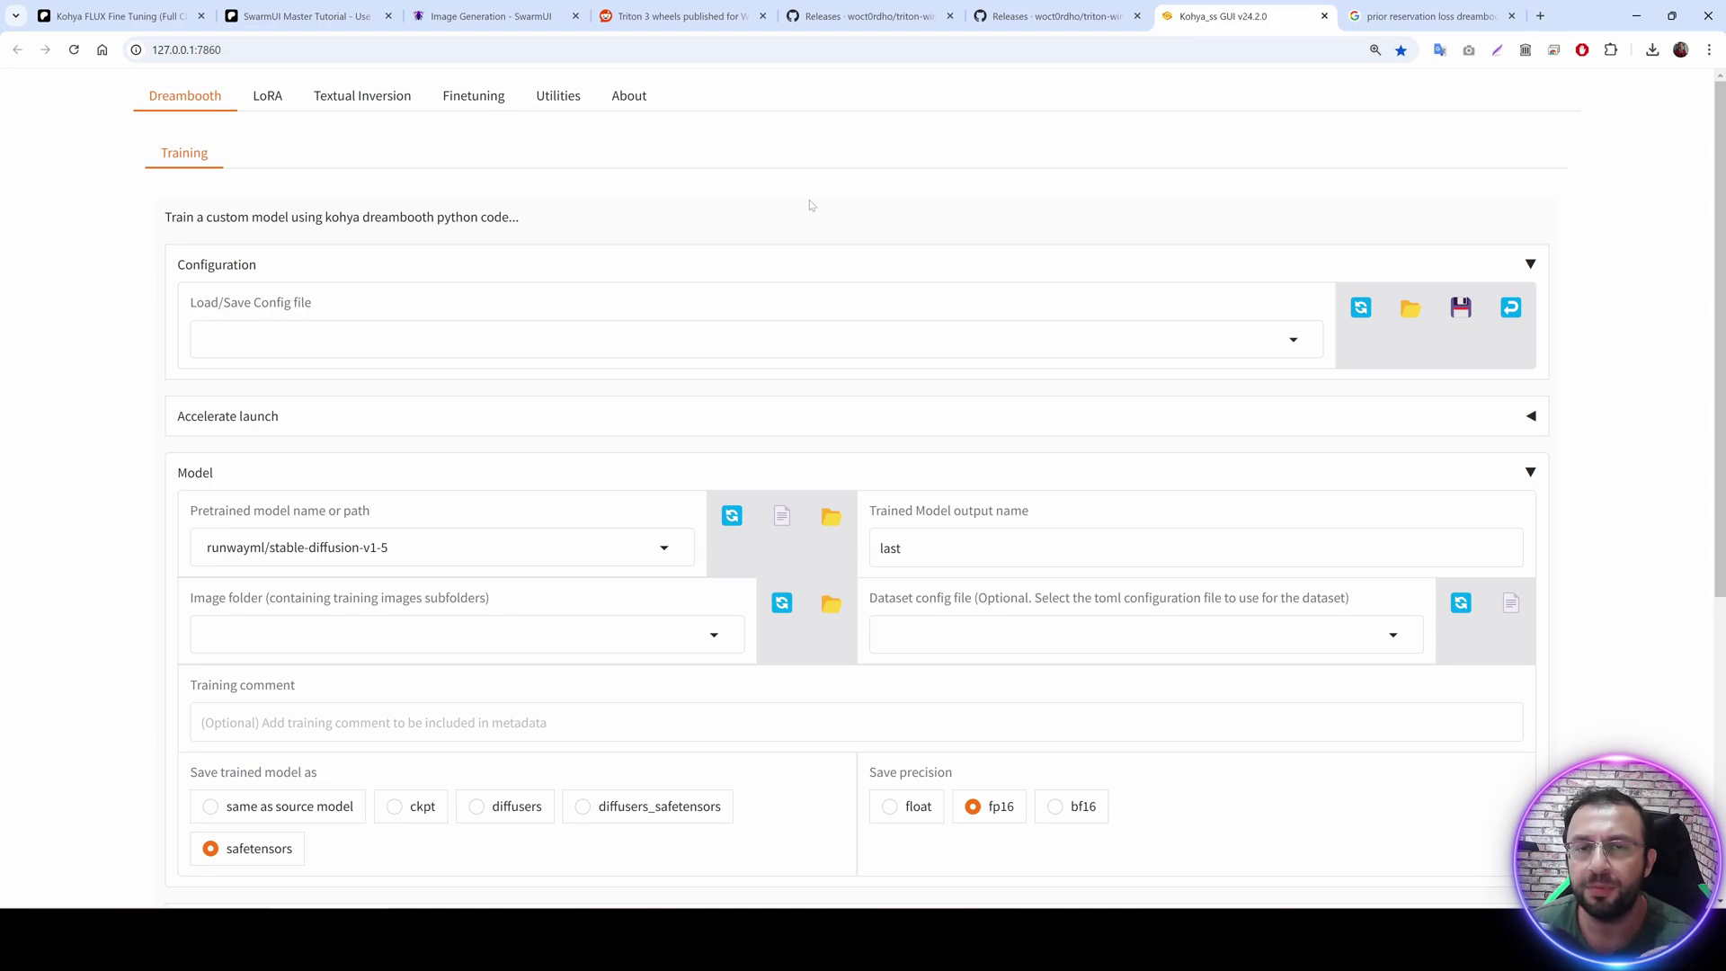
Install nvitop with pip in a new Command Prompt window and launch it to monitor GPU usage.
key("super")
type("cmd")
key("Return")
scroll(299, 726, "up", 2)
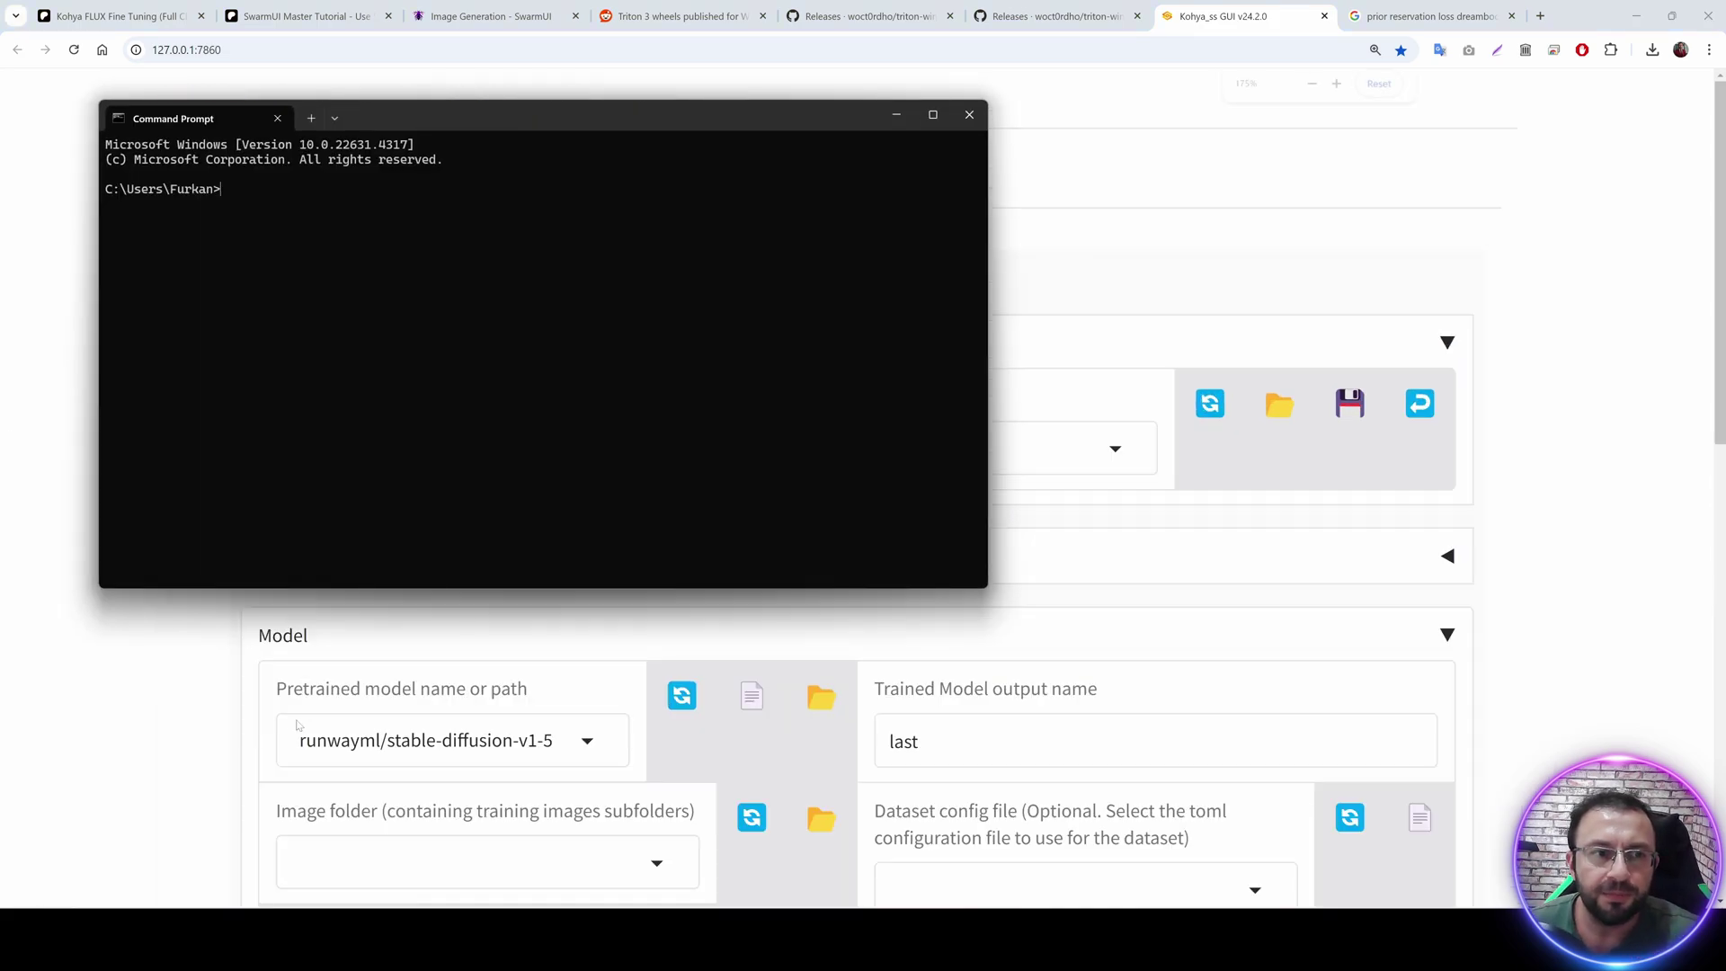
type("pip install nv")
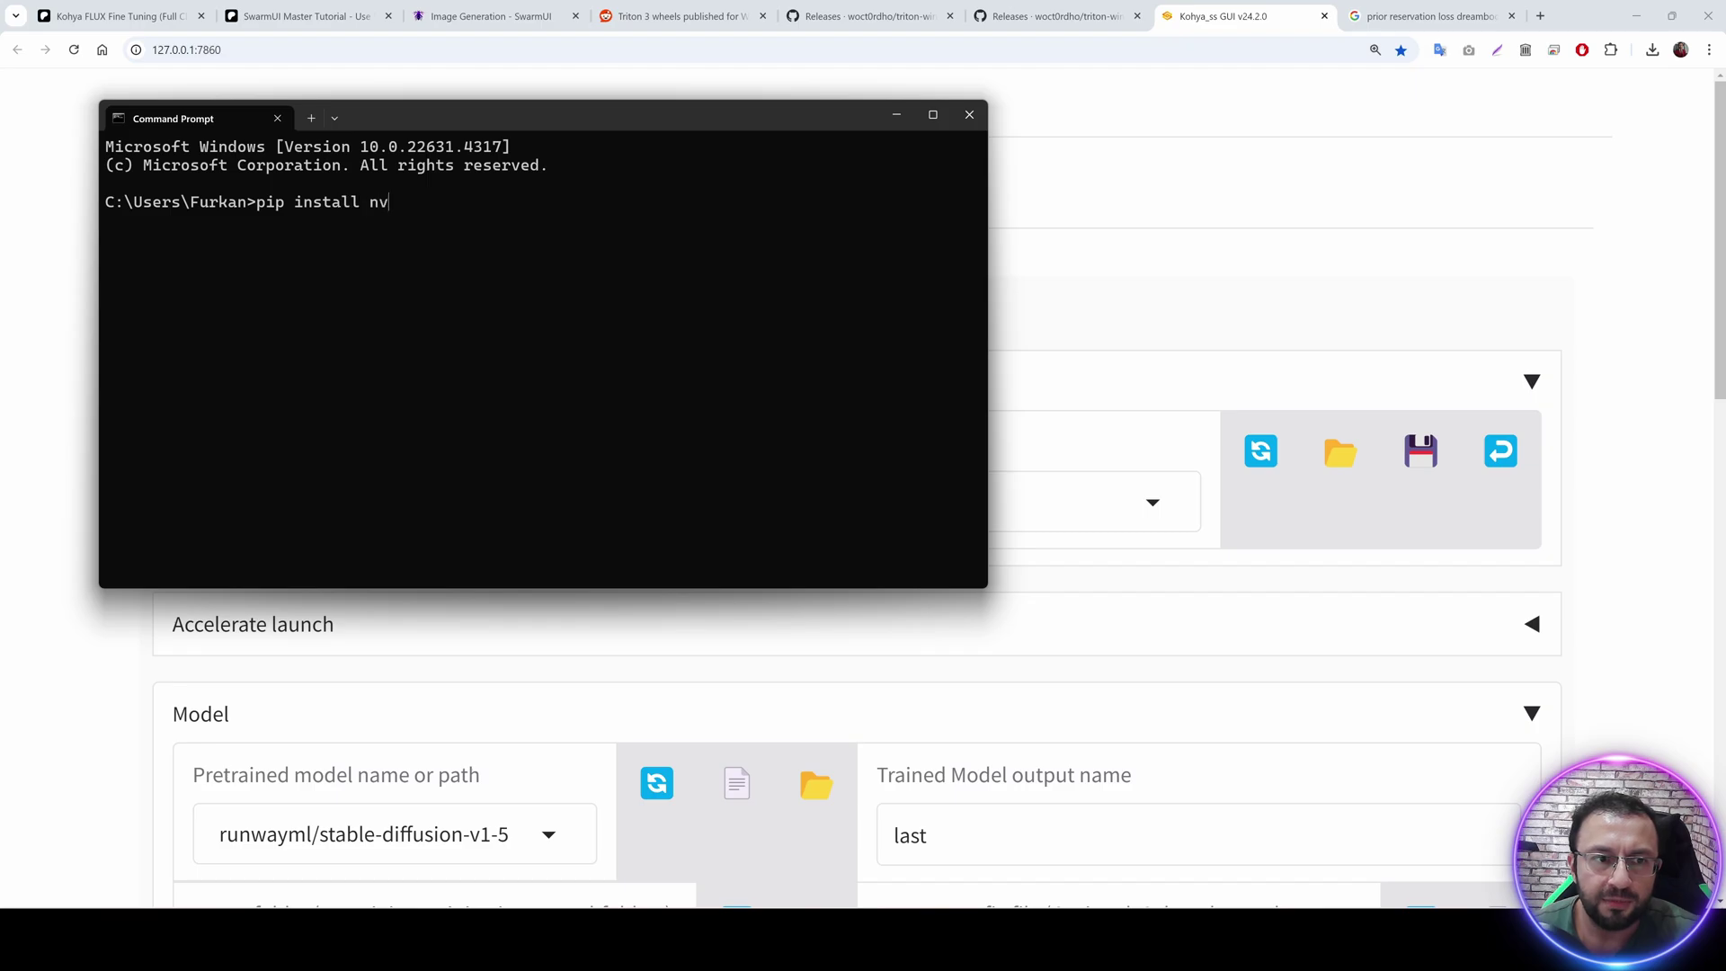
type("itop")
key("Return")
type("nvitop")
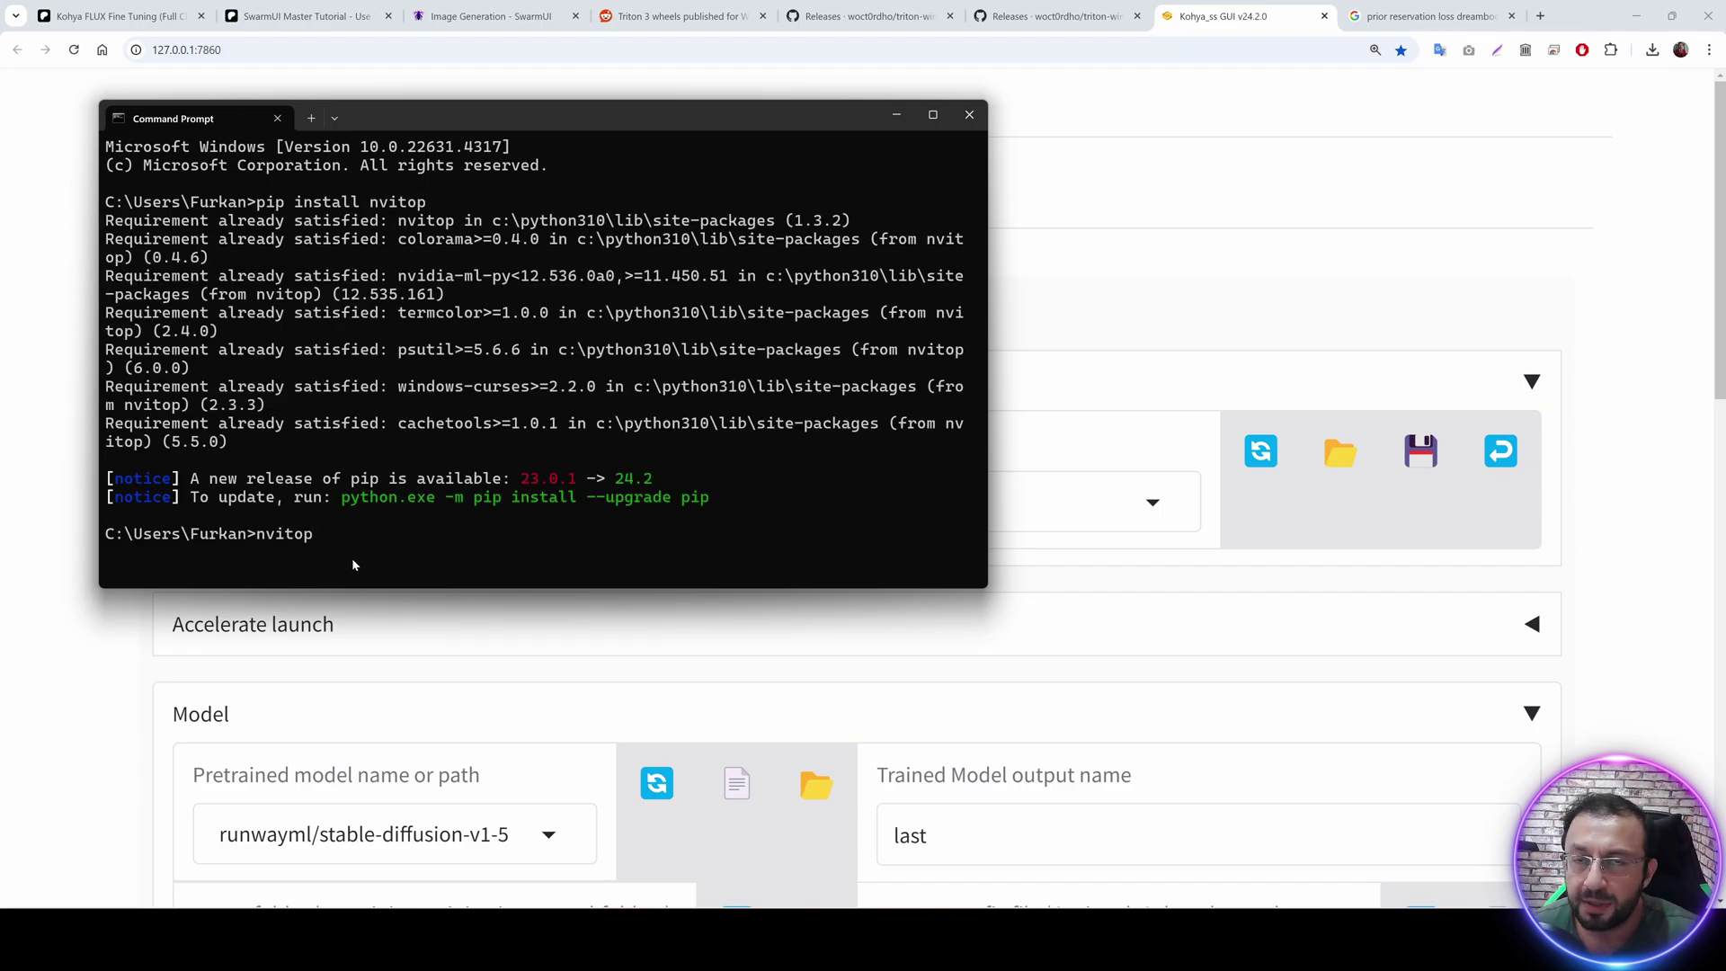
key("Return")
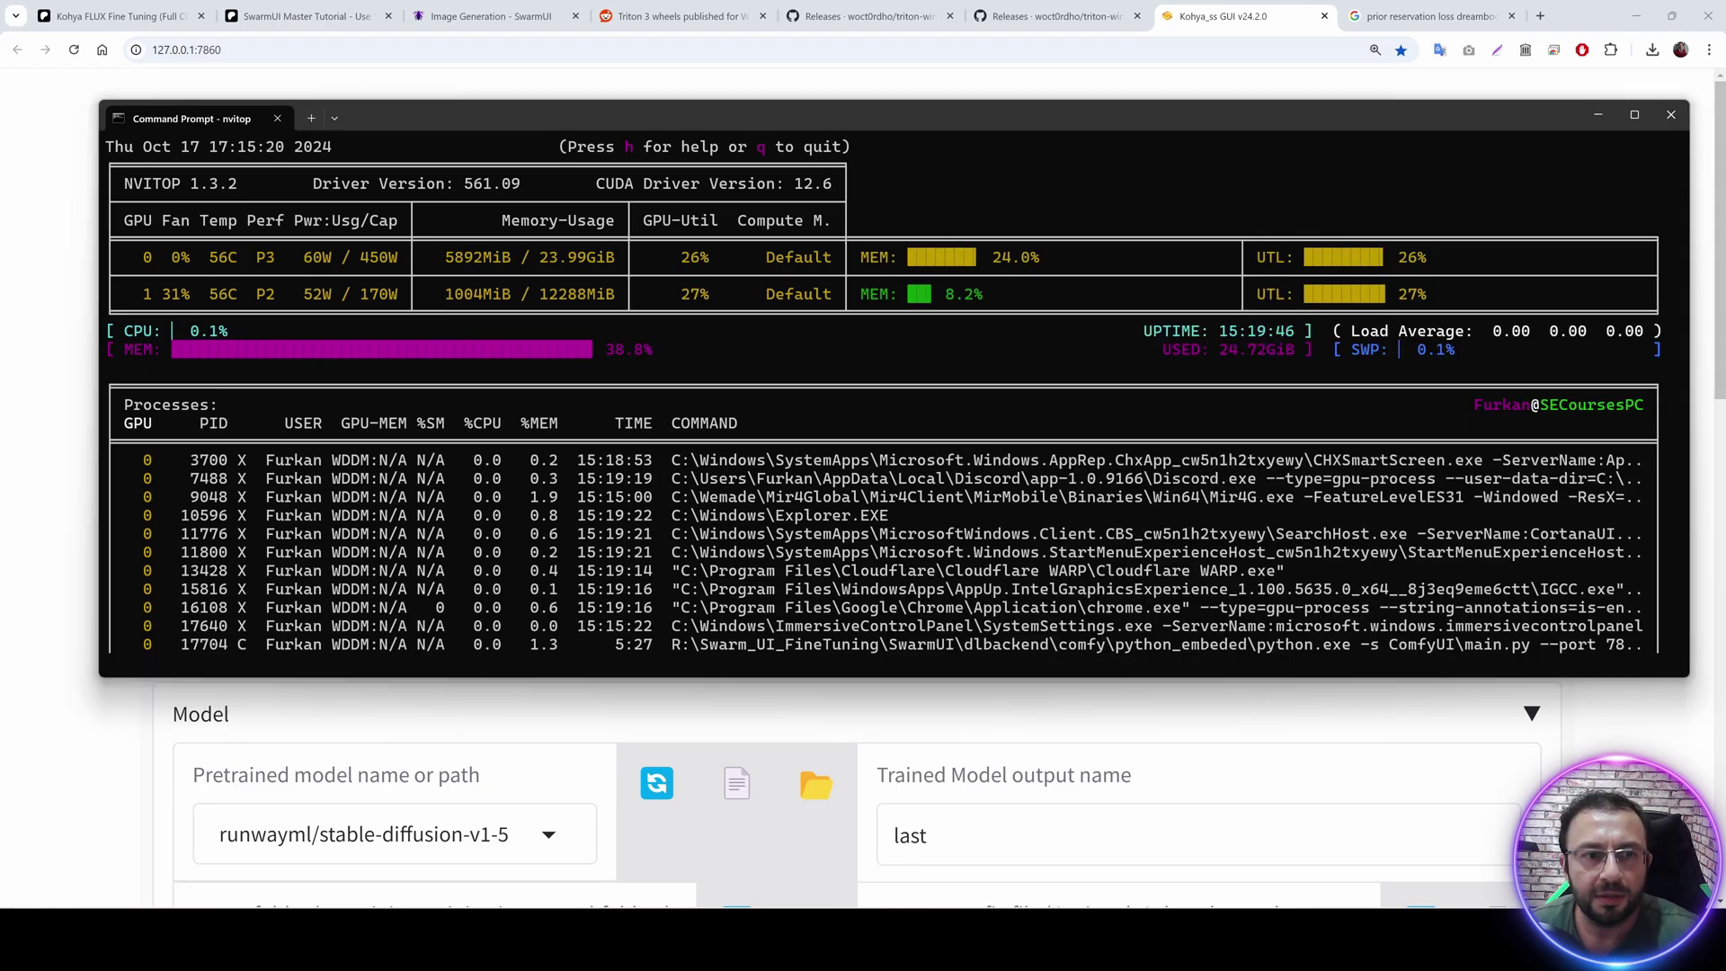
Run nvidia-smi in a second Command Prompt, check the listed GPUs and their memory usage, and minimize the window.
key("super")
type("c")
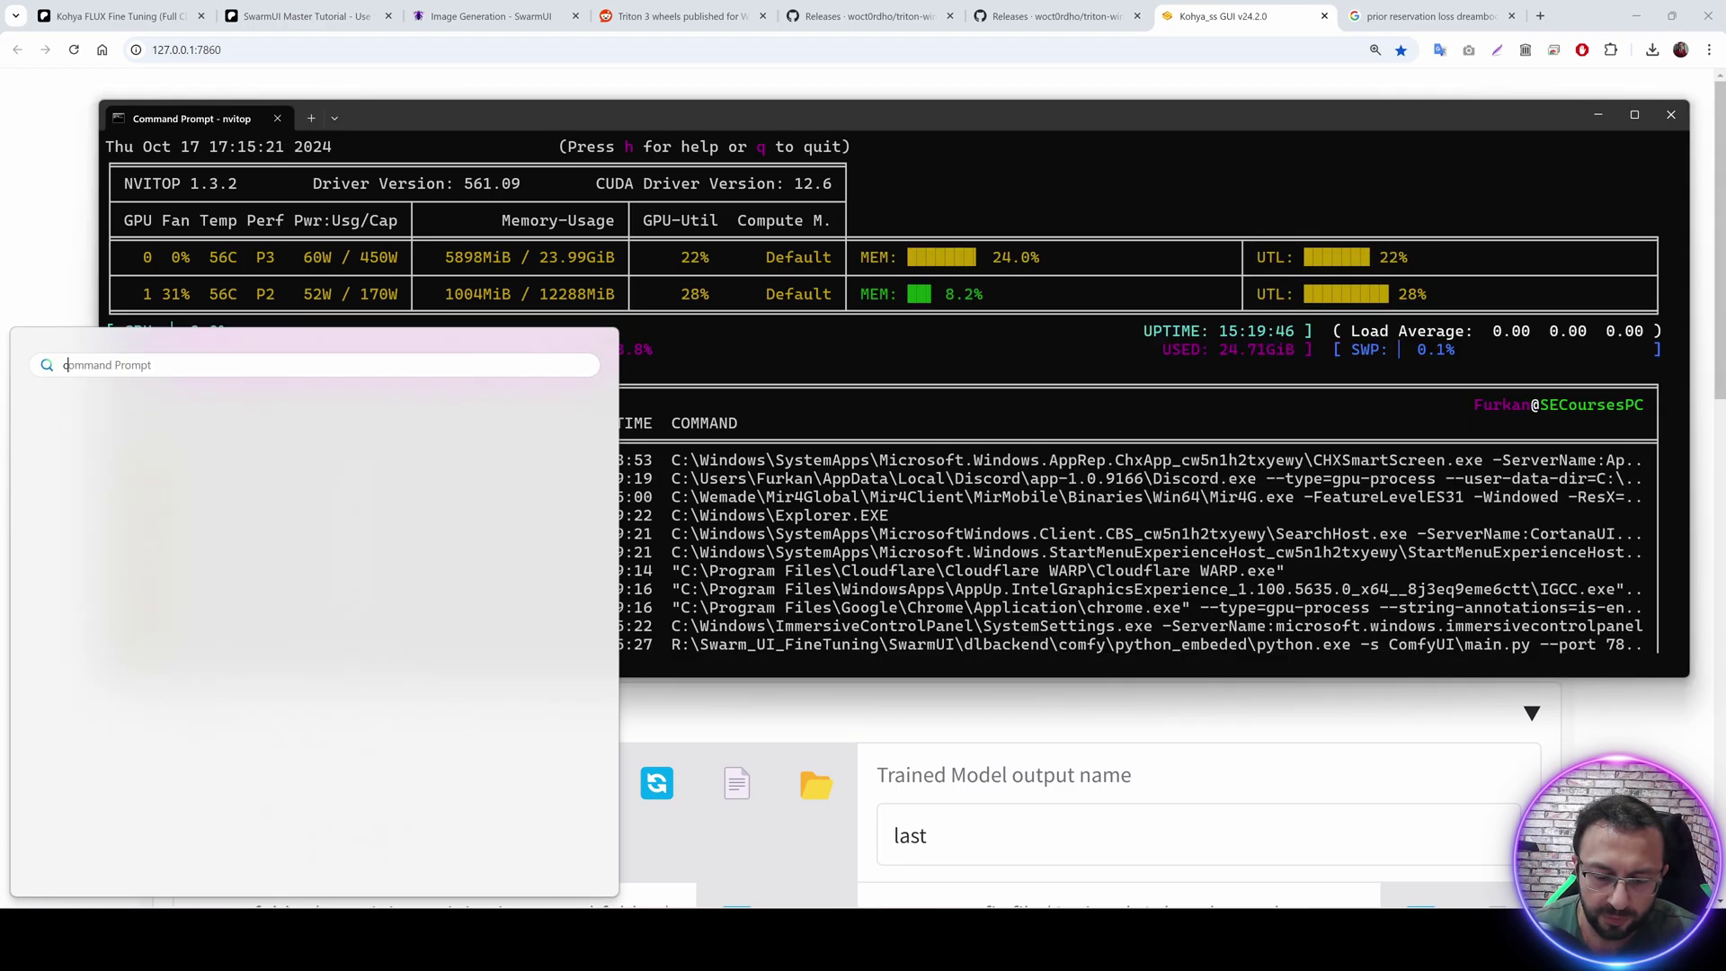
key("Return")
type("nvit")
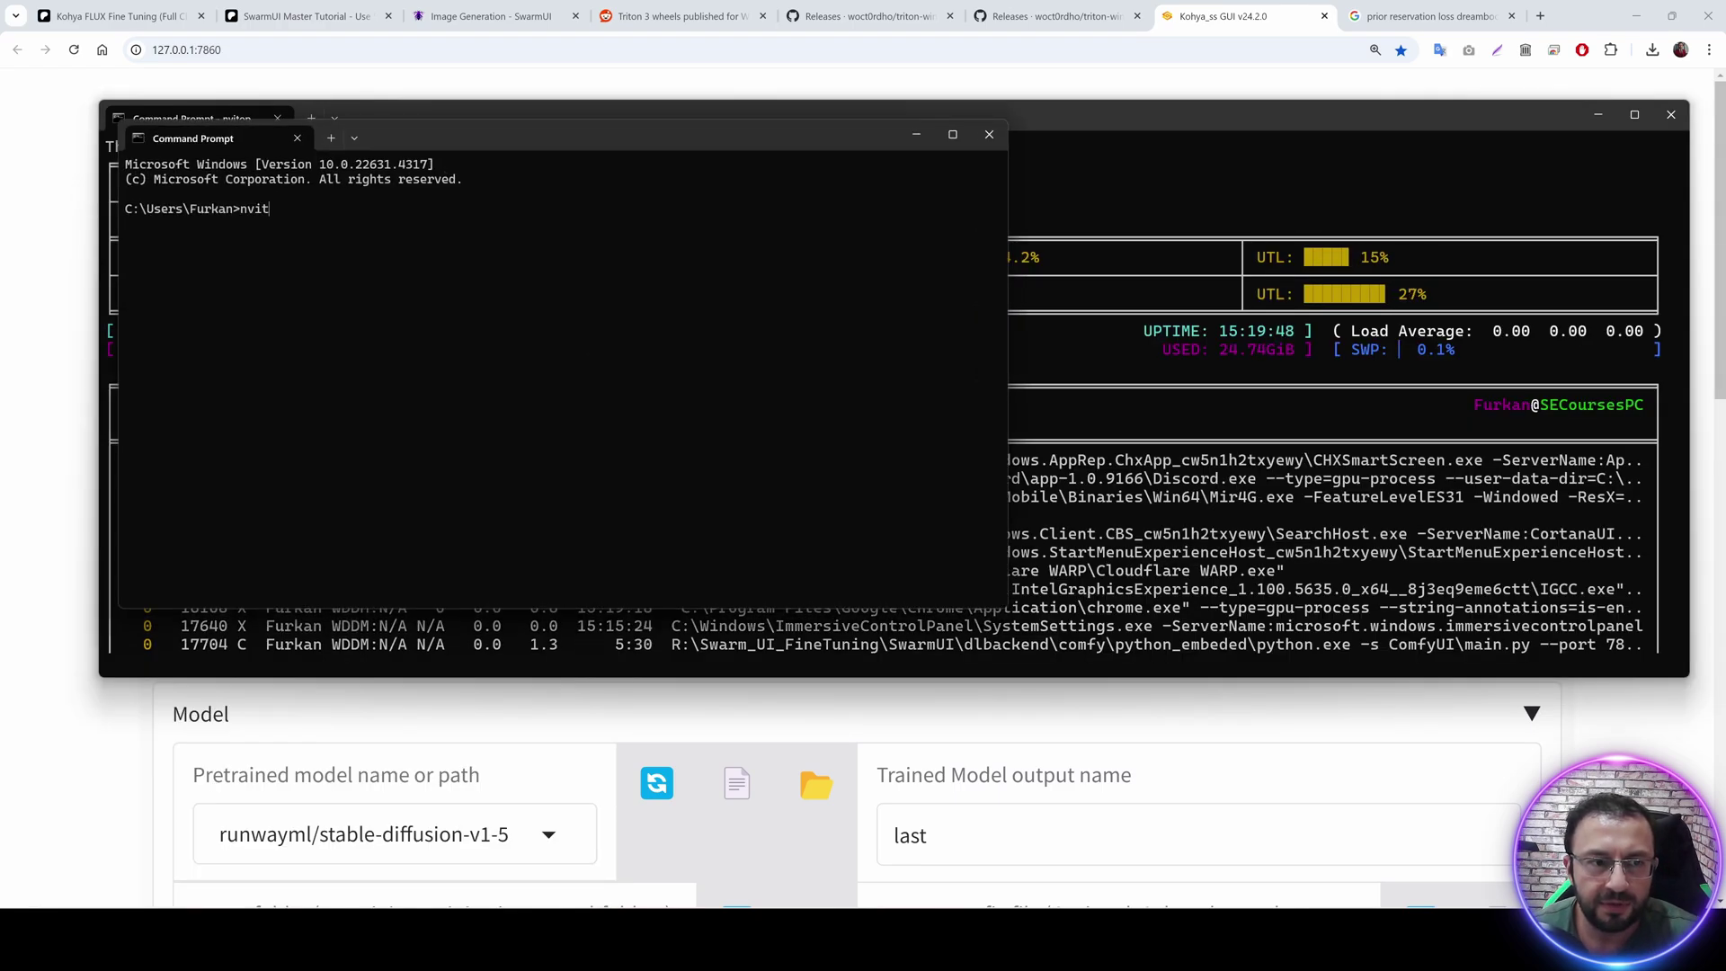
type("ia-smi")
key("Return")
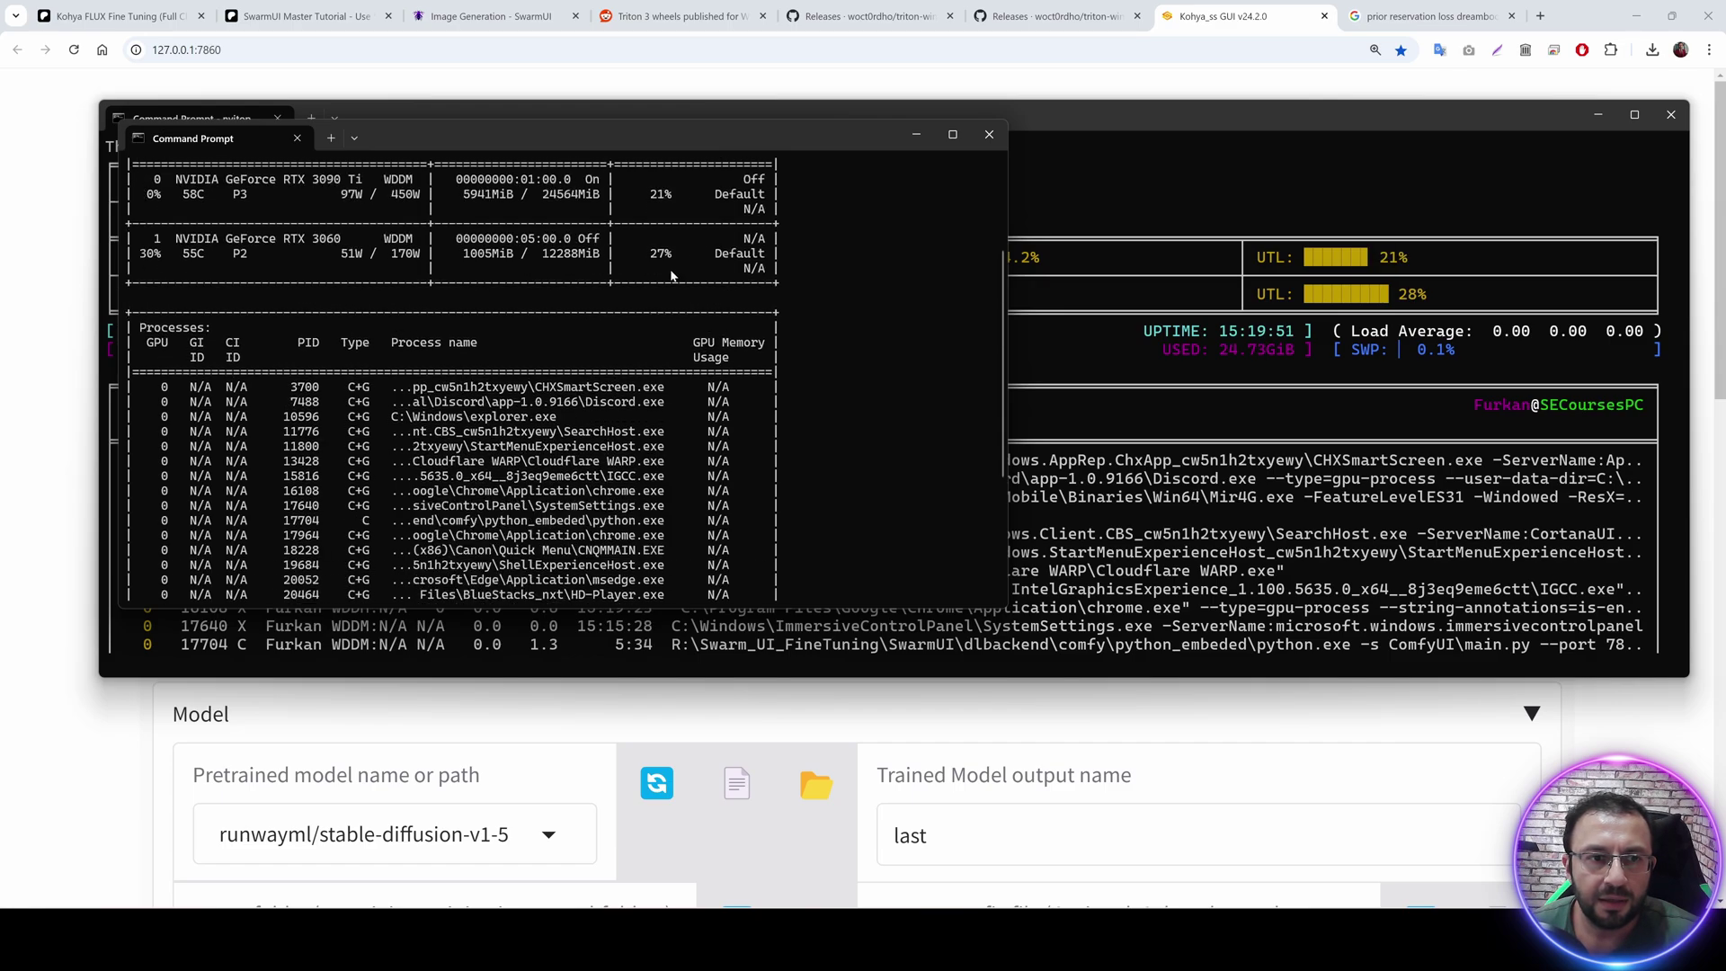
scroll(575, 310, "up", 3, "ctrl")
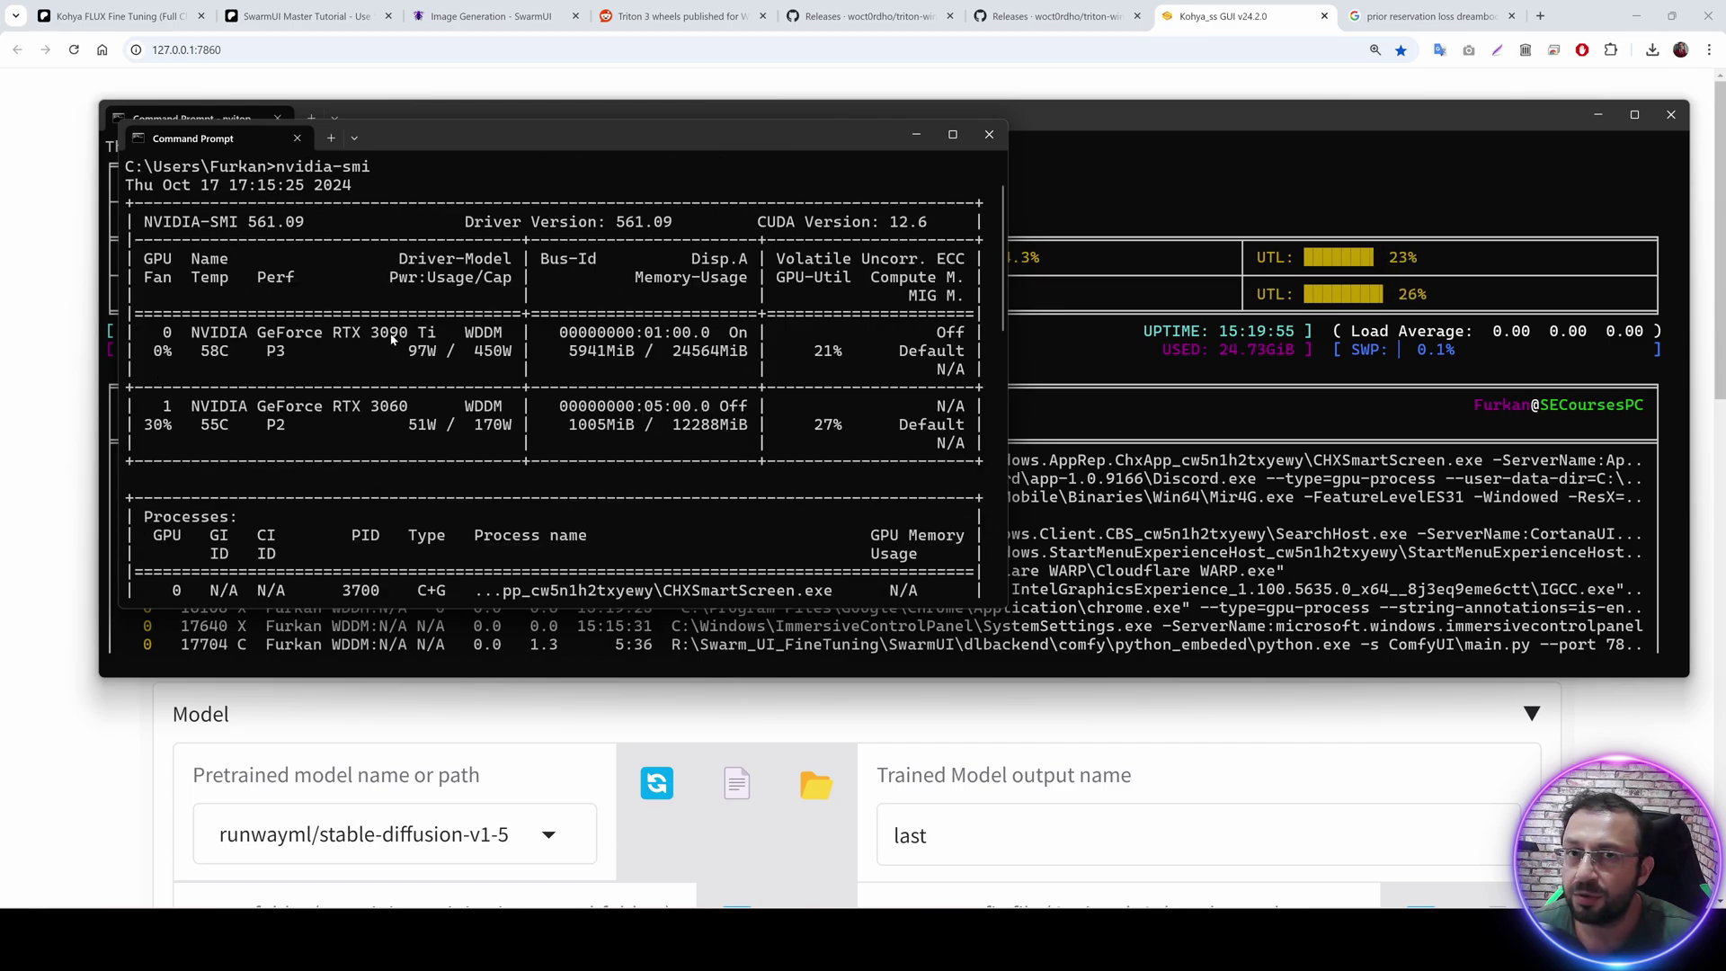
left_click(915, 134)
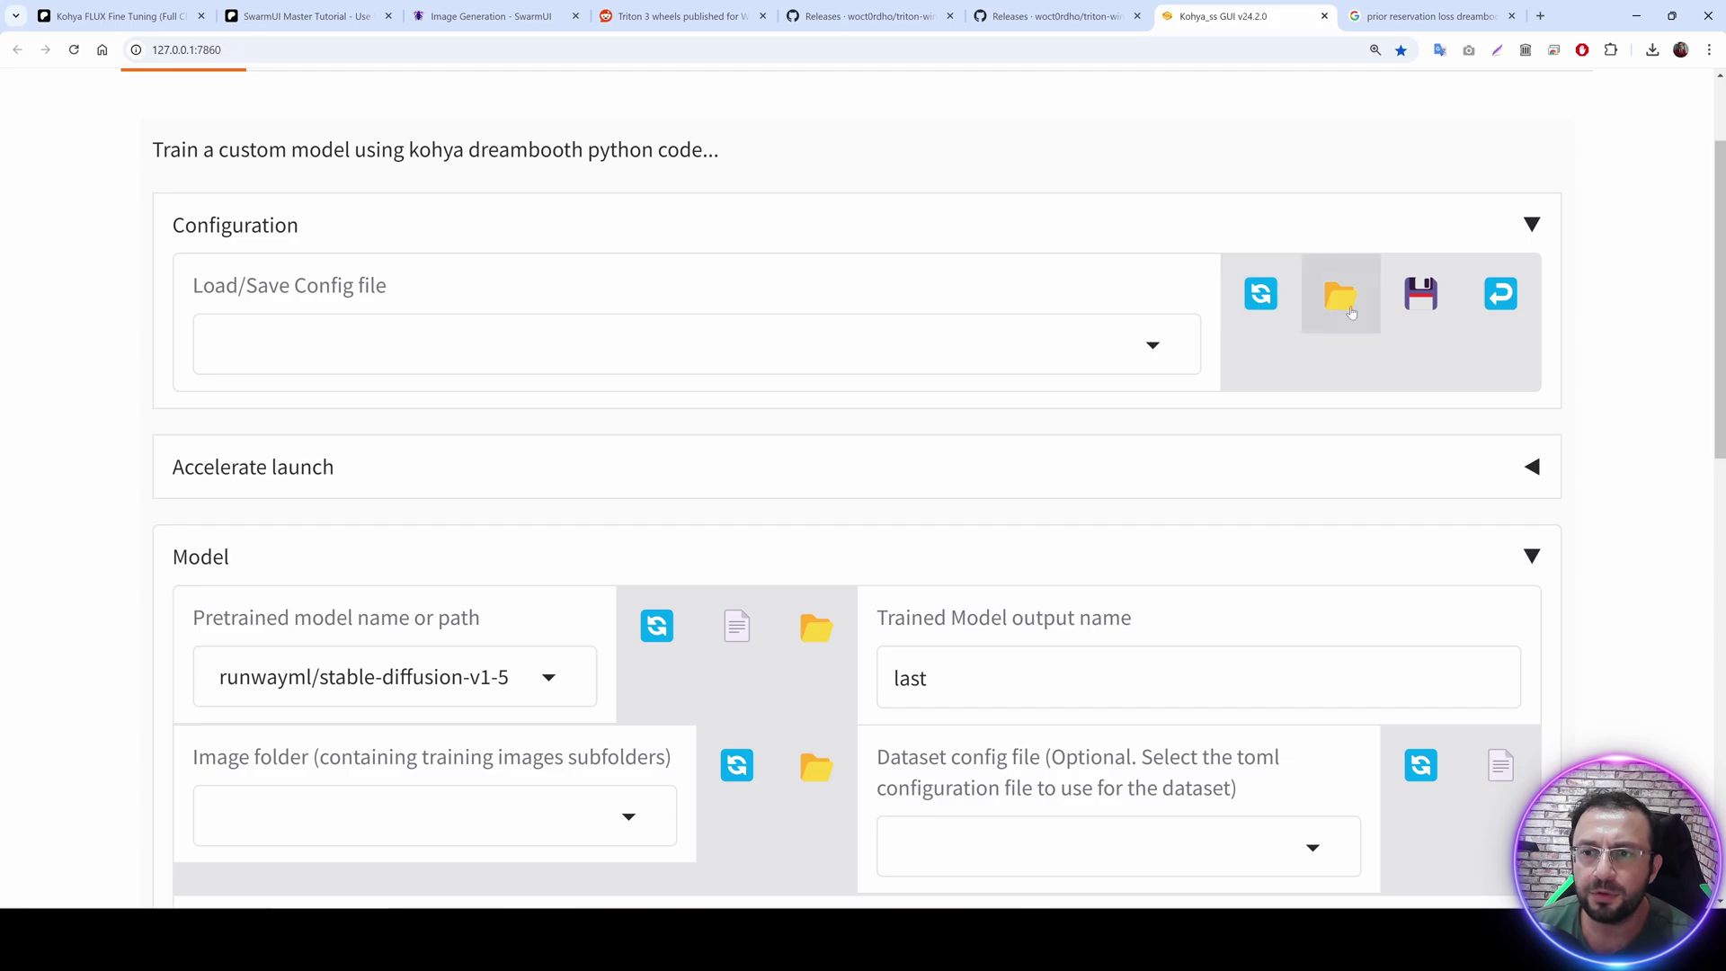
Browse for a Kohya config file in R:\Kohya_FLUX_DreamBooth_v7\DreamBooth_Tab_Fine_Tuning_Best_FLUX_Configs, widening the Name column to read full file names.
left_click(1348, 308)
key("Escape")
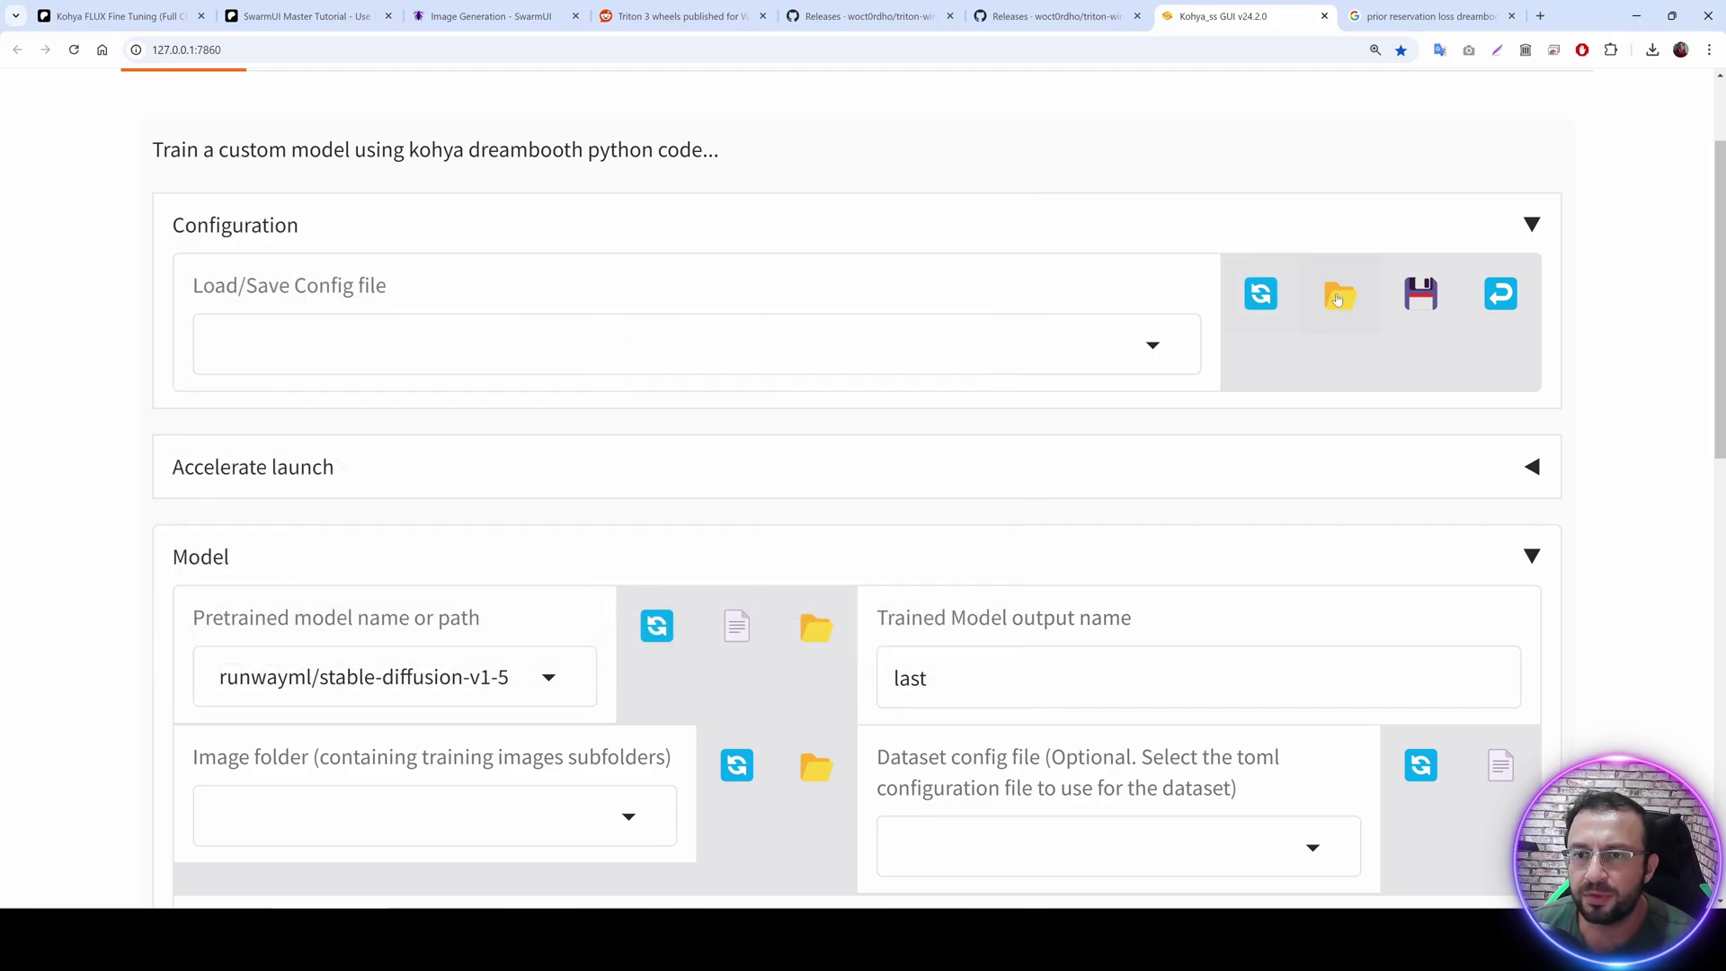
left_click(1339, 296)
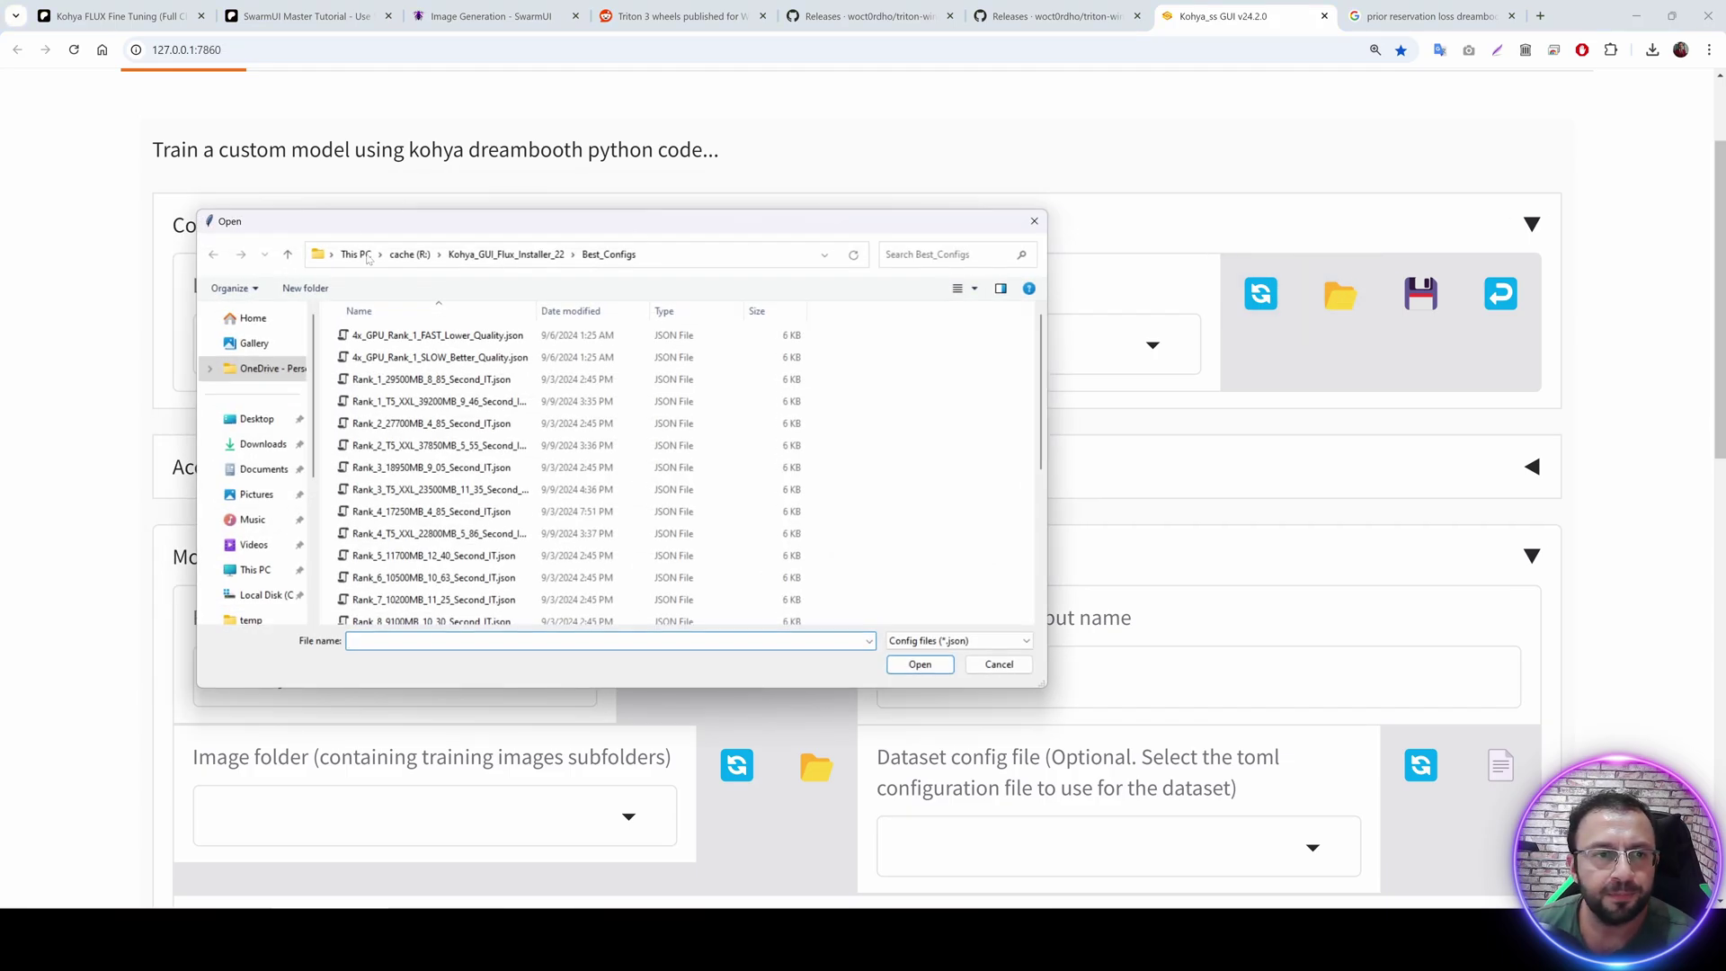
left_click(409, 254)
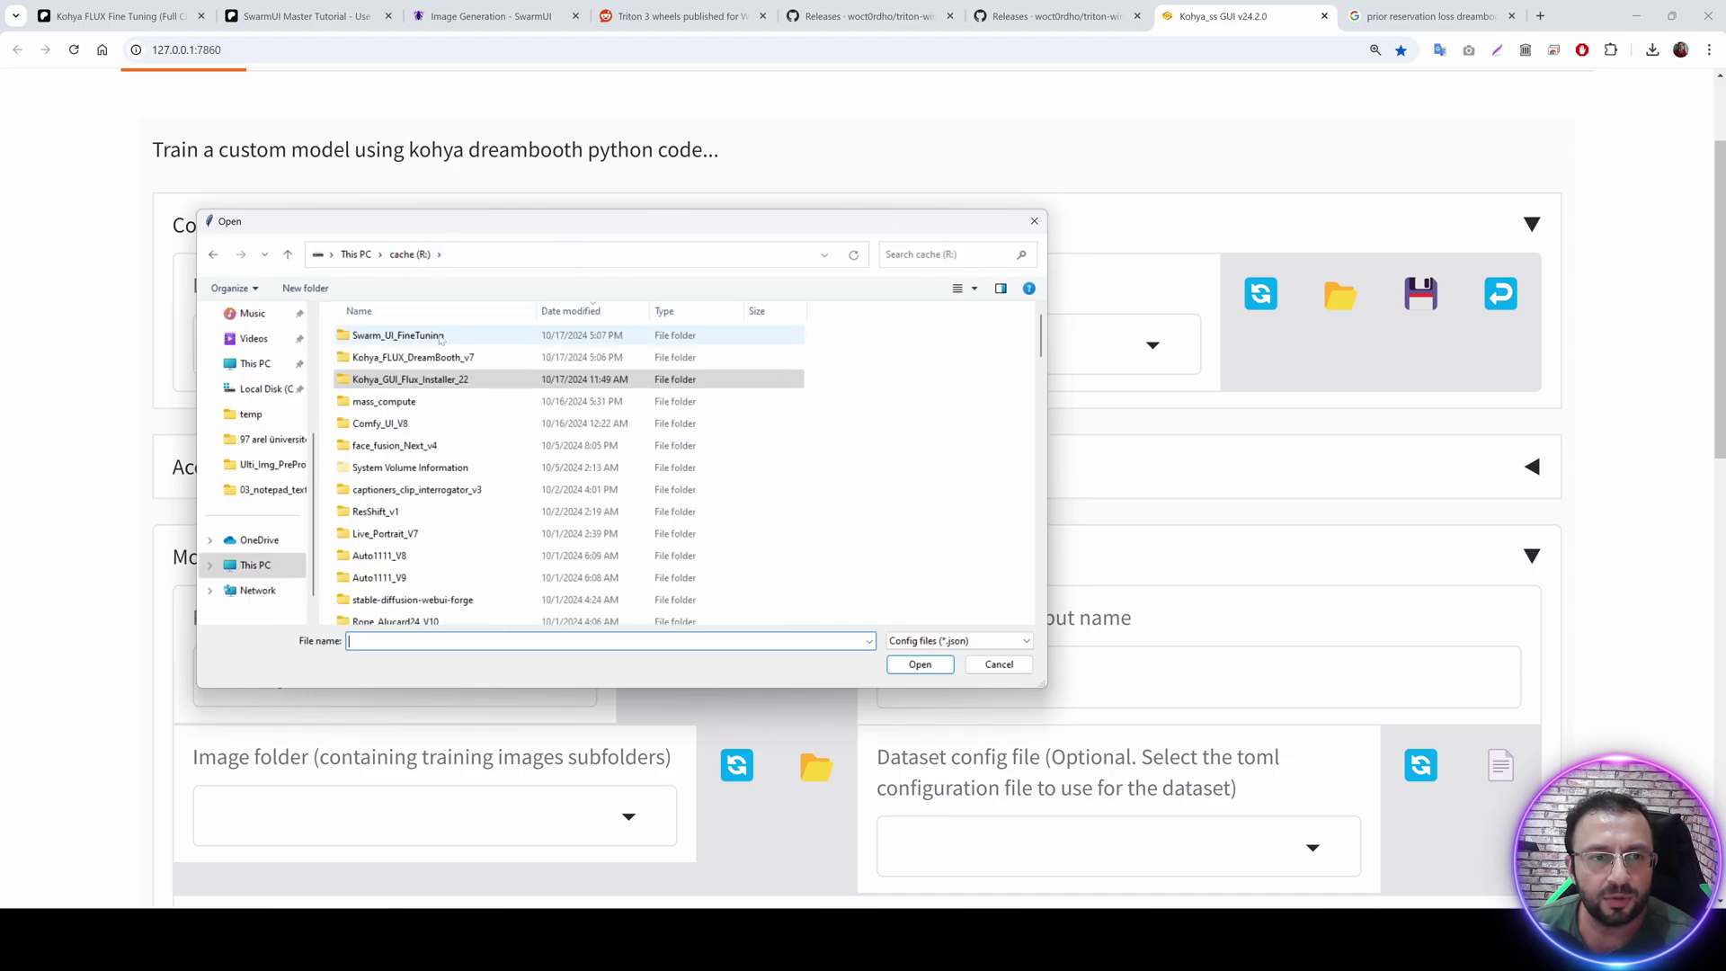
double_click(414, 357)
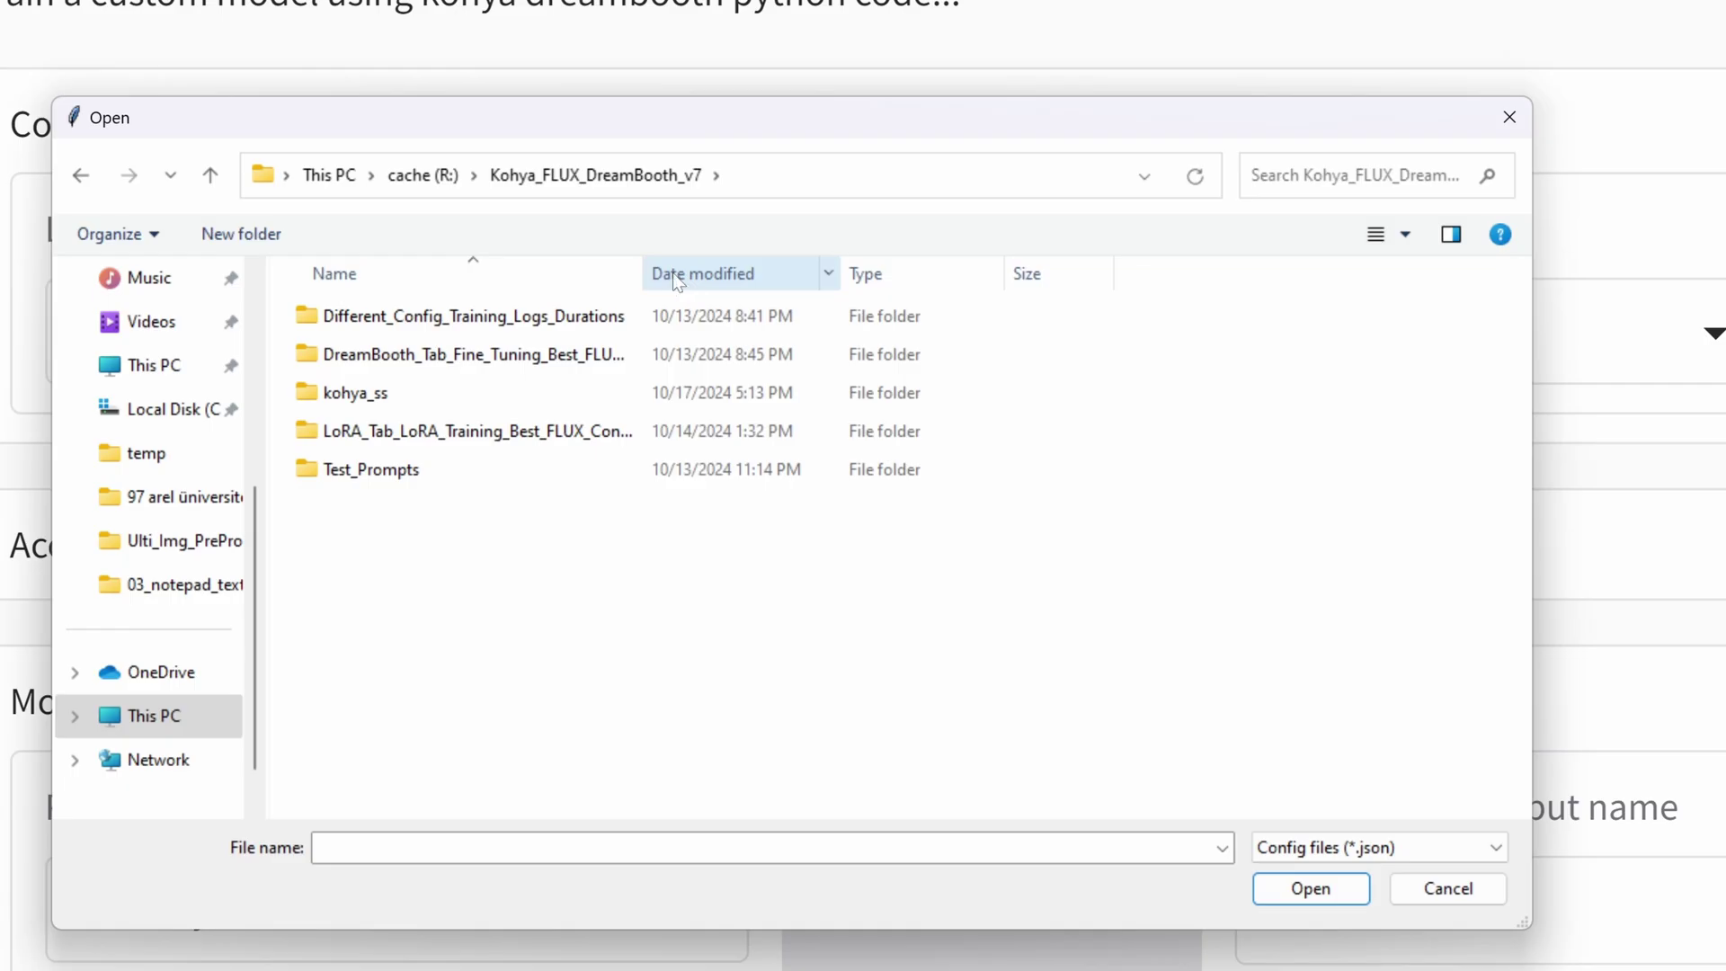
left_click_drag(644, 273, 976, 275)
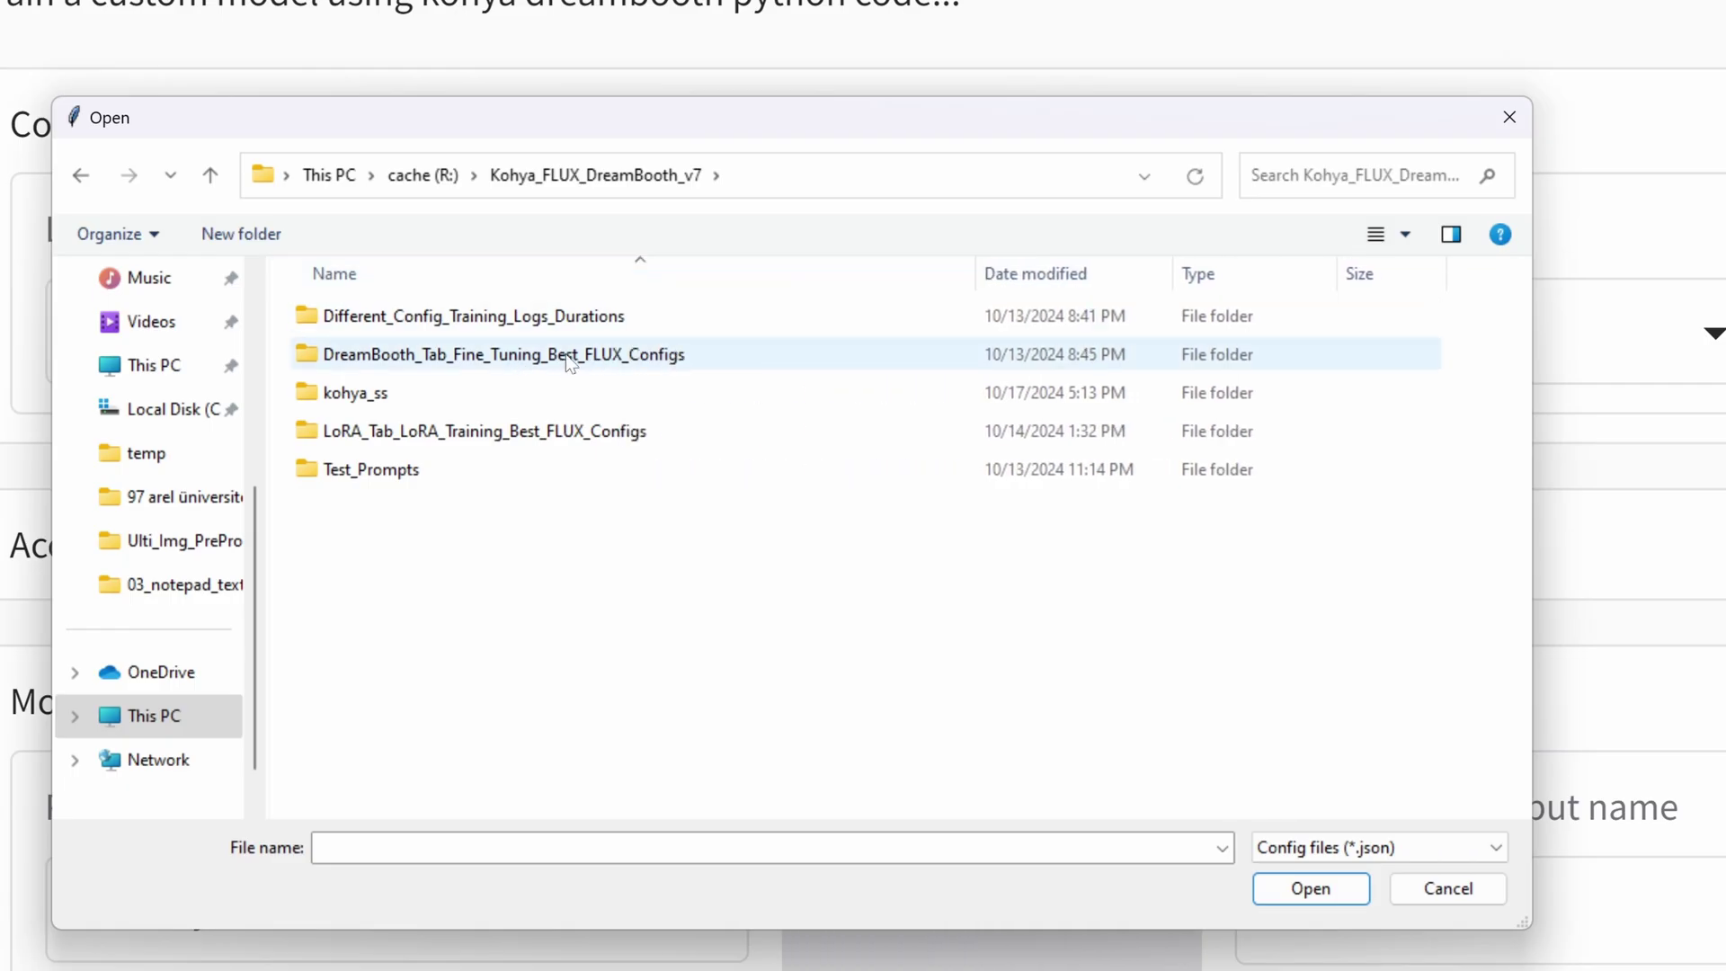
double_click(632, 357)
left_click_drag(638, 274, 902, 274)
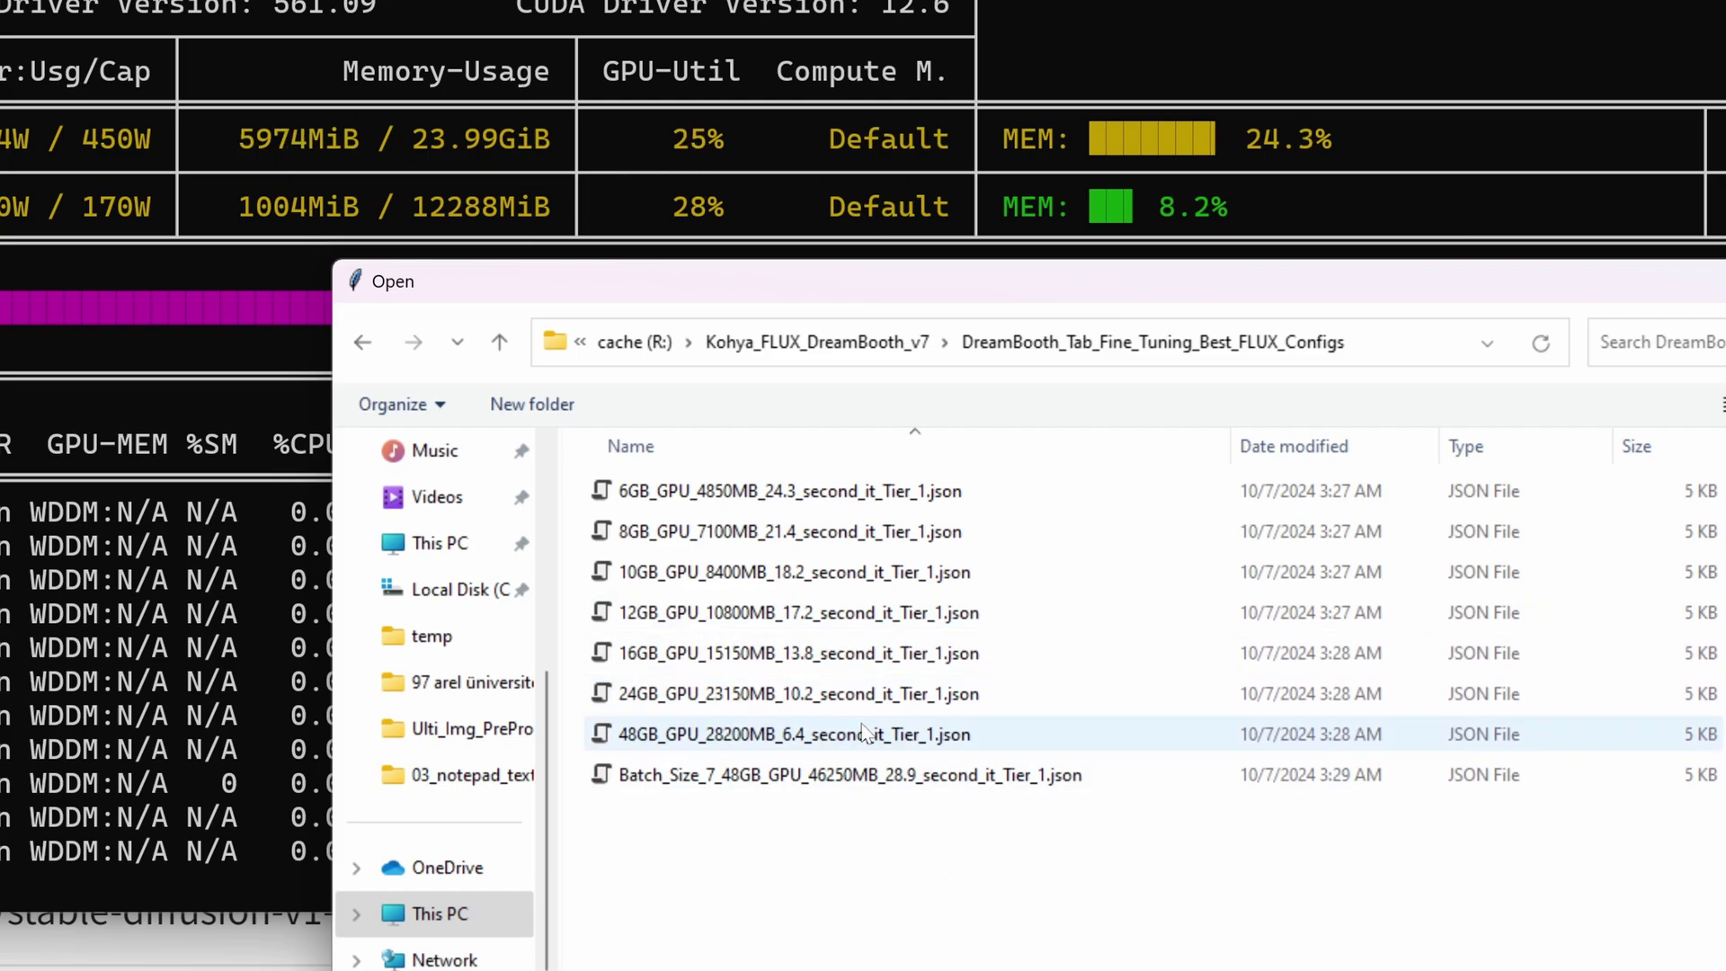
Load the 16GB_GPU_15150MB_13.8_second_it_Tier_1.json config from the DreamBooth_Tab_Fine_Tuning_Best_FLUX_Configs folder.
left_click(737, 664)
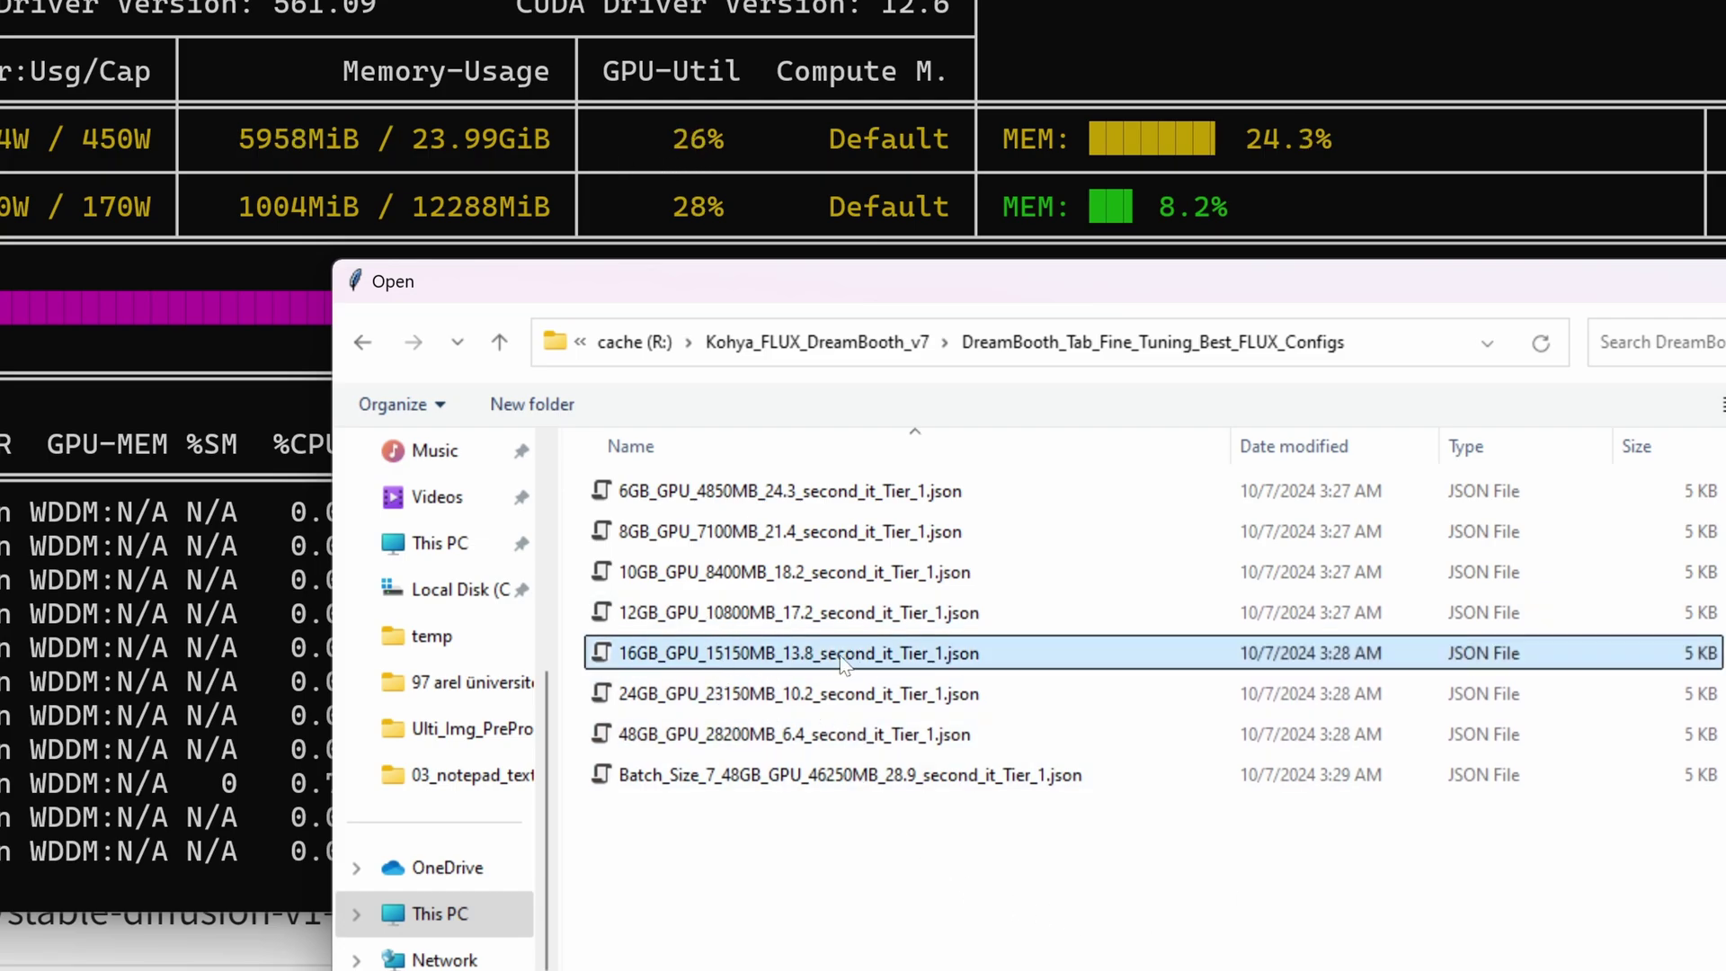
left_click(749, 699)
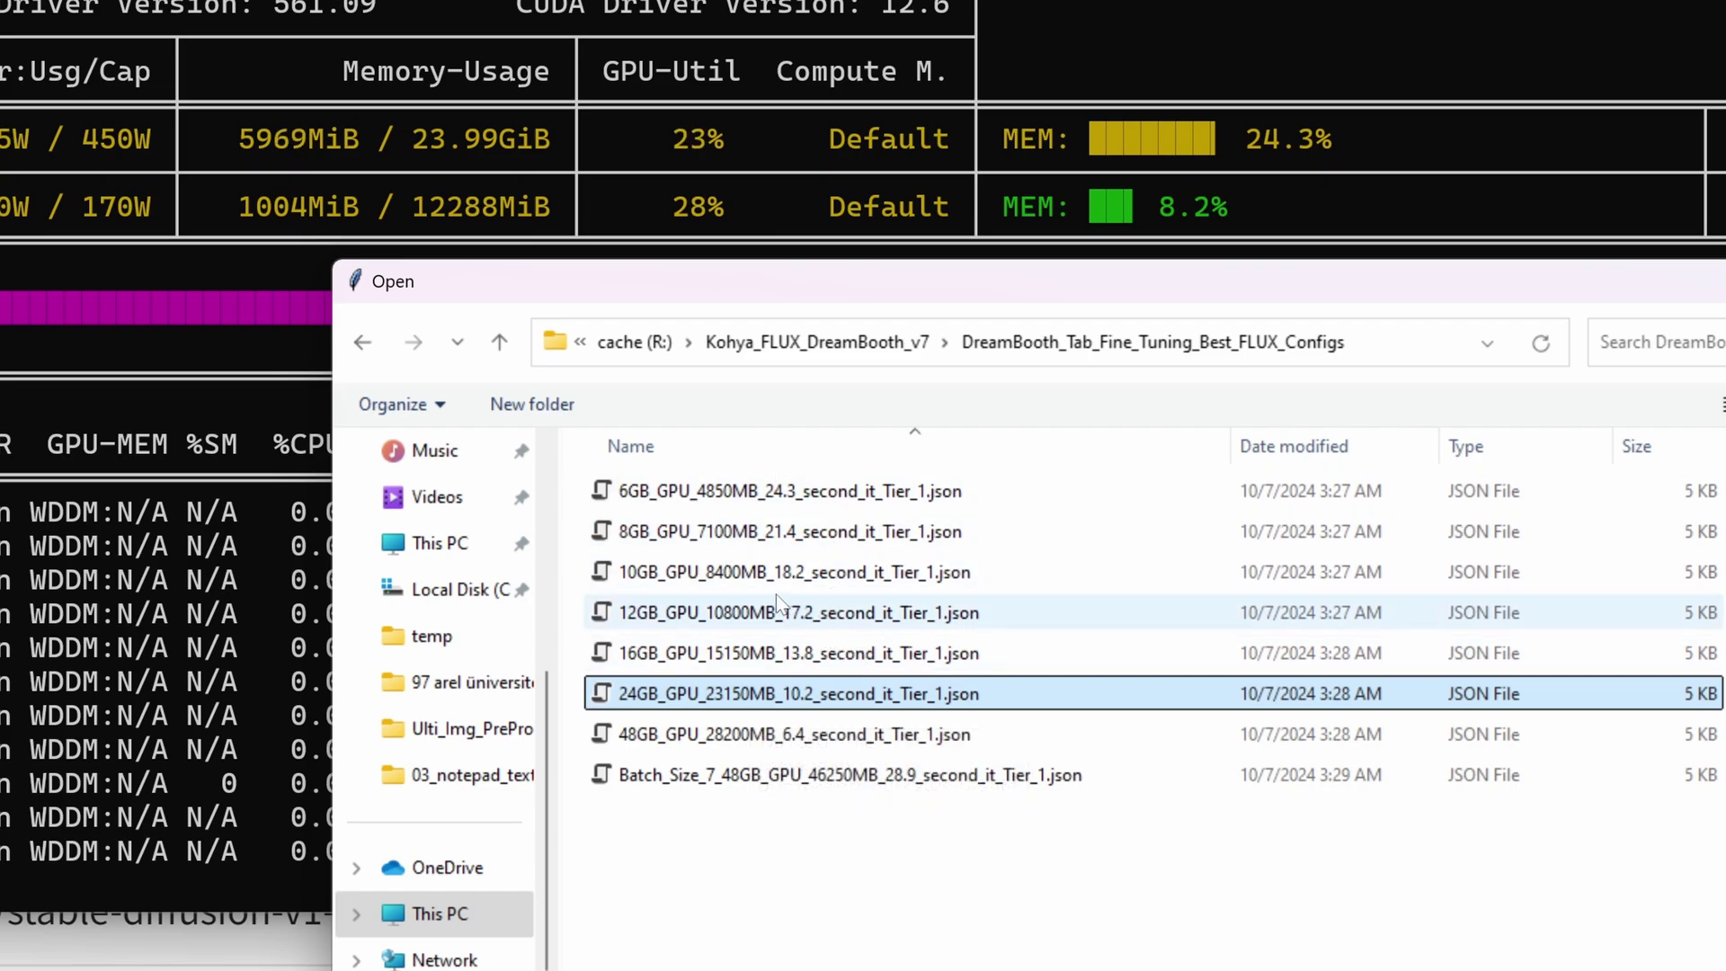
left_click(728, 652)
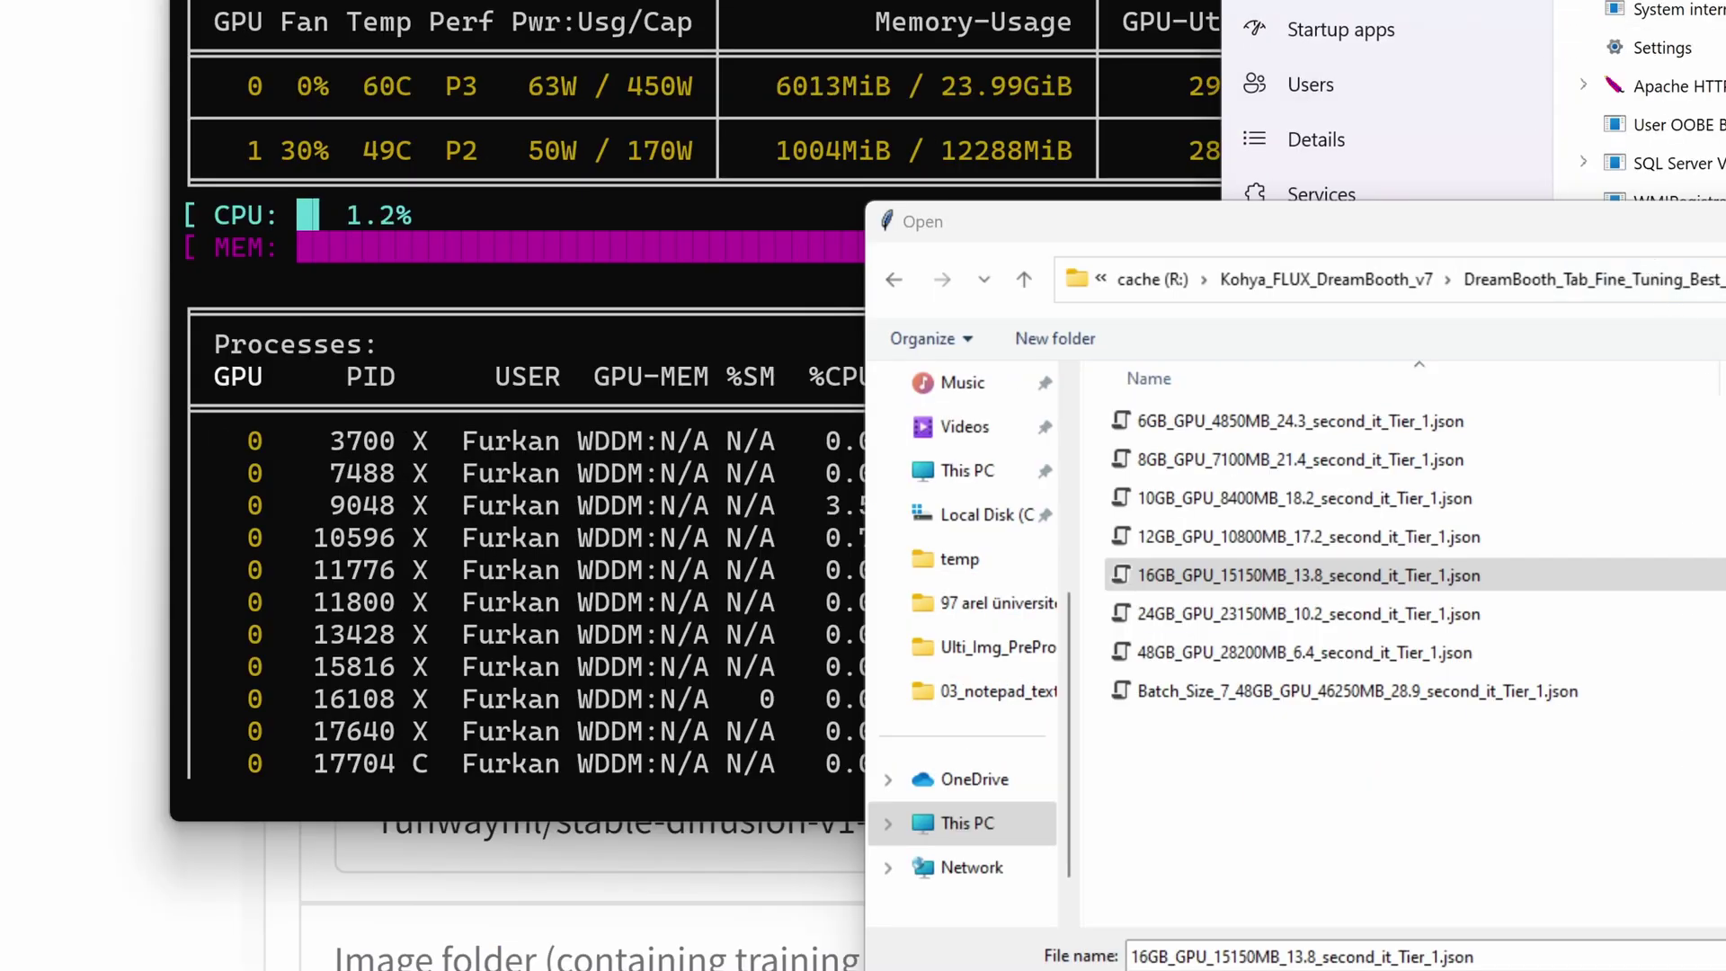
left_click_drag(1258, 221, 167, 153)
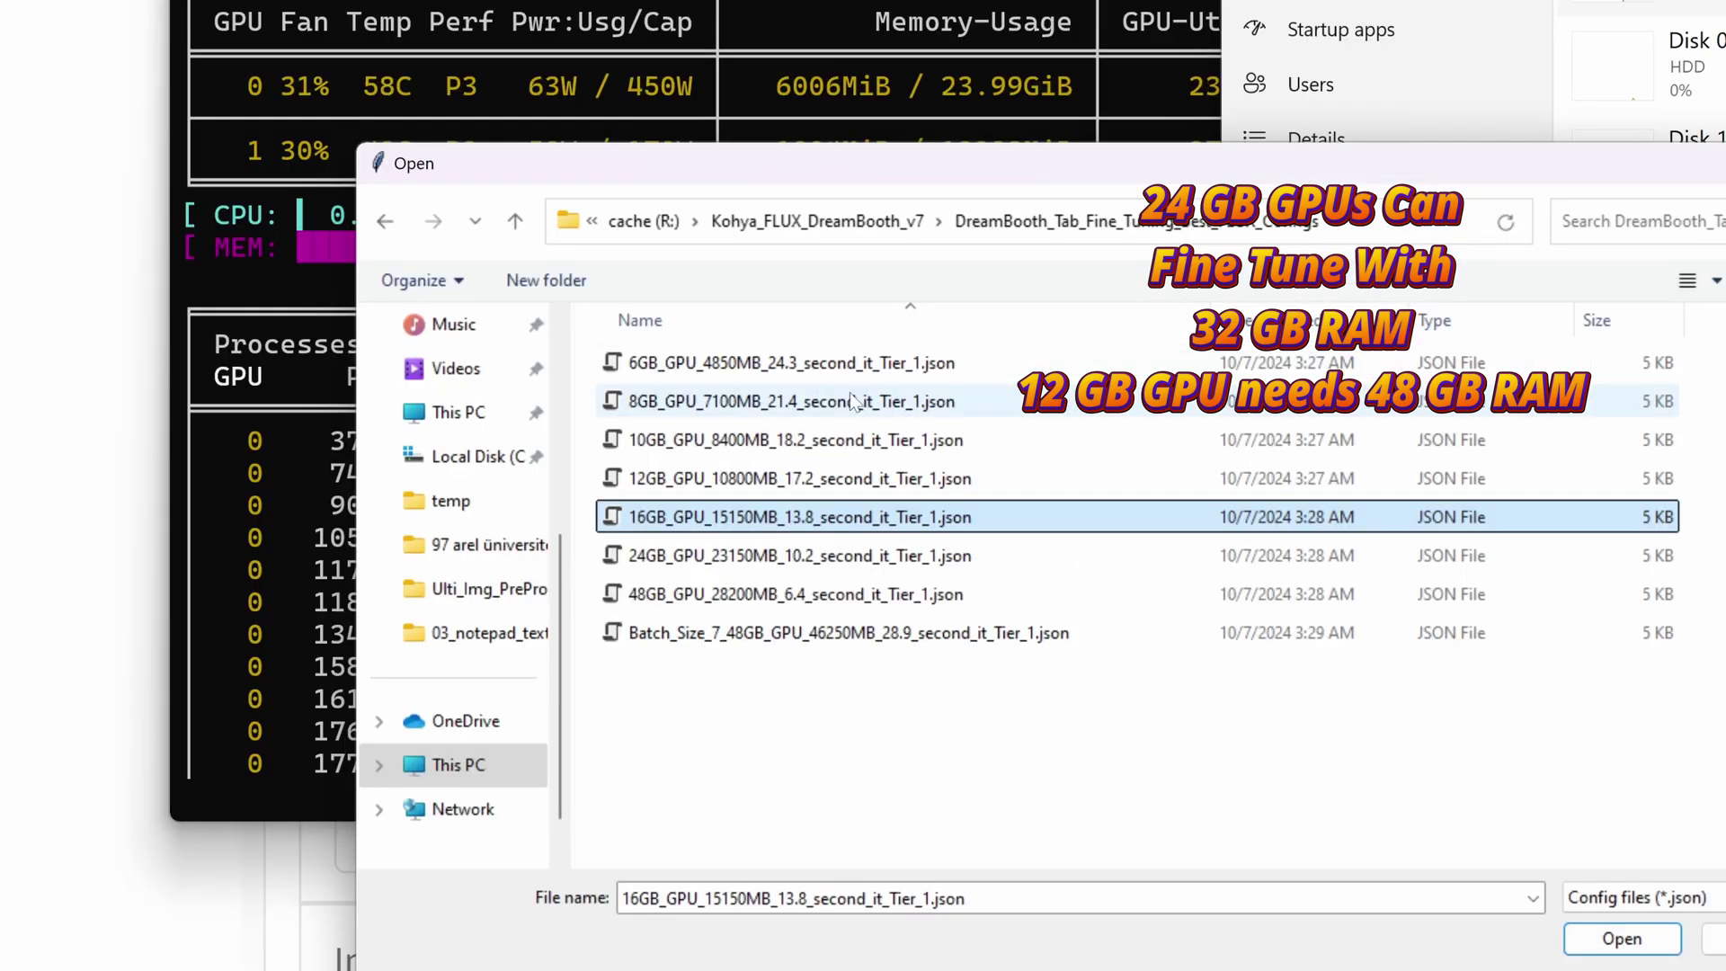
left_click(766, 476)
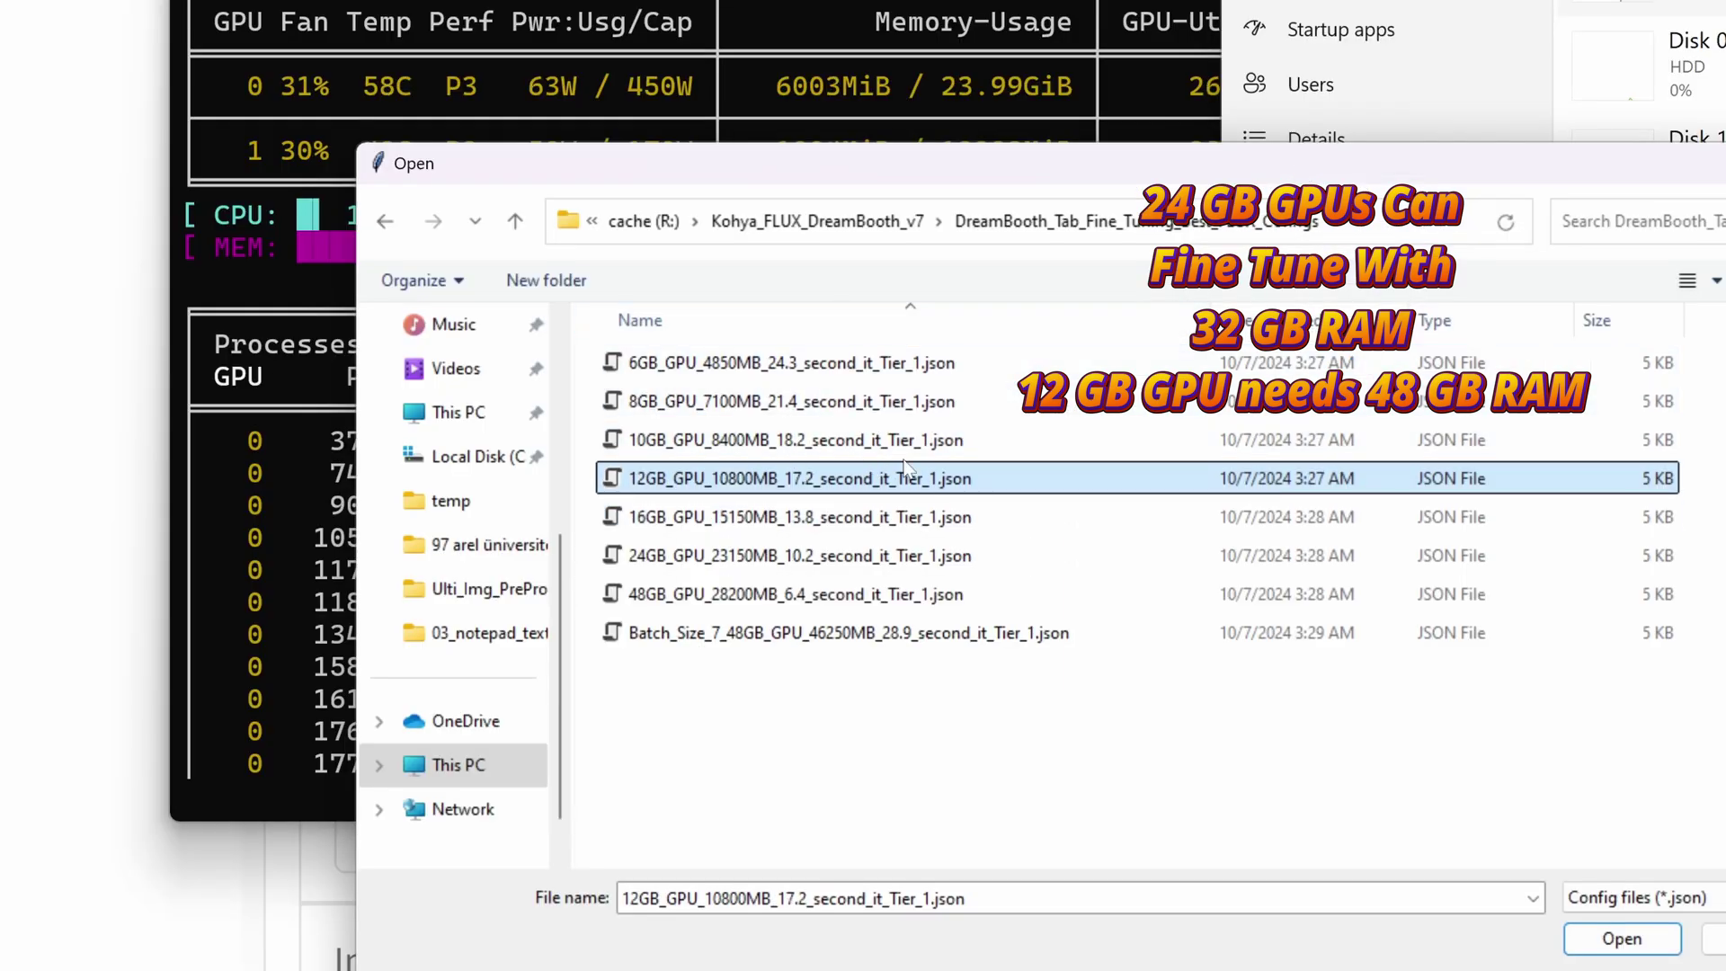
left_click(1708, 9)
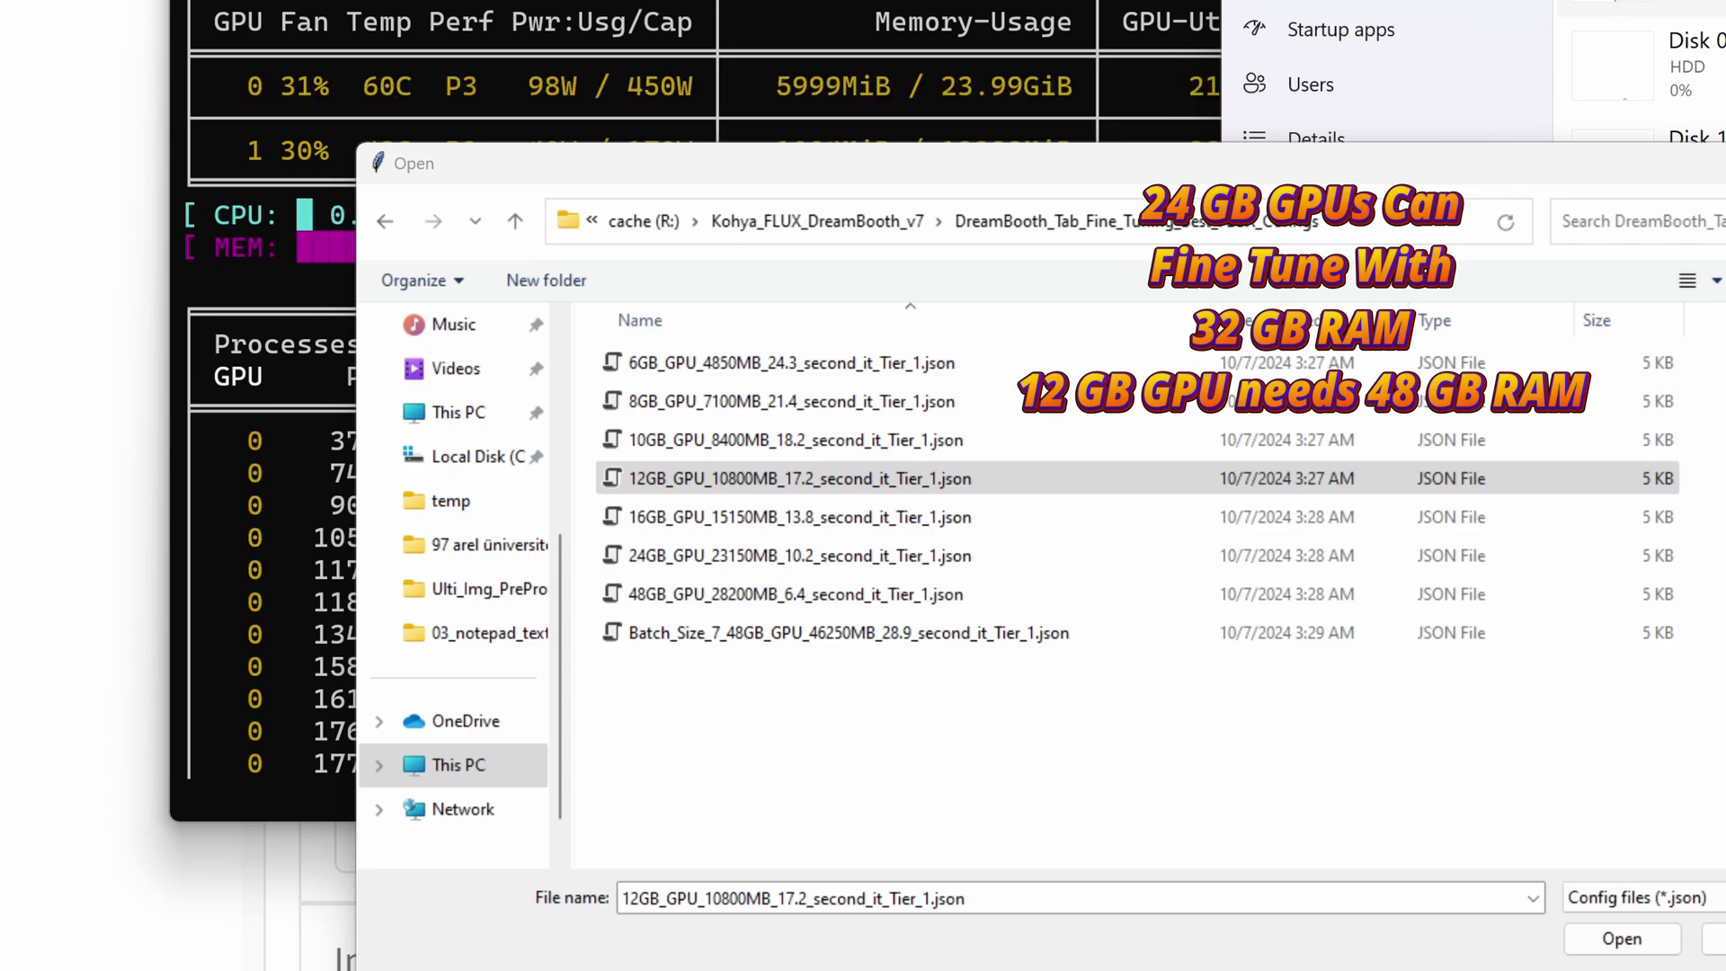
left_click(757, 561)
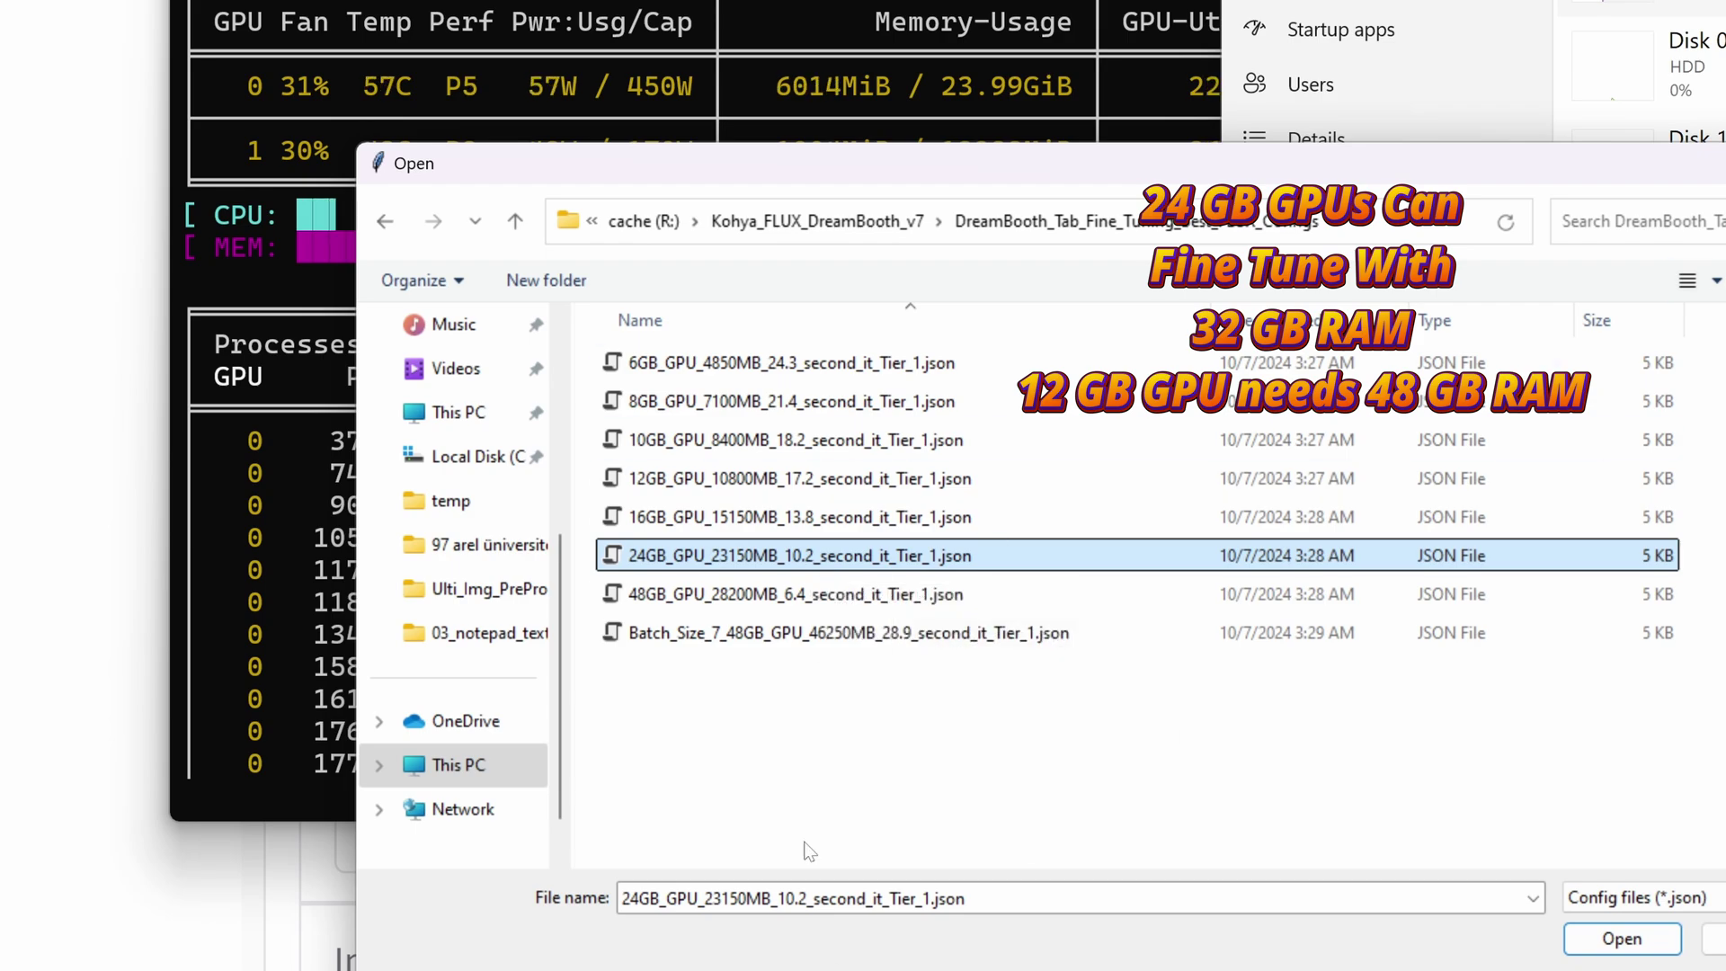
double_click(800, 517)
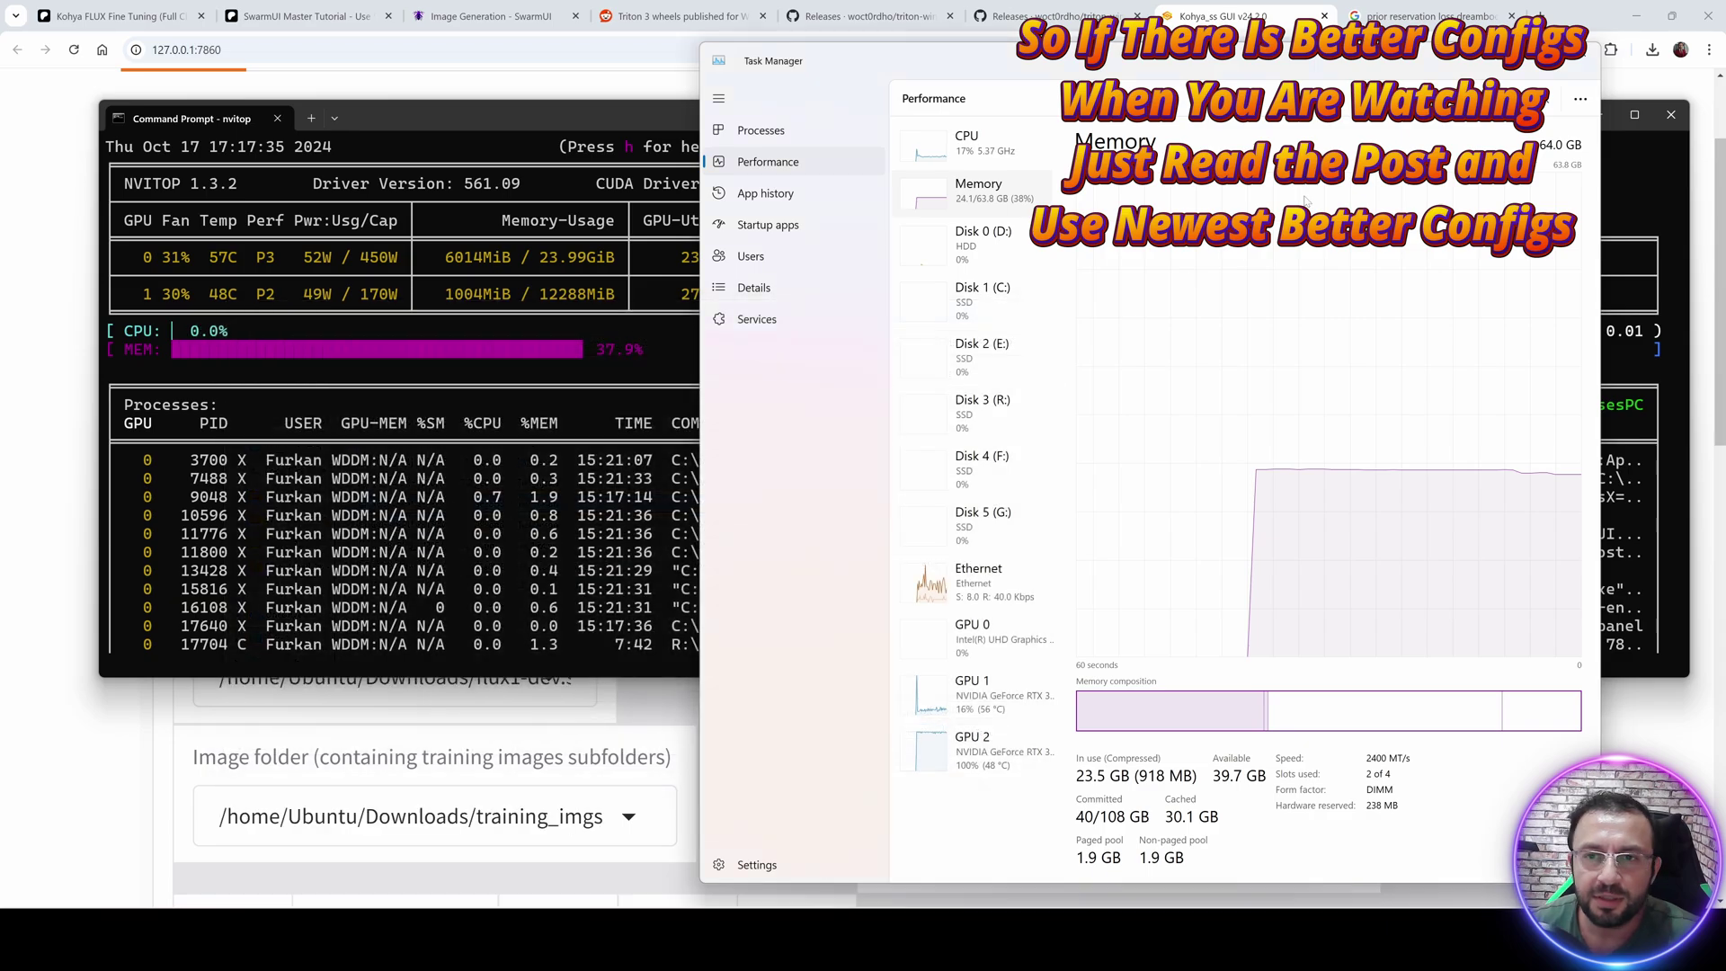
key("ctrl+minus")
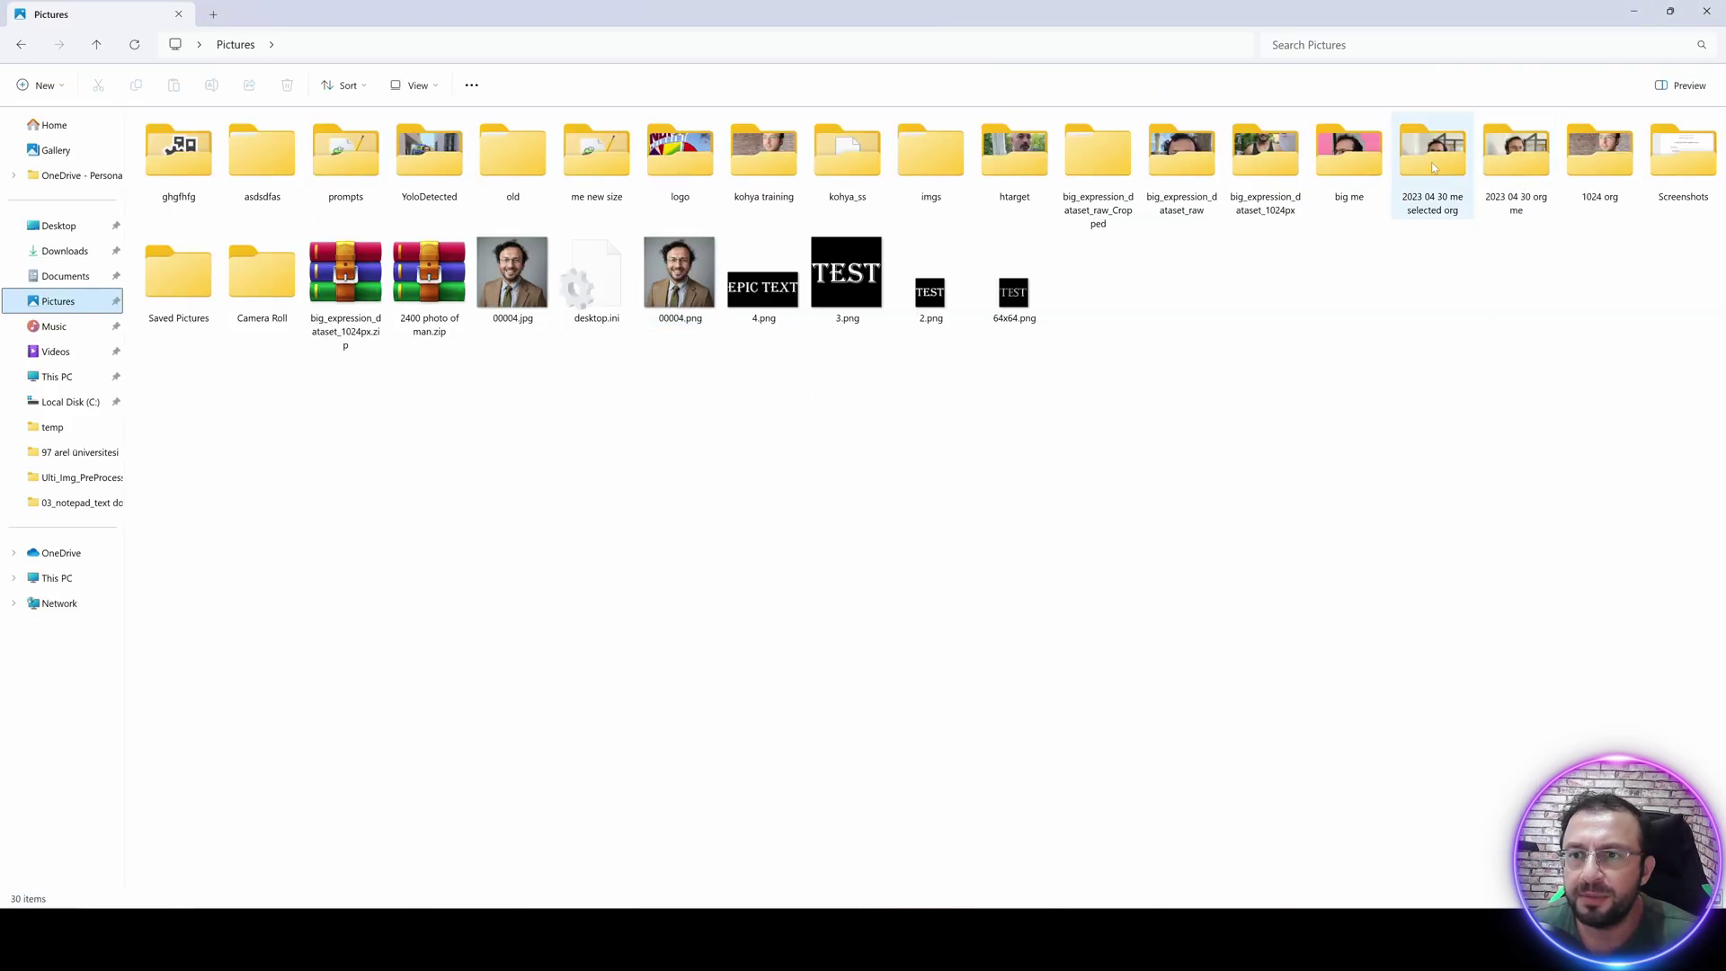
Open the big_expression_dataset_raw folder in Pictures and look through its raw training photos.
double_click(1213, 153)
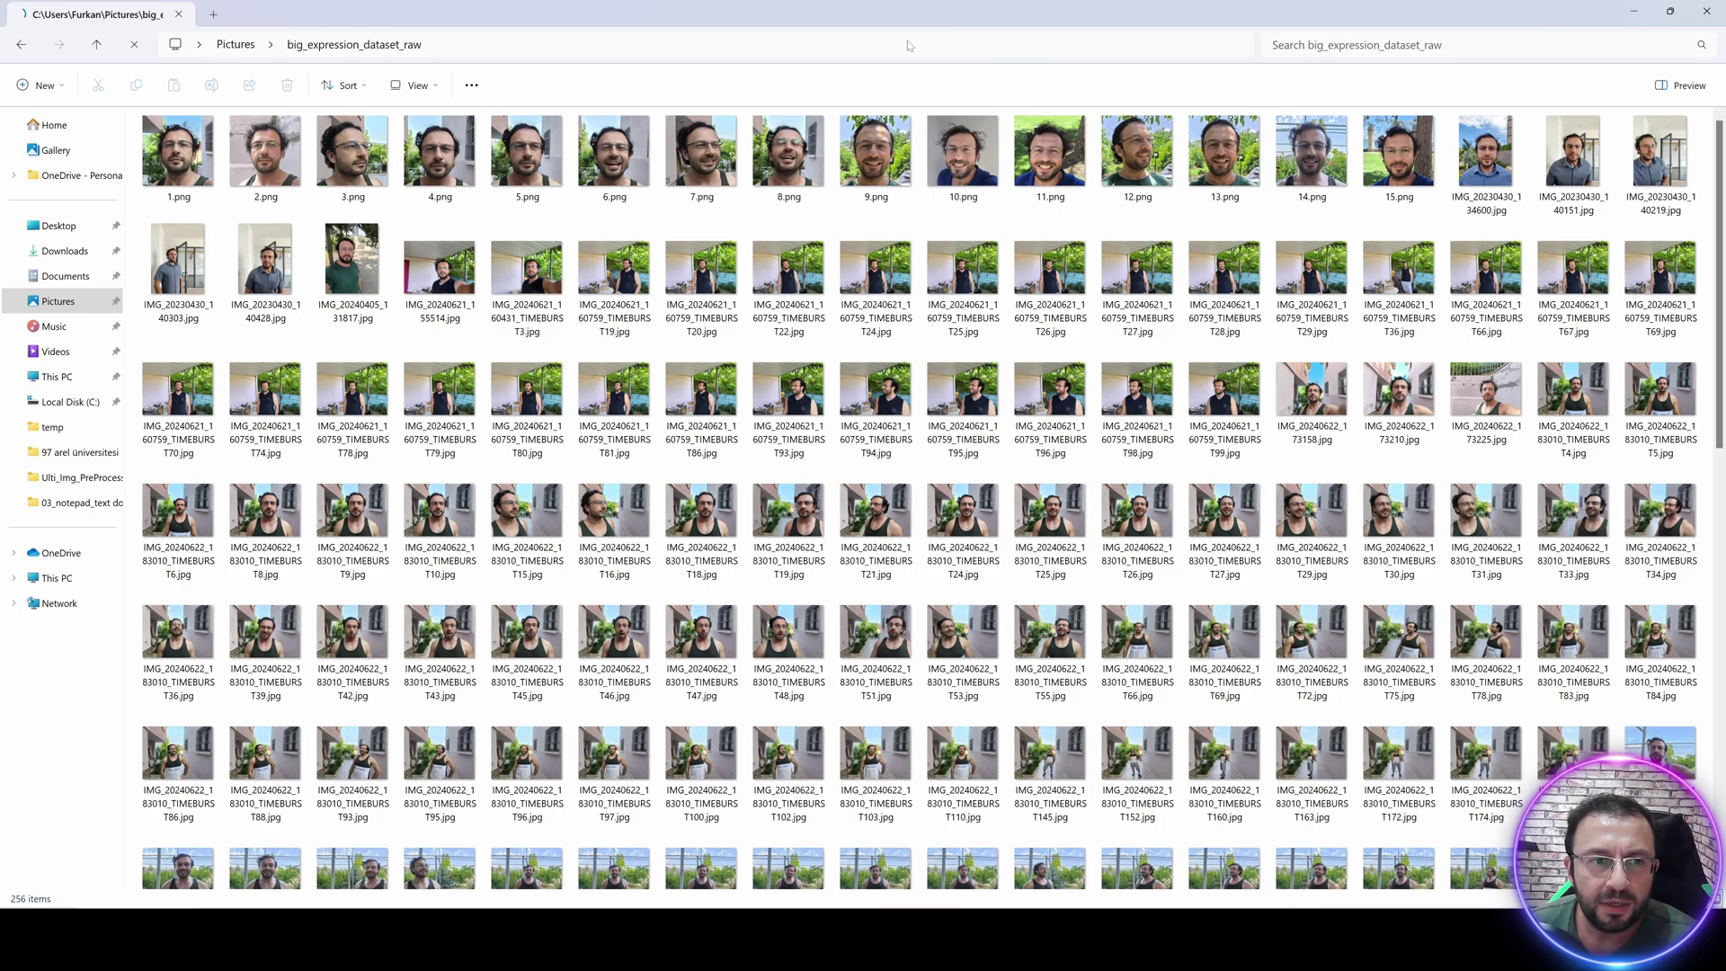
scroll(966, 553, "down", 10)
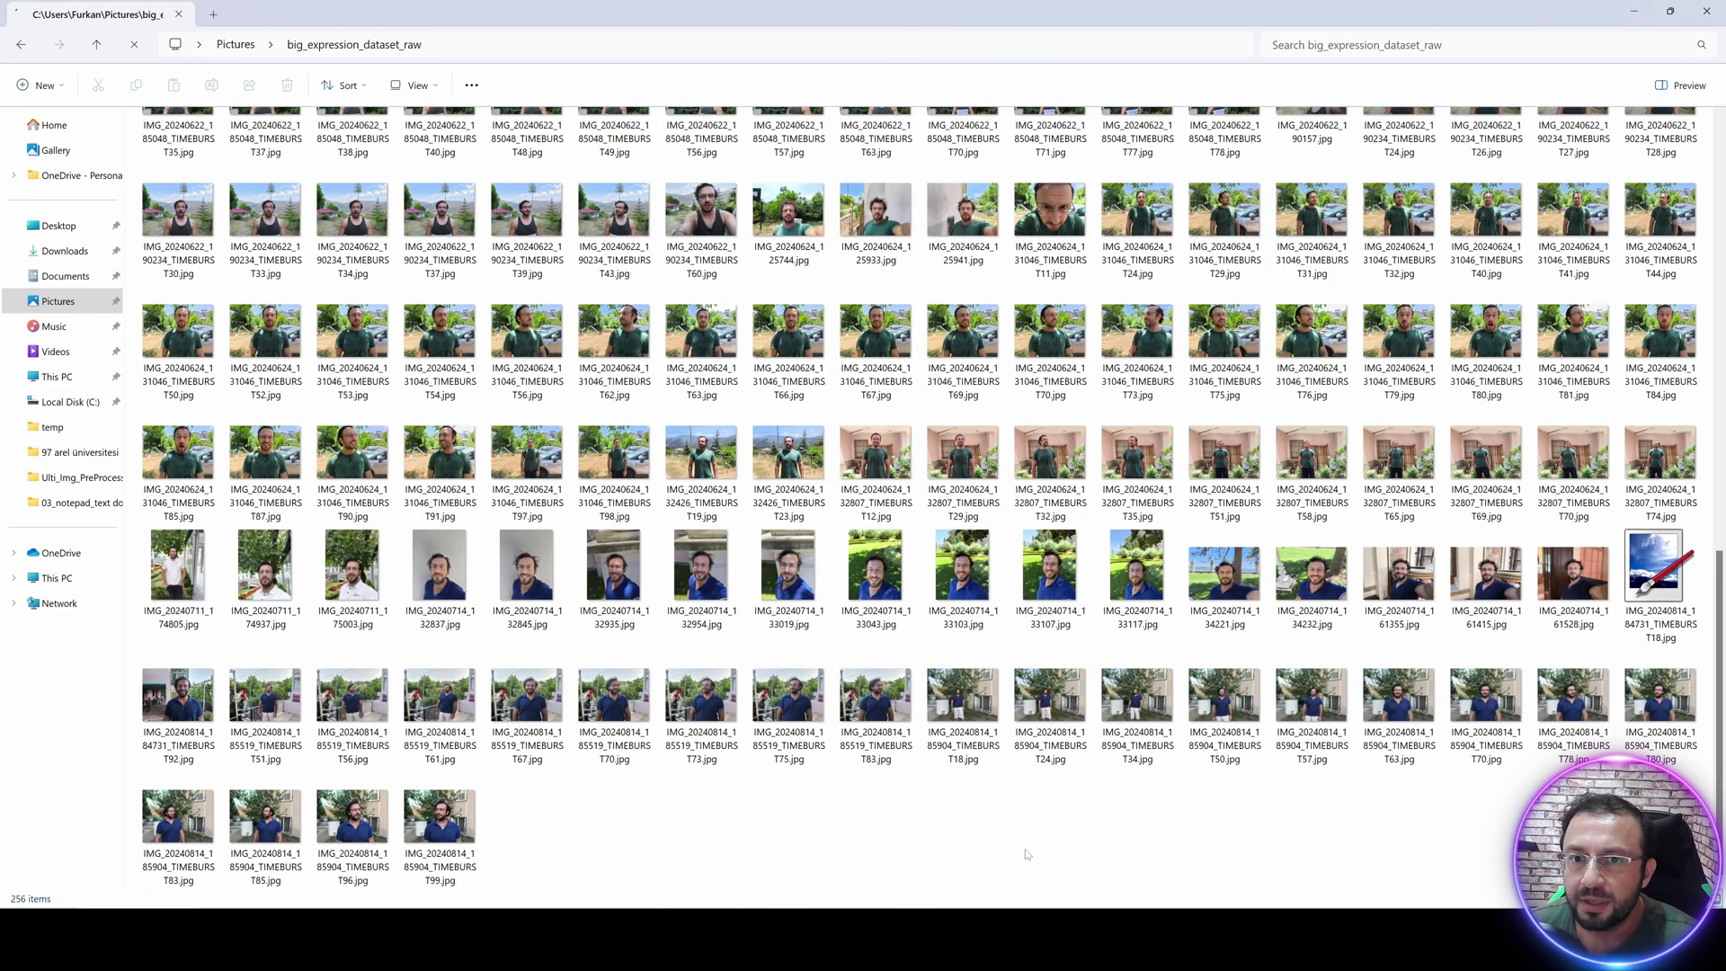
scroll(1007, 506, "up", 10)
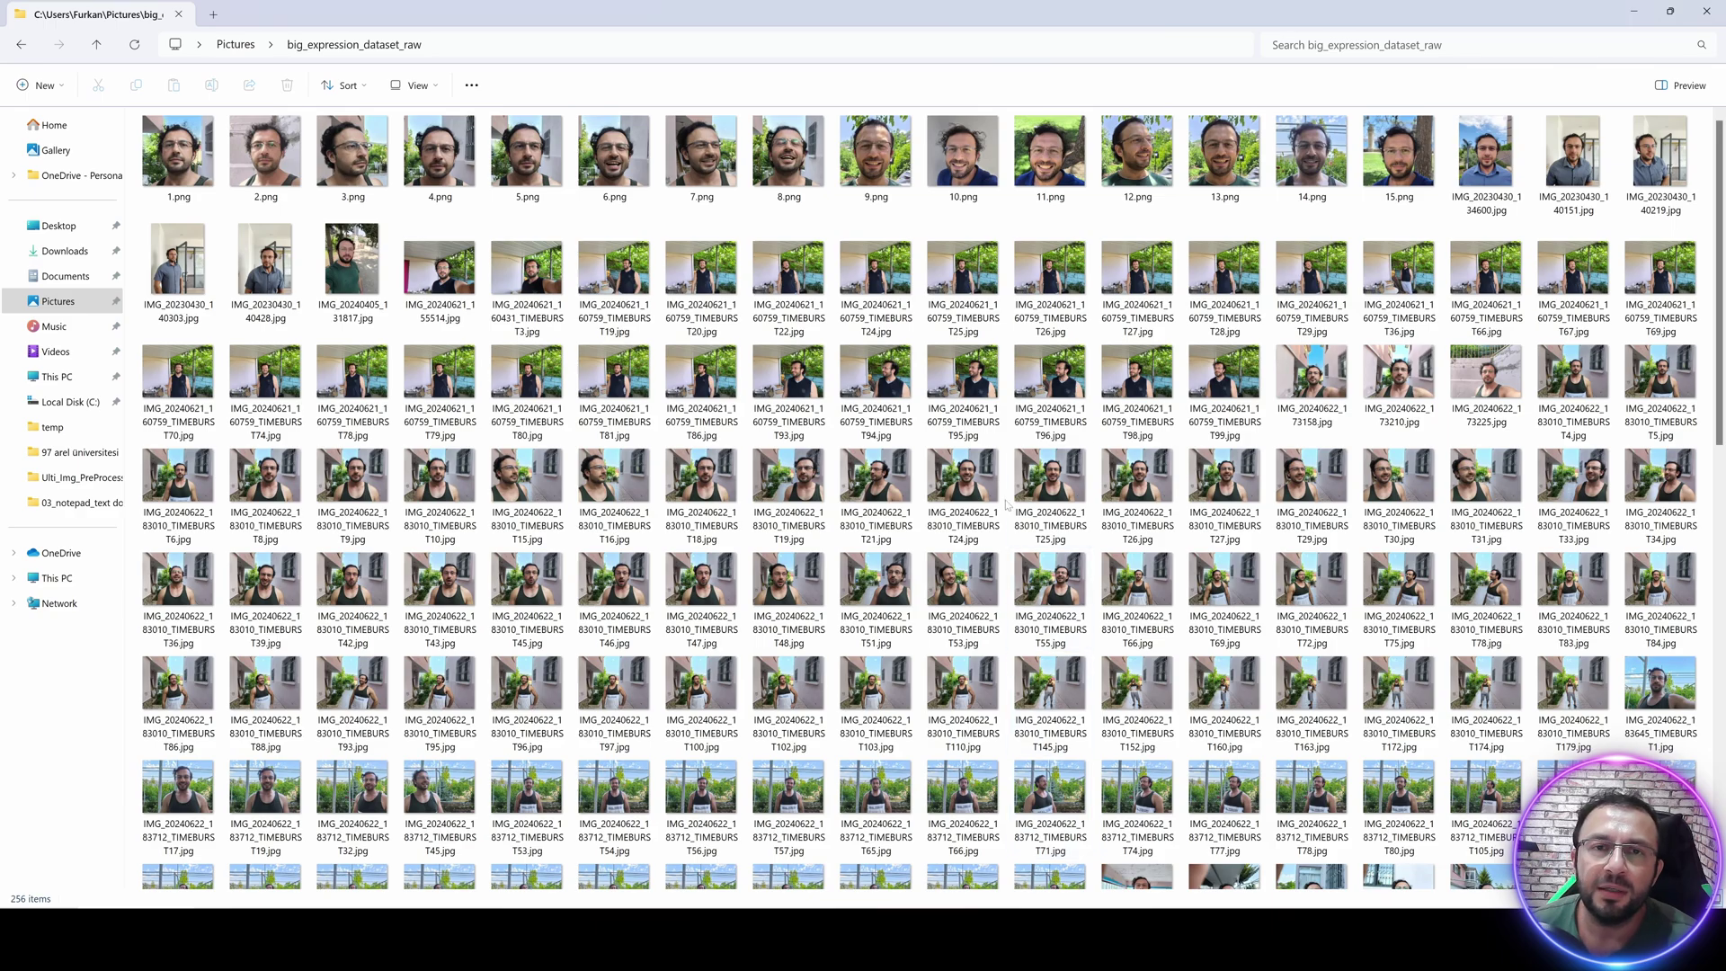
scroll(1008, 539, "down", 10)
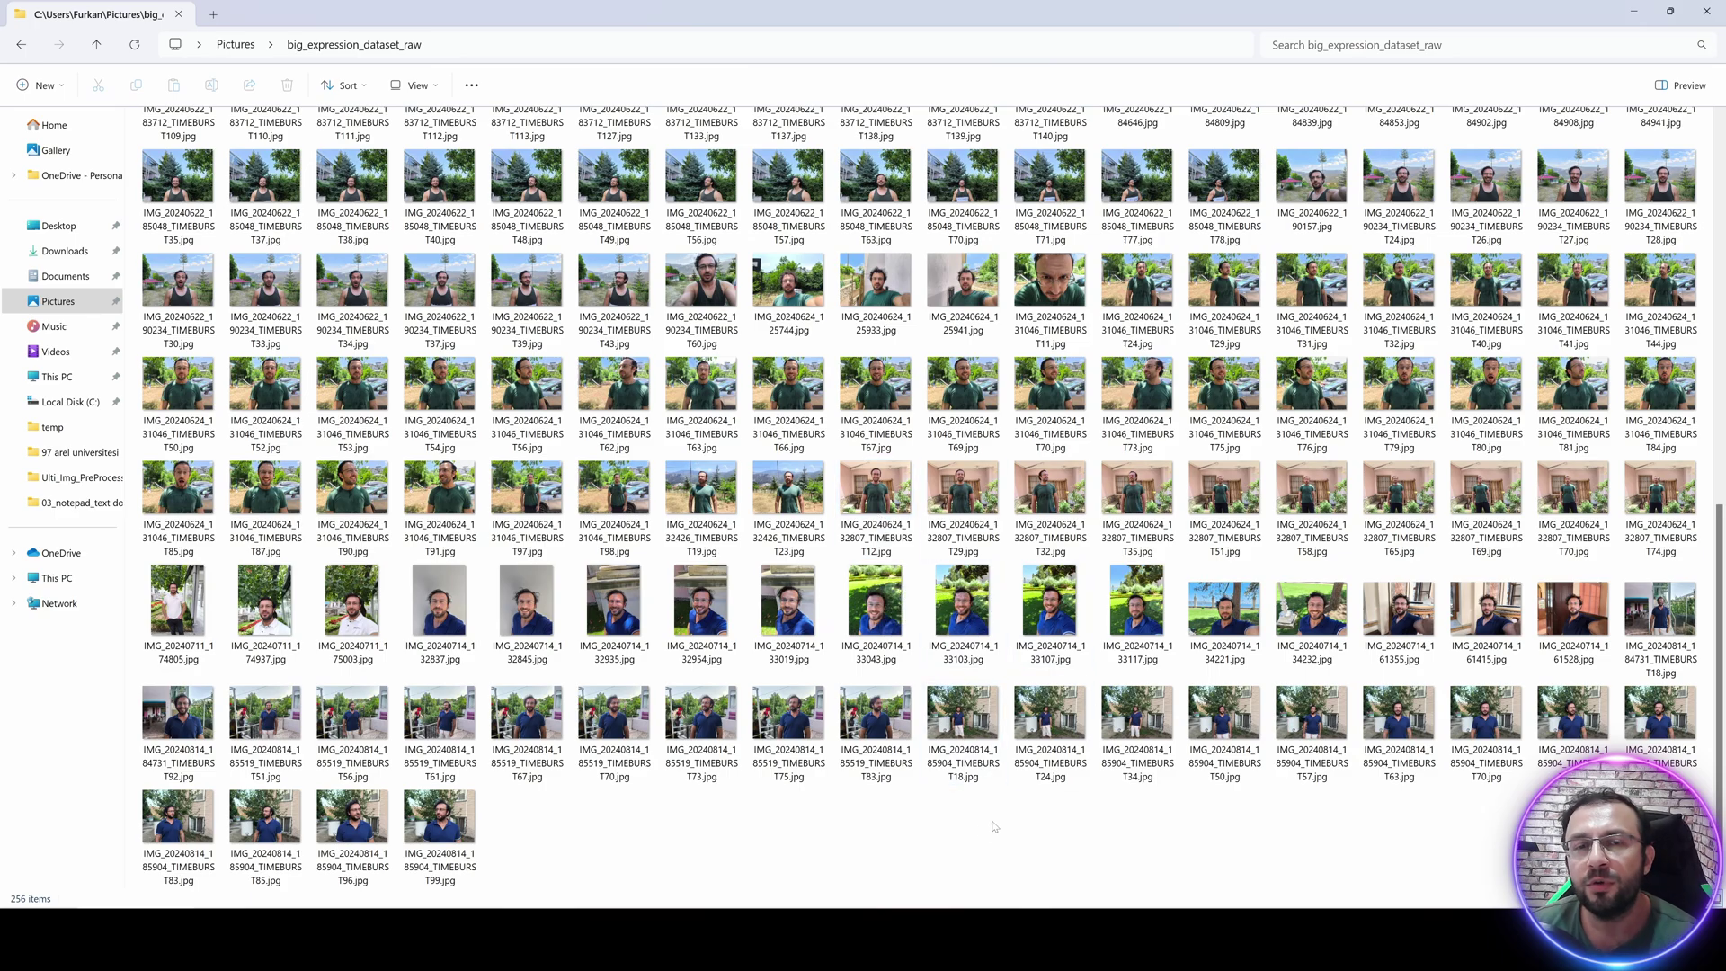
scroll(1043, 719, "up", 5)
scroll(1034, 699, "up", 3)
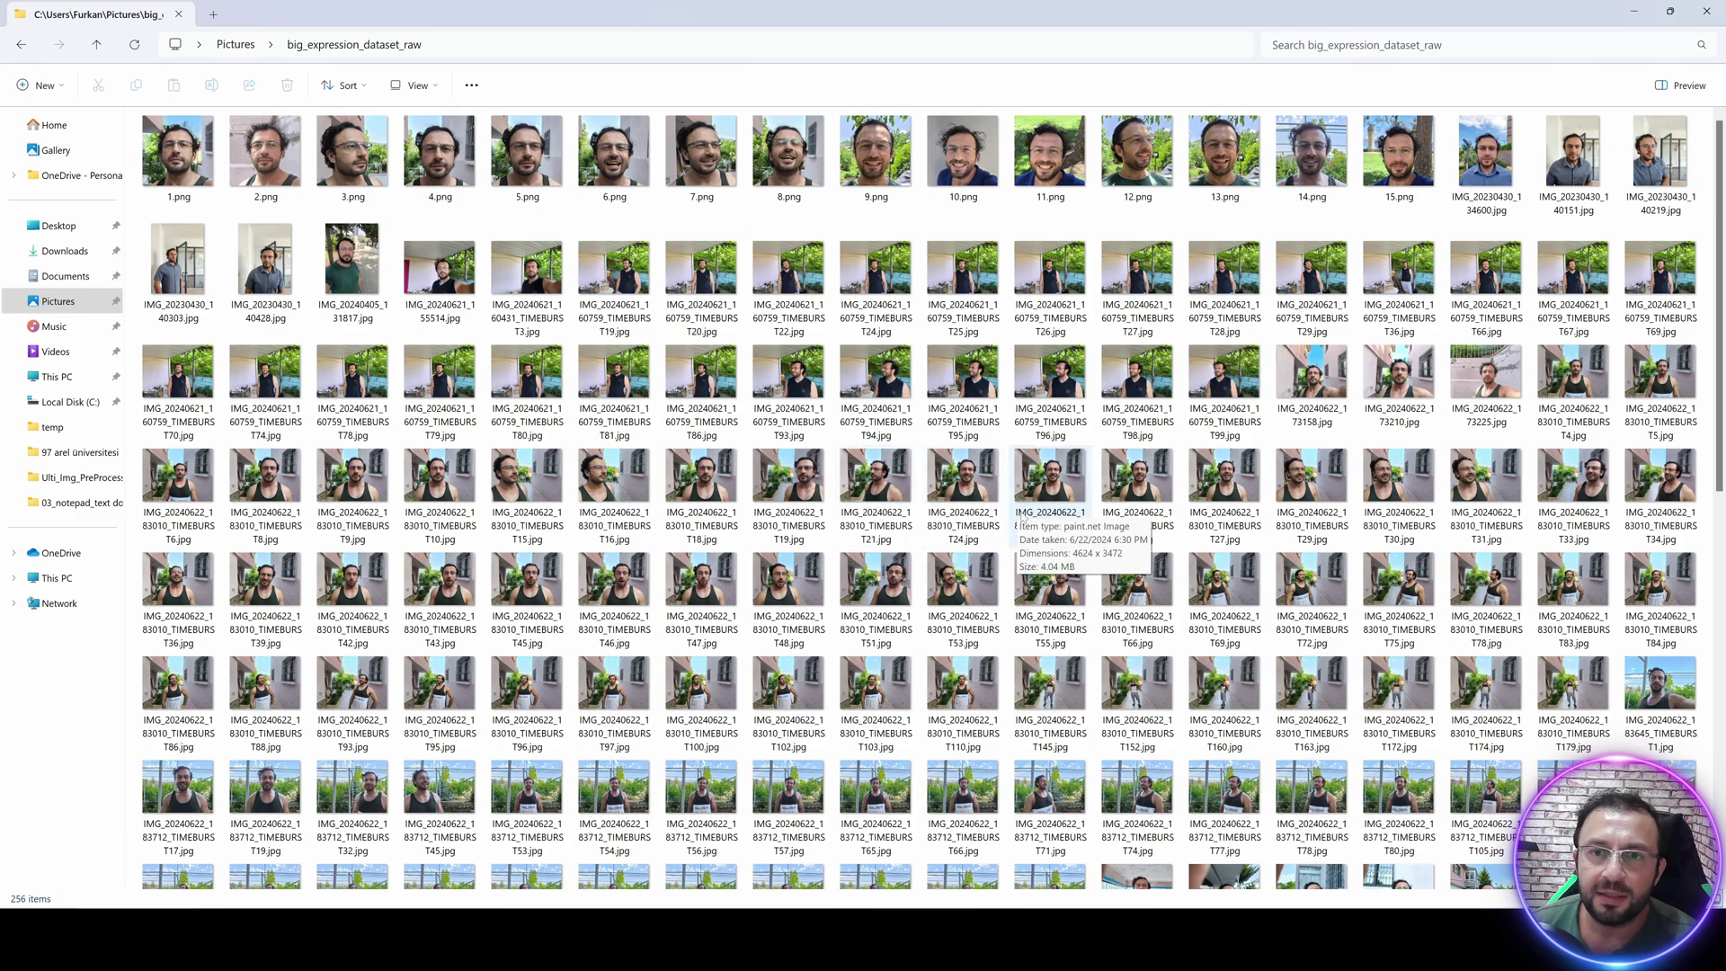
scroll(1214, 660, "down", 5)
scroll(1215, 660, "down", 2)
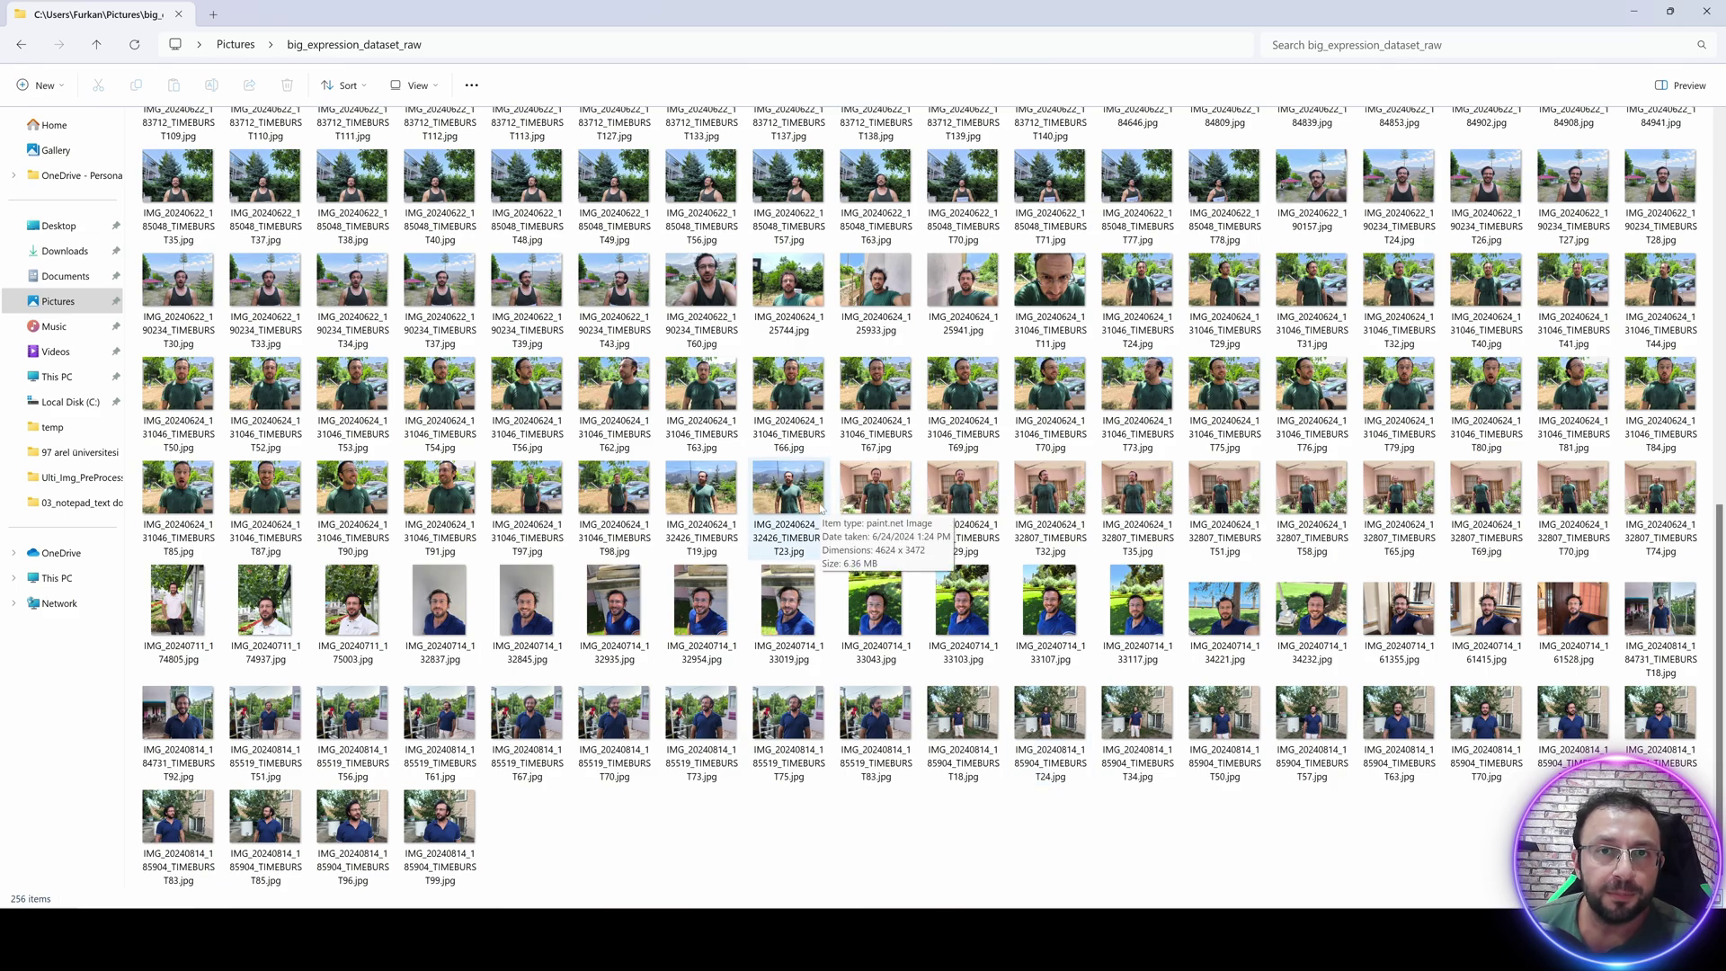
scroll(1074, 675, "up", 10)
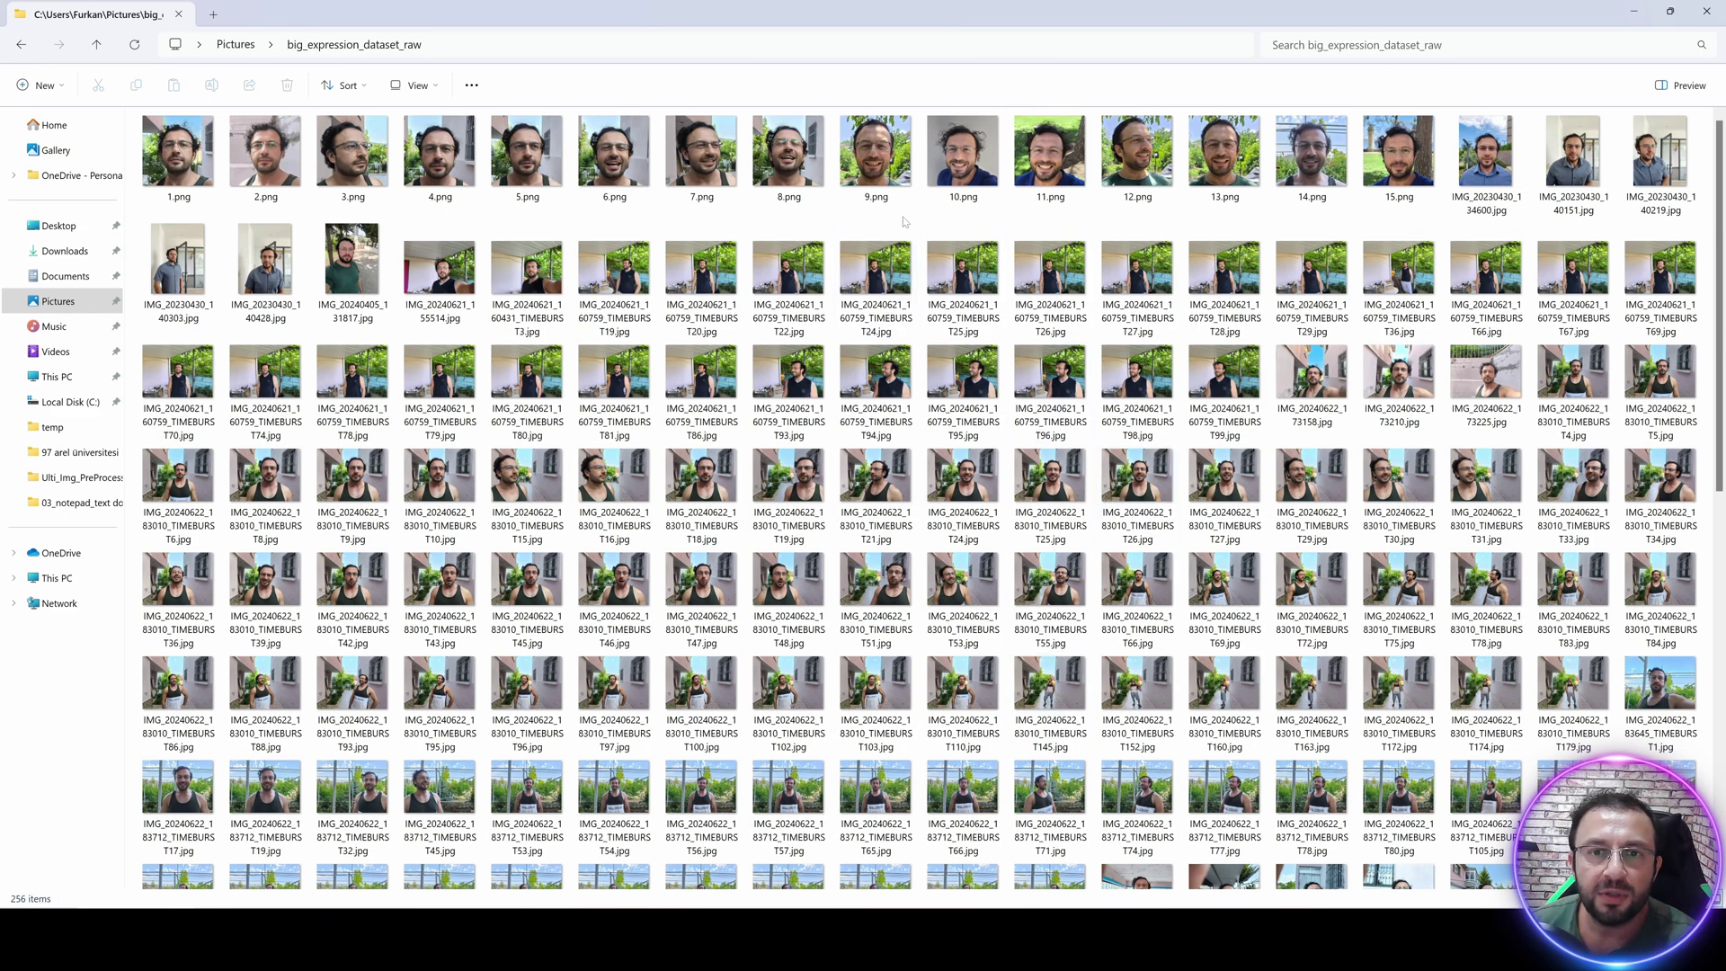
Show the dataset photos with larger thumbnails and review their variety of poses, expressions, clothing and backgrounds.
right_click(912, 225)
mouse_move(944, 234)
left_click(1159, 261)
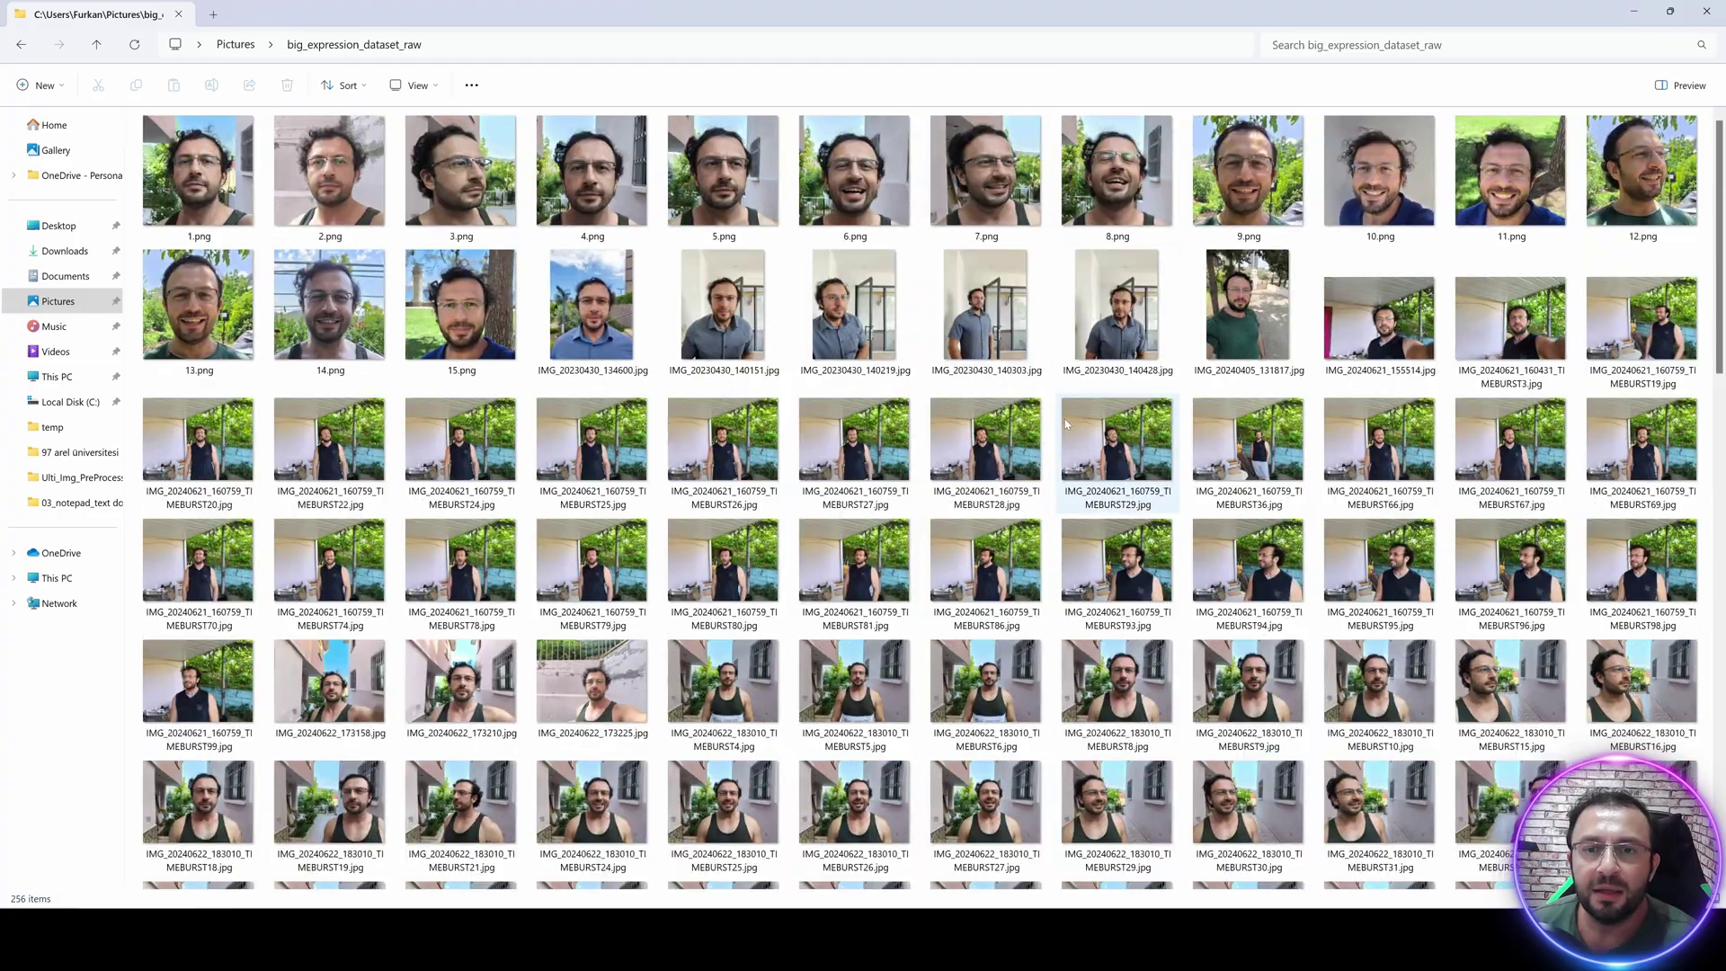
scroll(1058, 463, "down", 3)
scroll(1059, 463, "down", 15)
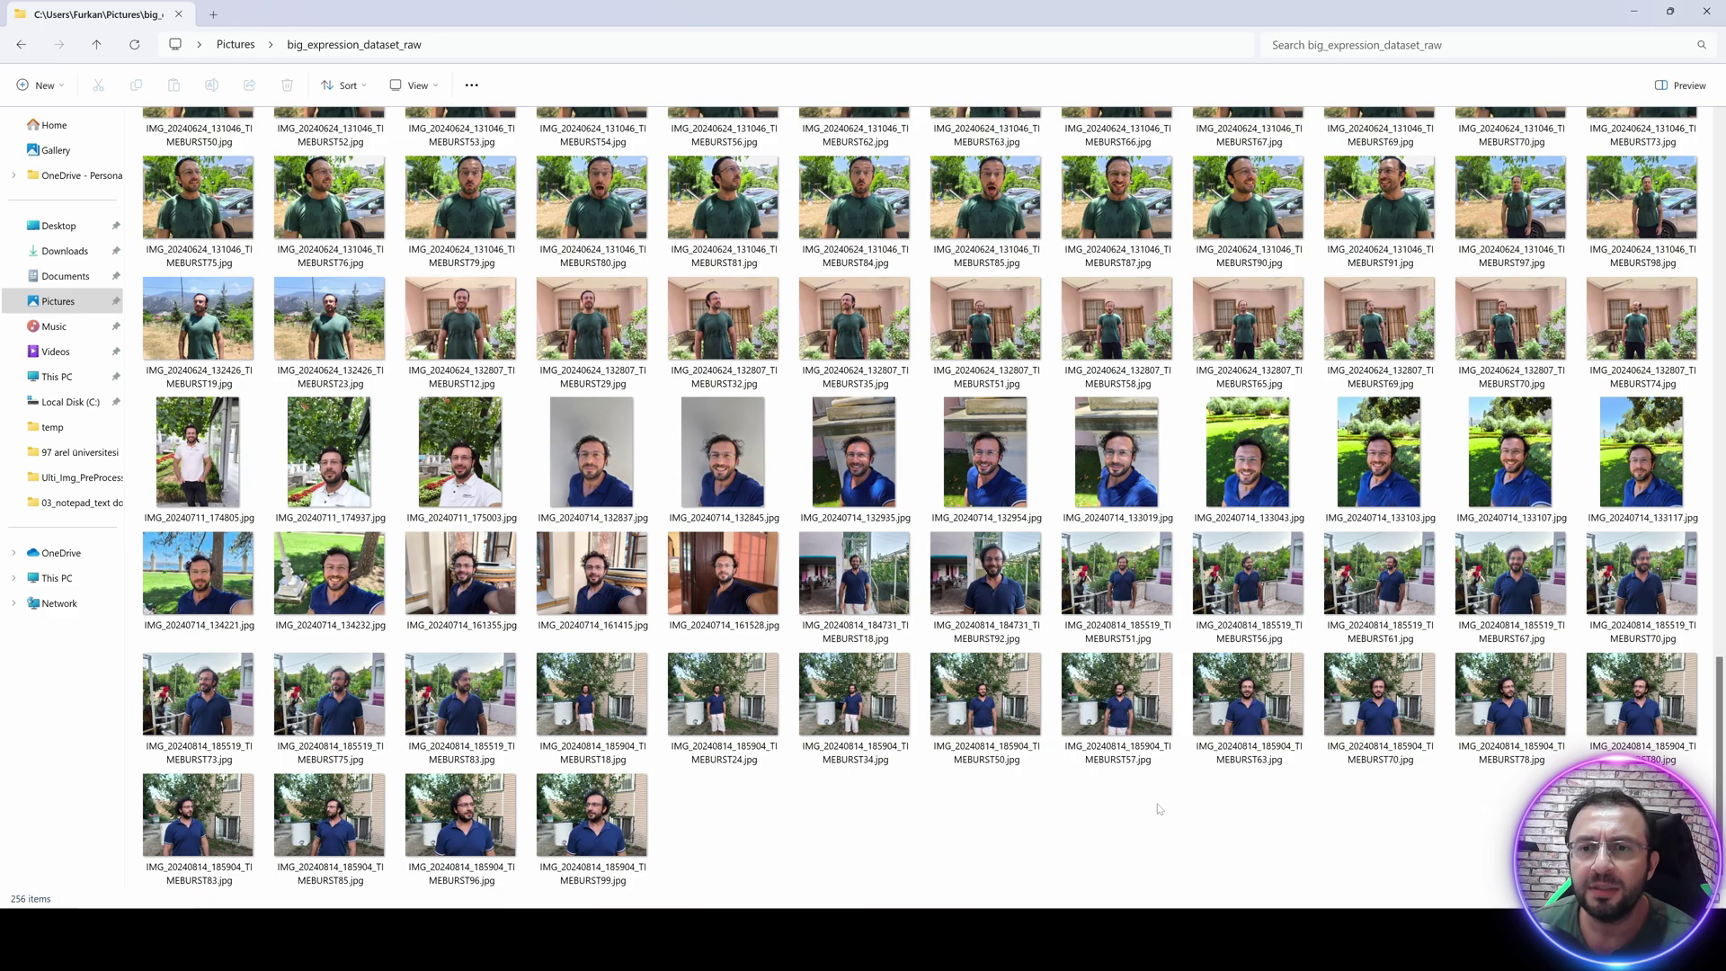
scroll(1127, 805, "up", 3)
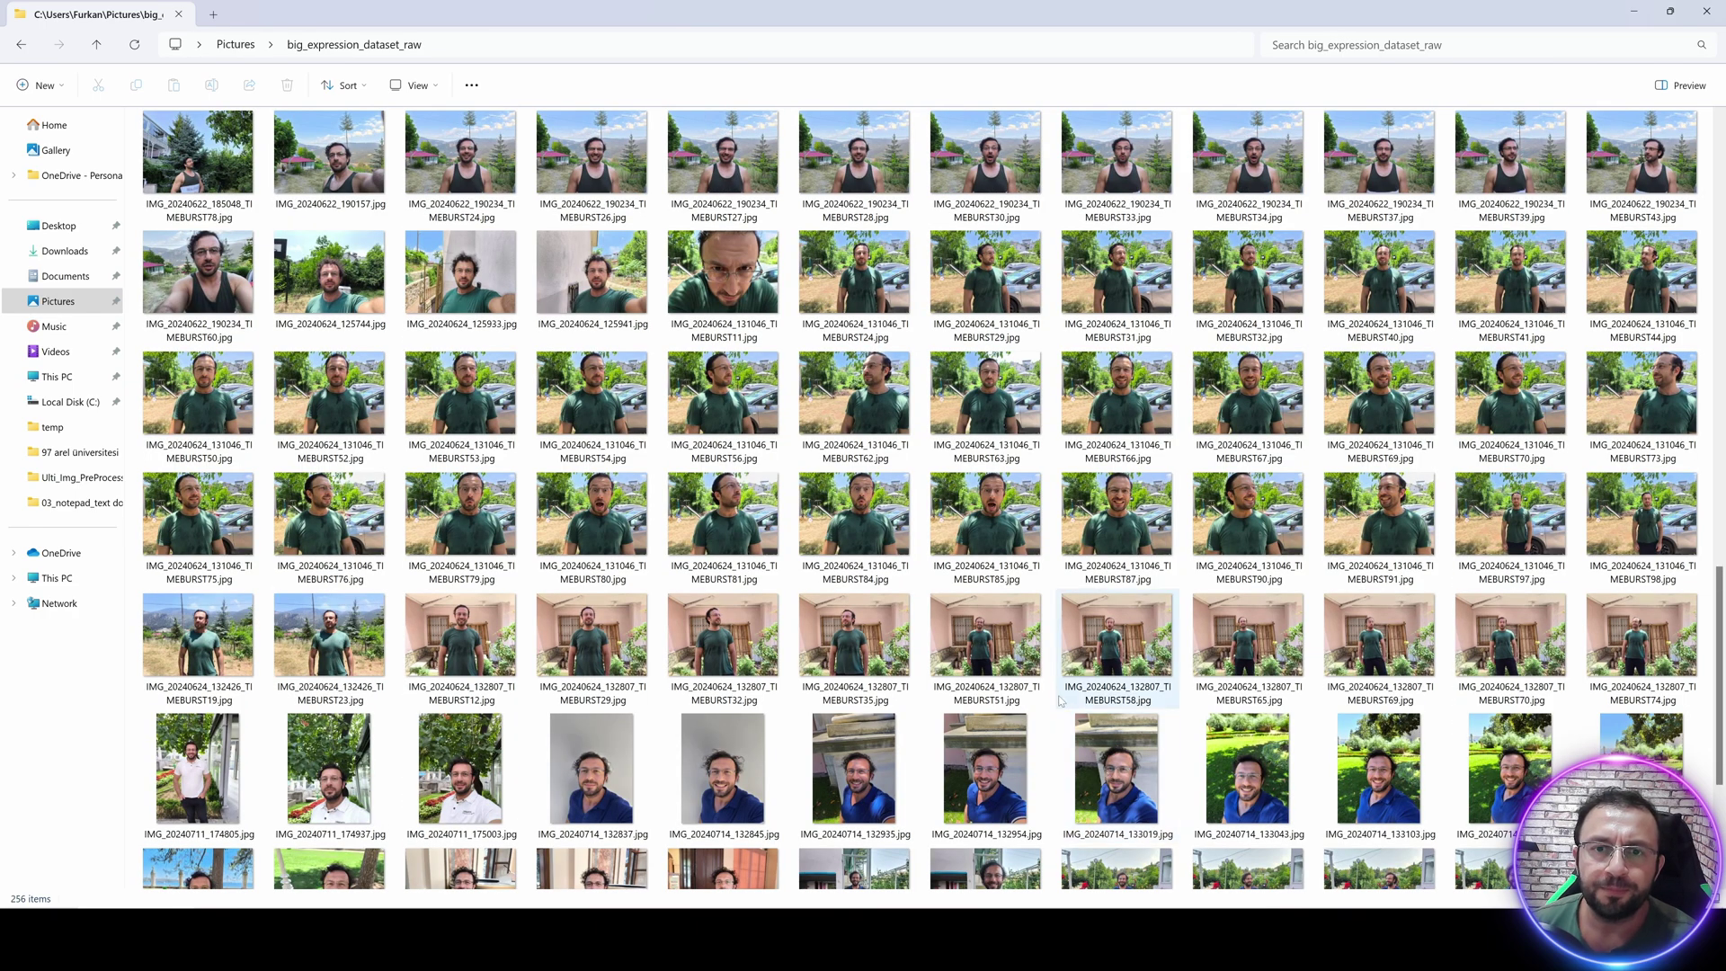
scroll(988, 647, "up", 6)
scroll(1263, 555, "up", 10)
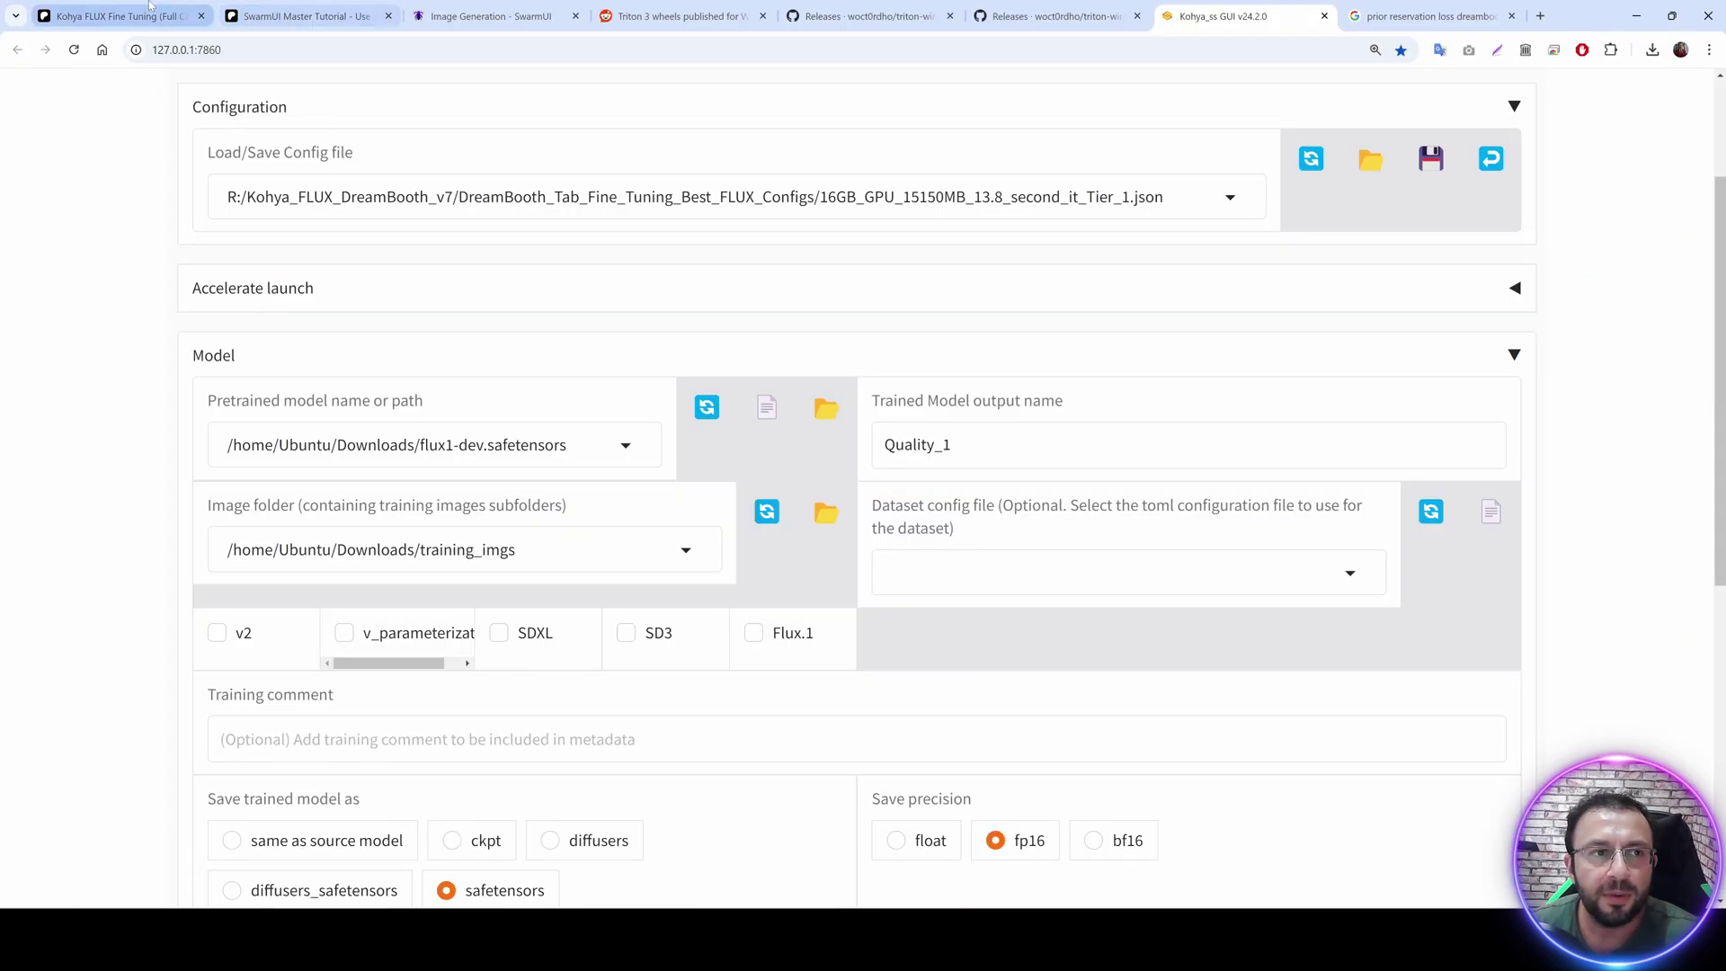
Open the Ultimate-Batch image pre-processing post from the Kohya FLUX Fine Tuning post's suggested tools and find its latest installer zip.
left_click(150, 9)
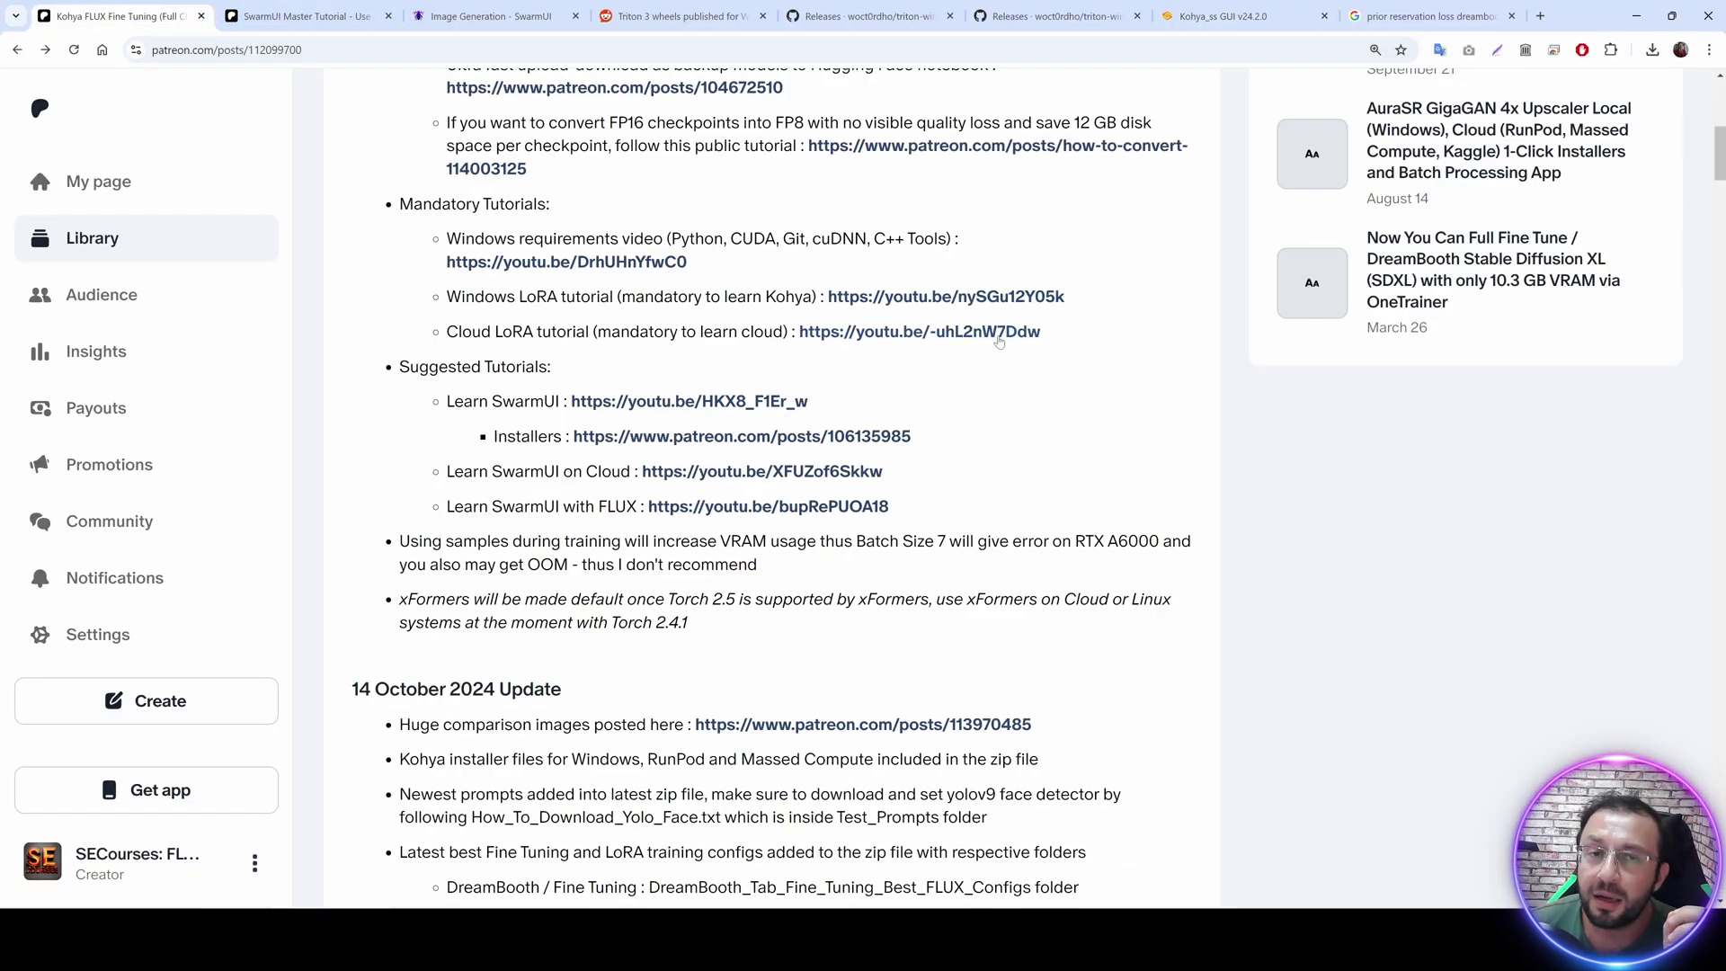
scroll(1038, 501, "up", 2)
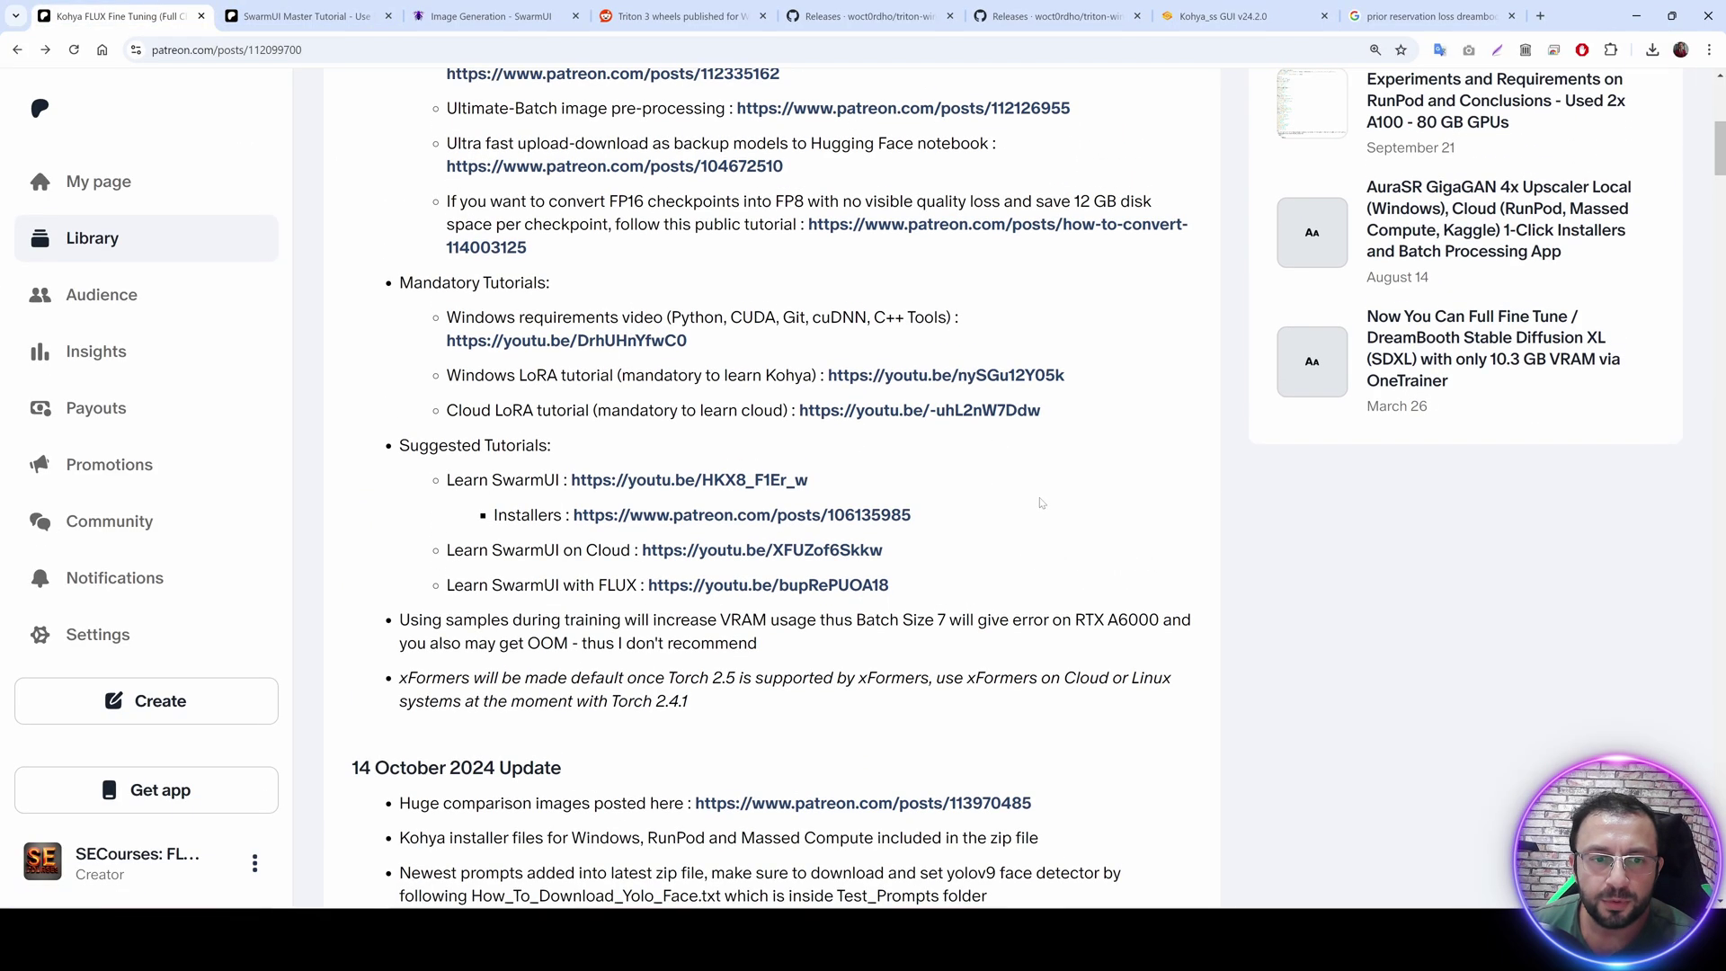
scroll(688, 669, "up", 1)
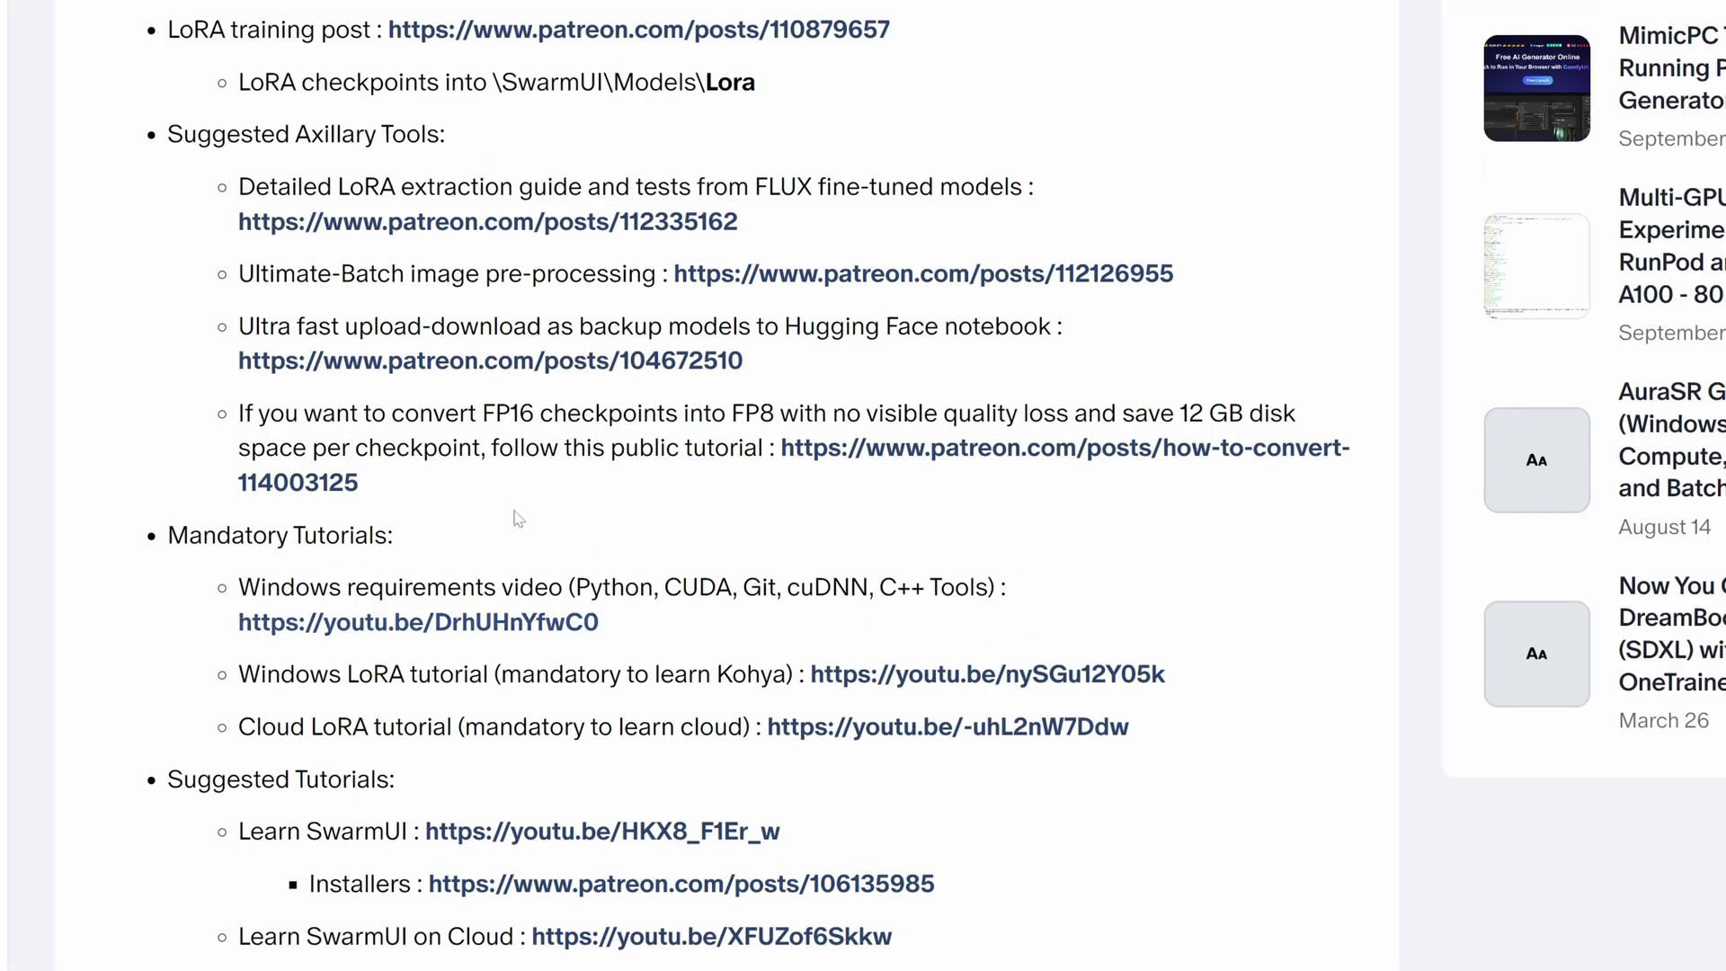
left_click_drag(409, 173, 548, 173)
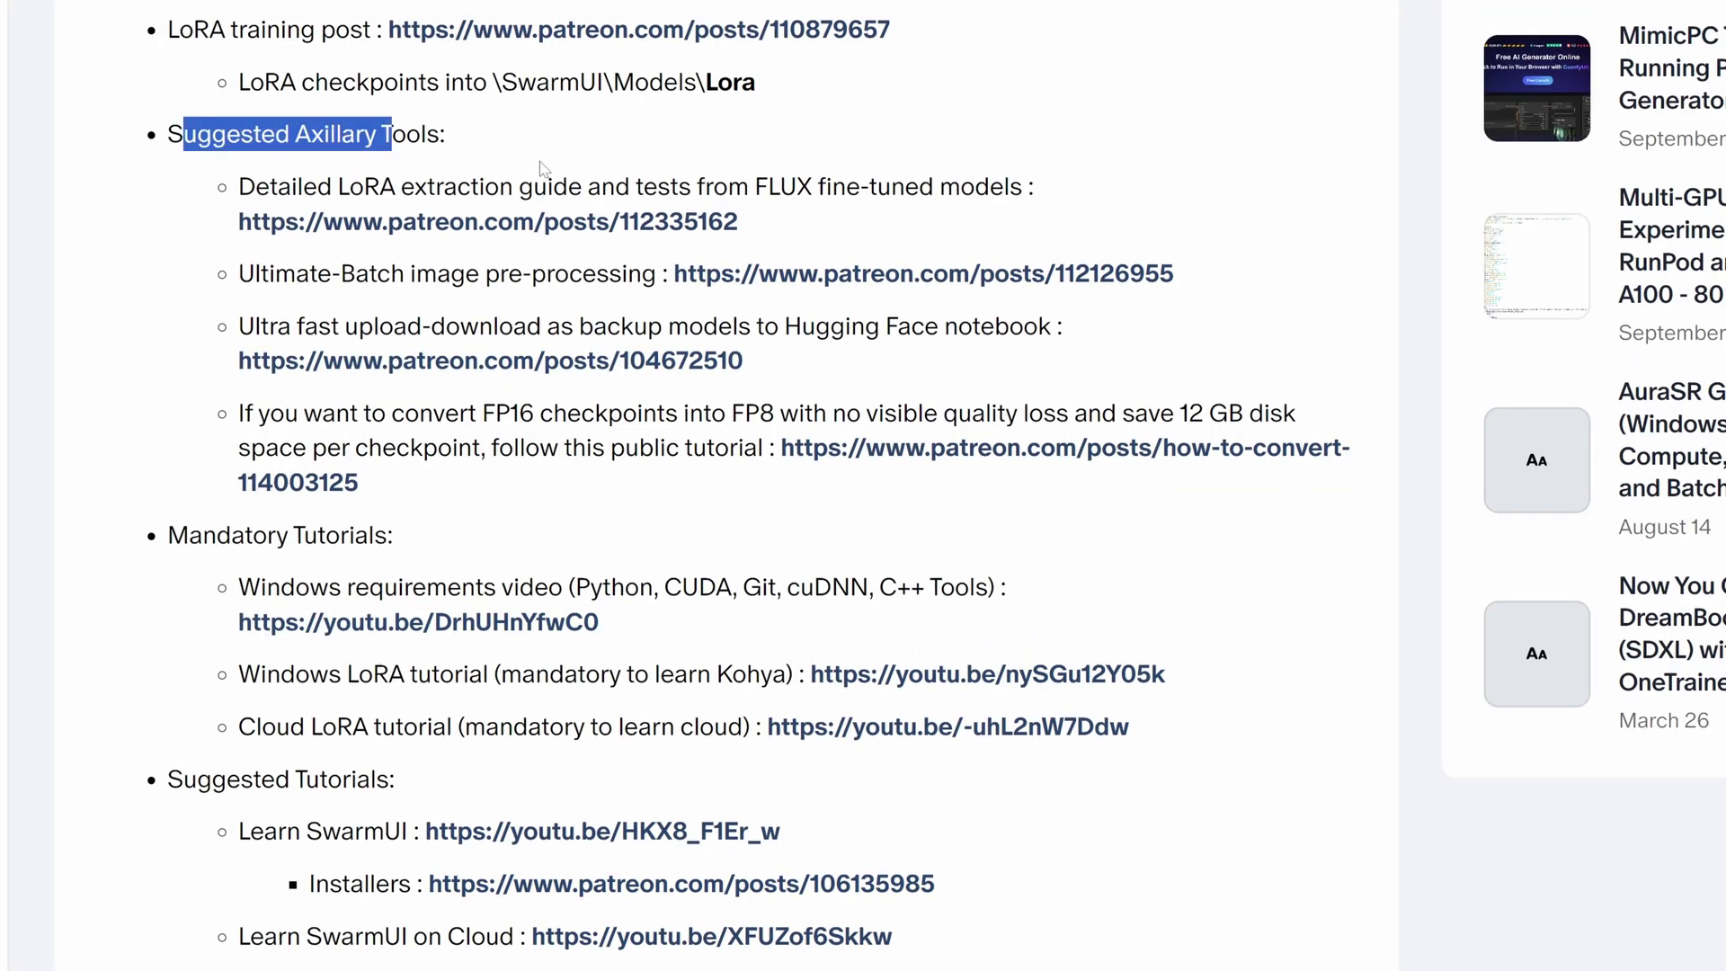
left_click(508, 144)
left_click_drag(269, 273, 642, 273)
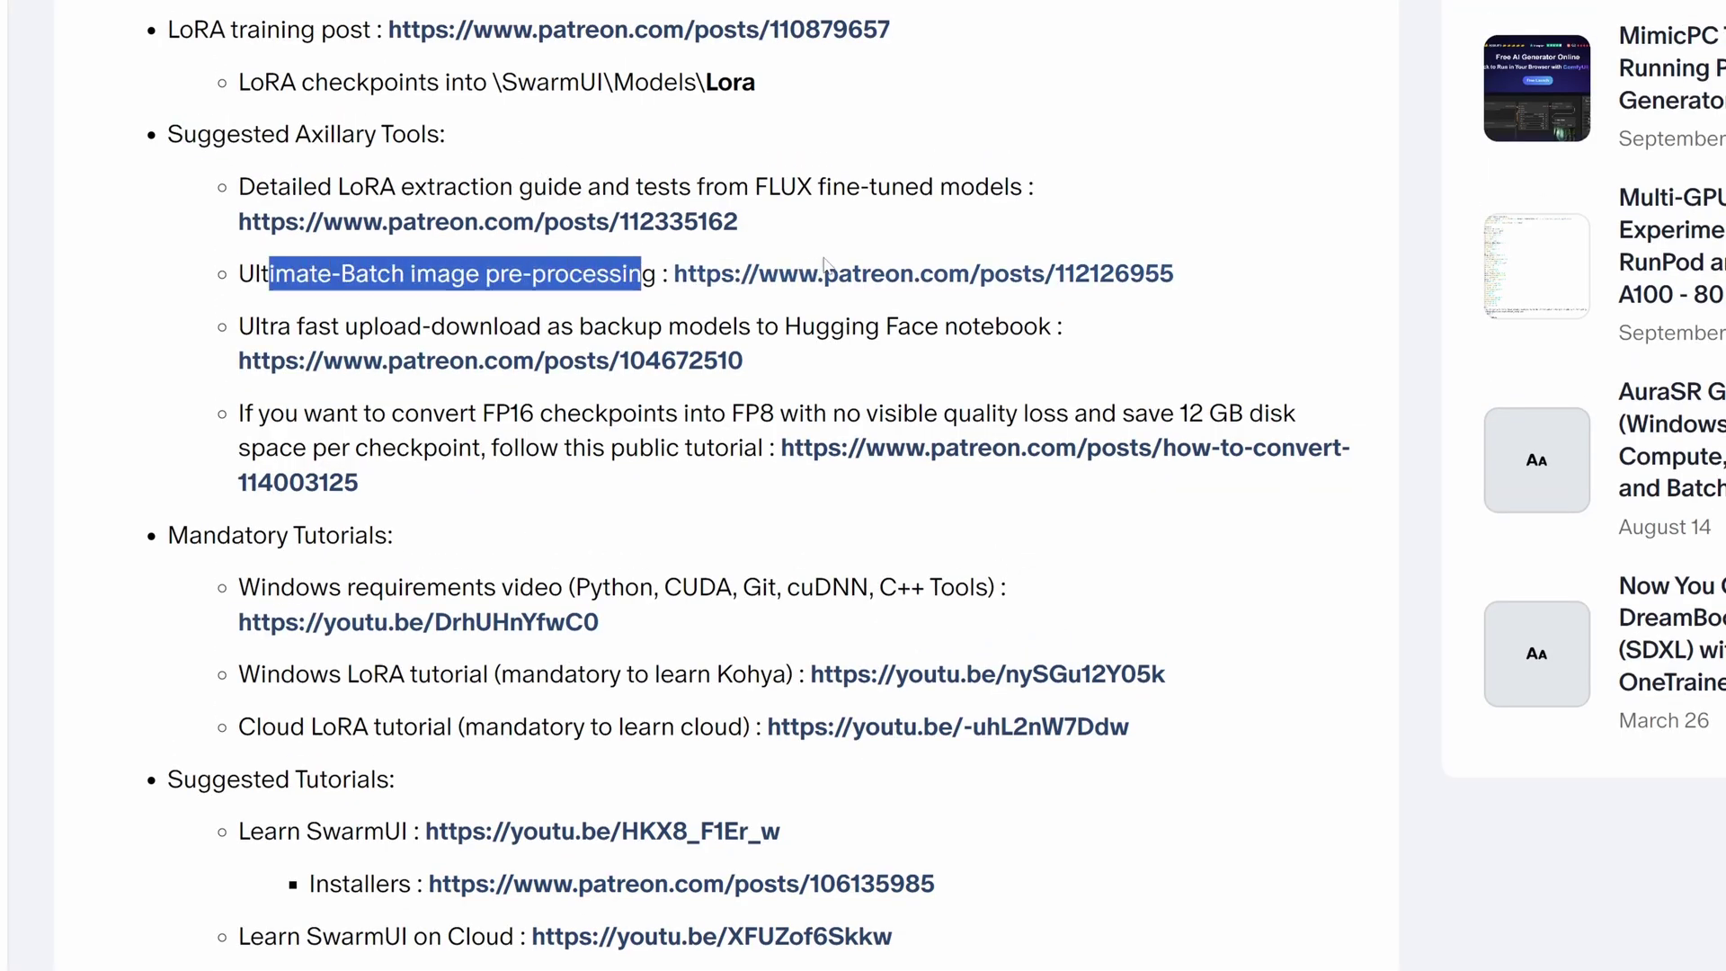
left_click(887, 274)
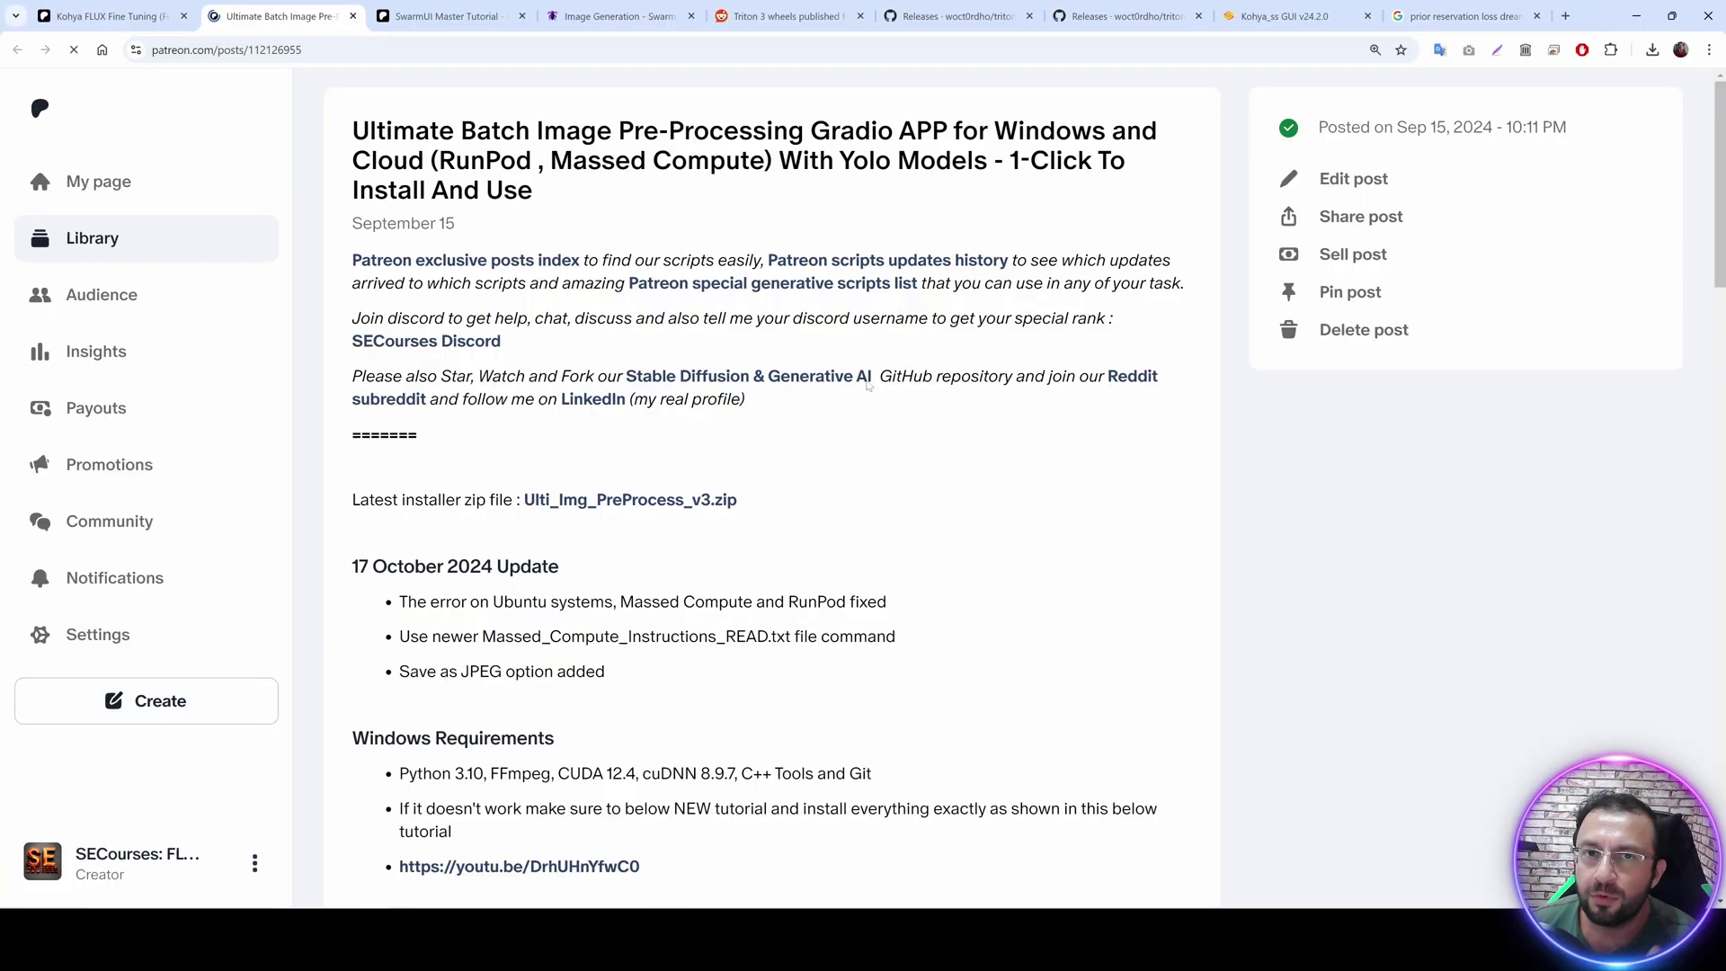
scroll(868, 385, "down", 2)
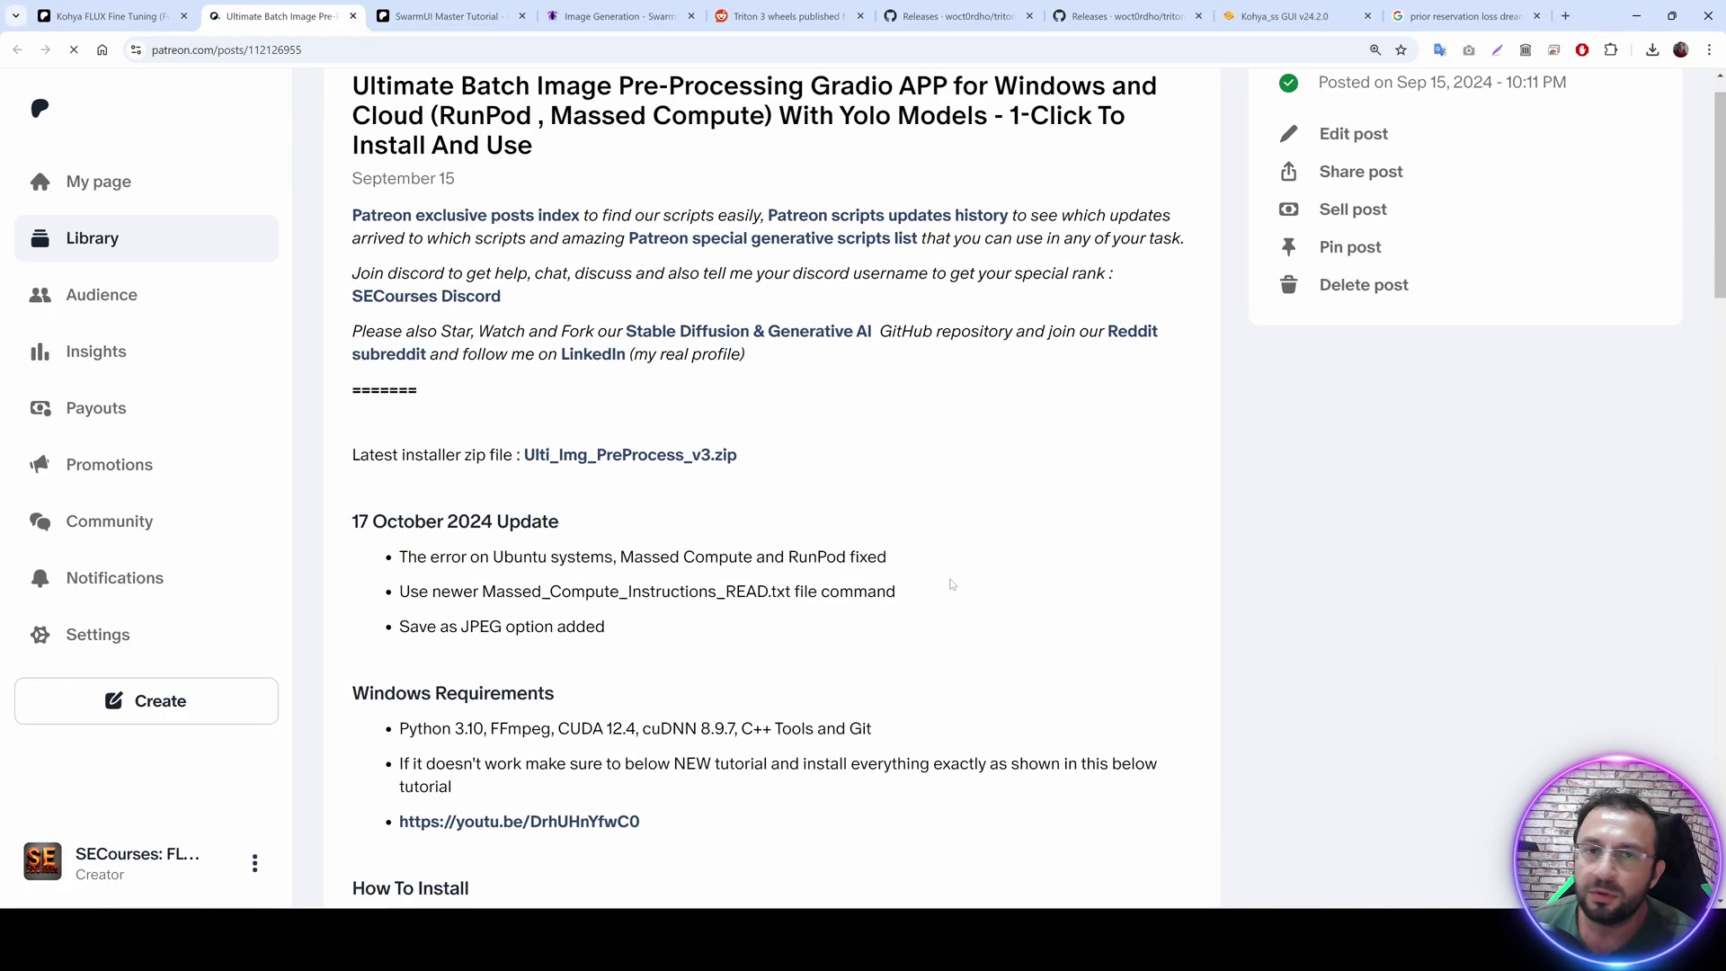
scroll(841, 524, "up", 1)
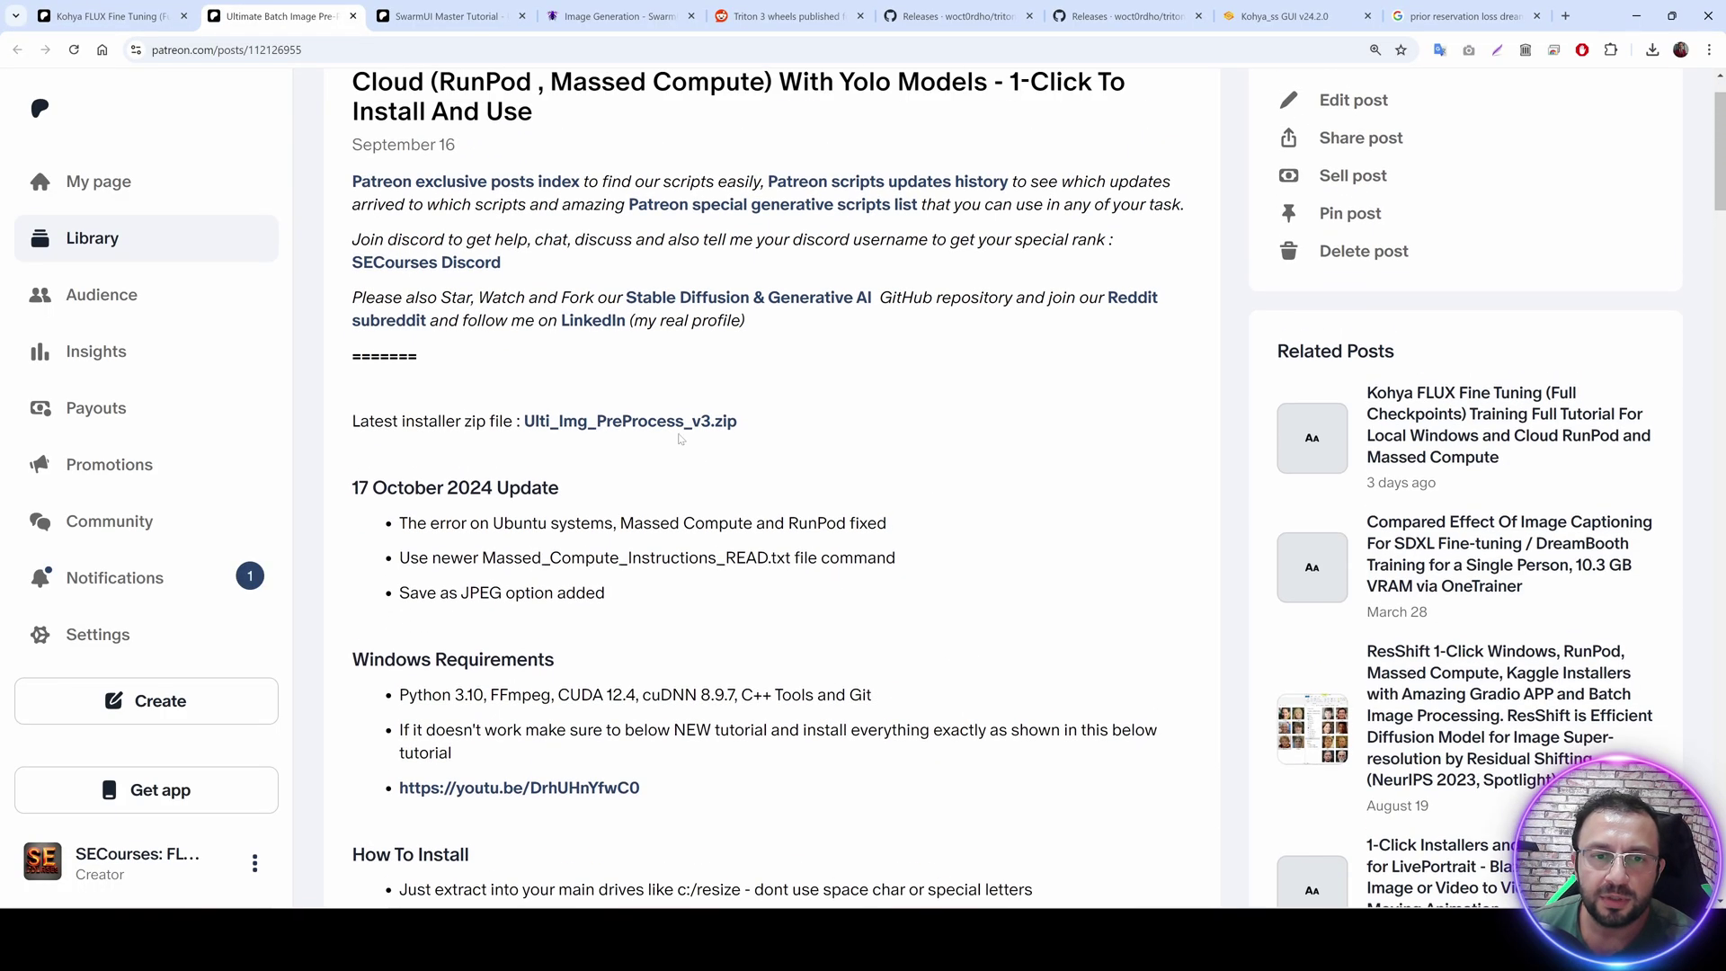
Paste Ulti_Img_PreProcess_v3.zip into the R: drive and extract it into the Ulti_Img_PreProcess_v3 folder.
key("alt+Tab")
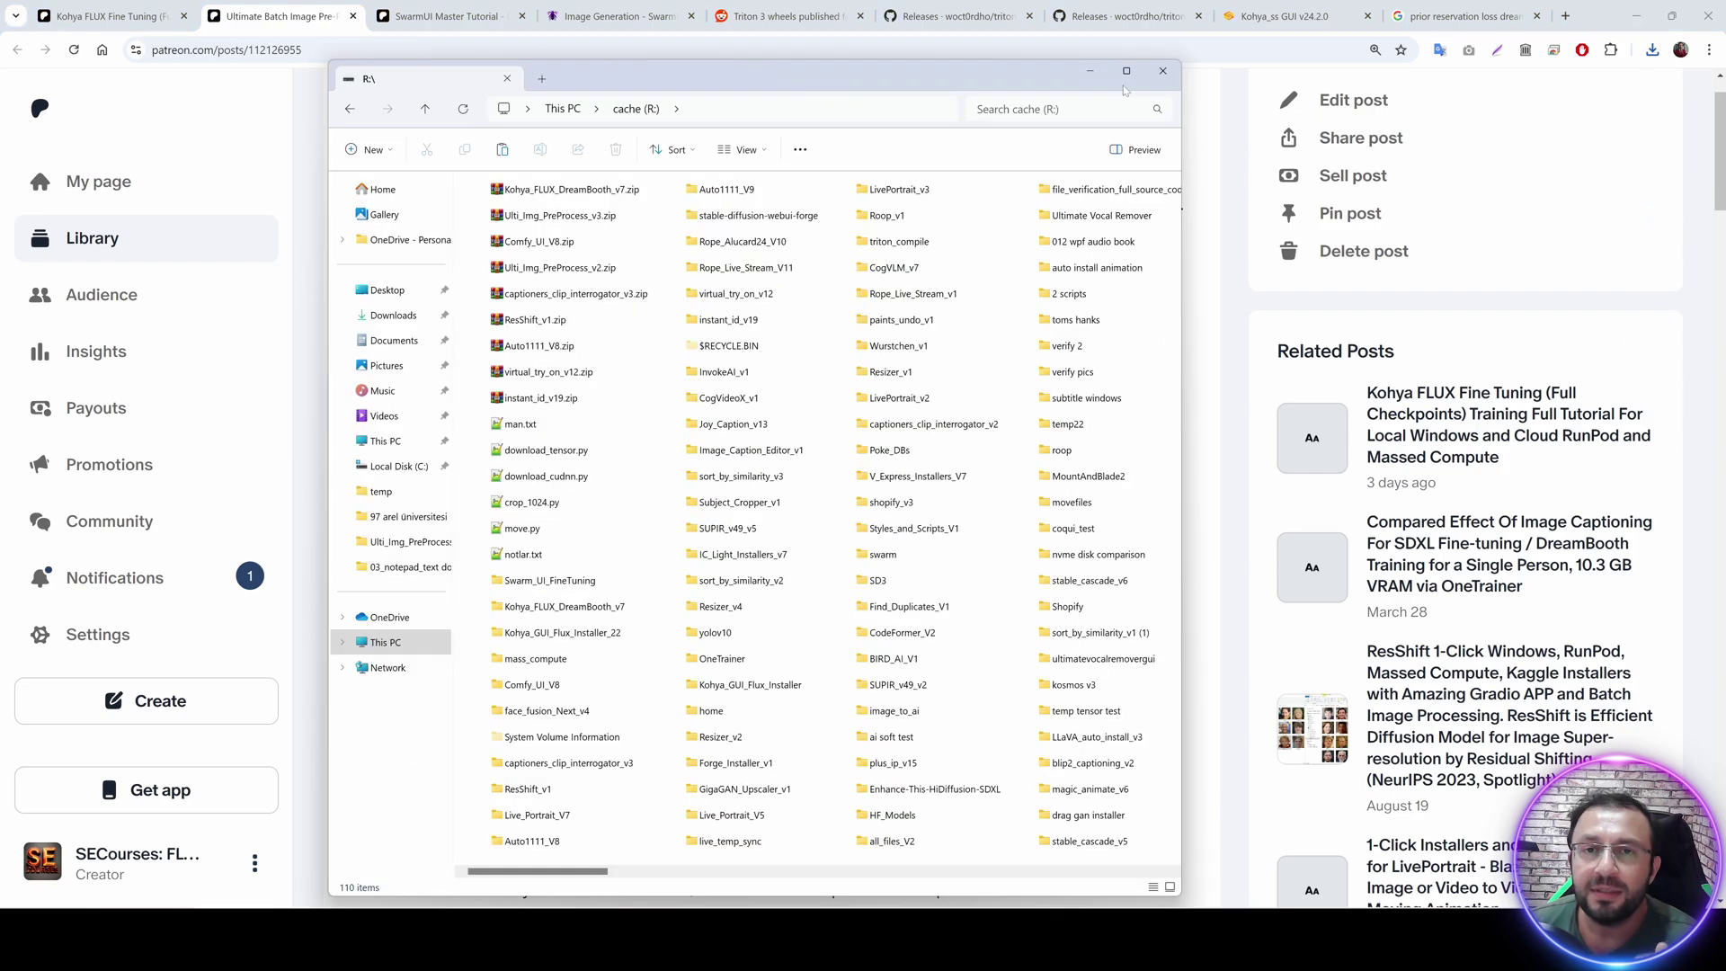
left_click(1125, 71)
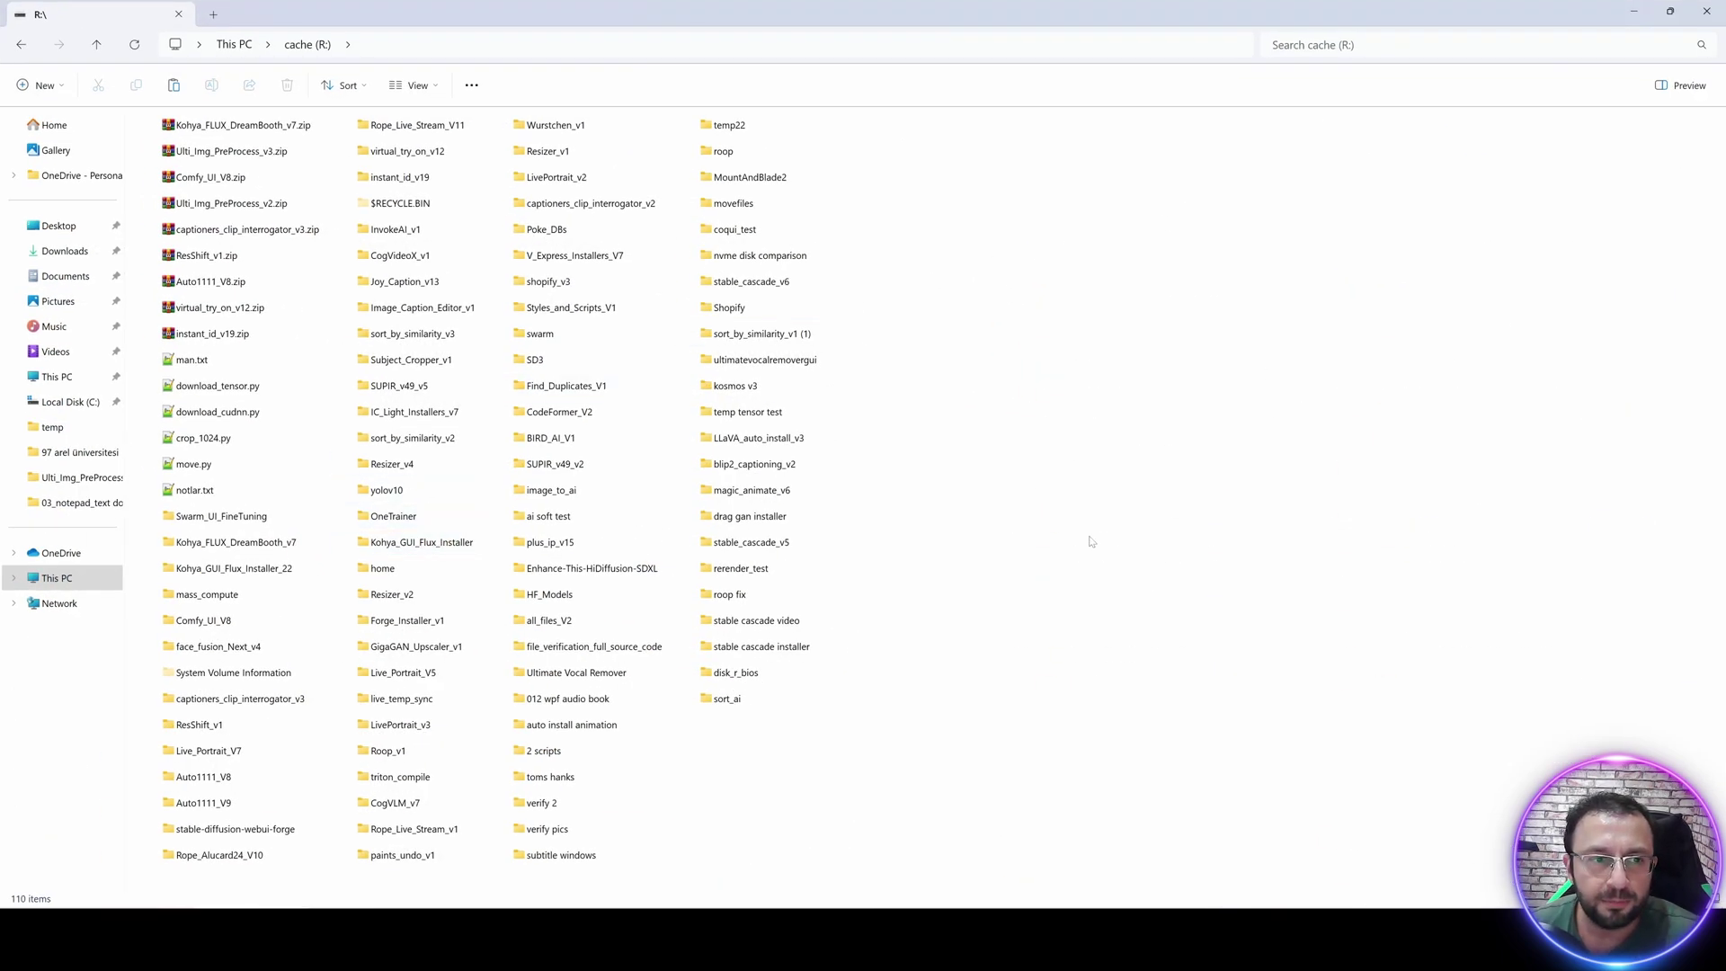
key("ctrl+v")
left_click(879, 444)
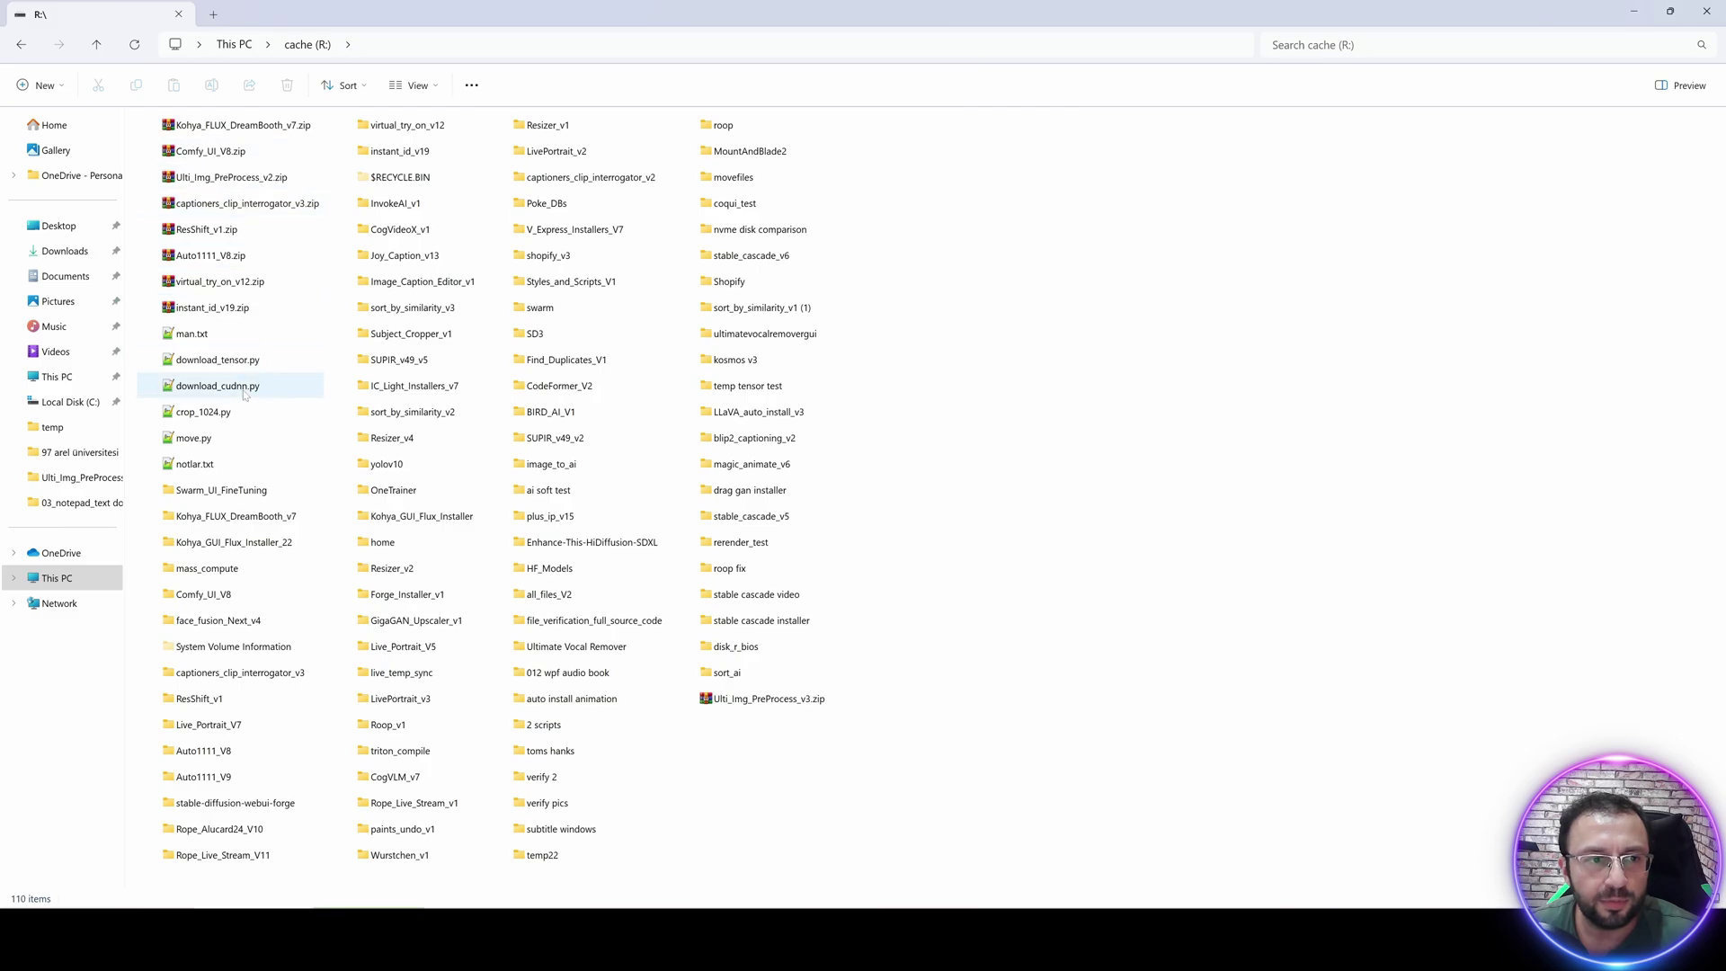
right_click(231, 126)
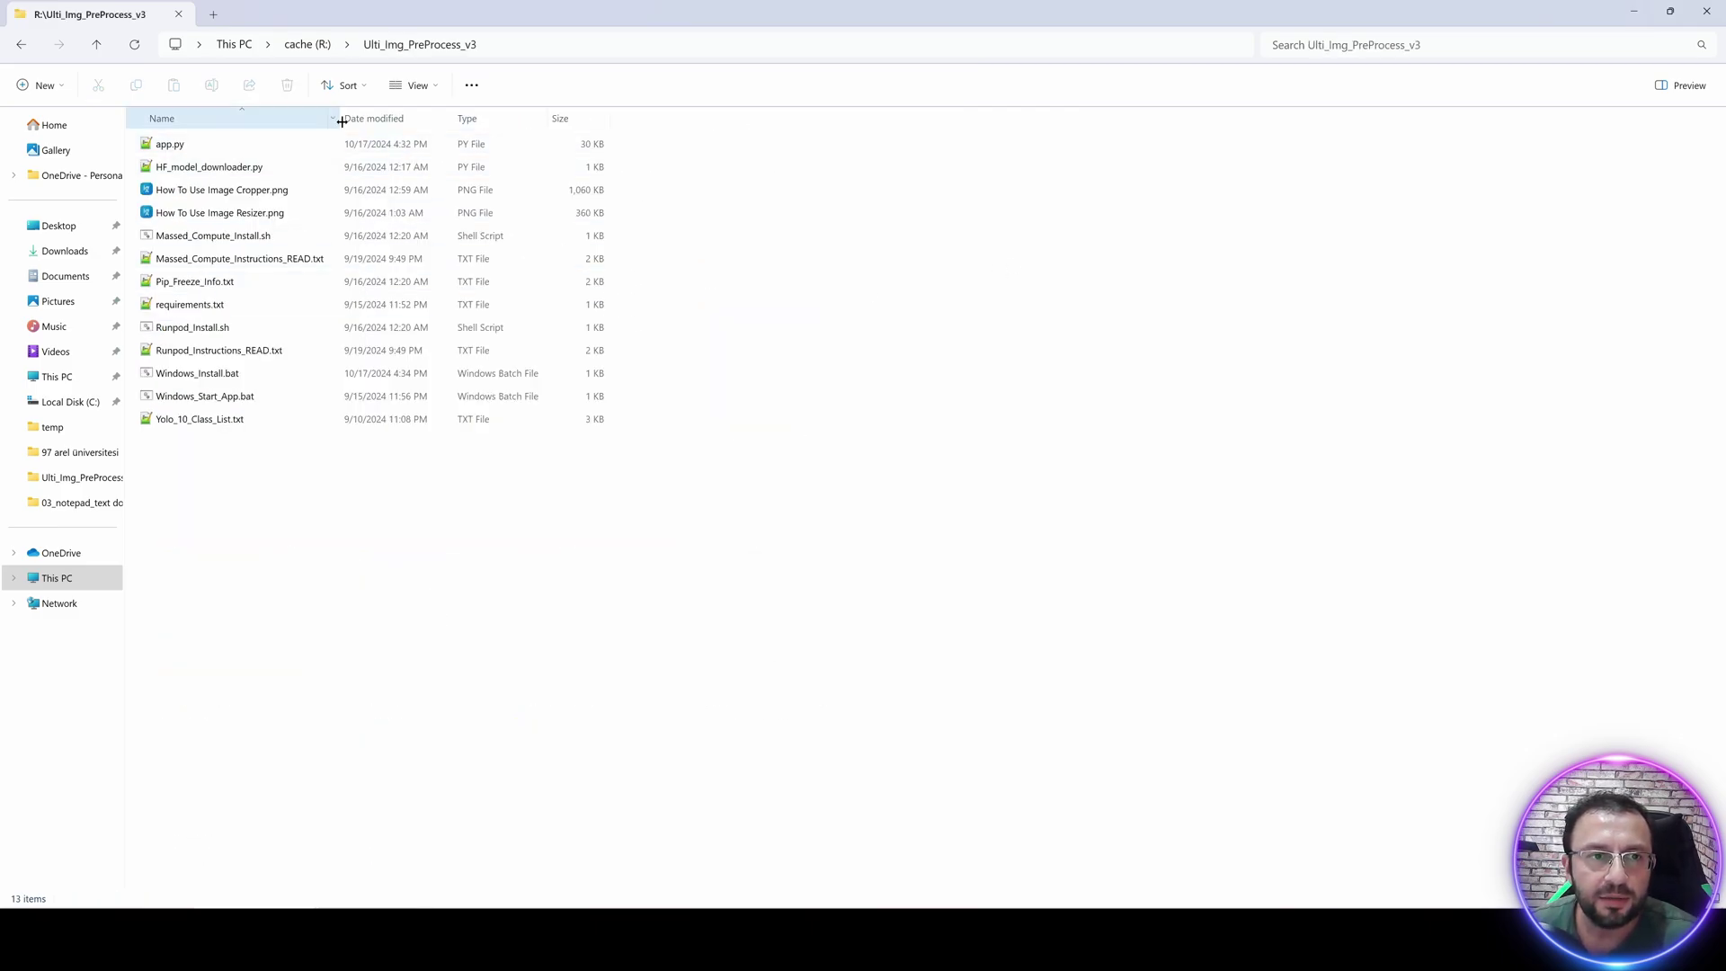
Run Windows_Install.bat from the Ulti_Img_PreProcess_v3 folder, allowing it to start.
left_click(204, 378)
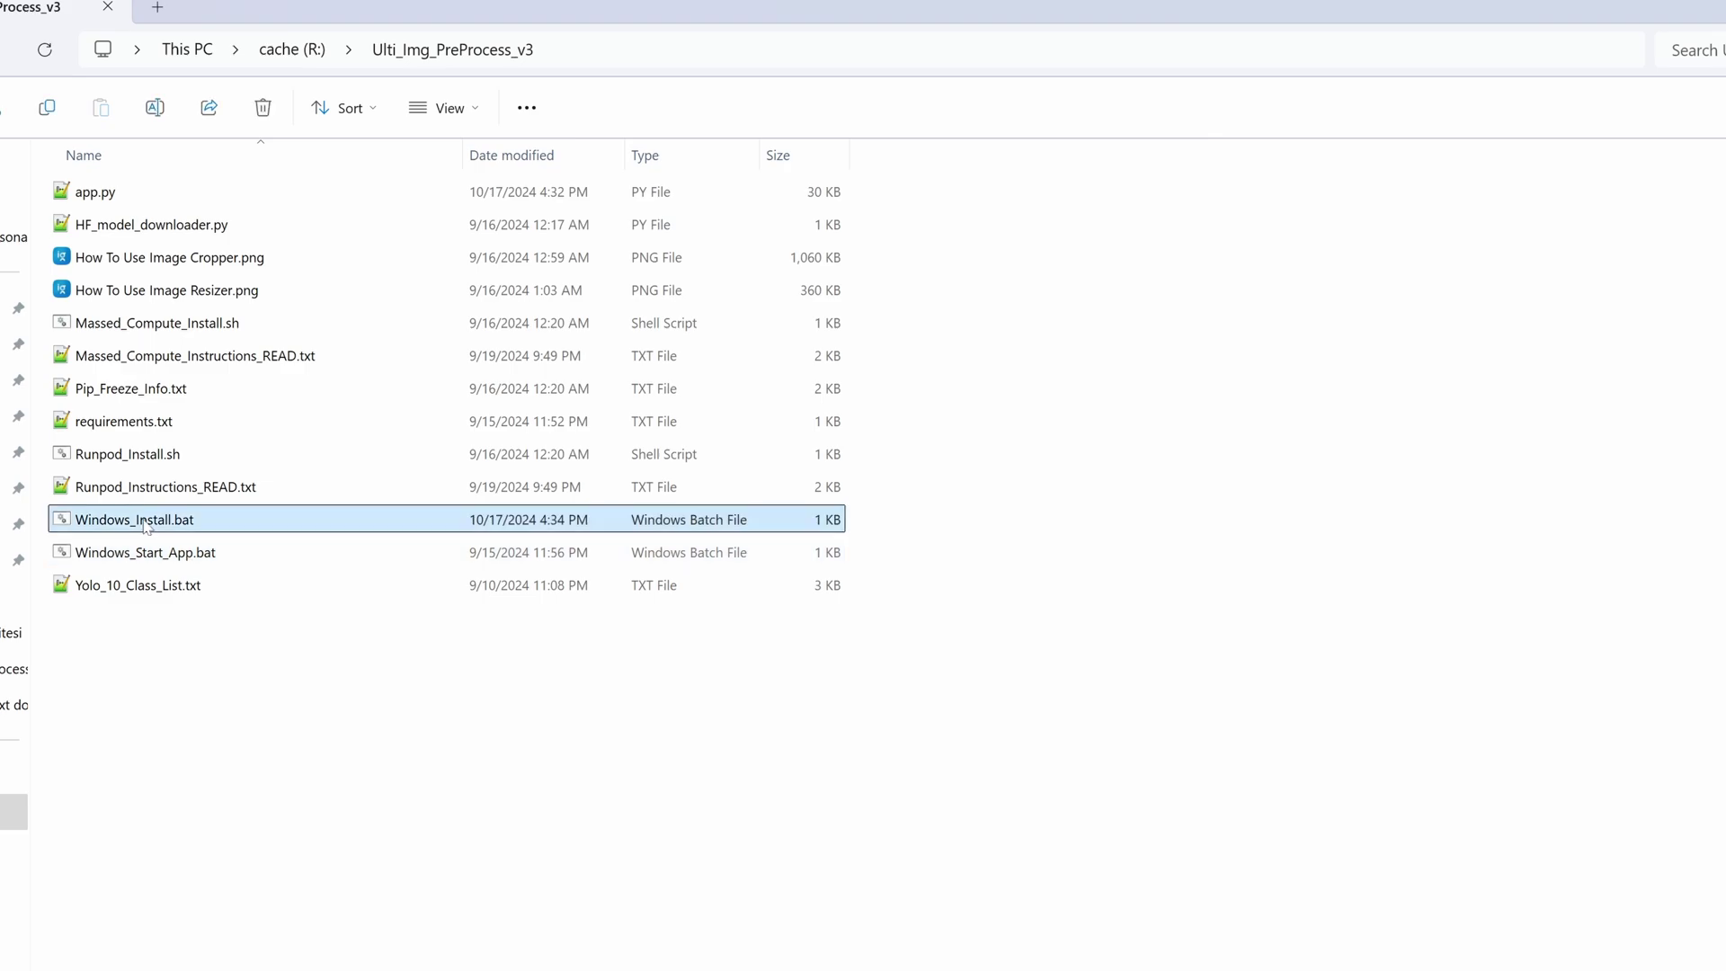
double_click(146, 527)
left_click(841, 483)
left_click(1163, 851)
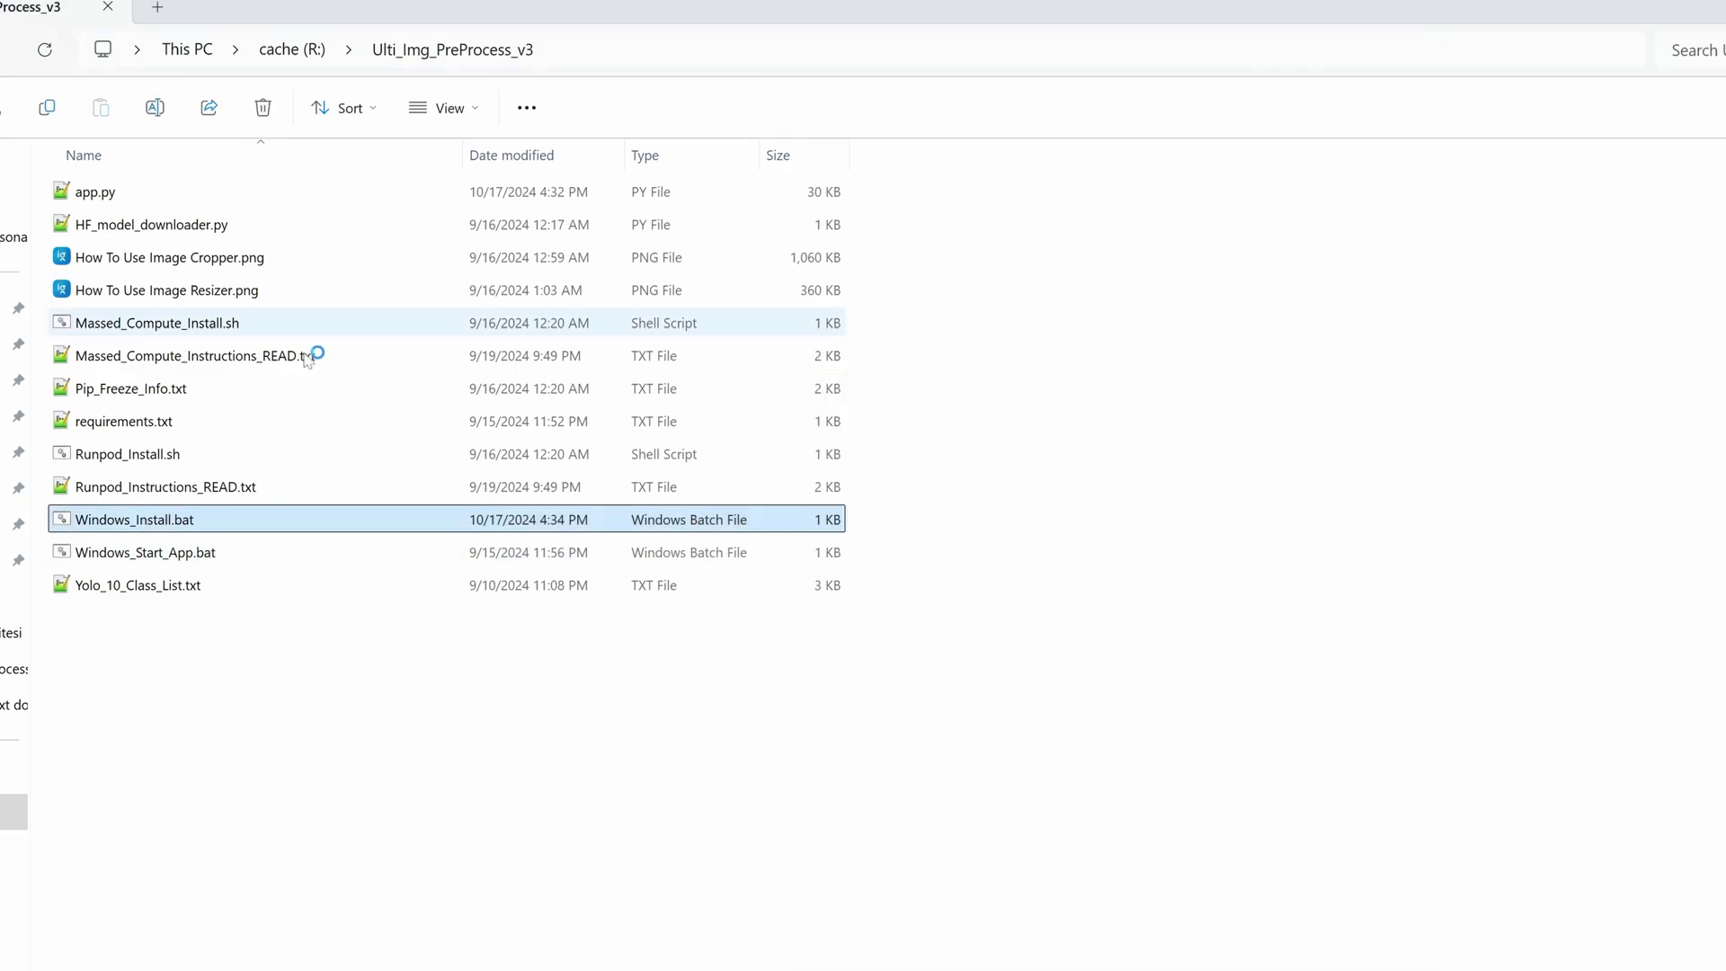
left_click_drag(312, 66, 843, 200)
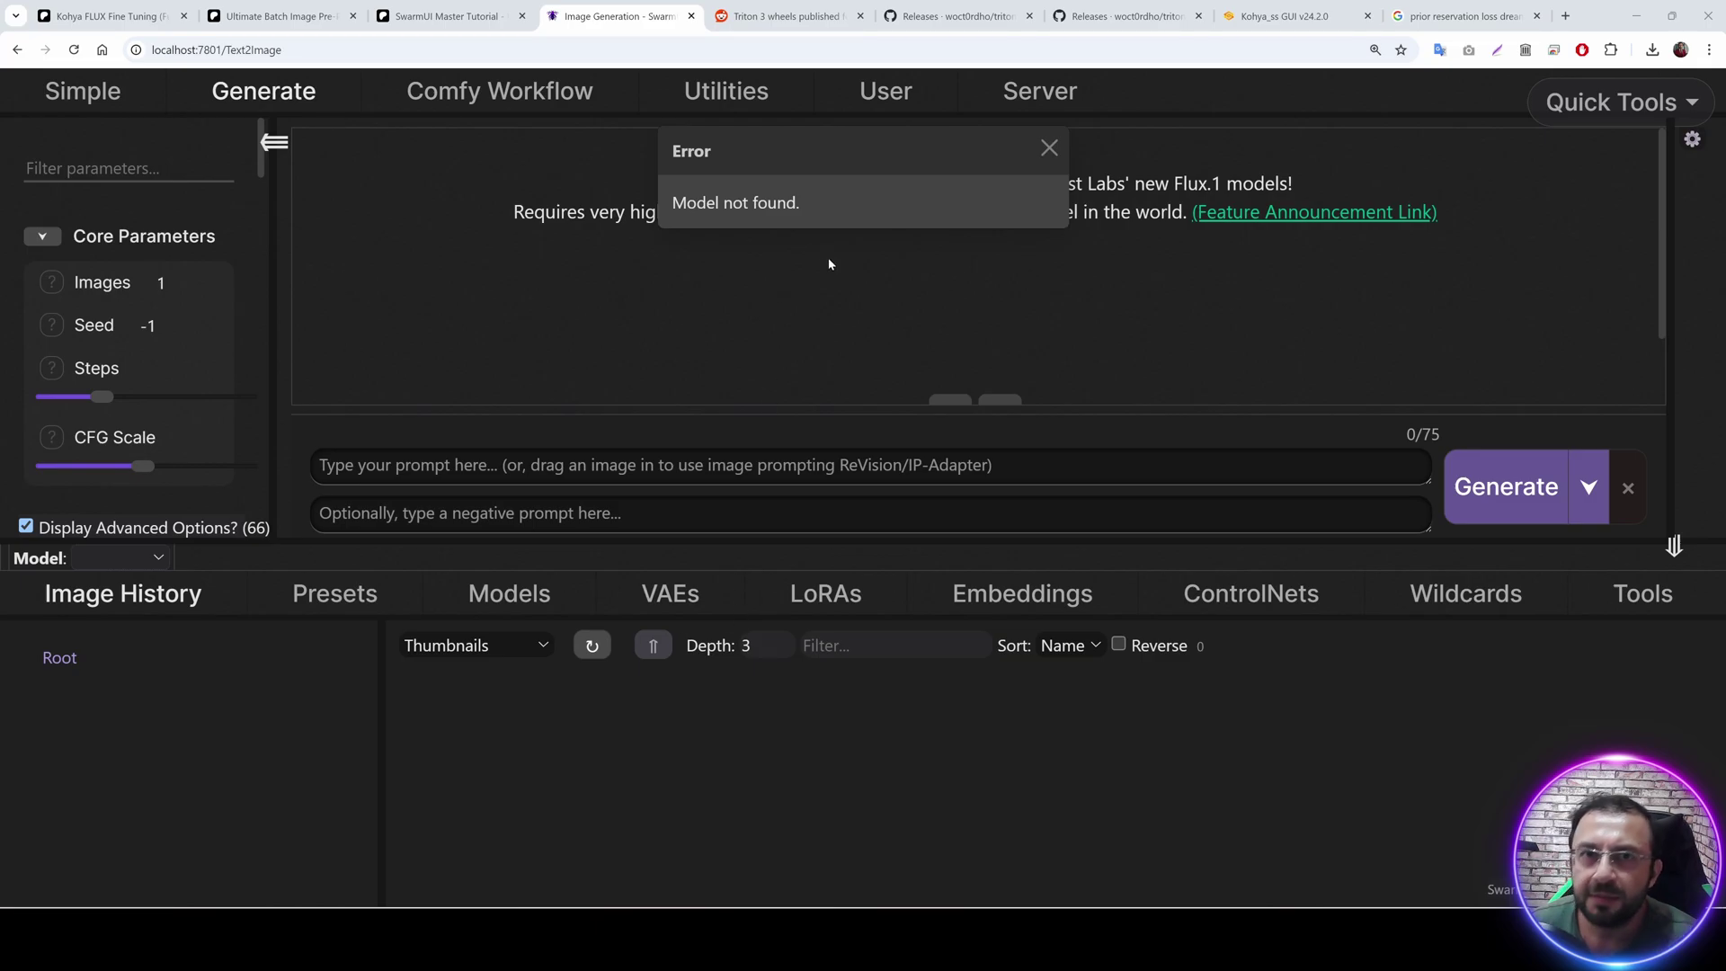
Close the SwarmUI server console and its image generation page in the browser.
key("alt+Tab")
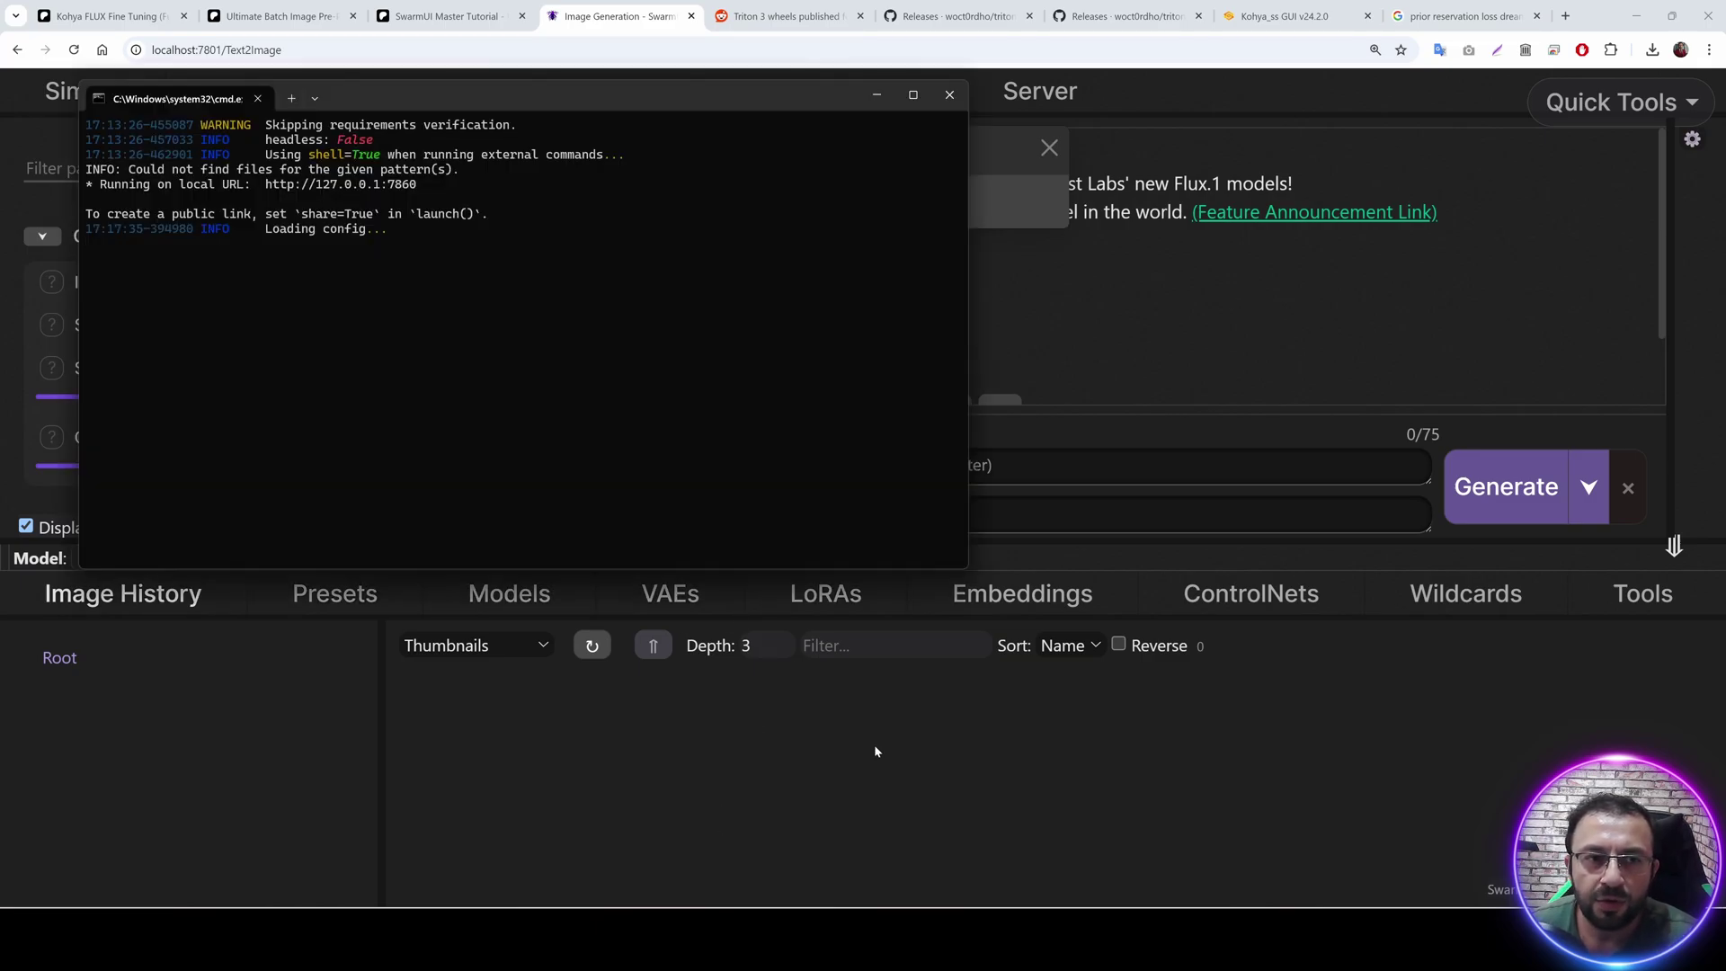
key("alt+Tab")
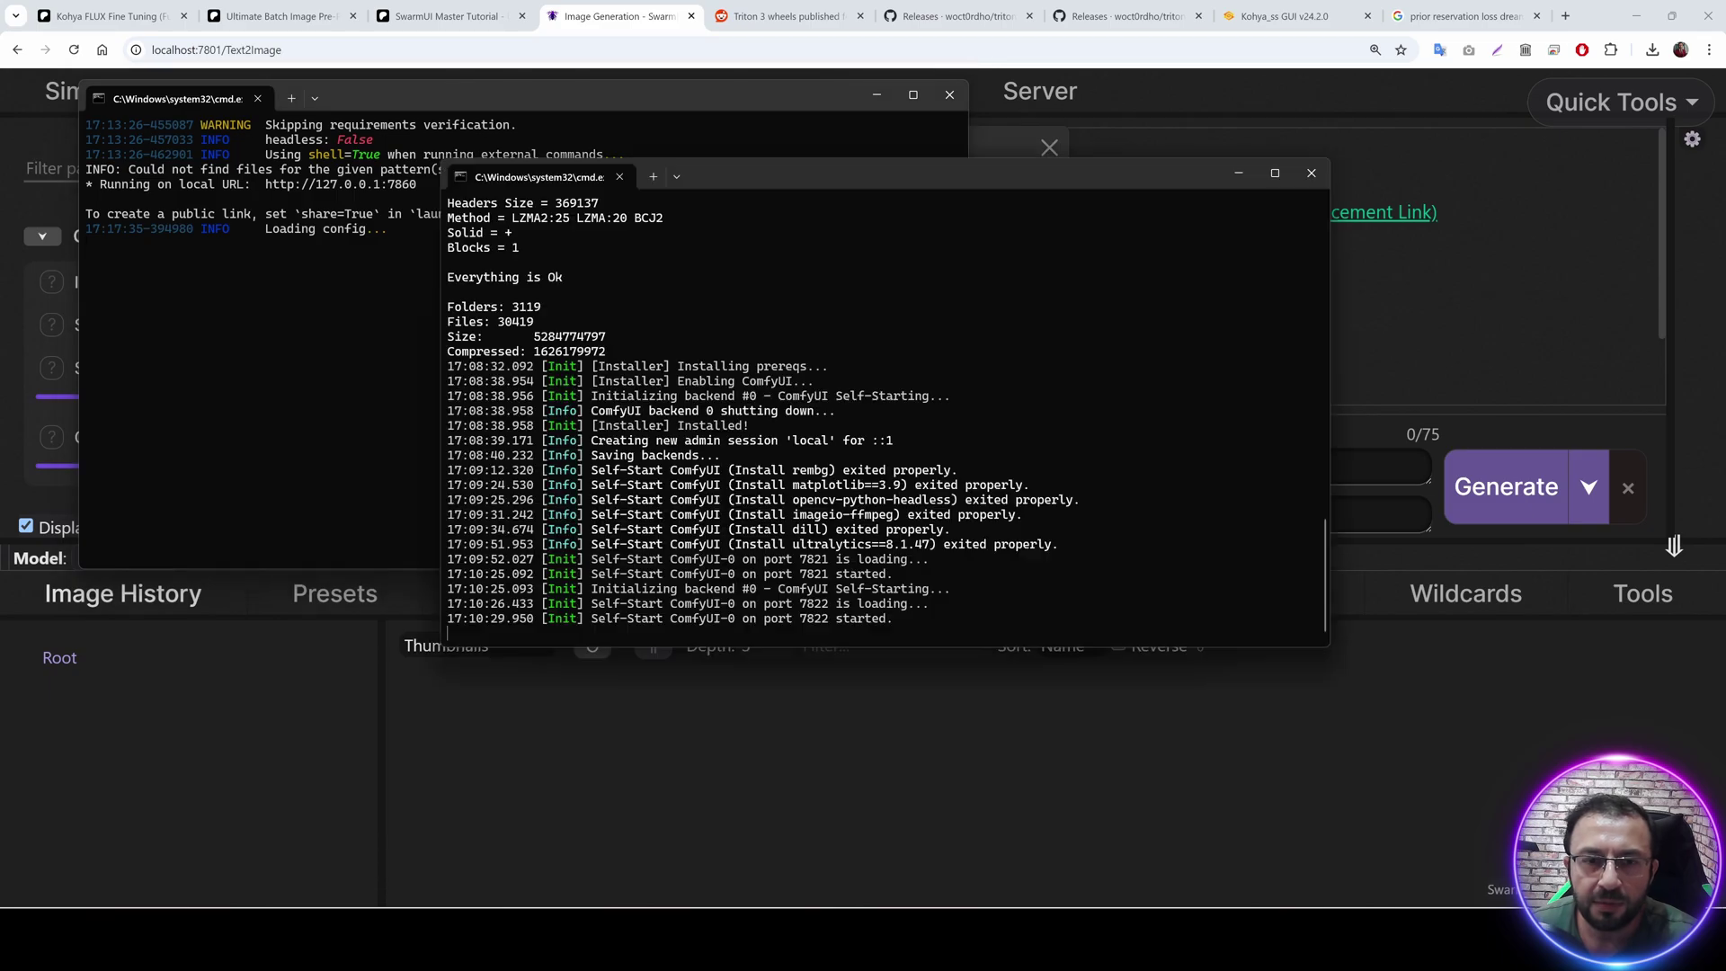
left_click(1311, 173)
left_click(620, 14)
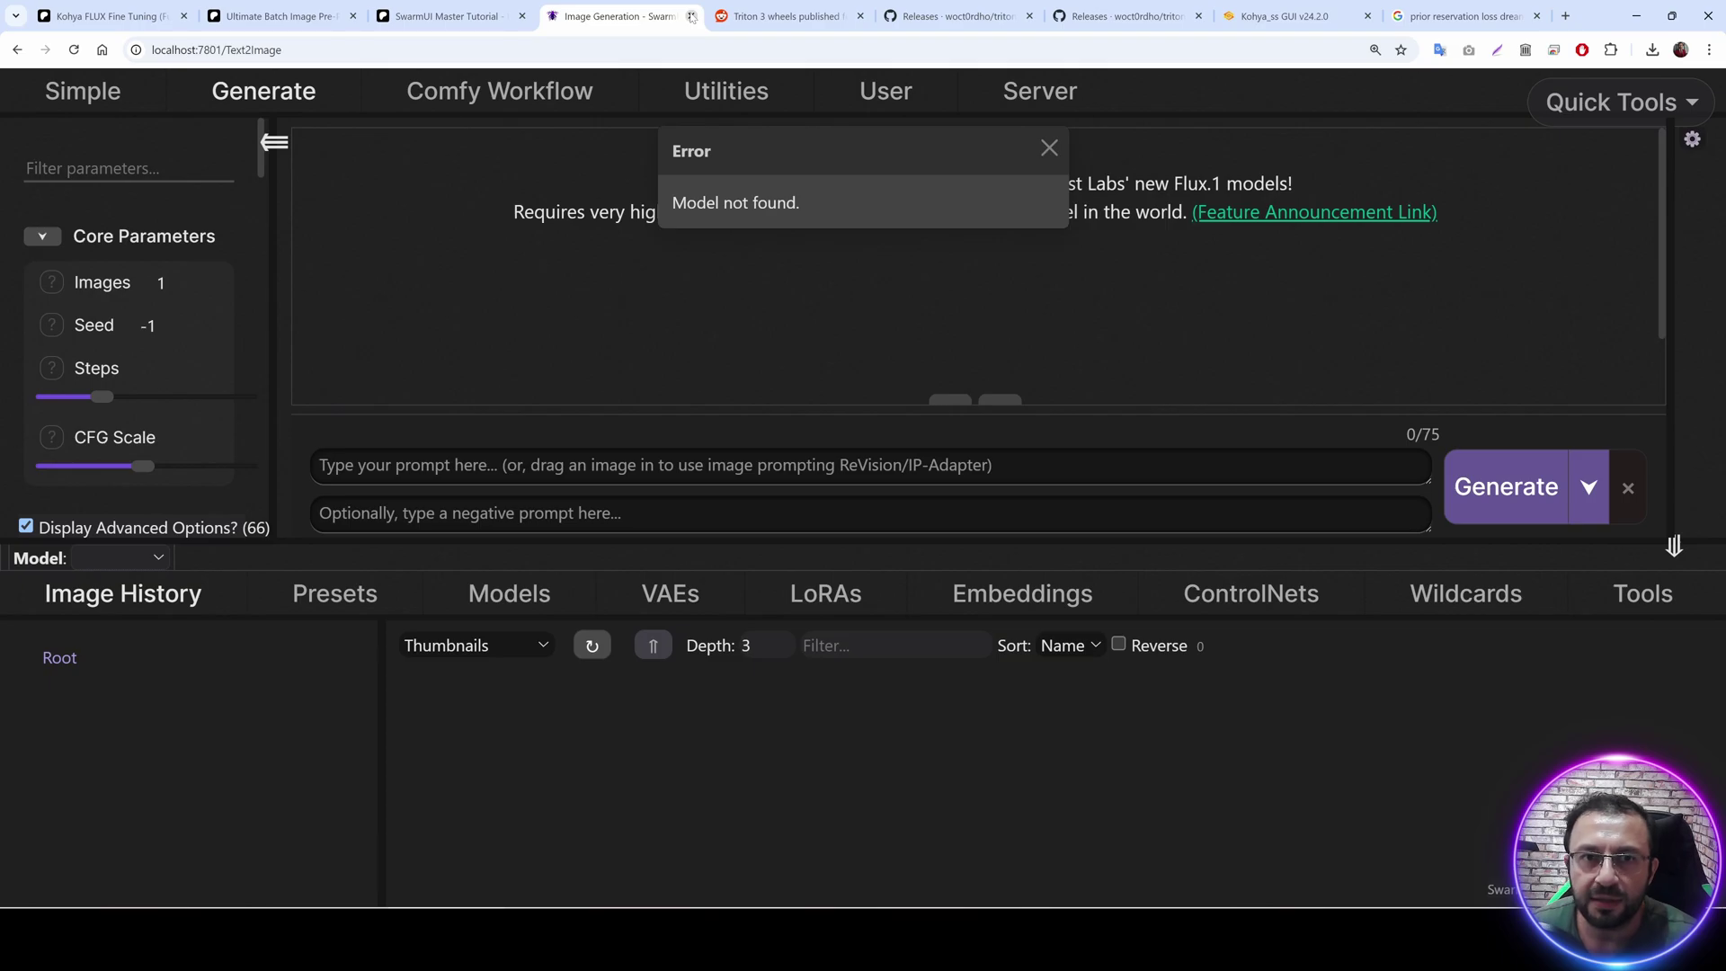
left_click(691, 16)
Dismiss the finished installer console and run Windows_Start_App.bat from the Ulti_Img_PreProcess_v3 folder, allowing it to start.
key("alt+Tab")
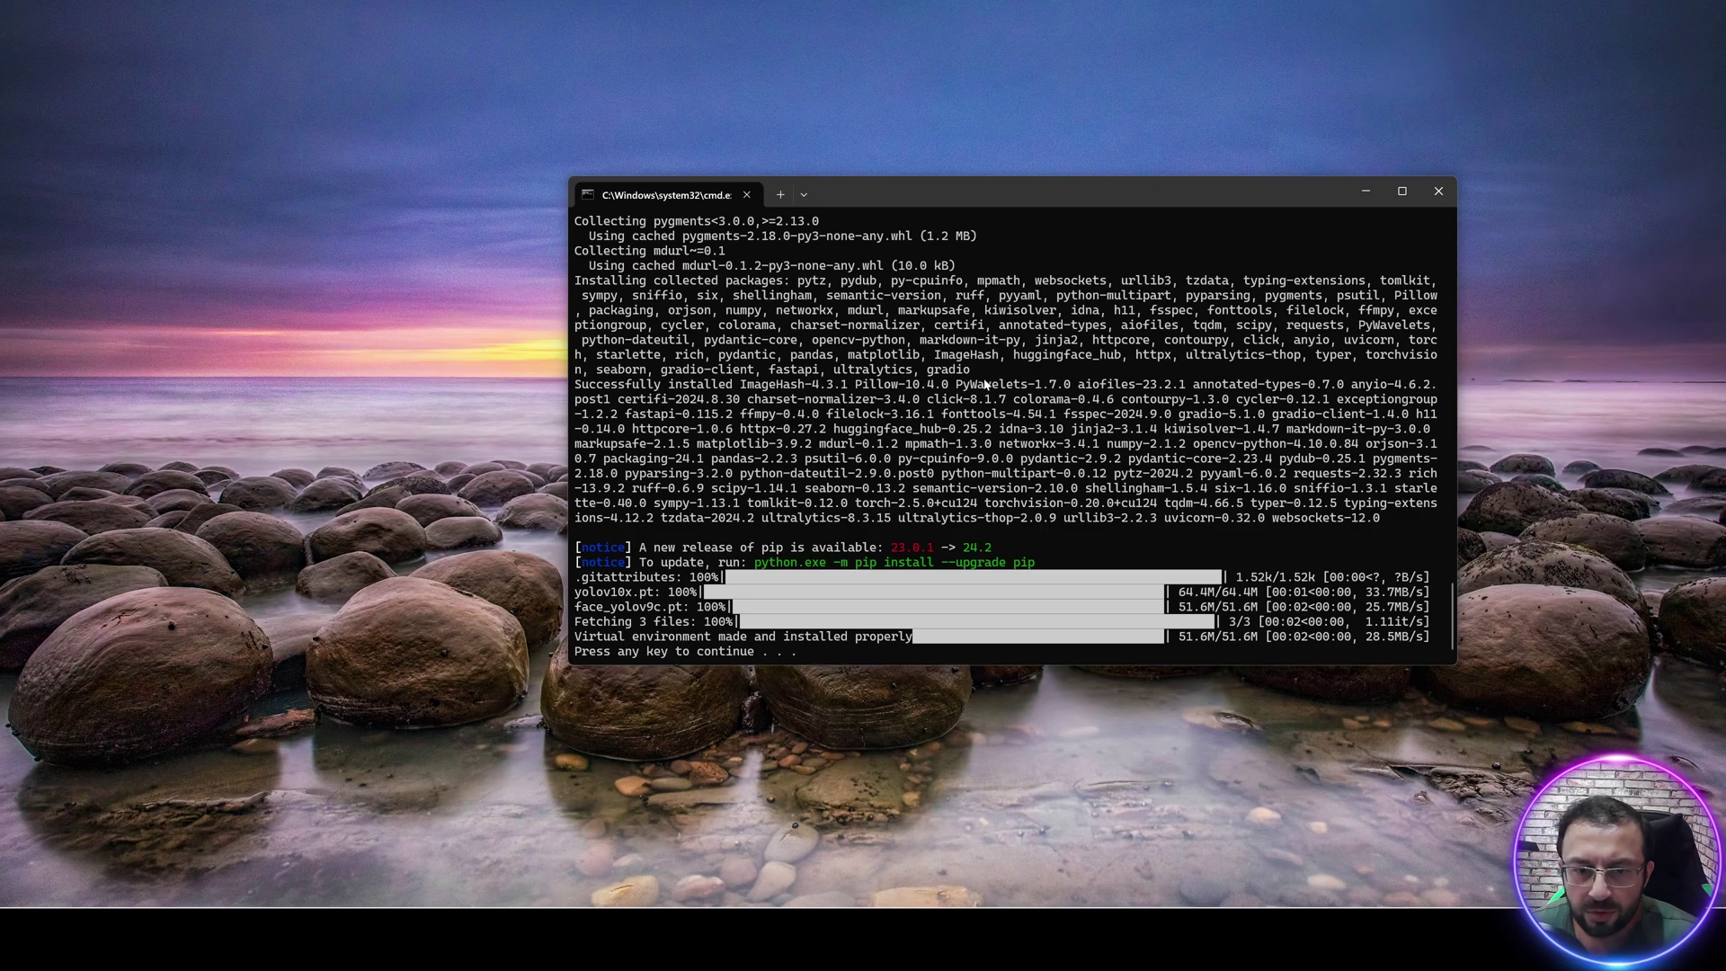
key("Return")
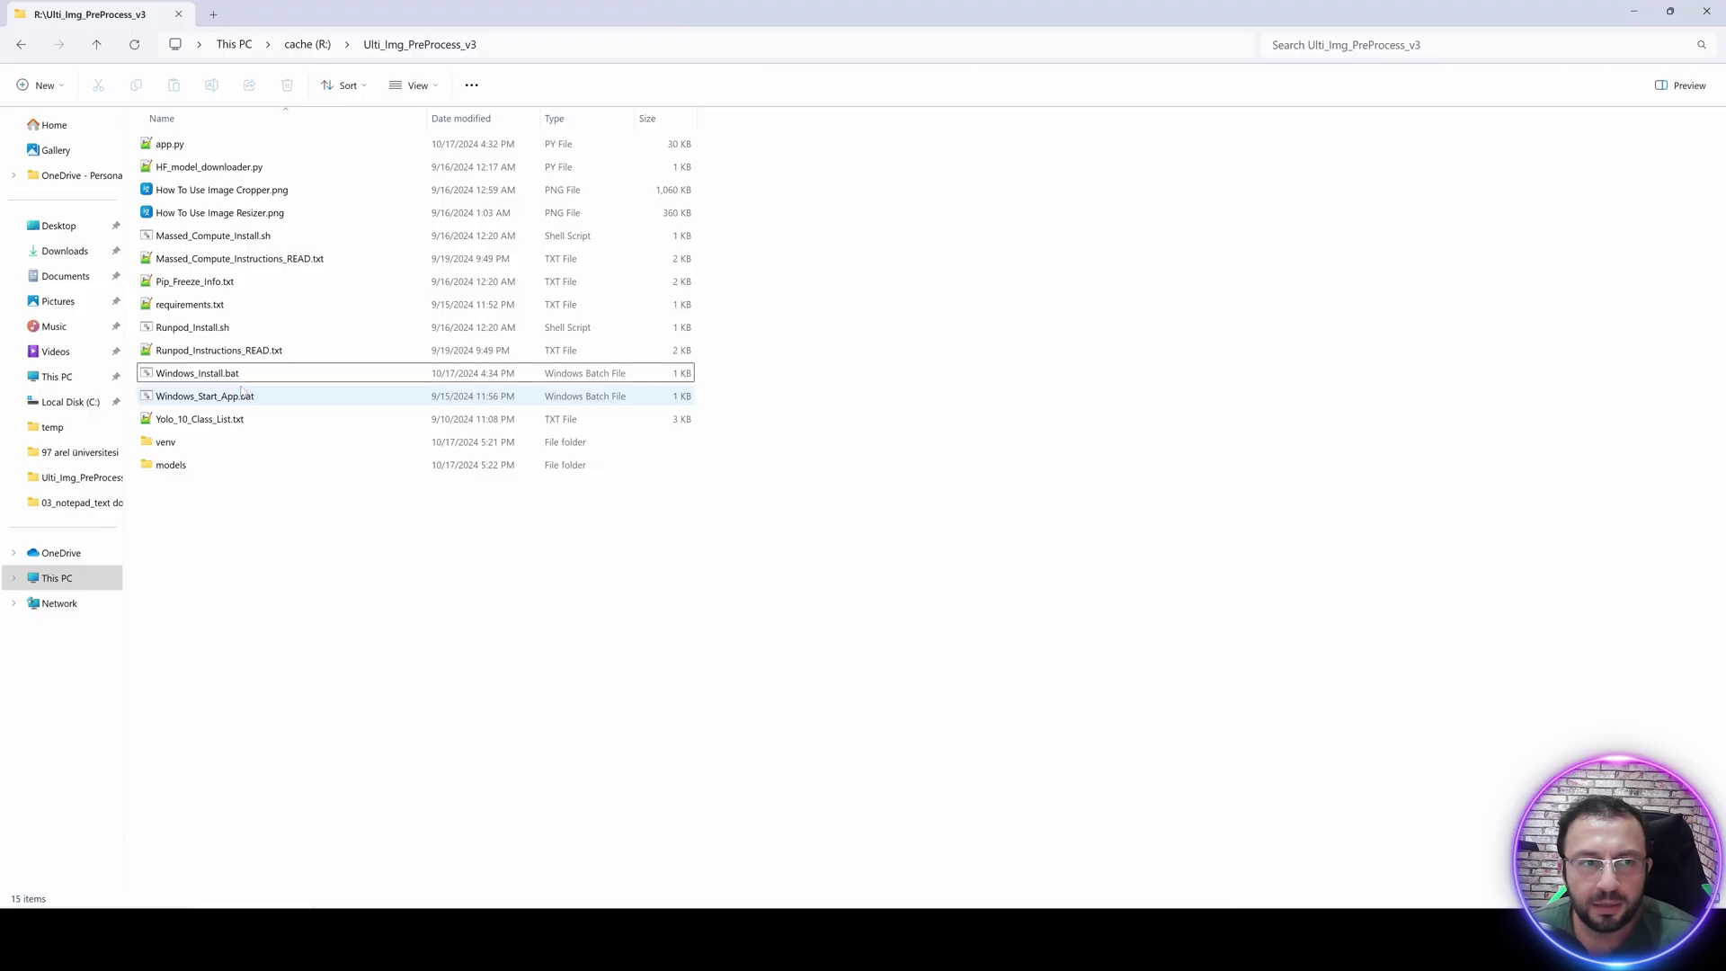
double_click(235, 396)
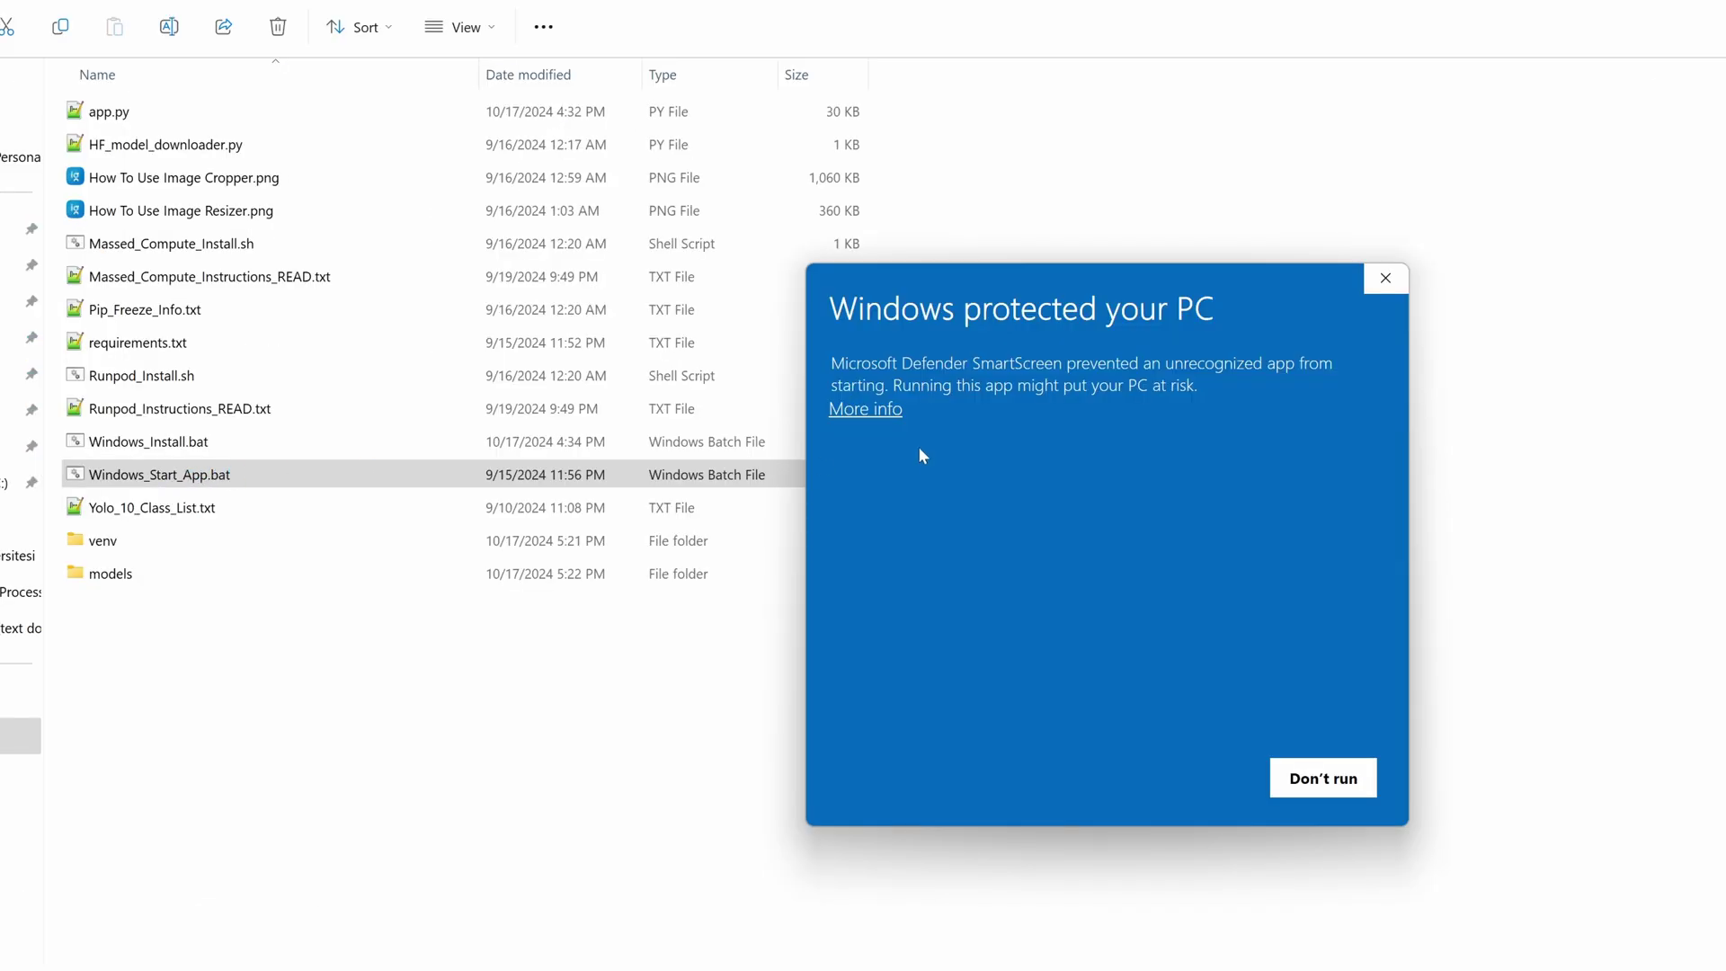
left_click(697, 350)
left_click(1188, 776)
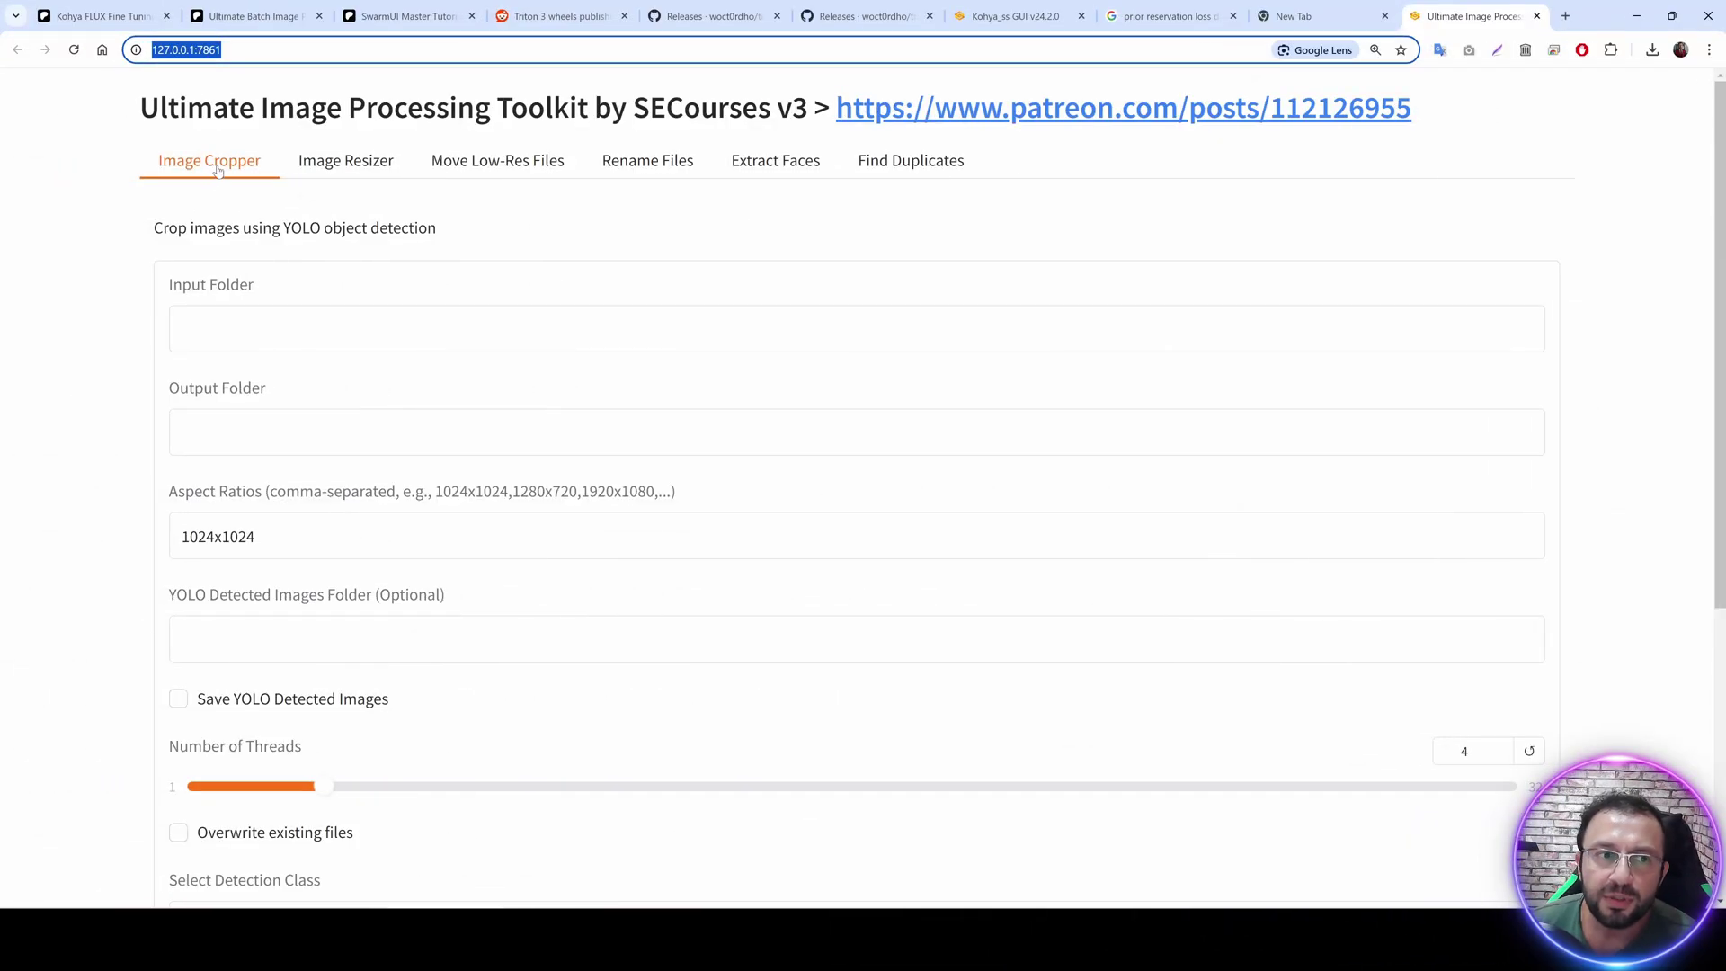
Compare the toolkit's Image Resizer options with the Image Cropper options.
left_click(370, 162)
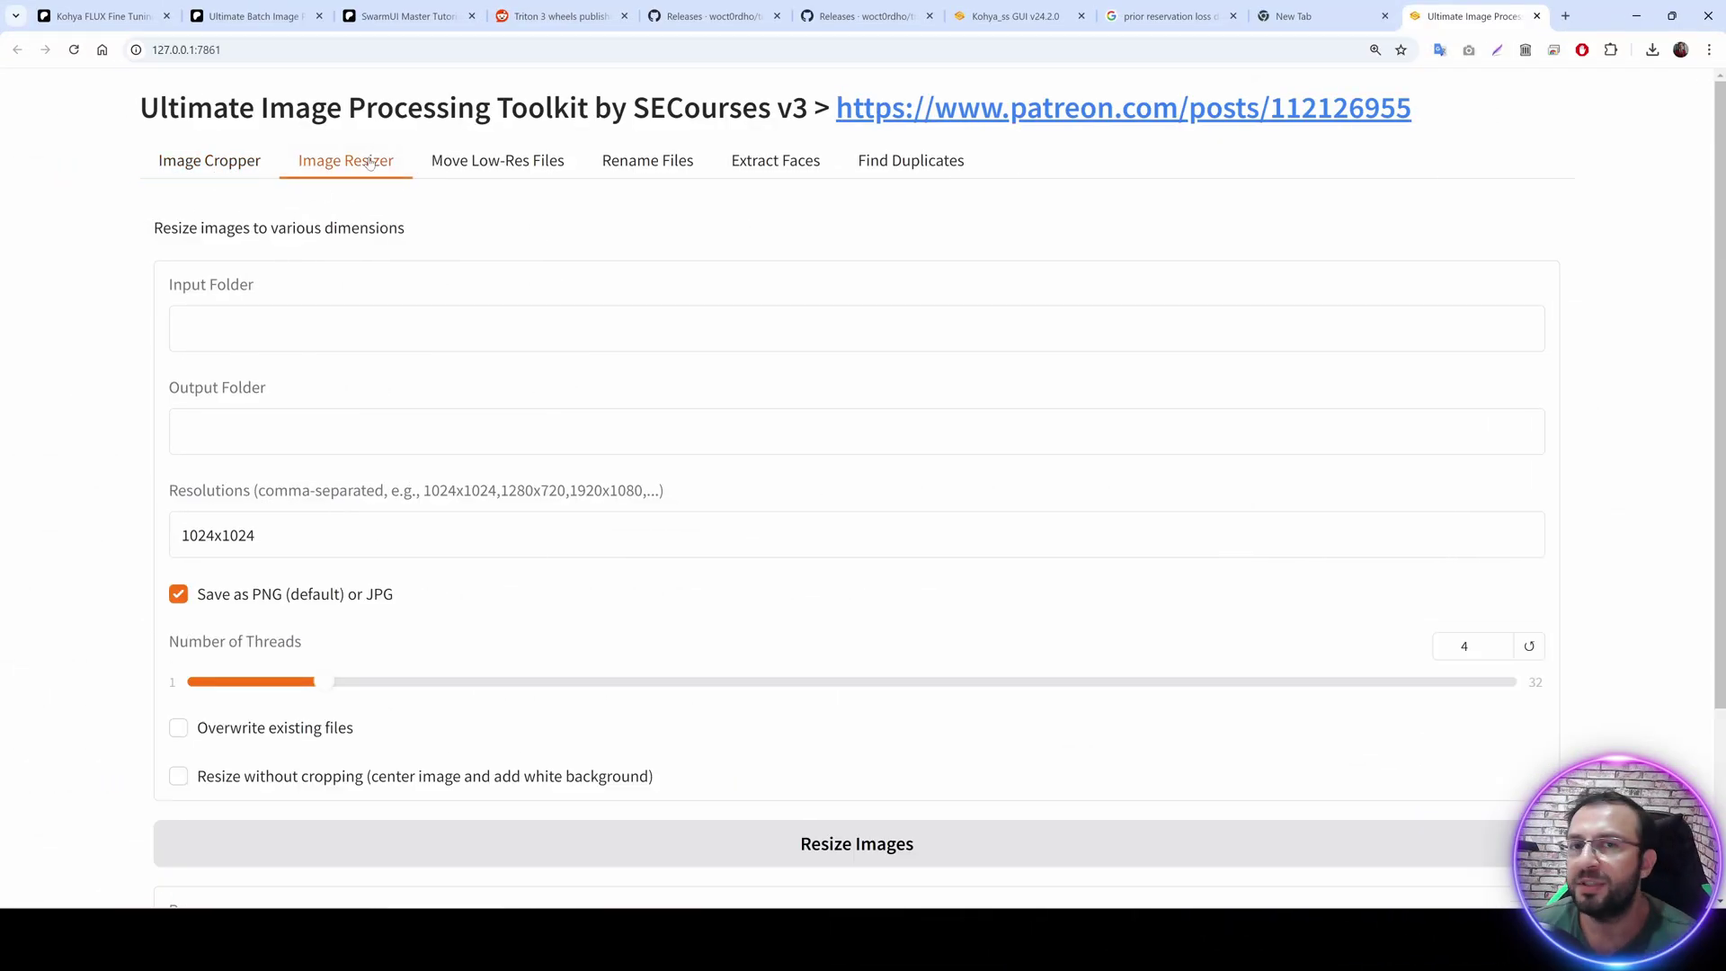
left_click(212, 167)
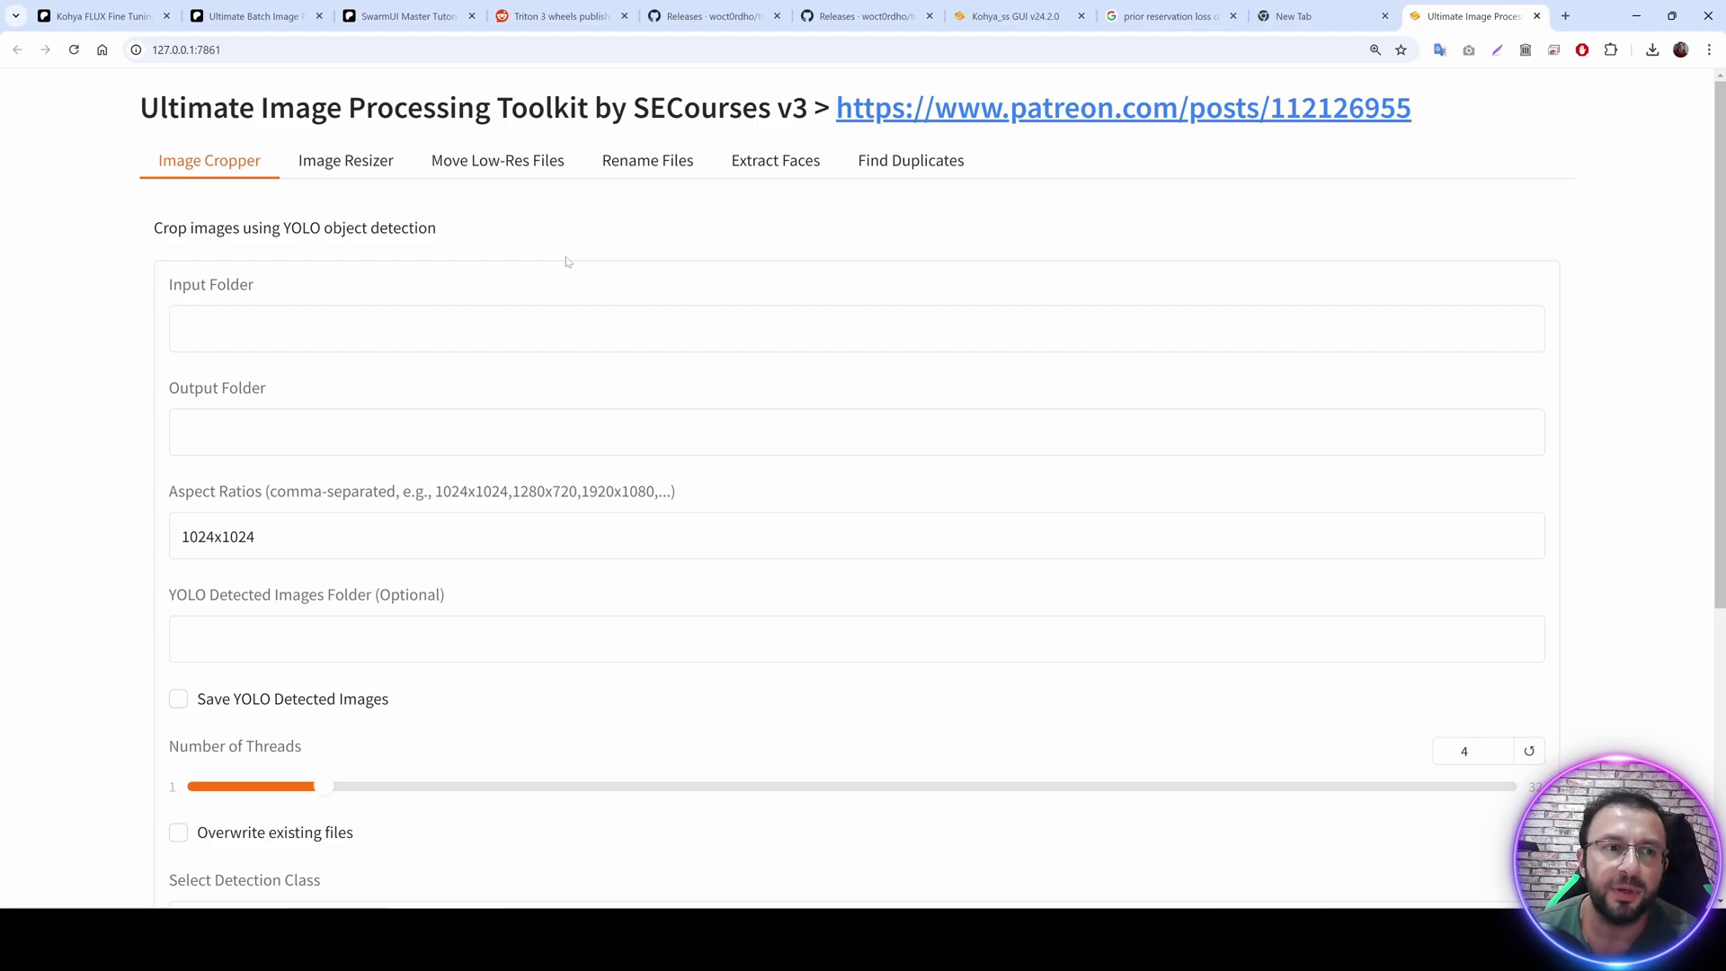
scroll(566, 261, "down", 4)
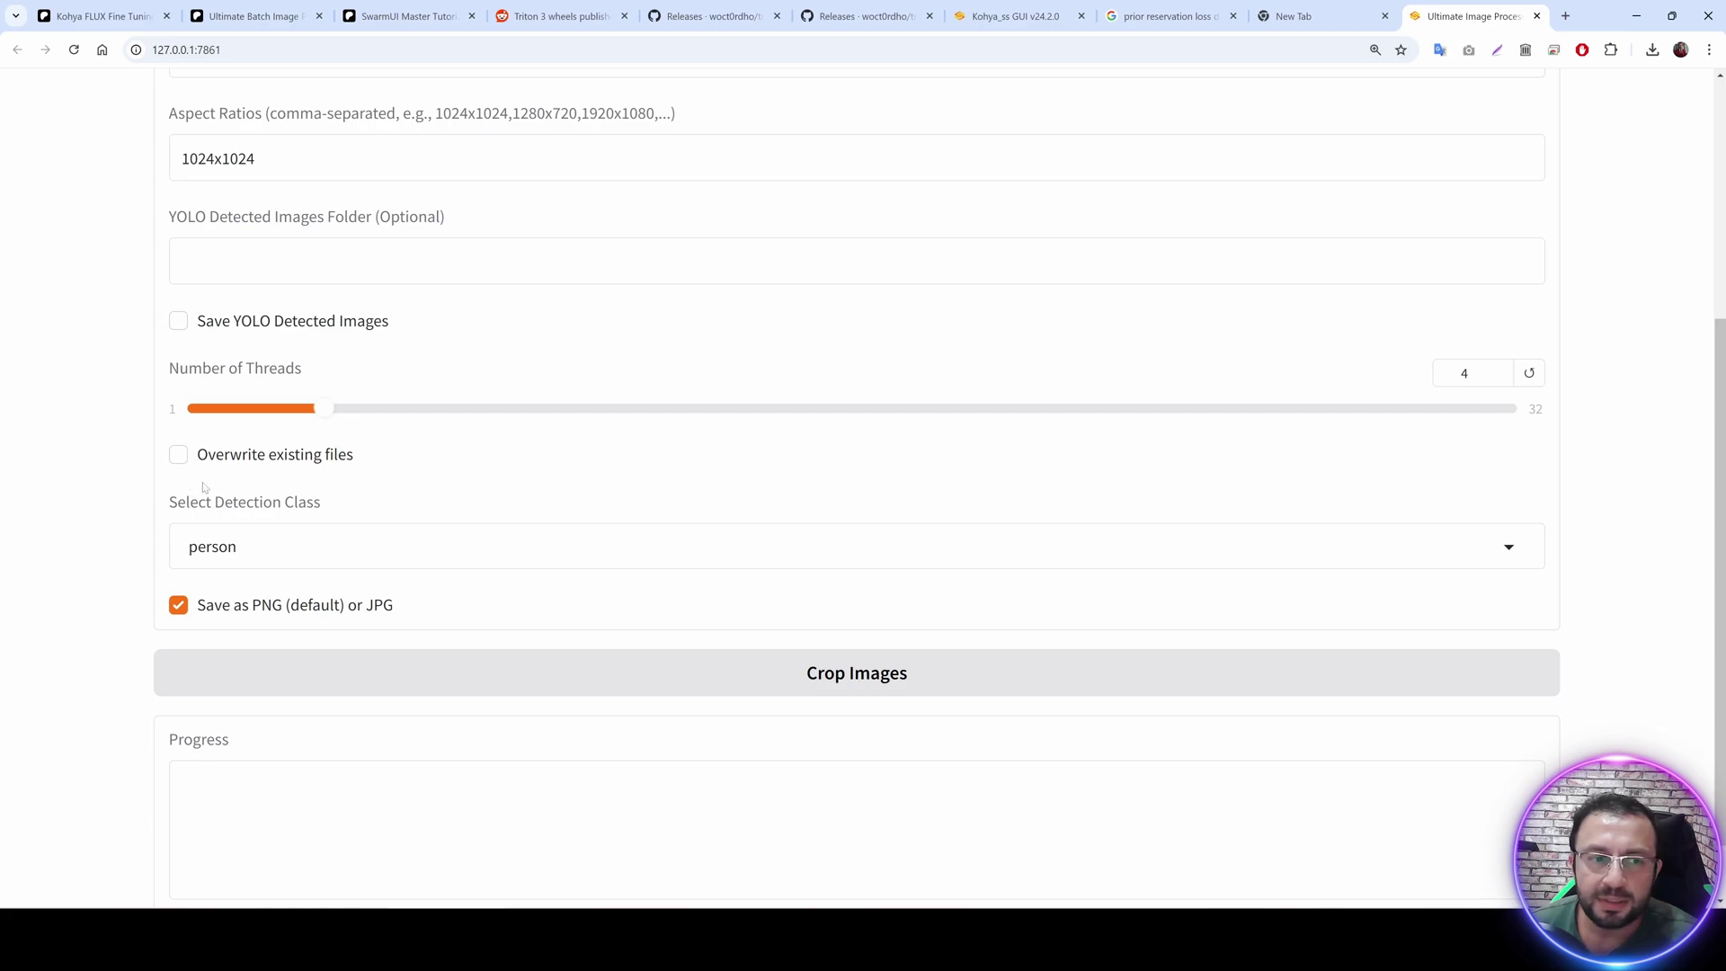
Browse the object types offered as the Image Cropper's detection class, leaving person selected.
left_click_drag(299, 503, 213, 504)
left_click(352, 536)
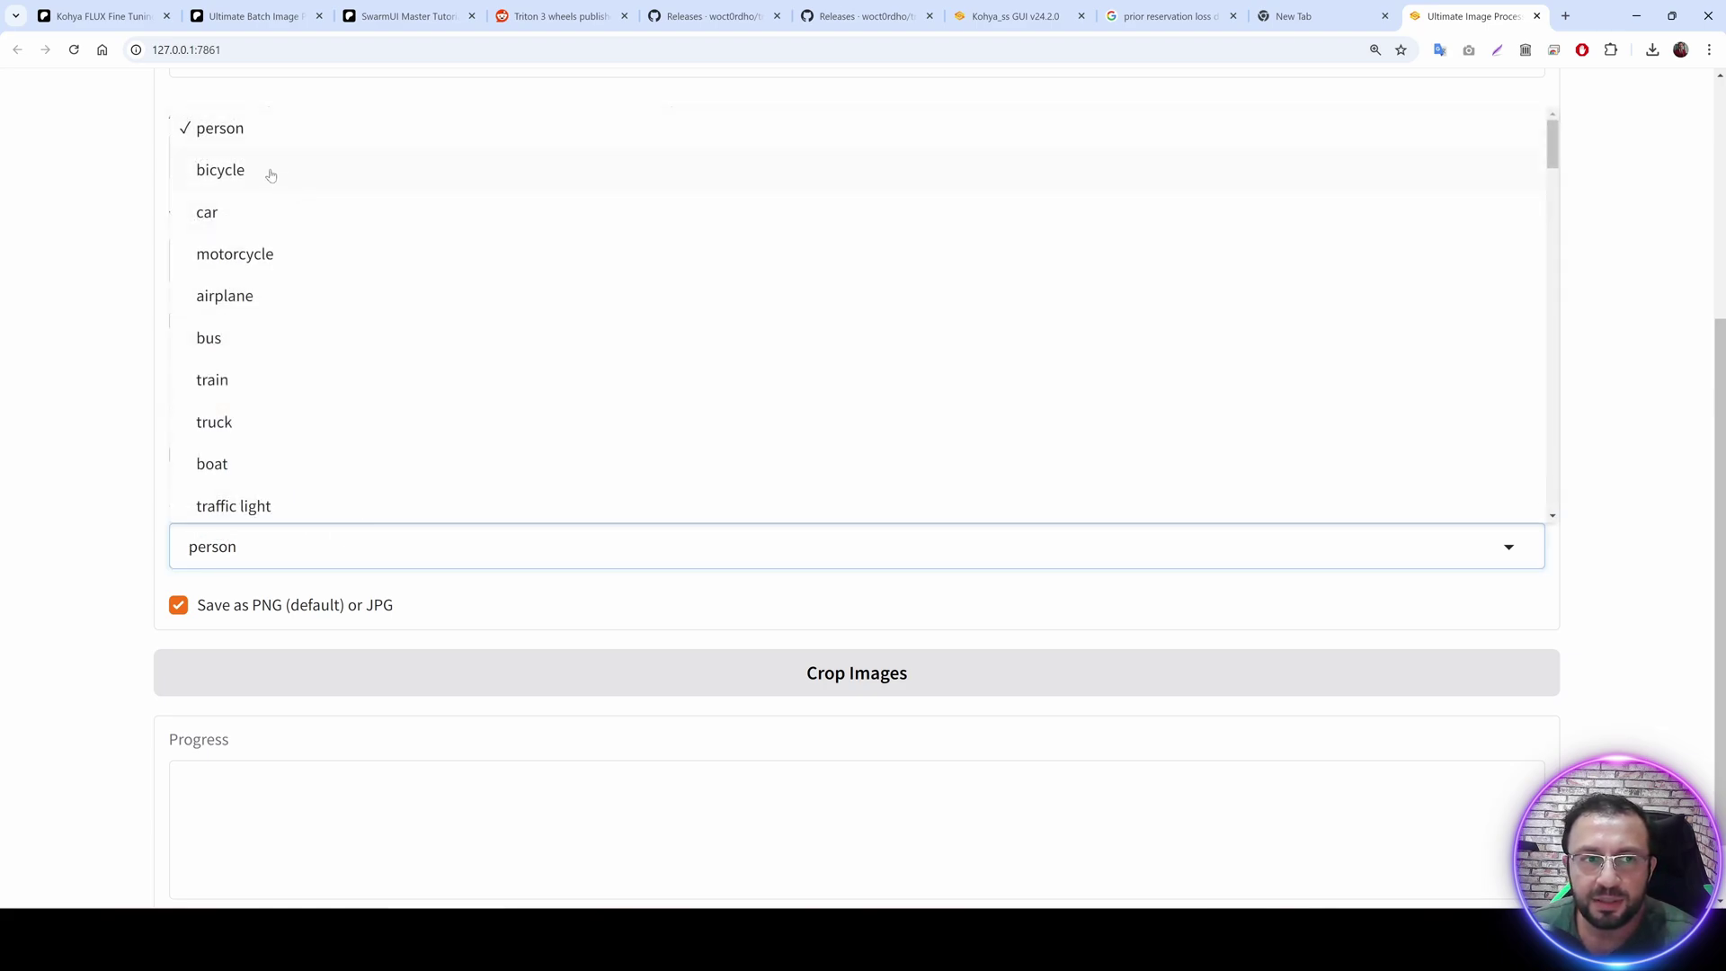
scroll(297, 233, "down", 2)
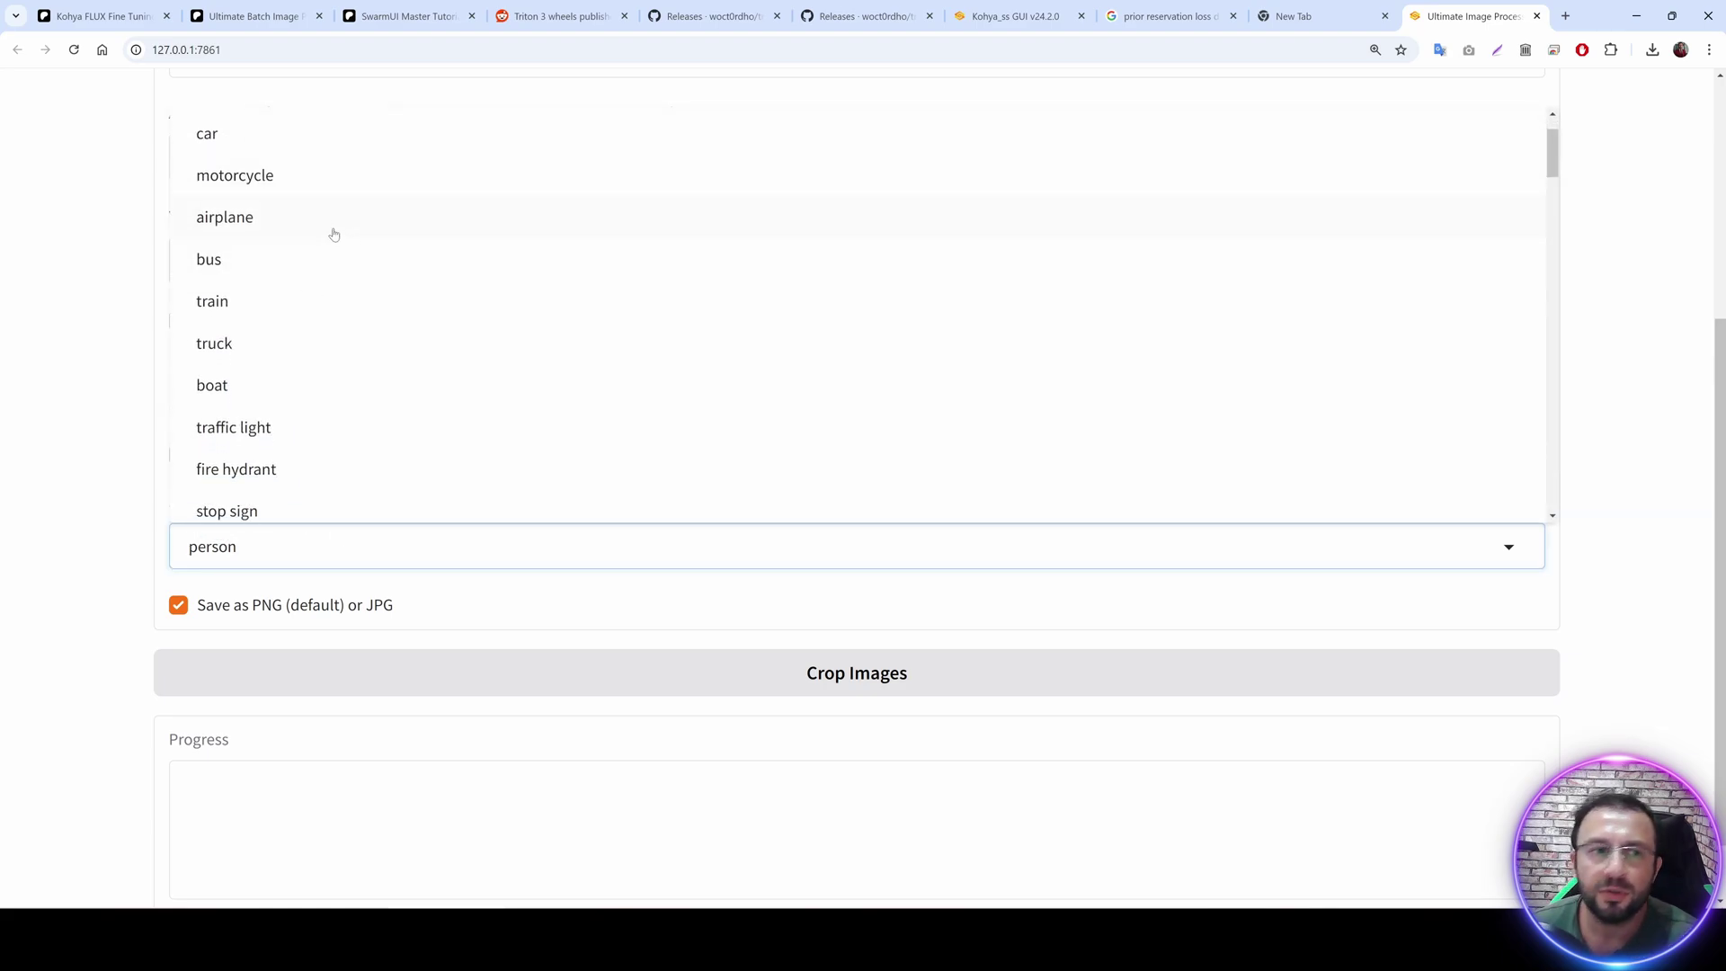
scroll(347, 393, "down", 4)
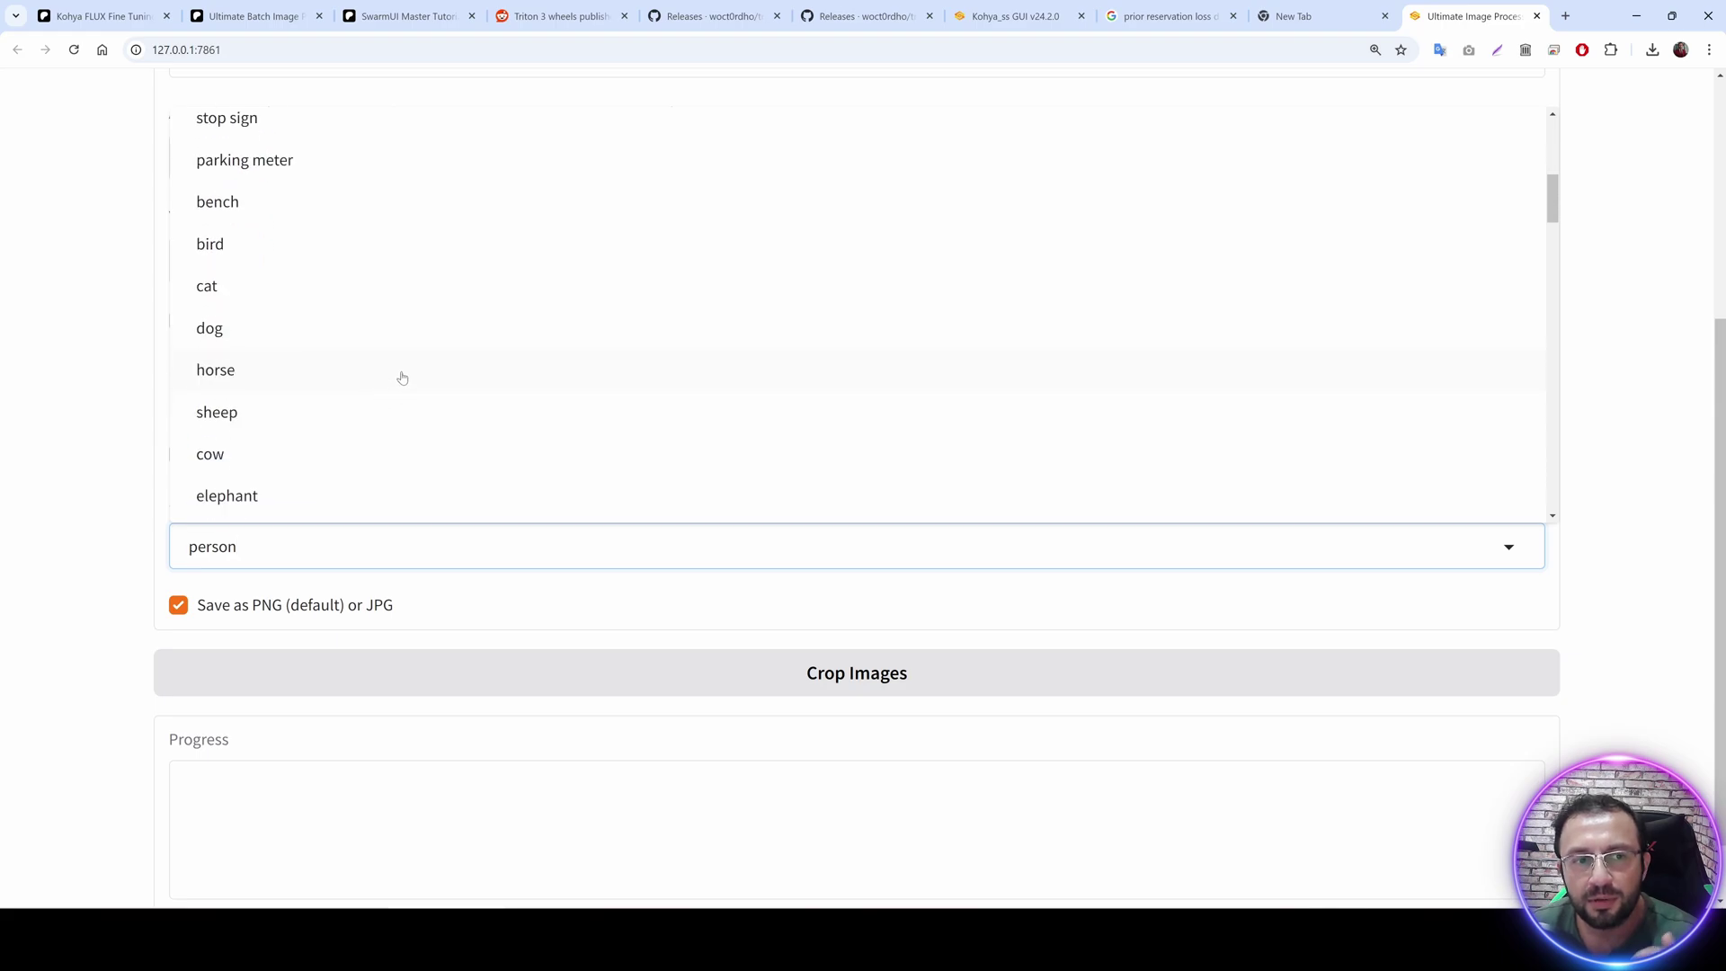
scroll(410, 403, "down", 1)
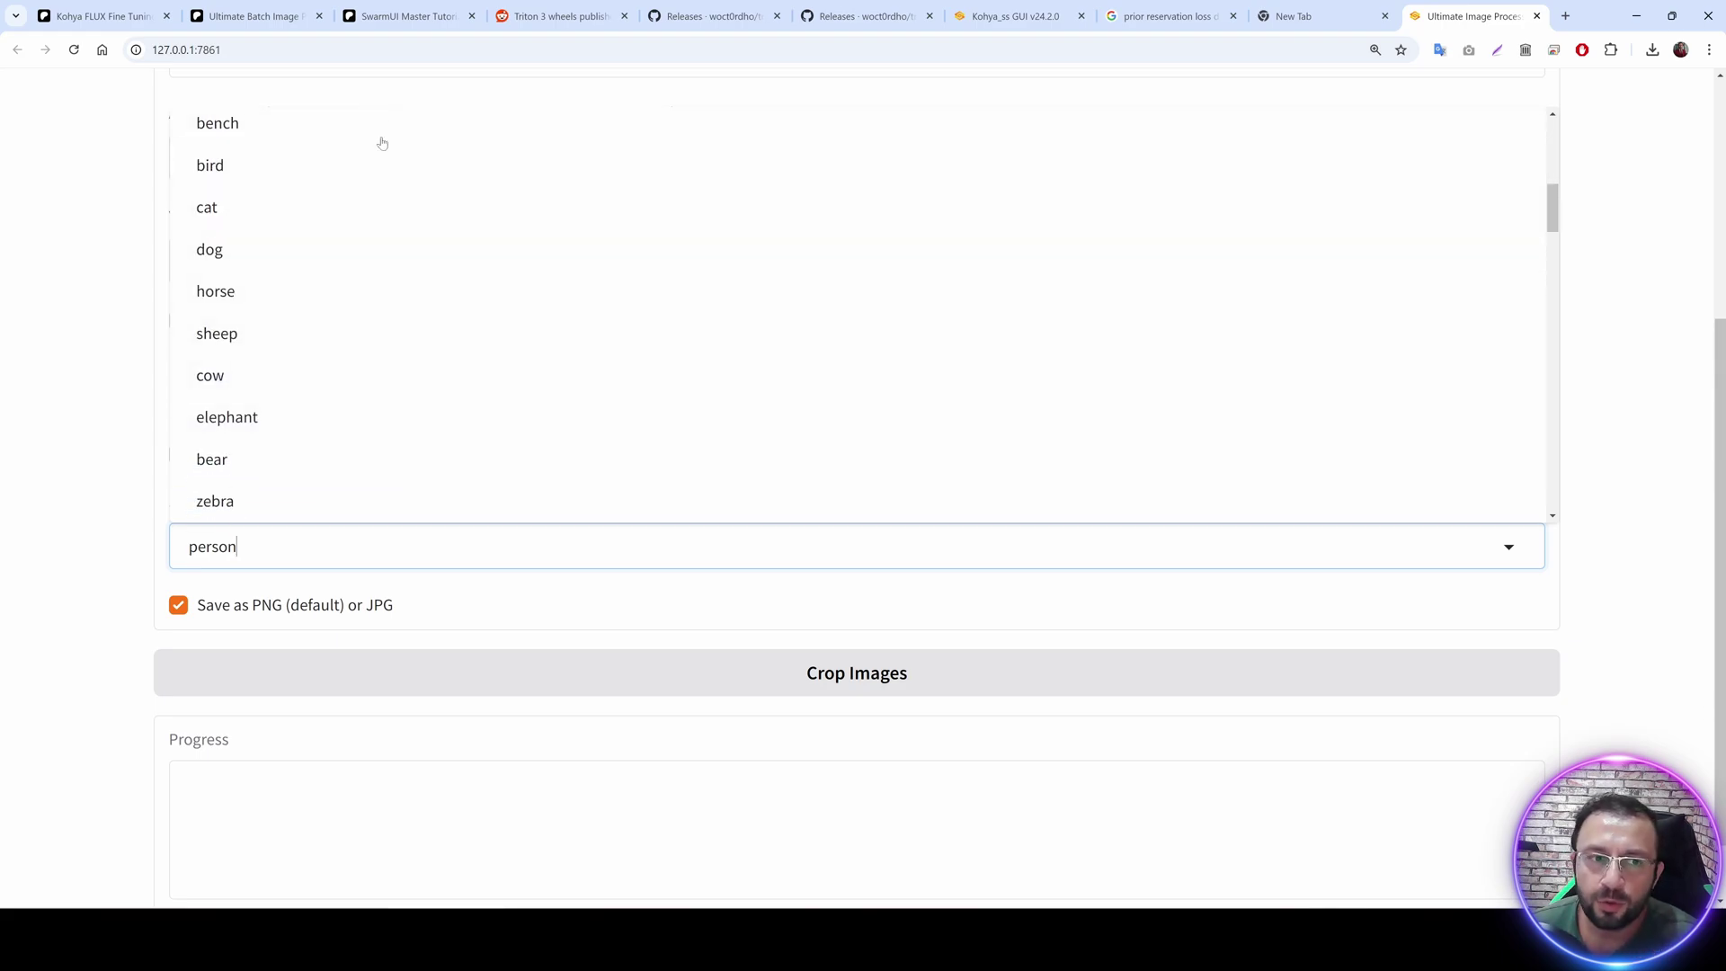
scroll(386, 321, "down", 1)
scroll(419, 491, "up", 5)
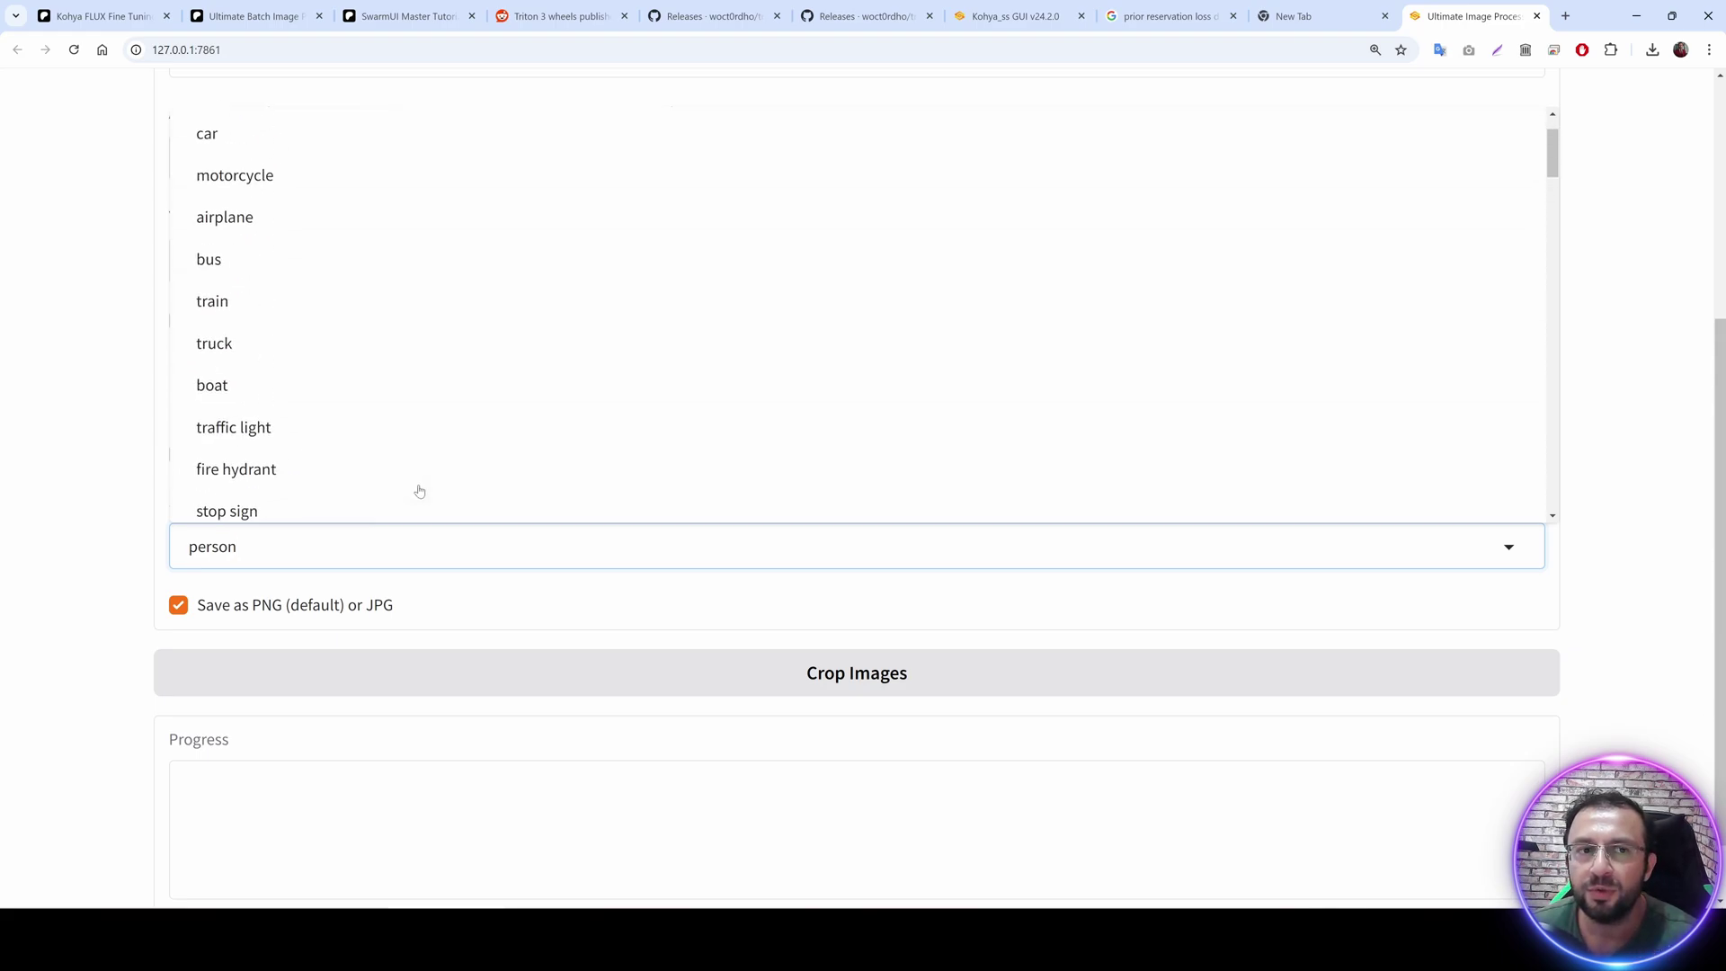
scroll(419, 491, "up", 5)
left_click(32, 284)
scroll(402, 397, "up", 3)
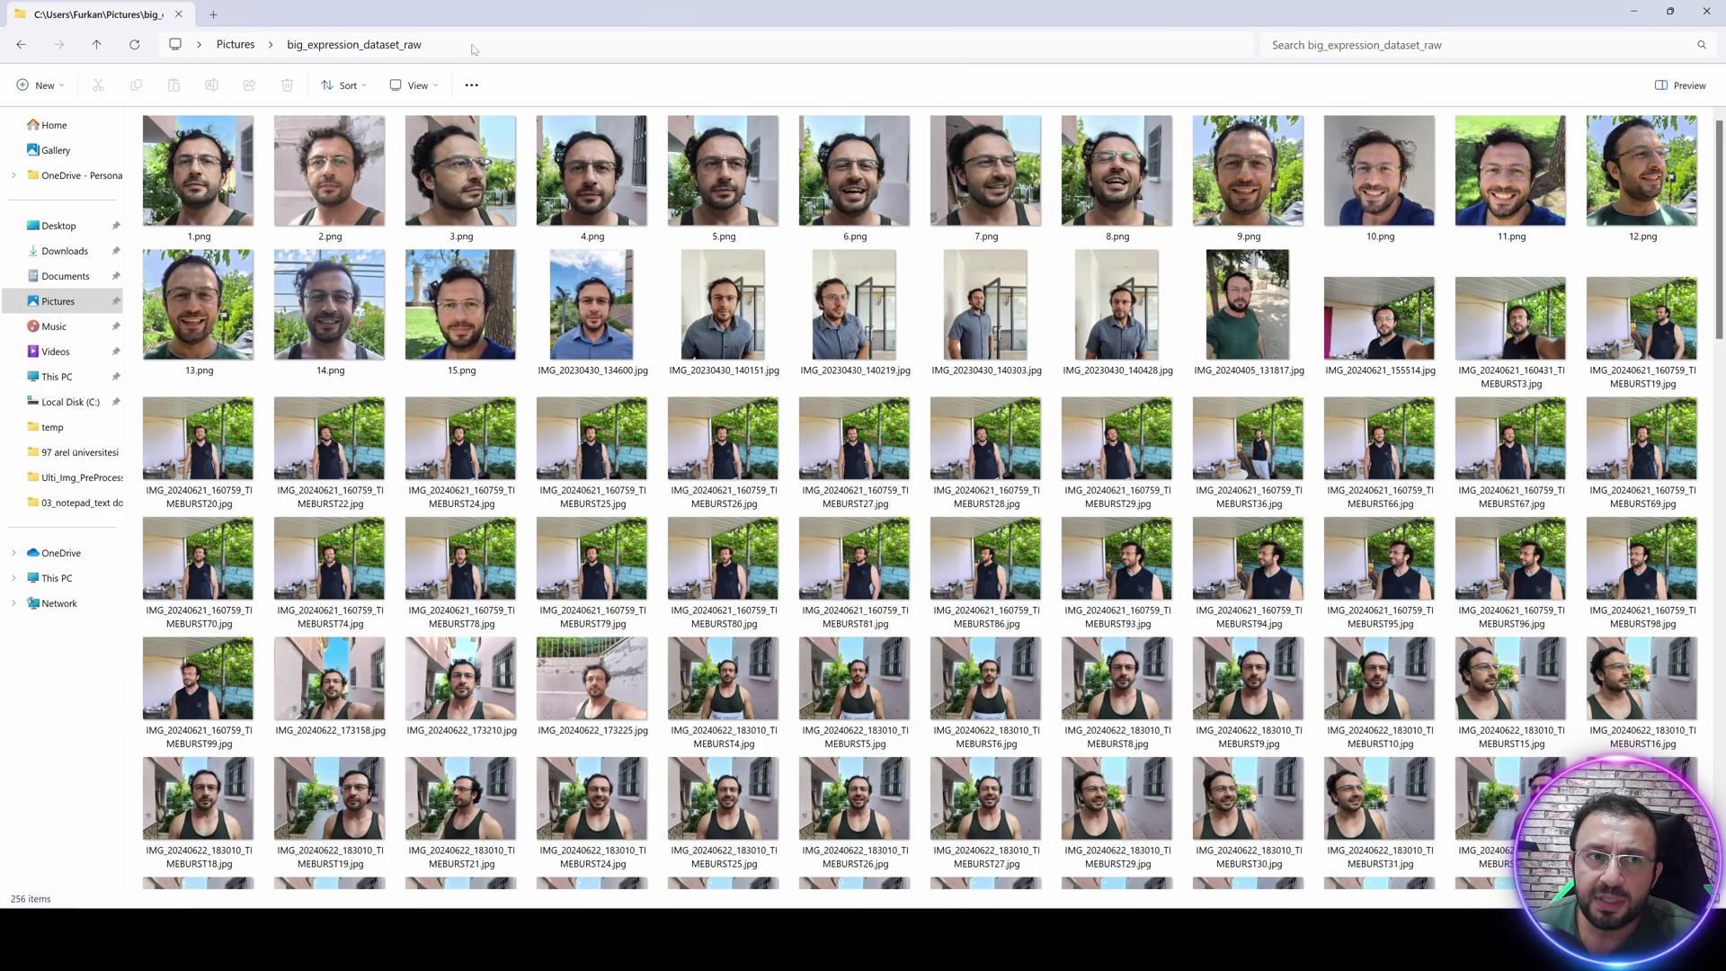
Open 10.png from the big_expression_dataset_raw folder in paint.net to check its framing and dimensions.
key("alt+d")
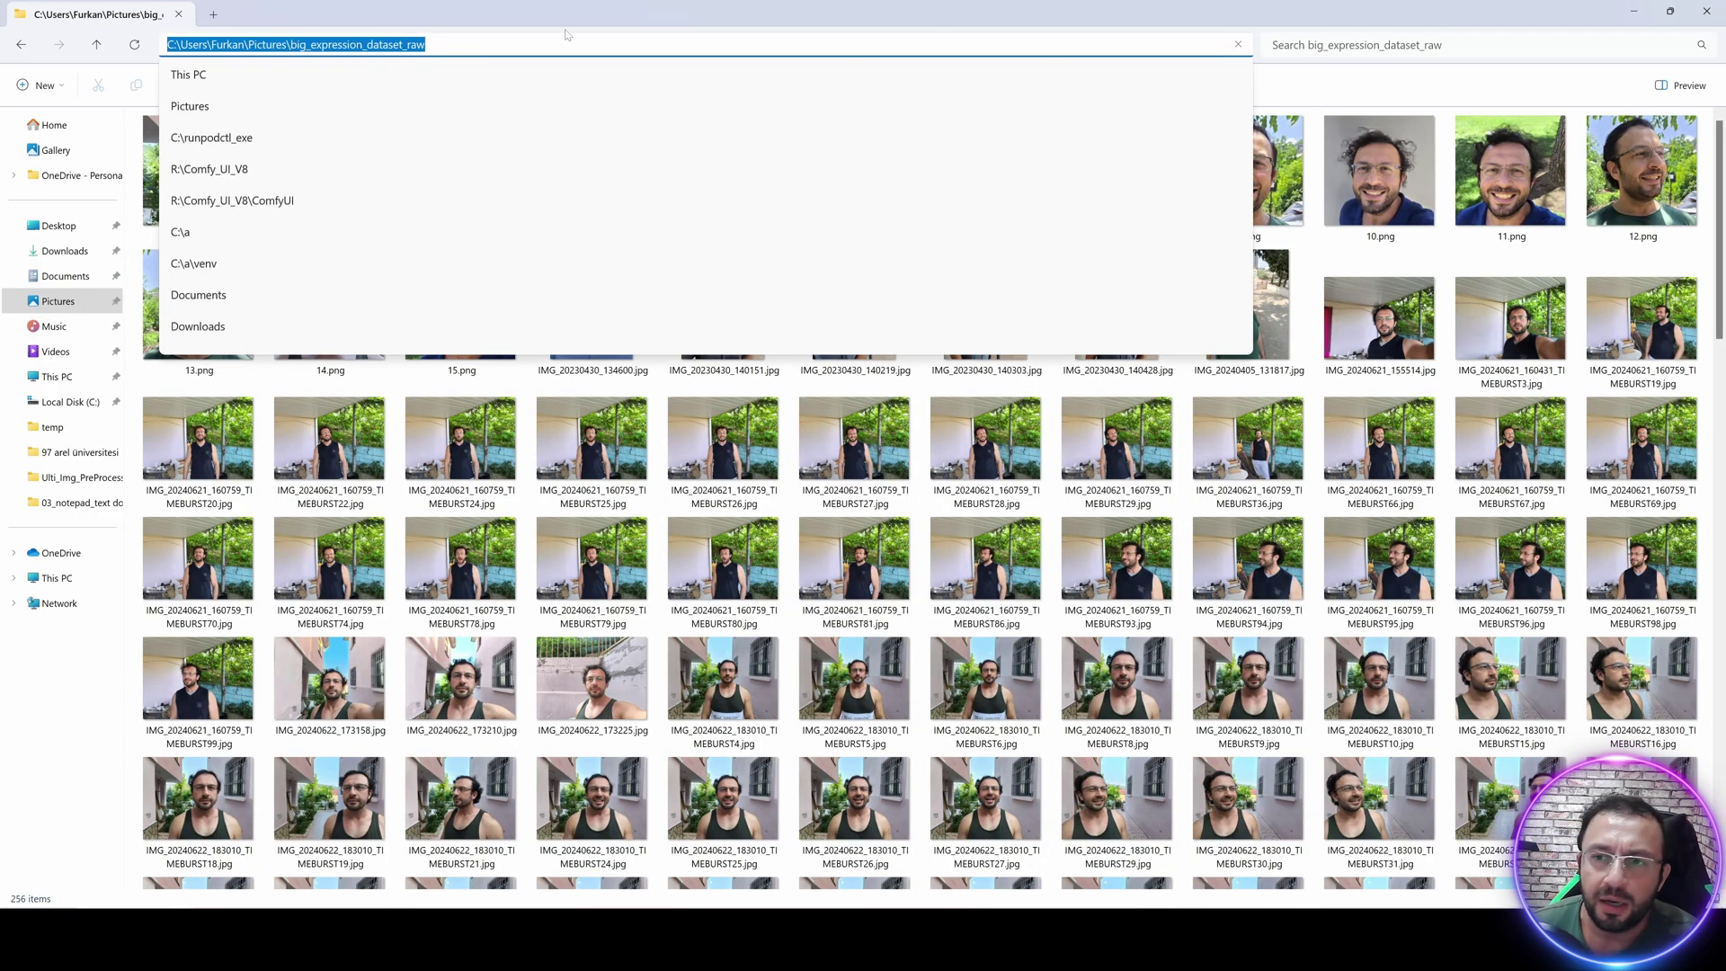
left_click(1333, 6)
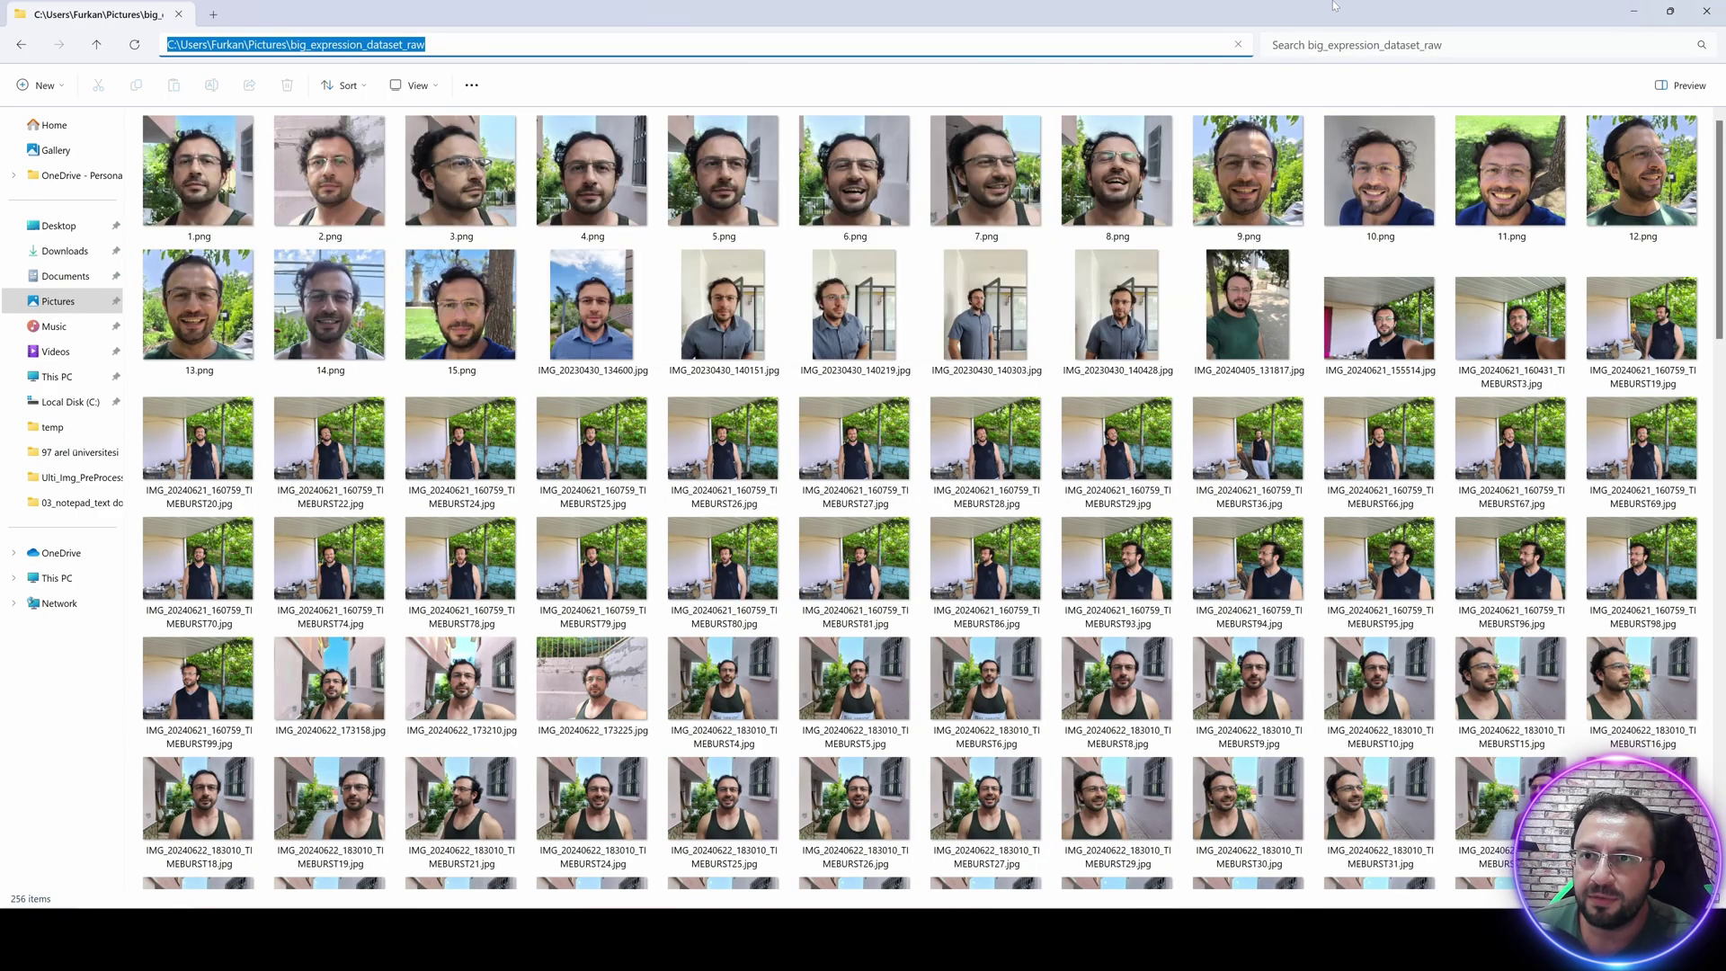
left_click(1396, 169)
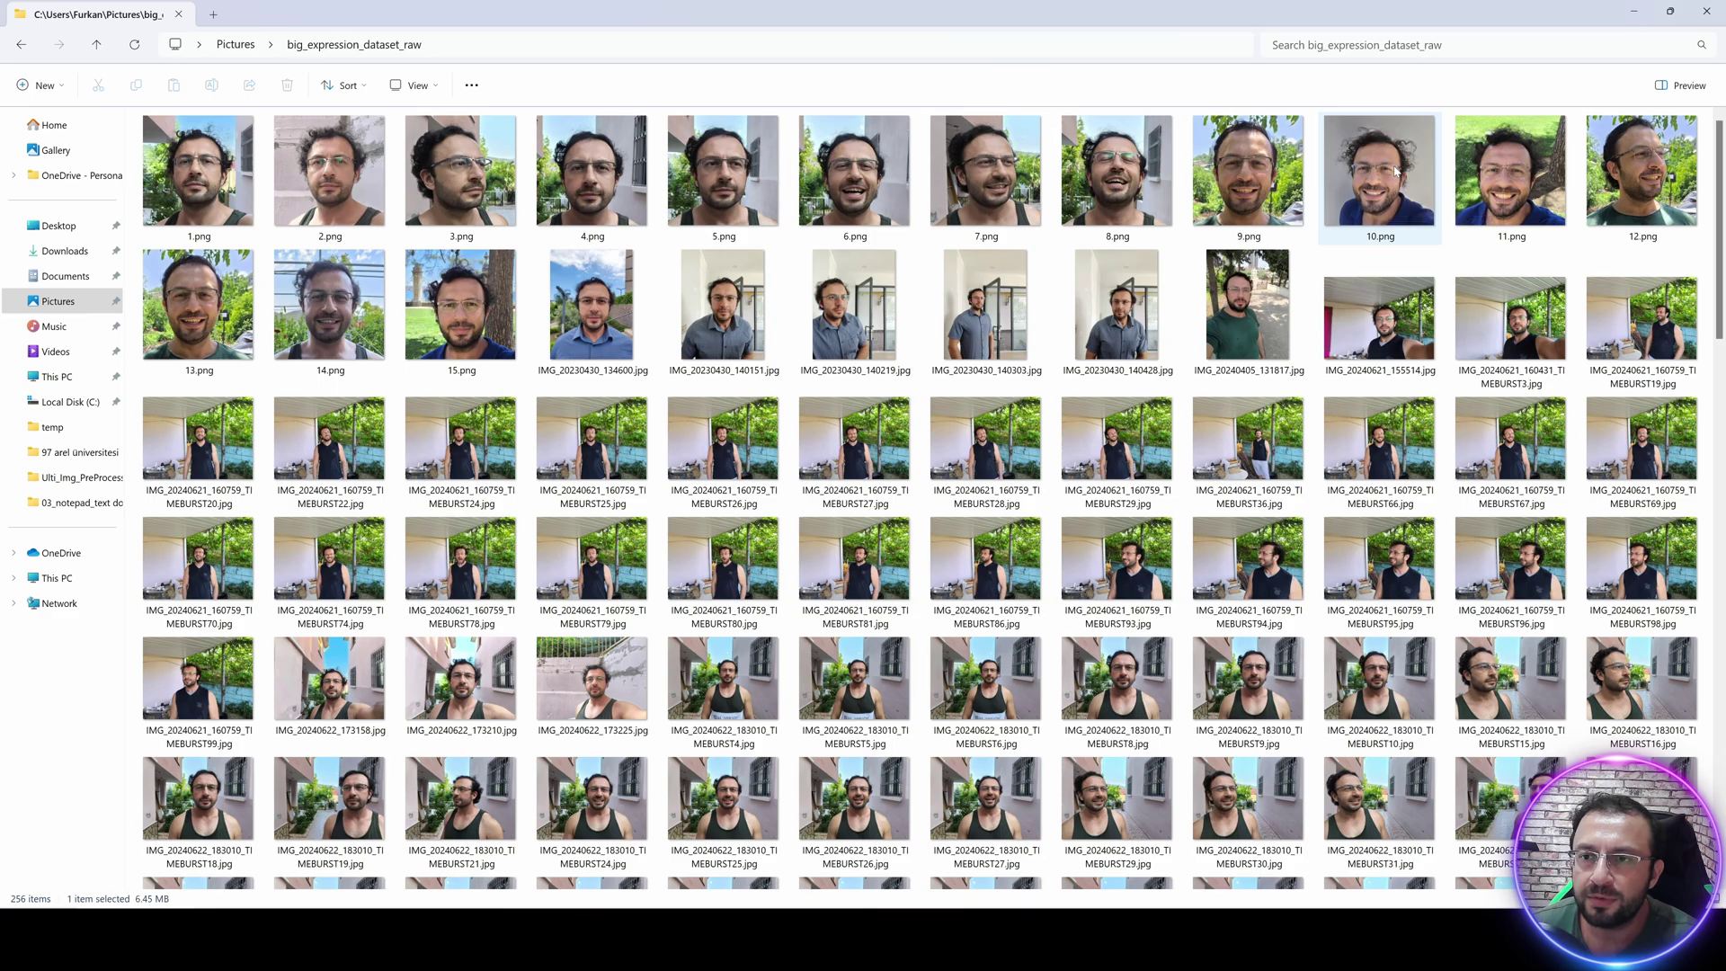
right_click(1396, 169)
left_click(1437, 215)
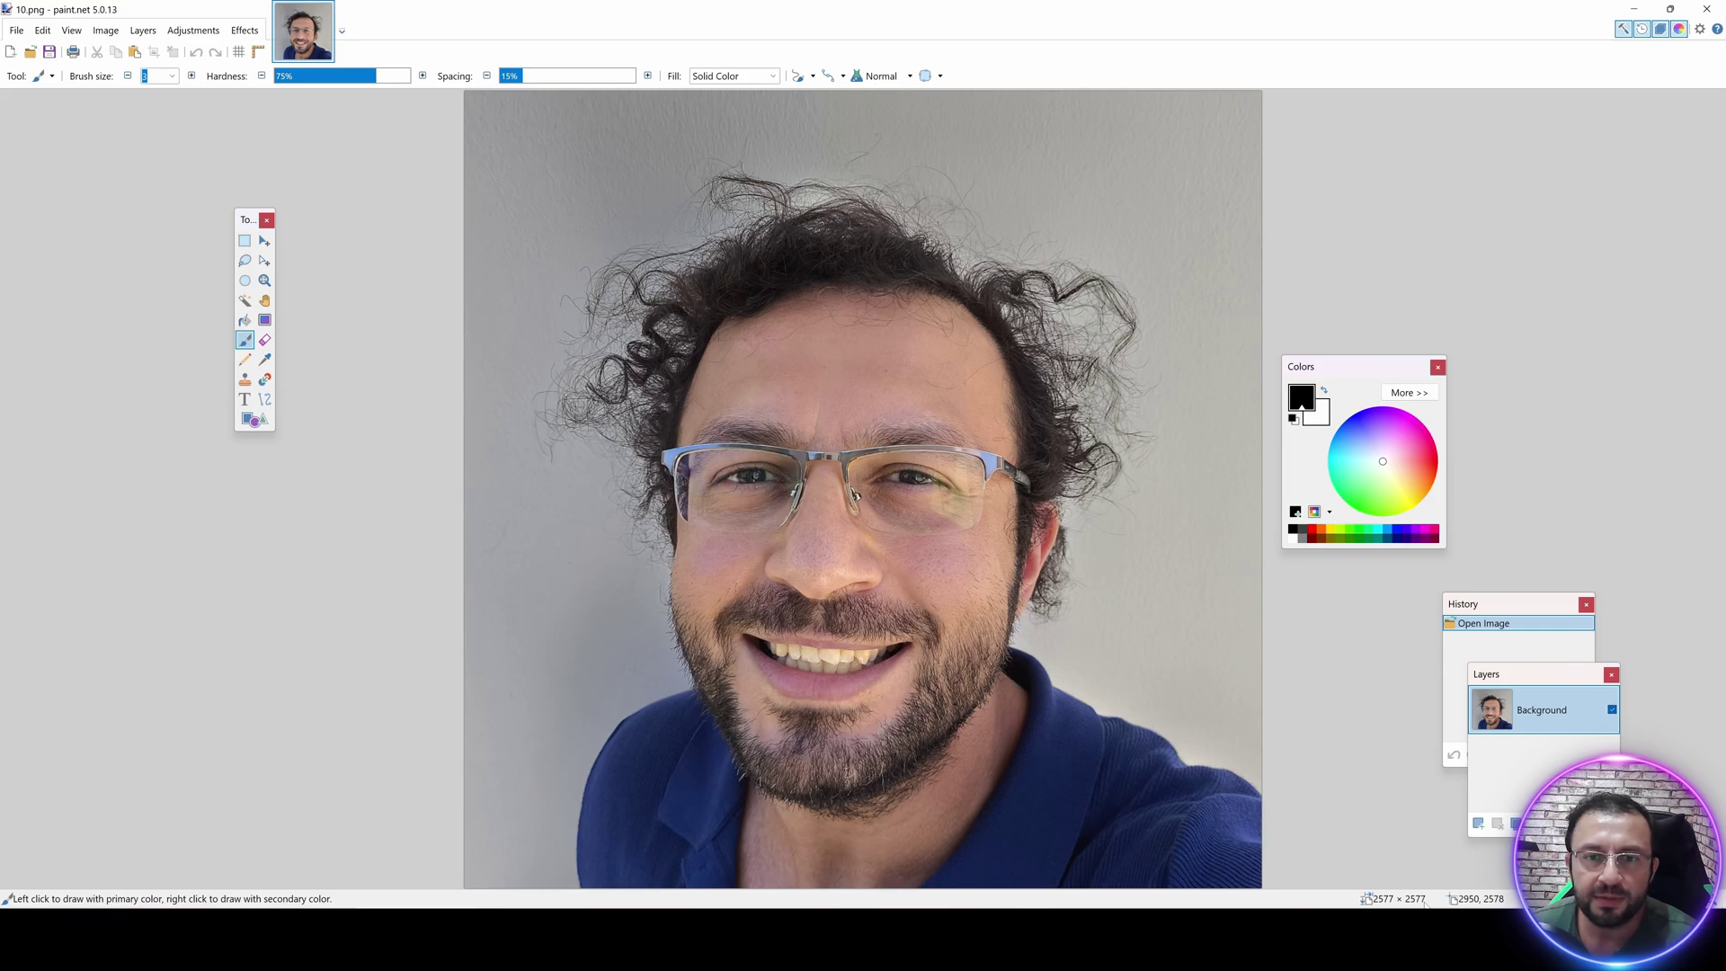
left_click(1632, 9)
Open IMG_20230430_140428.jpg in paint.net to compare its dimensions, and look through the rest of the raw dataset photos.
right_click(1136, 316)
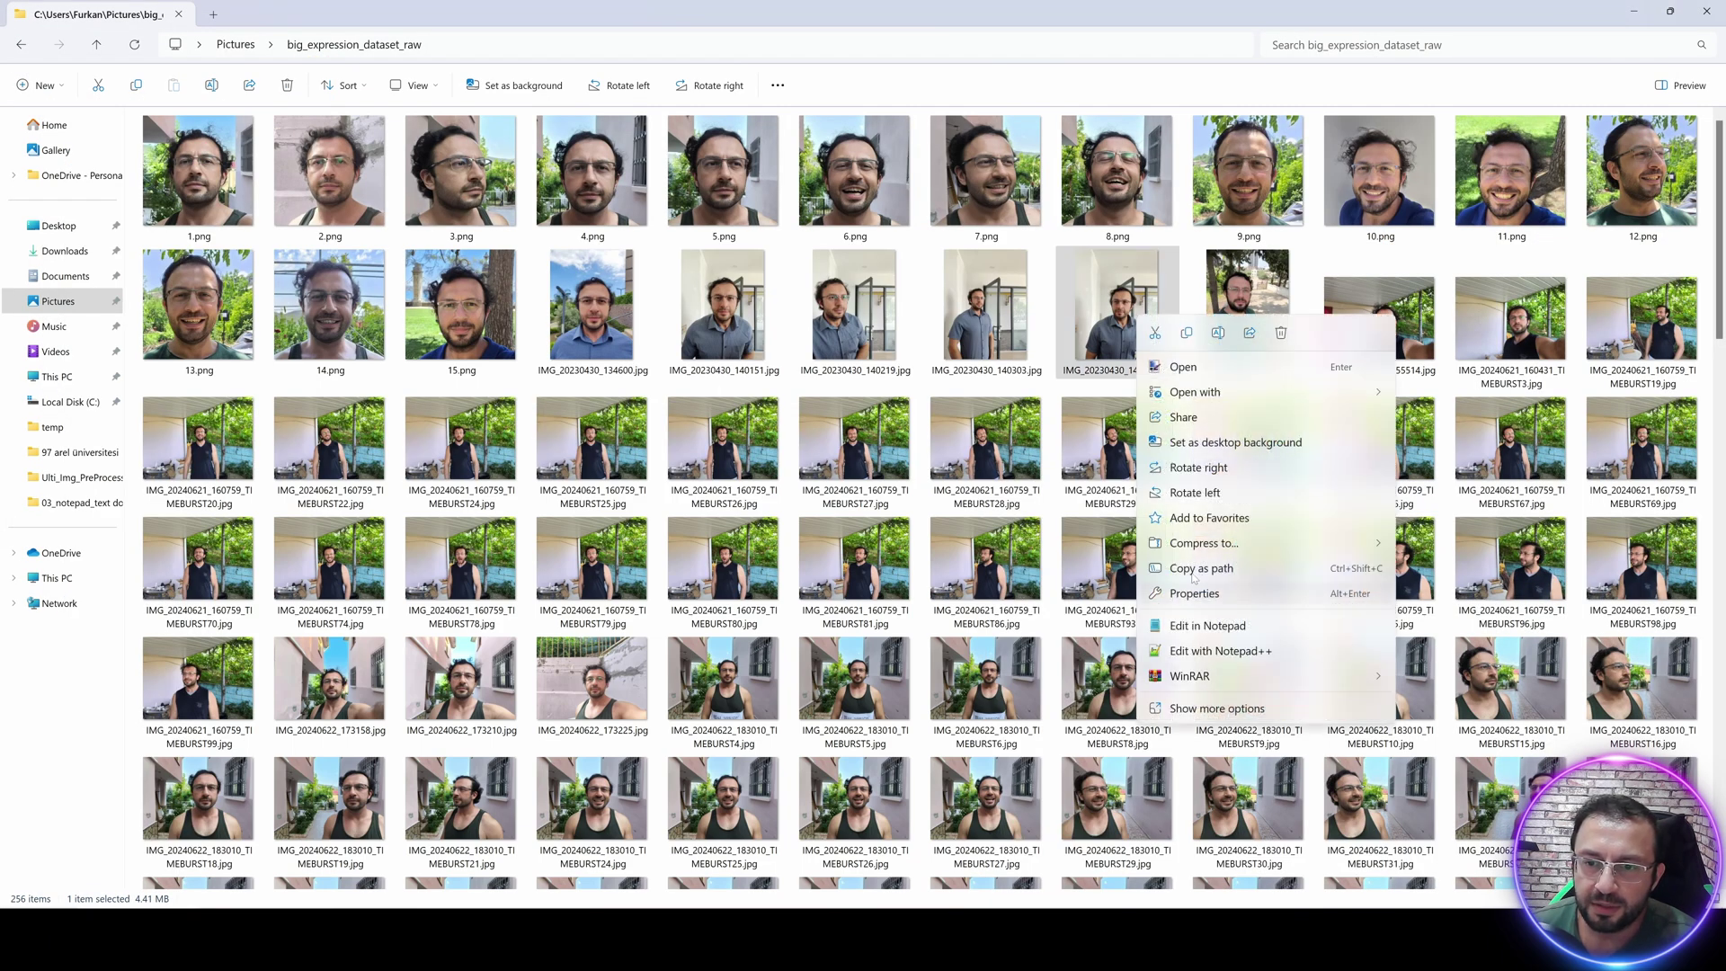
mouse_move(1348, 393)
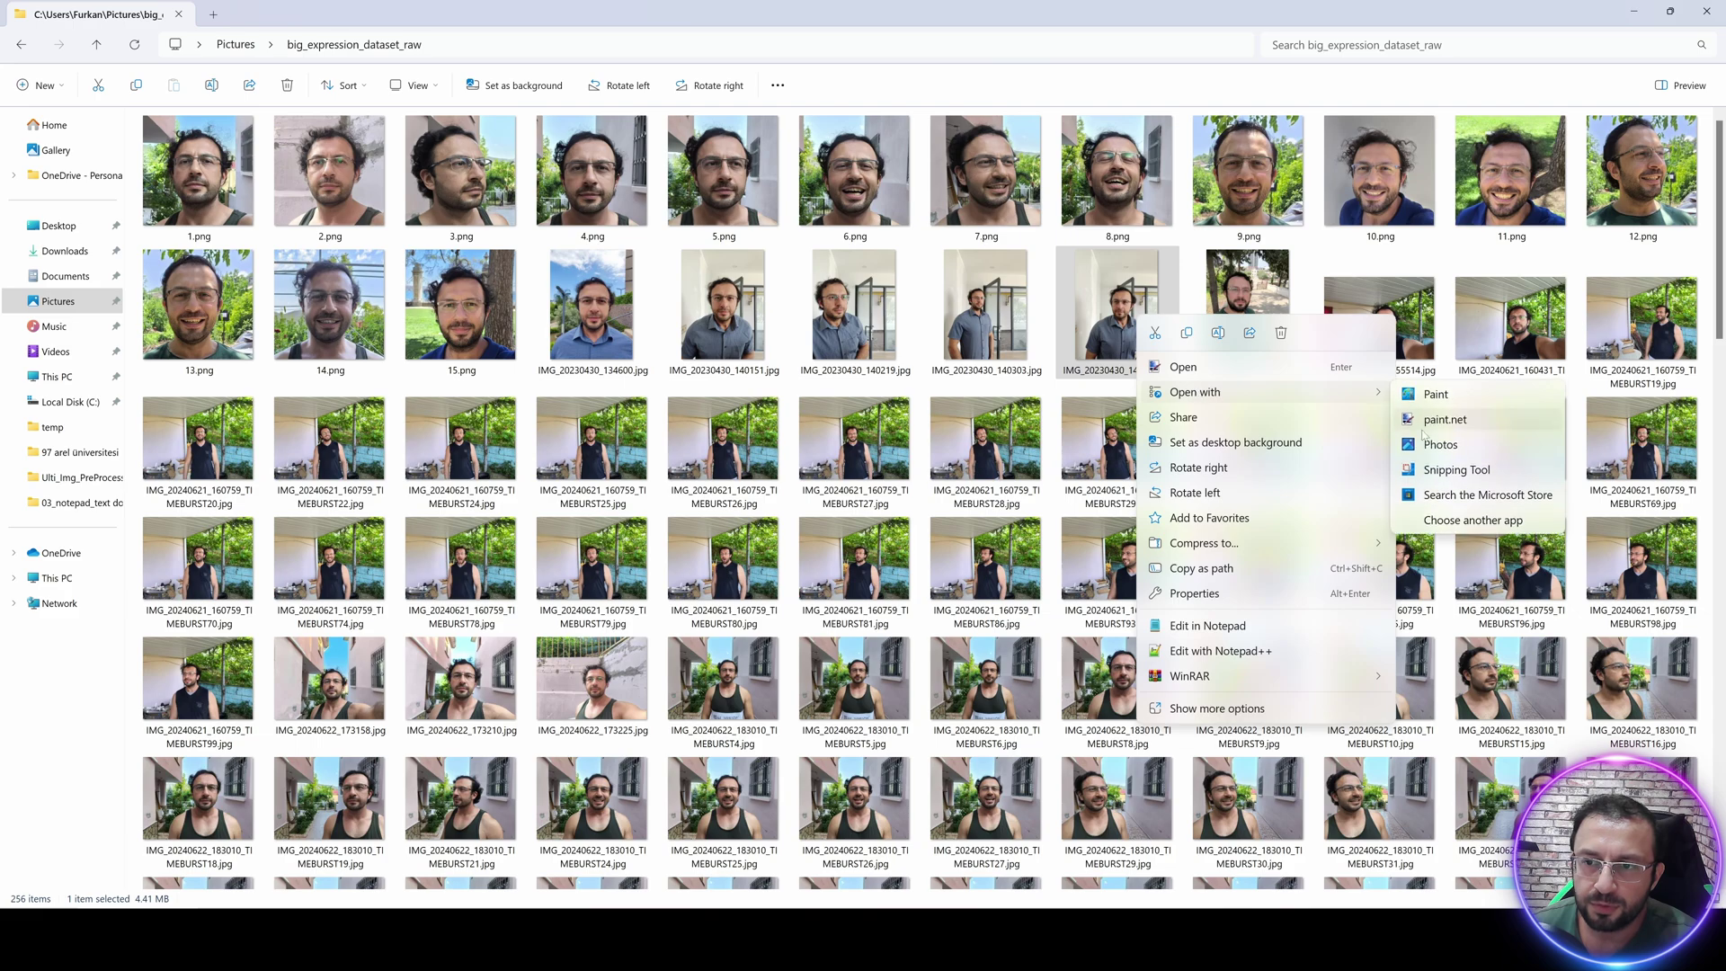
left_click(1430, 420)
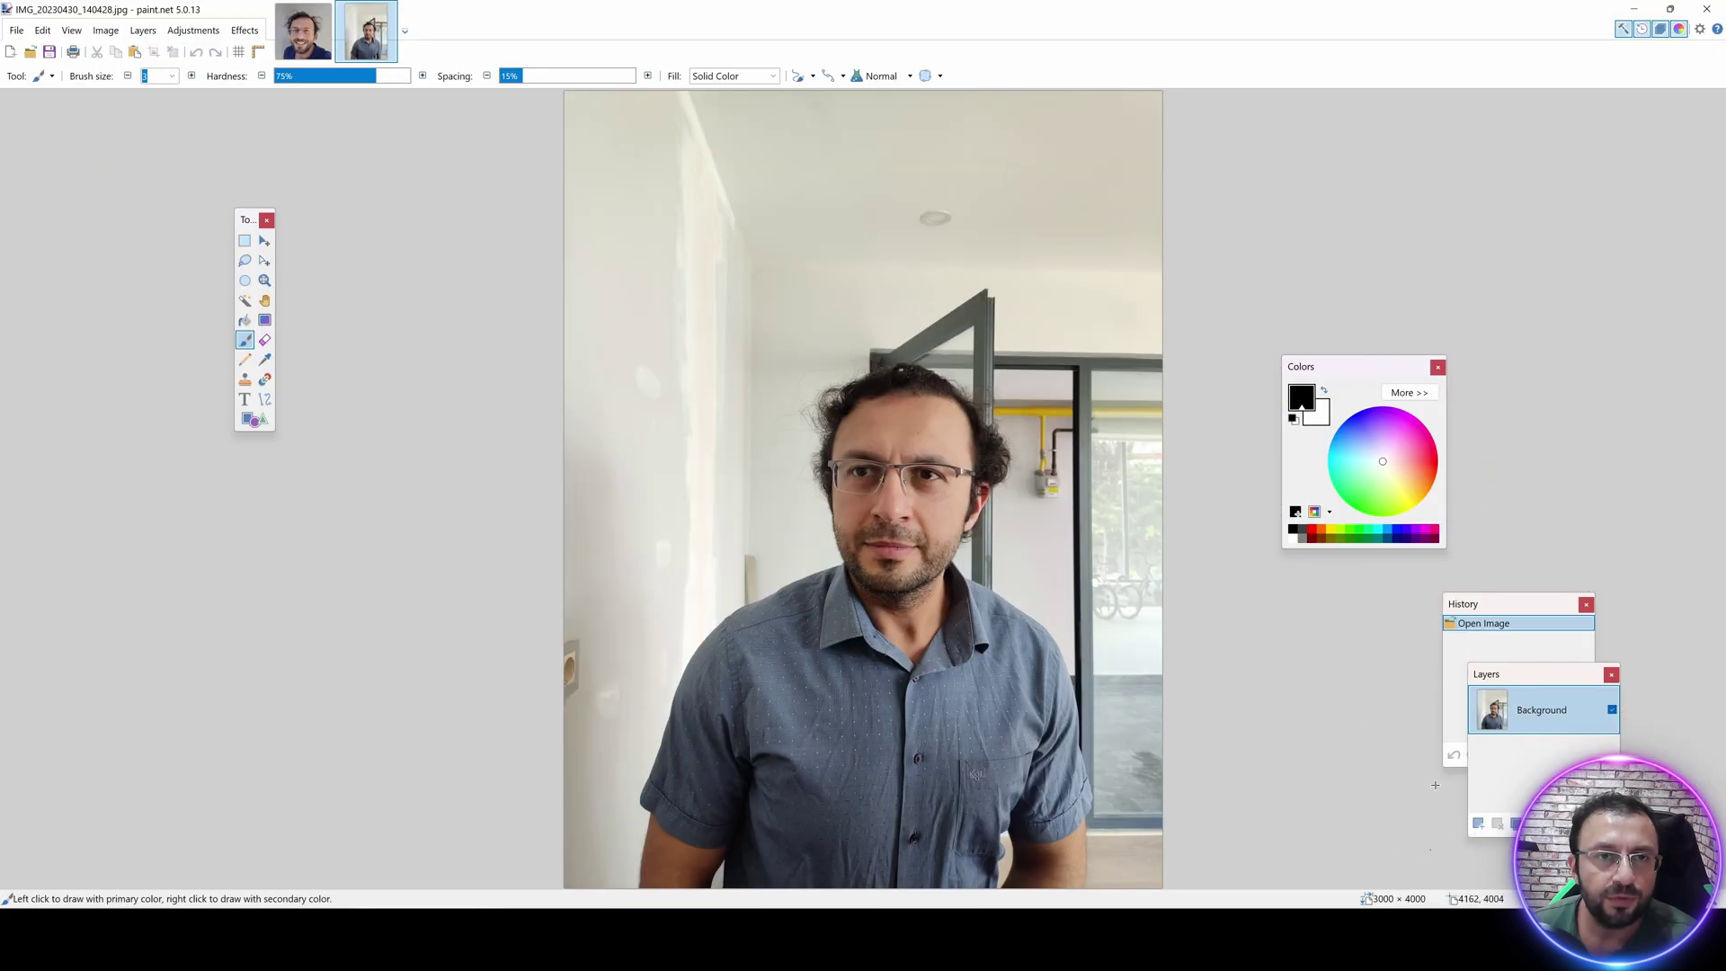
left_click(1632, 9)
scroll(1134, 602, "down", 3)
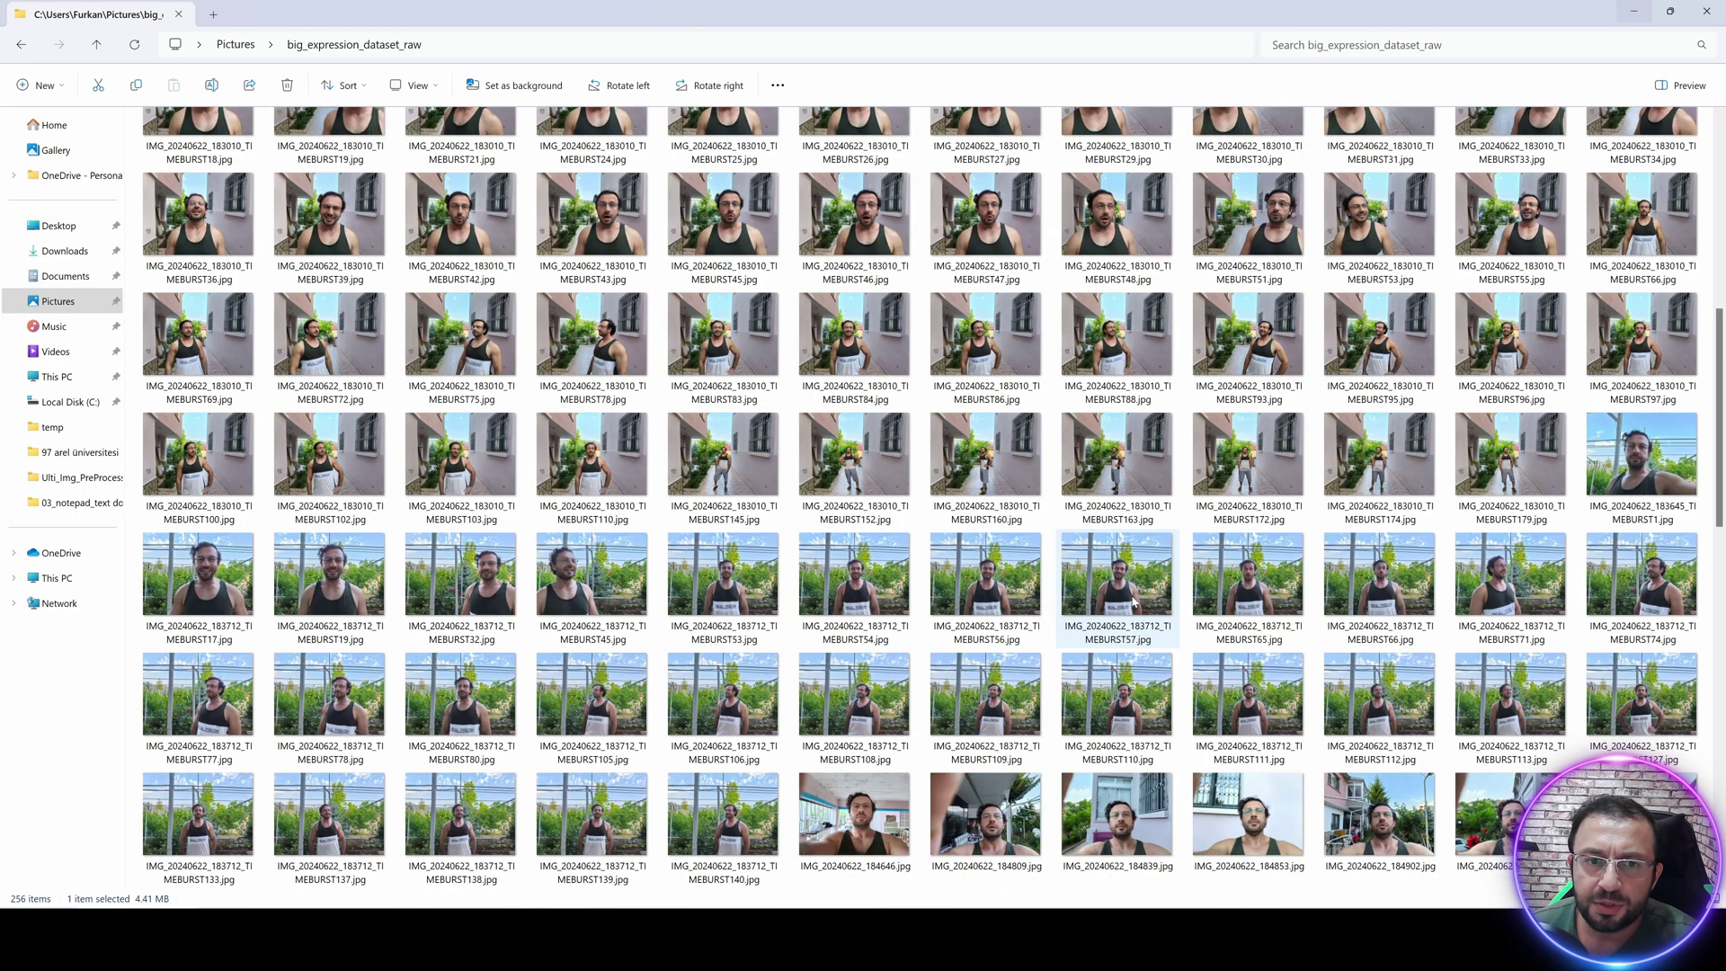
scroll(1135, 602, "down", 10)
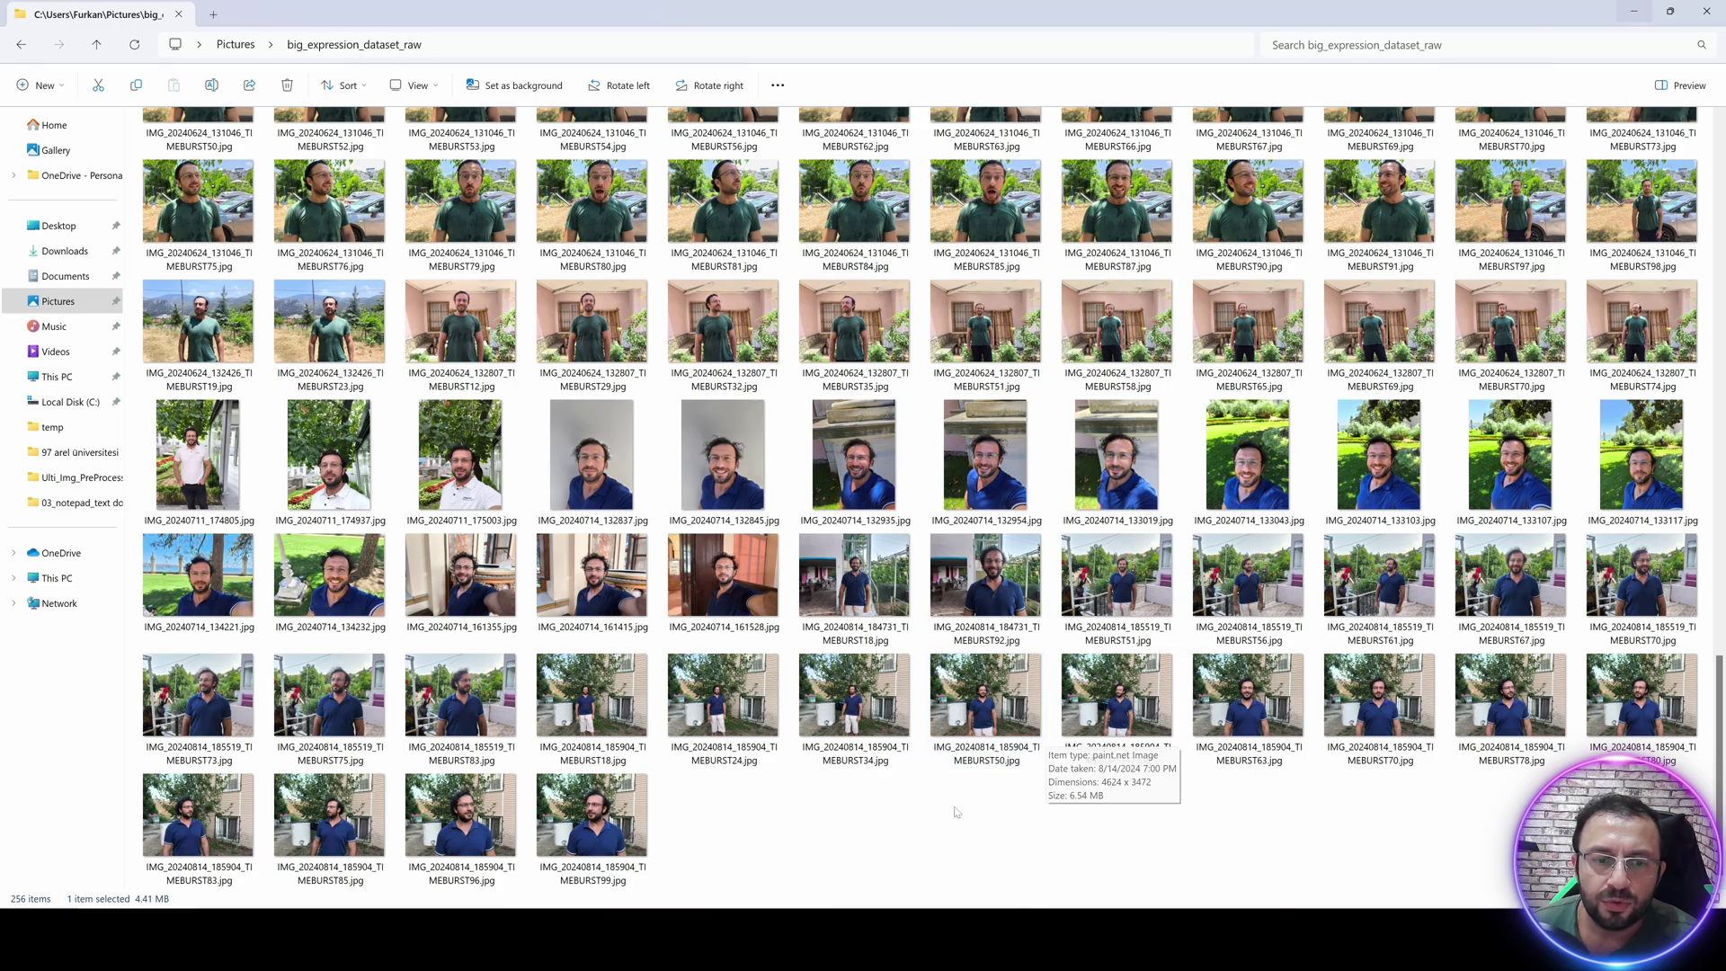
Set the Image Cropper's Input Folder to the path of the big_expression_dataset_raw folder in Pictures.
left_click(1628, 13)
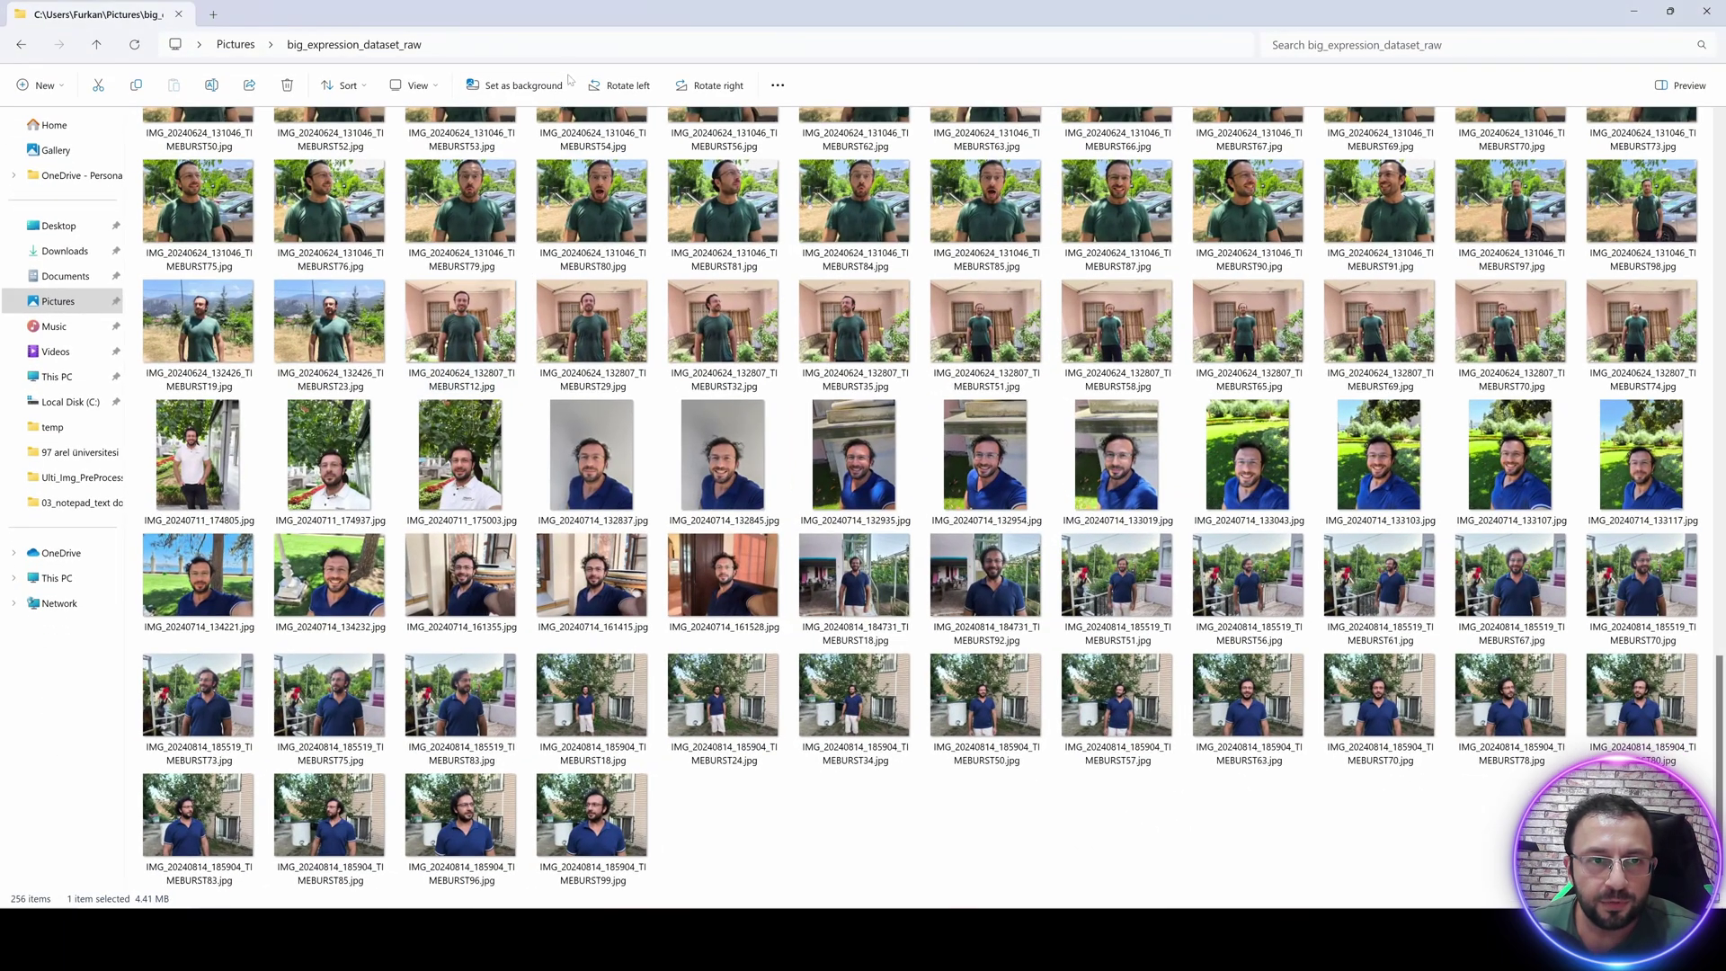
left_click(568, 45)
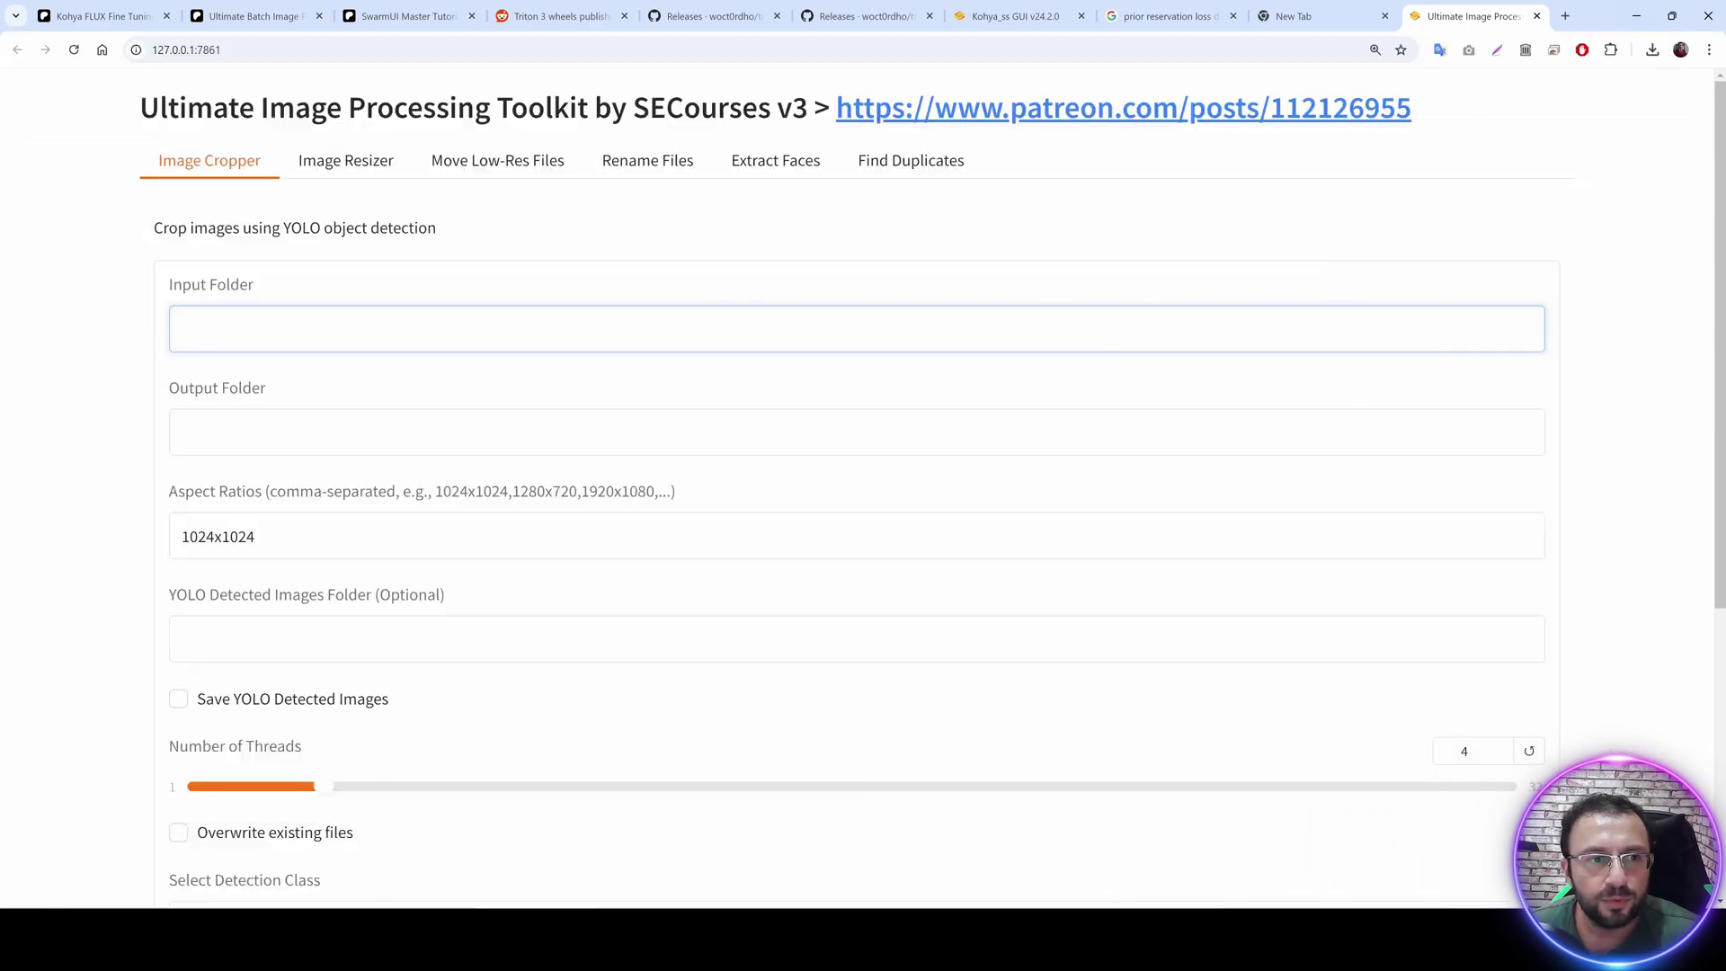
type("C:\\Users\\Furkan\\Pictures\\big_expression_dataset_raw")
Set the Image Cropper's Output Folder to R:\Ulti_Img_PreProcess_v3\processed_dataset, keeping the 1024x1024 aspect ratio.
left_click(853, 432)
type("C:\\Users\\Furkan\\Pictures\\big_expression_dataset_raw")
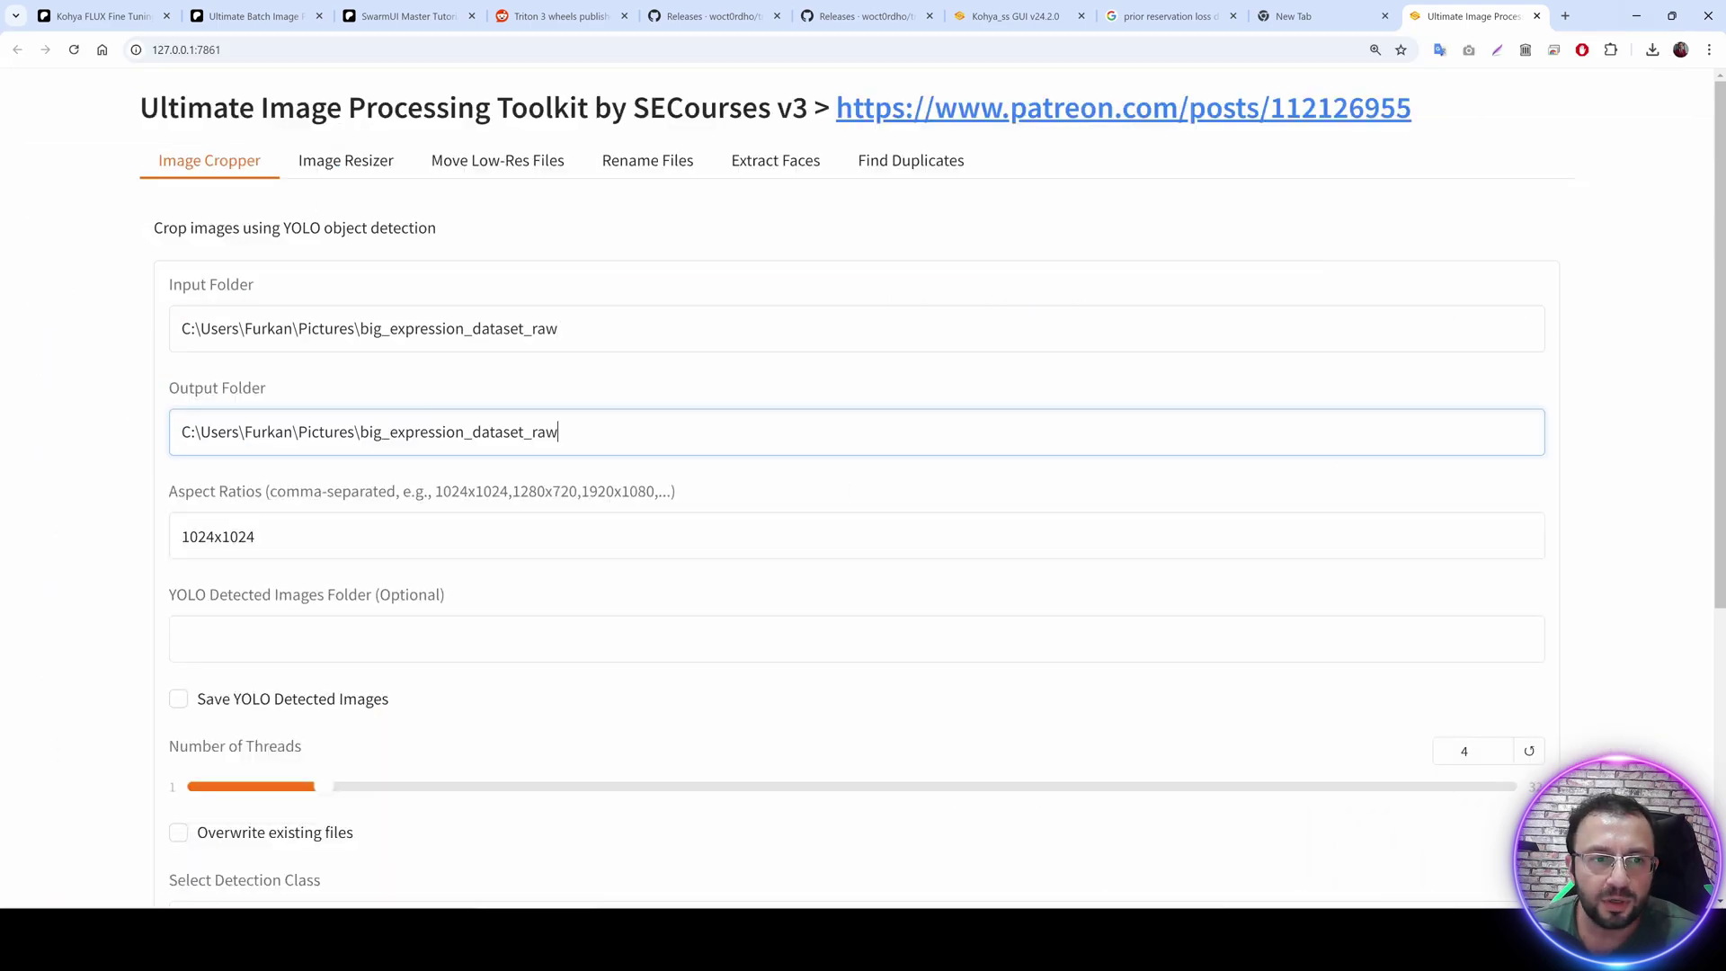
left_click(1635, 15)
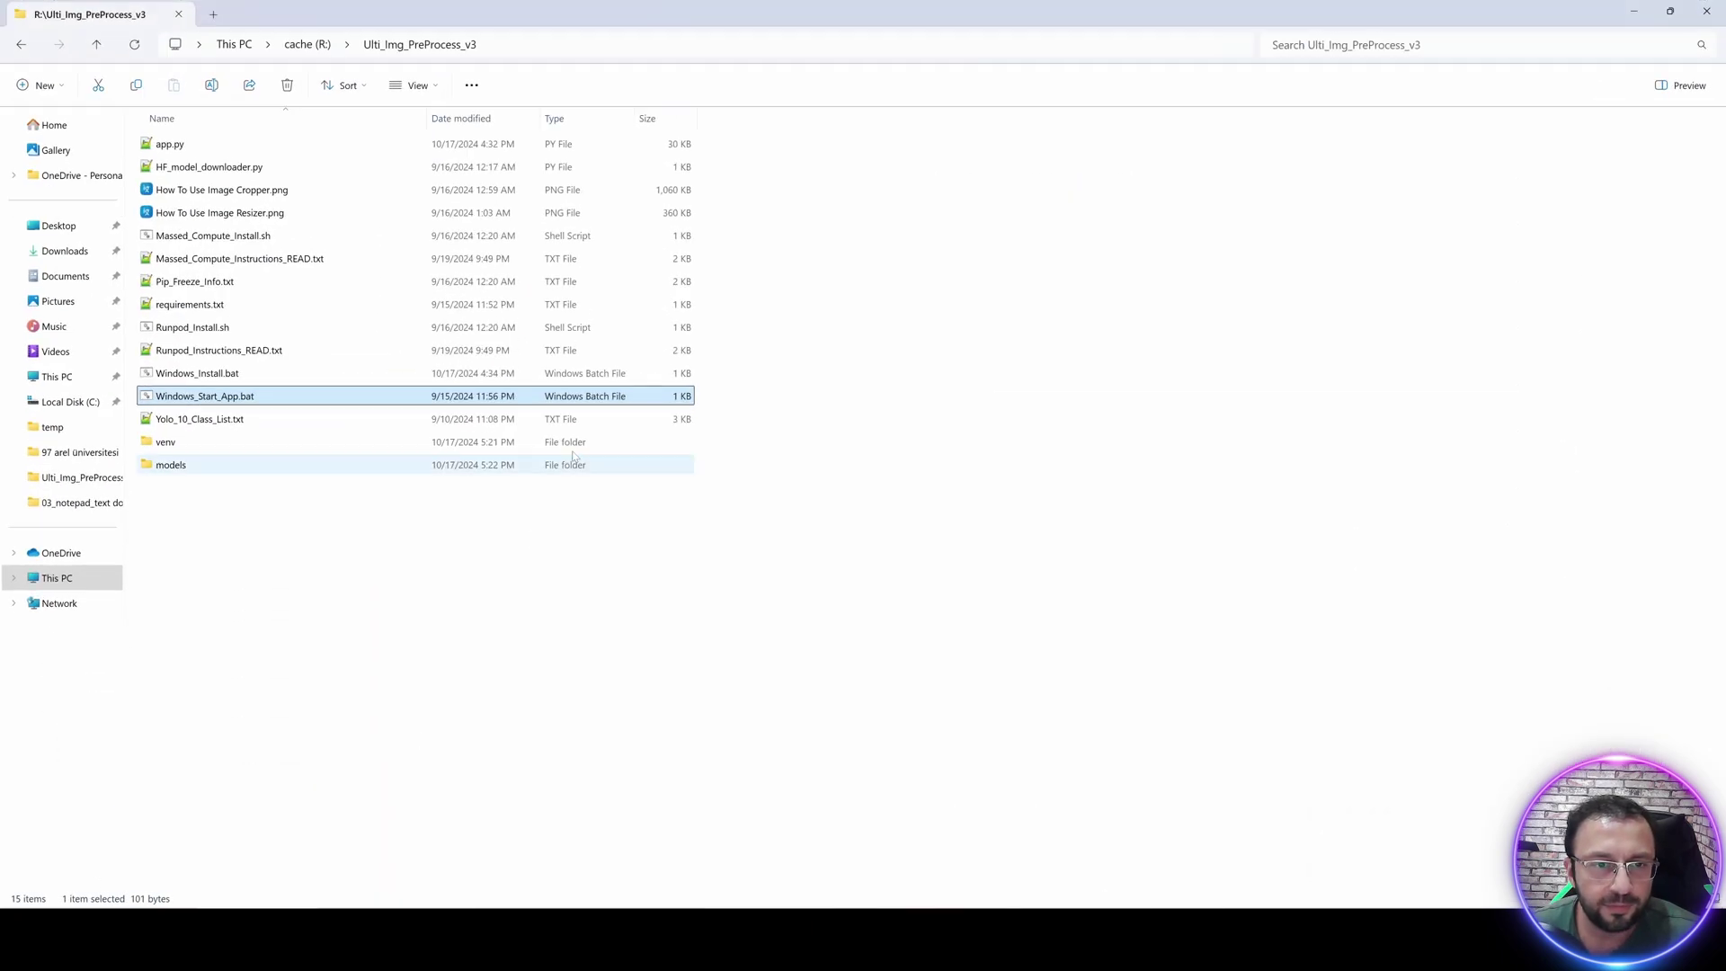
key("ctrl+l")
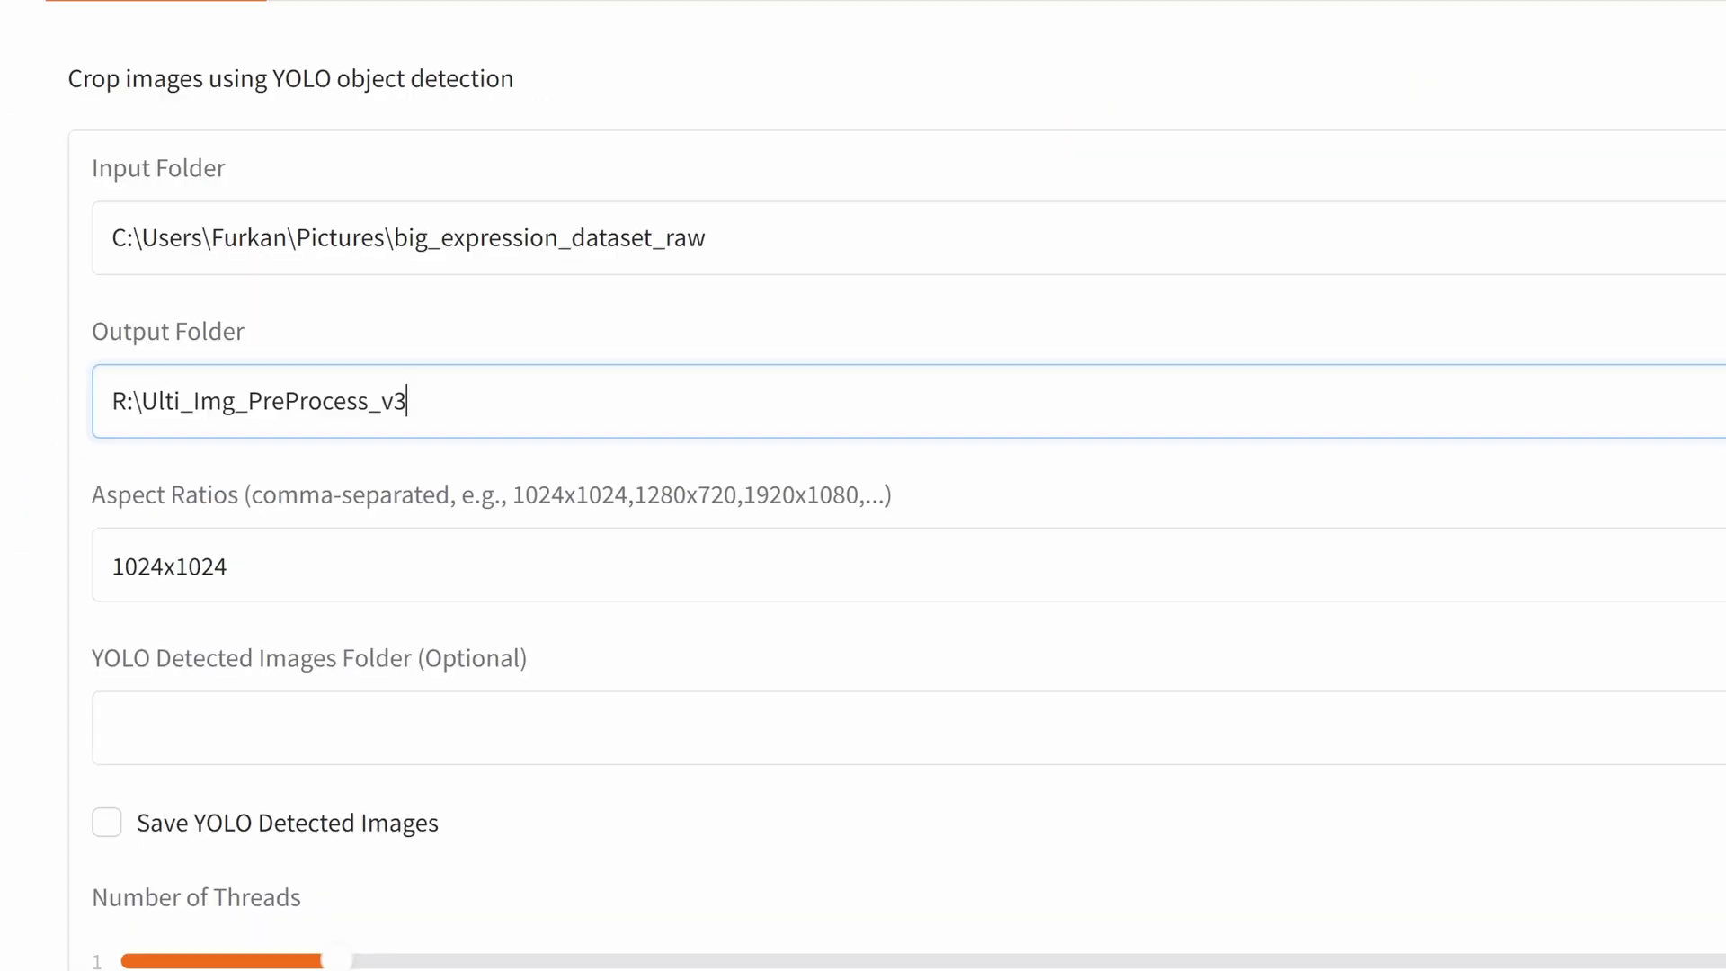
left_click_drag(174, 401, 248, 401)
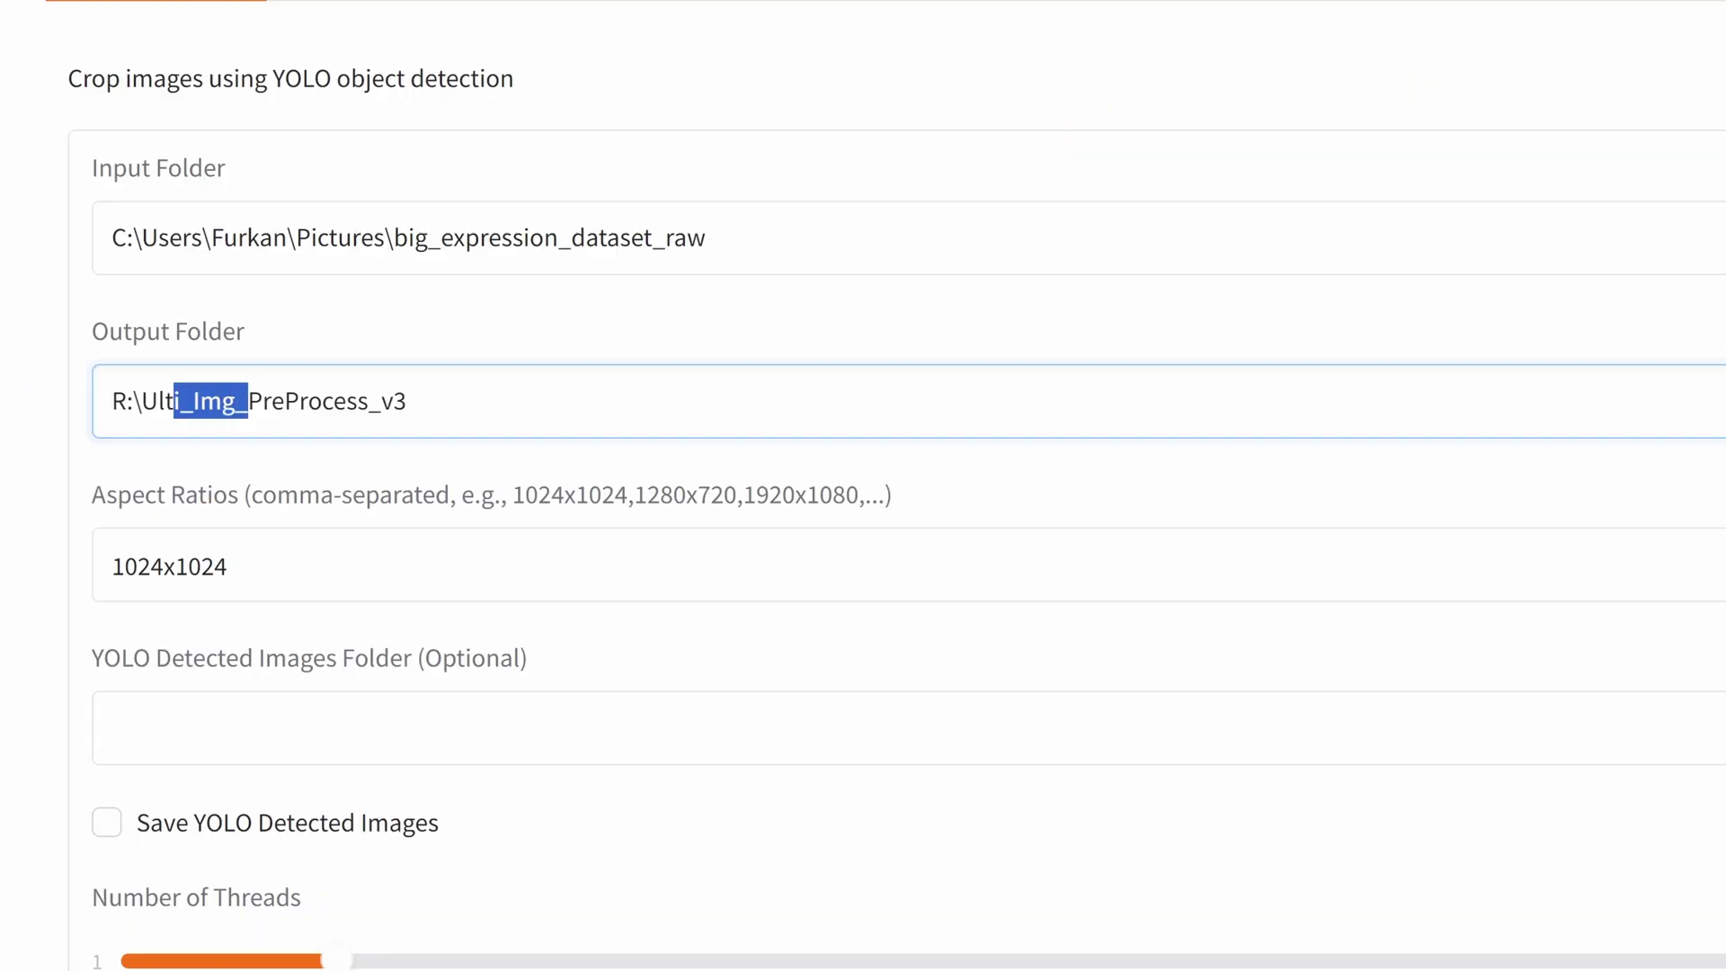
left_click(407, 401)
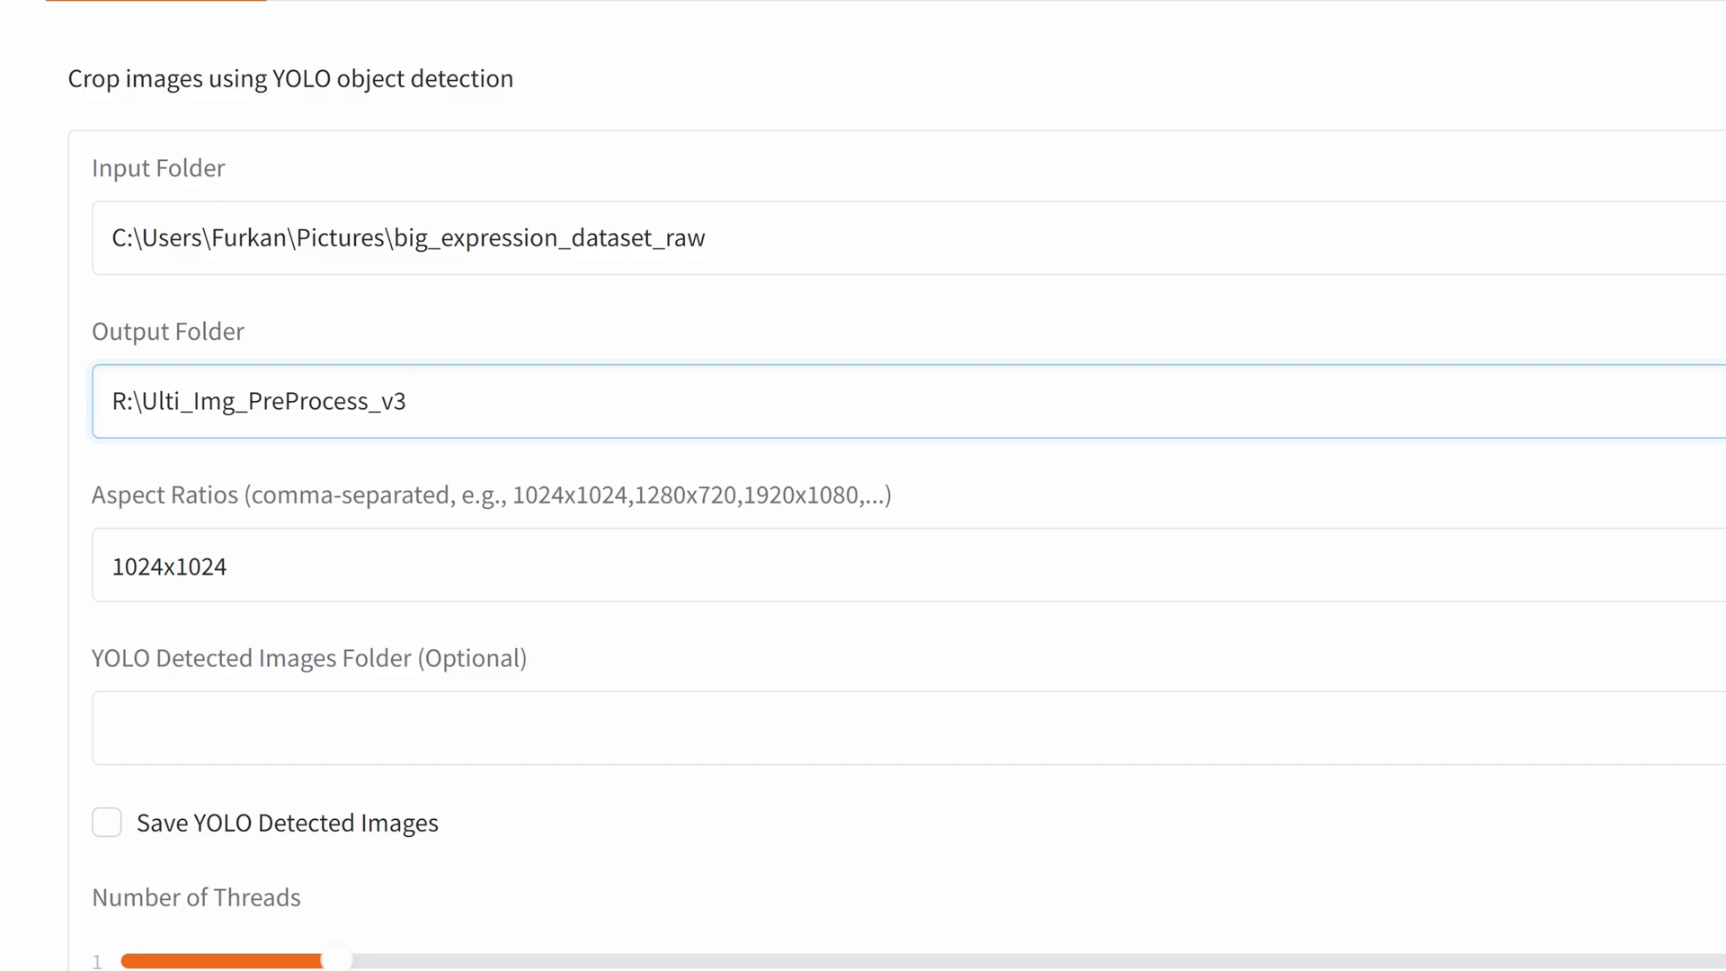
type("\\processed_dataset")
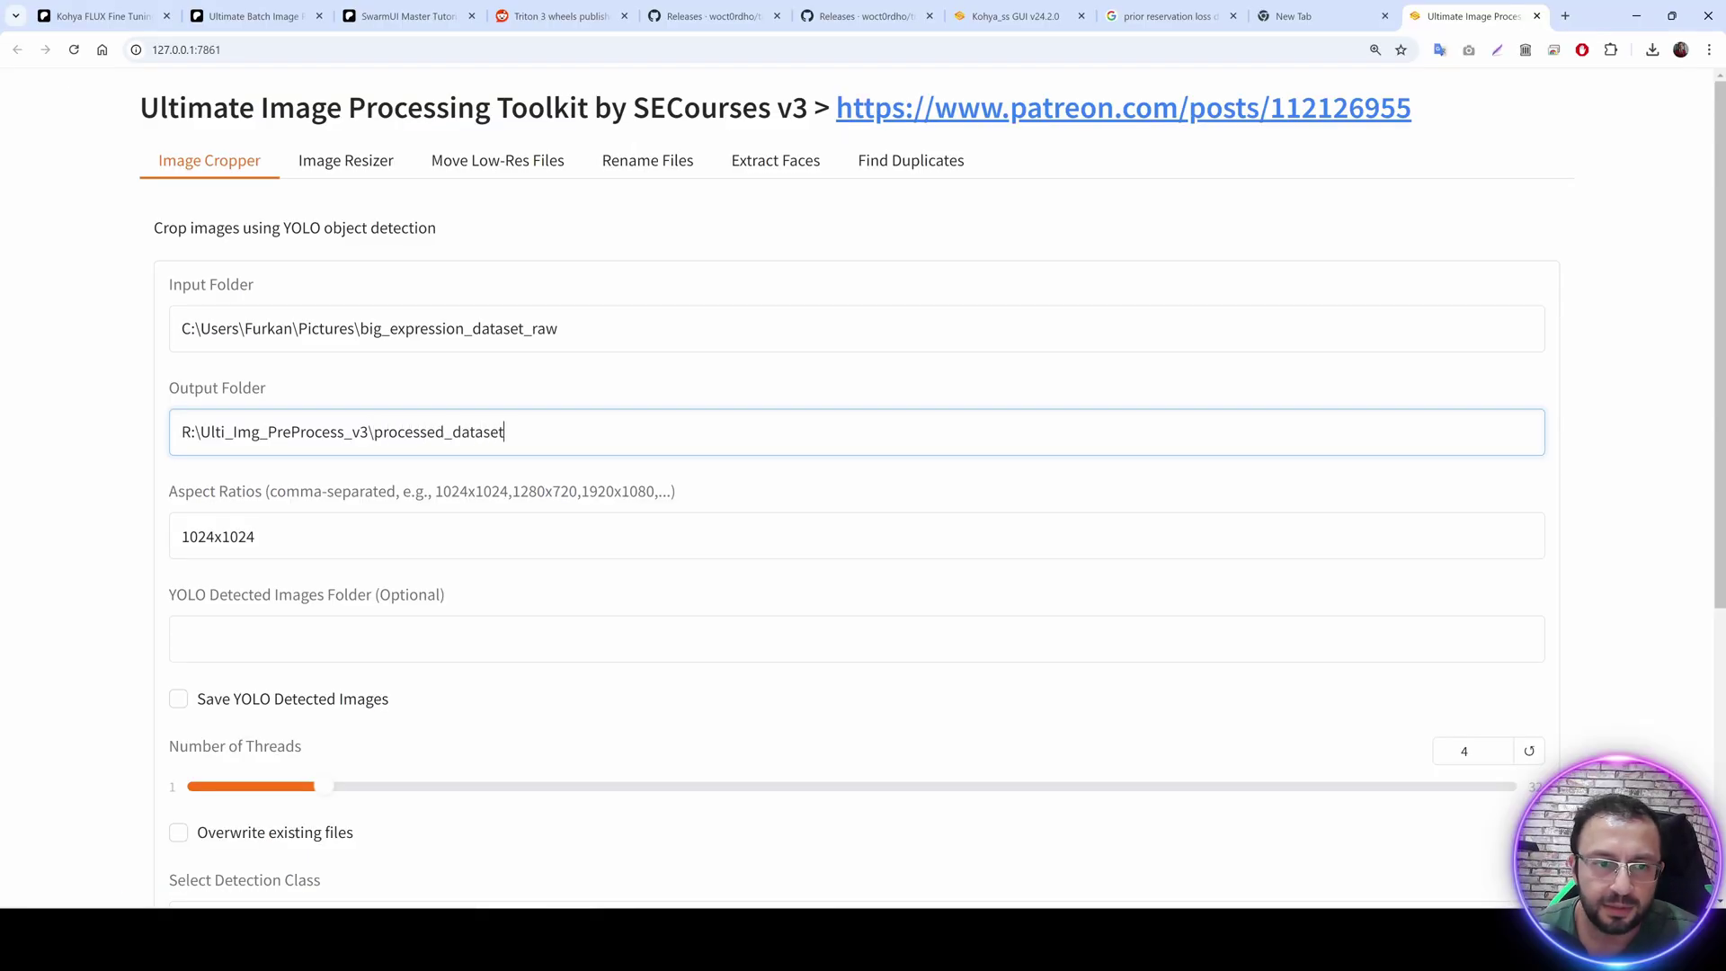
left_click(358, 506)
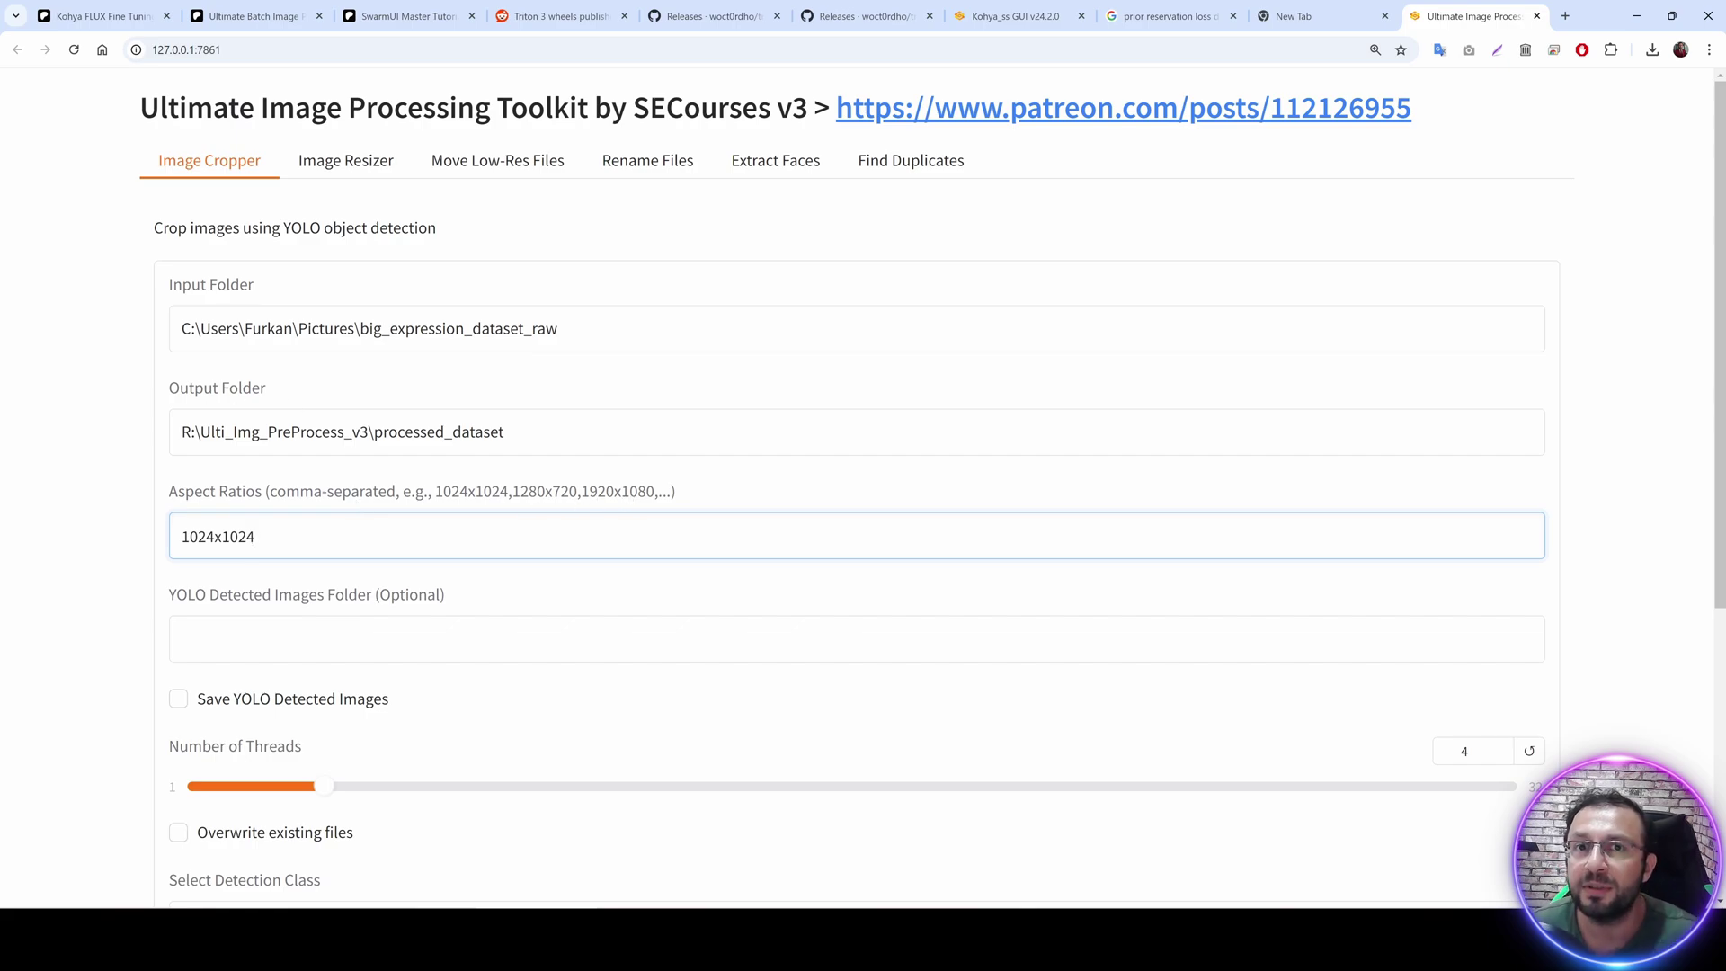
scroll(863, 491, "down", 1)
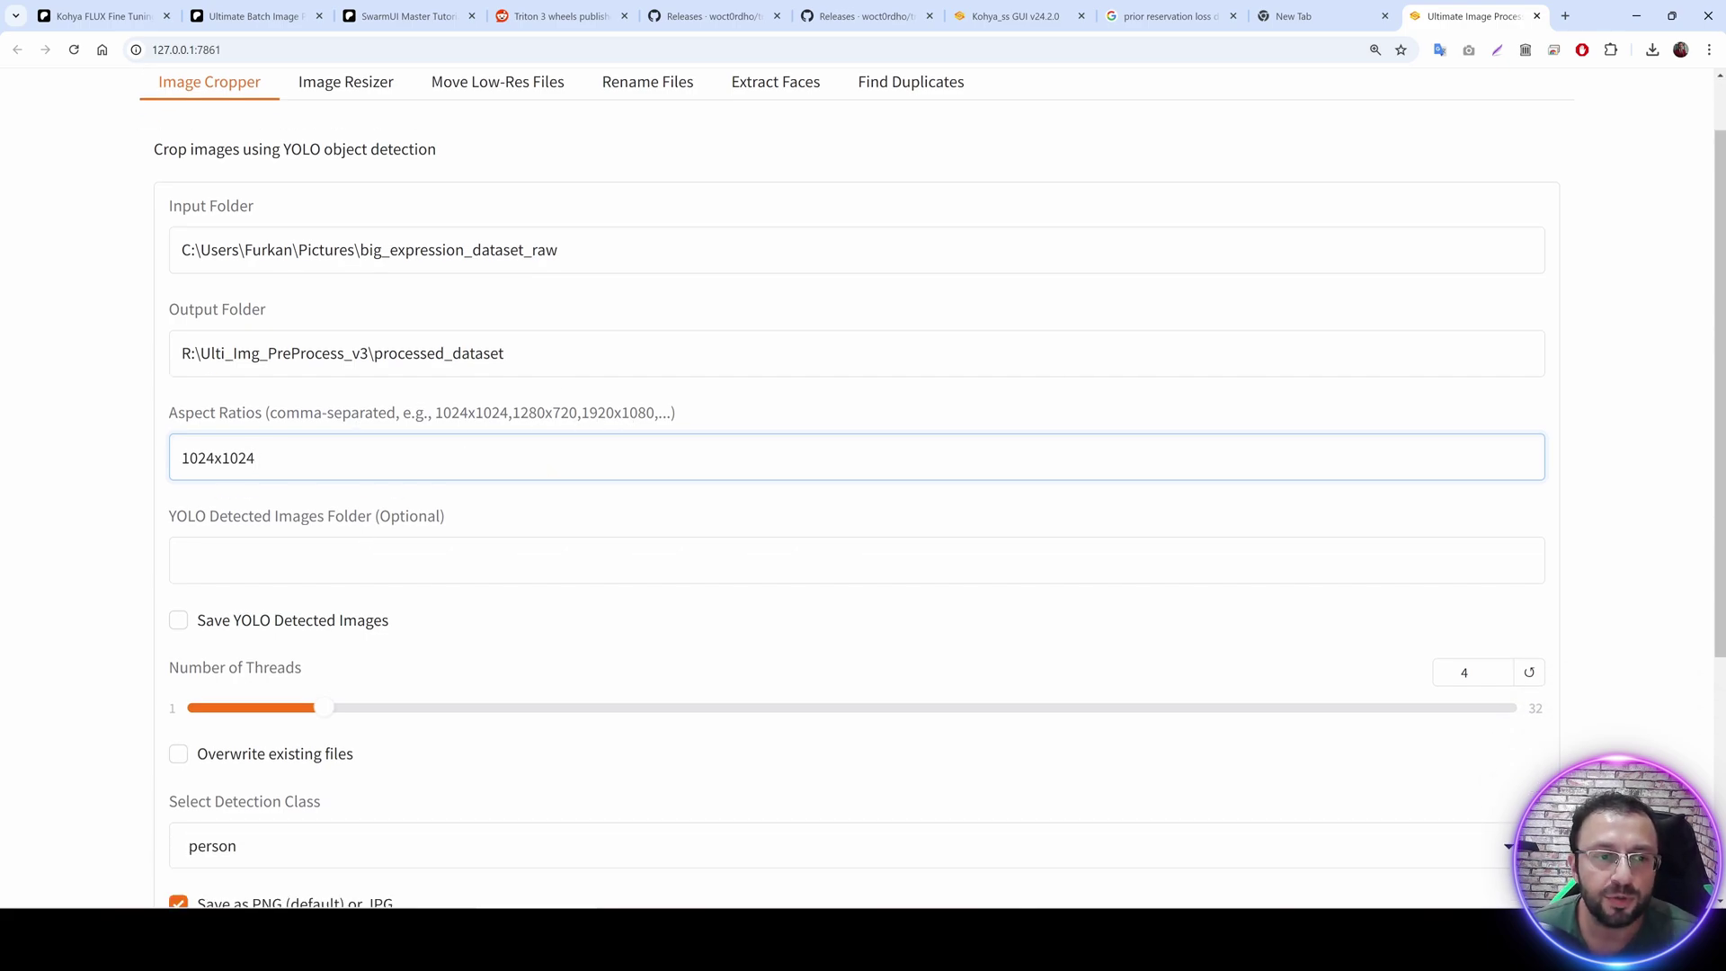
Set the YOLO Detected Images Folder to R:\Ulti_Img_PreProcess_v3\yolo_classes, reusing the Output Folder path as its base.
scroll(86, 572, "down", 2)
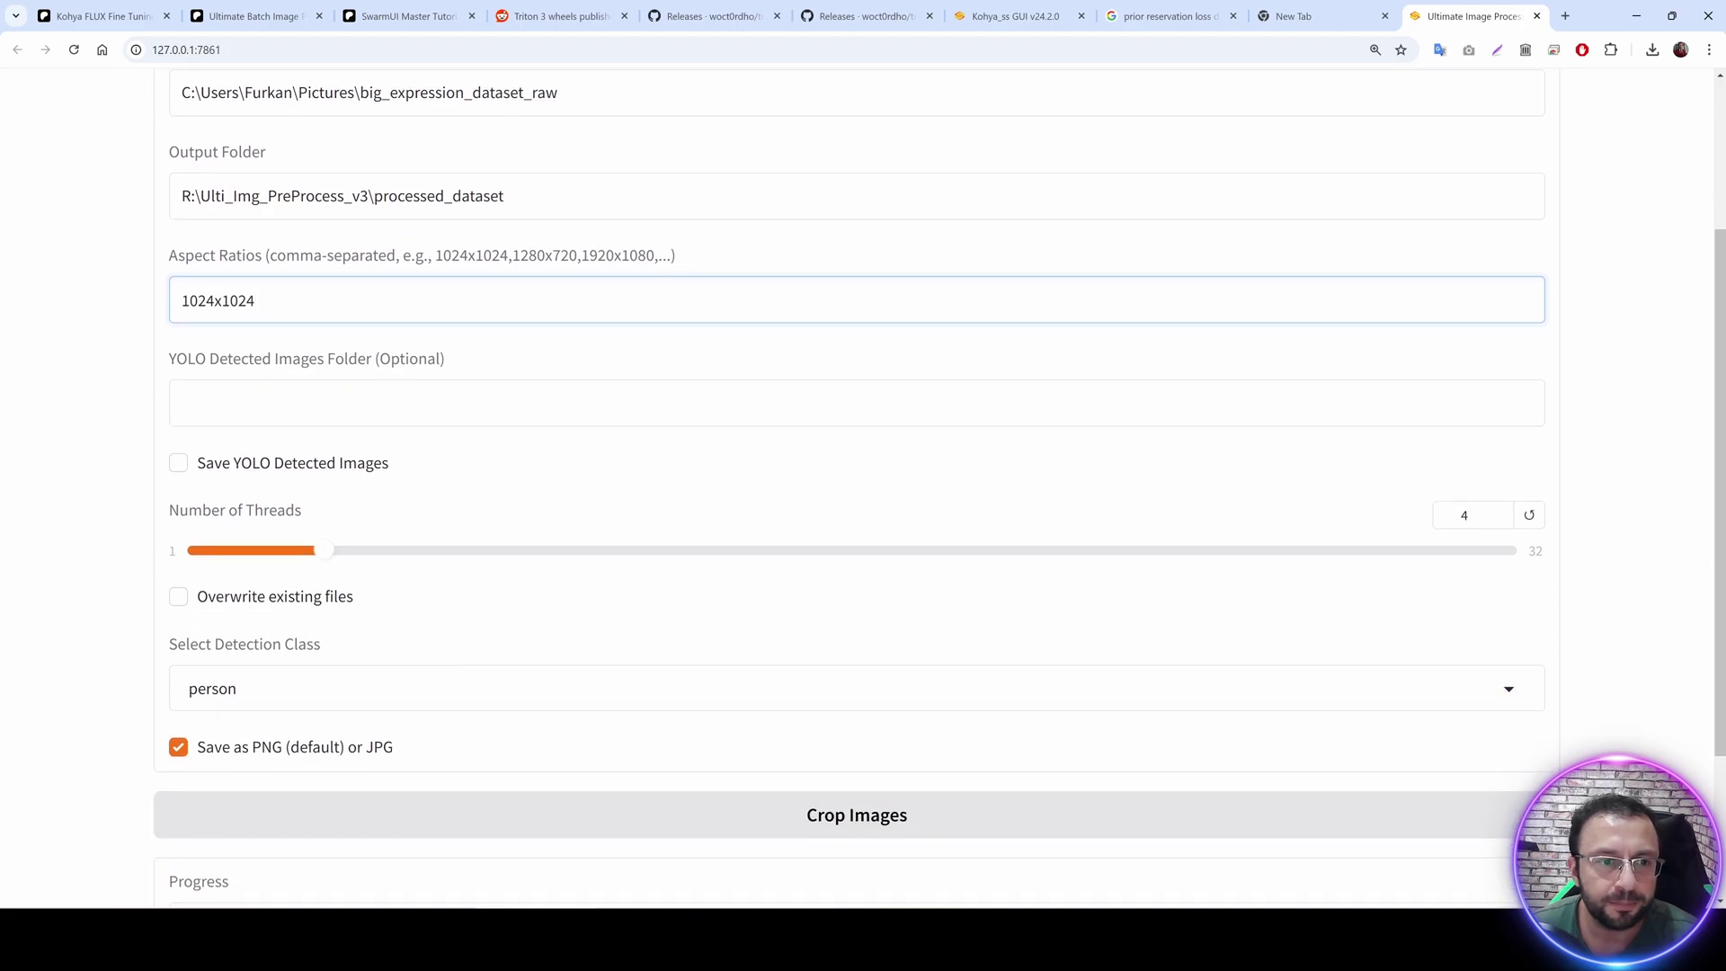
key("Tab")
key("shift+Tab")
key("shift+Tab")
key("ctrl+c")
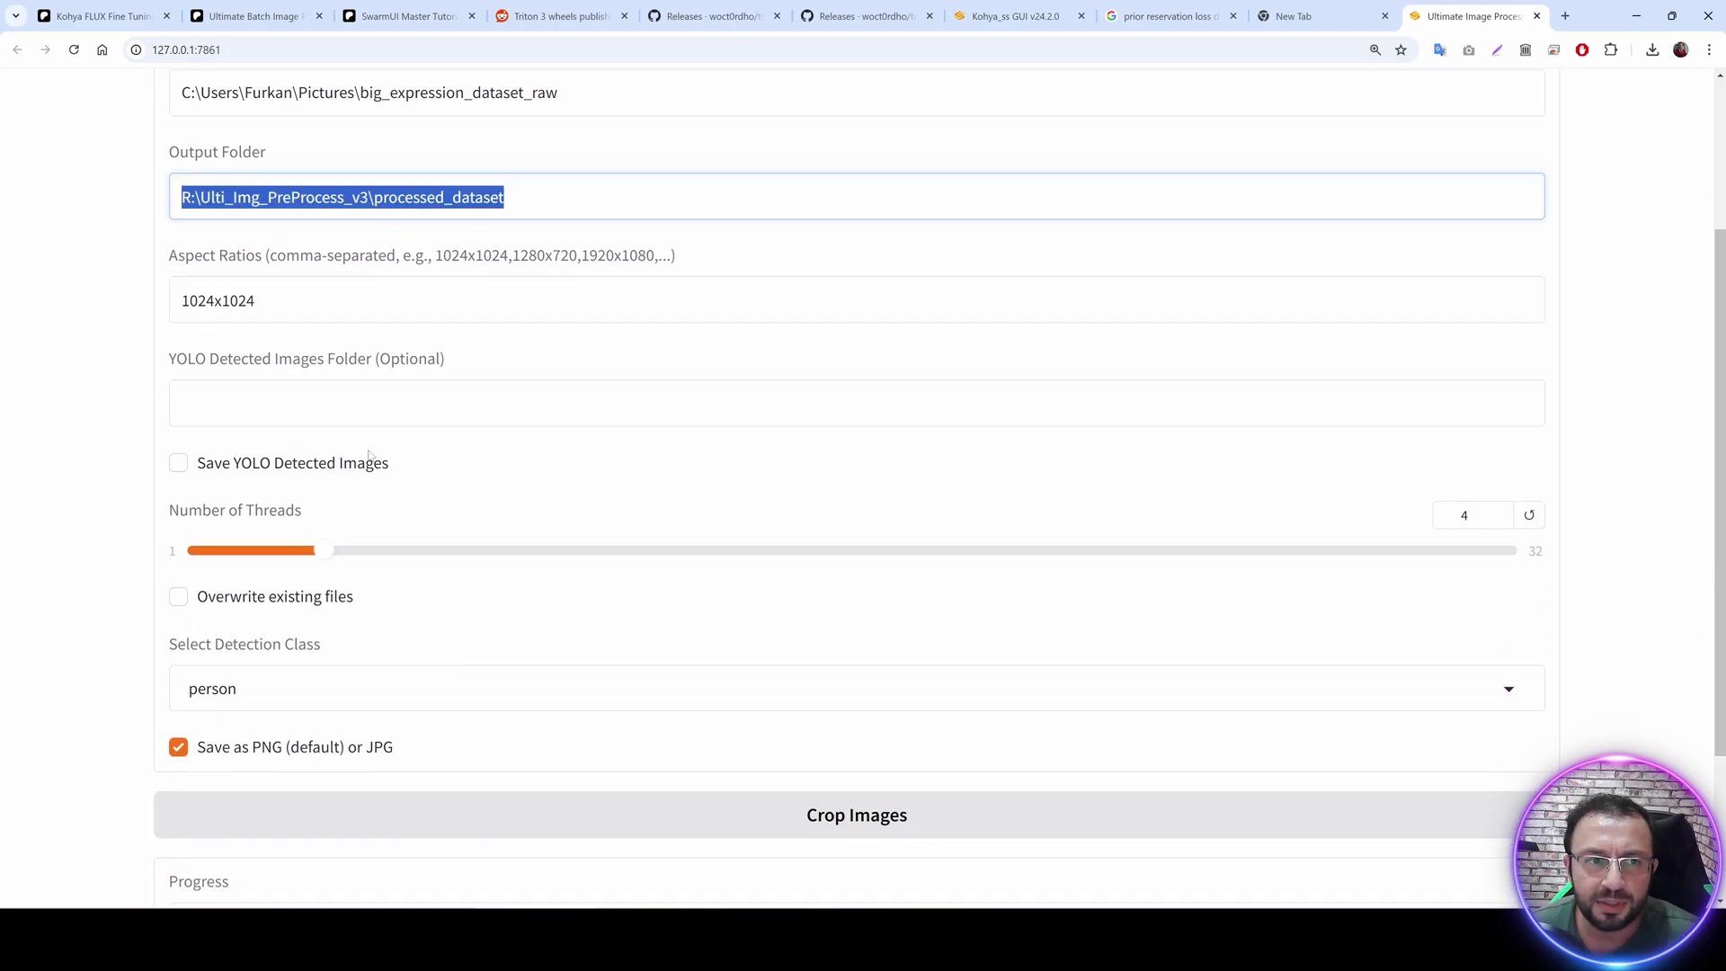
key("Tab")
key("Tab")
key("ctrl+v")
key("ctrl+shift+Left")
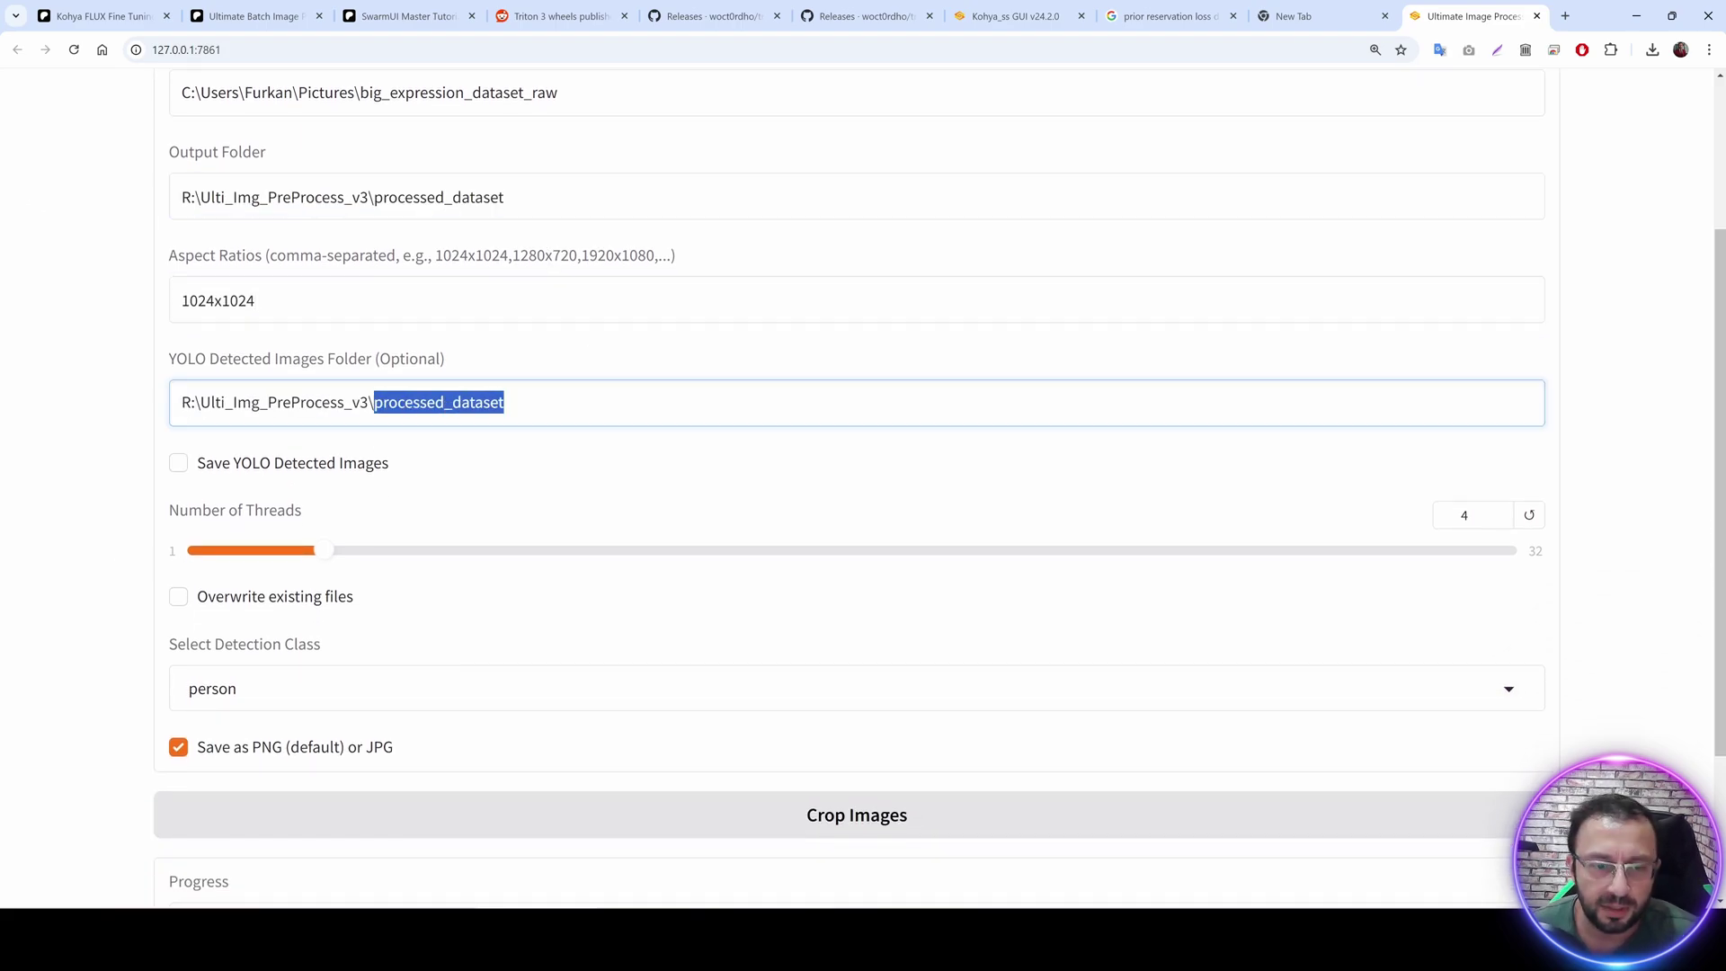
type("yolo_")
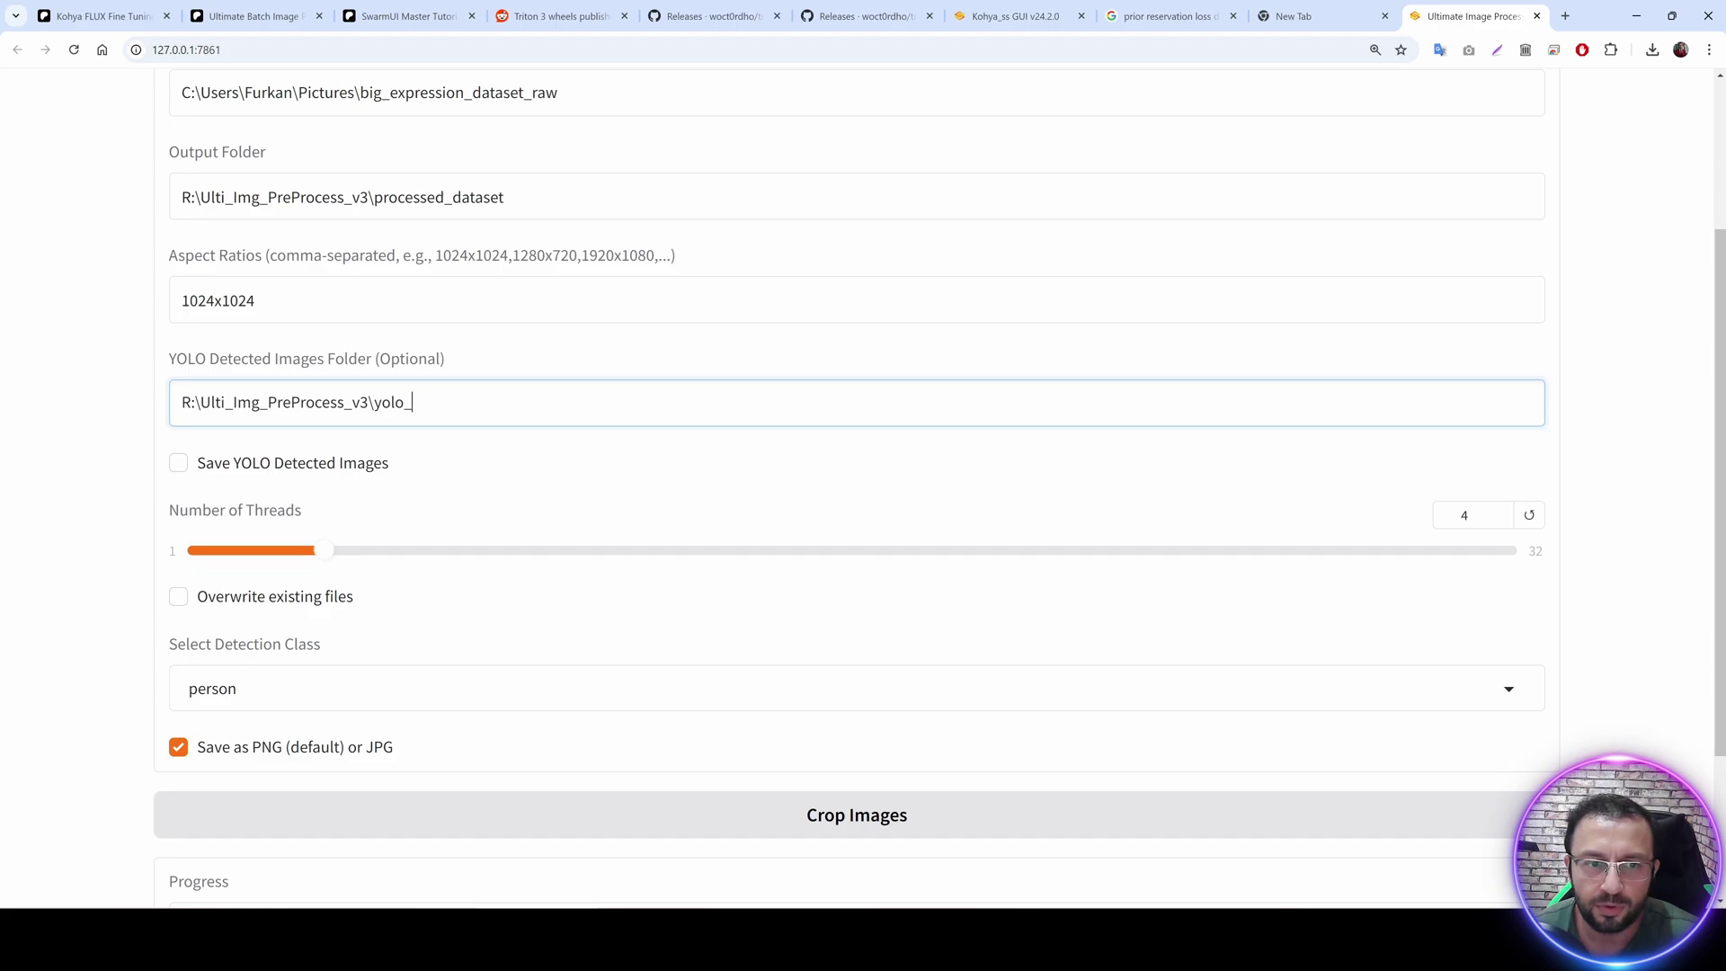
type("classes")
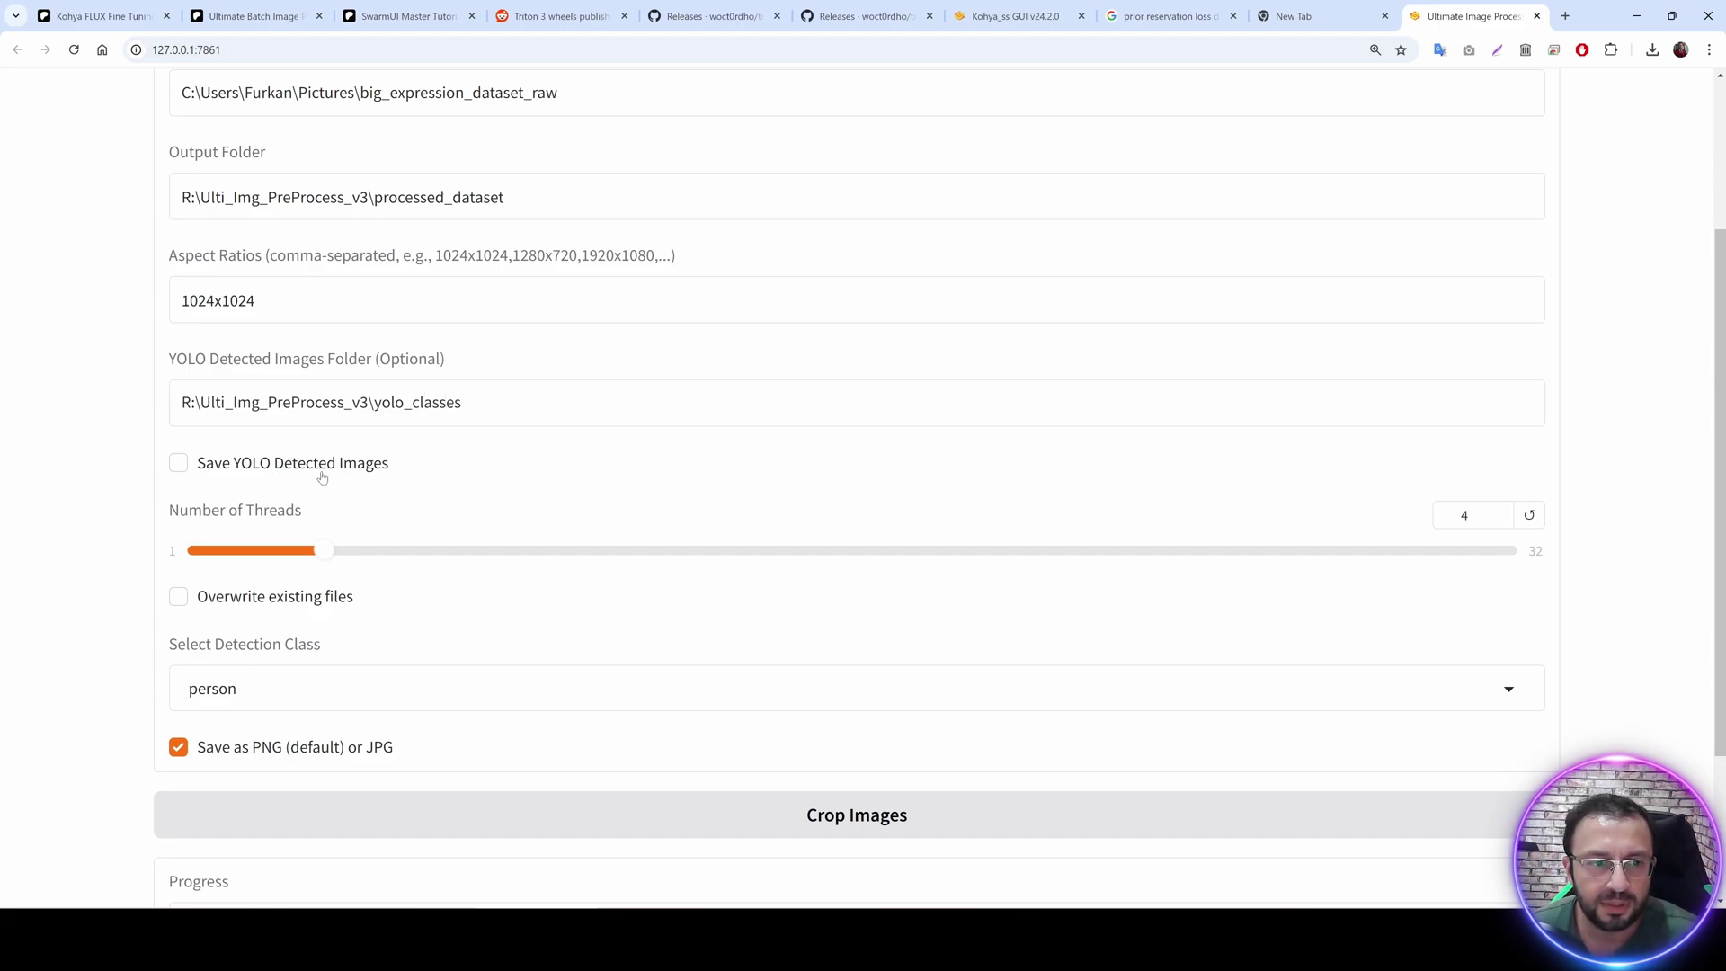
Enable Save YOLO Detected Images and set the Number of Threads to 8, leaving overwriting of existing files off.
left_click(319, 469)
left_click_drag(324, 551, 457, 590)
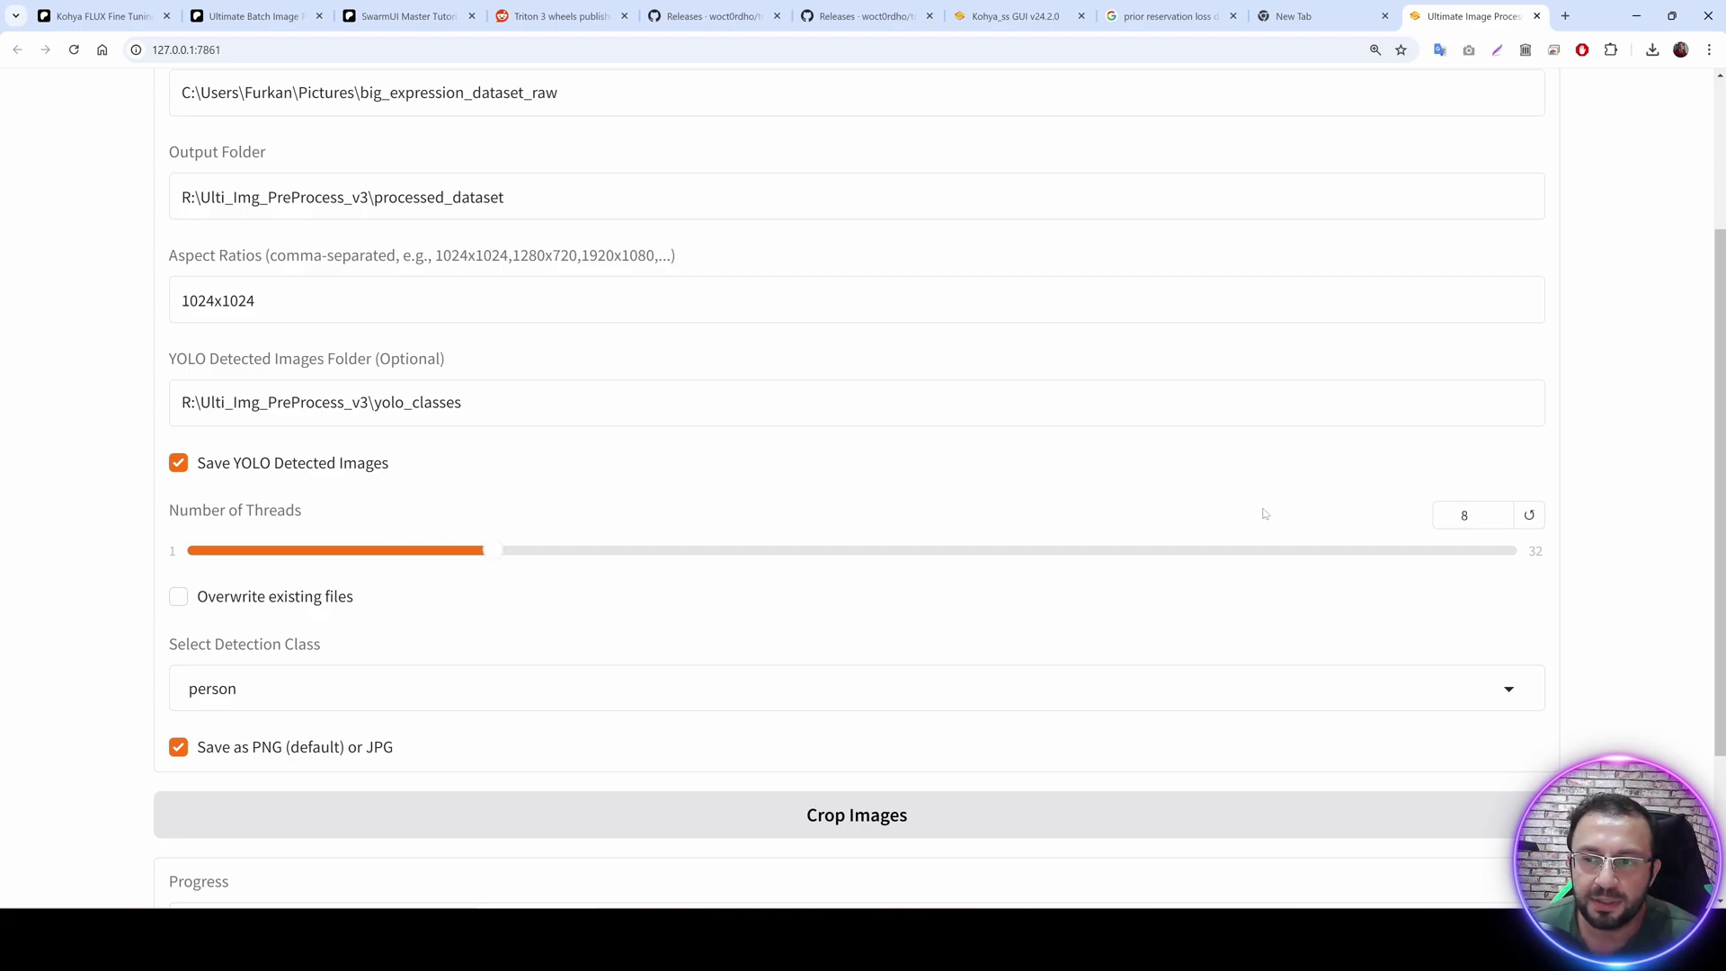
left_click(269, 603)
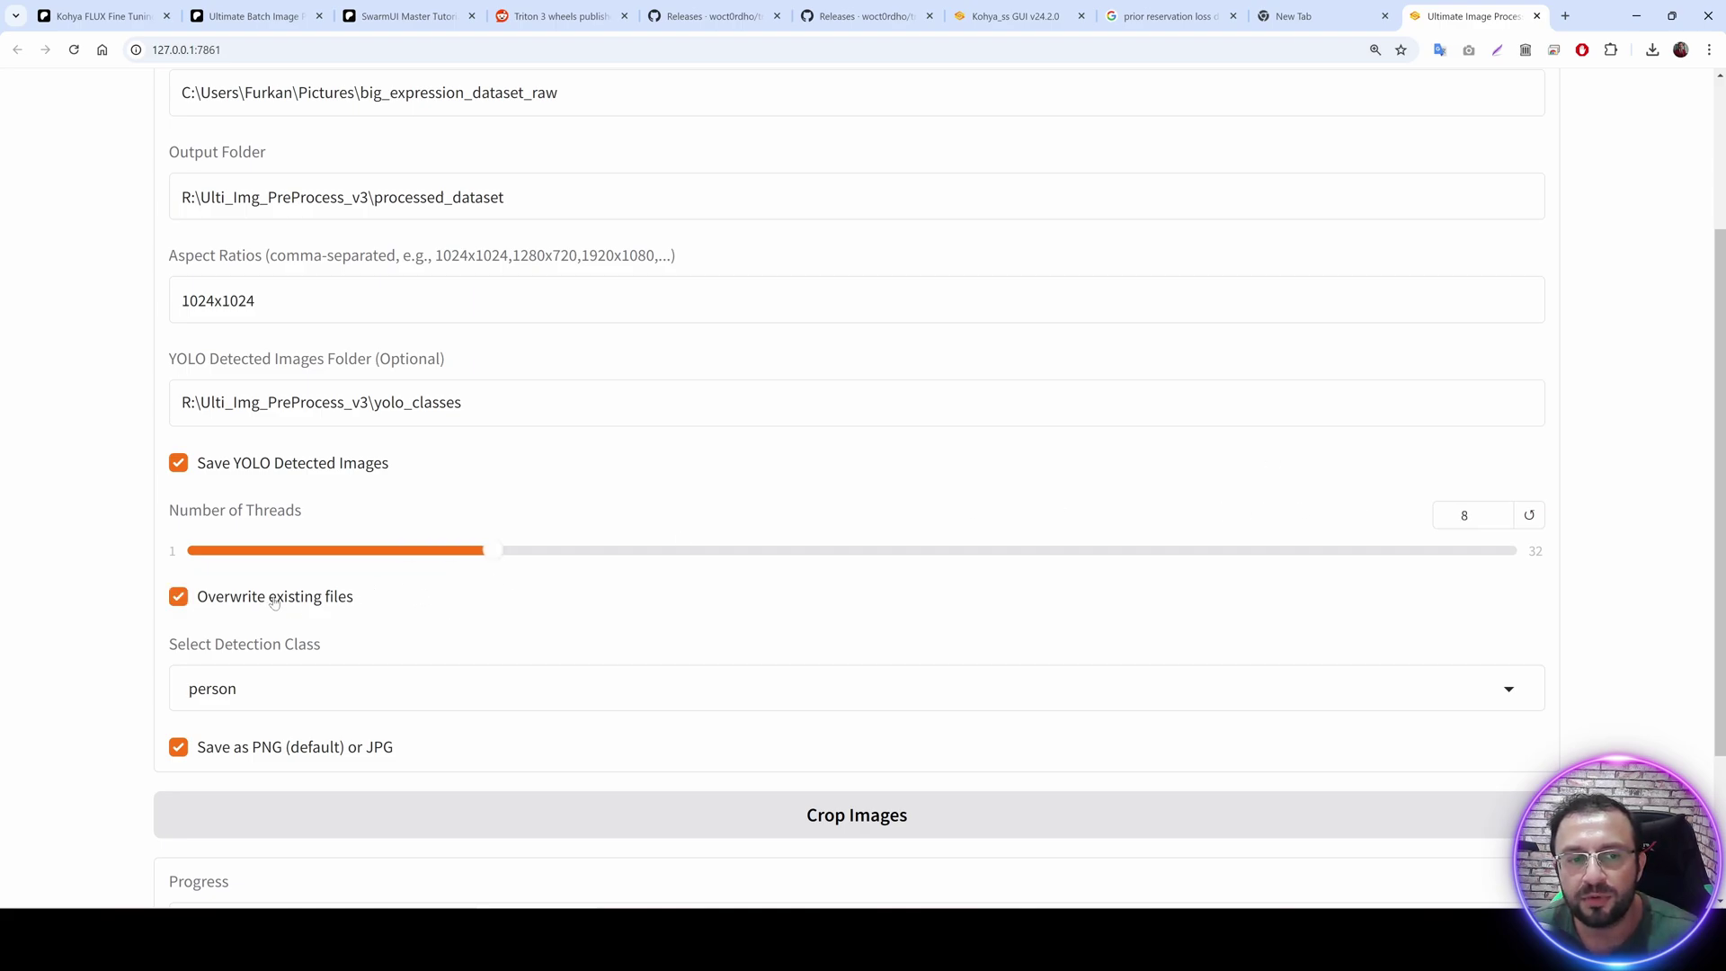
left_click(298, 601)
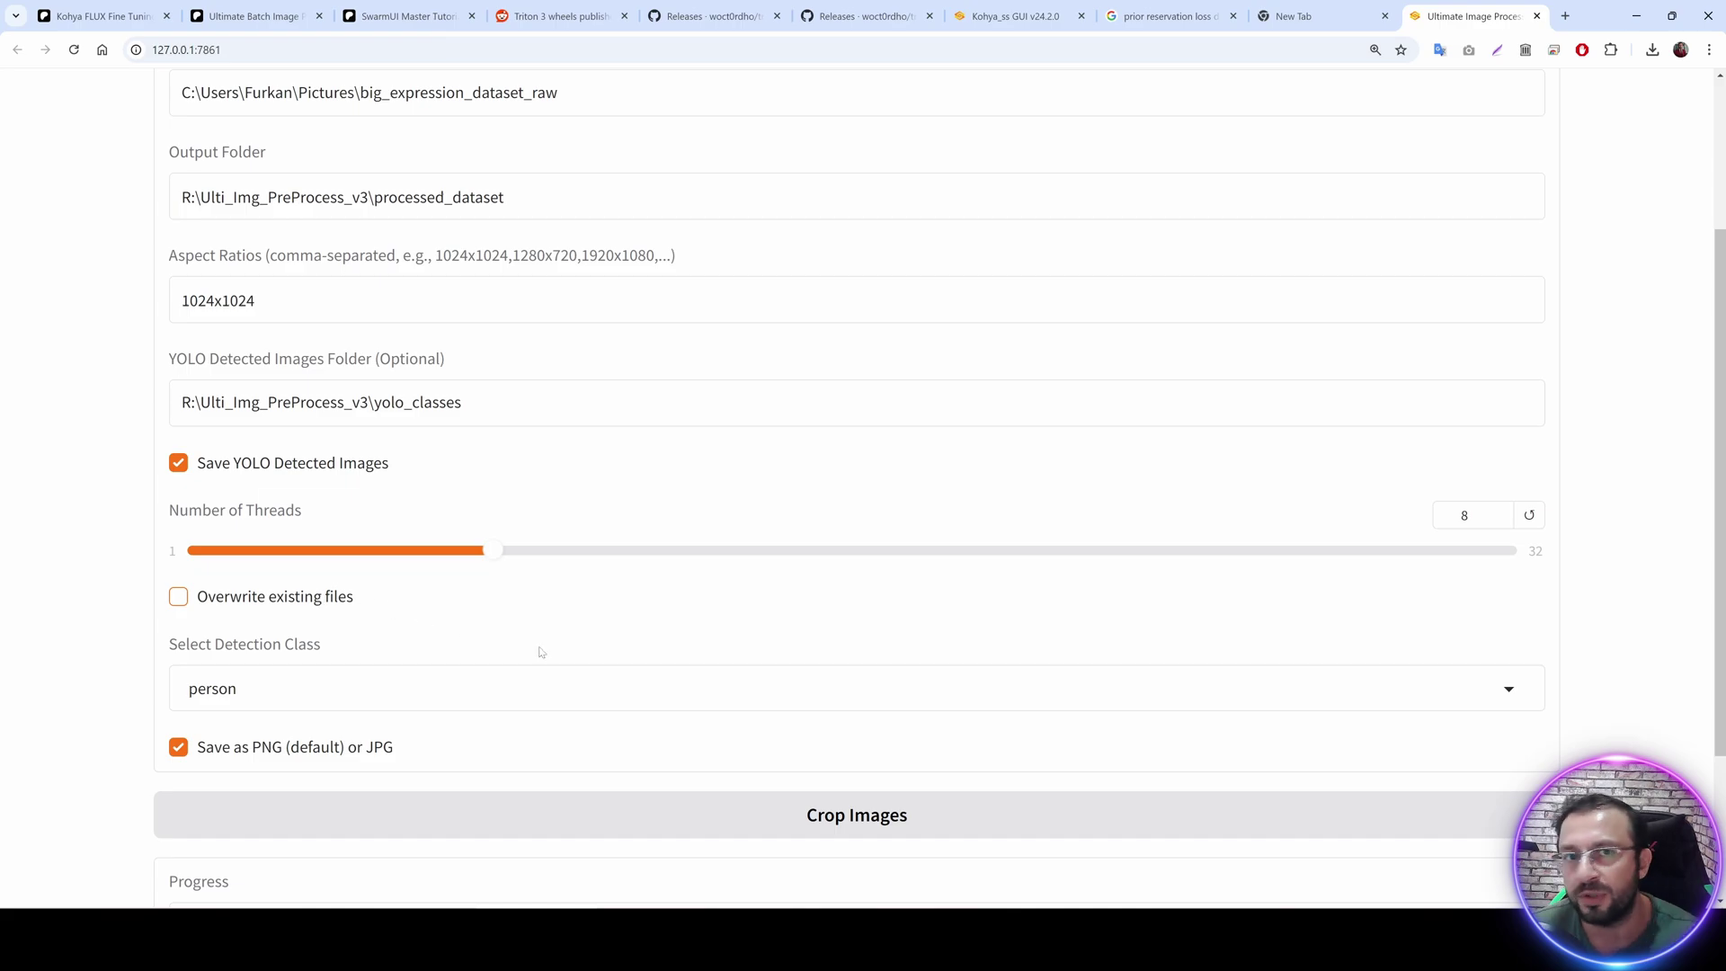
Keep PNG as the save format and start cropping the images with the person detection class.
scroll(546, 673, "down", 2)
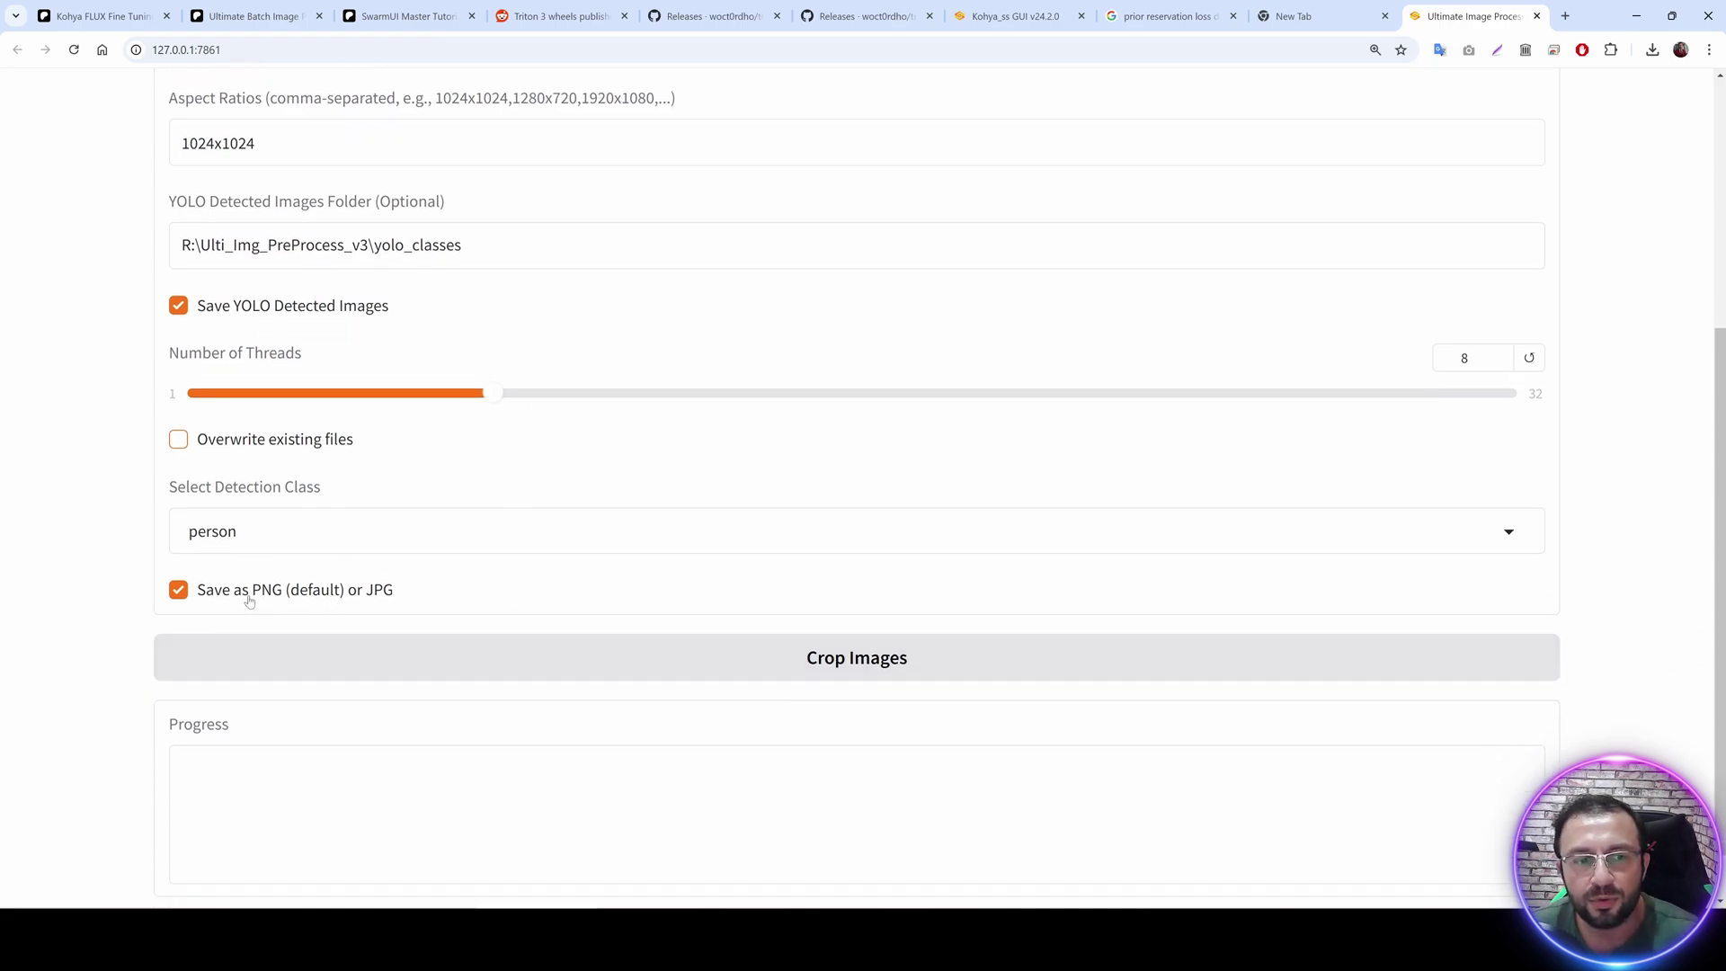
left_click(335, 600)
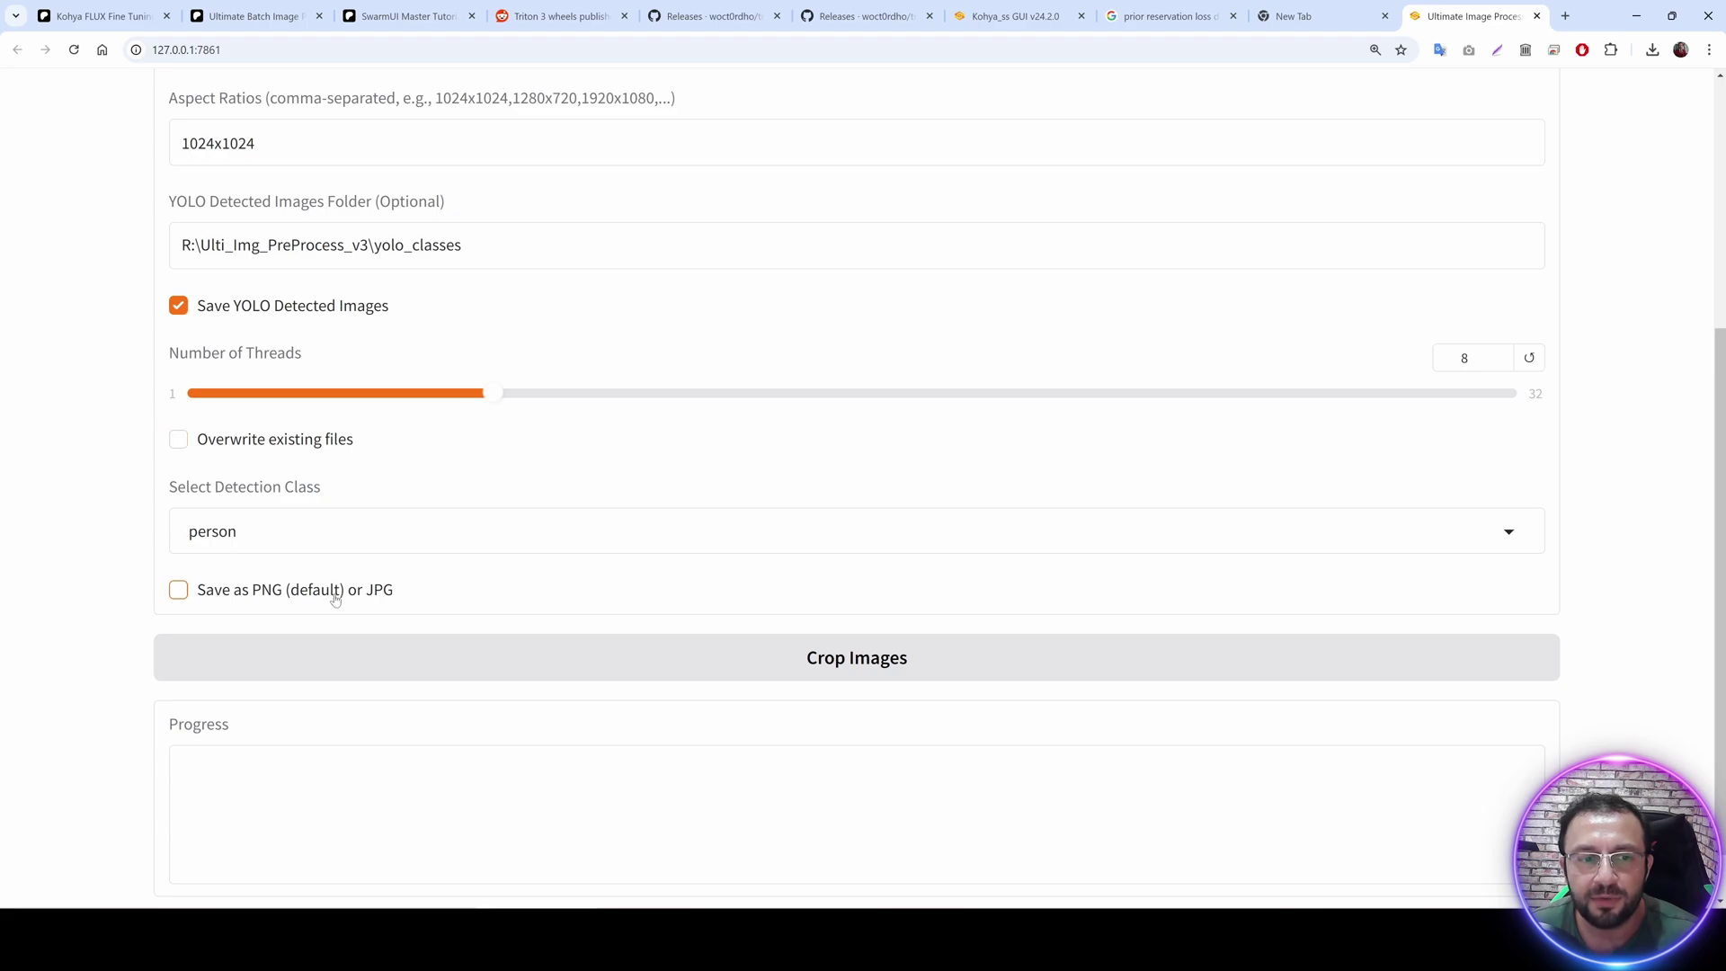
left_click(382, 600)
scroll(774, 677, "up", 5)
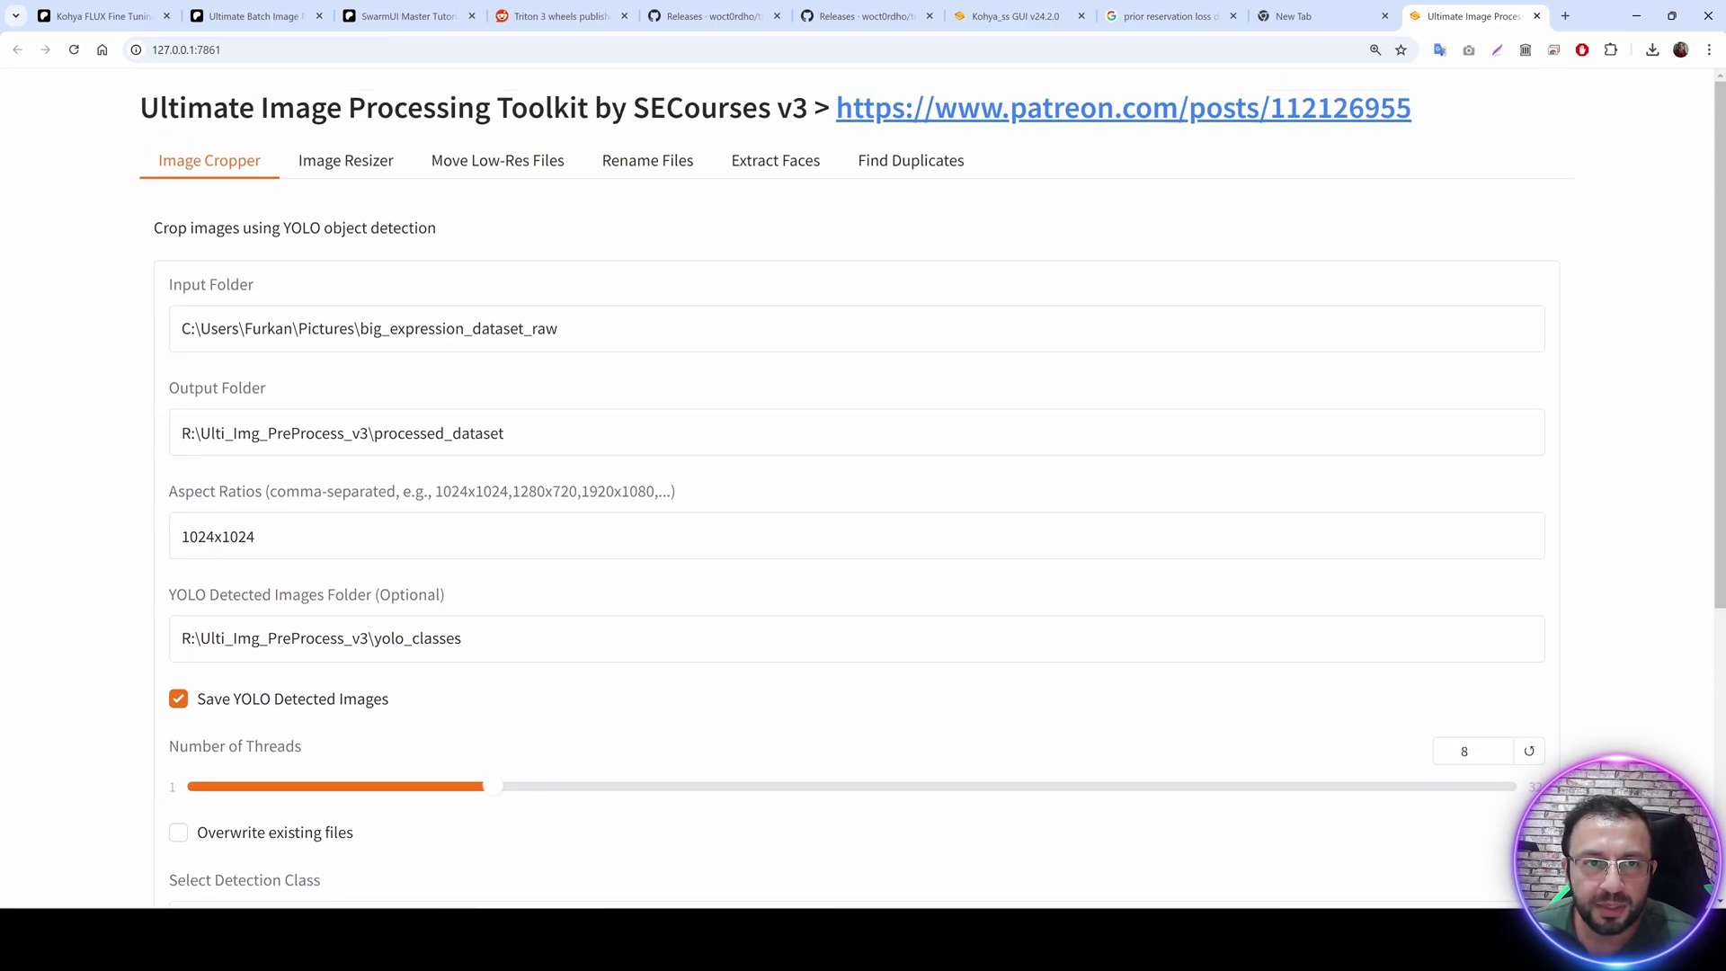
scroll(761, 518, "down", 4)
scroll(761, 519, "down", 2)
left_click(662, 591)
scroll(971, 839, "up", 3)
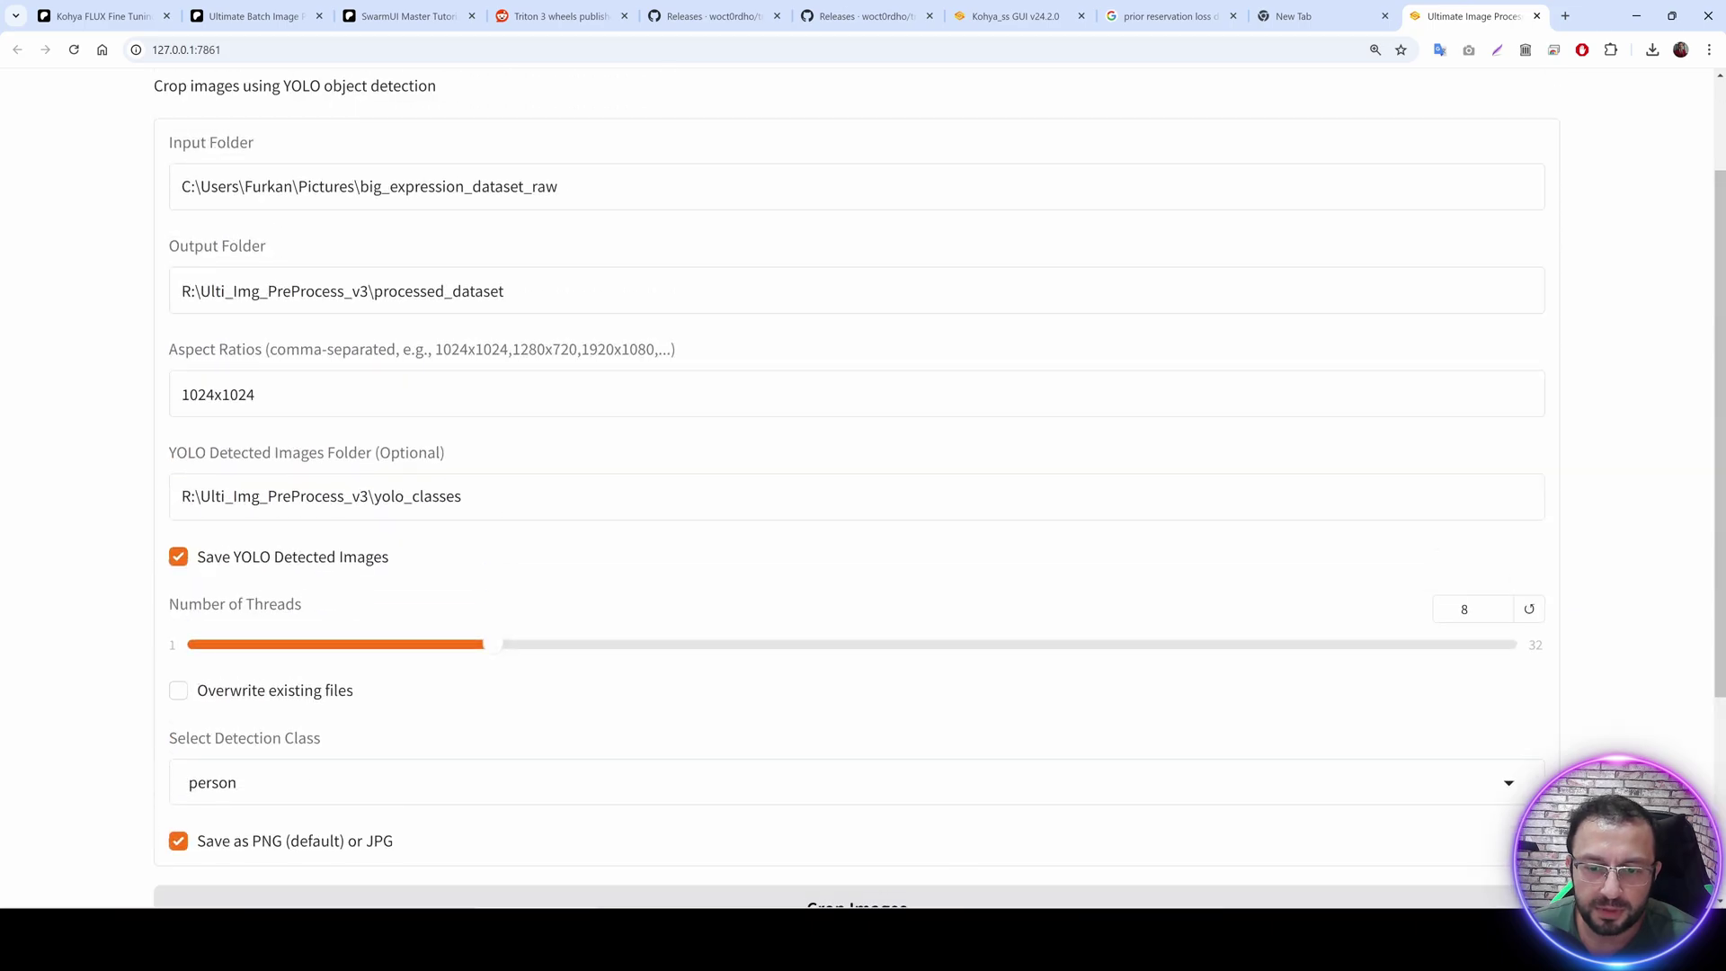
Bring up the cropping console and the nvitop window together to monitor the cropping progress and GPU usage.
left_click(988, 939)
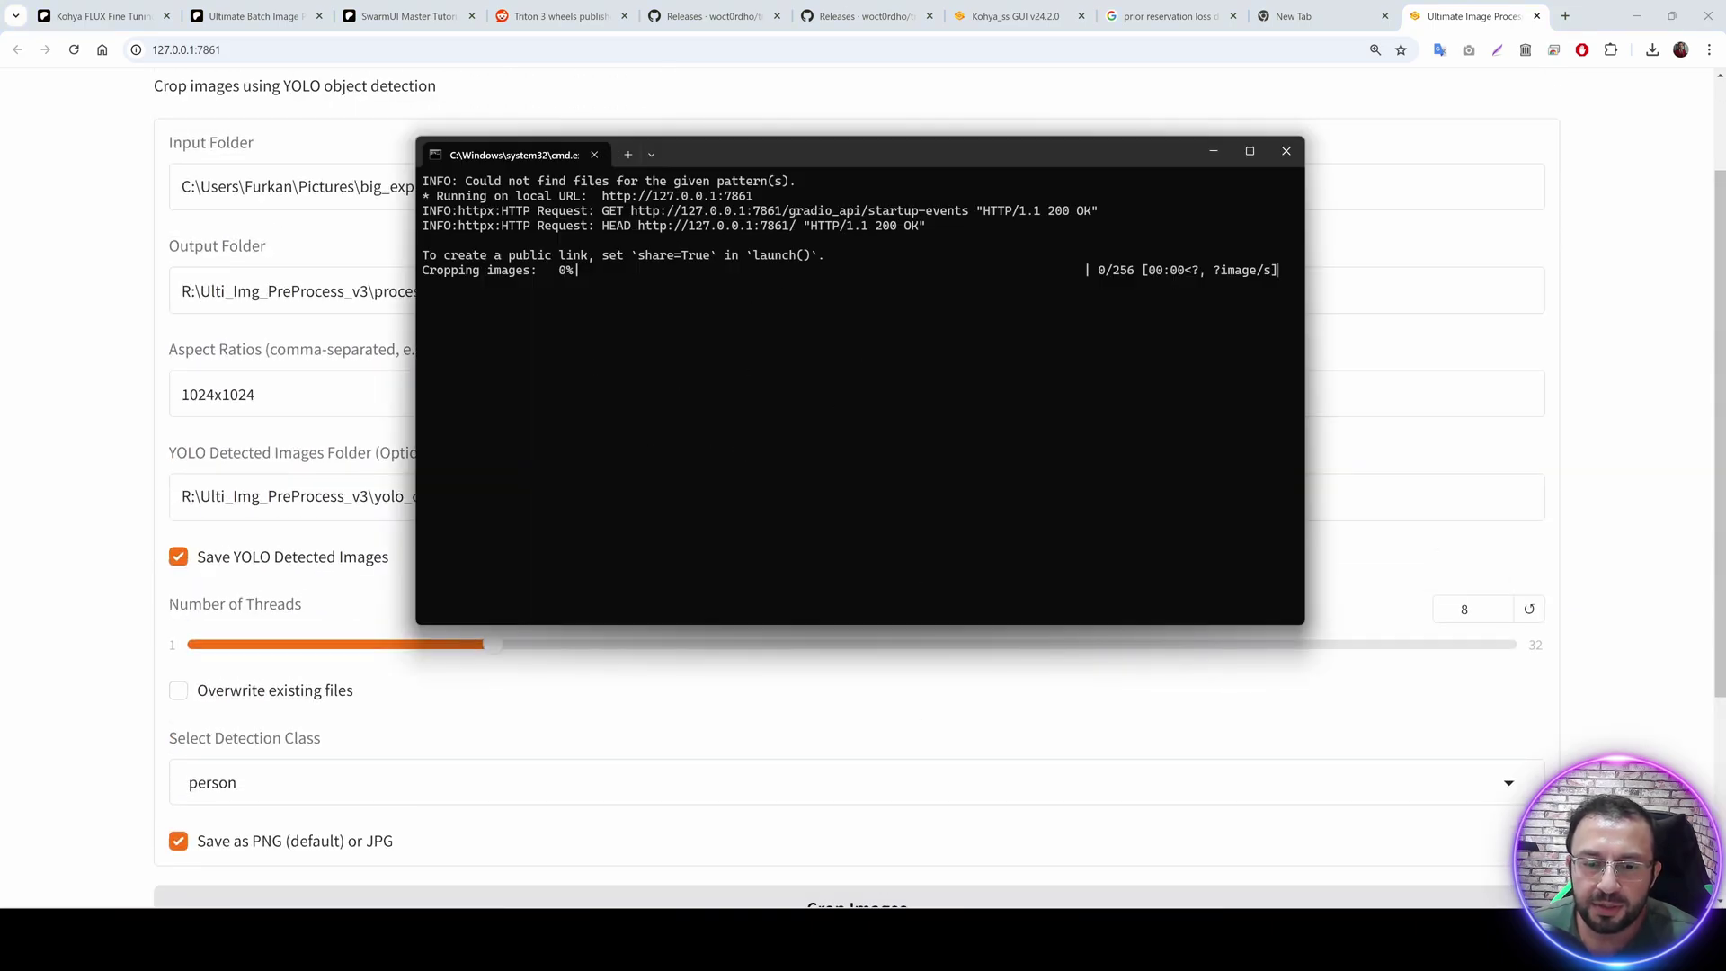
left_click(1015, 940)
left_click_drag(806, 207, 845, 441)
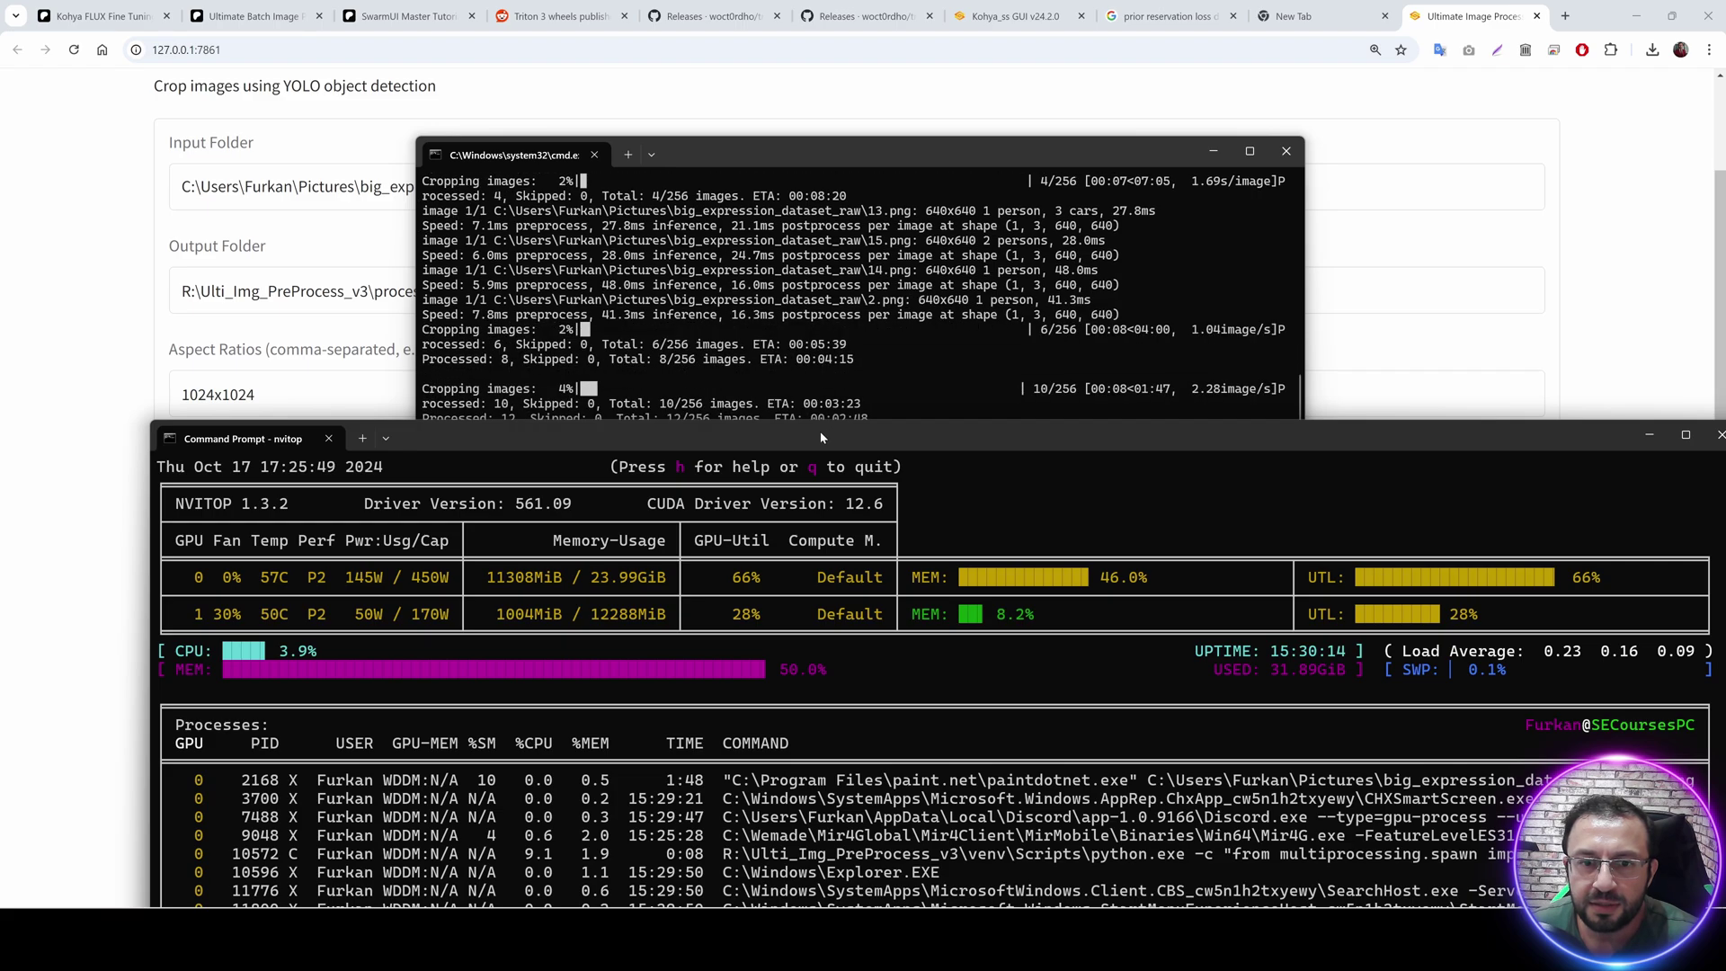
left_click_drag(820, 437, 762, 562)
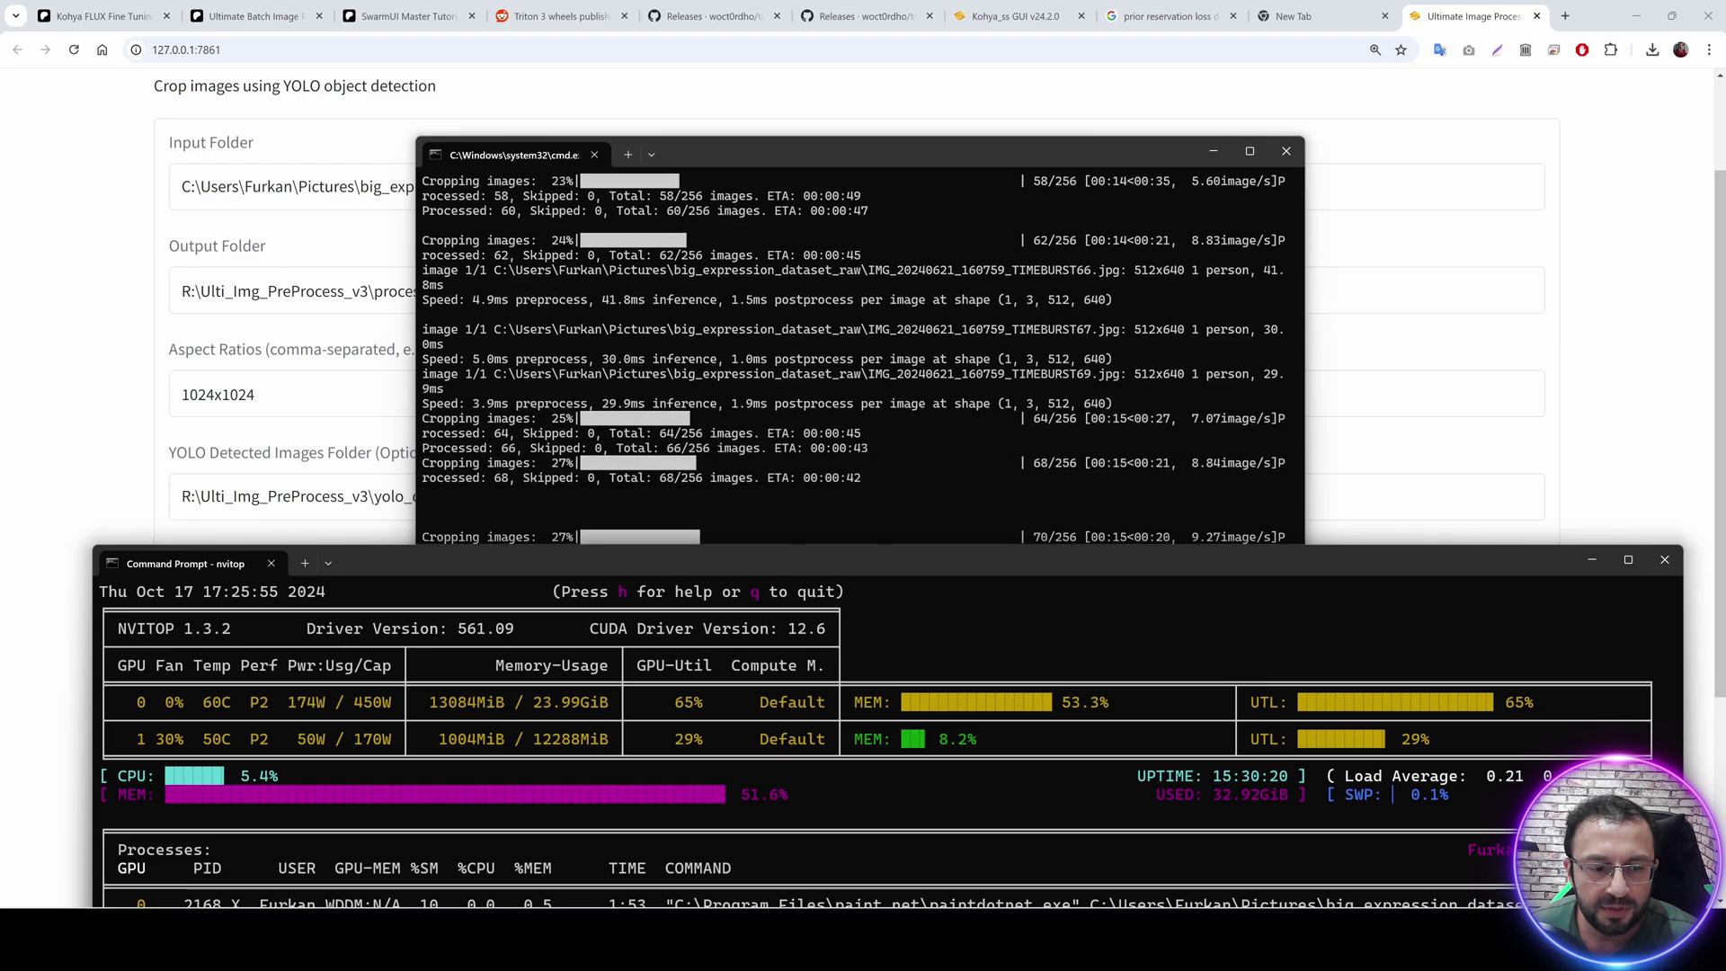
Switch to File Explorer and open the 1024x1024 folder inside processed_dataset to view the cropped images.
key("alt+Tab")
left_click(209, 490)
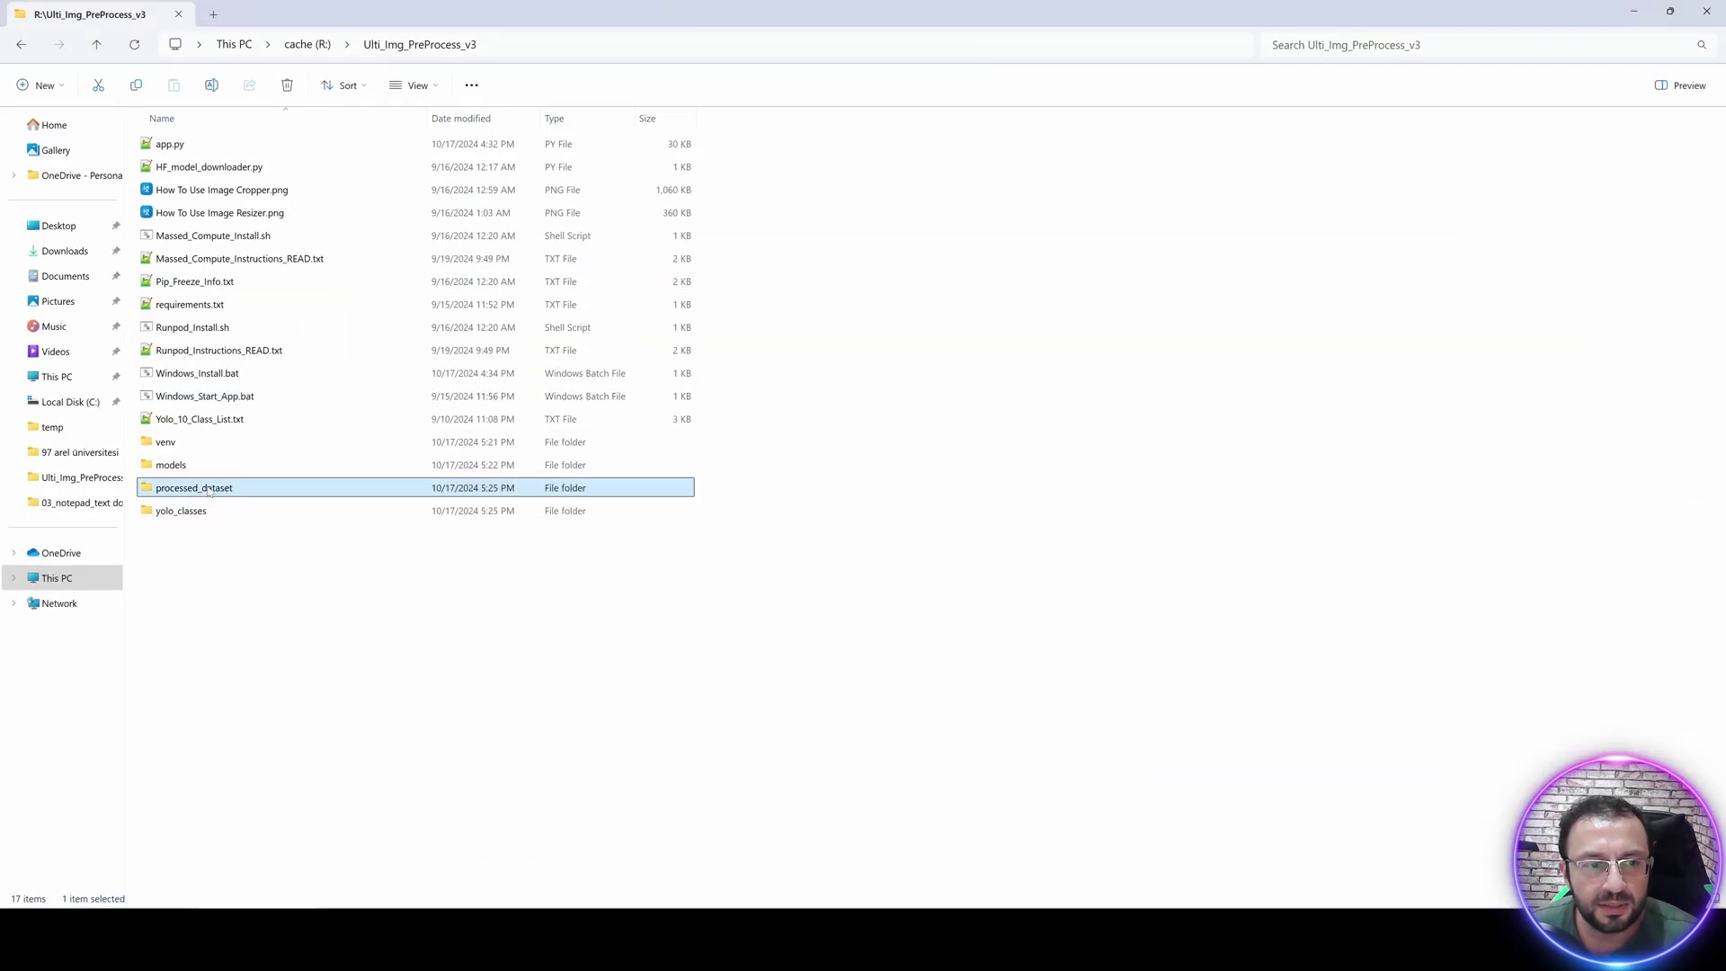
double_click(209, 490)
double_click(175, 144)
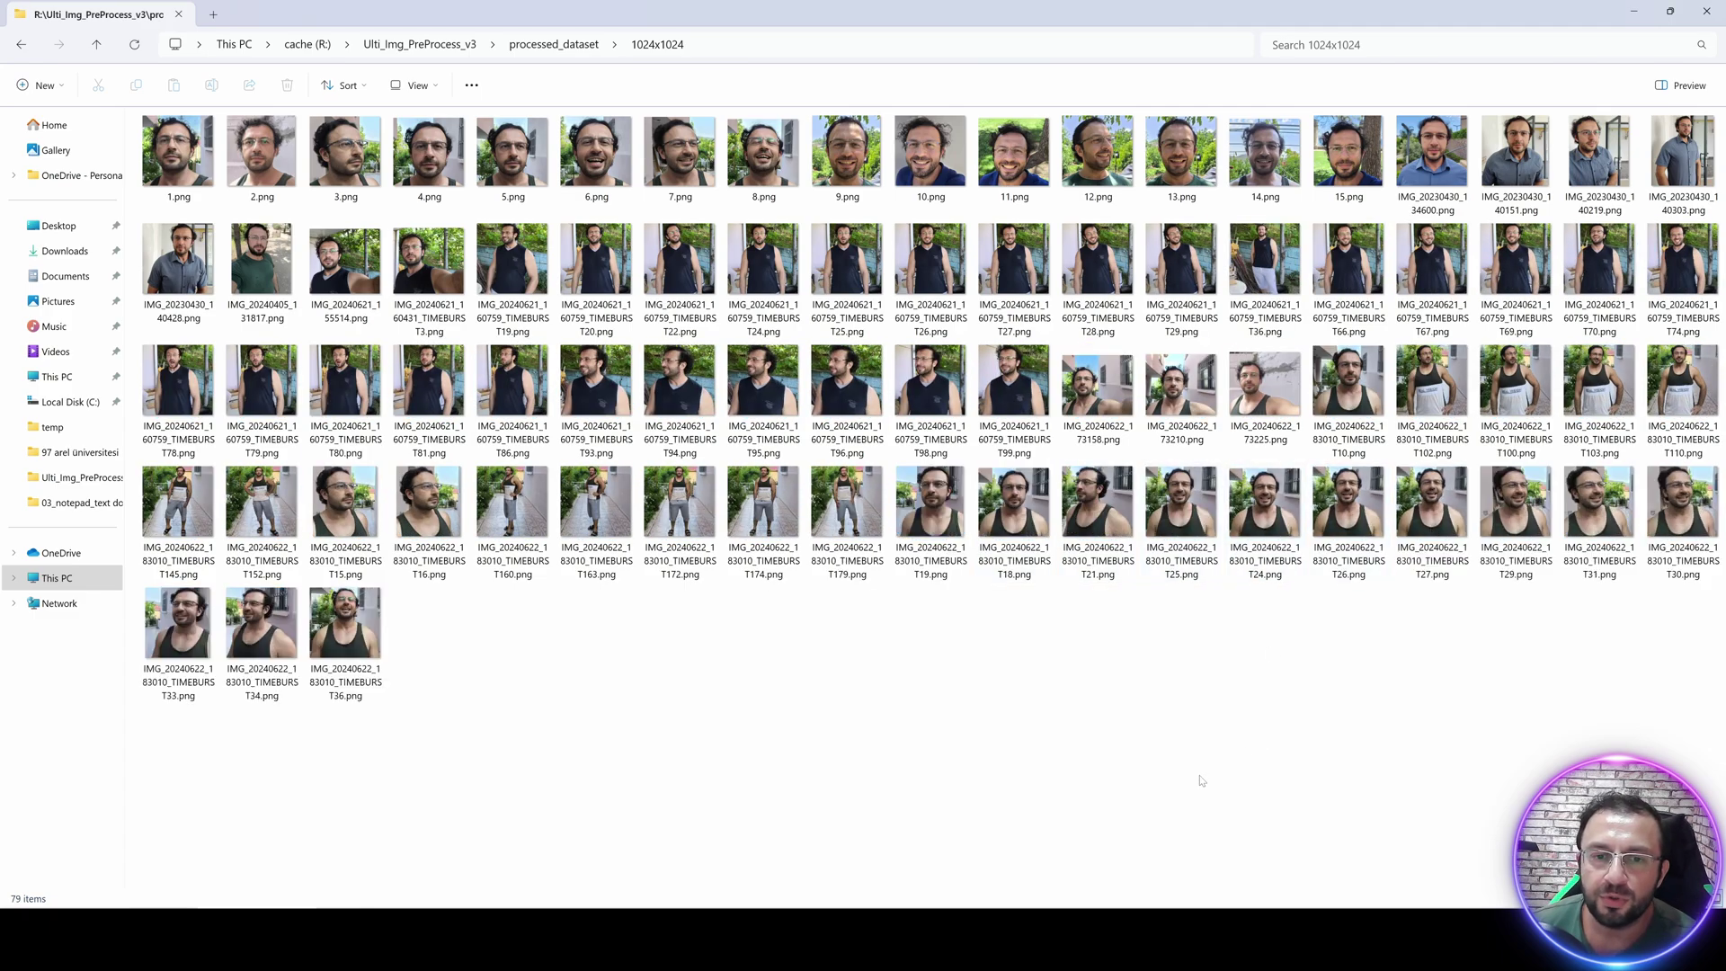
Open the cropped IMG_20240405_131817.png in paint.net to check its dimensions, then return to the folder.
left_click(380, 261)
right_click(361, 258)
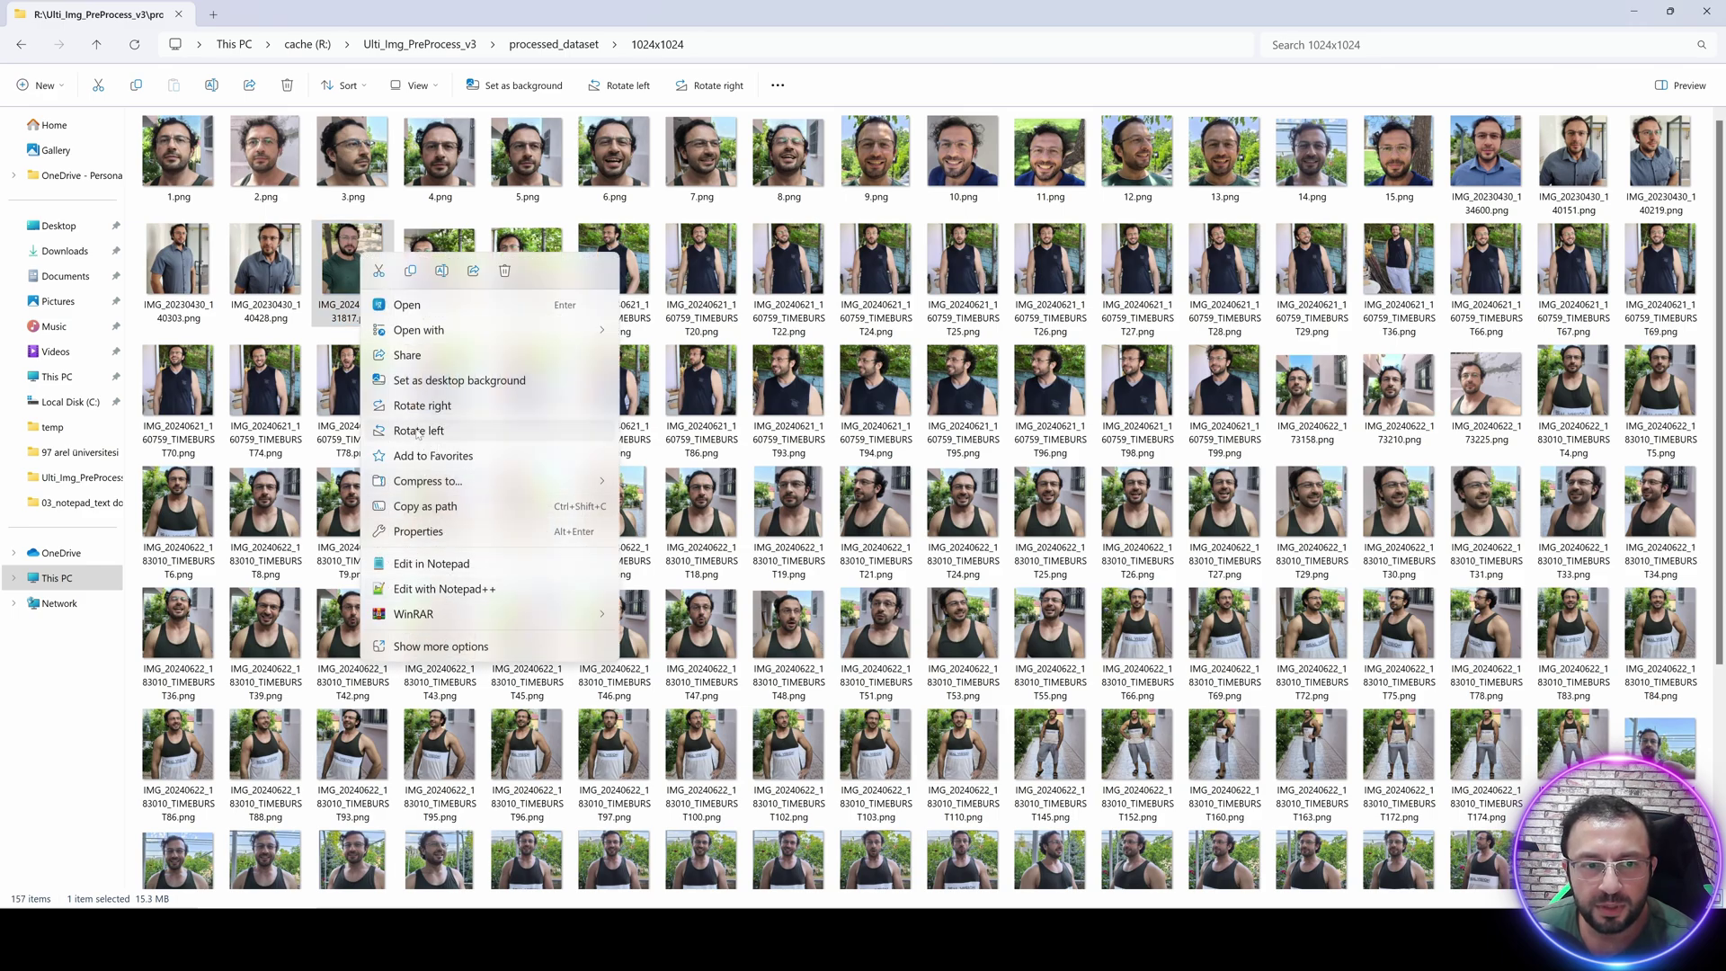
mouse_move(539, 330)
left_click(669, 383)
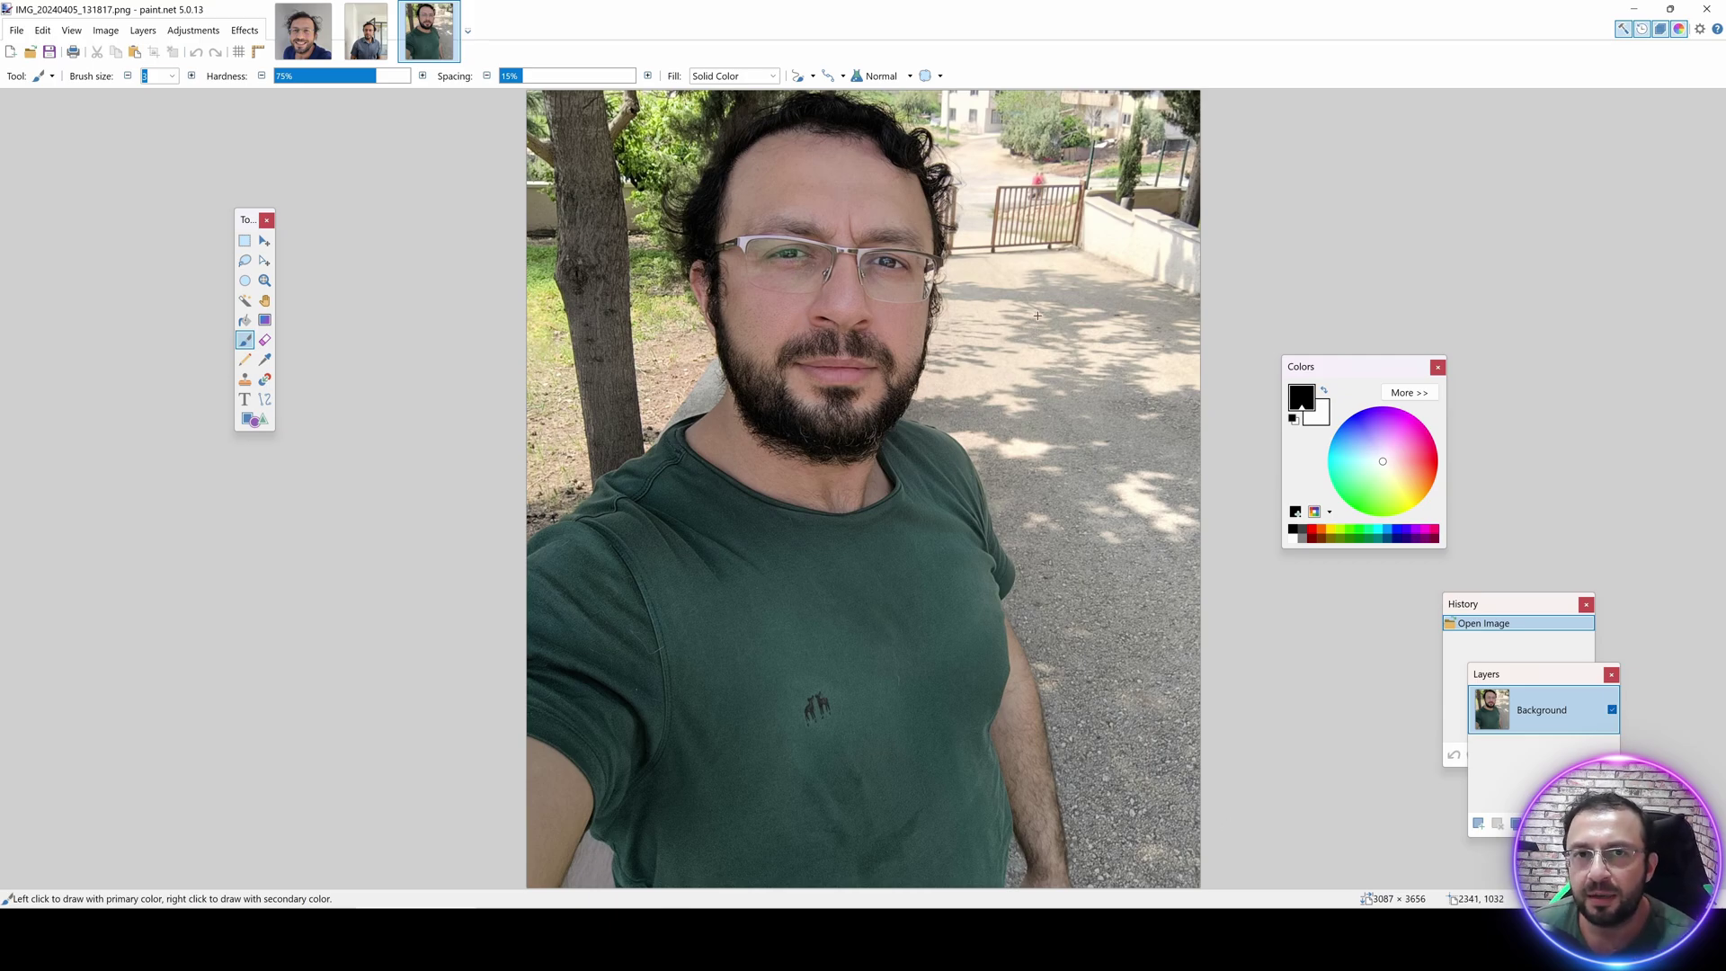
left_click(1633, 9)
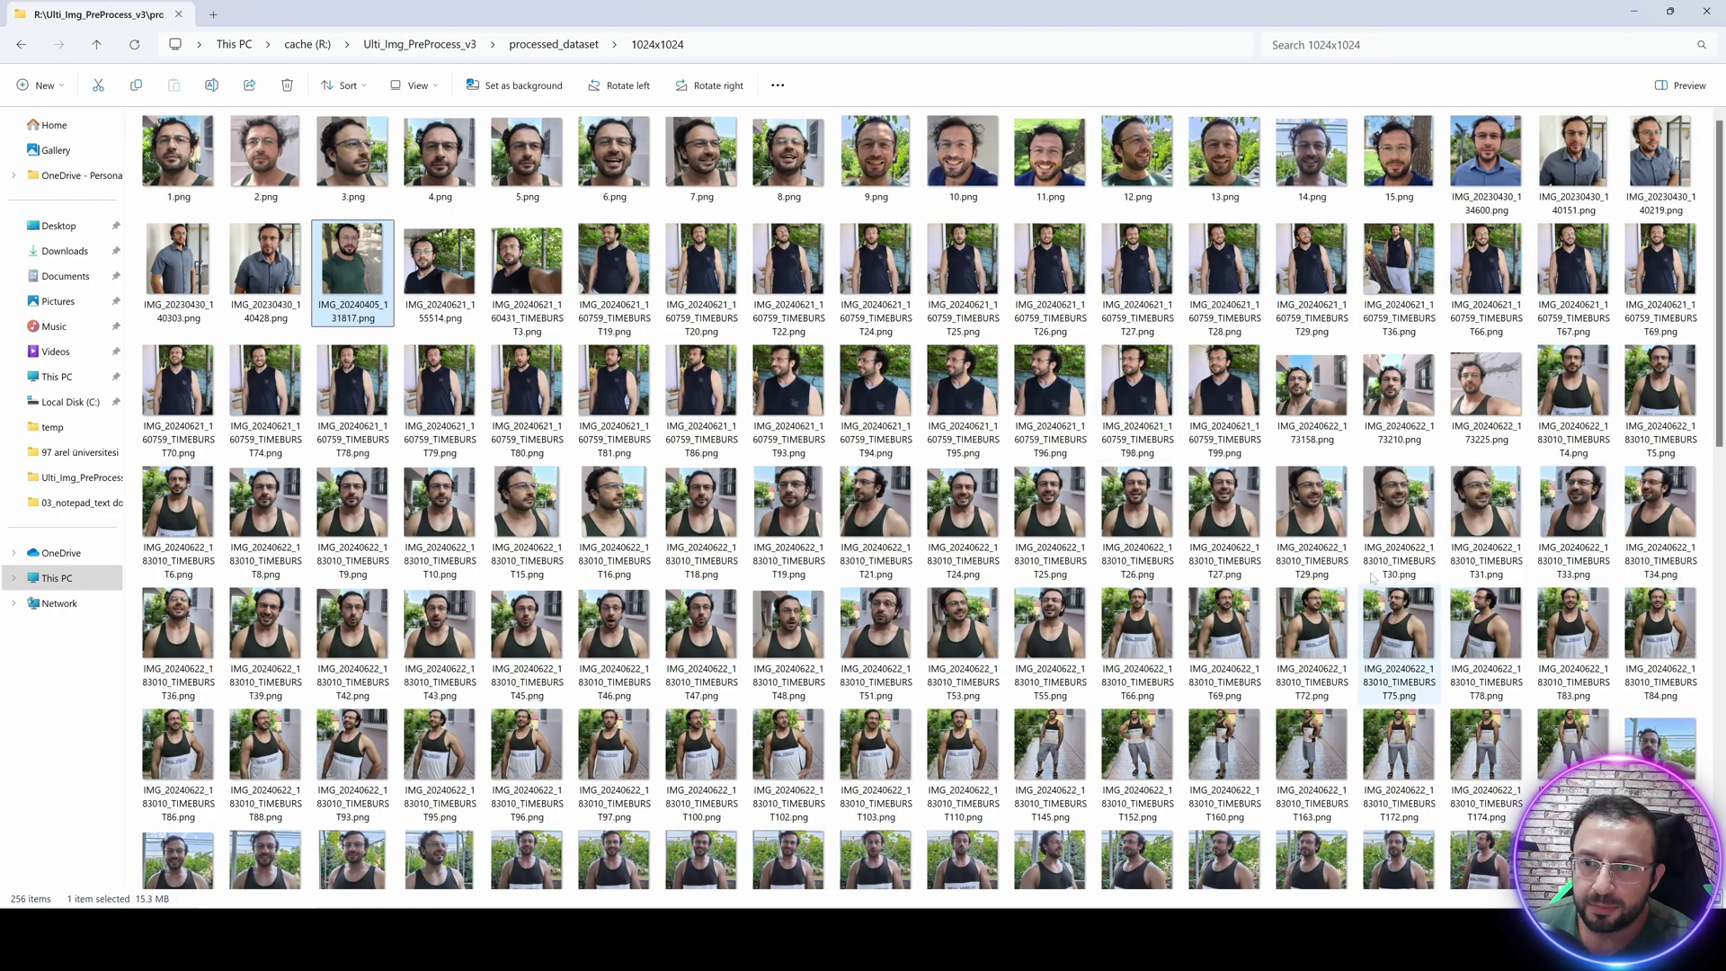
Compare the cropped IMG_20240814_184731_TIMEBURST92.png with its original JPG in paint.net, marking the person's crop area on the original.
scroll(874, 404, "down", 6)
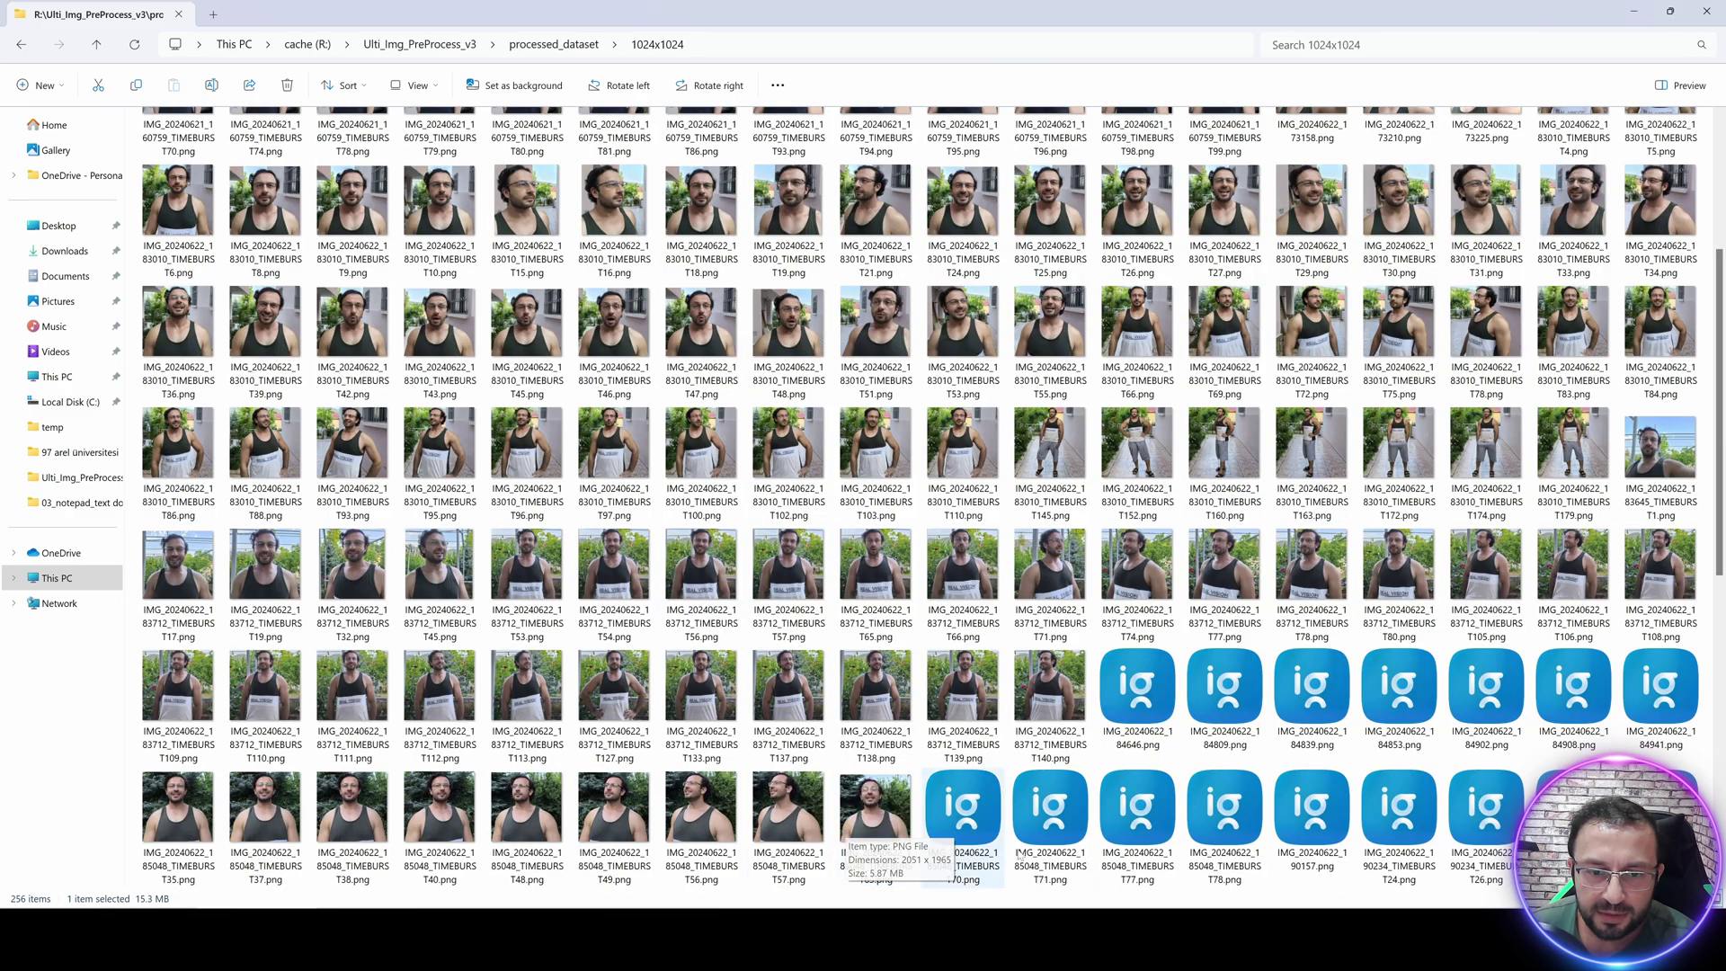
key("alt+Tab")
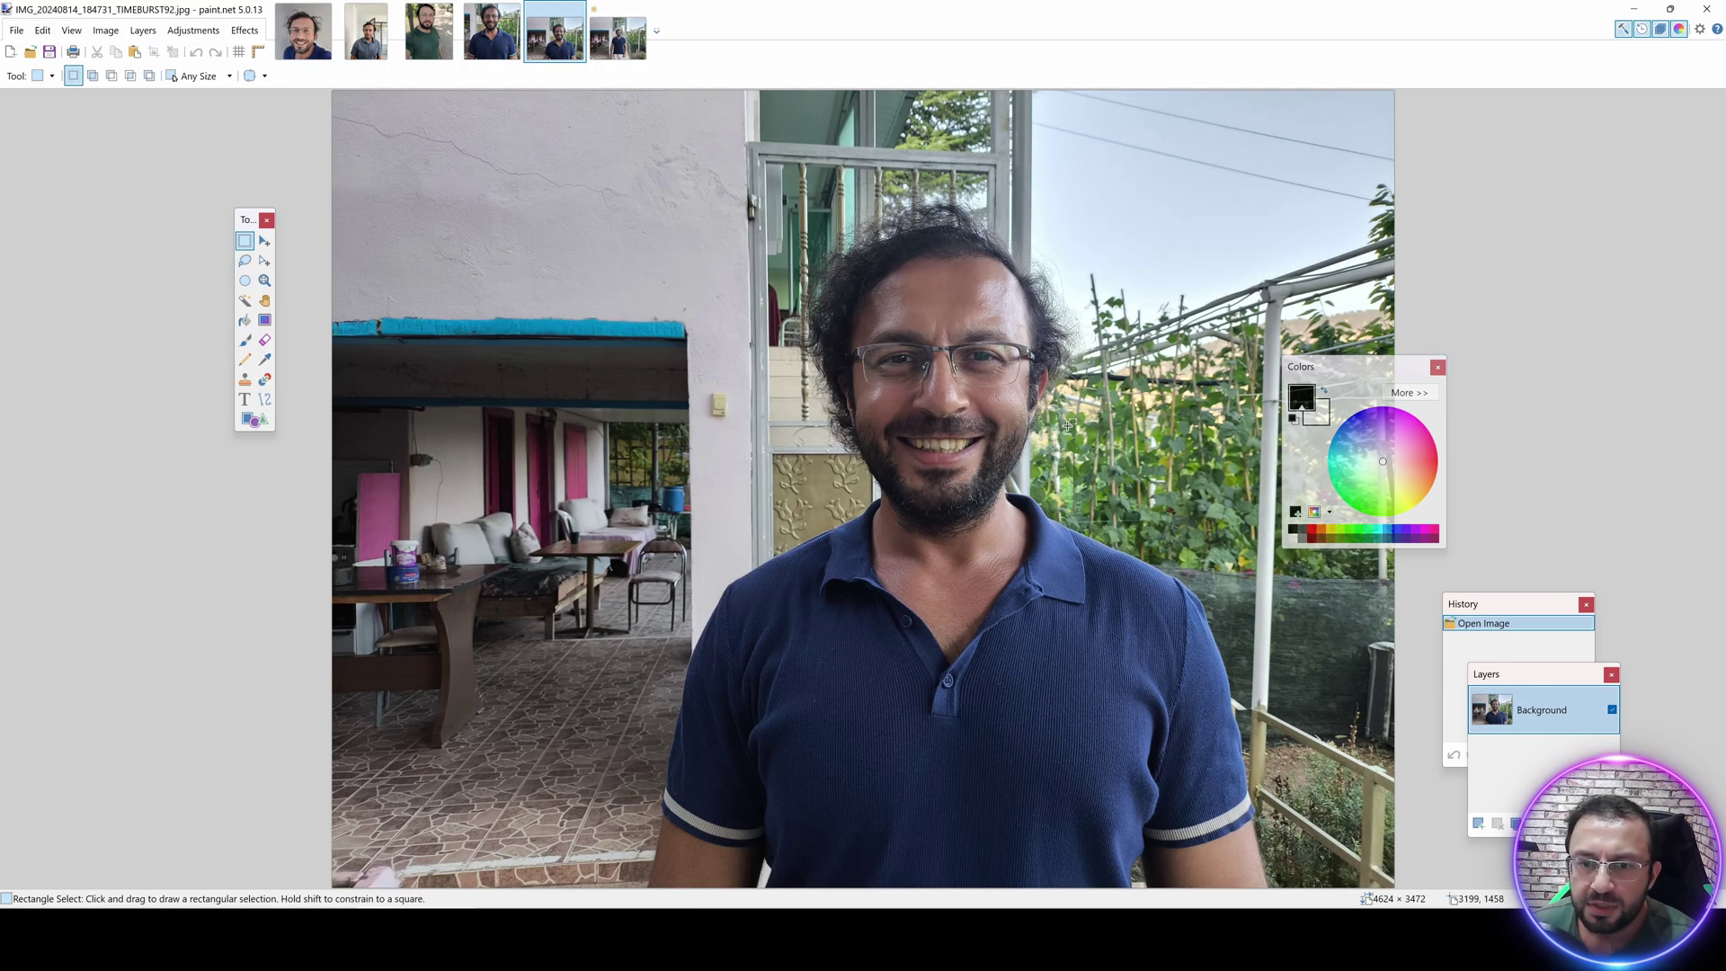
left_click_drag(1330, 367, 1494, 270)
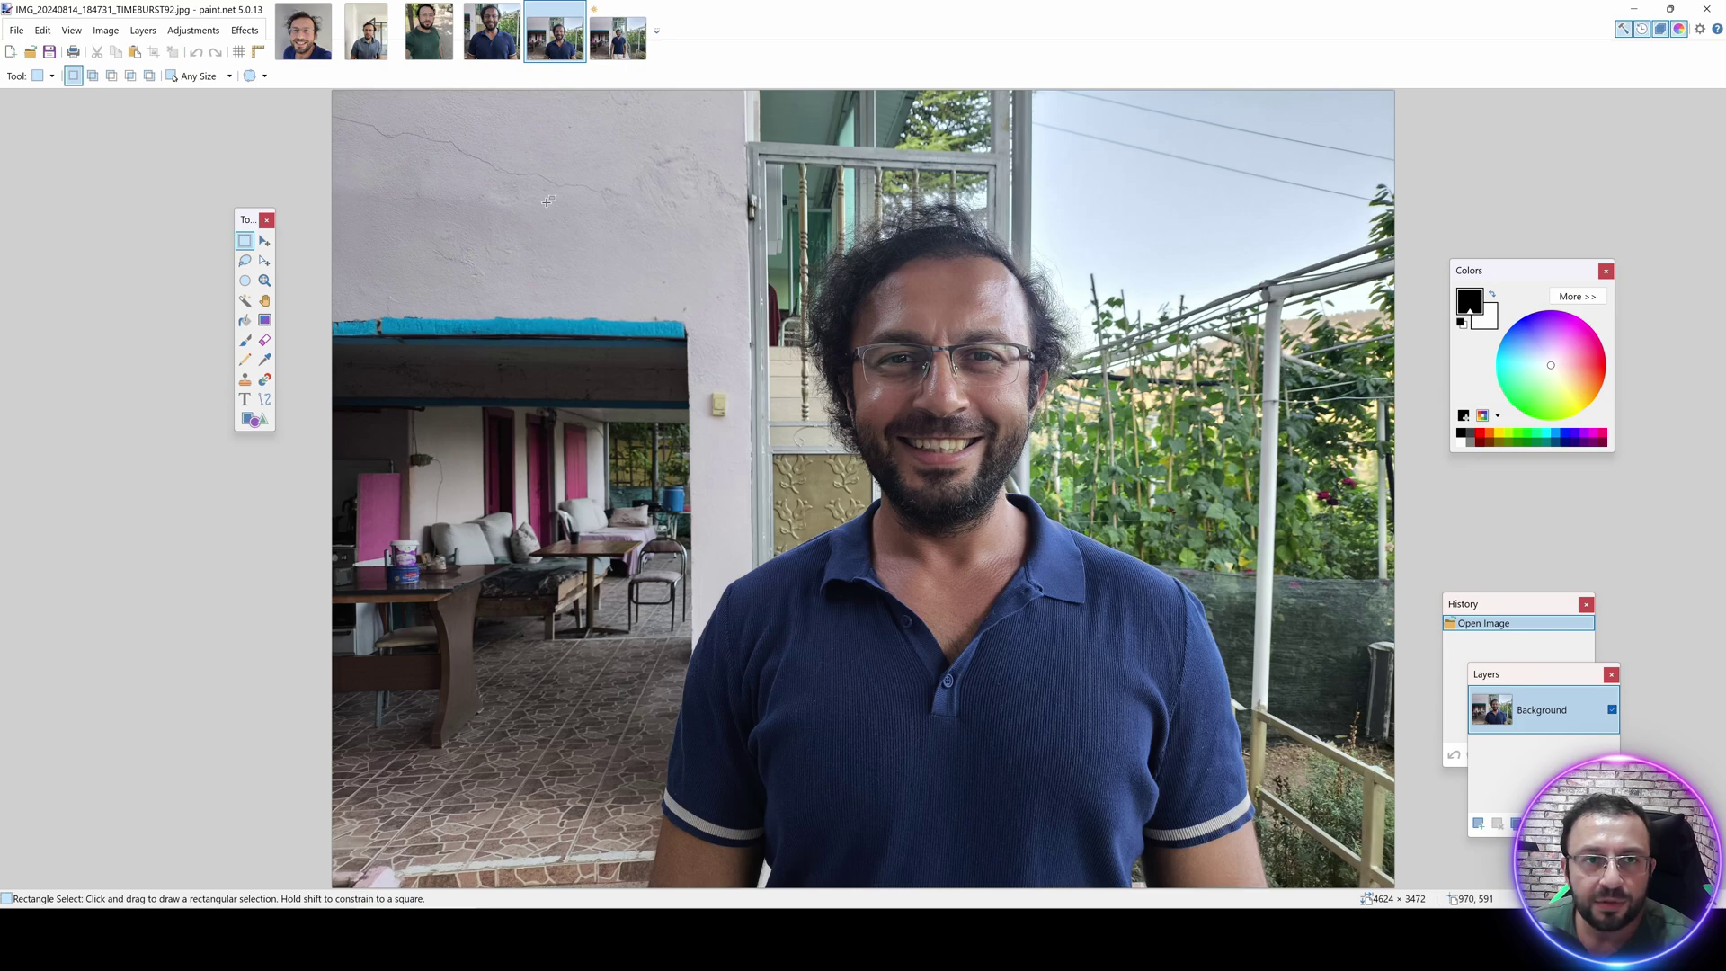
key("ctrl+shift+Tab")
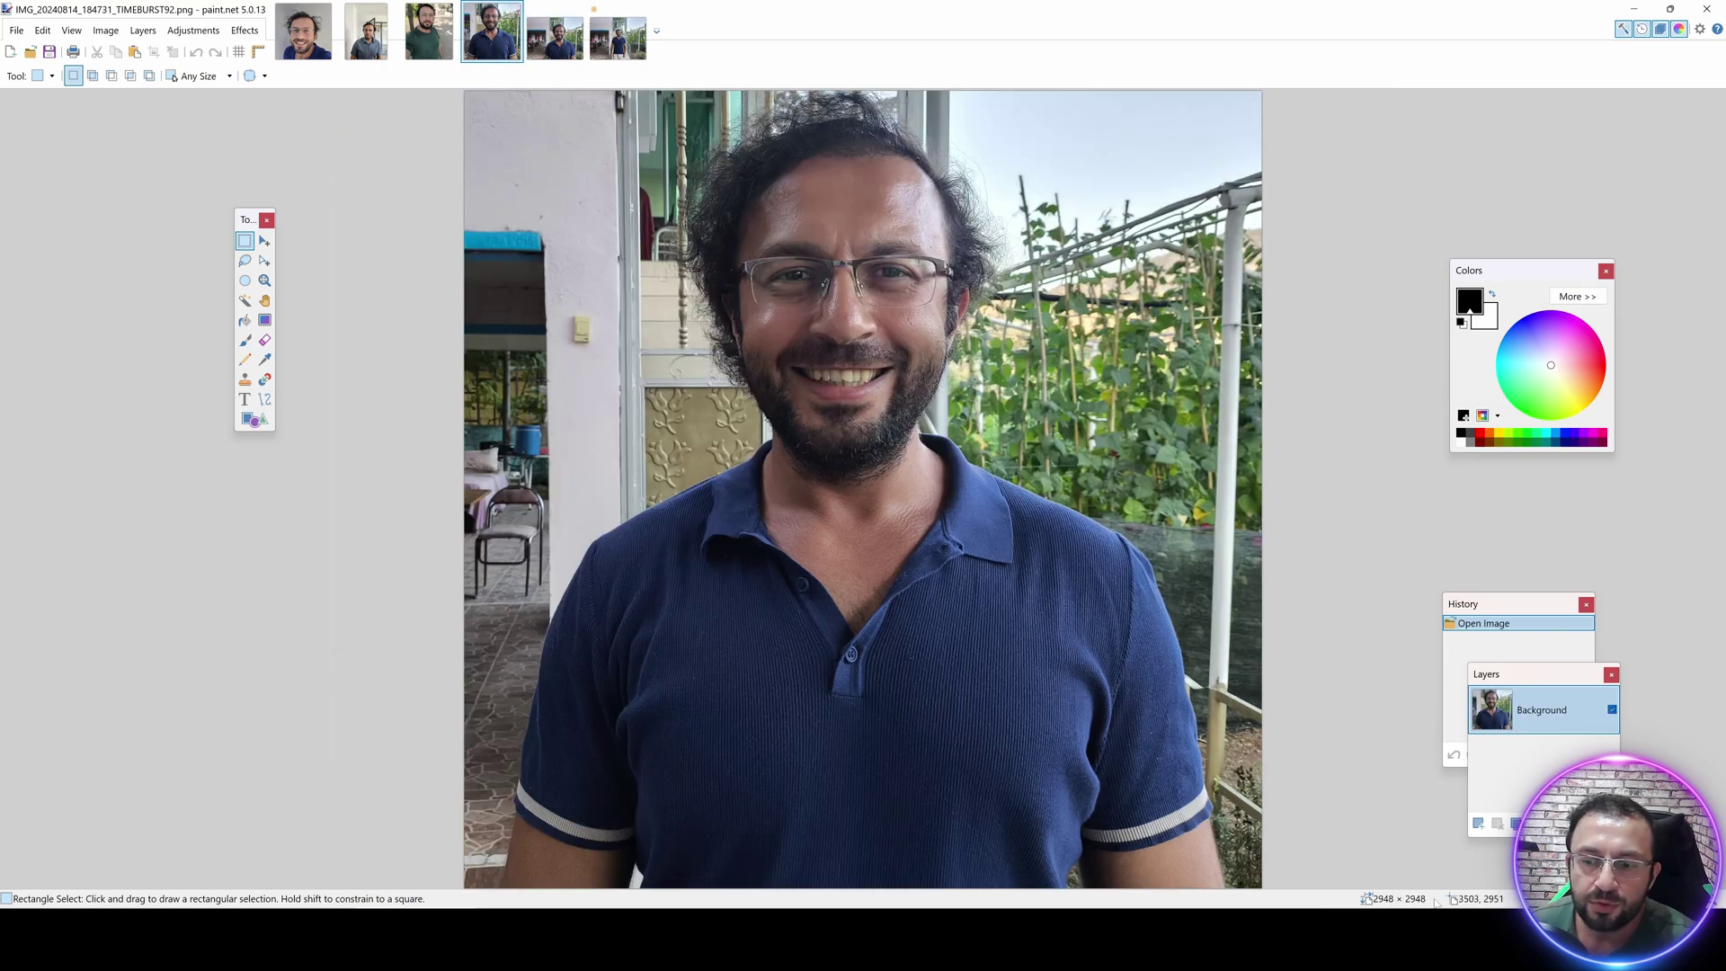
left_click(566, 31)
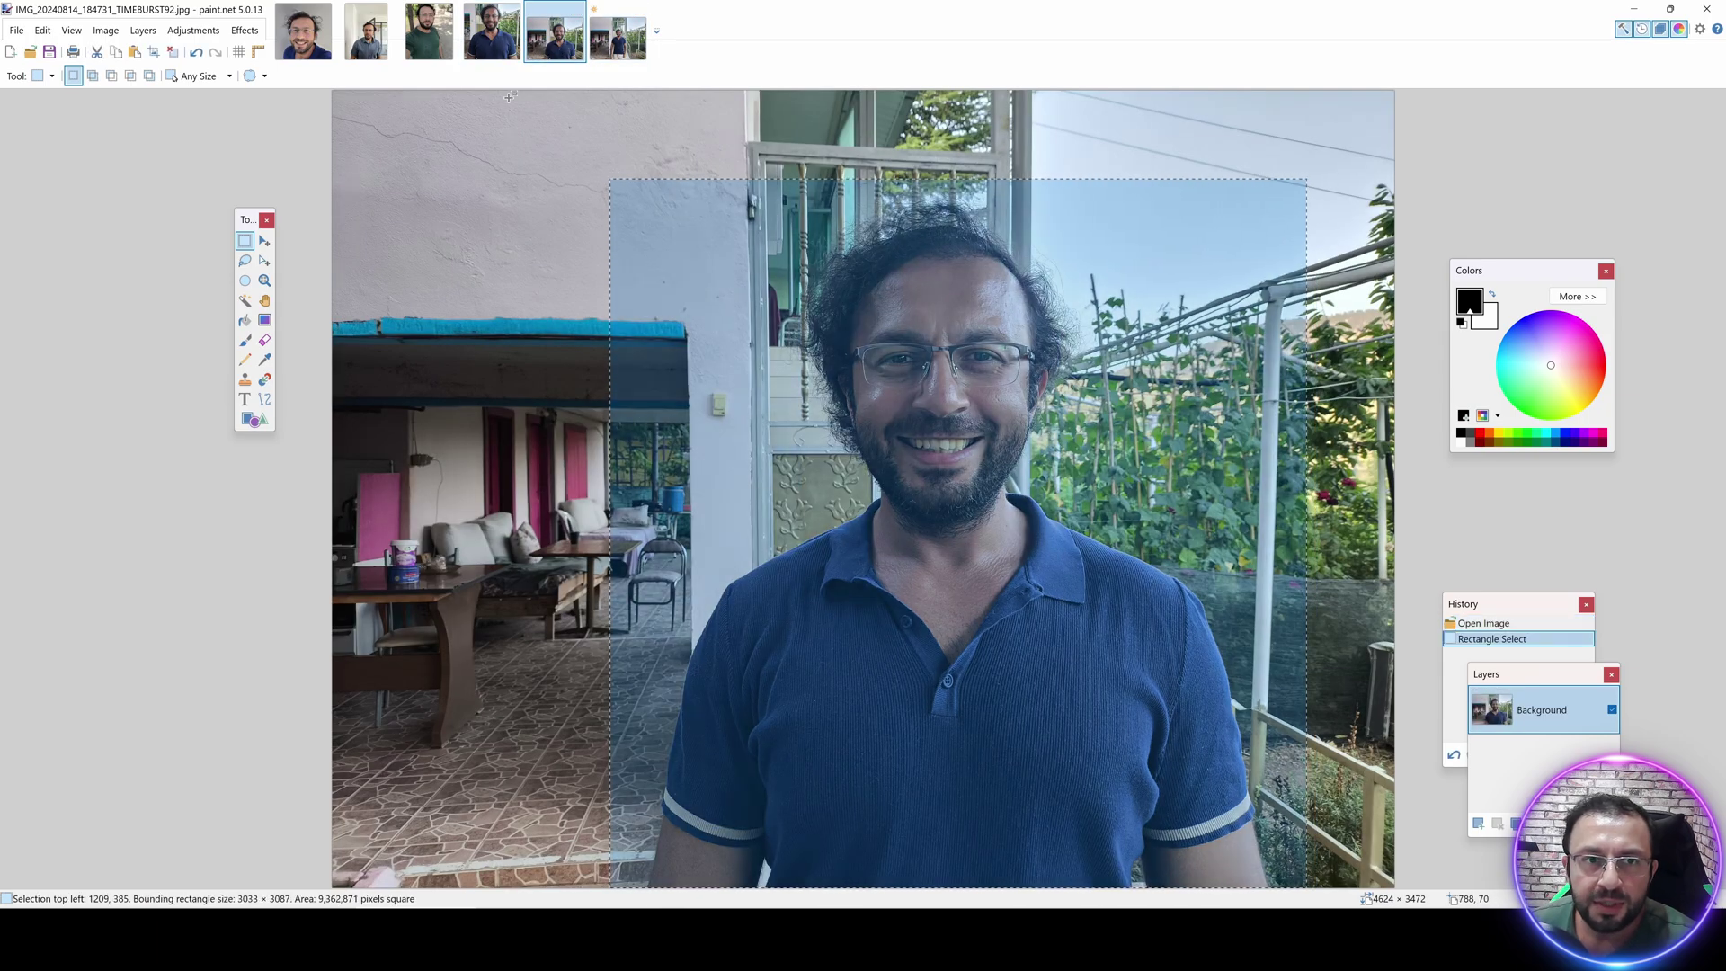
left_click(514, 52)
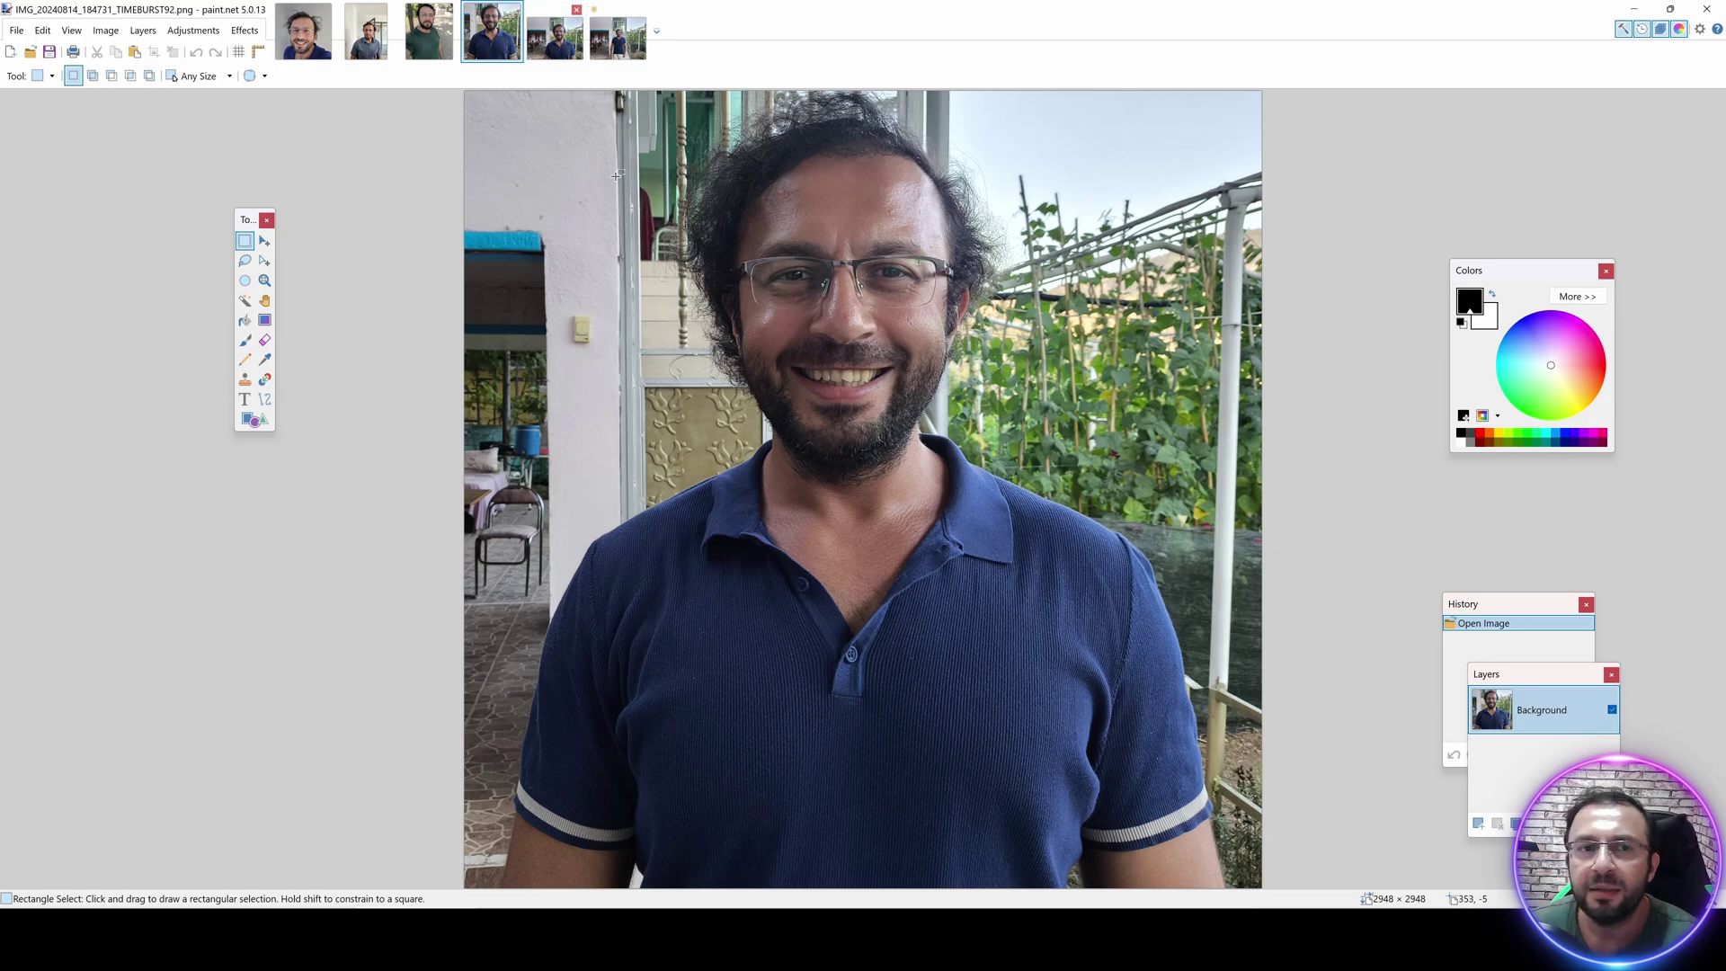
Mark a full-width strip about 3087 × 773 pixels along the bottom of IMG_20240405_131817.png with a rectangular selection.
left_click(429, 31)
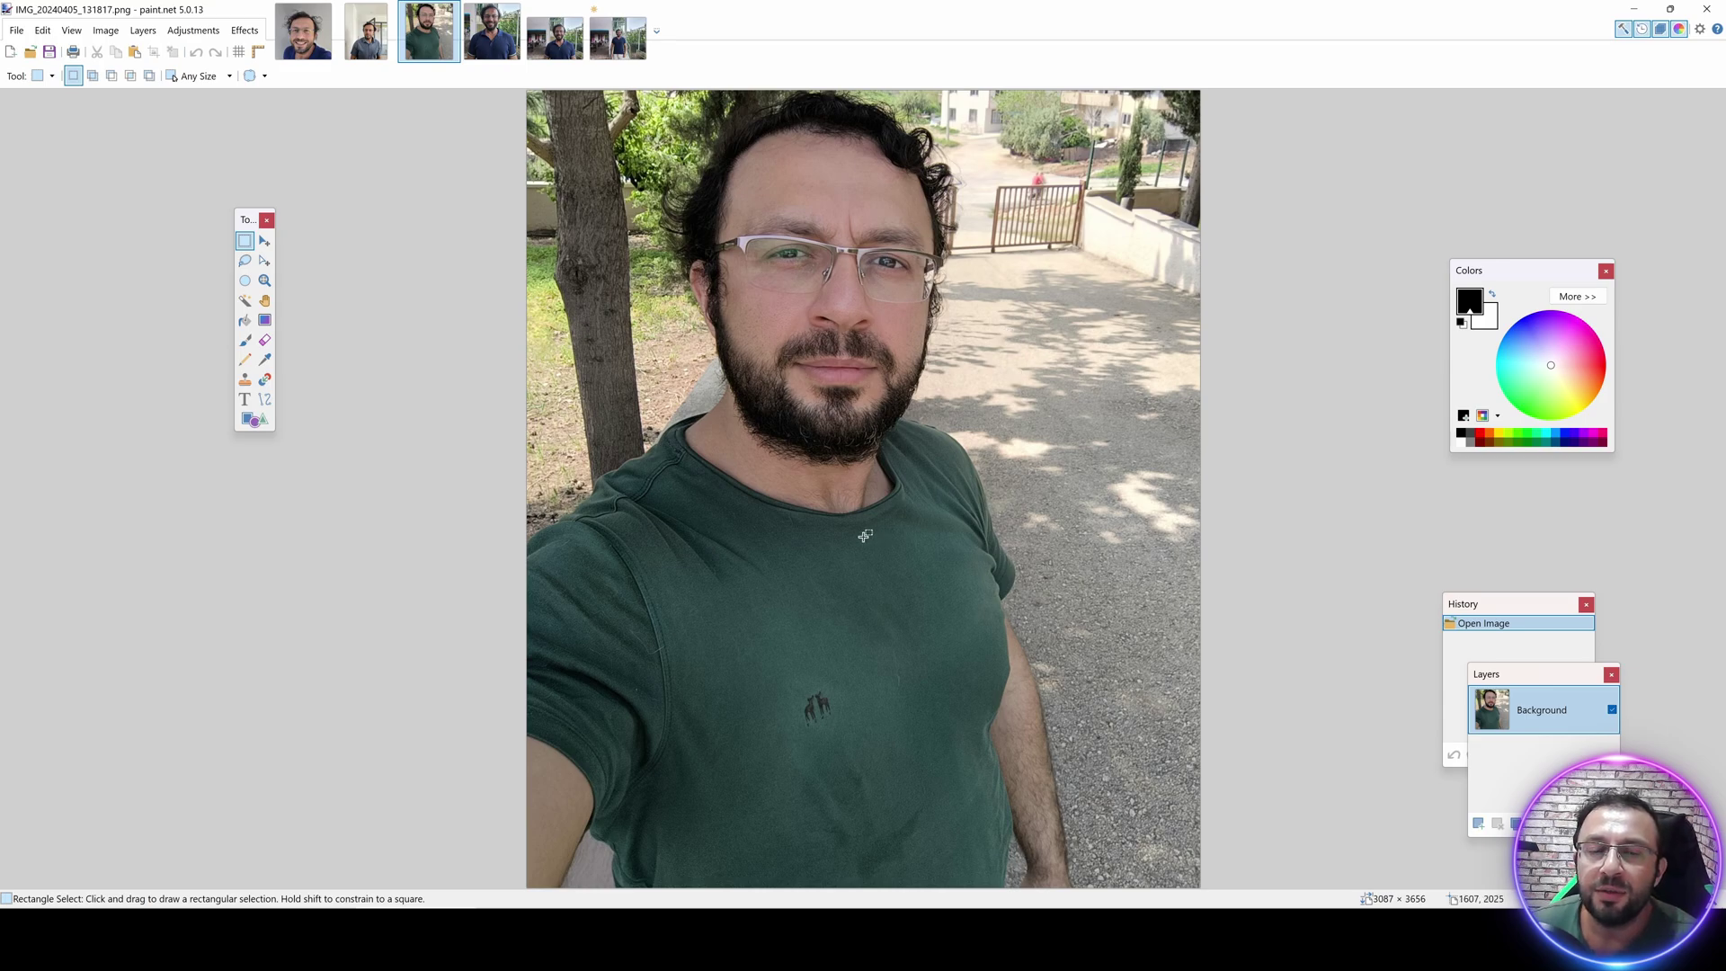
left_click_drag(1204, 718, 521, 892)
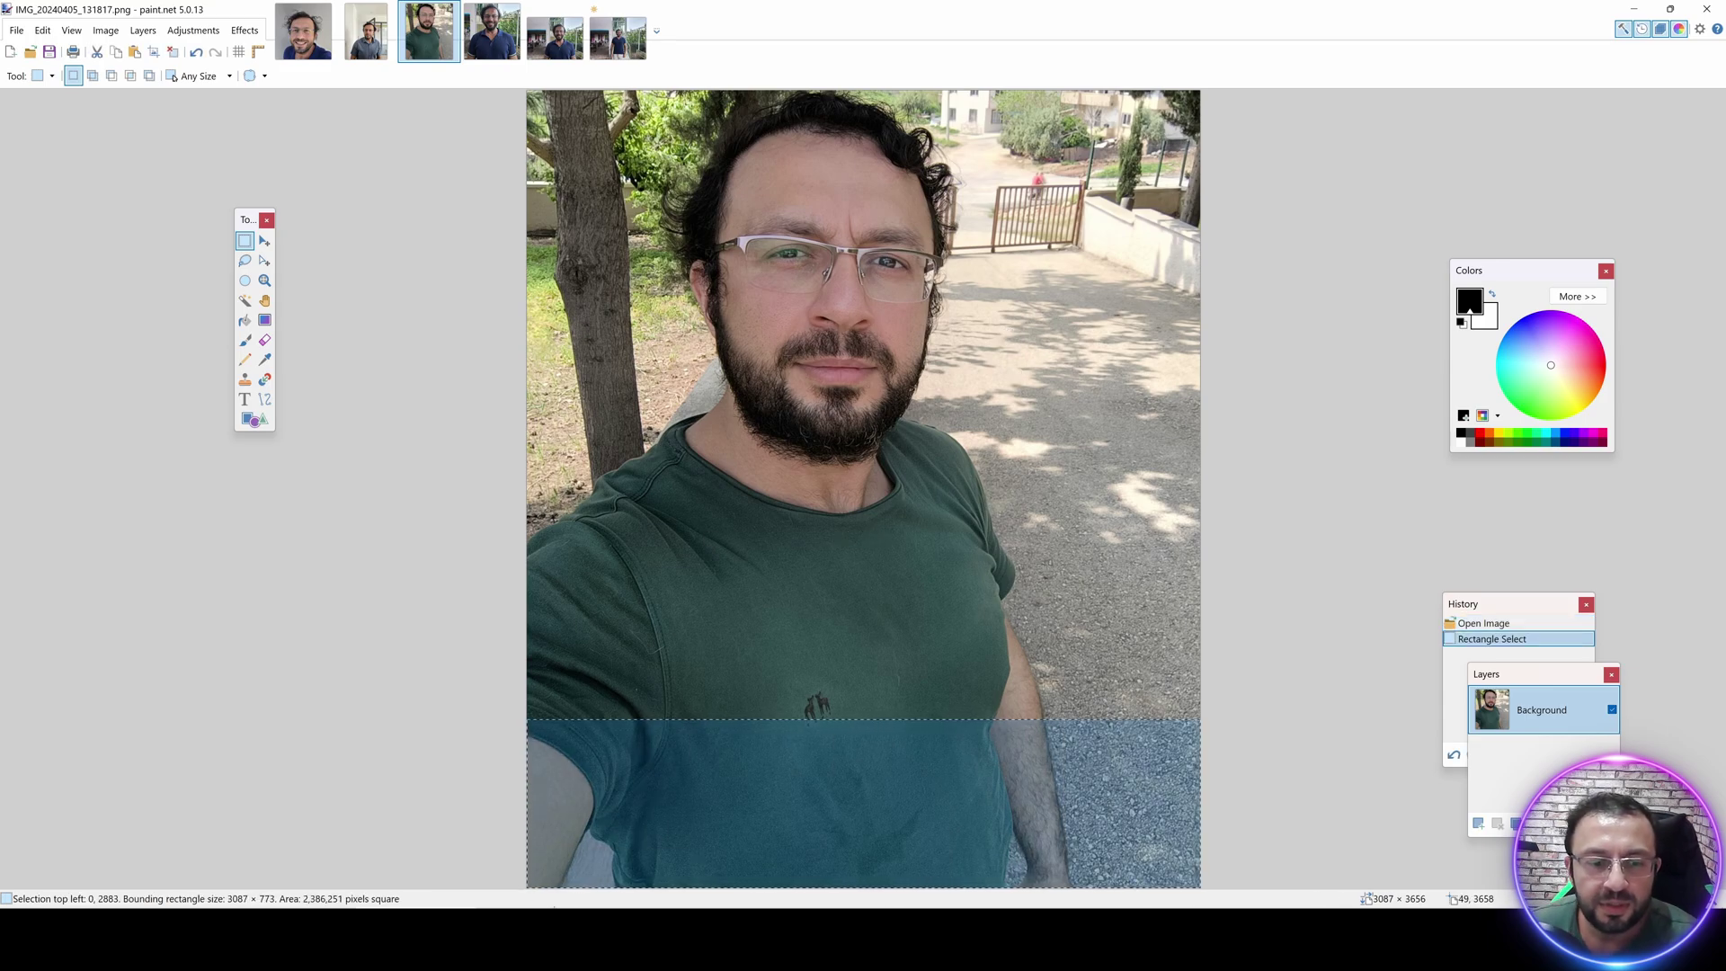
Return to the image processing toolkit, open the Image Resizer and check that its resolution is 1024x1024.
key("alt+Tab")
scroll(862, 485, "up", 2)
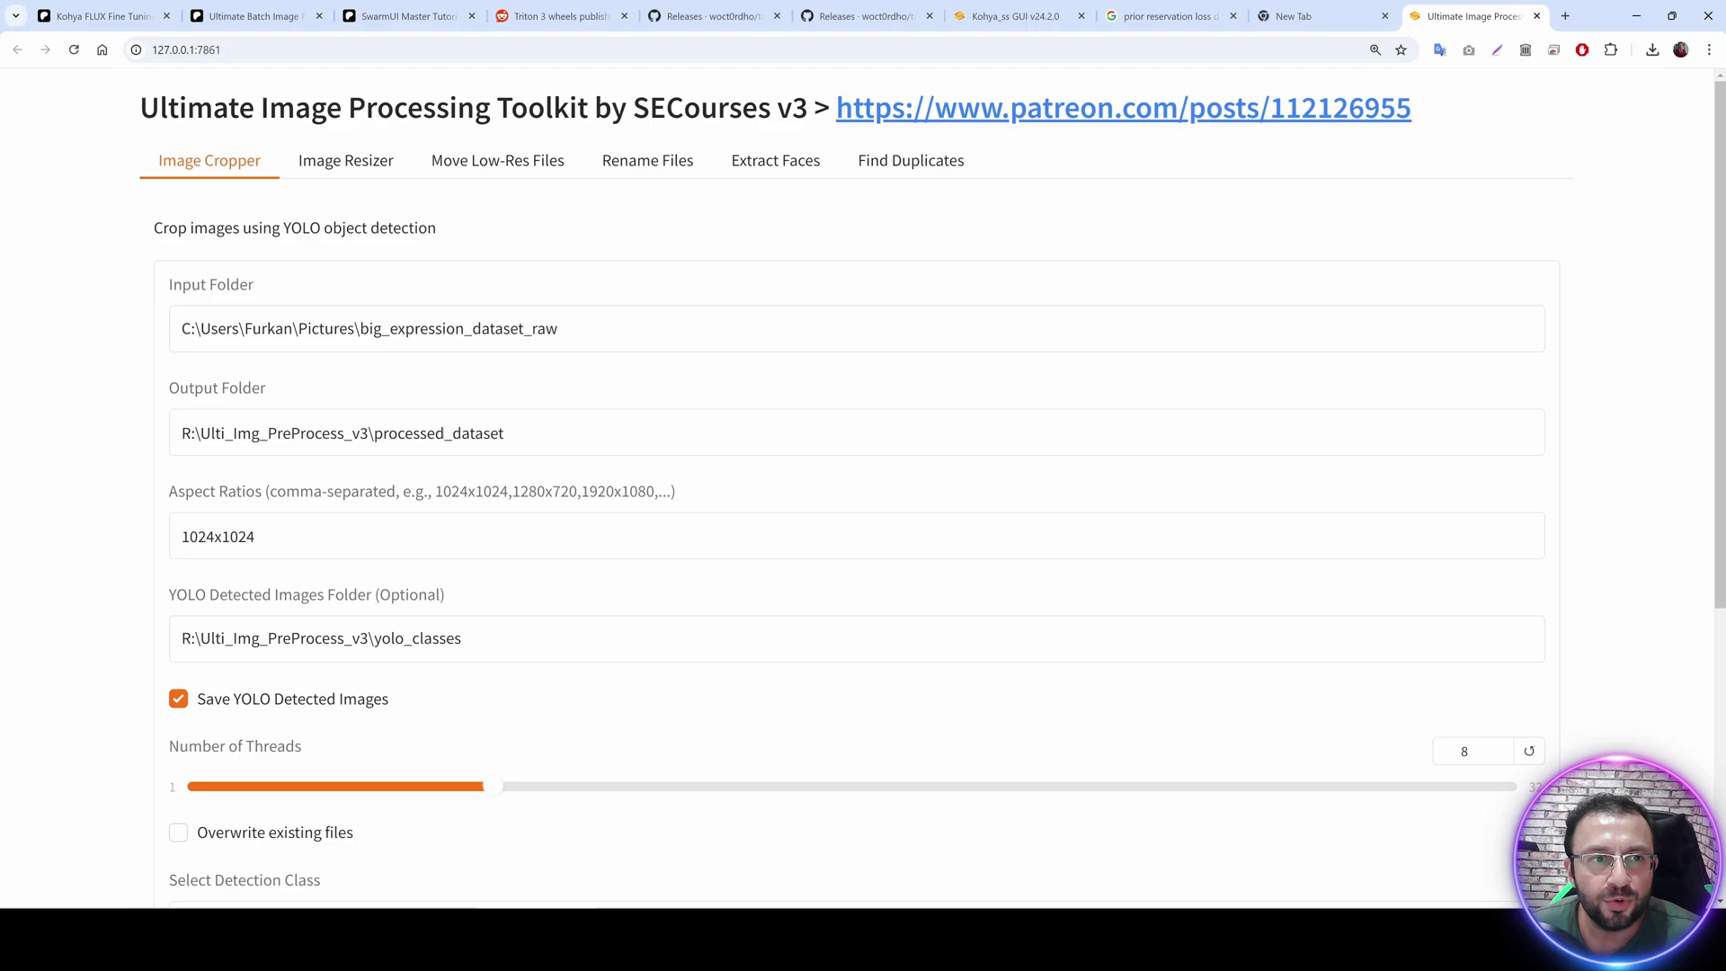
left_click(349, 171)
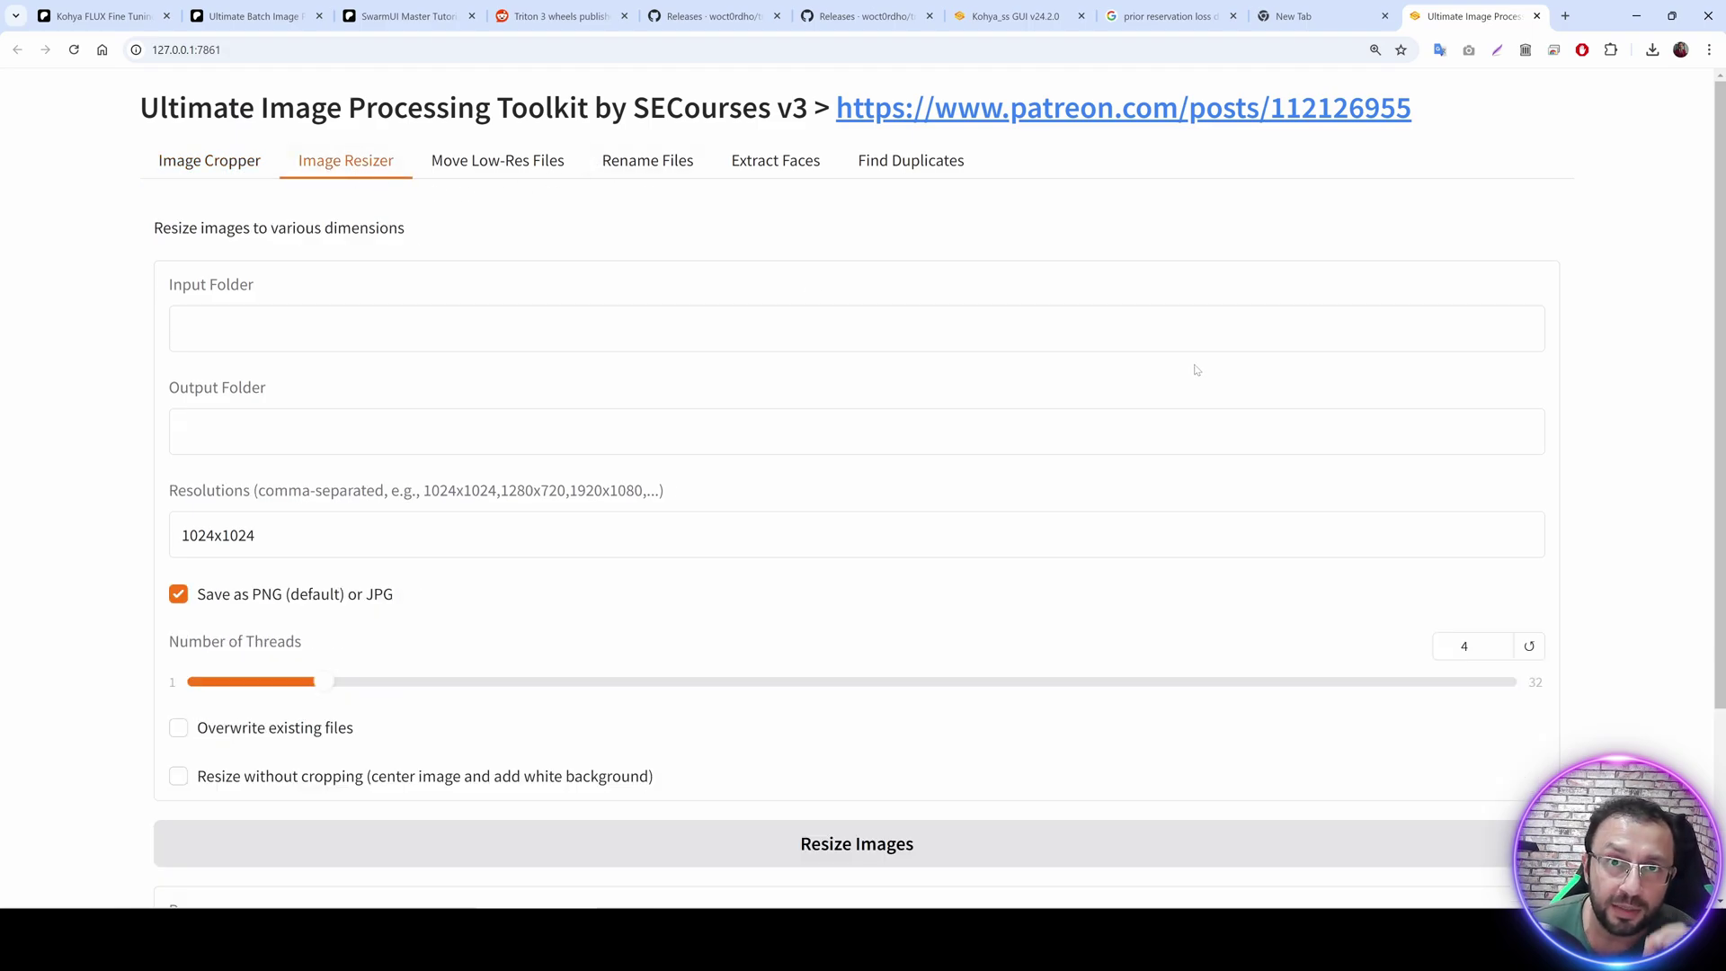
left_click_drag(666, 489, 191, 490)
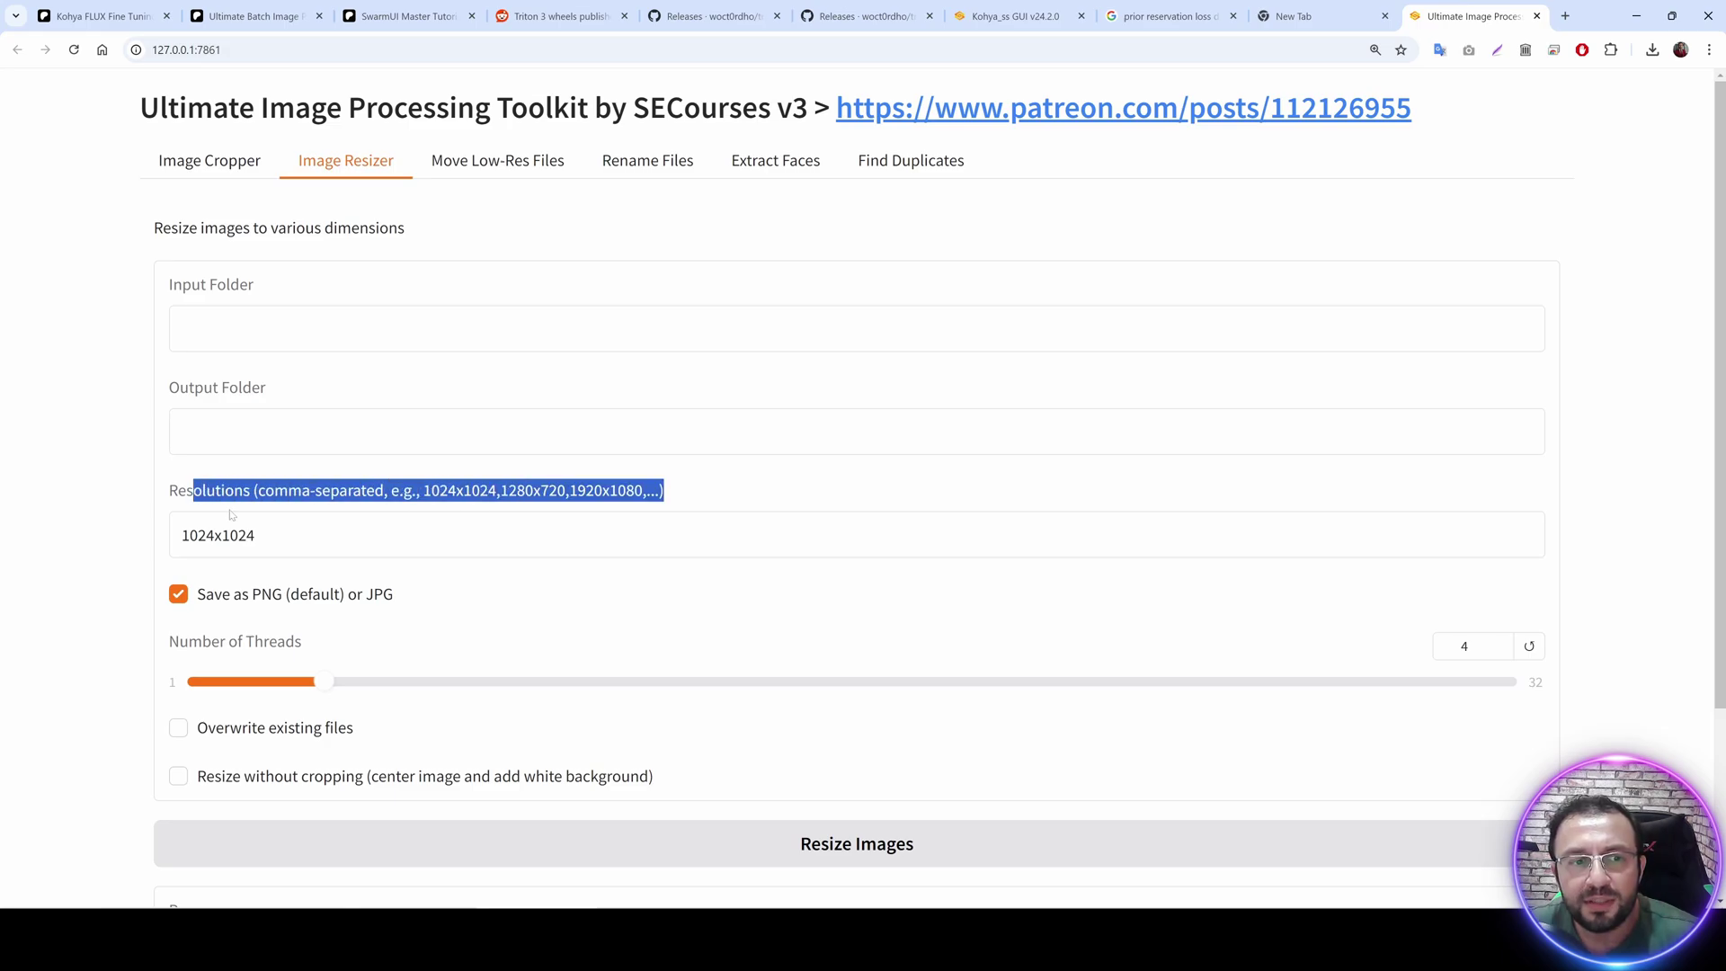
left_click_drag(269, 536, 162, 542)
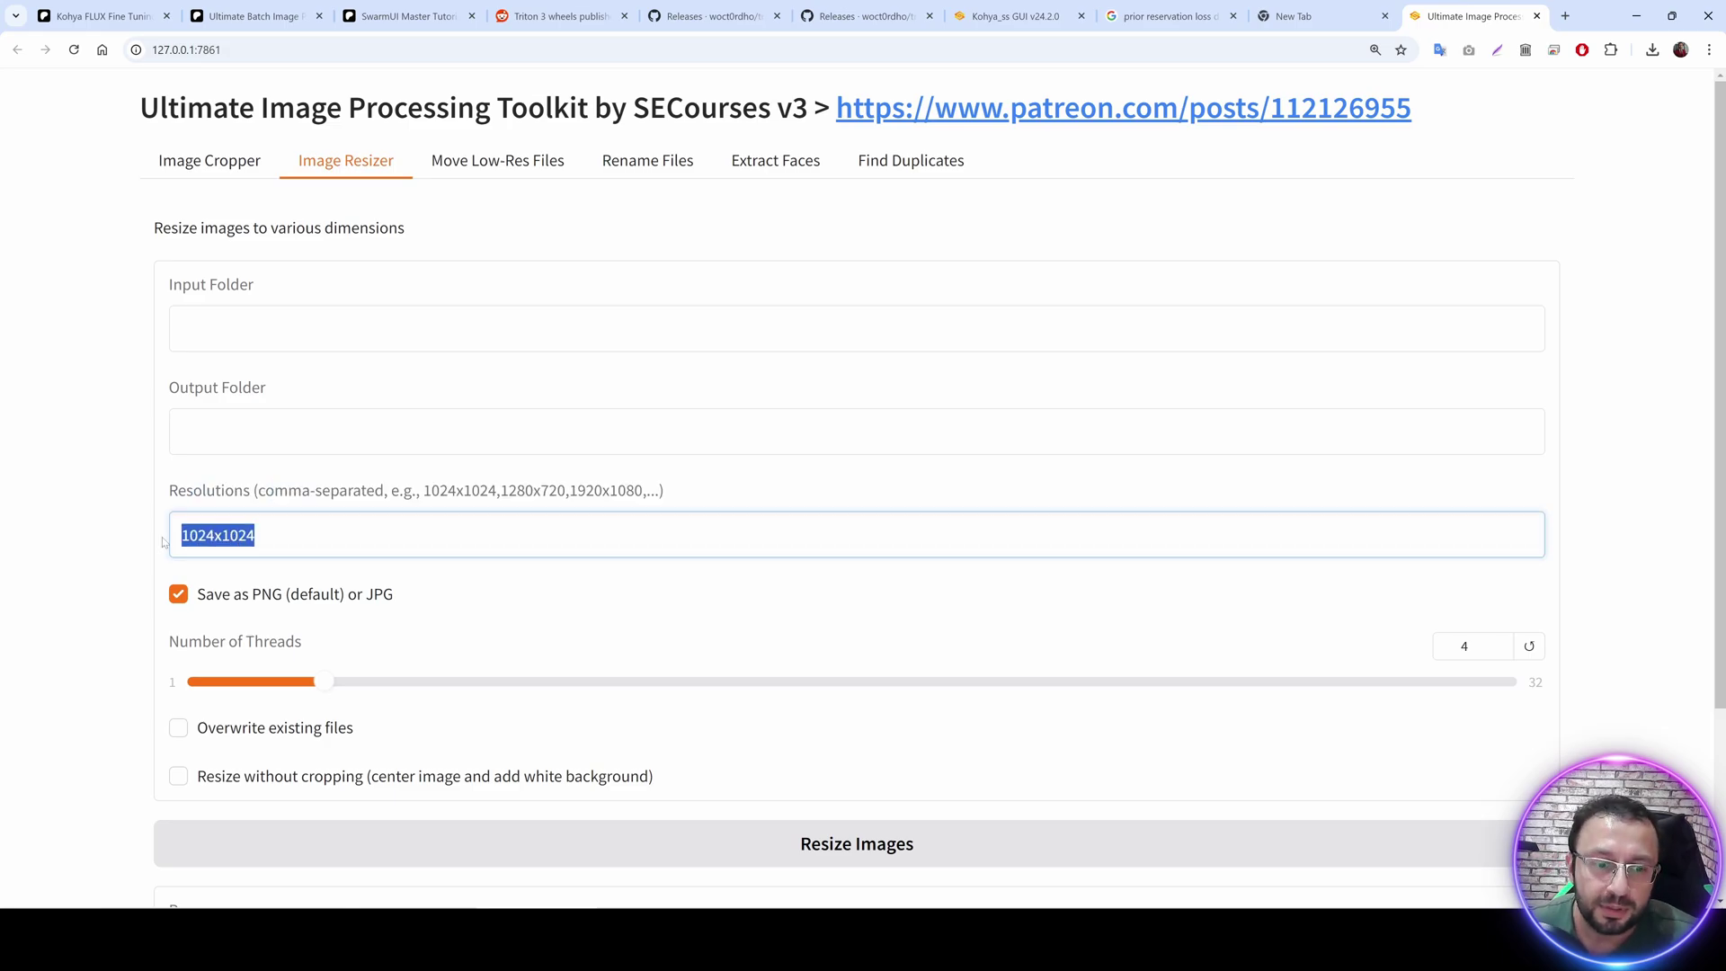
Go up to the processed_dataset folder in File Explorer and copy its path.
key("alt+Tab")
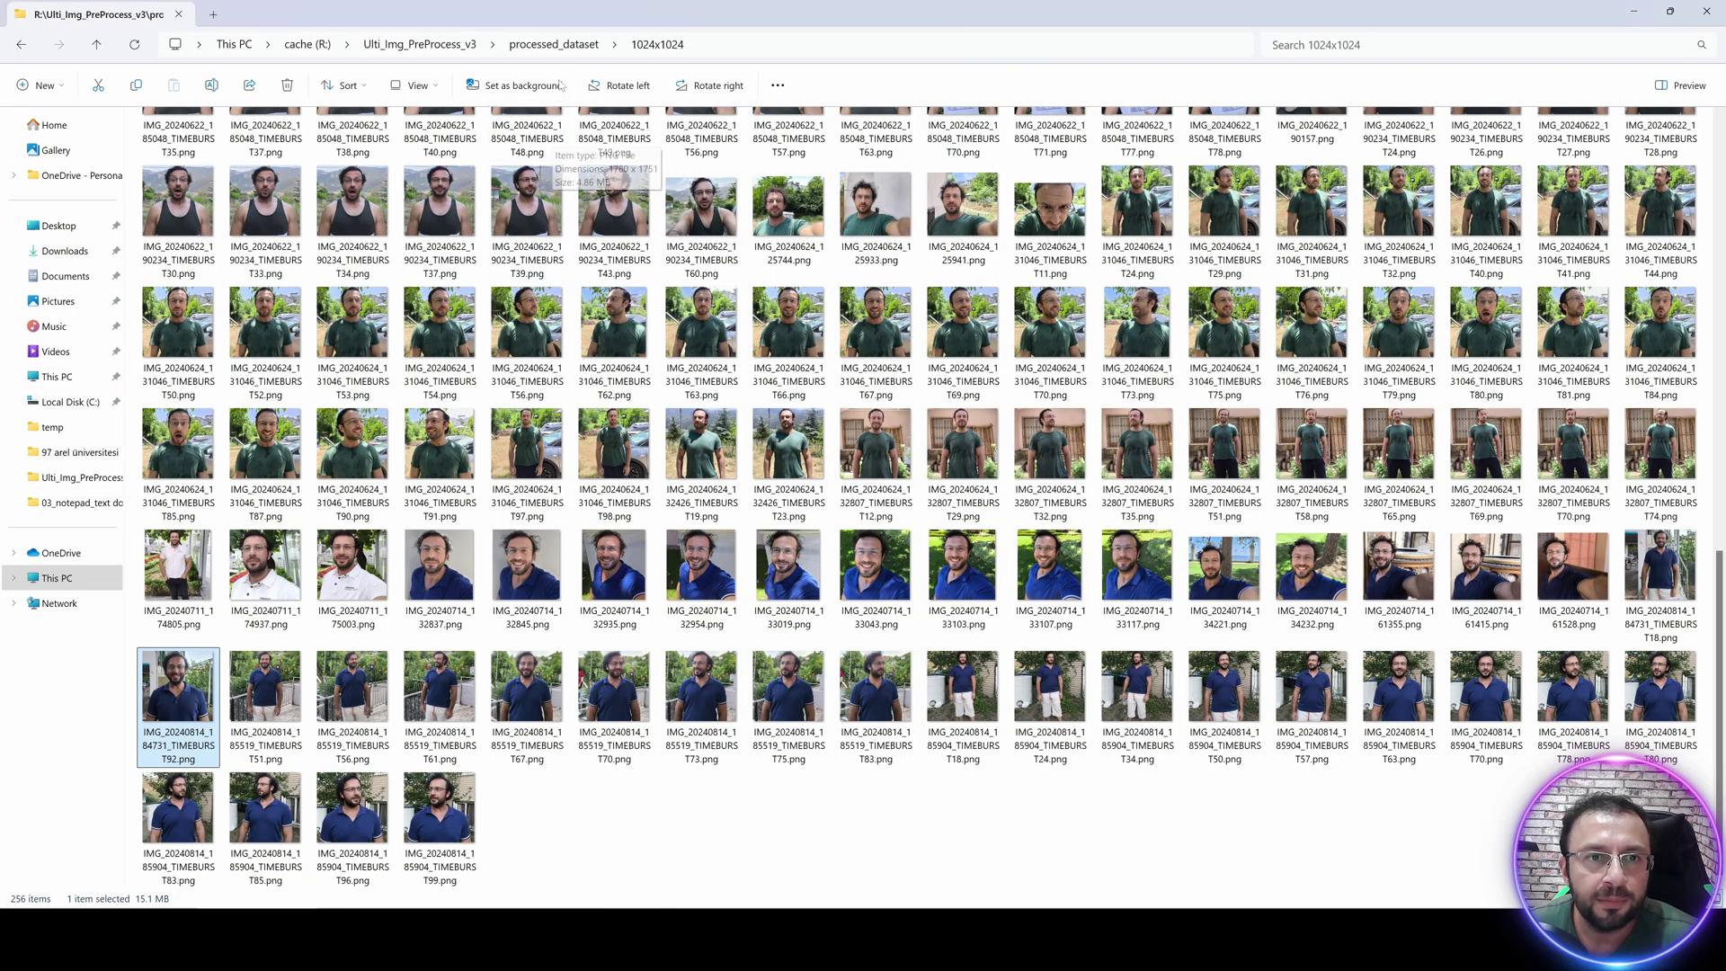
left_click(554, 44)
left_click(899, 44)
key("ctrl+c")
key("Escape")
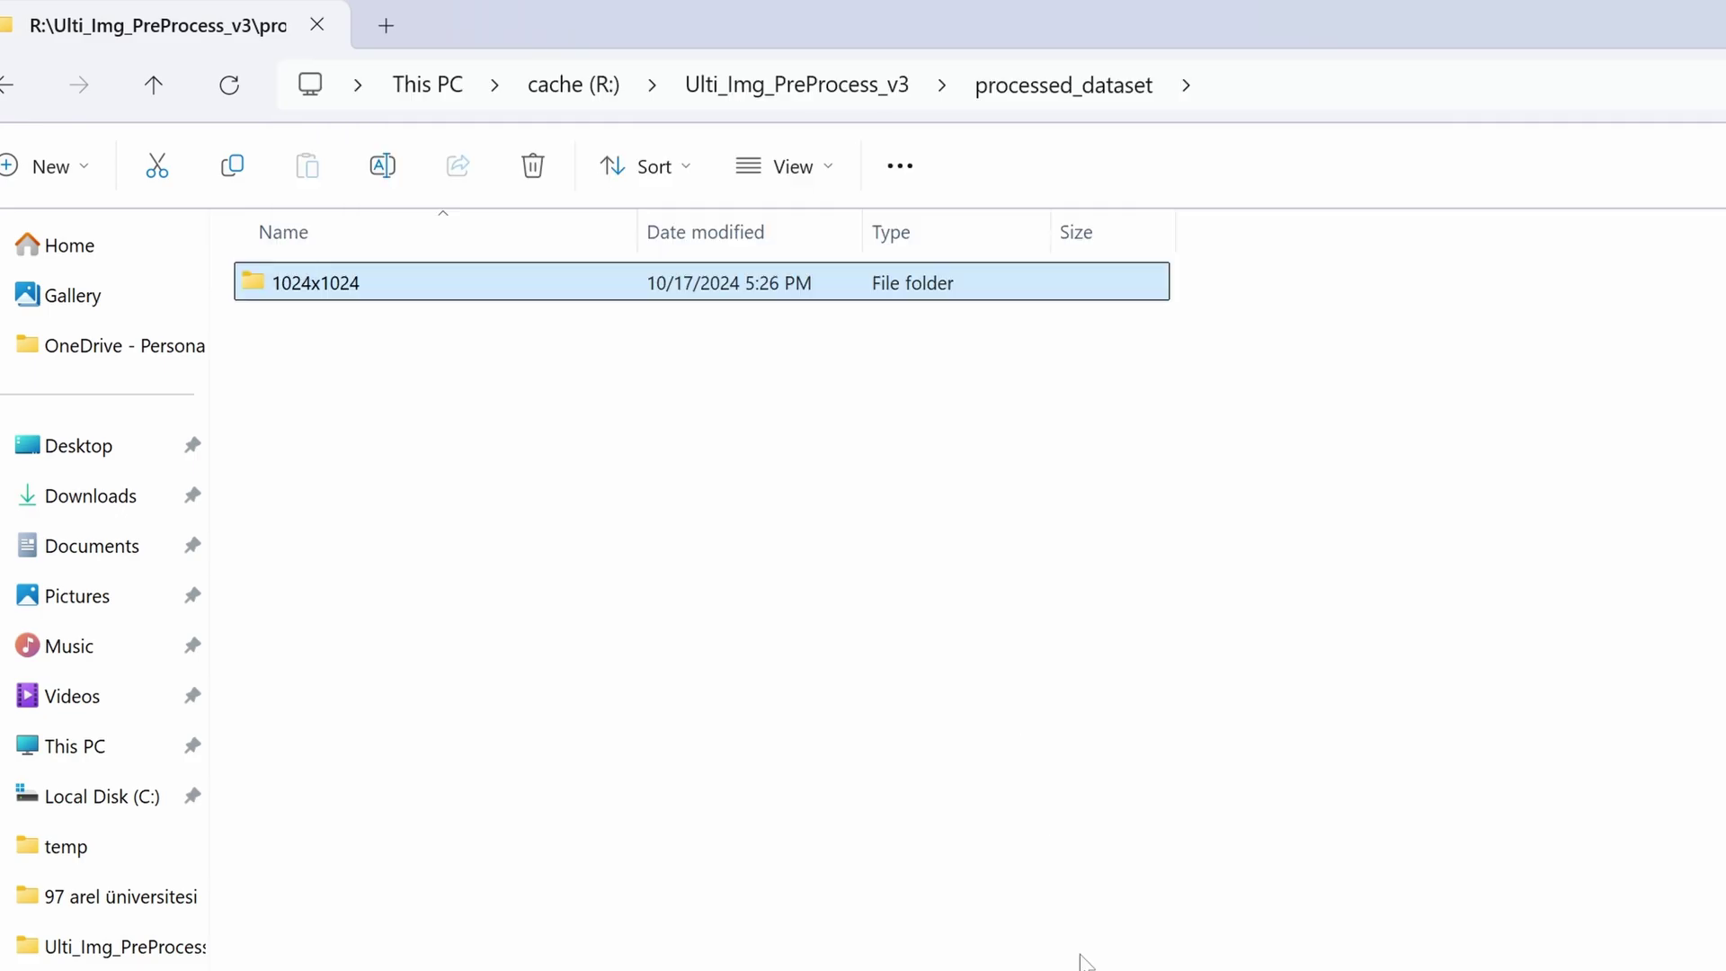
left_click(1081, 962)
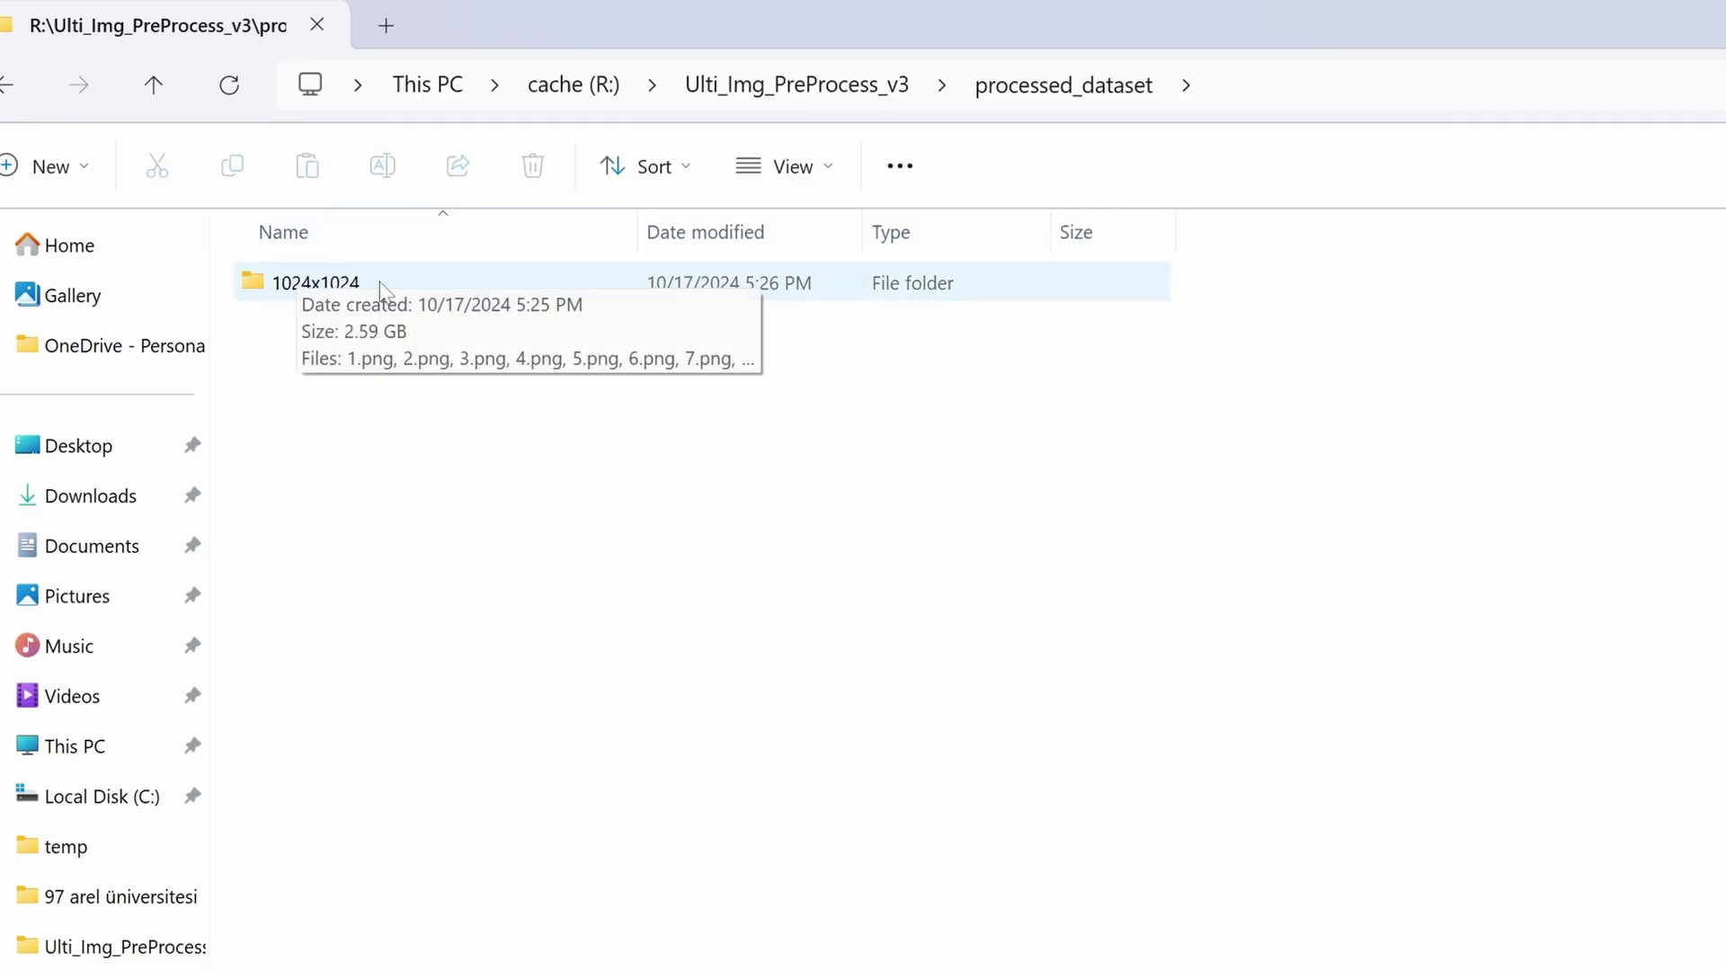
Set the resizer's input folder to R:\Ulti_Img_PreProcess_v3\processed_dataset and its output folder to R:\Ulti_Img_PreProcess_v3\final_dataset.
key("ctrl+v")
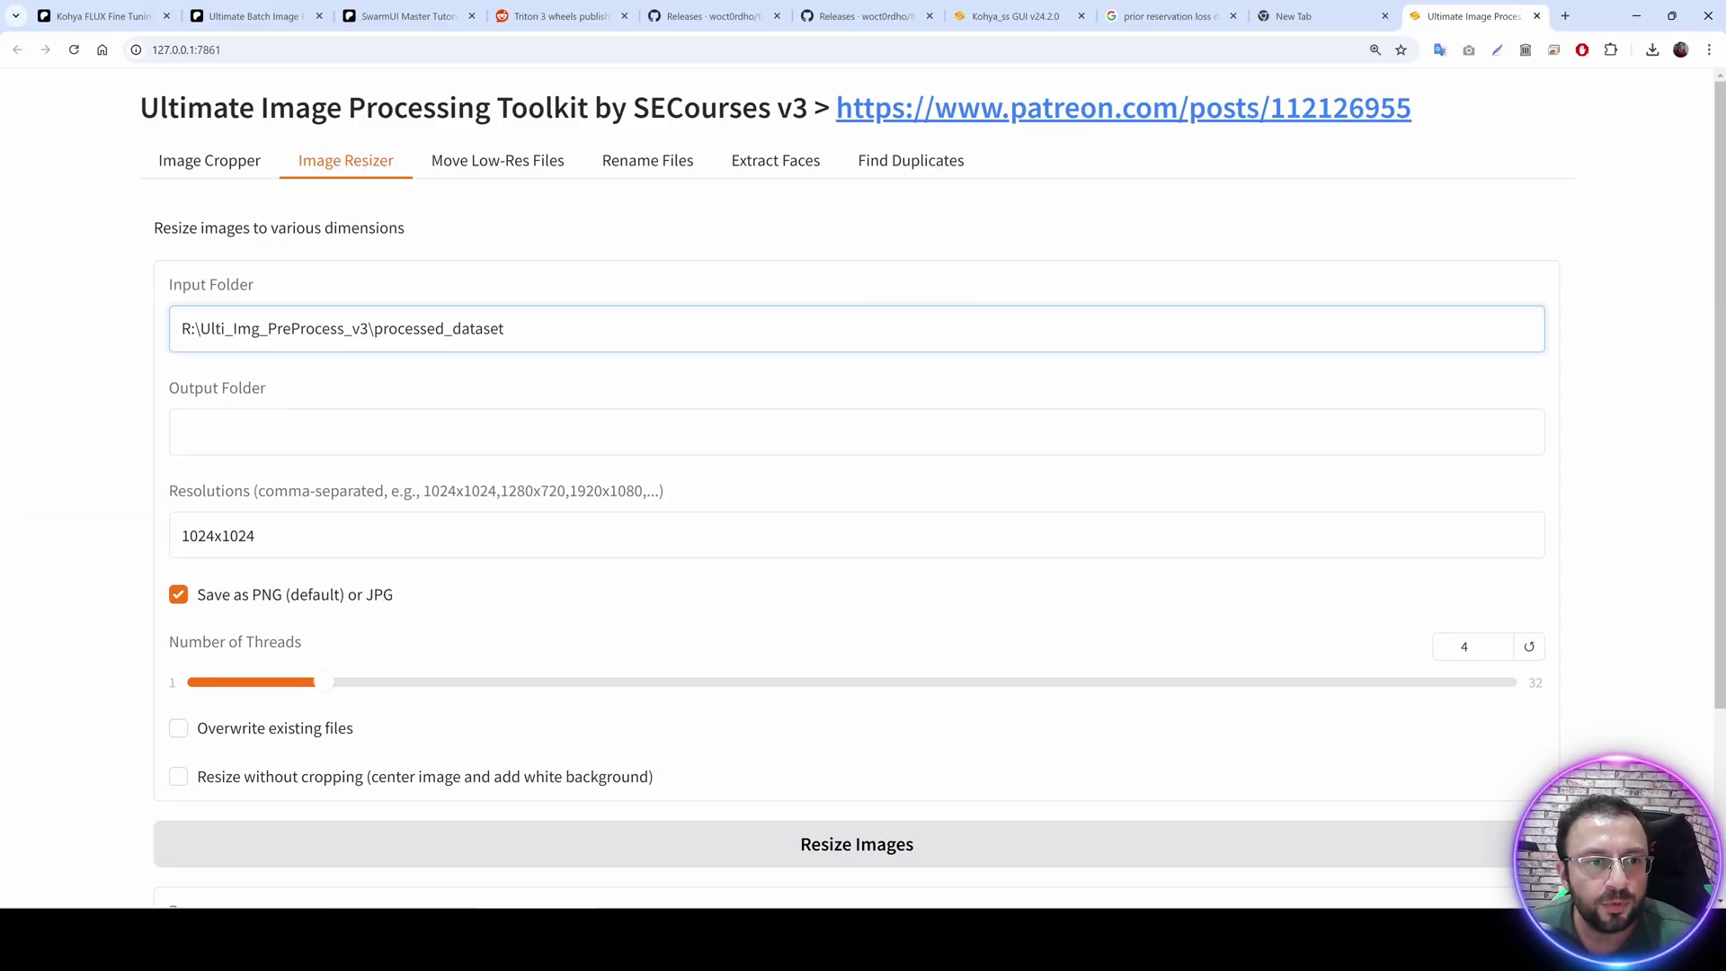
left_click(504, 433)
key("ctrl+v")
double_click(405, 432)
key("BackSpace")
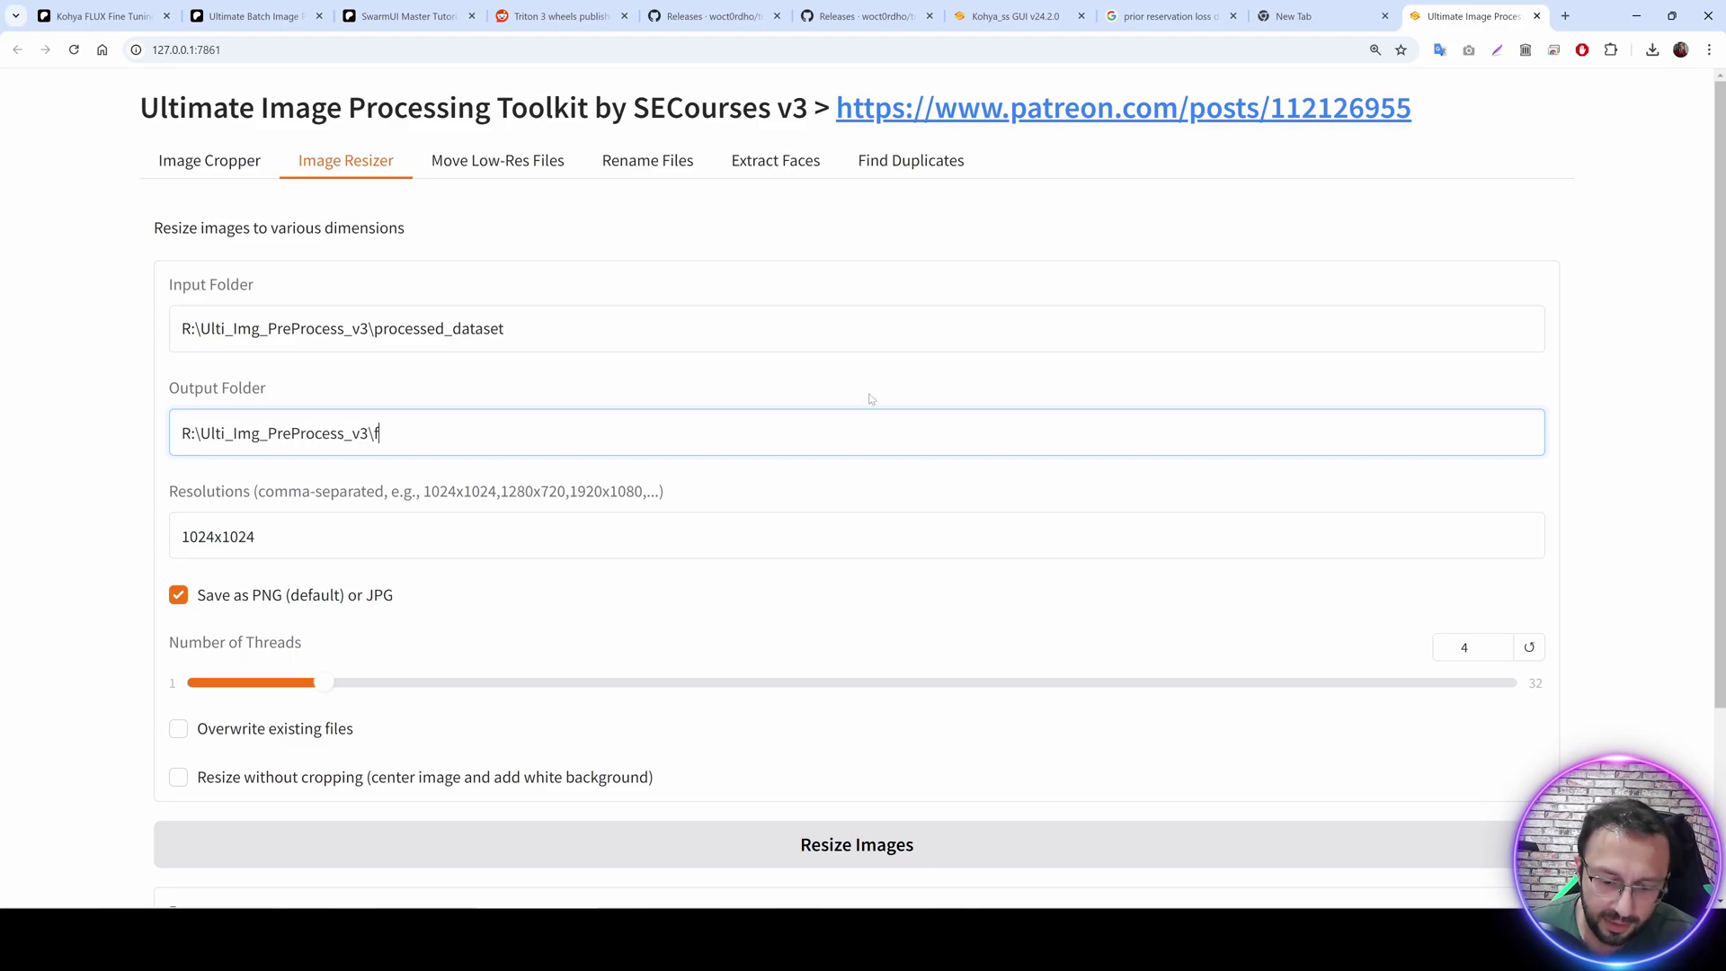
type("final_?")
type("ataset")
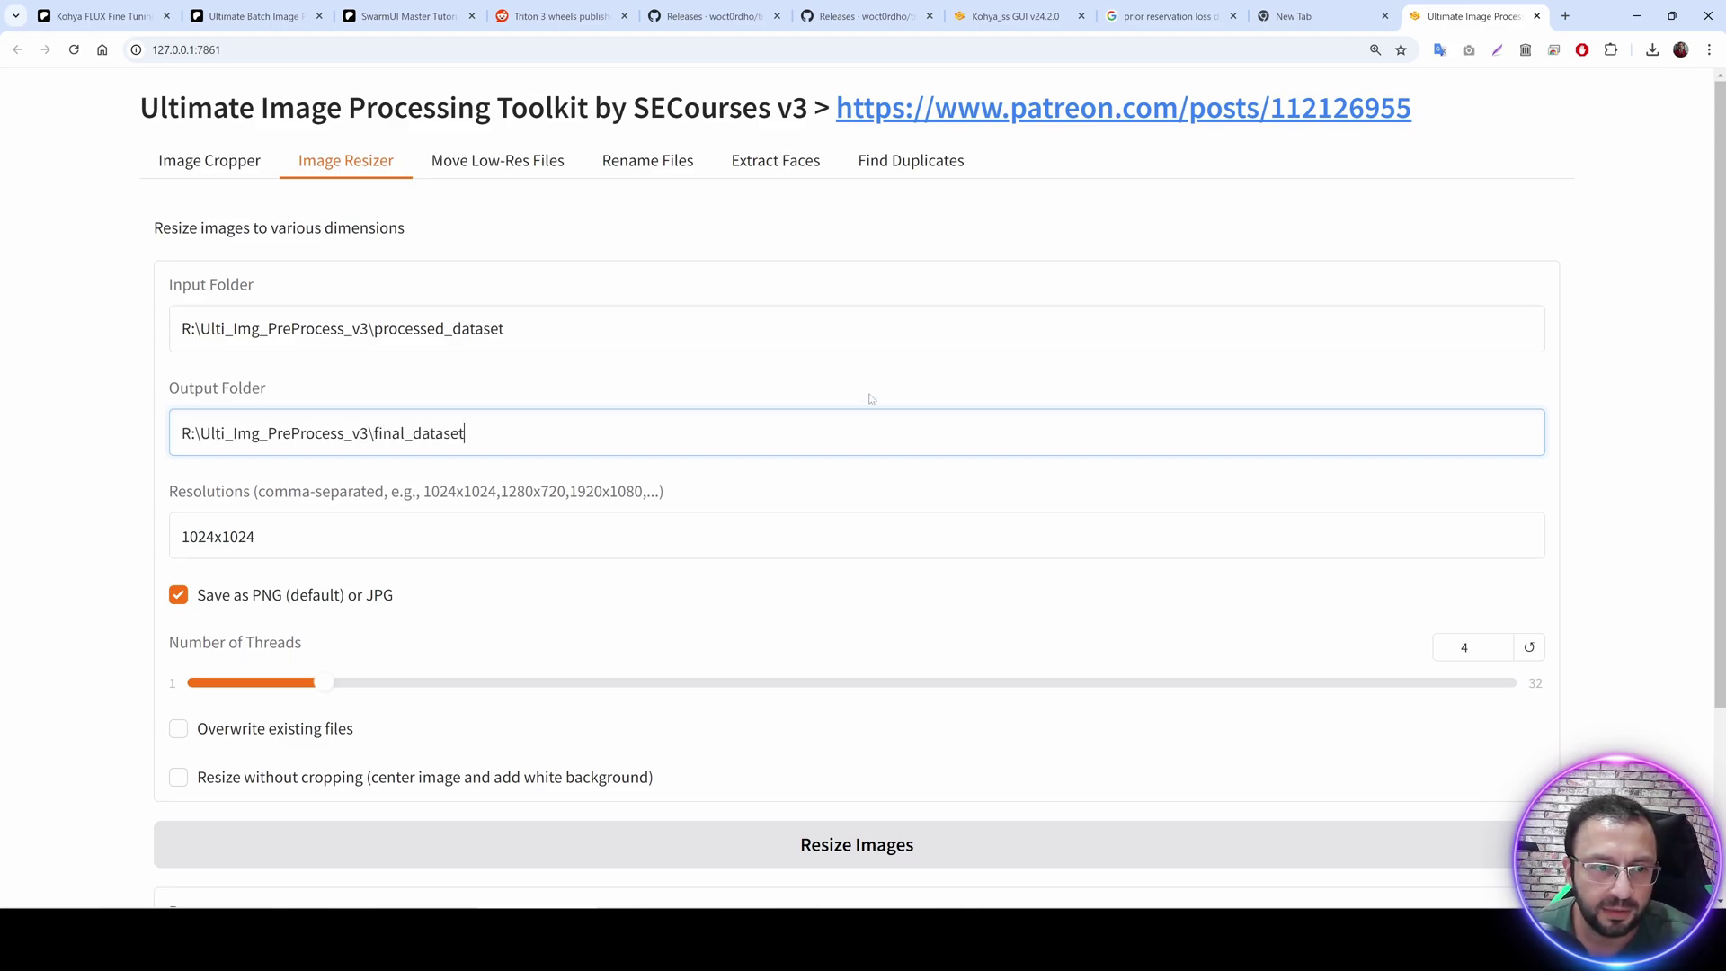
Set the number of threads to 8 and start resizing the images.
scroll(870, 398, "down", 2)
key("Tab")
key("Tab")
key("Tab")
scroll(1034, 405, "up", 2)
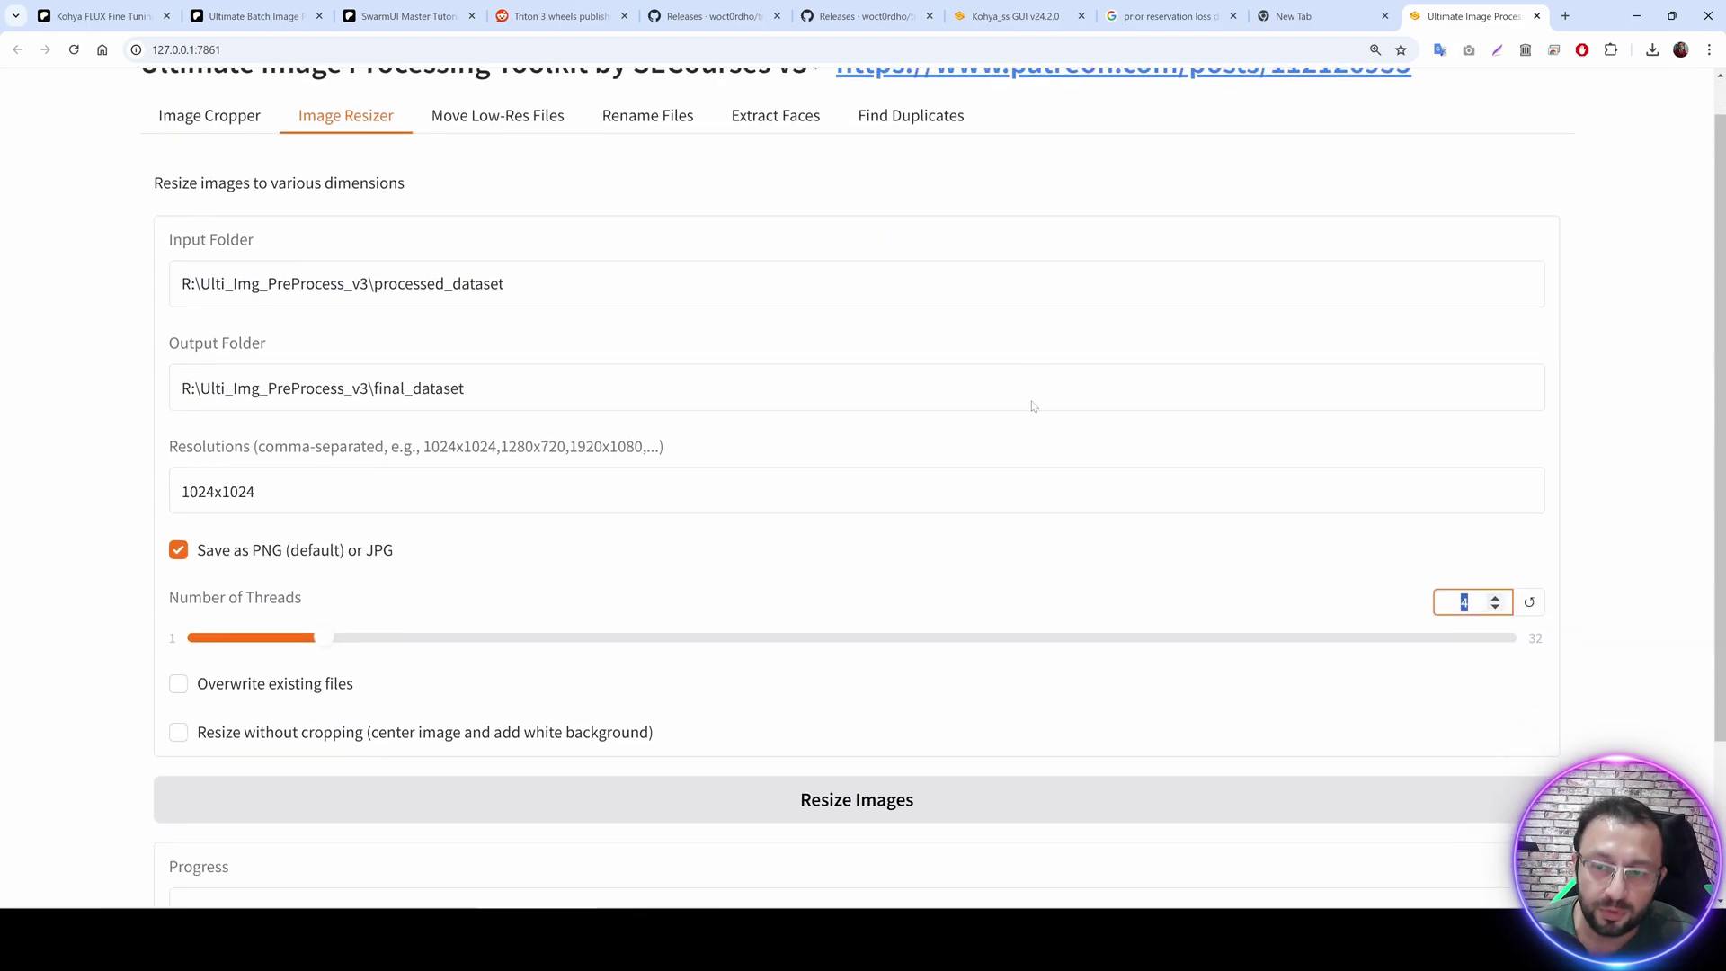
scroll(1033, 406, "down", 2)
type("8")
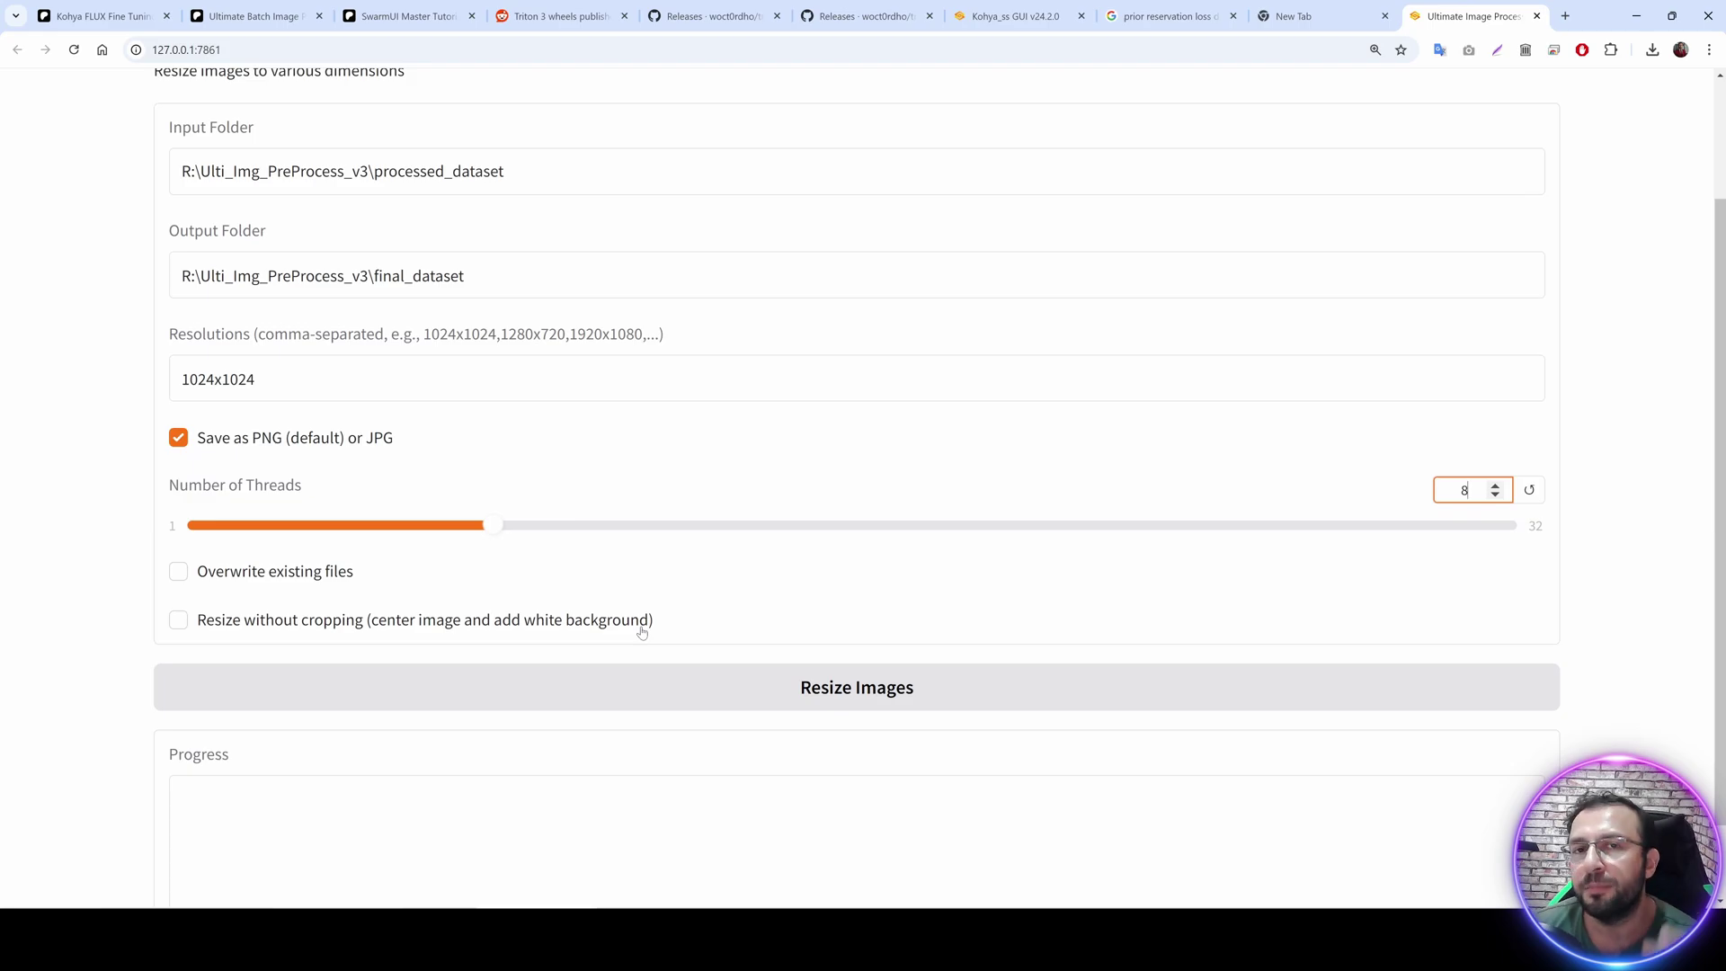
left_click(851, 825)
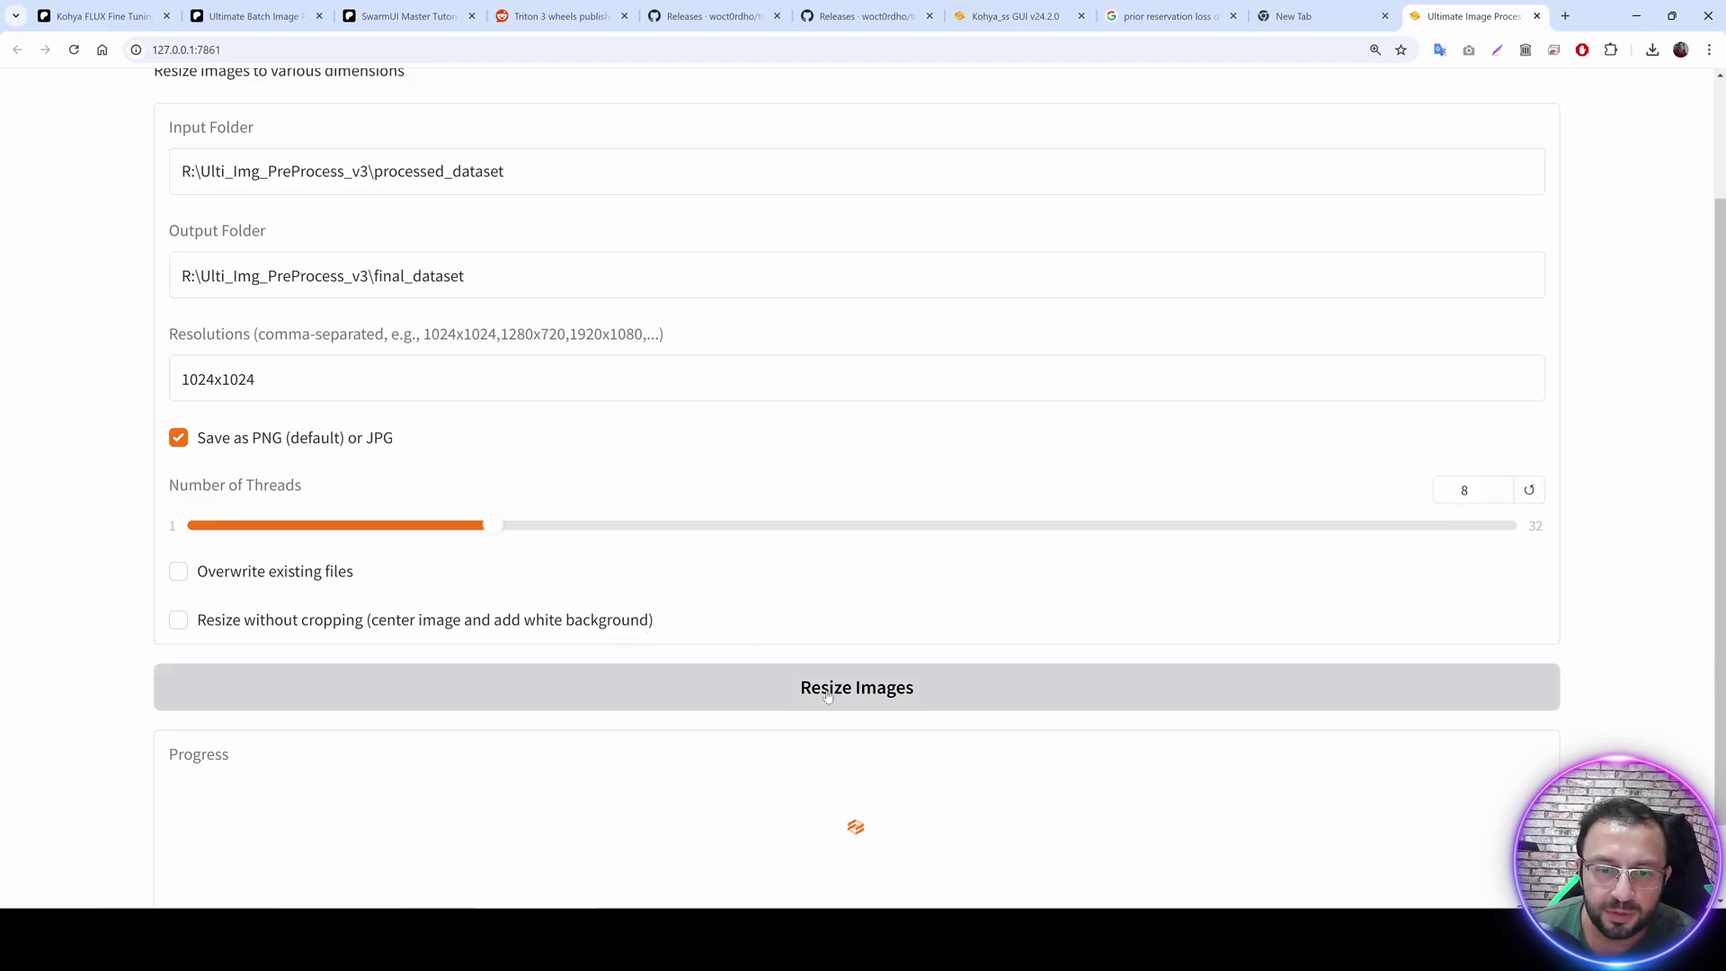
scroll(851, 824, "up", 2)
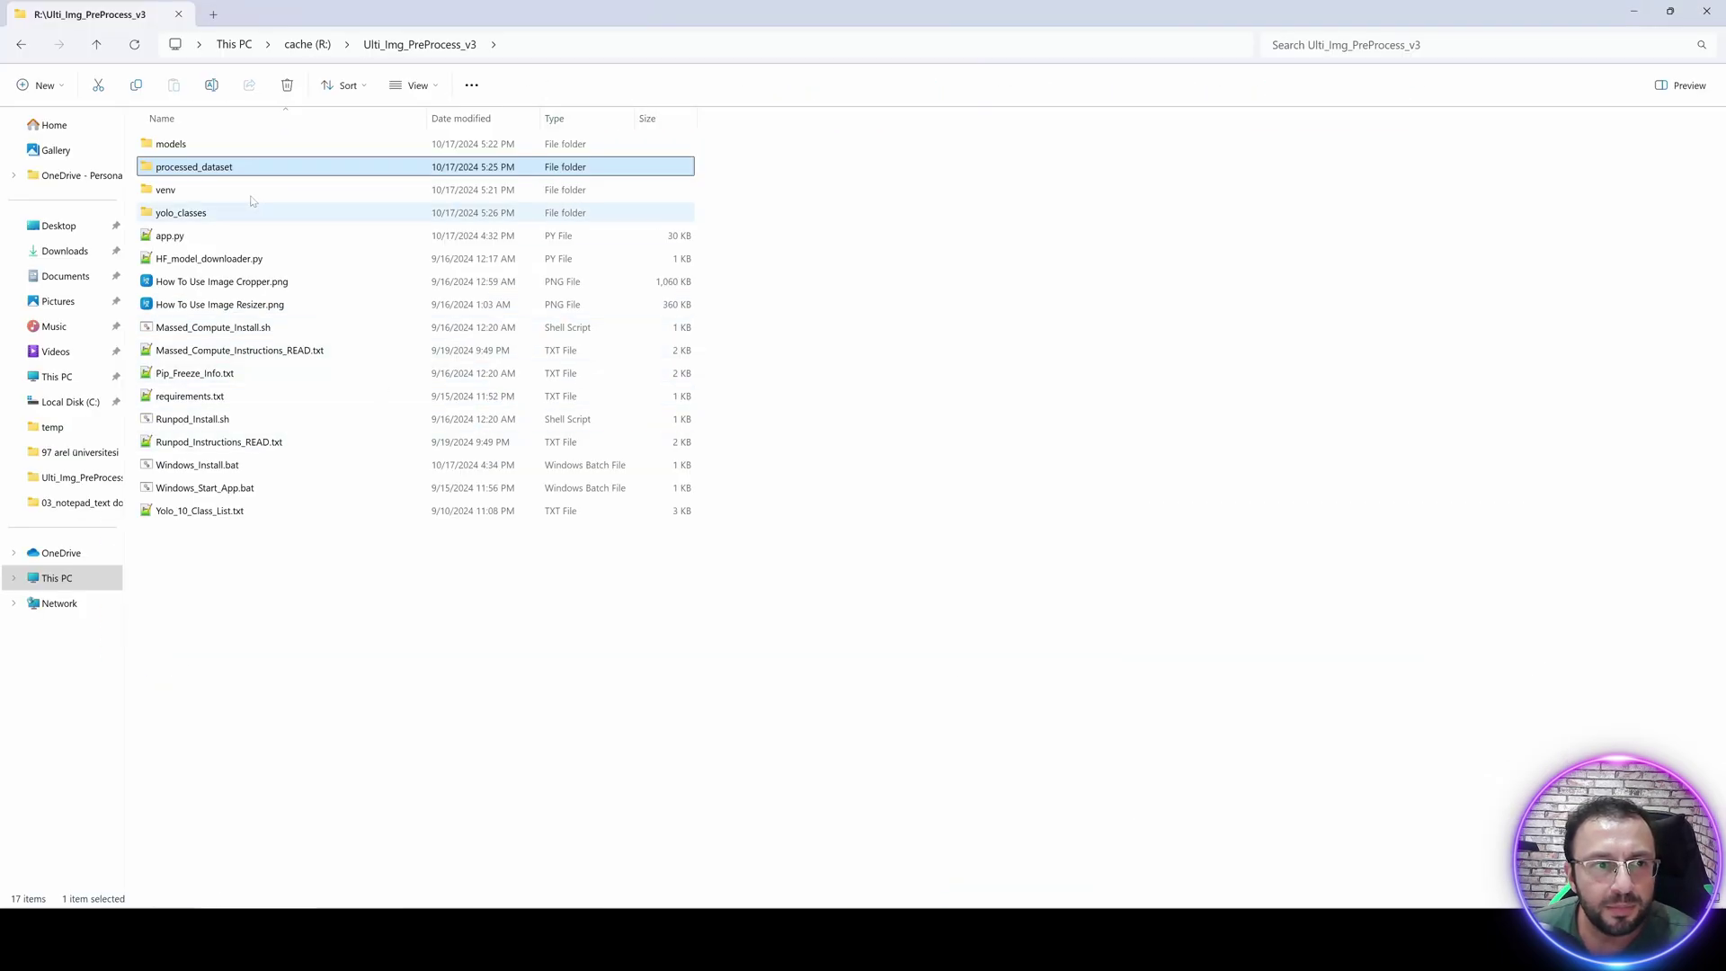
Open IMG_20240405_131817.png from the yolo_classes folder in paint.net.
left_click(234, 194)
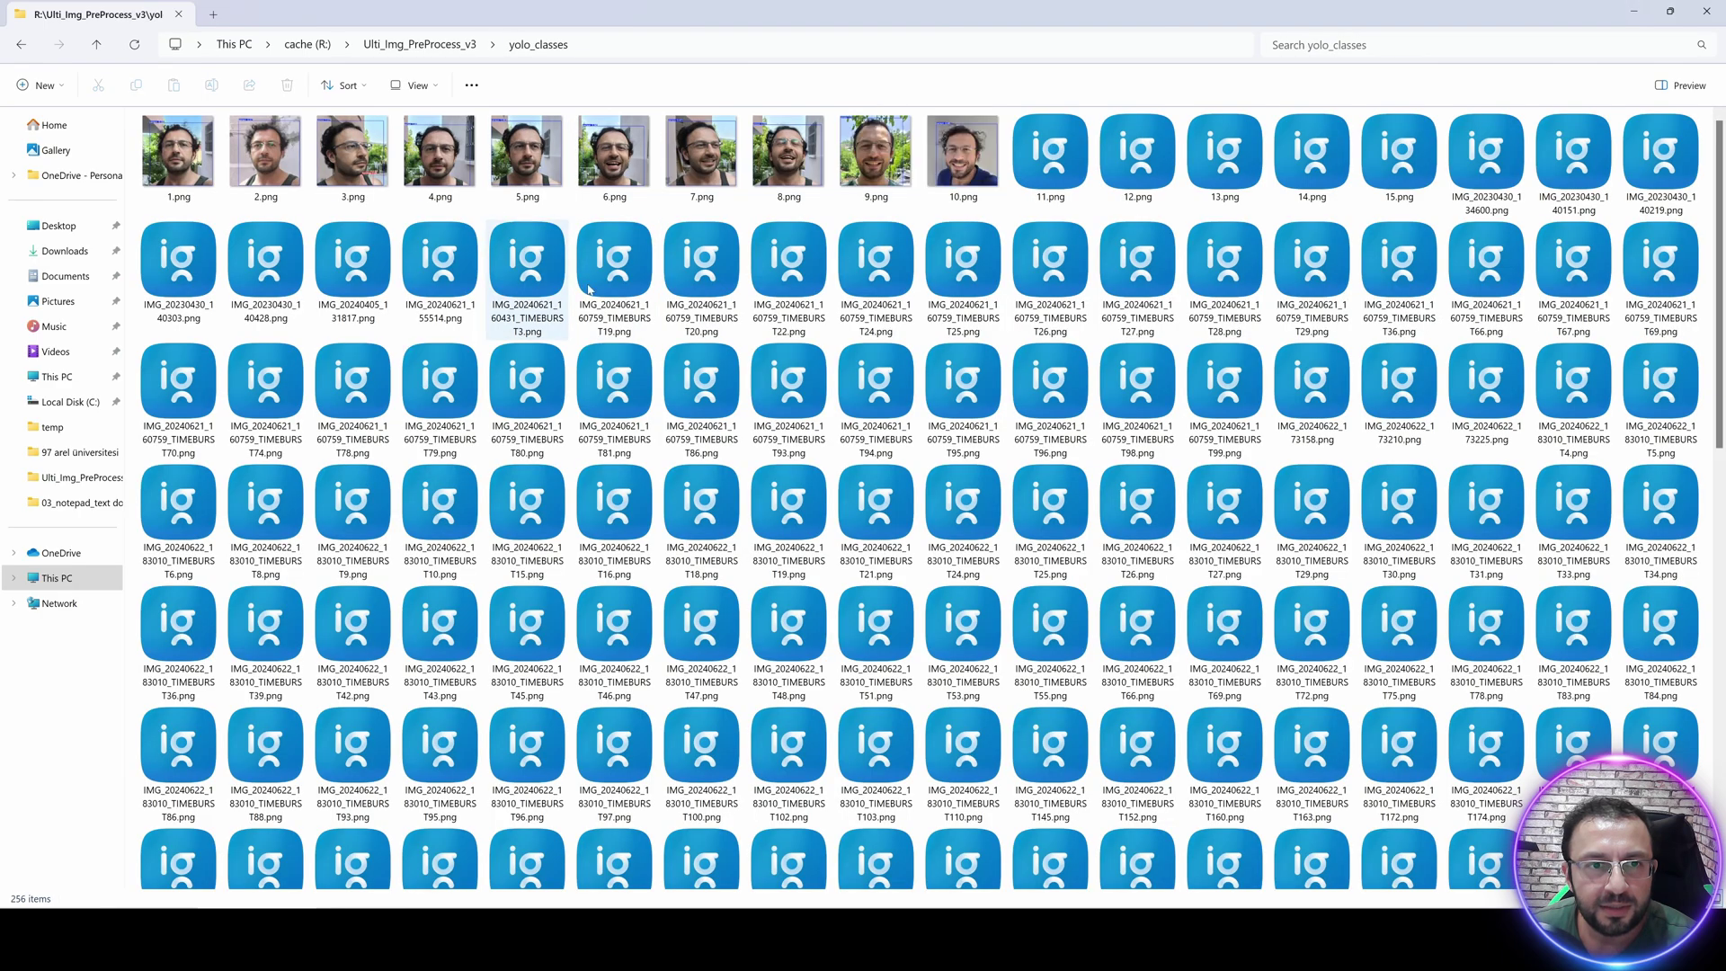
right_click(358, 263)
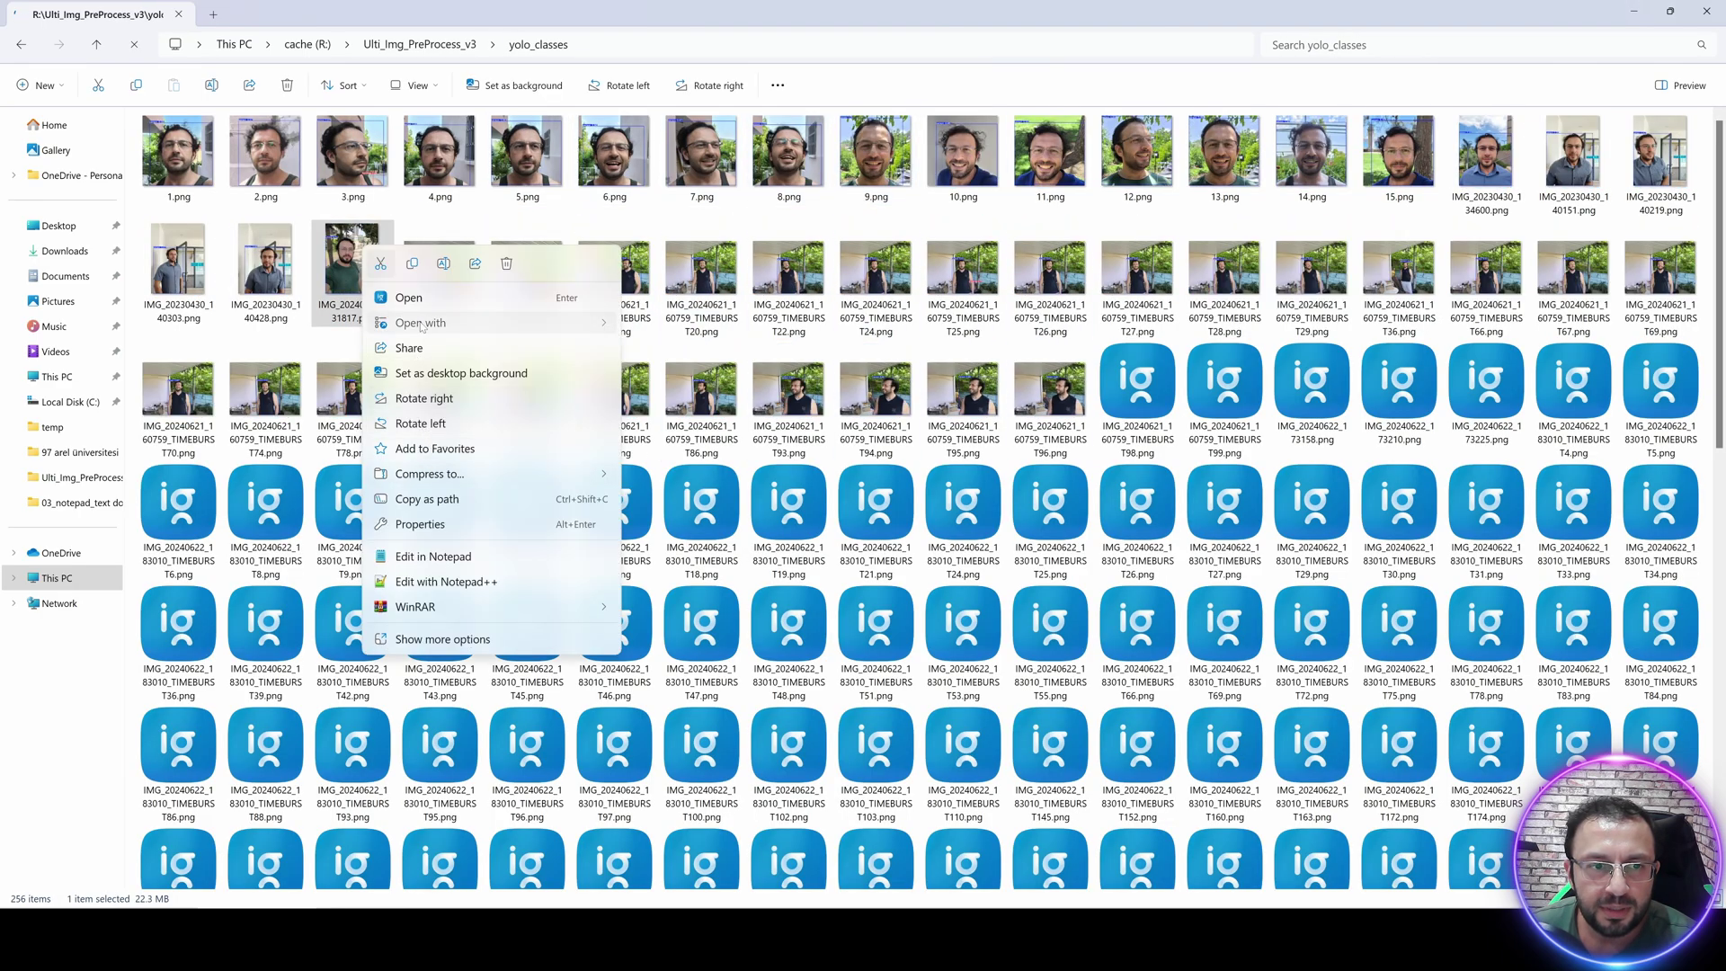
mouse_move(432, 323)
left_click(683, 346)
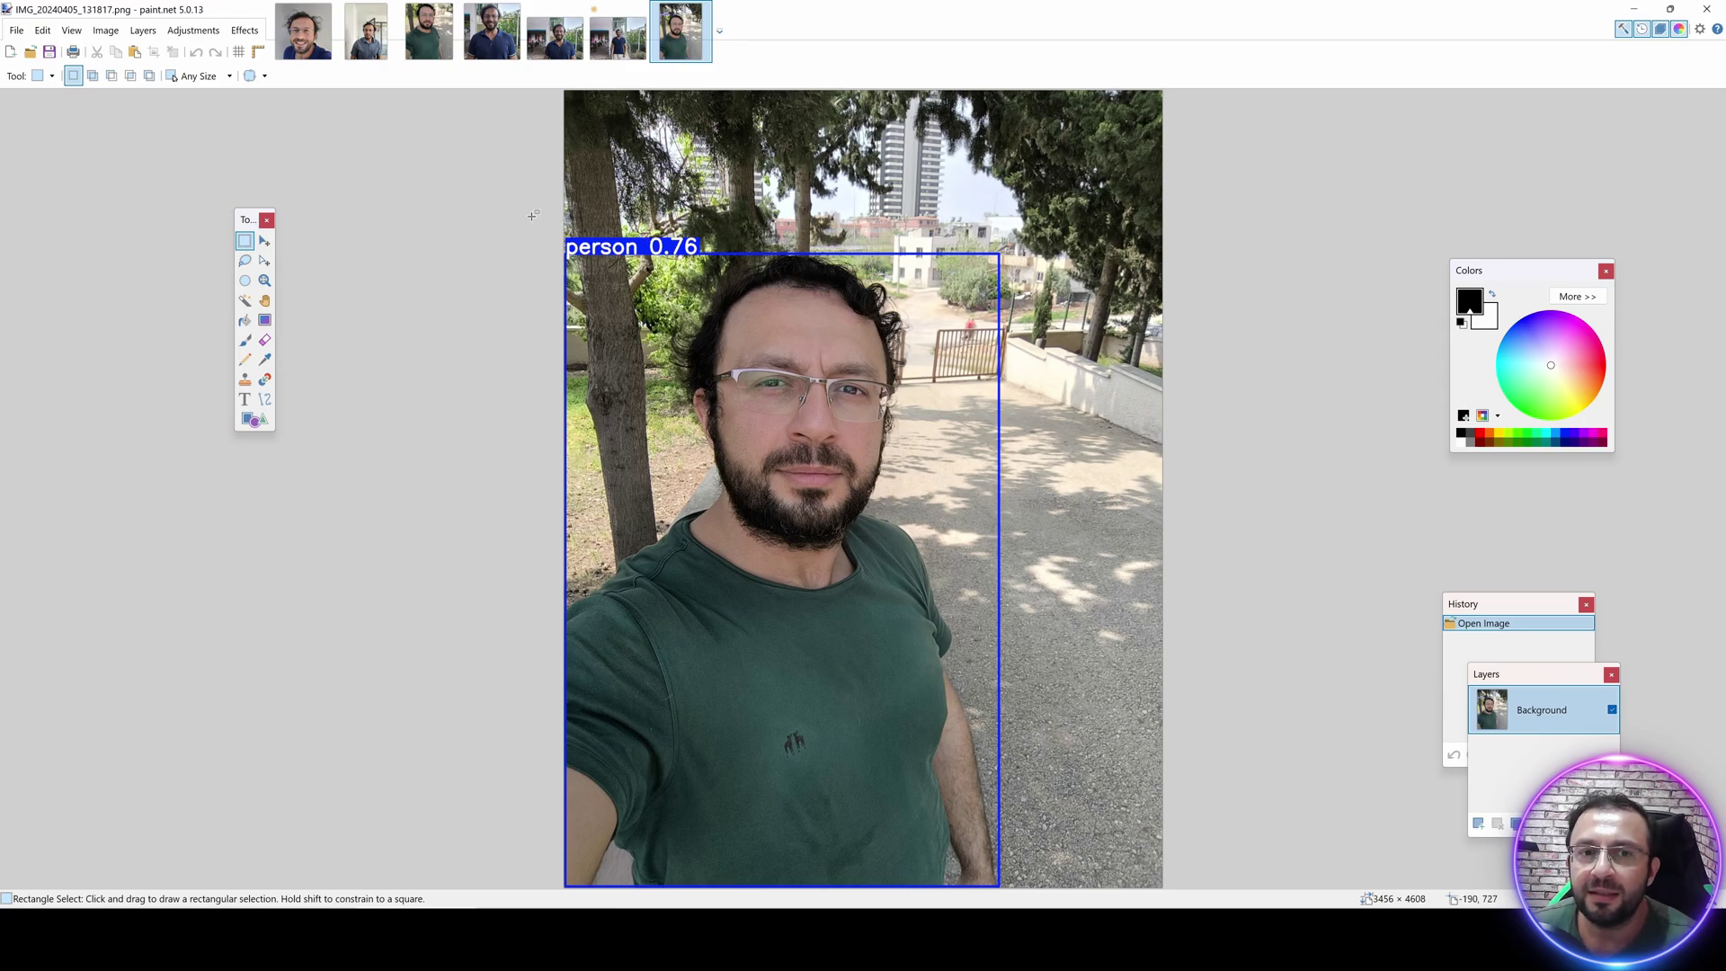
Mark the detected person with extra margin in a rectangular selection about 3029 × 3933 pixels, reaching the image's lower-left corner.
left_click_drag(531, 215, 839, 335)
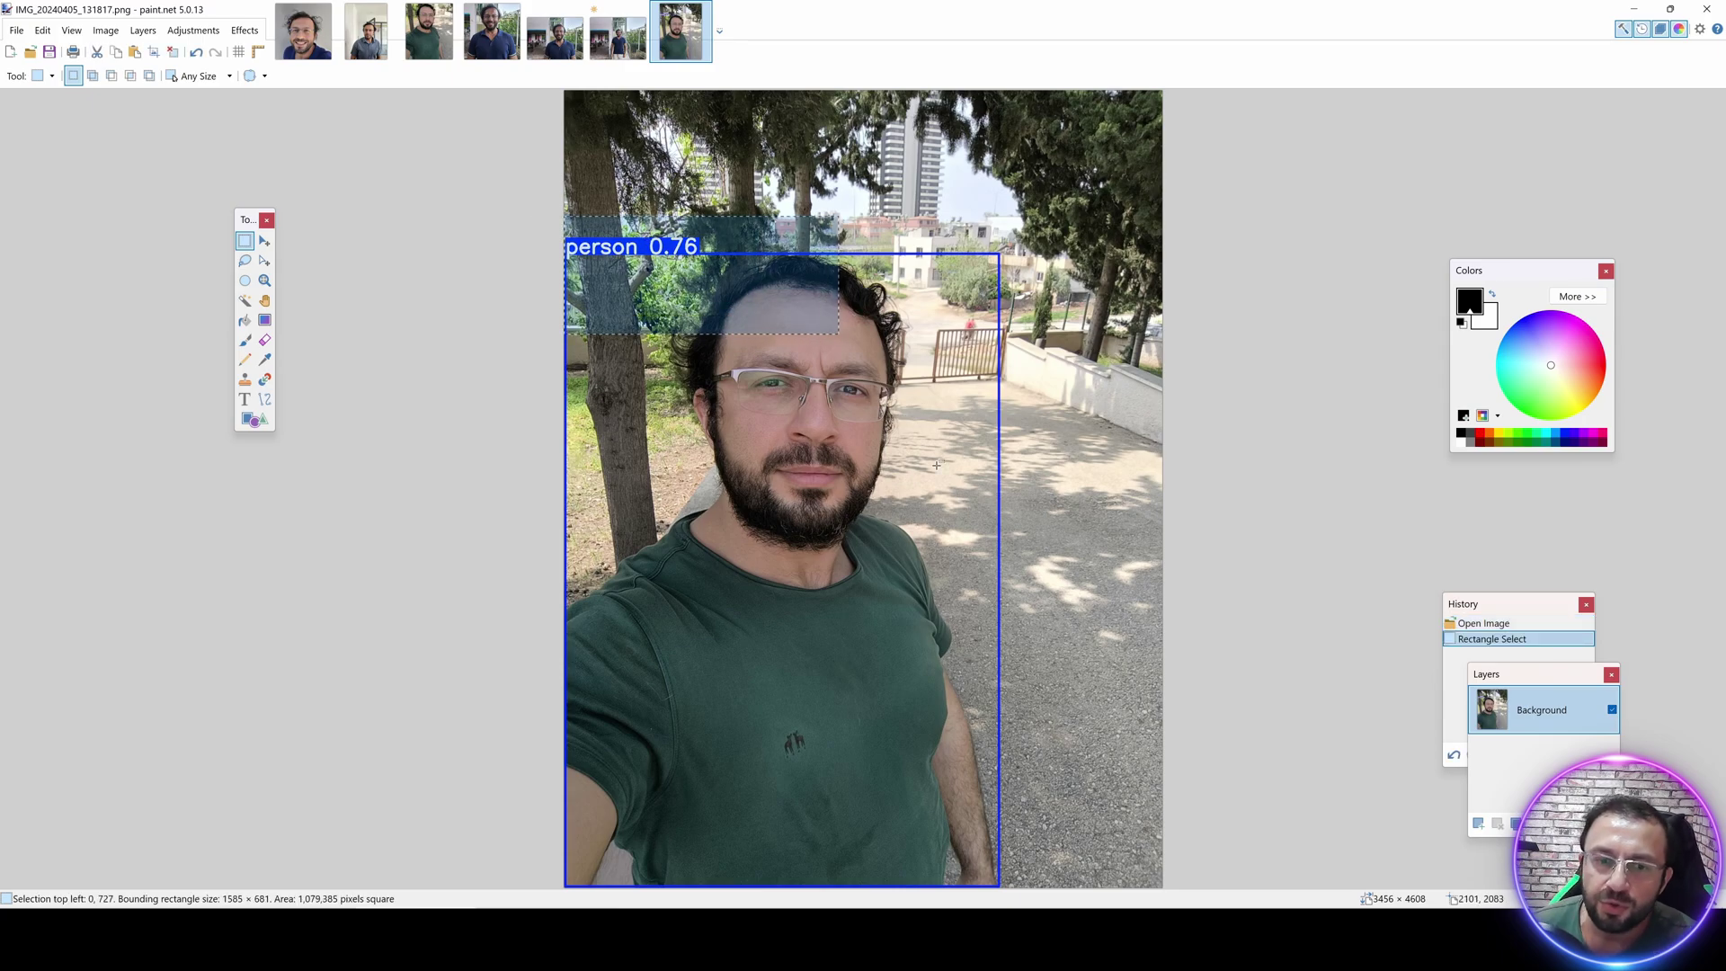
left_click(1033, 364)
left_click_drag(1013, 232, 561, 895)
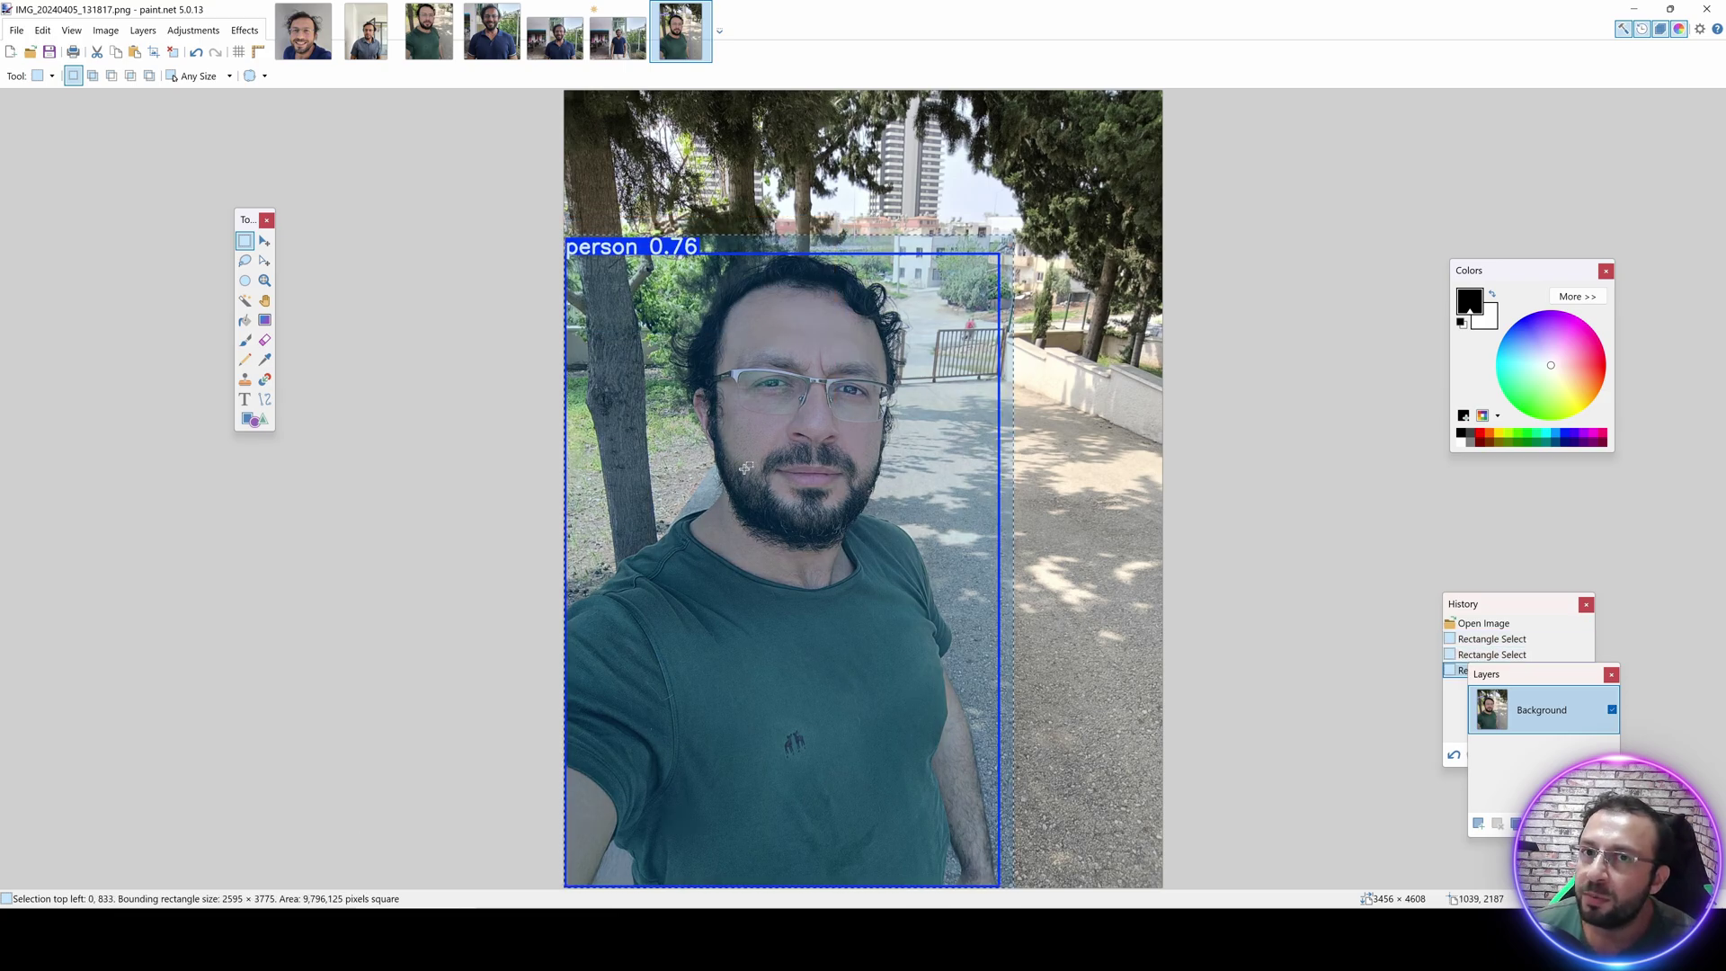
left_click(778, 482)
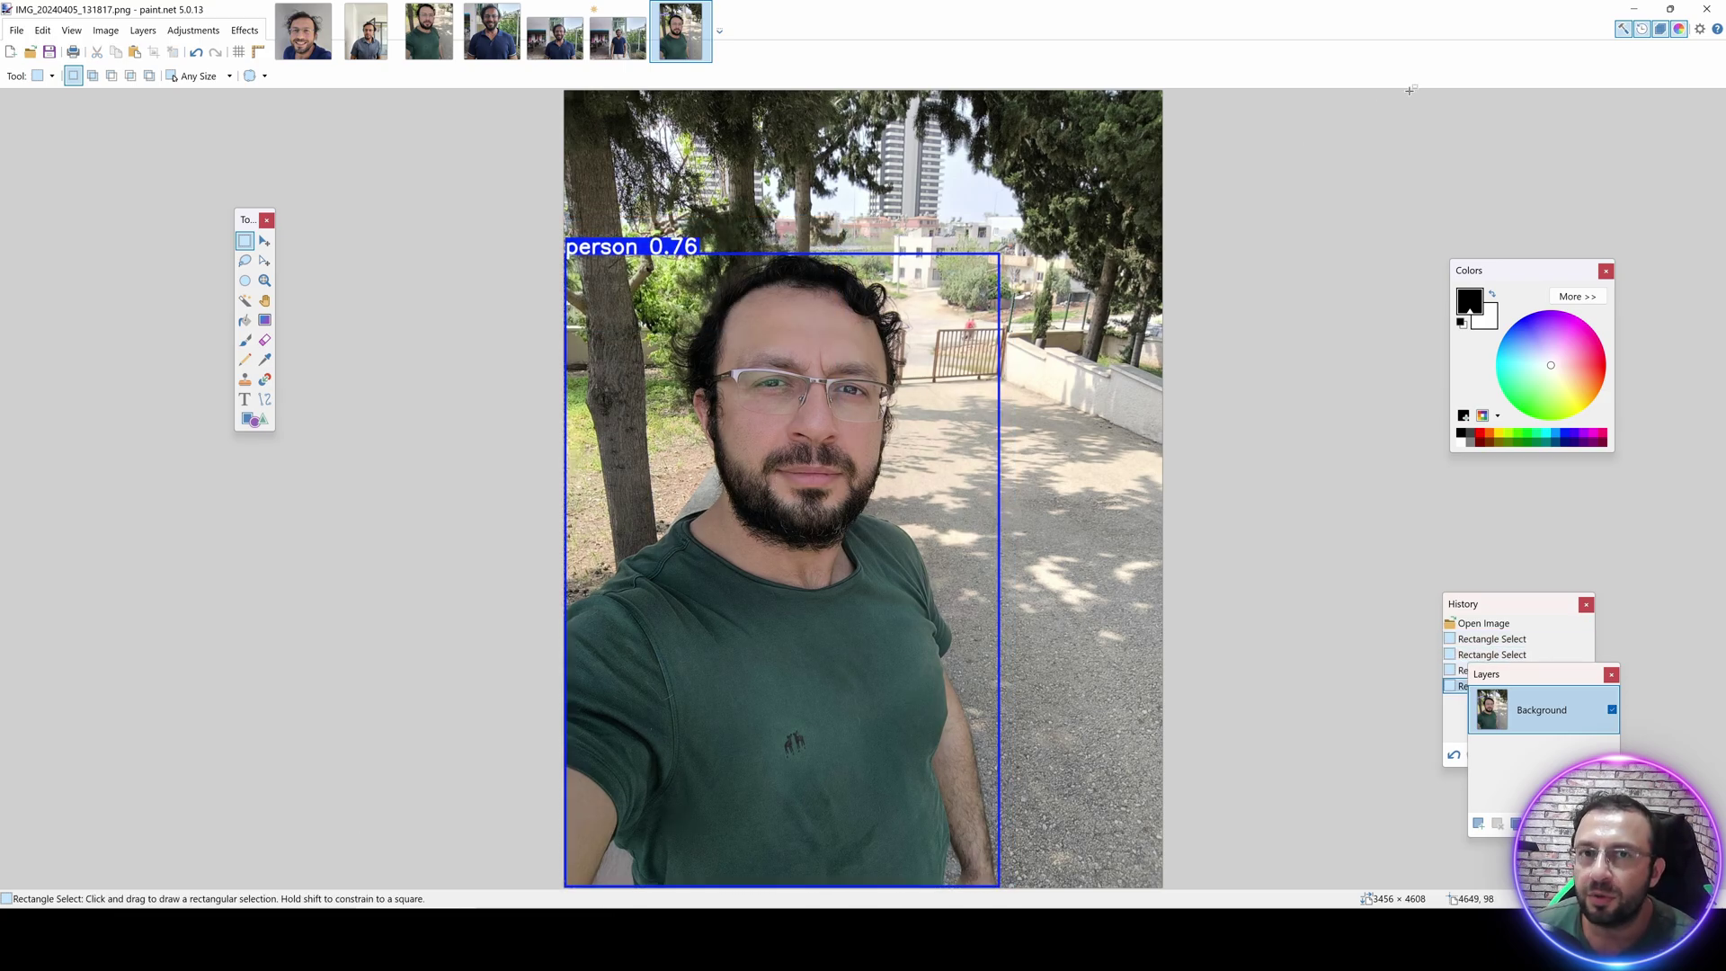
left_click_drag(562, 207, 1088, 966)
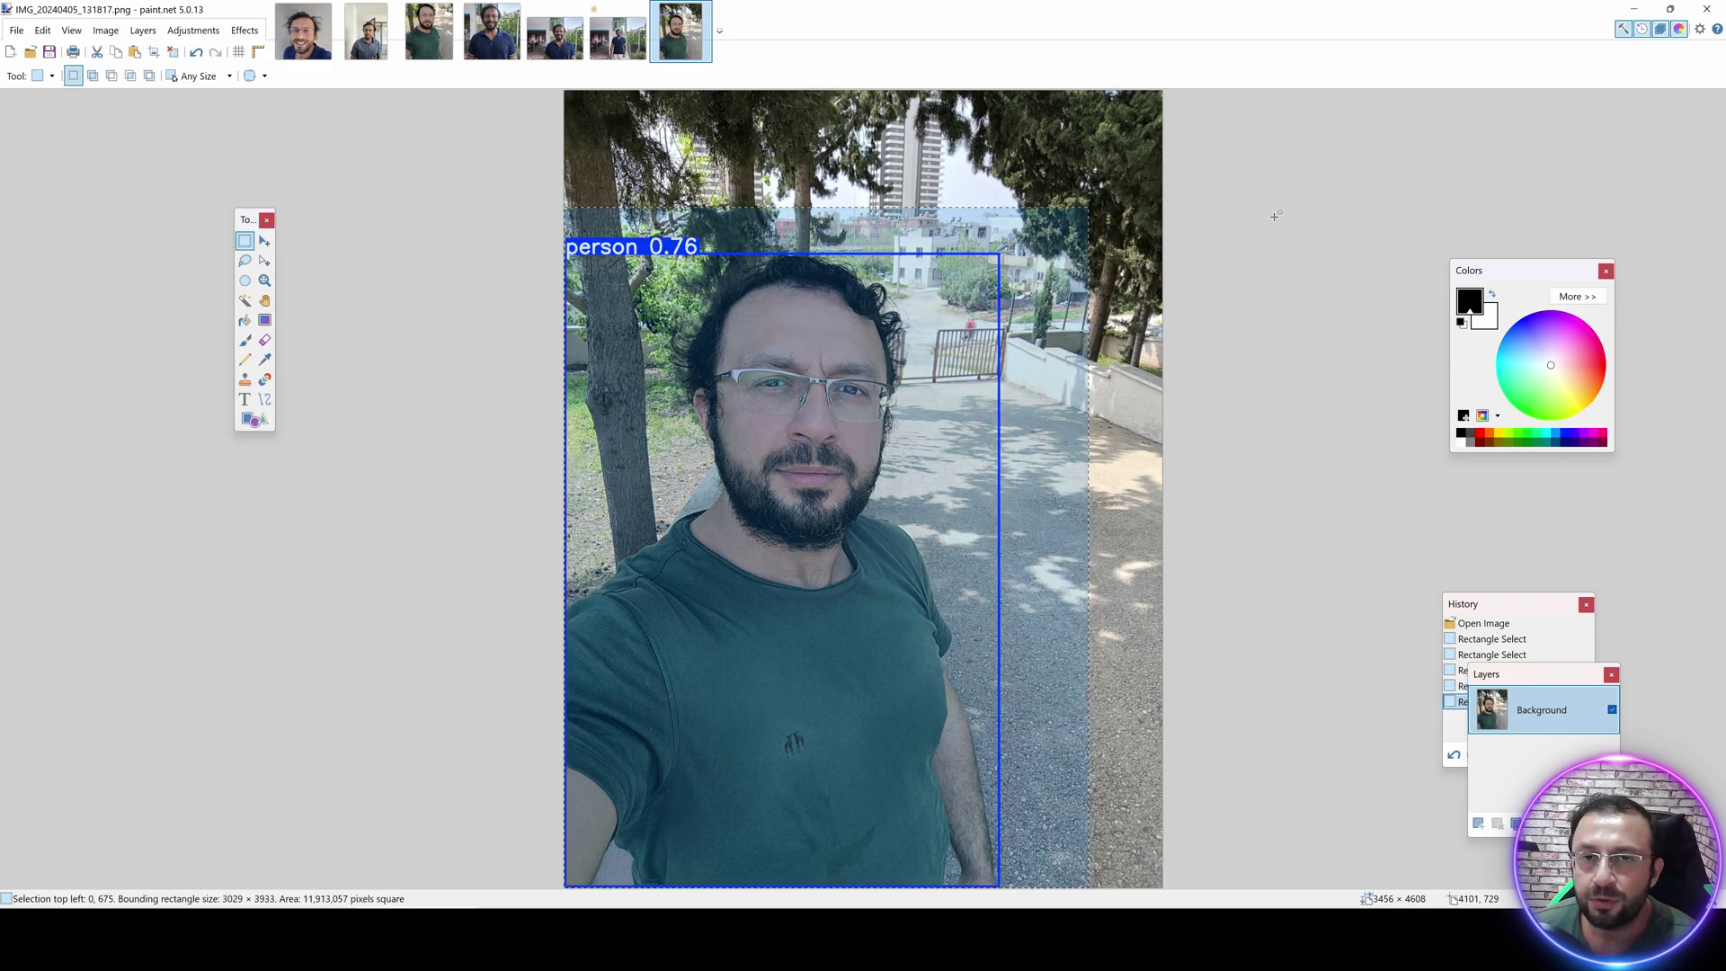
left_click(1633, 10)
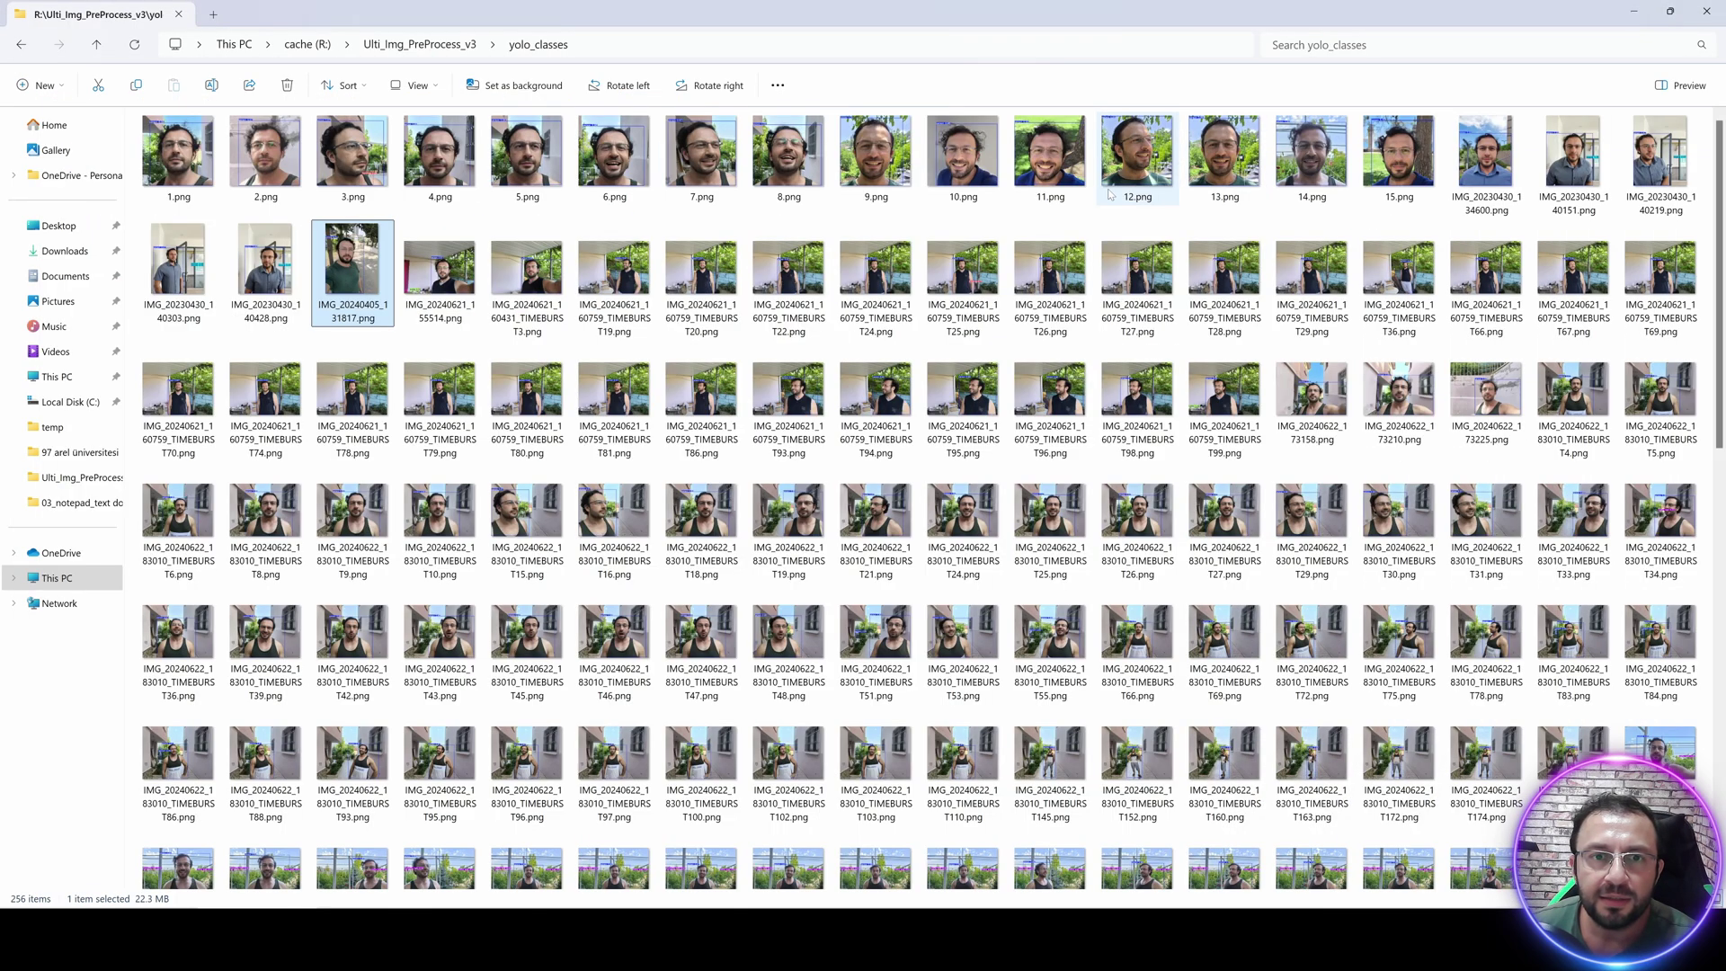
Open the resized IMG_20240405_131817.png from final_dataset\1024x1024 in paint.net and clear its selection.
left_click(435, 45)
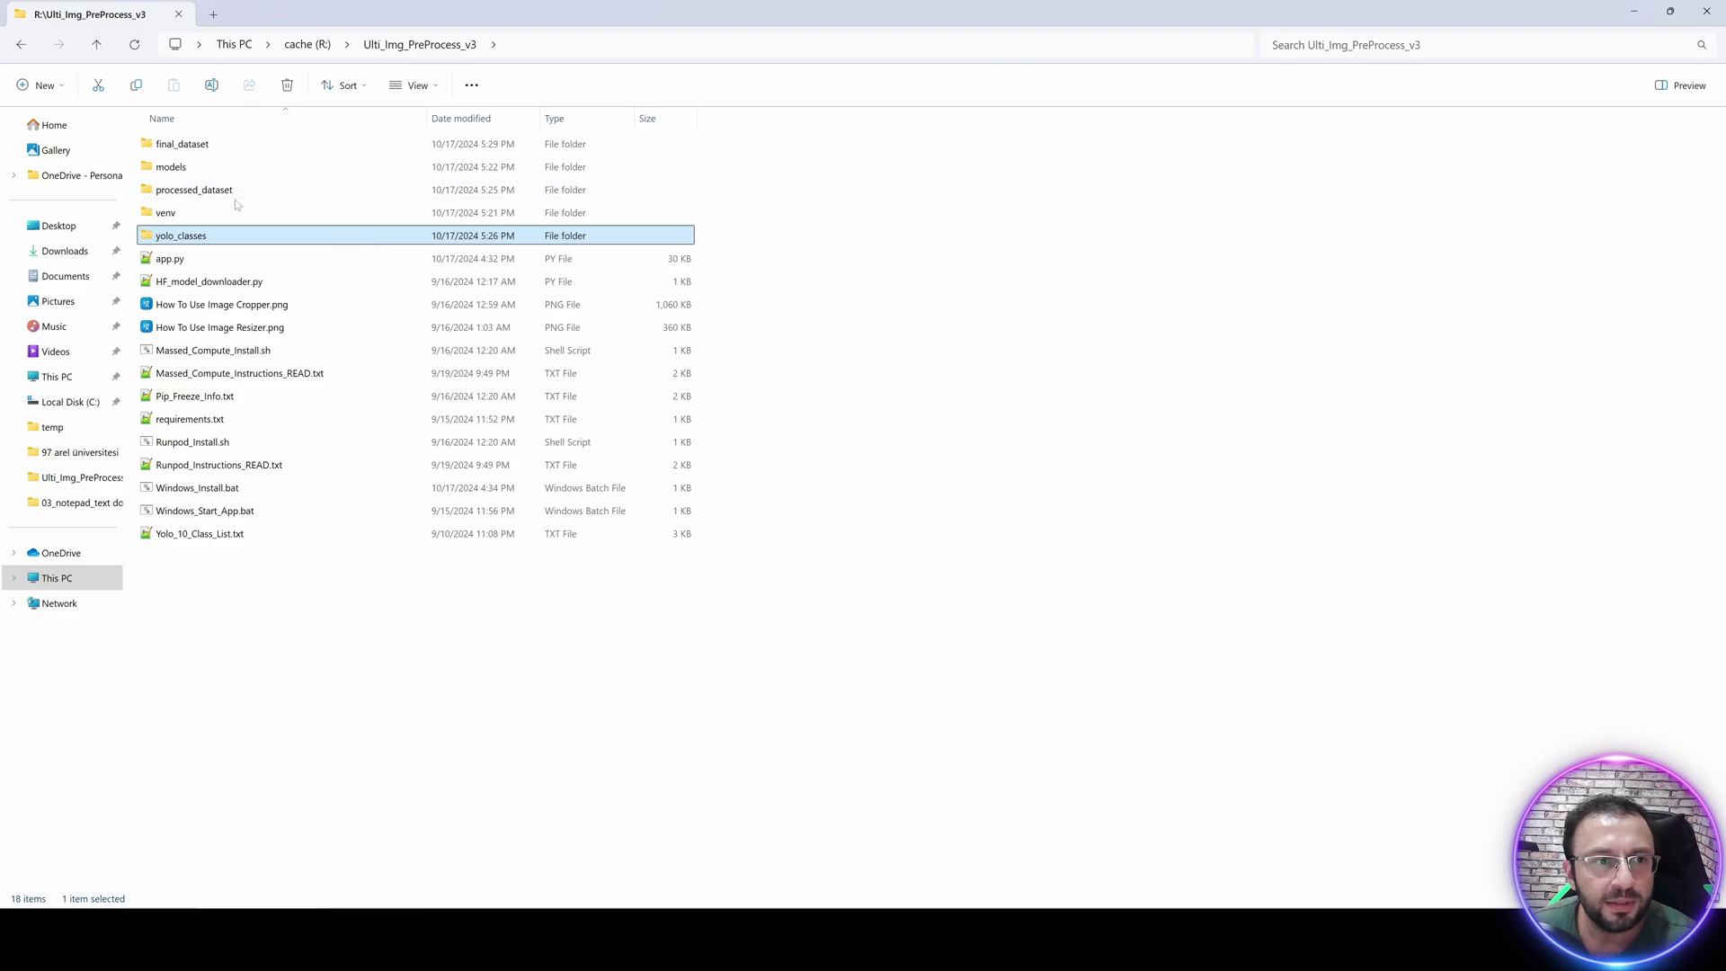
double_click(222, 146)
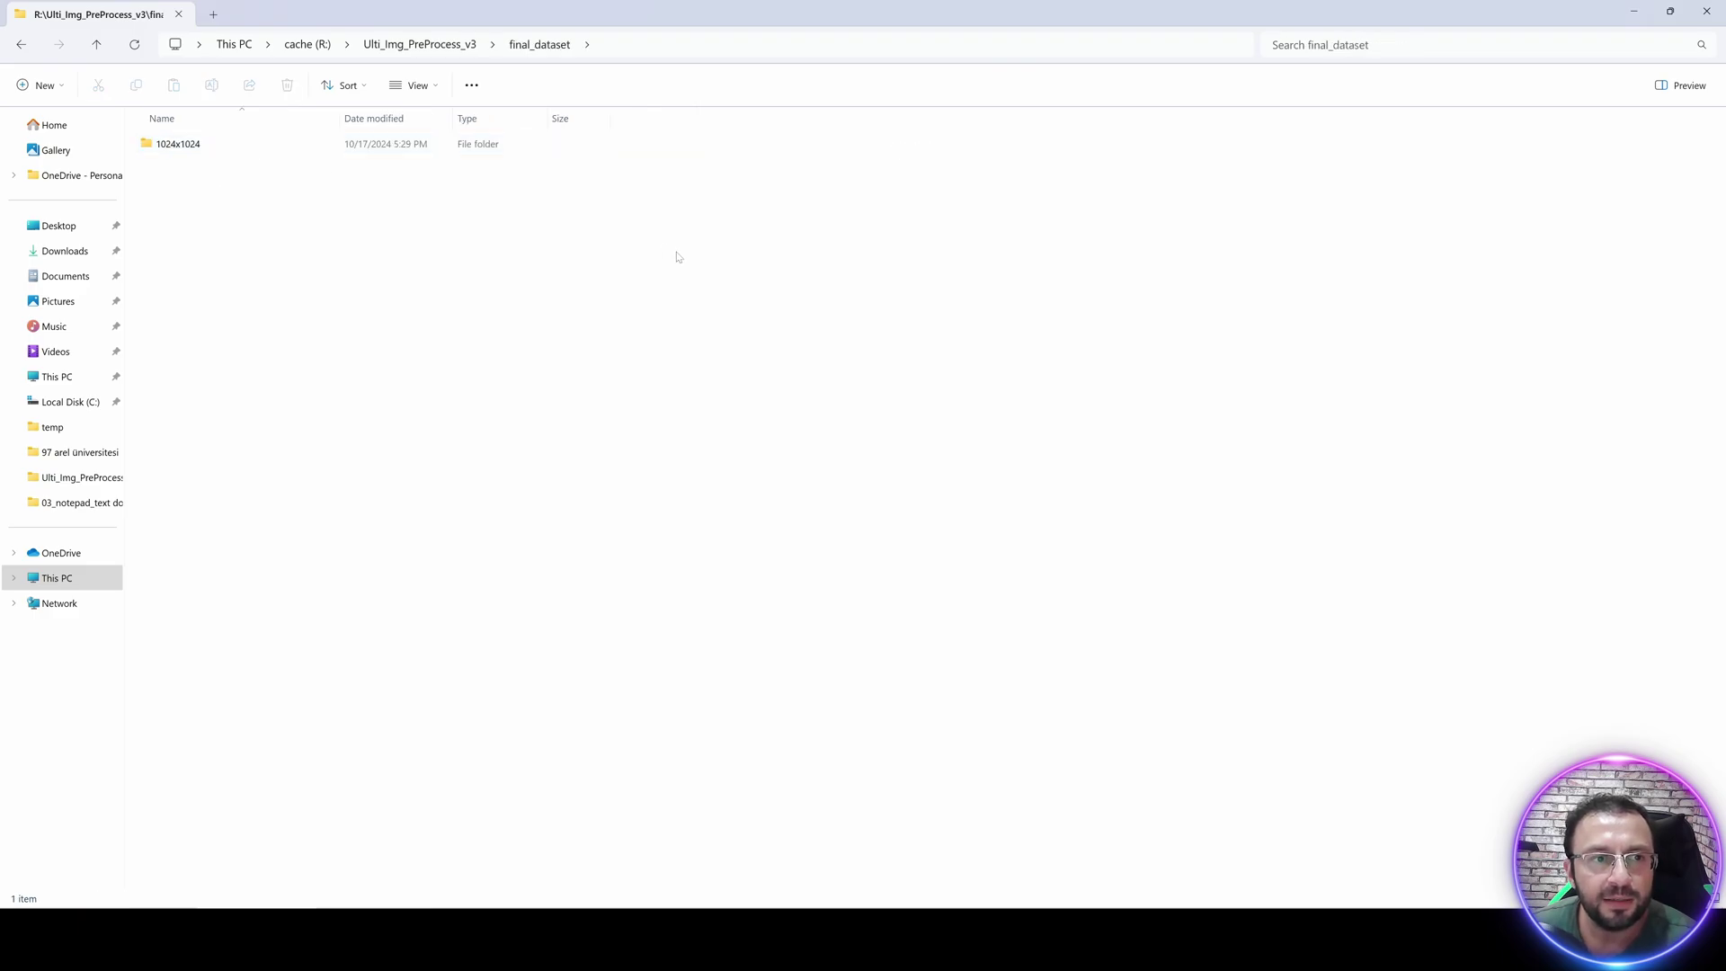
double_click(189, 151)
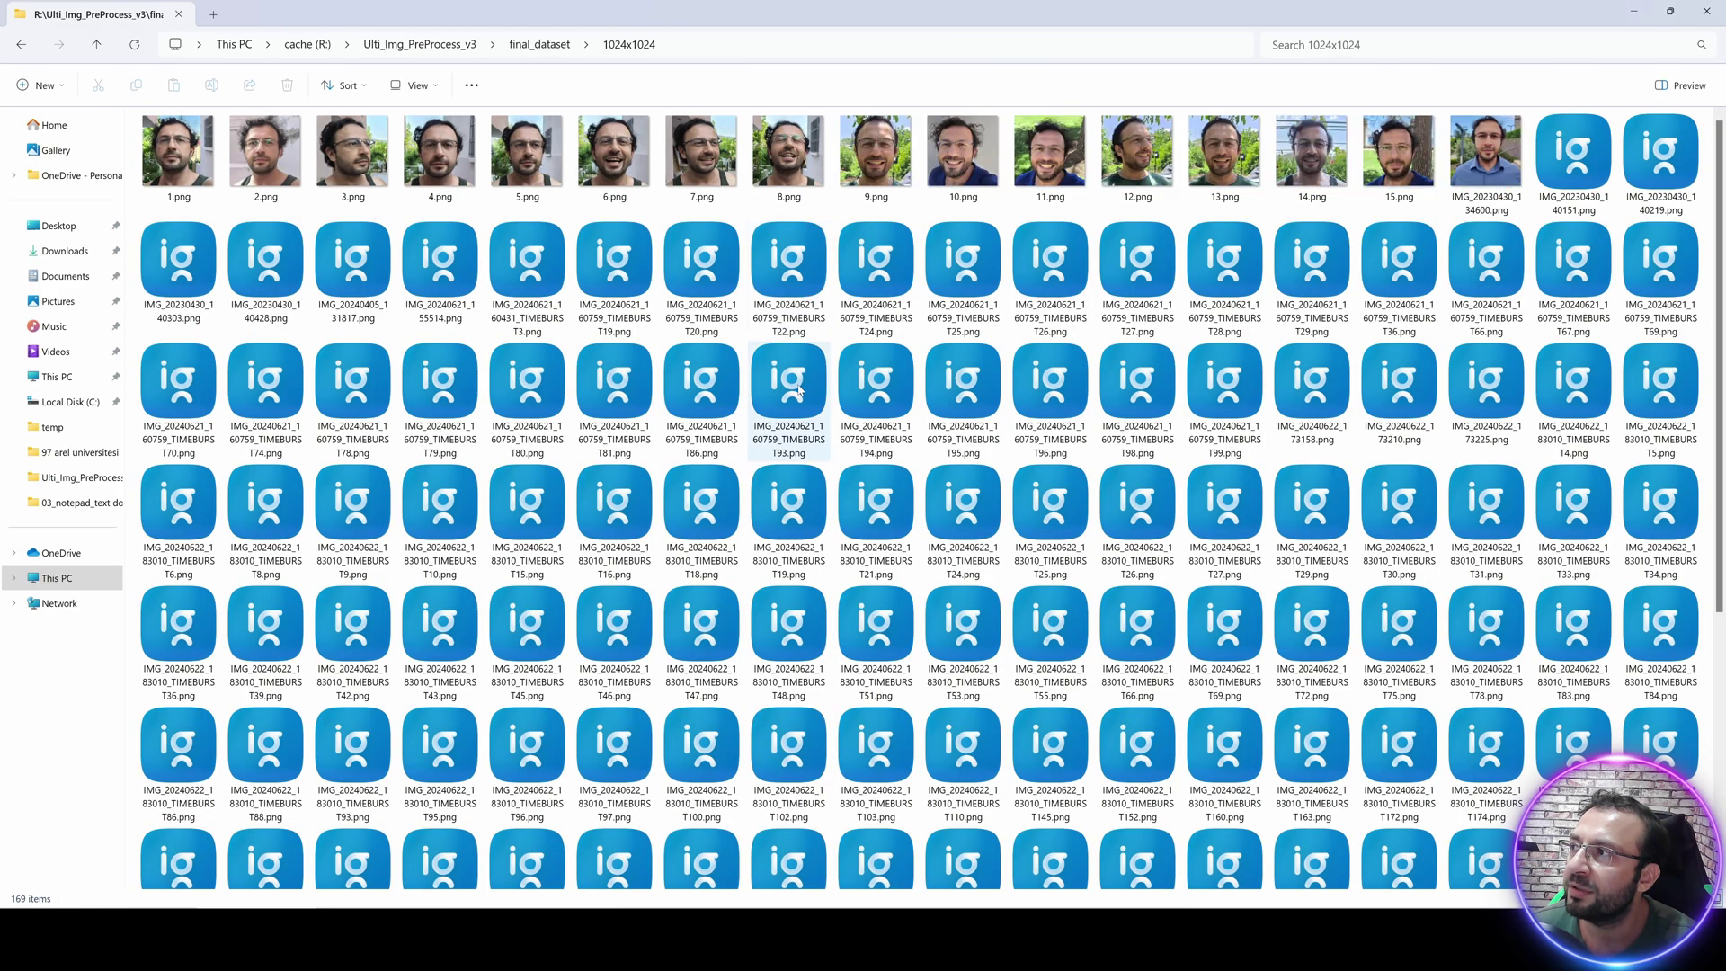
right_click(364, 256)
mouse_move(503, 327)
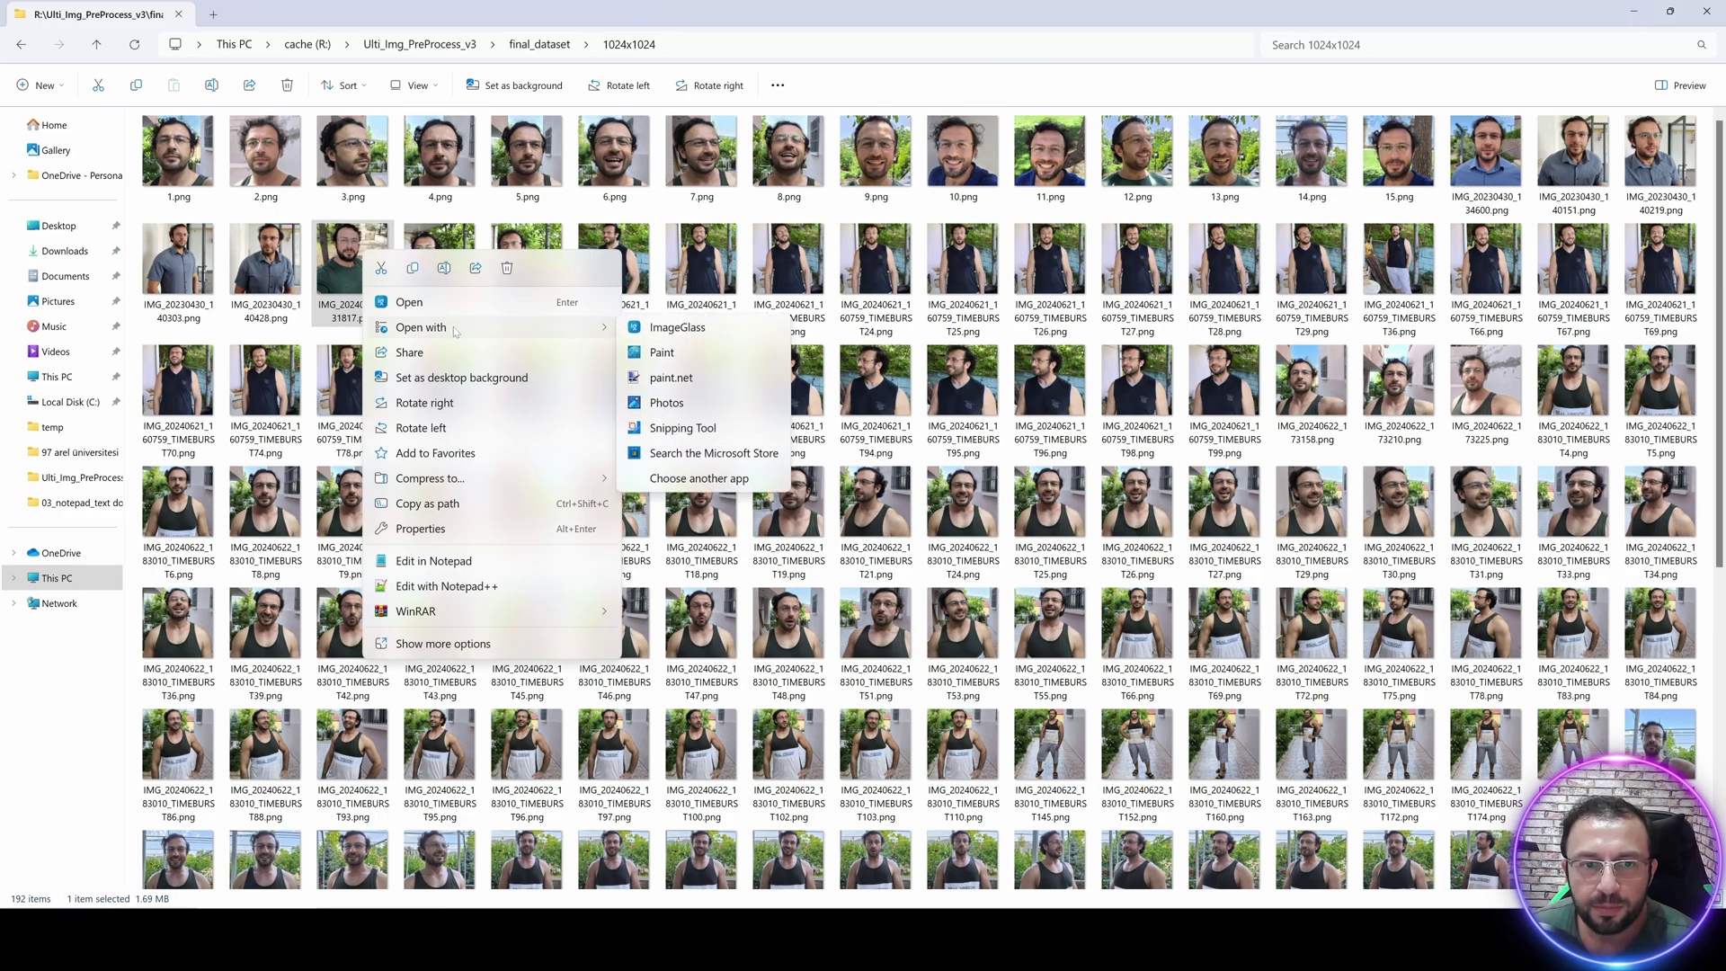
left_click(684, 380)
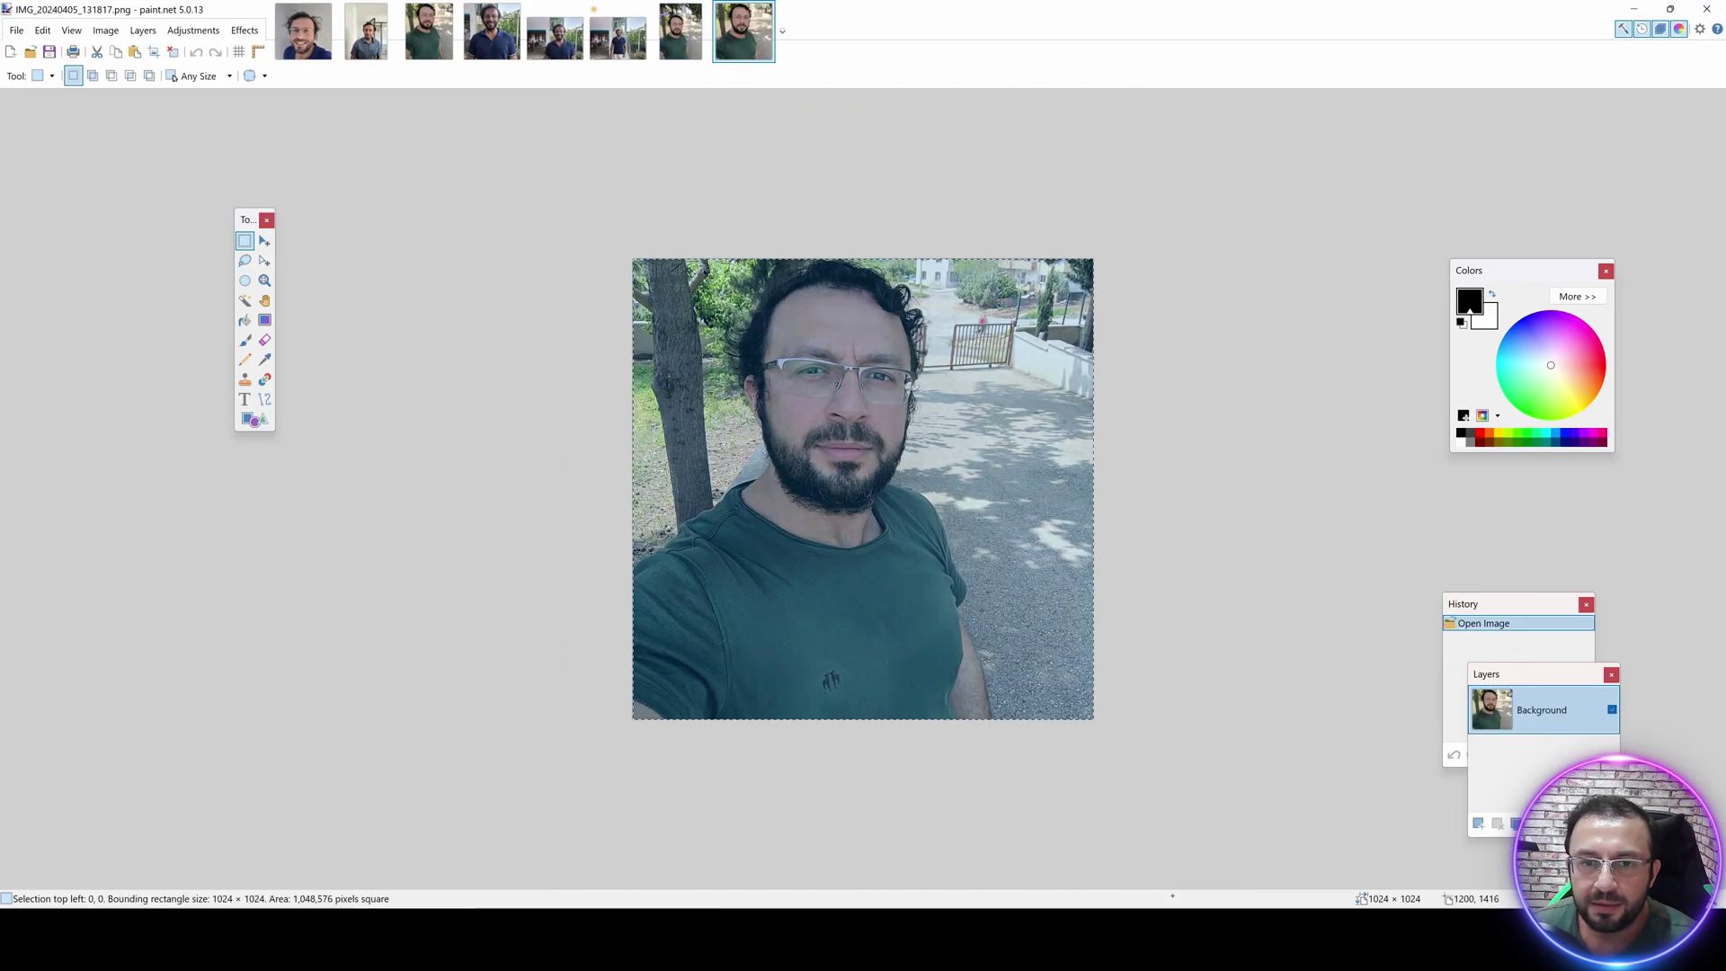
left_click(971, 139)
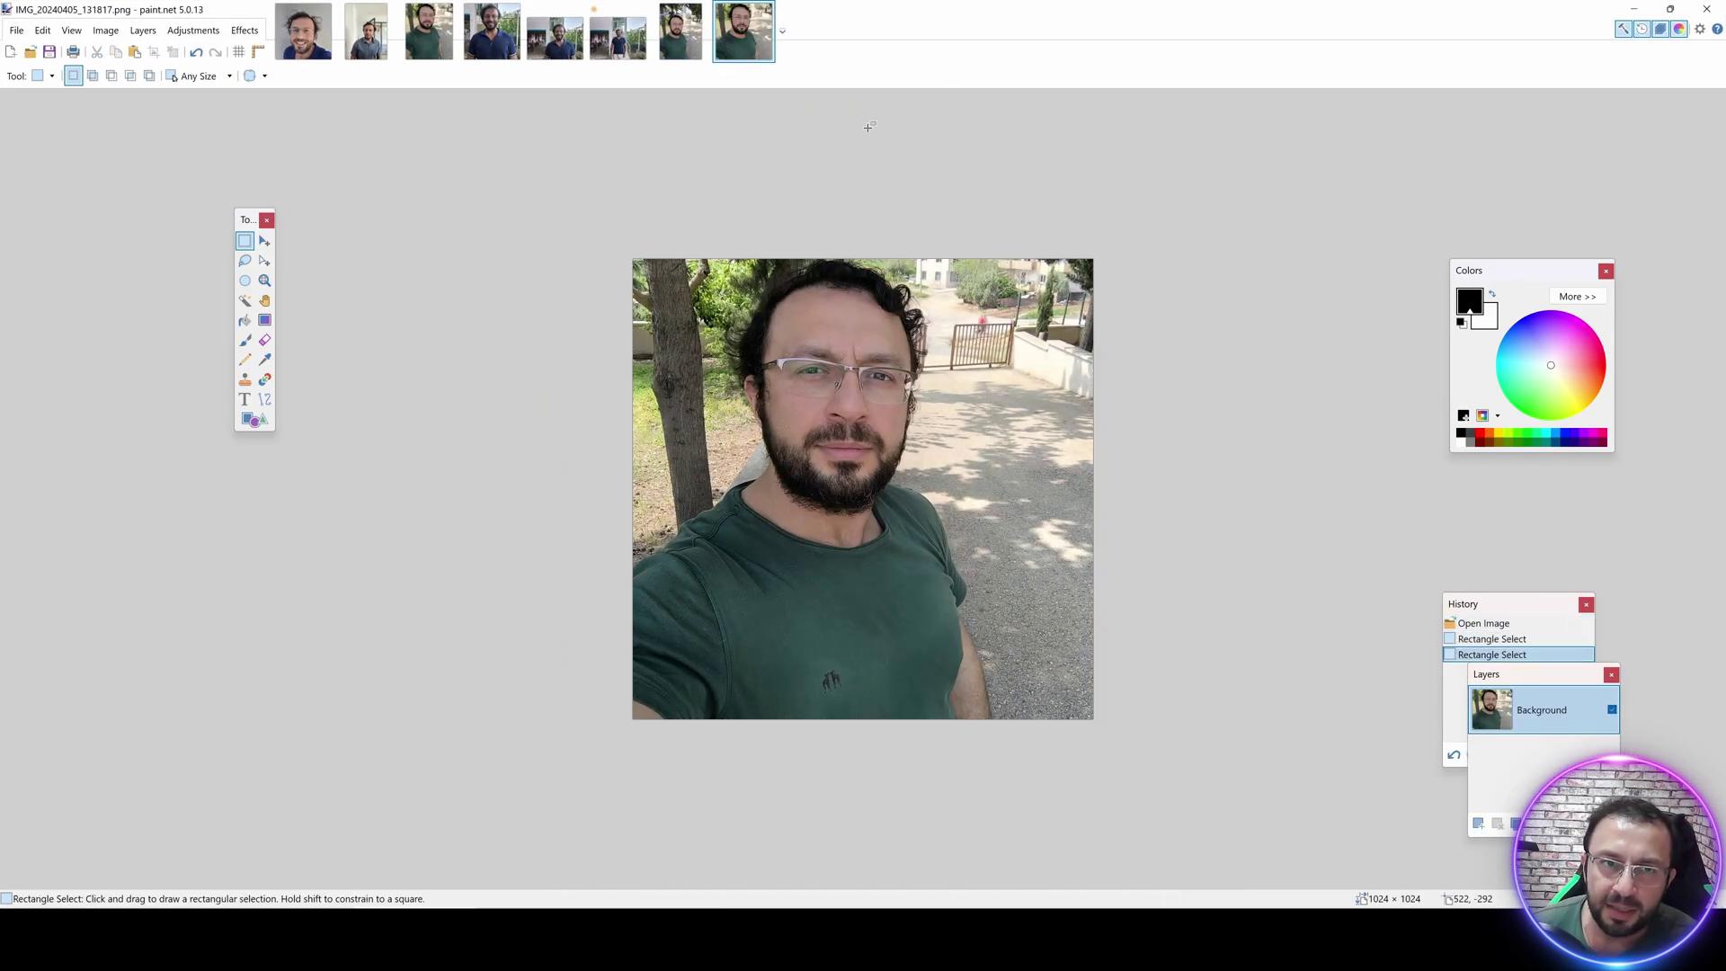
Compare the resized IMG_20240405_131817.png with its person-annotated original in paint.net.
left_click_drag(429, 32, 676, 51)
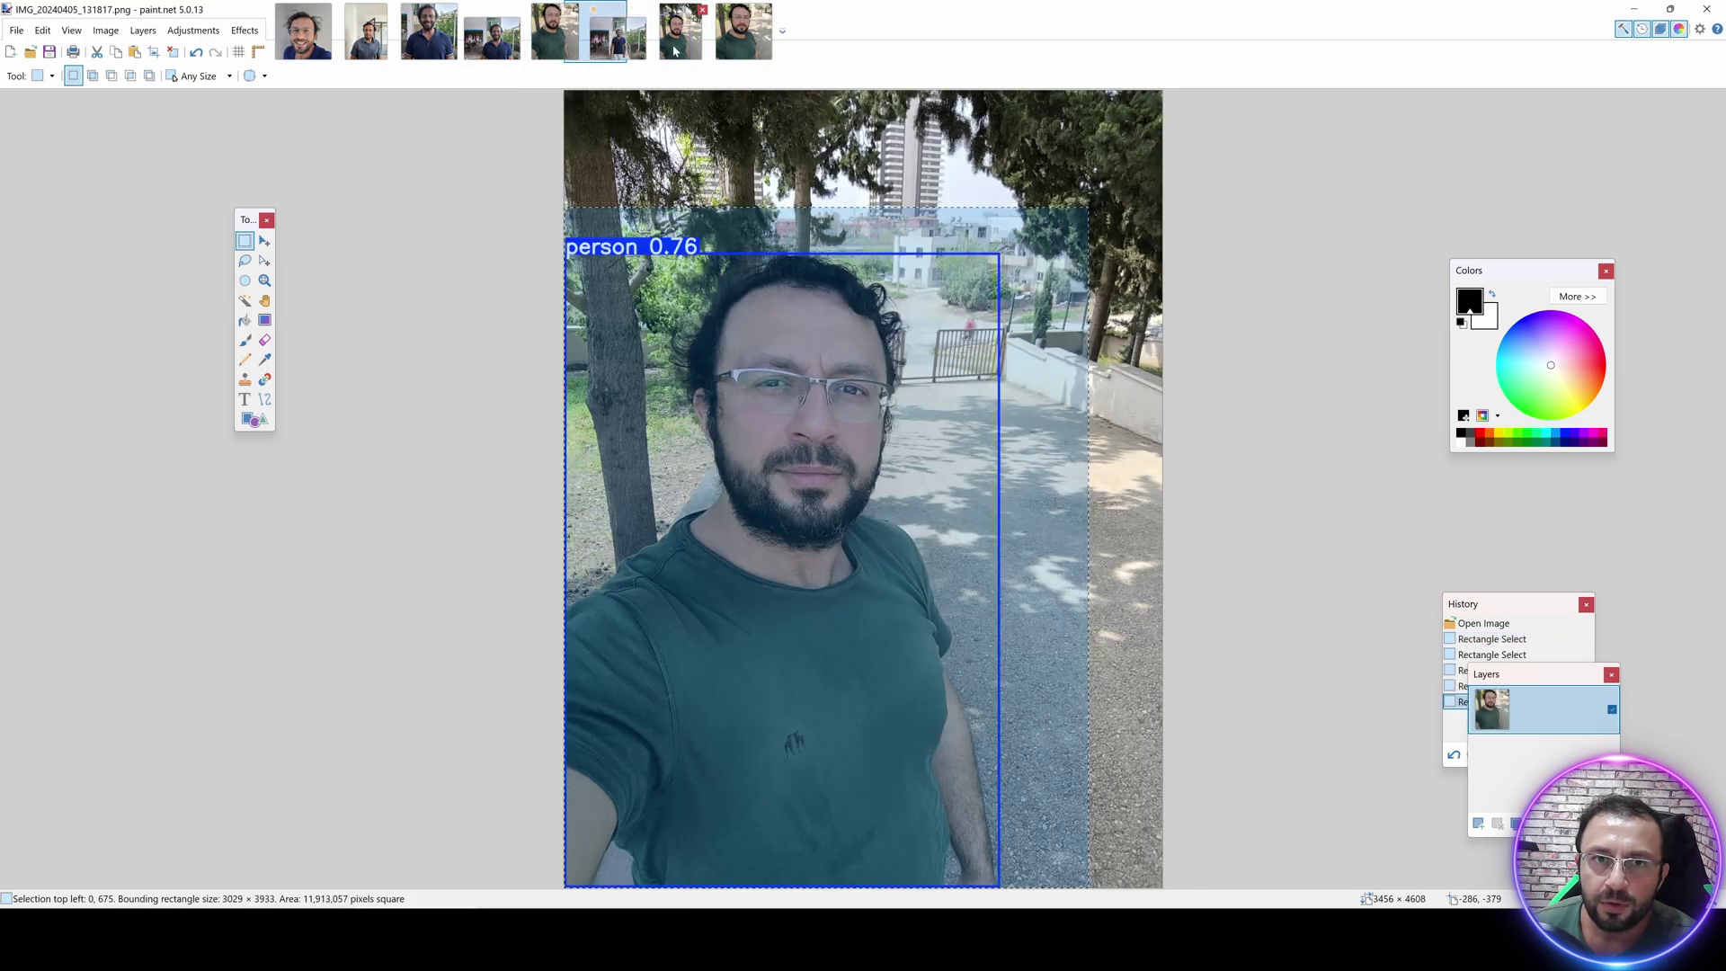
left_click(1074, 337)
left_click(743, 36)
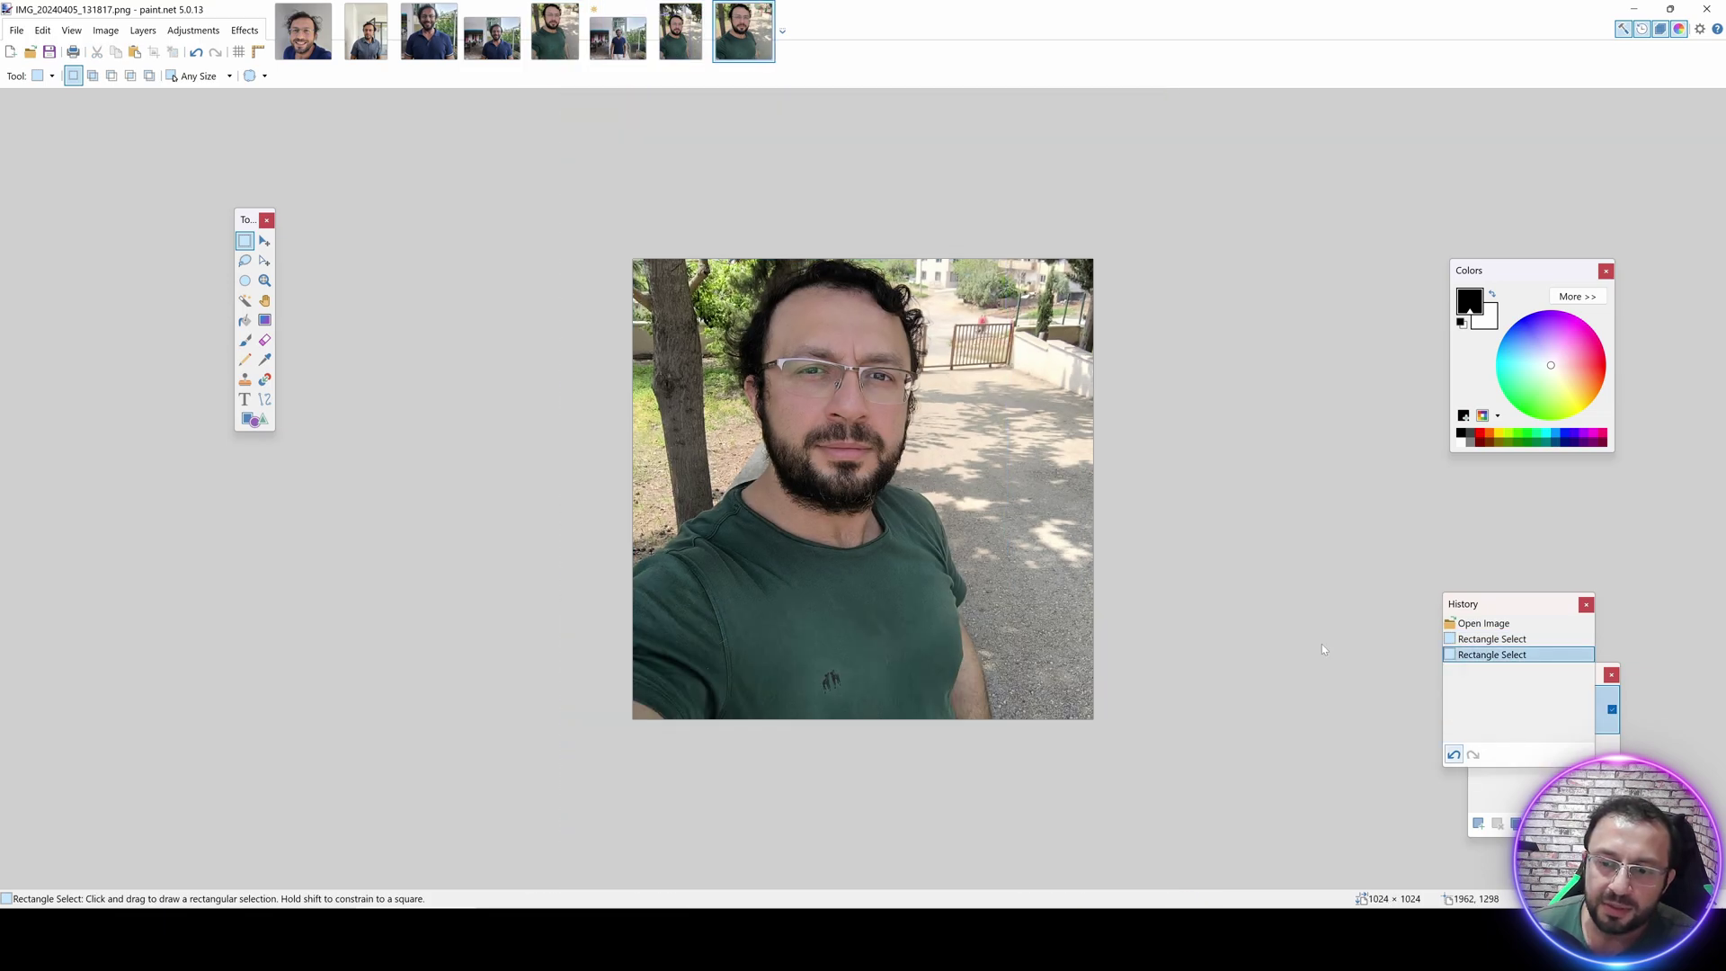
left_click(1631, 9)
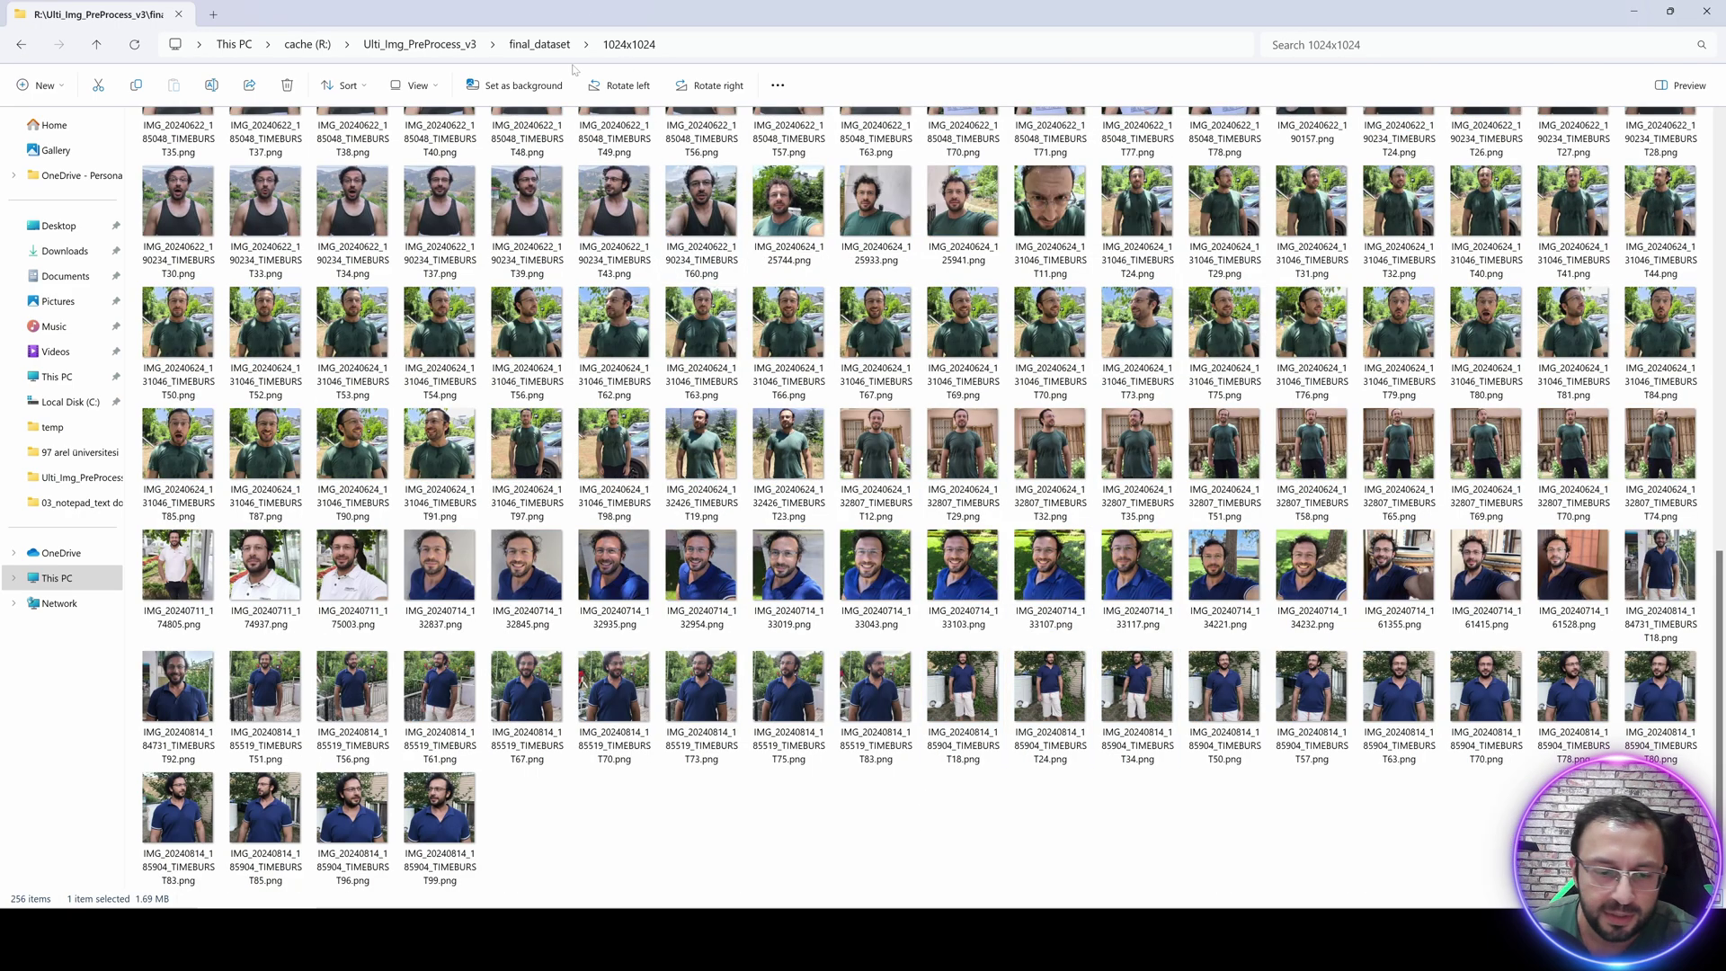
Return to the Kohya GUI in the browser and examine the pretrained model path in the model settings.
left_click(552, 939)
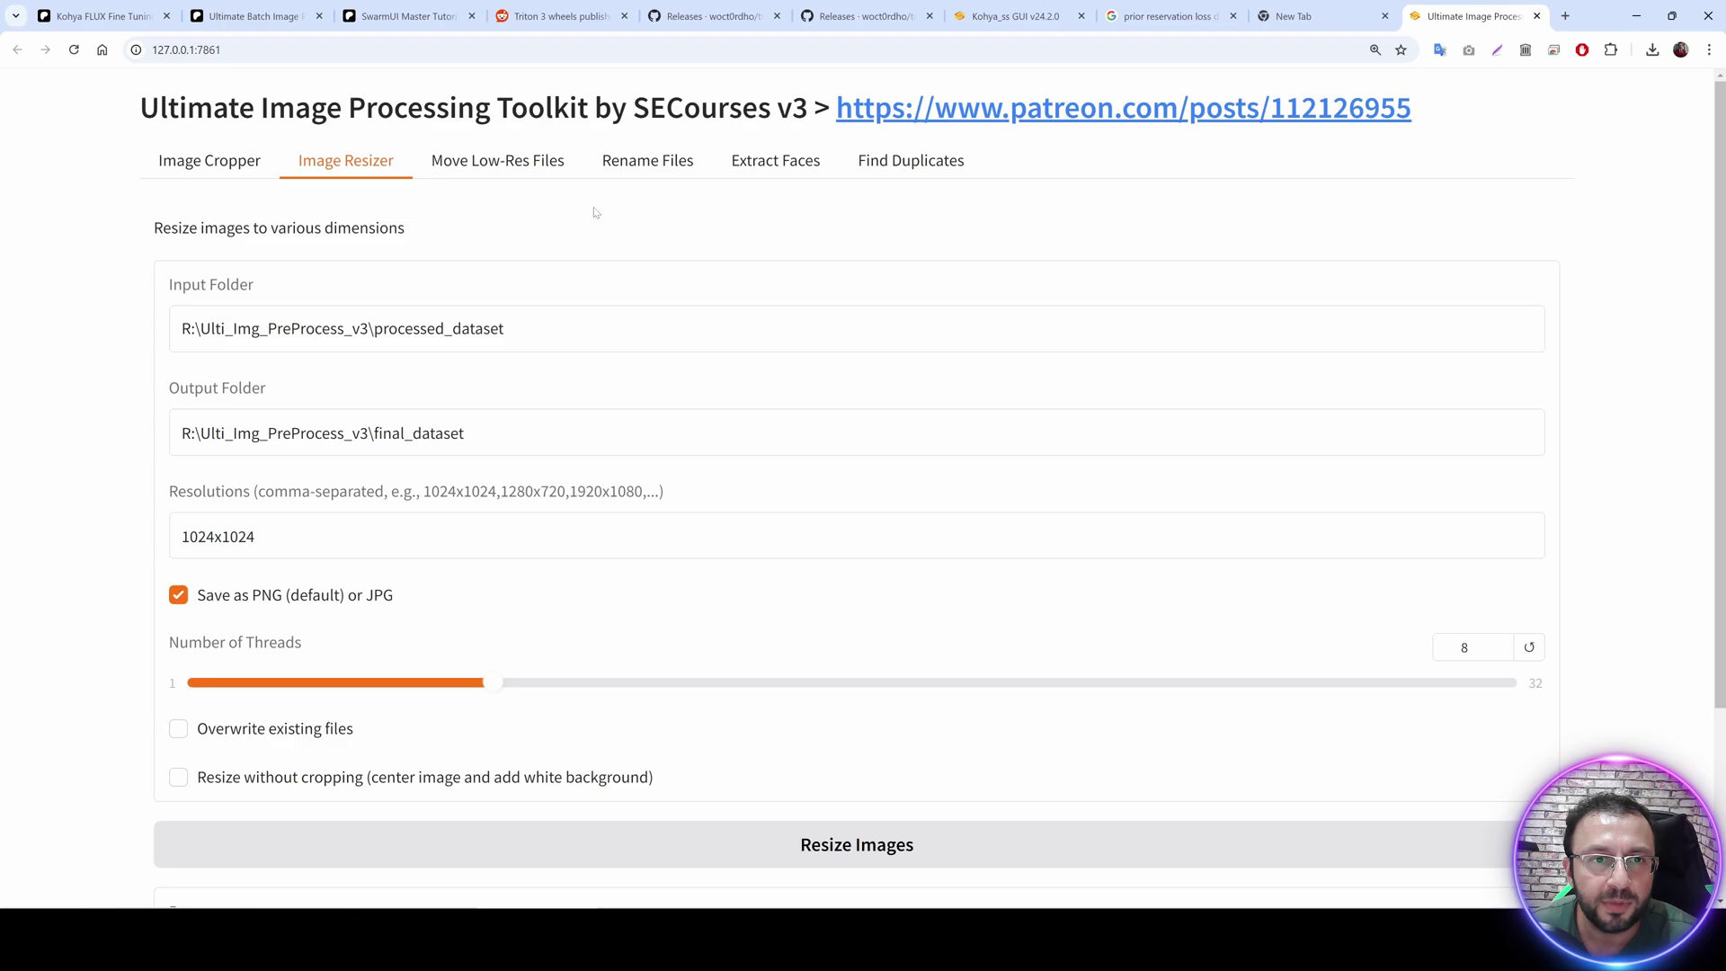
left_click(1047, 11)
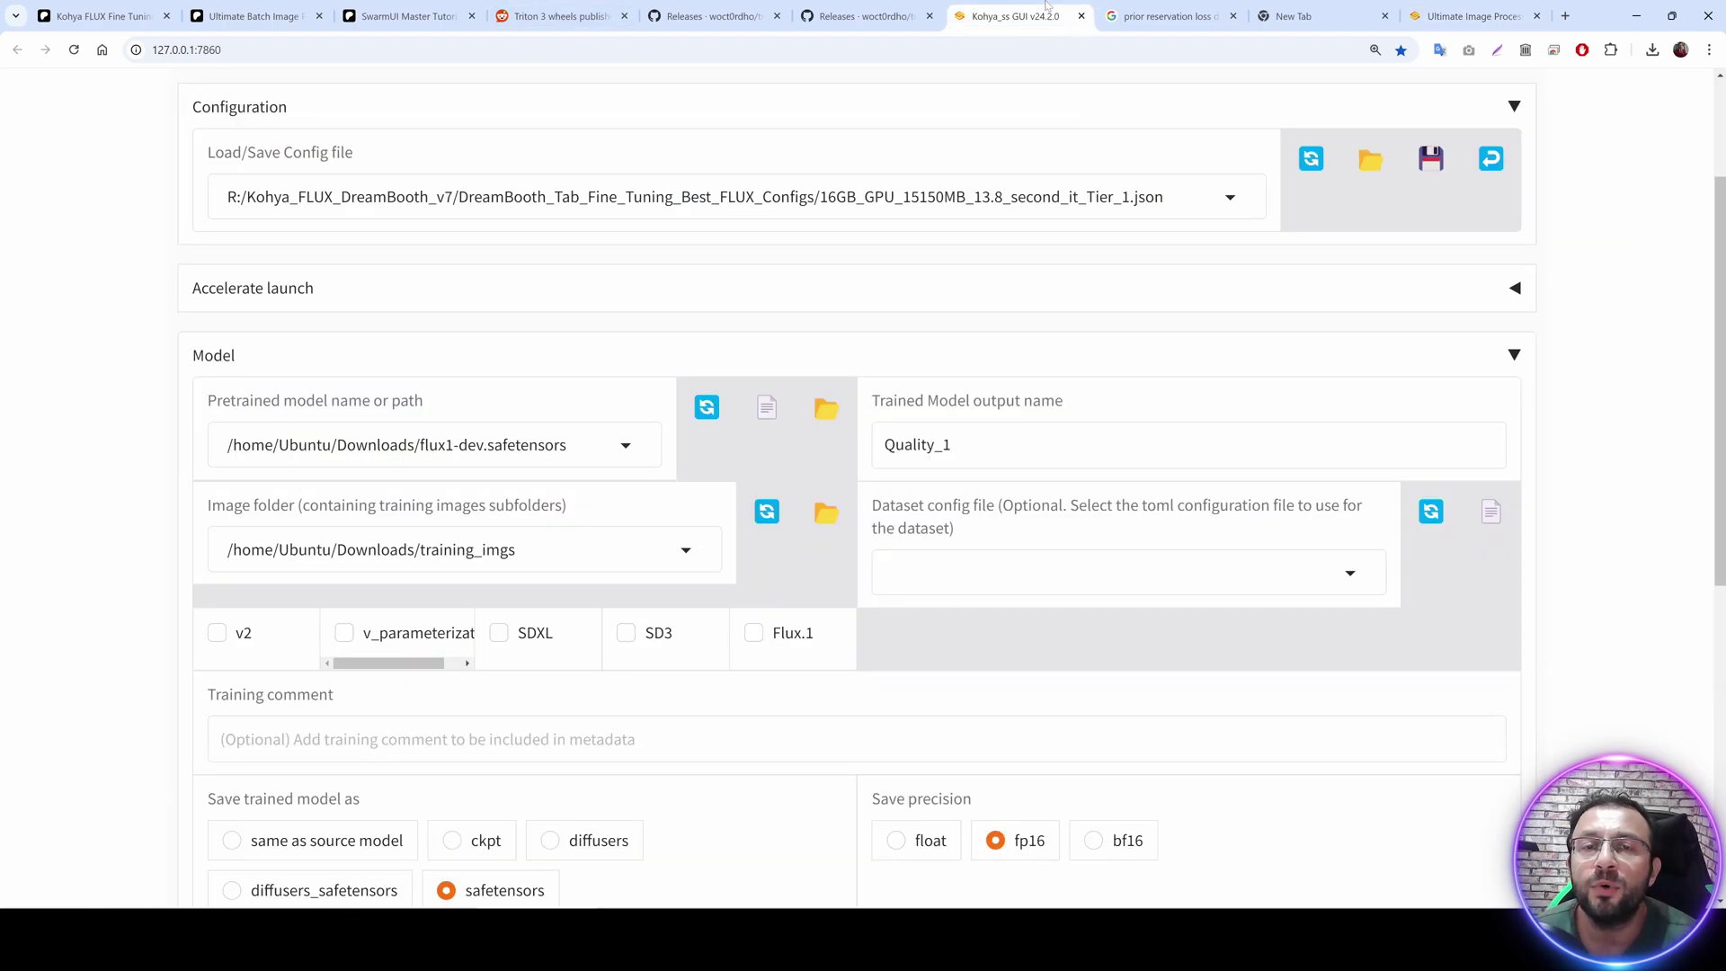
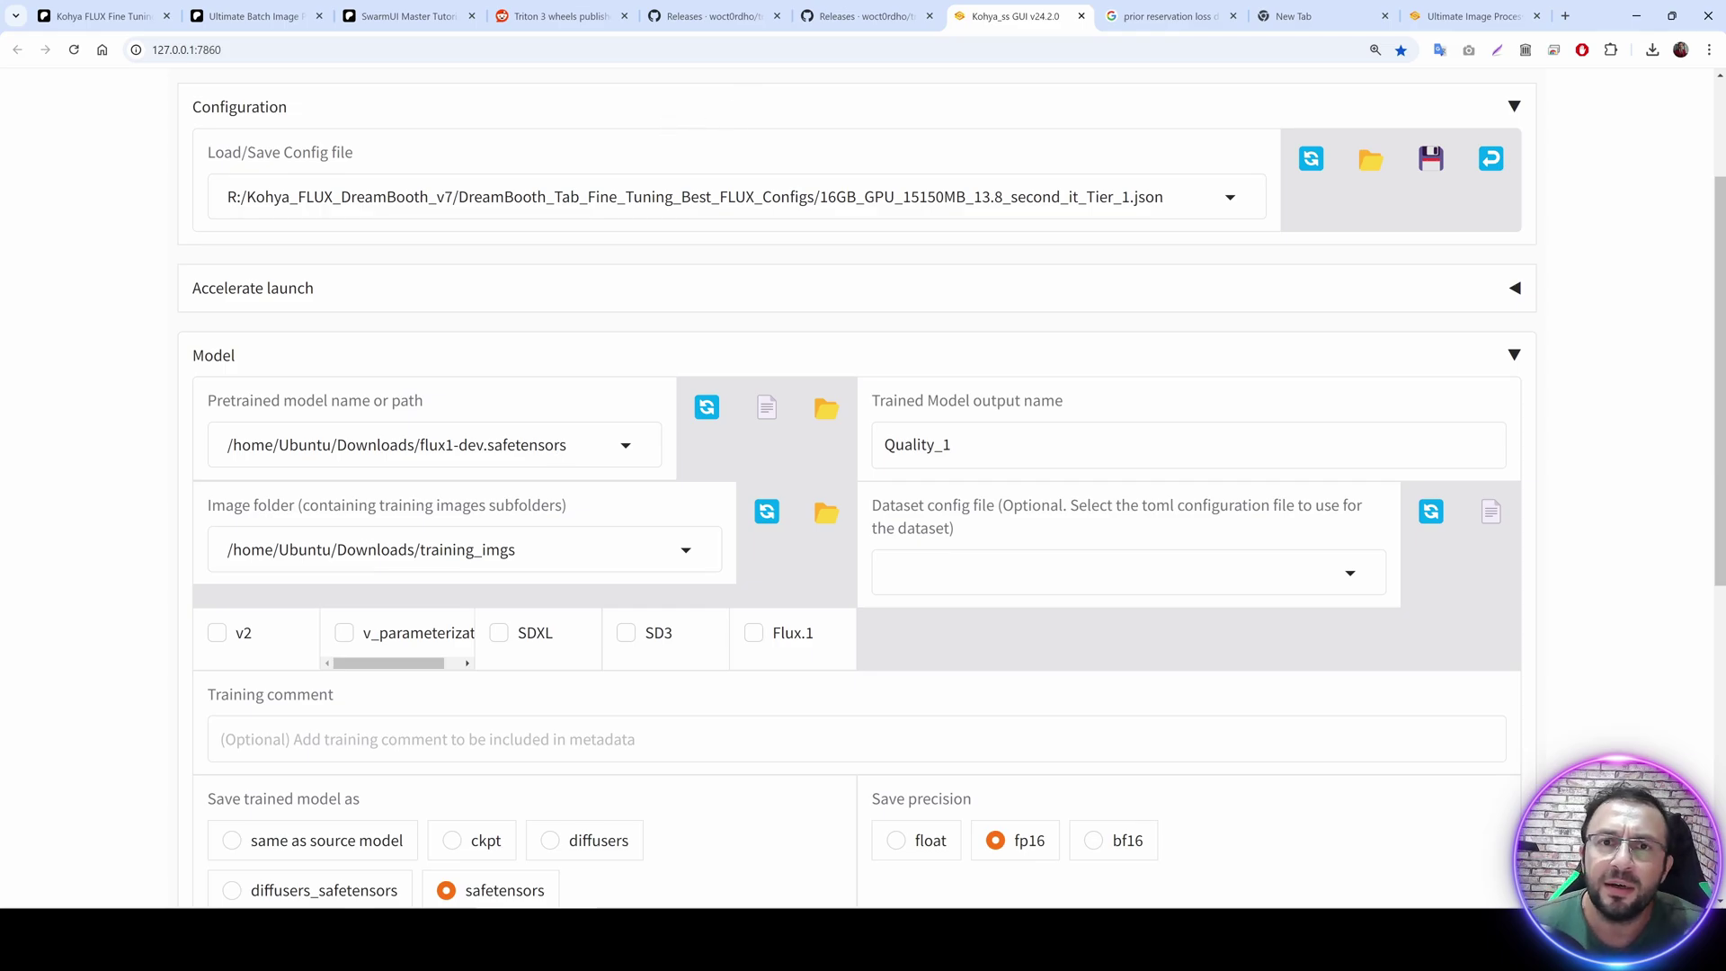
left_click_drag(419, 445, 587, 462)
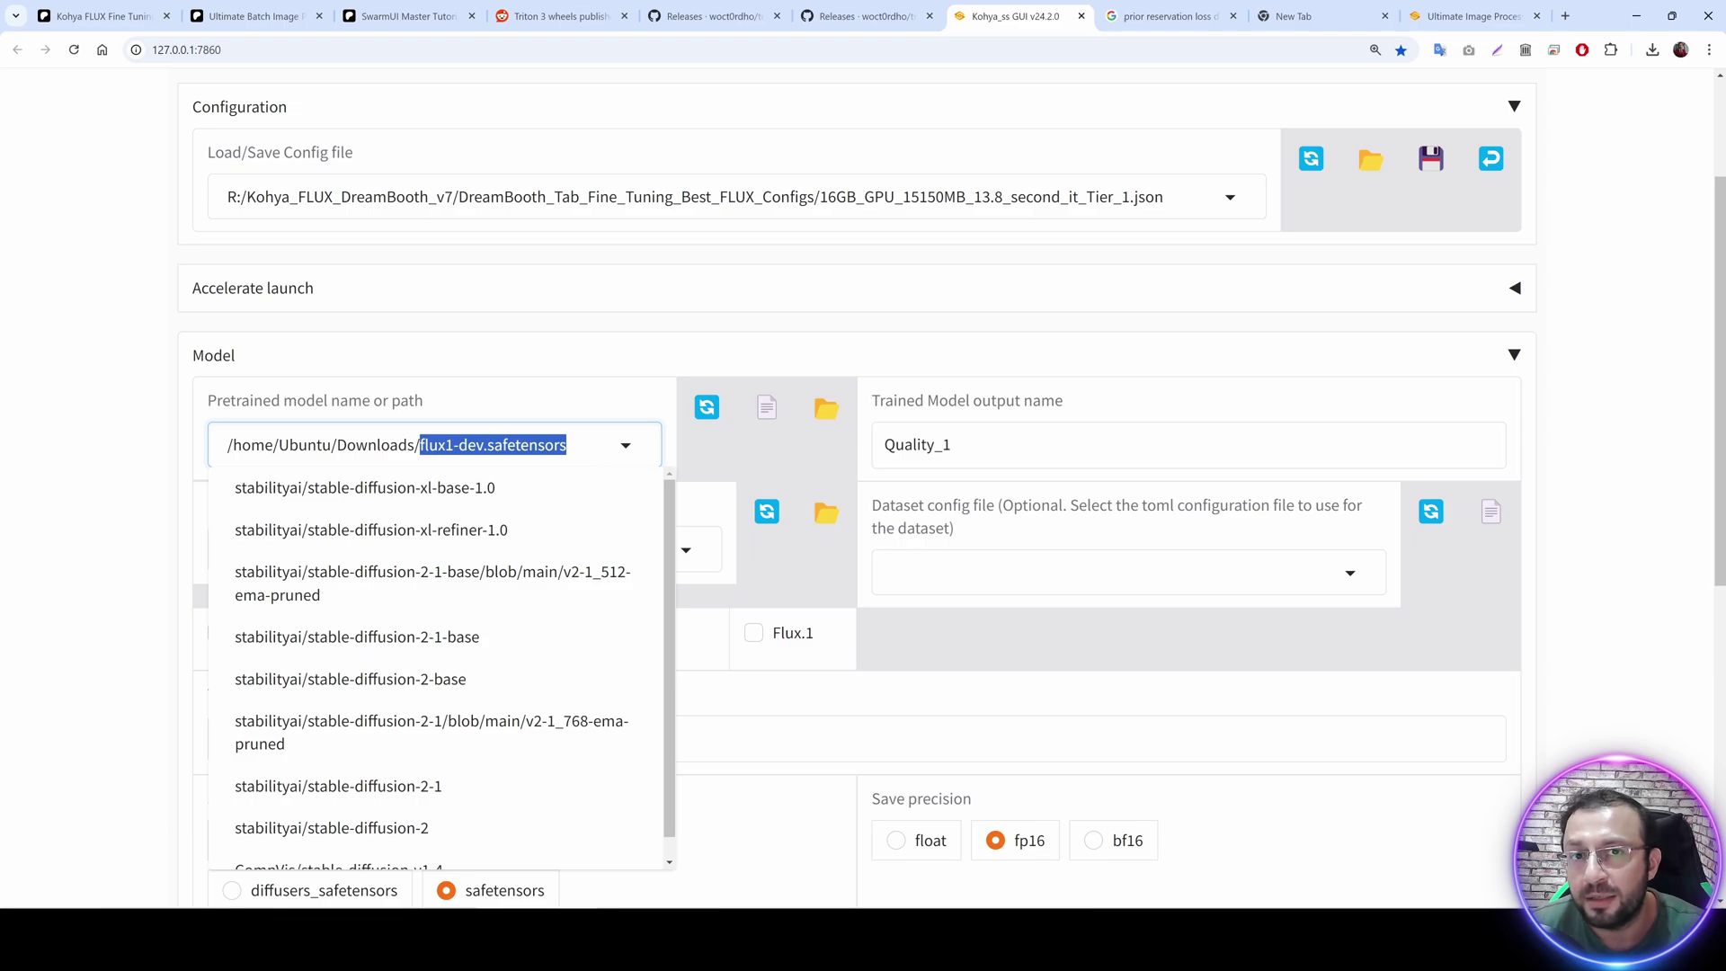
left_click(73, 410)
scroll(539, 491, "down", 1)
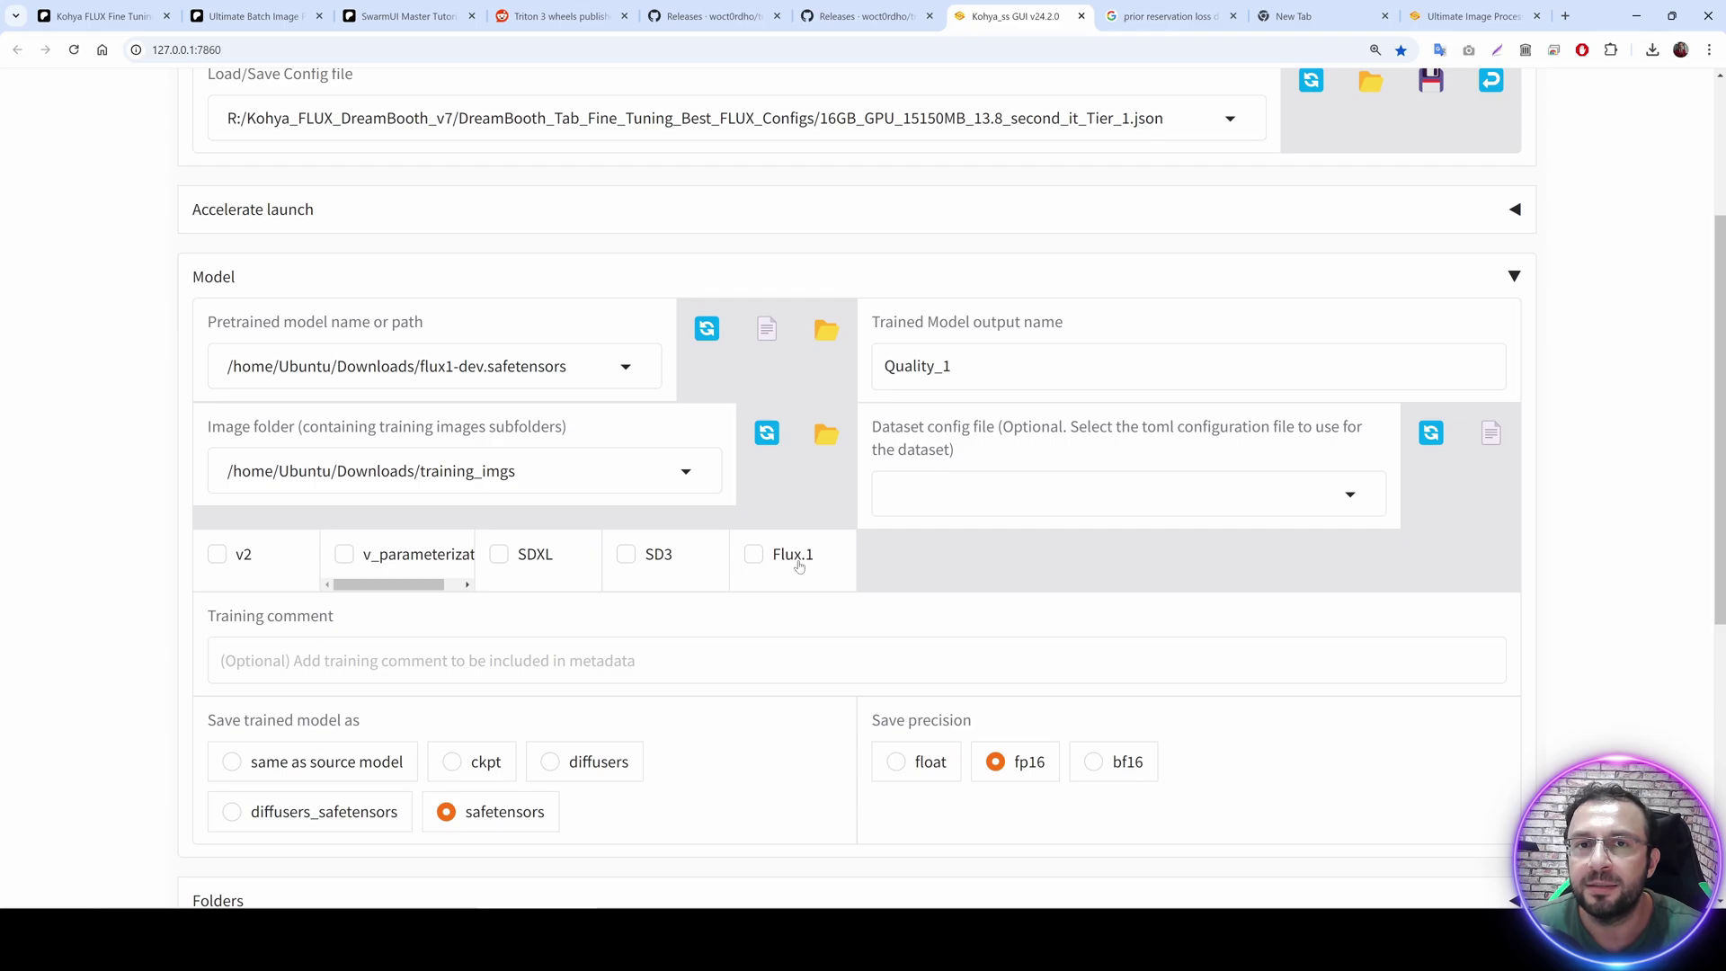
left_click(220, 364)
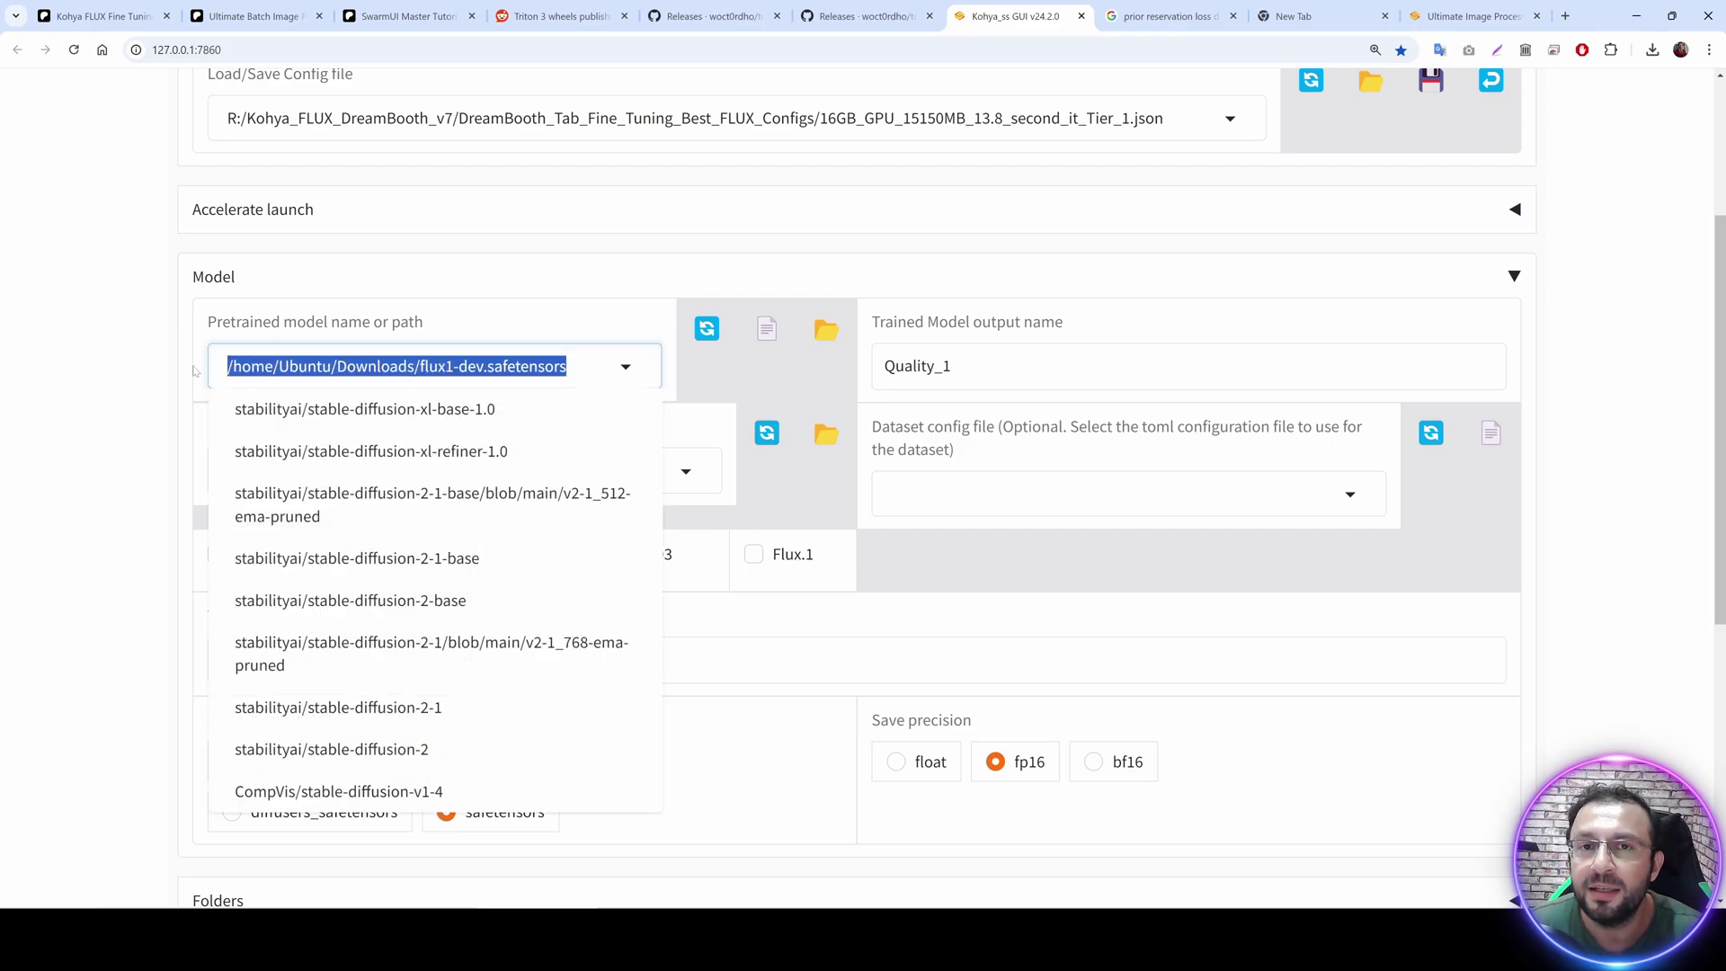
left_click(106, 396)
Run Windows_Download_Training_Model_Files.bat from the Kohya_FLUX_DreamBooth_v7 folder to download the training models.
key("alt+Tab")
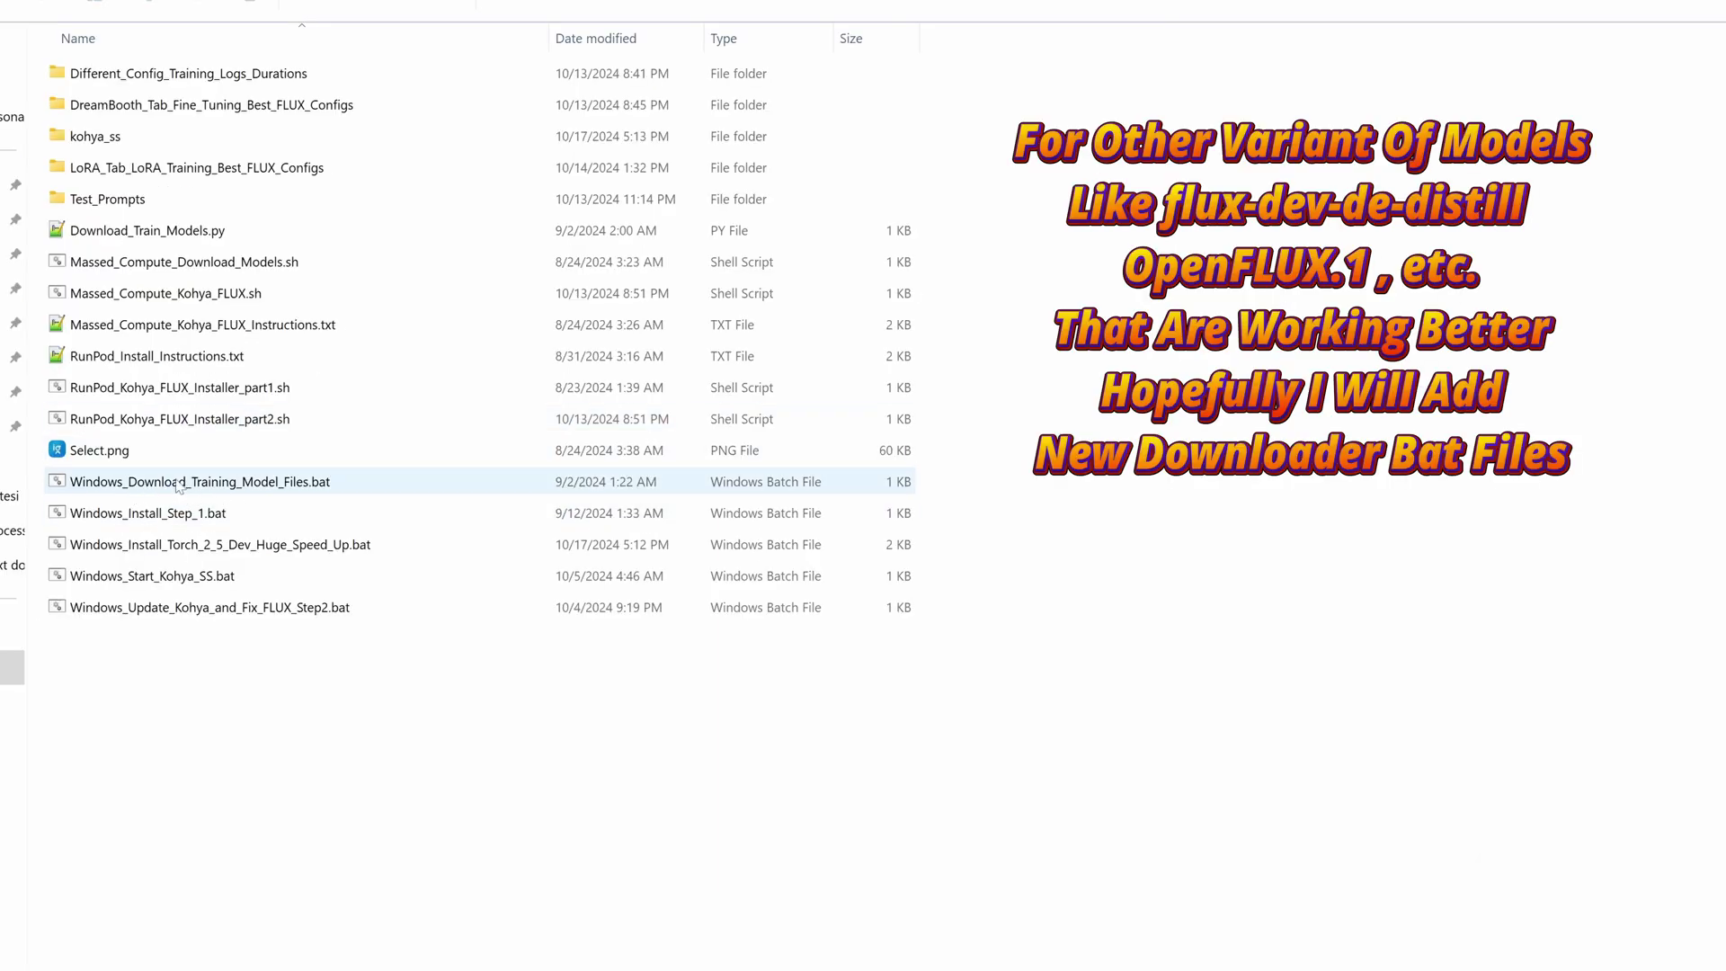
double_click(179, 485)
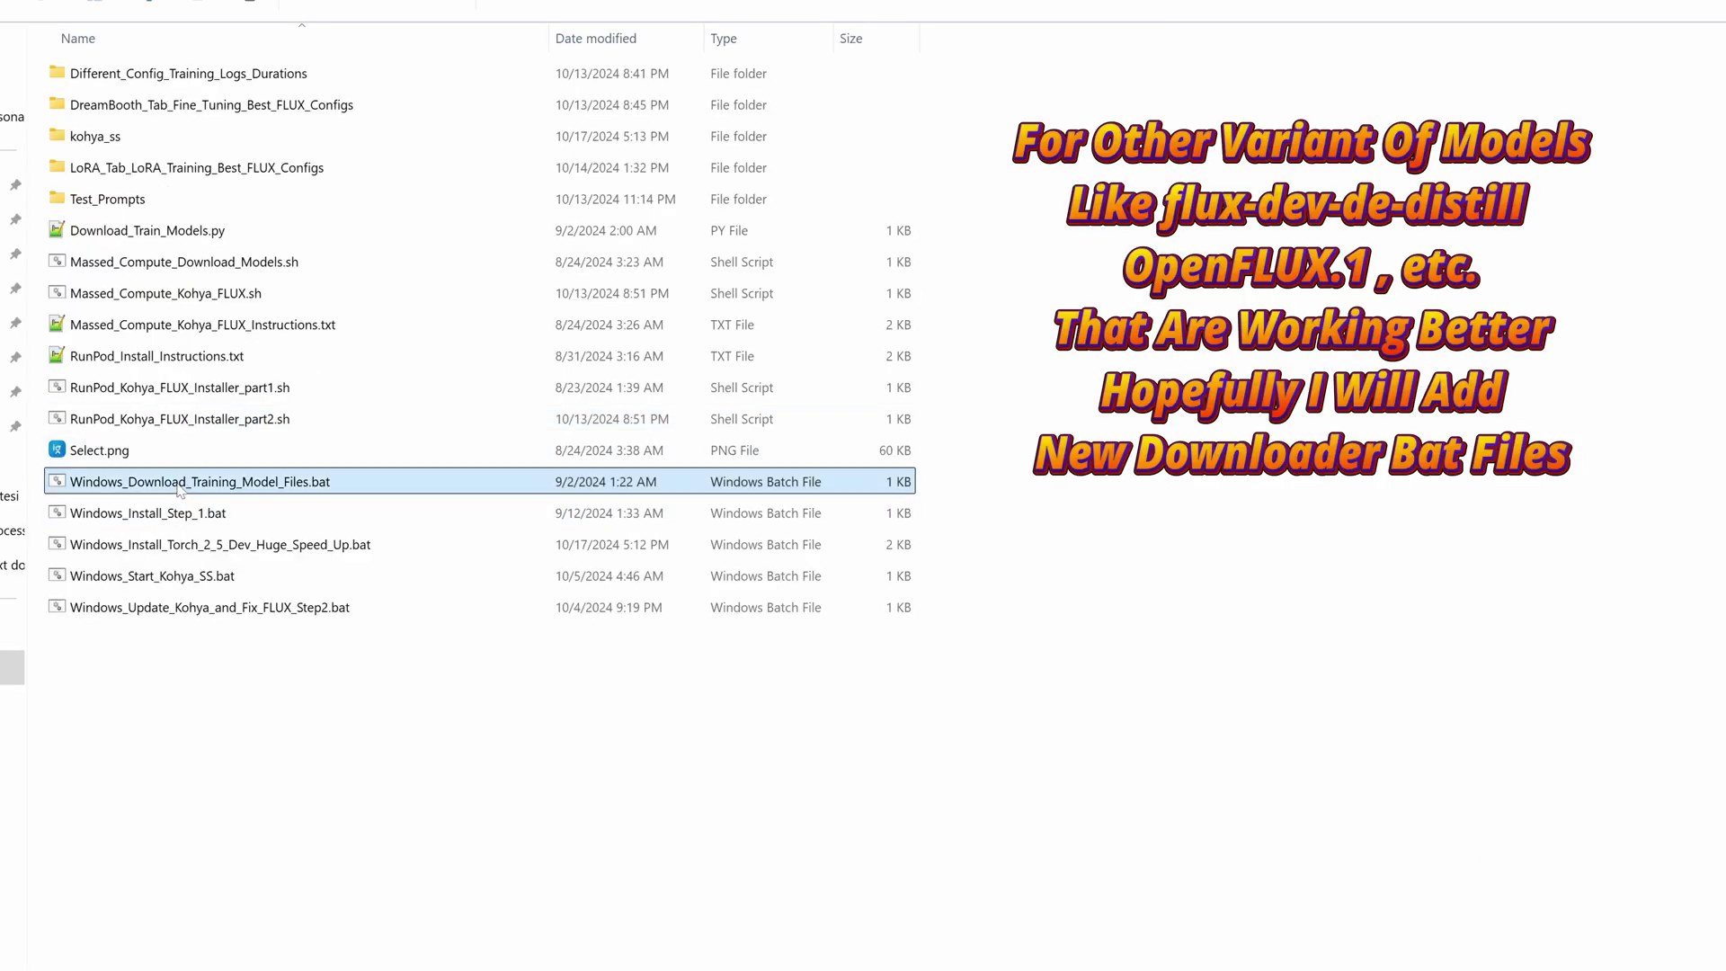
left_click(1109, 709)
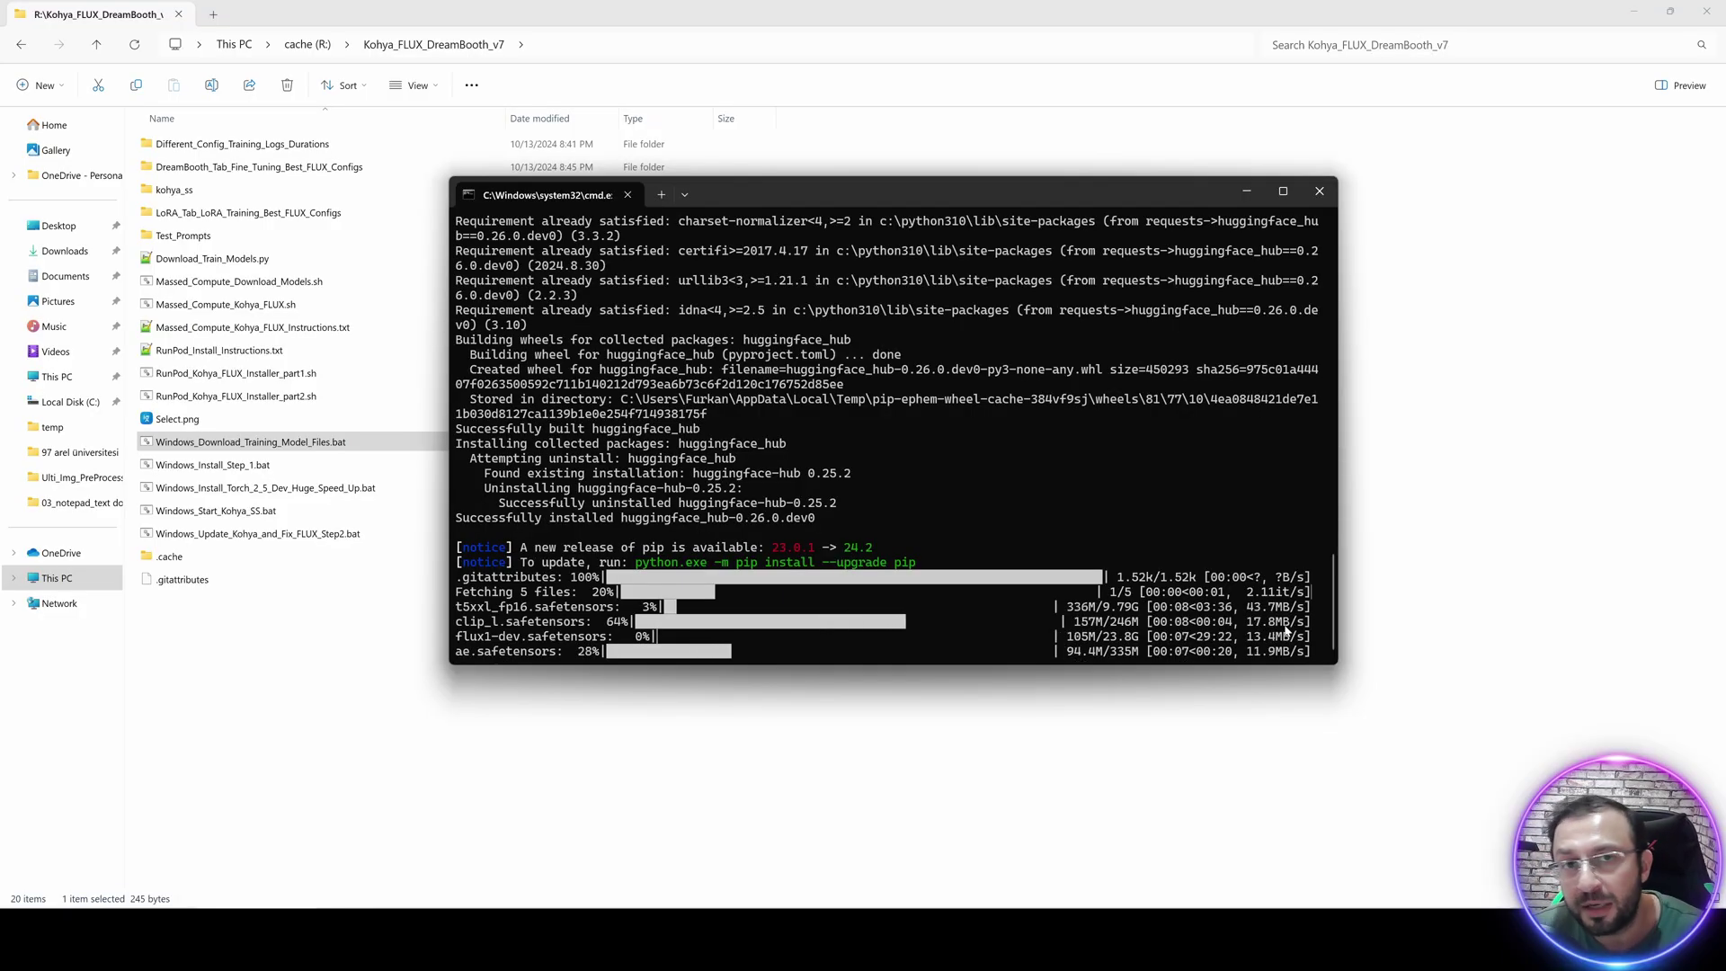
left_click_drag(865, 197, 988, 203)
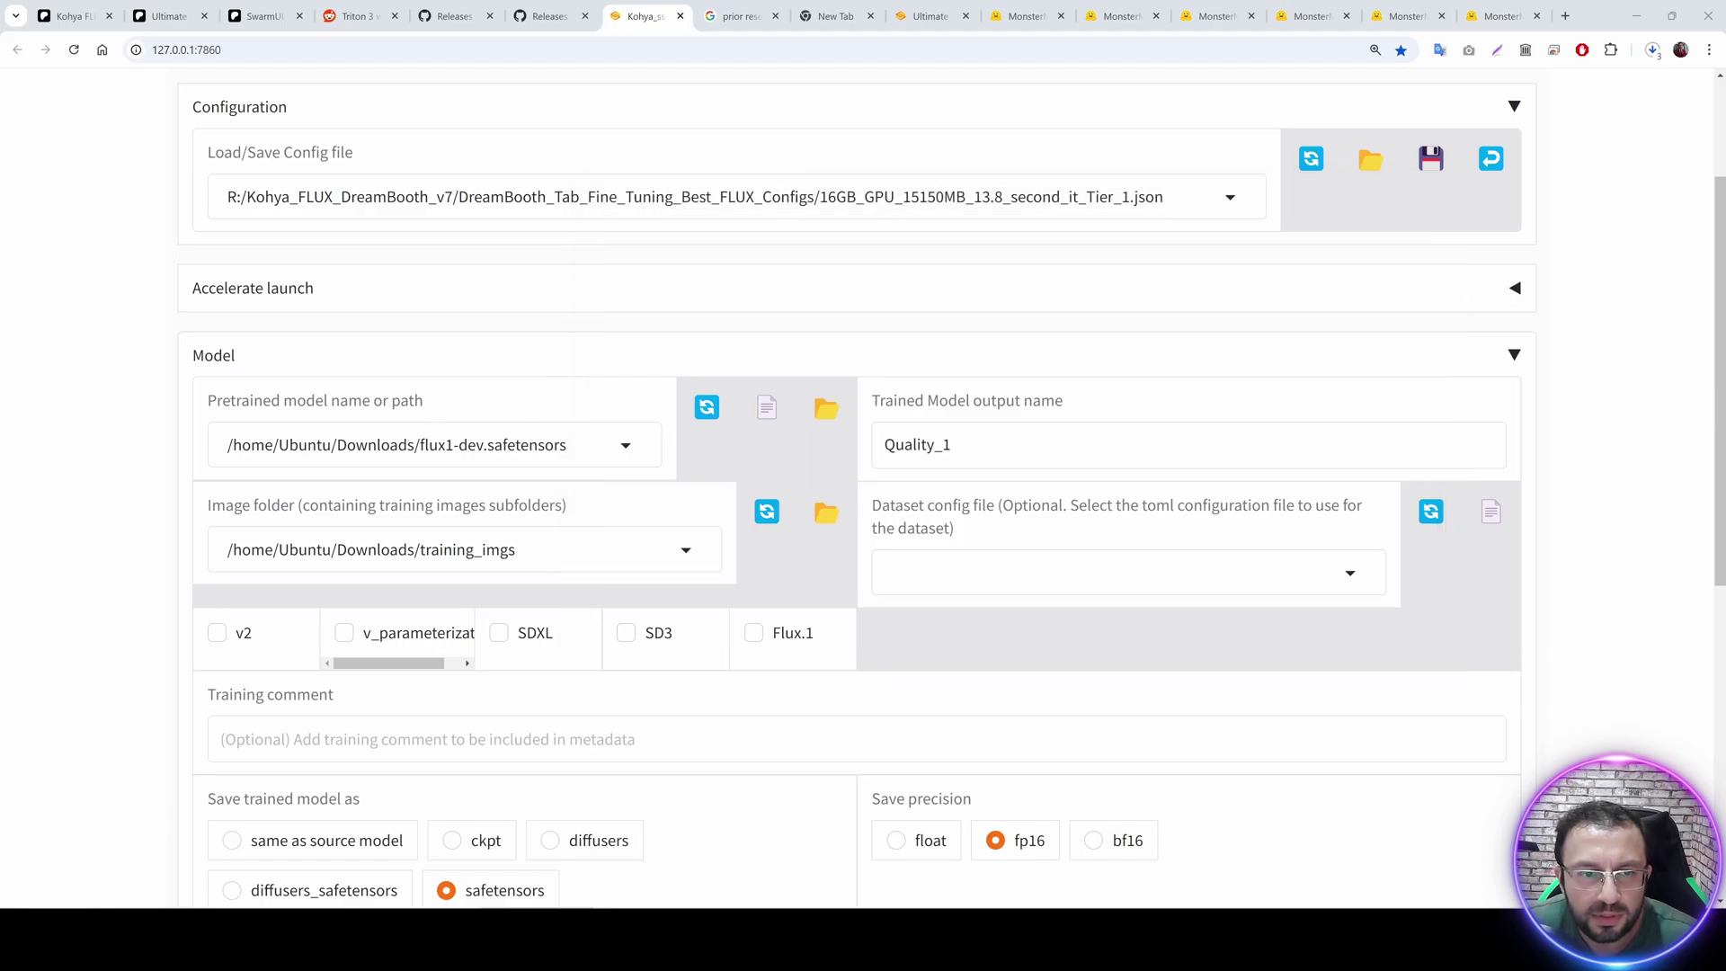
Set the pretrained model path to flux1-dev.safetensors from the R:/Kohya_FLUX_DreamBooth_v7 folder.
left_click(567, 445)
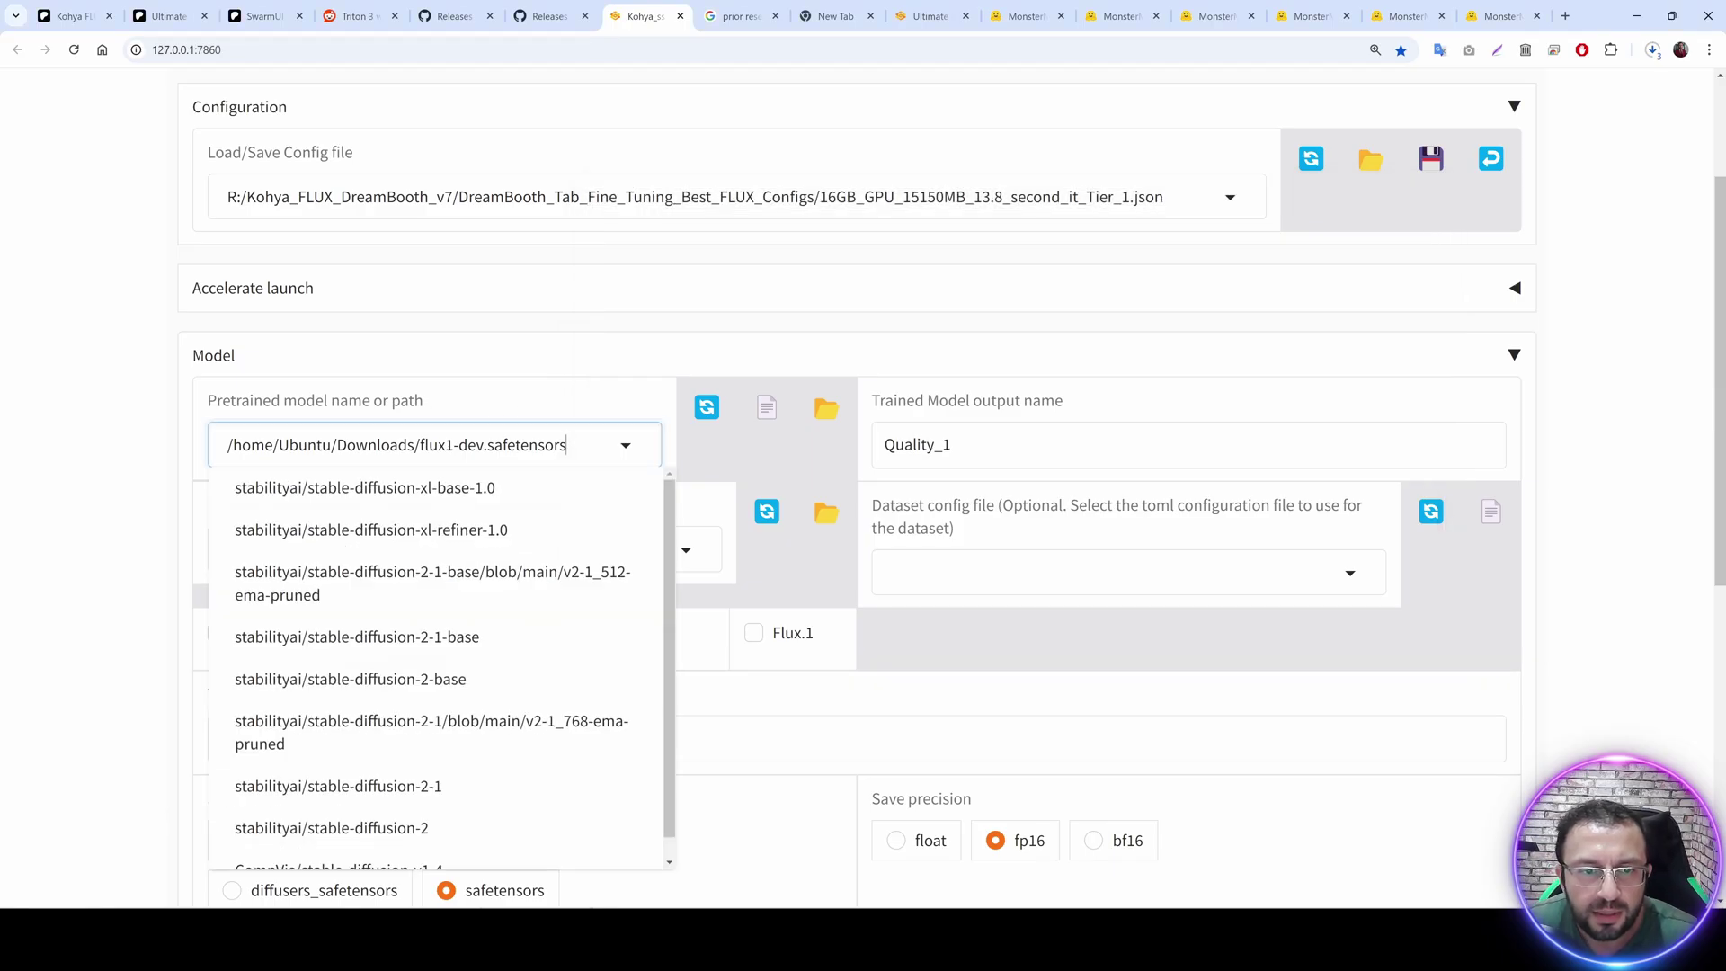
left_click(774, 419)
left_click(205, 173)
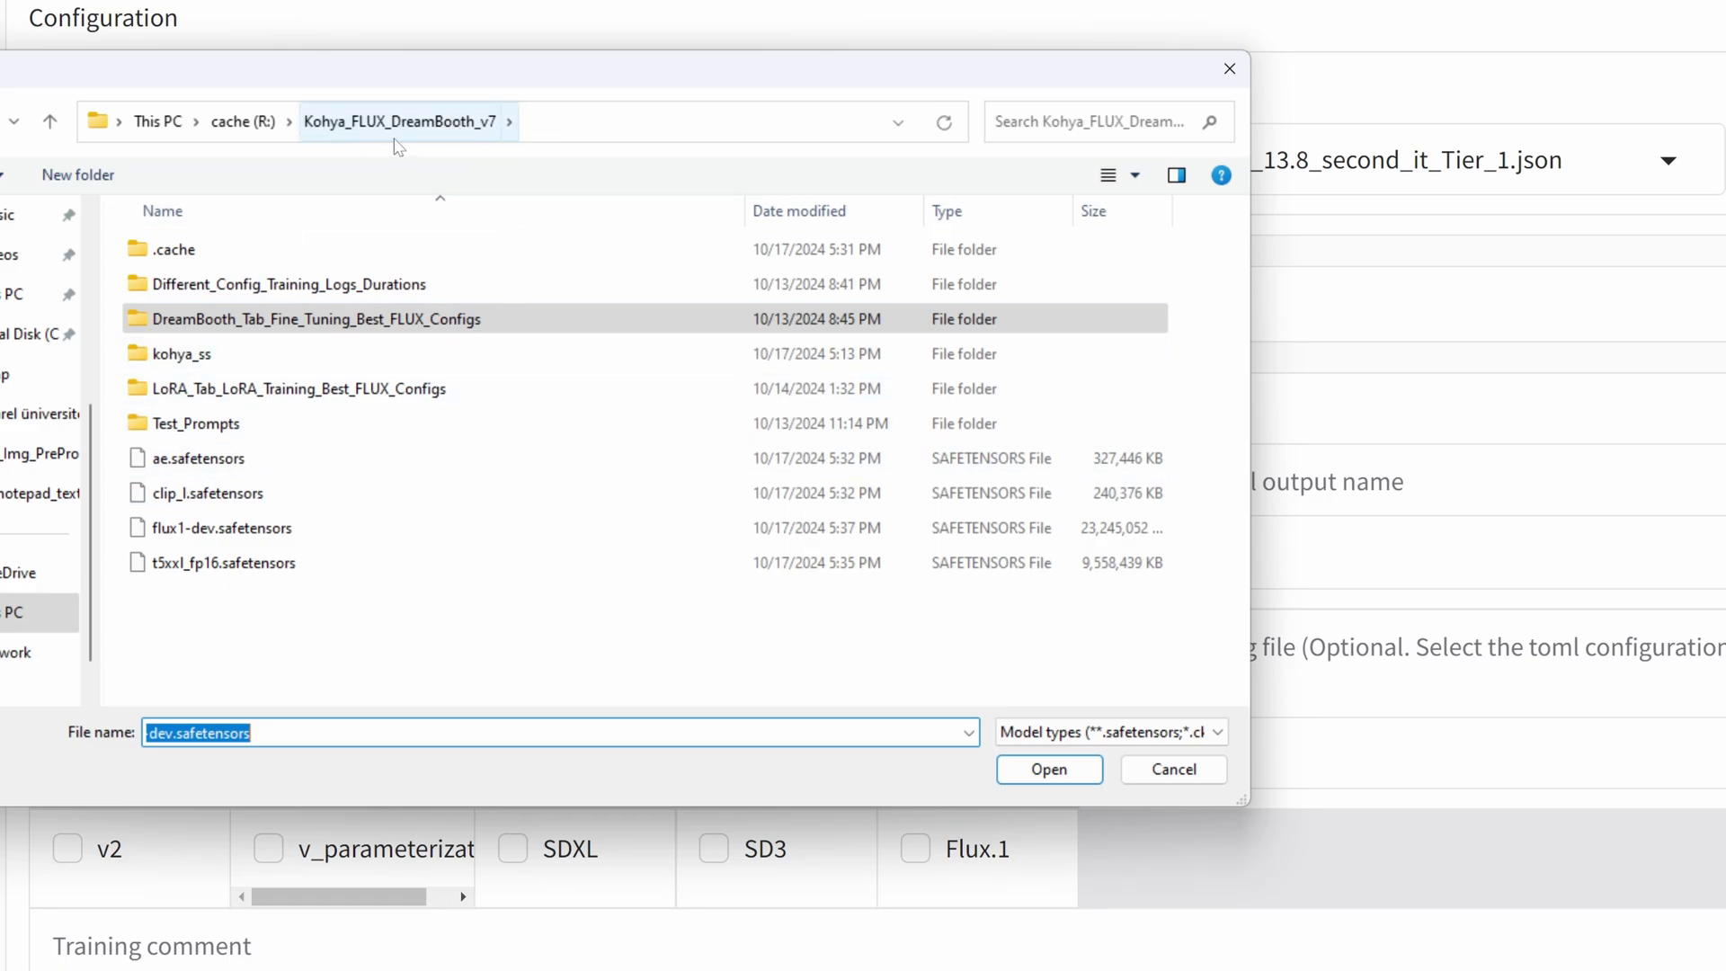
double_click(216, 530)
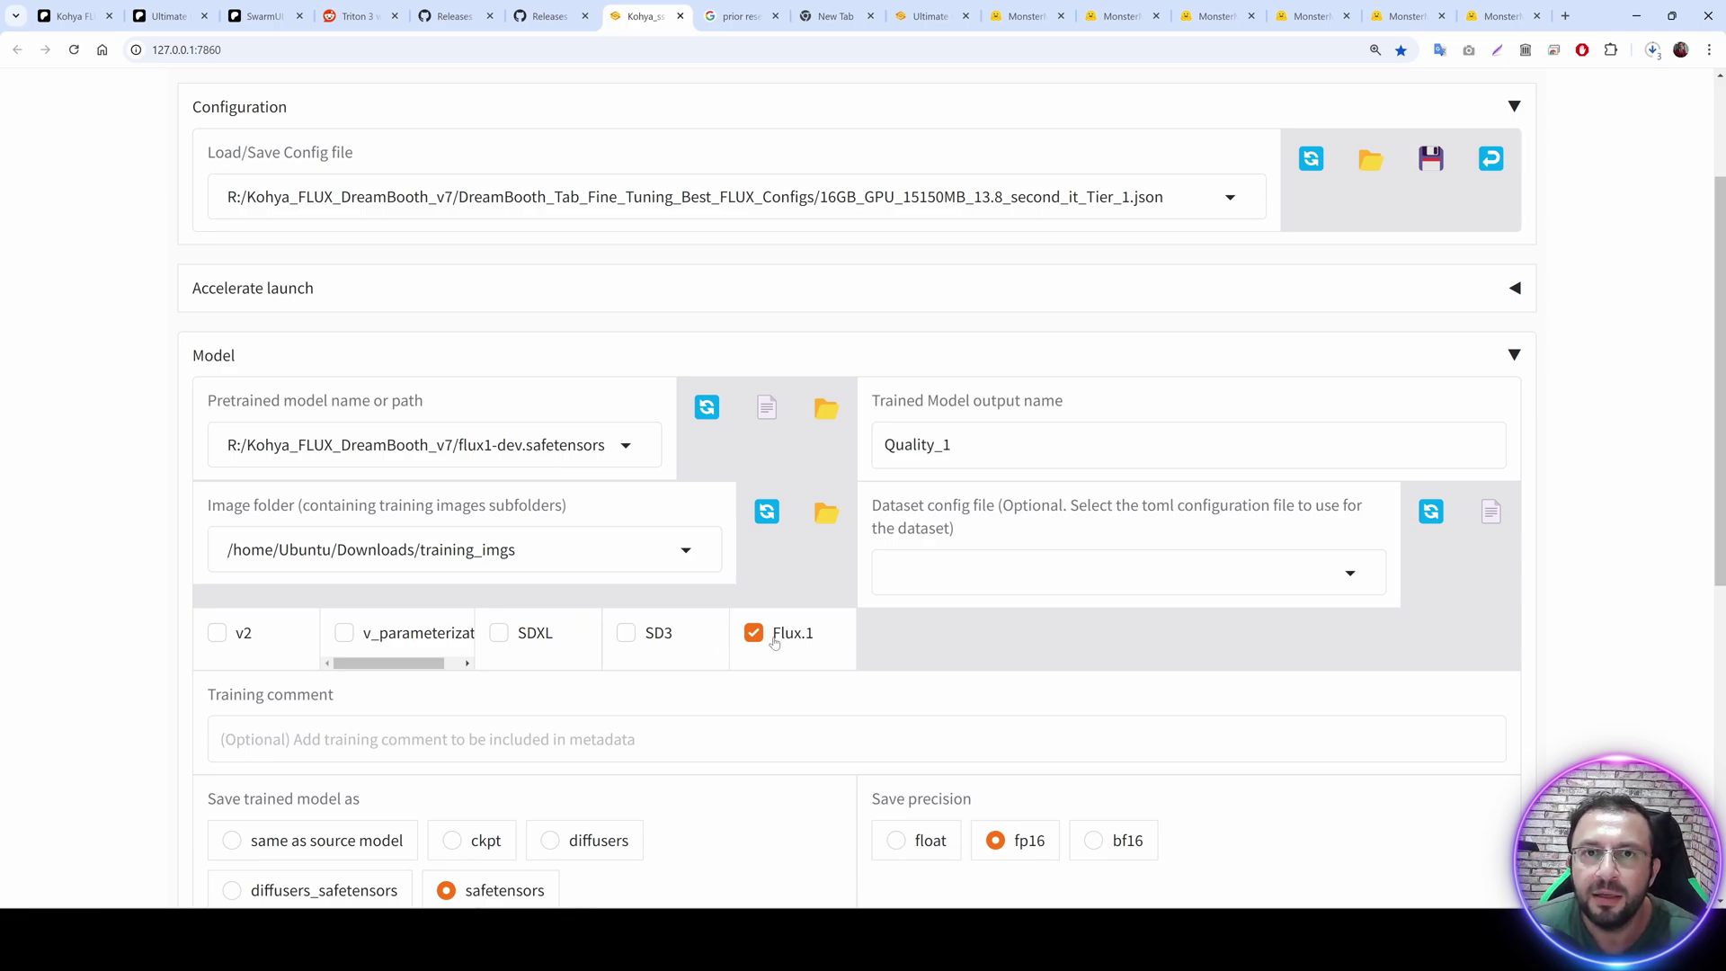
Set the trained model output name to 256_img_BS_1.
left_click_drag(954, 448, 821, 403)
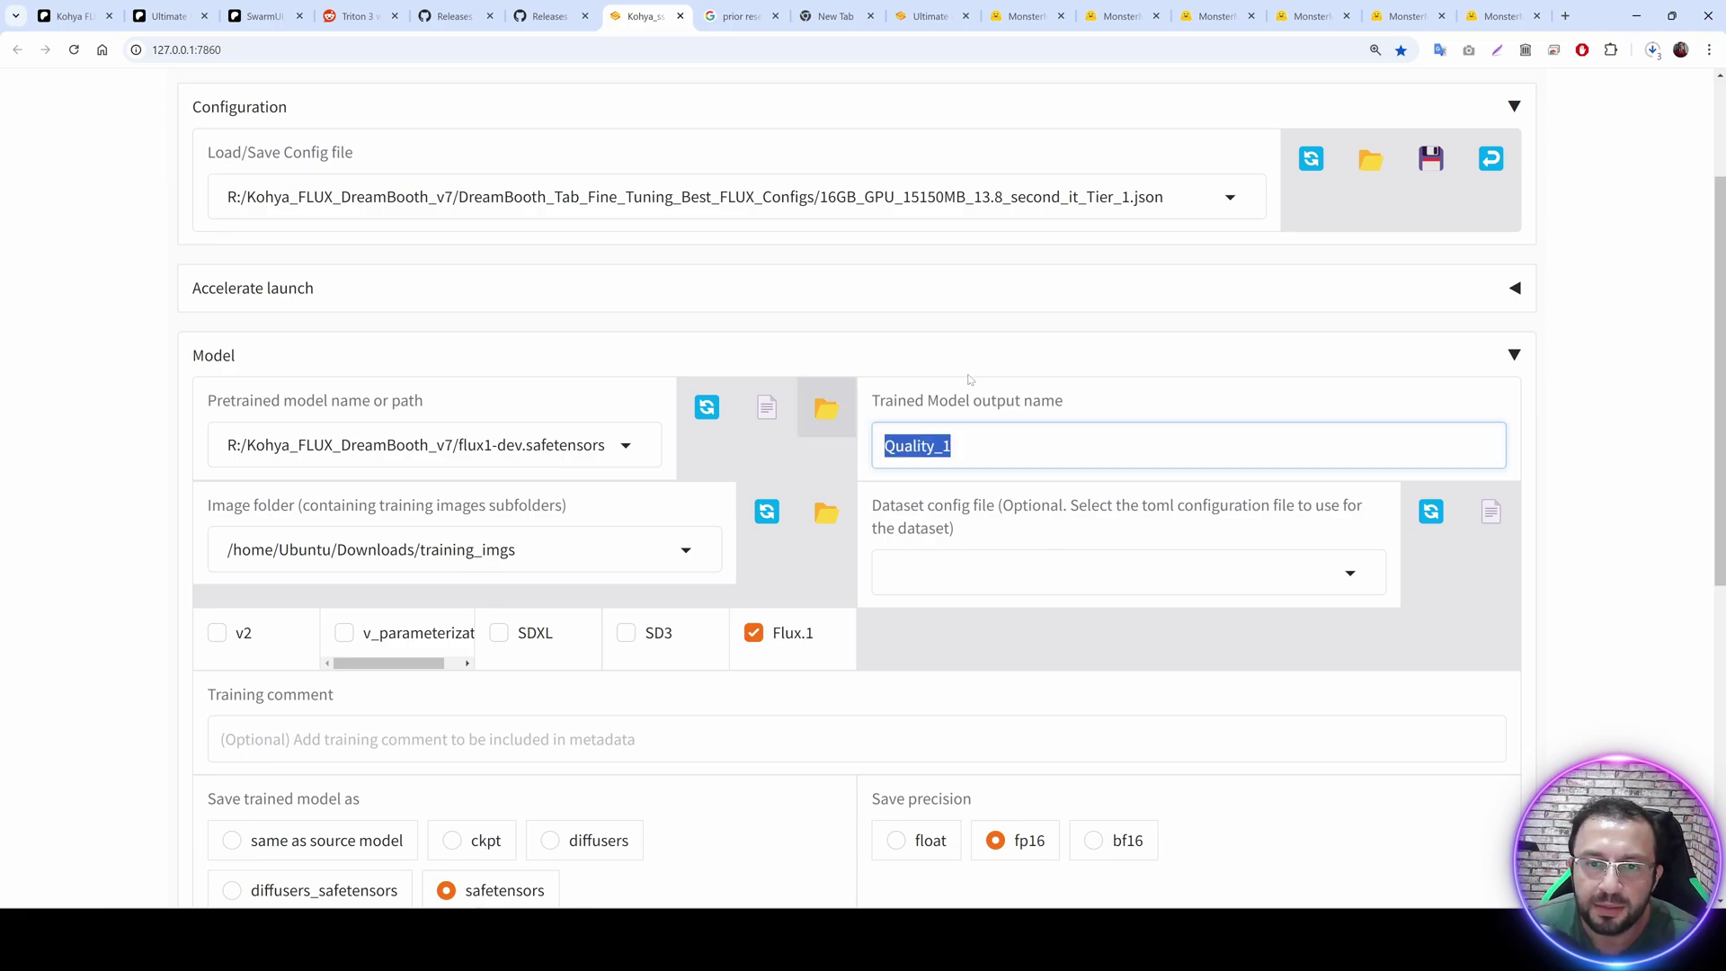
type("256_img_BS_1-000080.safetensors")
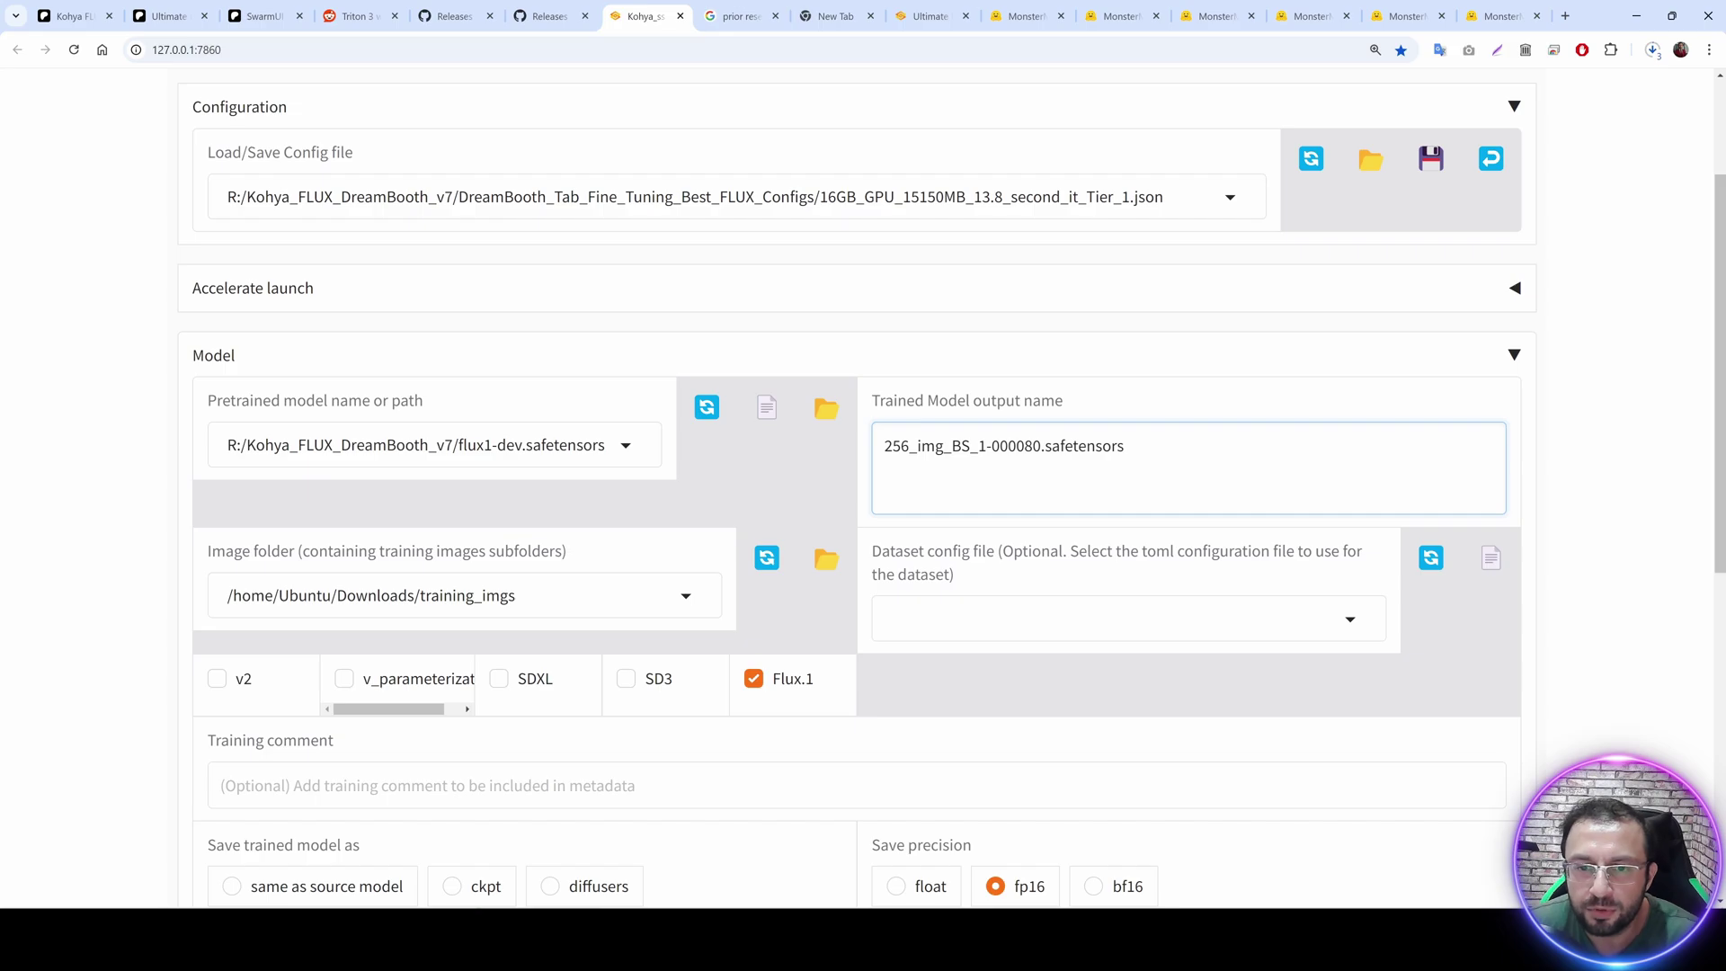
key("BackSpace")
key("shift+Left")
key("shift+Left")
key("shift+Left")
key("shift+Left")
key("shift+Left")
key("shift+Left")
key("shift+Left")
key("shift+Left")
key("shift+Left")
key("shift+Left")
key("shift+Left")
key("shift+Left")
key("shift+Left")
key("shift+Left")
key("shift+Left")
key("shift+Left")
key("shift+Left")
key("shift+Left")
key("shift+Left")
key("BackSpace")
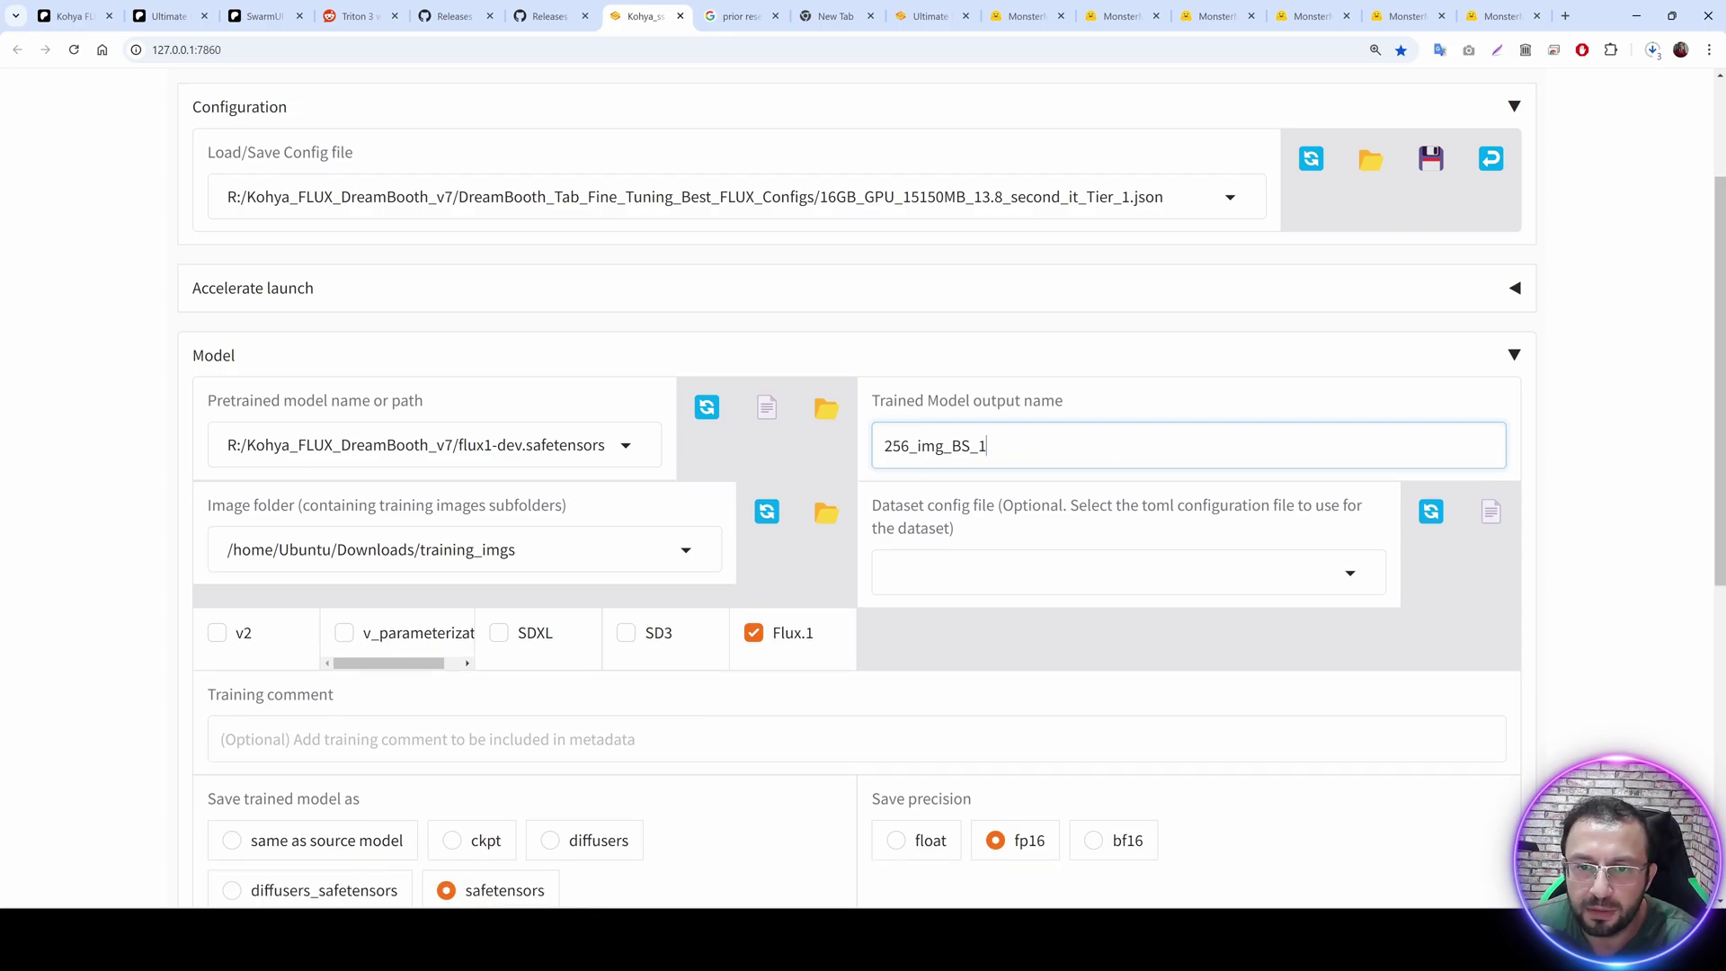
Expand the Folders and Dataset Preparation sections to reach the Dreambooth/LoRA folder preparation settings.
scroll(337, 564, "down", 5)
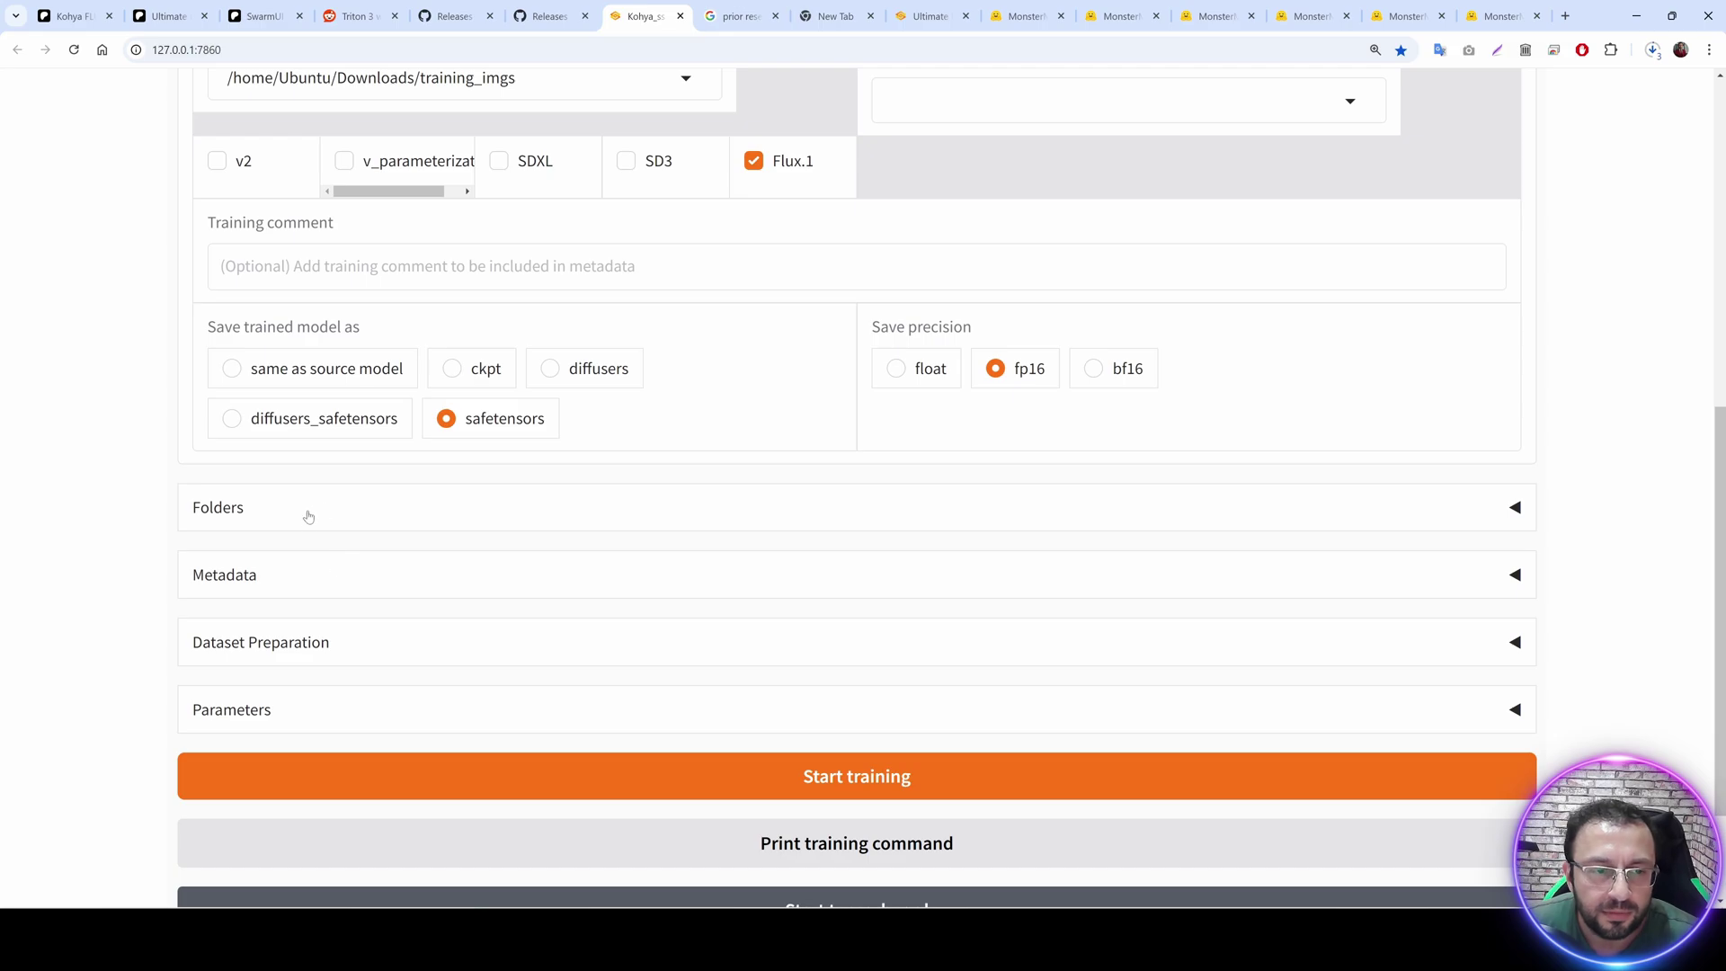
left_click(308, 516)
scroll(556, 267, "down", 4)
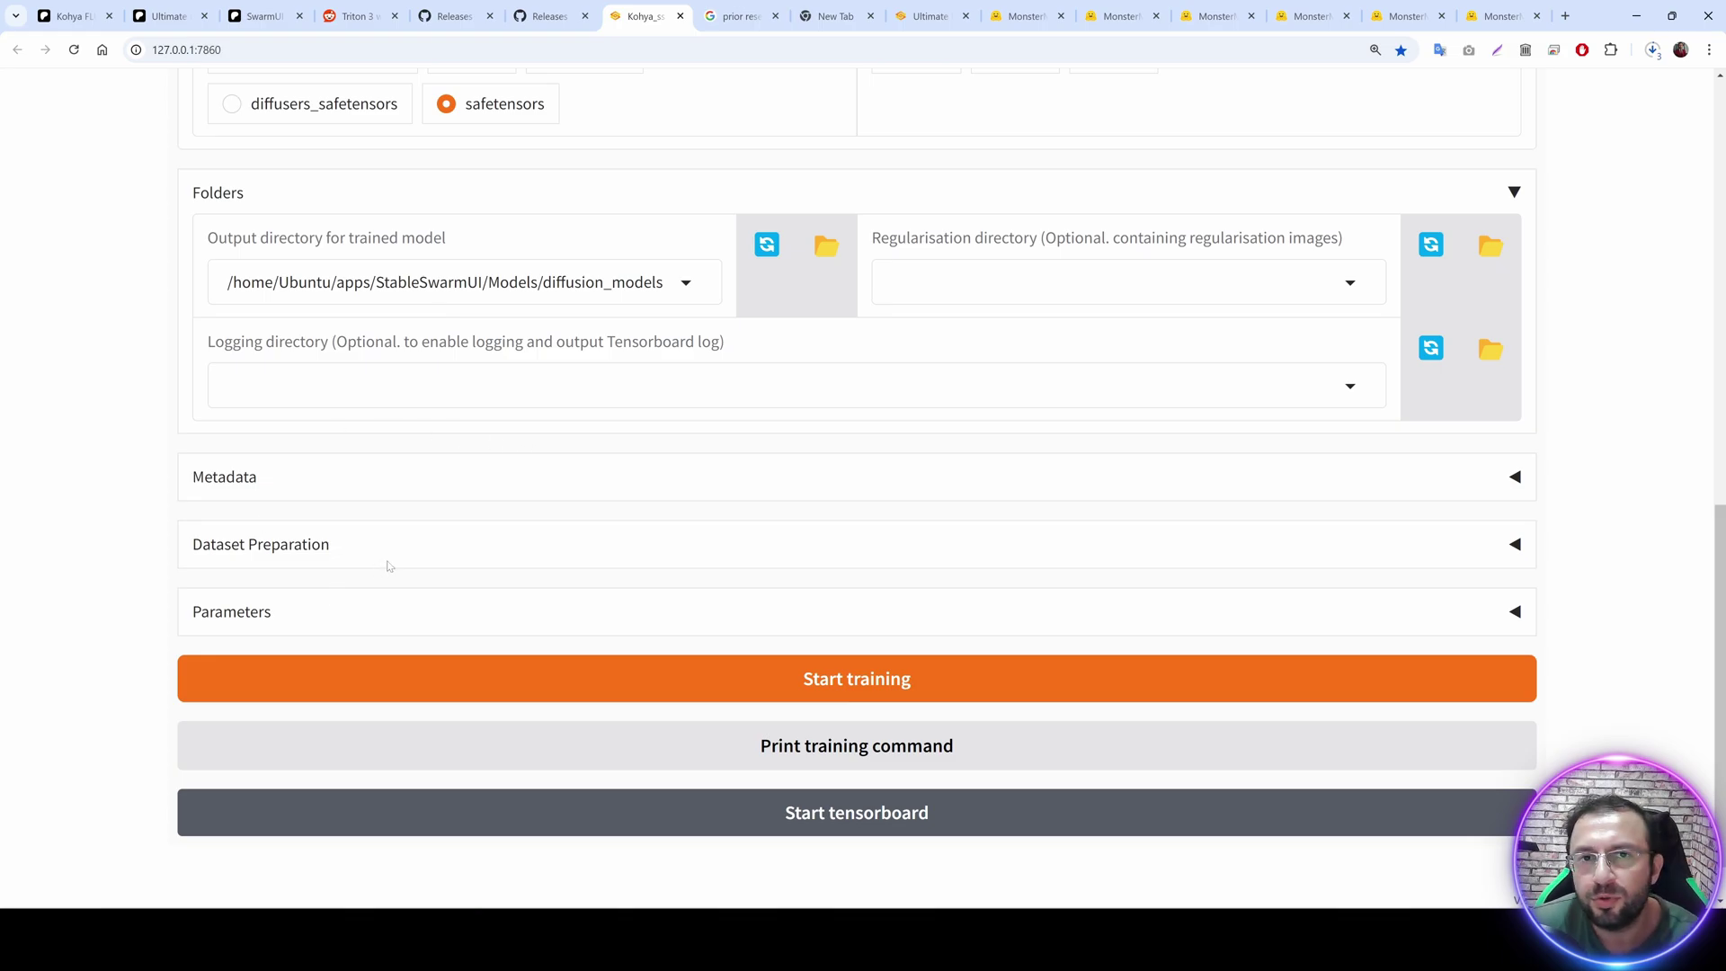
left_click(320, 546)
scroll(467, 674, "down", 4)
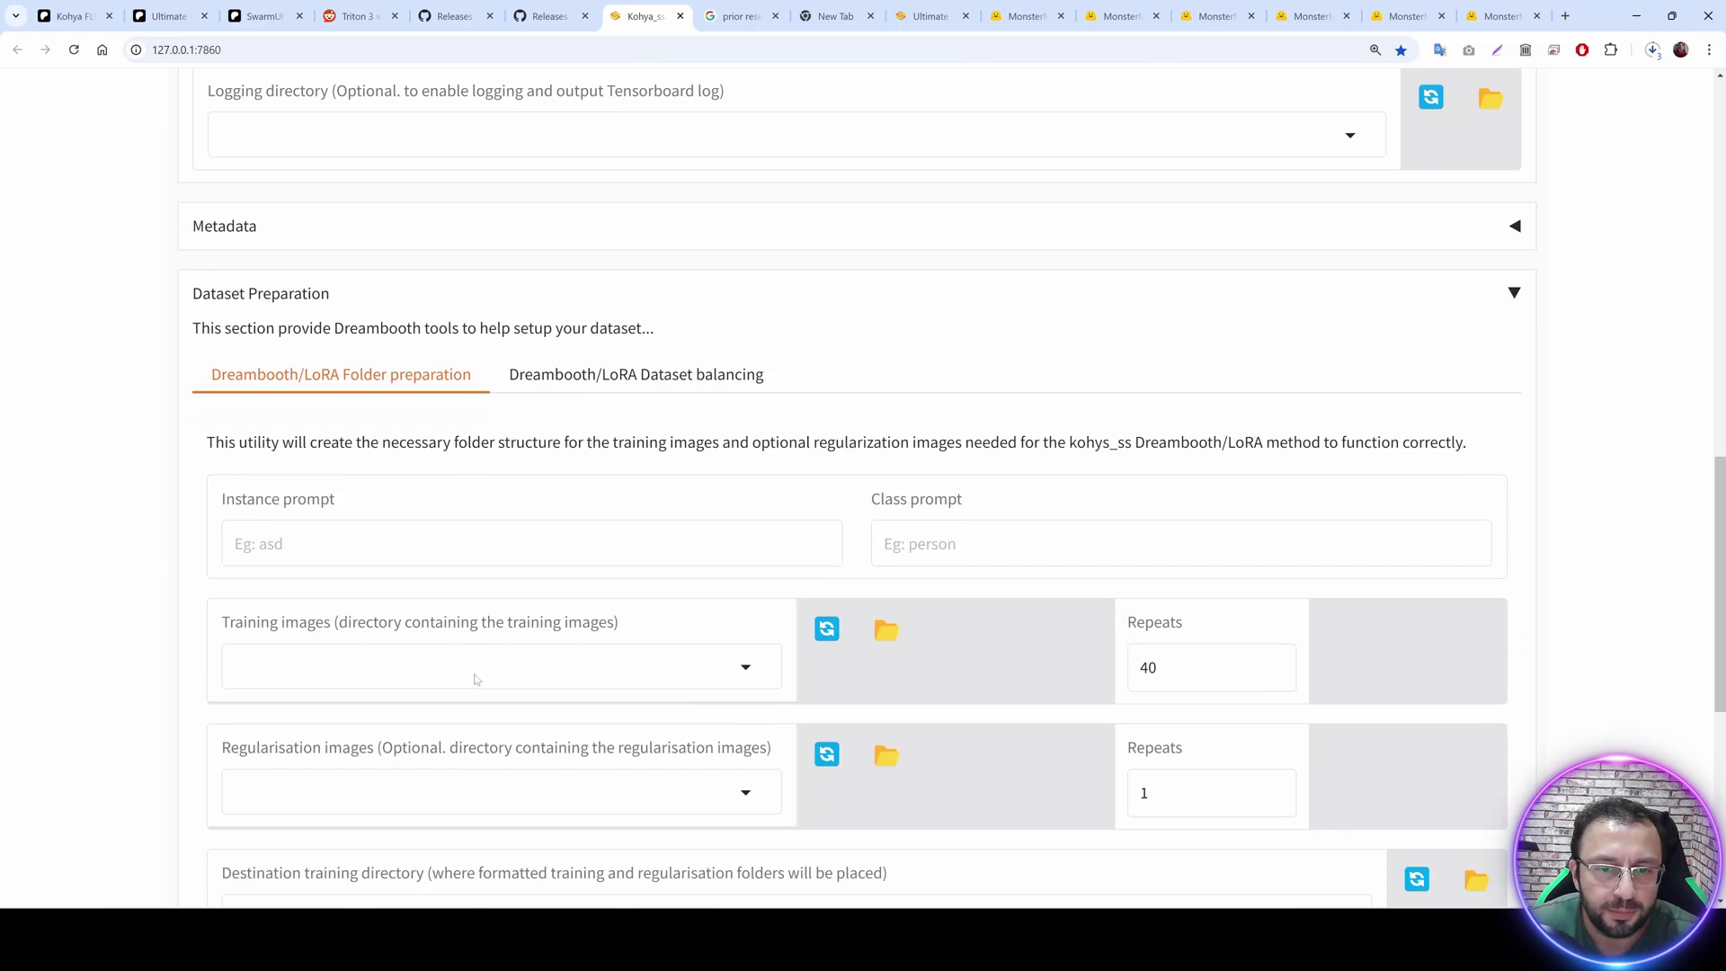
left_click(405, 403)
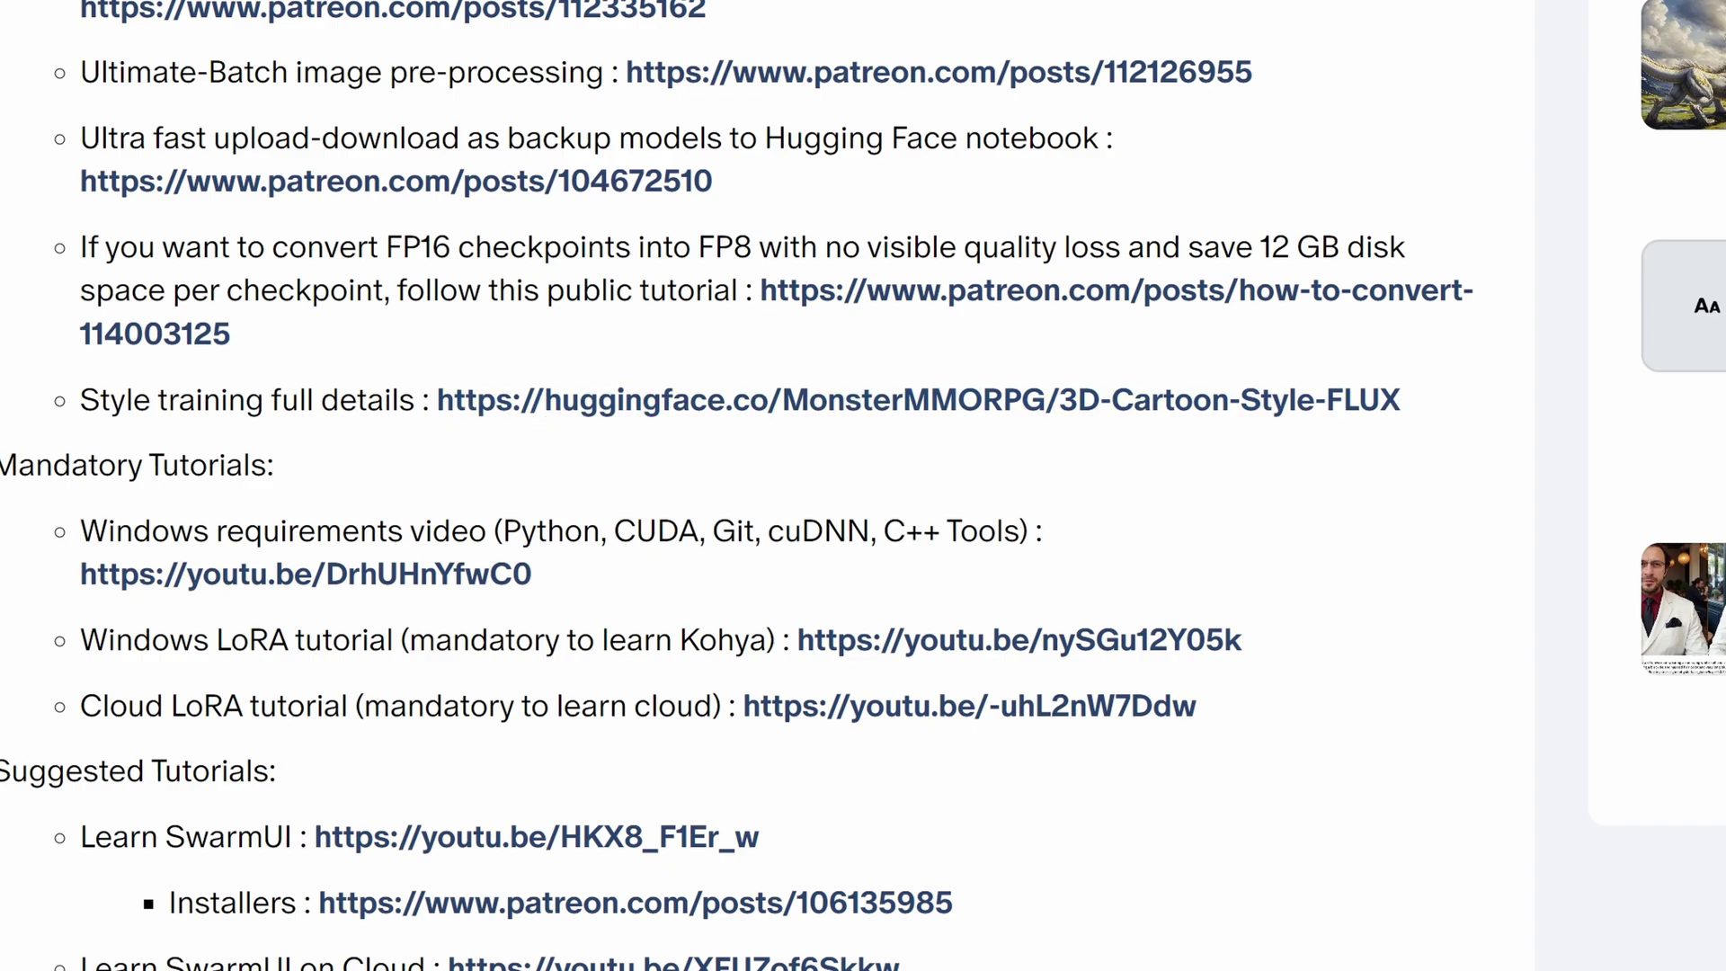
Open the 3D-Cartoon-Style-FLUX style training link from the Patreon post and examine its Hugging Face model card and file list.
left_click(917, 401)
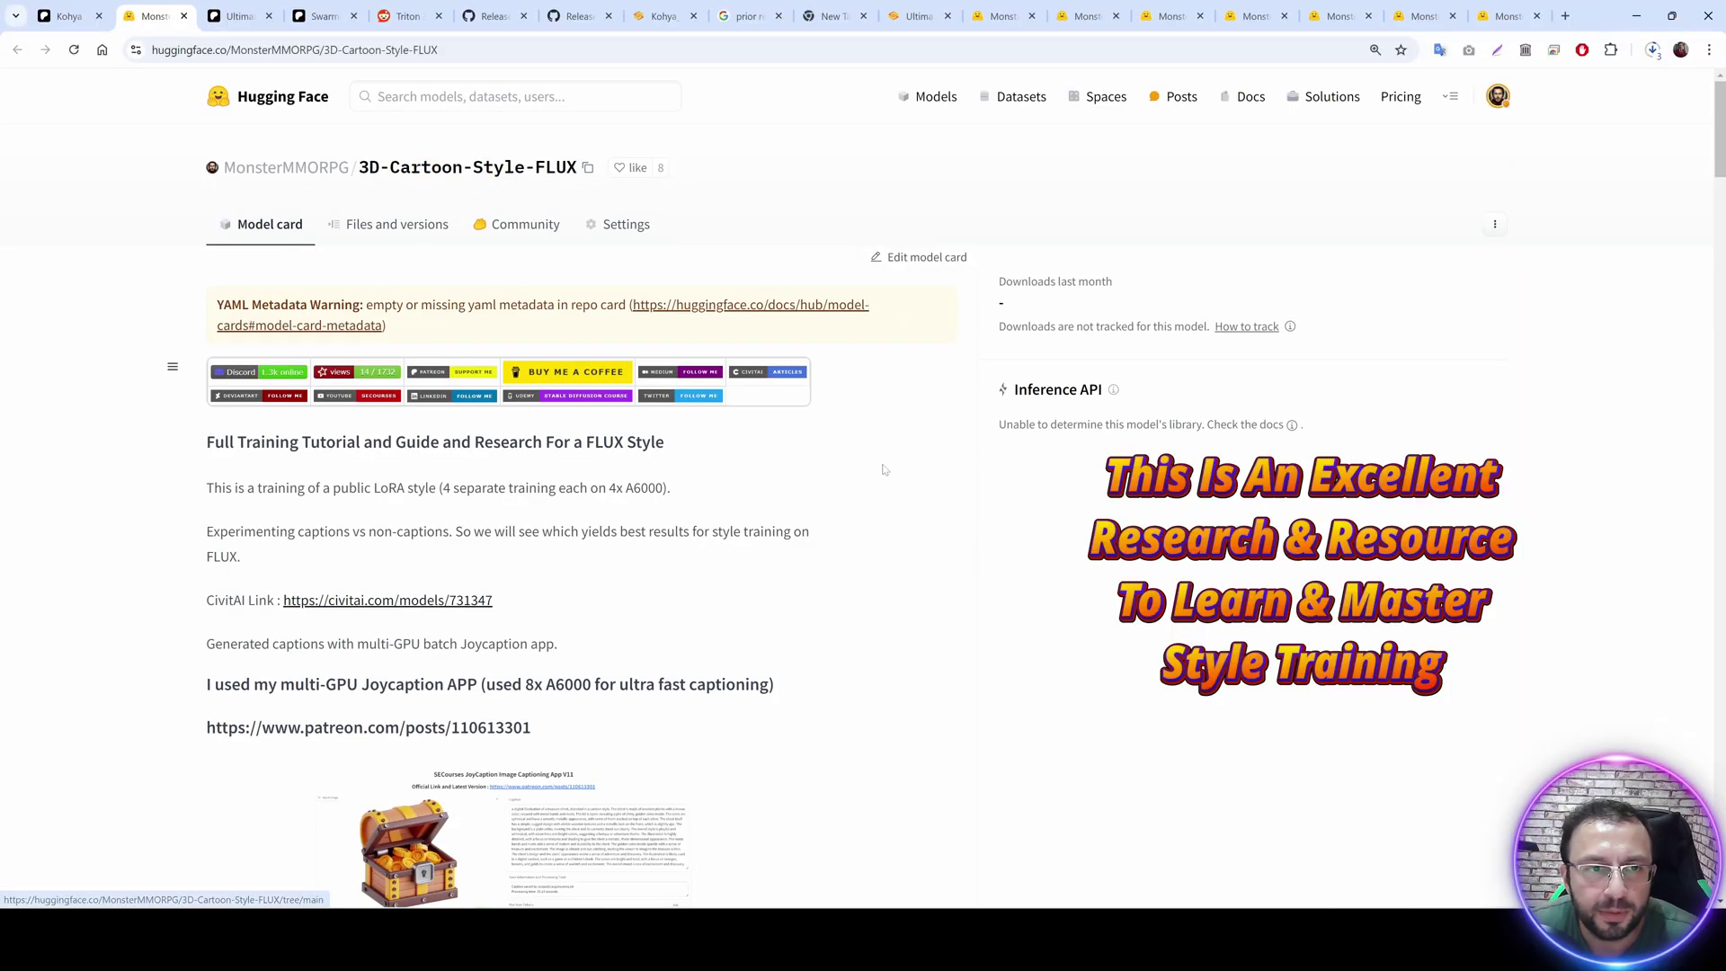
scroll(845, 511, "down", 5)
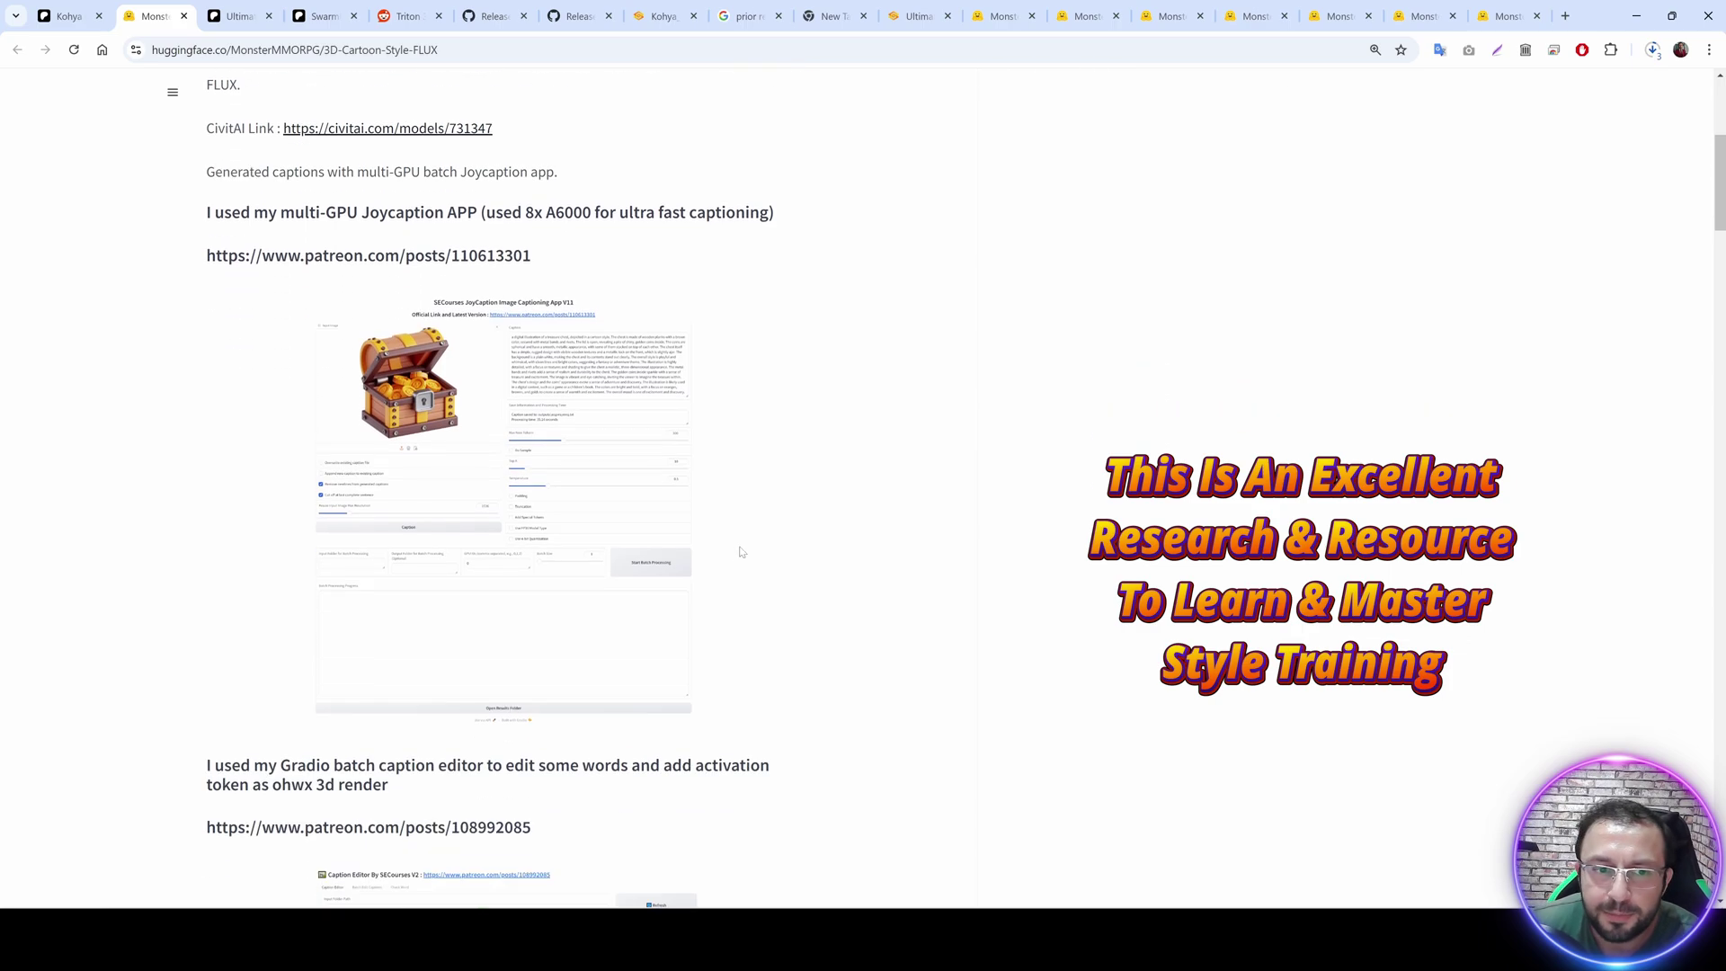
scroll(728, 593, "down", 3)
scroll(805, 685, "up", 10)
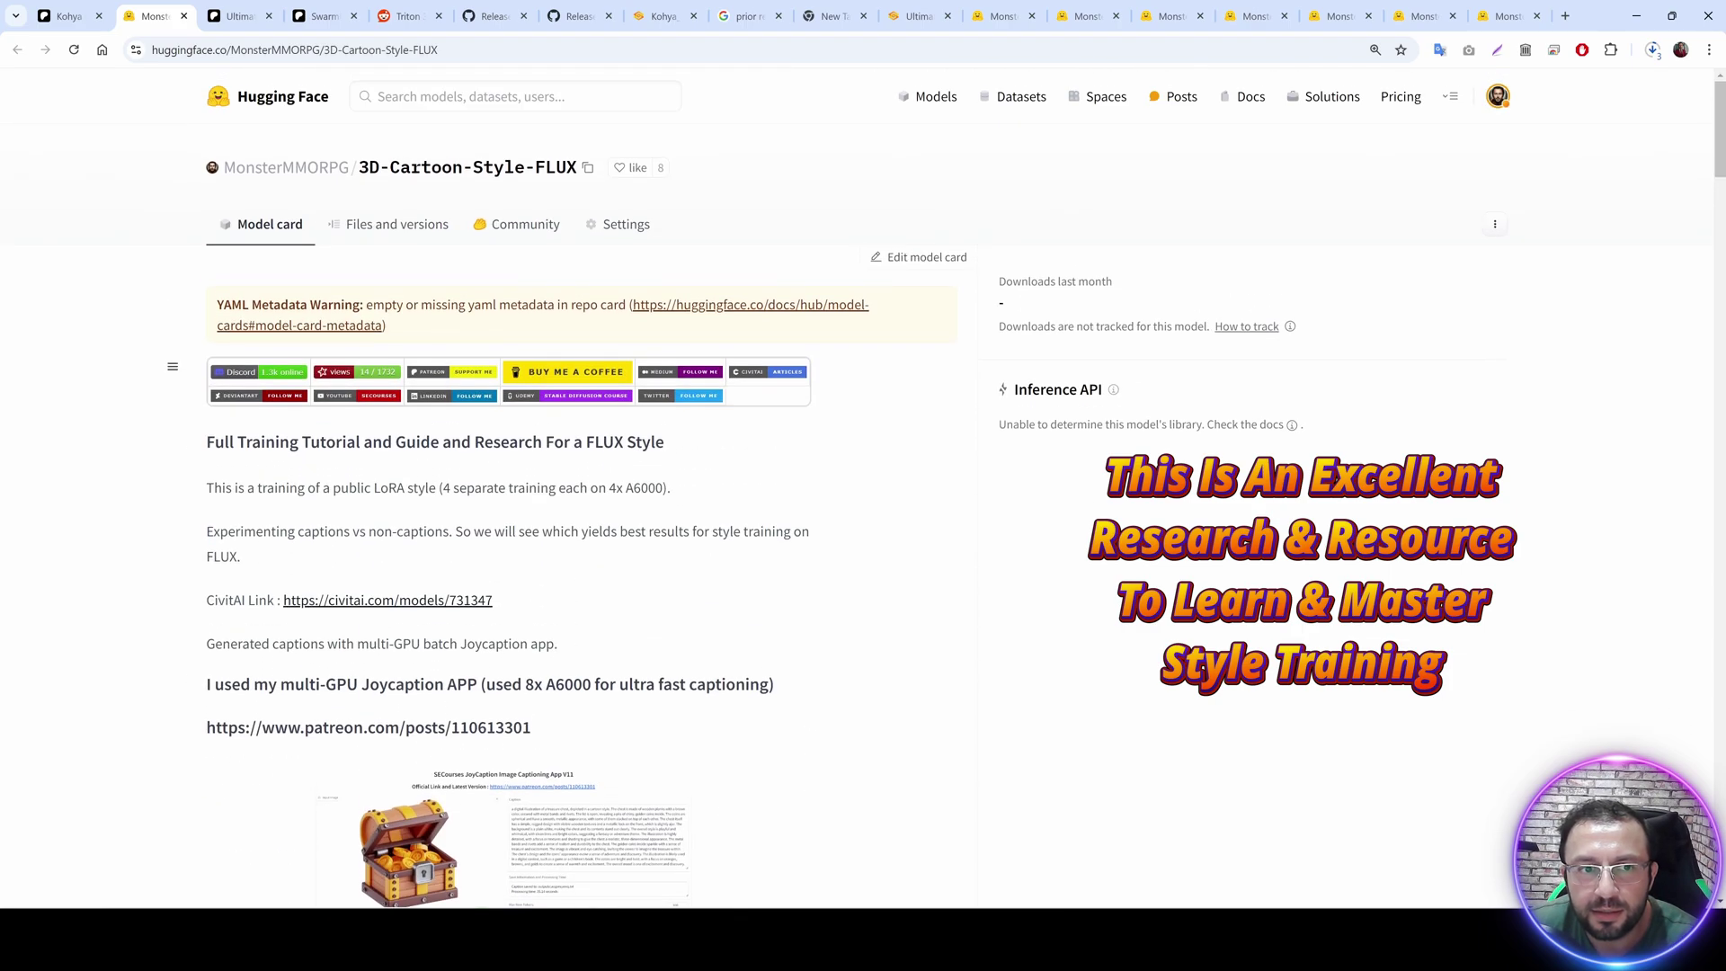
left_click(398, 226)
scroll(589, 643, "down", 2)
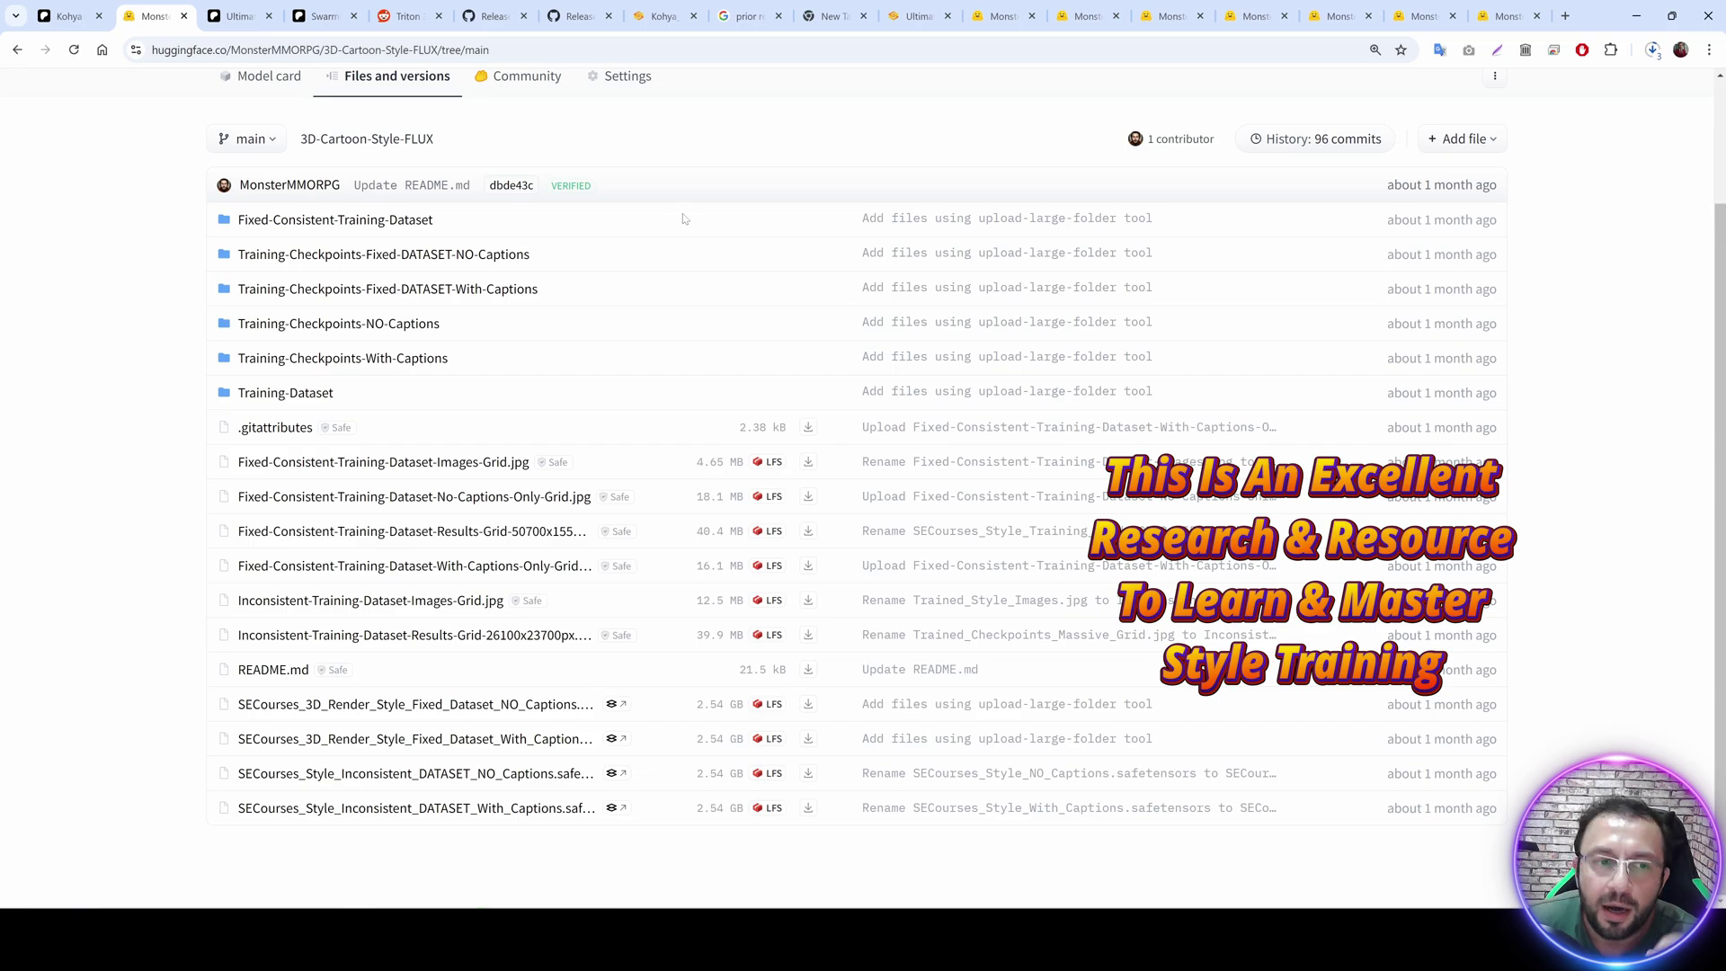
scroll(685, 225, "up", 2)
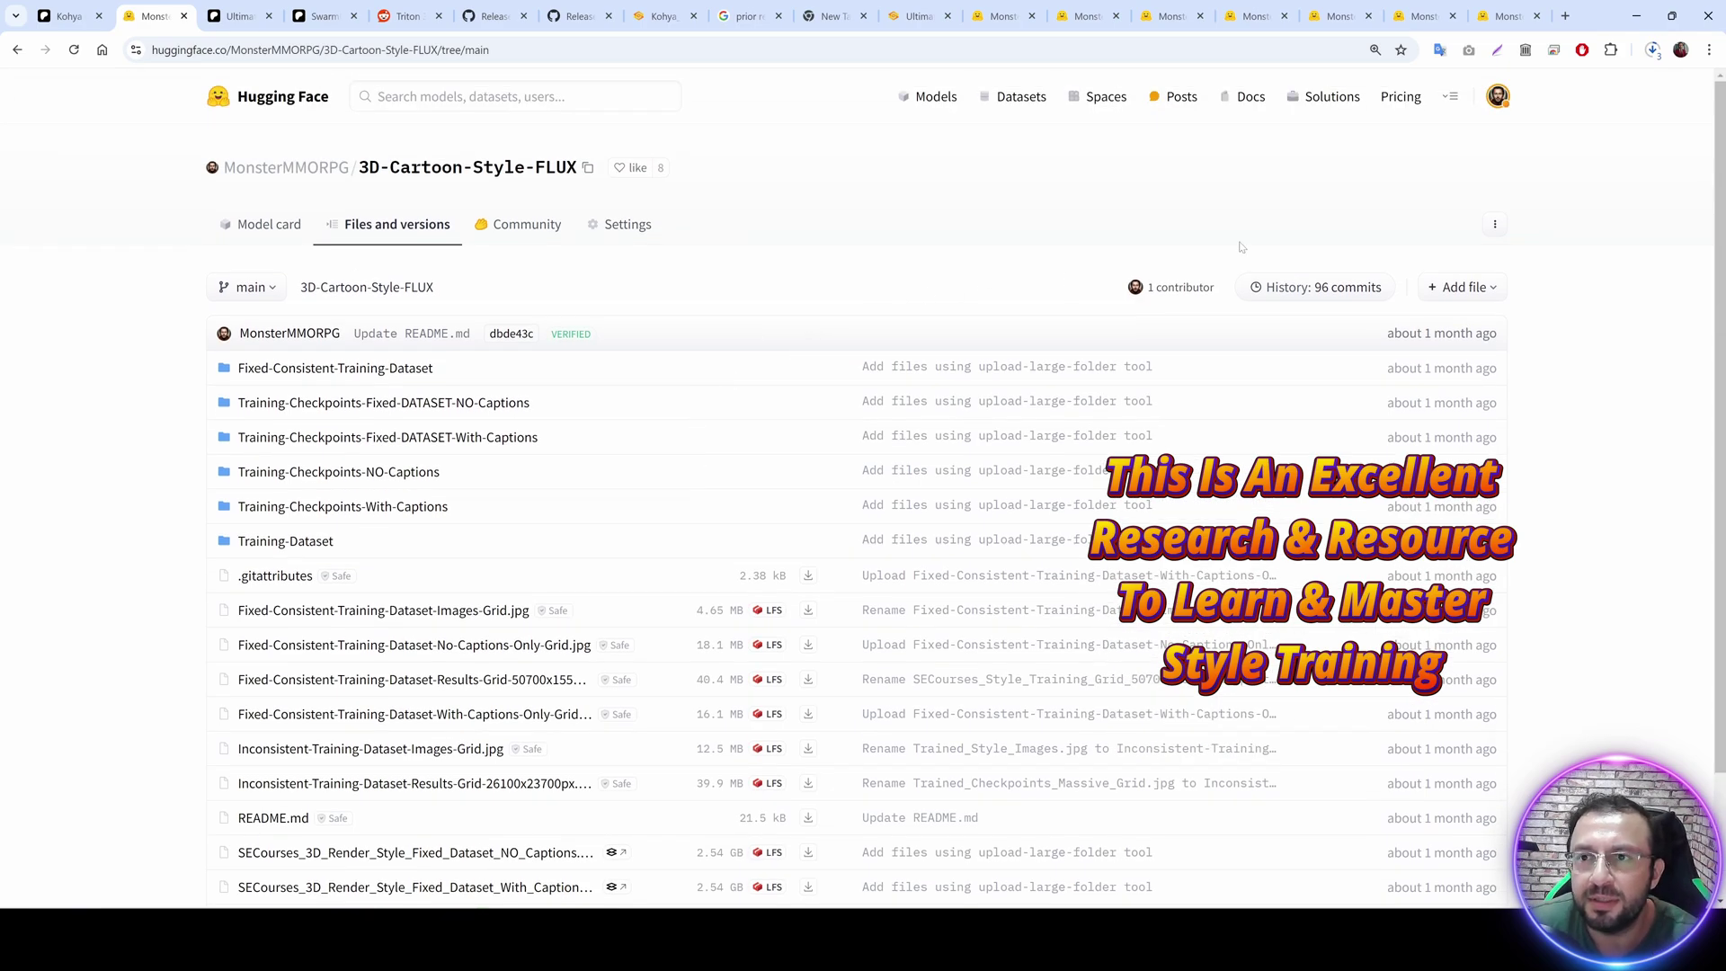
Return to the Kohya GUI and set the instance prompt to ohwx and the class prompt to man.
left_click(918, 15)
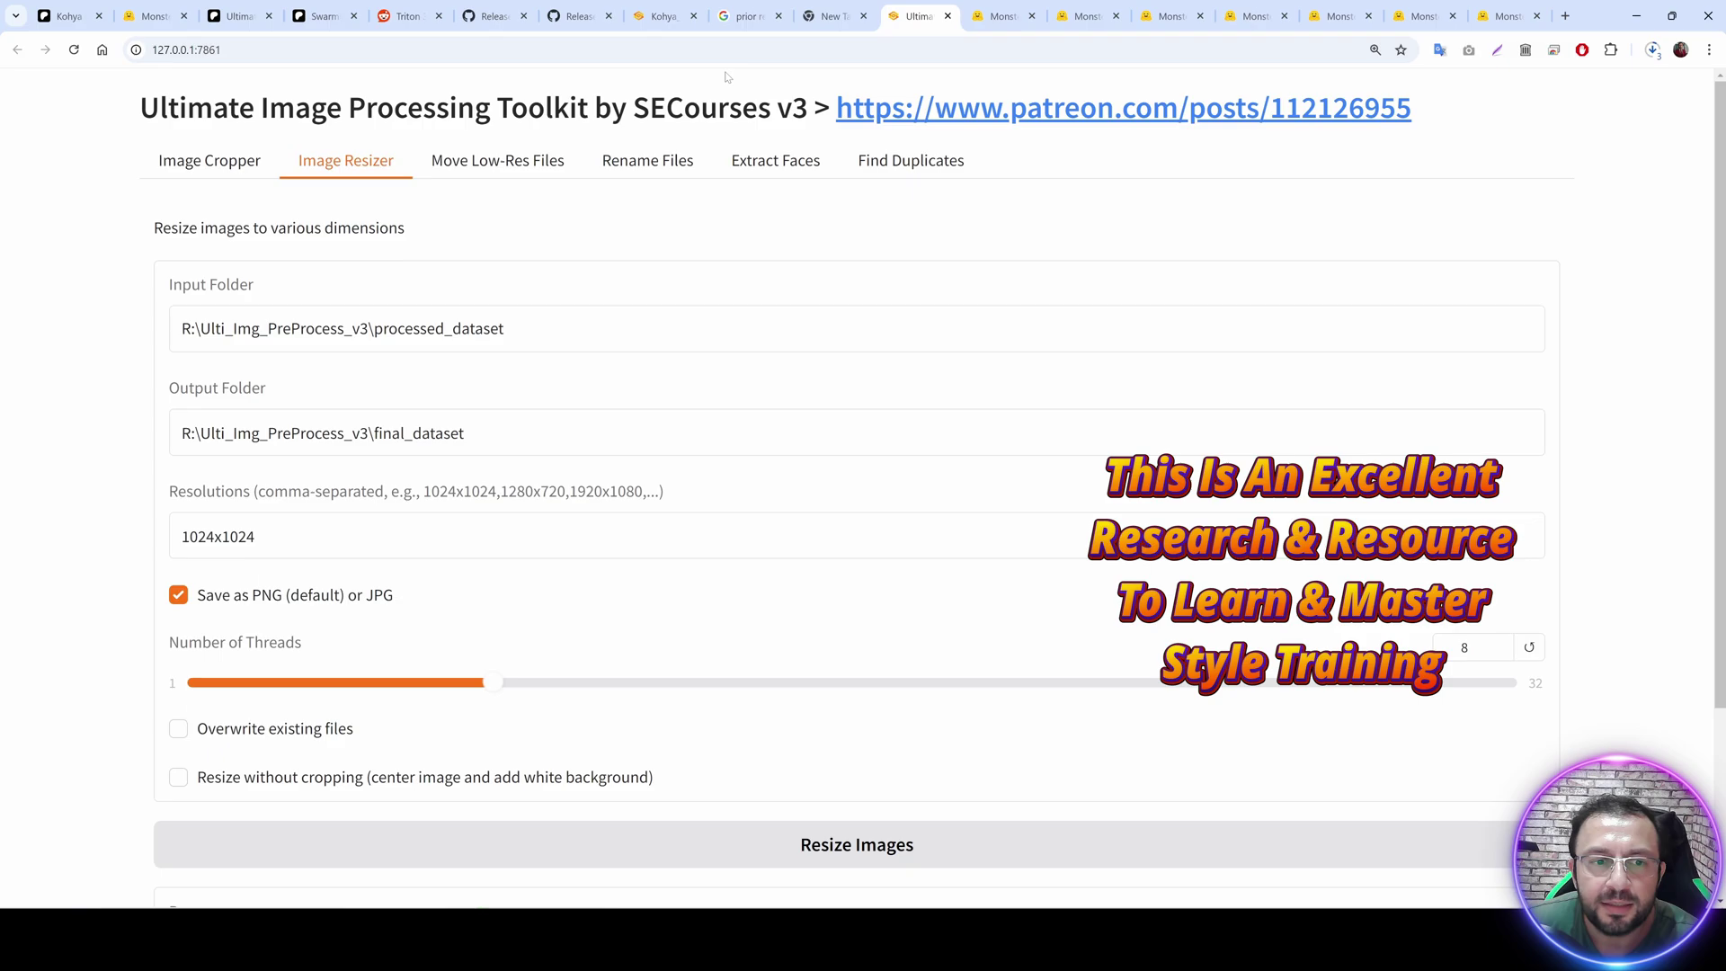
left_click(663, 15)
left_click(530, 401)
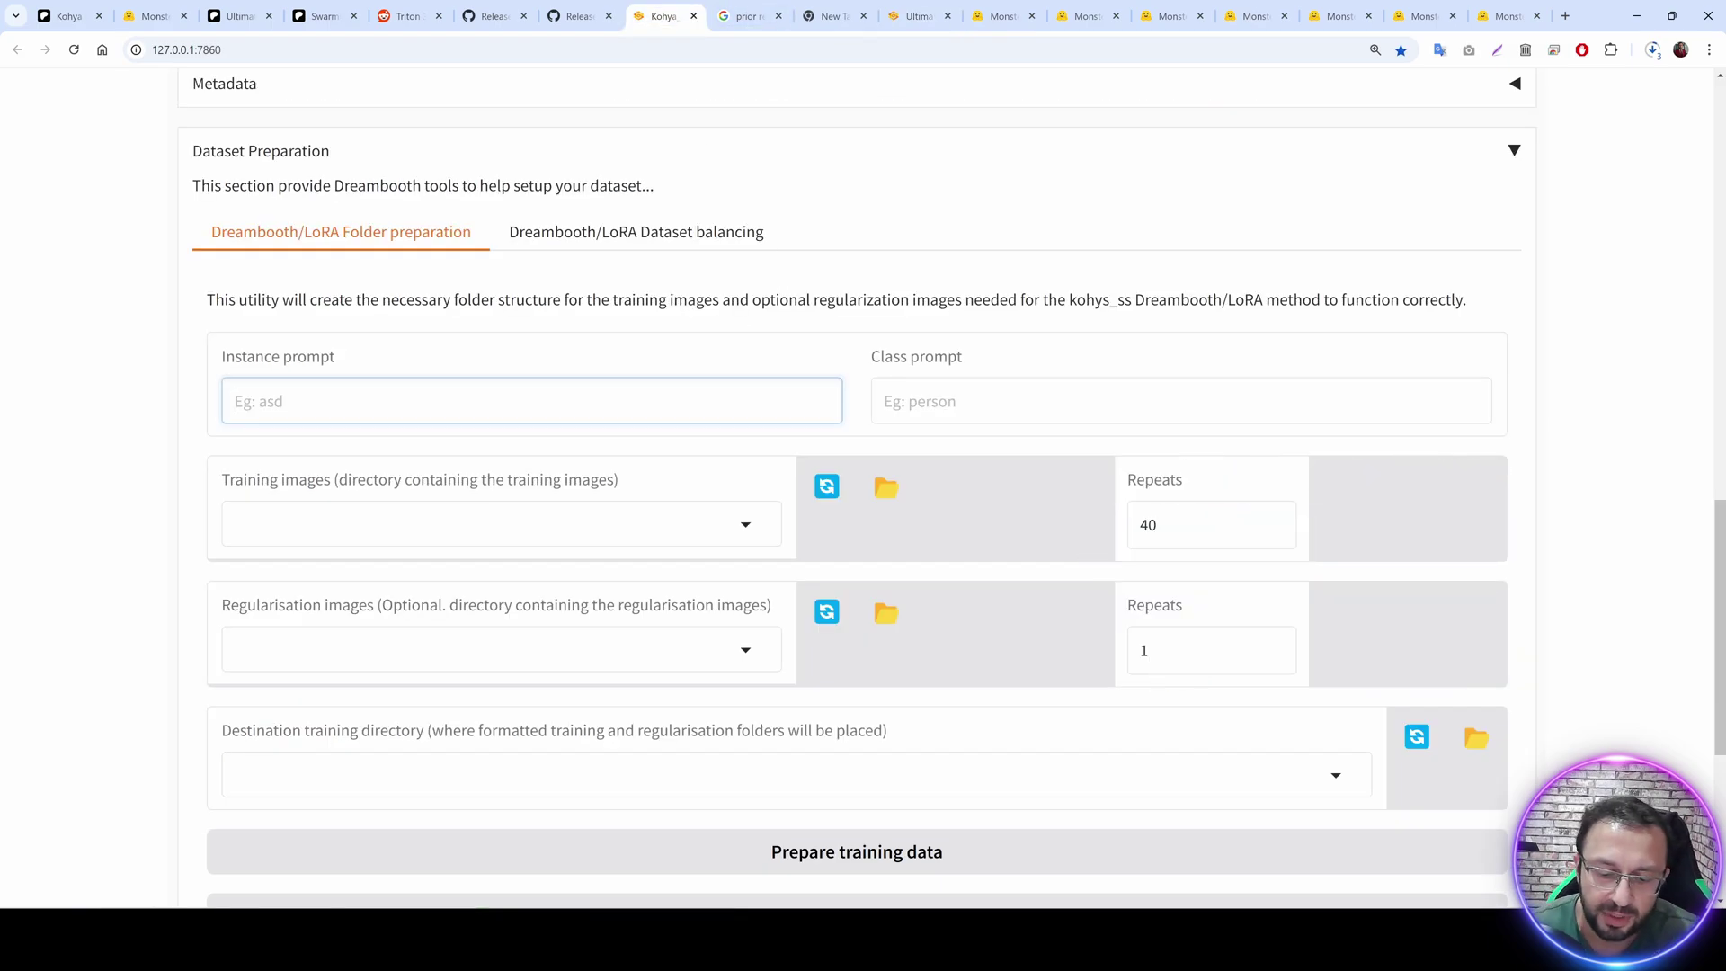
type("ohwx")
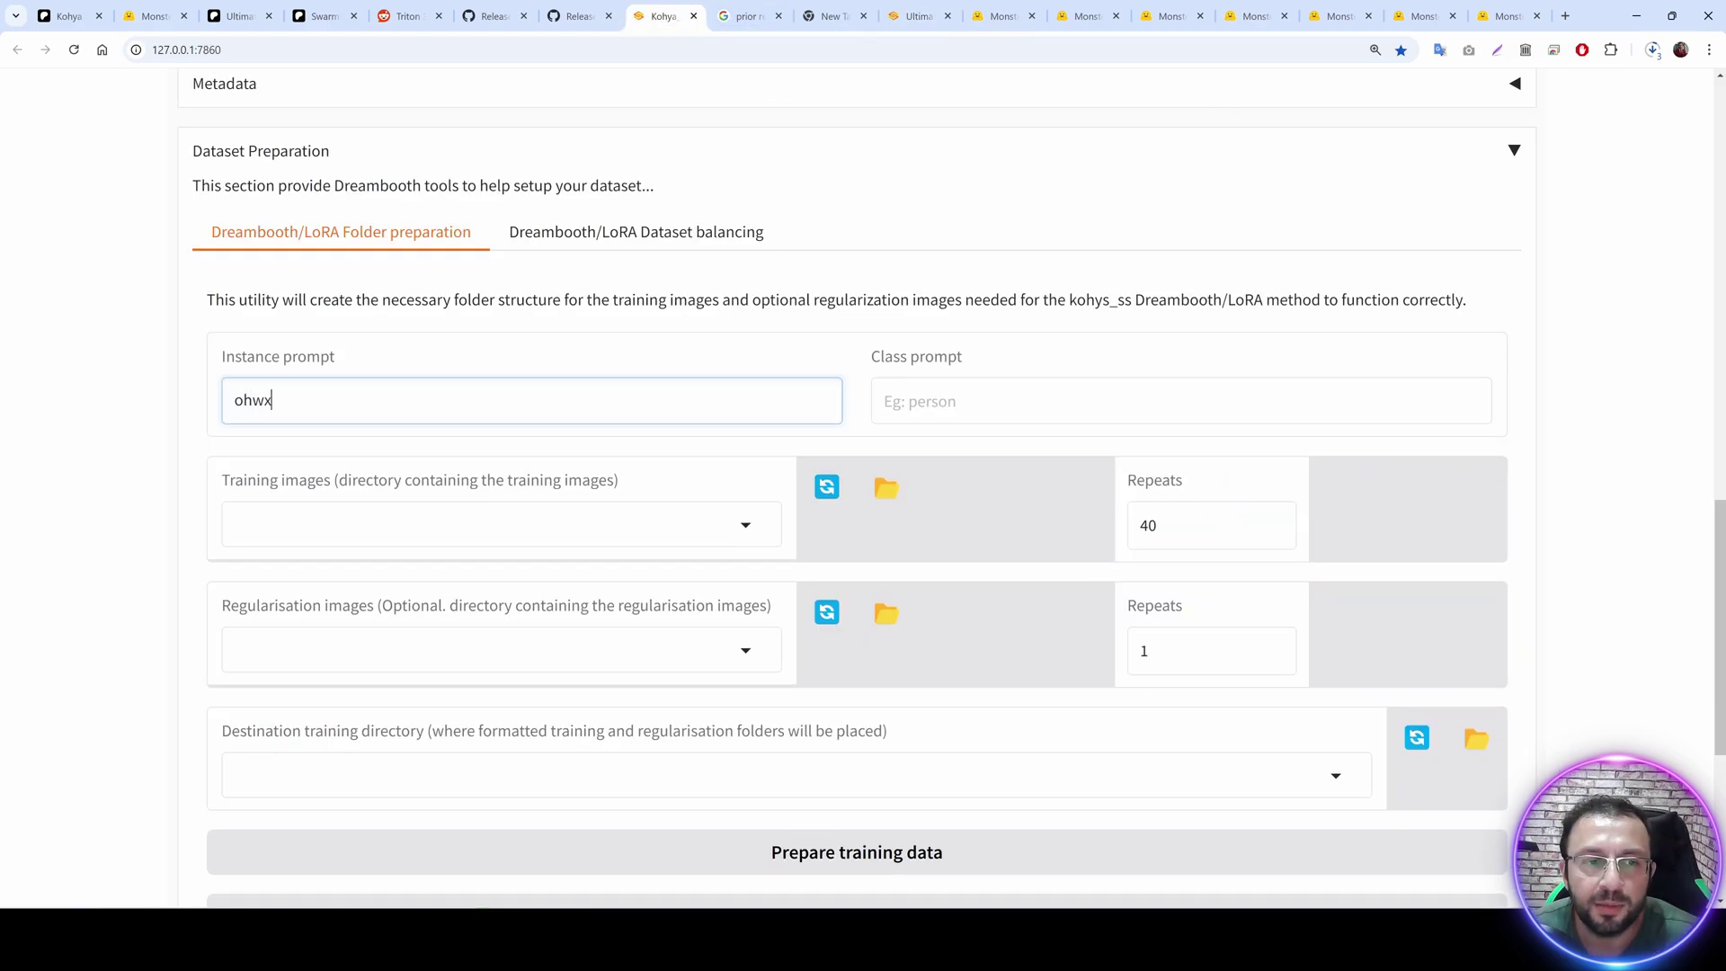
left_click(884, 401)
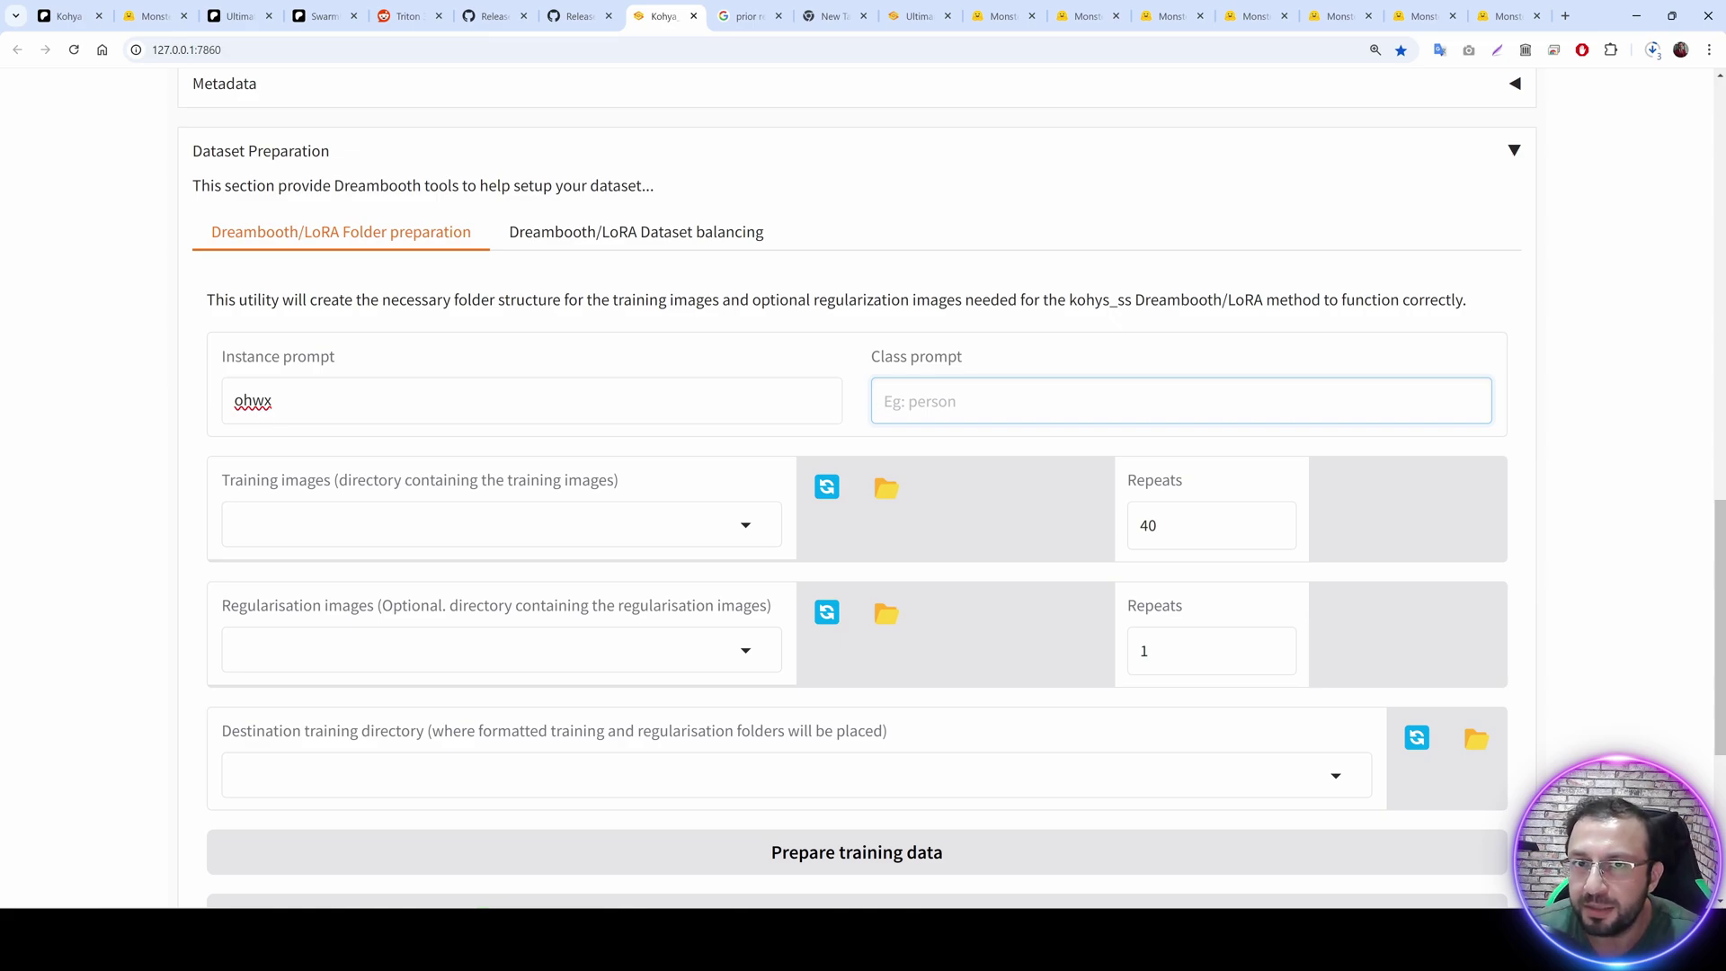
type("man")
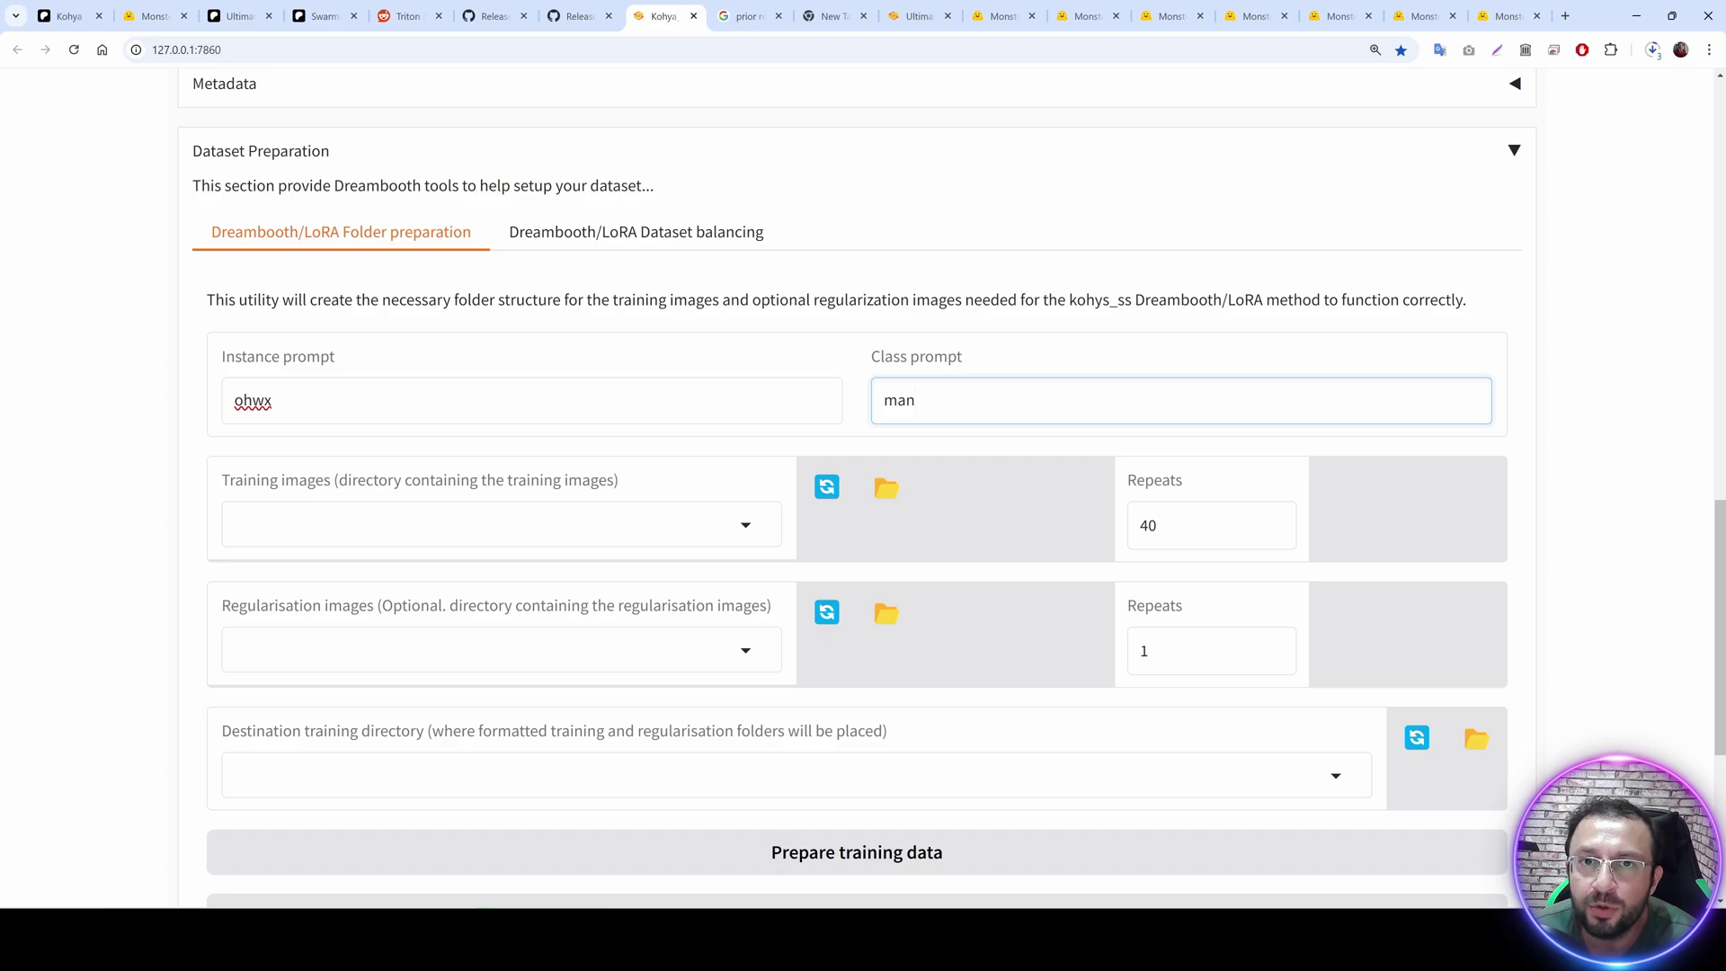
Review the 3D-Cartoon-Style-FLUX model card and repository files on Hugging Face again.
left_click(166, 9)
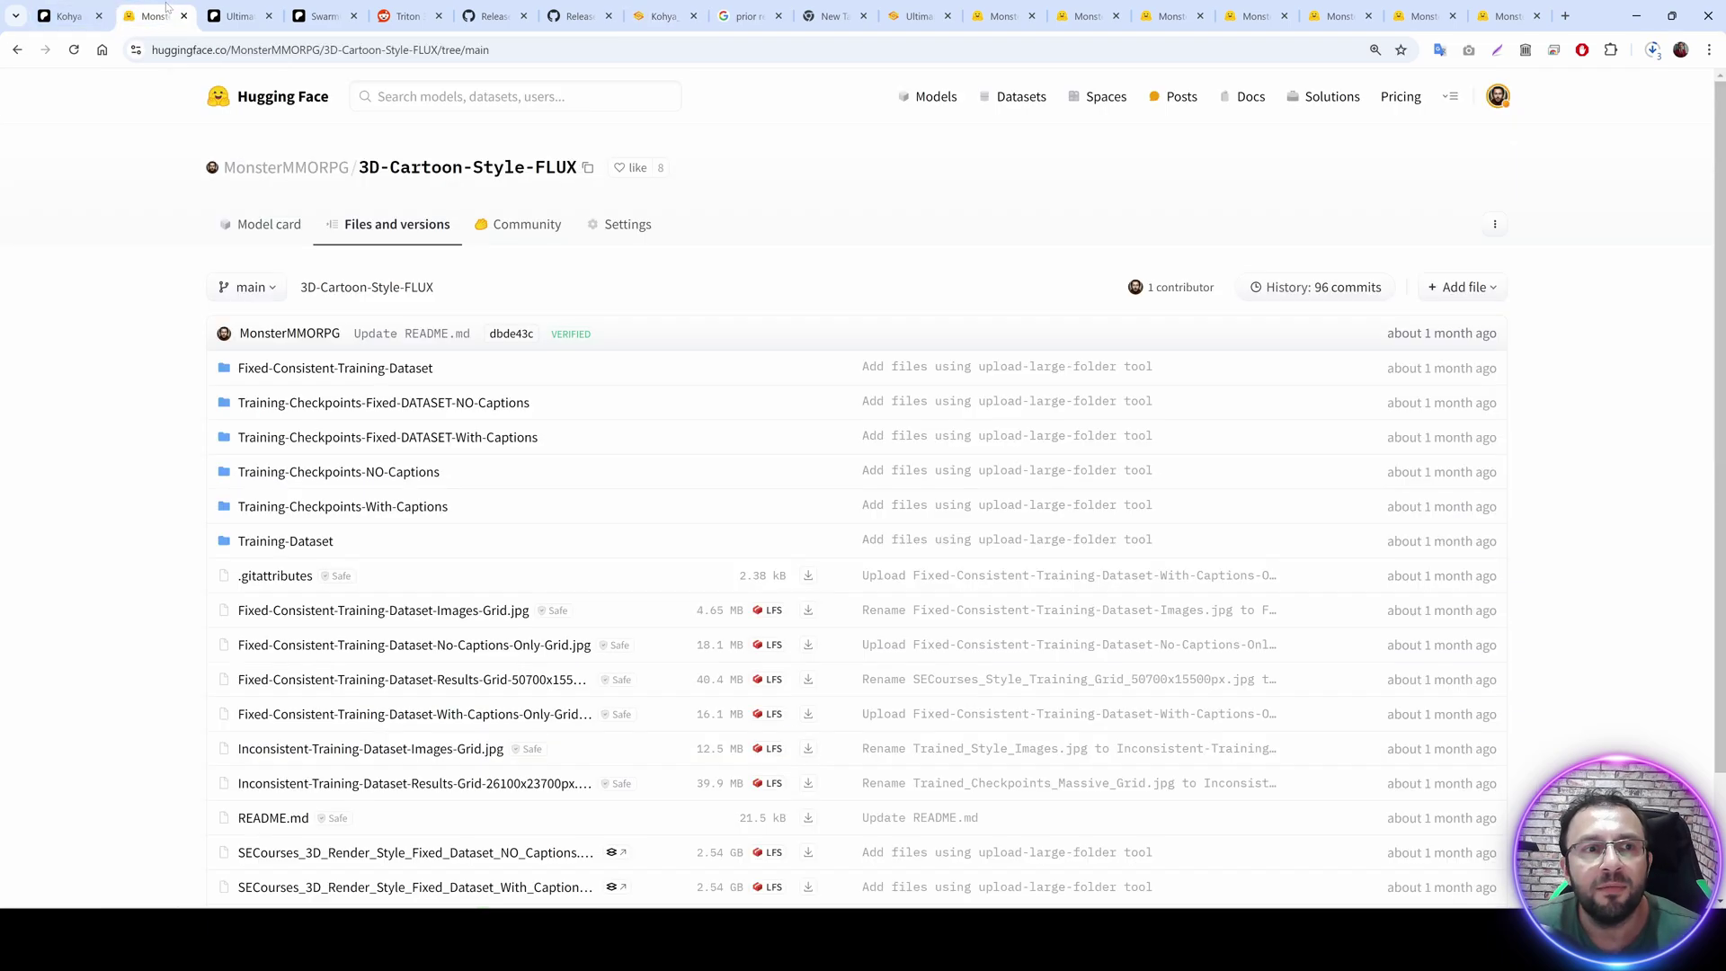
left_click(457, 173)
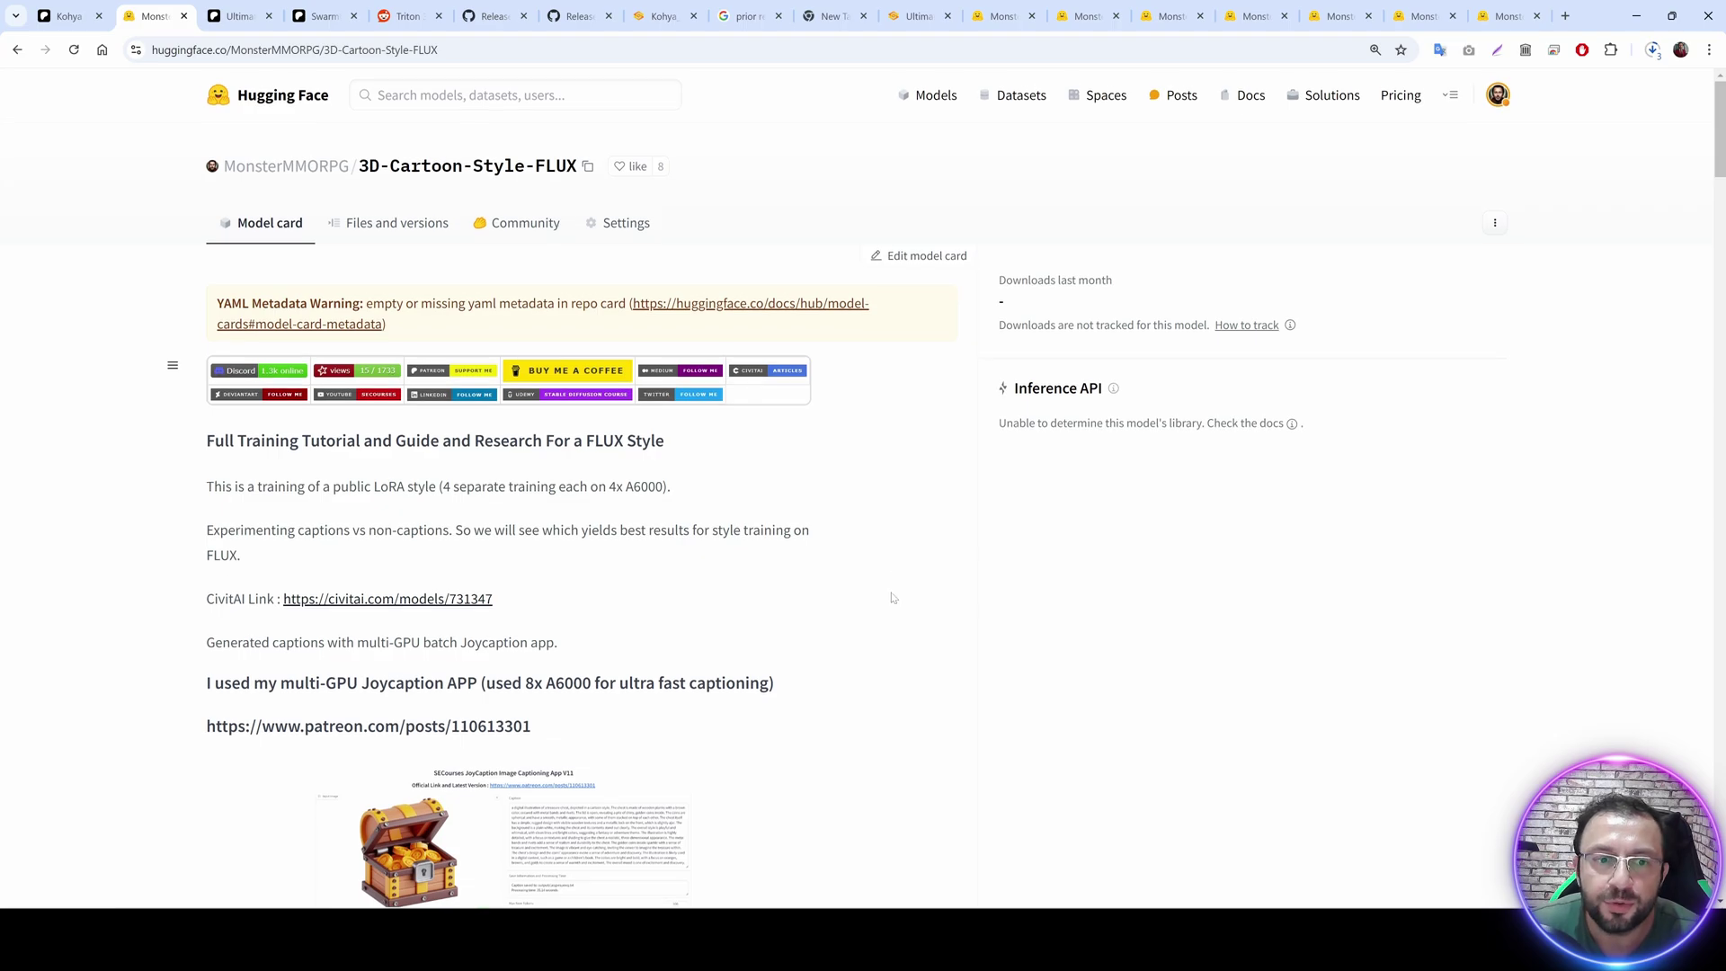
scroll(893, 602, "down", 2)
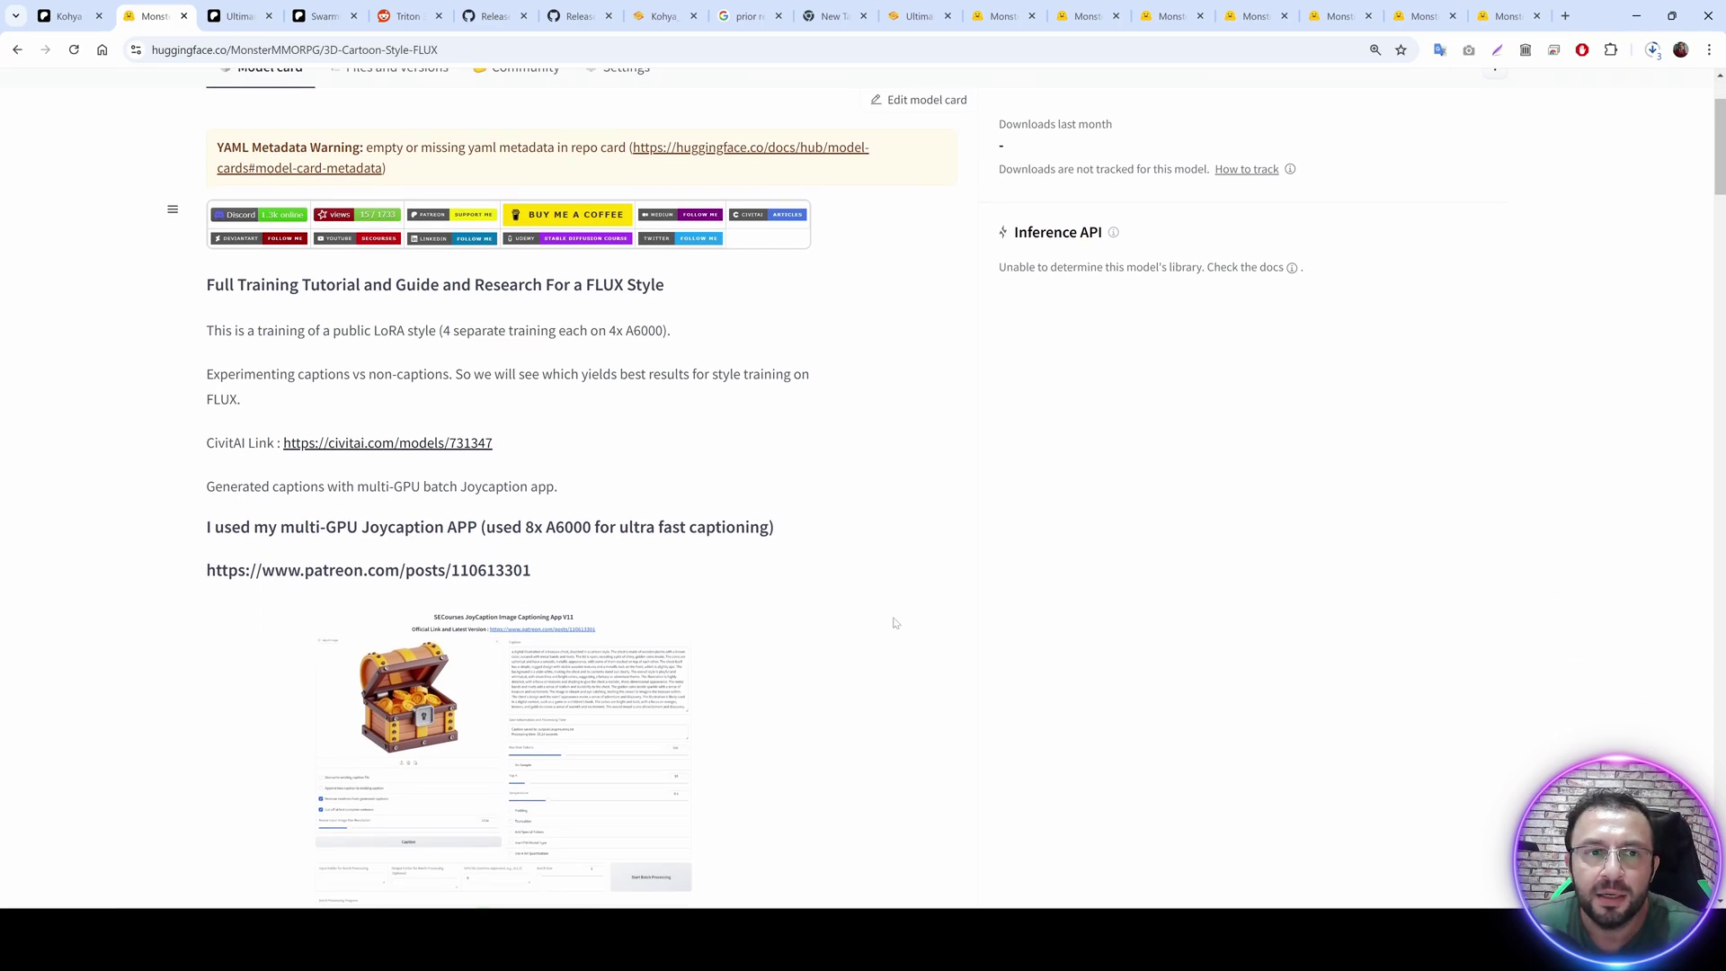
scroll(894, 622, "down", 5)
scroll(890, 629, "up", 7)
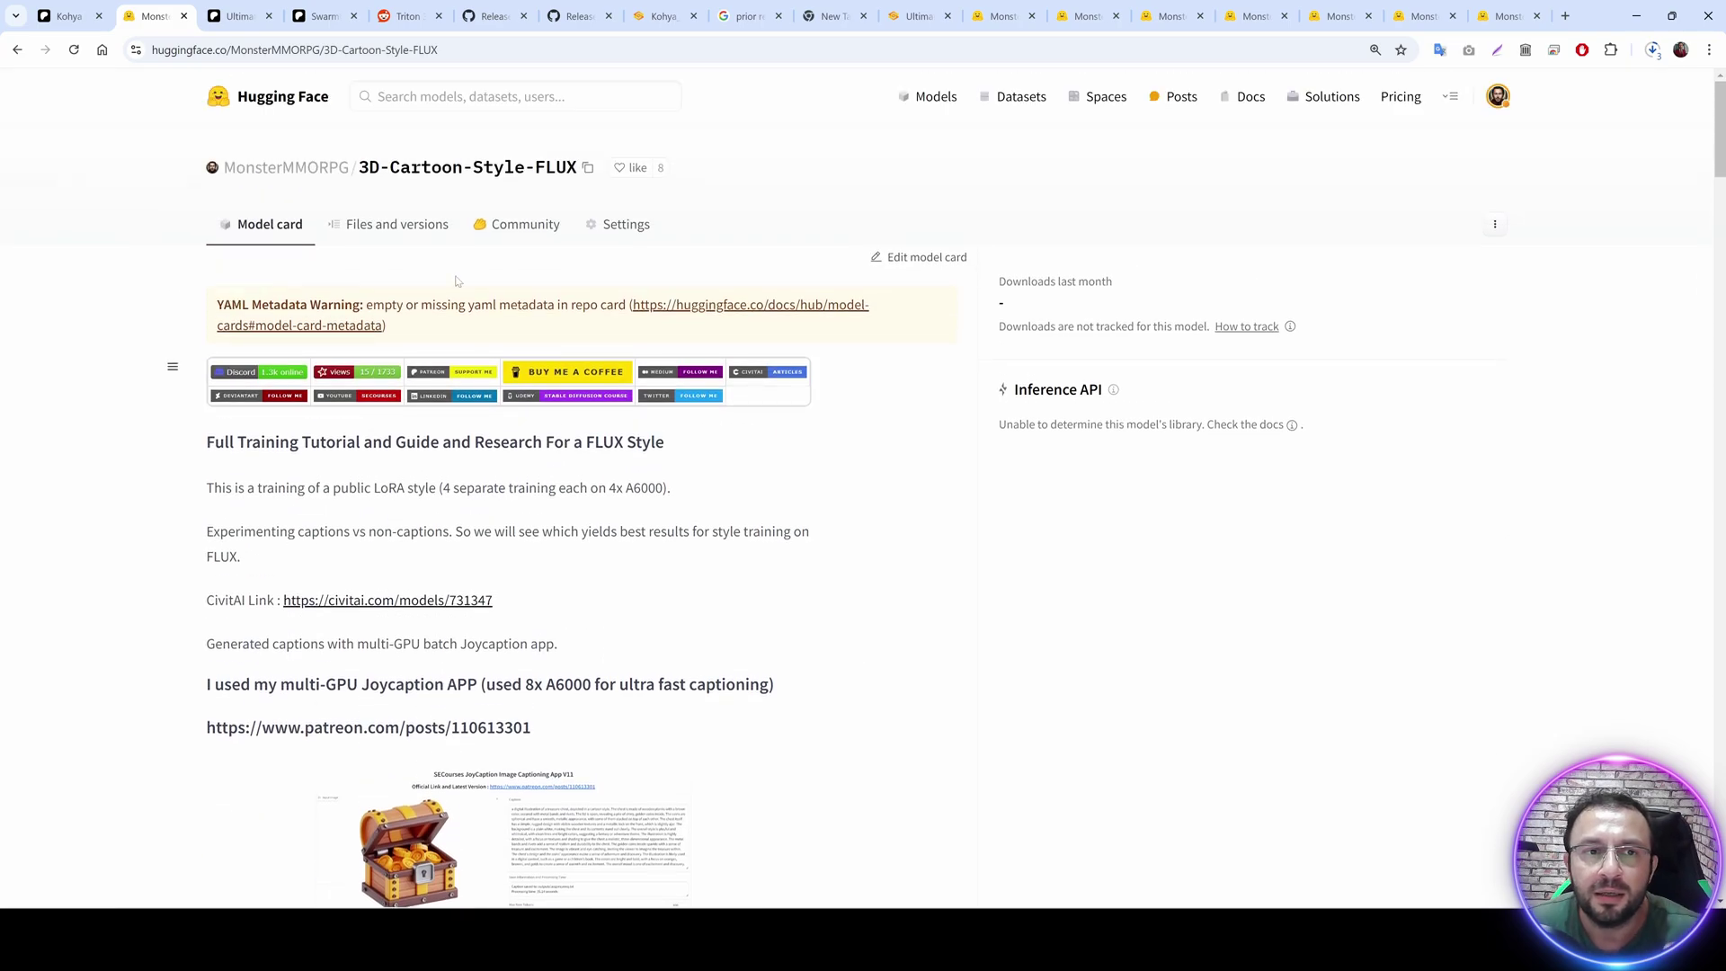
left_click(396, 224)
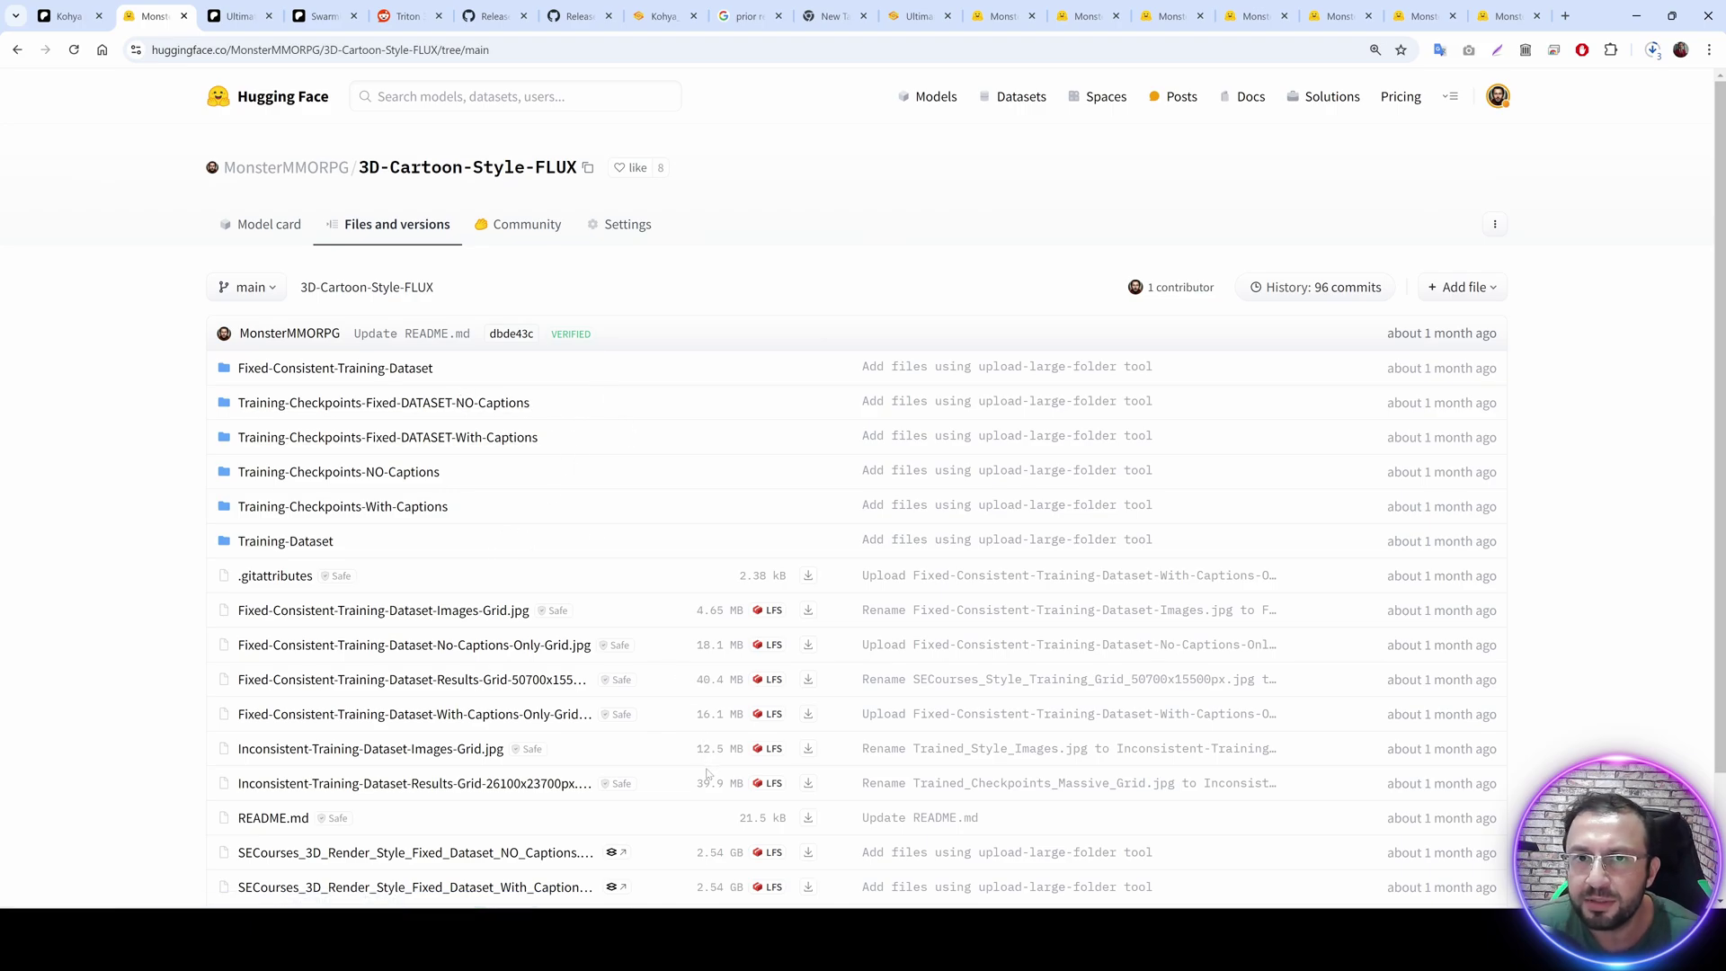
scroll(707, 773, "down", 2)
scroll(710, 773, "up", 2)
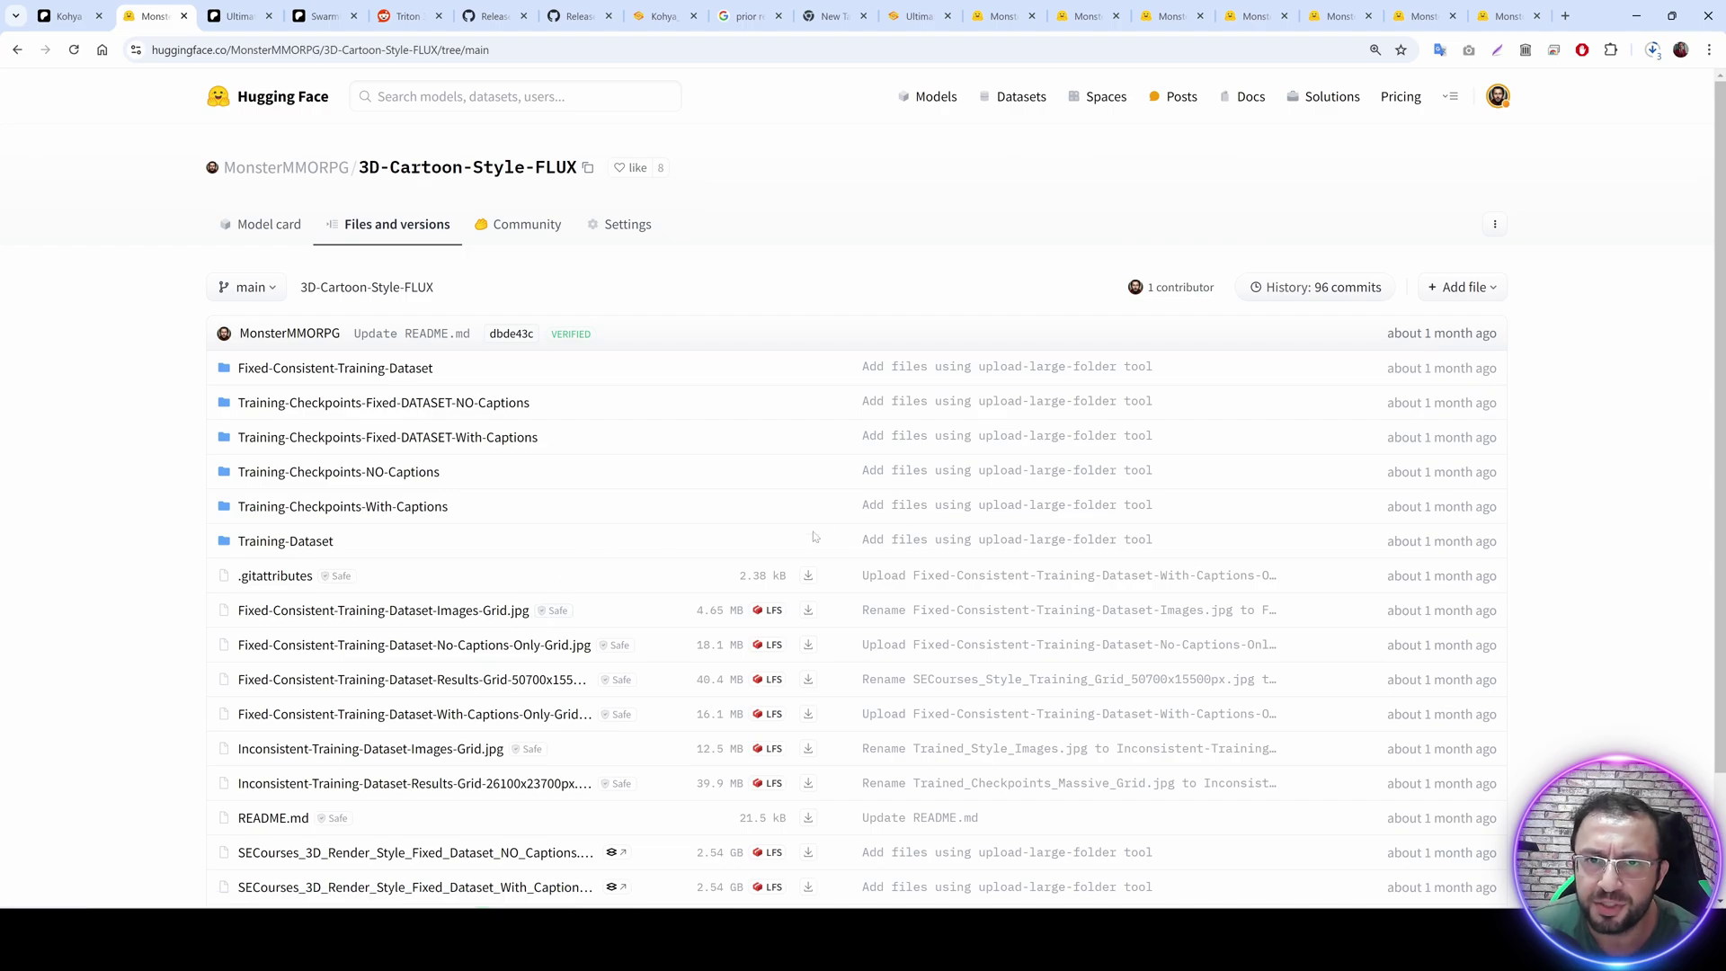
Locate the 1024x1024 folder inside Ulti_Img_PreProcess_v3\final_dataset in File Explorer and copy its path for Kohya's training images directory.
left_click(670, 18)
left_click(360, 525)
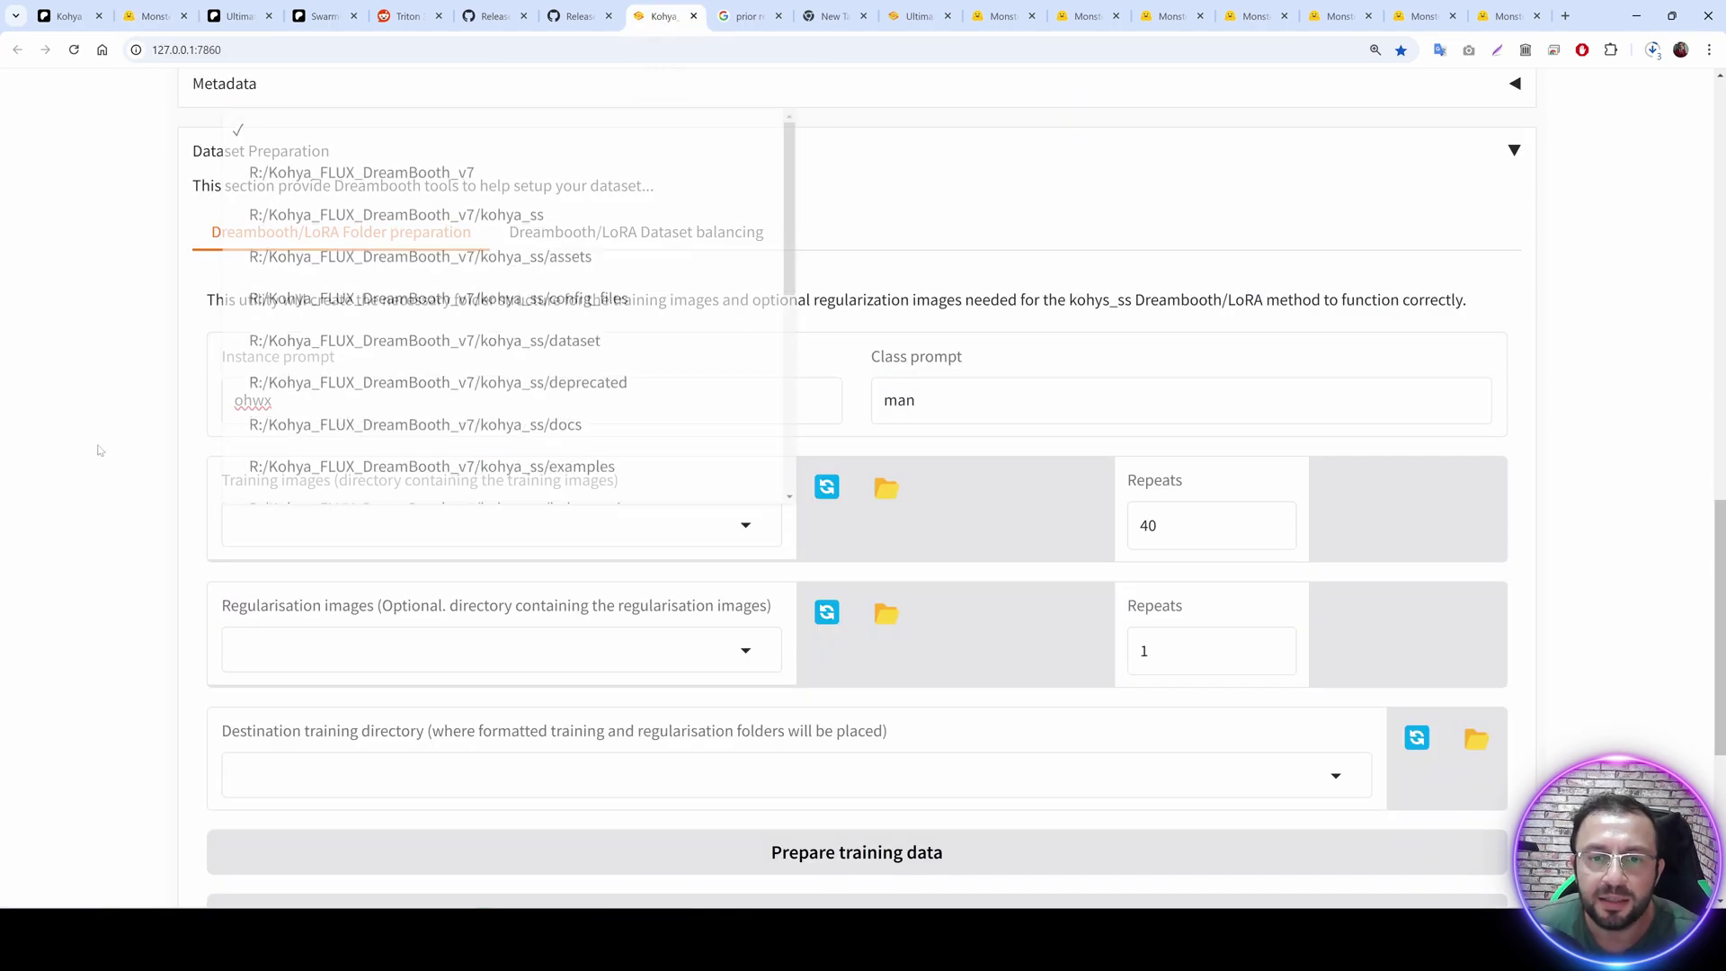
left_click(887, 486)
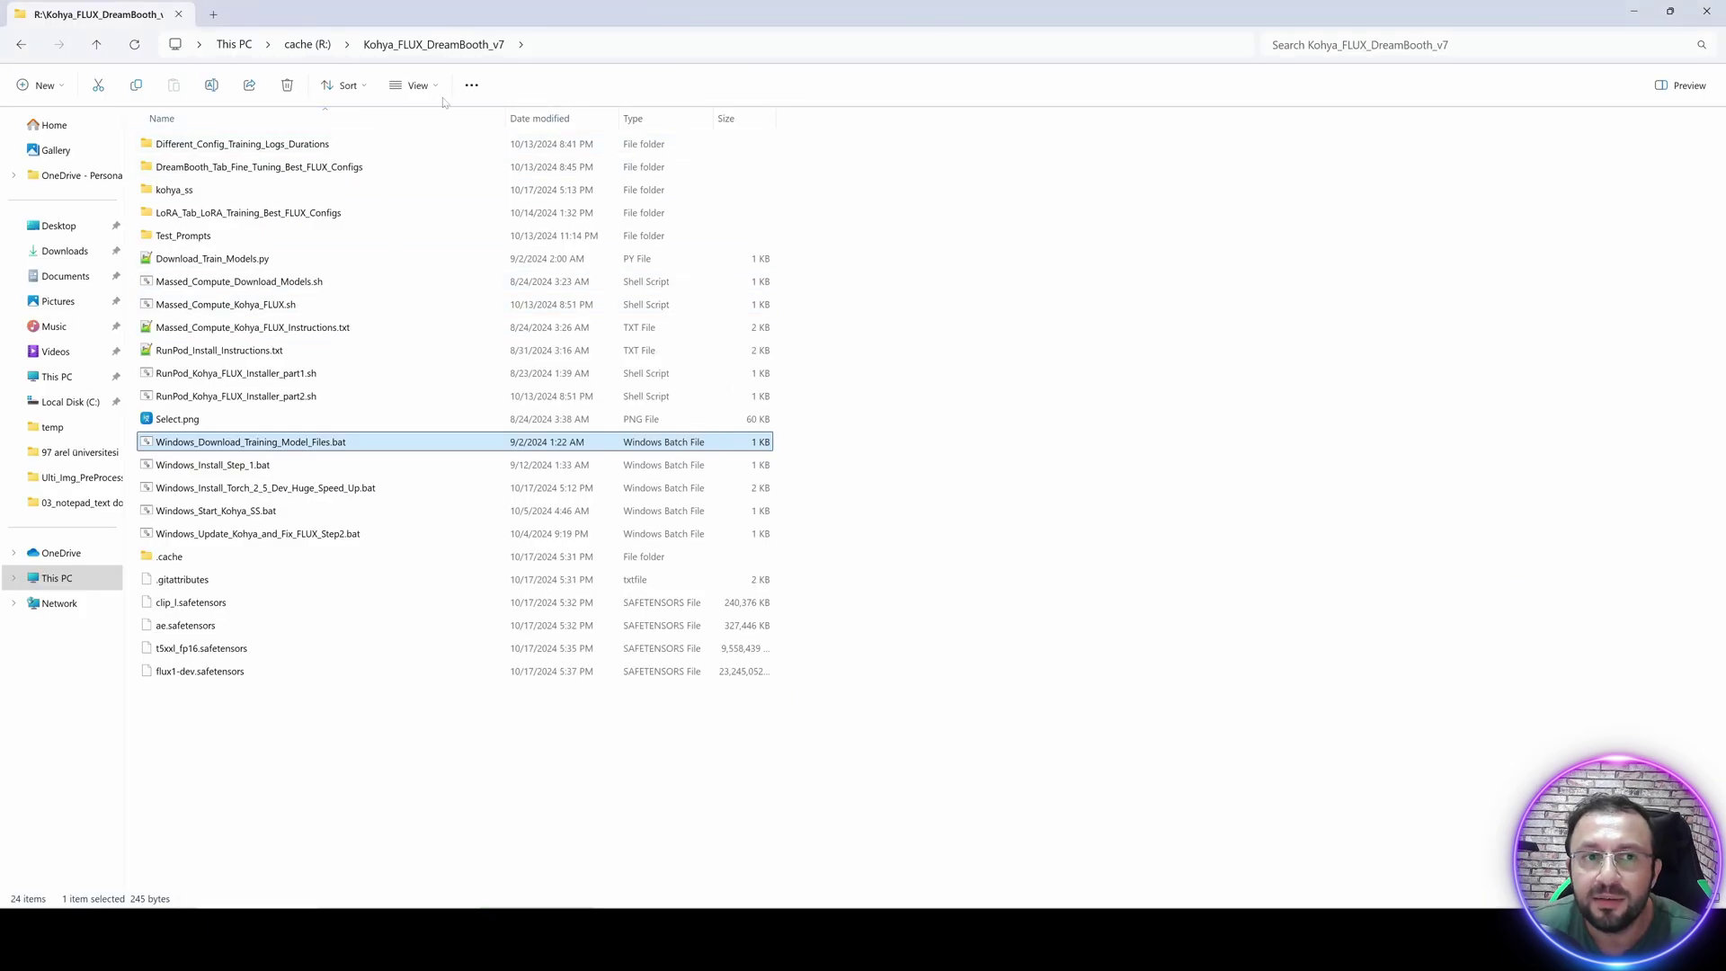
key("alt+Up")
double_click(219, 541)
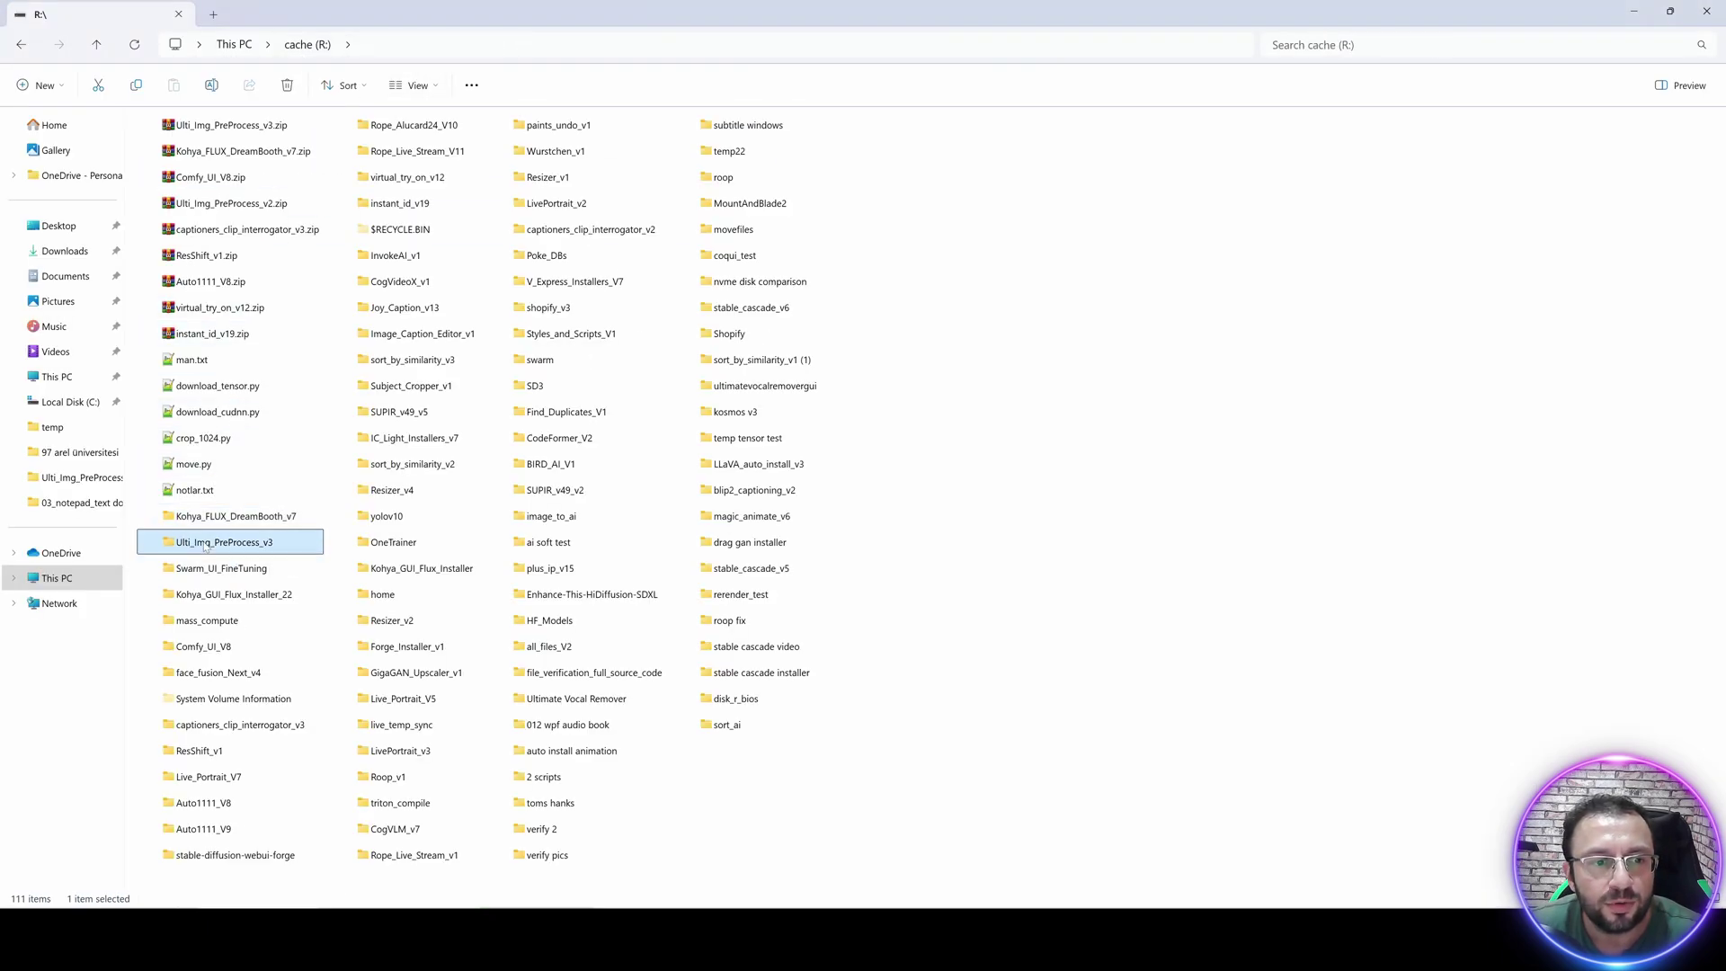
double_click(216, 147)
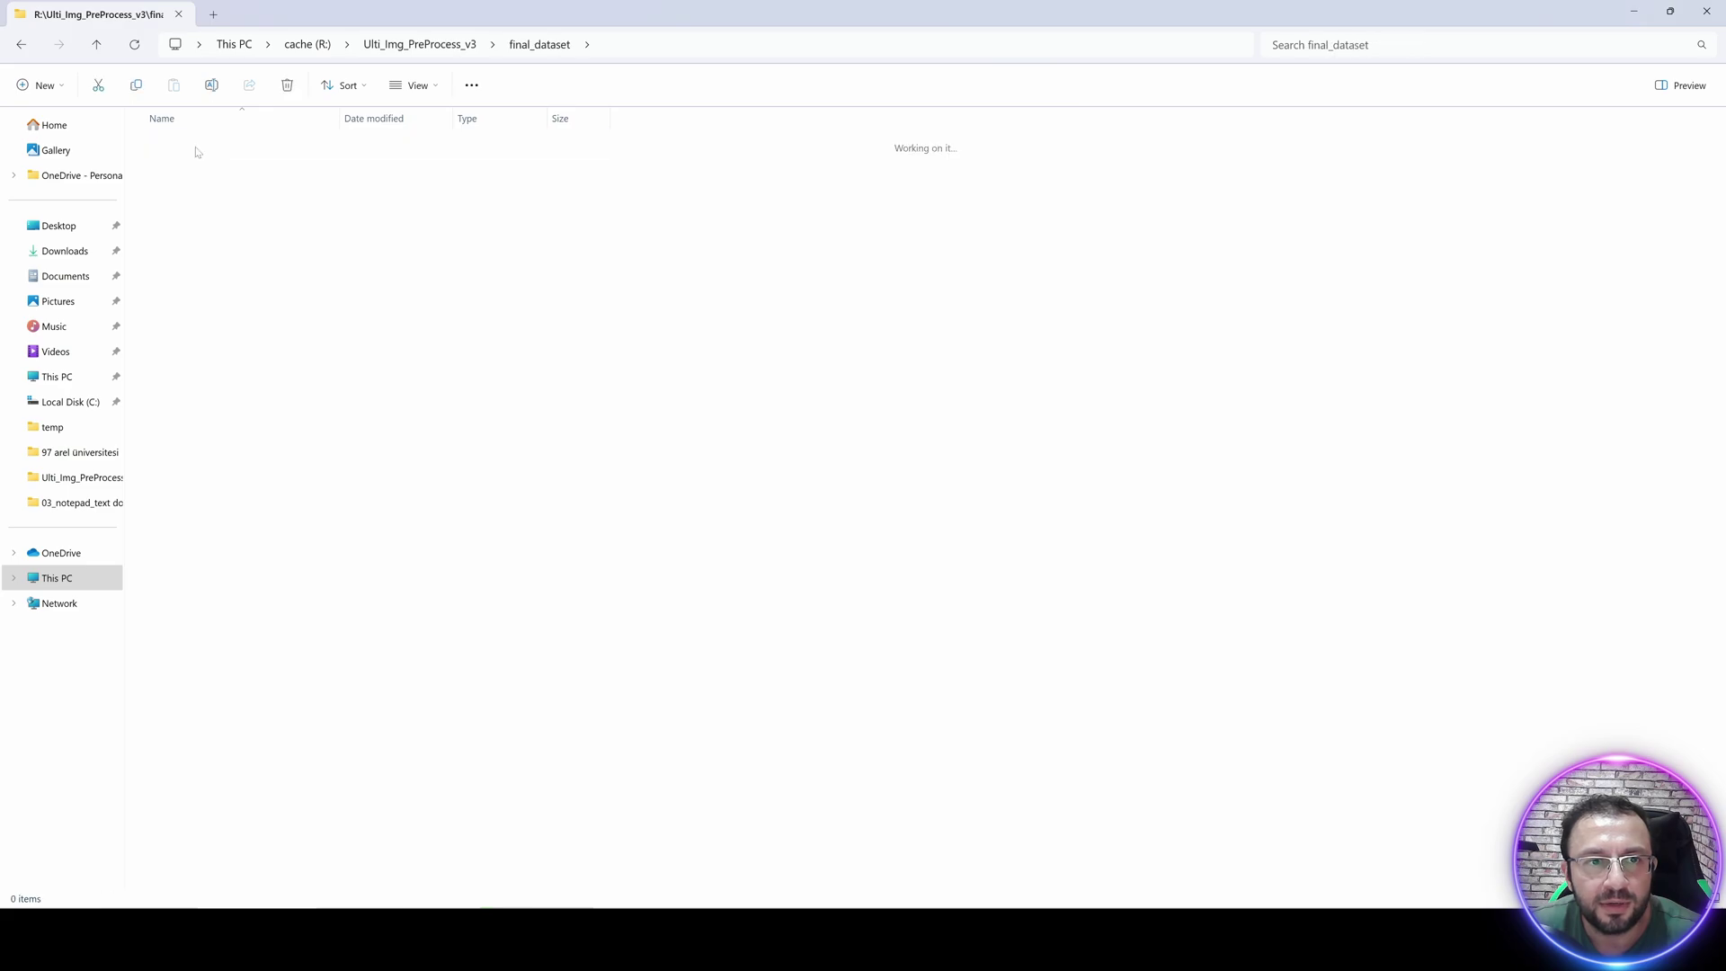
double_click(197, 148)
left_click(688, 47)
key("ctrl+c")
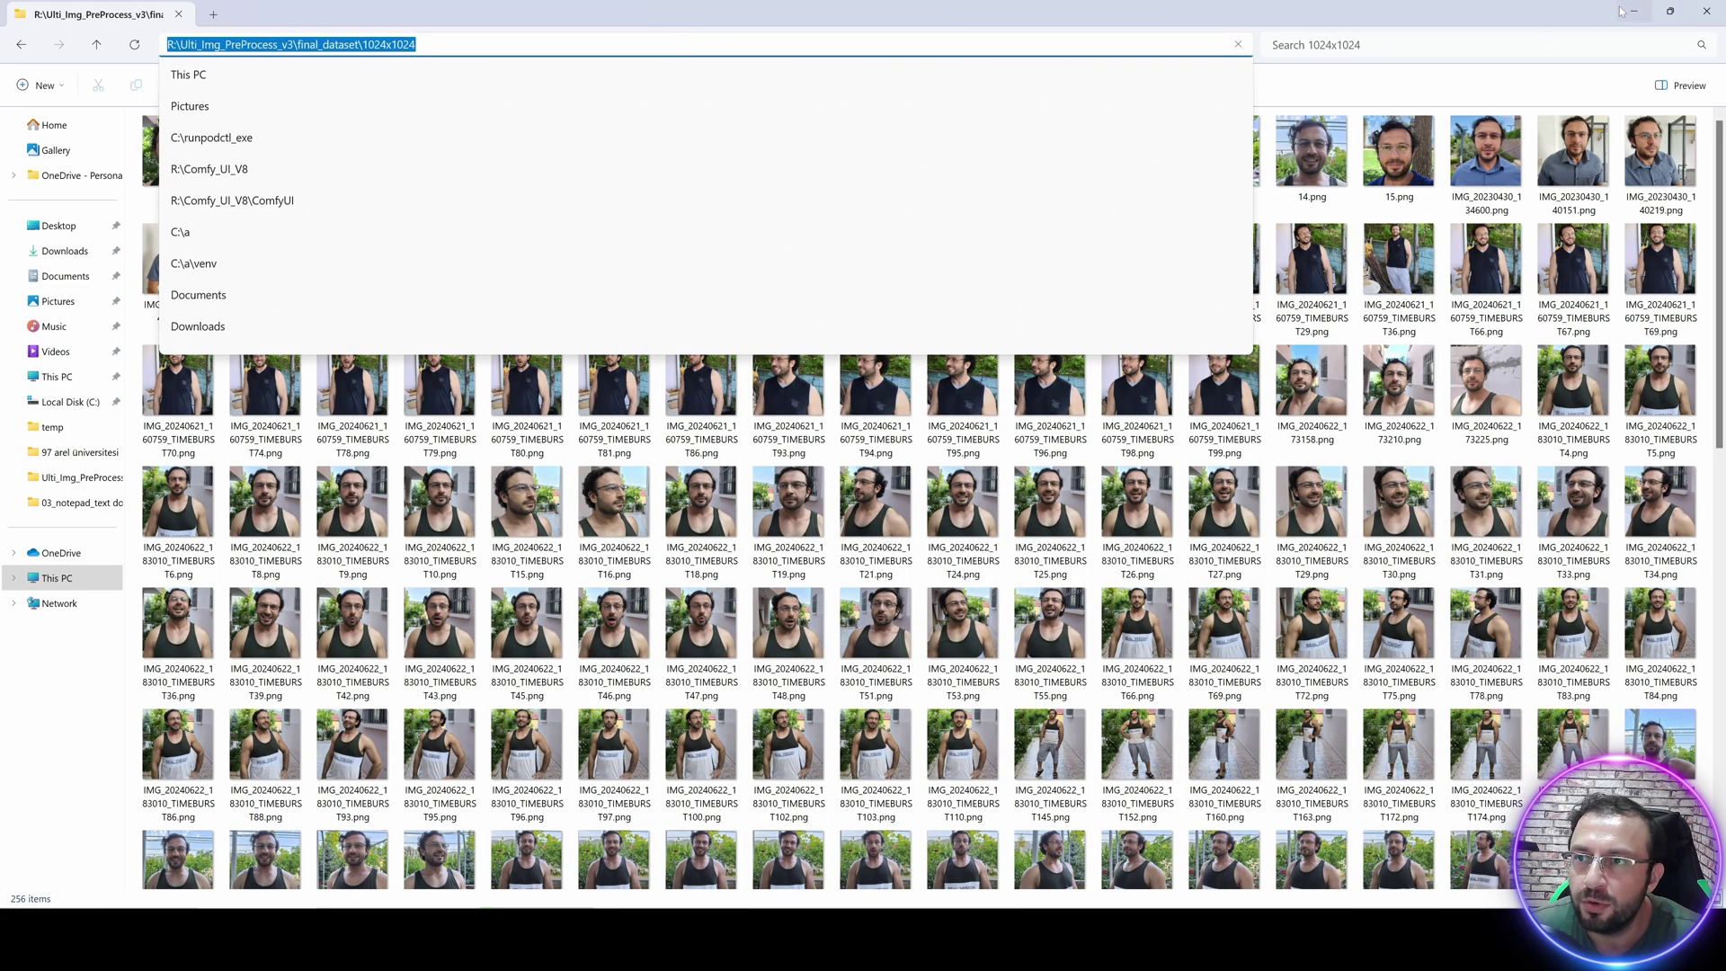
Set Kohya's training images directory to R:\Ulti_Img_PreProcess_v3\final_dataset\1024x1024, leaving the regularisation images directory empty.
key("alt+Tab")
key("ctrl+v")
scroll(931, 540, "down", 2)
left_click(503, 493)
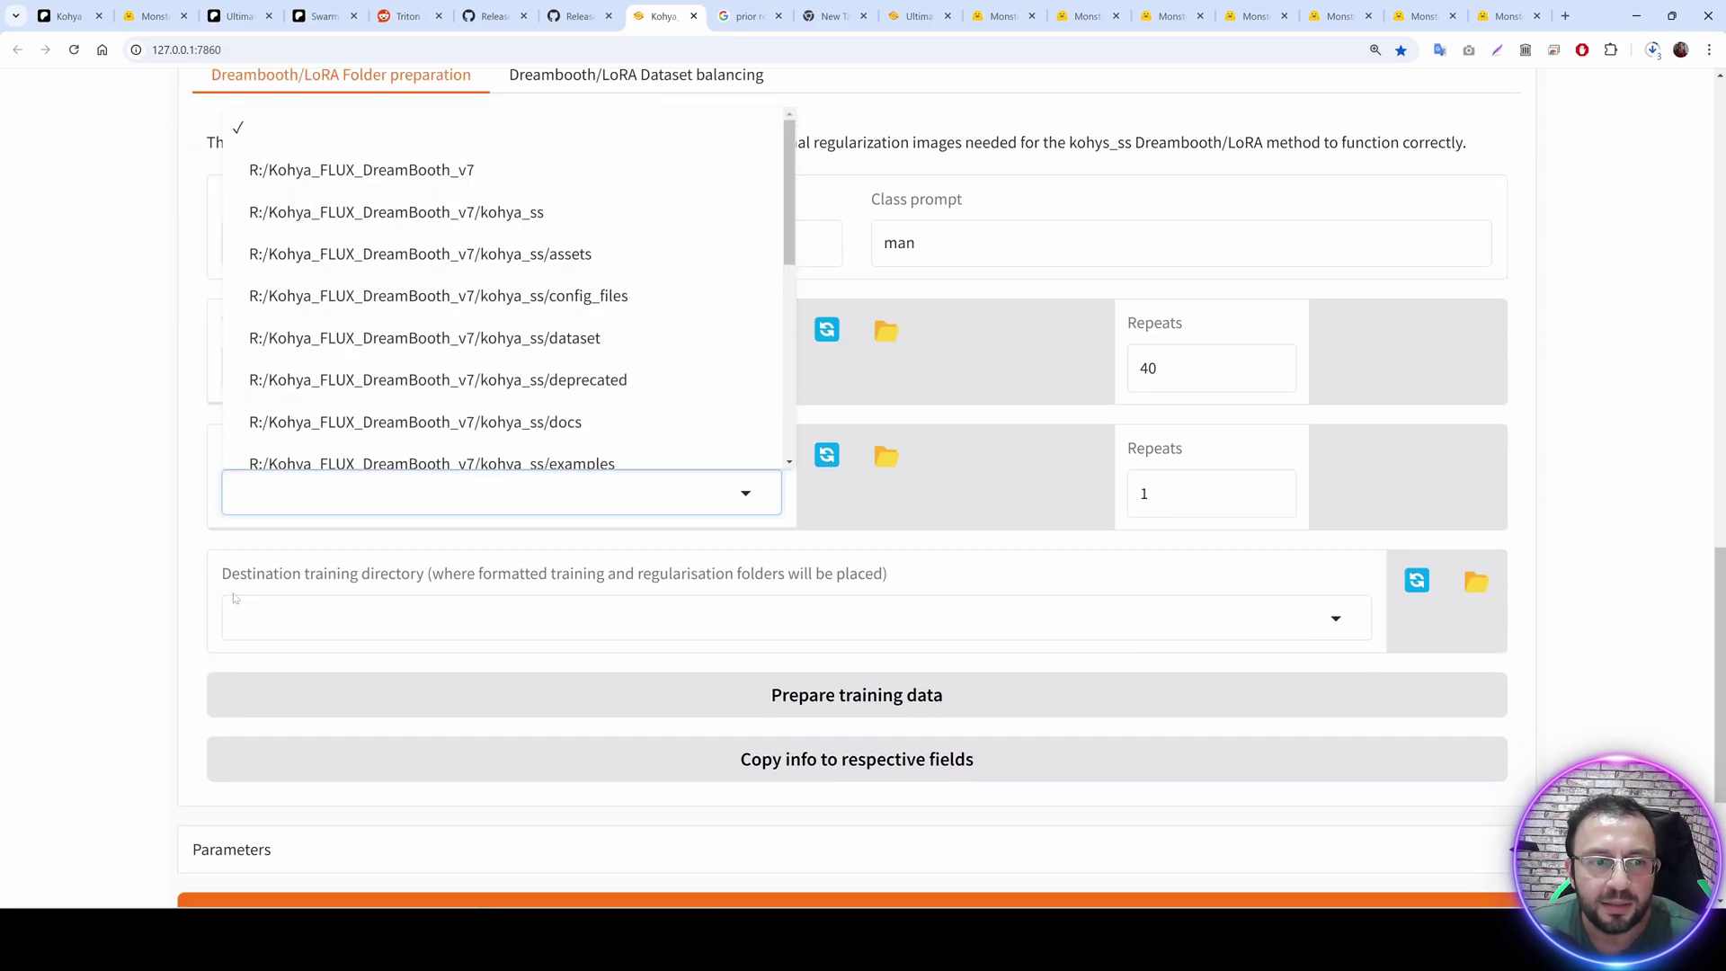
left_click(931, 470)
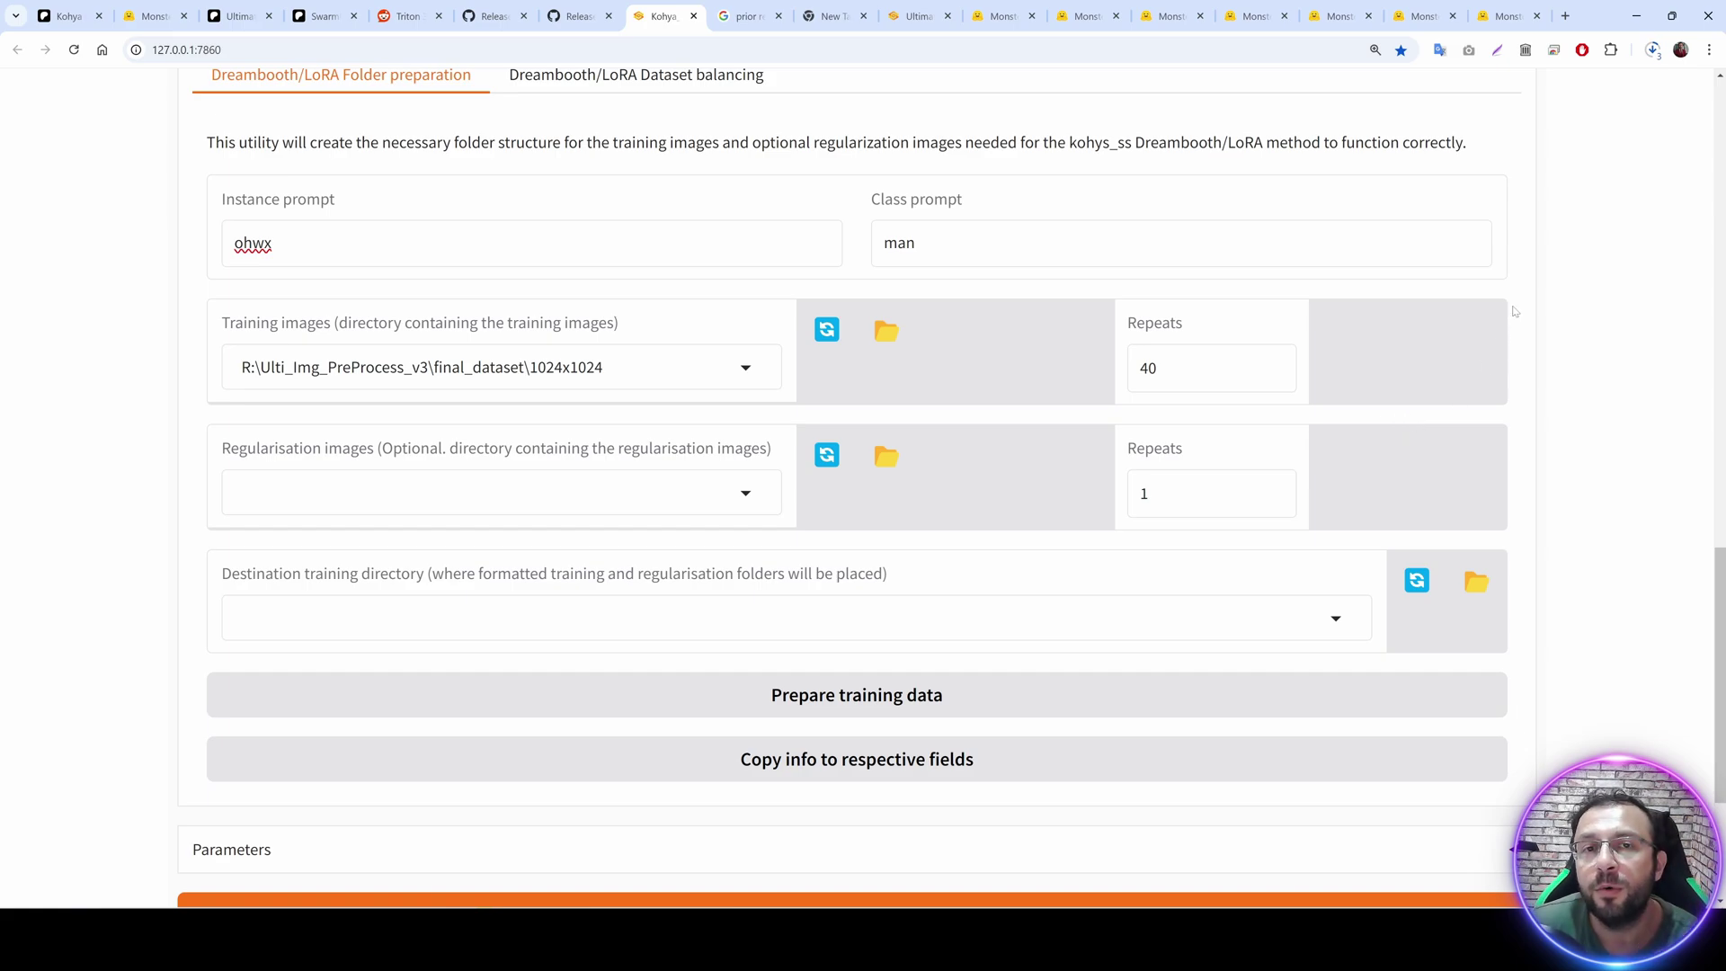
Set the training images repeats to 1.
left_click(1151, 328)
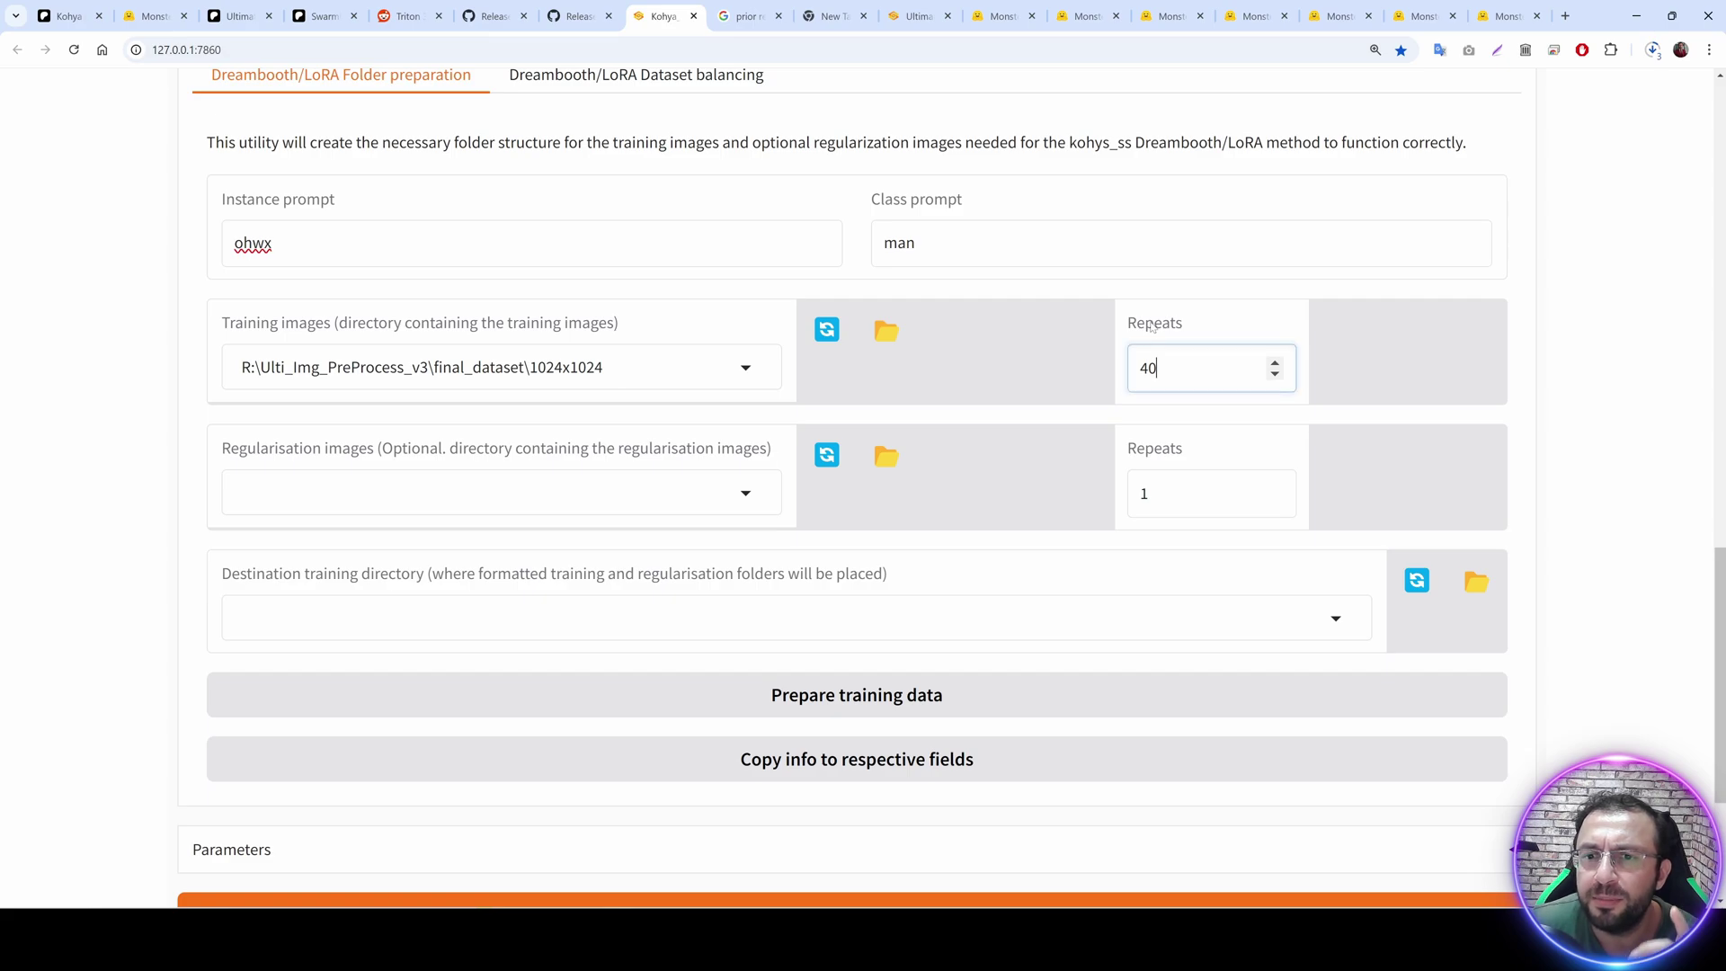
left_click_drag(1159, 369, 1121, 374)
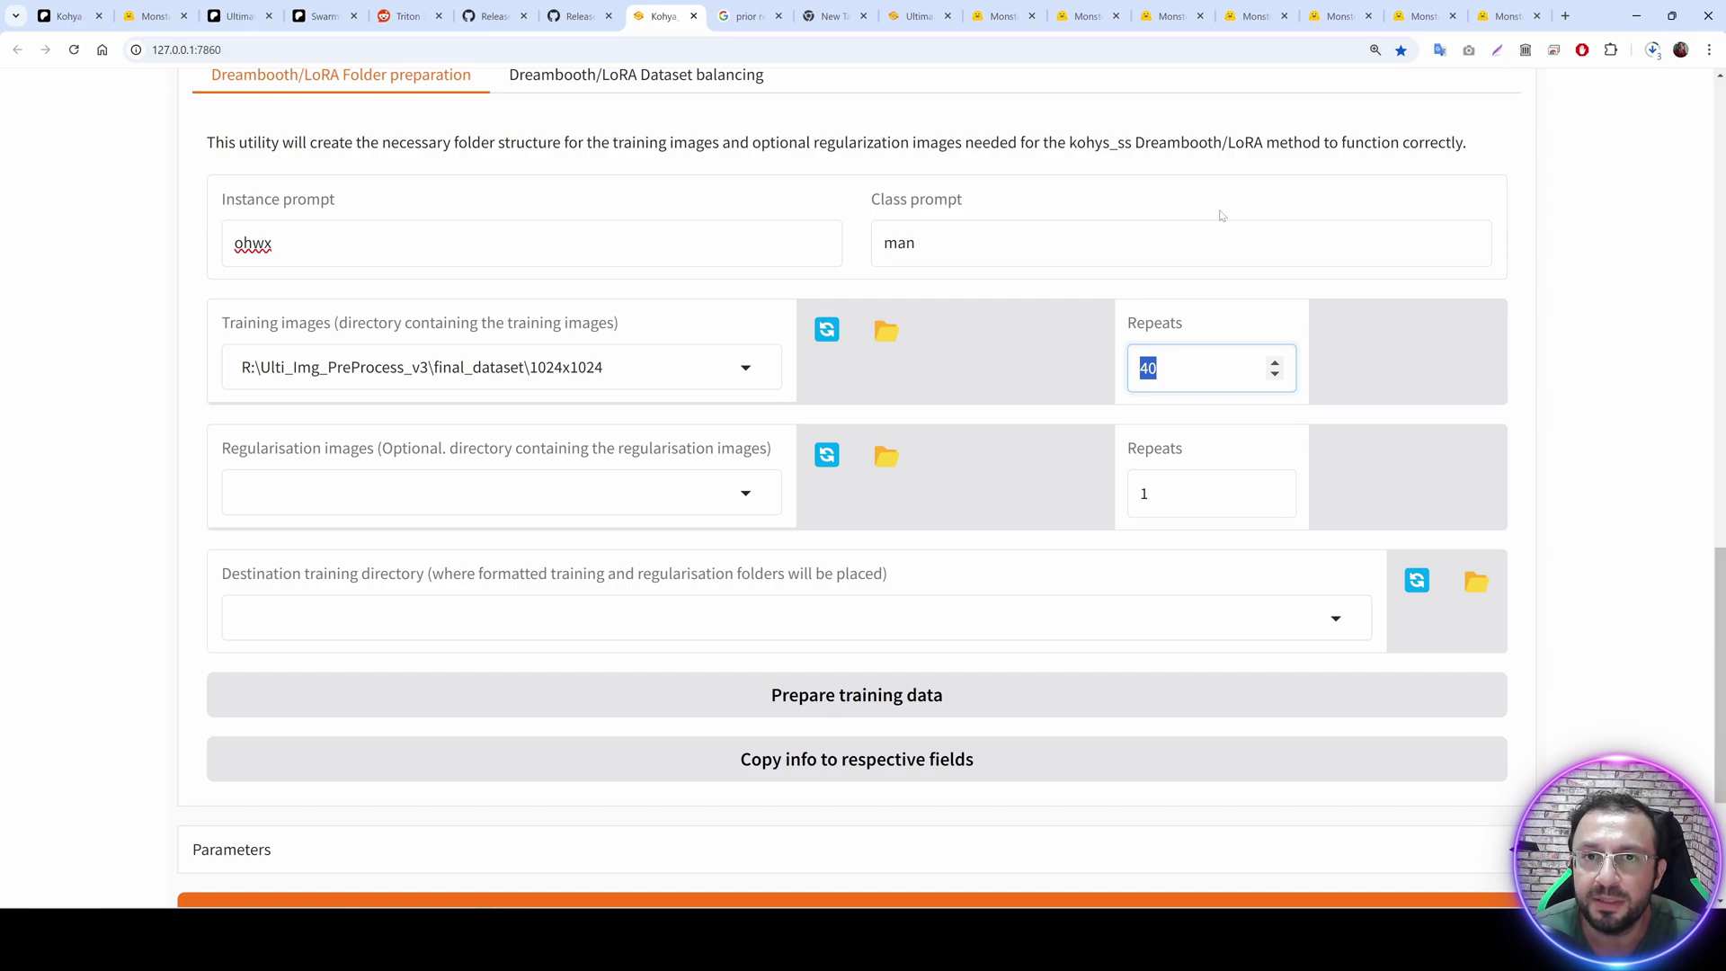
type("1")
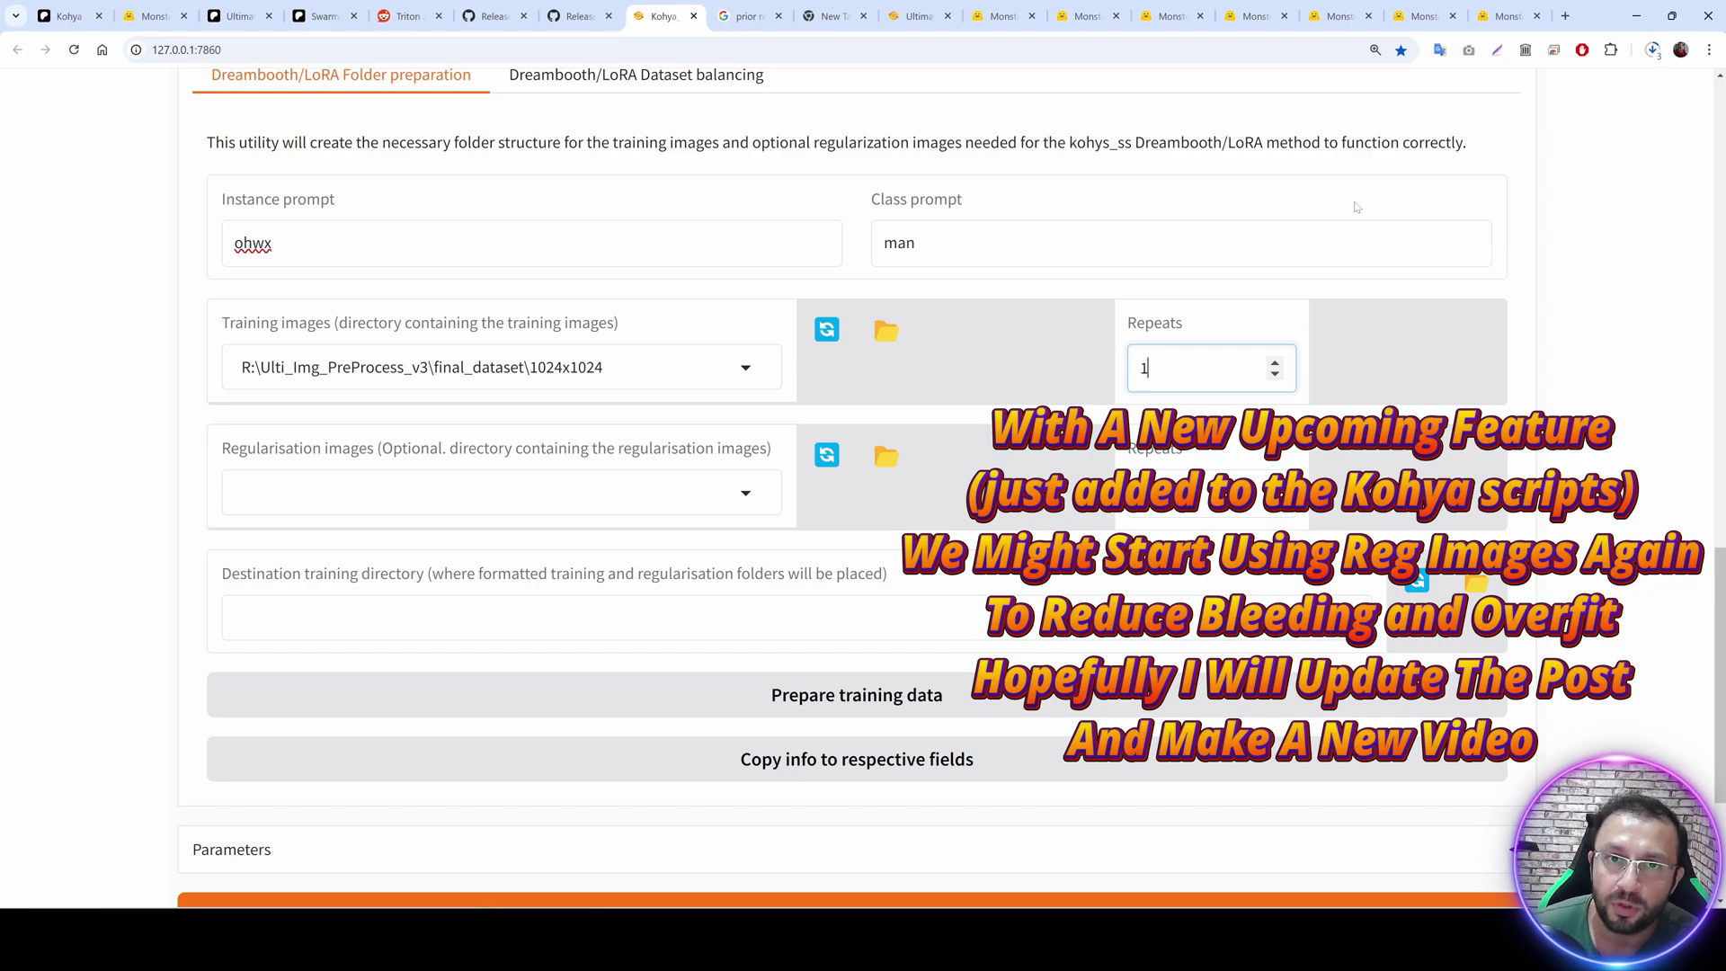
Locate the Swarm_UI_FineTuning\SwarmUI\Models\diffusion_models folder on drive R in File Explorer and copy its path for the destination training directory.
left_click(269, 617)
left_click(128, 565)
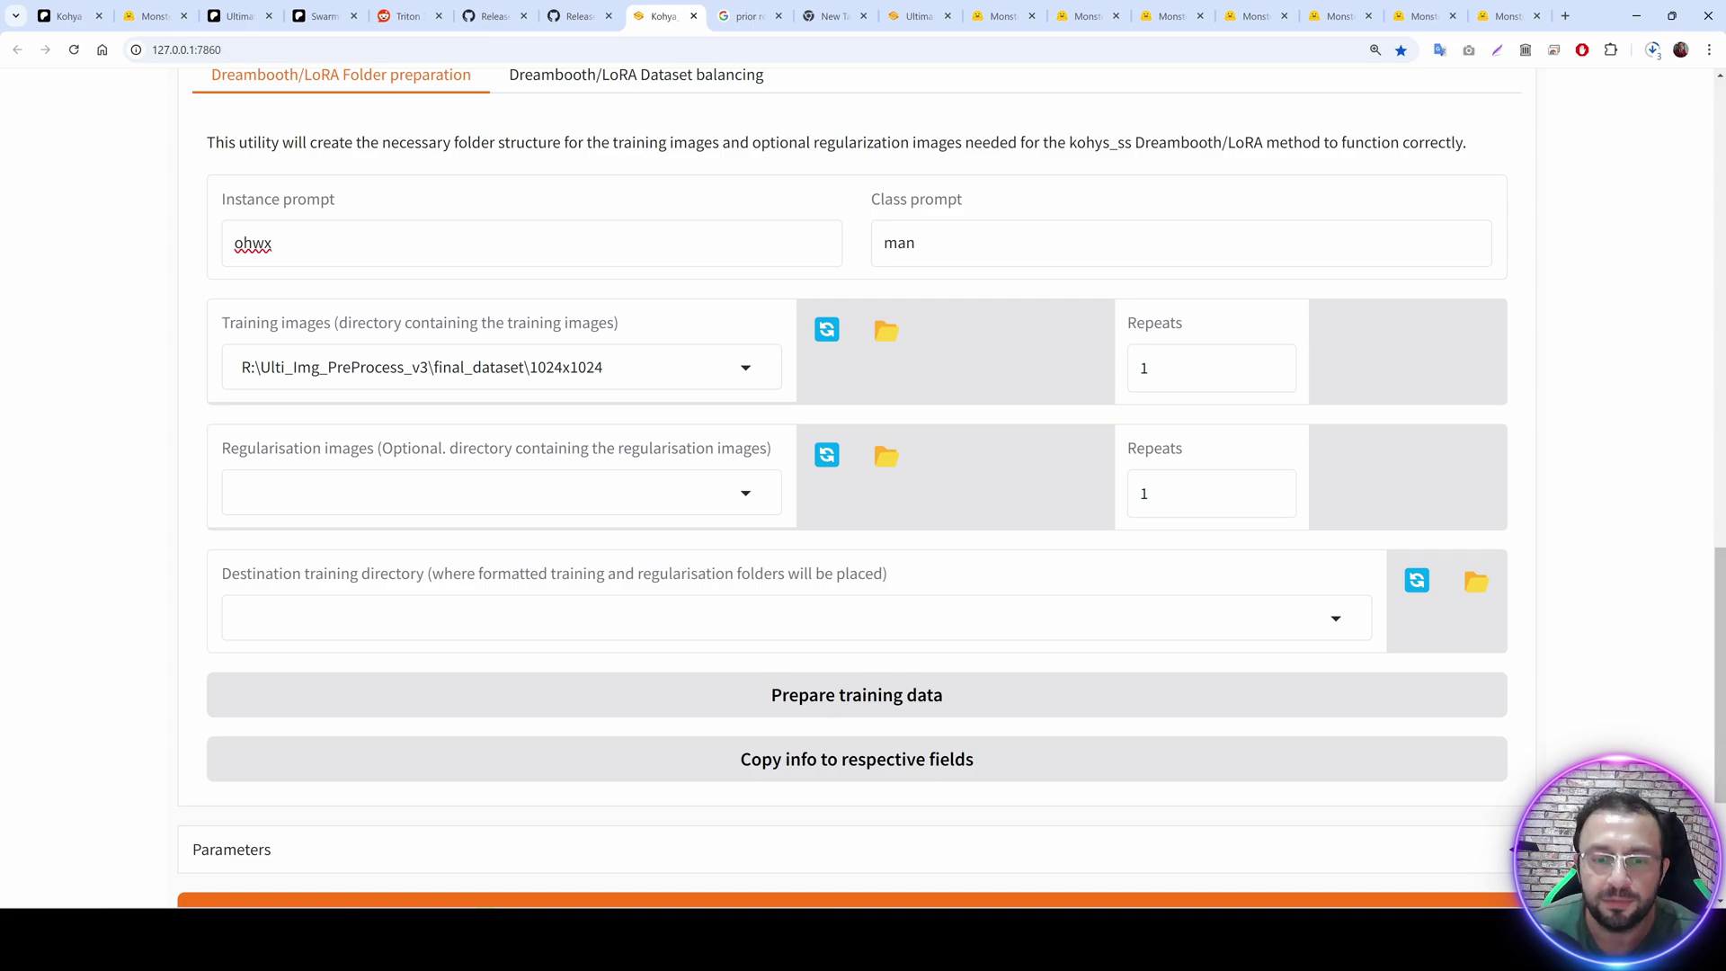
key("alt+Tab")
left_click(307, 44)
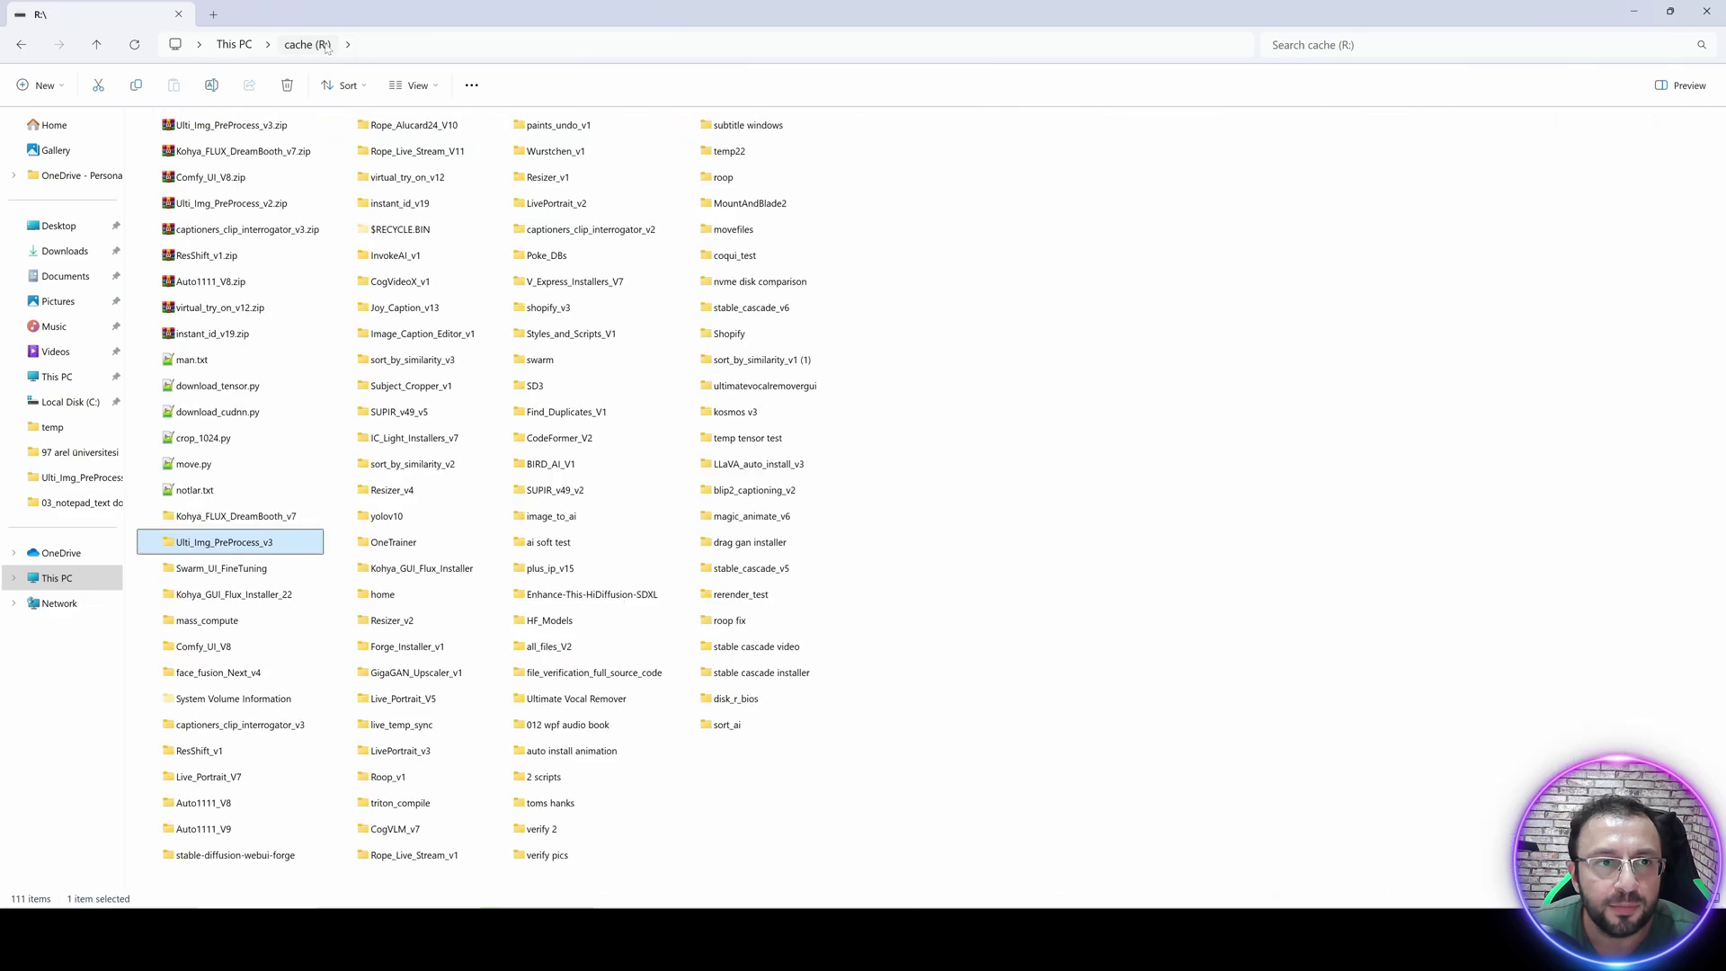
double_click(221, 568)
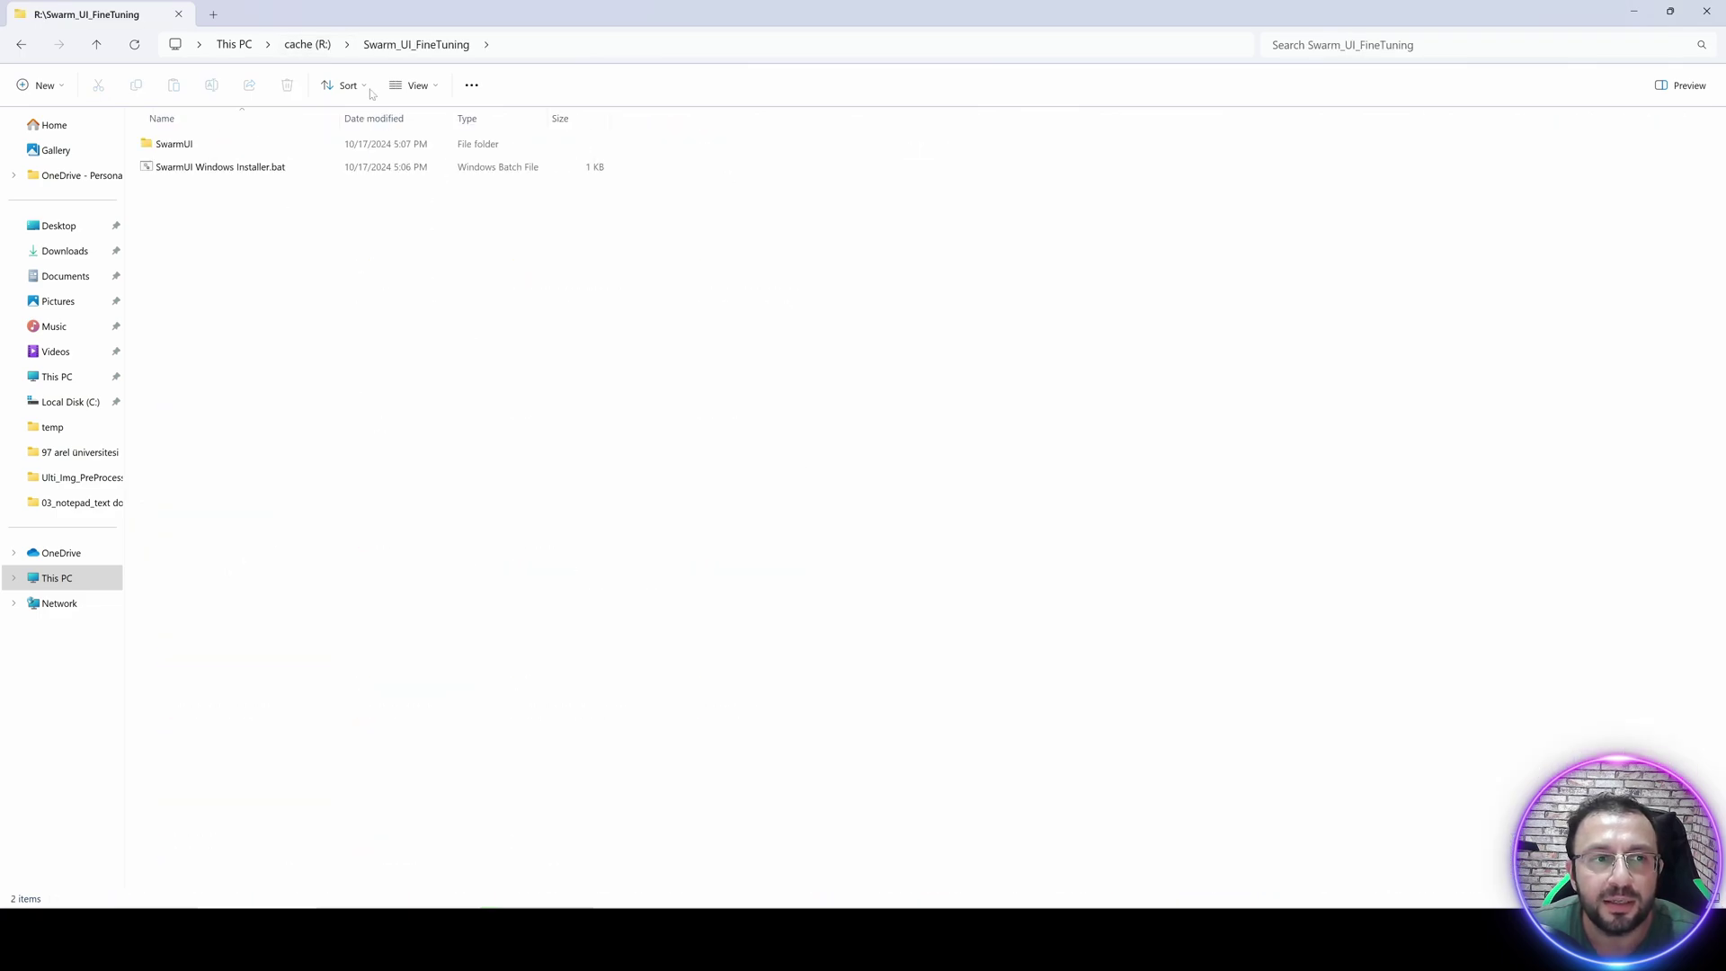
double_click(299, 250)
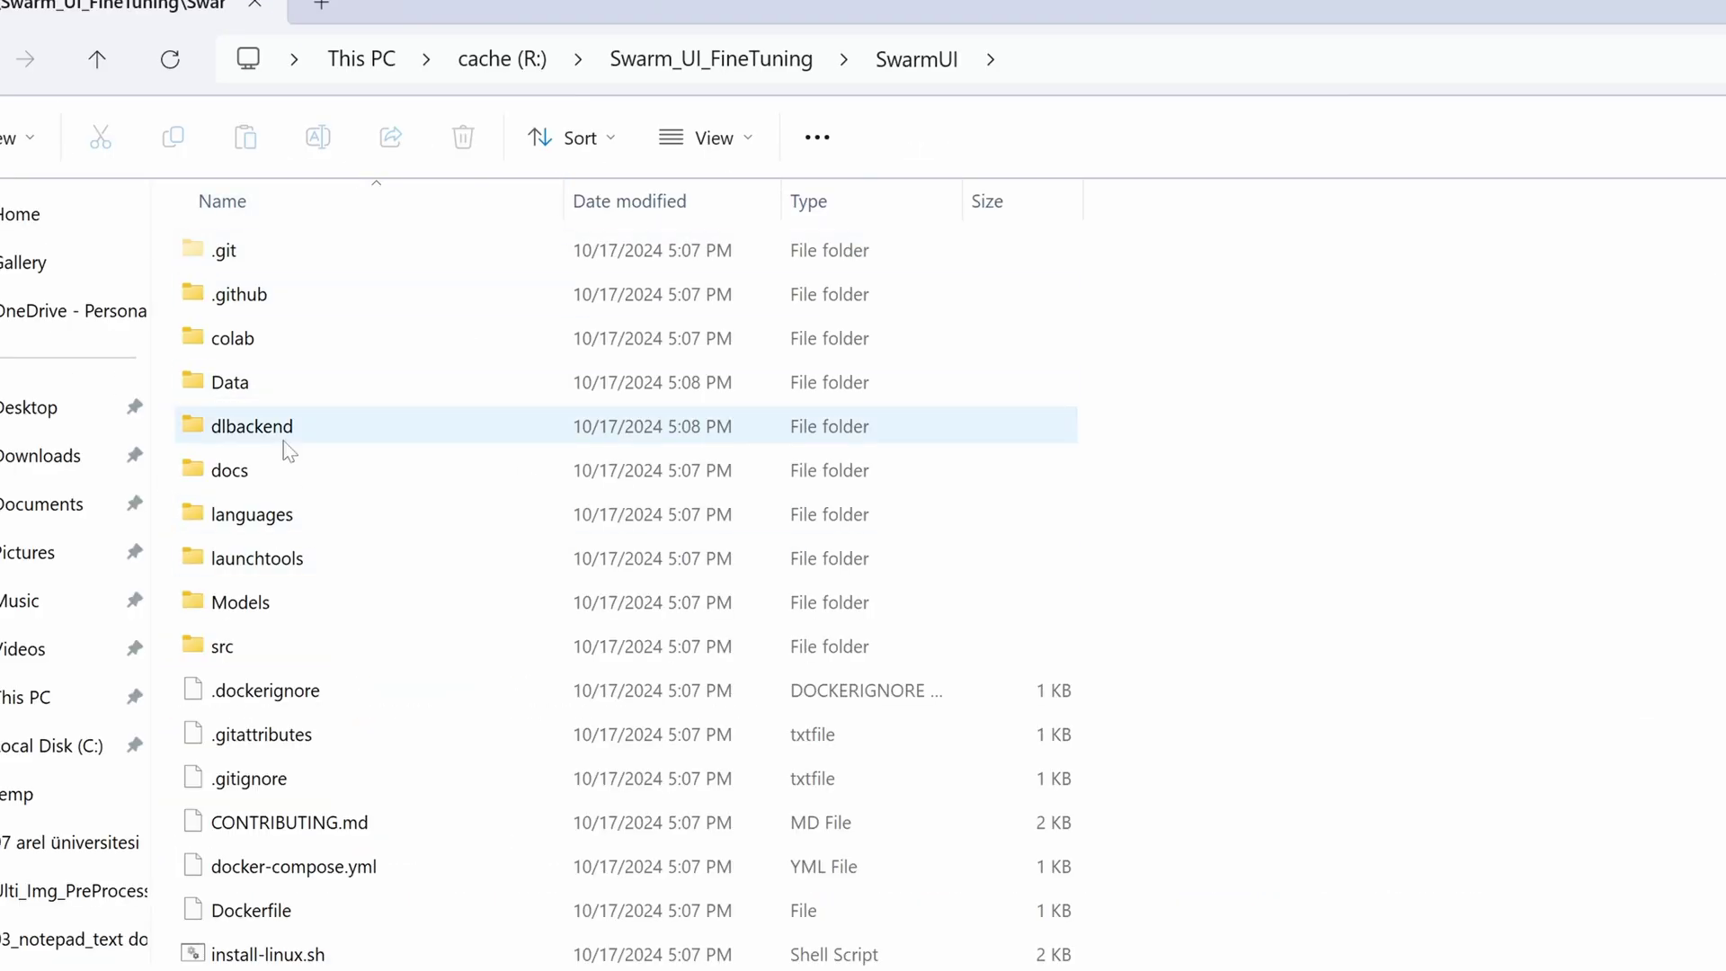
double_click(272, 611)
left_click(360, 388)
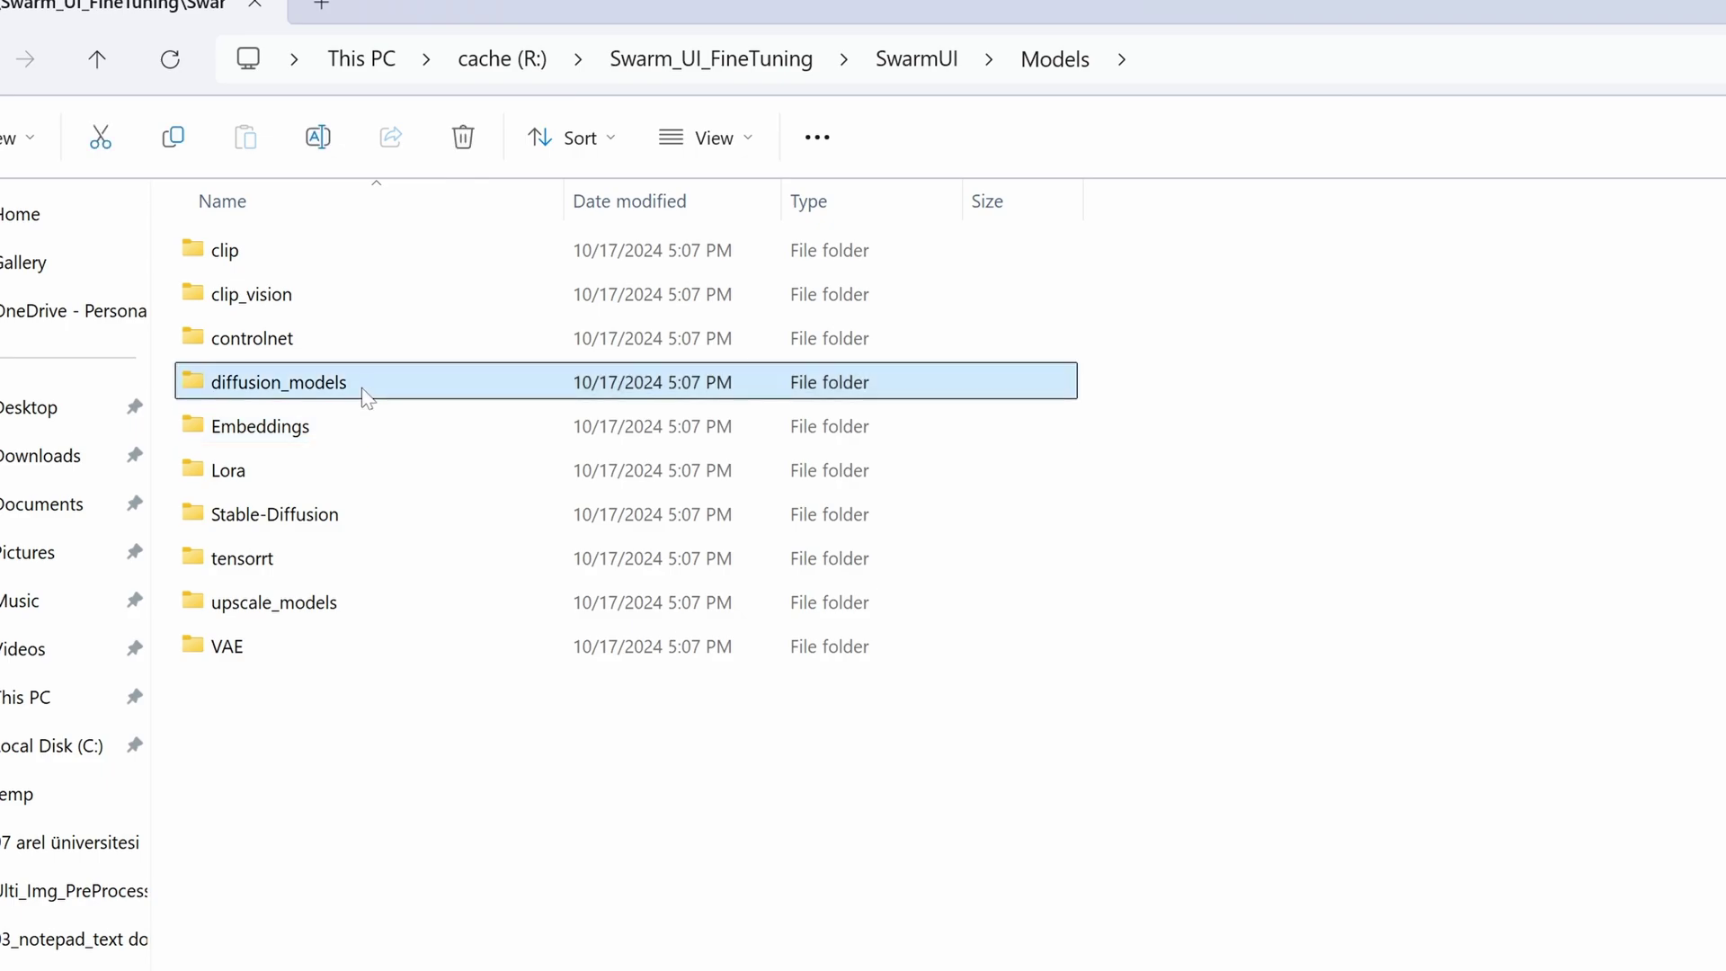
double_click(367, 398)
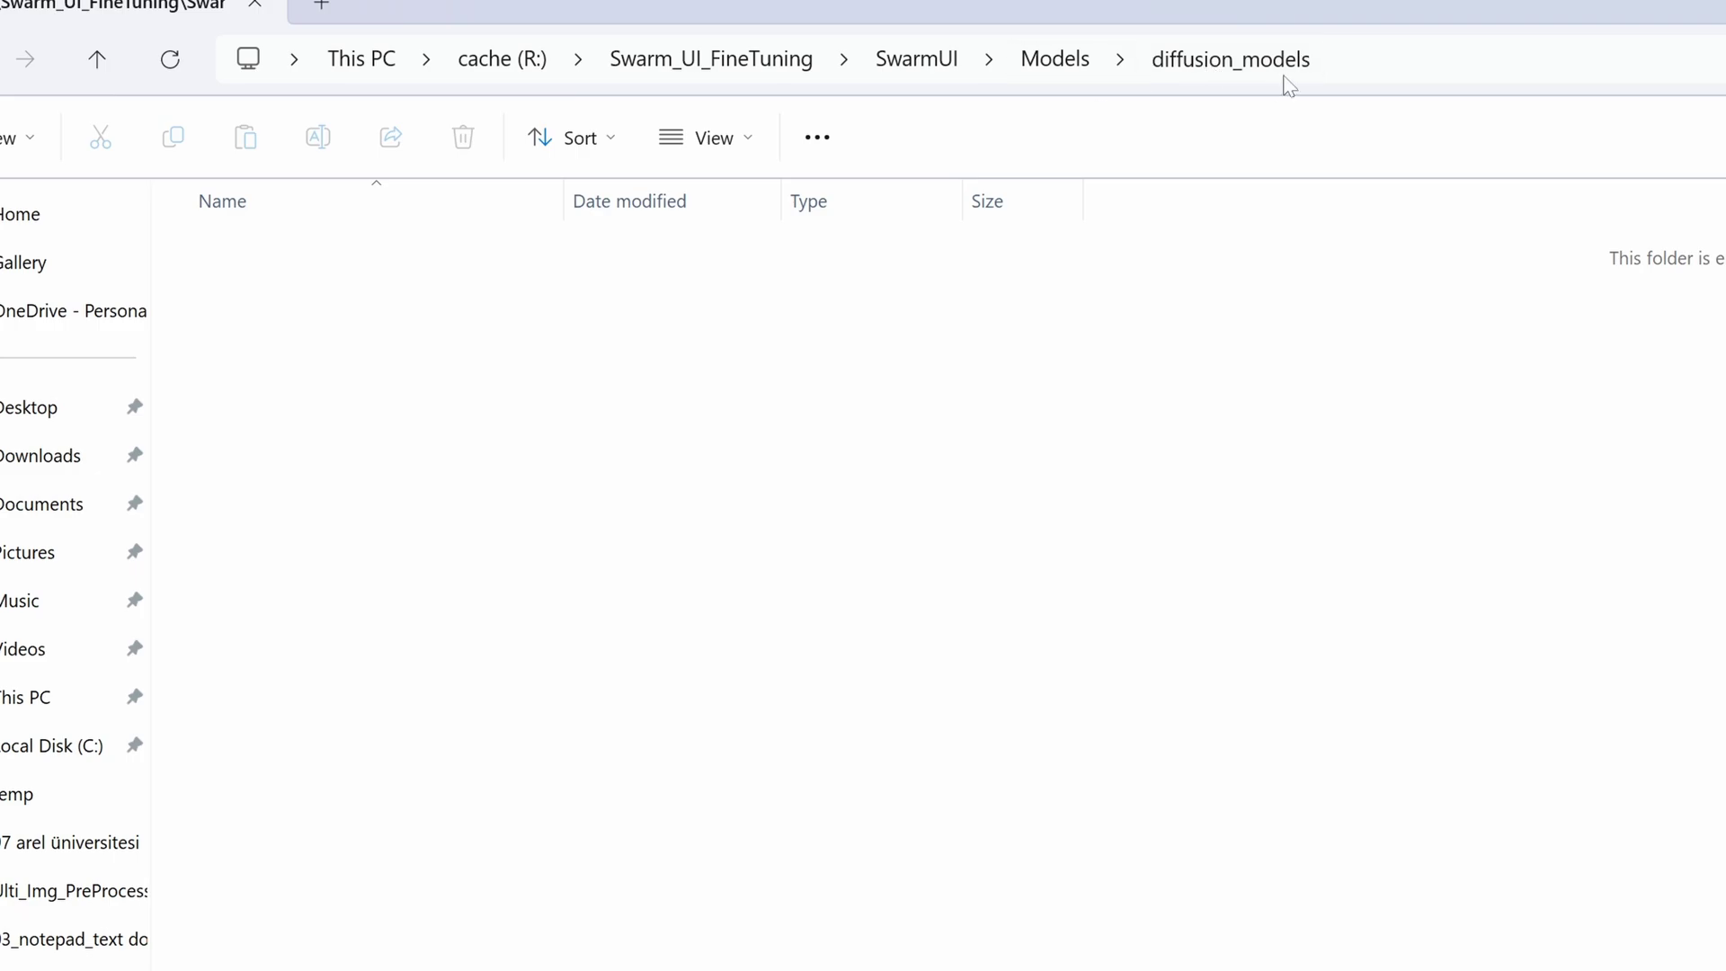
left_click(1348, 75)
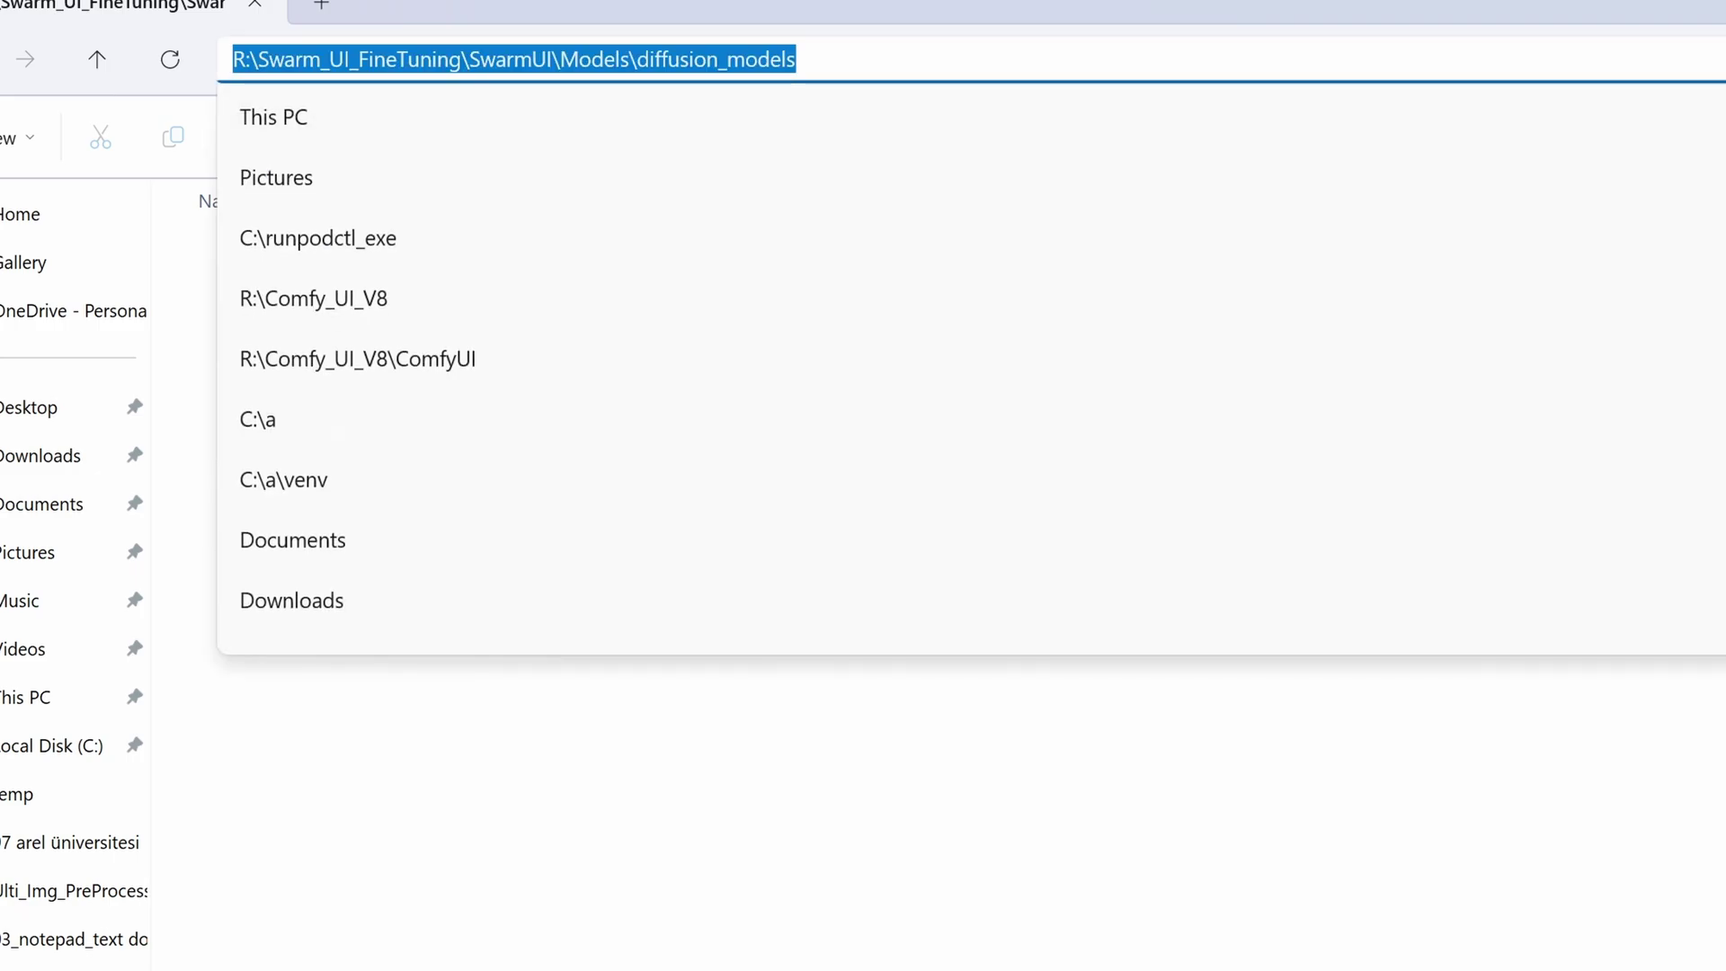
Set Kohya's destination training directory to R:\Swarm_UI_FineTuning\SwarmUI\Models\diffusion_models.
key("alt+Tab")
left_click(359, 618)
key("ctrl+v")
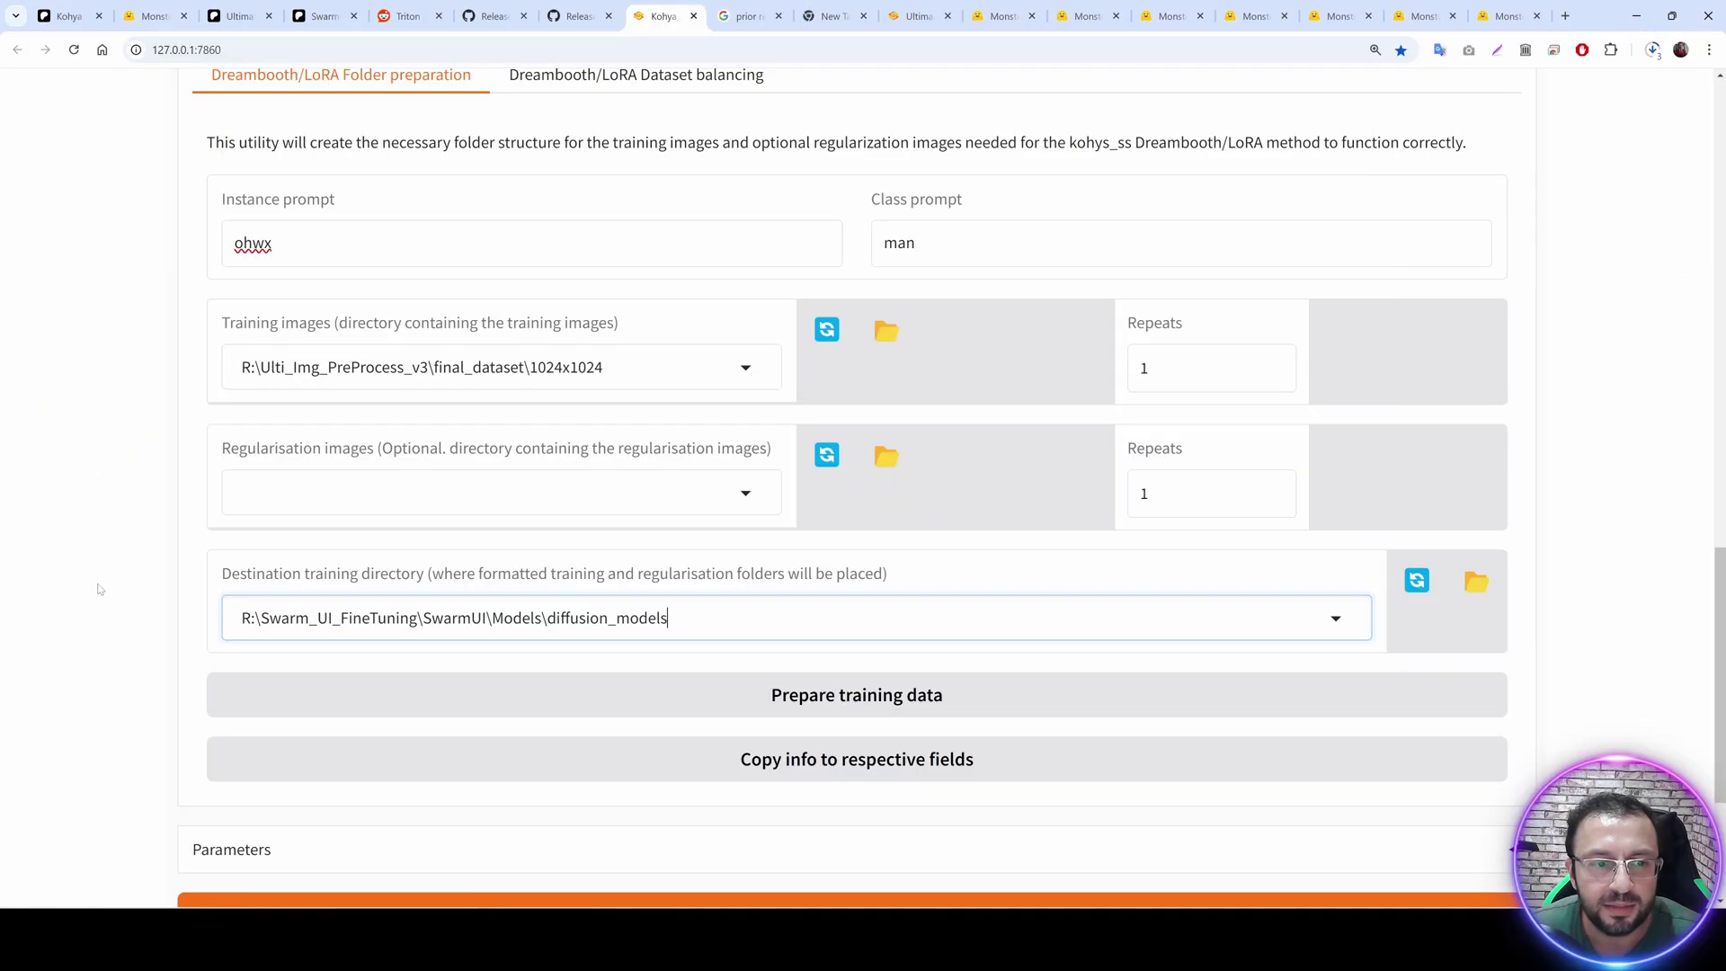
left_click(98, 587)
scroll(341, 607, "down", 1)
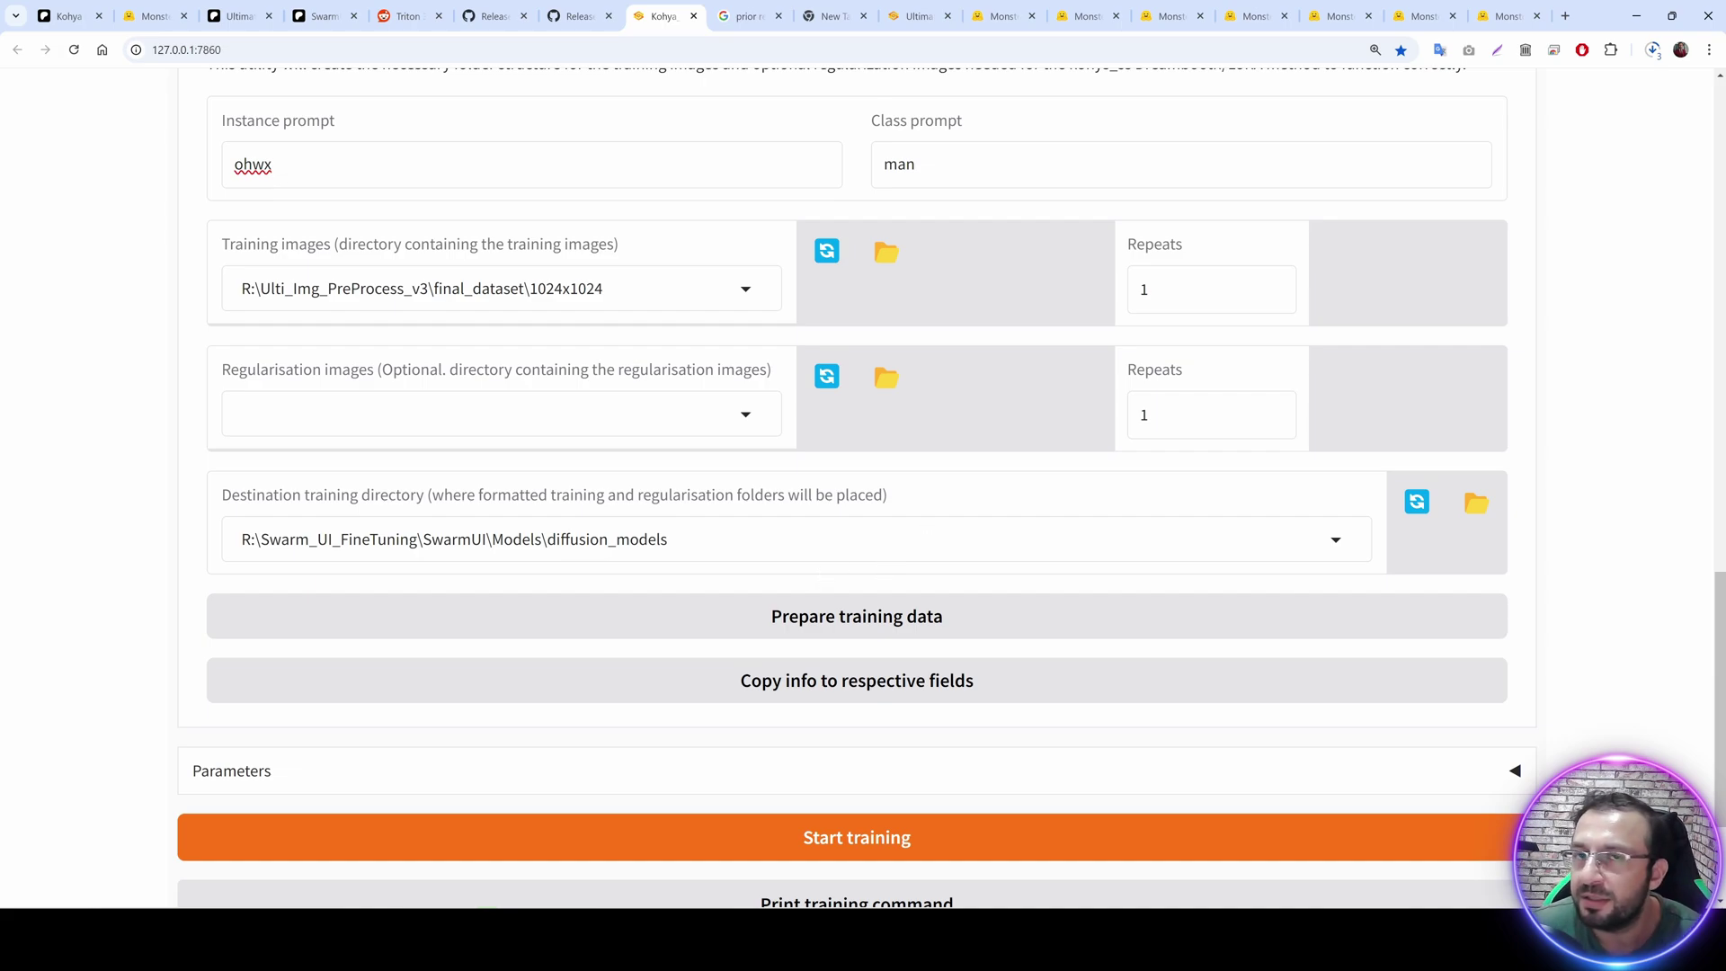
Prepare the training data in the destination directory and check the process in the console window.
left_click(896, 620)
key("alt+Tab")
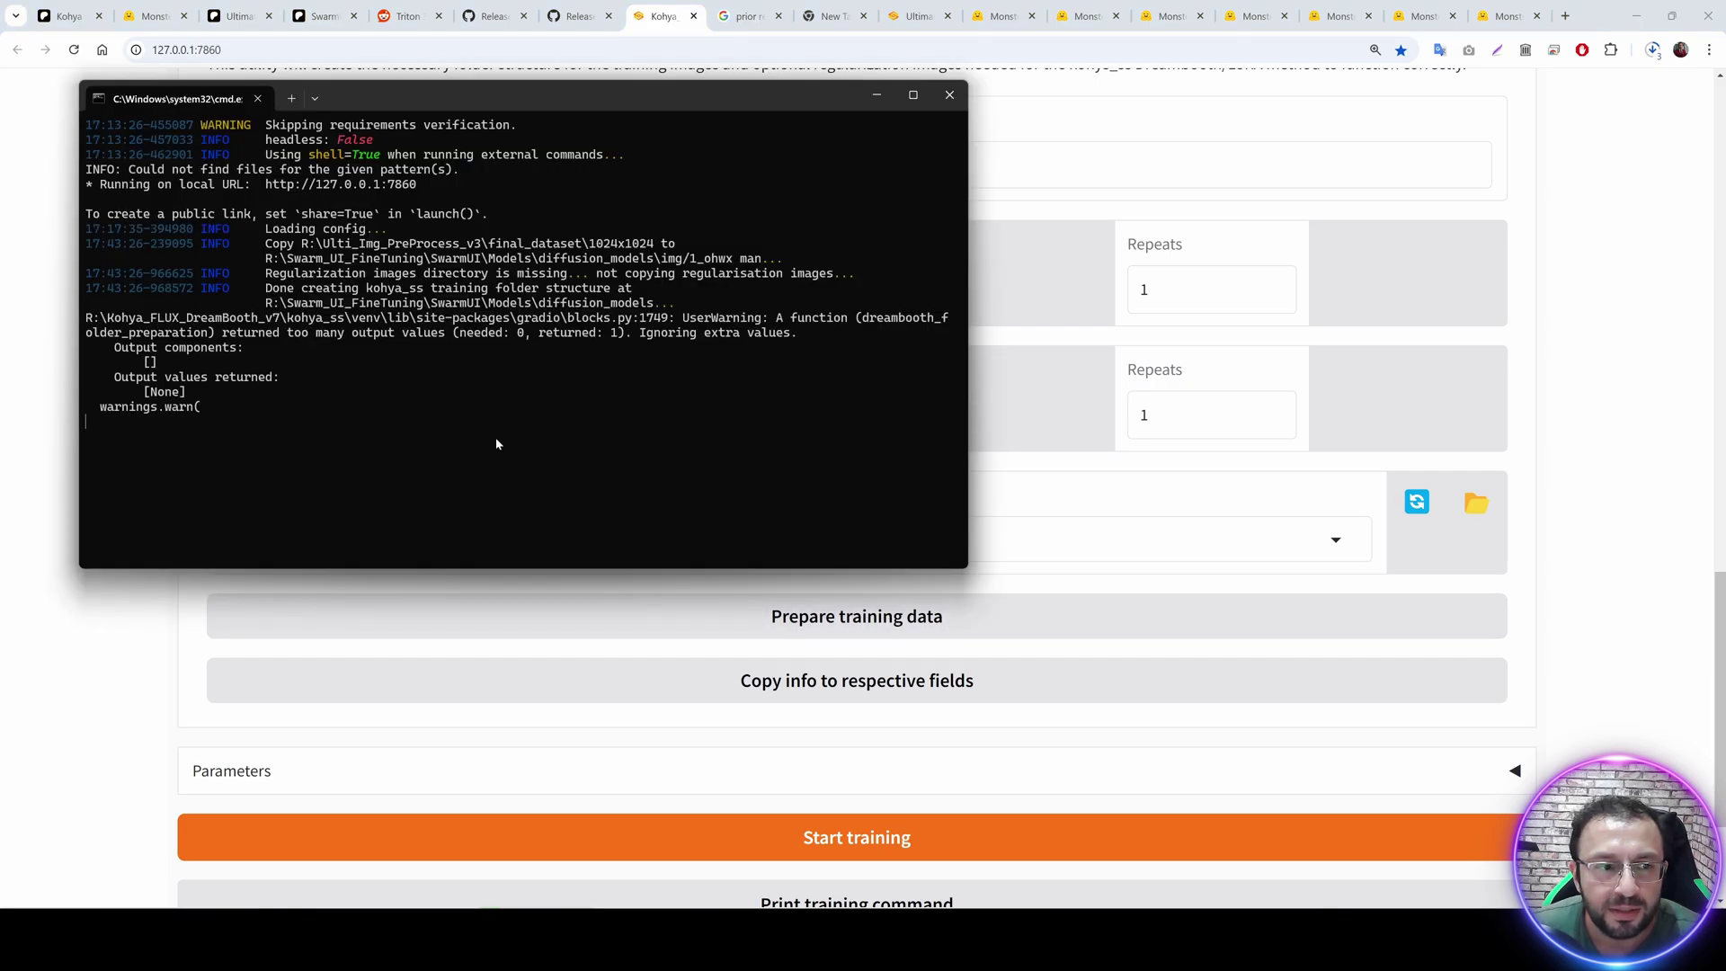
left_click_drag(463, 98, 817, 141)
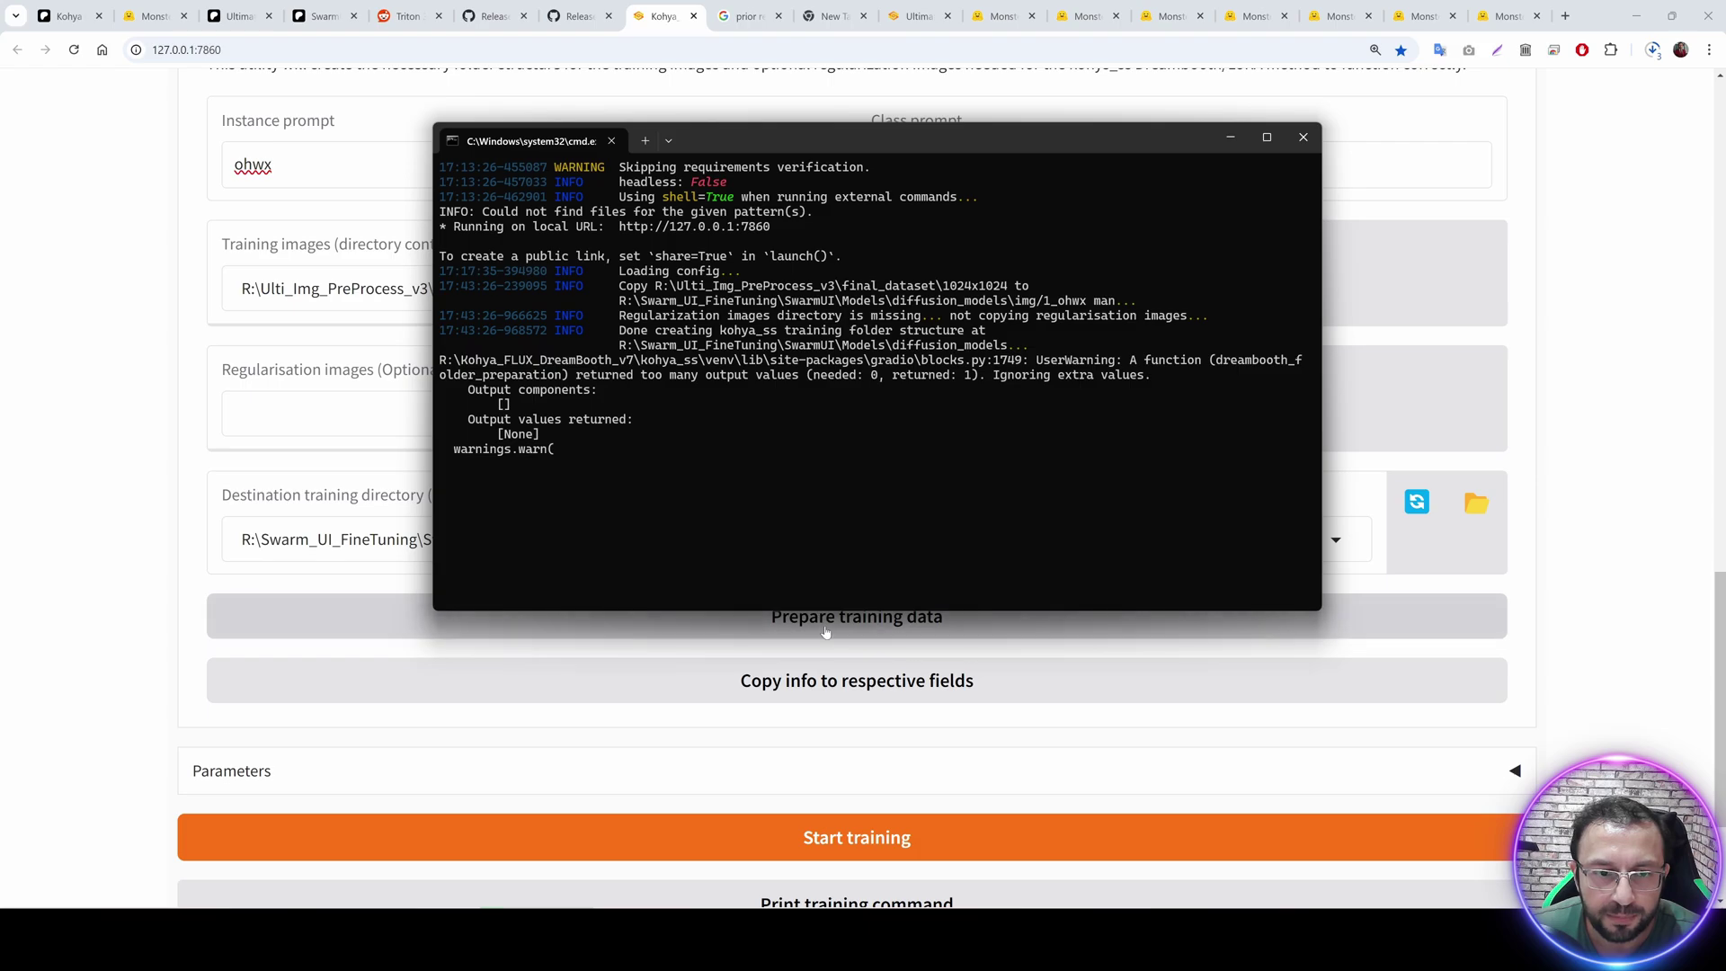
Inspect the generated folders in diffusion_models in File Explorer, including the images in img\1_ohwx man and the model folder.
left_click(813, 940)
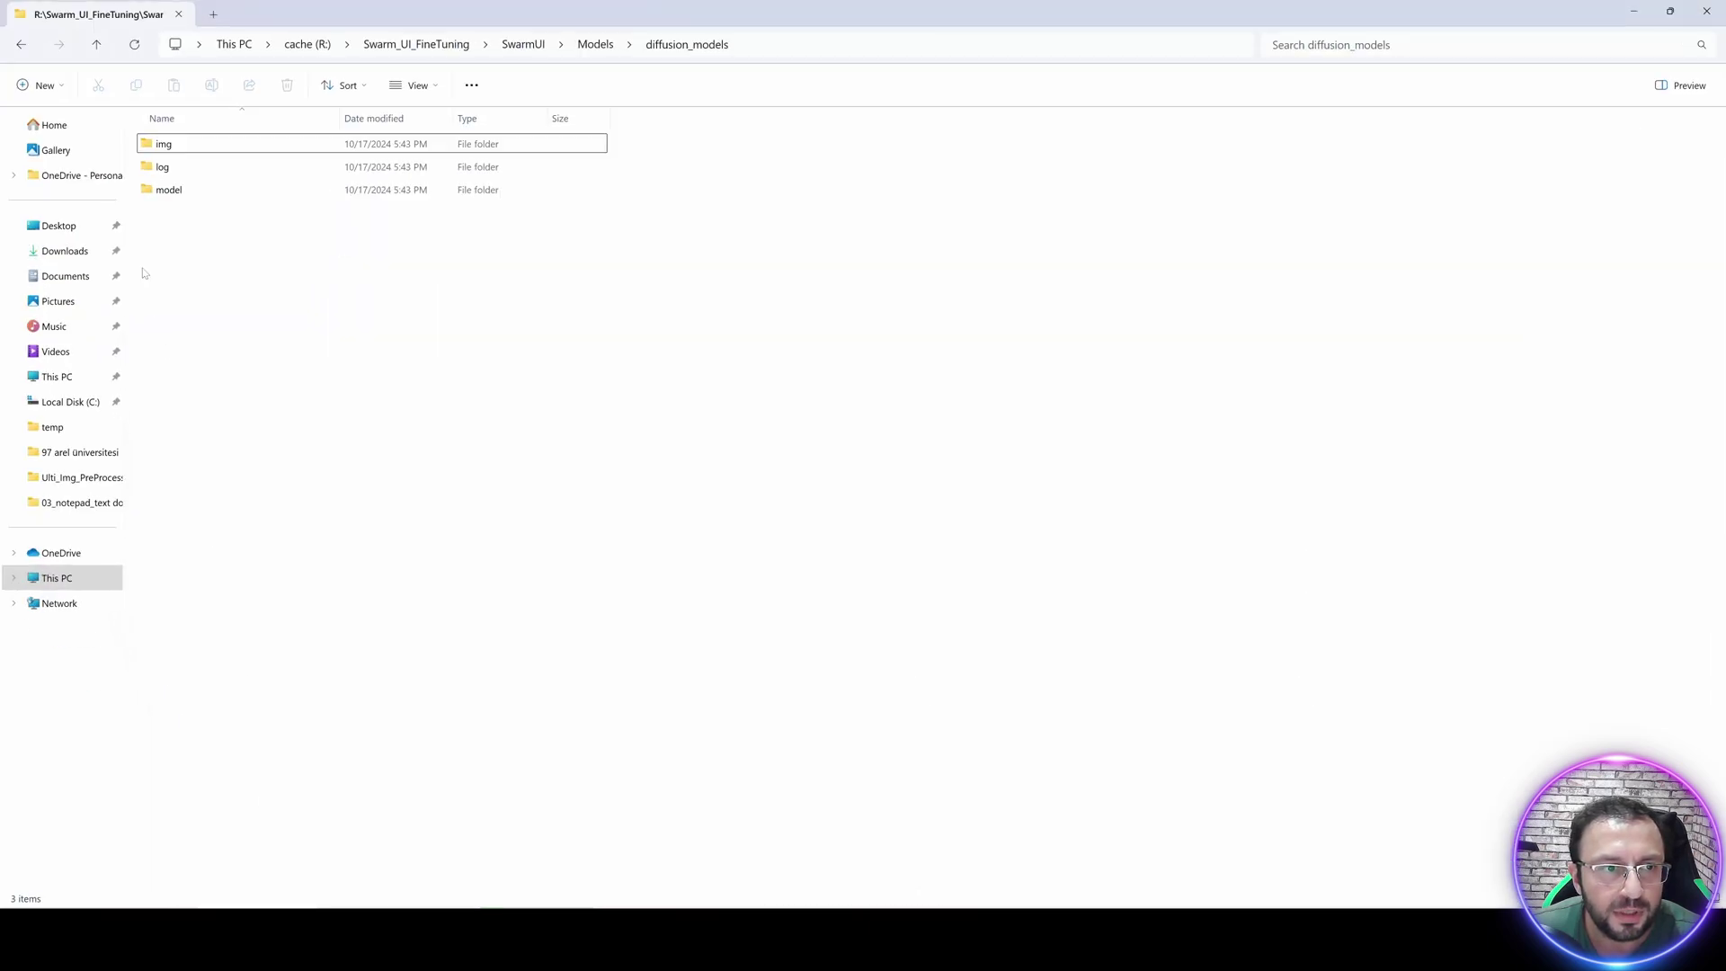
double_click(164, 143)
double_click(185, 146)
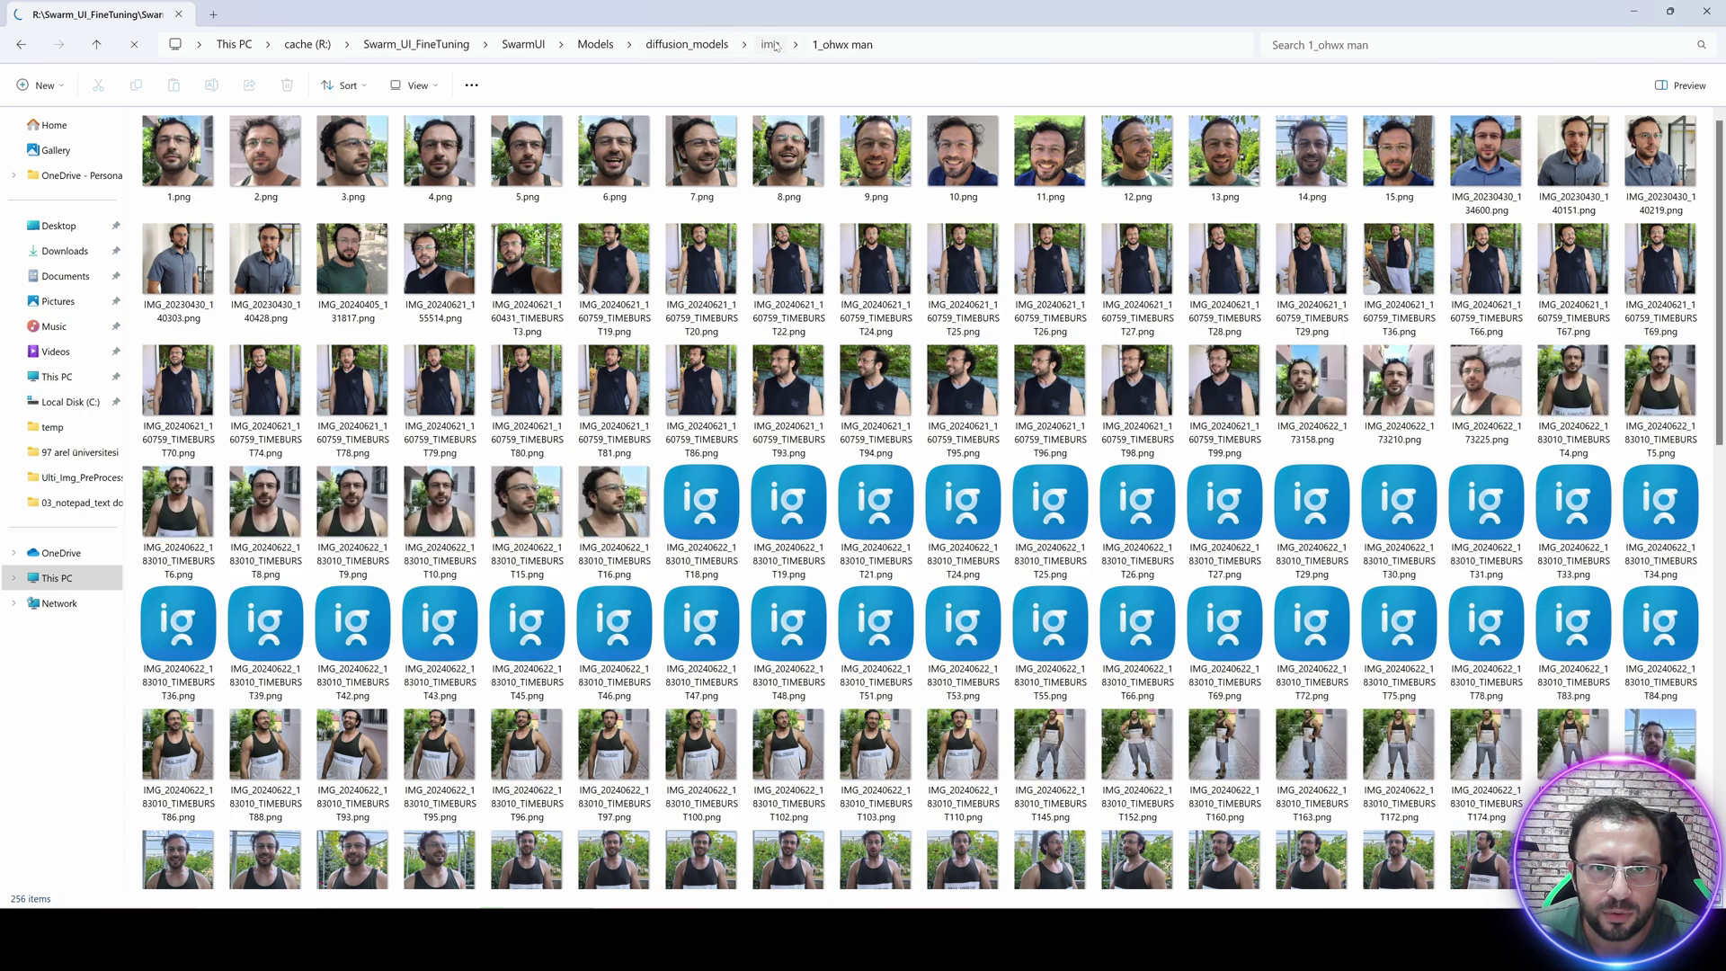
left_click(769, 44)
left_click(687, 44)
left_click(201, 191)
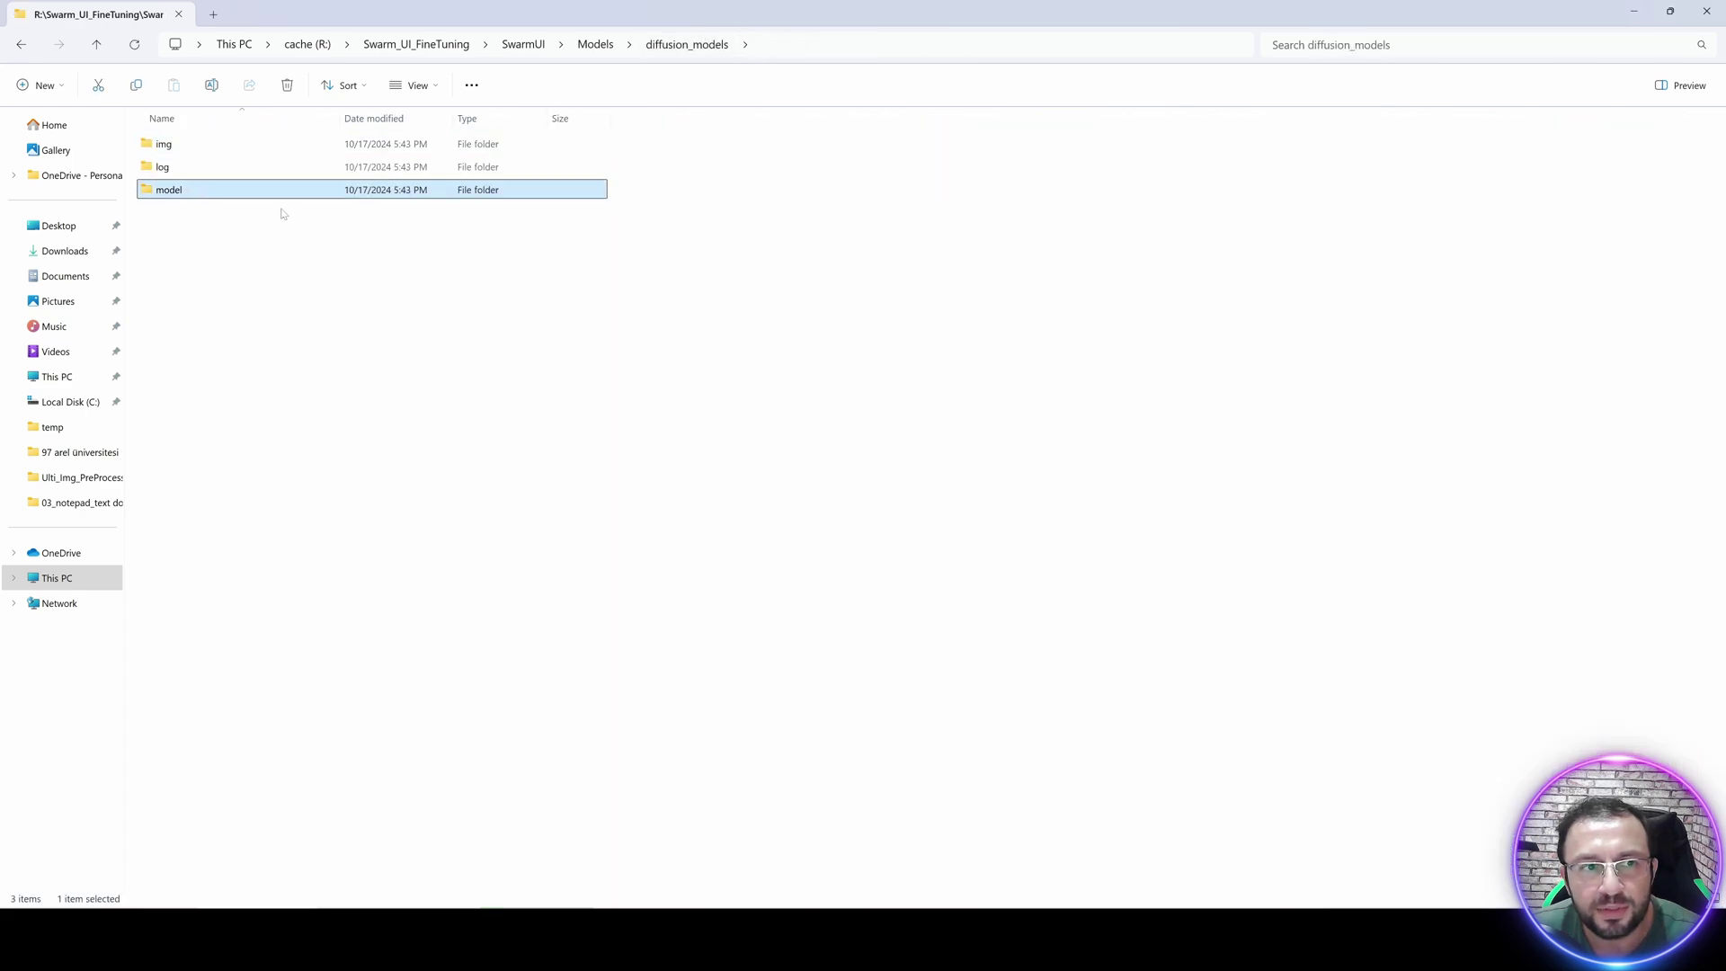
double_click(254, 195)
left_click(674, 47)
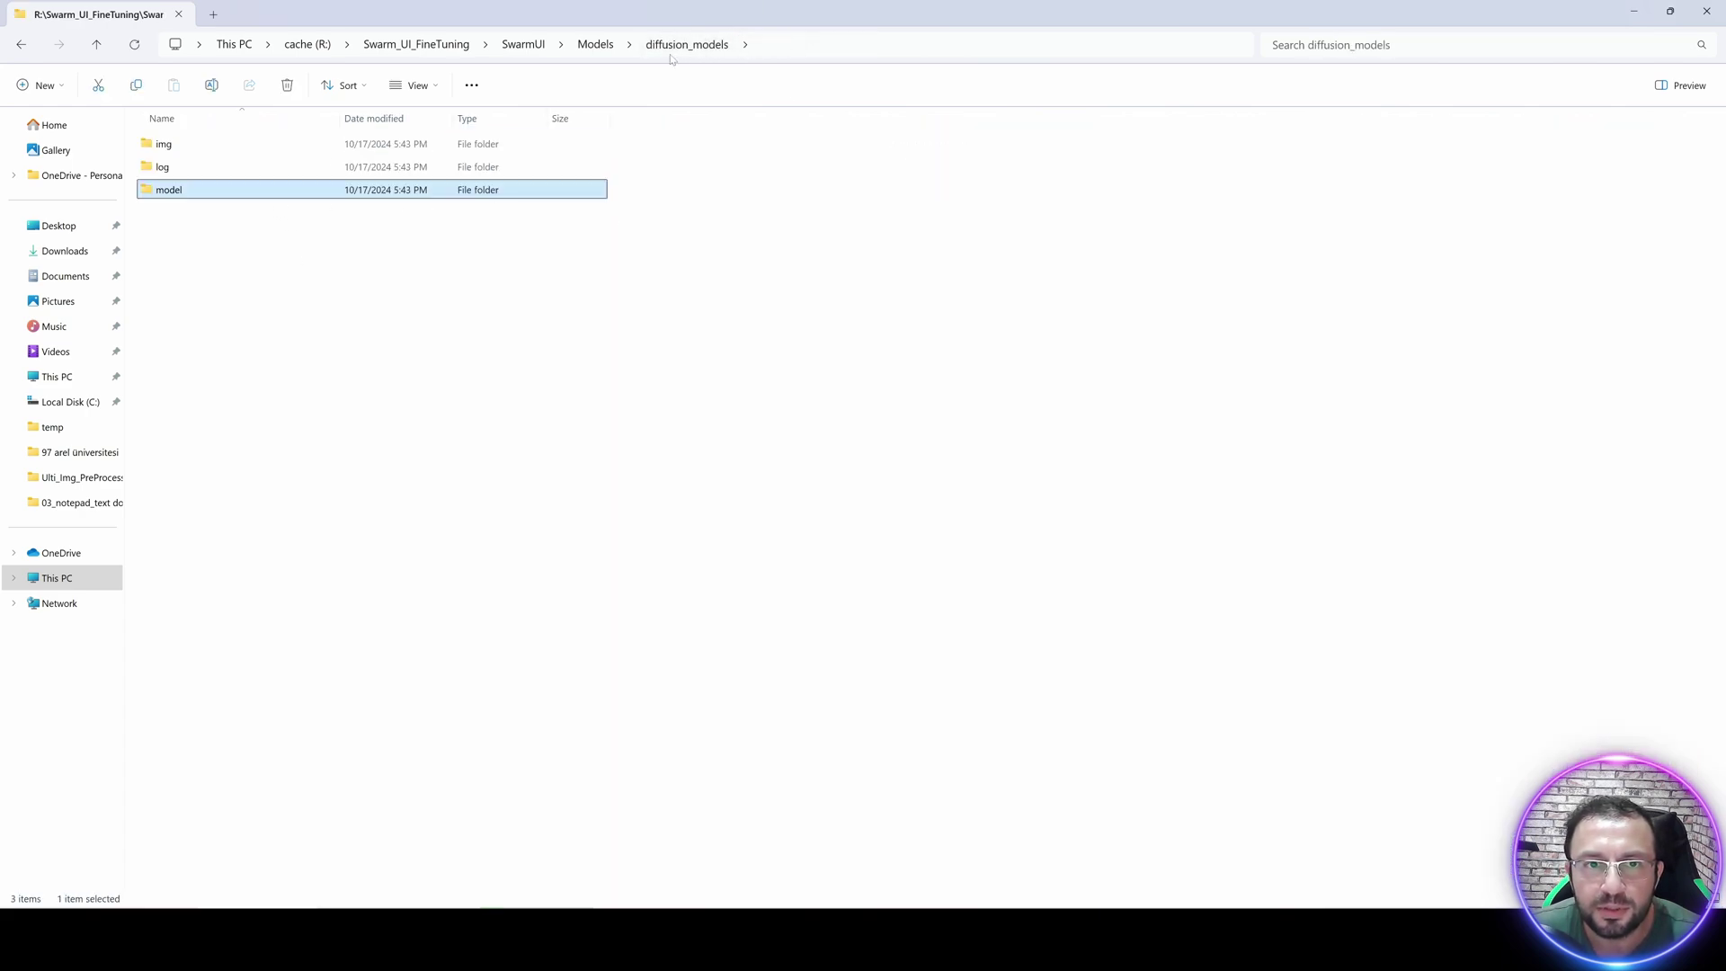
left_click(1633, 11)
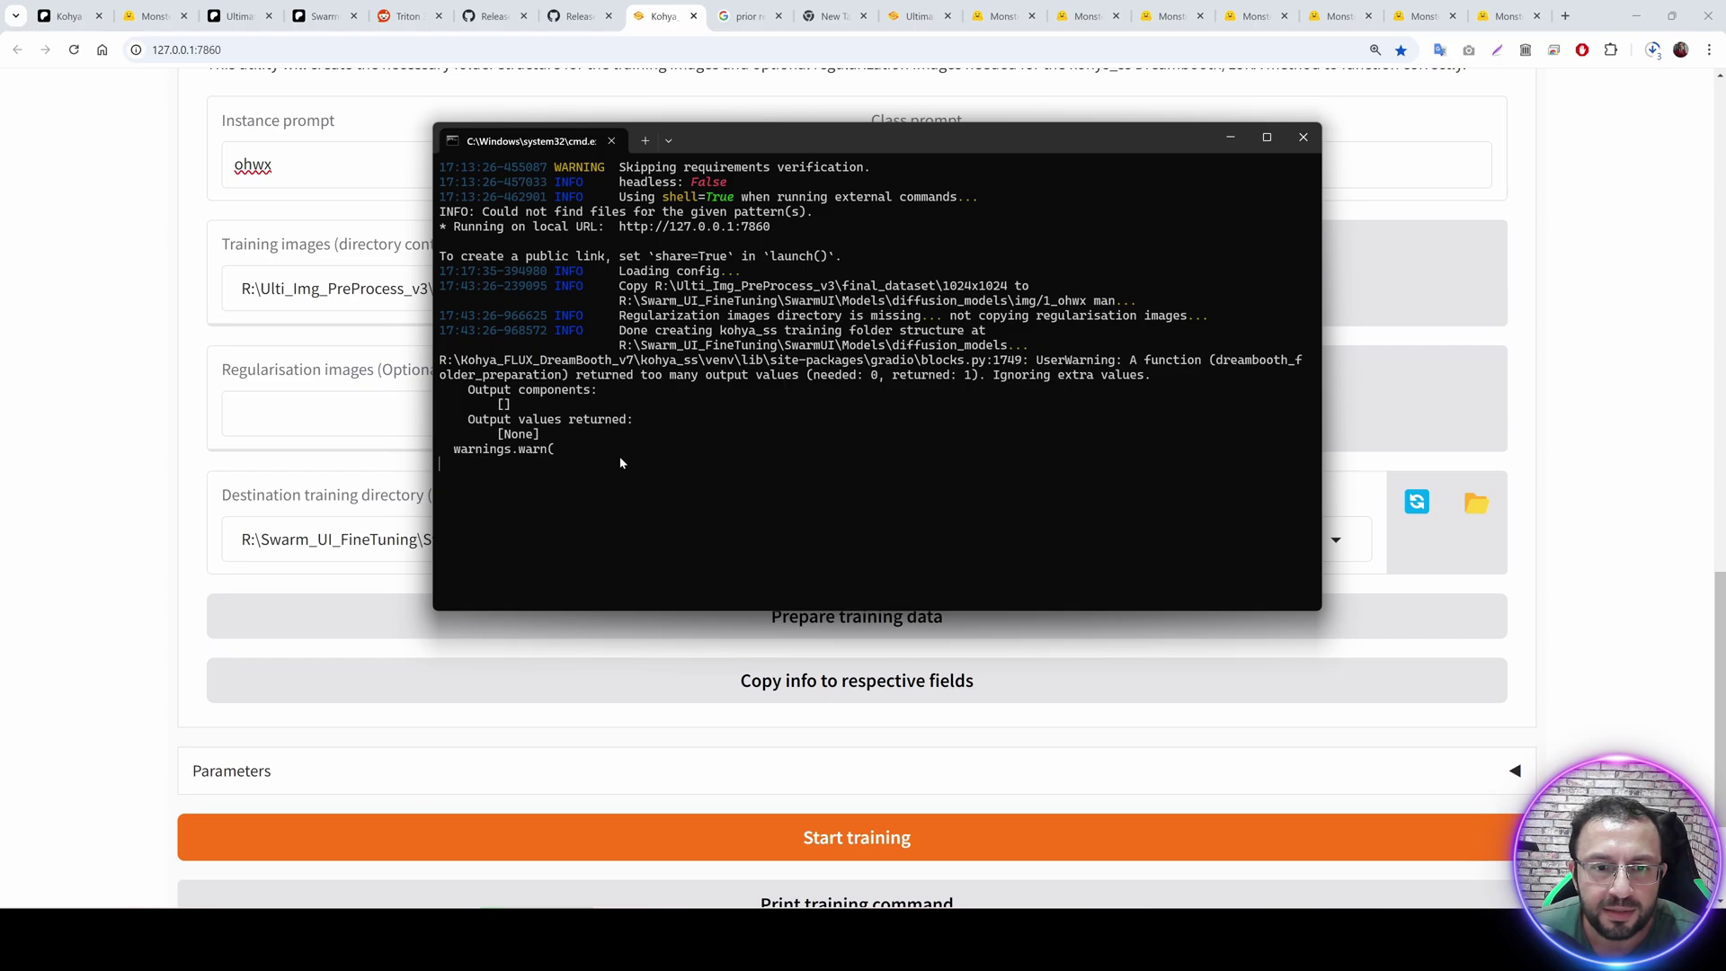
Return to the Kohya GUI and copy the prepared dataset info to the respective fields.
left_click_drag(597, 464, 476, 403)
left_click(65, 434)
scroll(811, 578, "down", 1)
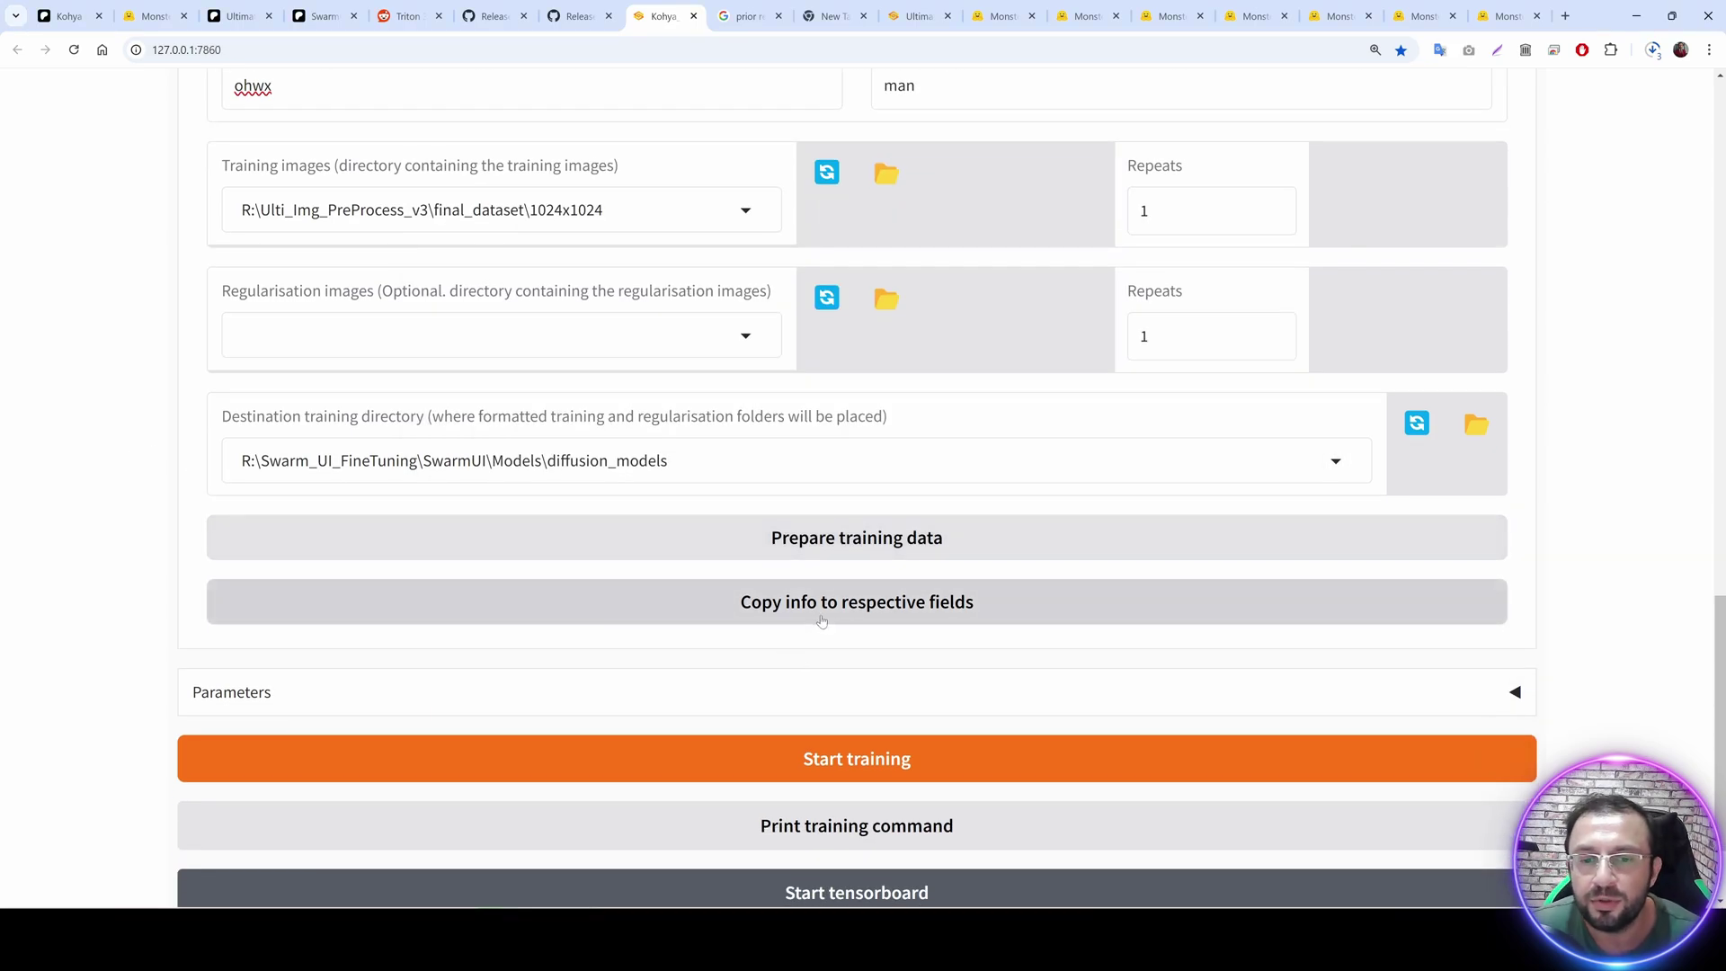
left_click(906, 616)
Check the output directory for the trained model in the Folders section and clear the logging directory.
scroll(906, 616, "up", 10)
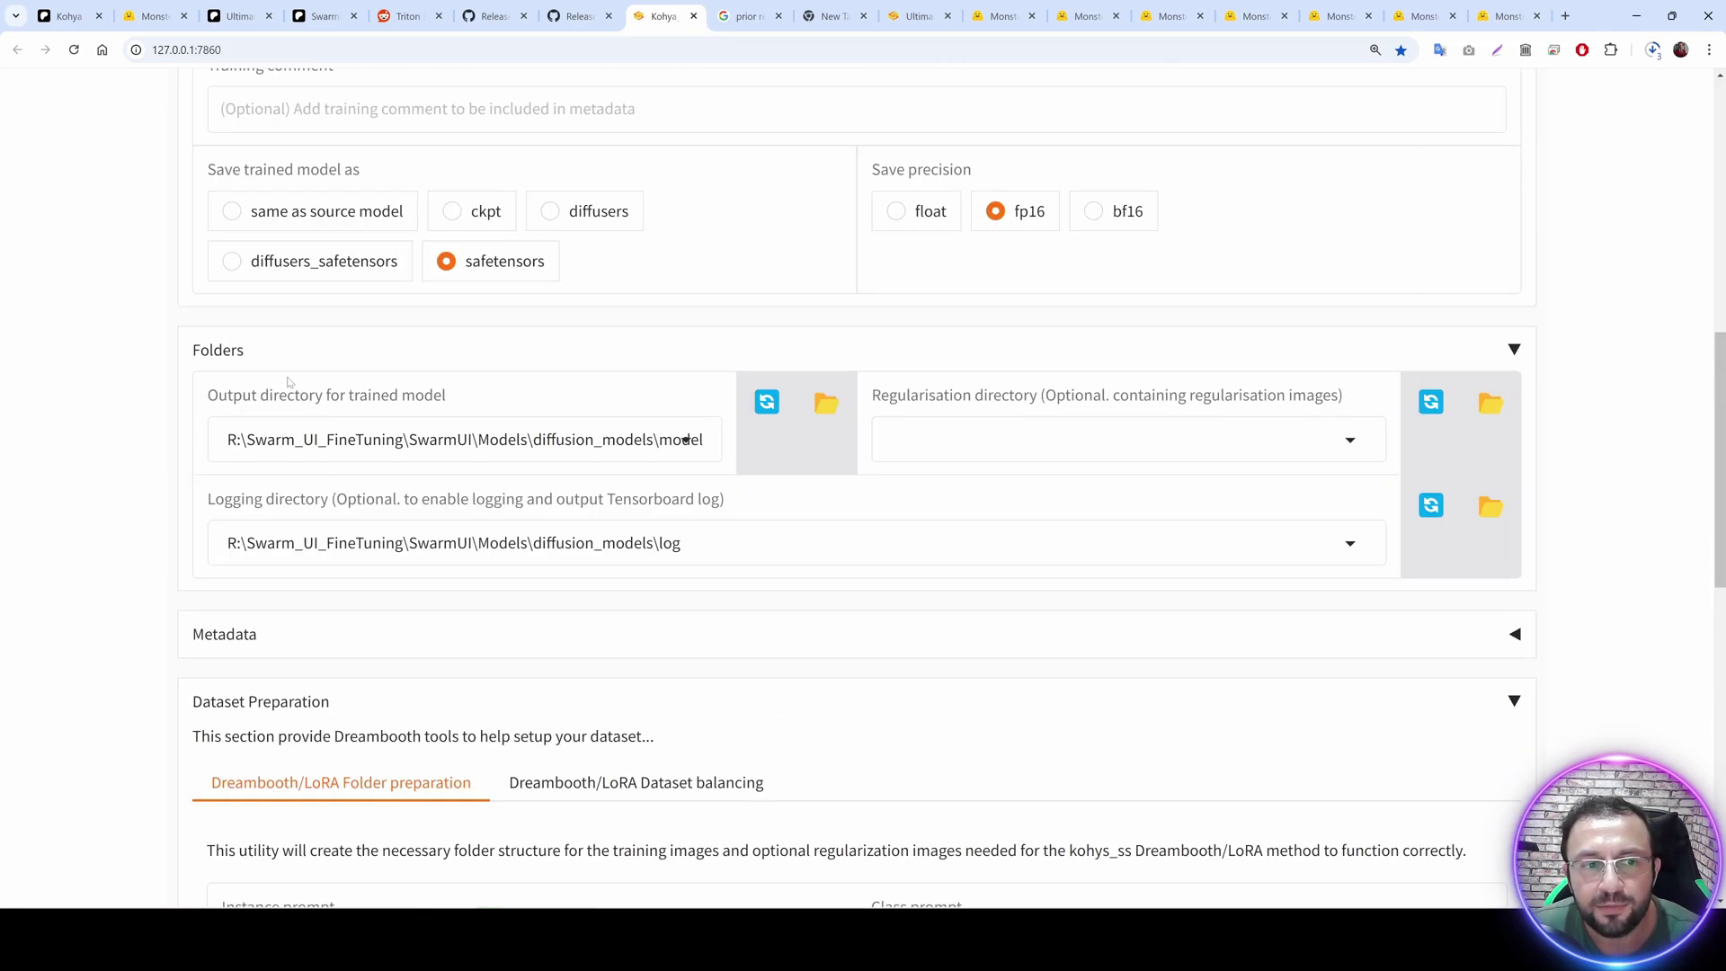
left_click_drag(252, 395, 446, 396)
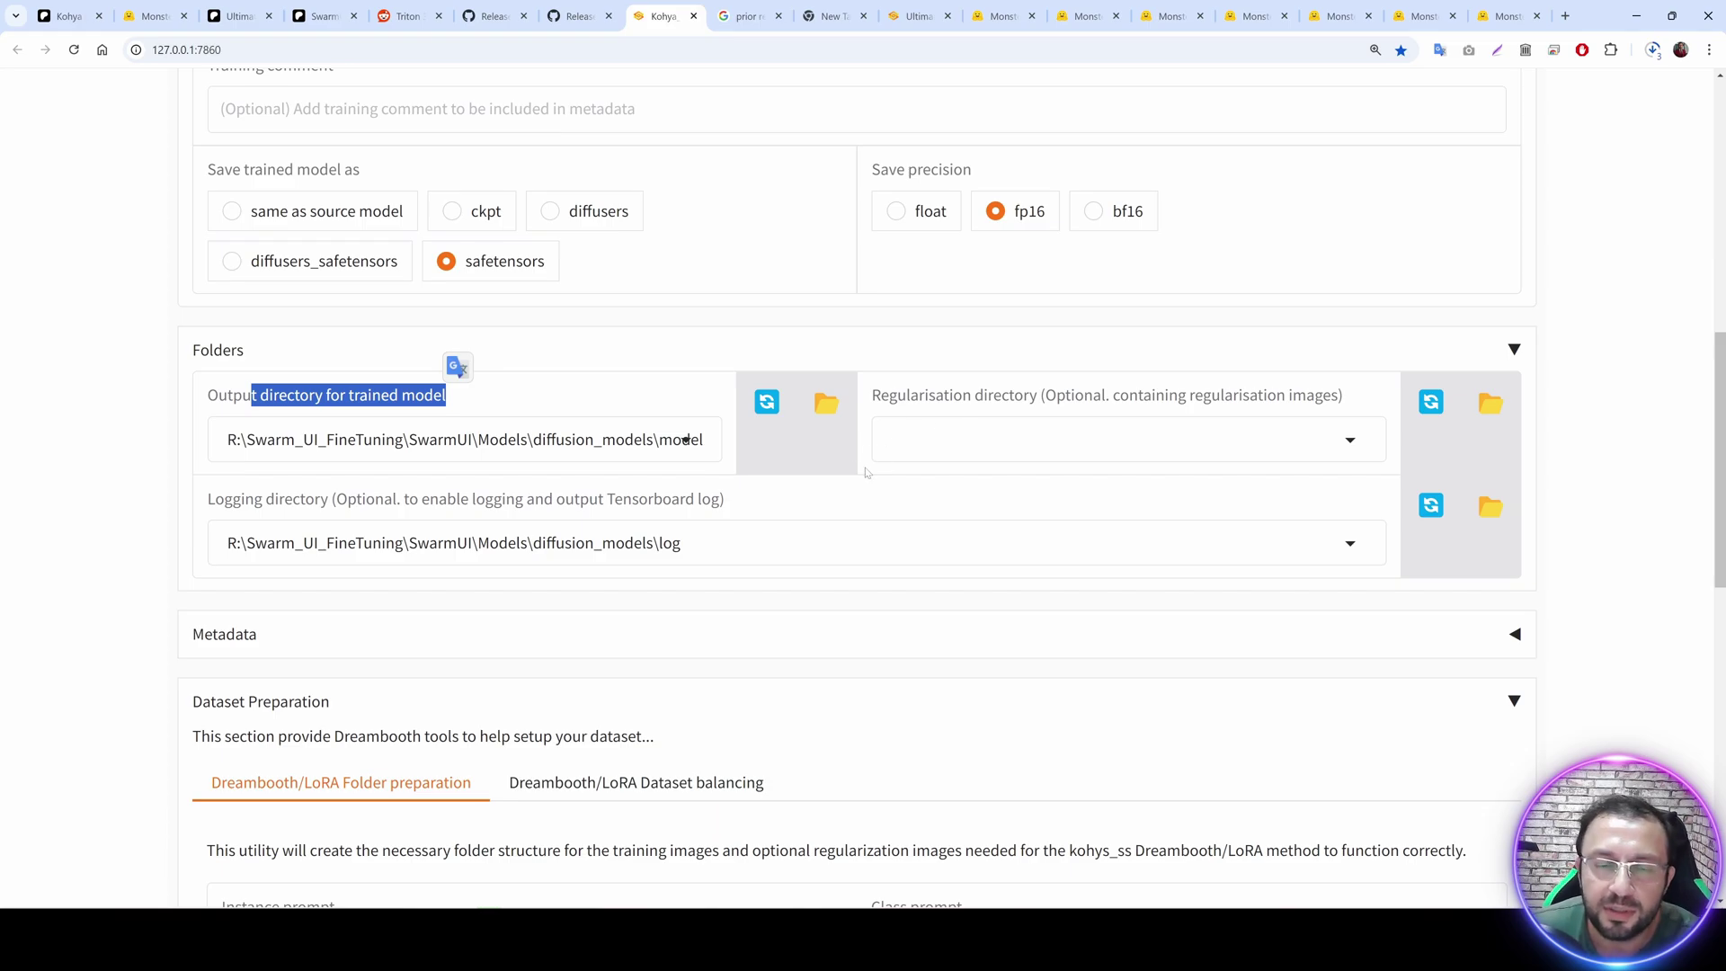
left_click(278, 542)
key("BackSpace")
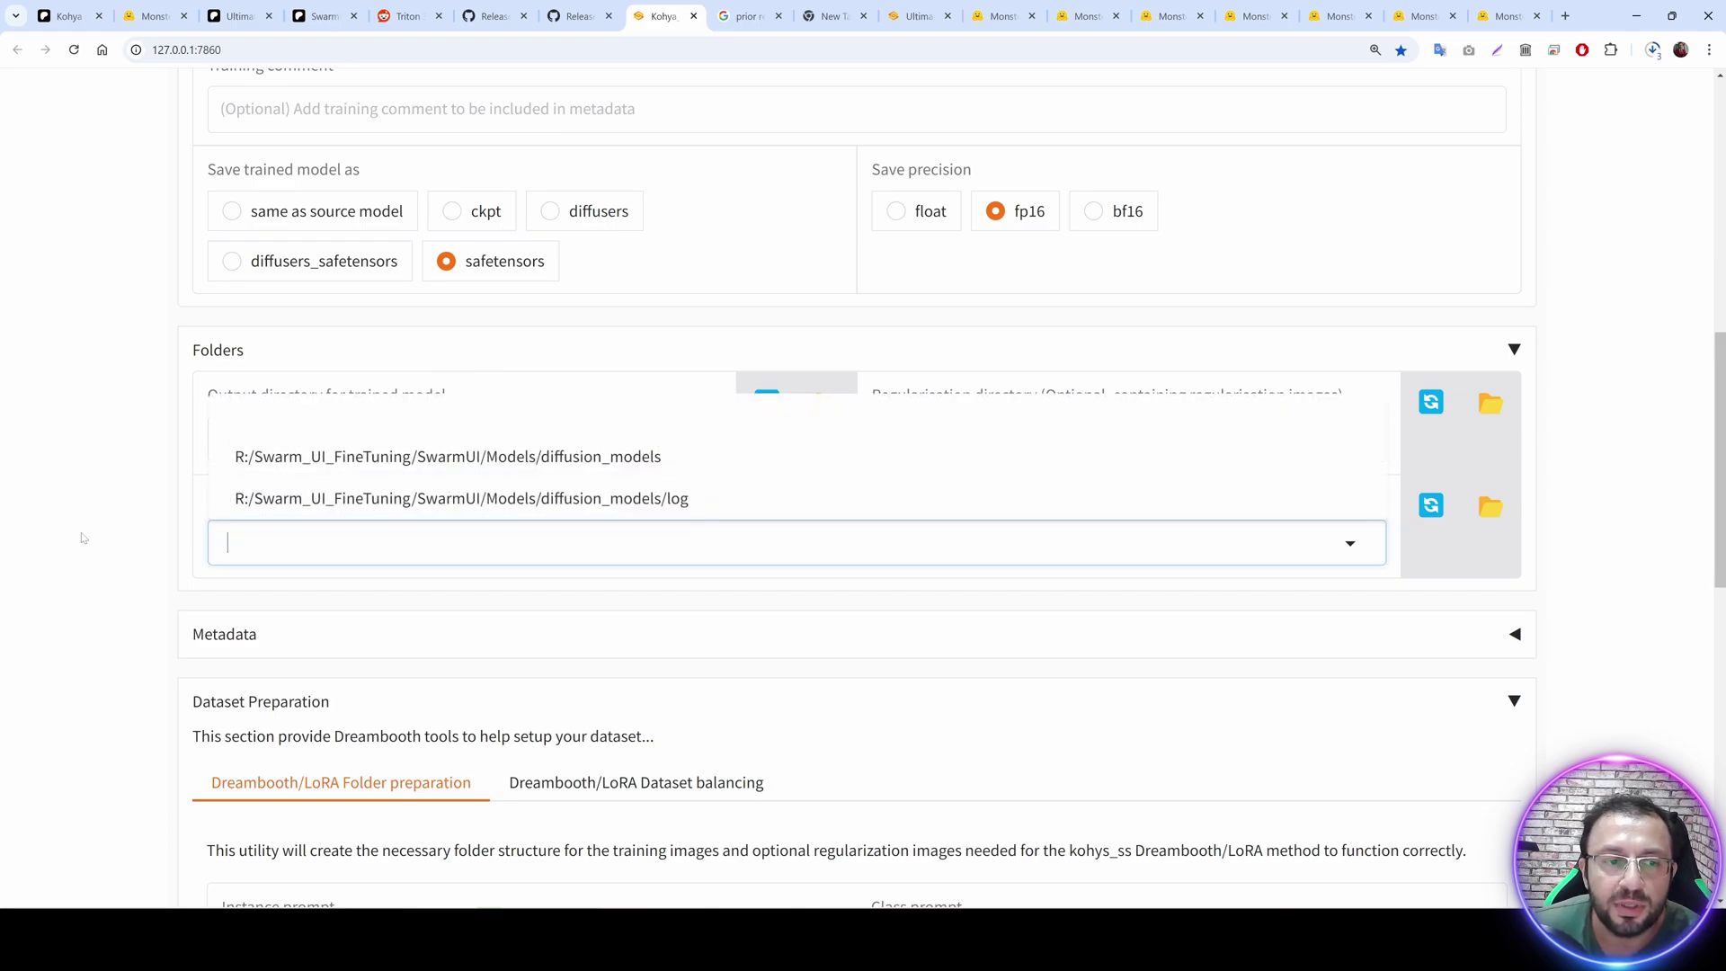
left_click(65, 489)
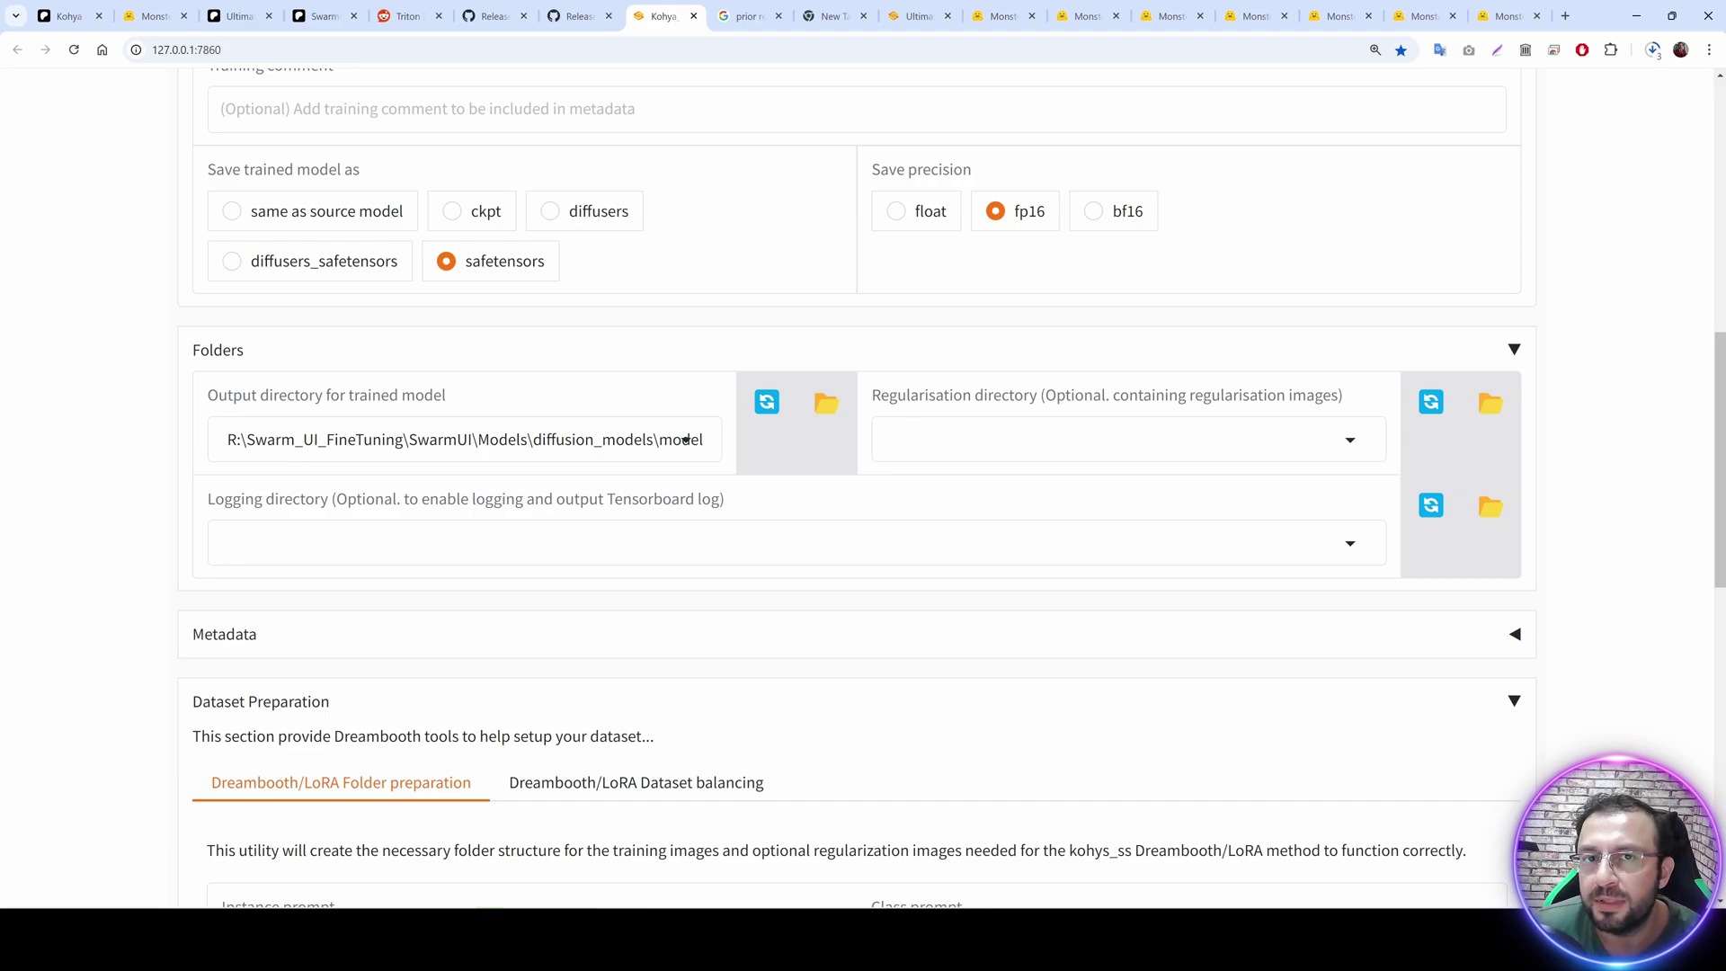
Expand the Parameters section below the dataset preparation to show the basic training settings.
scroll(143, 620, "down", 5)
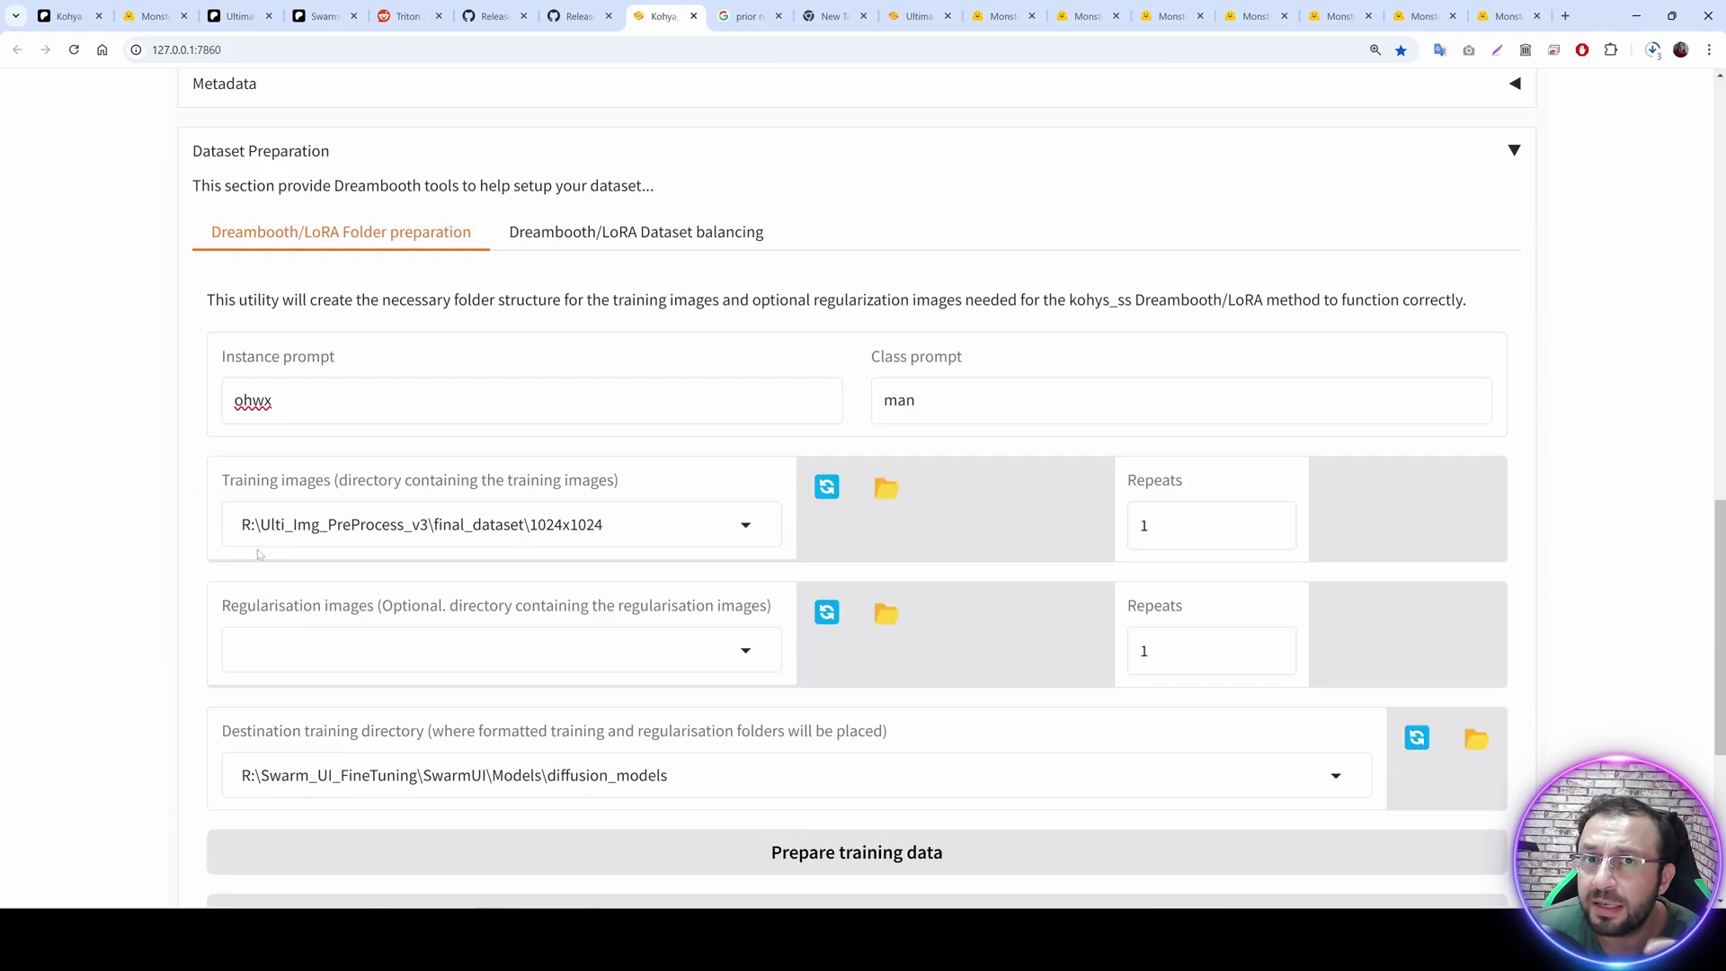
scroll(258, 545, "down", 5)
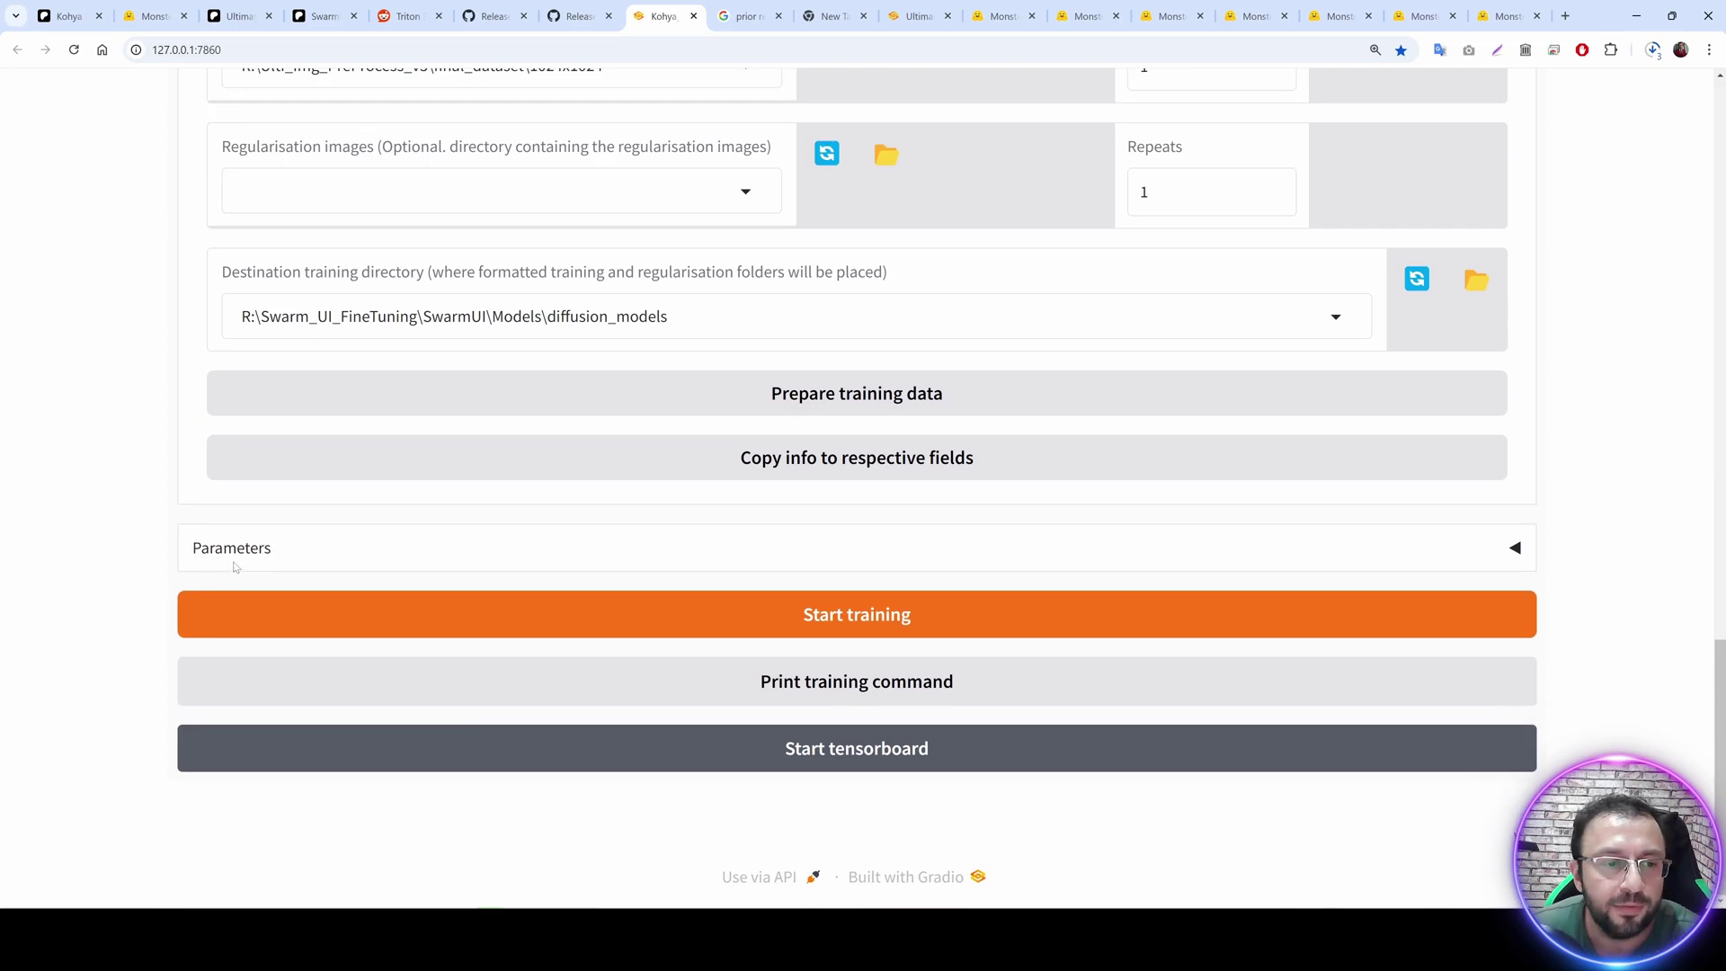
left_click(240, 549)
scroll(240, 549, "down", 1)
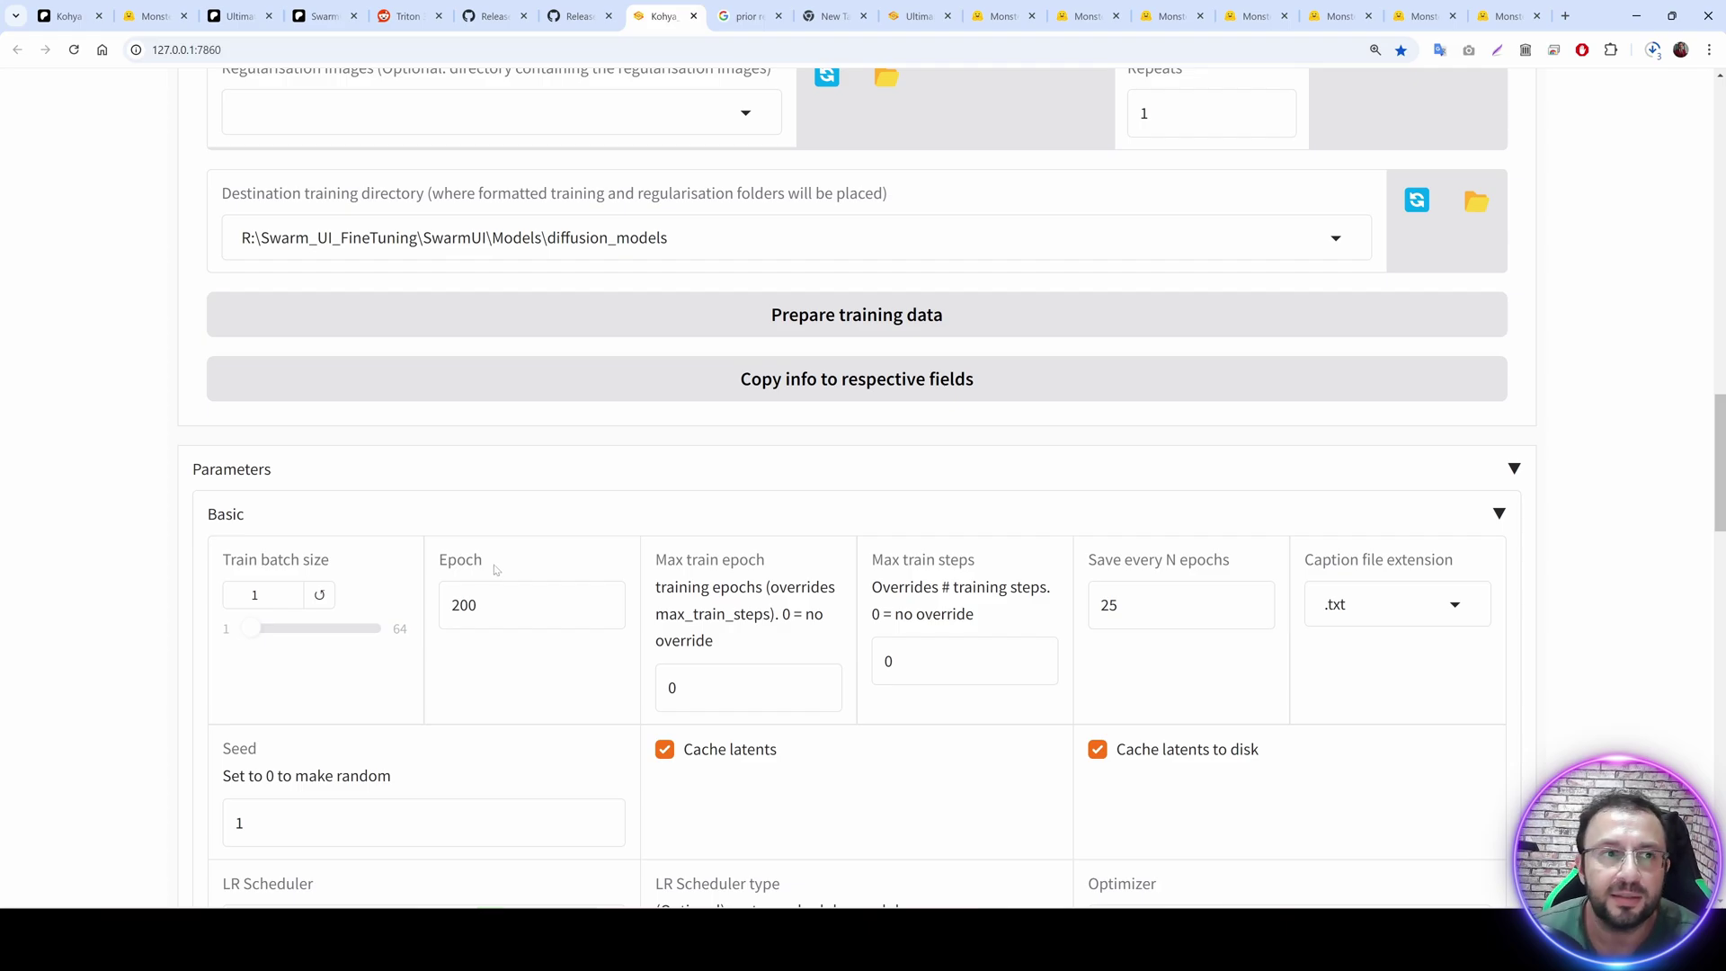
Review the list of 15-image and 256-image training comparisons in the Kohya Patreon post.
key("ctrl+1")
scroll(1071, 536, "down", 5)
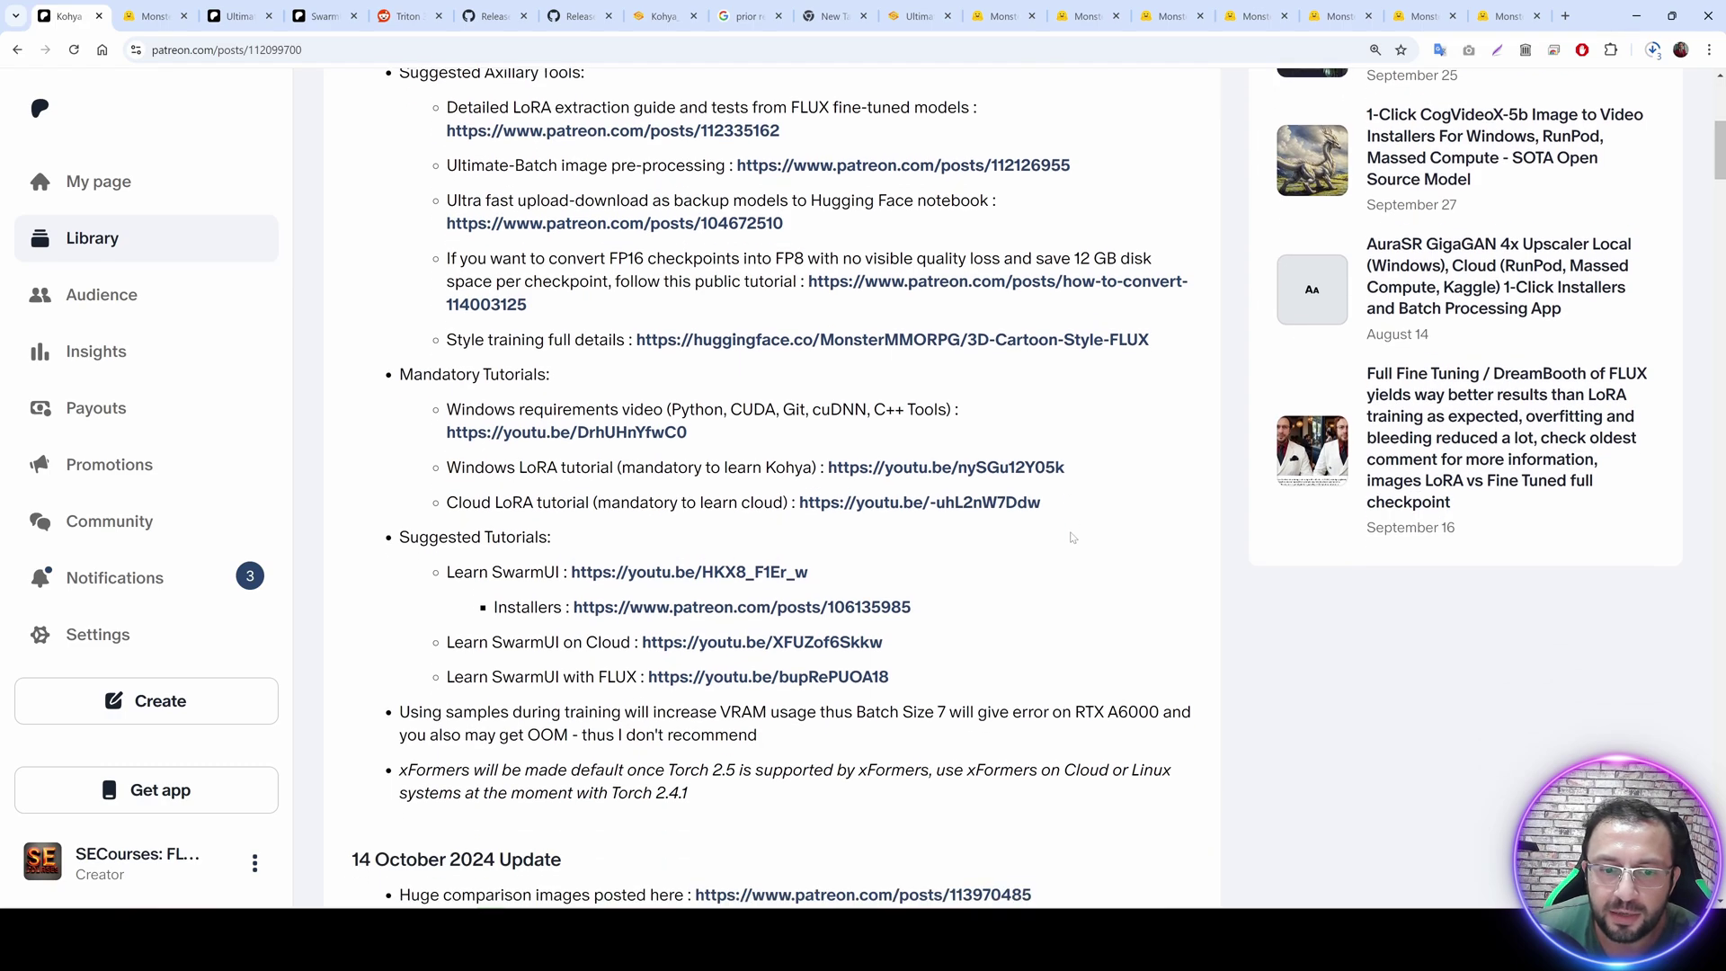
scroll(768, 653, "down", 4)
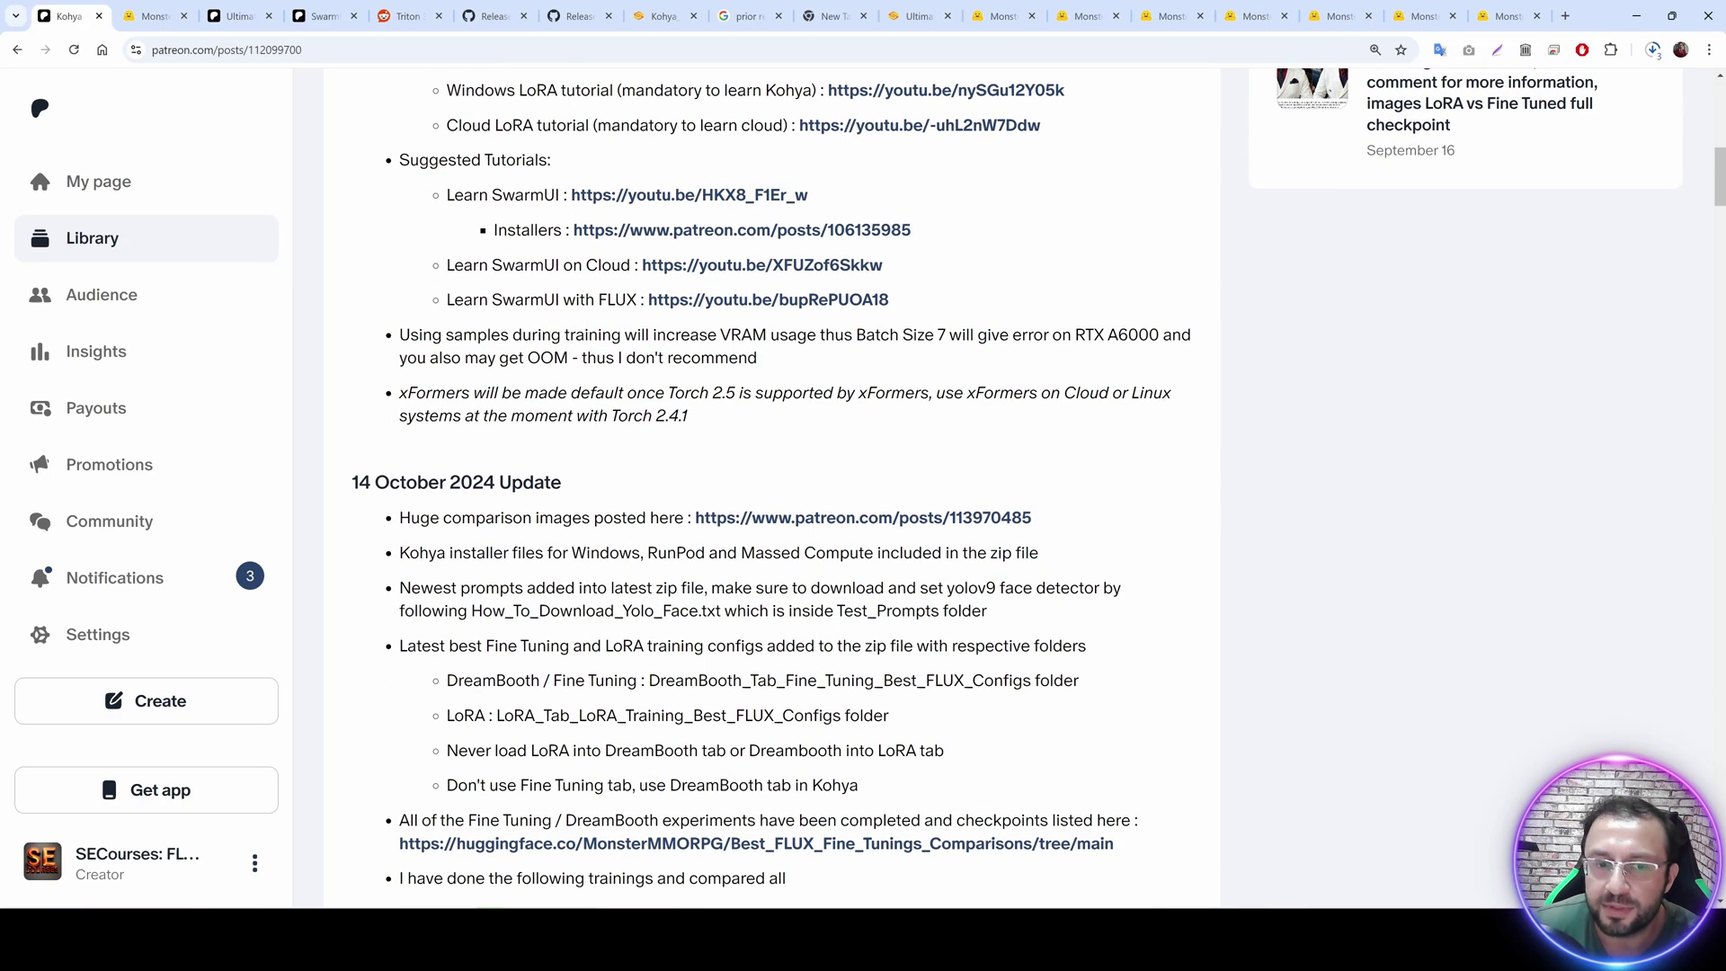
scroll(768, 654, "down", 3)
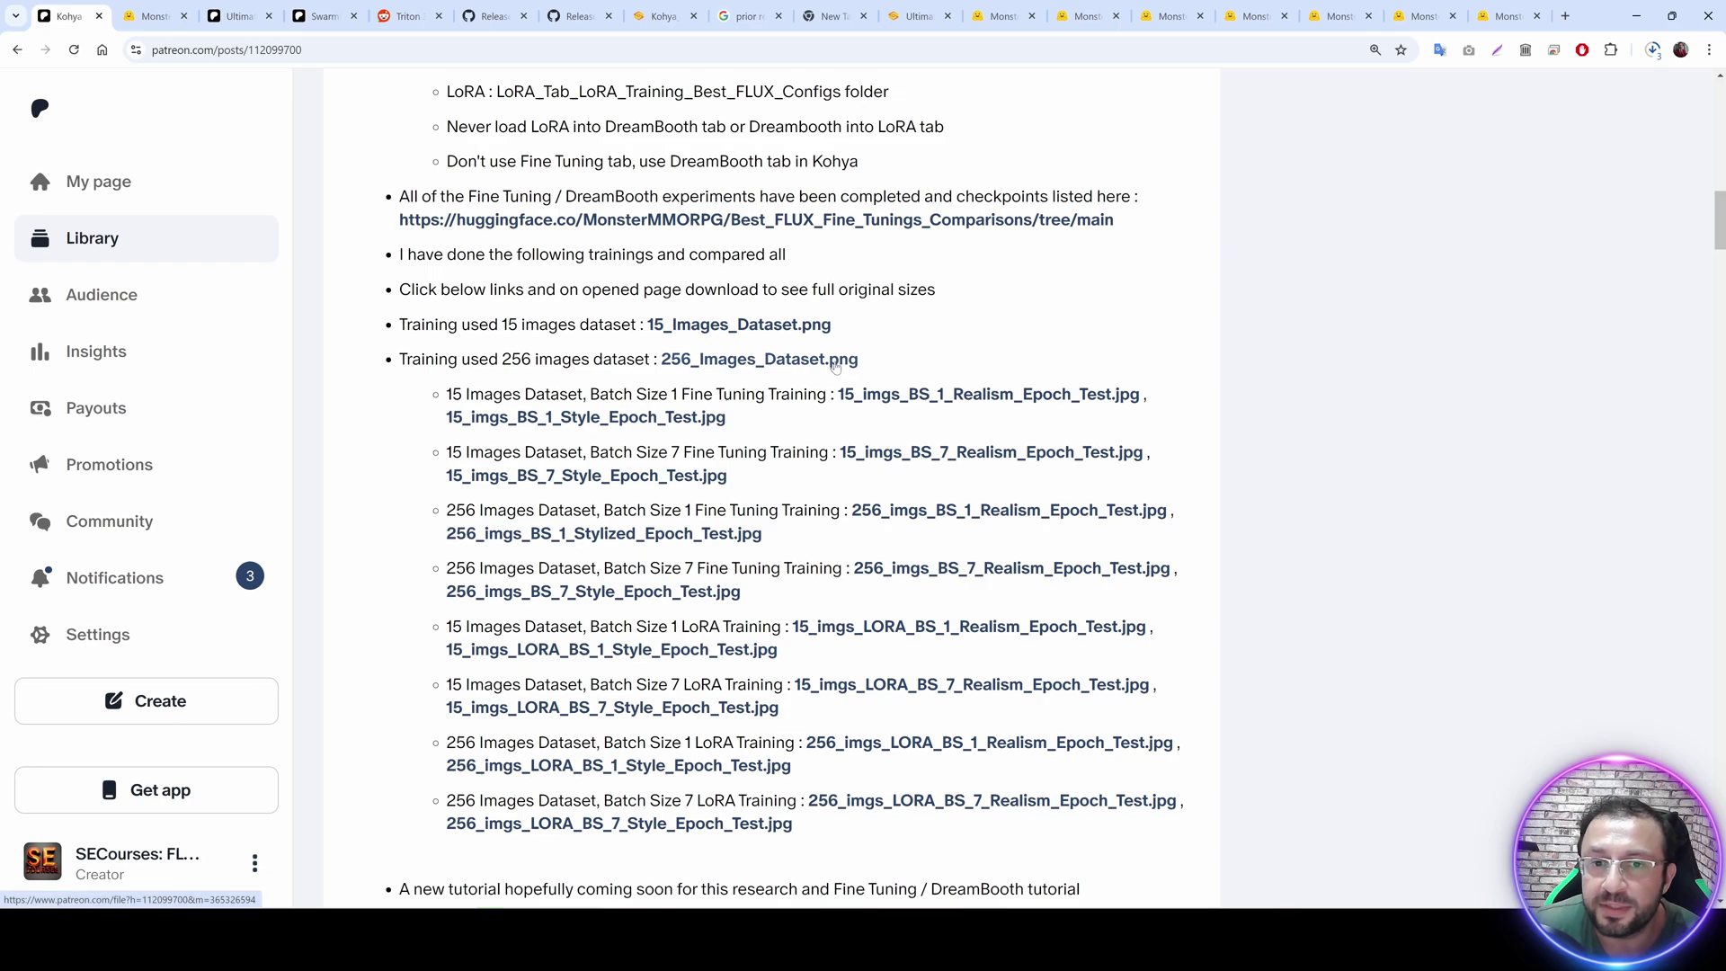
scroll(925, 296, "down", 1)
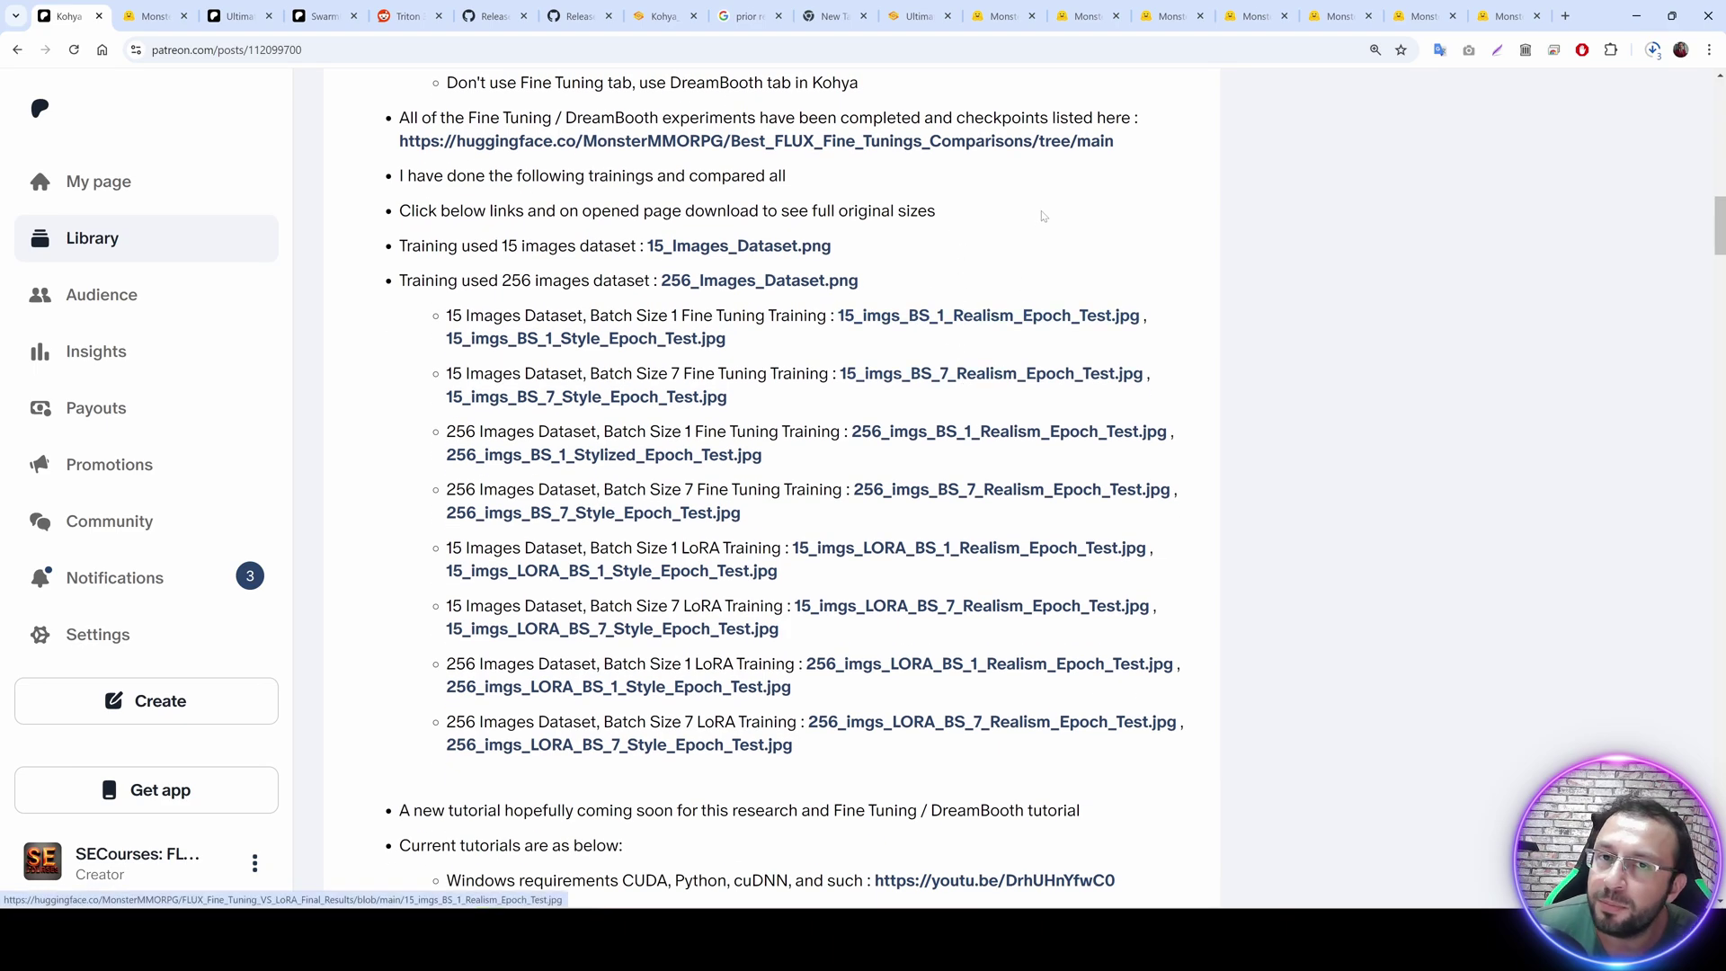
scroll(988, 277, "down", 2)
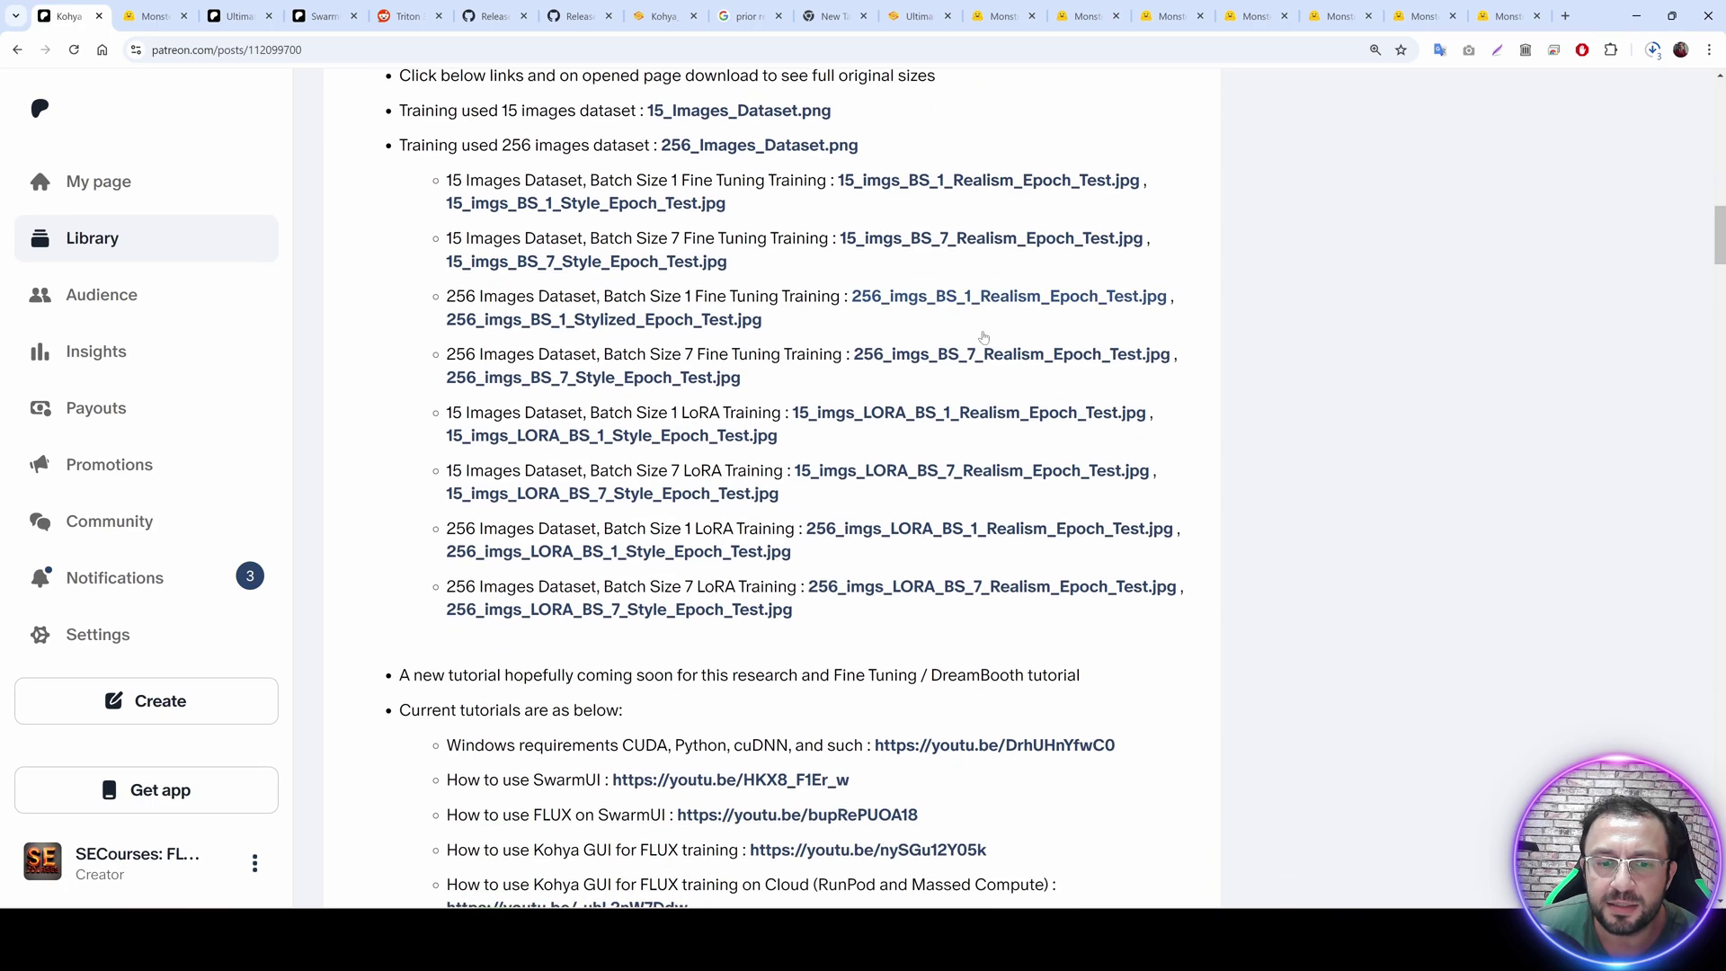
scroll(1033, 297, "up", 3)
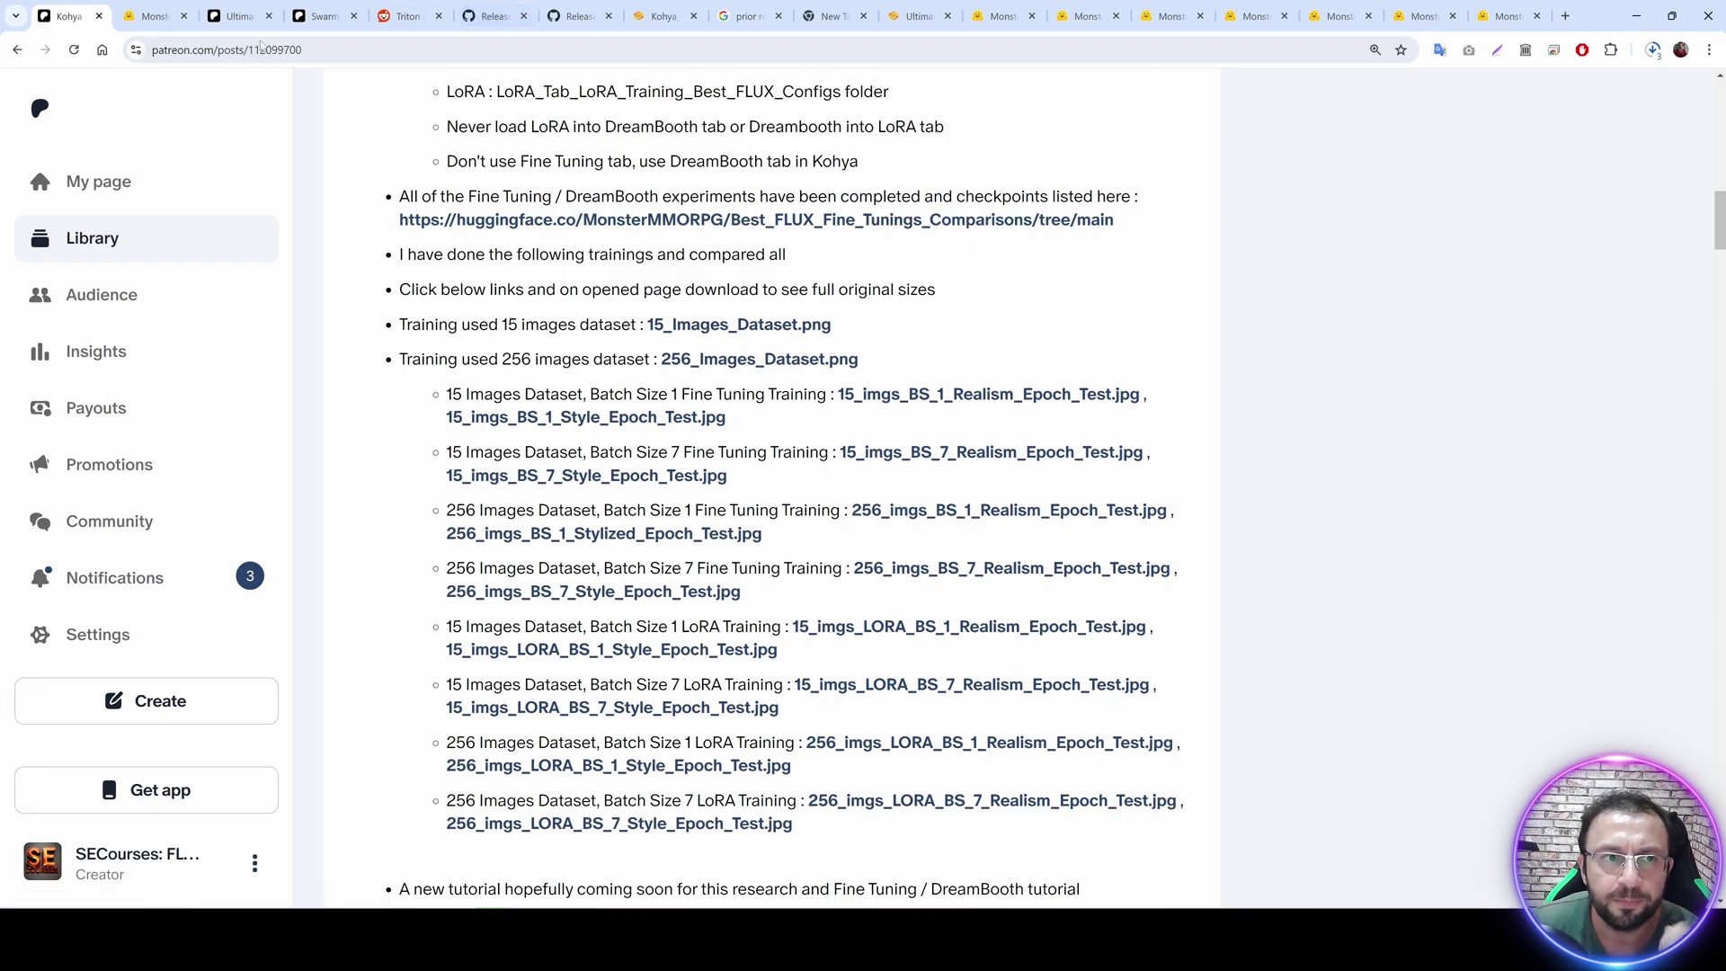
Return to the Kohya GUI and set the number of training epochs to 100 in the basic parameters.
left_click(917, 16)
left_click(663, 16)
scroll(680, 615, "down", 1)
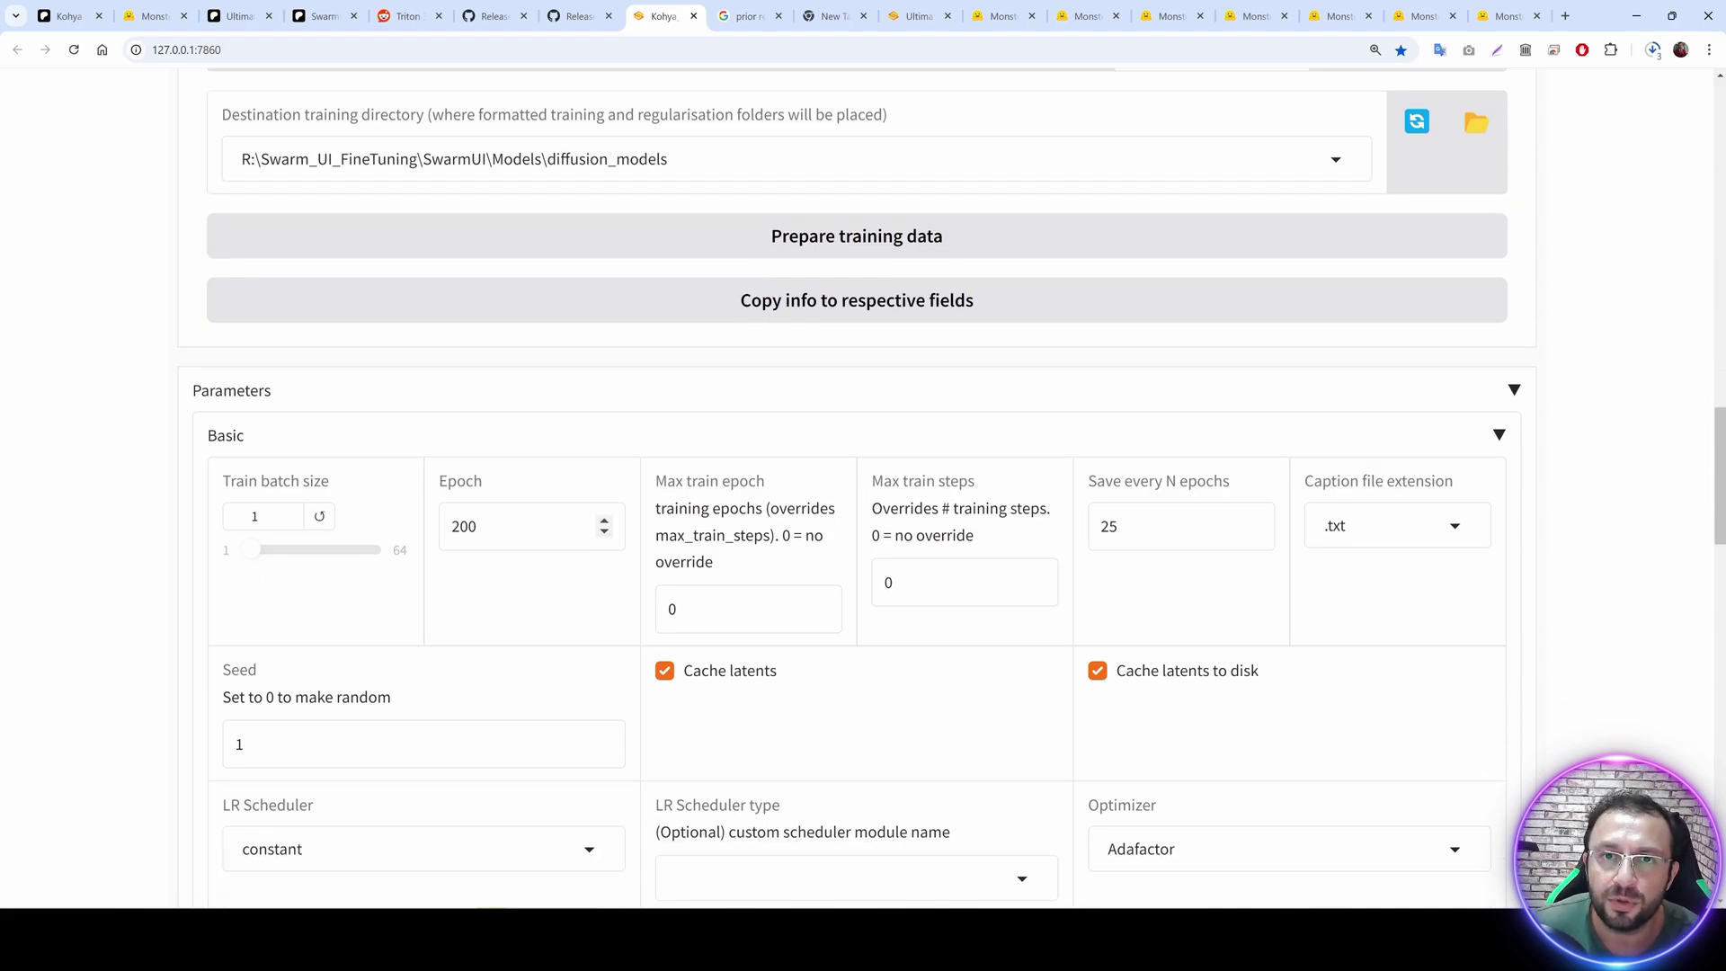
double_click(463, 526)
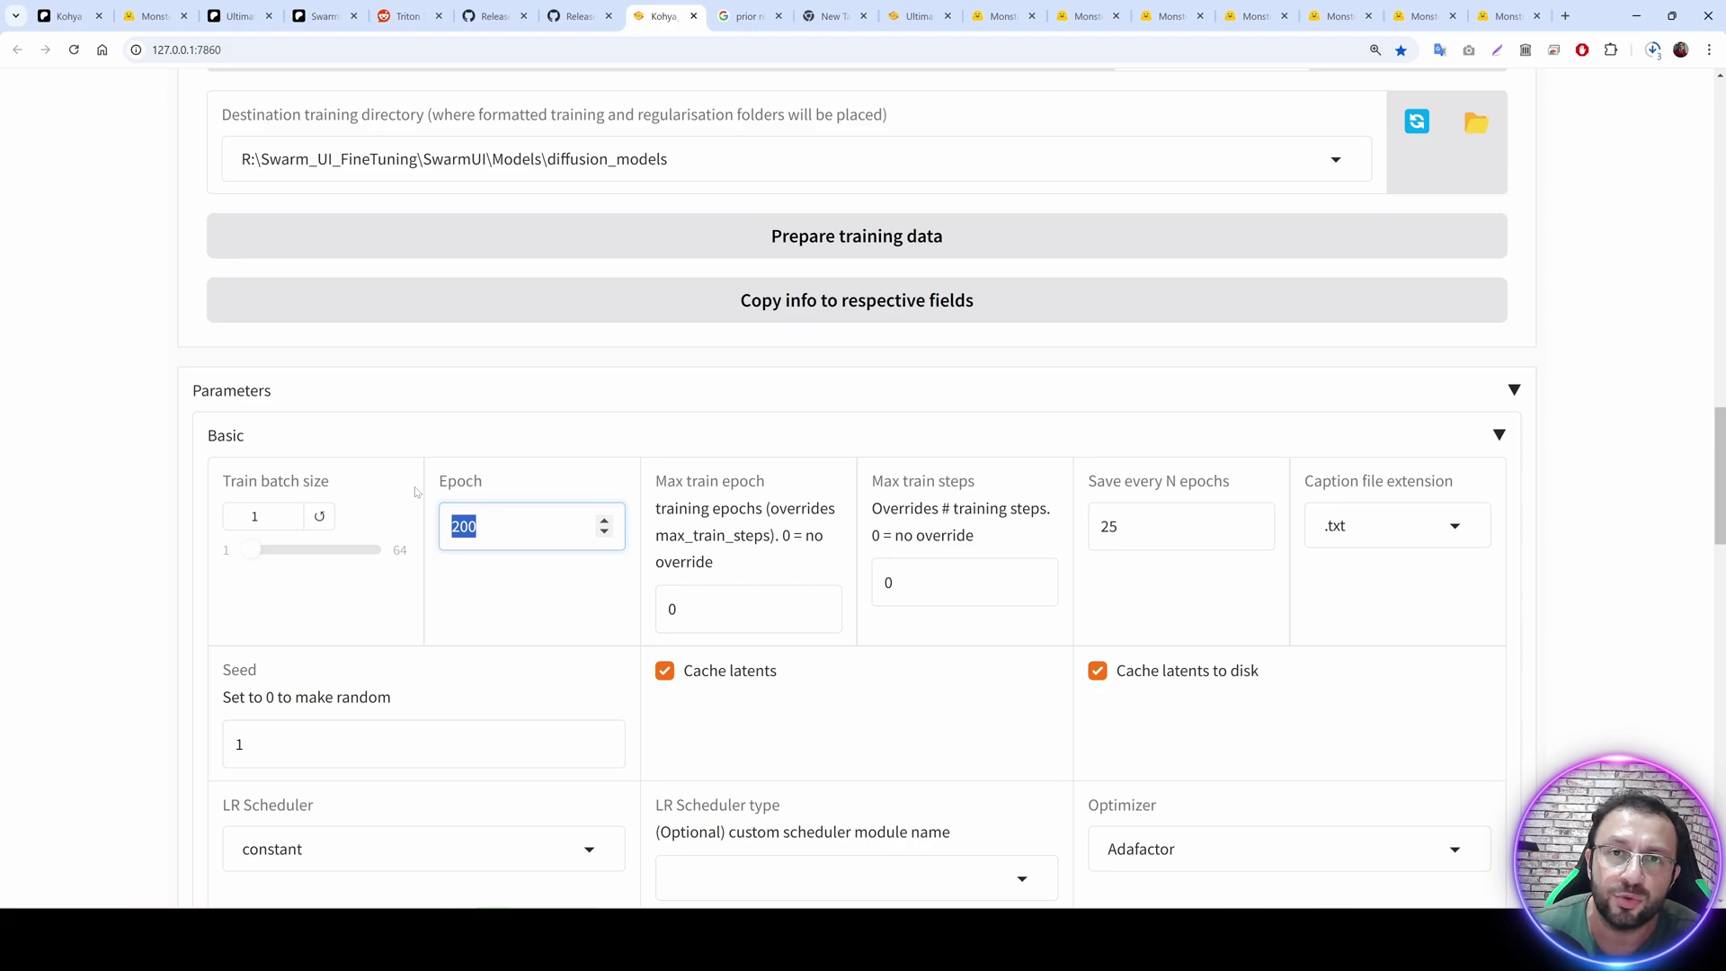
type("100")
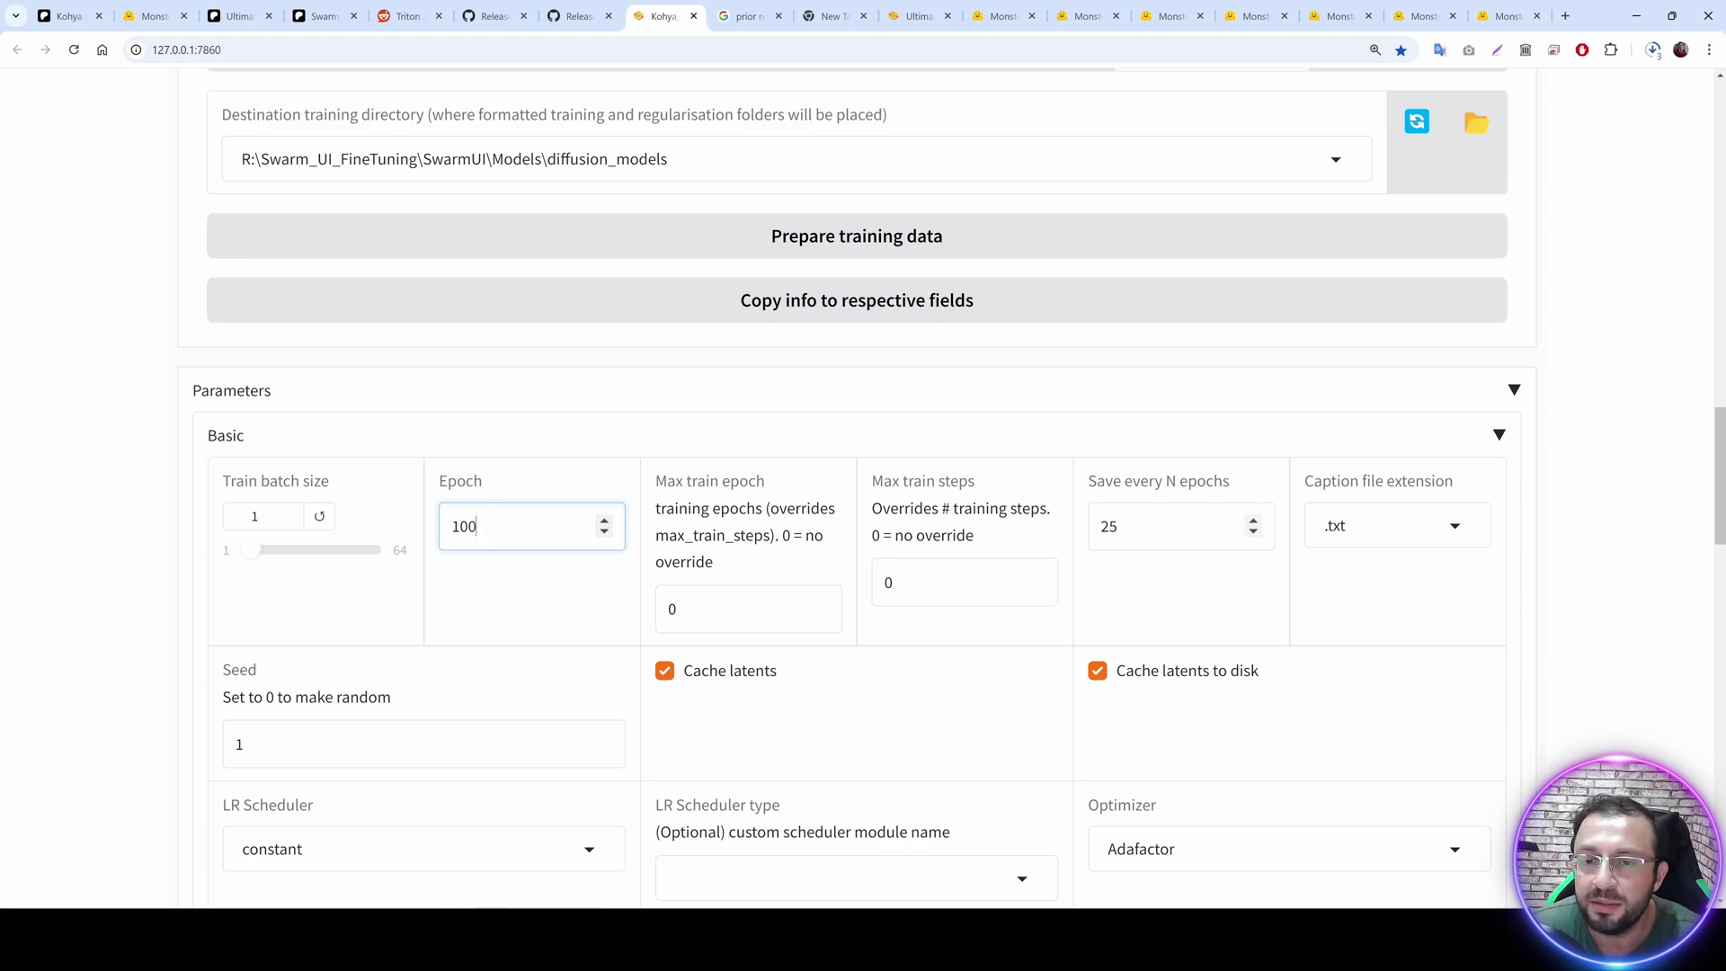
Set the model checkpoint to save every 10 epochs in the basic training parameters.
key("Tab")
key("Tab")
key("Tab")
type("10")
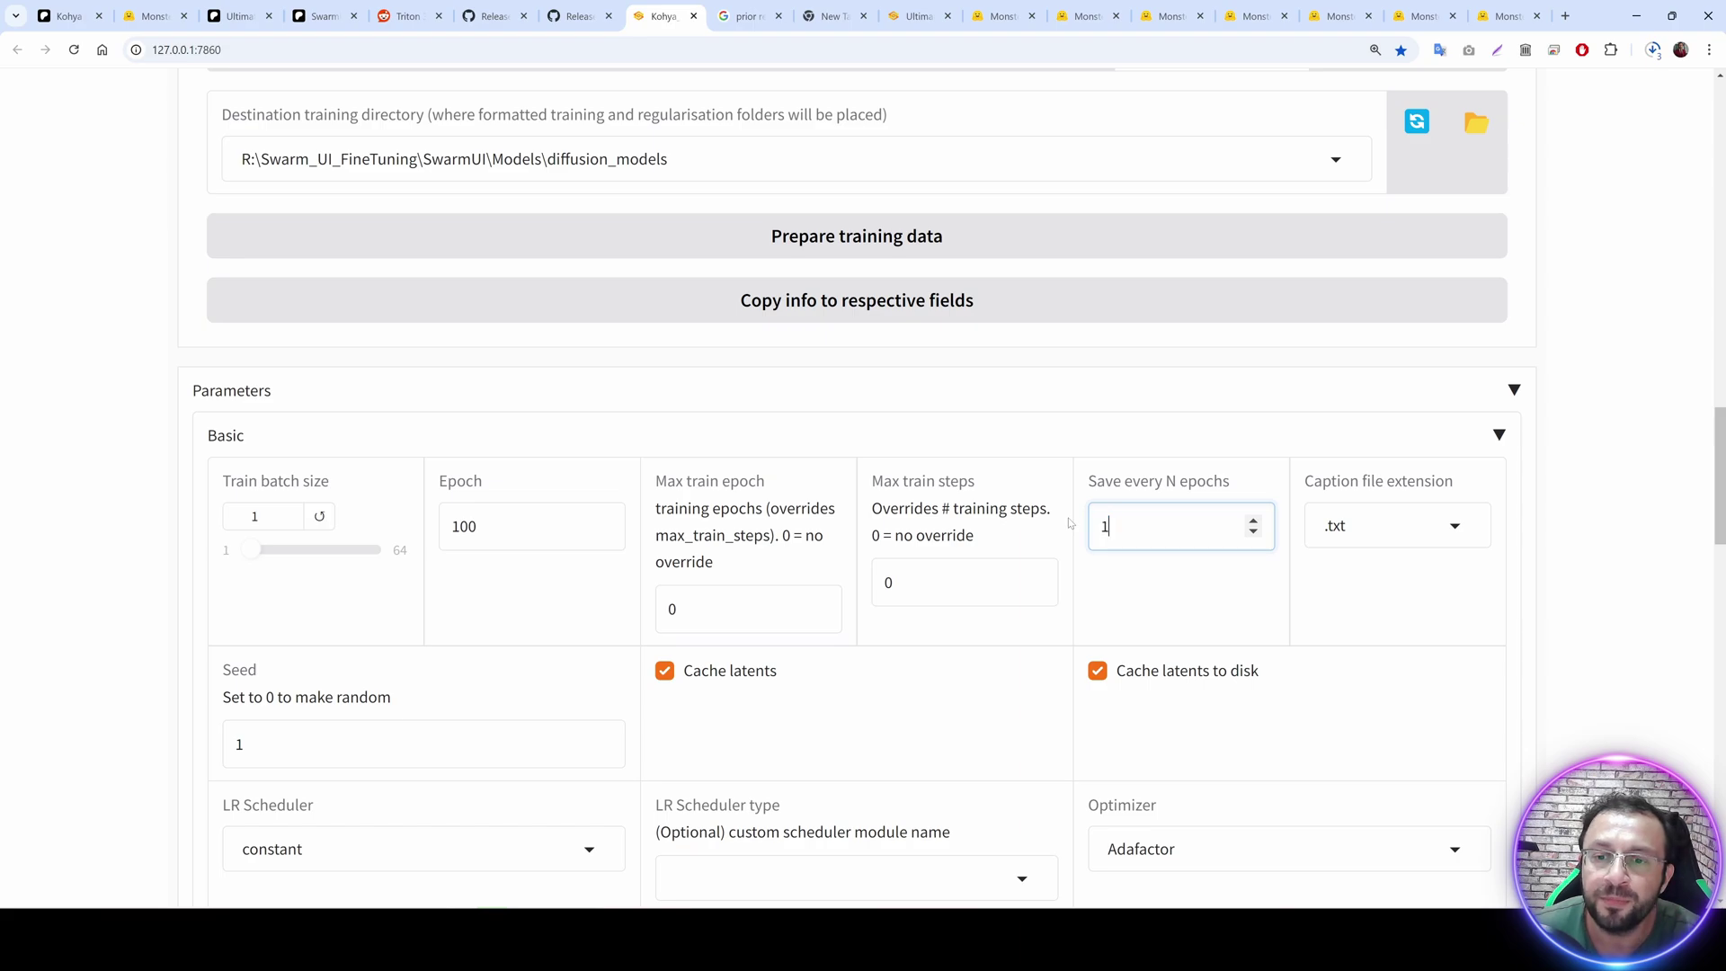
key("BackSpace")
key("BackSpace")
type("5")
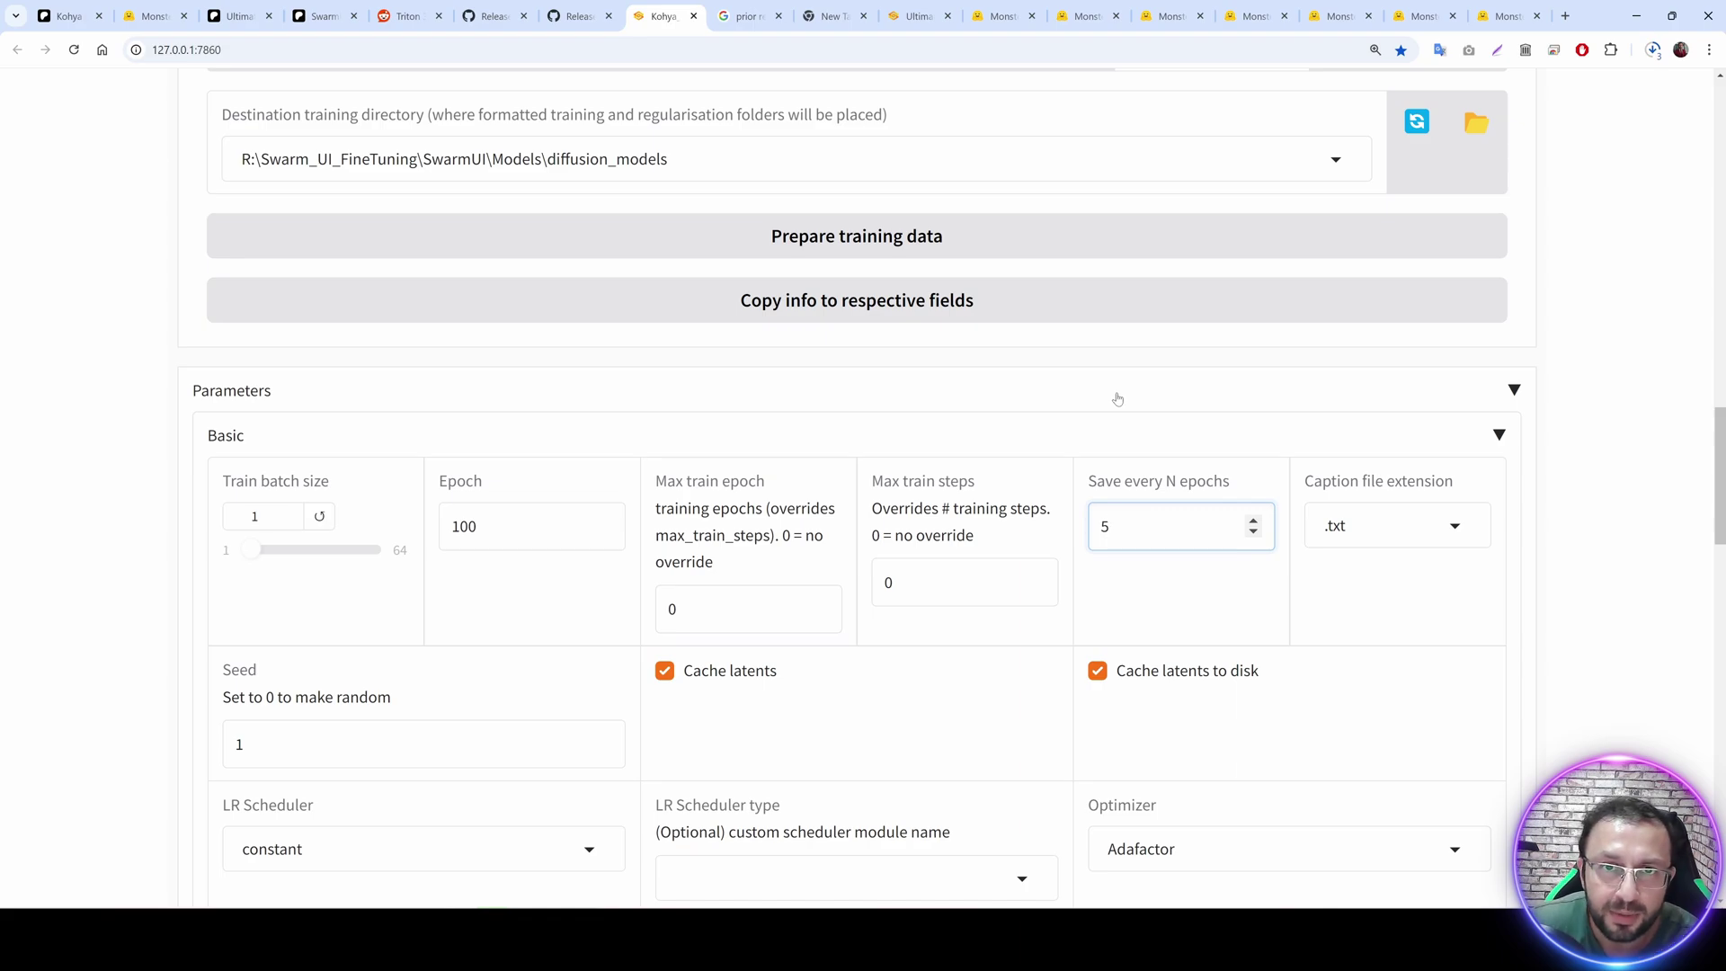
key("ctrl+a")
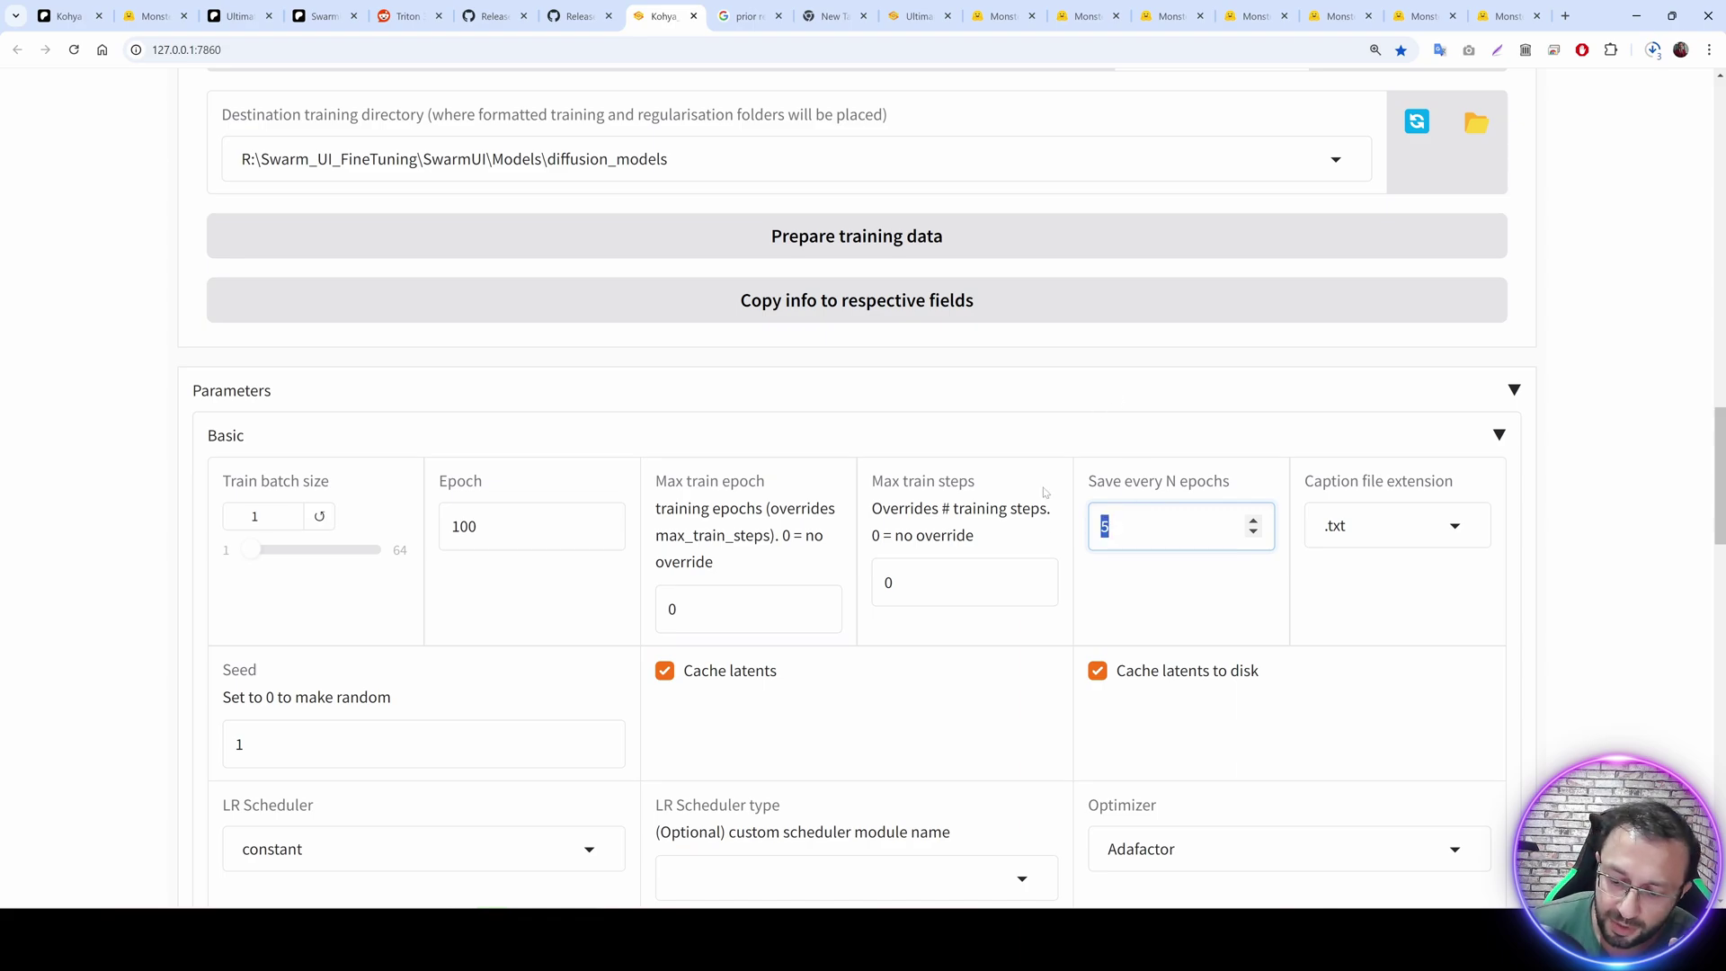
type("10")
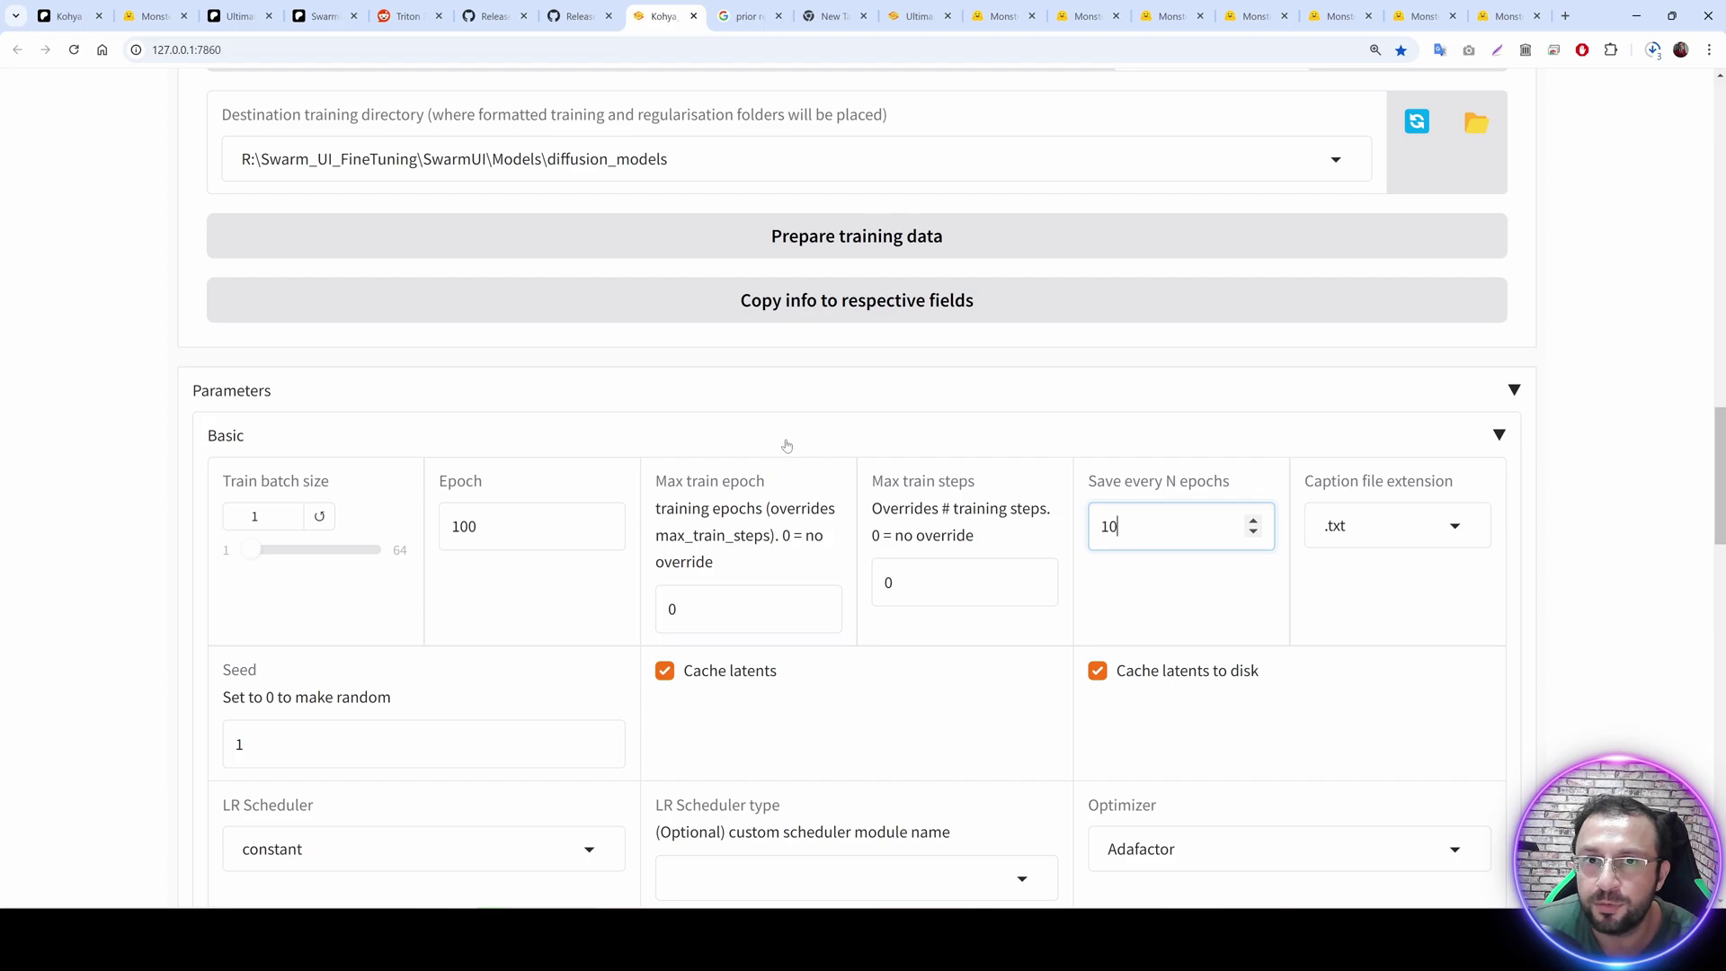
Check the memory usage of both GPUs in the nvitop command prompt window and return to the Kohya GUI.
scroll(796, 427, "down", 10)
scroll(836, 604, "up", 1)
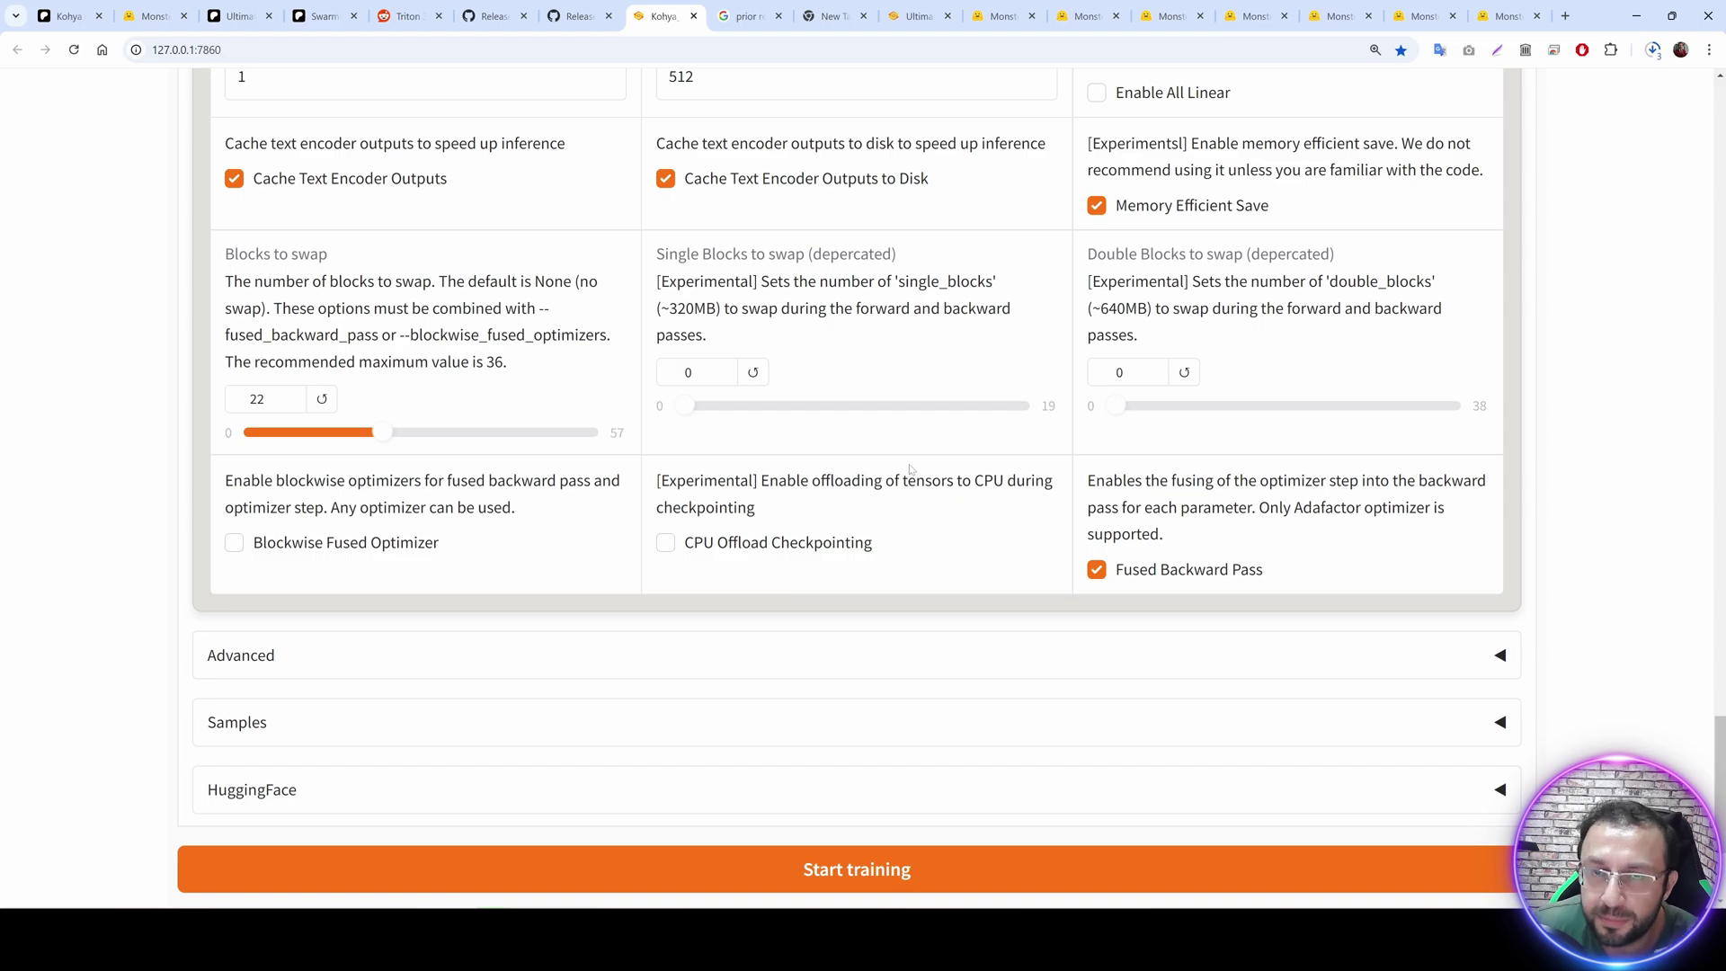
left_click(883, 939)
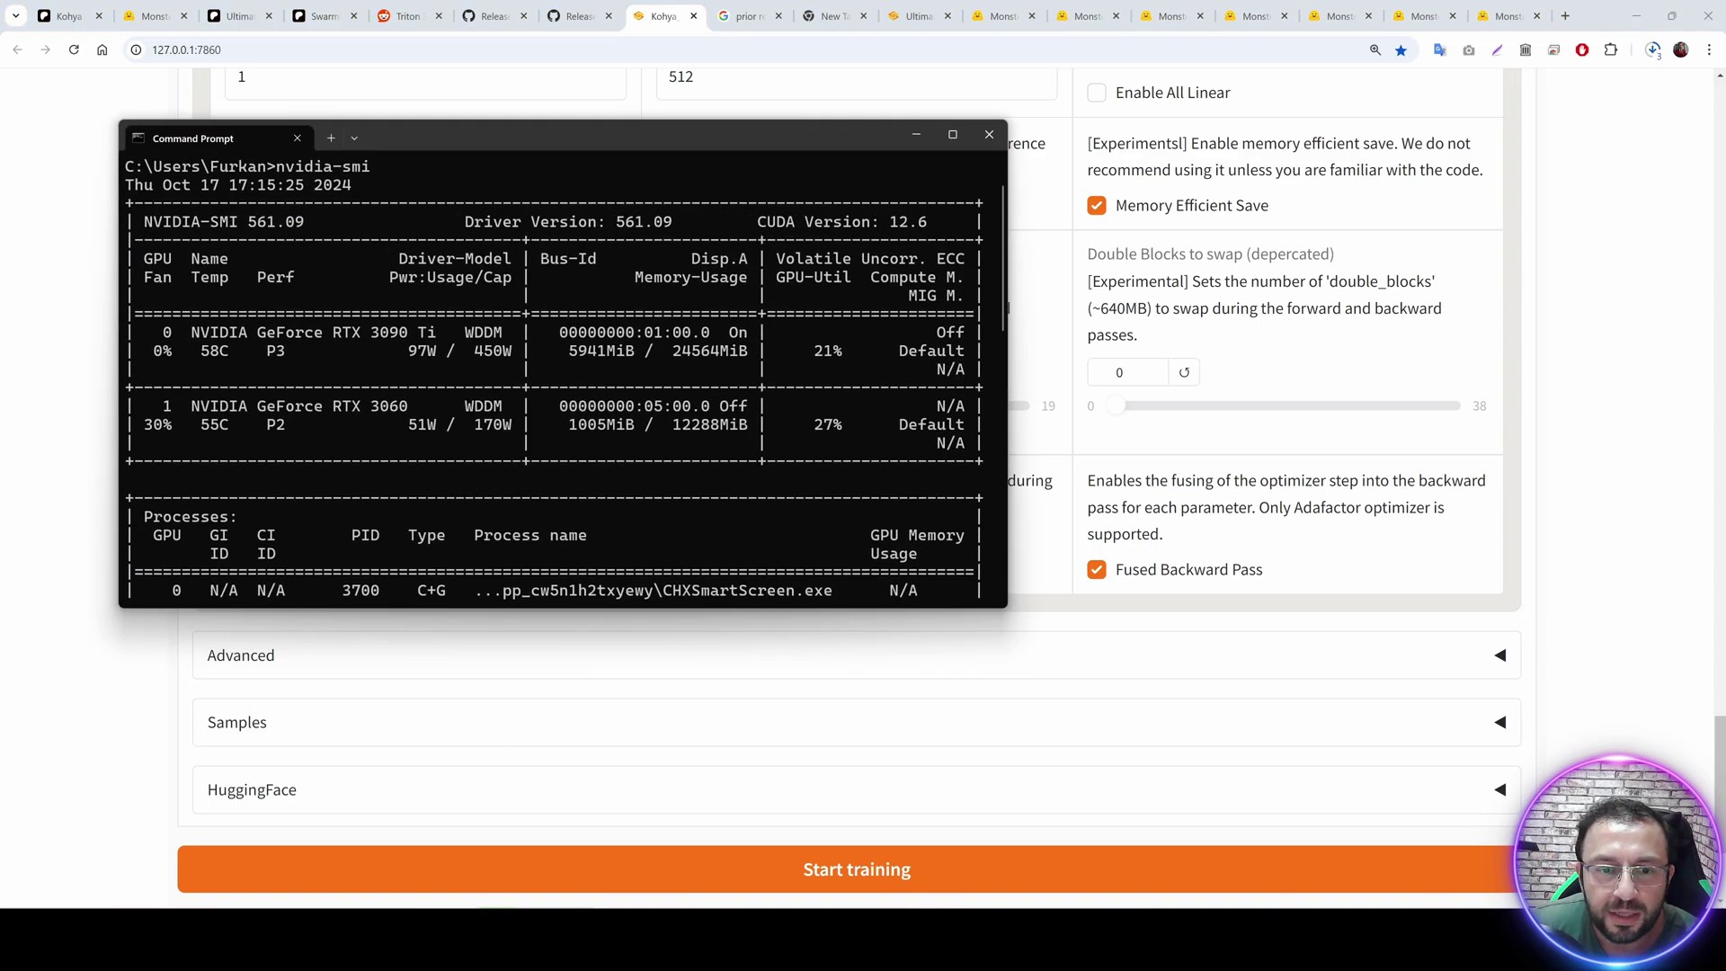
left_click(930, 939)
left_click(915, 133)
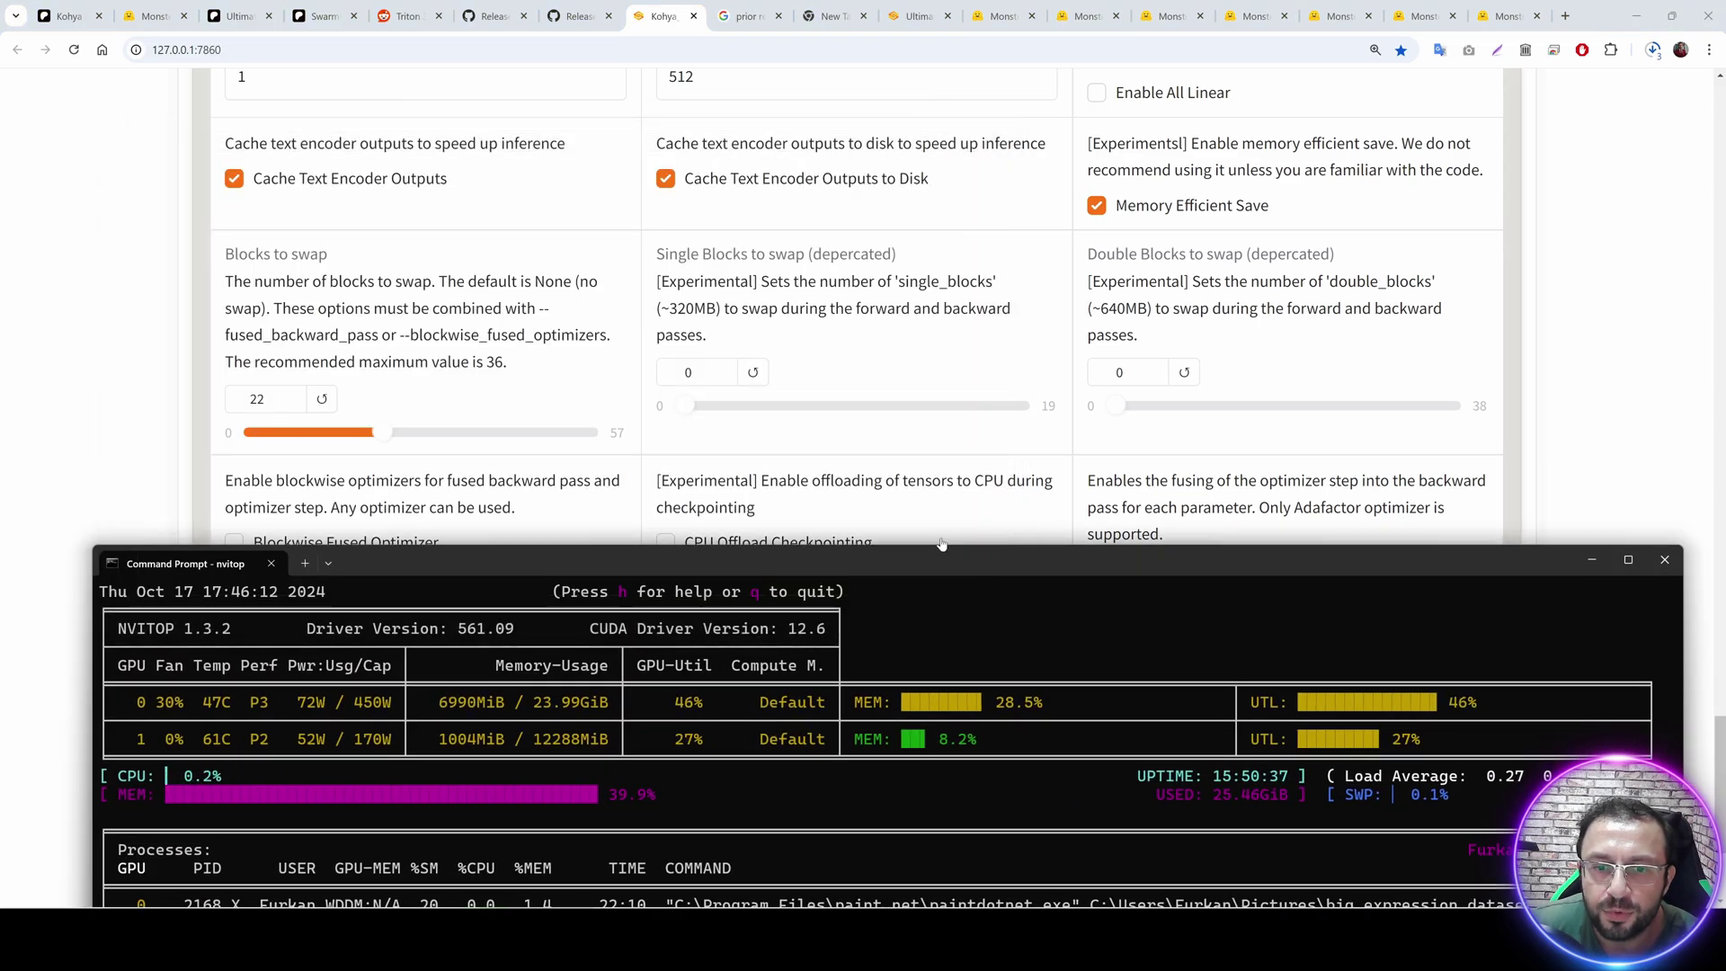
left_click_drag(955, 568, 965, 237)
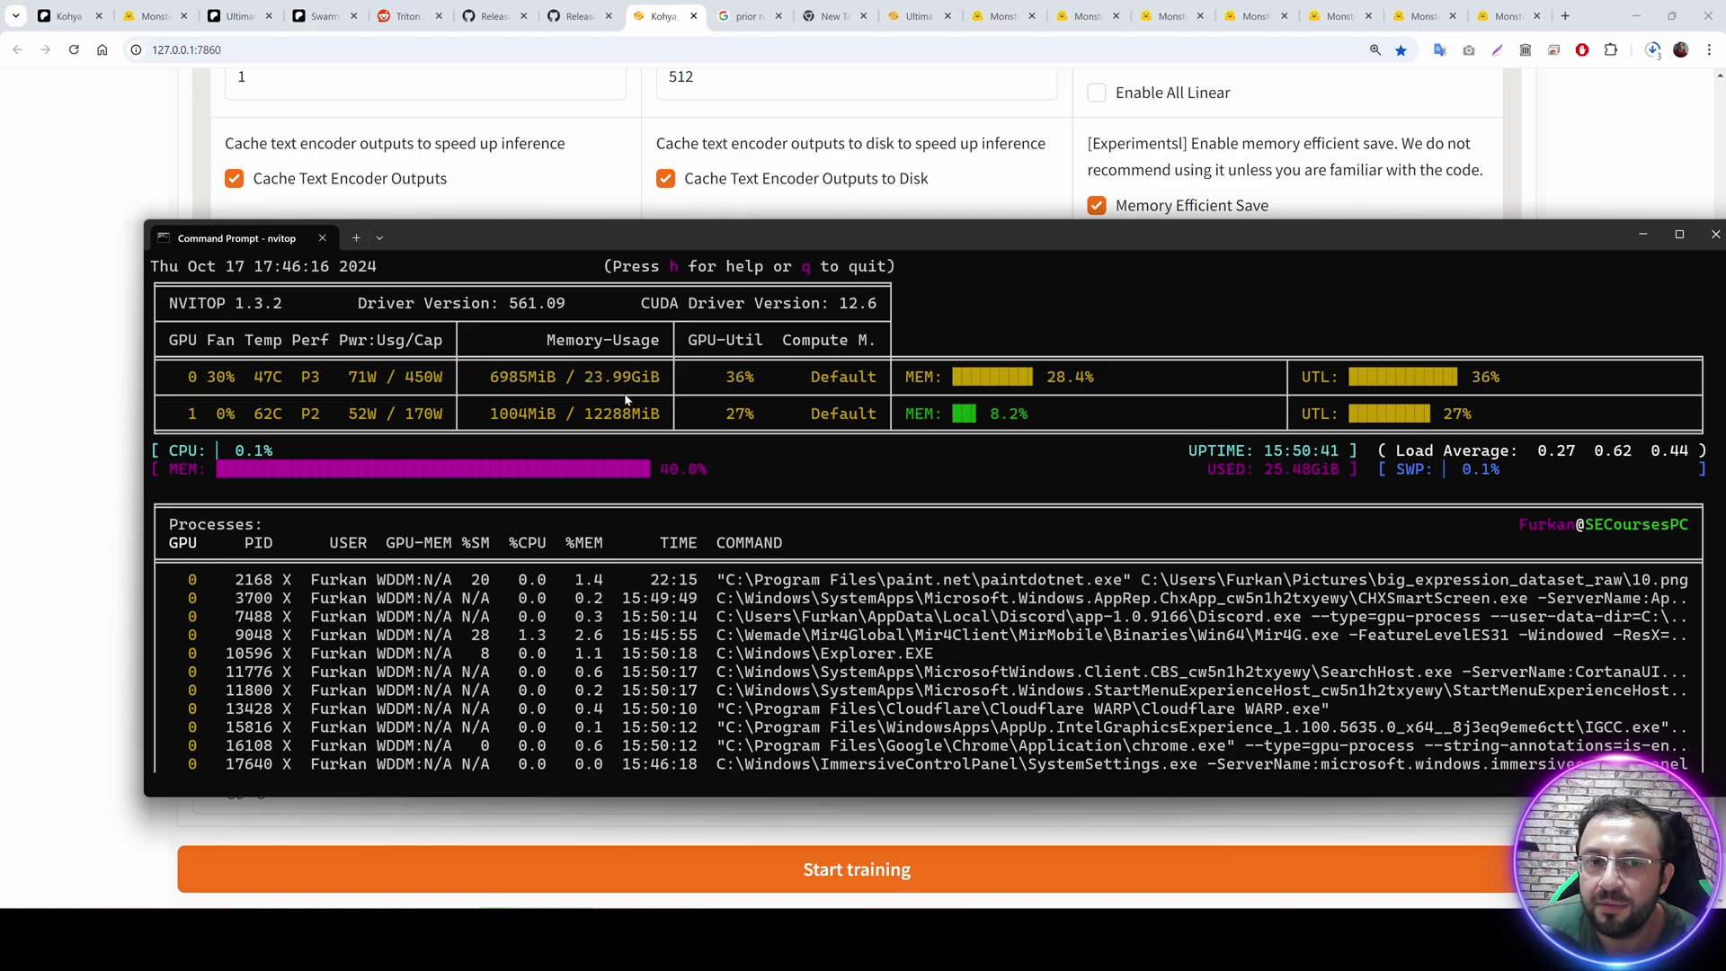
left_click(78, 374)
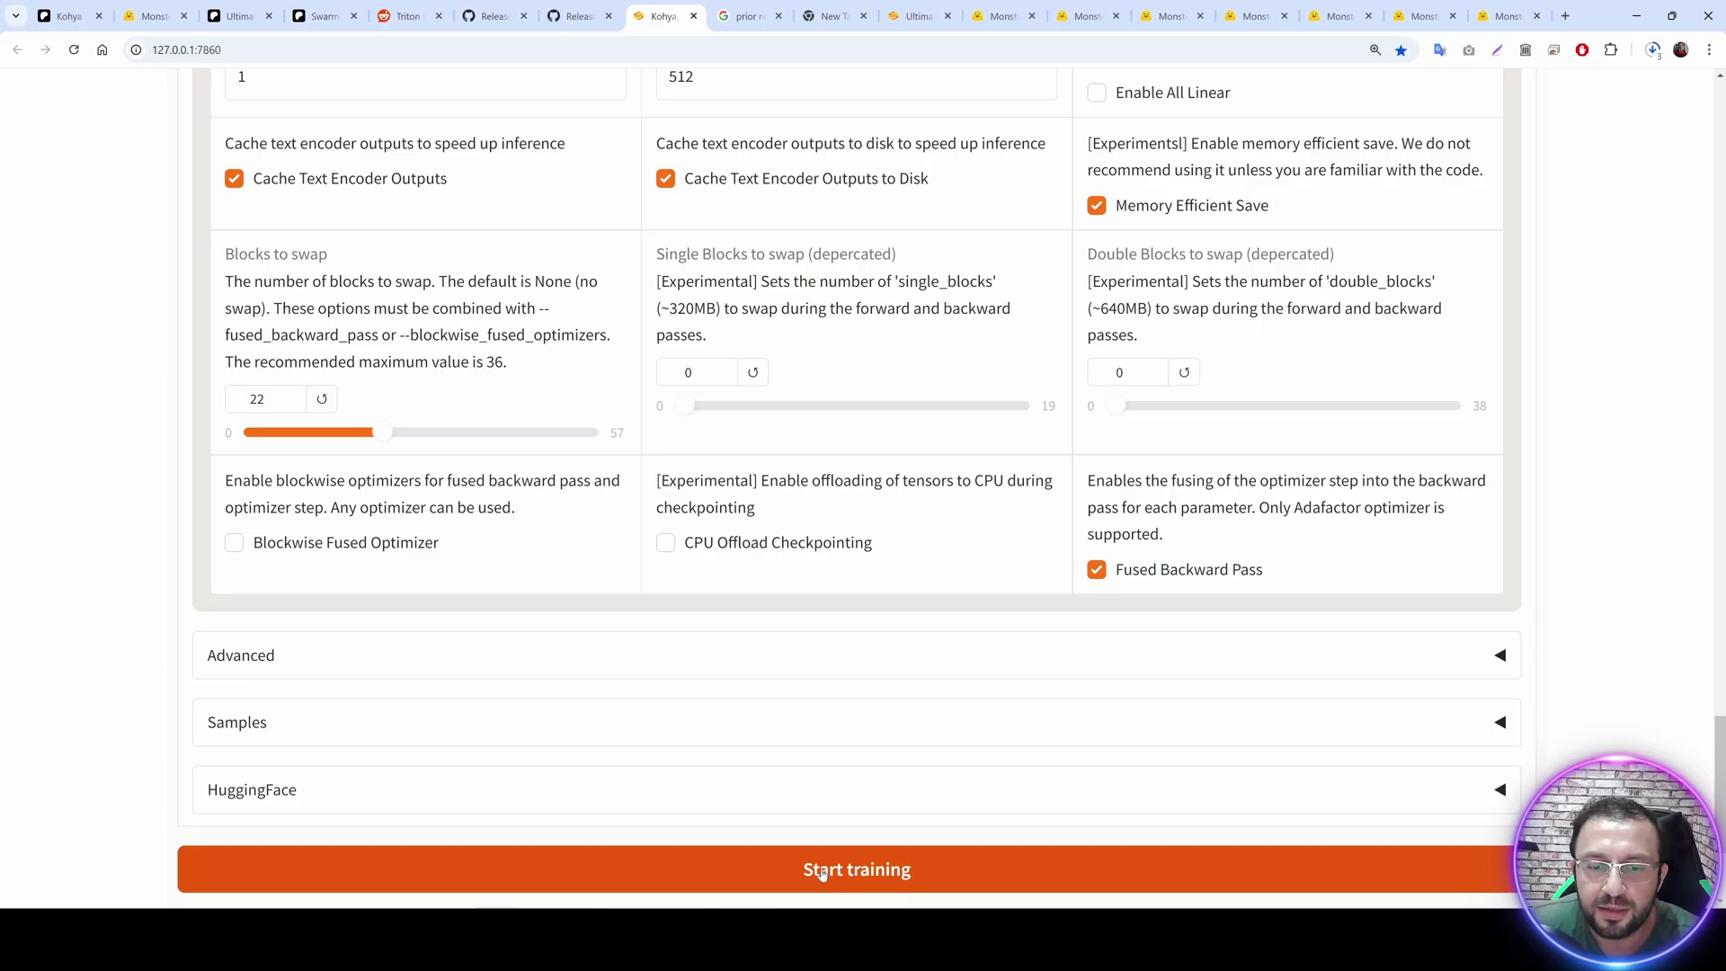
Start the fine-tuning training with the current parameters.
left_click(822, 874)
left_click(361, 855)
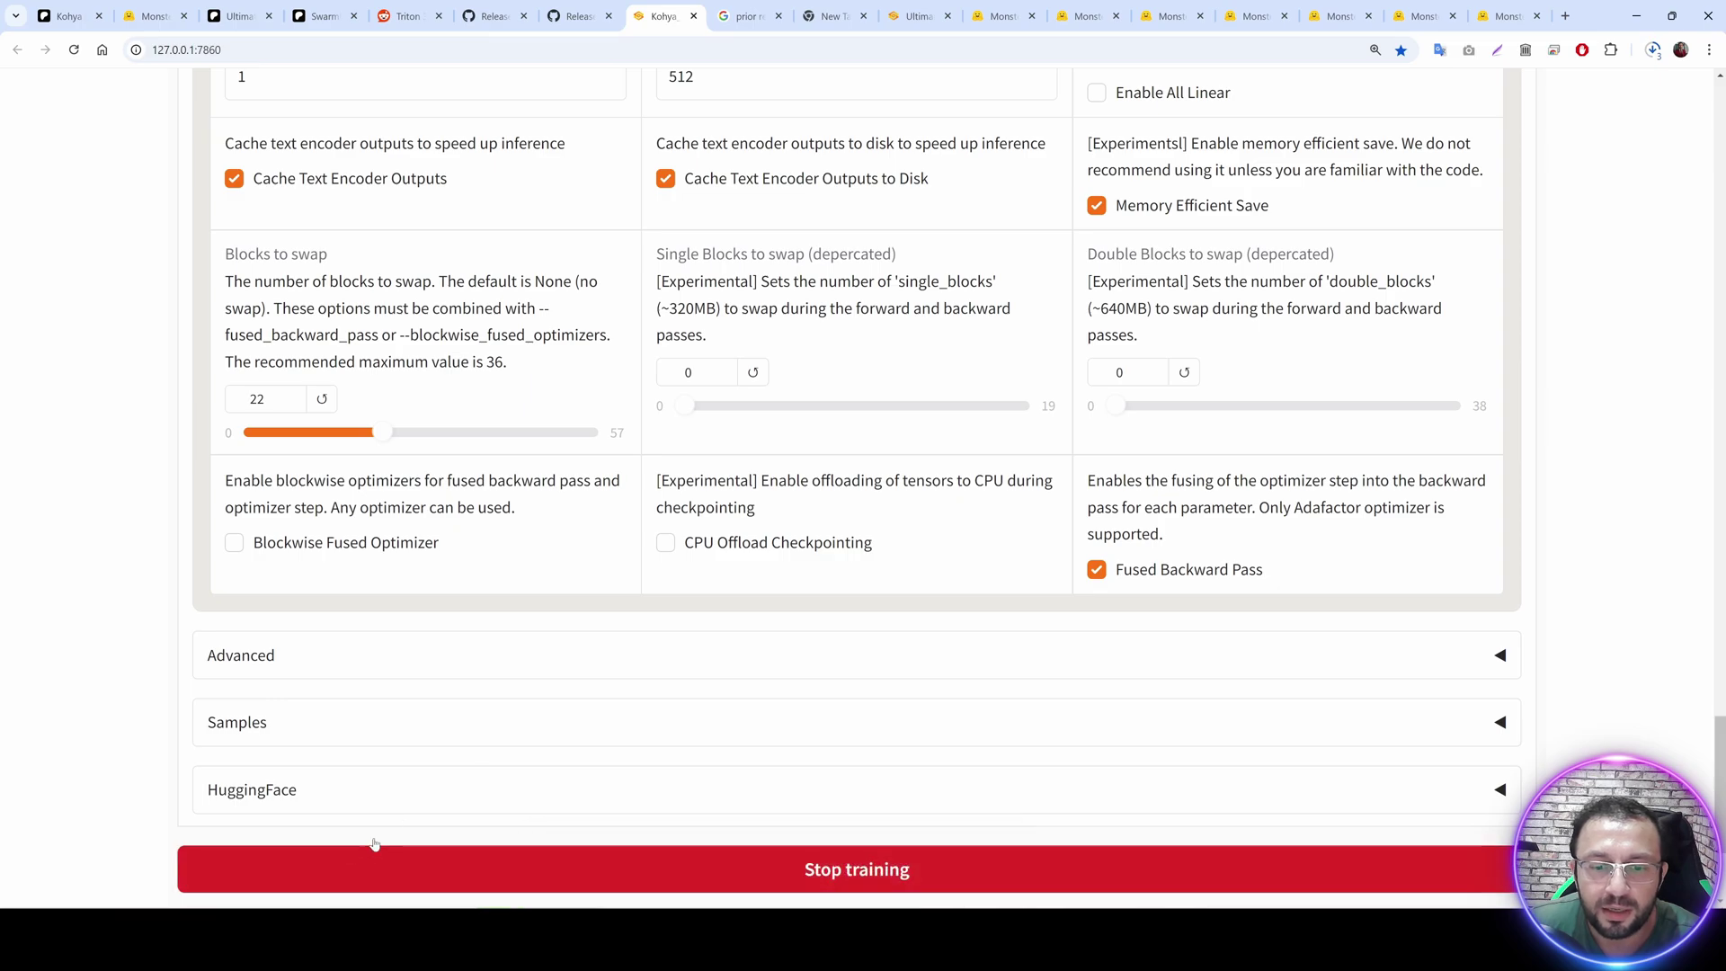
Browse for the VAE path file of the Flux.1 section in the Kohya_FLUX_DreamBooth_v7 folder.
scroll(805, 657, "up", 5)
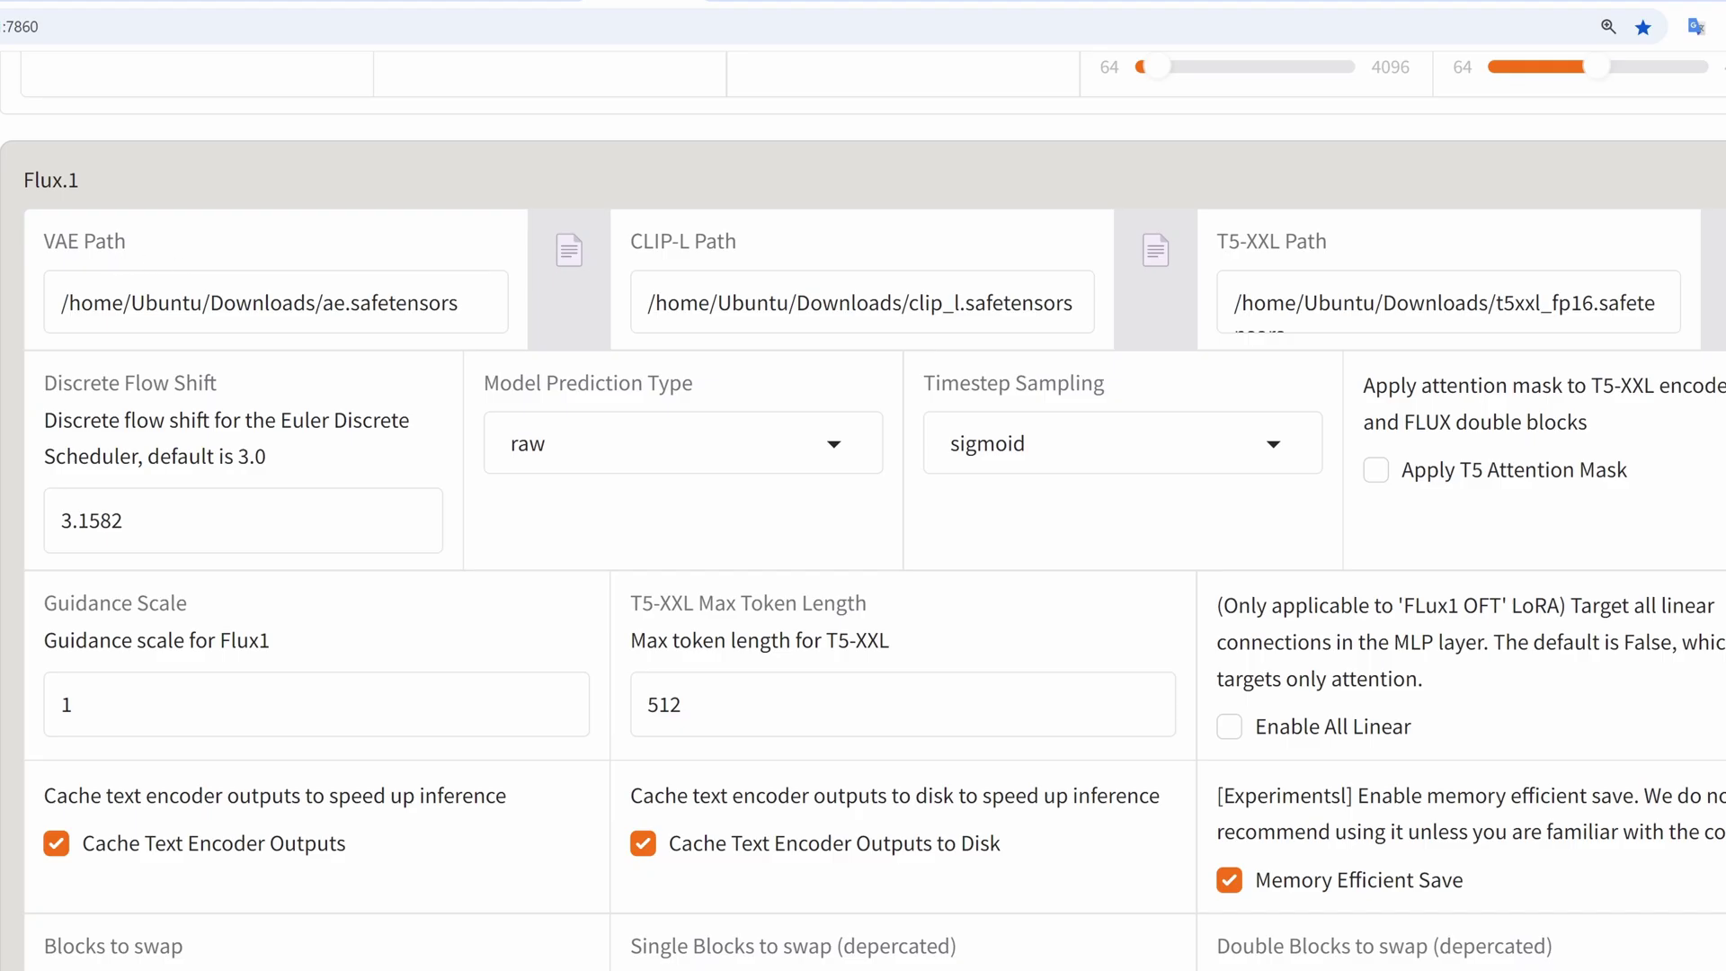
left_click(569, 250)
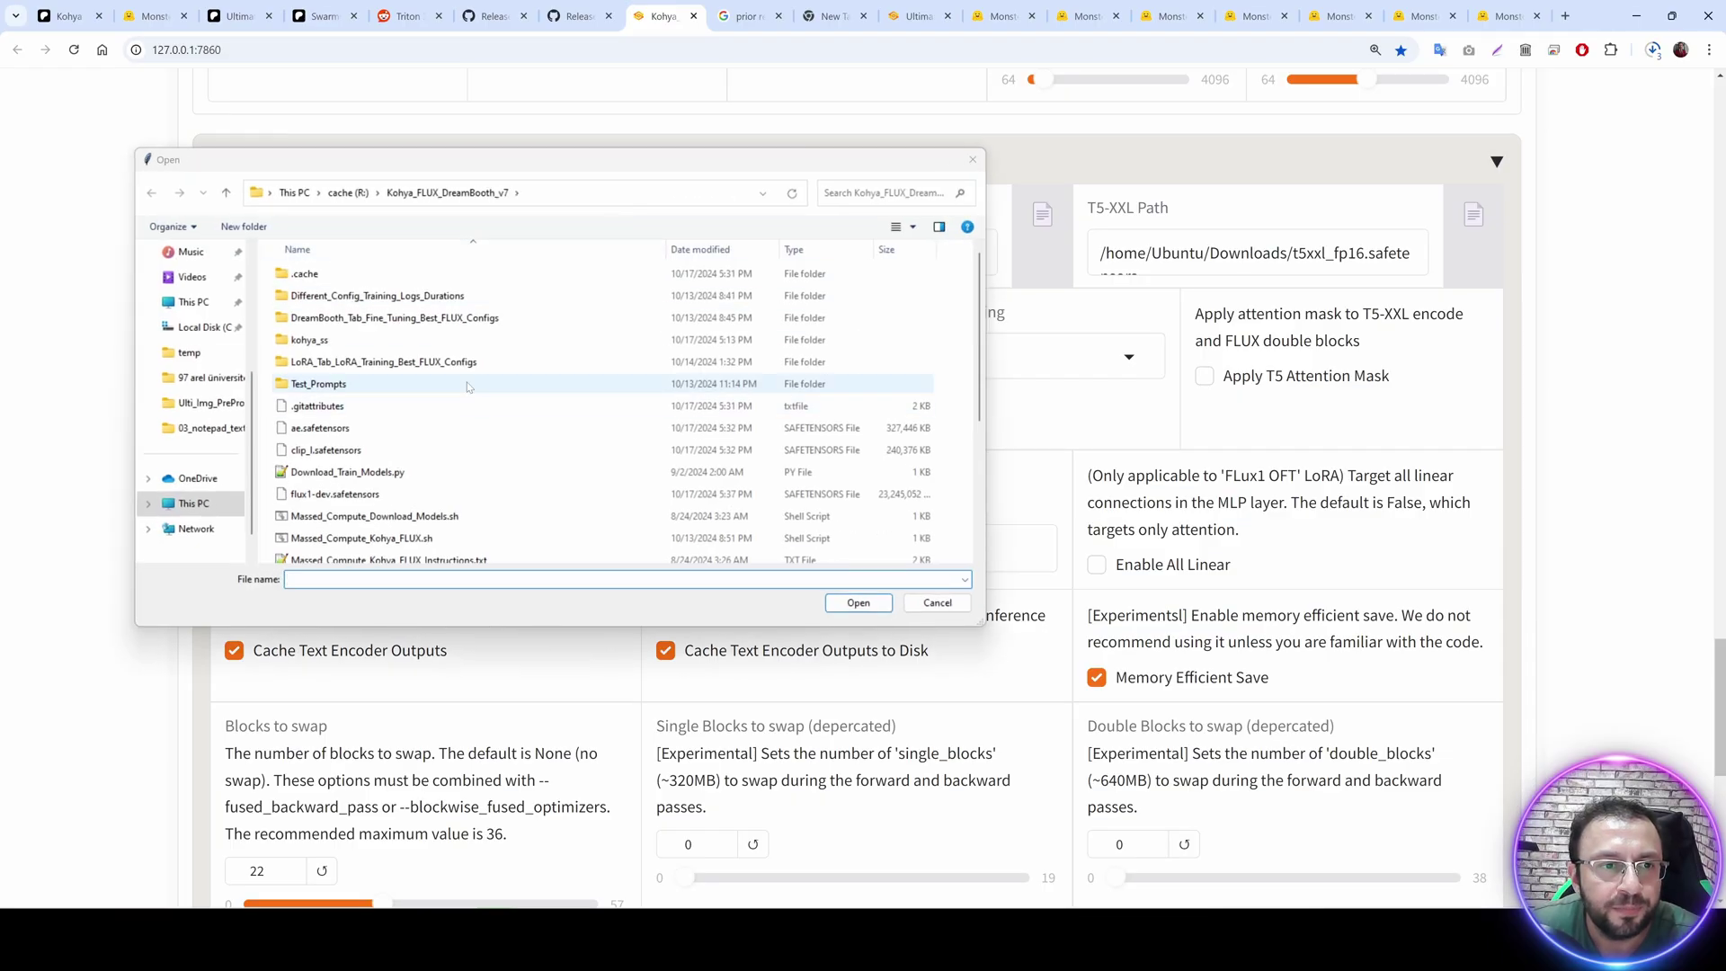
scroll(466, 386, "down", 2)
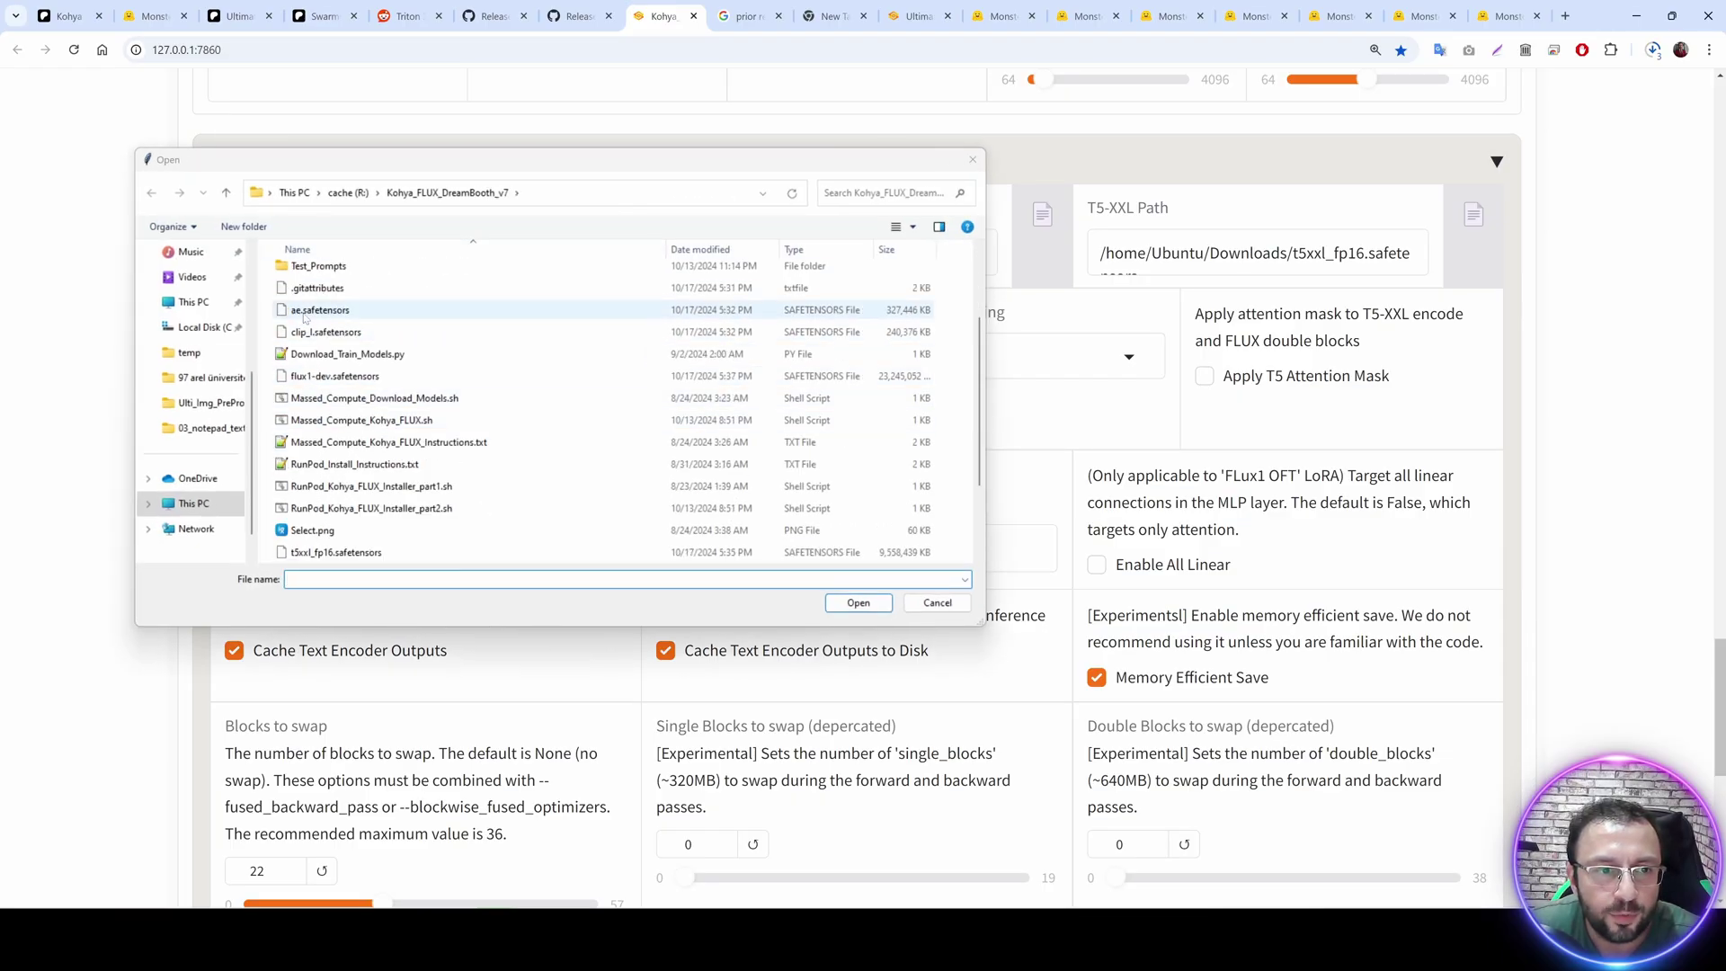
Set the Flux.1 VAE path to ae.safetensors and the CLIP-L path to clip_l.safetensors from the Kohya_FLUX_DreamBooth_v7 folder.
double_click(332, 311)
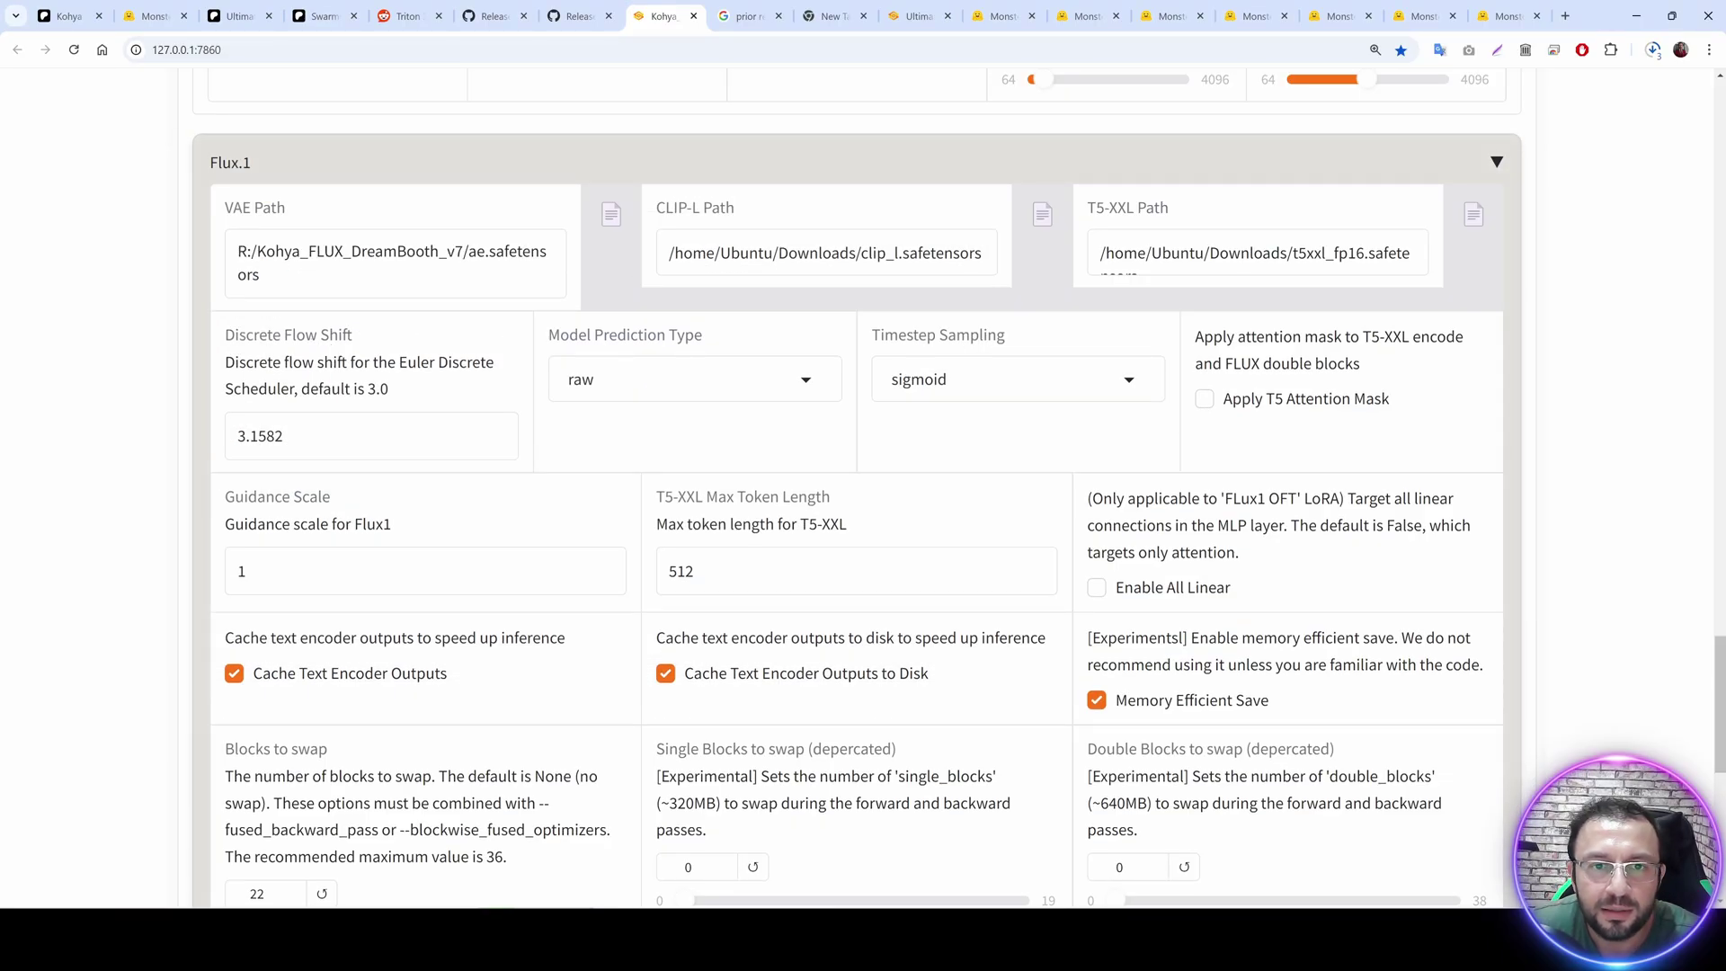
left_click(1042, 216)
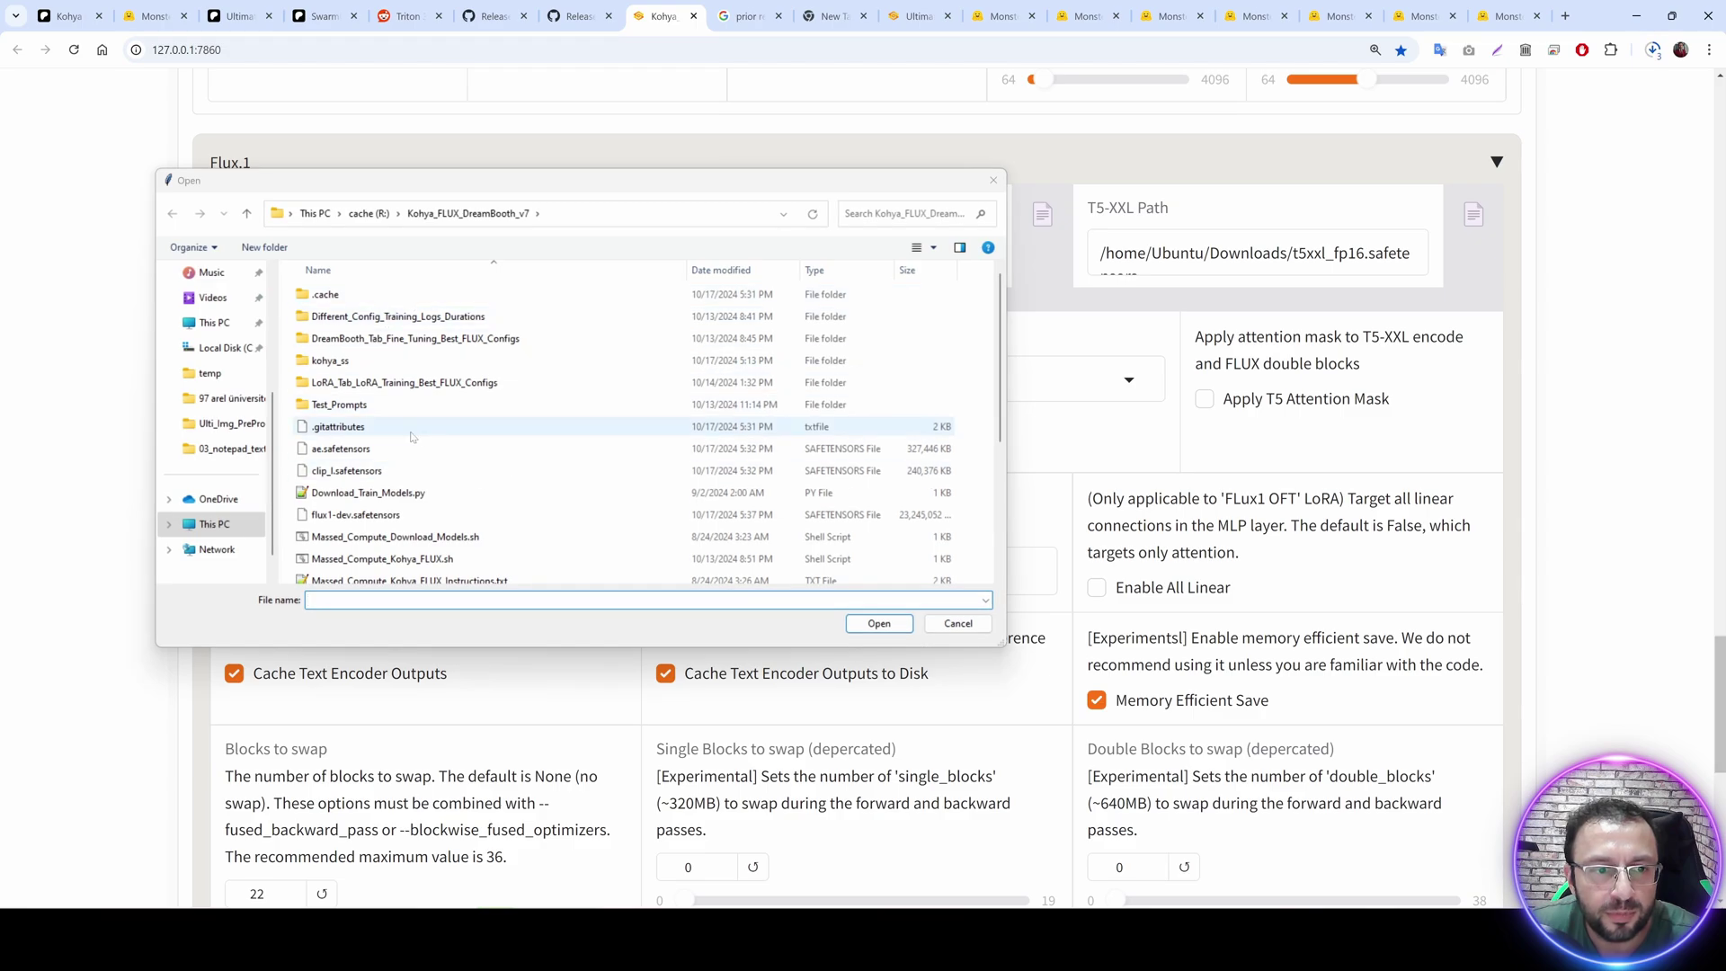
left_click(370, 474)
double_click(369, 473)
Set the T5-XXL path to t5xxl_fp16.safetensors from the Kohya_FLUX_DreamBooth_v7 folder and check the three Flux.1 model paths.
left_click(1473, 213)
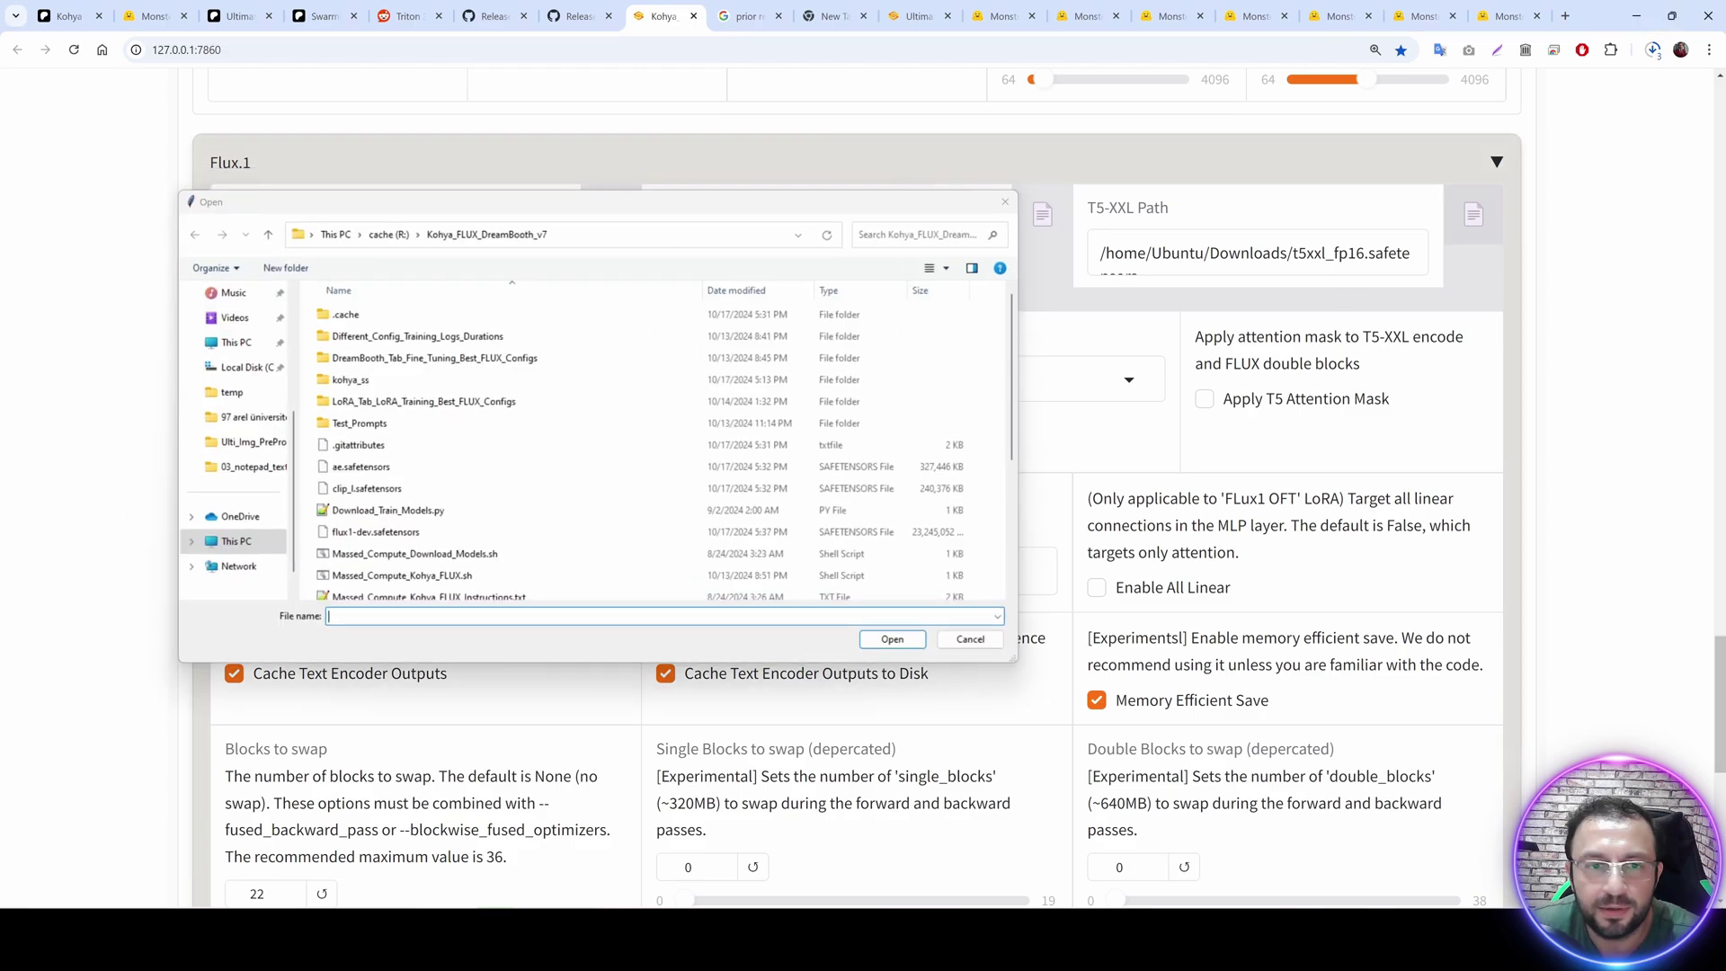
scroll(400, 511, "down", 4)
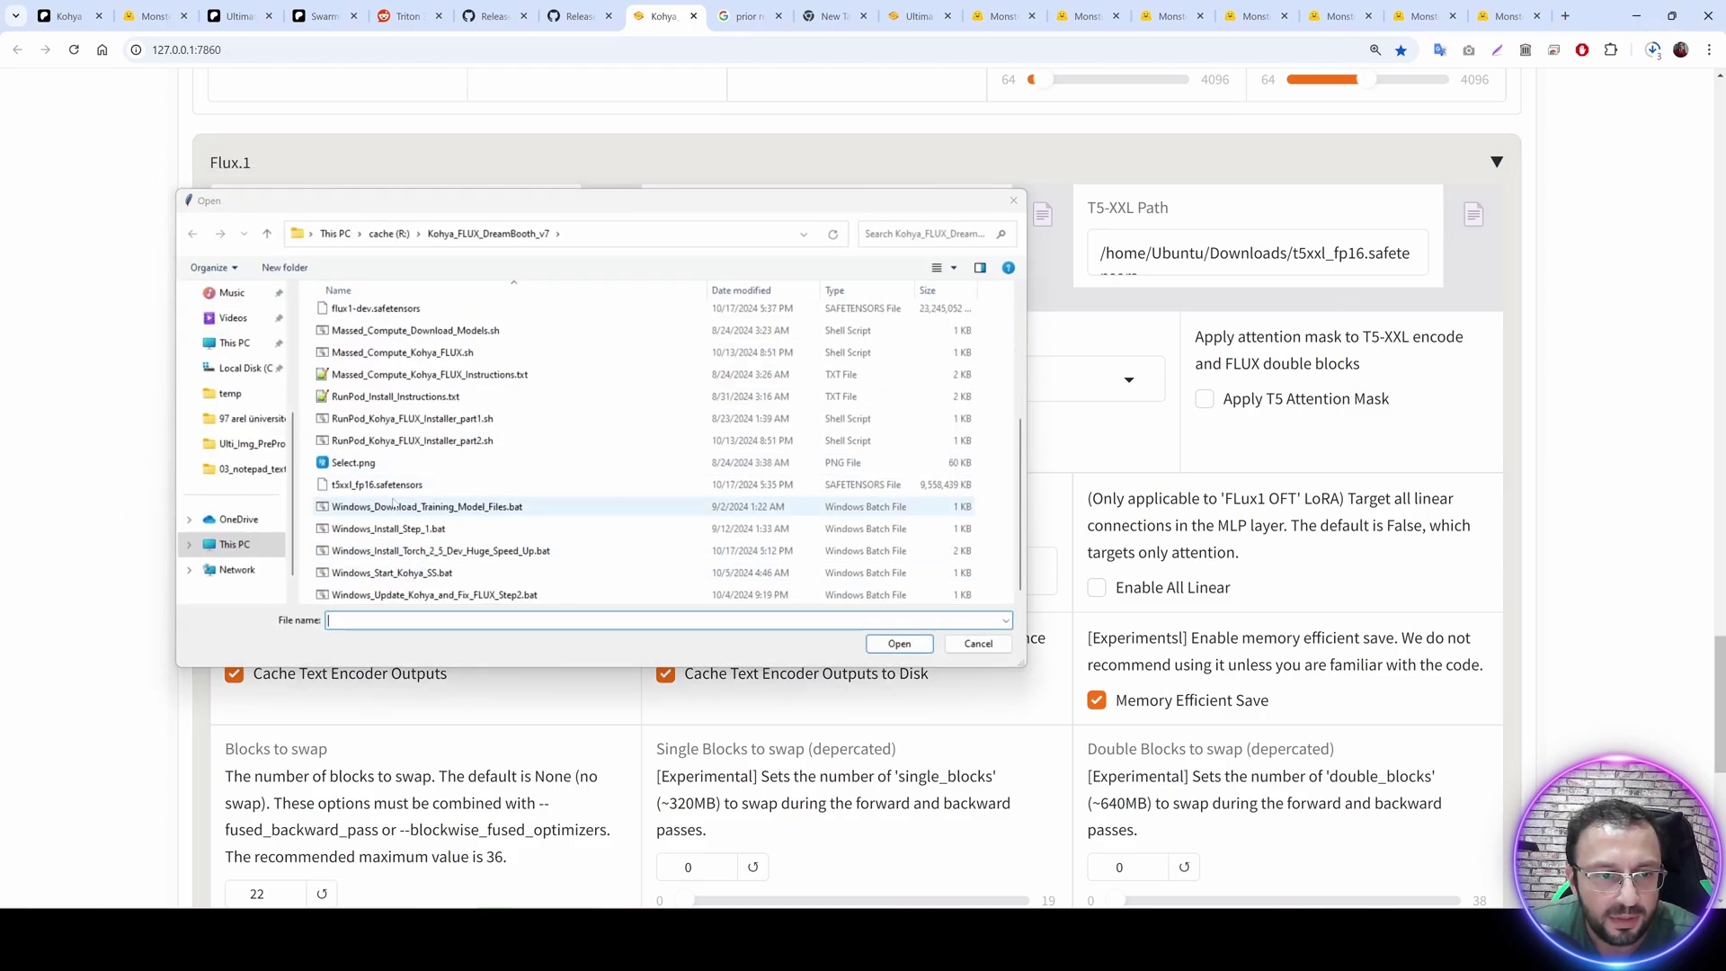
left_click(388, 486)
double_click(388, 486)
left_click_drag(262, 273, 231, 254)
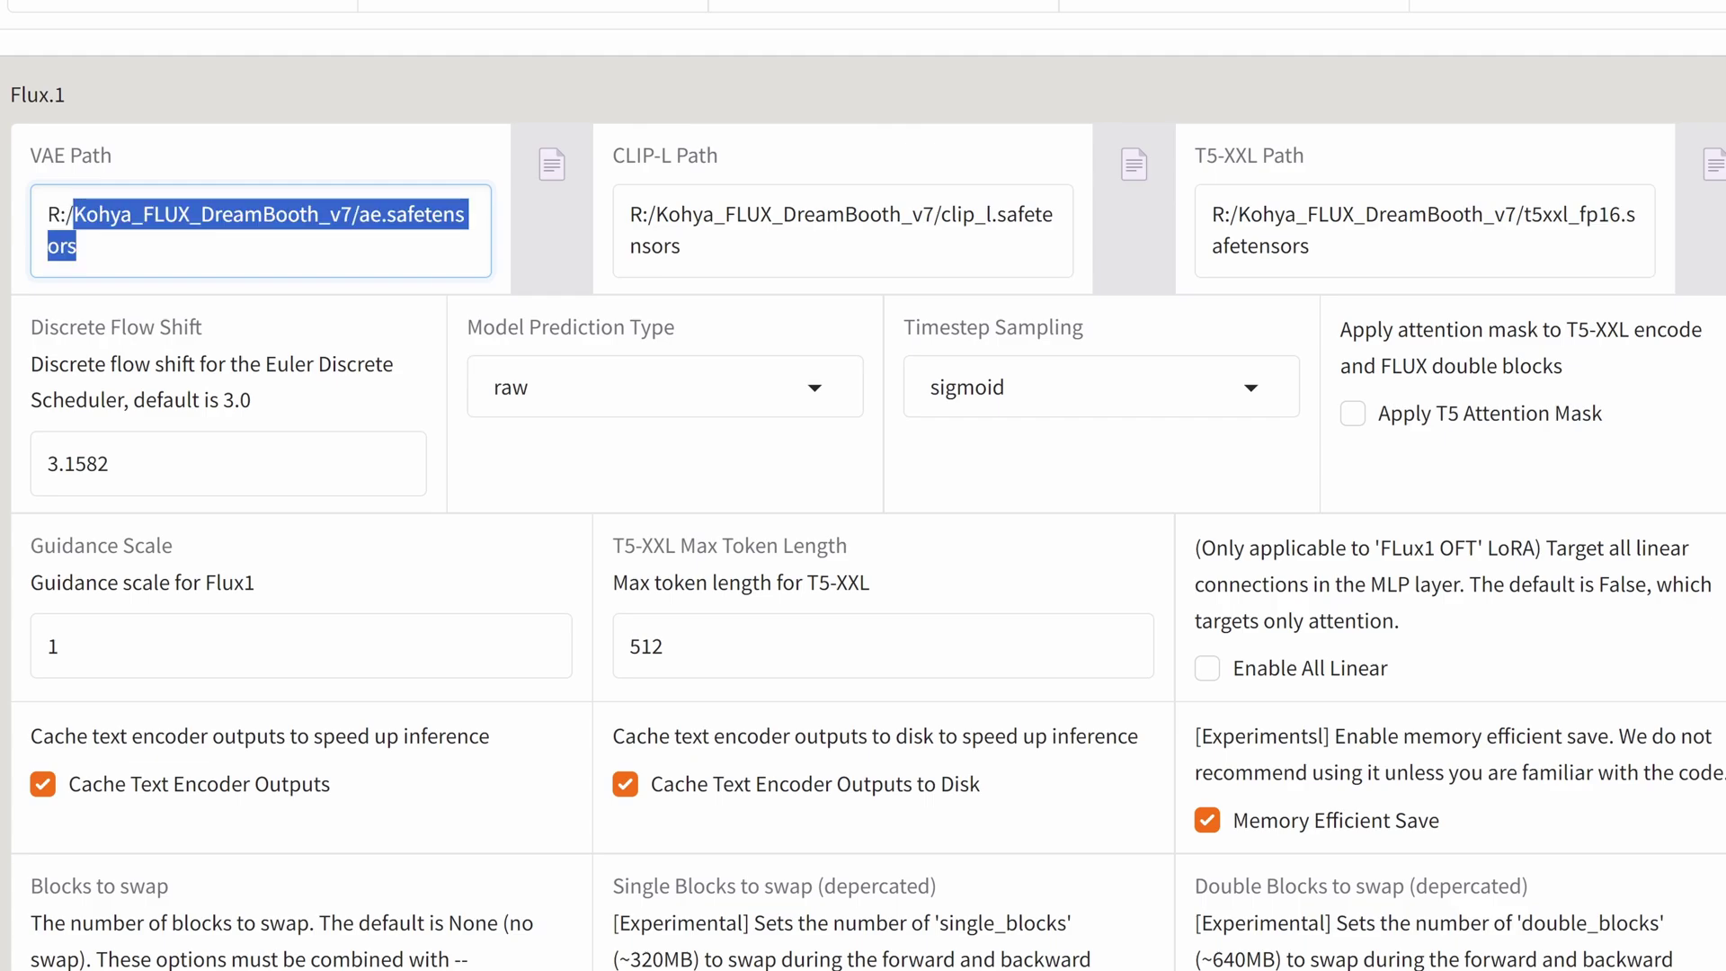
left_click(707, 273)
key("ctrl+a")
left_click(1408, 214)
left_click(1308, 245)
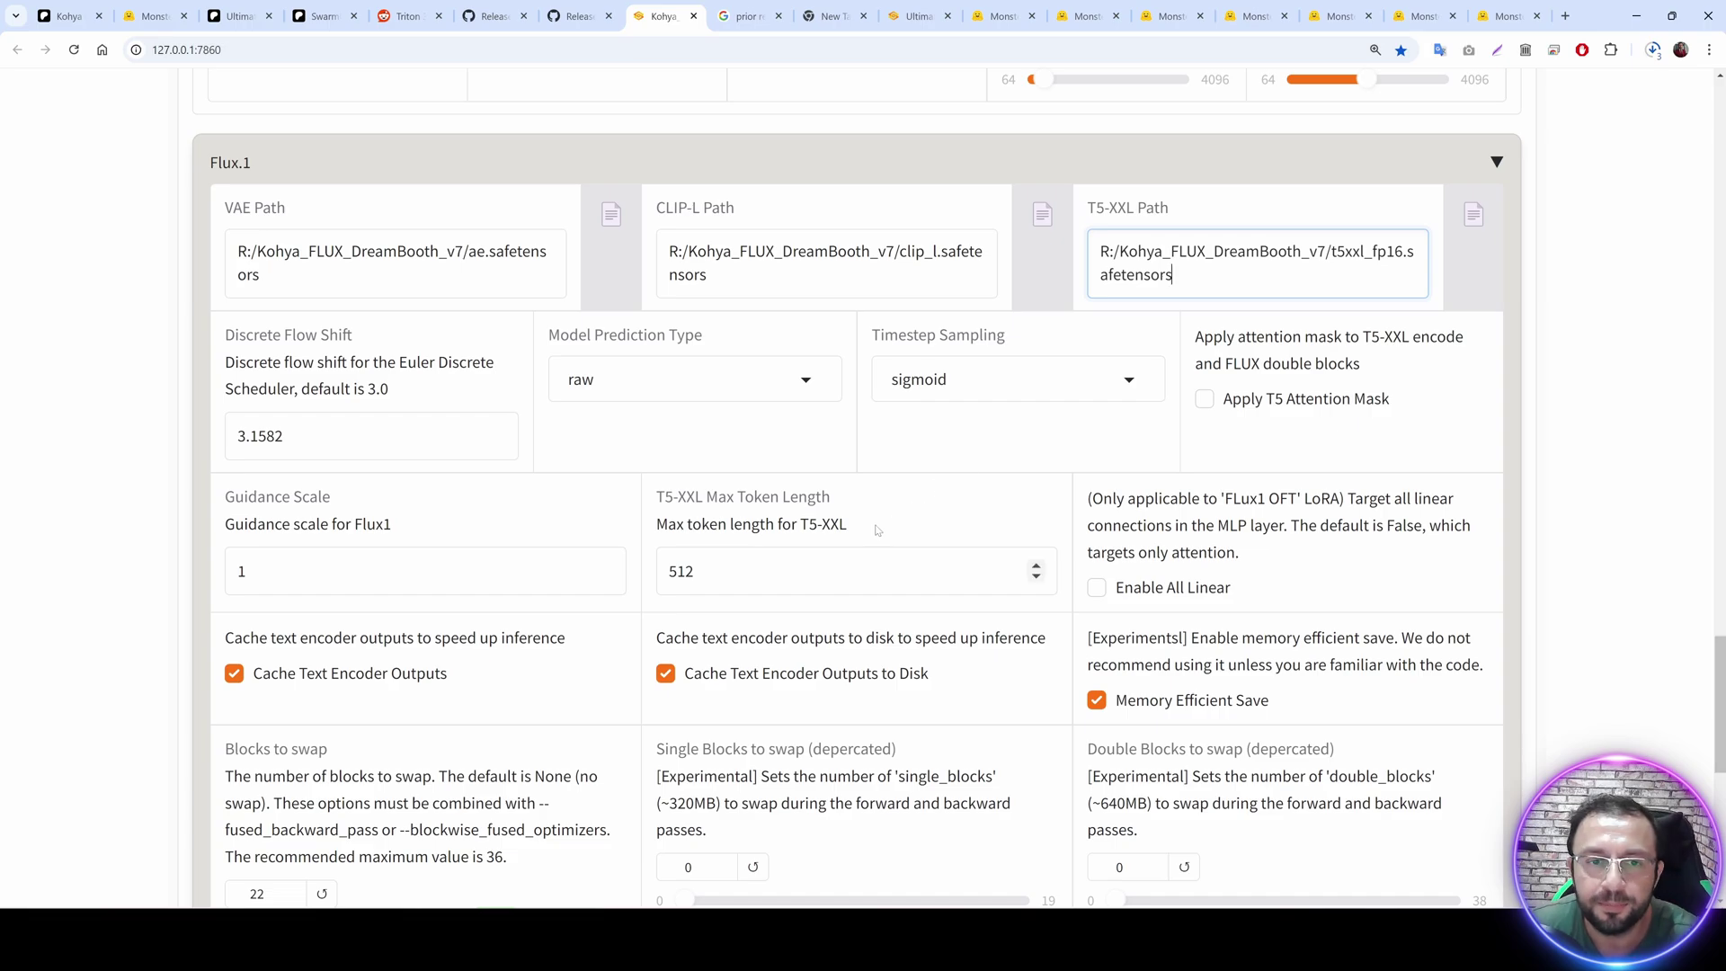
Start the training and bring up the nvitop GPU monitor window.
scroll(986, 454, "down", 15)
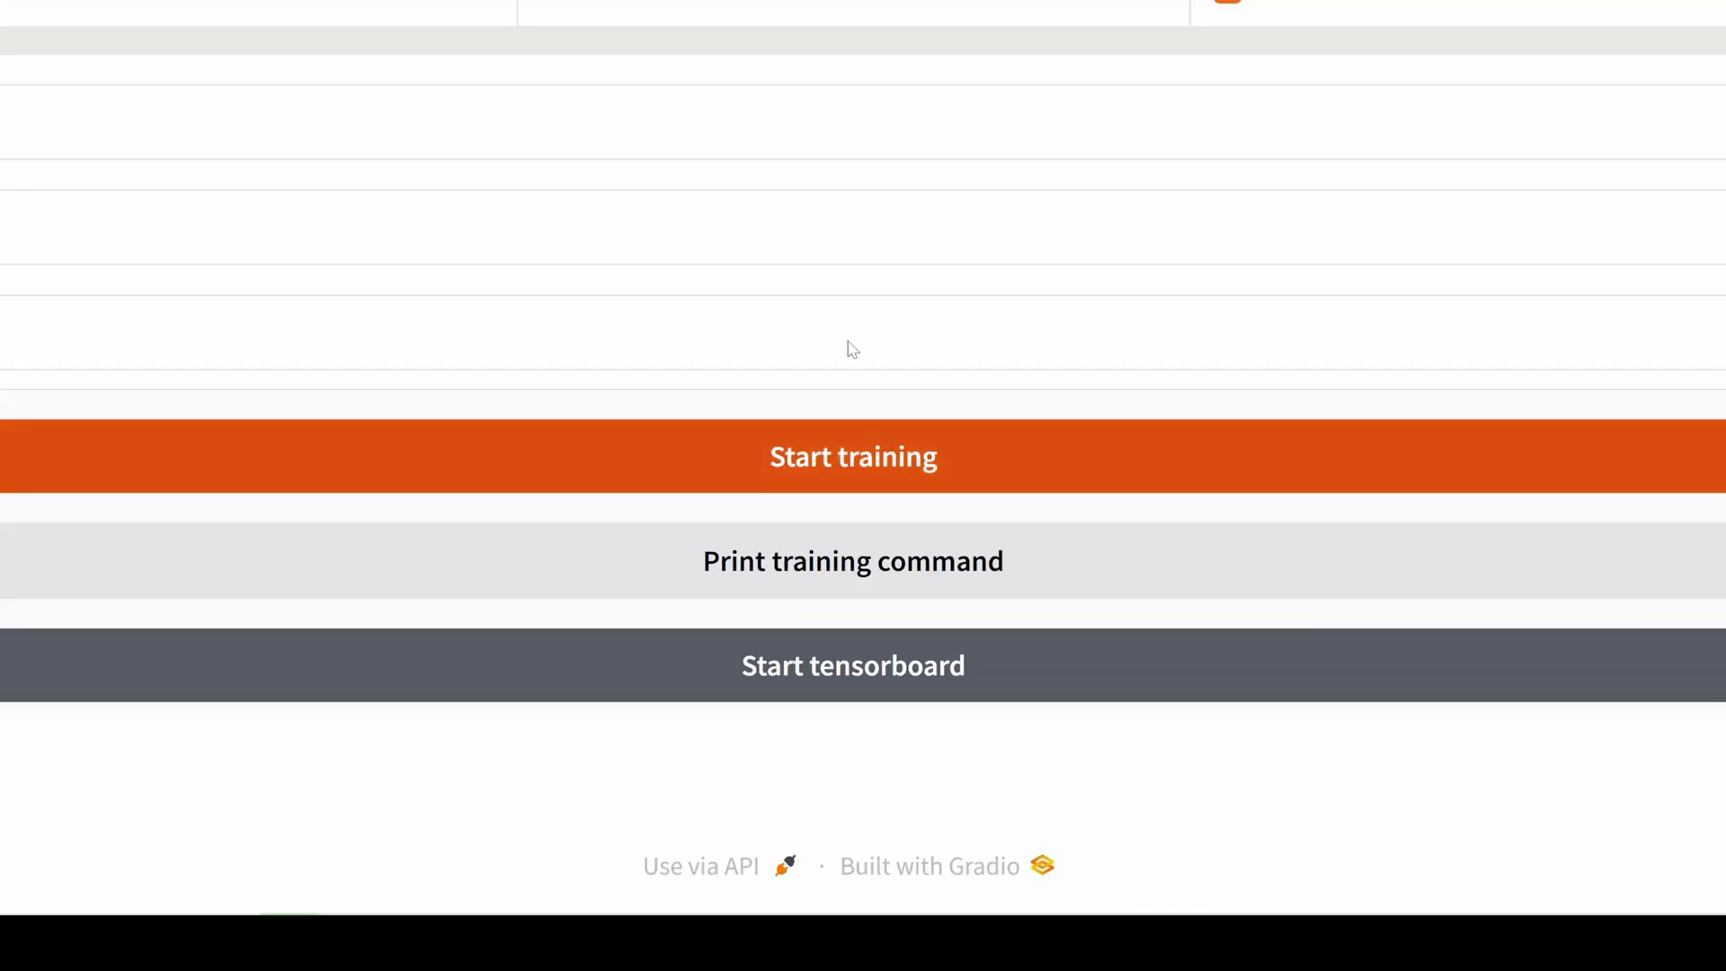
left_click(782, 456)
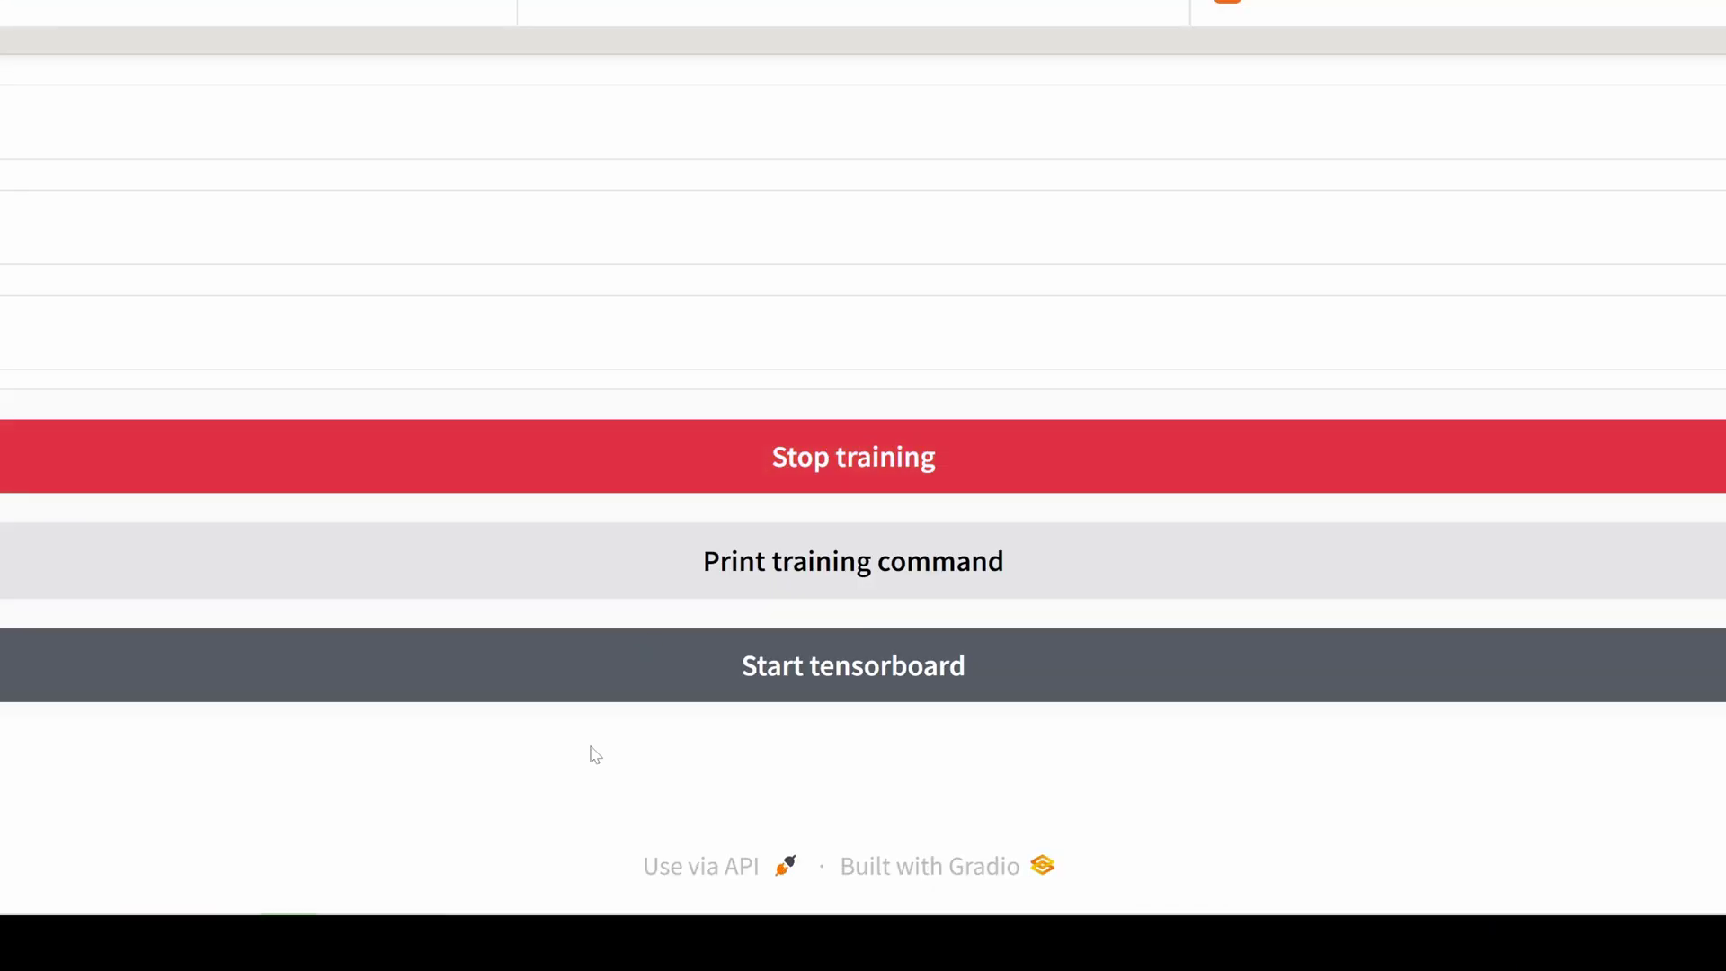
key("alt+Tab")
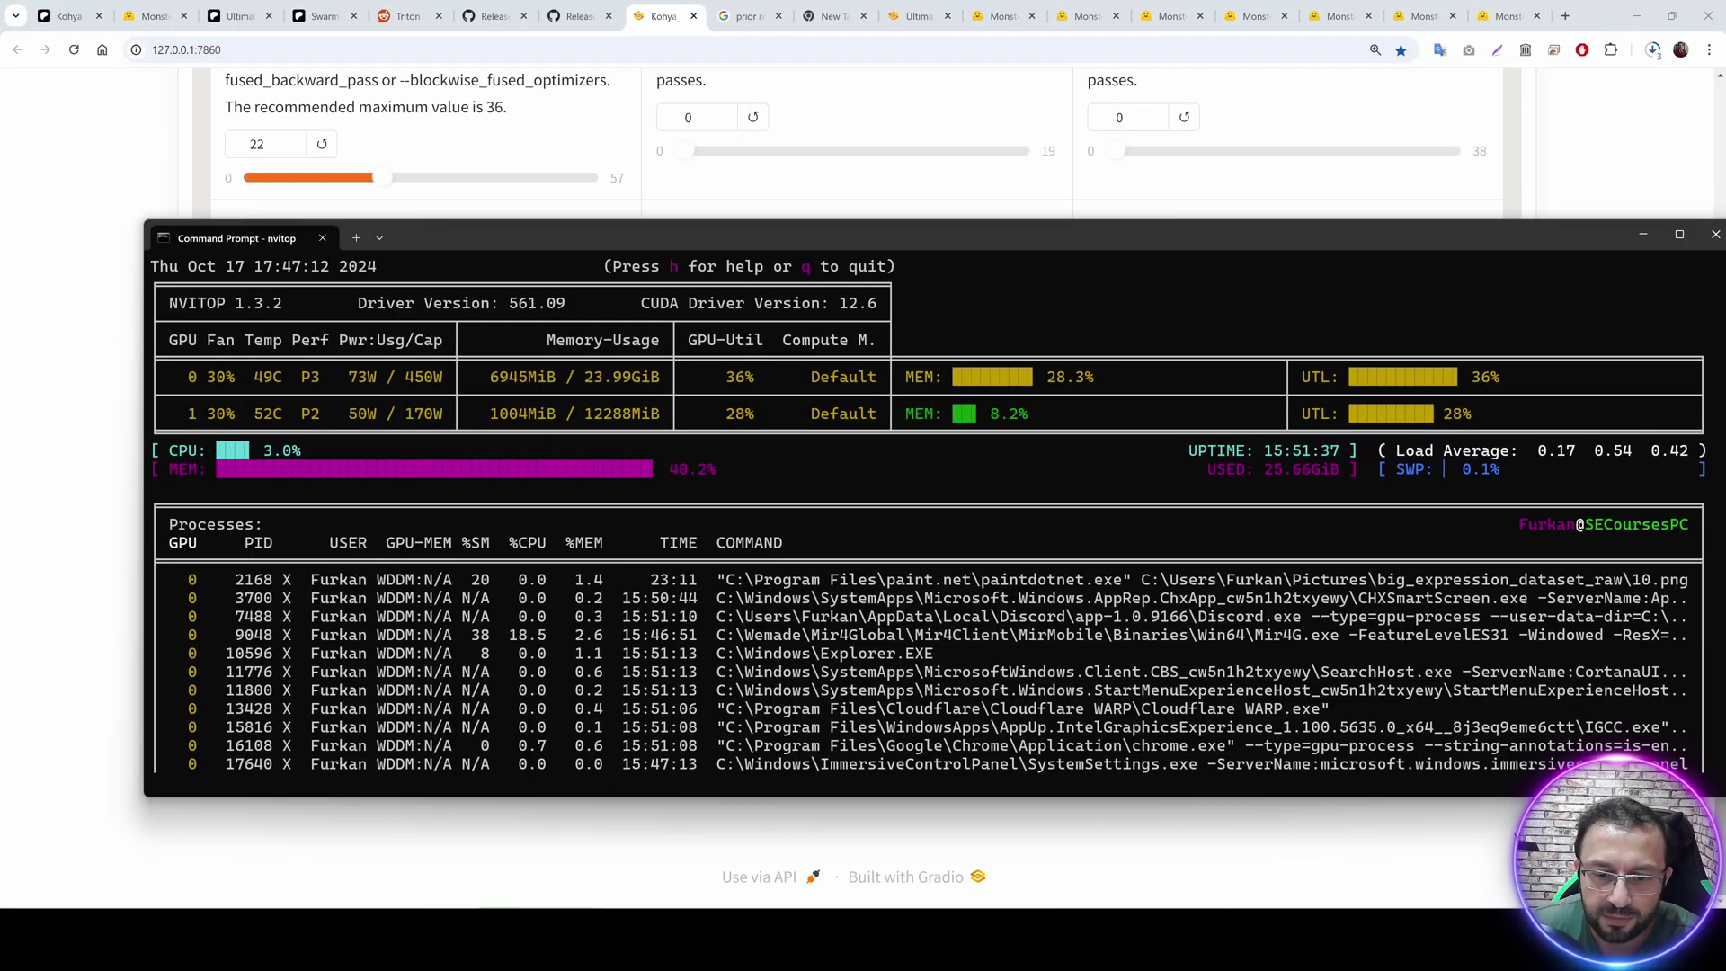
Close the finished image-resizing console and place the Kohya training console in front of the nvitop window.
key("alt+Tab")
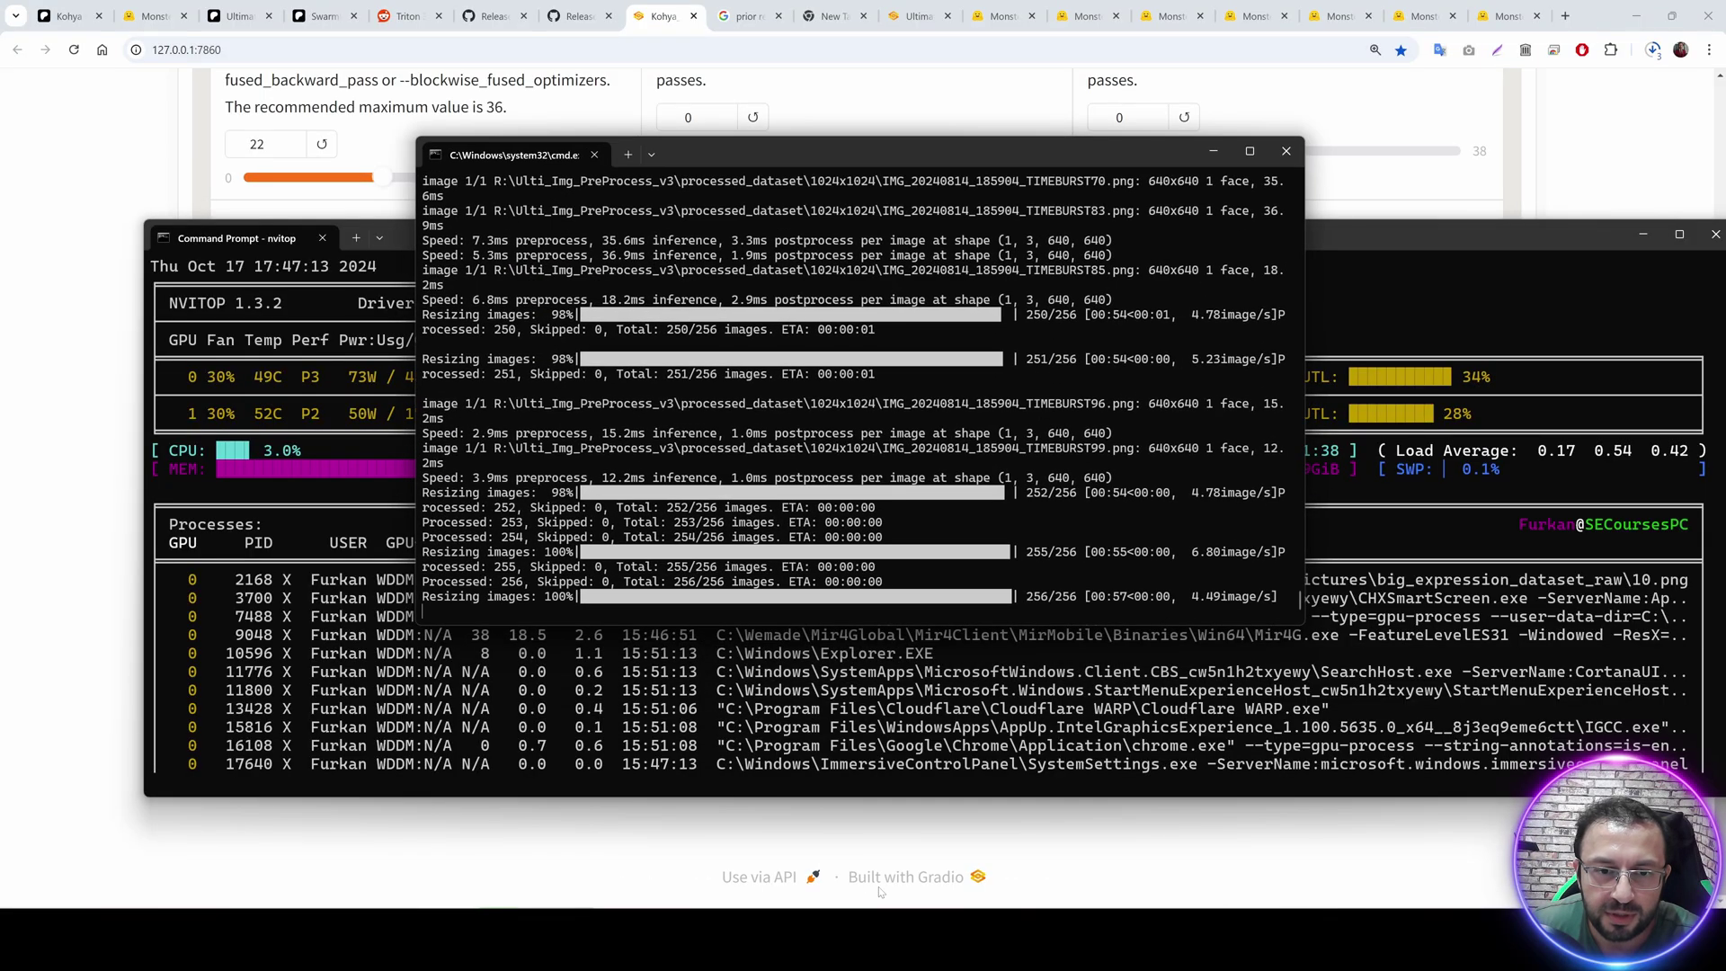
left_click(1286, 153)
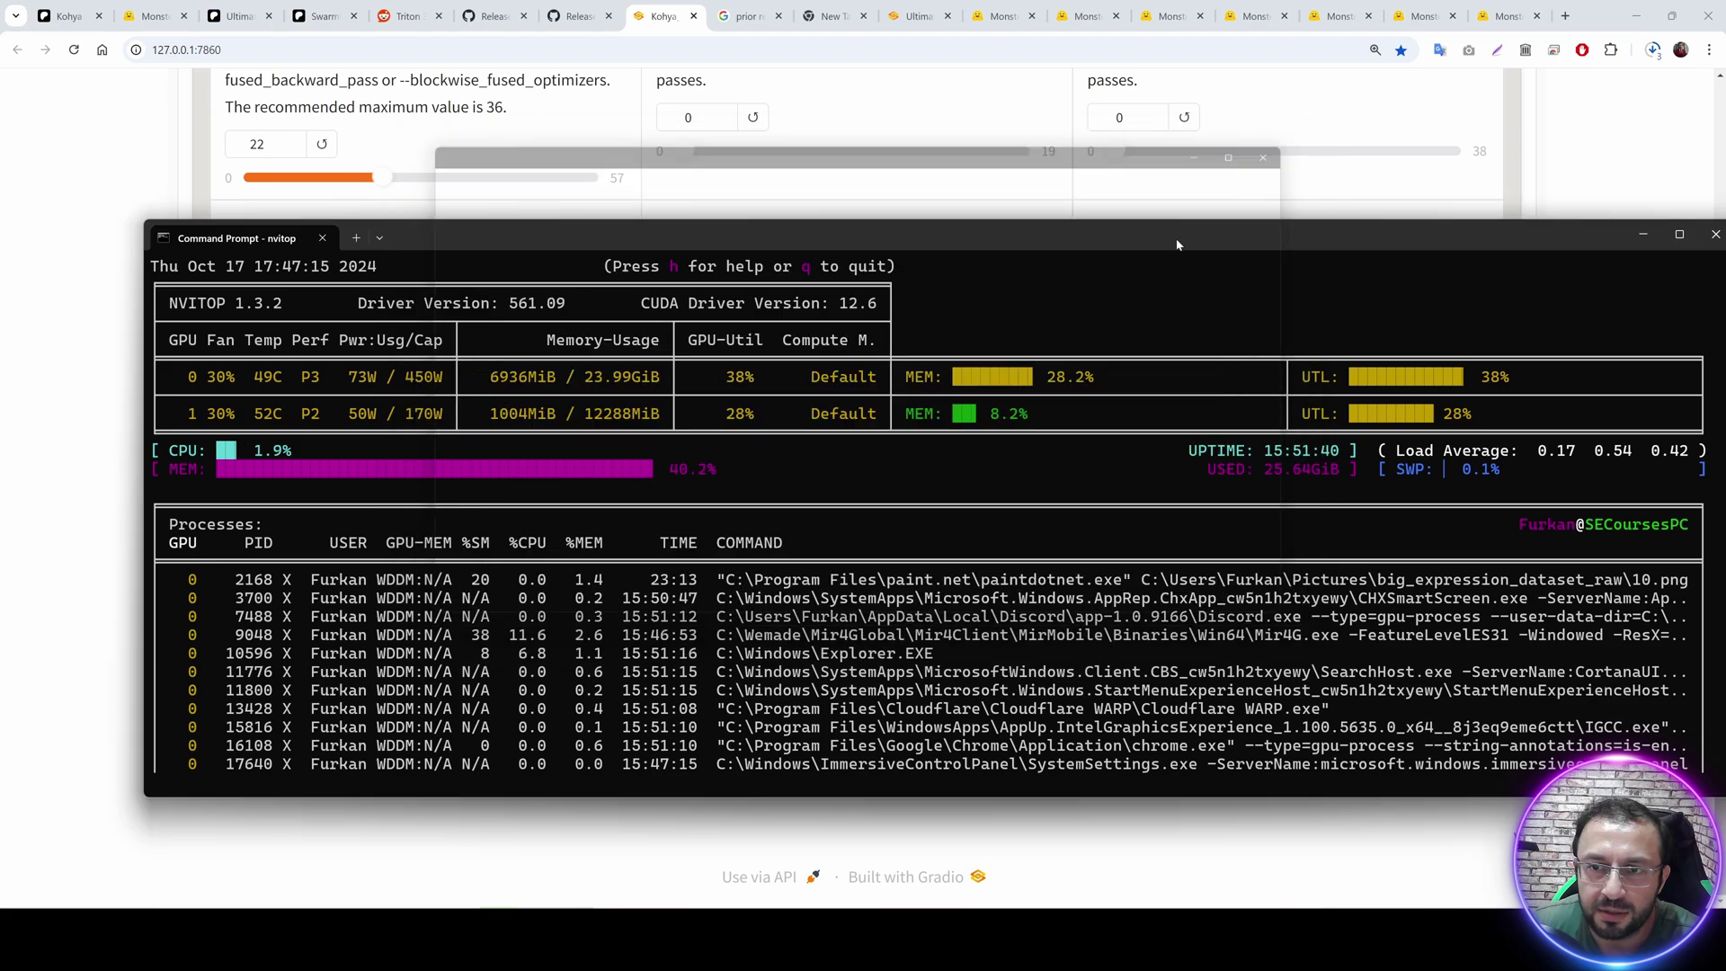
key("alt+Tab")
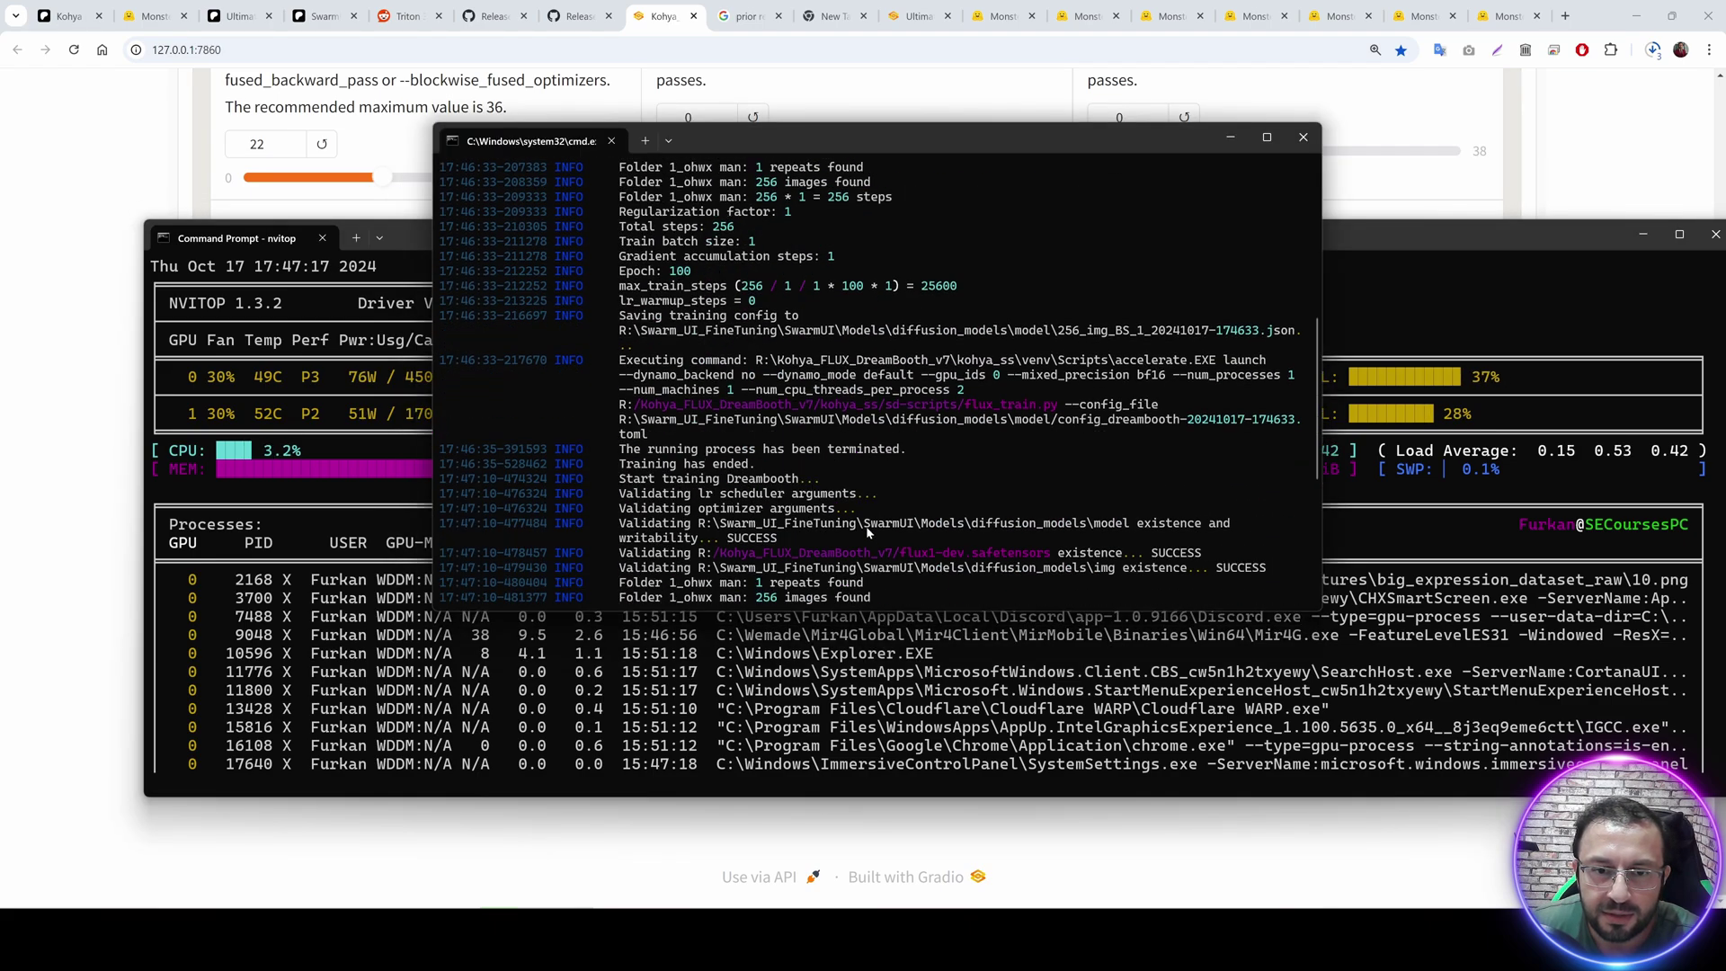
left_click_drag(837, 151, 993, 72)
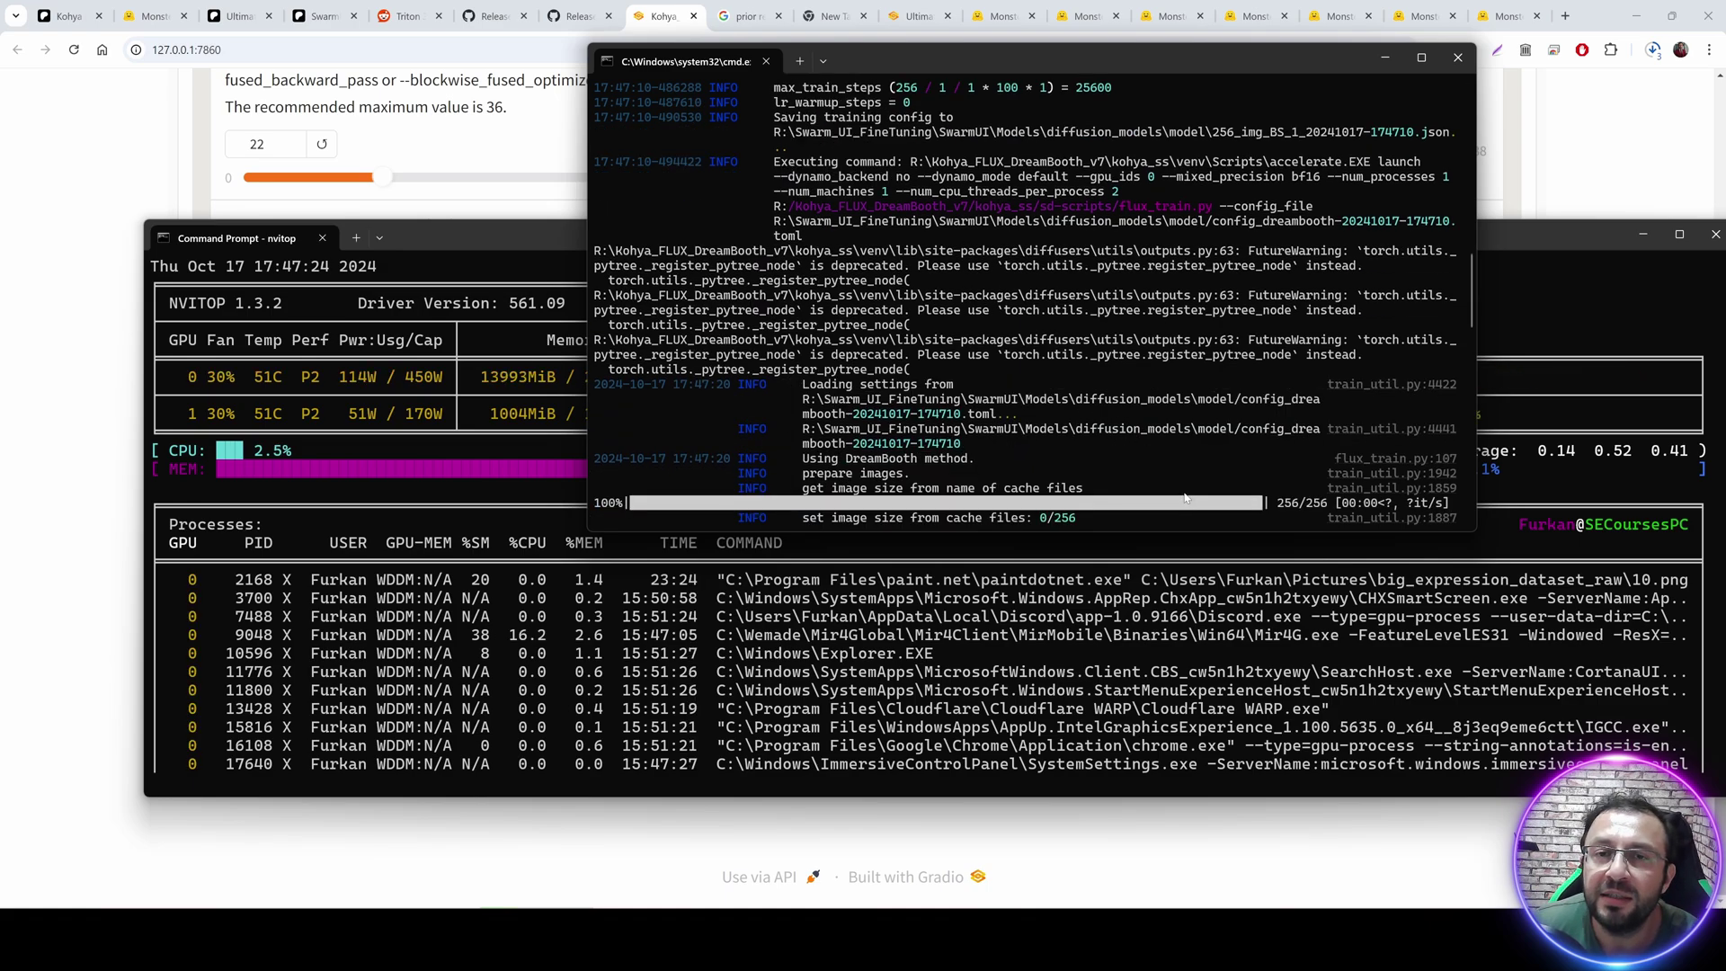
Examine the training console output and progress alongside the GPU memory and utilization in nvitop.
scroll(1152, 514, "up", 3)
scroll(1151, 515, "up", 4)
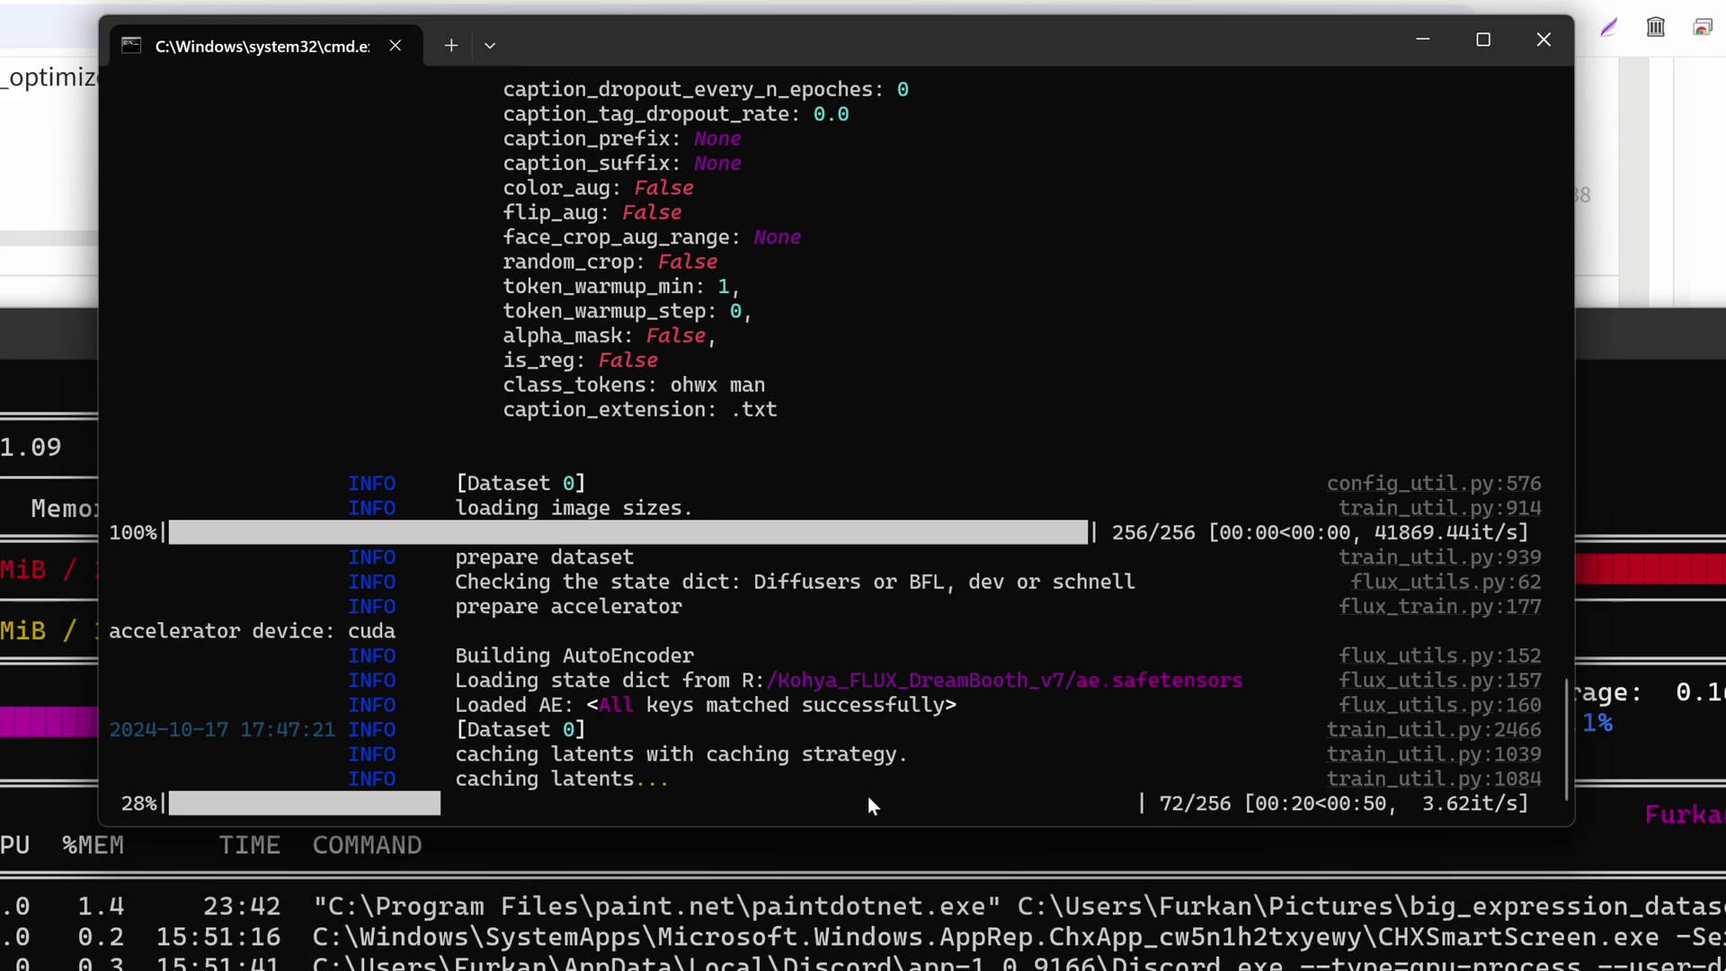
left_click(771, 845)
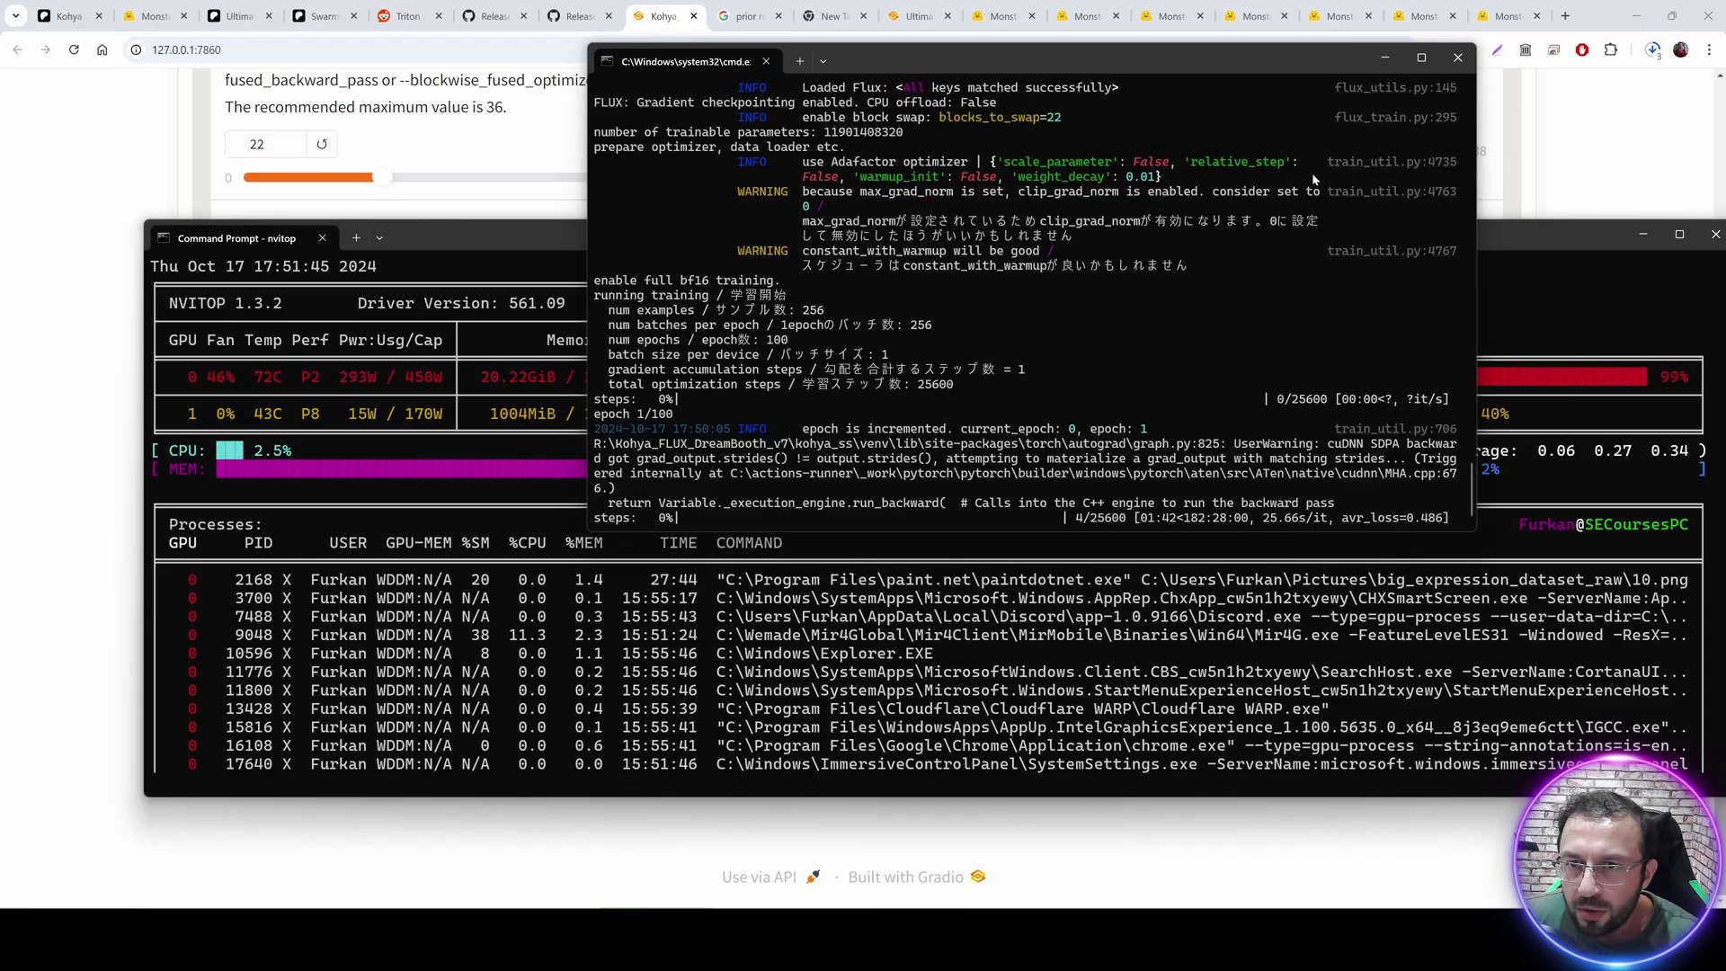
left_click(1560, 235)
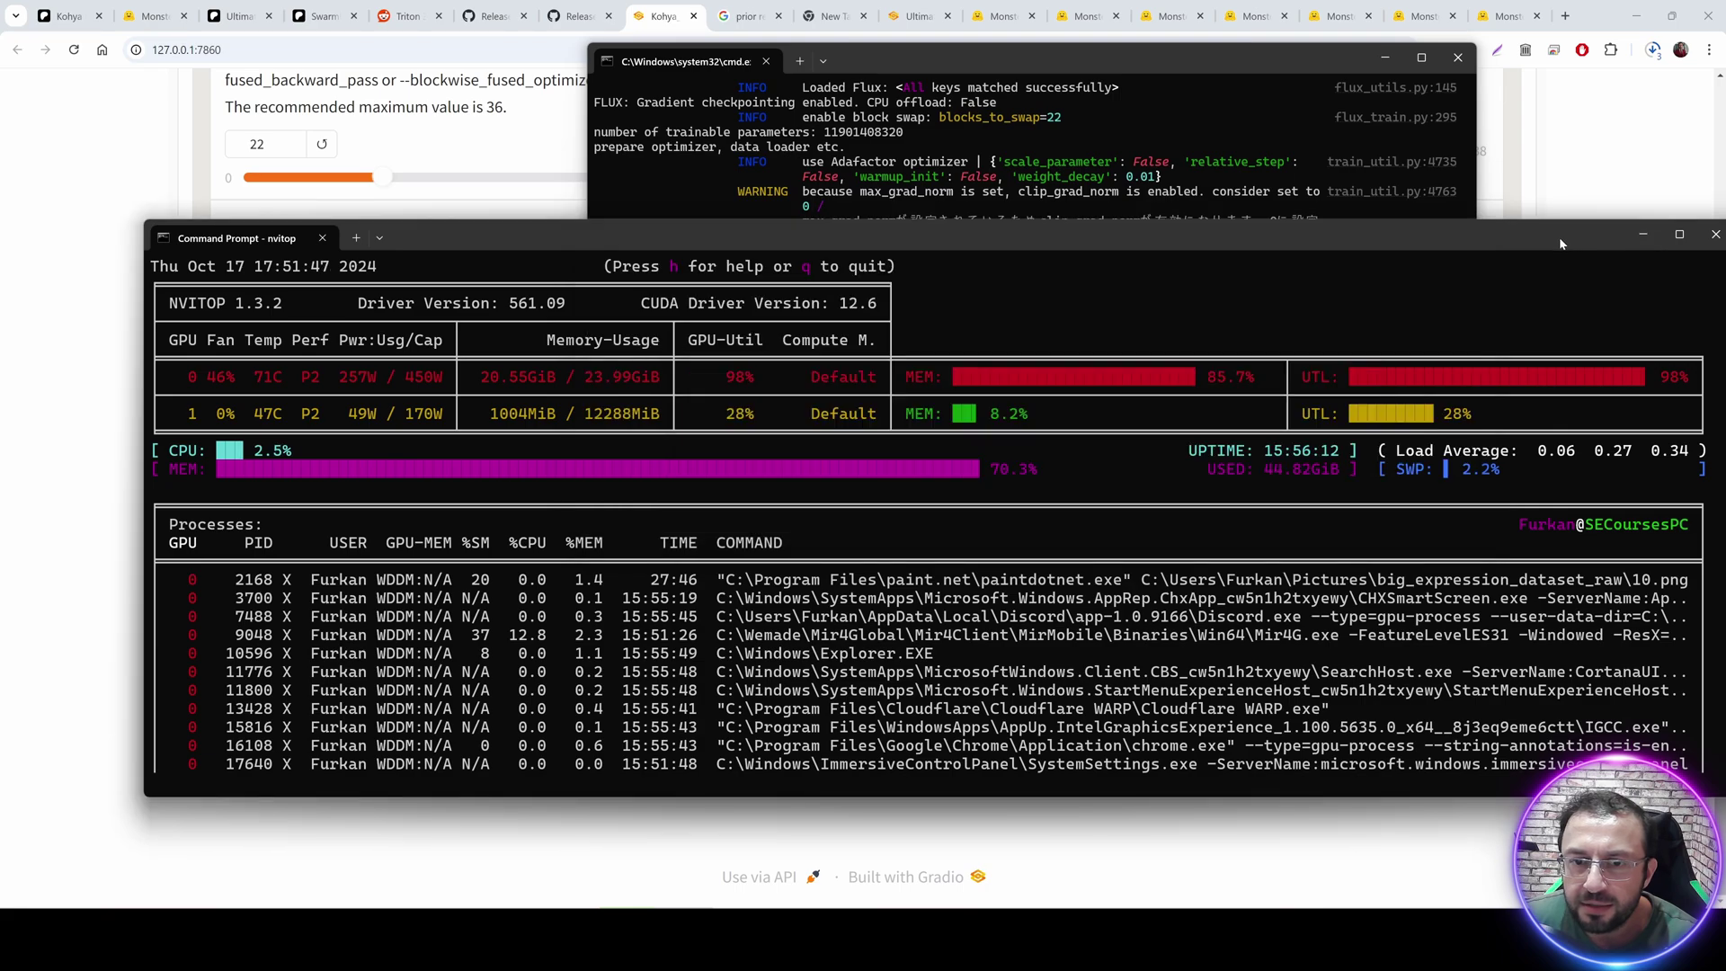
left_click_drag(1558, 236, 1549, 248)
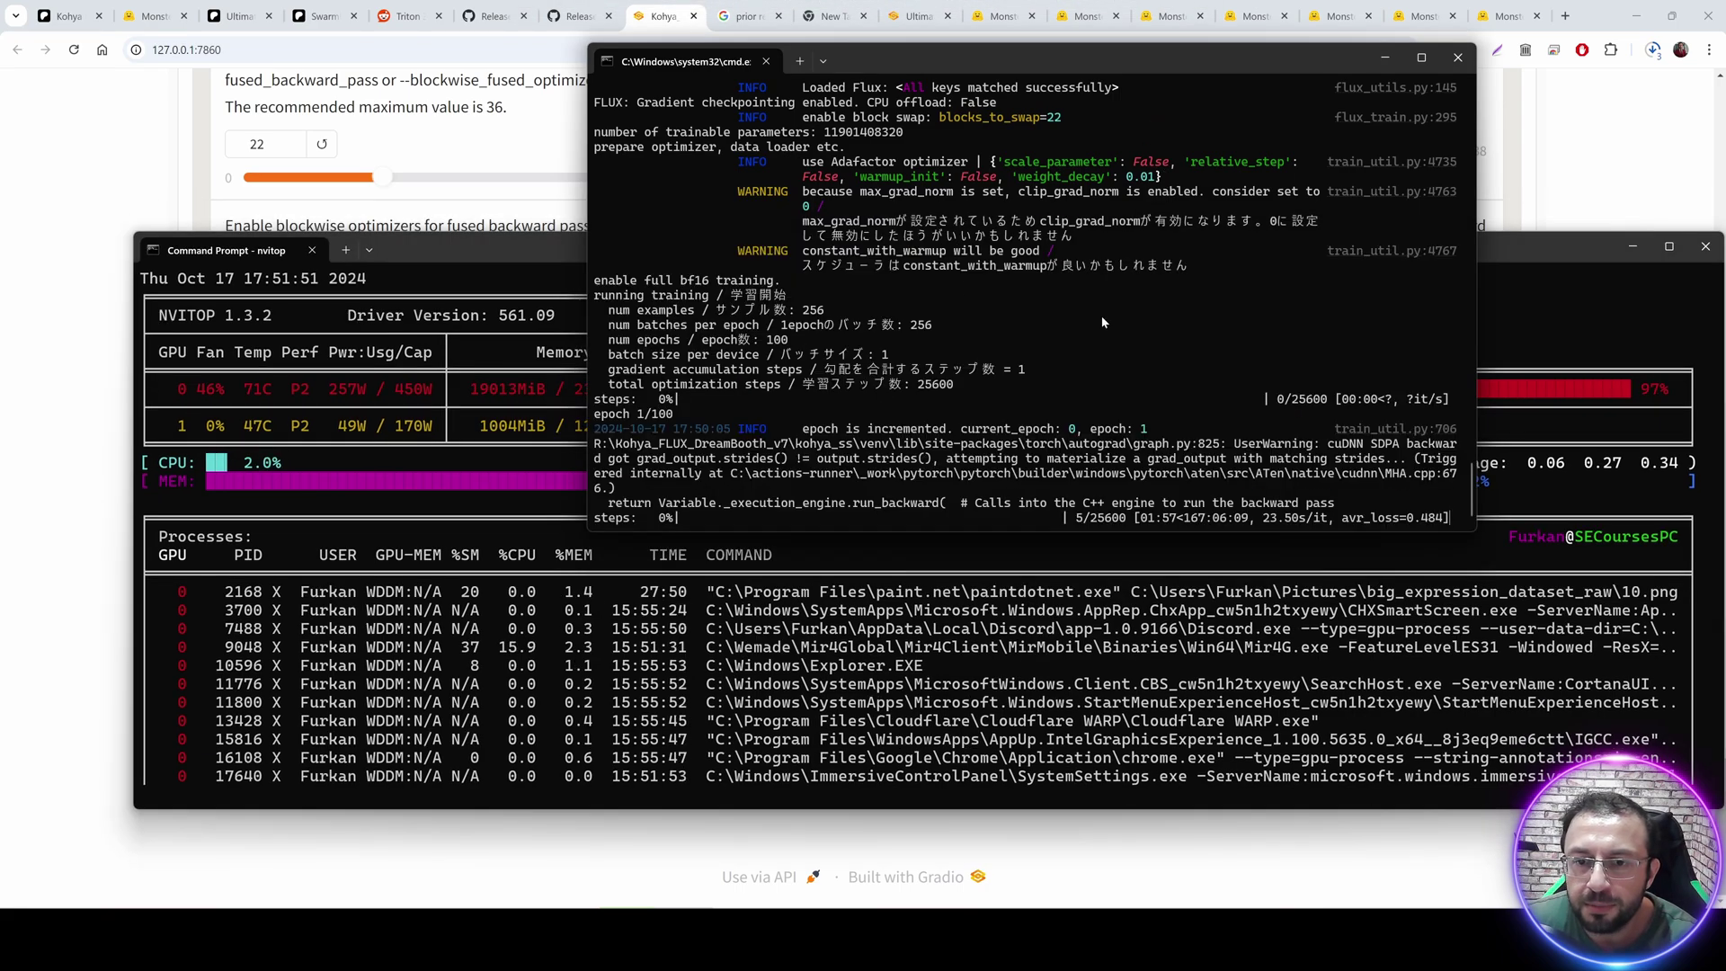
Switch to File Explorer and compare the 16GB, 24GB and 48GB GPU configs in the DreamBooth_Tab_Fine_Tuning_Best_FLUX_Configs folder.
key("alt+Tab")
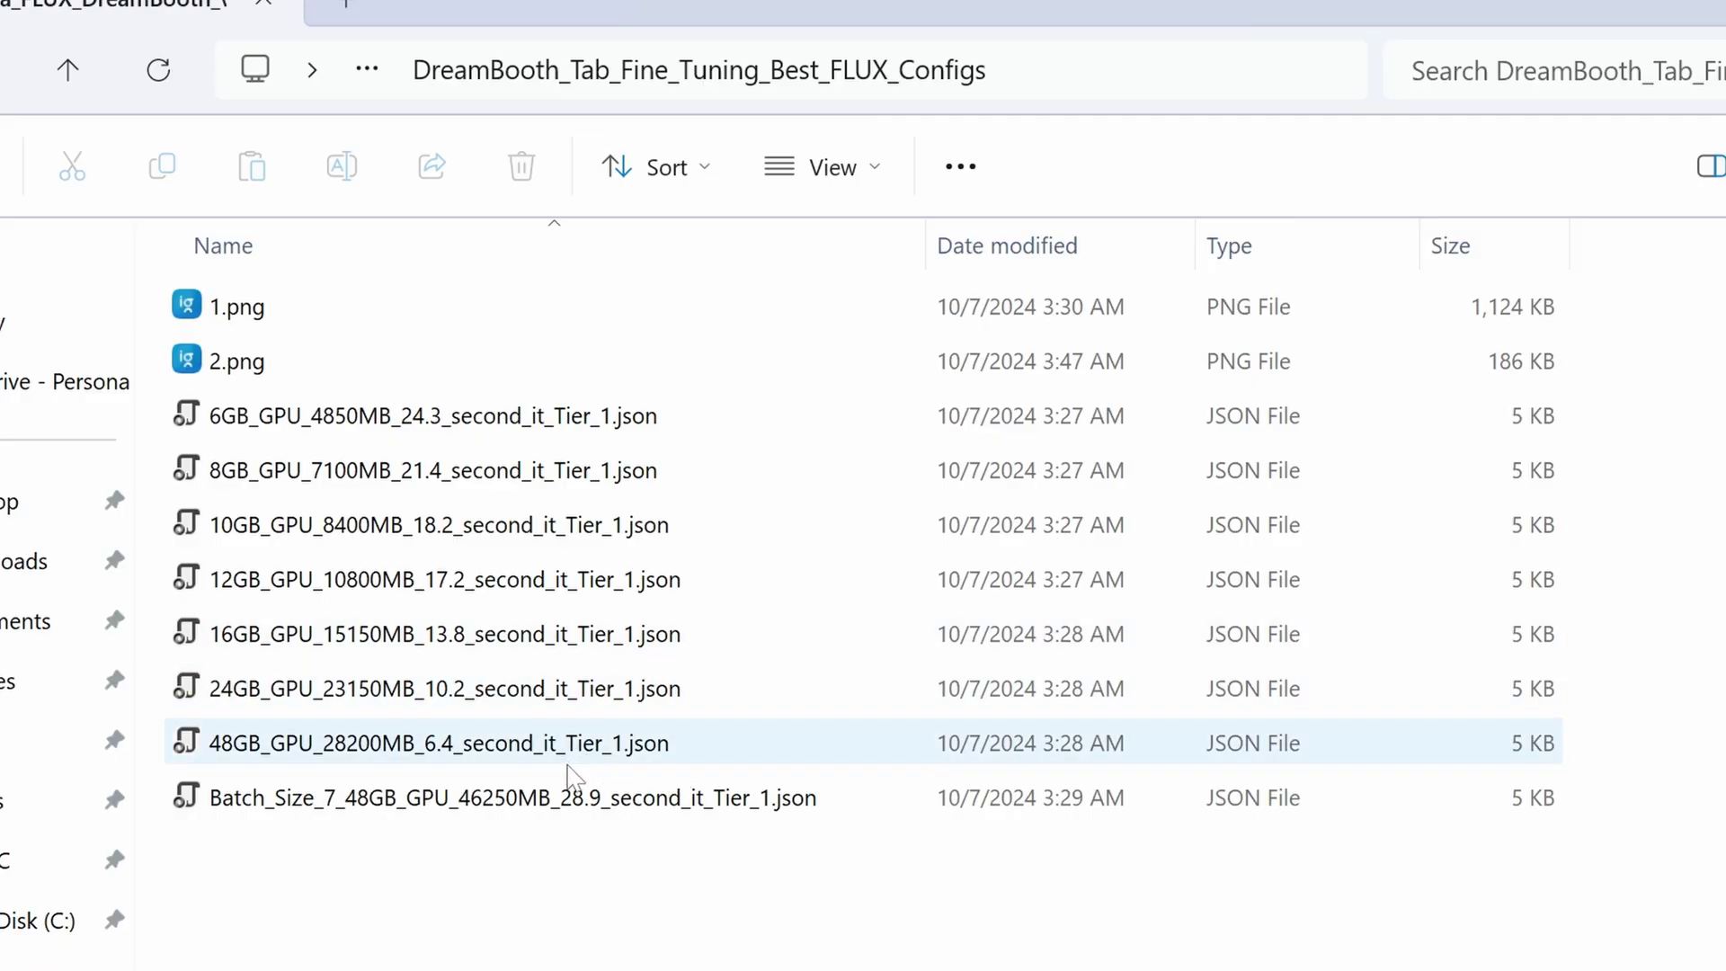
left_click(455, 690)
left_click(400, 635)
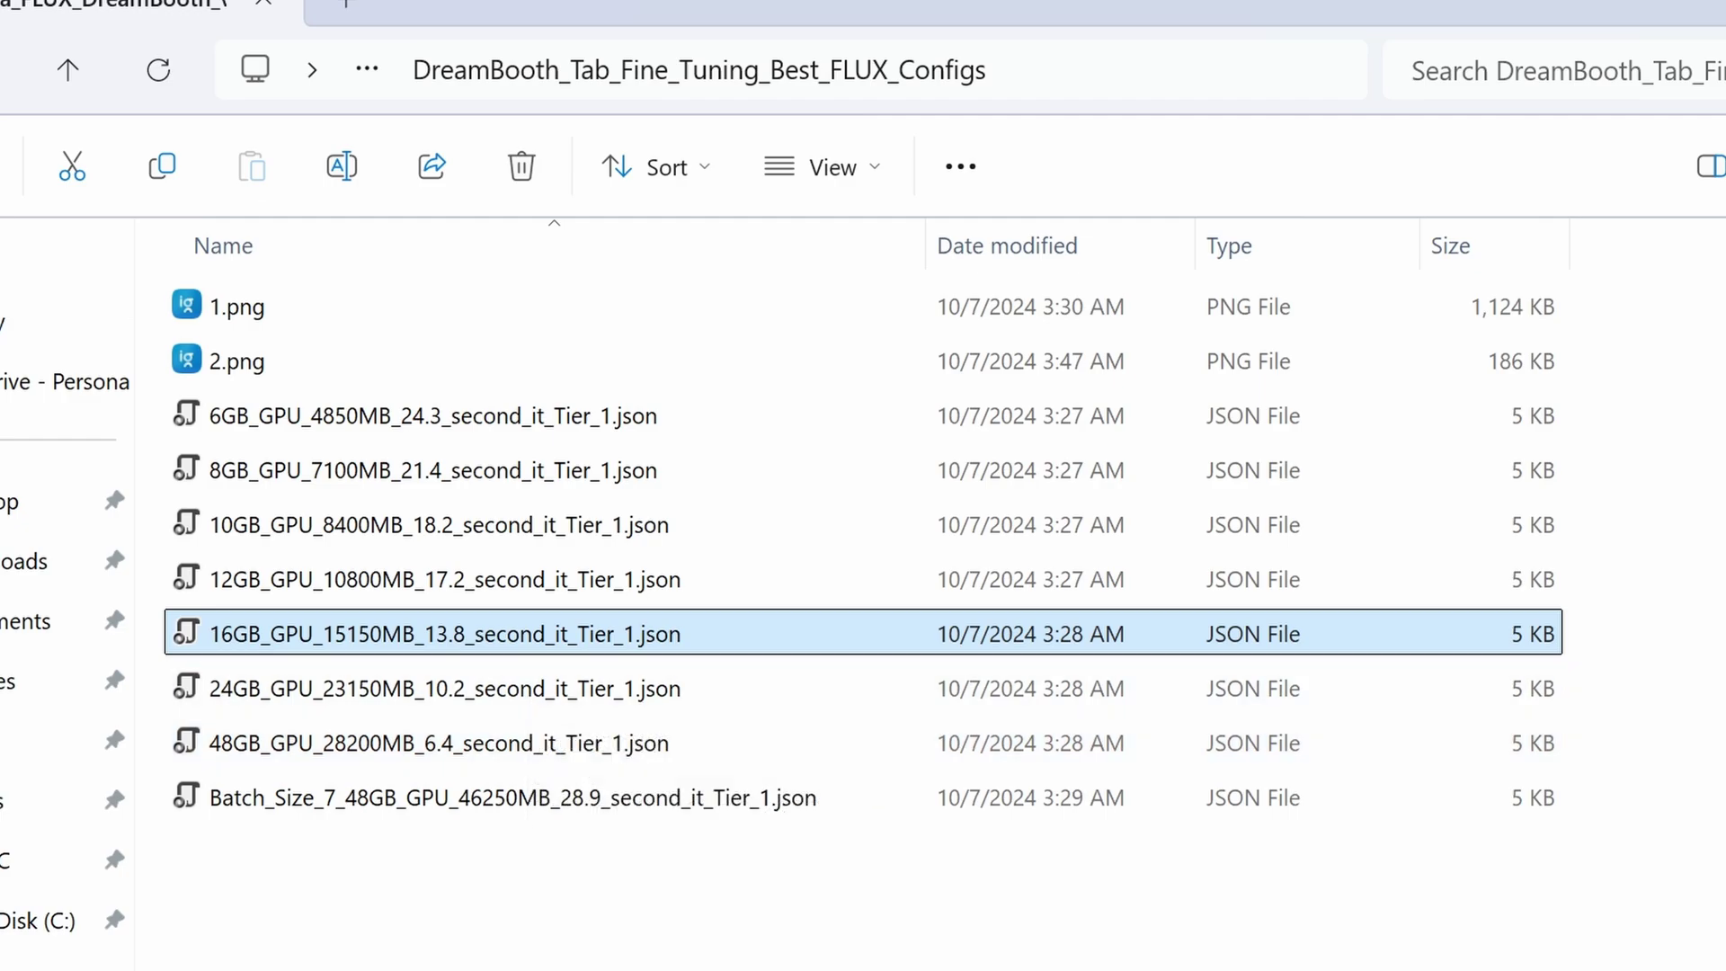
left_click(491, 685)
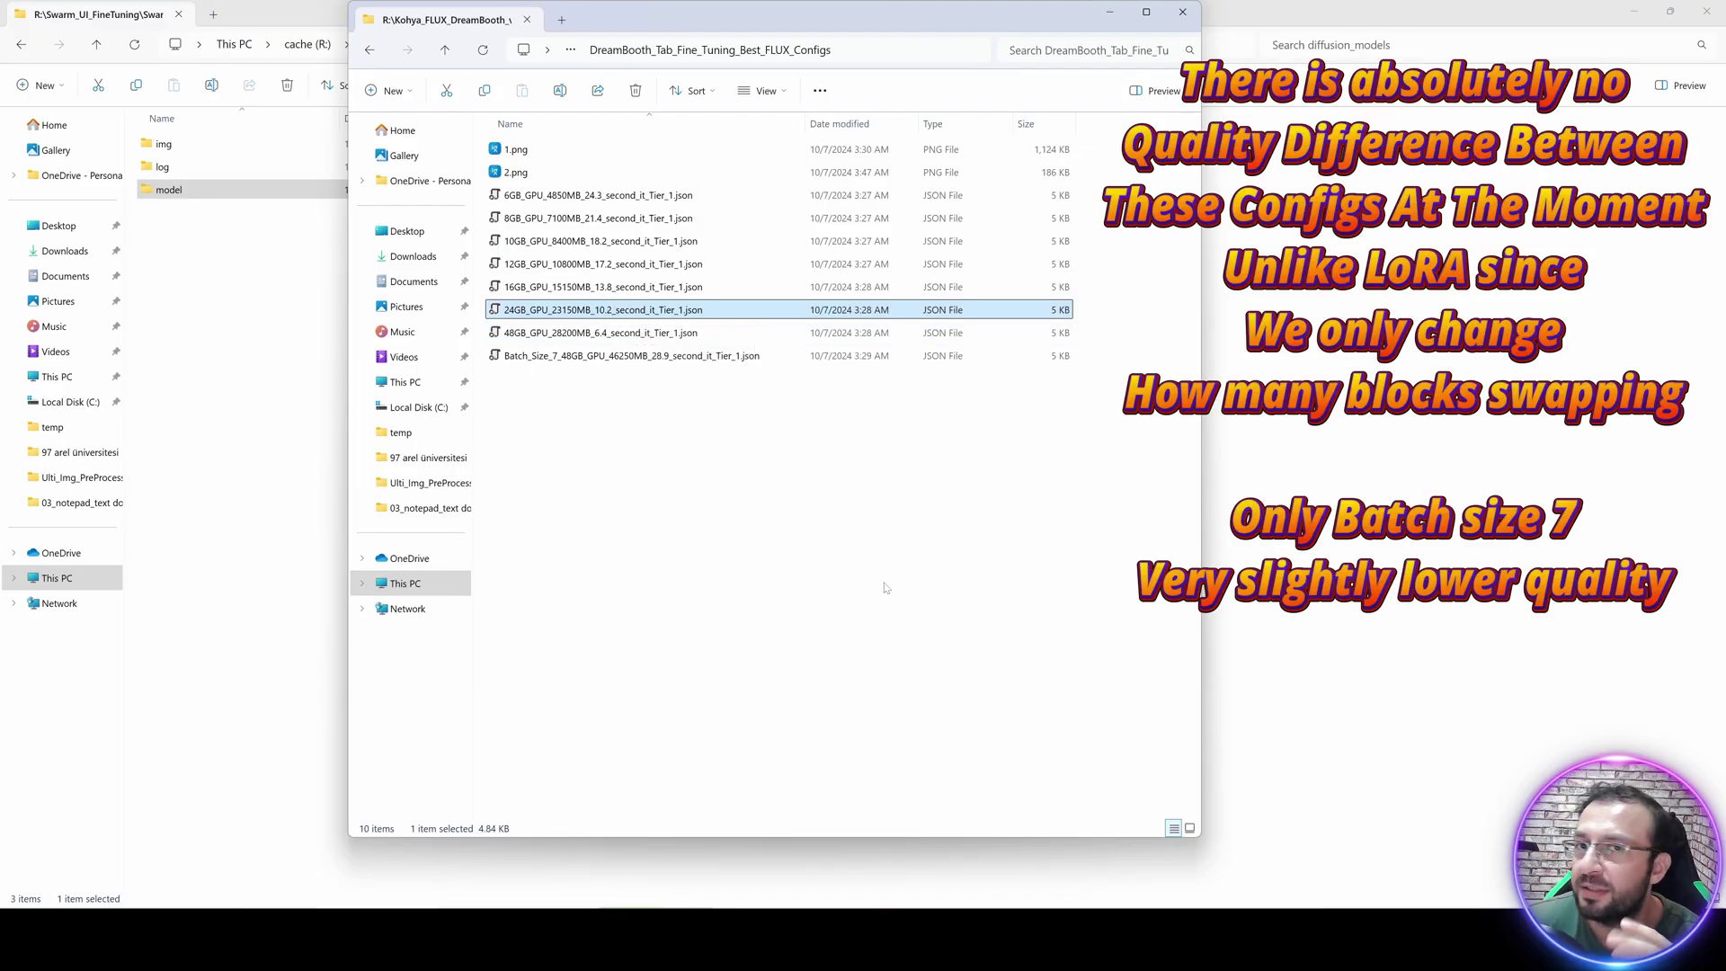
left_click(620, 337)
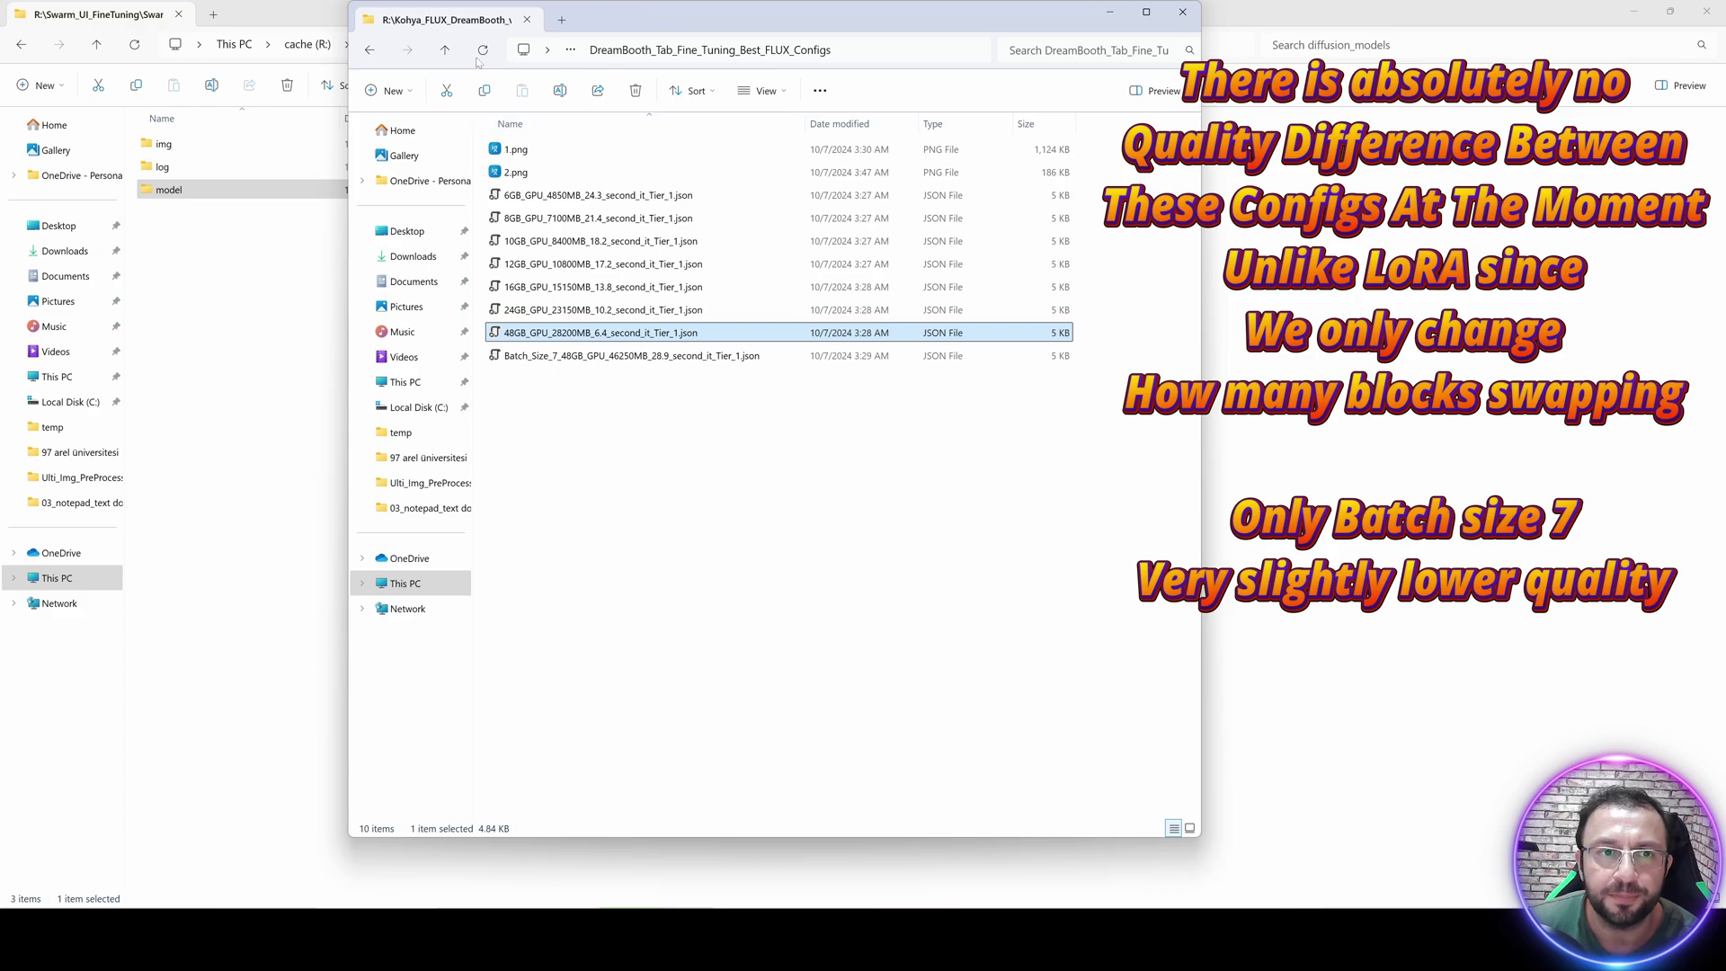
Open the LoRA_Tab_LoRA_Training_Best_FLUX_Configs folder, with full file names readable, and examine the Rank 4 and 4x GPU configs.
left_click(440, 51)
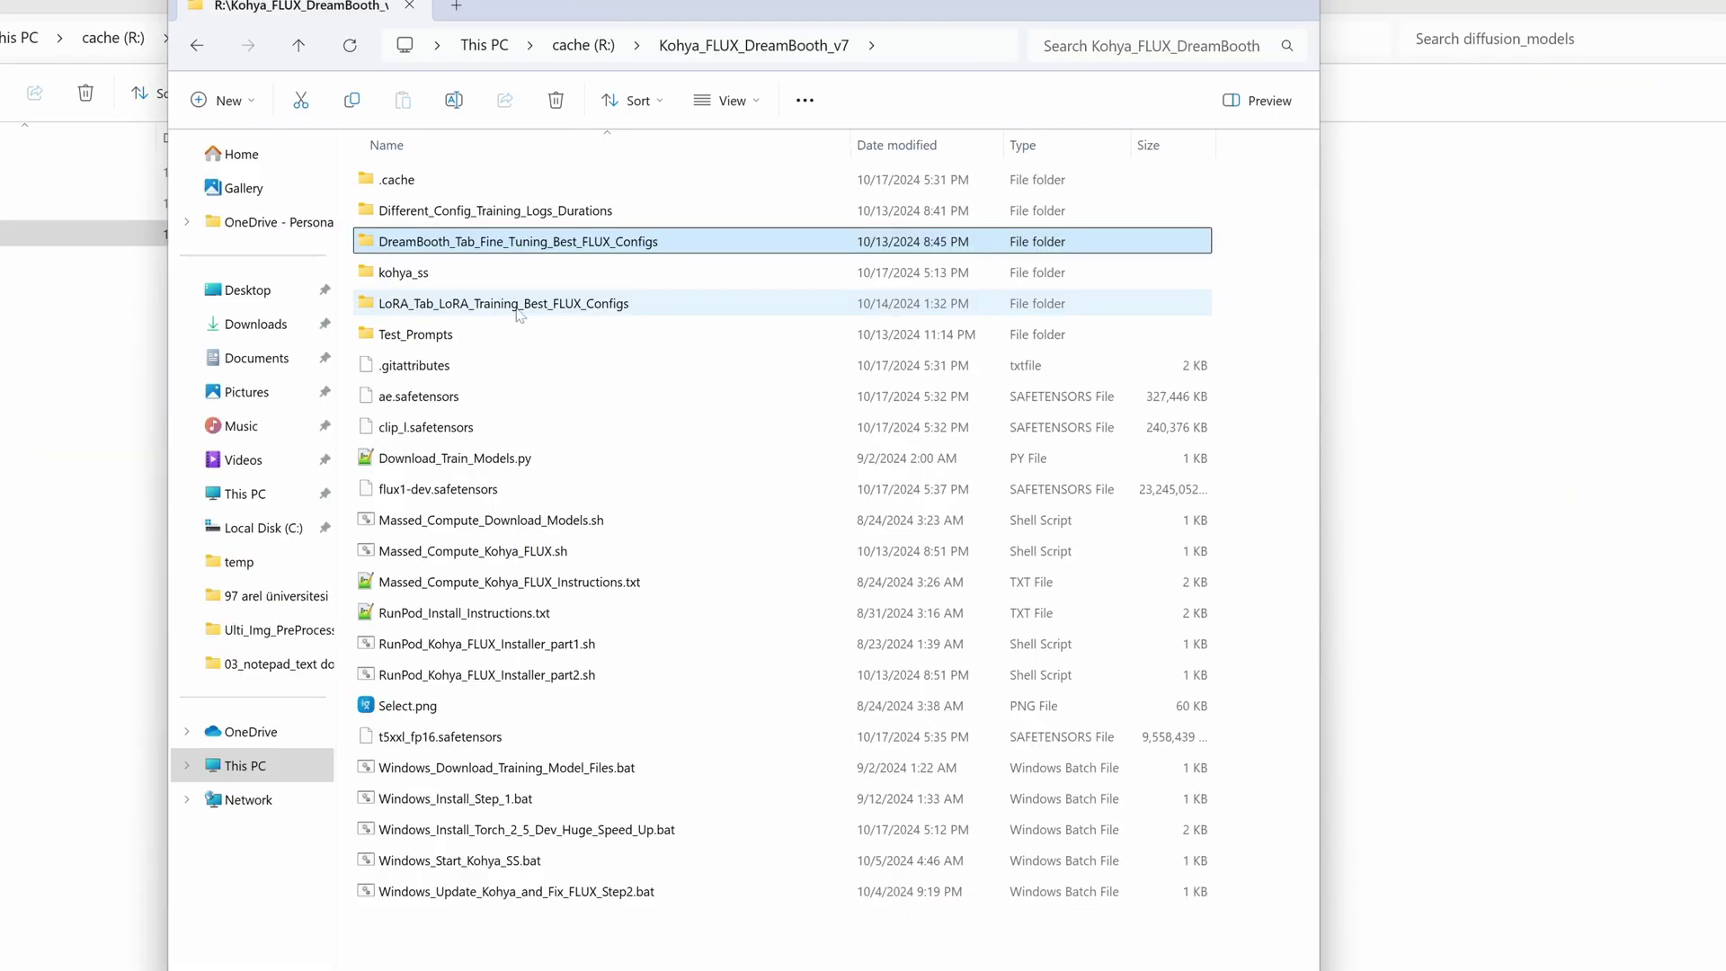
double_click(593, 241)
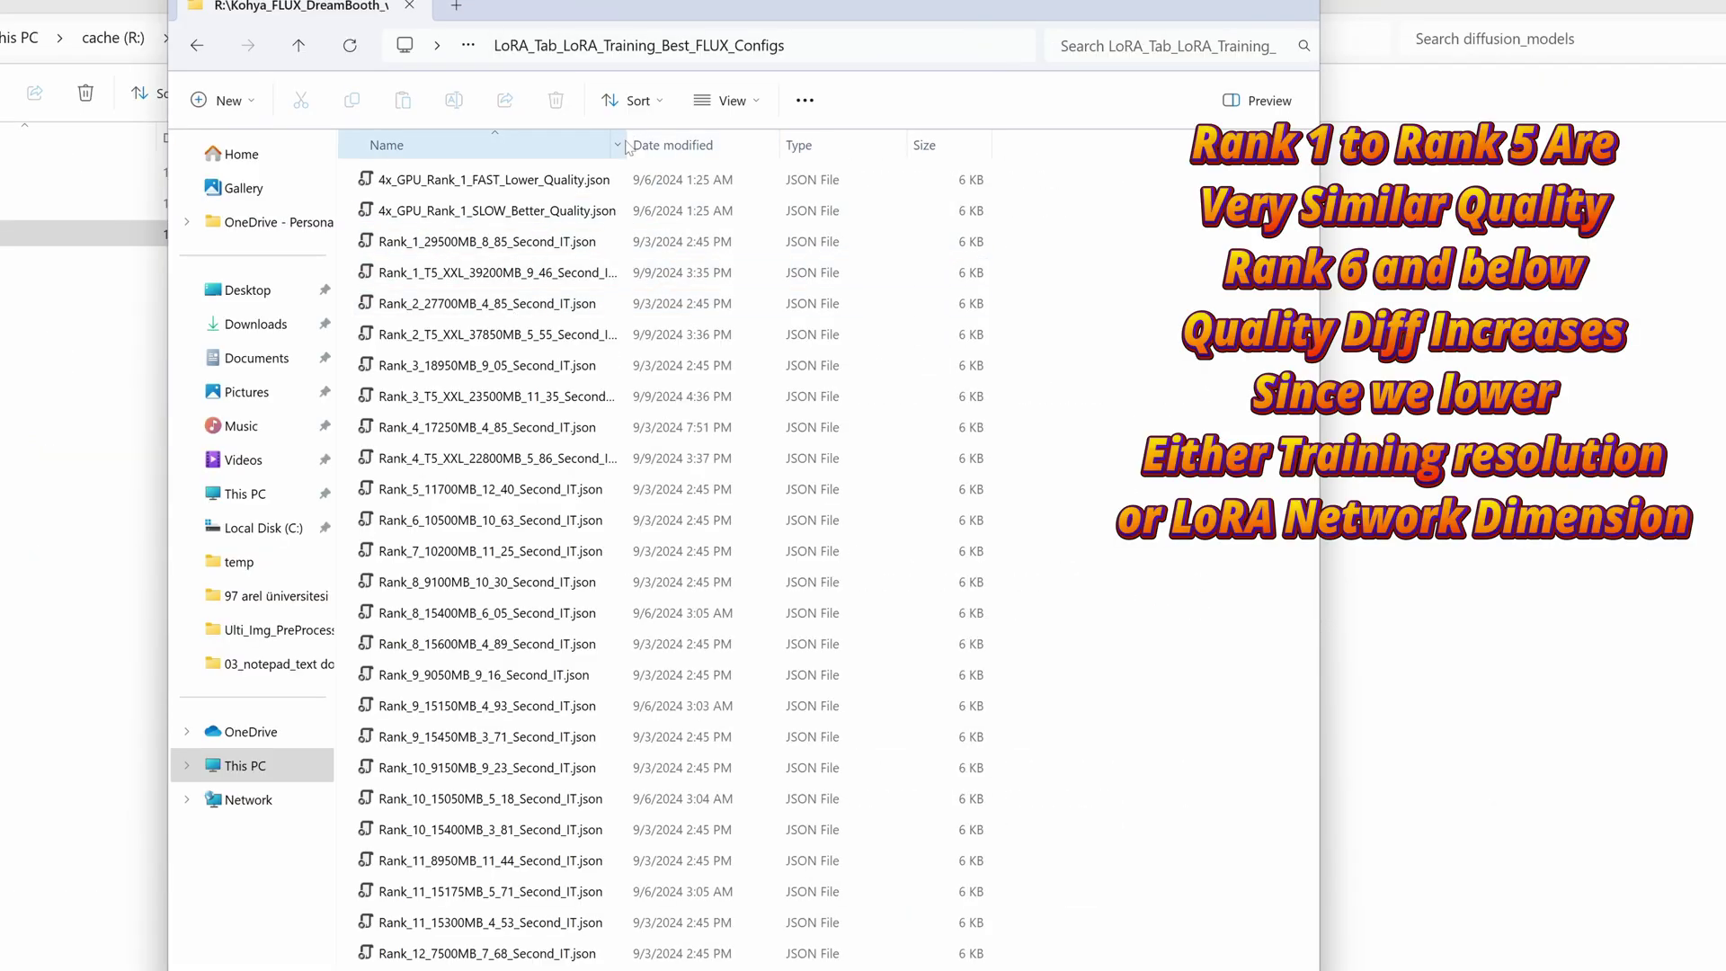
left_click_drag(627, 138, 825, 138)
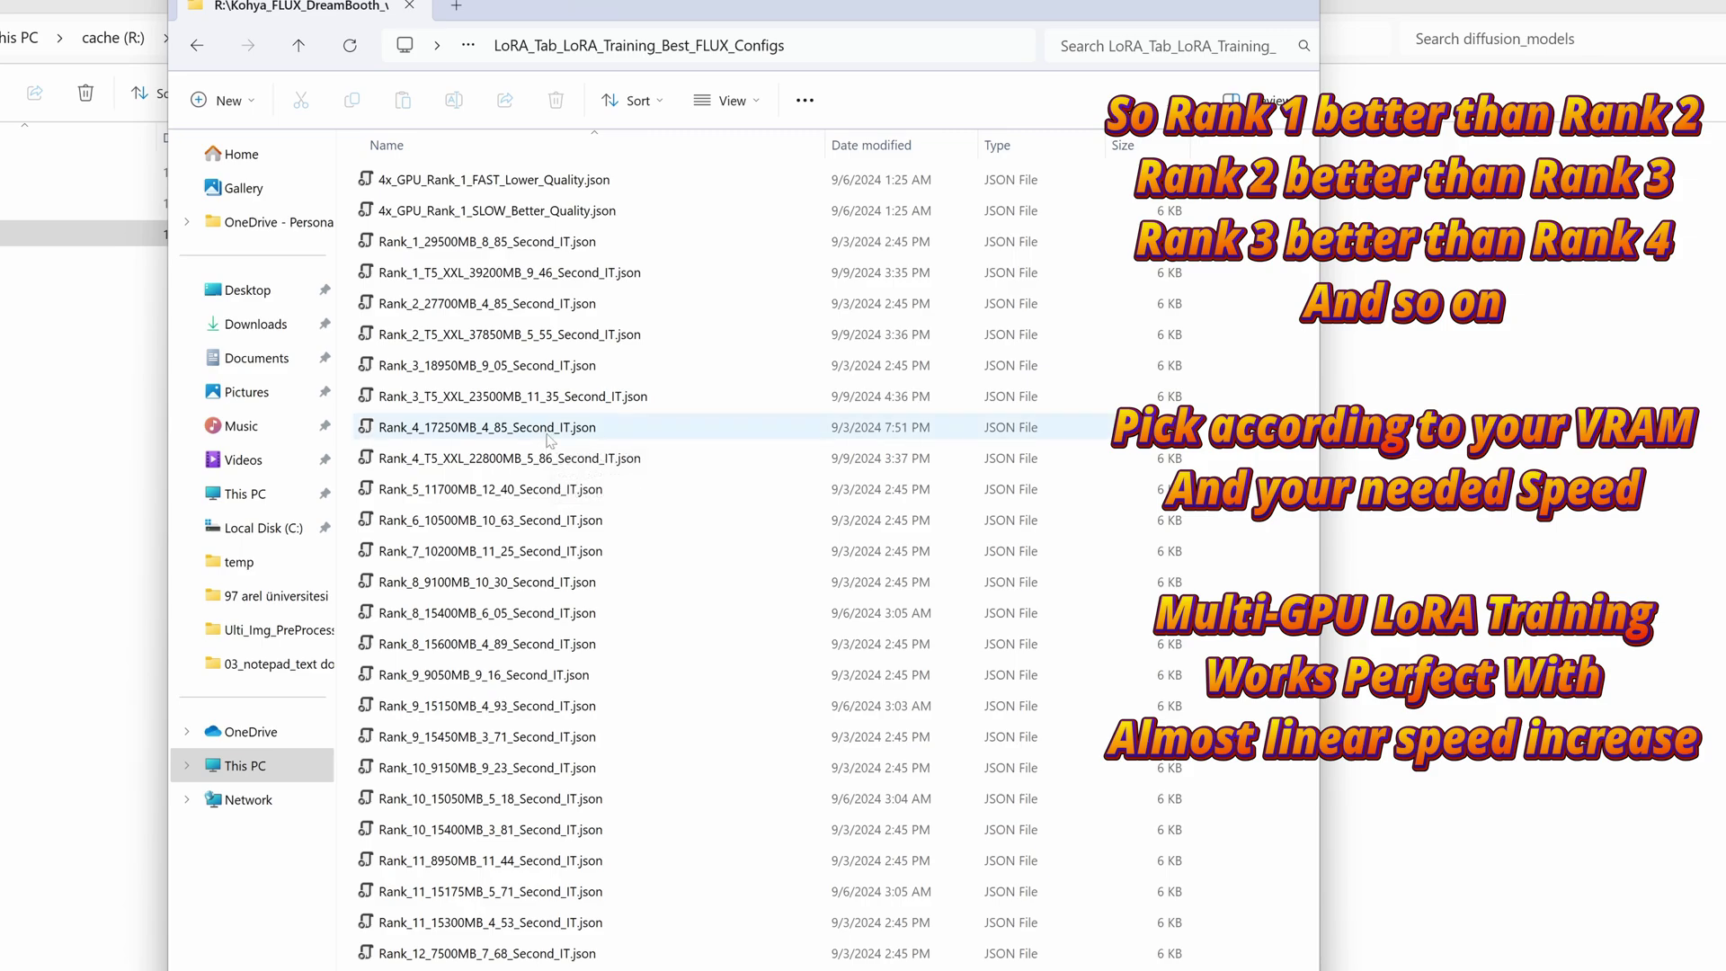
left_click(459, 433)
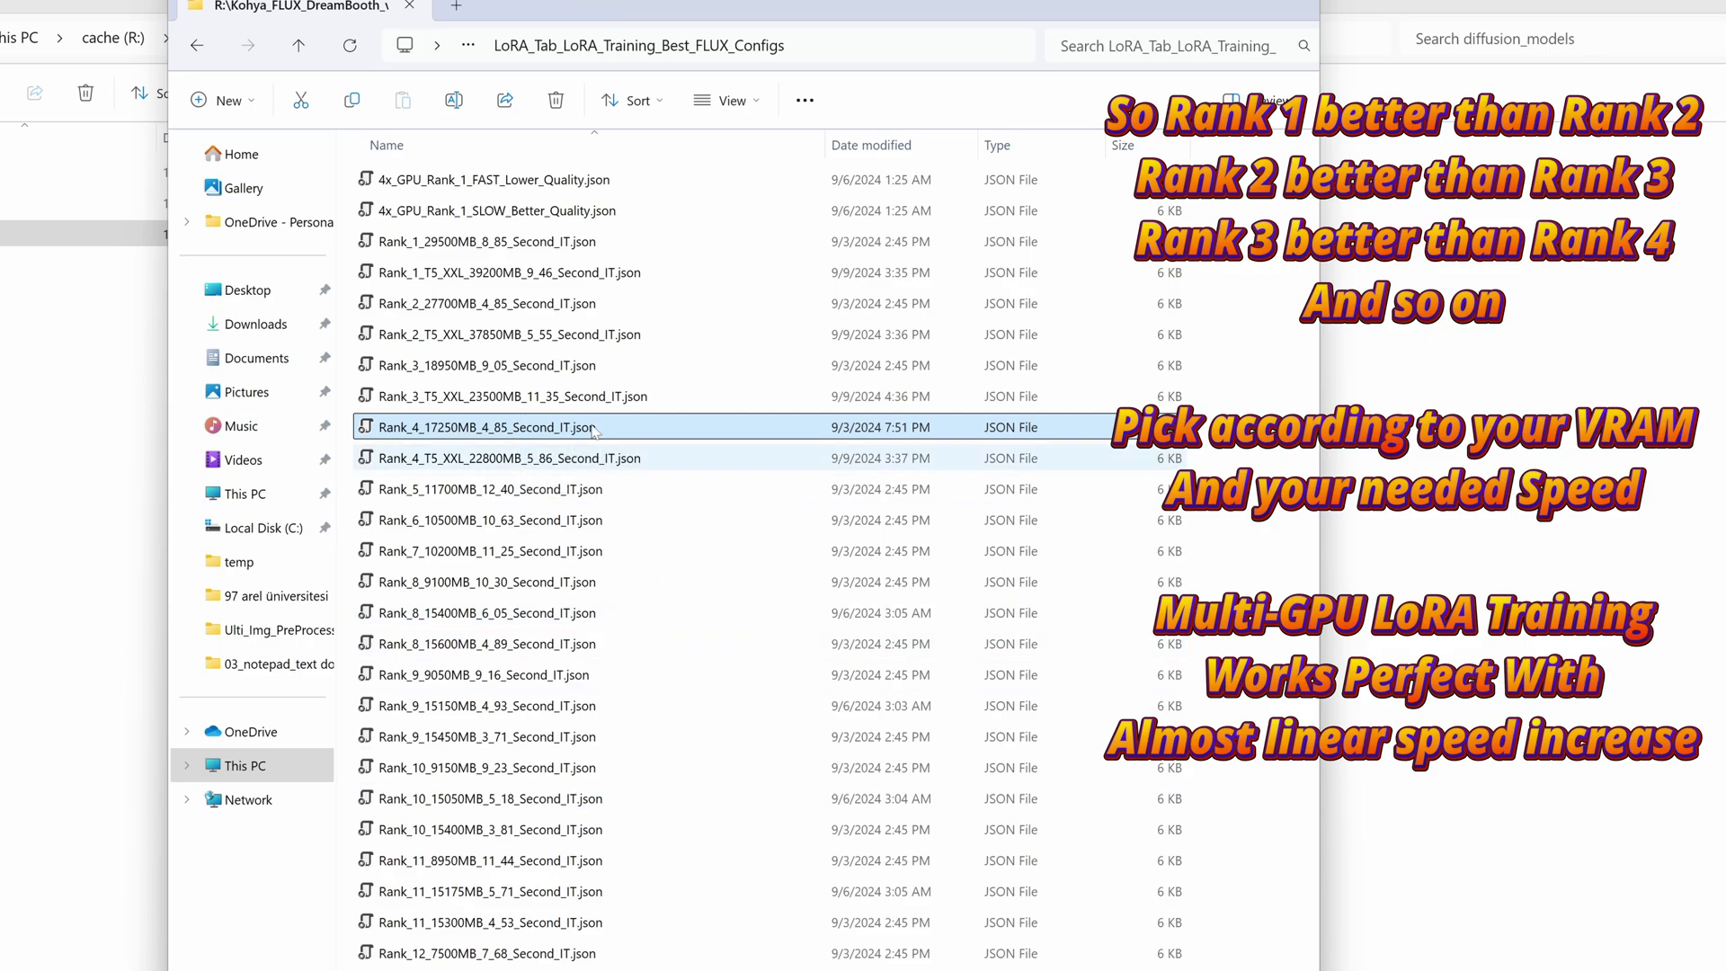
left_click(527, 221)
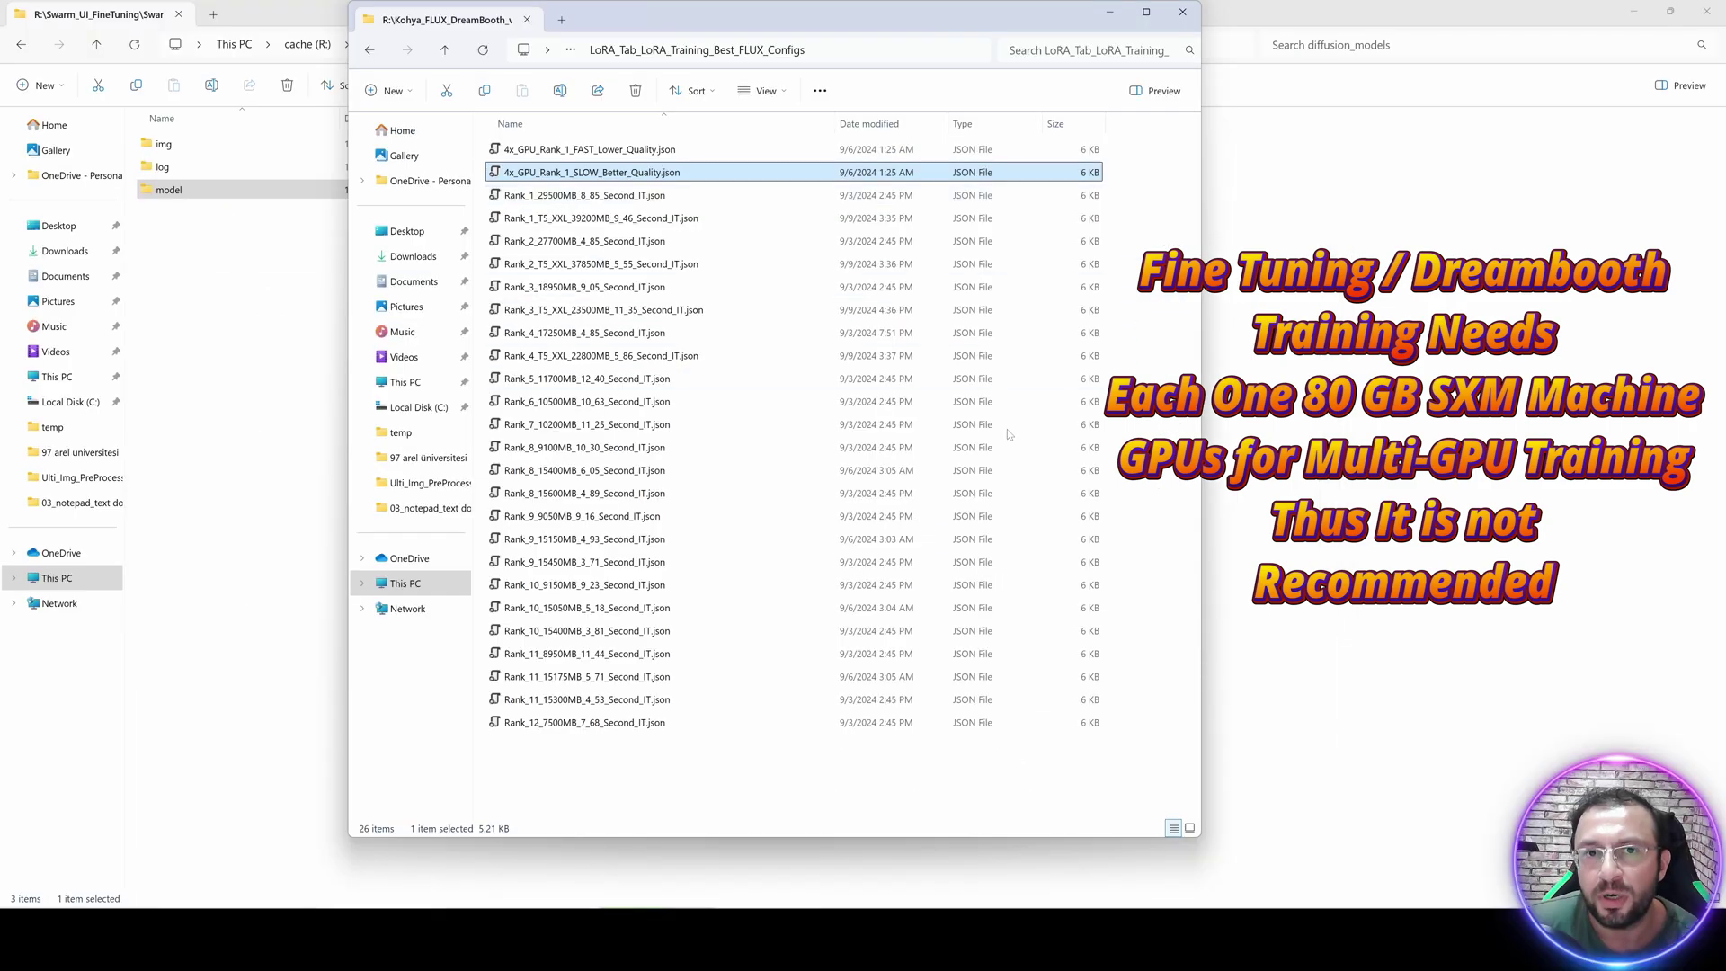
Look through the Different_Config_Training_Logs_Durations folder and the batch size 7 config among the DreamBooth configs, ending in the Kohya_FLUX_DreamBooth_v7 folder.
left_click(444, 49)
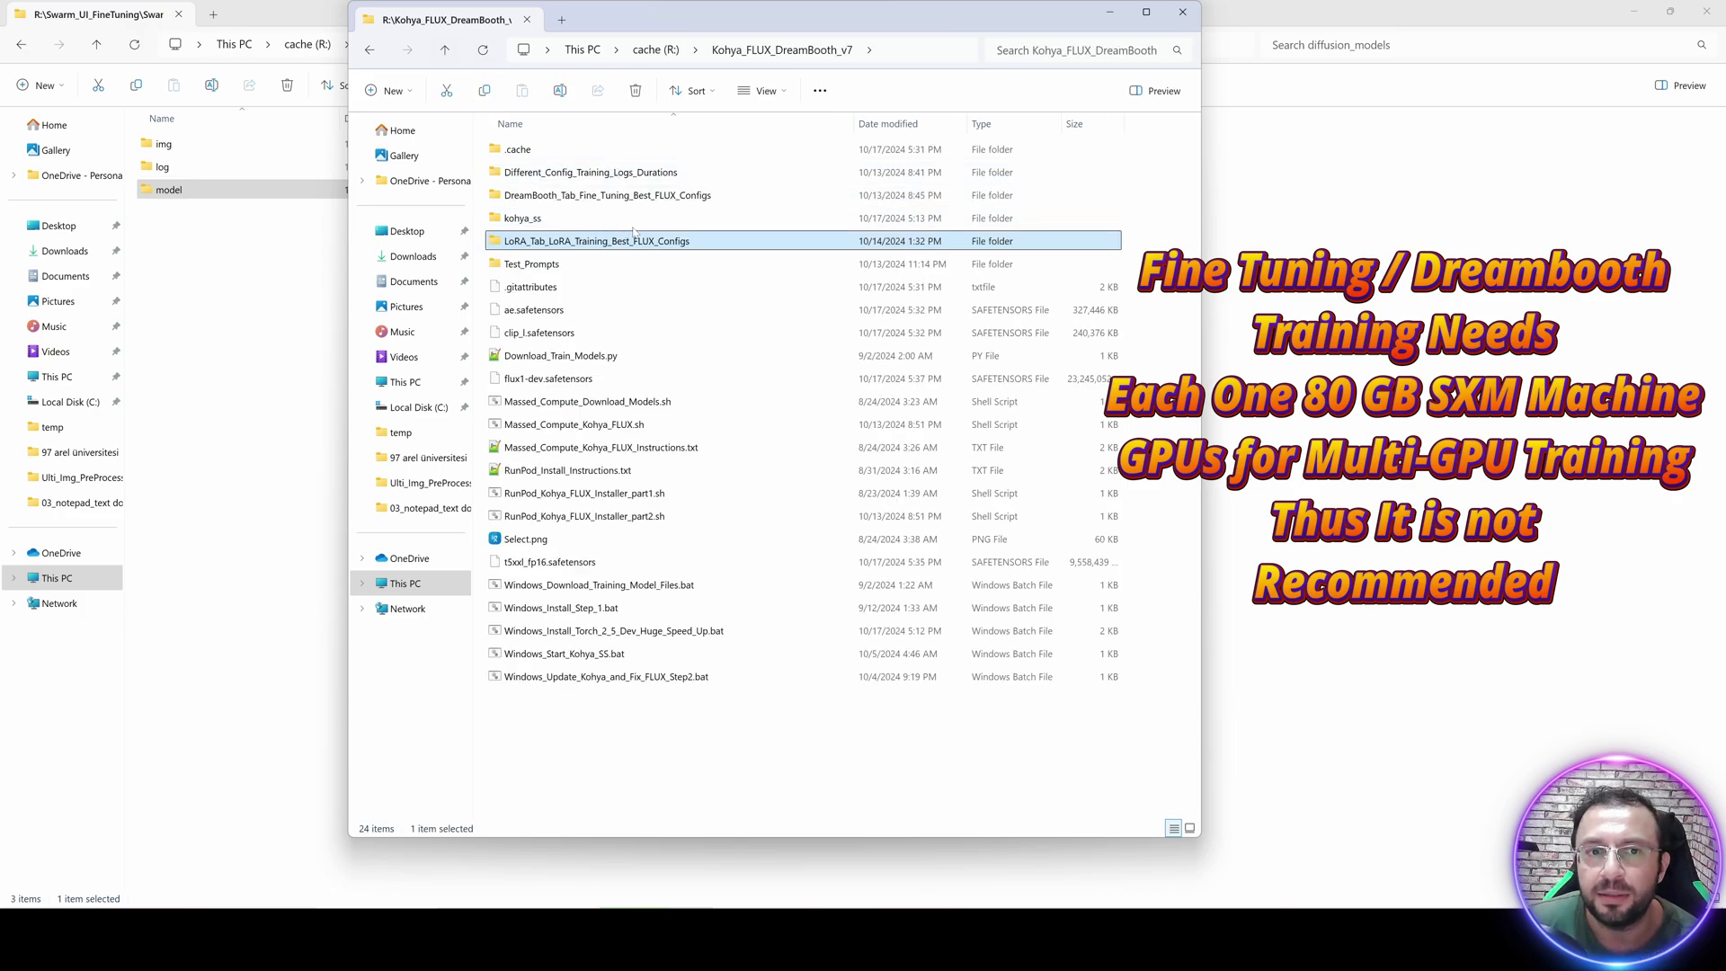
double_click(620, 172)
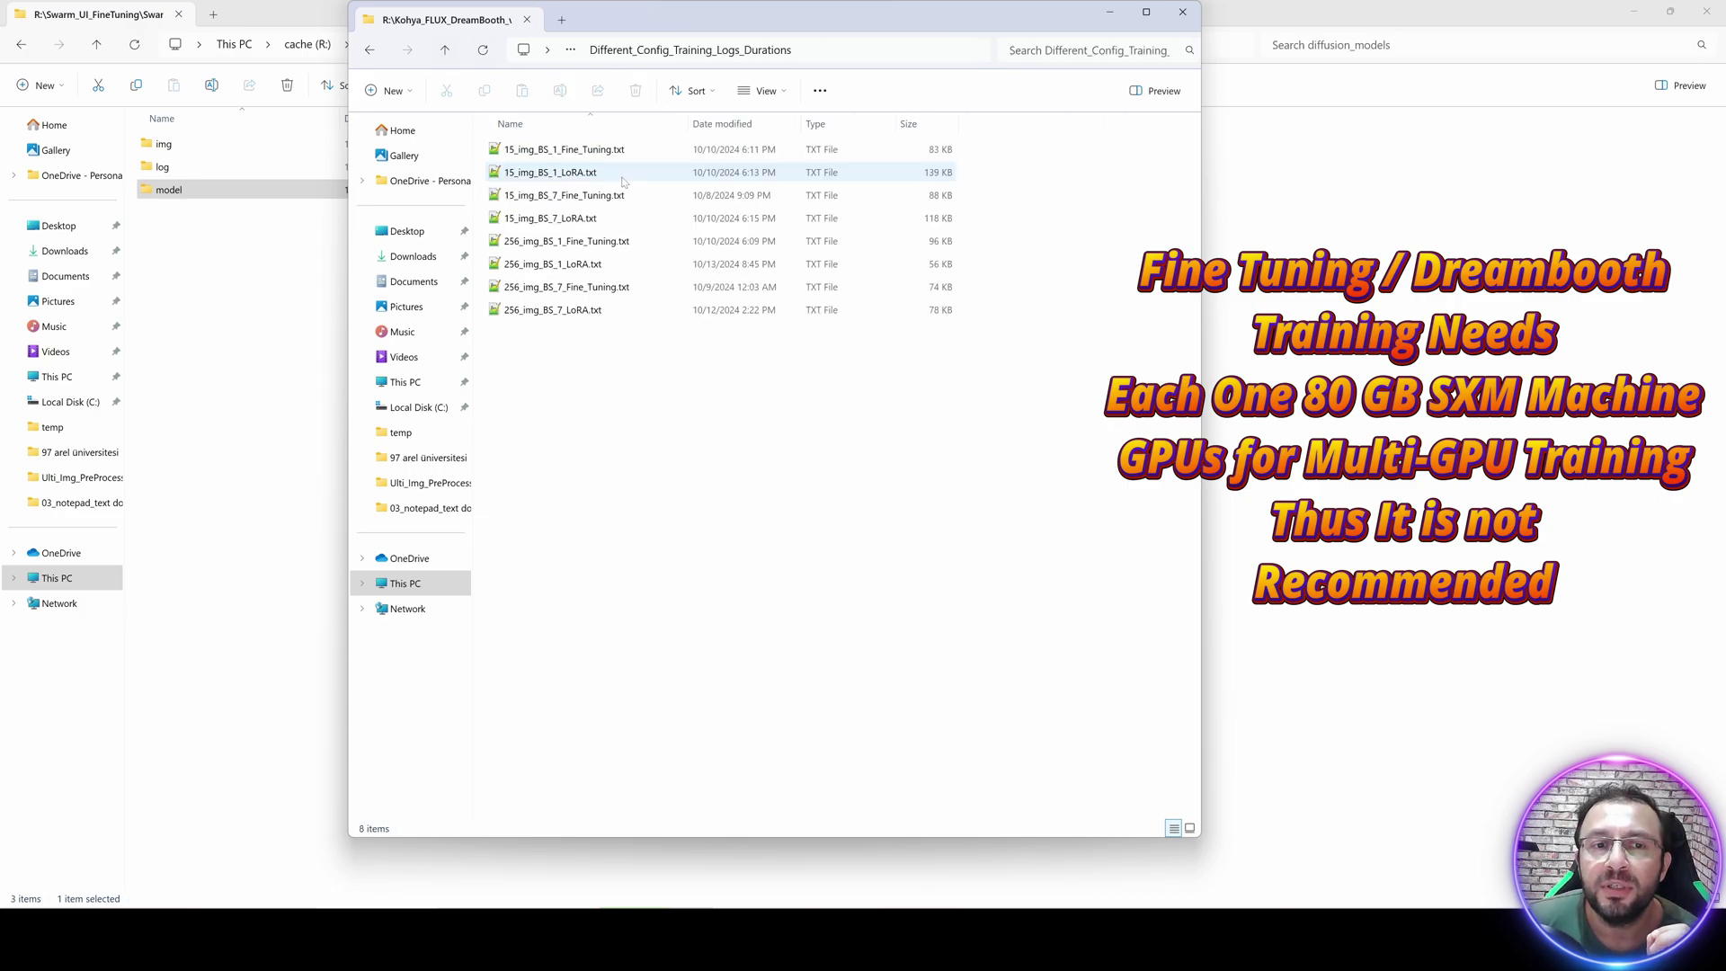
left_click(445, 49)
double_click(659, 196)
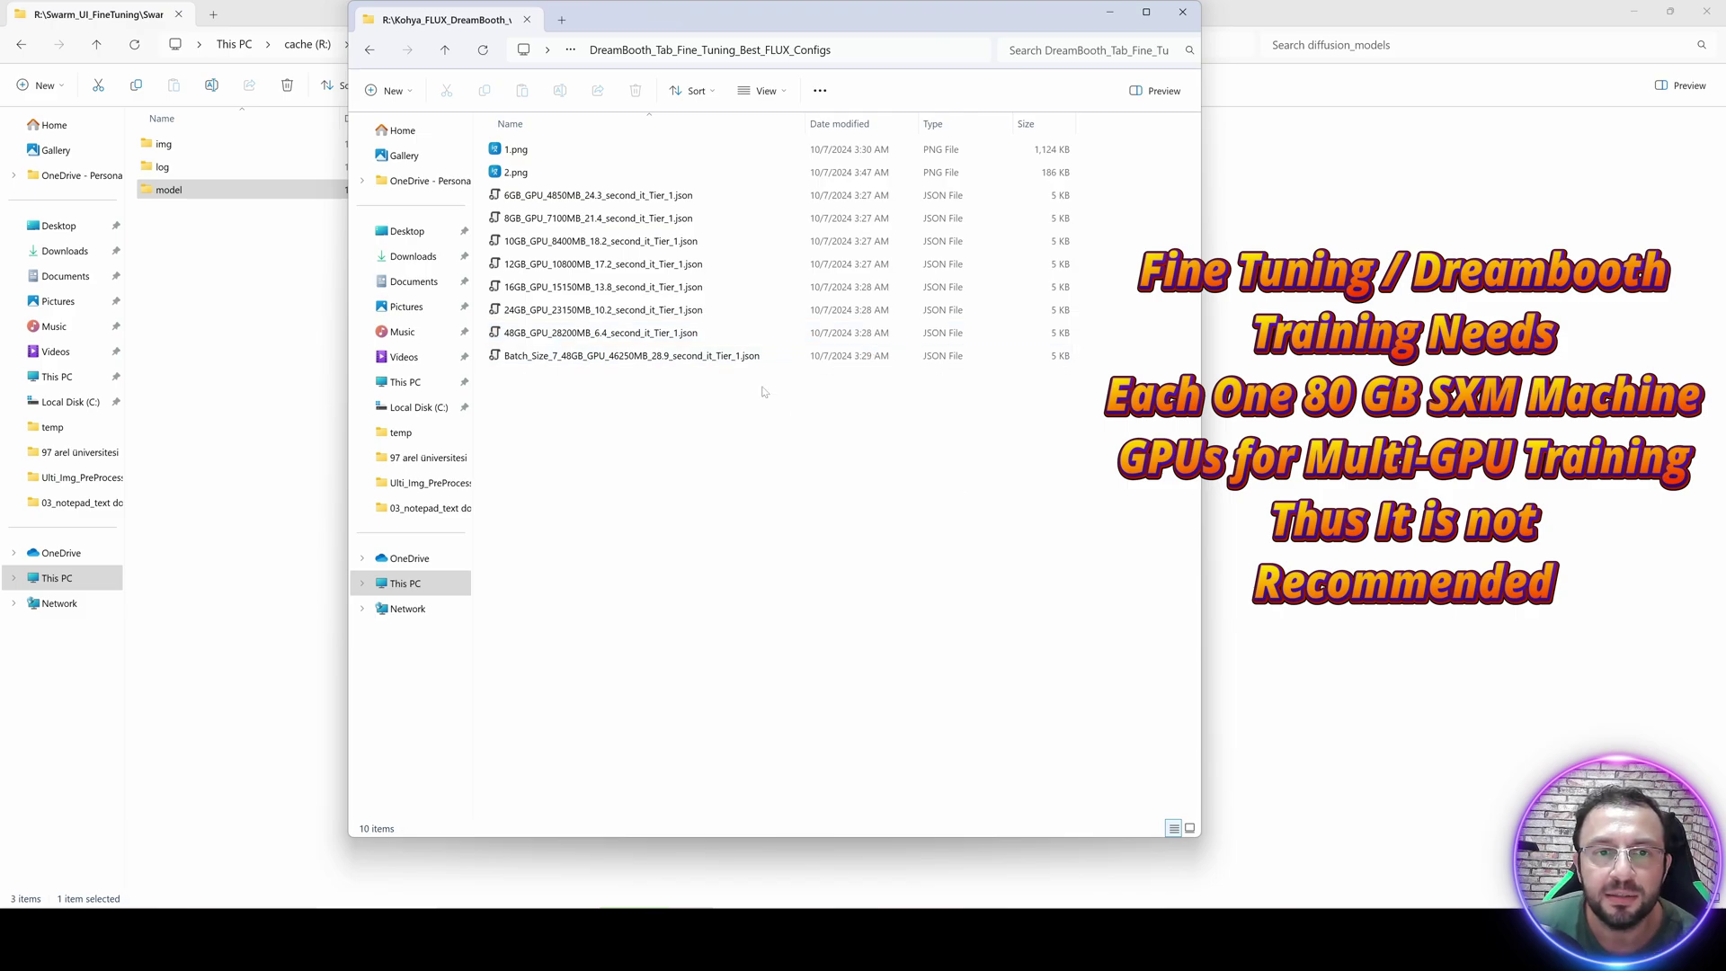
left_click(604, 357)
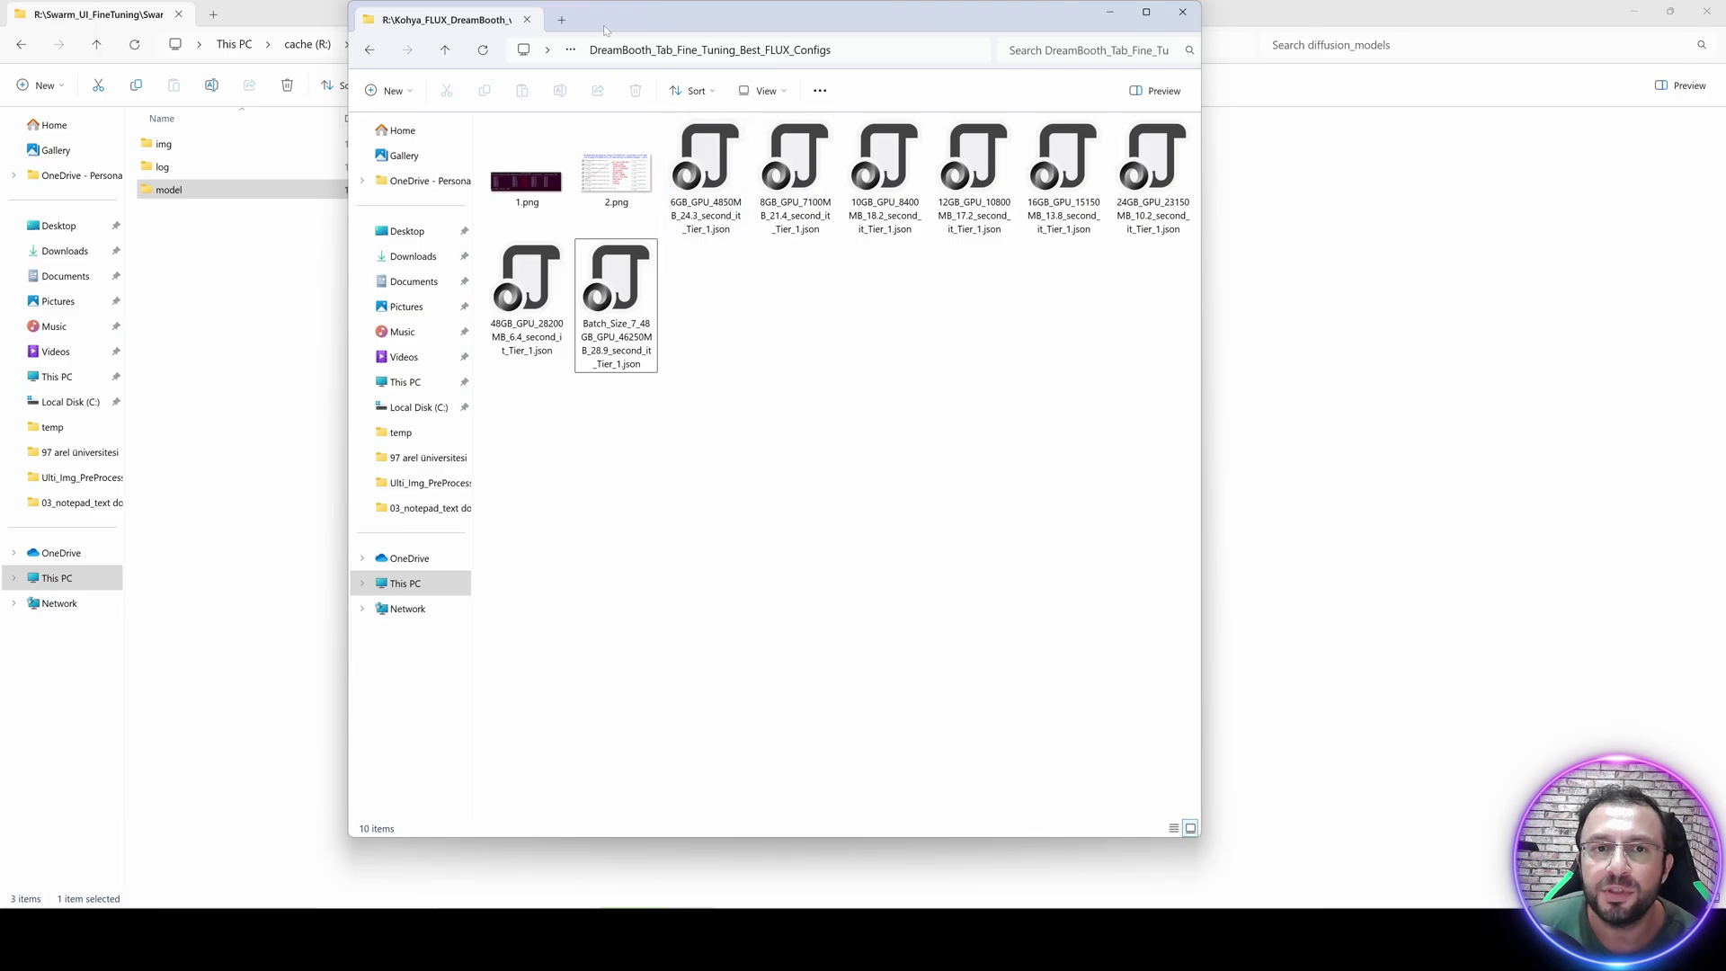
left_click(374, 50)
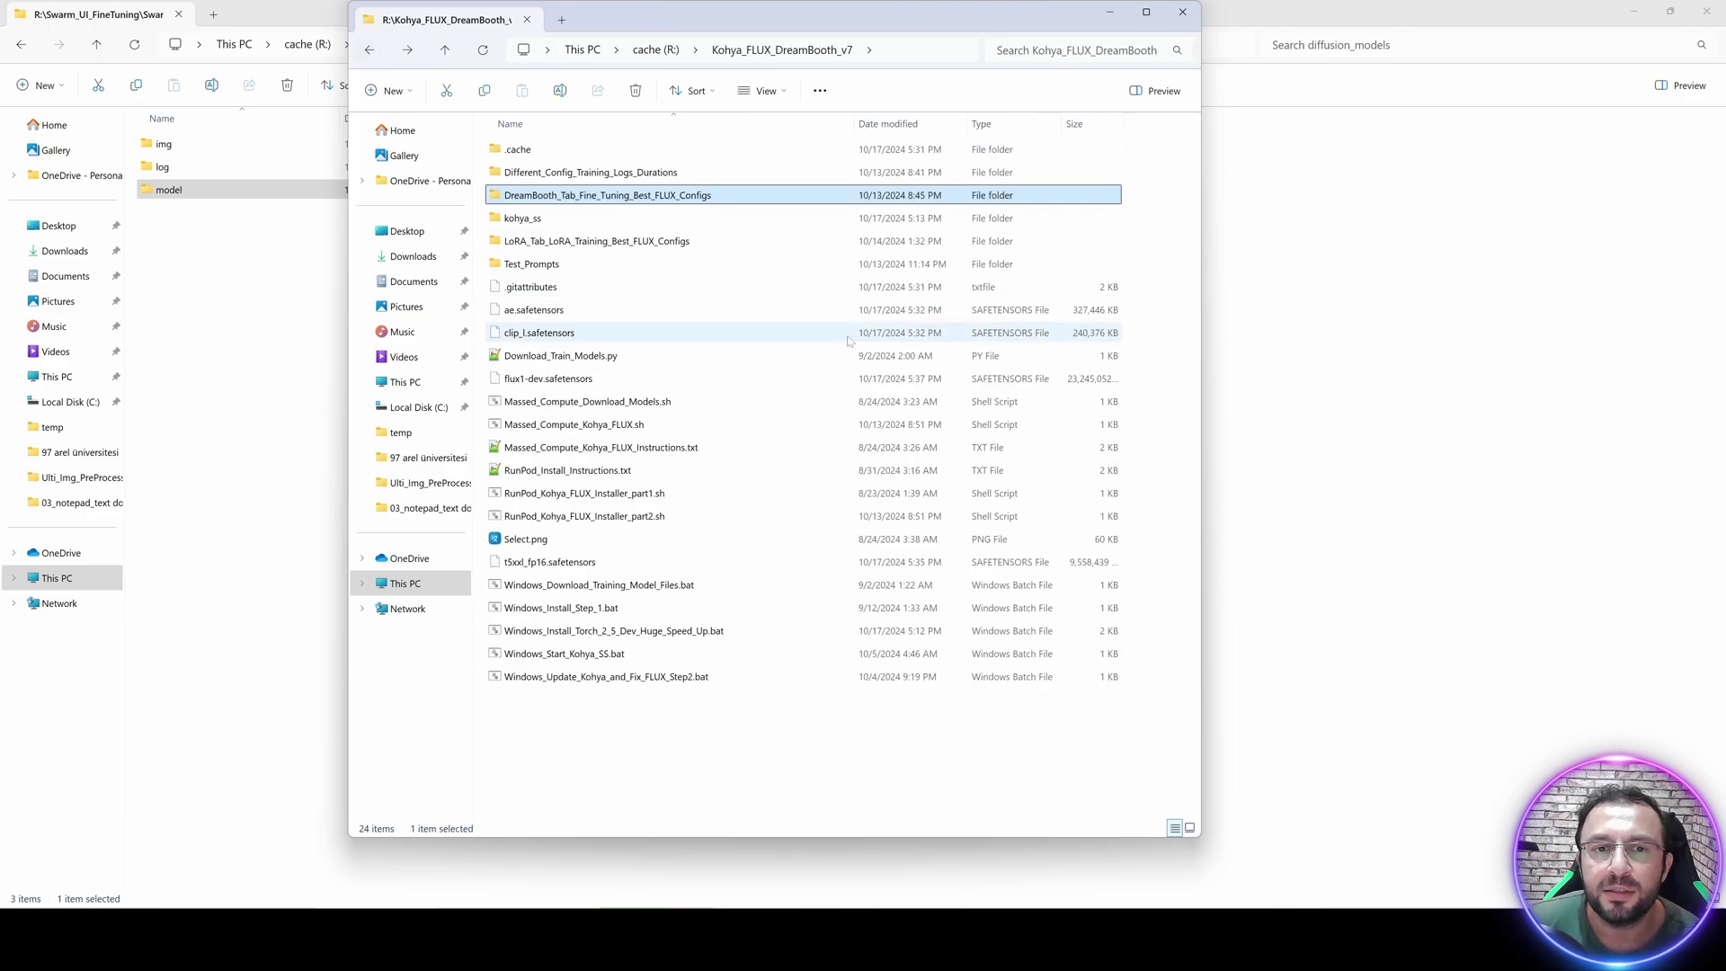
Open Calculator, enlarge its window and enter .0001.
key("super")
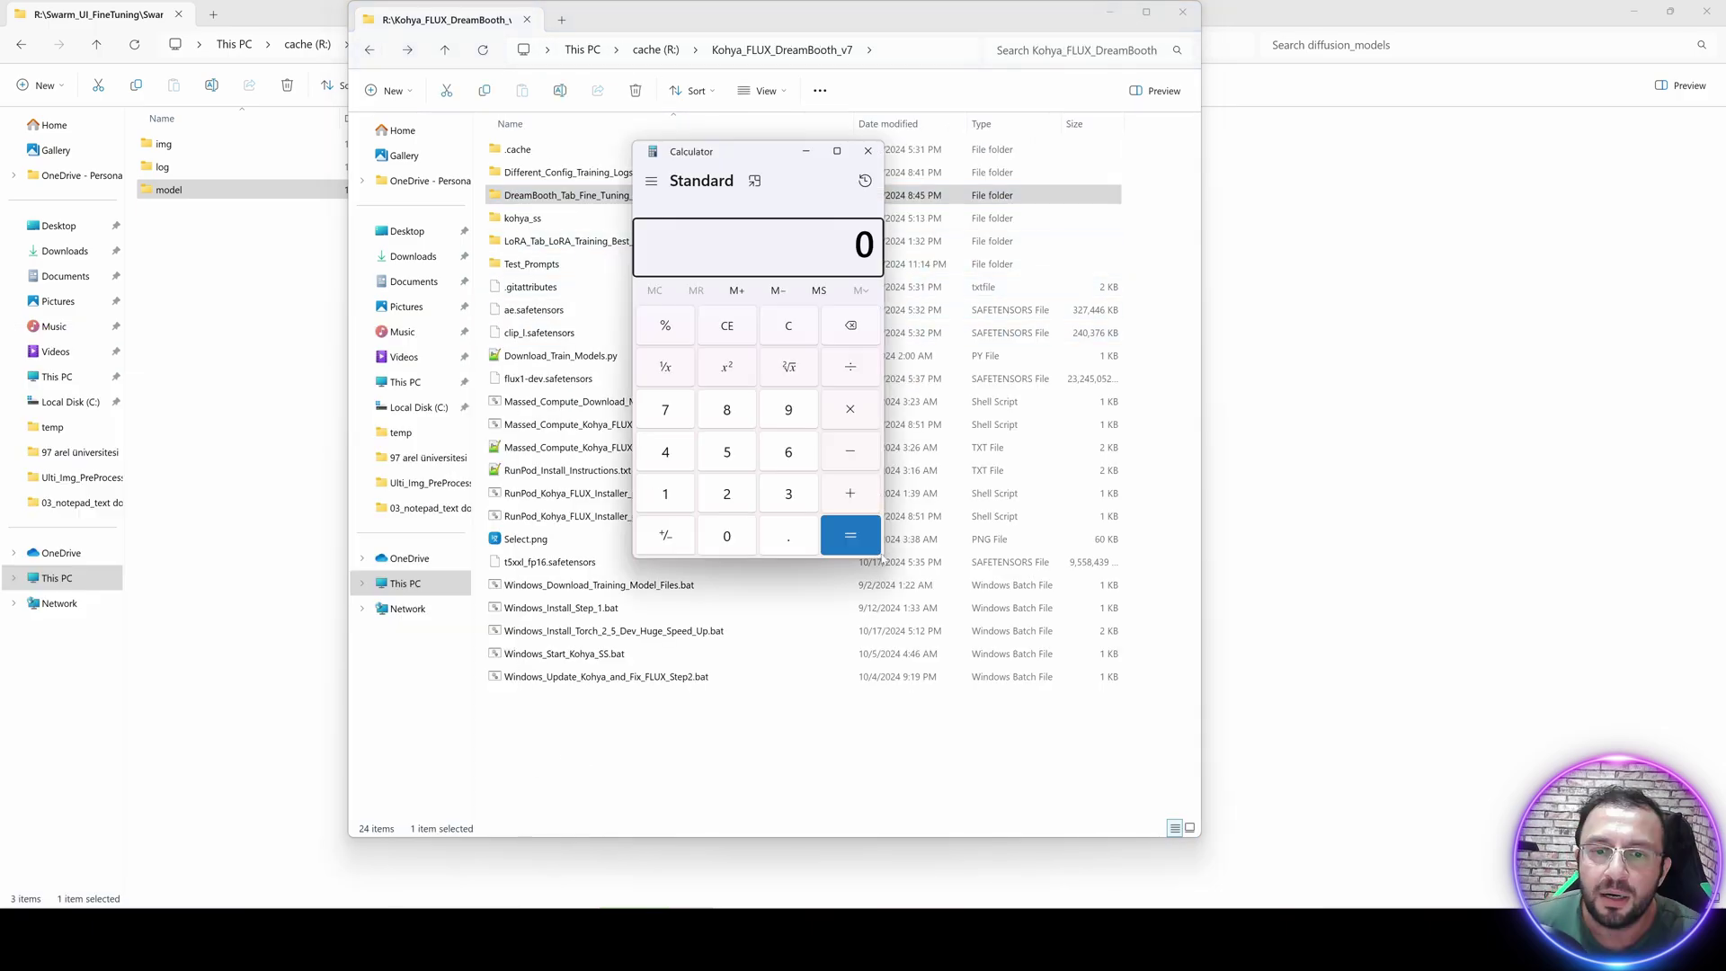
left_click_drag(875, 558, 1088, 662)
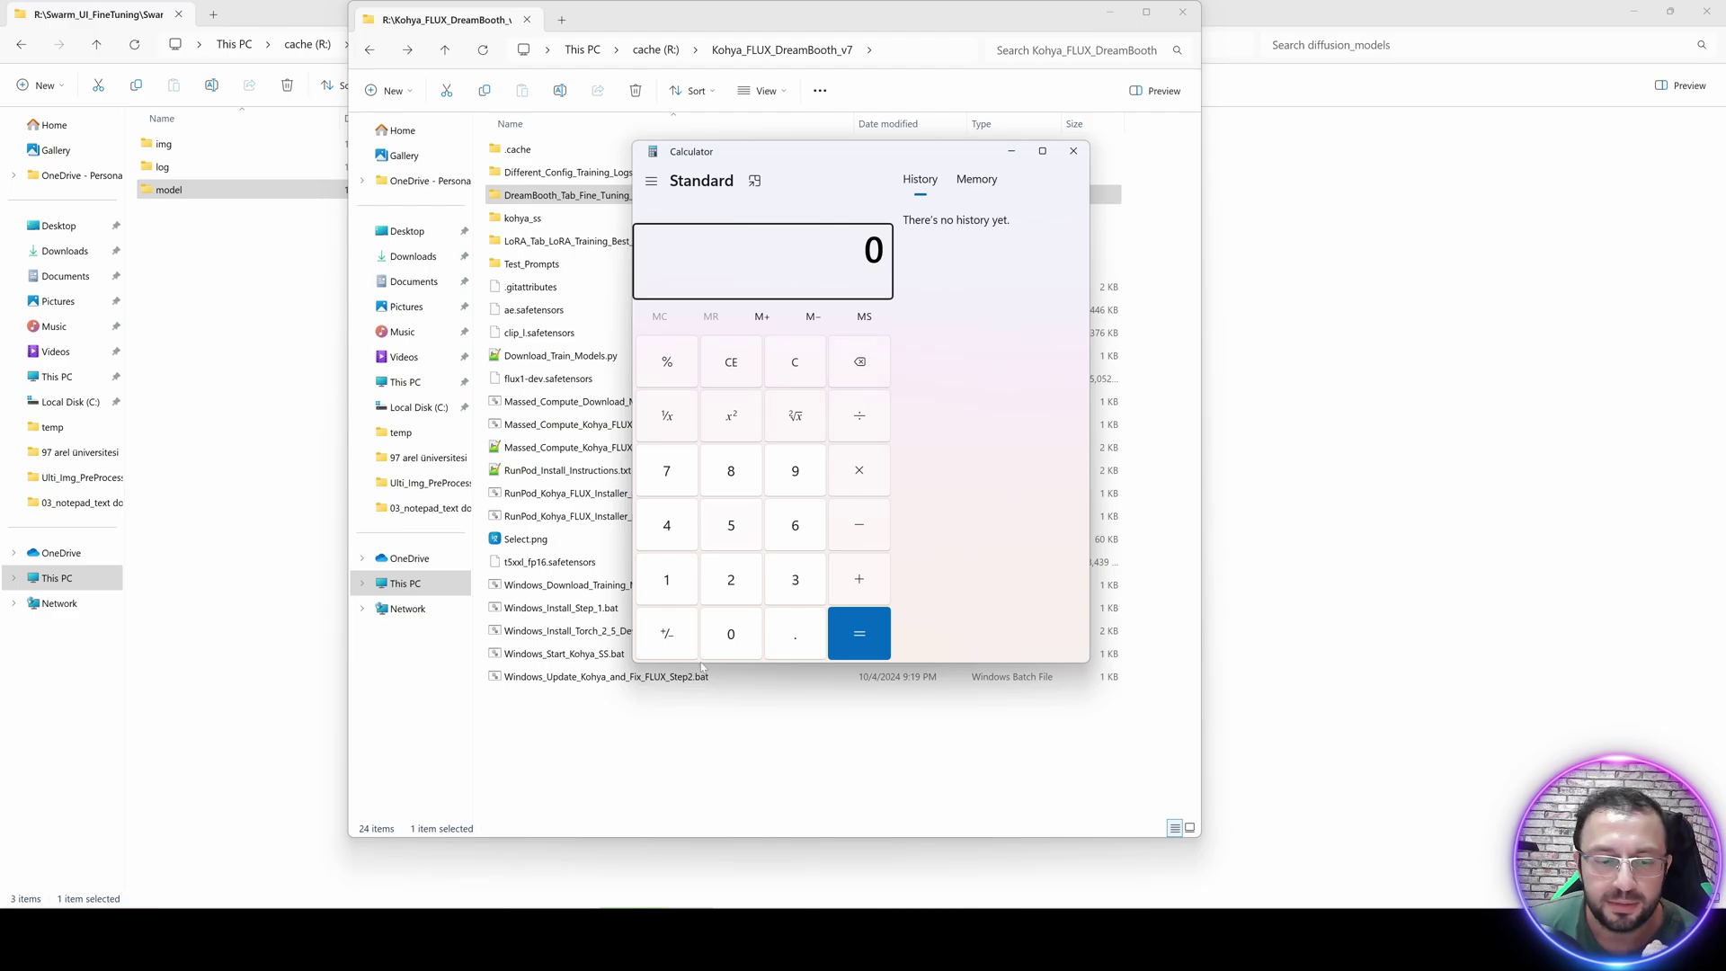
type(".0001")
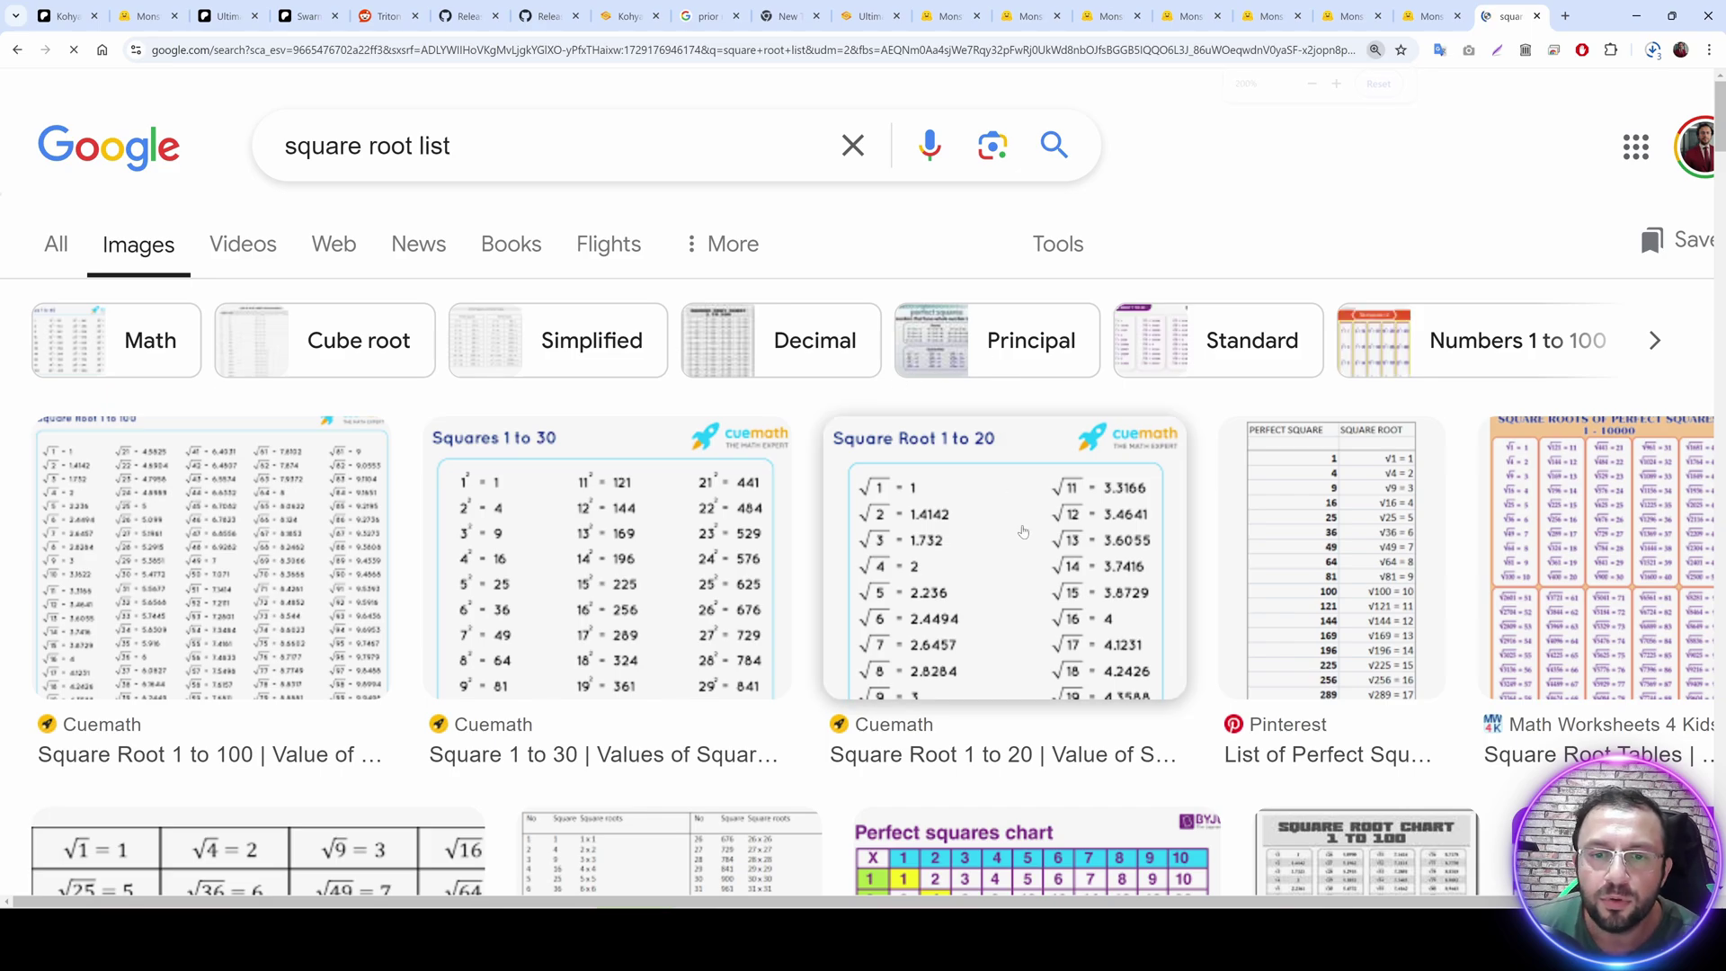
Switch to the browser's square root list image results and open Cuemath's Square Root 1 to 20 image.
left_click(994, 424)
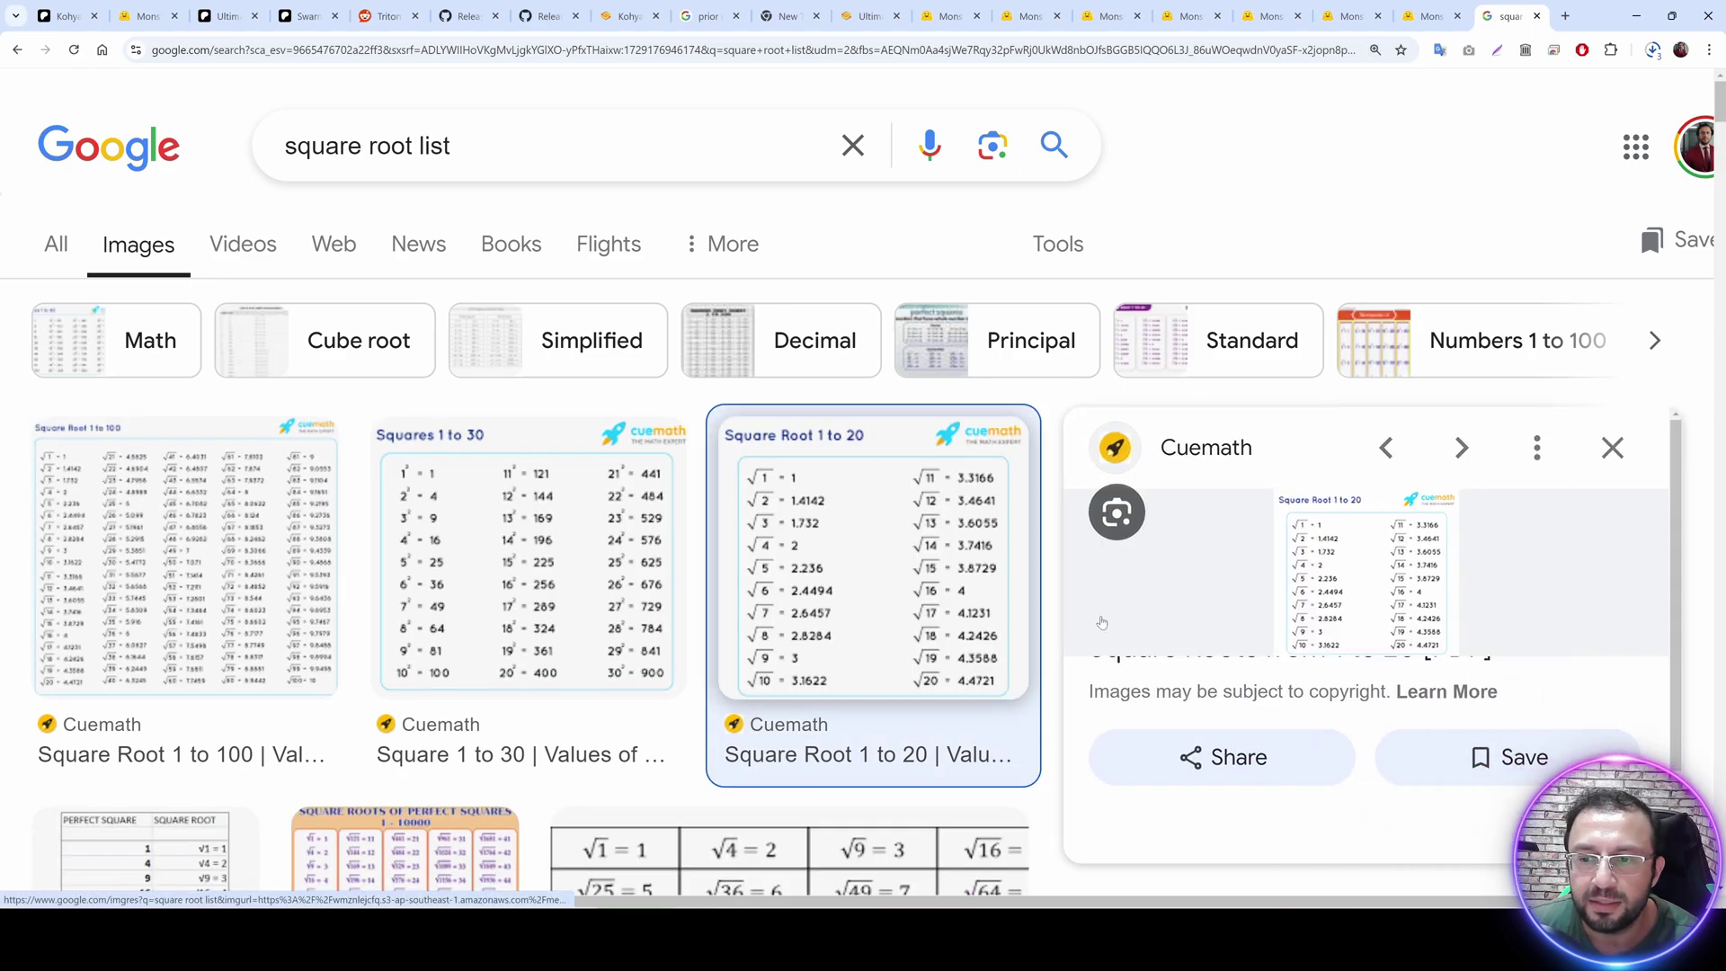
Open Cuemath's Square Root 1 to 20 image at full size in its own browser tab.
left_click(1353, 580)
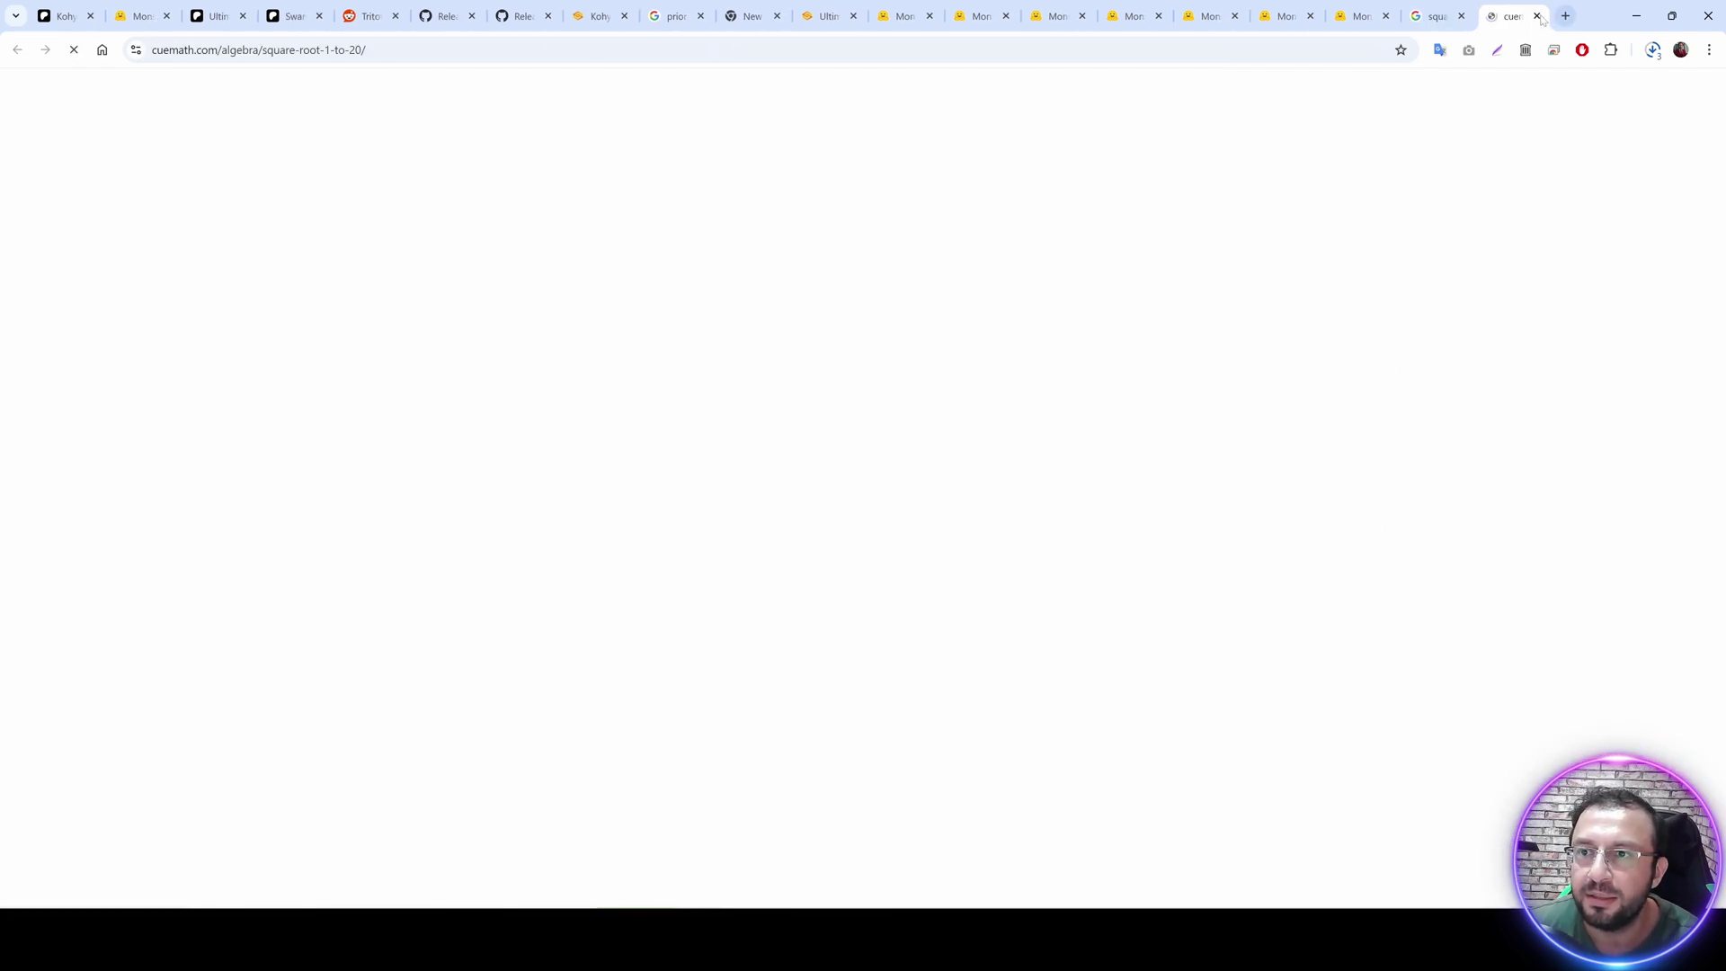
left_click(1536, 15)
right_click(1357, 549)
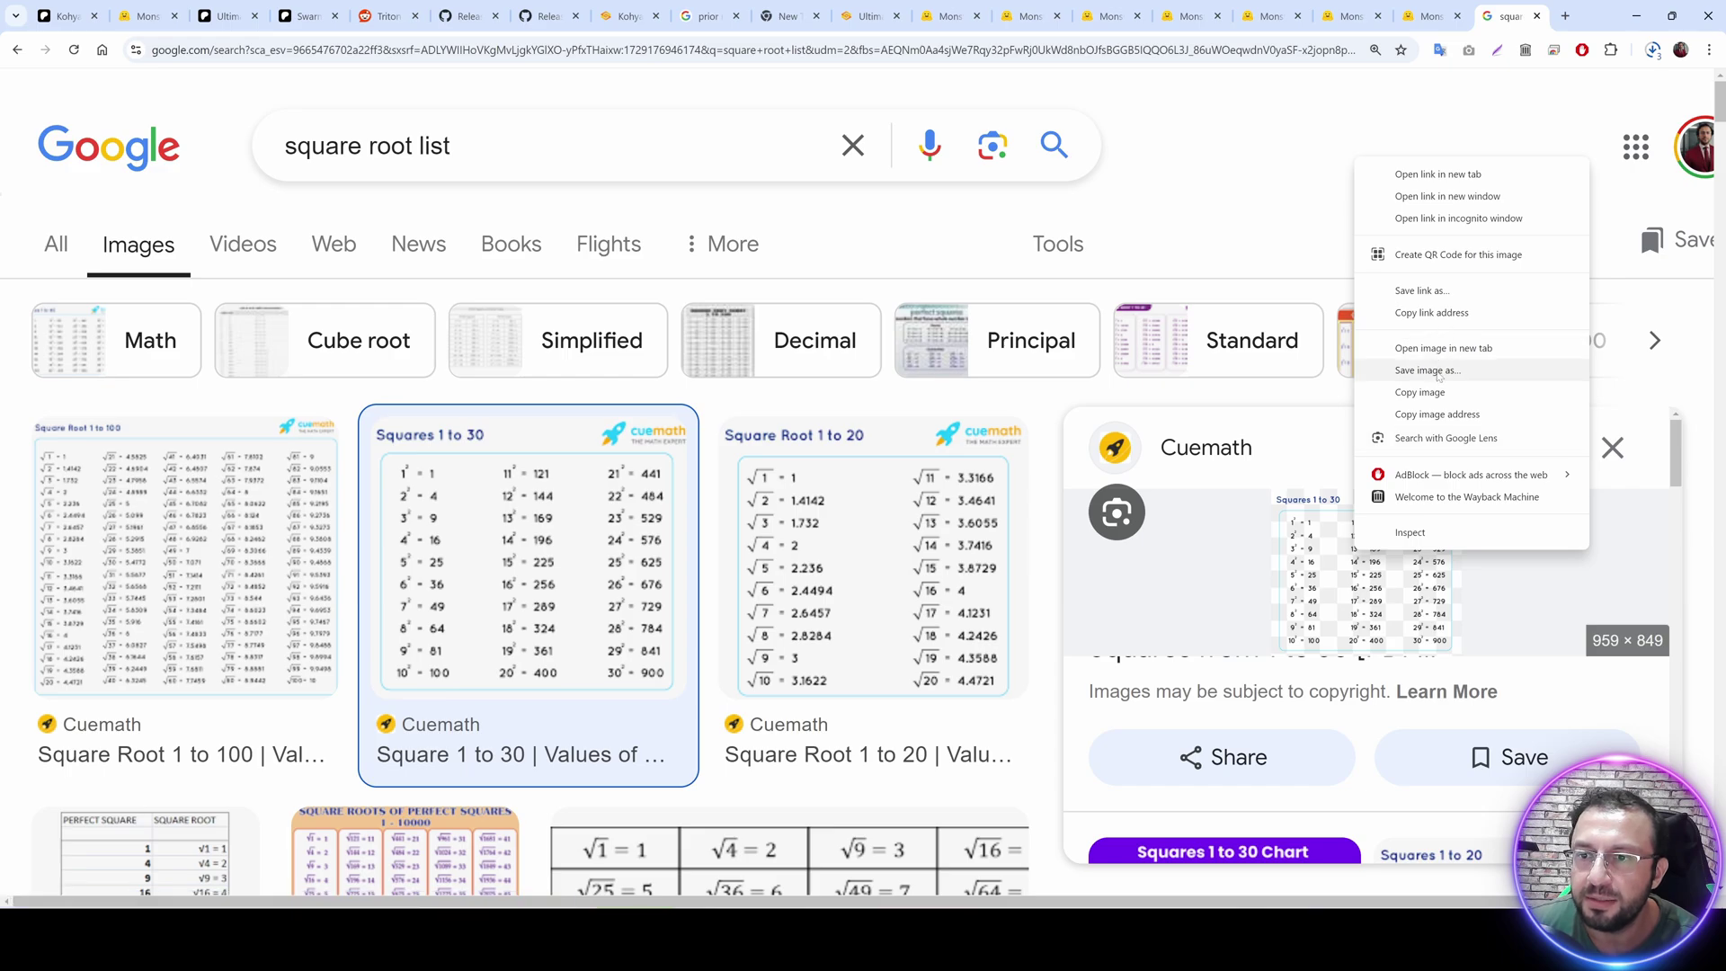
left_click(1440, 348)
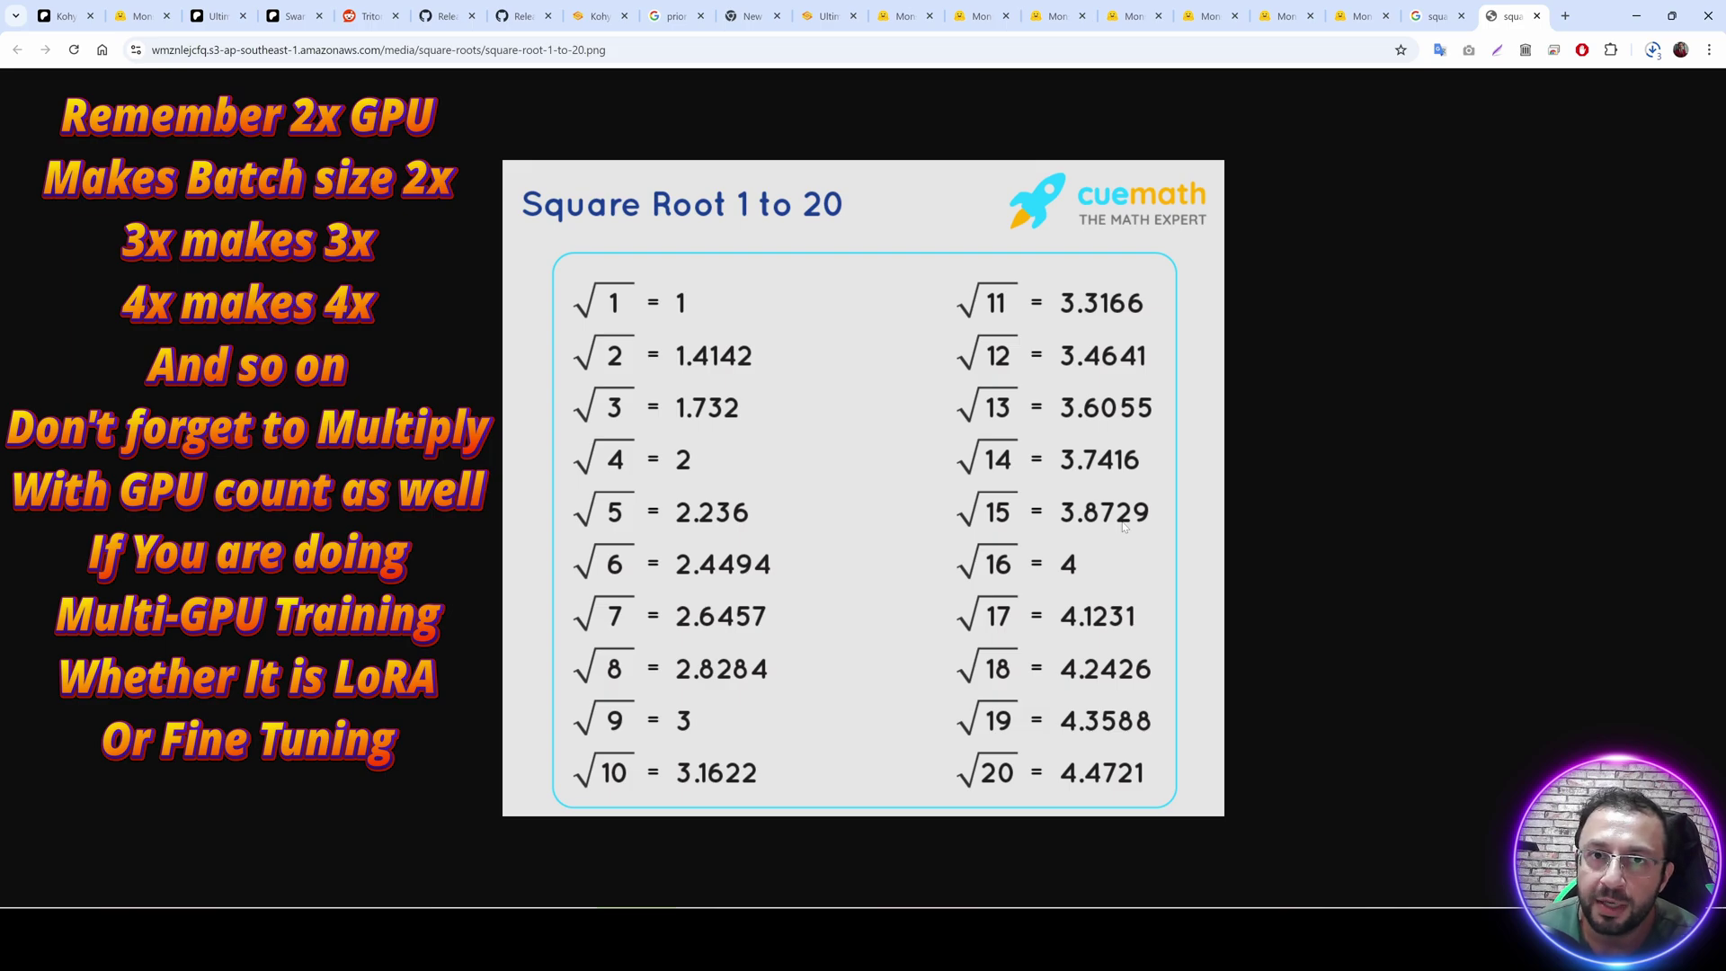
Switch to Calculator, place it beside the square root table, multiply 0.0001 by 3.8729, and return to the table.
key("alt+Tab")
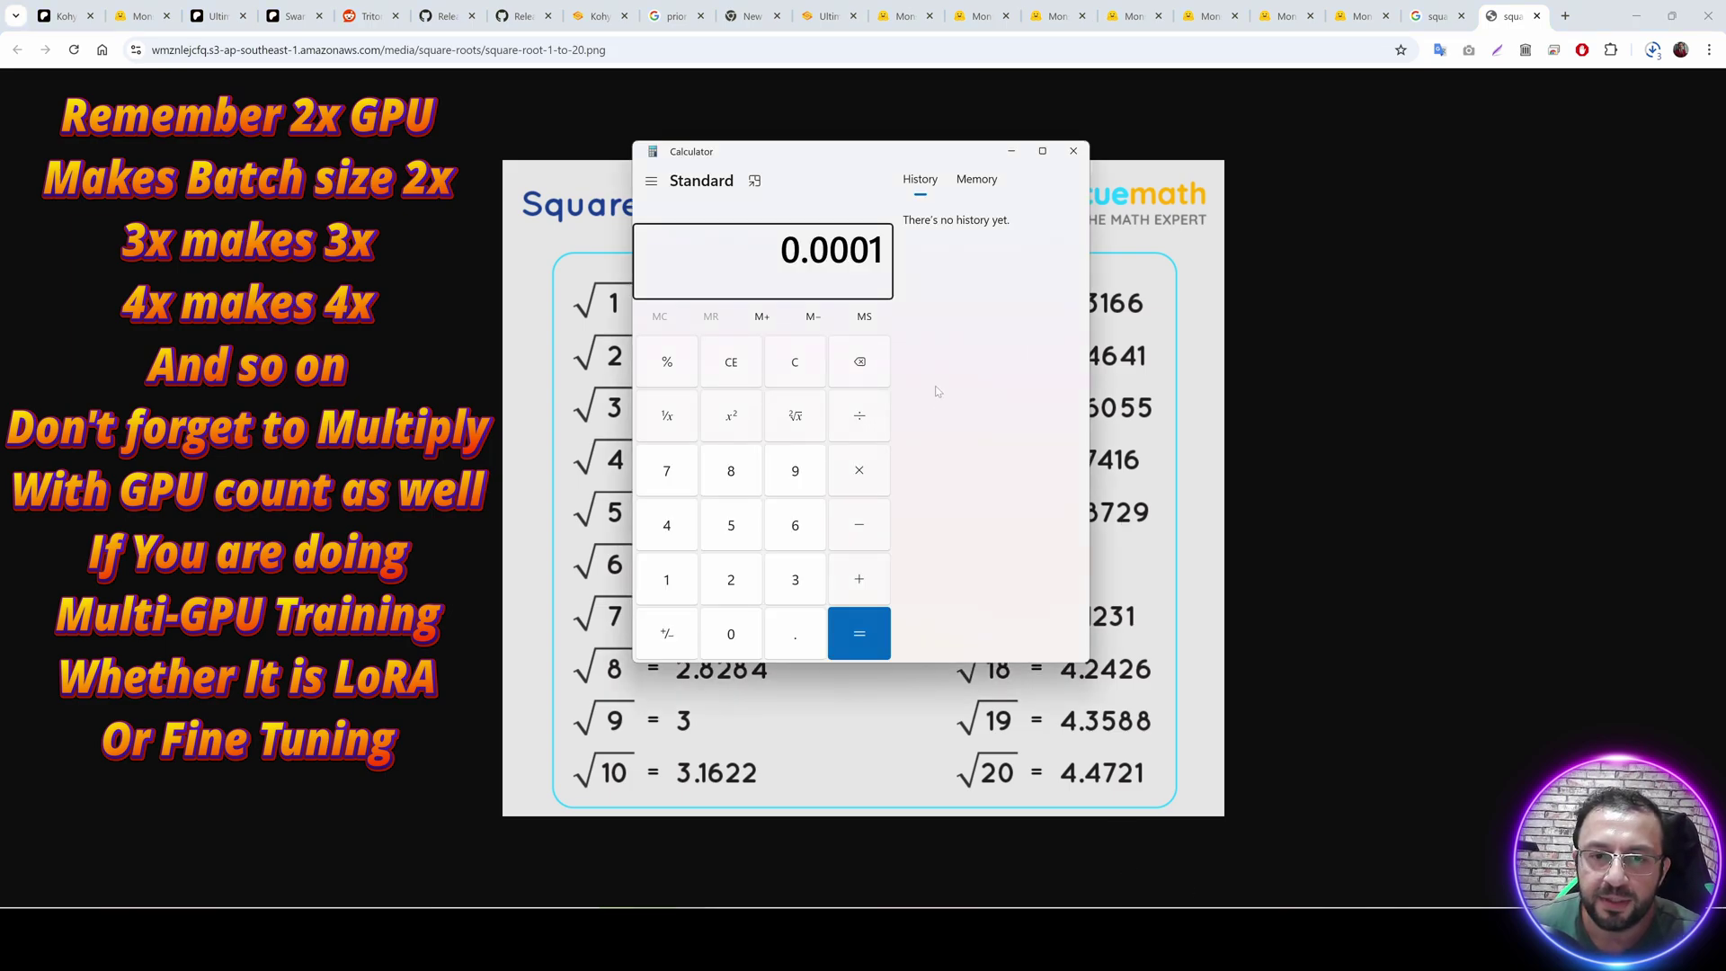
left_click_drag(830, 156, 314, 169)
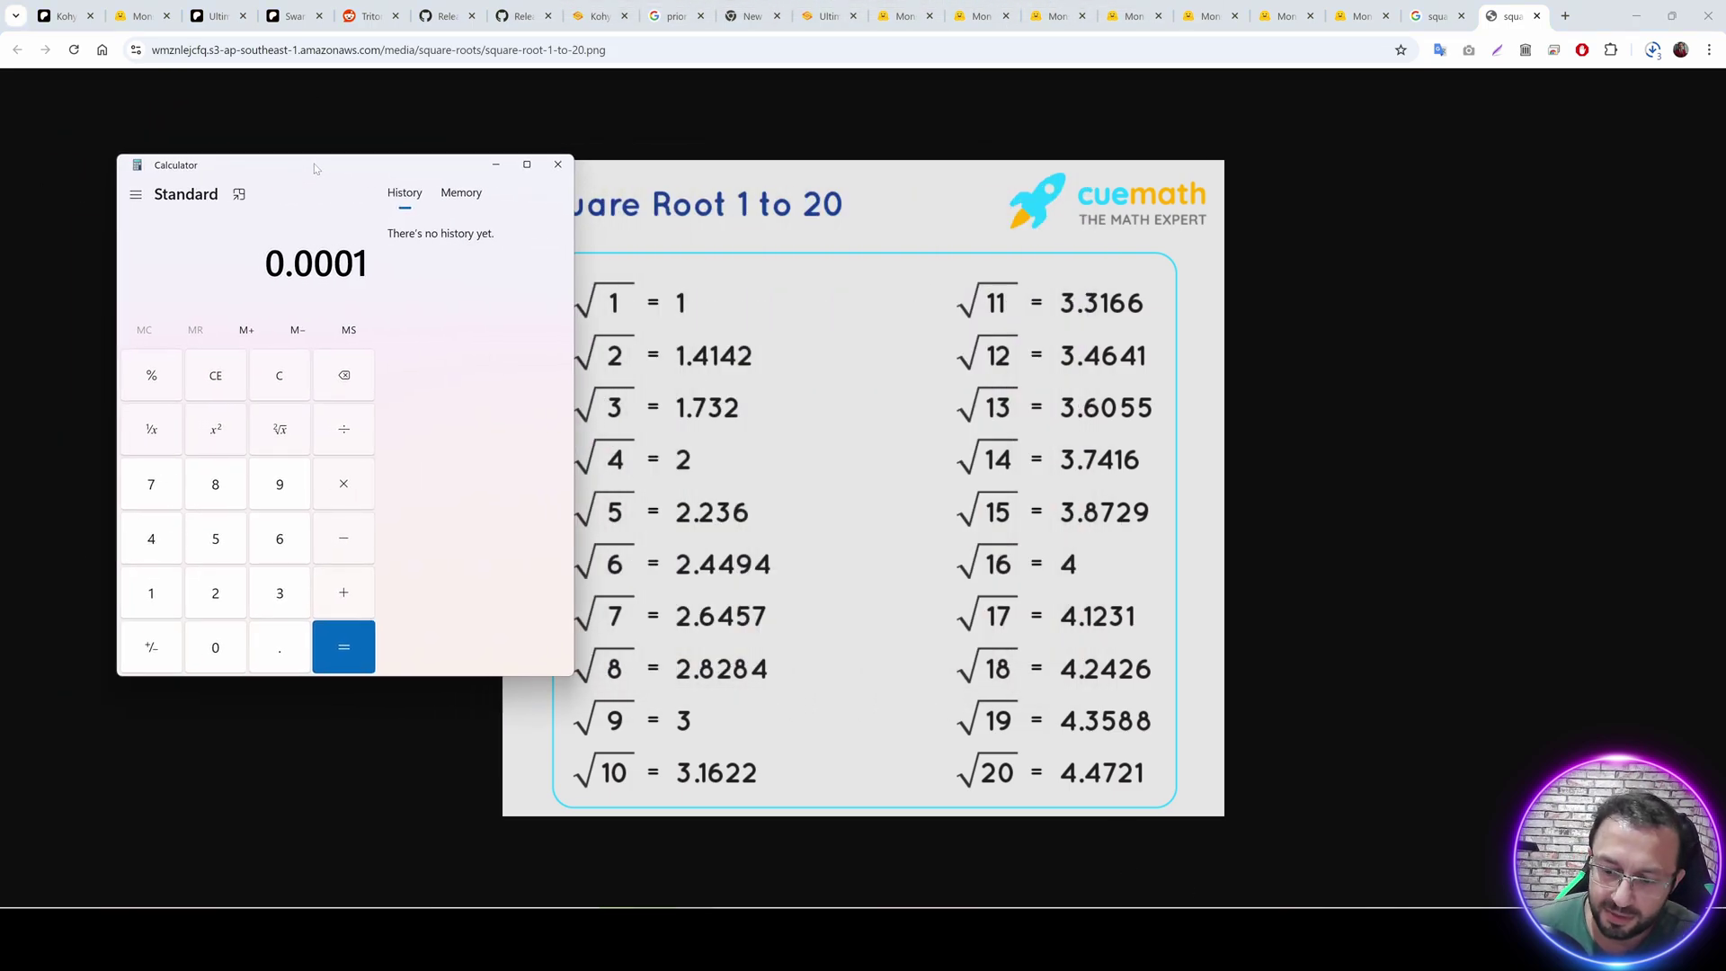
key("asterisk")
type("3.87")
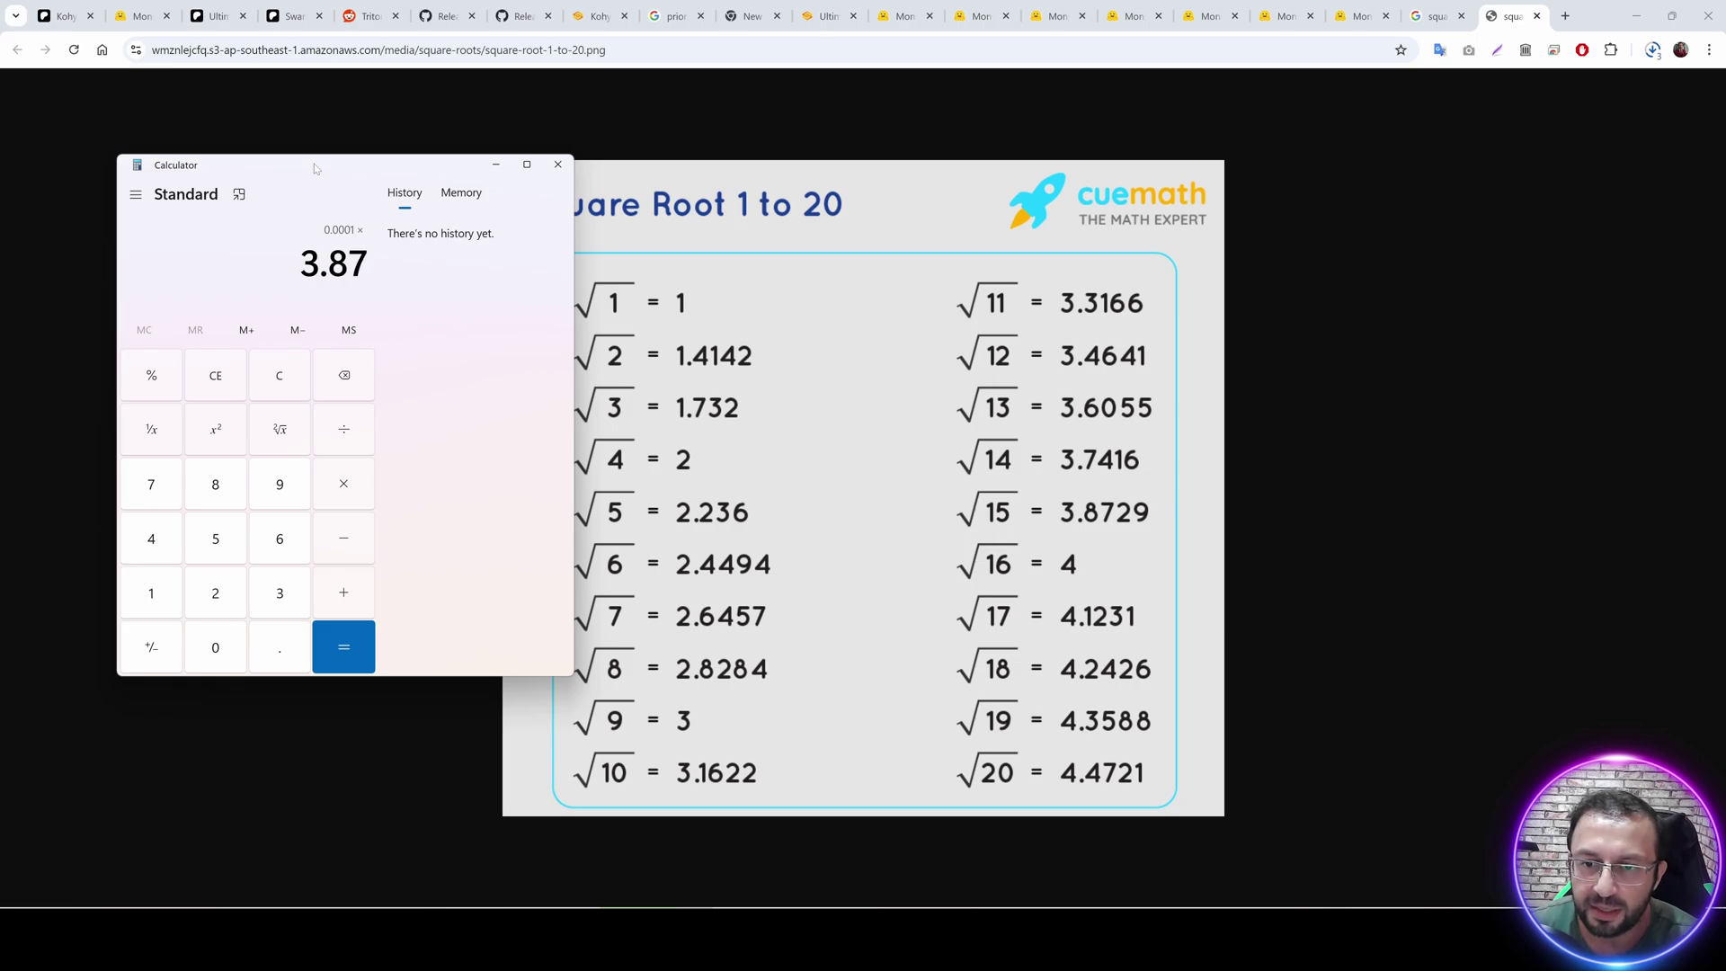
type("29")
key("Return")
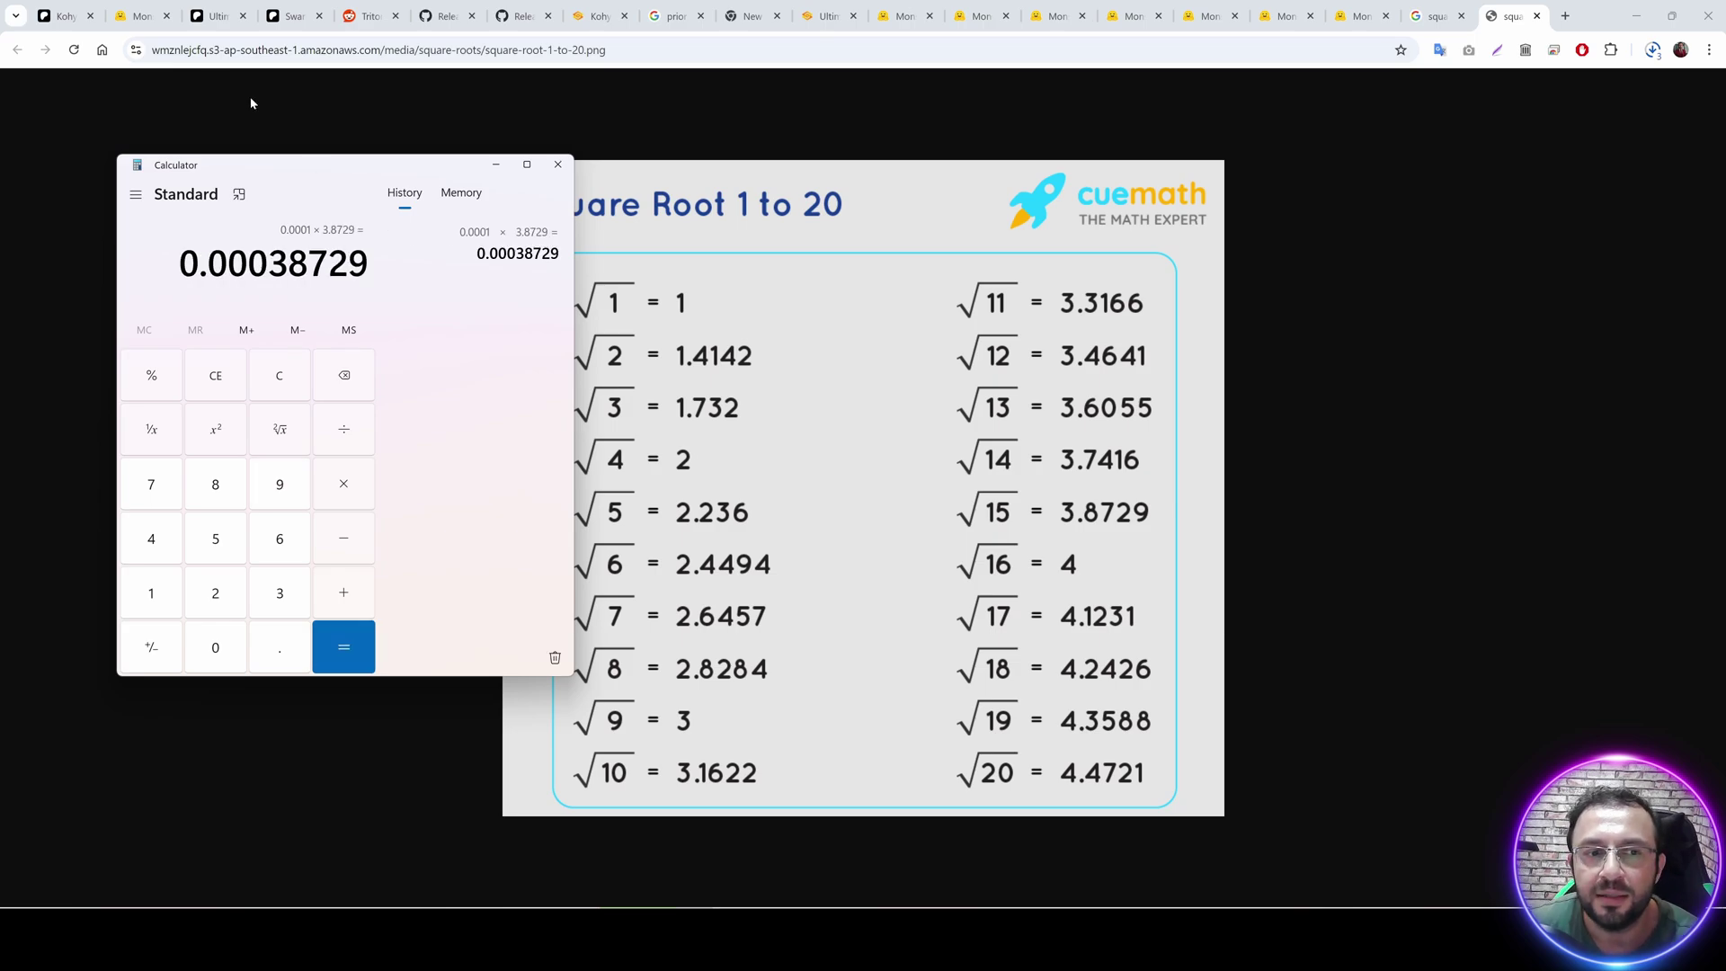
left_click_drag(302, 166, 655, 199)
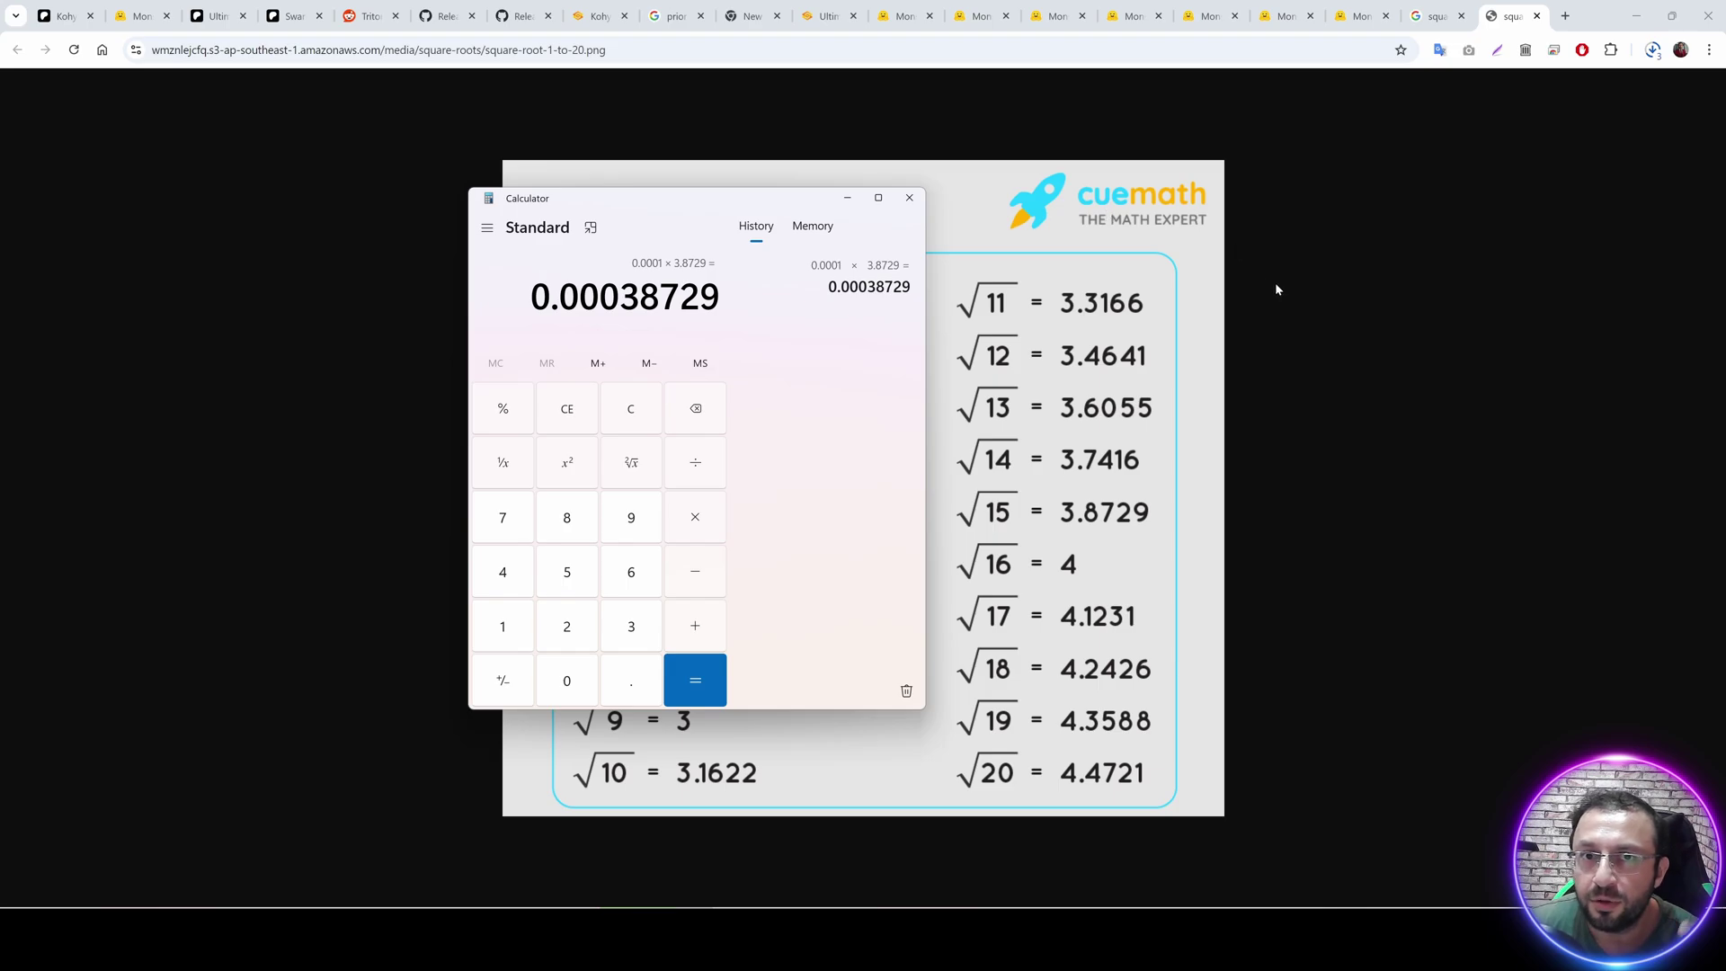
left_click(1420, 472)
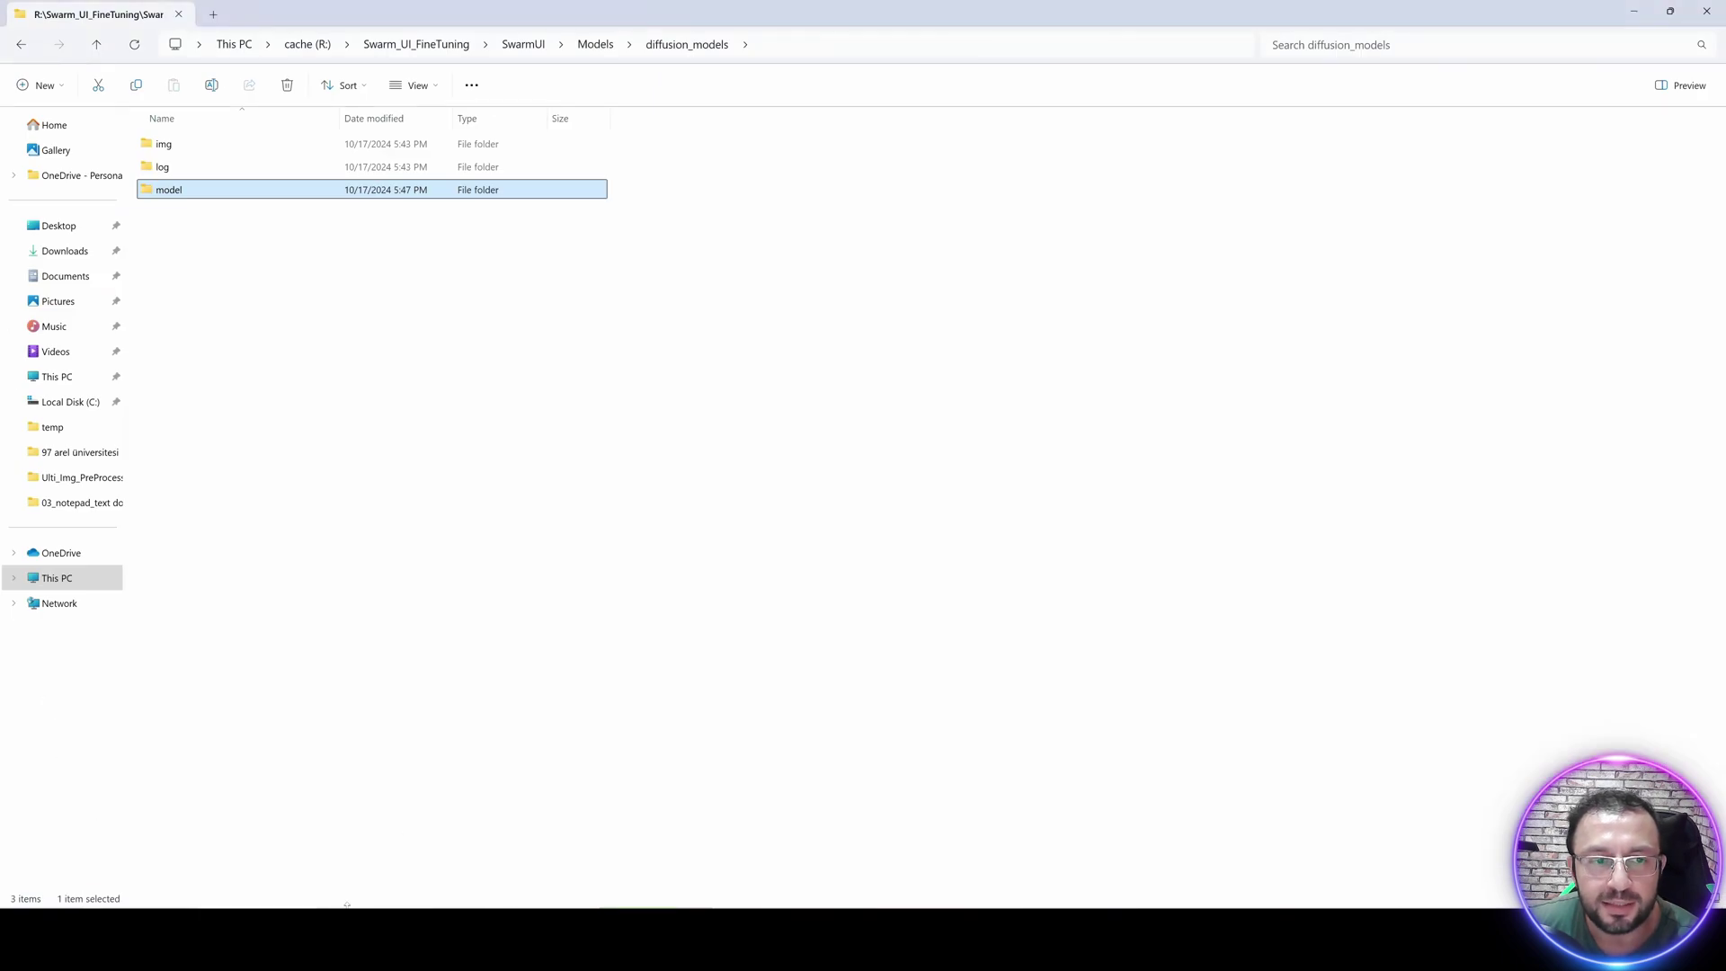
Bring up the Kohya_FLUX_DreamBooth_v7 folder, followed by the Triton 3 wheels post on Reddit.
key("alt+Tab")
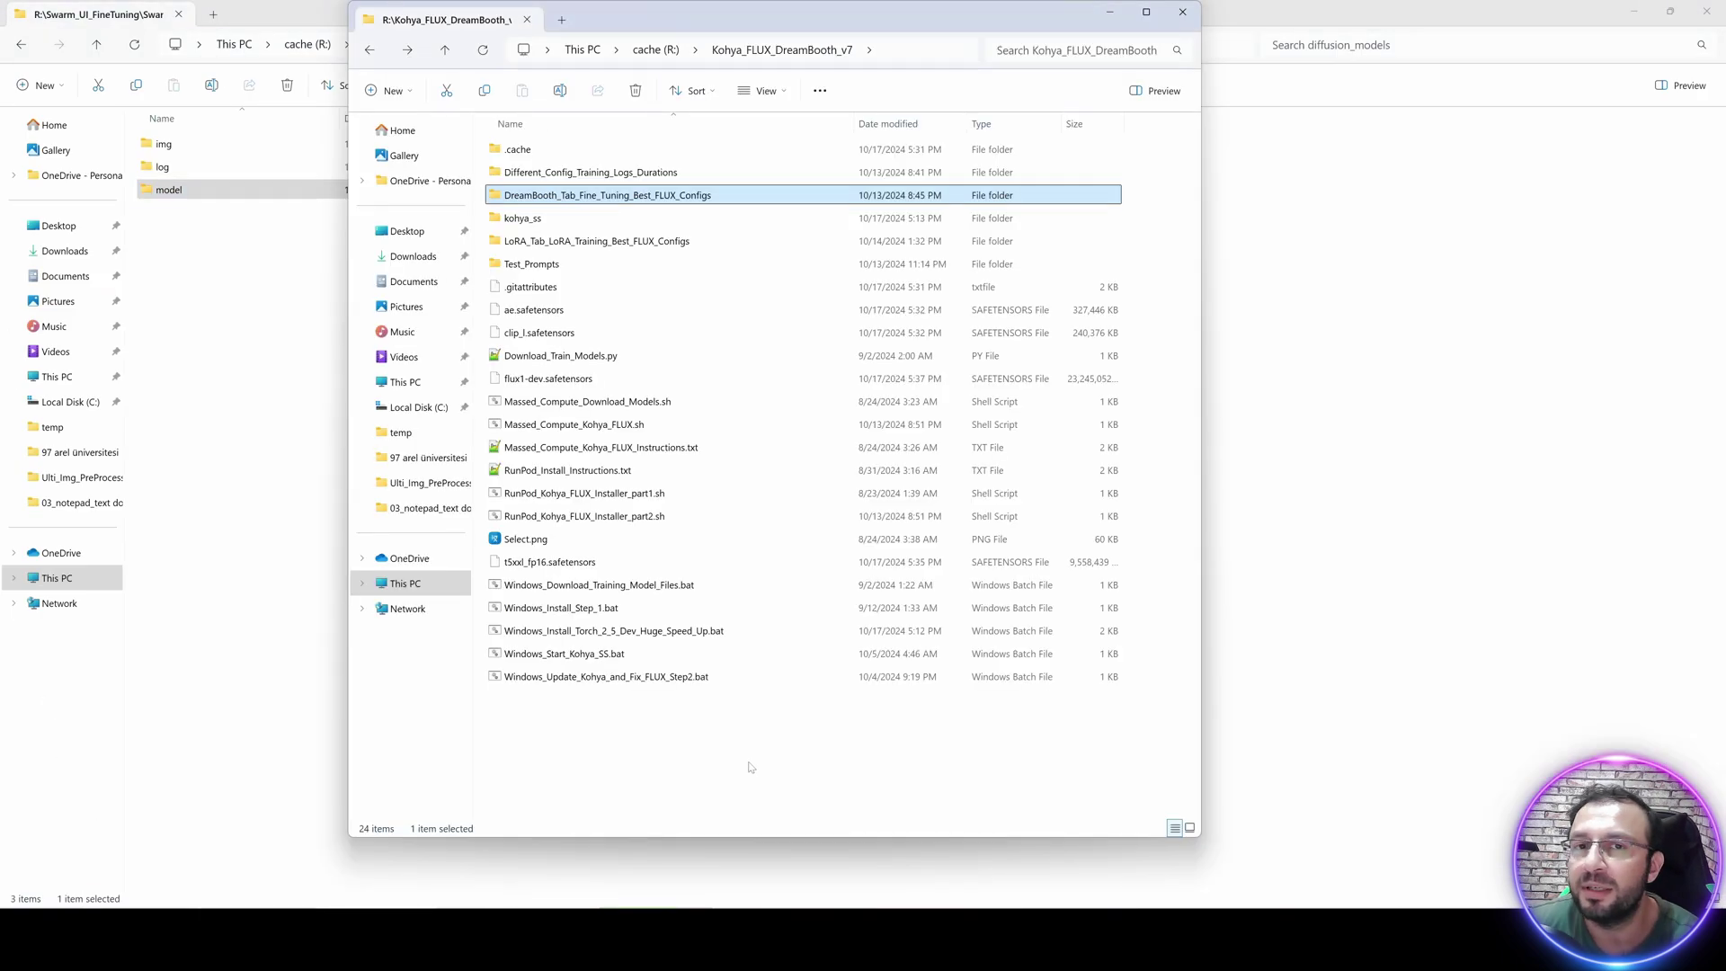
left_click(698, 757)
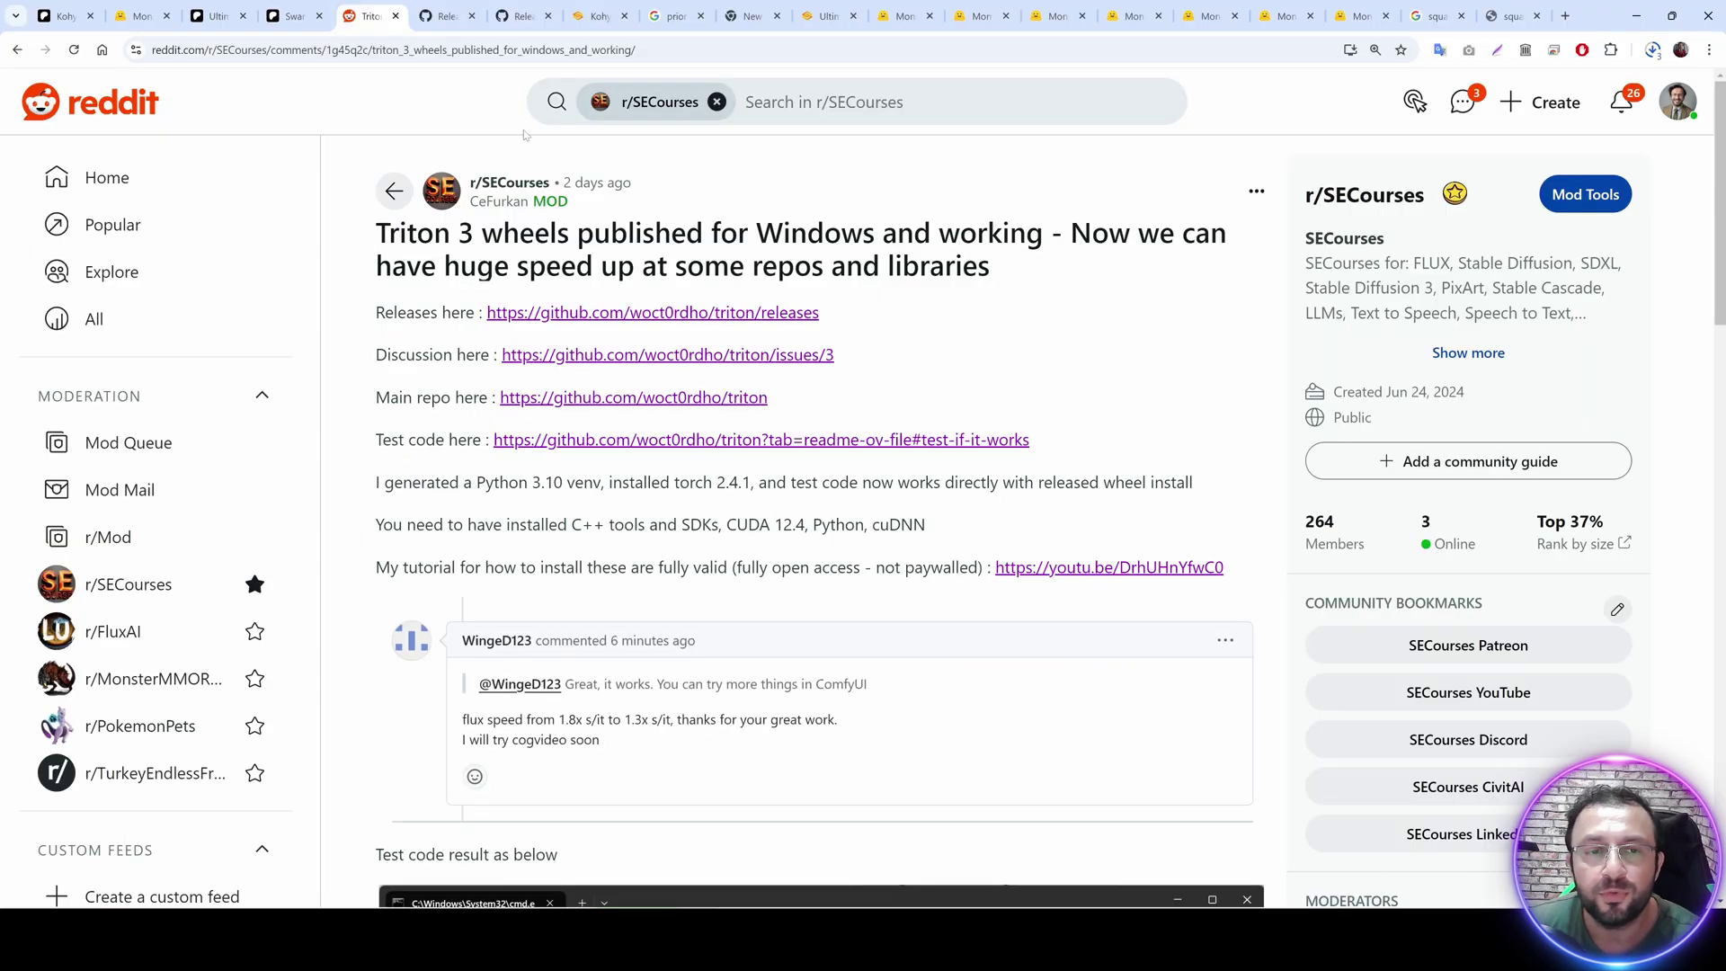
mouse_move(522, 191)
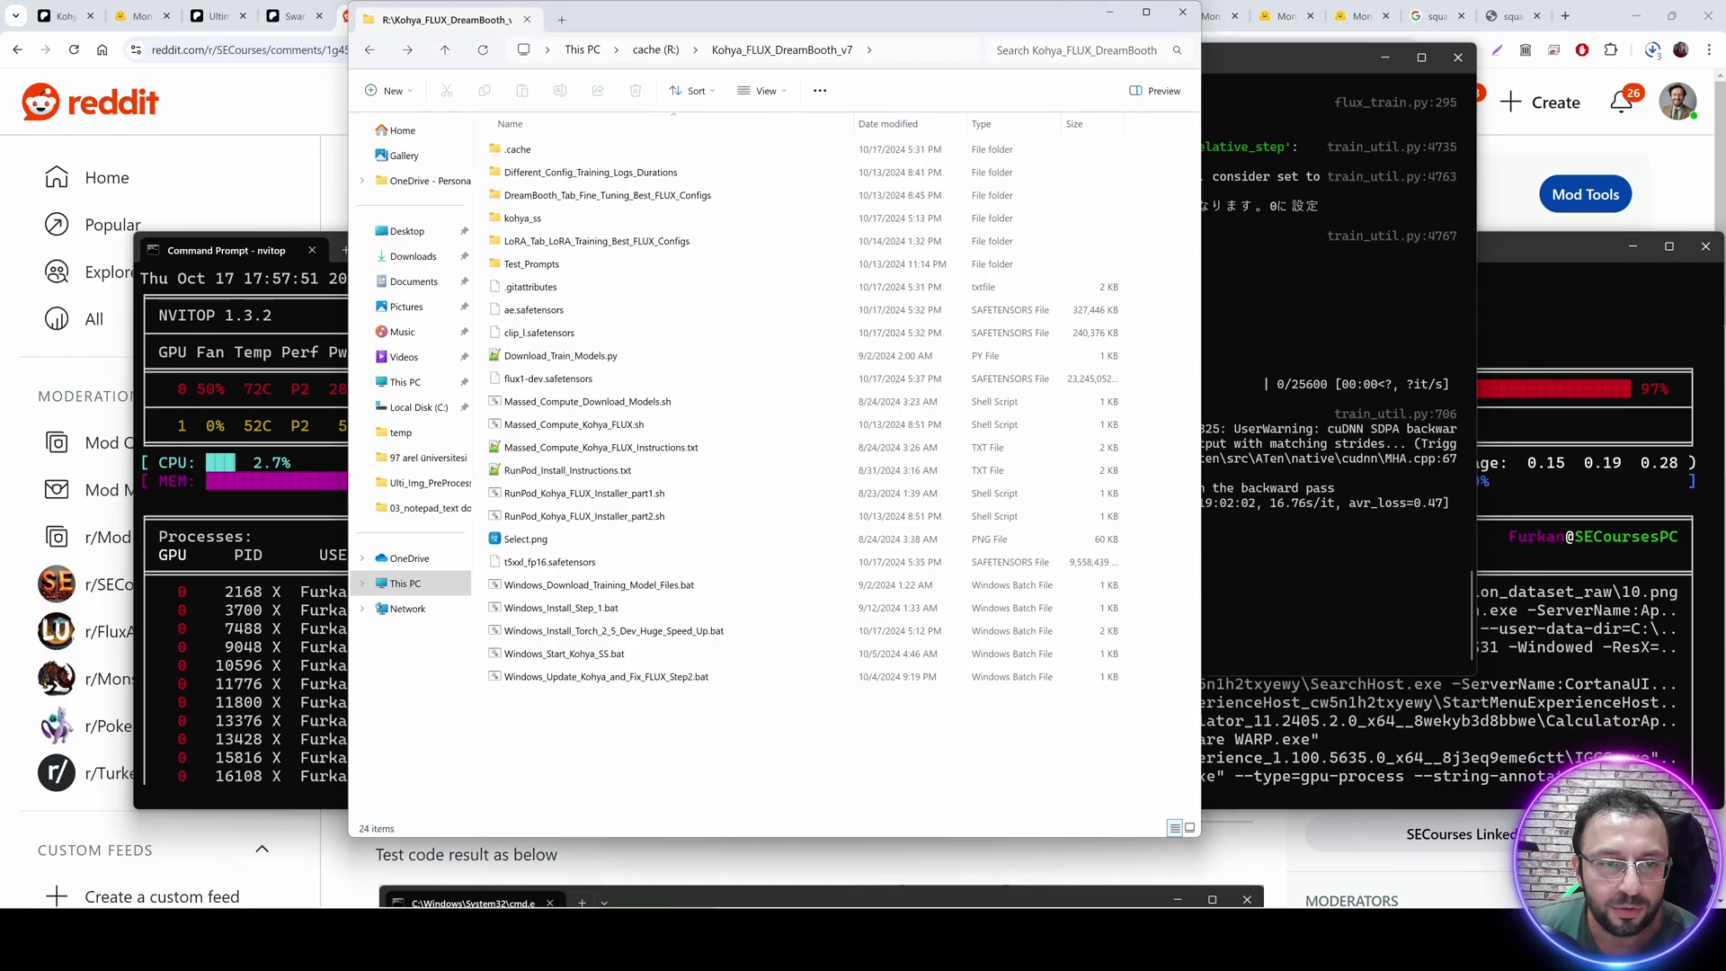
Select the 16GB GPU config in the DreamBooth_Tab_Fine_Tuning_Best_FLUX_Configs folder and move the window aside to examine the training console's step speed.
double_click(589, 172)
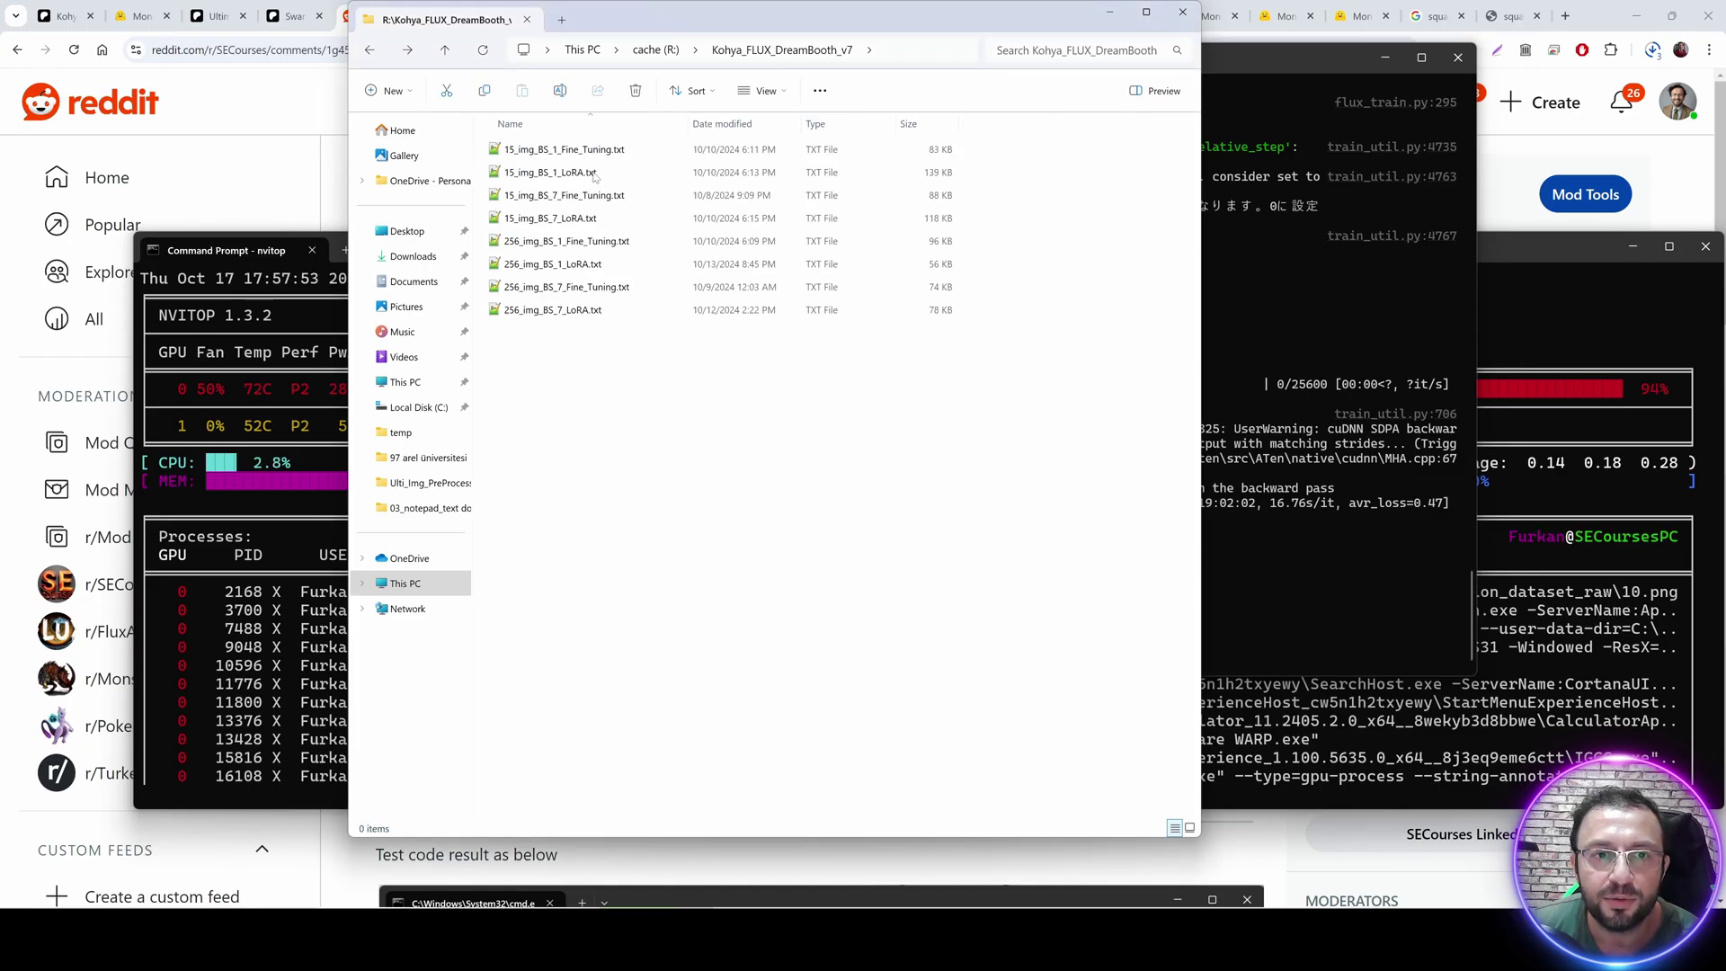
left_click(369, 50)
double_click(553, 195)
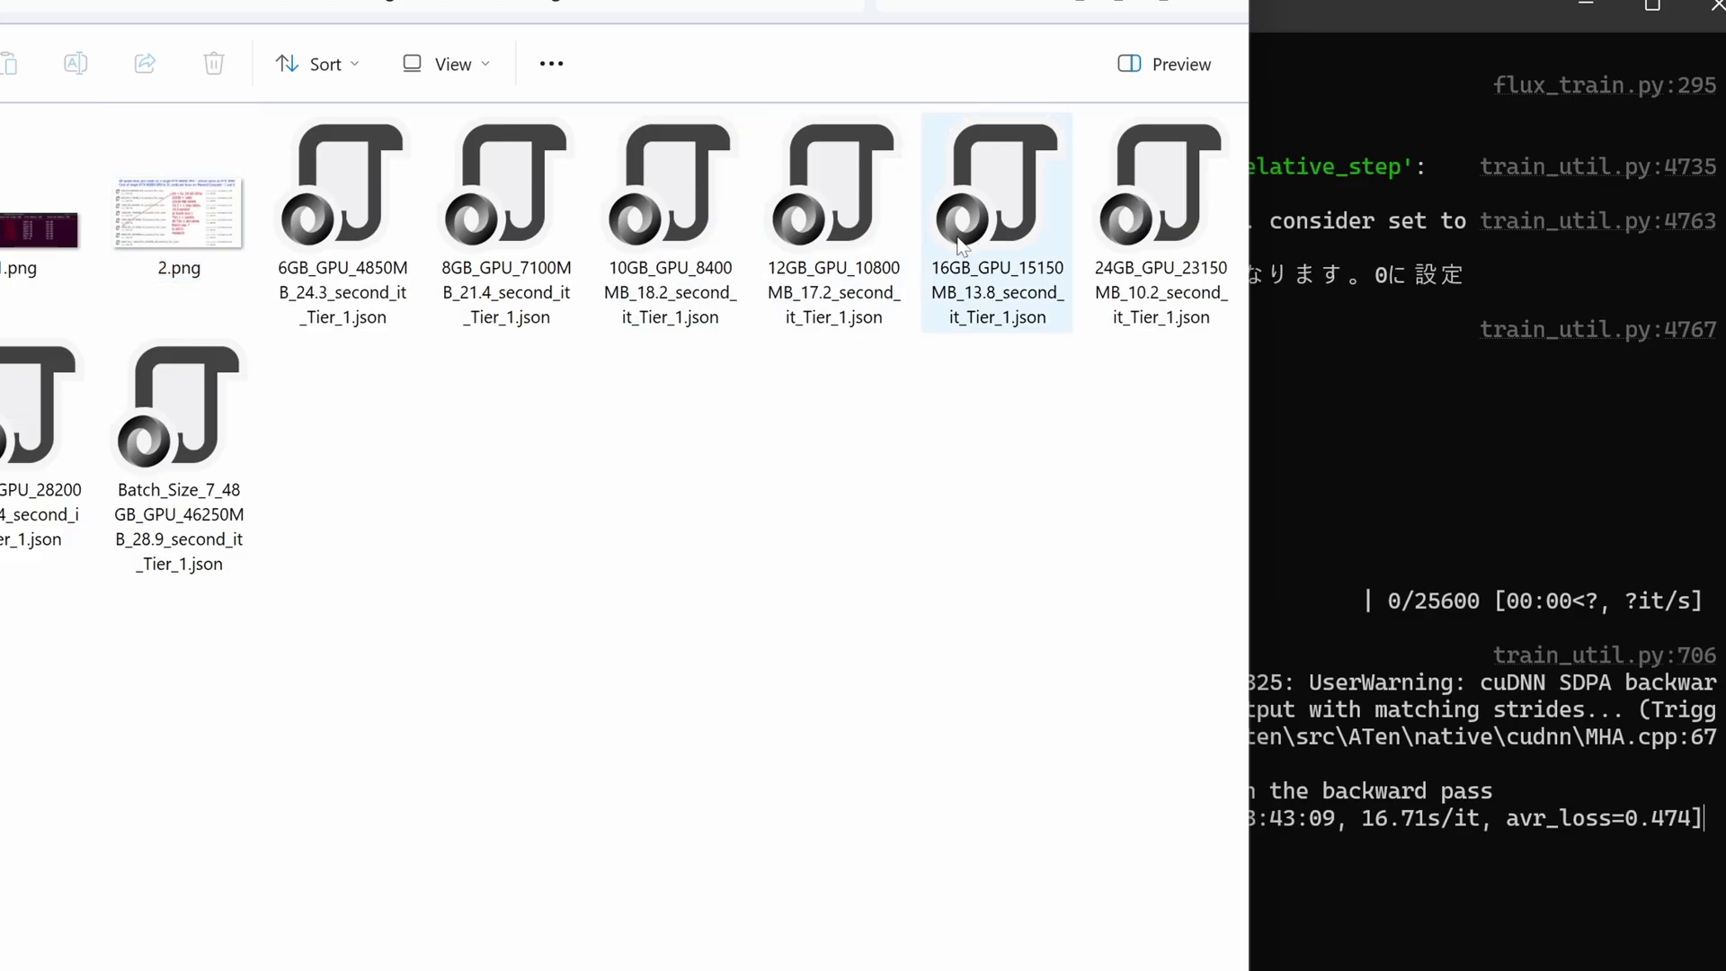
left_click(989, 250)
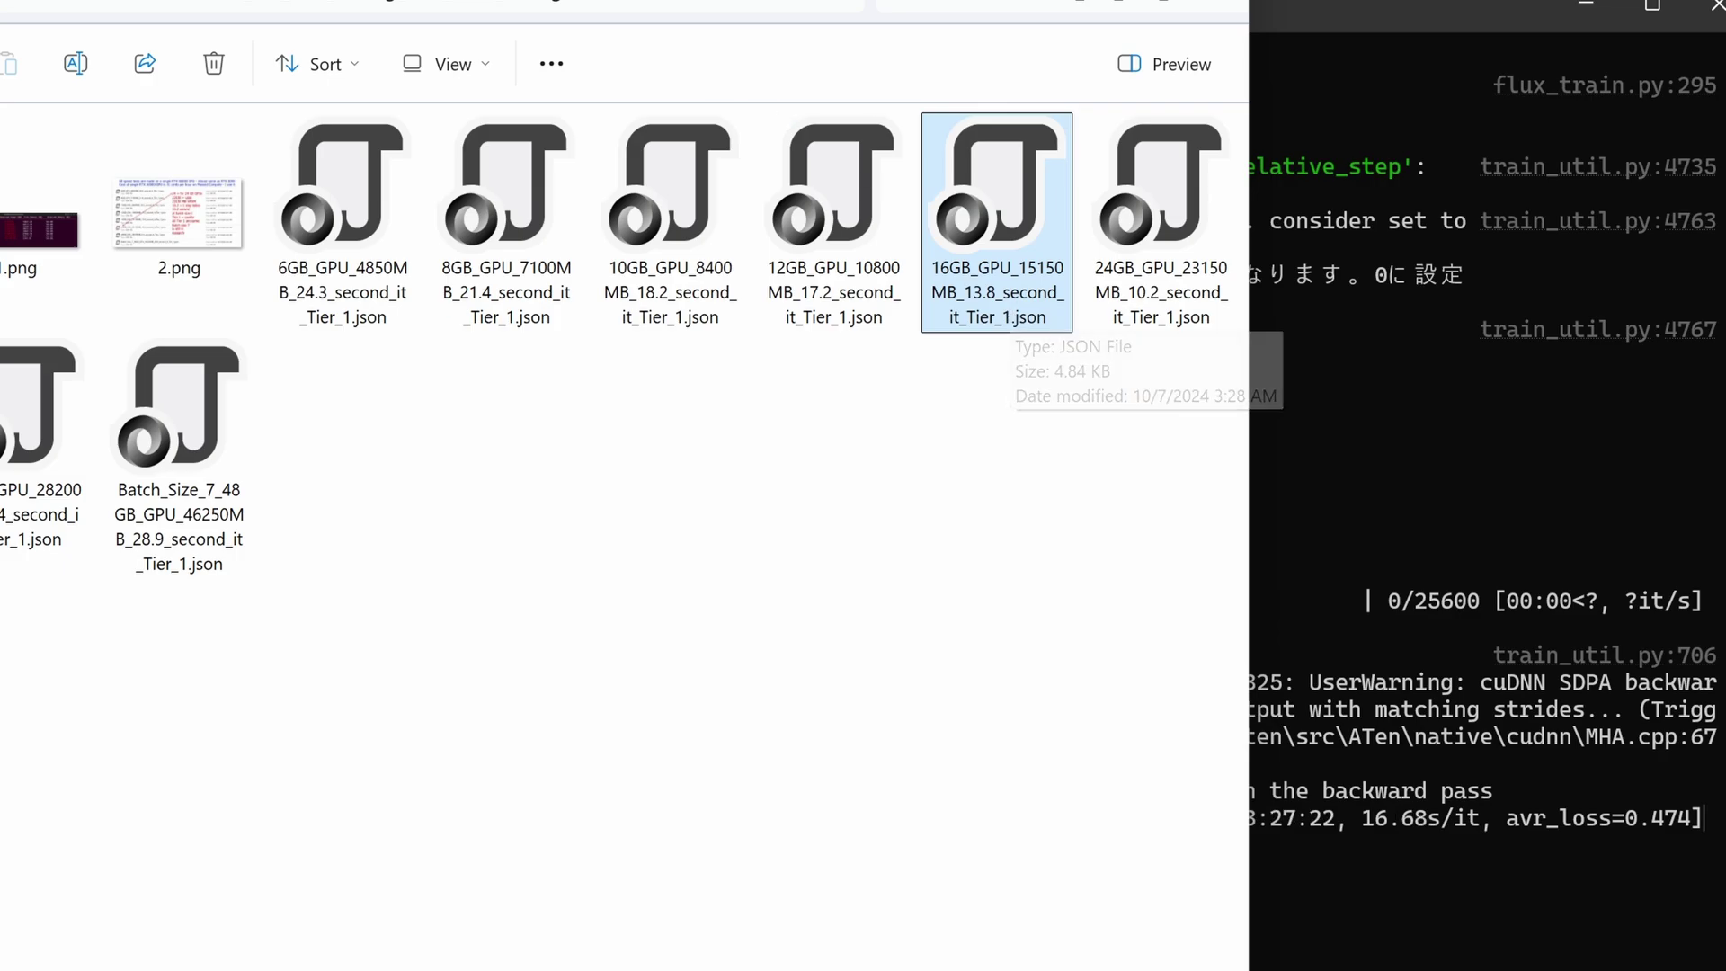
left_click_drag(701, 0, 144, 0)
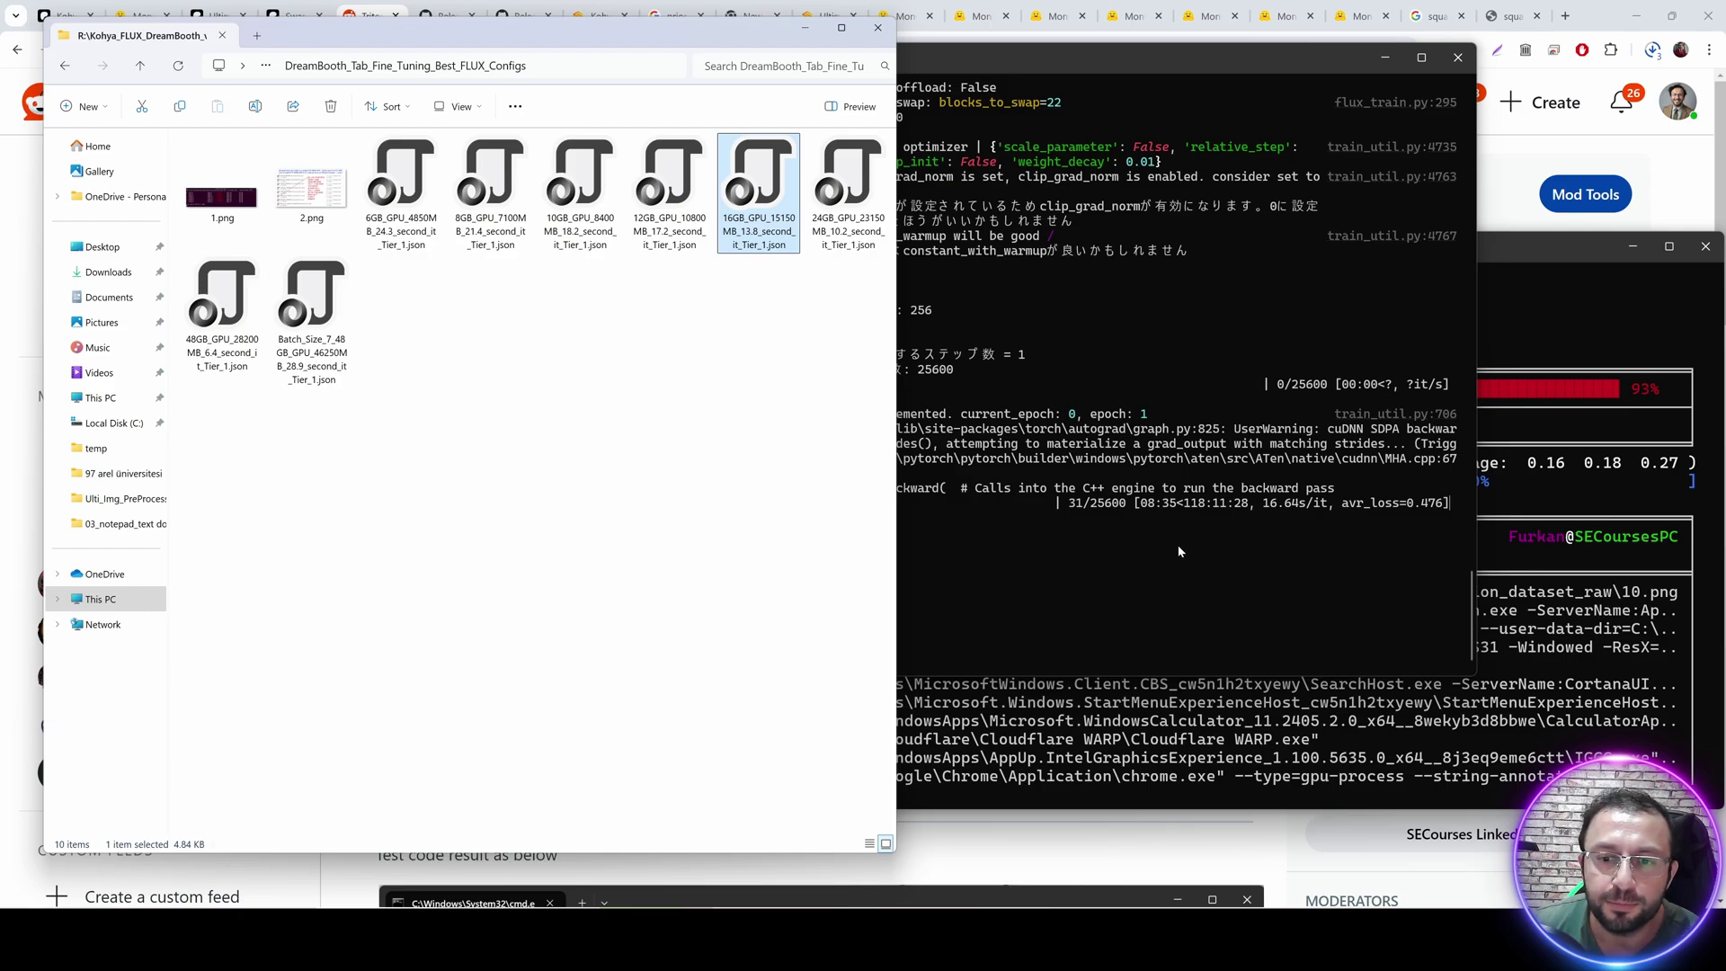
left_click(1129, 545)
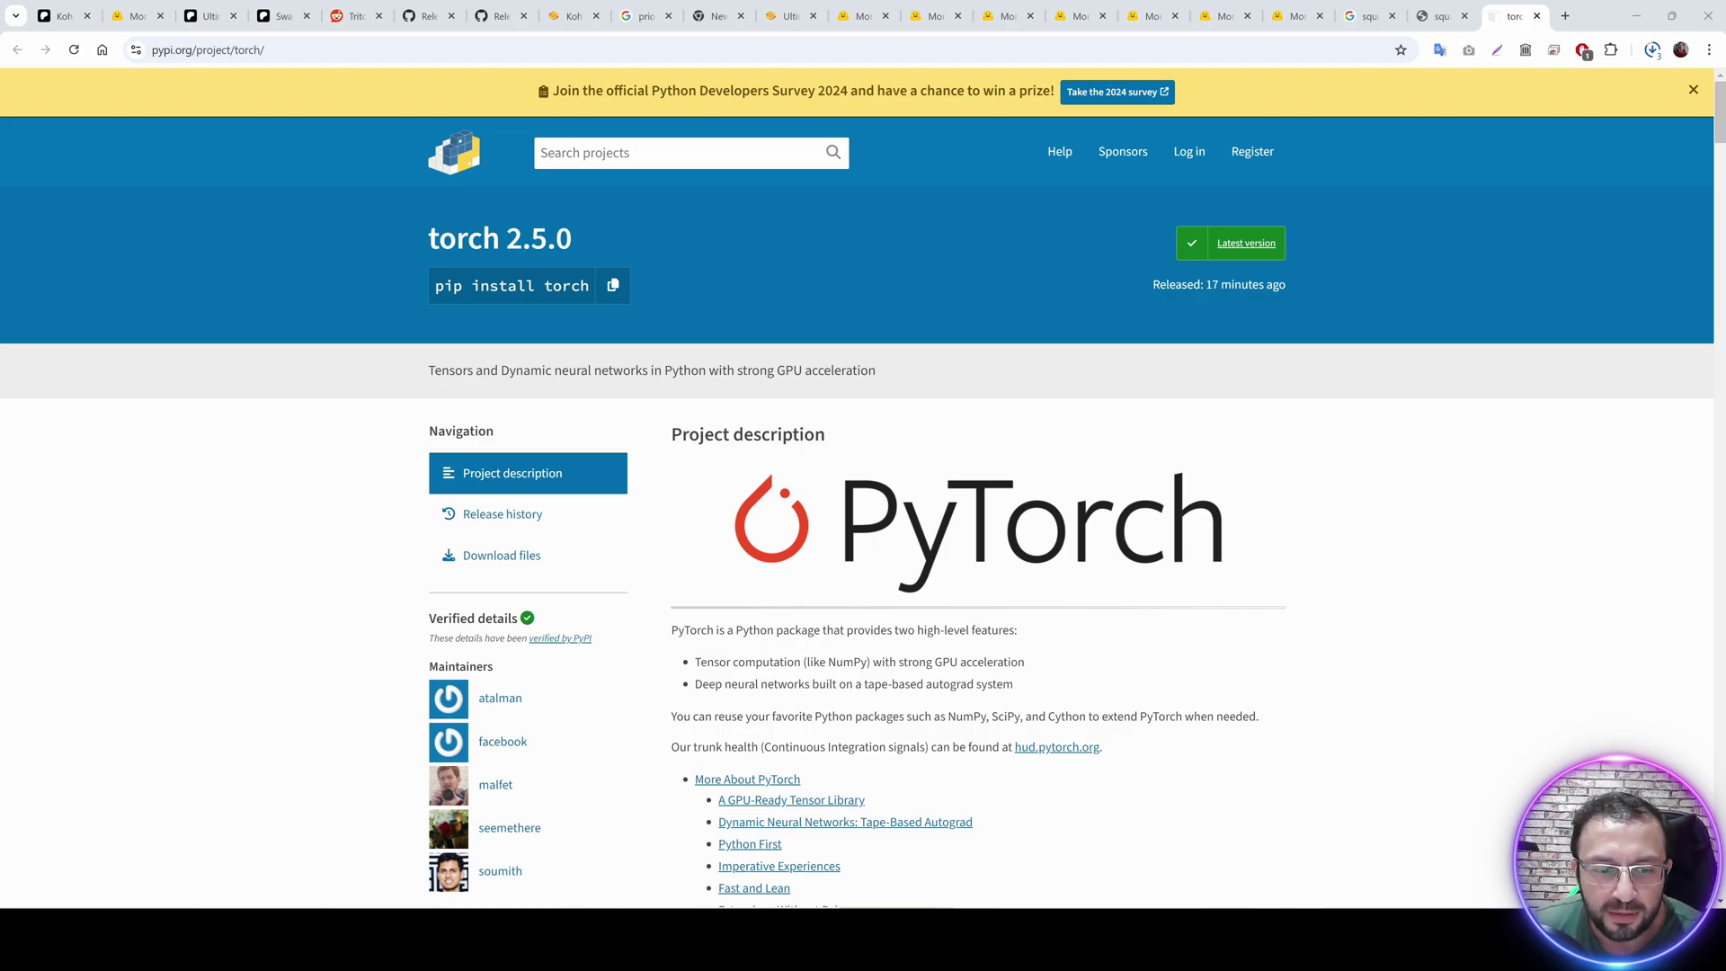
Point out Windows_Install_Torch_2_5_Dev_Huge_Speed_Up.bat in the Kohya_FLUX_DreamBooth_v7 folder and highlight the torch 2.5.0 release time on PyPI.
key("alt+Tab")
left_click(393, 669)
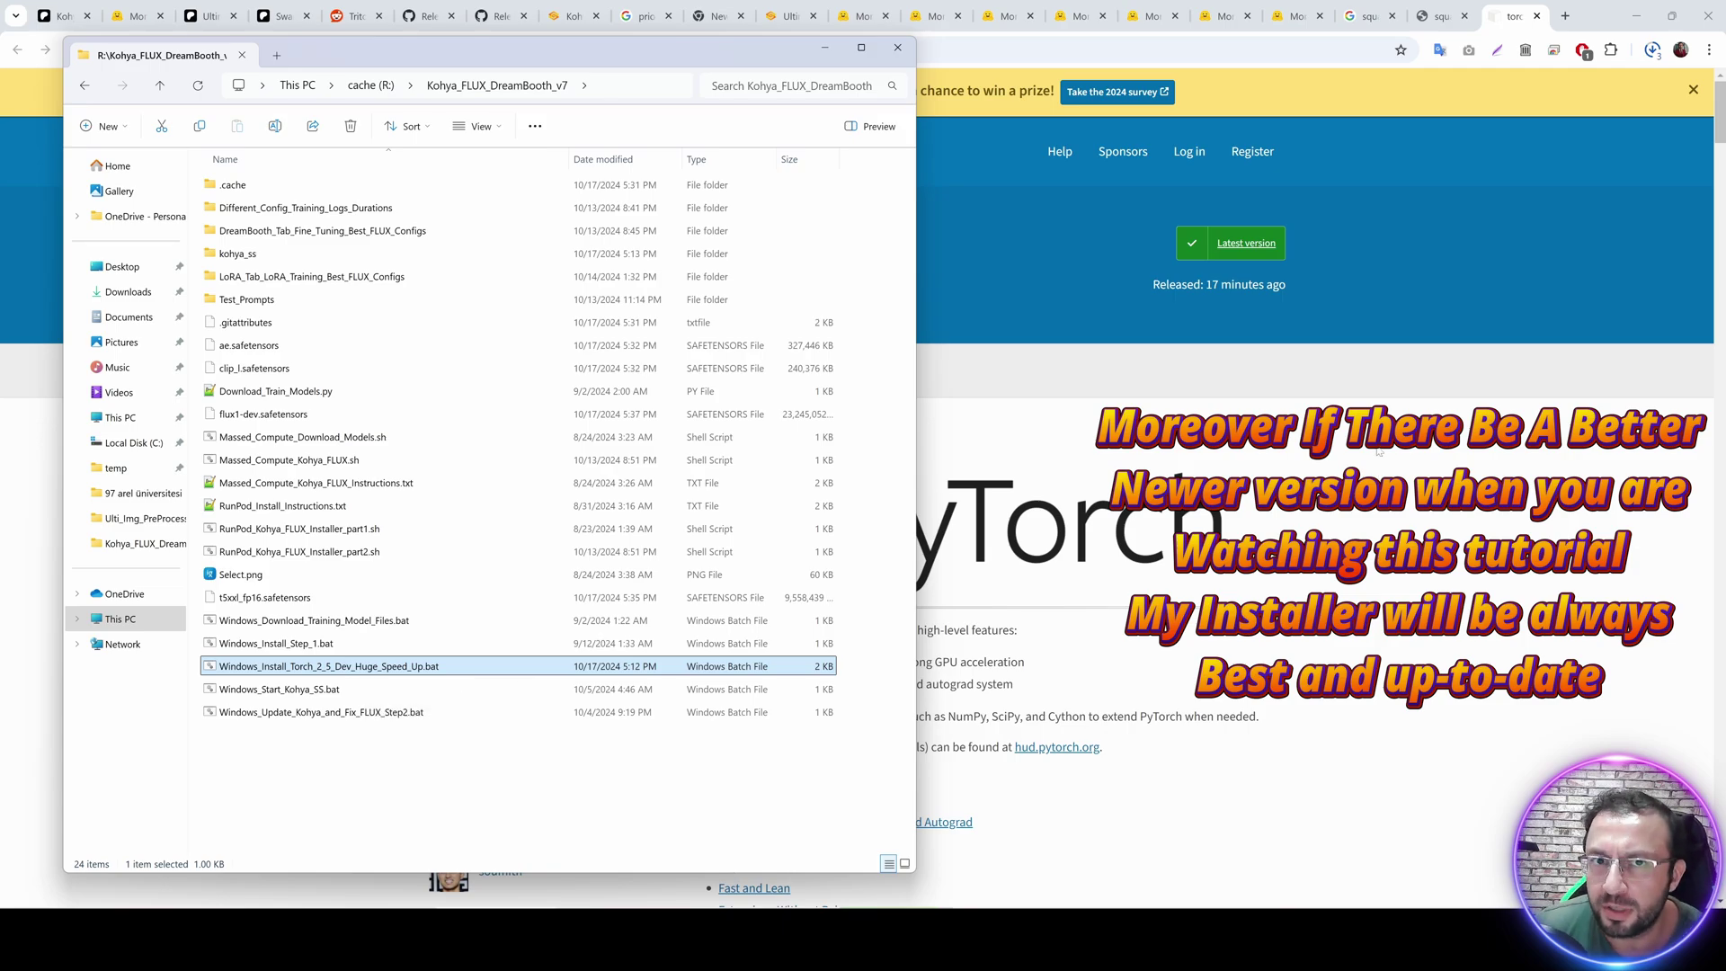
left_click(1328, 289)
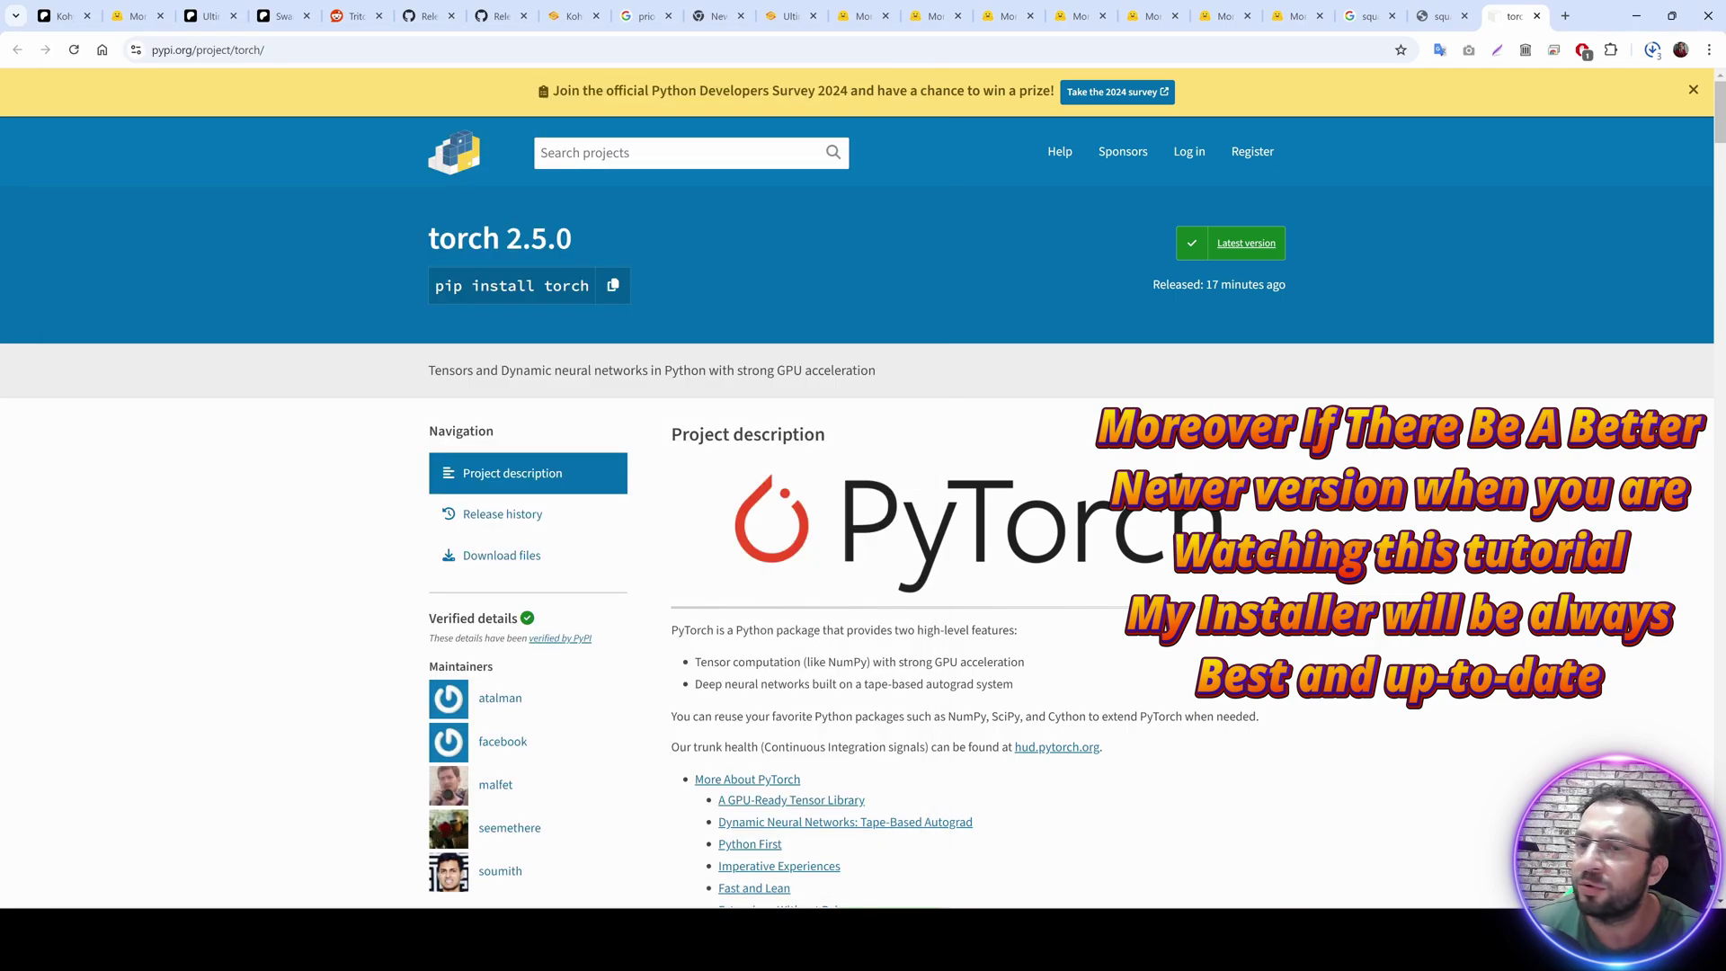
left_click_drag(1147, 284, 1328, 289)
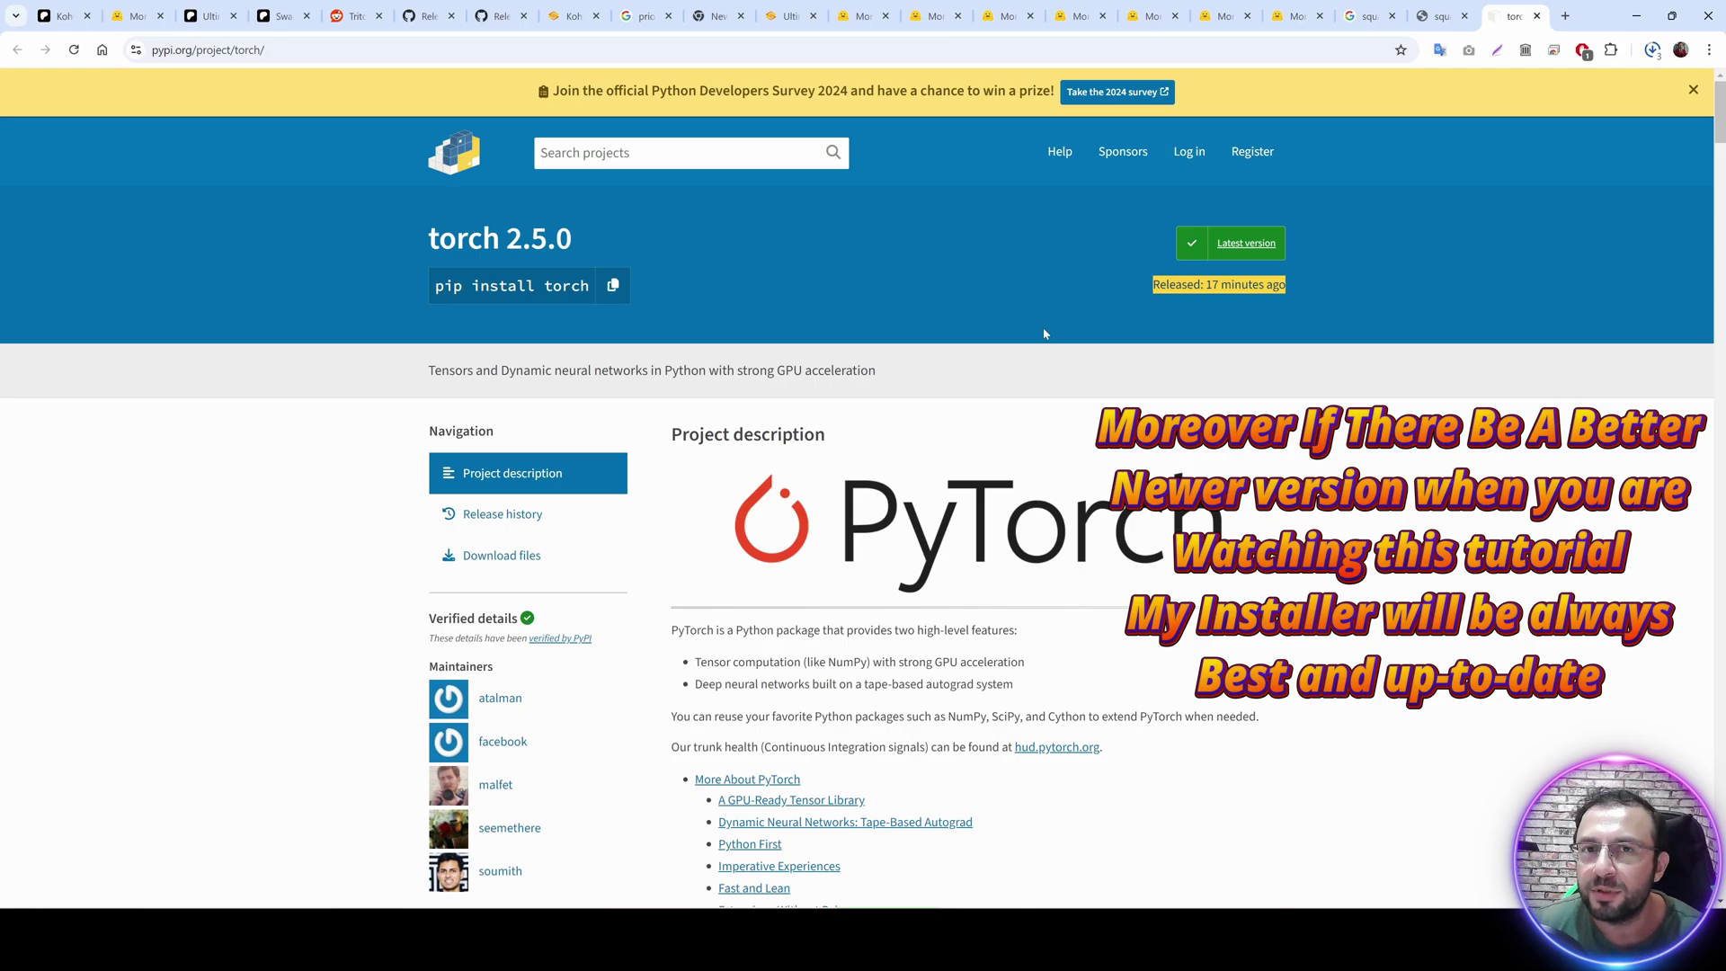
left_click(1173, 289)
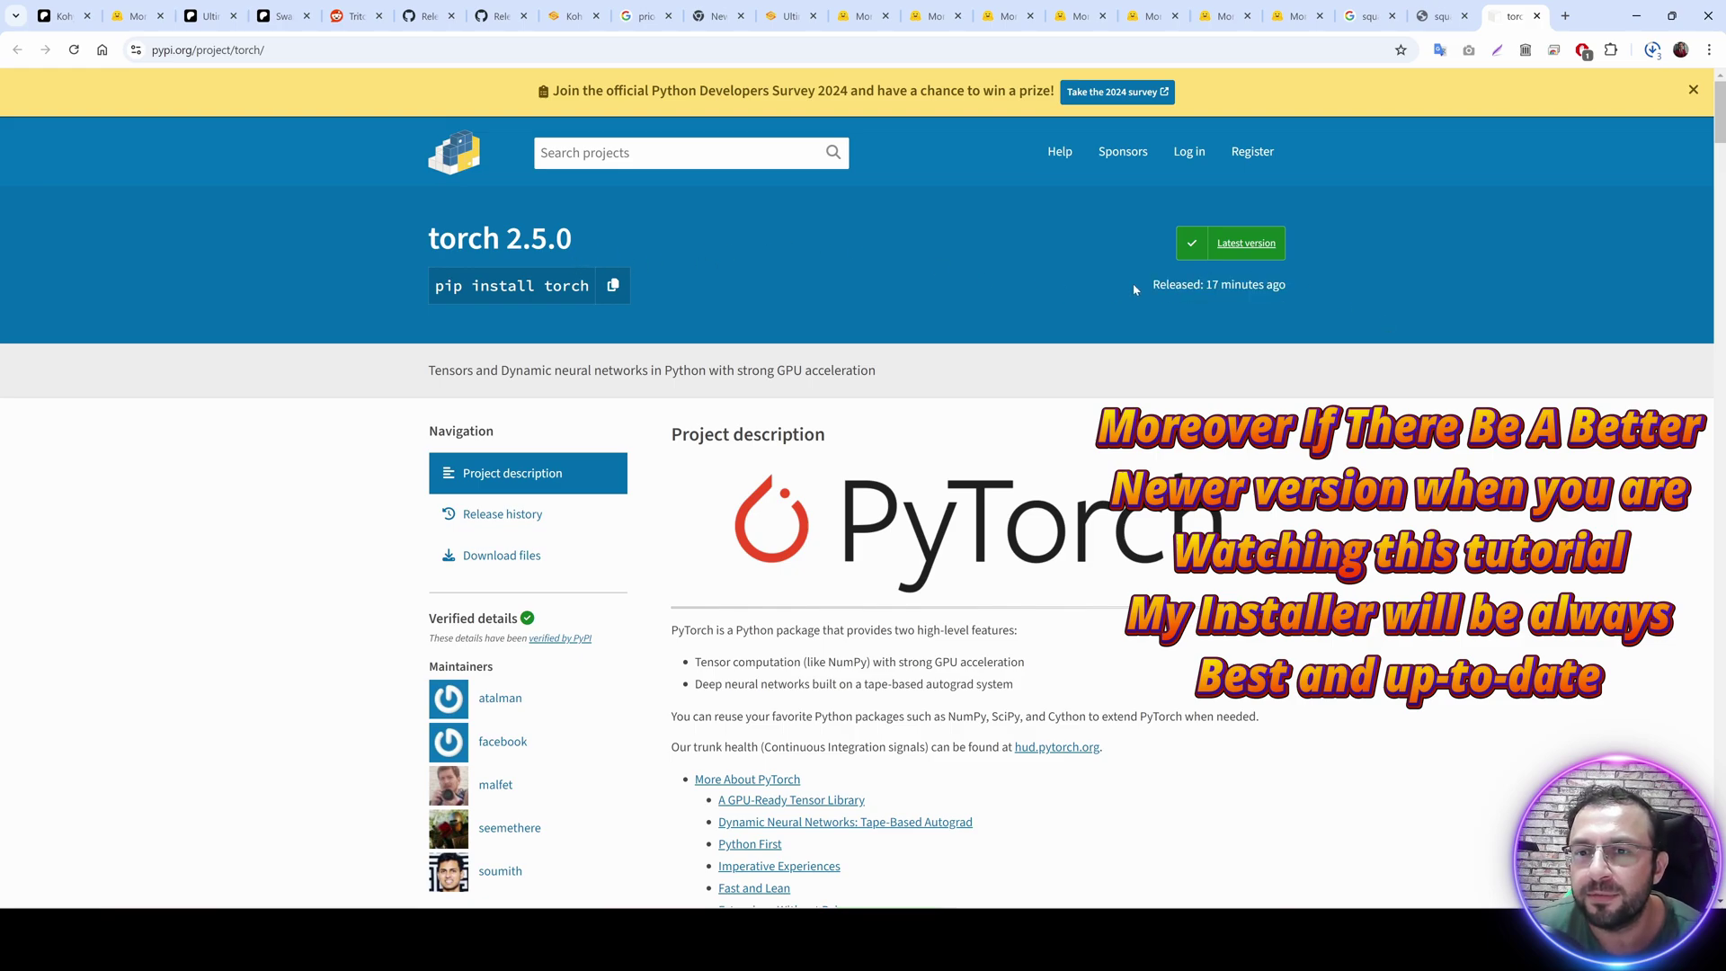
left_click_drag(1139, 288, 1323, 289)
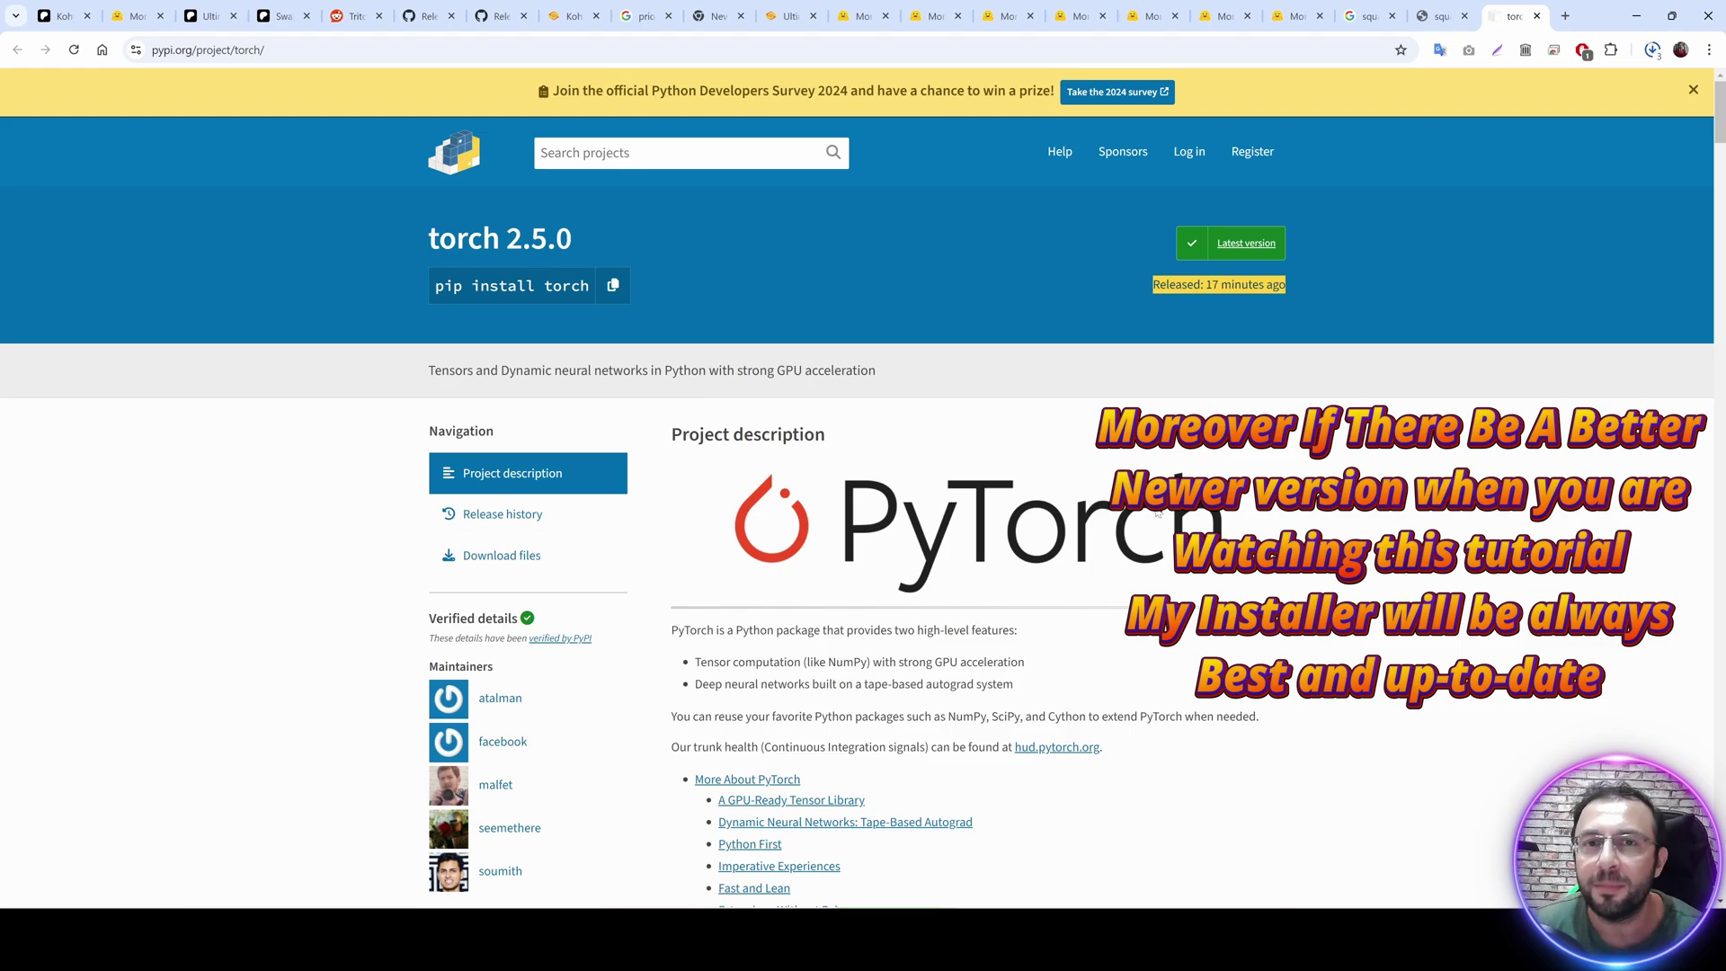
Revisit the Triton 3 wheels Reddit post and the Patreon post containing the Kohya_FLUX_DreamBooth_v8.zip download.
left_click(350, 15)
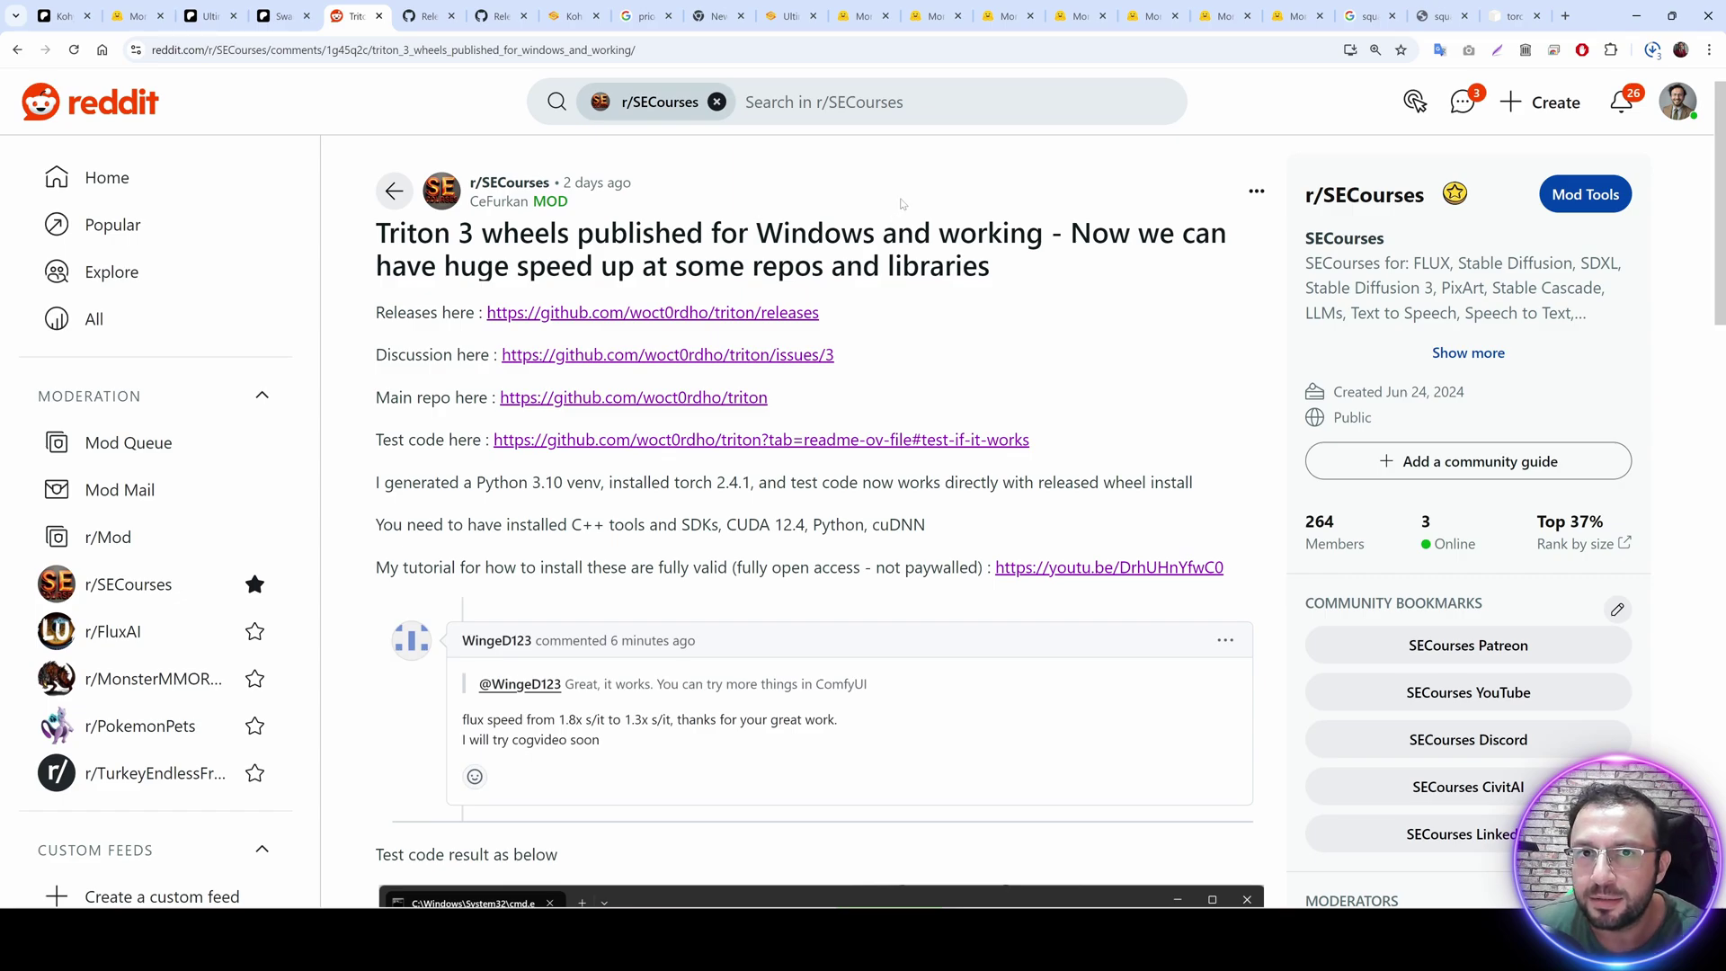
key("ctrl+1")
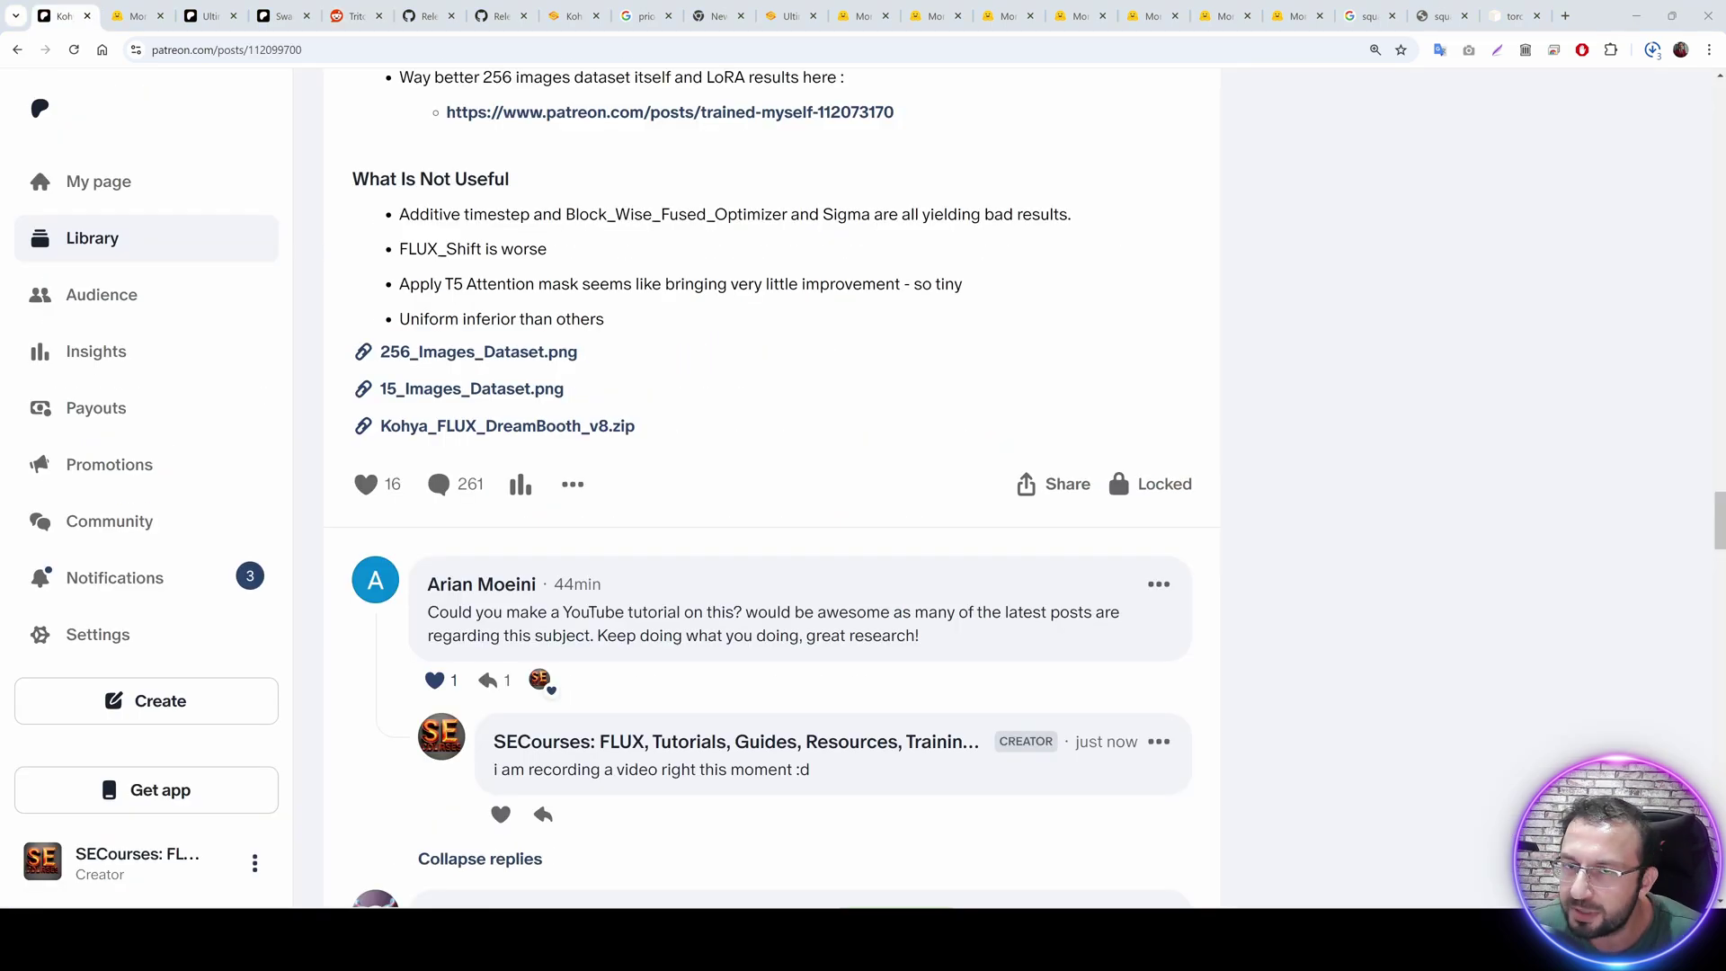
mouse_move(735, 741)
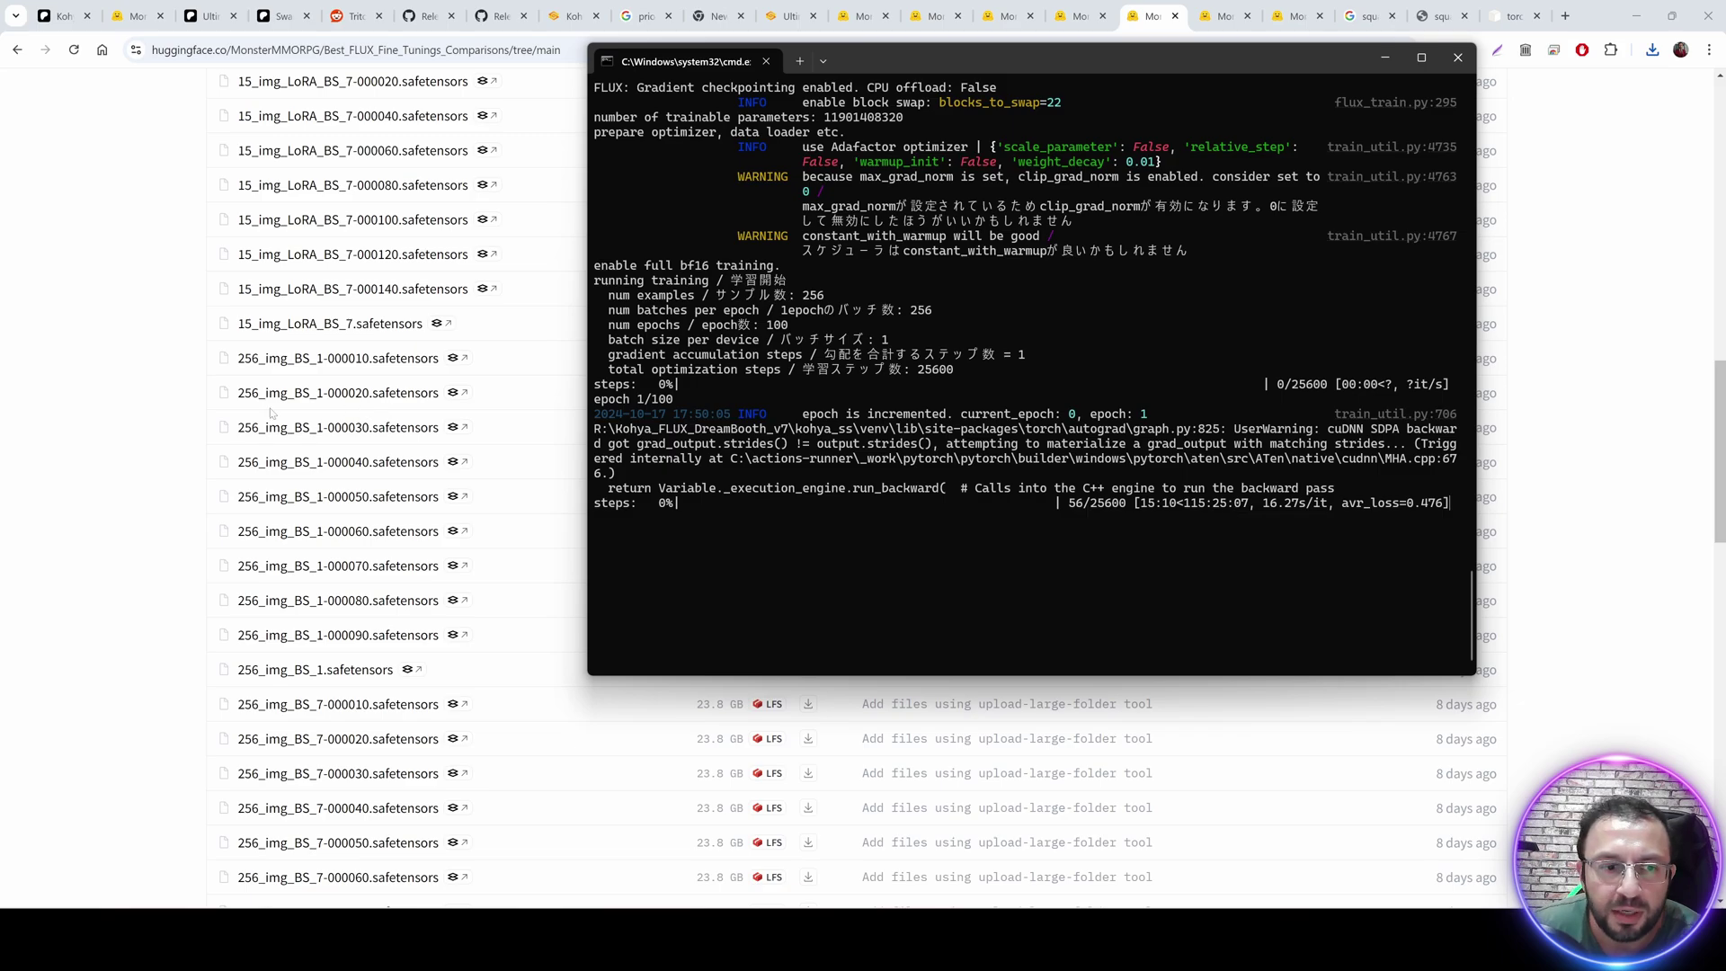
Examine the 15-image and 256-image fine-tuning and LoRA checkpoint files in Hugging Face's Best_FLUX_Fine_Tunings_Comparisons repository, comparing their names and sizes.
left_click(157, 384)
scroll(495, 422, "up", 8)
scroll(653, 456, "up", 3)
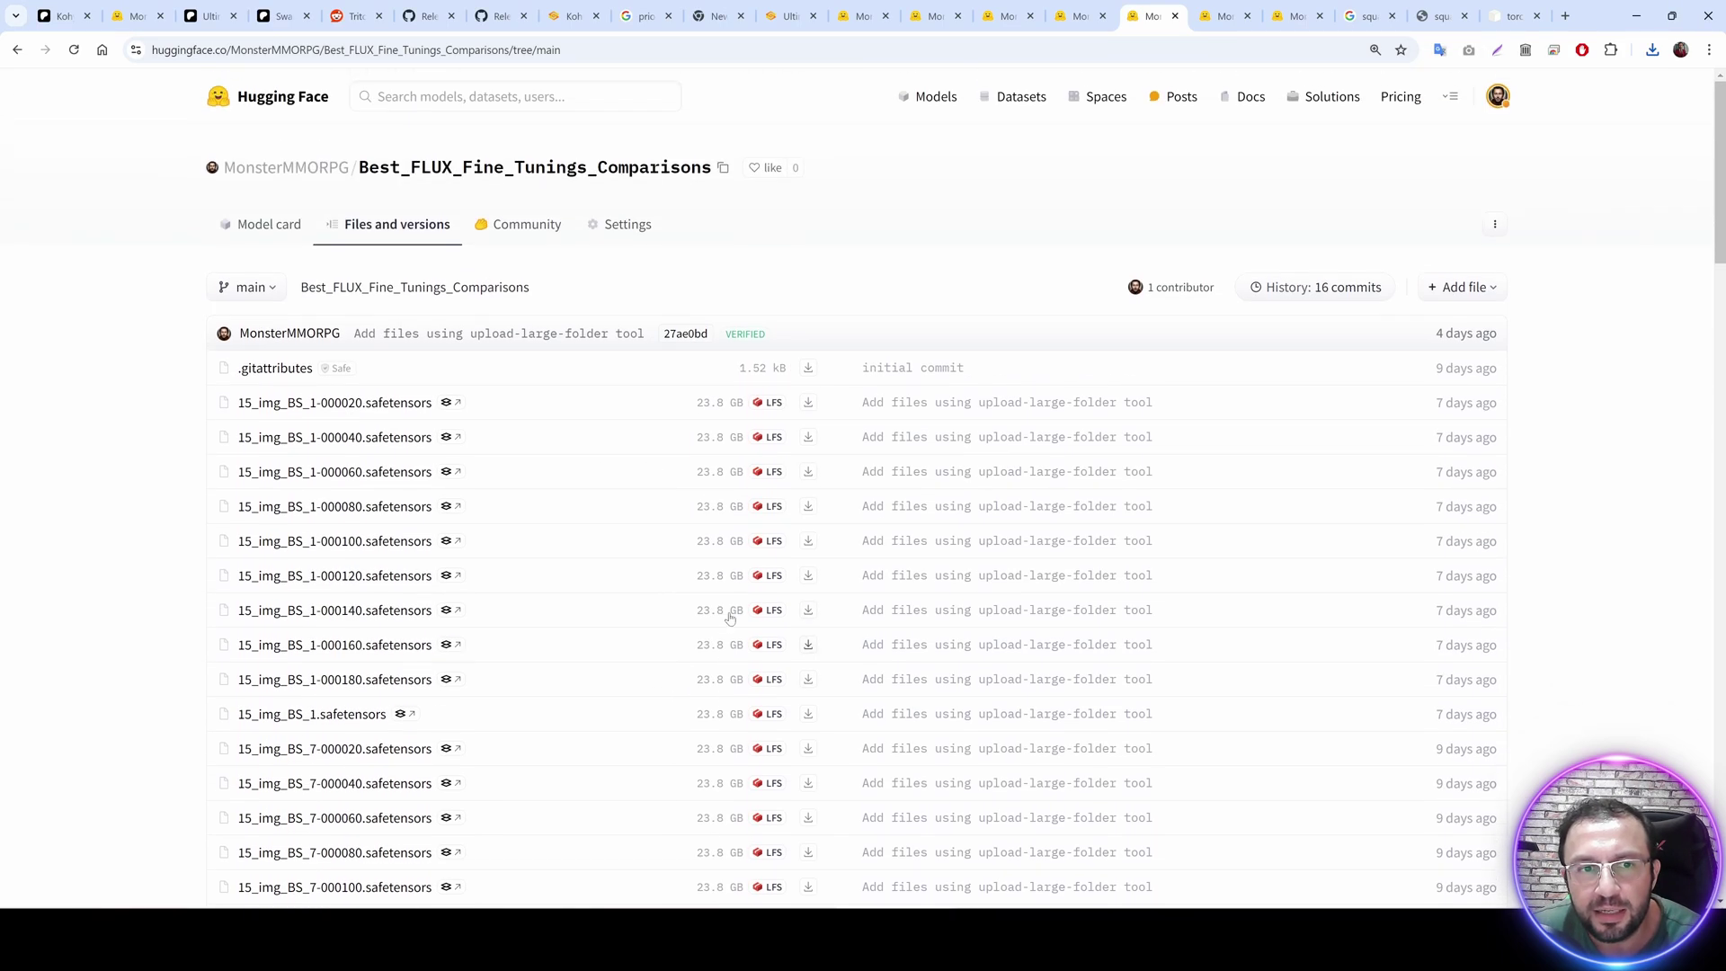
scroll(652, 697, "down", 11)
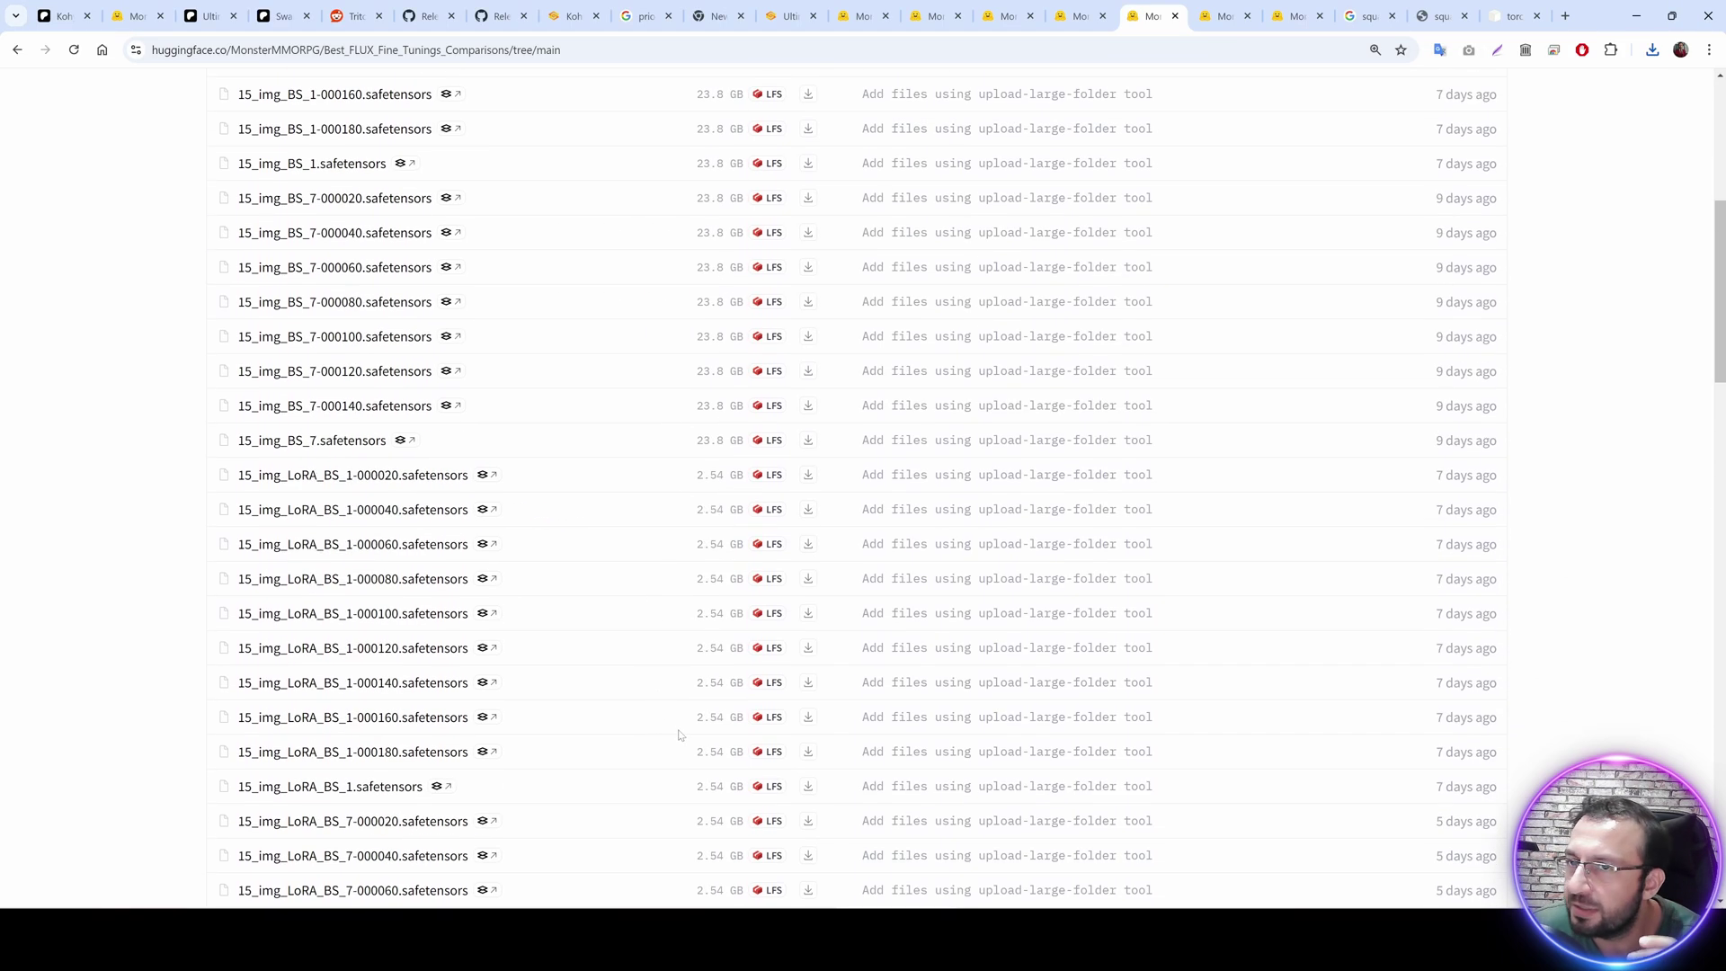
scroll(547, 396, "up", 10)
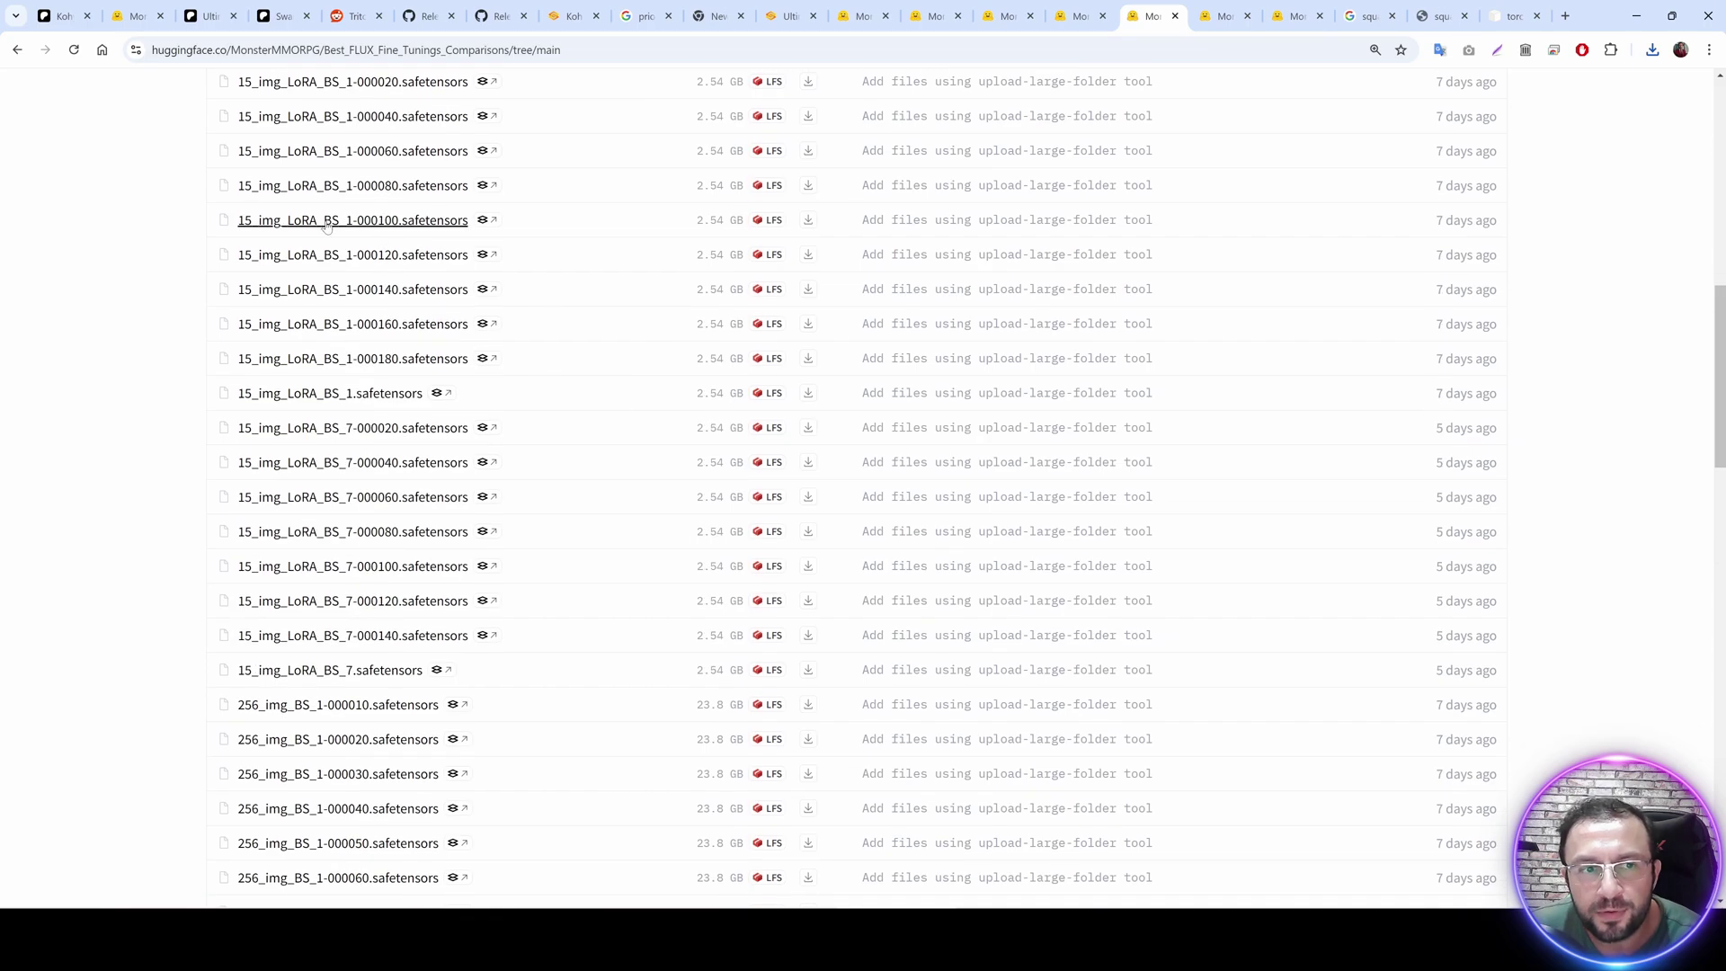
scroll(371, 323, "up", 3)
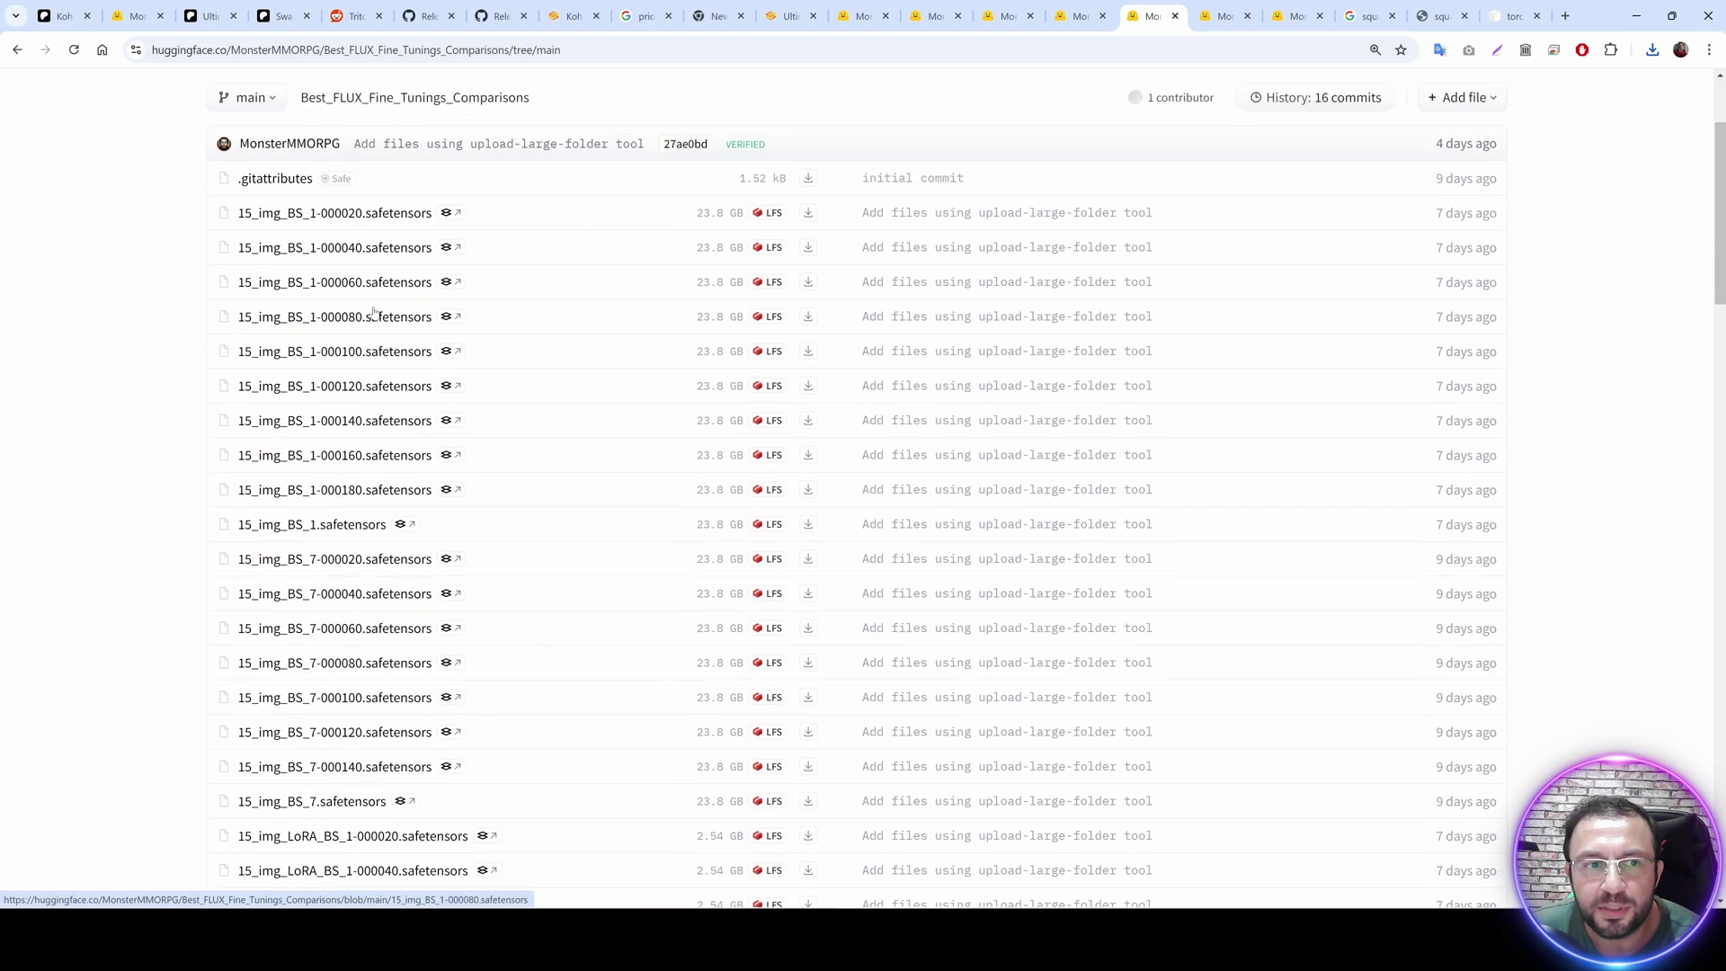
scroll(501, 524, "down", 4)
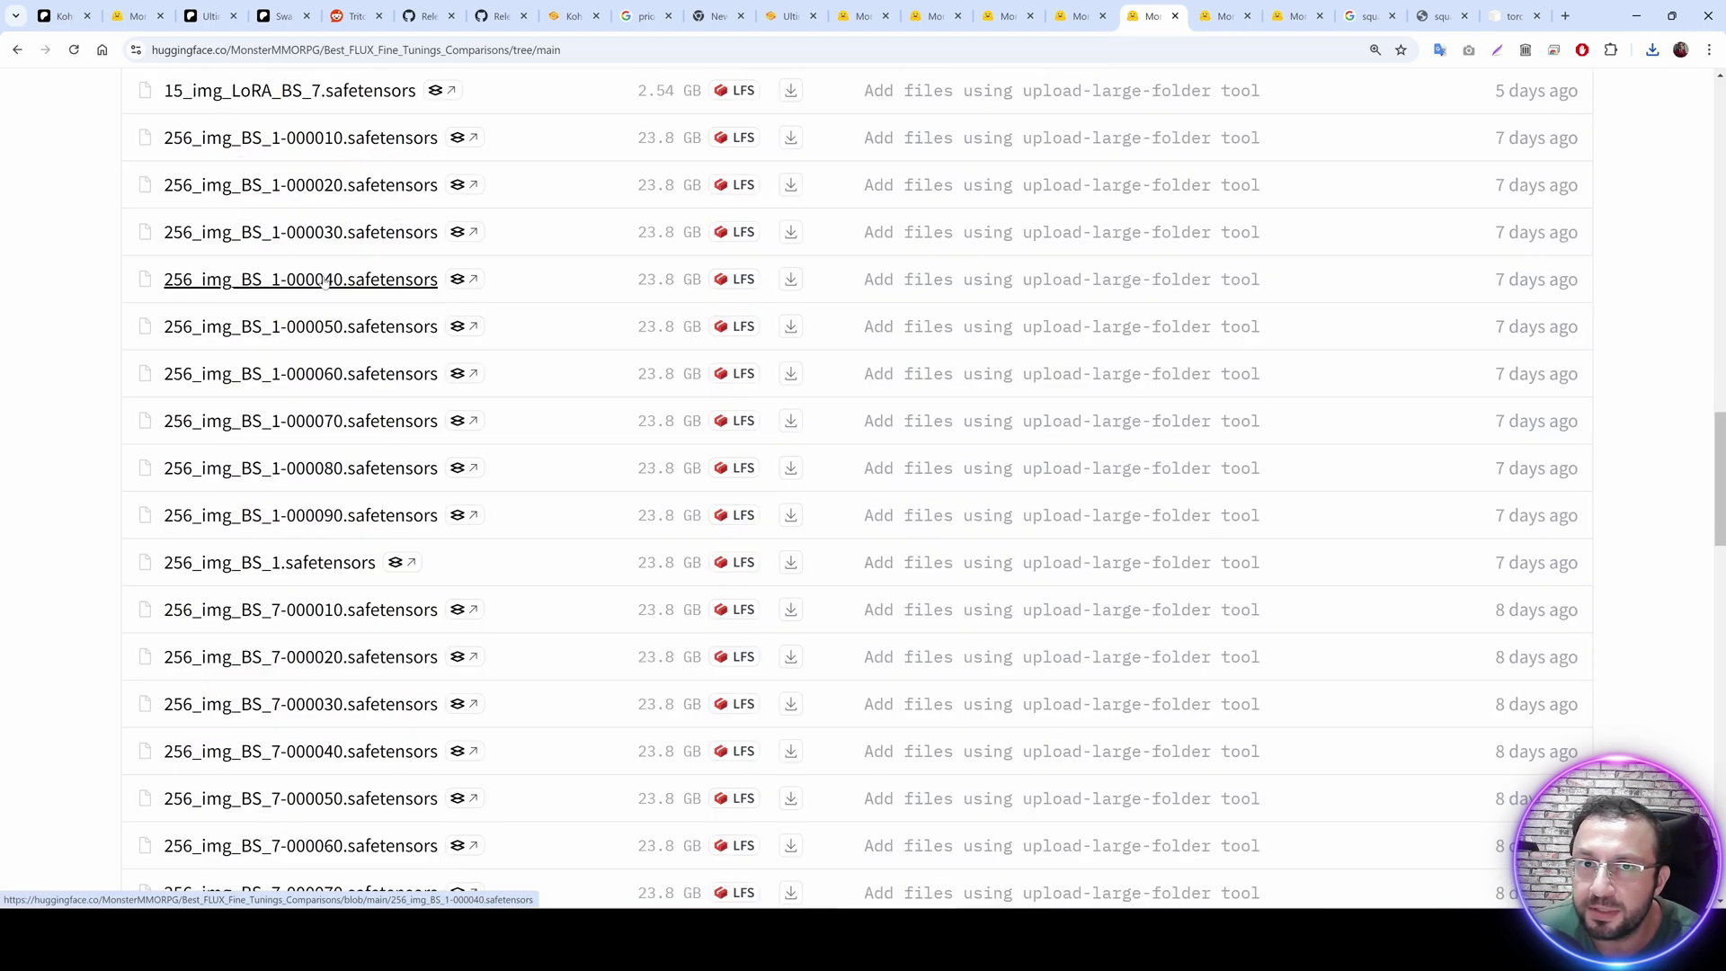
scroll(531, 585, "down", 5)
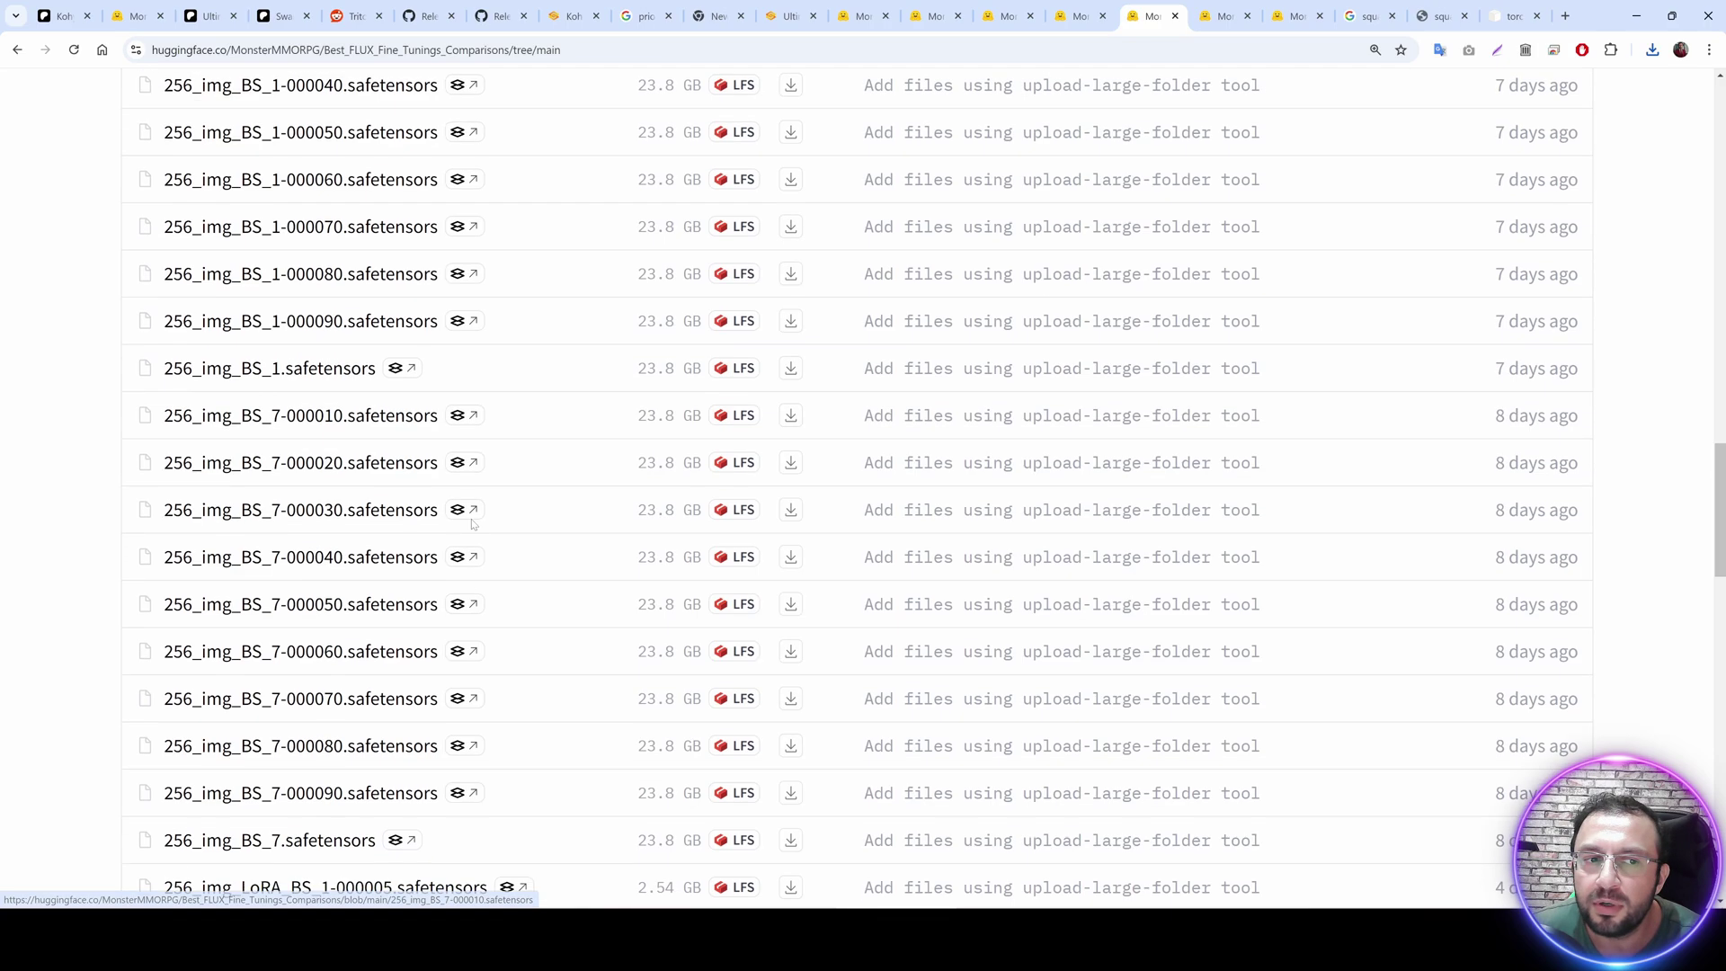
scroll(530, 585, "down", 12)
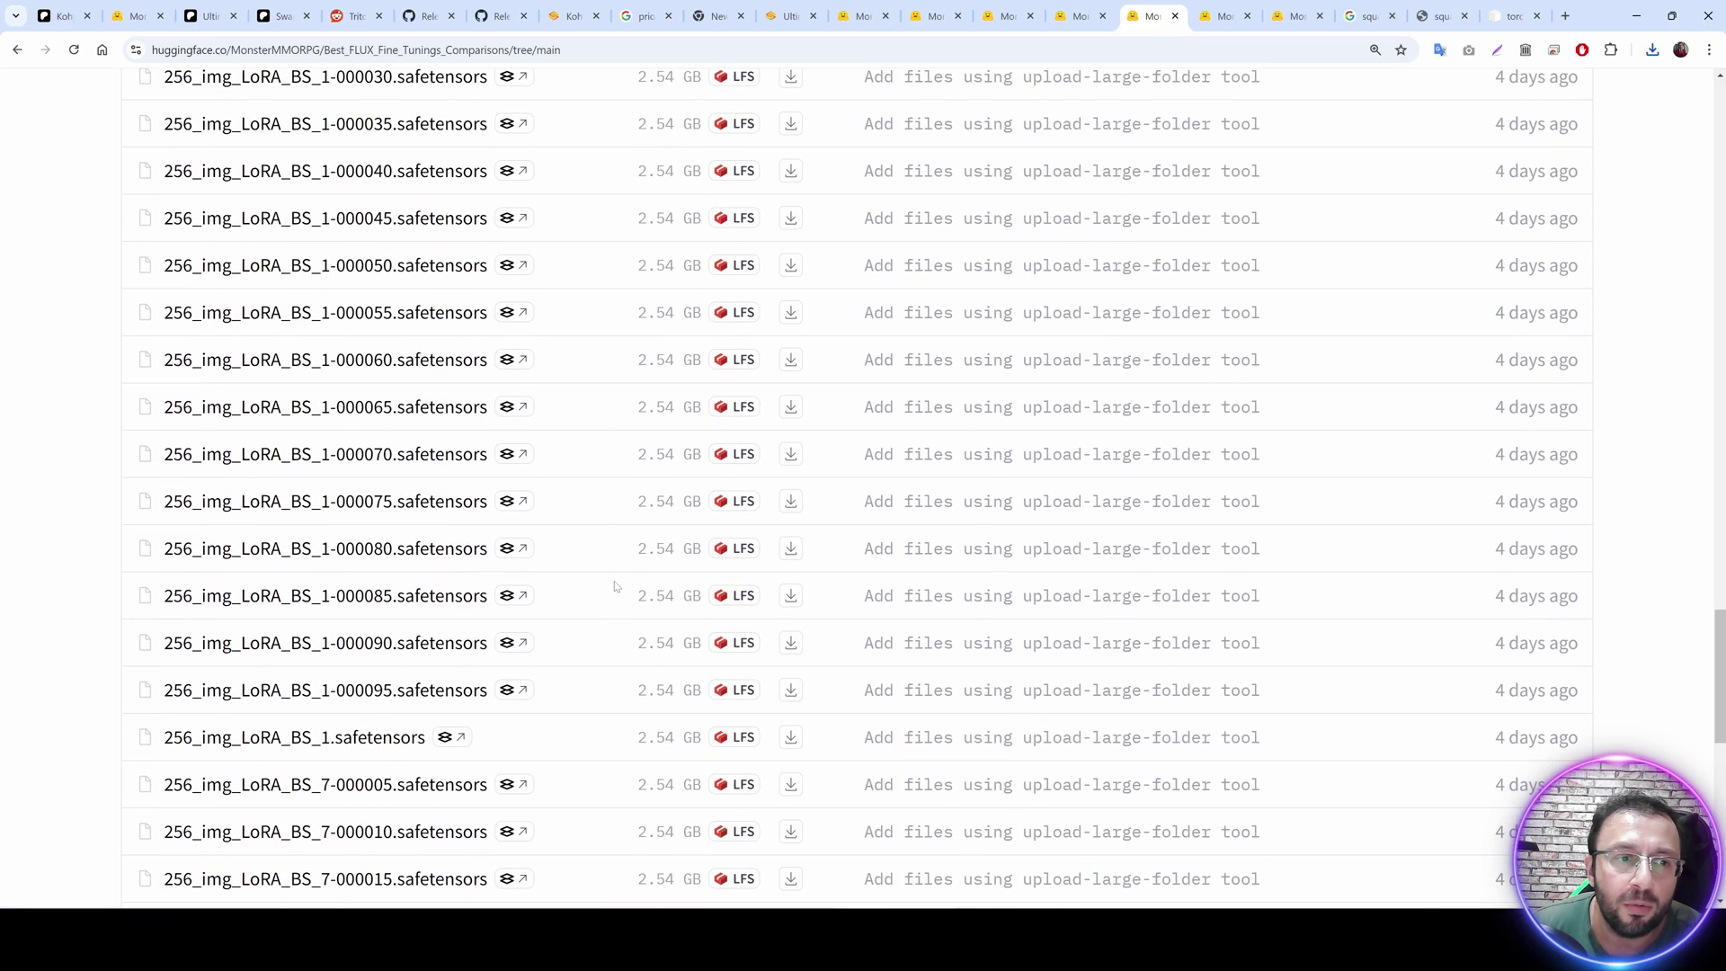
scroll(635, 657, "down", 8)
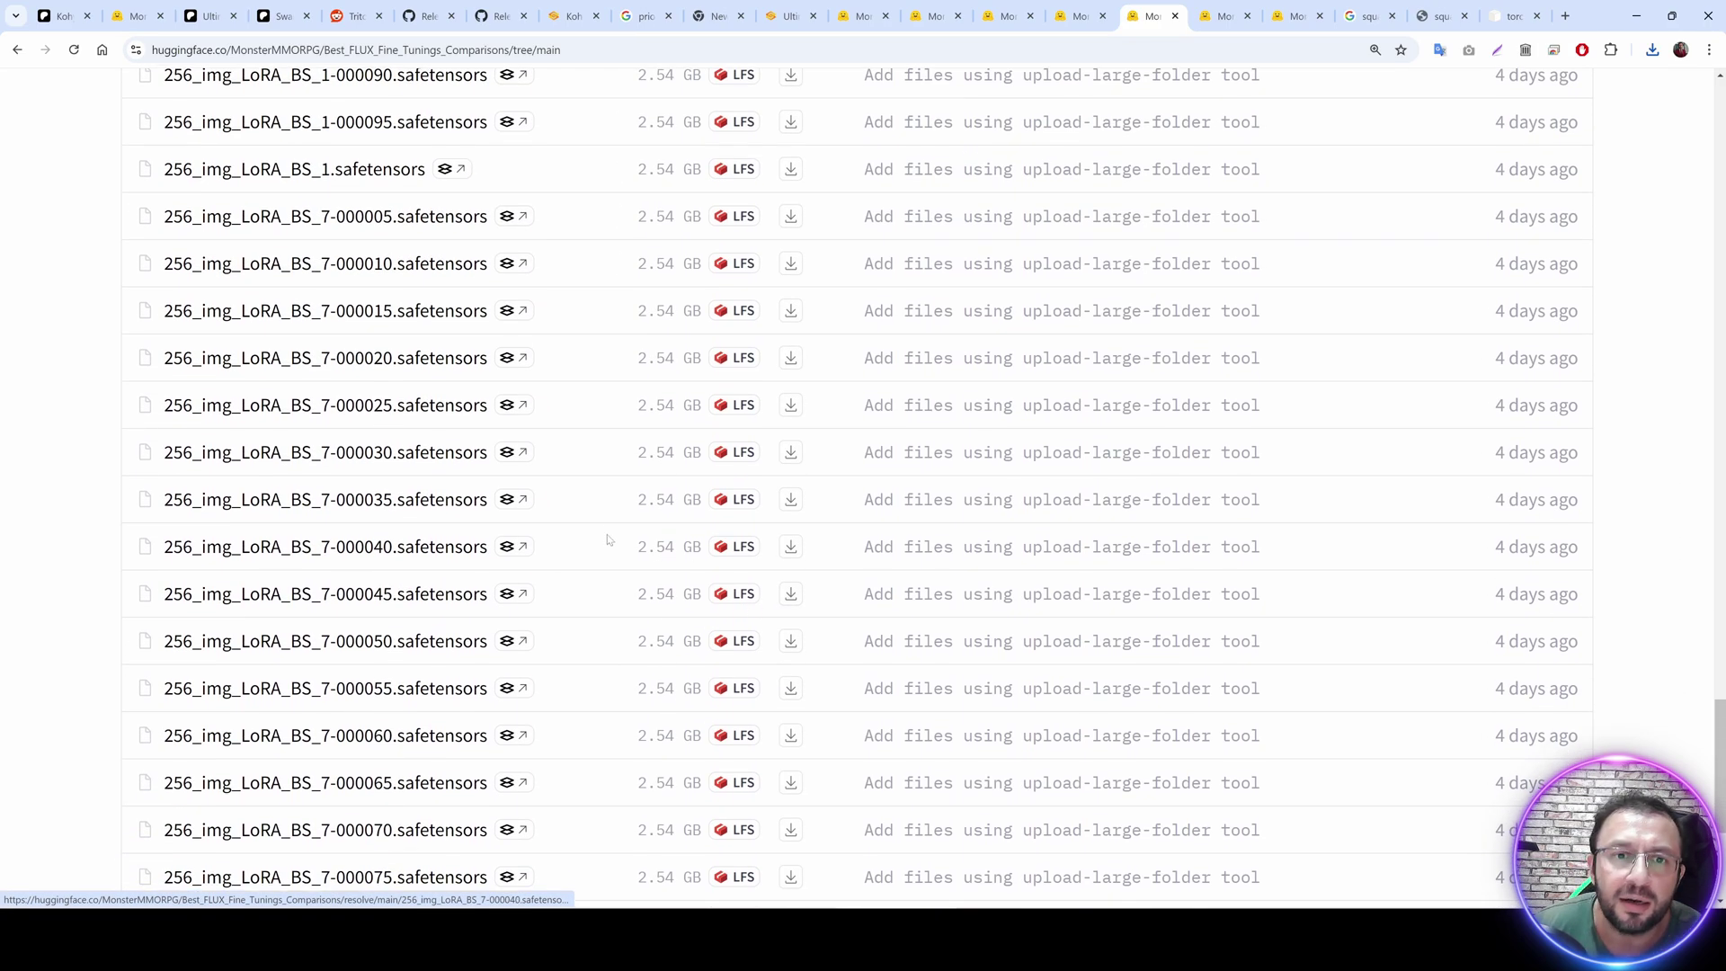
scroll(626, 585, "down", 2)
scroll(643, 616, "up", 8)
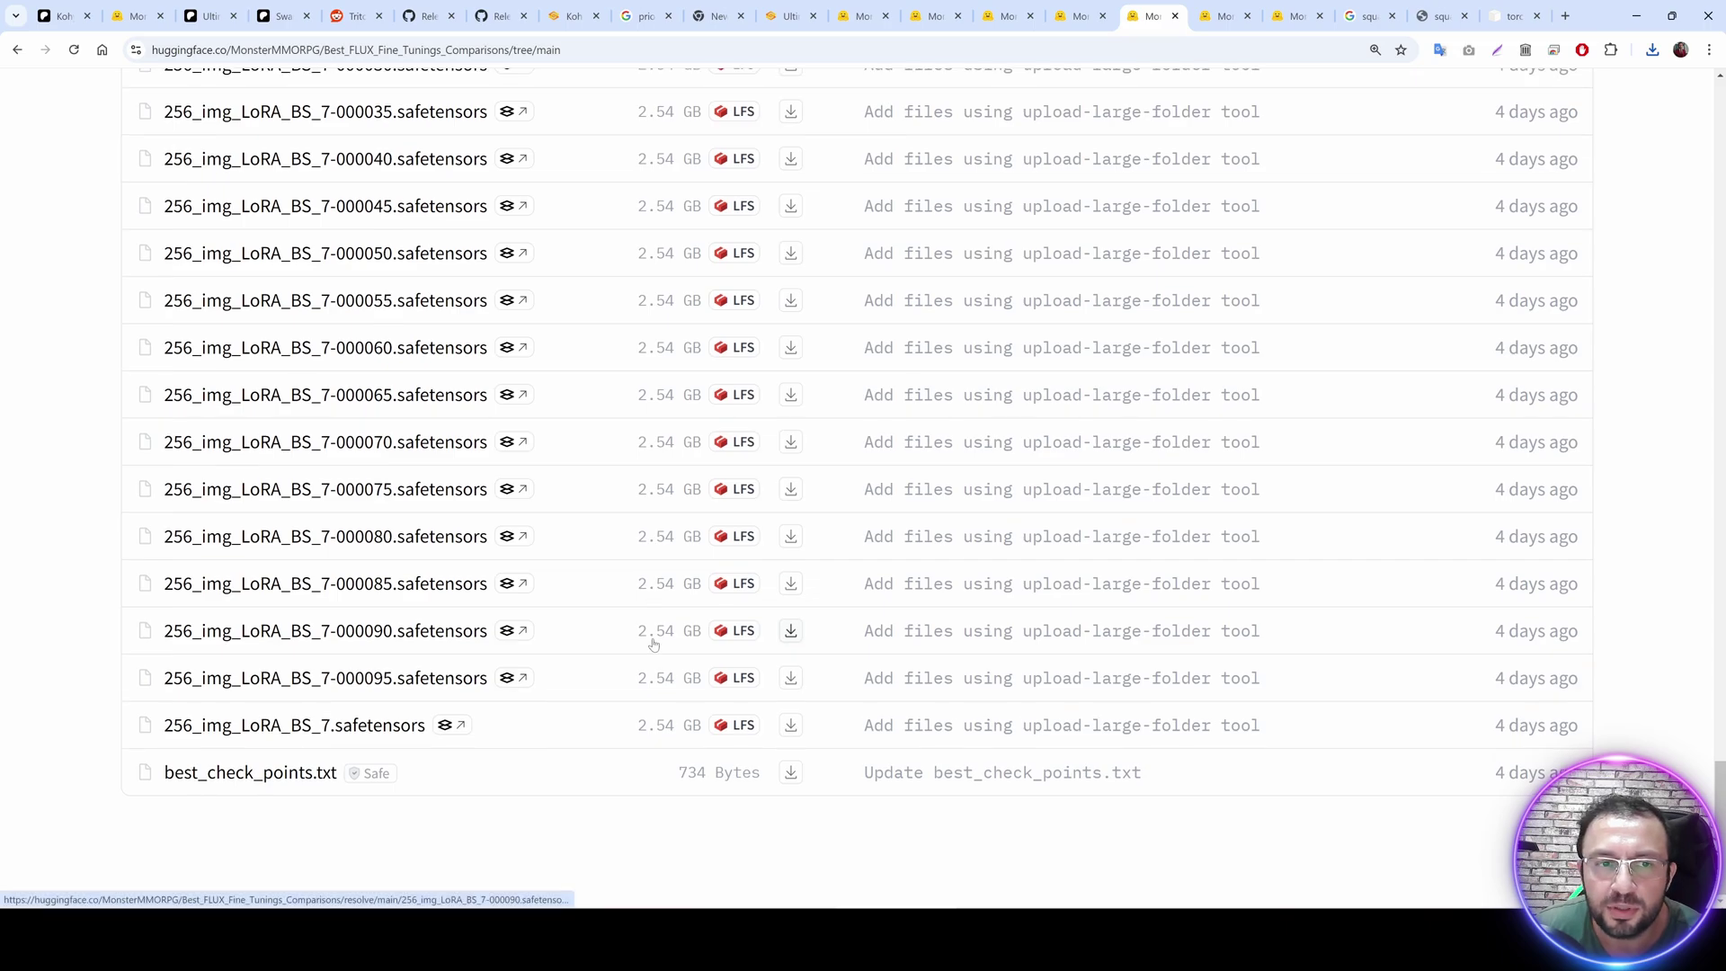
scroll(647, 609, "up", 7)
scroll(719, 611, "up", 6)
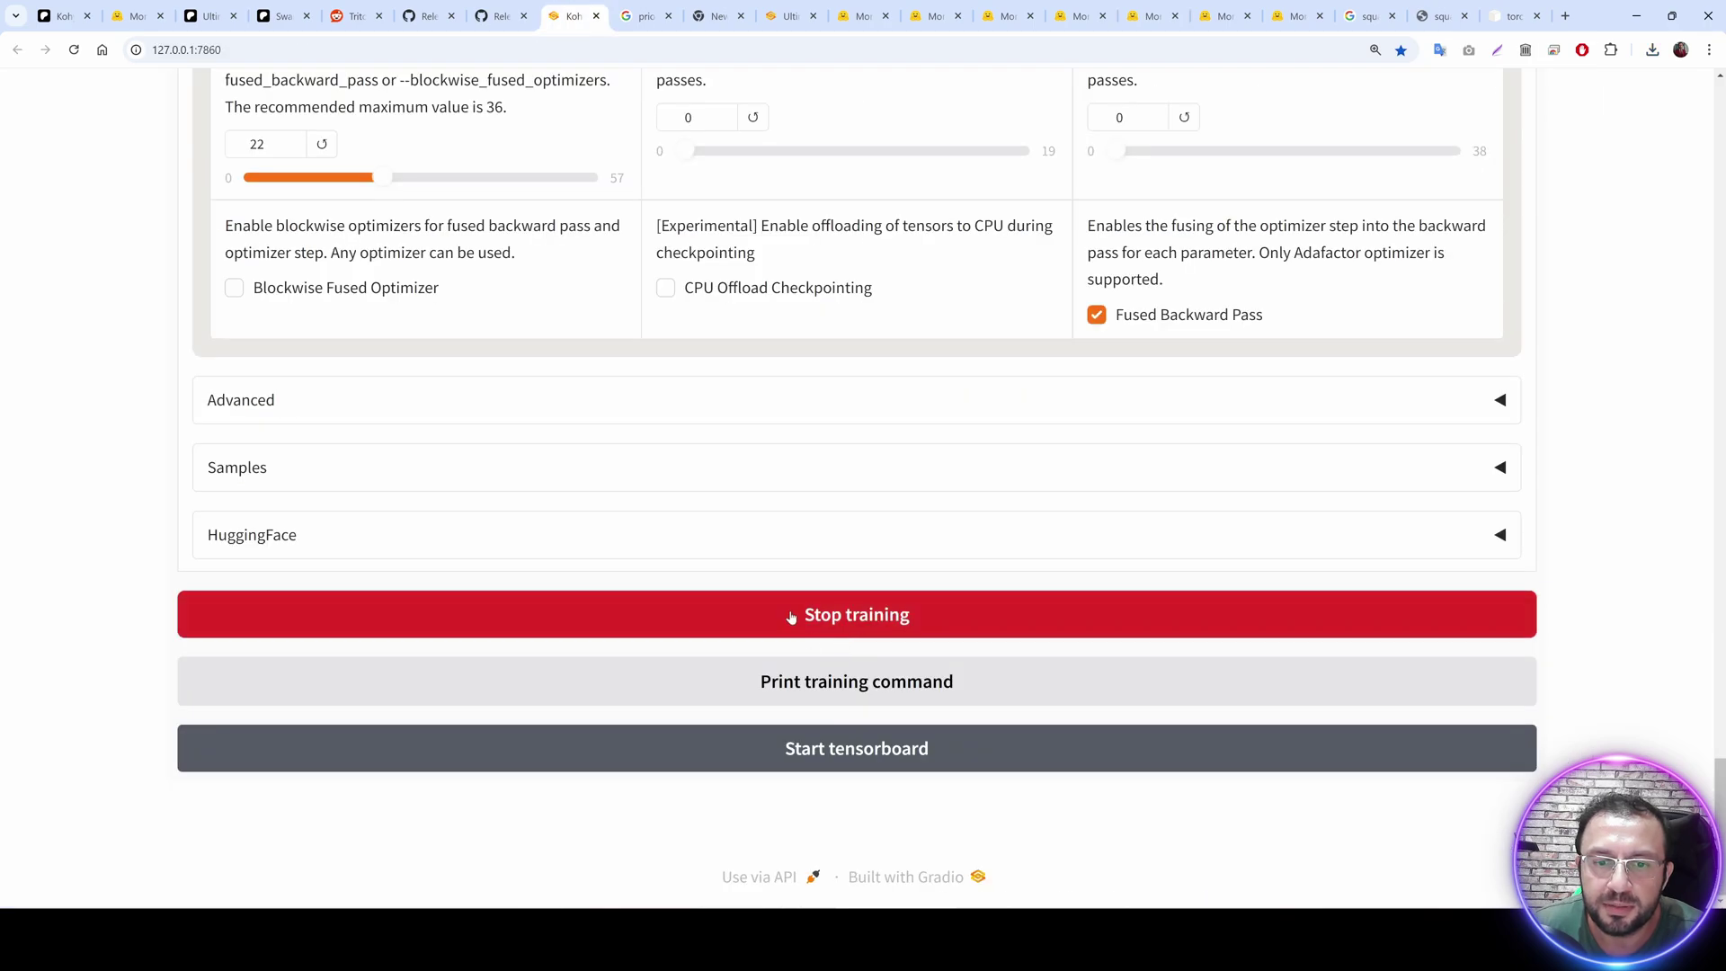
Stop the training and check both GPUs' memory usage in nvitop.
left_click(863, 939)
left_click(899, 939)
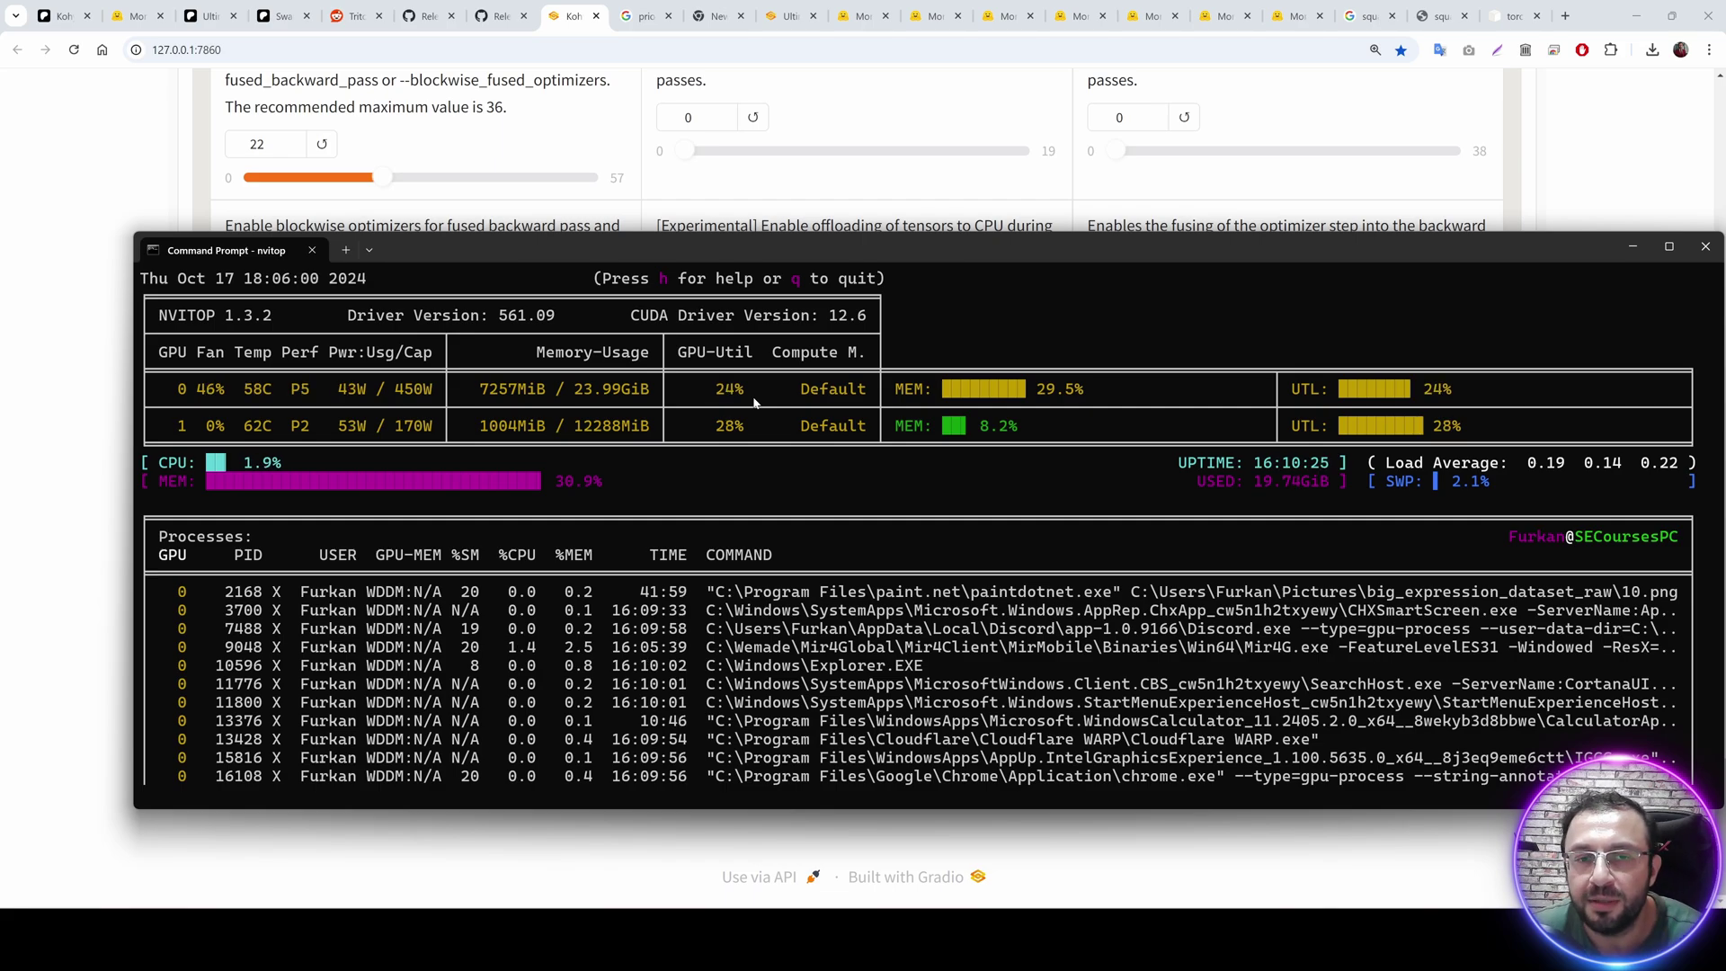
key("alt+Tab")
Locate the downloaded 256_img_BS_1 safetensors checkpoints and paste them into SwarmUI's Models\diffusion_models\model folder.
left_click(1652, 49)
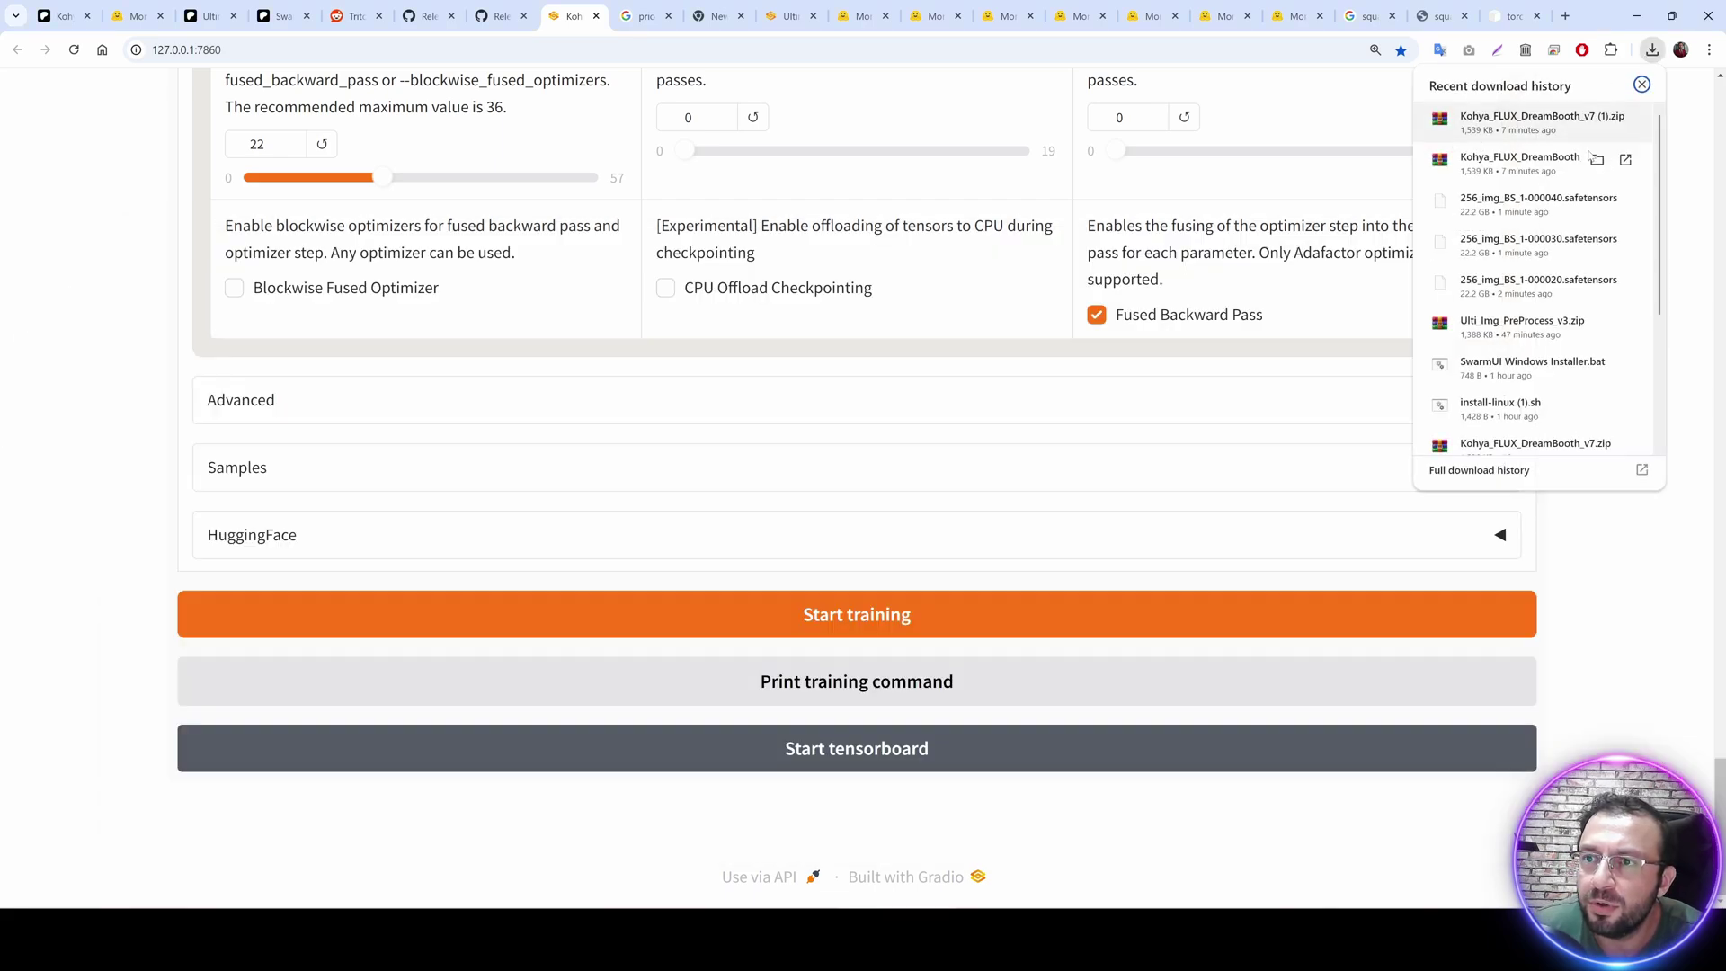
left_click(1596, 199)
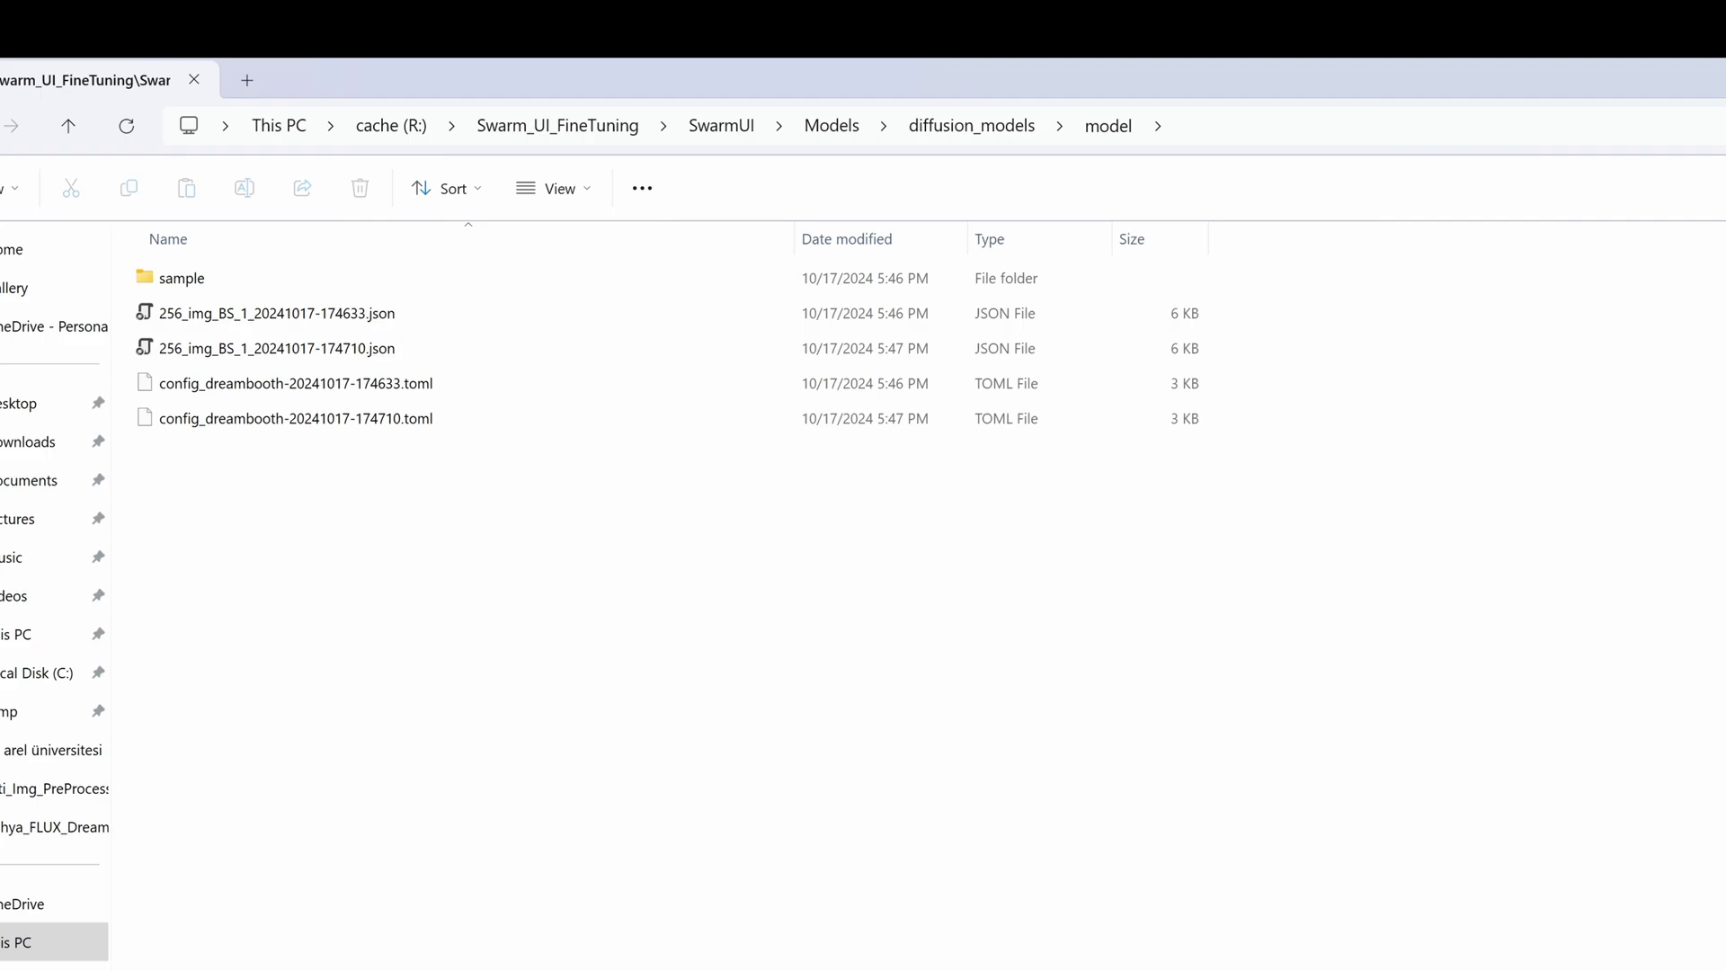
key("ctrl+v")
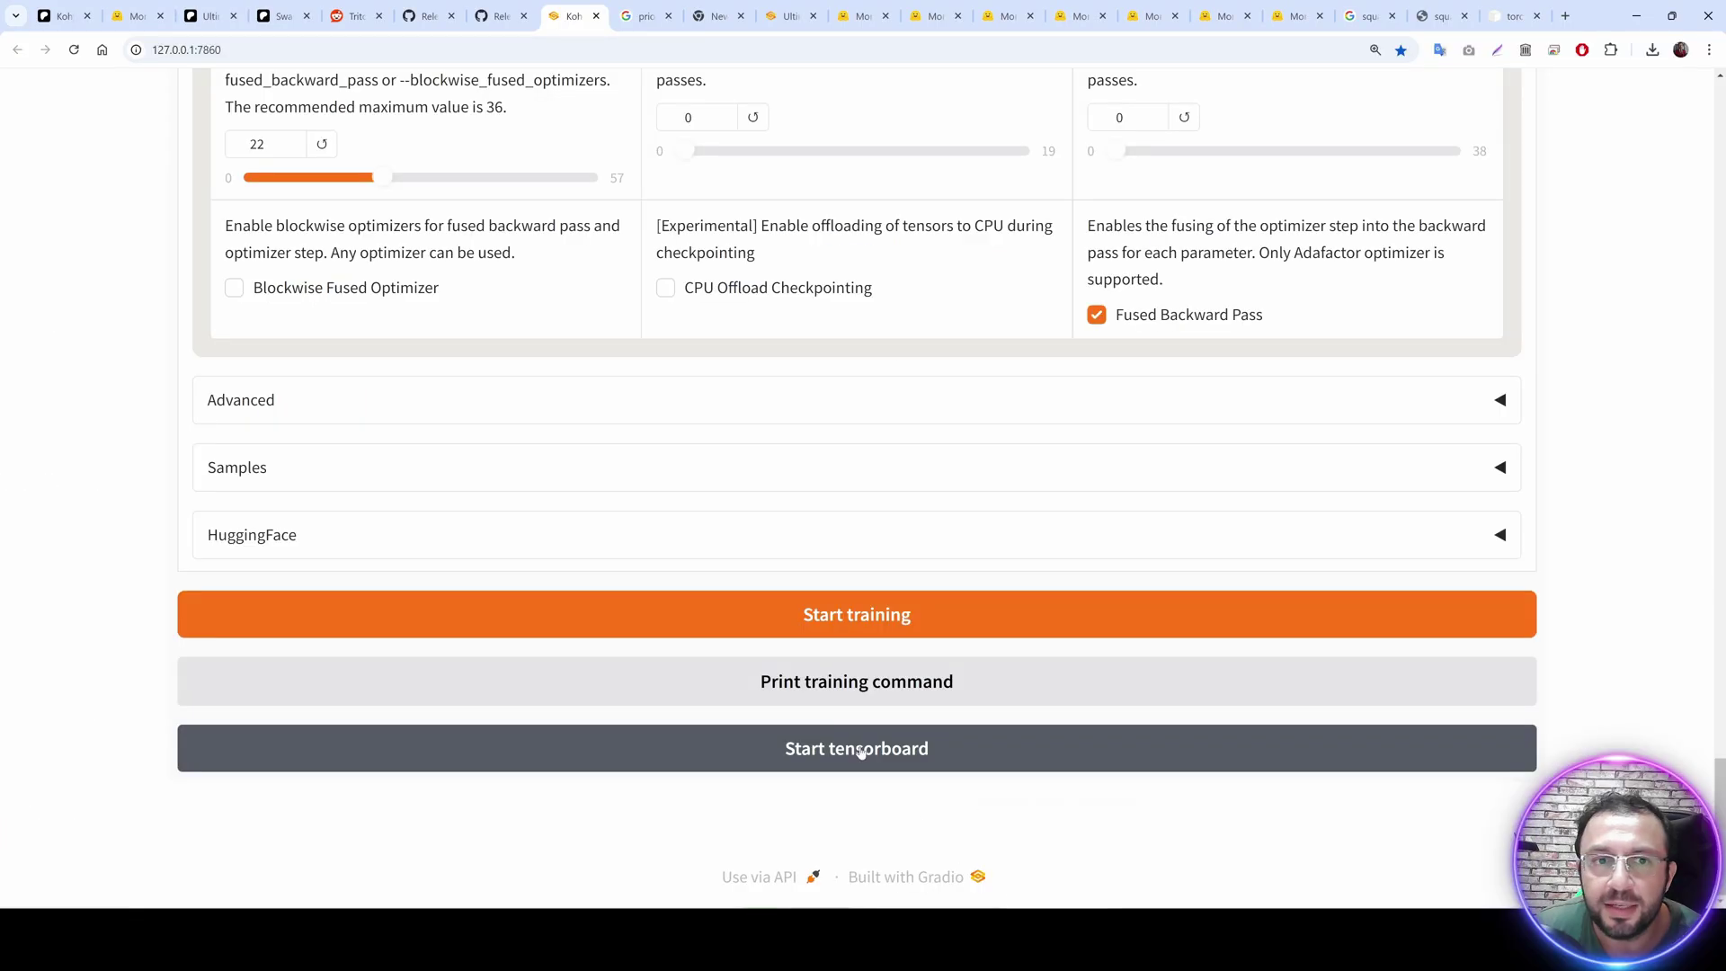
Expand the Samples section and review its sampling frequency, sampler and sample prompt options.
left_click(237, 467)
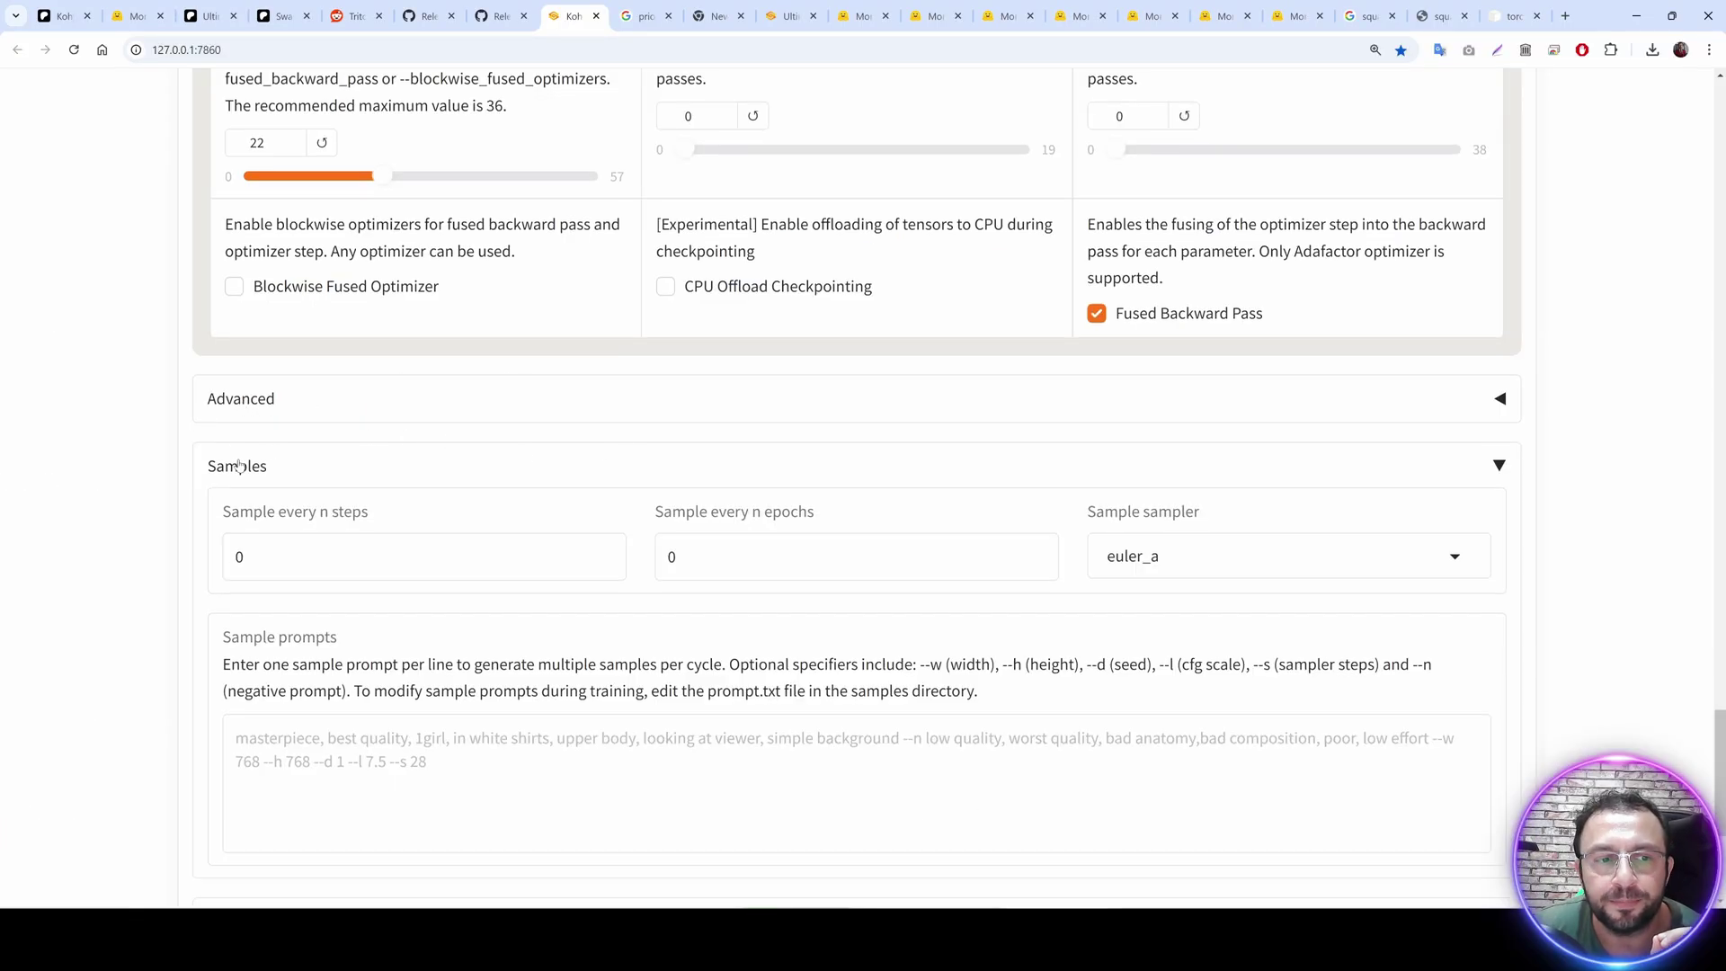
scroll(1110, 488, "down", 2)
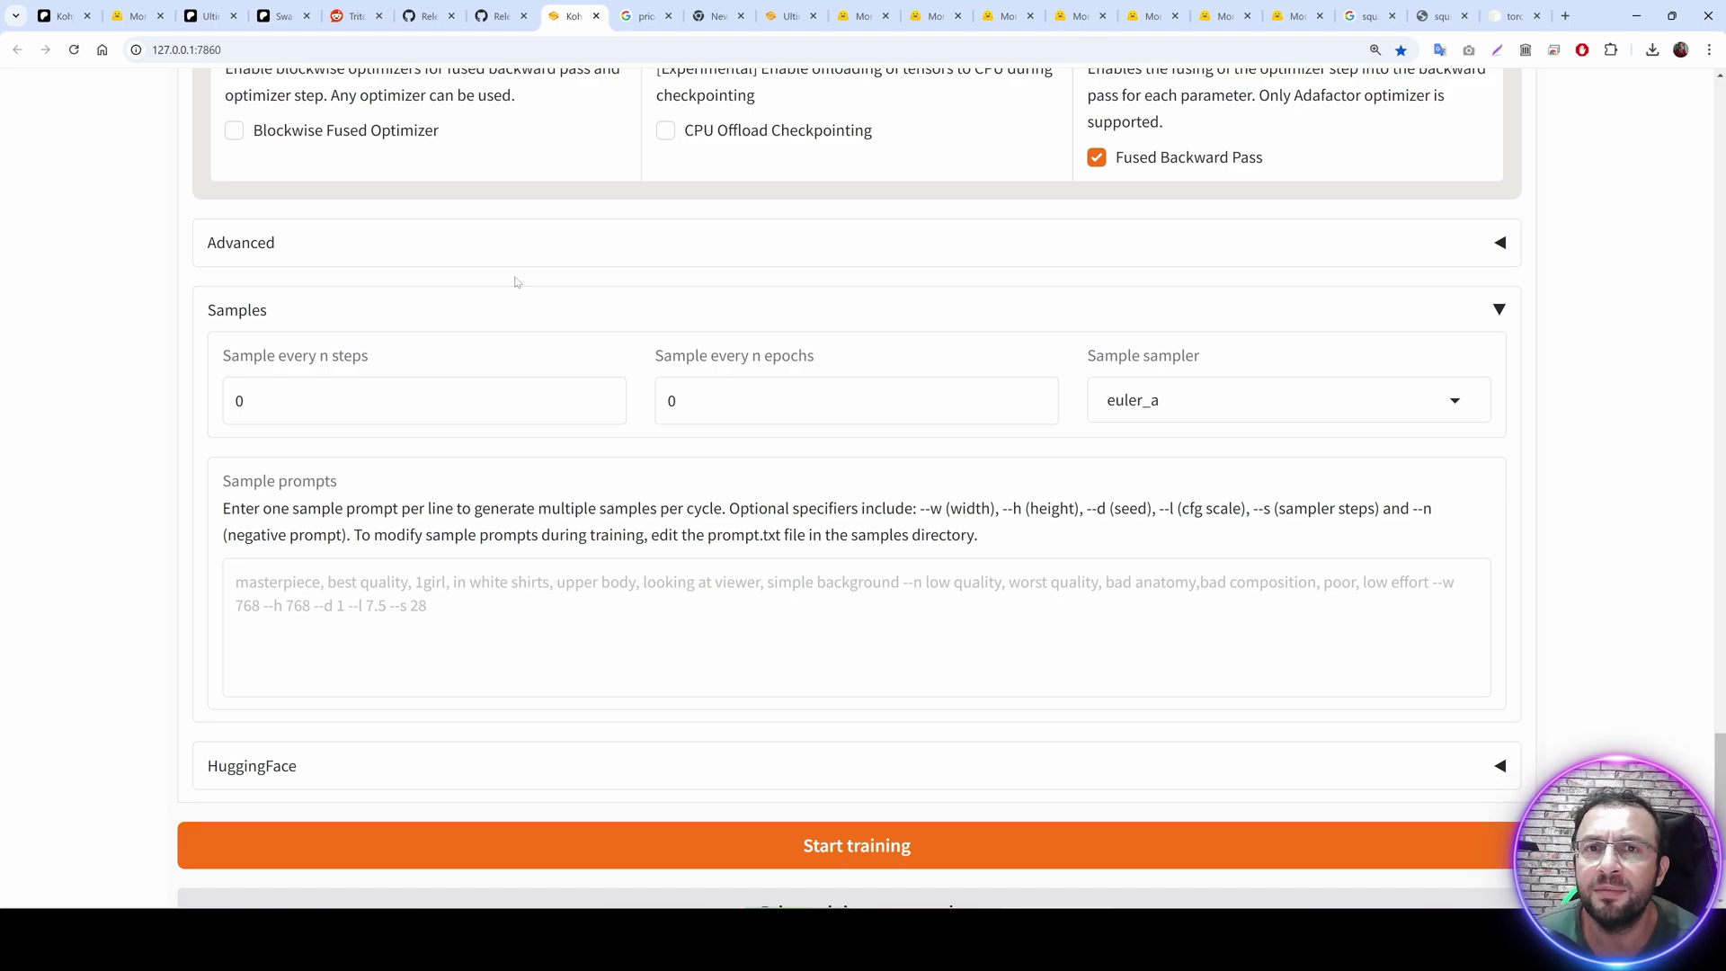
Review the loaded 16GB GPU config and point out the pretrained model path in the Model section.
key("Home")
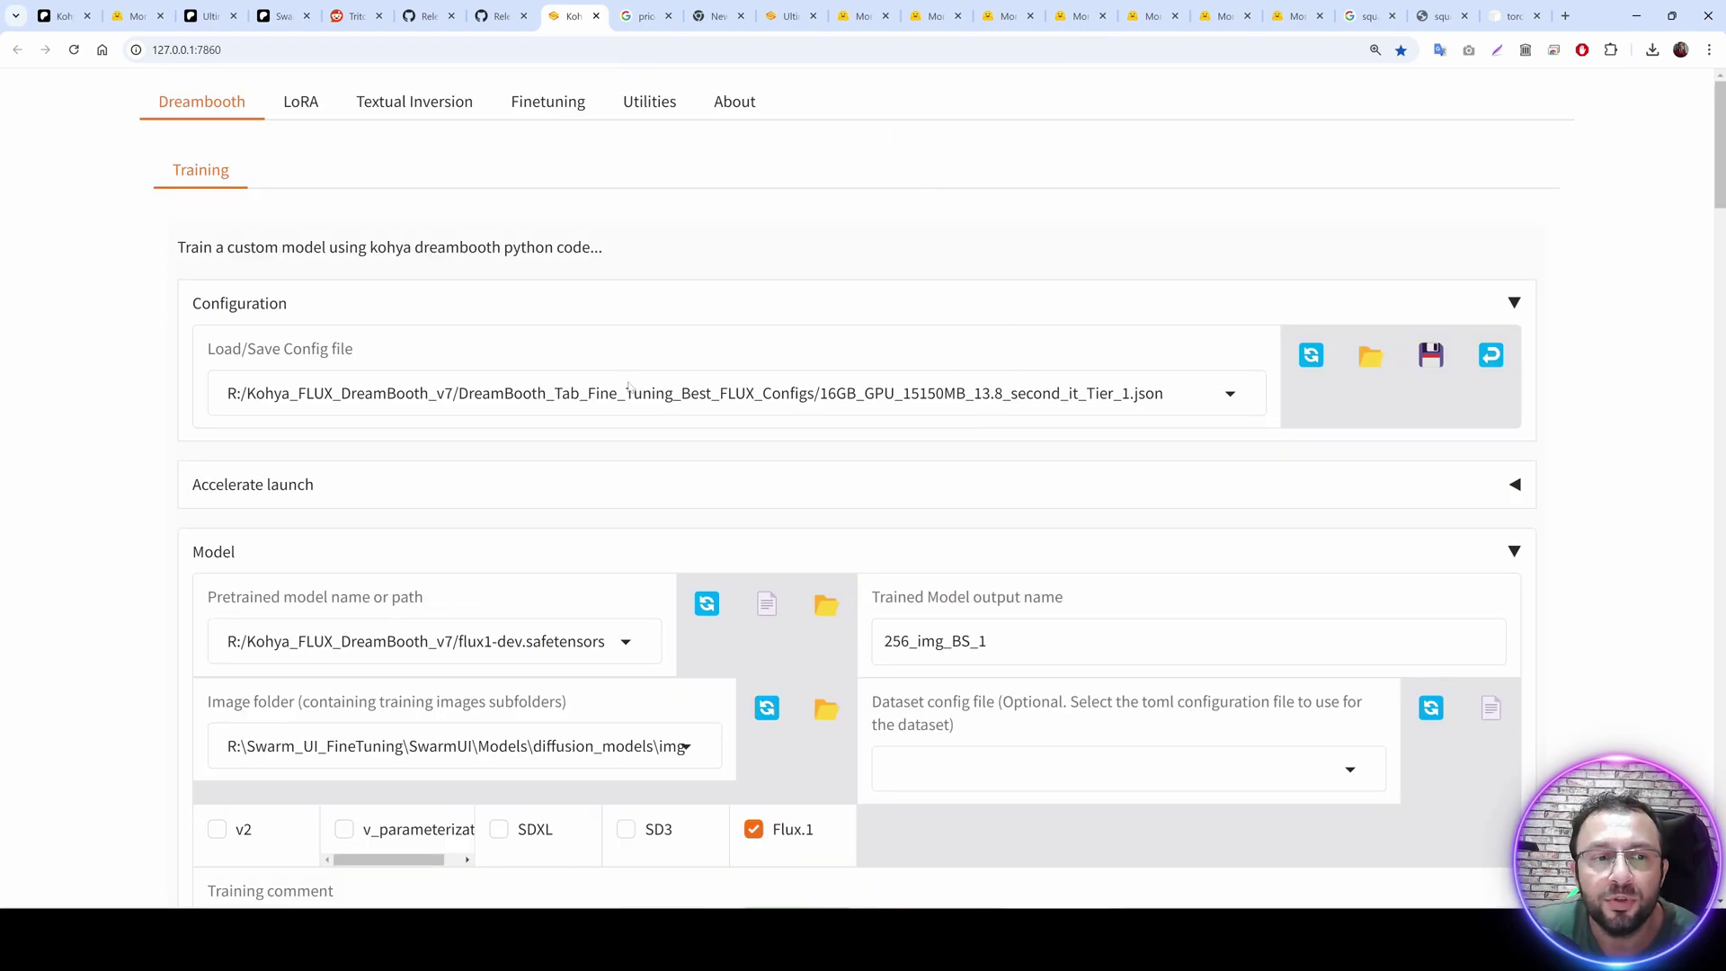
scroll(629, 386, "down", 2)
left_click_drag(429, 442, 209, 440)
left_click(370, 432)
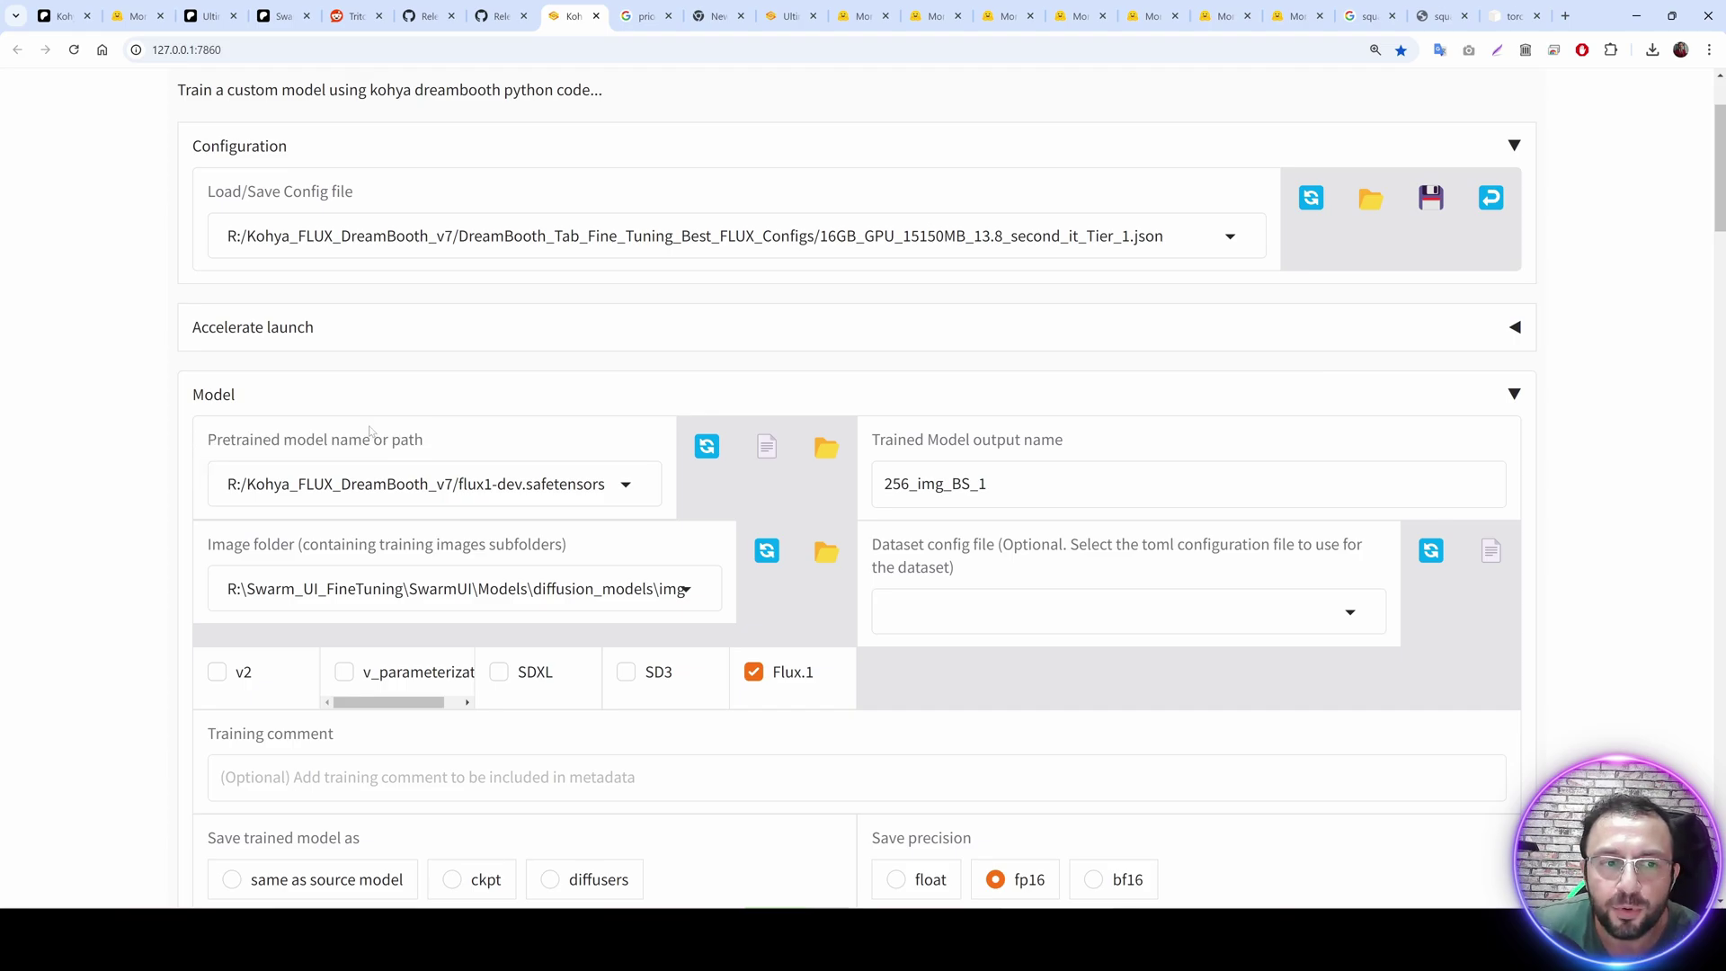
left_click_drag(462, 484, 546, 485)
left_click(822, 338)
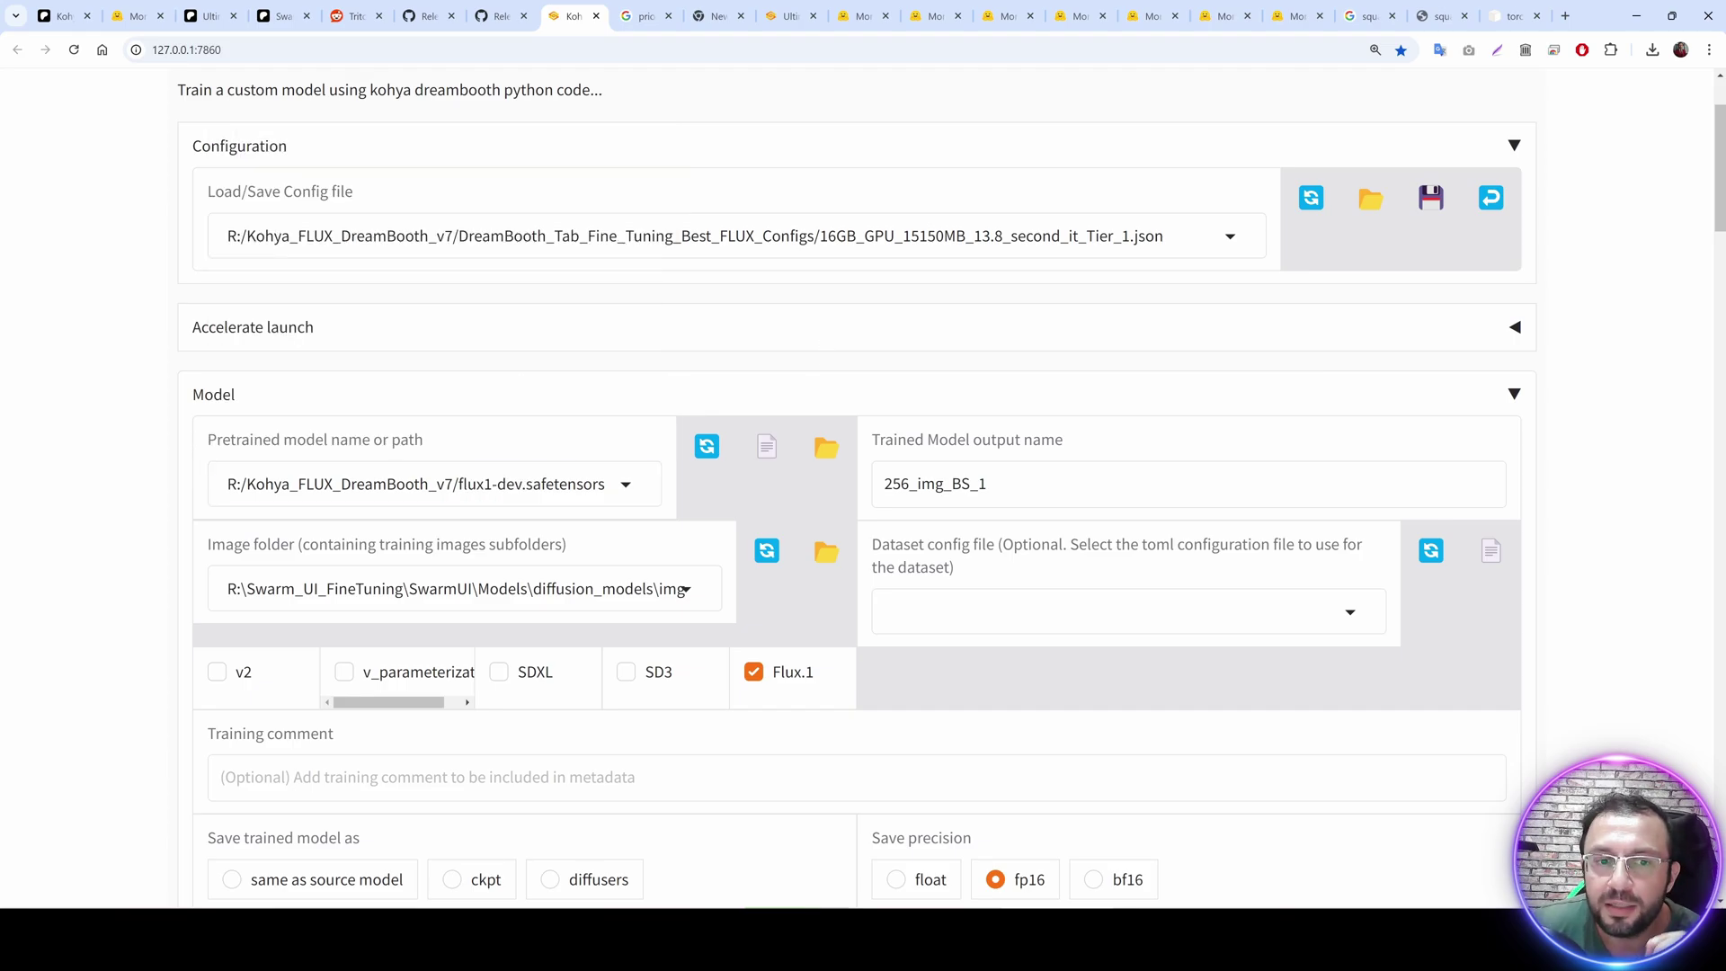
left_click(454, 484)
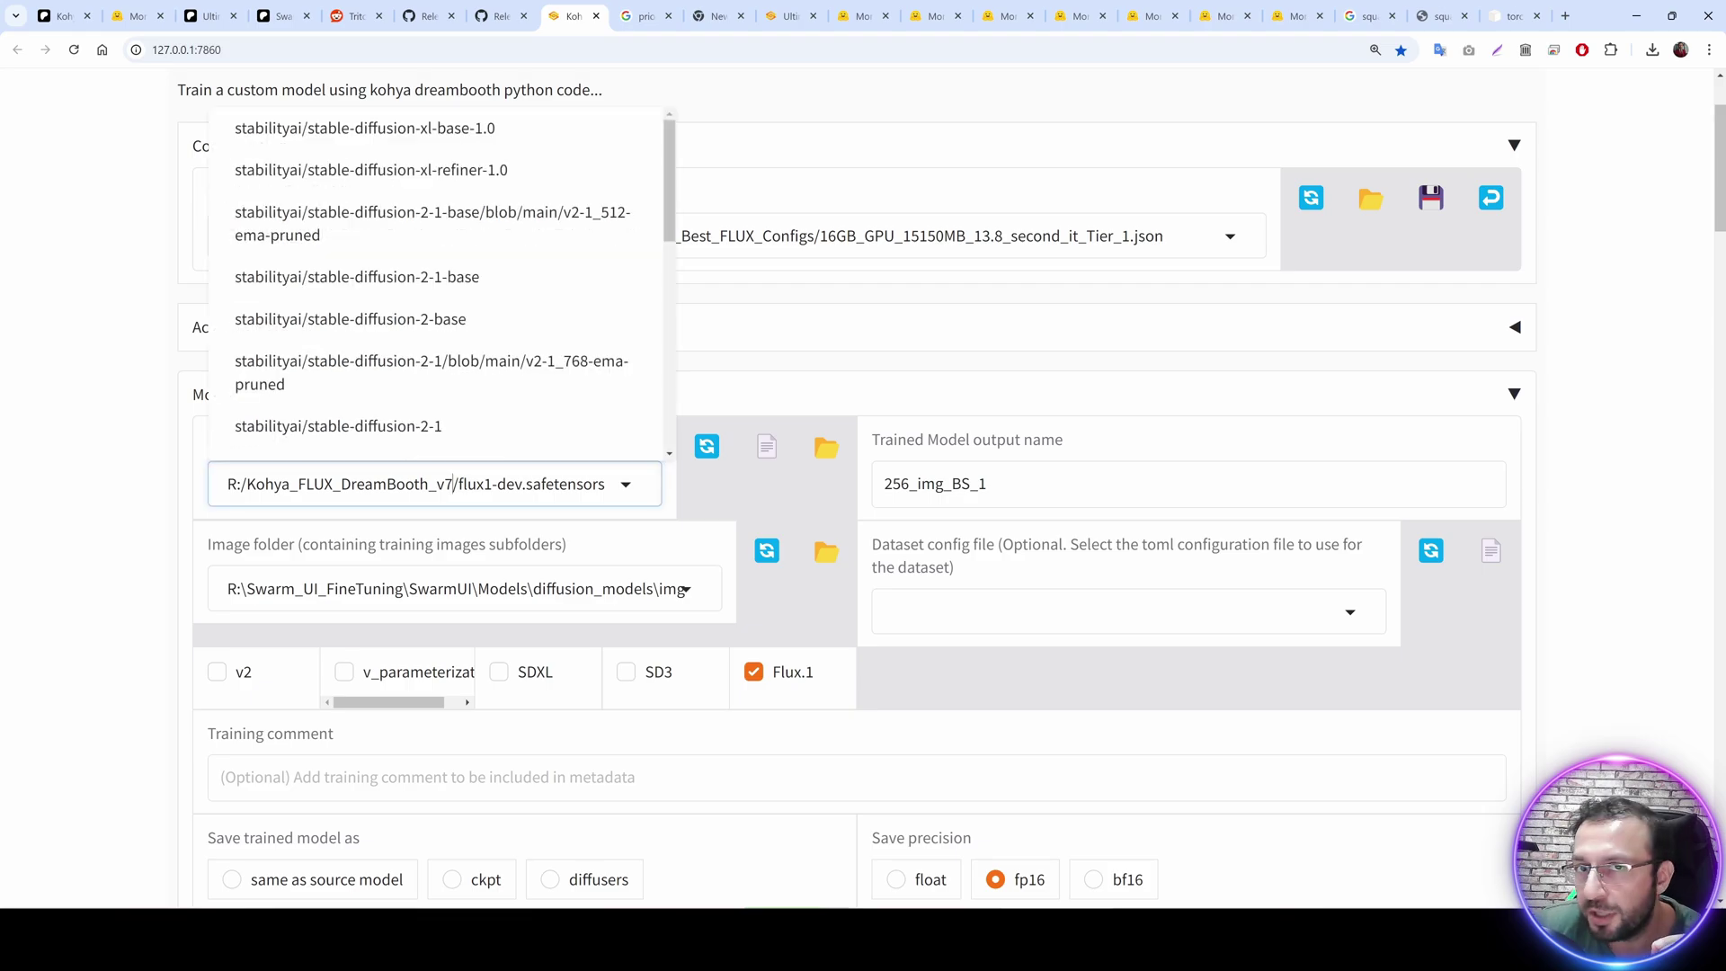
left_click(64, 404)
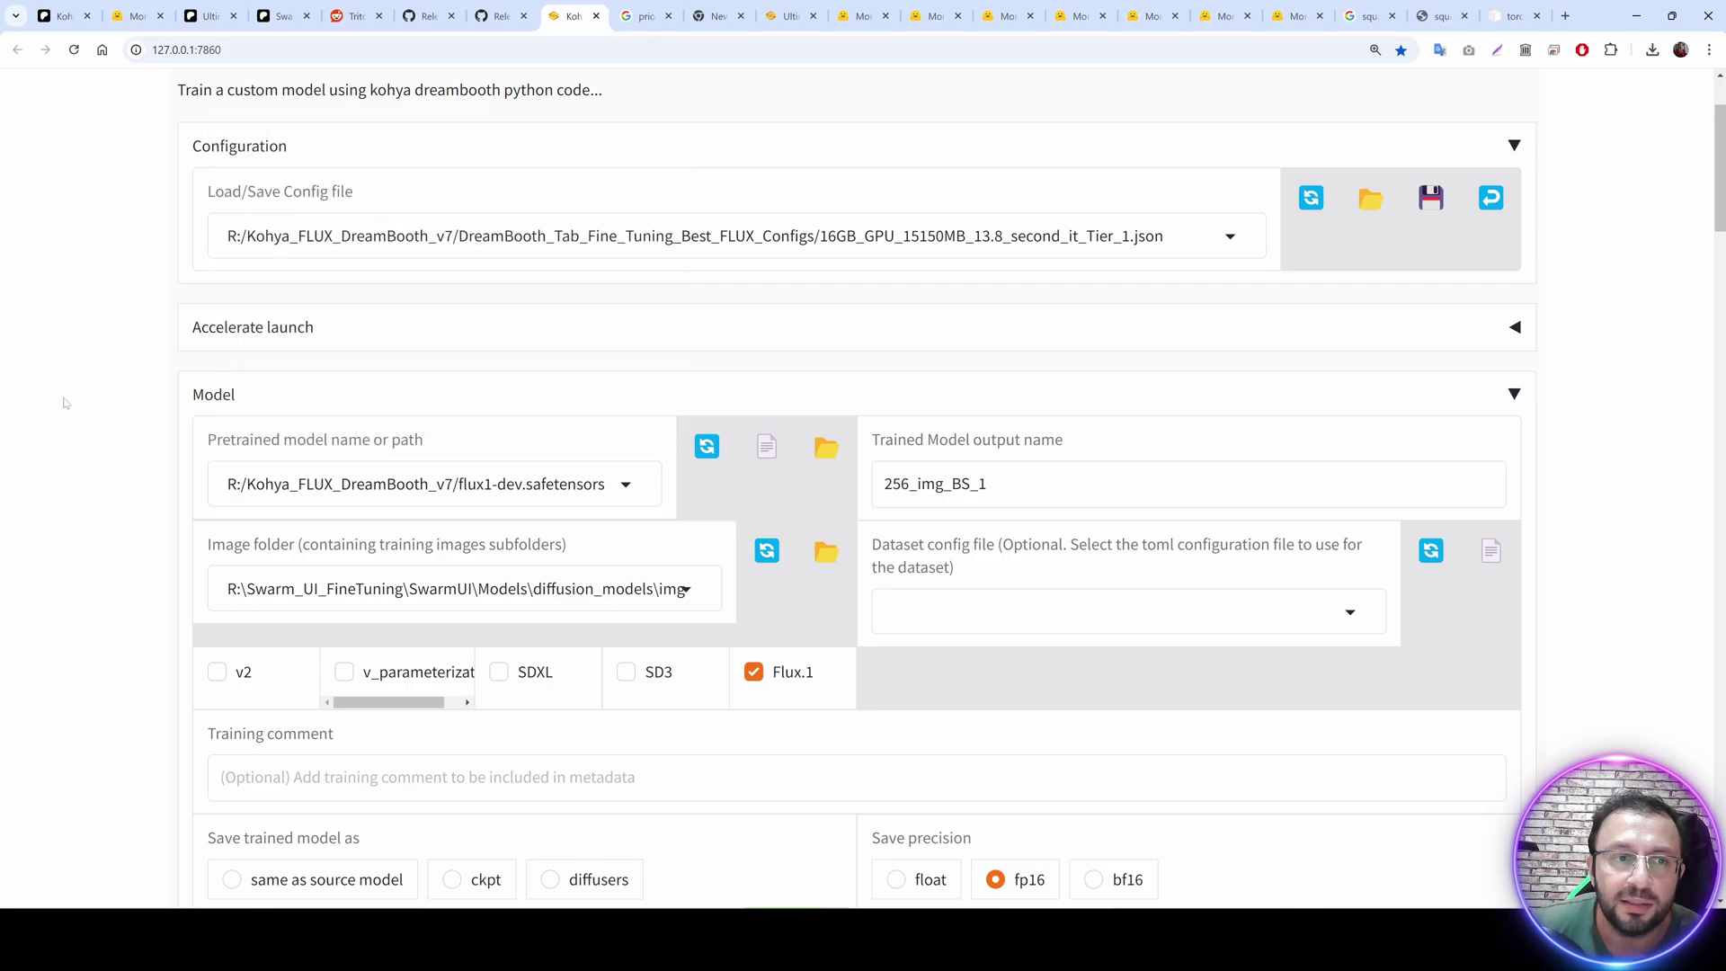
Expand the Accelerate launch section and point out the GPU IDs value under Distributed GPUs.
left_click(338, 333)
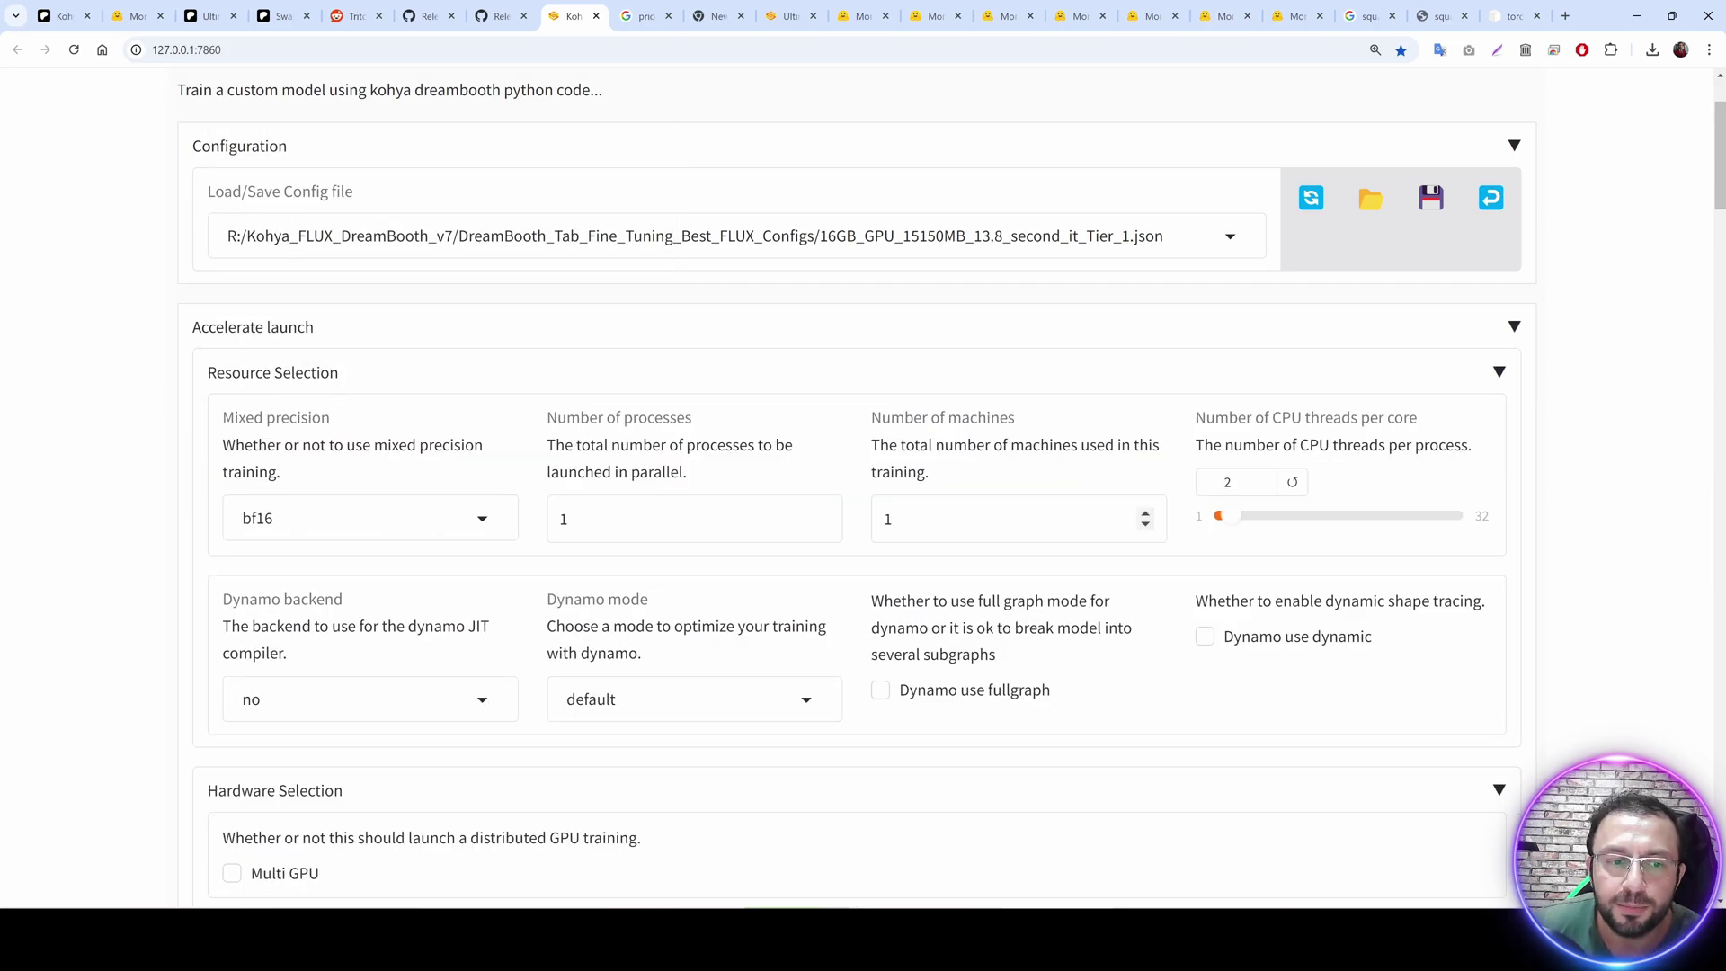
scroll(783, 599, "down", 2)
scroll(680, 566, "down", 3)
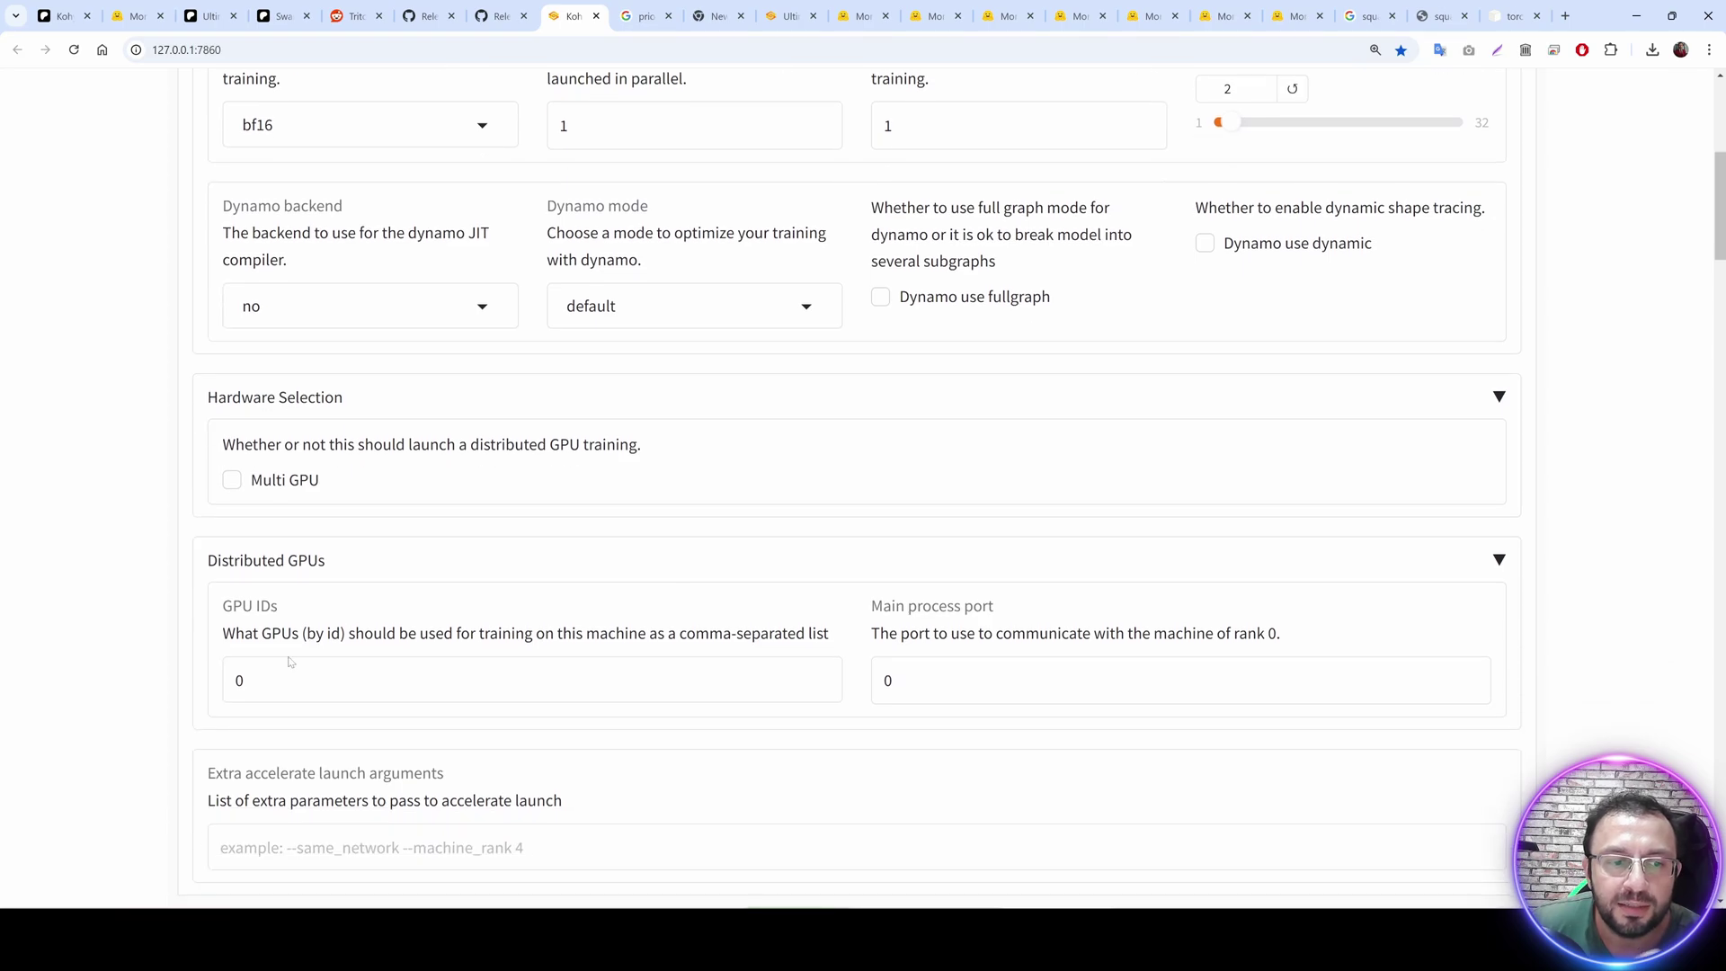
double_click(239, 680)
scroll(367, 564, "up", 3)
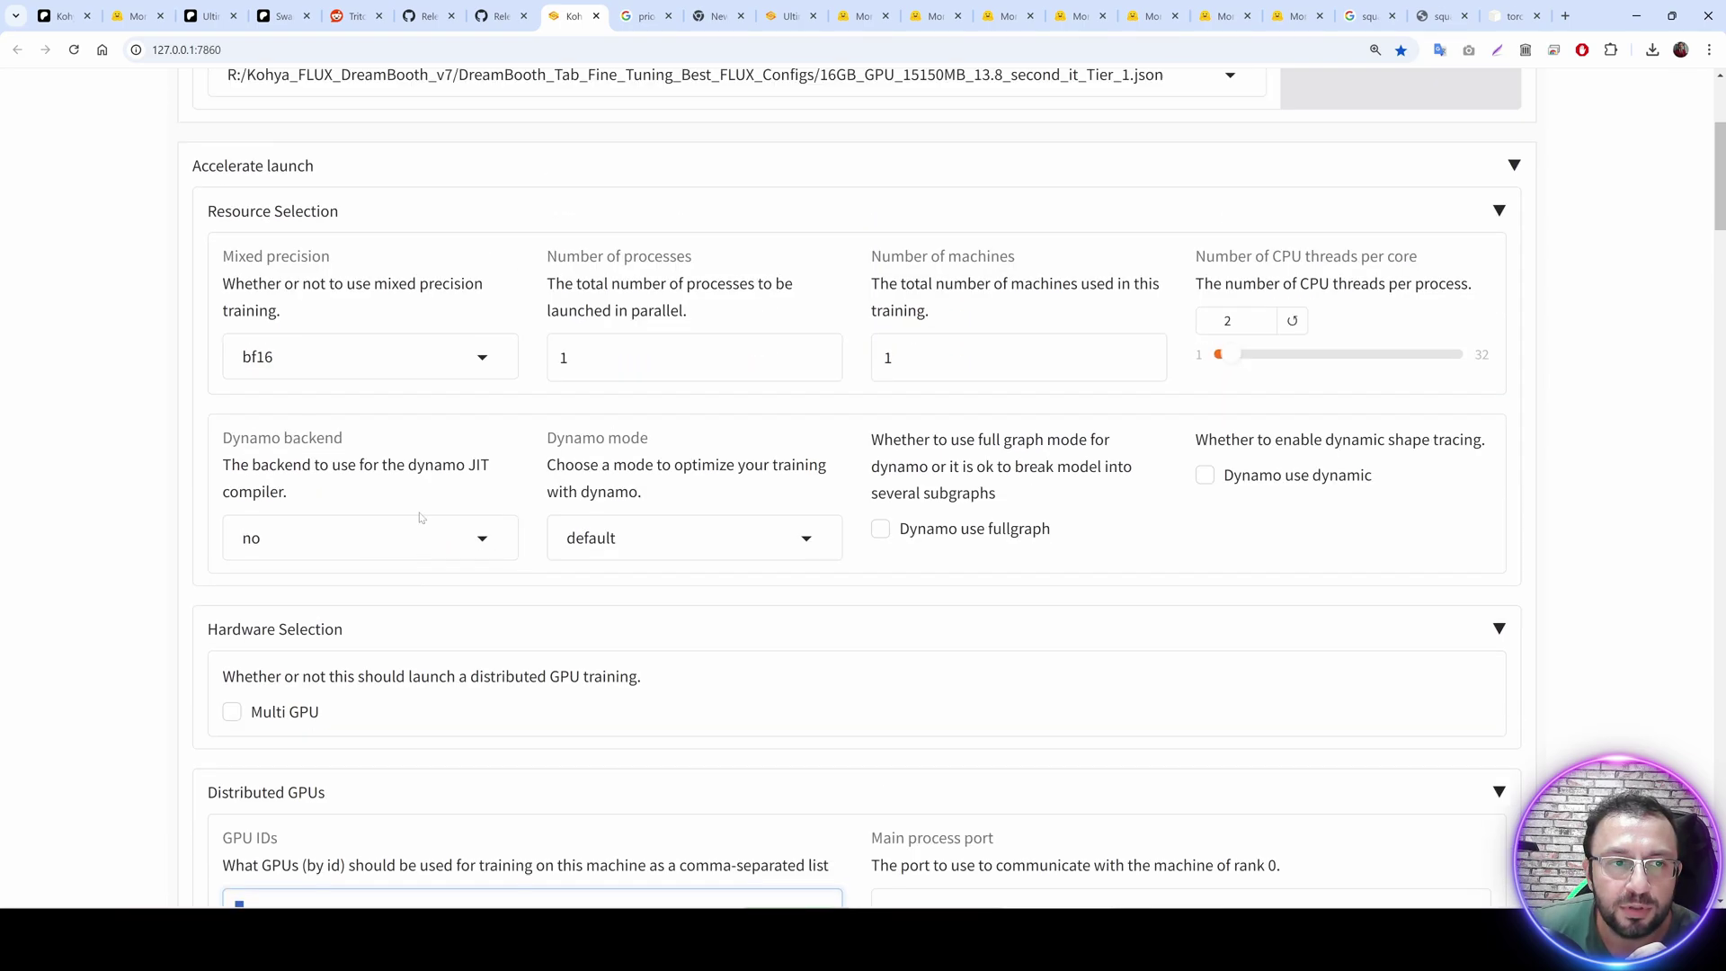
left_click(283, 171)
left_click(270, 175)
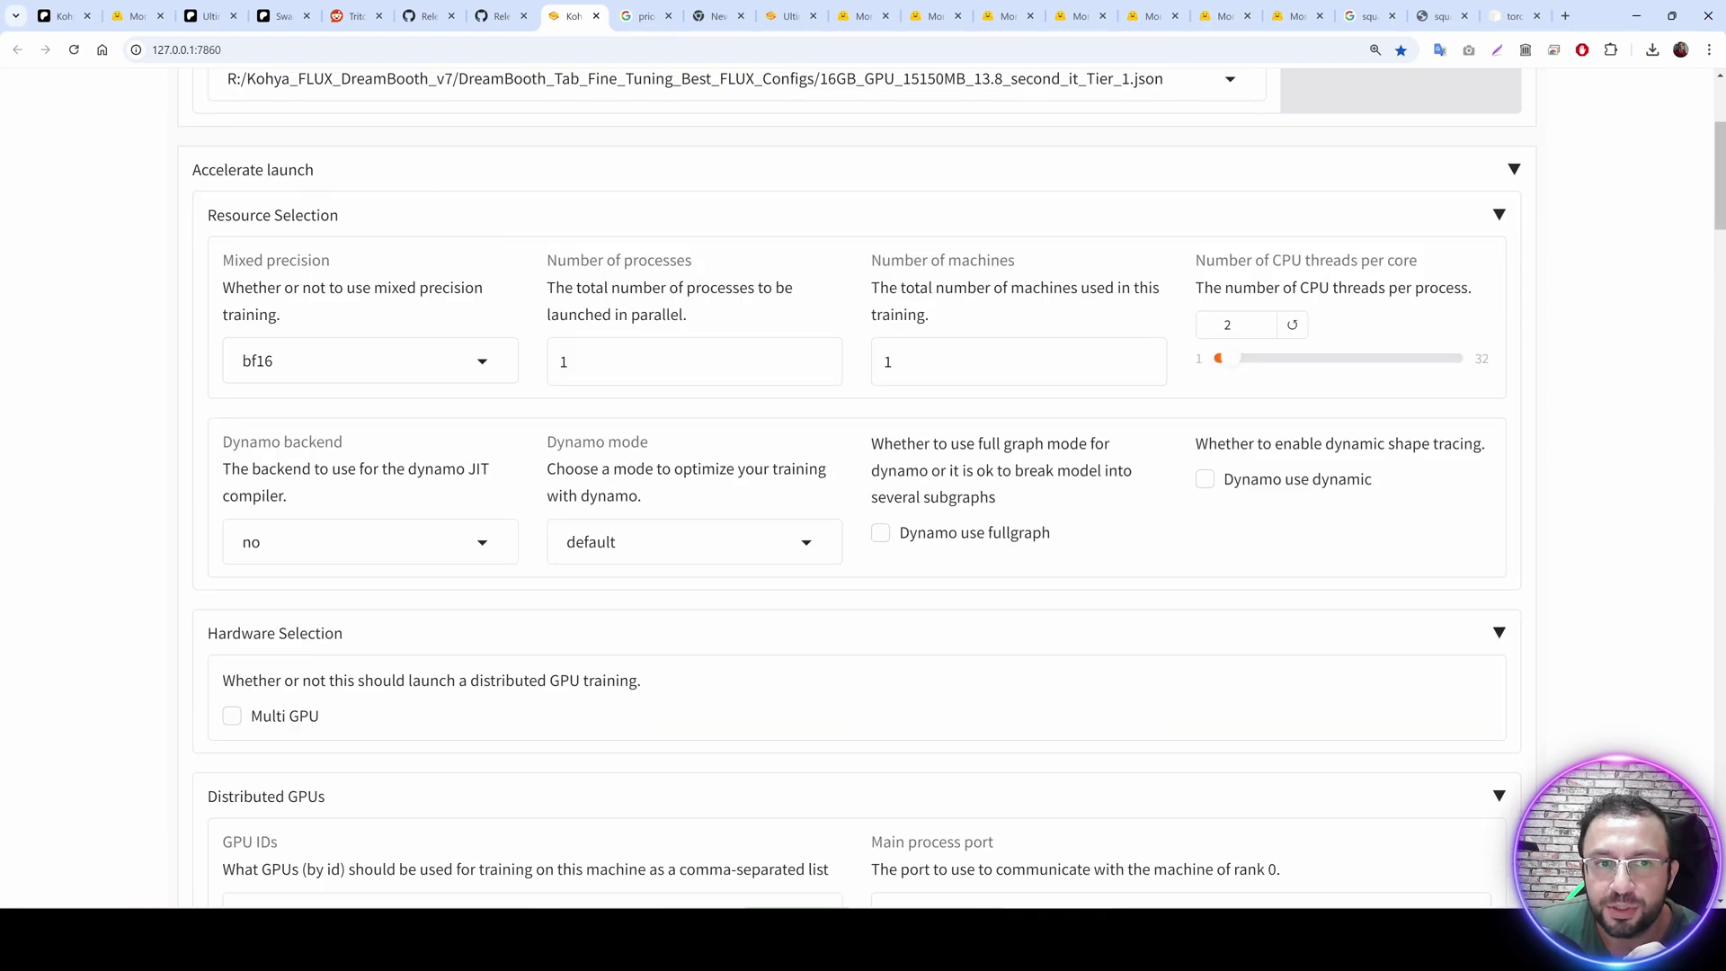
scroll(542, 510, "down", 4)
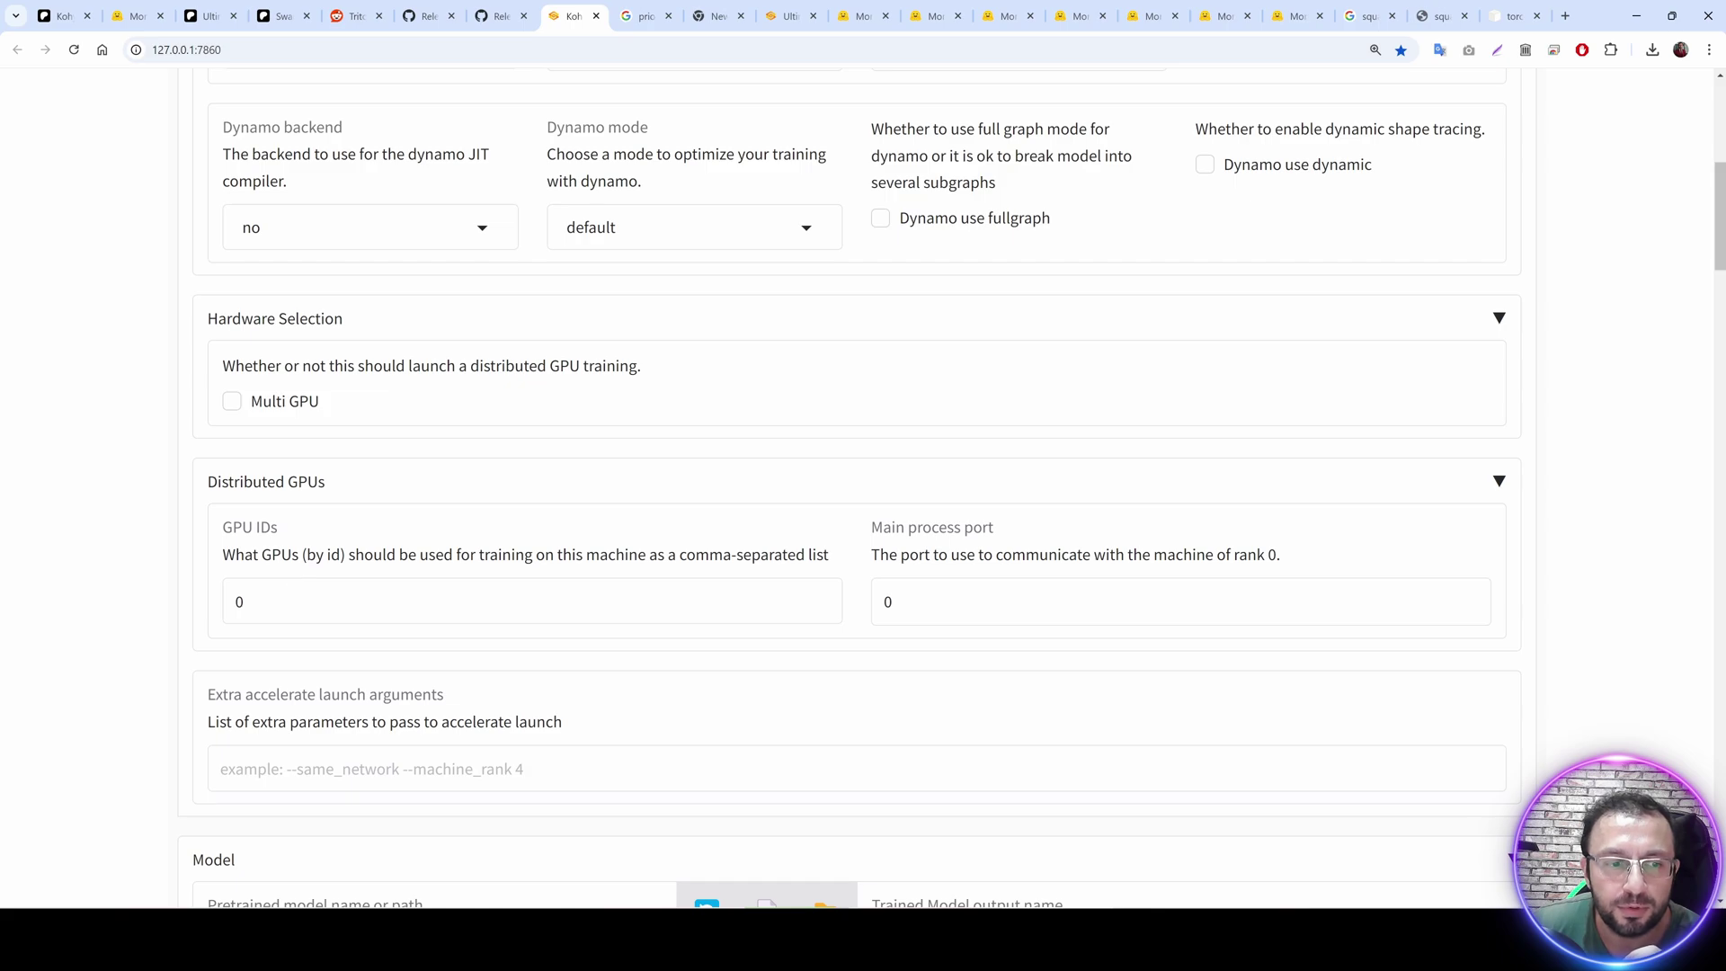
left_click_drag(241, 601, 224, 606)
left_click(243, 601)
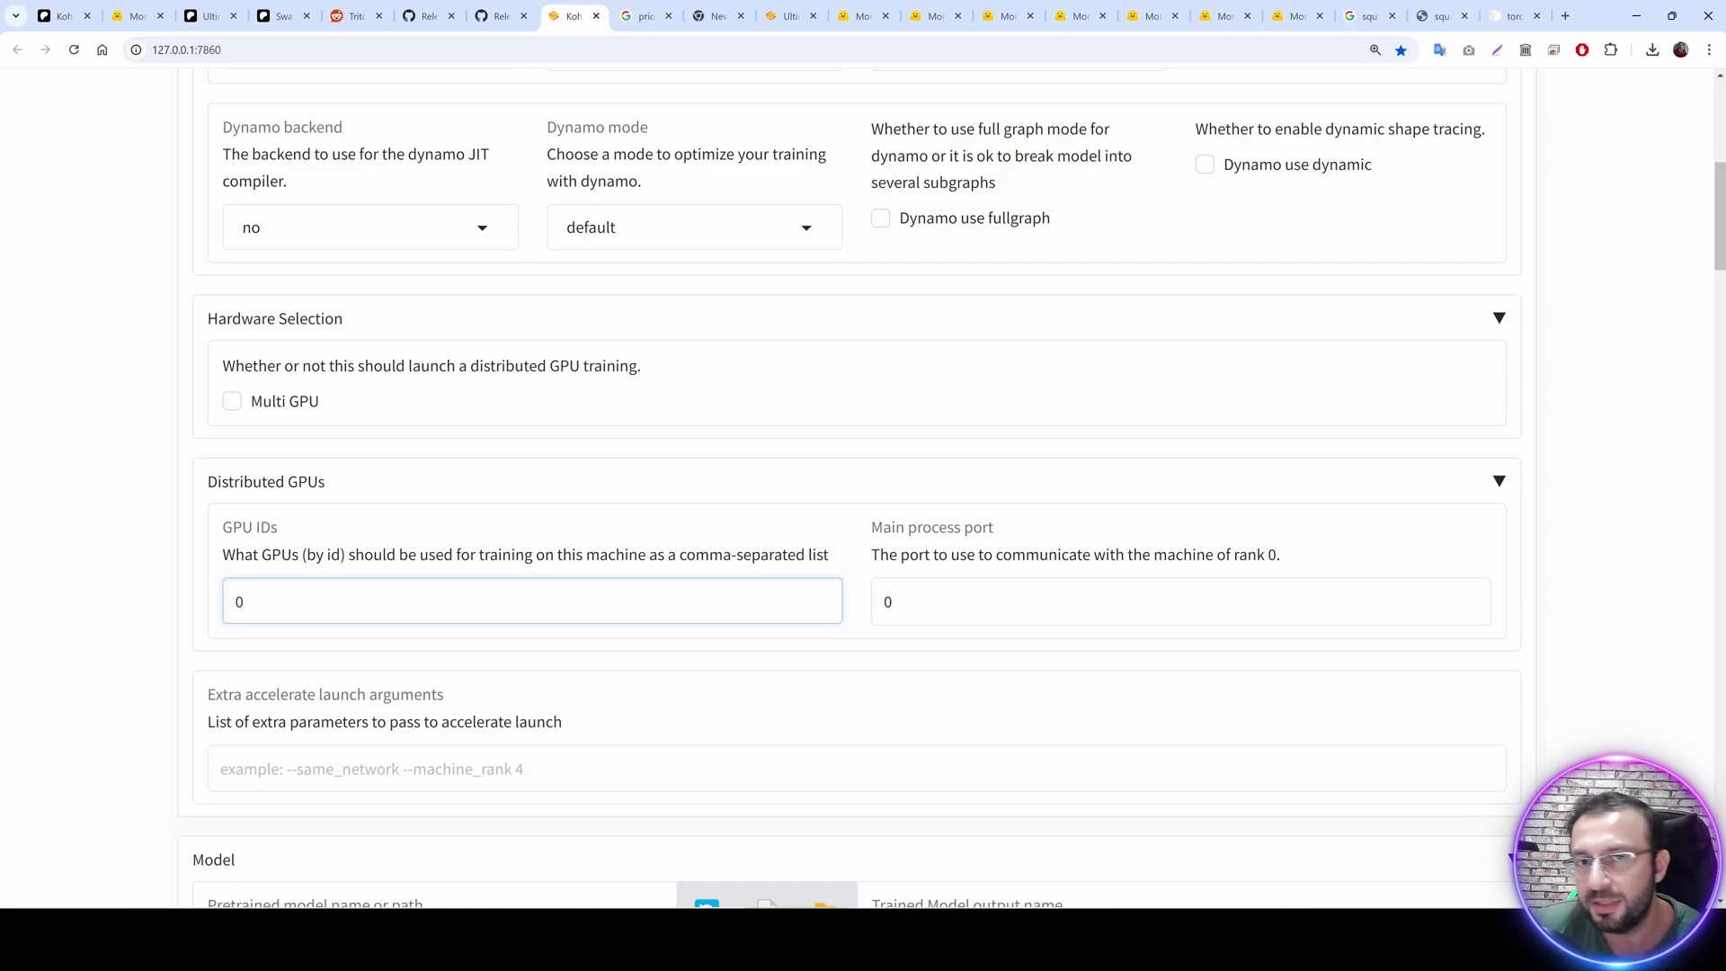
Compare the GPU IDs setting with the GPU numbering shown in nvitop.
key("alt+Tab")
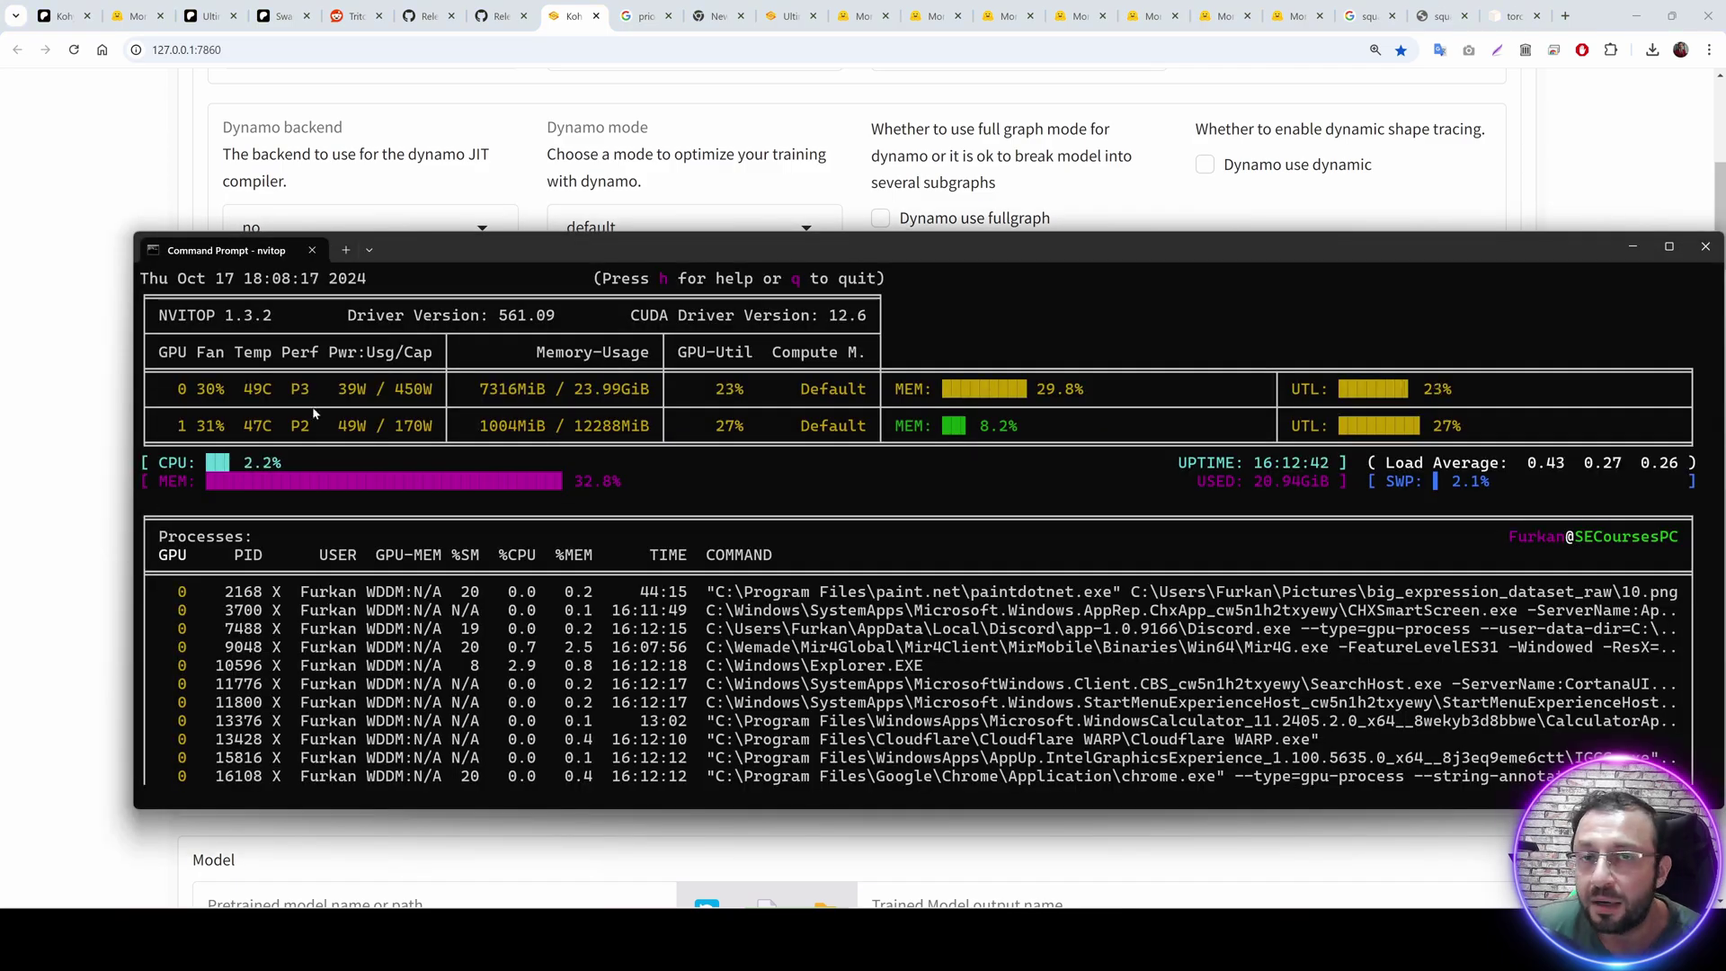
key("alt+Tab")
left_click_drag(253, 603, 137, 611)
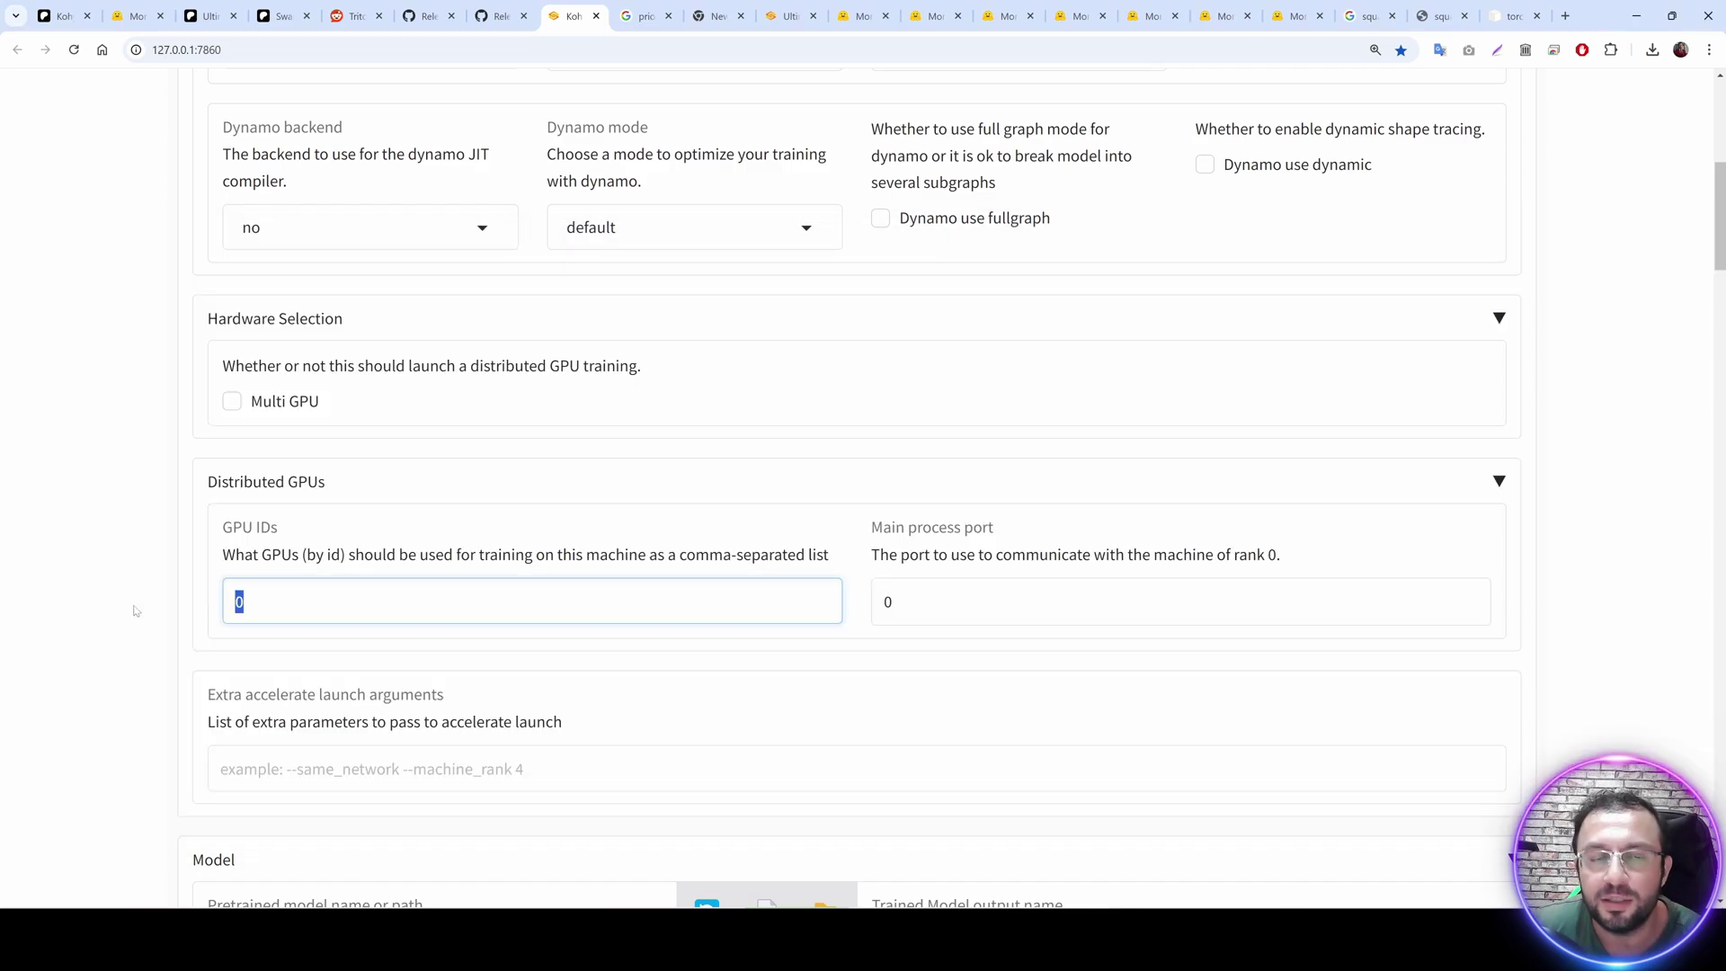
key("alt+Tab")
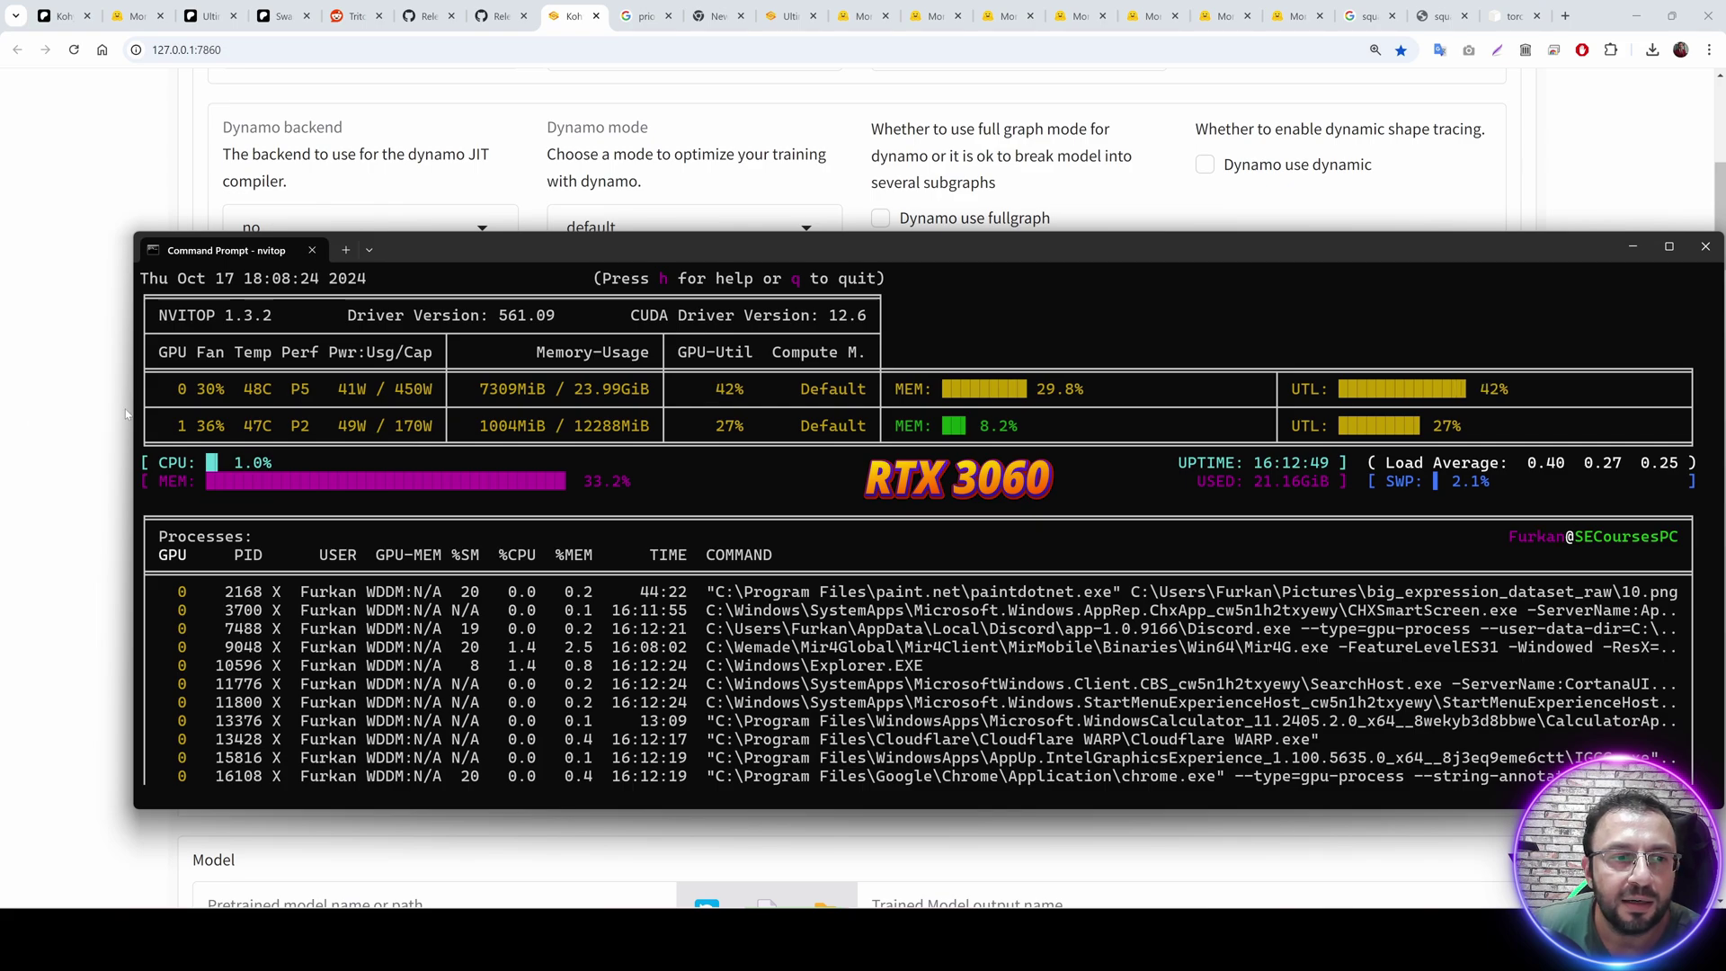
key("alt+Tab")
Try entering 10 as the GPU IDs value, and set it back to 0.
type("10")
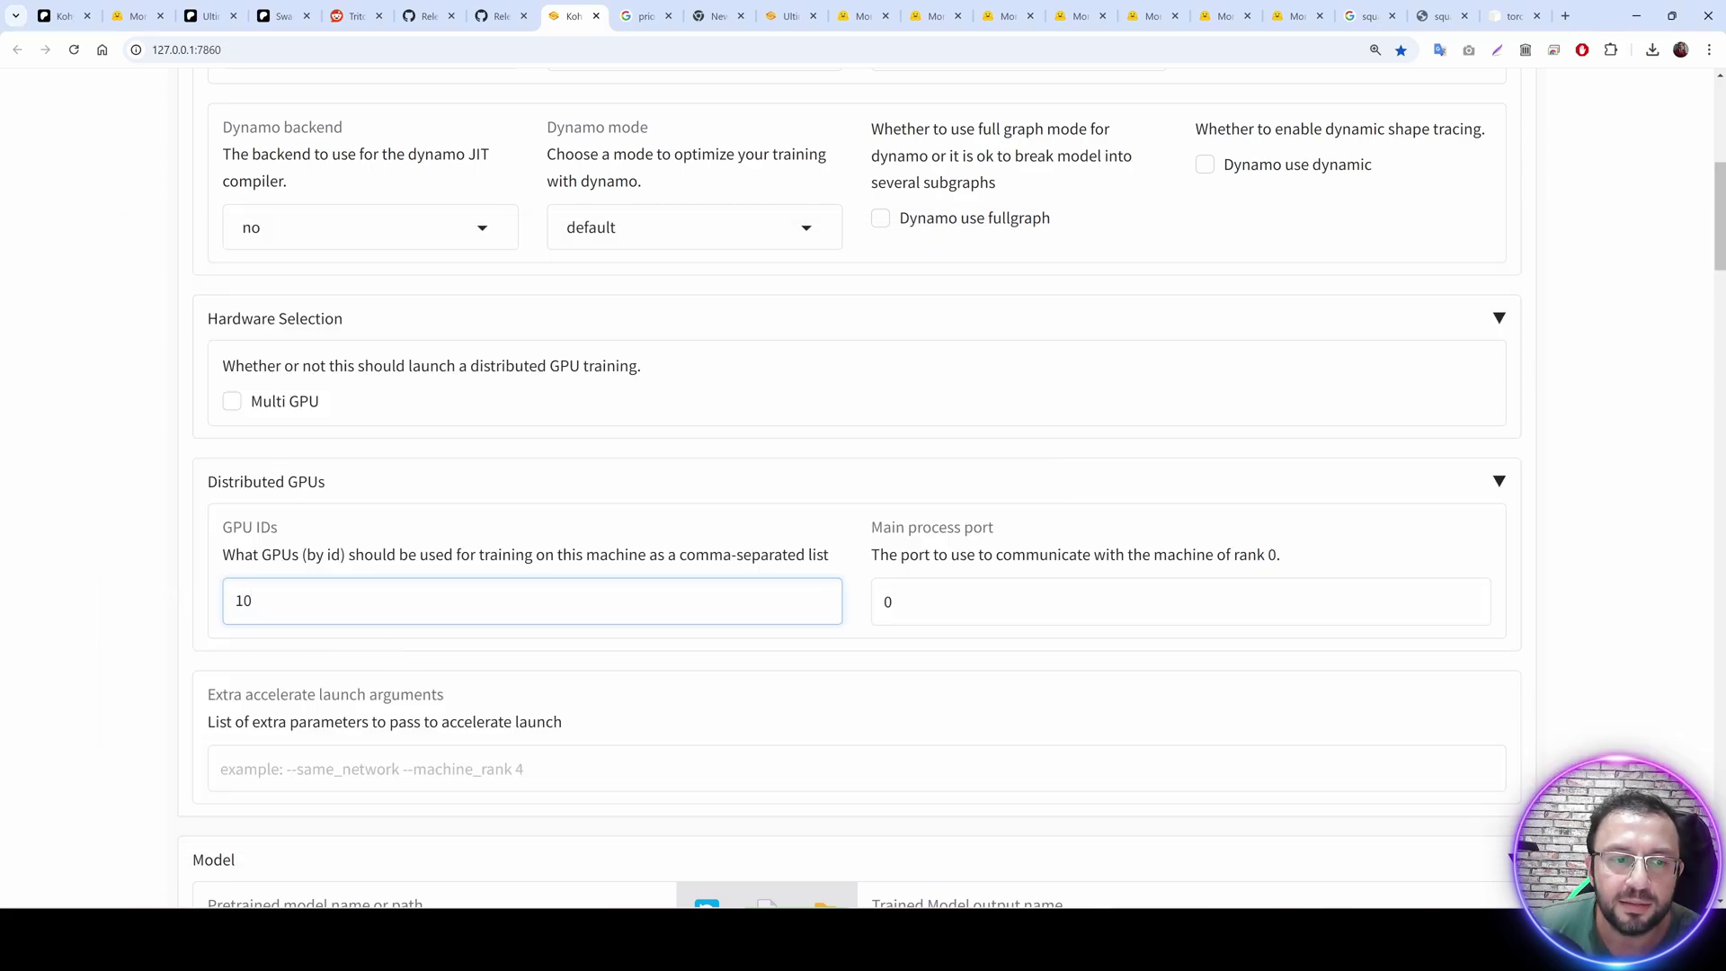
key("ctrl+a")
type("0")
Check the memory and GPU usage in Task Manager and return to the Accelerate launch settings.
key("ctrl+shift+Escape")
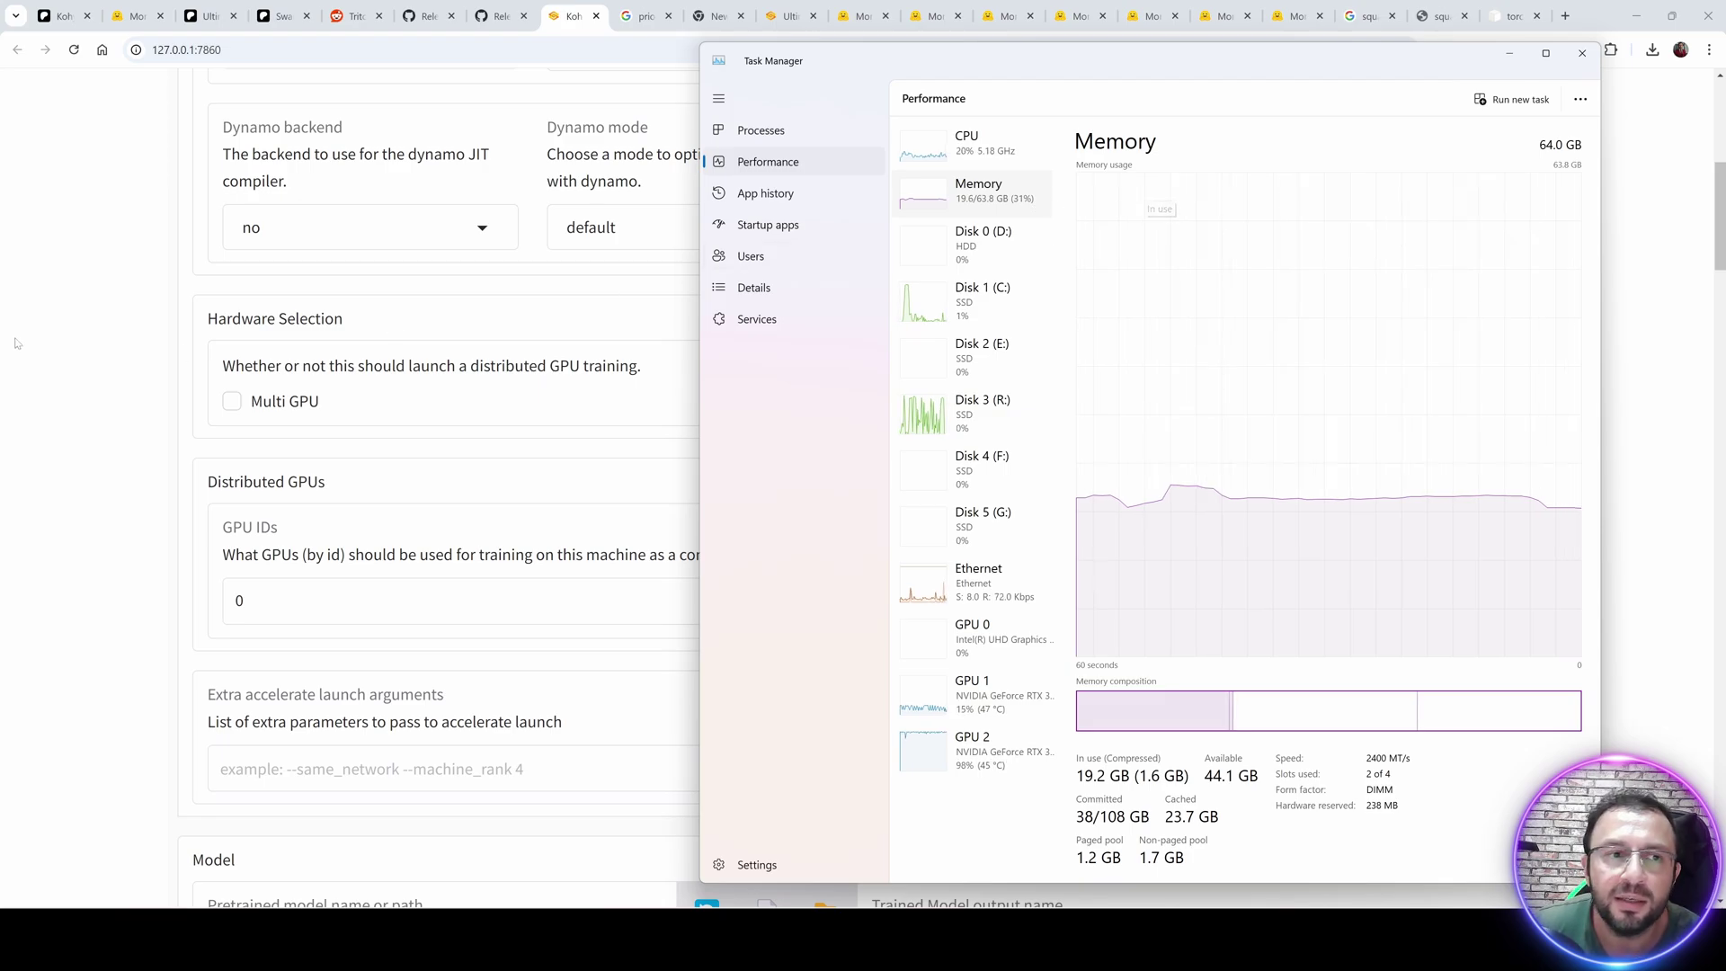
left_click(79, 243)
scroll(914, 427, "up", 2)
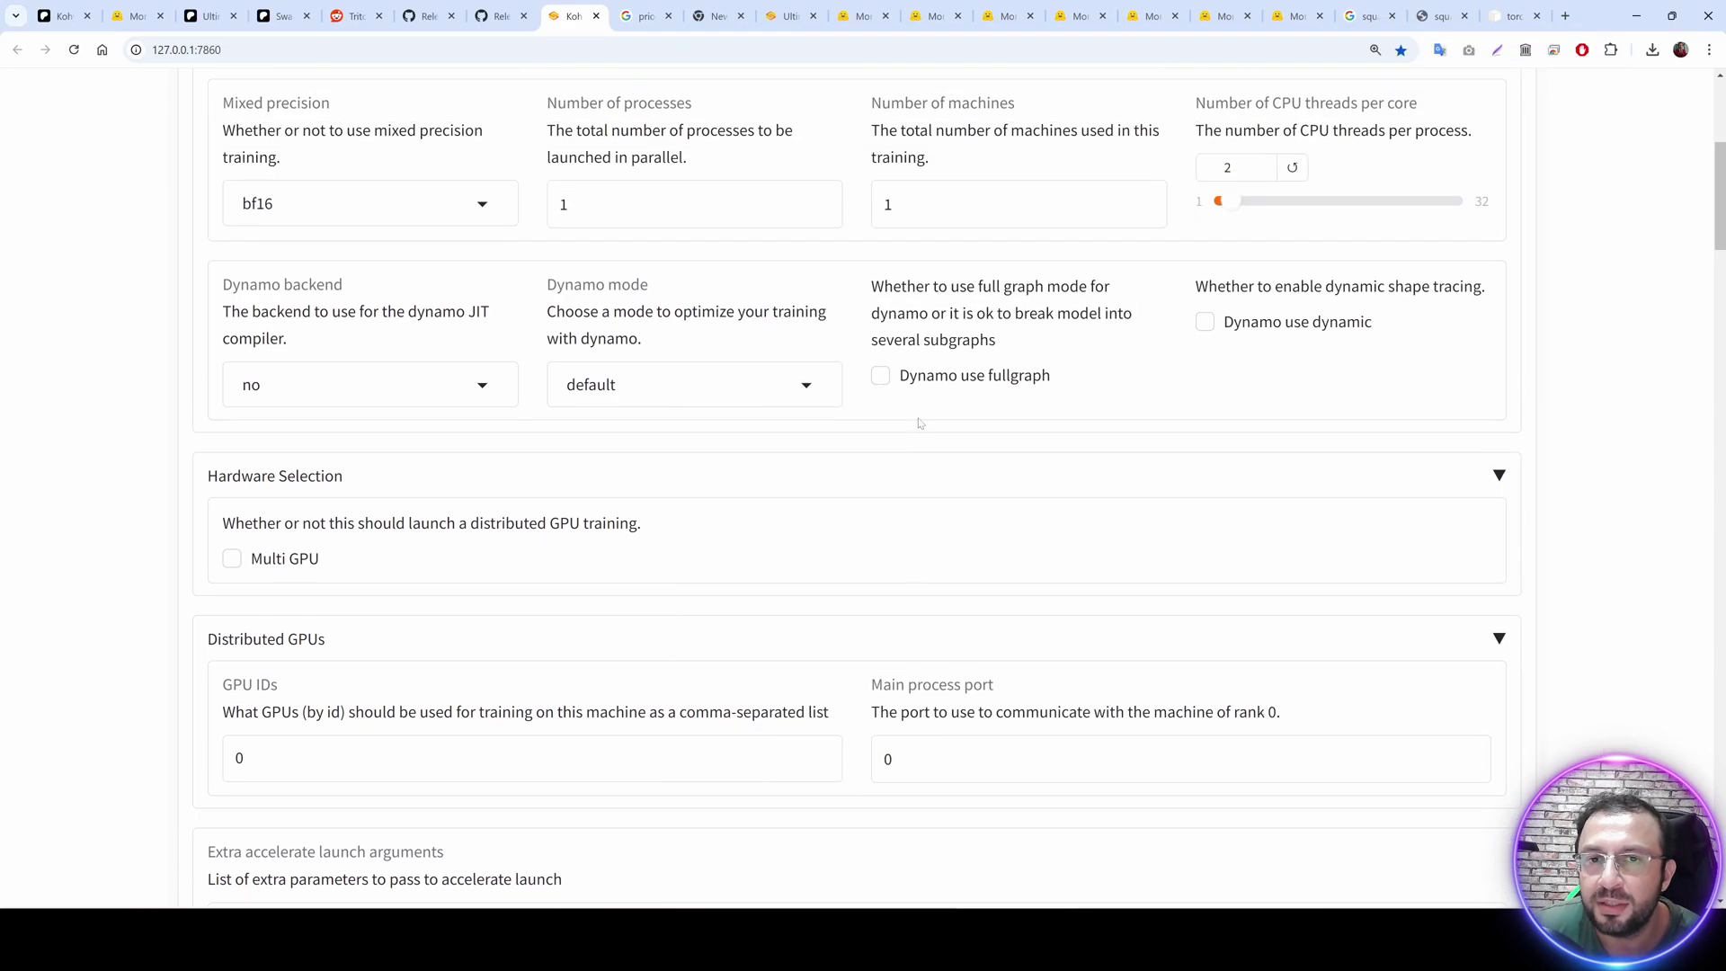
scroll(862, 458, "down", 2)
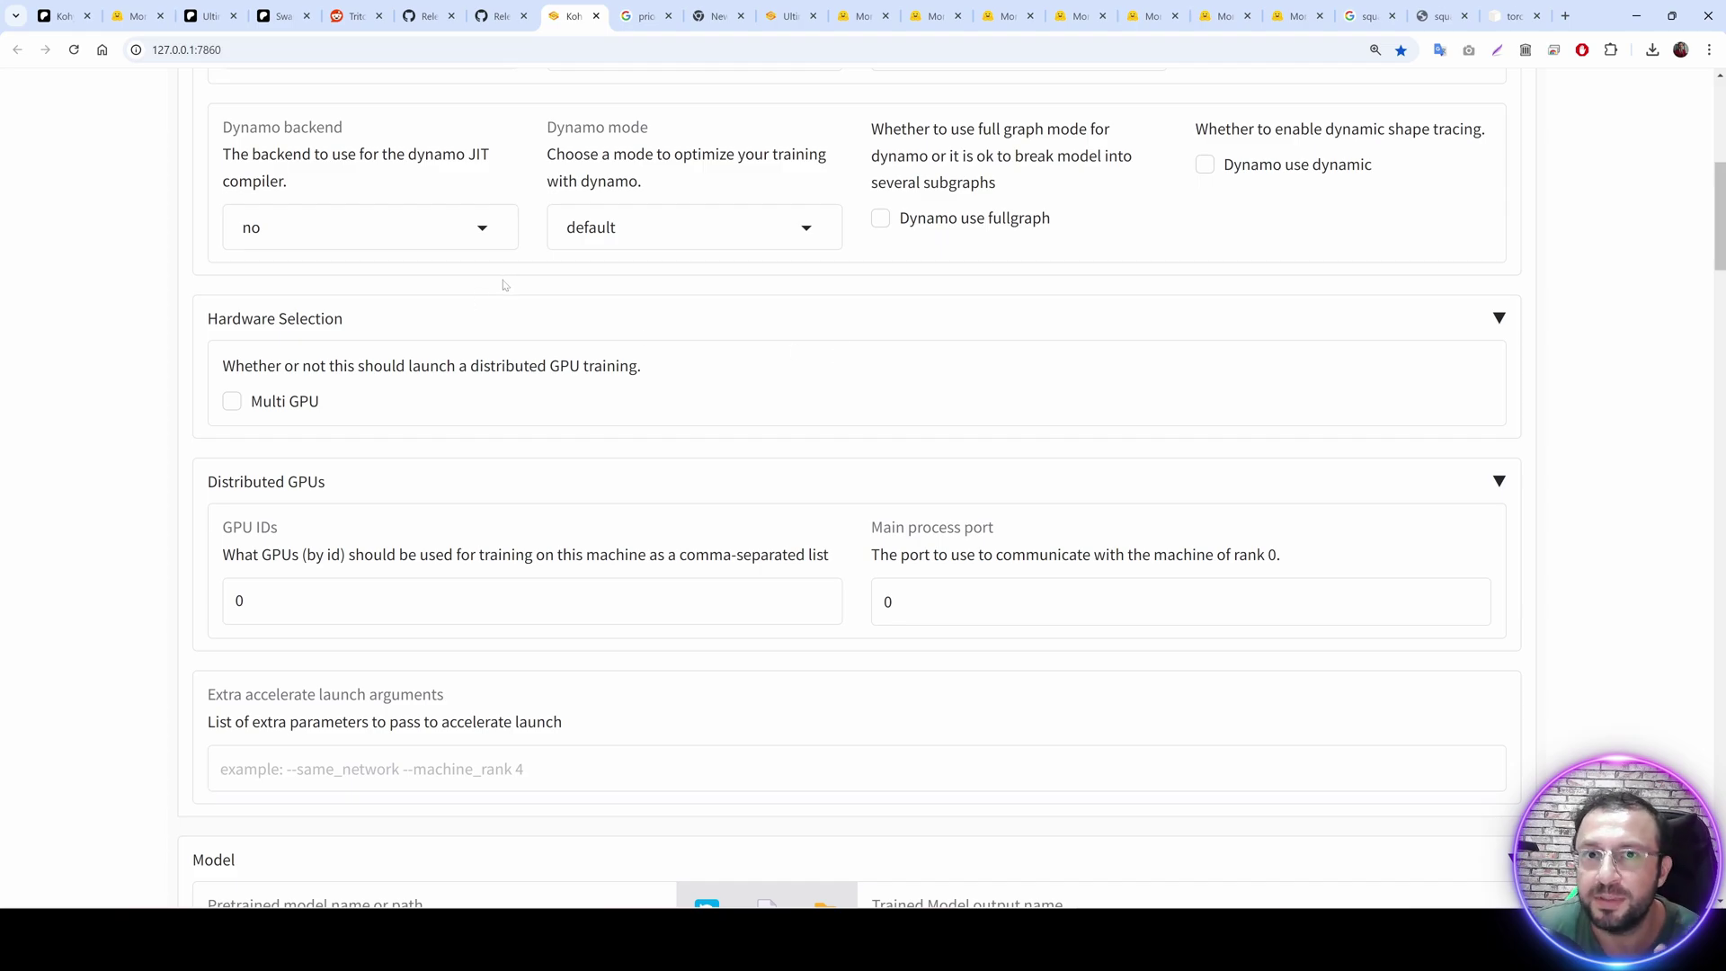
Show the SwarmUI installation inside the Swarm_UI_FineTuning folder in File Explorer and return to the browser.
key("alt+Tab")
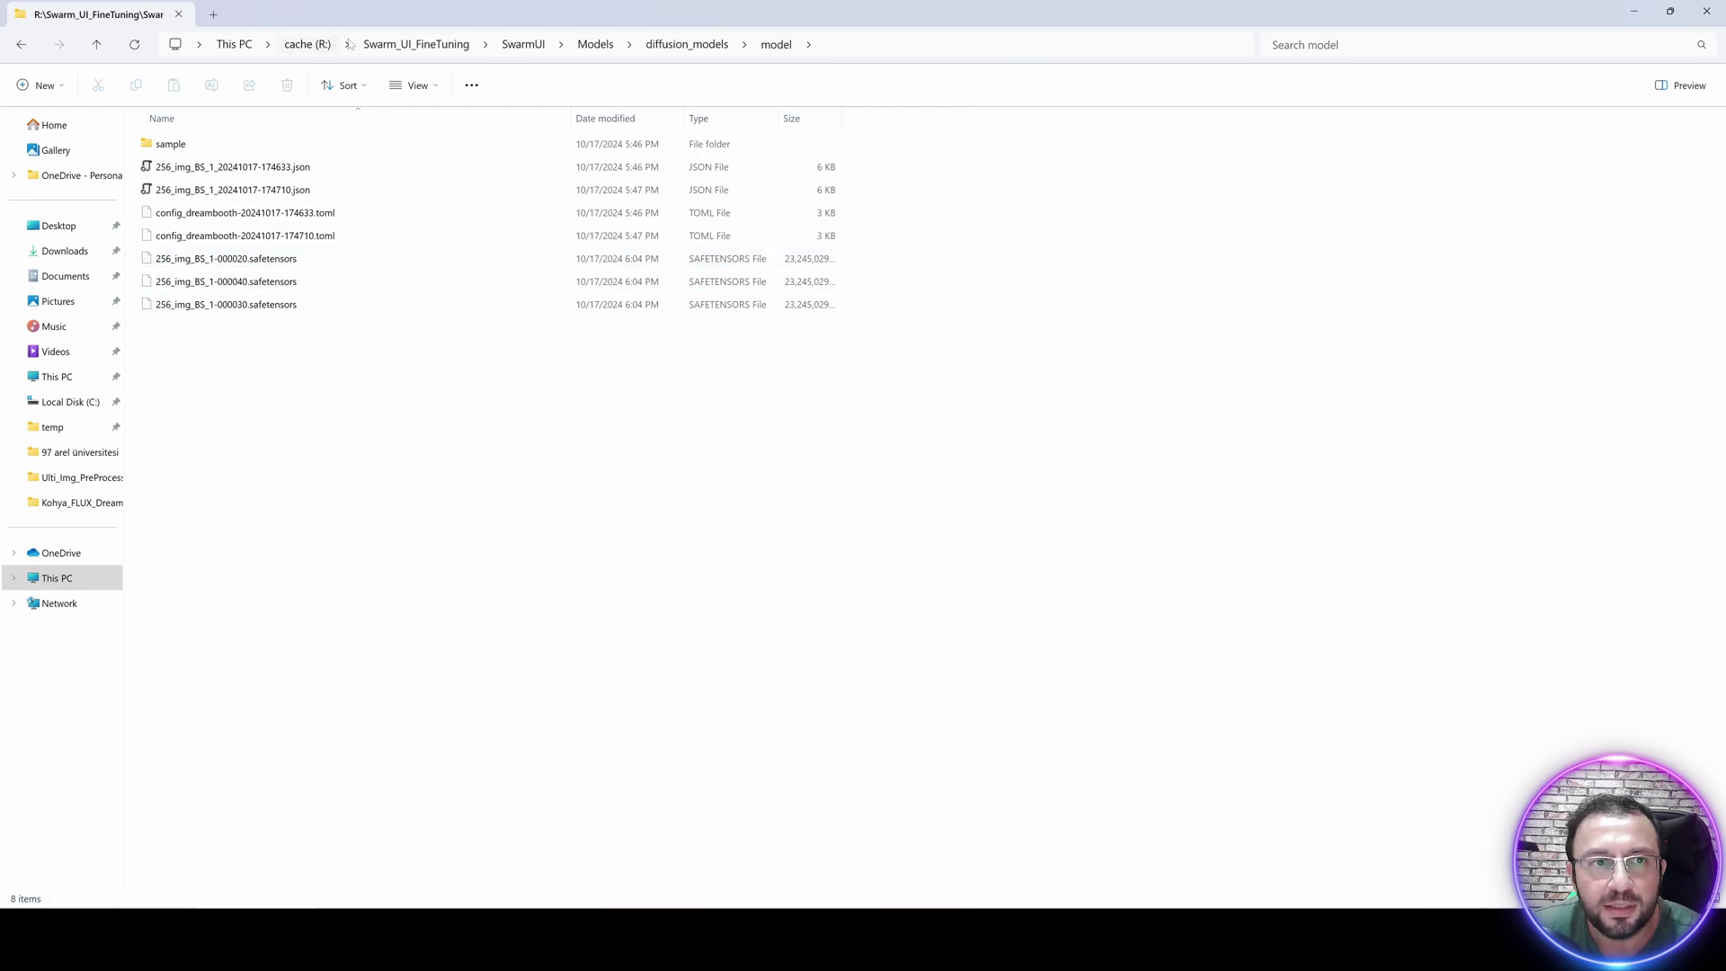
left_click(409, 49)
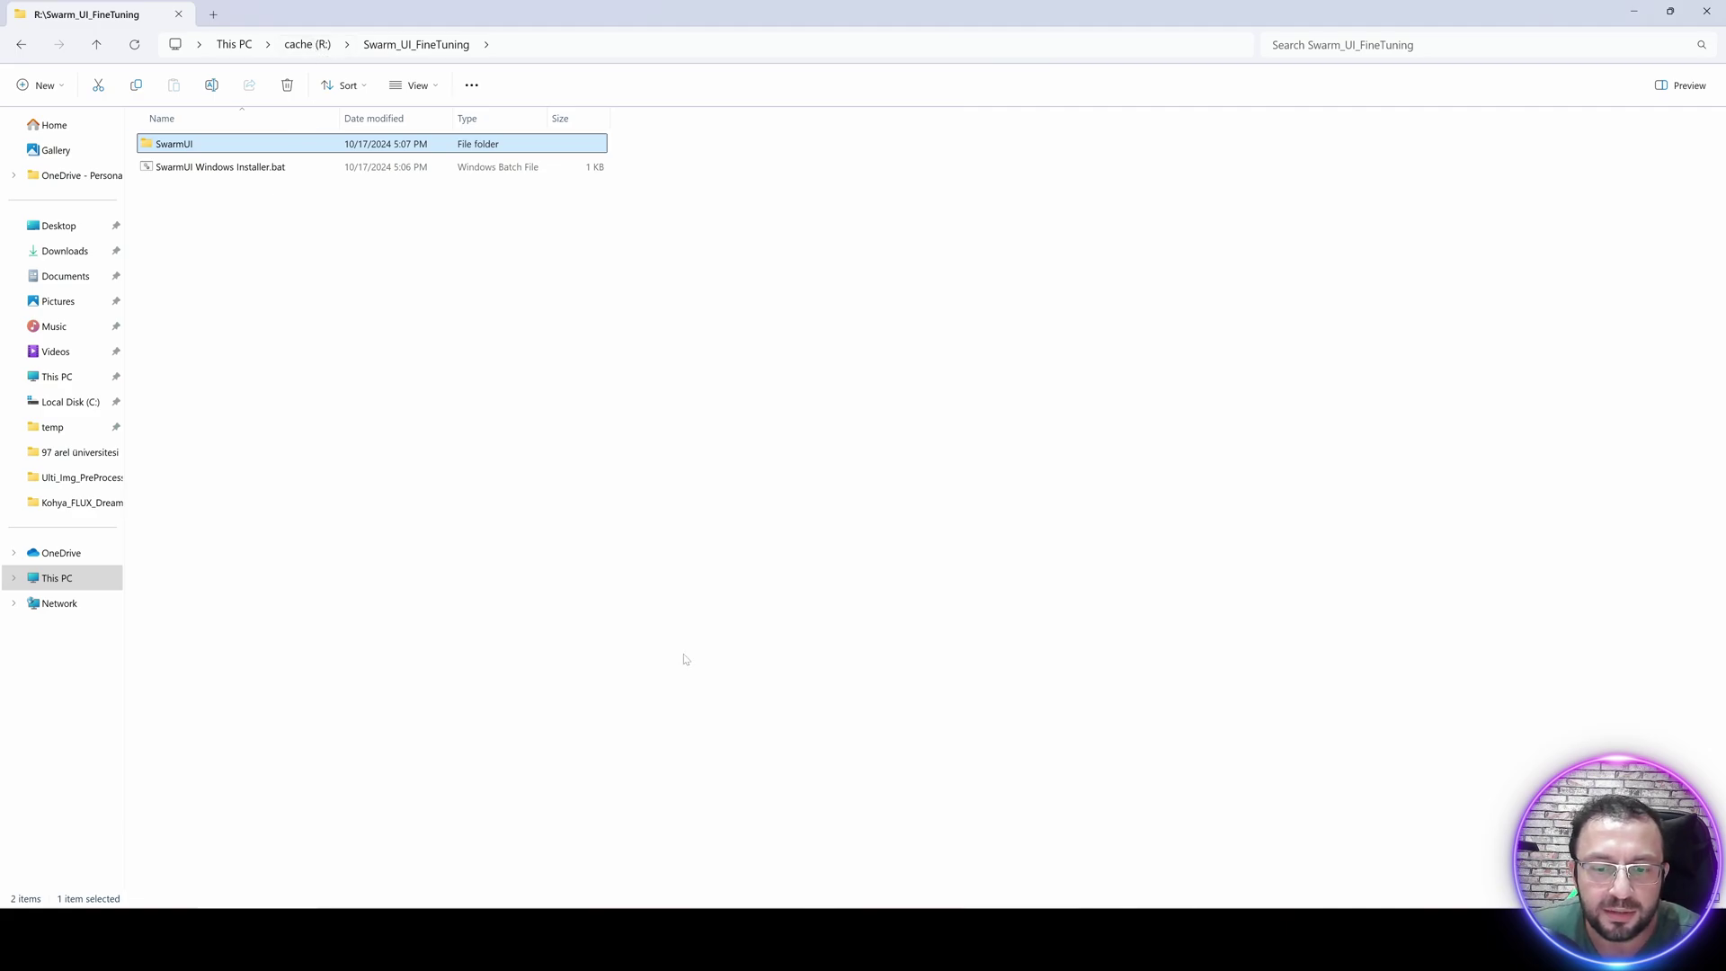
key("alt+Tab")
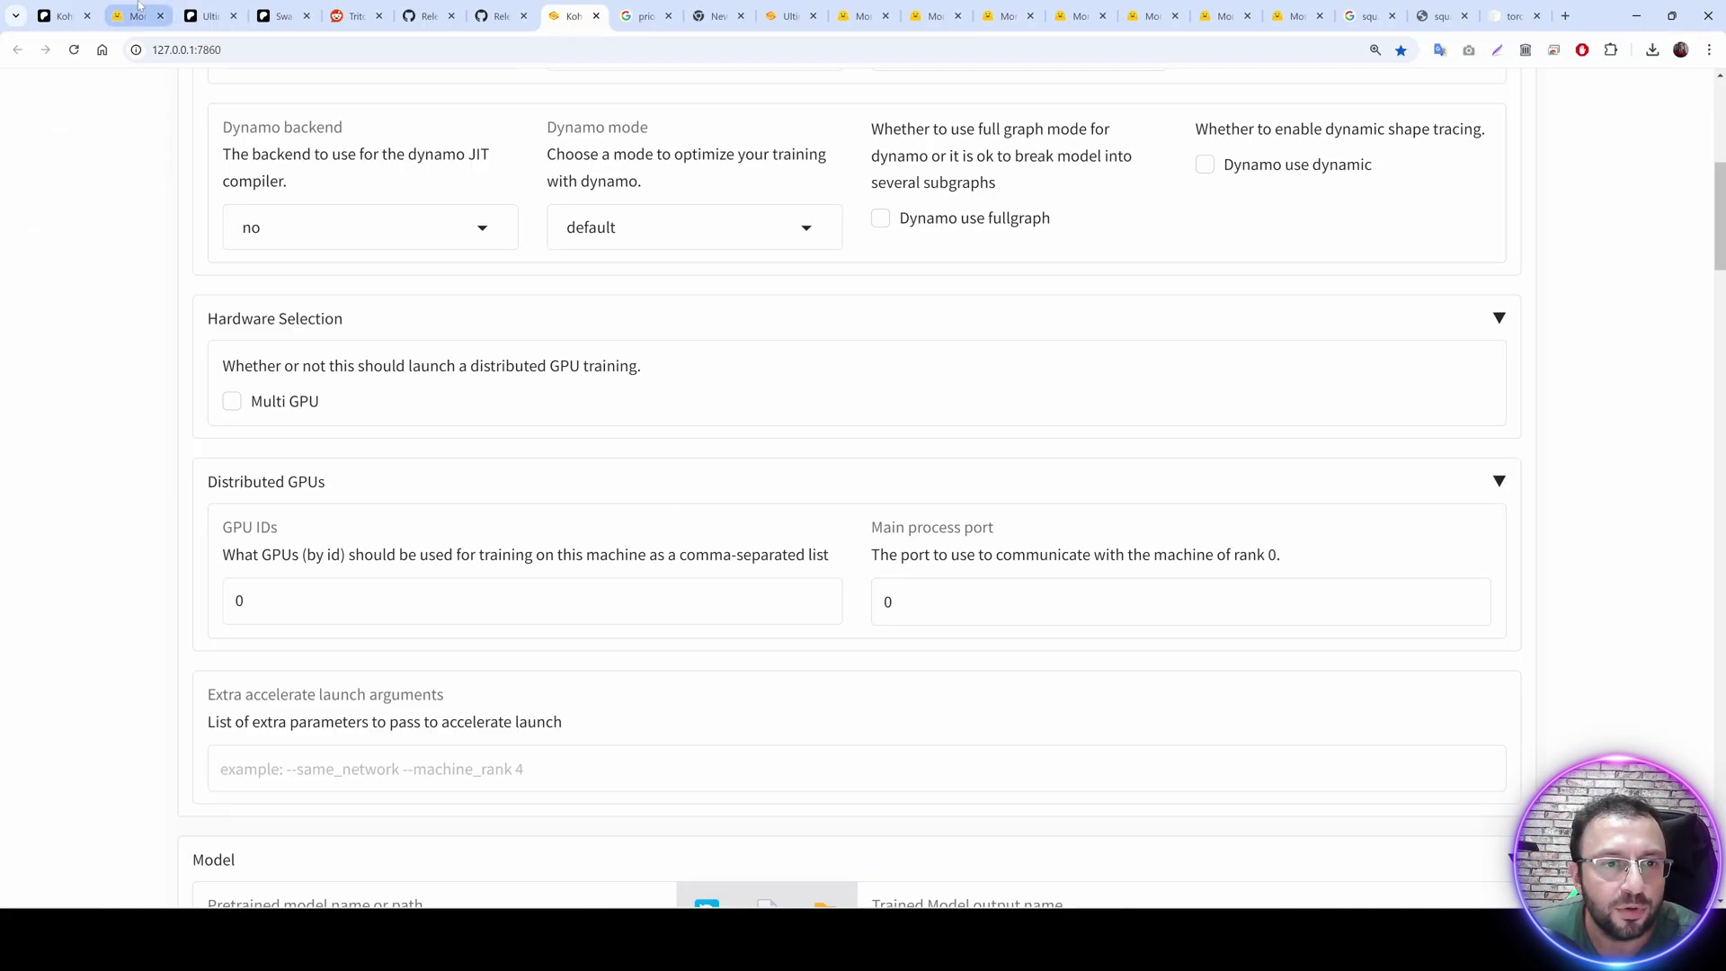
Open best_check_points.txt in Hugging Face's Best_FLUX_Fine_Tunings_Comparisons repository and bring its checkpoint list into view.
left_click(1297, 13)
left_click(1225, 15)
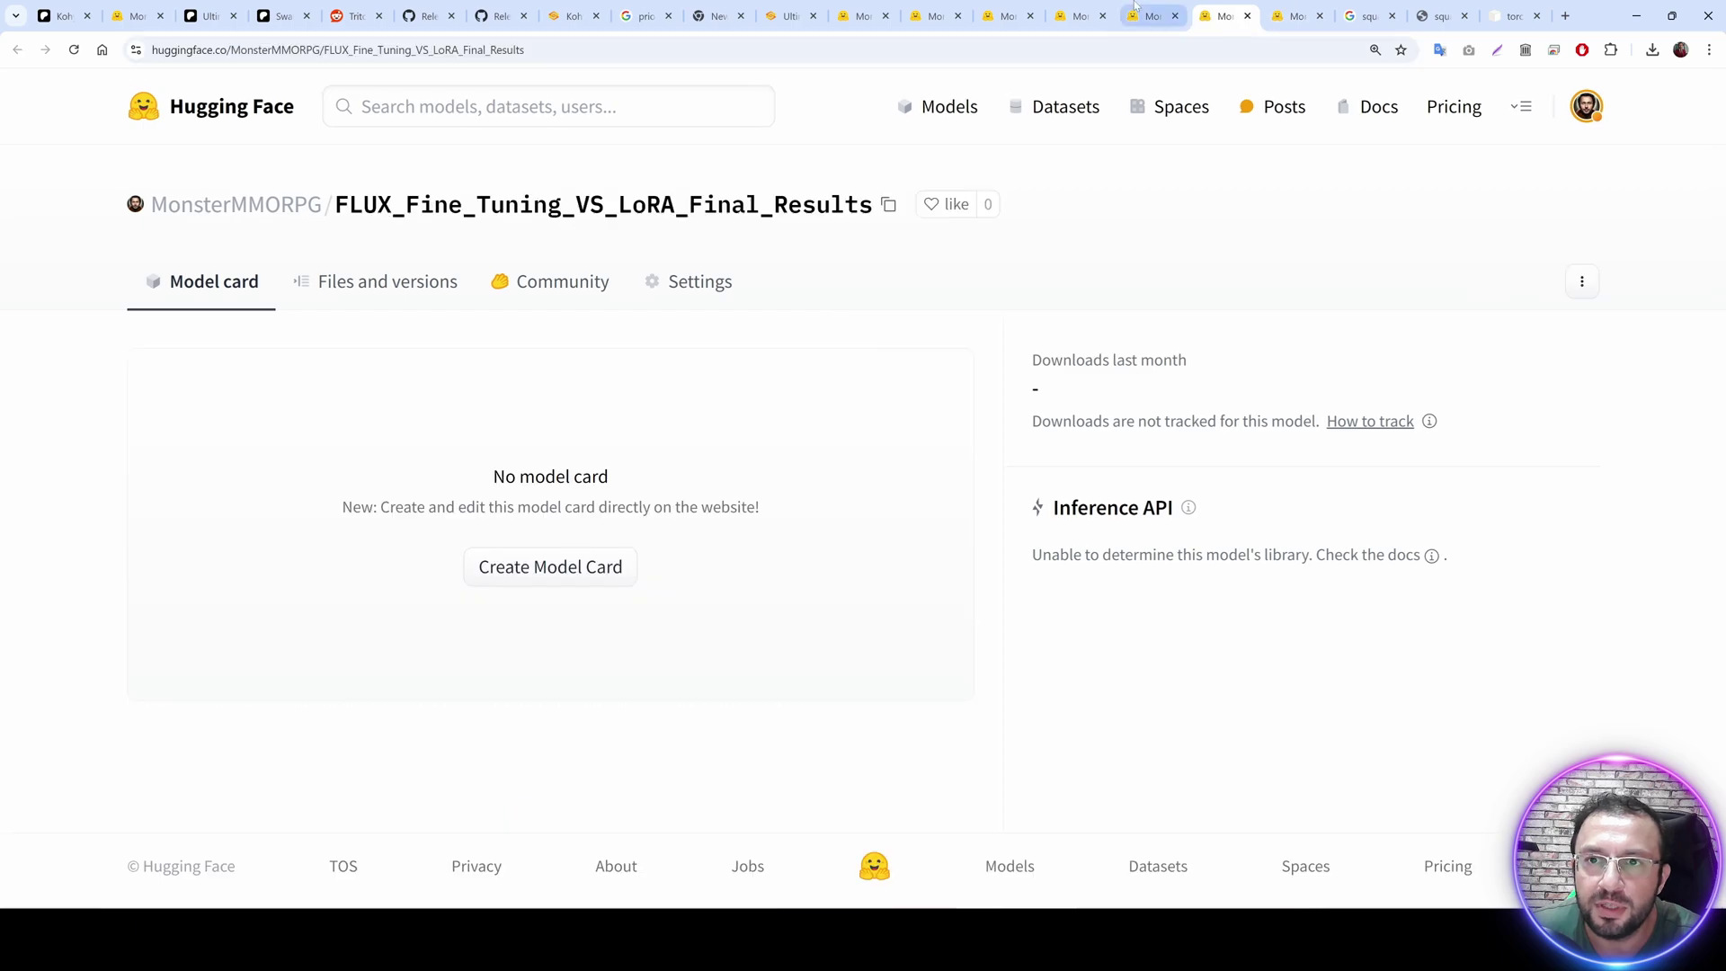
left_click(1152, 16)
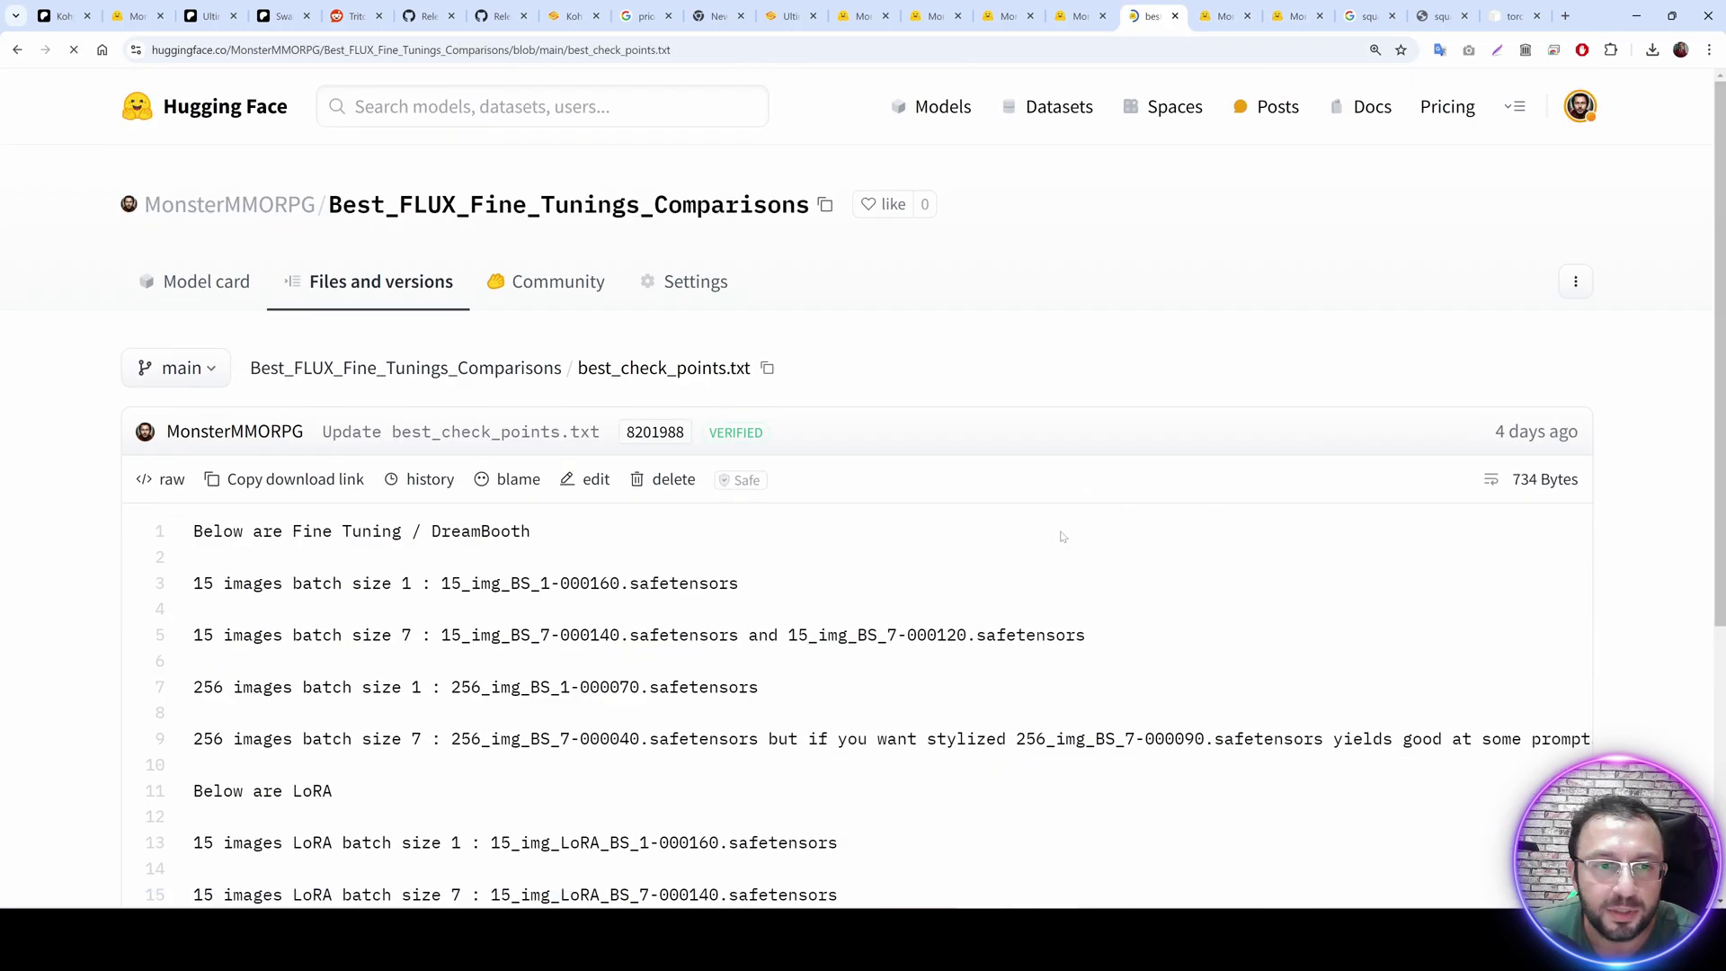
scroll(1061, 553, "down", 3)
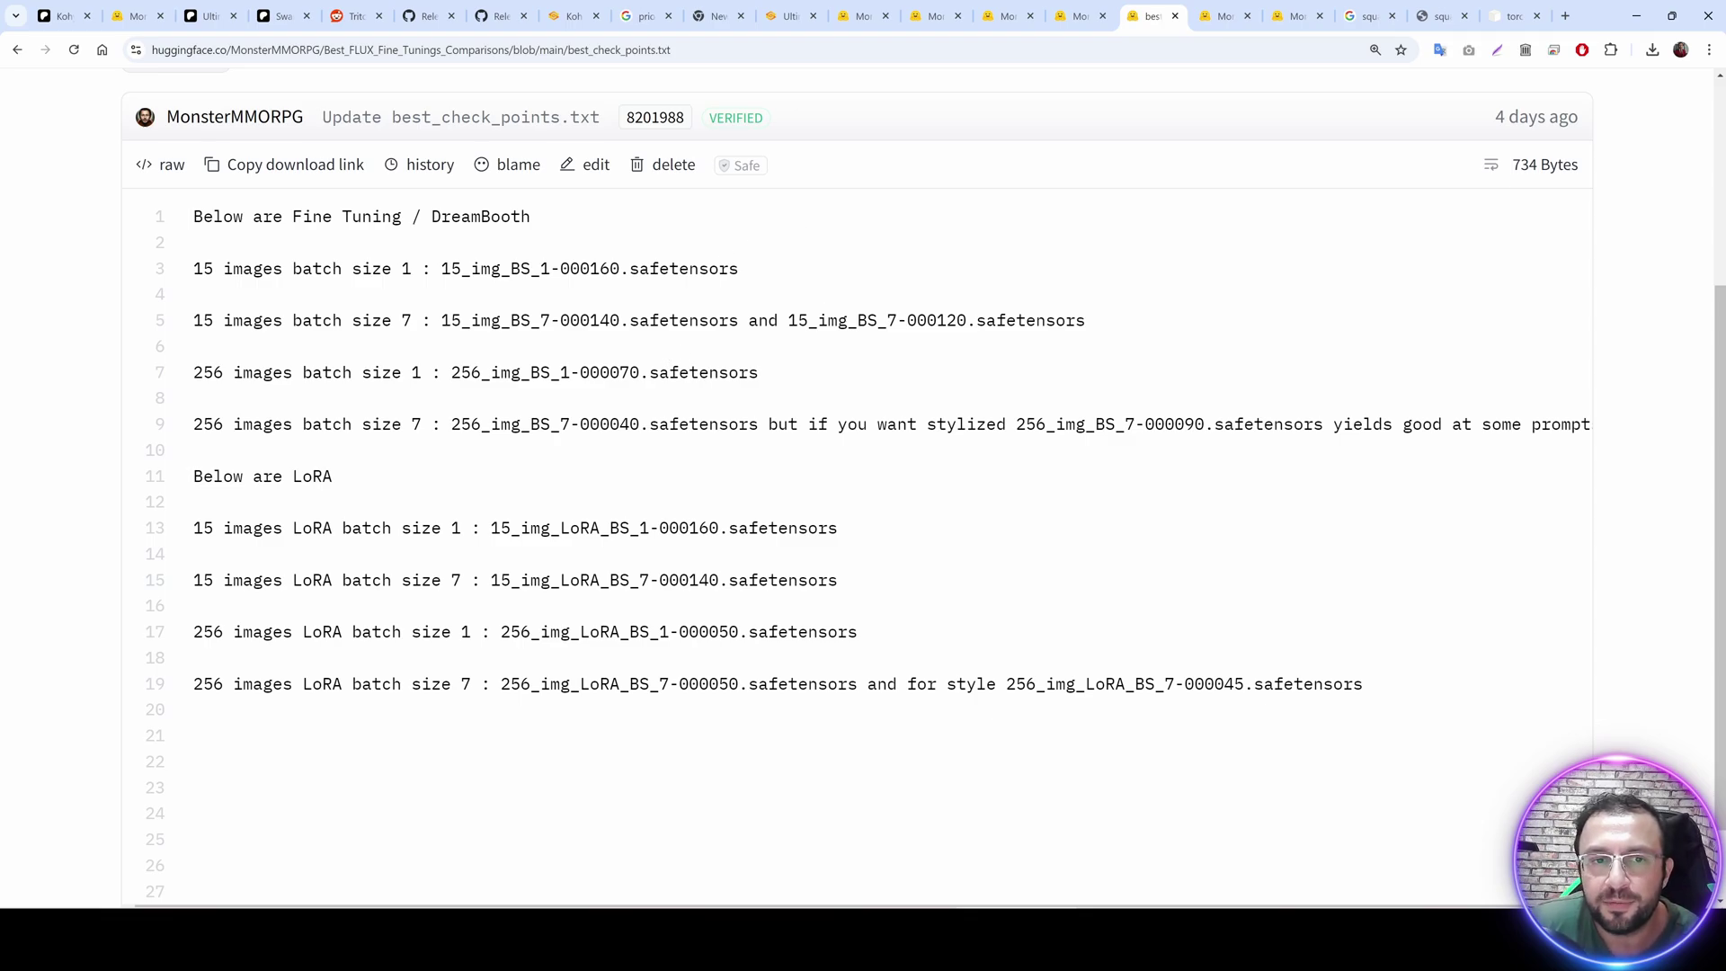
Highlight the best fine-tuning checkpoints for 15 and 256 images at batch sizes 1 and 7 in best_check_points.txt.
left_click_drag(620, 268, 579, 267)
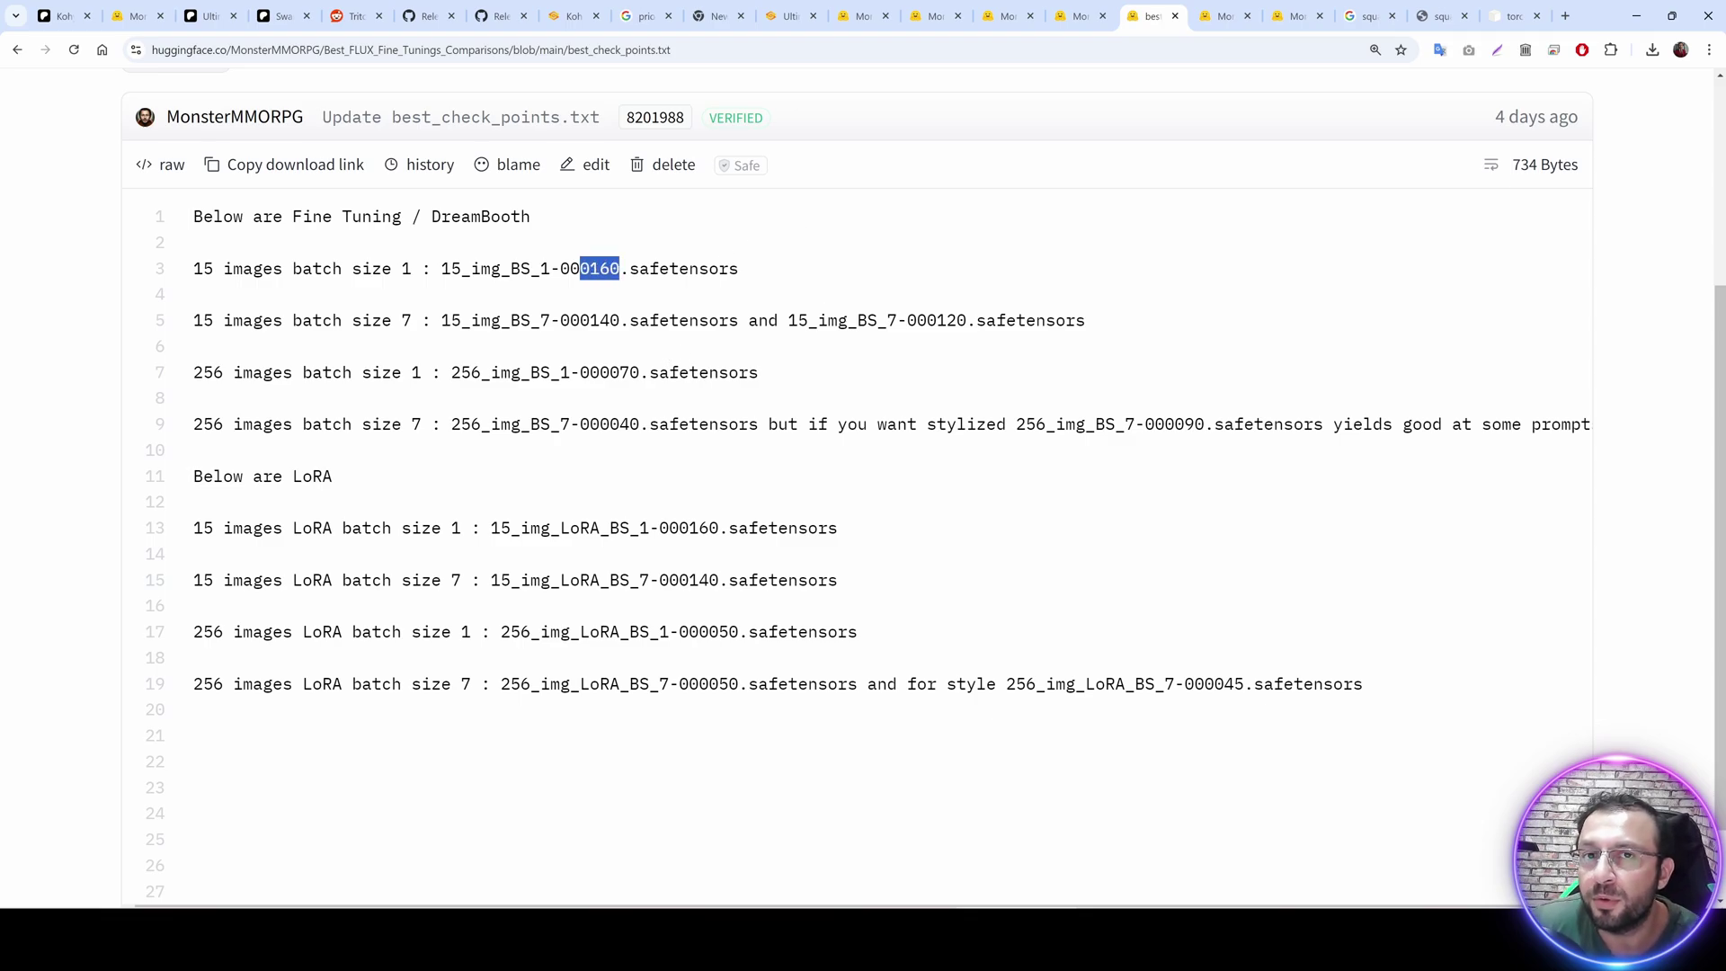
left_click(580, 270)
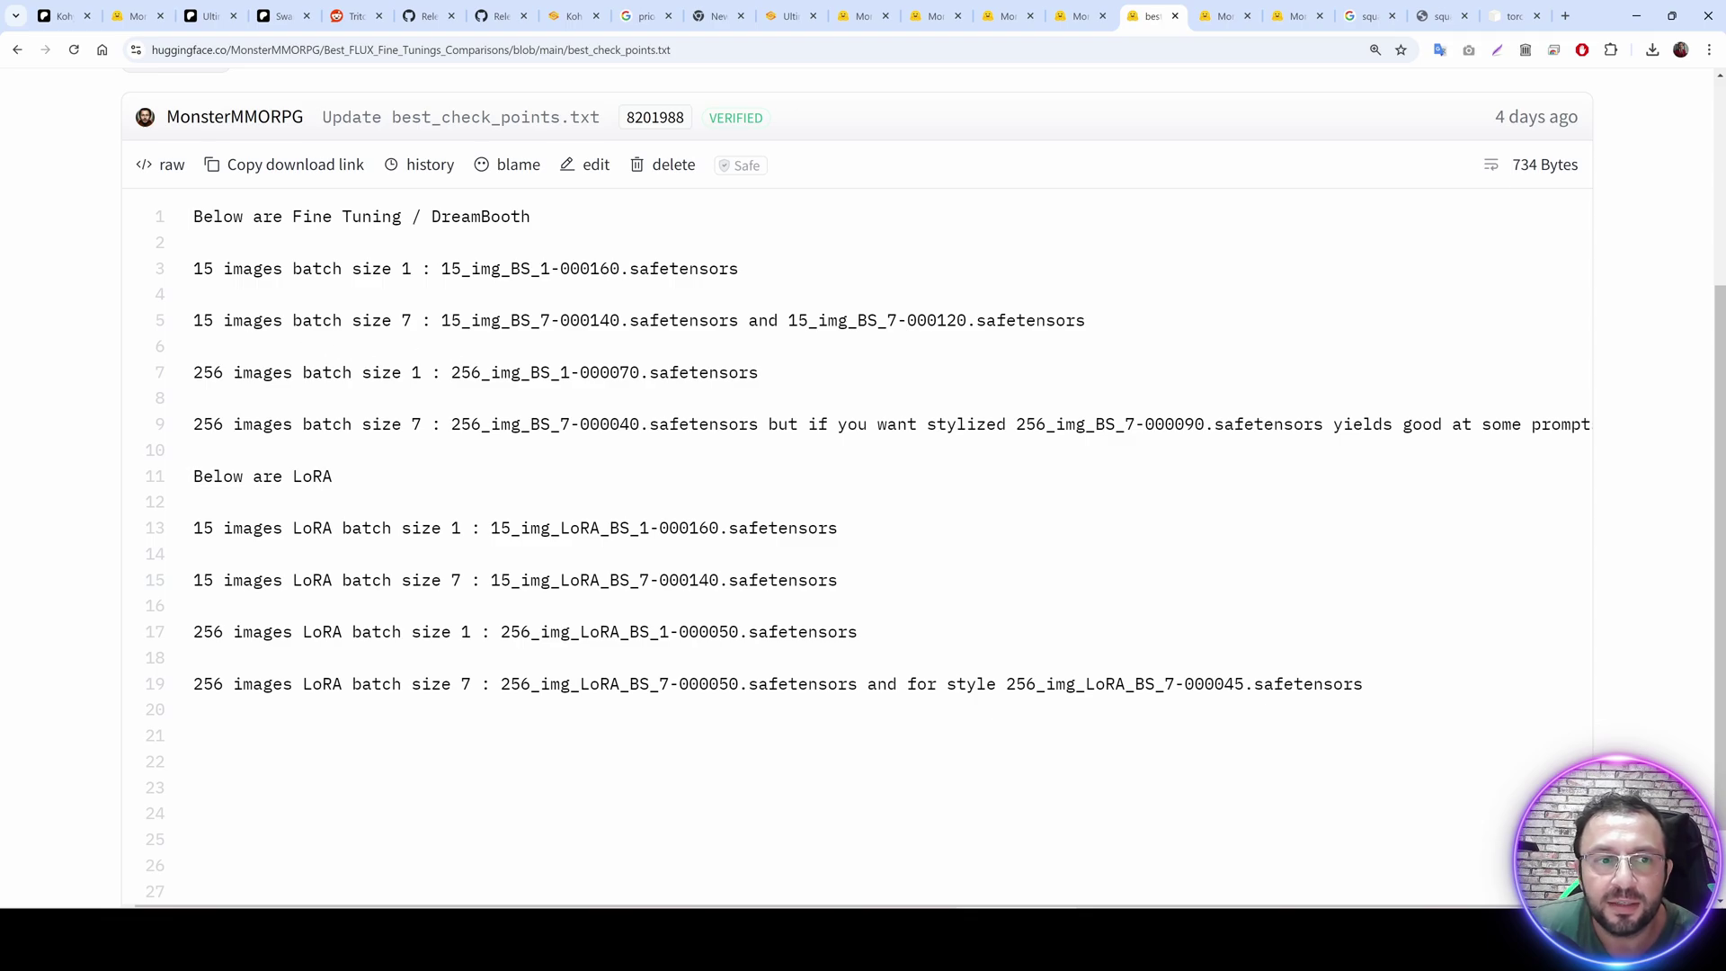
left_click_drag(620, 320, 491, 320)
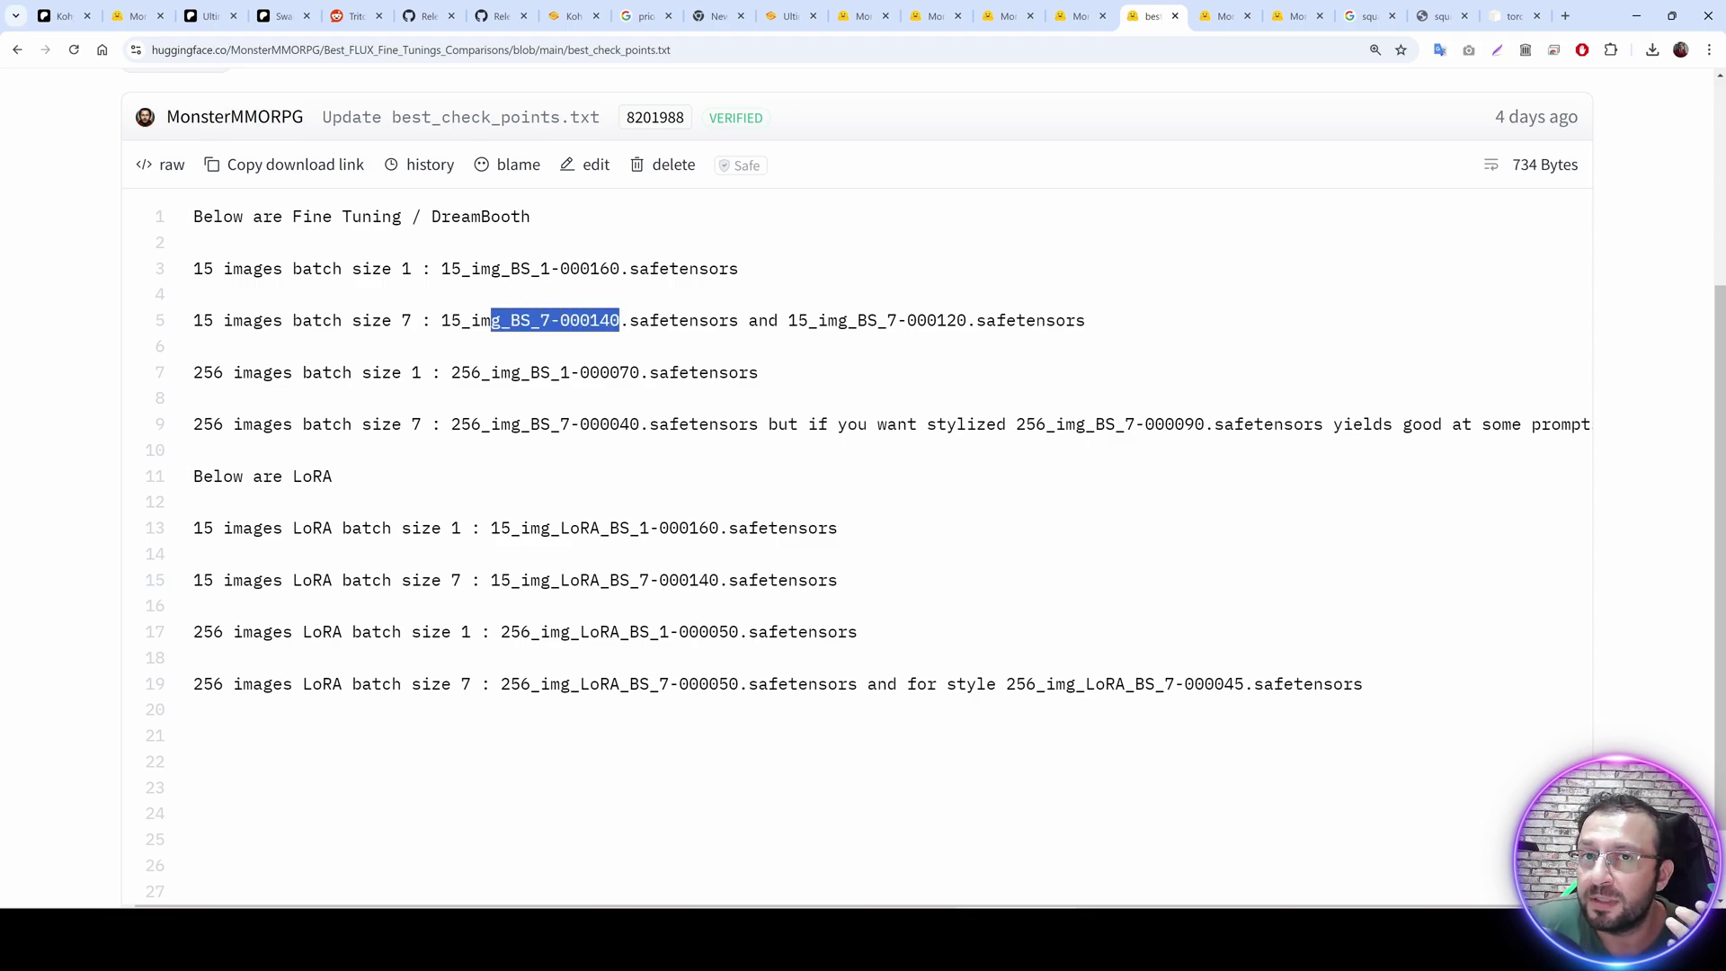
left_click_drag(639, 372, 510, 372)
left_click_drag(243, 372, 192, 377)
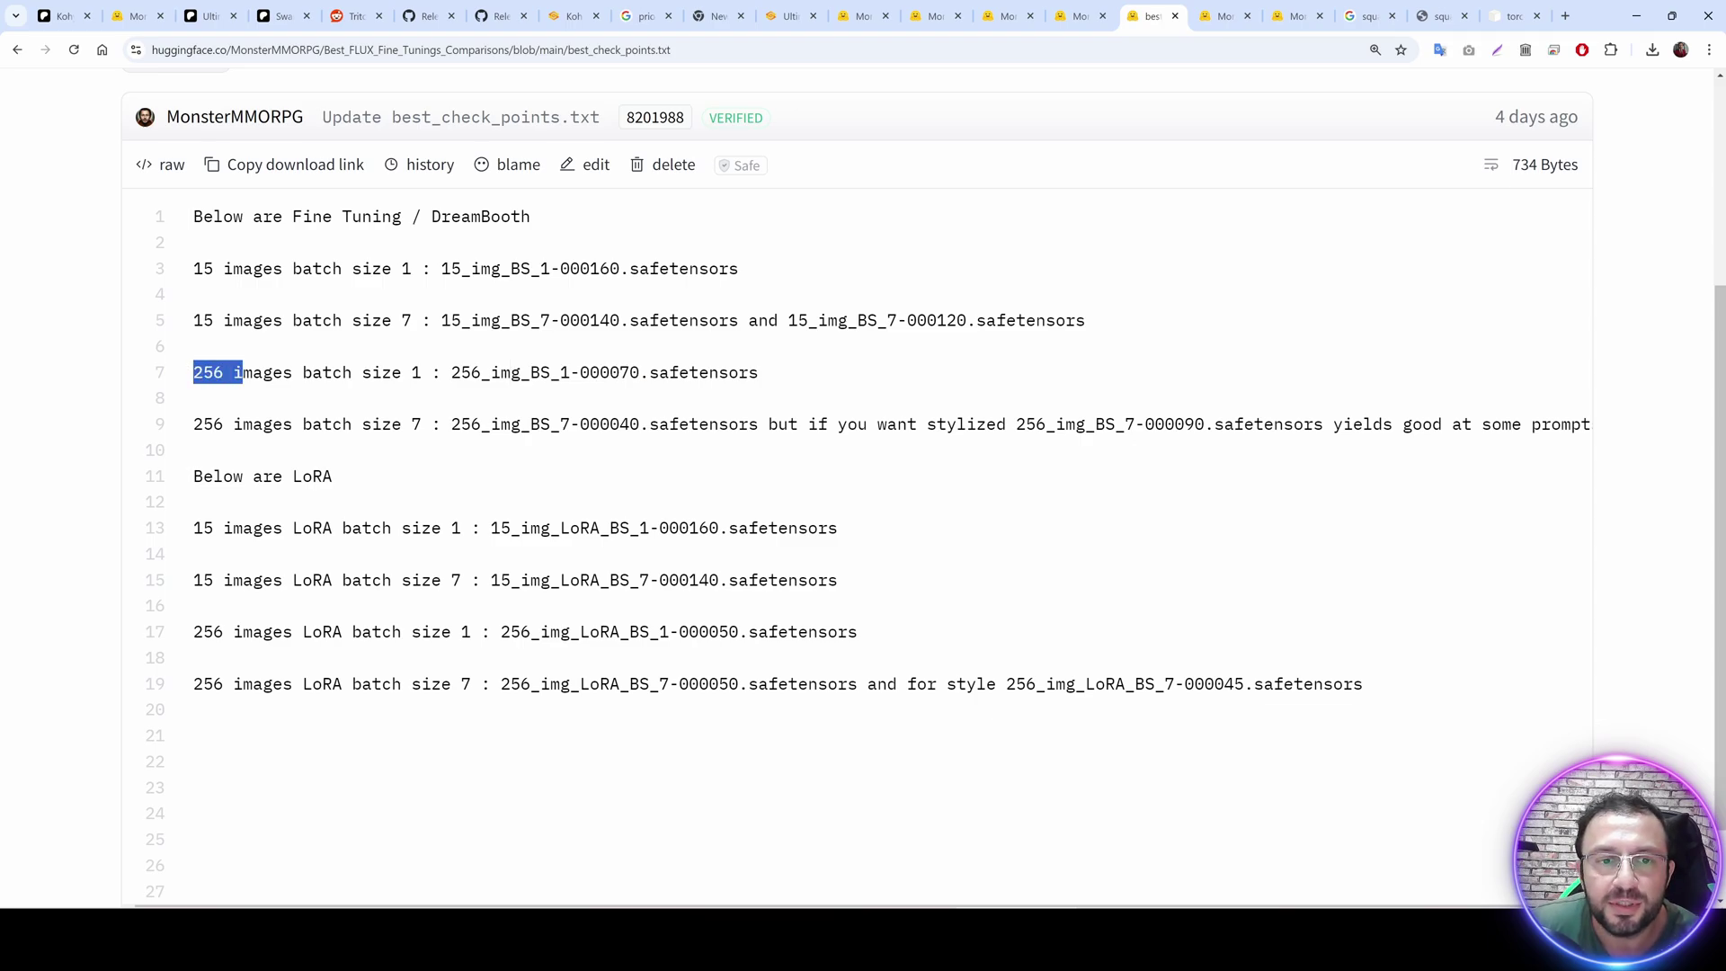
left_click_drag(631, 424, 192, 424)
left_click(373, 452)
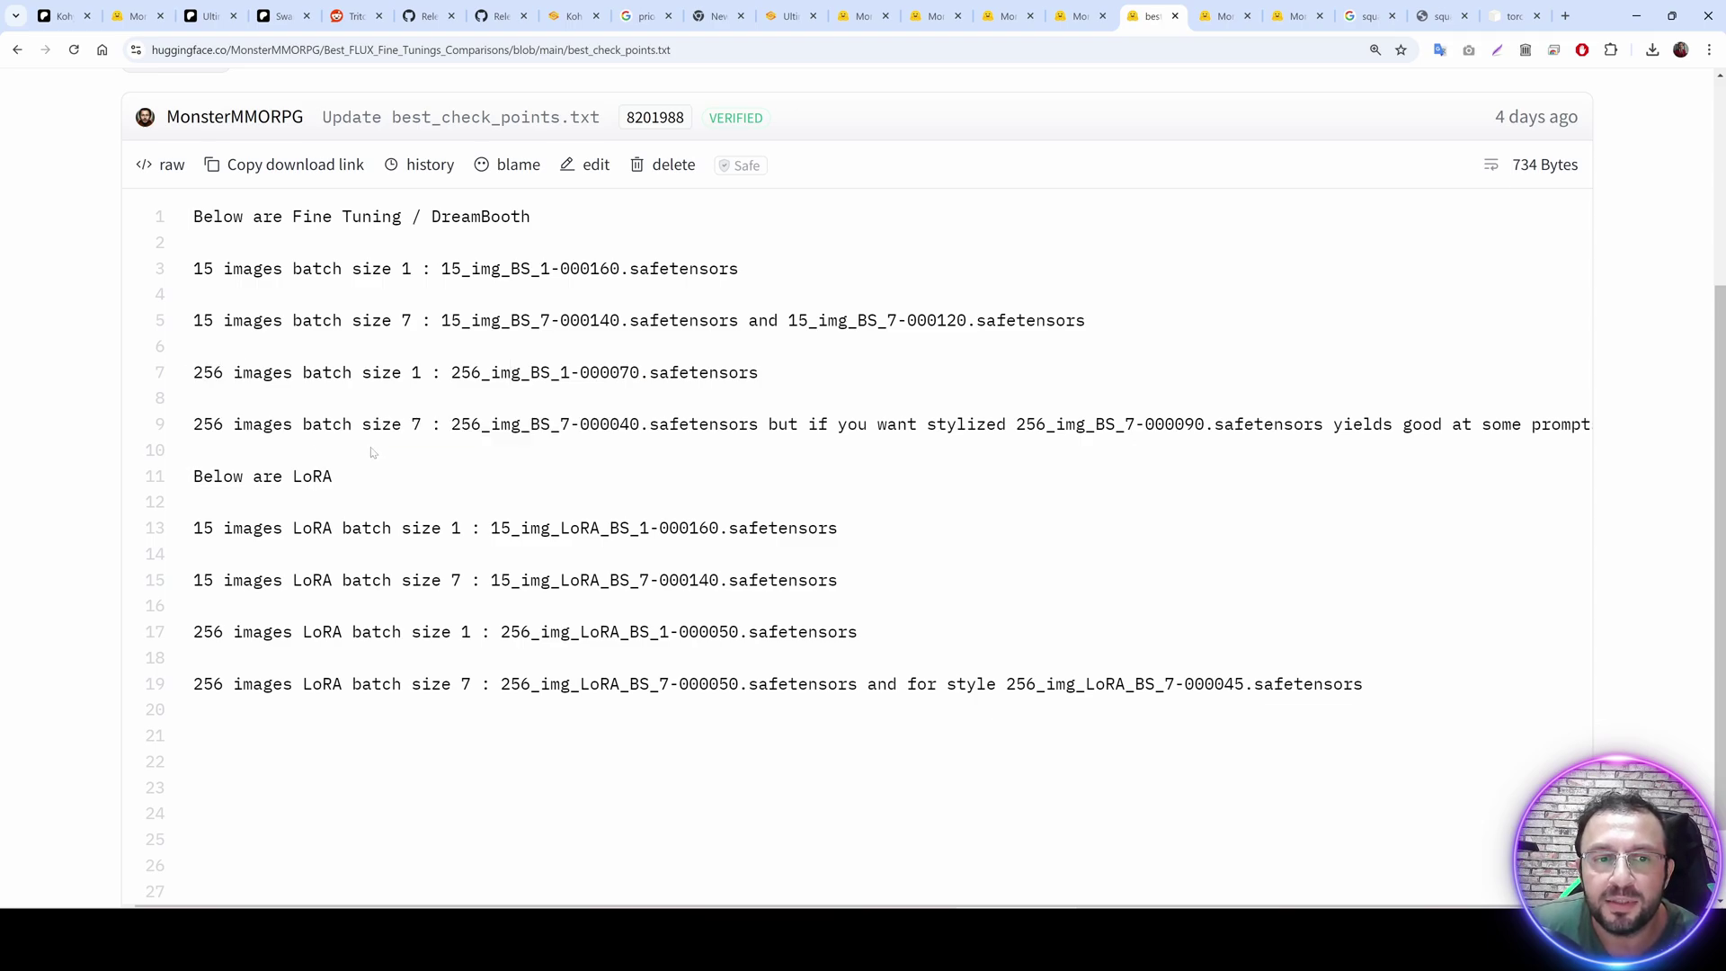
Switch to the Swarm_UI_FineTuning folder in File Explorer and update the SwarmUI installation with update-windows.bat.
left_click_drag(561, 424, 629, 424)
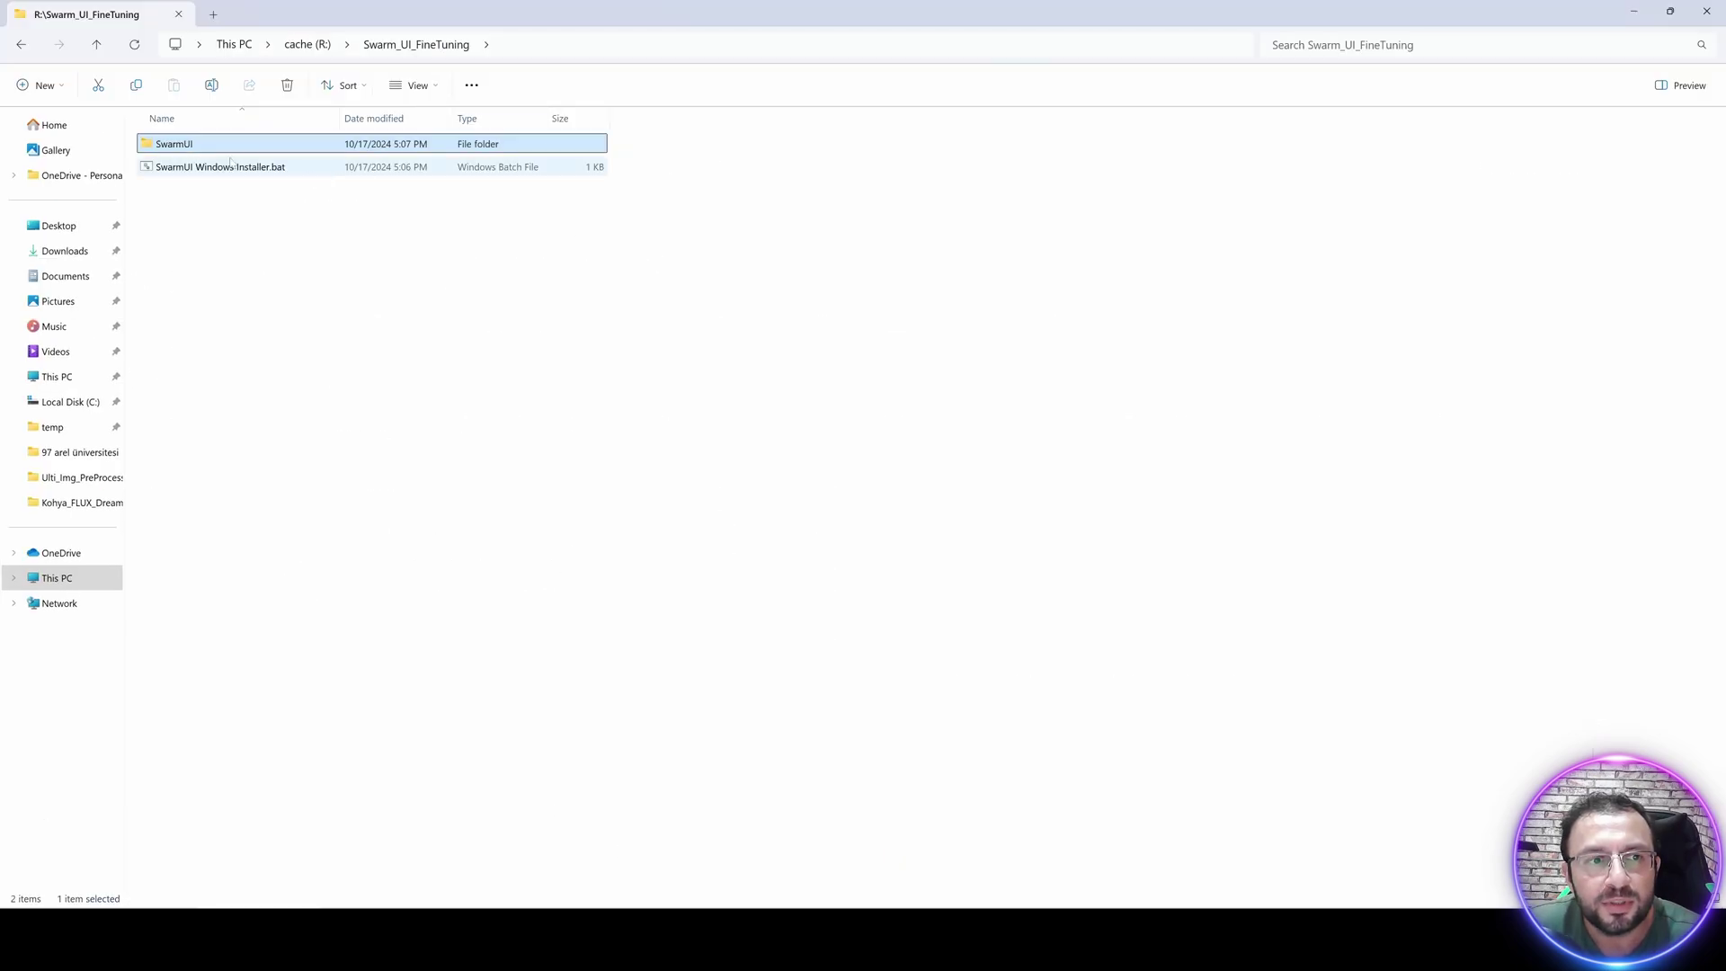
double_click(175, 146)
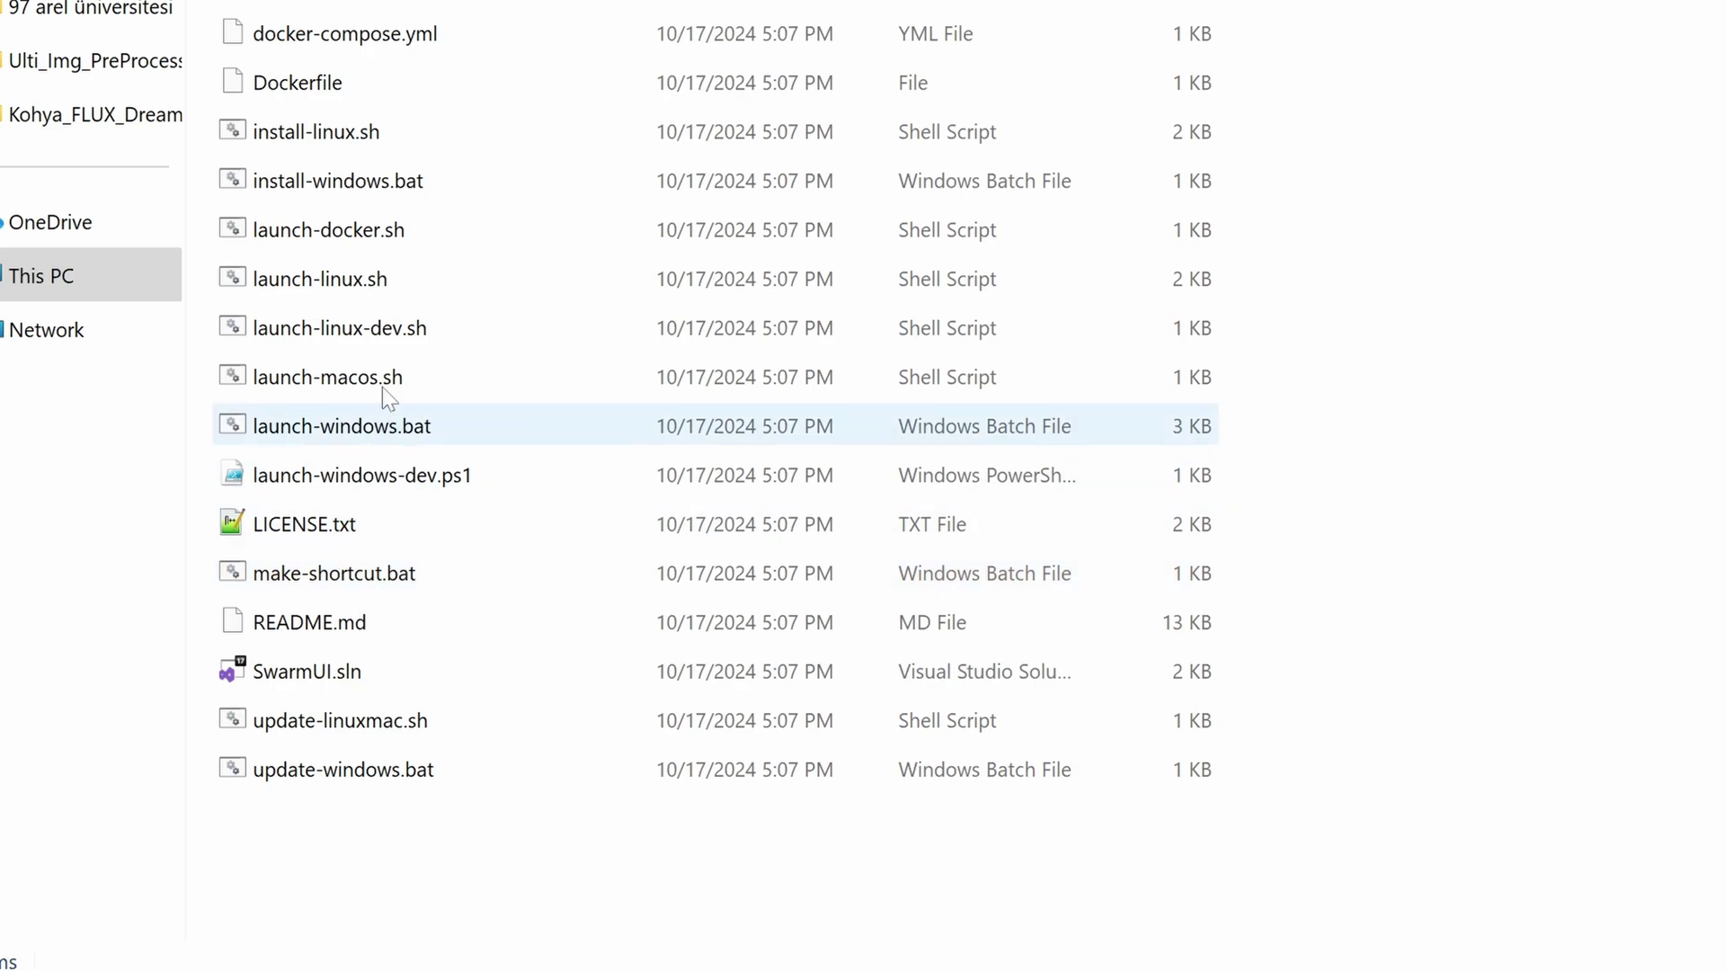
left_click(326, 428)
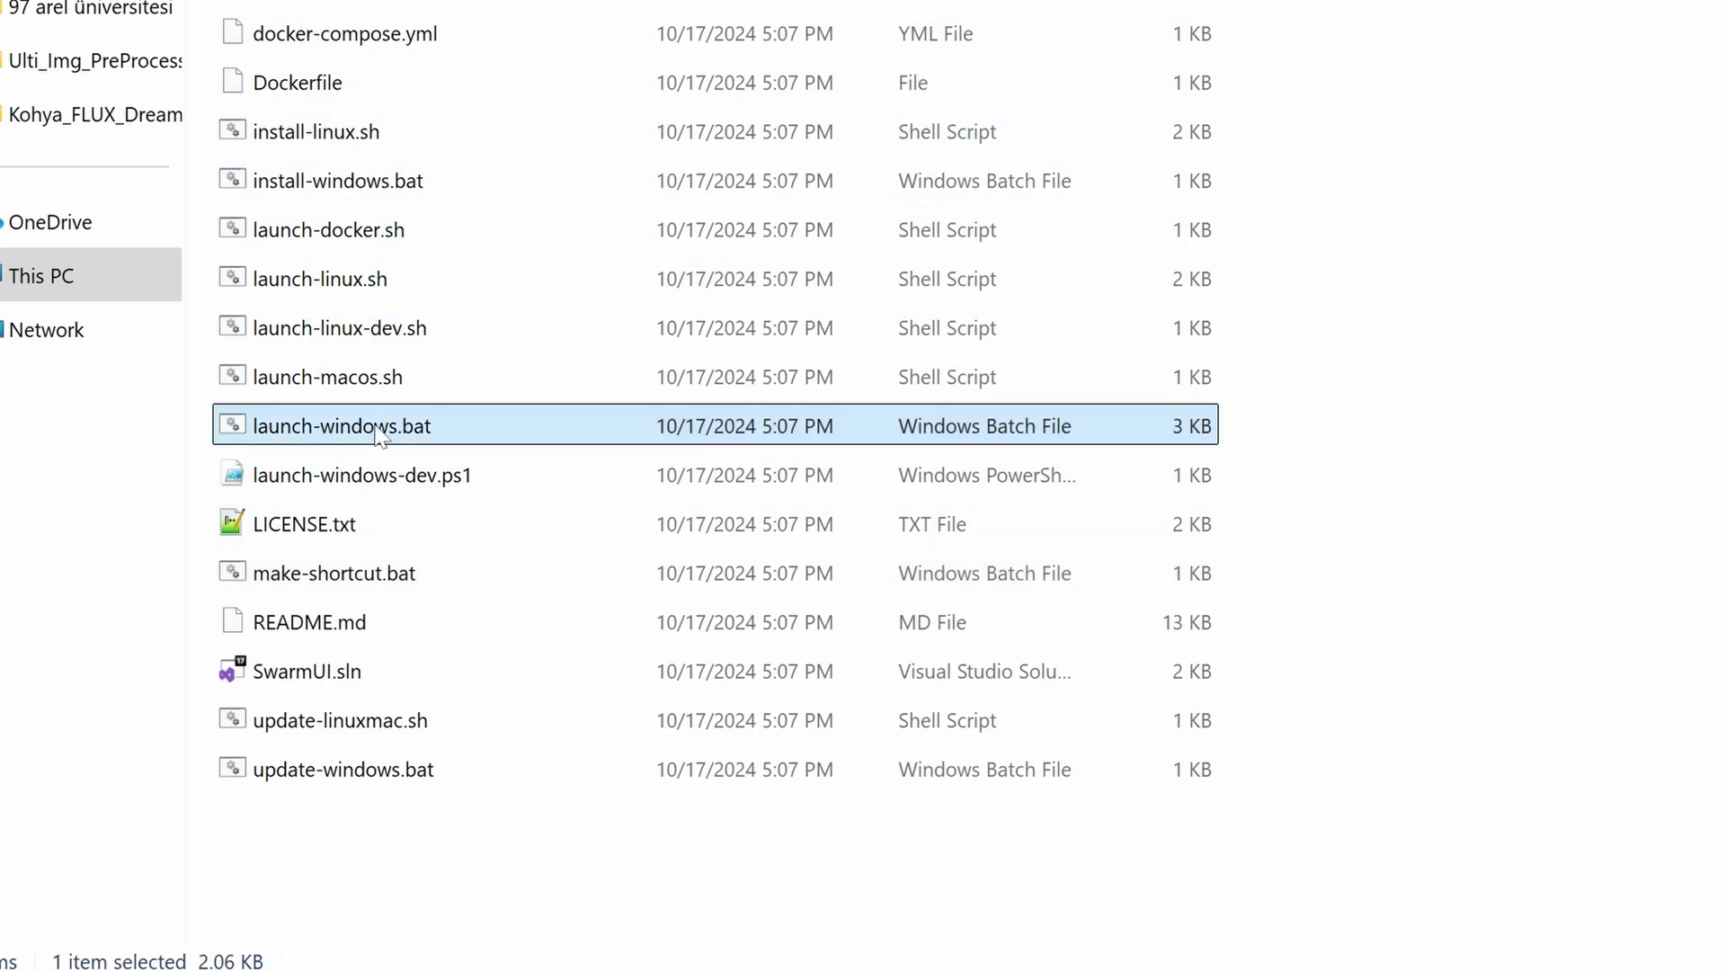
left_click(355, 781)
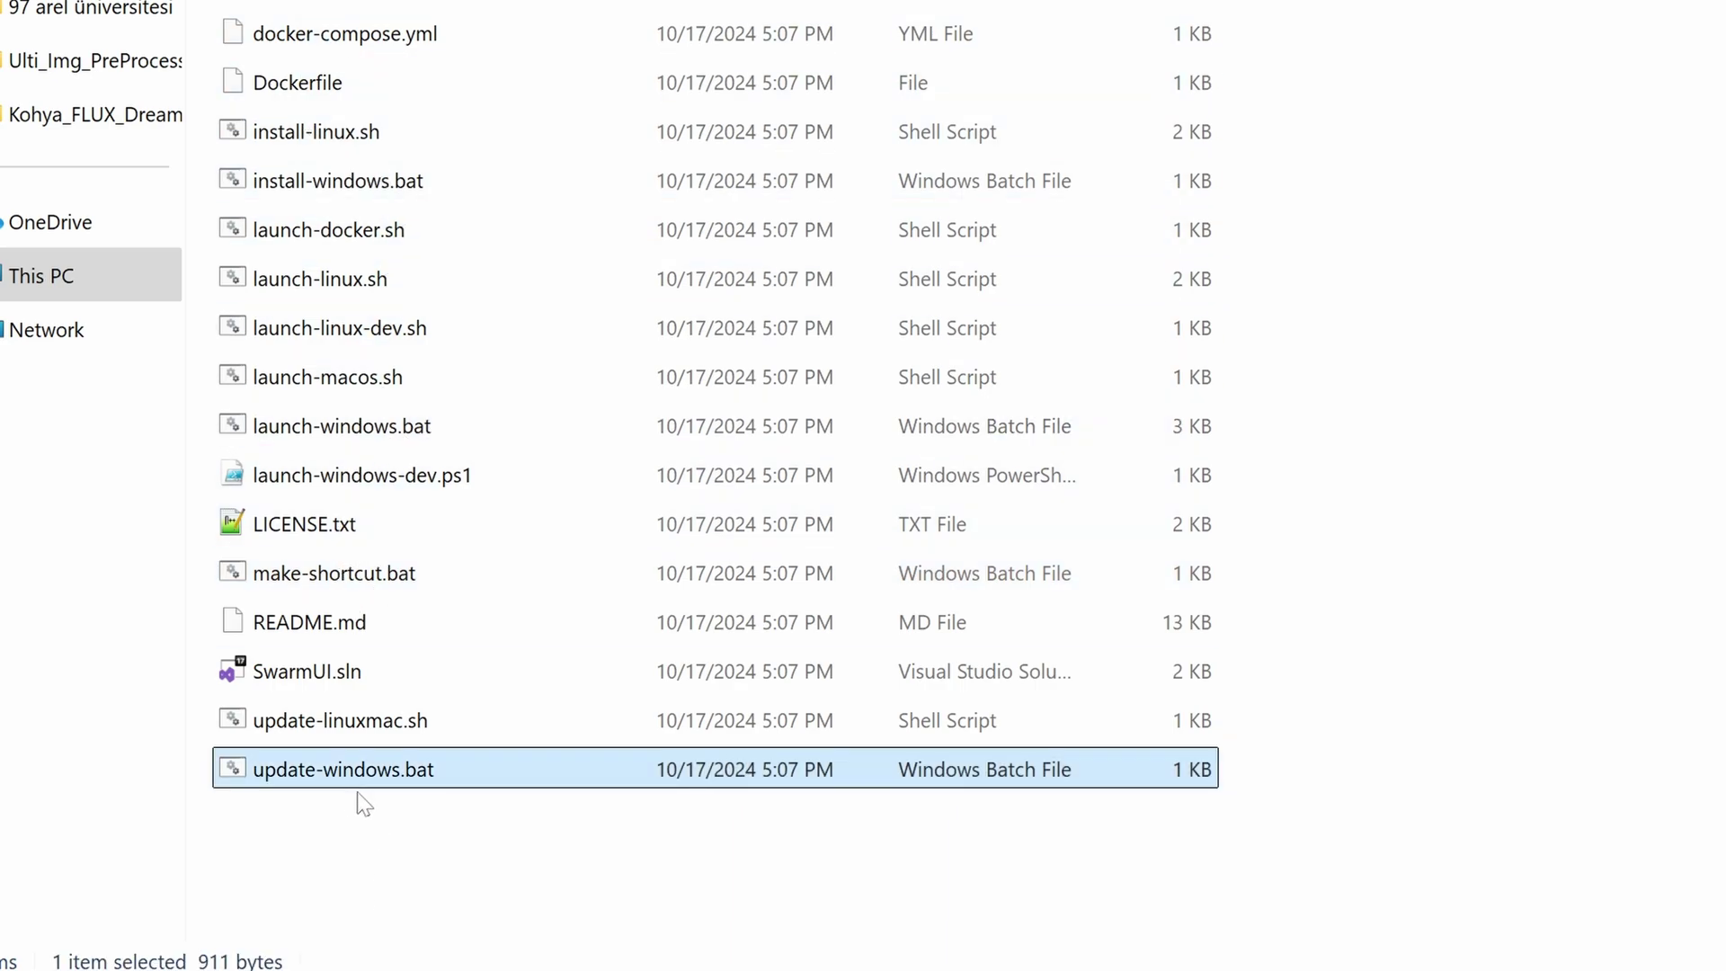
double_click(367, 780)
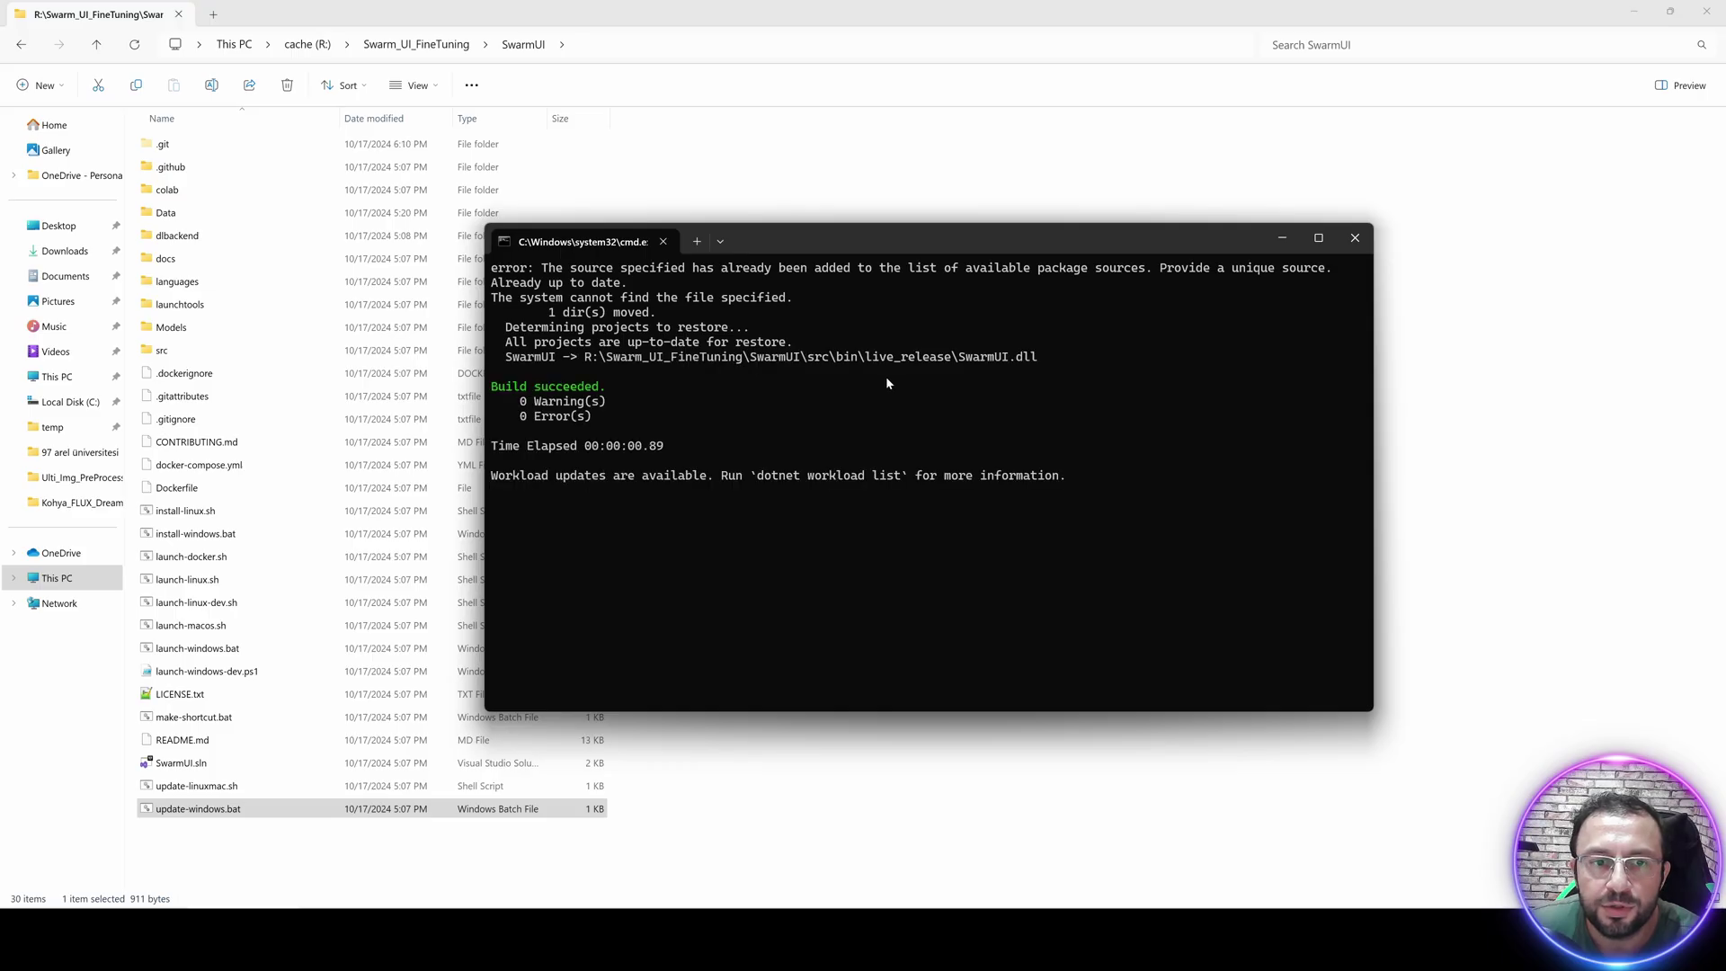
key("Return")
Launch SwarmUI with launch-windows.bat, display its available models and widen the generation parameter area.
double_click(198, 648)
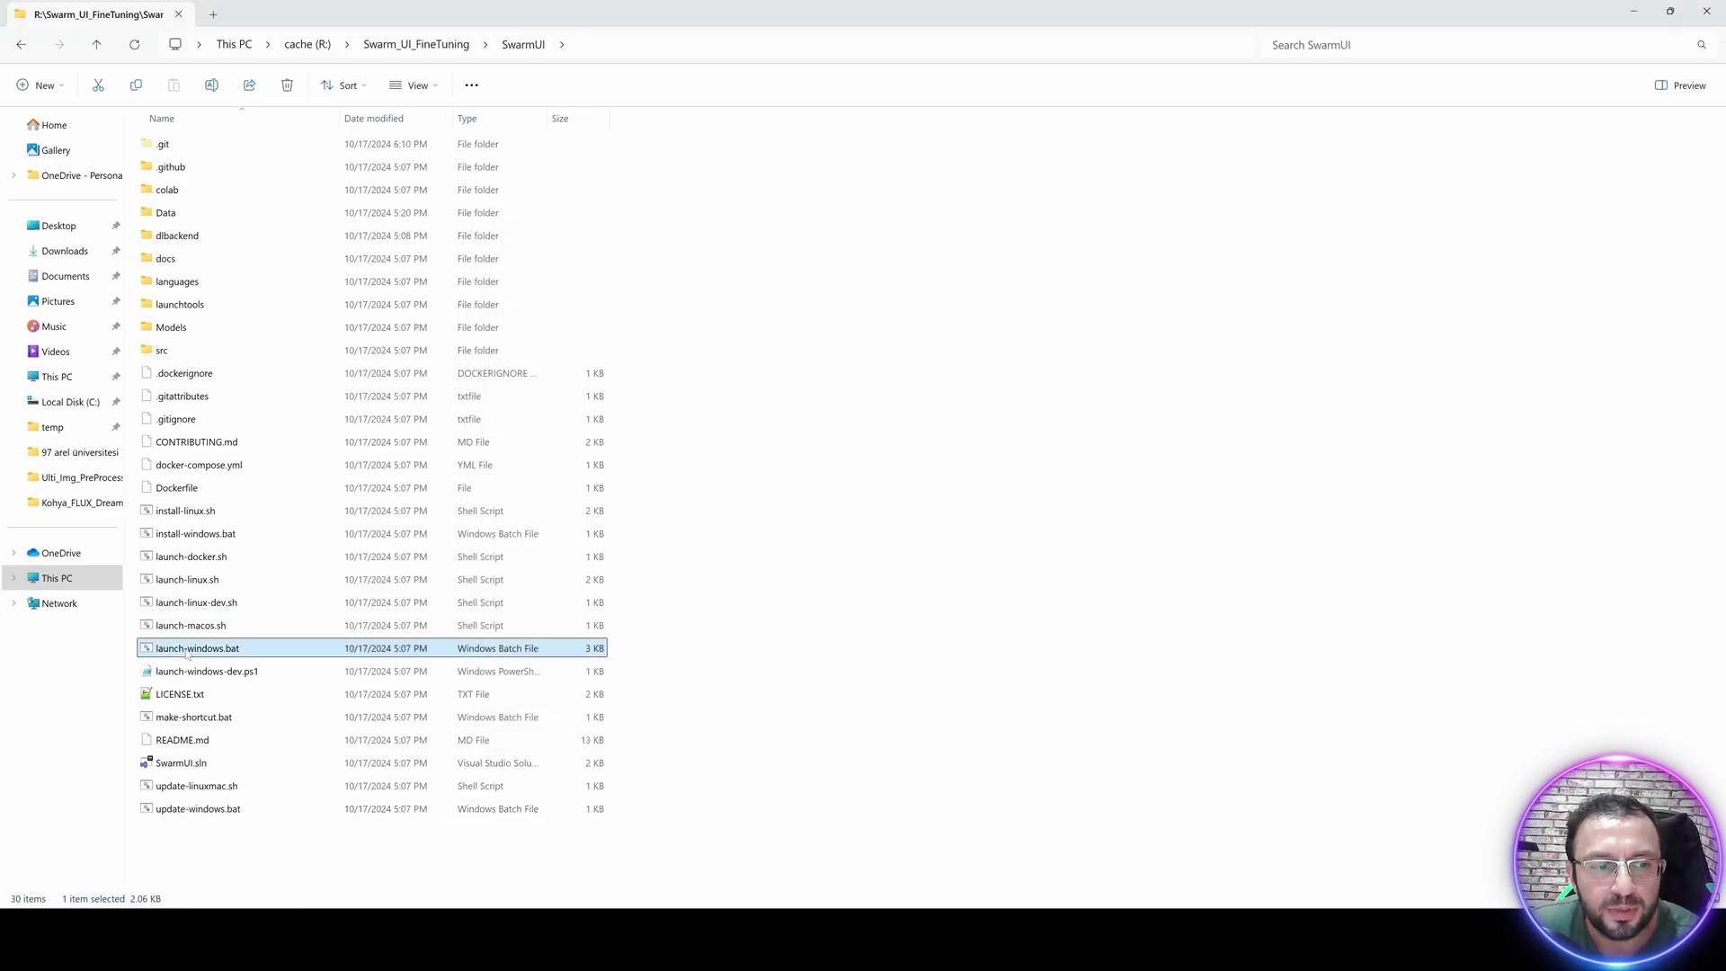
left_click_drag(368, 67, 786, 153)
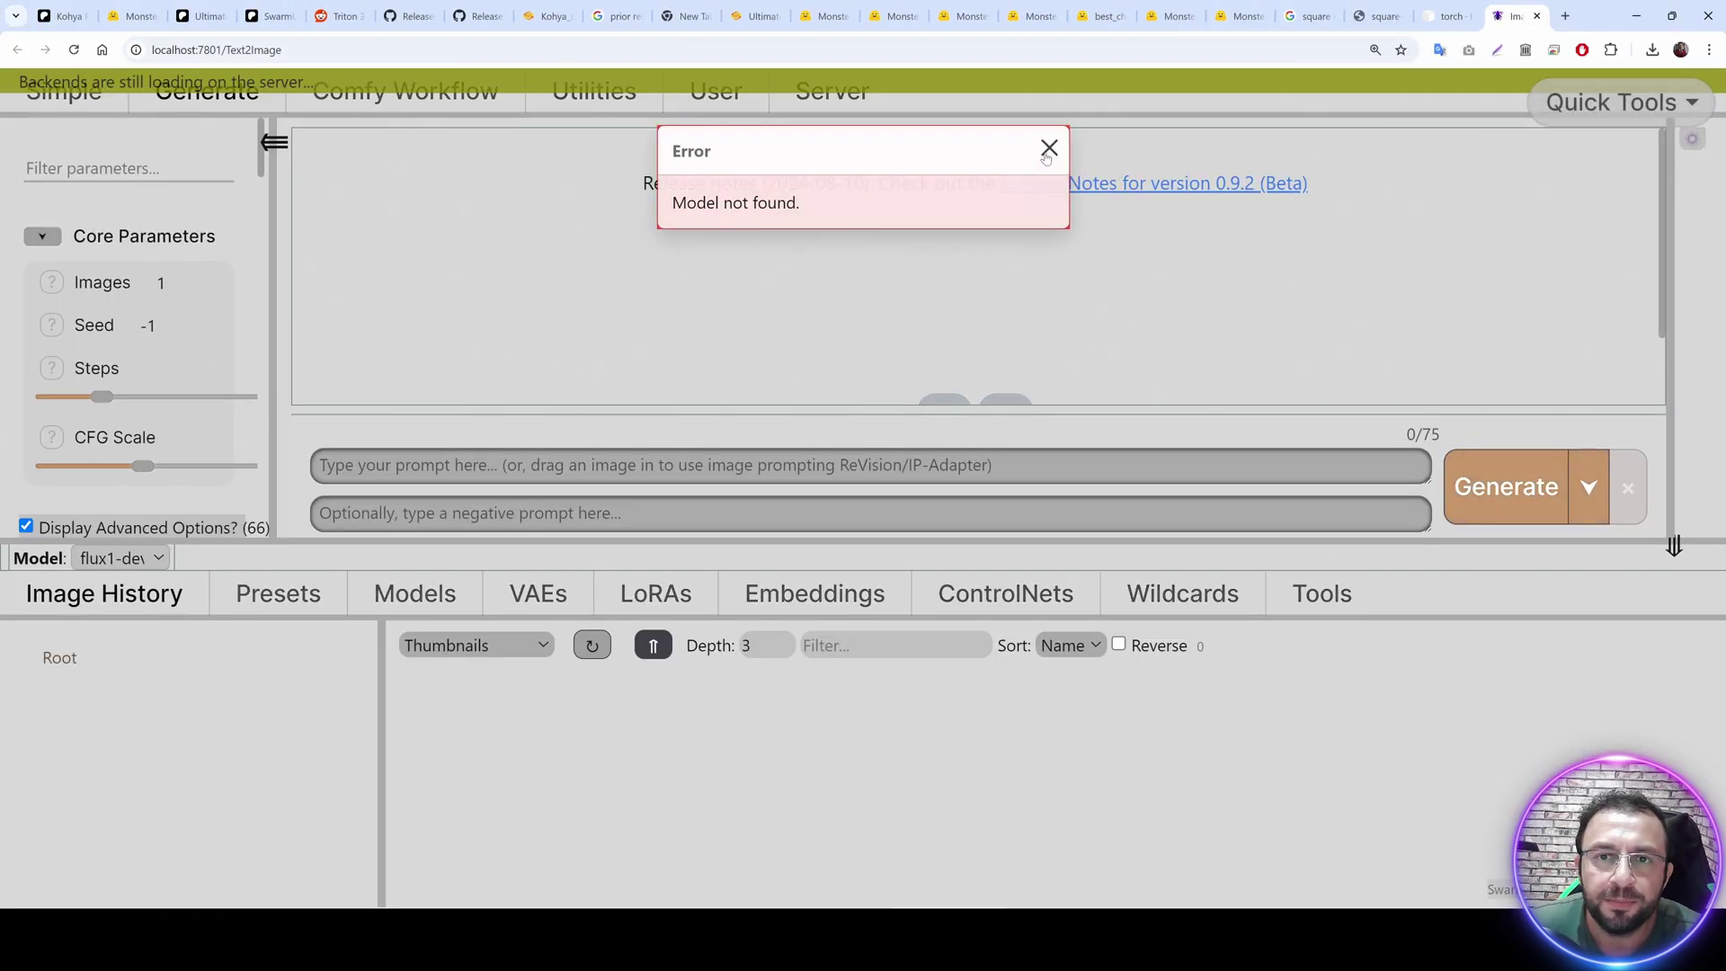
left_click(417, 595)
key("ctrl+minus")
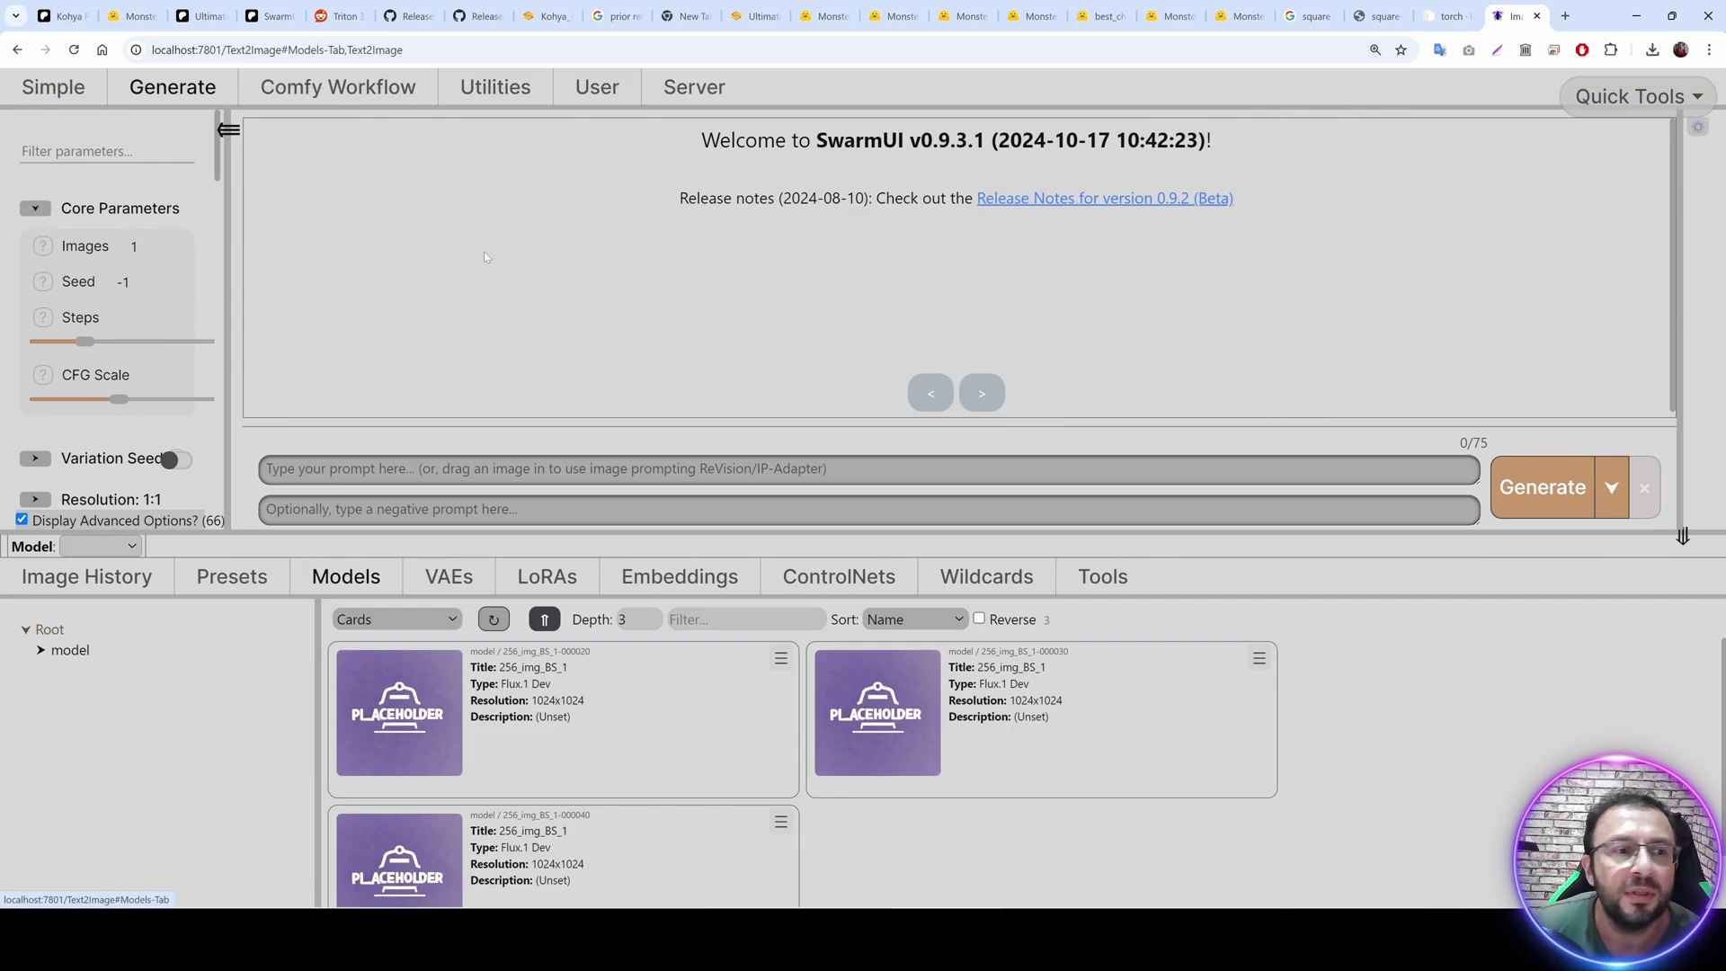
left_click_drag(236, 216, 334, 249)
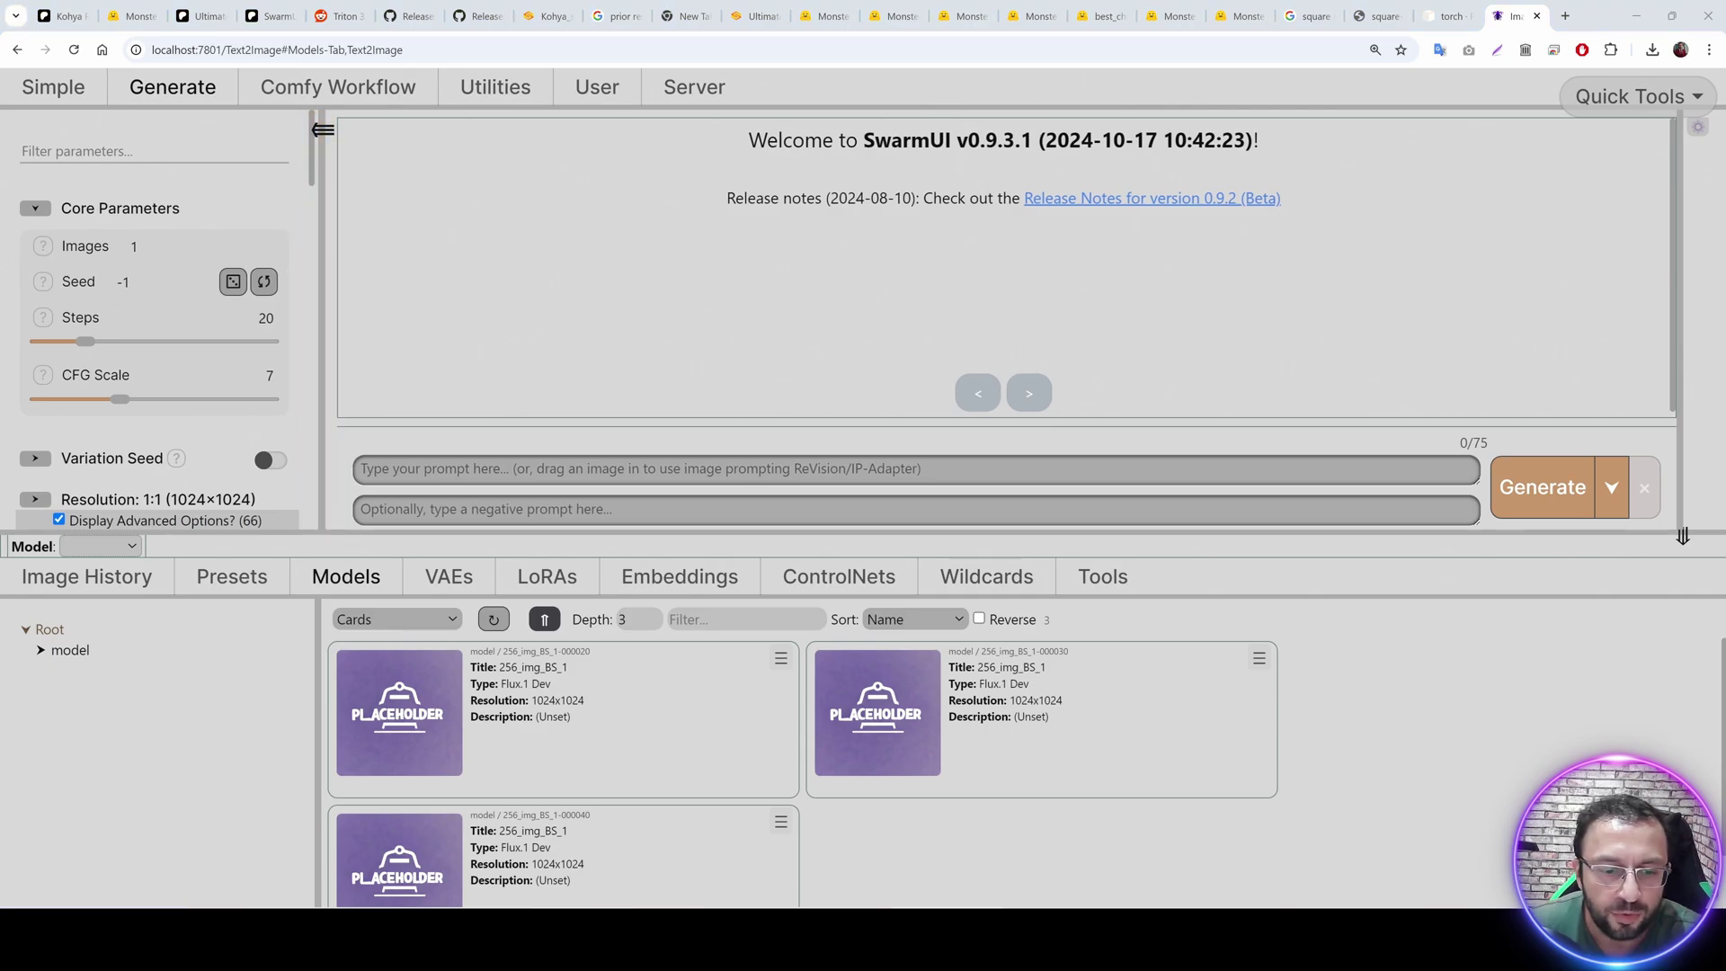
Copy ae.safetensors from the Kohya_FLUX_DreamBooth_v7 folder into SwarmUI's Models\VAE folder.
key("alt+Tab")
left_click(604, 640)
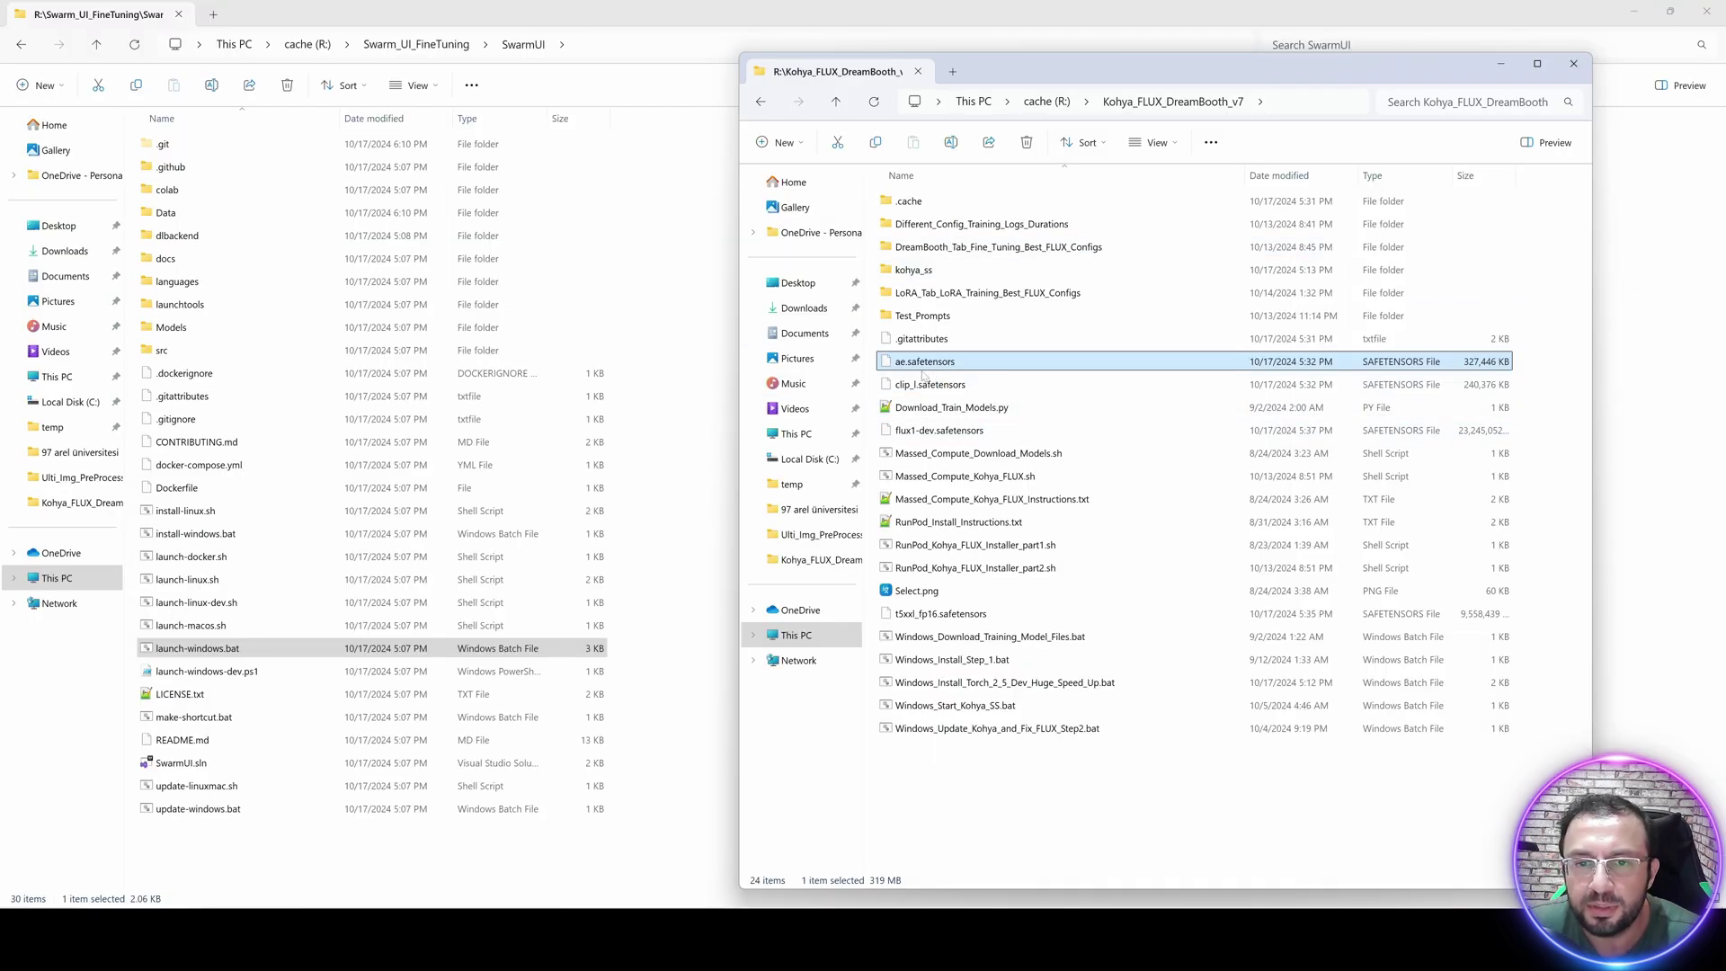
key("ctrl+c")
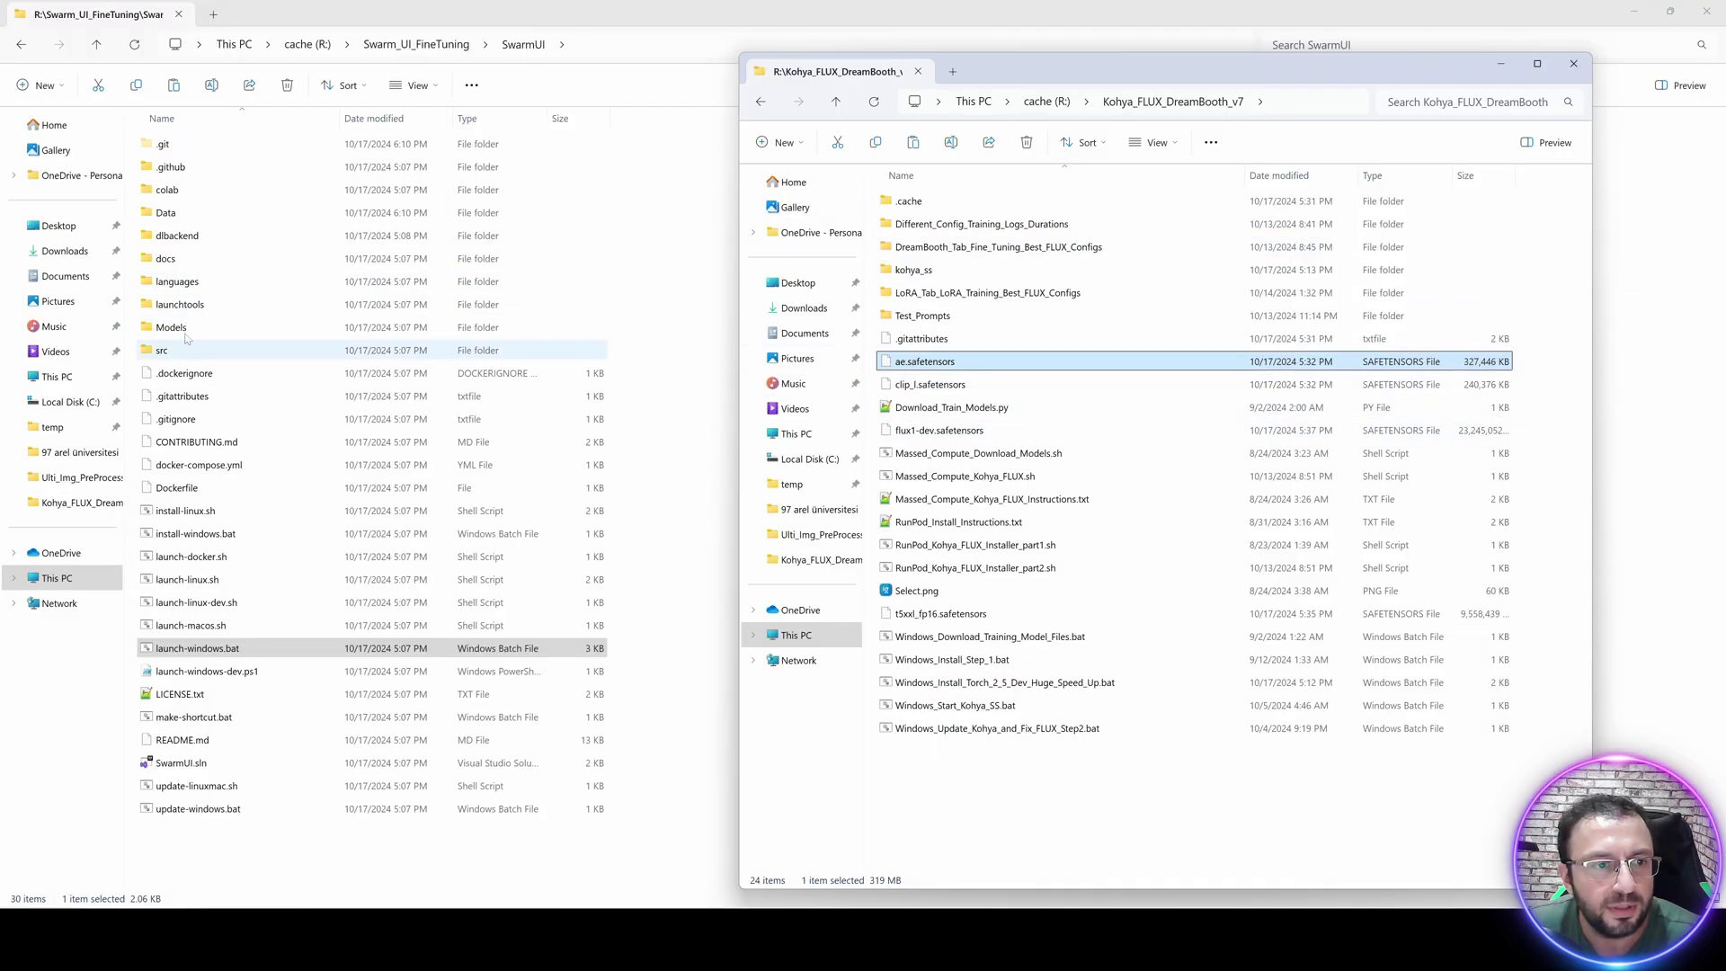
double_click(185, 334)
double_click(165, 349)
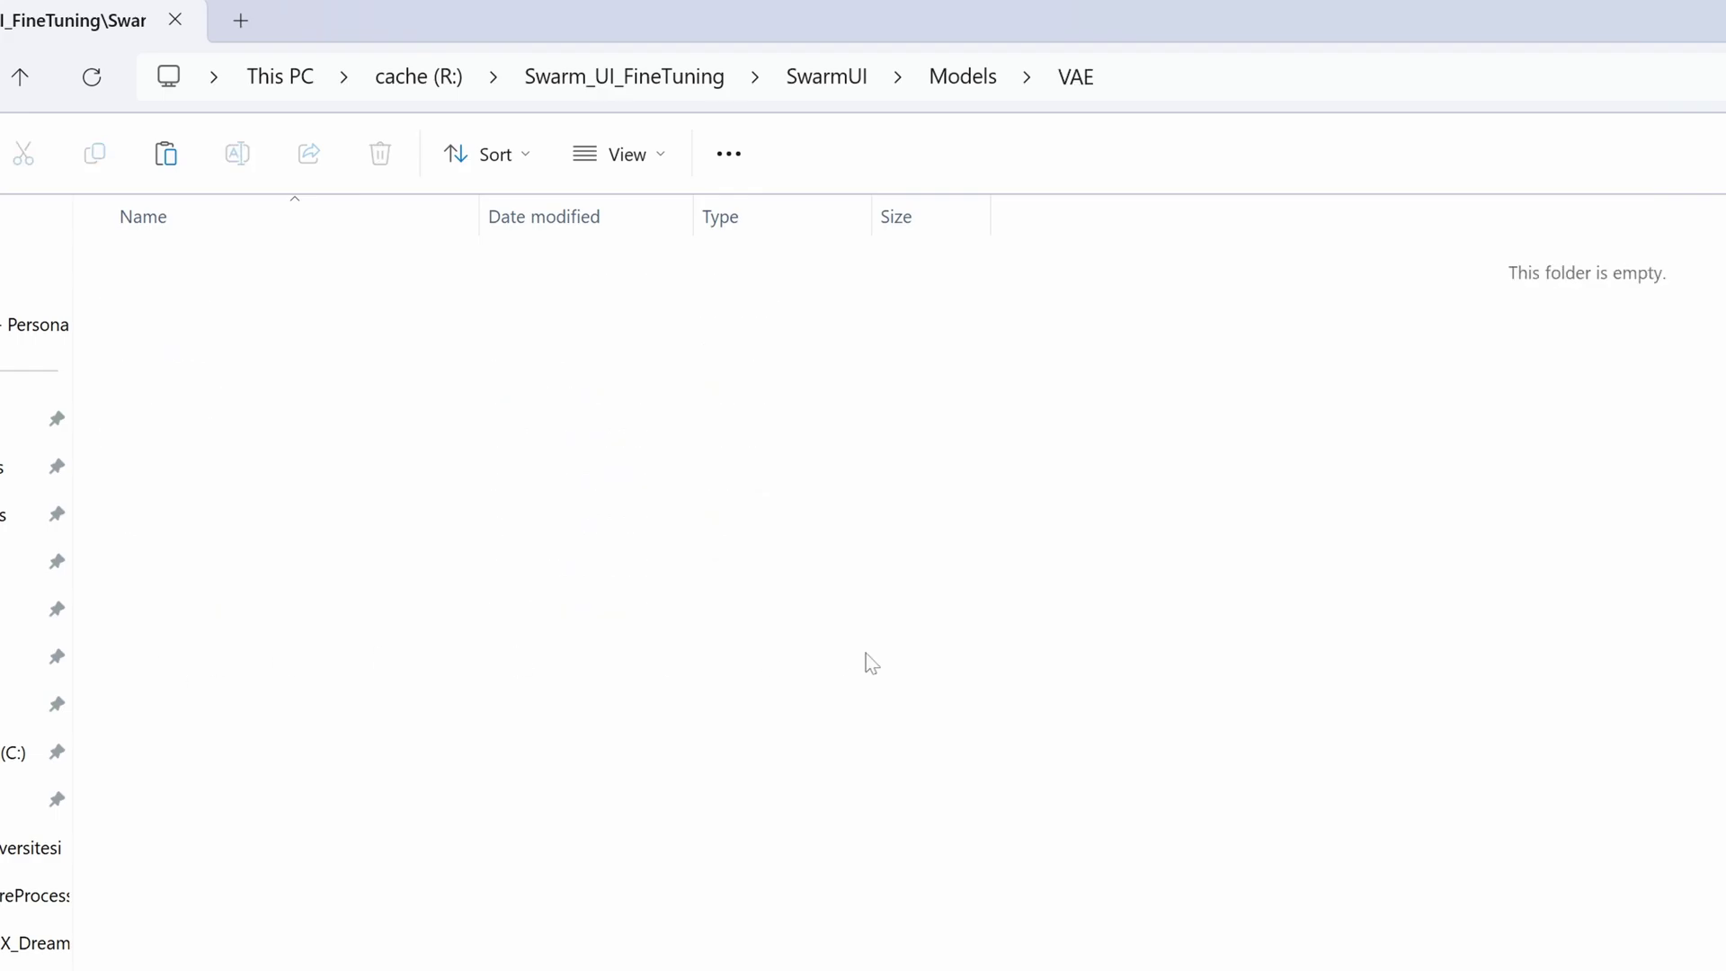
key("ctrl+v")
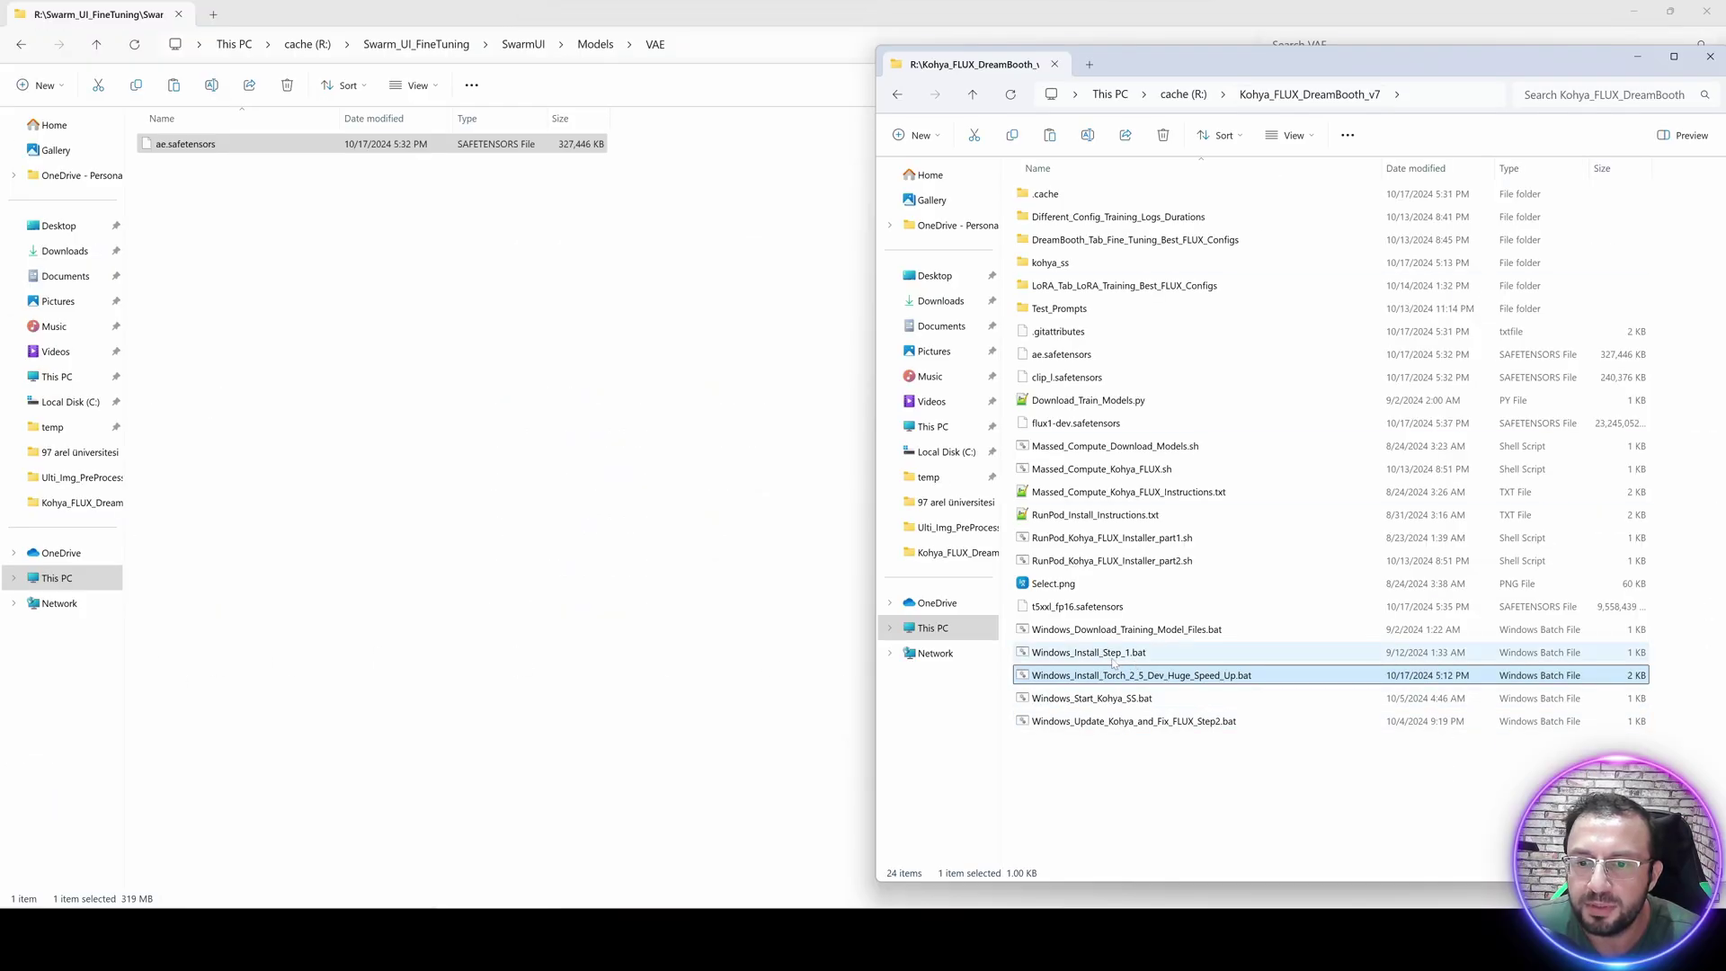
Copy t5xxl_fp16.safetensors and clip_l.safetensors from Kohya_FLUX_DreamBooth_v7 into SwarmUI's Models\clip folder.
left_click(1105, 607)
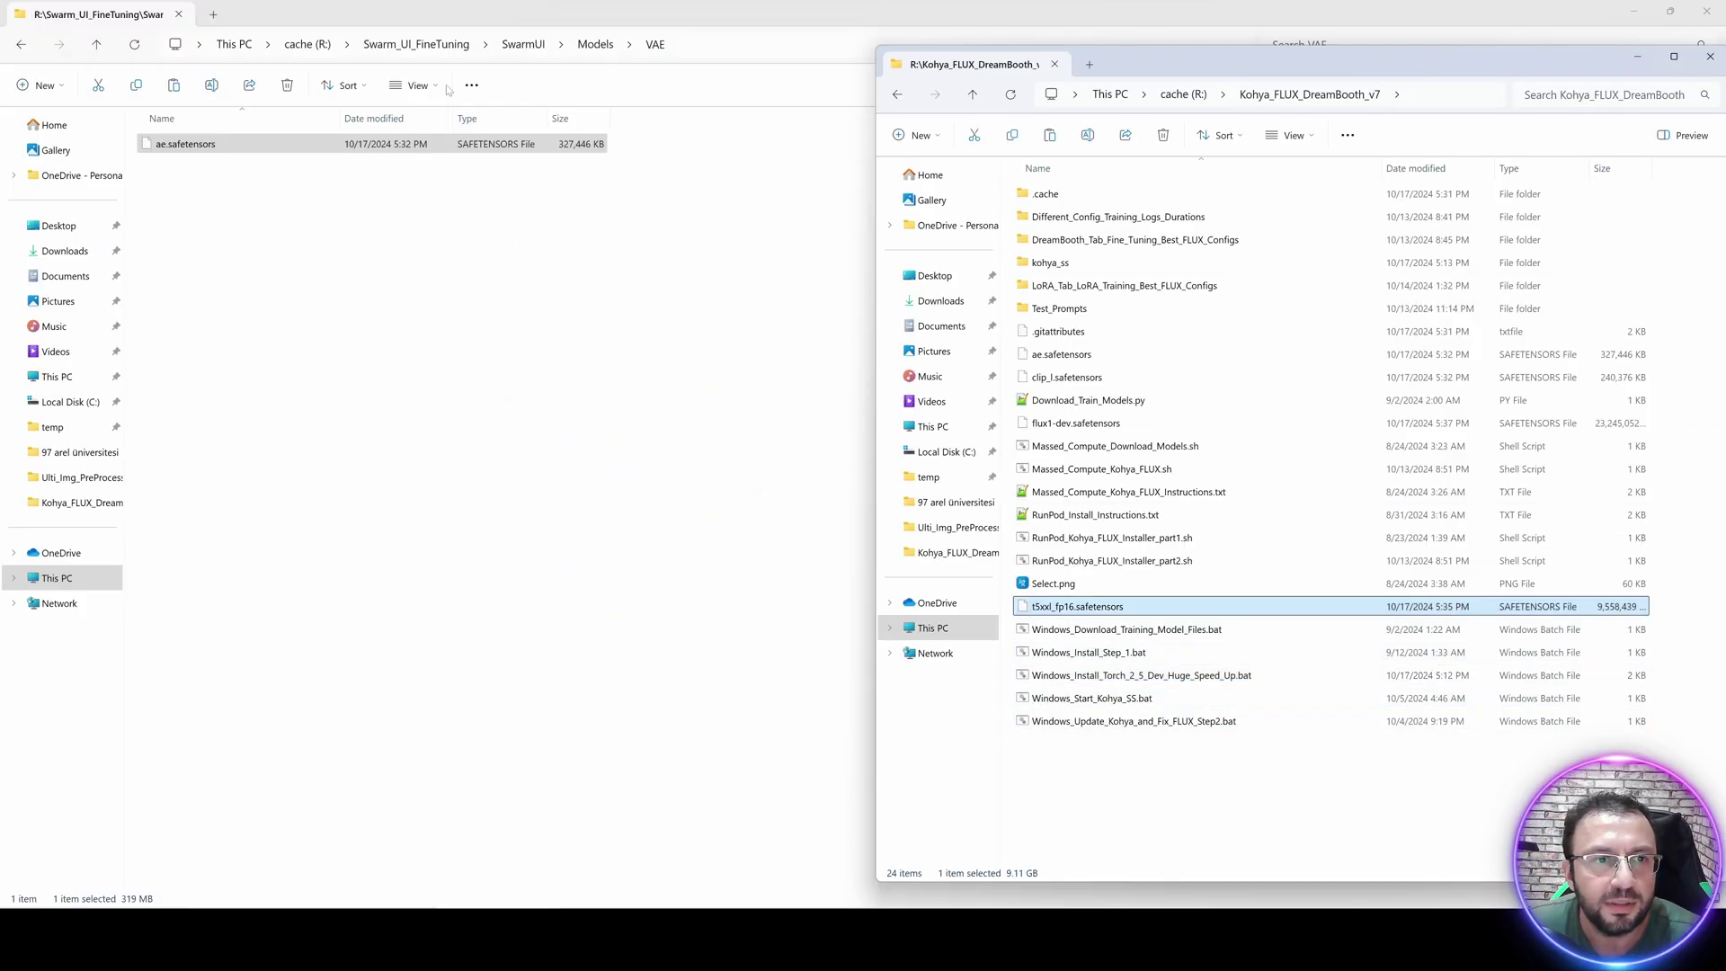
left_click(593, 45)
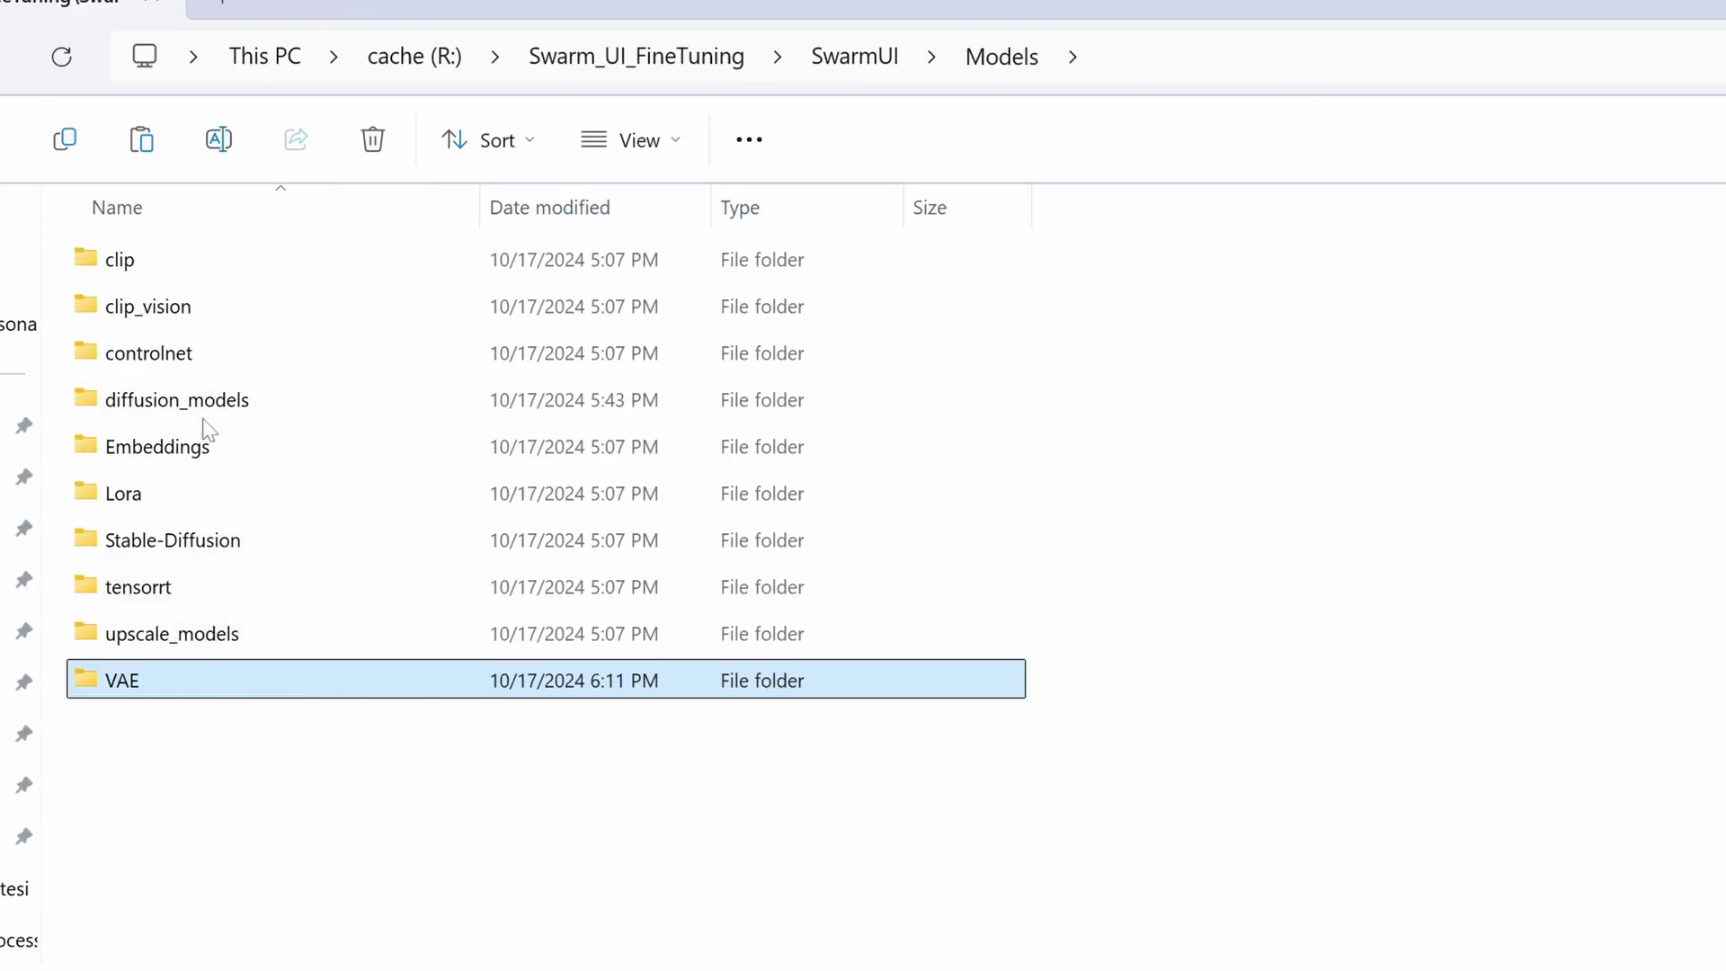
double_click(126, 259)
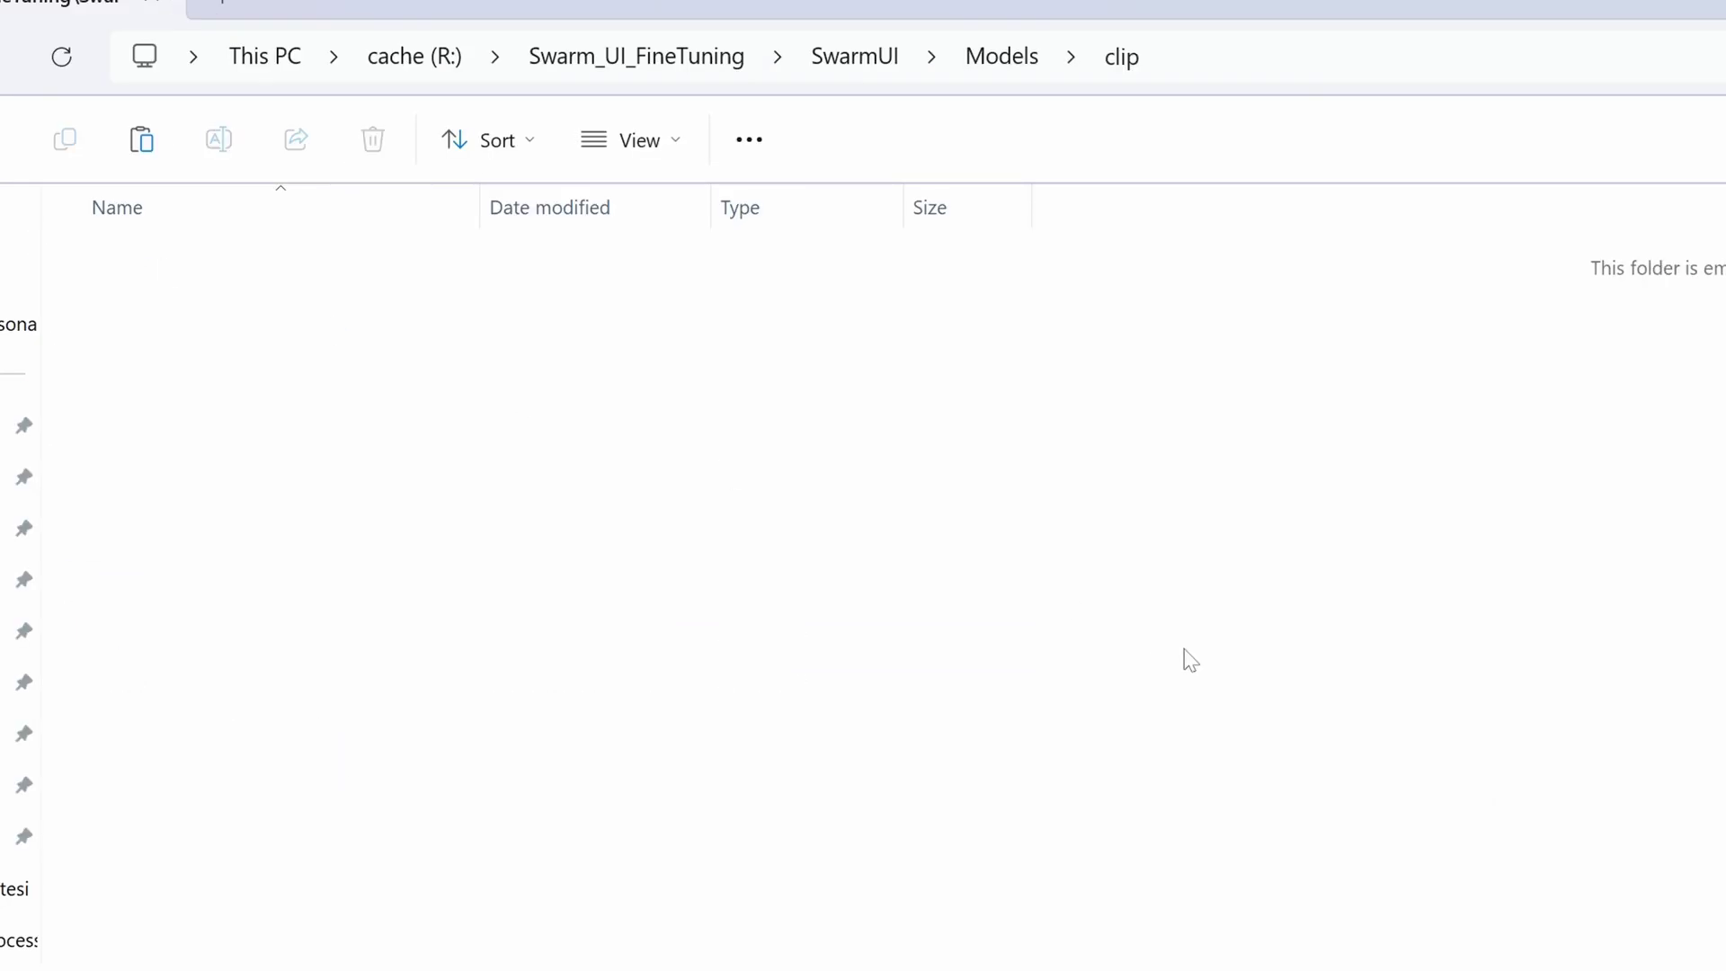
key("ctrl+v")
key("alt+Tab")
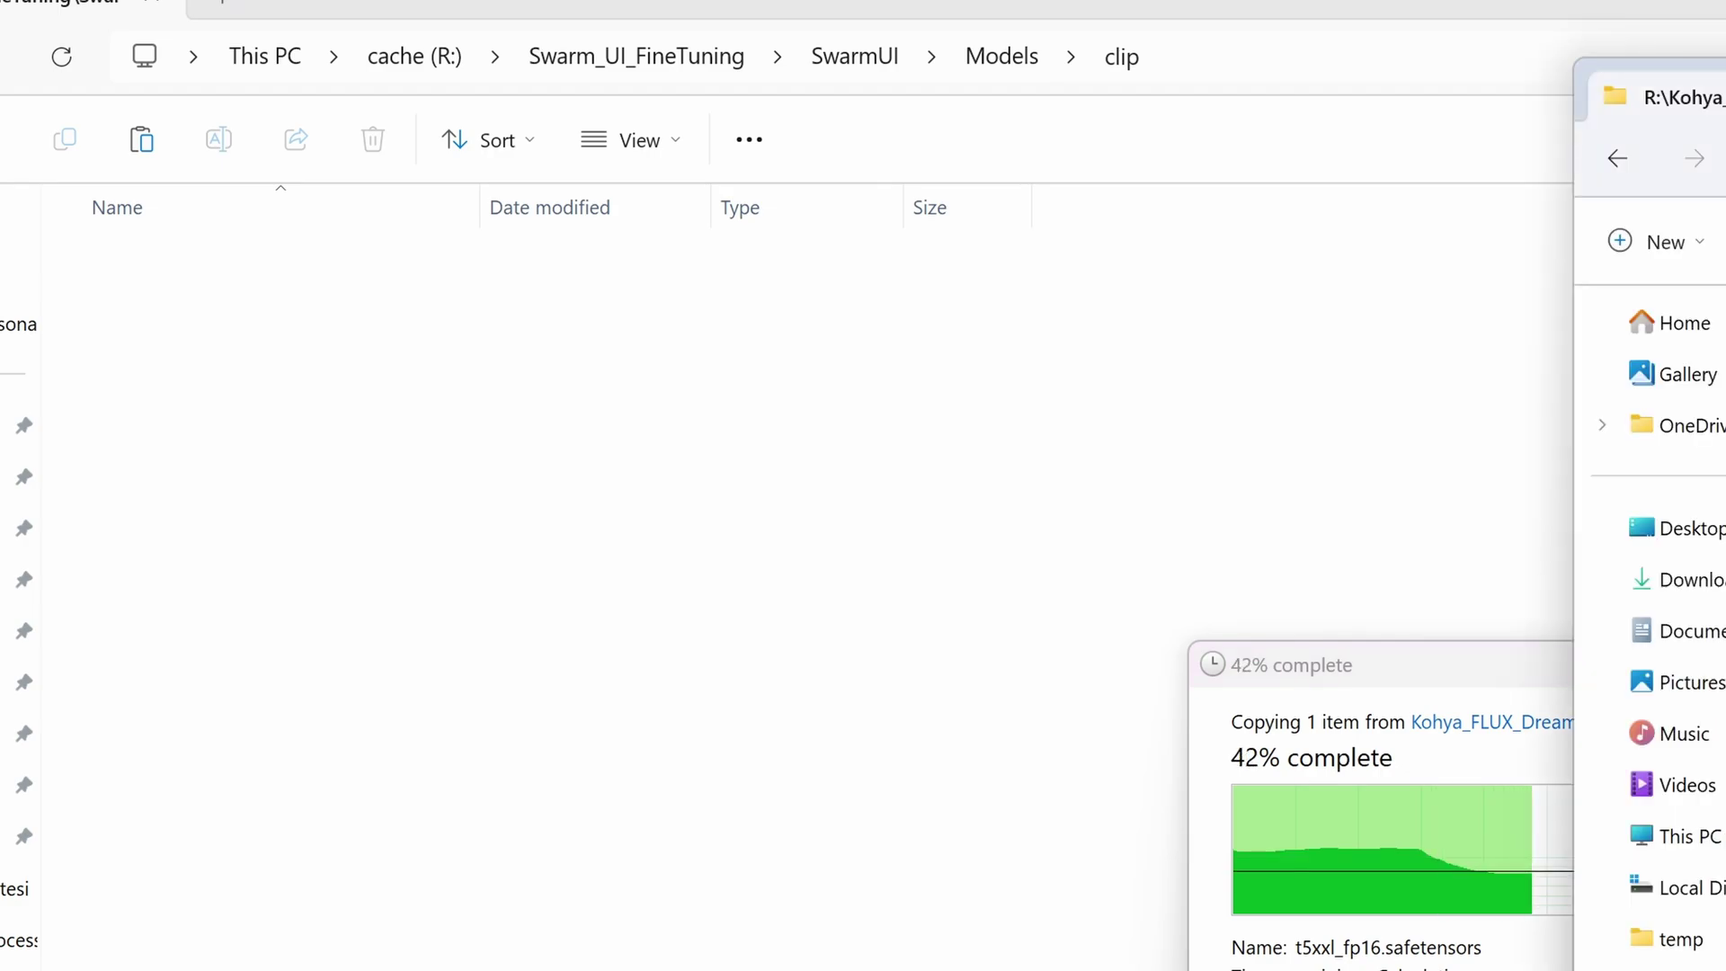
left_click(490, 628)
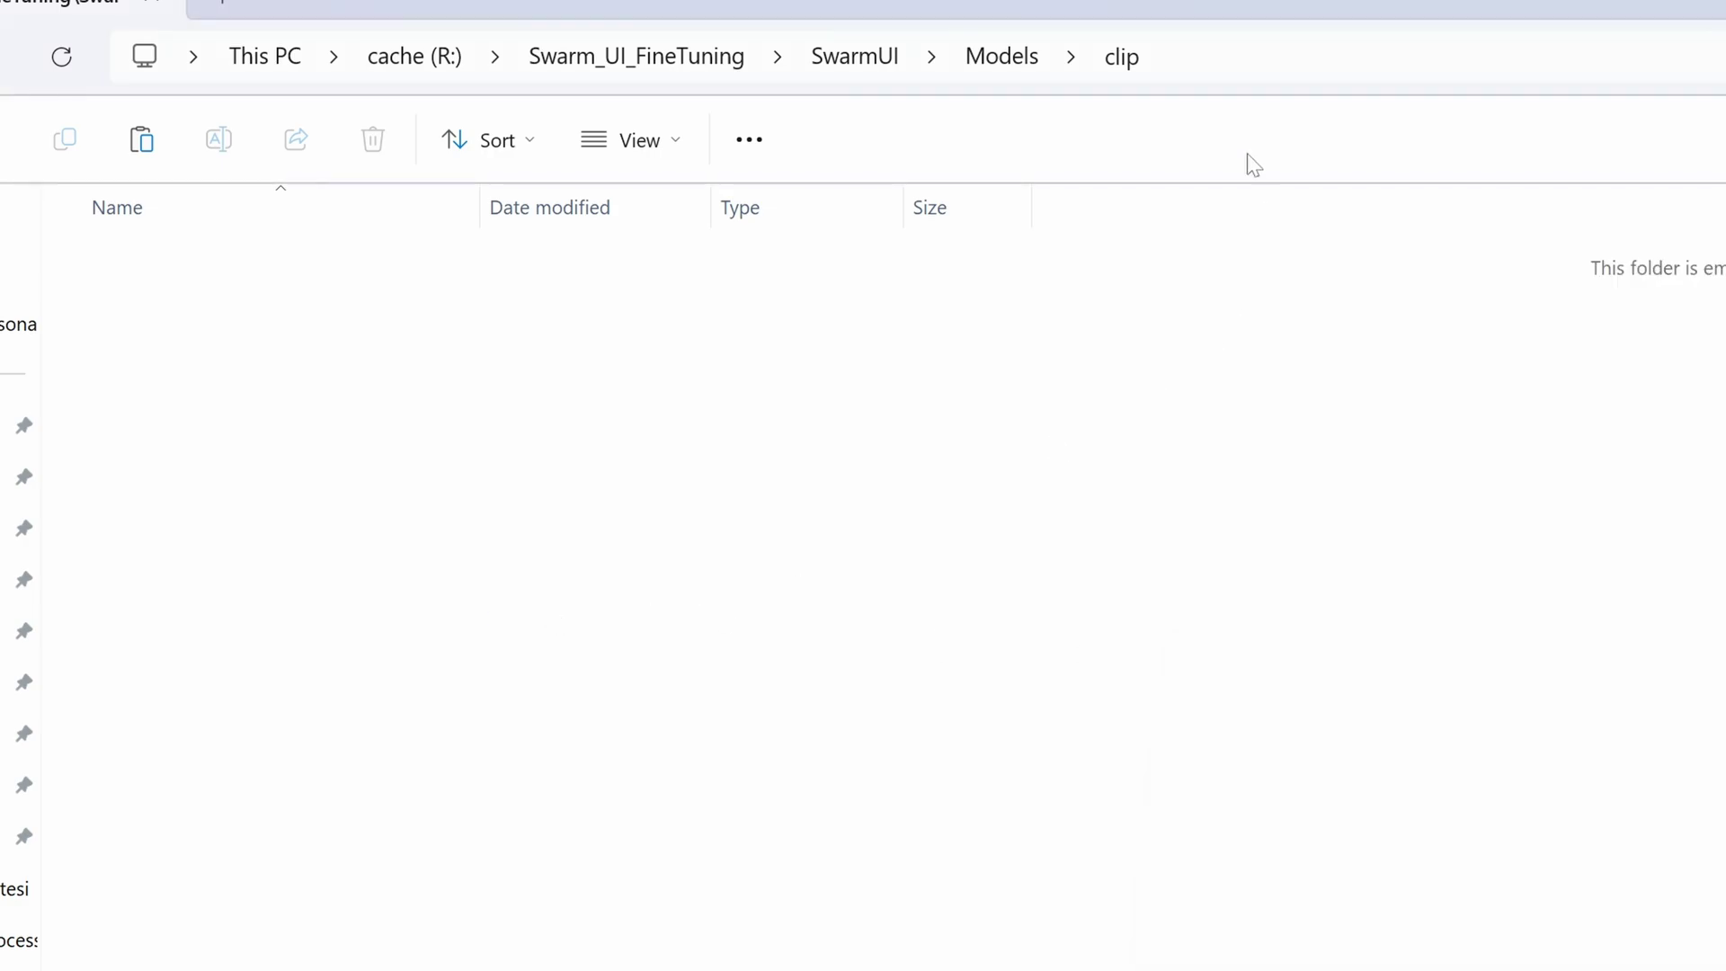
key("ctrl+v")
Return to SwarmUI in the browser and set the CFG Scale to 1.
key("alt+Tab")
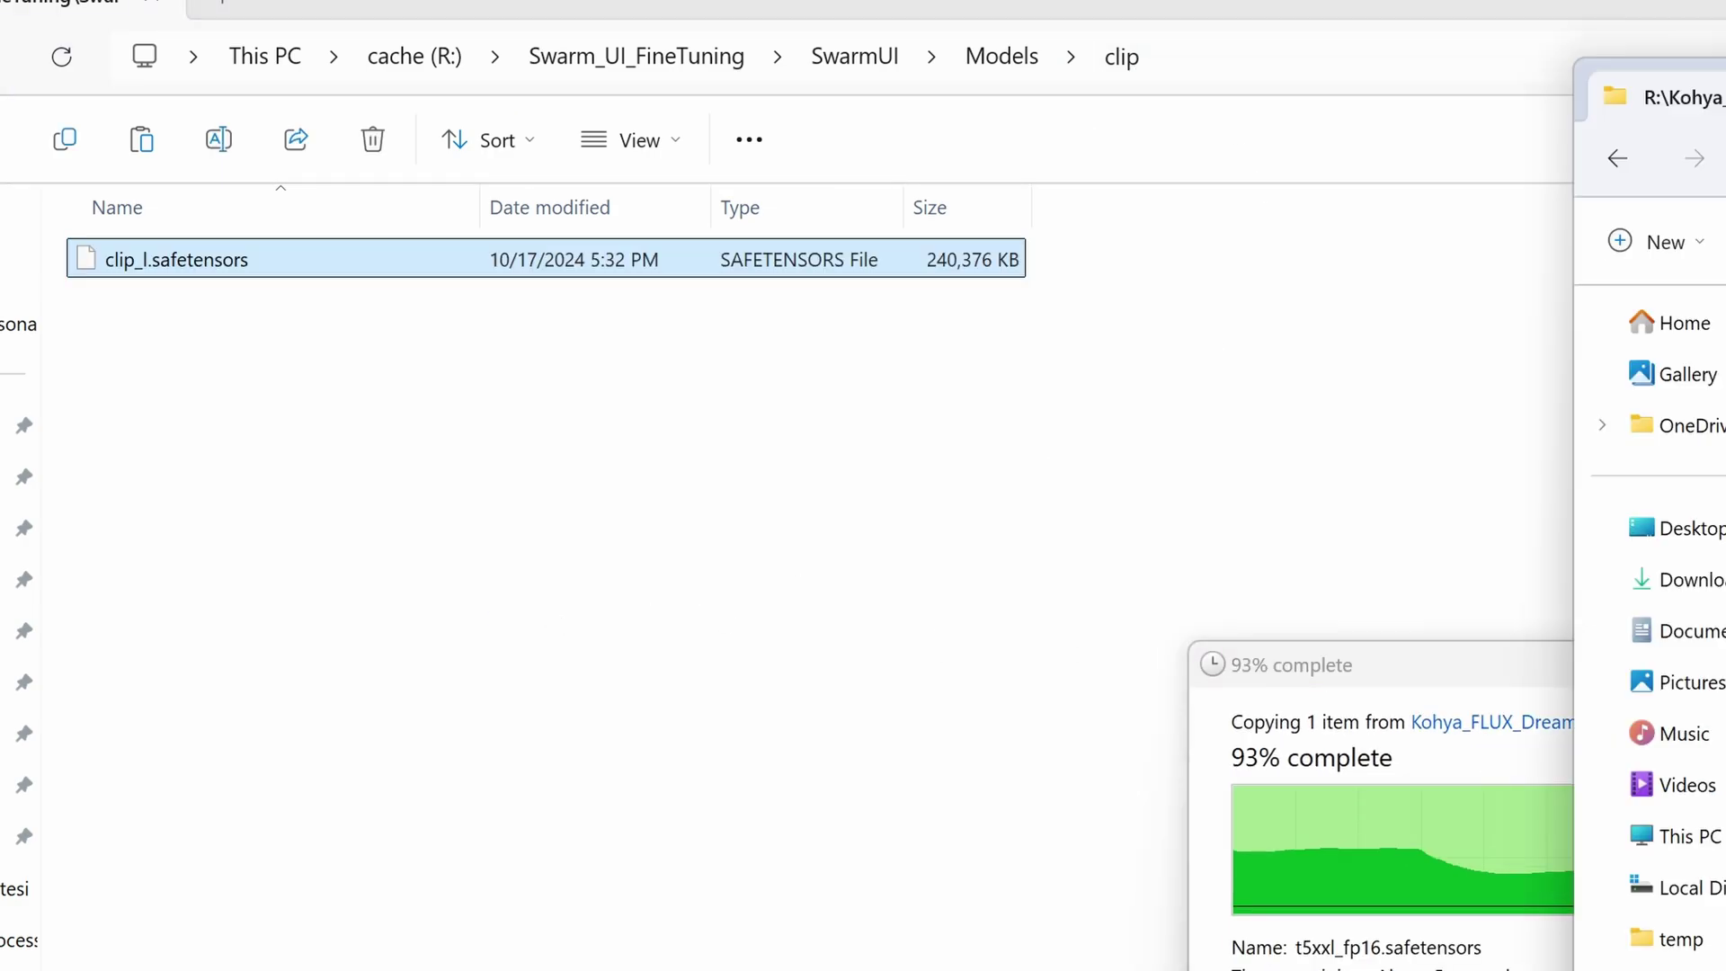
left_click(490, 628)
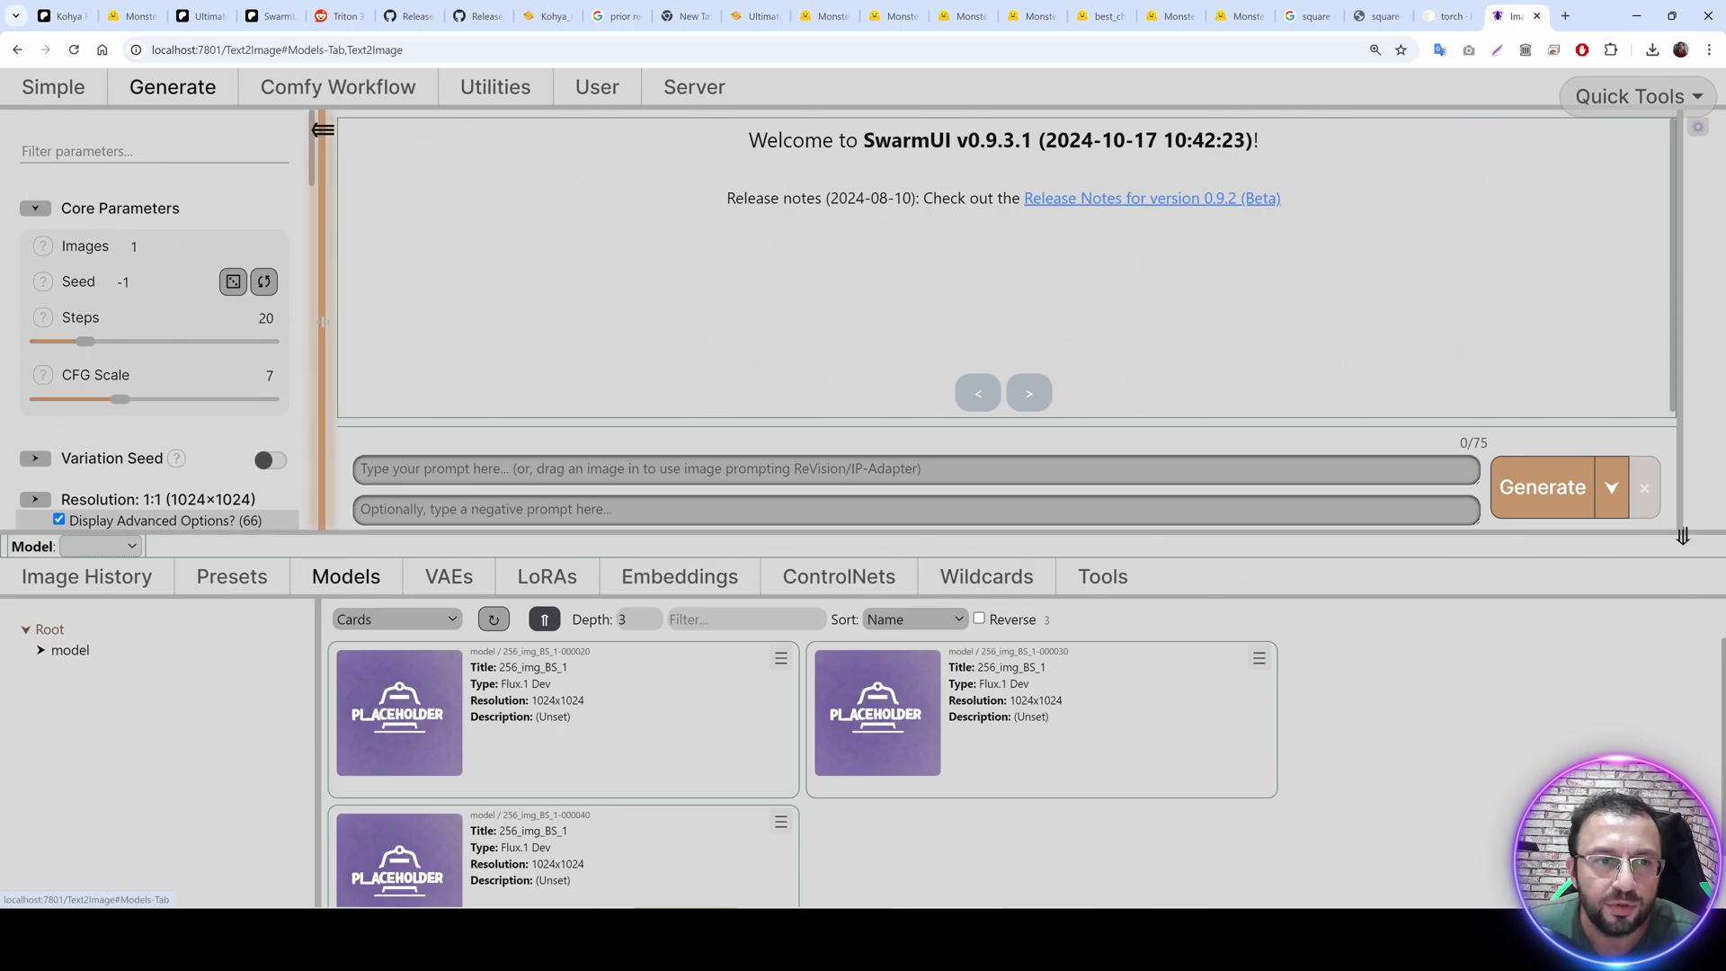
double_click(269, 374)
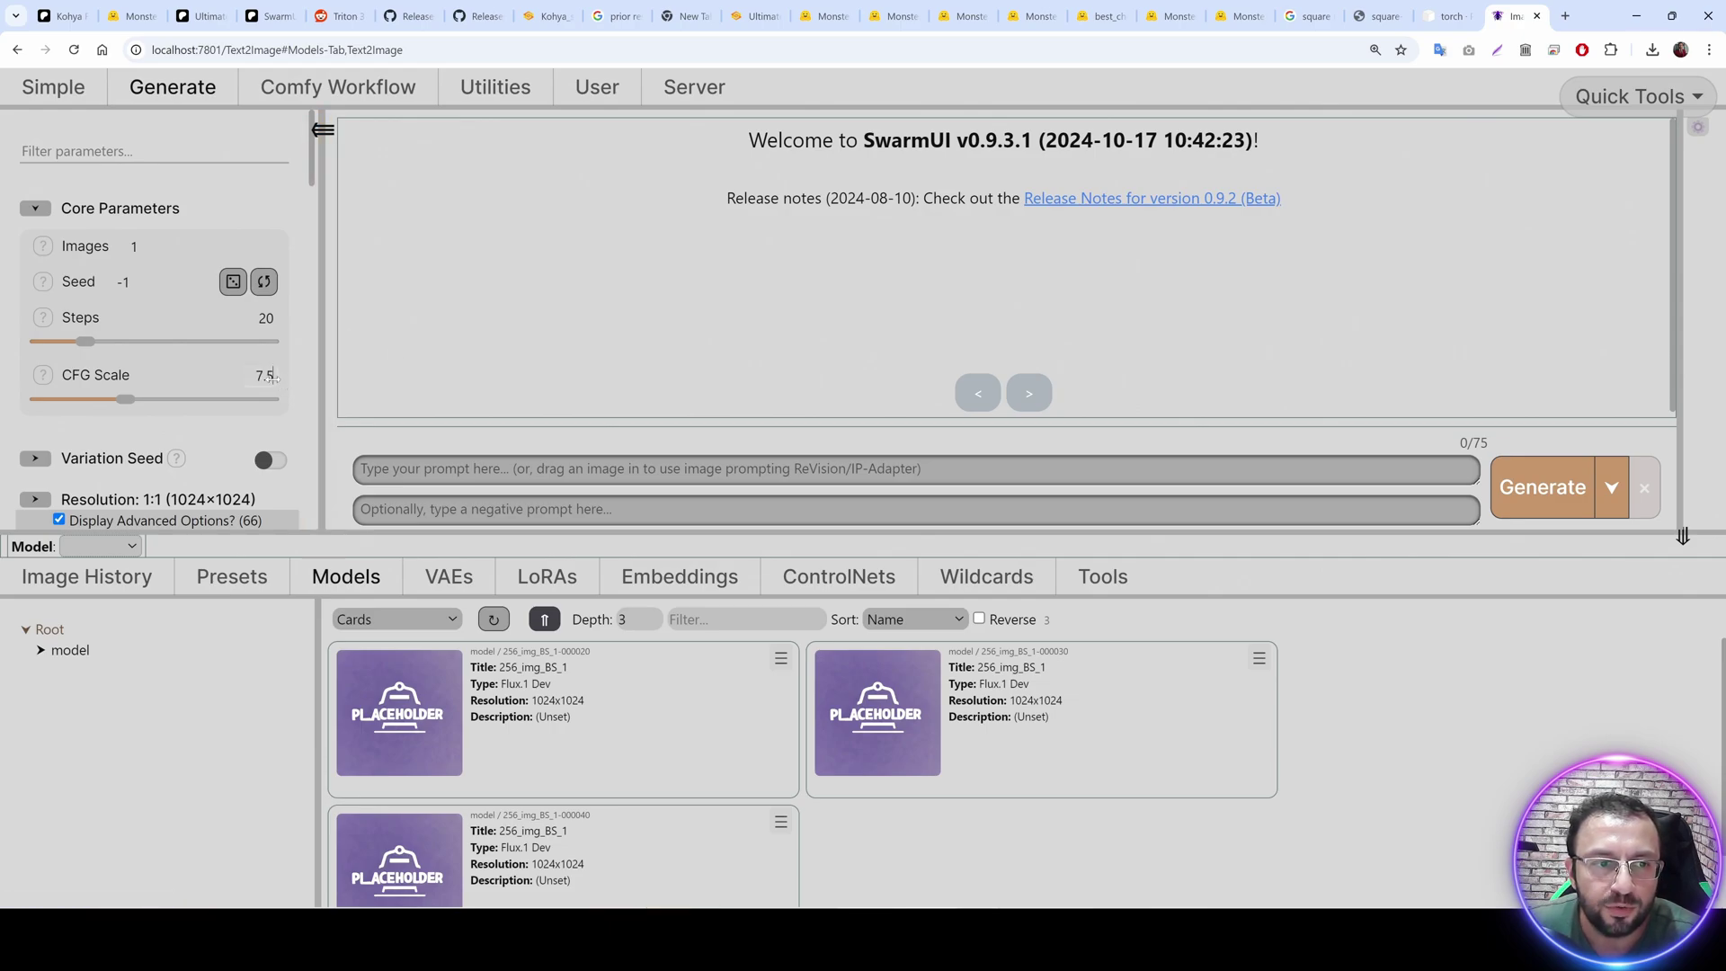
type("1")
Load the 256_img_BS_1-000040 model and set the generation steps to 30.
left_click_drag(260, 536, 745, 377)
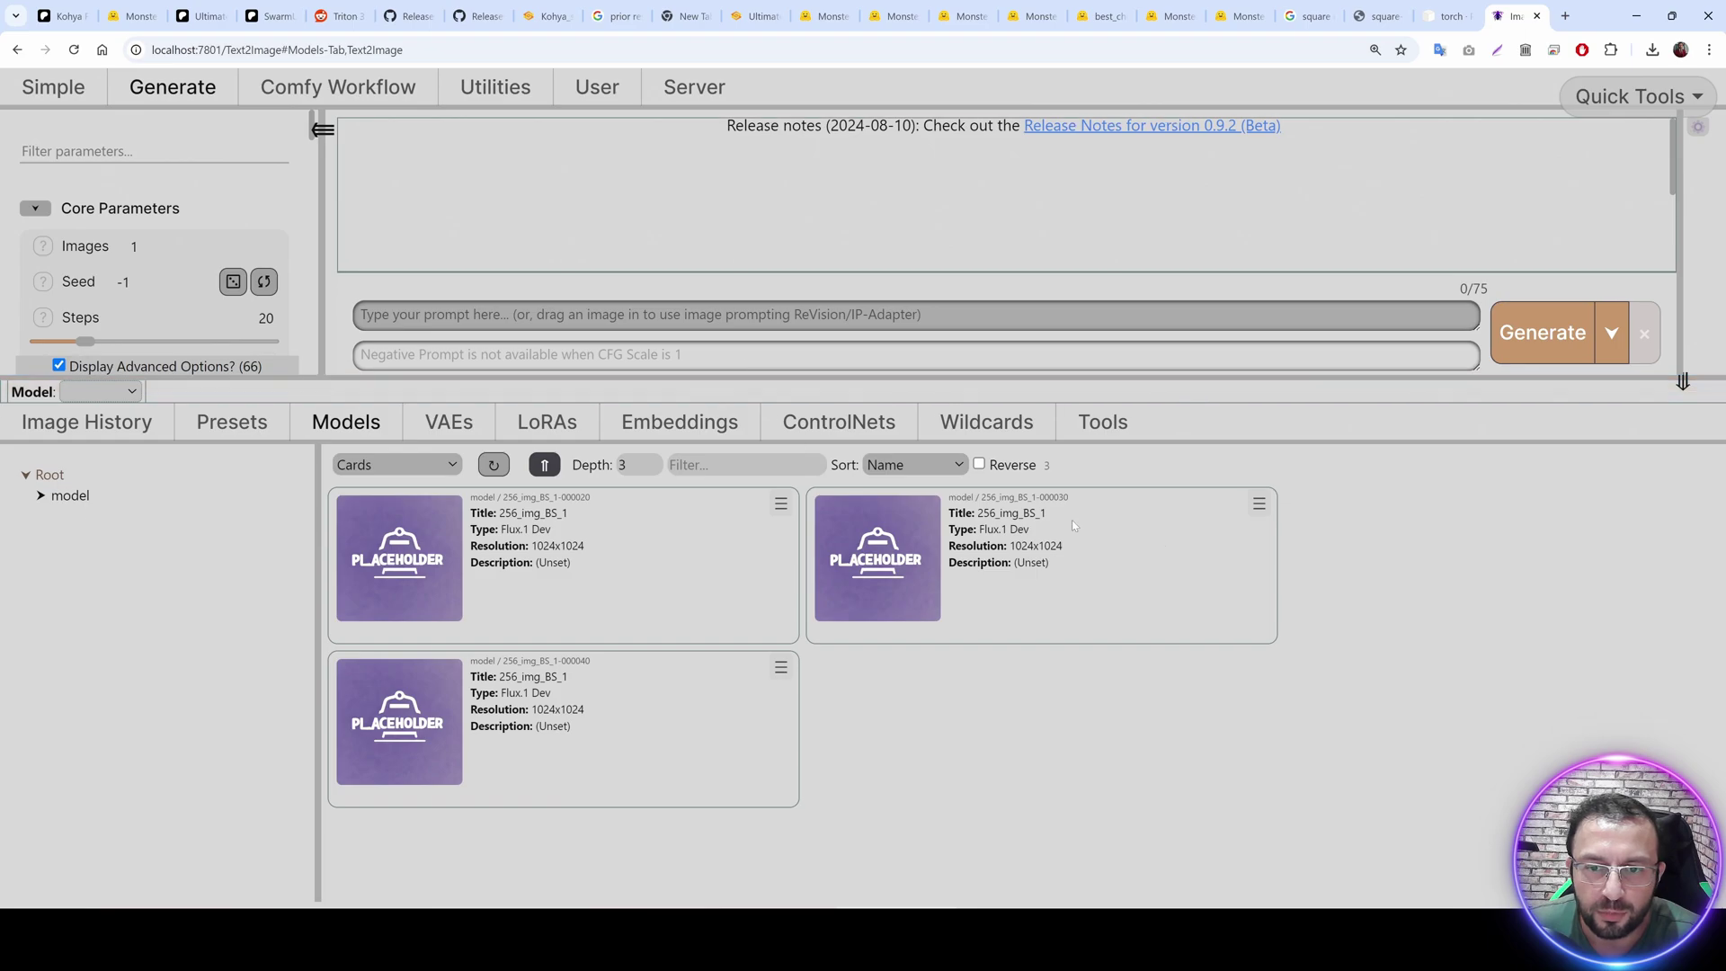
left_click(430, 714)
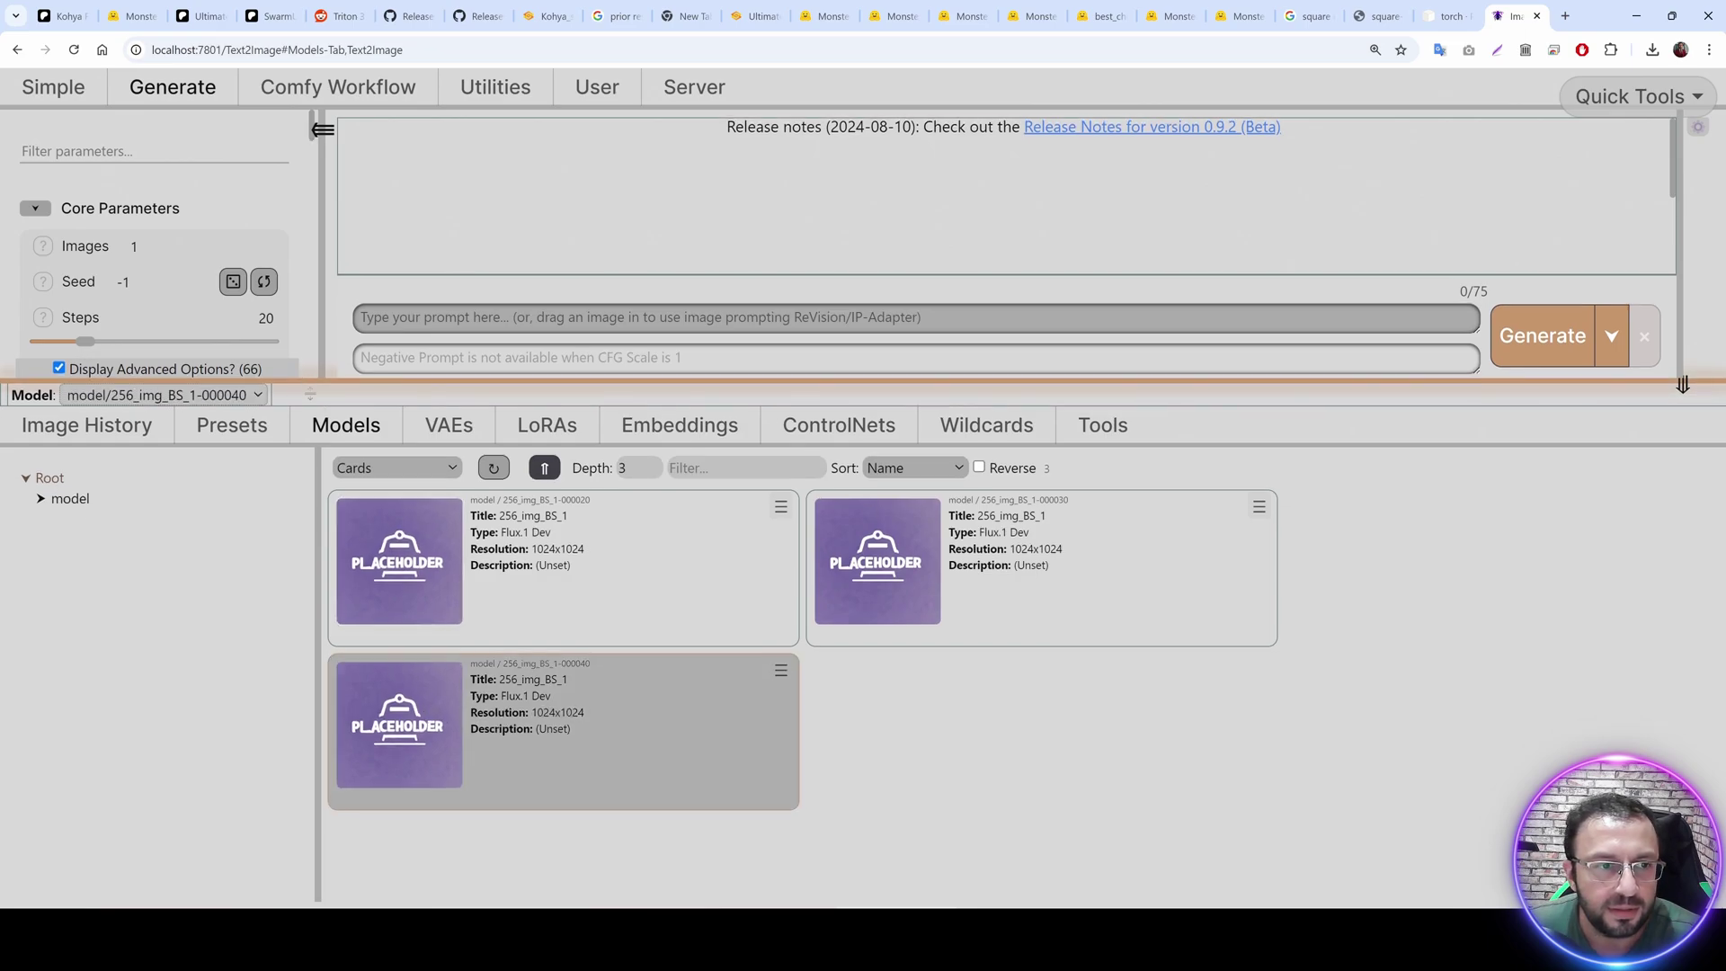
left_click_drag(321, 387, 320, 672)
double_click(266, 317)
type("30")
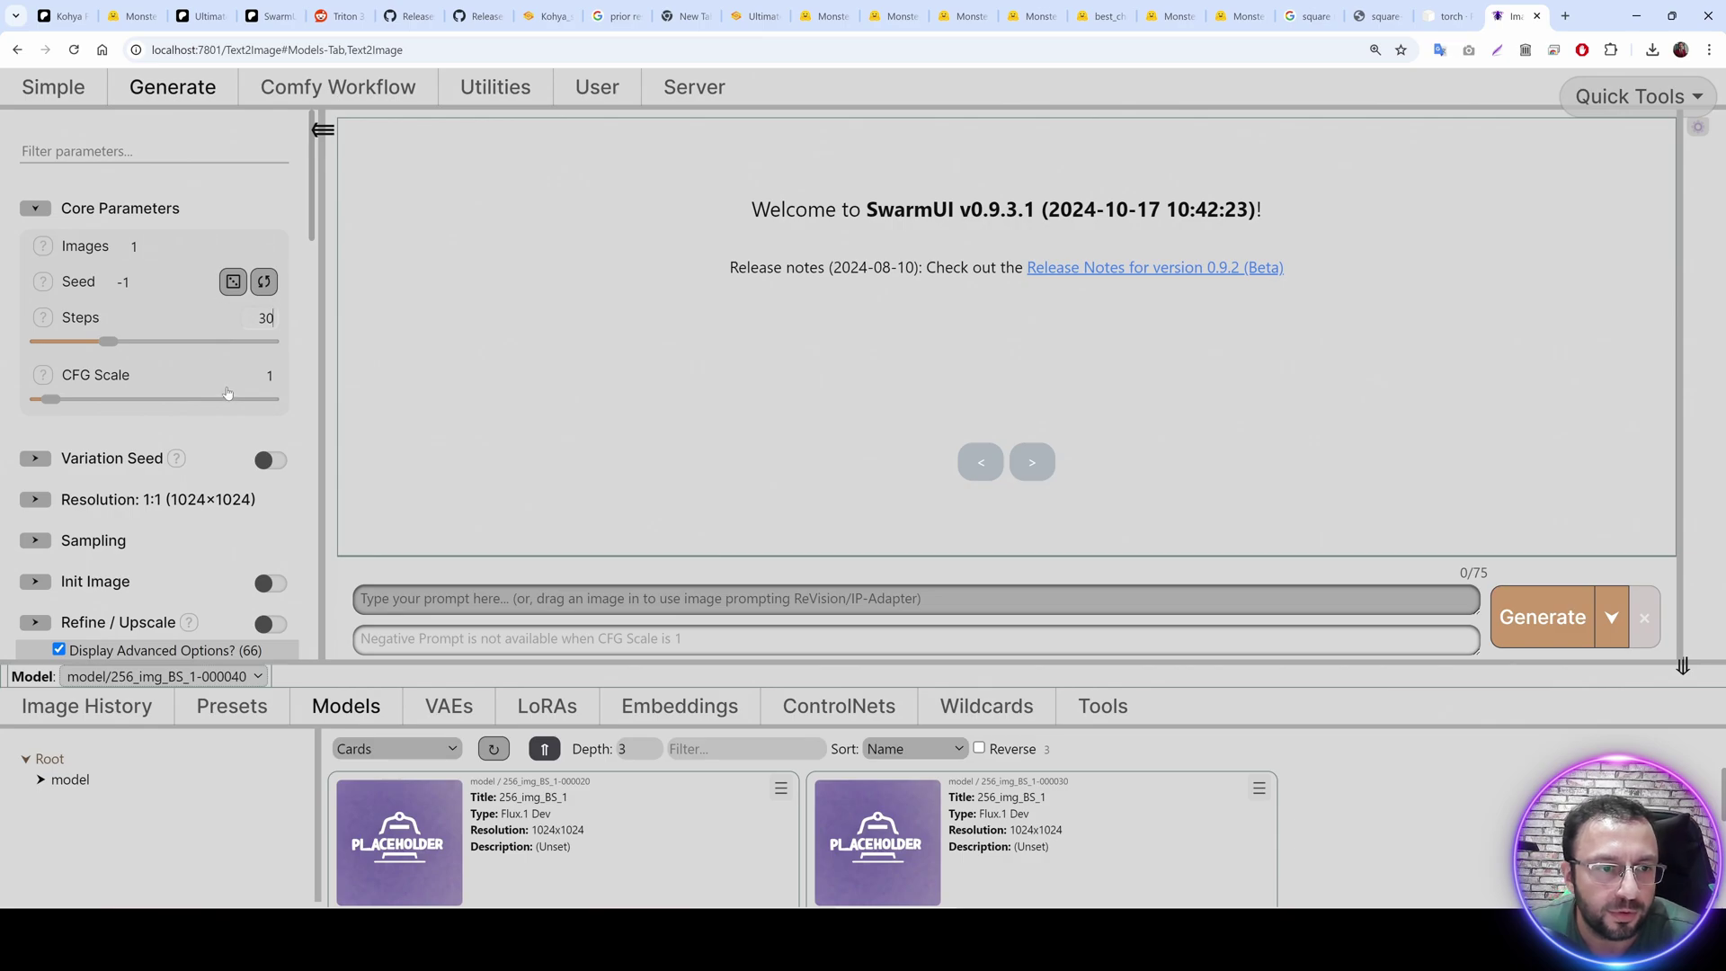
Set the sampler to iPNDM in the Sampling parameters.
scroll(236, 400, "down", 3)
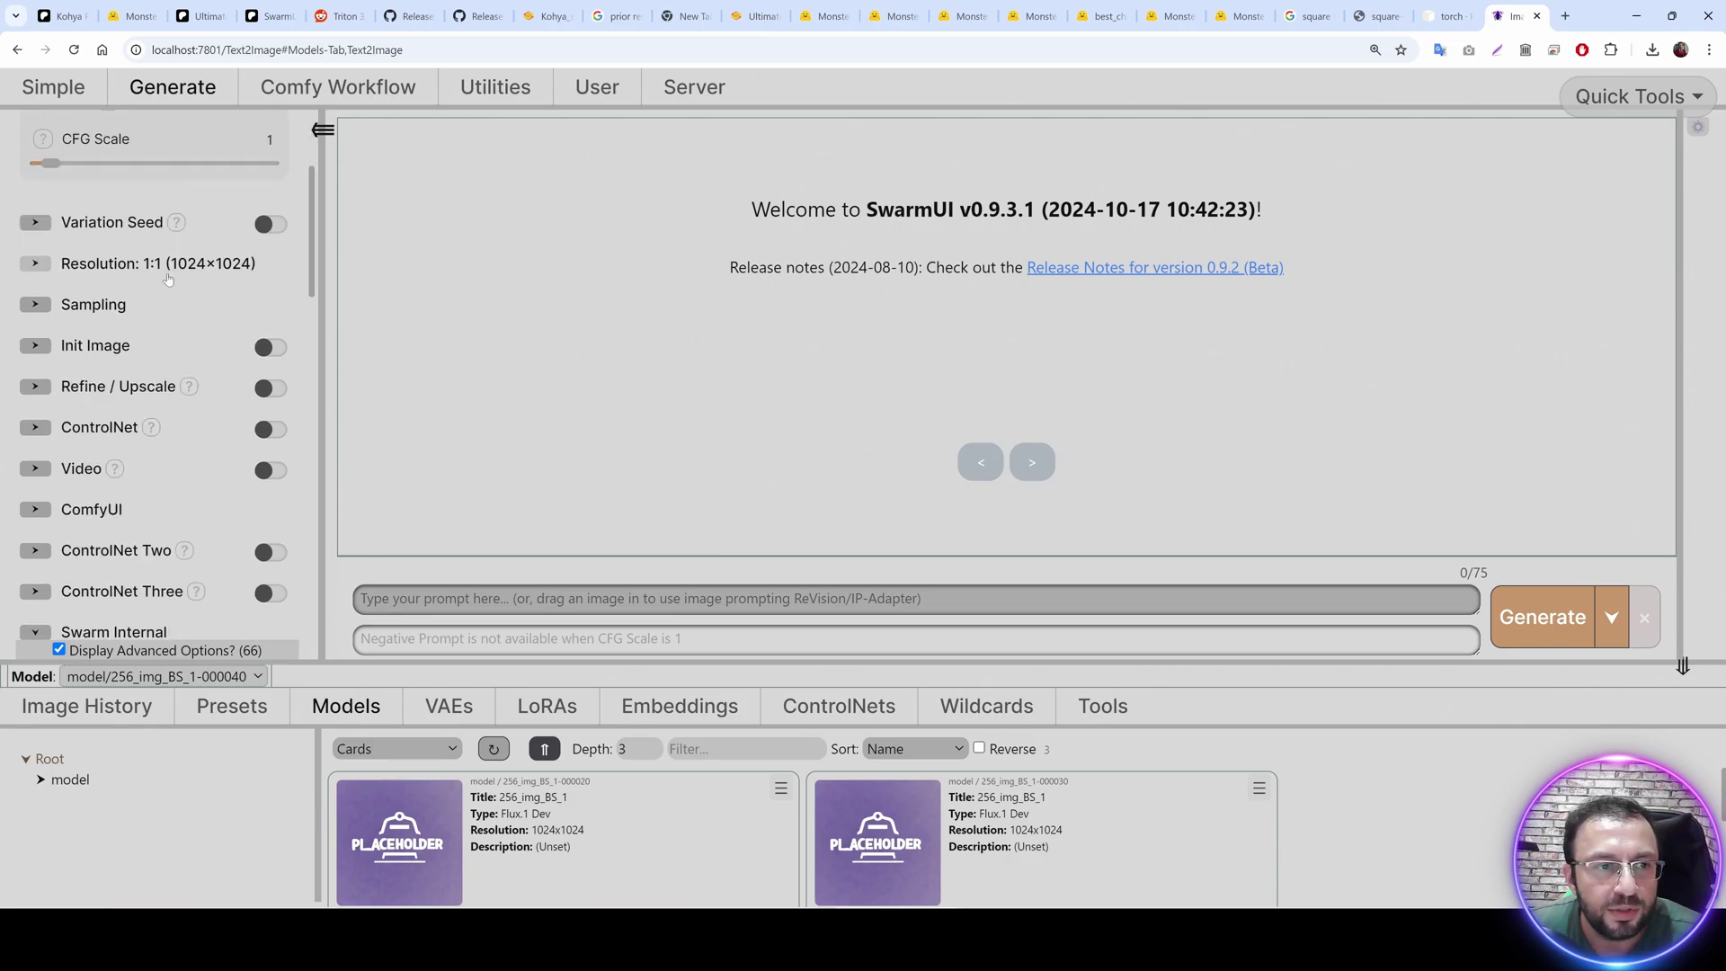
left_click(35, 304)
left_click(133, 343)
left_click(117, 368)
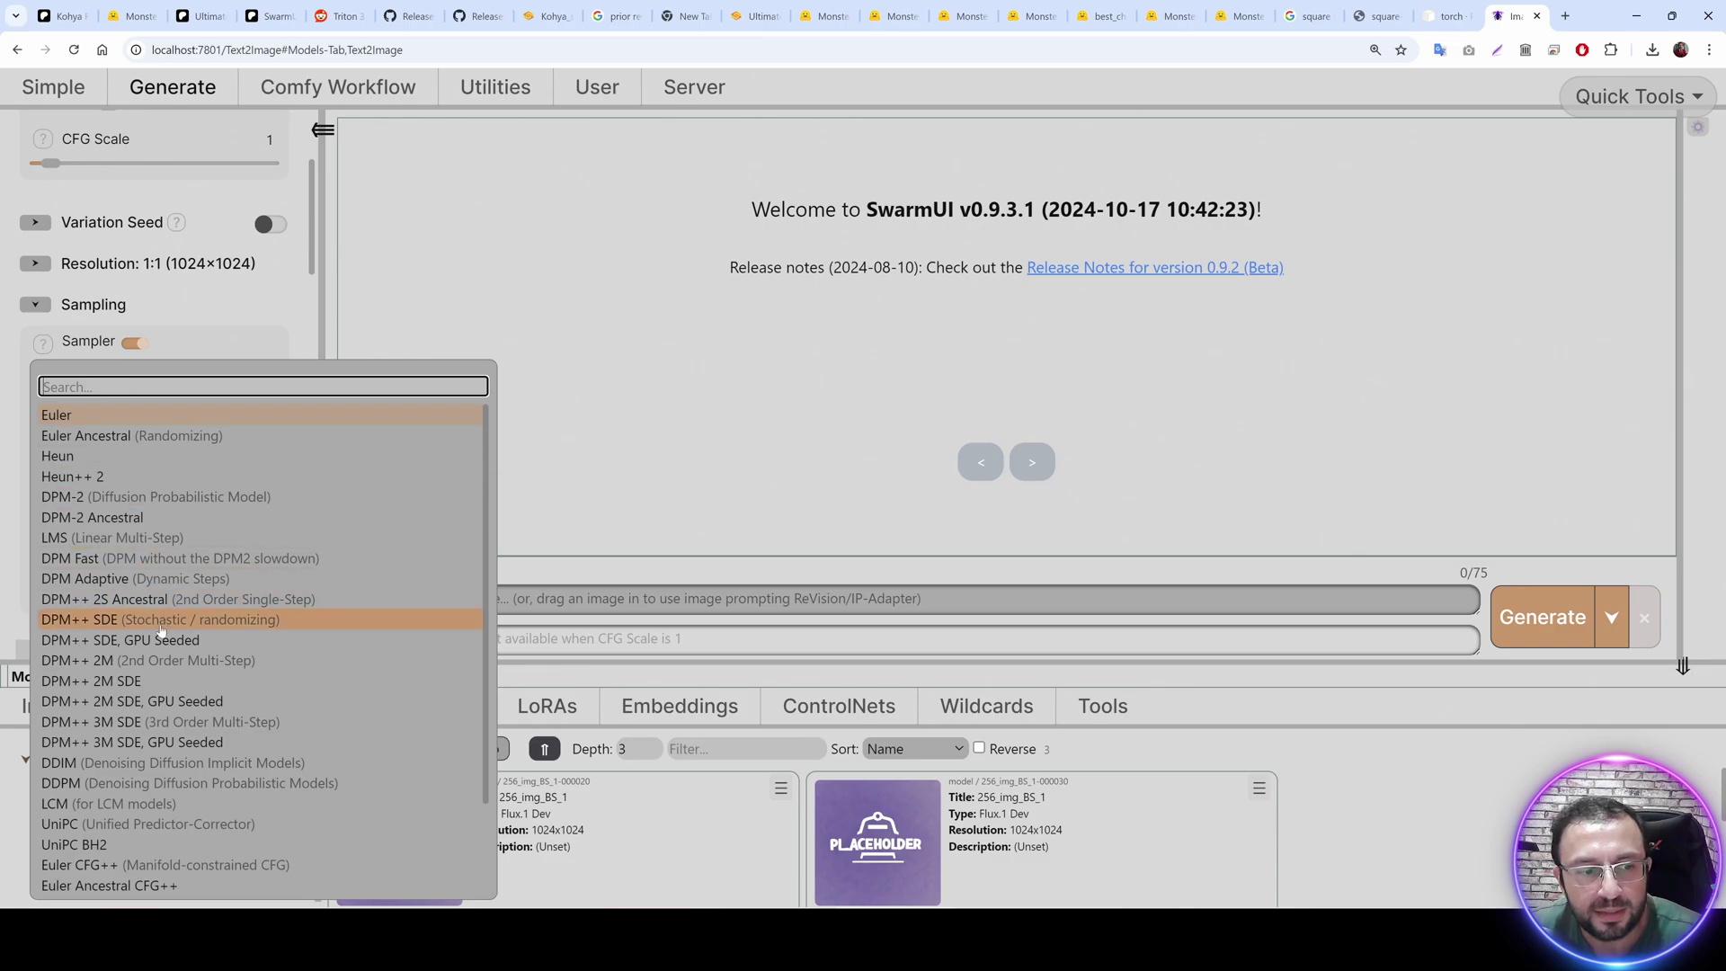
scroll(117, 647, "down", 2)
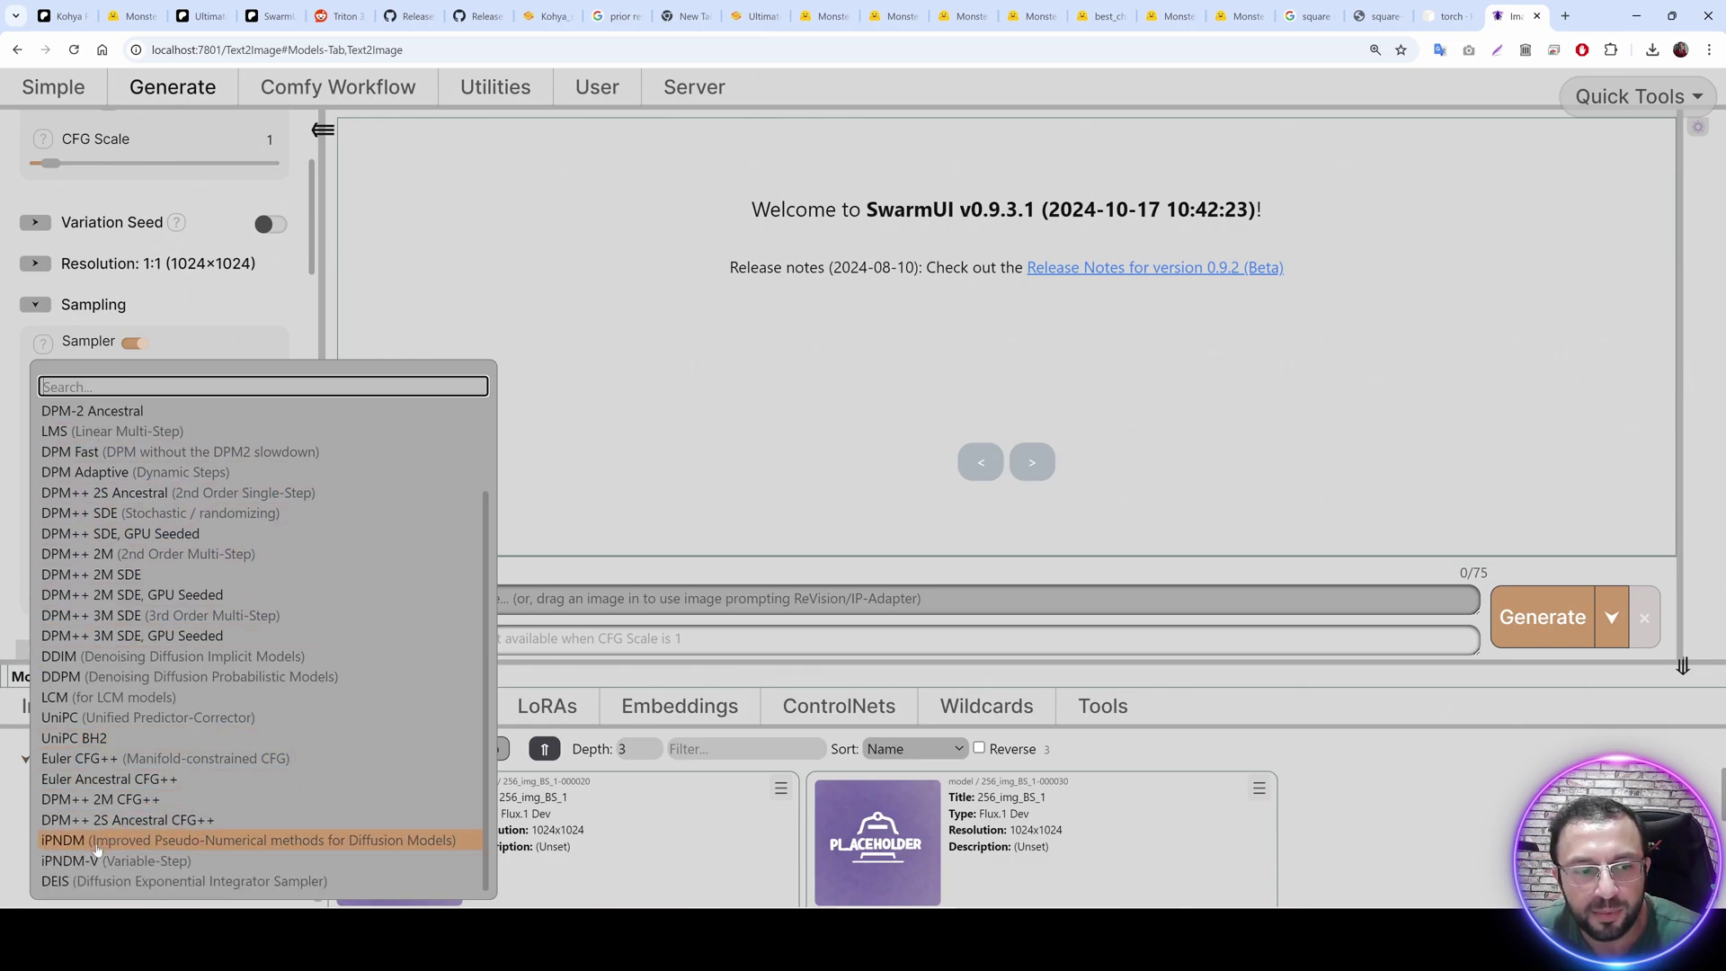
left_click(106, 844)
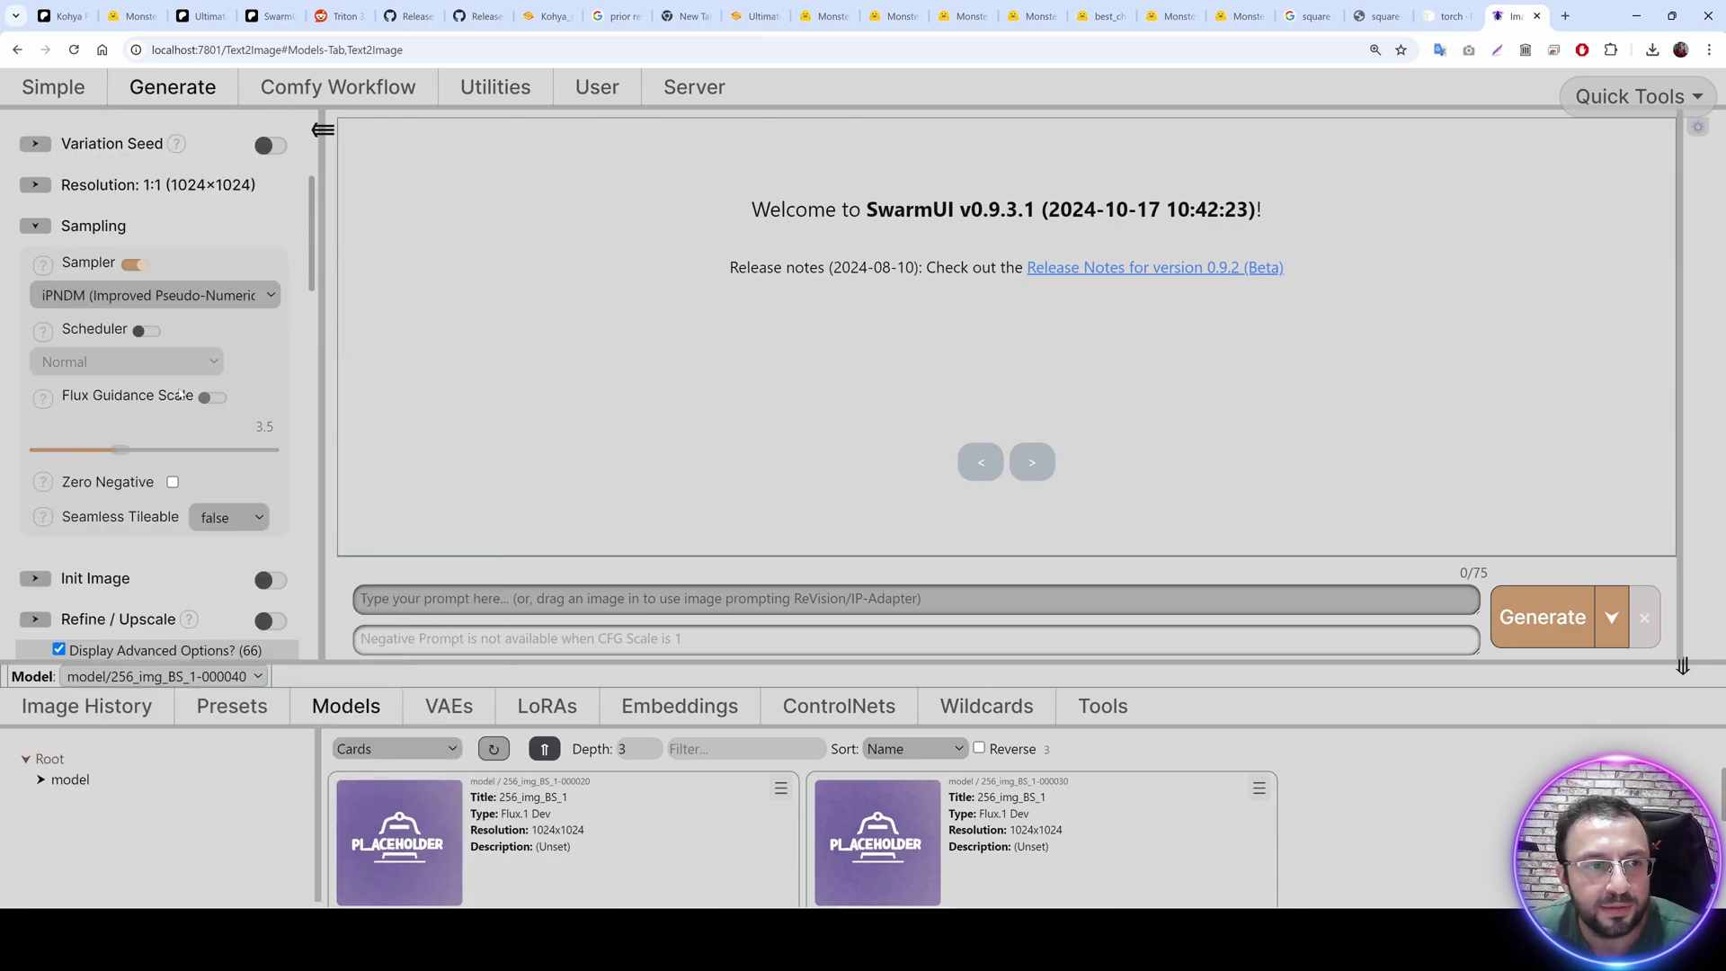
Enable Flux Guidance Scale in the Sampling parameters and set it to 4.
scroll(162, 369, "down", 1)
left_click(213, 320)
left_click_drag(119, 372, 131, 378)
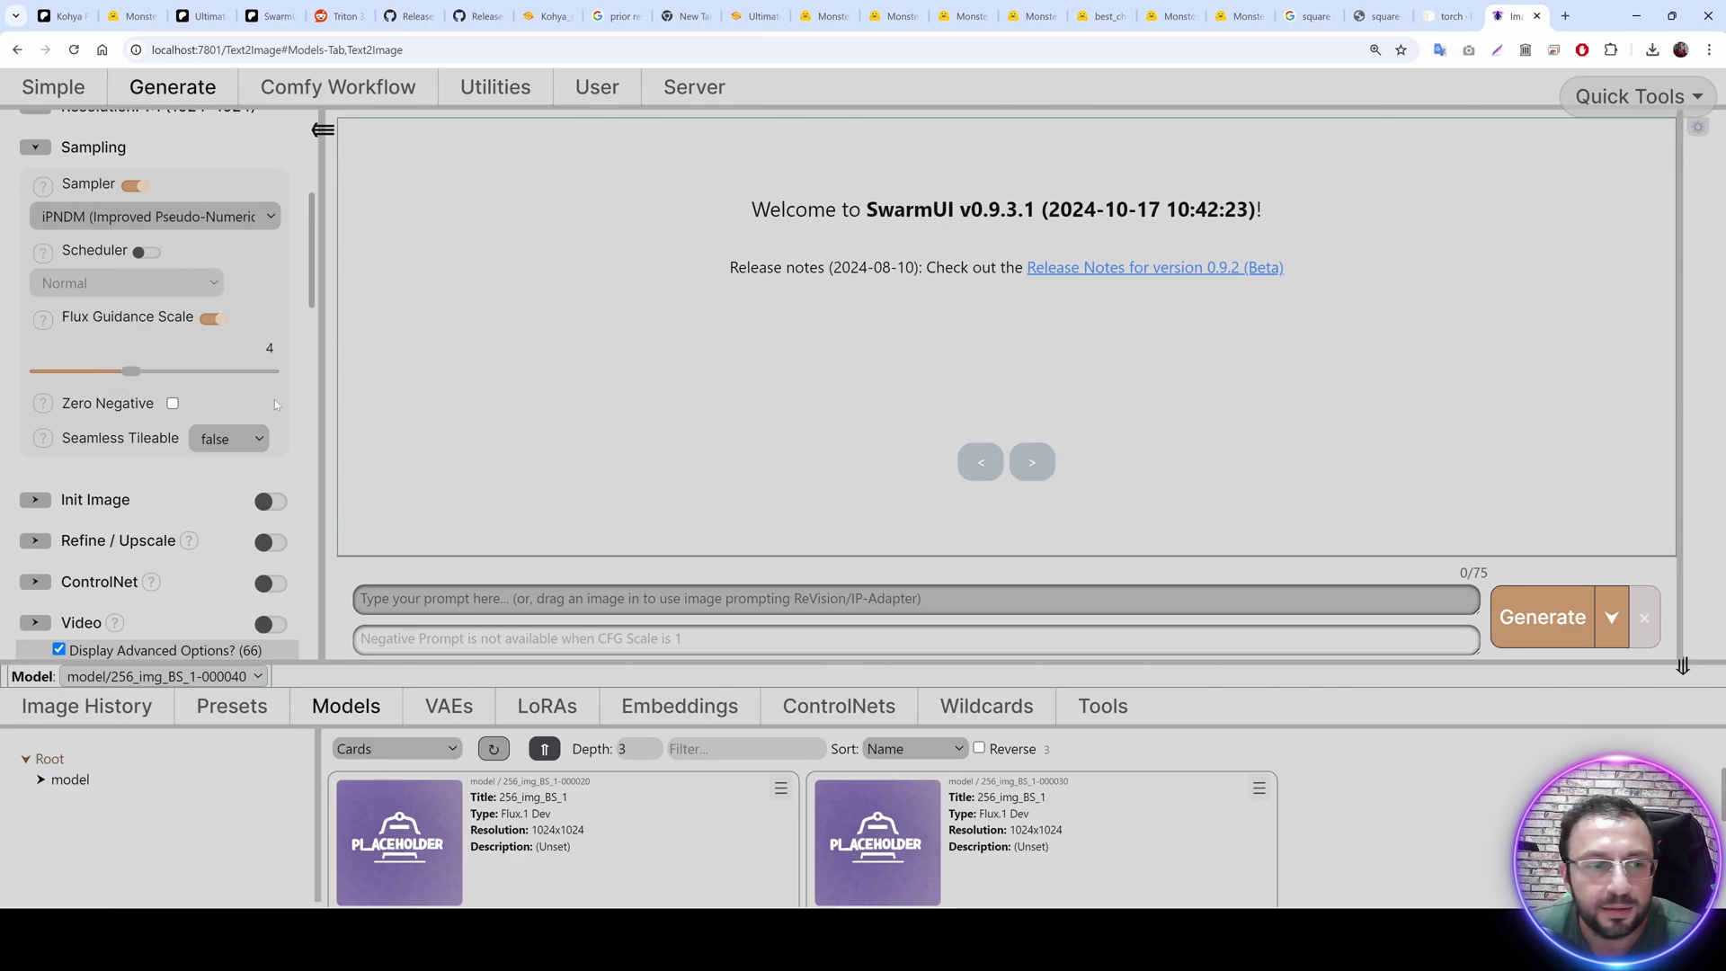
Bring the Advanced Model Addons parameters into view and show how the advanced options display is switched off and on.
scroll(181, 336, "down", 5)
scroll(200, 317, "down", 10)
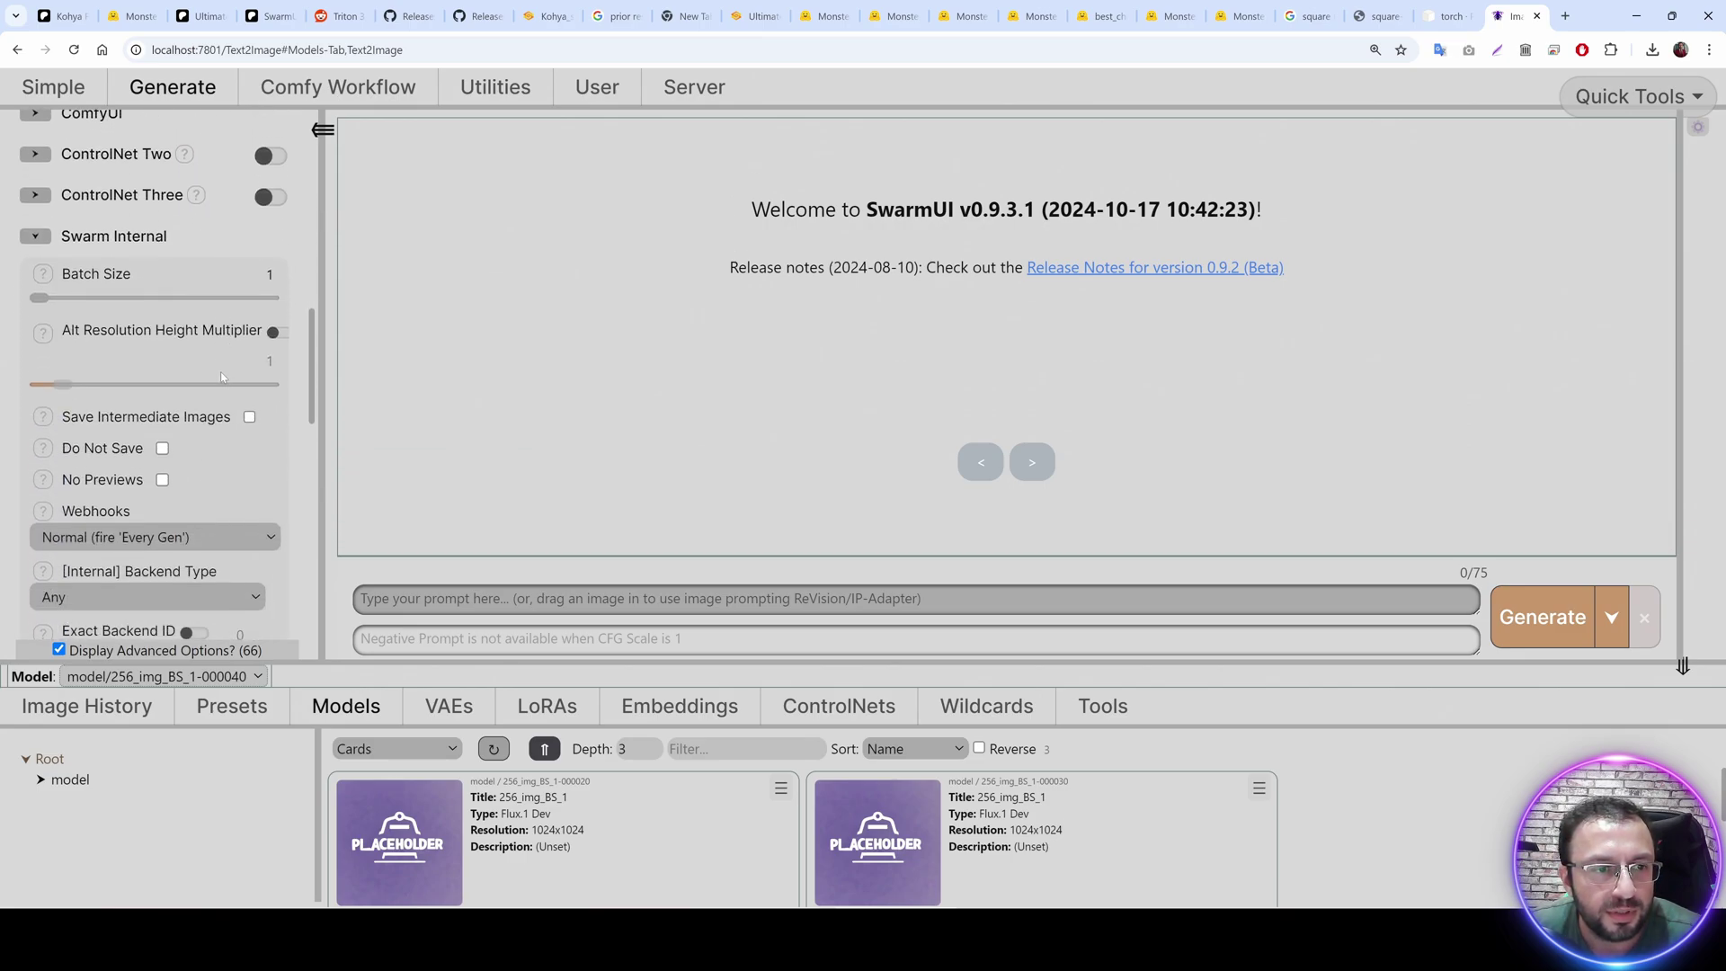
scroll(212, 499, "down", 4)
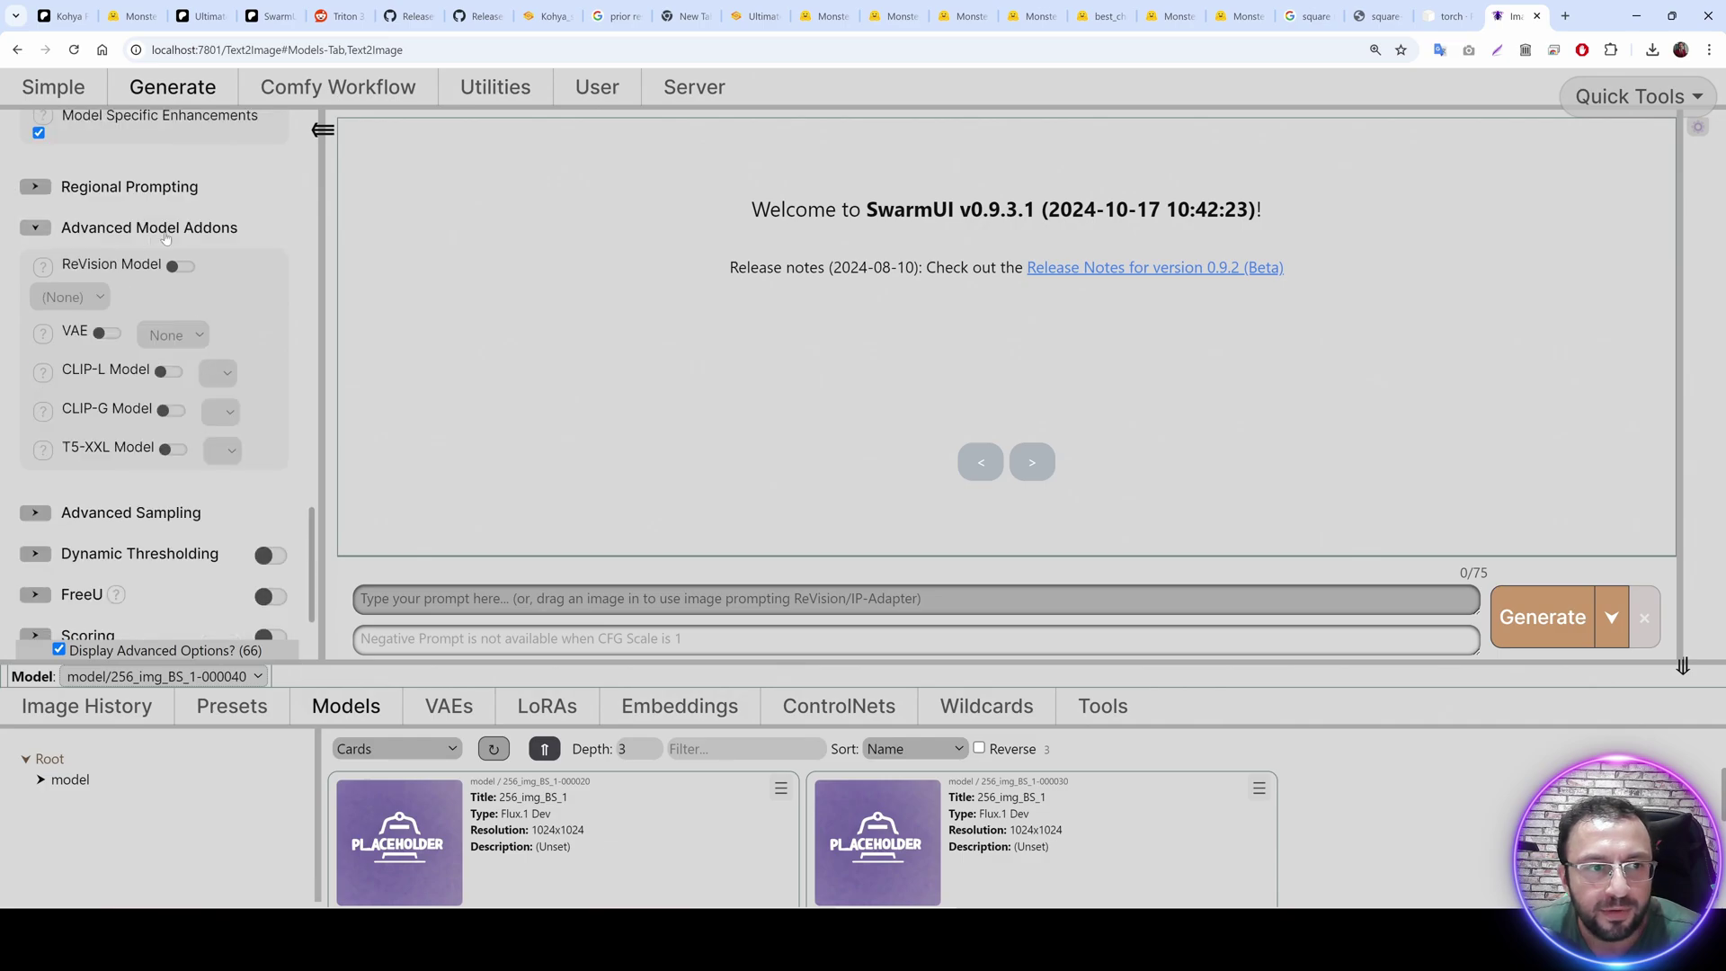
left_click(122, 652)
double_click(126, 652)
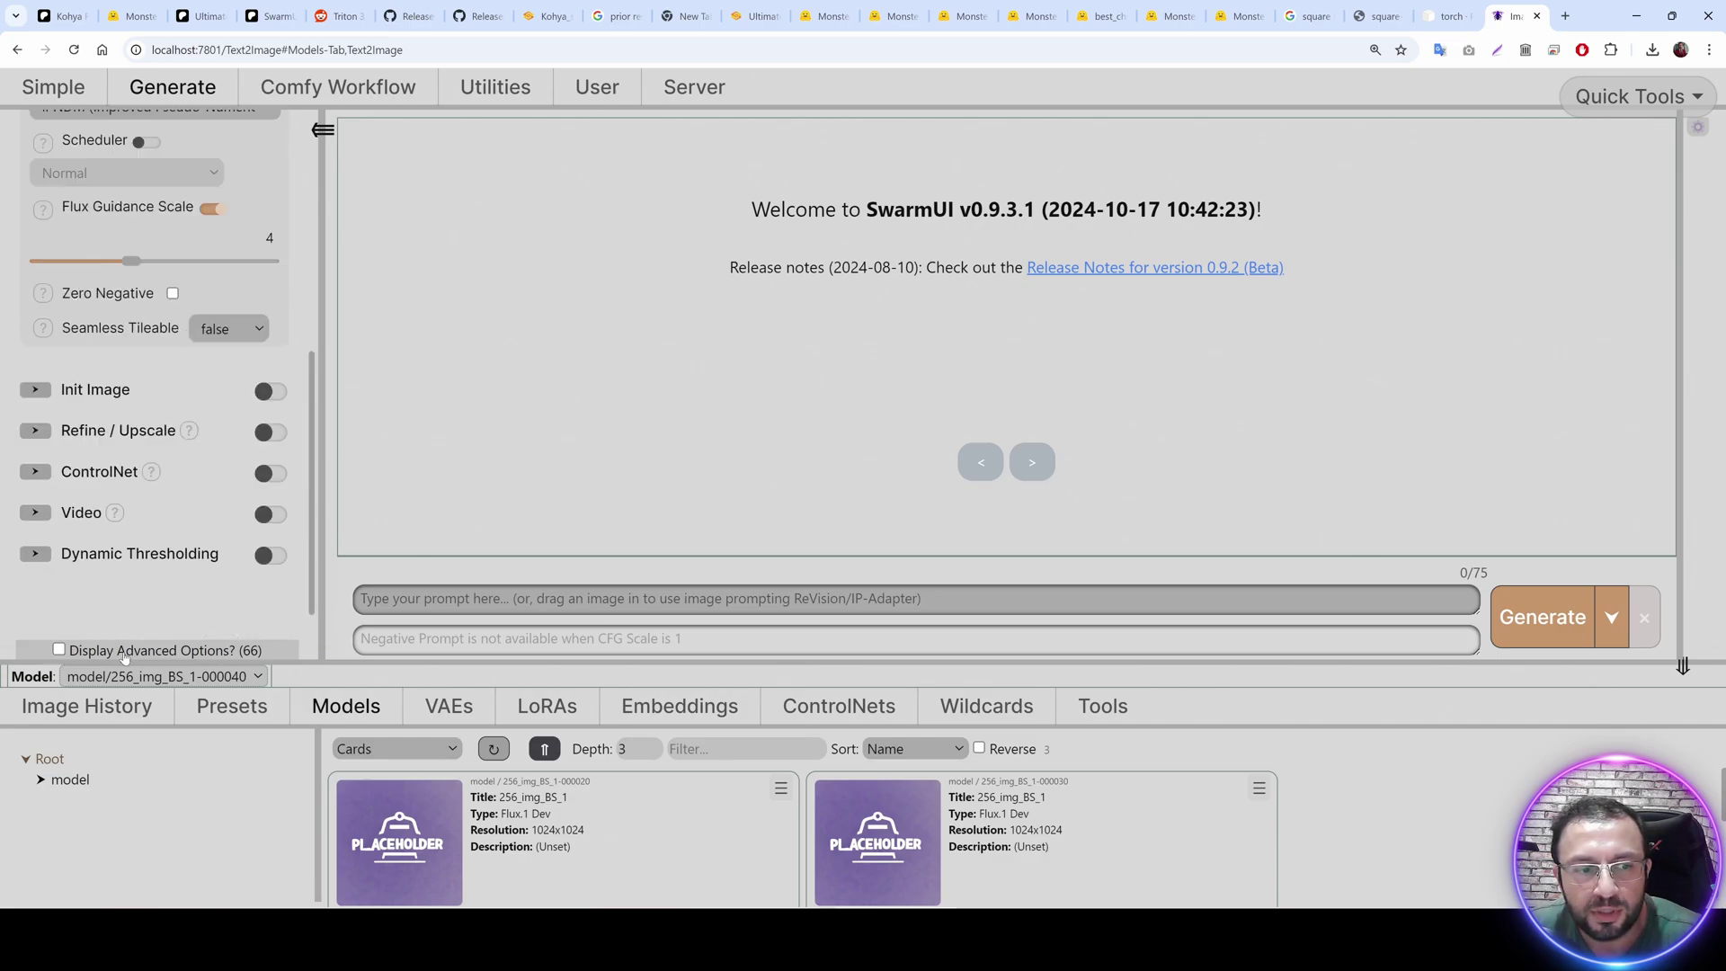
double_click(137, 653)
left_click(138, 653)
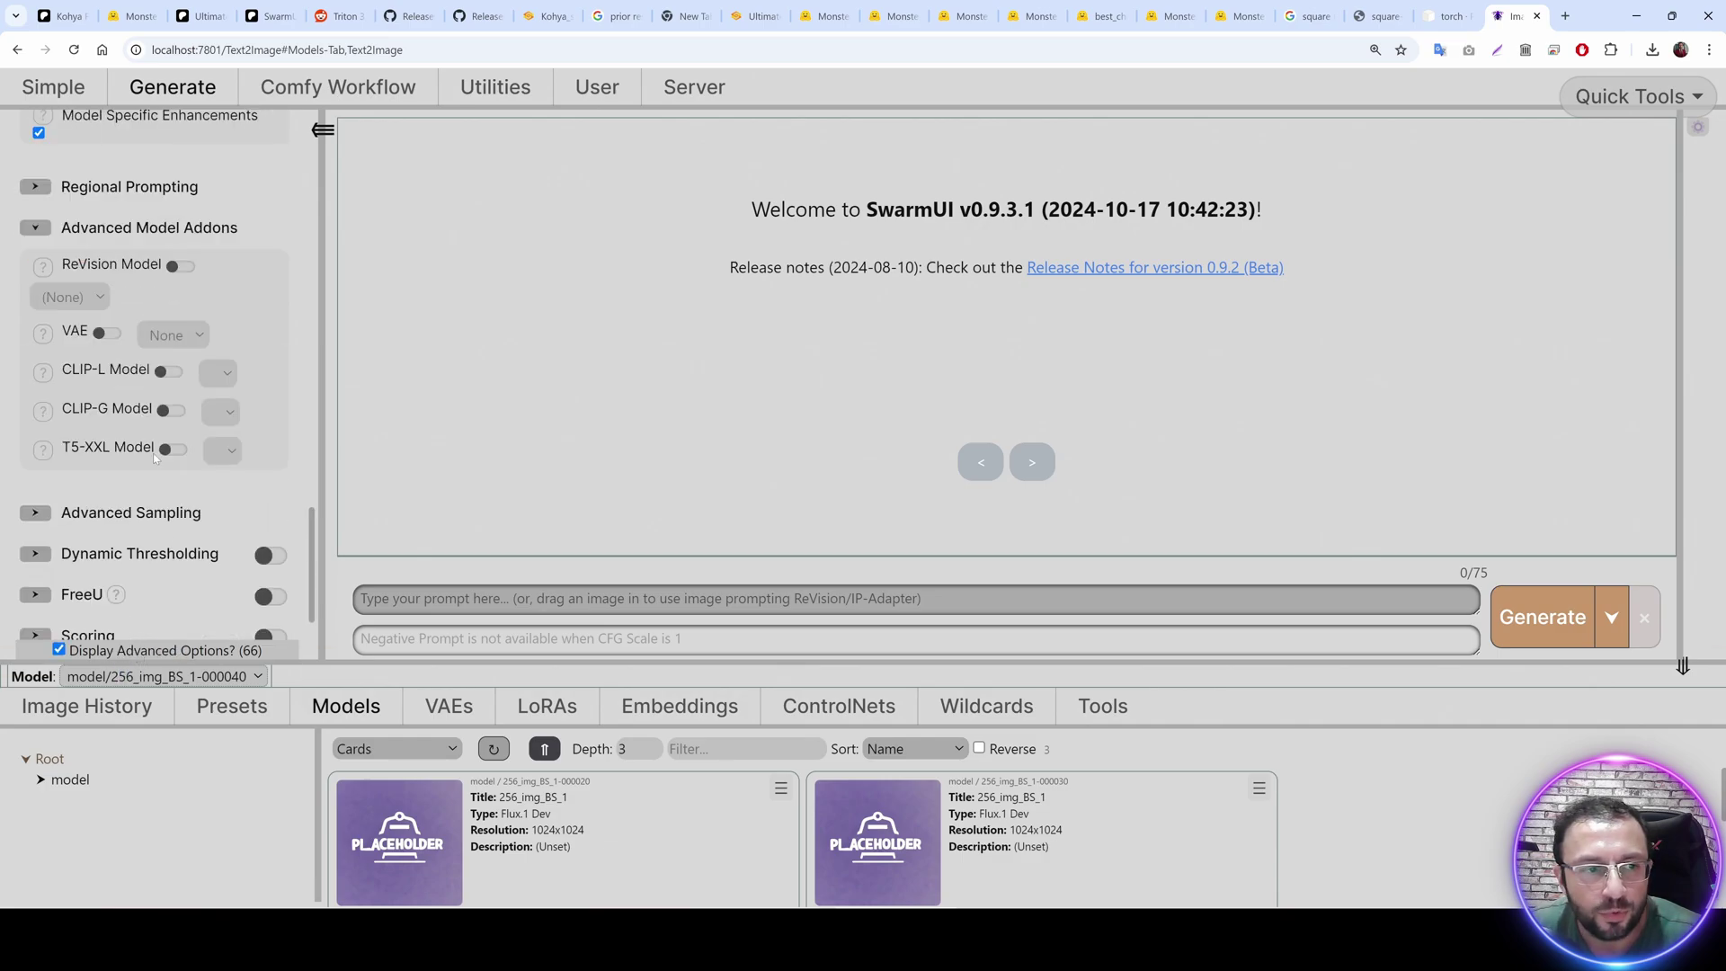
left_click(106, 333)
left_click(172, 335)
left_click(172, 363)
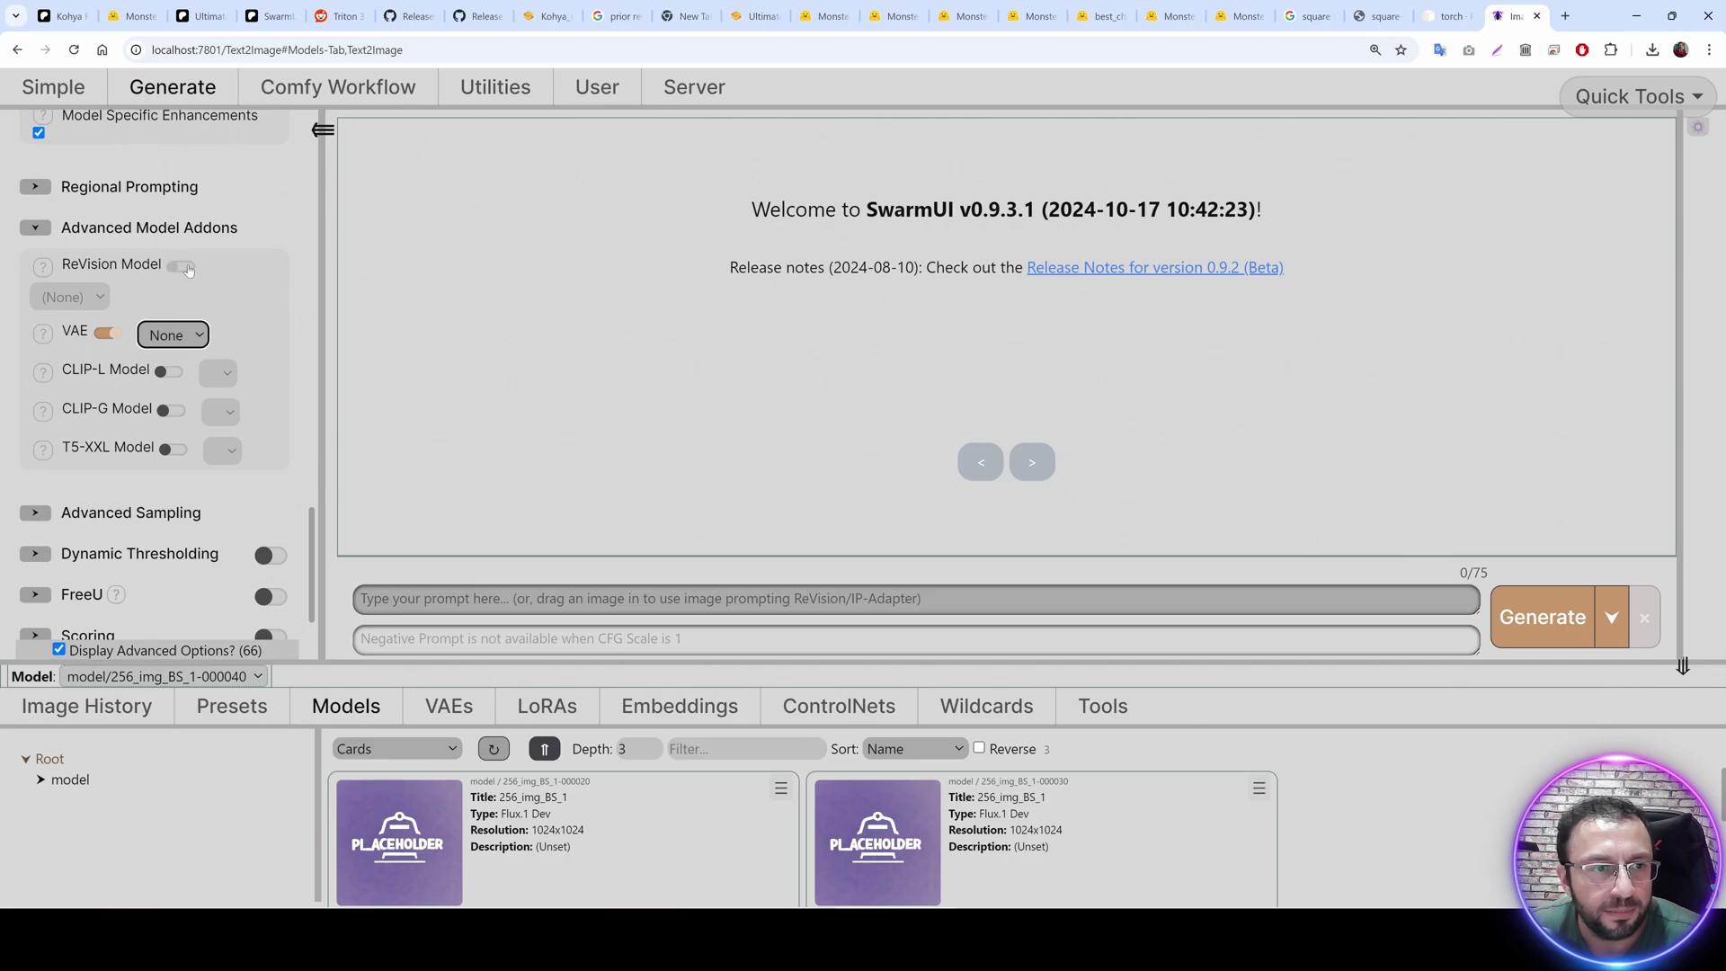
left_click(102, 334)
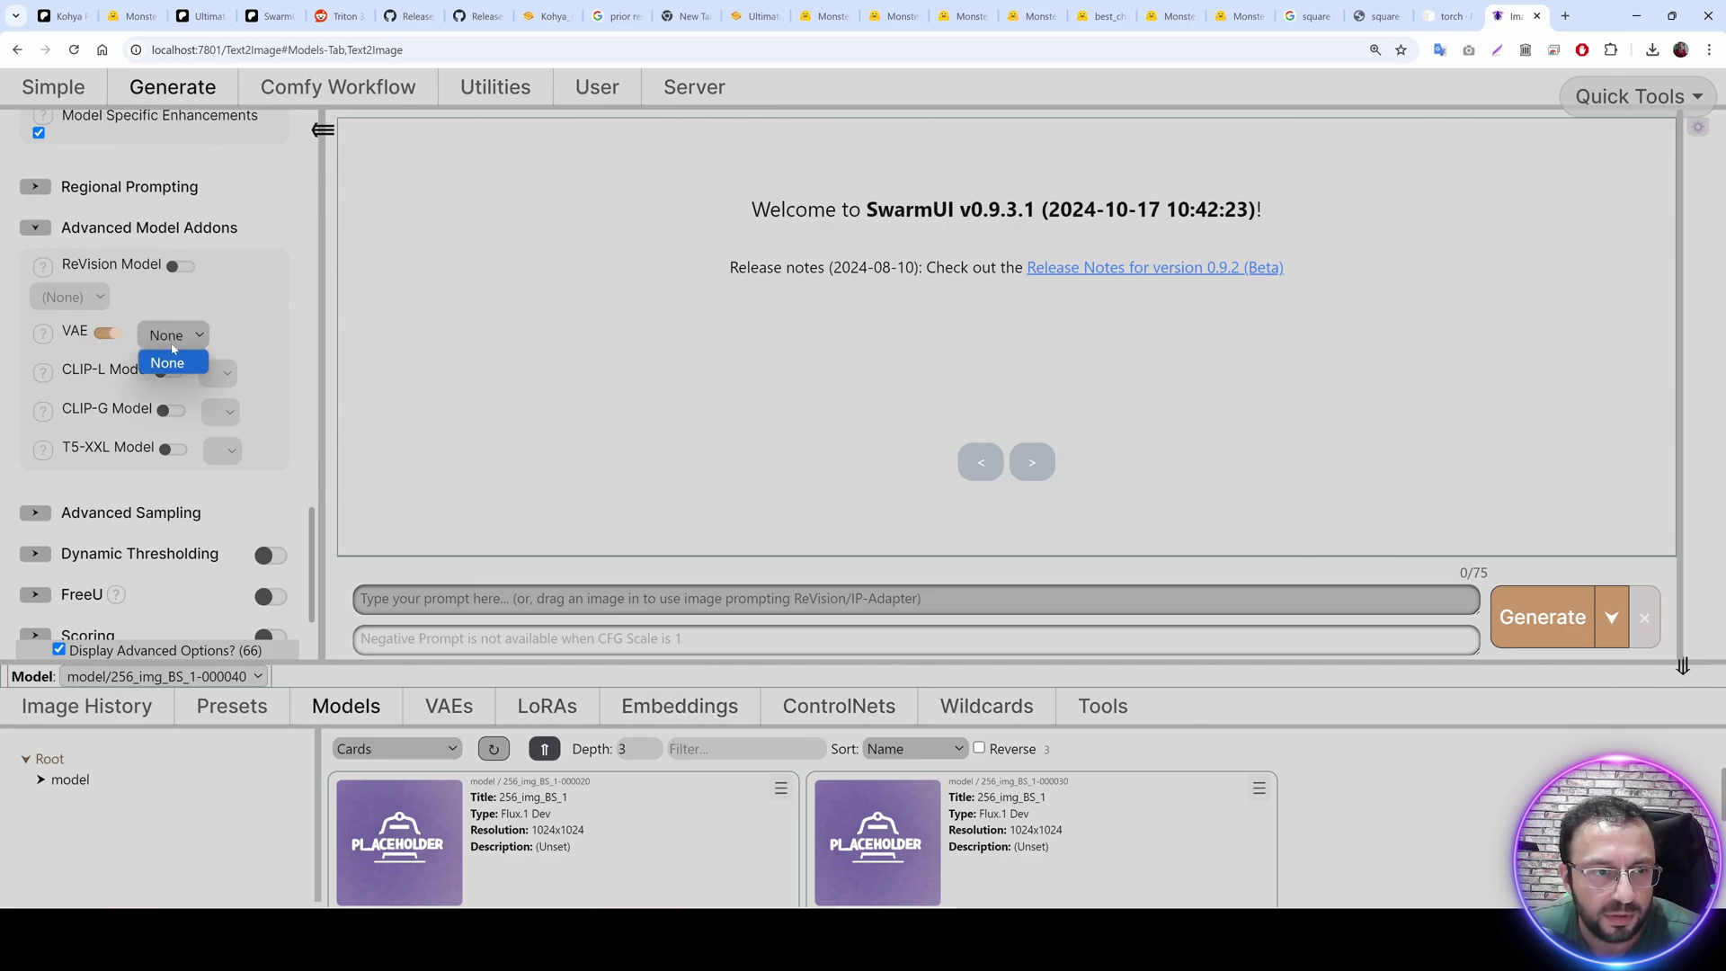
Reload the page to refresh the model lists, then enable the VAE add-on and set it to ae.
scroll(158, 360, "up", 1)
key("F5")
scroll(171, 386, "down", 15)
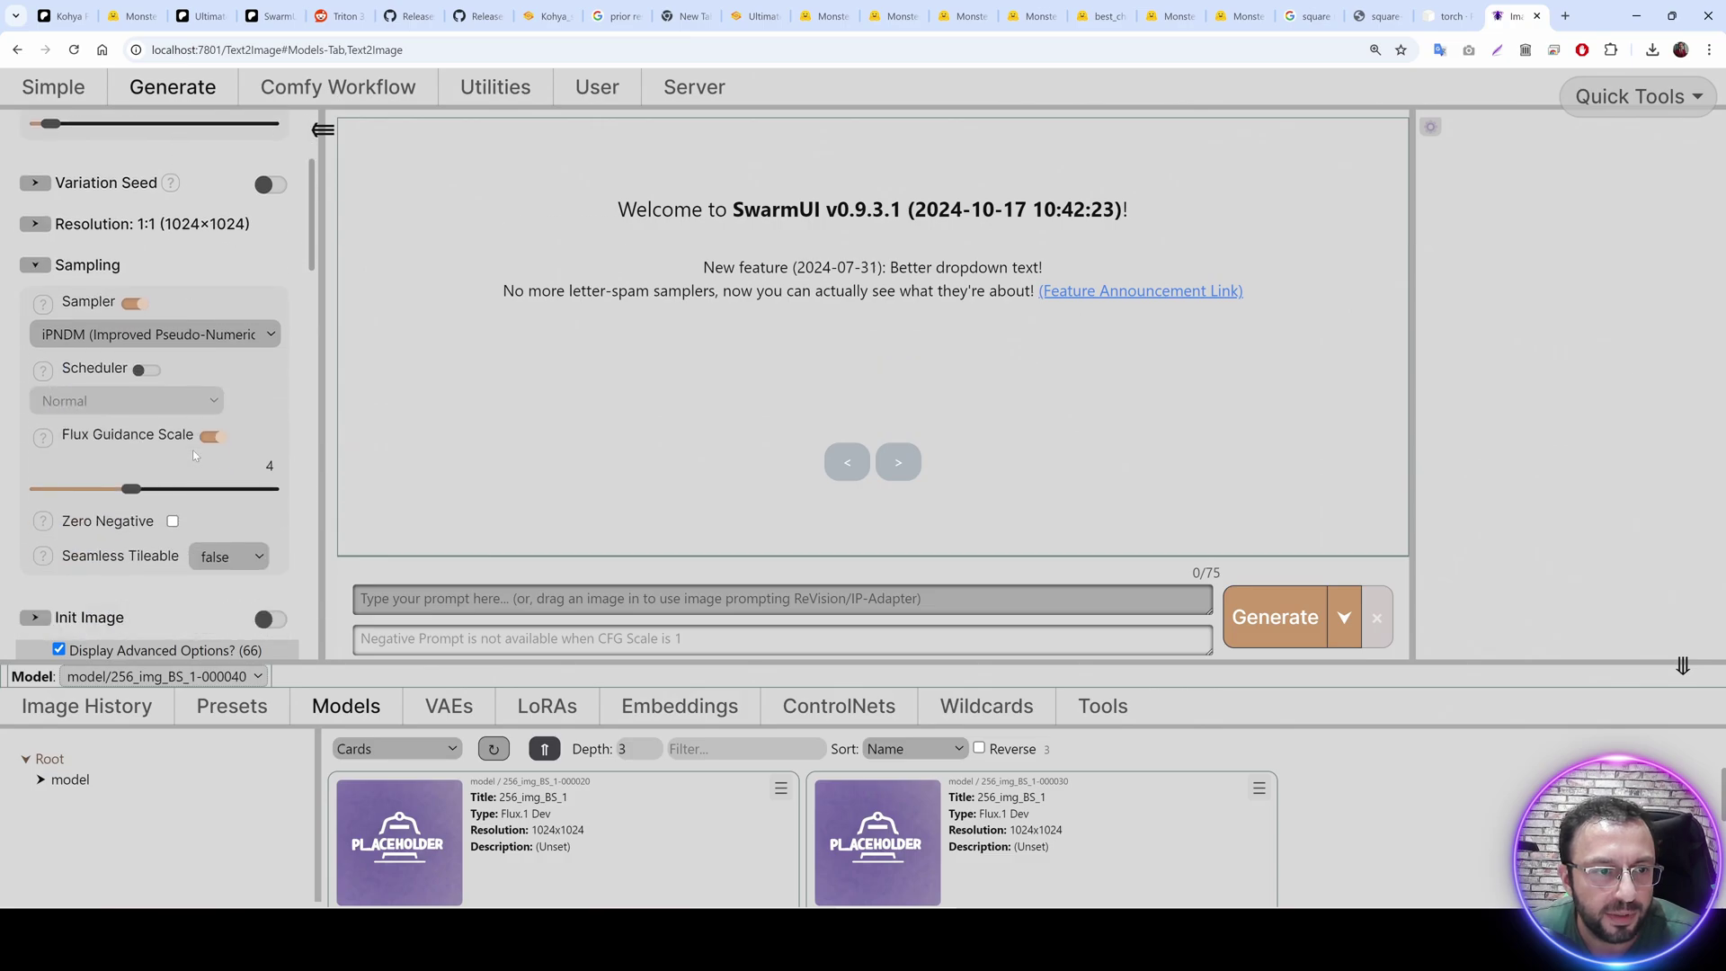
scroll(186, 386, "down", 1)
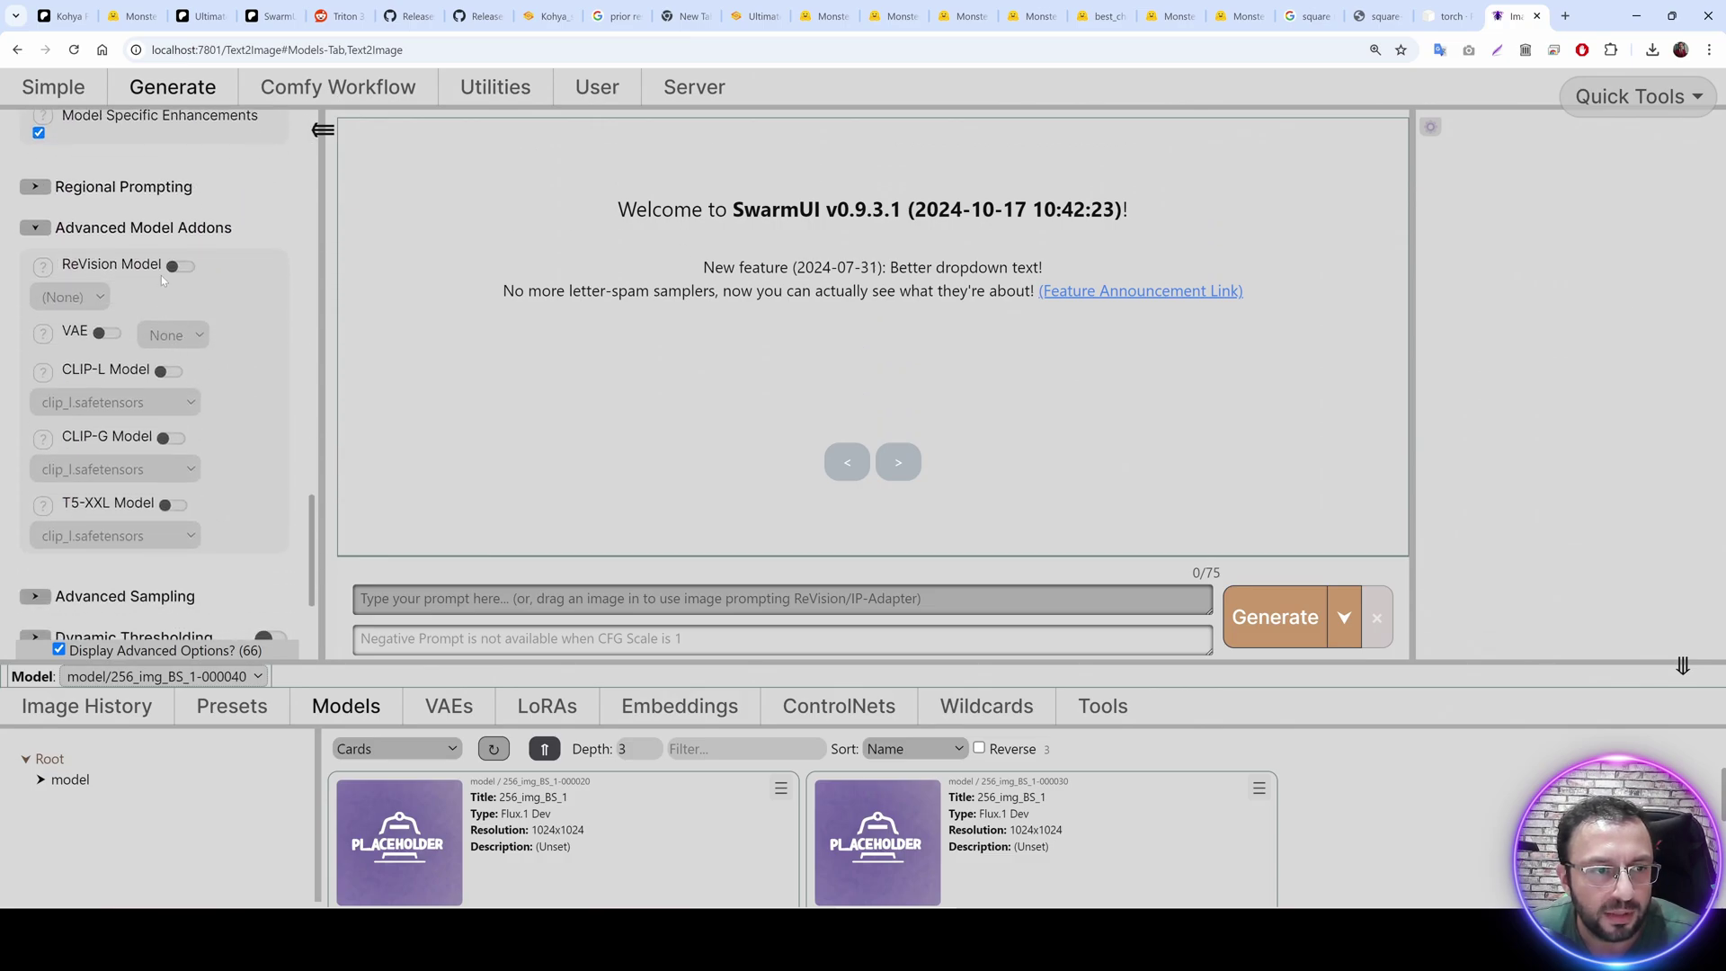
left_click(106, 333)
left_click(171, 332)
left_click(168, 405)
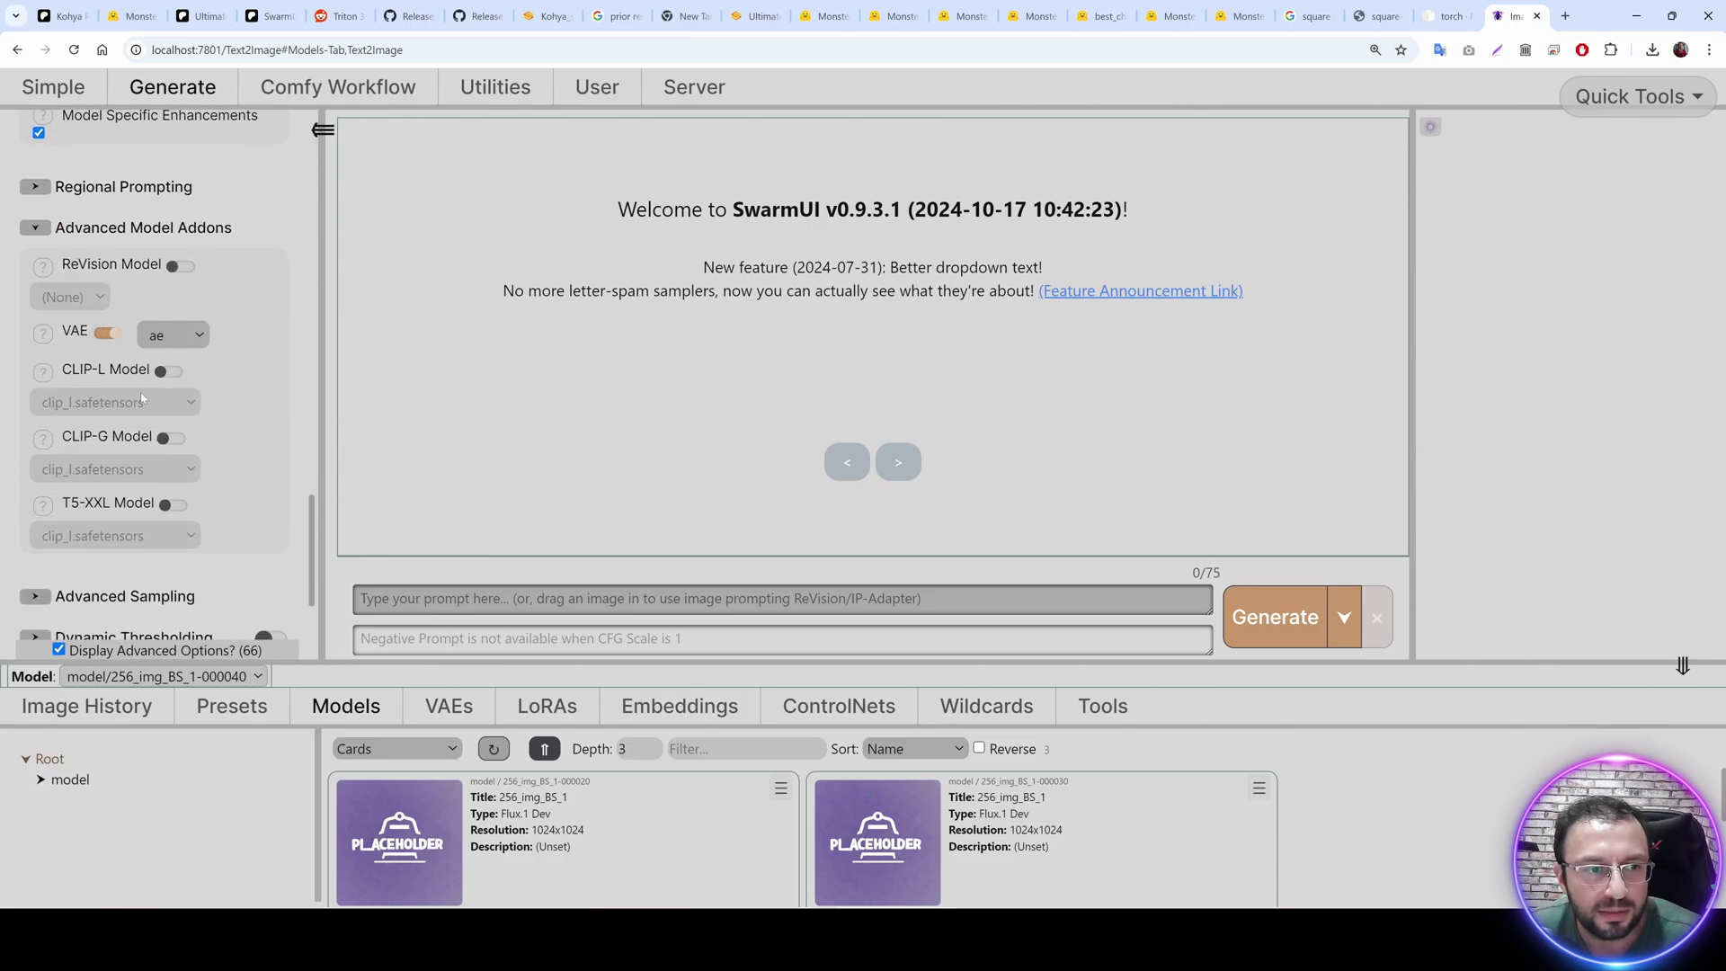
Enable the CLIP-L model with clip_l.safetensors and the T5-XXL model with t5xxl_fp16.safetensors.
left_click(167, 371)
left_click(90, 401)
left_click(104, 444)
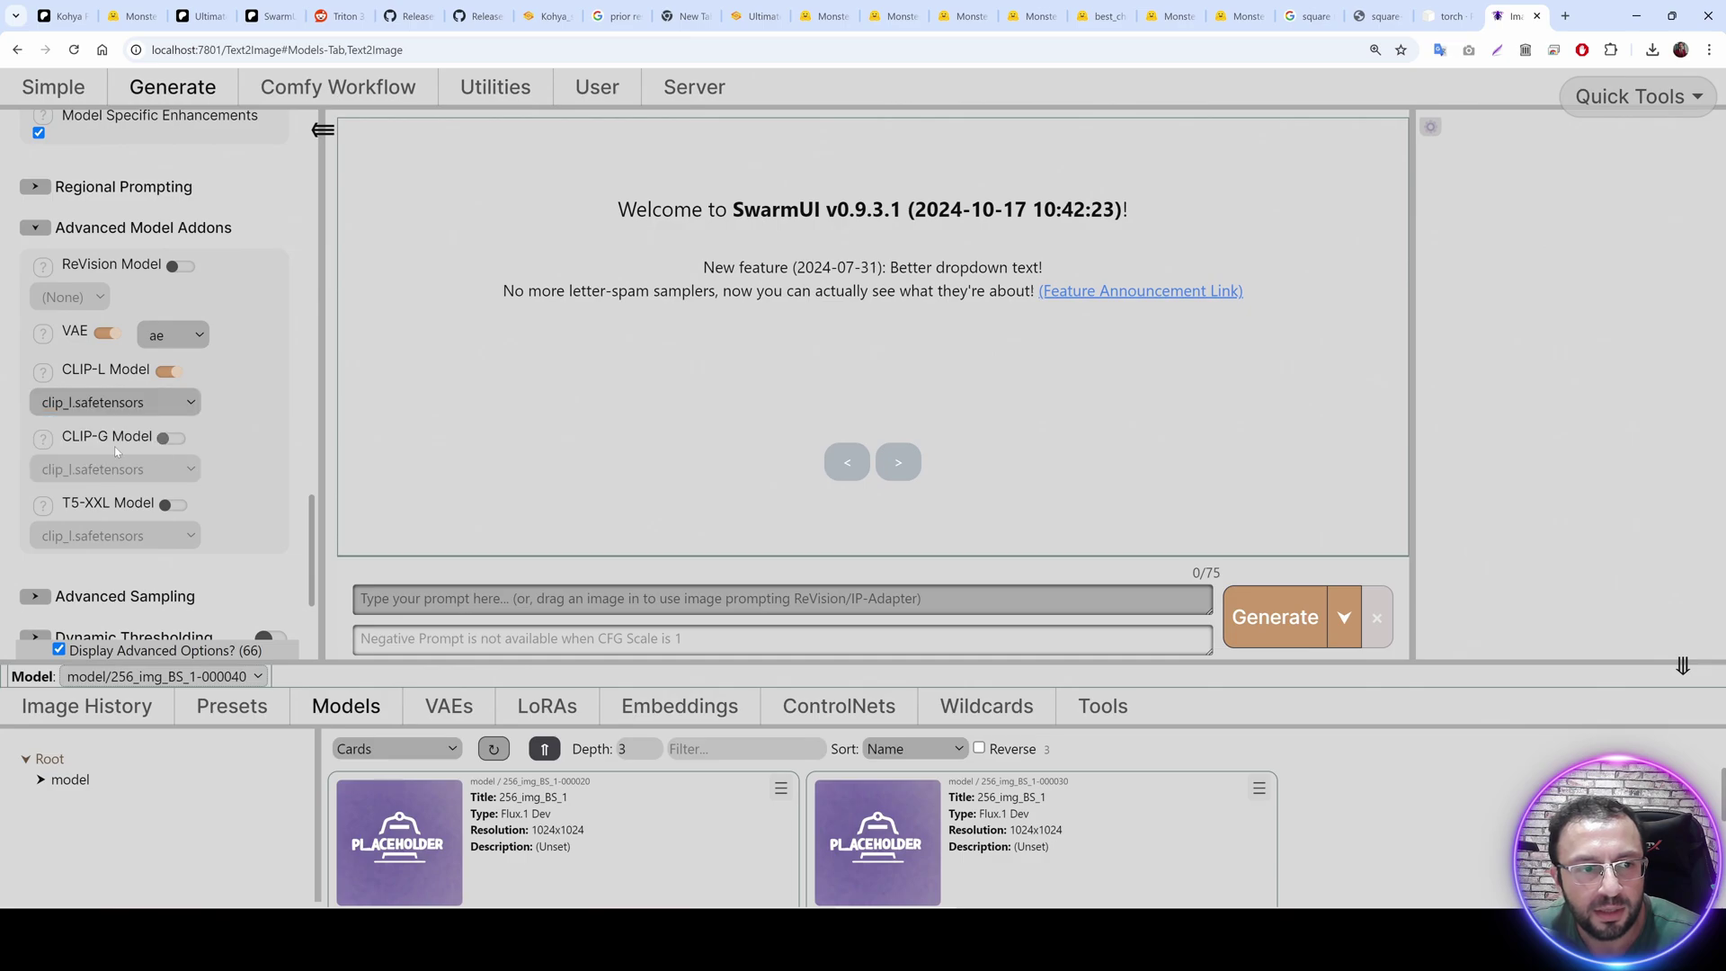
left_click(171, 504)
scroll(184, 351, "down", 2)
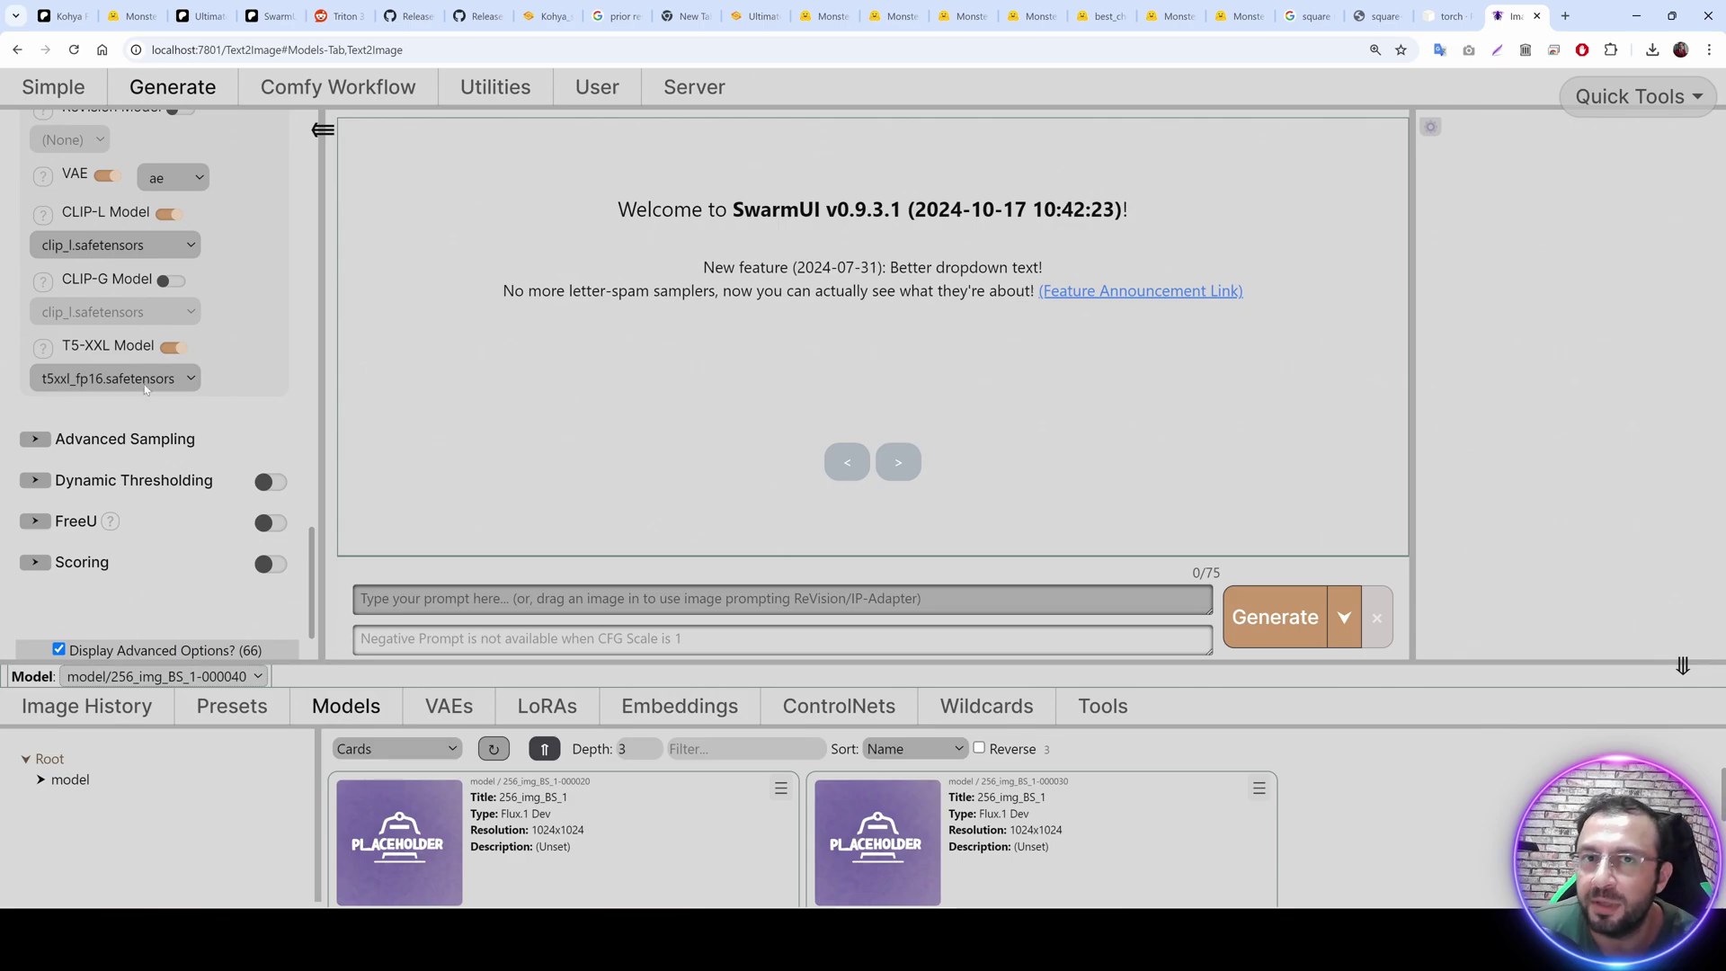
Enable Preferred DType in the Advanced Sampling parameters and set it to FP8 e4m3fn (8 bit).
scroll(247, 394, "down", 1)
left_click(171, 360)
scroll(172, 359, "down", 1)
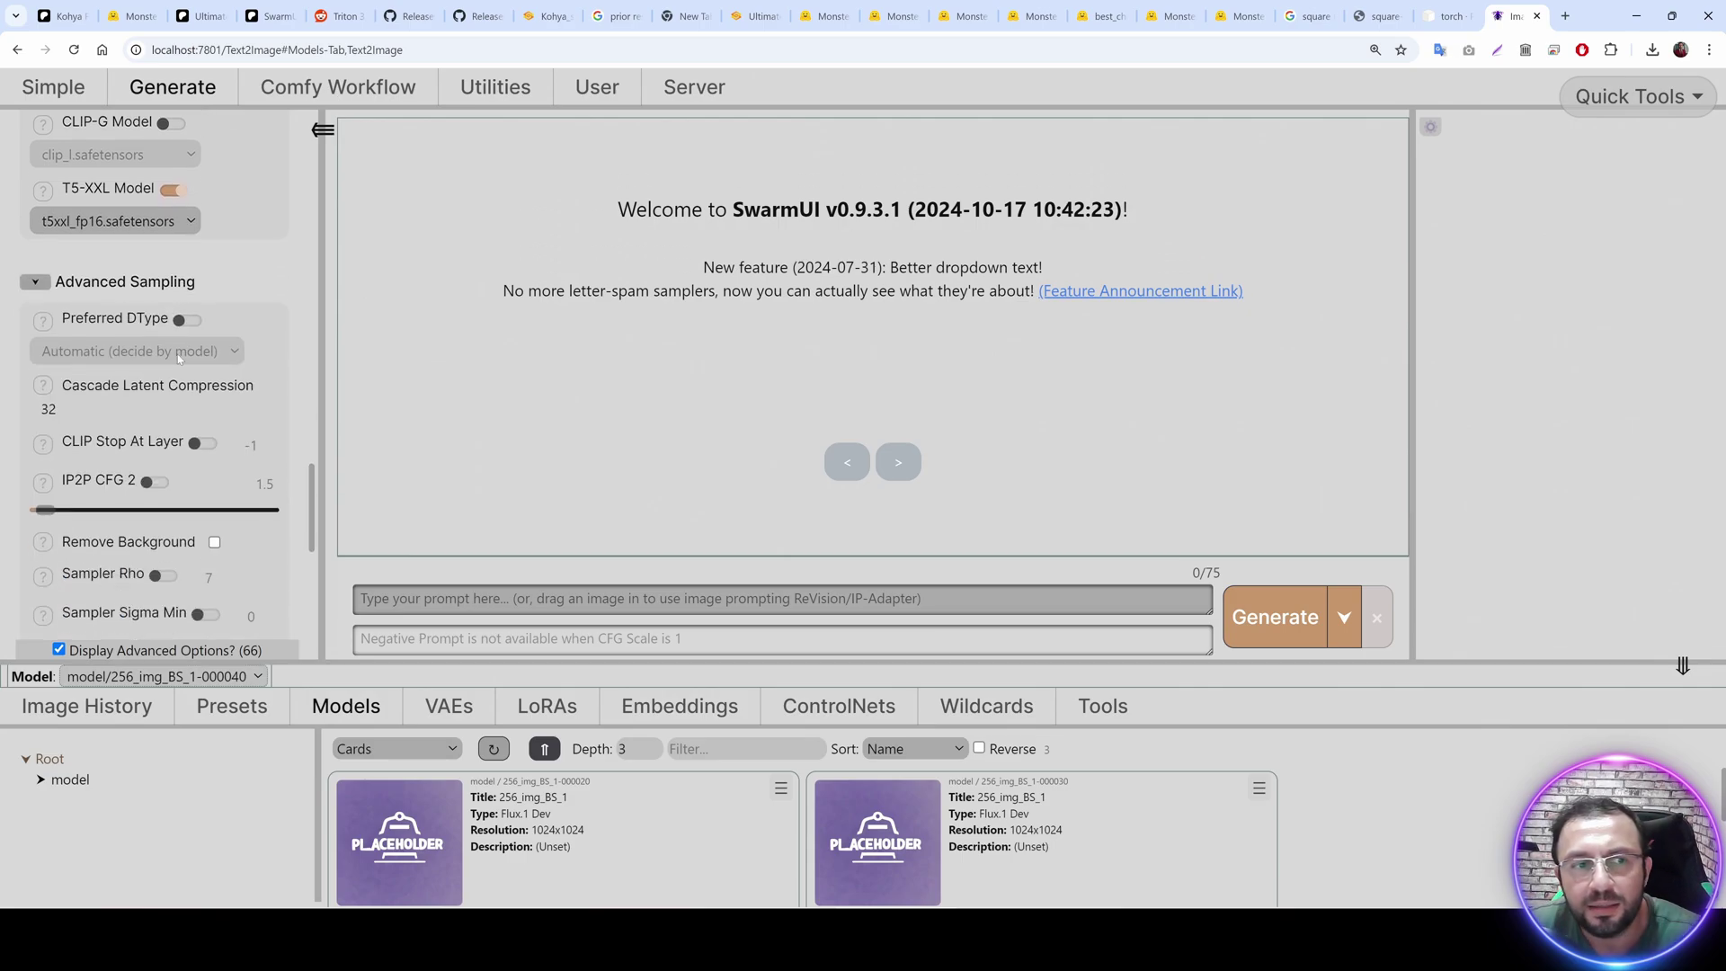
left_click(187, 320)
left_click(143, 350)
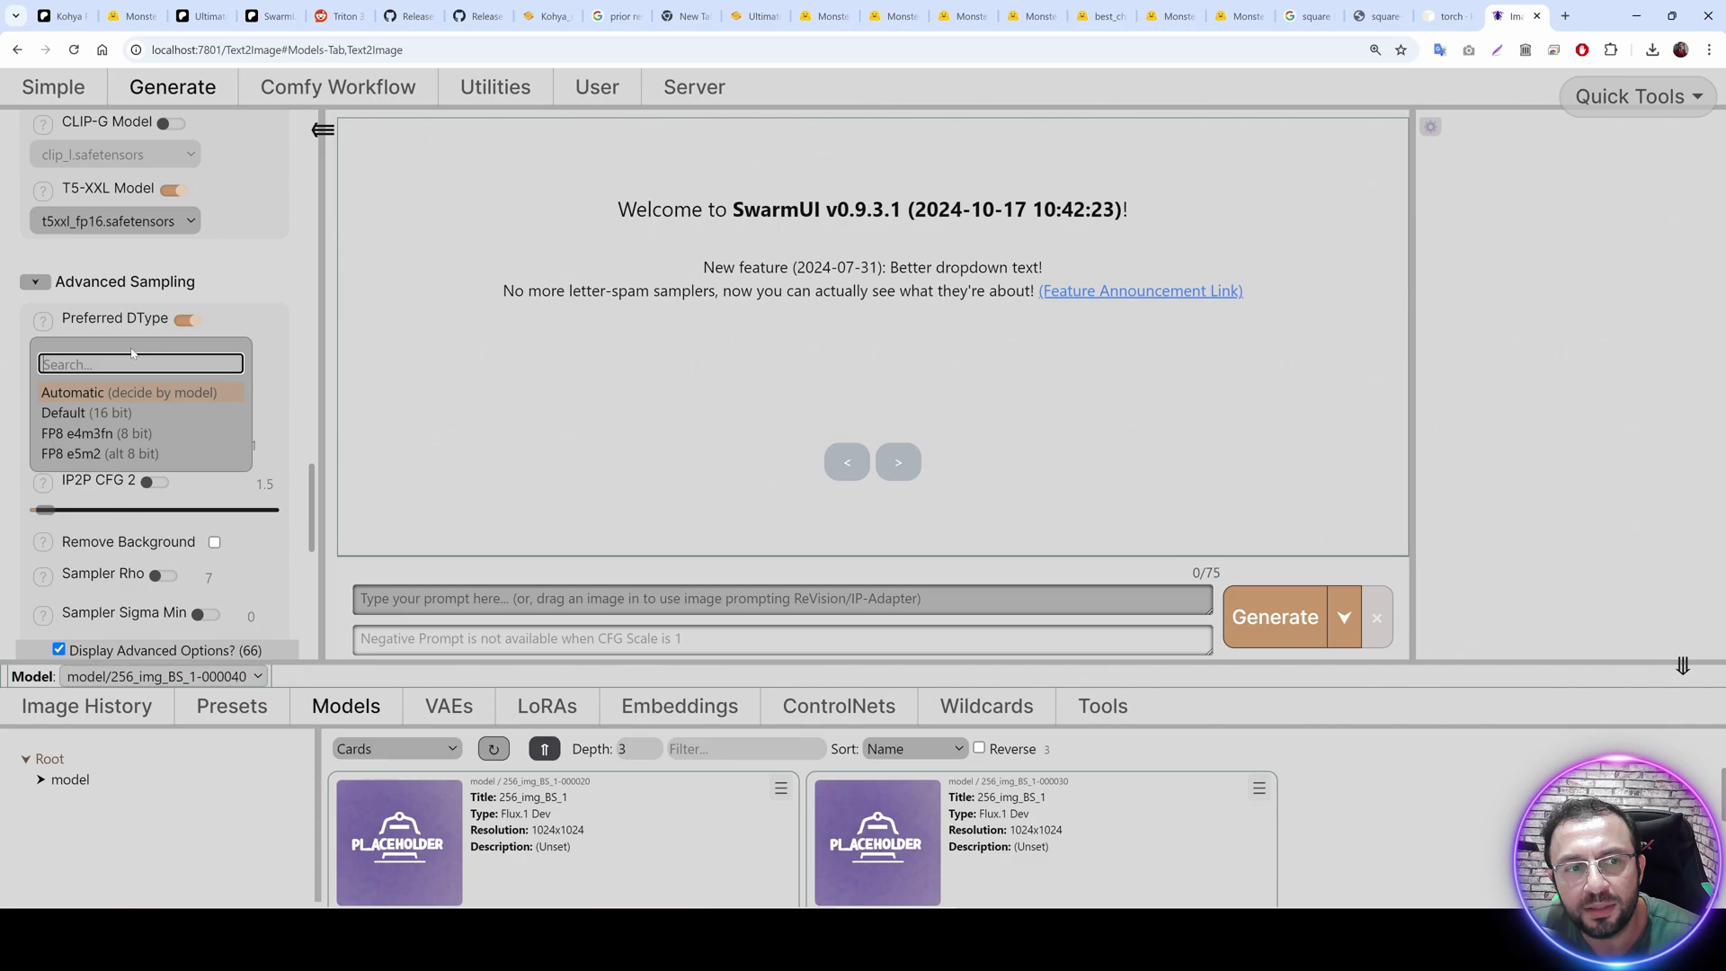
left_click(157, 435)
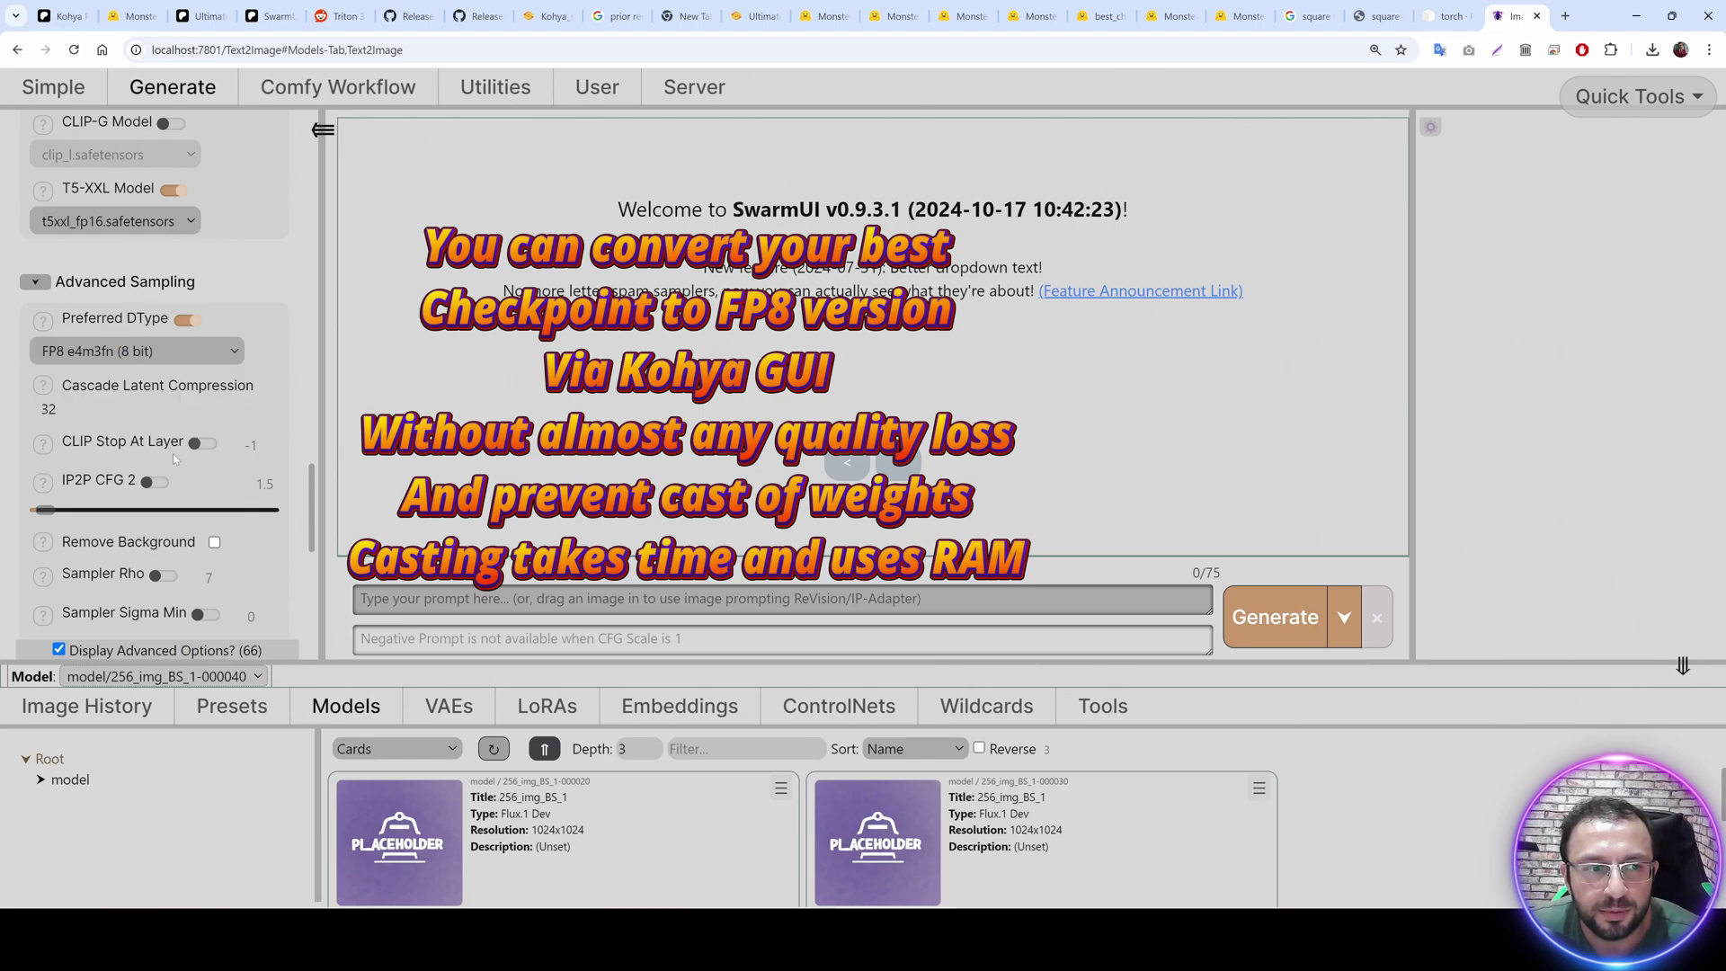
scroll(172, 453, "down", 5)
scroll(239, 547, "up", 5)
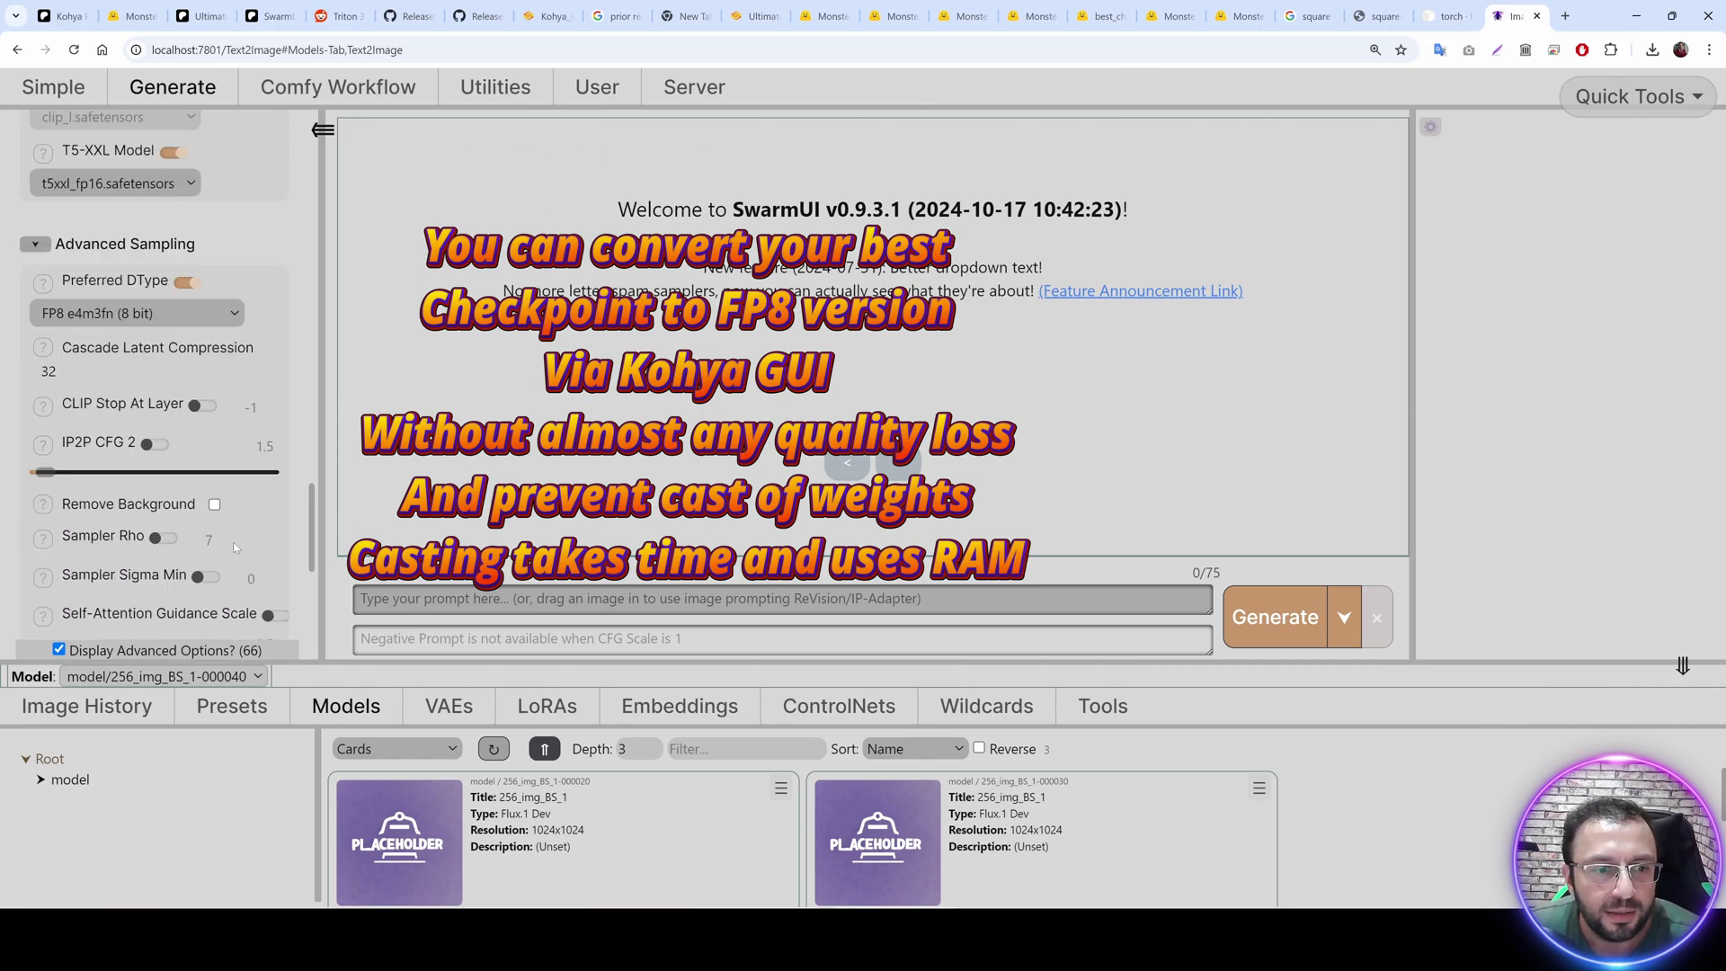
Switch to File Explorer and open 28_Realism_Prompts_Eyeglasses.txt from the Test_Prompts folder.
scroll(234, 542, "up", 10)
left_click(378, 599)
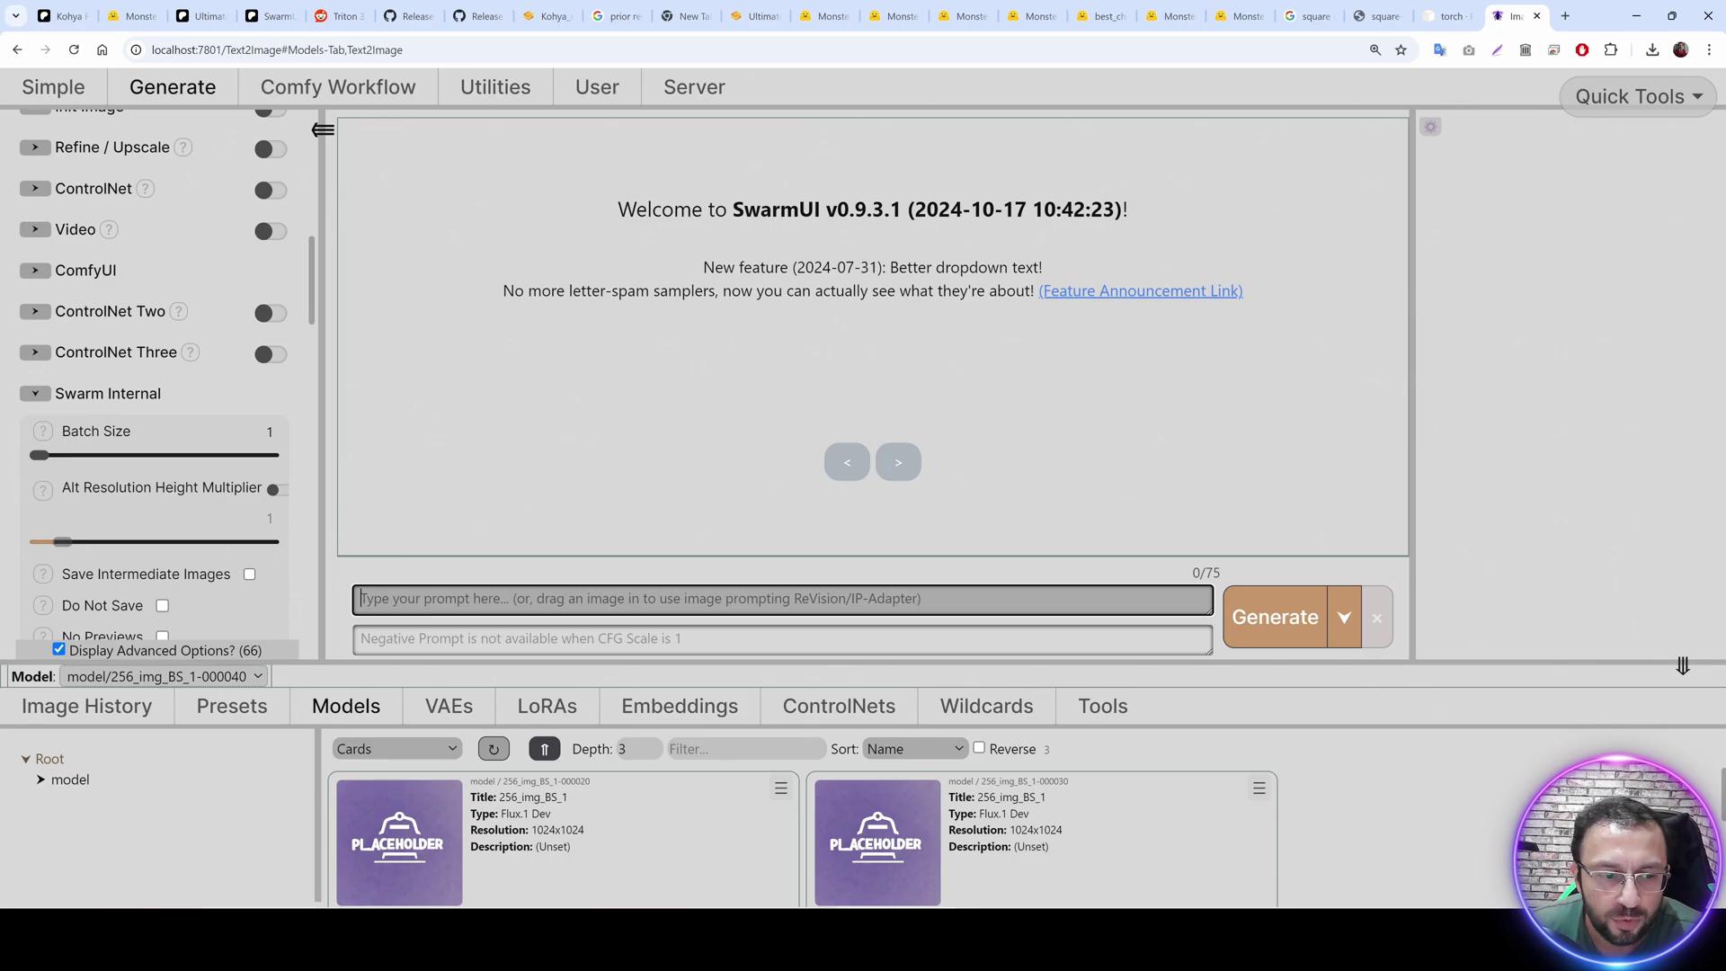
key("alt+Tab")
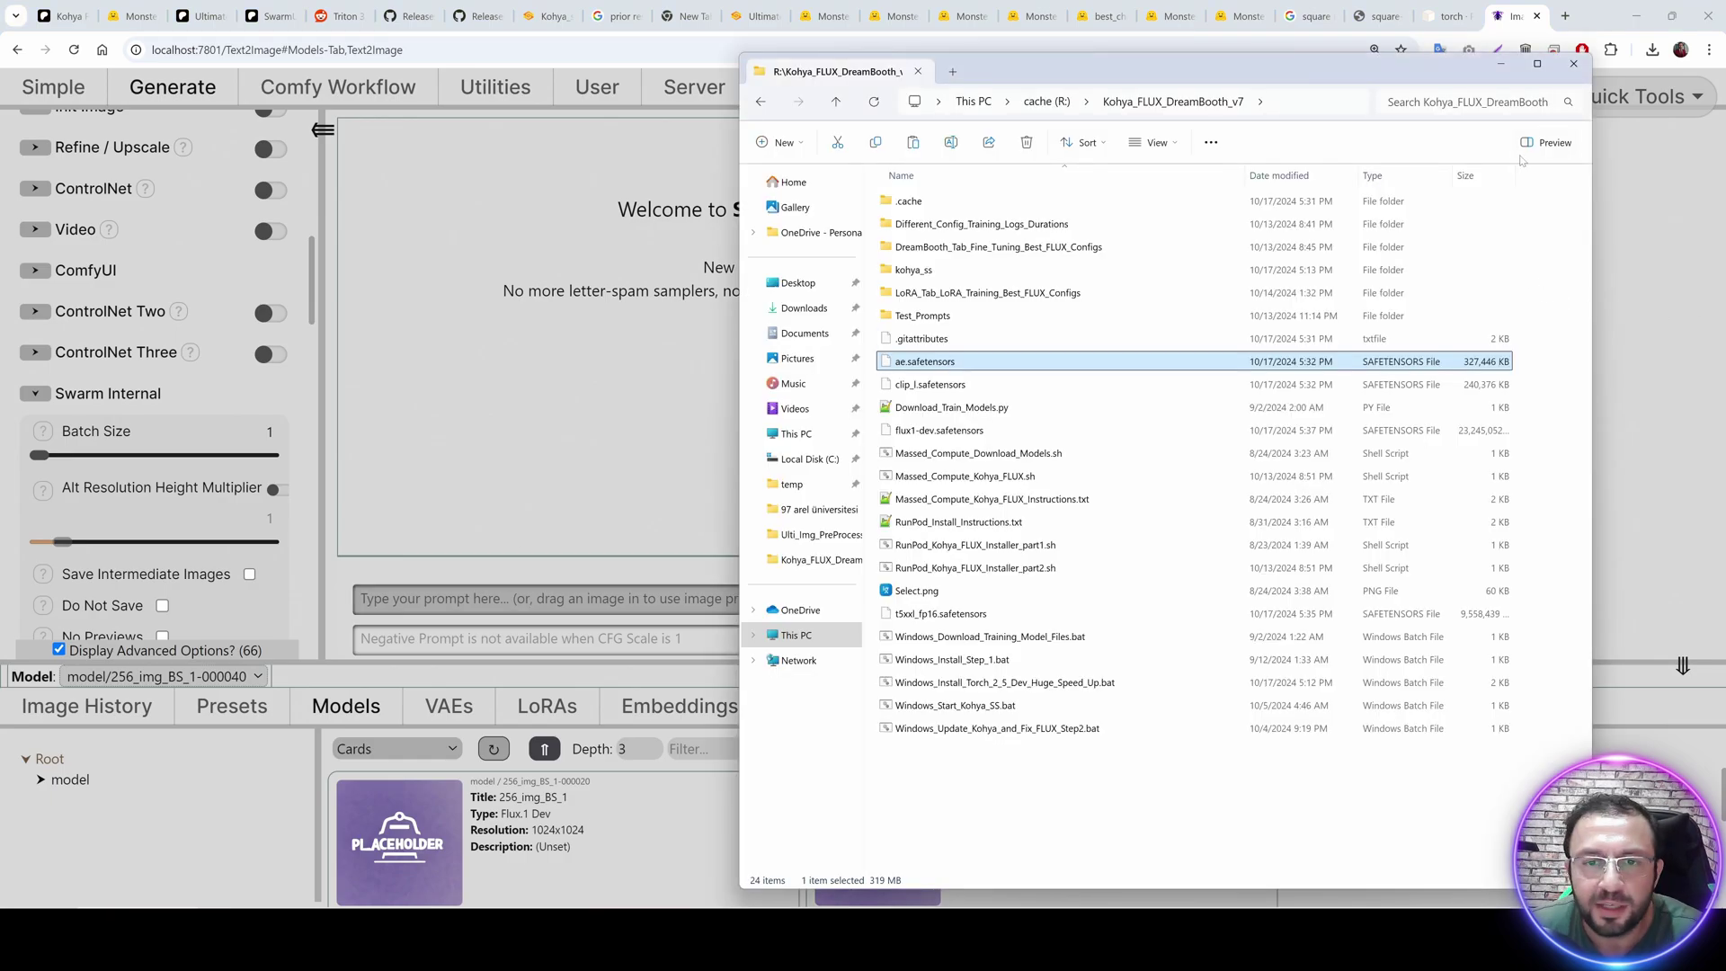
double_click(1087, 314)
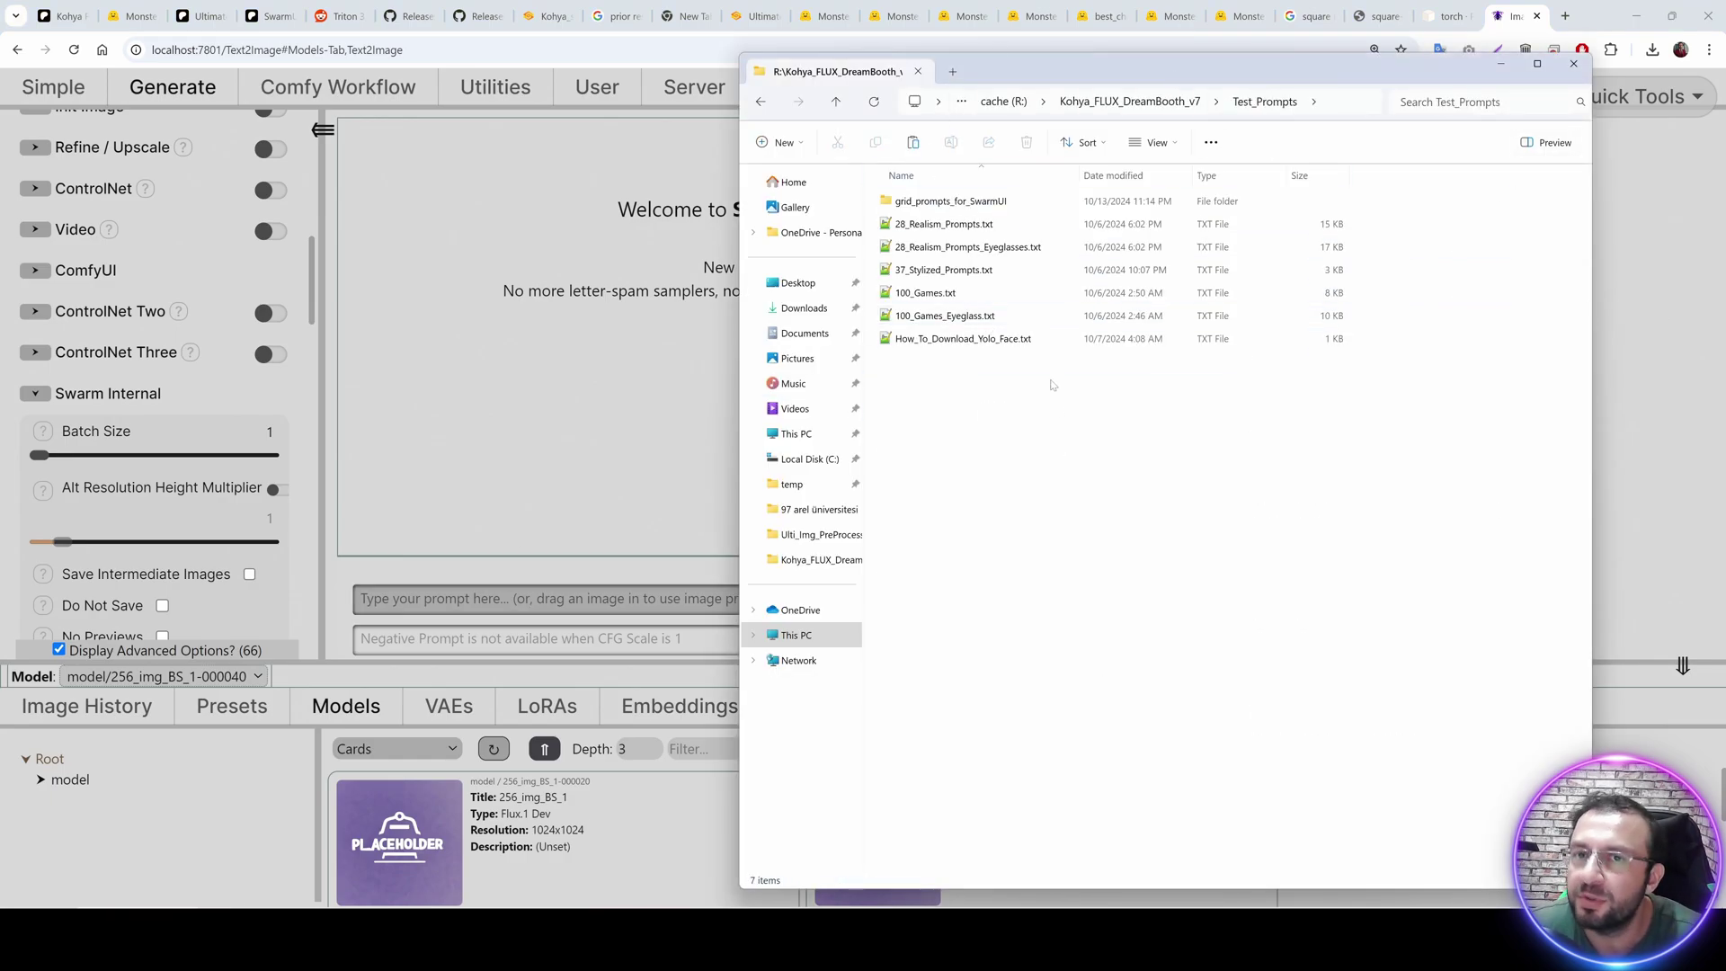
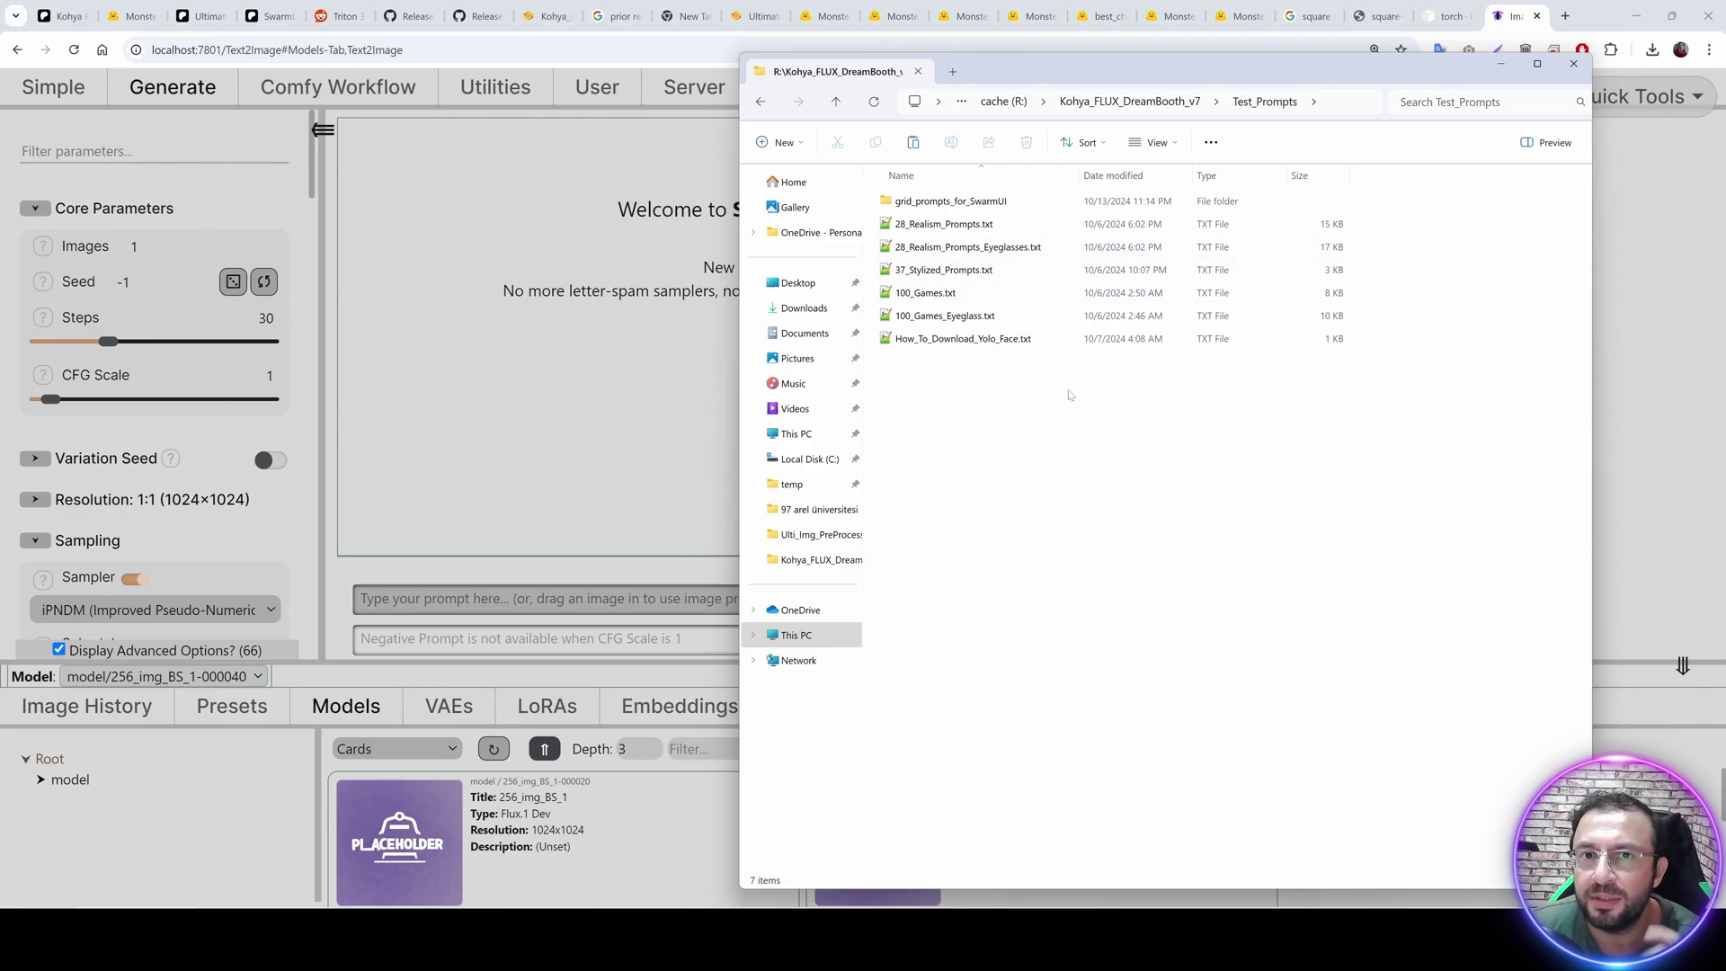
left_click(988, 251)
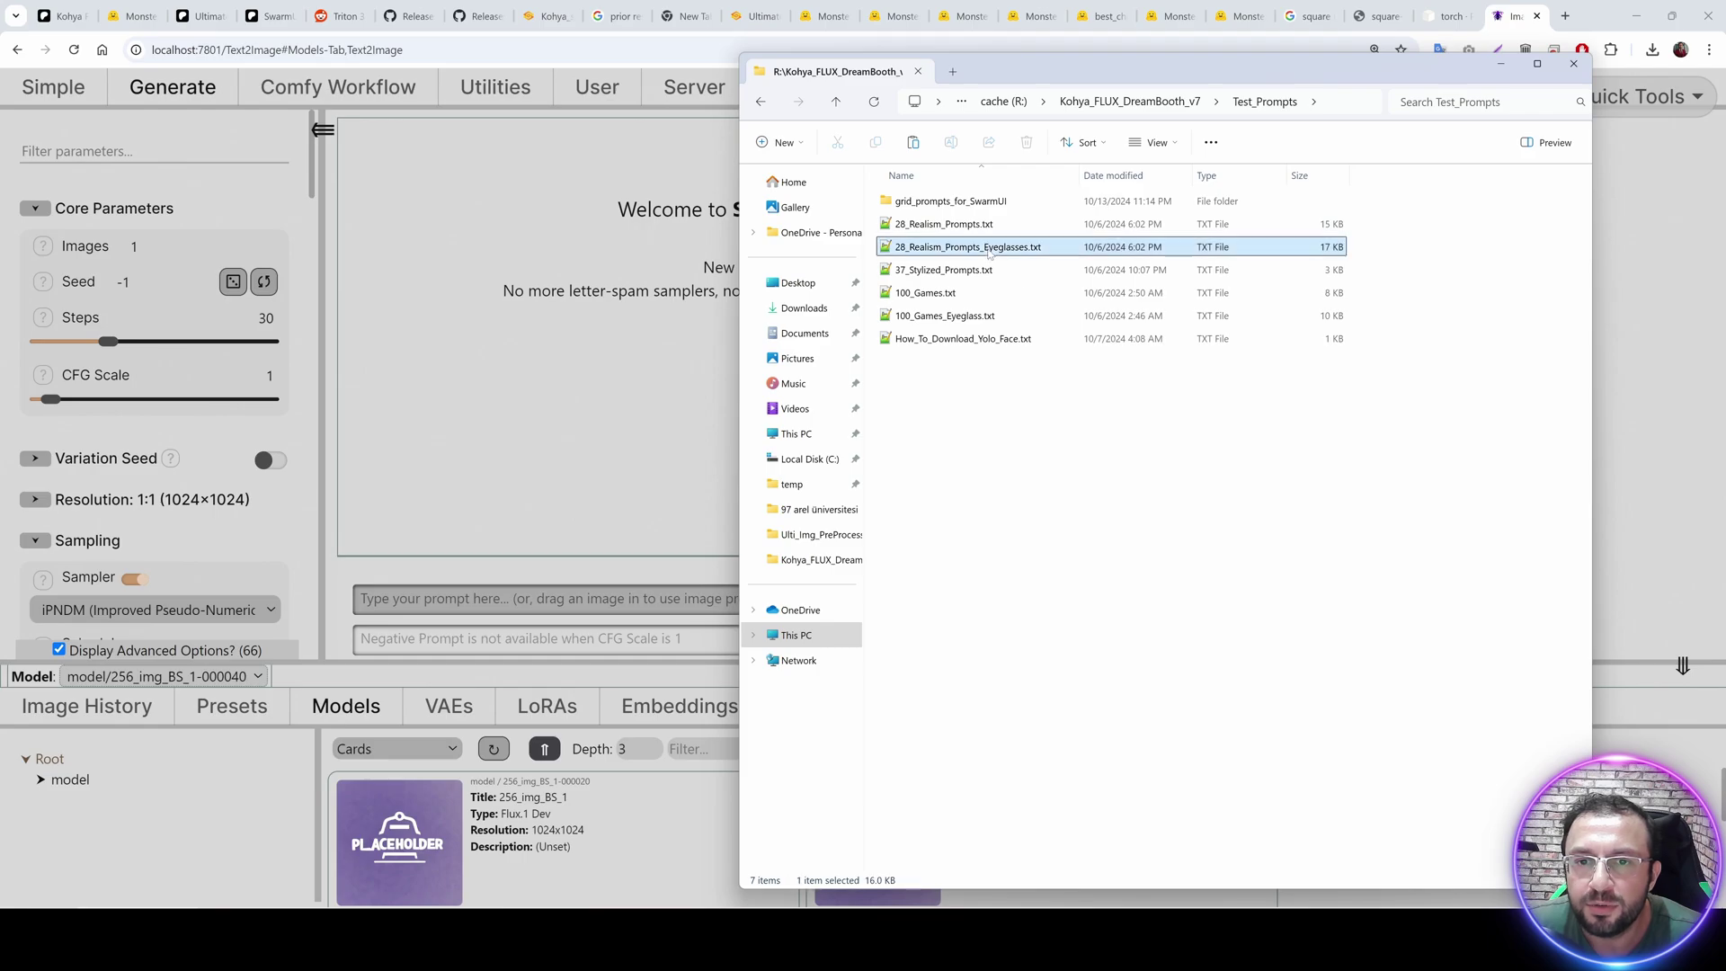
double_click(989, 252)
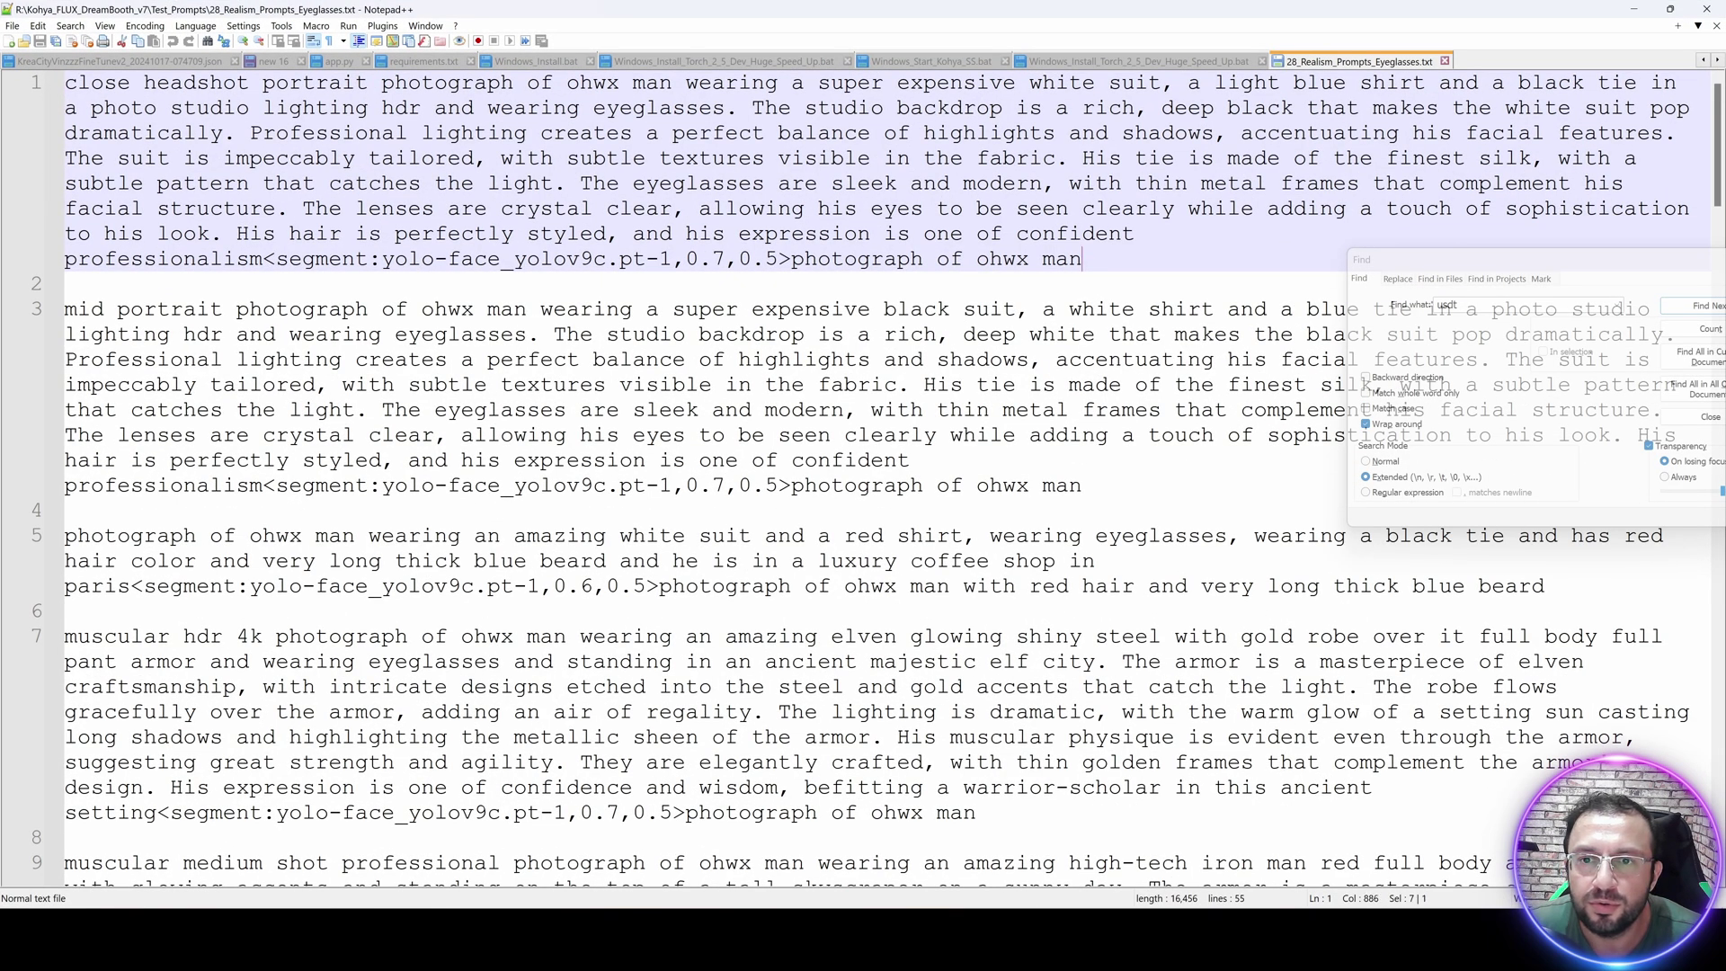
Copy the first prompt of the text file, the close headshot in a white suit, into SwarmUI's prompt box.
key("shift+End")
key("ctrl+c")
left_click(1631, 9)
left_click(384, 536)
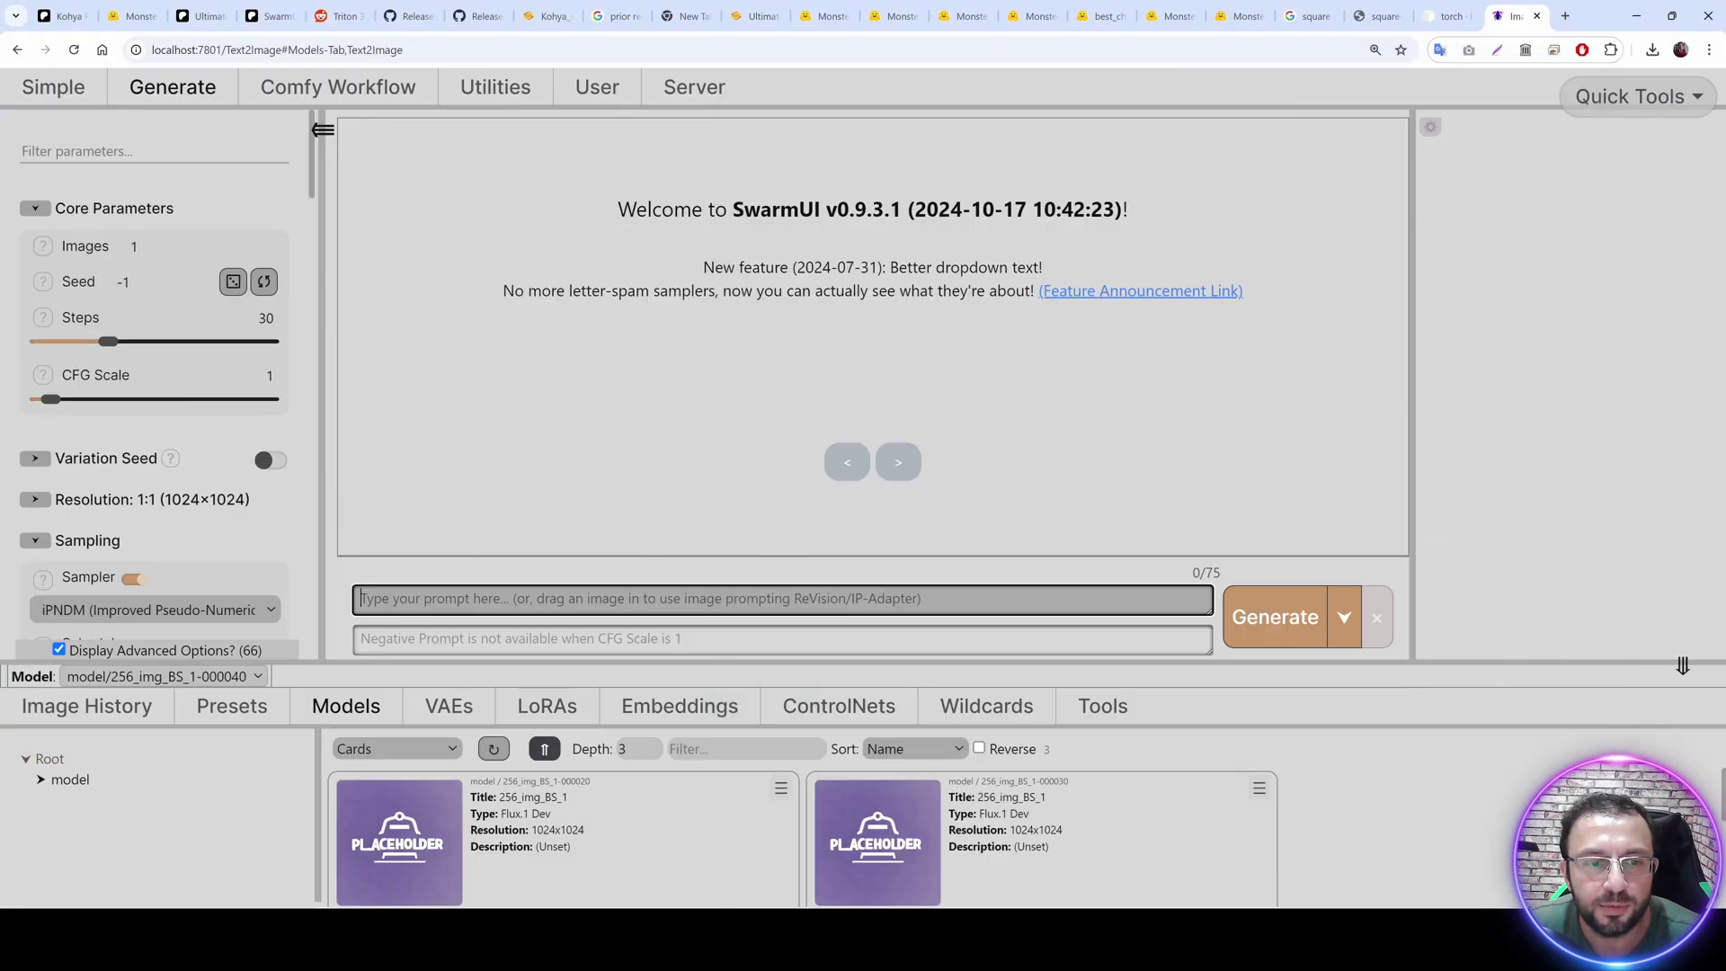
key("ctrl+v")
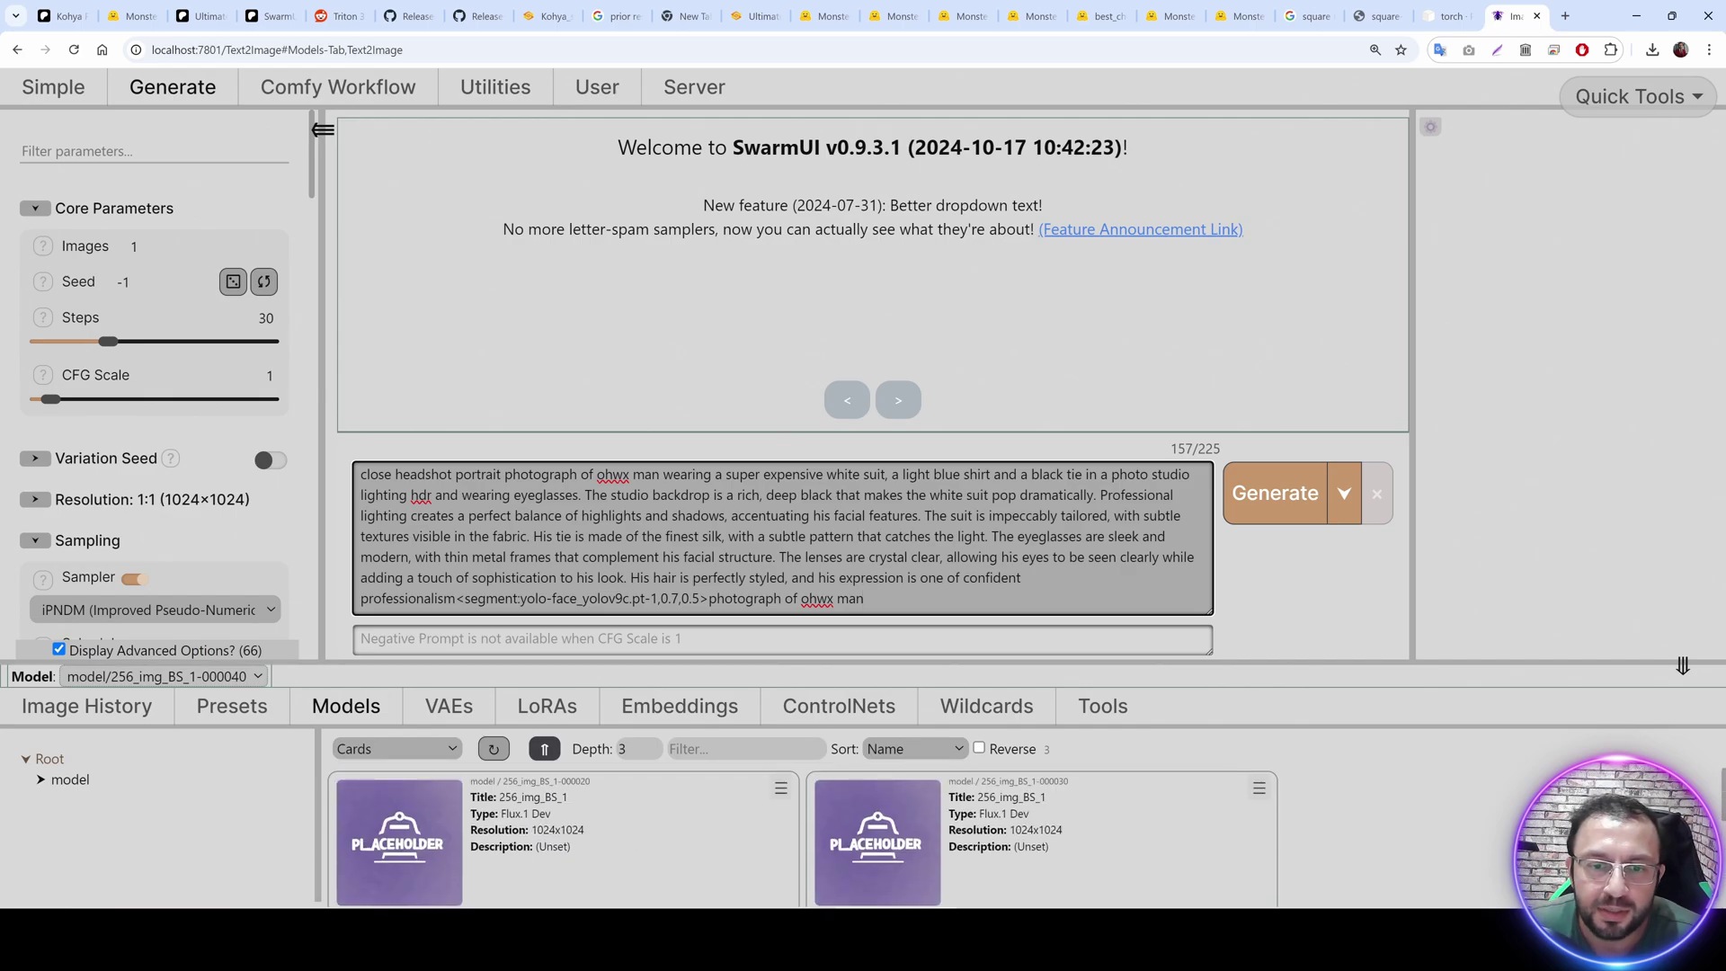
Highlight the YOLO face segment tag and the text following it at the end of the prompt.
key("shift+Left")
key("shift+Left")
key("shift+Left")
key("shift+Left")
key("shift+Left")
key("shift+Left")
key("shift+Left")
key("shift+Left")
key("shift+Left")
key("shift+Left")
key("shift+Left")
key("shift+Left")
key("shift+Left")
key("shift+Left")
key("shift+Left")
key("shift+Left")
key("shift+Left")
key("shift+Left")
key("shift+Left")
key("shift+Left")
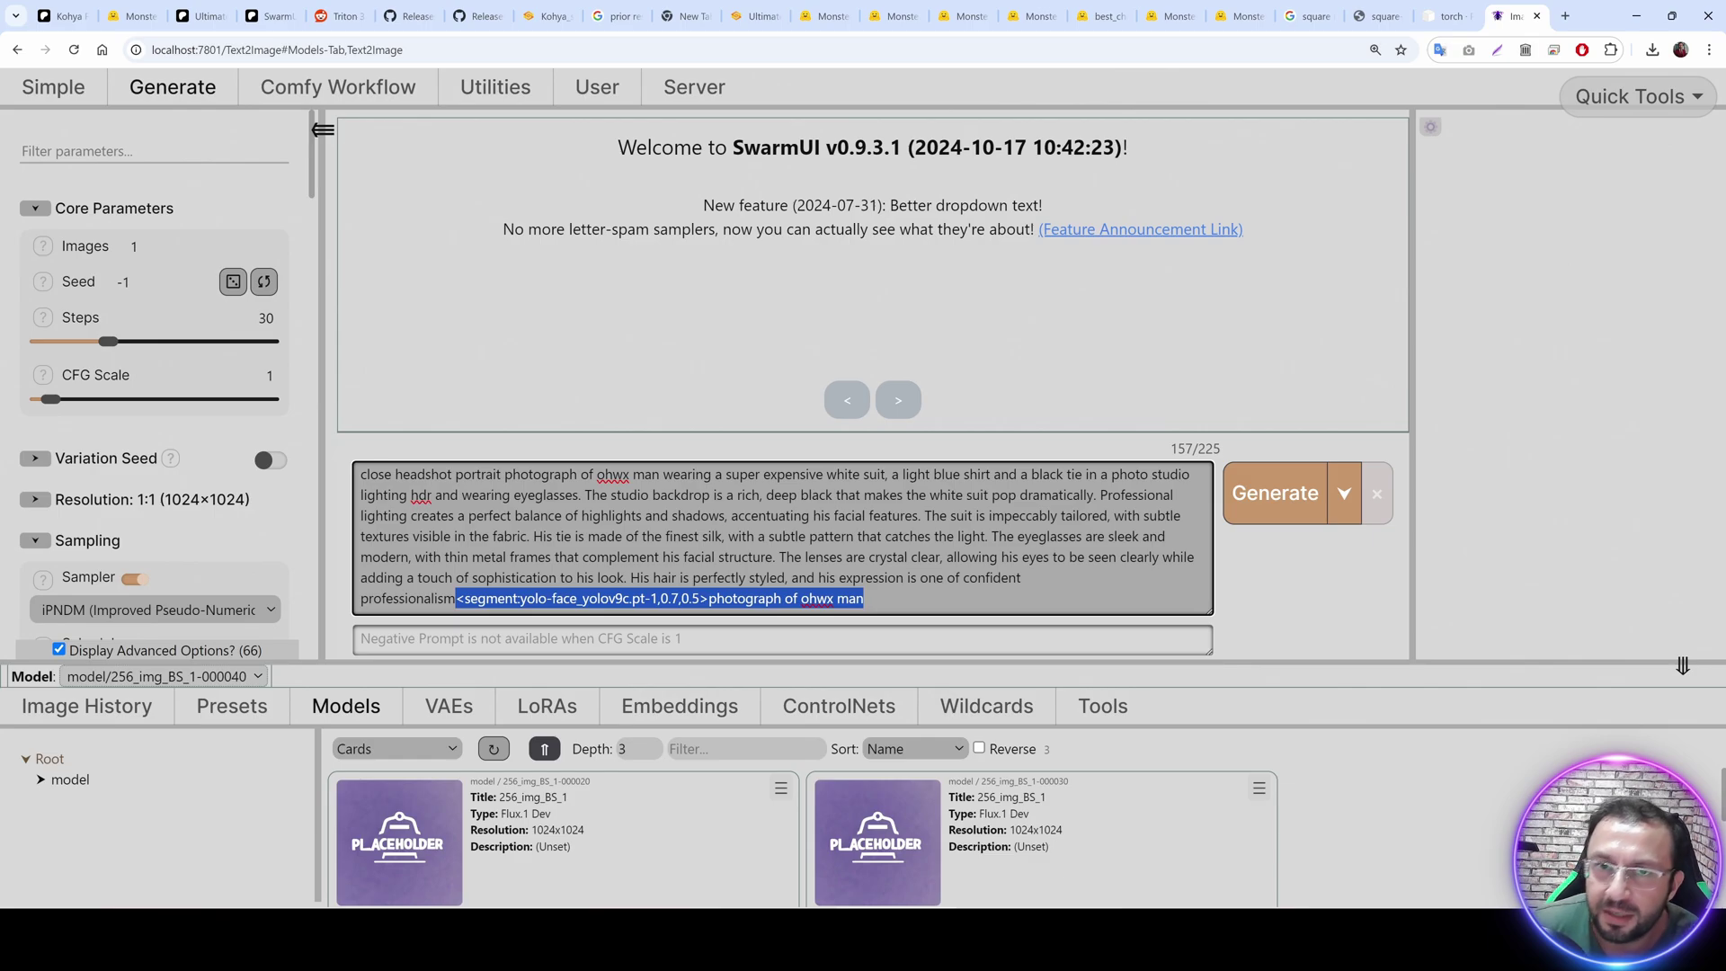
Set the seed to 1 in the Core Parameters.
left_click(120, 281)
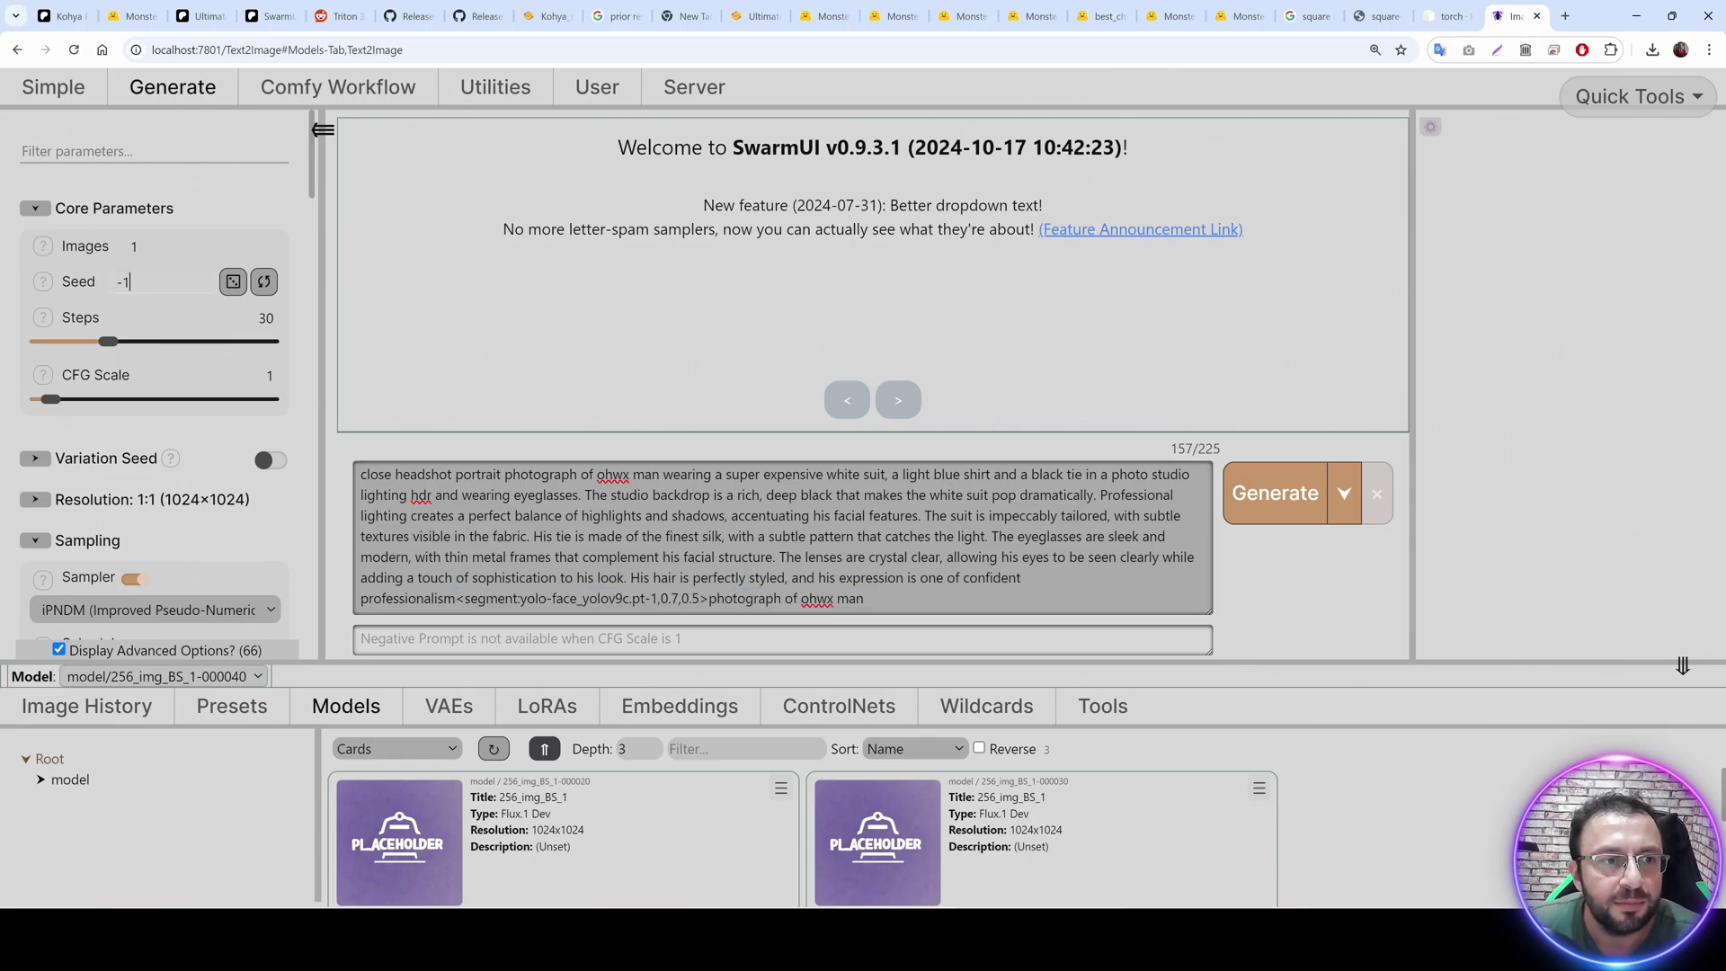
key("ctrl+a")
type("1")
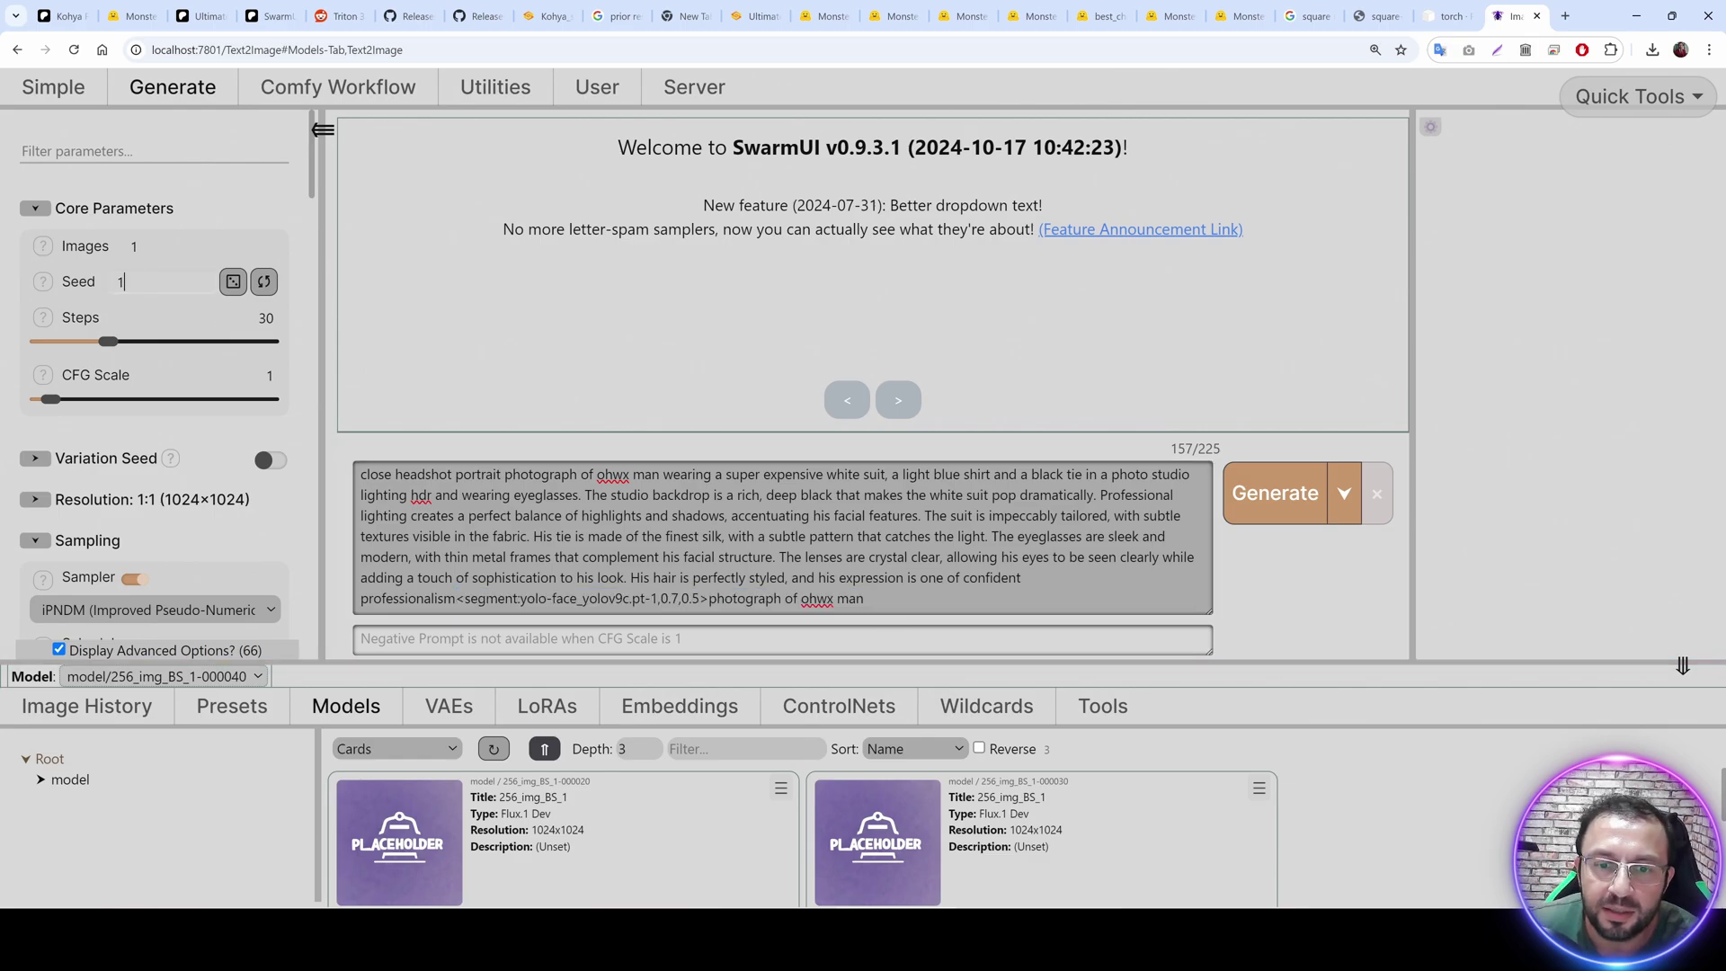
Remove the YOLO face segment tag and the text after it from the prompt, and start generating the image.
left_click(863, 597)
key("shift+Left")
key("shift+Left")
key("shift+Left")
key("shift+Left")
key("shift+Left")
key("shift+Left")
key("shift+Left")
key("shift+Left")
key("shift+Left")
key("shift+Left")
key("shift+Left")
key("shift+Left")
key("shift+Left")
key("shift+Left")
key("shift+Left")
key("shift+Left")
key("shift+Left")
key("shift+Left")
key("shift+Left")
key("shift+Left")
key("BackSpace")
key("Return")
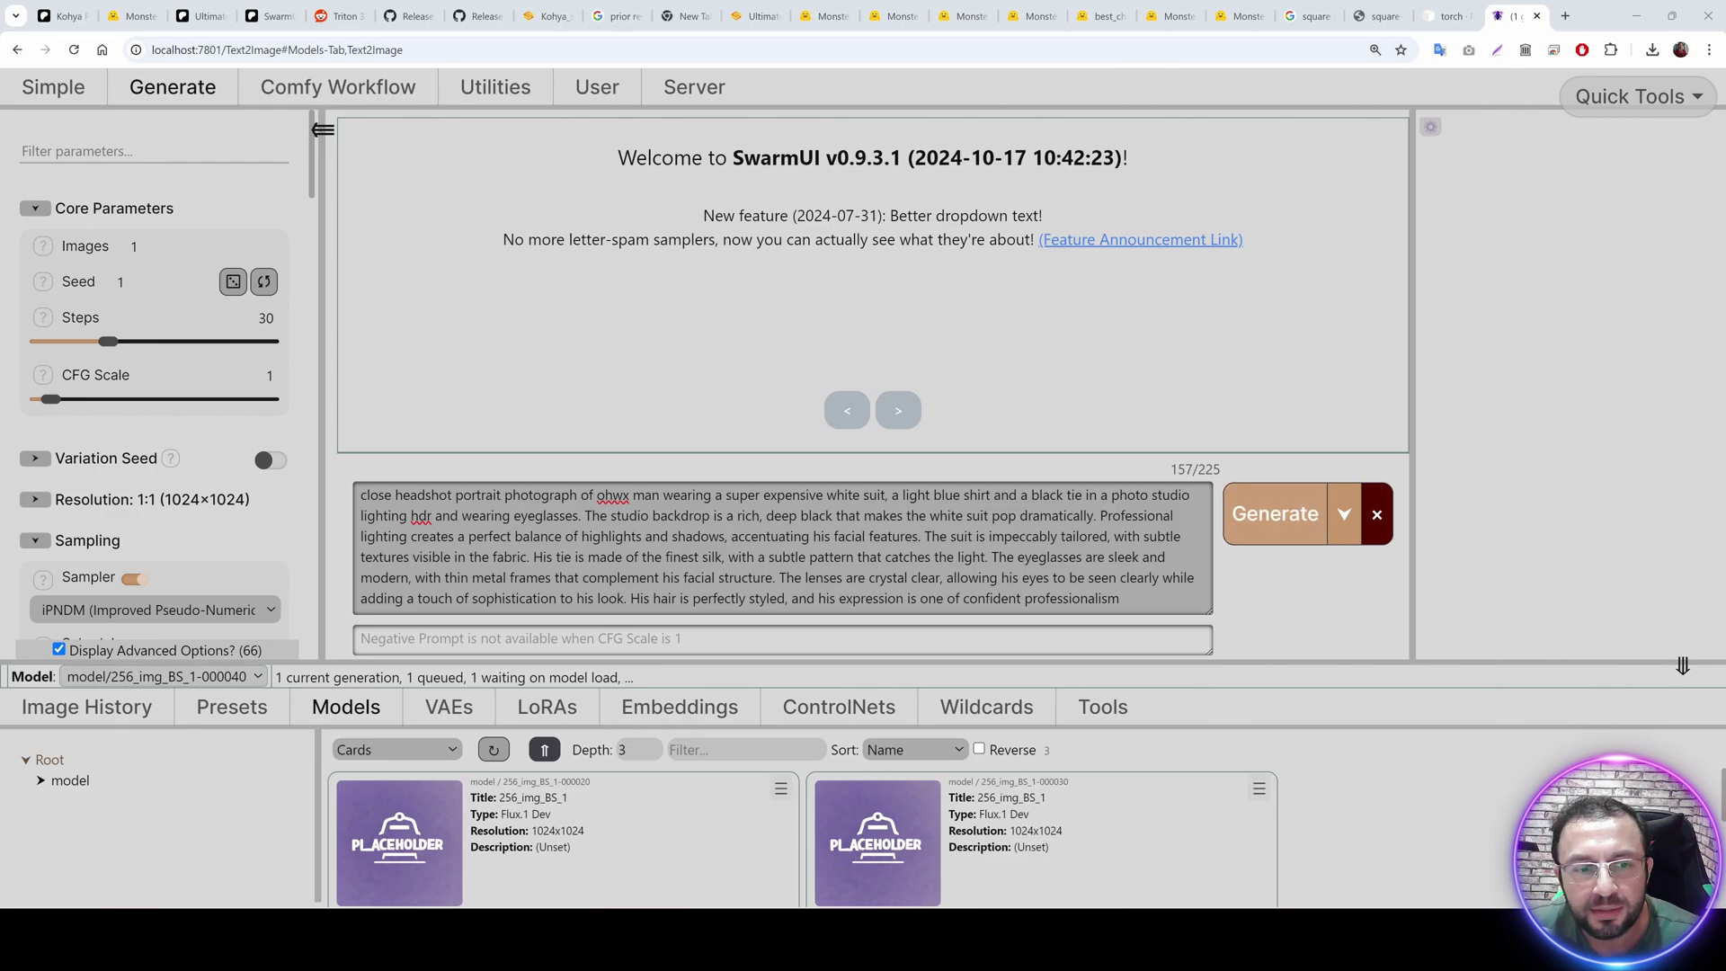
Check the generation status and display the server logs at the Debug level.
left_click_drag(292, 676, 622, 677)
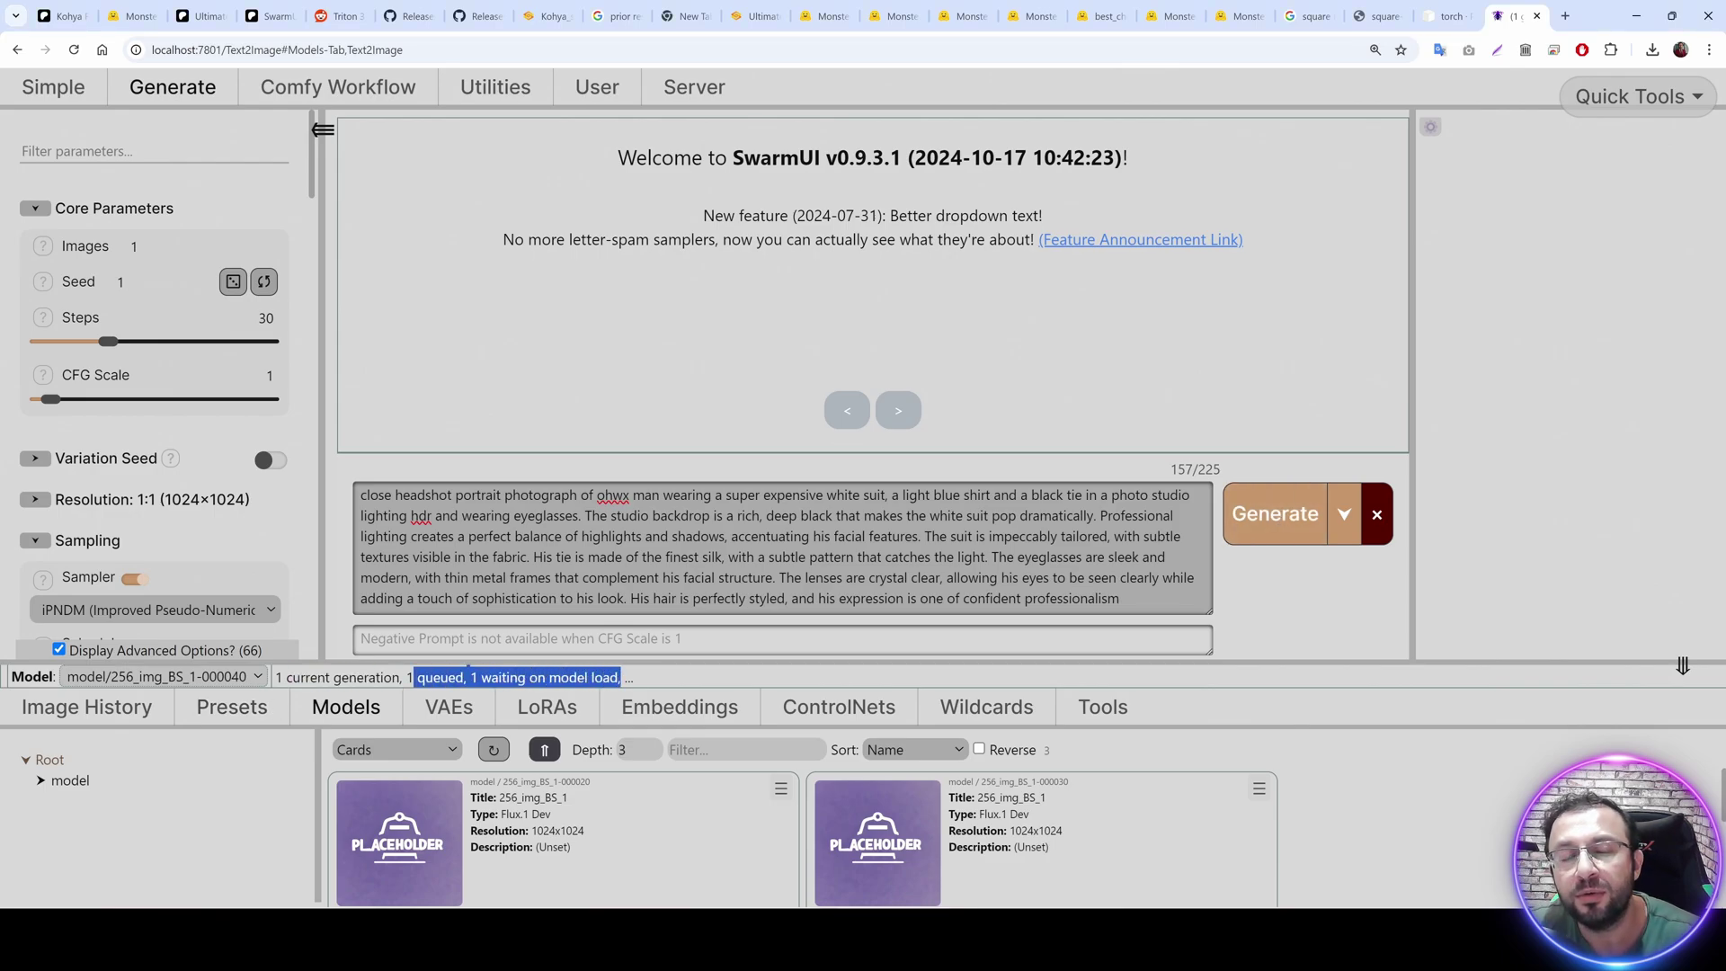
left_click(688, 88)
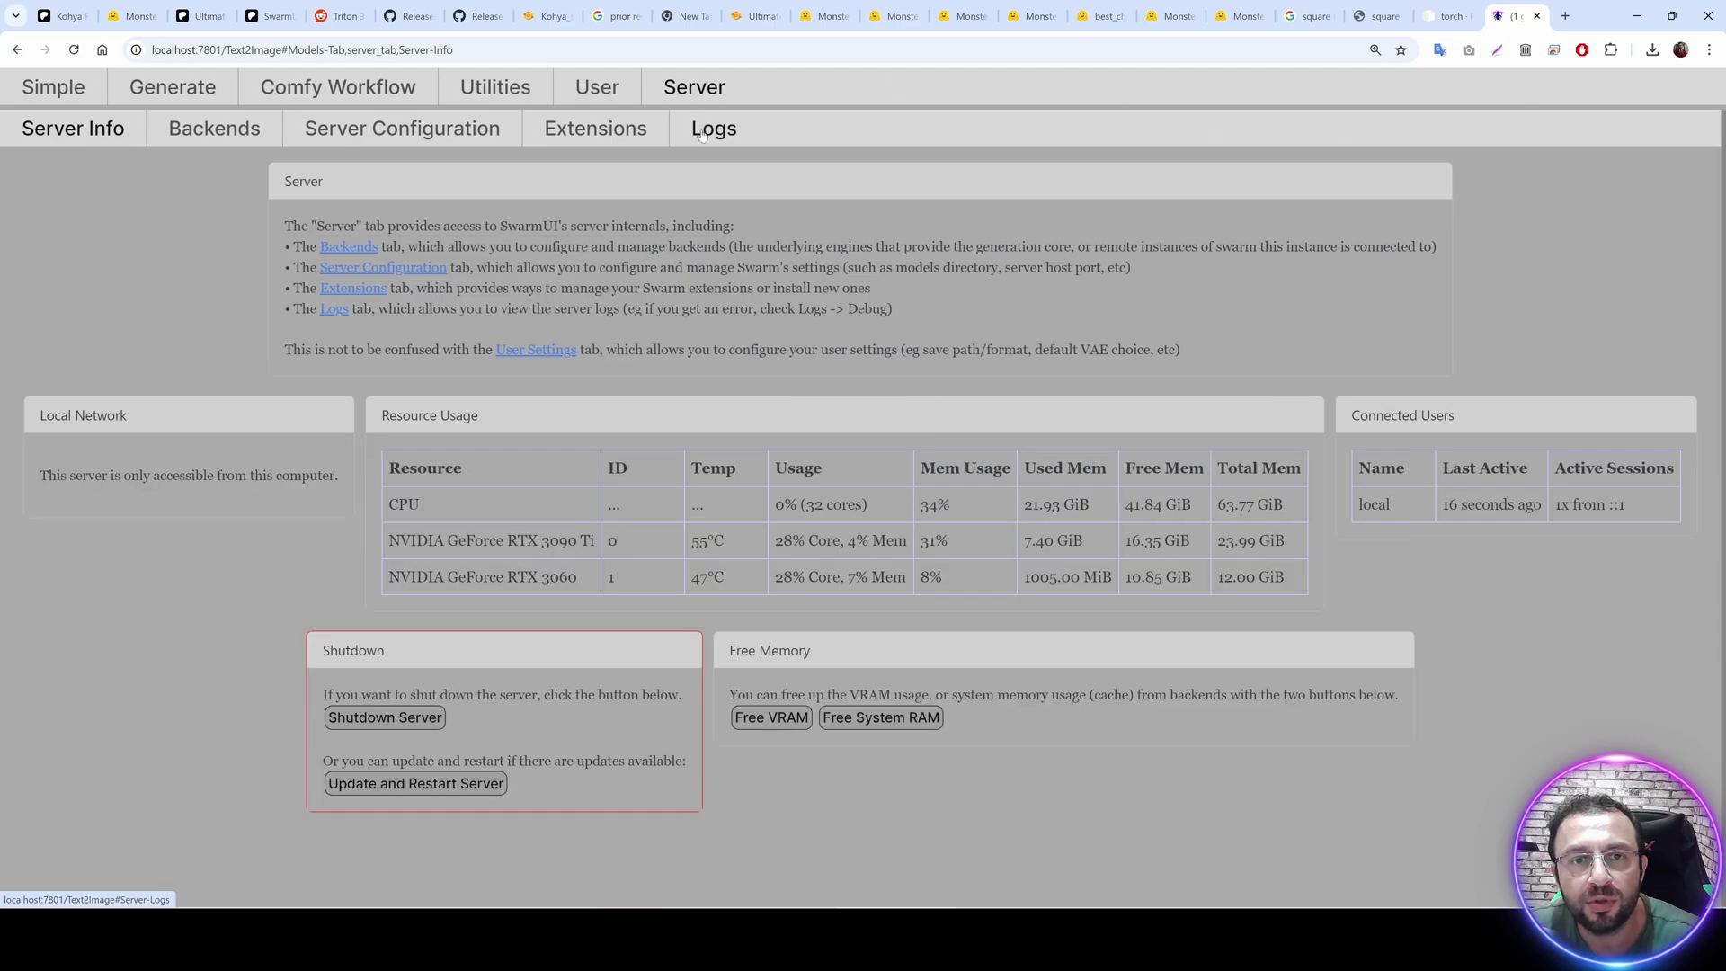
left_click(702, 132)
left_click(741, 165)
left_click(782, 228)
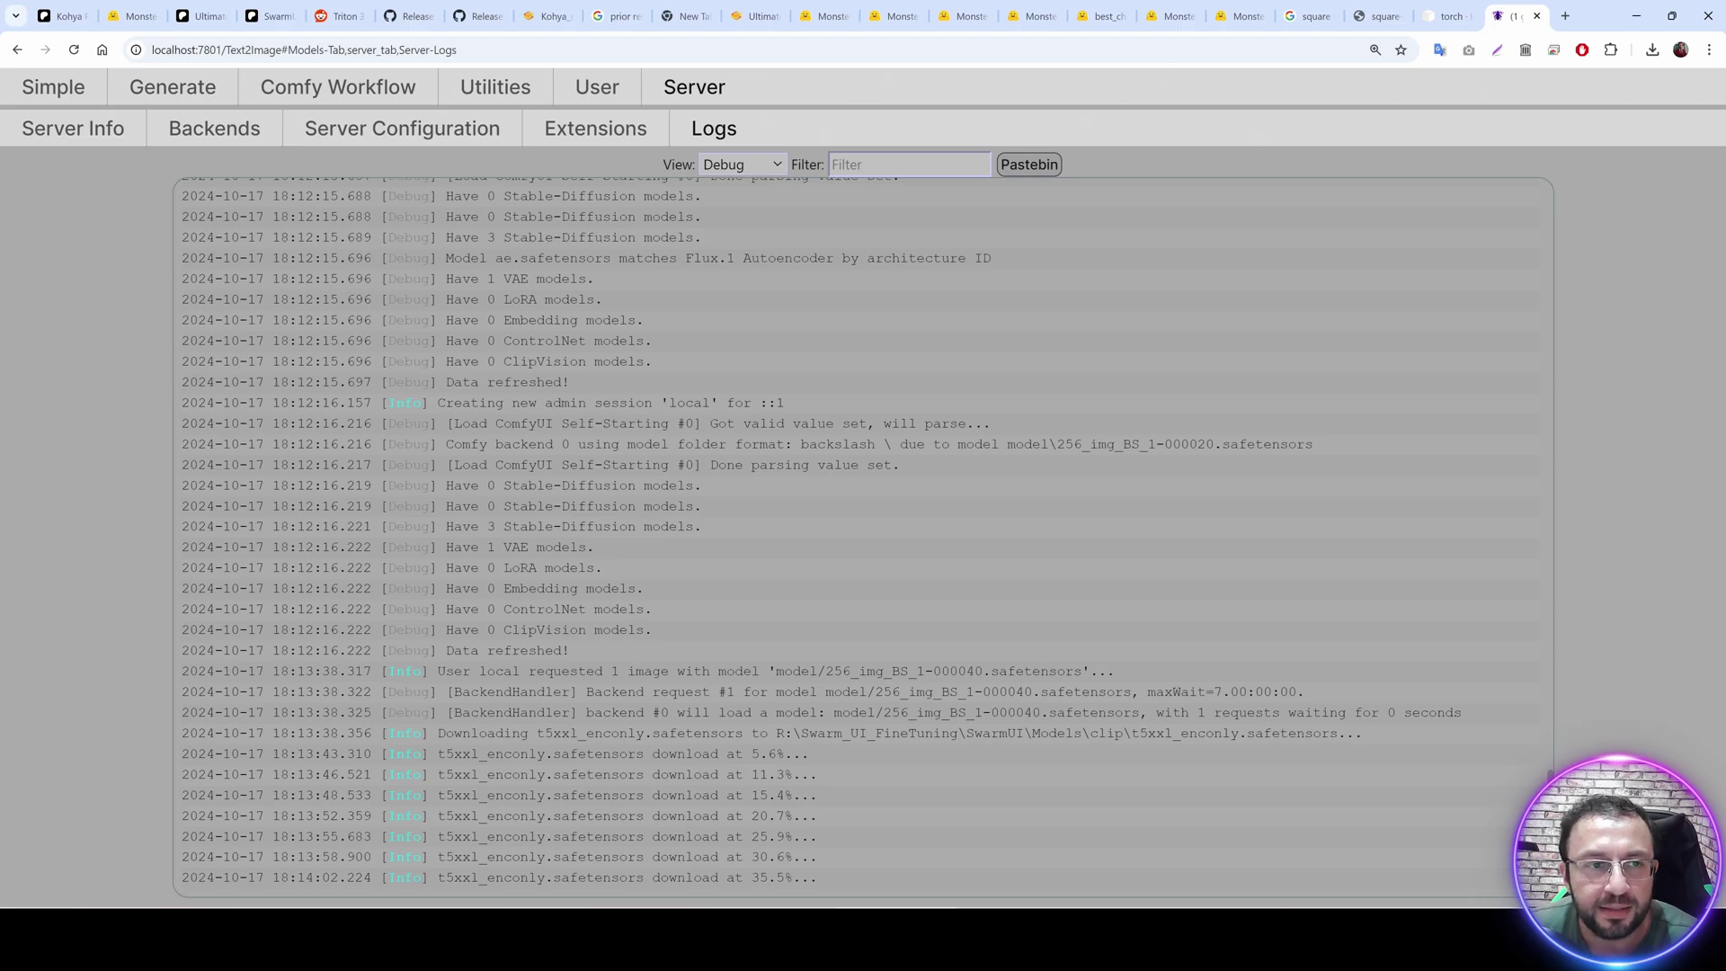
Review which T5-XXL text encoder file is selected in the Advanced Model Addons parameters.
left_click(172, 87)
scroll(199, 437, "down", 5)
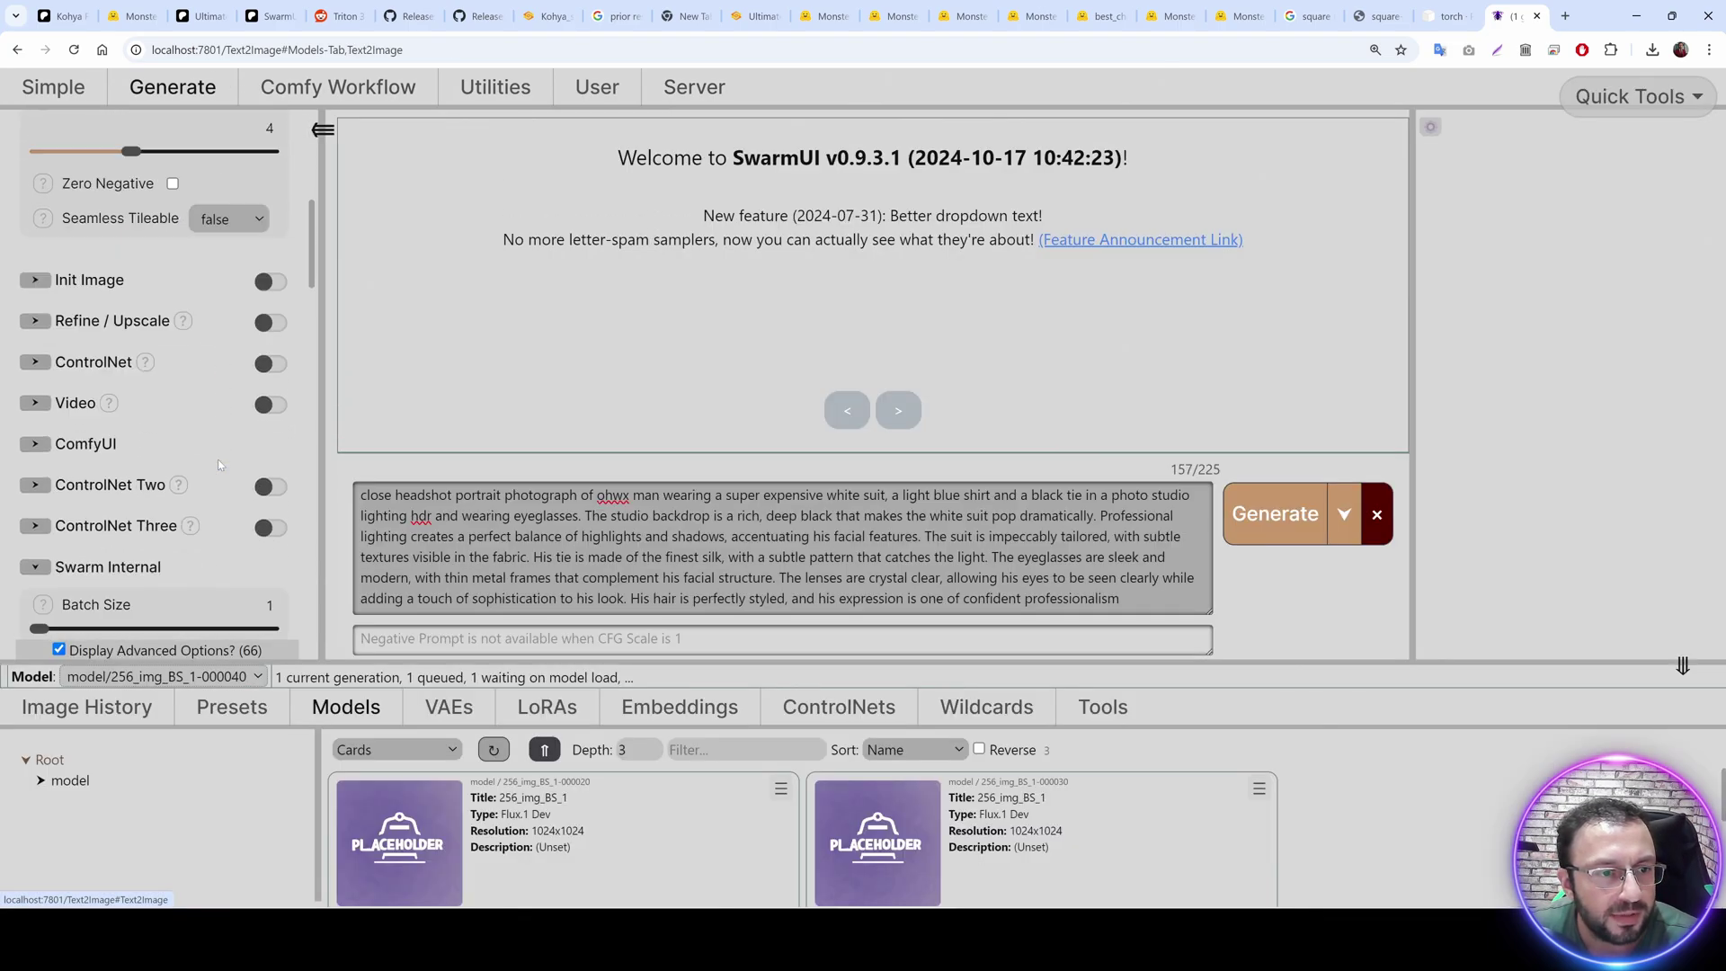
scroll(217, 460, "down", 15)
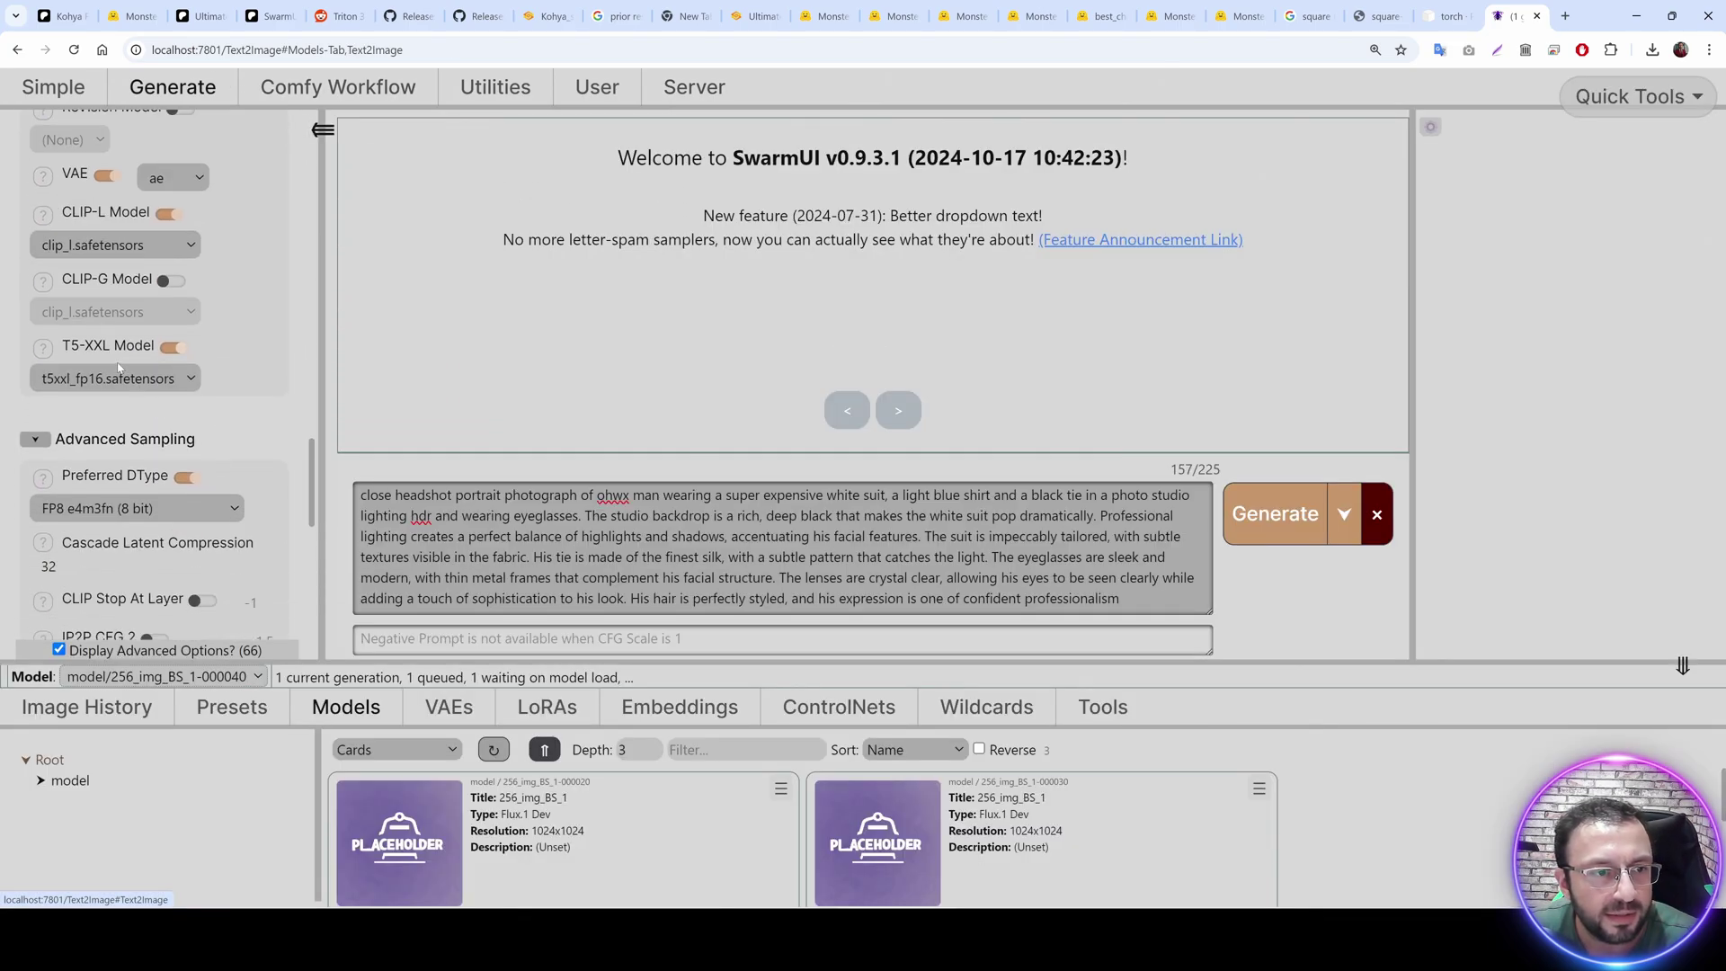
scroll(153, 432, "up", 1)
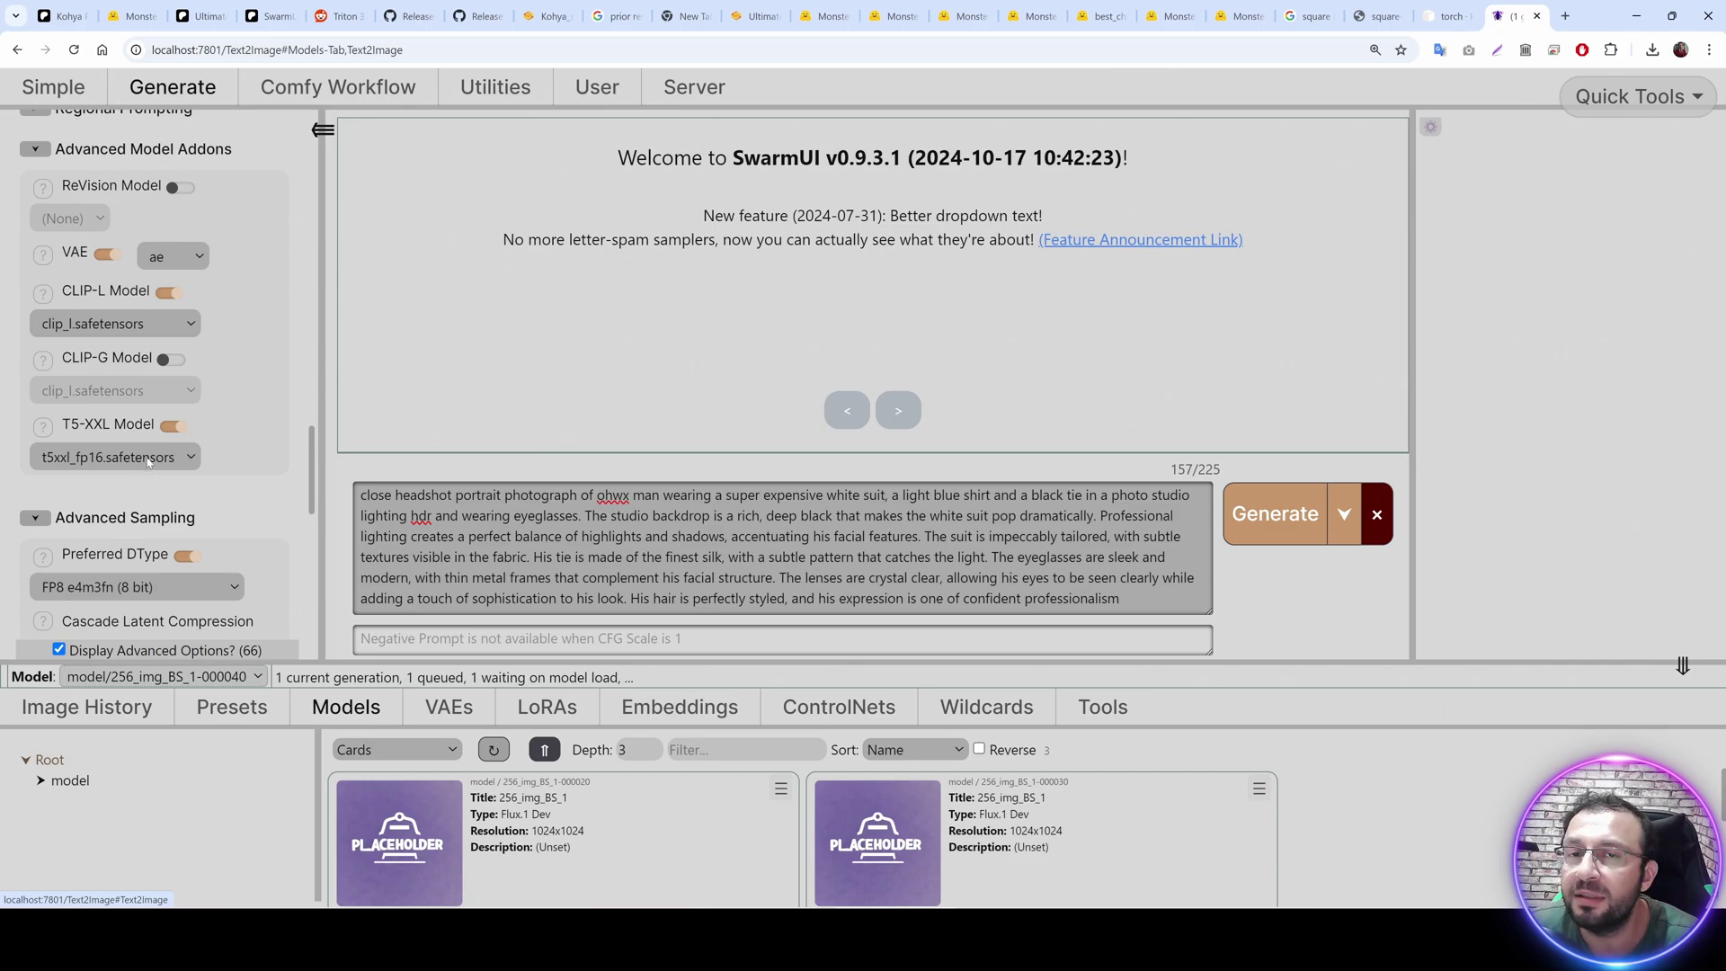
Copy the name t5xxl_enconly of the downloading text encoder from the server's debug logs.
left_click(680, 87)
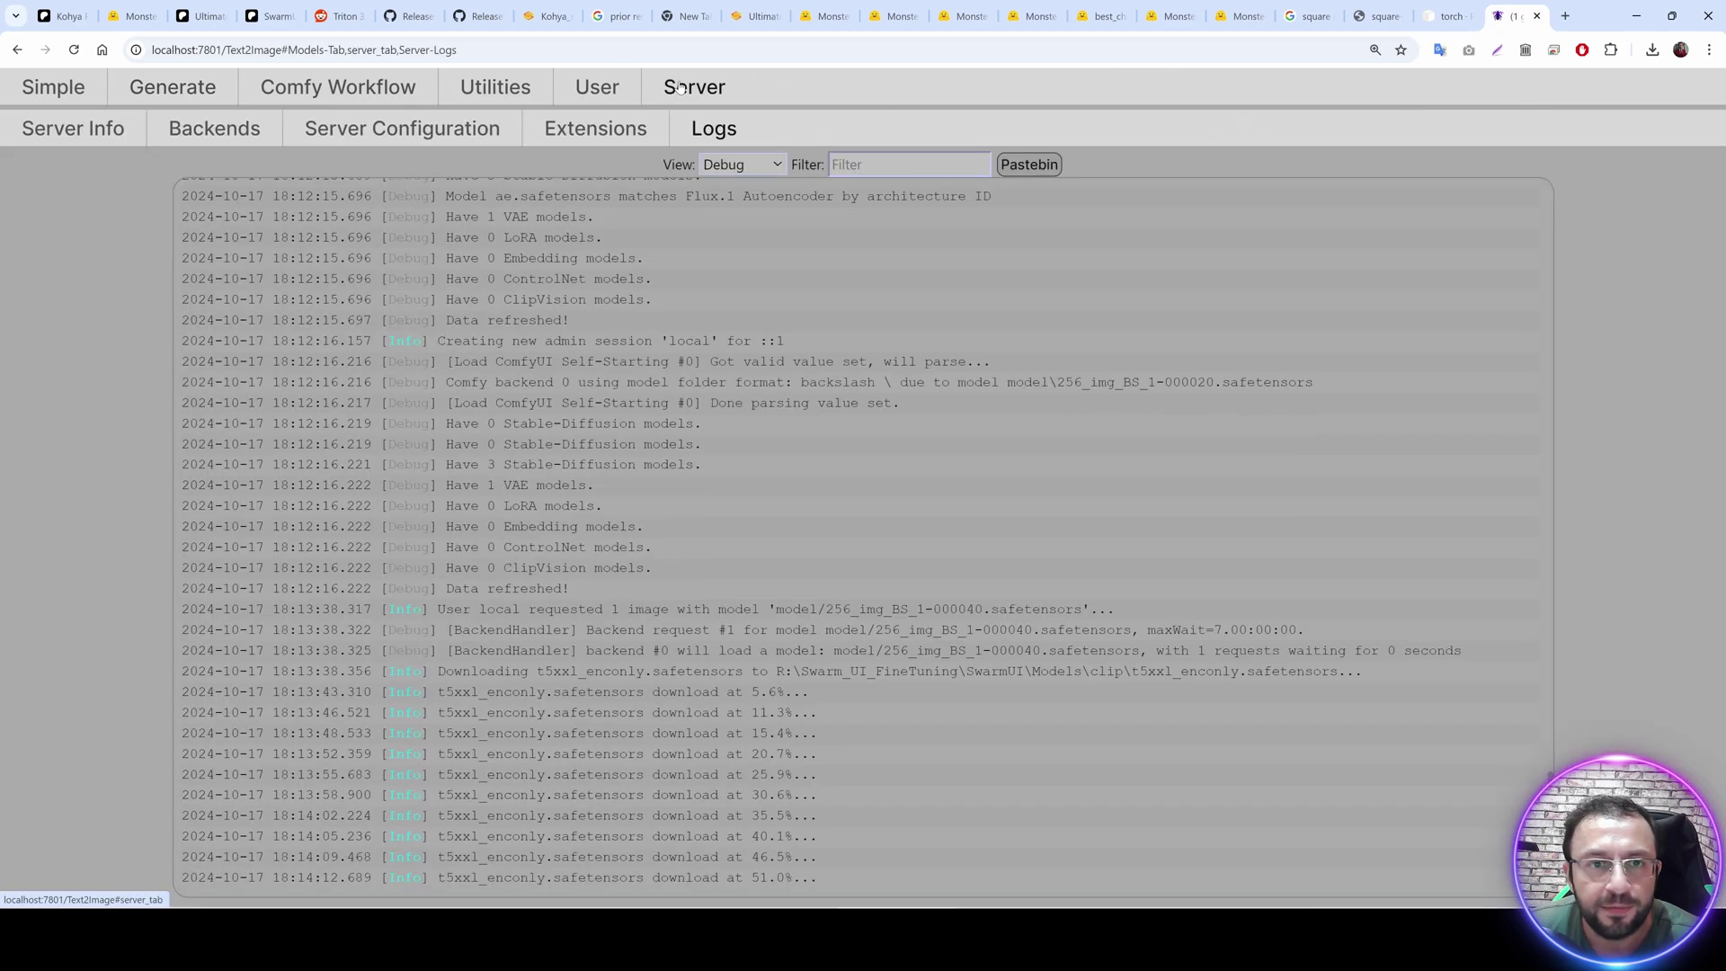
double_click(491, 733)
key("ctrl+c")
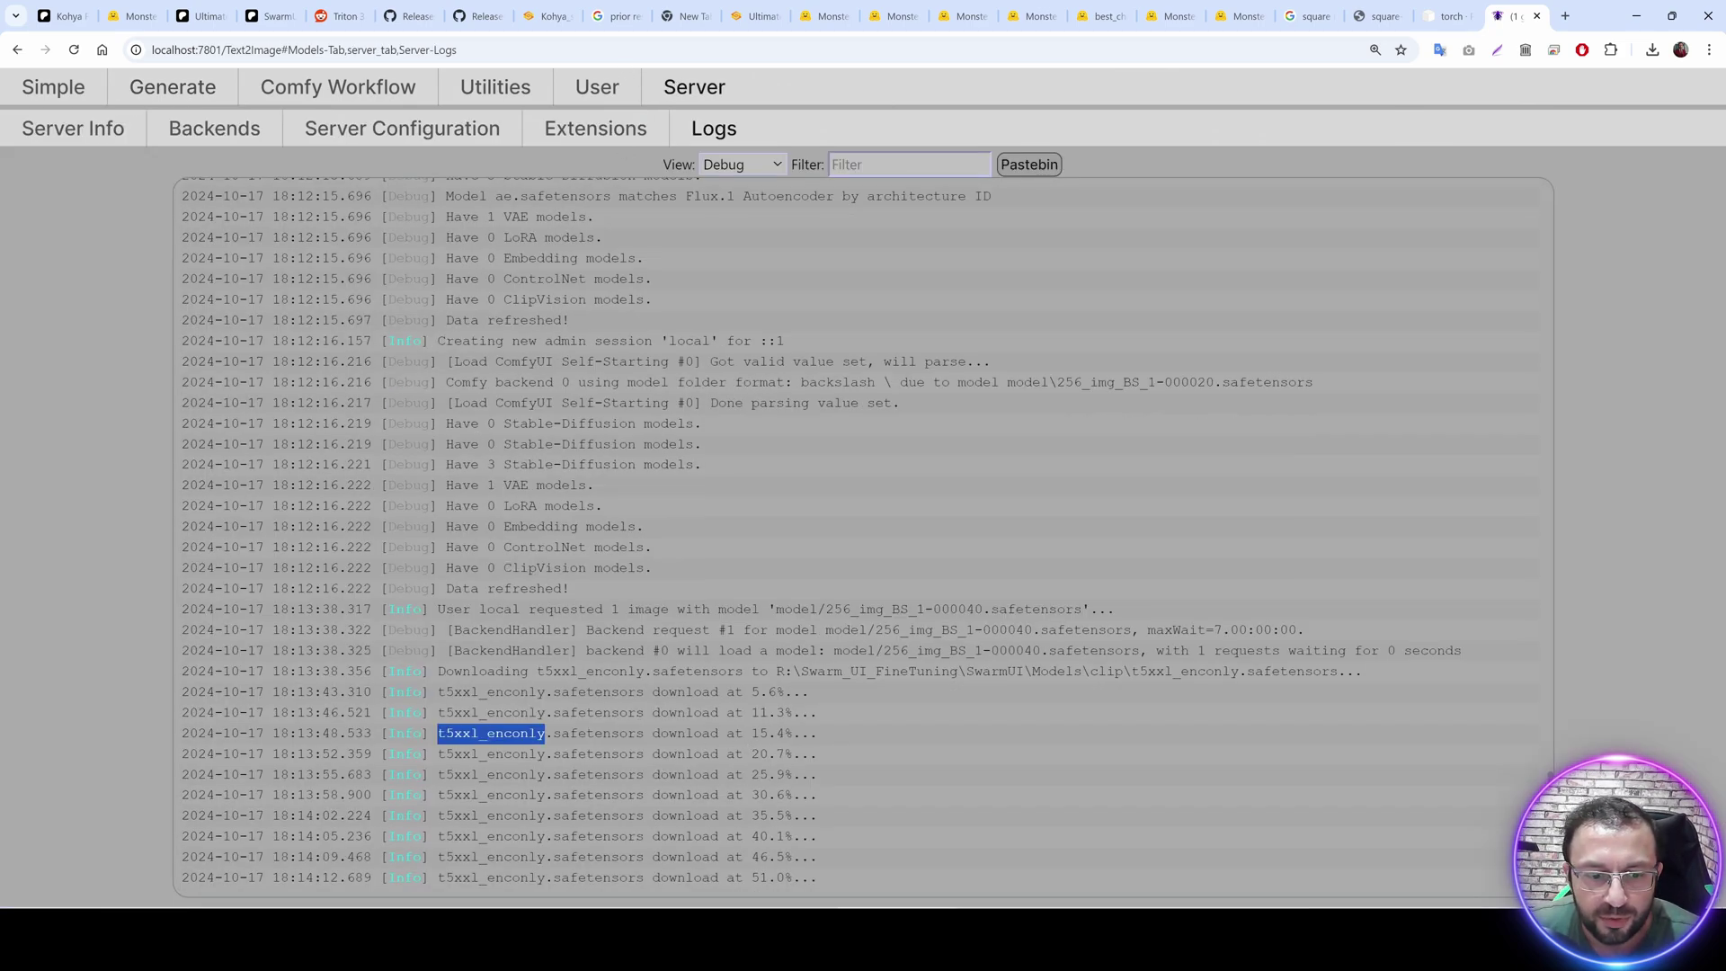
Switch to the SwarmUI command-line window and close it to stop the server and its download.
key("alt+Tab")
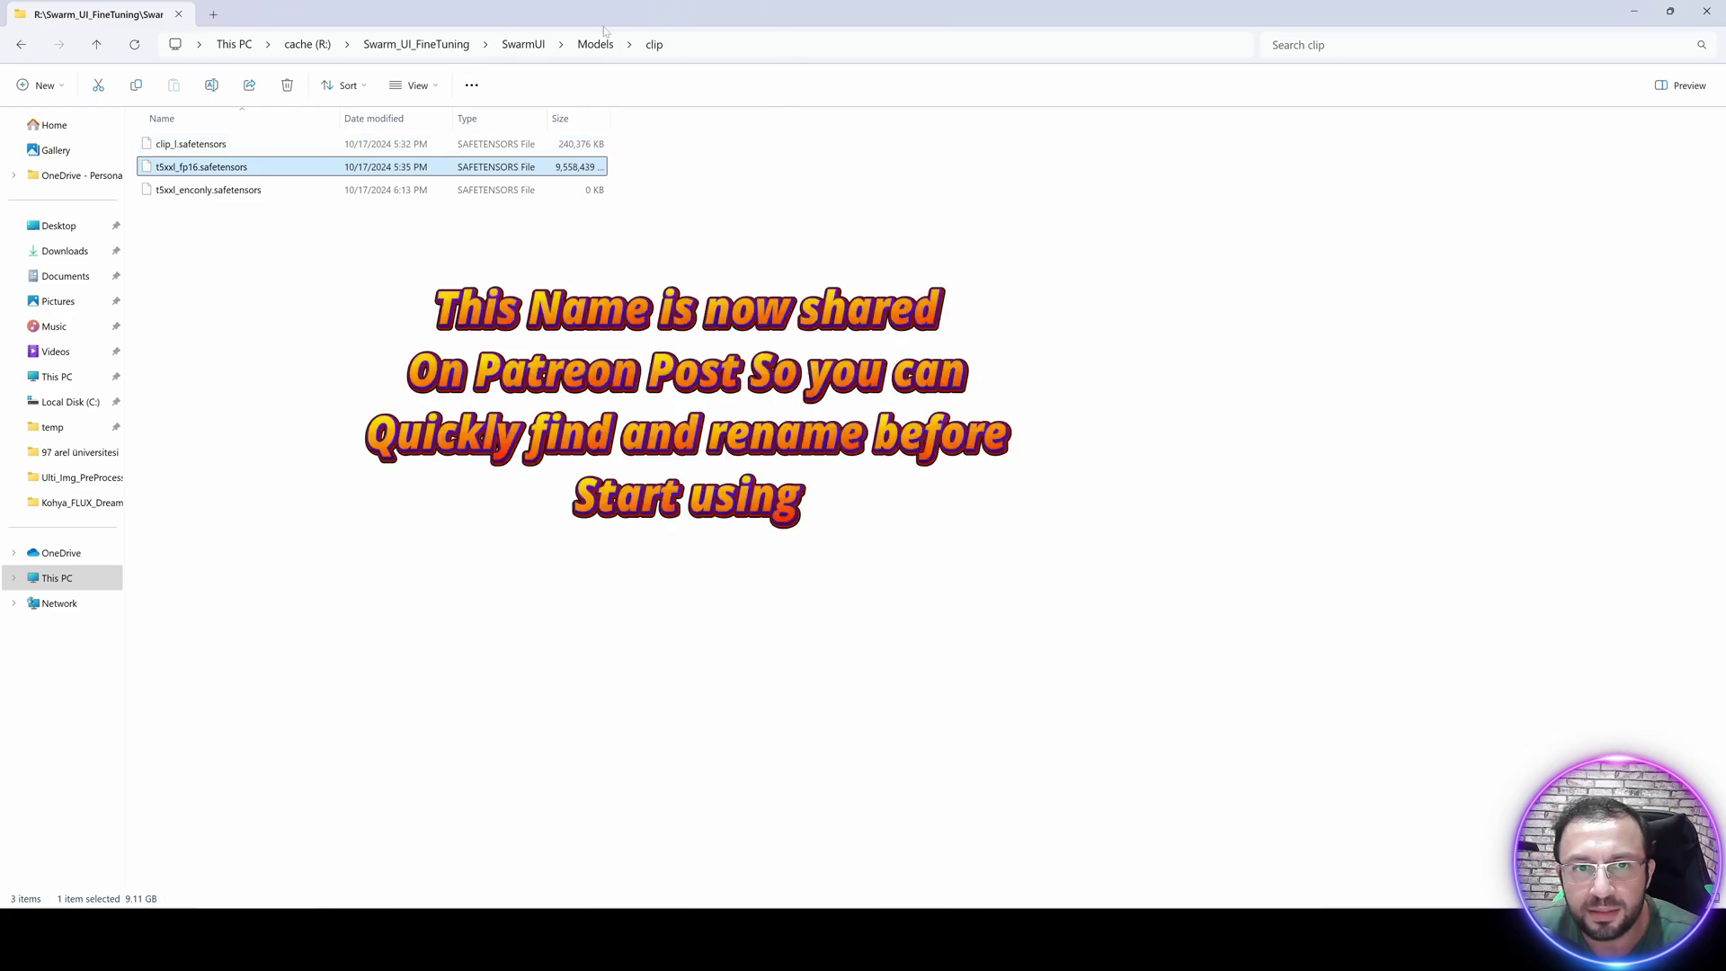
key("alt+Tab")
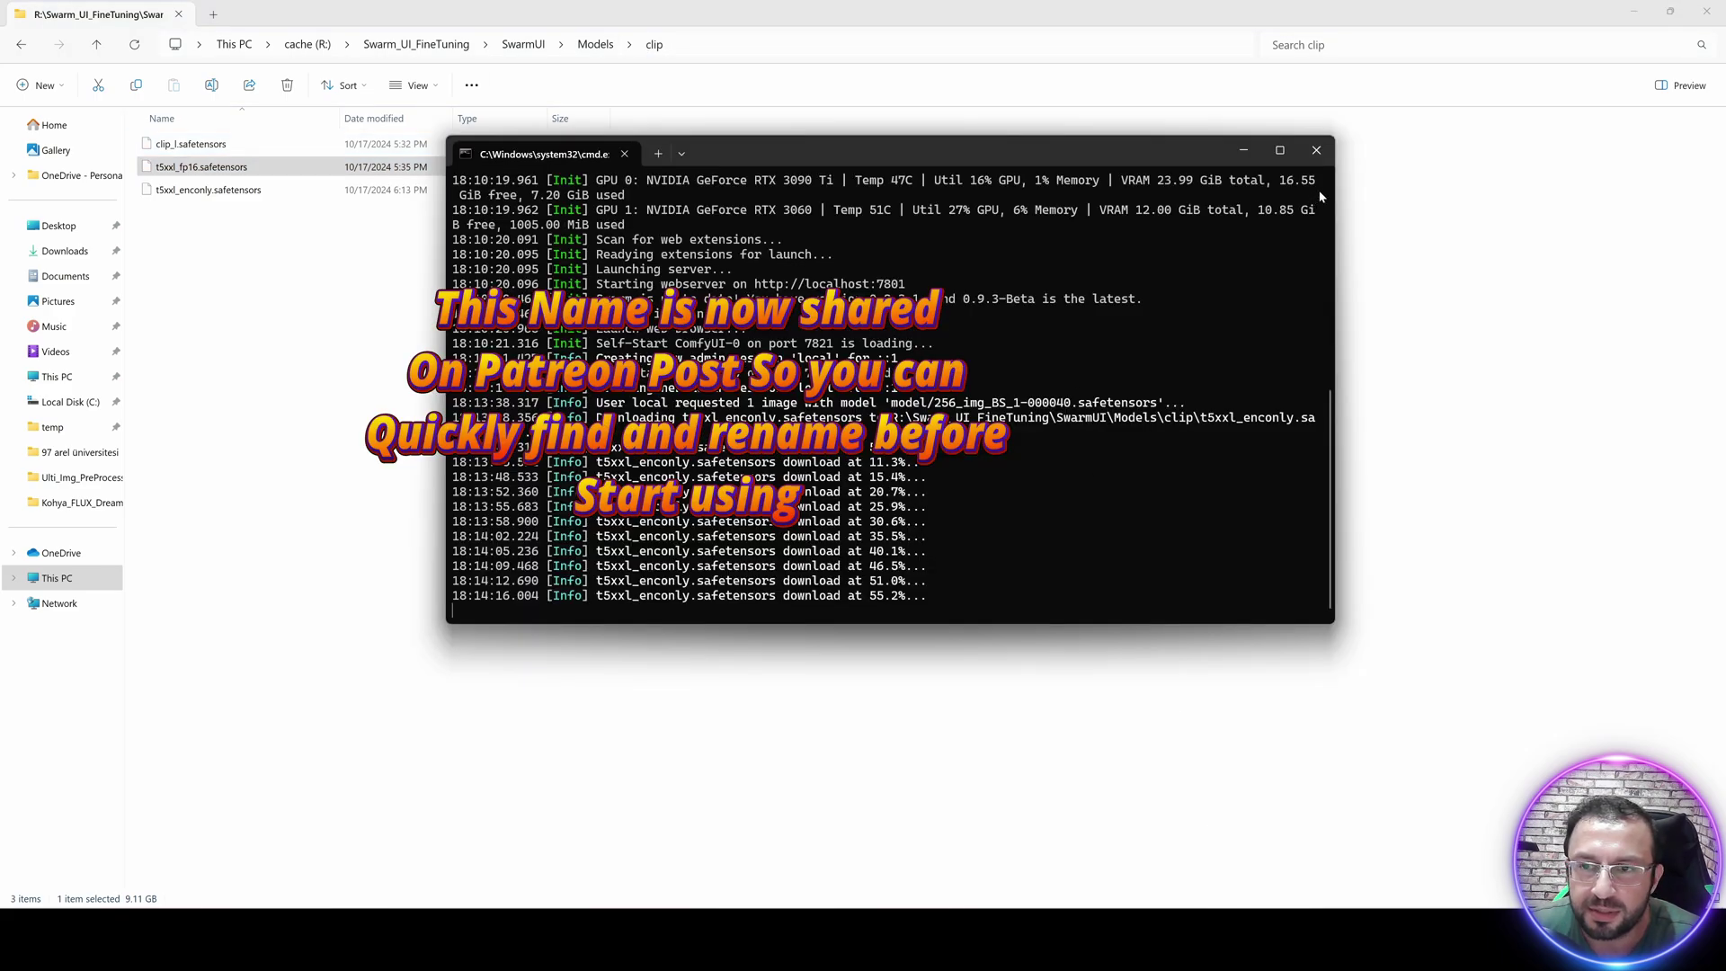
left_click(1315, 150)
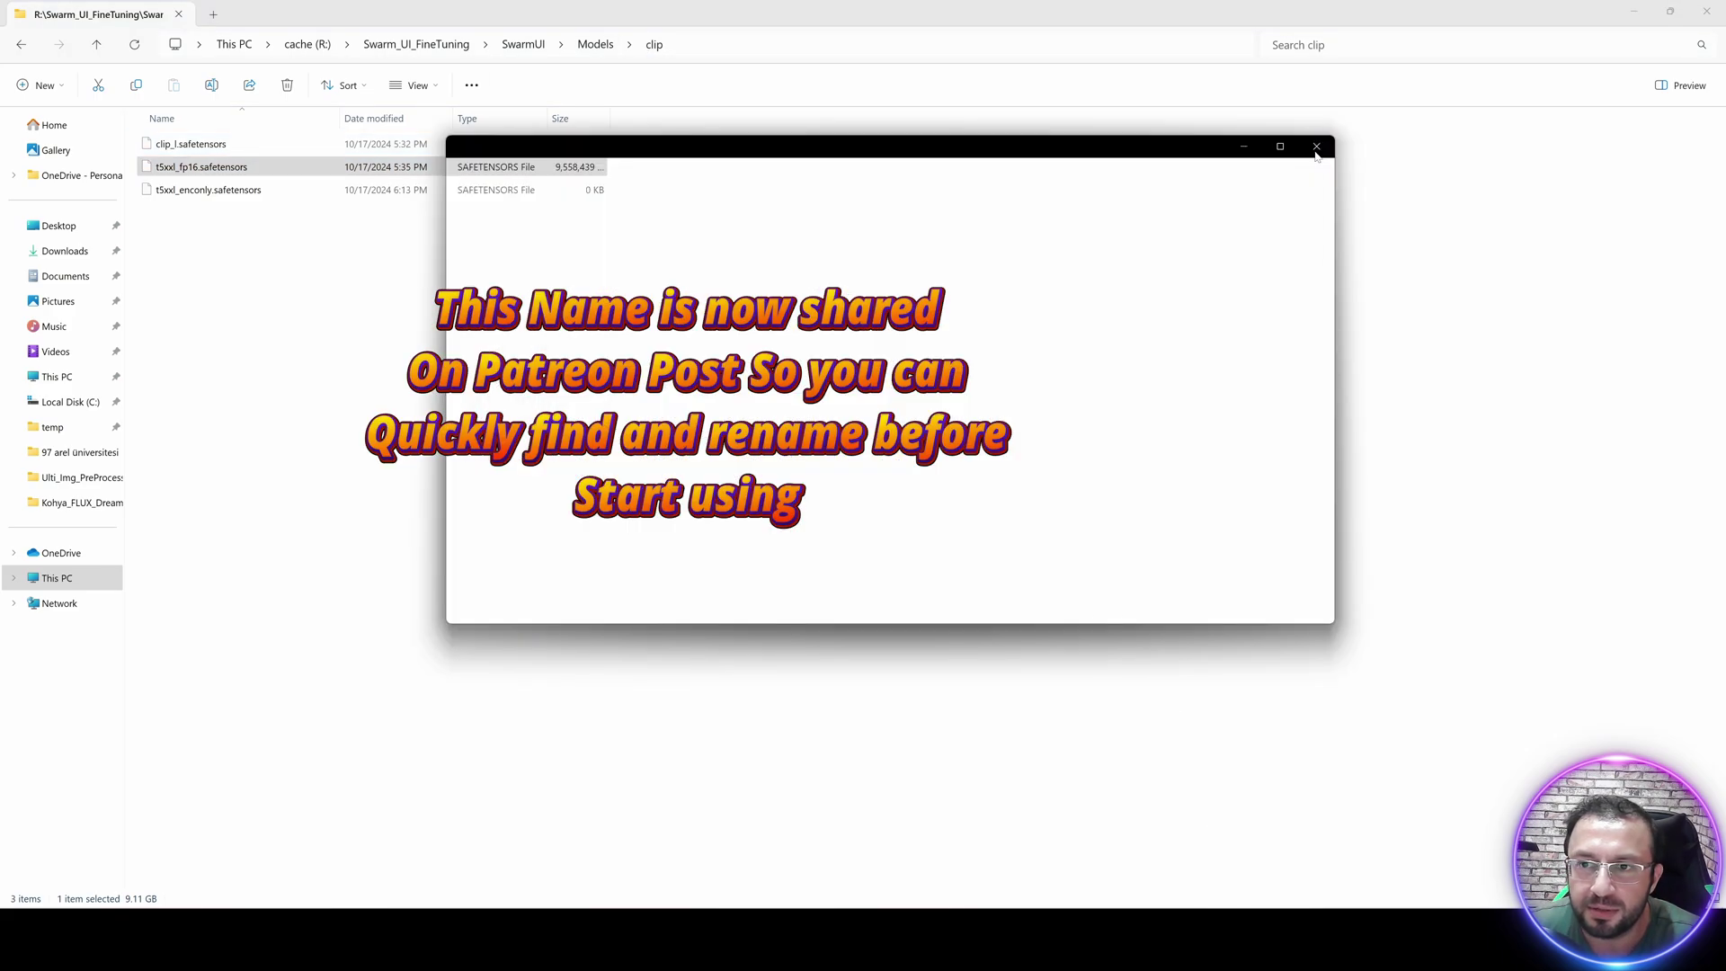
Rename the text encoder t5xxl_fp16.safetensors in the clip folder to t5xxl_enconly.safetensors.
left_click(195, 167)
key("F2")
key("ctrl+v")
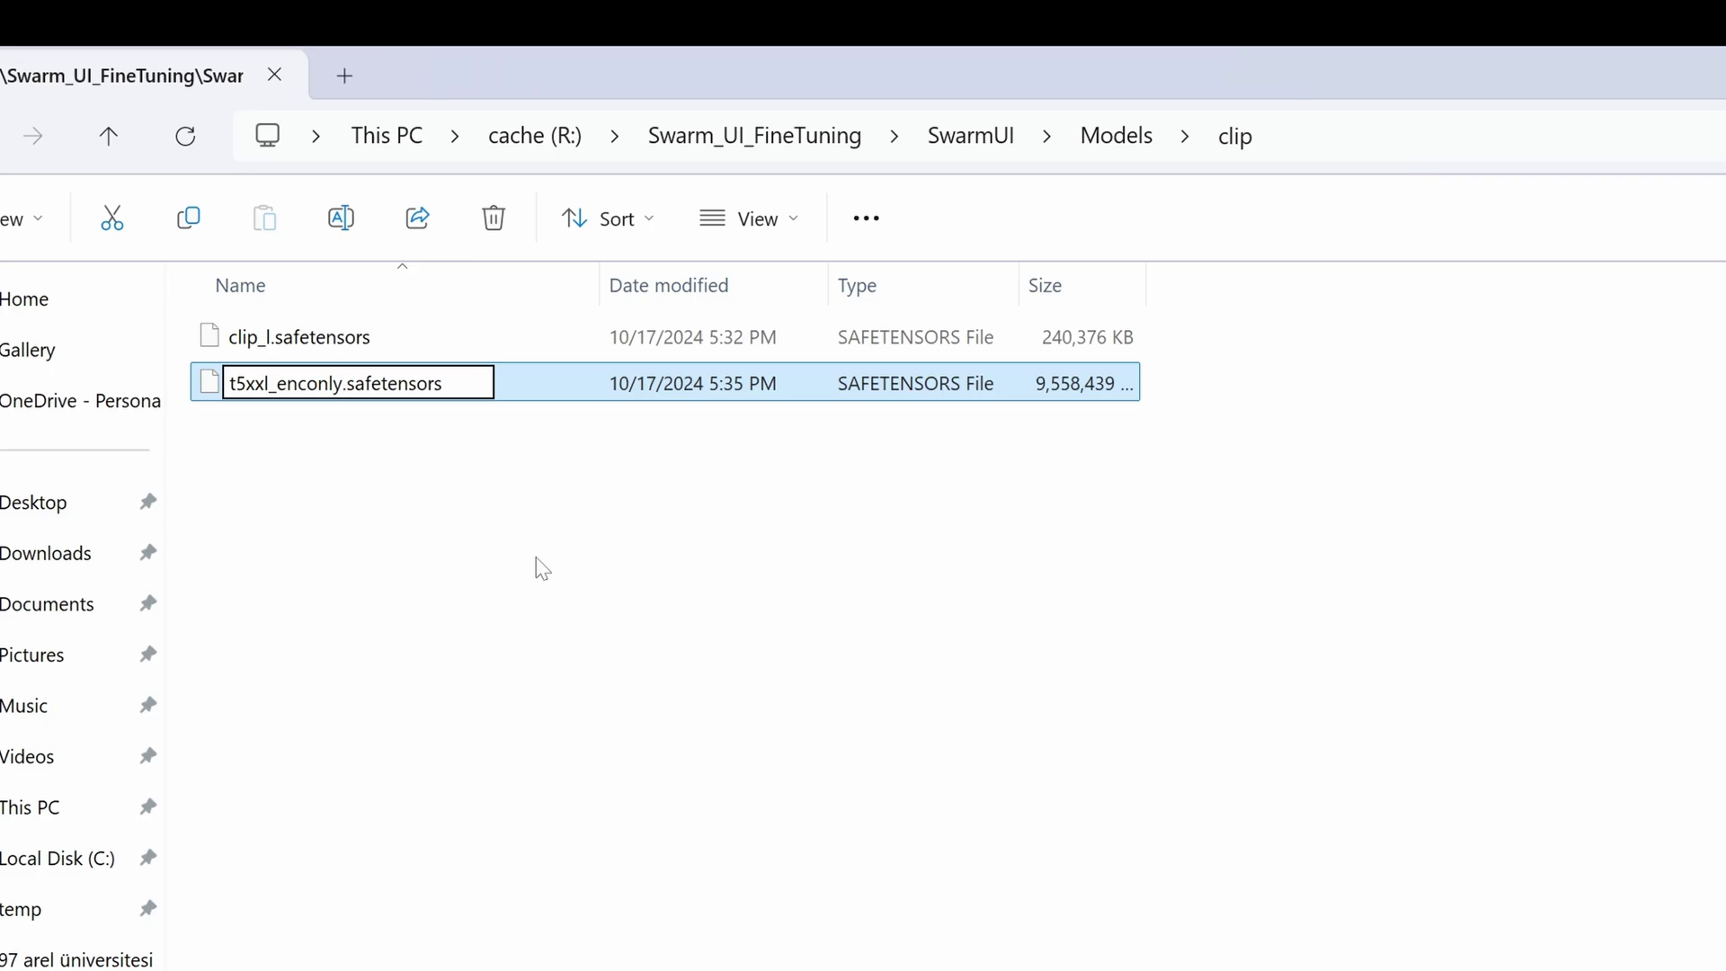
key("Return")
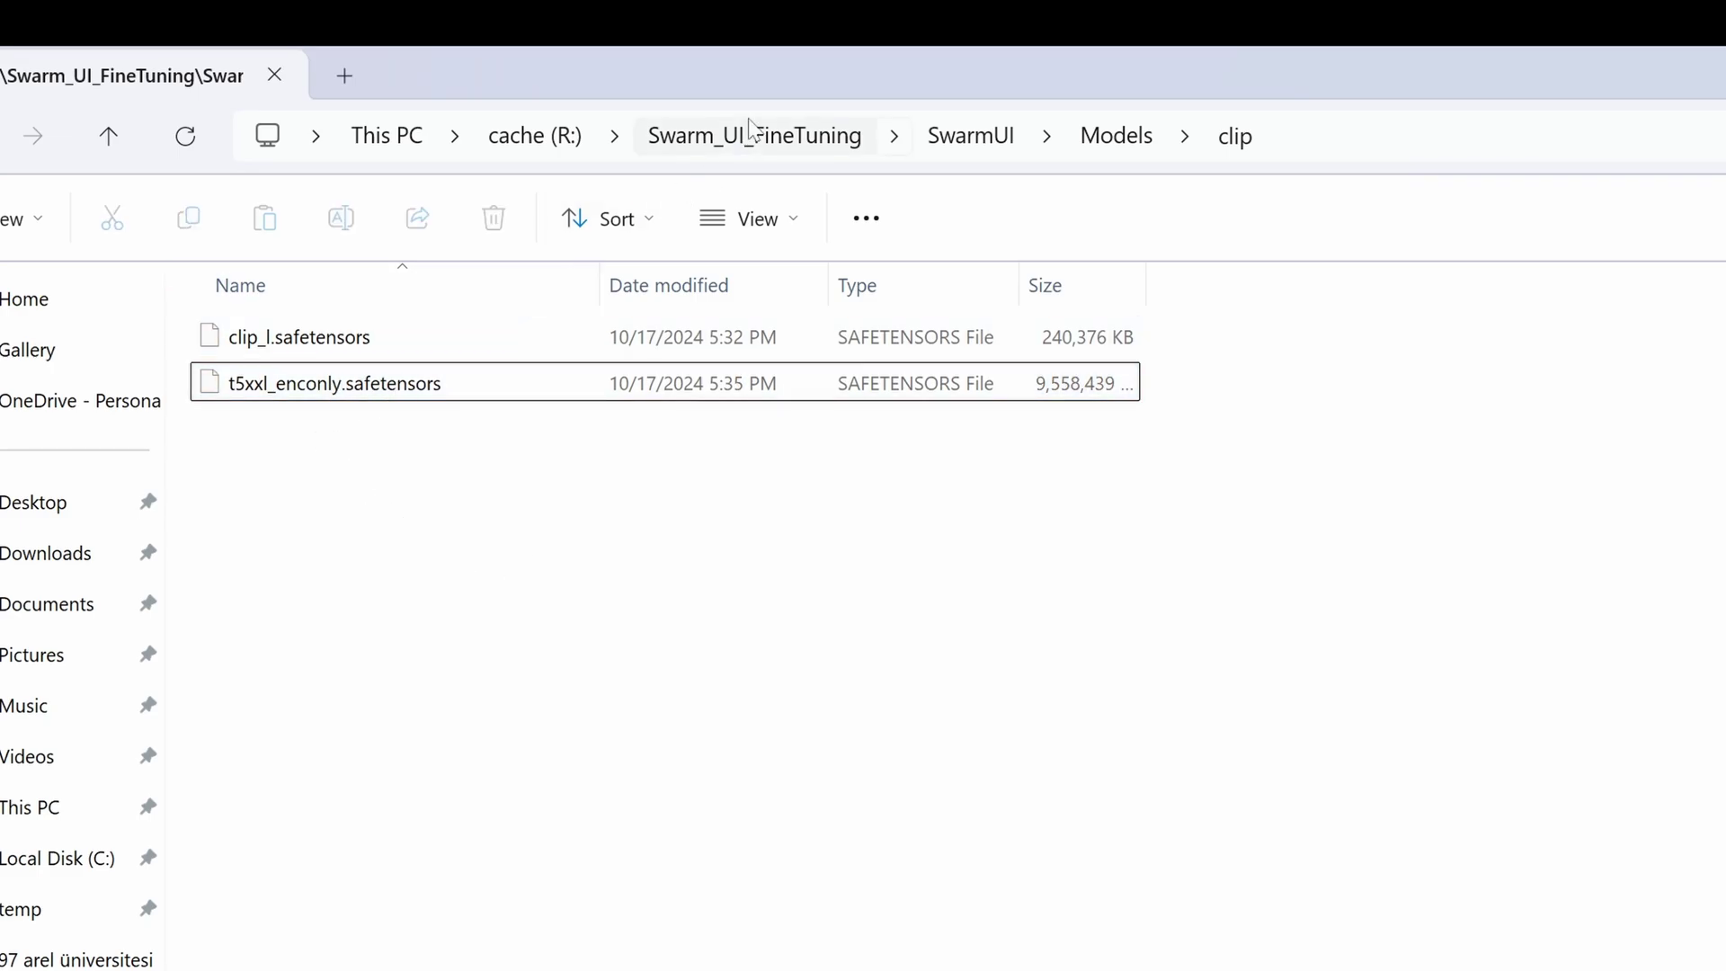
Start the SwarmUI server again by running launch-windows.bat from the SwarmUI folder.
left_click(970, 136)
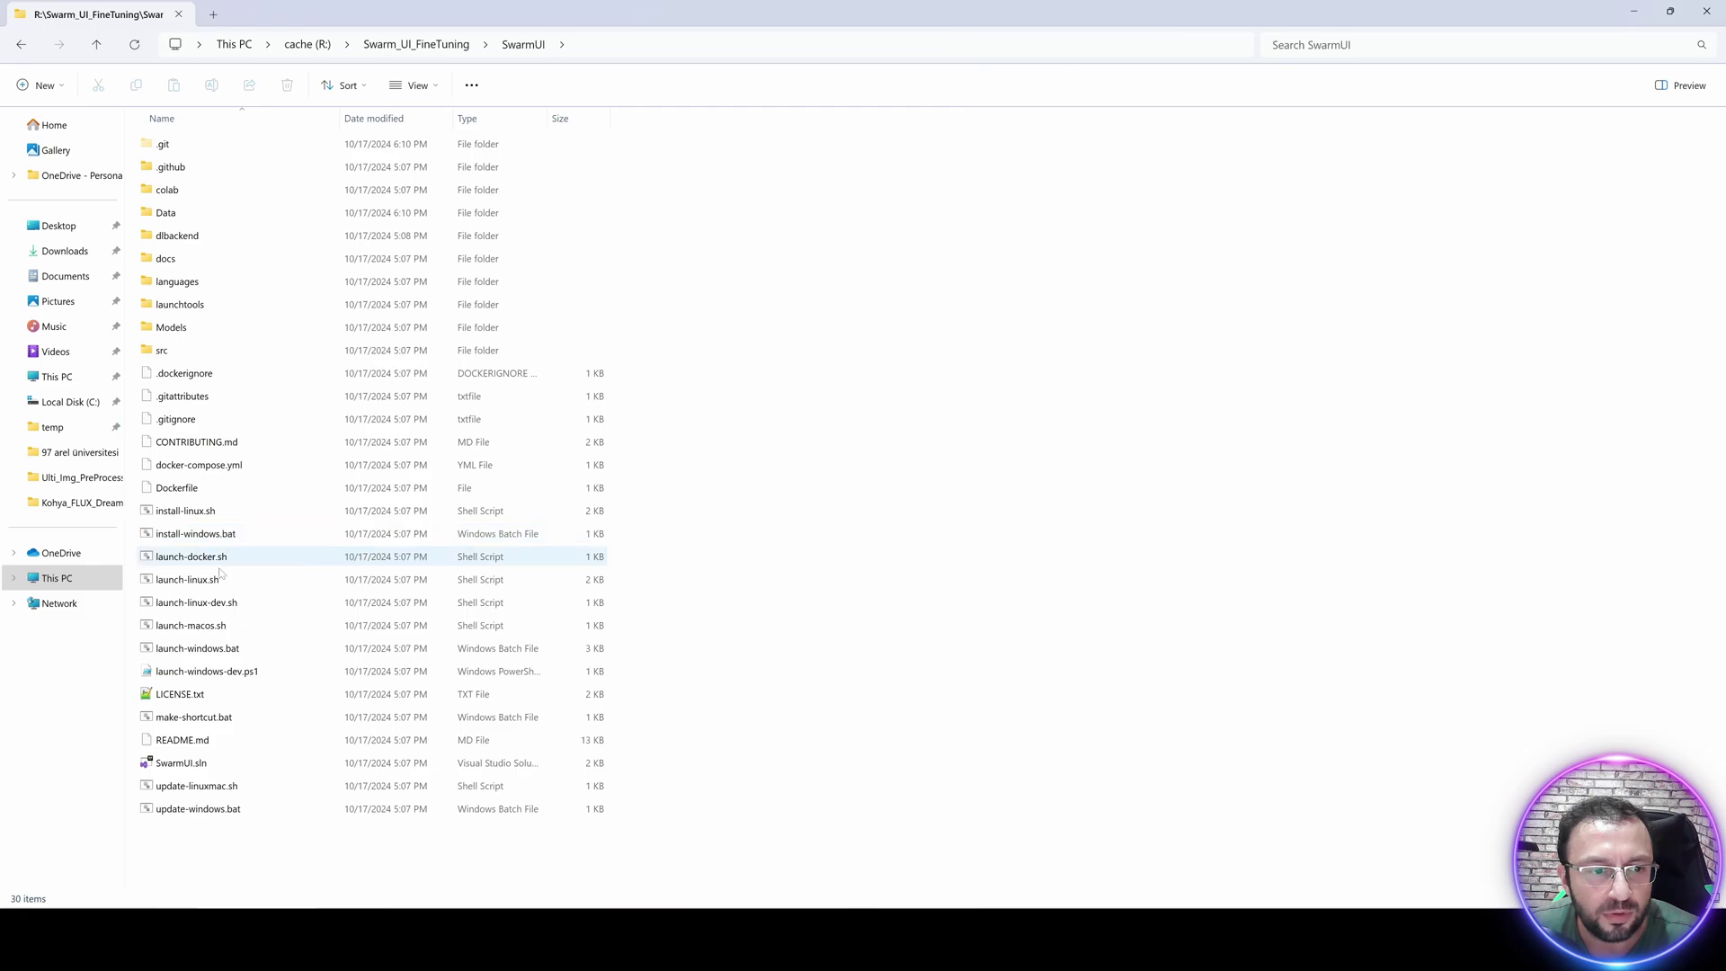
double_click(199, 647)
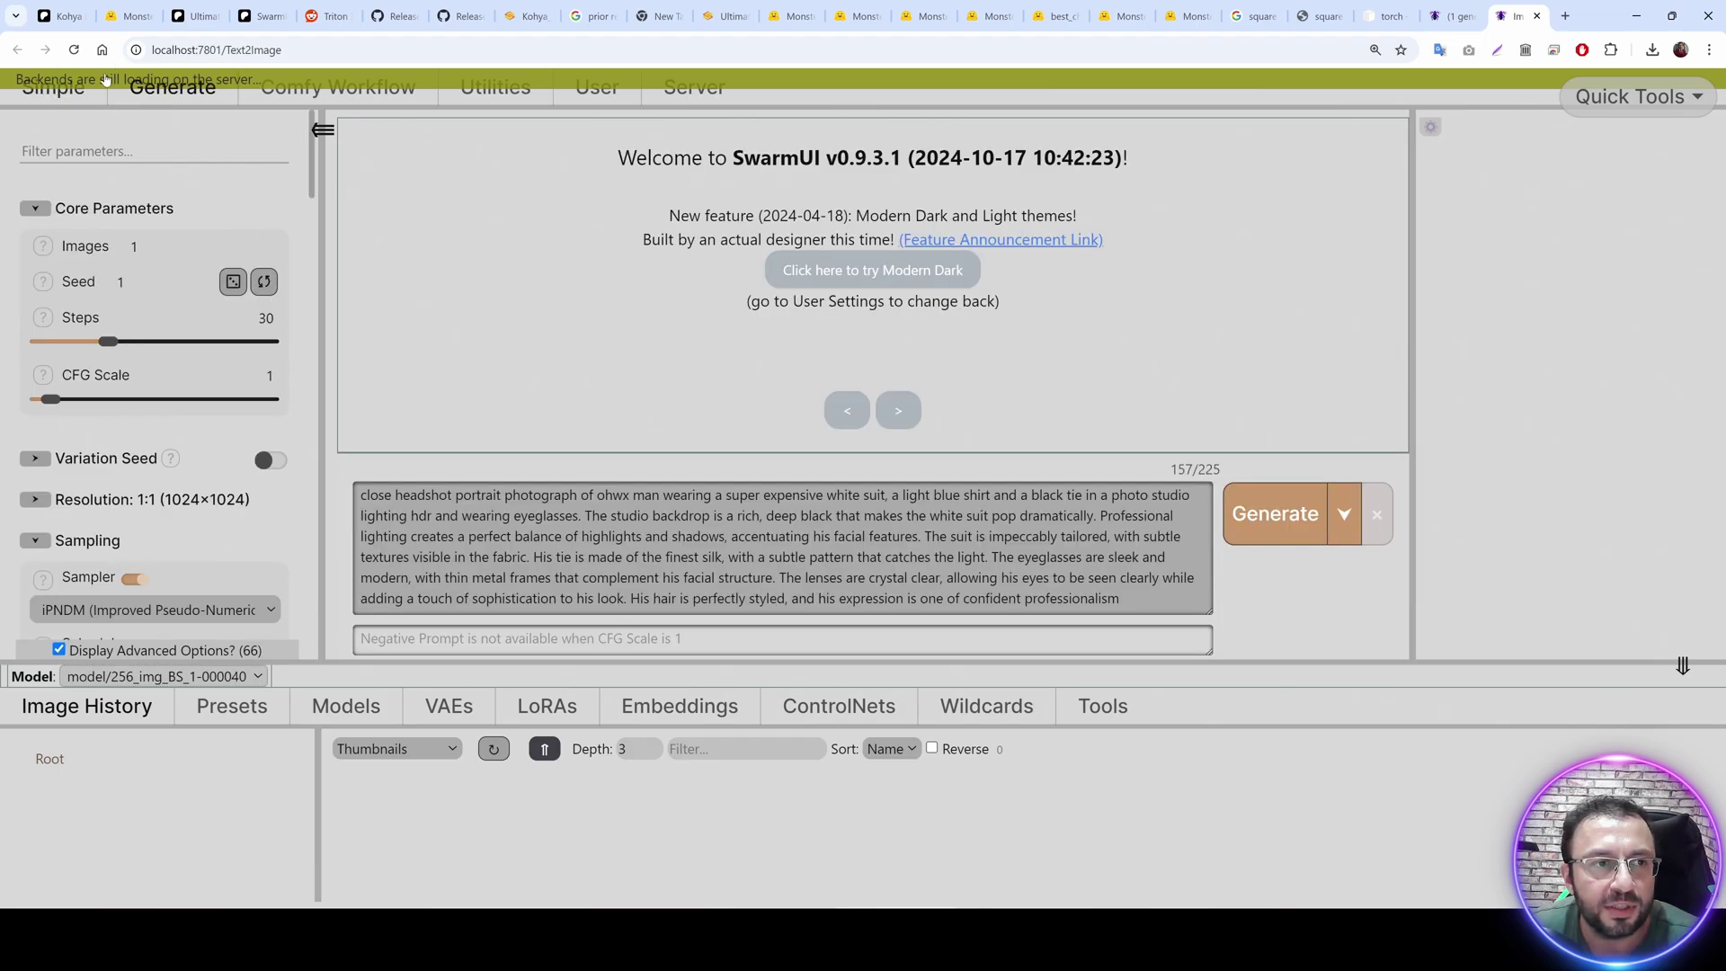
Edit the ComfyUI Self-Starting backend and enter --fast as its ExtraArgs value.
left_click(720, 106)
left_click(214, 129)
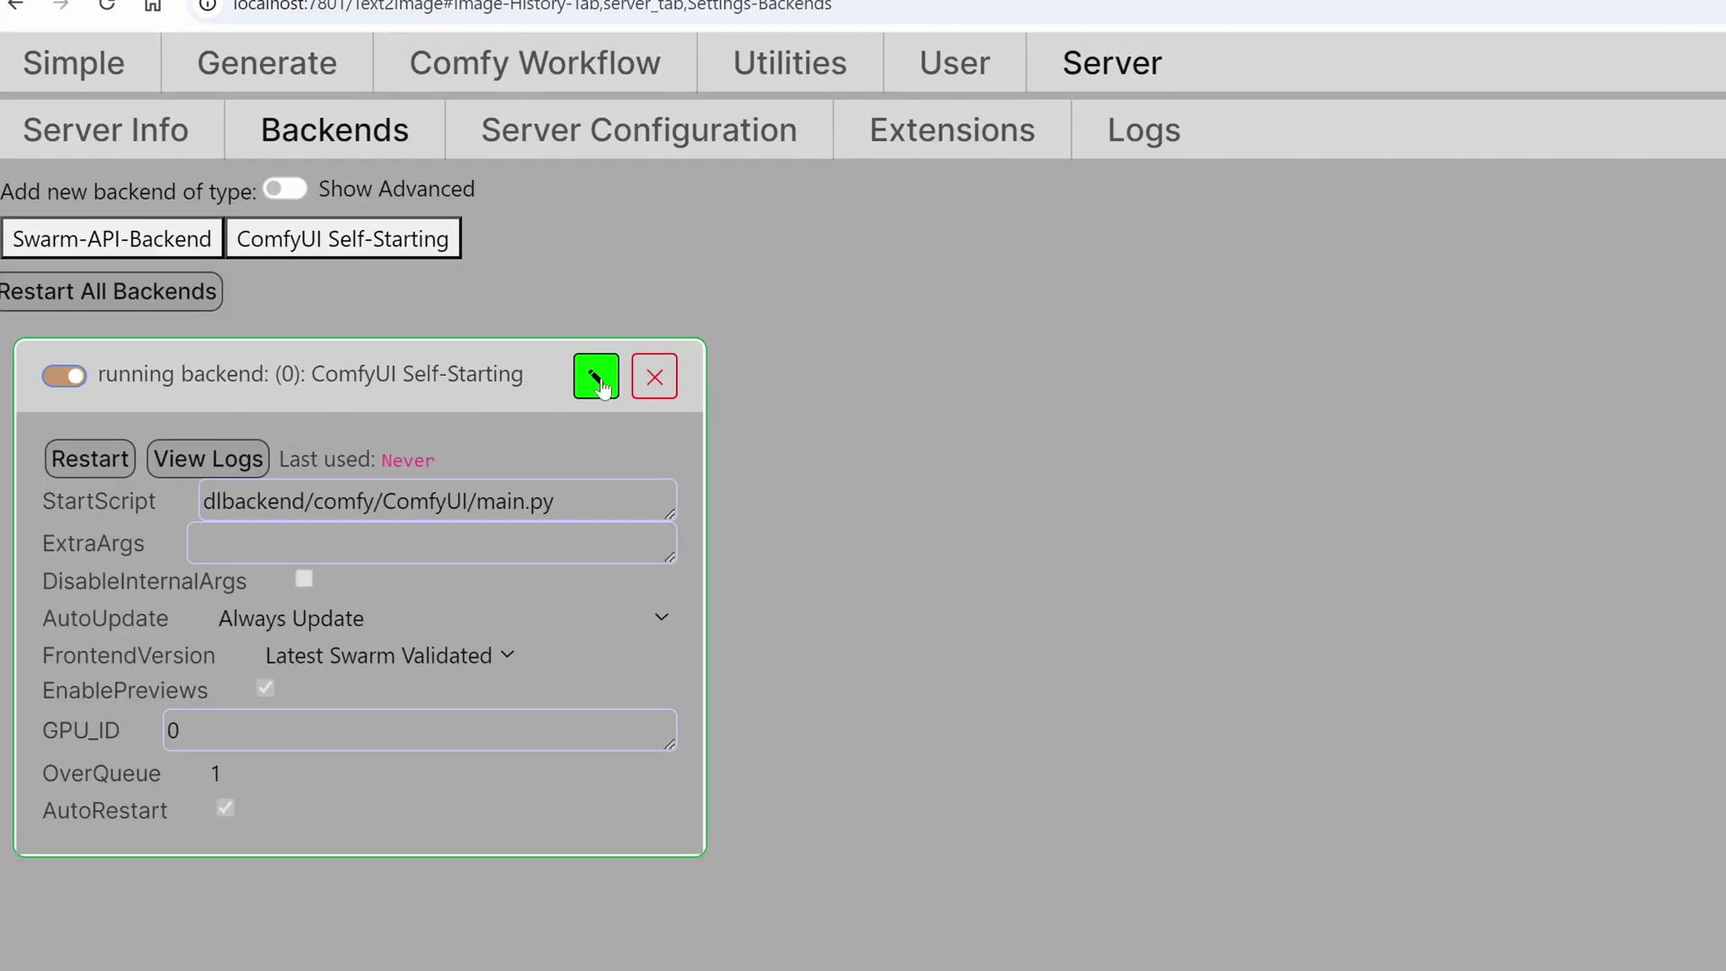
left_click(596, 378)
type("--fast")
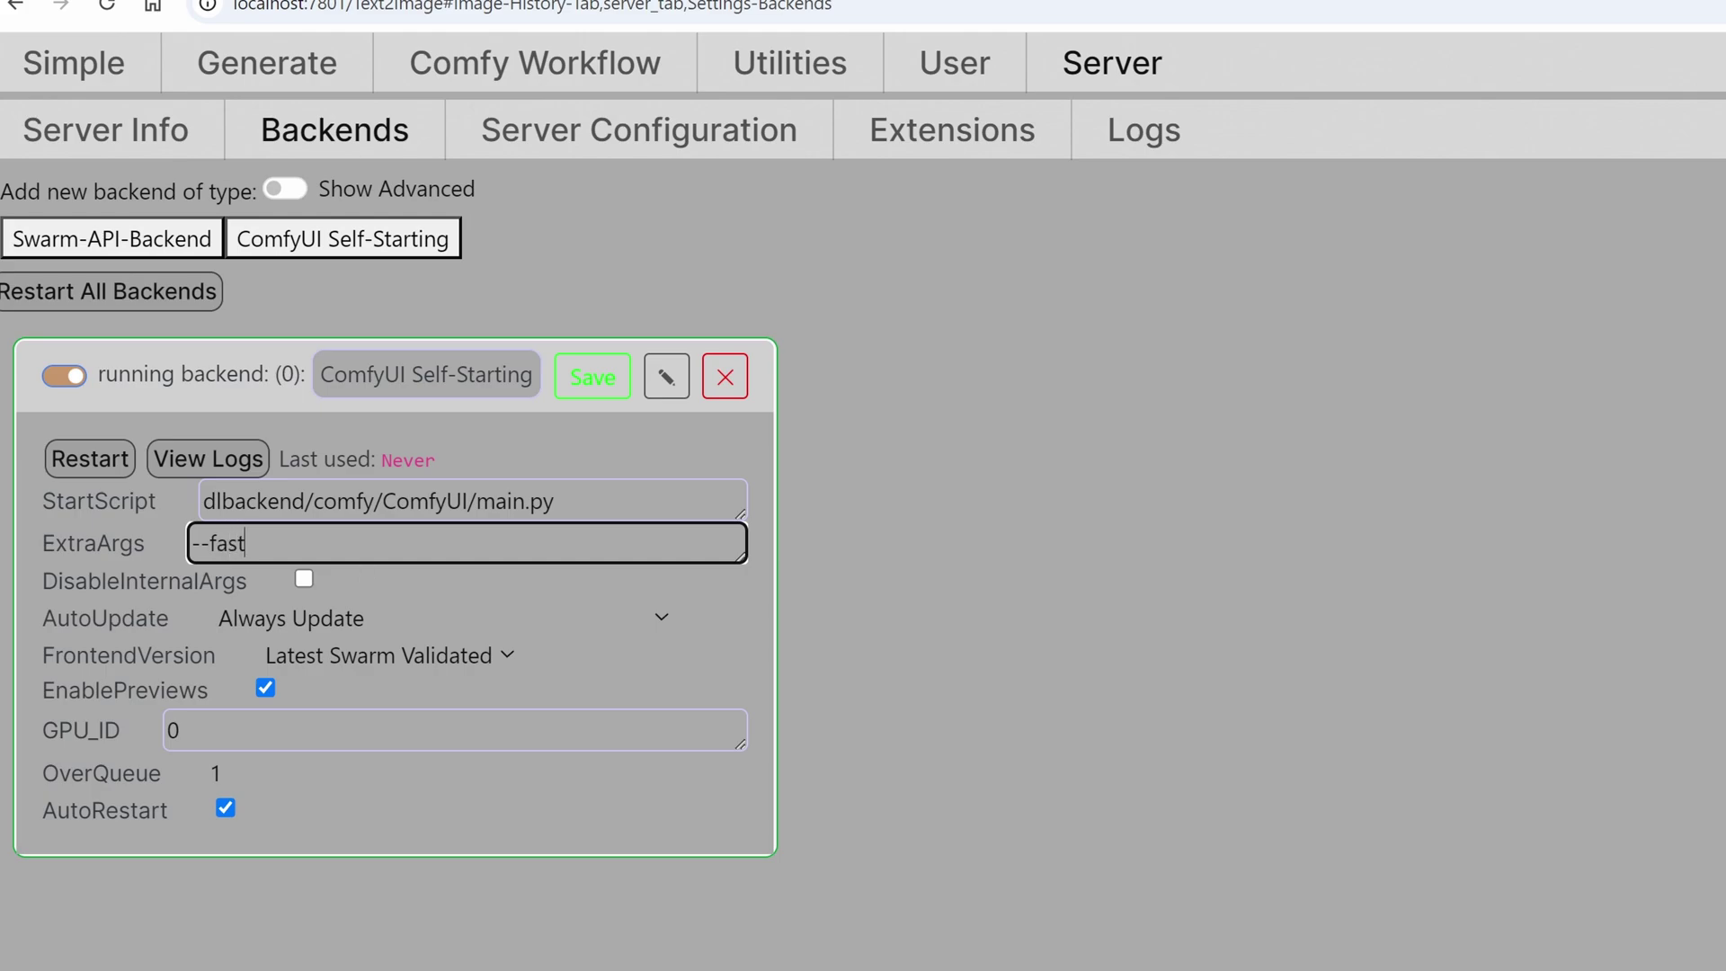
key("ctrl+a")
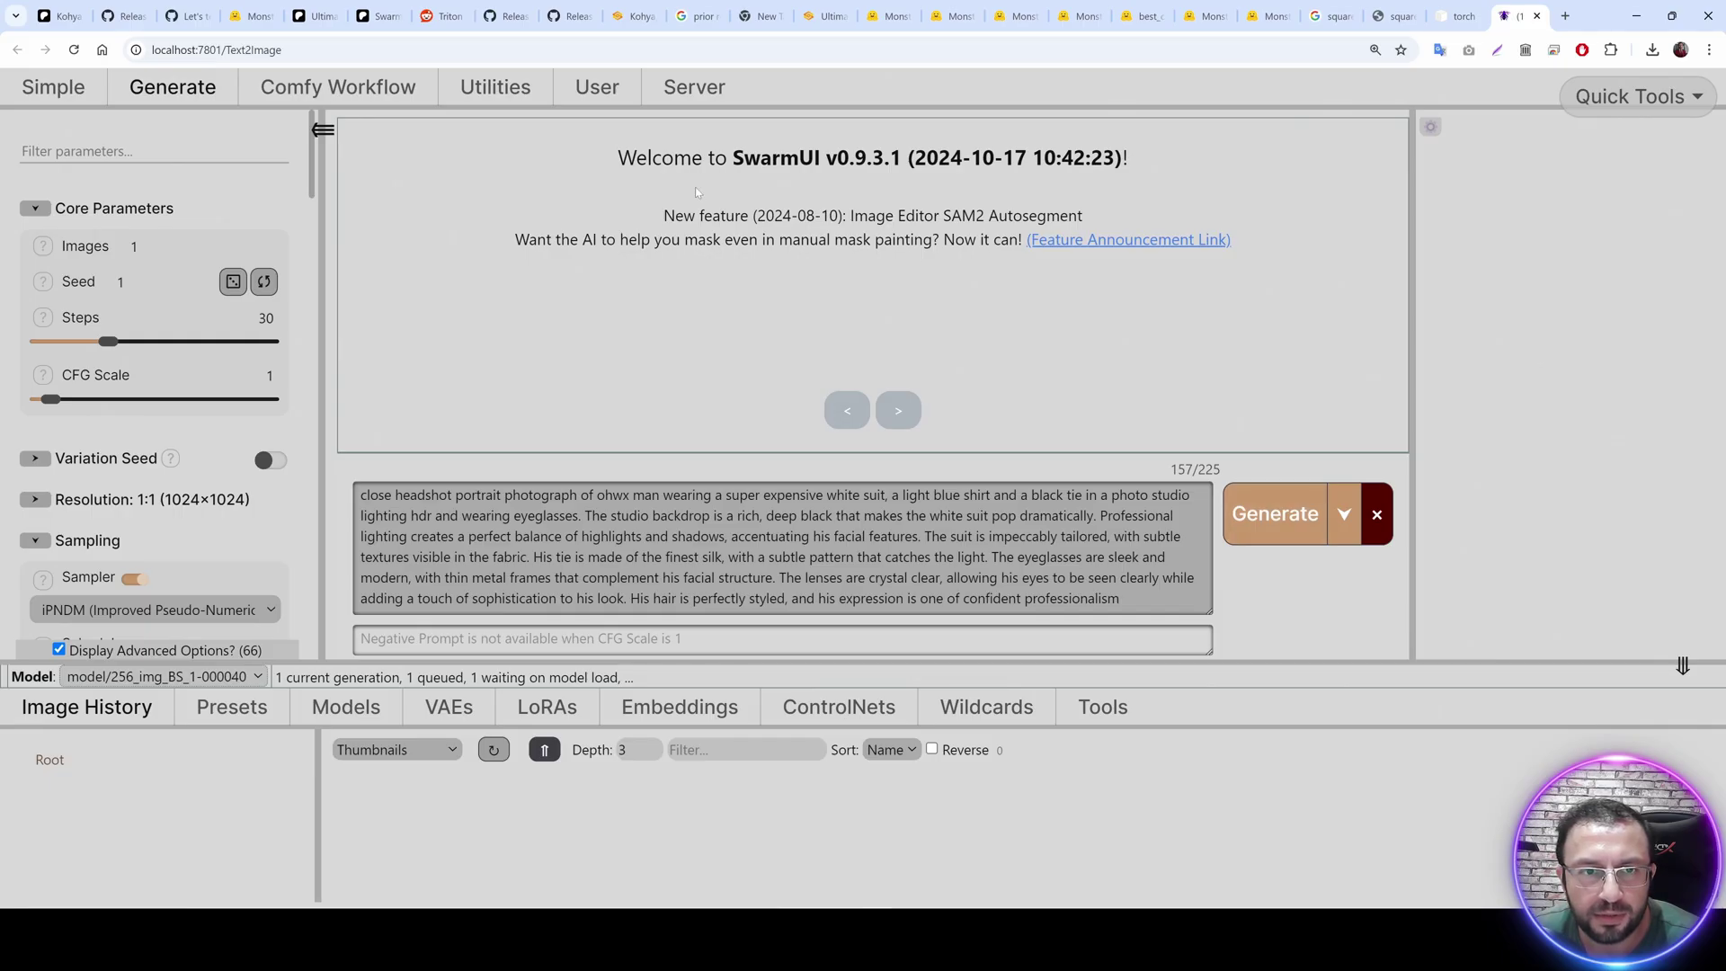
Display the server logs at the Debug level and examine the latest lines on the loaded model's weight dtype and type.
left_click(694, 86)
left_click(713, 128)
left_click(737, 164)
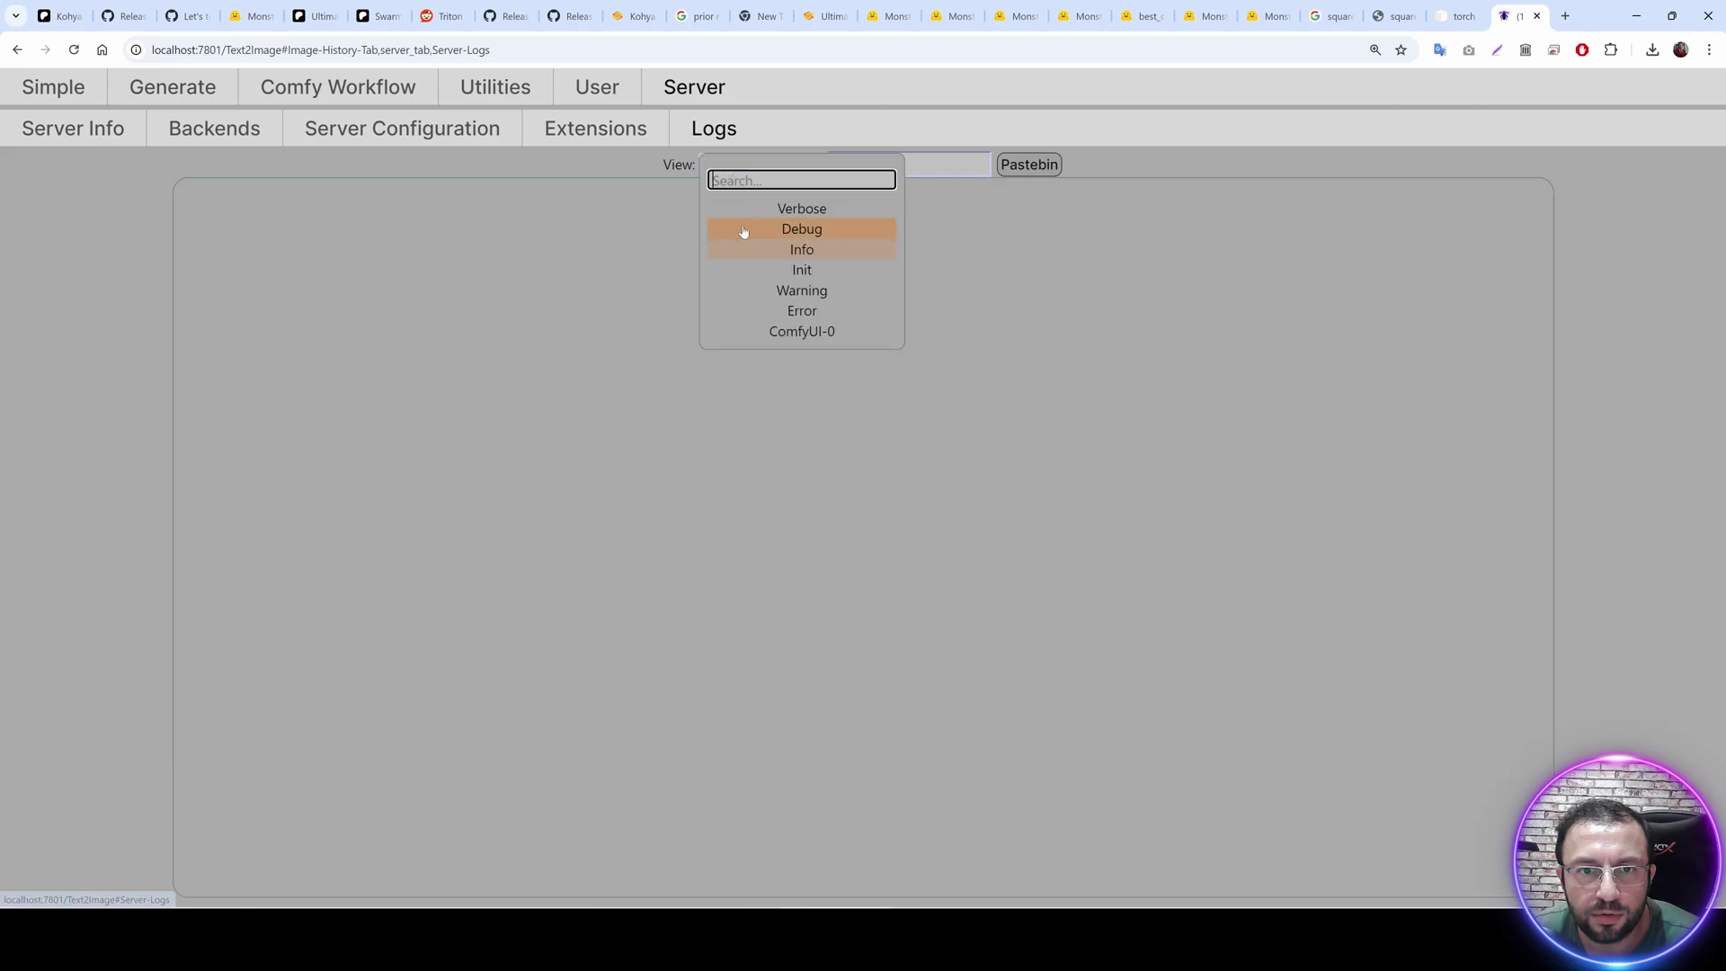
left_click(743, 232)
scroll(897, 814, "down", 10)
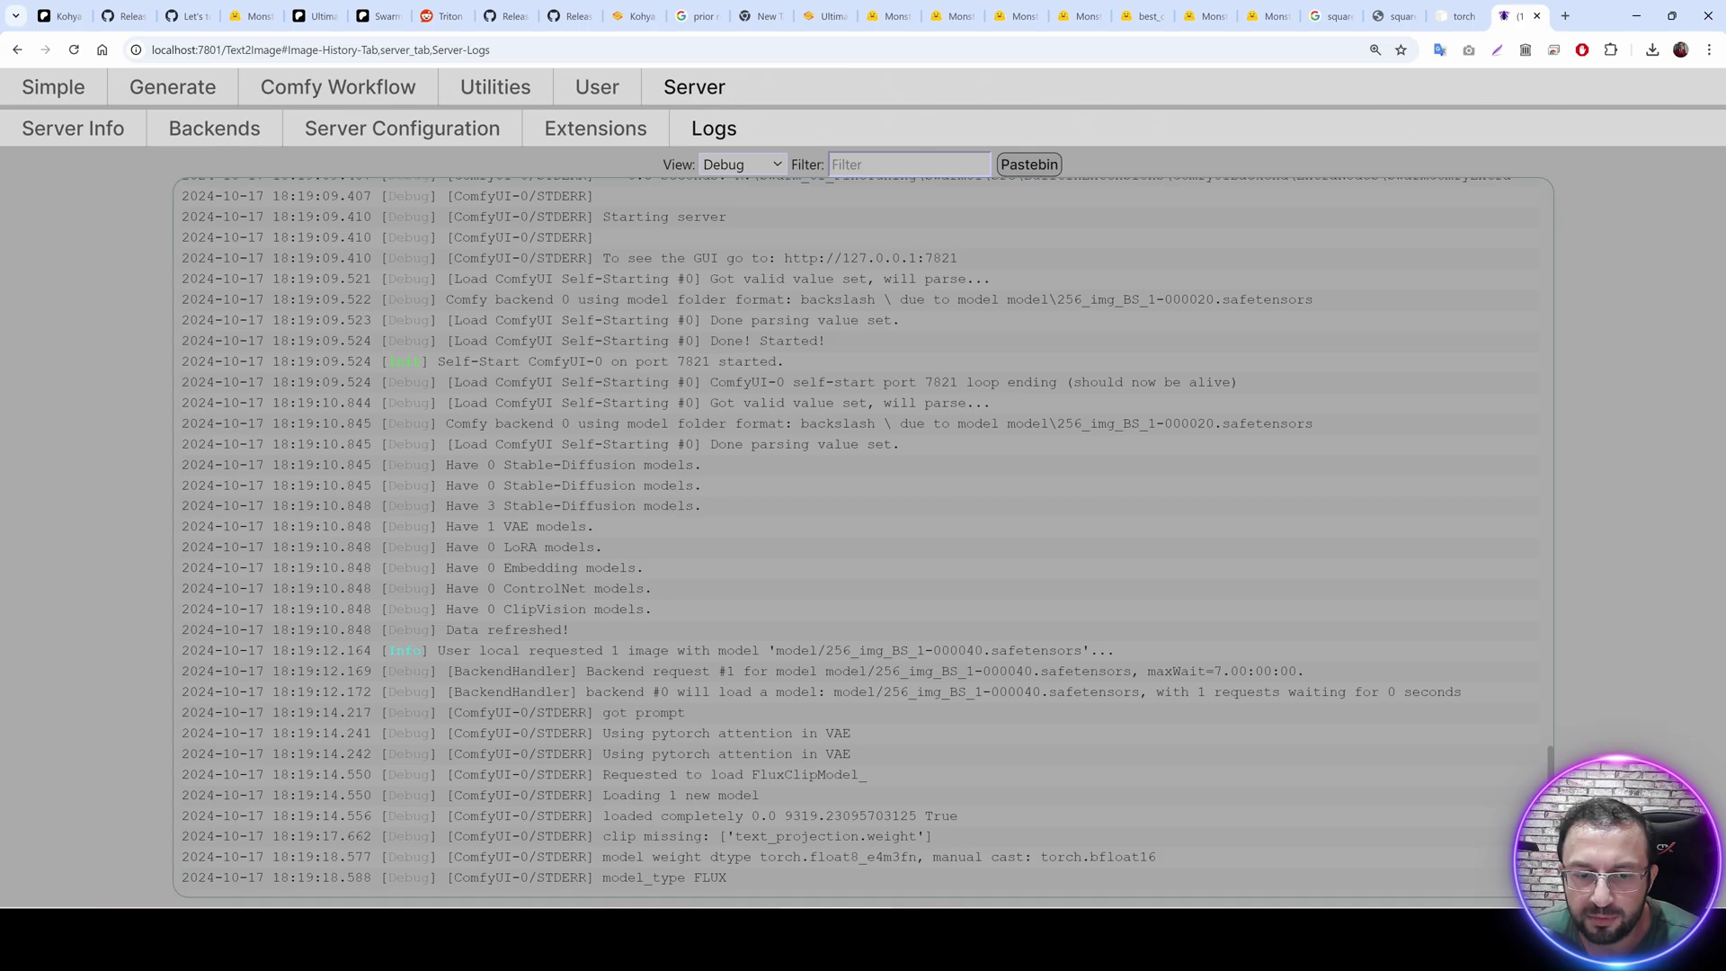
left_click_drag(1157, 856, 627, 857)
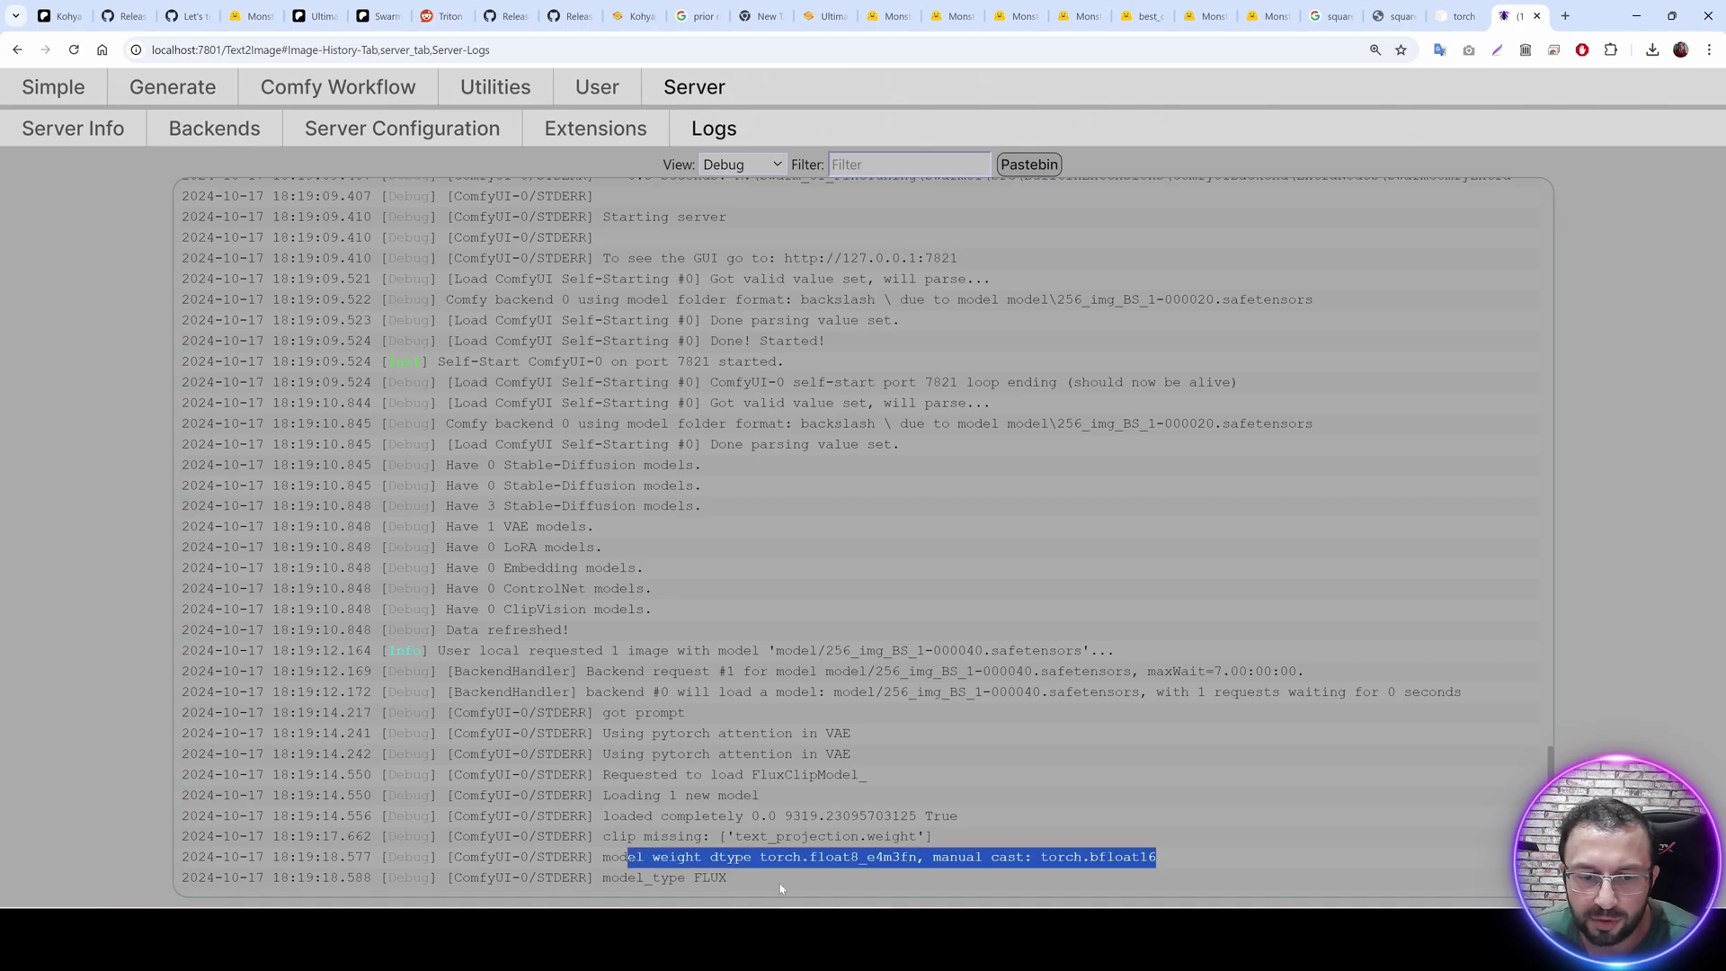
left_click_drag(726, 877, 611, 877)
Check the system memory usage in Task Manager, and return to the newest SwarmUI log entries.
key("alt+Tab")
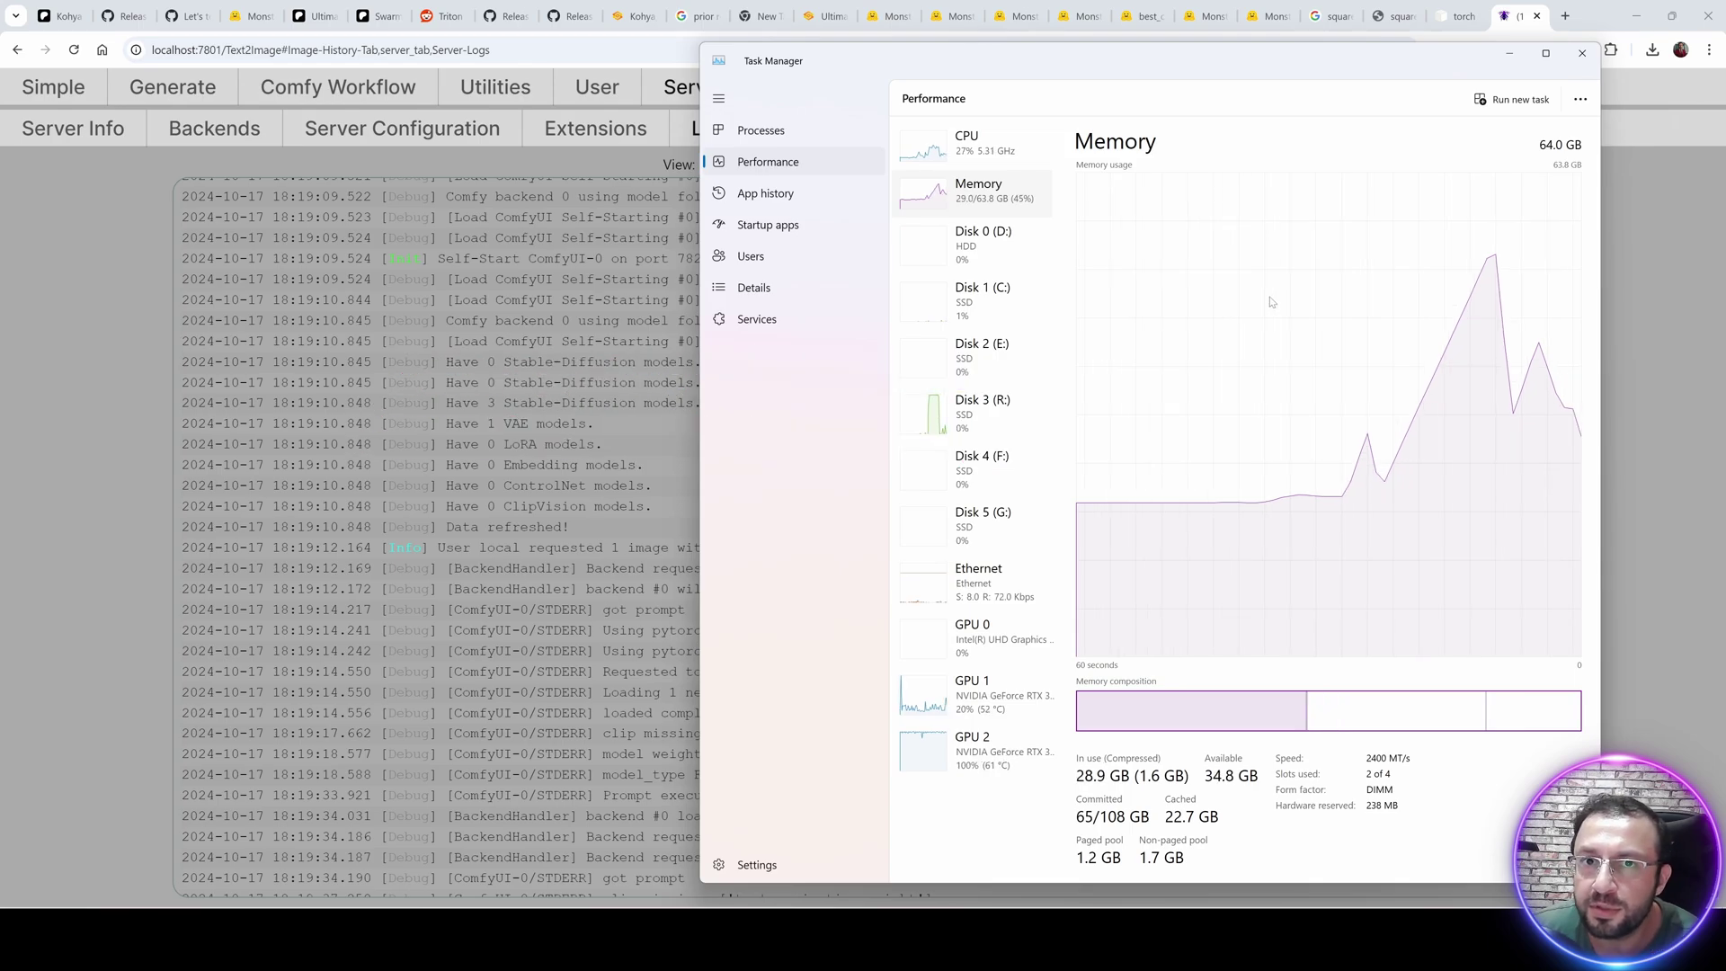
left_click(614, 424)
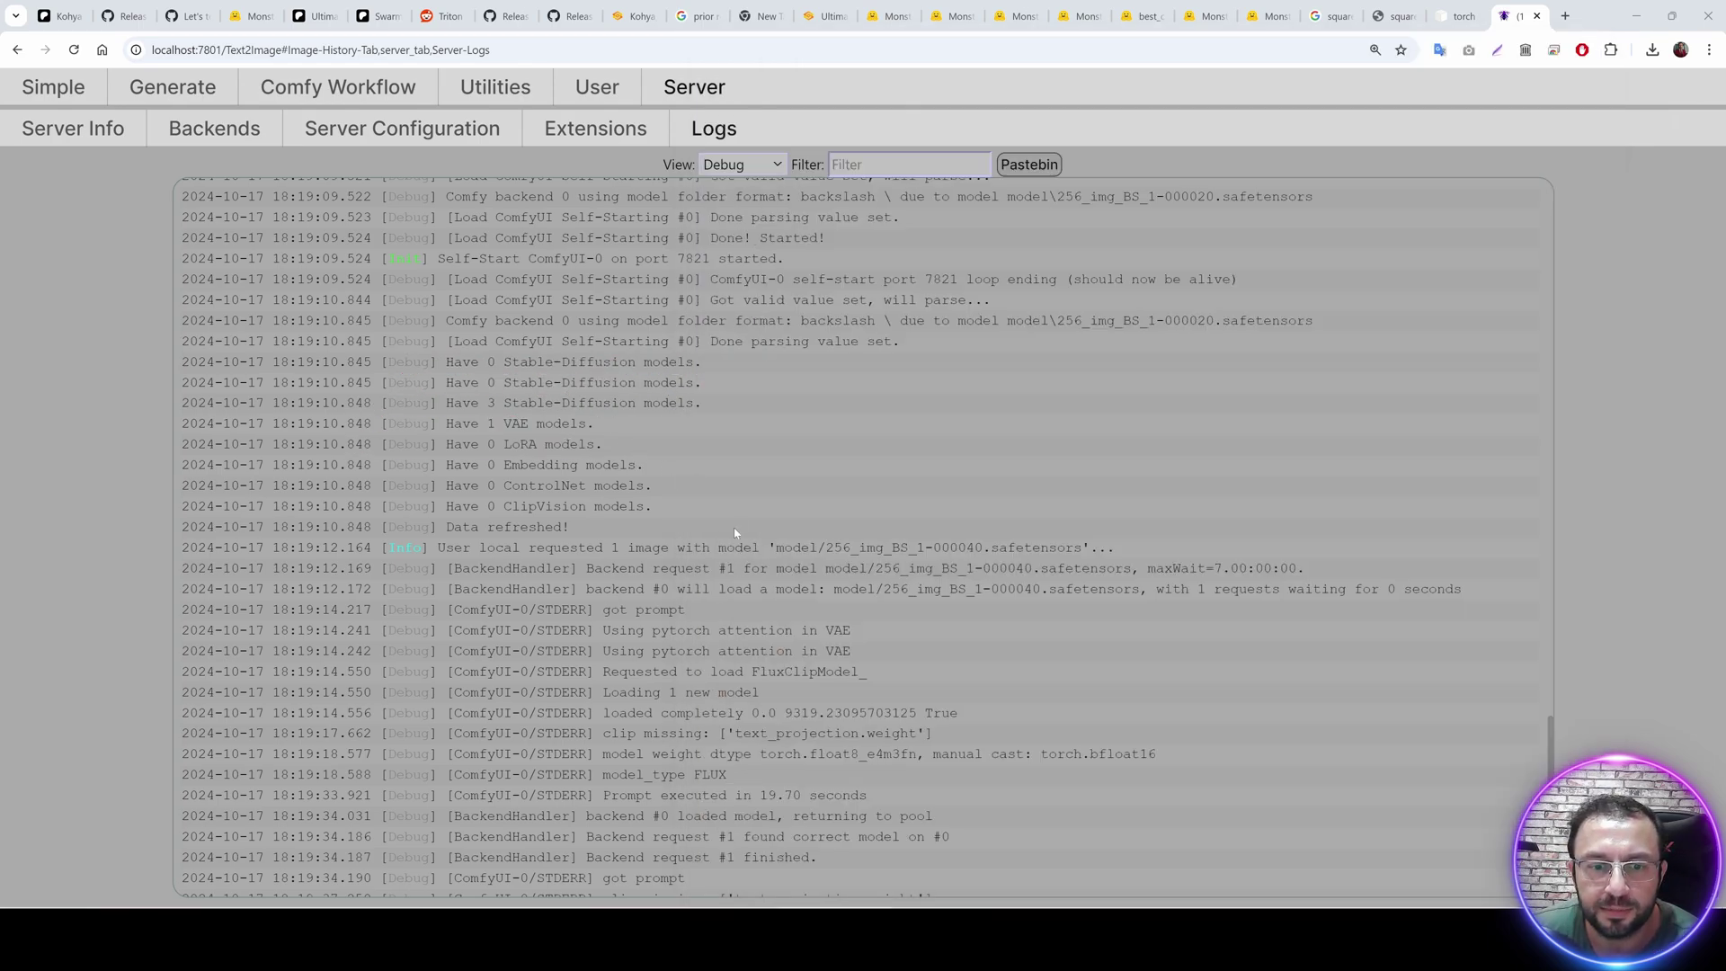
scroll(735, 533, "down", 3)
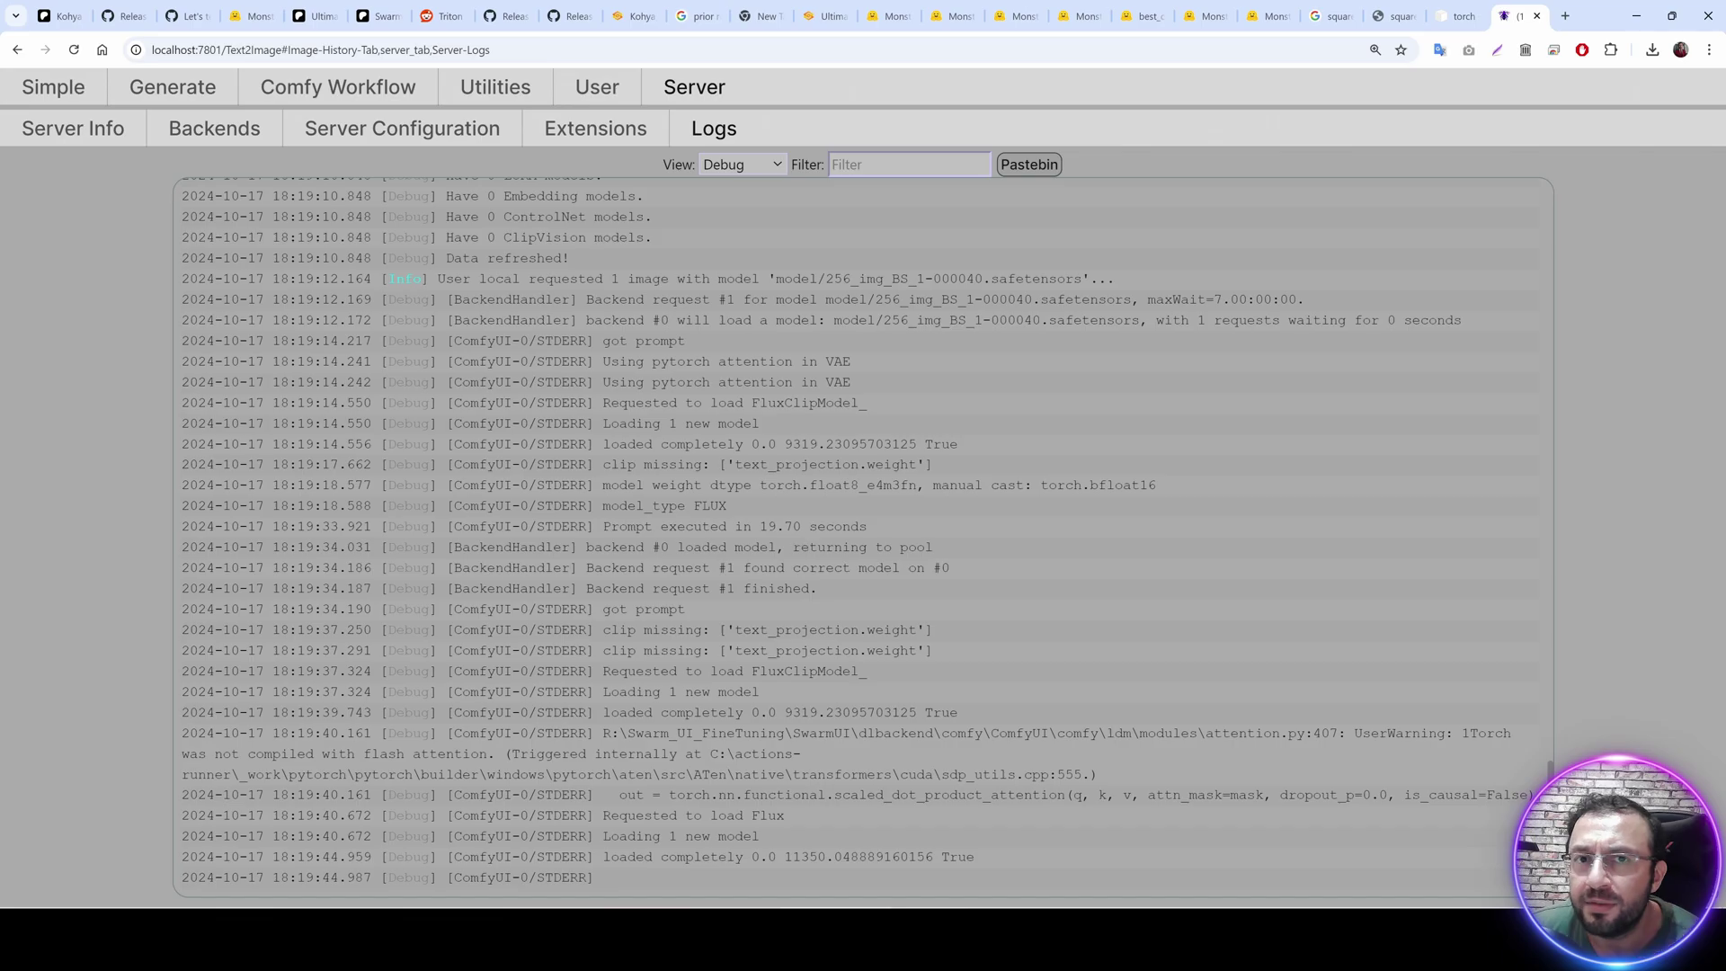
Find the note on converting FP16 checkpoints into FP8 in the Patreon post and open its linked public tutorial.
left_click(58, 15)
scroll(919, 657, "up", 5)
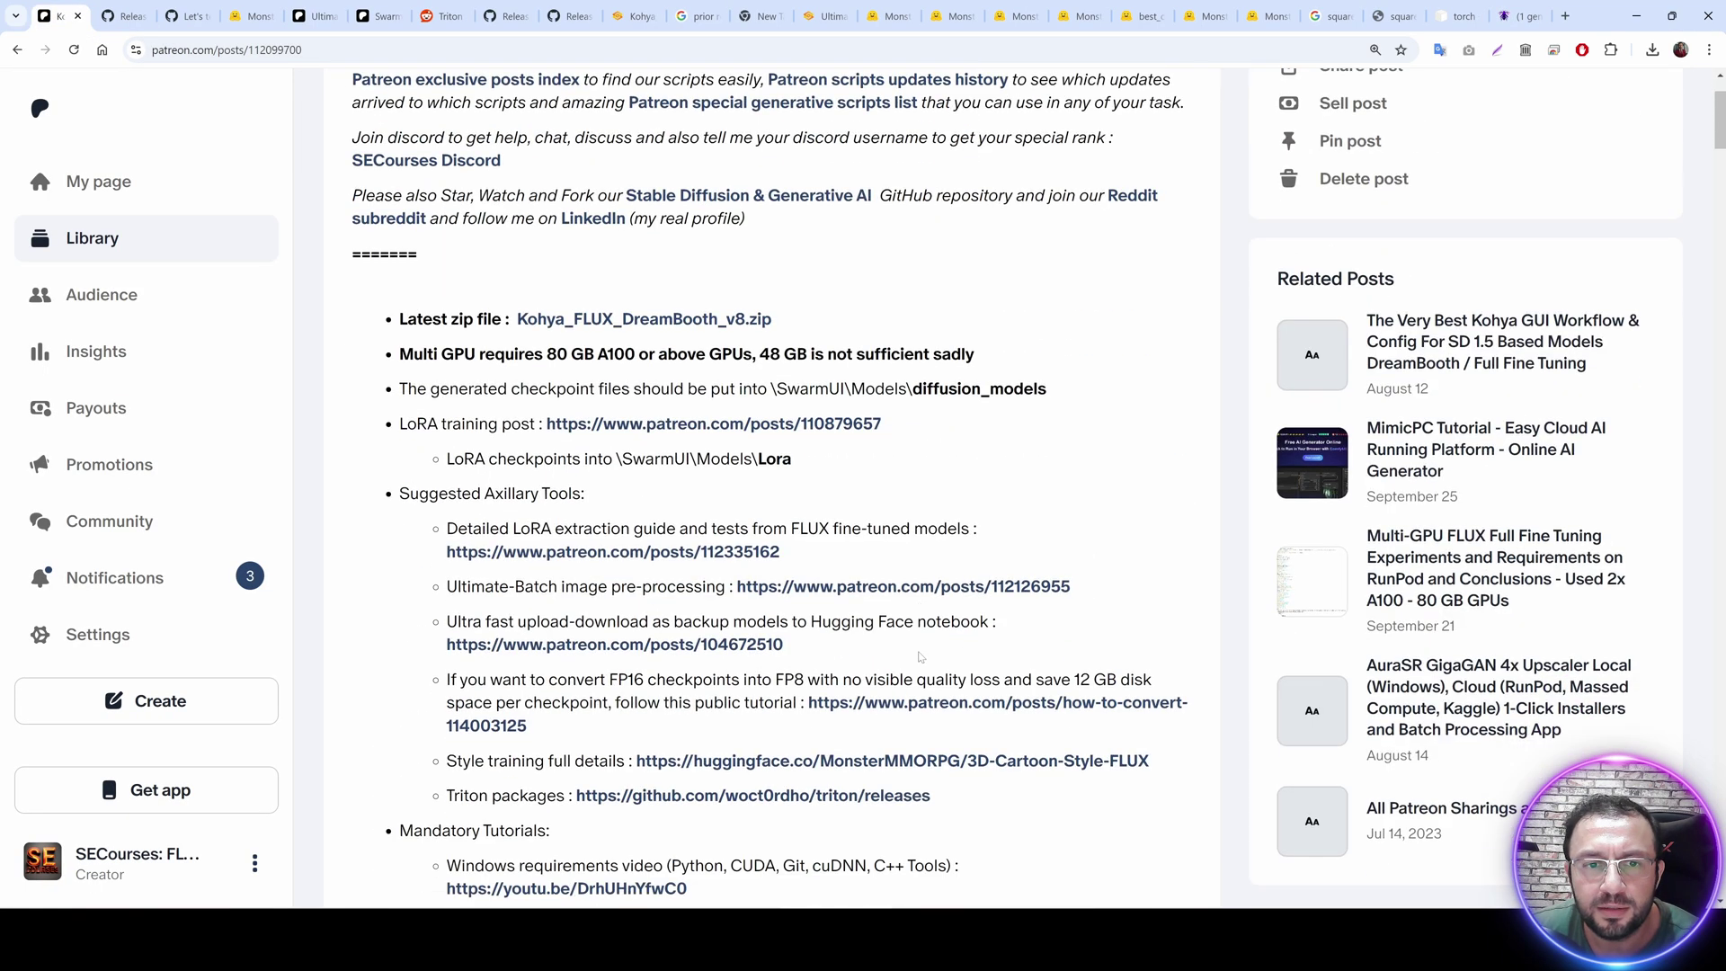
scroll(919, 657, "down", 5)
left_click_drag(477, 278, 656, 277)
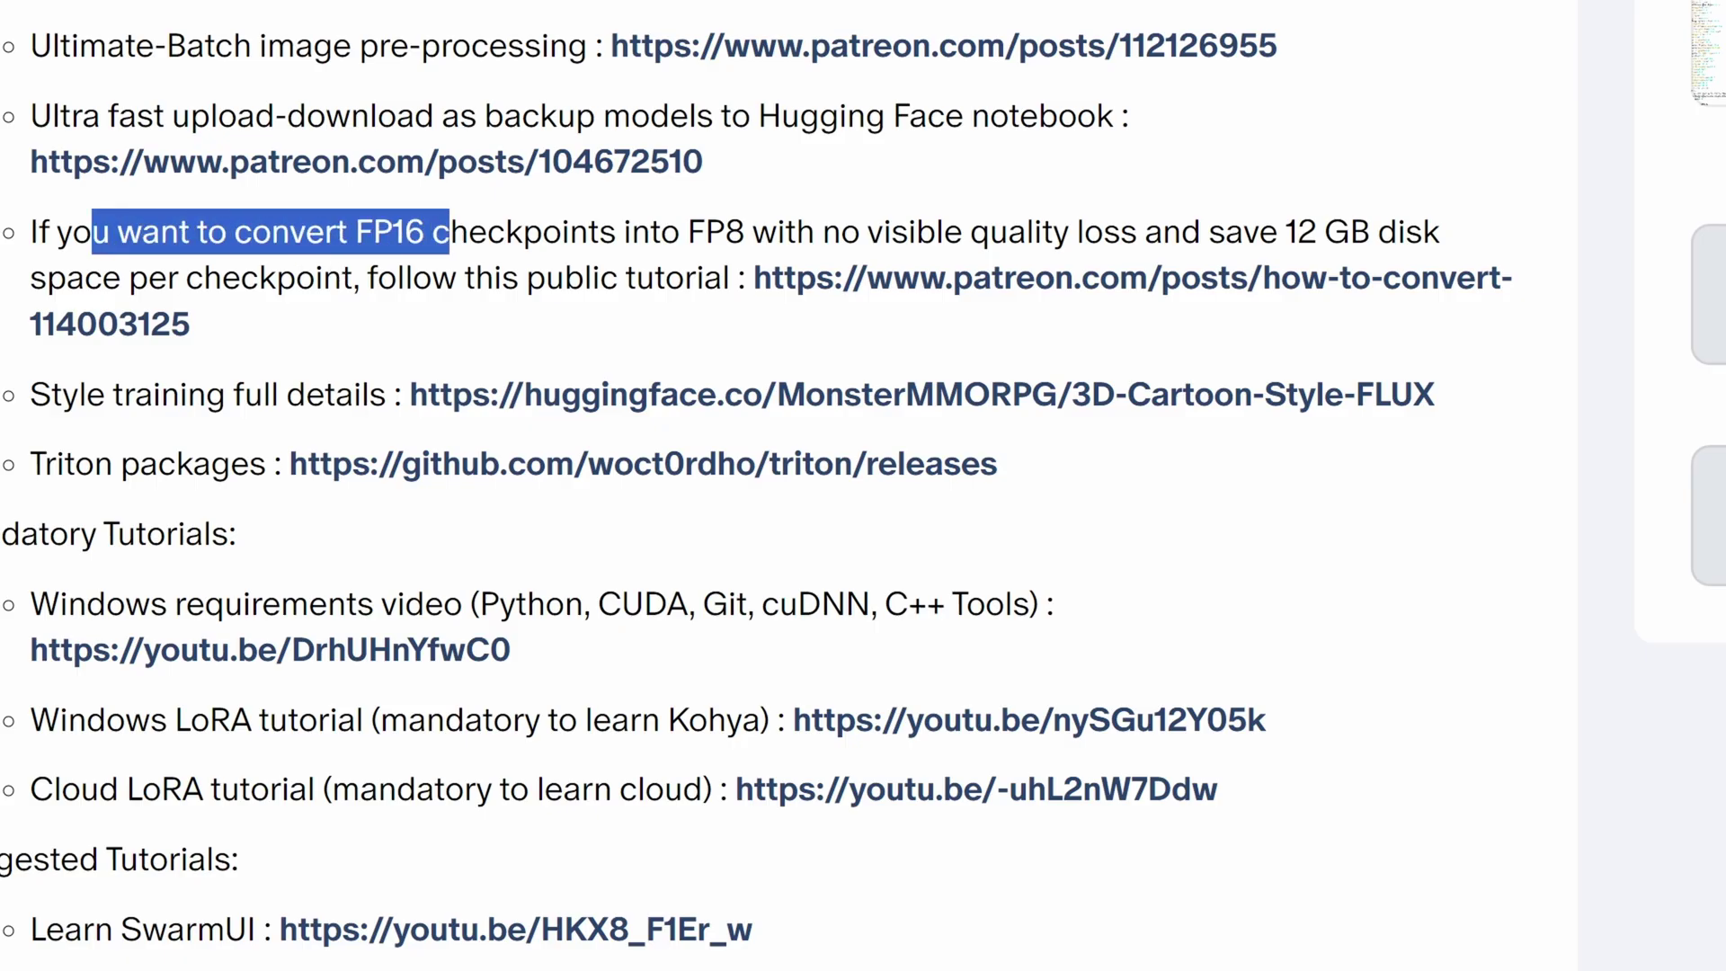
left_click_drag(449, 231, 589, 232)
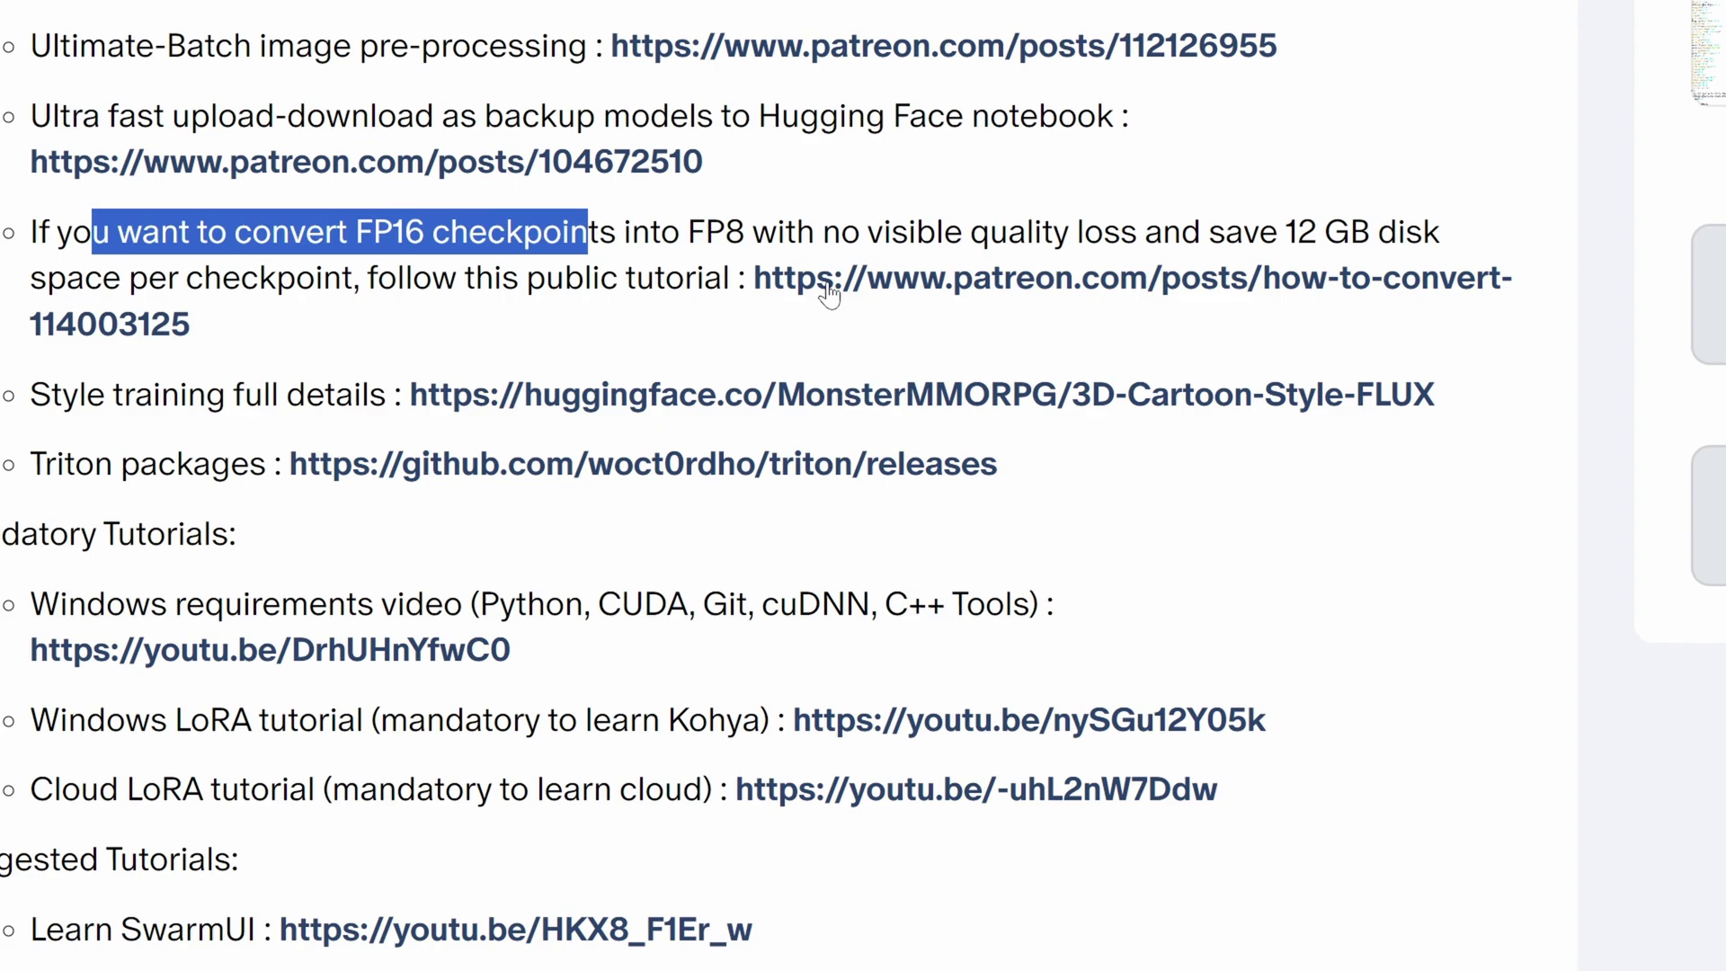
left_click(926, 296)
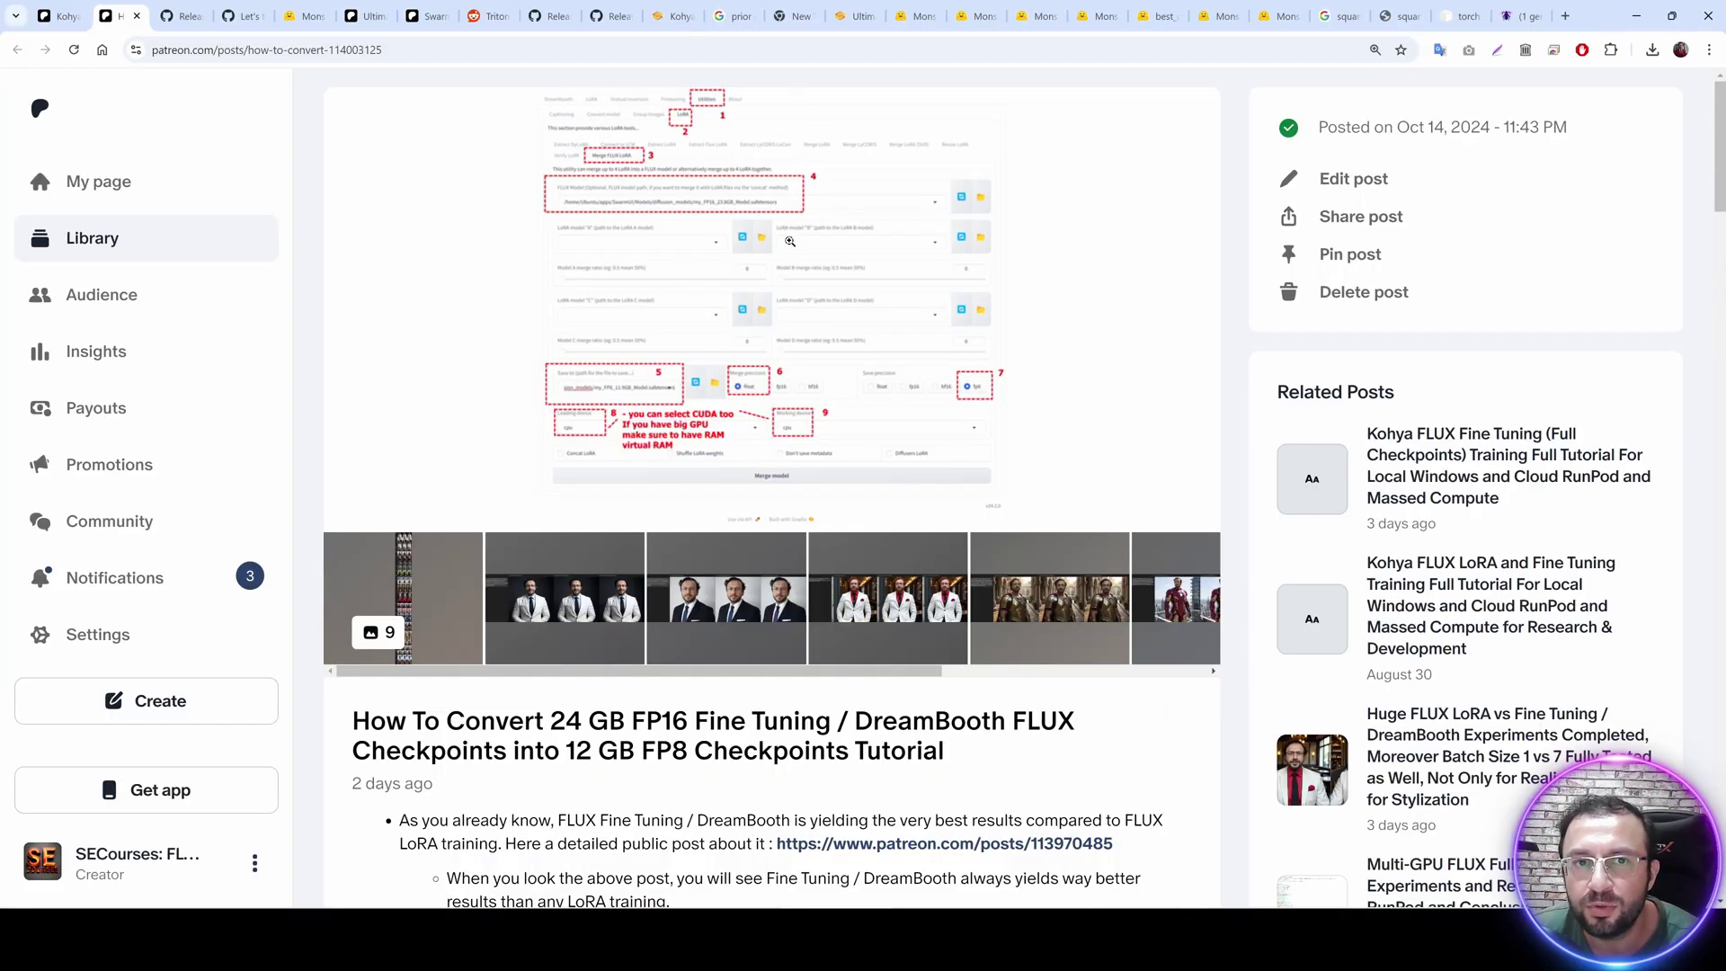
Switch to the Kohya GUI and open the Merge FLUX LoRA tool.
left_click(673, 15)
scroll(740, 409, "up", 5)
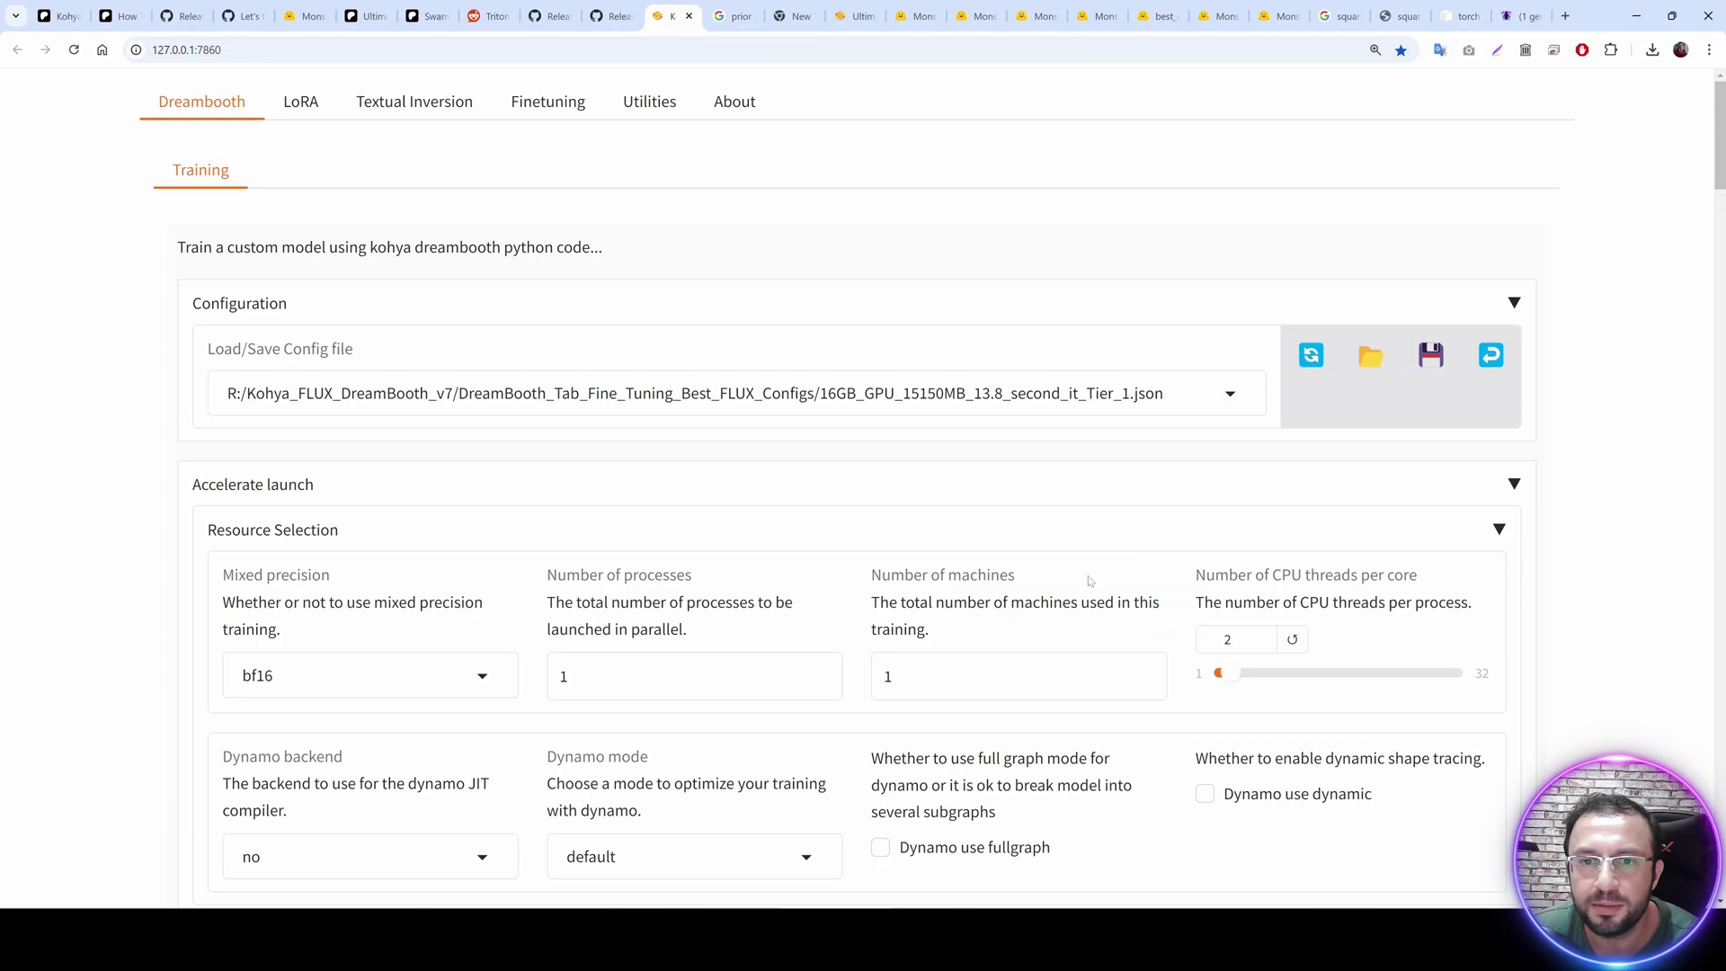
left_click(300, 101)
left_click(289, 170)
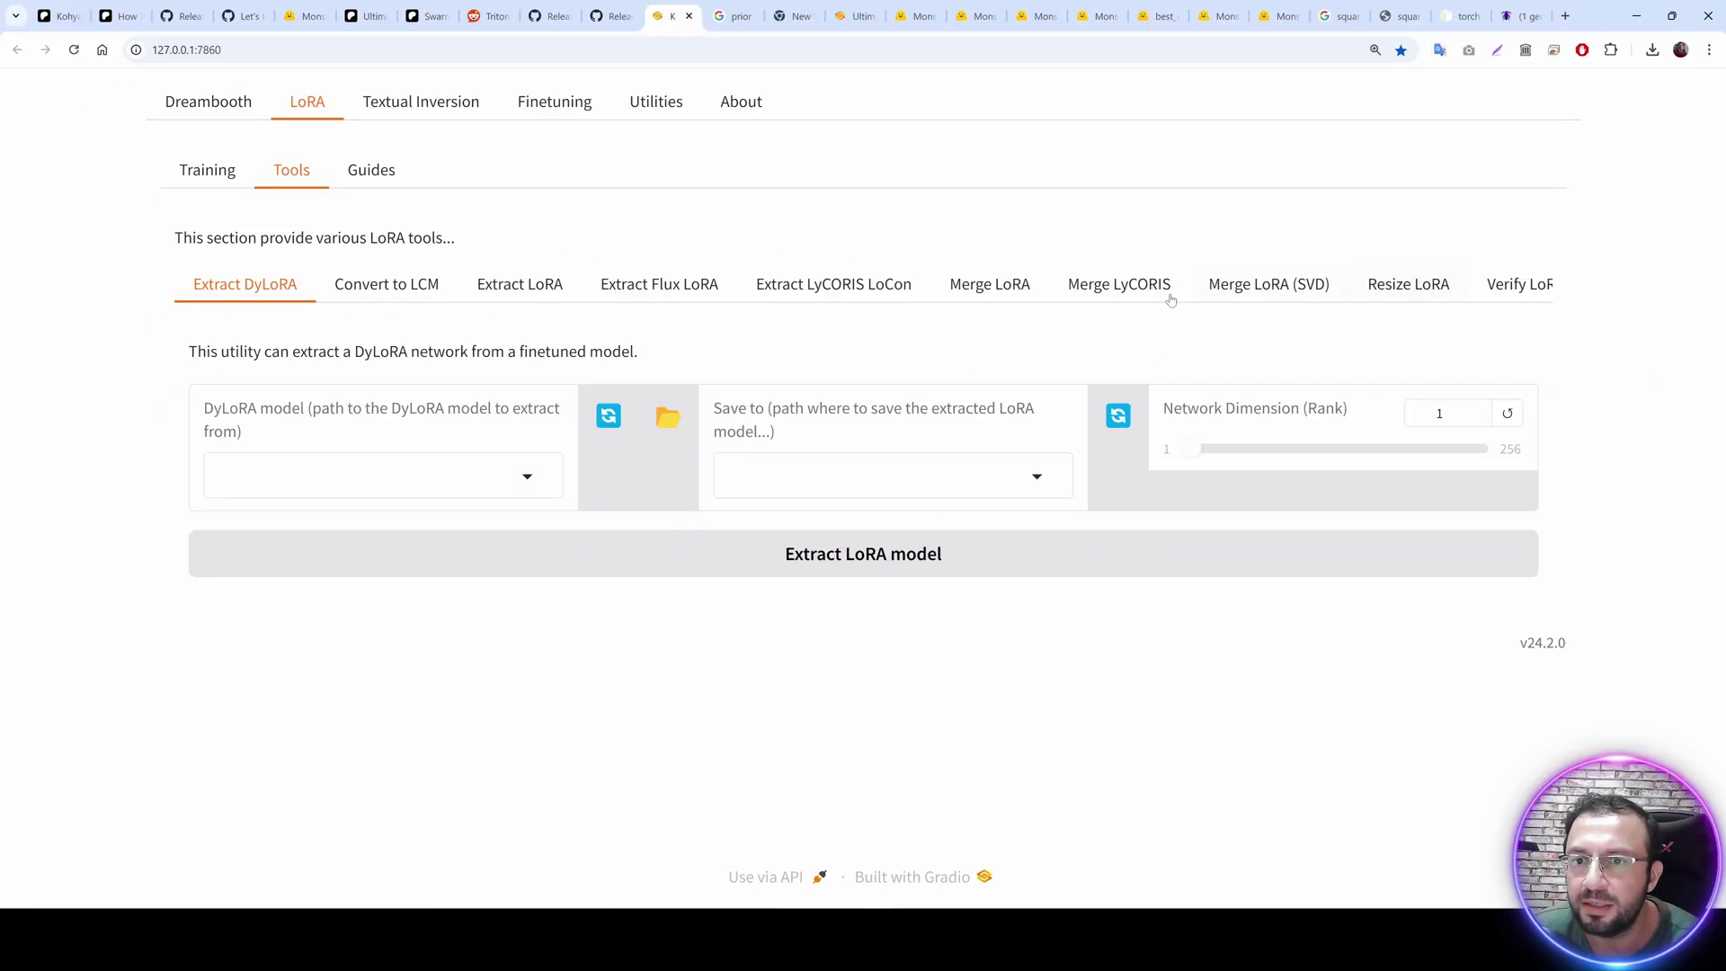
key("ctrl+minus")
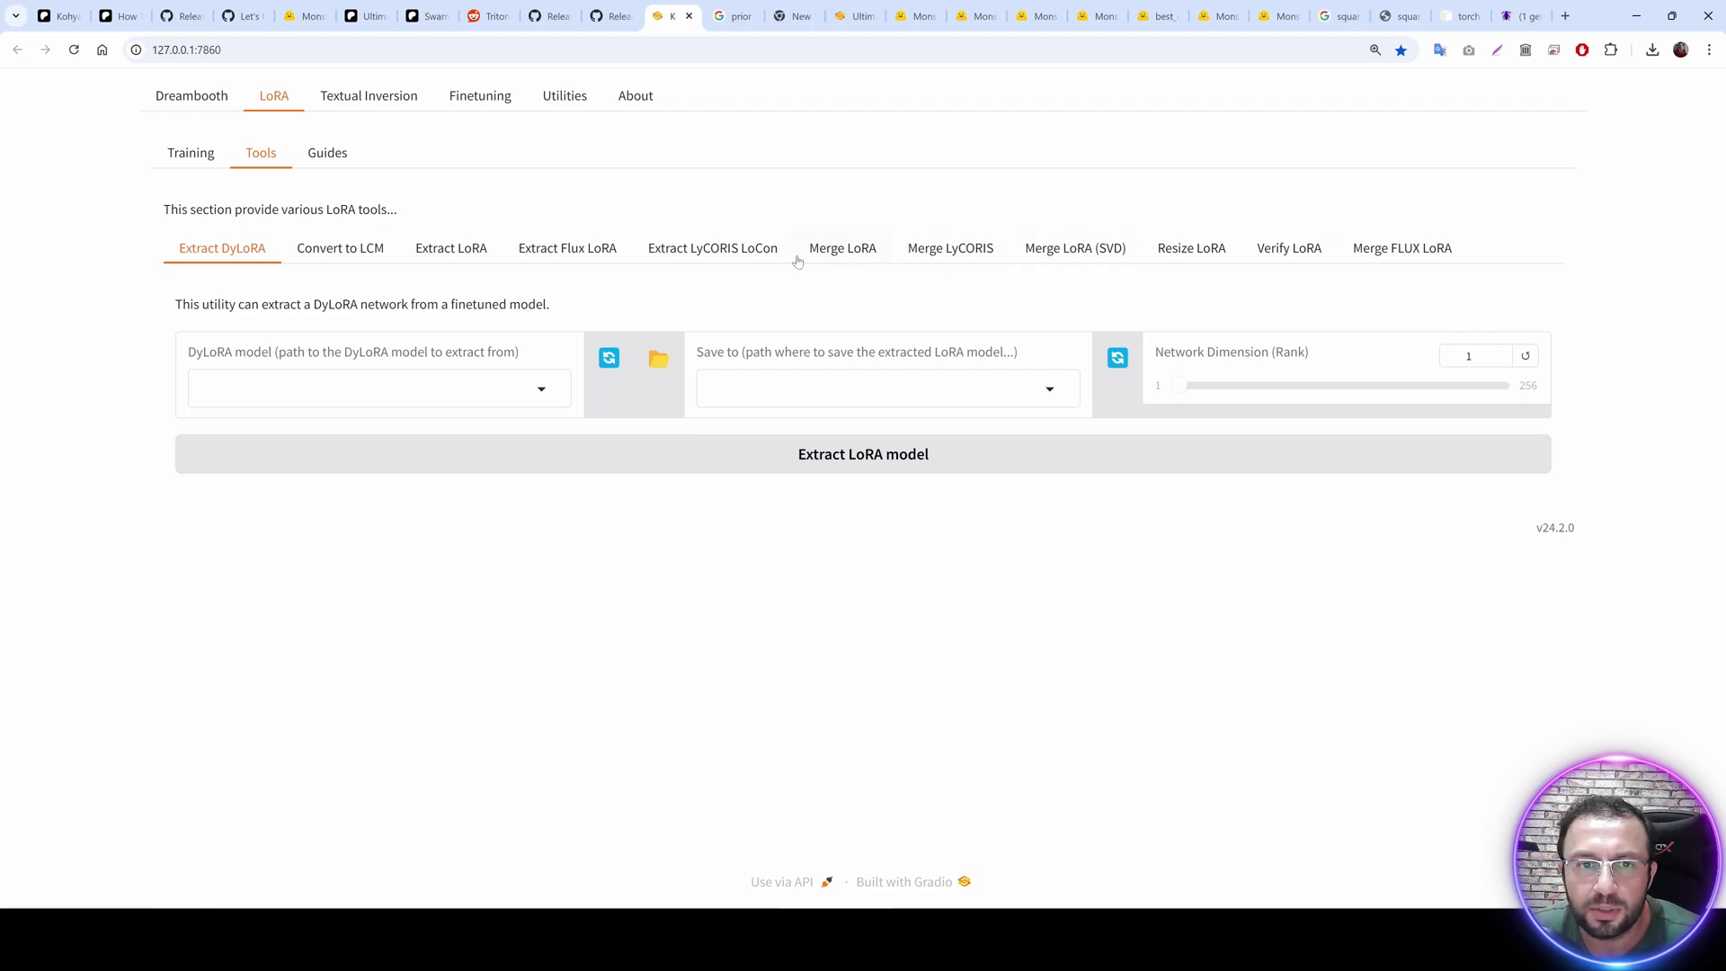
left_click(1423, 252)
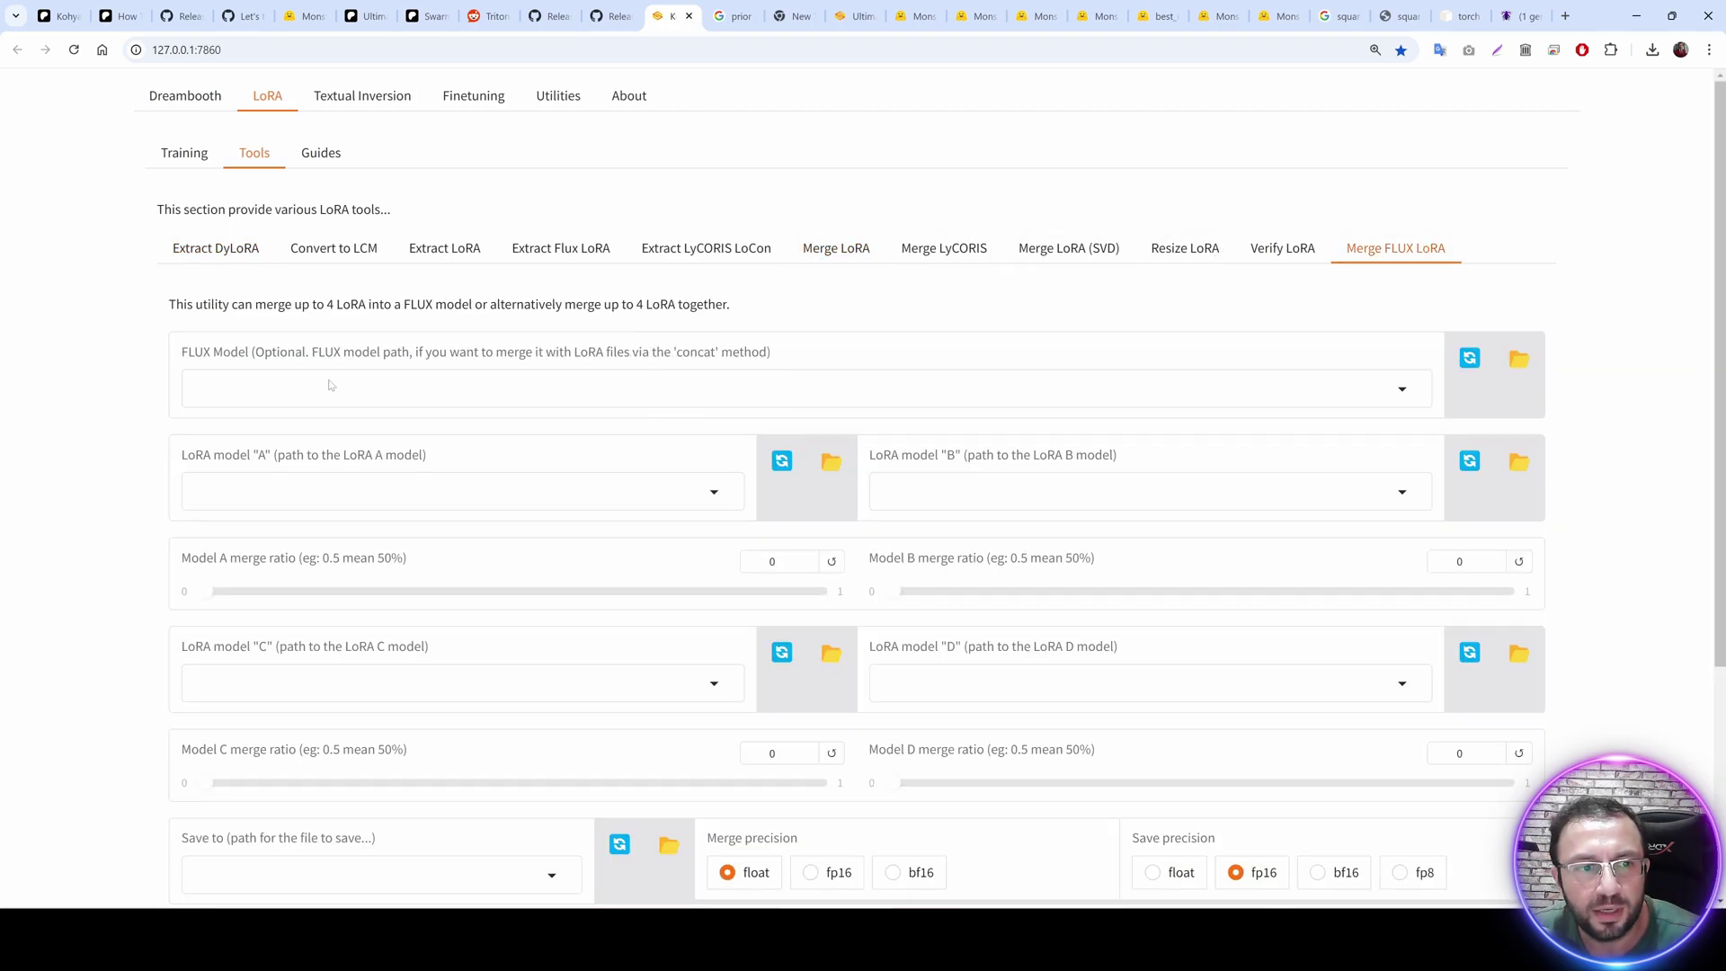
Select 256_img_BS_1-000020.safetensors from SwarmUI's Models/diffusion_models/model folder as the FLUX model to convert.
left_click(199, 388)
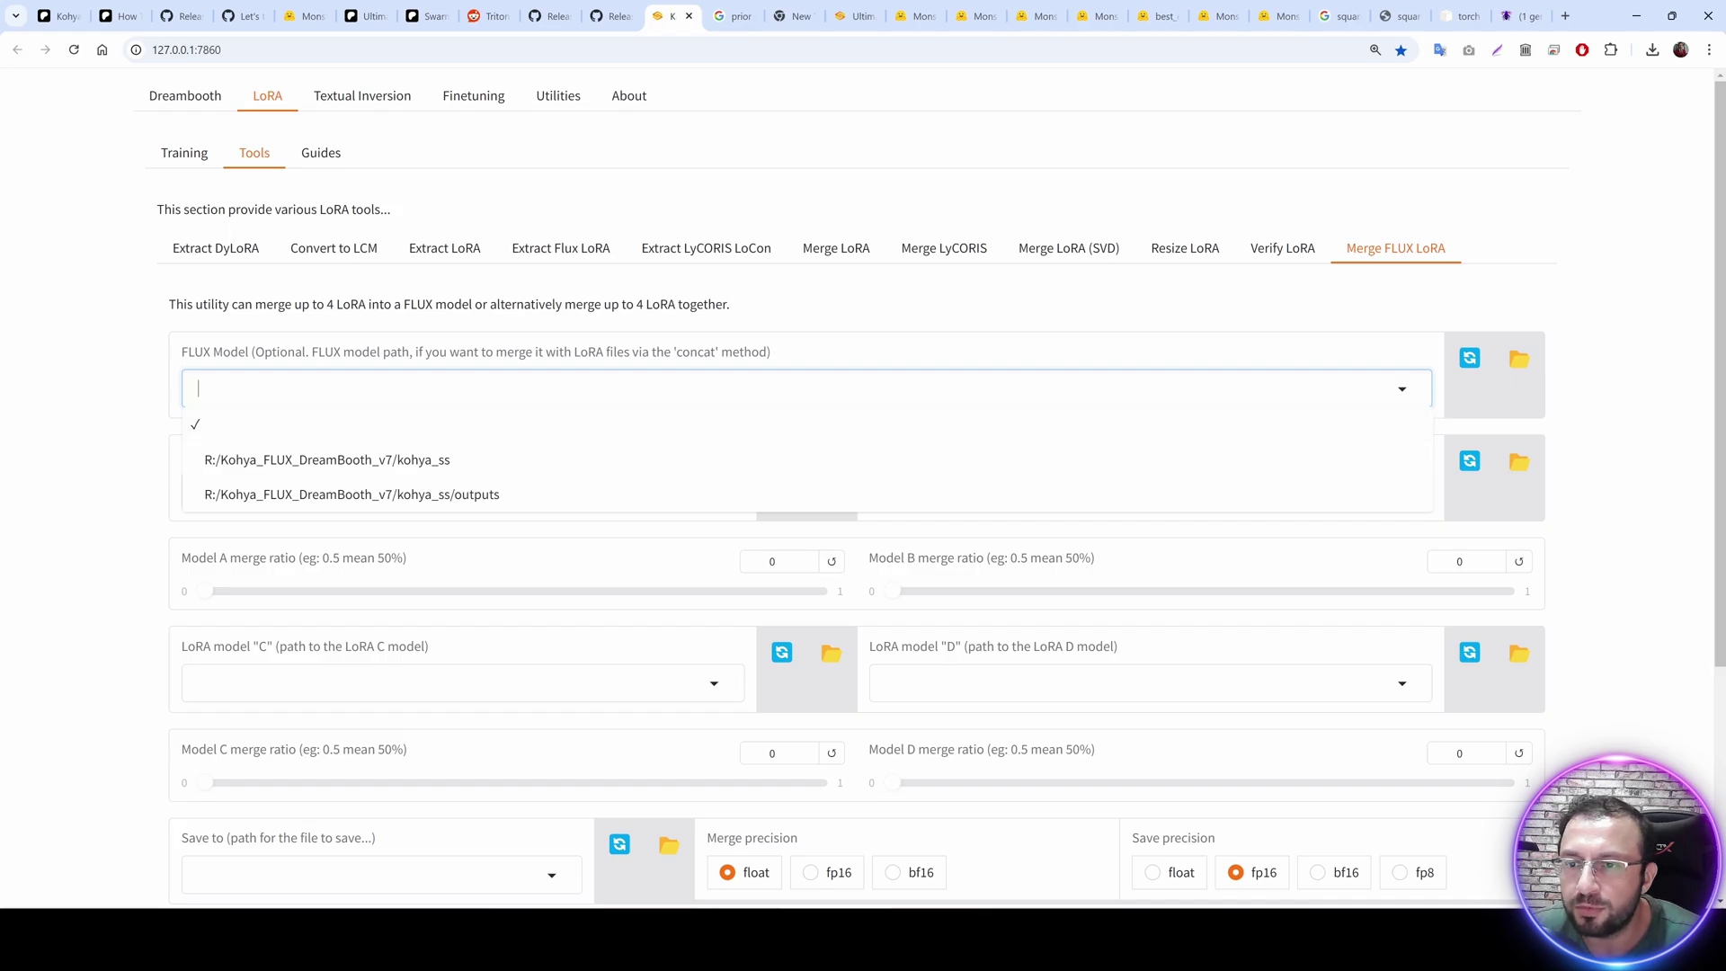
left_click(1518, 359)
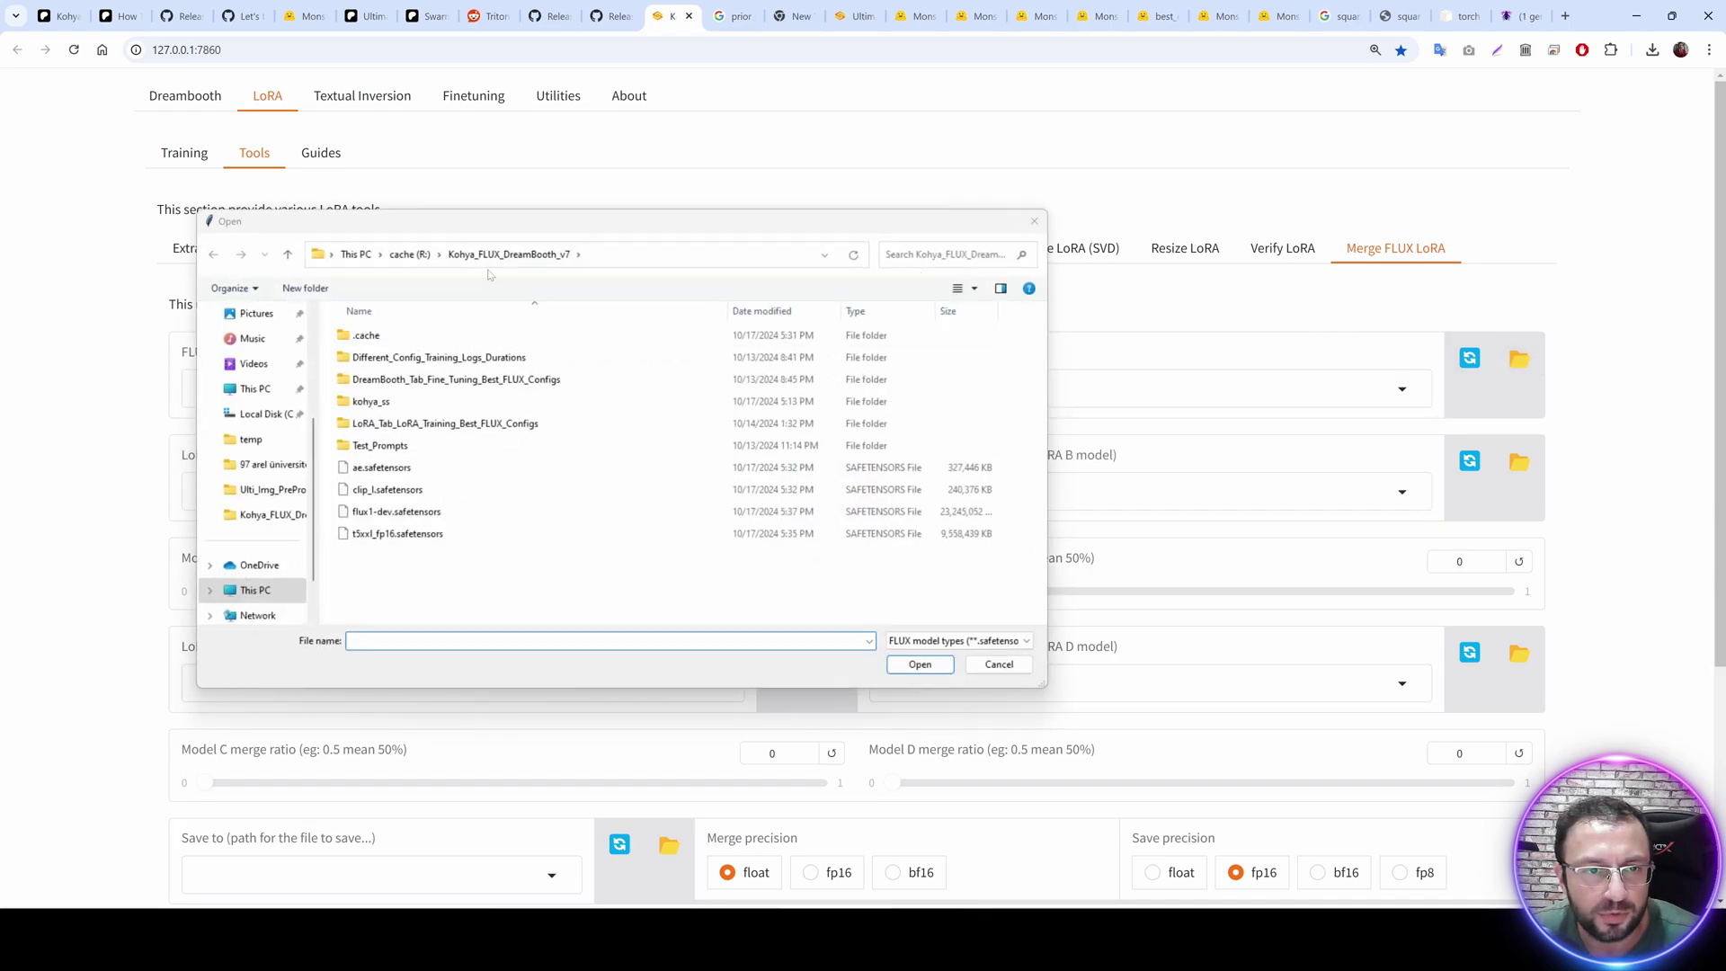
left_click(265, 422)
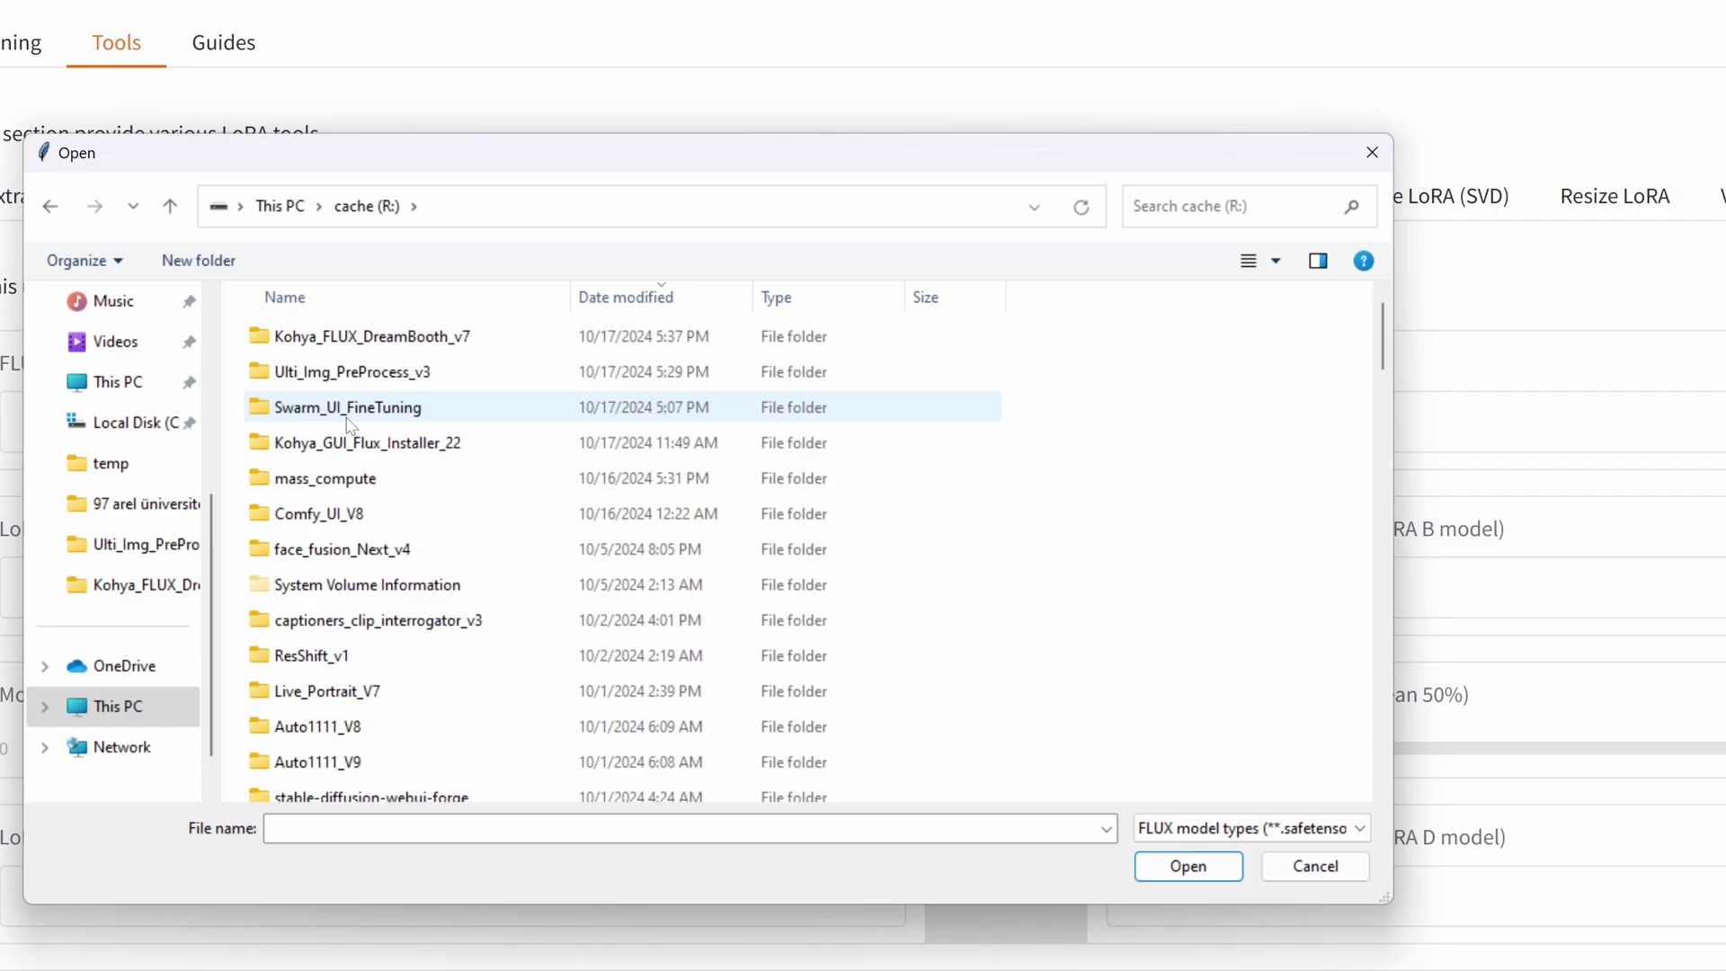
double_click(400, 378)
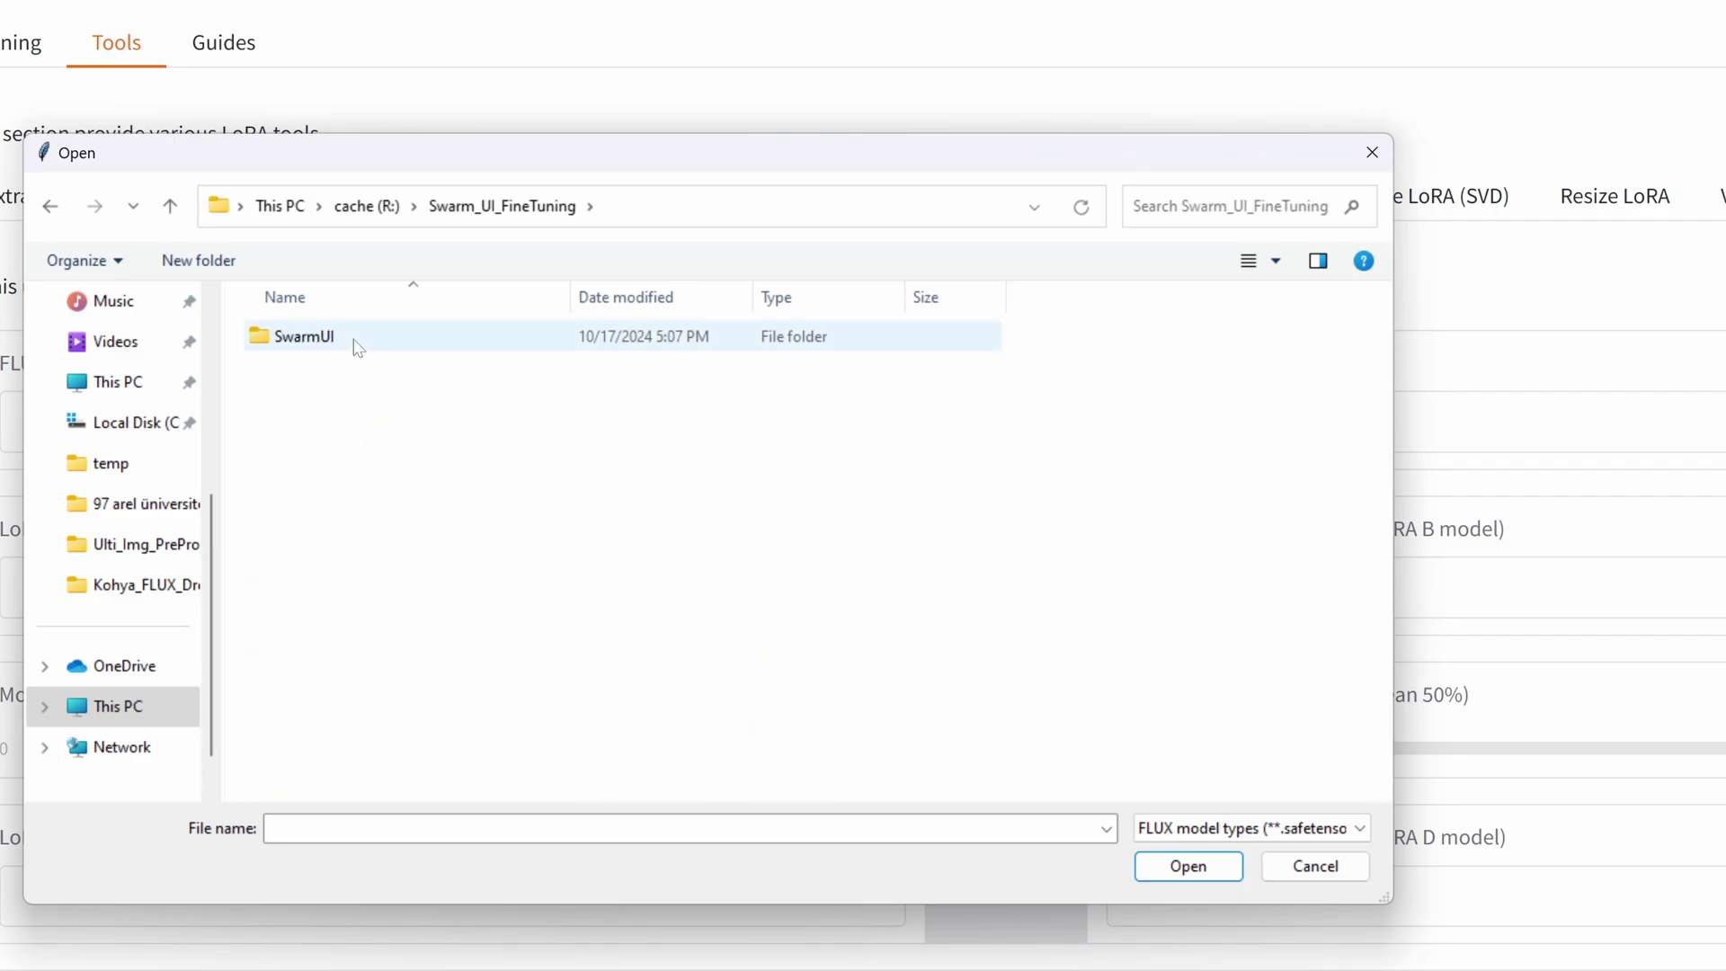
double_click(358, 348)
double_click(332, 618)
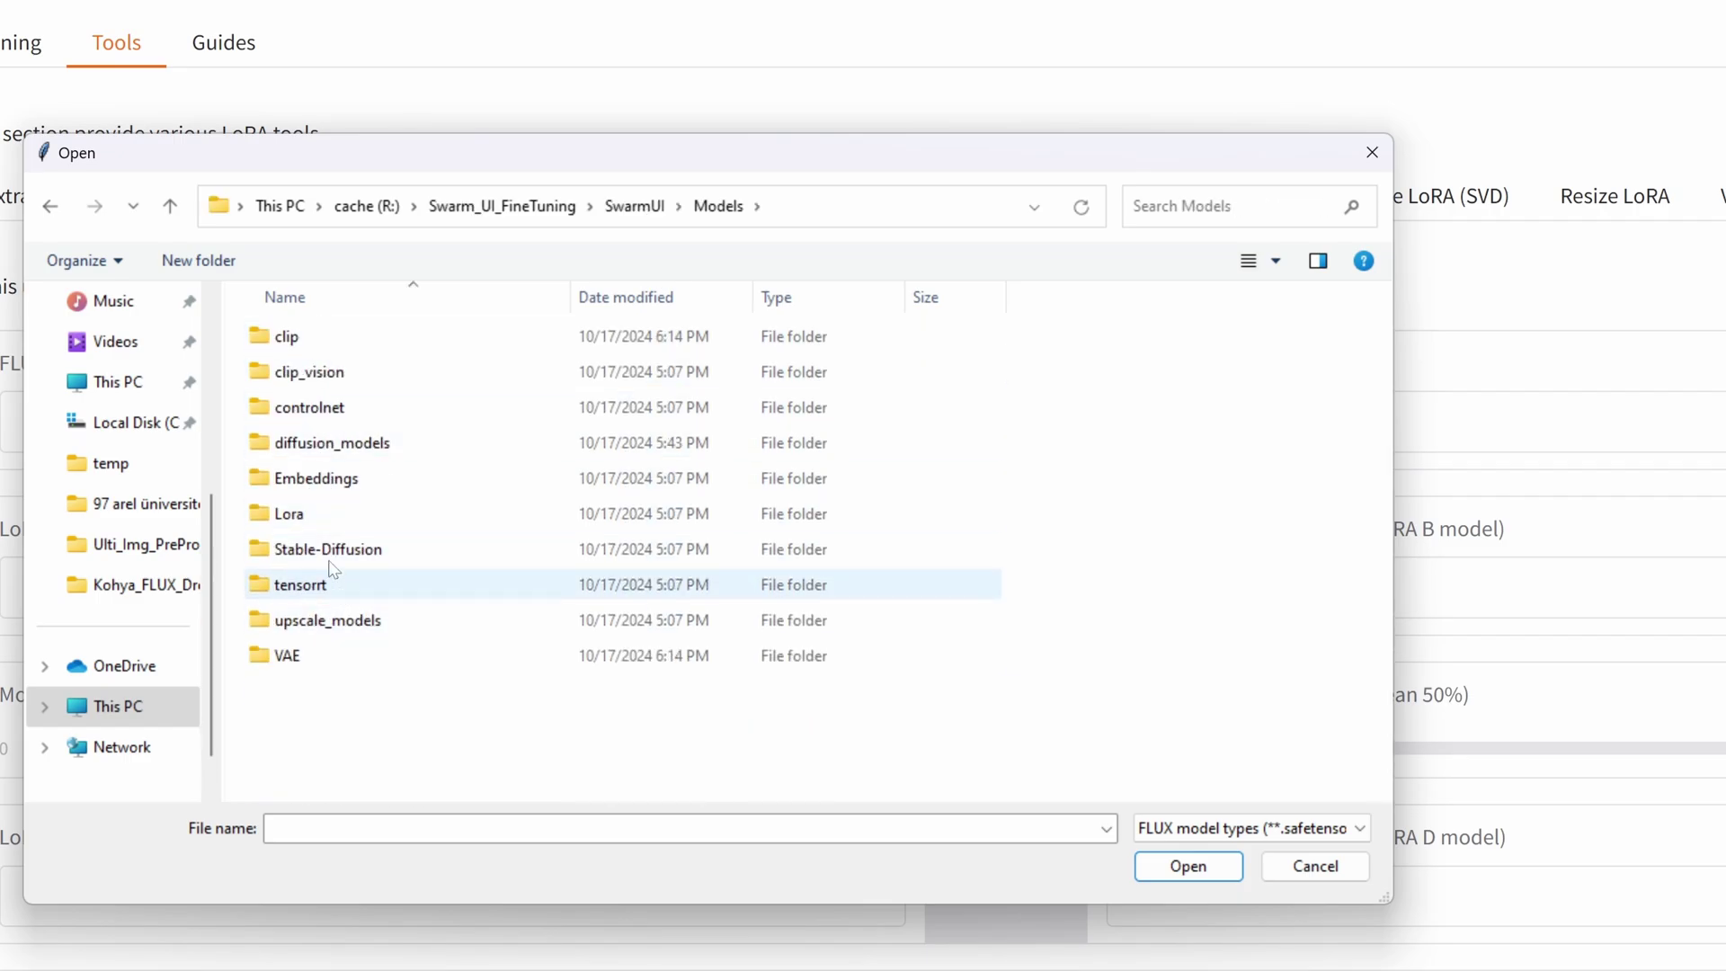
double_click(342, 445)
double_click(364, 407)
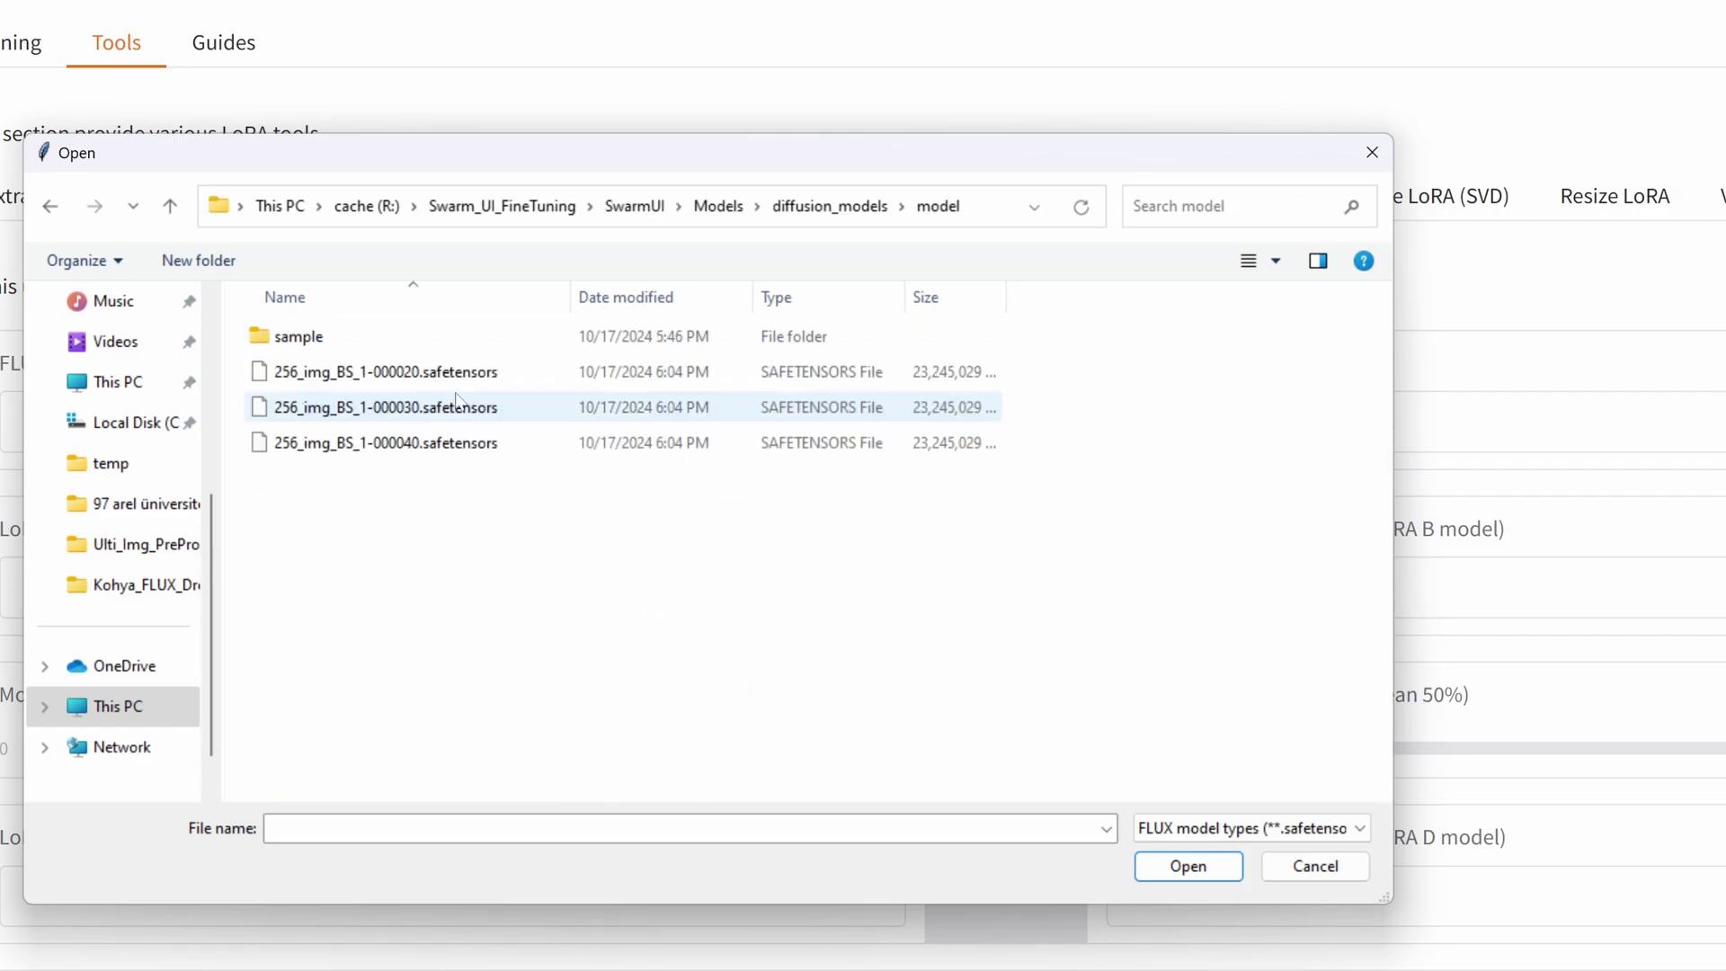
double_click(386, 371)
Set the save path to the source checkpoint's path with FP_ prefixed to the file name, and choose fp8 as the save precision.
scroll(624, 540, "down", 5)
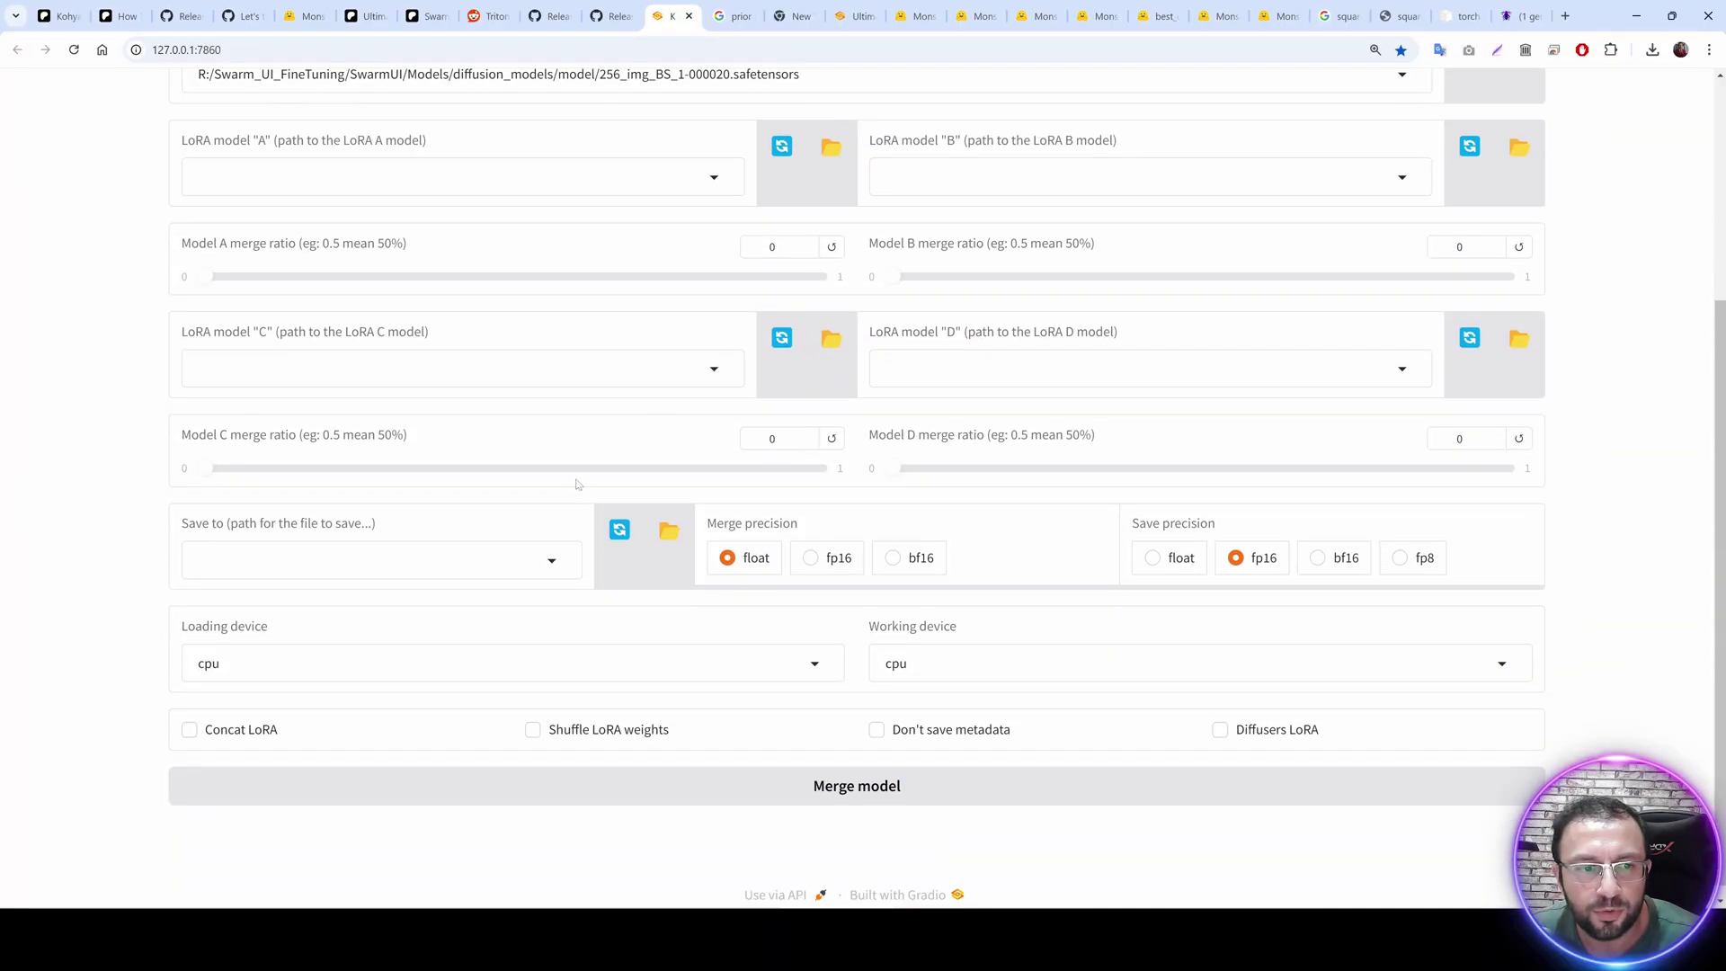
scroll(576, 483, "up", 2)
left_click(187, 235)
left_click(105, 532)
scroll(104, 532, "down", 2)
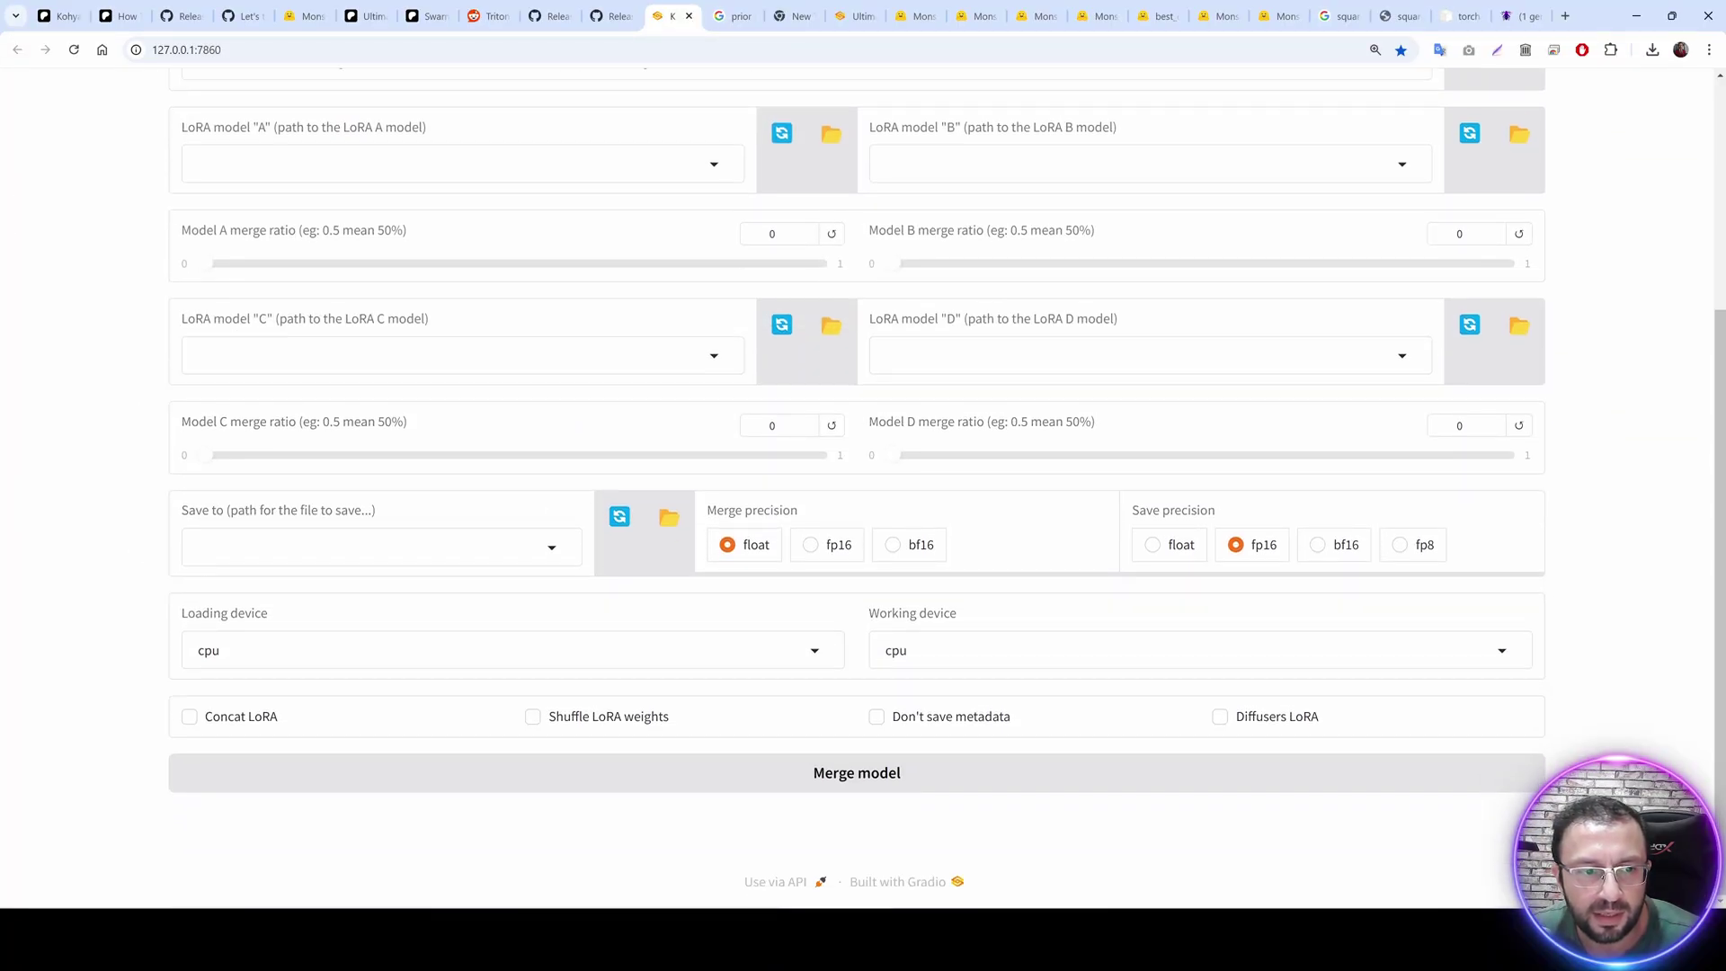
left_click(552, 546)
key("ctrl+v")
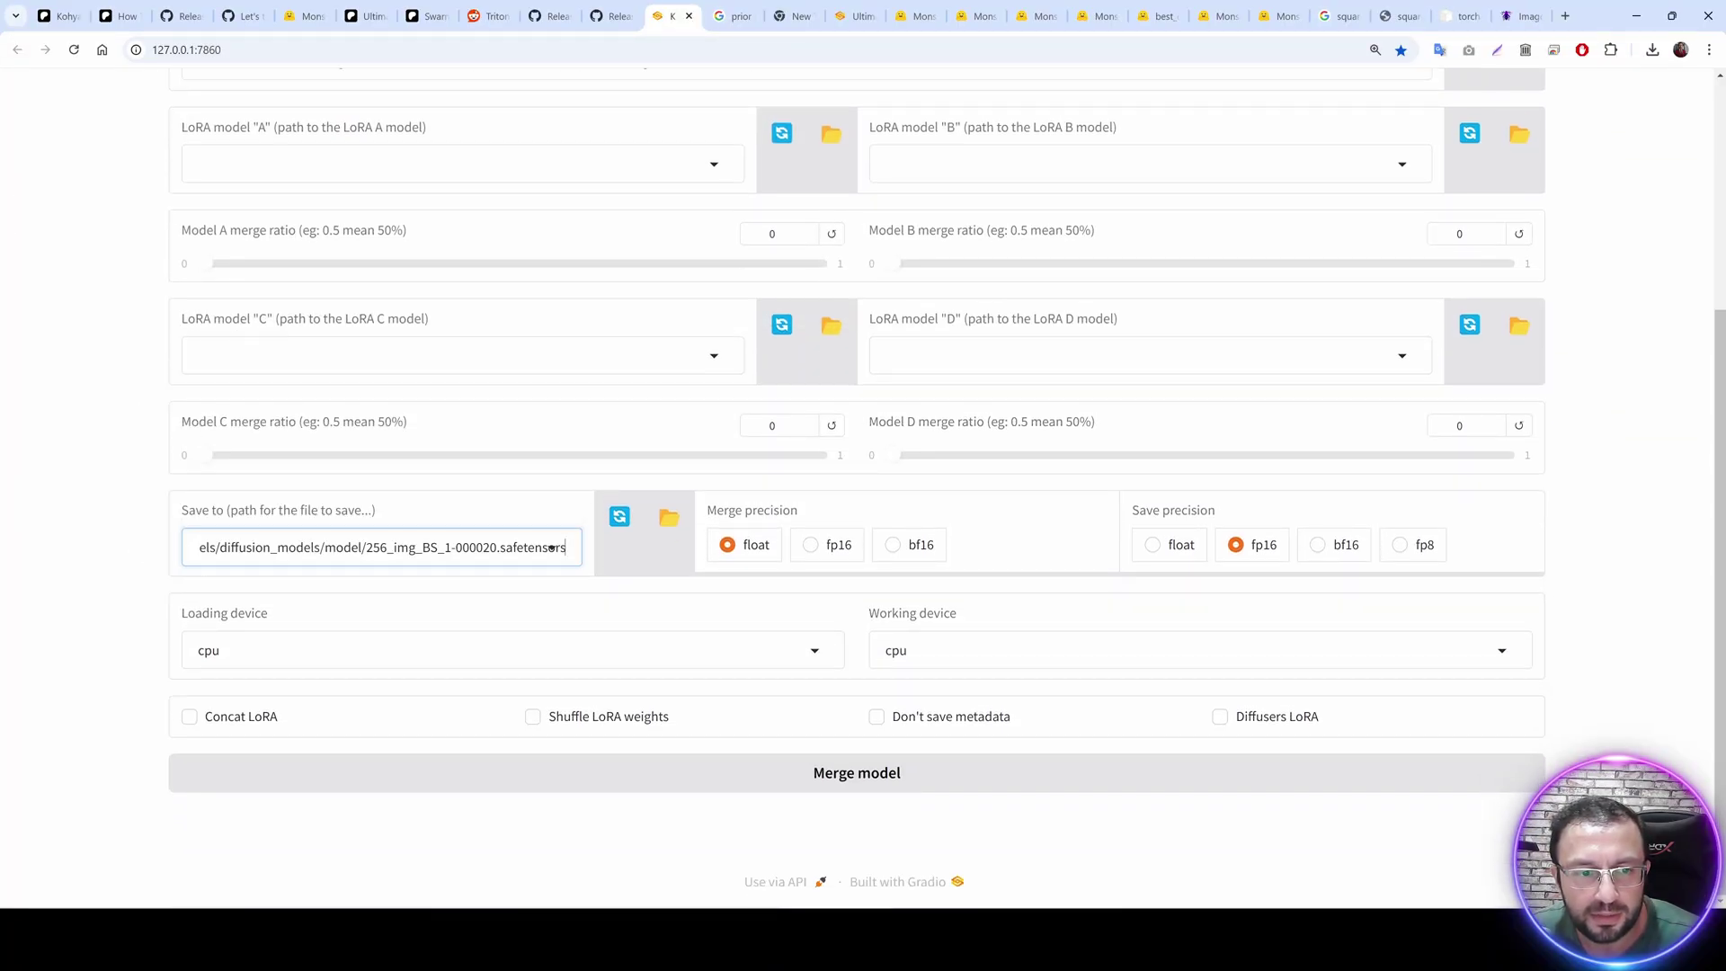
type("FP_")
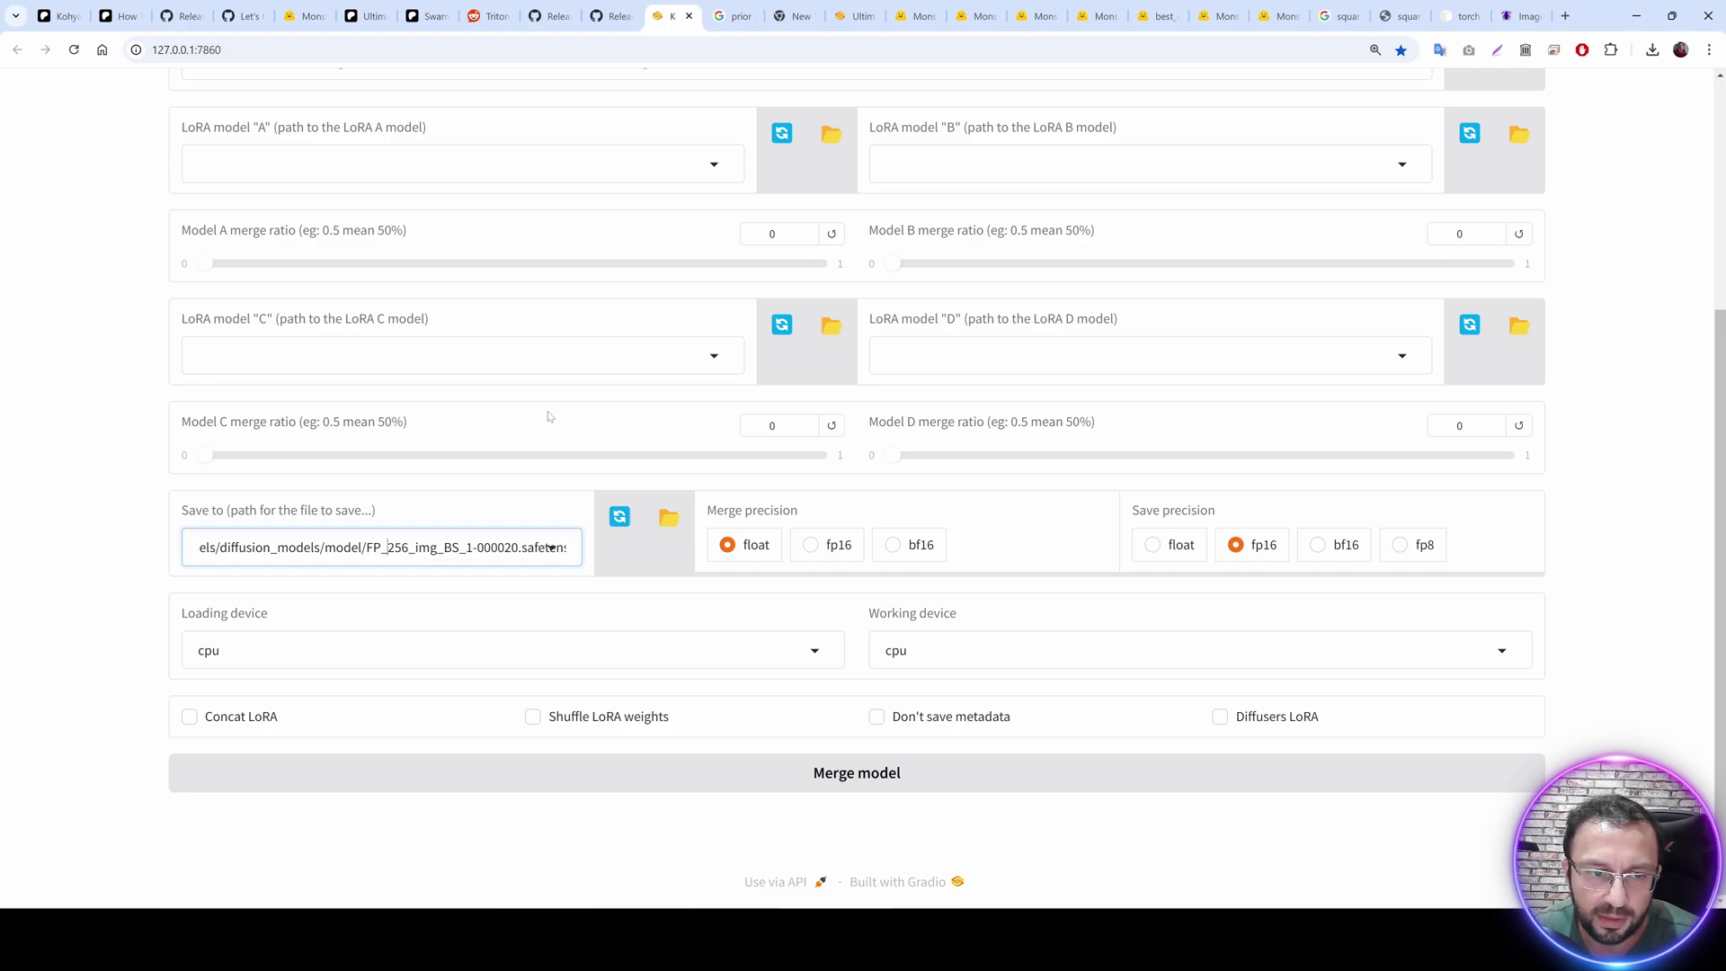
left_click(1429, 549)
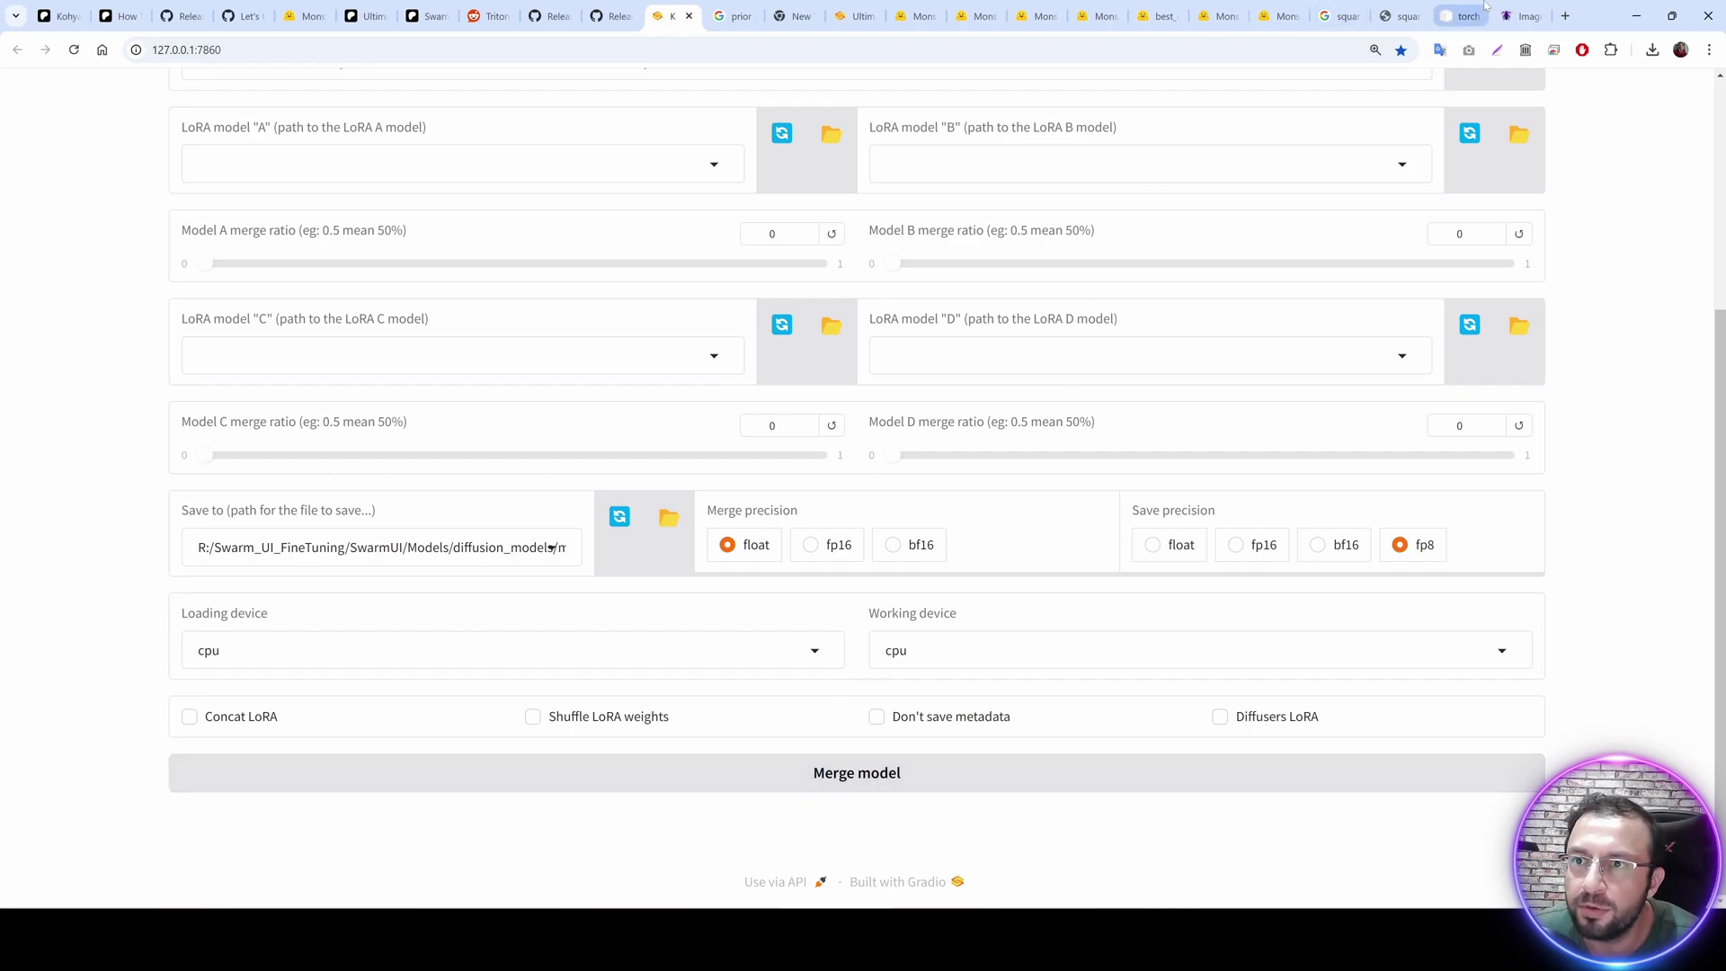
Switch to SwarmUI, check the generation's progress and timing in the logs, and view the generated portrait at full size.
left_click(1513, 16)
scroll(601, 479, "down", 8)
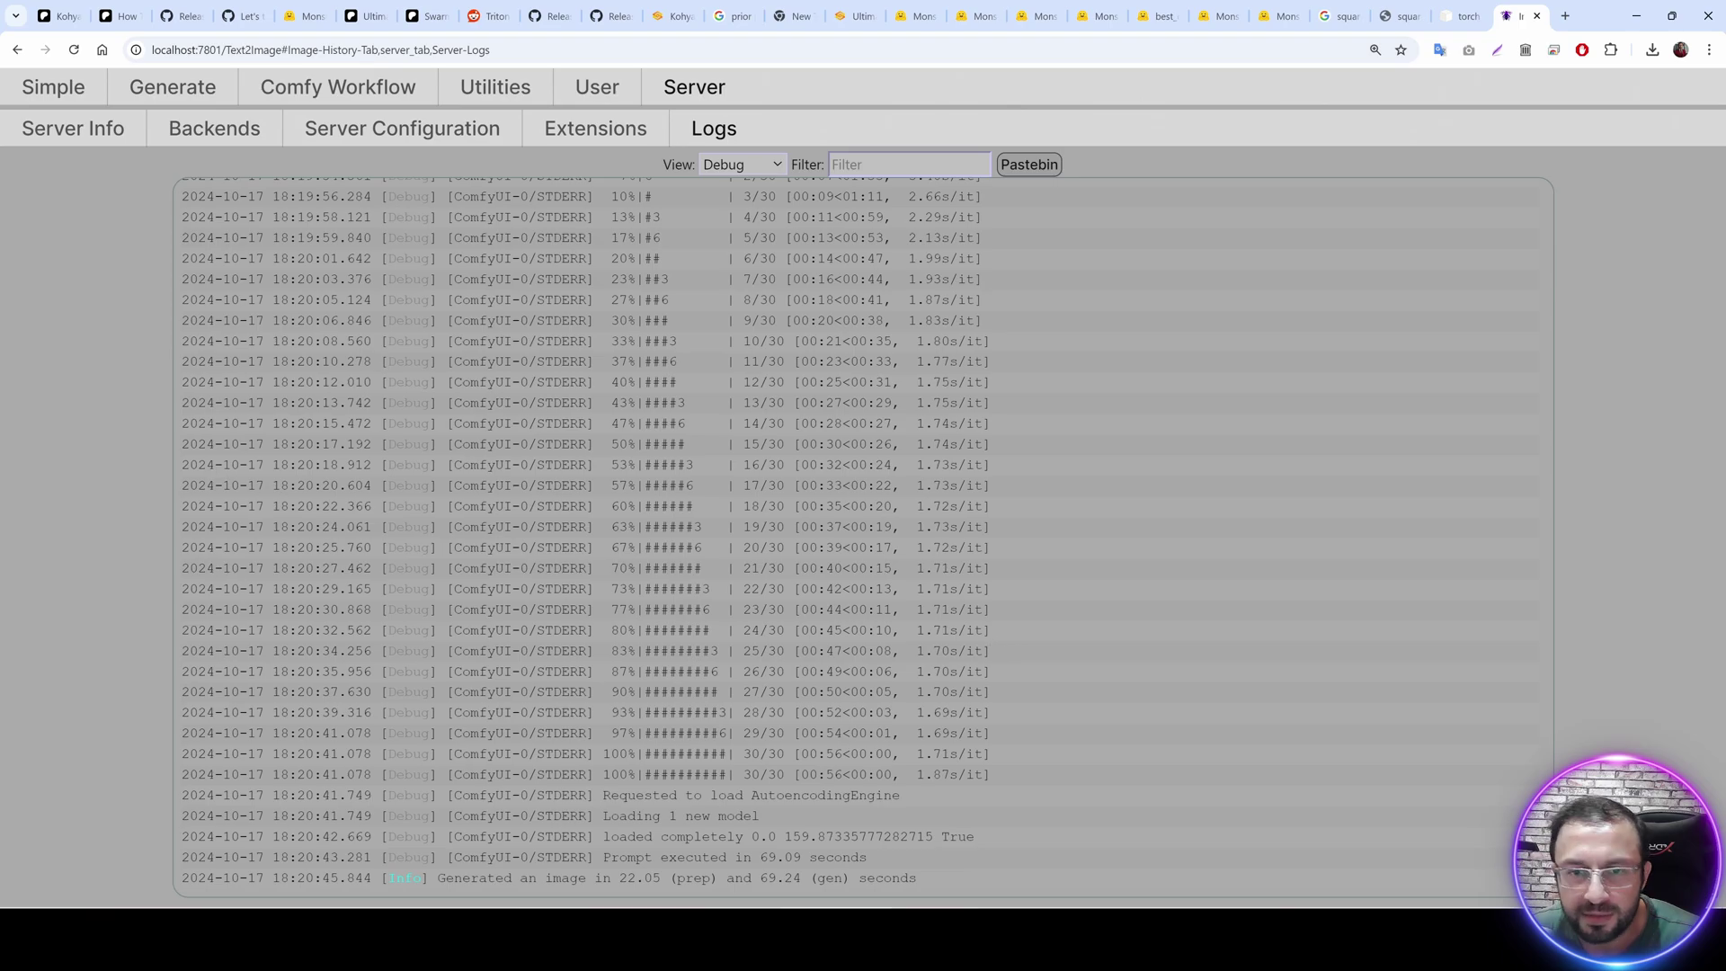
scroll(863, 537, "up", 4)
scroll(863, 537, "down", 4)
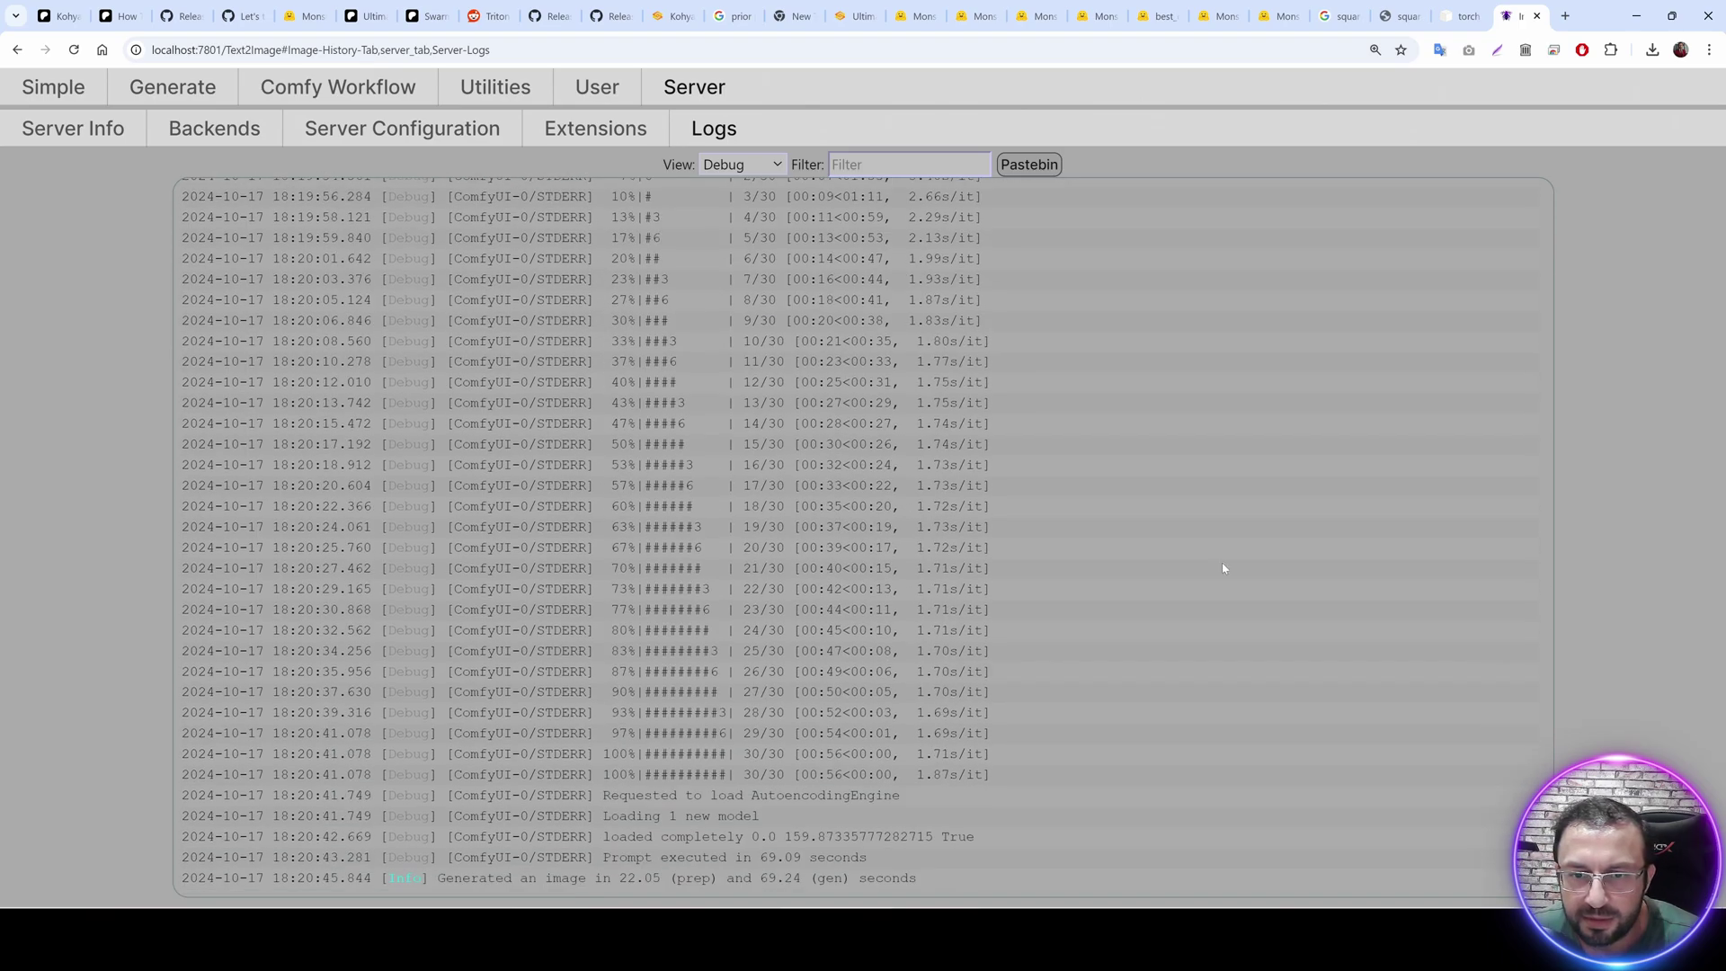
left_click(172, 86)
left_click(550, 258)
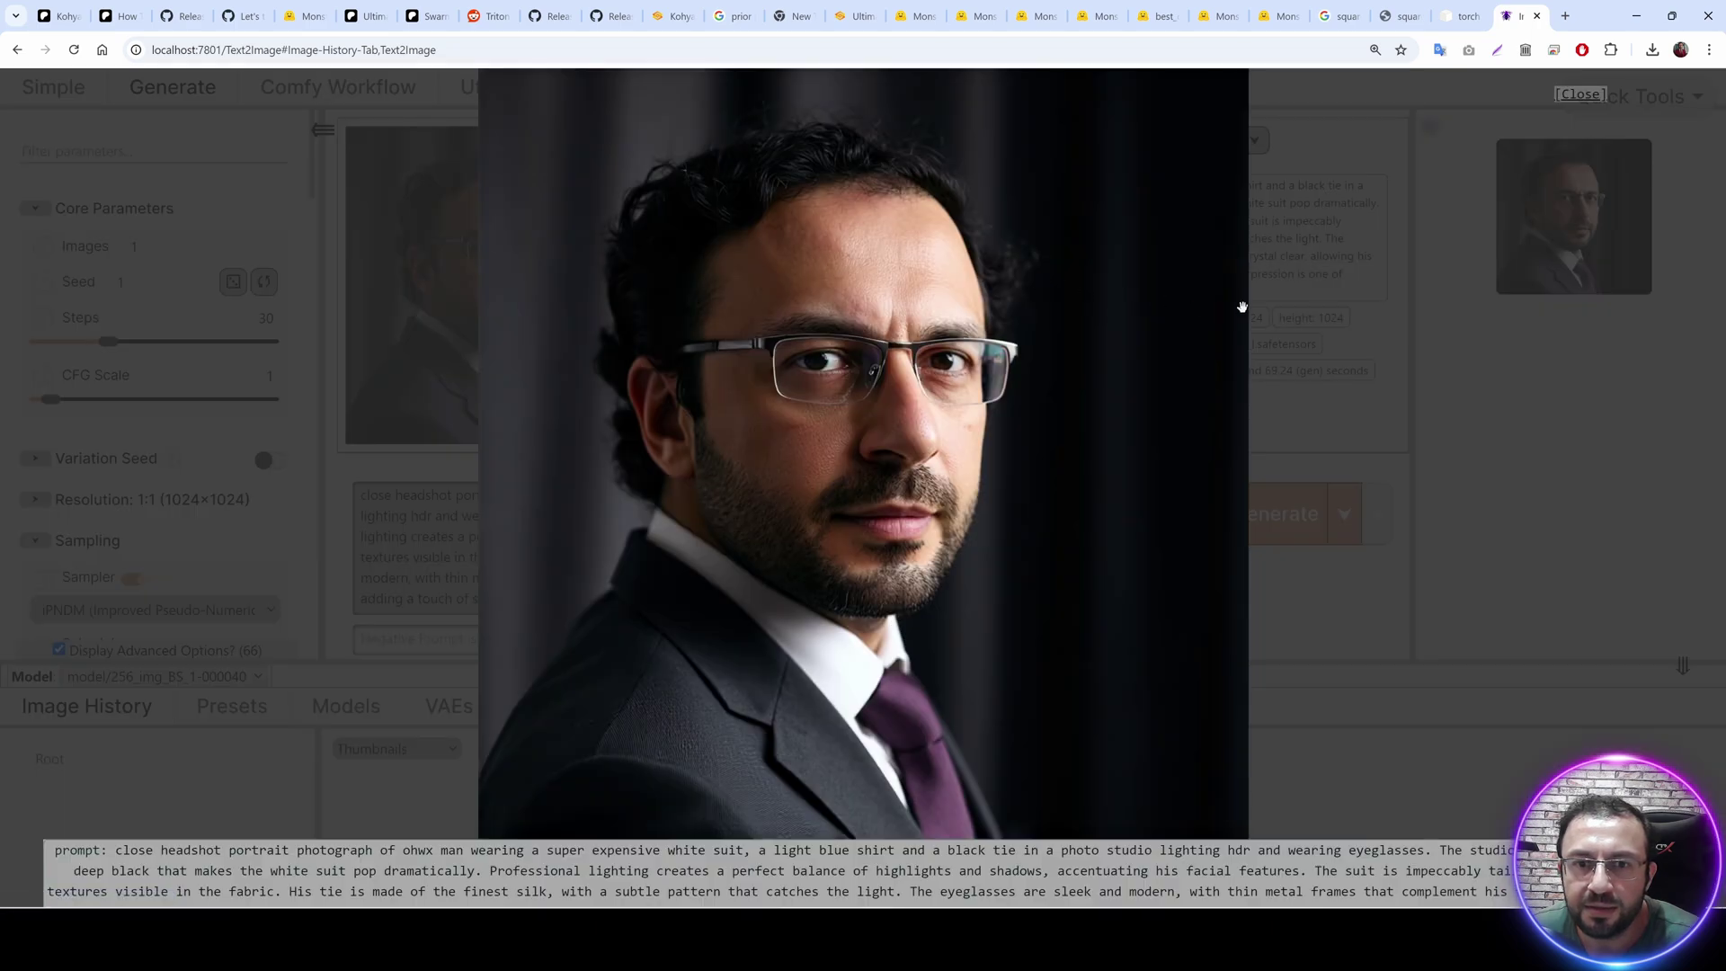
Close the enlarged portrait and copy the white tiger prompt on line 15 of 28_Realism_Prompts_Eyeglasses.txt in Notepad++.
key("Escape")
left_click(419, 269)
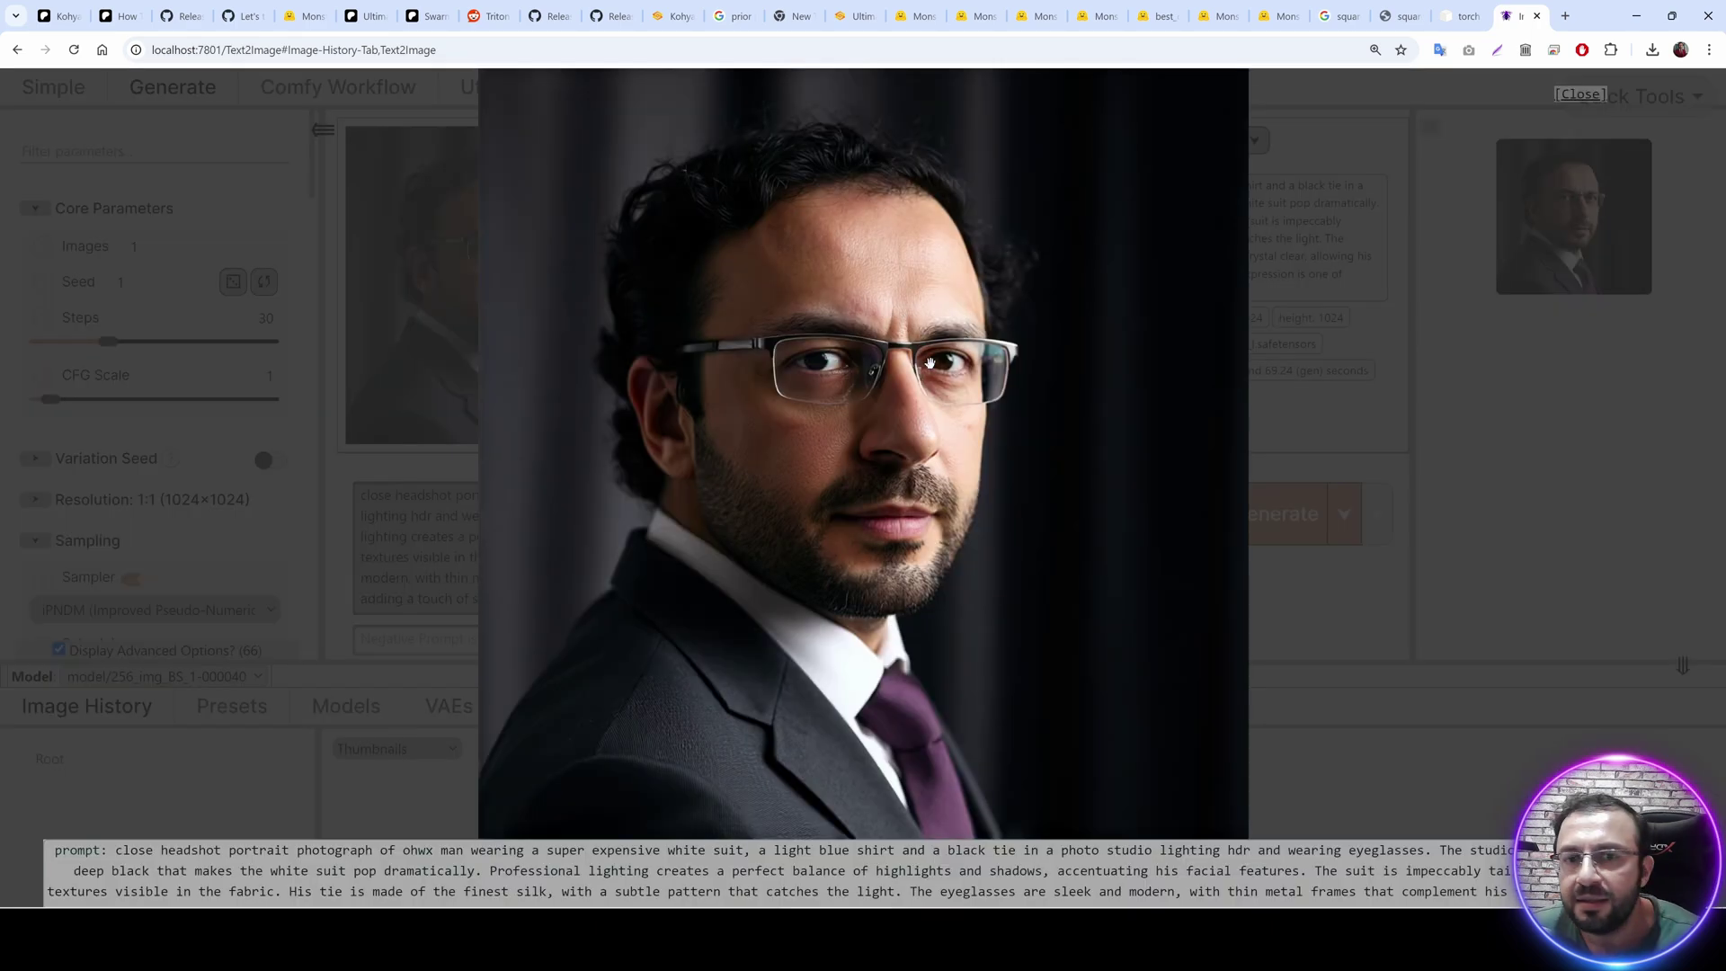
left_click(1355, 418)
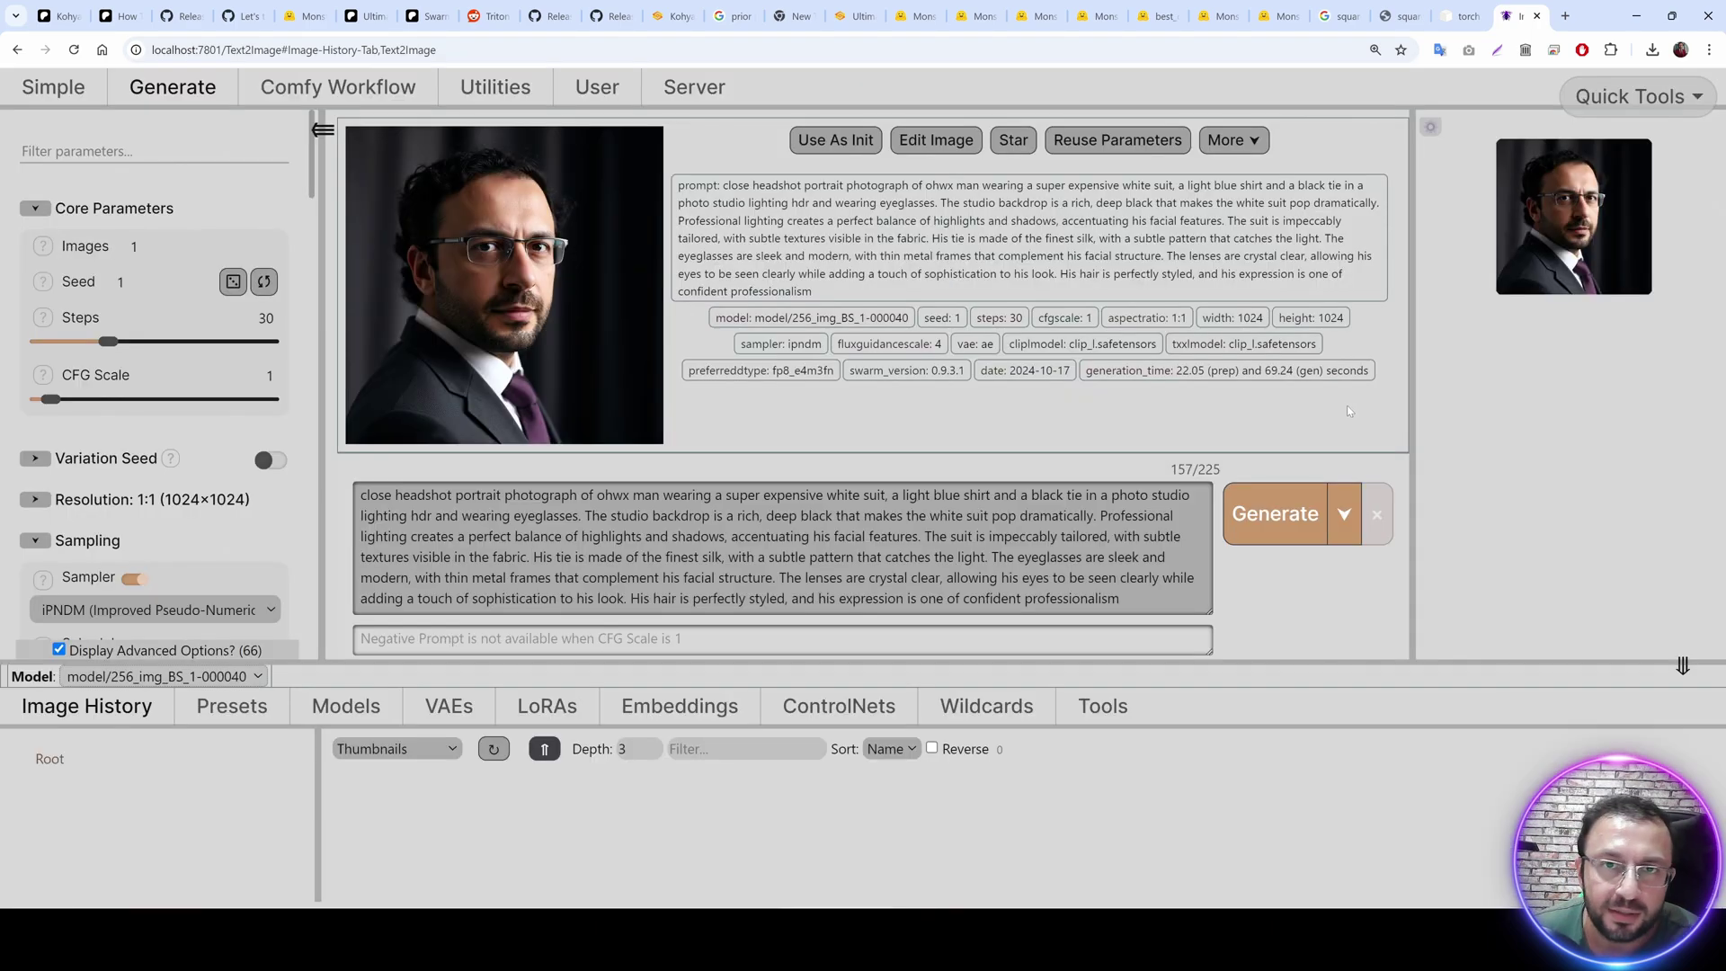
key("alt+Tab")
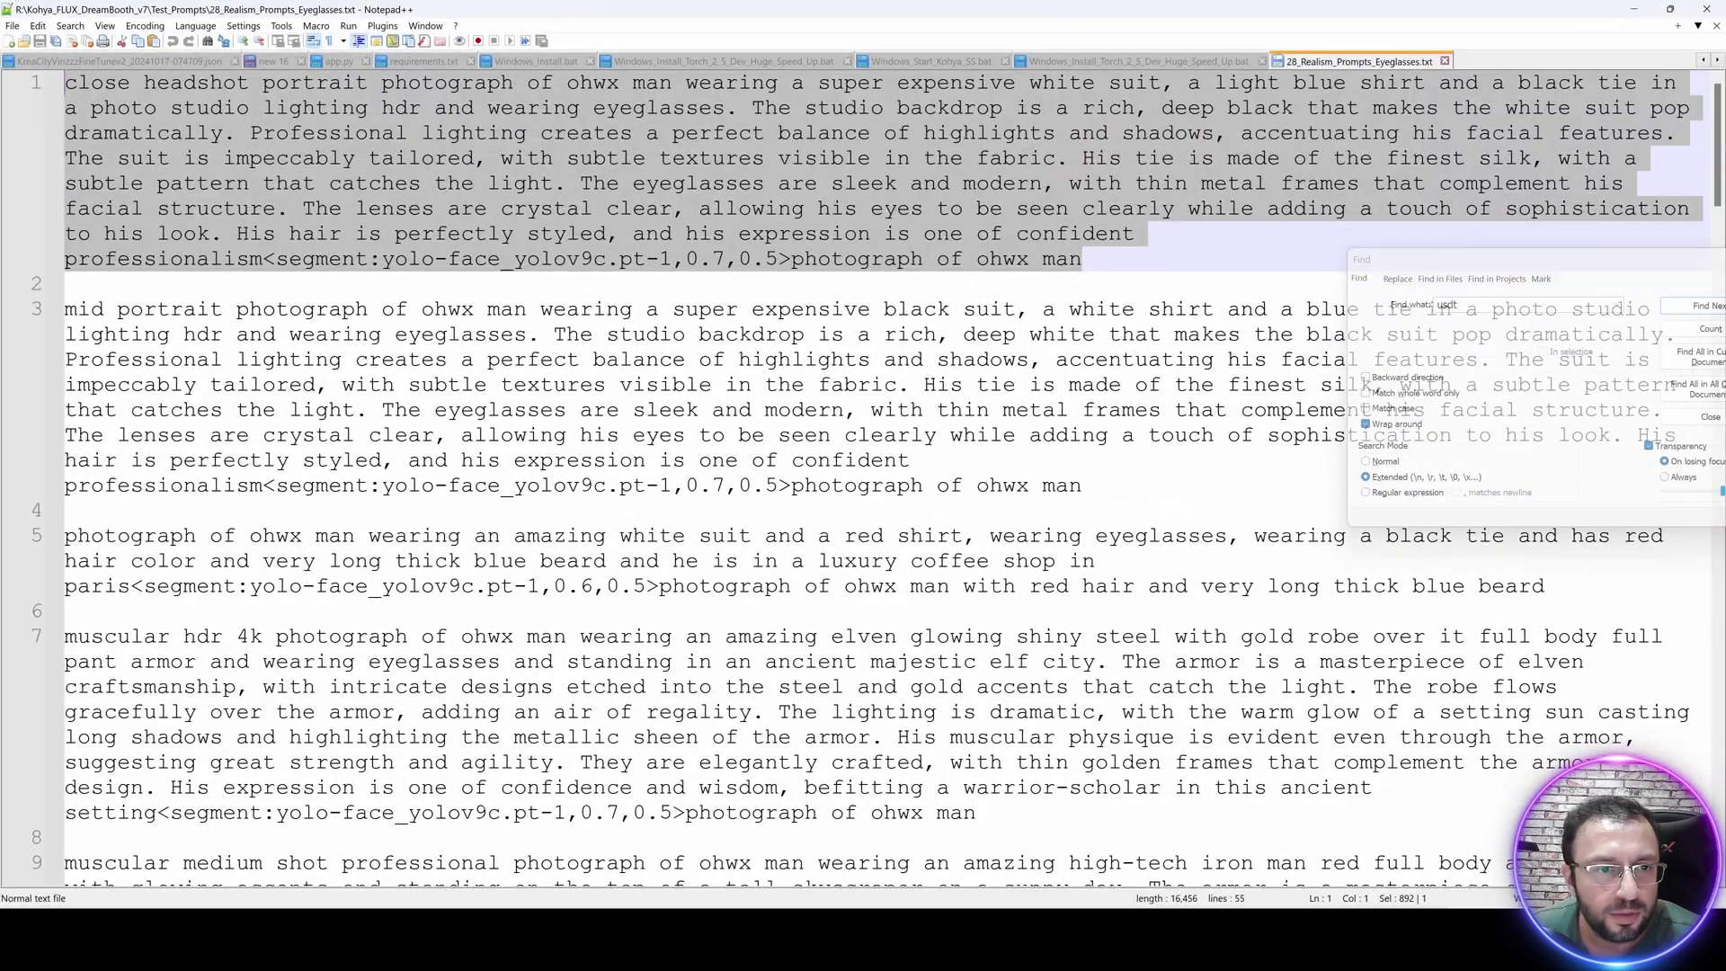
scroll(863, 477, "down", 1)
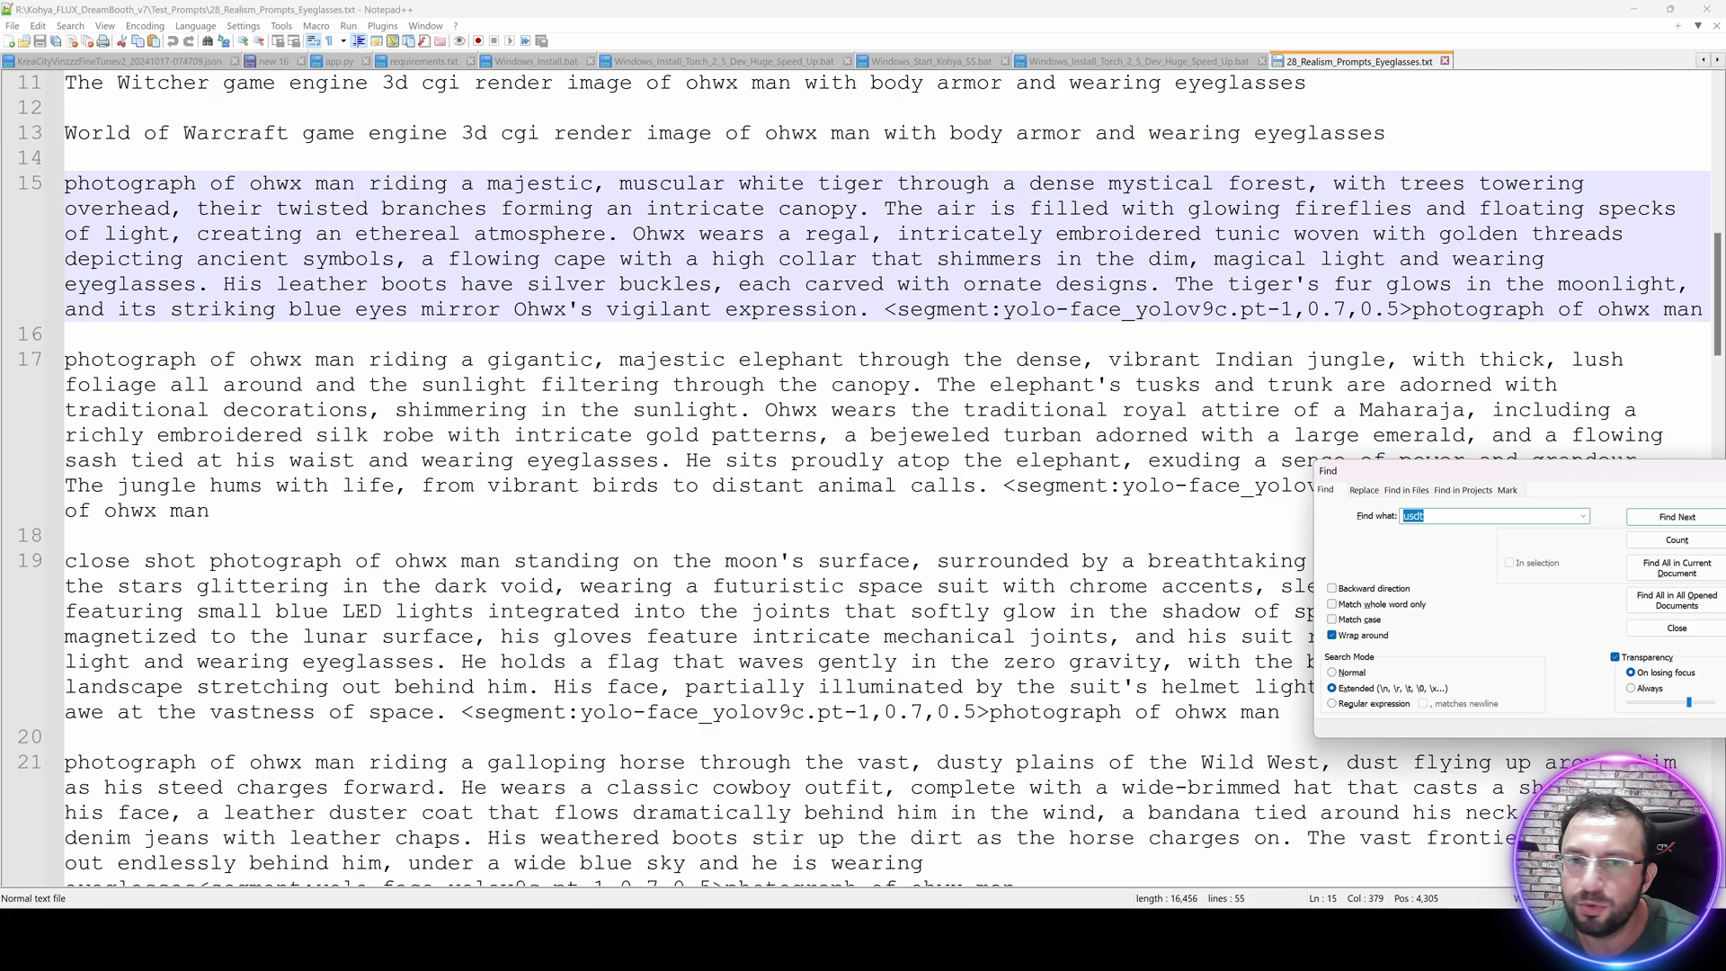
left_click_drag(66, 334, 65, 183)
key("ctrl+c")
left_click(1633, 9)
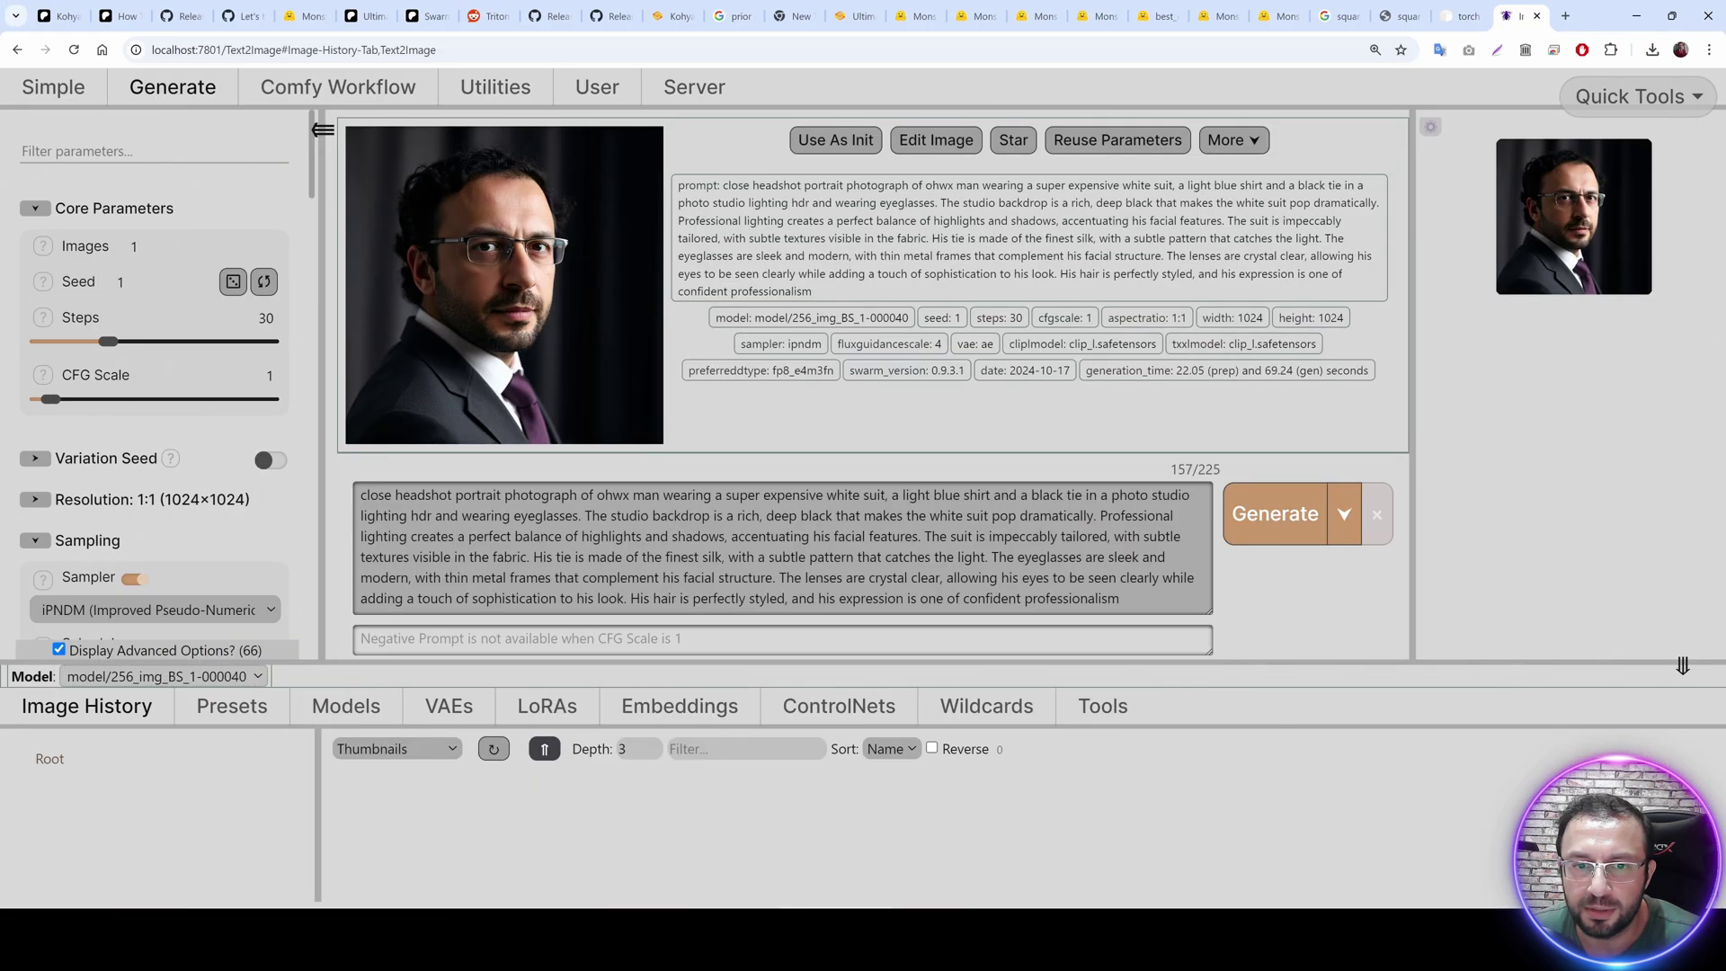
Replace SwarmUI's prompt with the copied white tiger prompt and start generating the image.
key("ctrl+a")
key("ctrl+v")
key("Return")
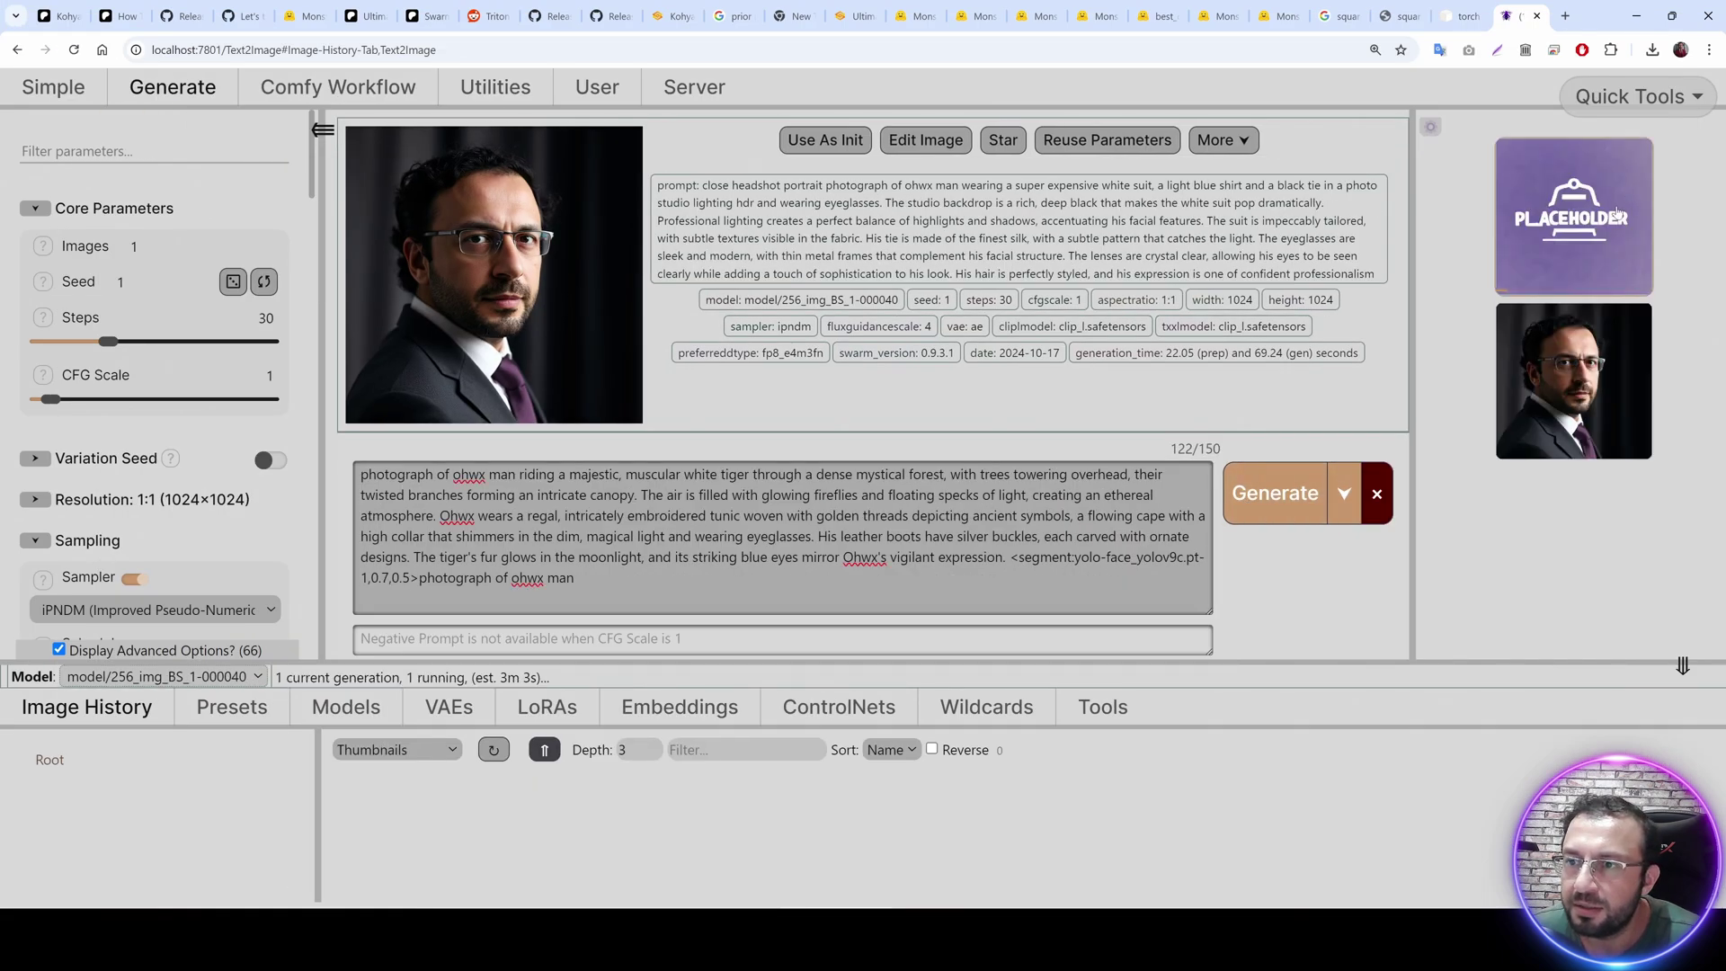
Check the generation's progress in the server logs, memory usage in Task Manager and GPU usage in nvitop.
left_click(693, 87)
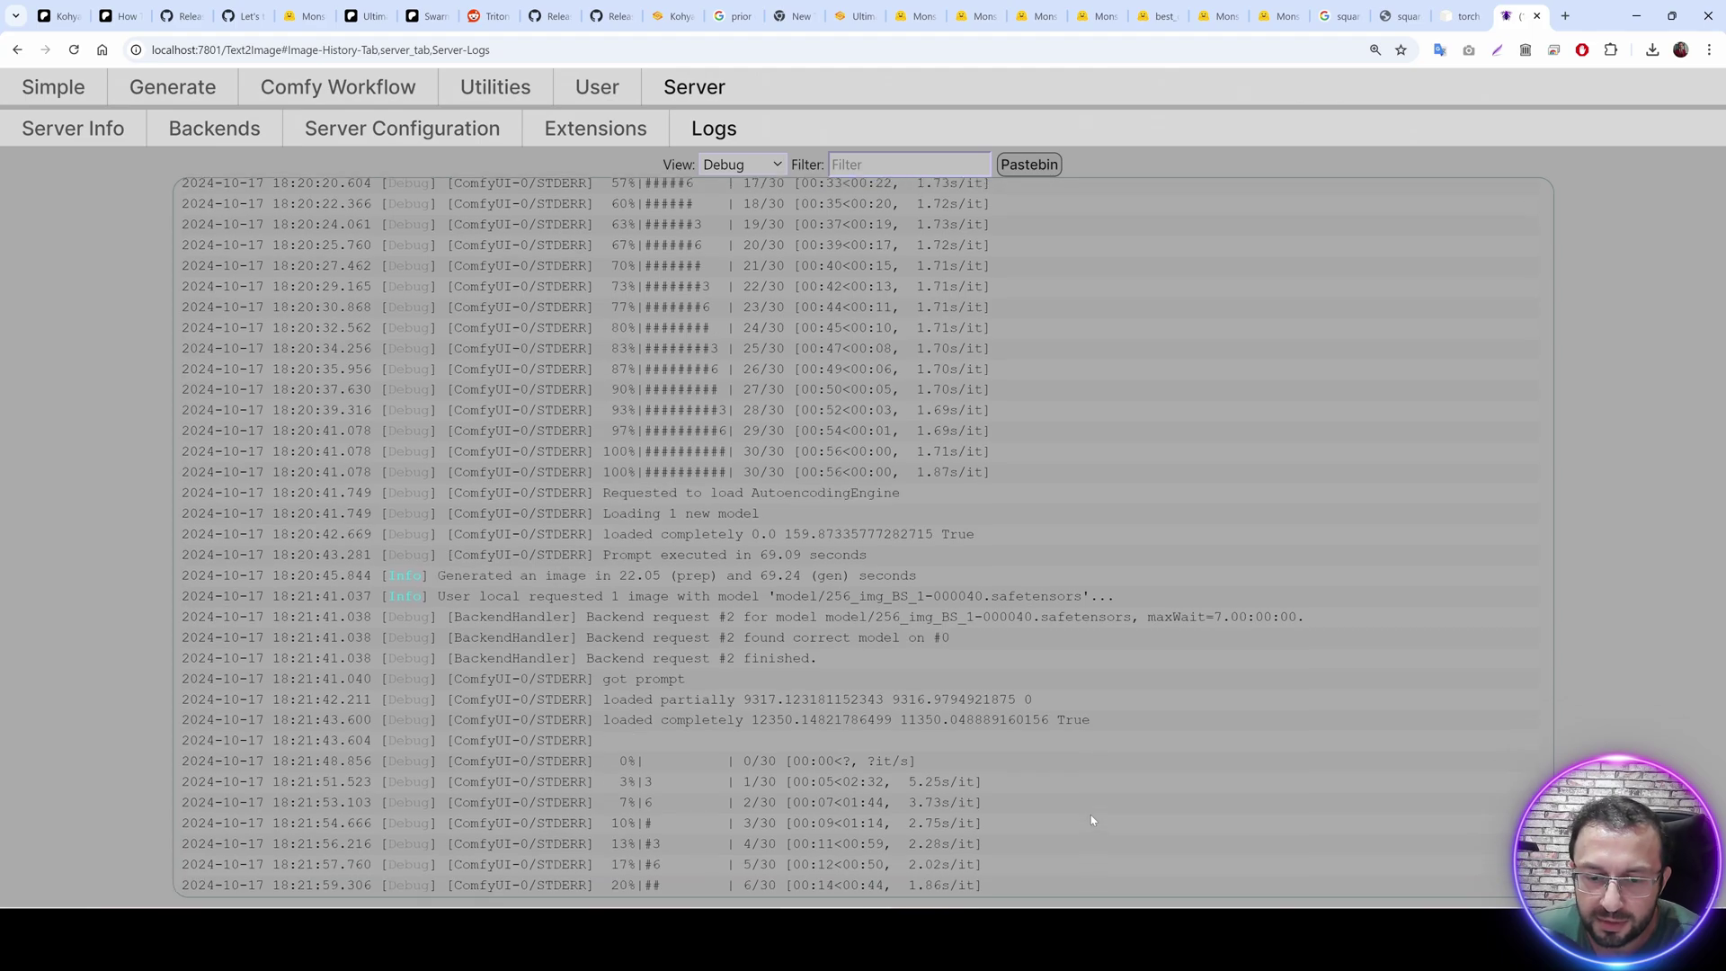
key("ctrl+shift+Escape")
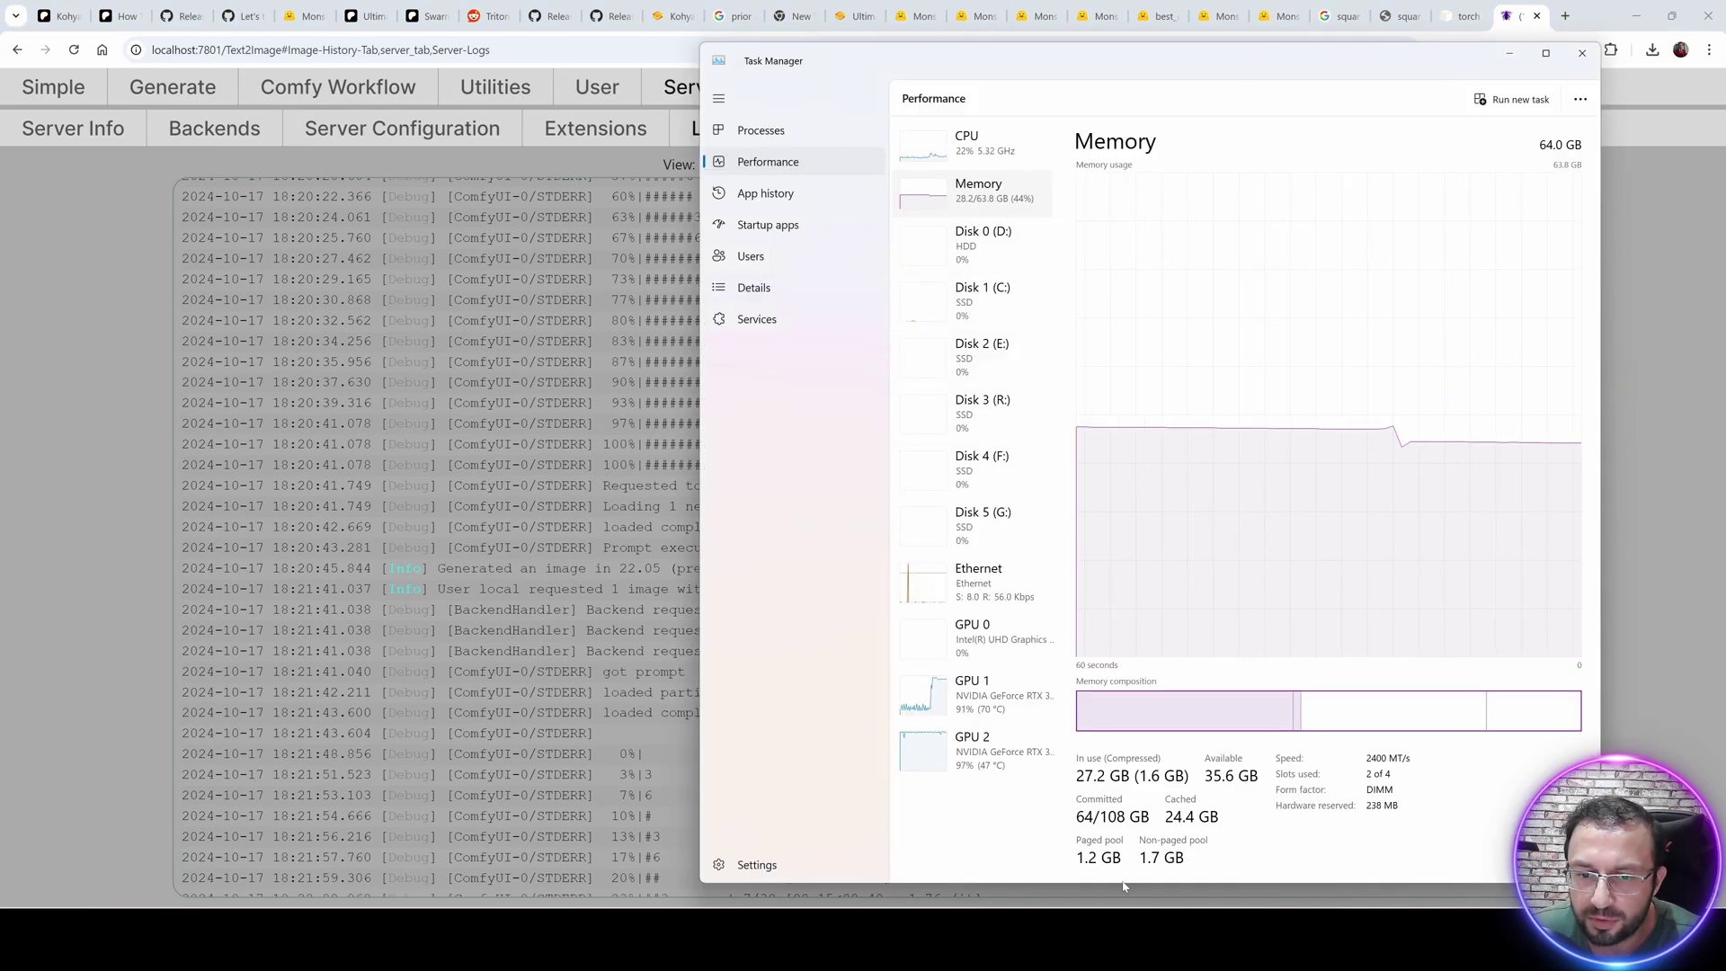
left_click(1034, 940)
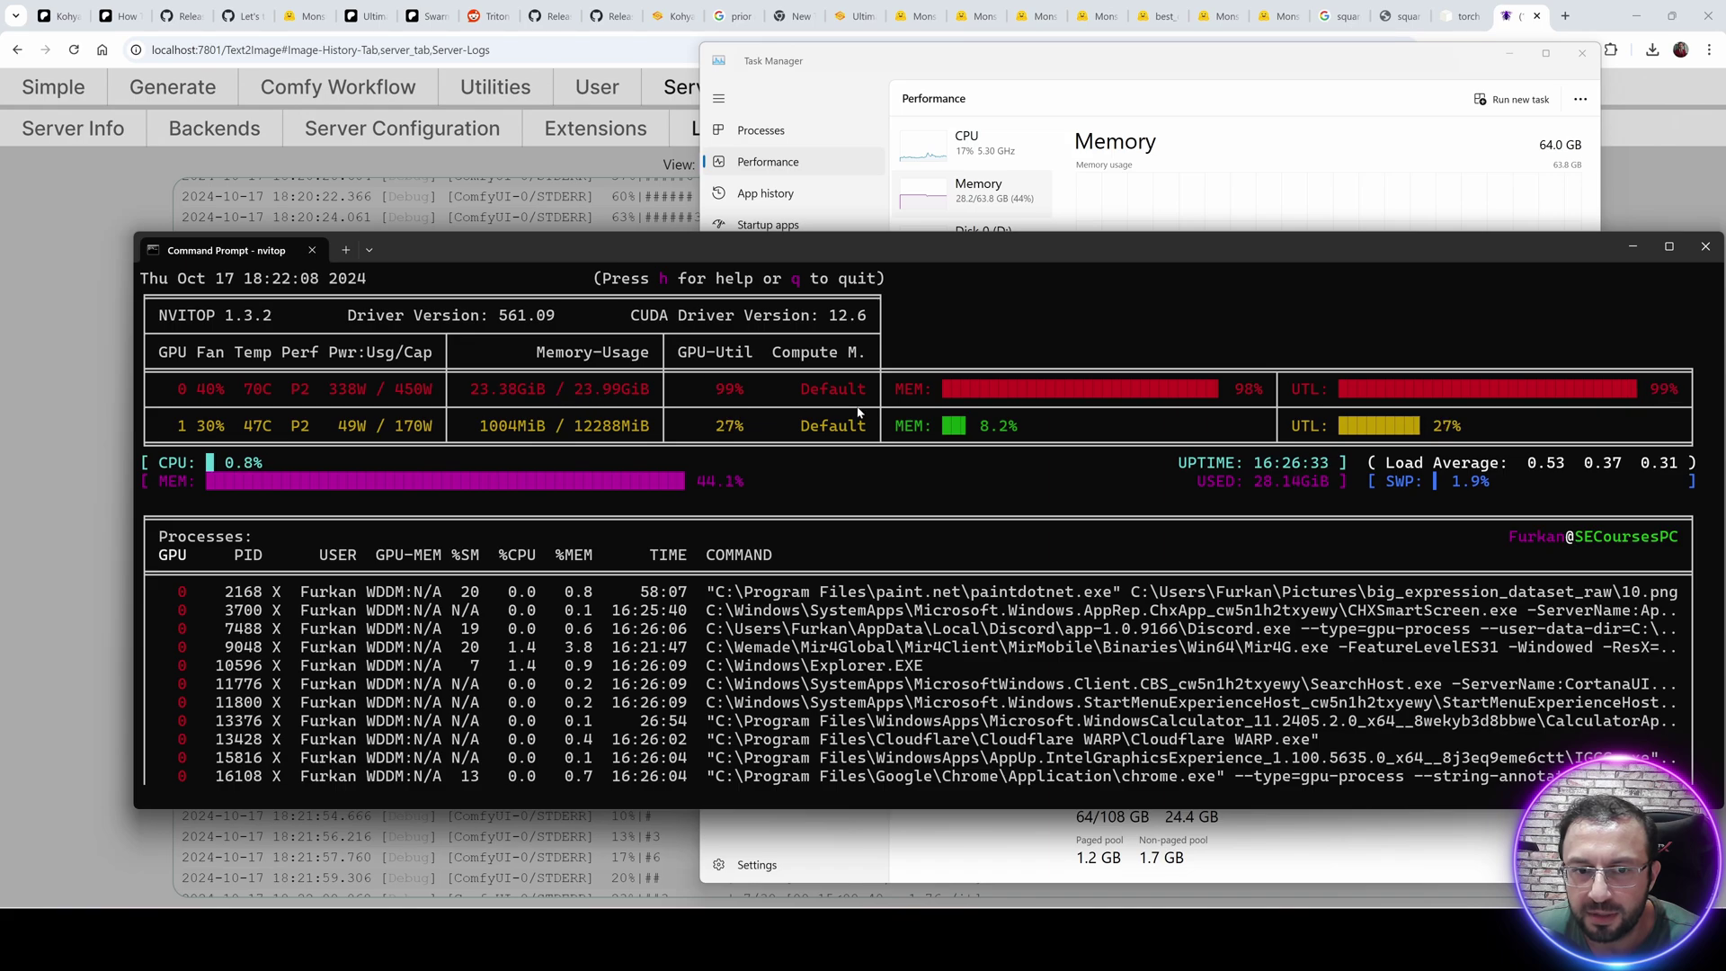
left_click(1237, 189)
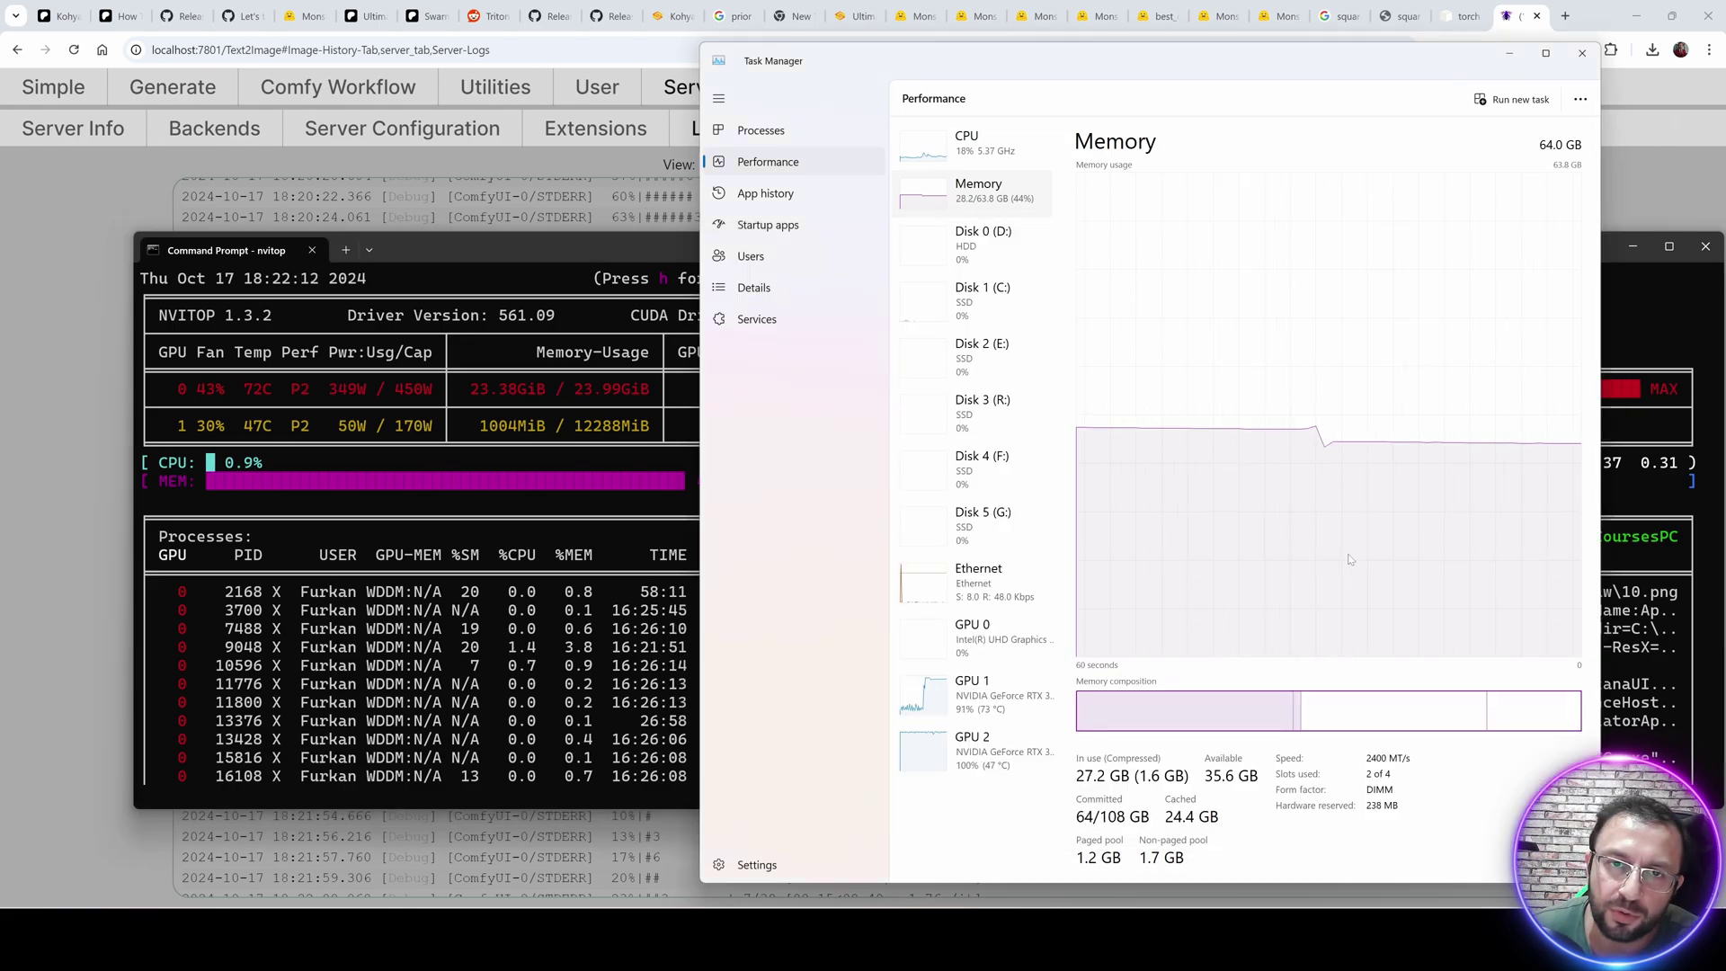
left_click(569, 208)
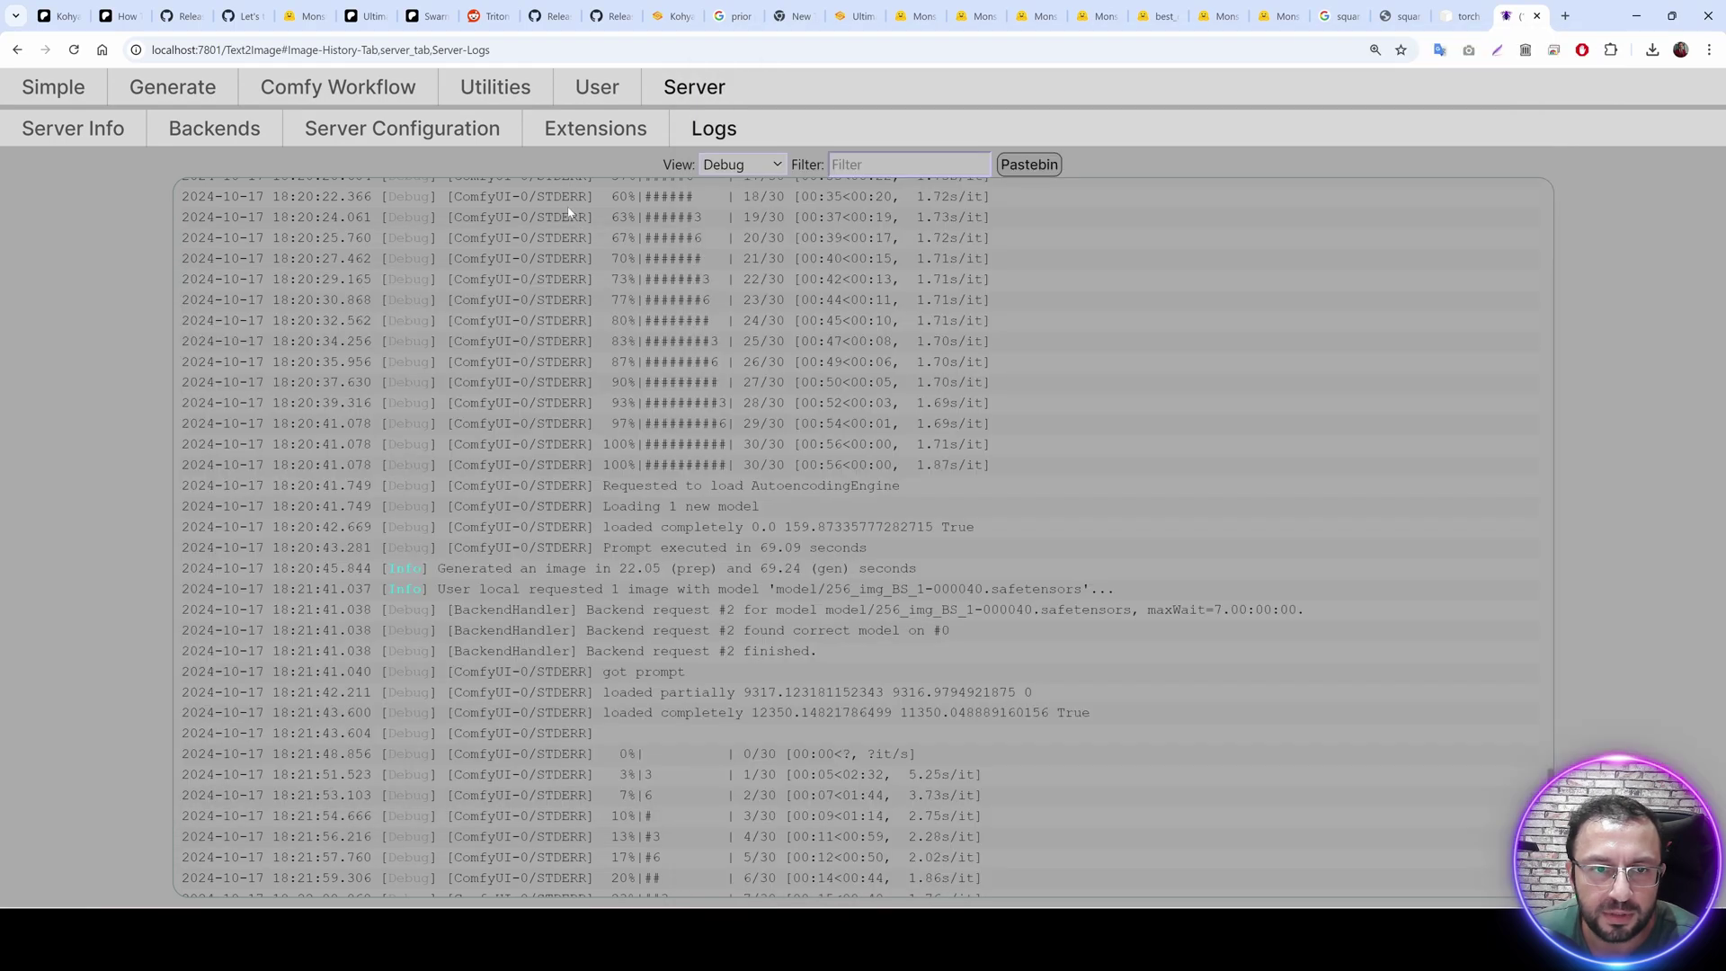
scroll(570, 208, "down", 2)
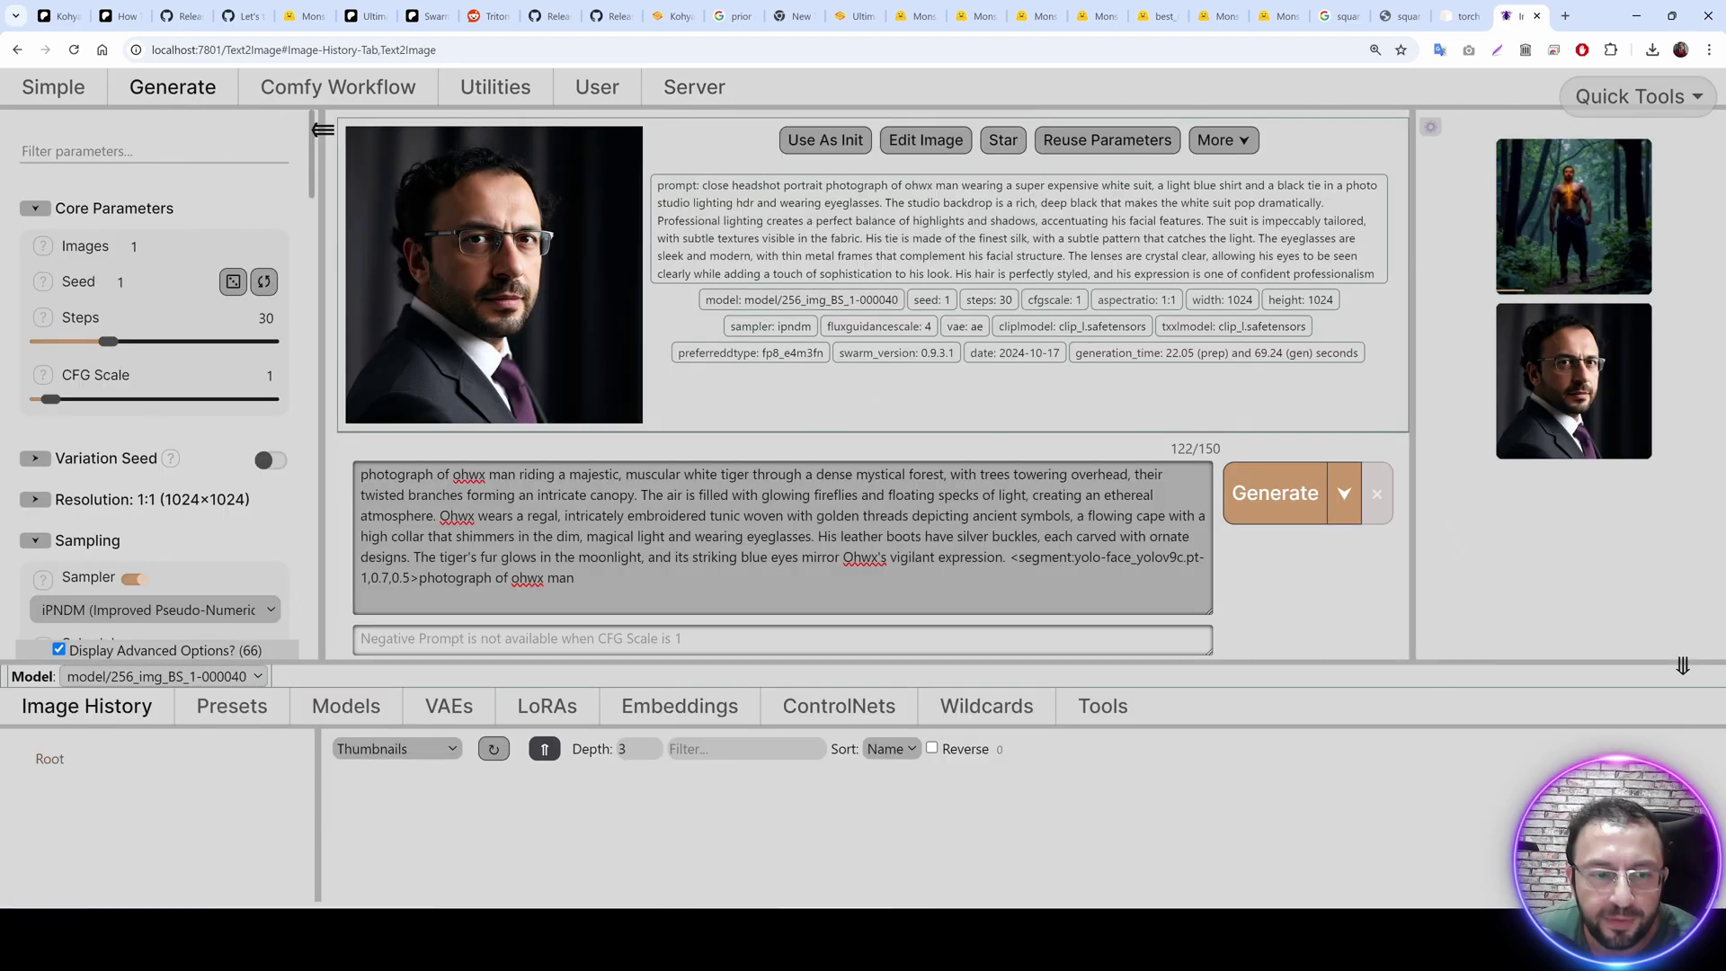
Remove the face segment tag and its text from the prompt's end, and set the T5-XXL Model to t5xxl_enconly.safetensors.
left_click_drag(575, 578, 1010, 557)
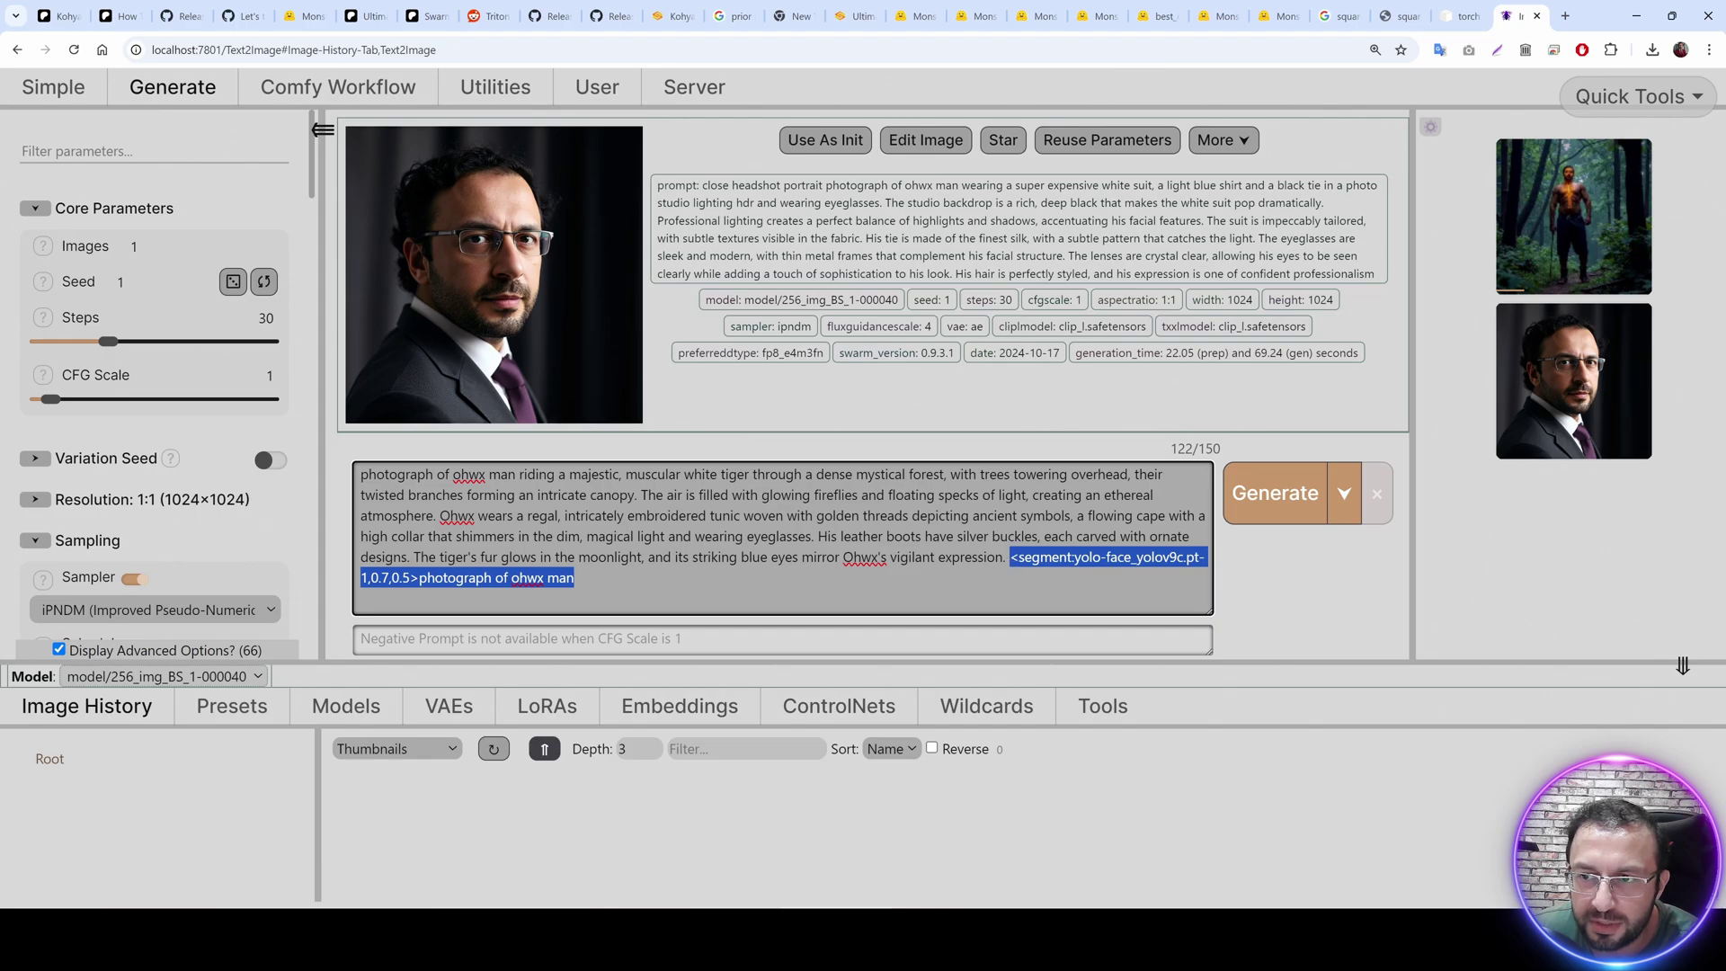
key("BackSpace")
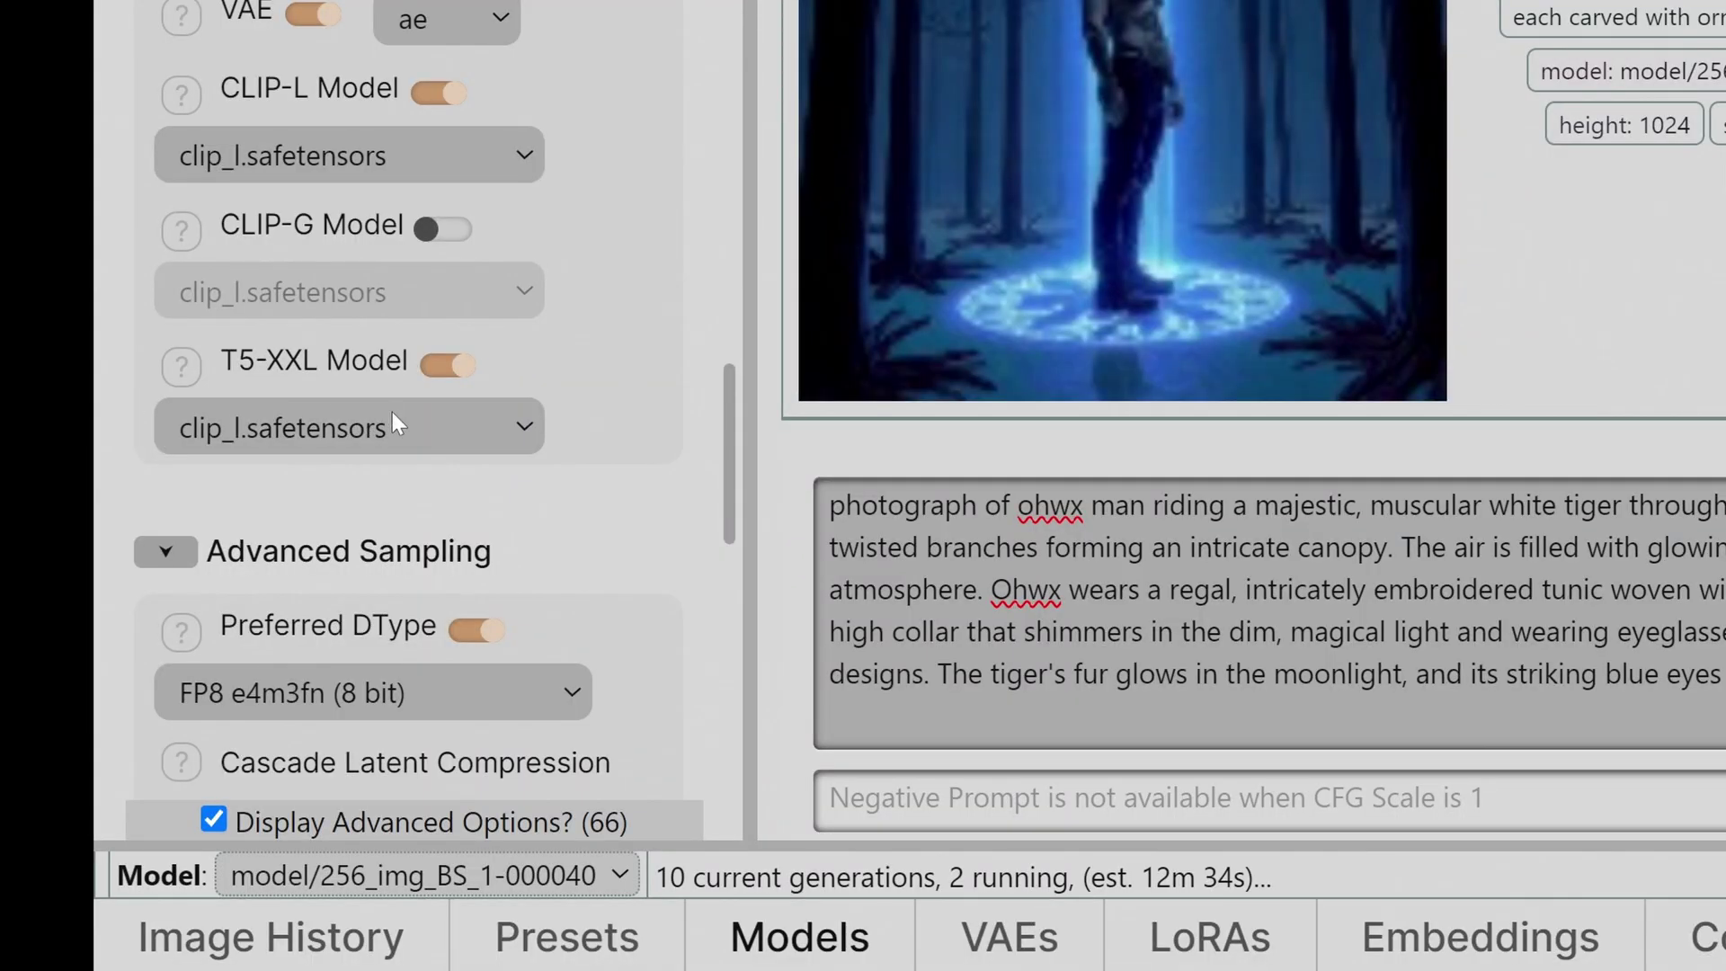
left_click(442, 419)
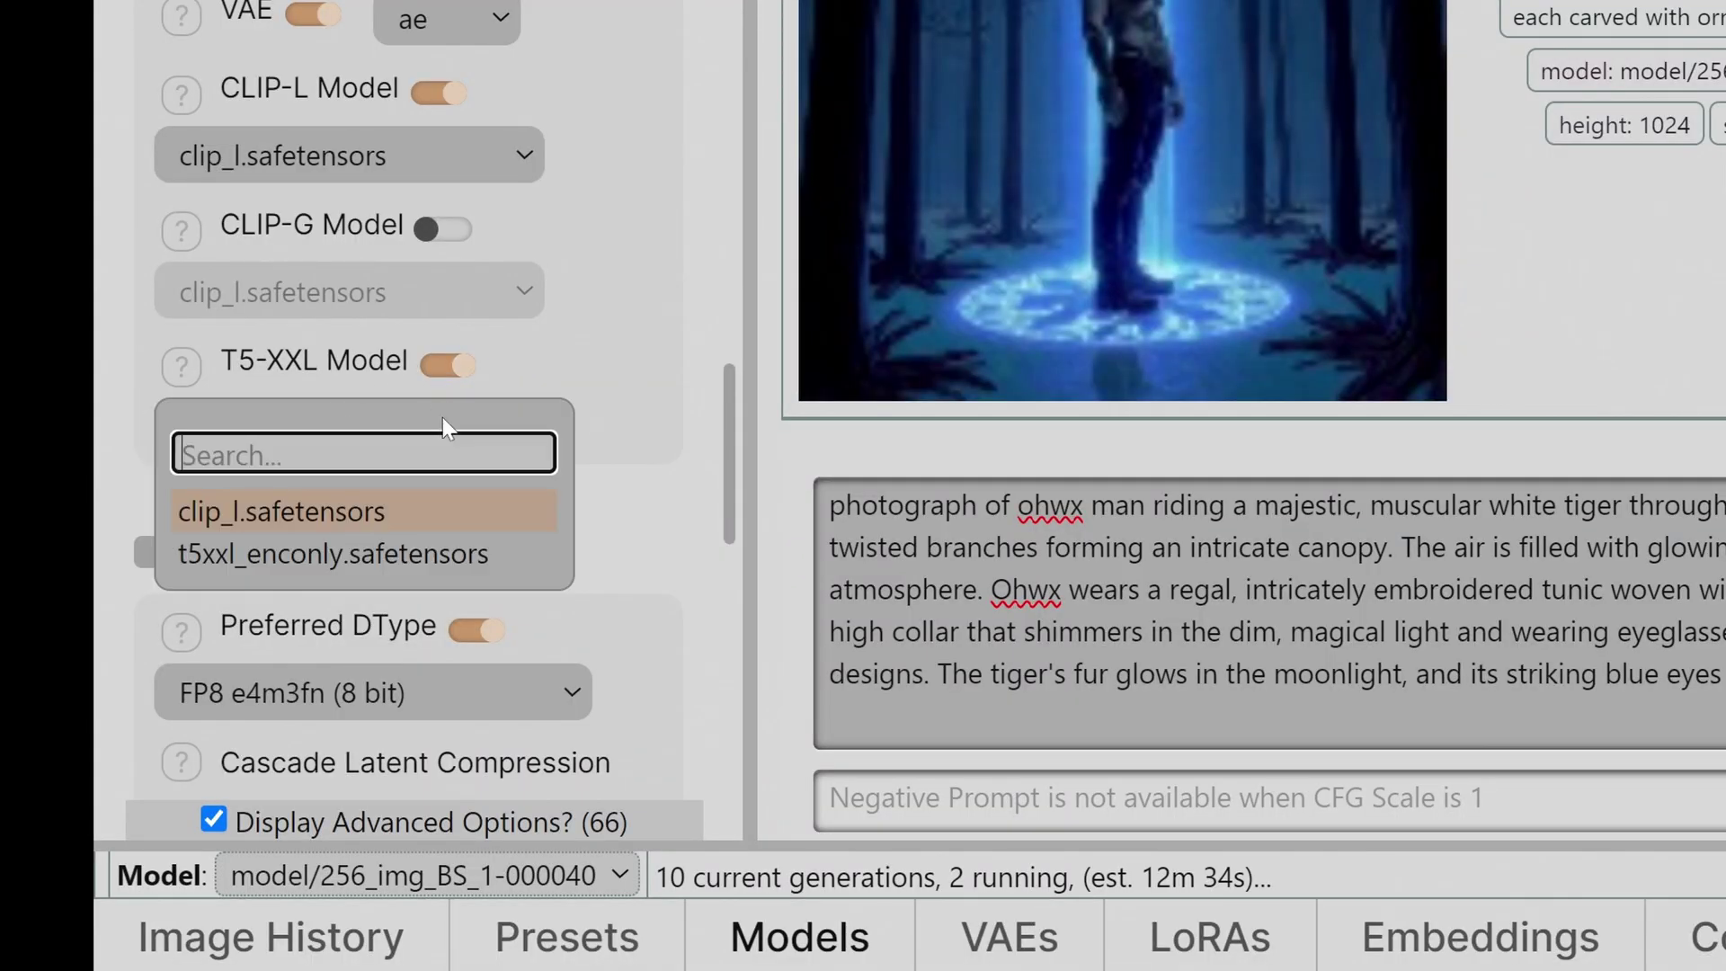
left_click(387, 568)
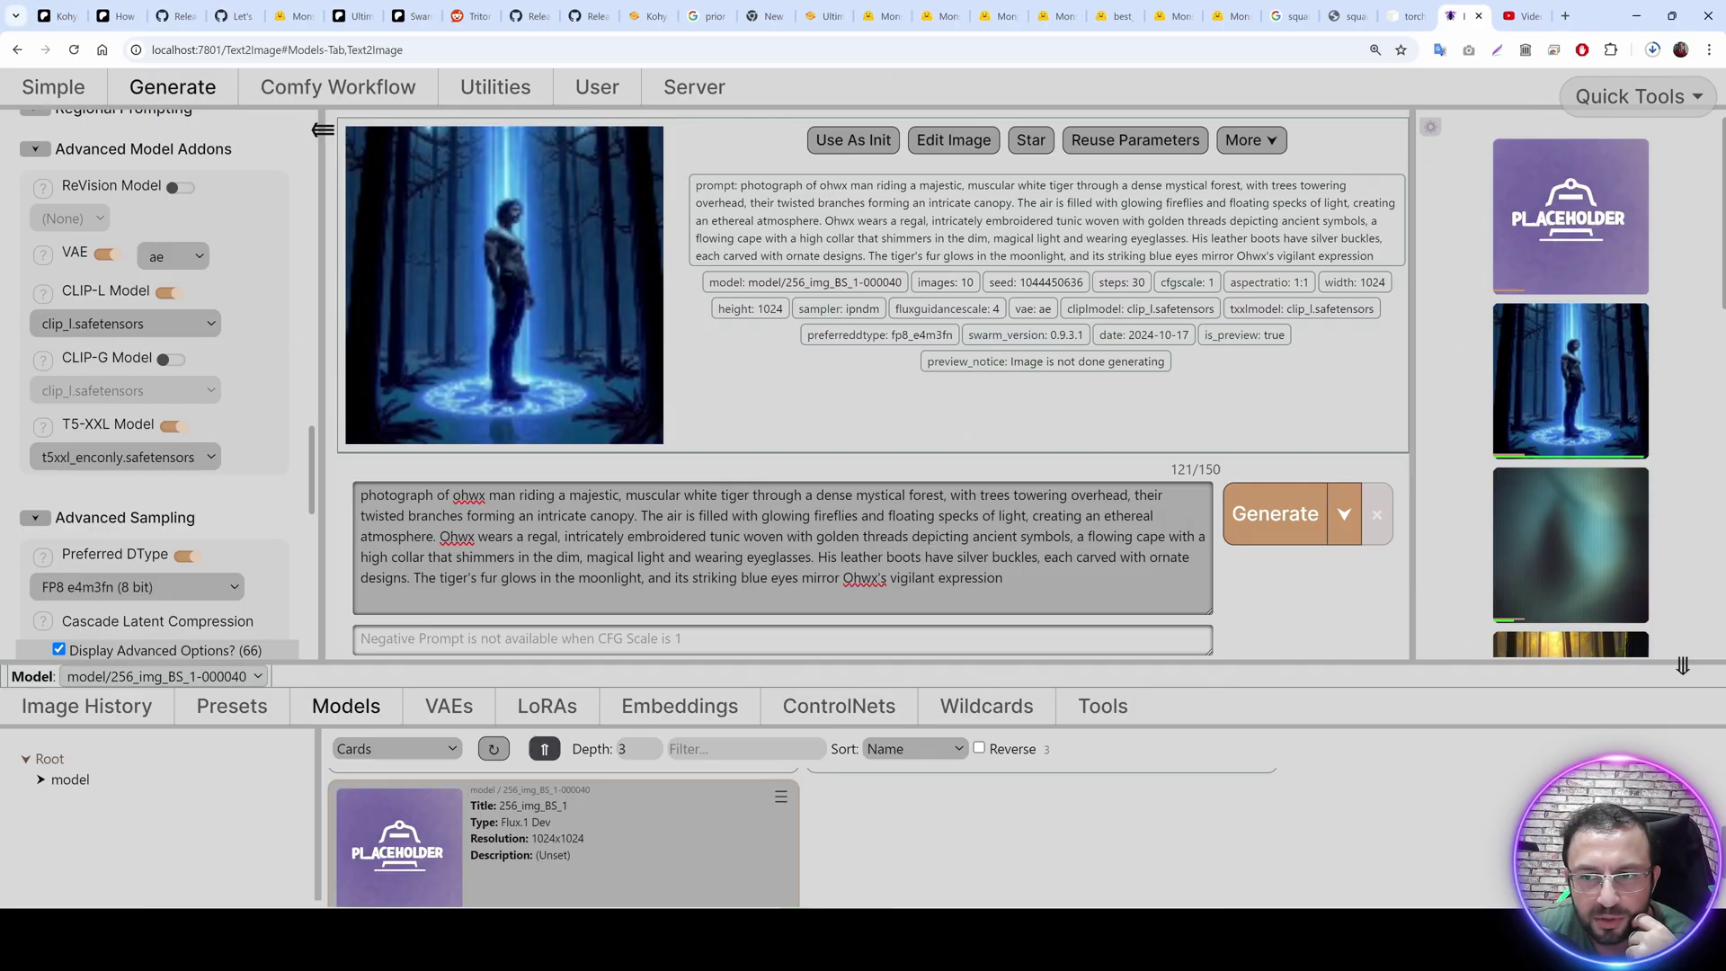
scroll(255, 293, "up", 15)
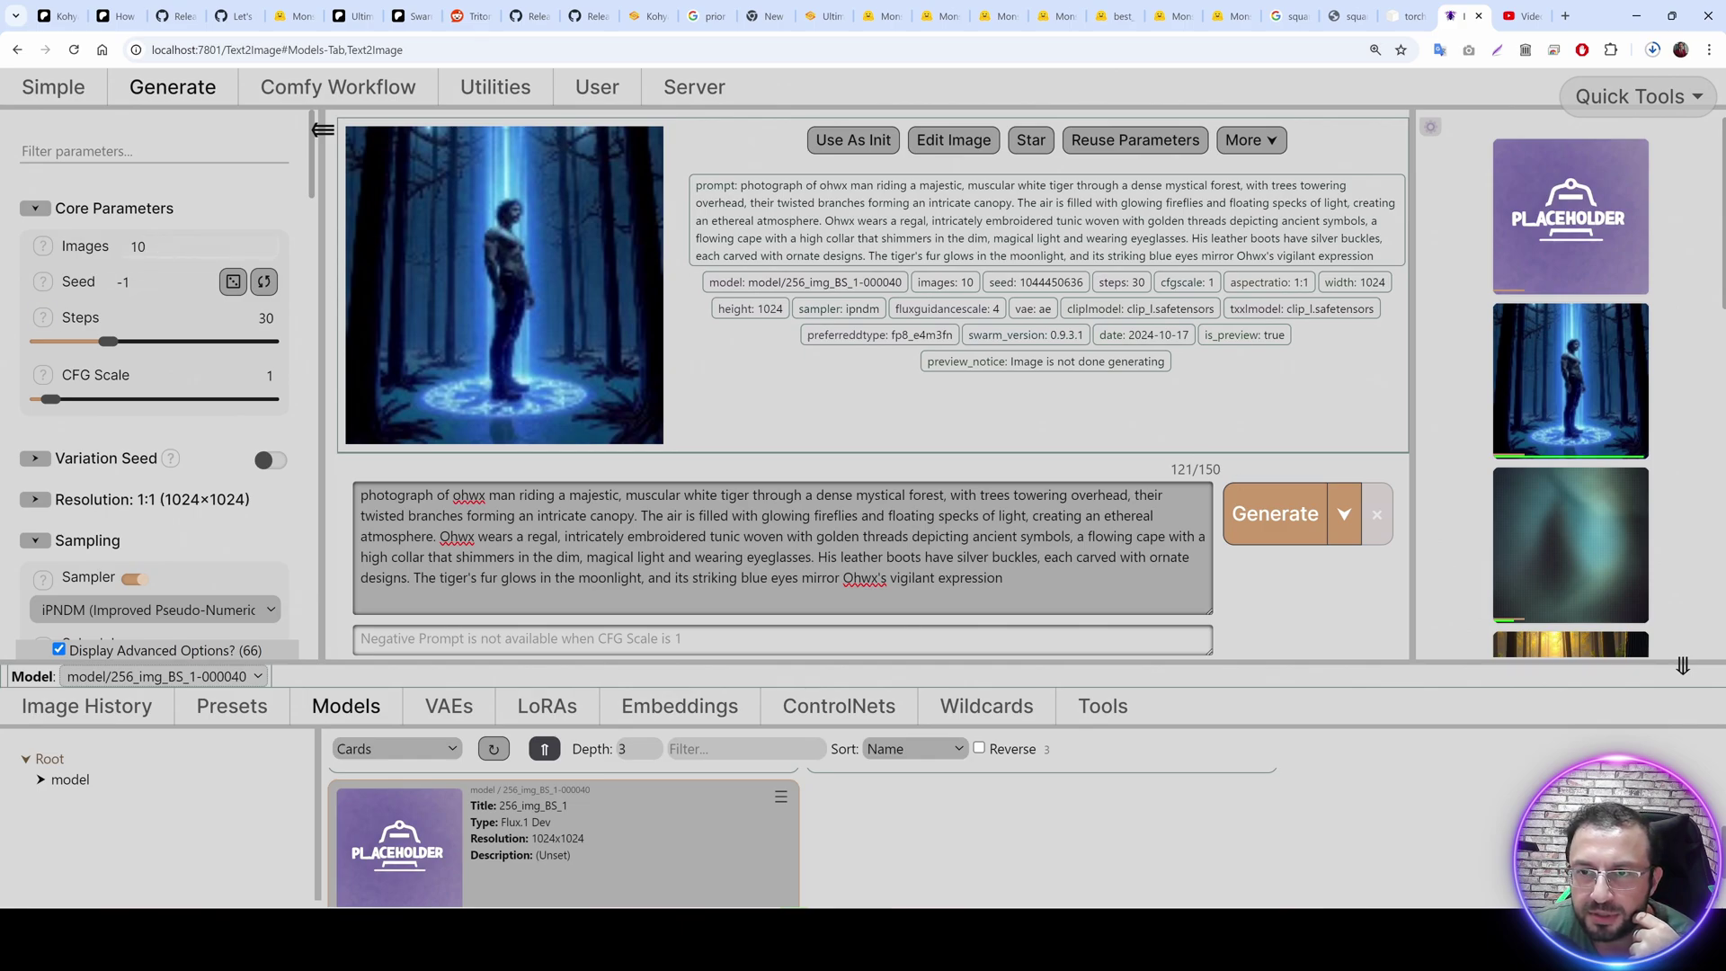
left_click(1652, 49)
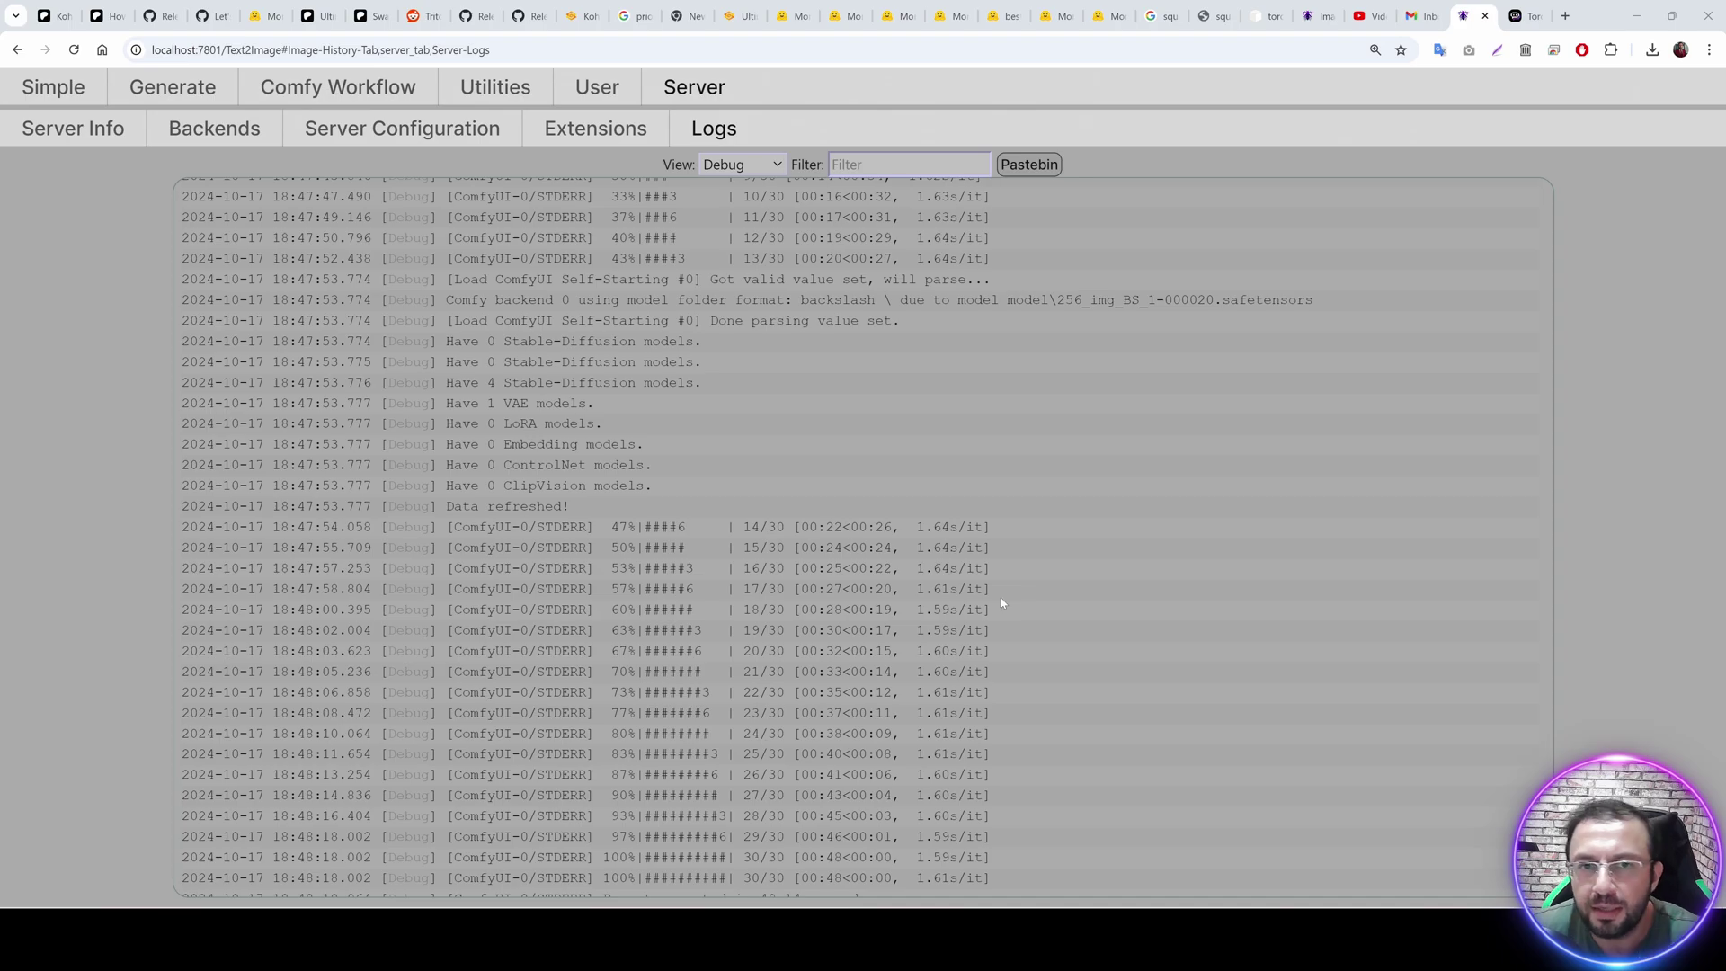
Return to the image generation page and open the raw folder in the image history.
left_click(184, 88)
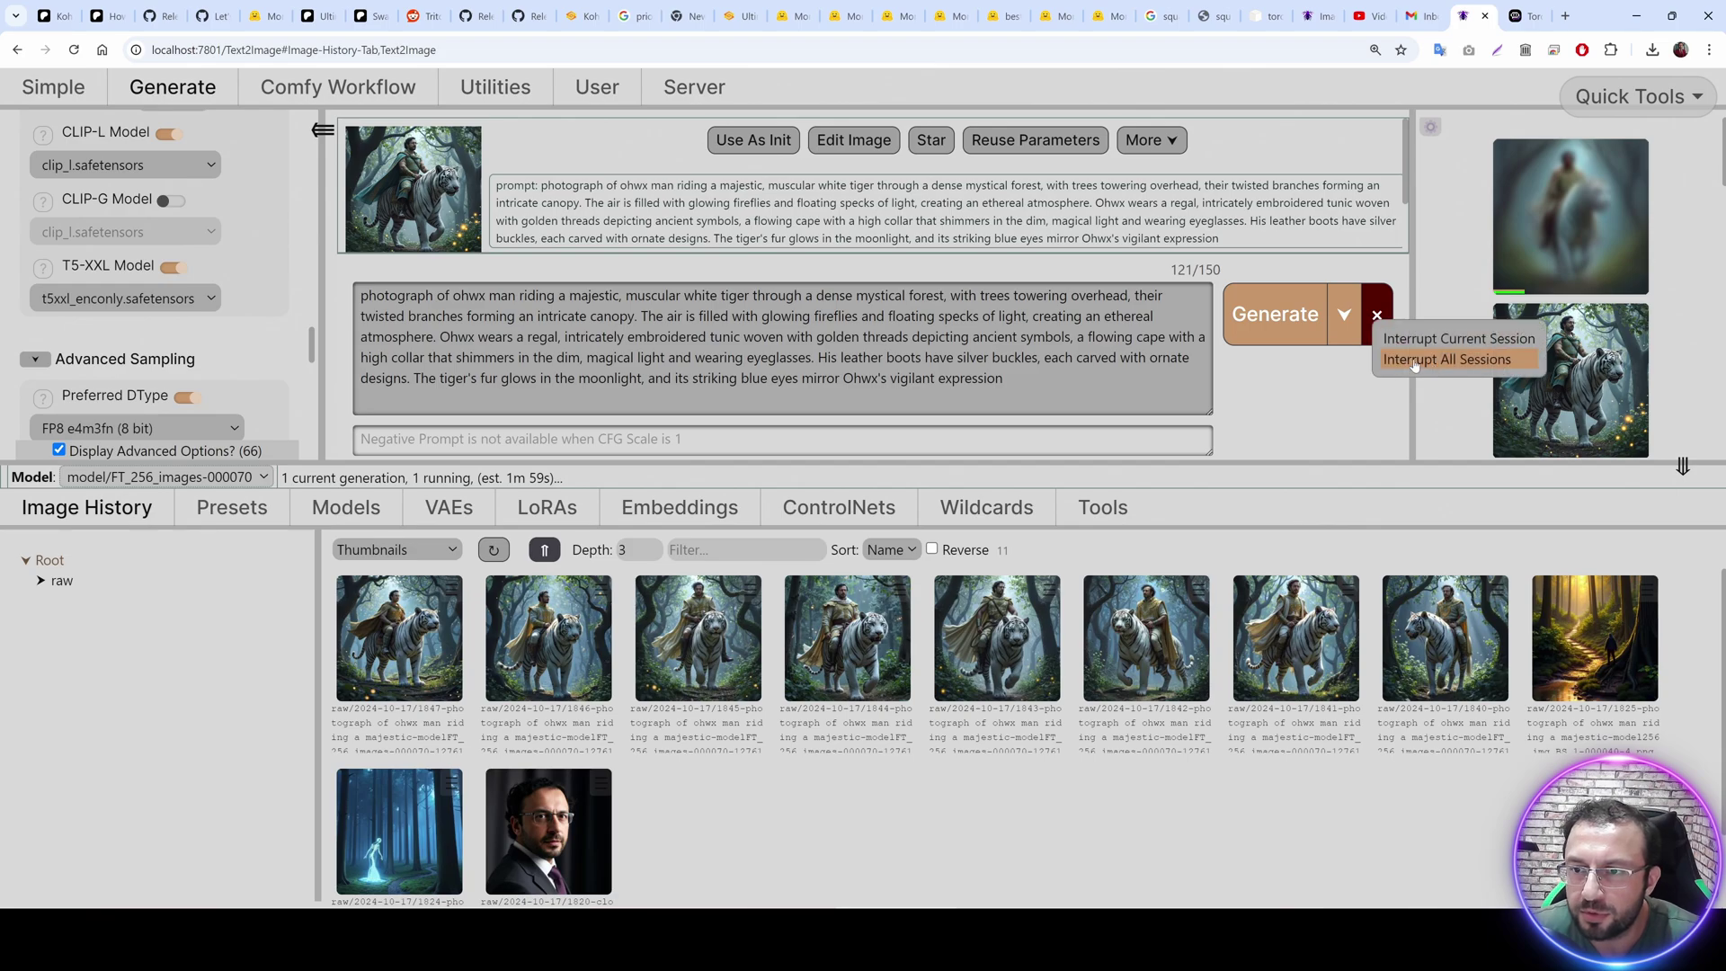
left_click(1344, 313)
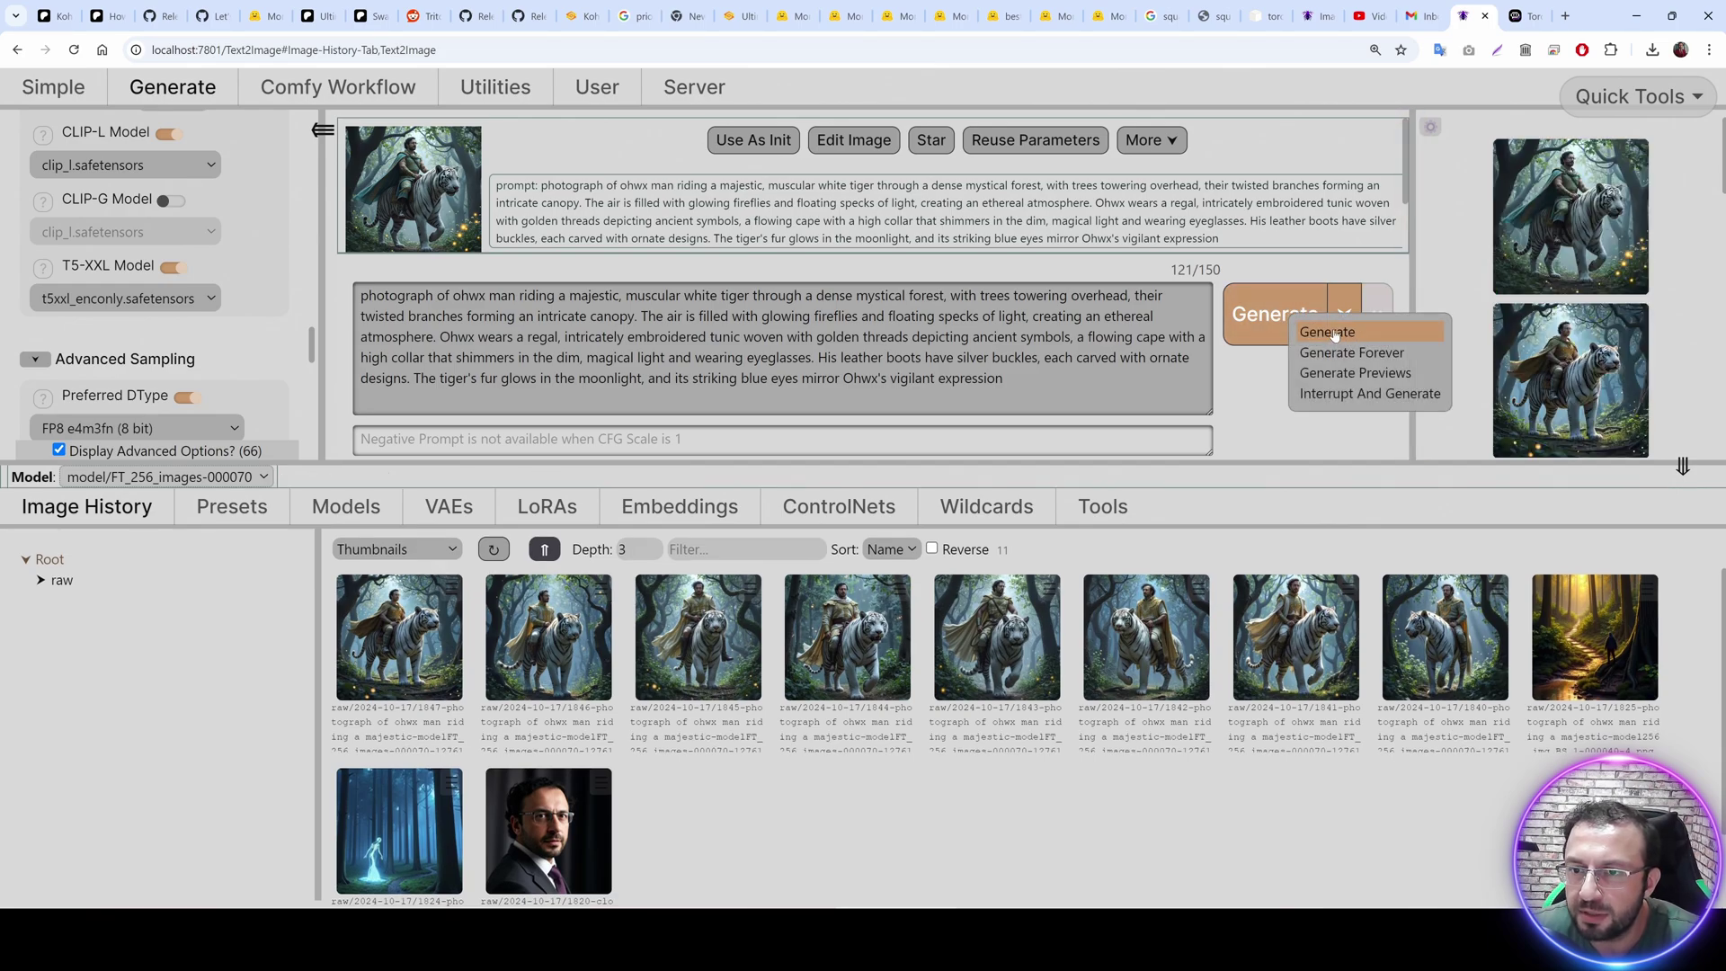
left_click(55, 583)
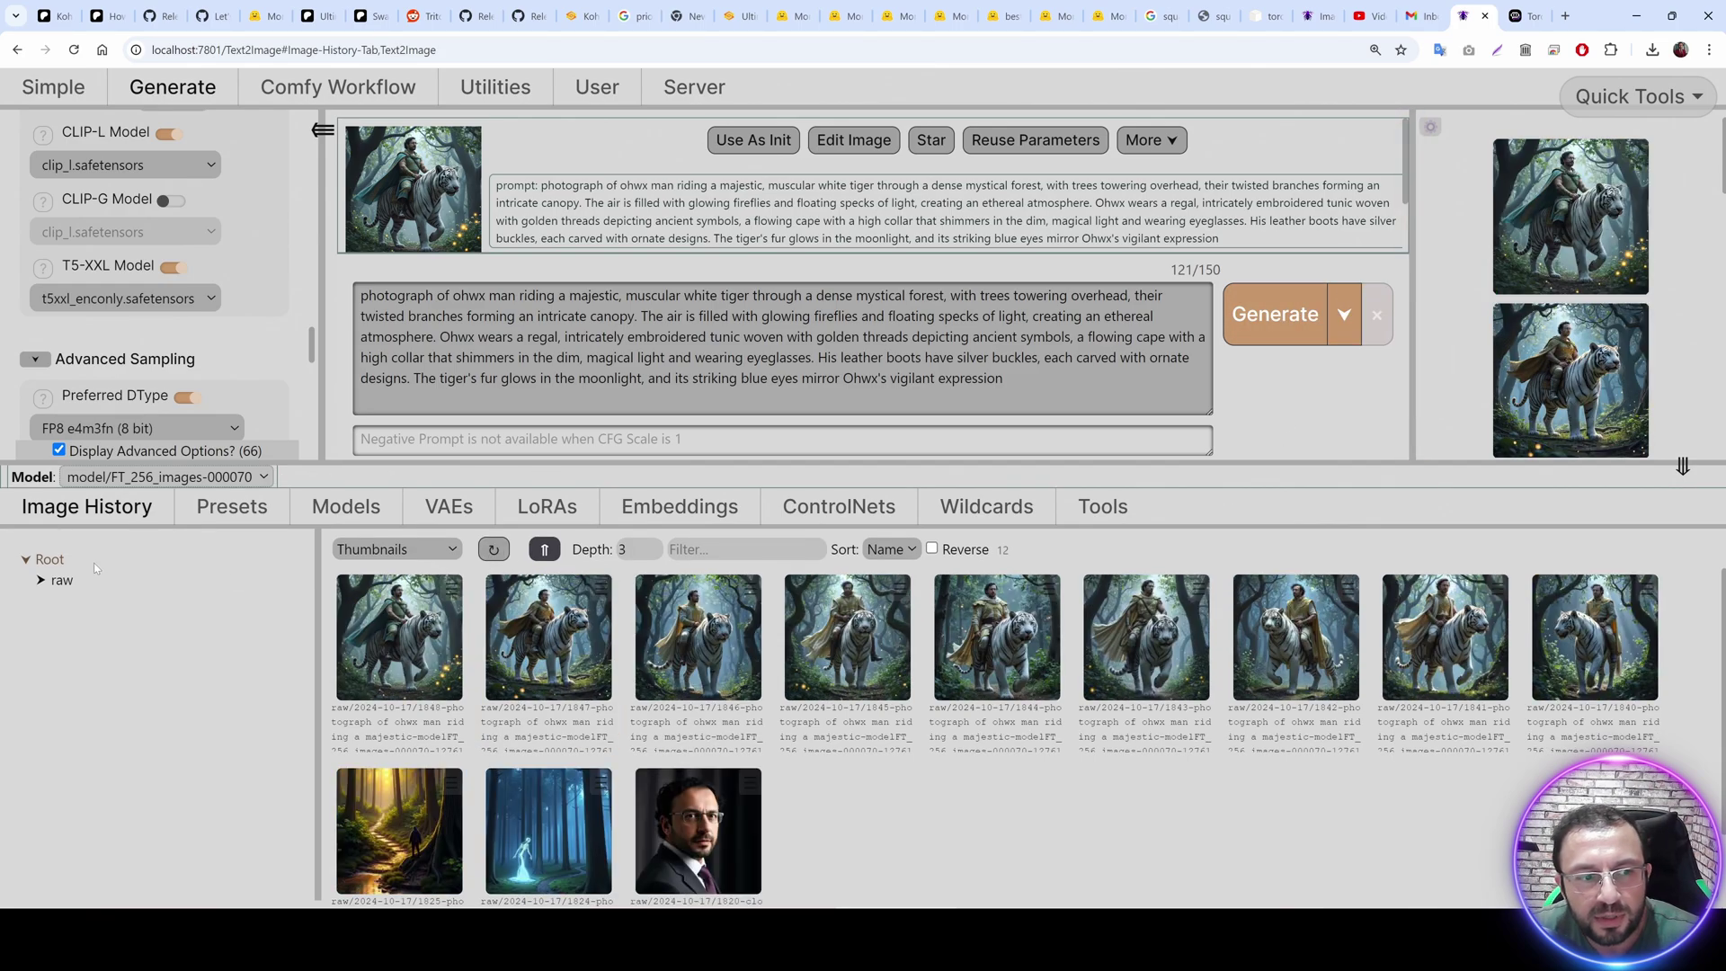
Browse the generated white tiger images one after another at full size, and close the viewer.
left_click(417, 665)
key("Right")
key("Right")
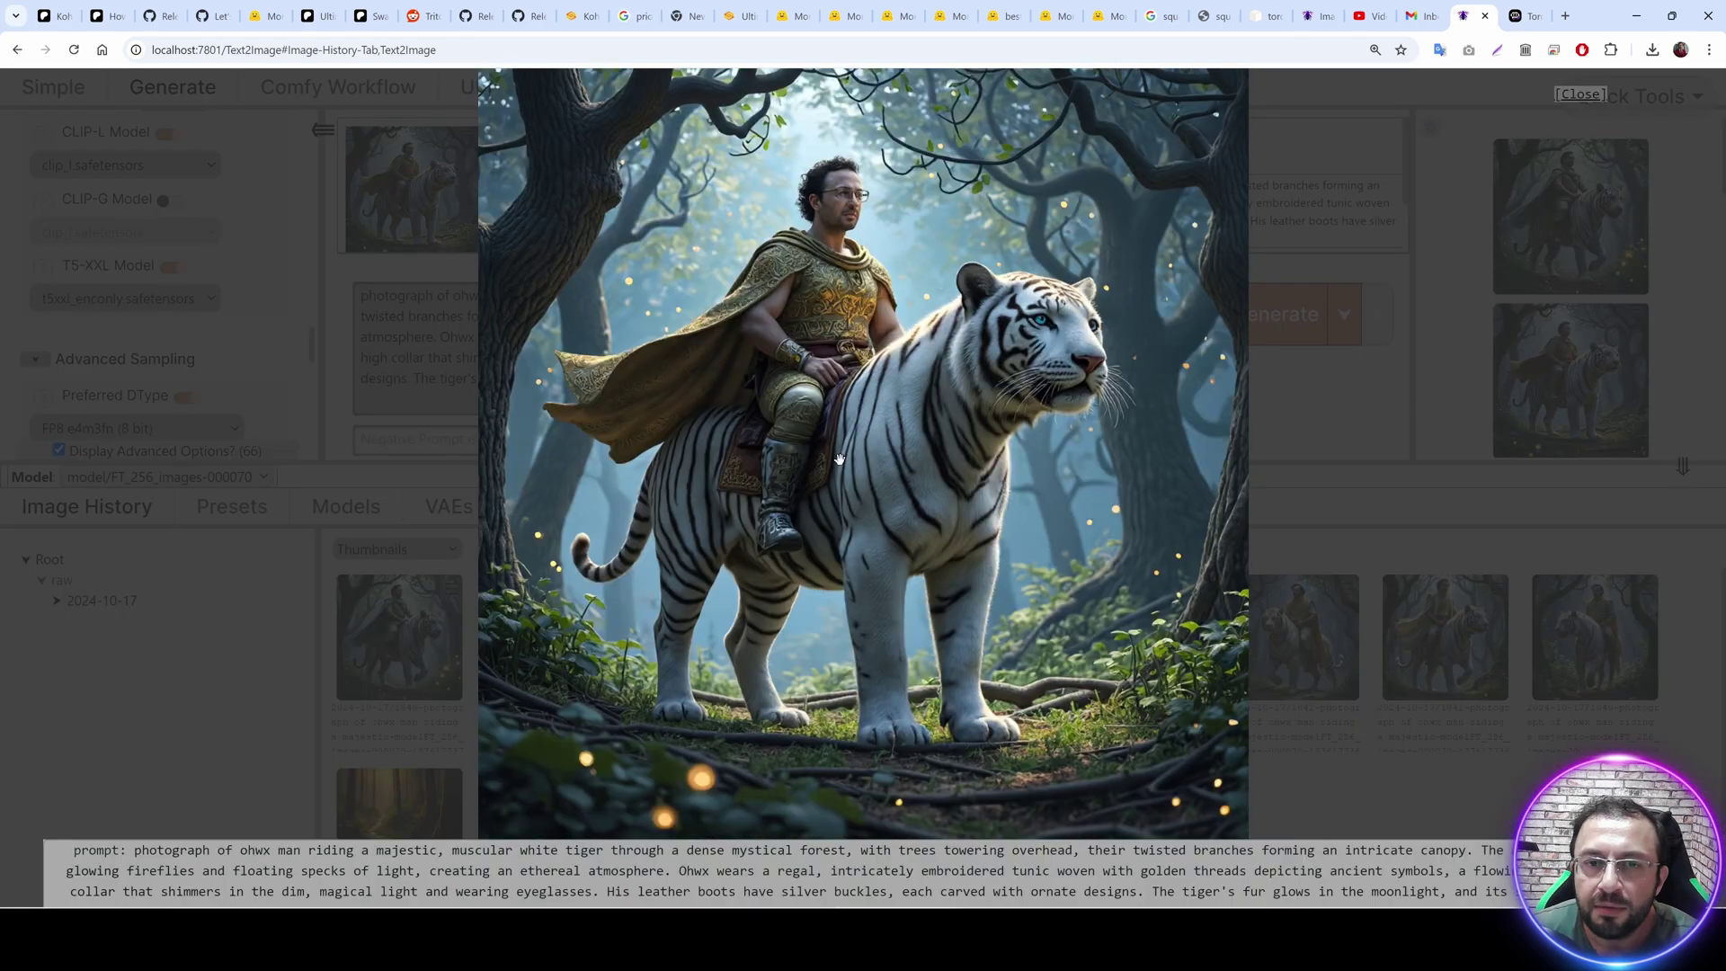
key("Right")
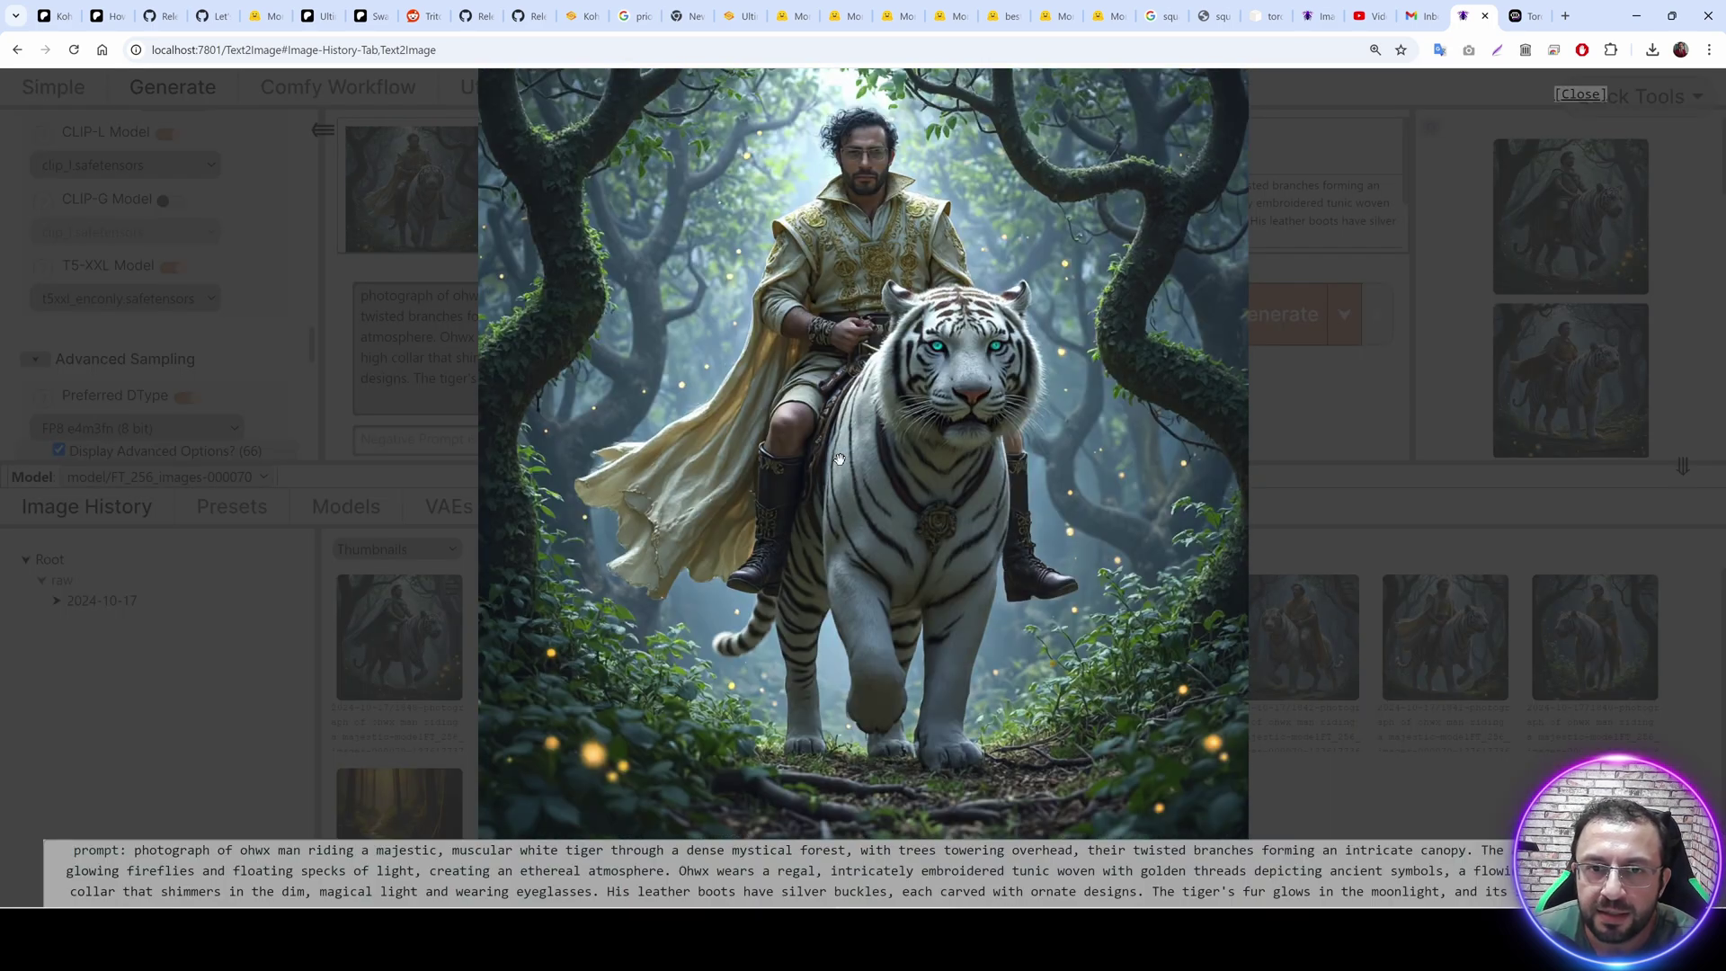
key("Right")
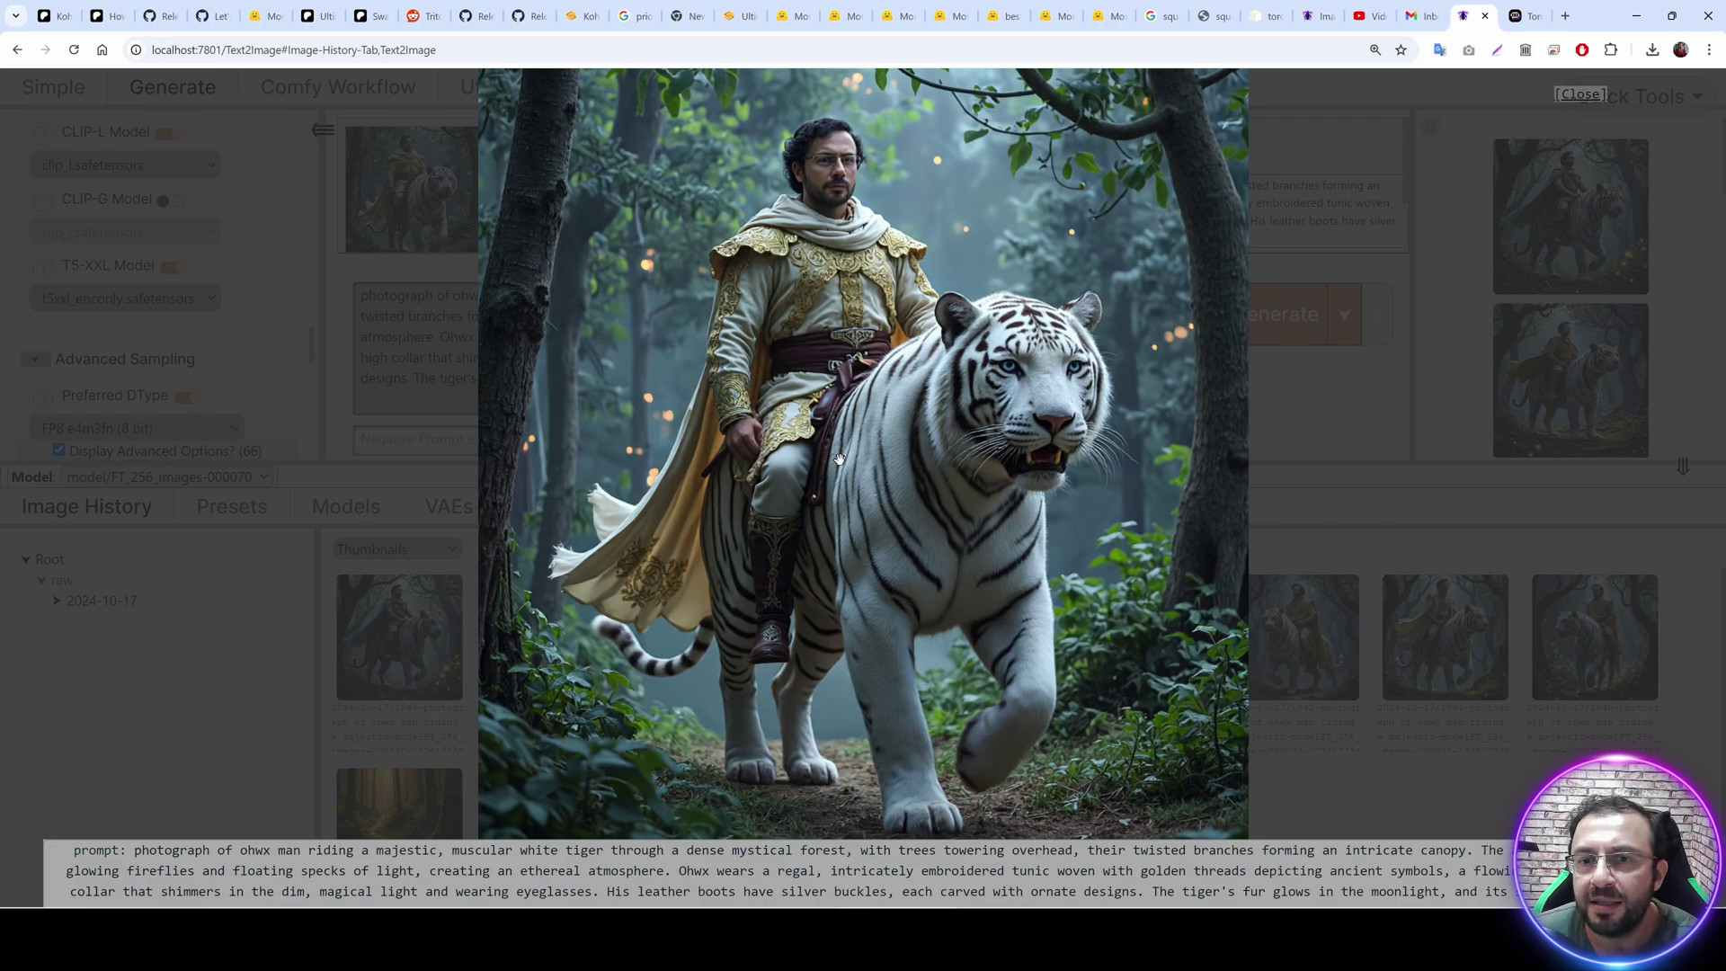
key("Right")
key("Right")
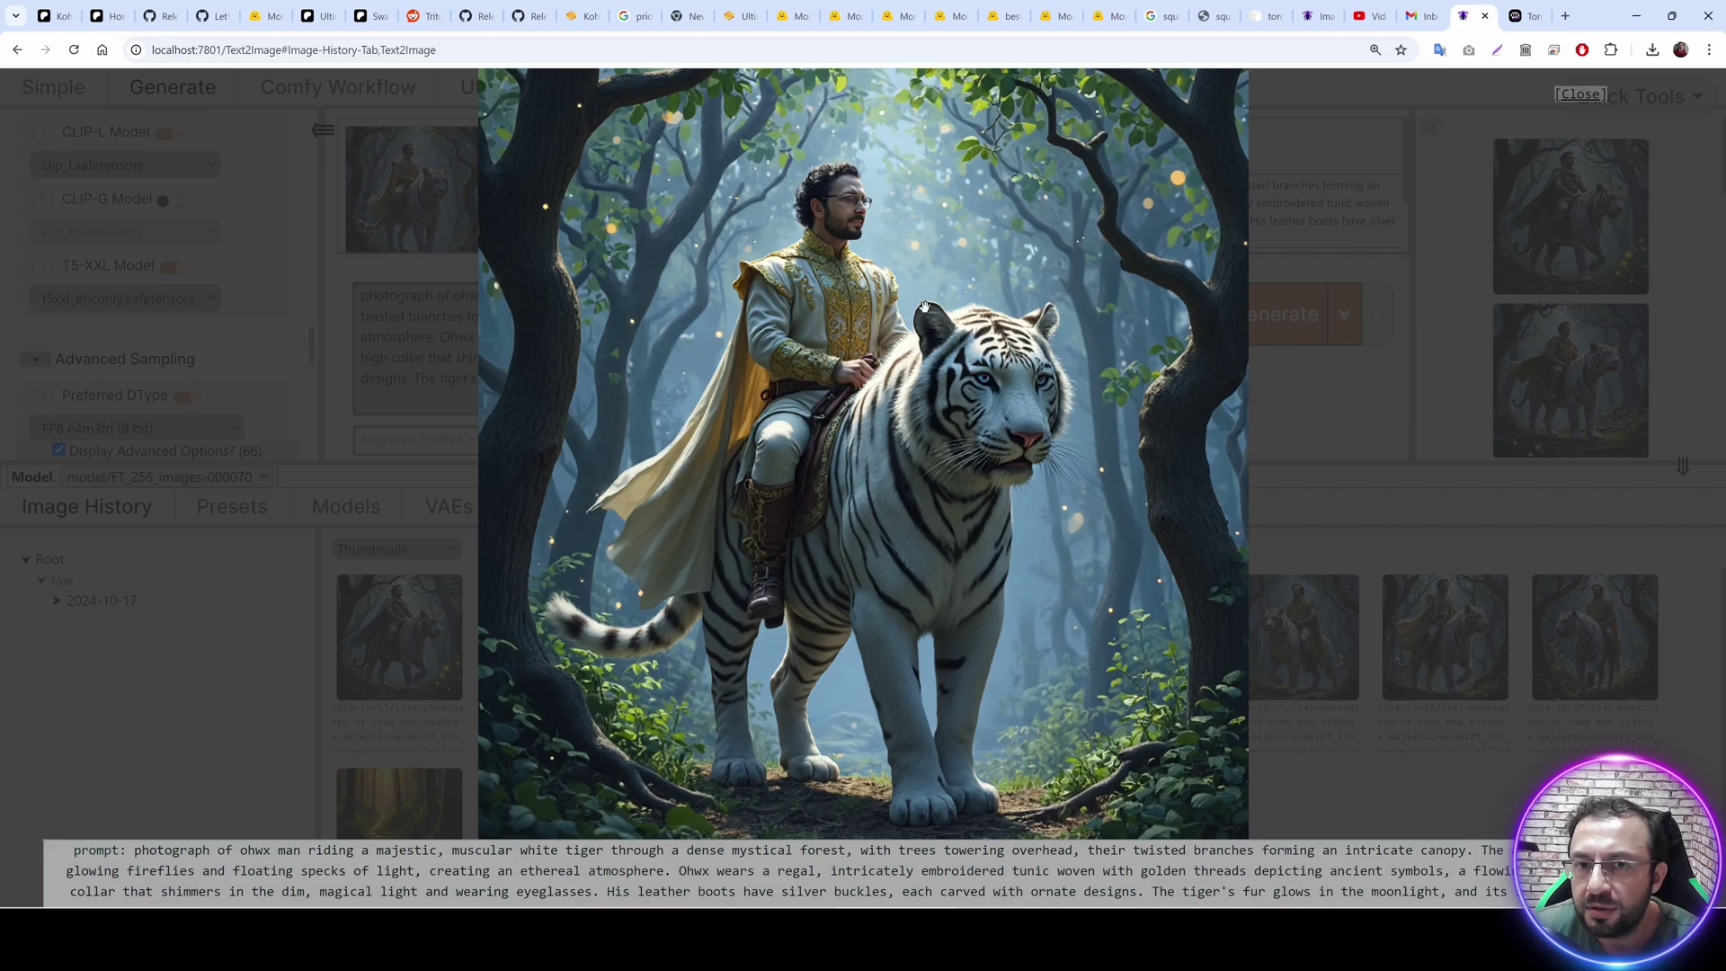
key("Right")
key("Right")
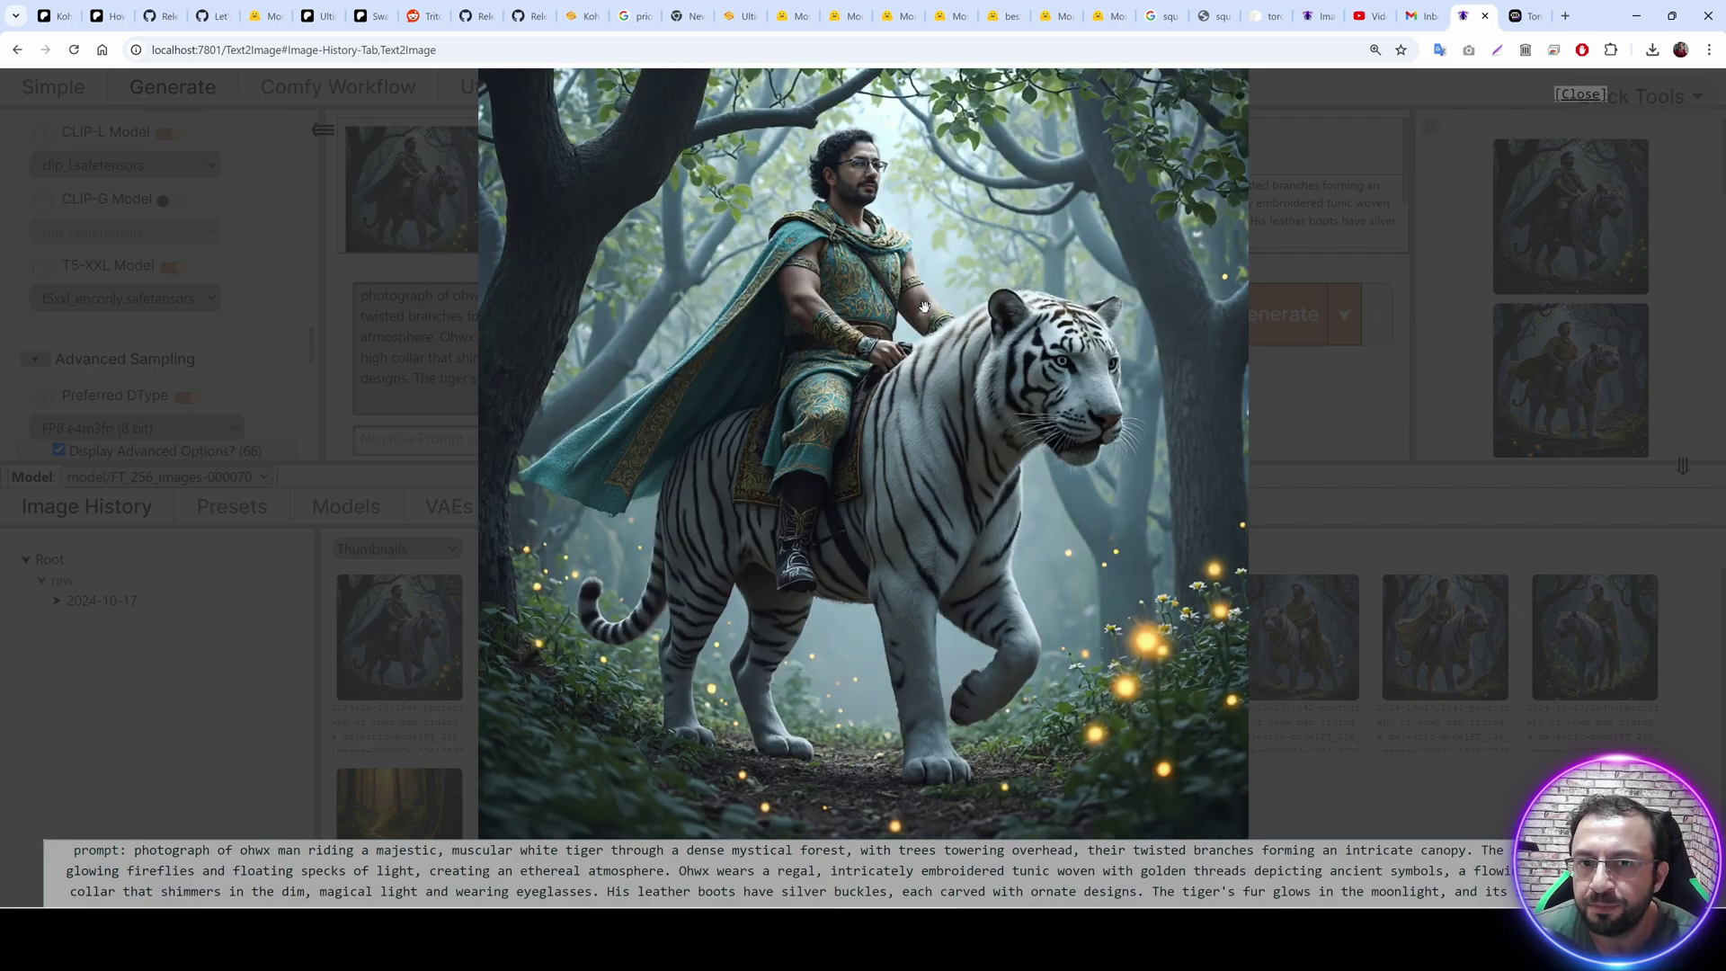
left_click(1286, 450)
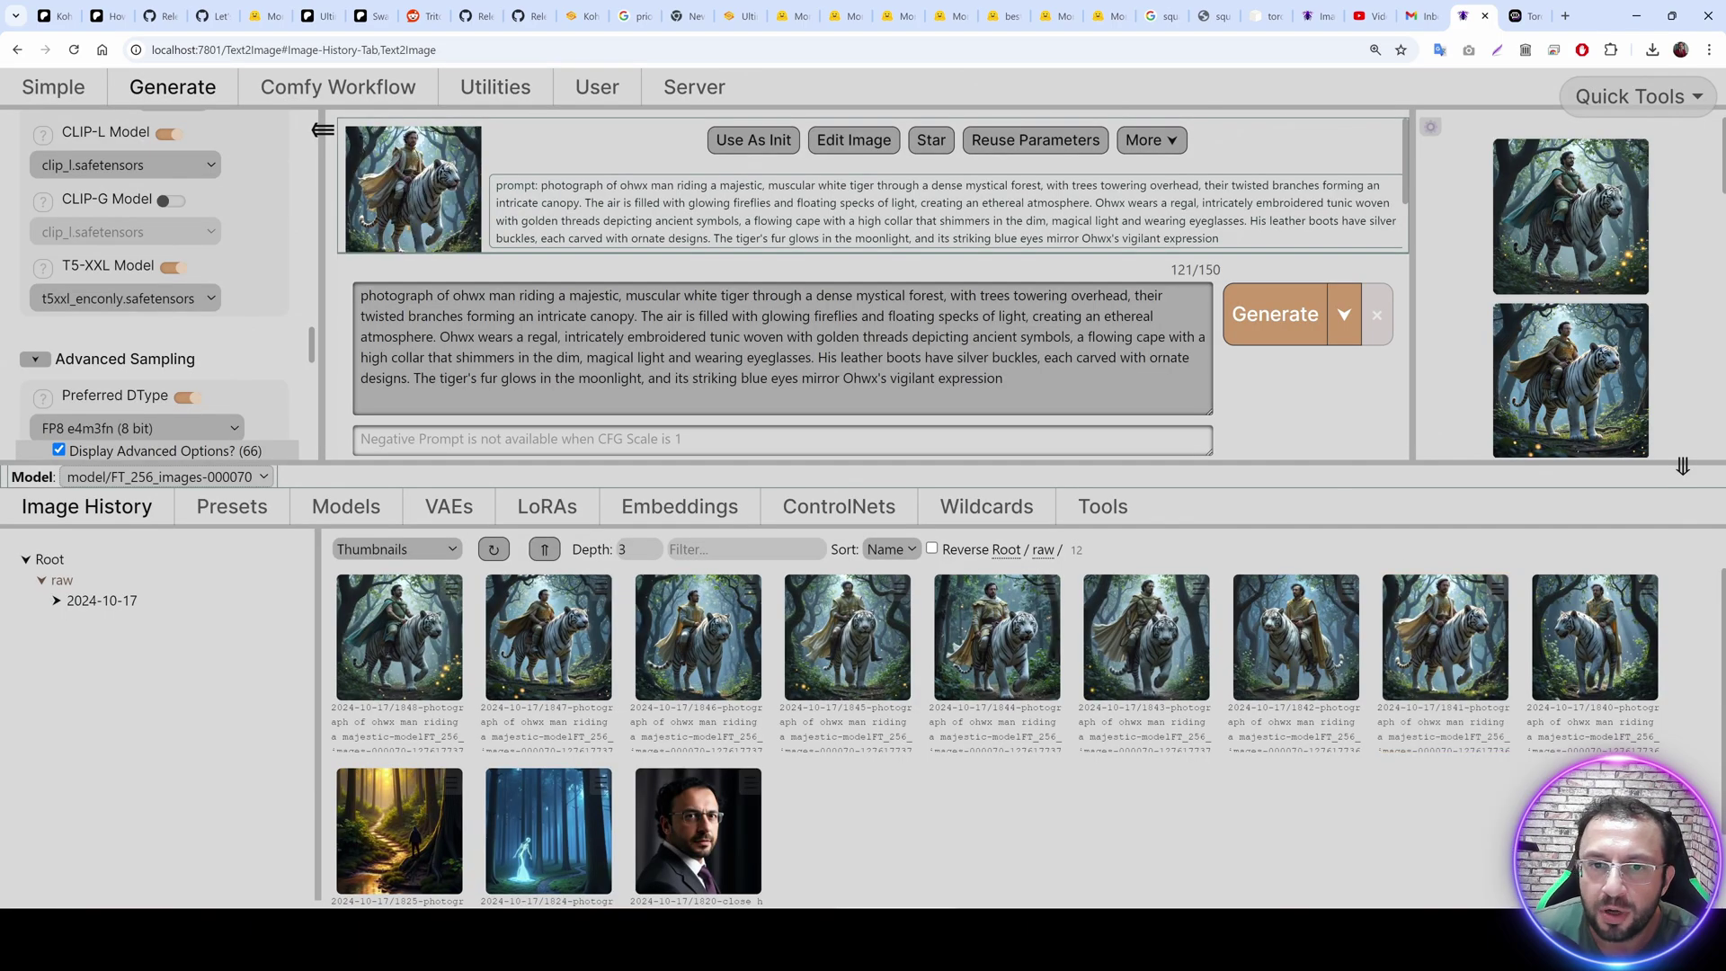
View the 1841 and 1842 white tiger images from the history individually and close the enlarged view.
left_click(1418, 620)
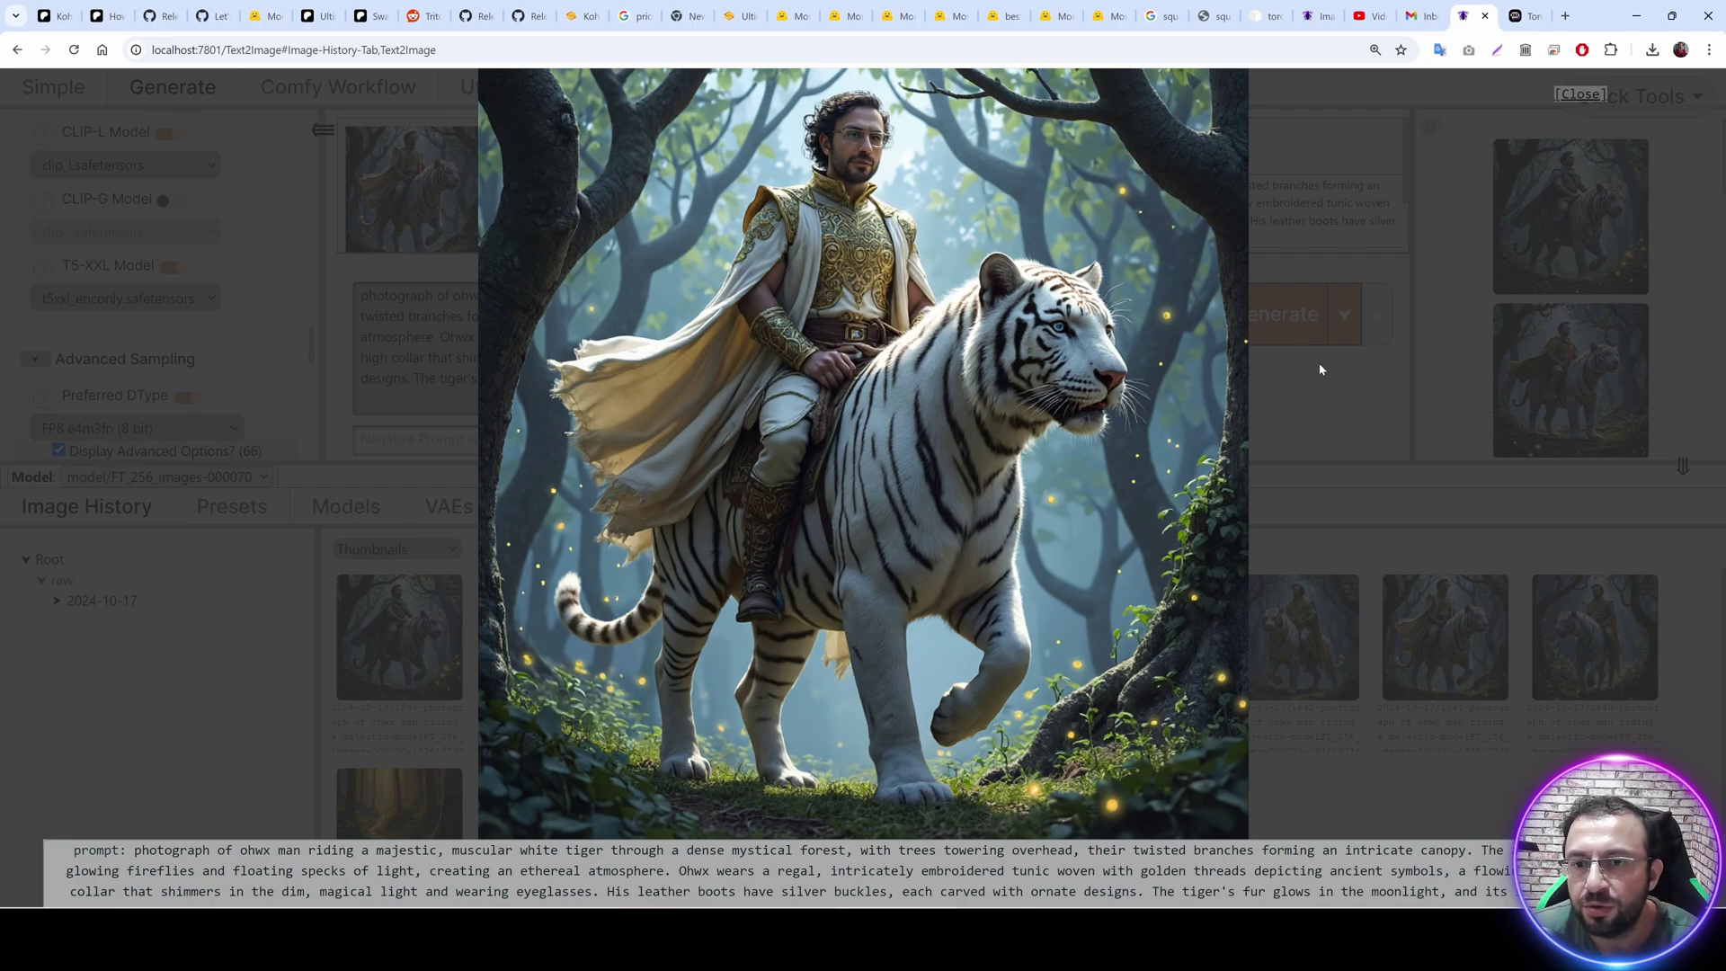
left_click(1350, 513)
left_click(1317, 620)
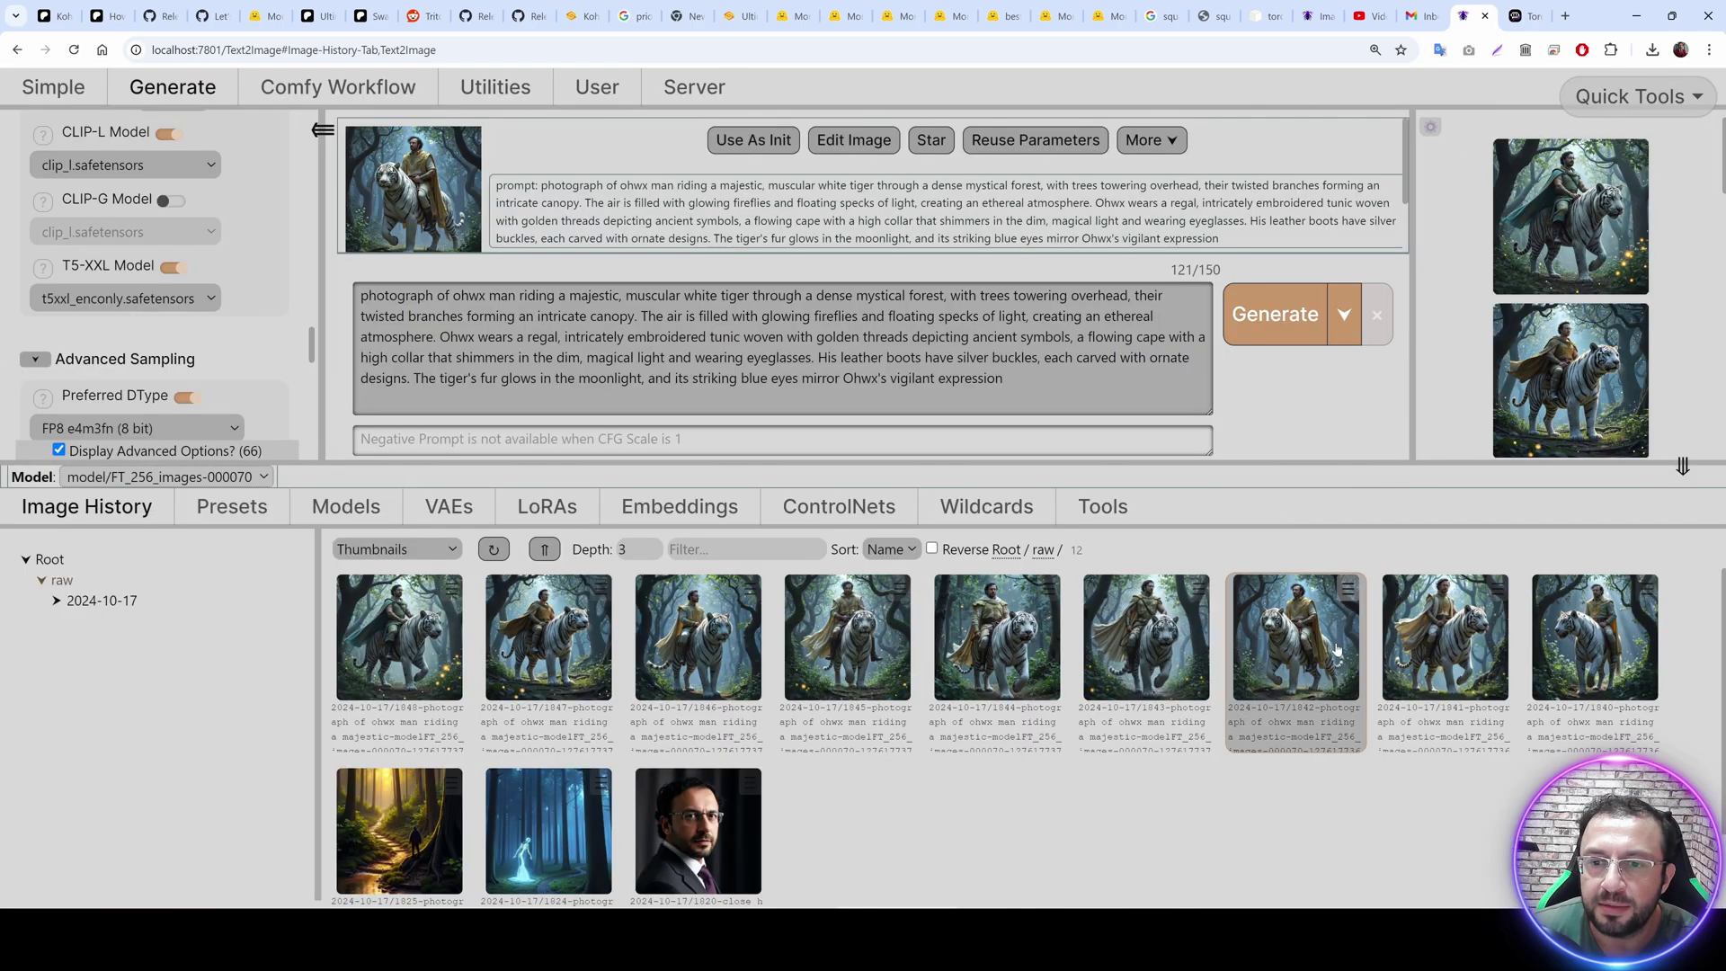
left_click(1317, 620)
left_click(1321, 365)
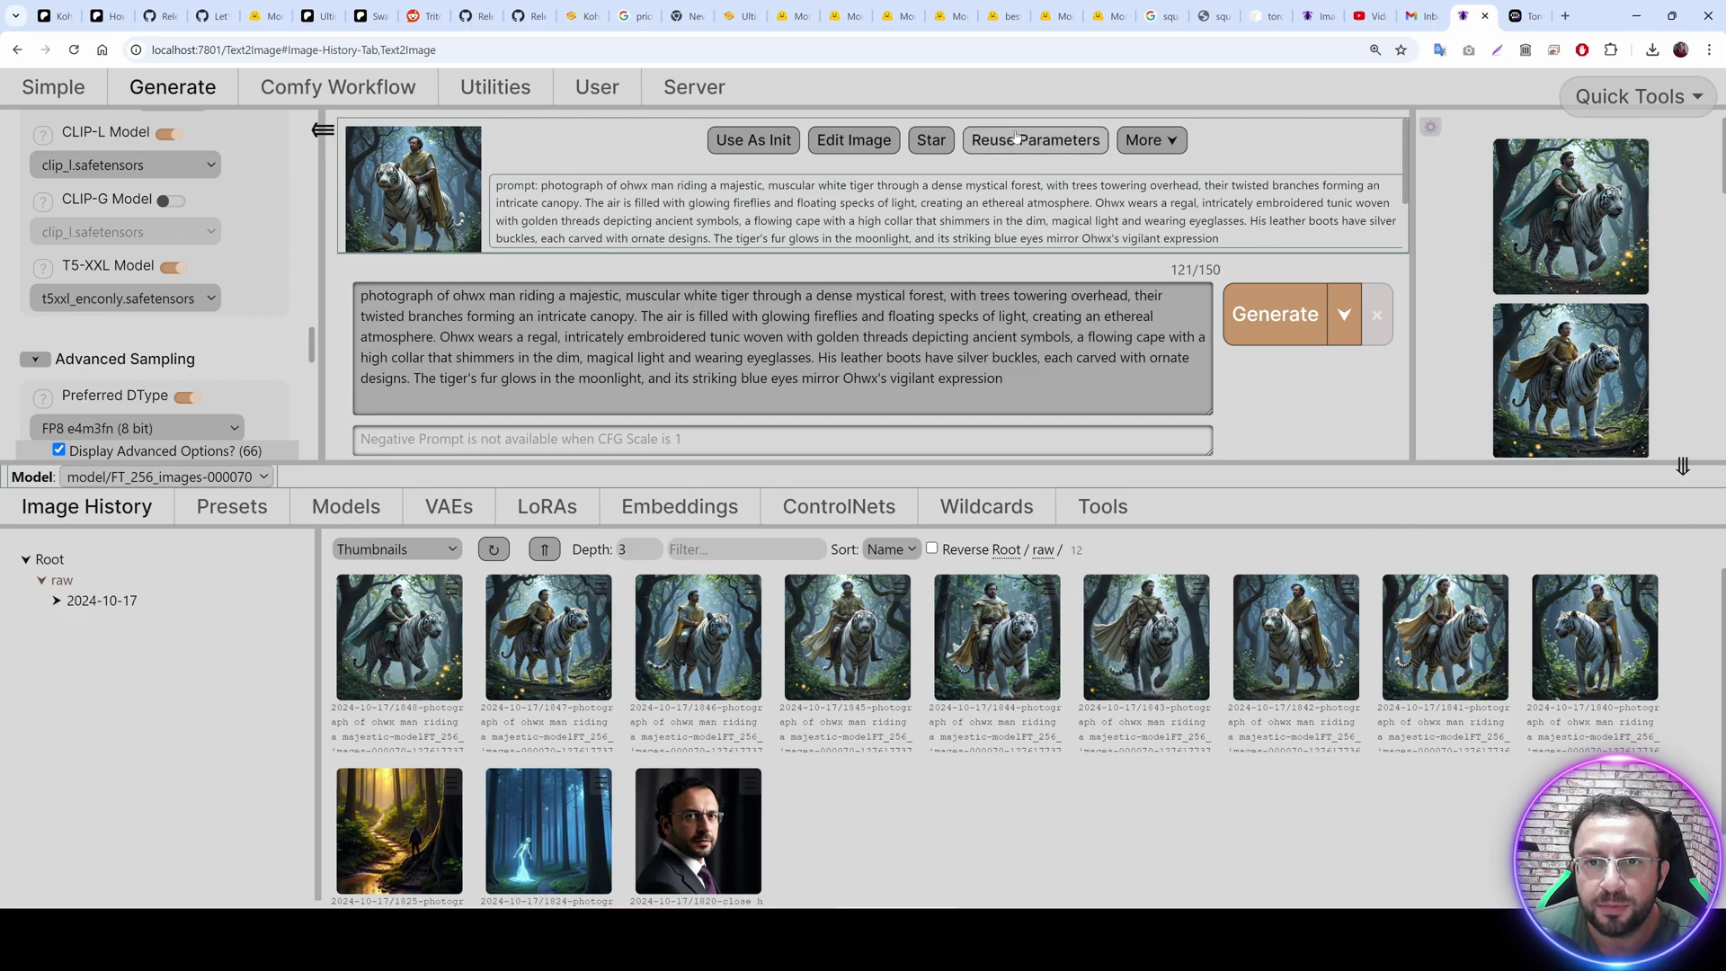
Copy the current prompt and inspect the yolo-face_yolov9c segment tag in the line 15 tiger prompt in Notepad++.
left_click(1005, 379)
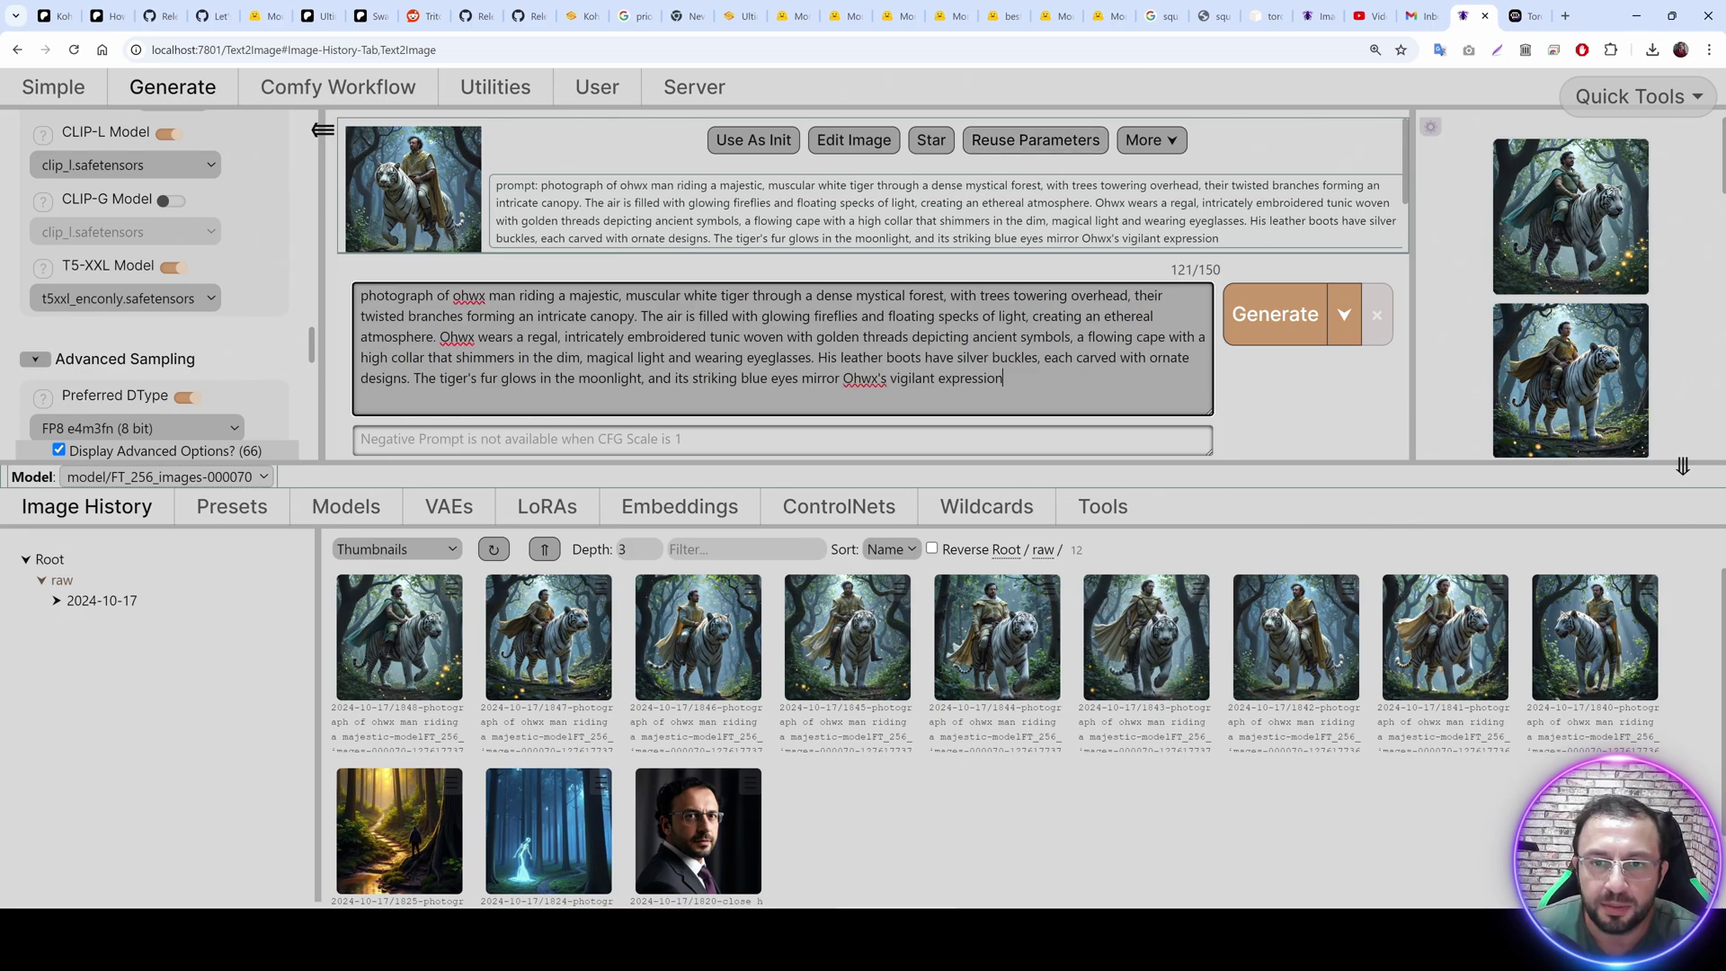
key("ctrl+a")
key("ctrl+c")
key("alt+Tab")
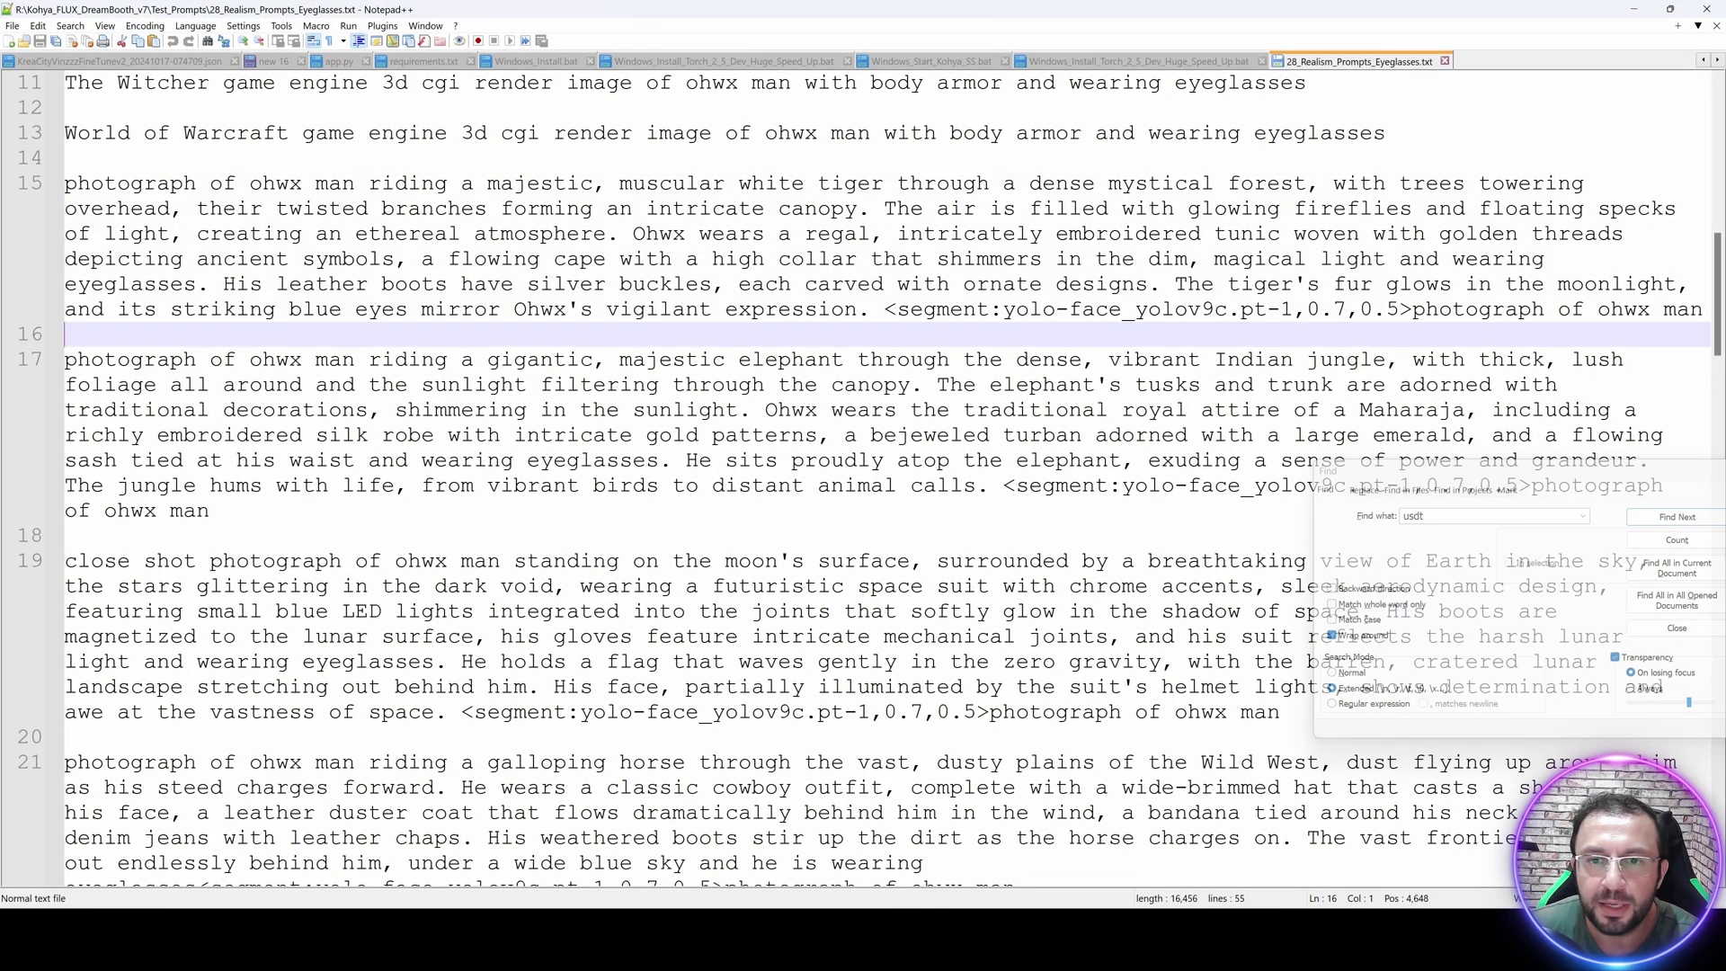
left_click_drag(1004, 309, 1229, 309)
left_click(1215, 309)
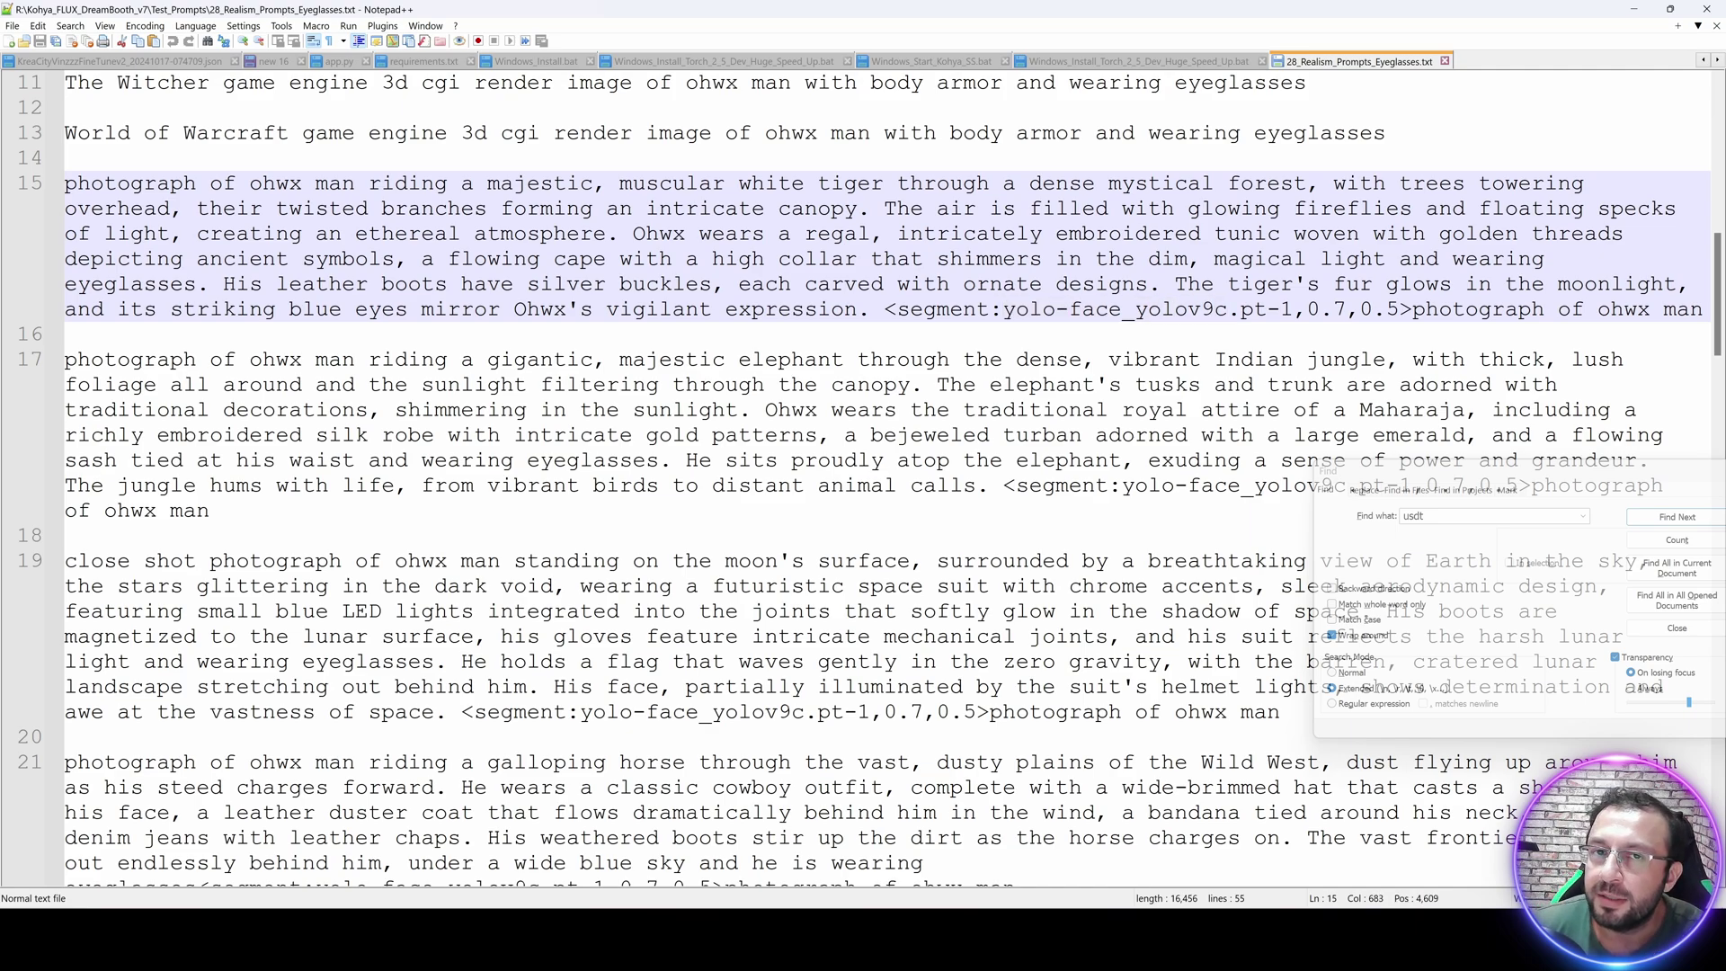
double_click(1188, 310)
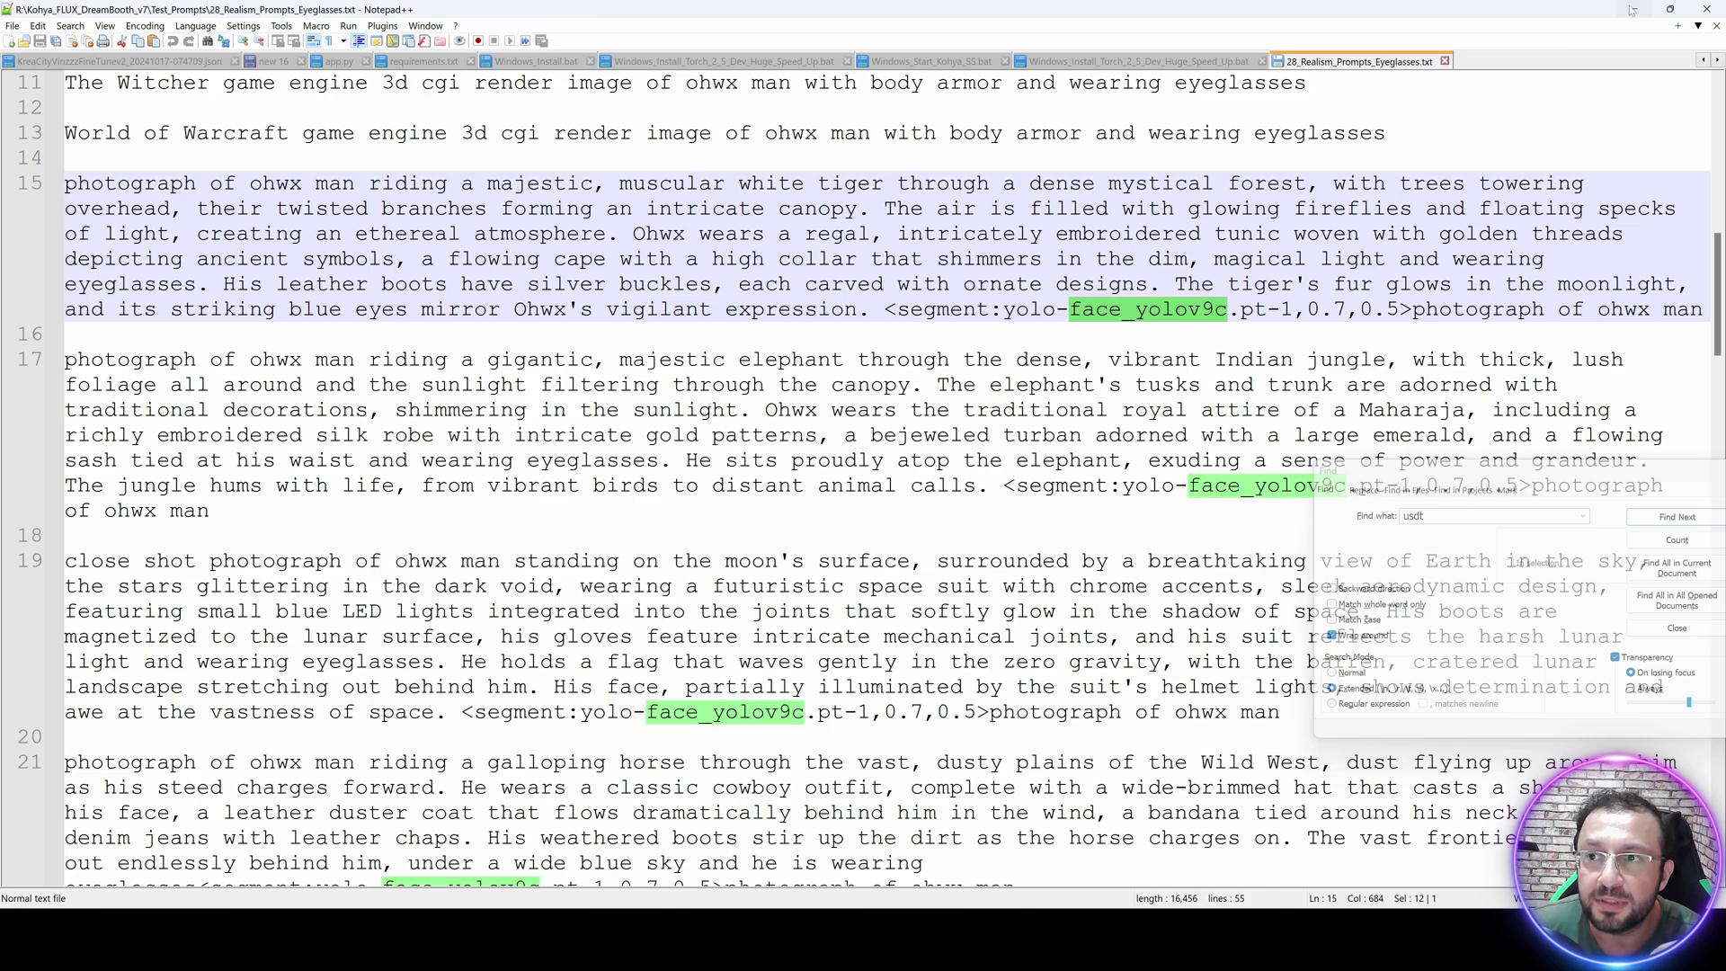
Switch to File Explorer and open the Test_Prompts folder inside Kohya_FLUX_DreamBooth_v7.
key("alt+Tab")
key("alt+Tab")
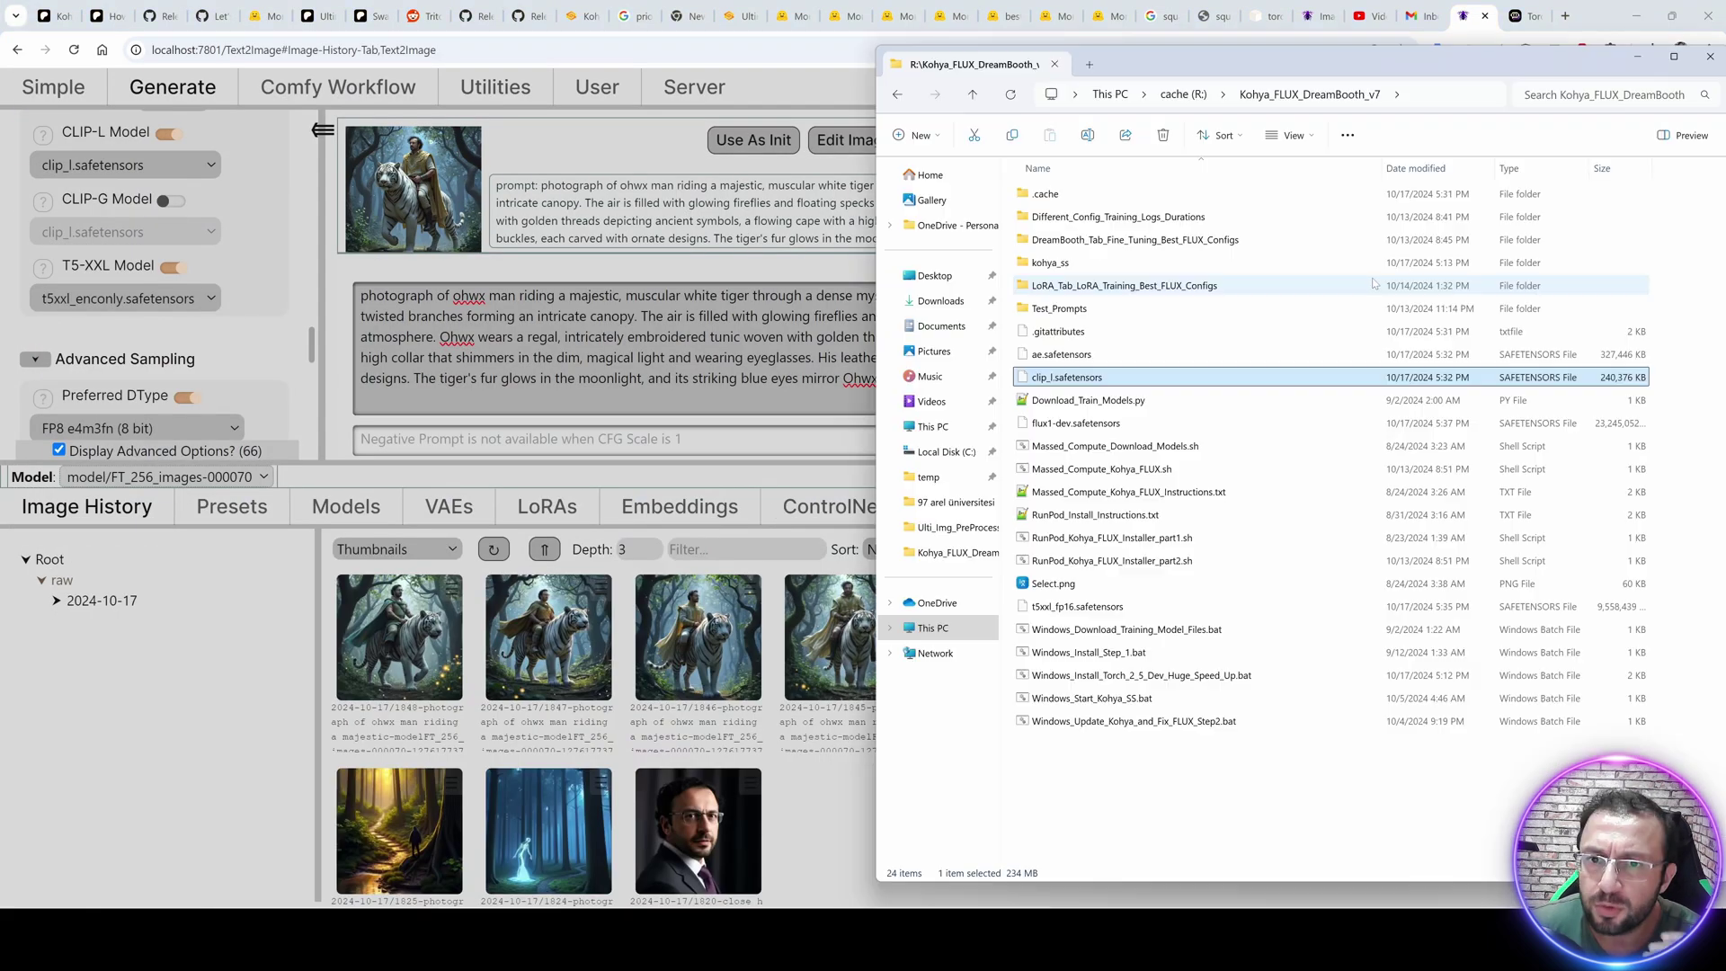
left_click(1065, 308)
double_click(1066, 308)
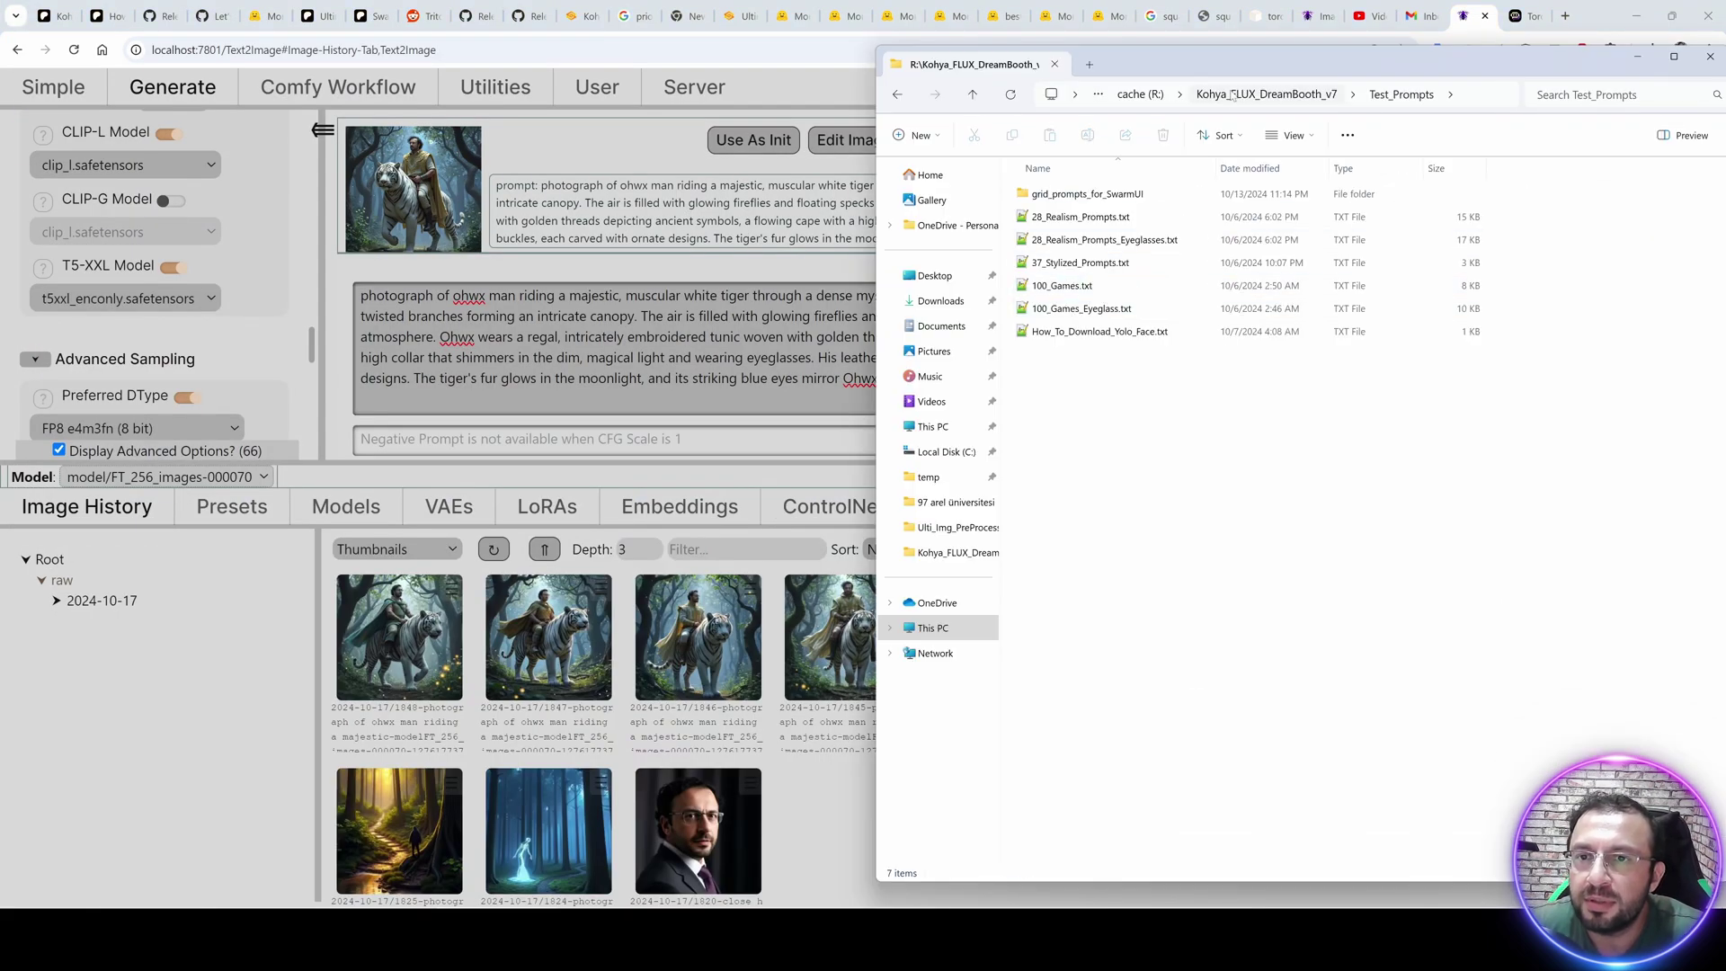
left_click_drag(1348, 63, 825, 97)
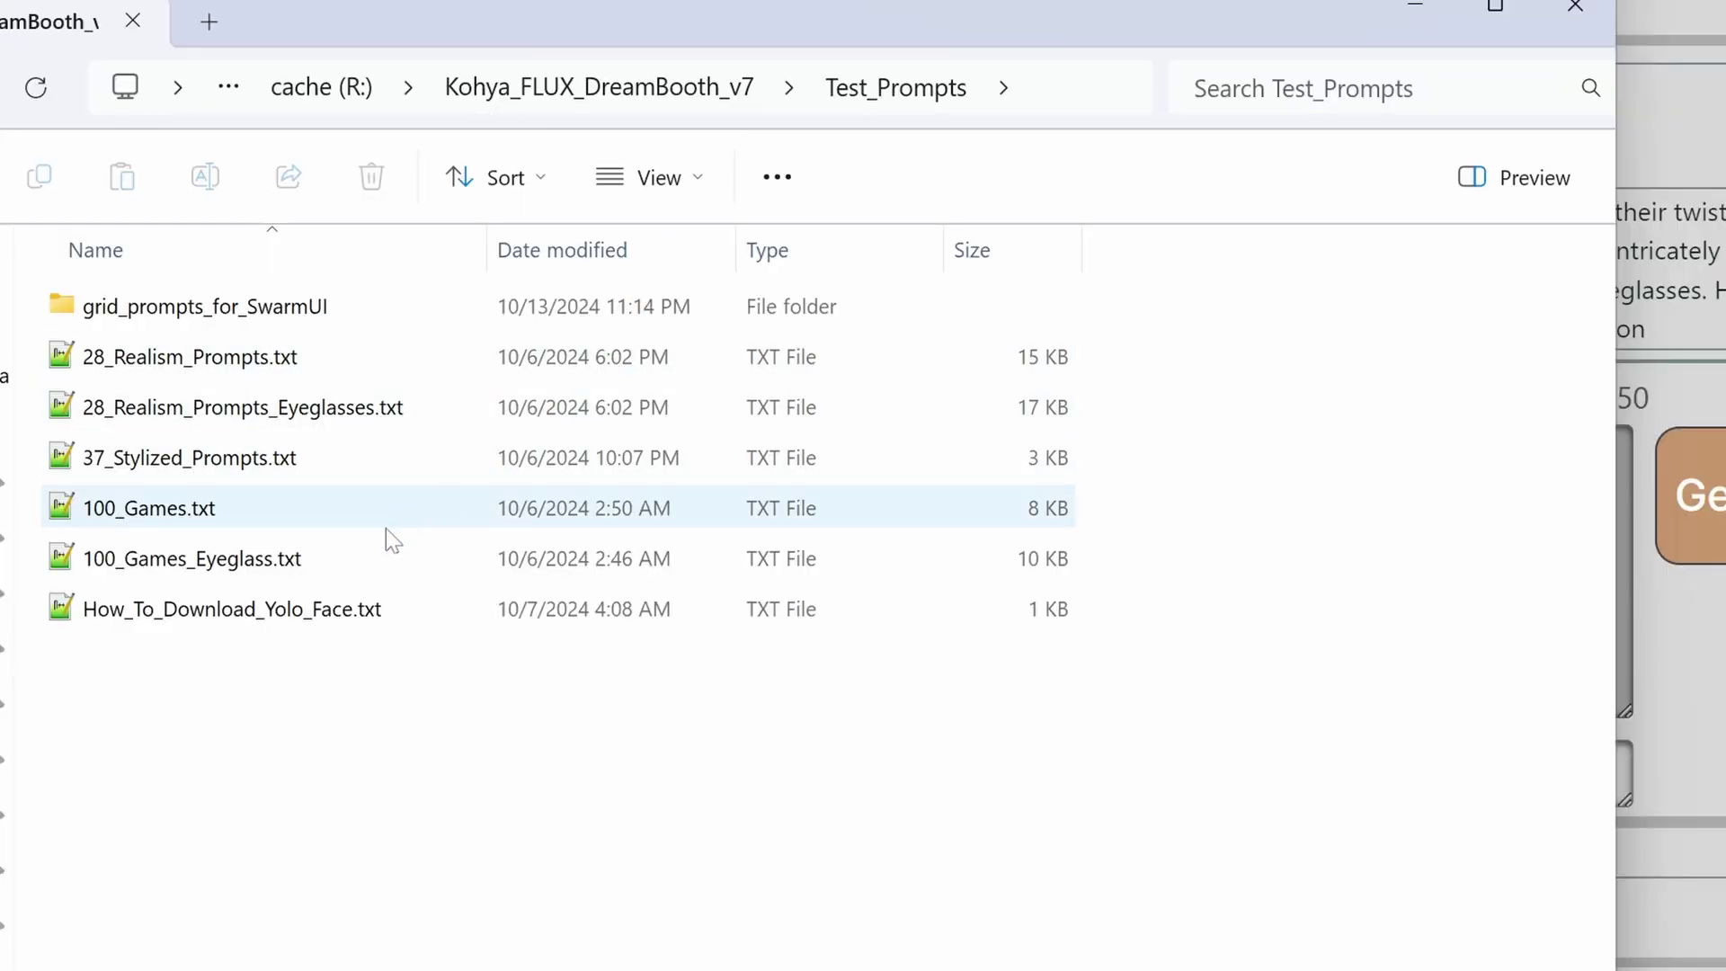
Open How_To_Download_Yolo_Face.txt, then download face_yolov9c.pt from its link and show the file in its download folder.
left_click(213, 618)
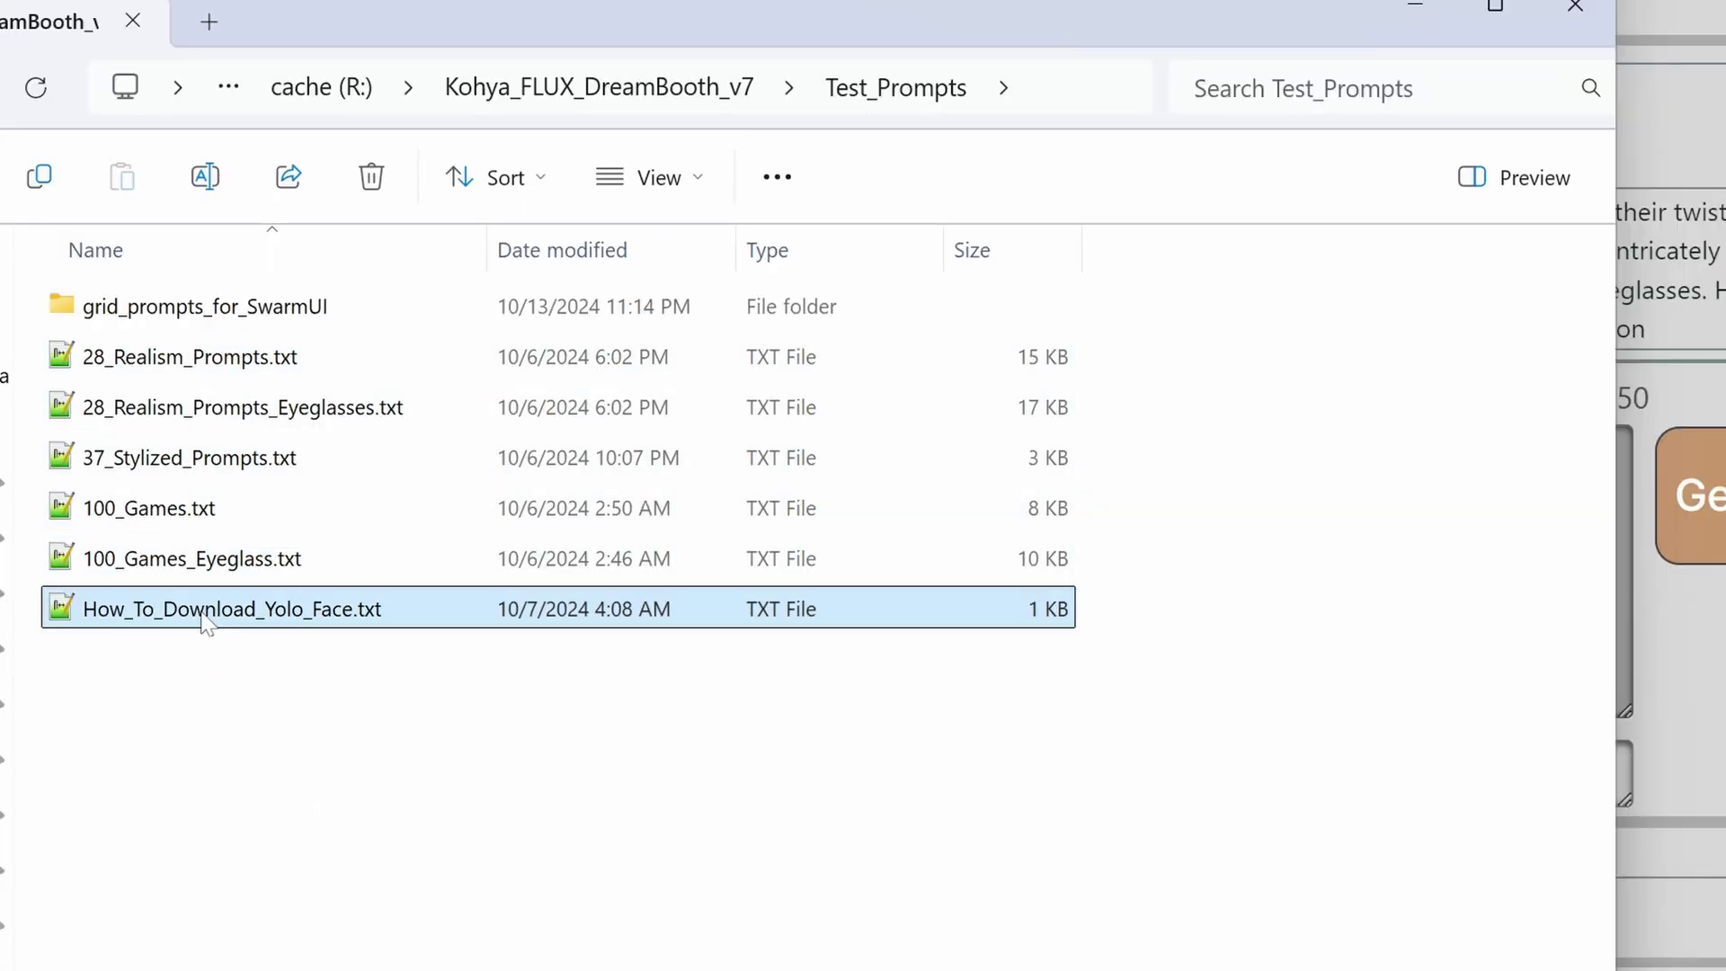
double_click(369, 620)
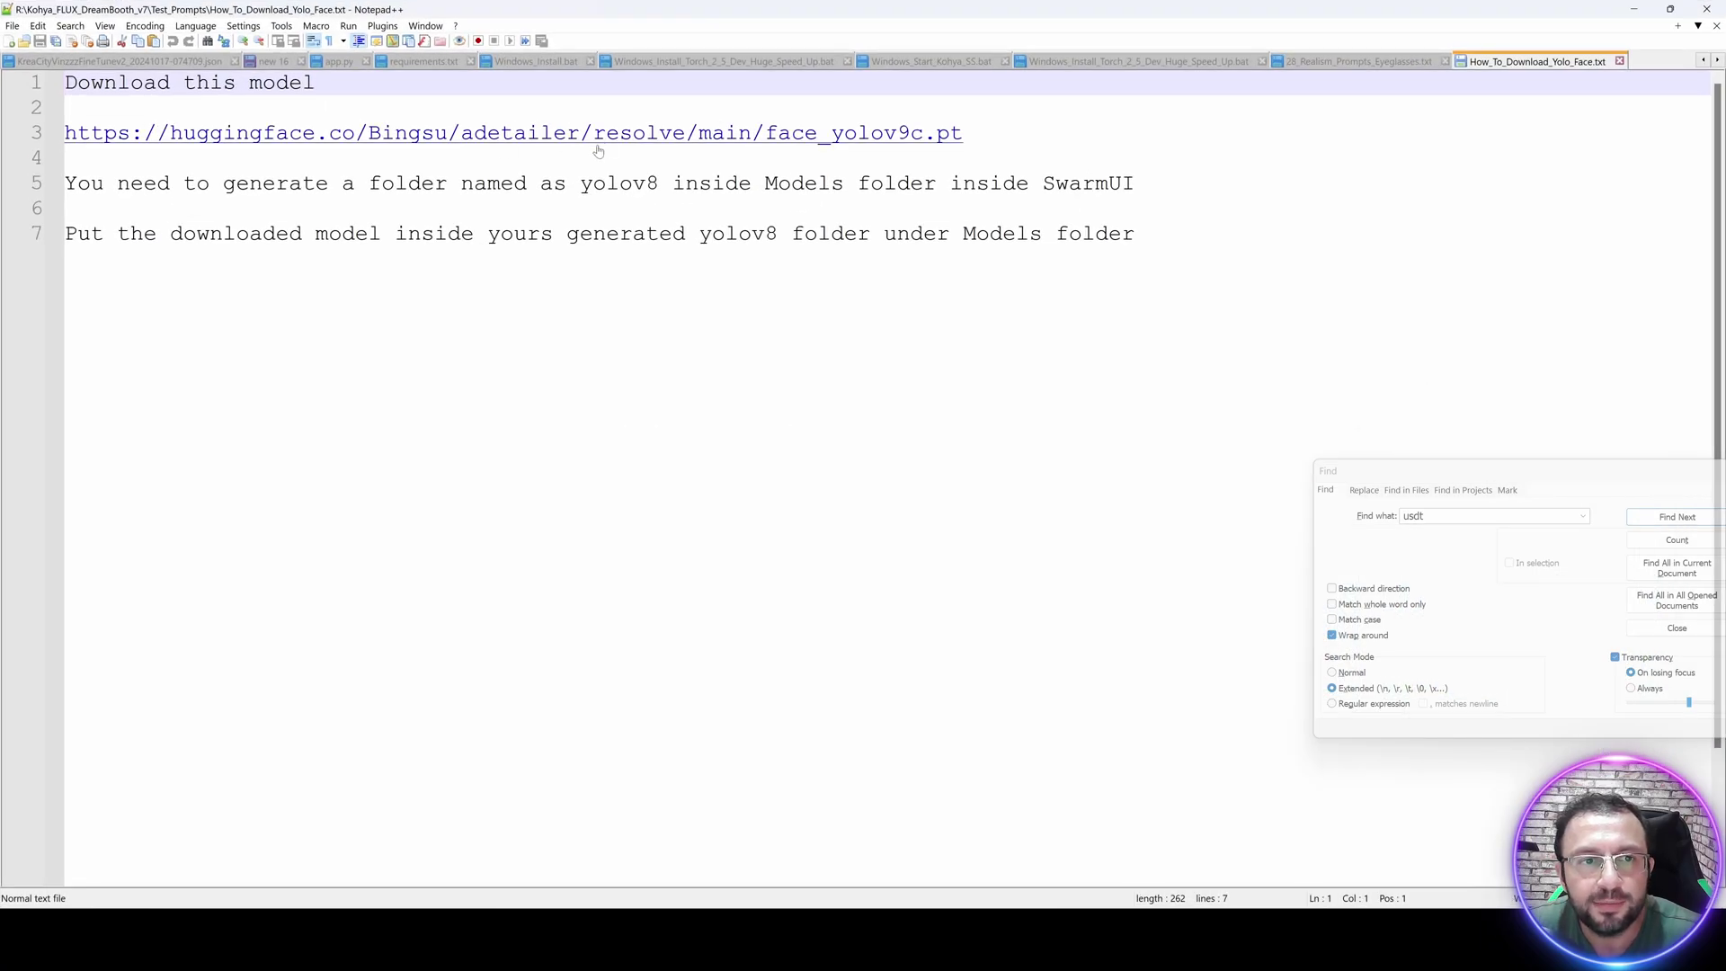
double_click(668, 140)
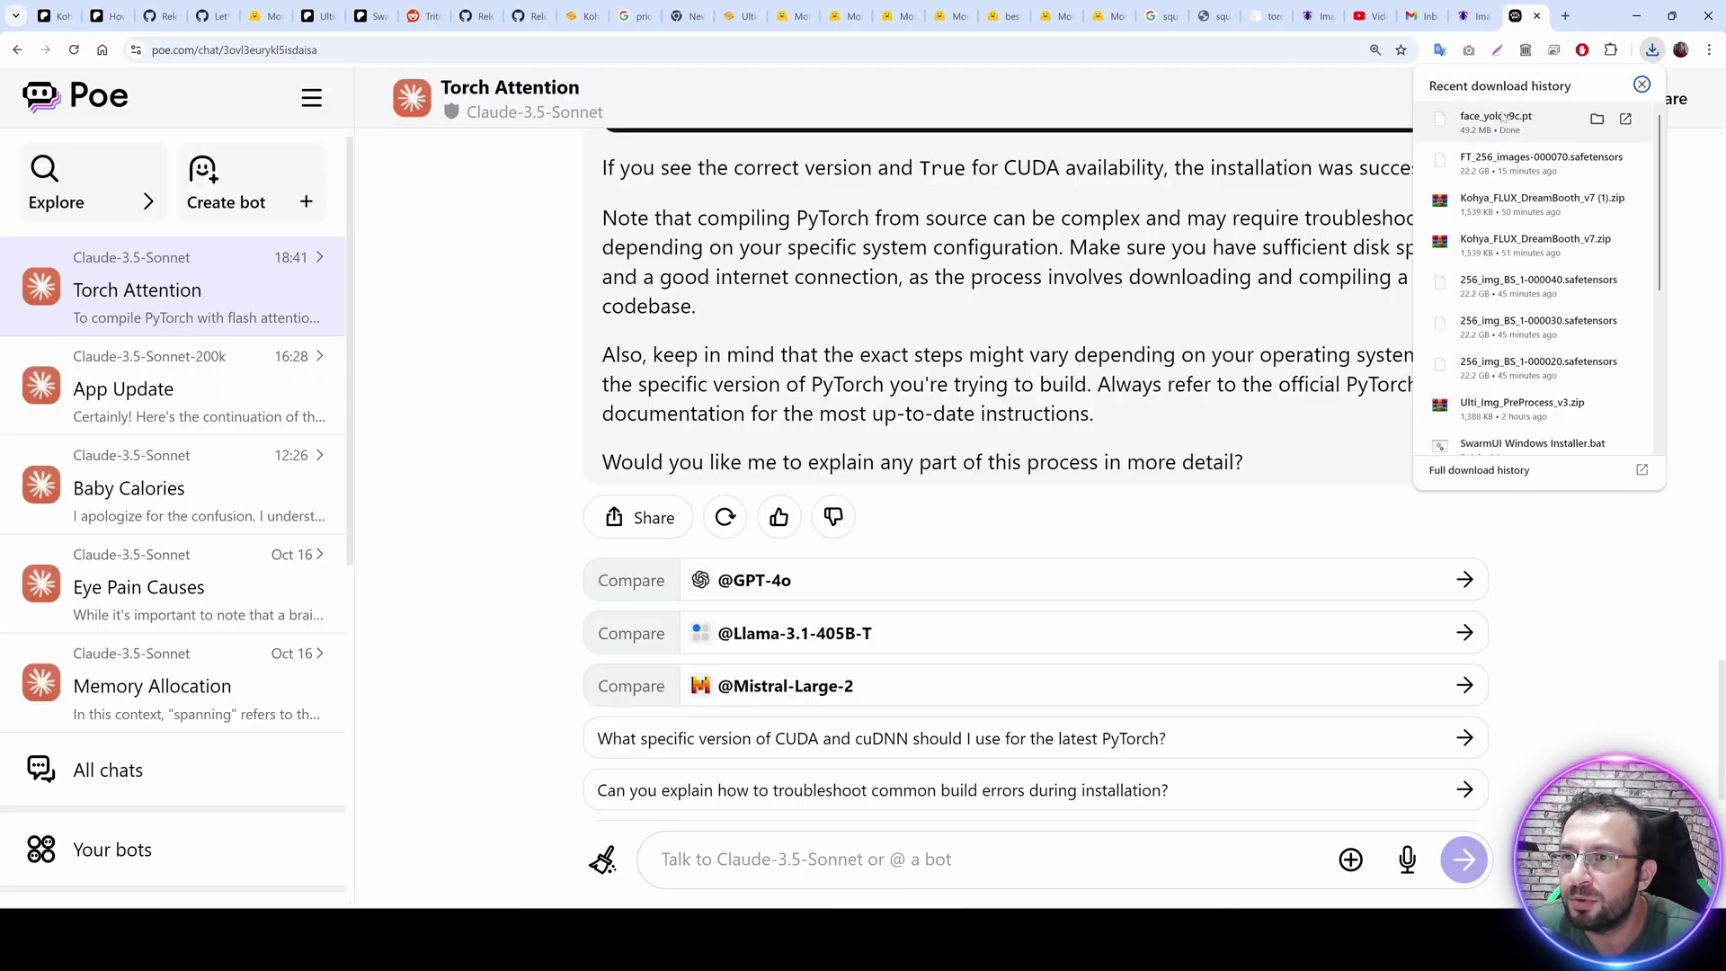
left_click(1597, 120)
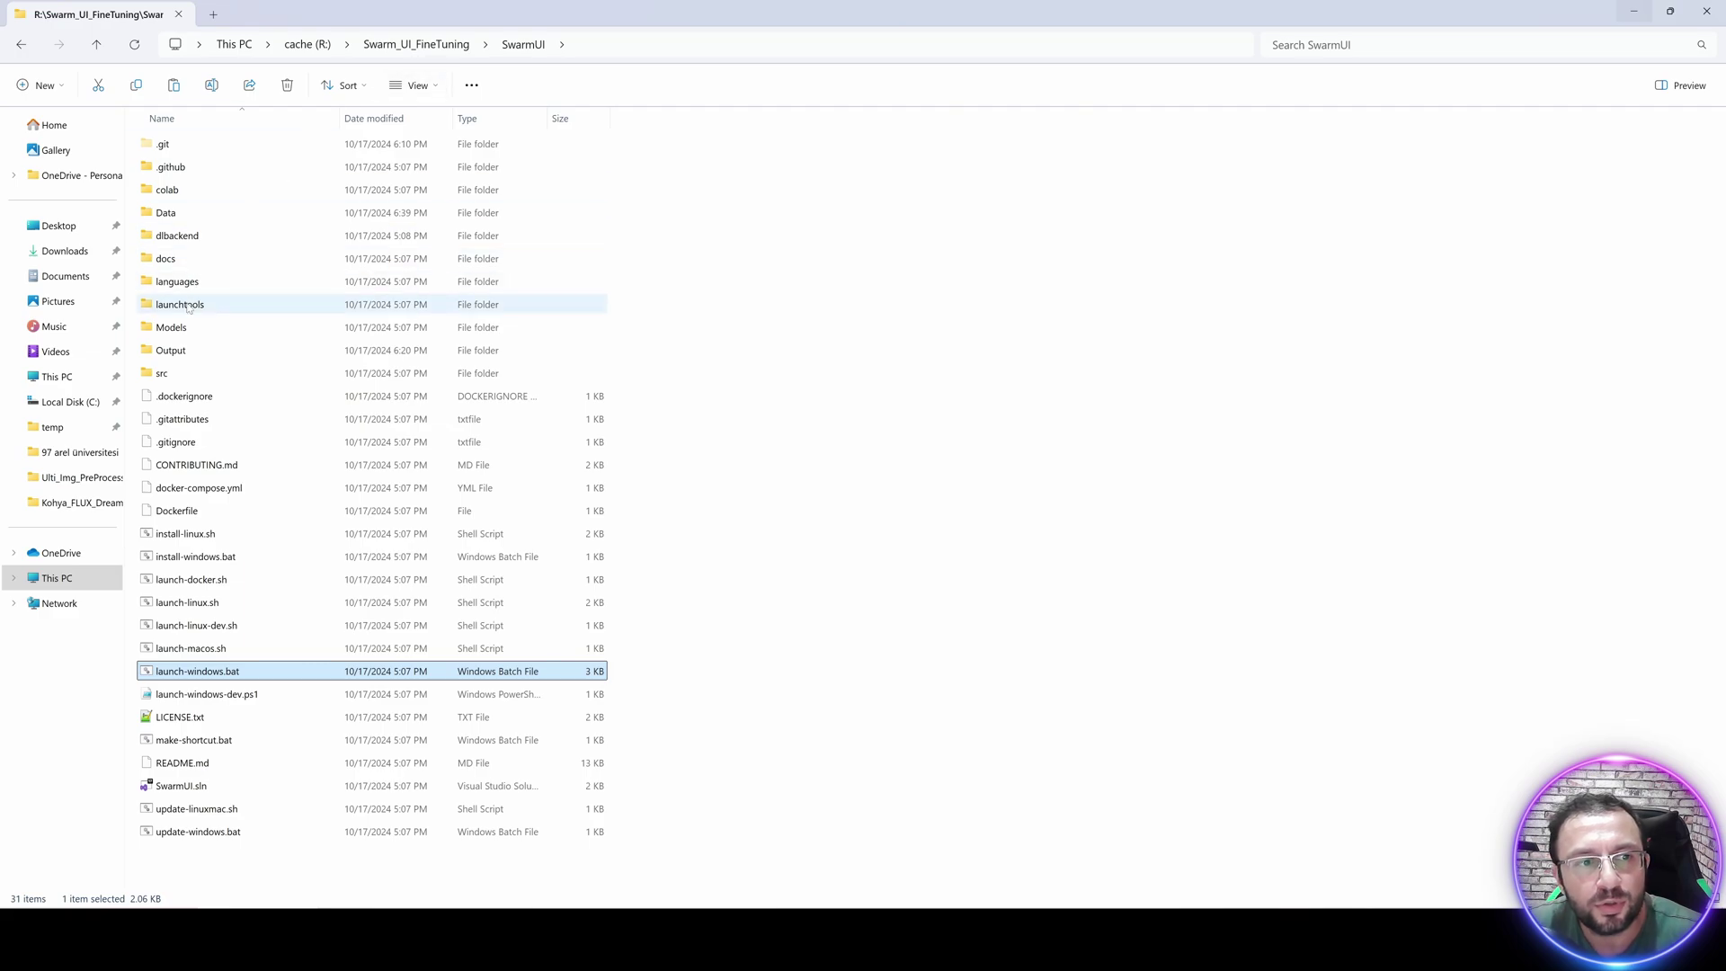
Create a yolov8 folder inside SwarmUI's Models folder and paste the downloaded face_yolov9c.pt into it.
double_click(264, 577)
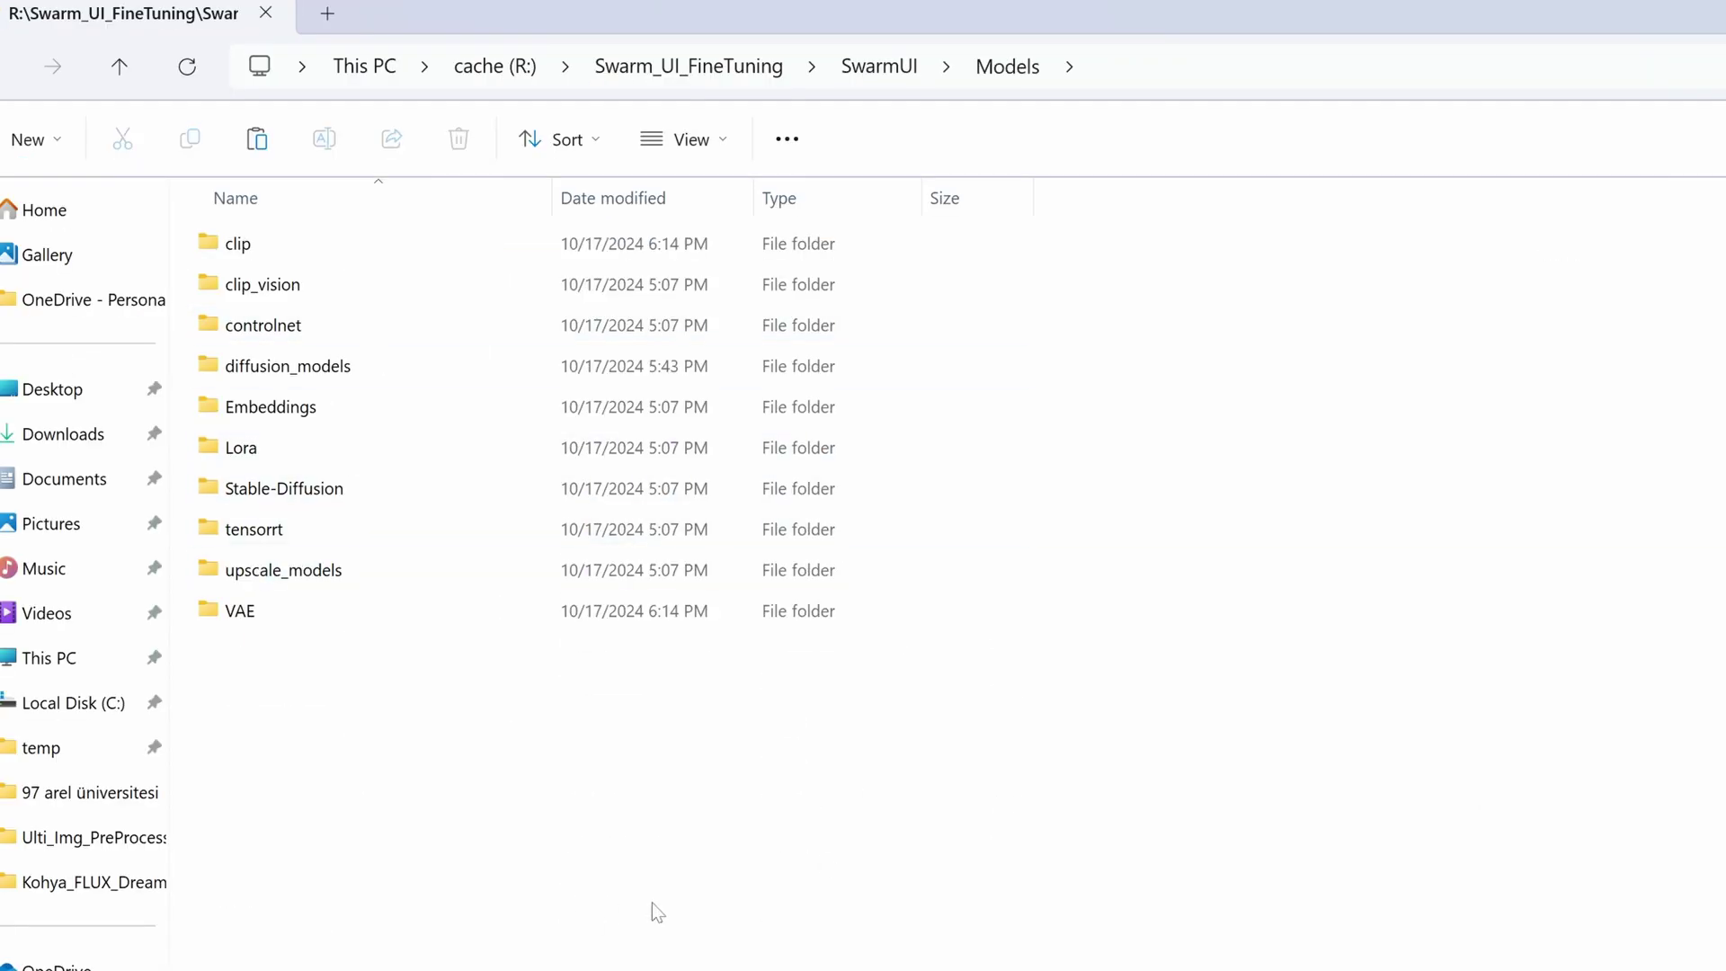
right_click(495, 778)
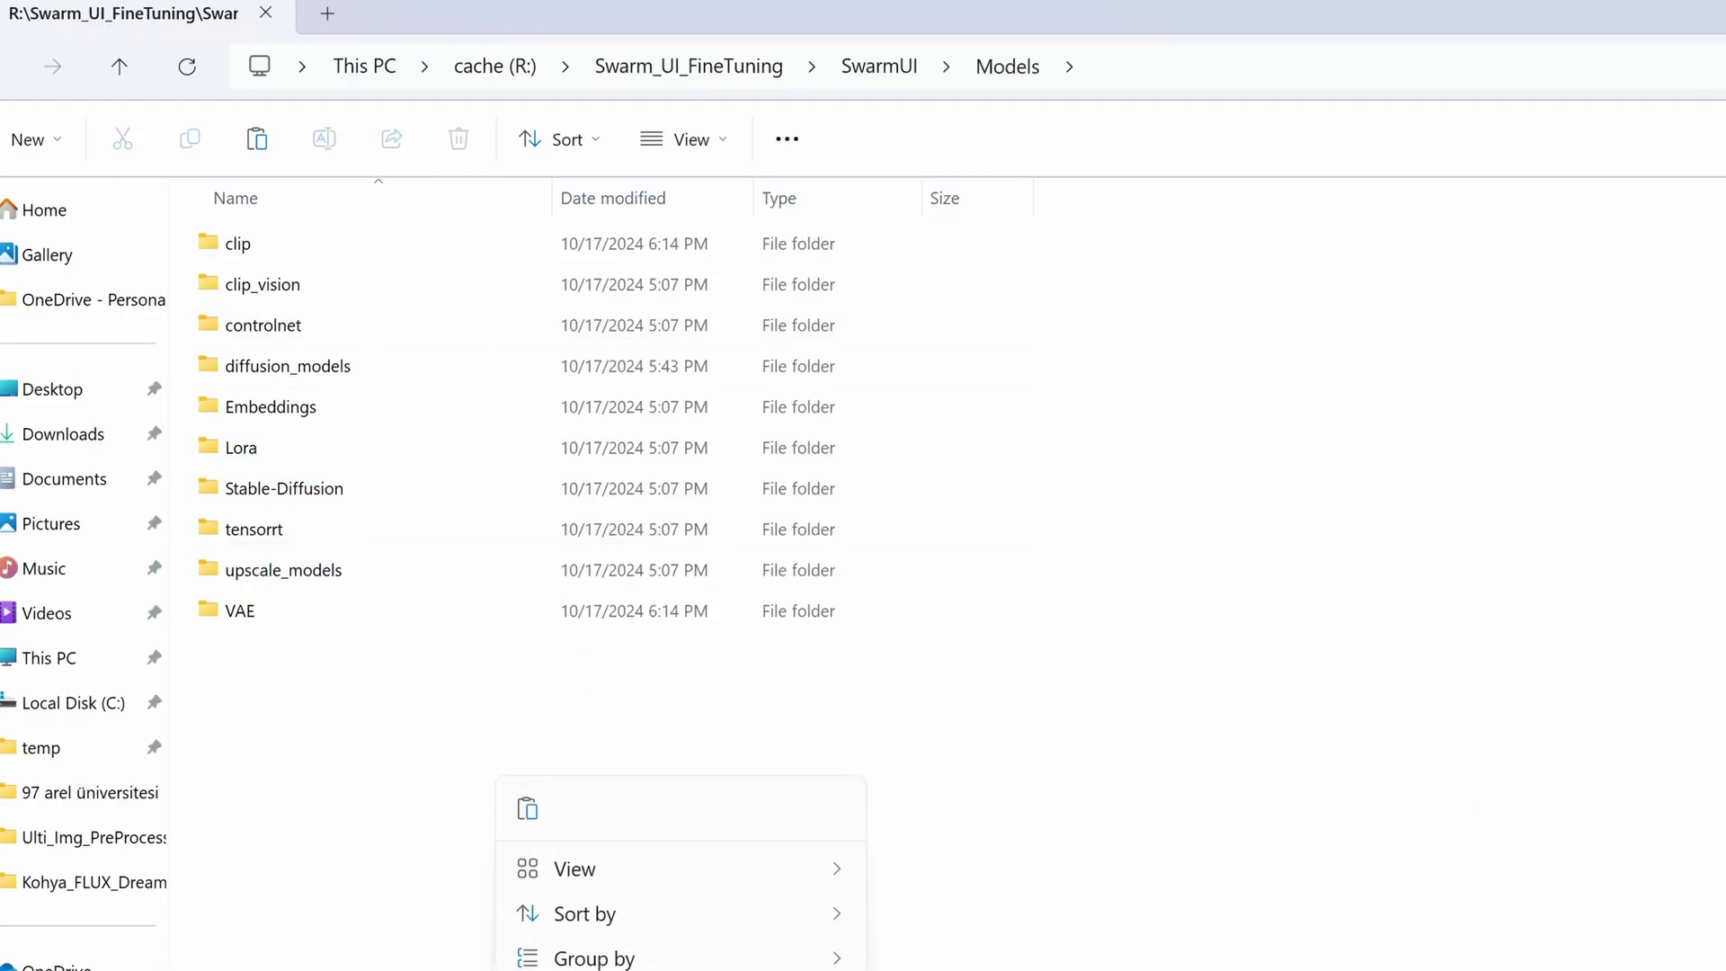
left_click(934, 970)
type("yolov")
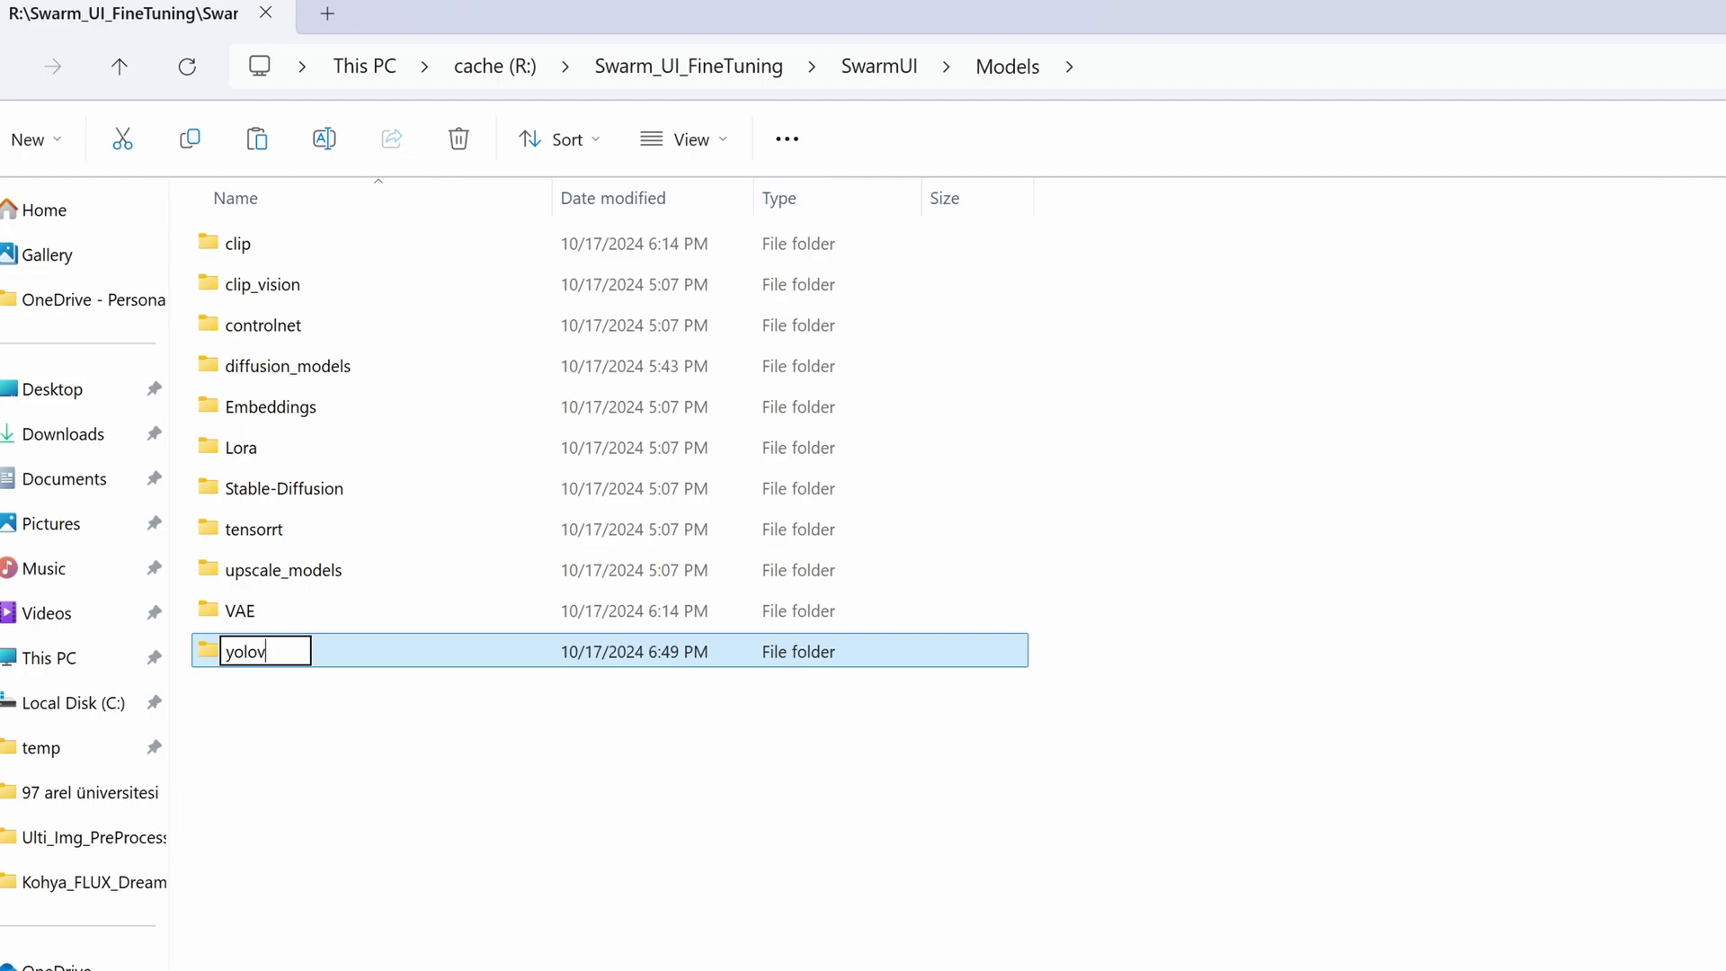
type("8")
key("Return")
key("Return")
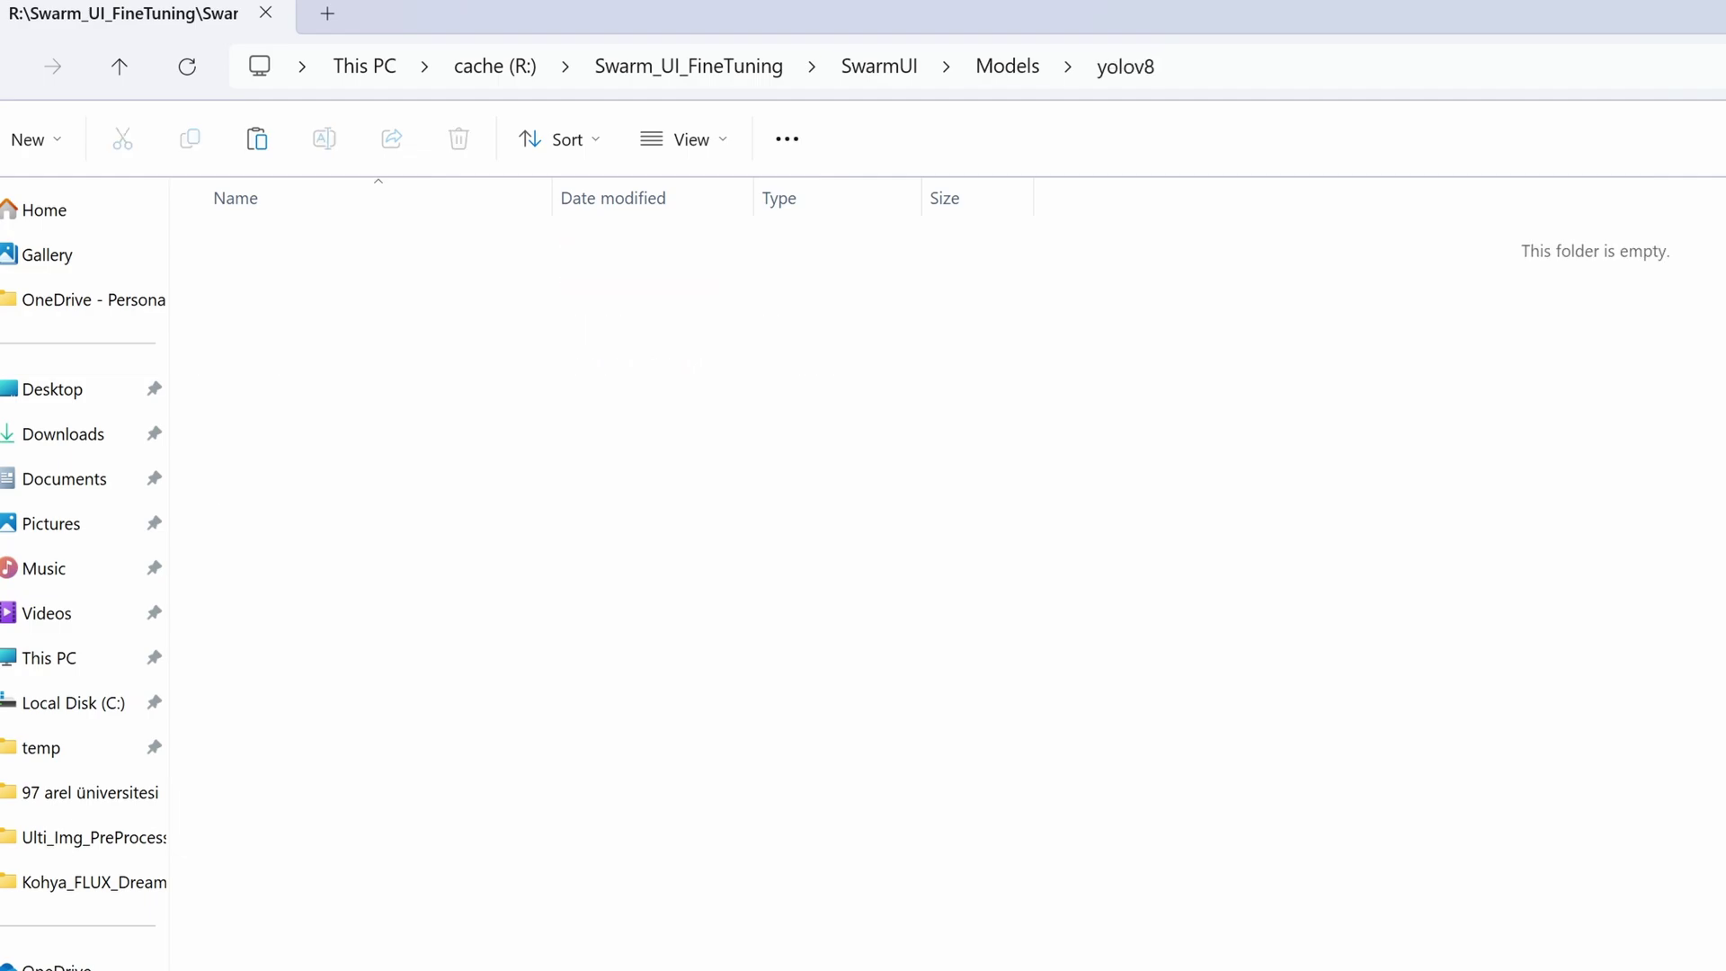
key("ctrl+v")
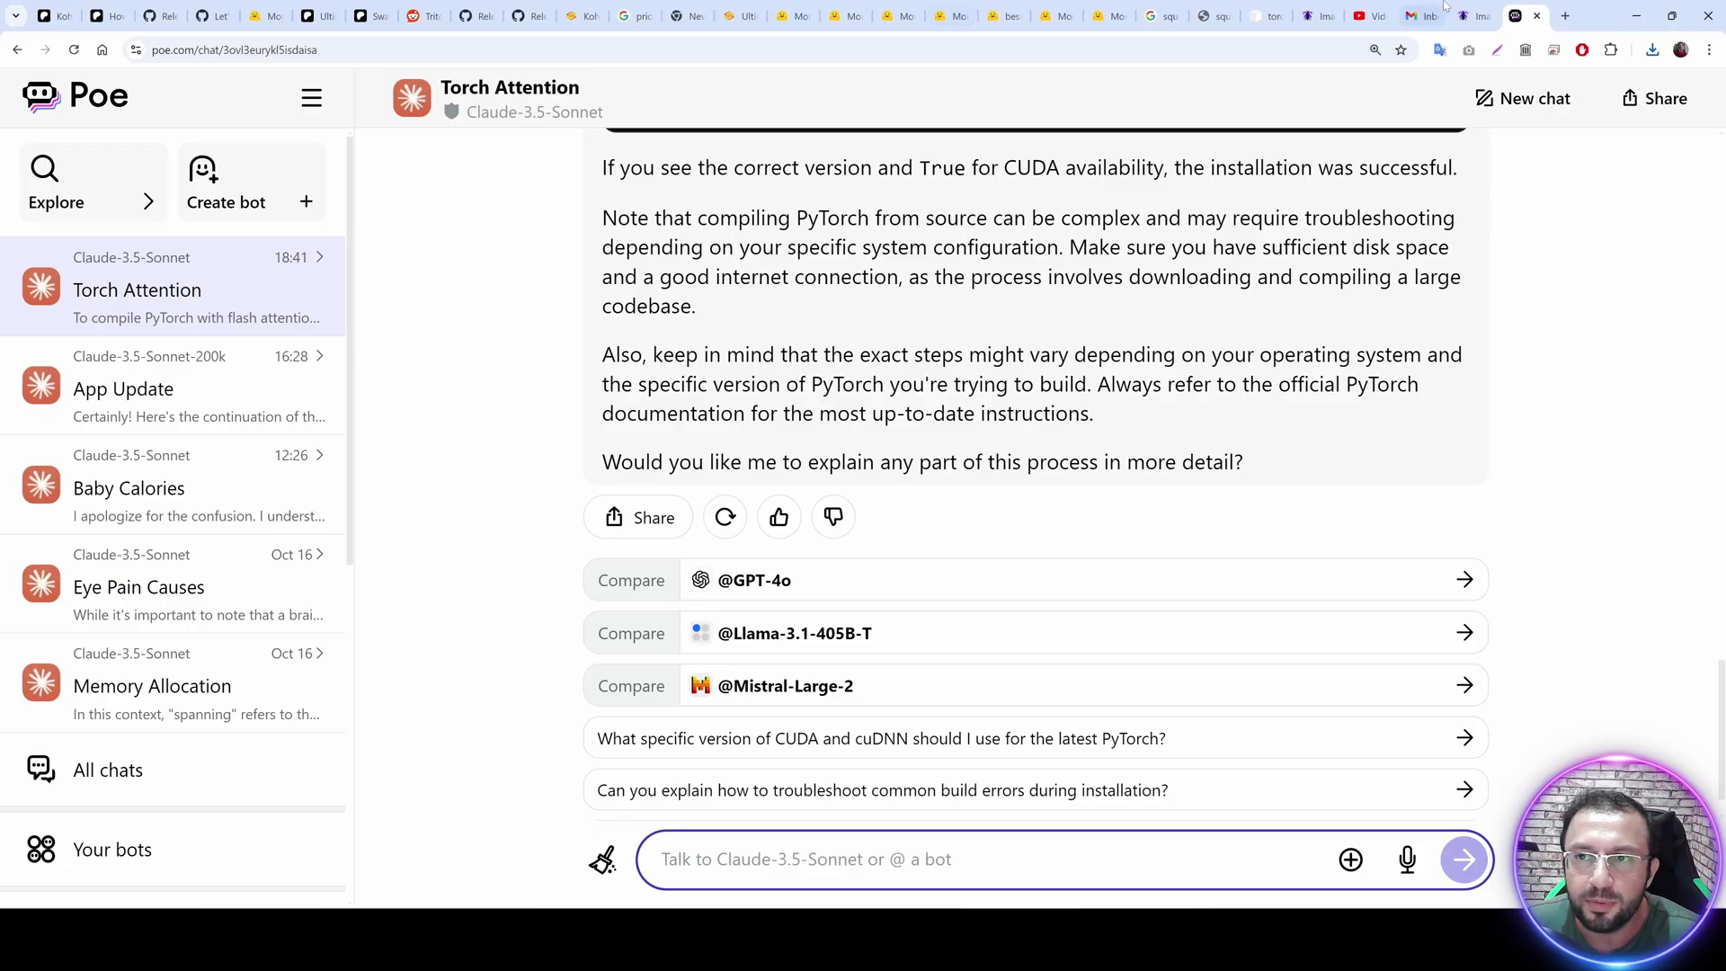
Copy the yolo-face_yolov9c segment tag with "photograph of ohwx man" from the line 15 tiger prompt and append it to the SwarmUI prompt.
left_click(1465, 15)
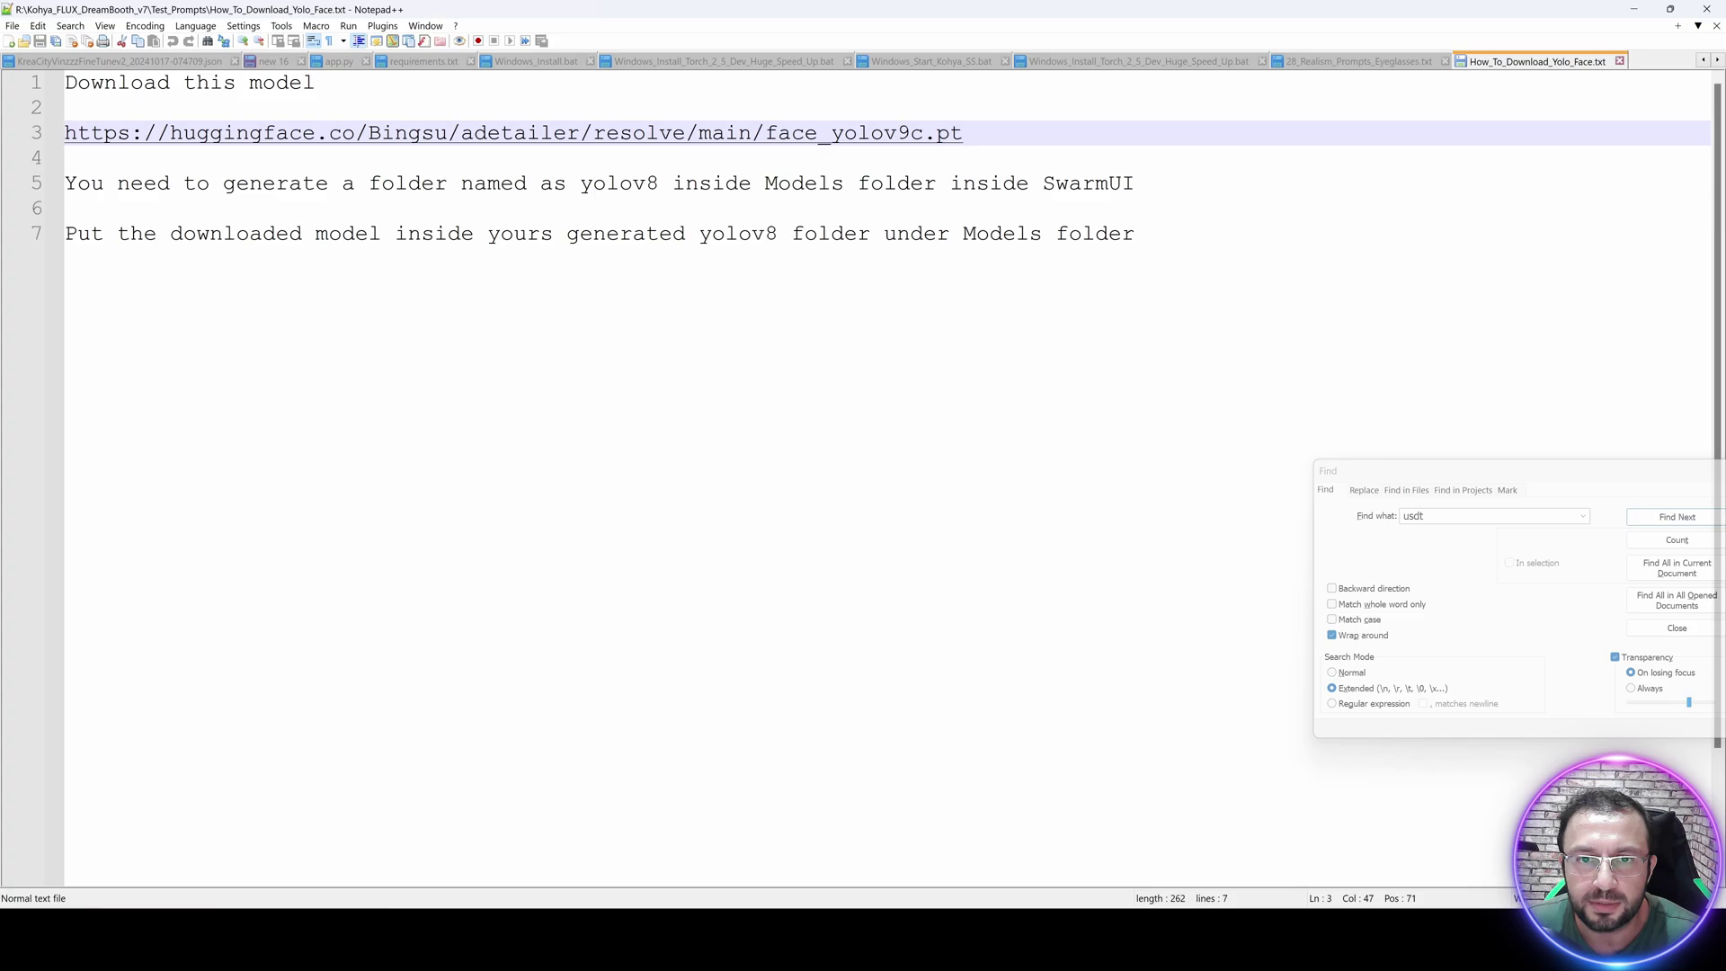
left_click(1344, 63)
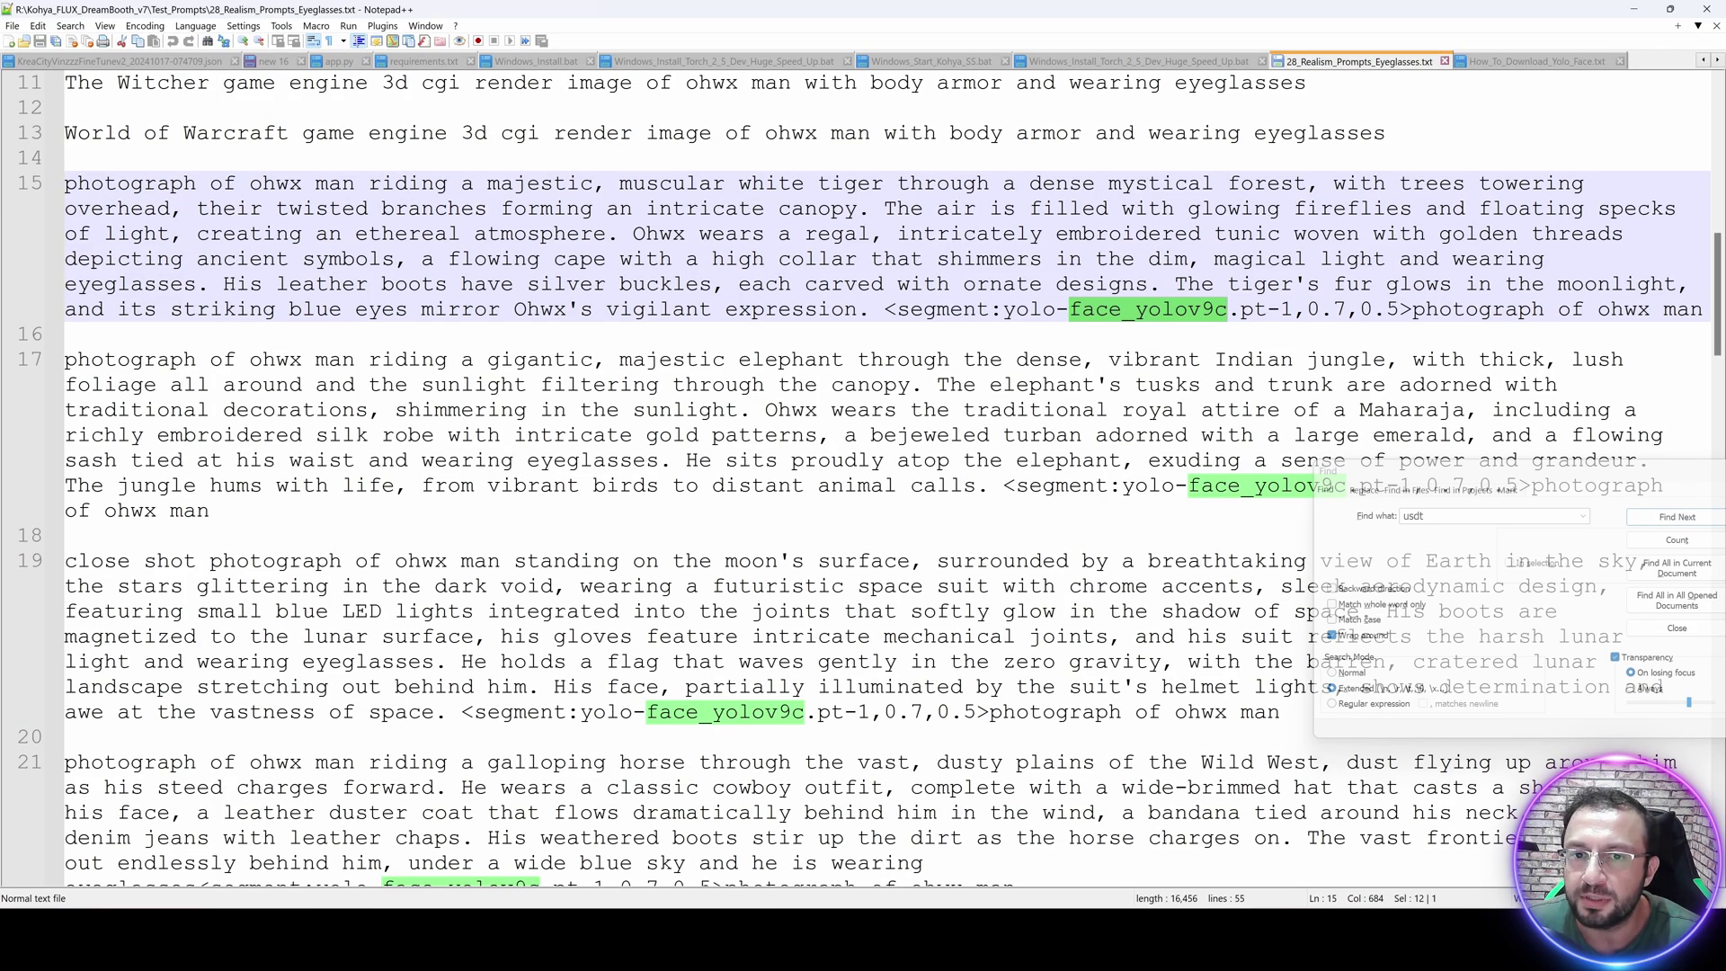
left_click_drag(885, 309, 1702, 309)
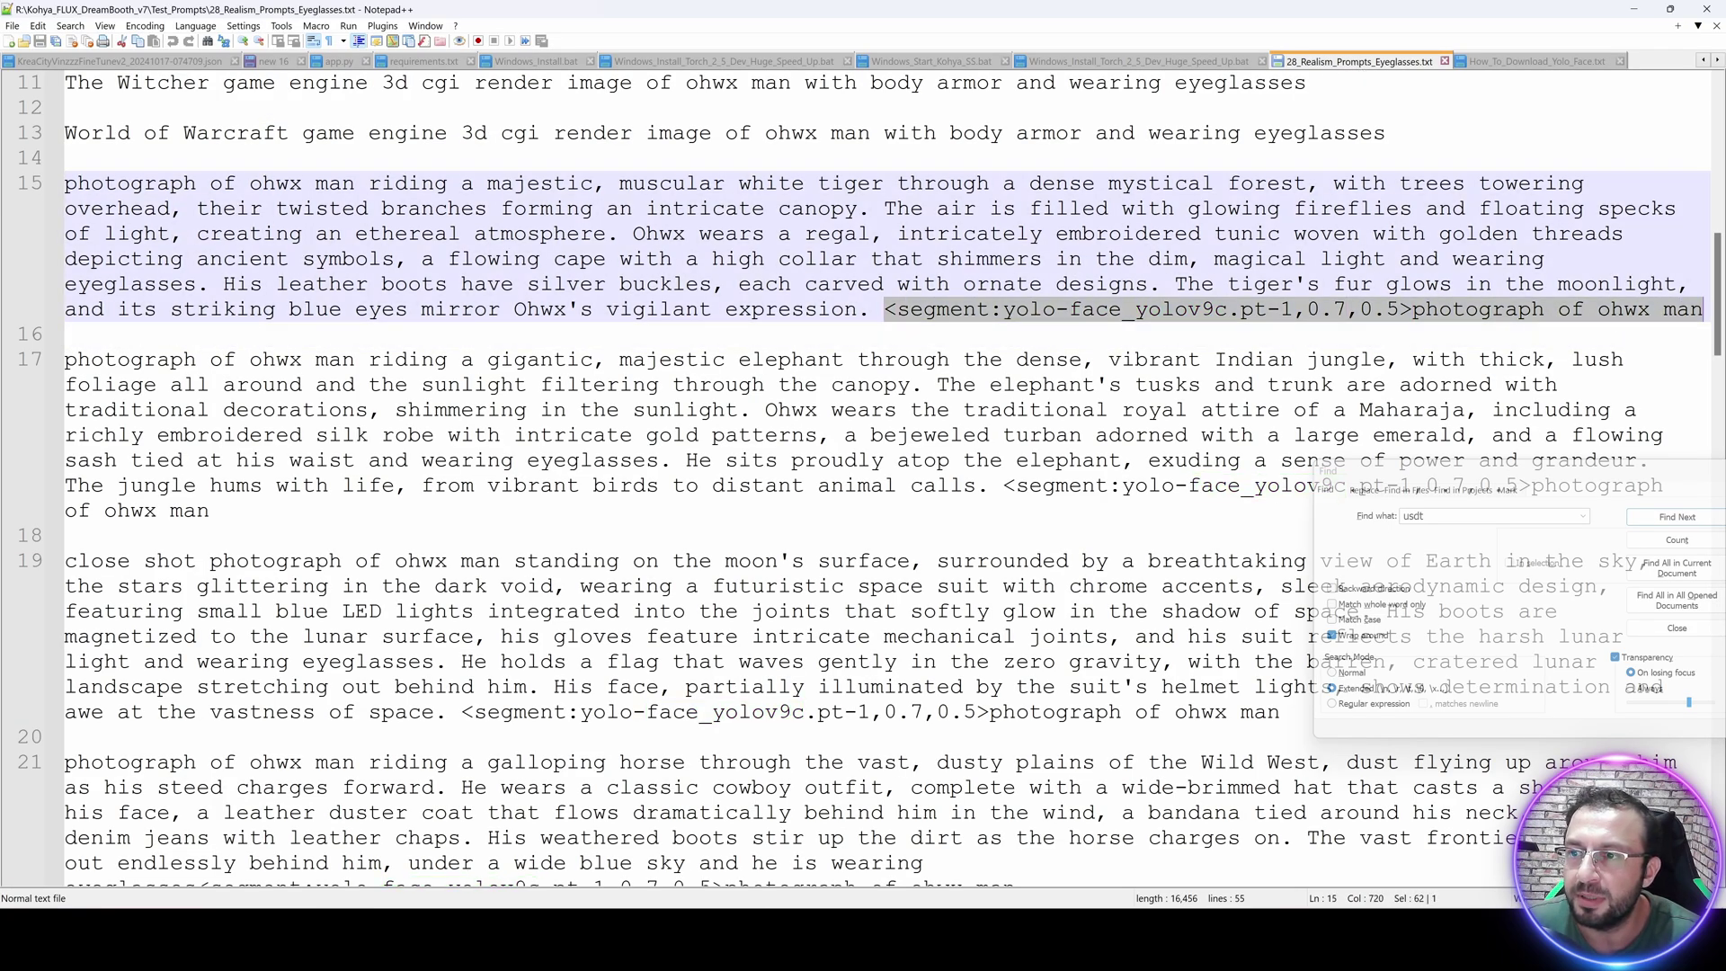
left_click(1635, 8)
key("ctrl+v")
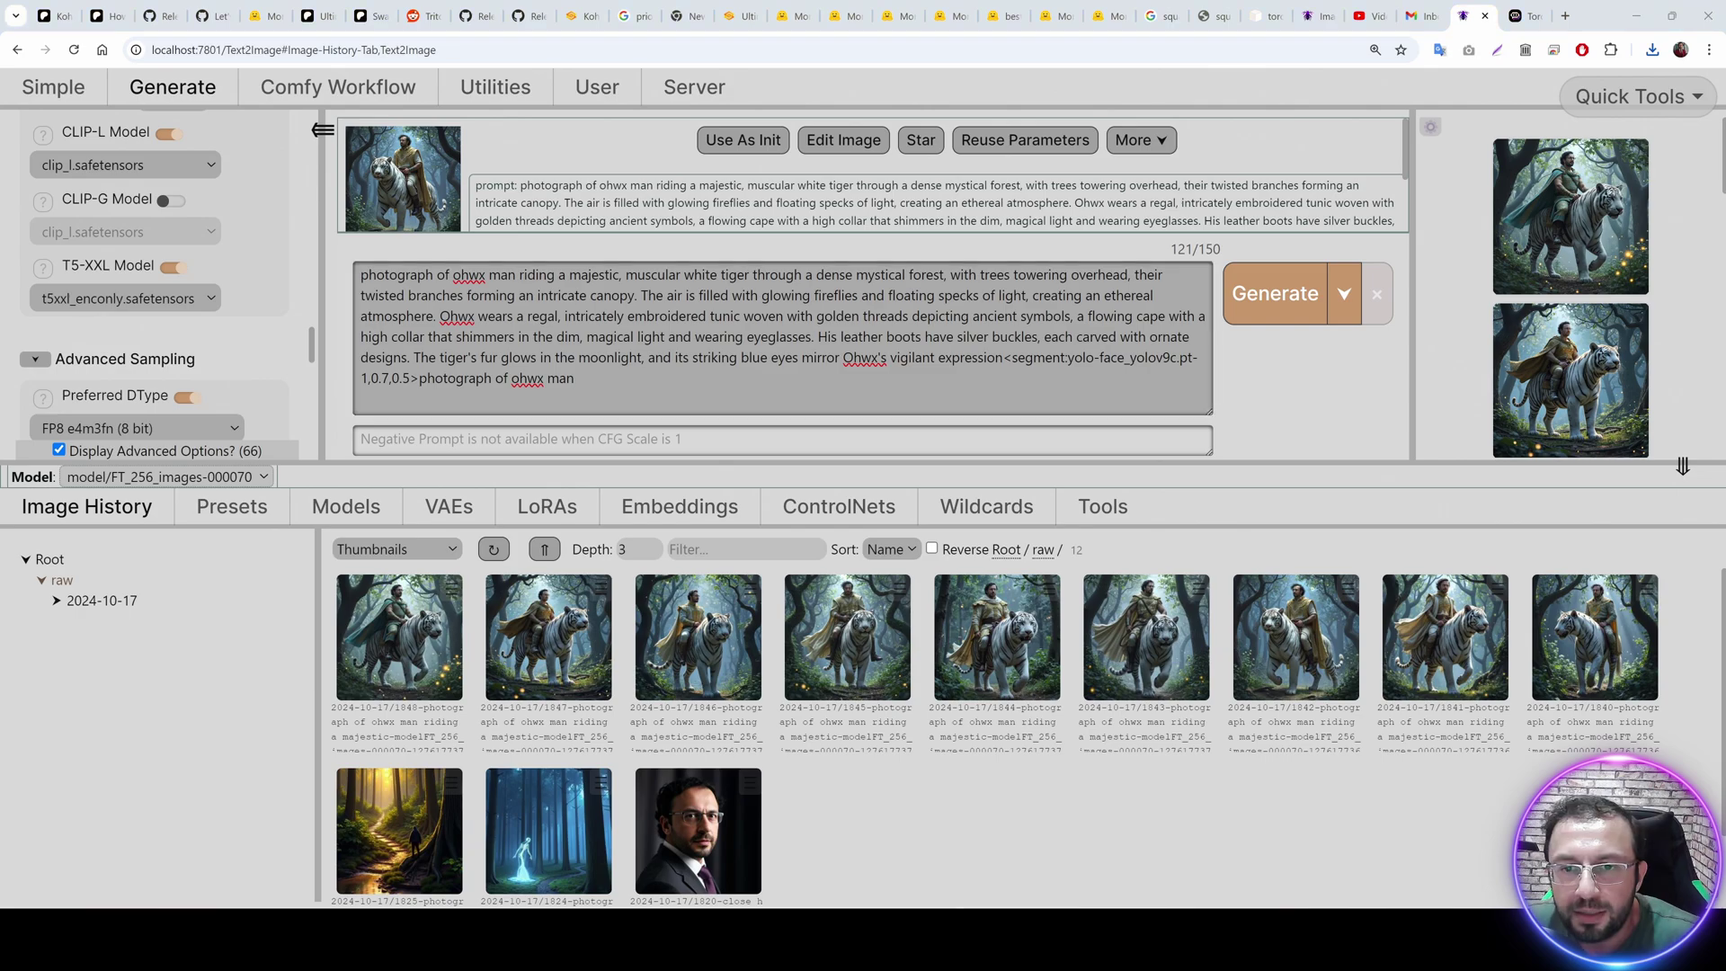
Enlarge the prompt area and examine the -1 face index in the prompt's segment tag.
key("ctrl+plus")
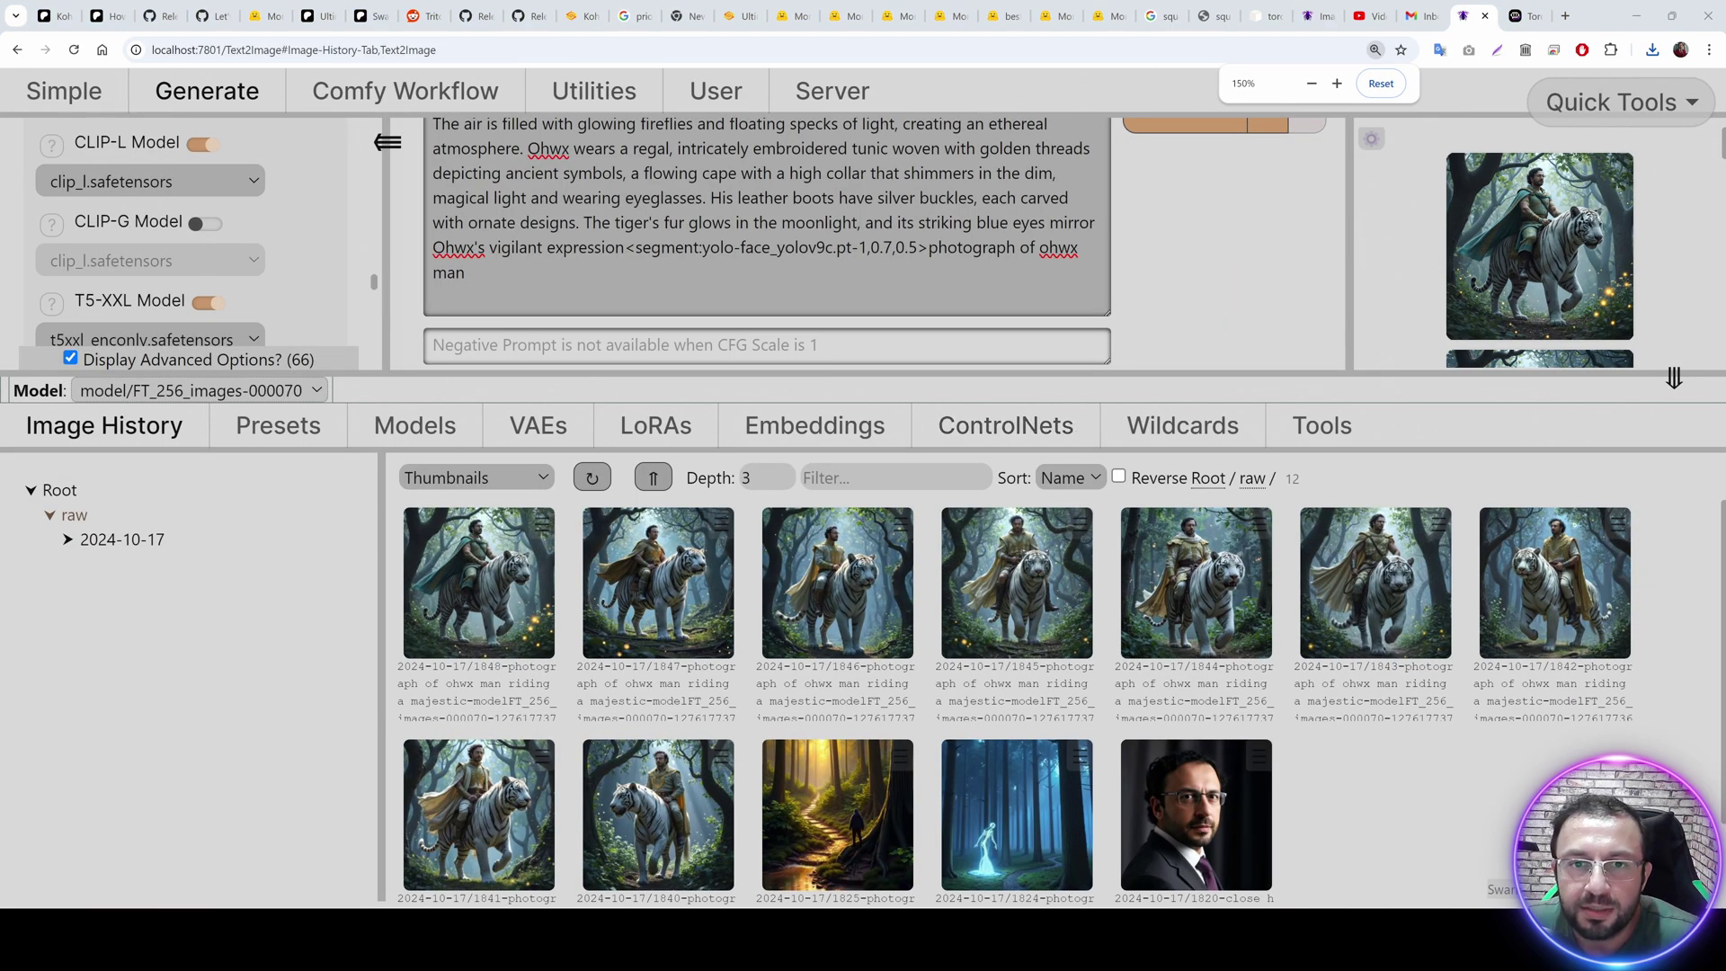
left_click(465, 272)
left_click_drag(867, 248, 845, 248)
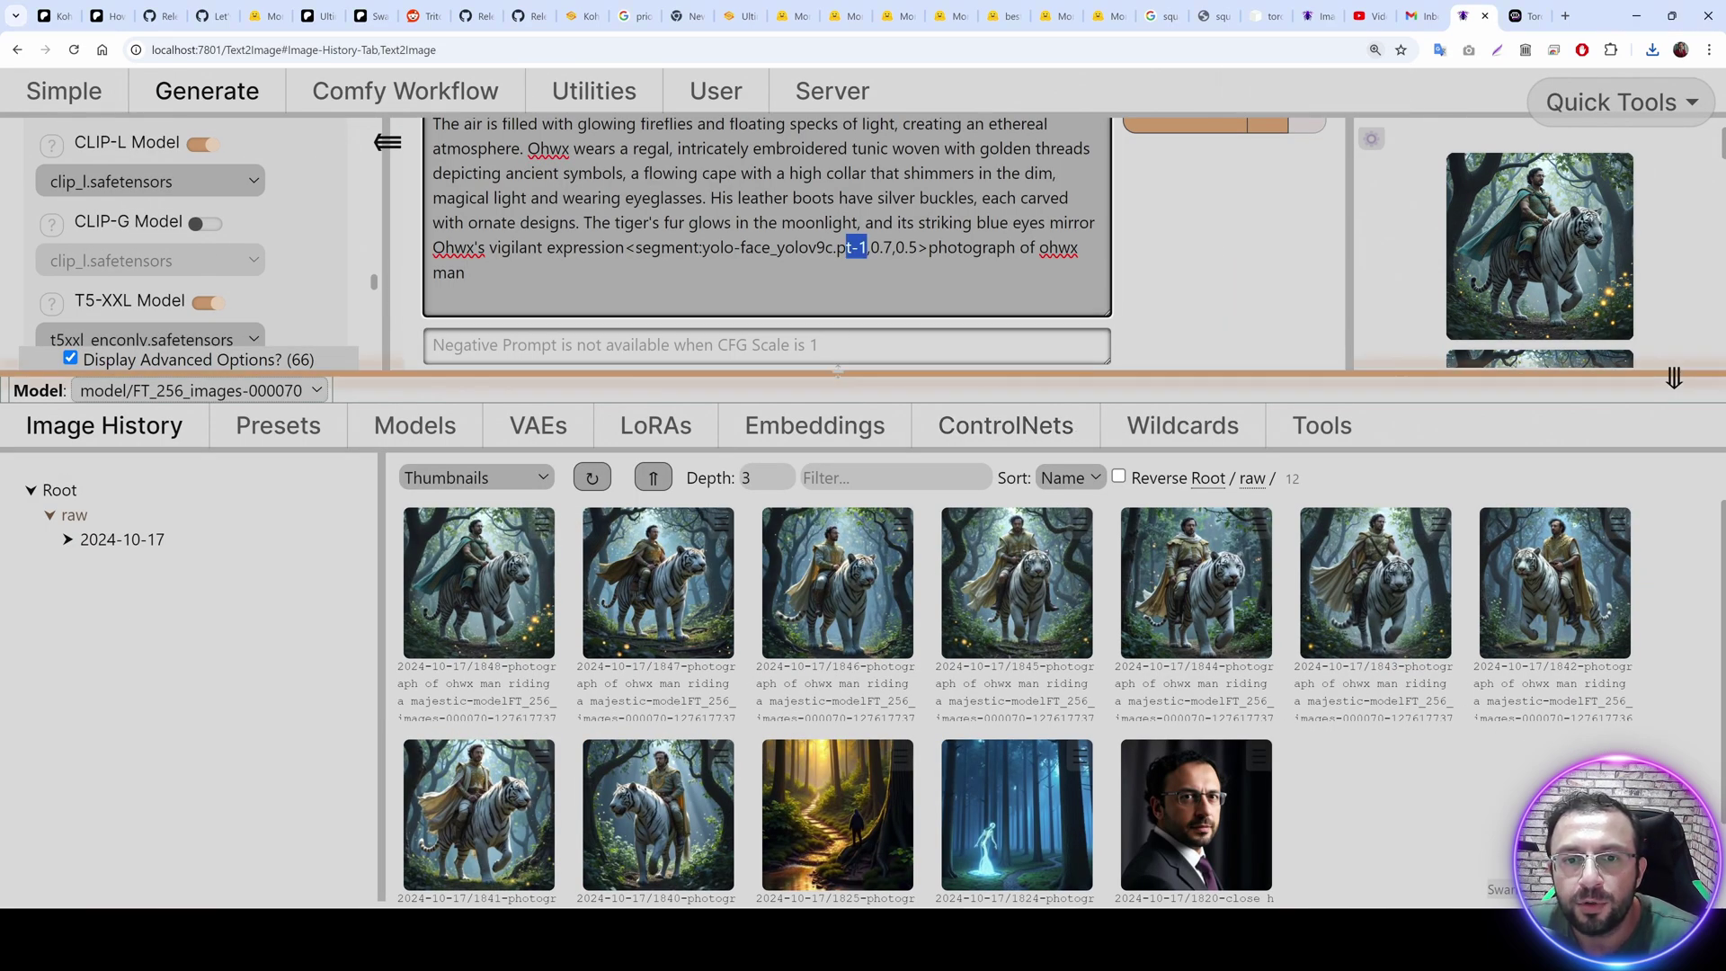
left_click_drag(843, 373, 843, 573)
left_click(791, 495)
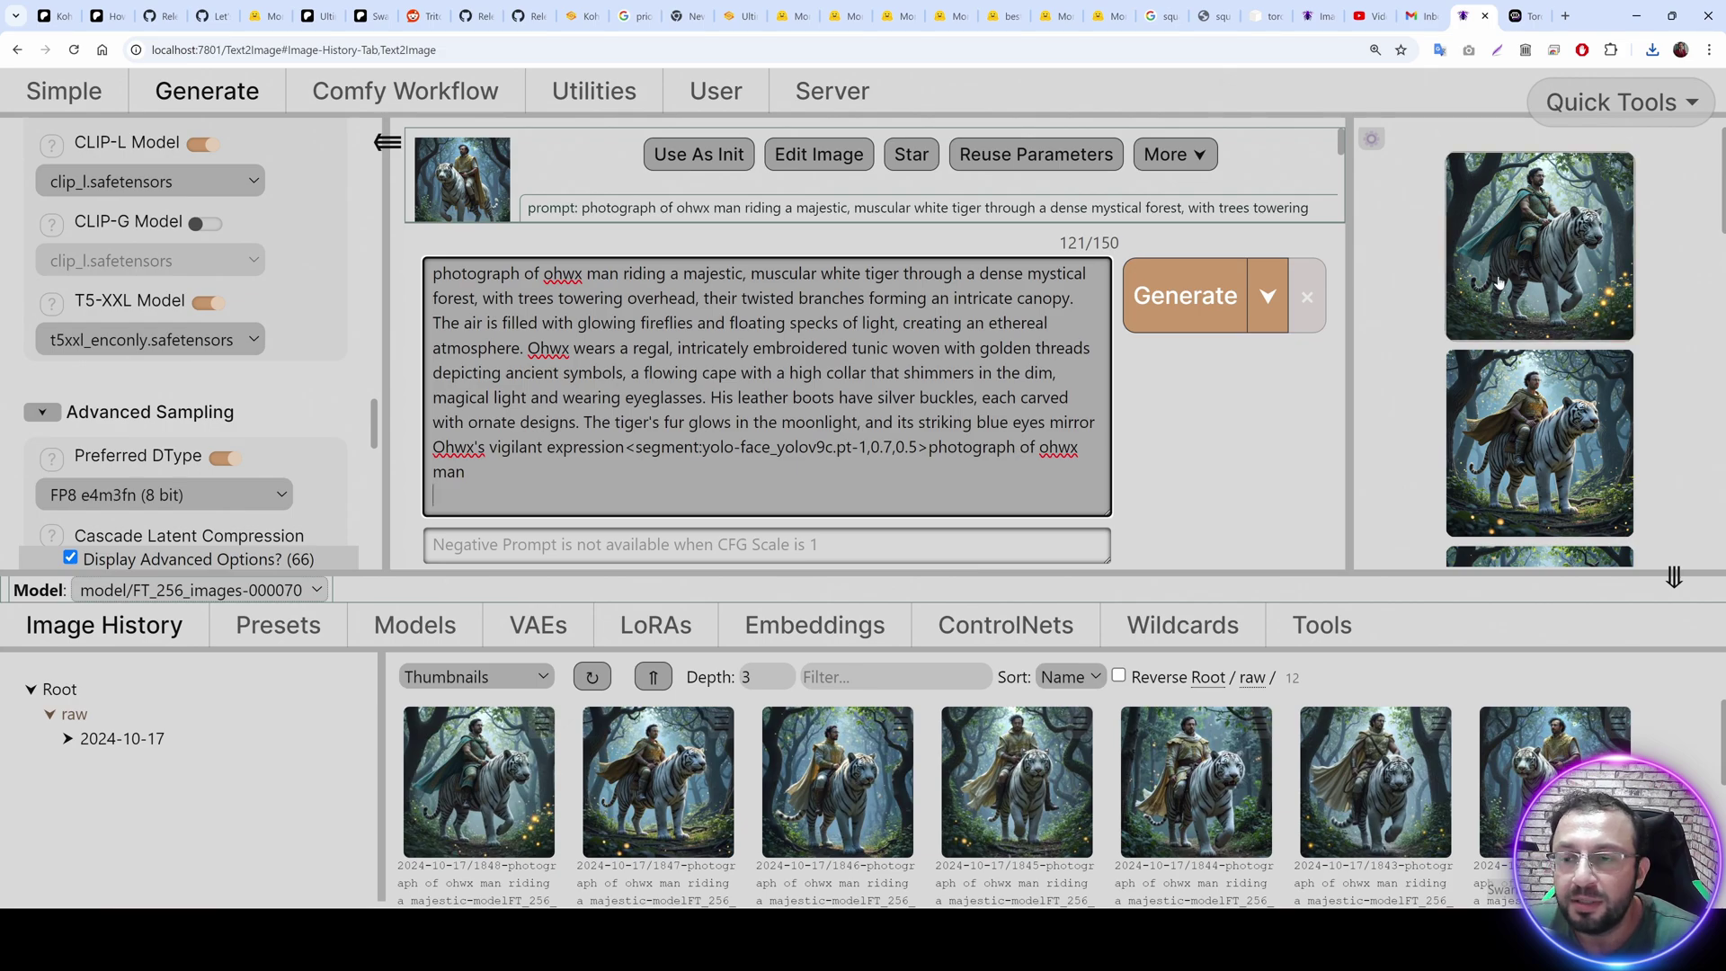
Look through the advanced generation parameters for the segmentation settings, from Segment Model to Segment Threshold Max.
scroll(244, 414, "down", 3)
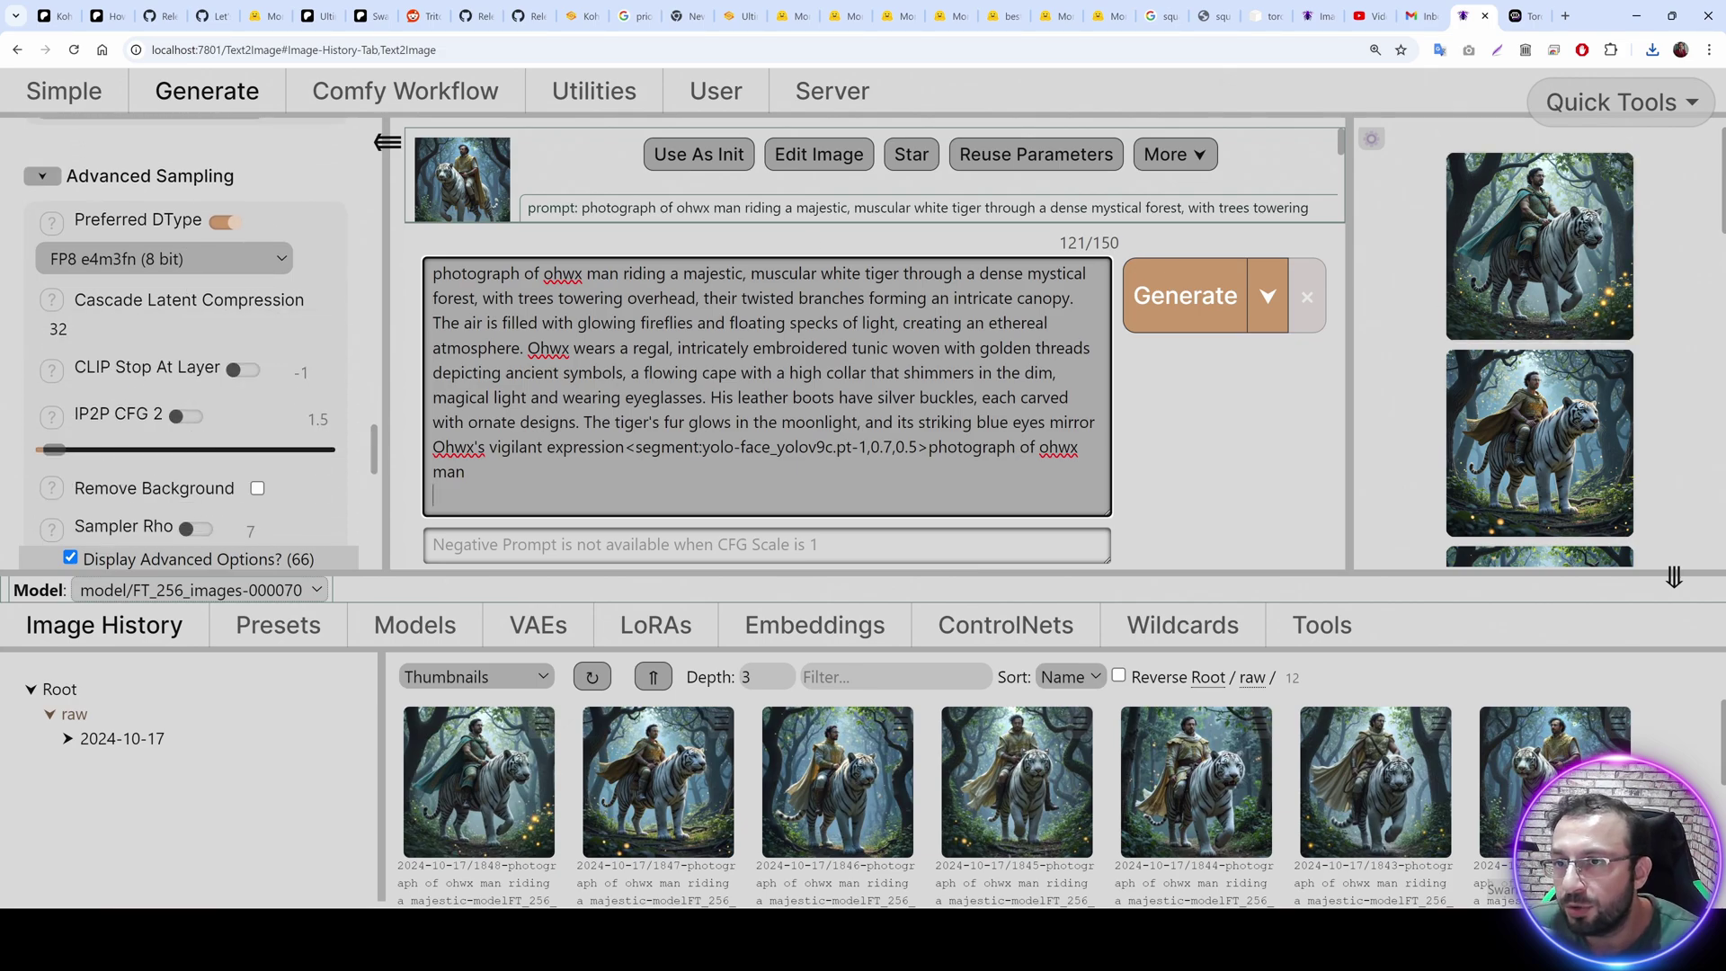
scroll(224, 407, "down", 6)
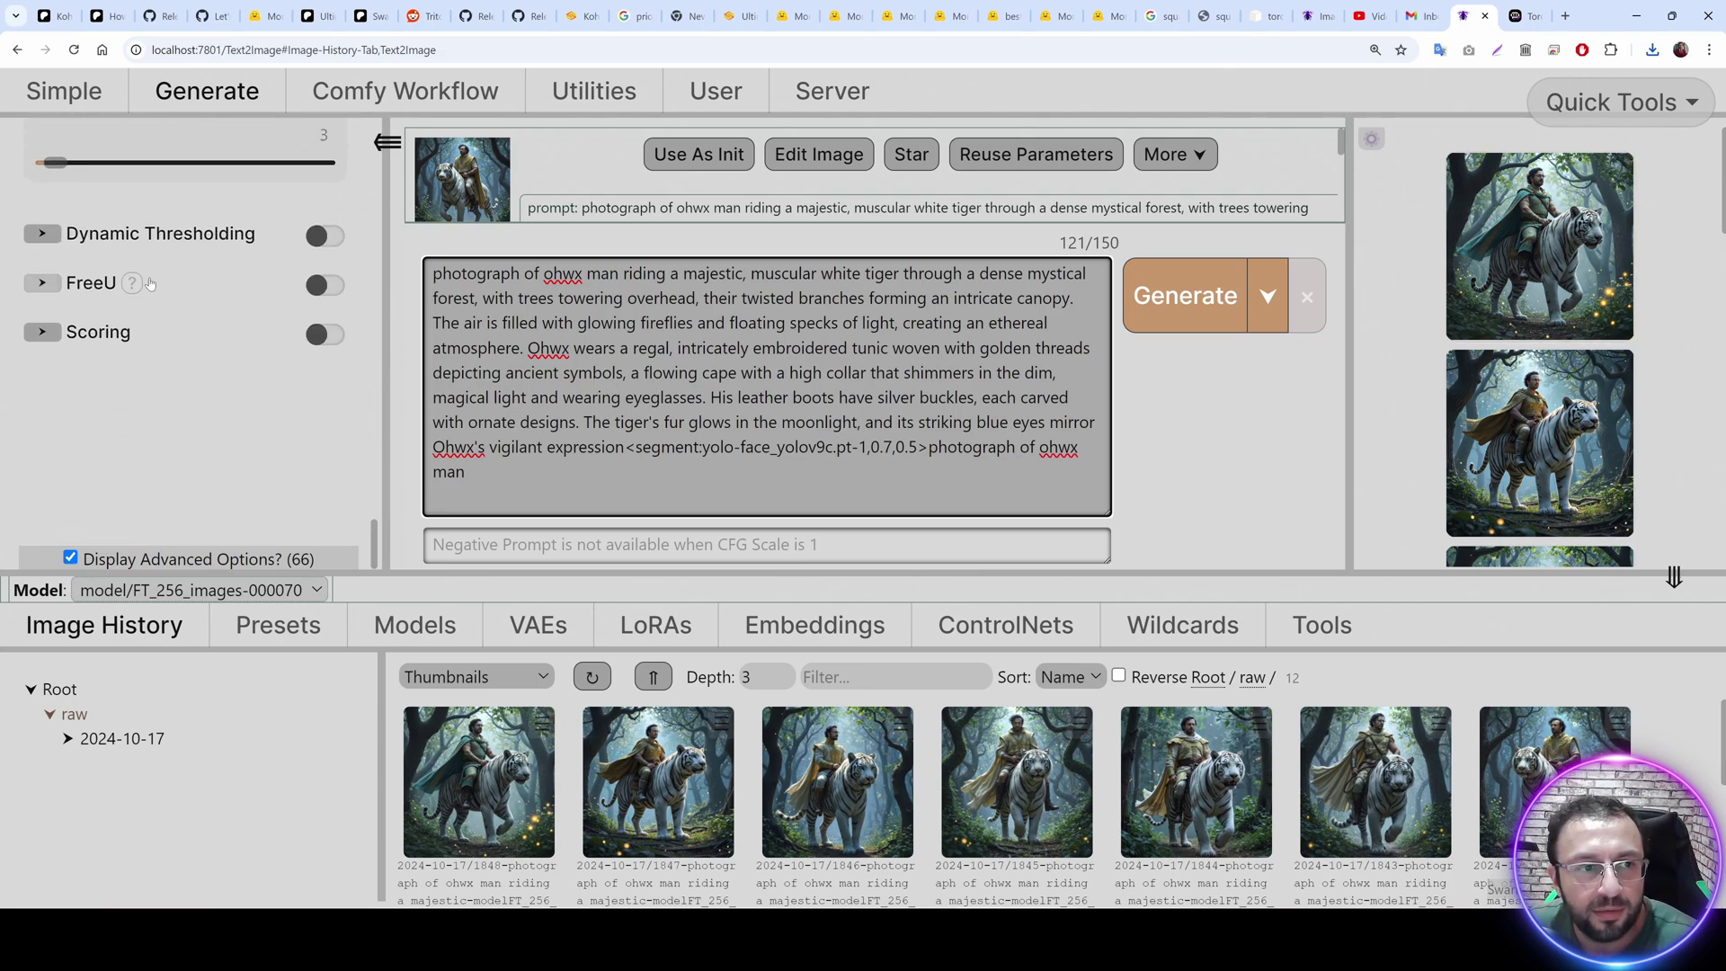
scroll(161, 376, "up", 3)
scroll(161, 377, "up", 10)
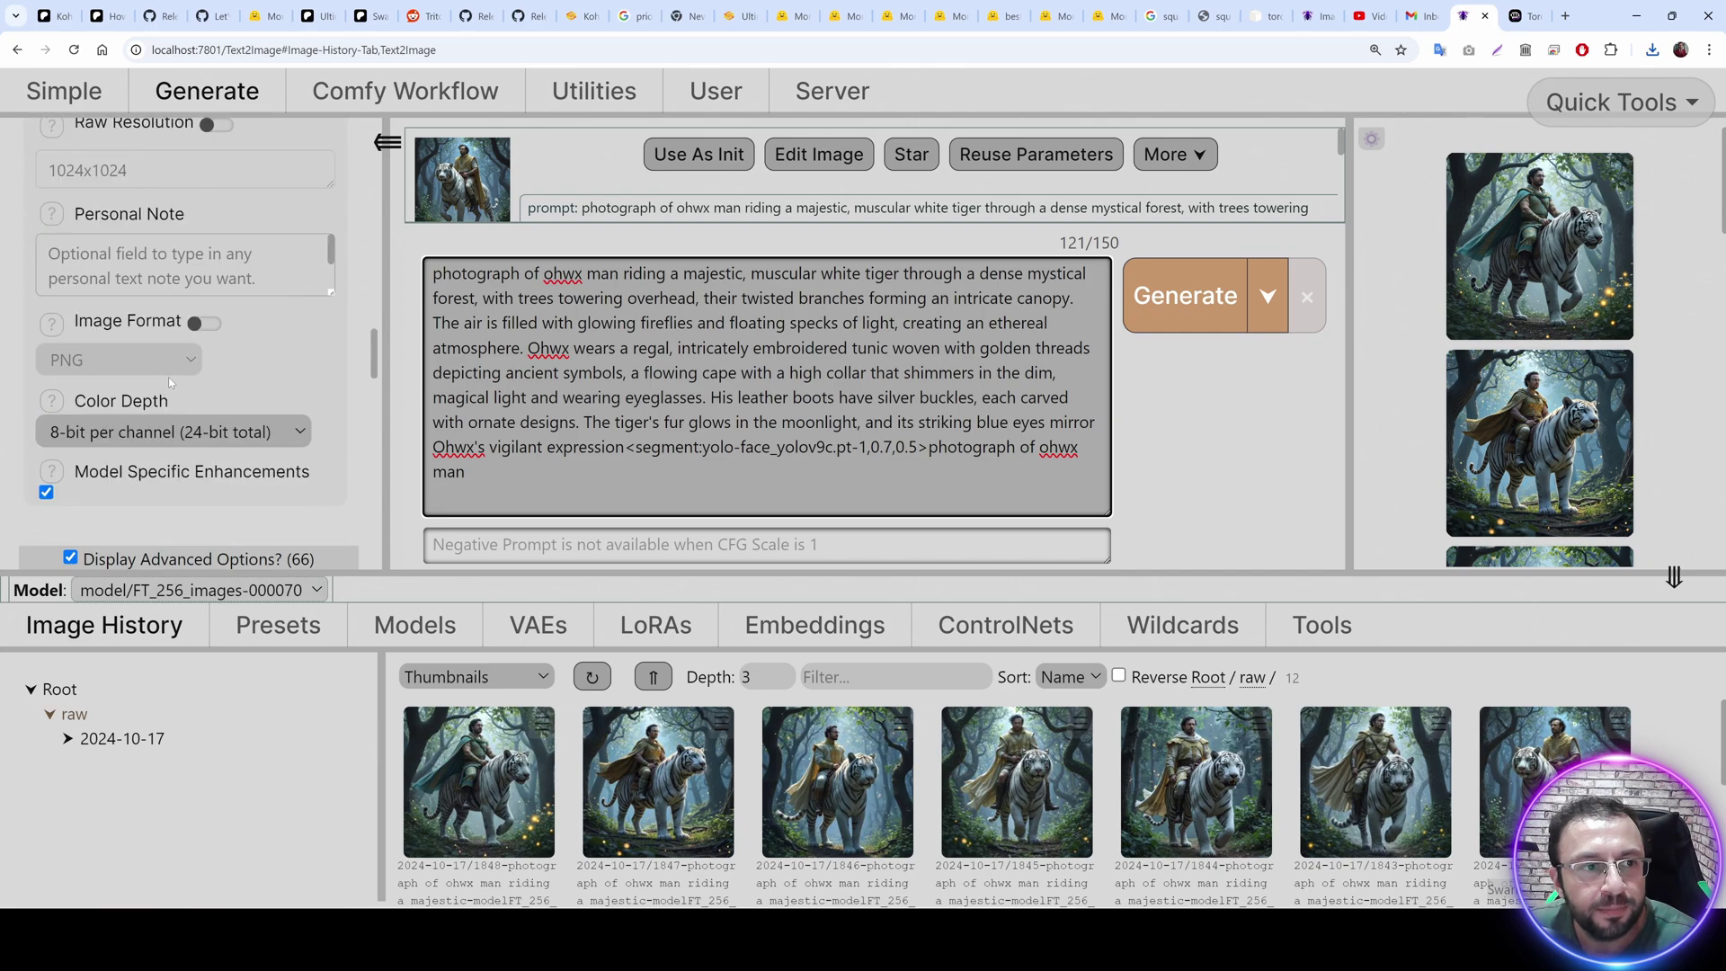
left_click(115, 323)
scroll(176, 266, "down", 5)
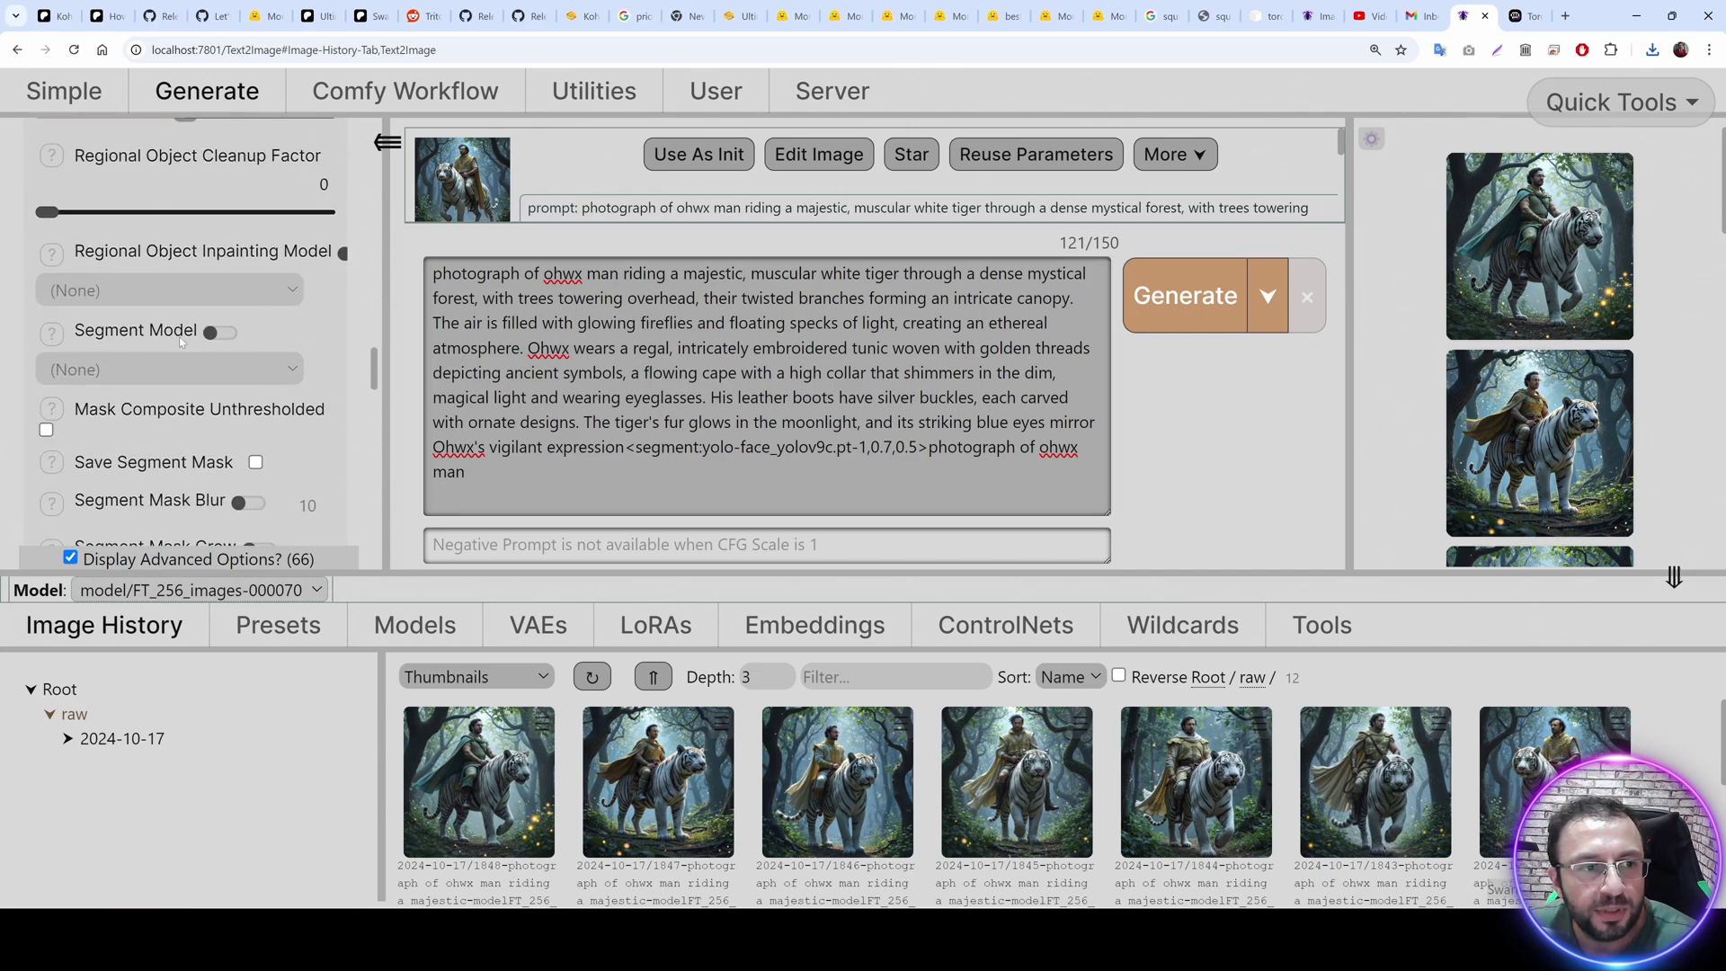
scroll(175, 266, "down", 1)
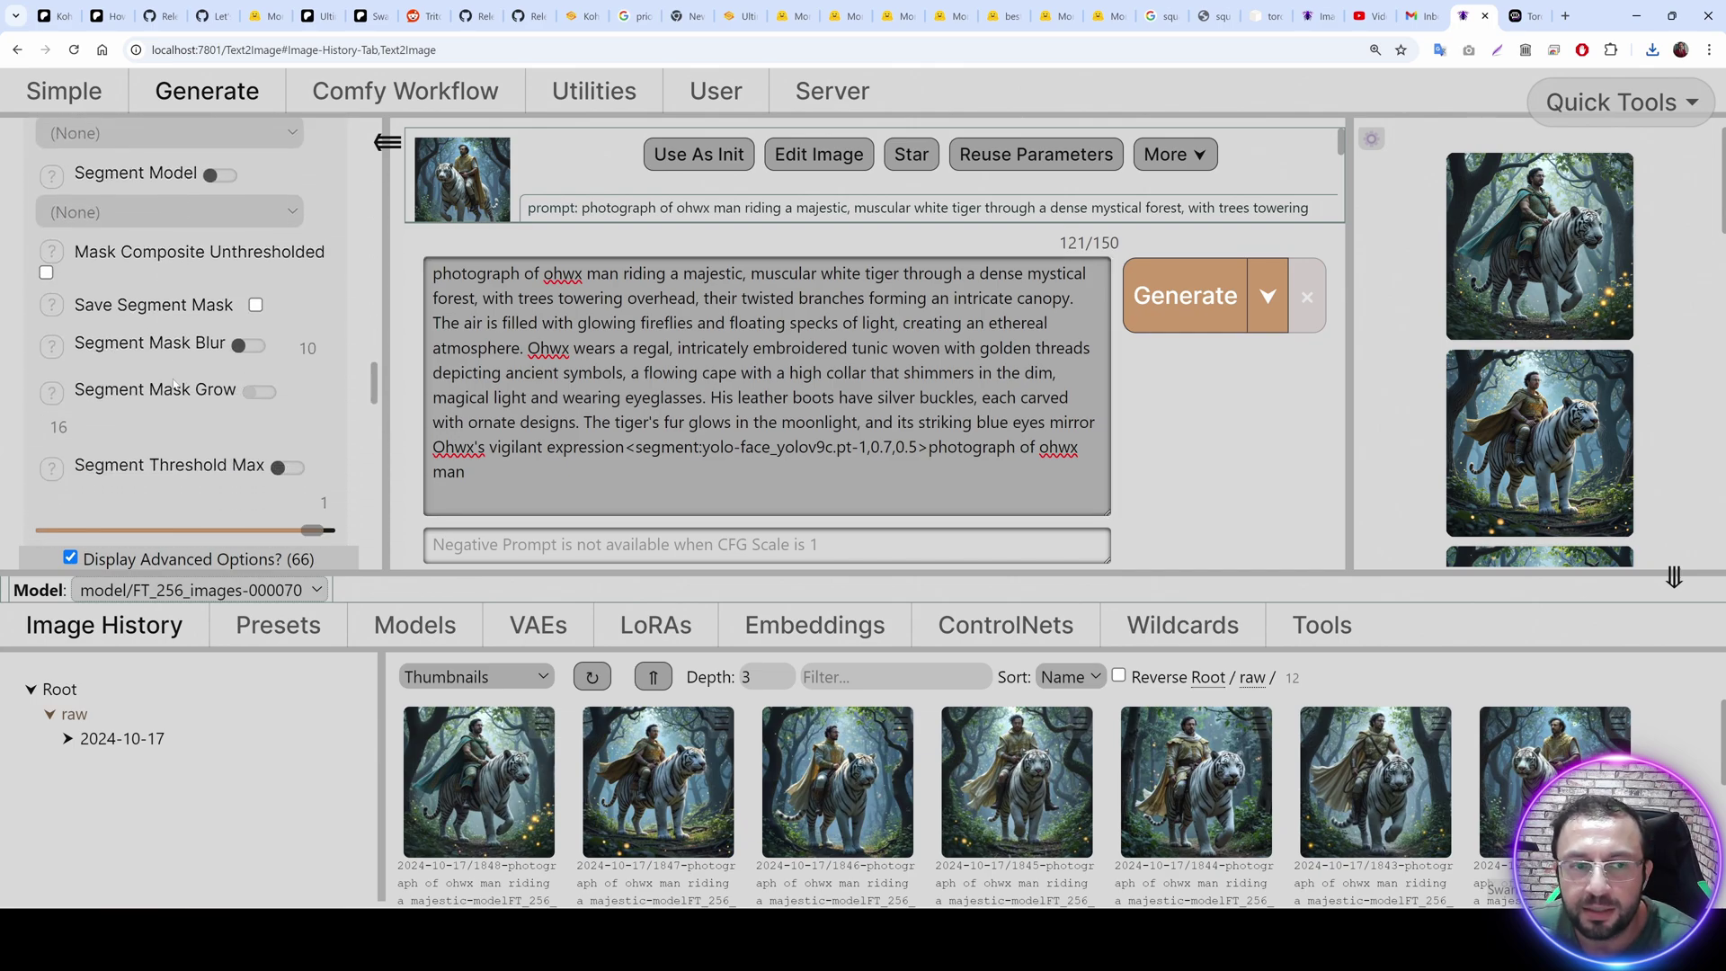
scroll(158, 369, "down", 1)
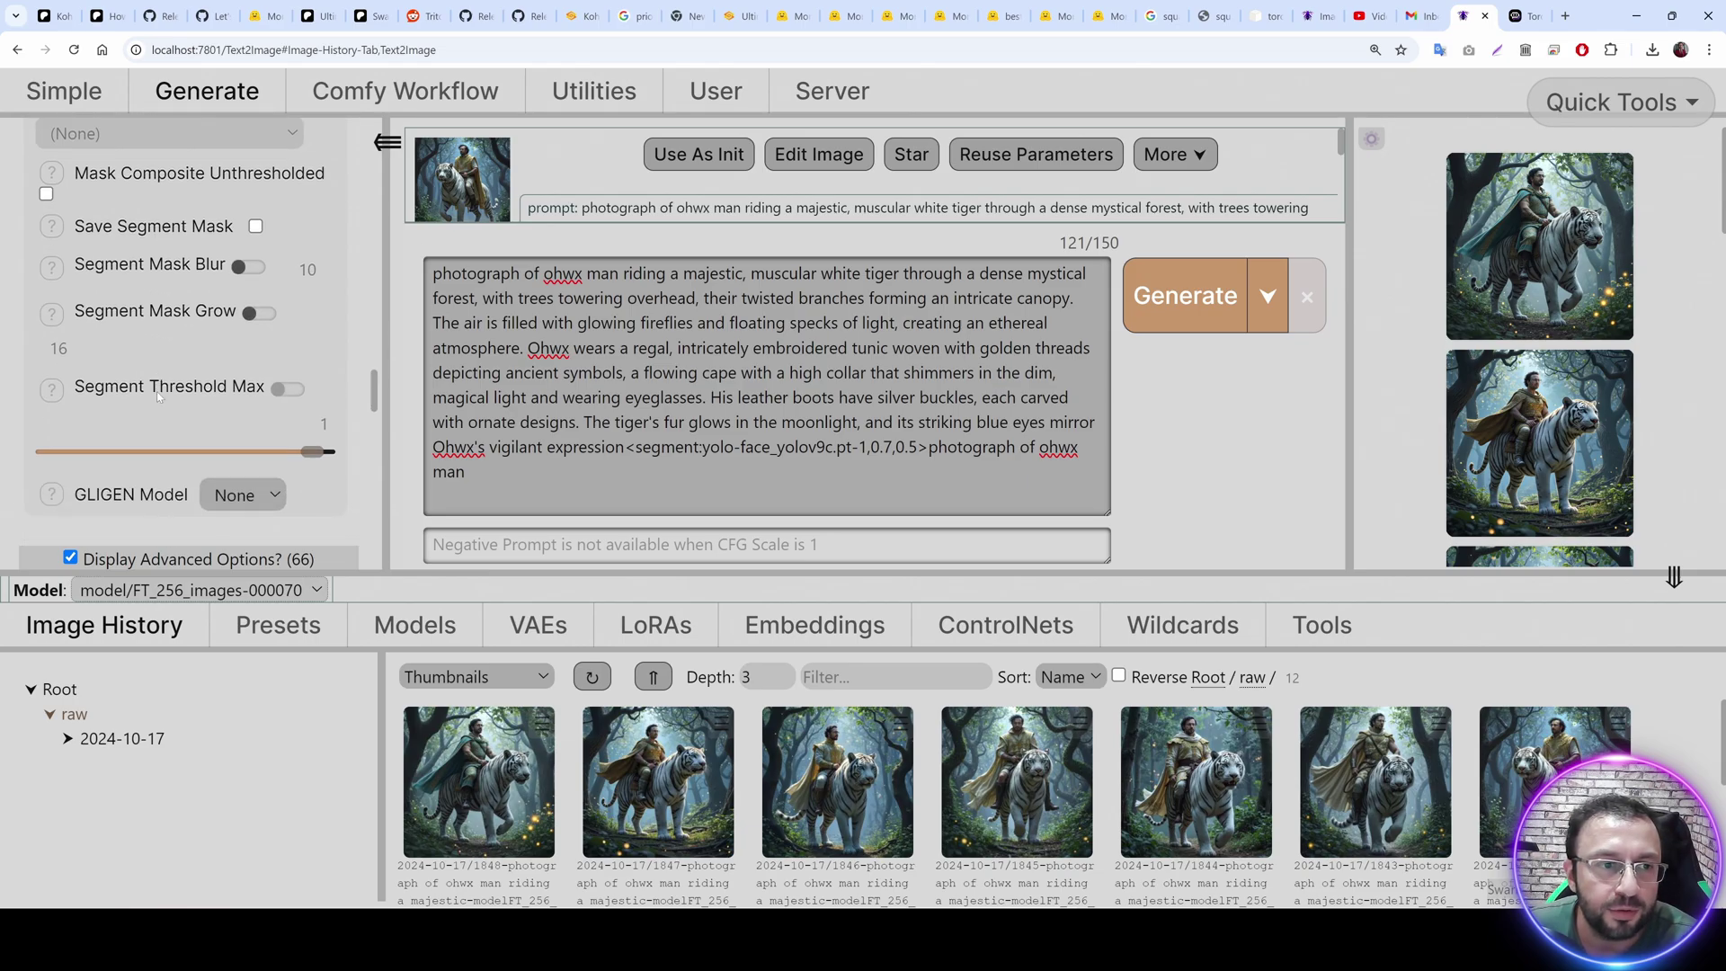
Compare the segmentation settings with those of the other SwarmUI instances, checking for the Segmentation Sort Order option.
scroll(194, 402, "up", 1)
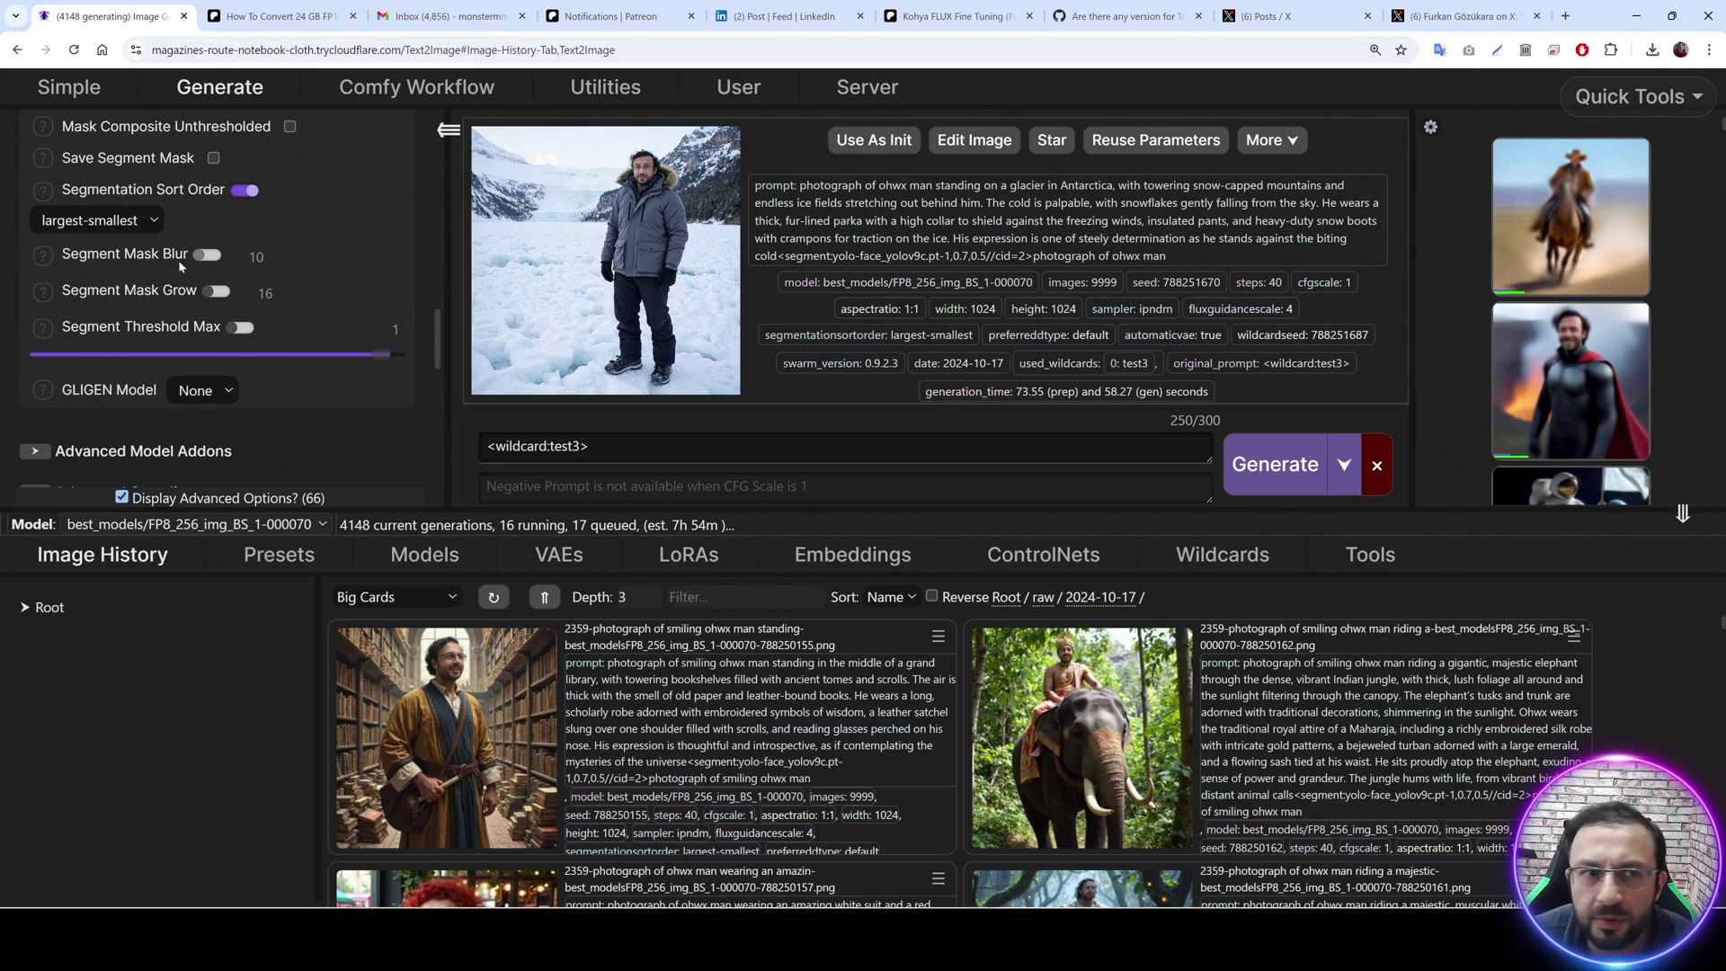
scroll(180, 266, "up", 1)
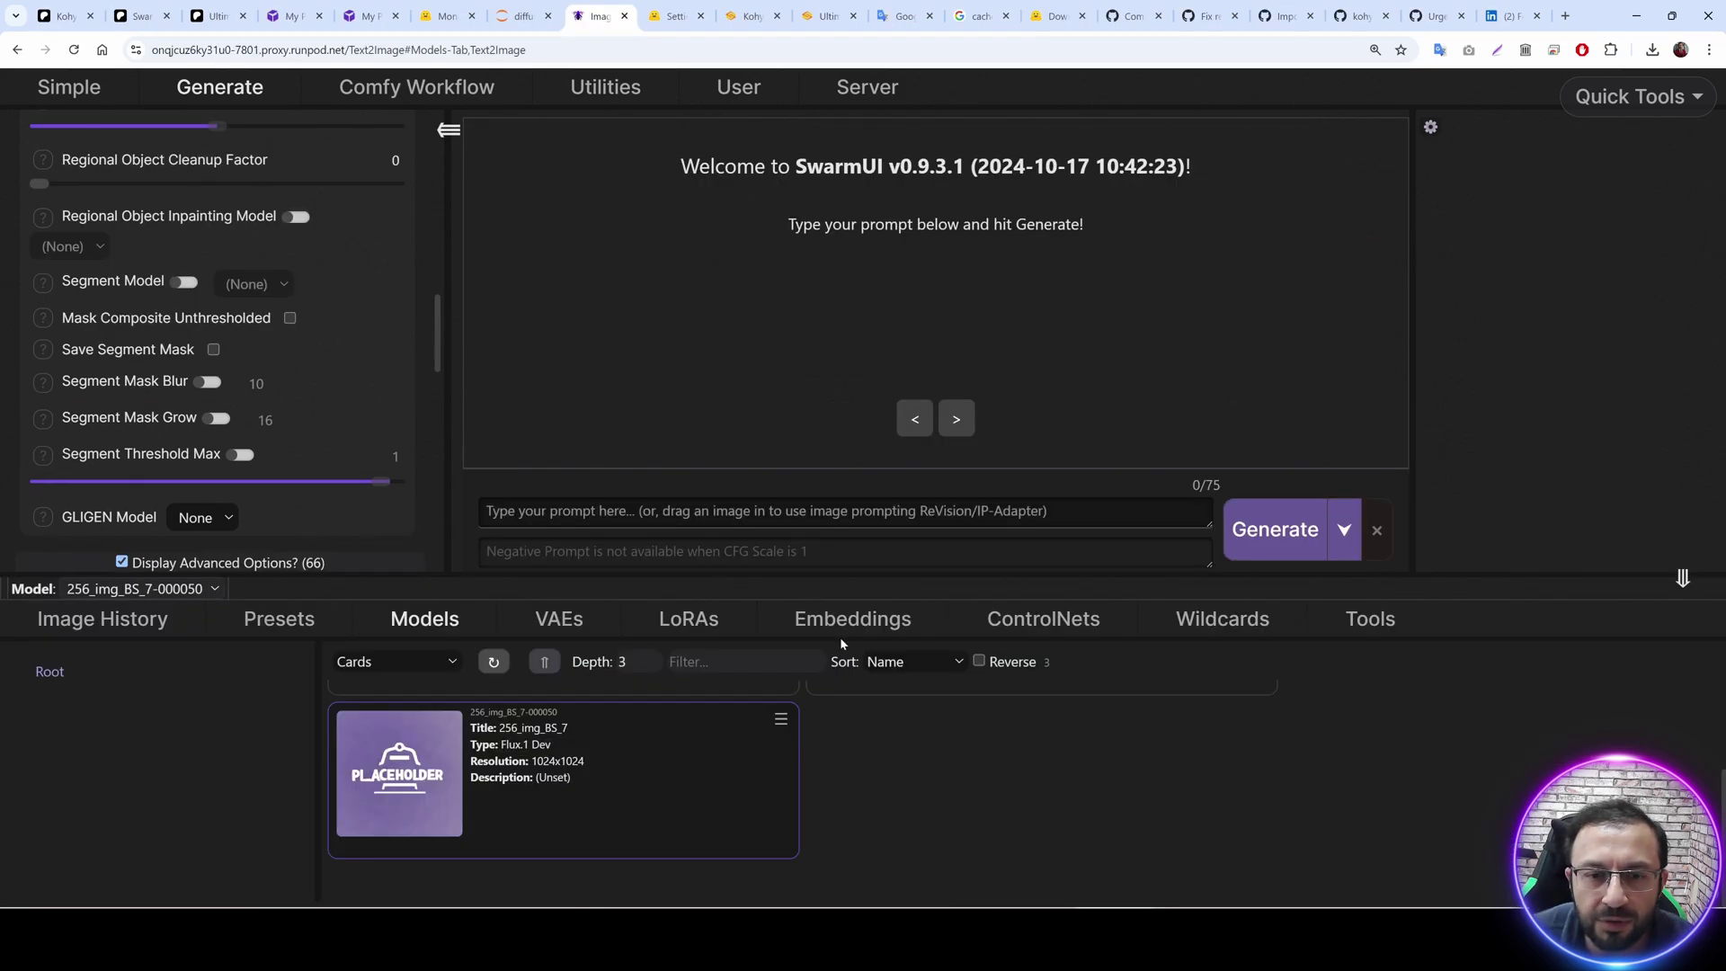
scroll(411, 346, "down", 2)
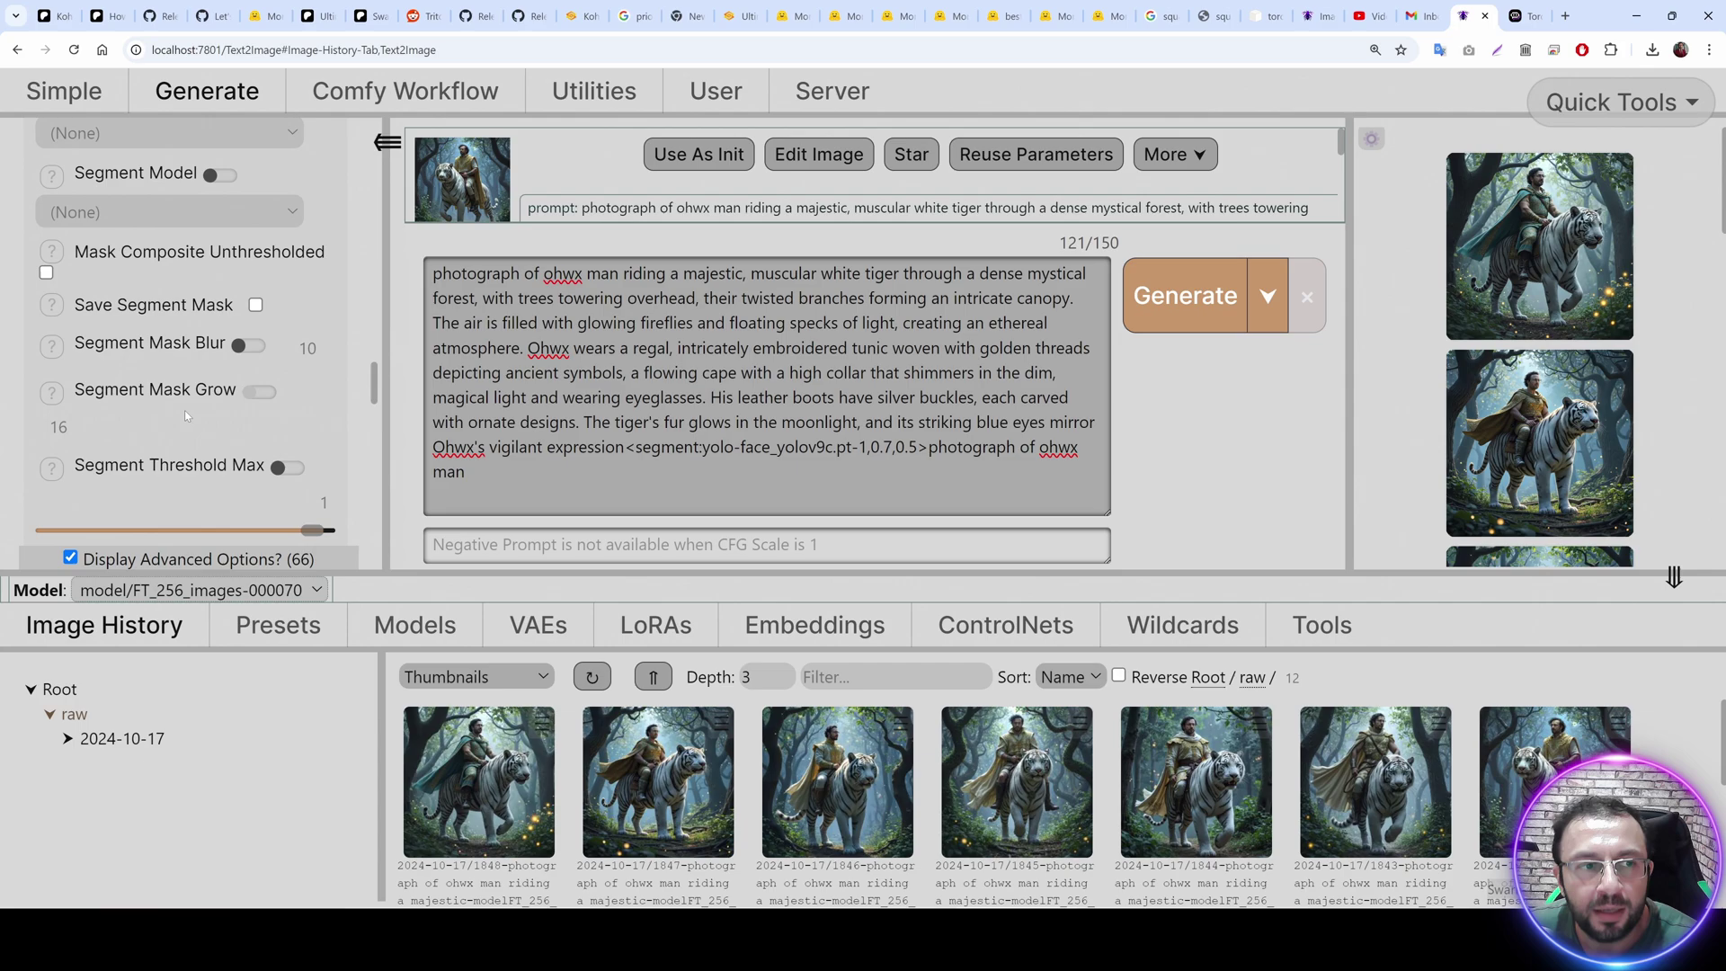
scroll(185, 410, "up", 1)
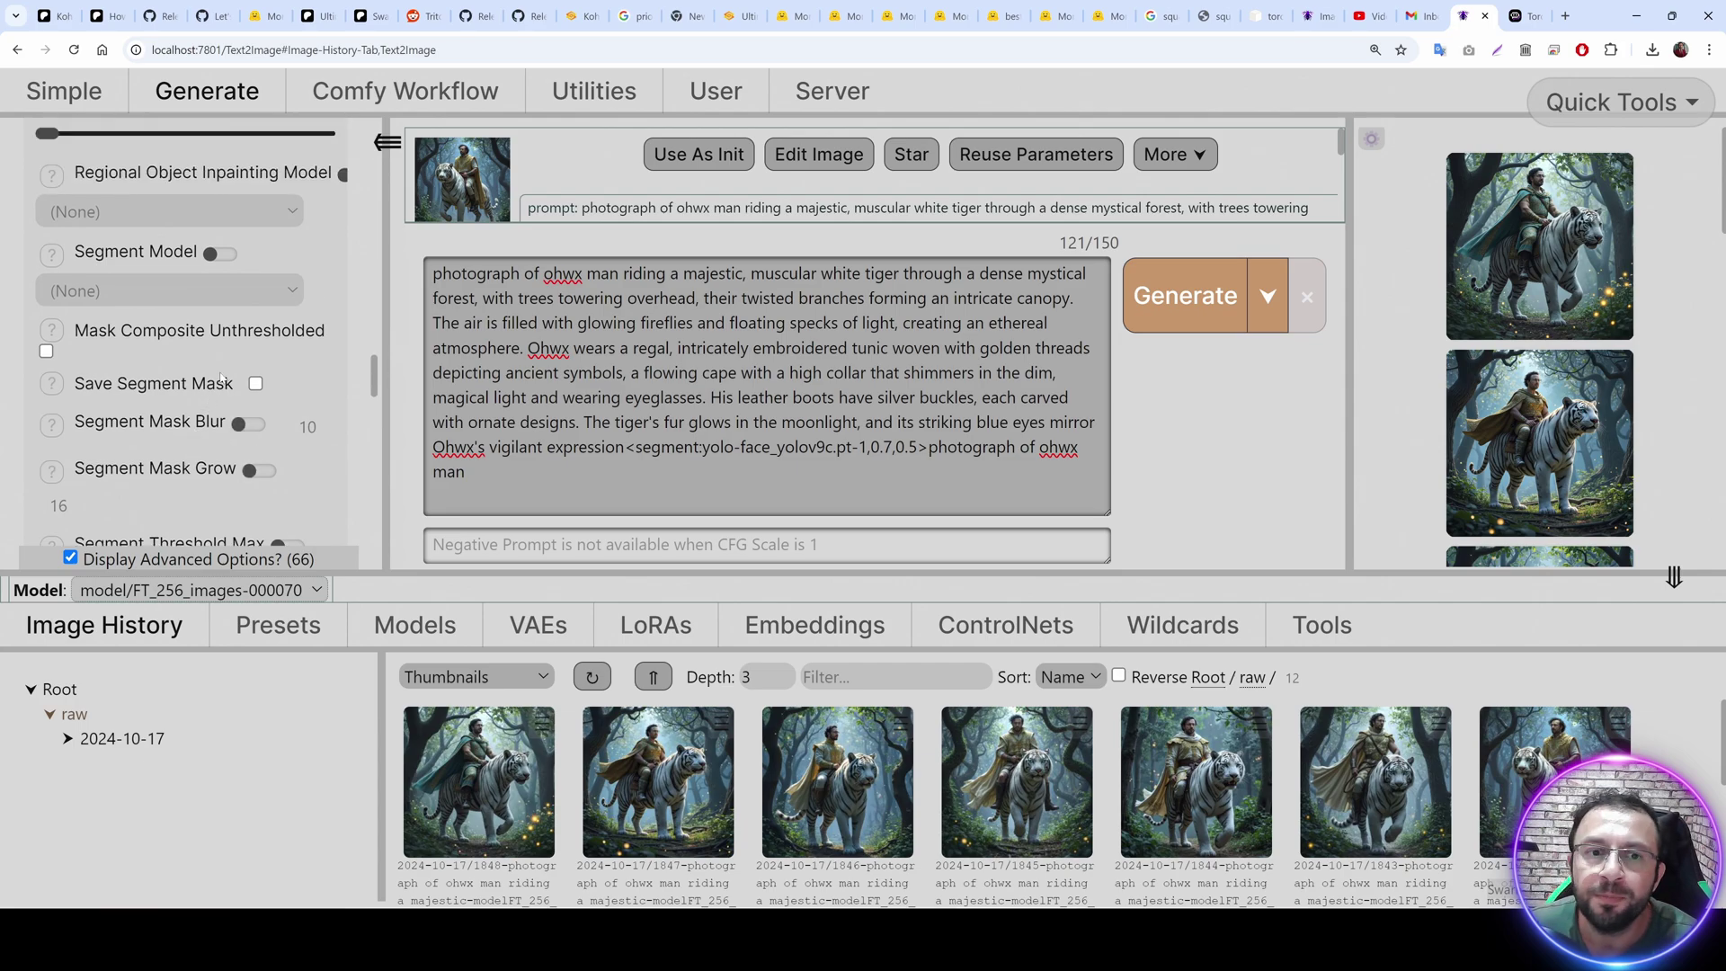
scroll(185, 360, "up", 1)
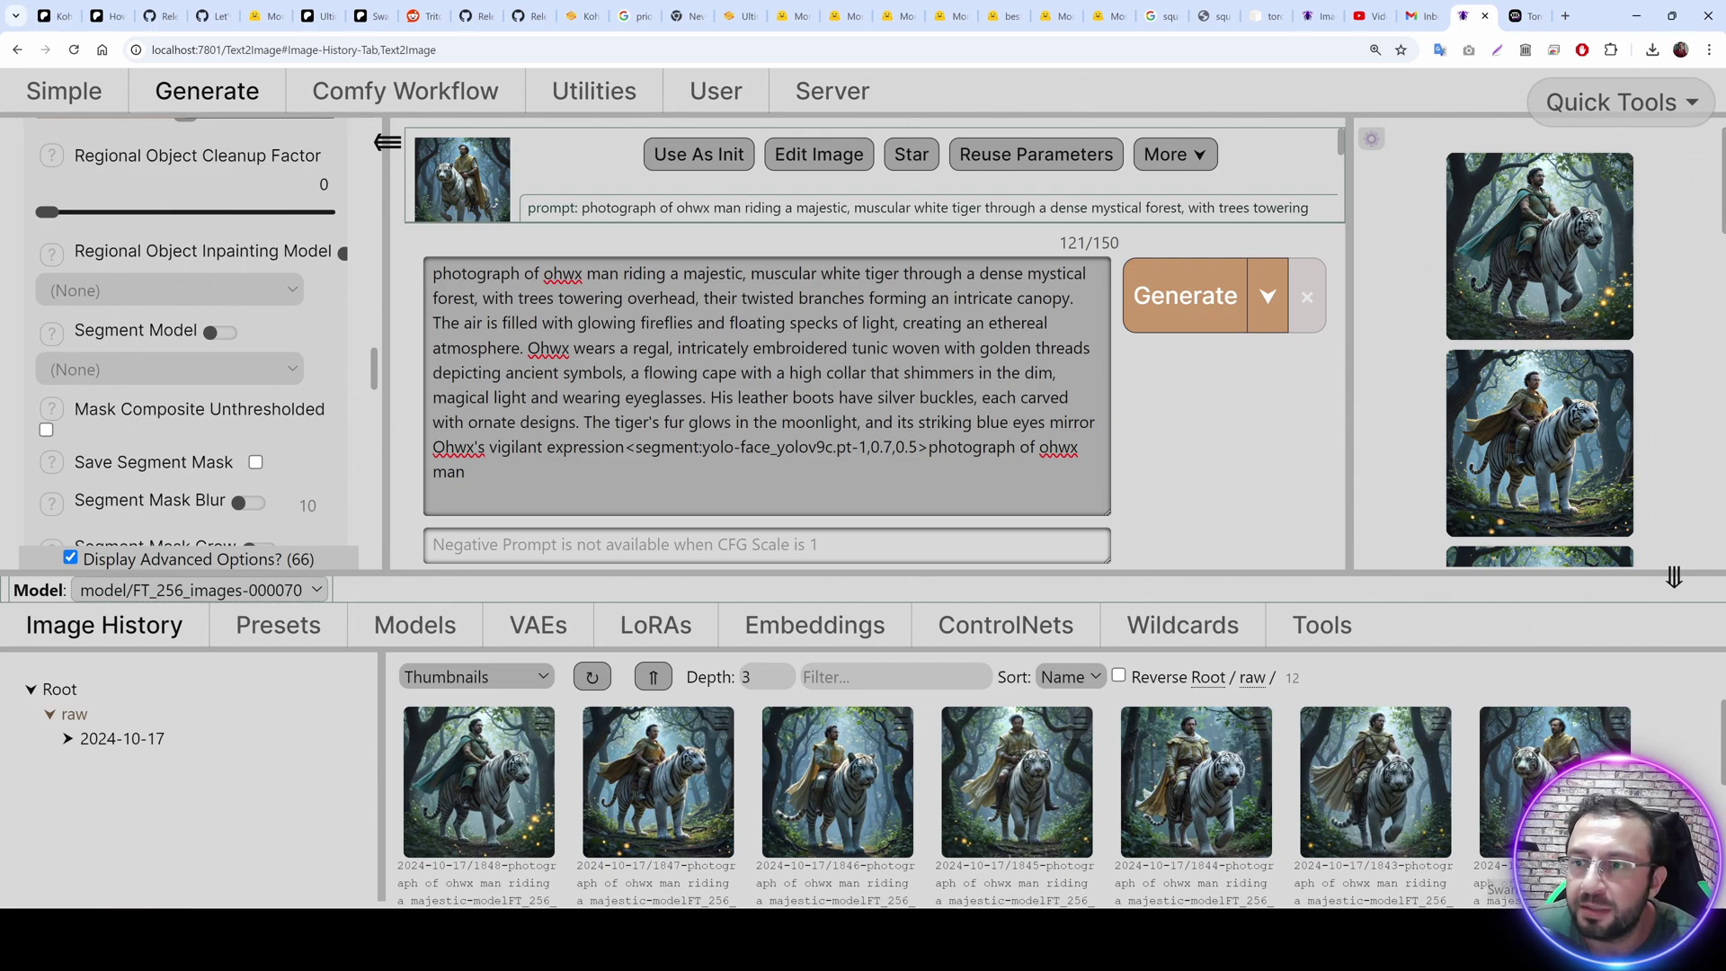
Examine the 0.7 value in the prompt's segment tag and review the segment mask and threshold parameters.
left_click_drag(852, 447, 870, 446)
left_click(464, 471)
scroll(241, 350, "up", 1)
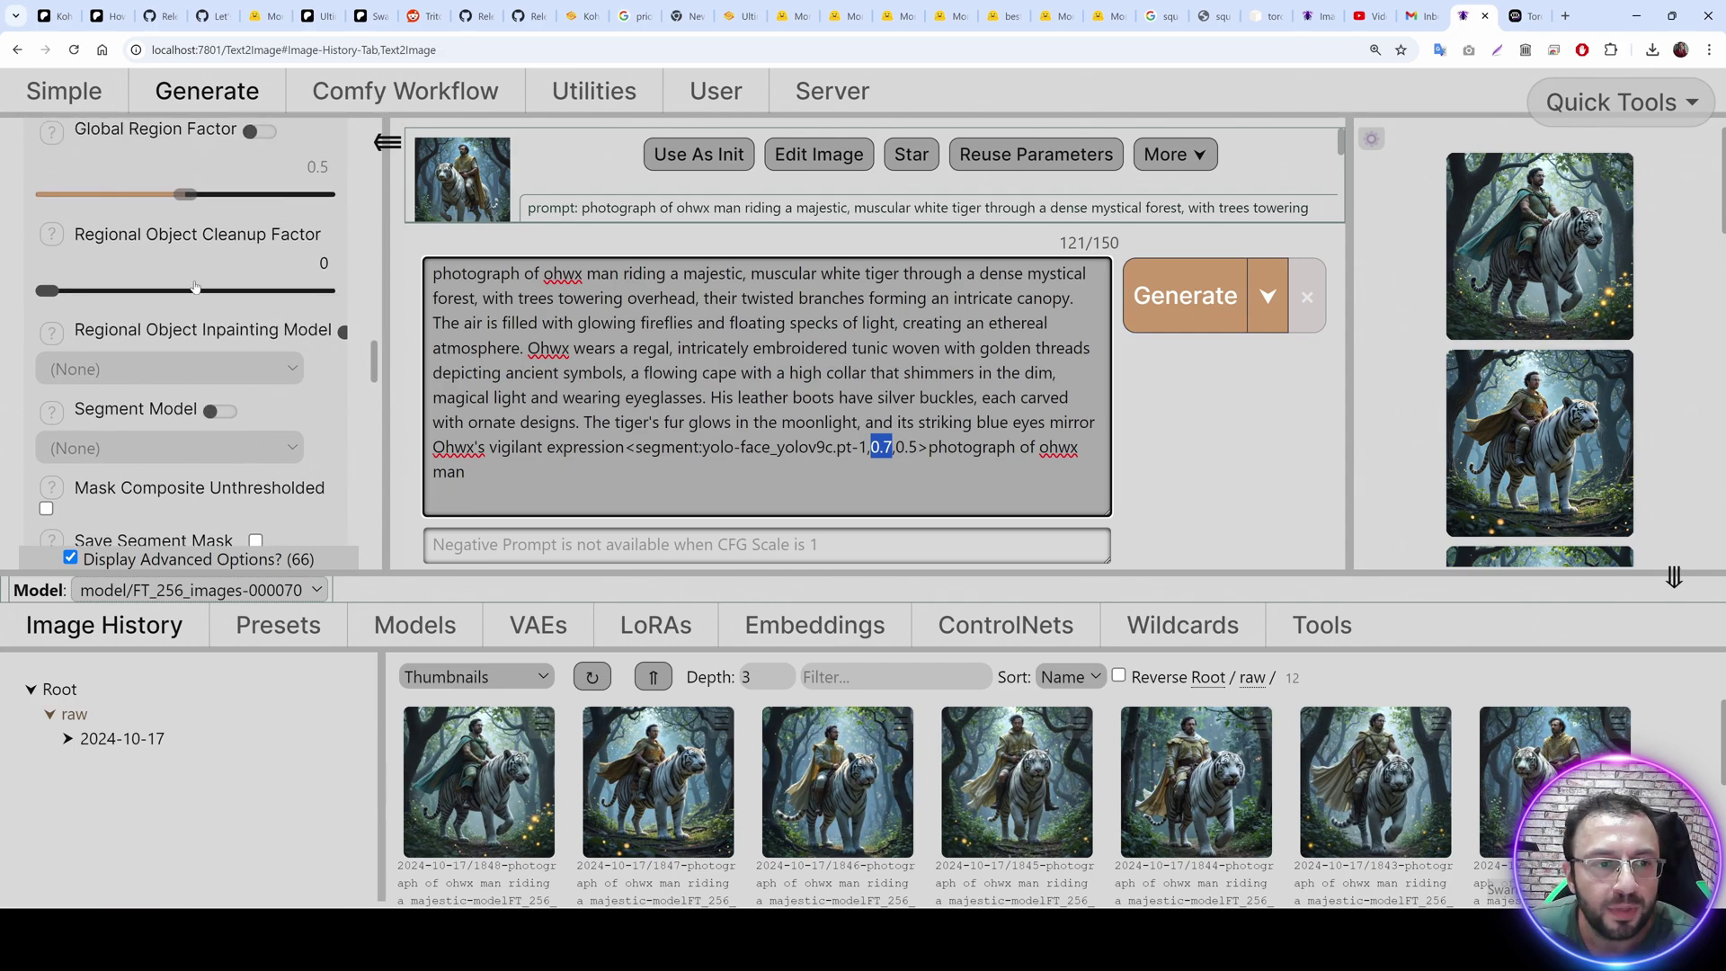
scroll(278, 385, "down", 5)
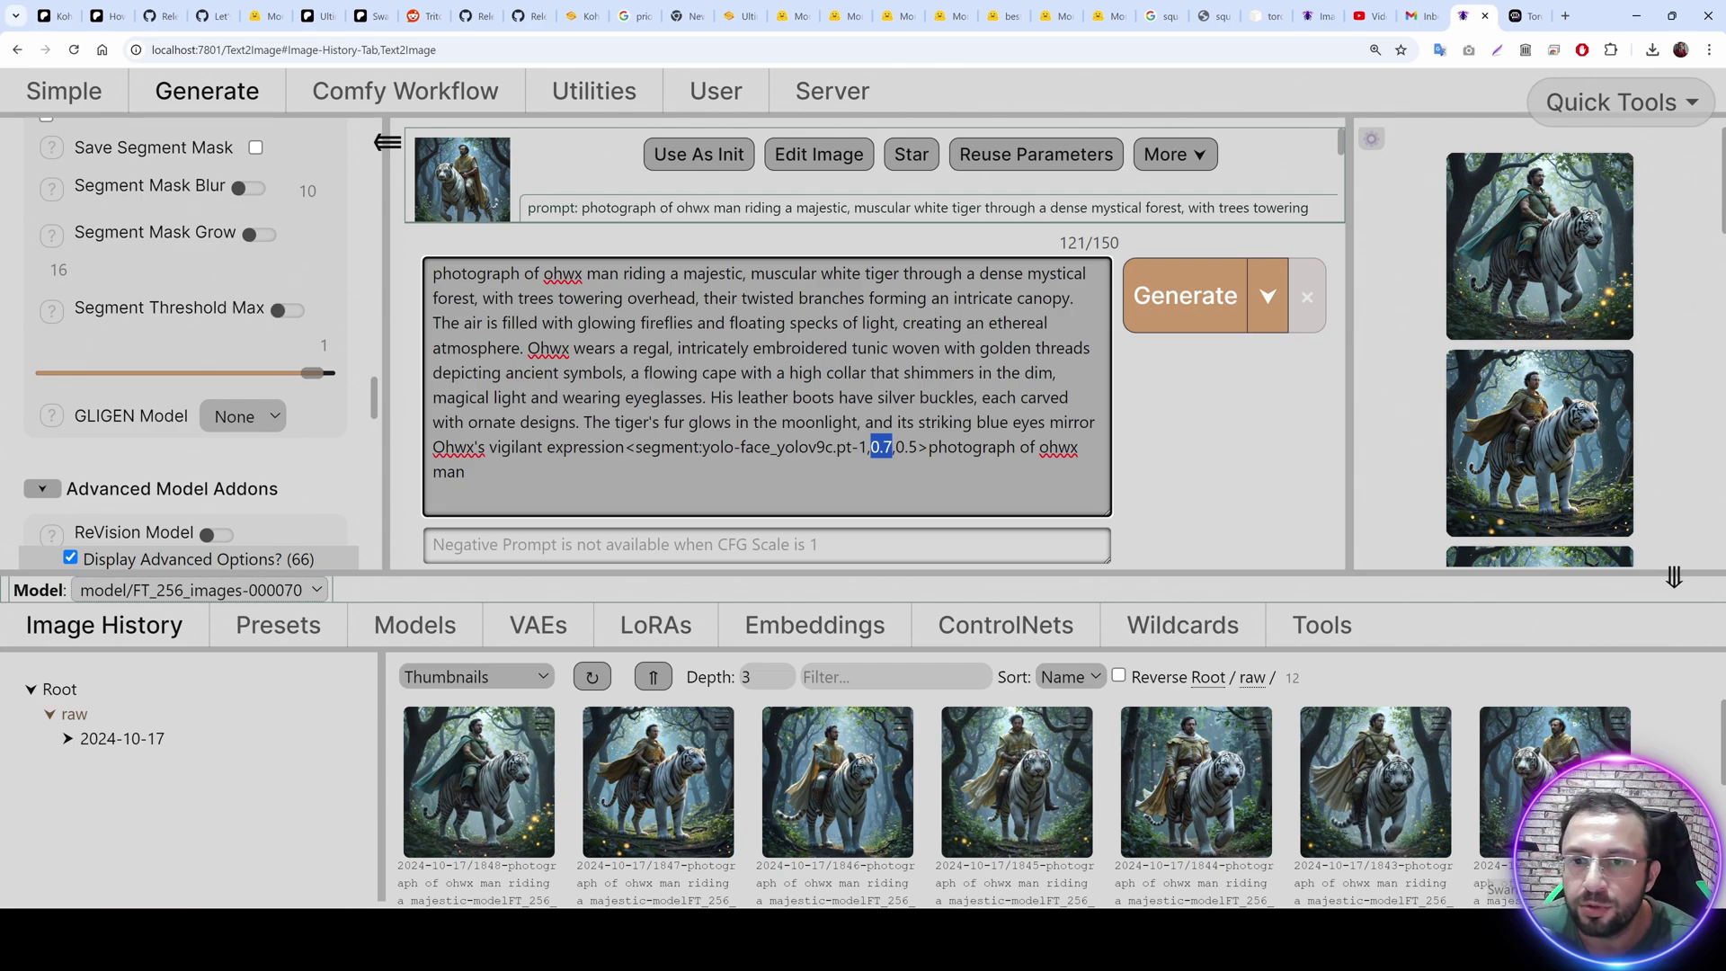
Start generating images with the face-segmented tiger prompt and check the progress in the server's debug logs.
left_click(1137, 303)
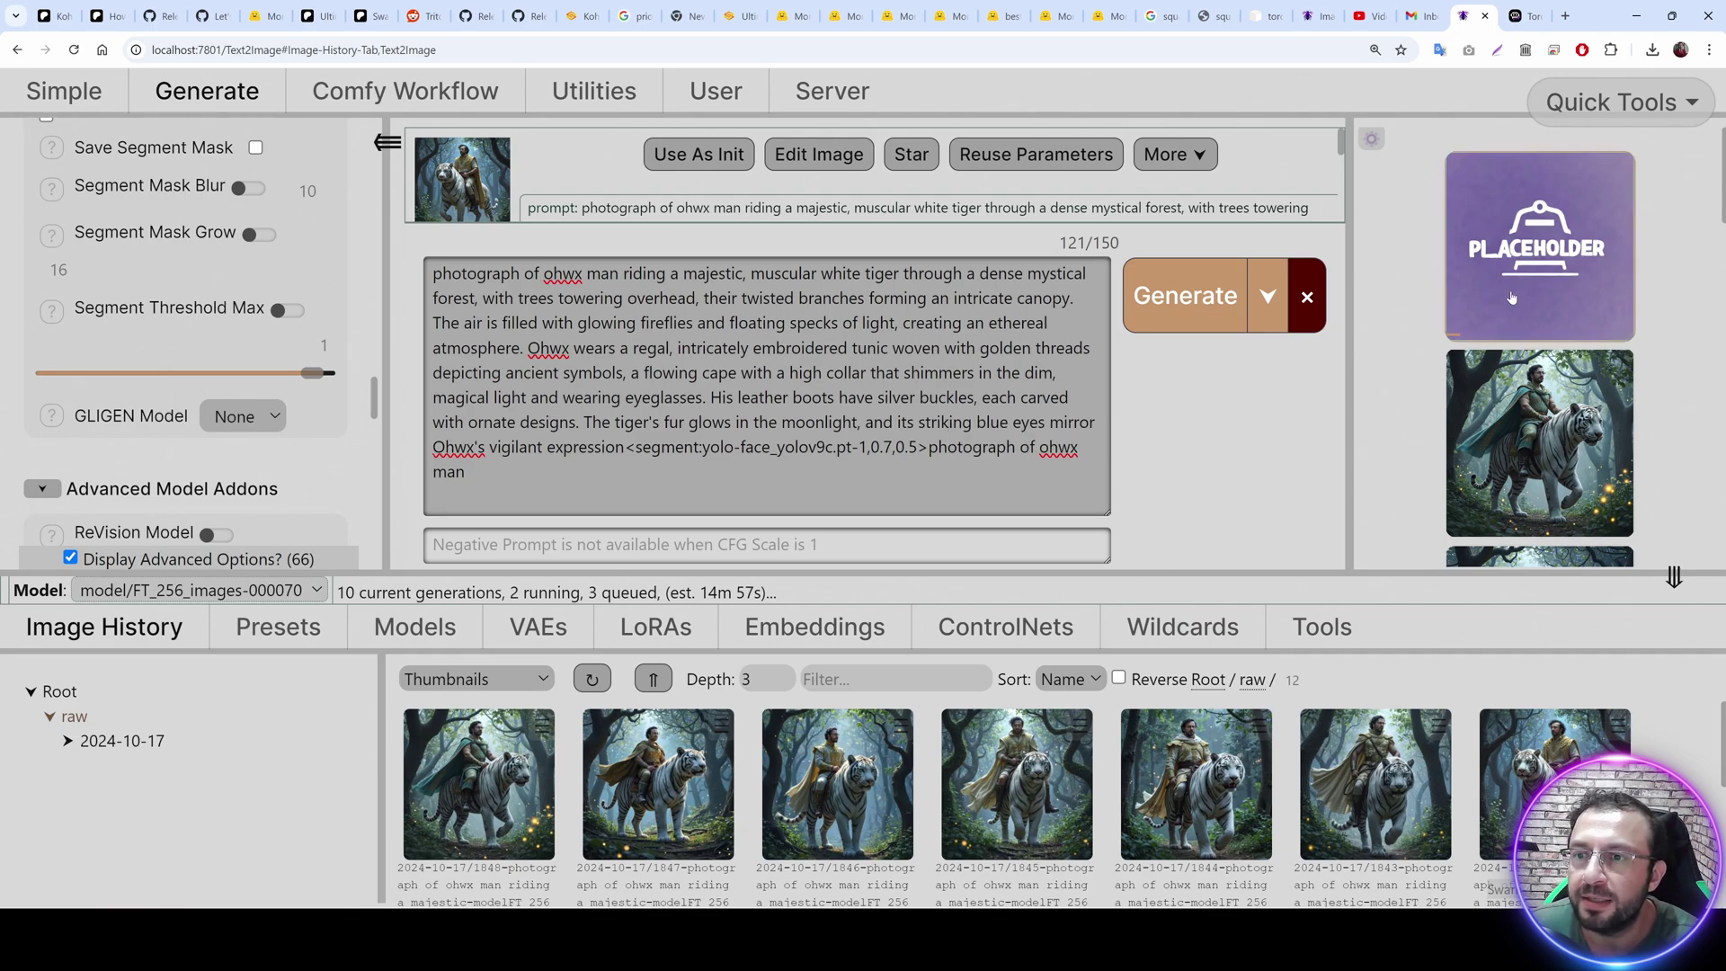
left_click(832, 91)
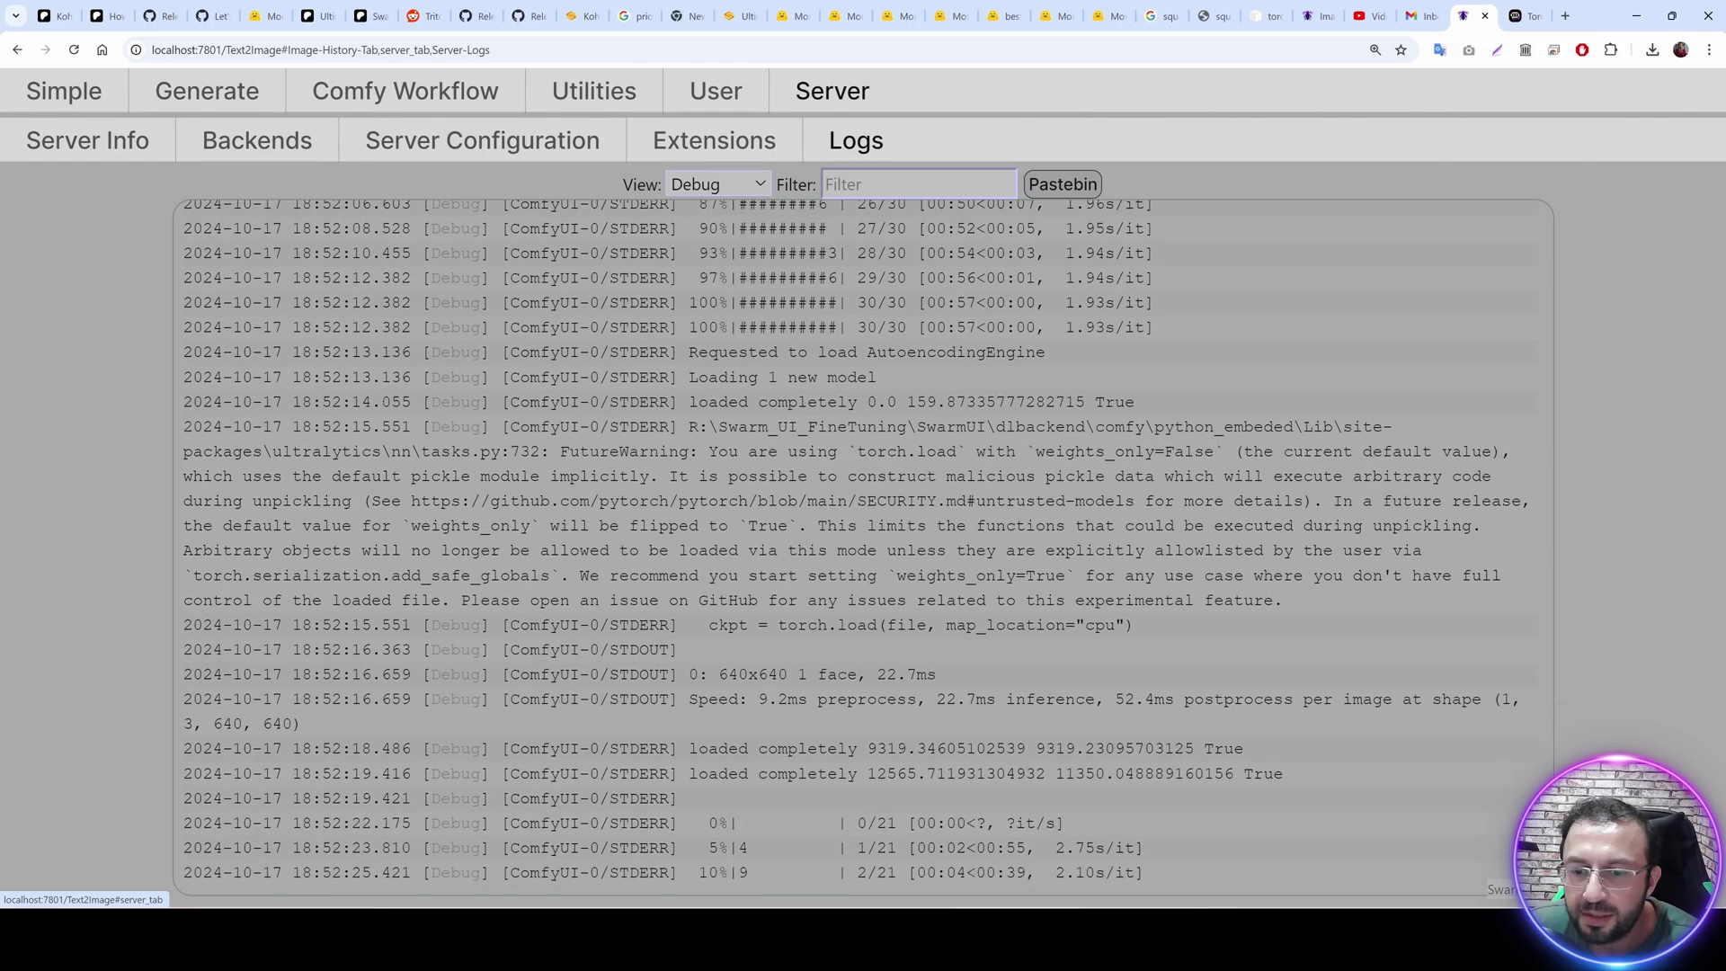
left_click(207, 91)
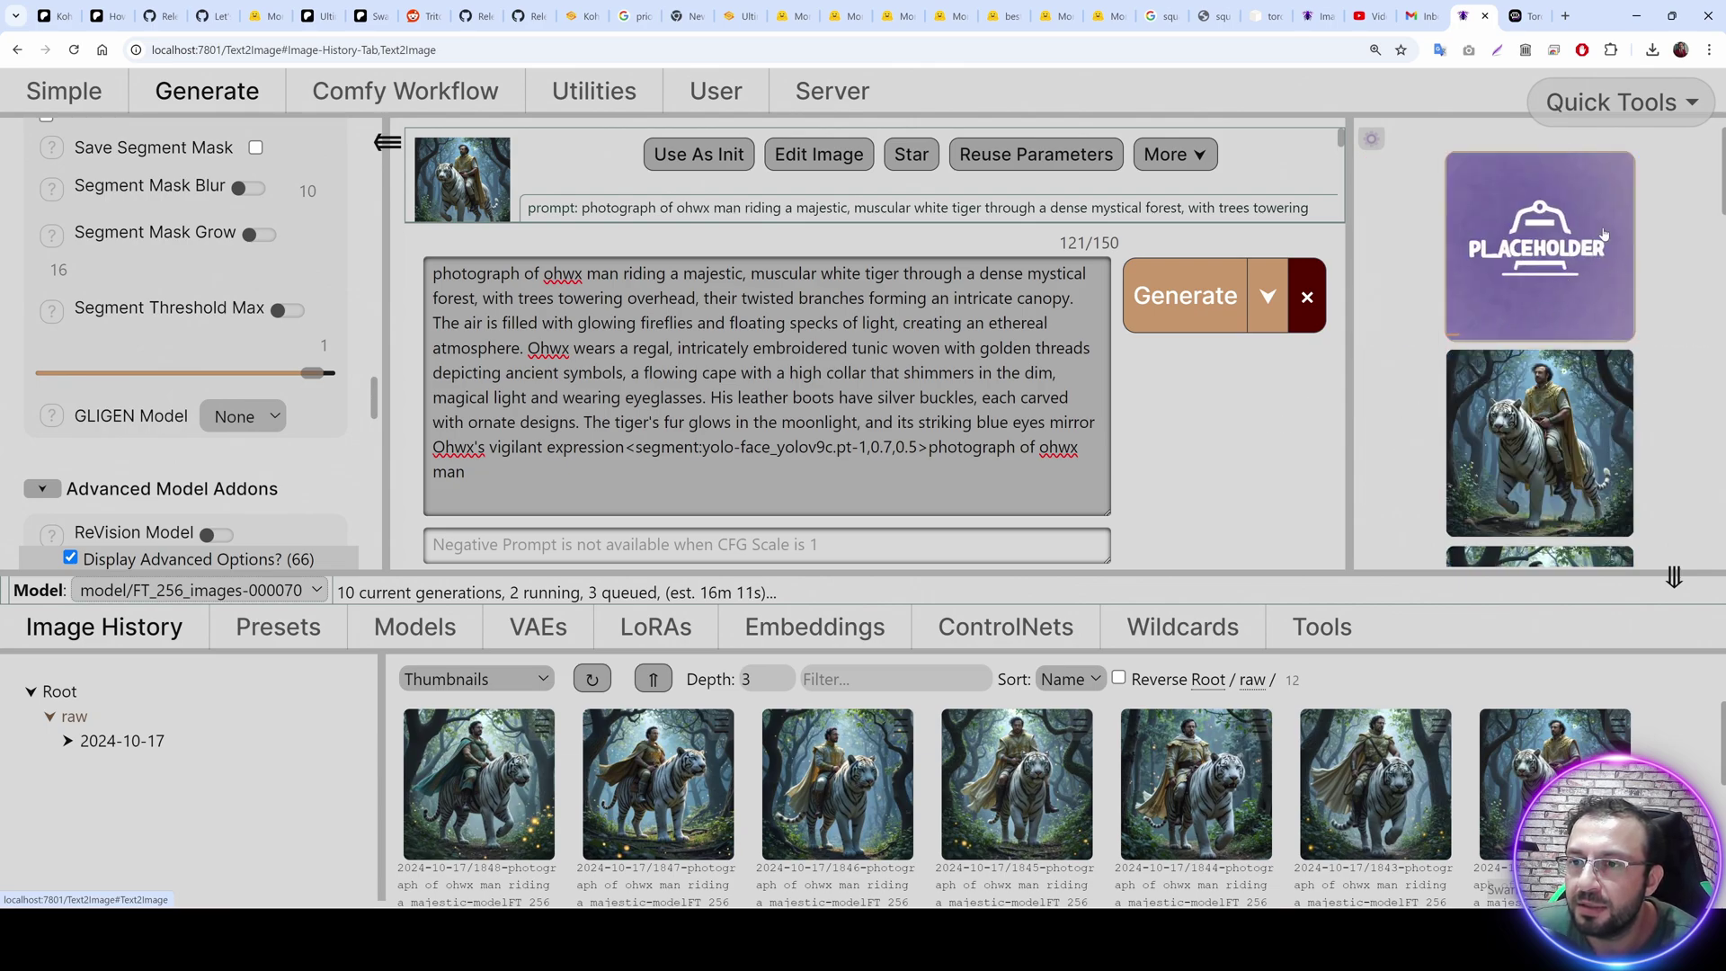
Interrupt all running and queued image generations.
scroll(193, 360, "up", 7)
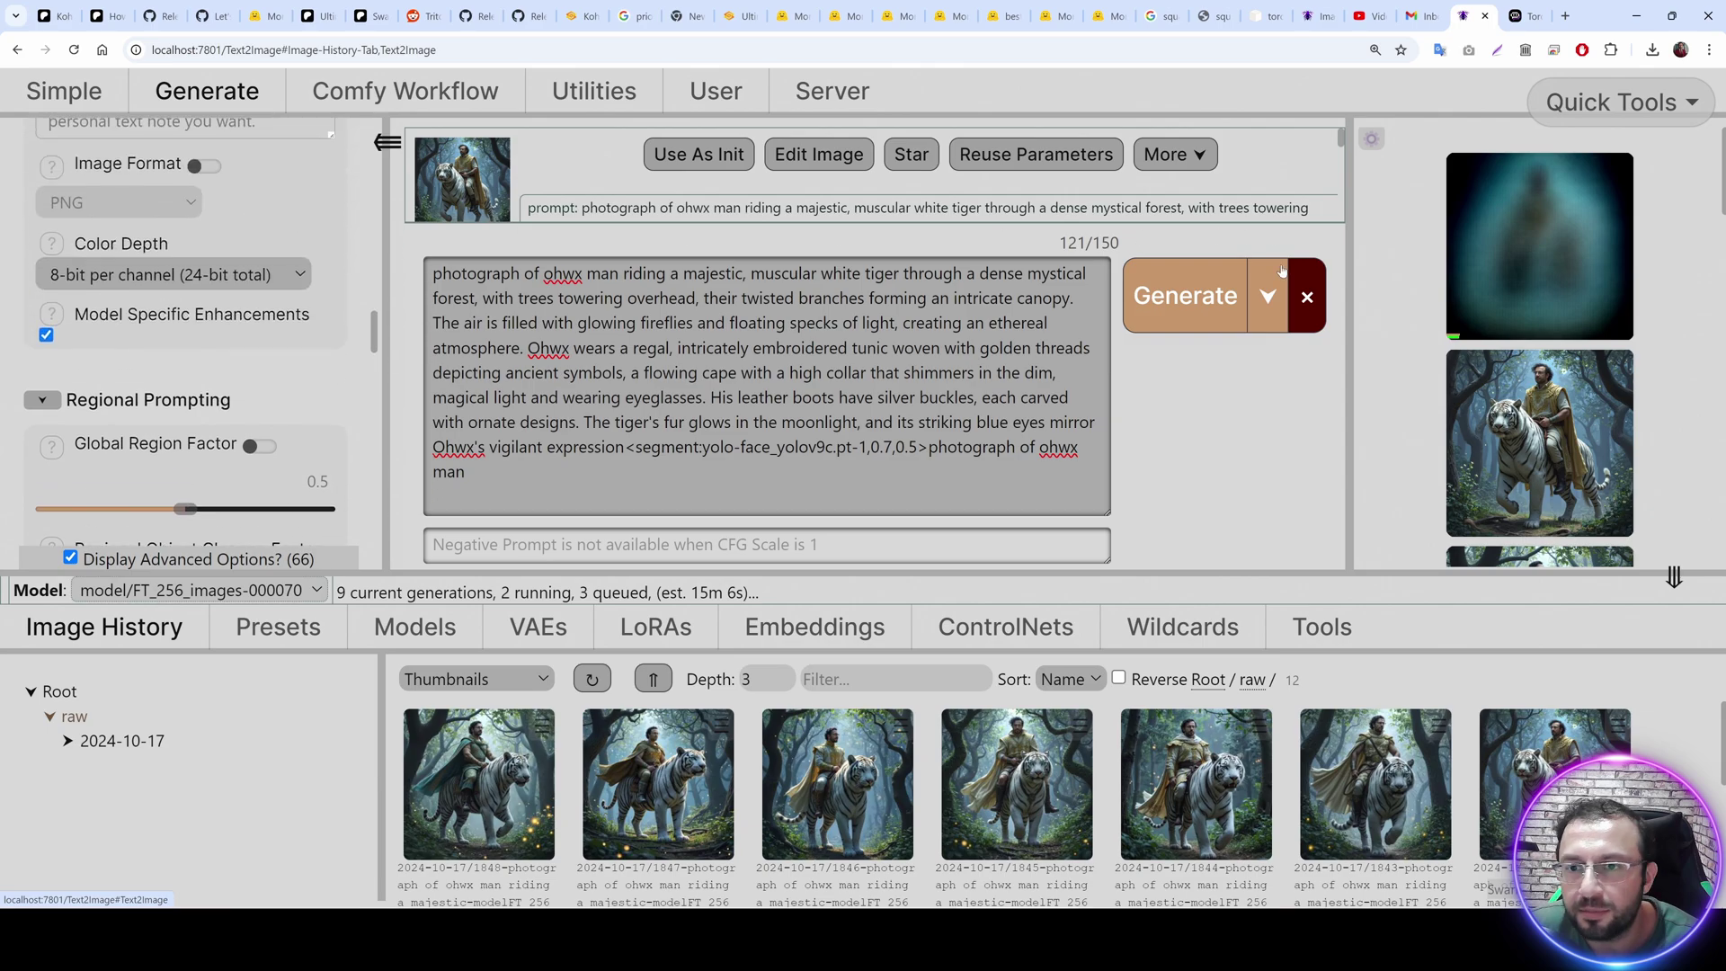
right_click(1309, 293)
left_click(1400, 337)
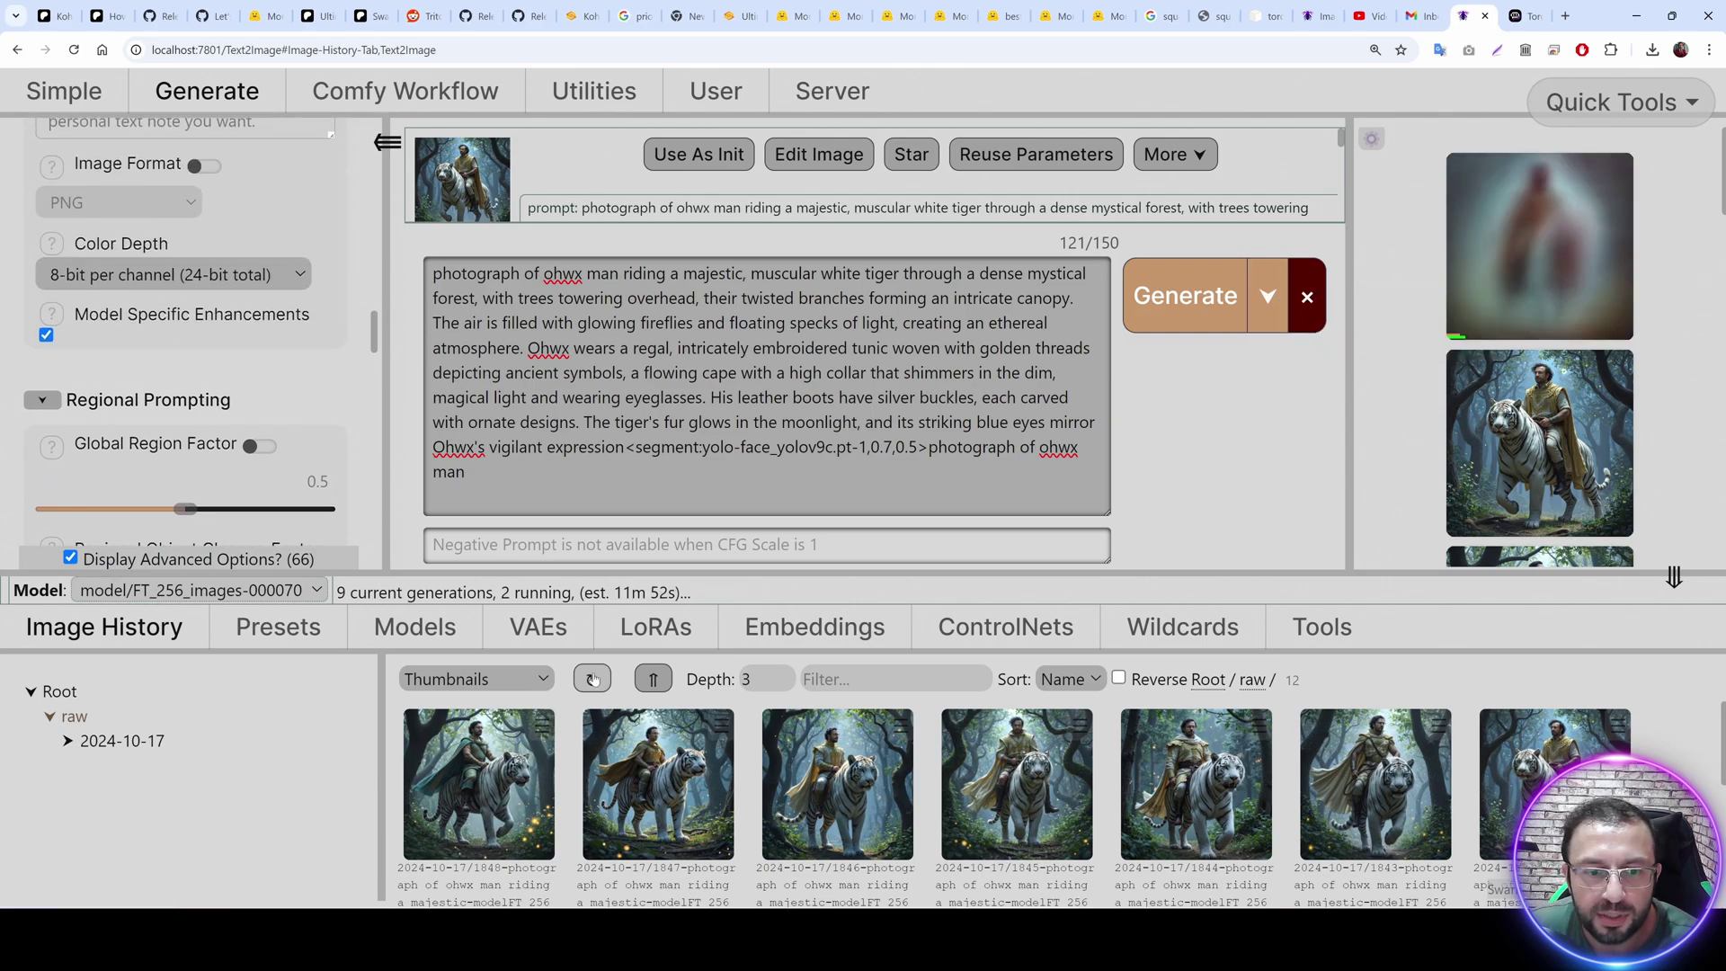
Open the newest face-segmented tiger image (1852) and the earlier version of it (1842) from the image history in separate browser tabs.
left_click(521, 752)
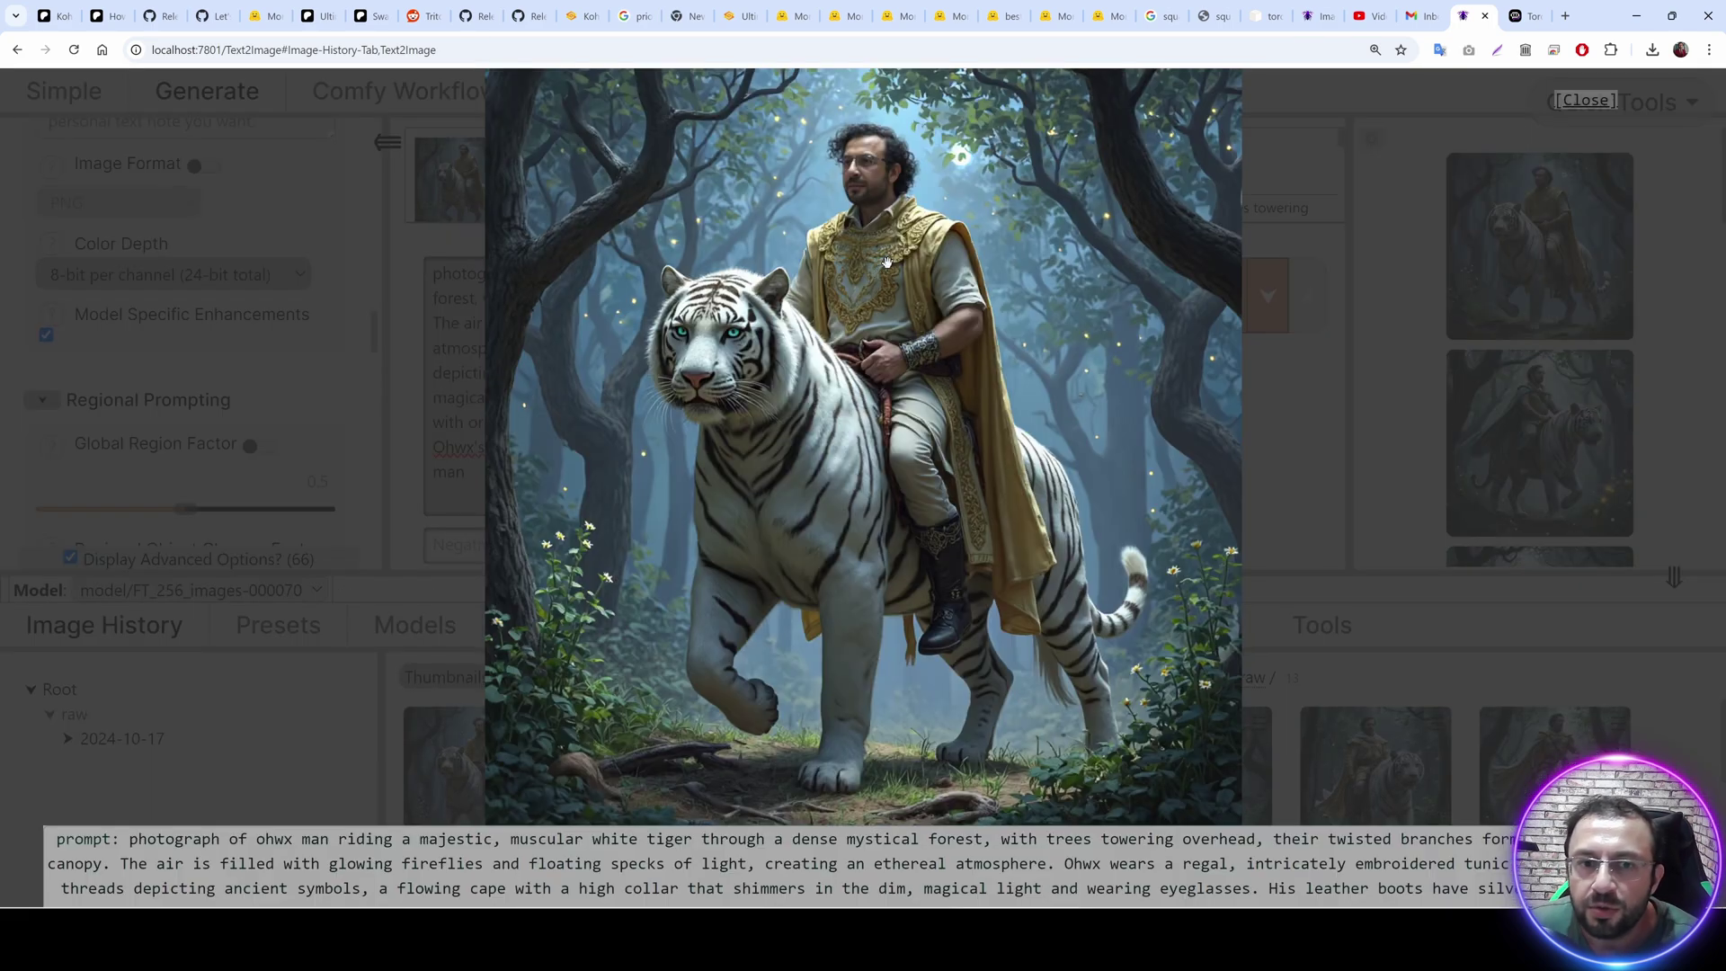
right_click(930, 257)
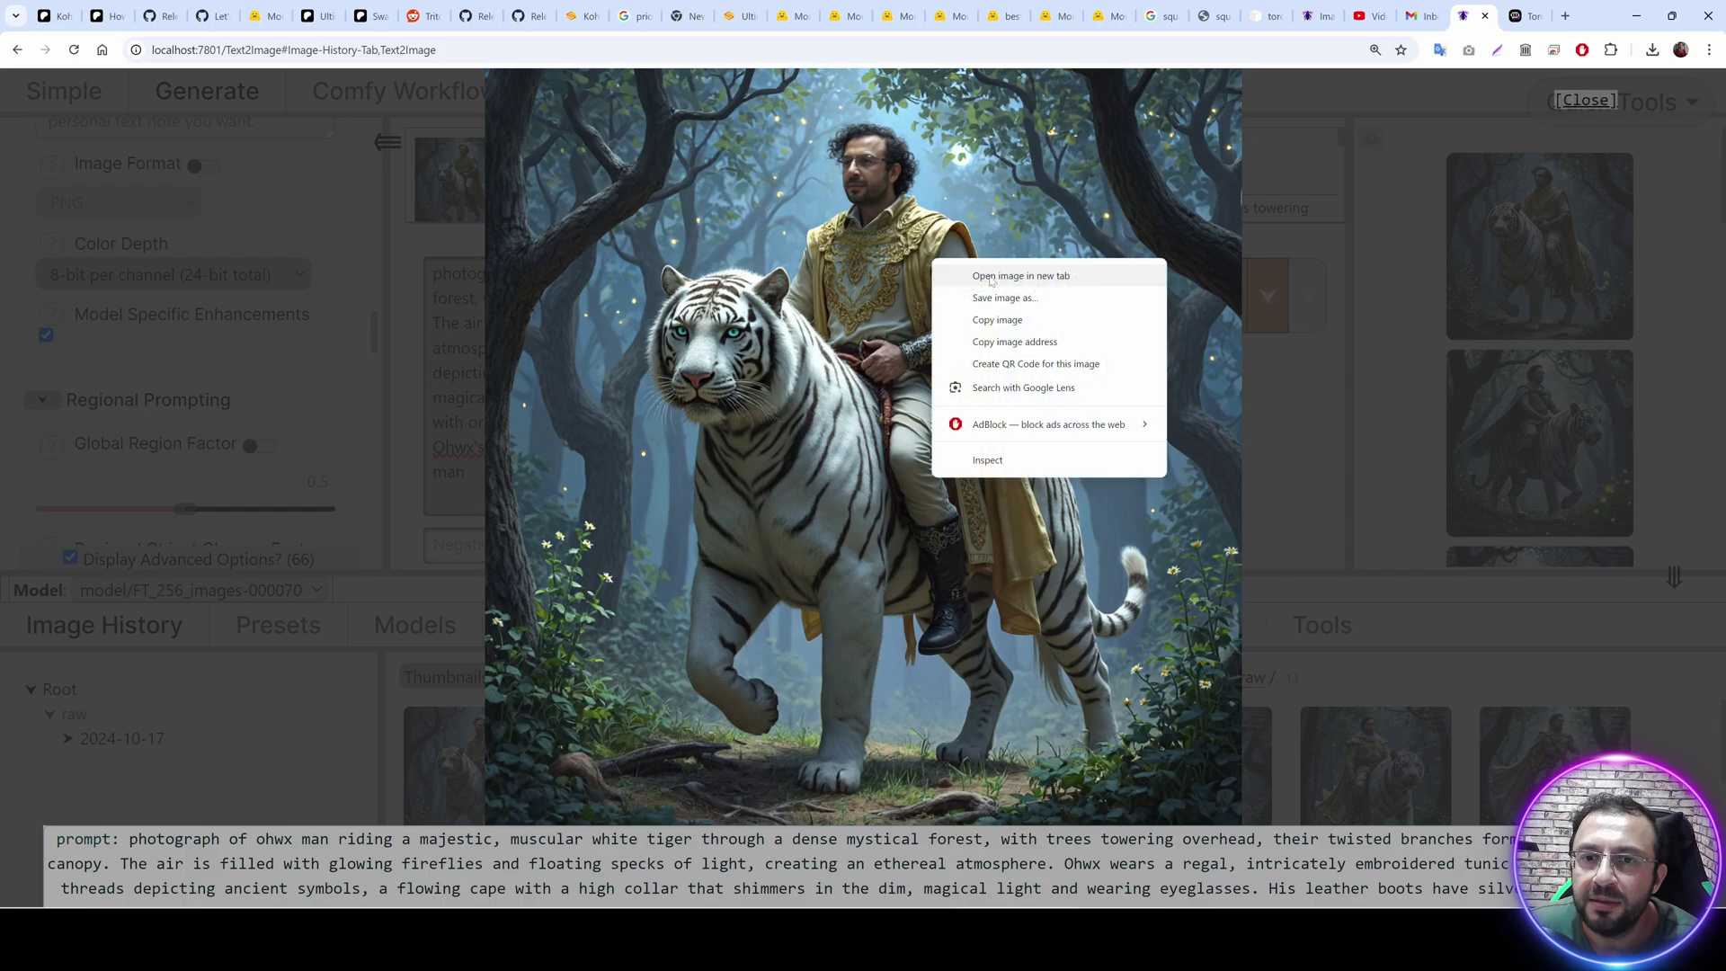
left_click(988, 284)
left_click(1501, 453)
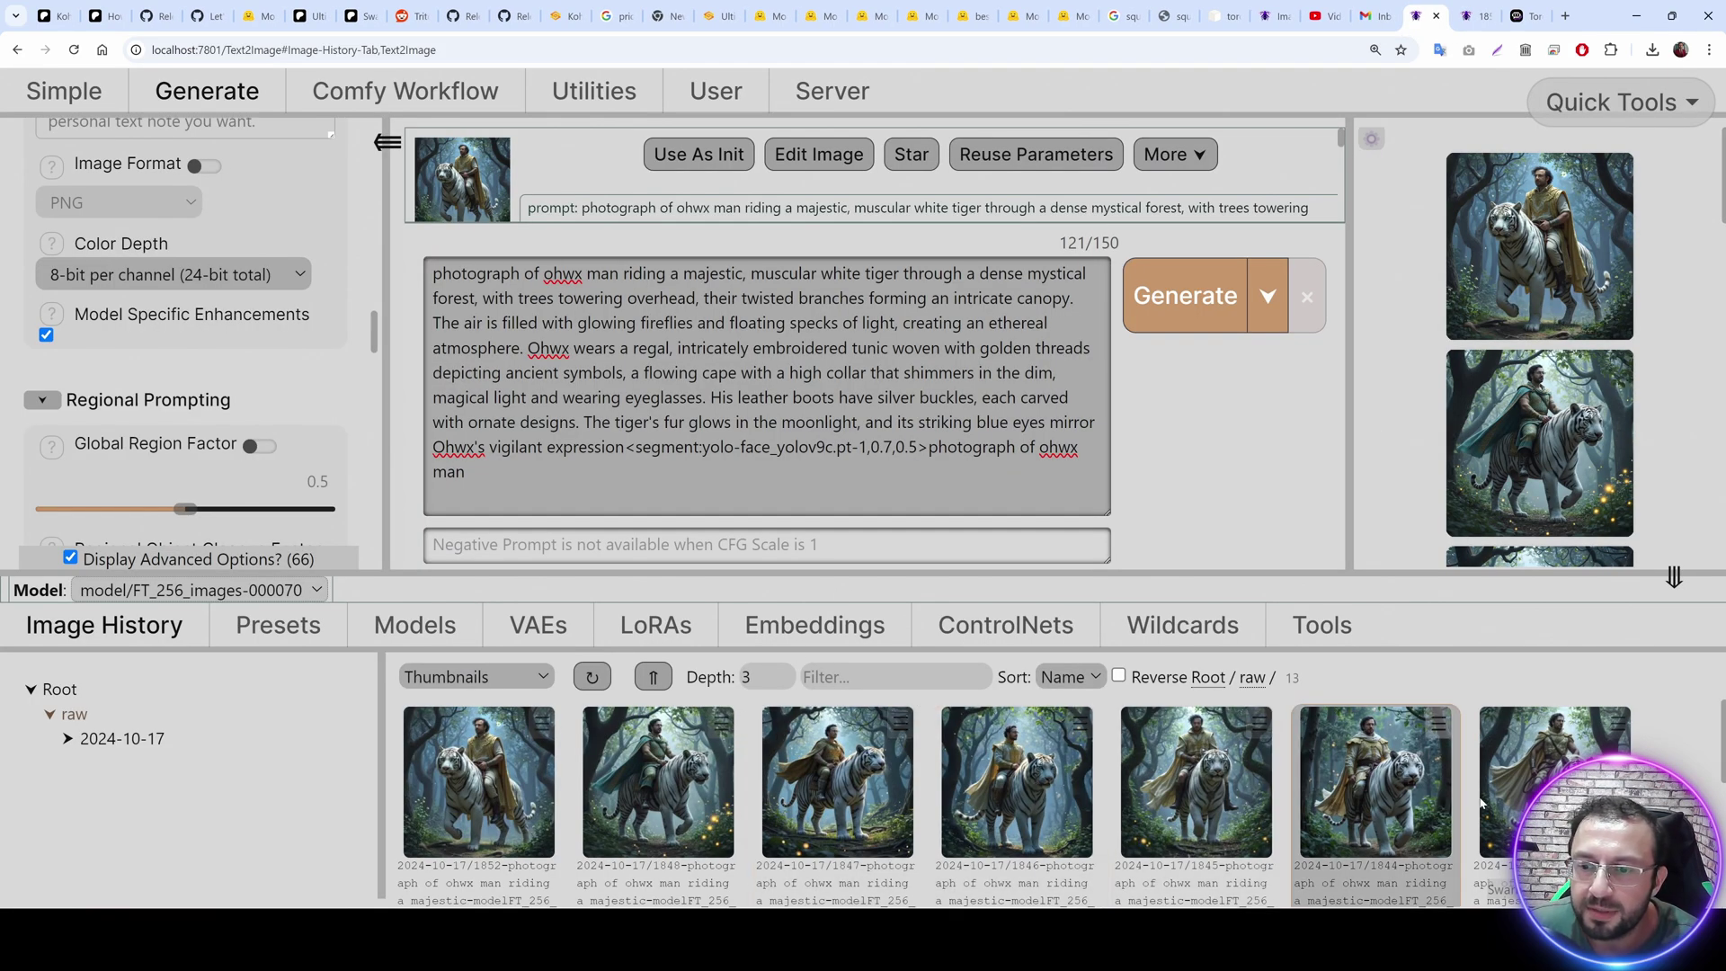
scroll(1195, 809, "down", 2)
left_click(551, 809)
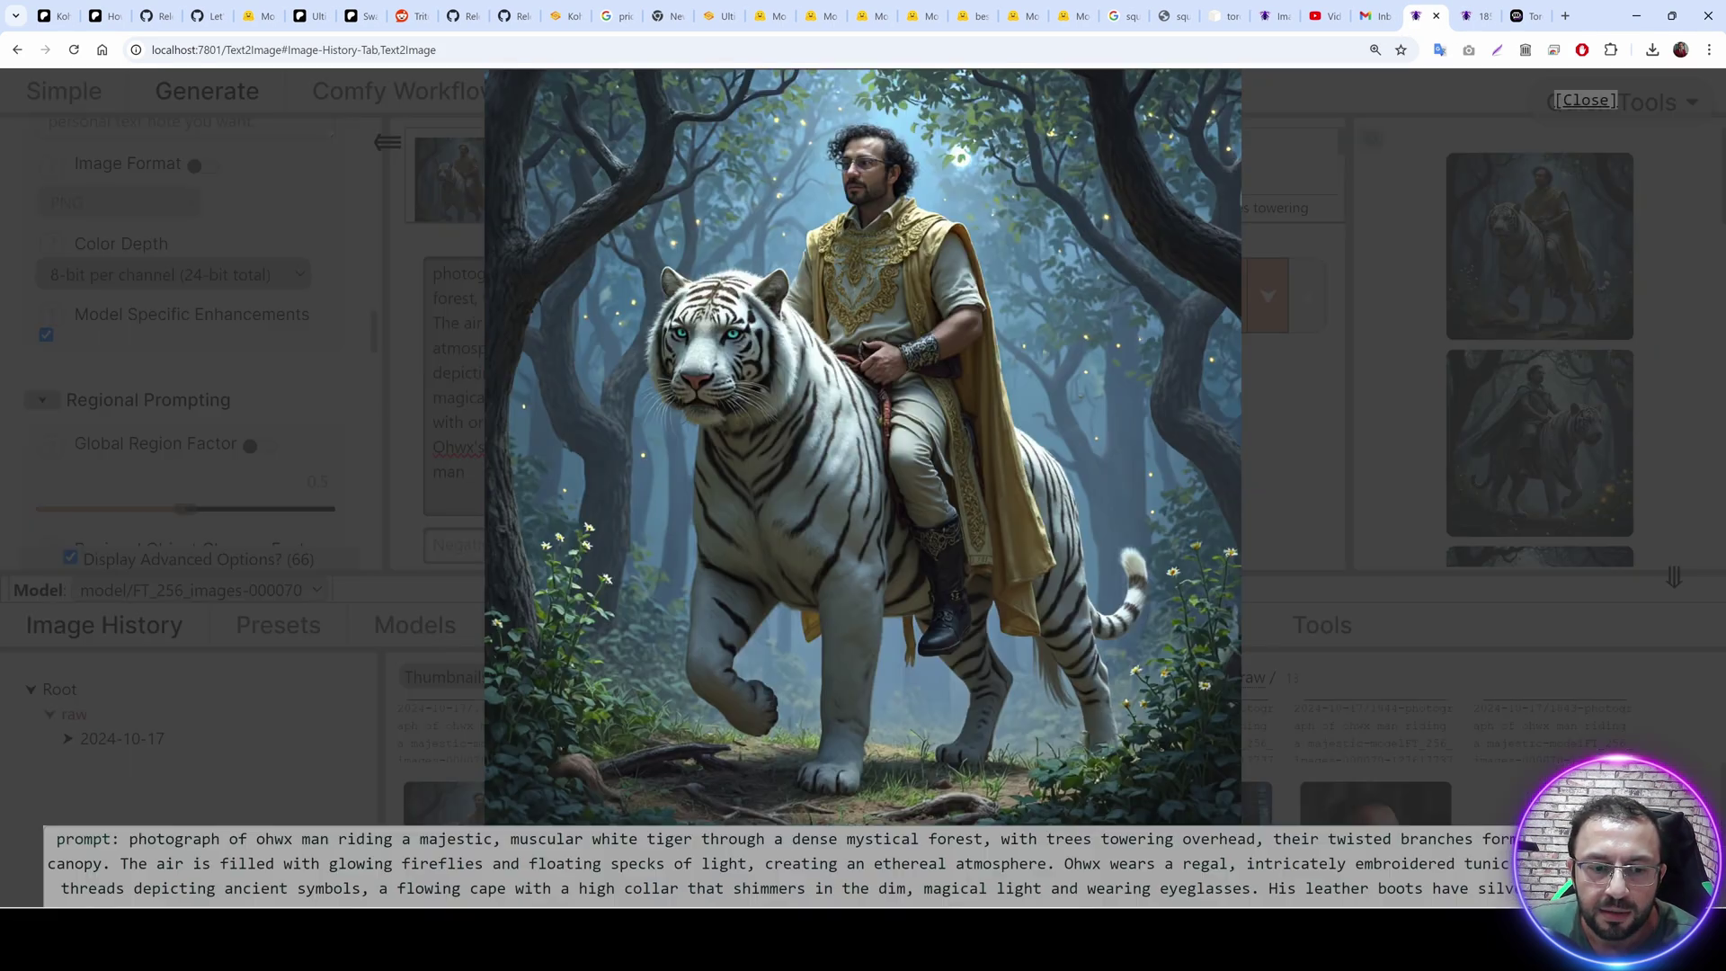
right_click(851, 482)
left_click(863, 498)
Compare the face and body details of the two tiger images, with and without face segmentation, then close the image preview.
left_click(1433, 16)
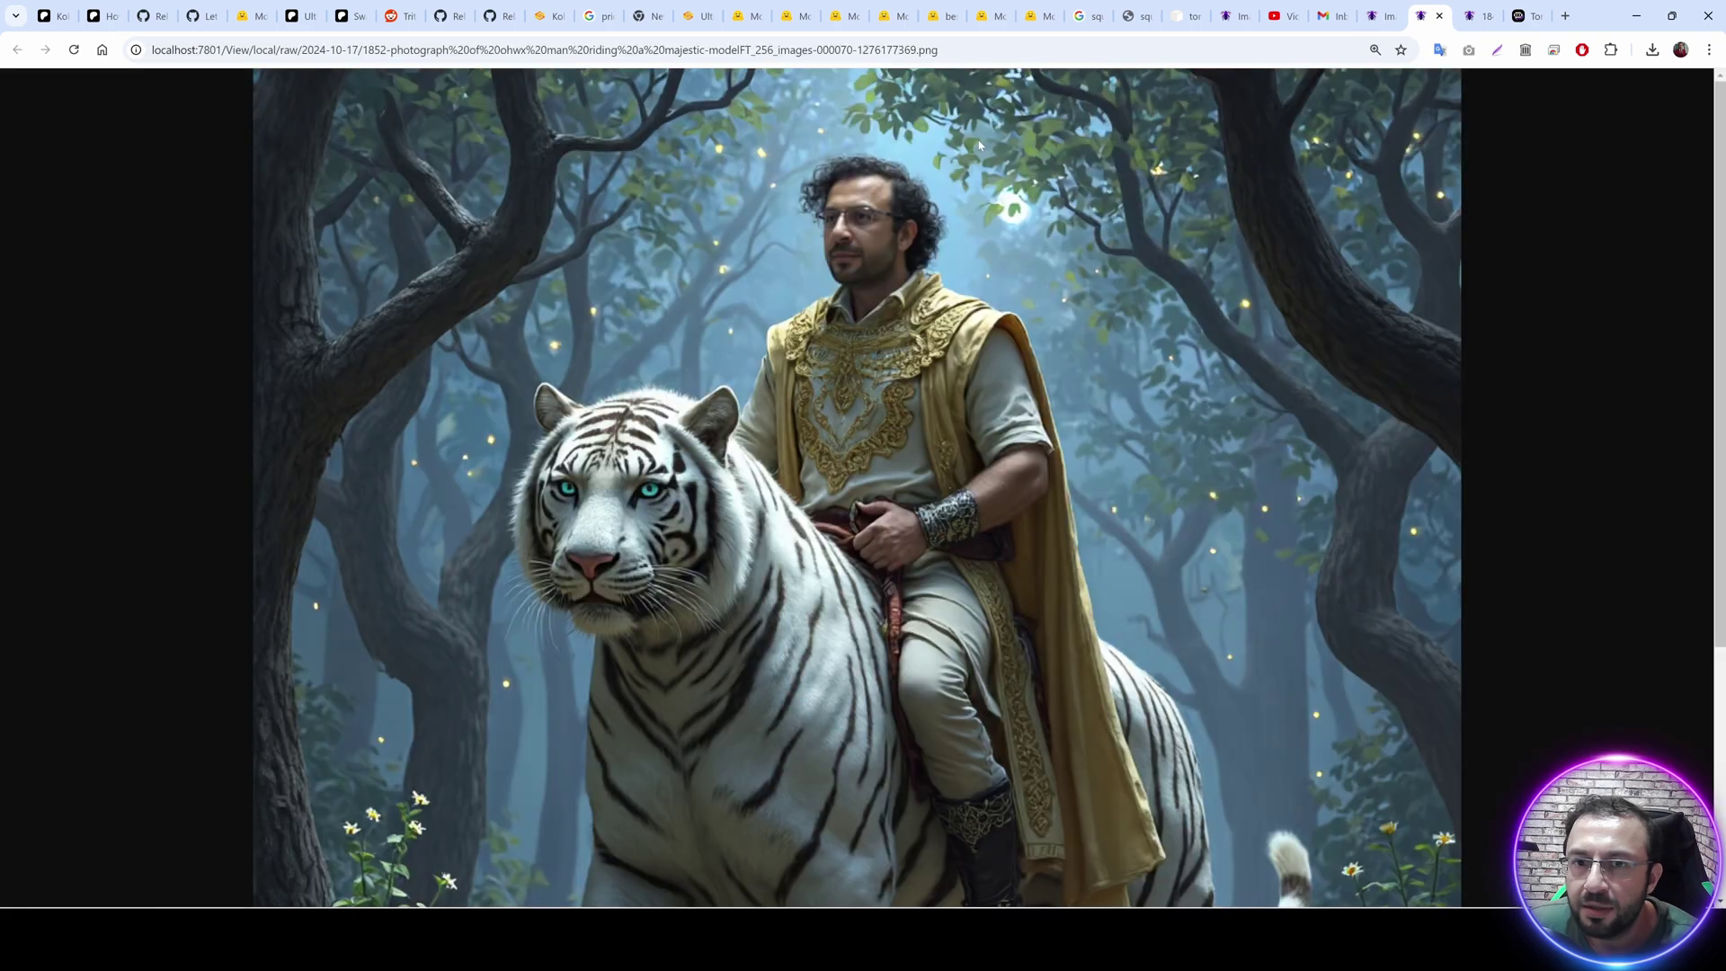
left_click(1478, 16)
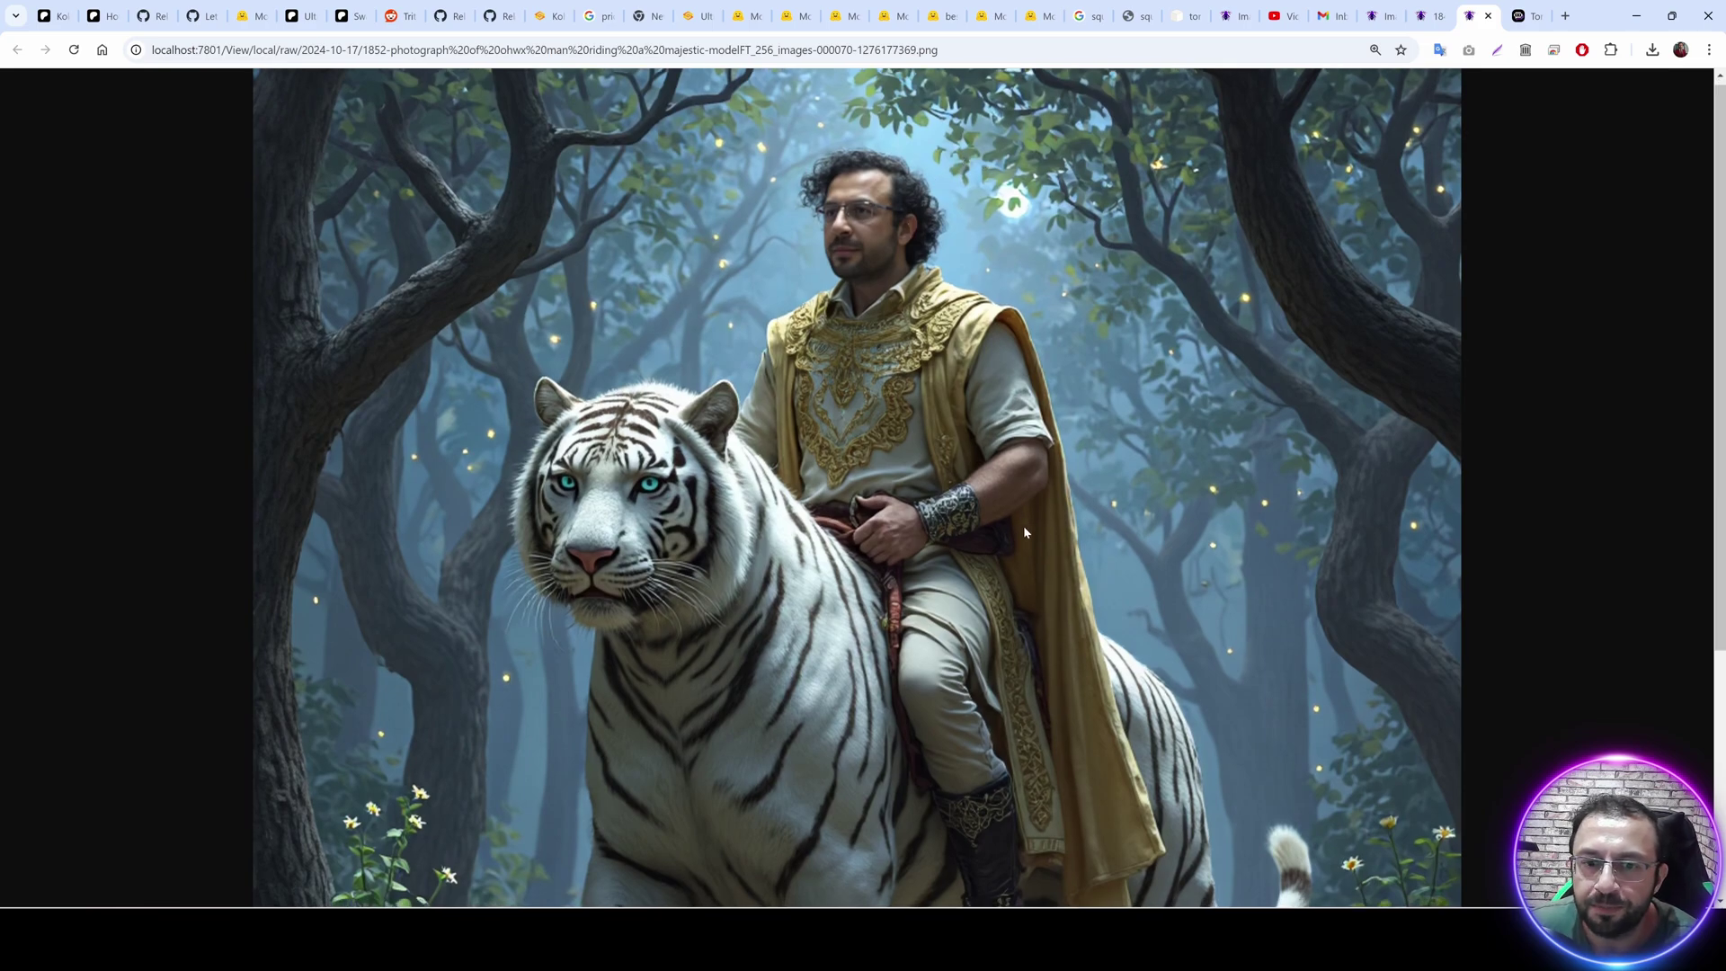
scroll(1079, 611, "down", 4)
scroll(1195, 630, "up", 4)
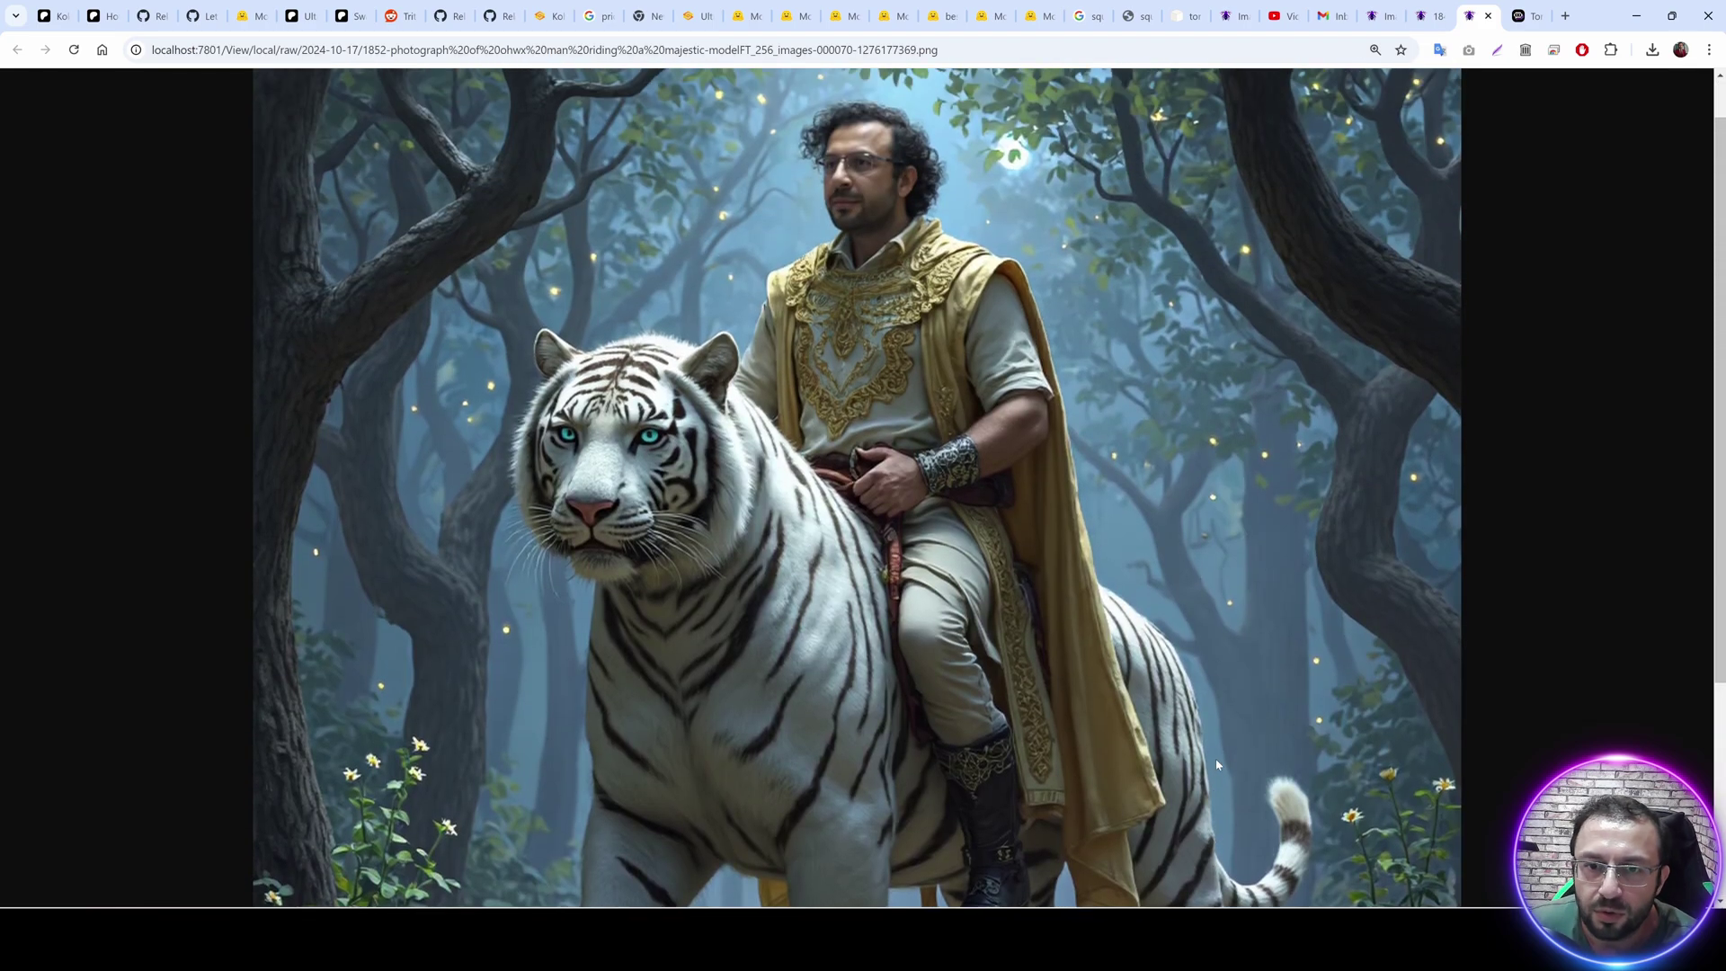
scroll(1094, 413, "down", 4)
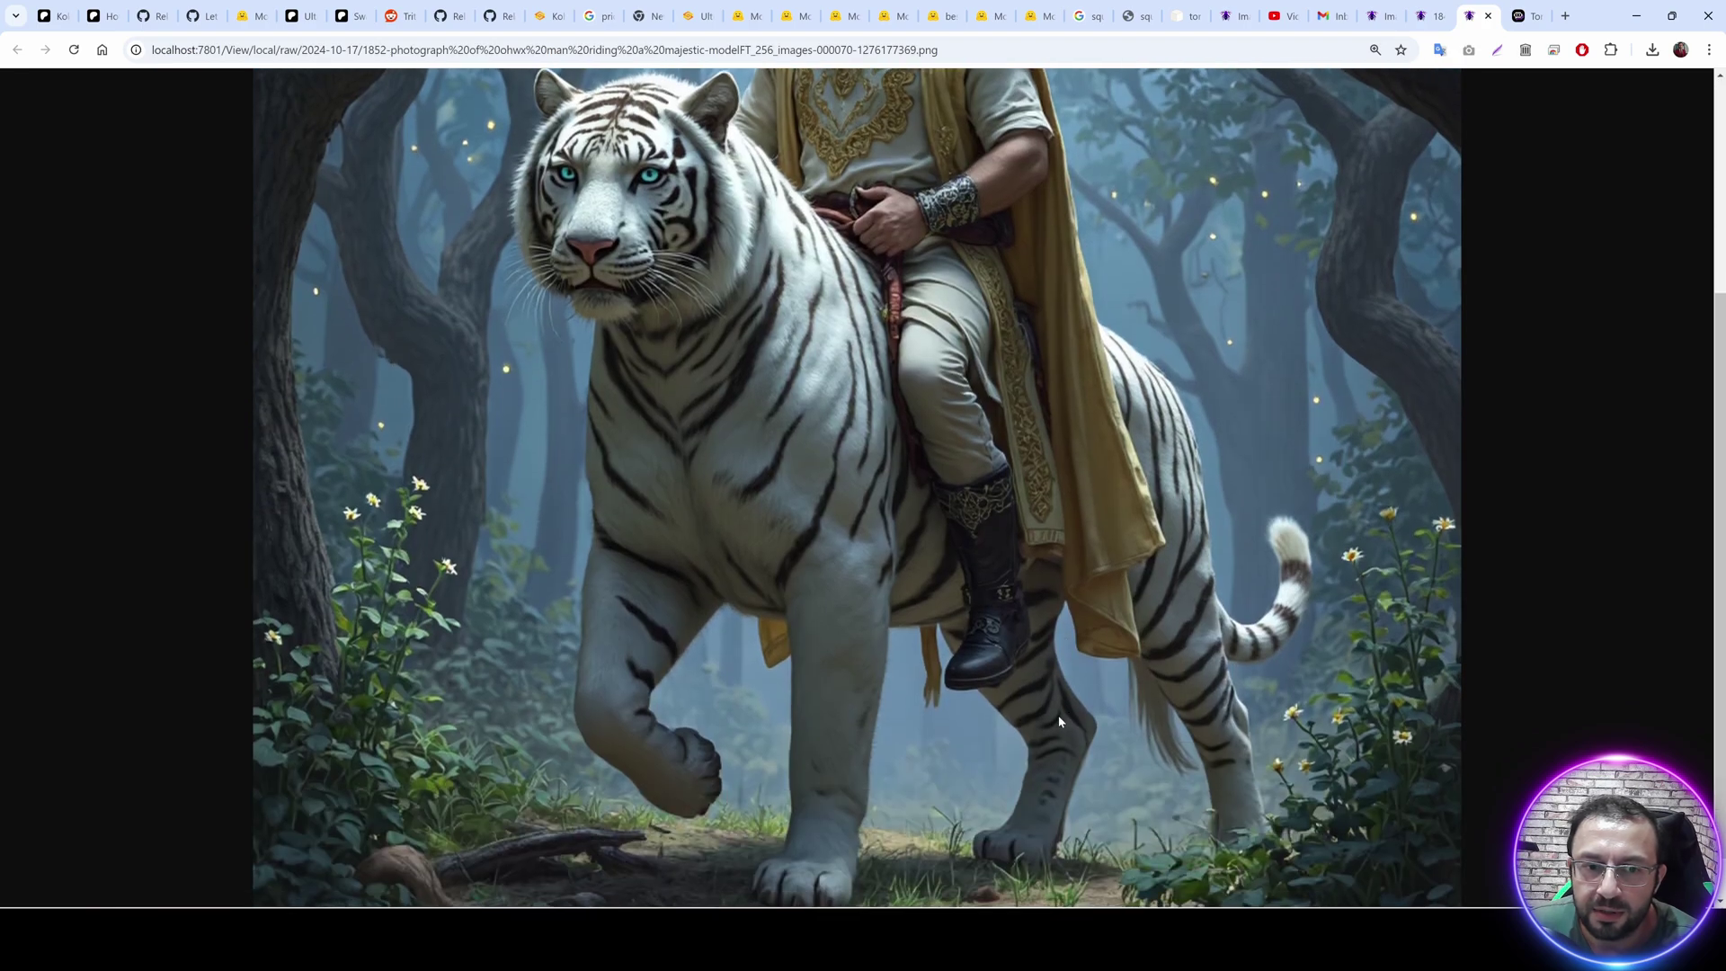
scroll(1087, 674, "up", 4)
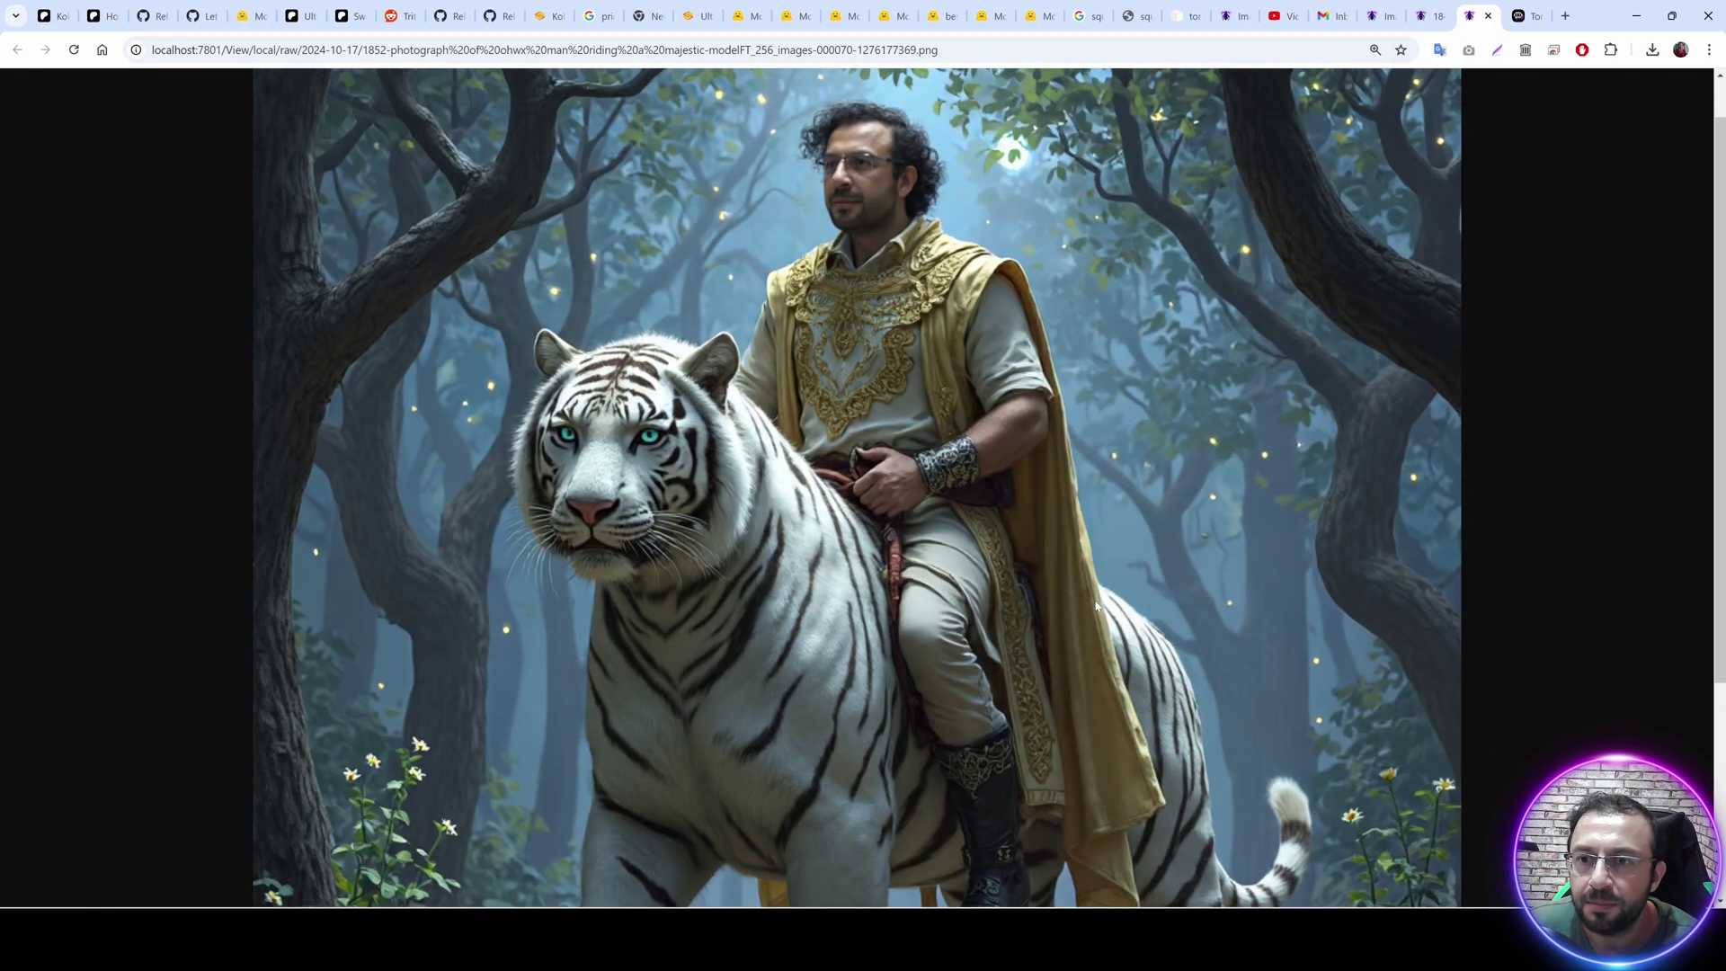
key("ctrl+Page_Up")
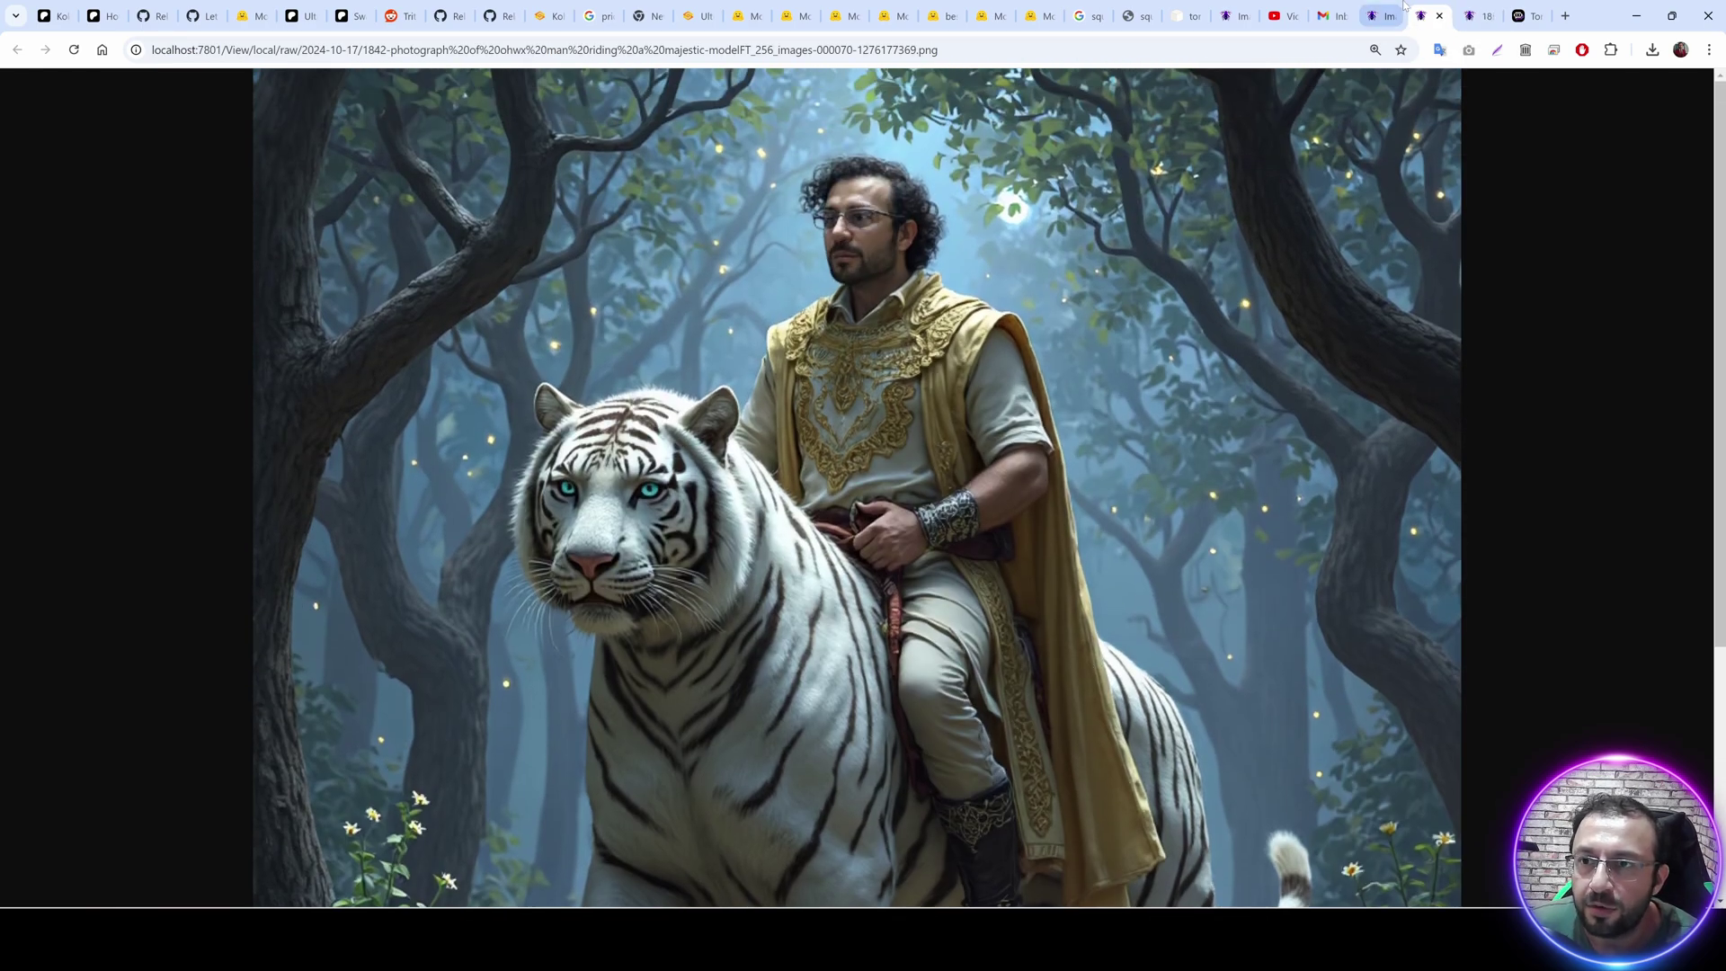
key("ctrl+Page_Down")
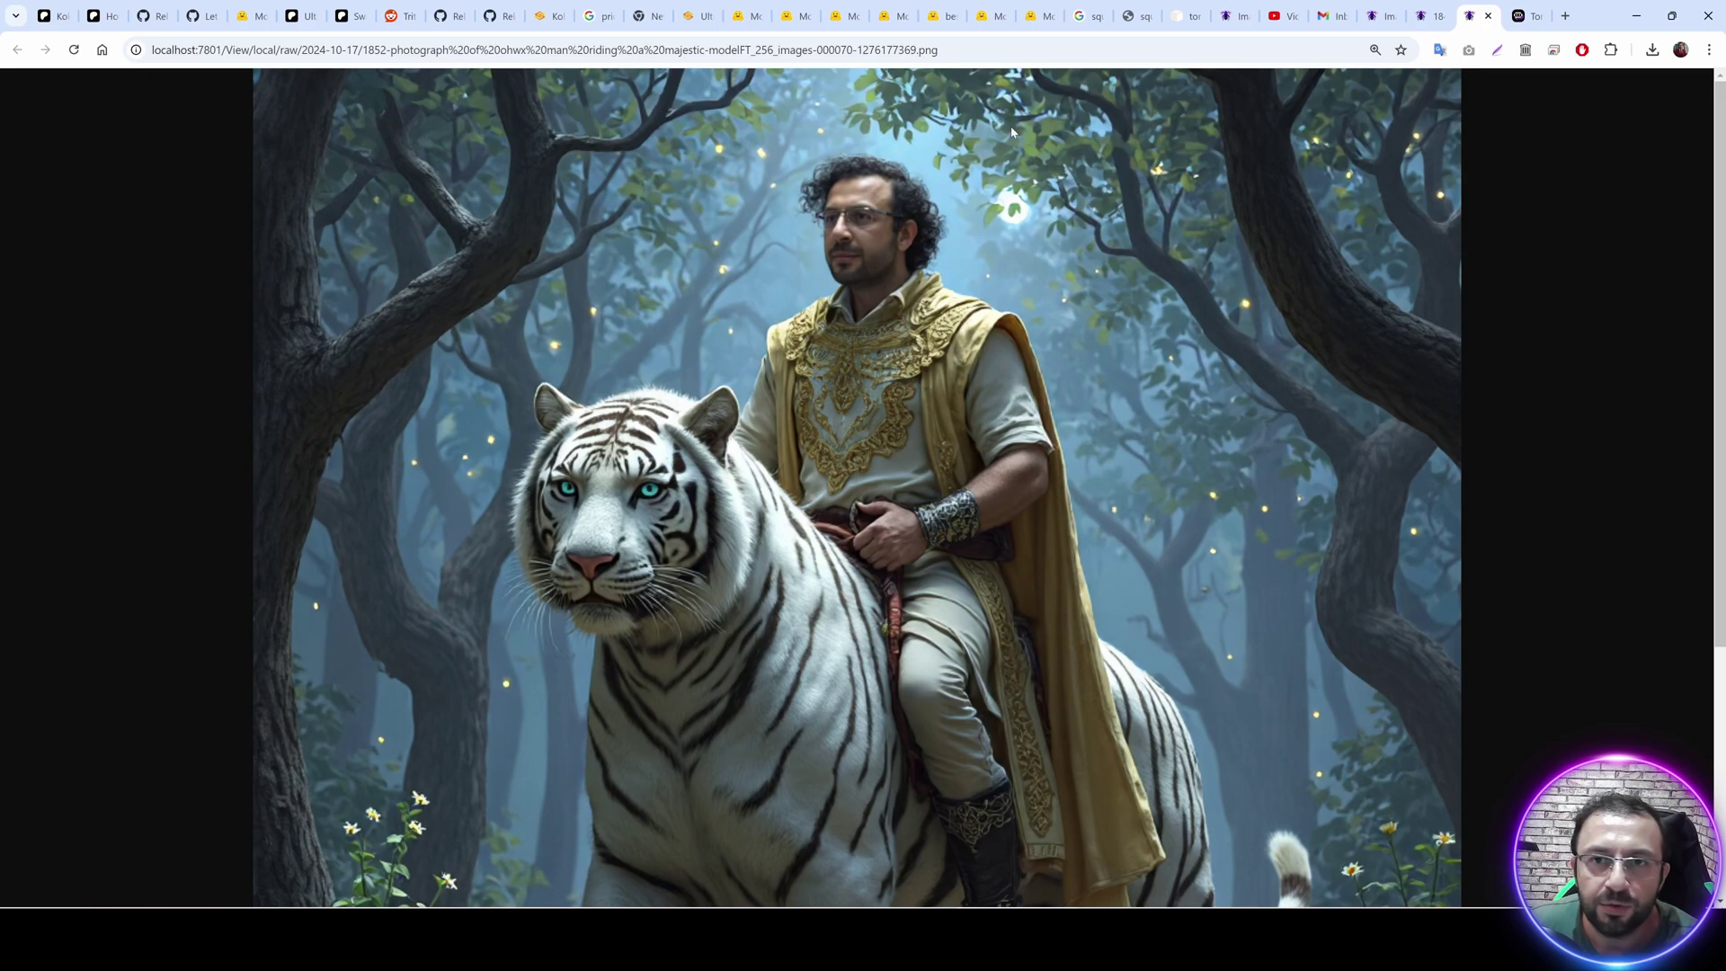
key("ctrl+Page_Up")
key("ctrl+Page_Up")
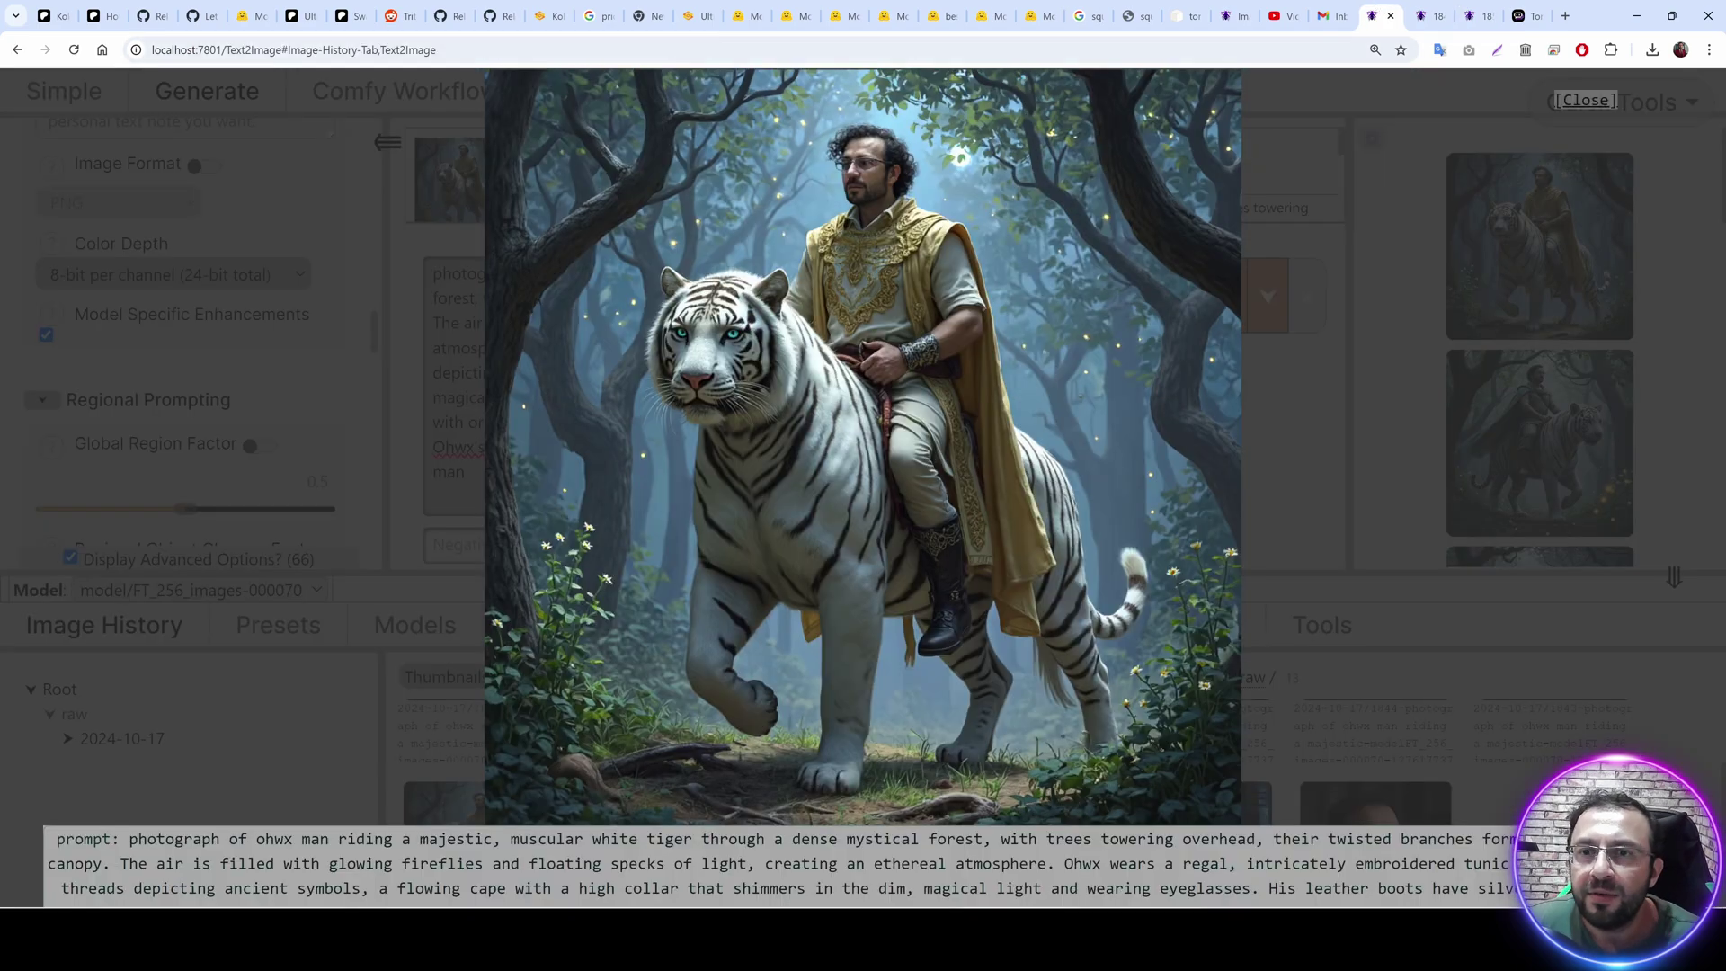
left_click(1345, 438)
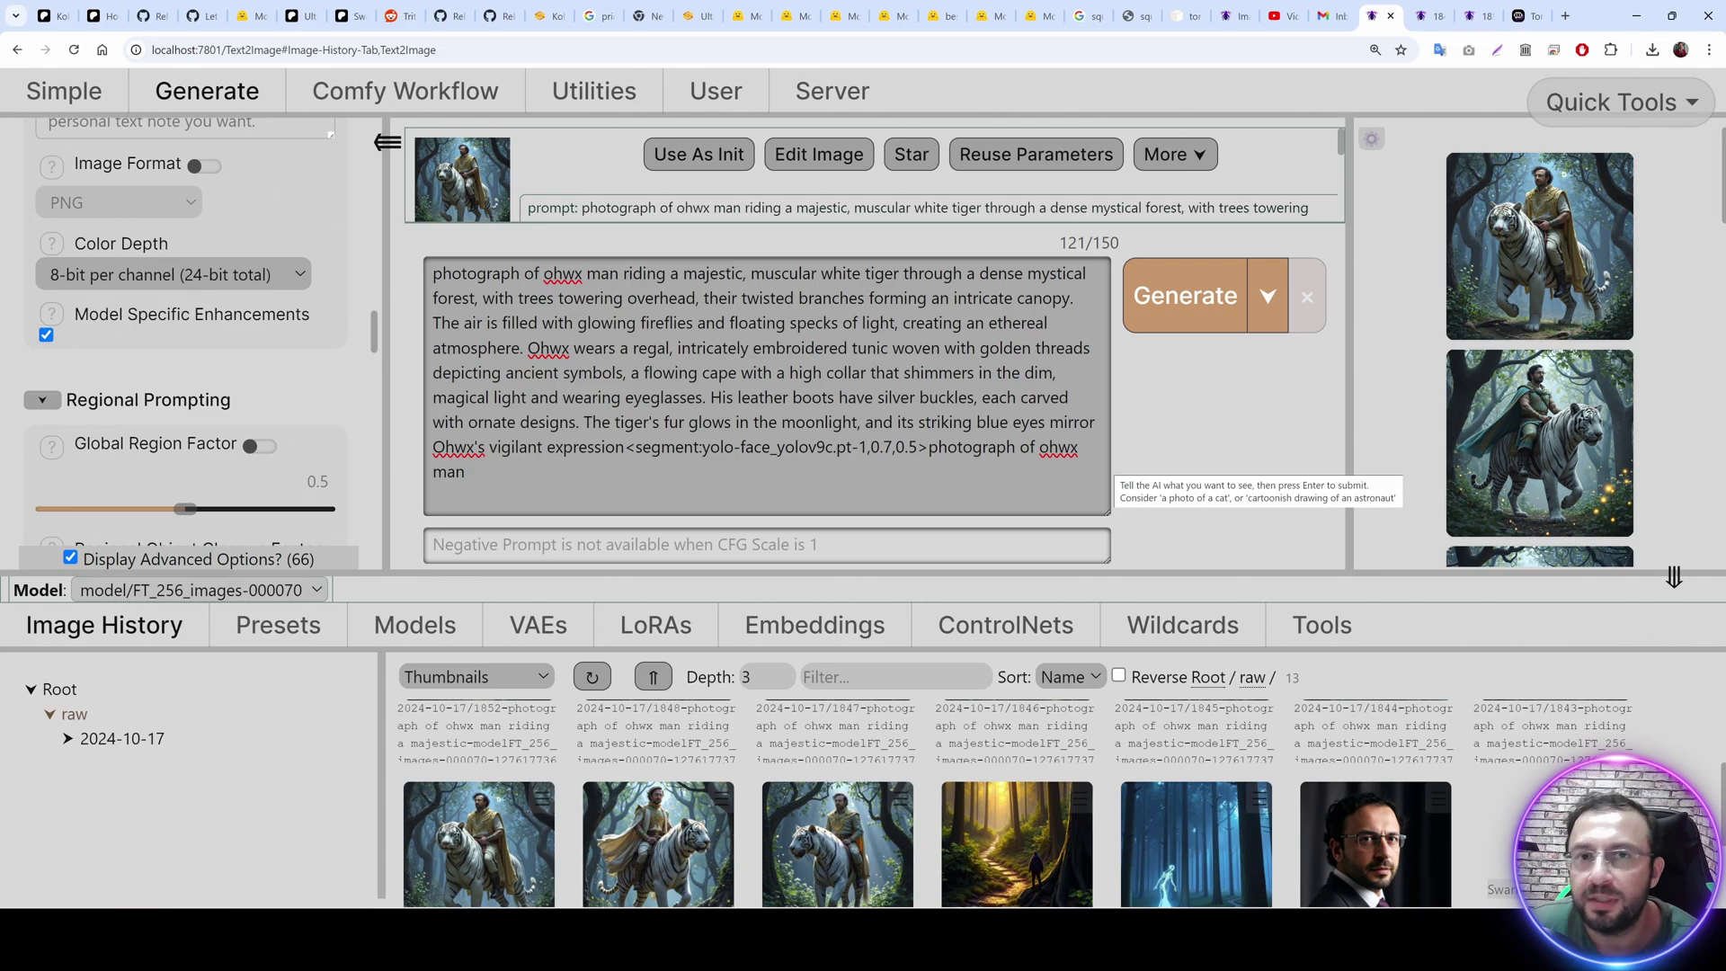
Open the Grid Generator tool and set its output folder name to test1.
left_click(1183, 624)
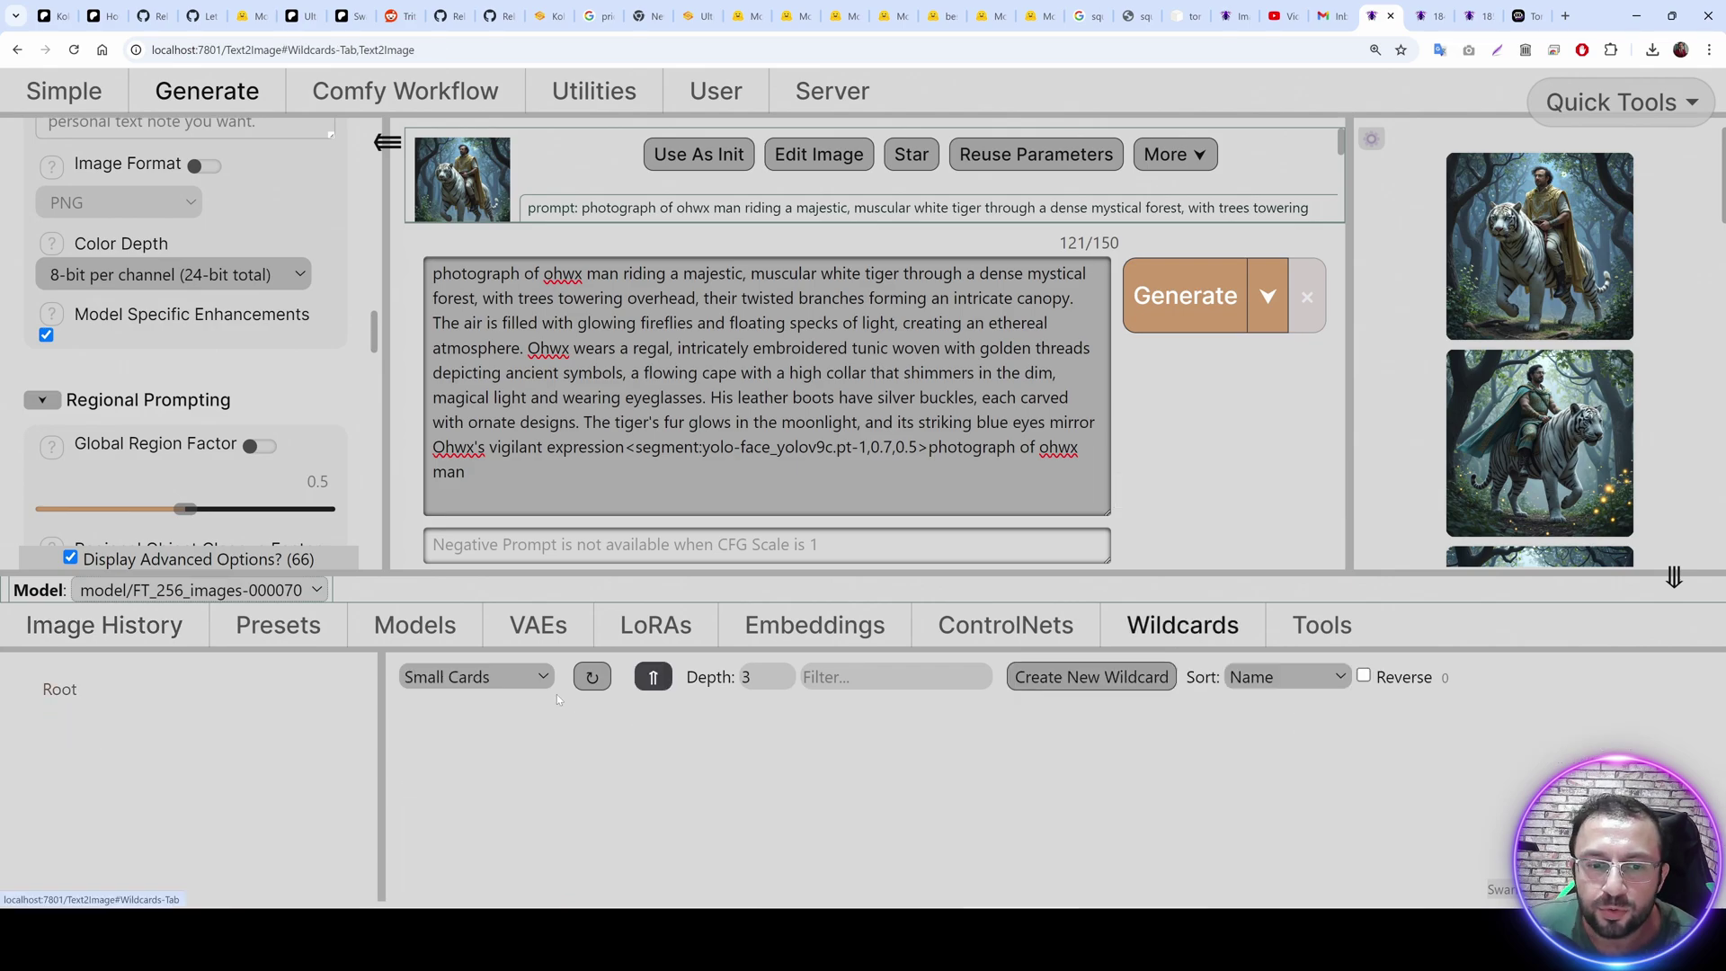
left_click(1319, 625)
left_click(164, 679)
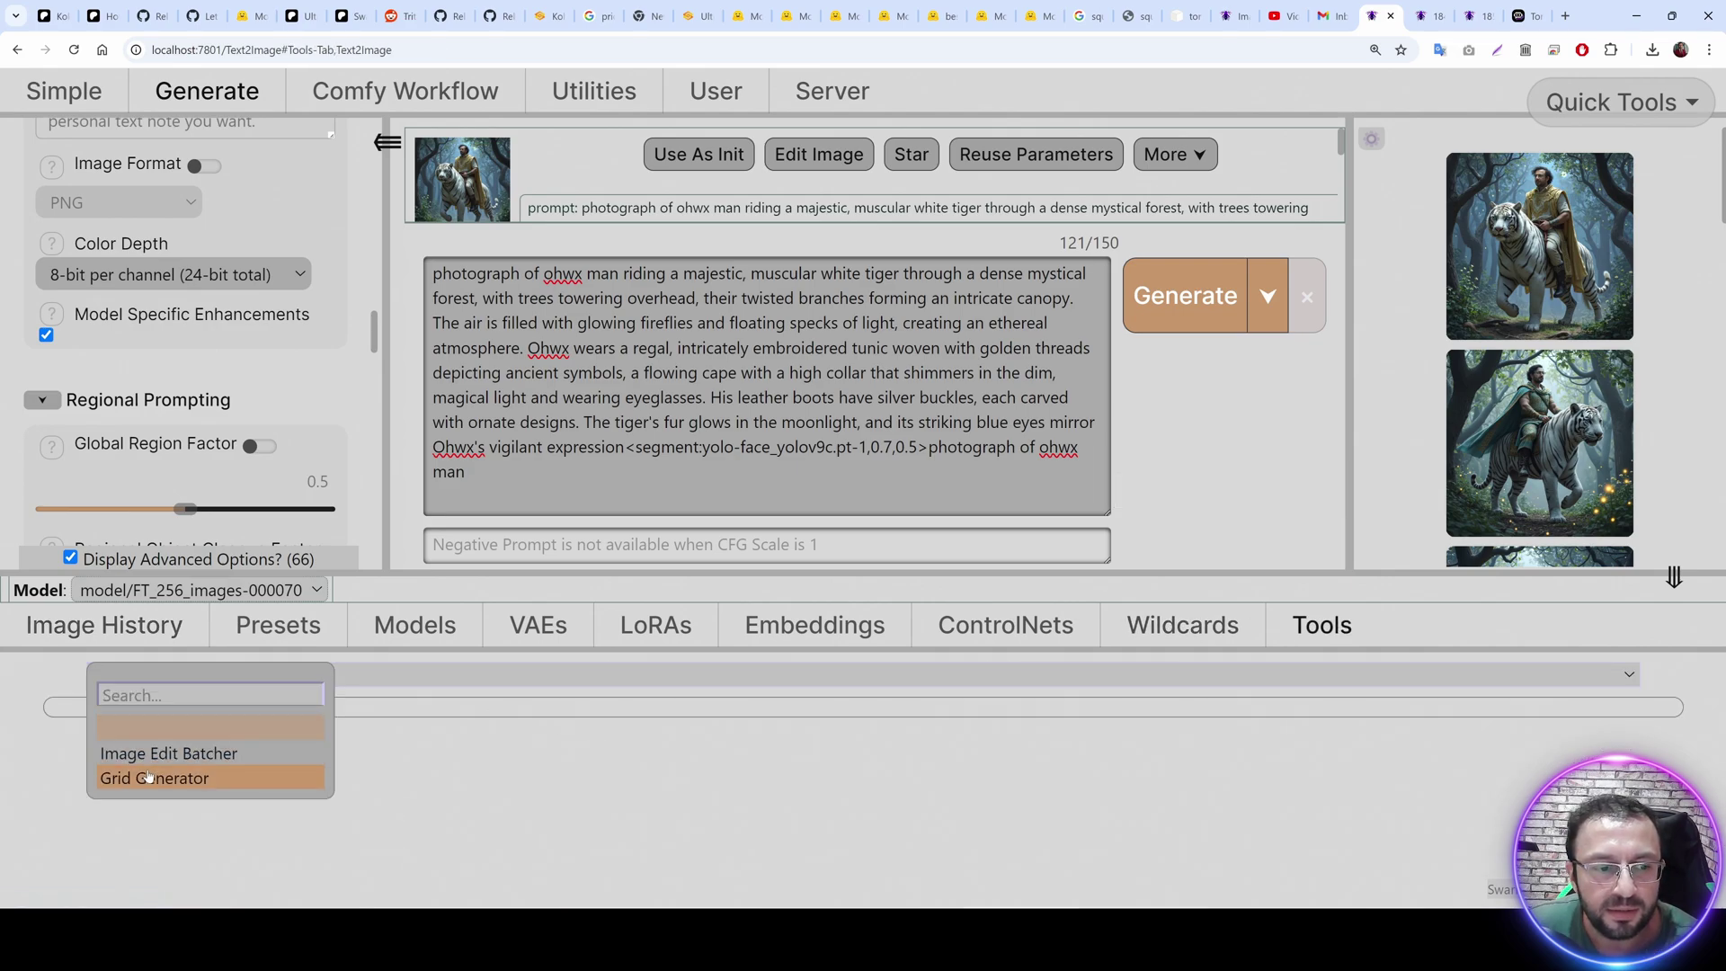
left_click(148, 778)
scroll(476, 708, "down", 2)
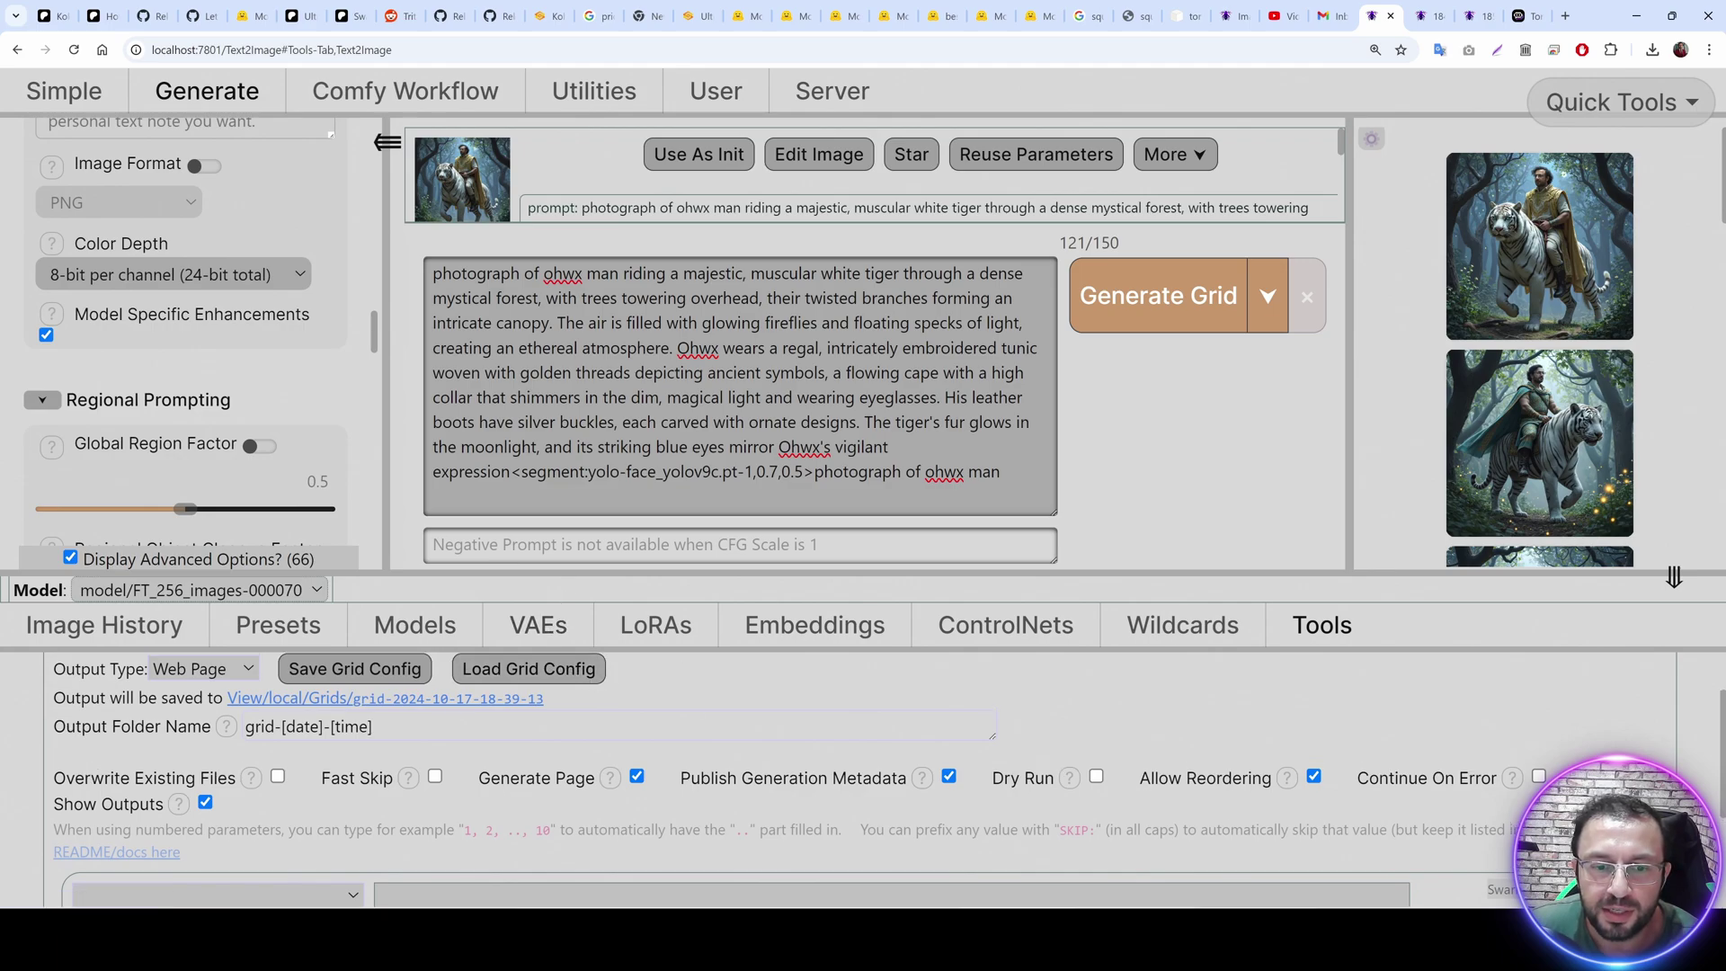
triple_click(432, 726)
type("test1")
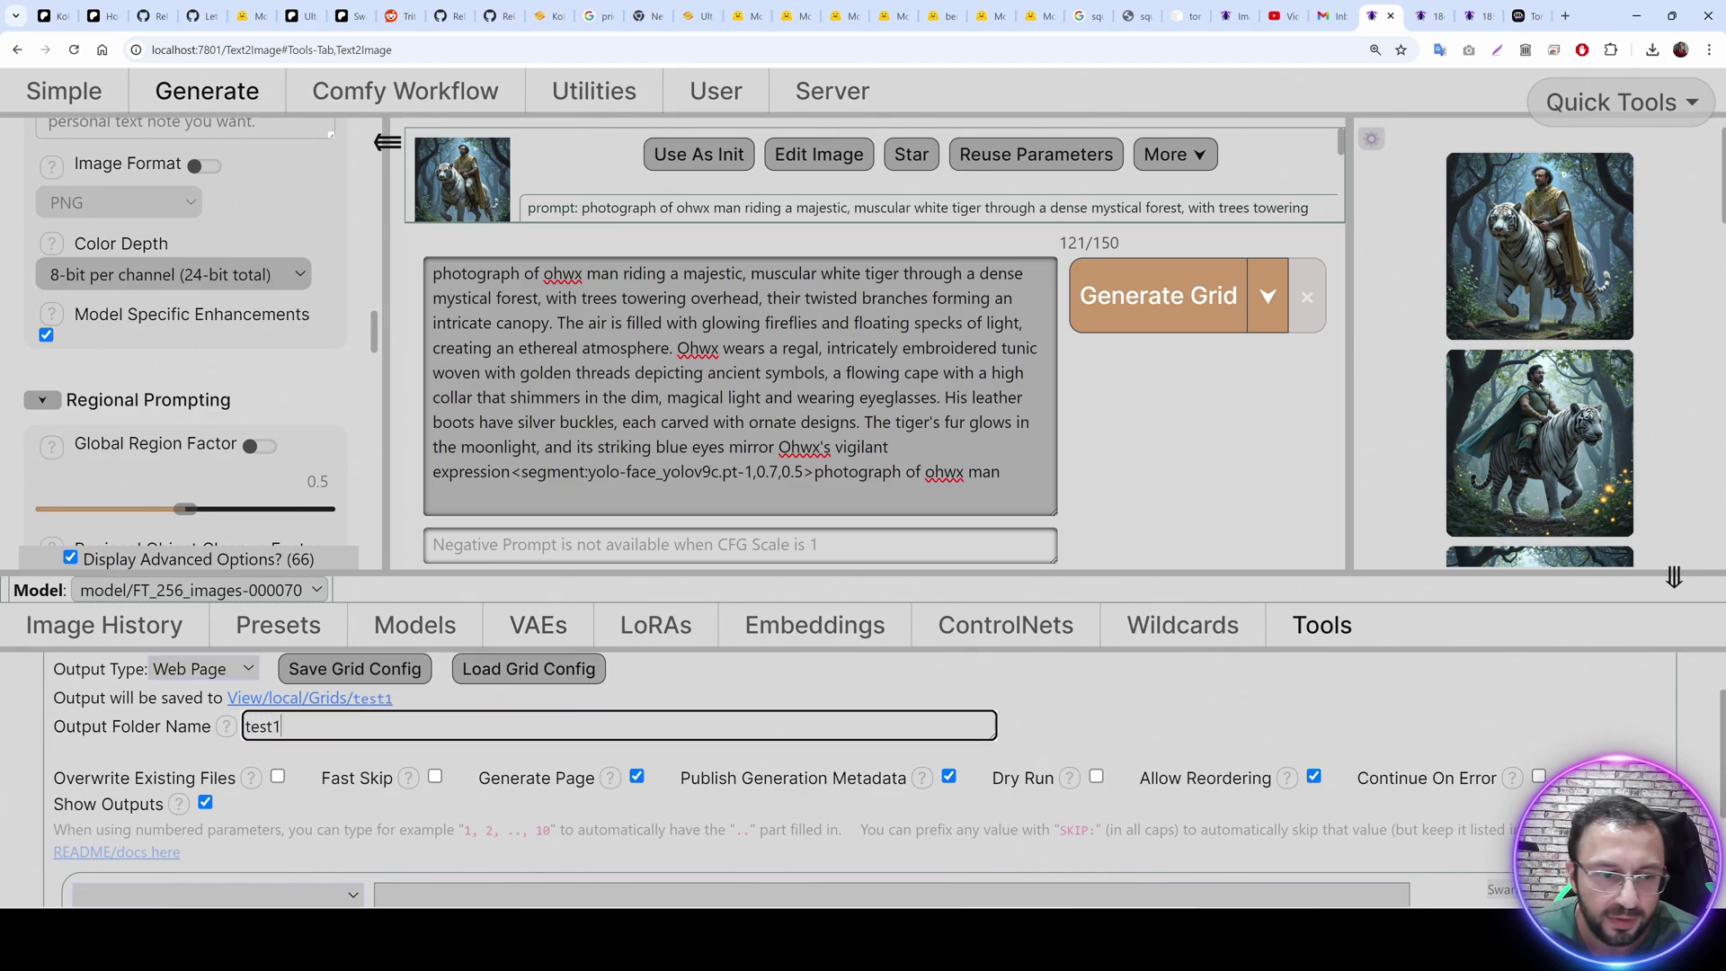
Add a Model axis to the grid, fill it with all available models and remove the (None) entry.
scroll(270, 739, "down", 2)
left_click(254, 738)
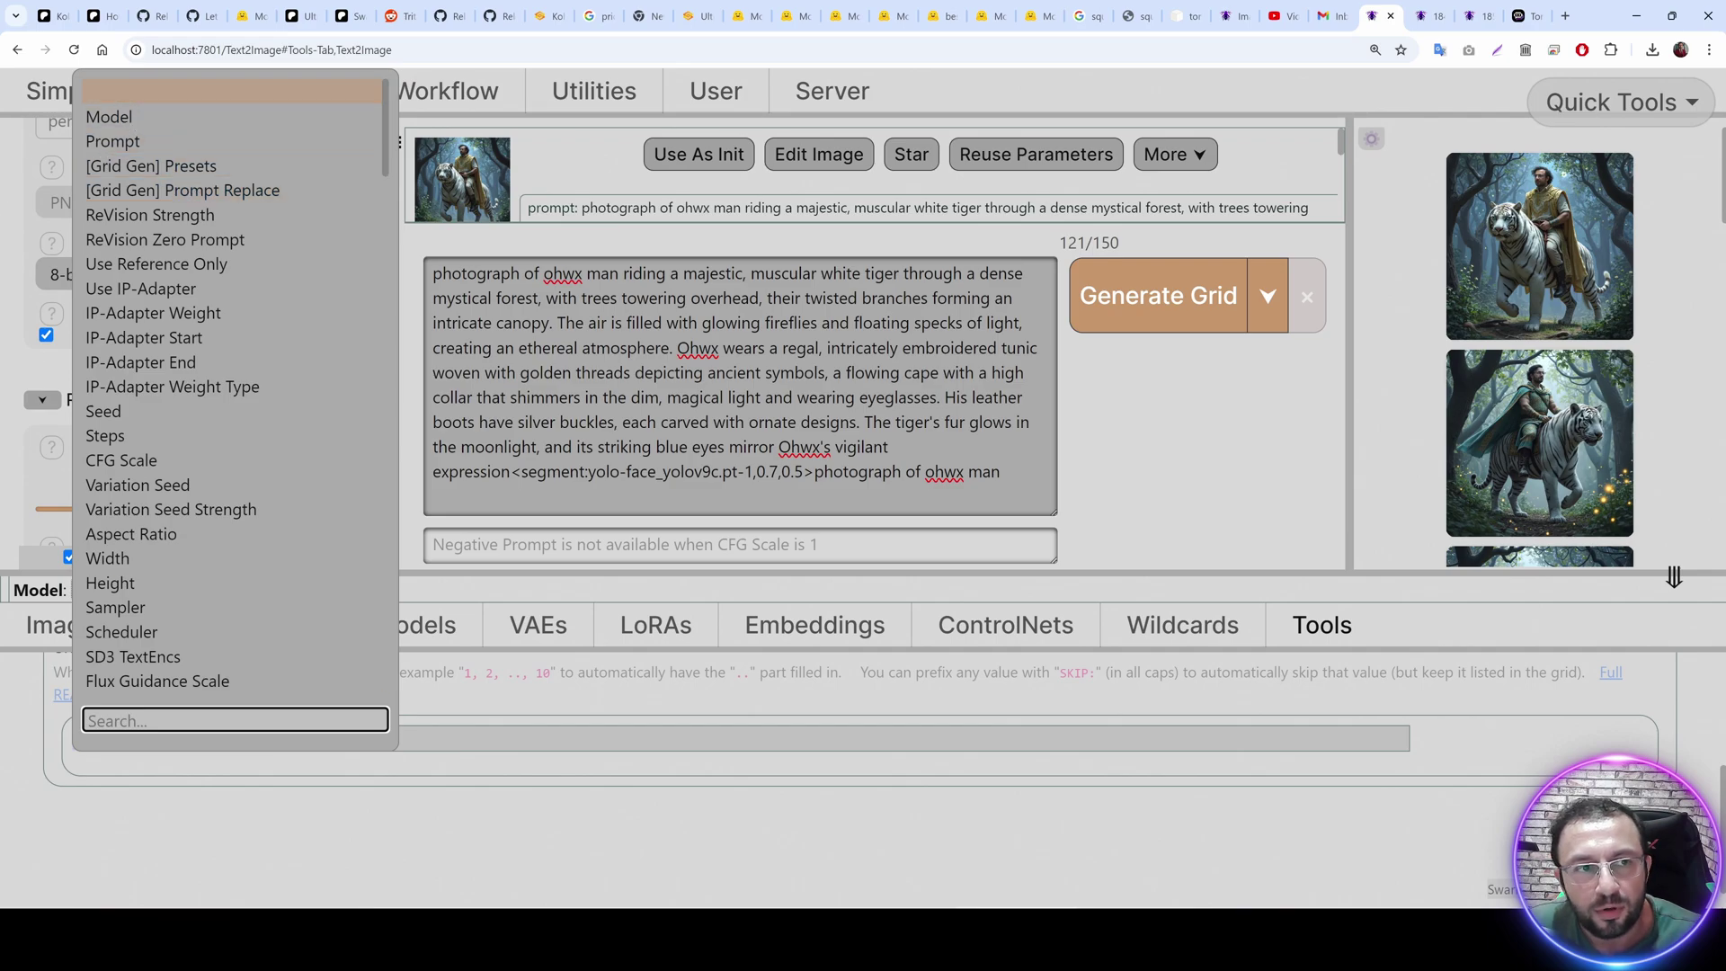
left_click(109, 117)
left_click(1439, 740)
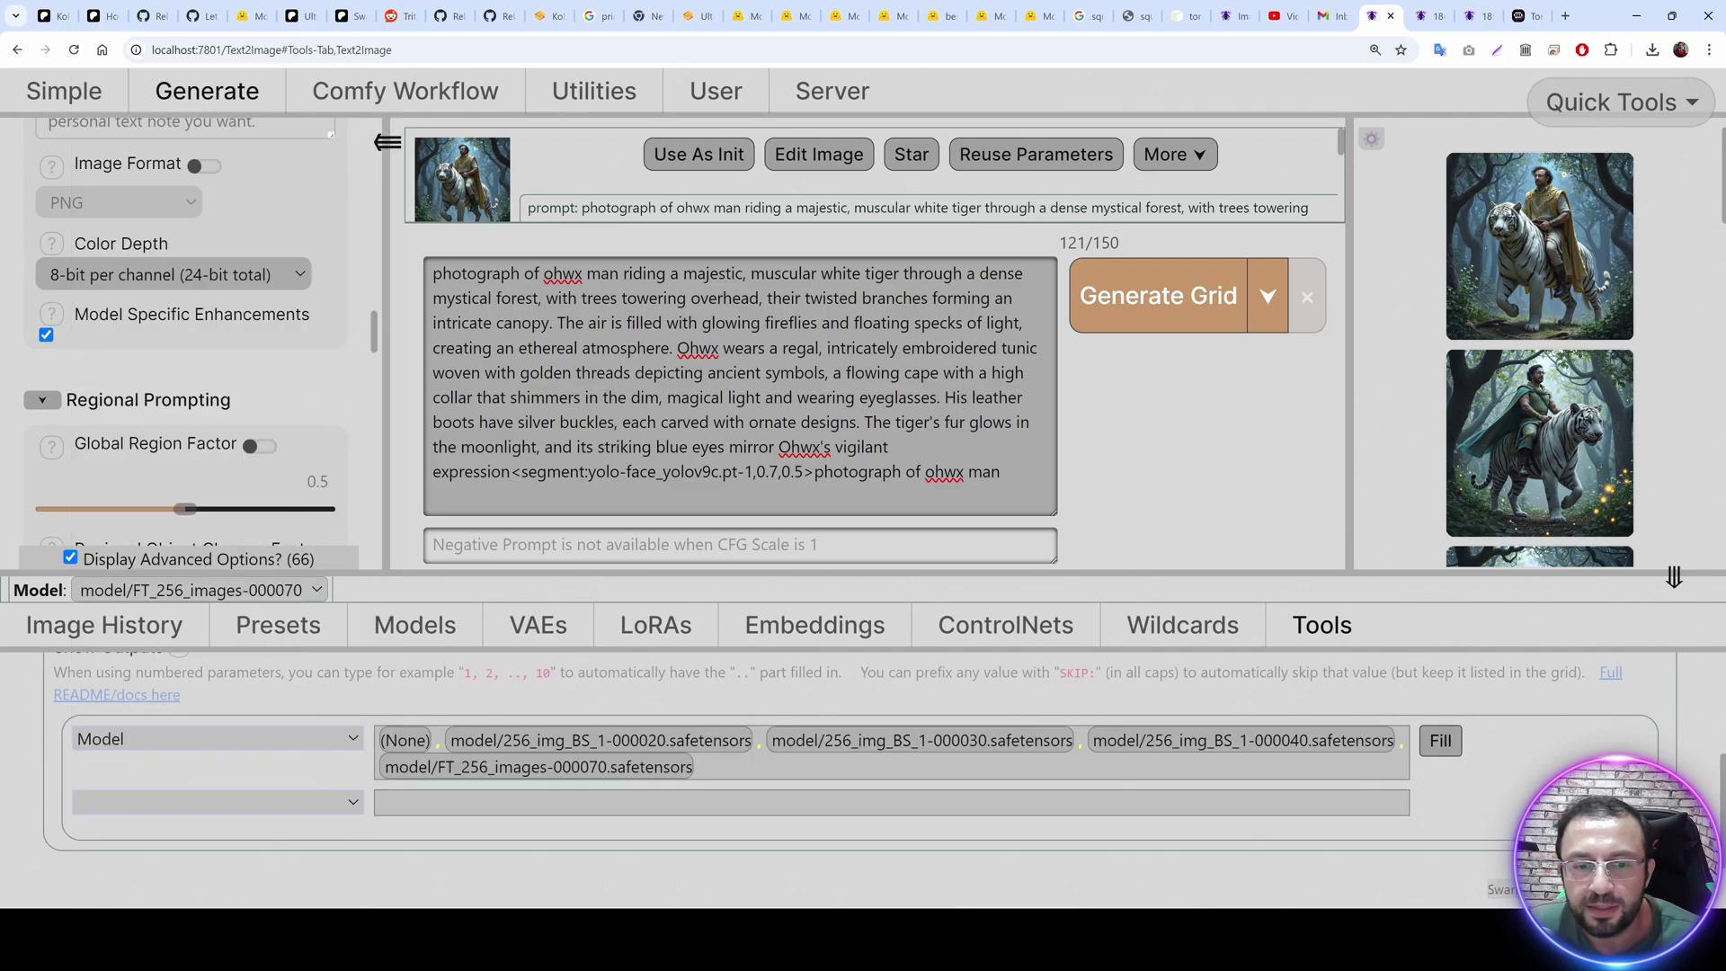
left_click(404, 740)
key("BackSpace")
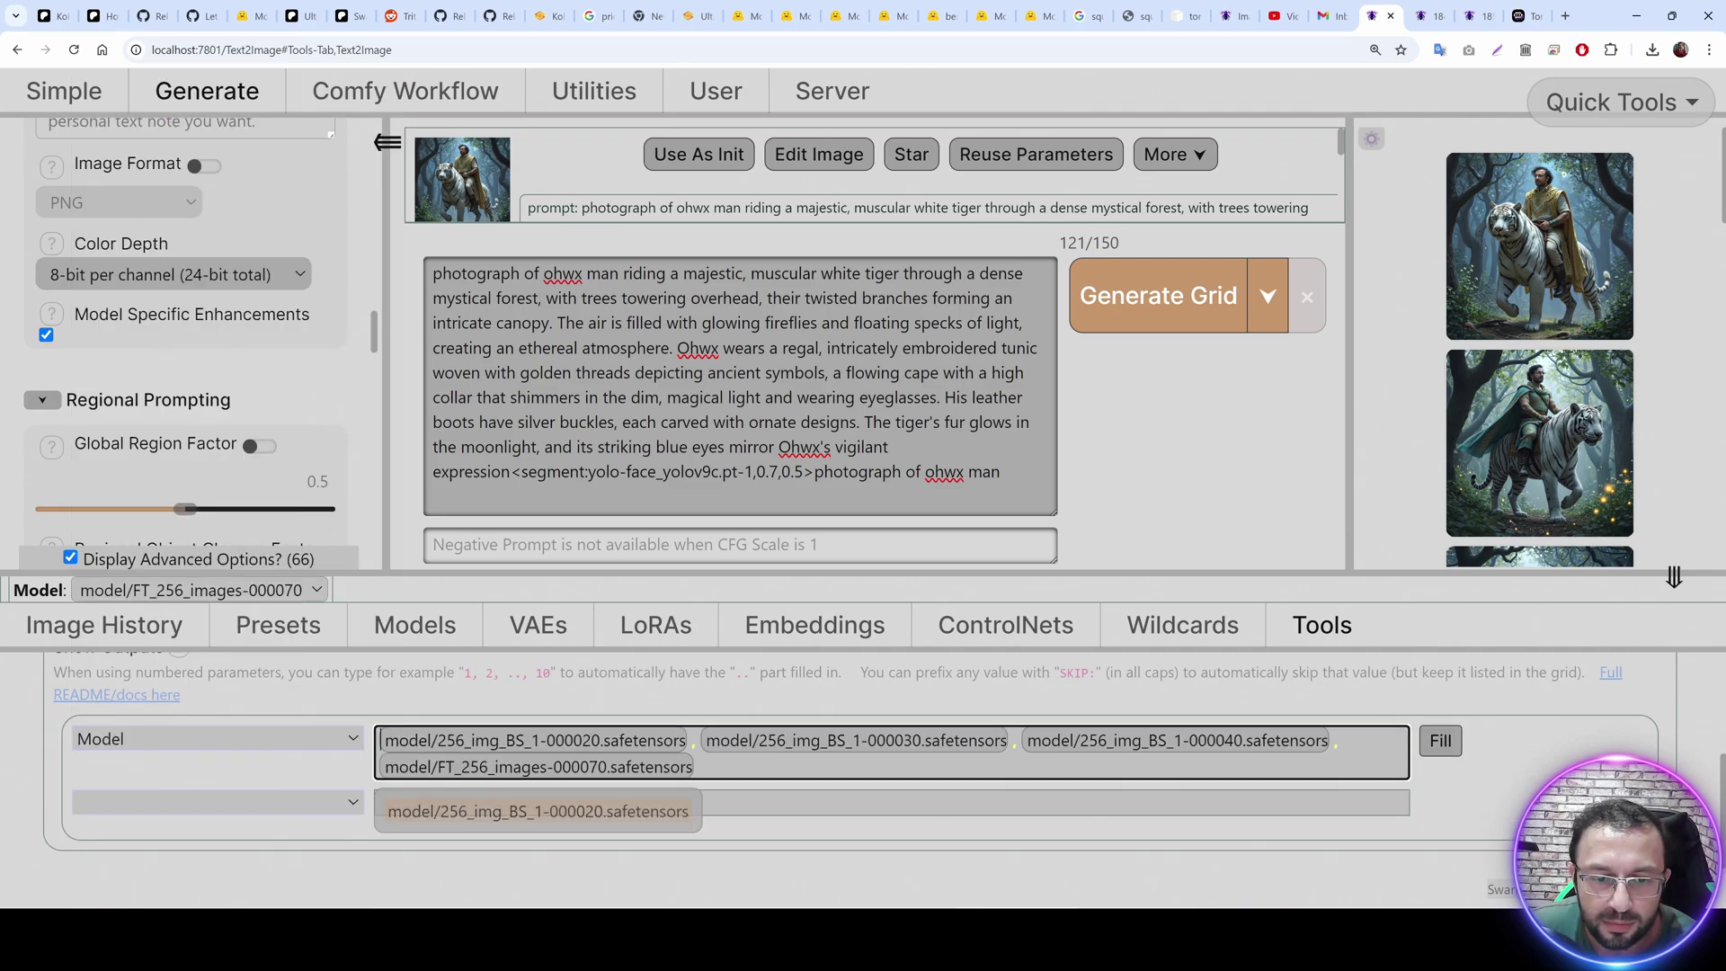
Add a Prompt axis to the grid and open 28_Realism_Prompts.txt from the Test_Prompts folder in Notepad++.
left_click(169, 800)
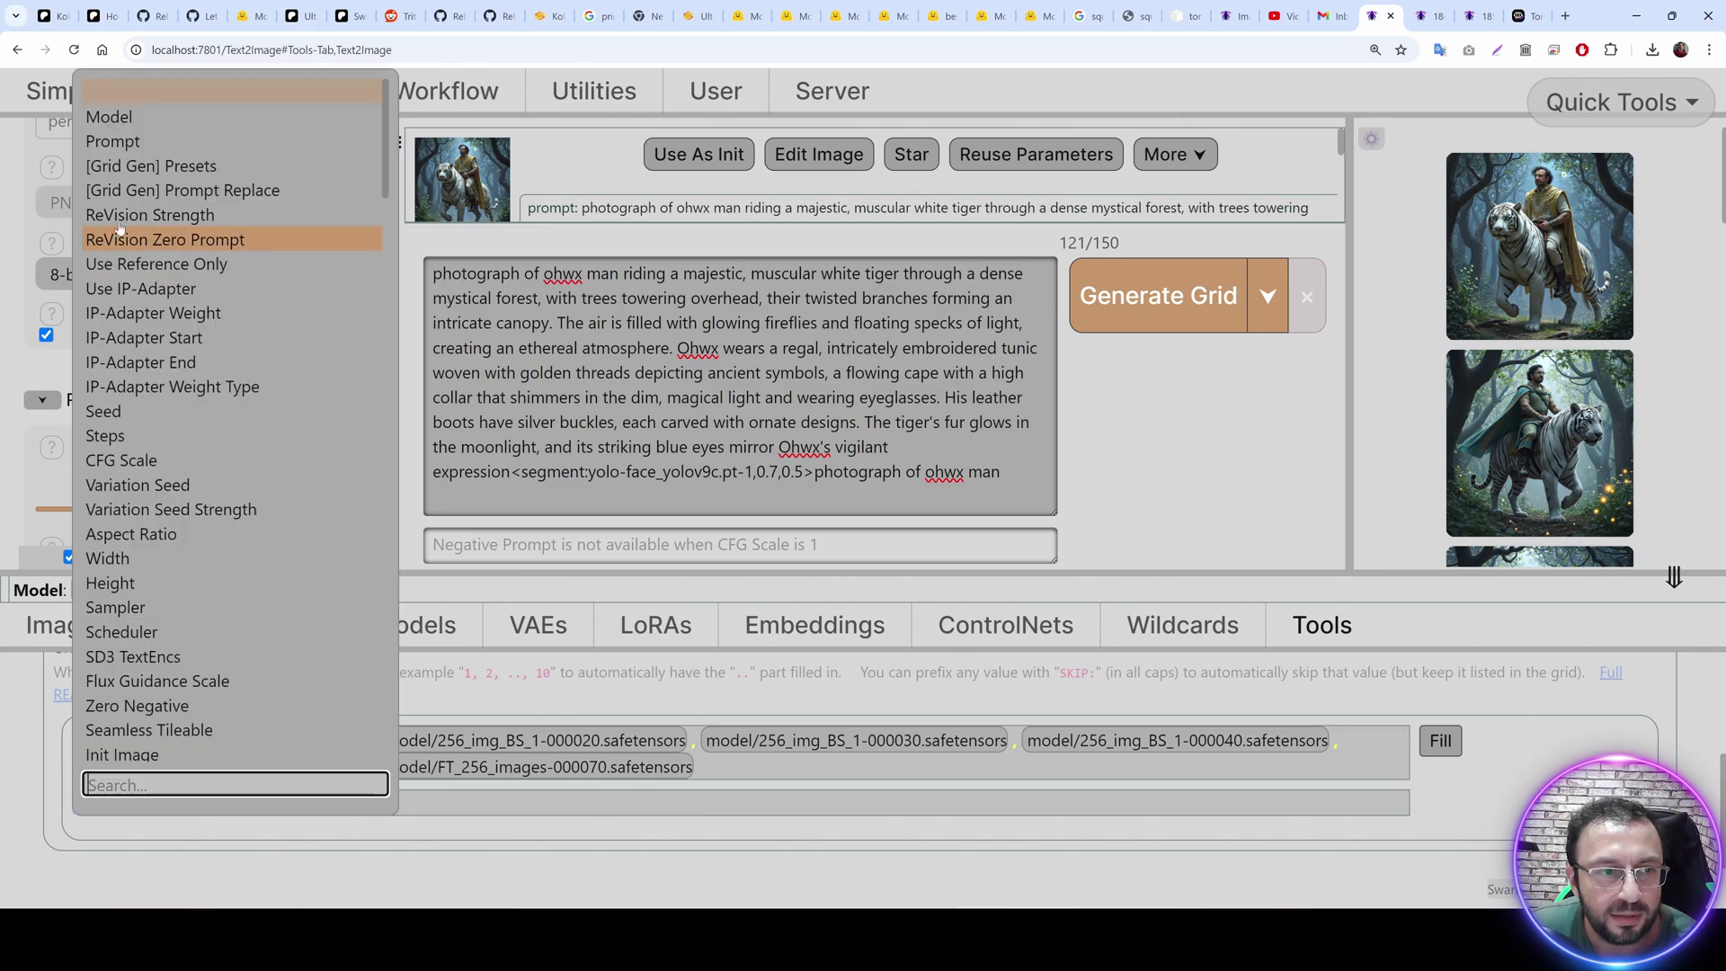
left_click(135, 140)
key("alt+Tab")
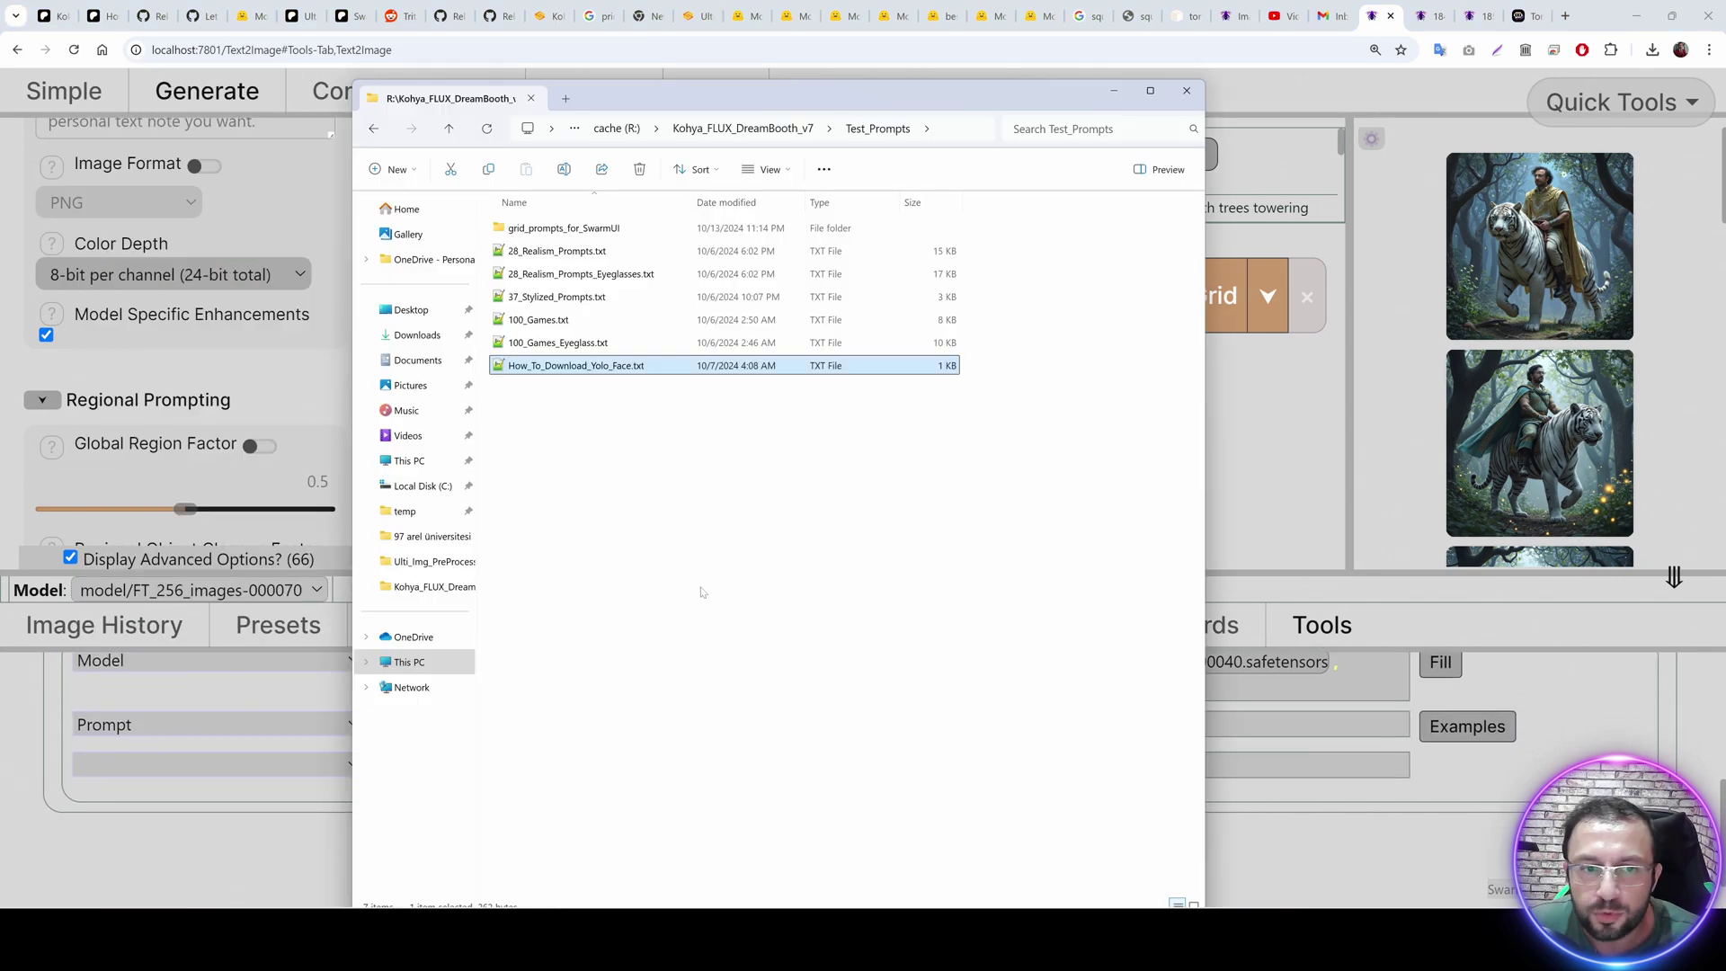
double_click(580, 255)
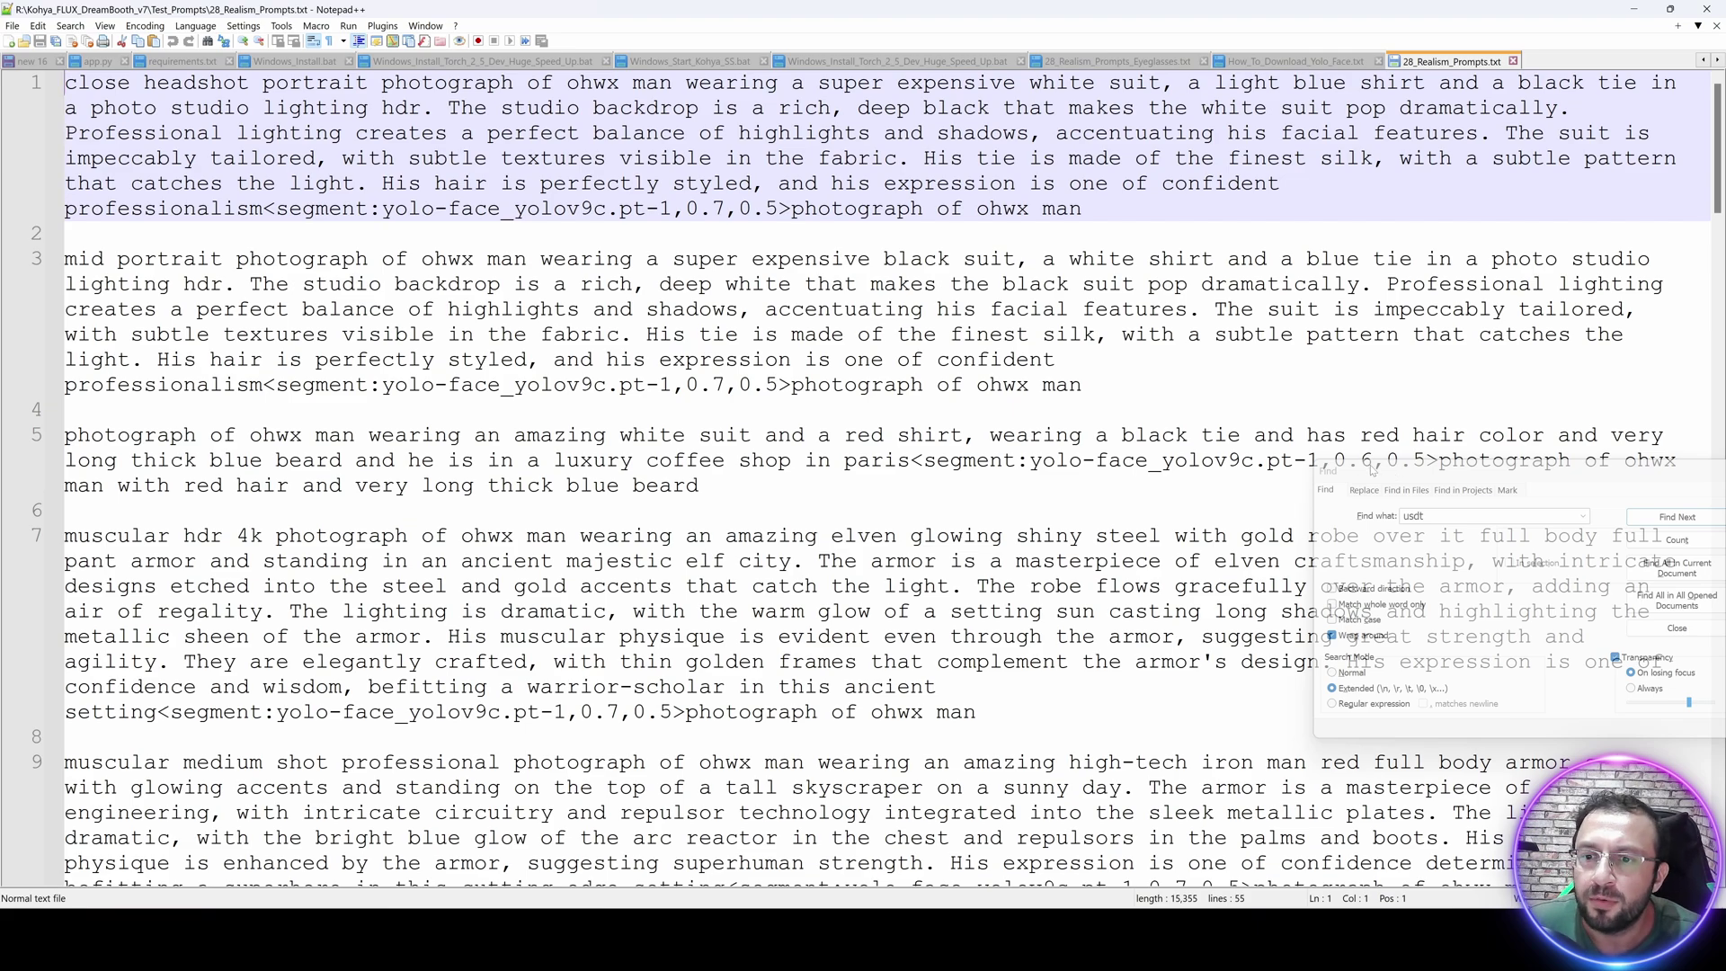
Replace every \r\n line break in the prompts file with || and collapse the doubled separators into a single ||.
key("ctrl+h")
type("\\")
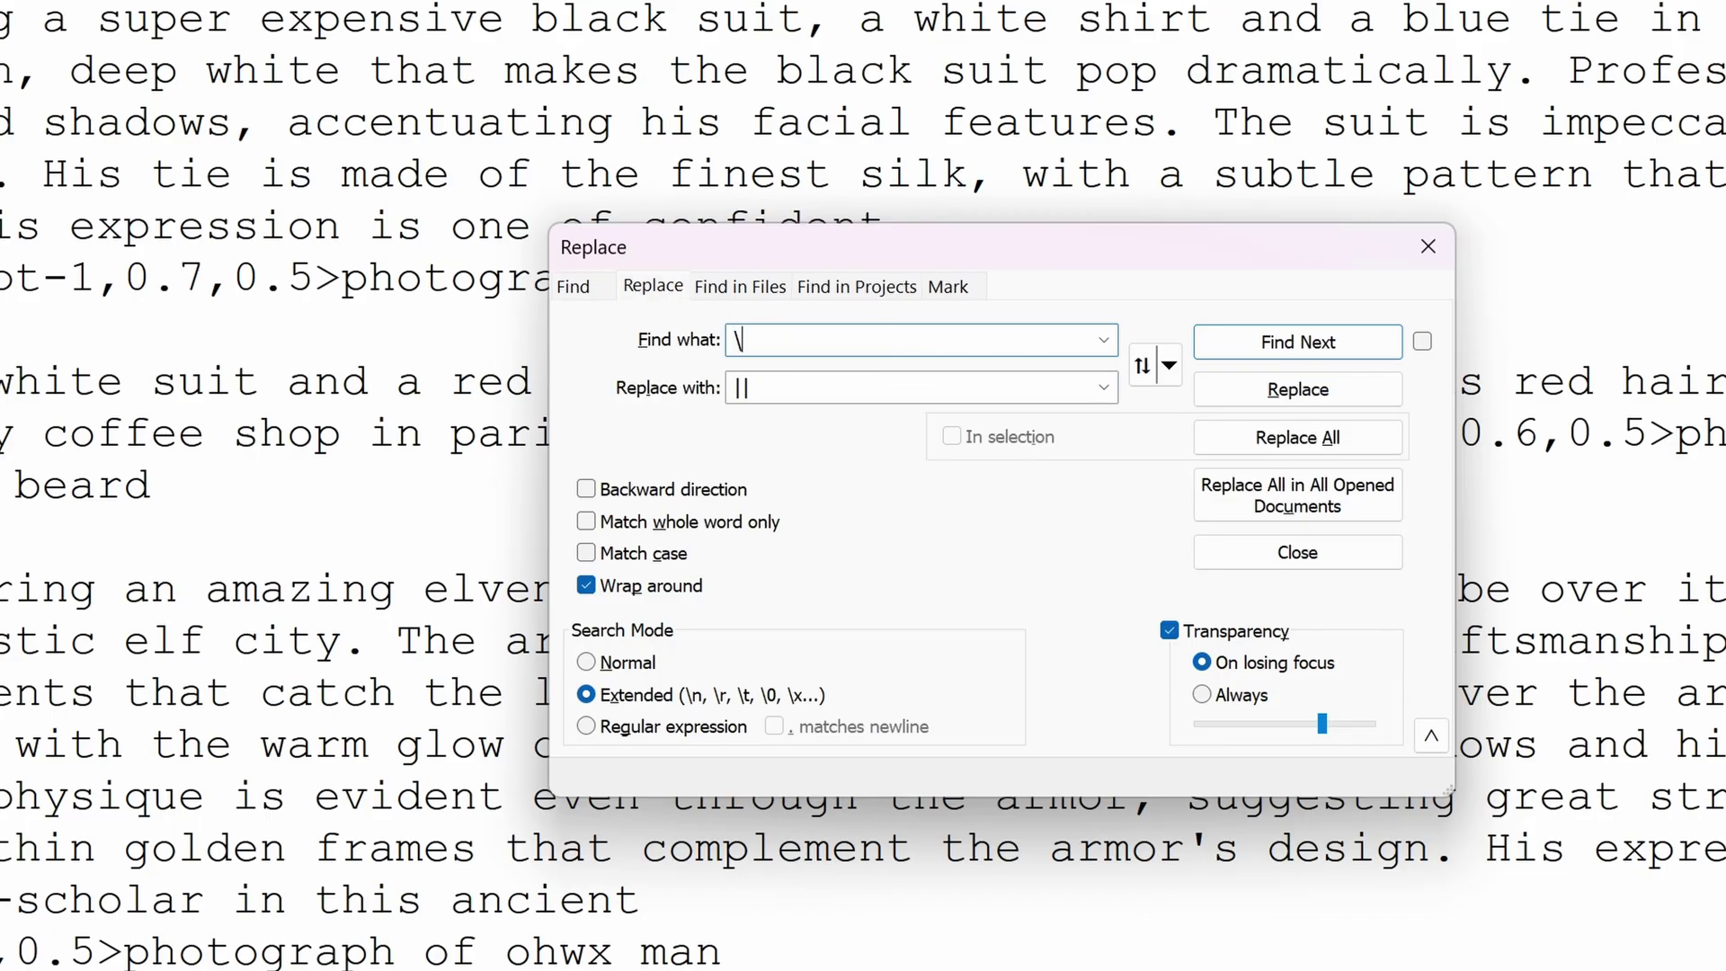
type("r\\n")
key("Tab")
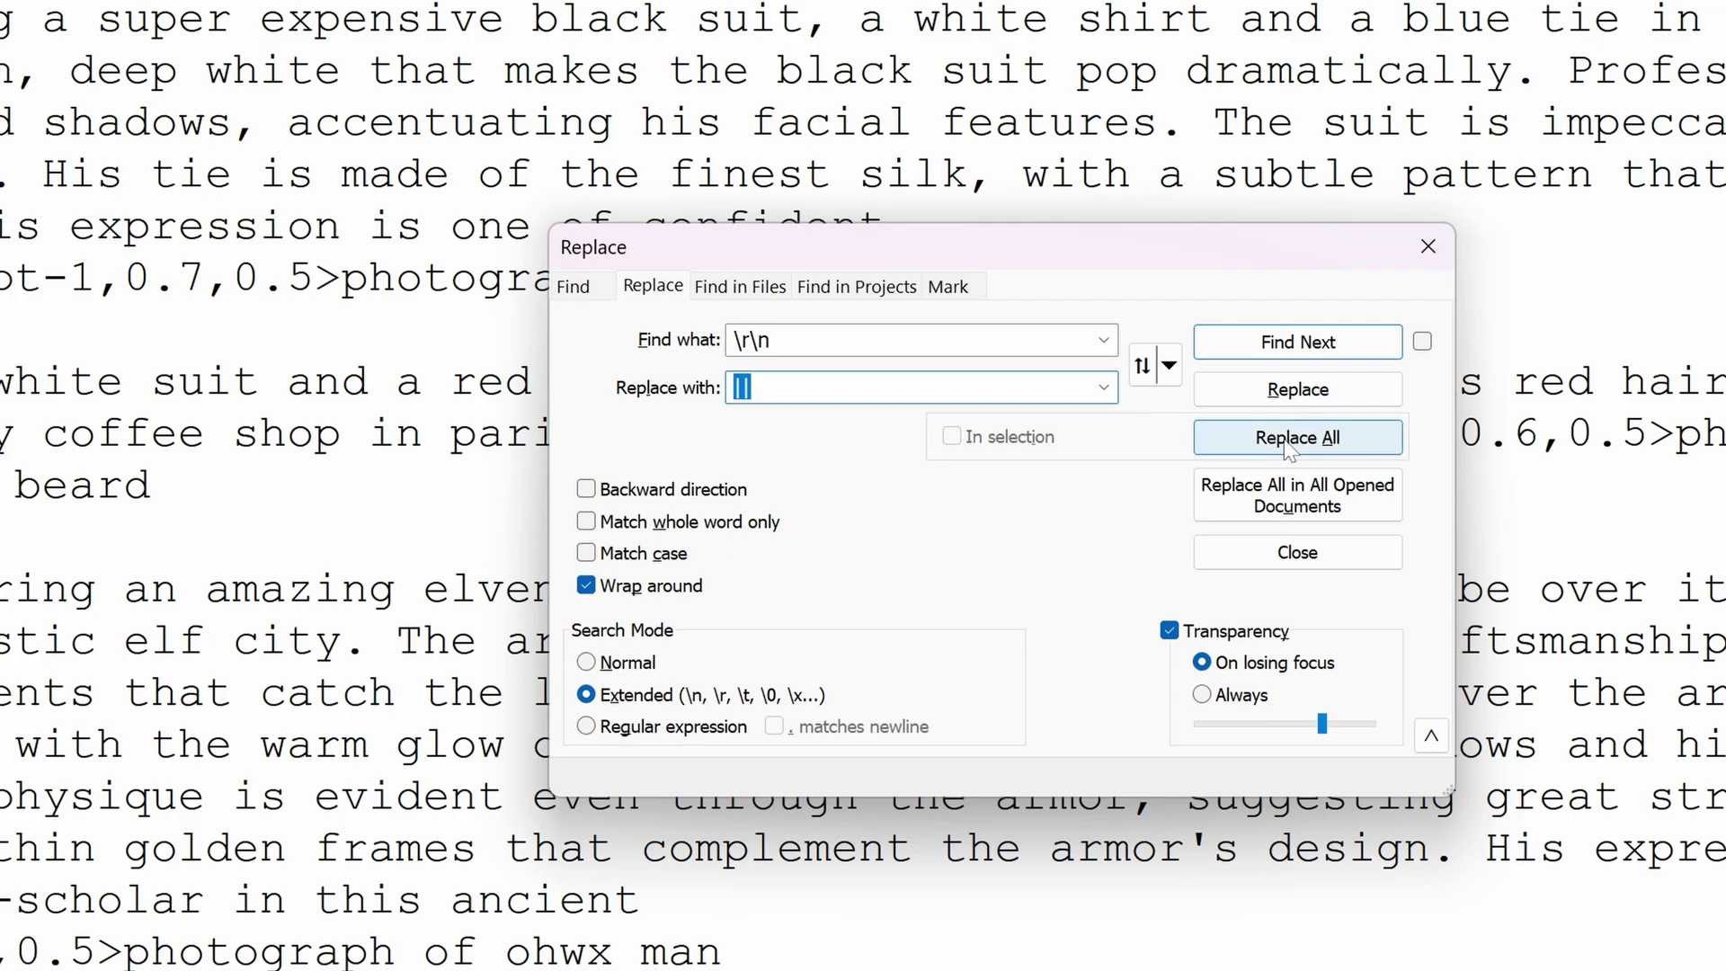
left_click(1288, 440)
key("shift+Tab")
type("||")
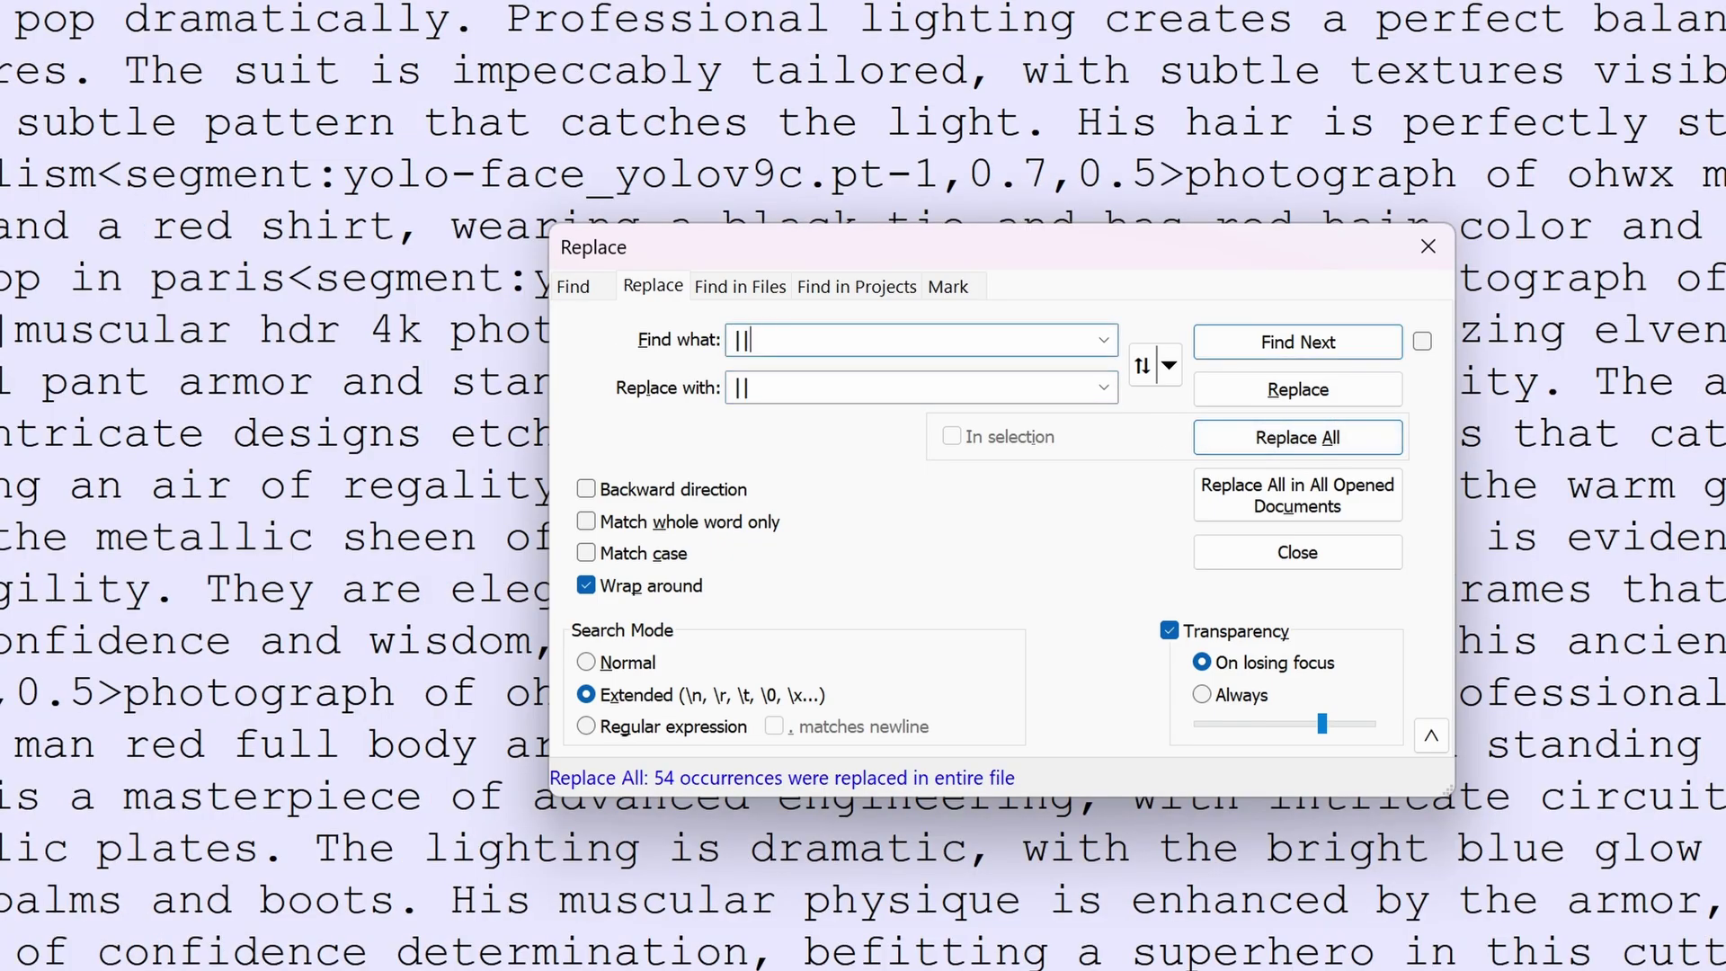
key("alt+a")
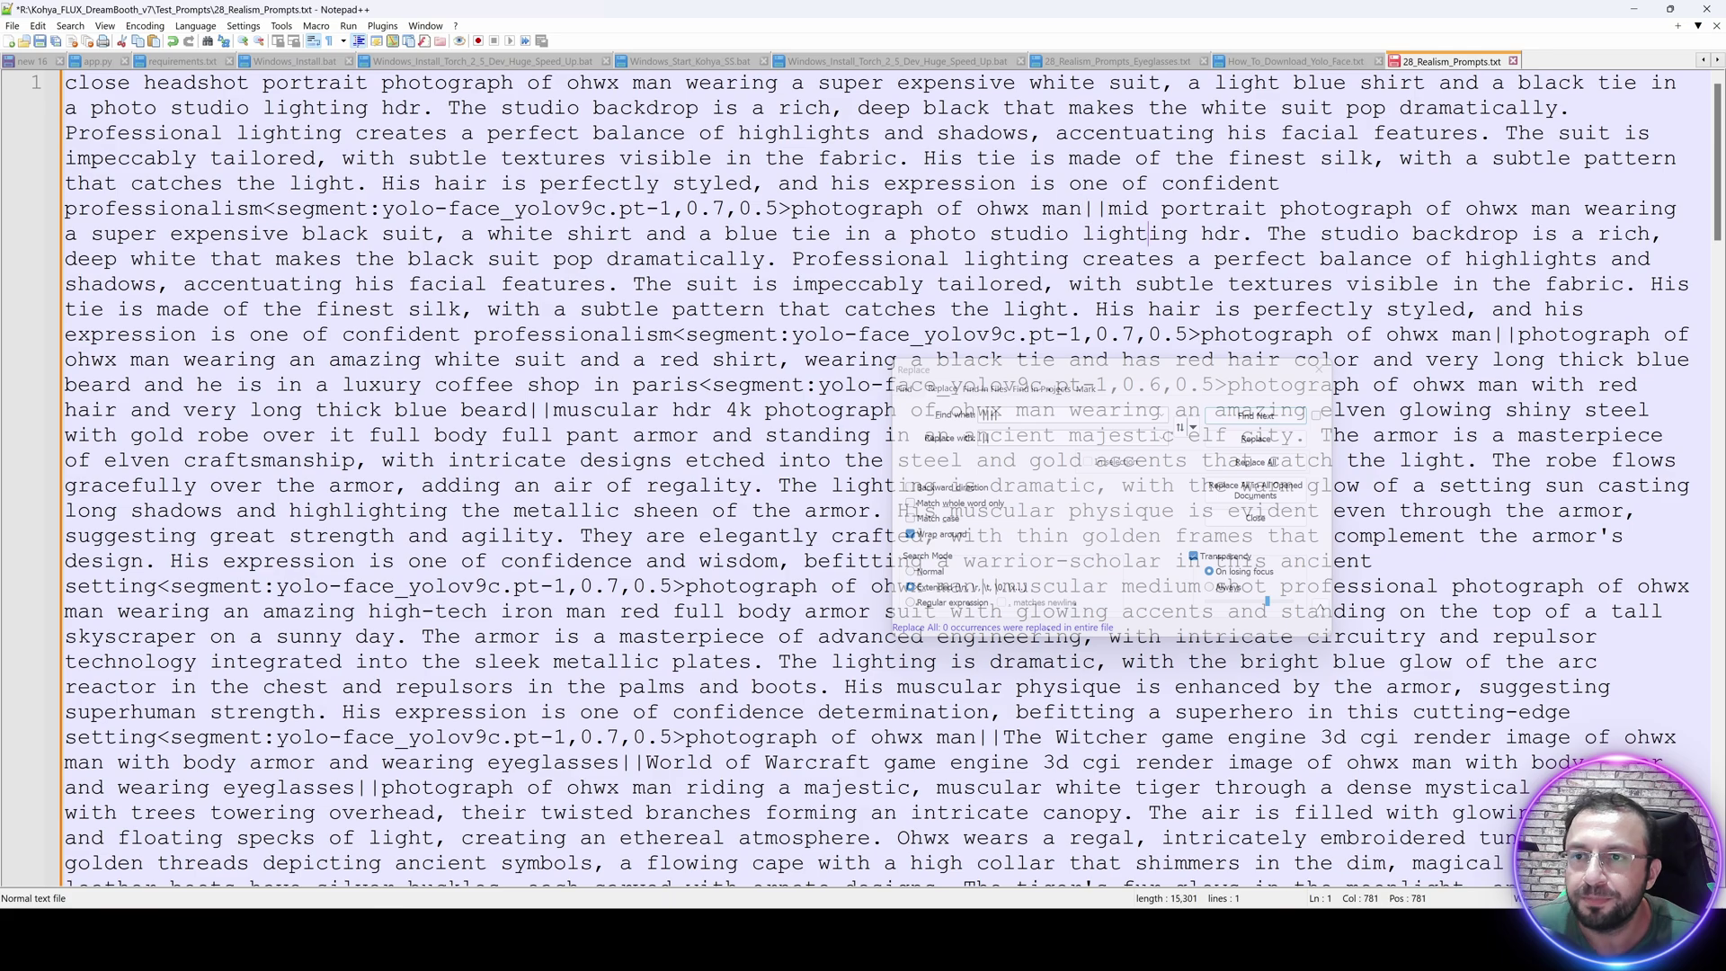
Copy the whole ||-separated prompt text into the grid's Prompt axis in SwarmUI and check how the prompts are split.
key("ctrl+a")
left_click(1632, 11)
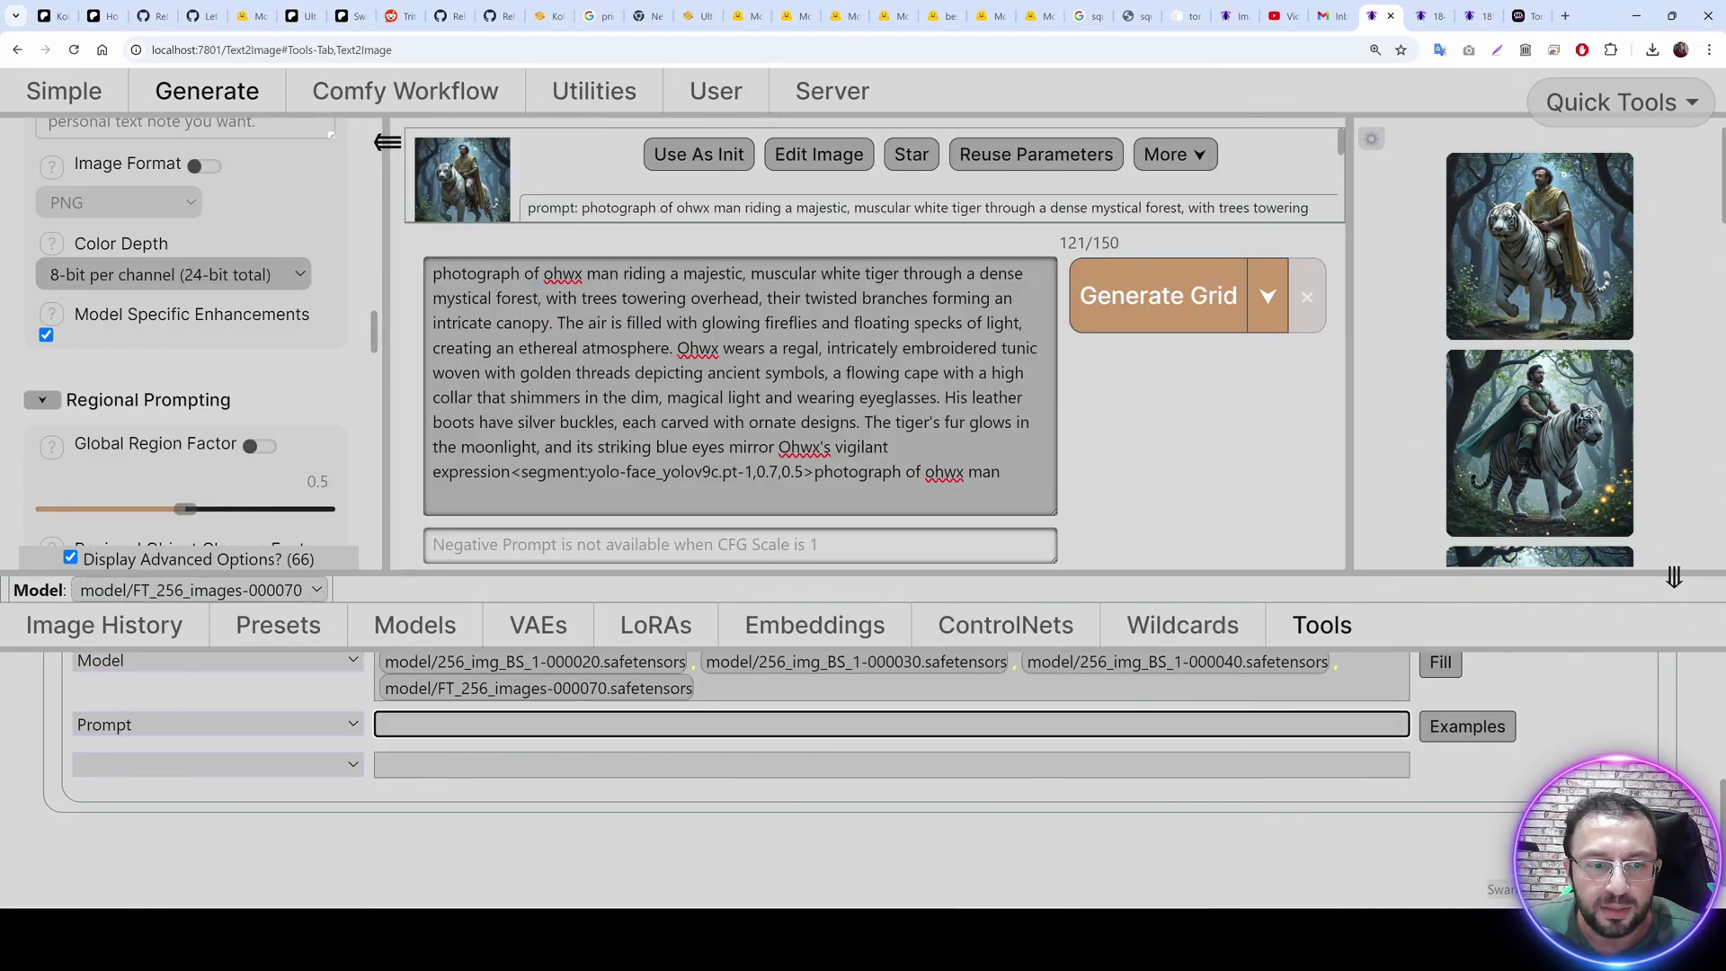
scroll(741, 730, "up", 15)
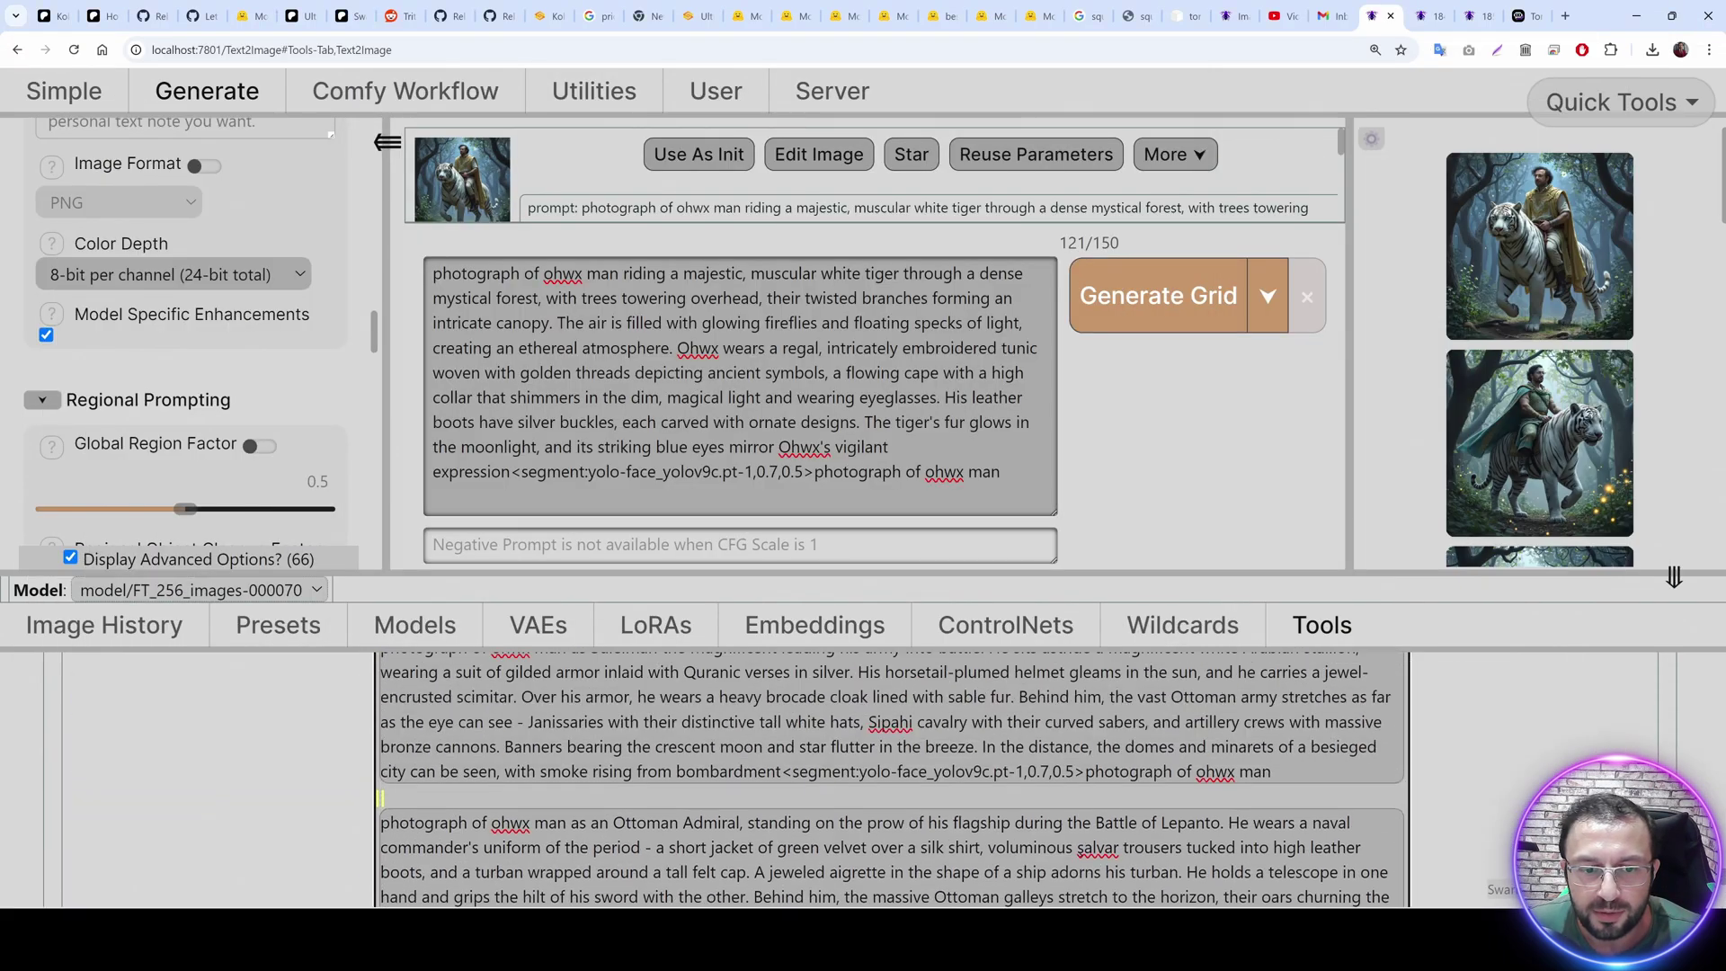
scroll(890, 779, "up", 15)
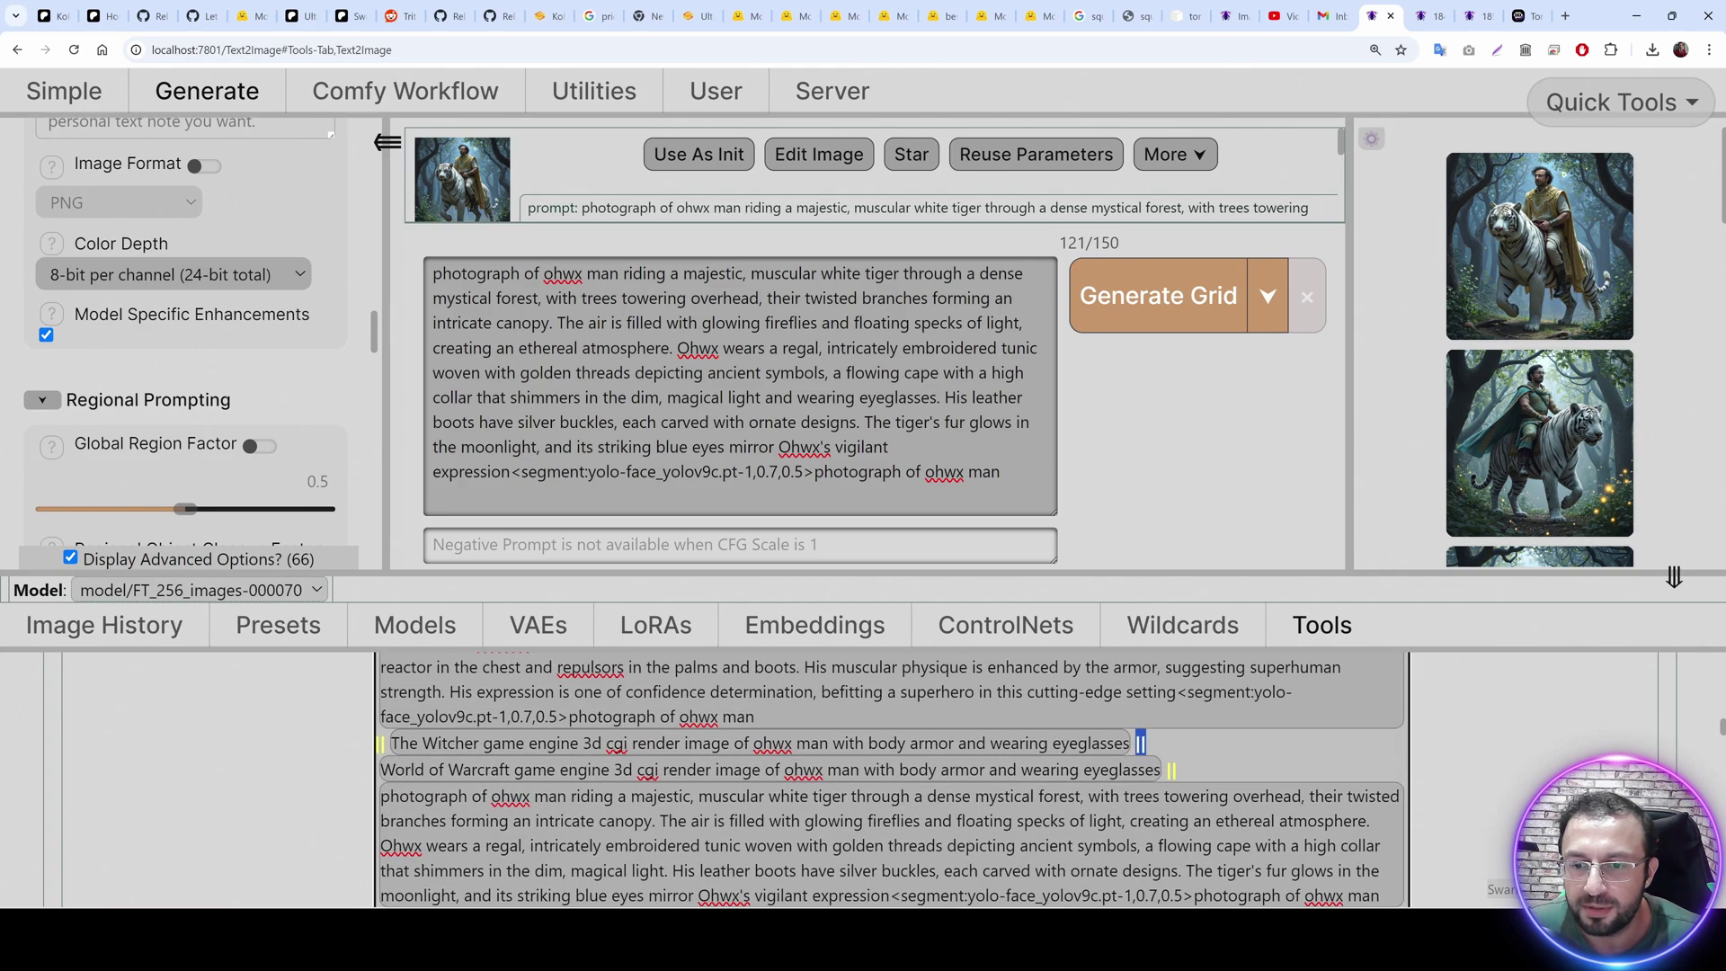
Start generating the test1 grid and review its Model and Prompt axes.
scroll(1140, 742, "up", 10)
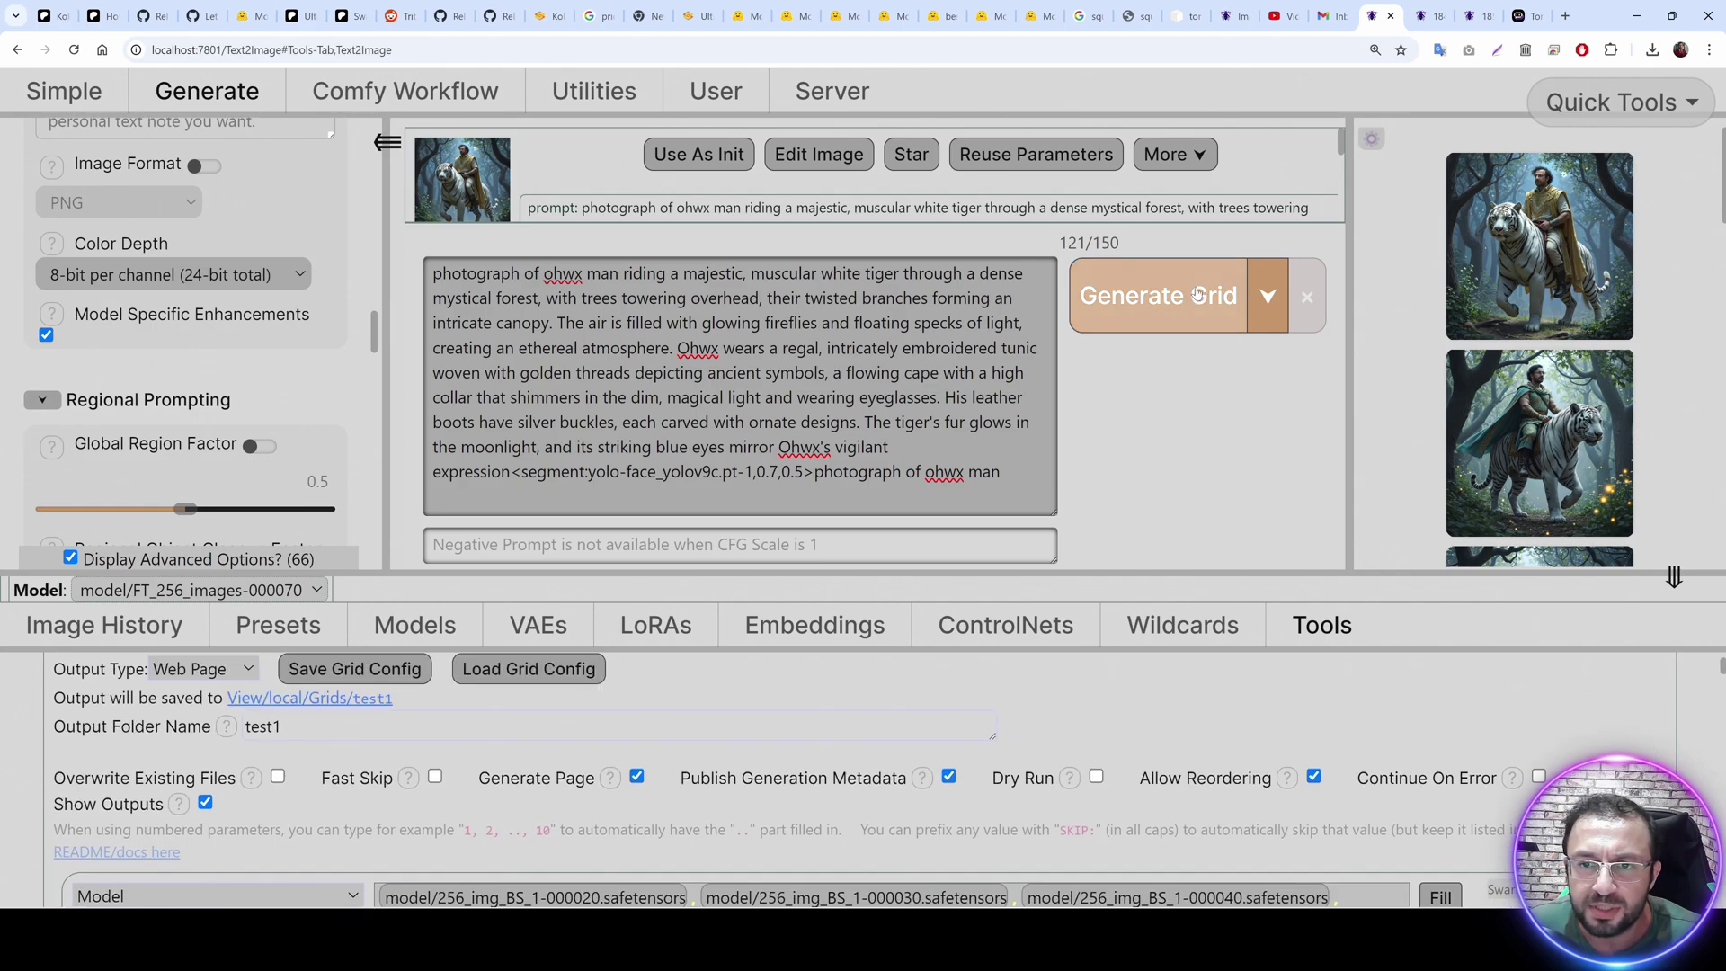
left_click(1141, 309)
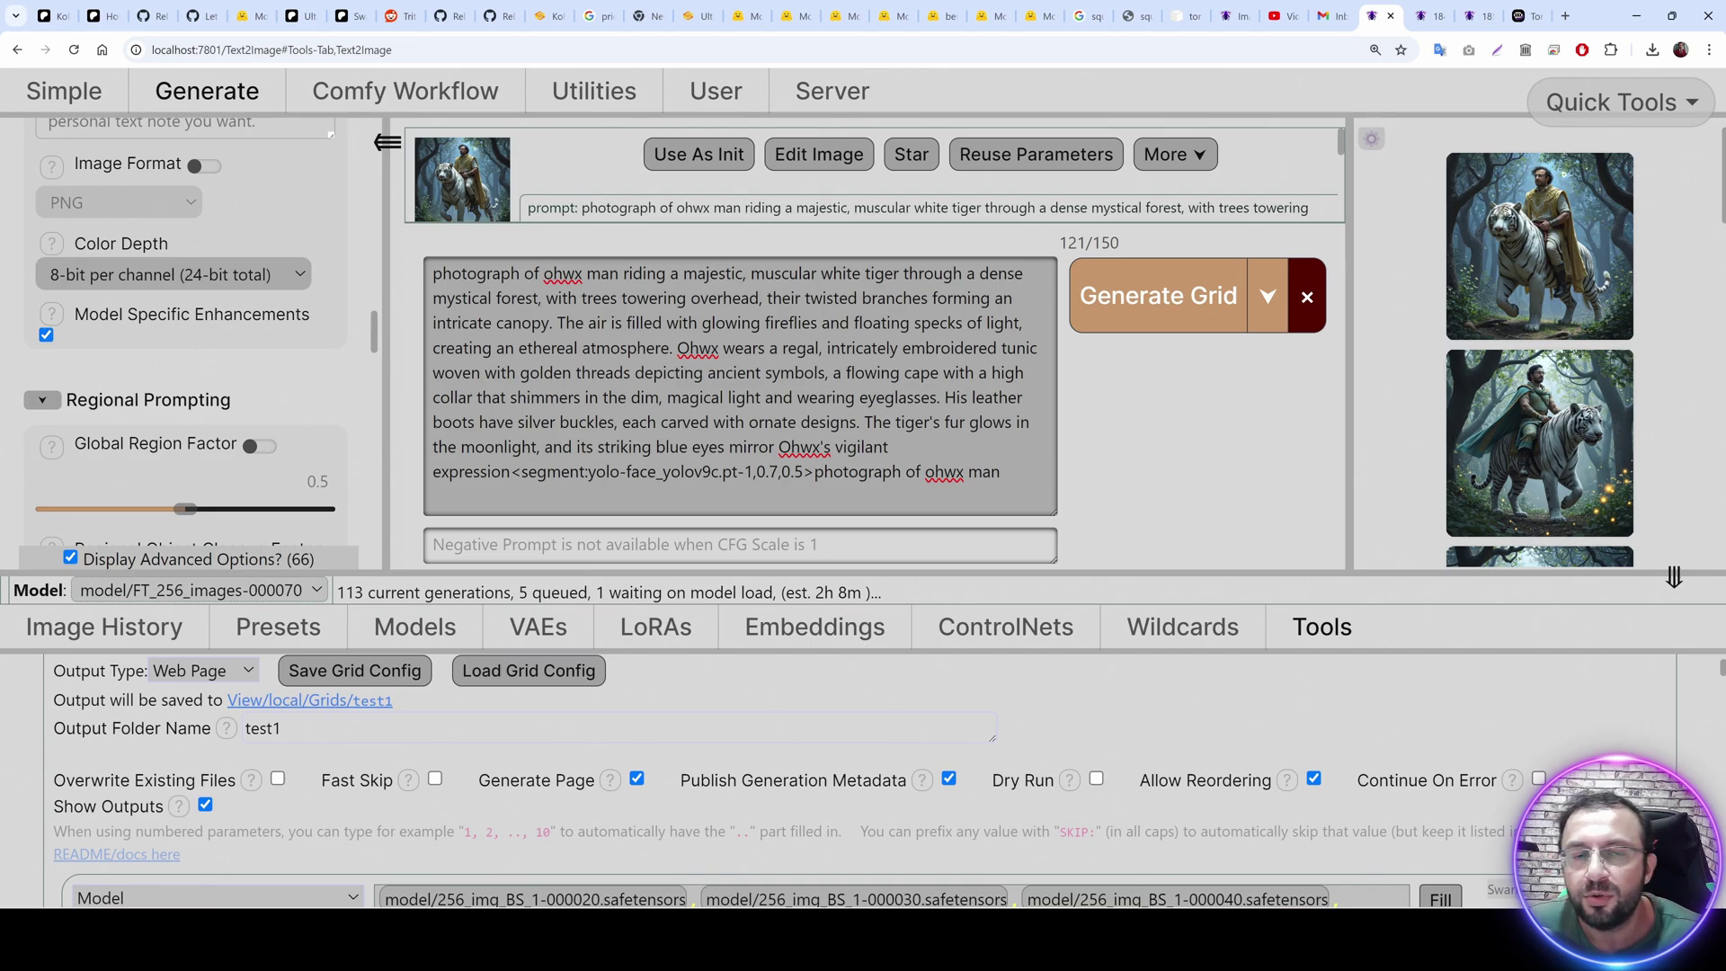
scroll(582, 762, "down", 2)
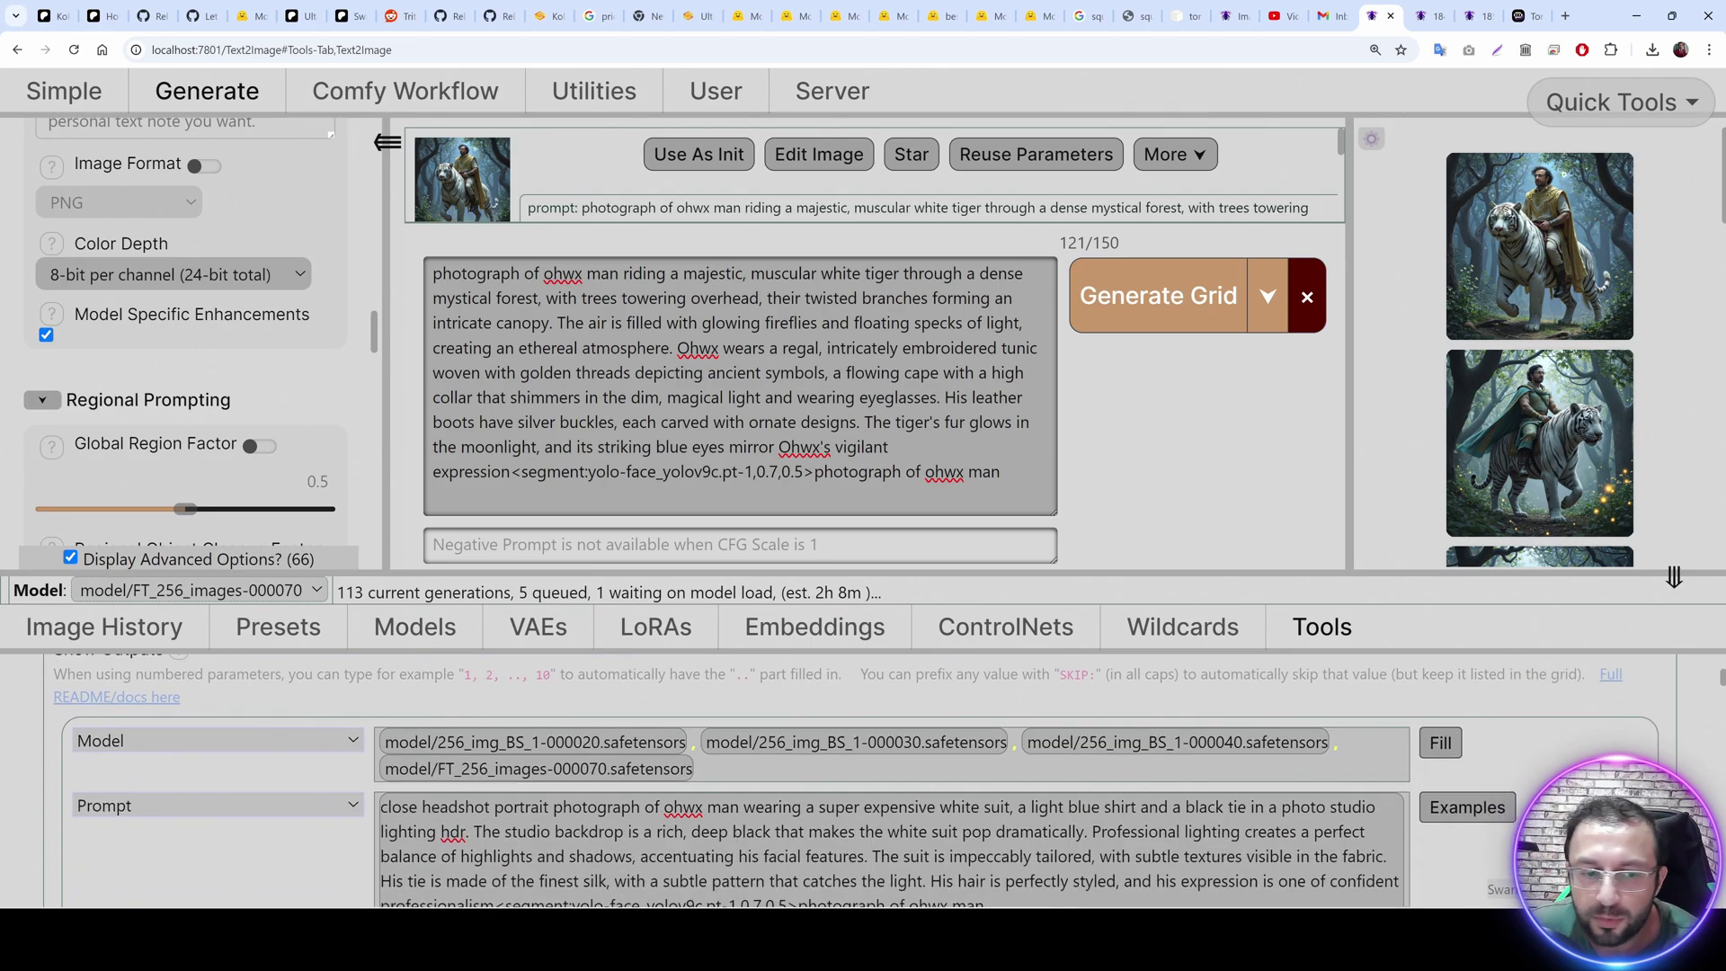
Check how the Prompt axis entries are split and view the test1 grid's output page.
scroll(854, 780, "down", 1)
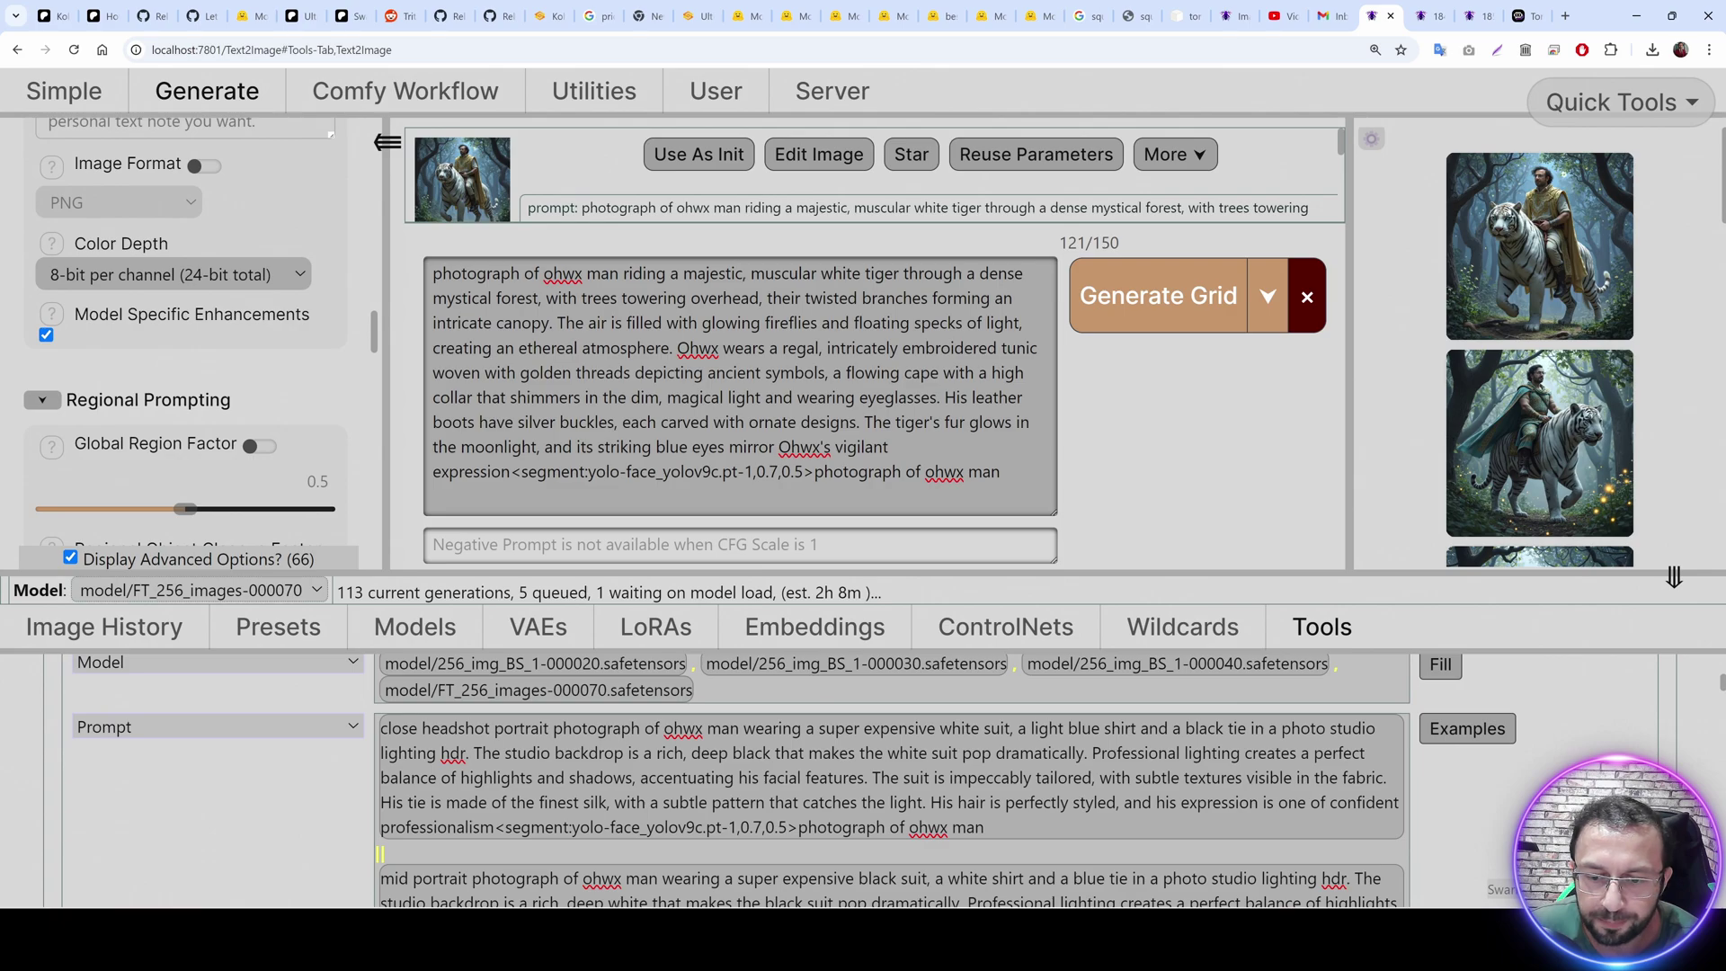
key("alt+Tab")
key("alt+Tab")
scroll(435, 739, "up", 4)
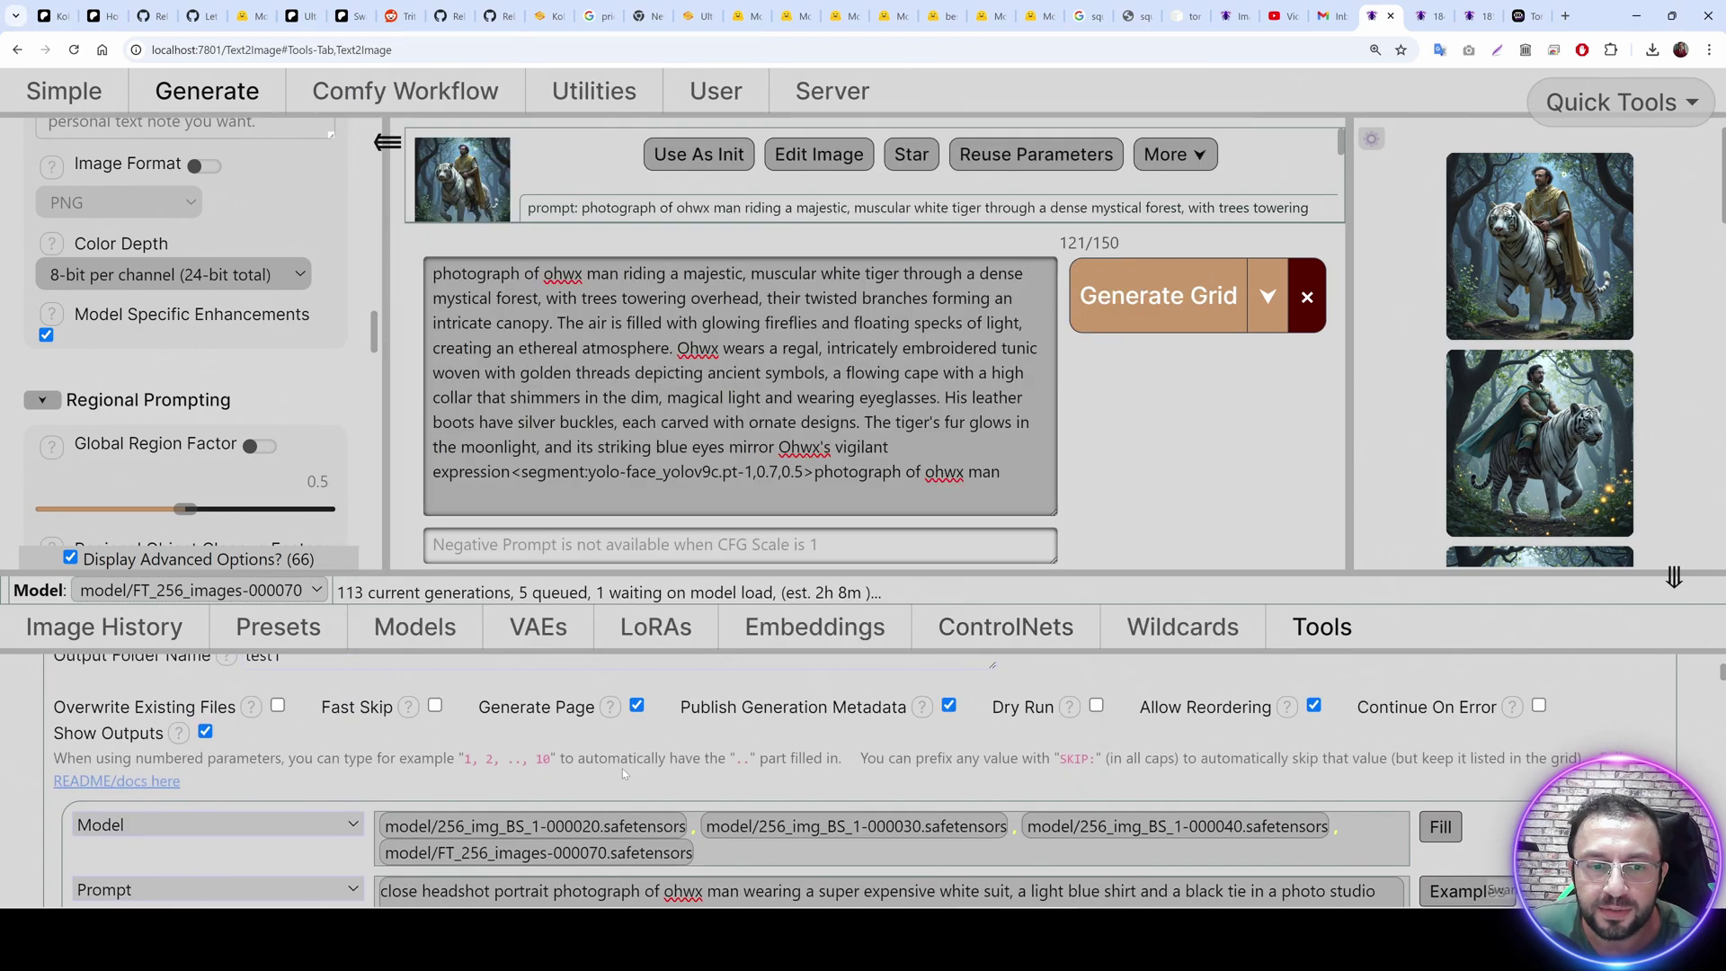
left_click(325, 780)
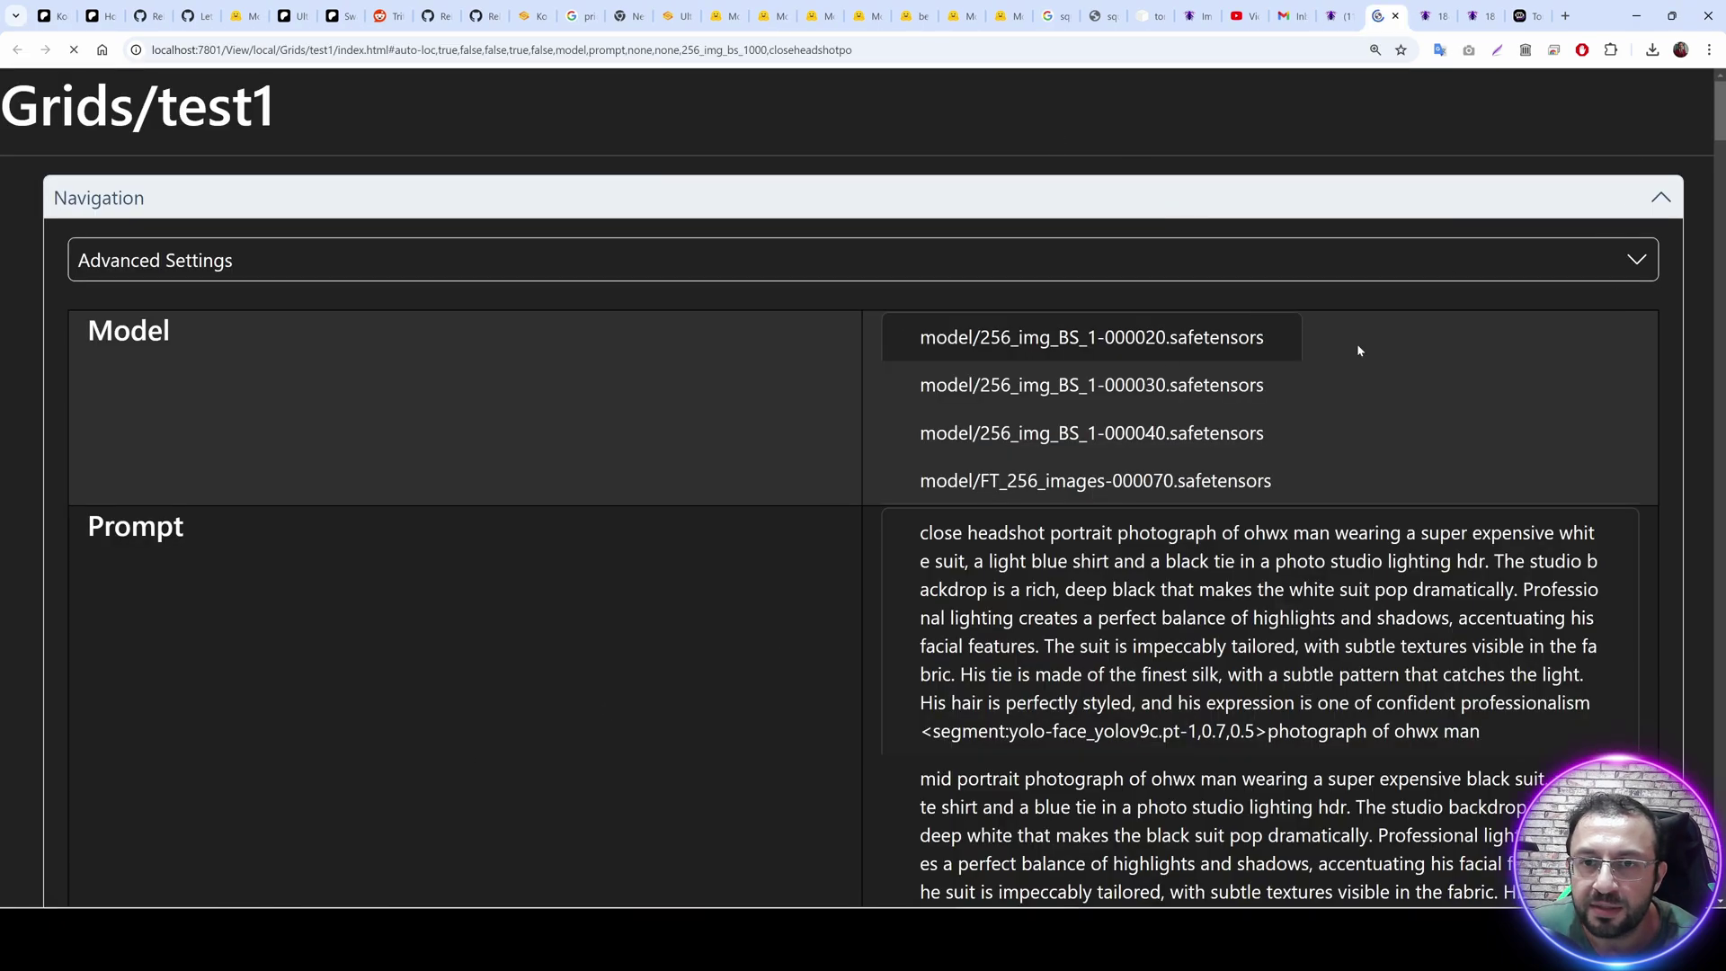
key("ctrl+shift+Tab")
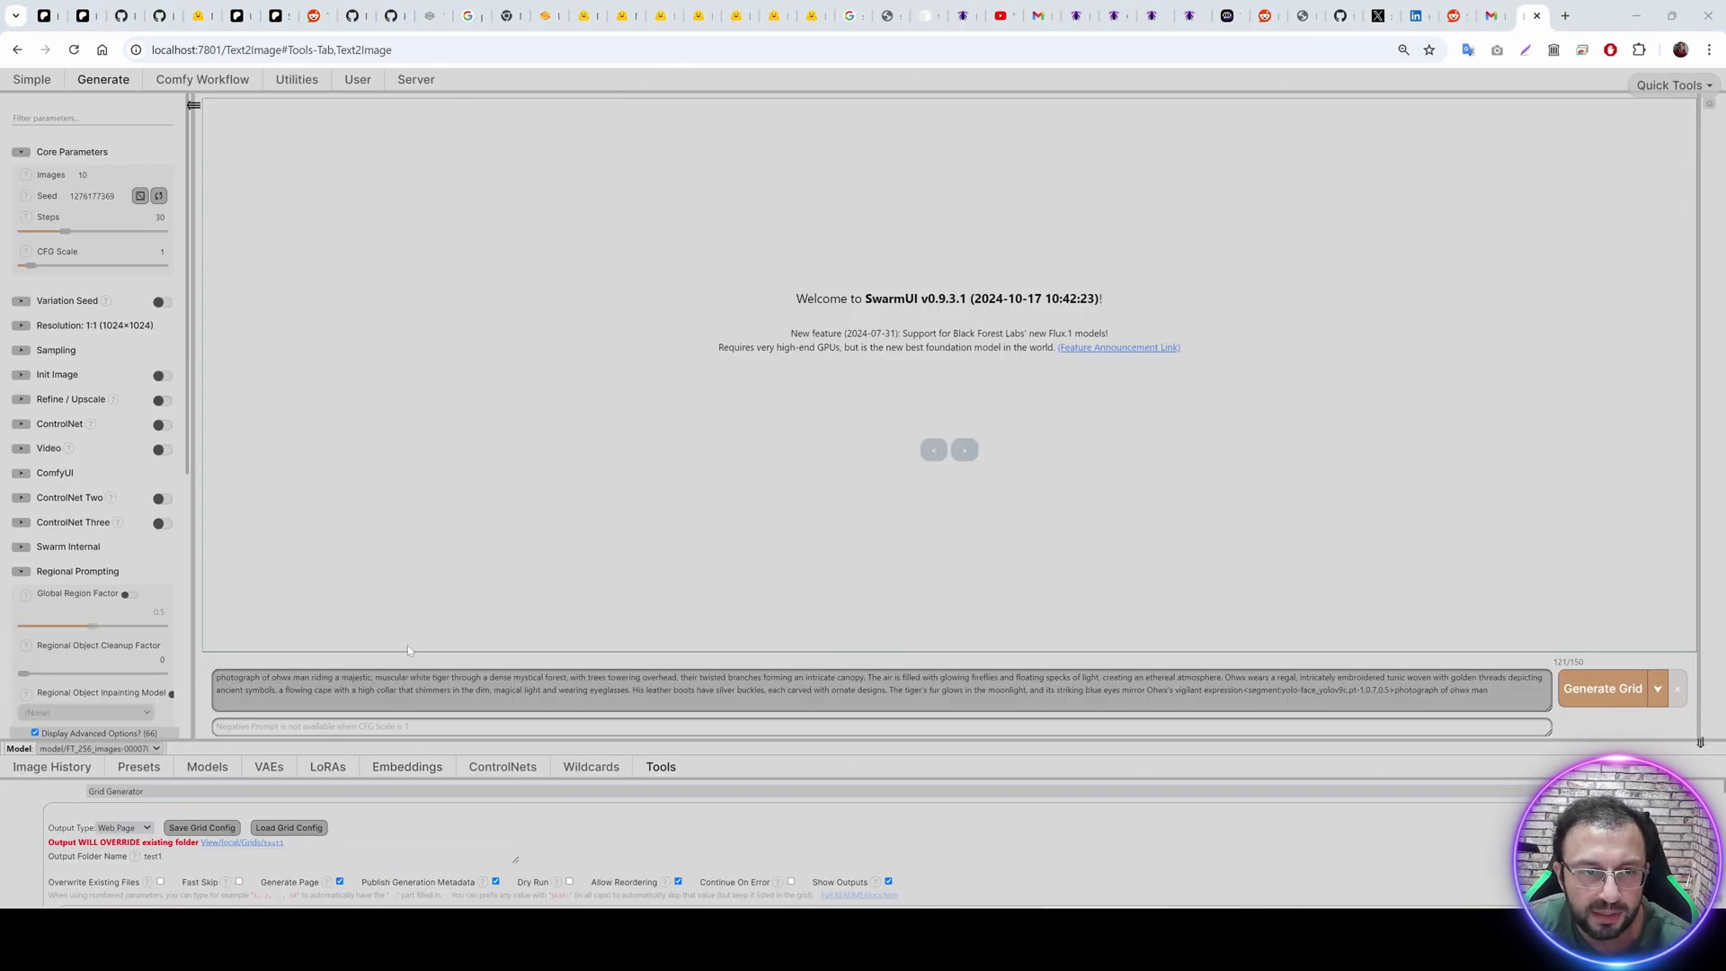
Load the History - test1 grid configuration into the Grid Generator.
key("ctrl+0")
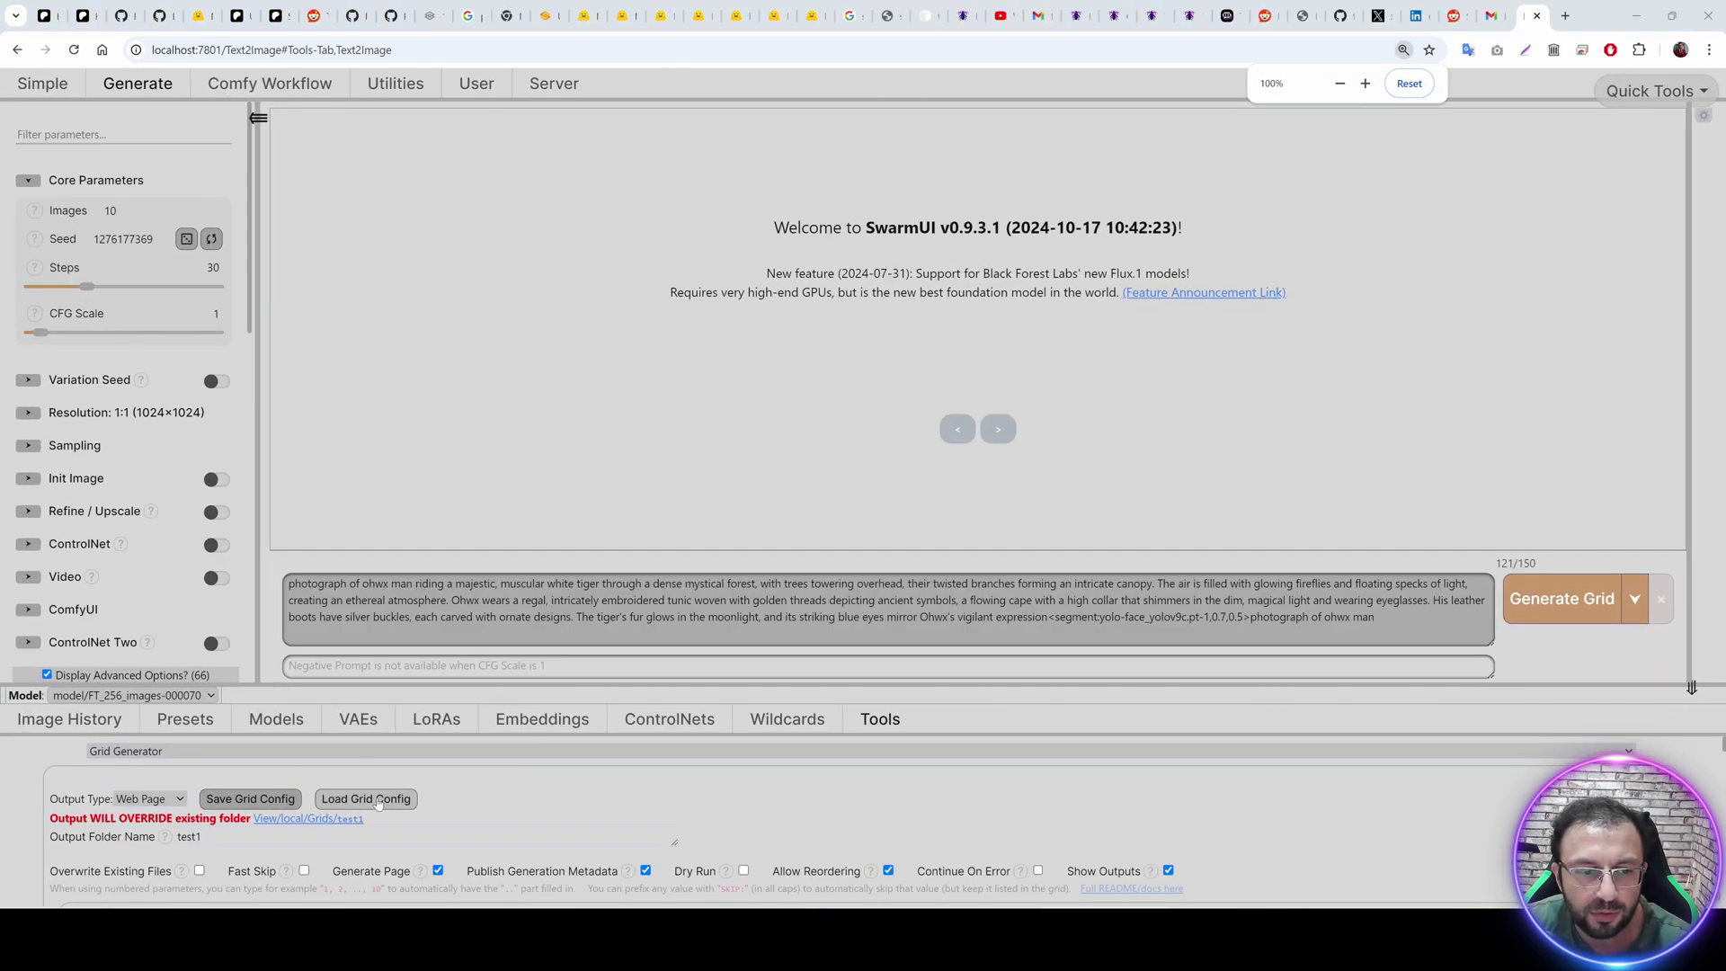
left_click(378, 799)
left_click(723, 193)
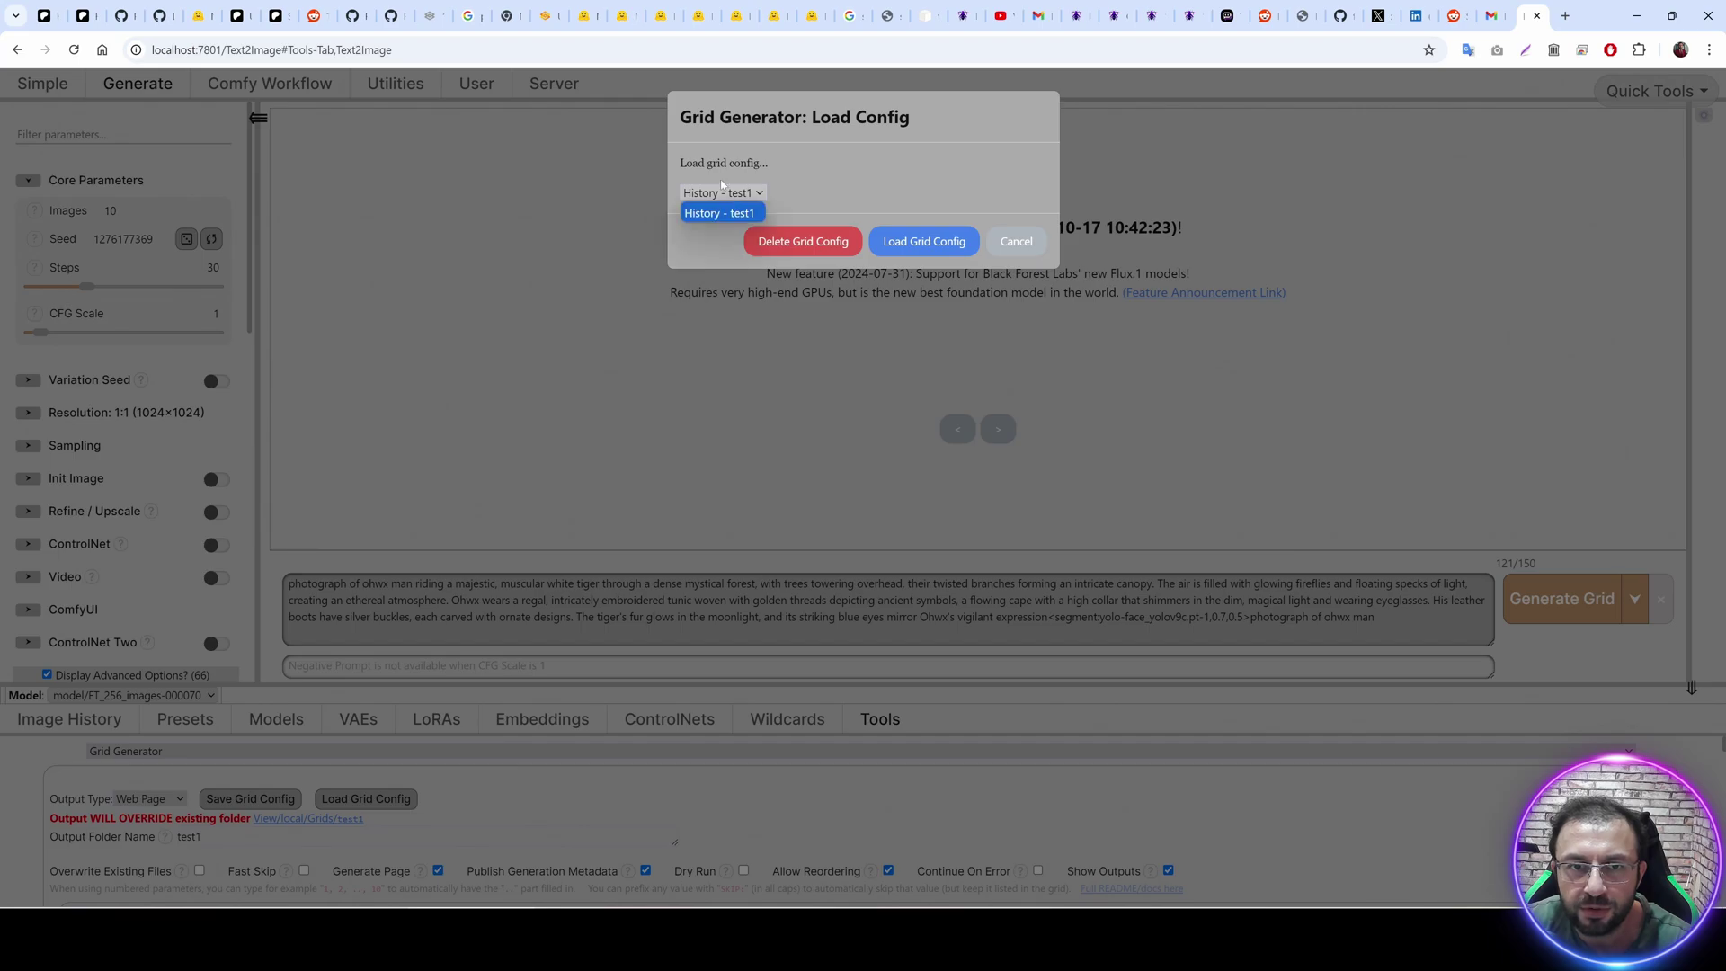
left_click(719, 213)
left_click(925, 241)
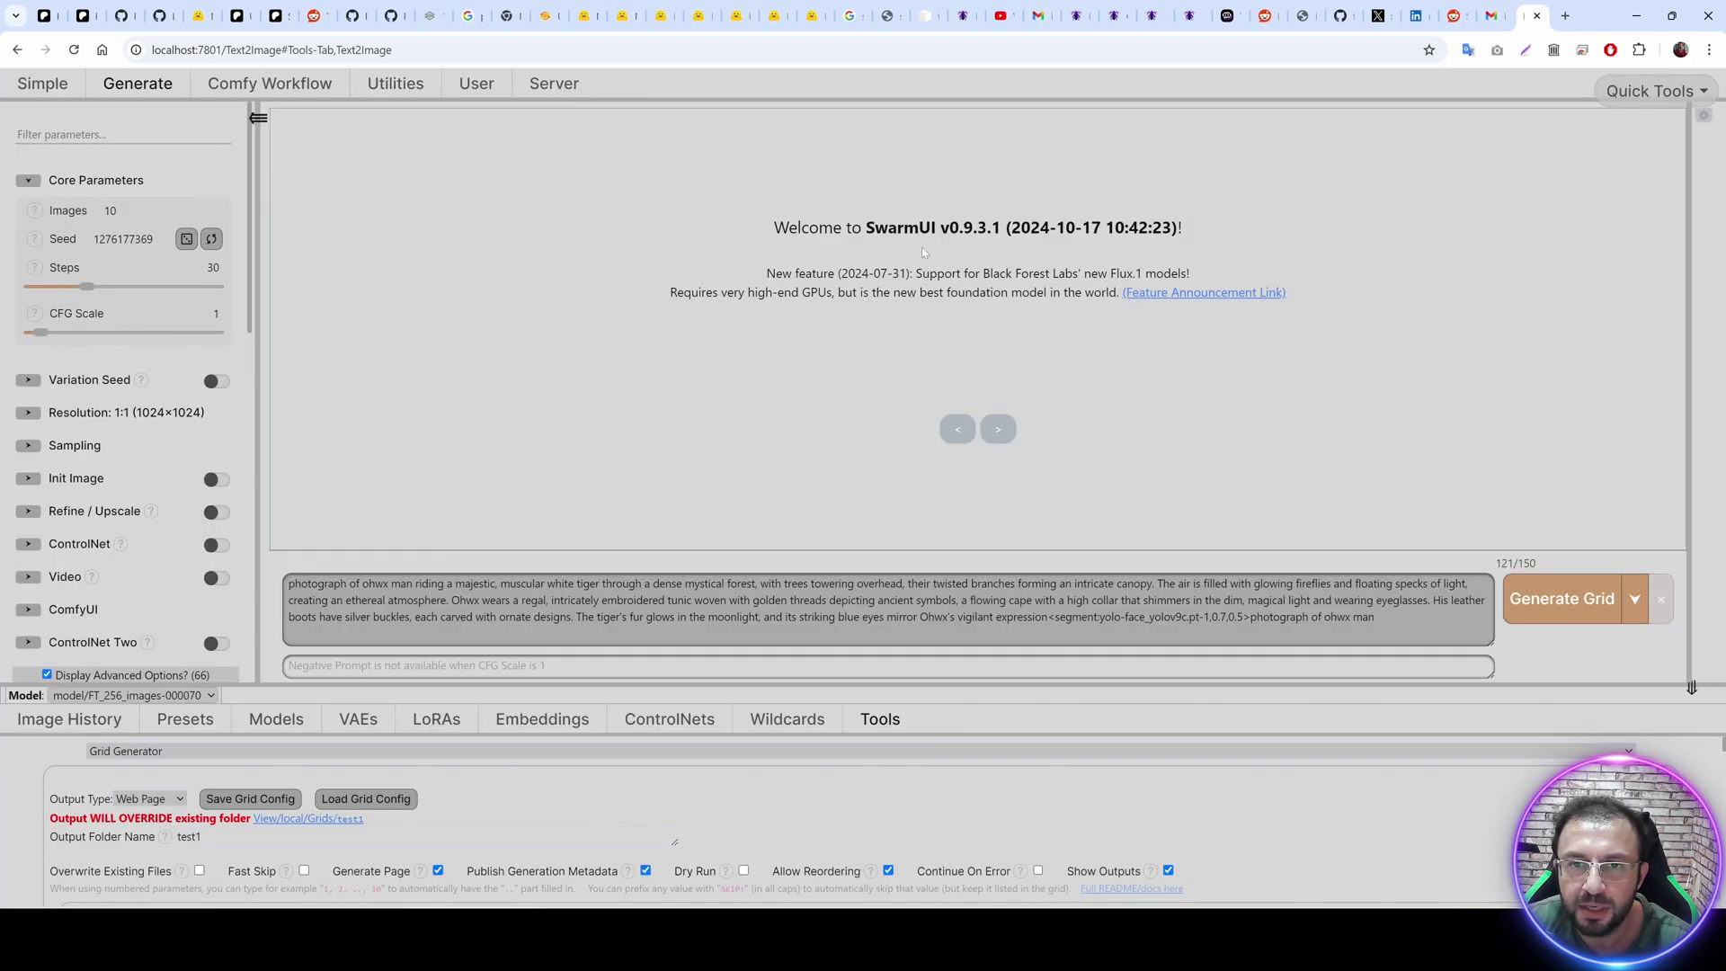
left_click(317, 837)
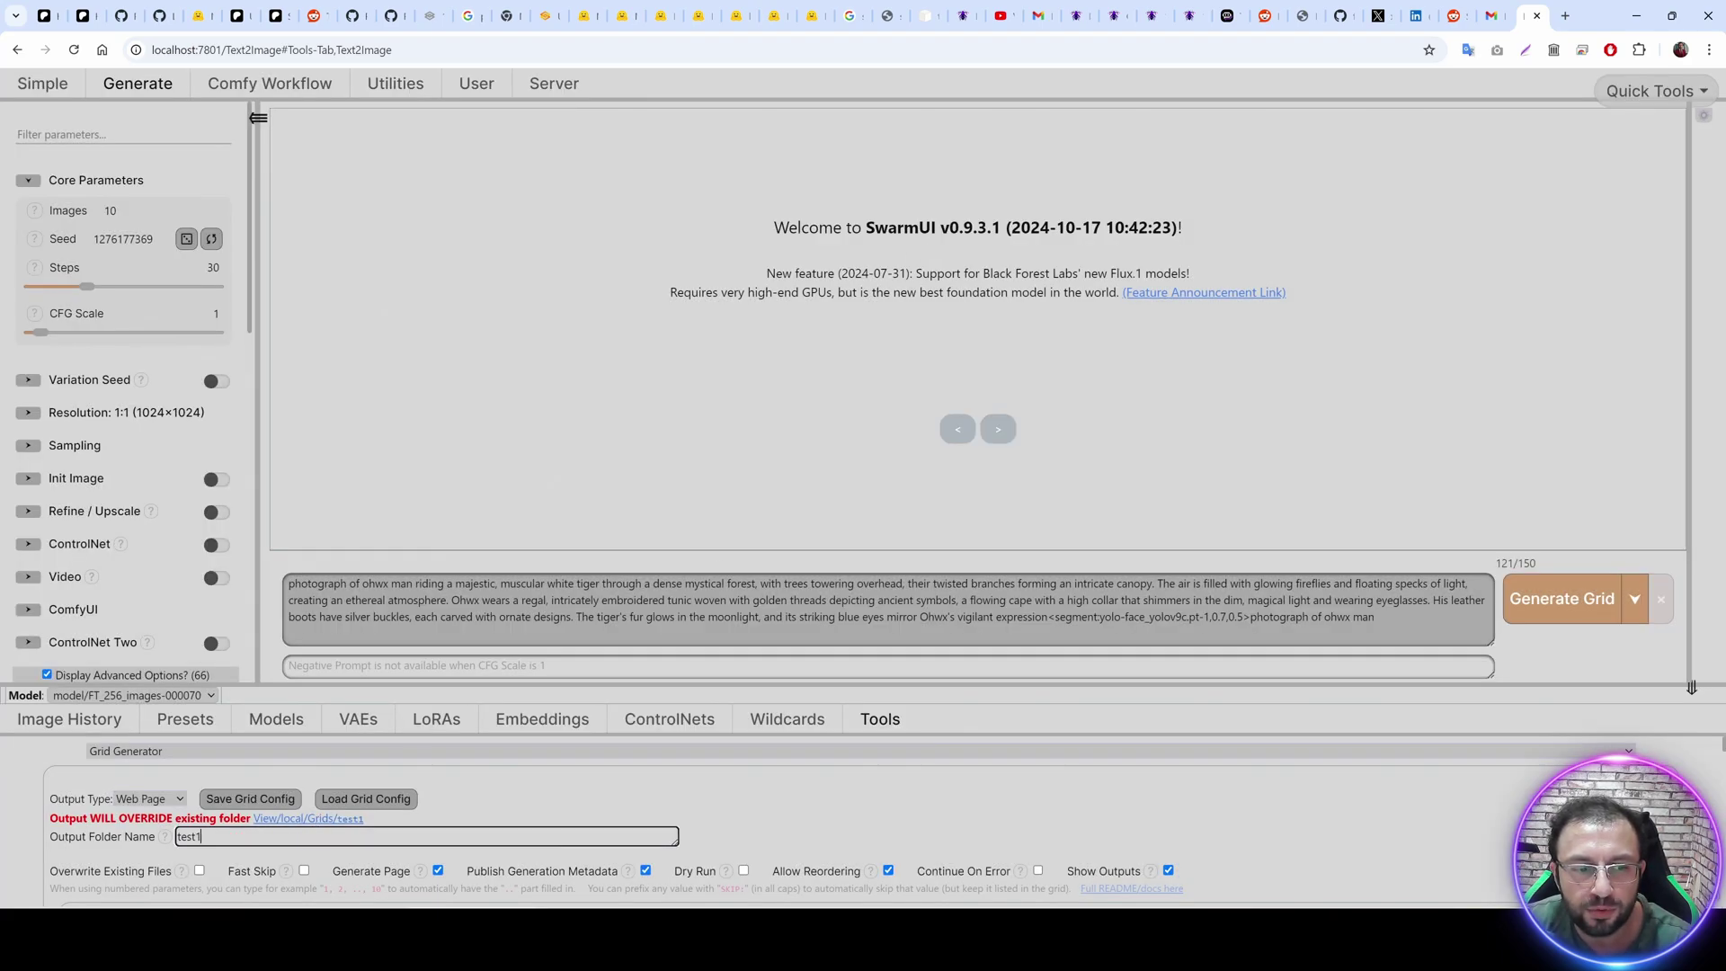
left_click(259, 799)
left_click(1017, 260)
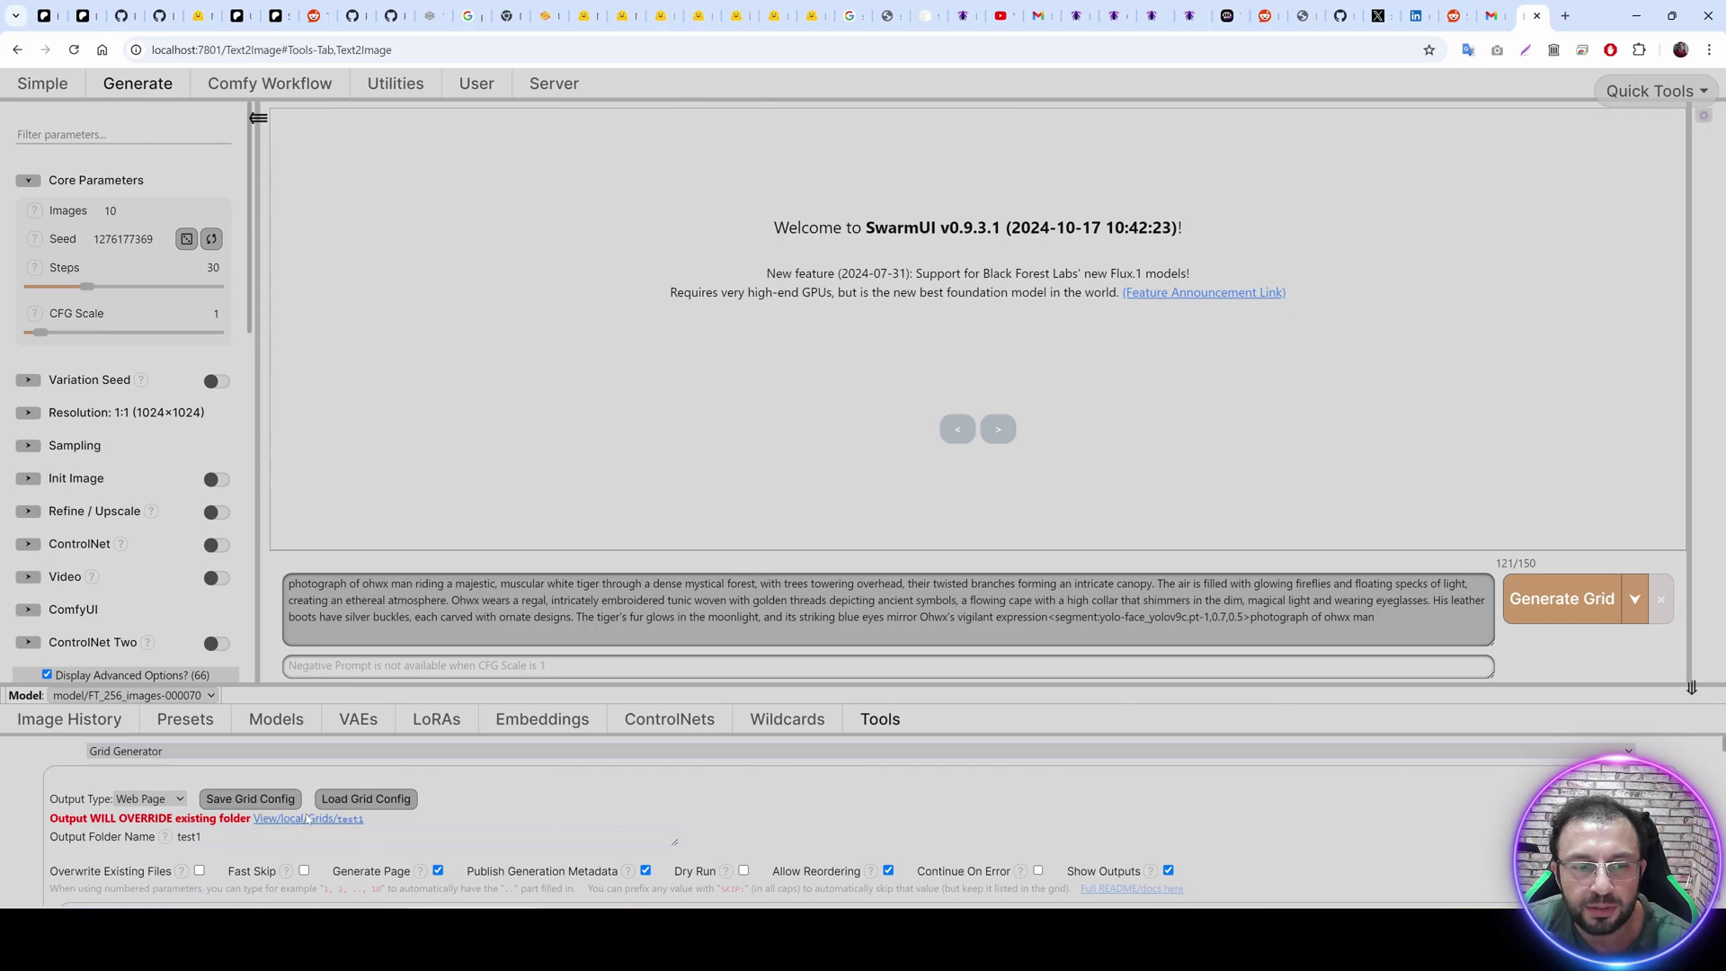
Open the test1 grid page and compare the close headshot prompt's images across all four model checkpoints.
left_click(310, 818)
left_click(1182, 369)
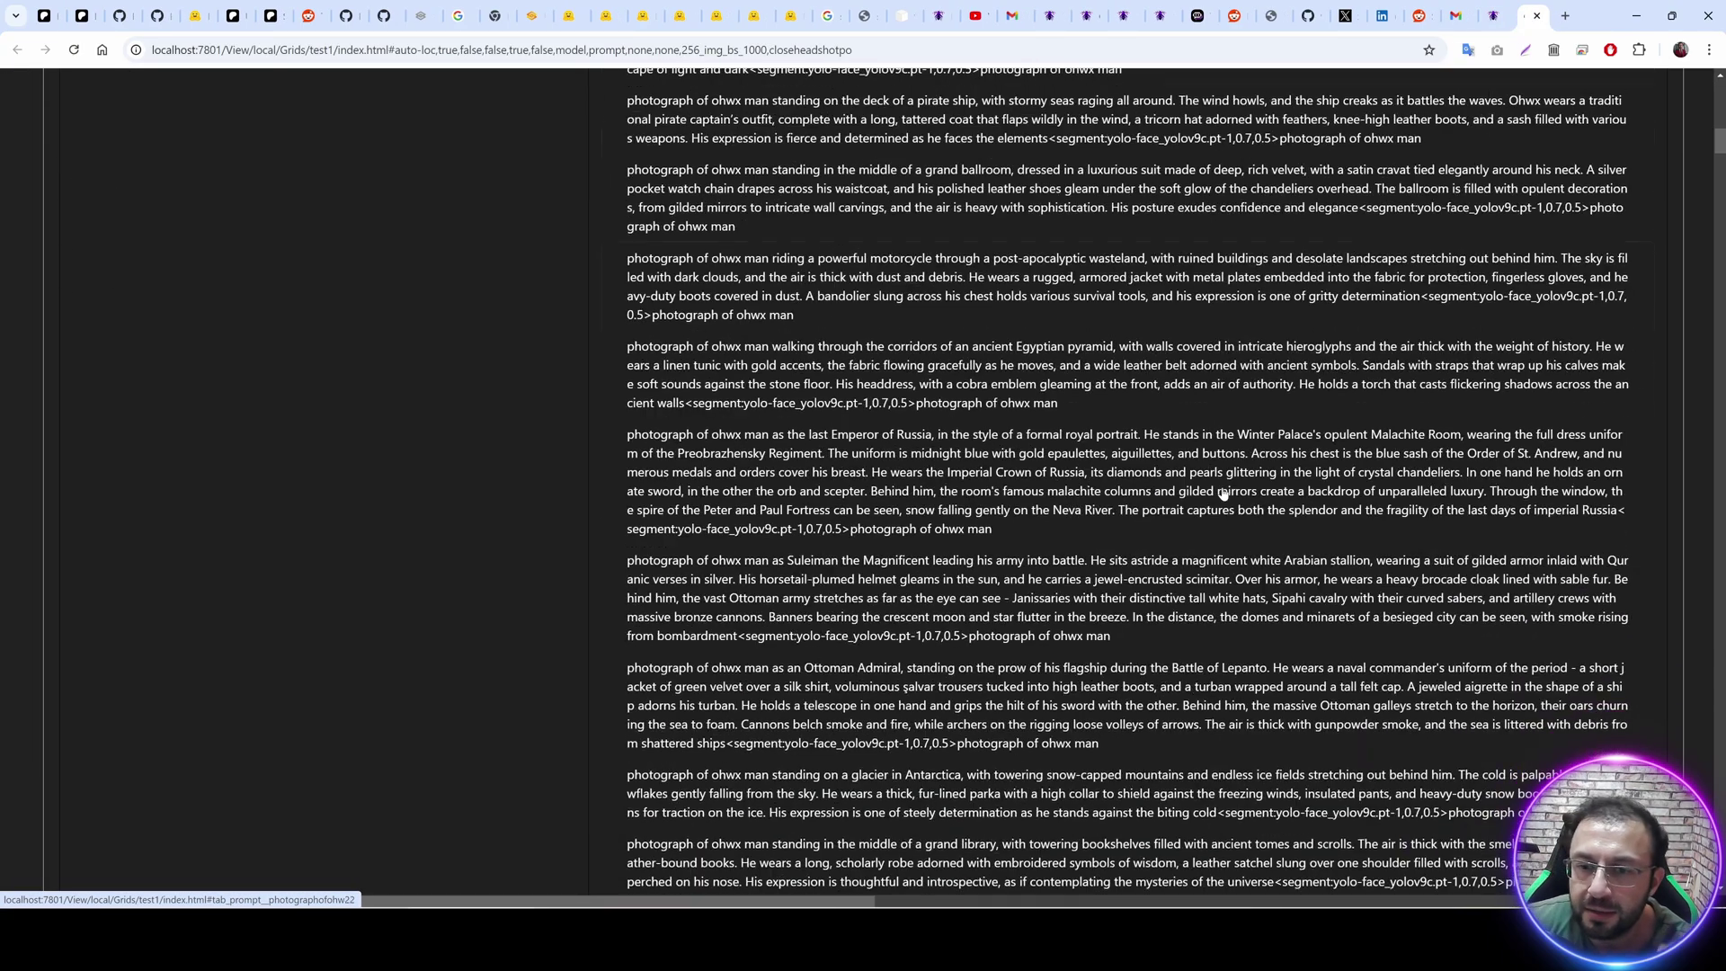
key("ctrl+minus")
key("ctrl+minus")
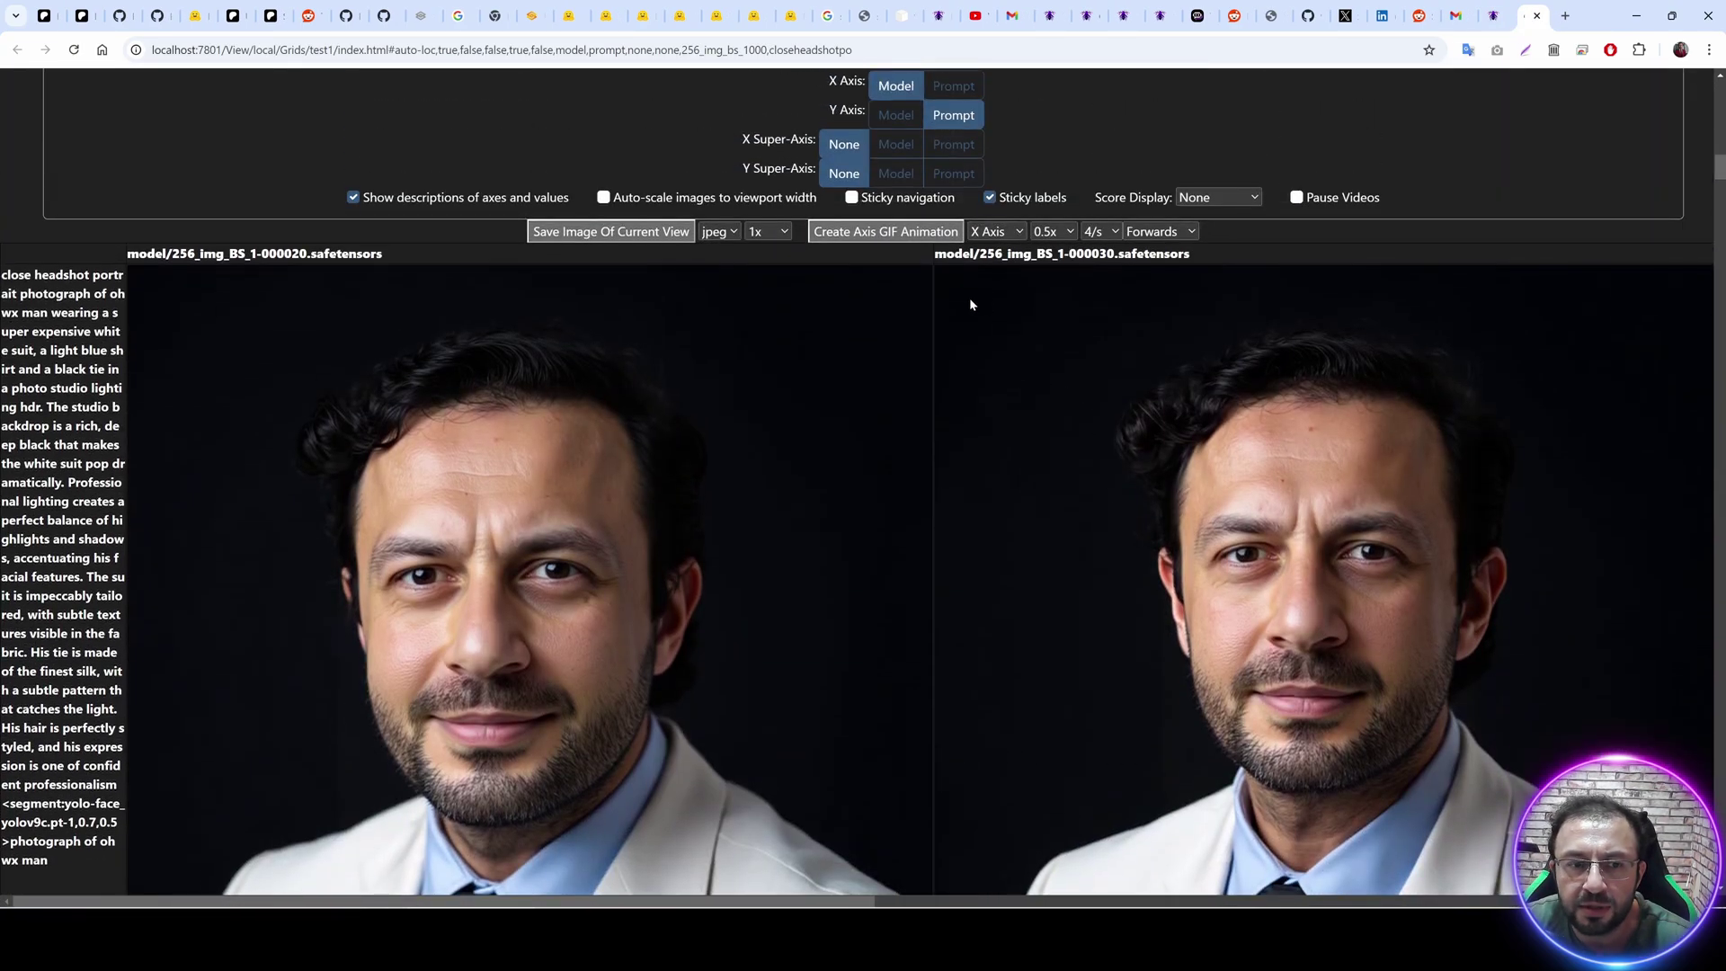
scroll(629, 423, "up", 1)
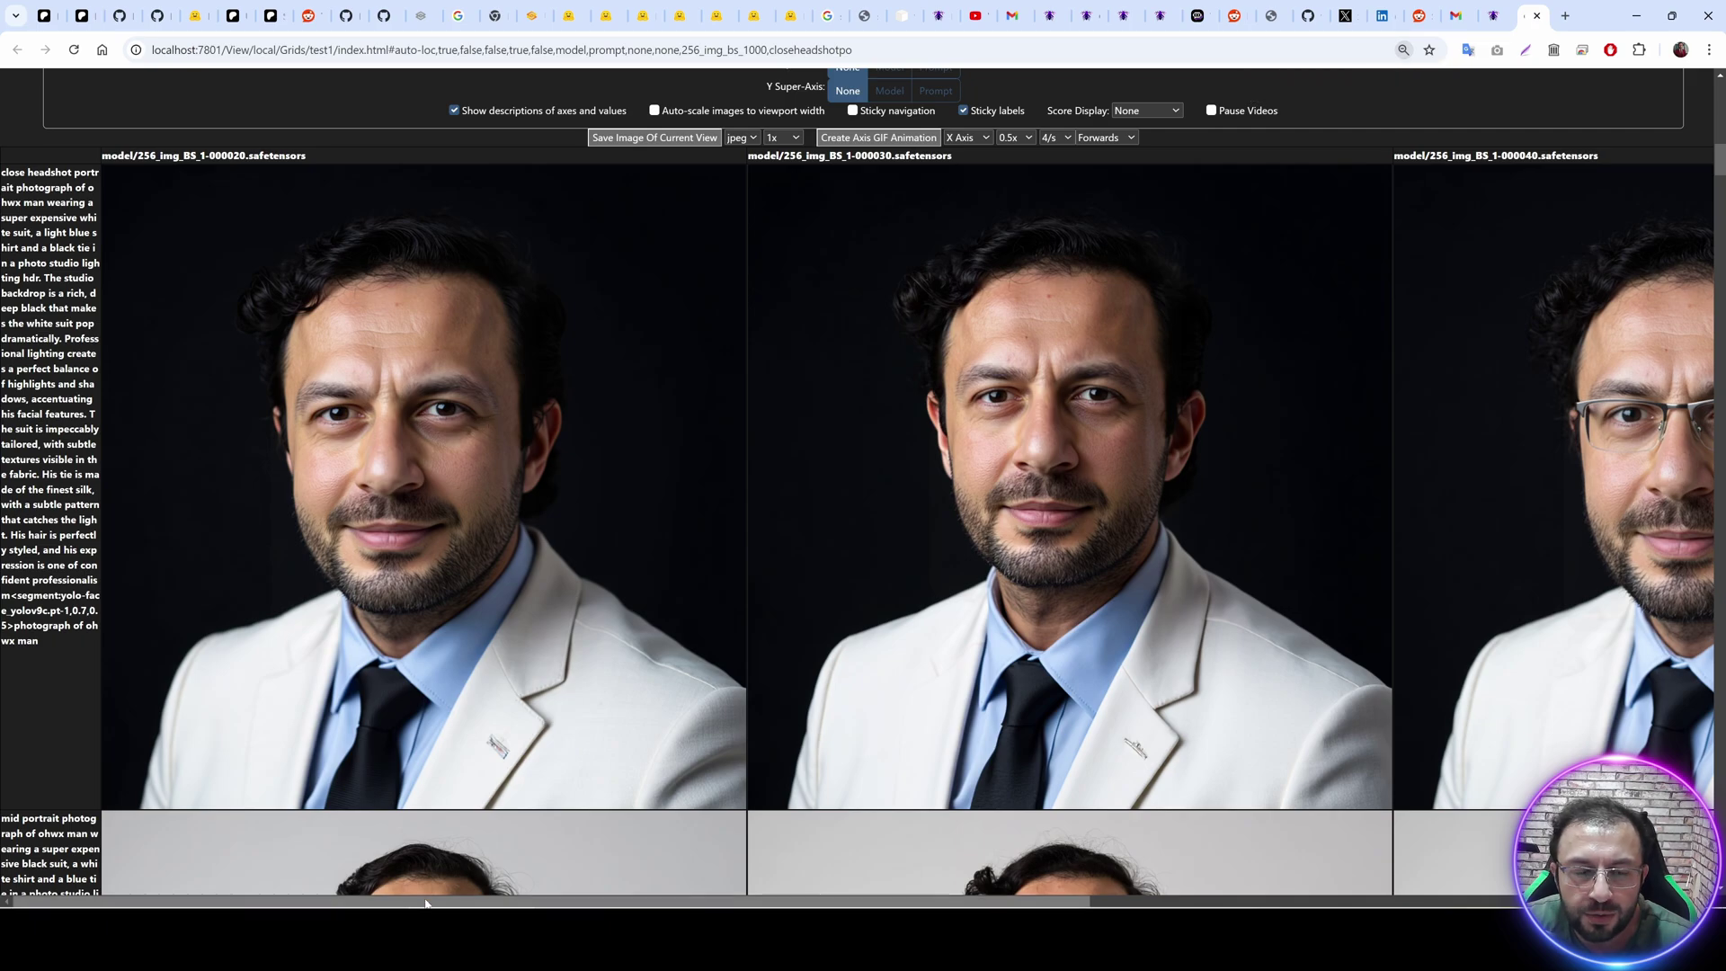
mouse_move(478, 899)
left_mouse_down()
mouse_move(1123, 894)
mouse_move(561, 854)
mouse_move(484, 867)
left_mouse_up()
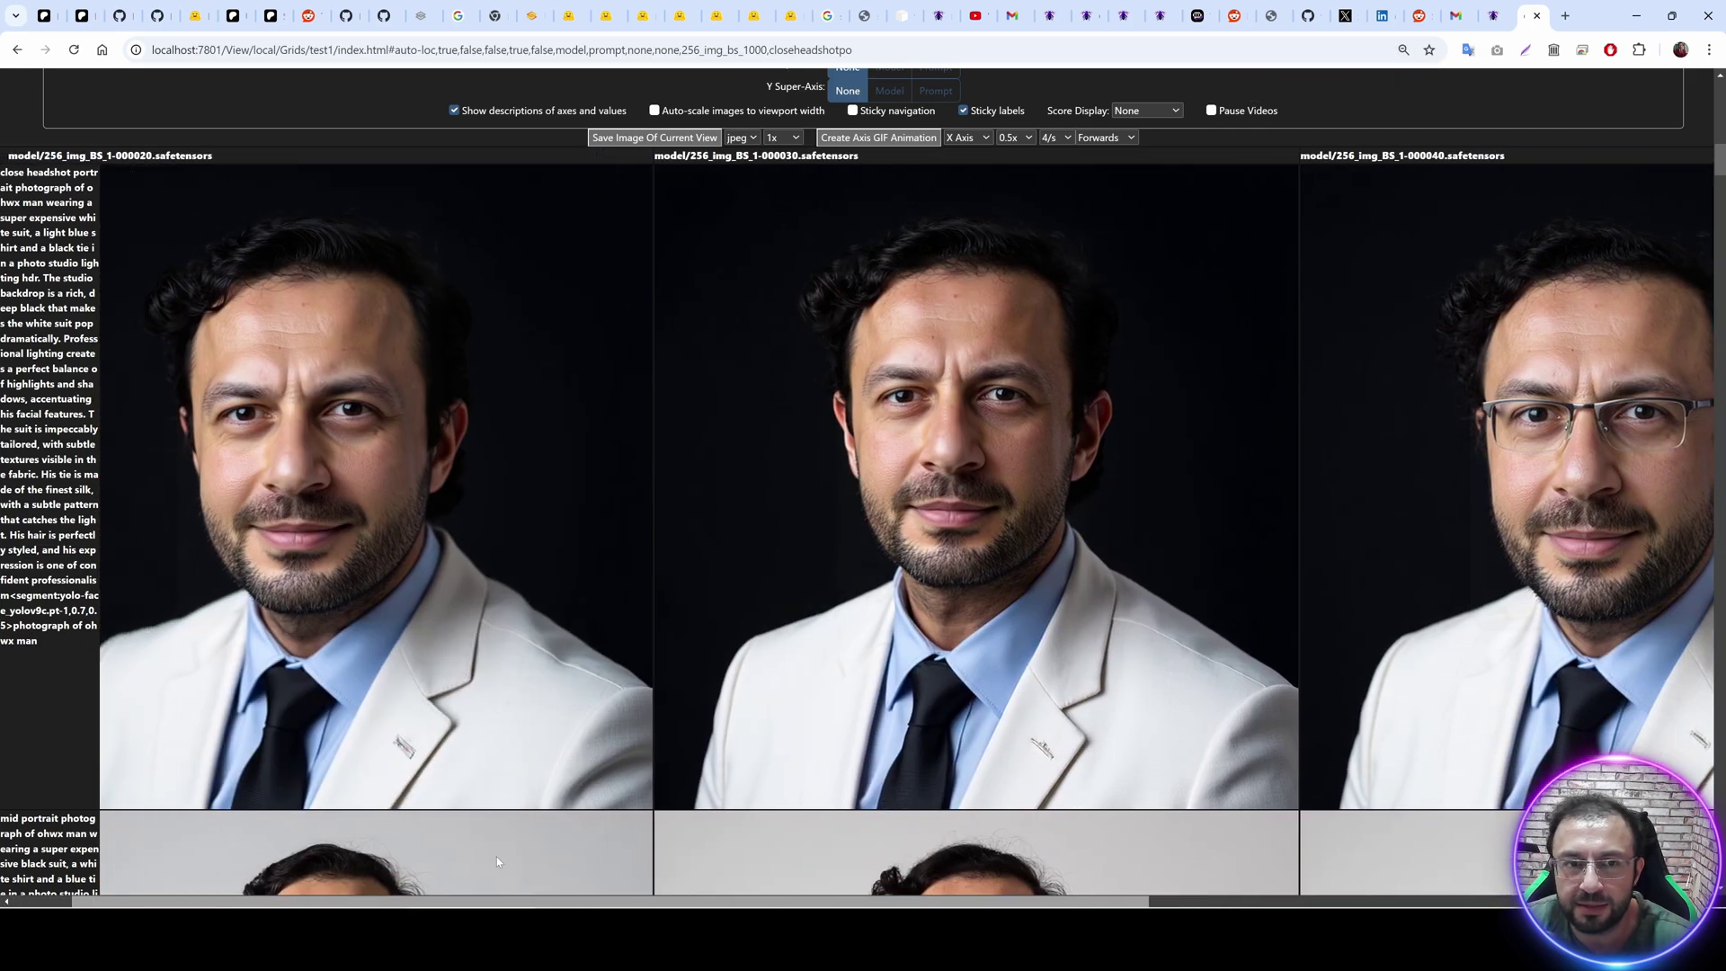
left_click_drag(575, 900, 768, 900)
left_click_drag(885, 899, 1305, 899)
Compare the black suit portrait and red hair coffee shop rows across the model columns.
scroll(1405, 451, "down", 6)
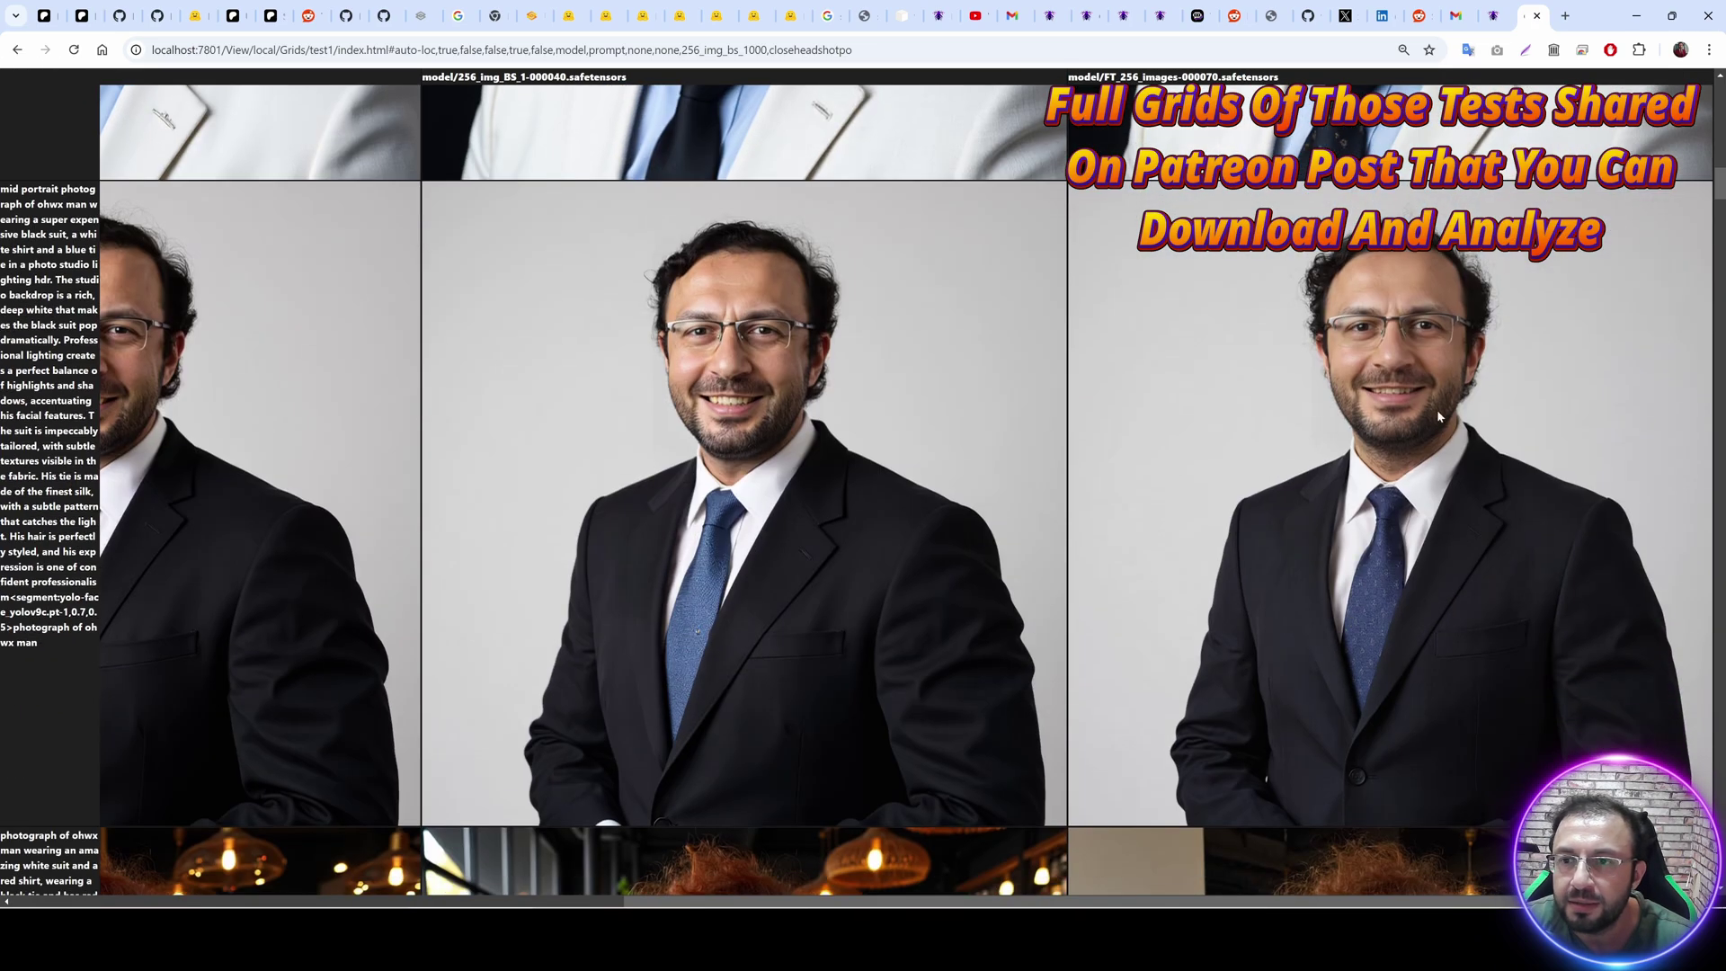
scroll(800, 675, "left", 10)
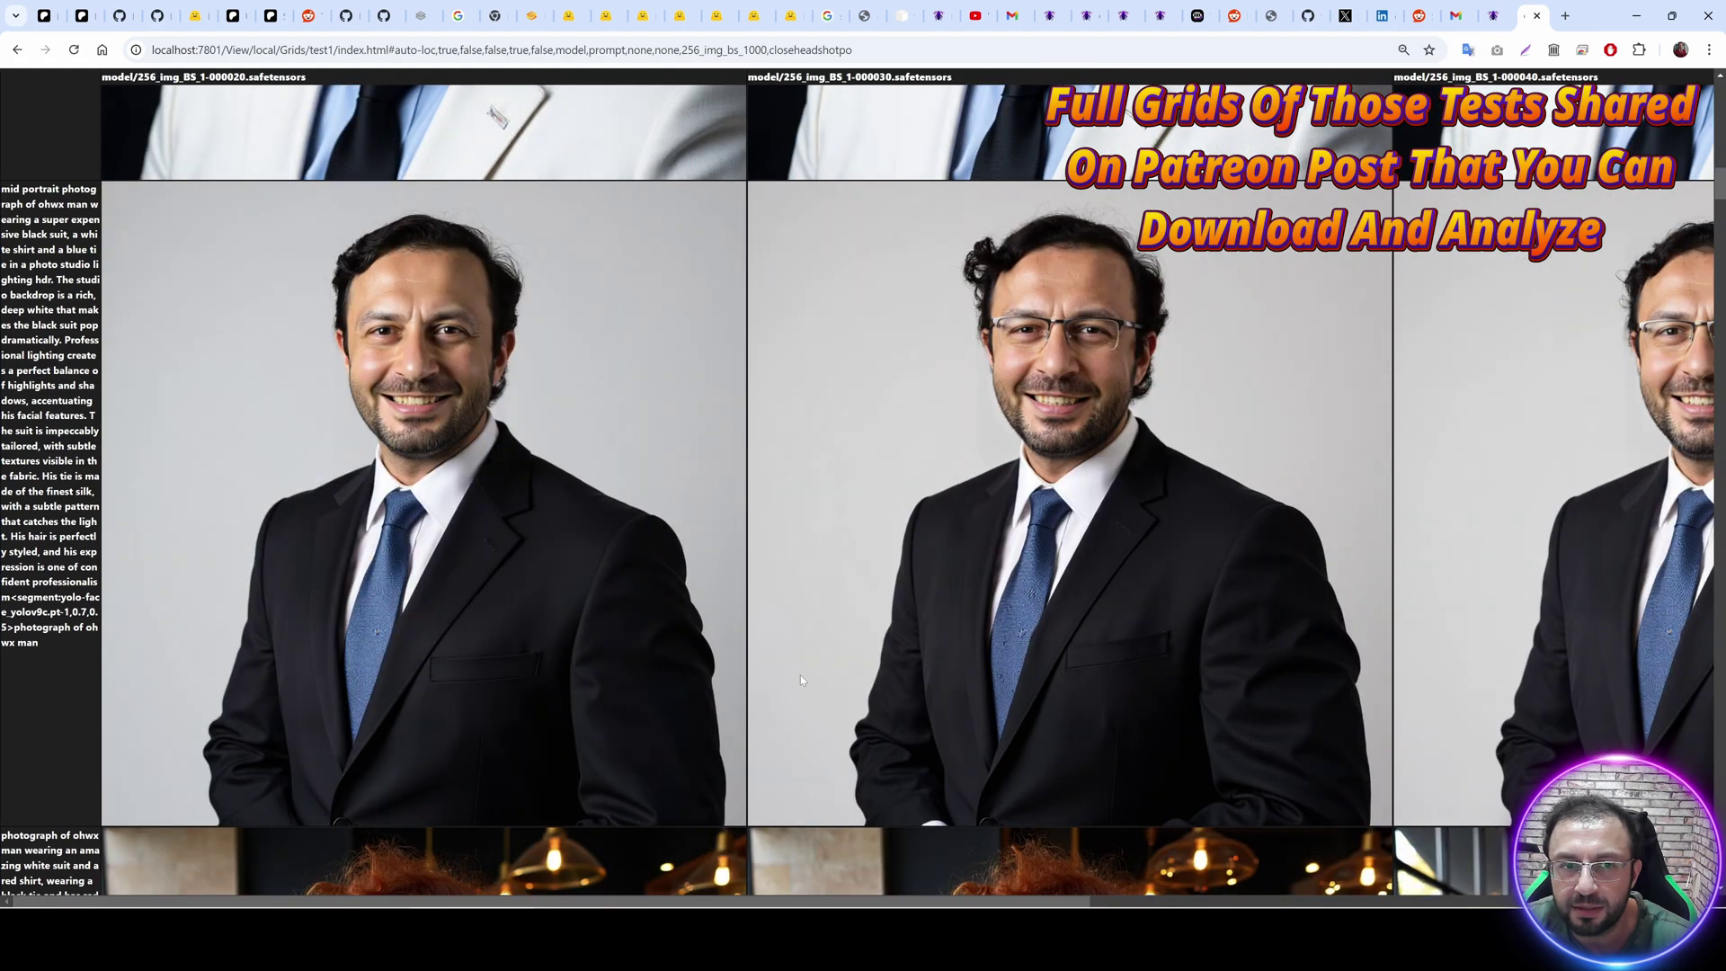
scroll(800, 675, "down", 5)
scroll(888, 656, "down", 1)
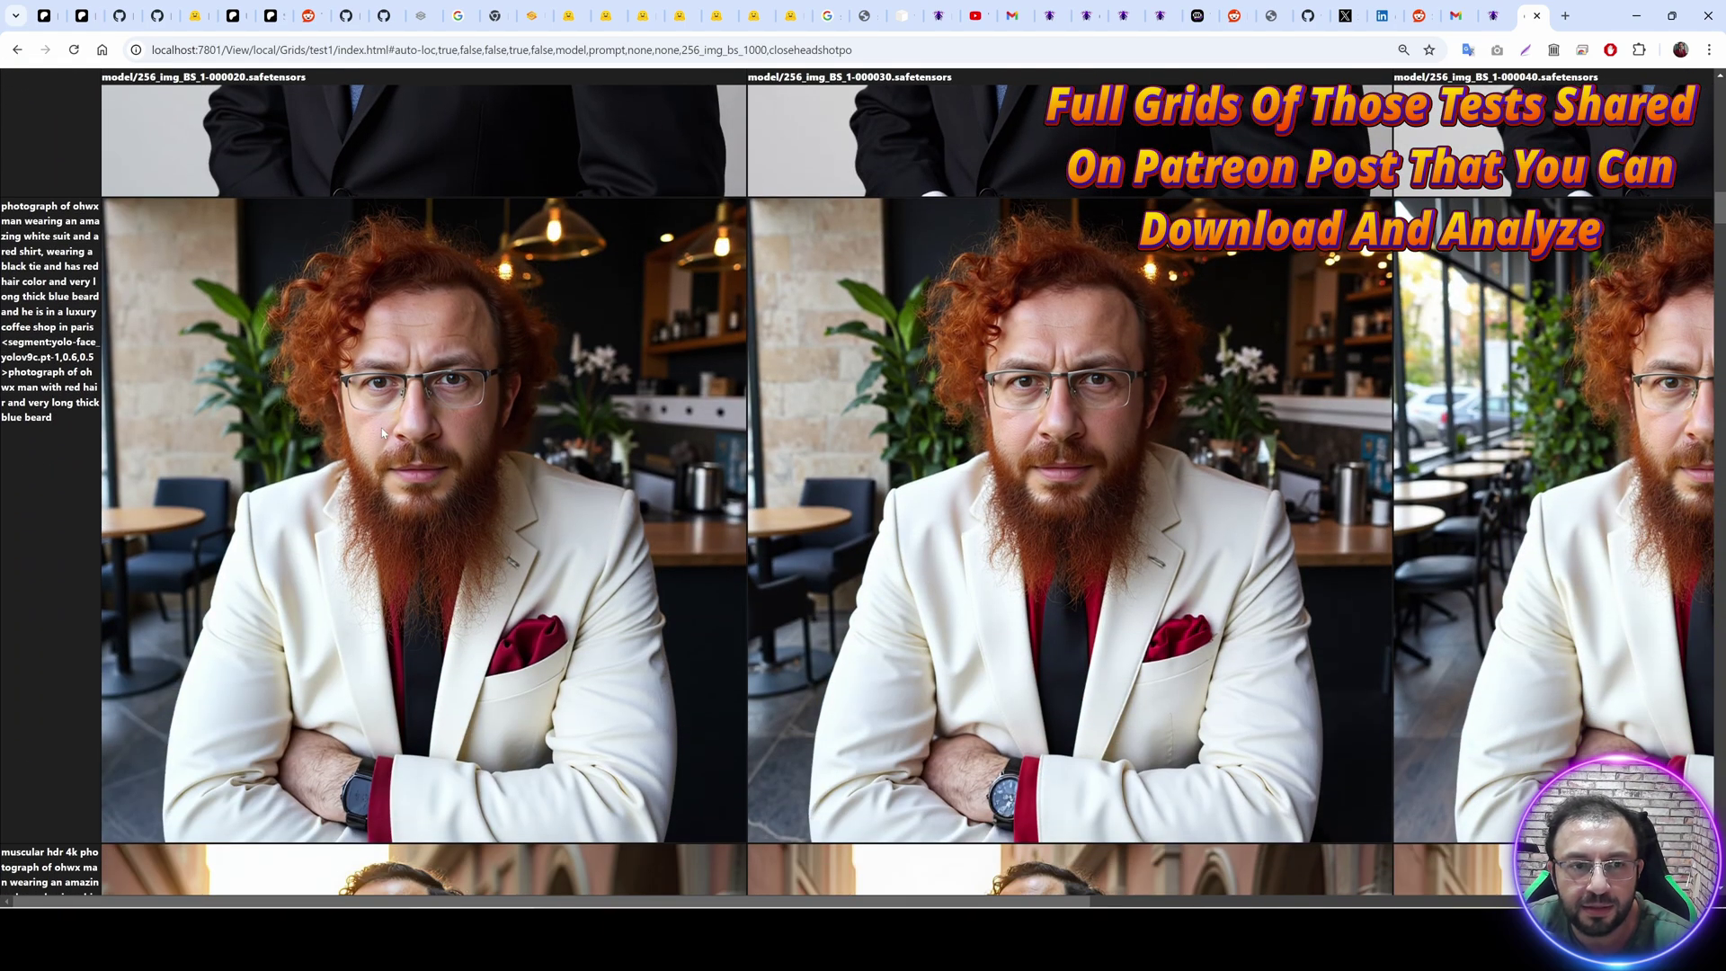
left_click_drag(690, 895, 1478, 888)
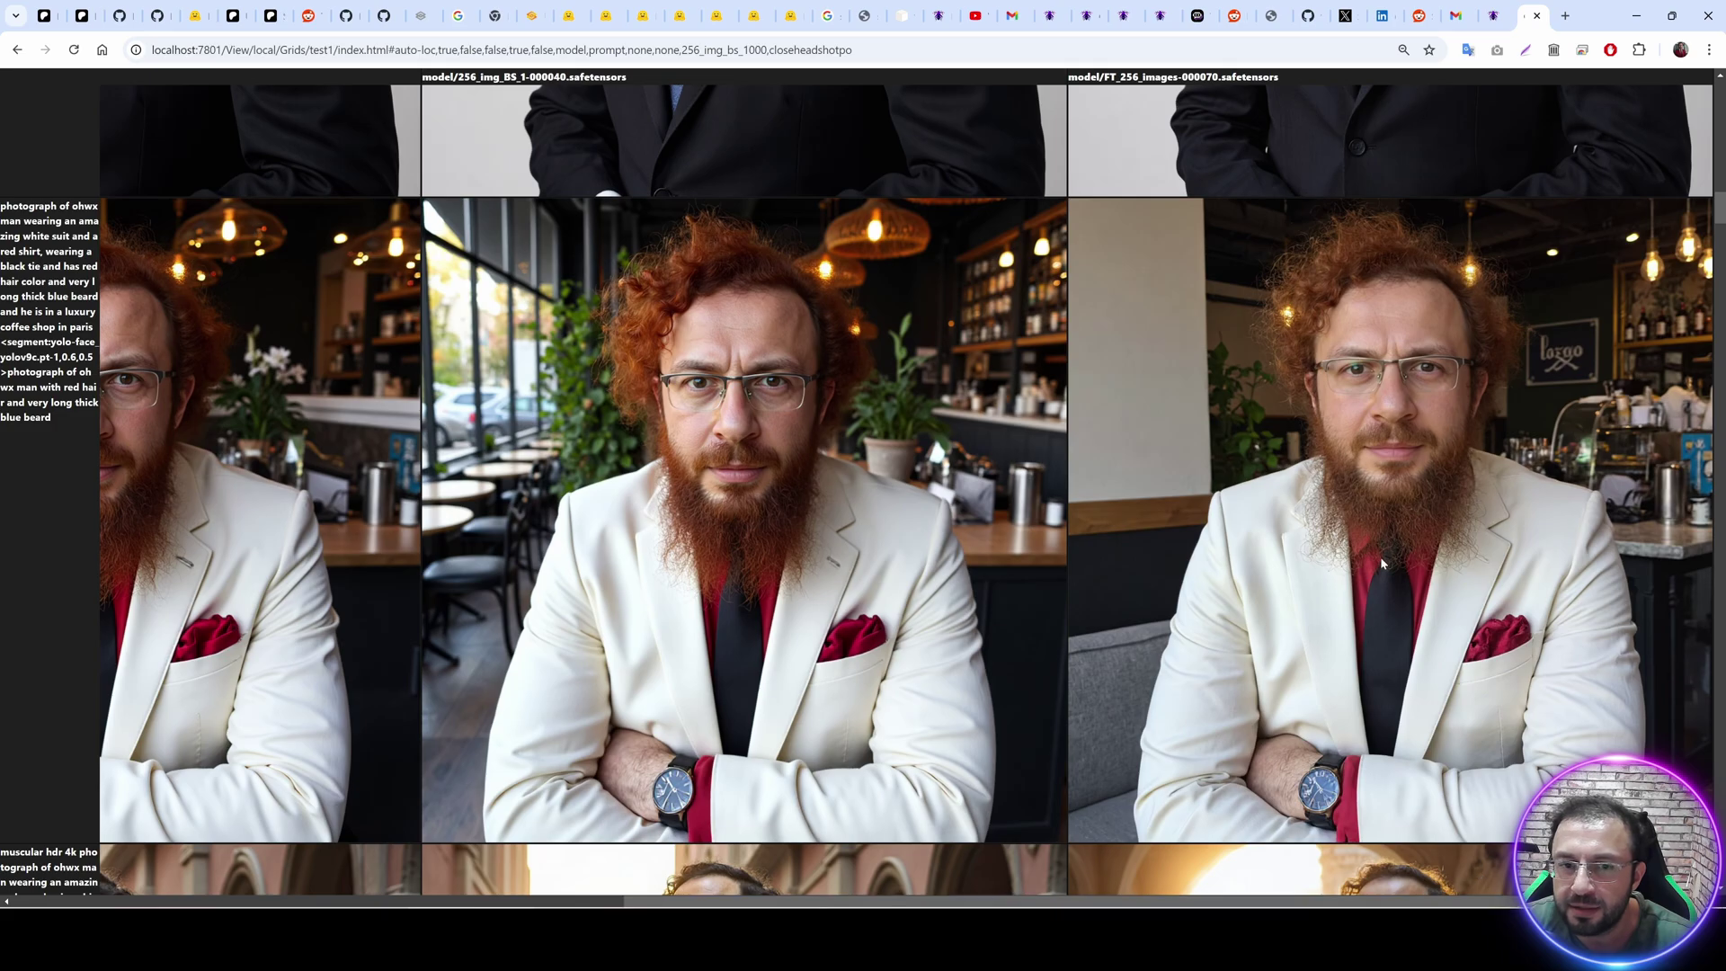
Compare the Iron Man armor and The Witcher rows of the grid across the model checkpoints.
scroll(1357, 602, "down", 6)
scroll(1330, 644, "down", 7)
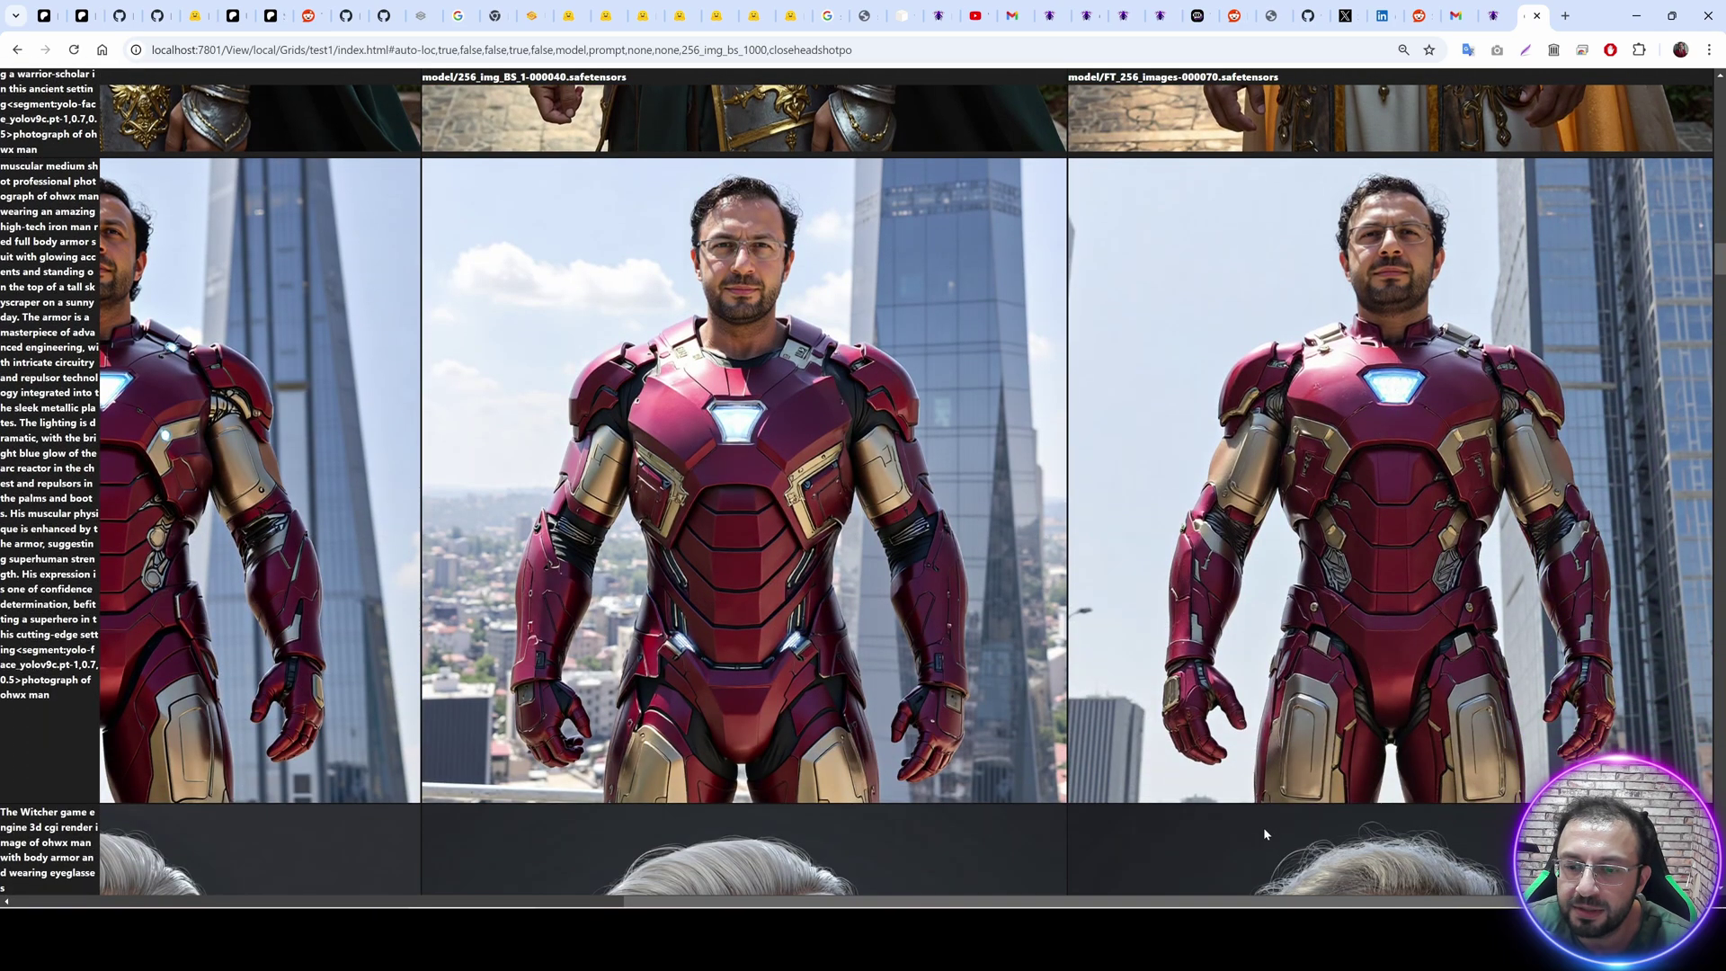
left_click_drag(1223, 898, 616, 892)
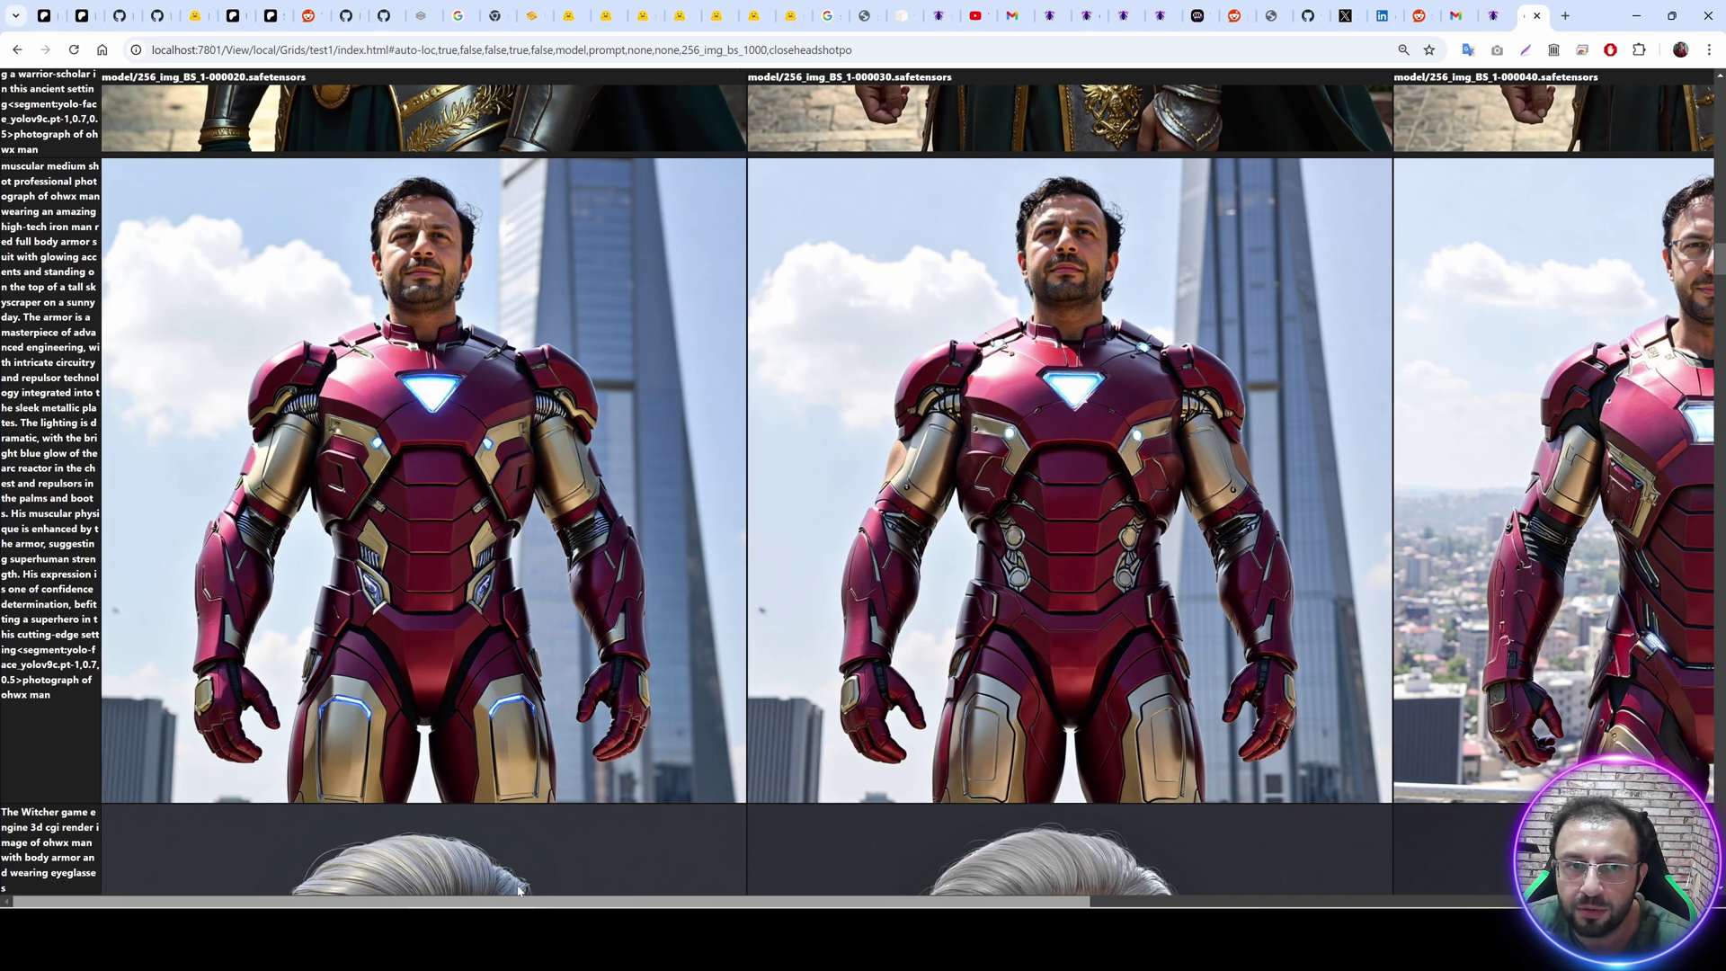
scroll(573, 667, "down", 6)
scroll(664, 861, "down", 1)
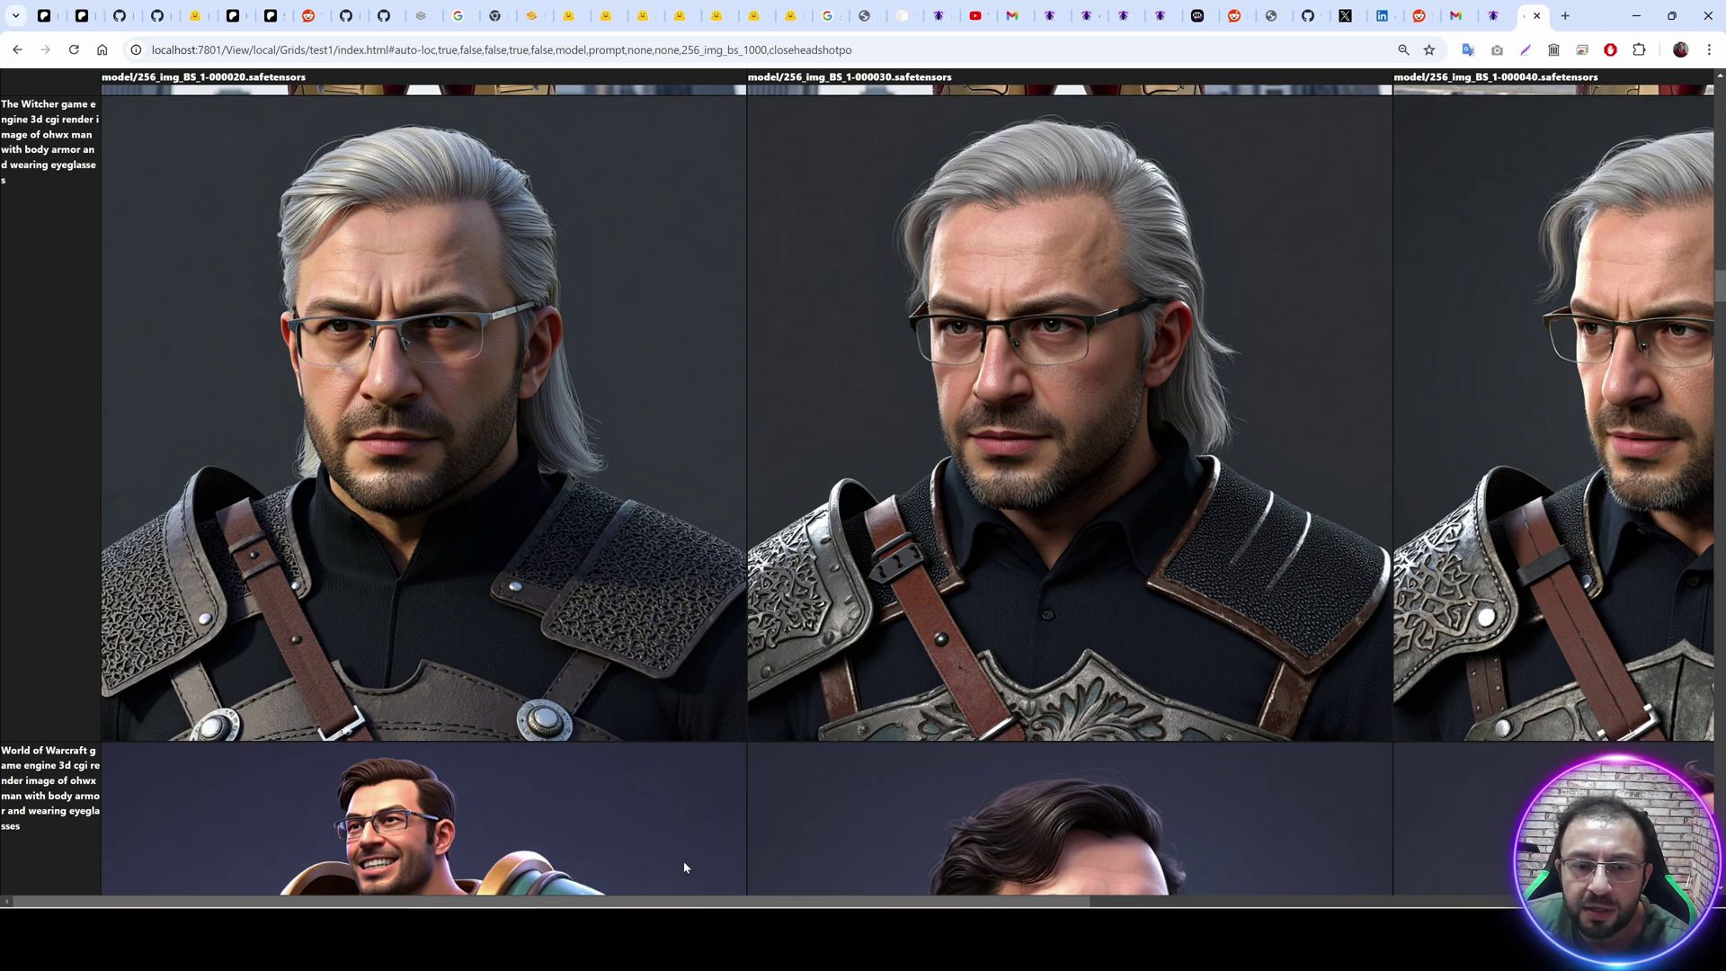
left_click_drag(720, 901, 597, 794)
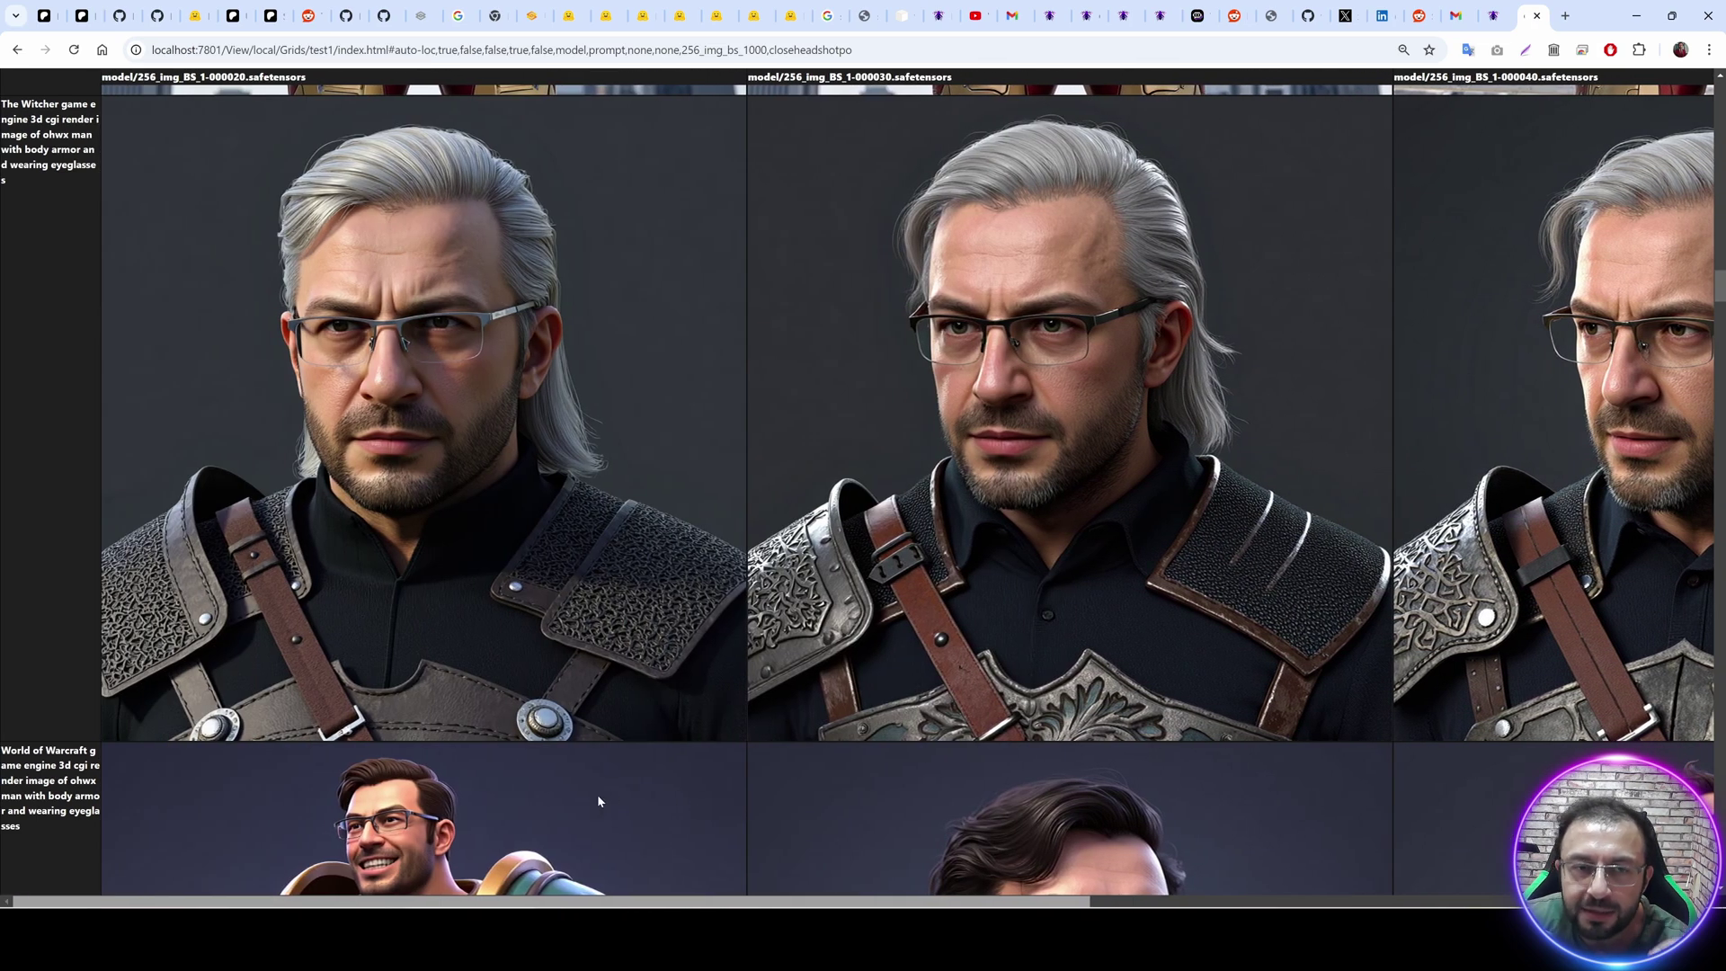
Compare the World of Warcraft, white tiger and moon astronaut rows of the grid across the model checkpoints.
scroll(764, 697, "down", 6)
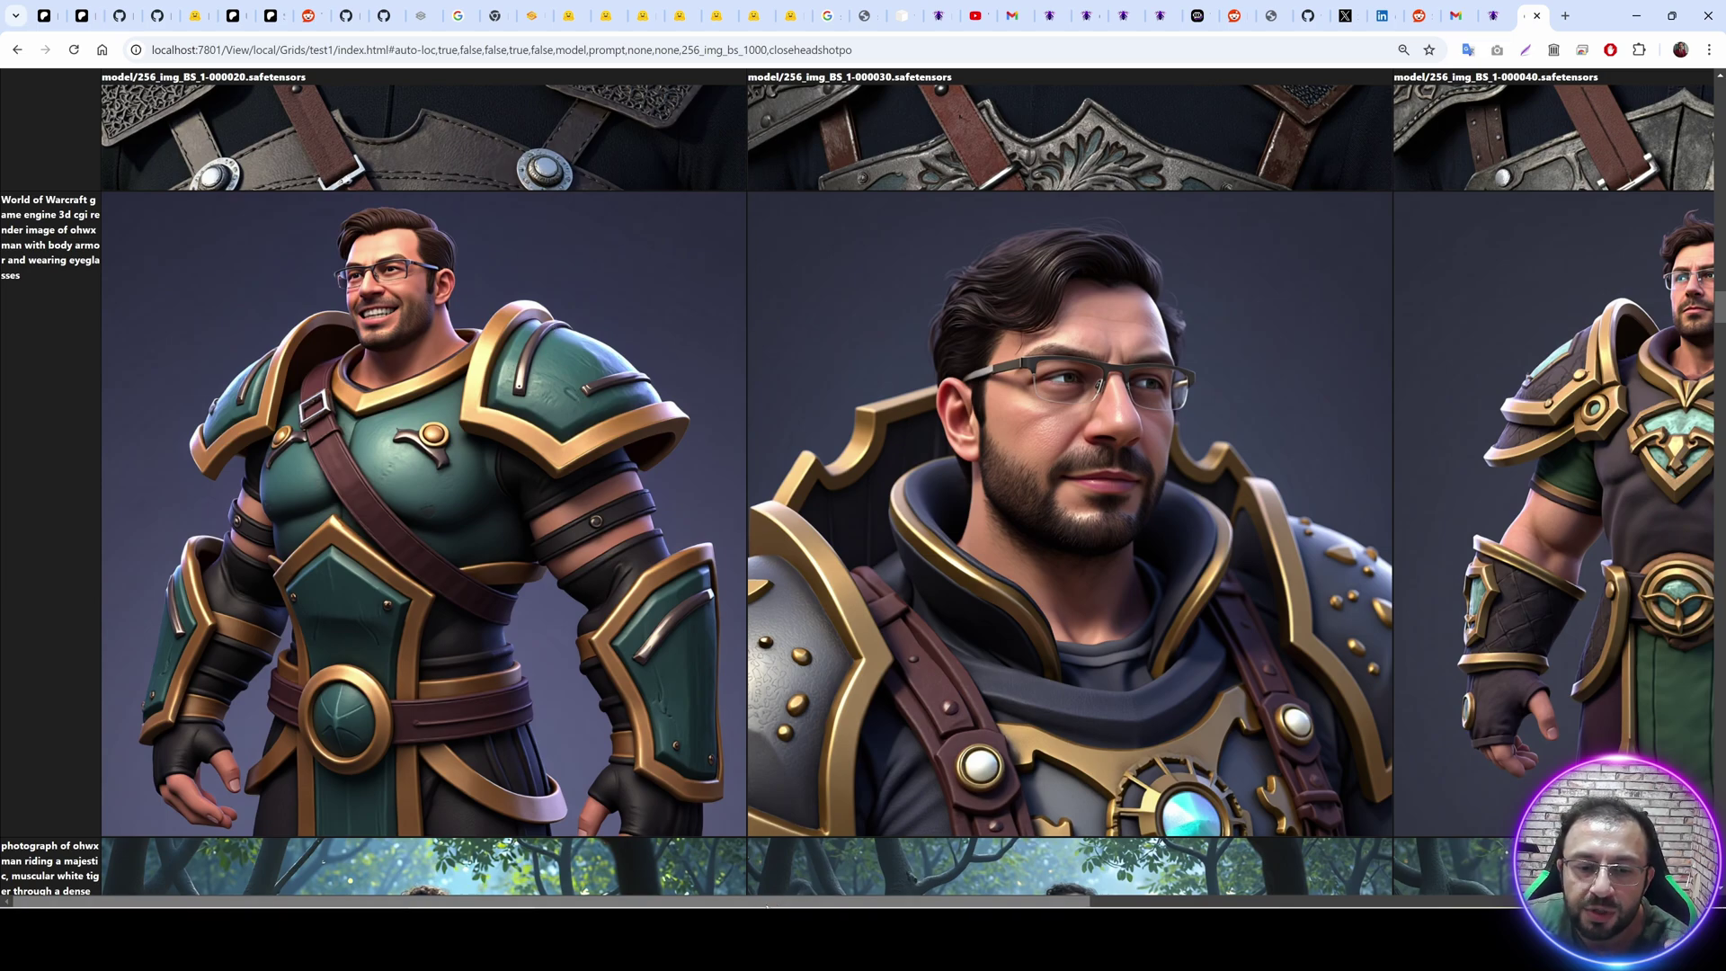
left_click_drag(778, 899, 1346, 890)
scroll(1346, 745, "down", 7)
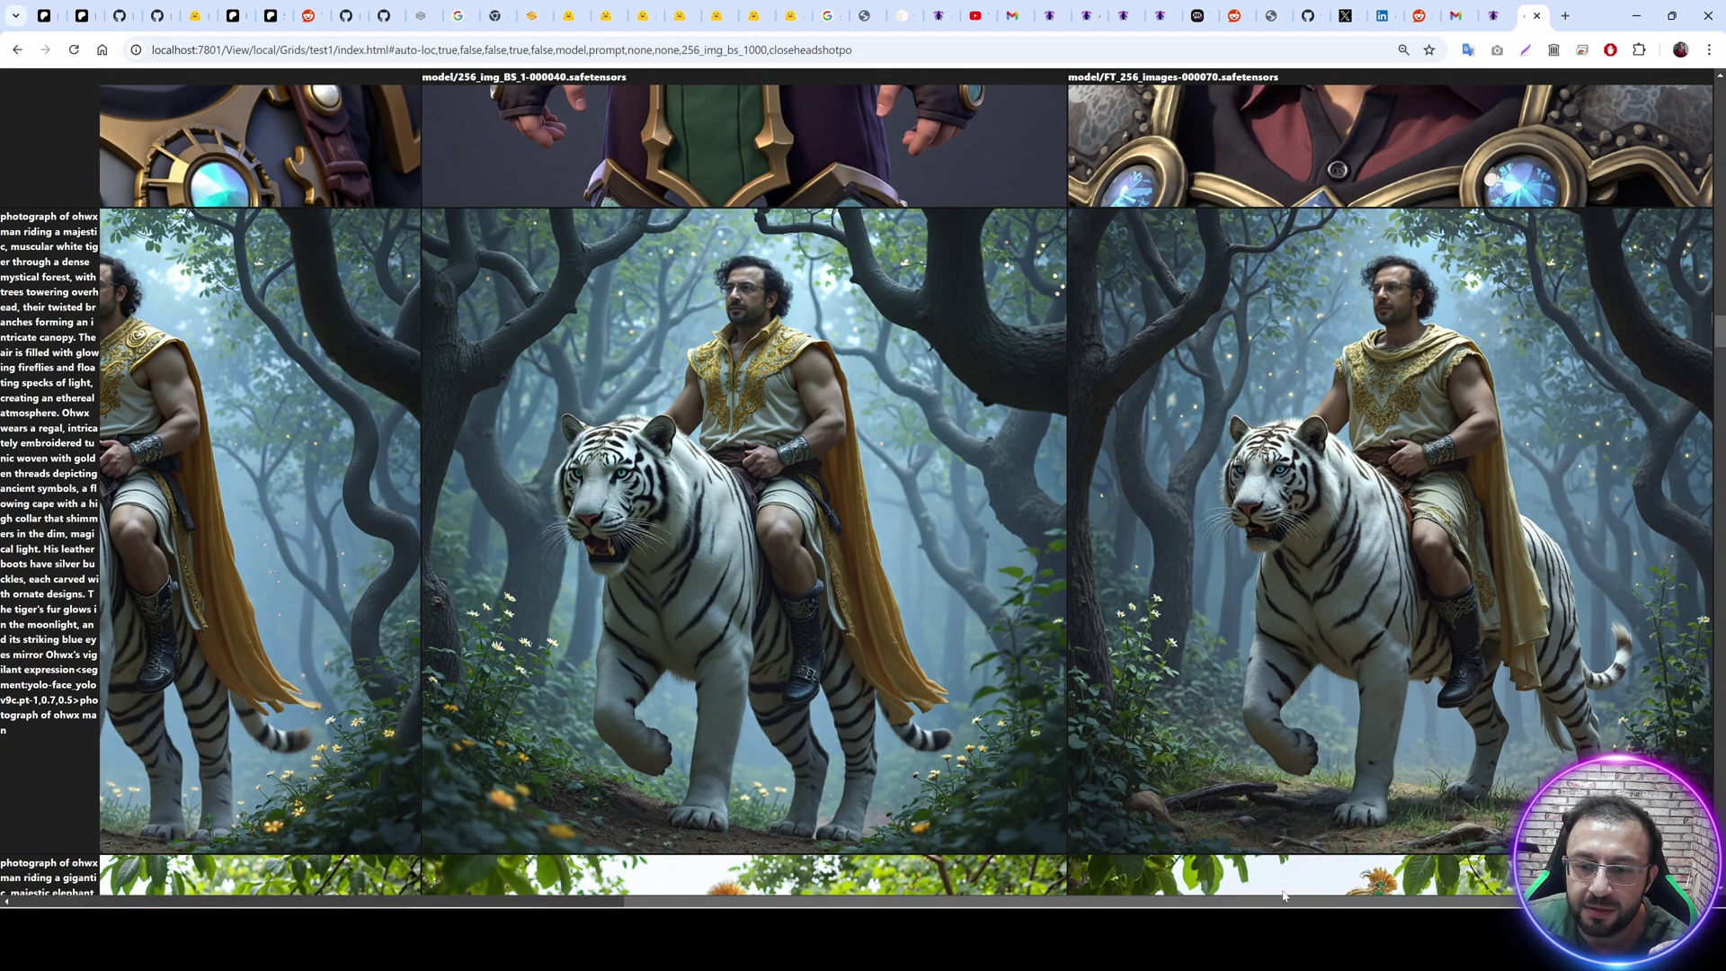
left_click_drag(1282, 895, 670, 896)
scroll(650, 662, "up", 6)
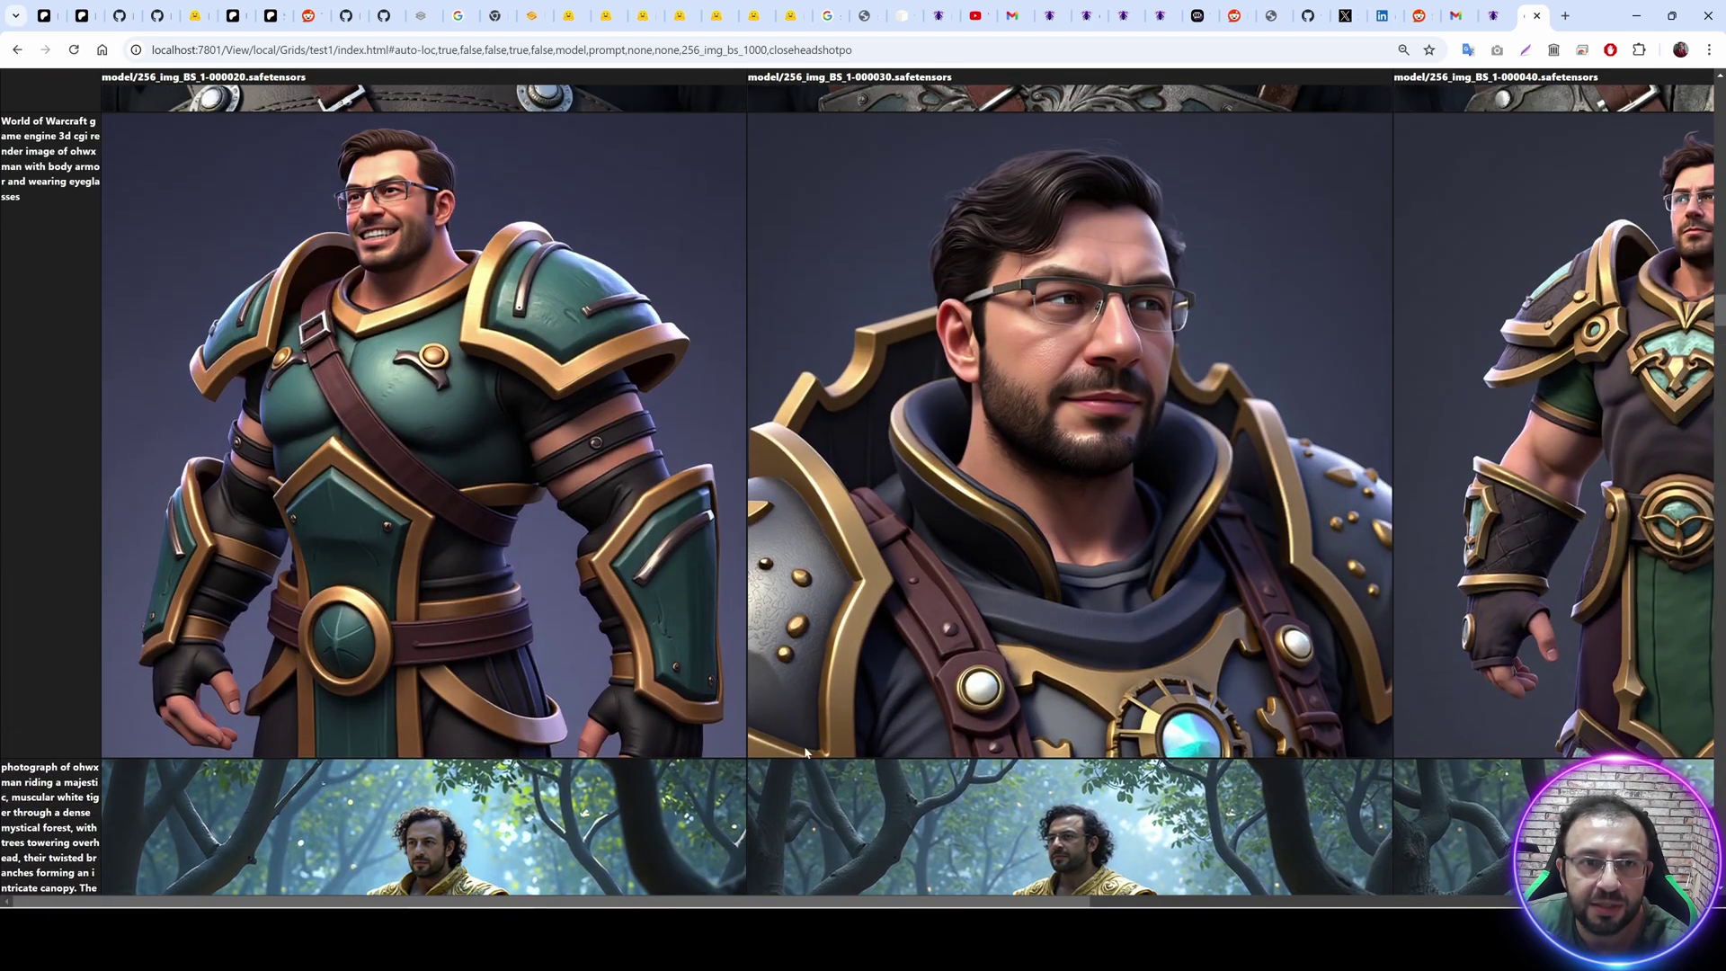
scroll(805, 752, "down", 20)
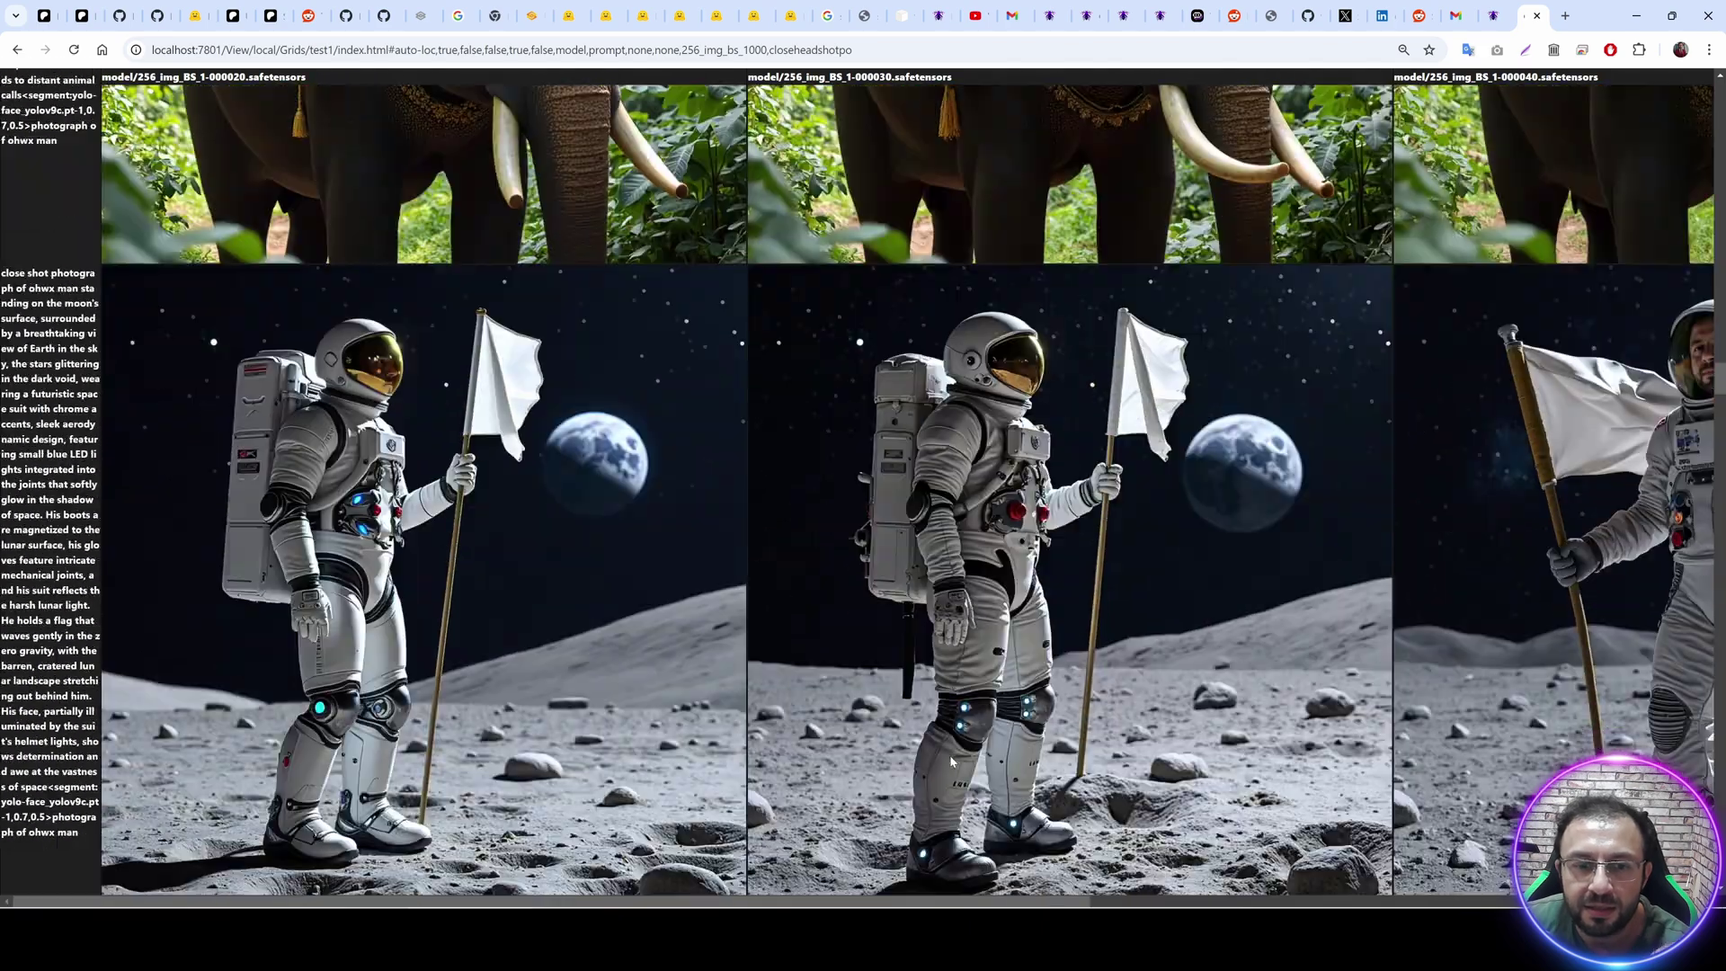
scroll(949, 753, "down", 5)
Open the 256 Images Dataset, Batch Size 7 Fine Tuning test images from the Patreon post and download them from Hugging Face.
key("ctrl+1")
scroll(771, 414, "down", 5)
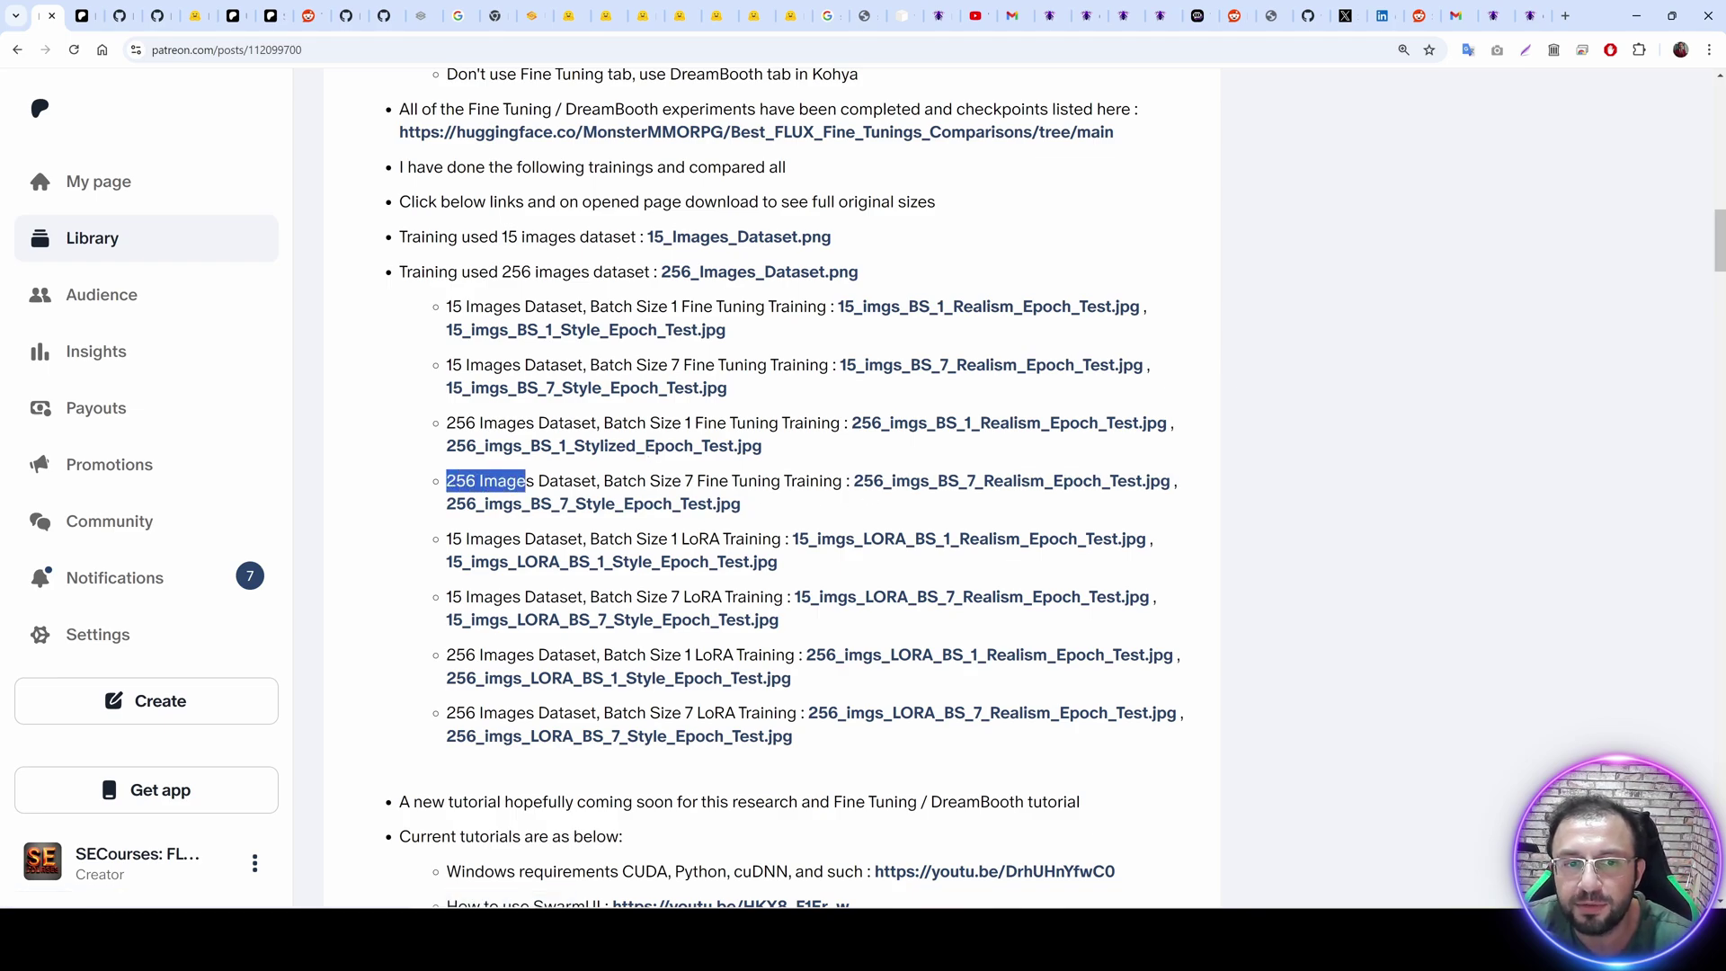
left_click(896, 486)
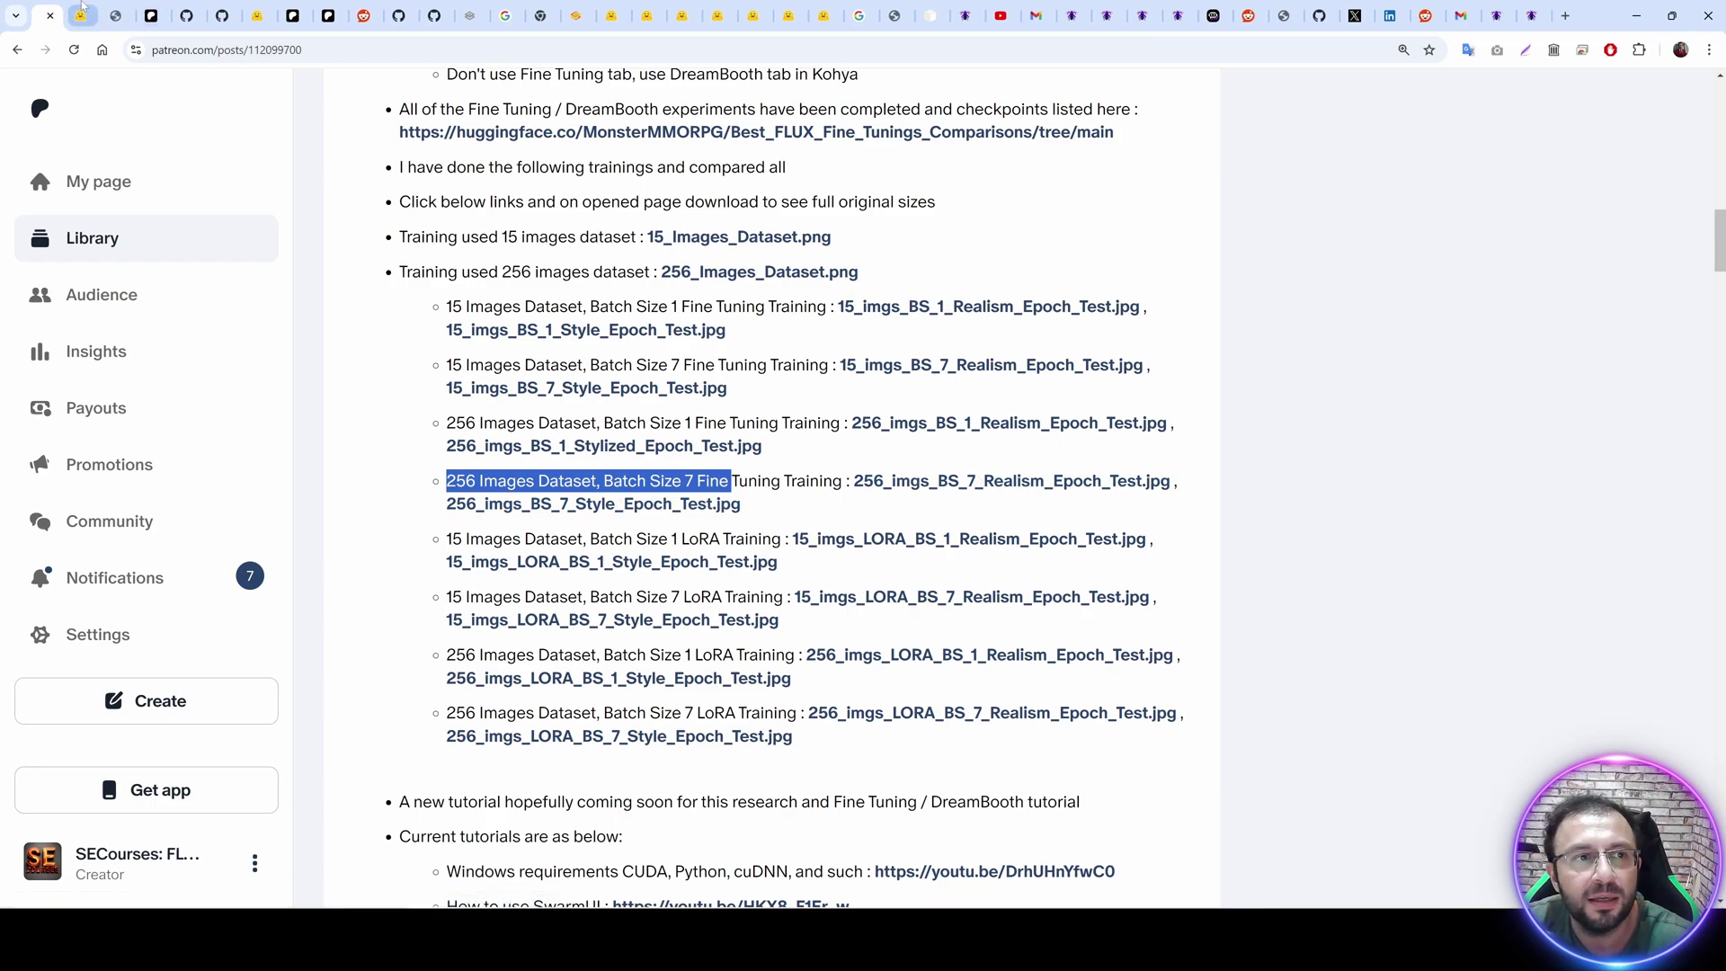
key("ctrl+Tab")
left_click(203, 481)
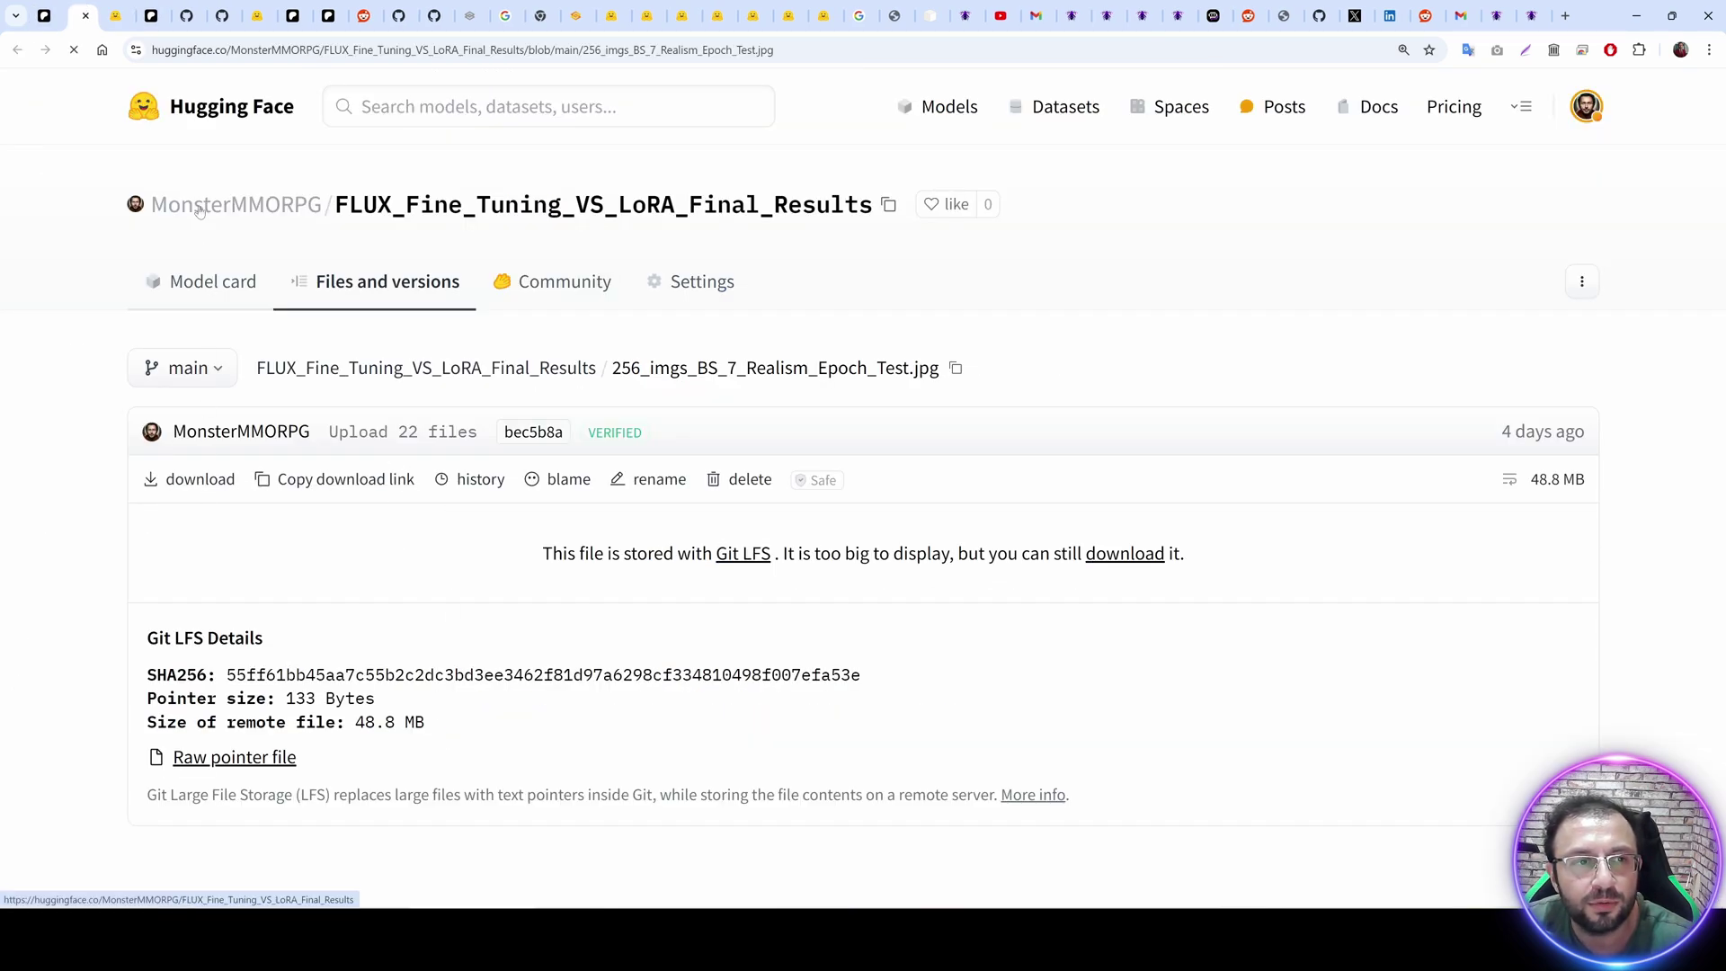
key("ctrl+Tab")
left_click(232, 486)
key("ctrl+shift+Tab")
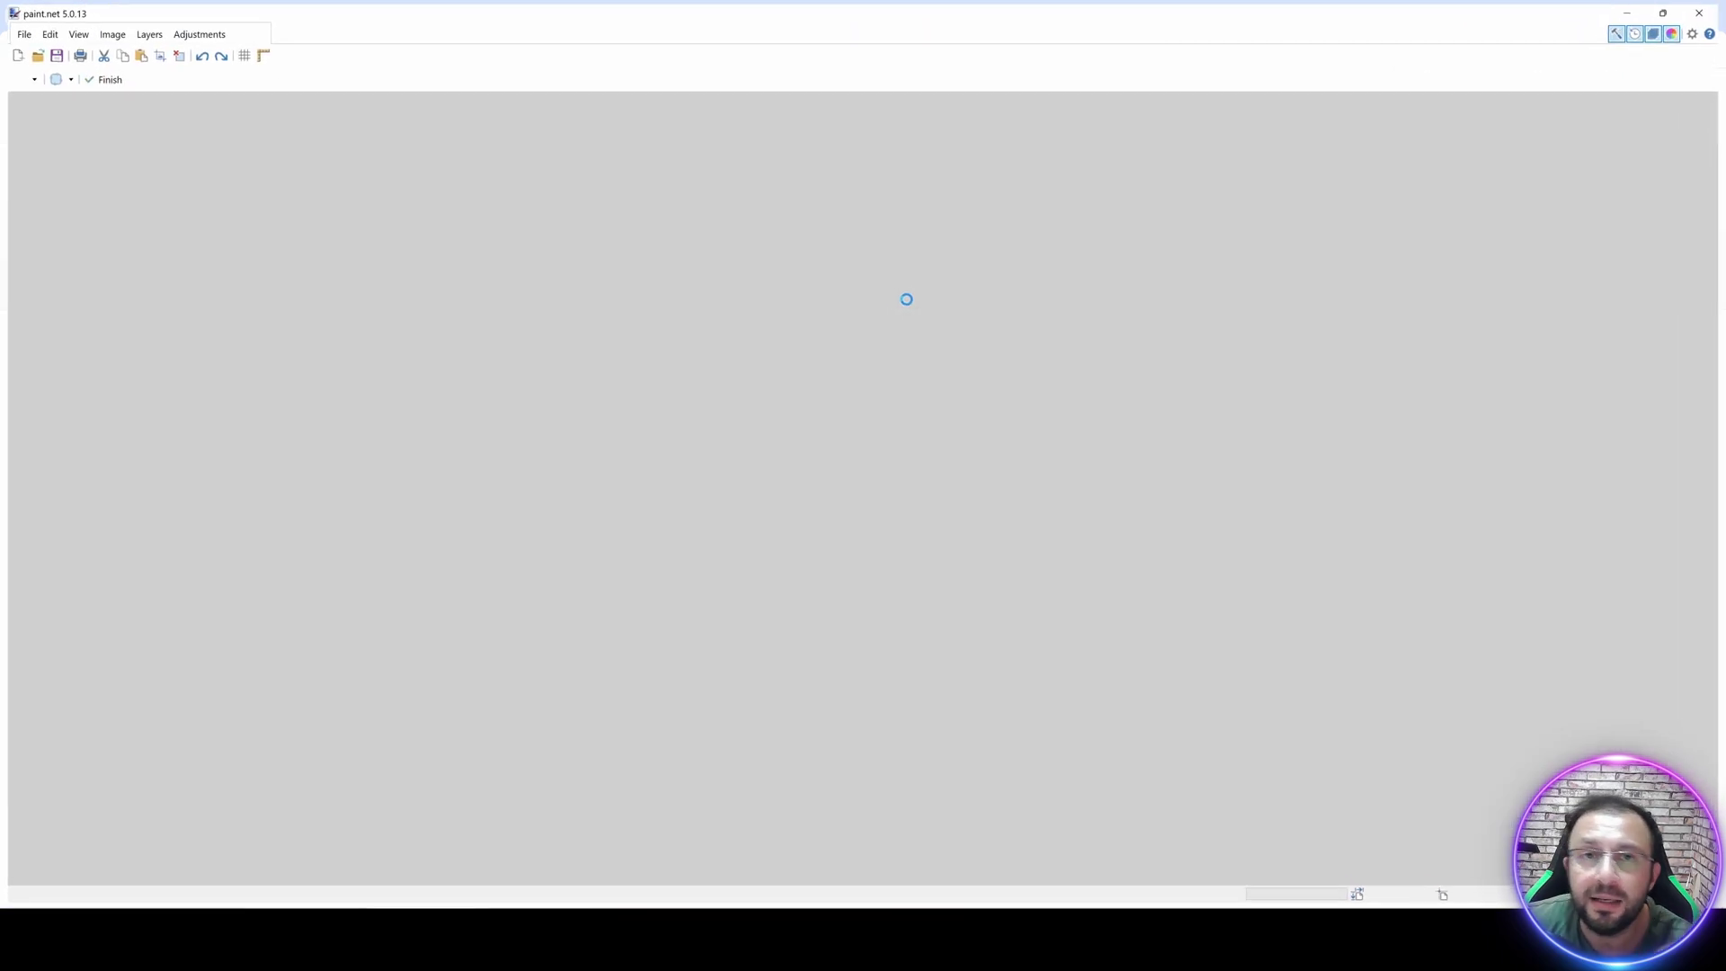
Switch to paint.net and examine 256_imgs_BS_7_Realism_Epoch_Test.jpg, comparing its first prompt rows from checkpoint 256_img_BS_7-000010 to the final 256_img_BS_7.
scroll(536, 201, "up", 6)
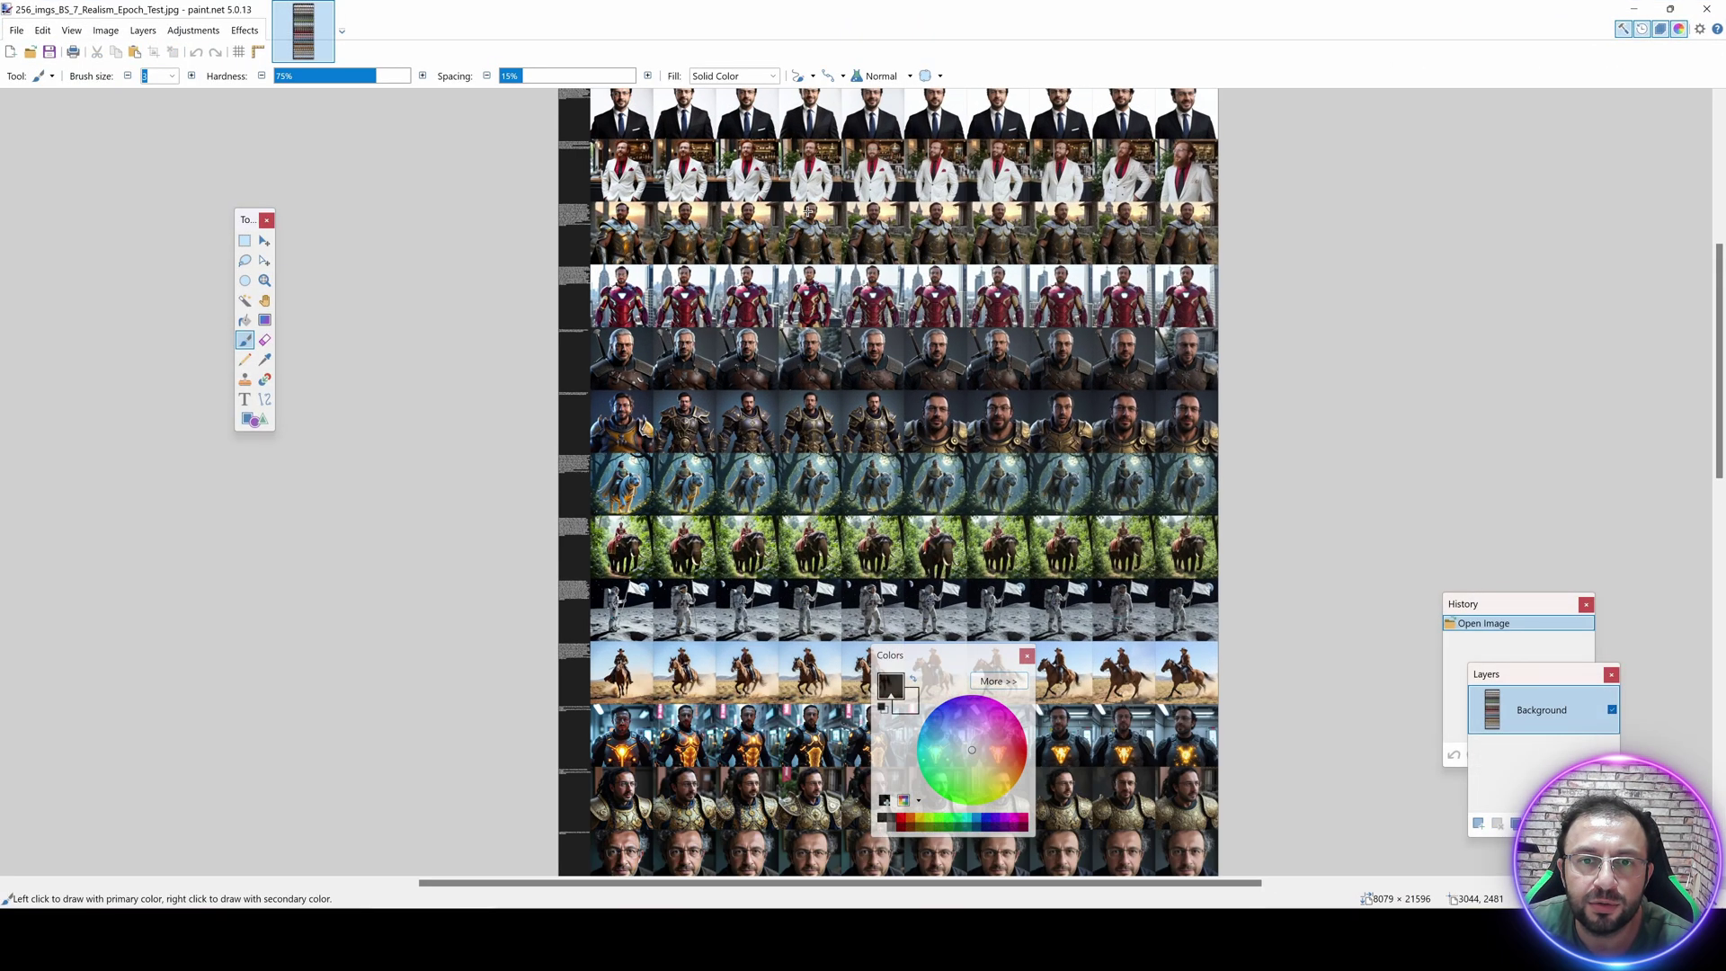
scroll(536, 201, "up", 5)
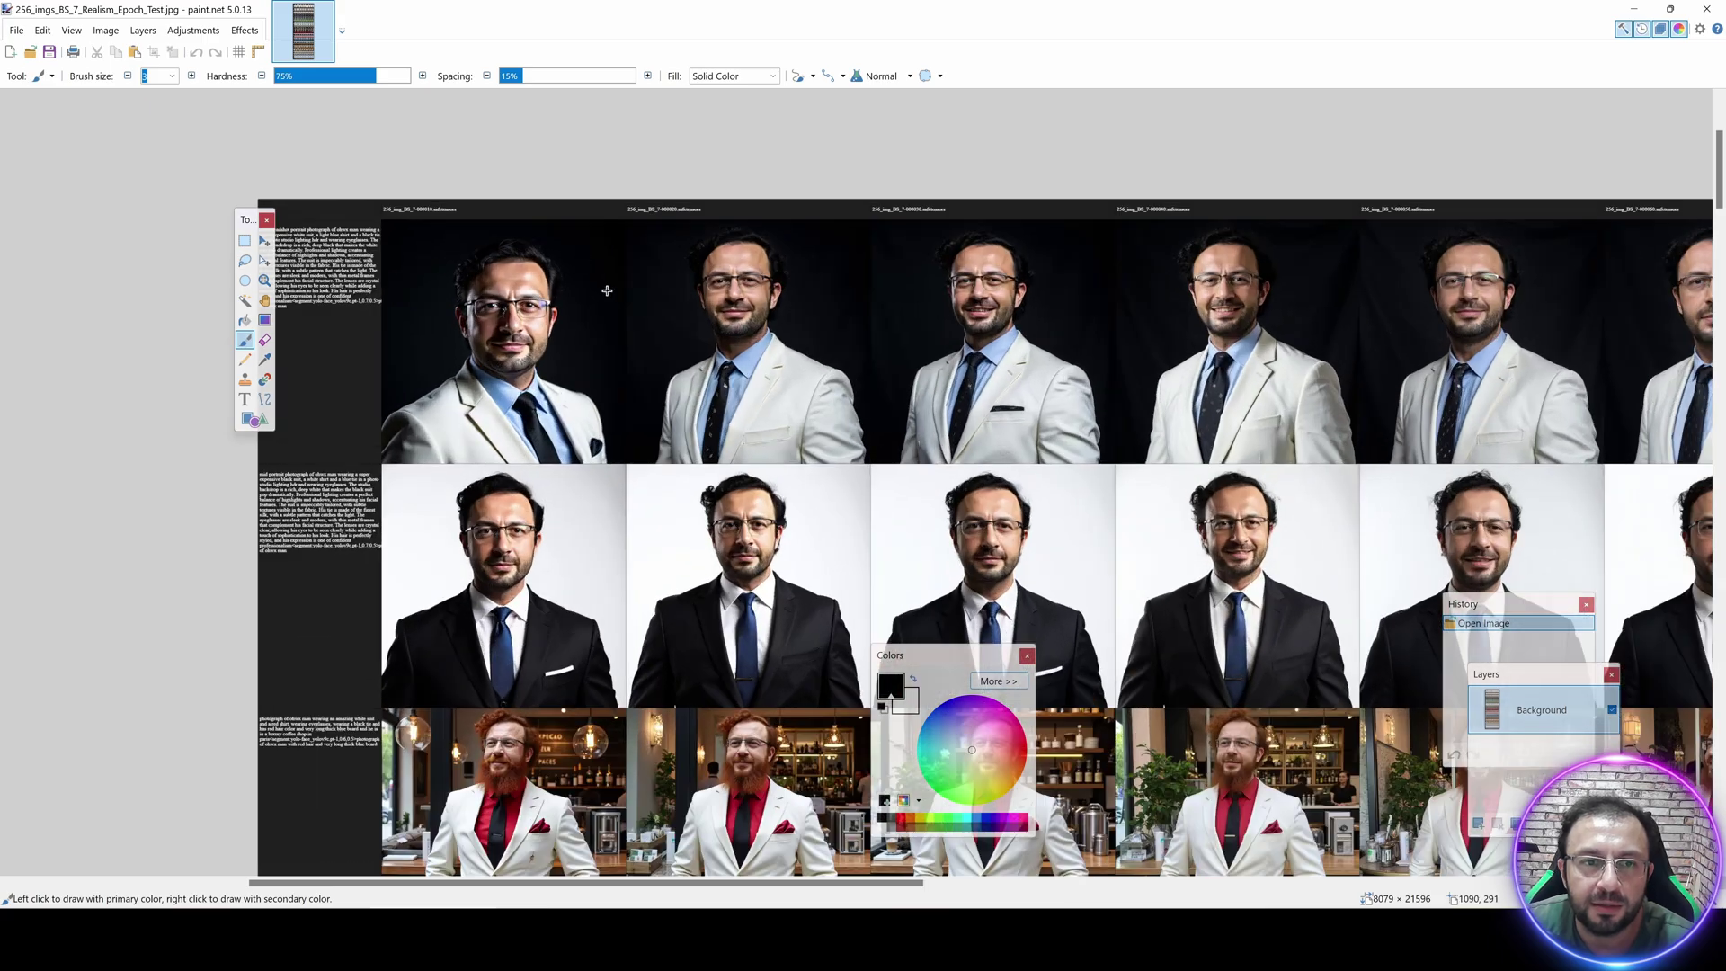
scroll(396, 188, "up", 1)
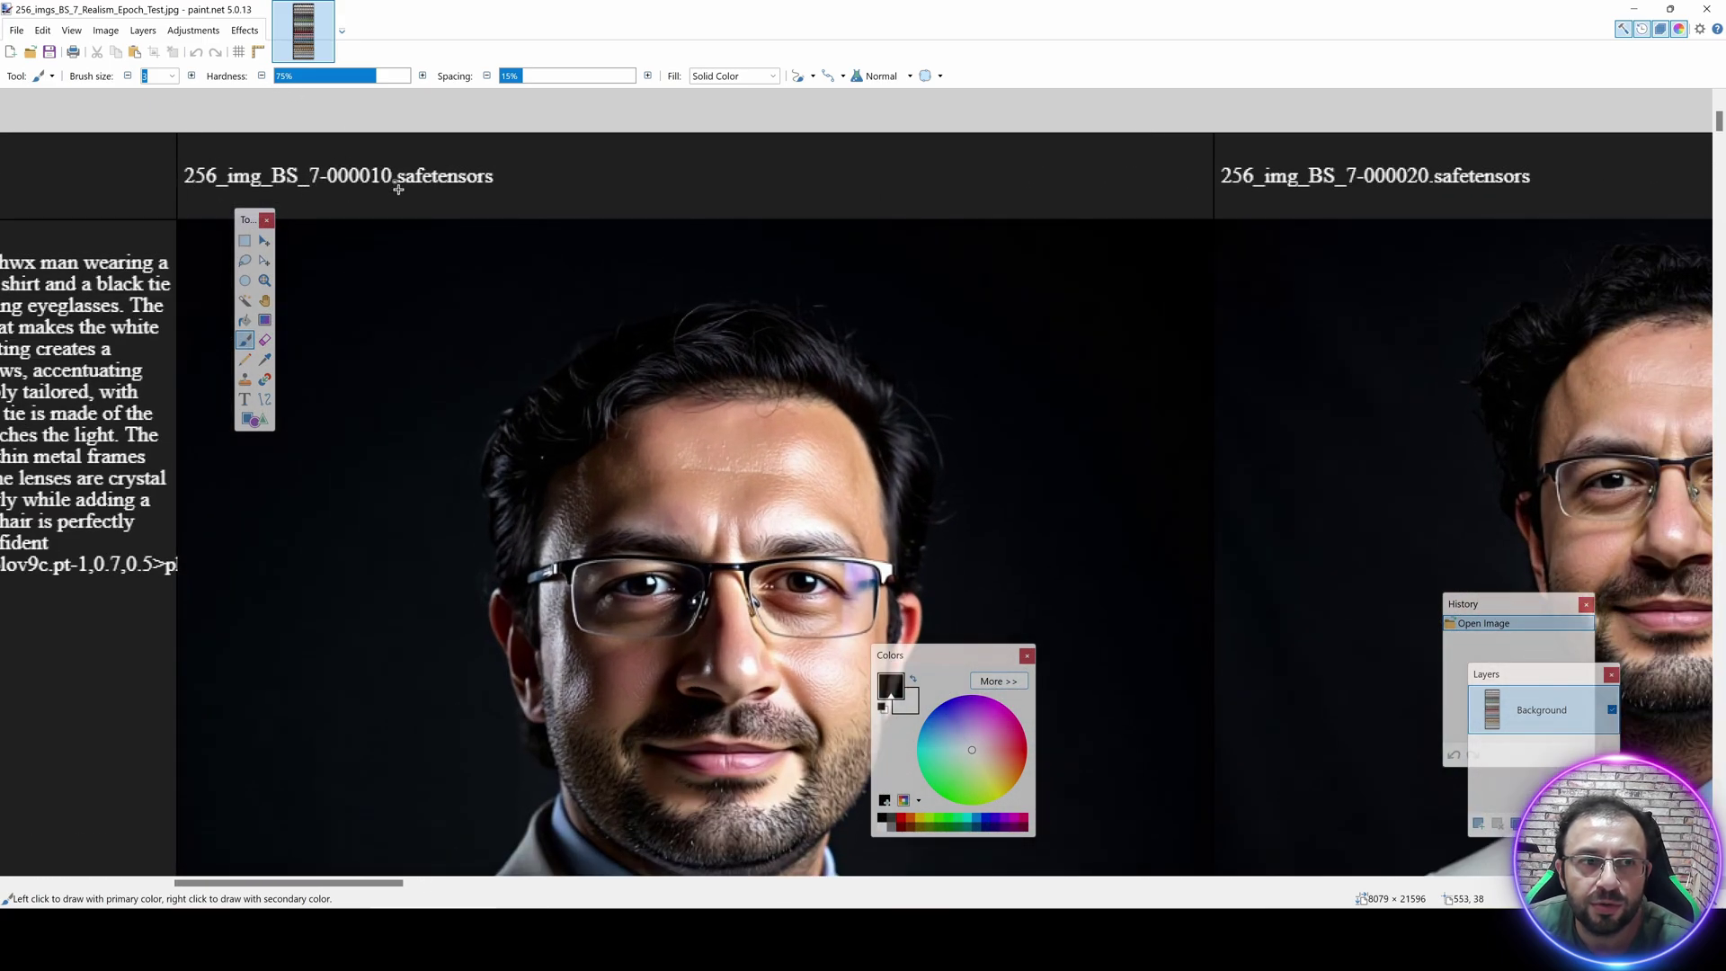
left_click_drag(361, 885, 1578, 885)
scroll(1248, 414, "down", 3)
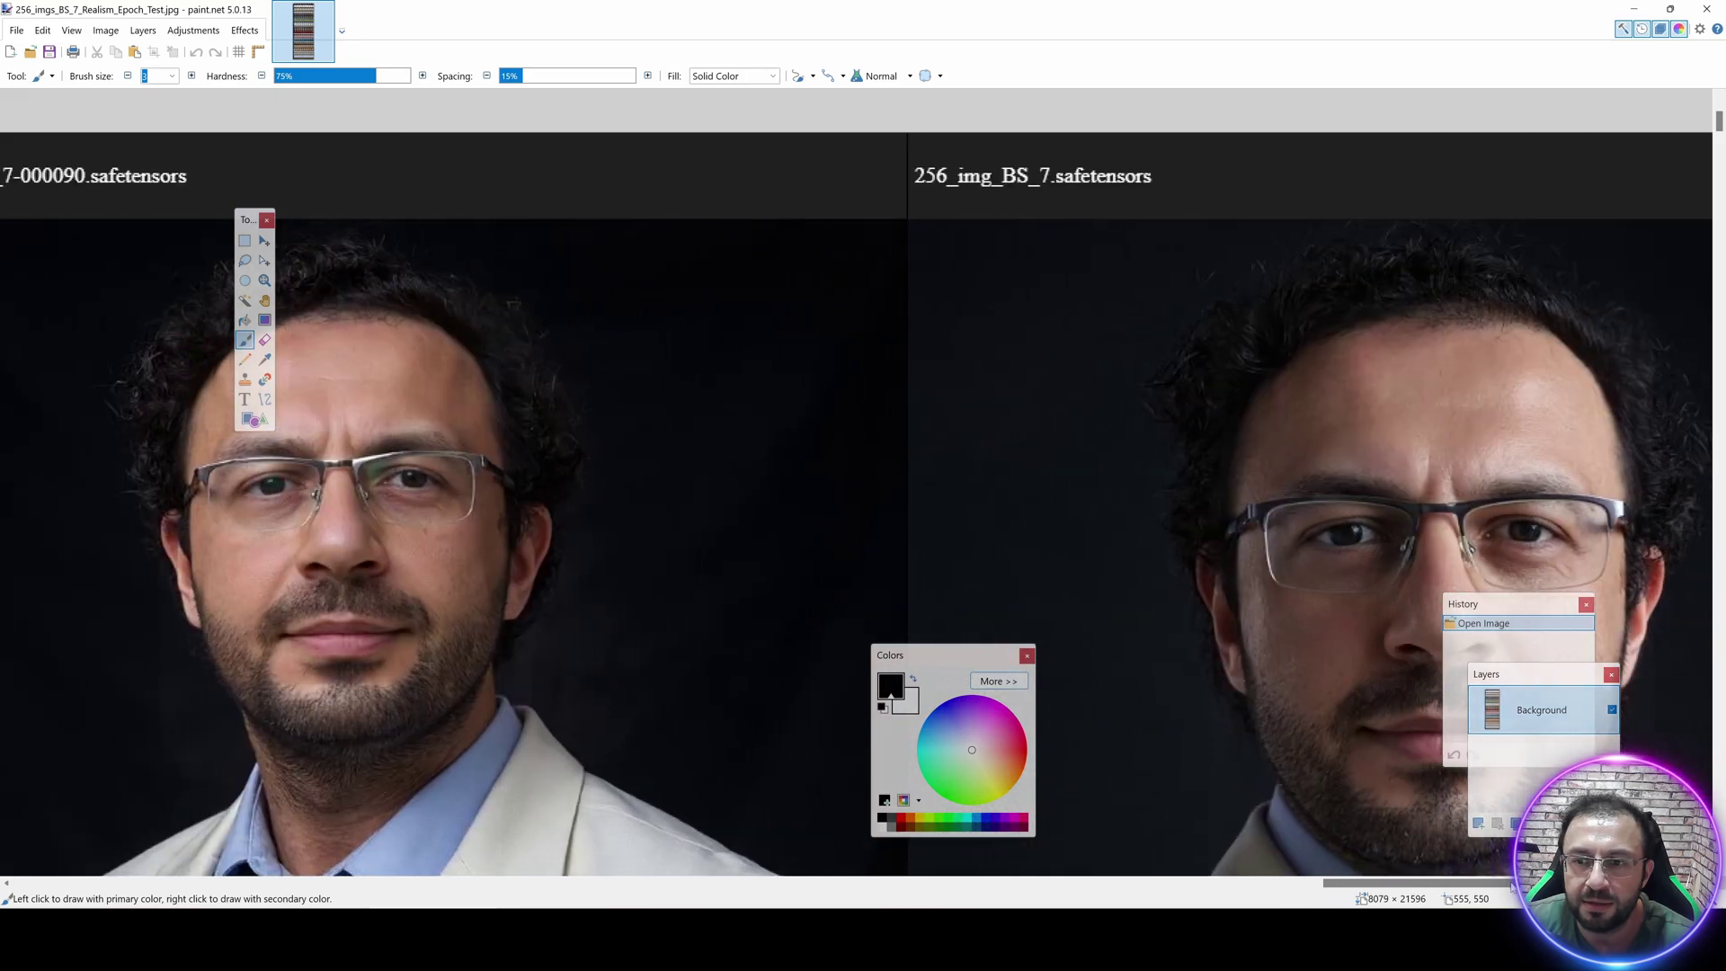
scroll(1291, 331, "down", 1)
scroll(1258, 404, "down", 6)
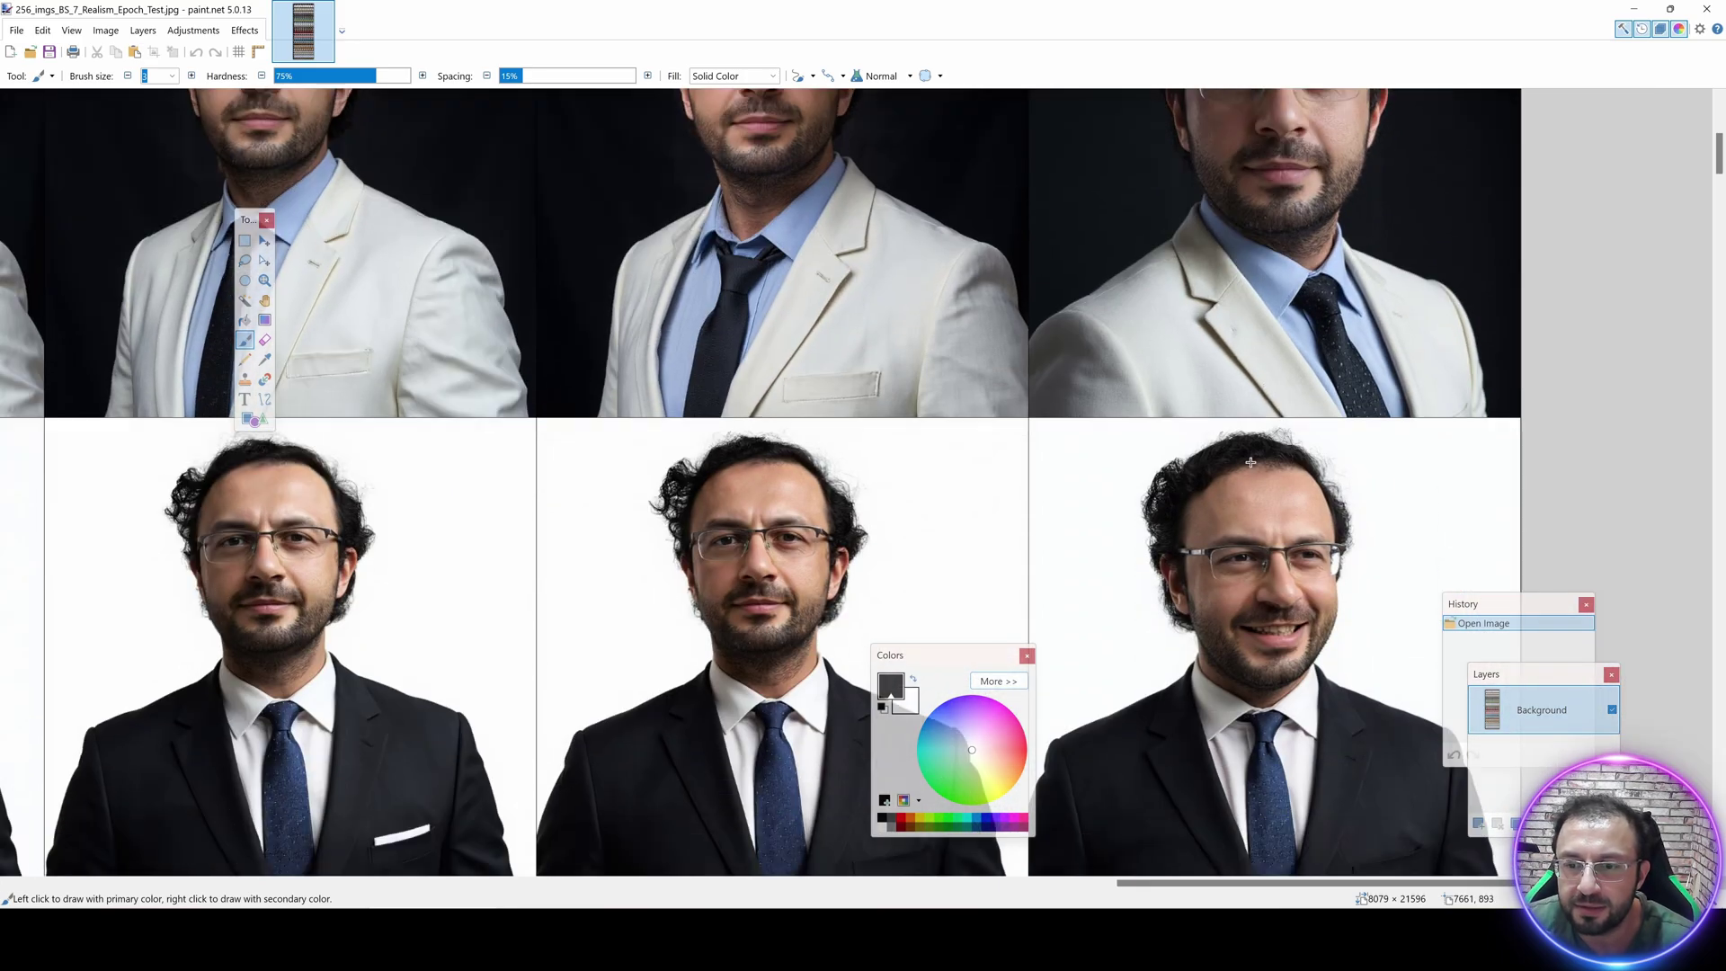
scroll(1251, 371, "down", 5)
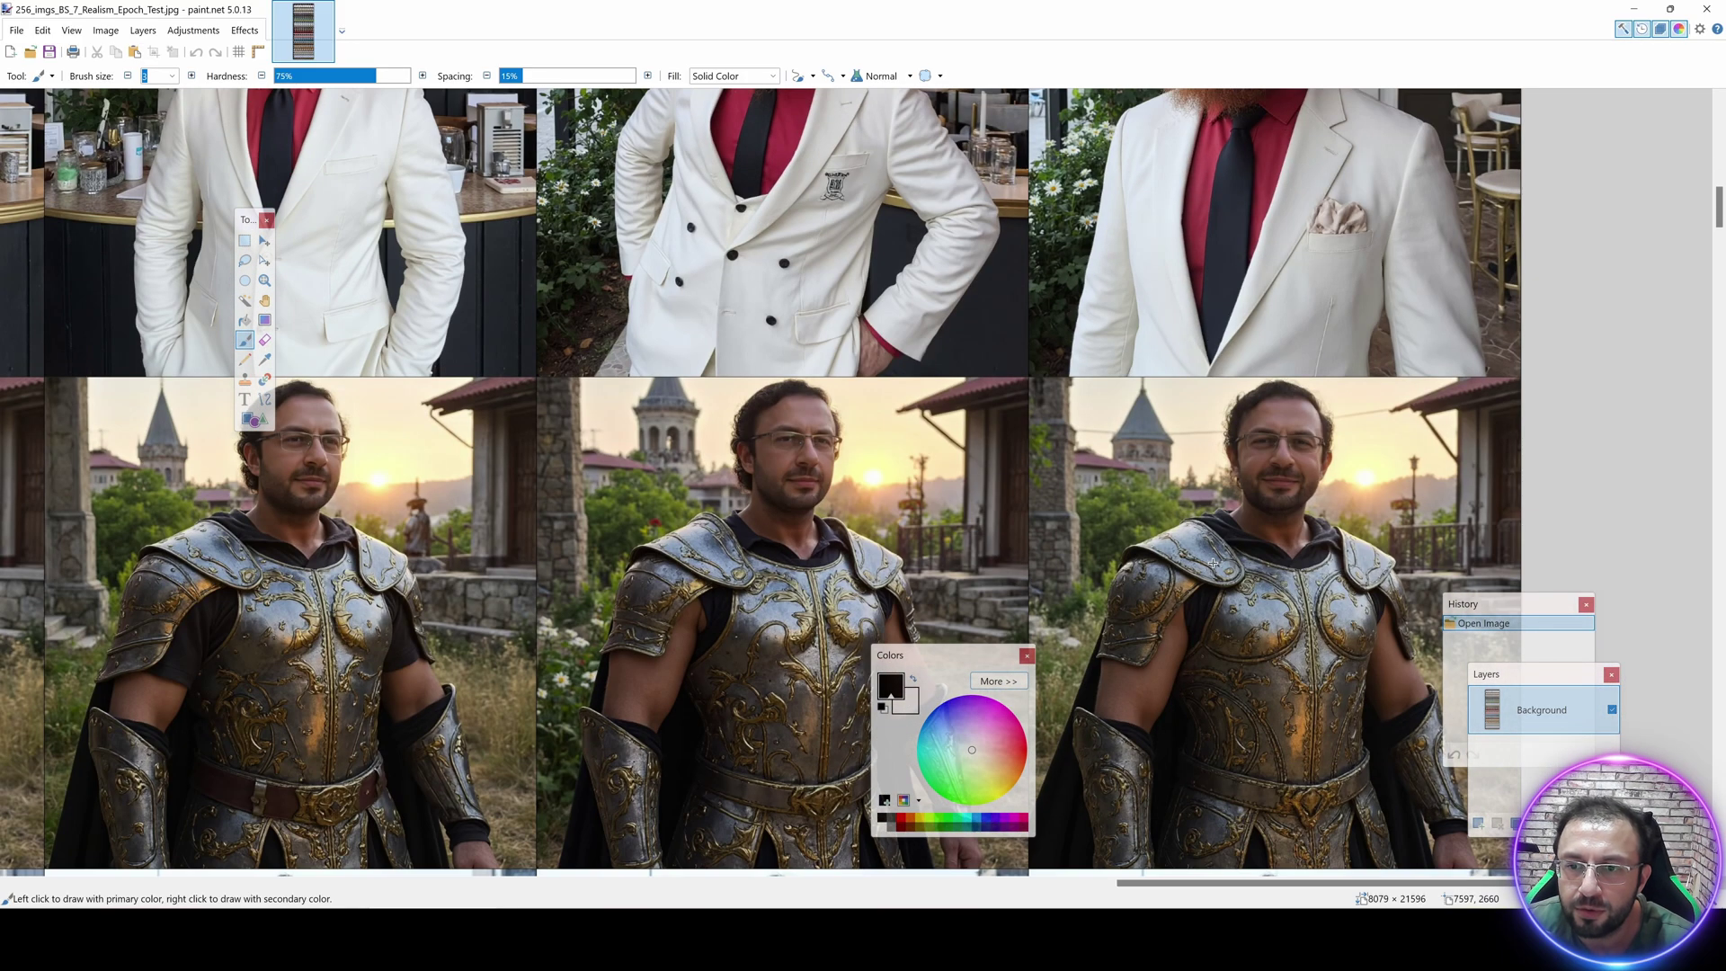
Examine the face, background and engraved armor details of the final checkpoint in the medieval armor row of the Realism epoch test image.
scroll(1475, 302, "up", 4)
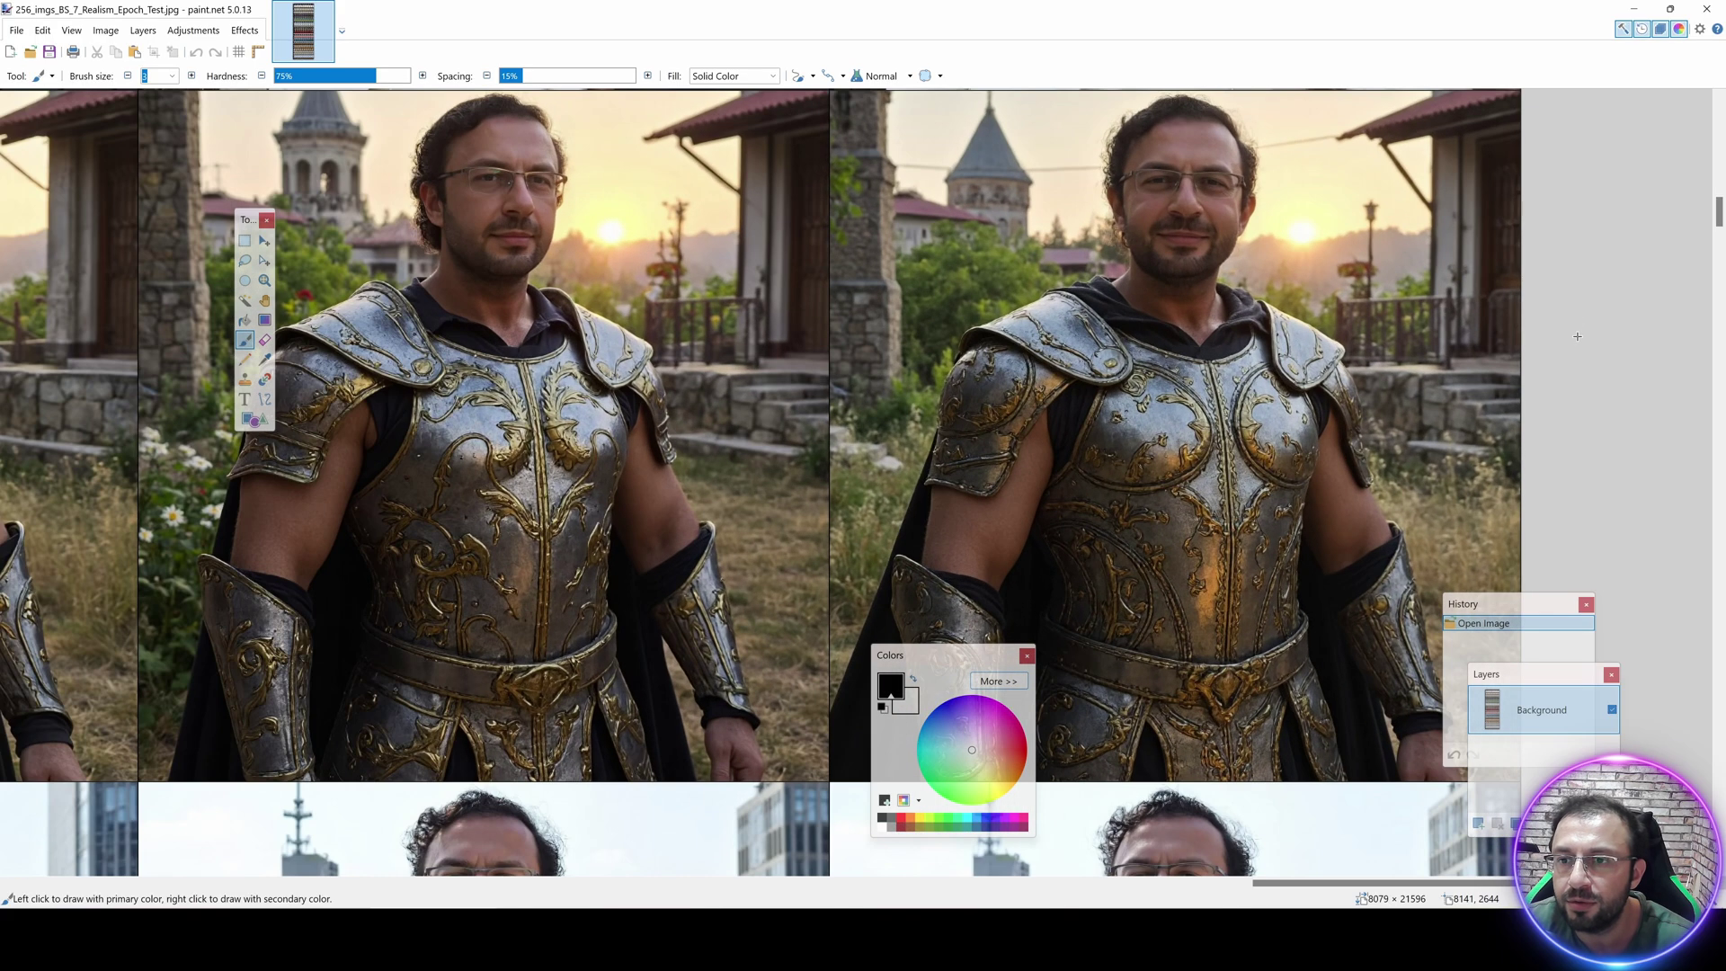
scroll(926, 376, "up", 1)
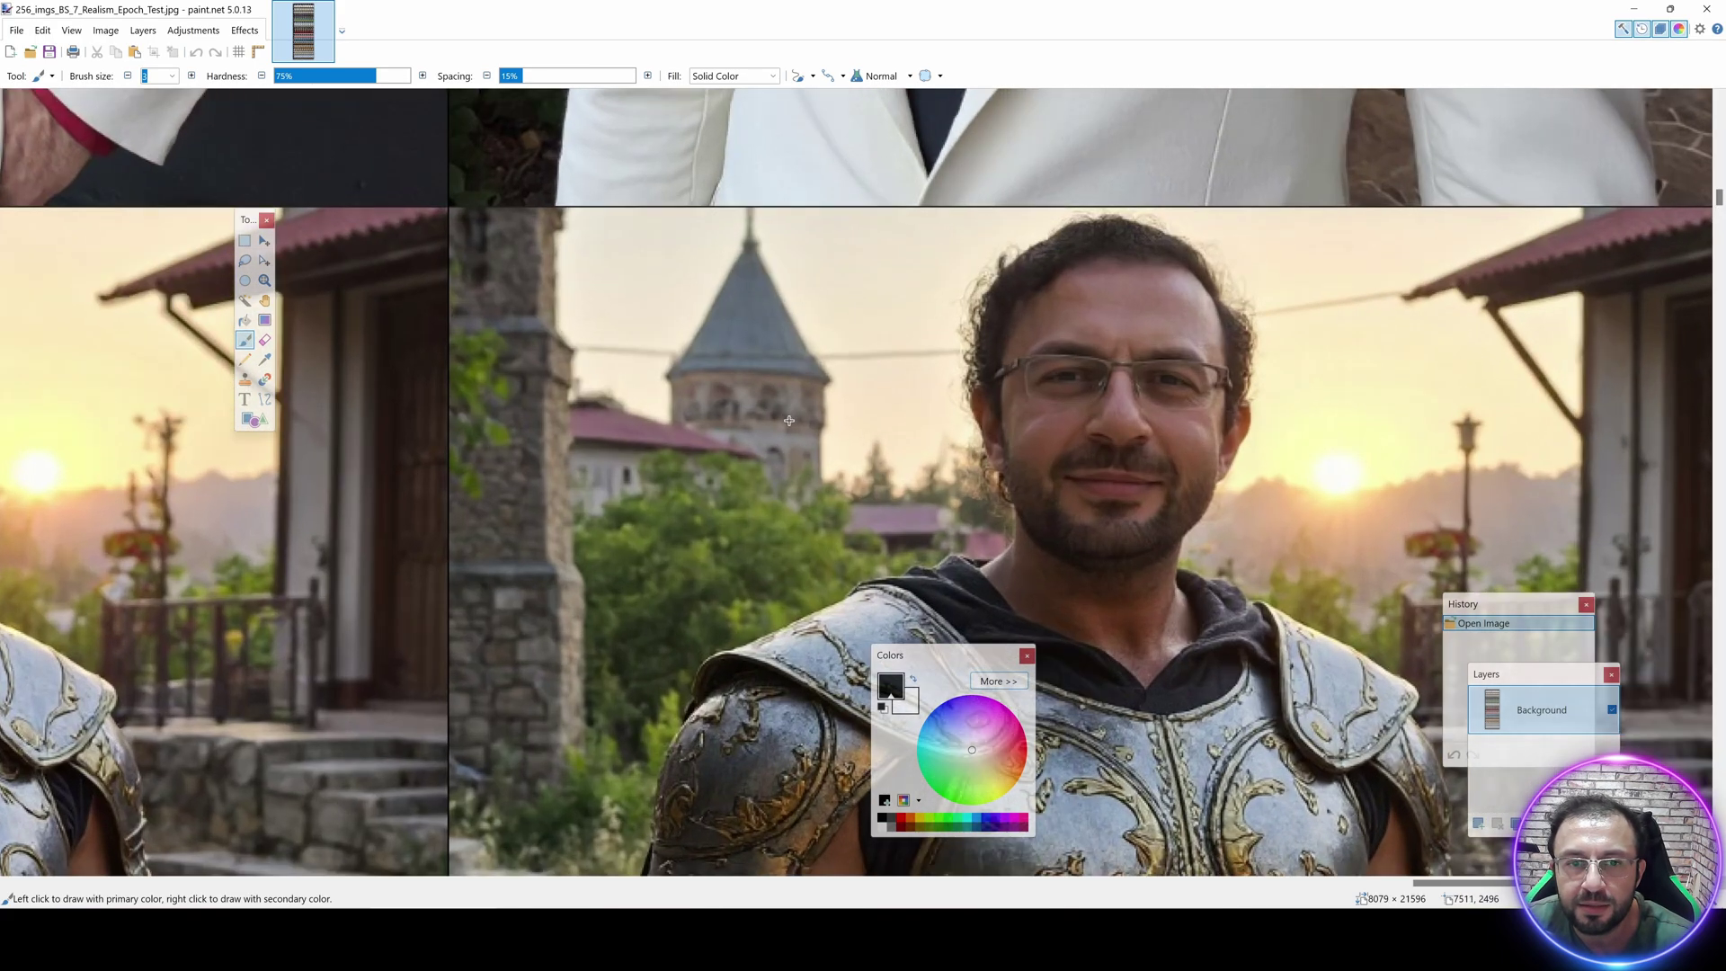
scroll(725, 413, "down", 2)
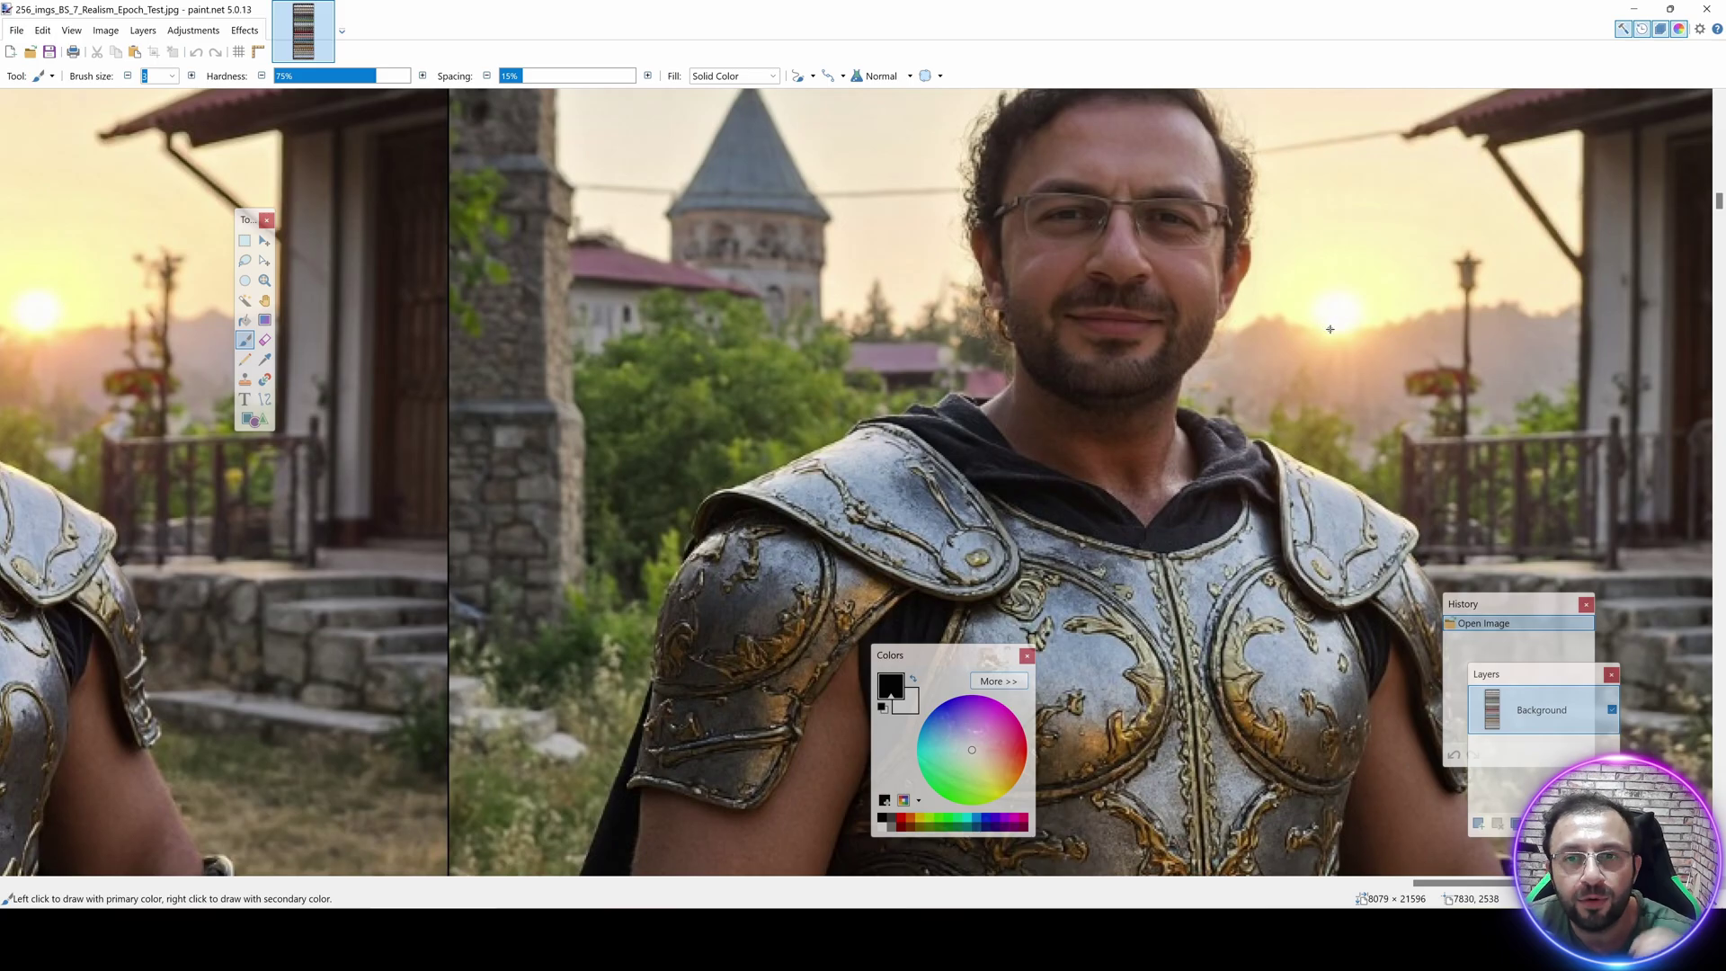
scroll(1330, 329, "down", 4)
scroll(1152, 418, "down", 1)
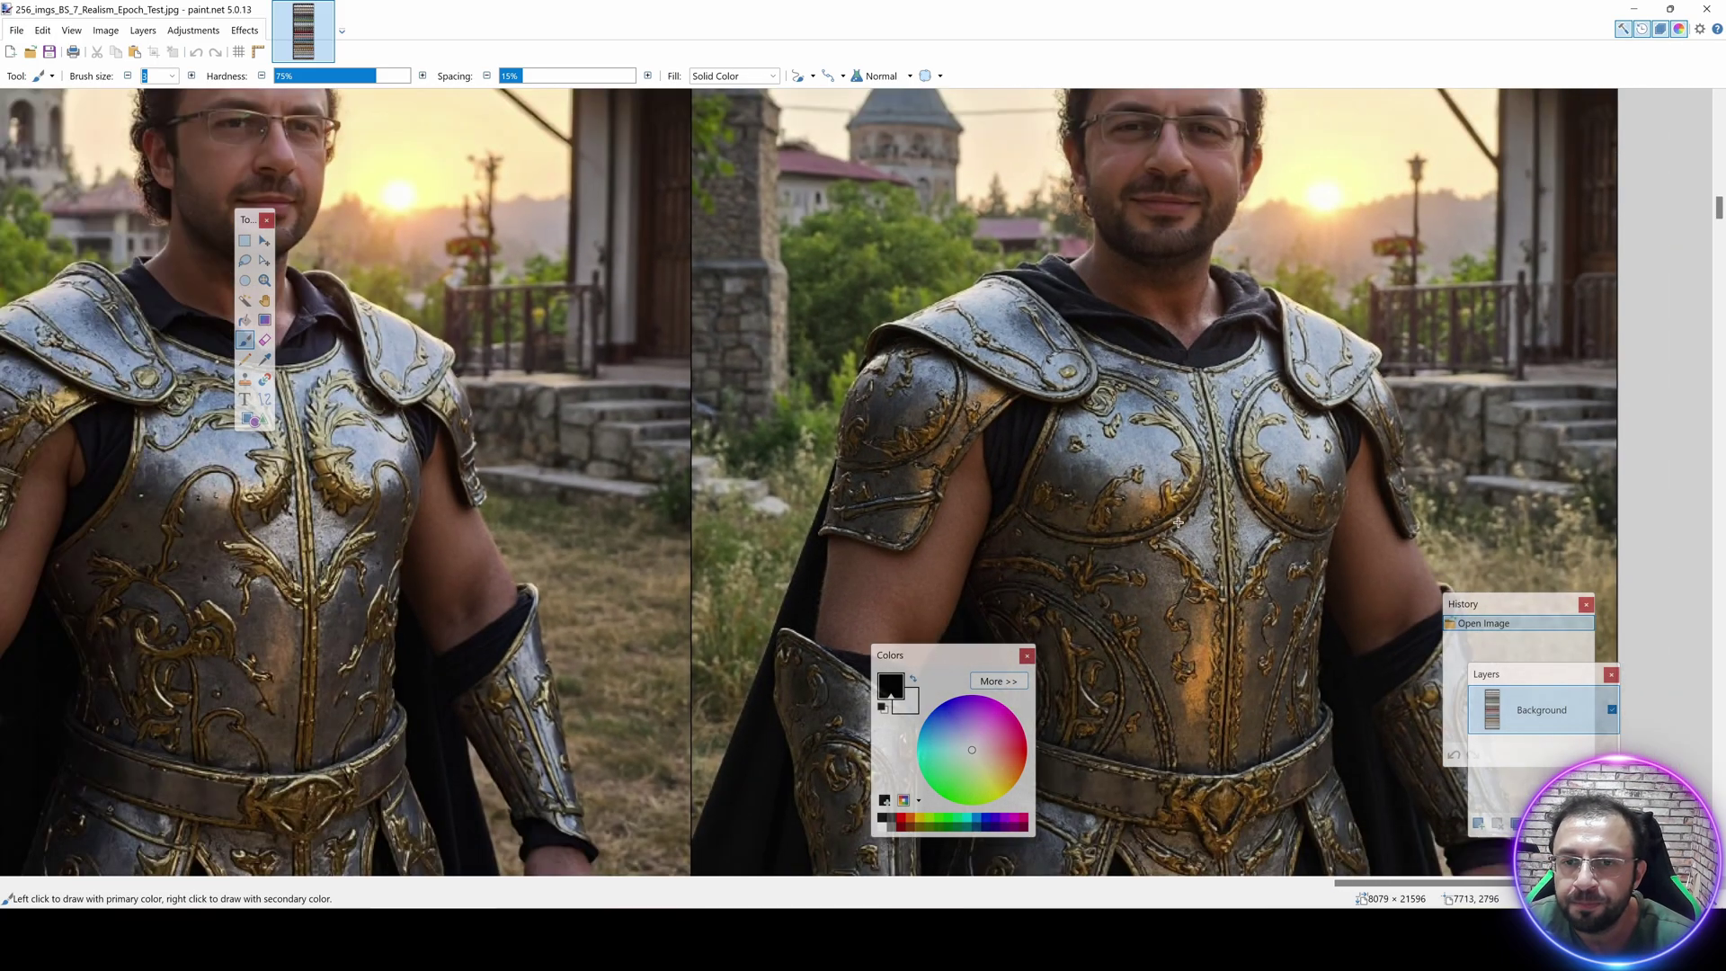
scroll(1177, 522, "down", 2)
scroll(1300, 446, "up", 2)
scroll(1108, 351, "up", 2)
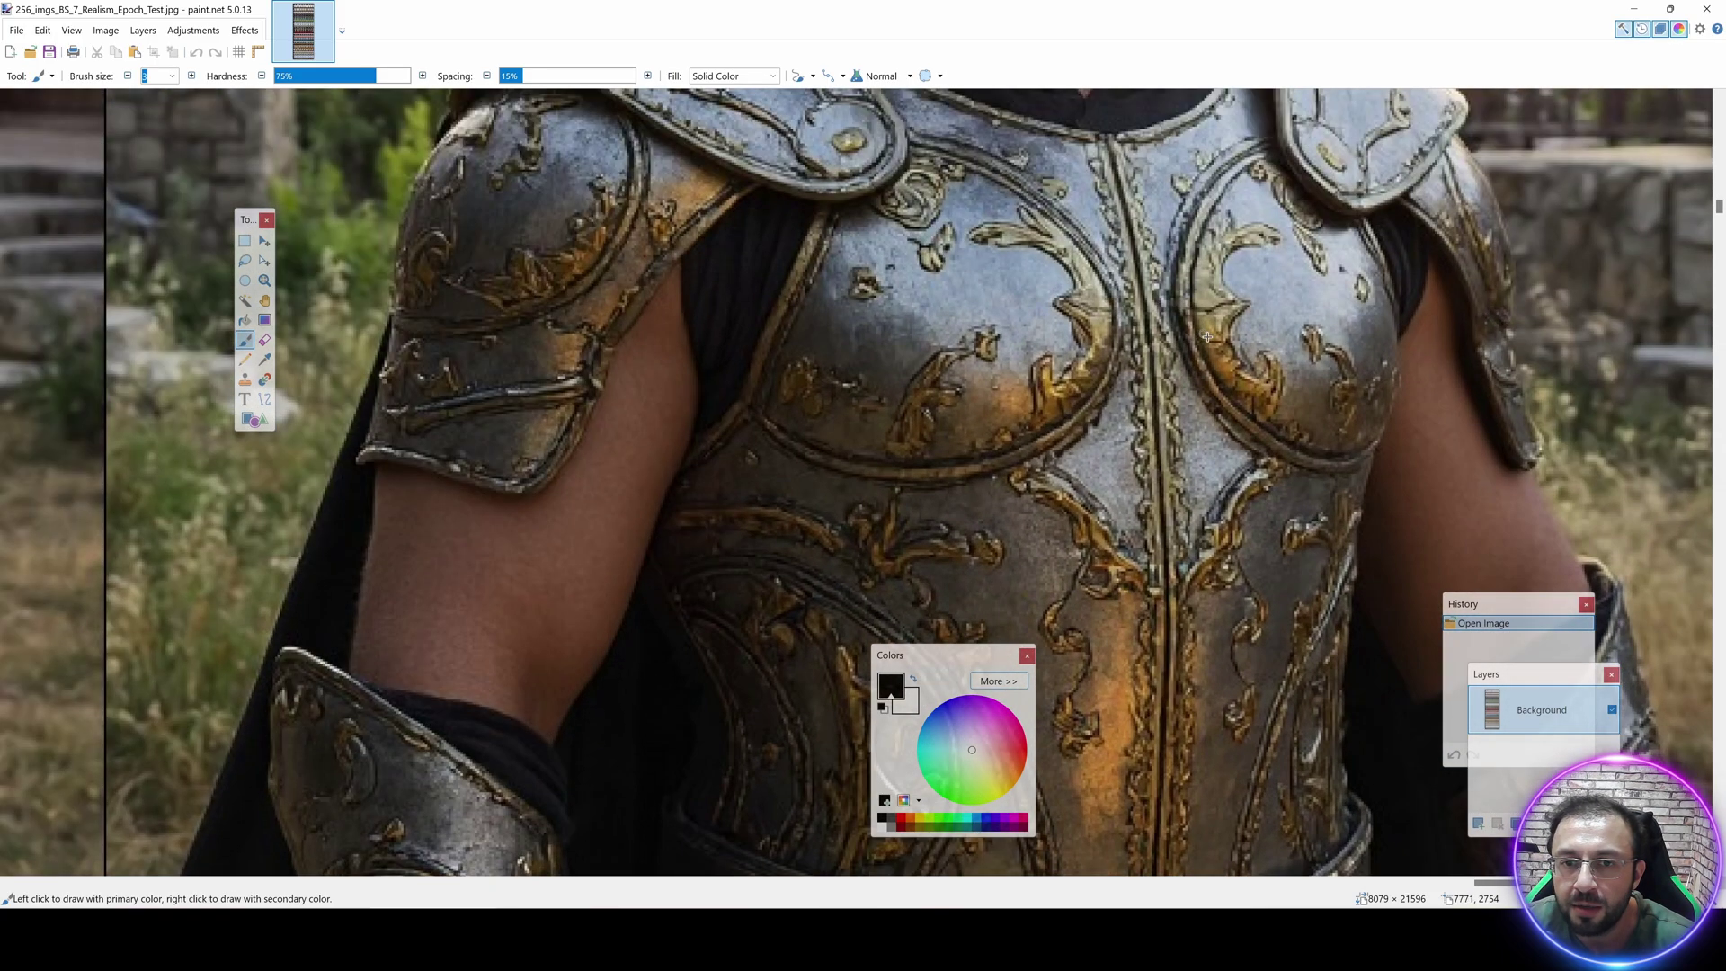
scroll(1171, 748, "down", 3)
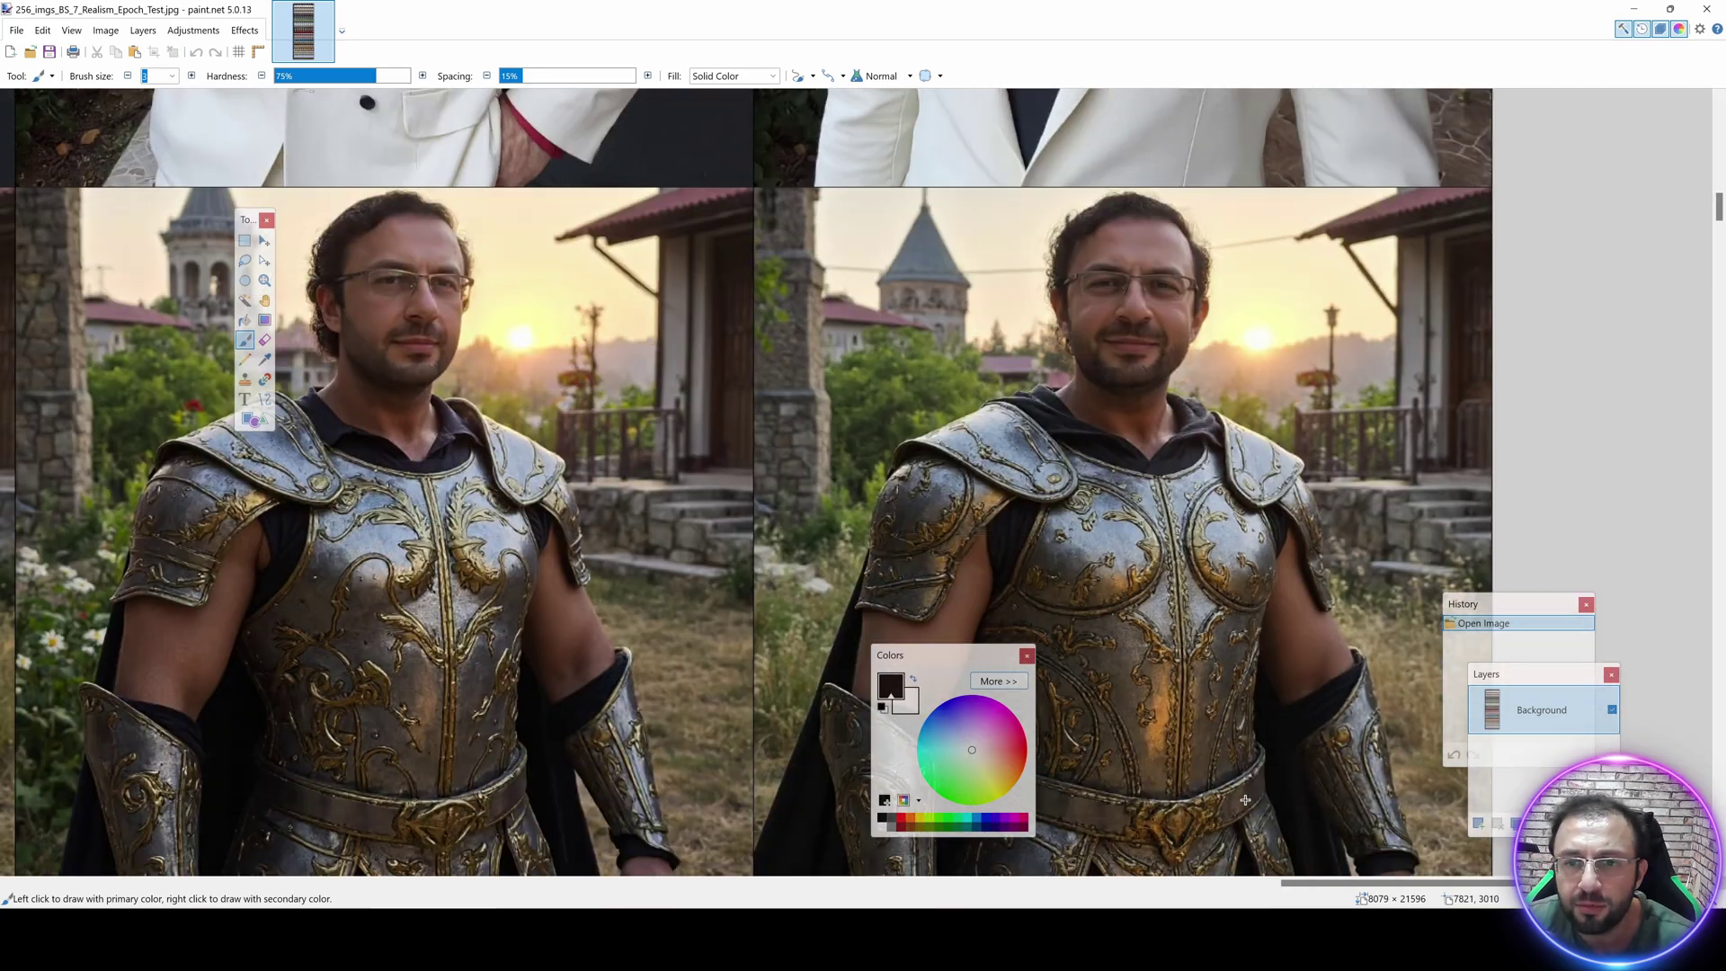
Compare the medieval armor image of the final checkpoint with the mid-training checkpoints around 256_img_BS_7-000040.
left_click_drag(1316, 884, 637, 884)
scroll(539, 629, "down", 4)
scroll(562, 467, "up", 10)
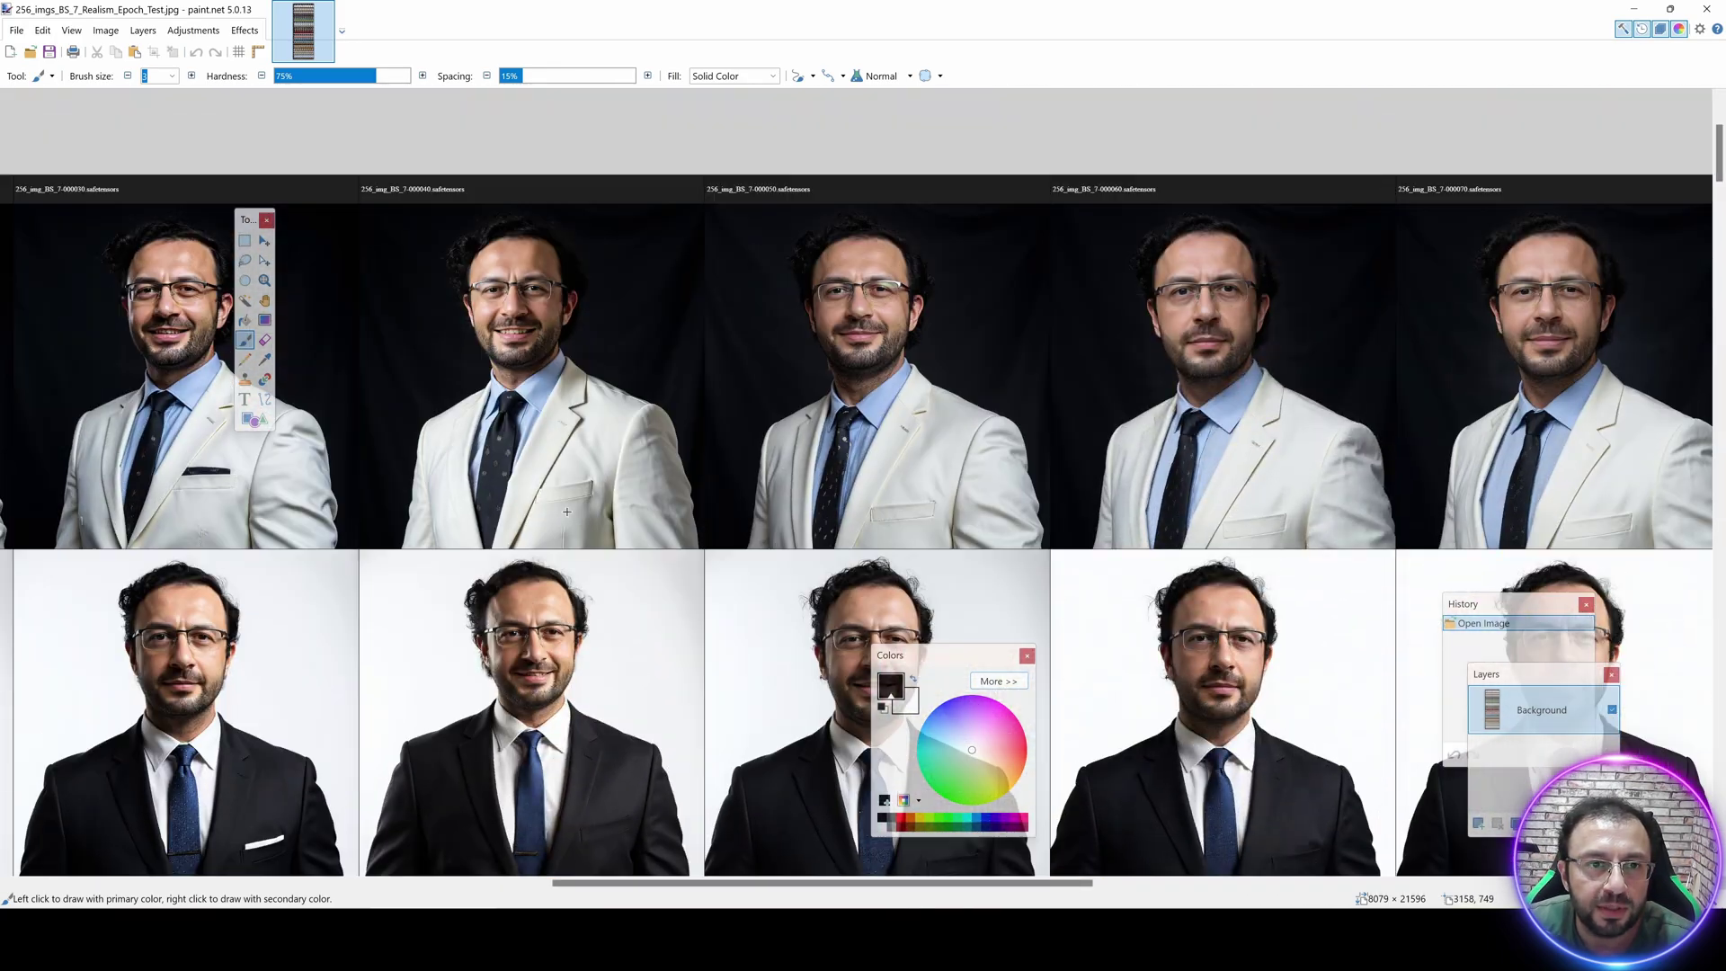
scroll(410, 539, "up", 3)
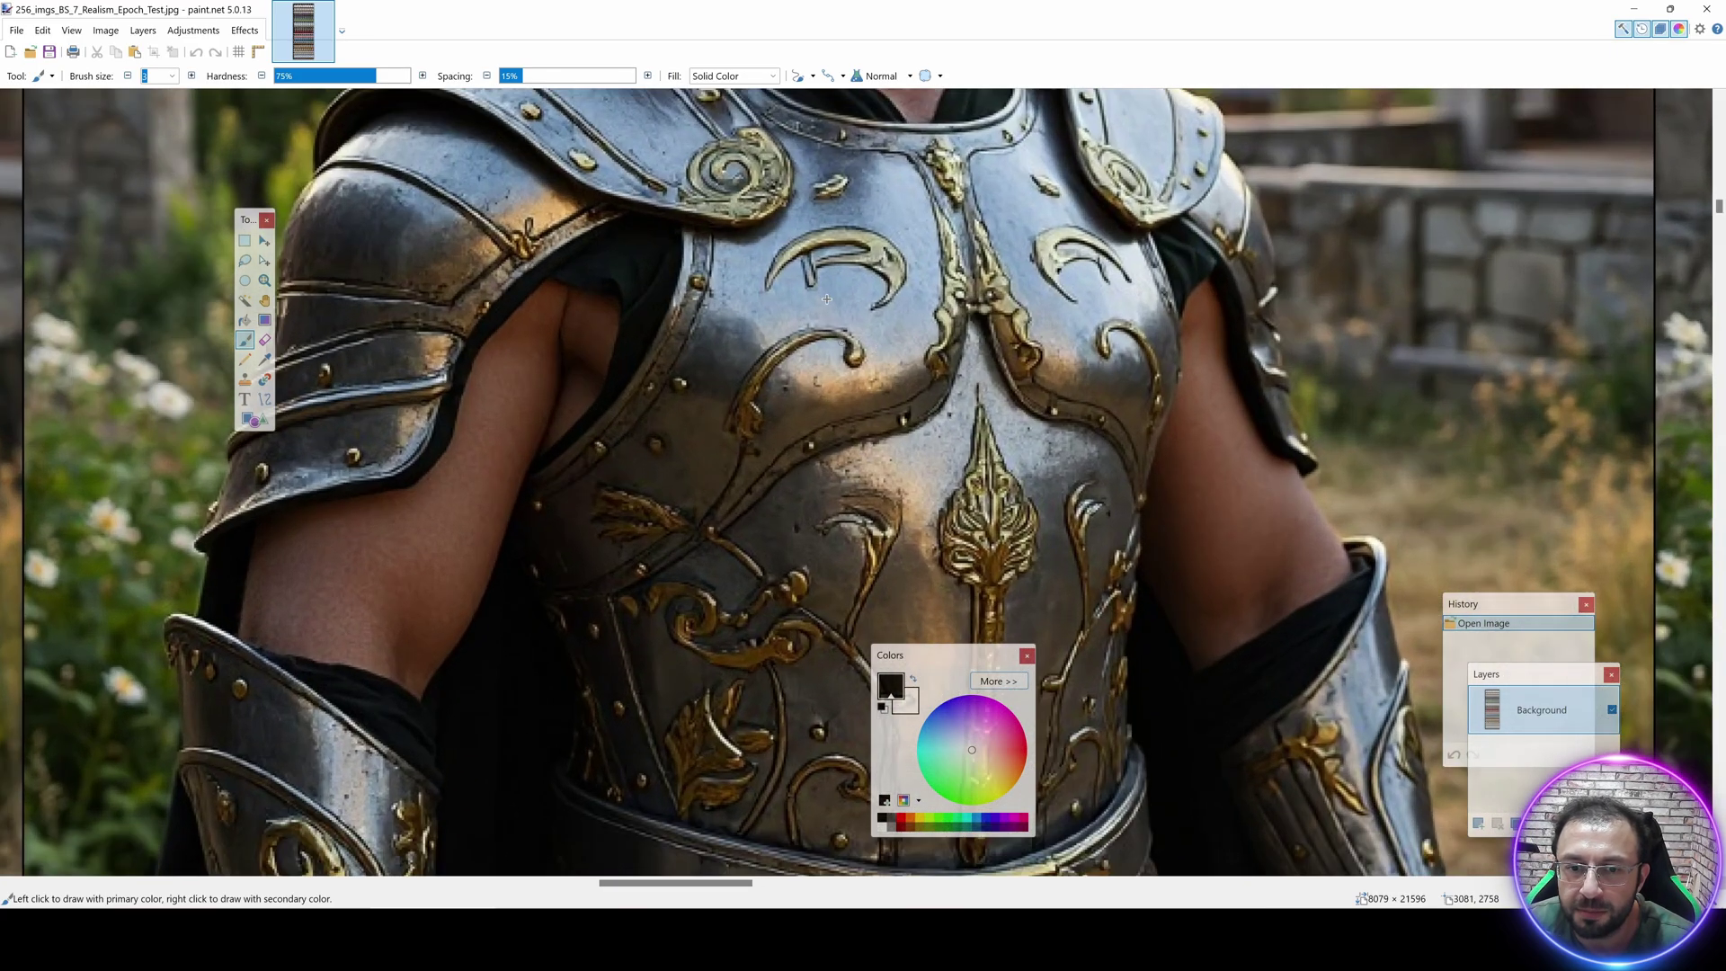
scroll(826, 298, "down", 3)
scroll(874, 301, "up", 2)
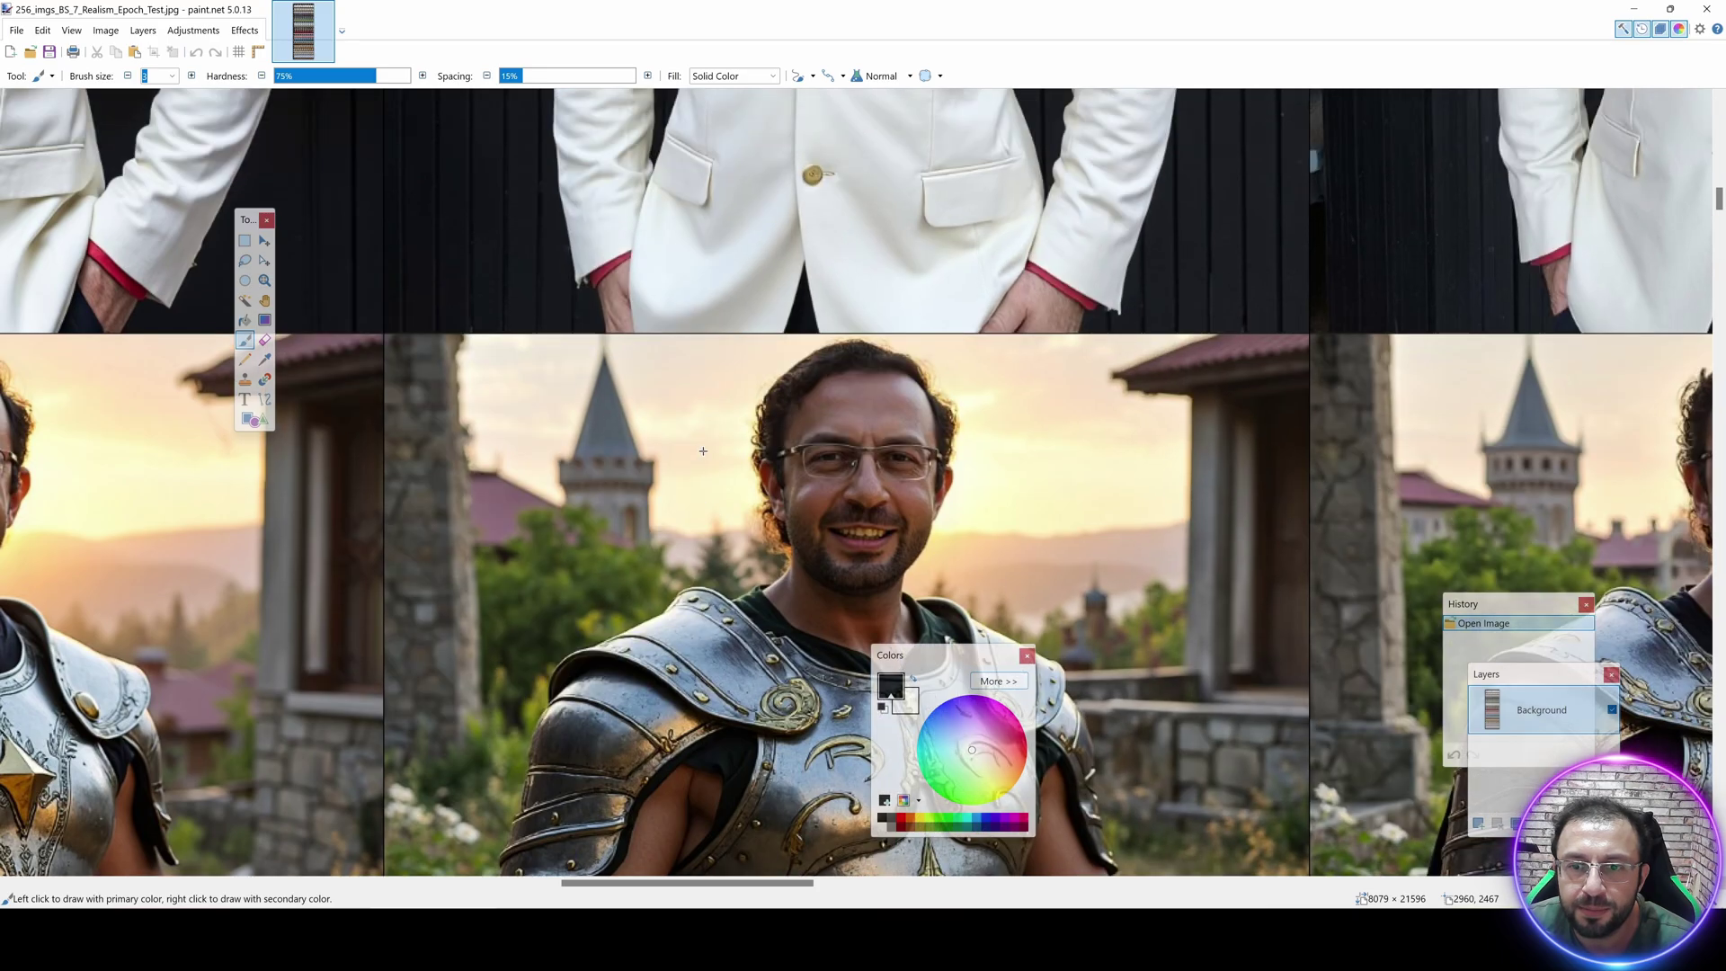
scroll(692, 411, "up", 2)
scroll(698, 305, "up", 3)
scroll(699, 305, "down", 3)
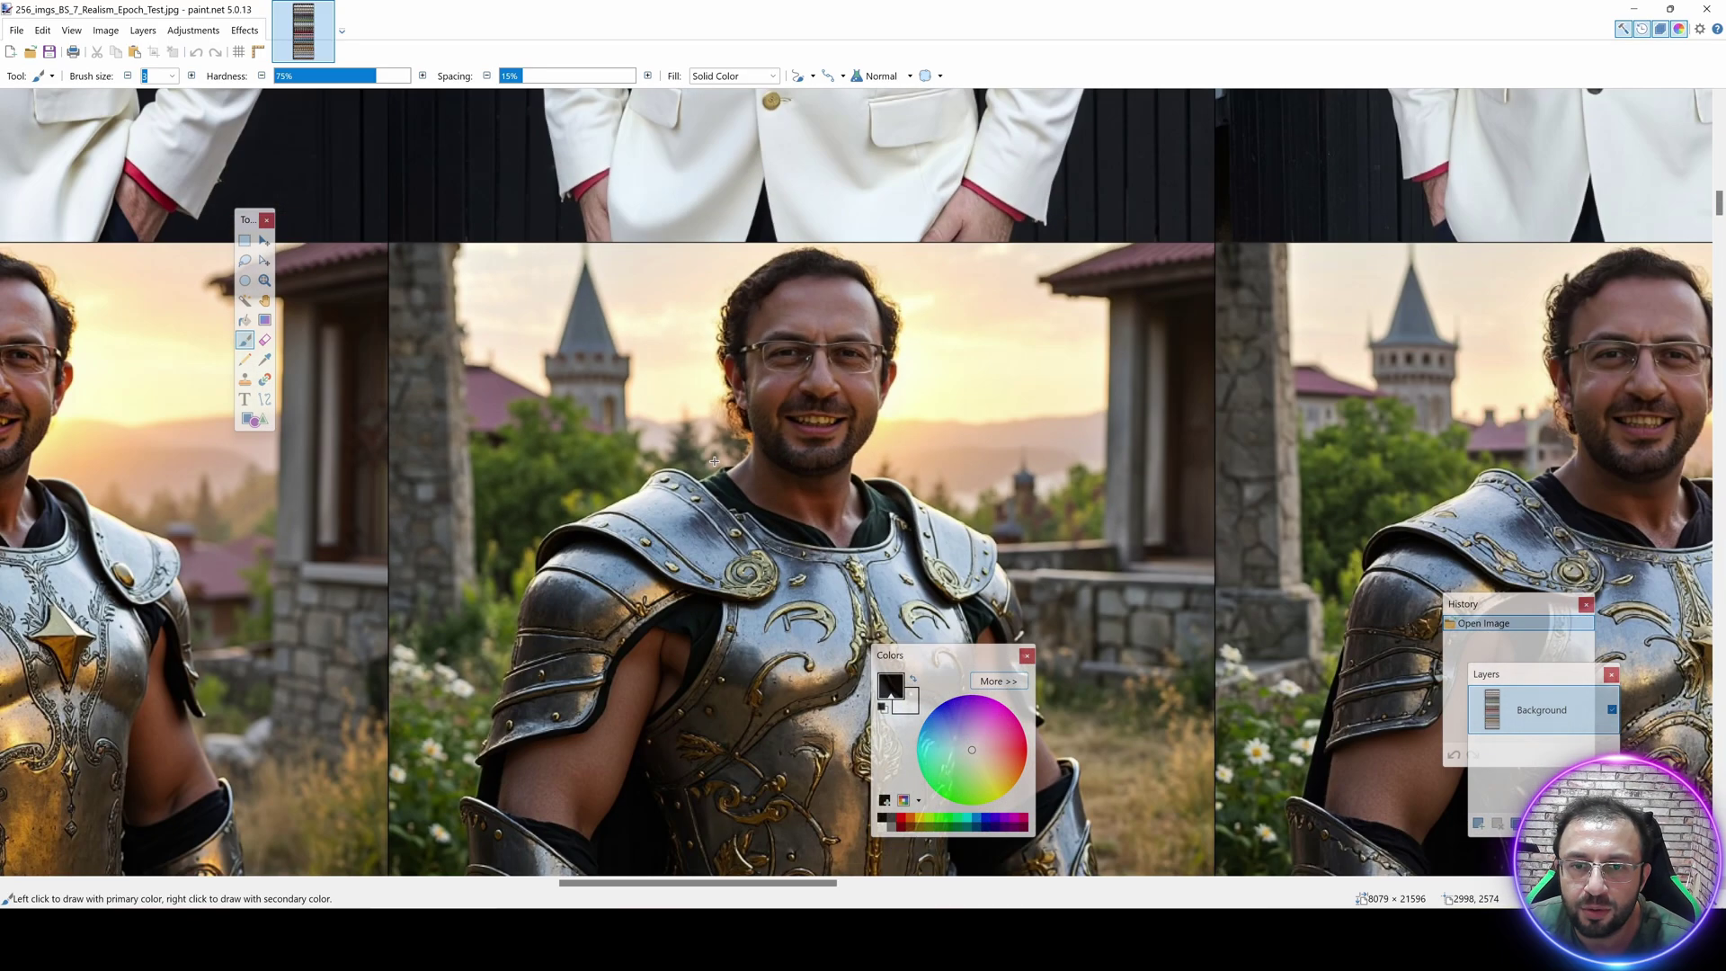
Compare the Iron Man armor row between the mid-training checkpoints and the final checkpoint, examining the suit and face closely.
scroll(838, 357, "down", 3)
scroll(838, 357, "up", 3)
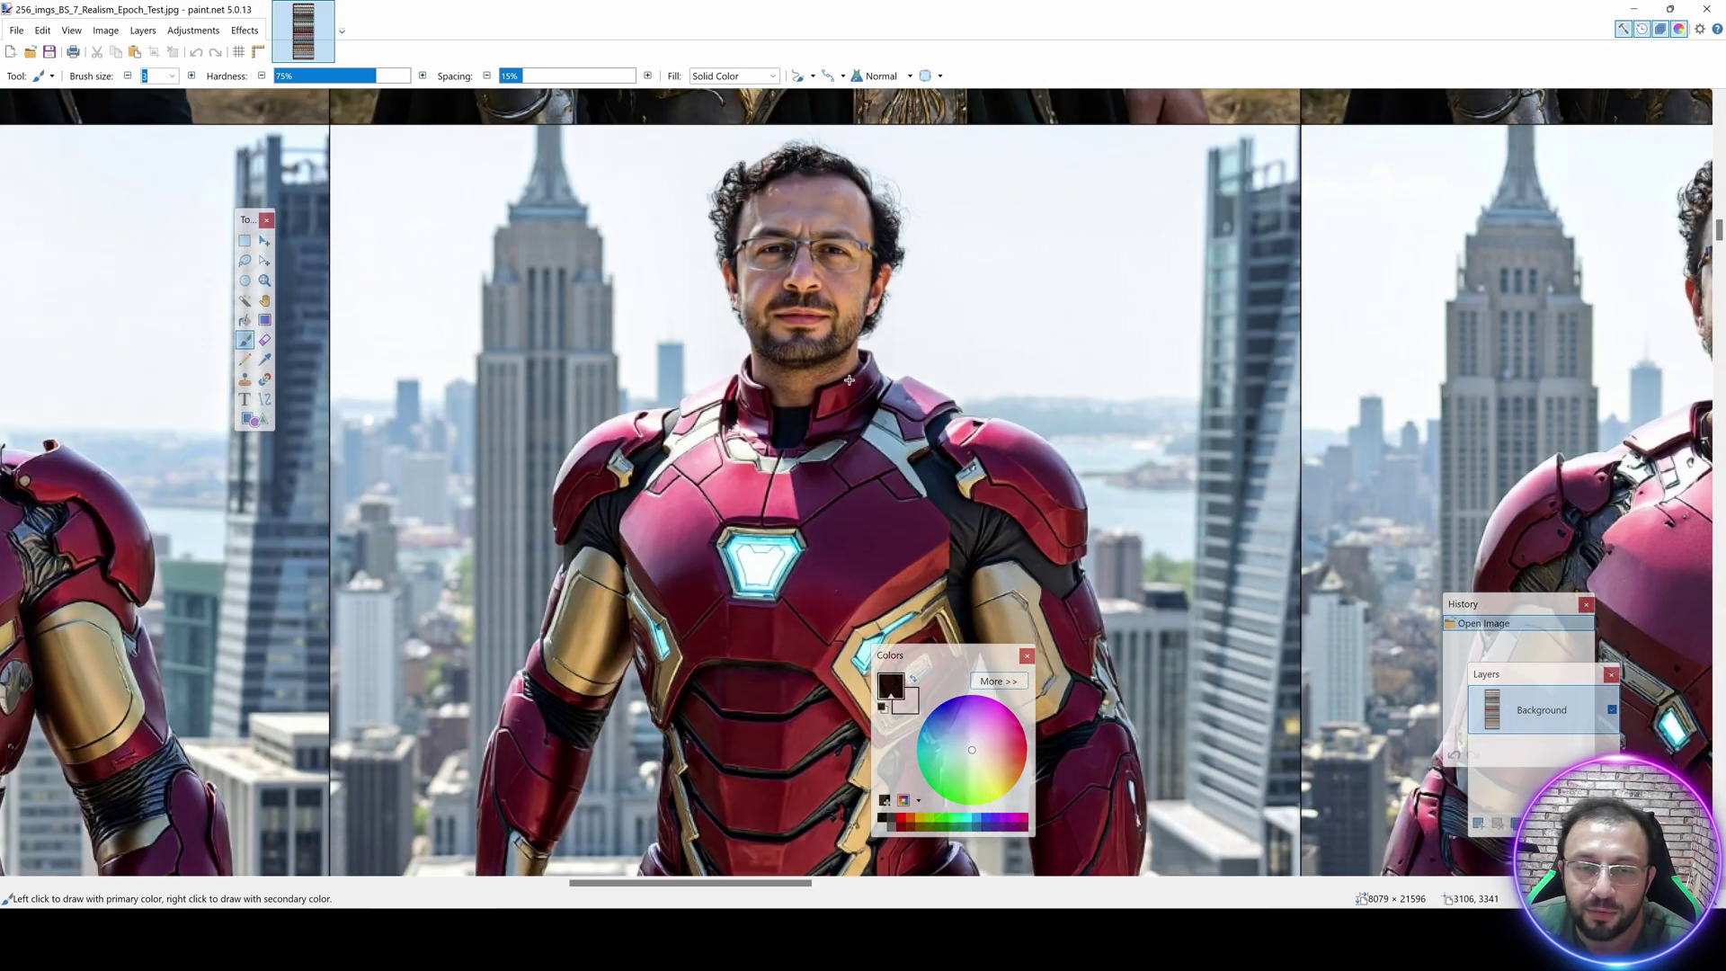
scroll(753, 308, "down", 2)
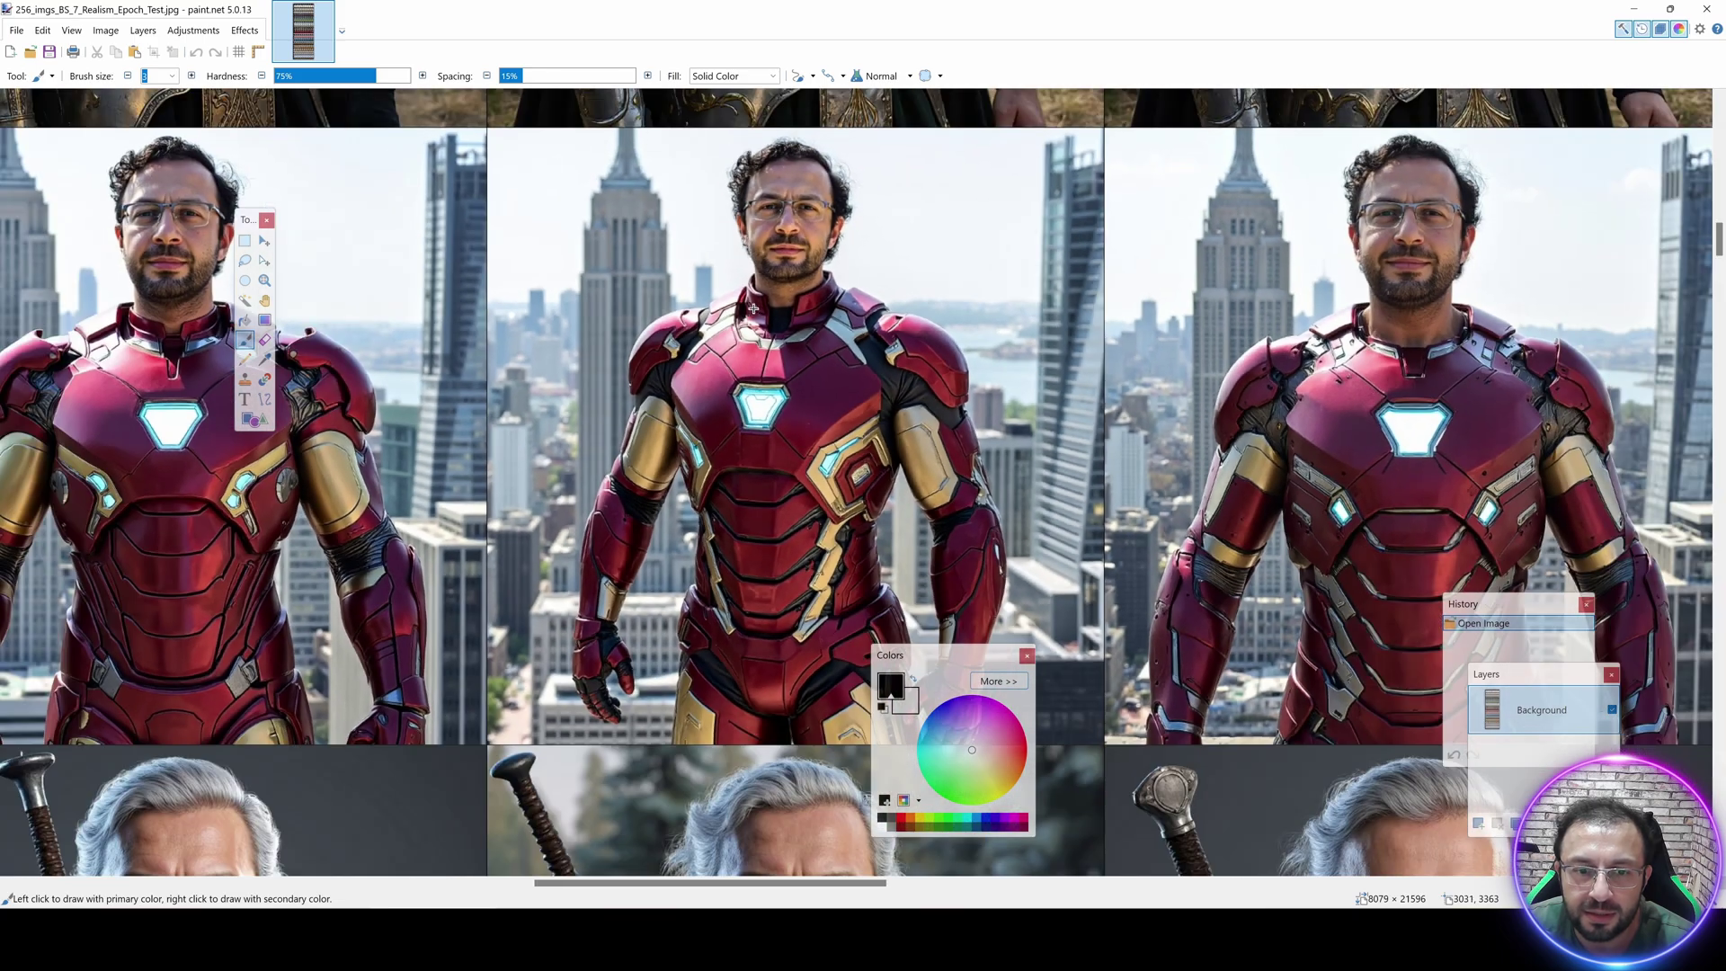
scroll(753, 308, "up", 1)
left_click_drag(683, 882, 1437, 884)
scroll(1212, 436, "down", 1)
scroll(1213, 436, "up", 2)
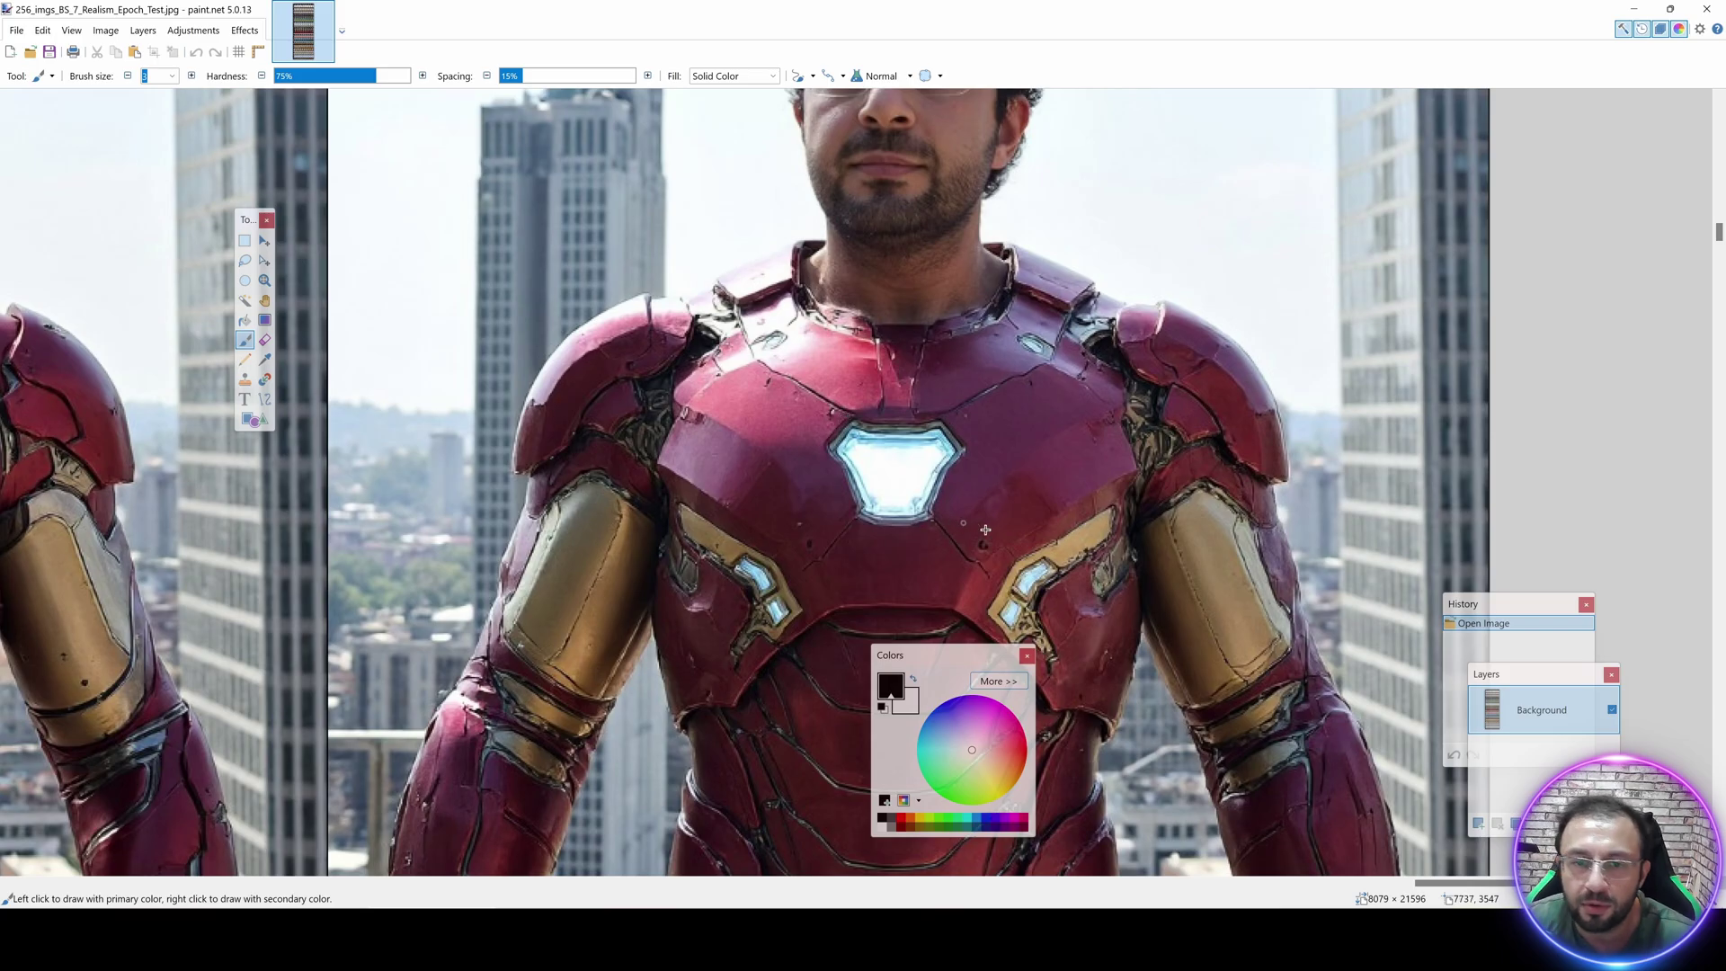
scroll(985, 529, "down", 3)
scroll(1218, 555, "up", 5)
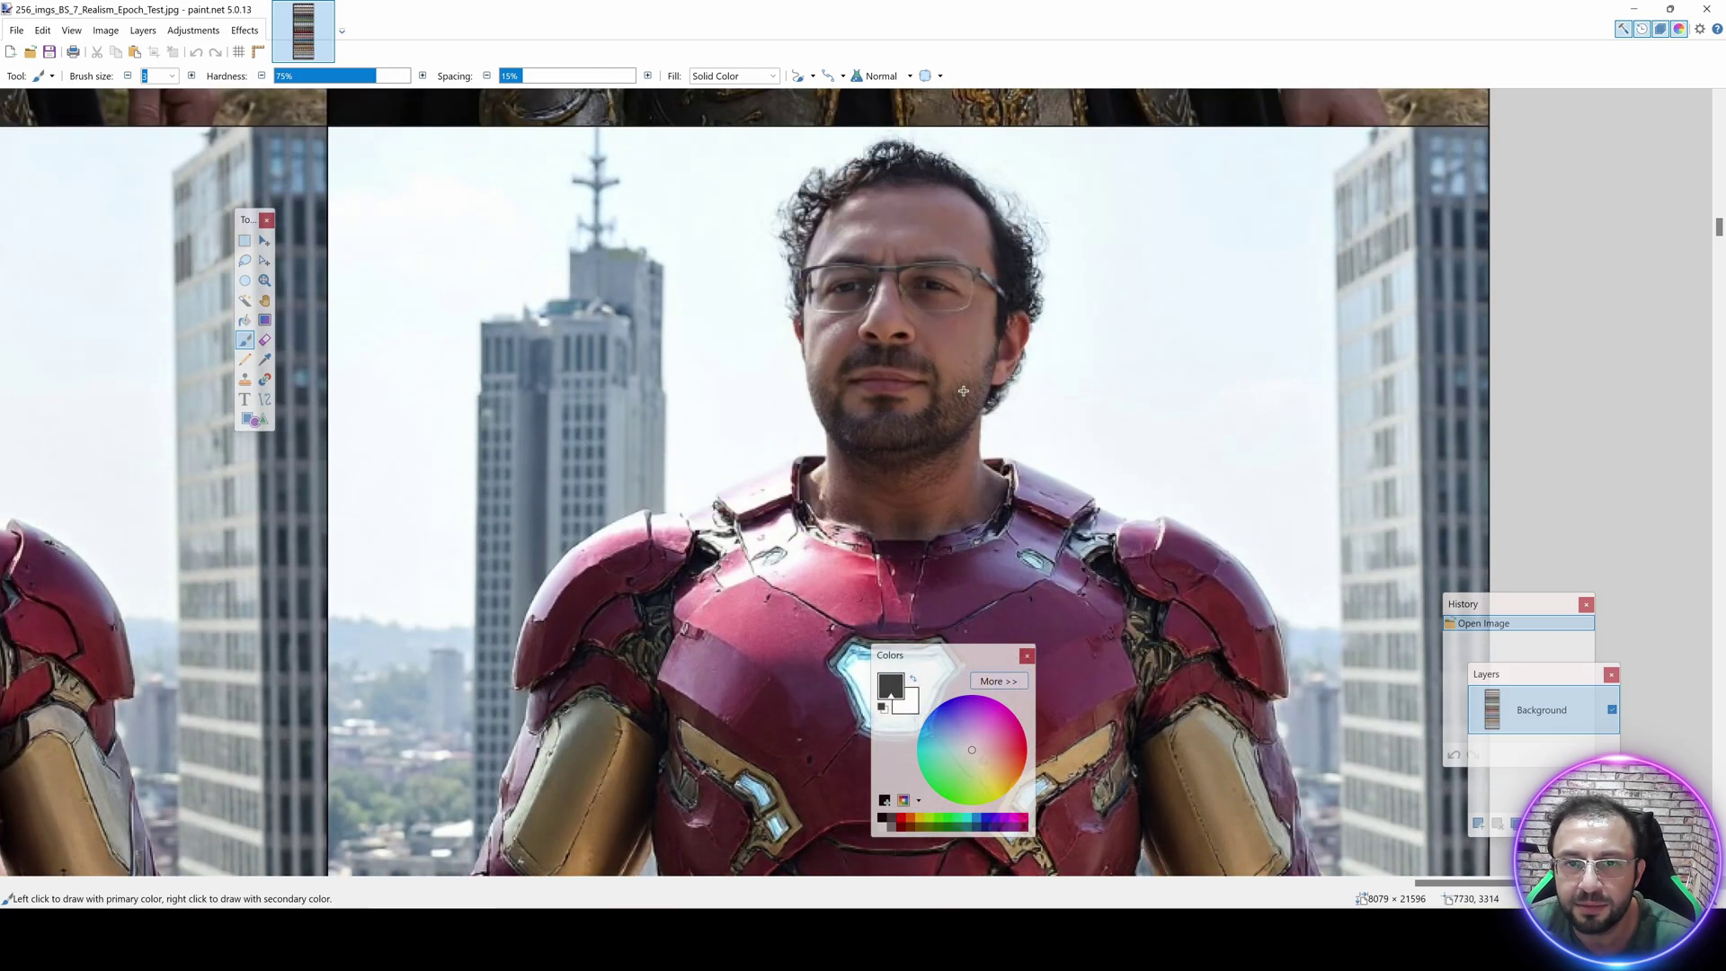
Compare The Witcher row across the final, earliest and mid-training checkpoints, examining the face and background.
scroll(962, 391, "down", 3)
scroll(775, 395, "up", 3)
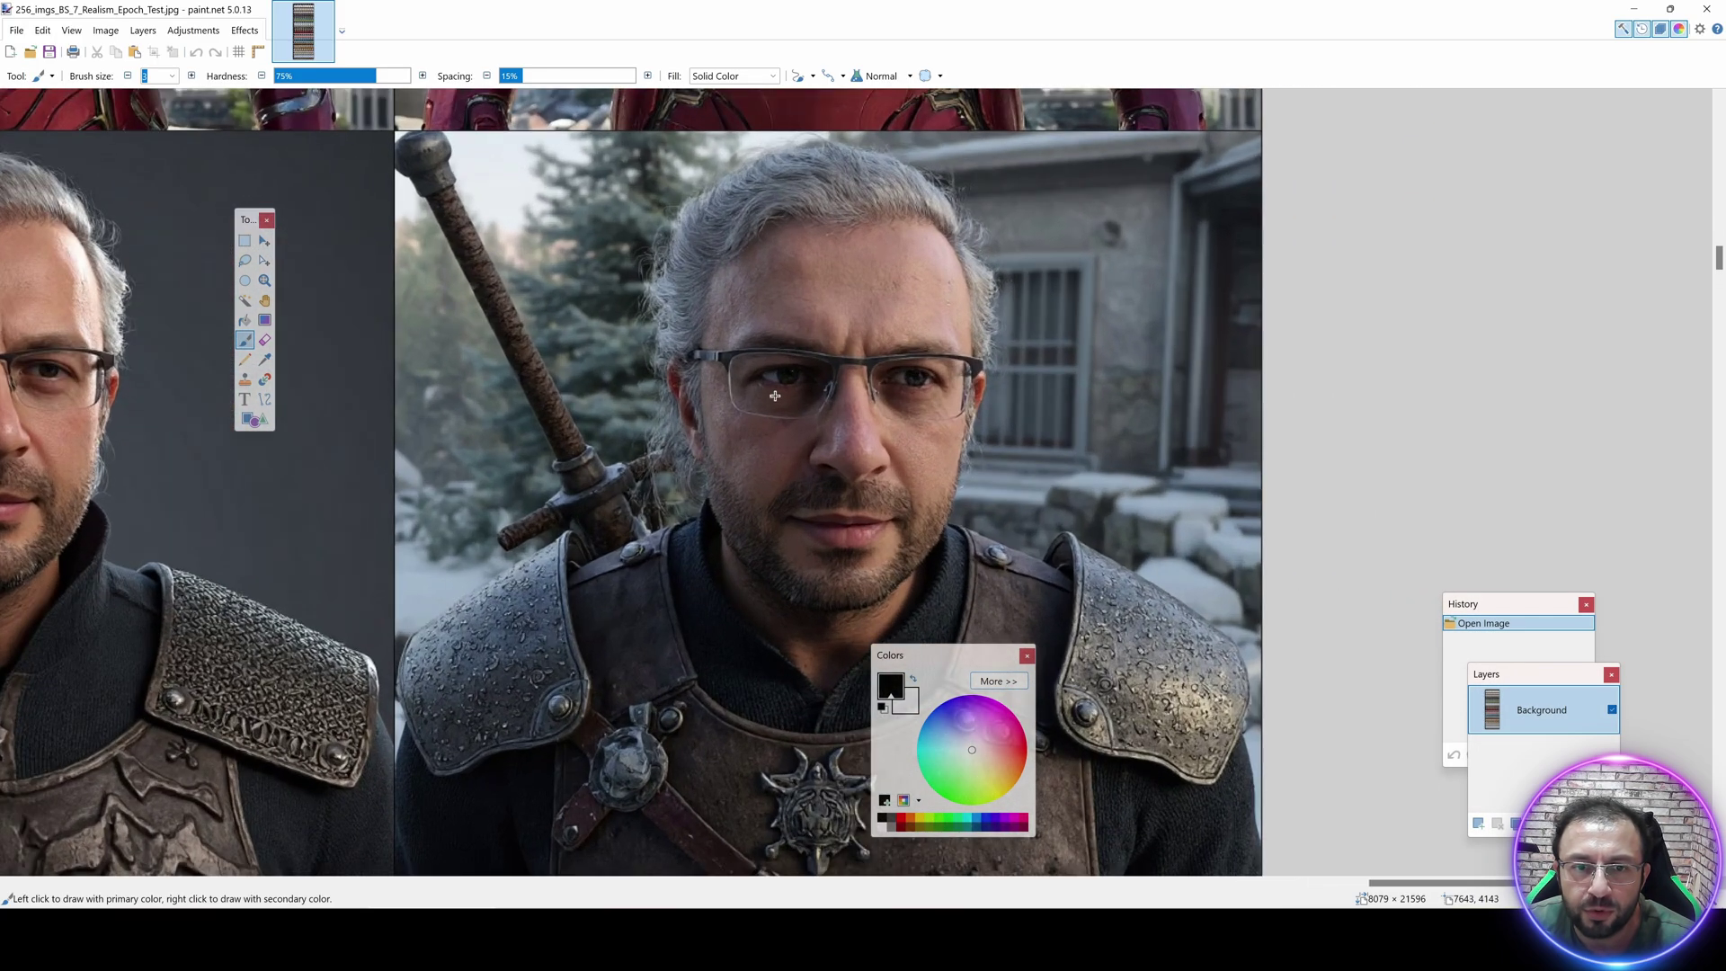
scroll(867, 395, "down", 2)
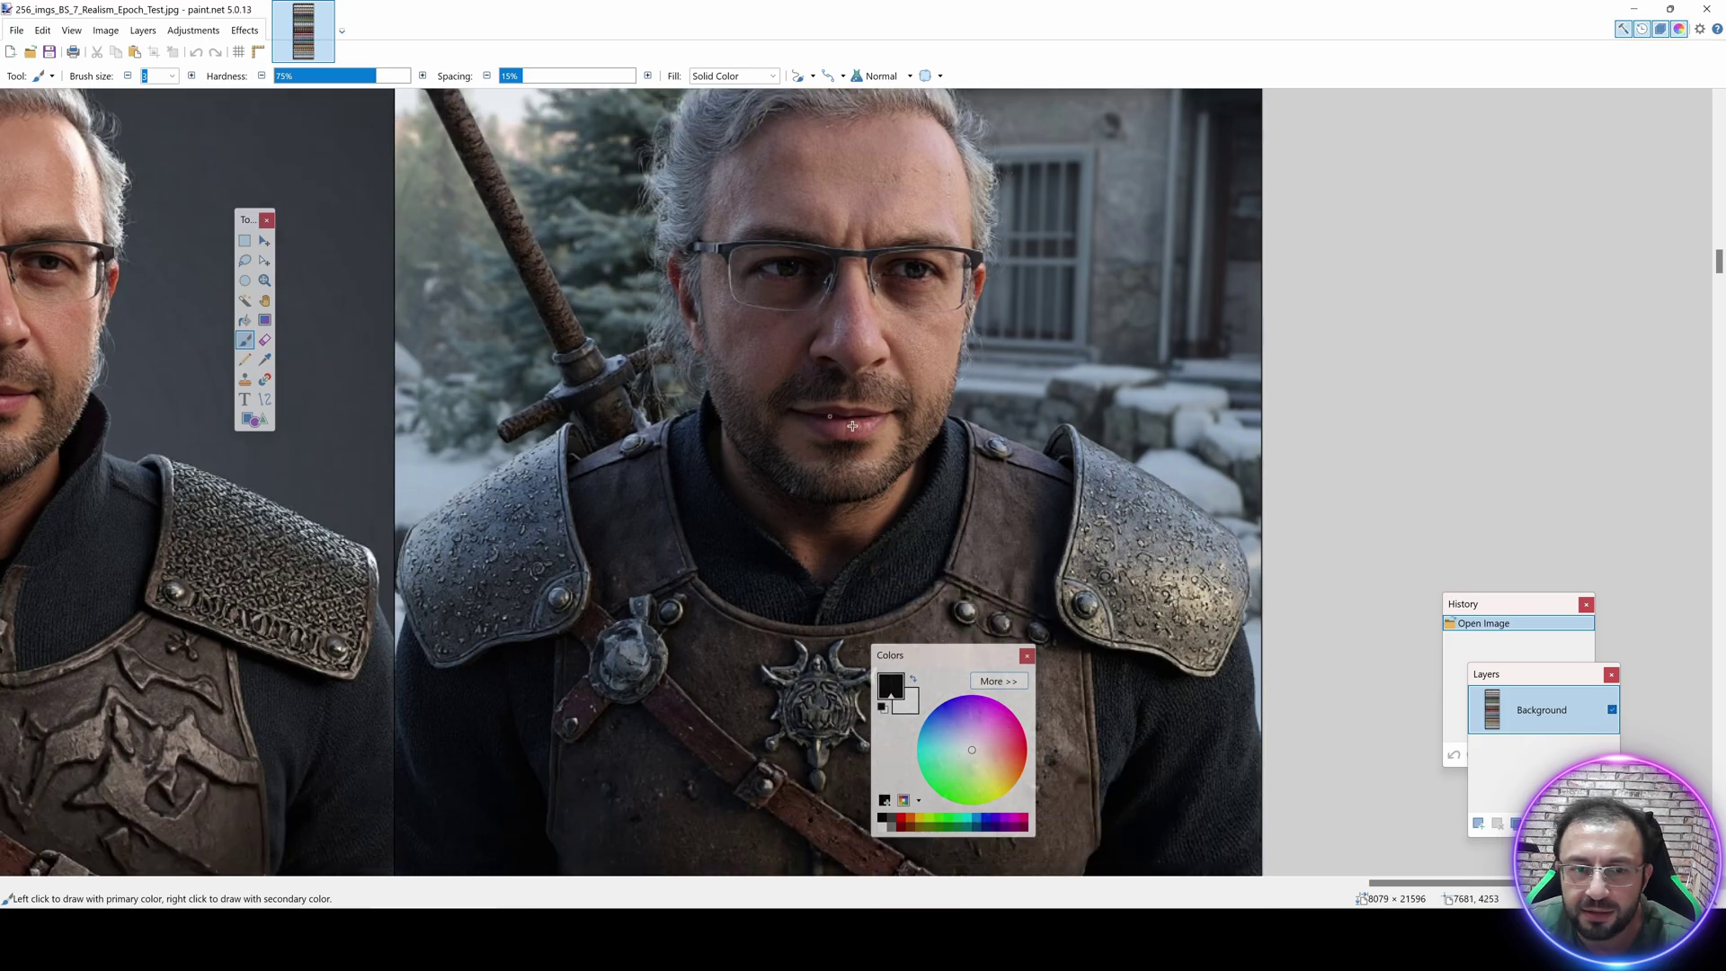
scroll(899, 439, "up", 2)
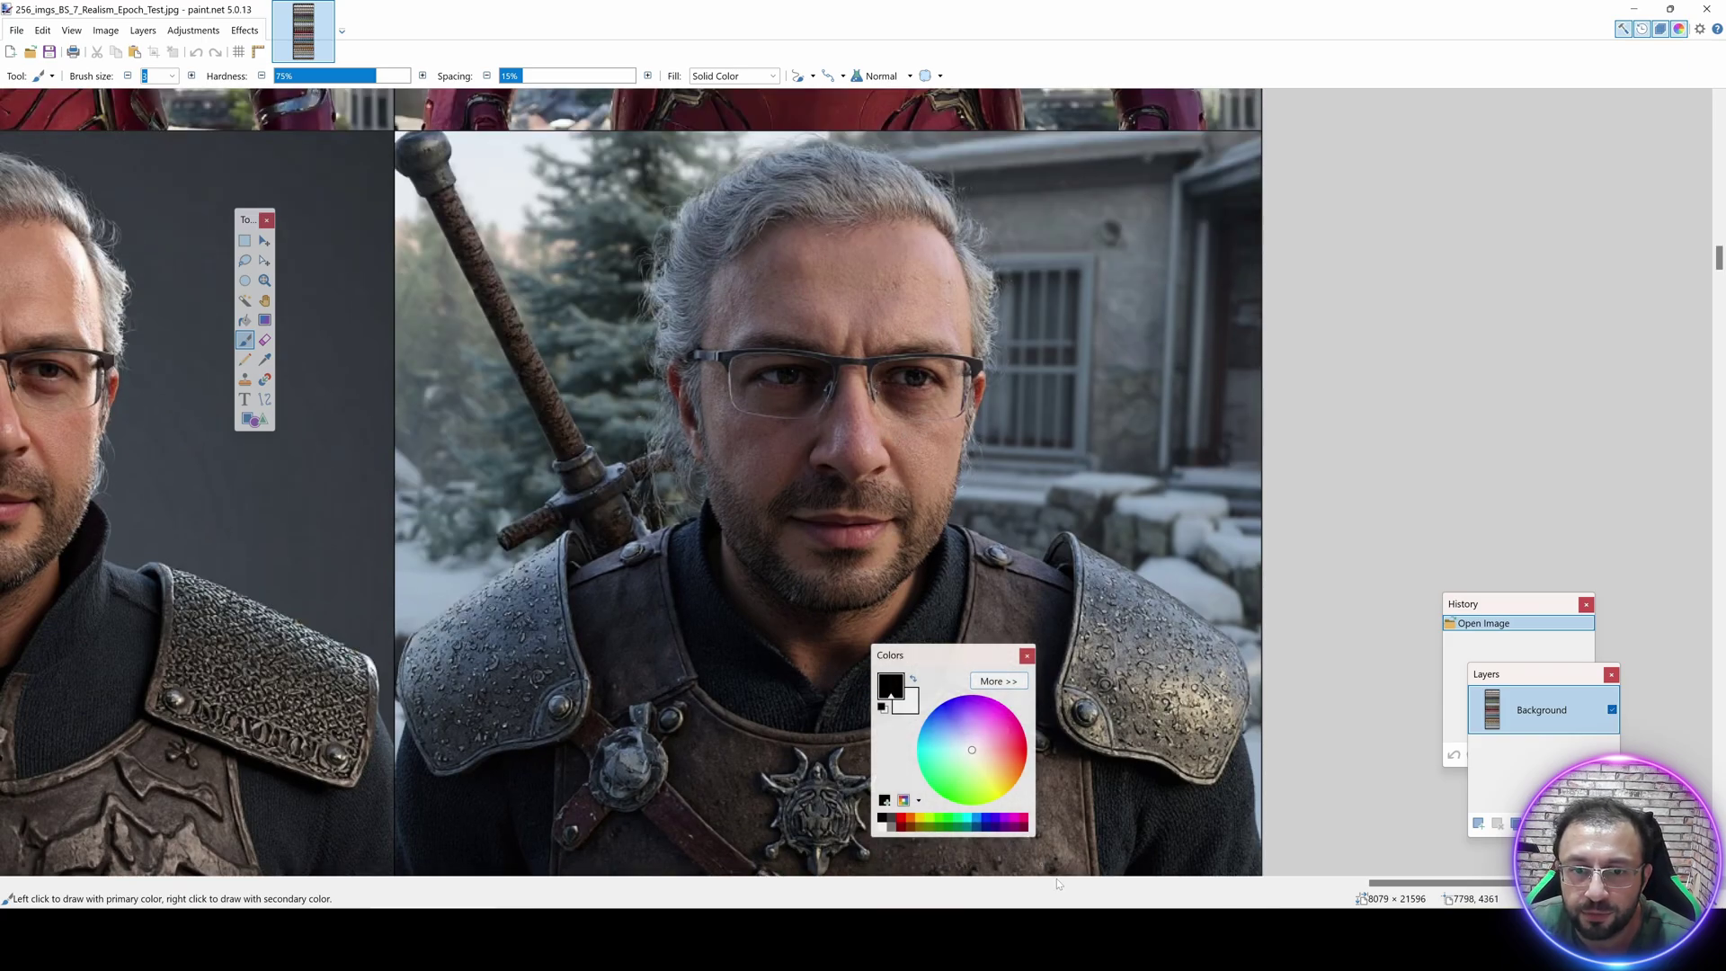
left_click_drag(1402, 883, 185, 859)
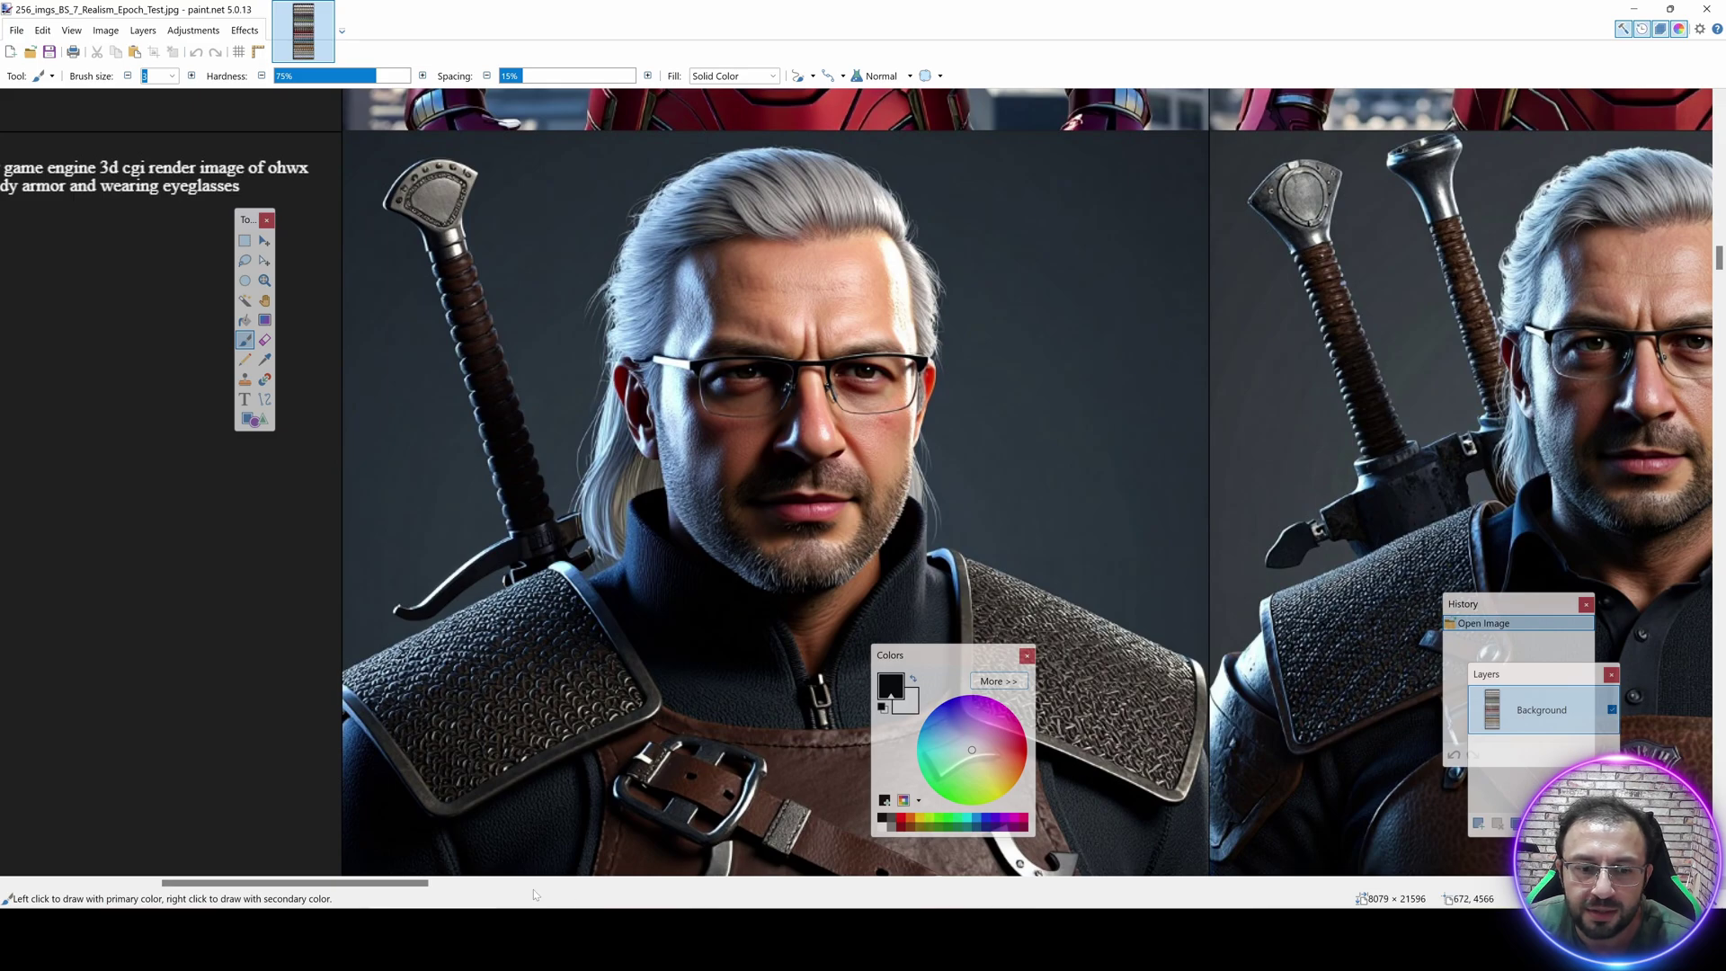
left_click_drag(376, 884, 777, 881)
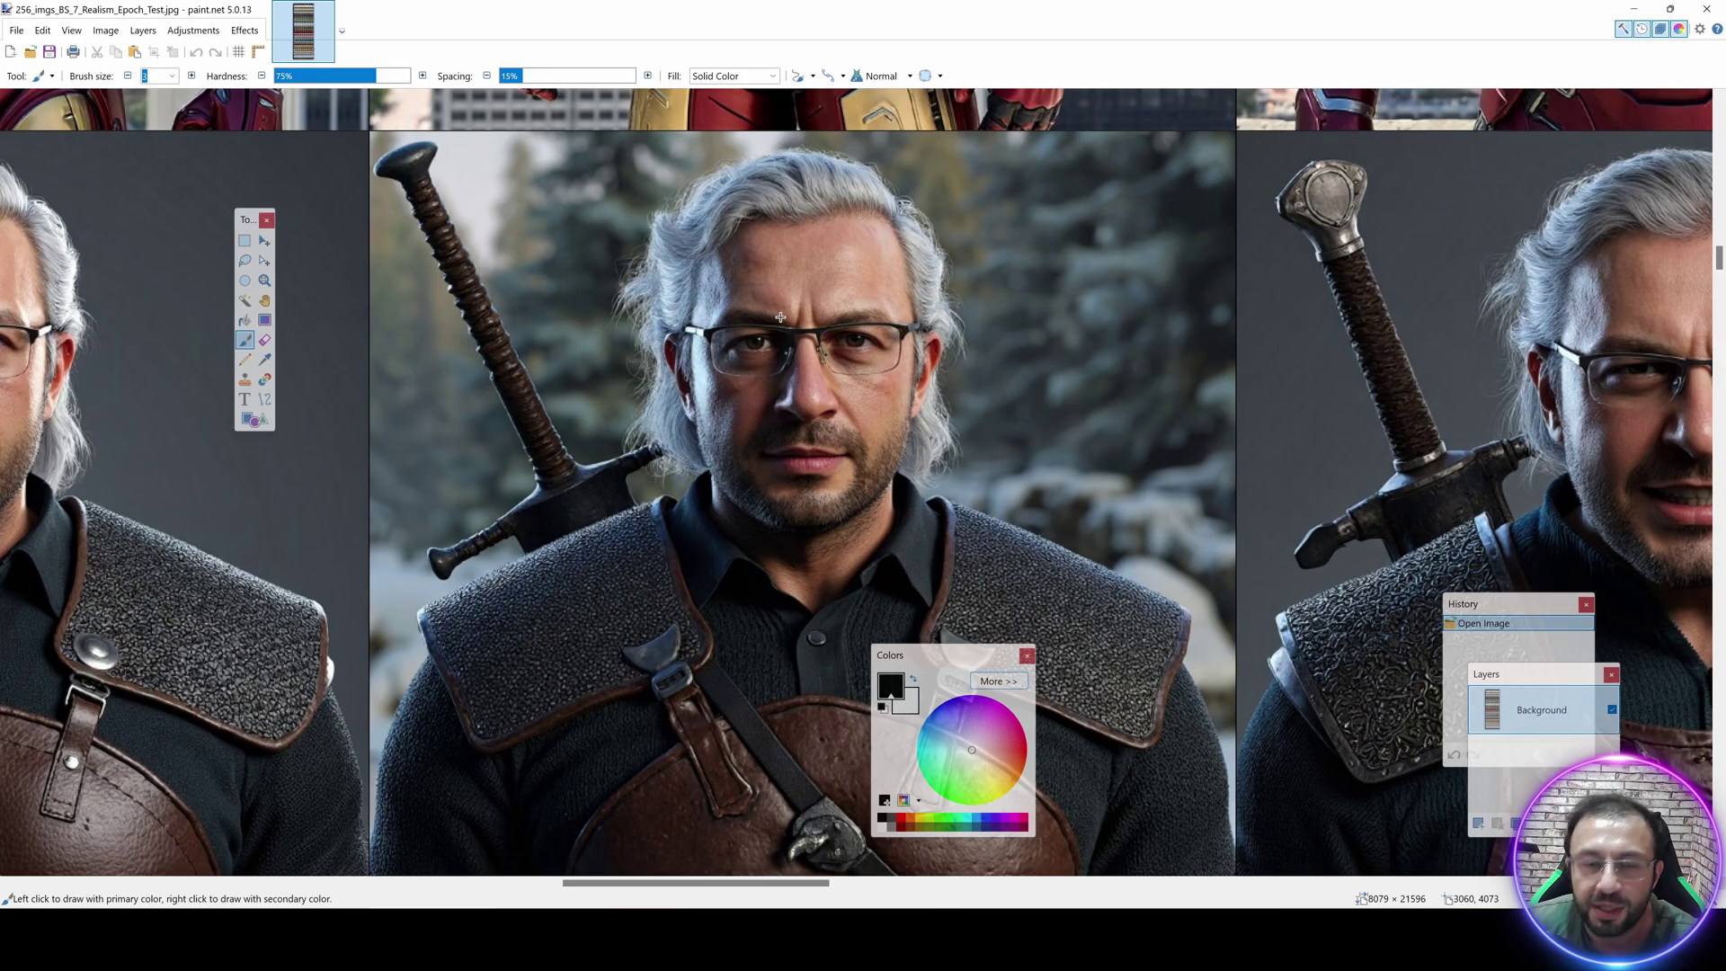
scroll(812, 413, "down", 1)
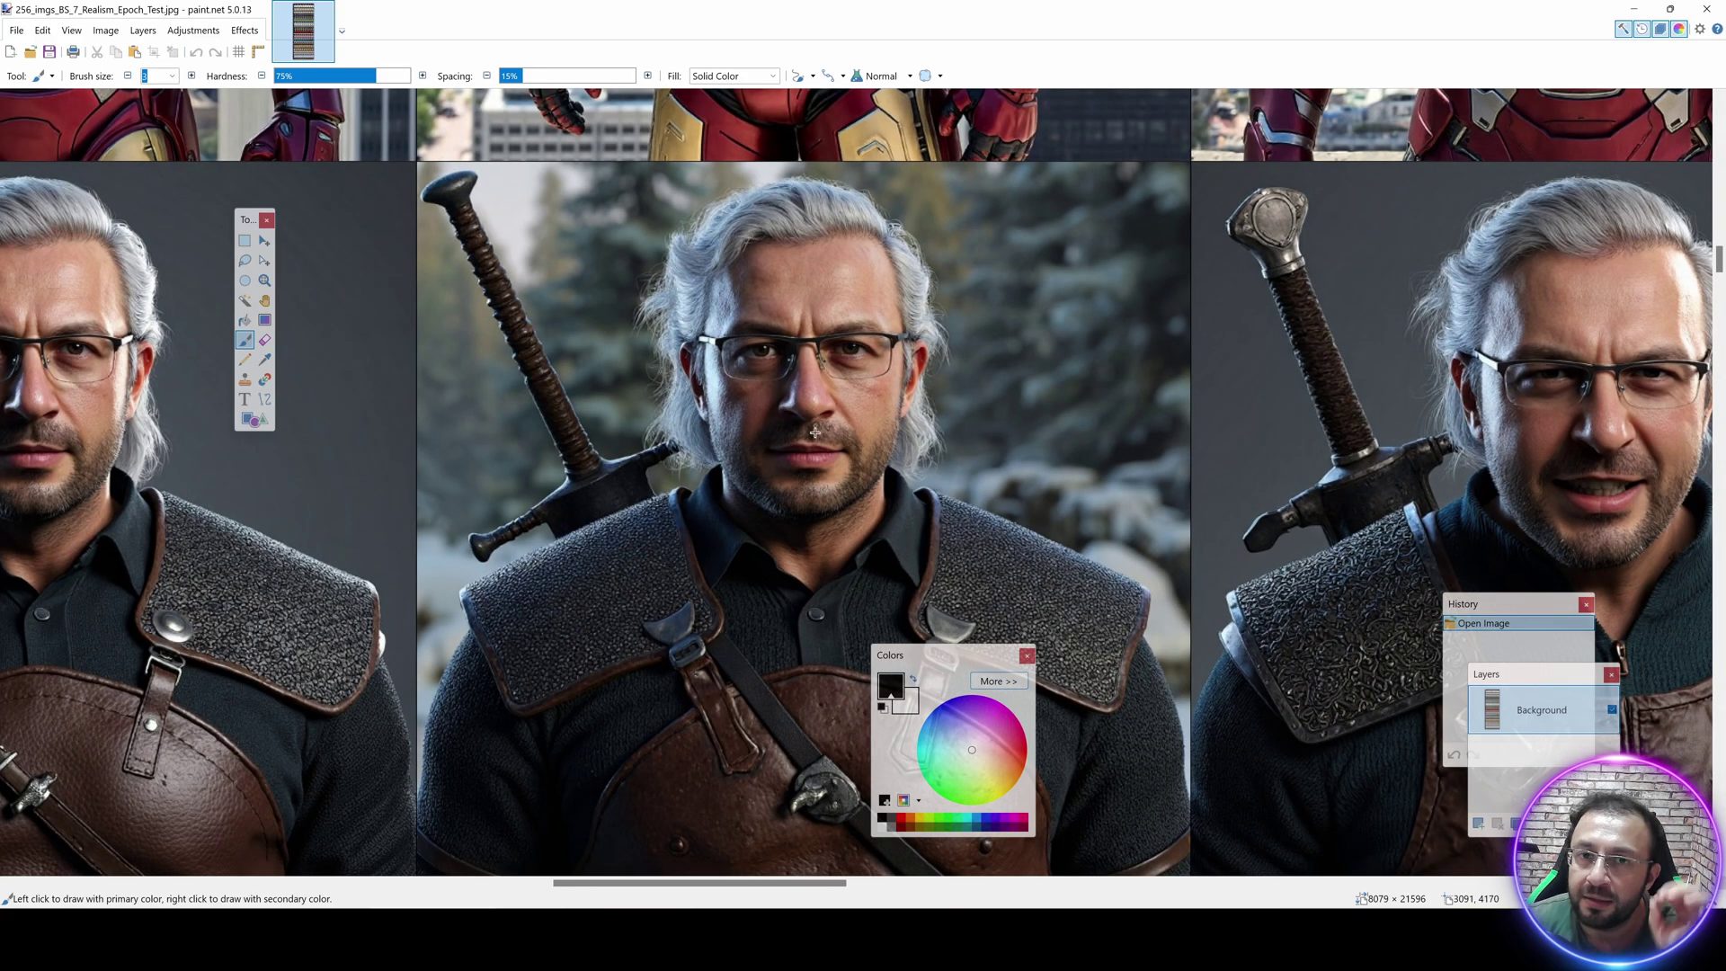
Examine the early checkpoints in the fantasy armor, elephant, moon astronaut, horse, glowing sci-fi armor and golden armor rows.
scroll(814, 432, "down", 9)
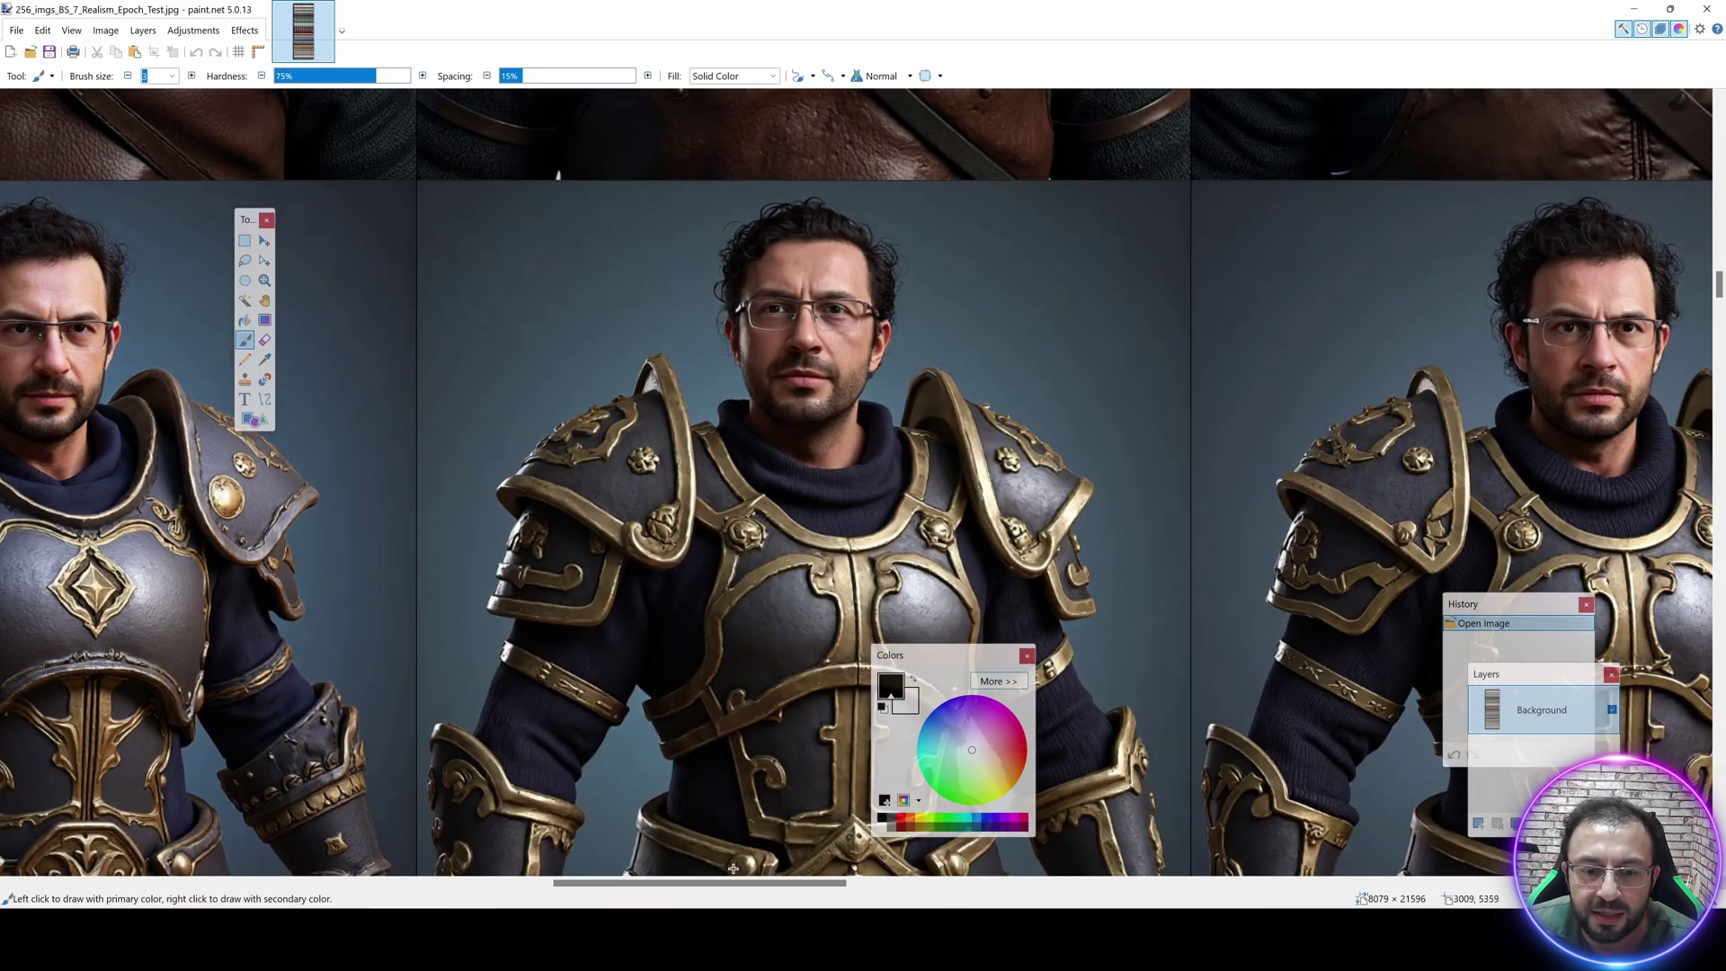
left_click_drag(733, 882, 375, 882)
scroll(690, 342, "up", 3)
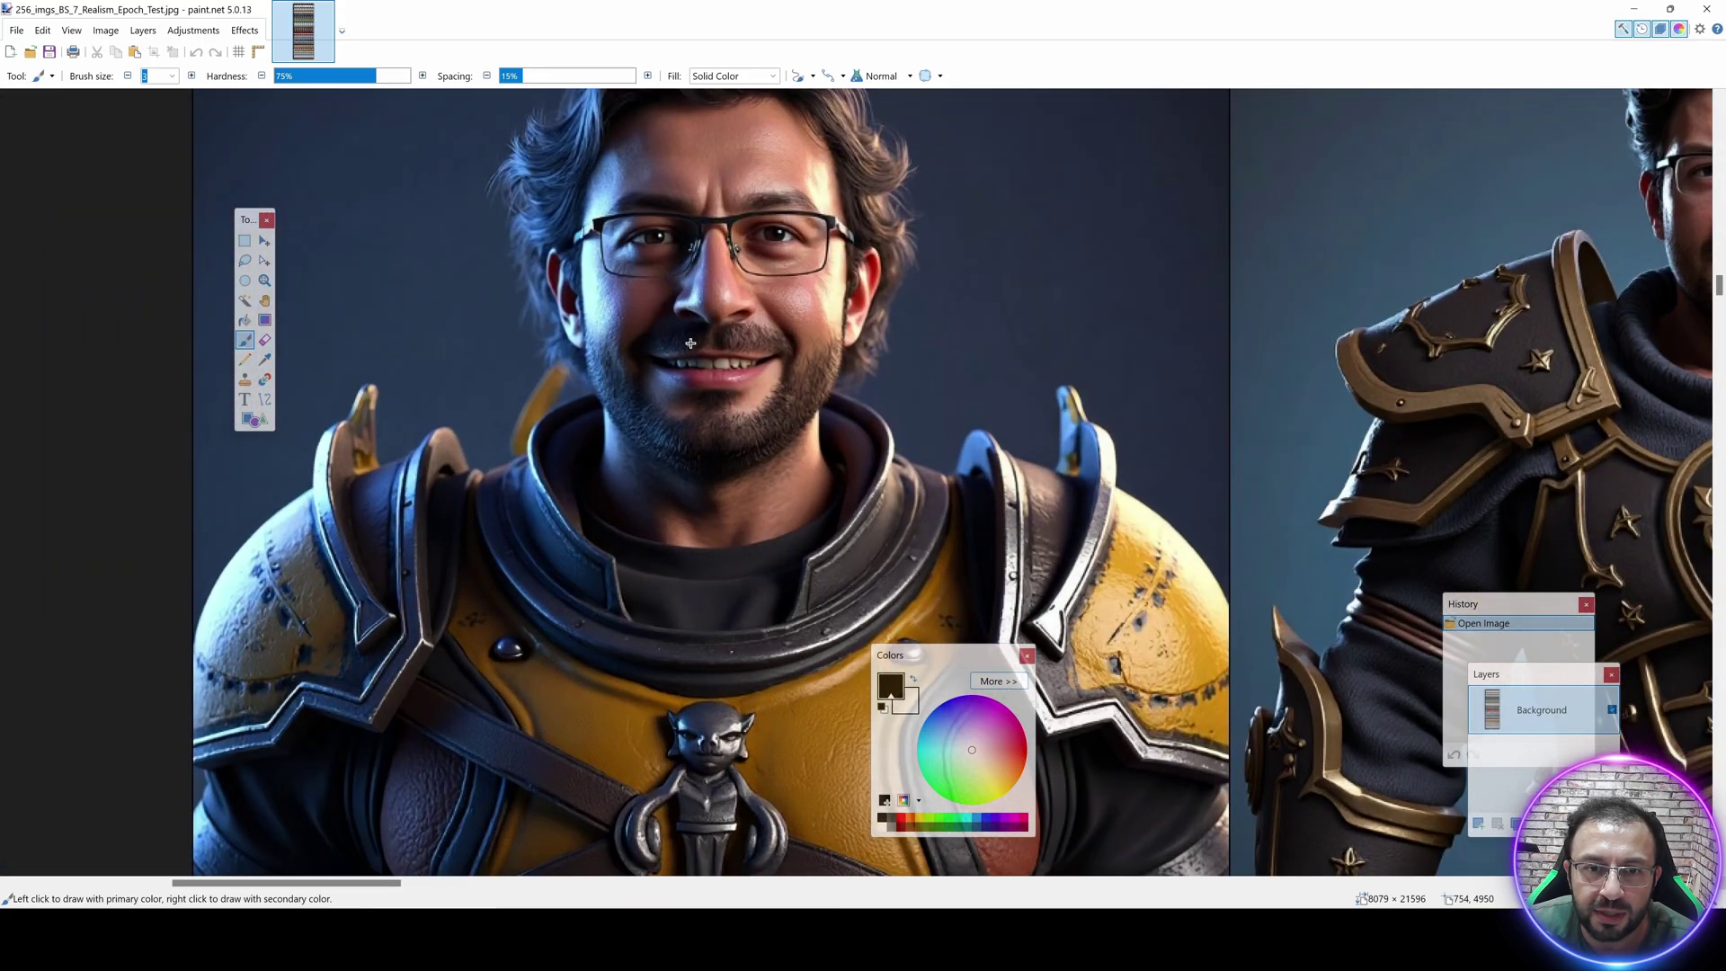
scroll(690, 342, "down", 2)
scroll(680, 656, "down", 15)
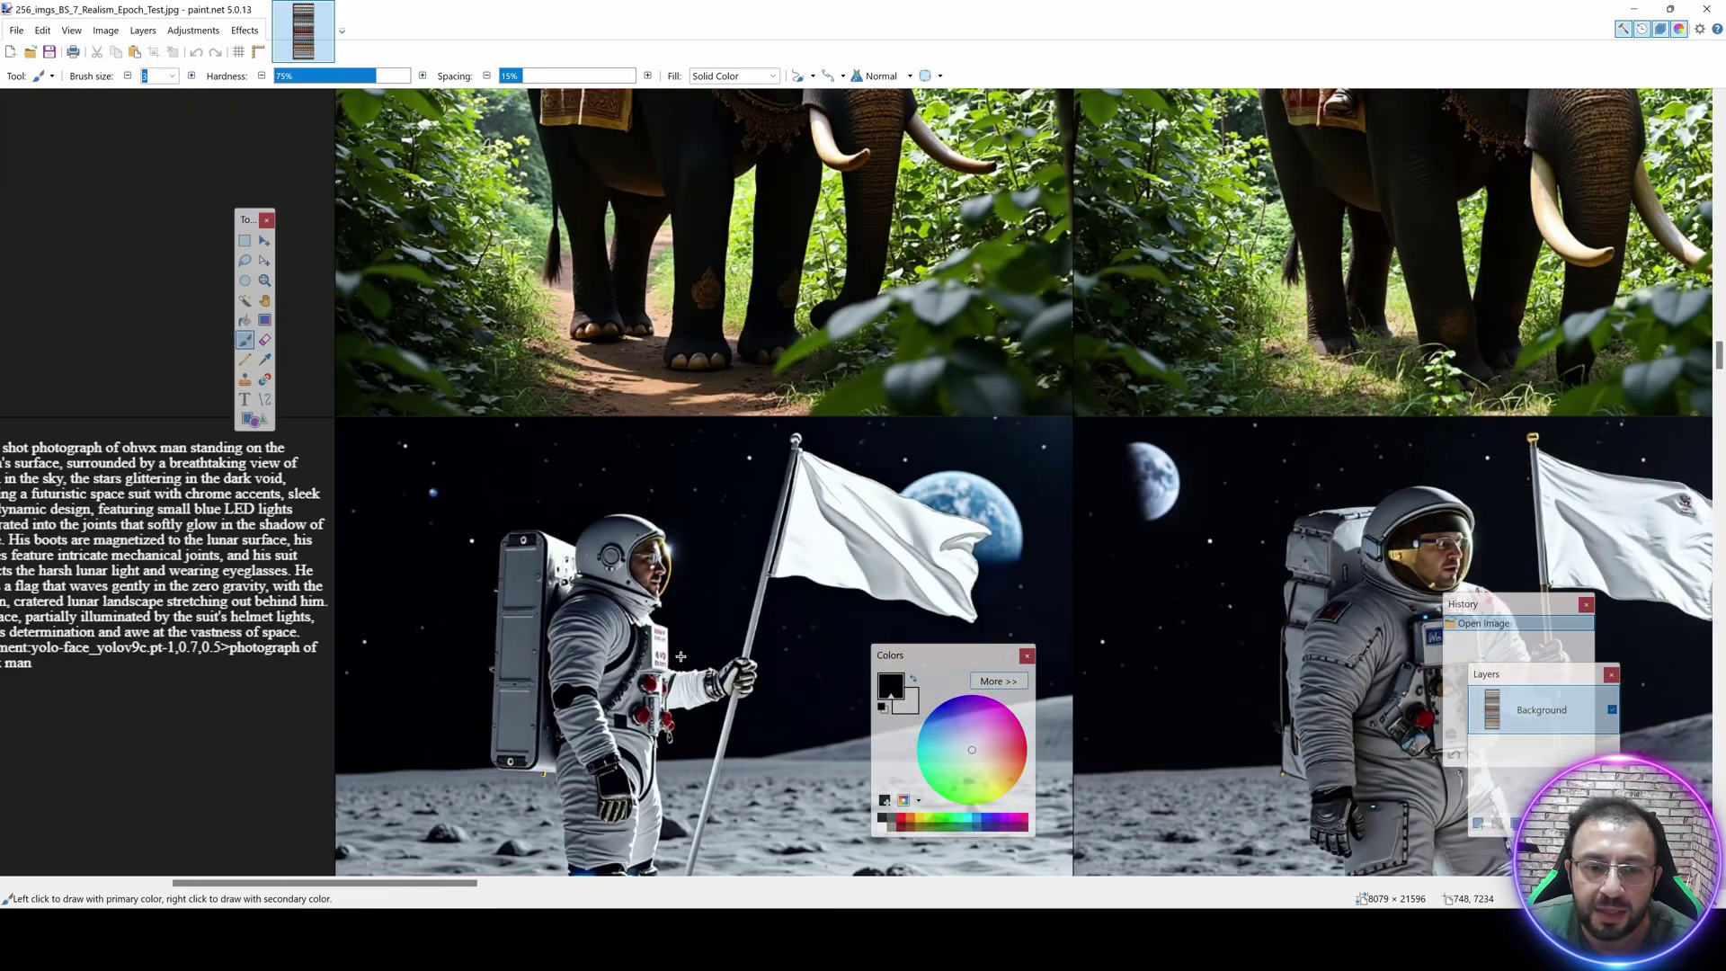
scroll(680, 656, "down", 12)
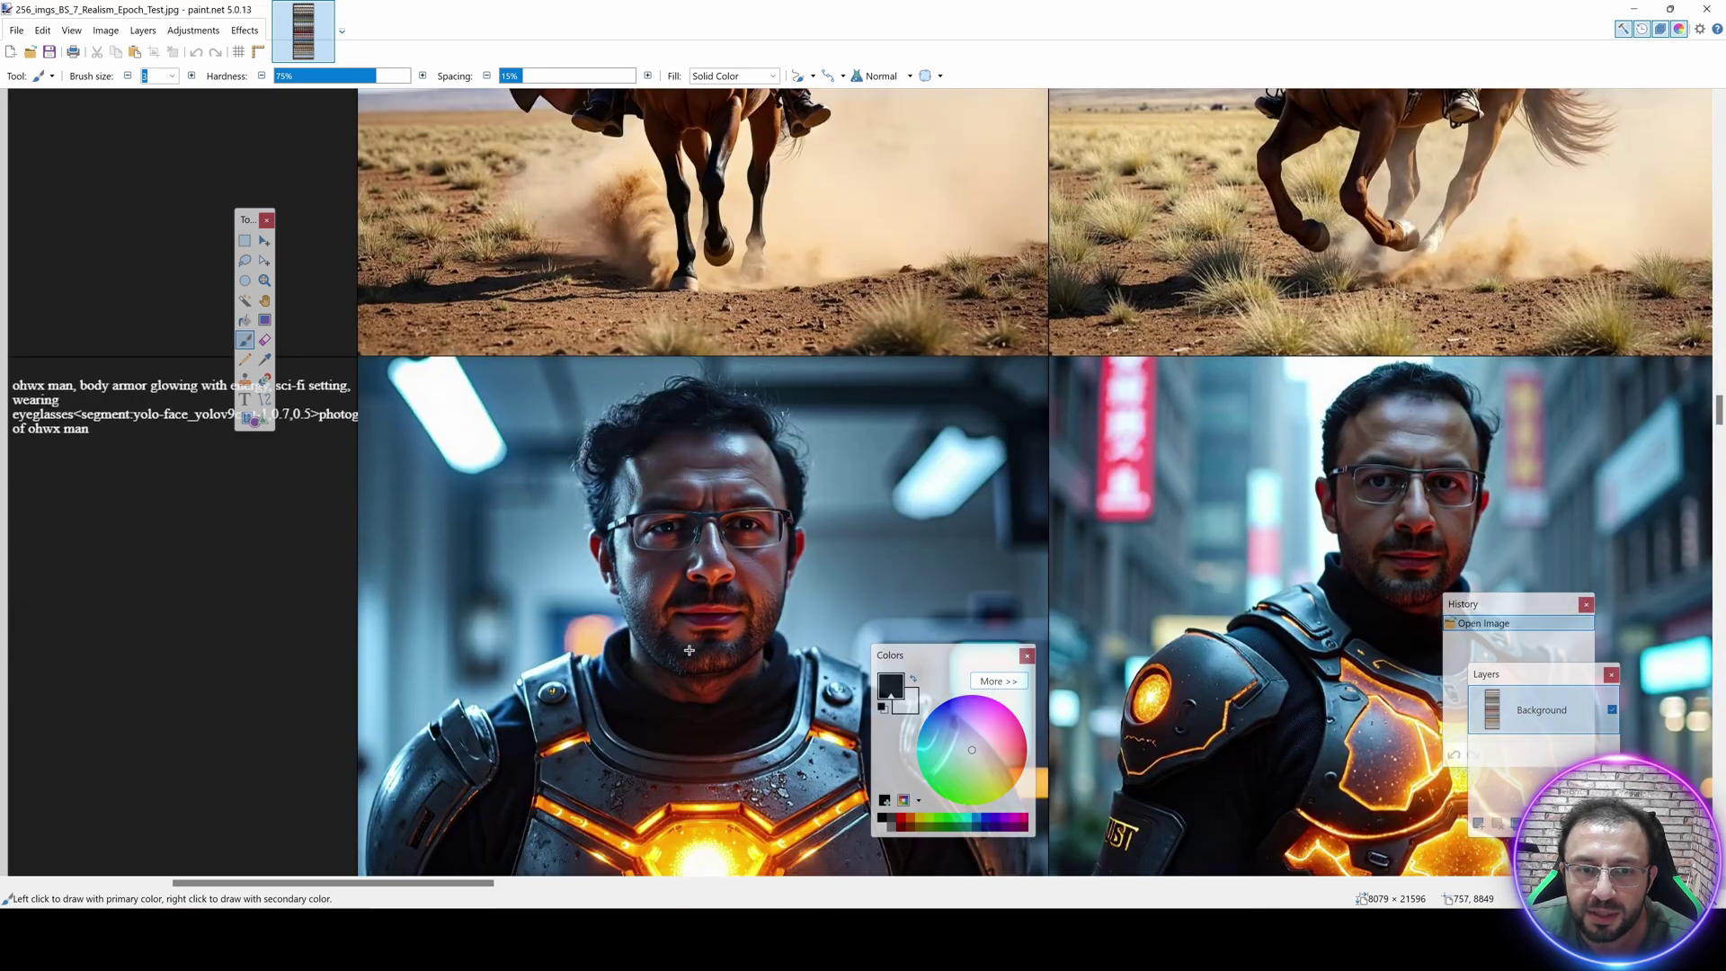
scroll(689, 649, "down", 2)
left_click_drag(481, 884, 629, 883)
scroll(739, 716, "down", 3)
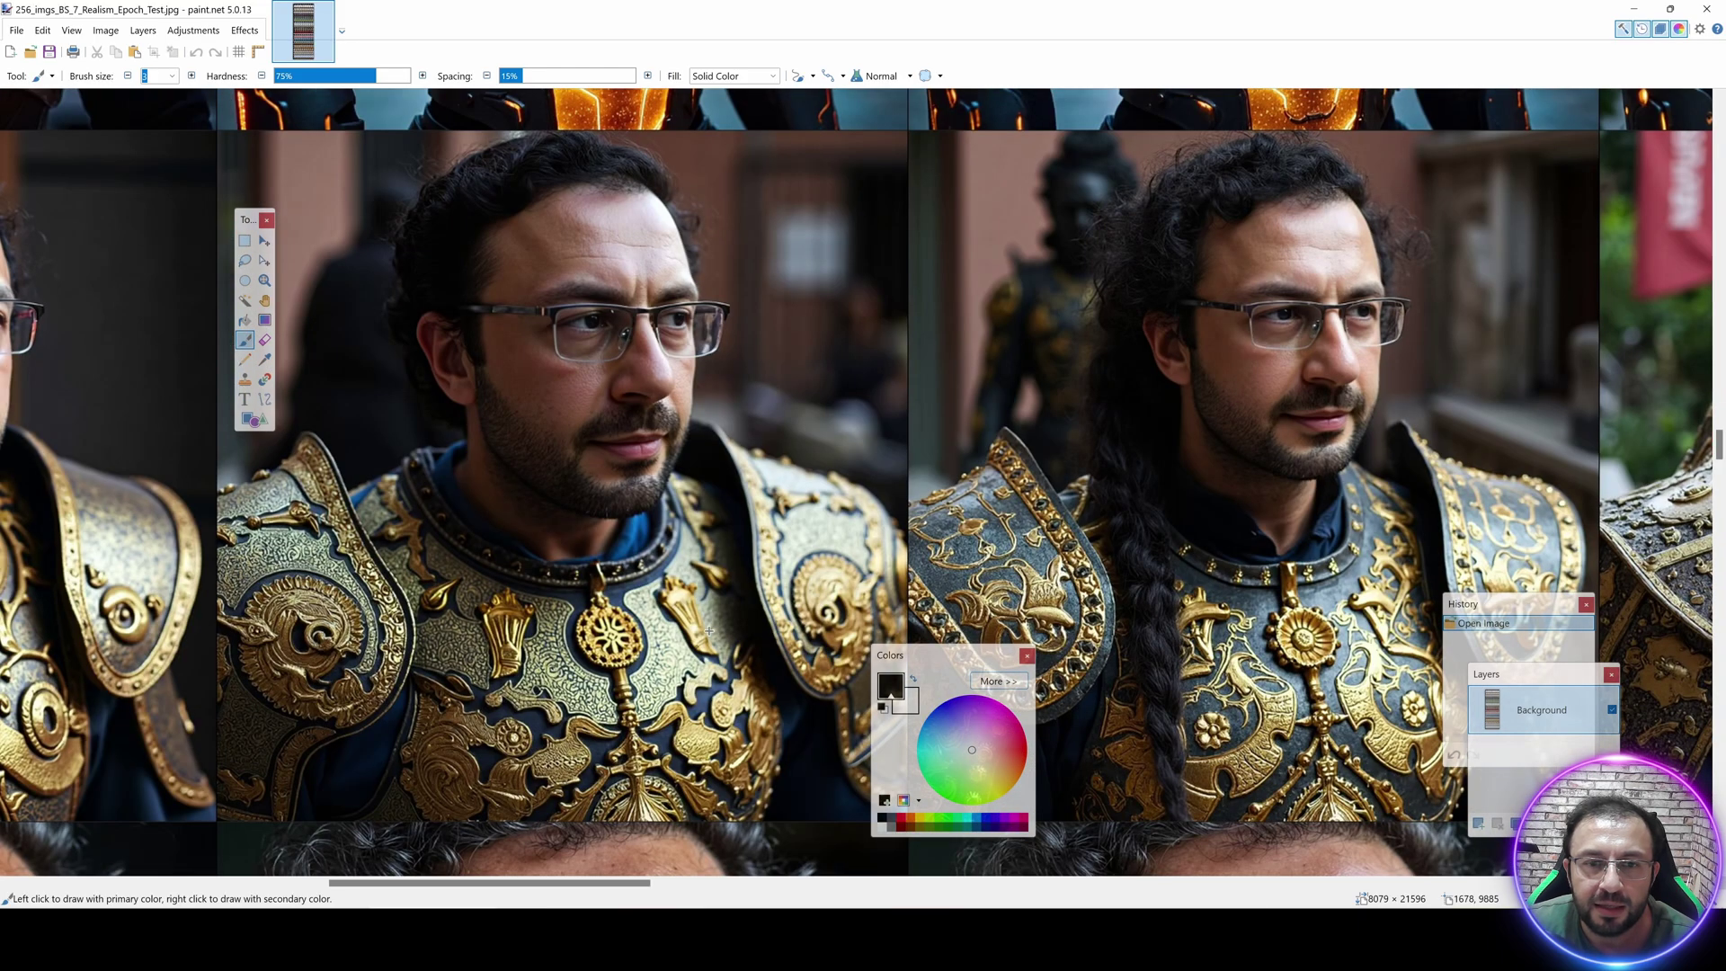
Switch to the browser's recent downloads and open 256_imgs_BS_7_Style_Epoch_Test.jpg in paint.net.
left_click(1633, 9)
left_click(1652, 49)
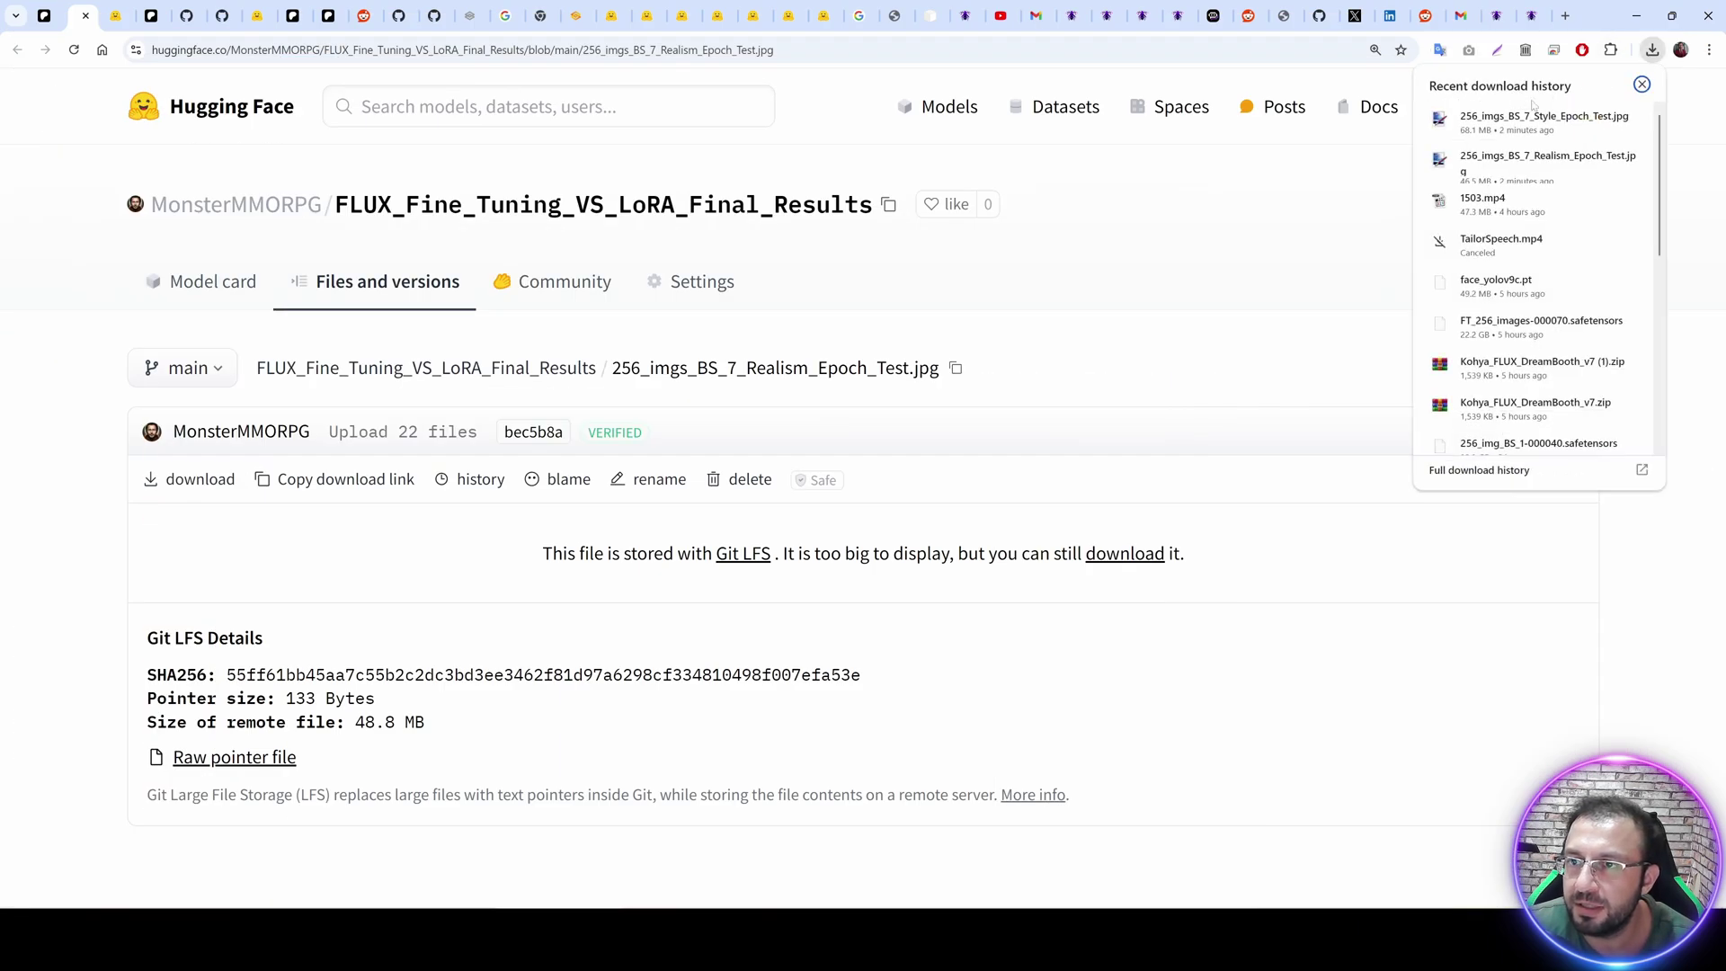
left_click(1519, 153)
scroll(755, 280, "up", 6)
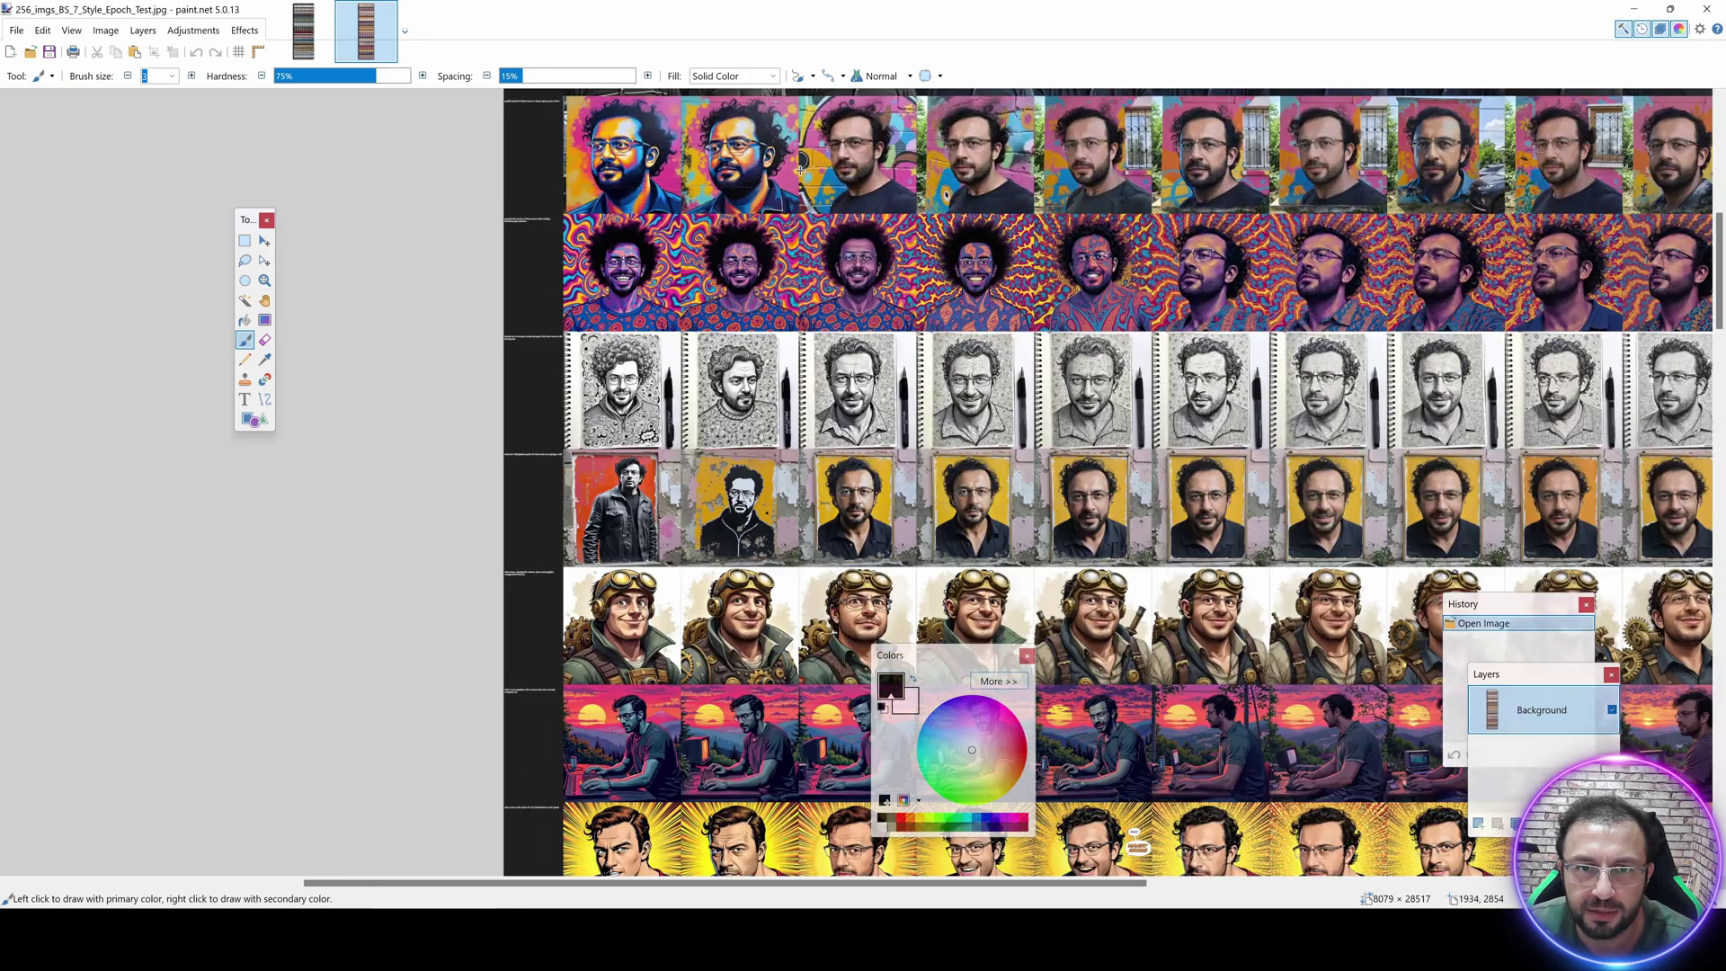
Compare the cartoon armored hero and newspaper comic rows of the Style epoch test image around checkpoints 256_img_BS_7-000030 to 256_img_BS_7-000050.
scroll(1234, 282, "up", 3)
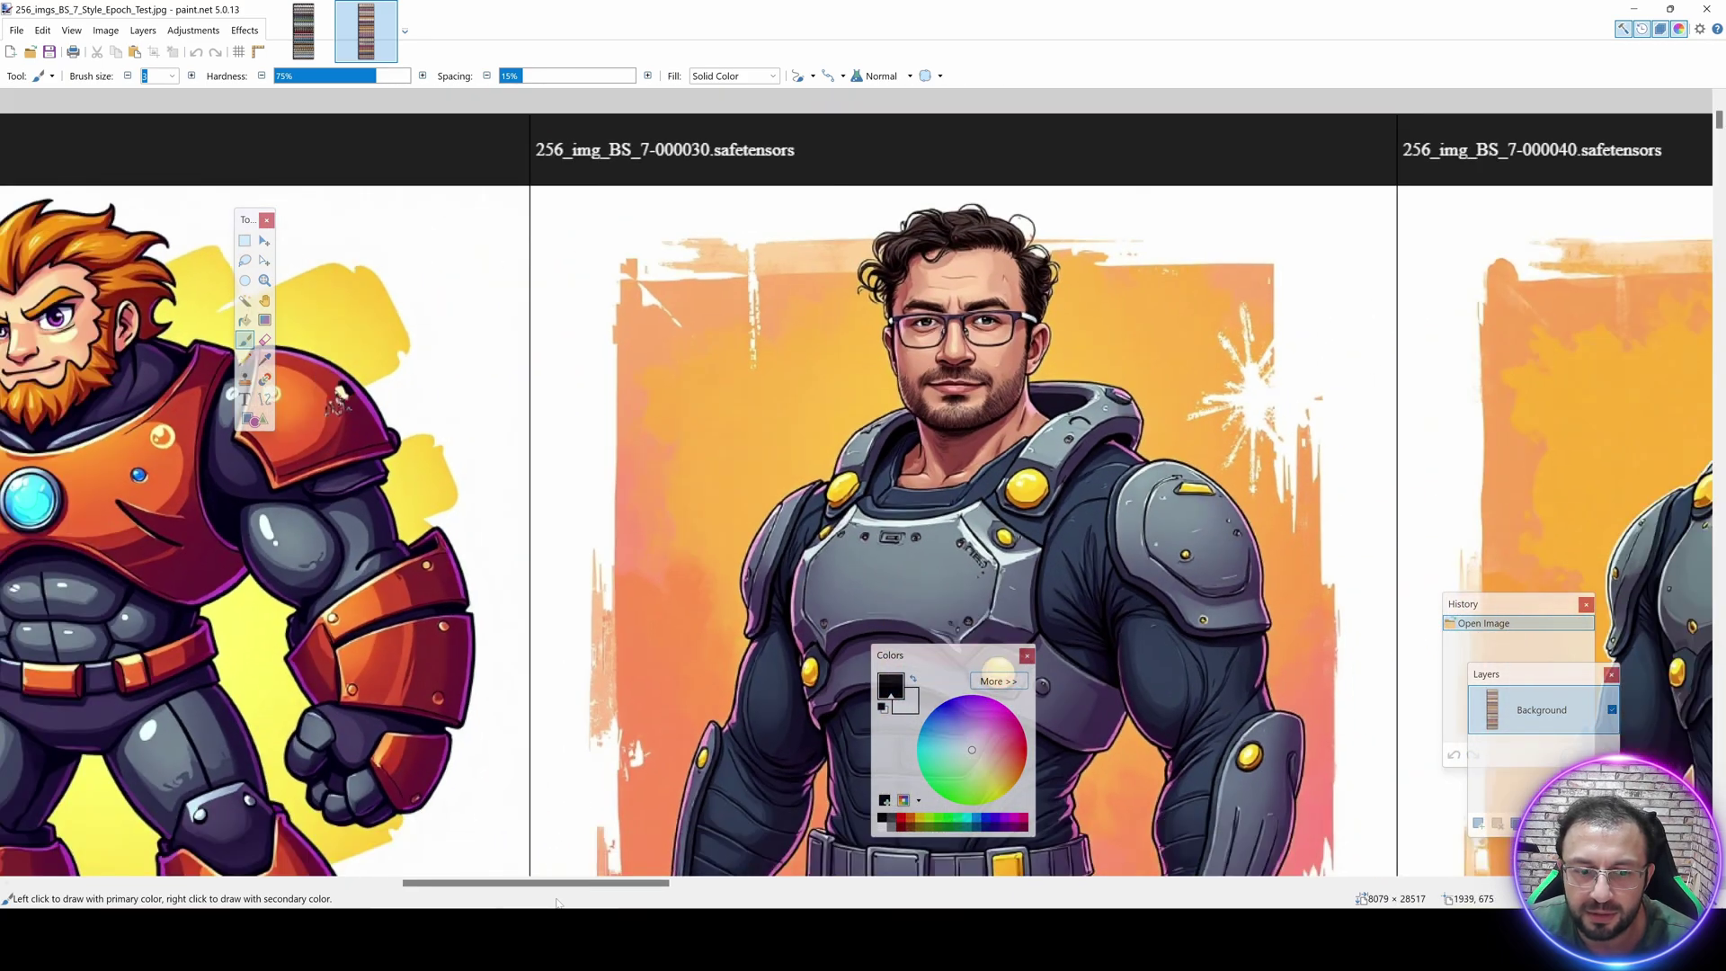
left_click_drag(557, 886, 736, 889)
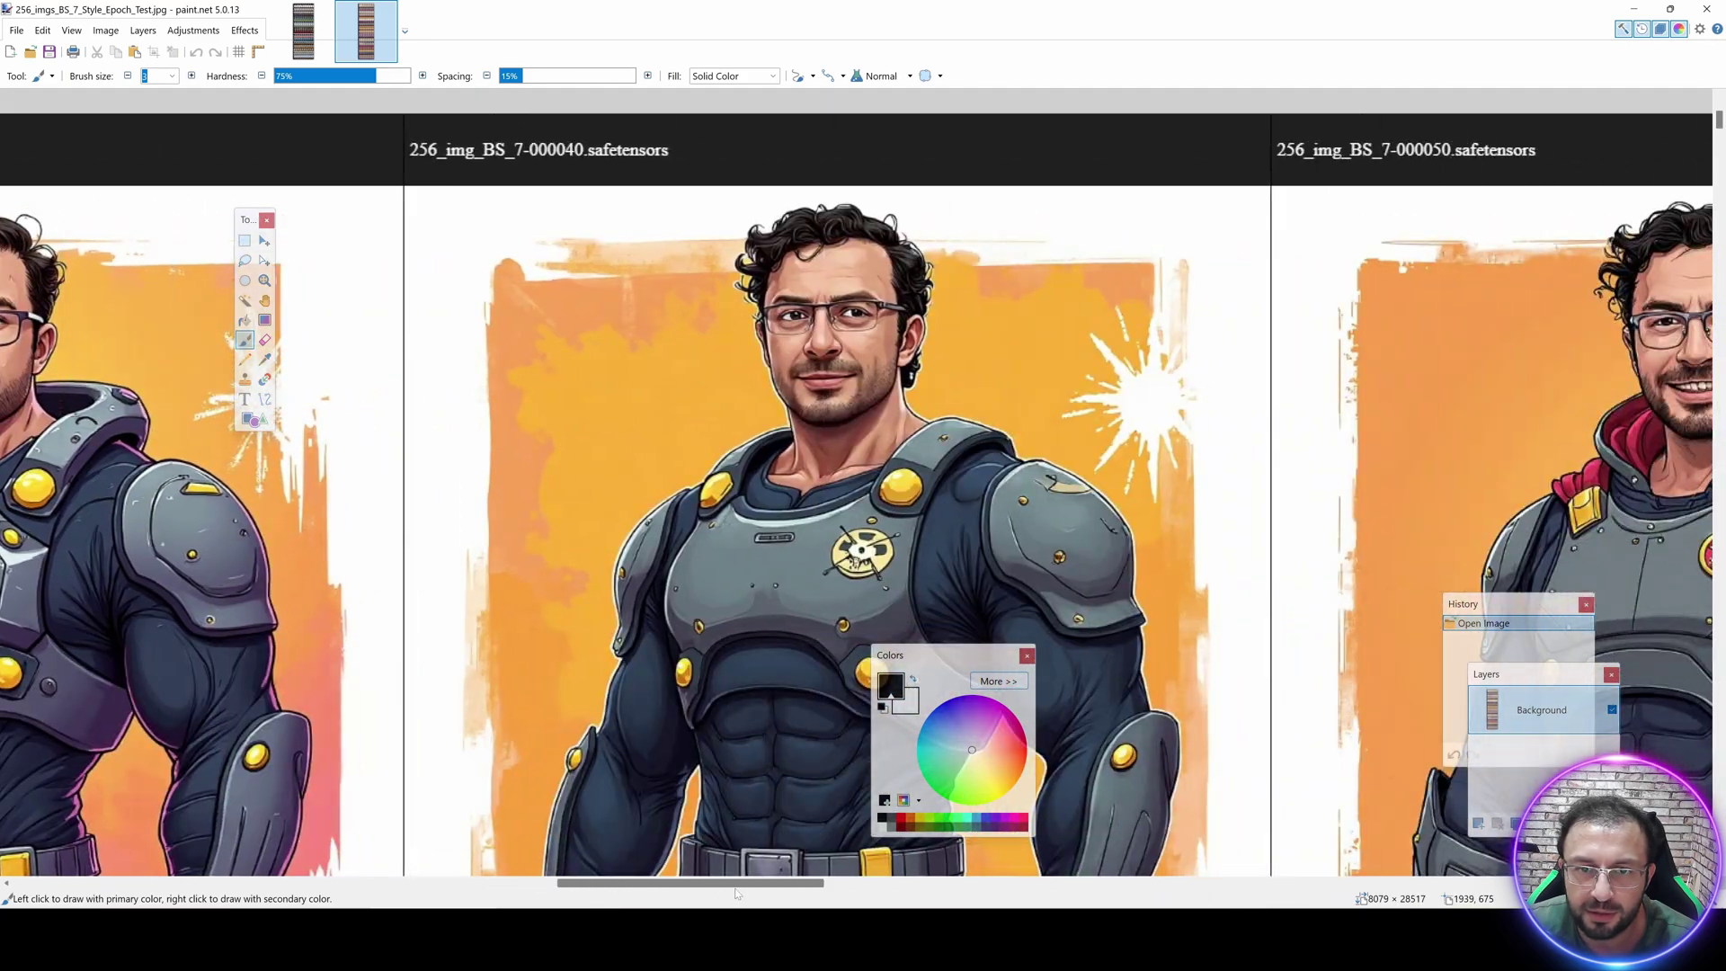
scroll(1013, 309, "down", 4)
scroll(773, 455, "down", 3)
scroll(751, 479, "up", 2)
scroll(751, 480, "down", 6)
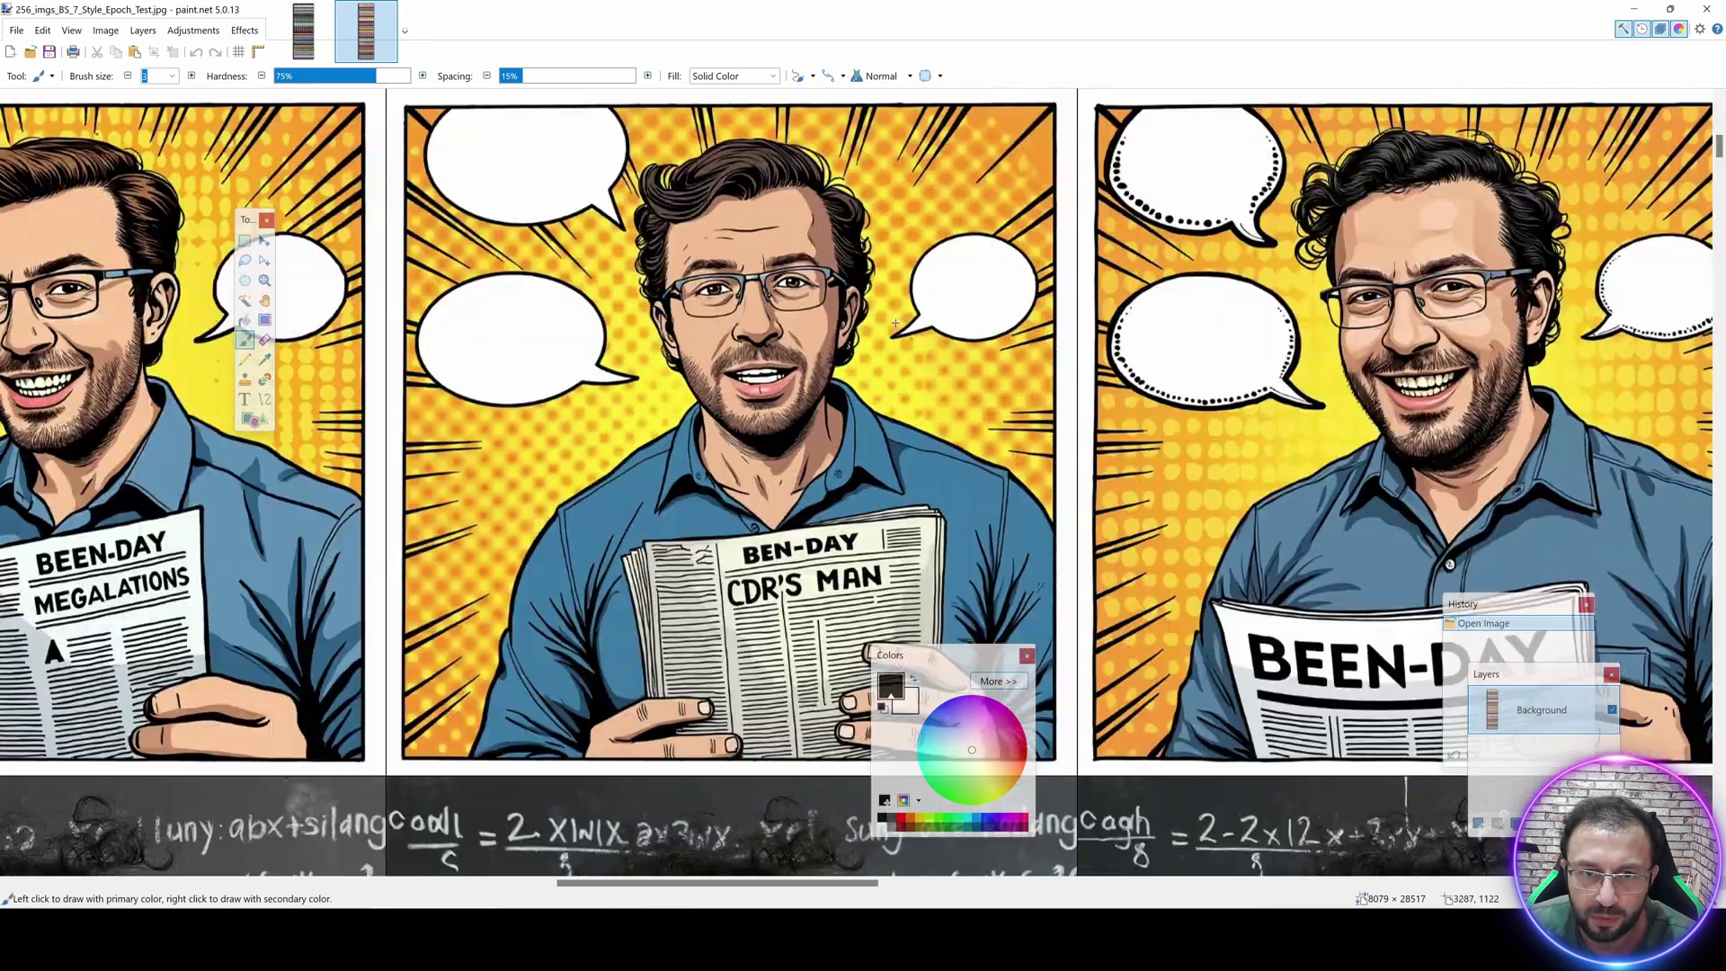
Compare the mid-training checkpoints in the further style rows, from the comic portrait and big-headed figurine to the arcade and 3D cartoon character.
scroll(751, 480, "down", 6)
scroll(755, 479, "down", 2)
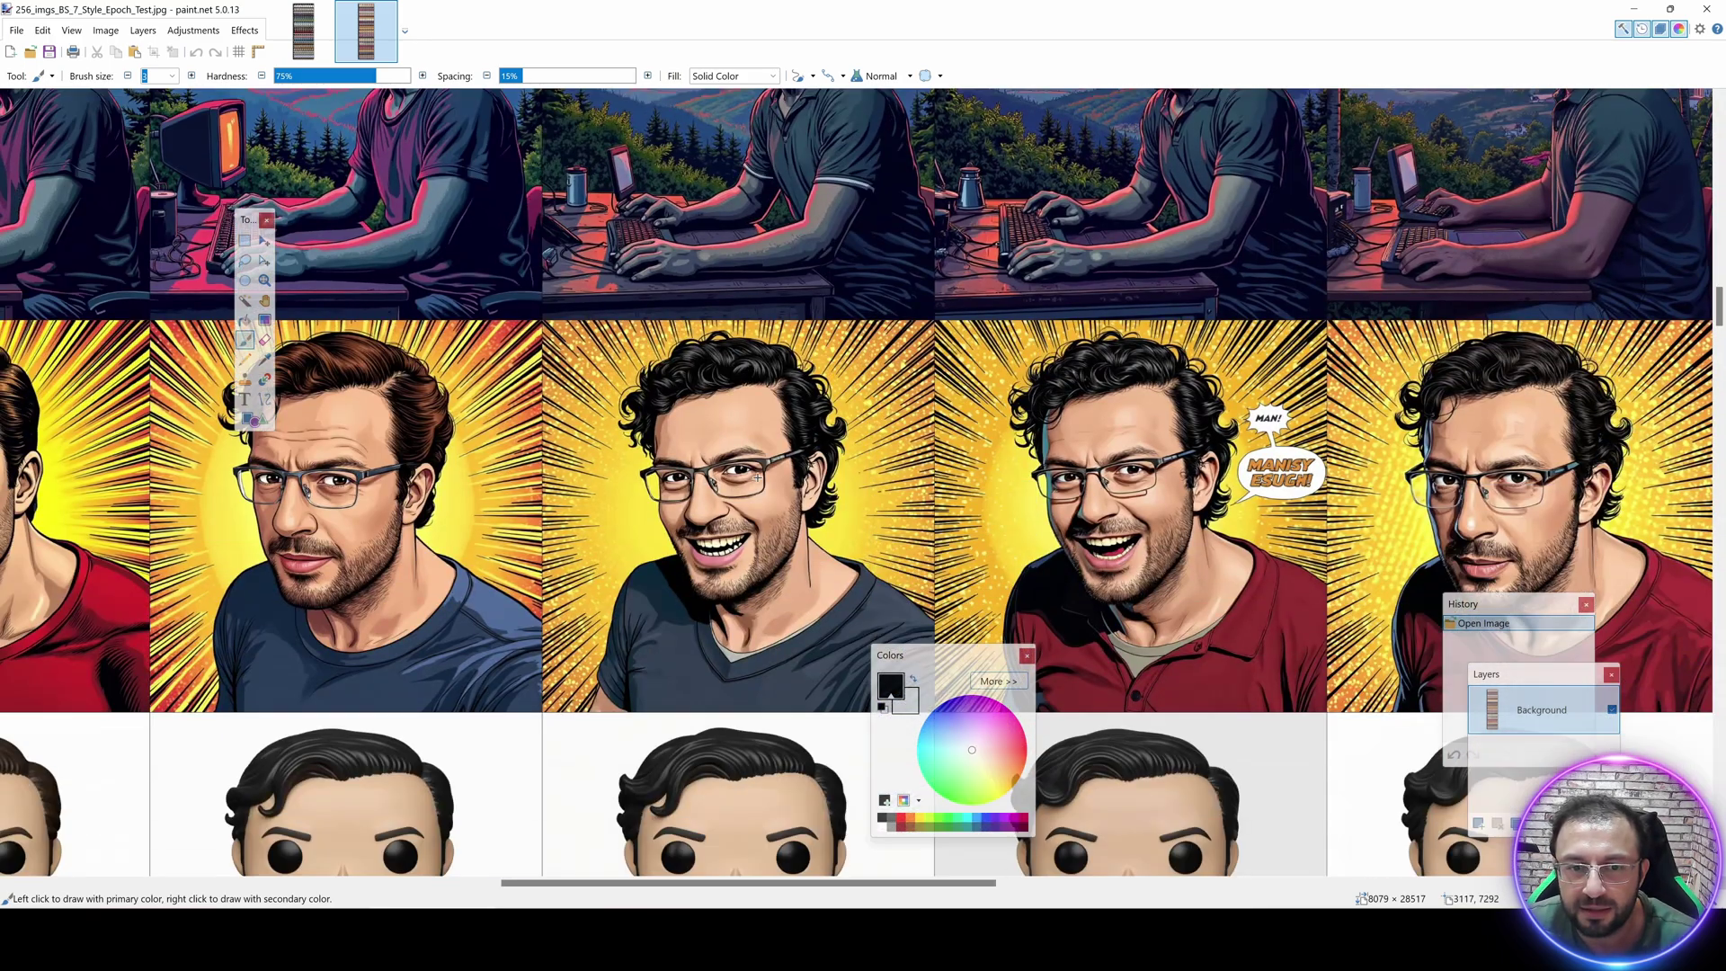
scroll(690, 552, "up", 2)
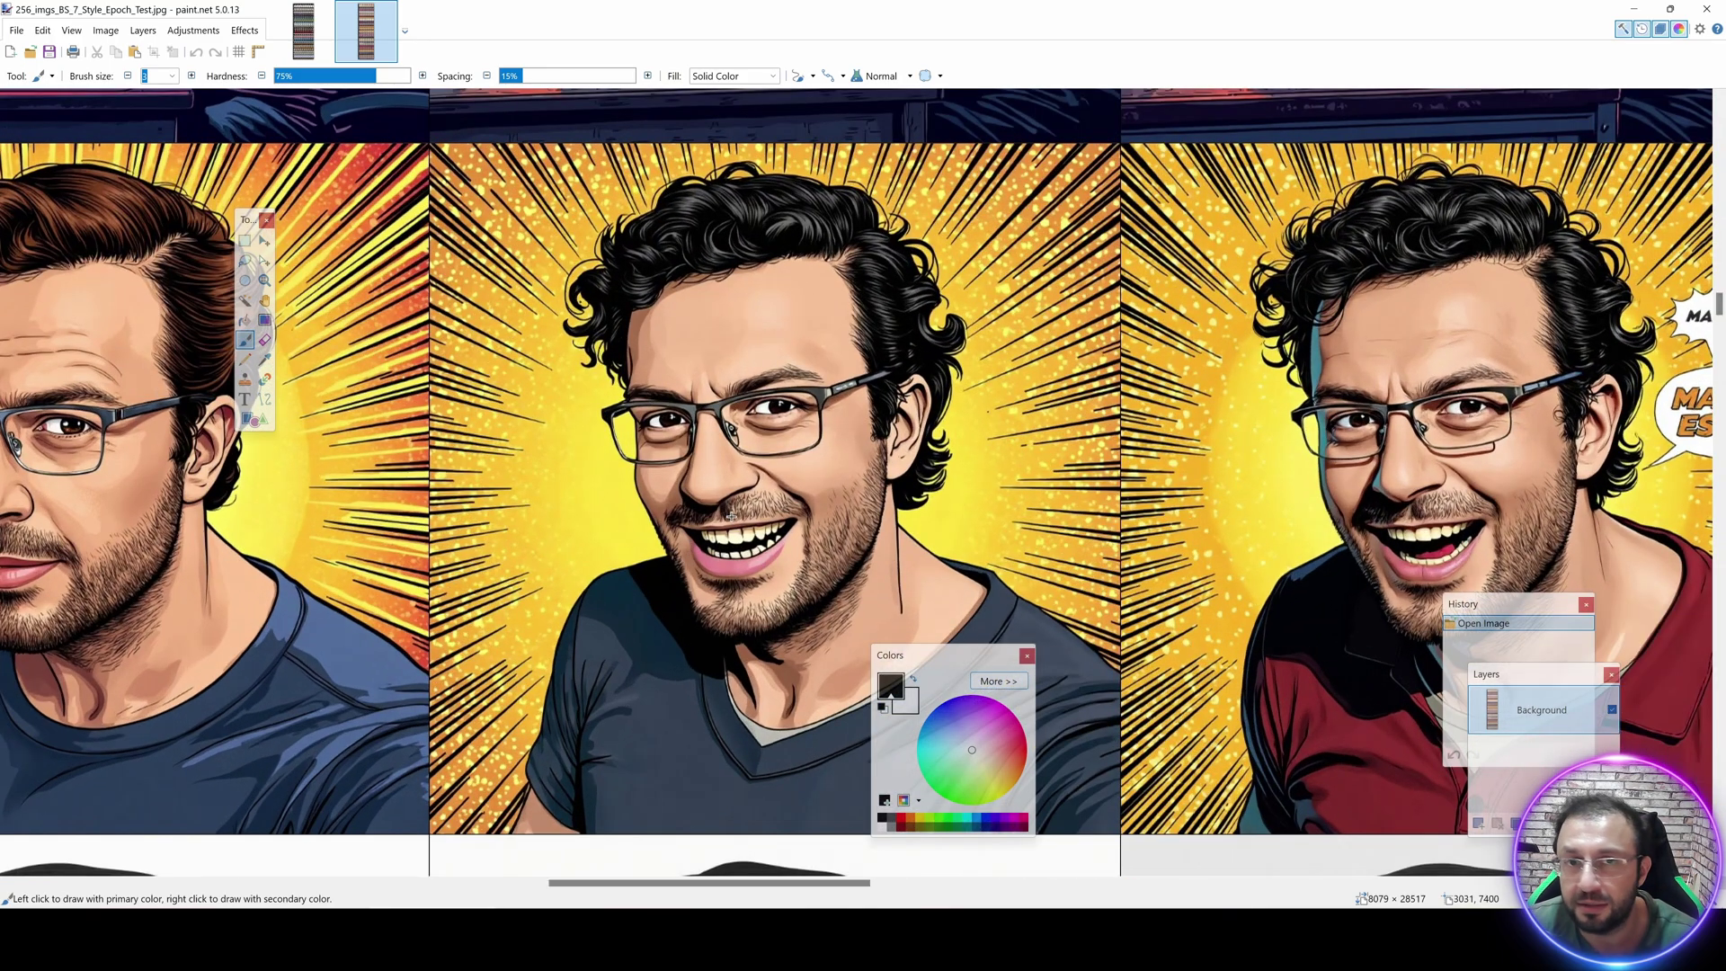
scroll(795, 667, "down", 12)
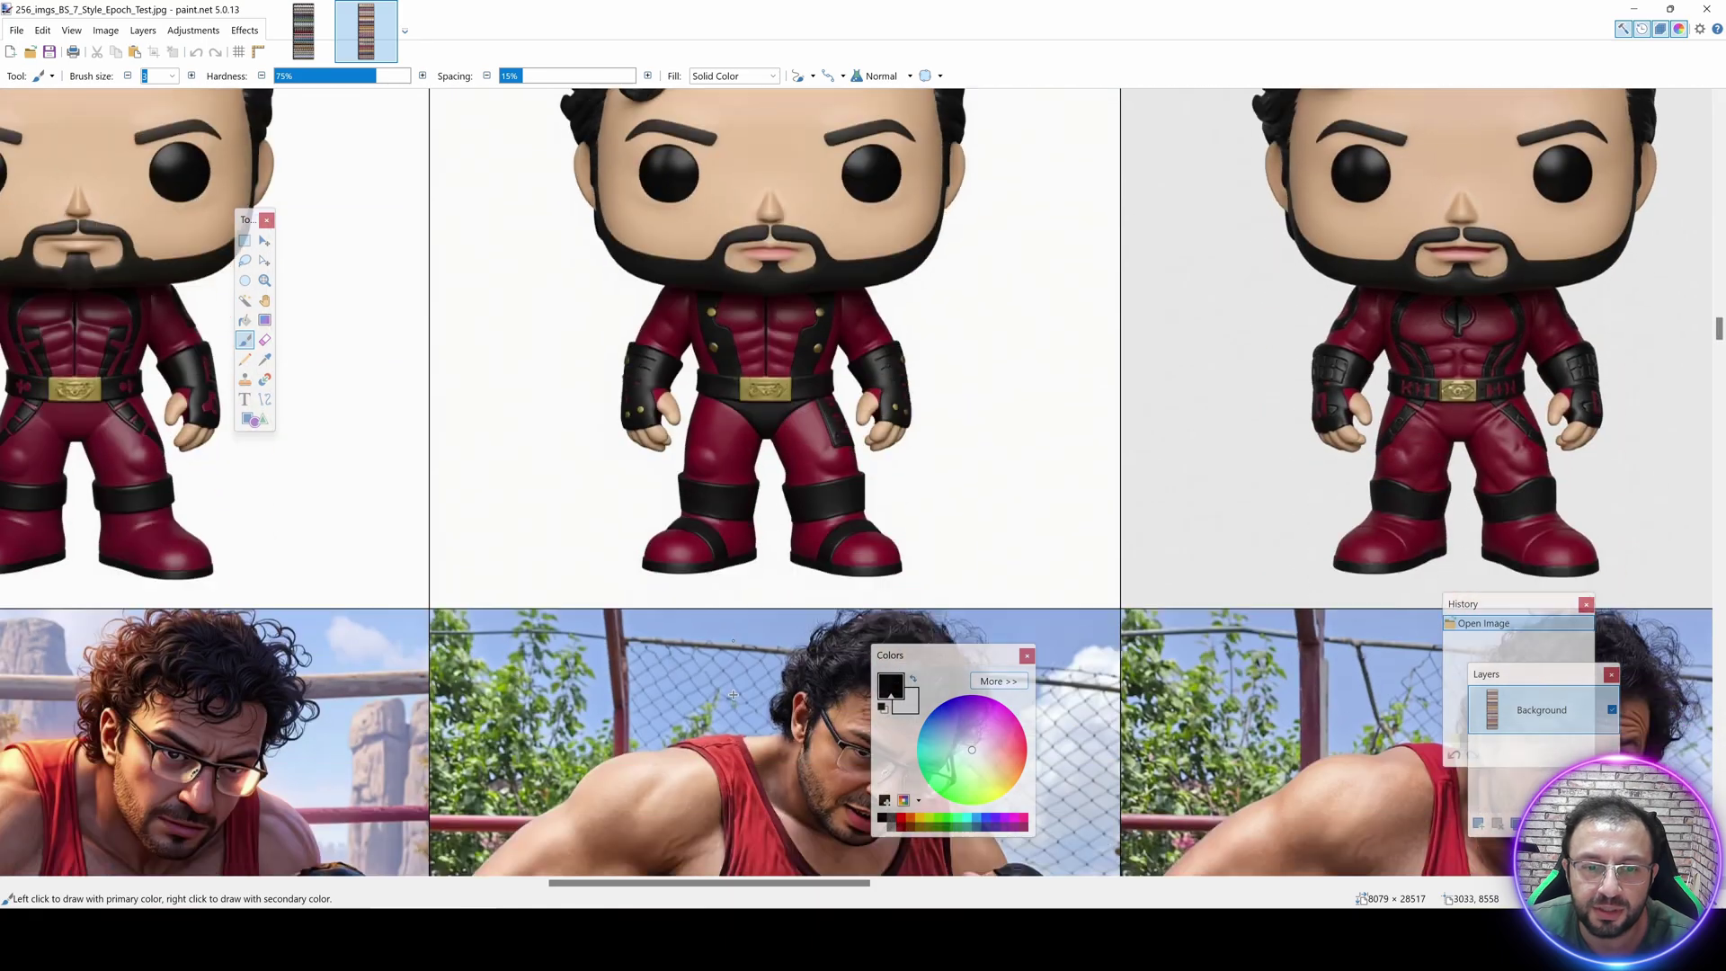
scroll(745, 710, "down", 10)
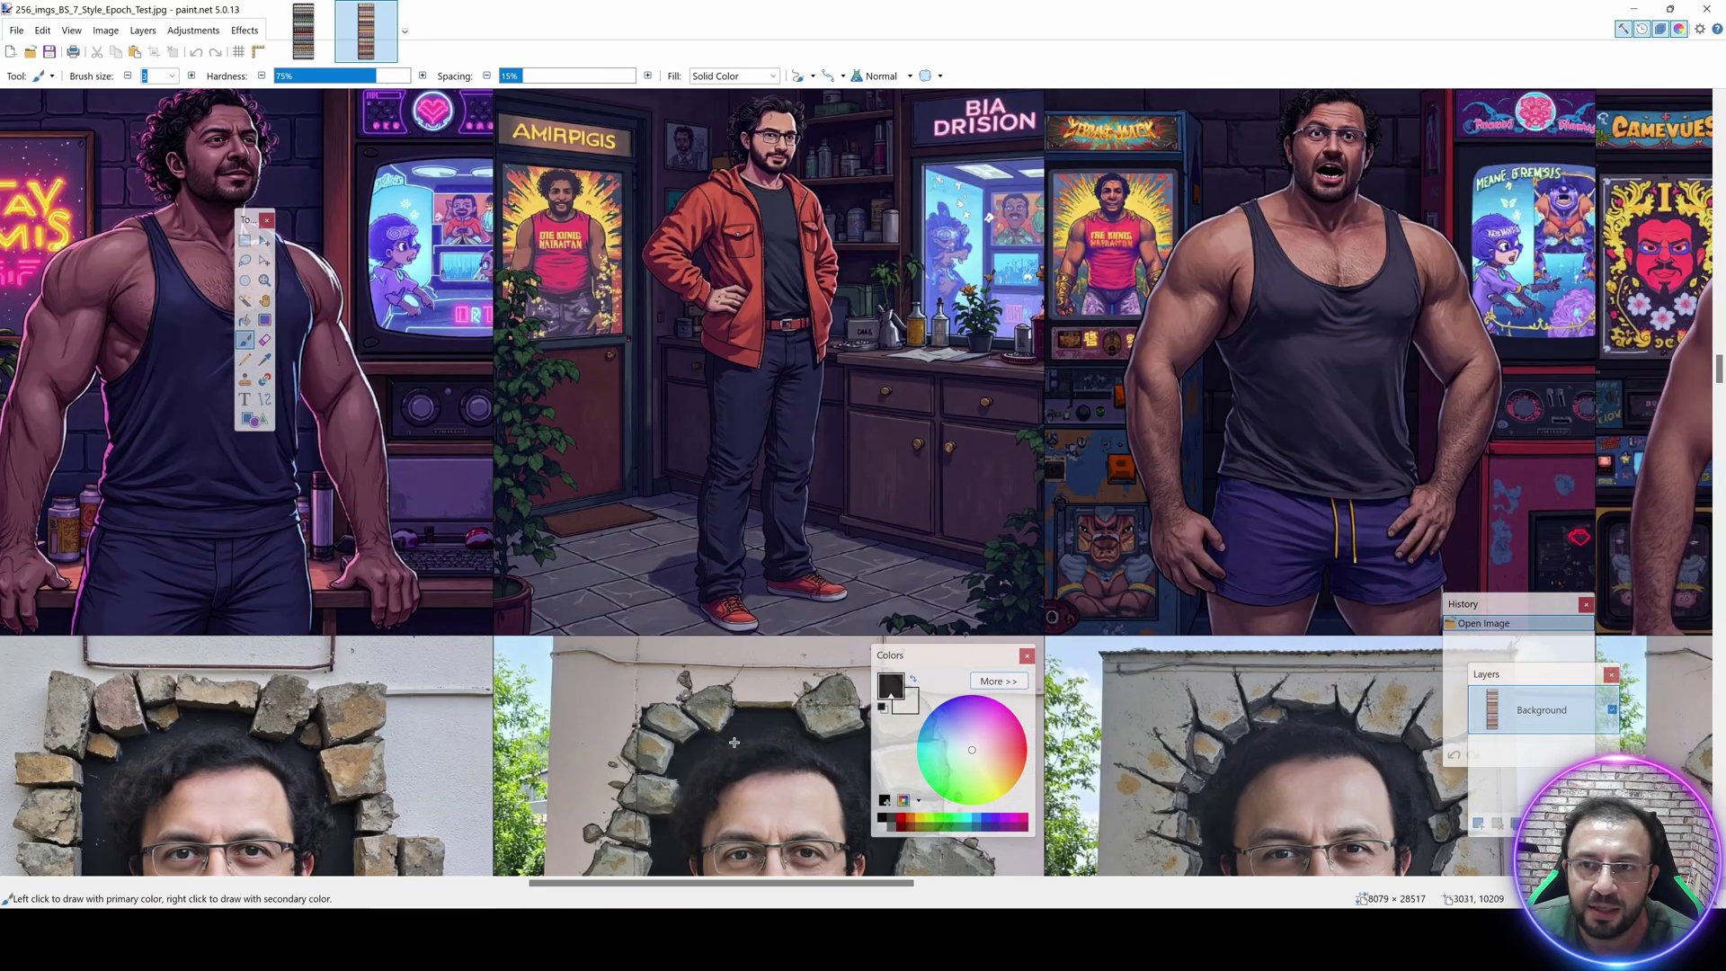
scroll(742, 730, "down", 5)
scroll(728, 809, "up", 2)
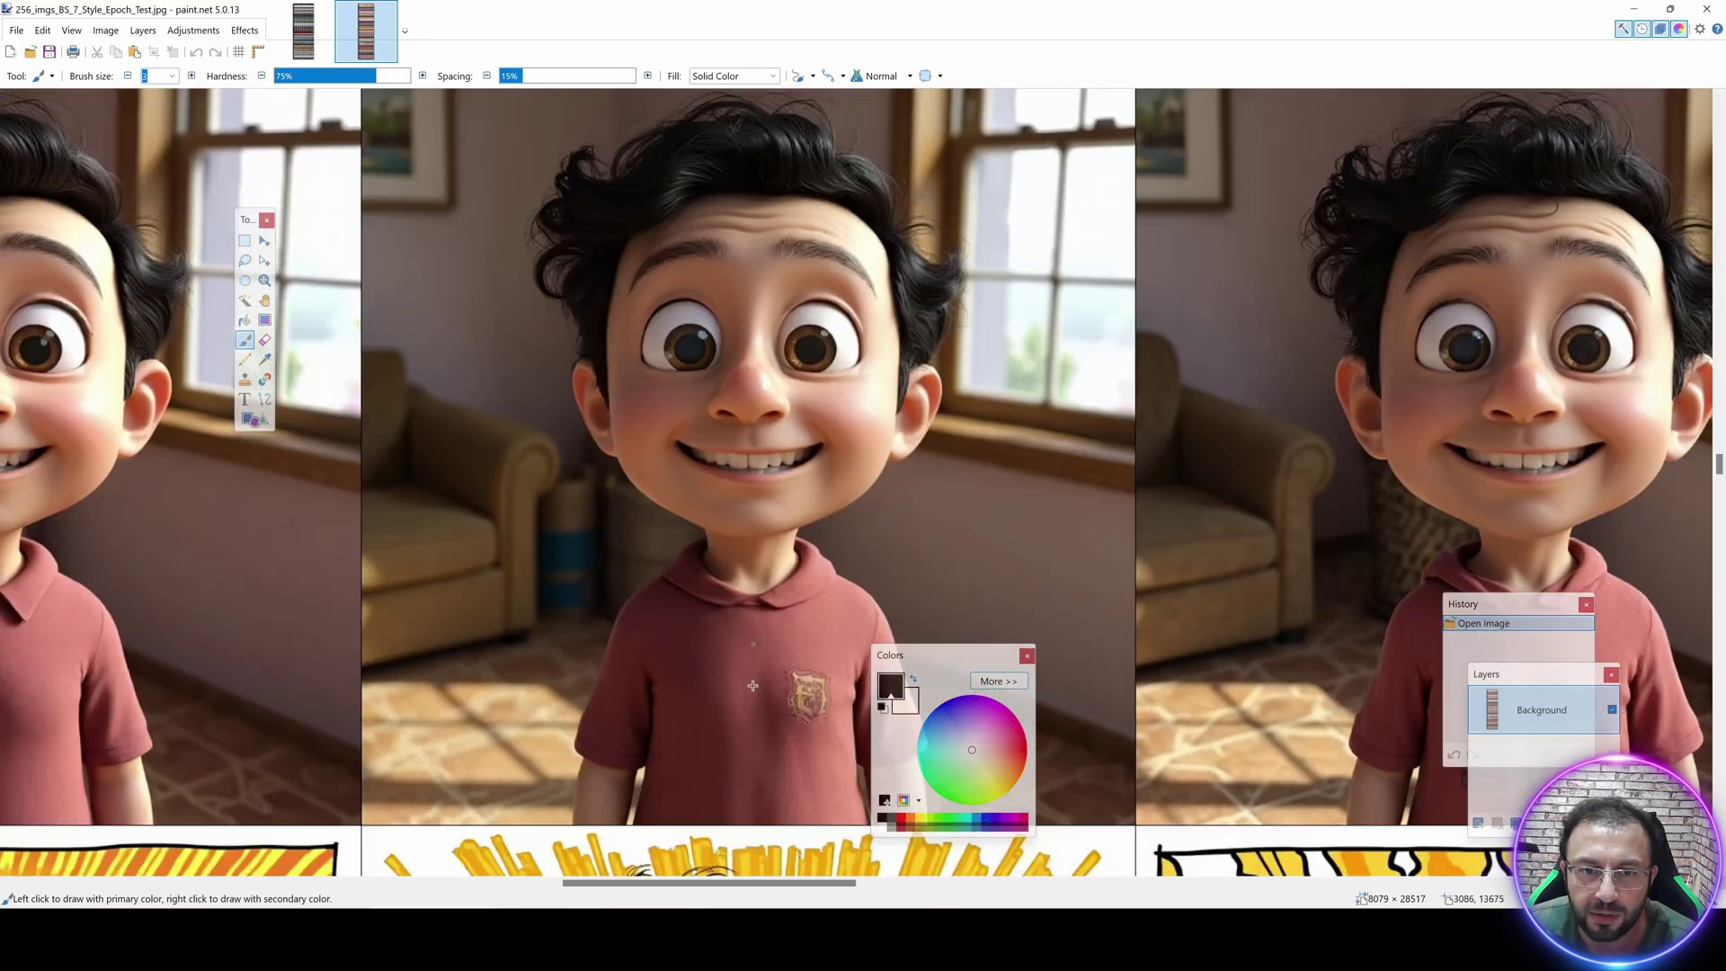
Compare the 3D cartoon character row of the style epoch test image from the earlier checkpoints through the final one.
left_click_drag(728, 885, 312, 884)
left_click_drag(426, 888, 1069, 901)
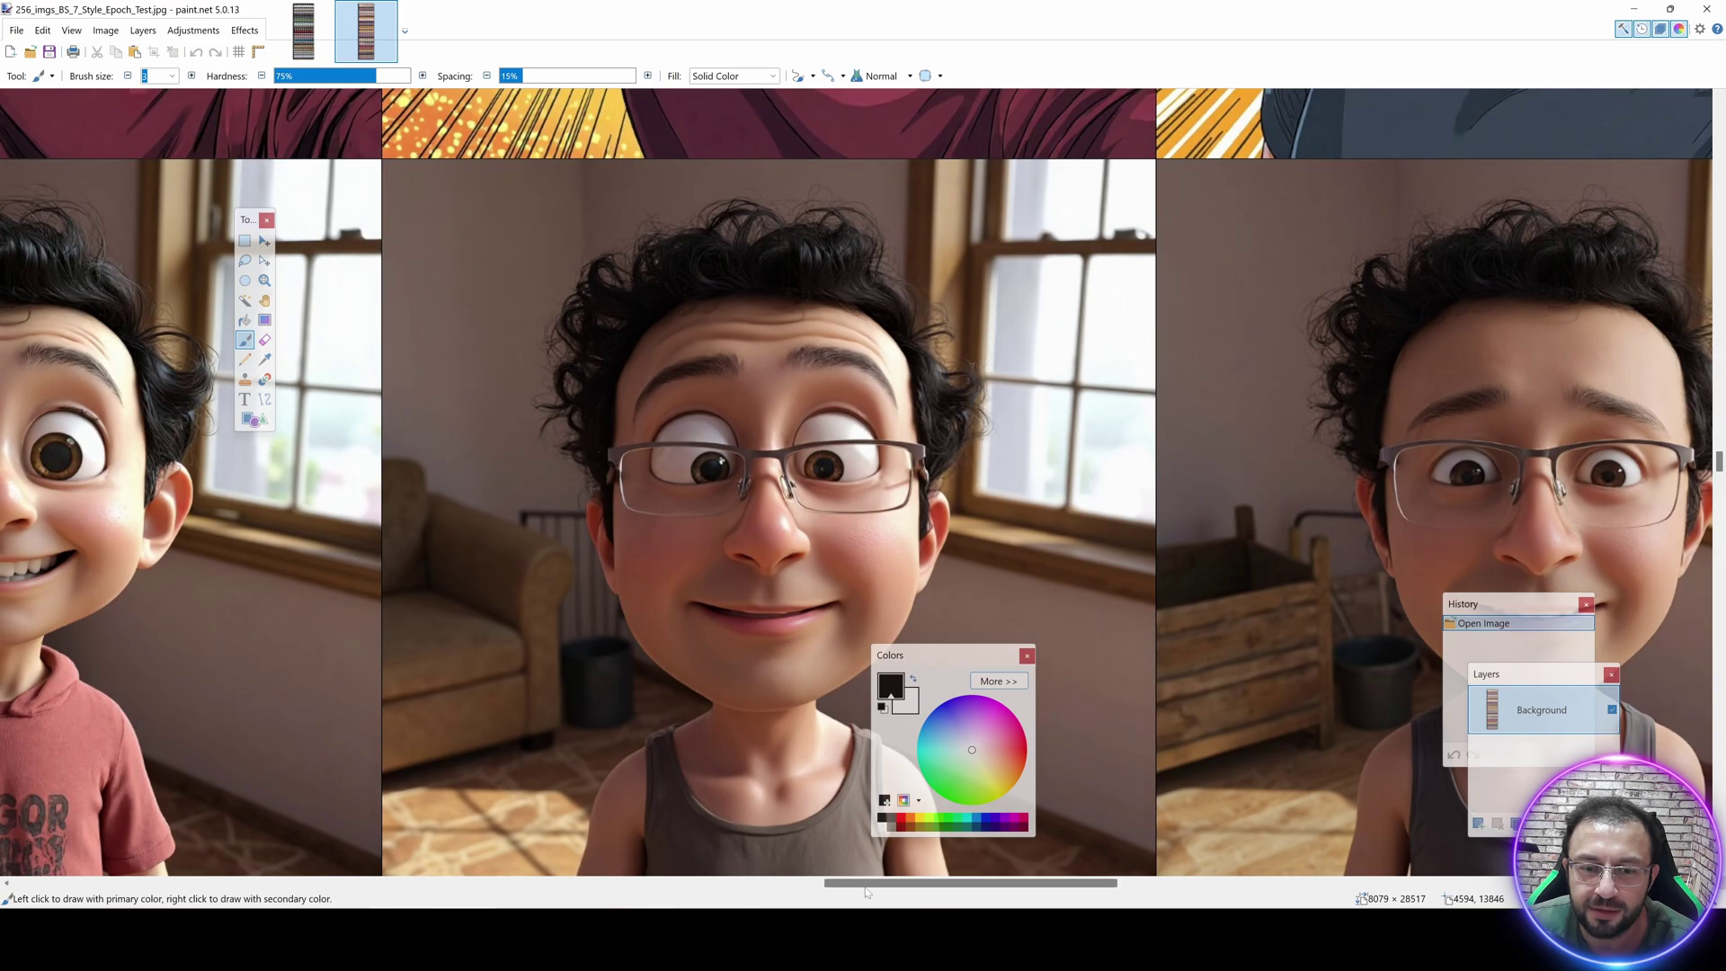
left_click_drag(921, 887, 1249, 887)
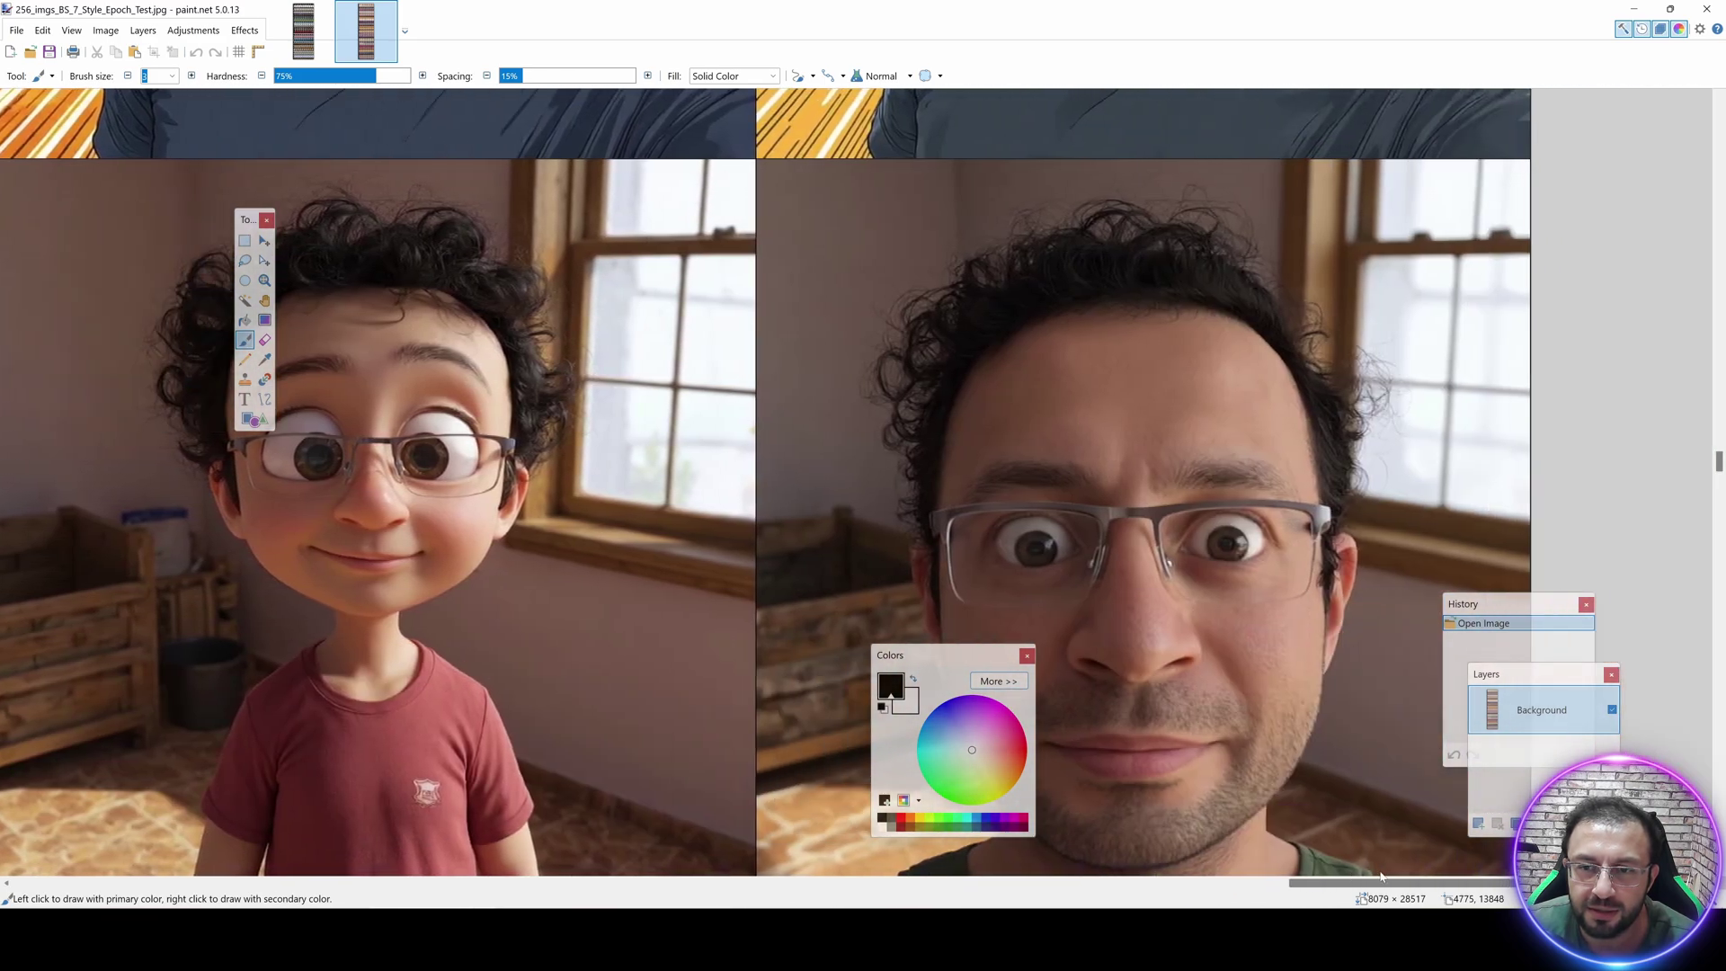
scroll(999, 377, "up", 4)
scroll(999, 377, "down", 1)
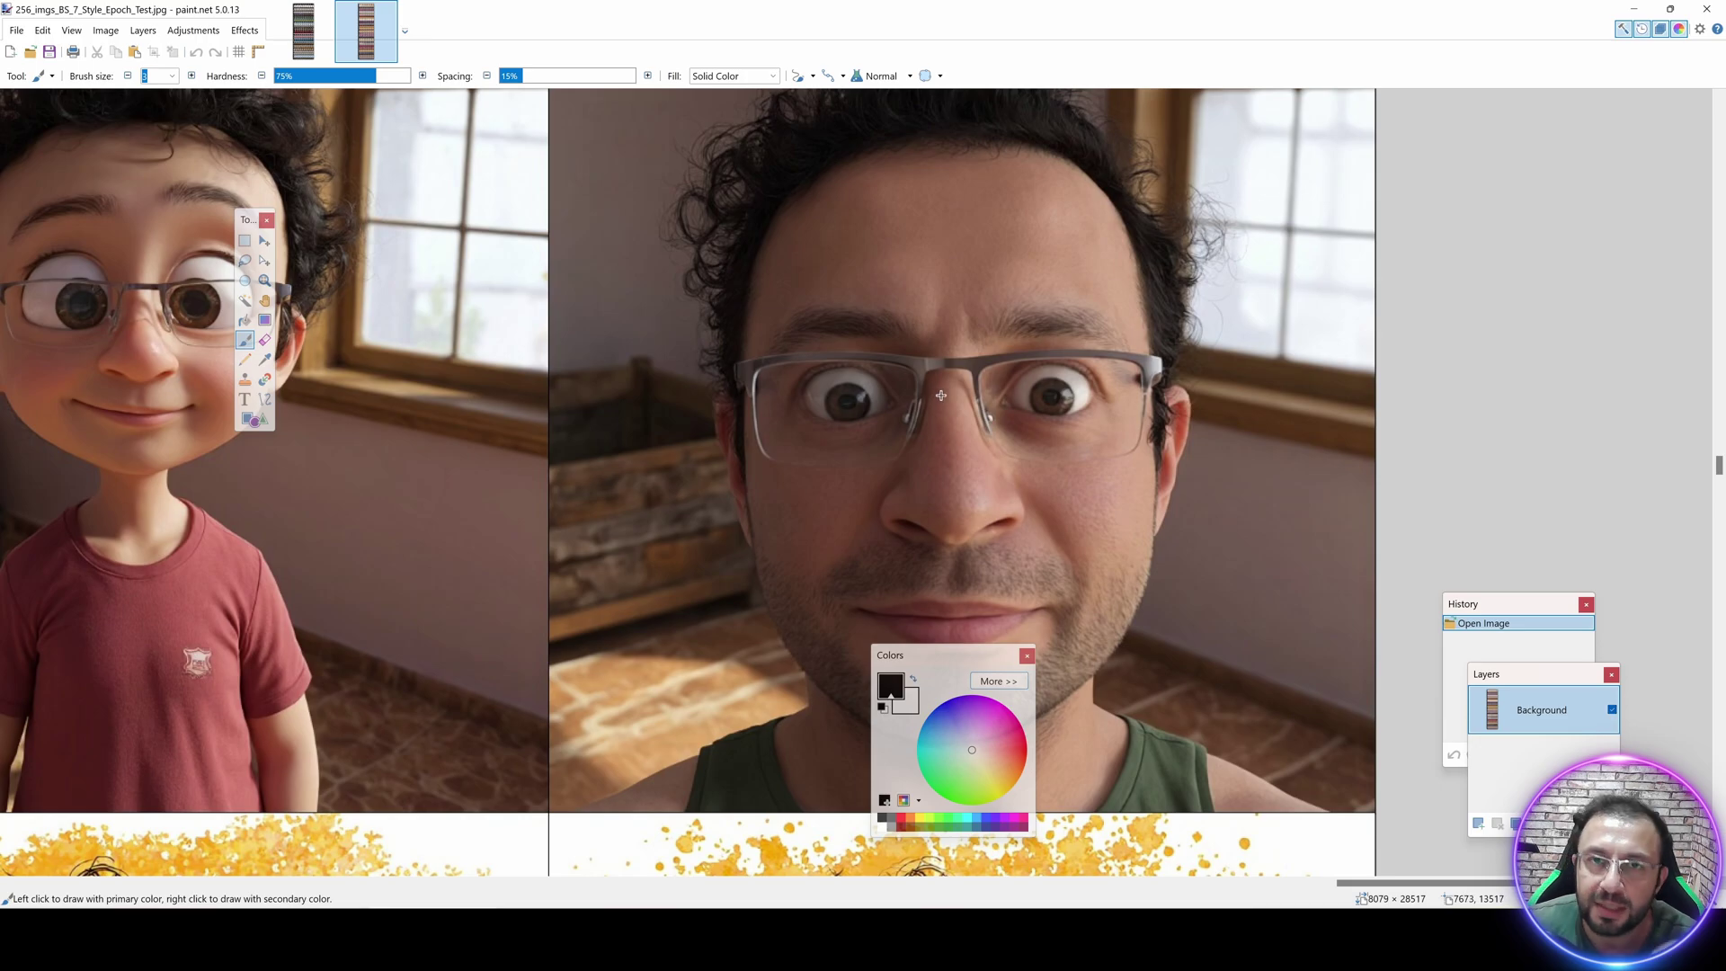
scroll(975, 360, "down", 1)
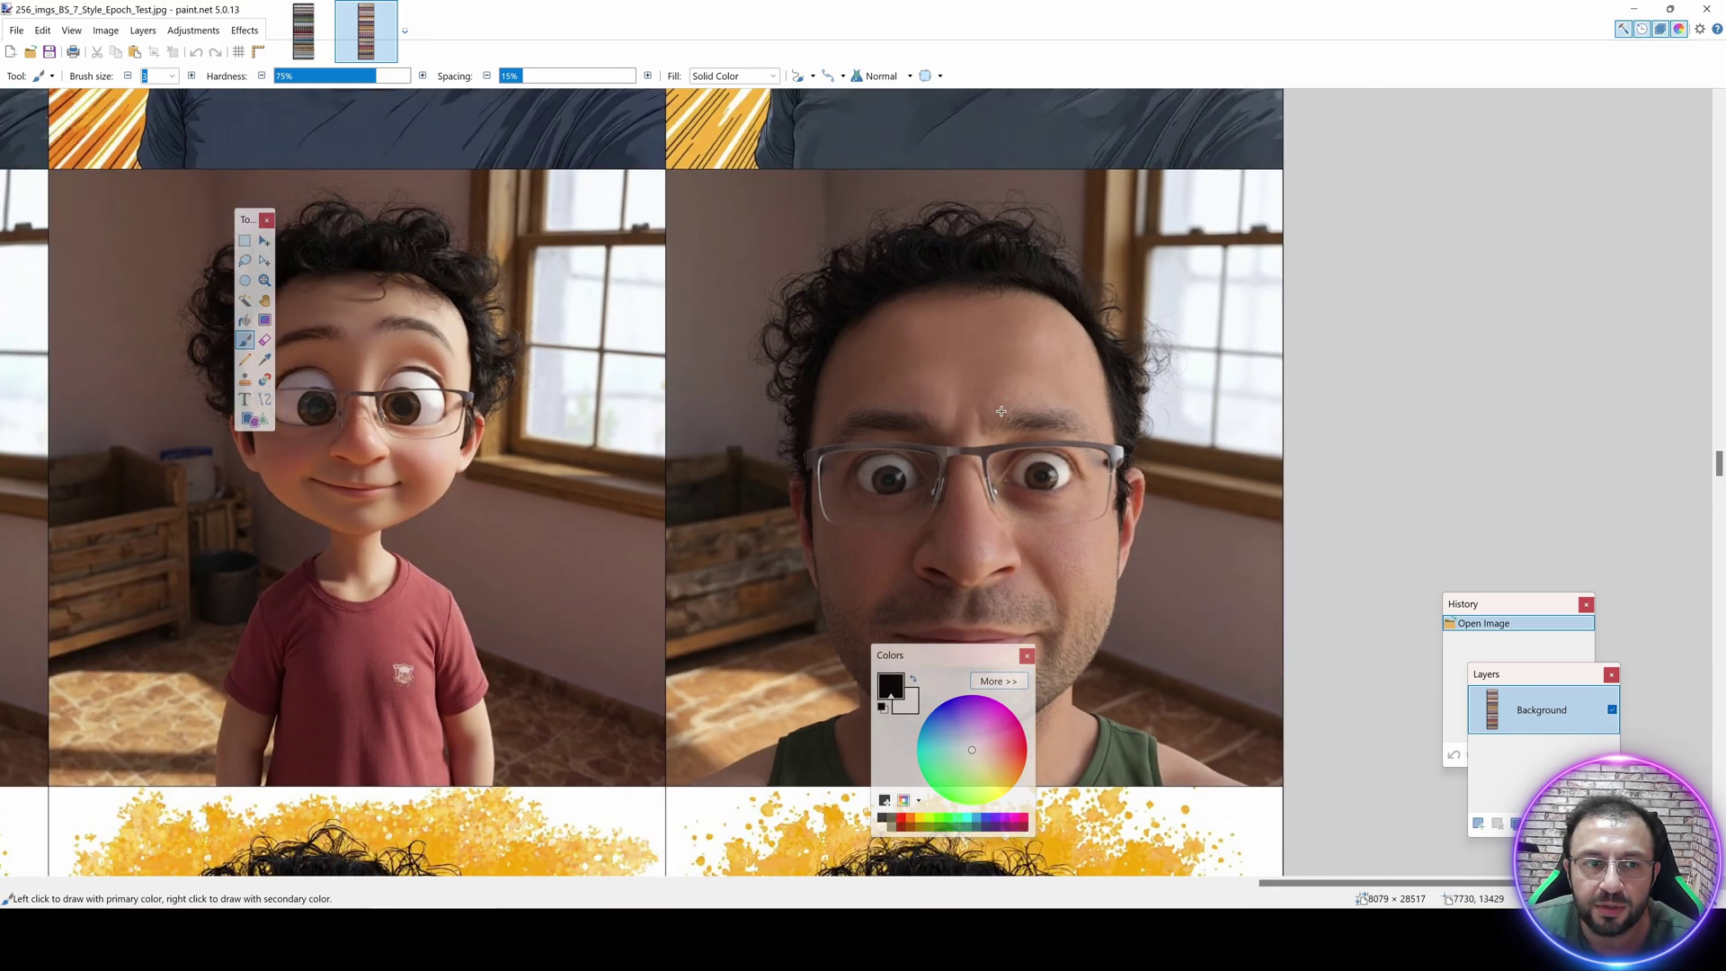
scroll(559, 488, "up", 2)
Compare checkpoints in the yellow-background comic portrait row and the cartoon man at a desk row.
scroll(559, 488, "down", 5)
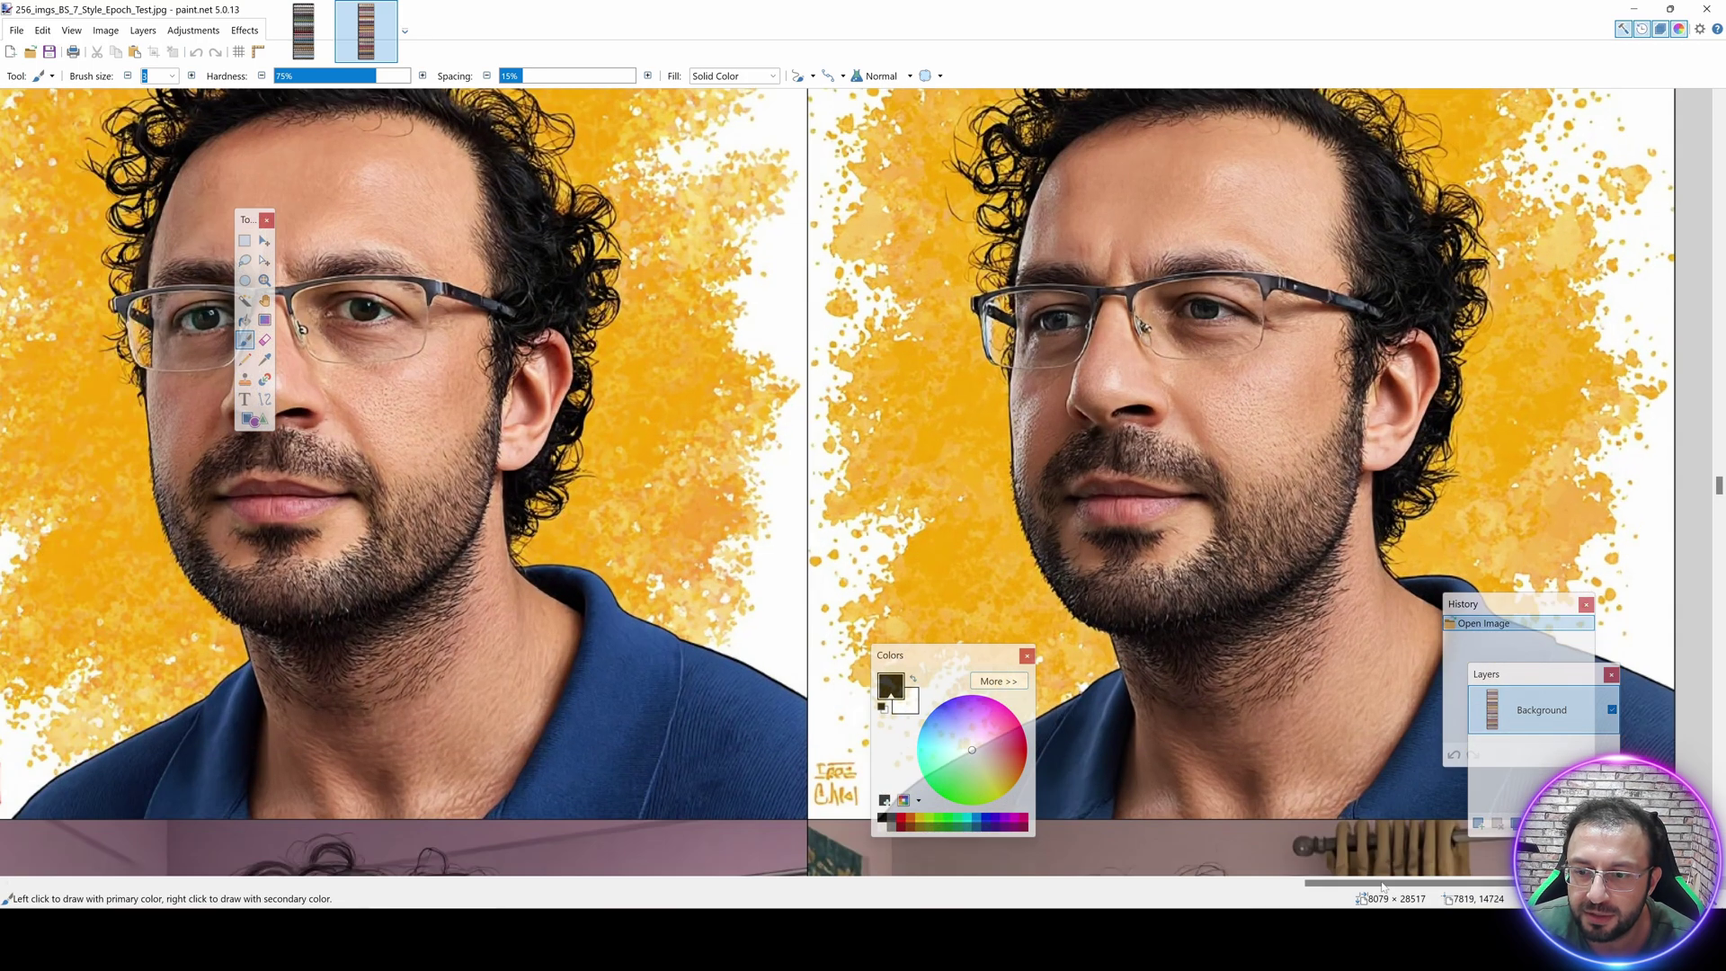
left_click_drag(1382, 885, 476, 878)
scroll(865, 271, "down", 1)
scroll(864, 270, "up", 1)
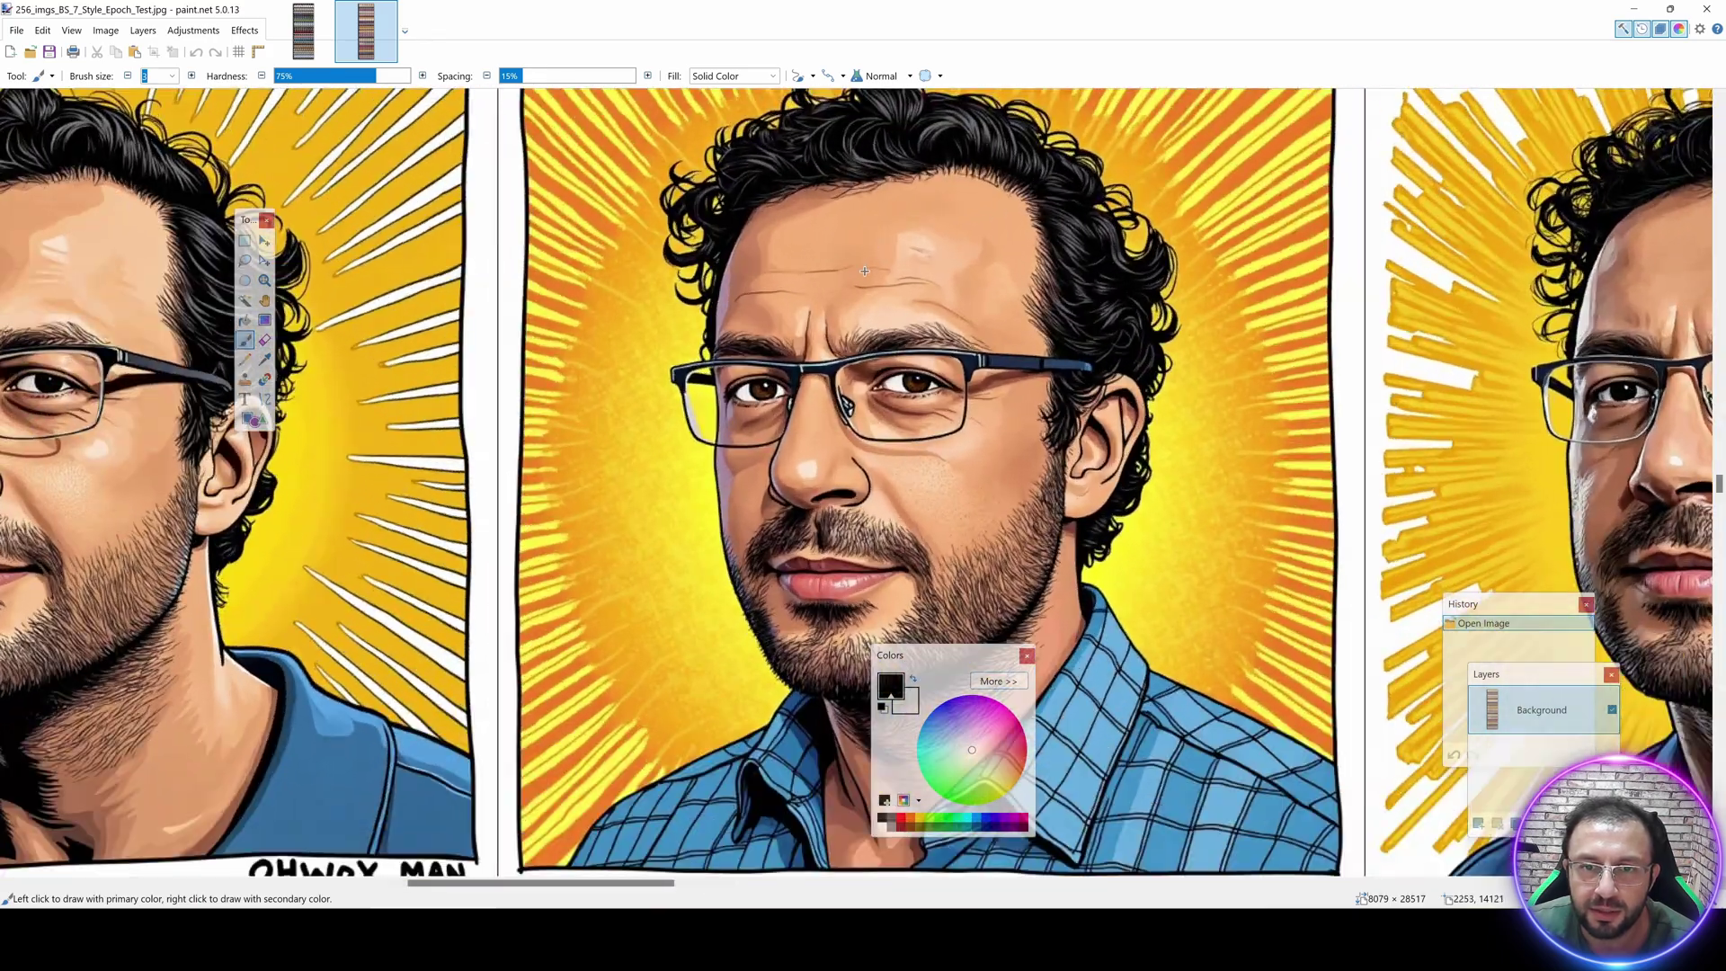
scroll(889, 279, "down", 3)
scroll(840, 316, "down", 2)
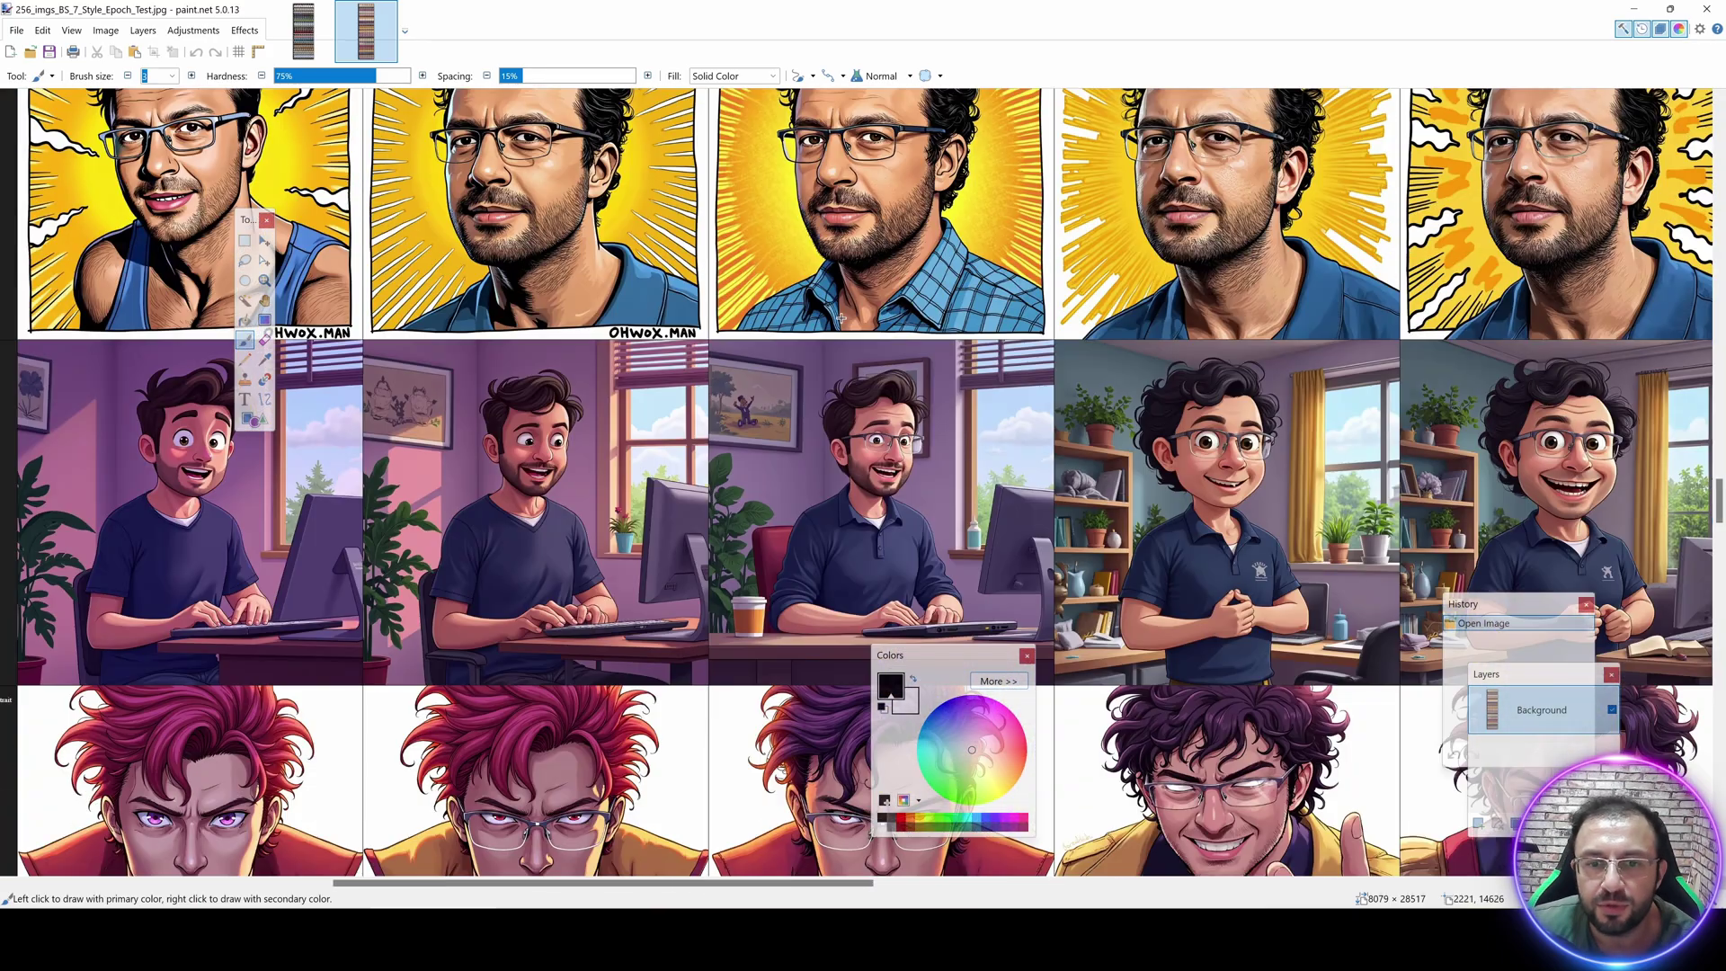
scroll(1028, 331, "up", 3)
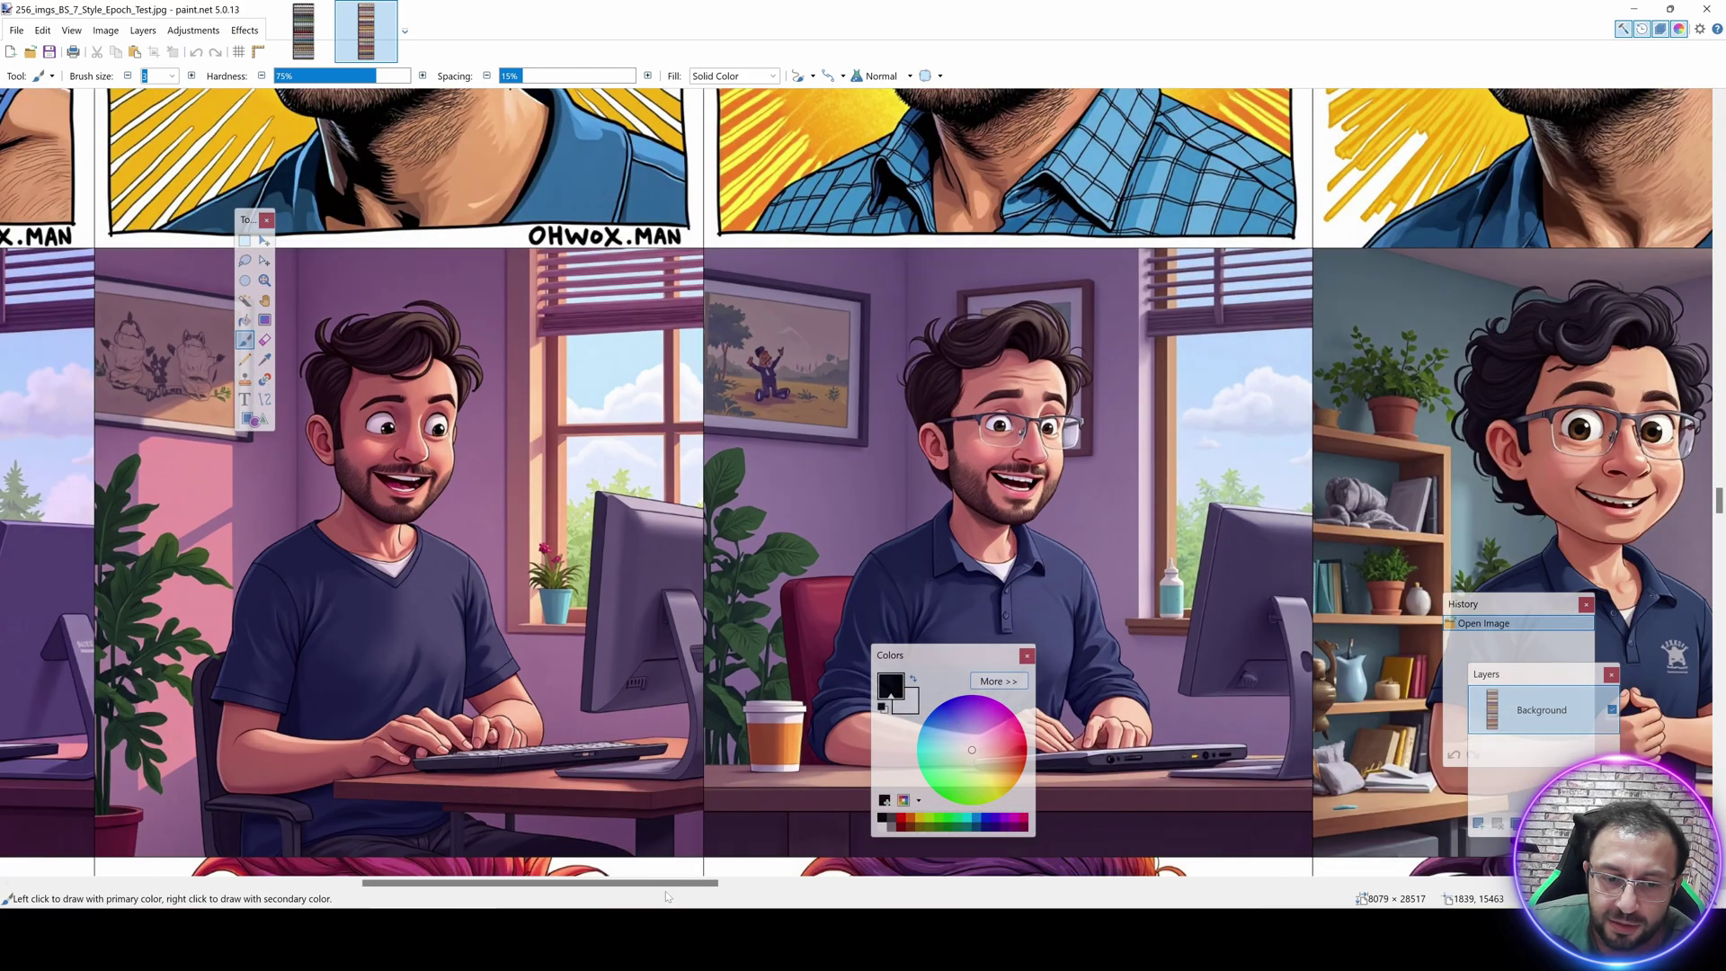
left_click_drag(685, 888, 1113, 840)
Examine the later checkpoints in the anime-style character row on a white background, through the final column.
scroll(511, 716, "down", 4)
scroll(548, 683, "down", 2)
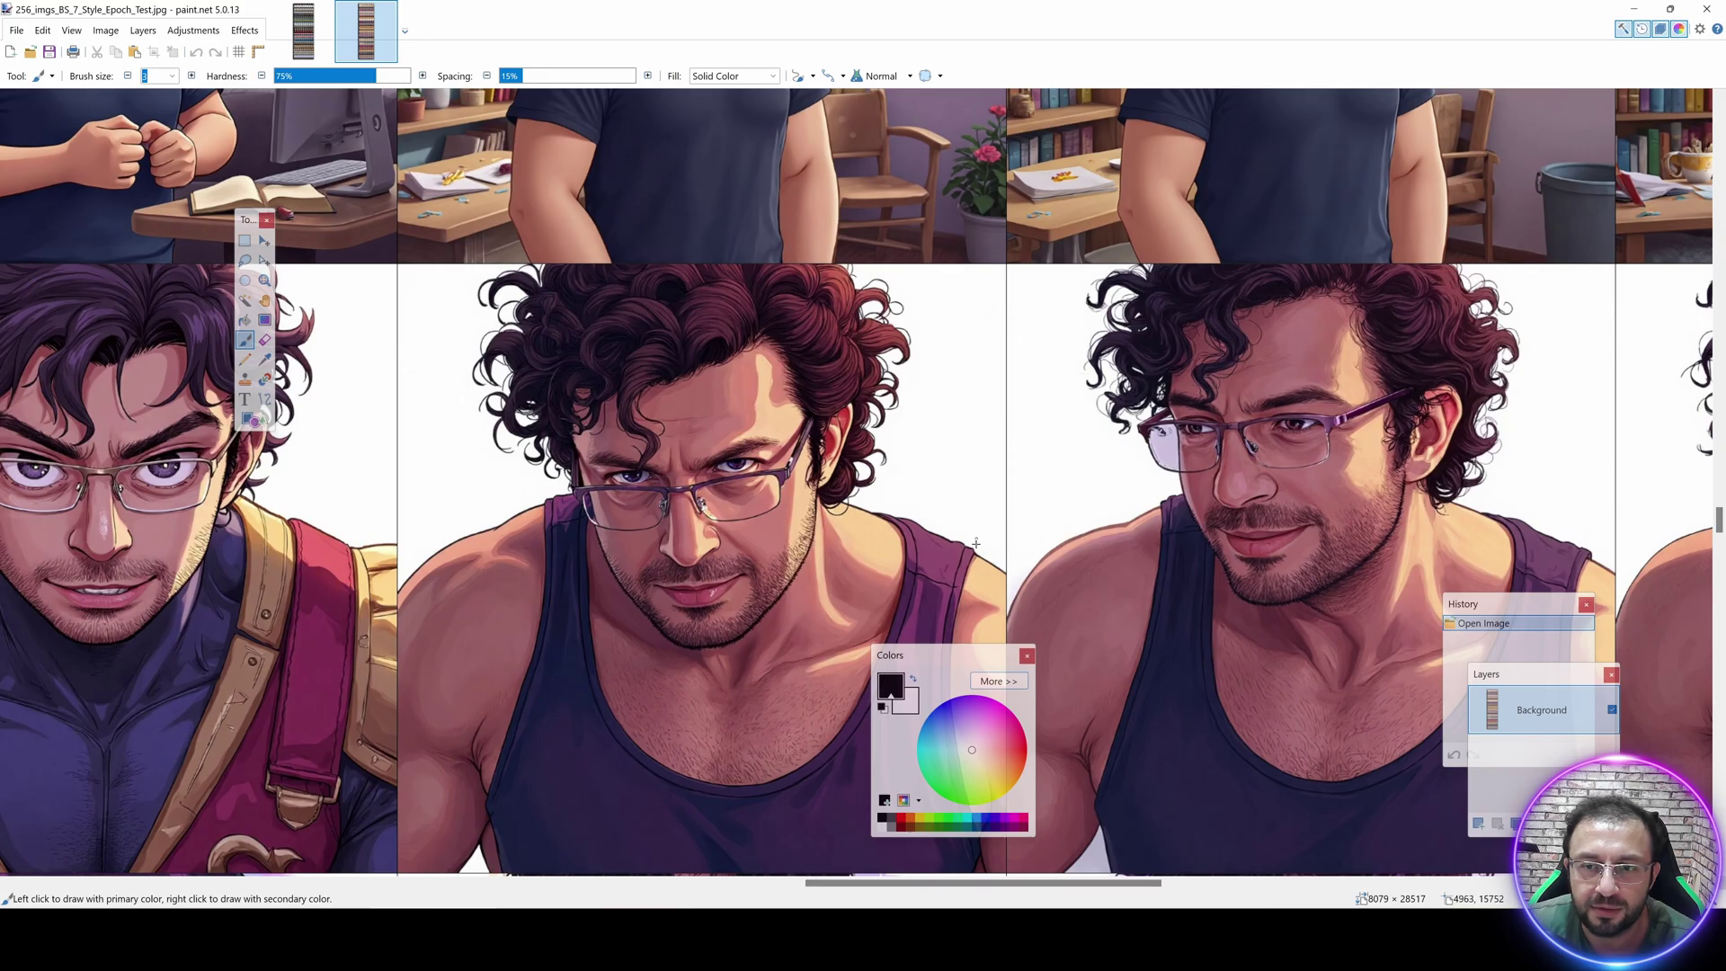
left_click_drag(829, 886, 1178, 863)
scroll(884, 486, "up", 2)
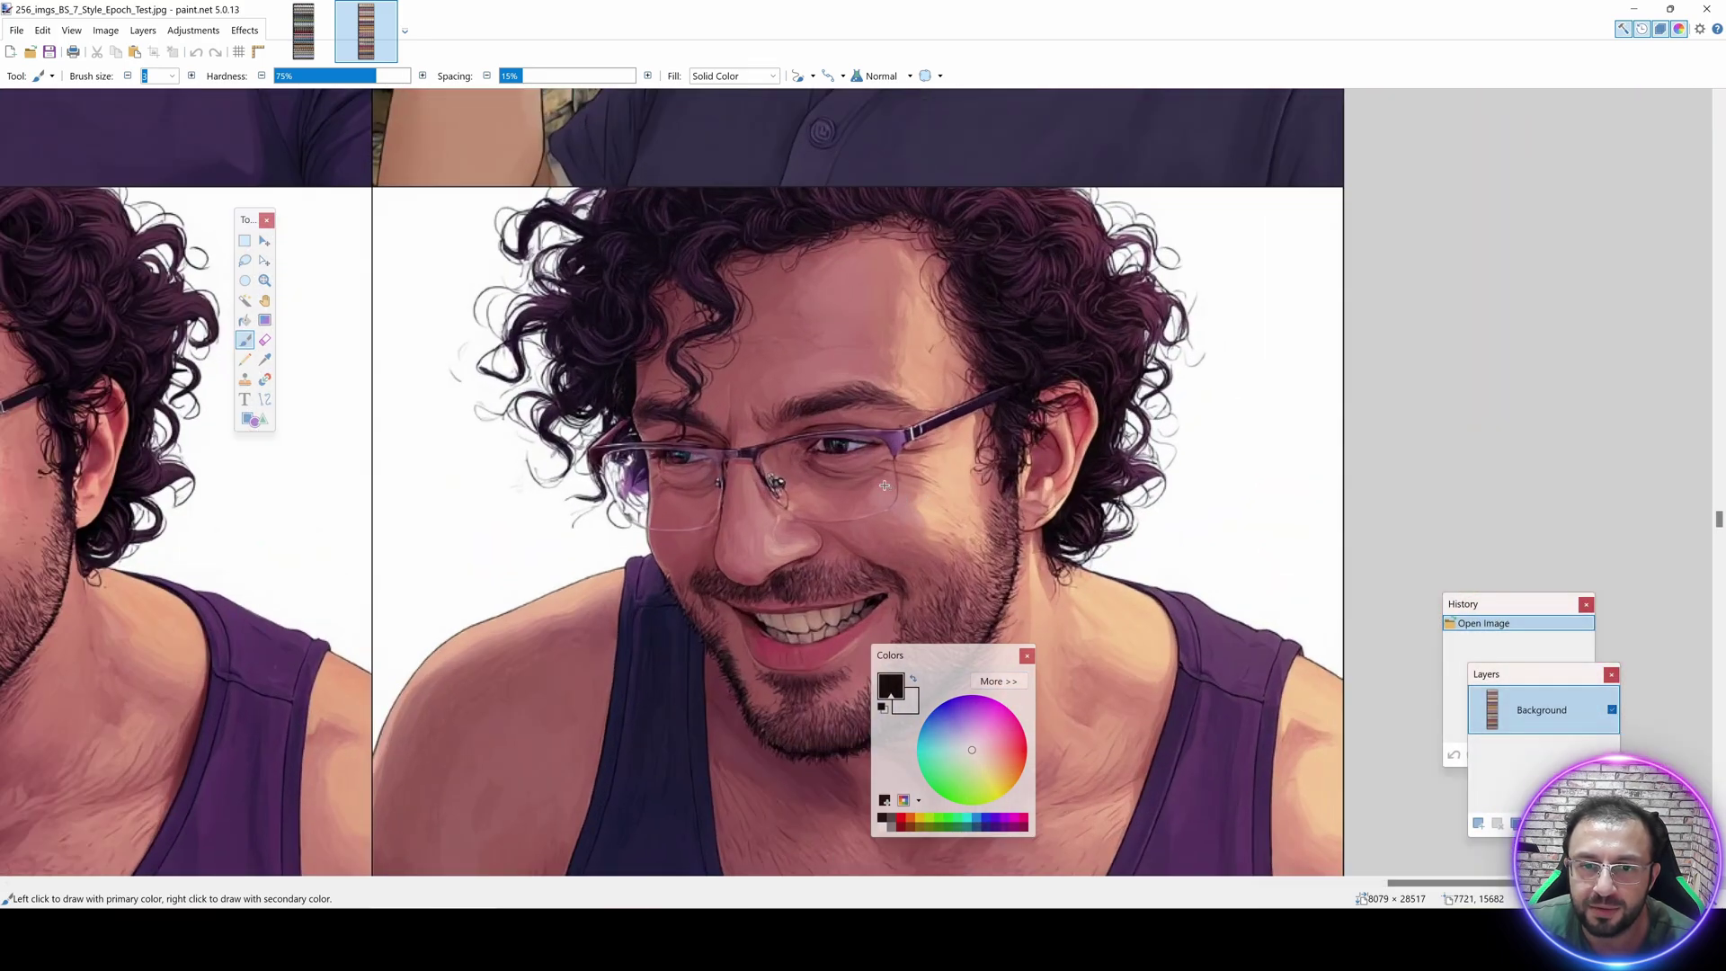
scroll(843, 480, "down", 5)
scroll(843, 480, "up", 4)
Leave the style test image, switch to the Patreon post in the browser and open the 256_imgs_LORA_BS_7_Style_Epoch_Test.jpg link.
left_click_drag(1718, 494, 1718, 103)
left_click(1629, 7)
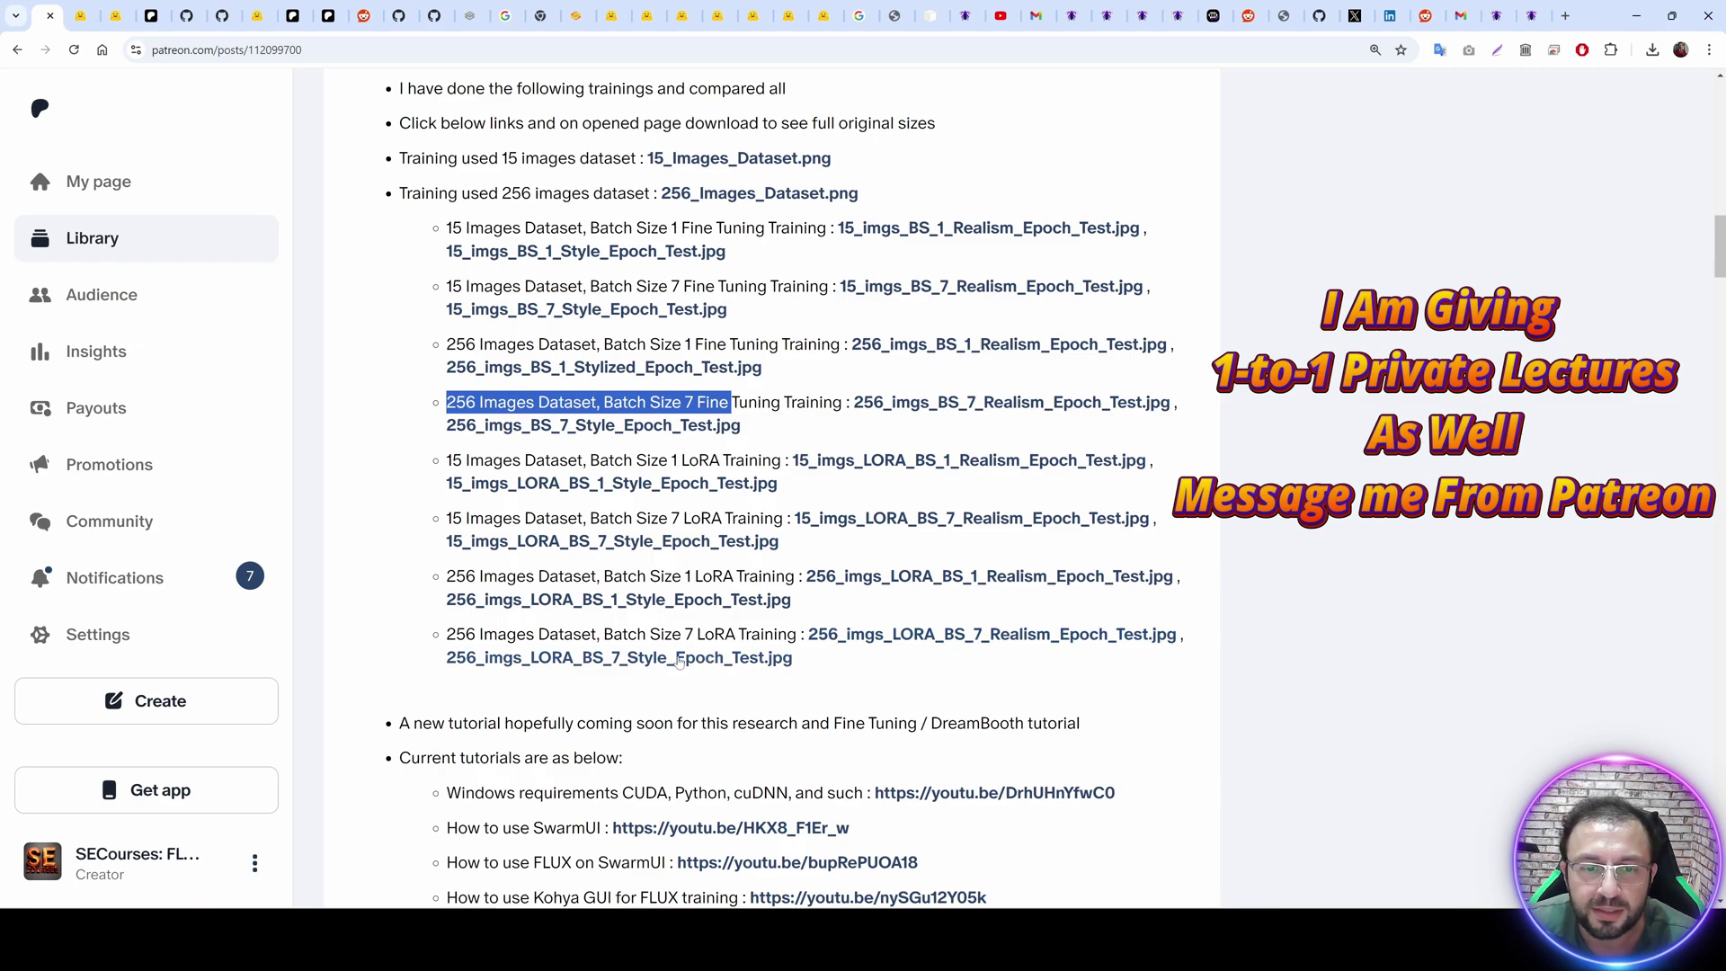
left_click(680, 658)
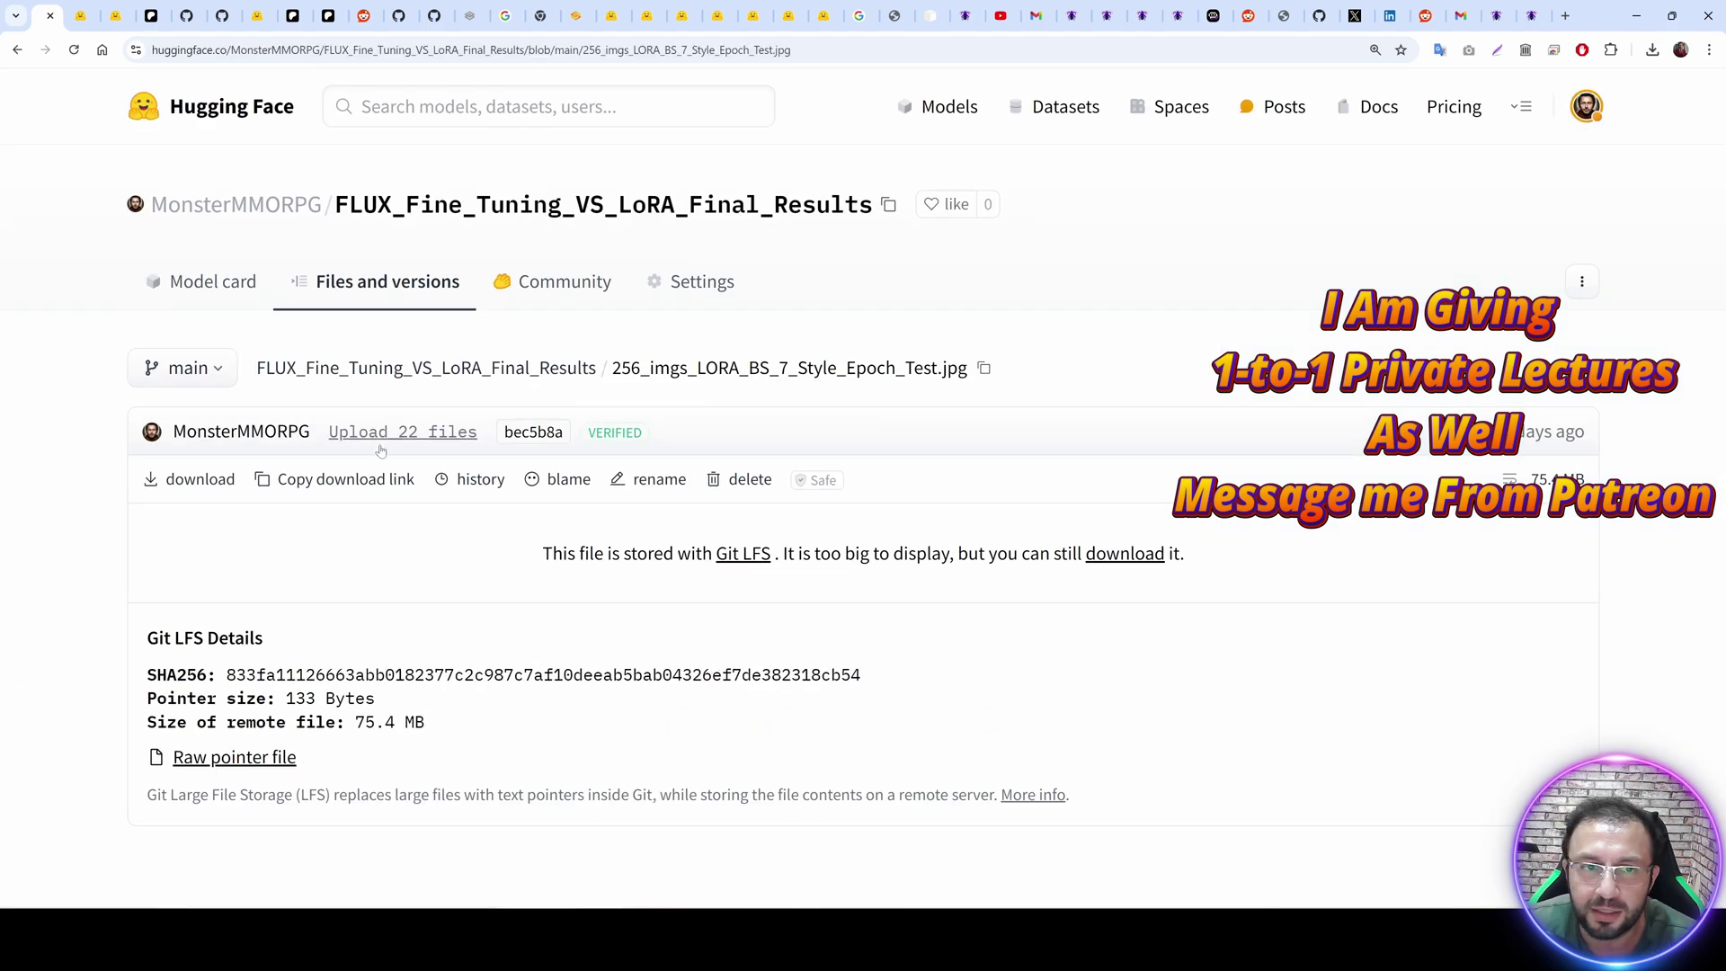
Download 256_imgs_LORA_BS_7_Style_Epoch_Test.jpg from the repository and open the downloaded image in paint.net.
left_click(193, 479)
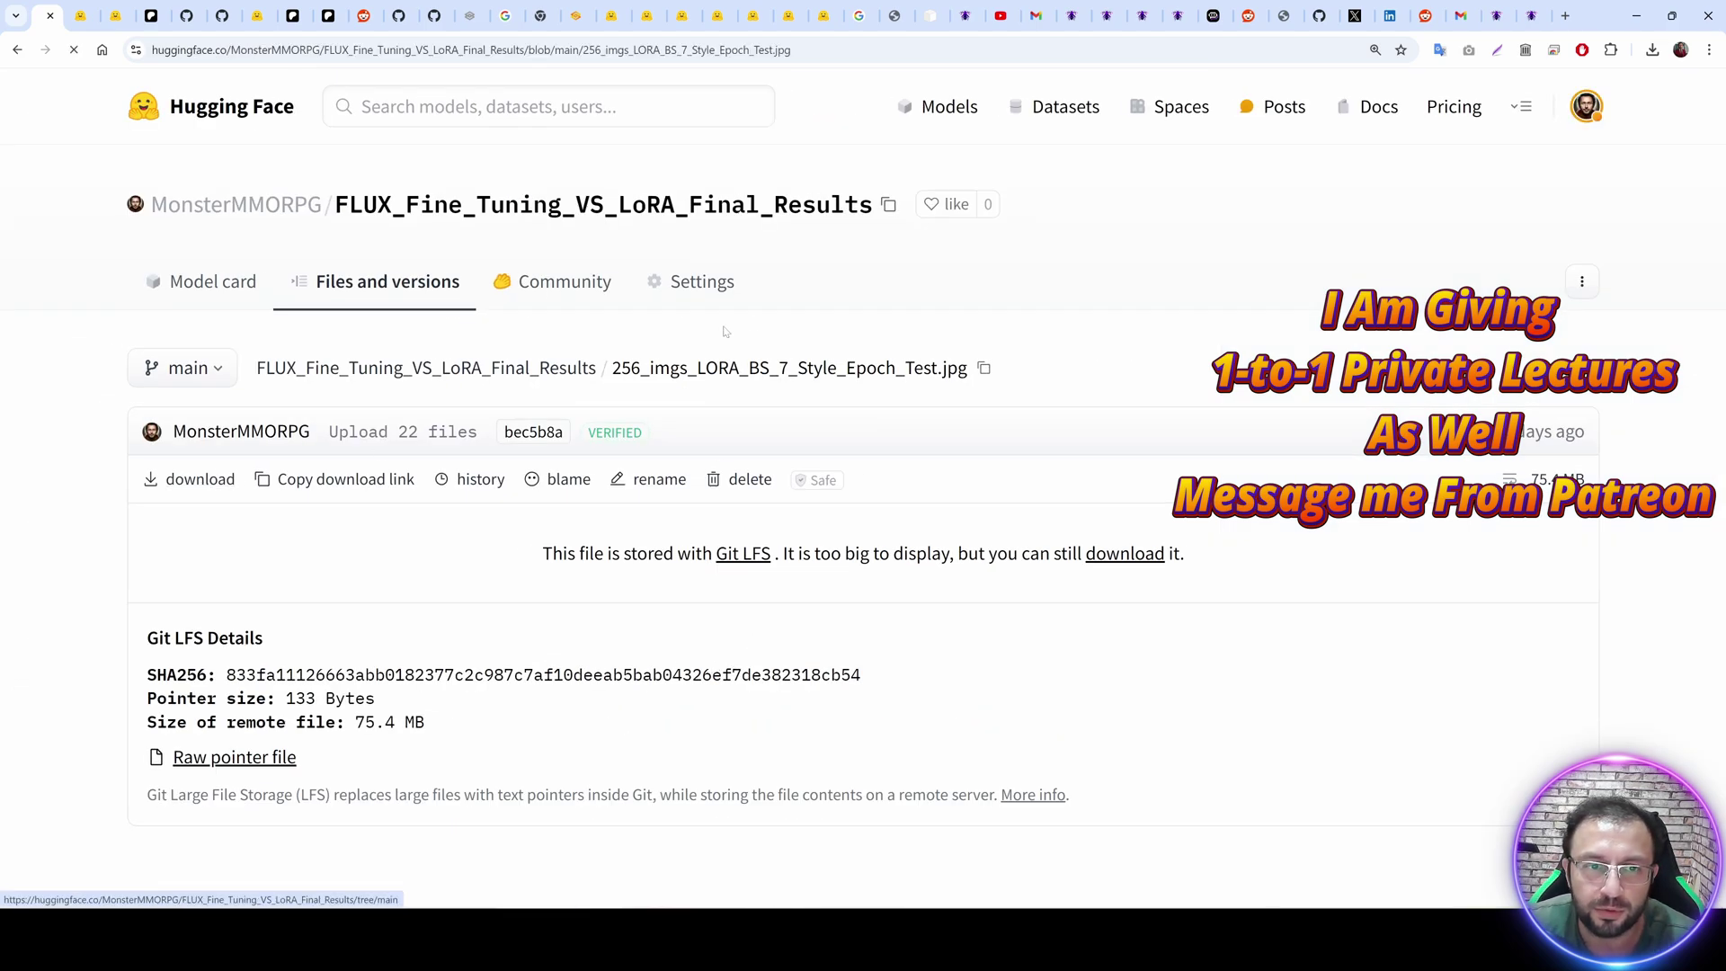
left_click(1651, 49)
left_click(1456, 119)
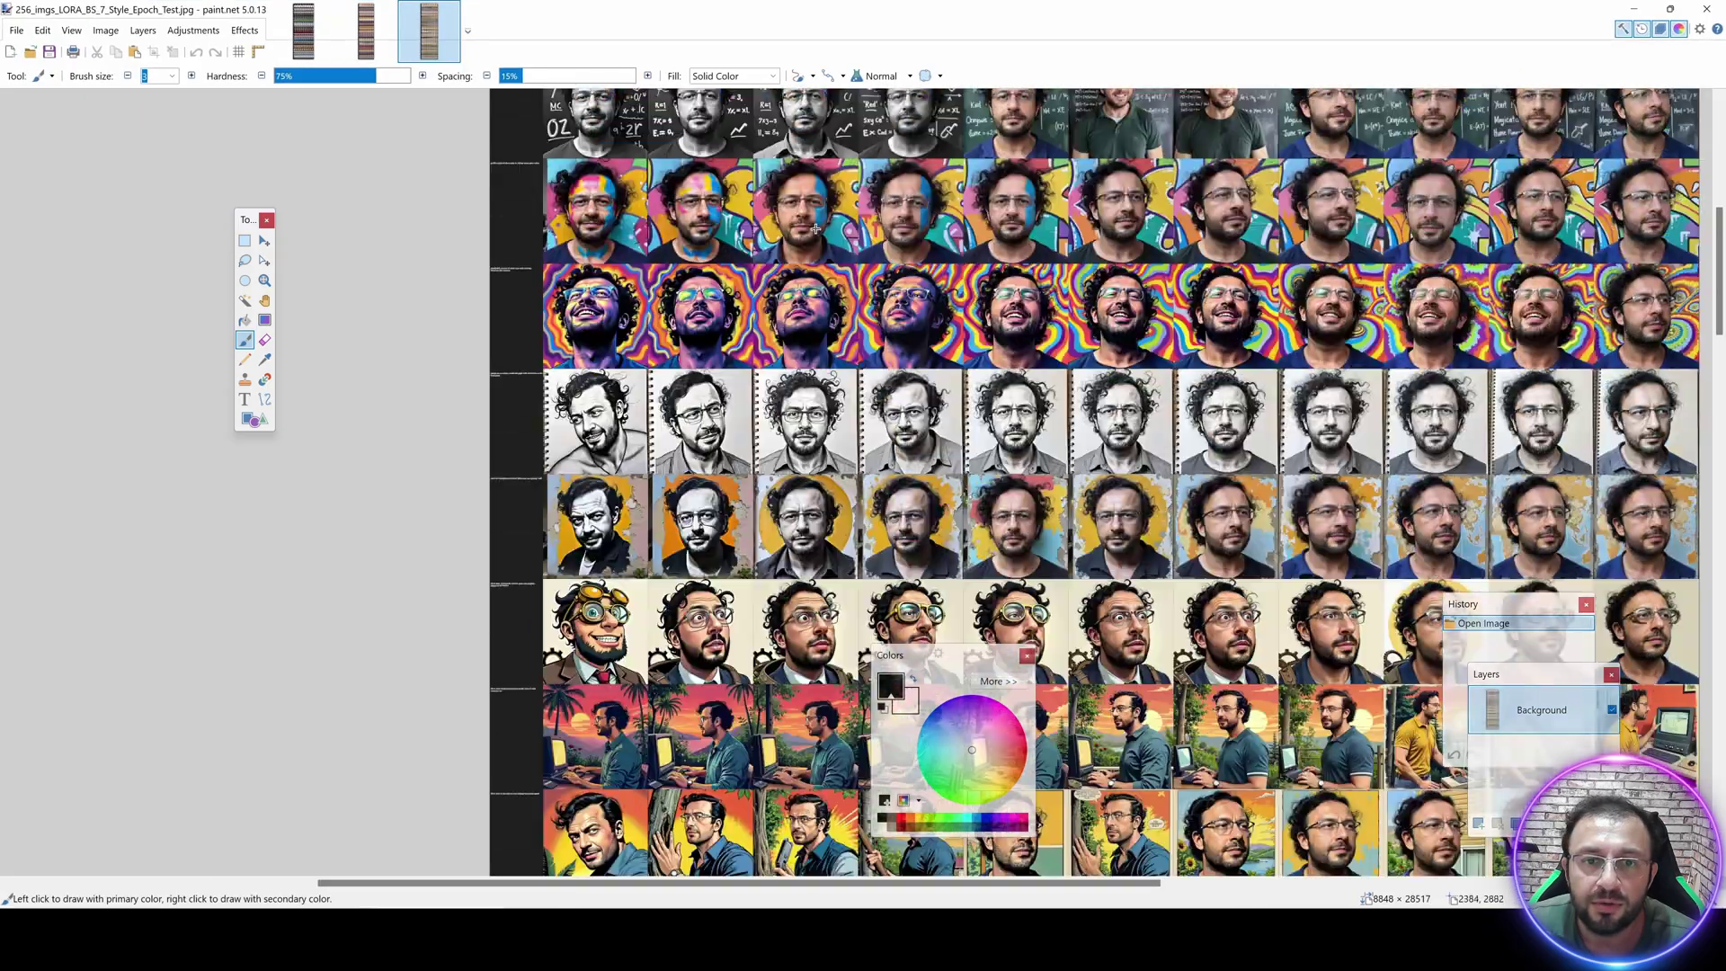
Examine the upper rows of the style test grid, comparing likeness and stylization across the LoRA epoch checkpoints.
scroll(815, 229, "up", 15)
scroll(832, 364, "up", 5, "ctrl")
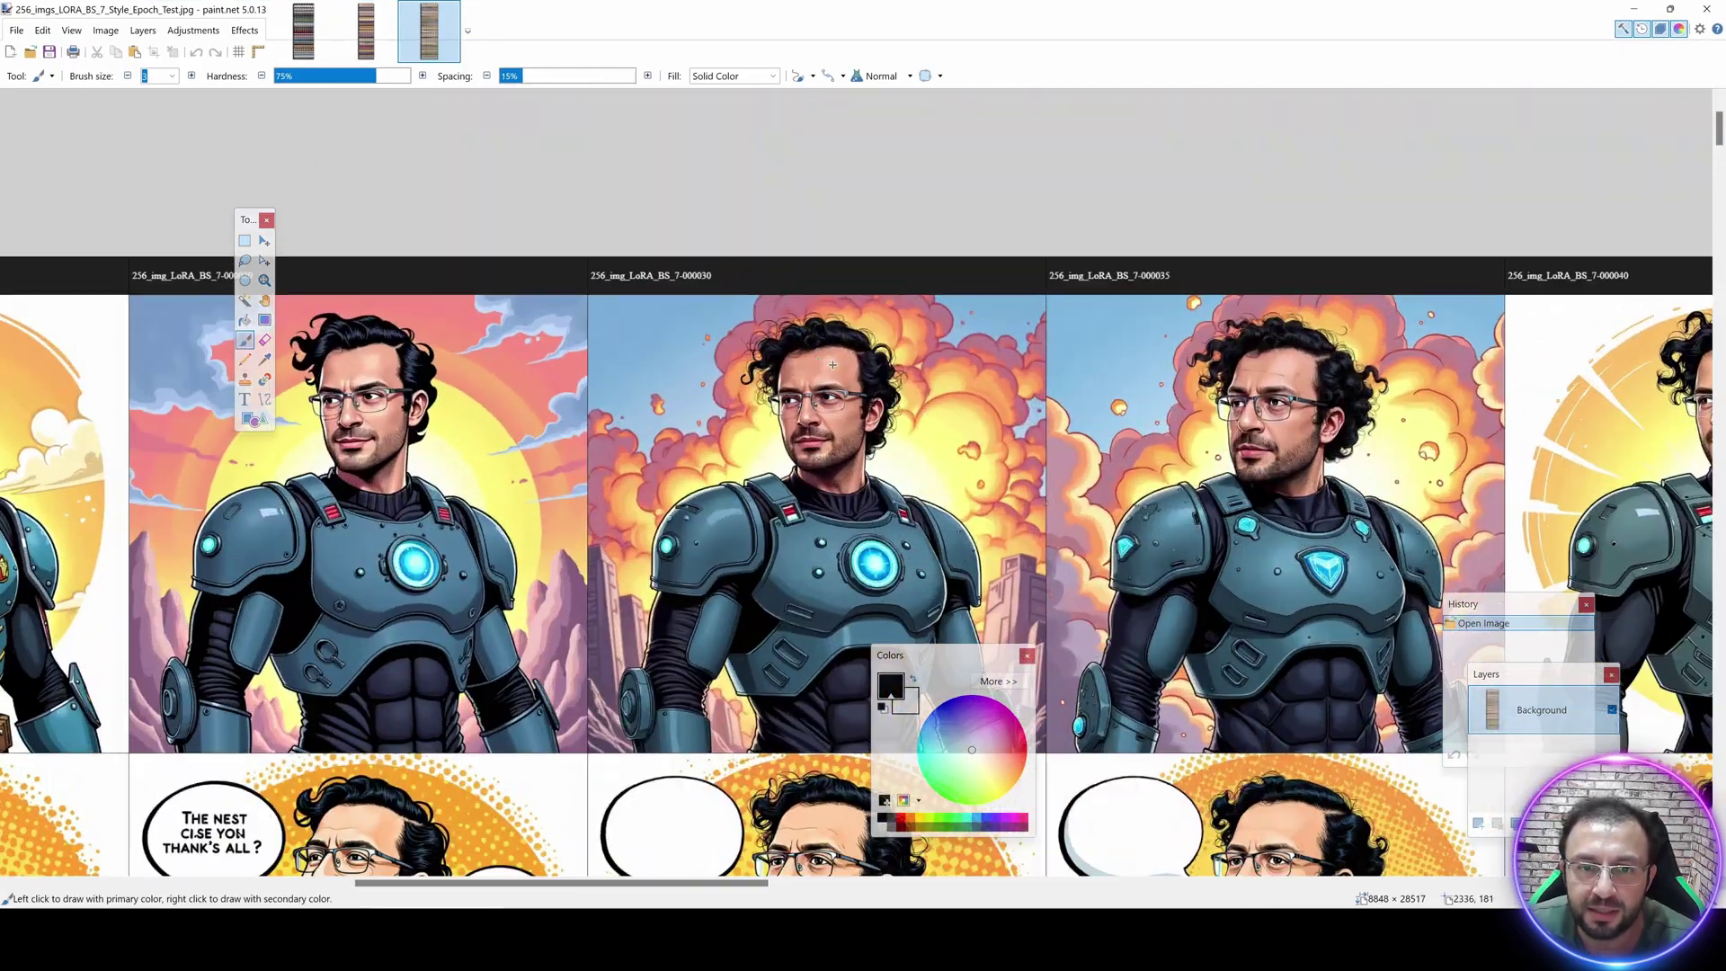
scroll(817, 793, "down", 5)
scroll(1270, 620, "down", 2, "ctrl")
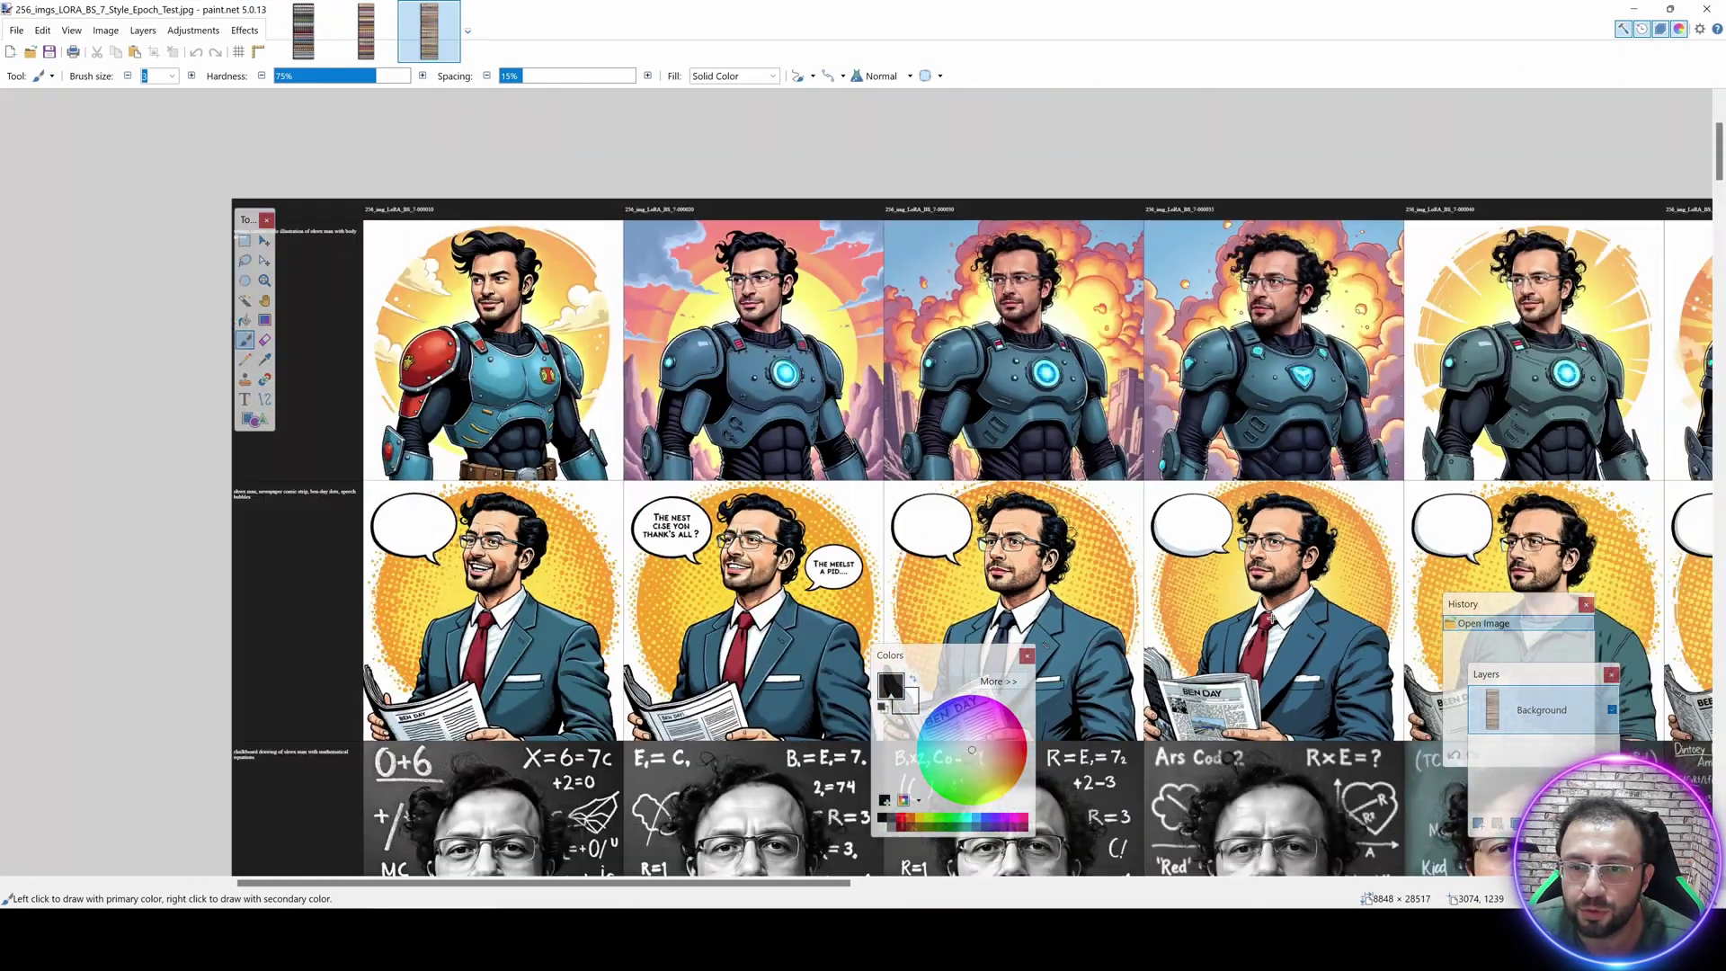
scroll(1272, 631, "down", 5)
scroll(1273, 631, "down", 15)
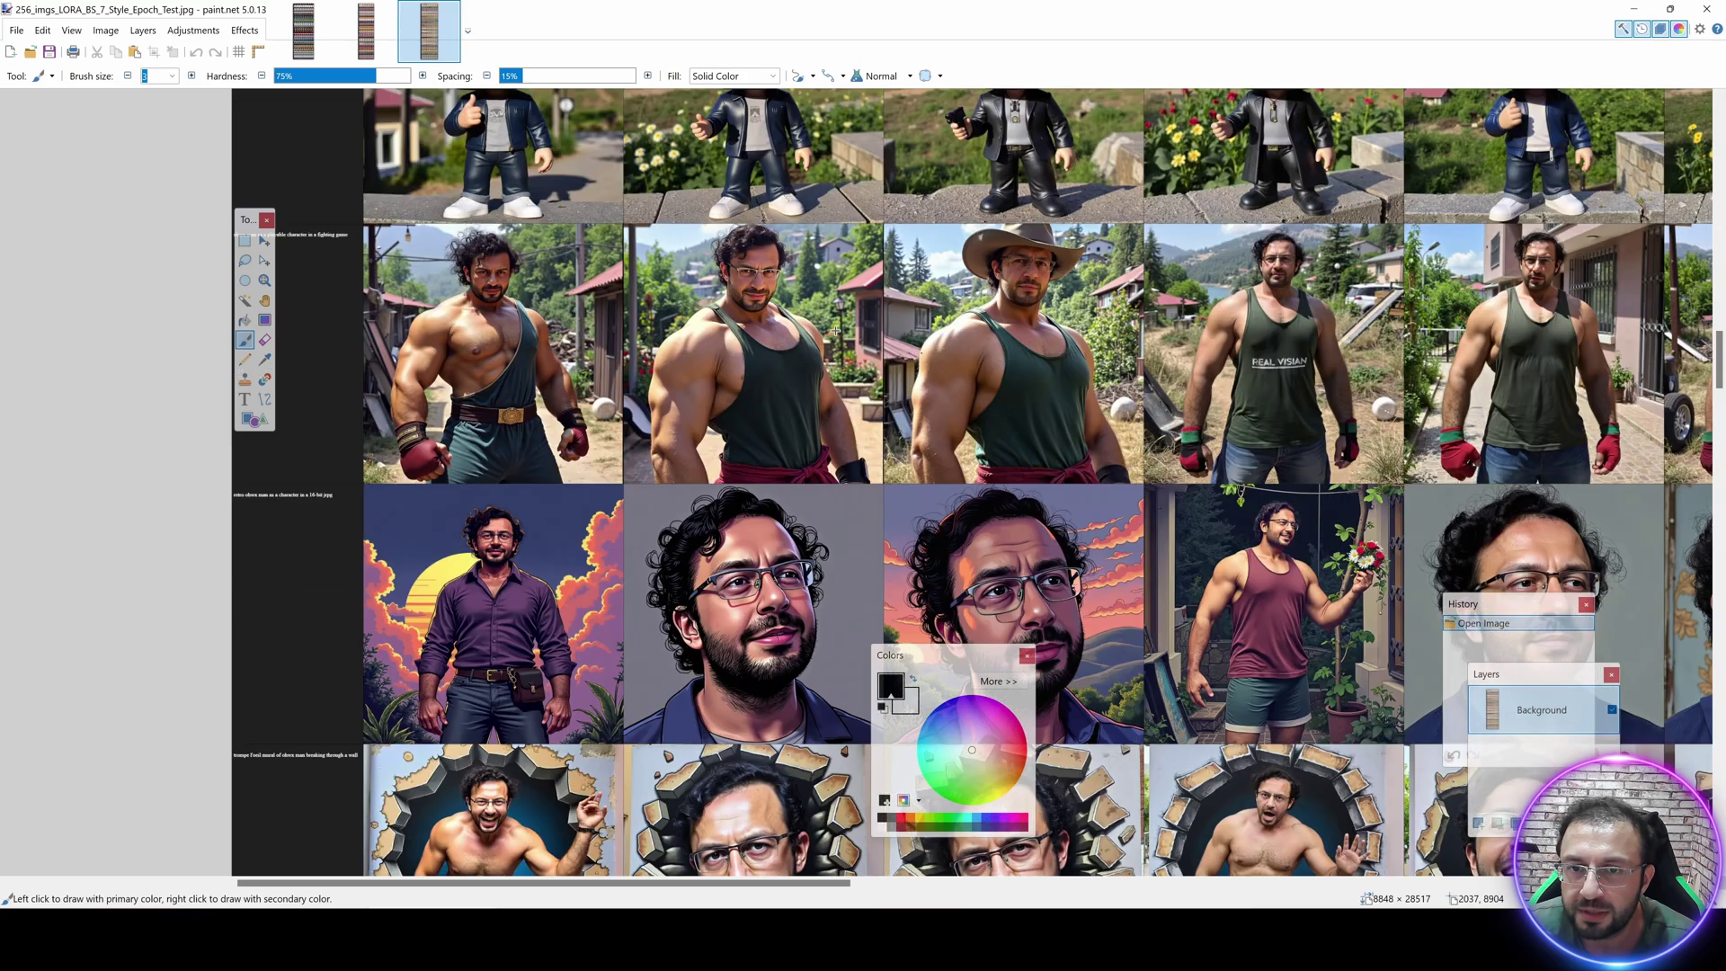
scroll(769, 287, "up", 3, "ctrl")
scroll(1203, 382, "down", 6)
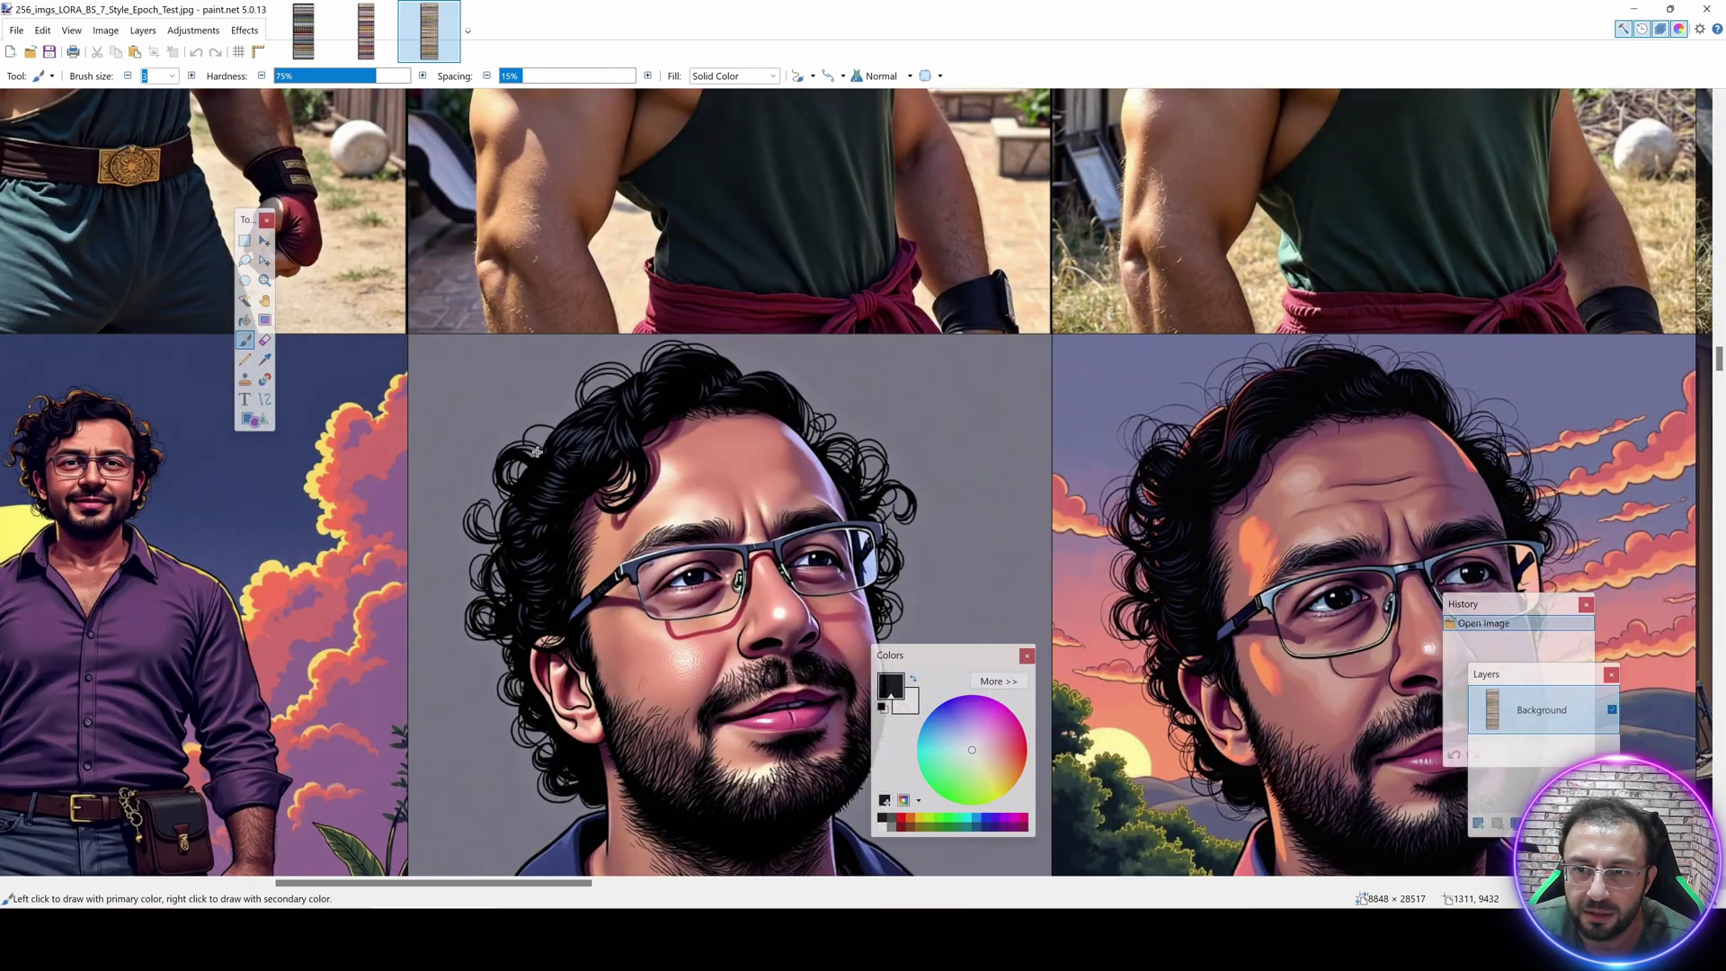
scroll(744, 263, "down", 2, "ctrl")
scroll(771, 809, "down", 10)
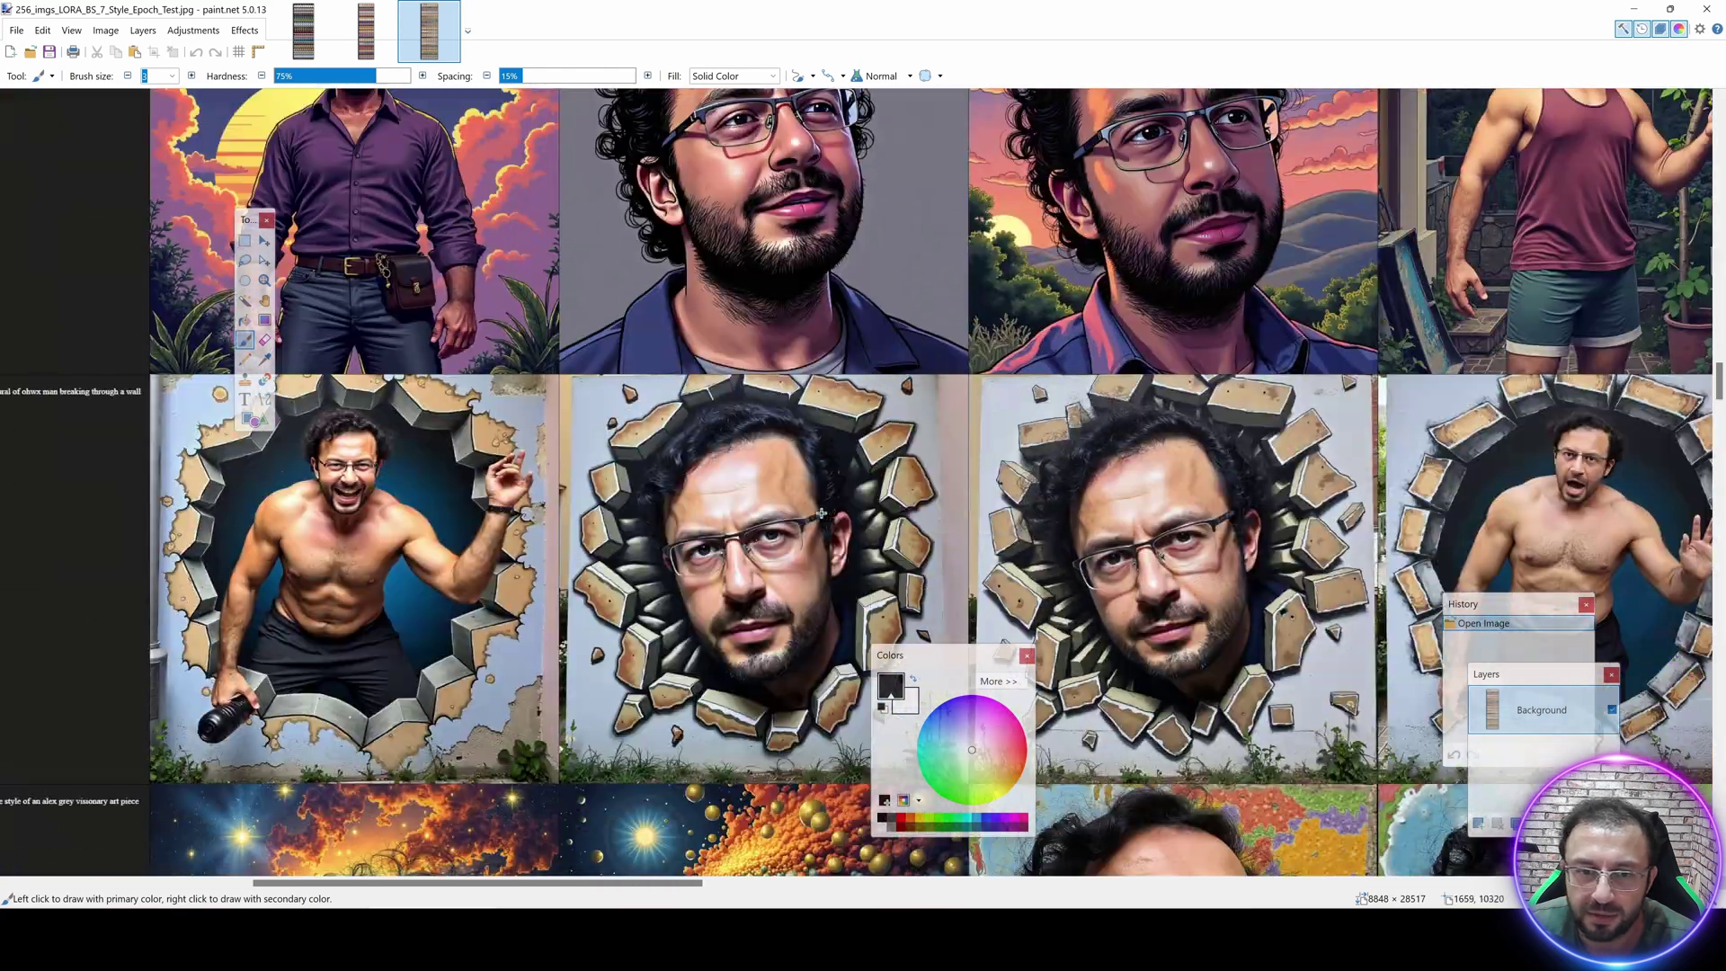
Examine the lower style rows of the grid, including the pixar-style render row, across the LoRA checkpoints.
scroll(771, 870, "down", 1, "ctrl")
scroll(709, 892, "right", 2)
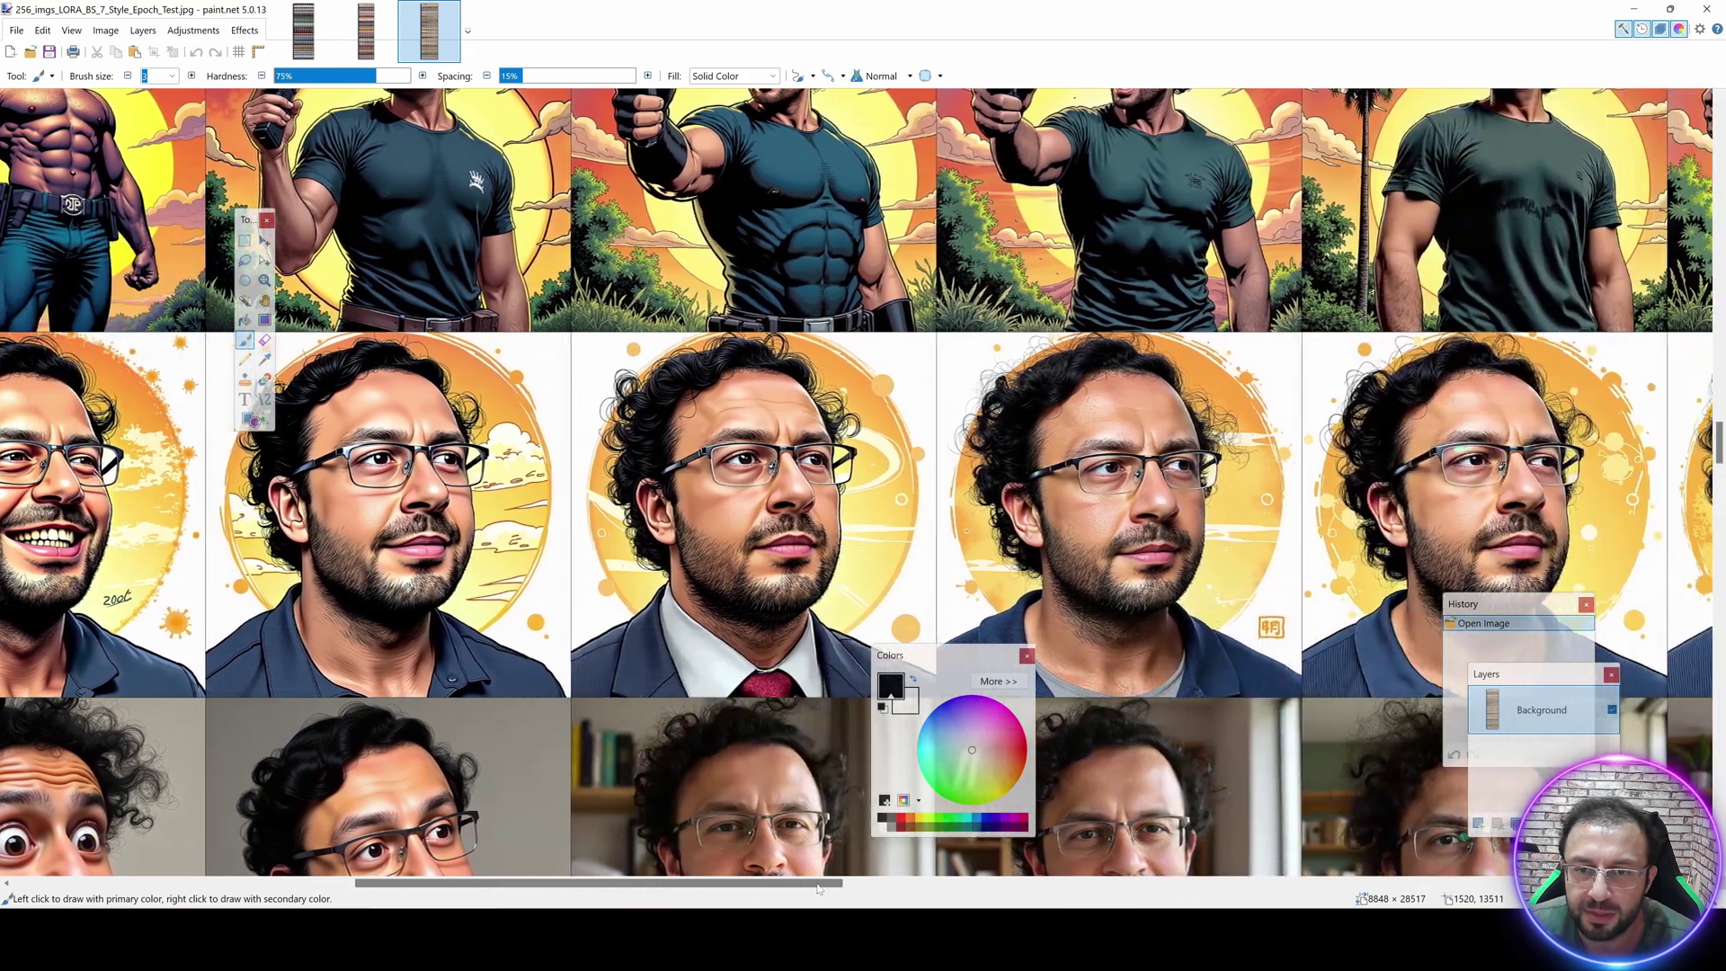
scroll(795, 579, "down", 3)
scroll(1177, 568, "up", 1, "ctrl")
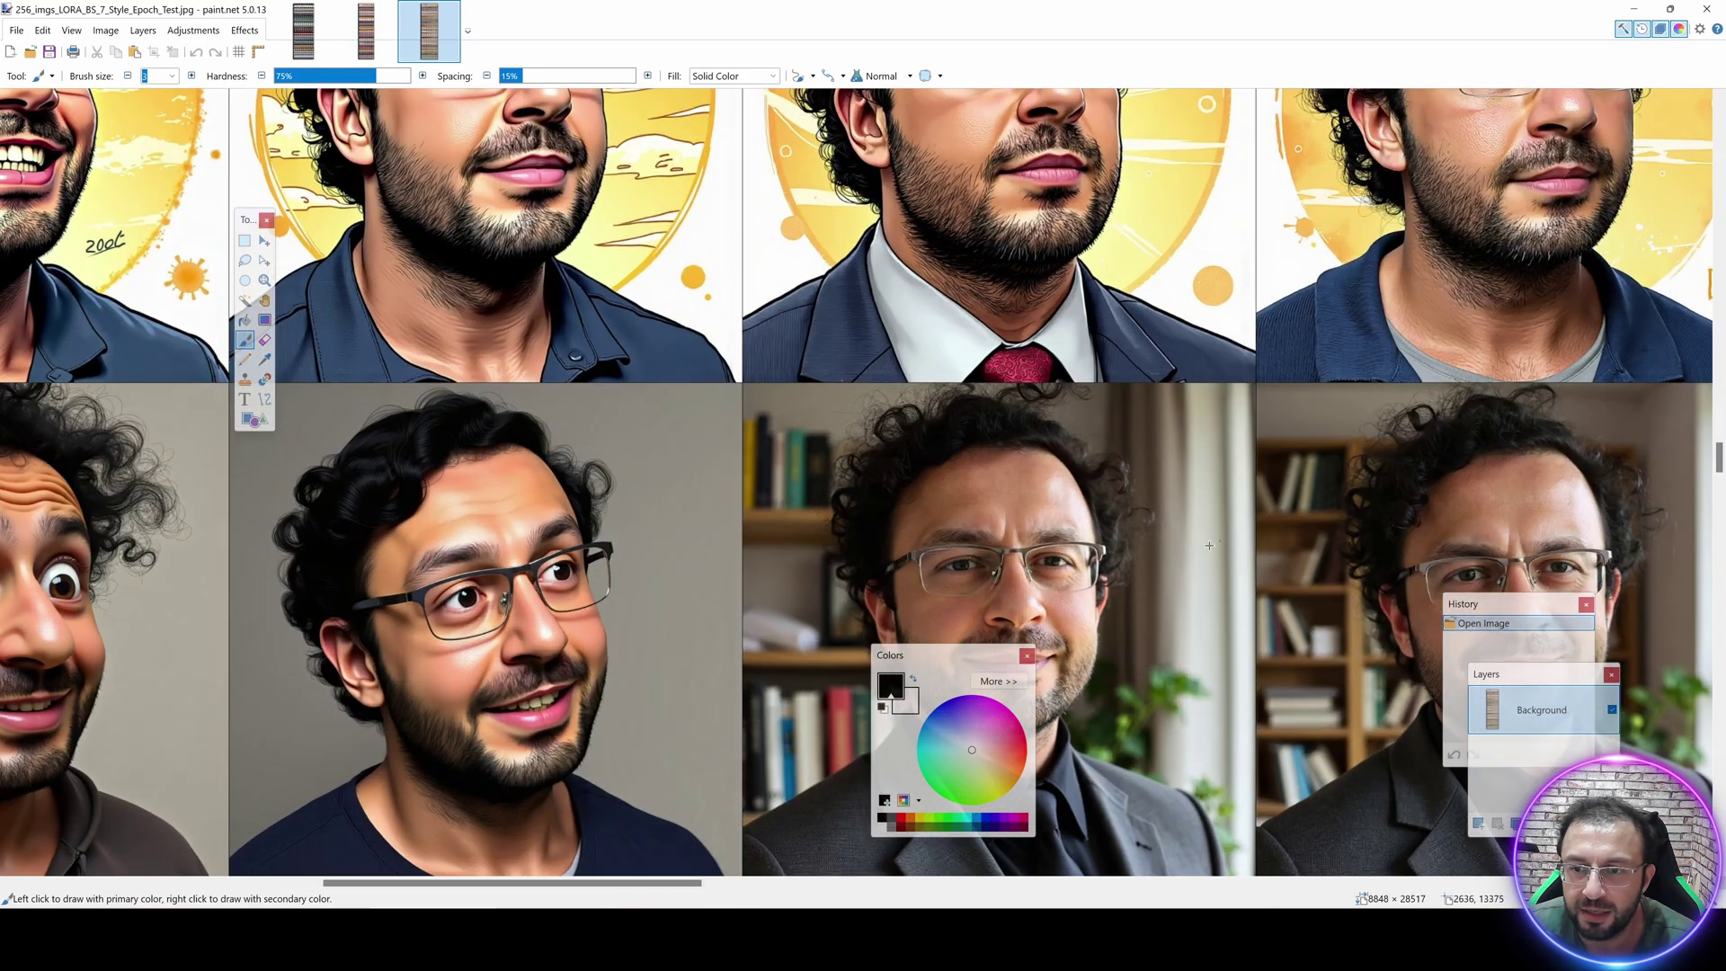
scroll(551, 666, "down", 1)
scroll(600, 891, "left", 5)
scroll(562, 725, "up", 1, "ctrl")
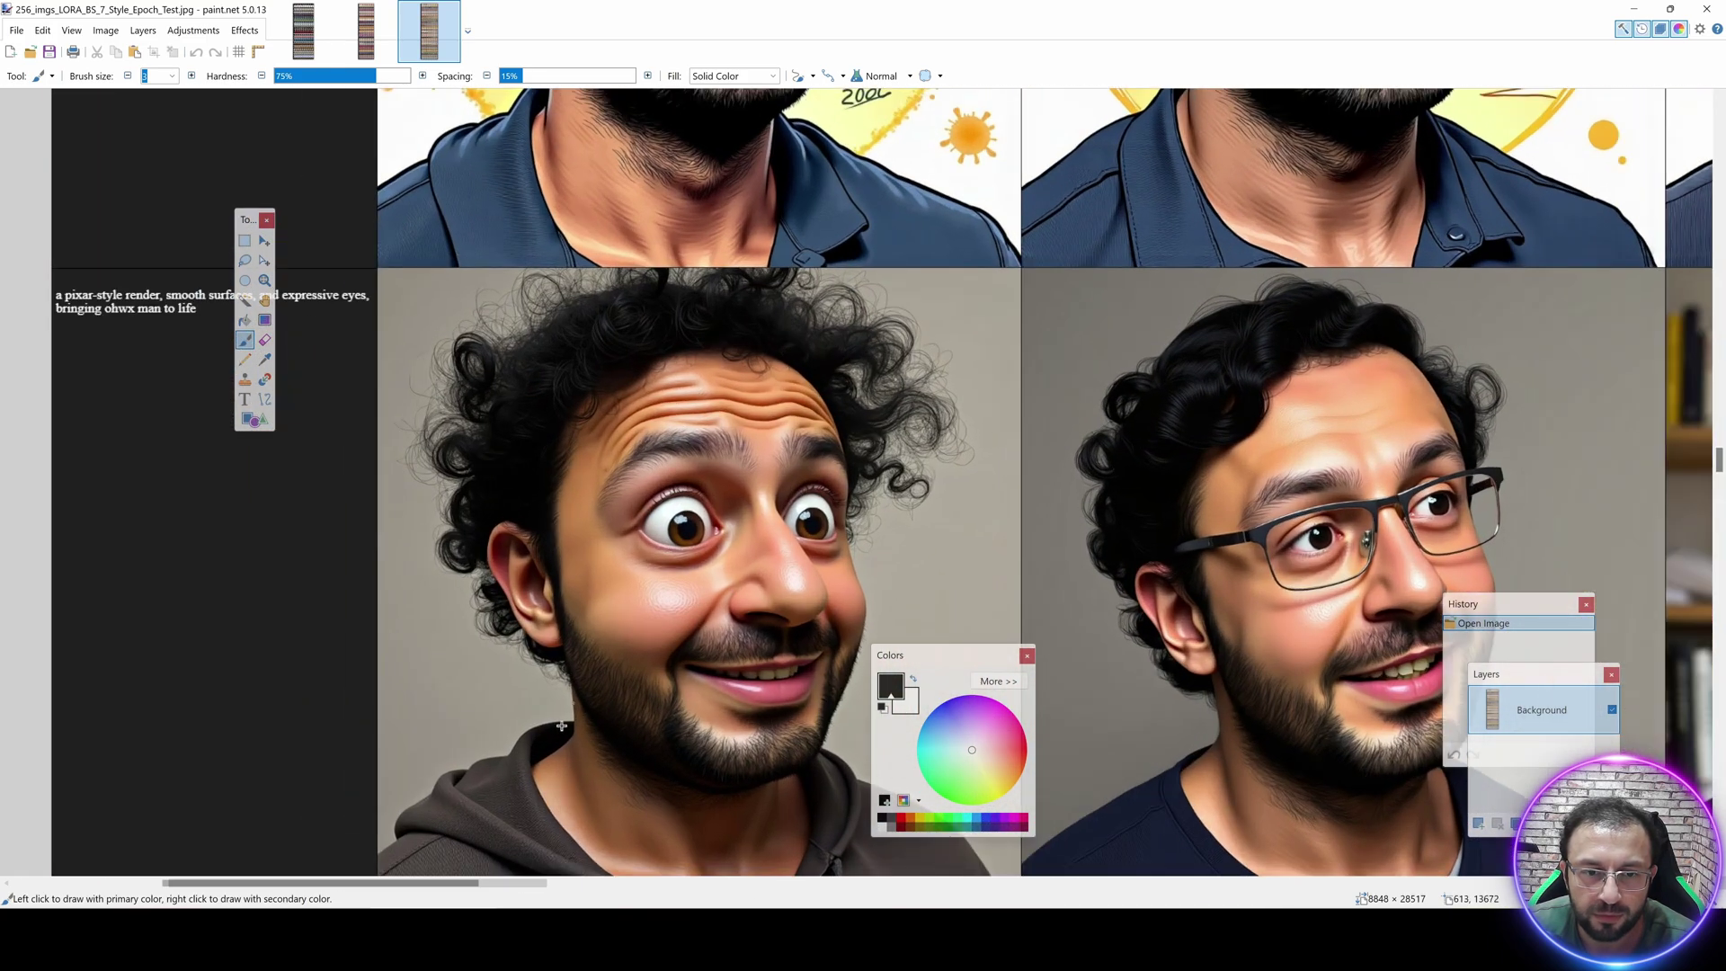
left_click_drag(461, 890, 509, 834)
scroll(395, 809, "down", 10)
scroll(1082, 562, "down", 3)
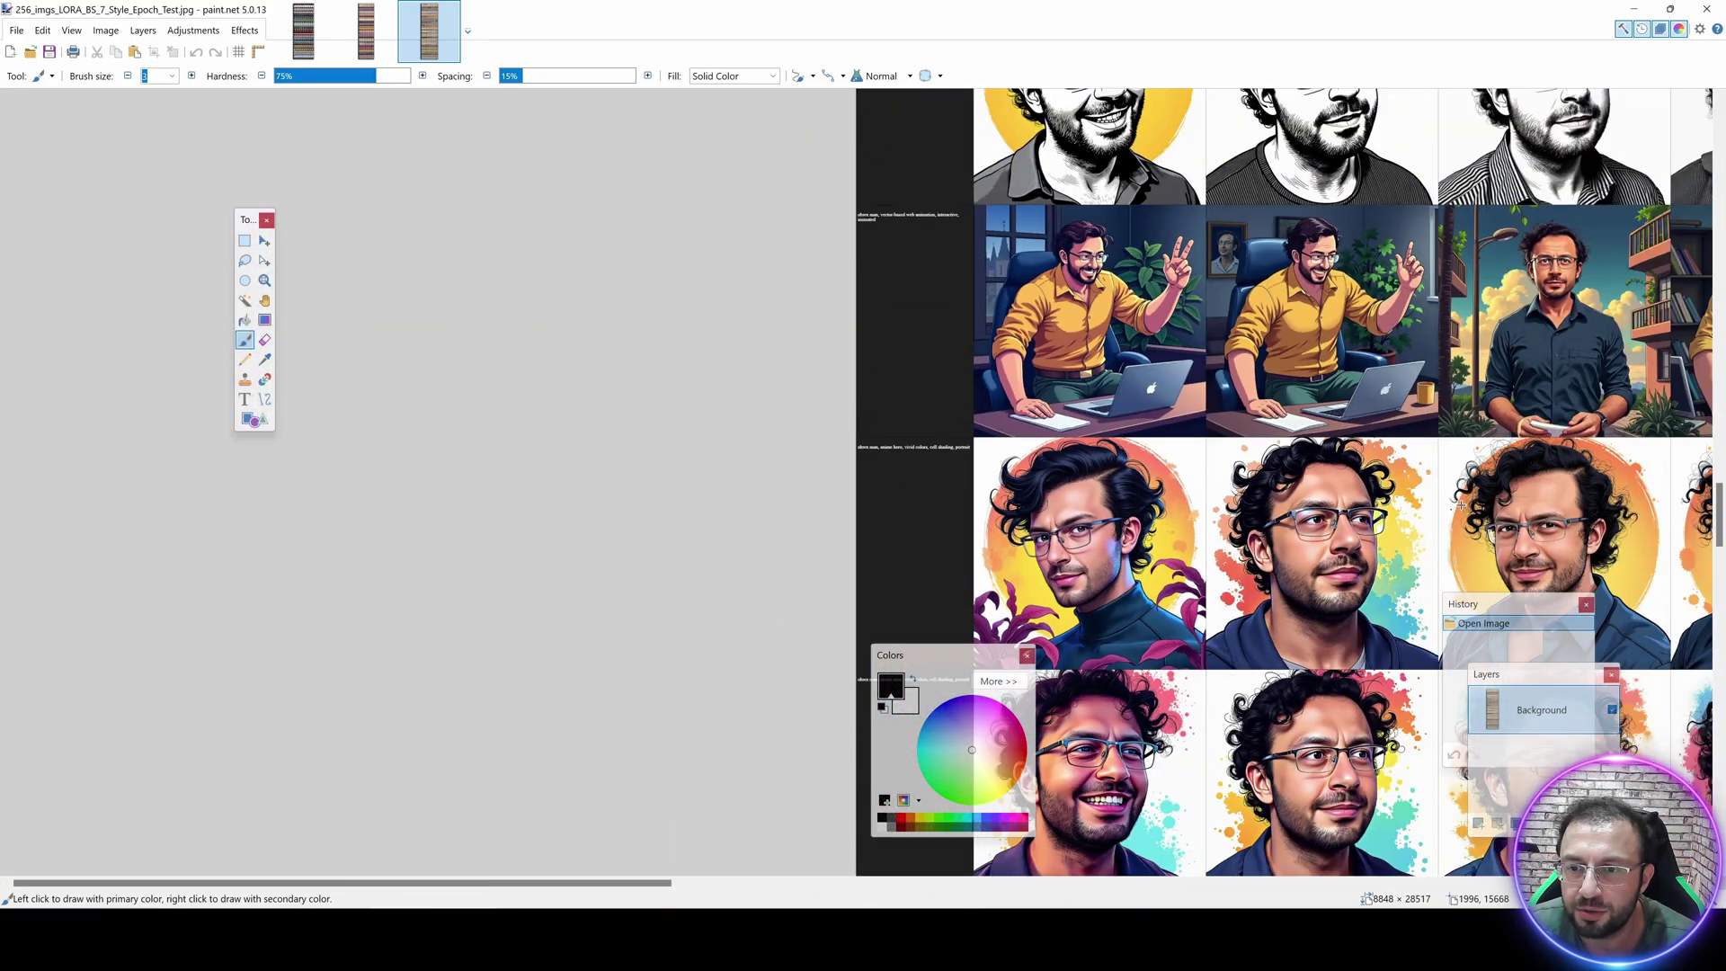
scroll(1461, 506, "up", 3)
mouse_move(506, 884)
left_mouse_down()
mouse_move(1565, 894)
mouse_move(384, 849)
left_mouse_up()
Switch to the SwarmUI test1 grid page in the browser and compare the glowing body armor and ceremonial armor rows across the model checkpoints.
left_click(1632, 9)
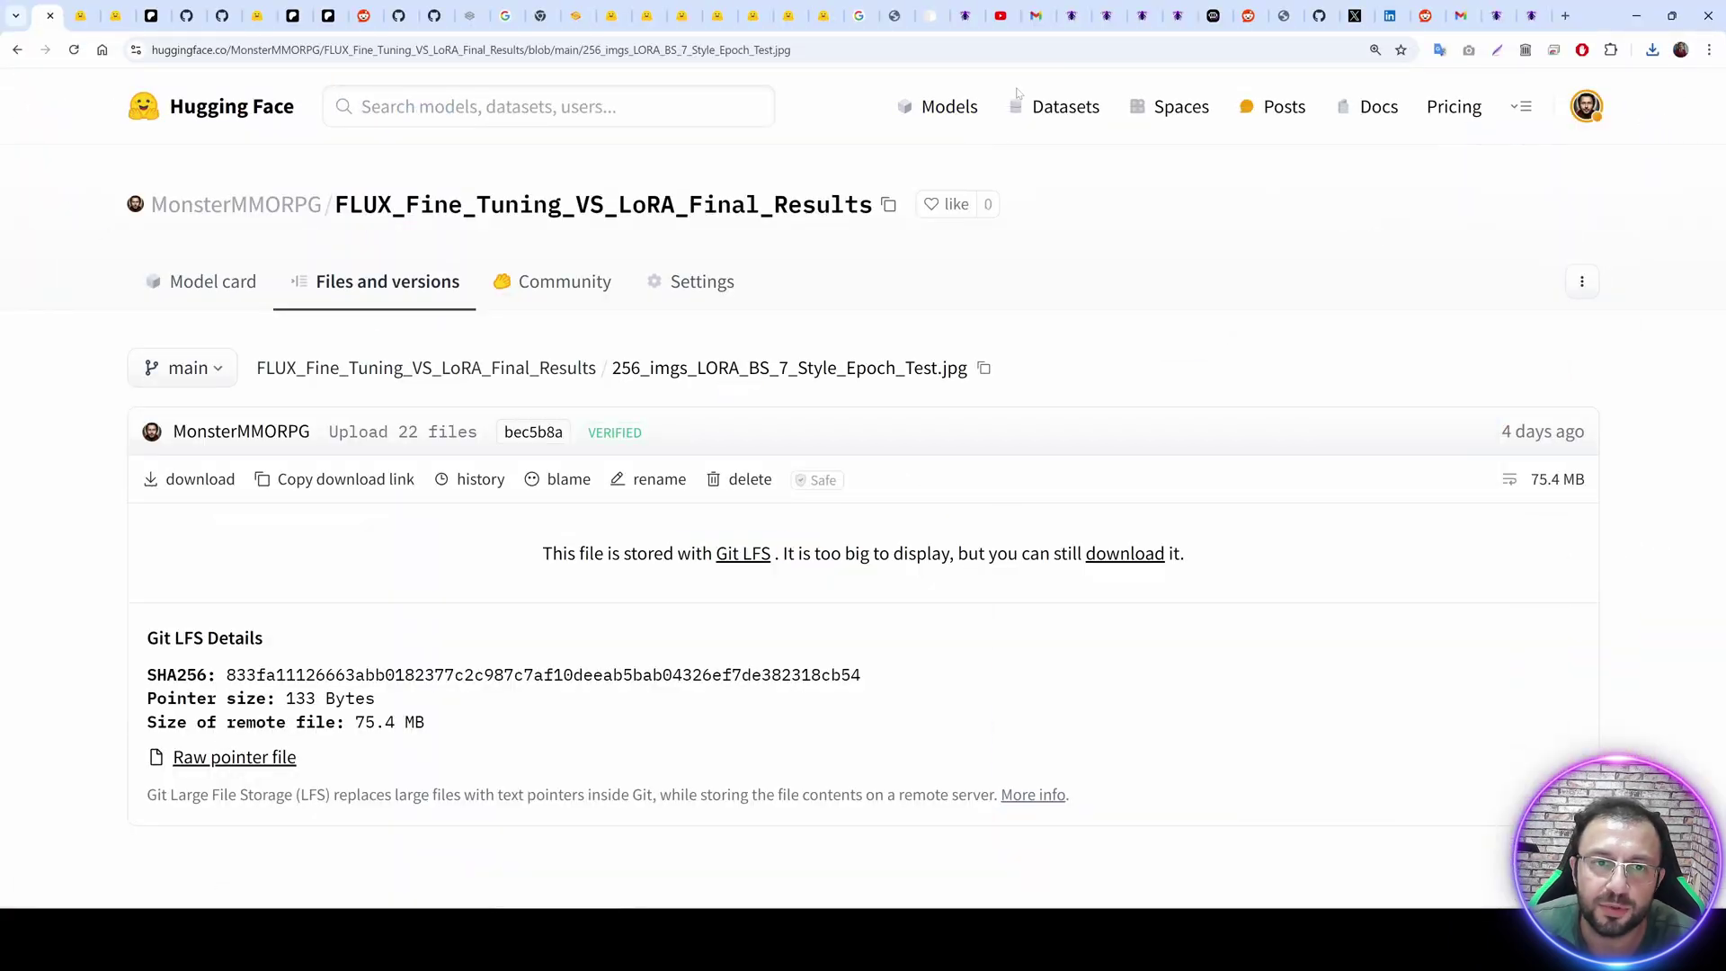
left_click(1496, 12)
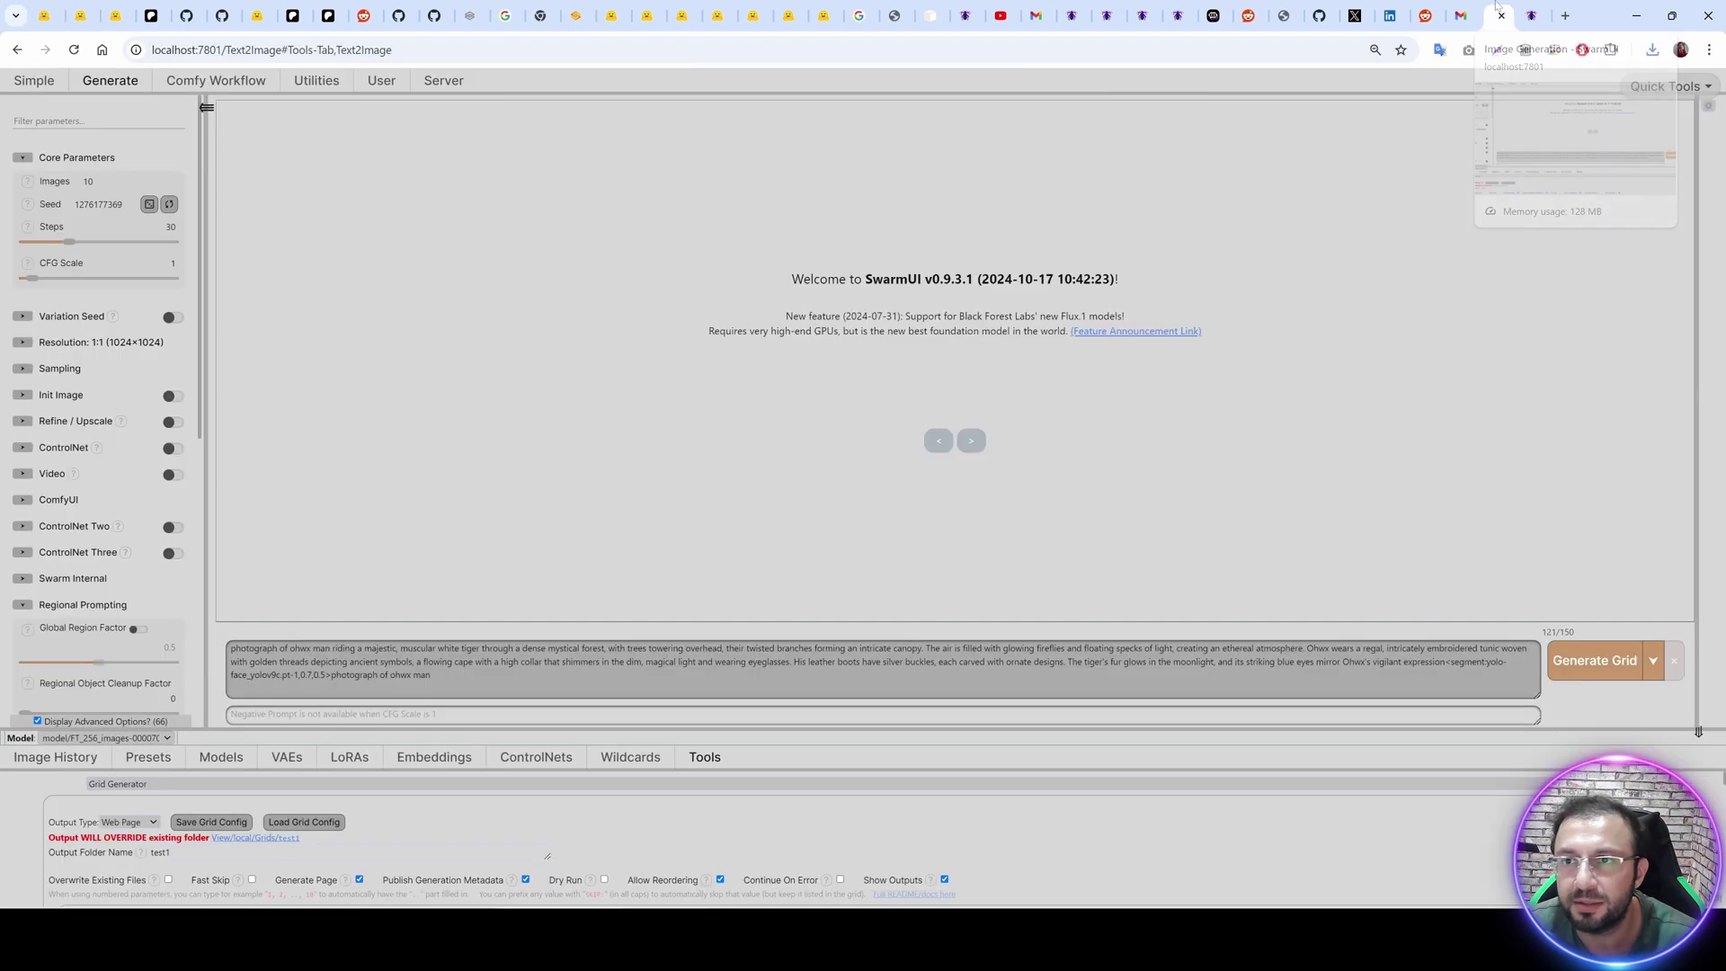
left_click(1531, 11)
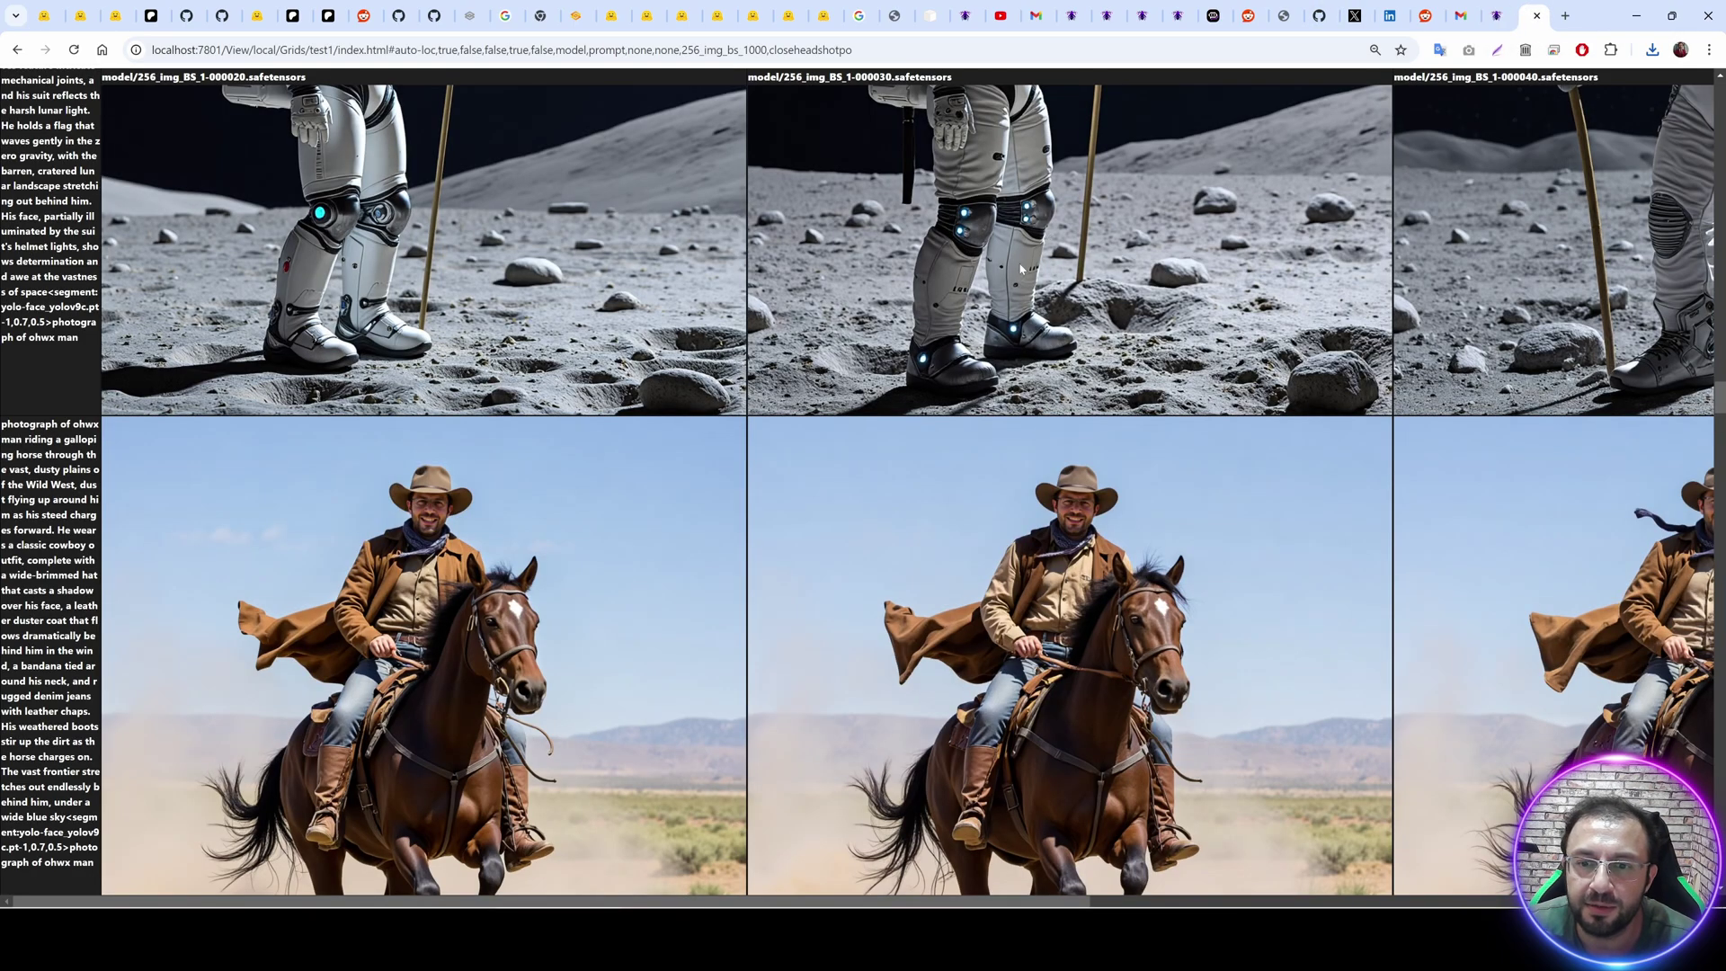
scroll(1020, 268, "down", 10)
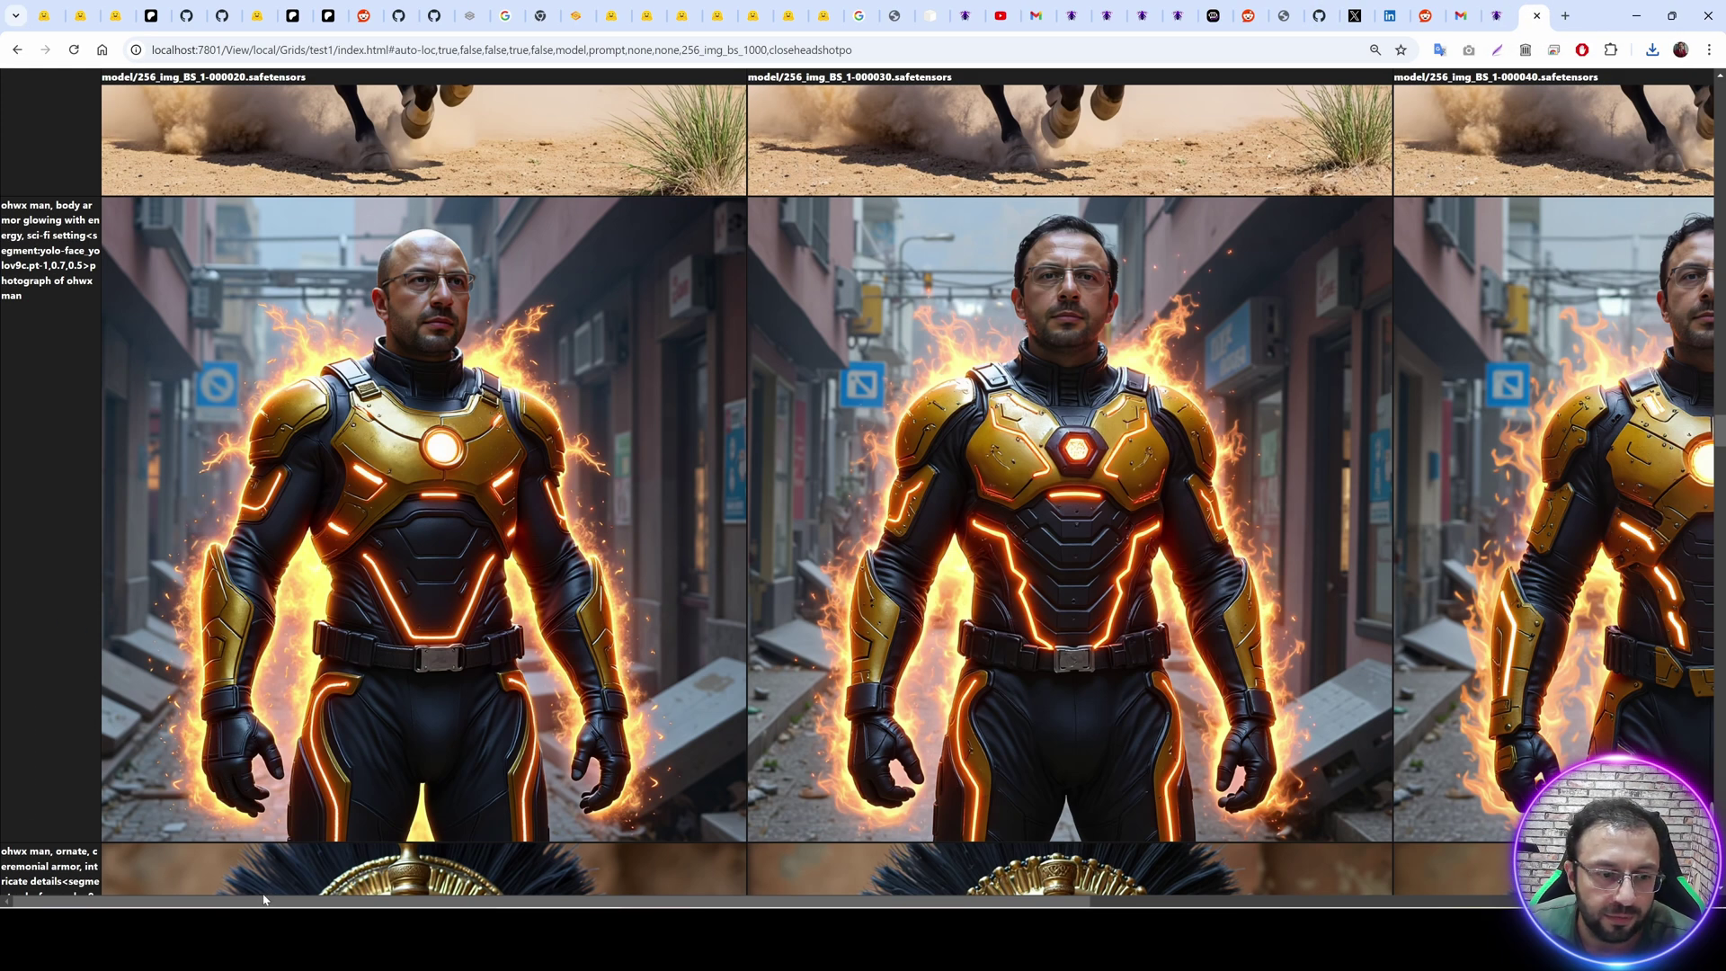
left_click_drag(264, 899, 873, 898)
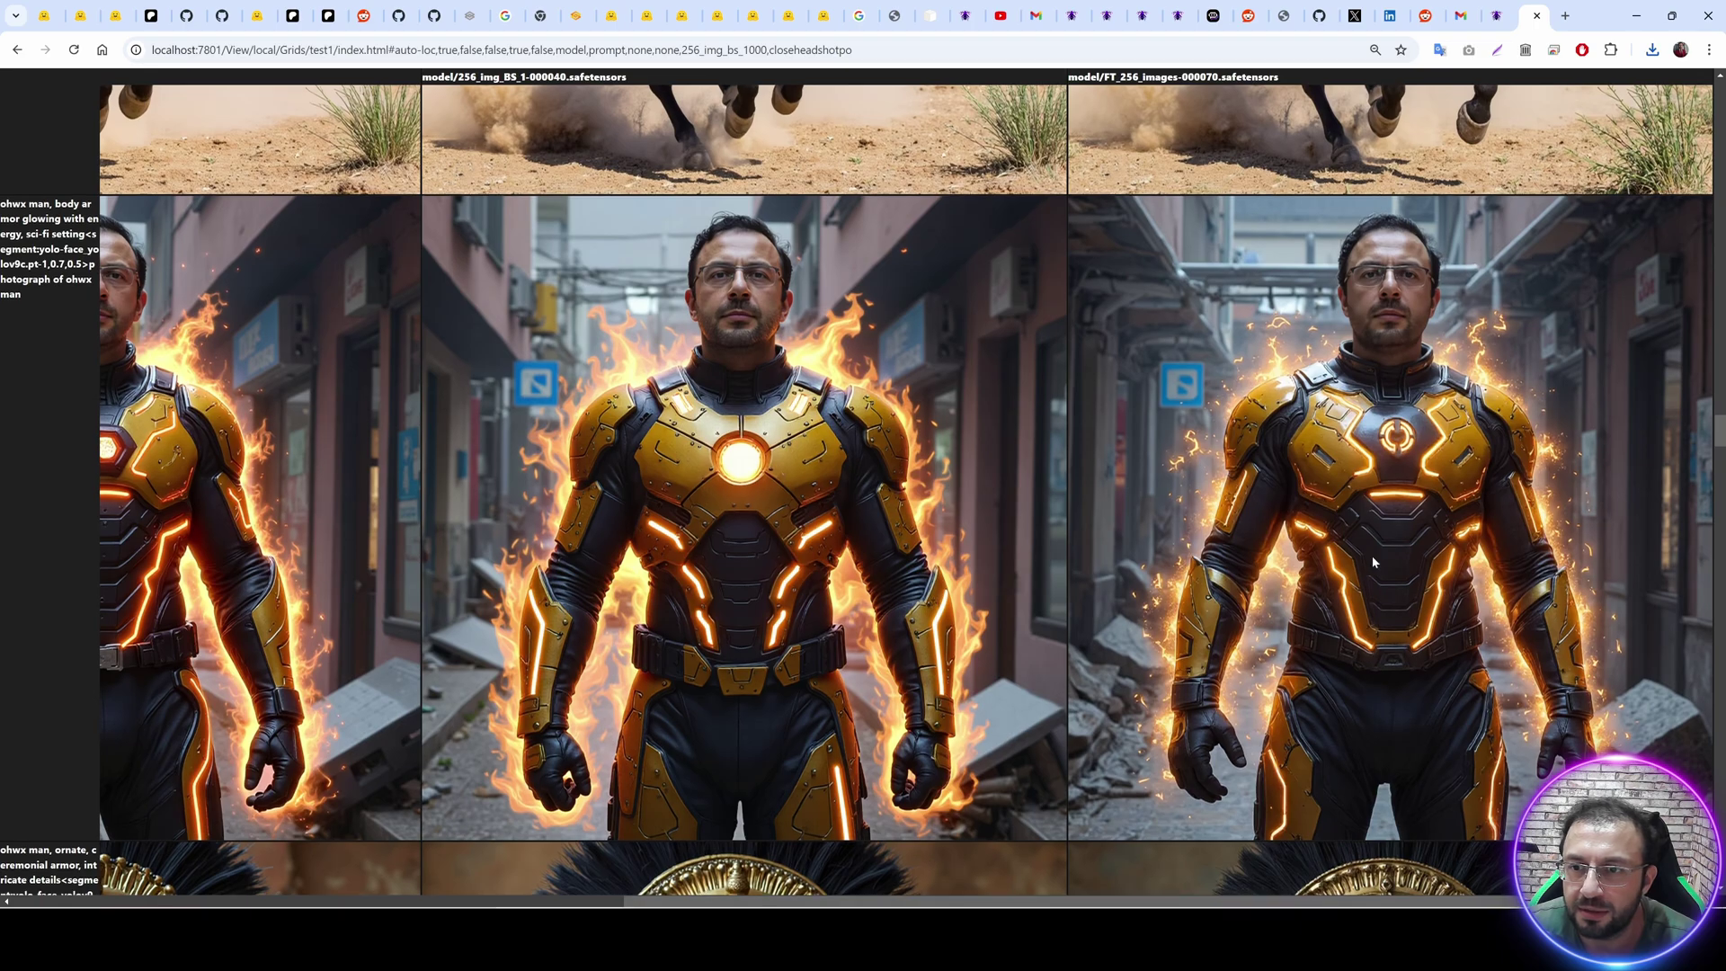
scroll(1372, 562, "down", 8)
scroll(1211, 271, "up", 1, "ctrl")
scroll(1212, 271, "down", 8)
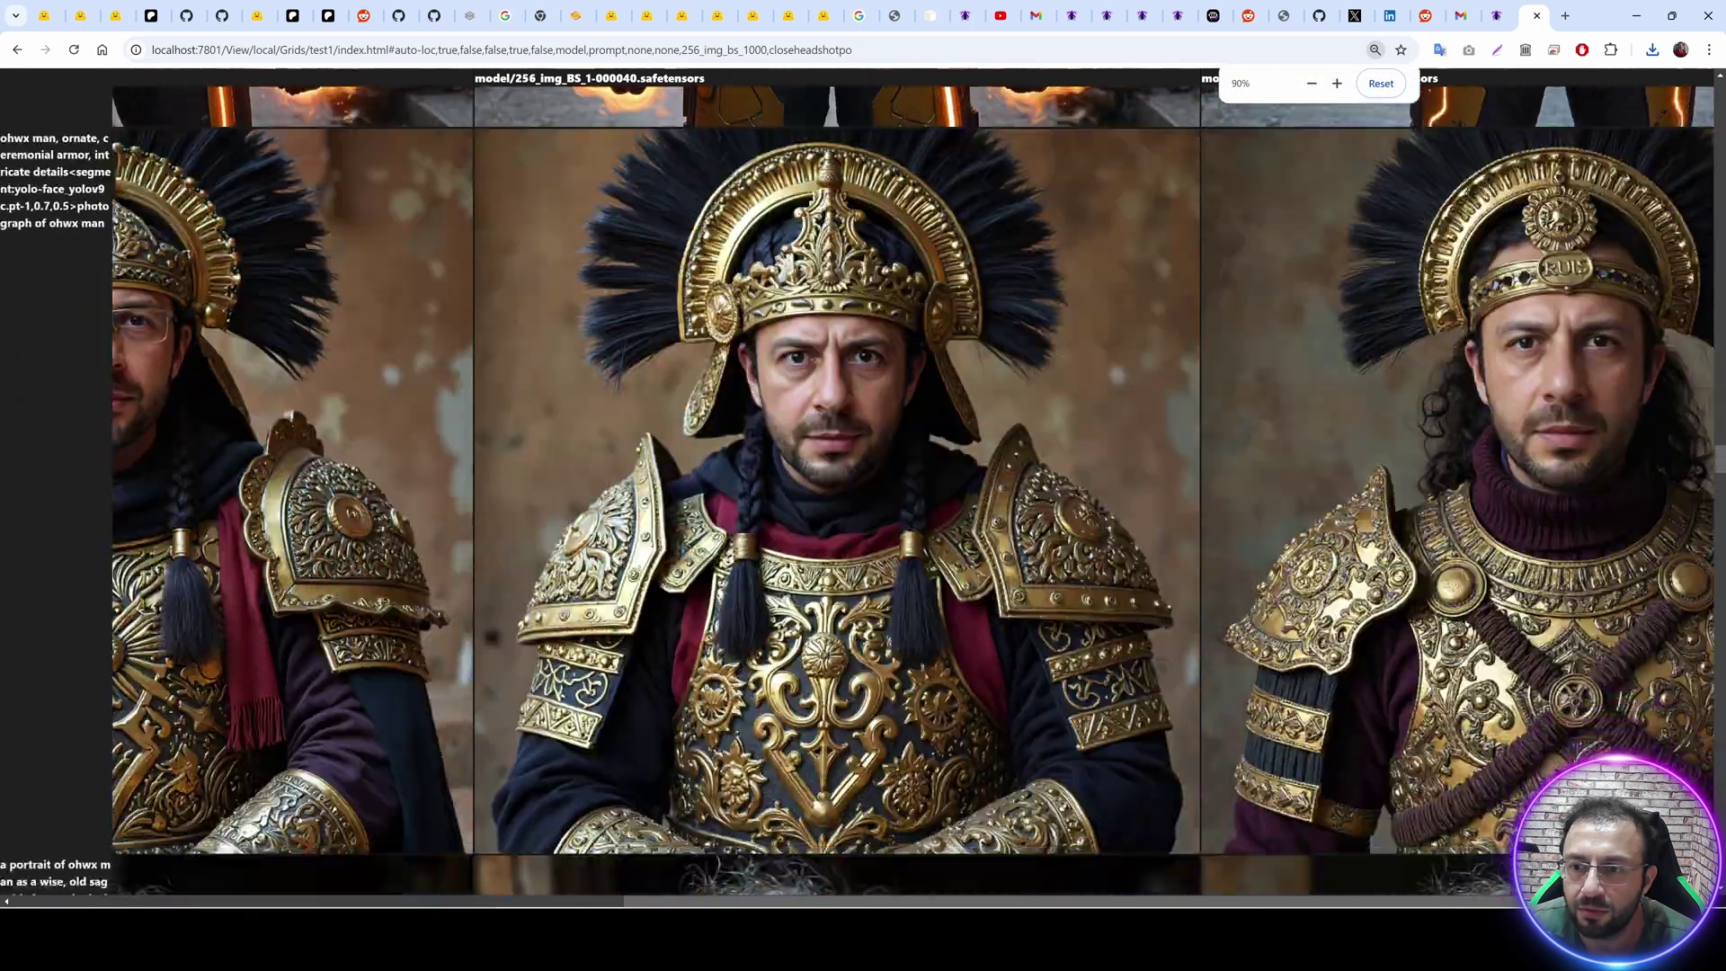
left_click_drag(639, 899, 899, 866)
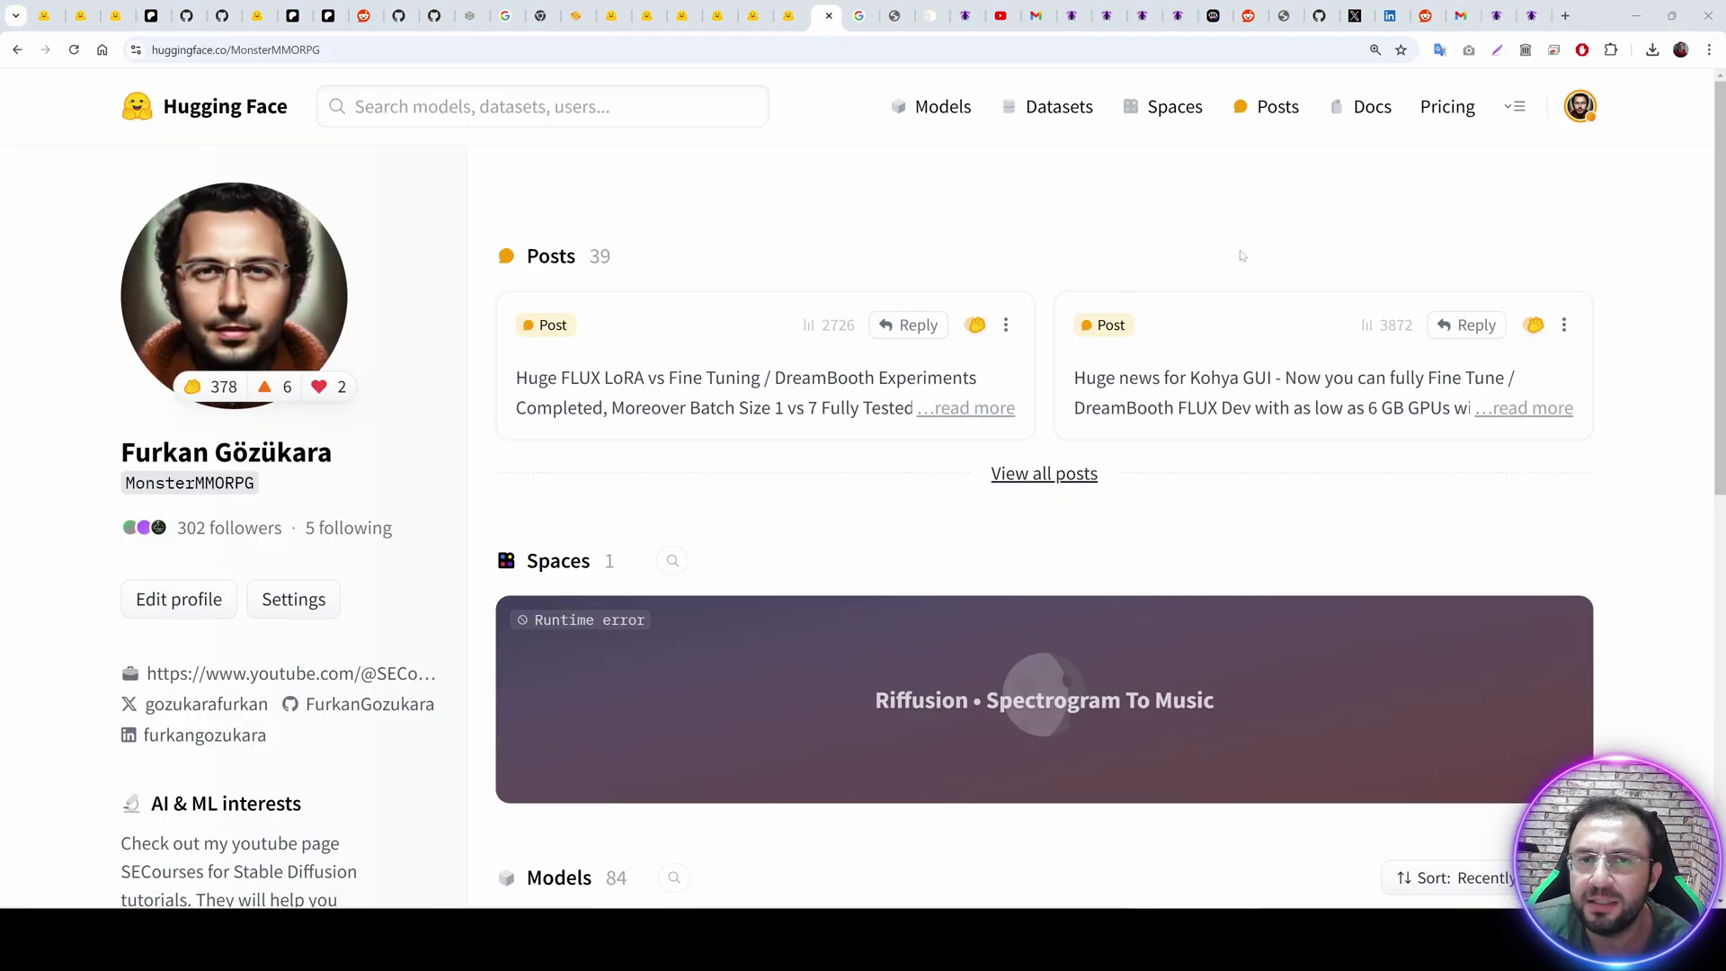
Create a new private model repository named testdeletelater on Hugging Face.
left_click(1579, 108)
left_click(1580, 106)
left_click(1582, 106)
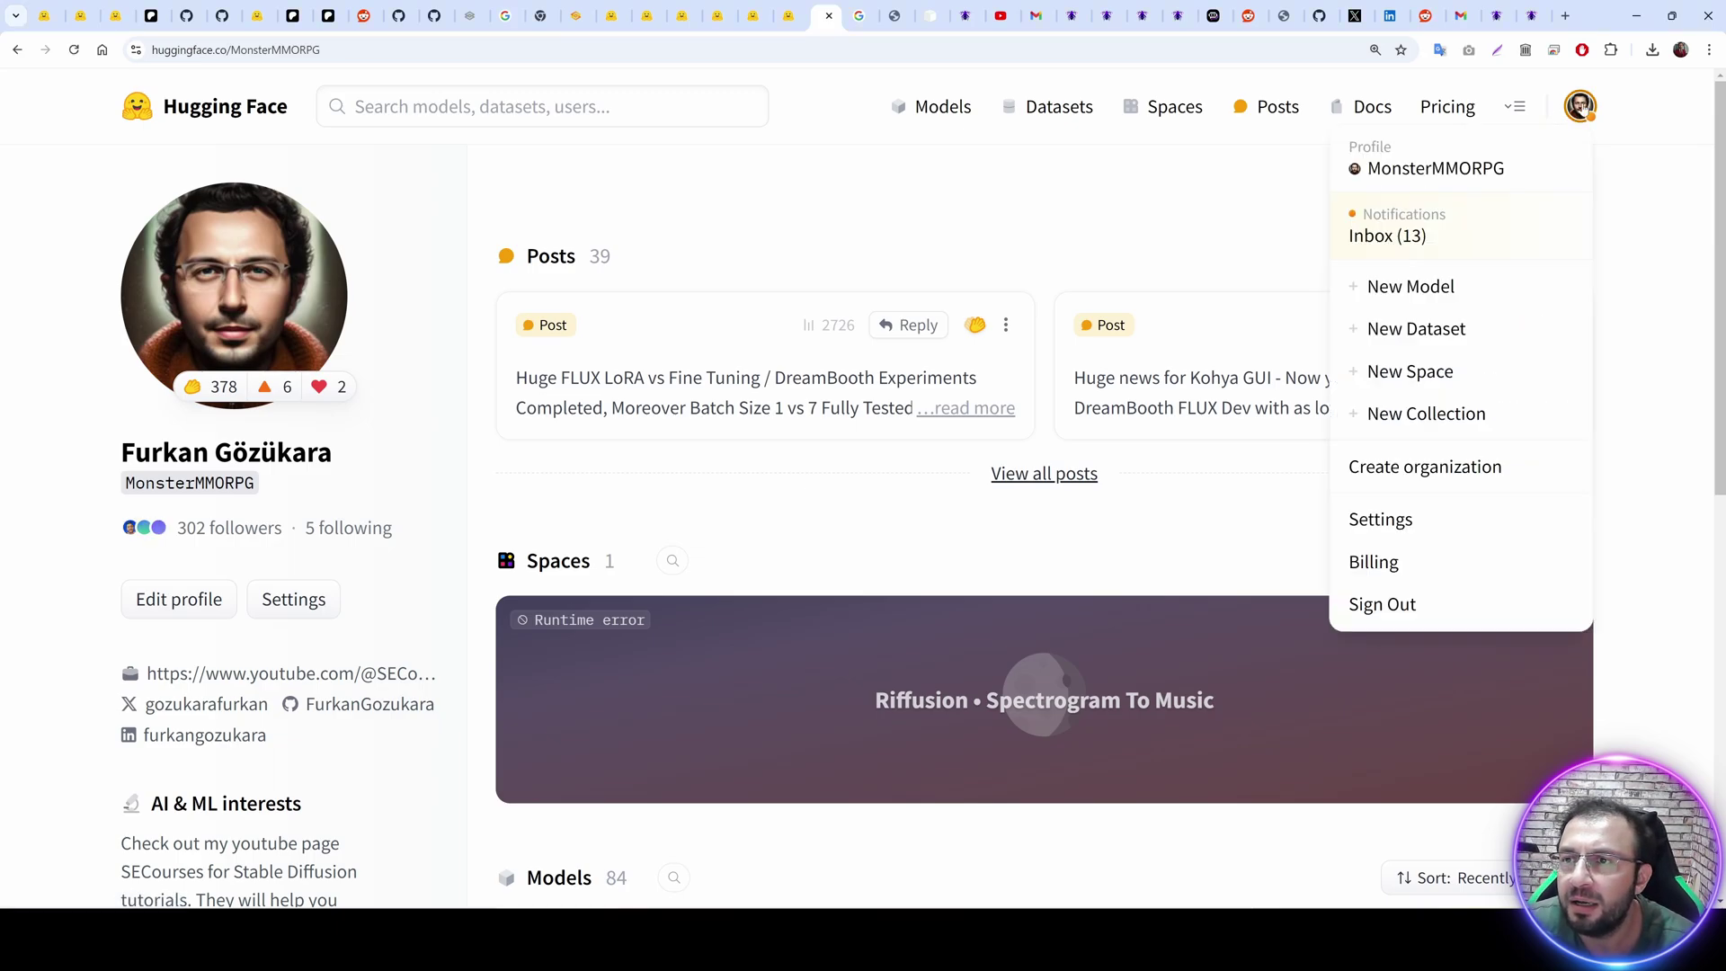
left_click(1410, 286)
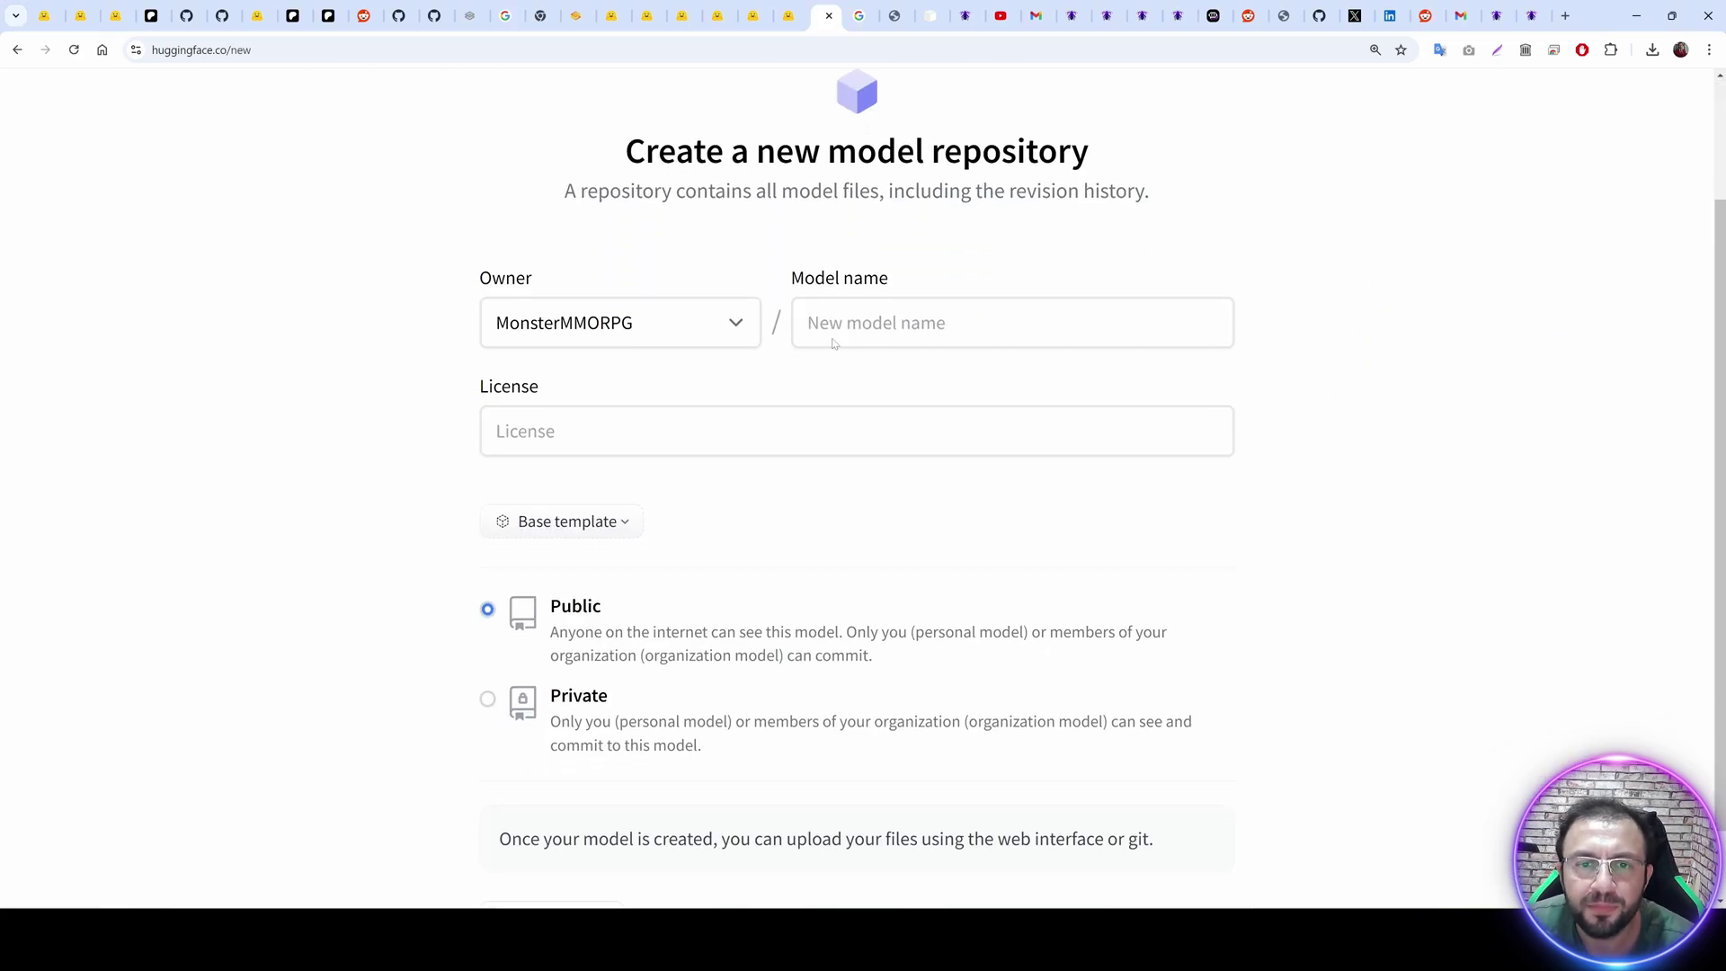
left_click(833, 342)
type("testdeletelater")
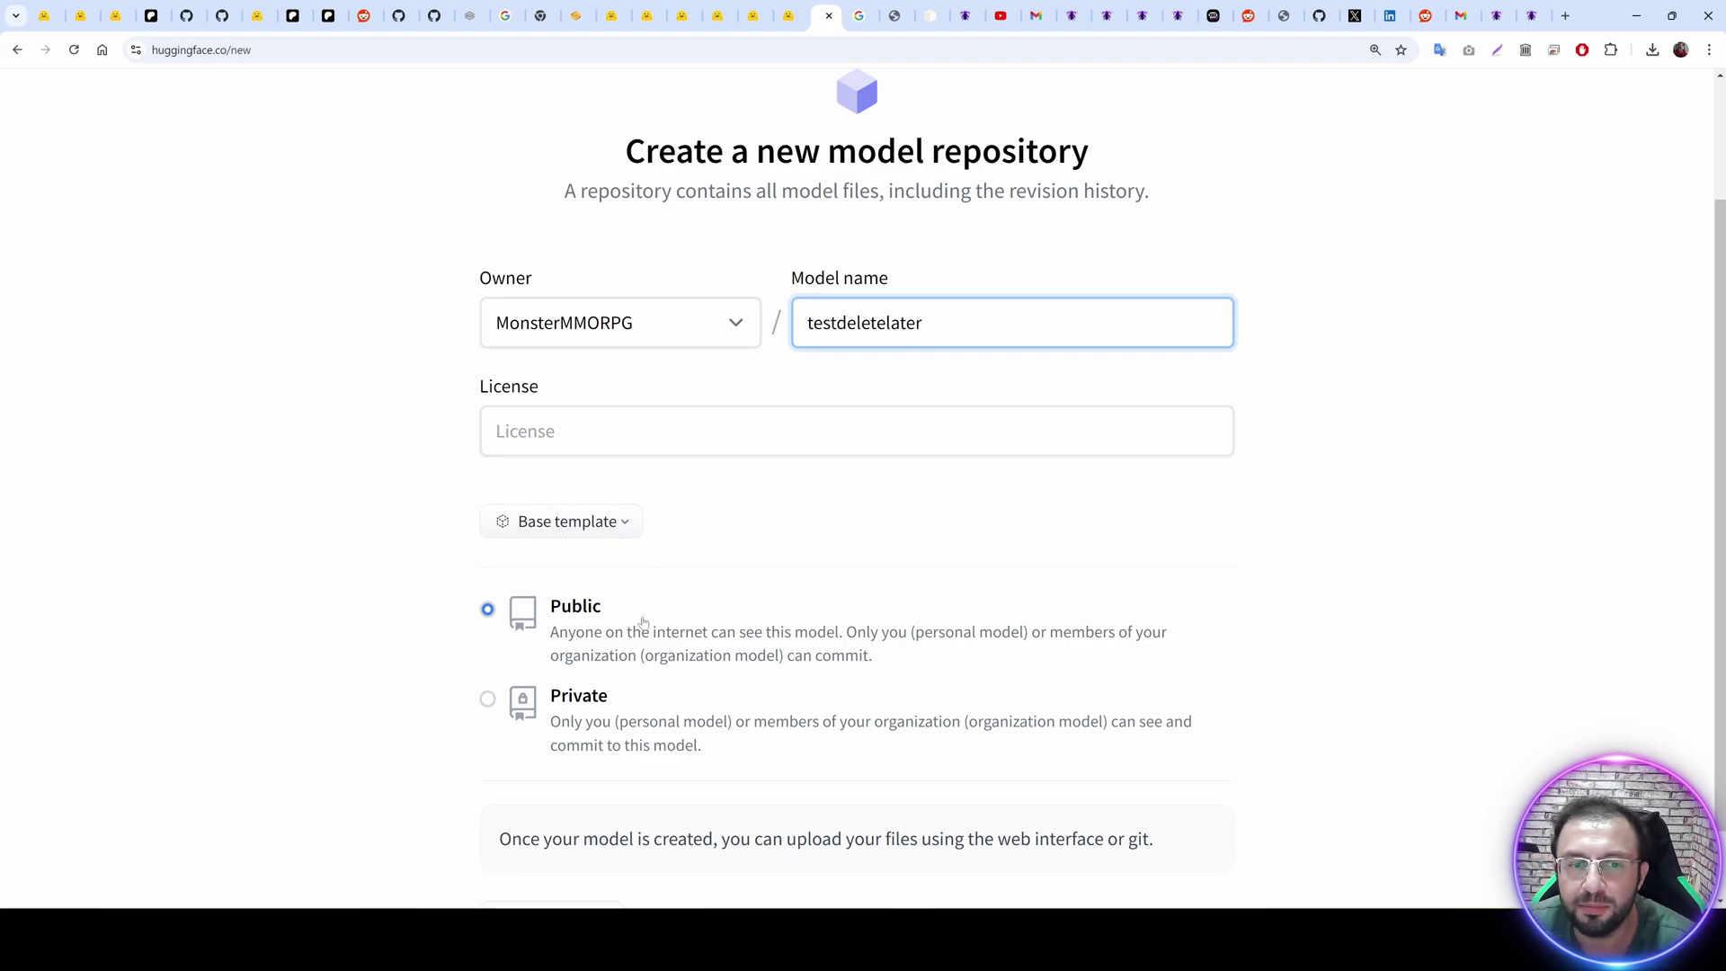
scroll(629, 620, "down", 1)
left_click(572, 620)
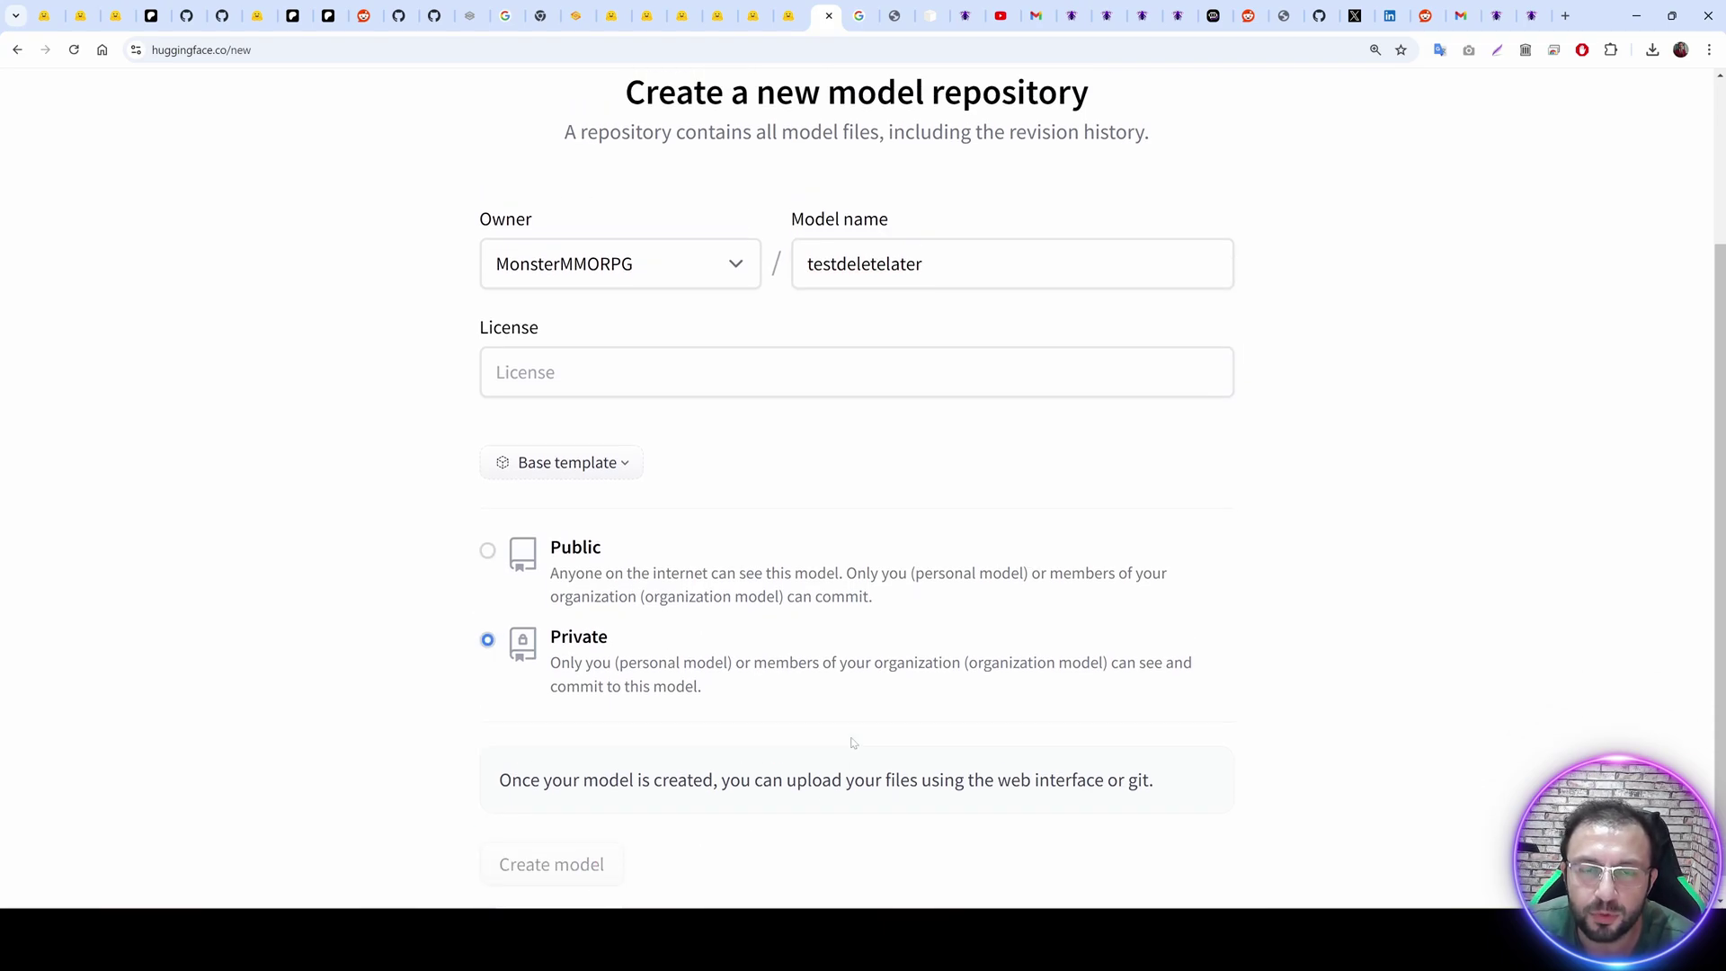
key("F5")
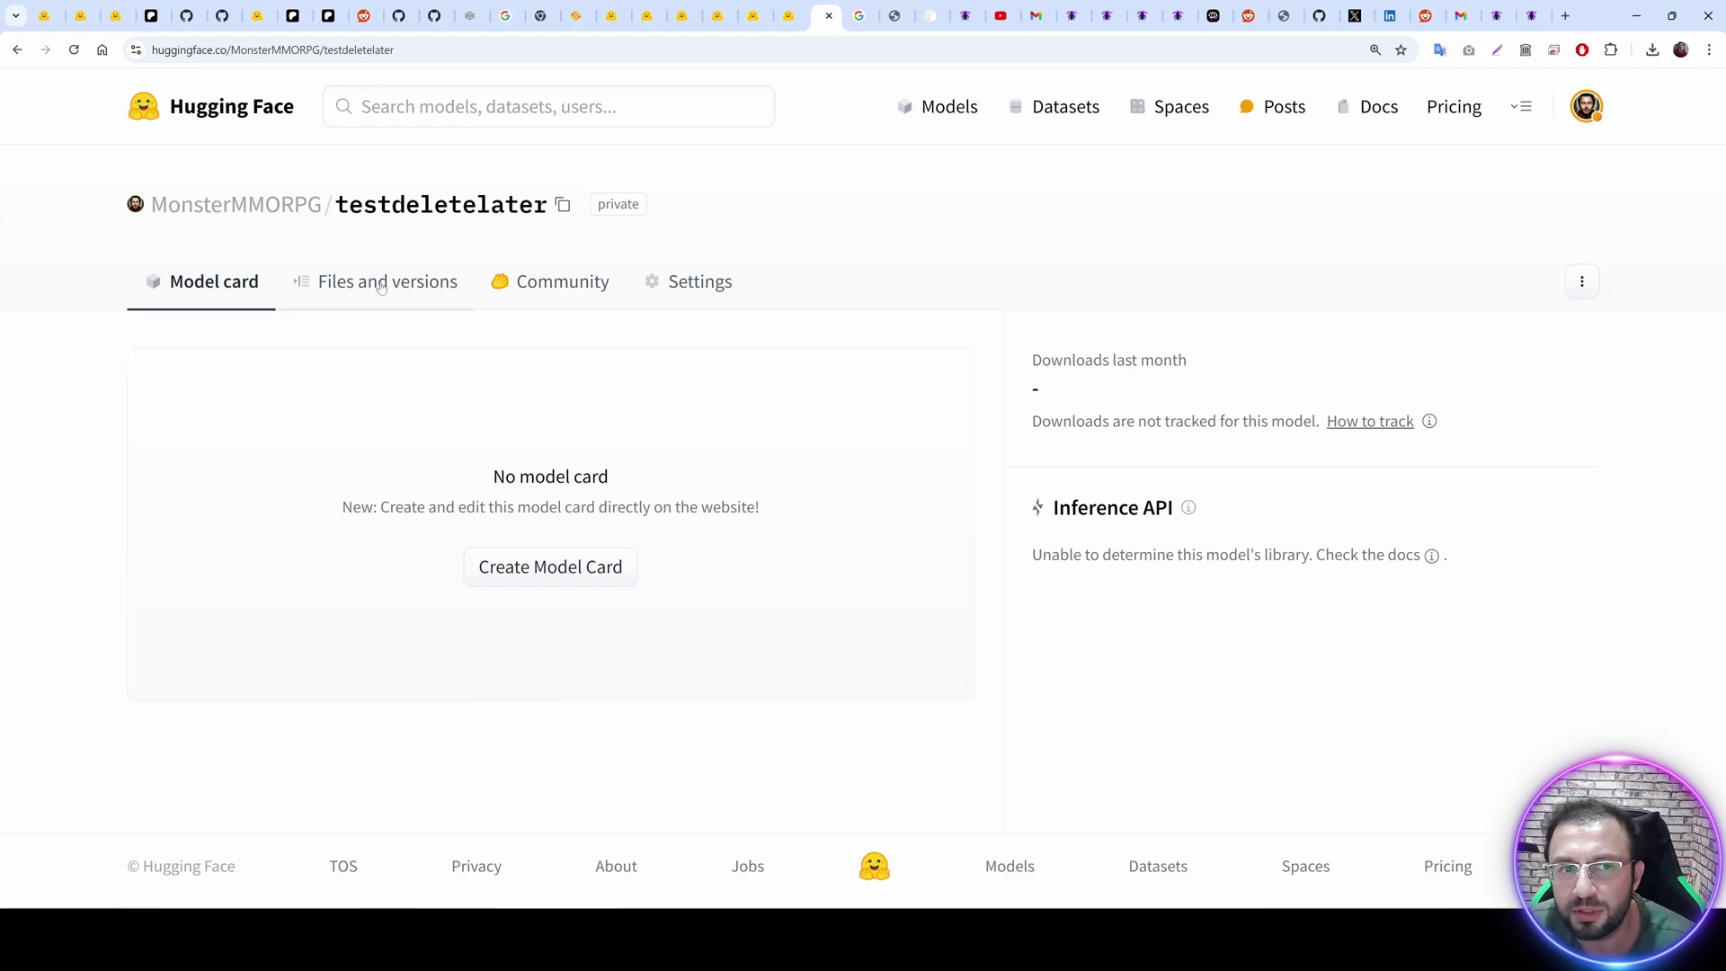
Open the file upload page for the testdeletelater repository's main branch.
left_click(398, 298)
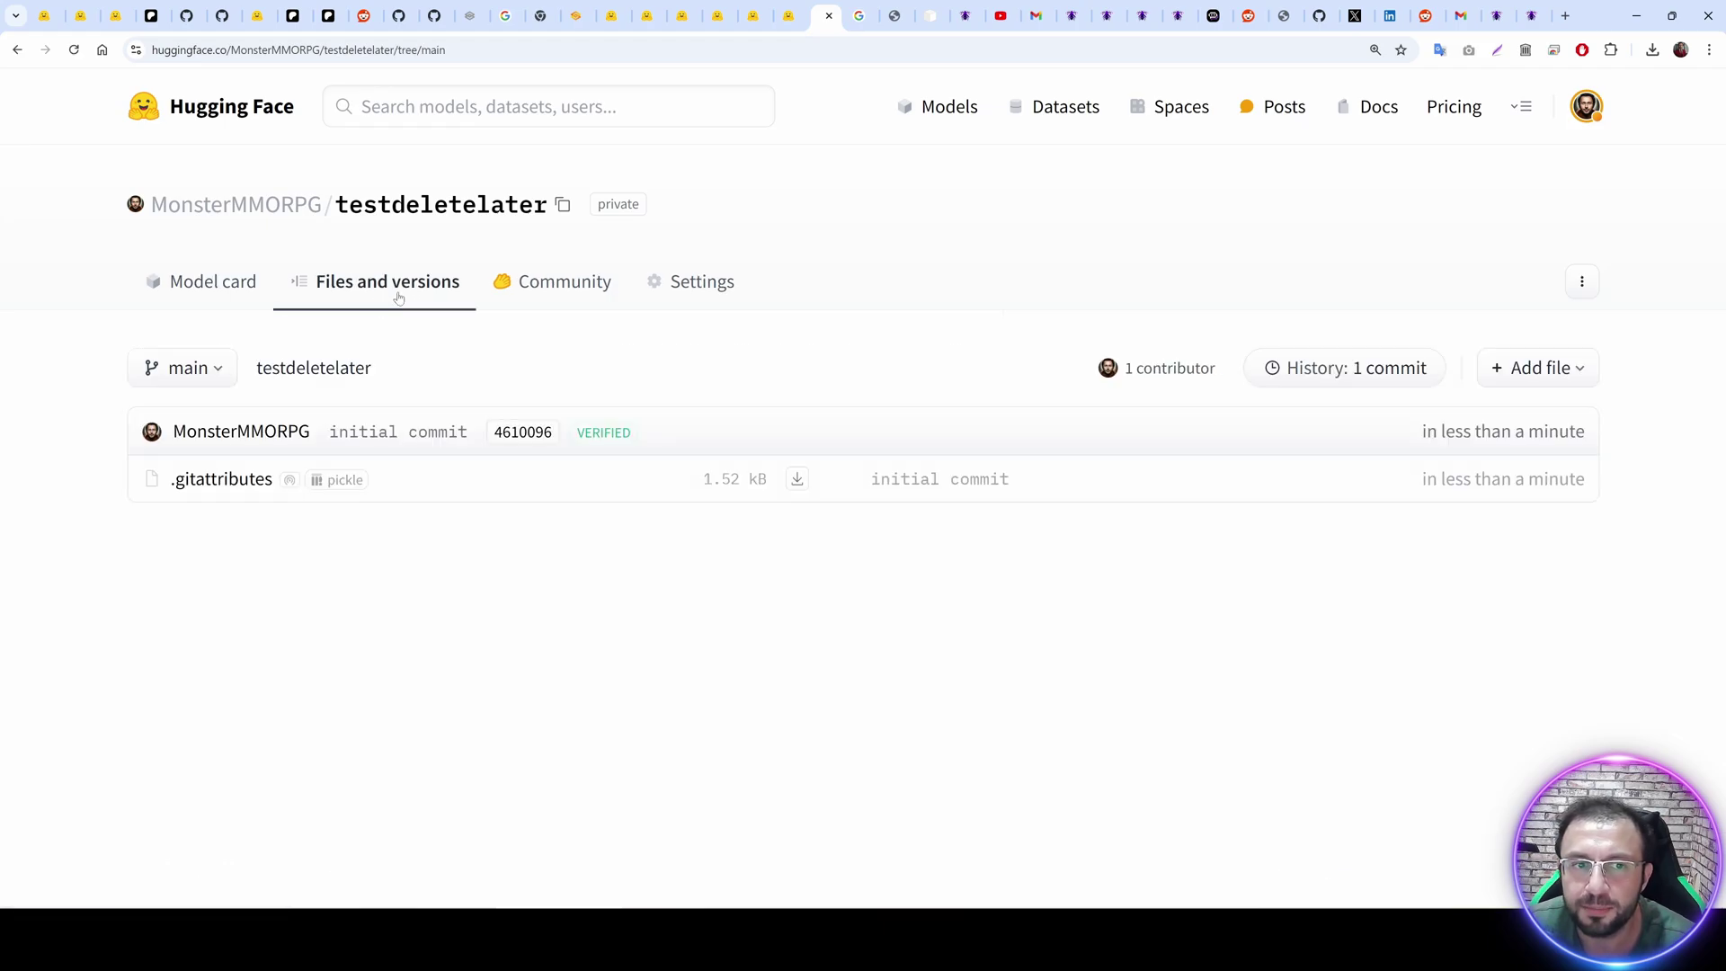
left_click(1536, 370)
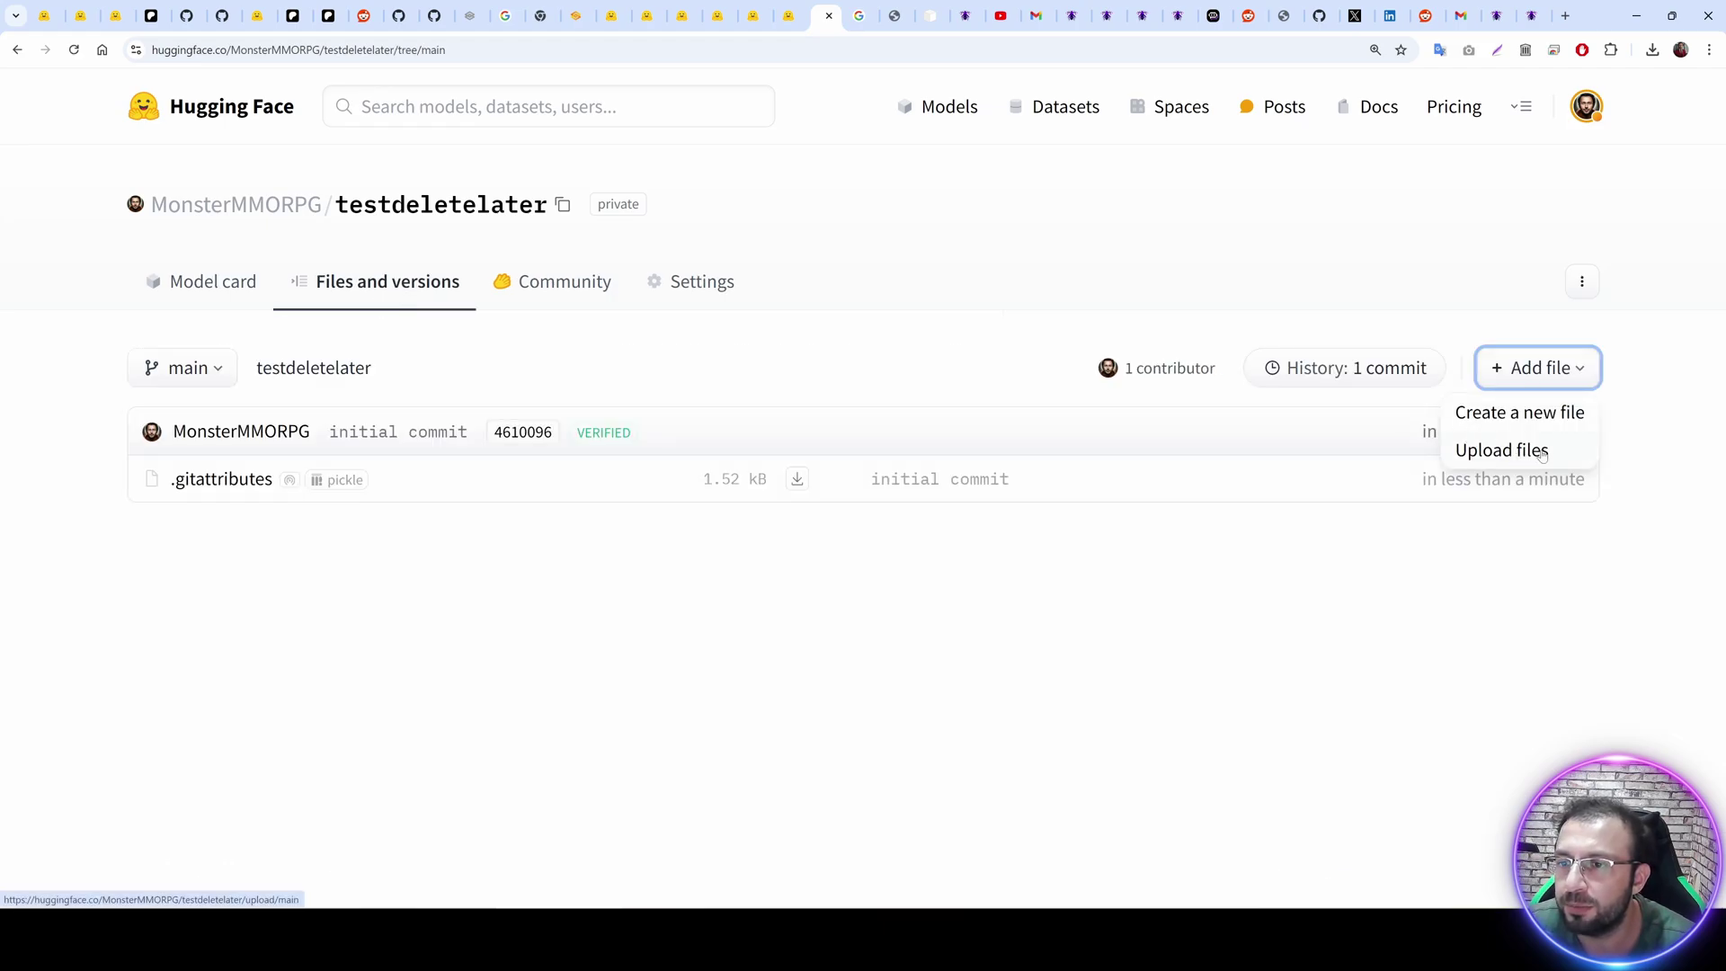
left_click(1482, 452)
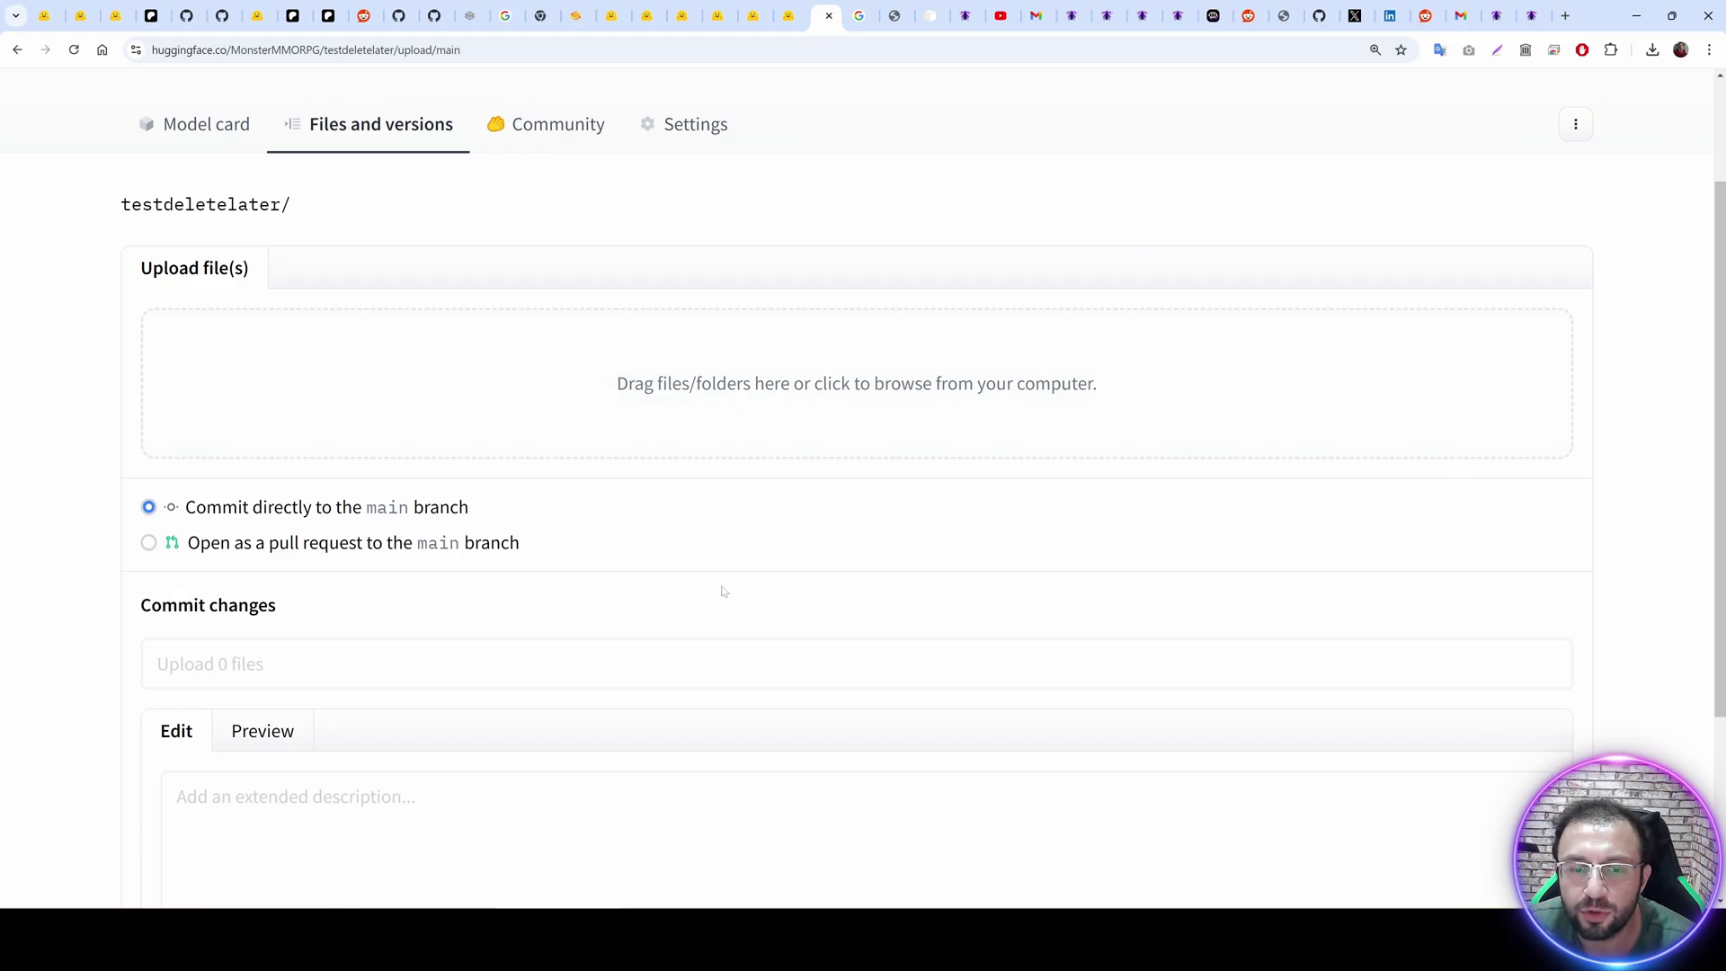
Add 256_img_BS_1-000020.safetensors and 256_img_BS_1-000030.safetensors to the upload from SwarmUI's Models/diffusion_models/model folder in File Explorer.
key("alt+Tab")
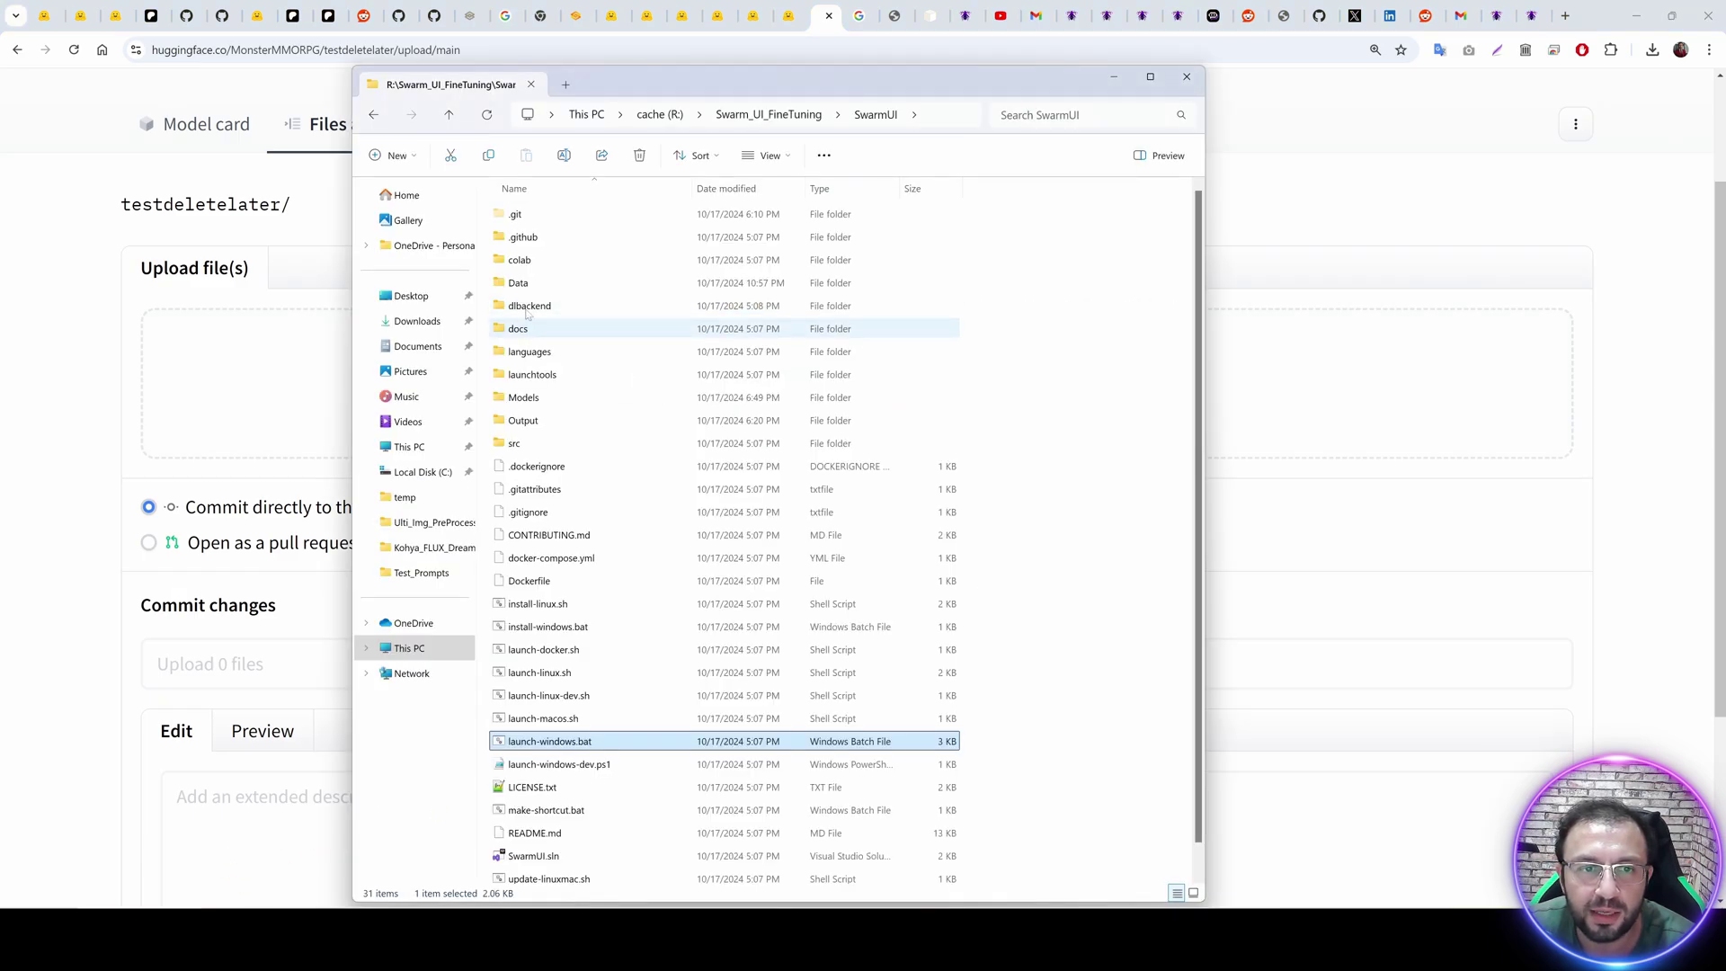
double_click(542, 401)
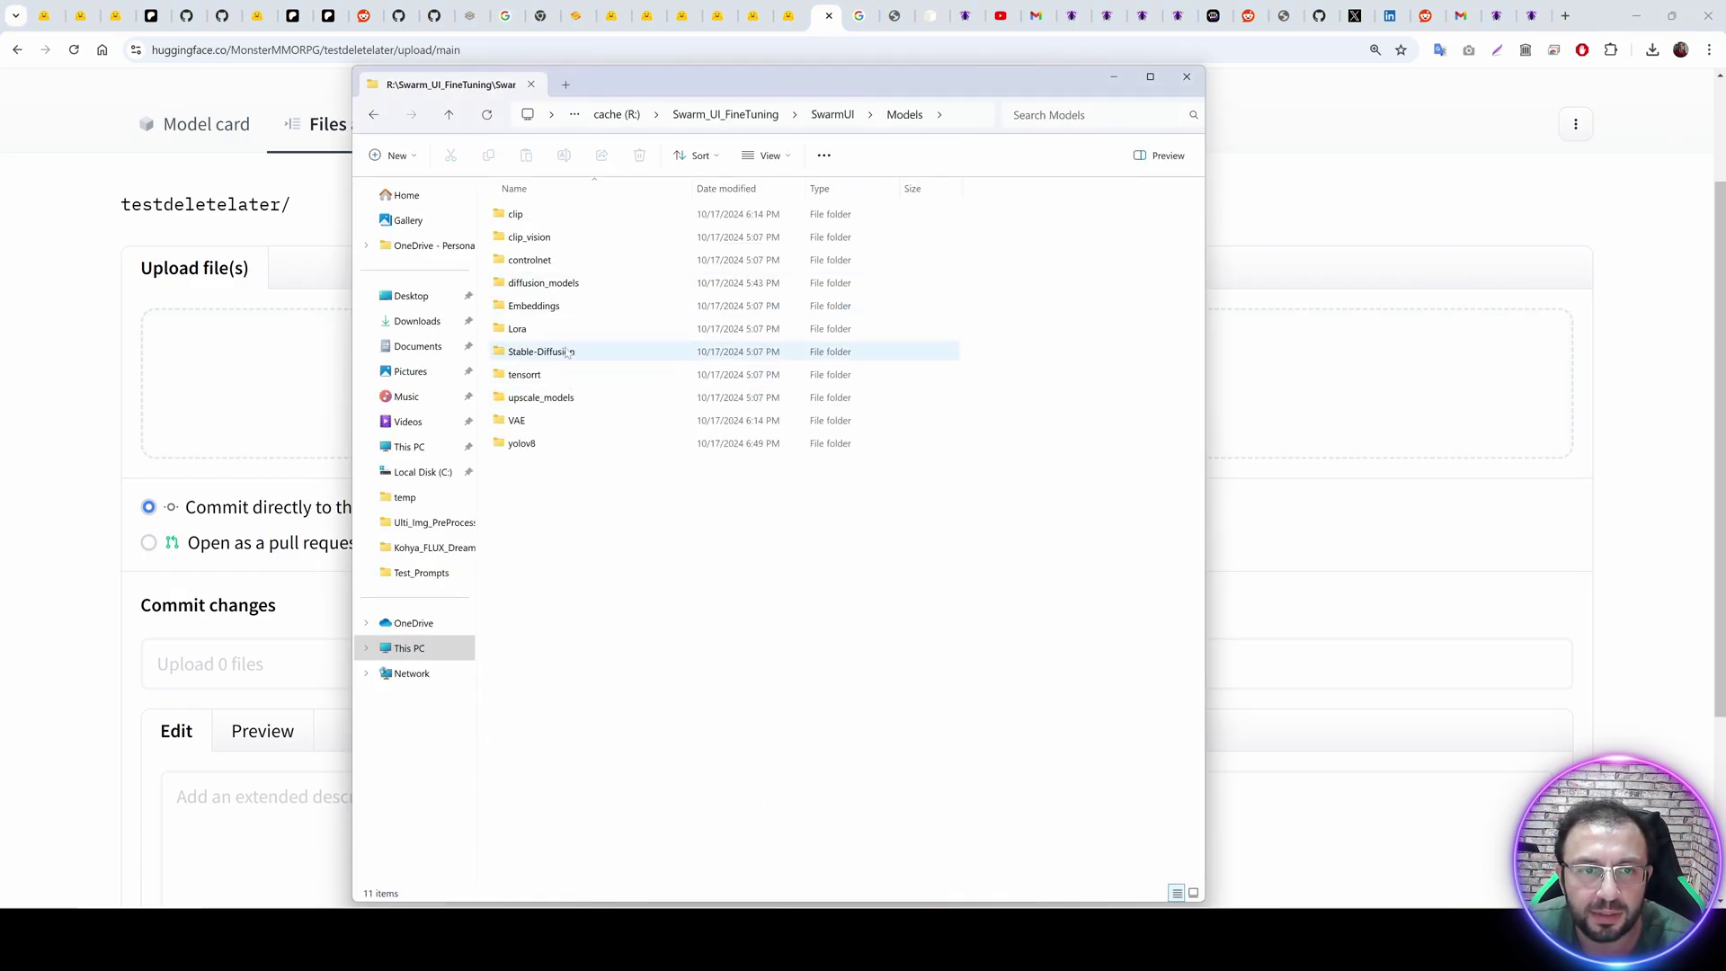
double_click(539, 283)
left_click_drag(660, 77, 1053, 215)
double_click(916, 398)
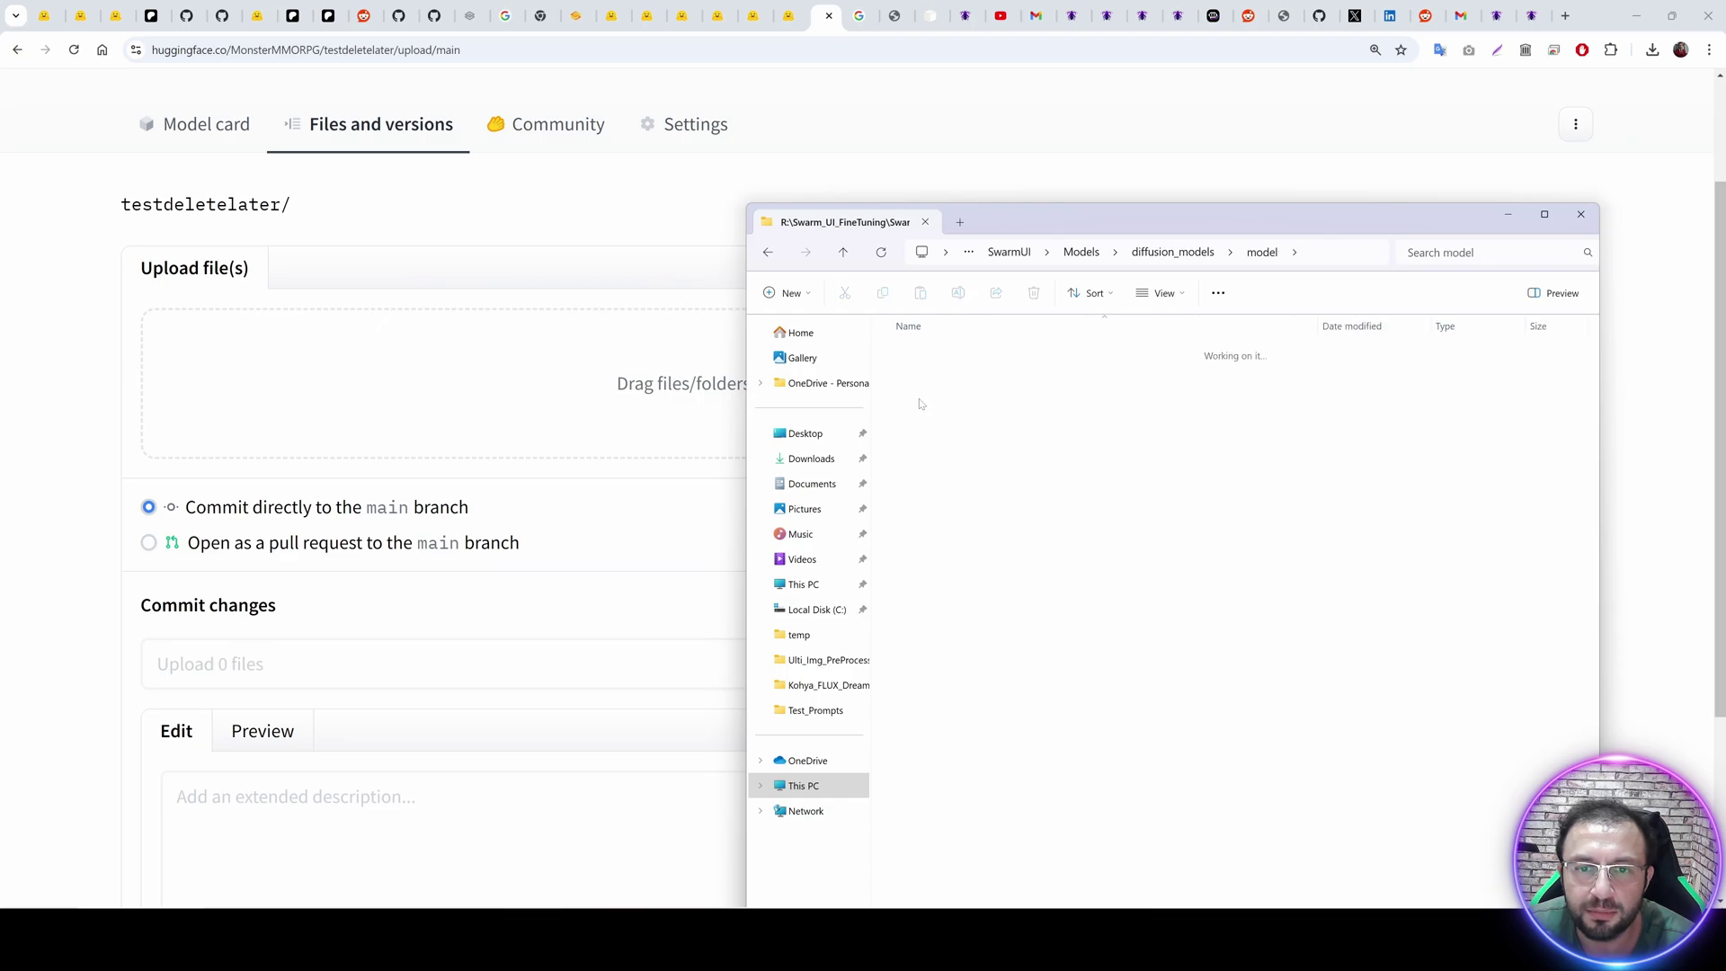
left_click(971, 420)
left_click(966, 443, "ctrl")
left_click_drag(966, 447, 494, 418)
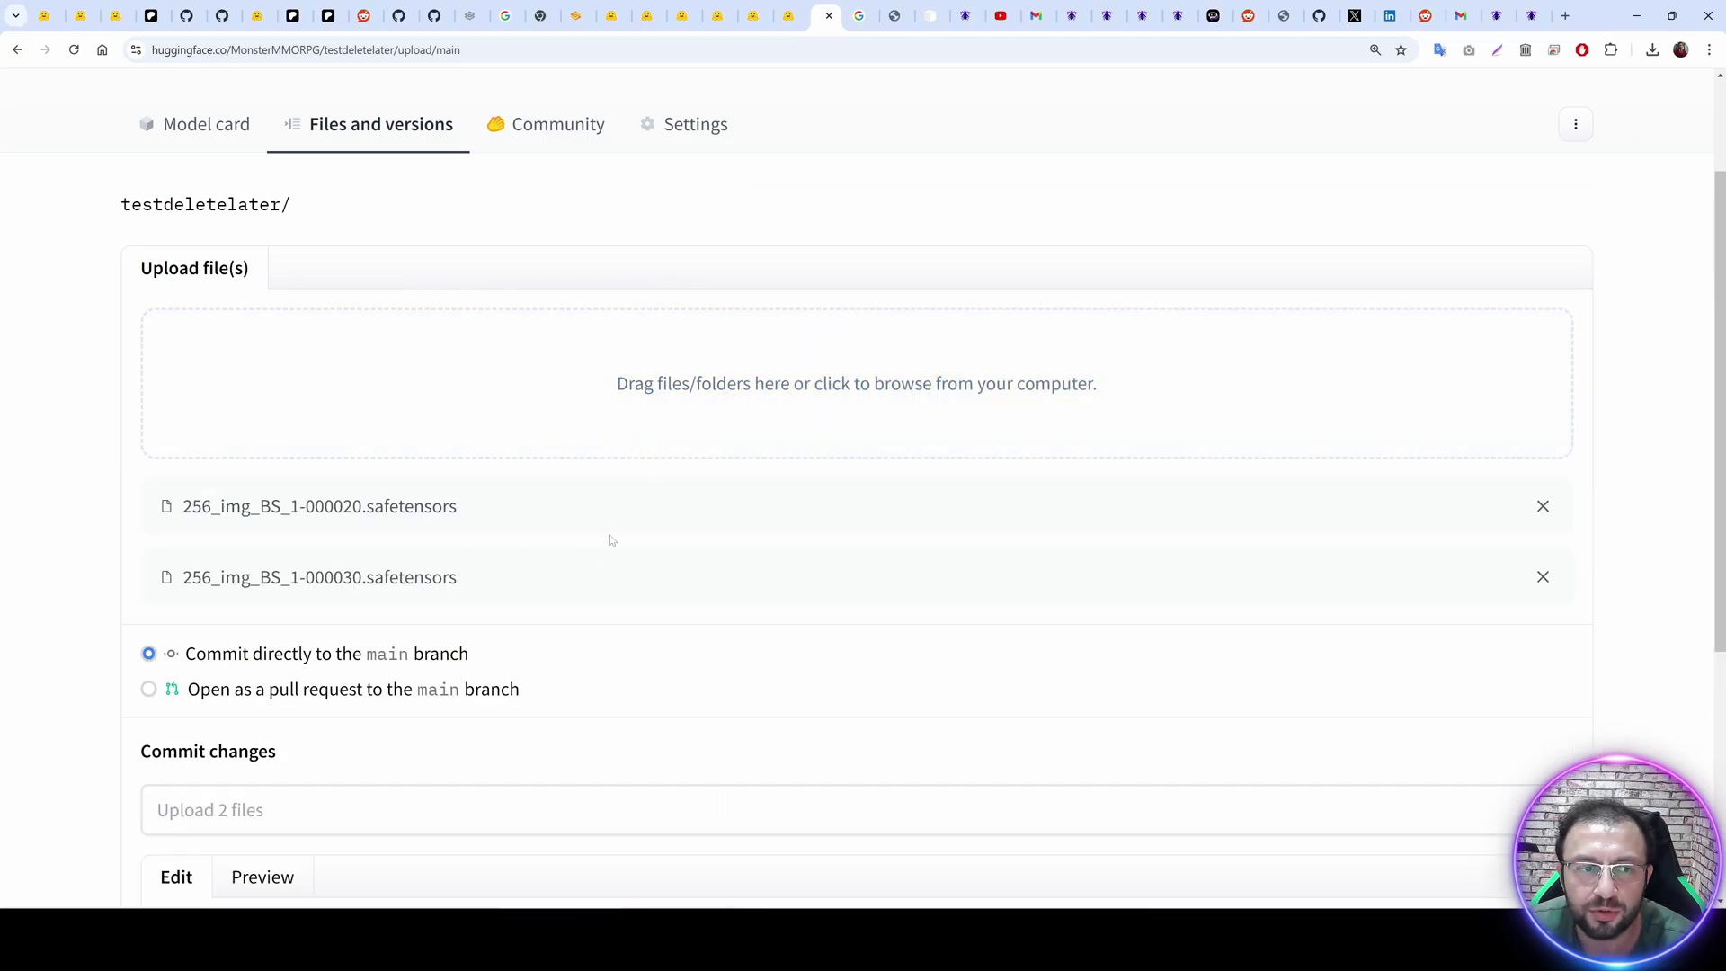
Commit the two safetensors files directly to the main branch to start their upload.
scroll(356, 816, "down", 5)
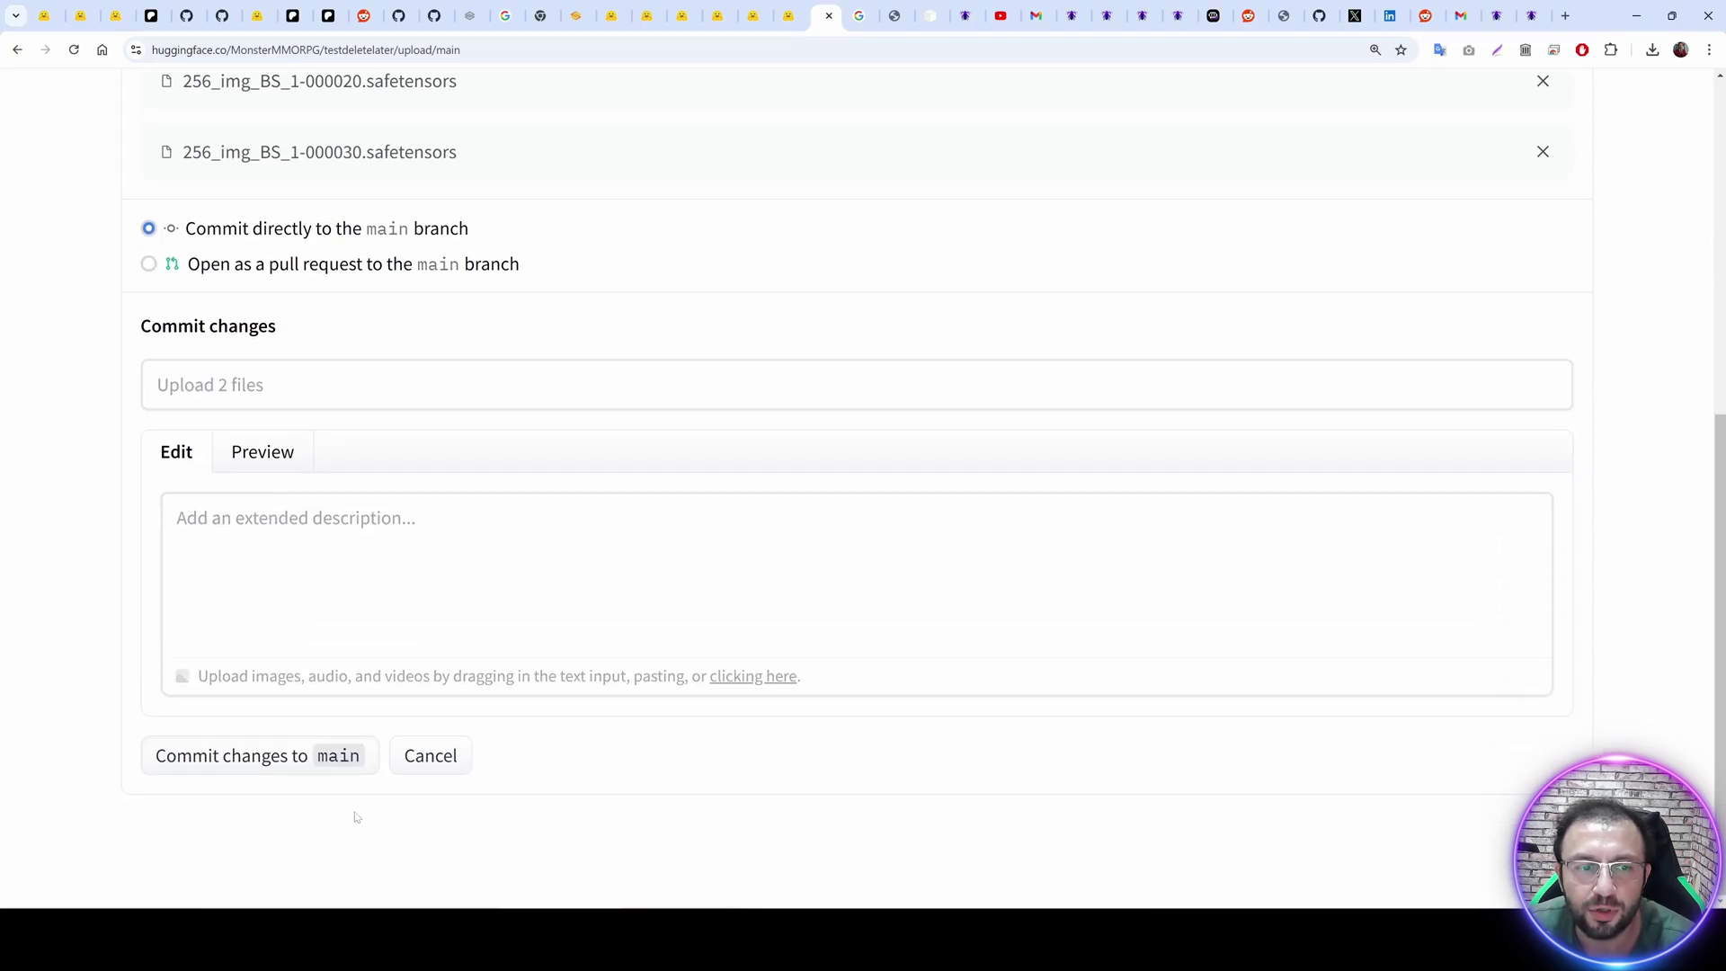
left_click(282, 766)
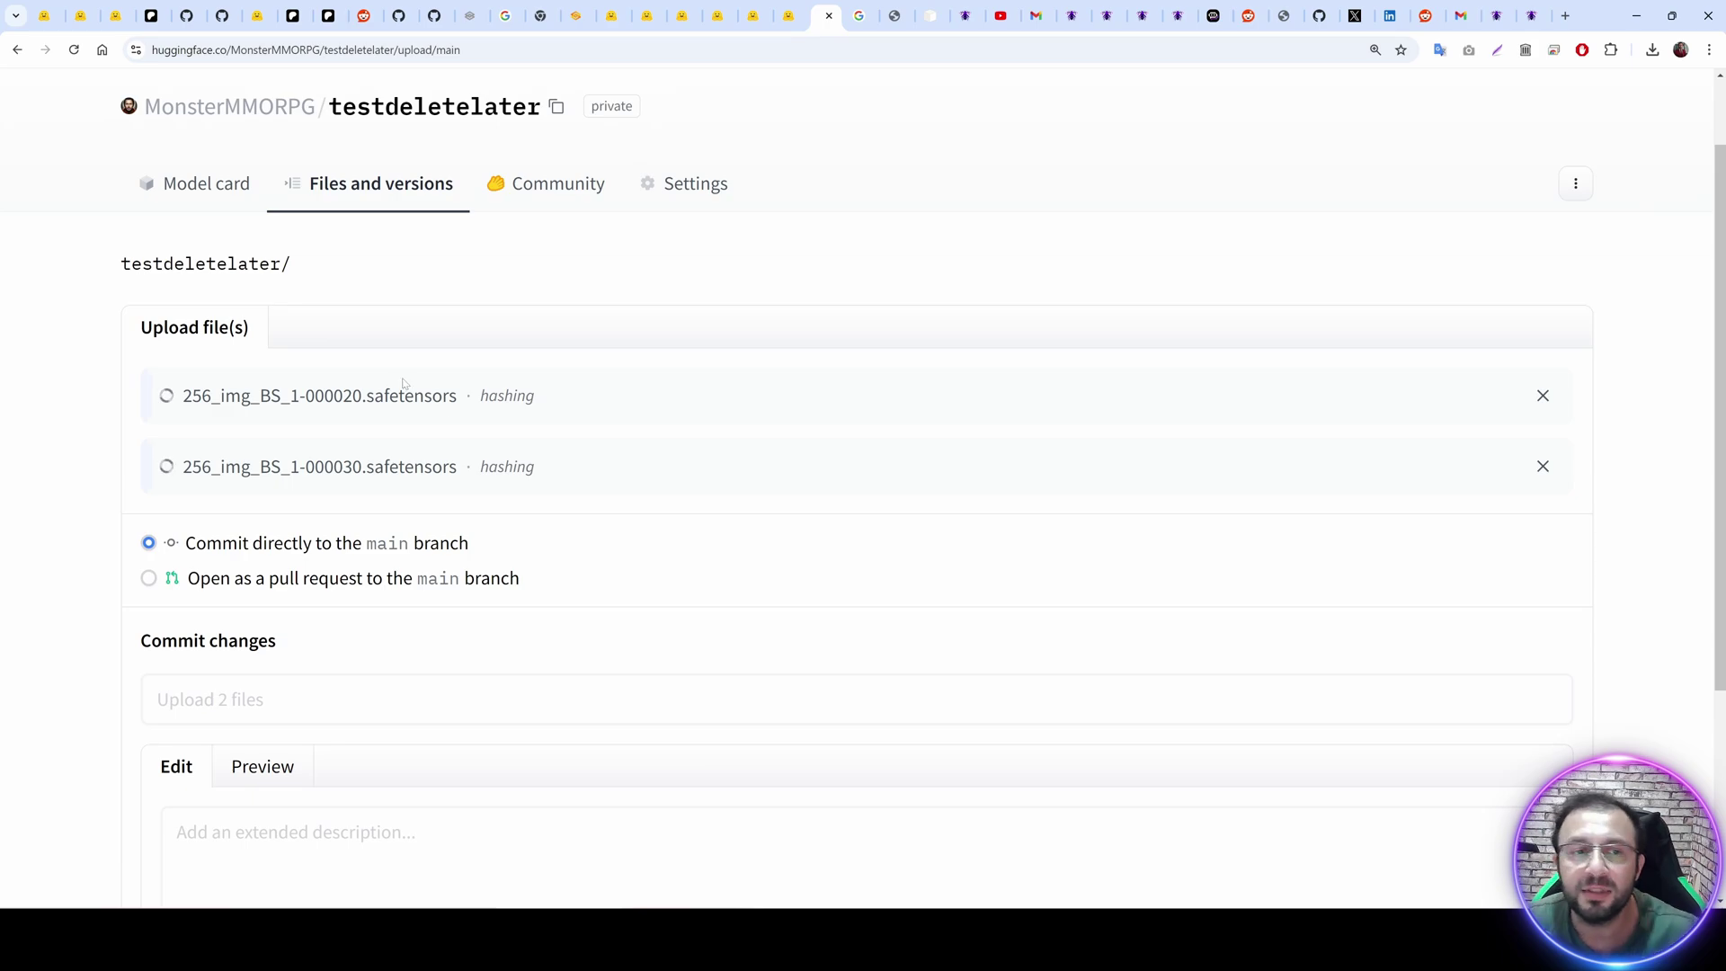
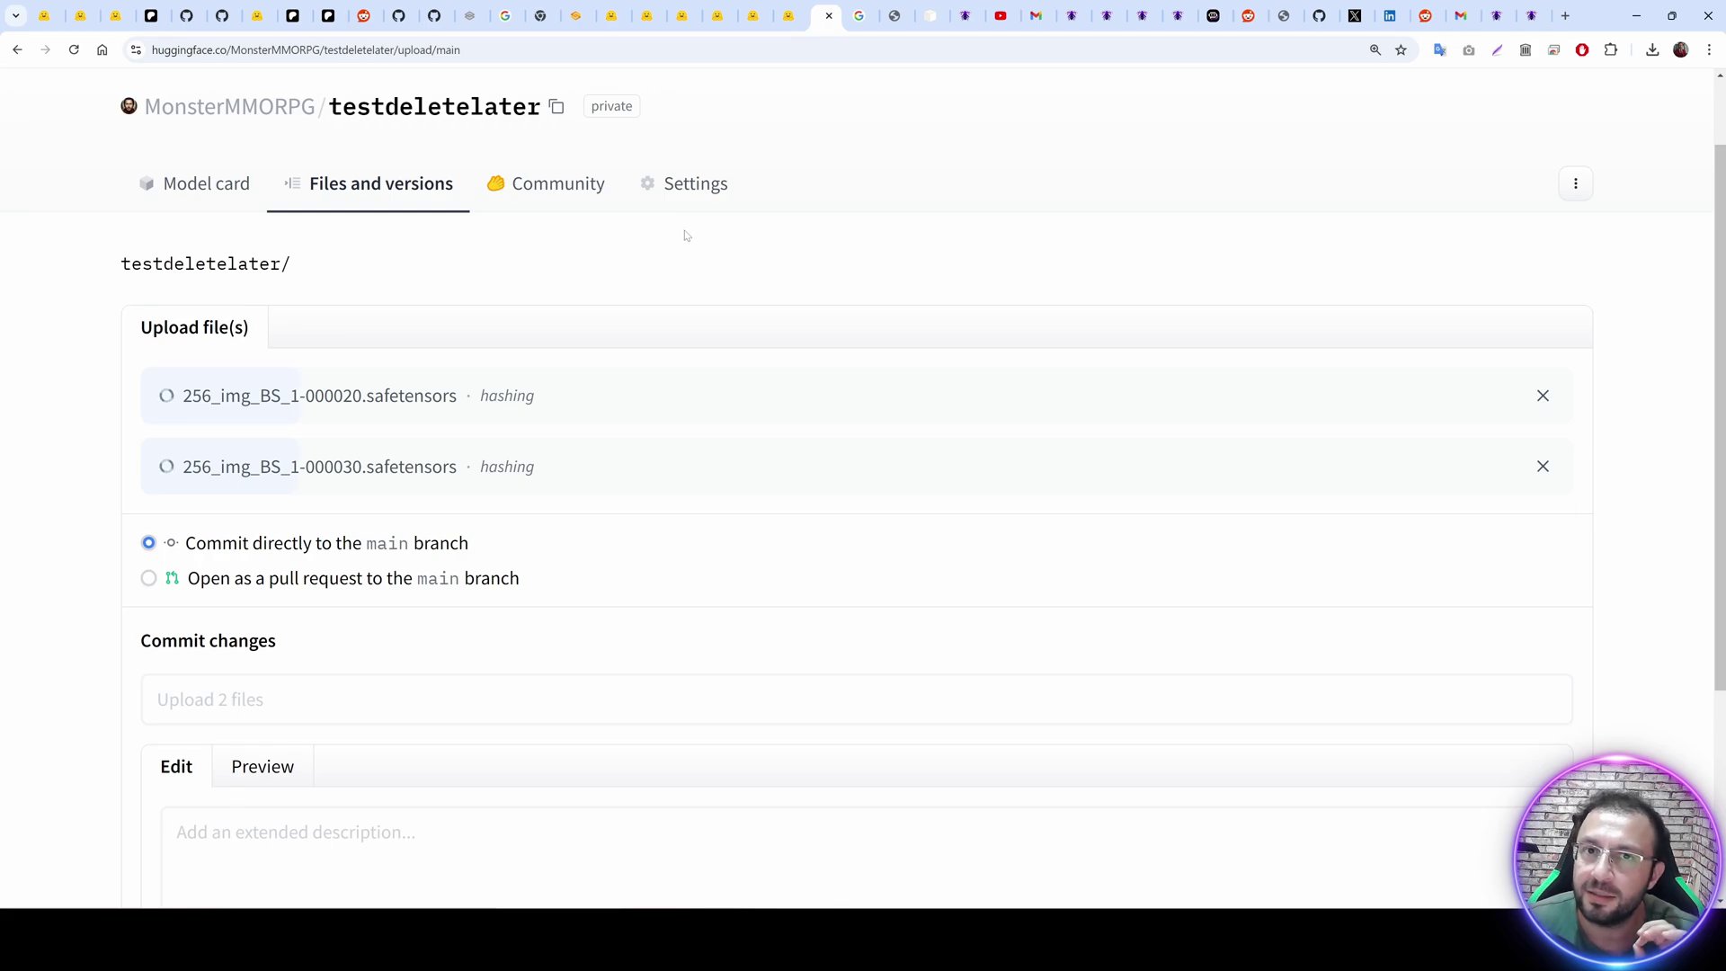
scroll(685, 401, "down", 3)
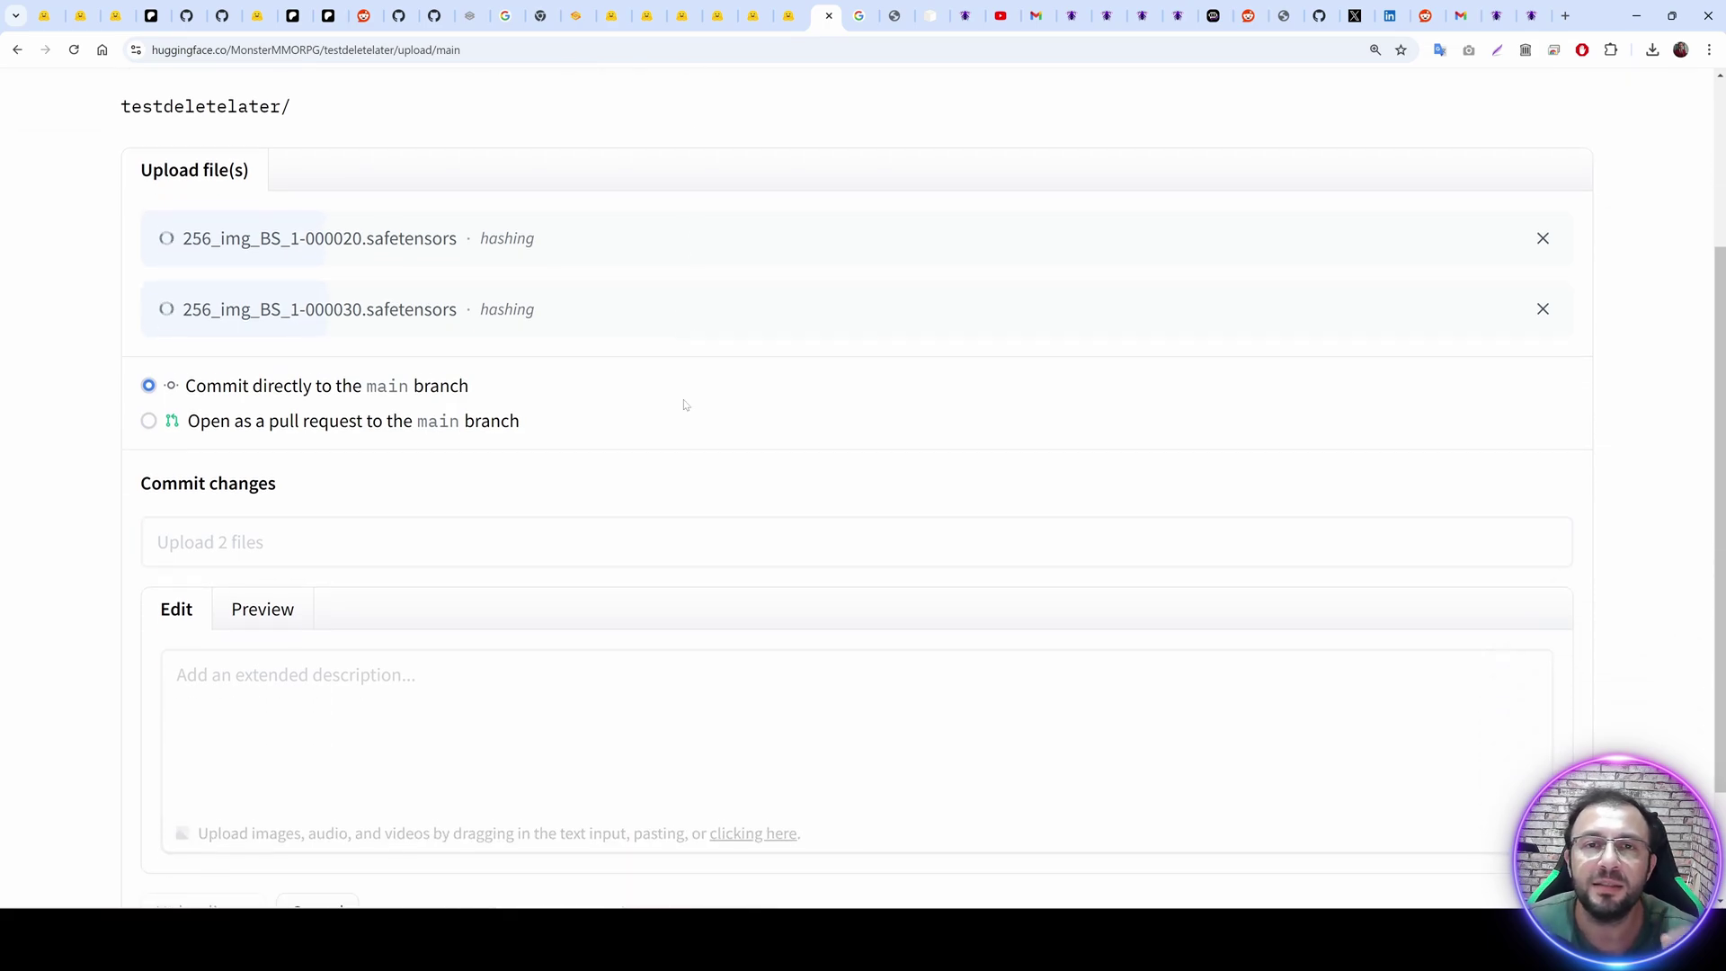
scroll(709, 386, "up", 2)
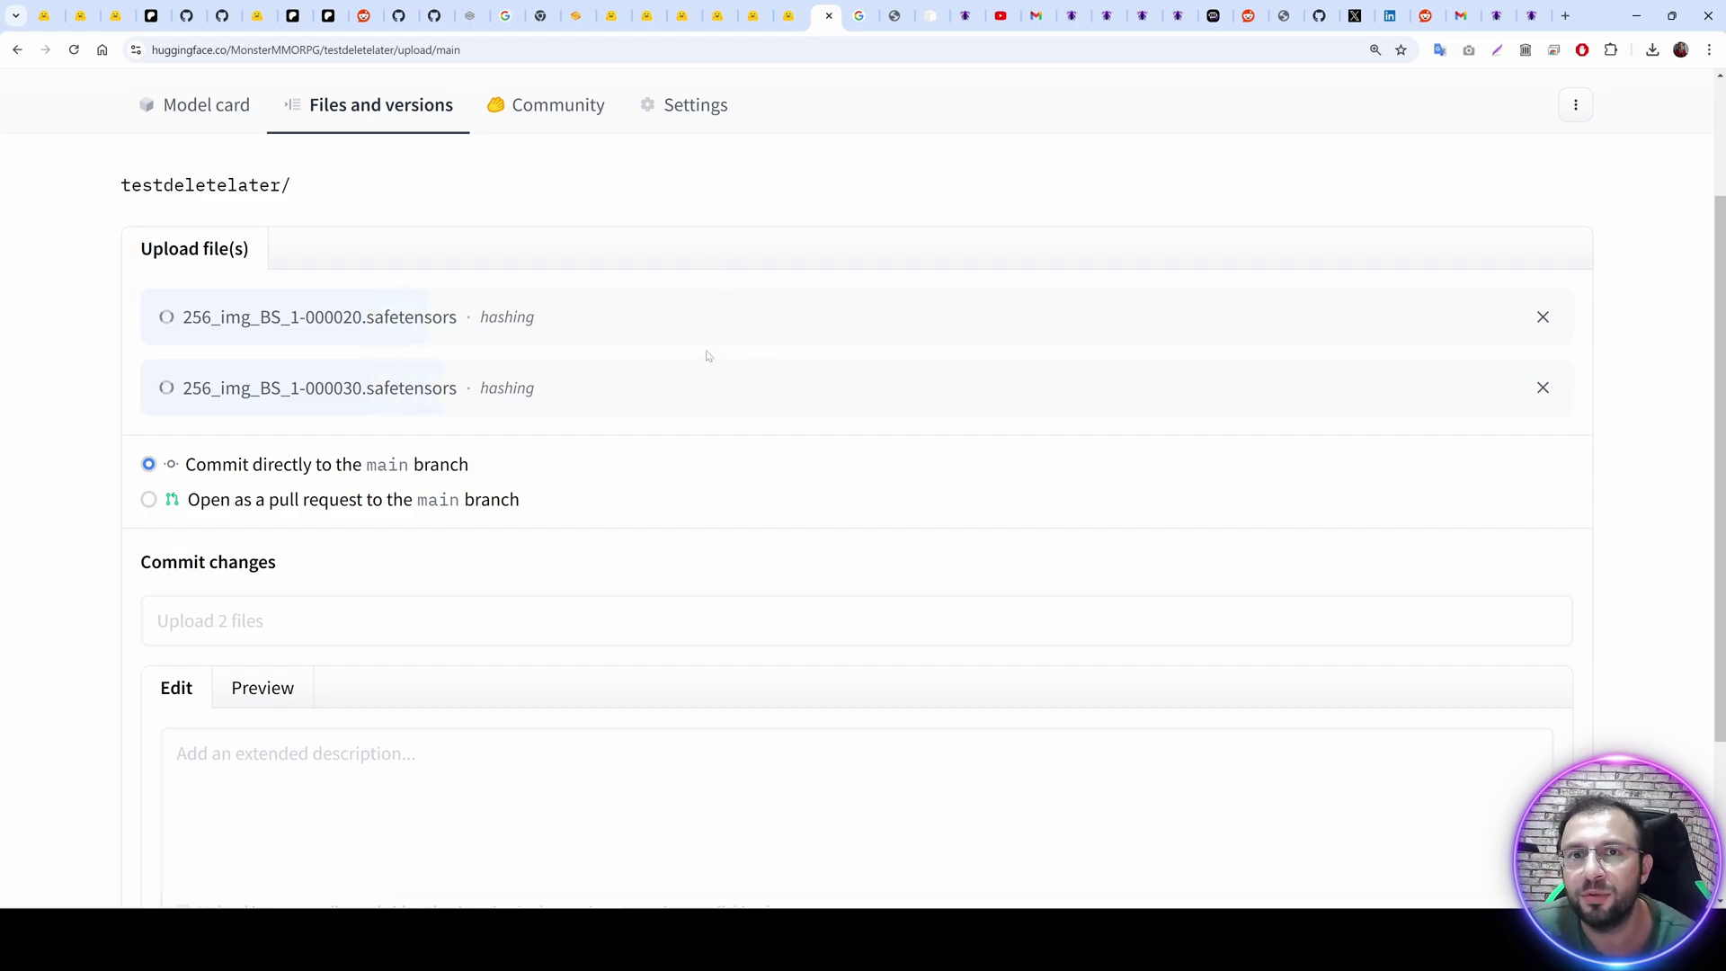
Open the Ultra fast upload-download Hugging Face notebook post linked under Suggested Axillary Tools in the Patreon FLUX post.
scroll(713, 373, "down", 3)
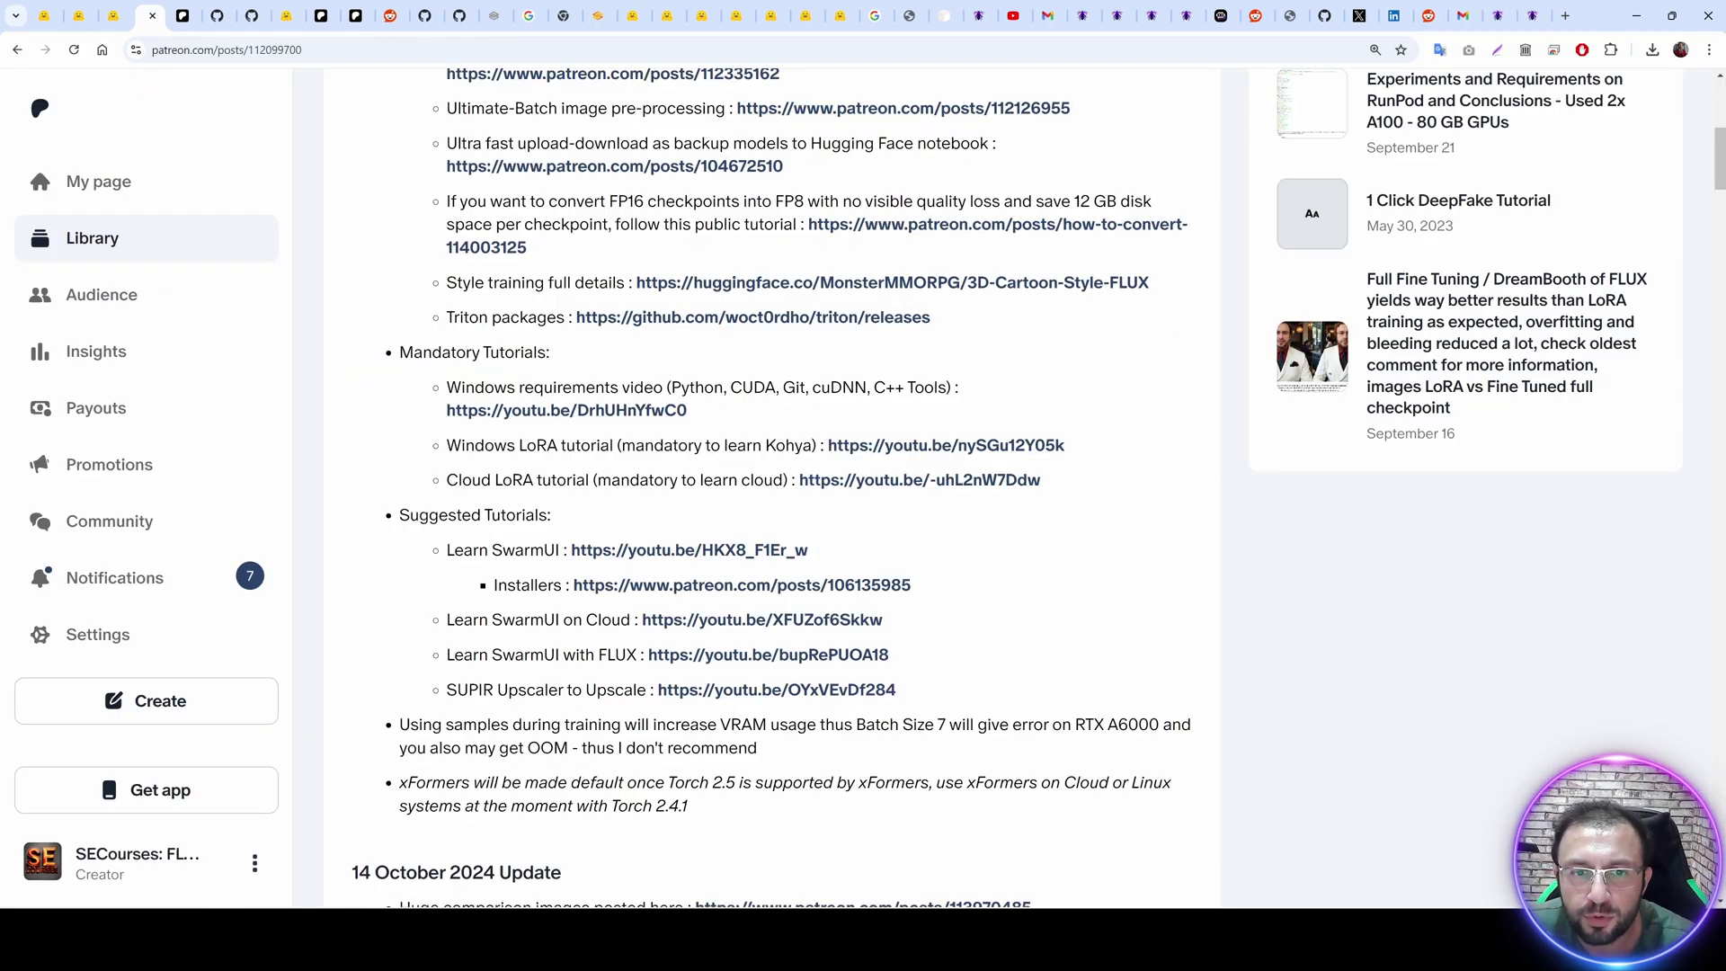
scroll(751, 412, "down", 3)
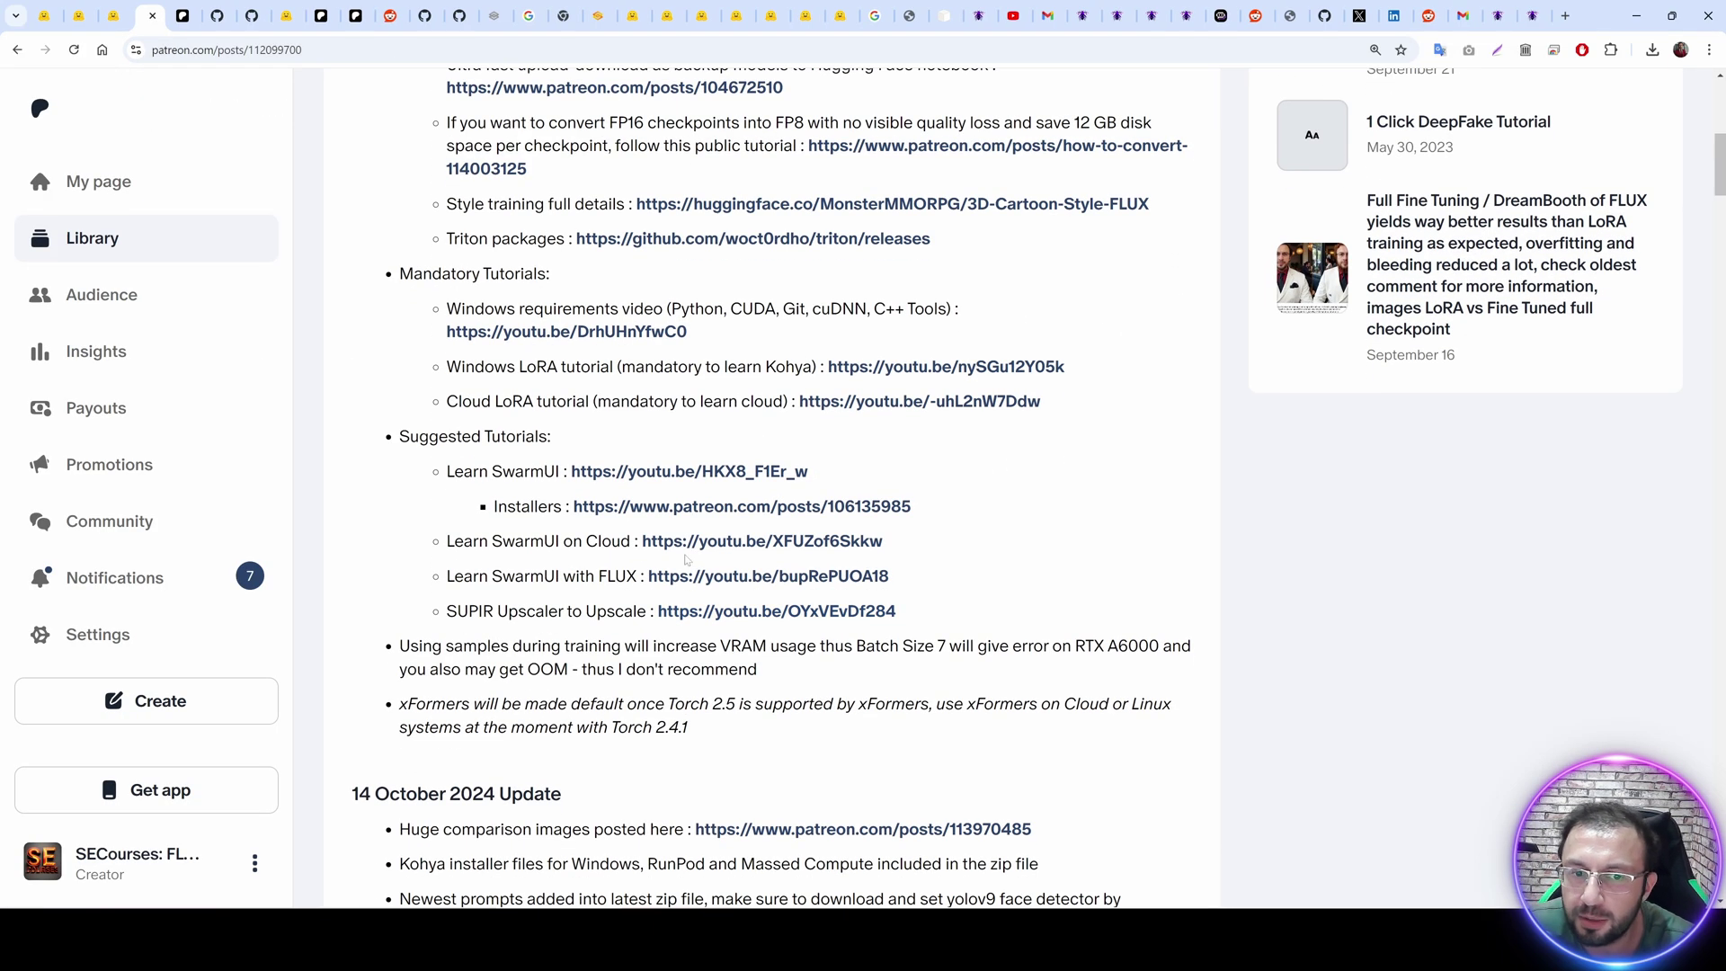
scroll(709, 565, "up", 2)
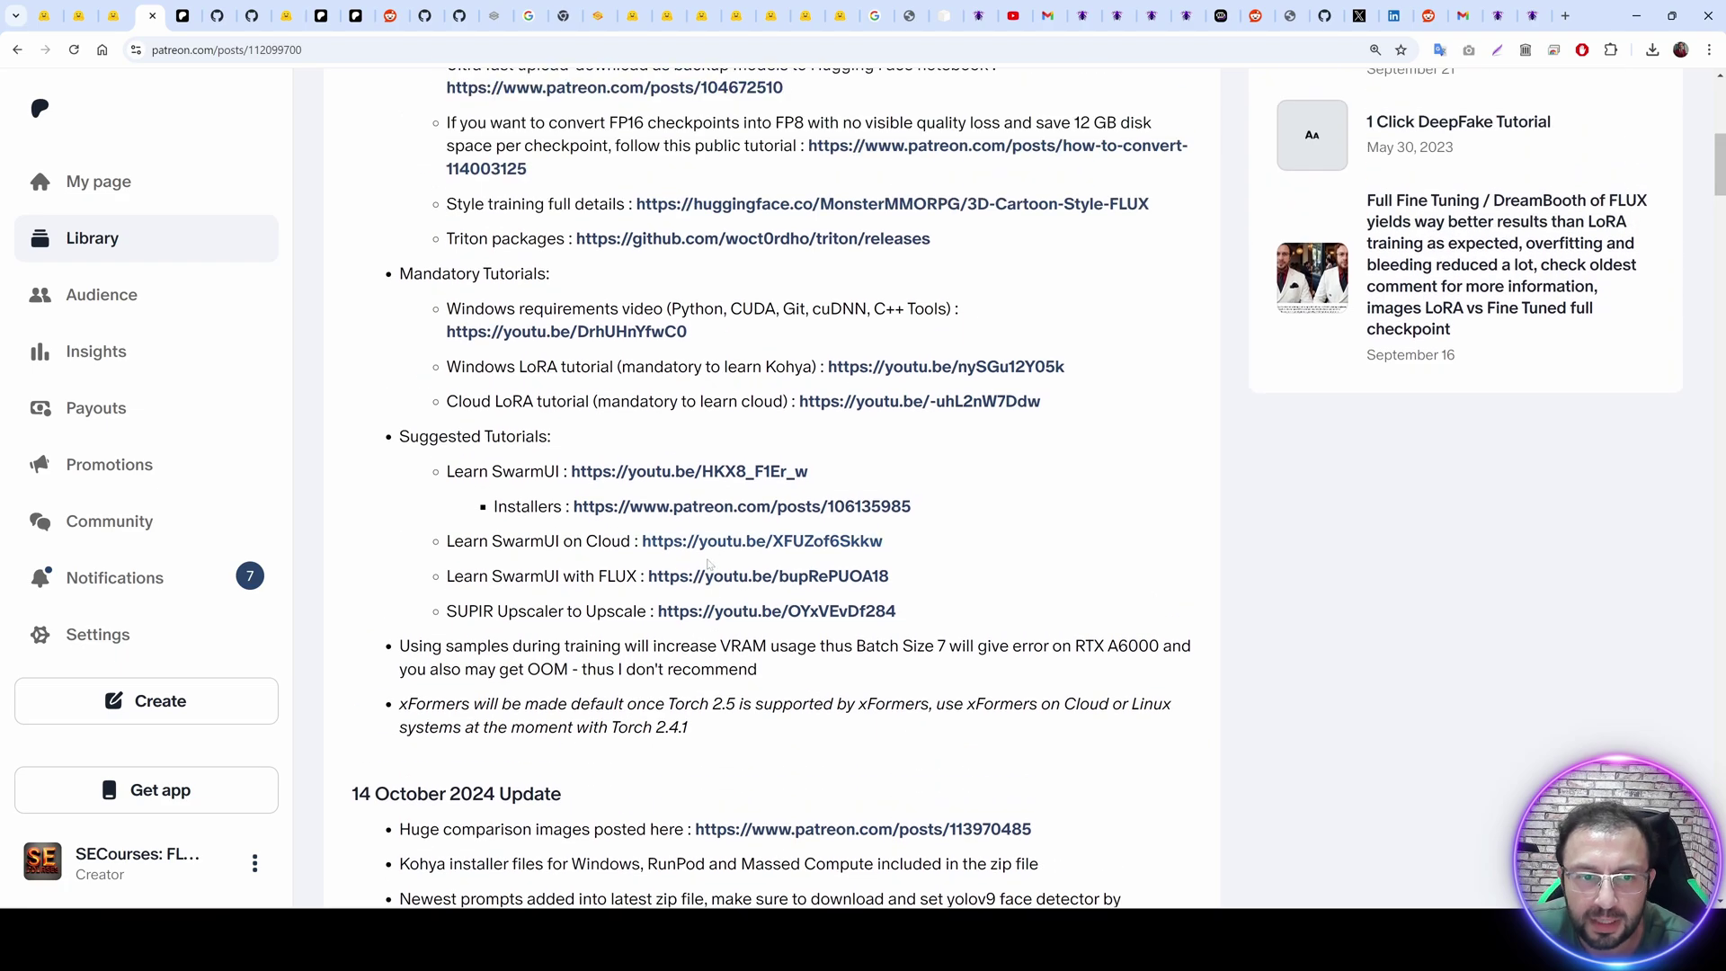
scroll(572, 517, "up", 1)
scroll(531, 243, "up", 1)
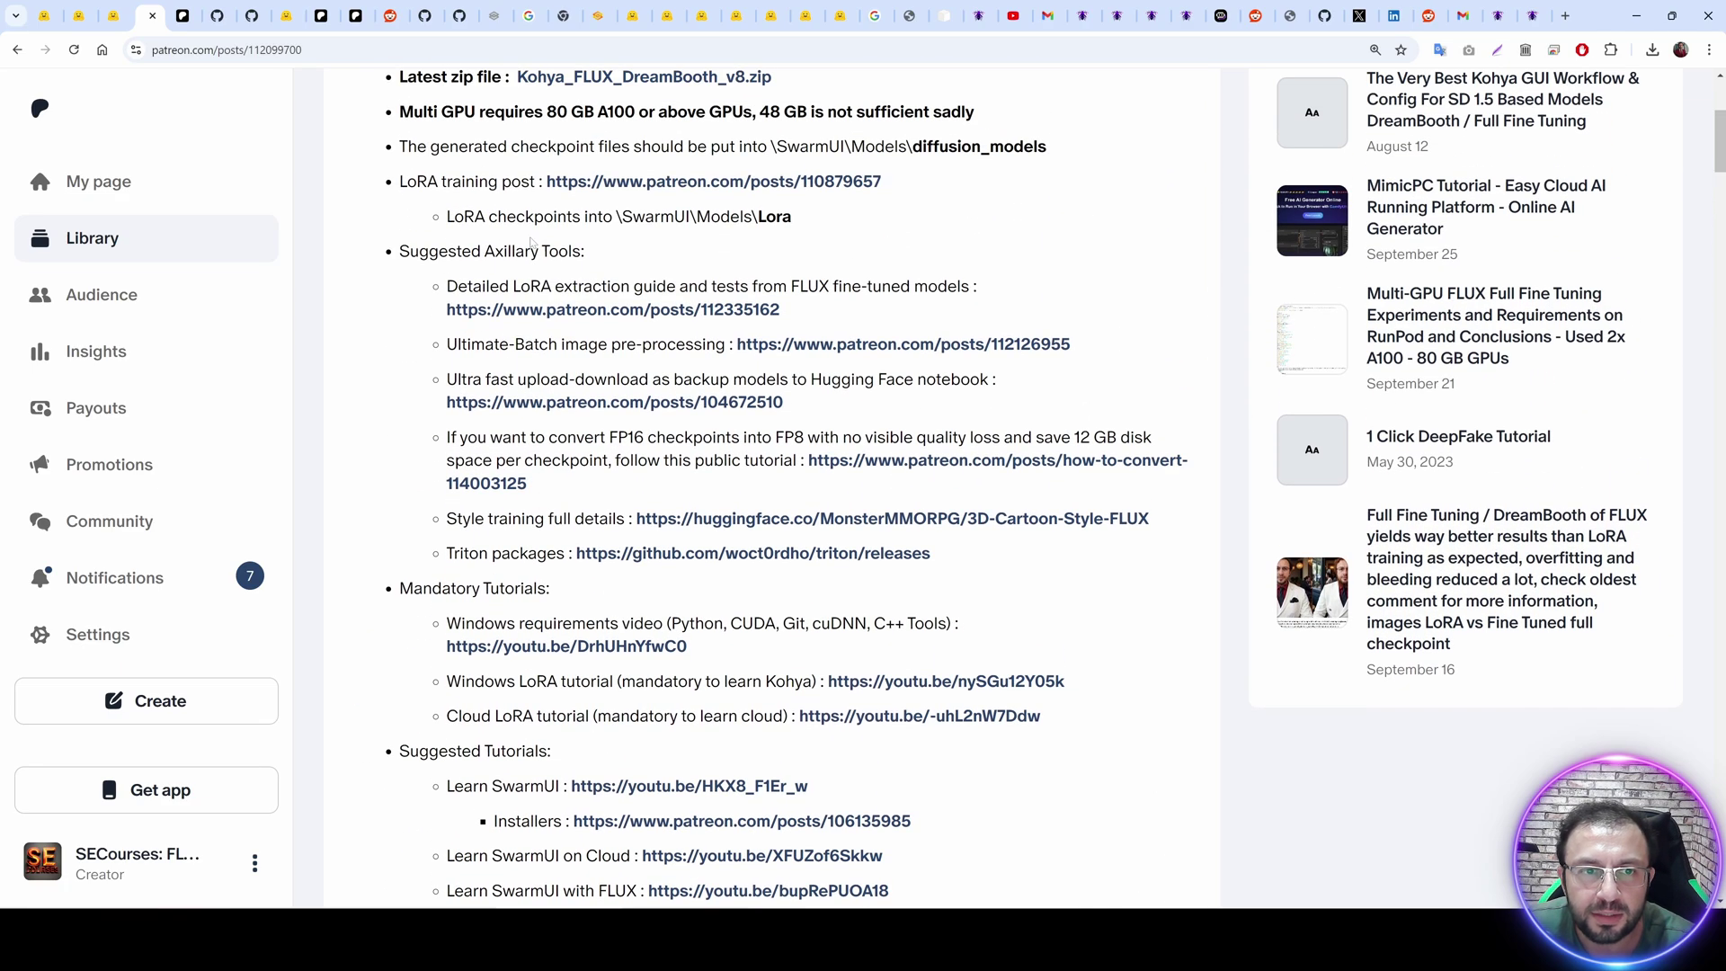
left_click_drag(526, 380, 997, 380)
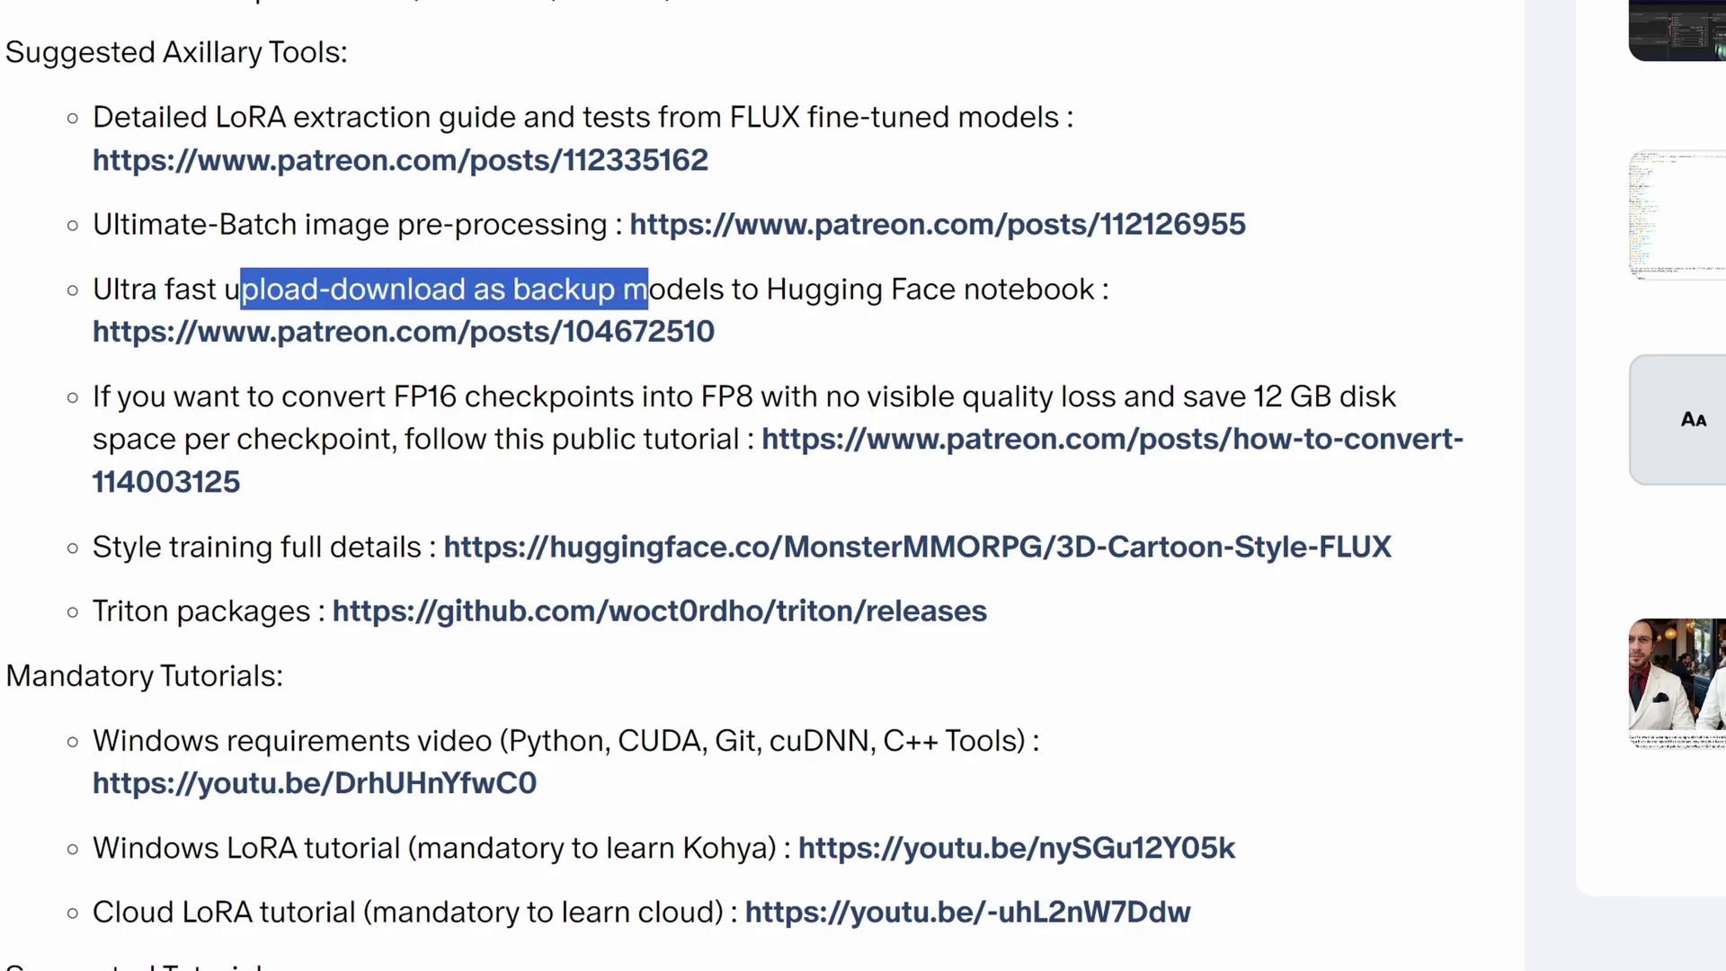
left_click(184, 333)
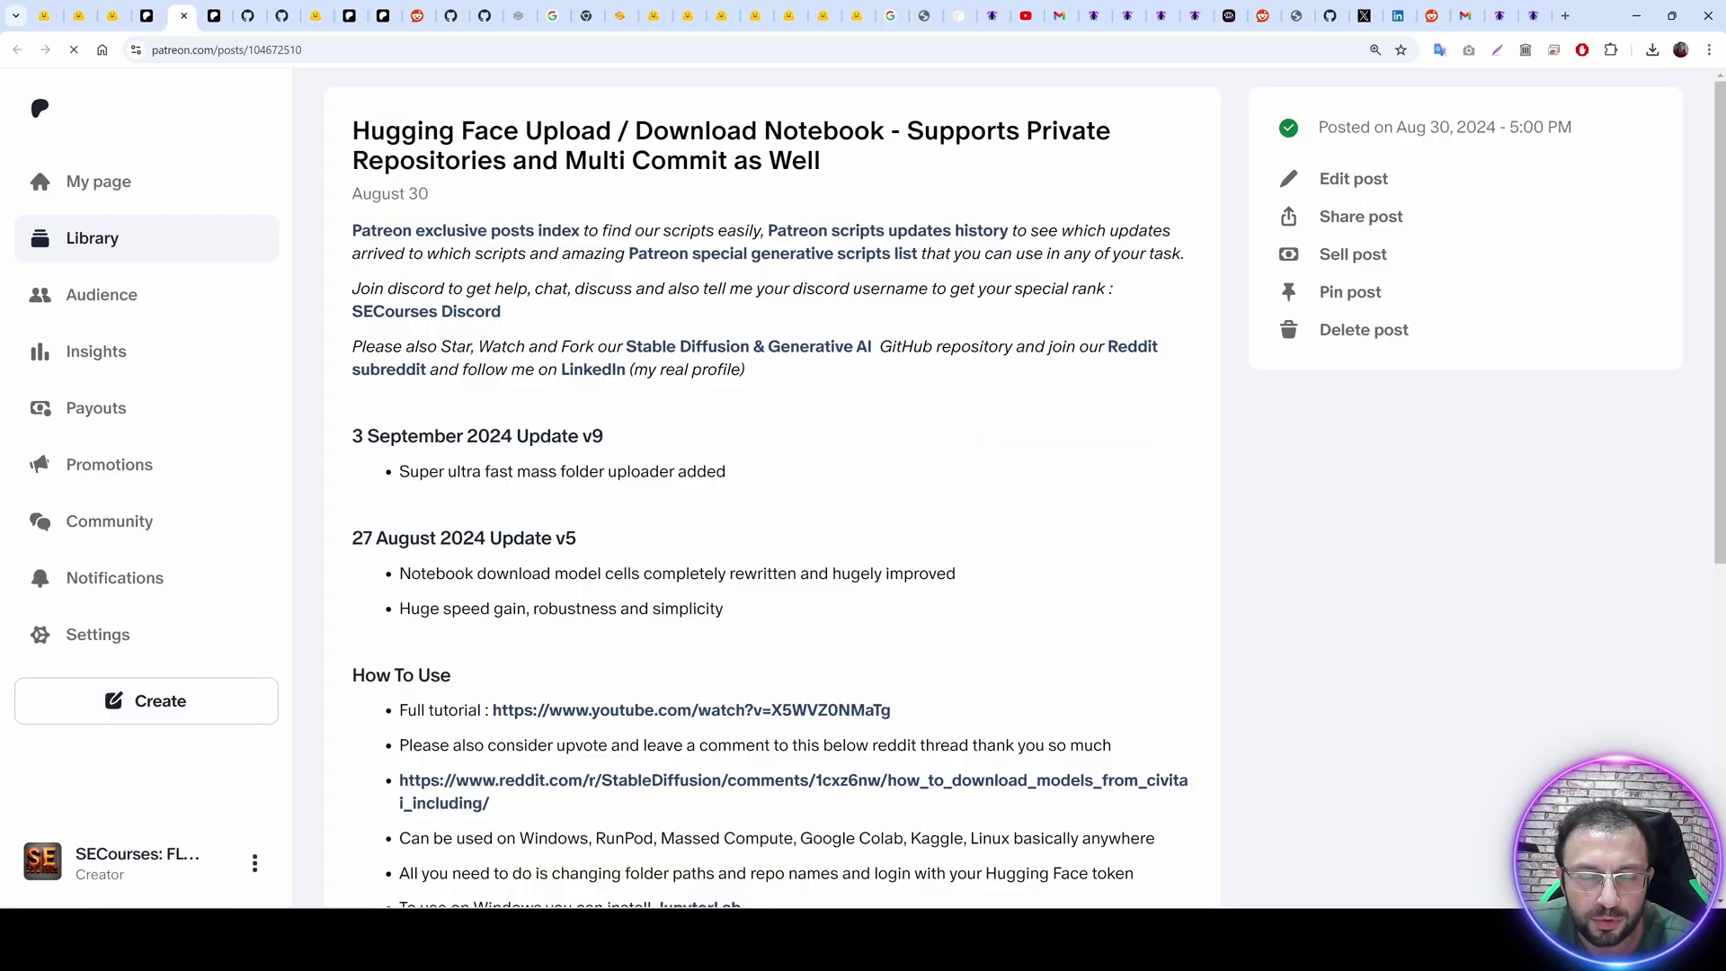
Open the jupyter.org/install page linked in the notebook post and enlarge its JupyterLab section to 150%.
scroll(758, 559, "down", 3)
scroll(683, 548, "down", 2)
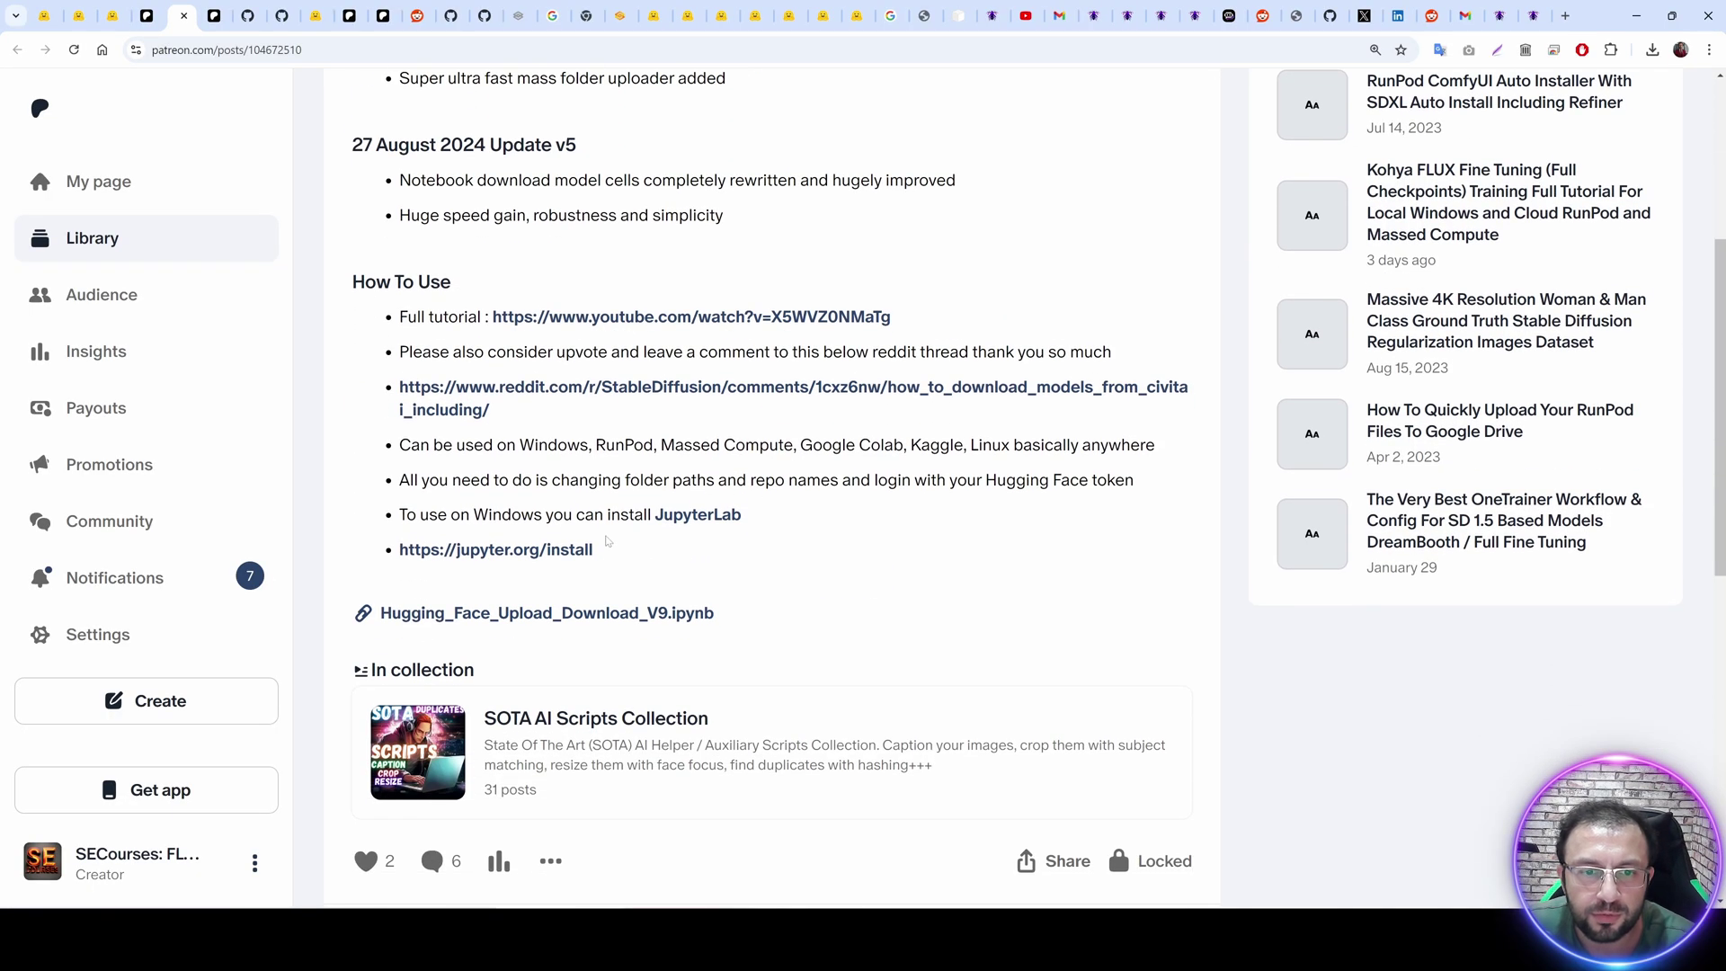
left_click(534, 555, "ctrl")
left_click(214, 7)
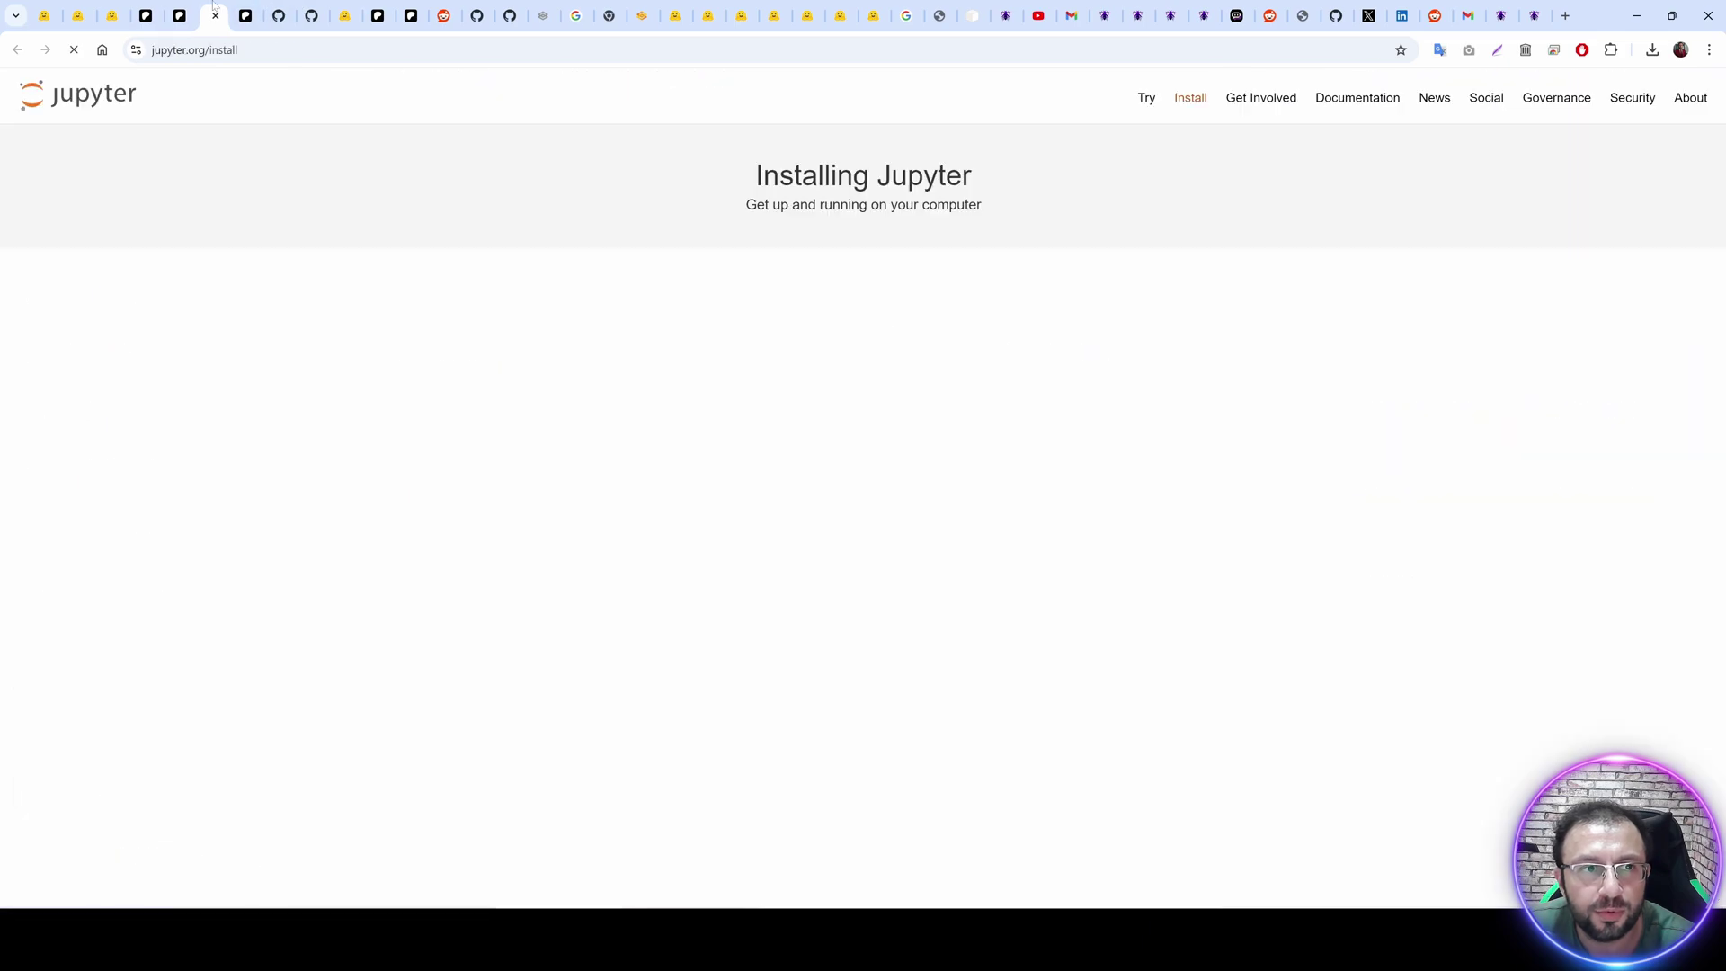
scroll(674, 341, "down", 3)
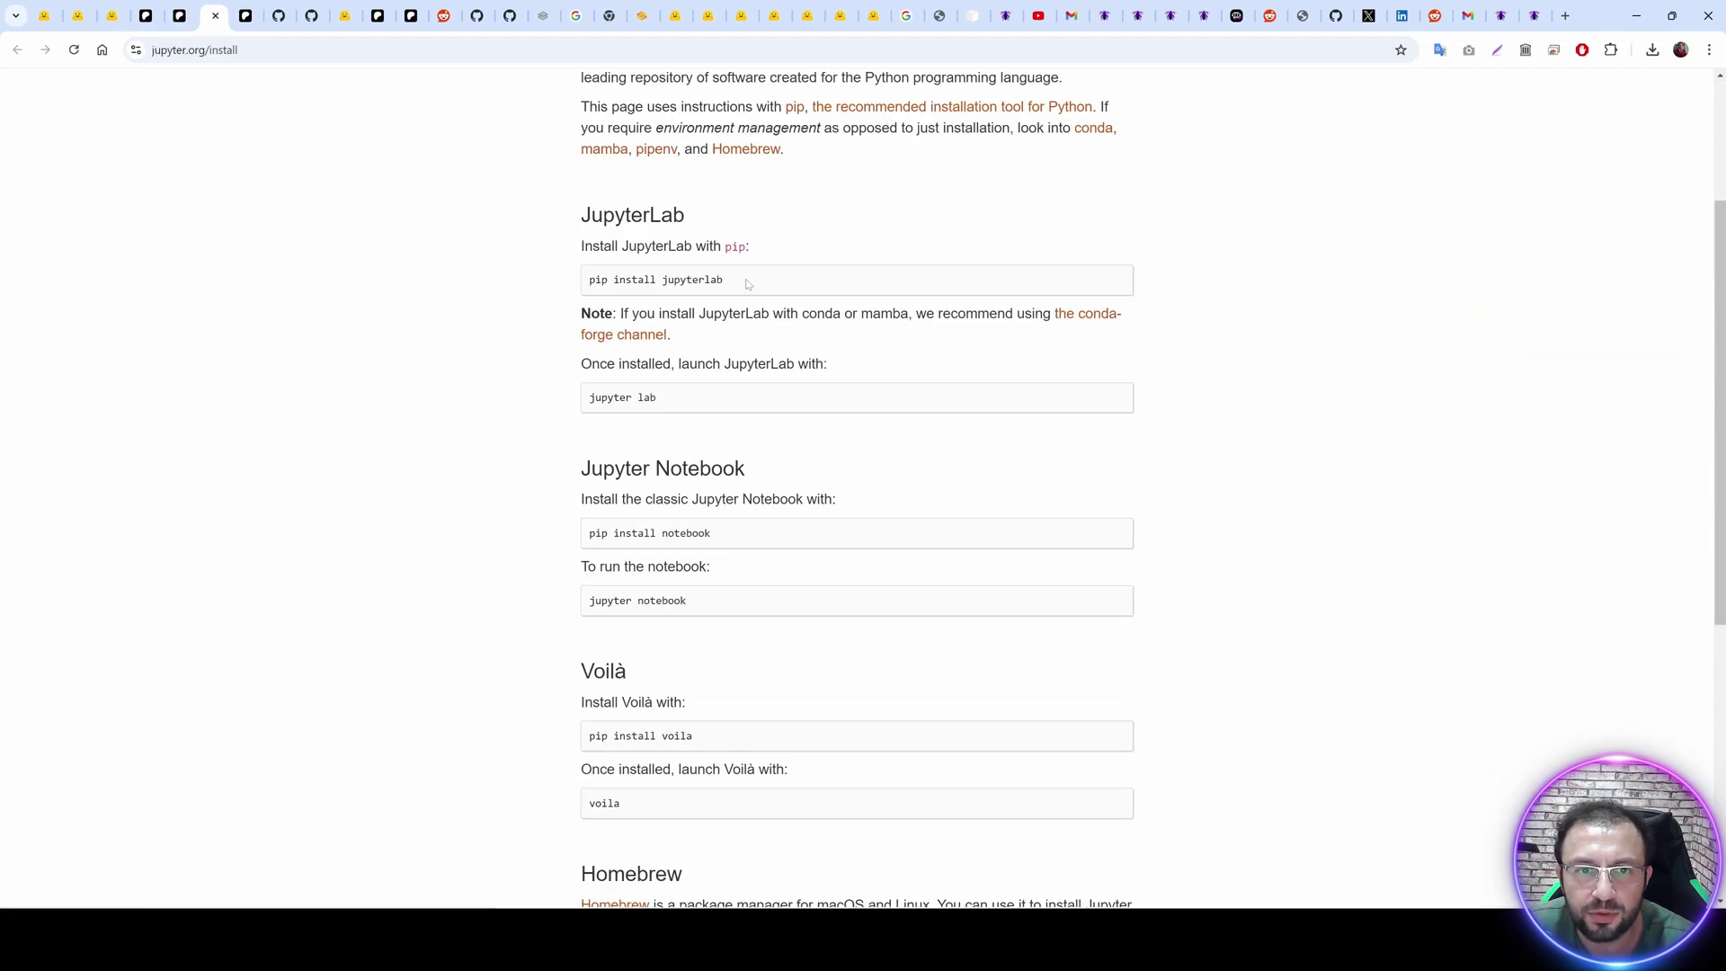
key("ctrl+plus")
key("ctrl+plus")
key("ctrl+plus")
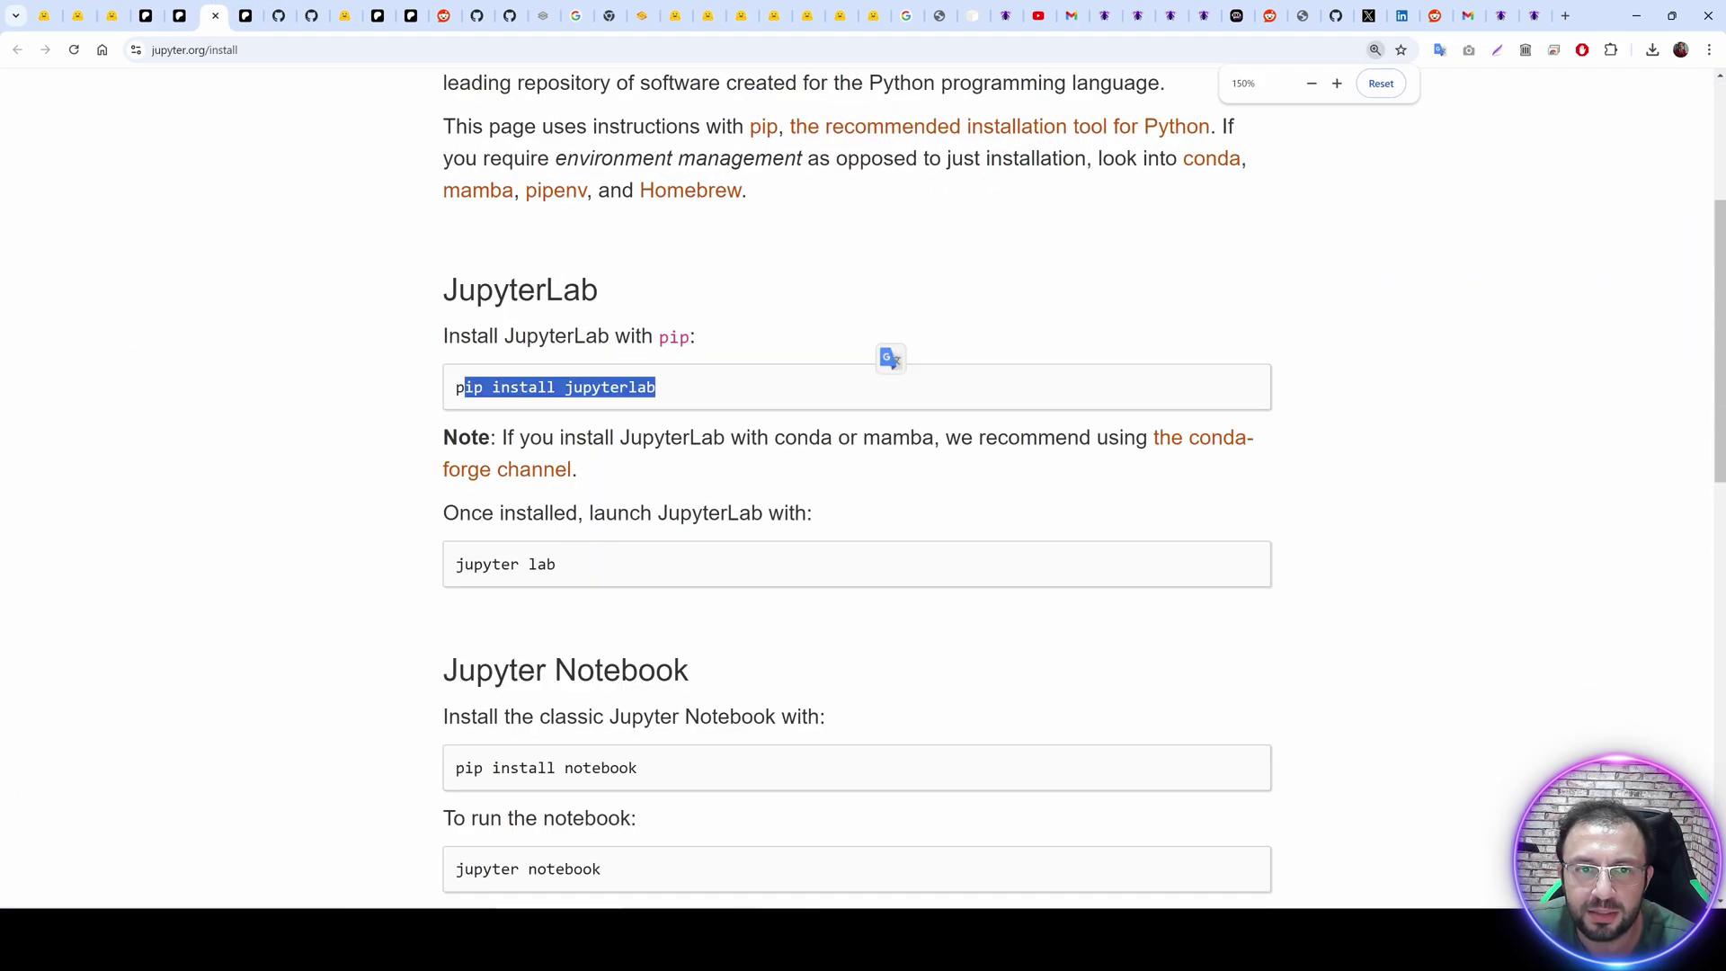
Run the page's pip install jupyterlab command in a new Command Prompt window.
left_click(690, 386)
left_click_drag(690, 386, 450, 389)
key("super")
type("cmdf")
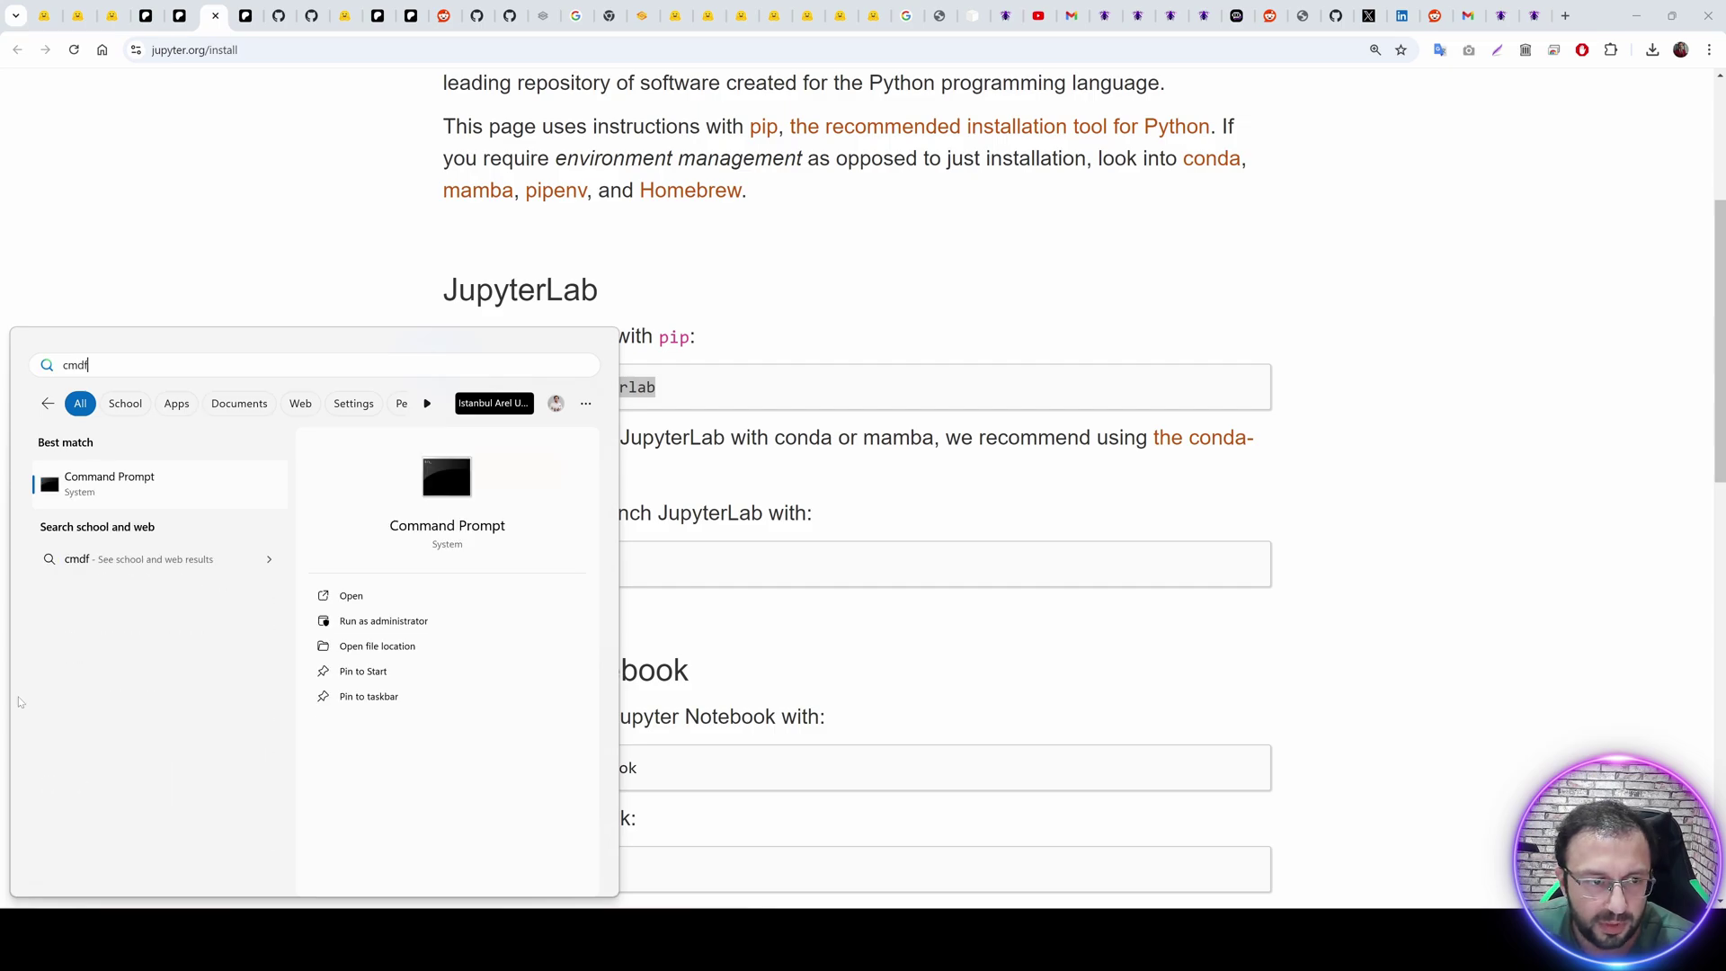
key("Return")
type("pip install jupyterlab")
key("Return")
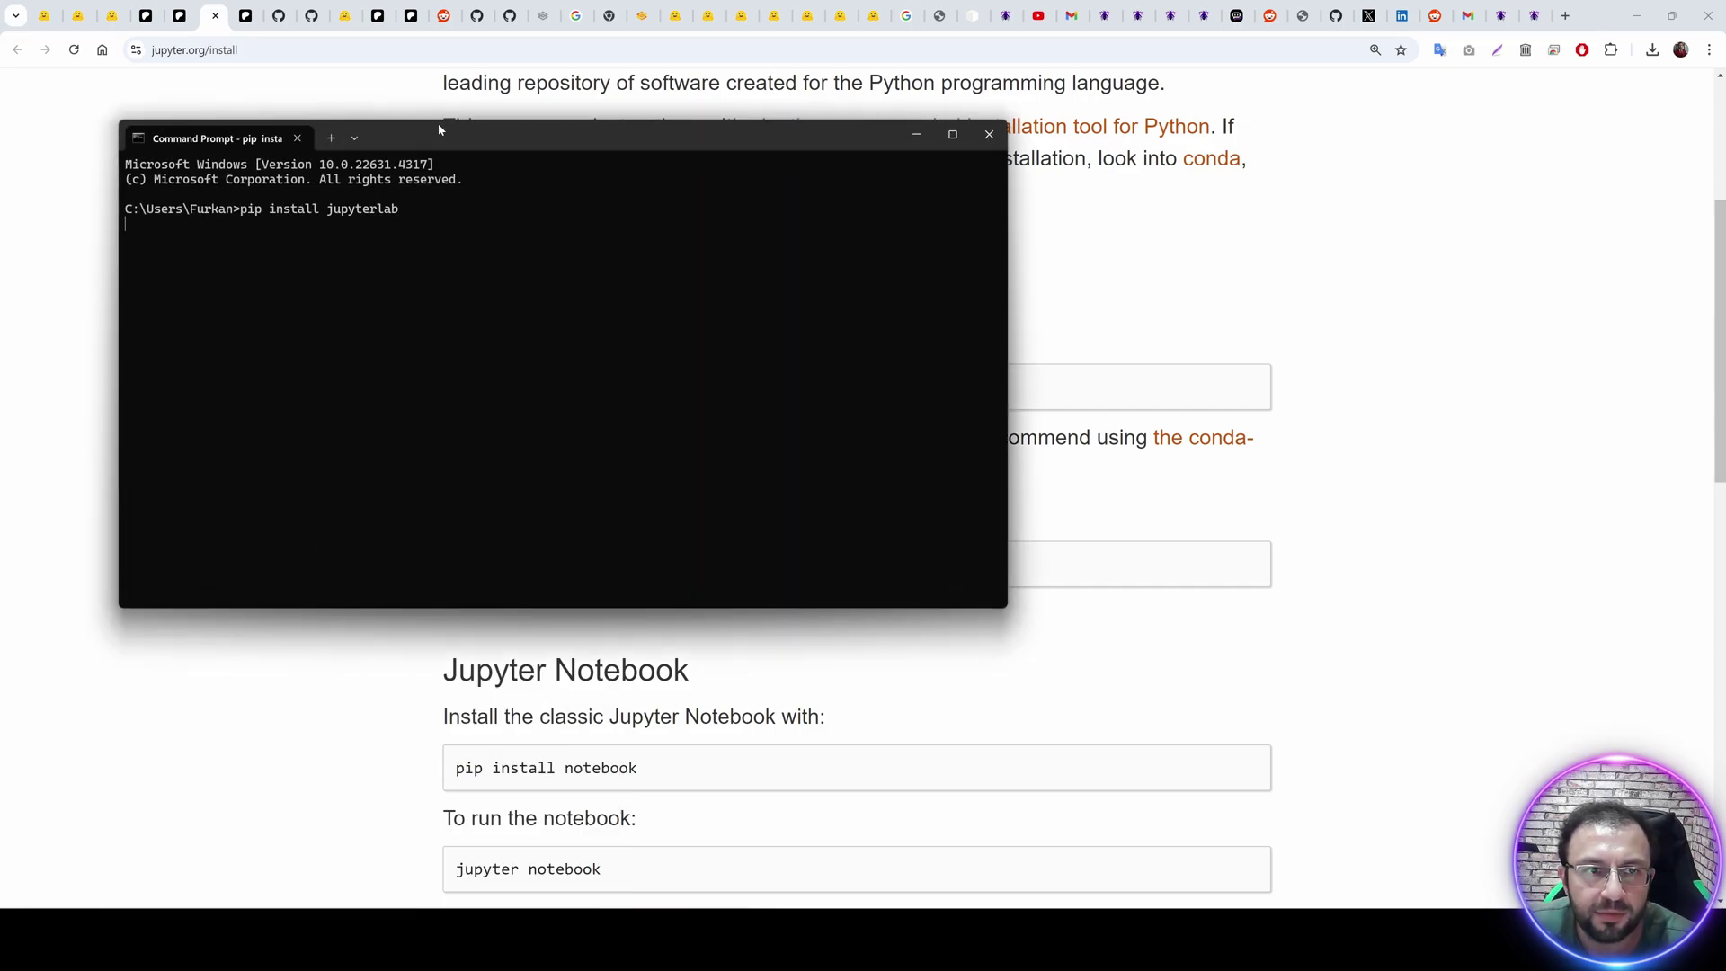
left_click_drag(439, 131, 1021, 243)
Copy the jupyter lab command from the install page and launch JupyterLab with it in another Command Prompt.
left_click(593, 568)
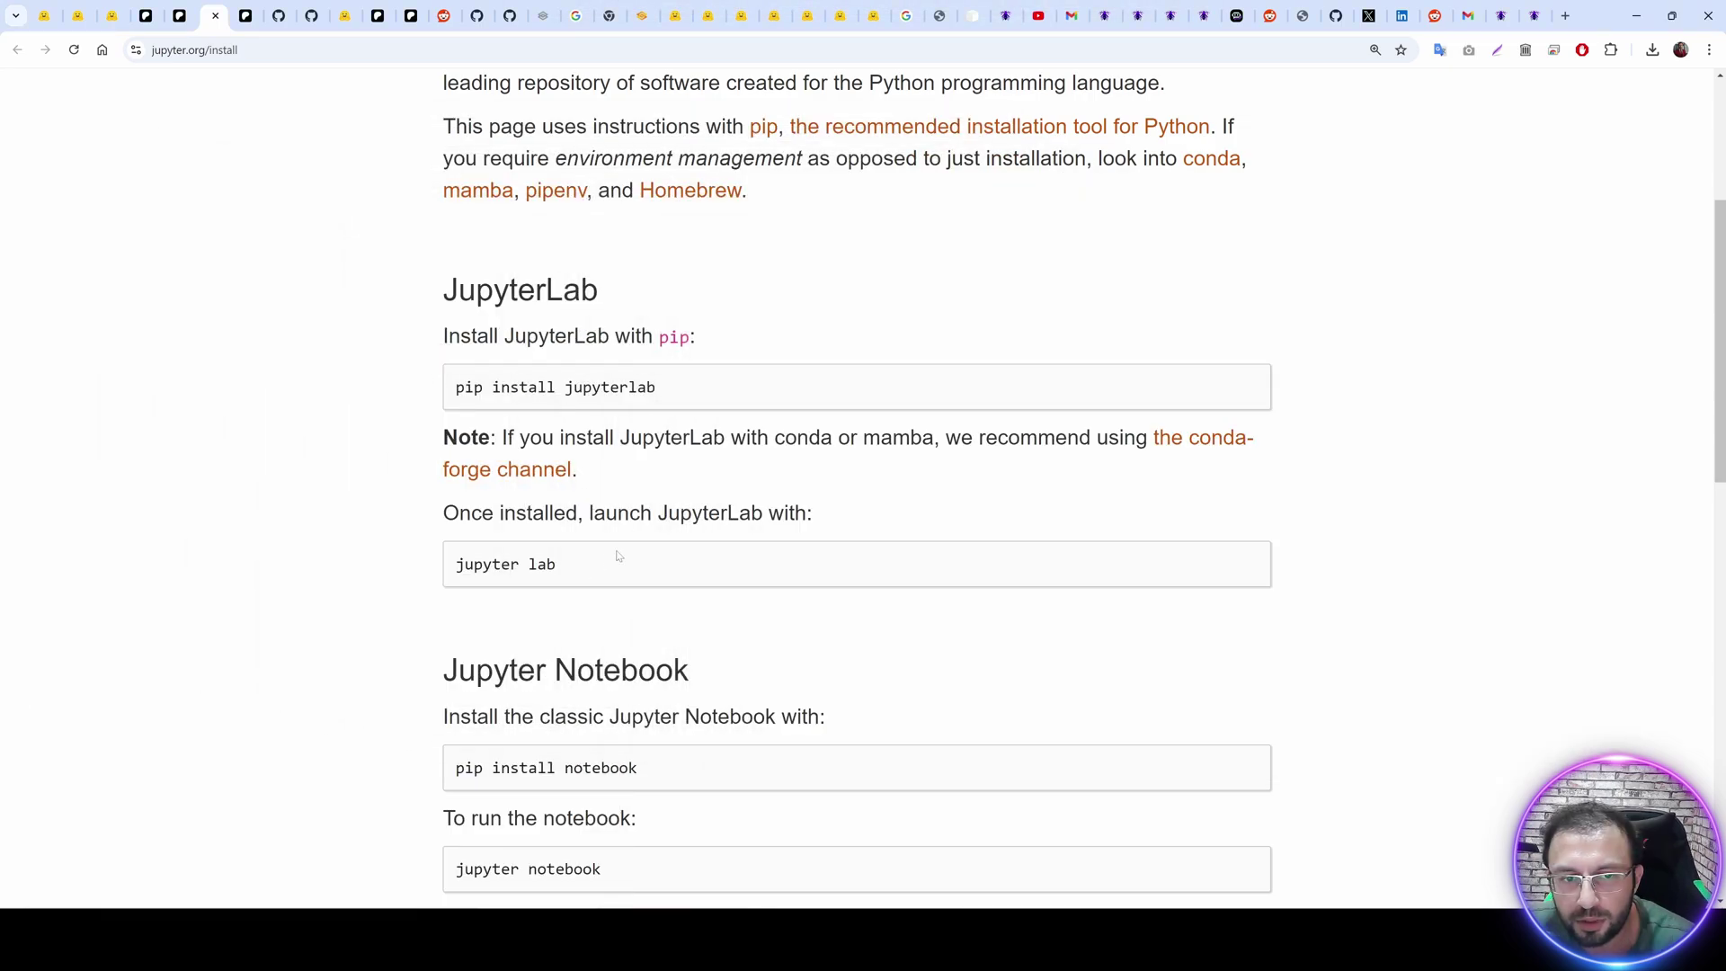
left_click_drag(575, 565, 437, 562)
key("ctrl+c")
scroll(437, 562, "down", 2)
left_click(576, 445)
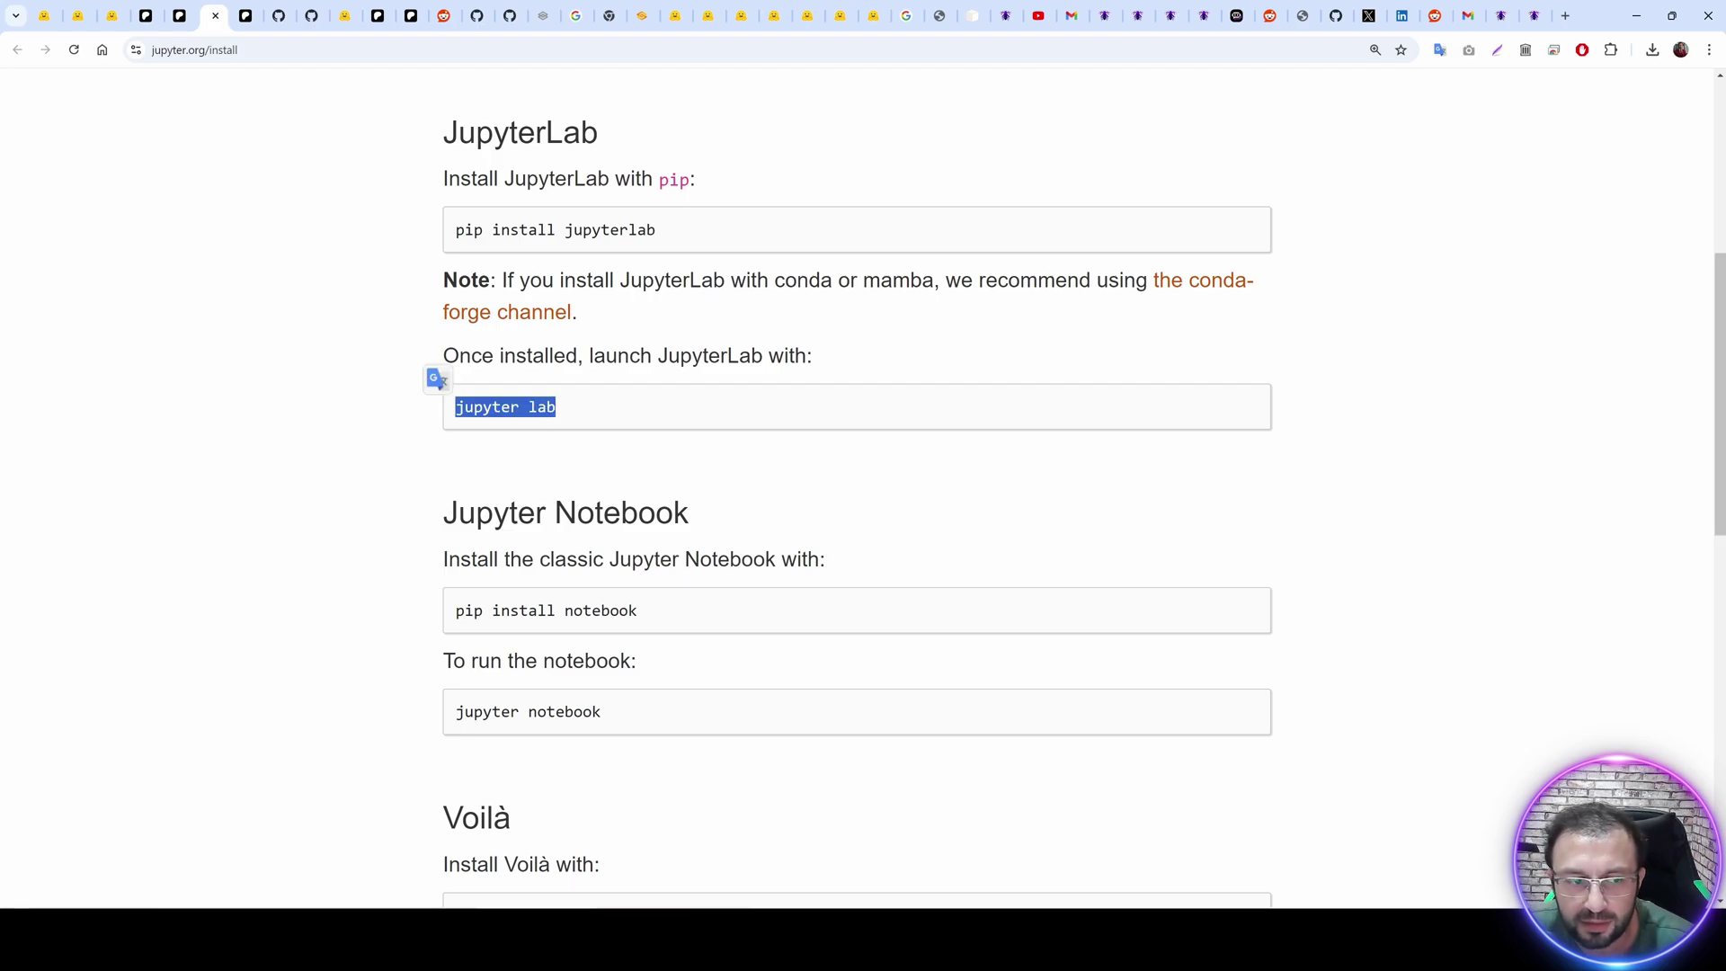
key("super")
type("cmd")
key("Return")
key("ctrl+v")
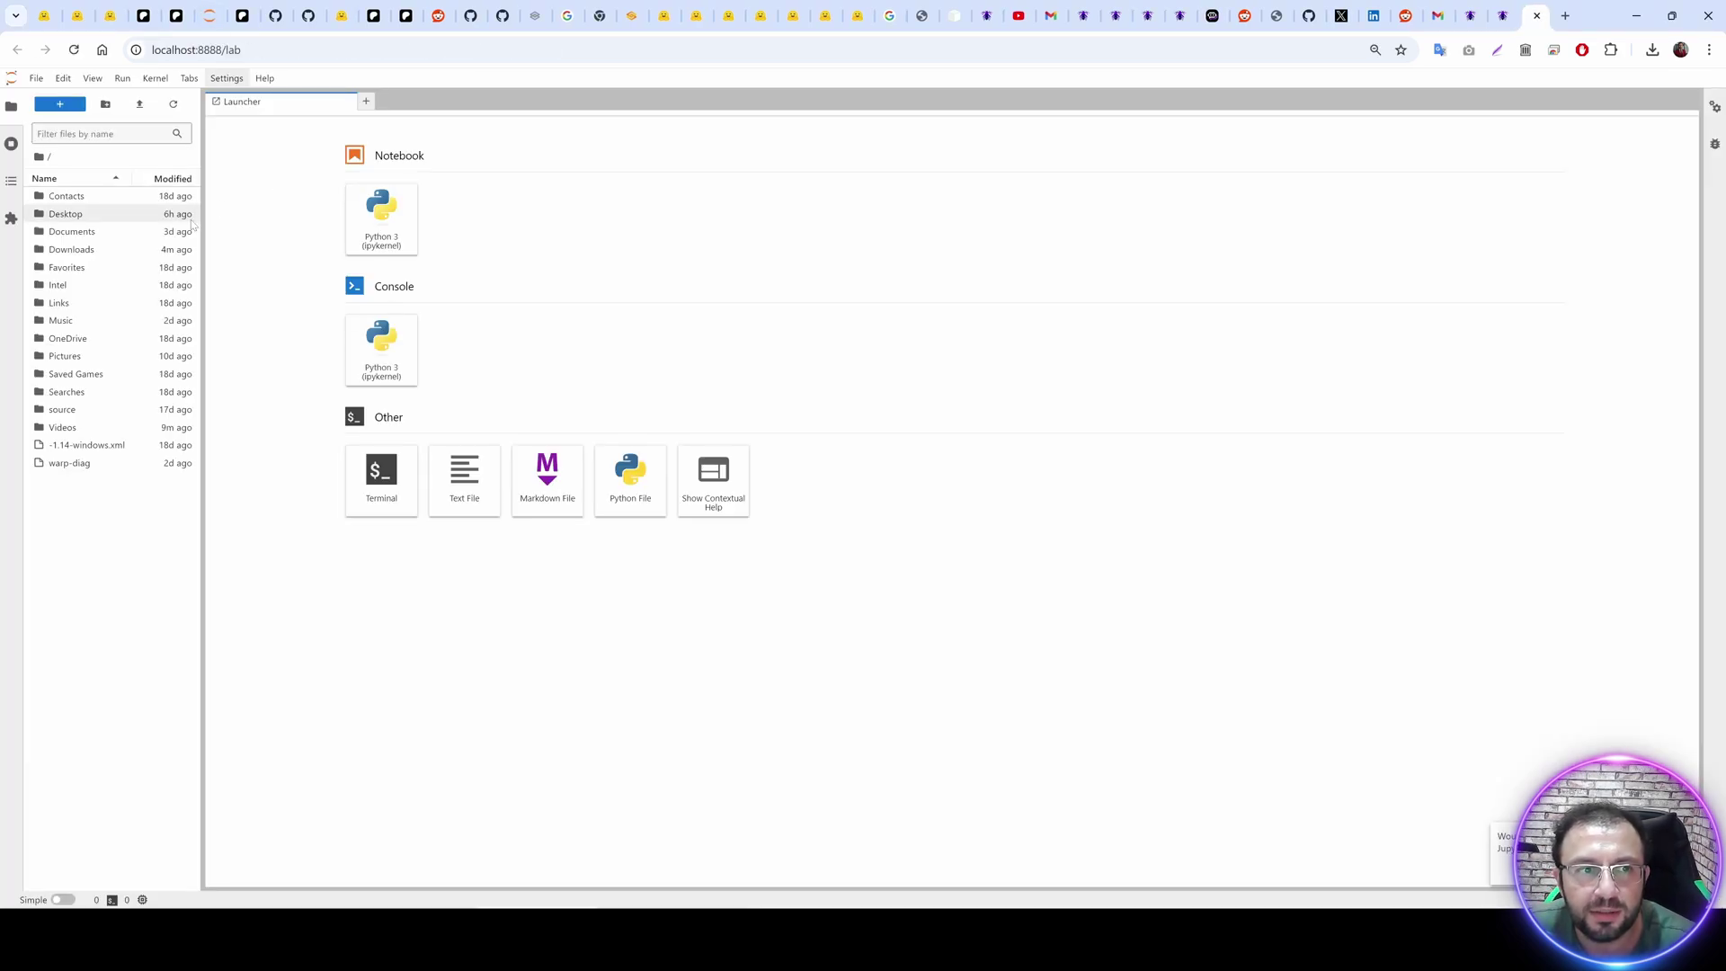
Widen the JupyterLab file browser and enlarge the page for readability.
left_click_drag(192, 225, 305, 297)
key("ctrl+plus")
key("ctrl+plus")
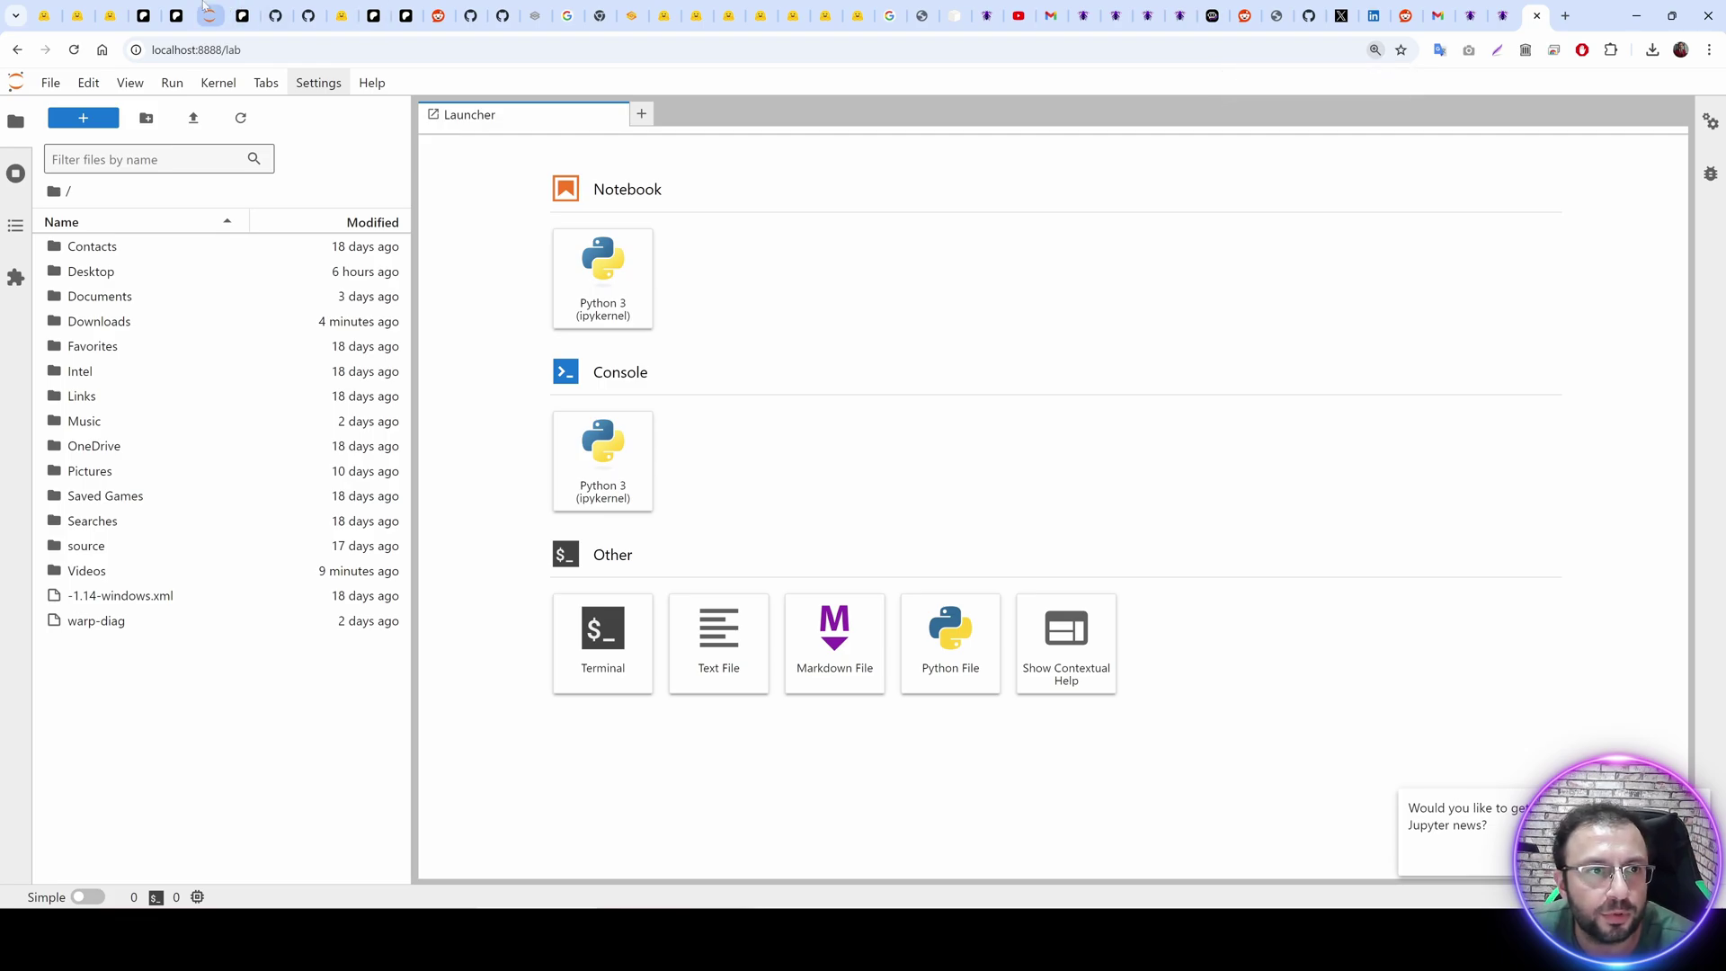
Download Hugging_Face_Upload_Download_V9.ipynb from the Patreon post and upload it from Downloads into JupyterLab's root folder.
left_click(154, 13)
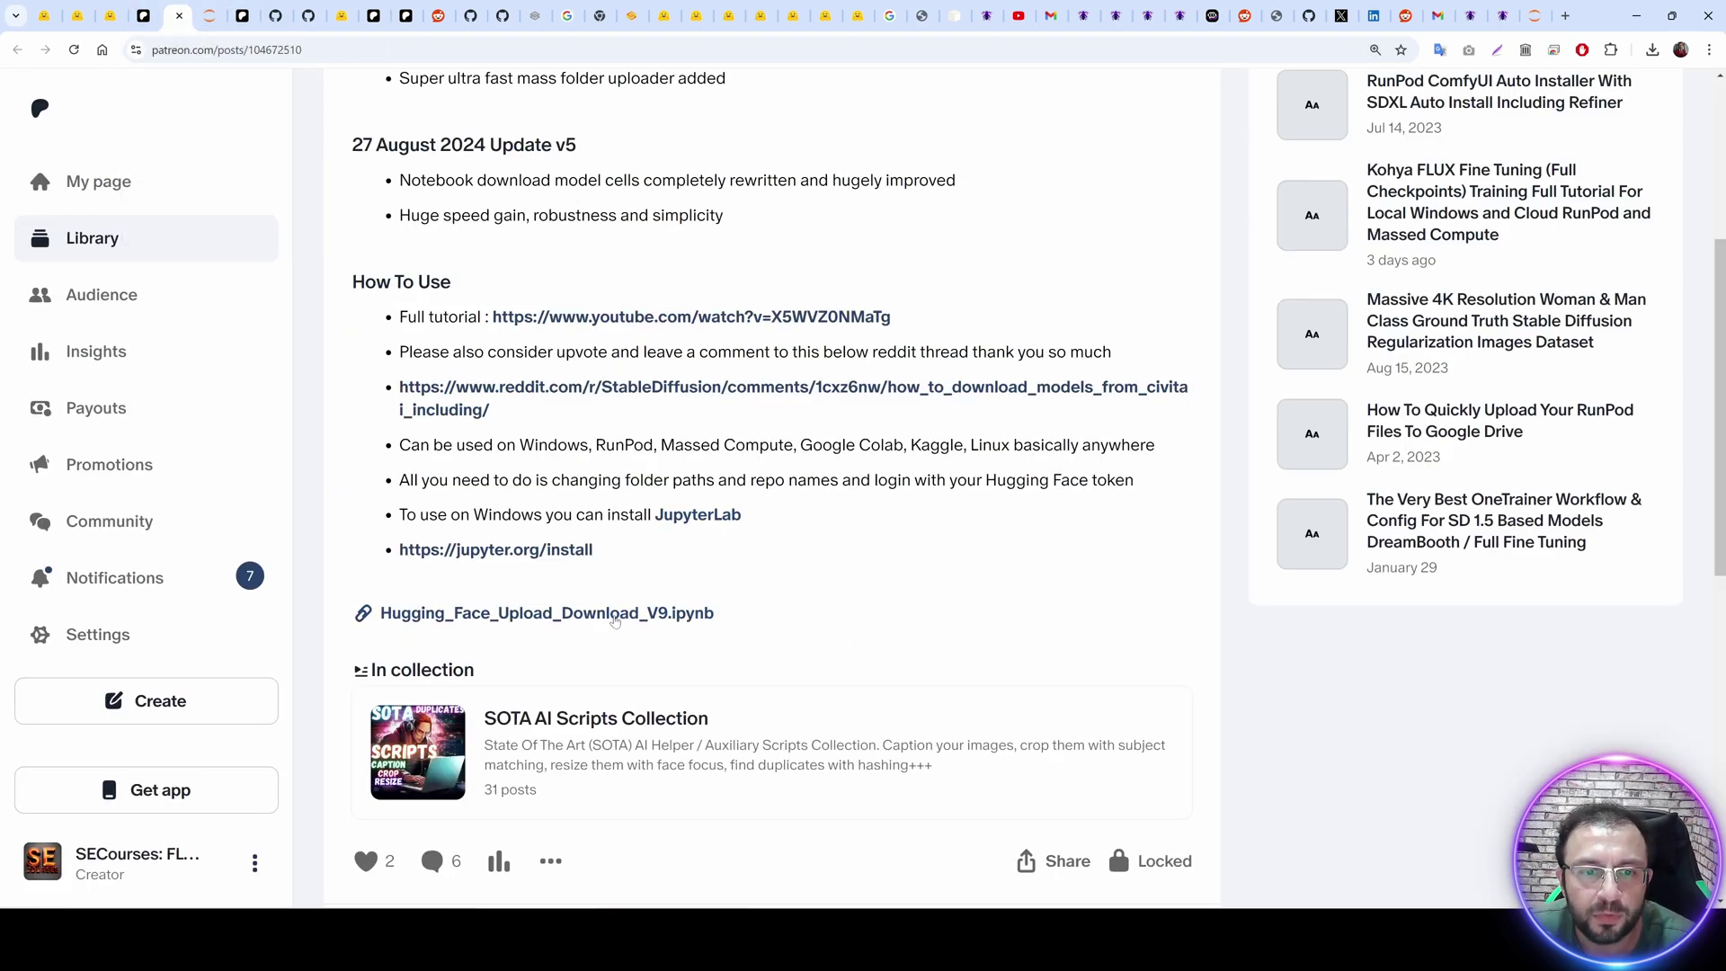
left_click(656, 618)
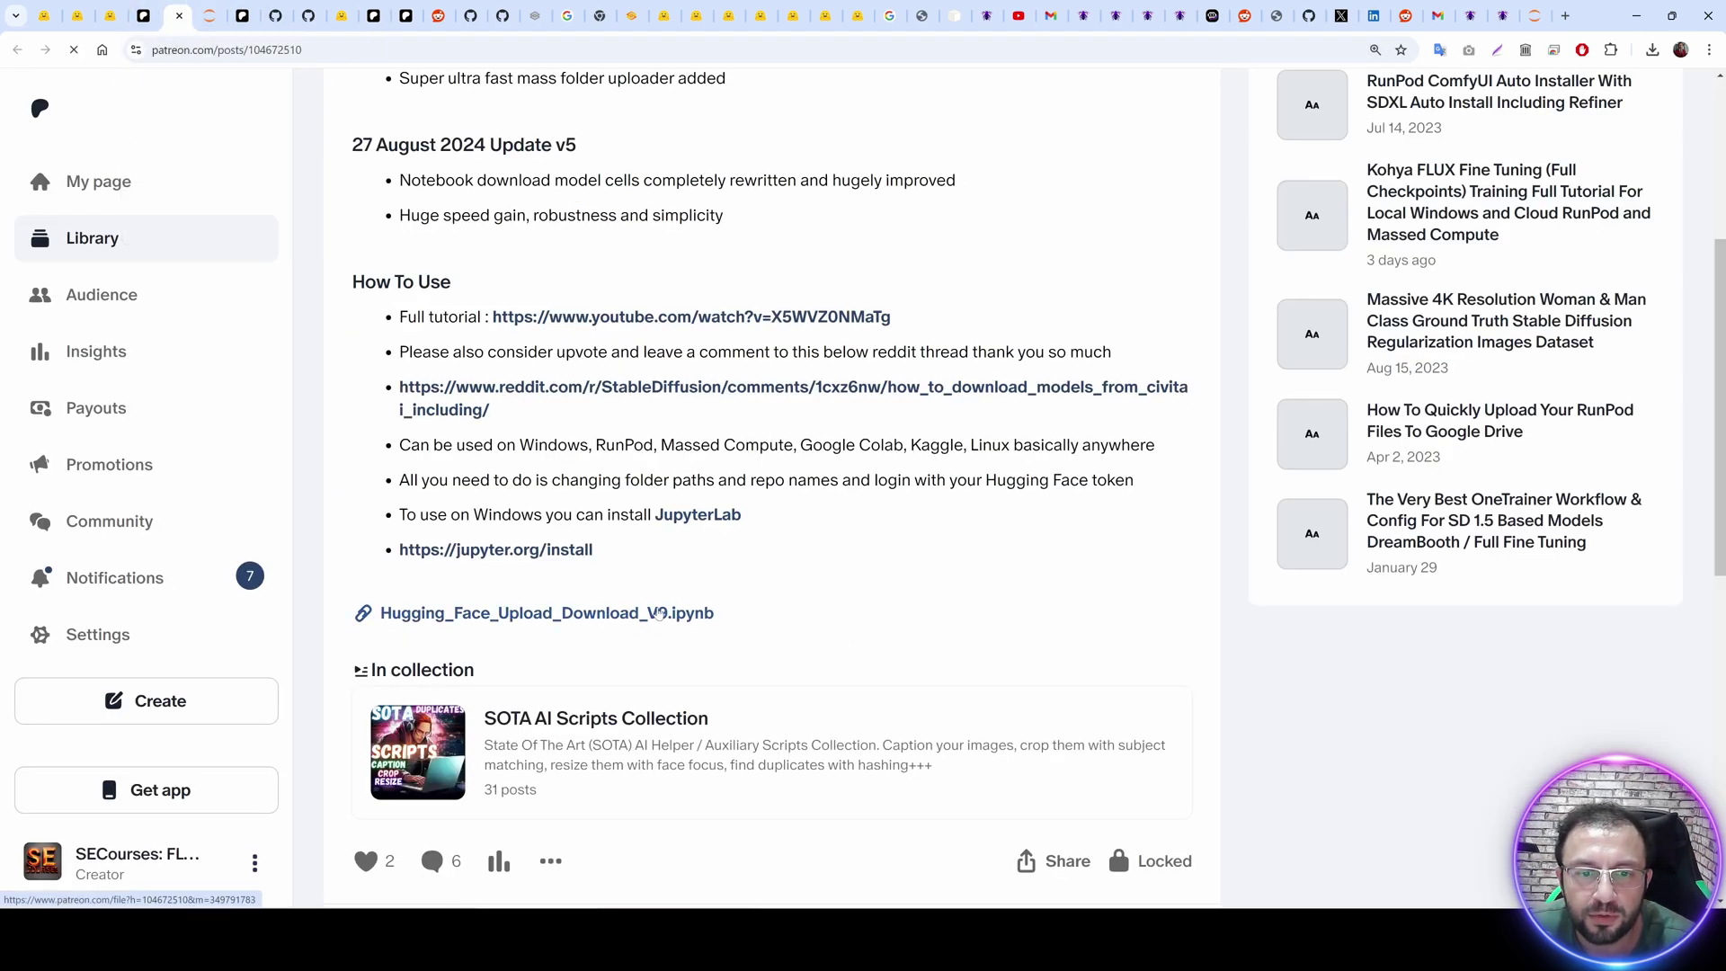
left_click(1519, 16)
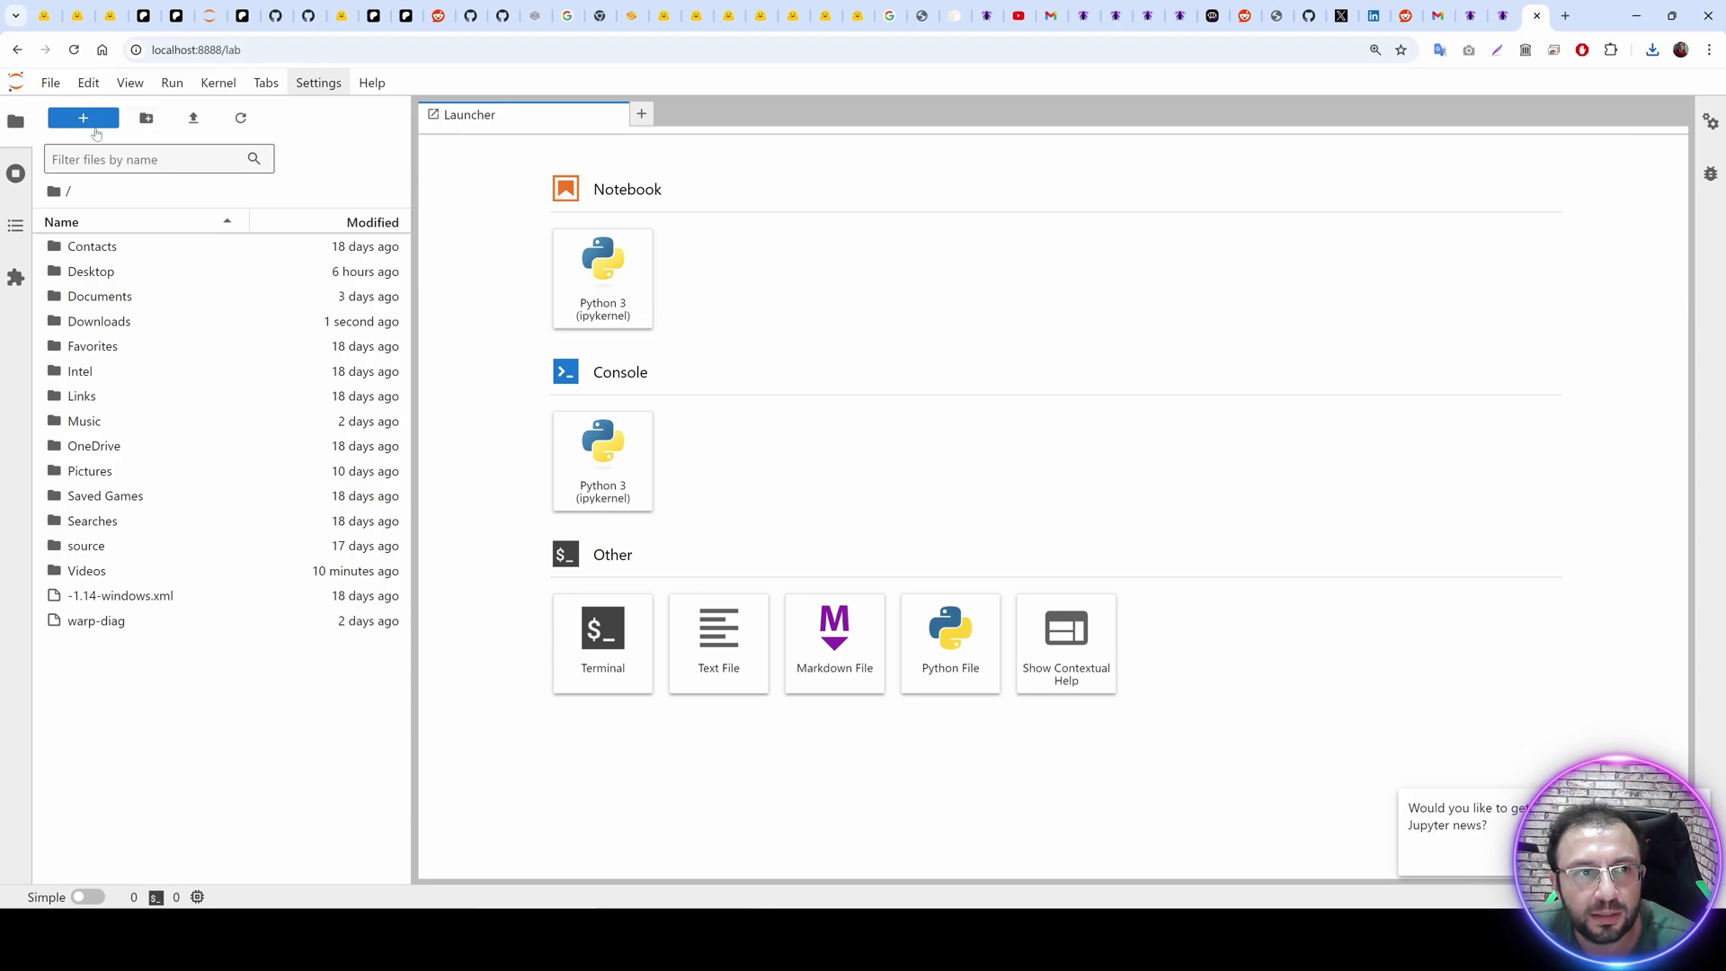
left_click(193, 118)
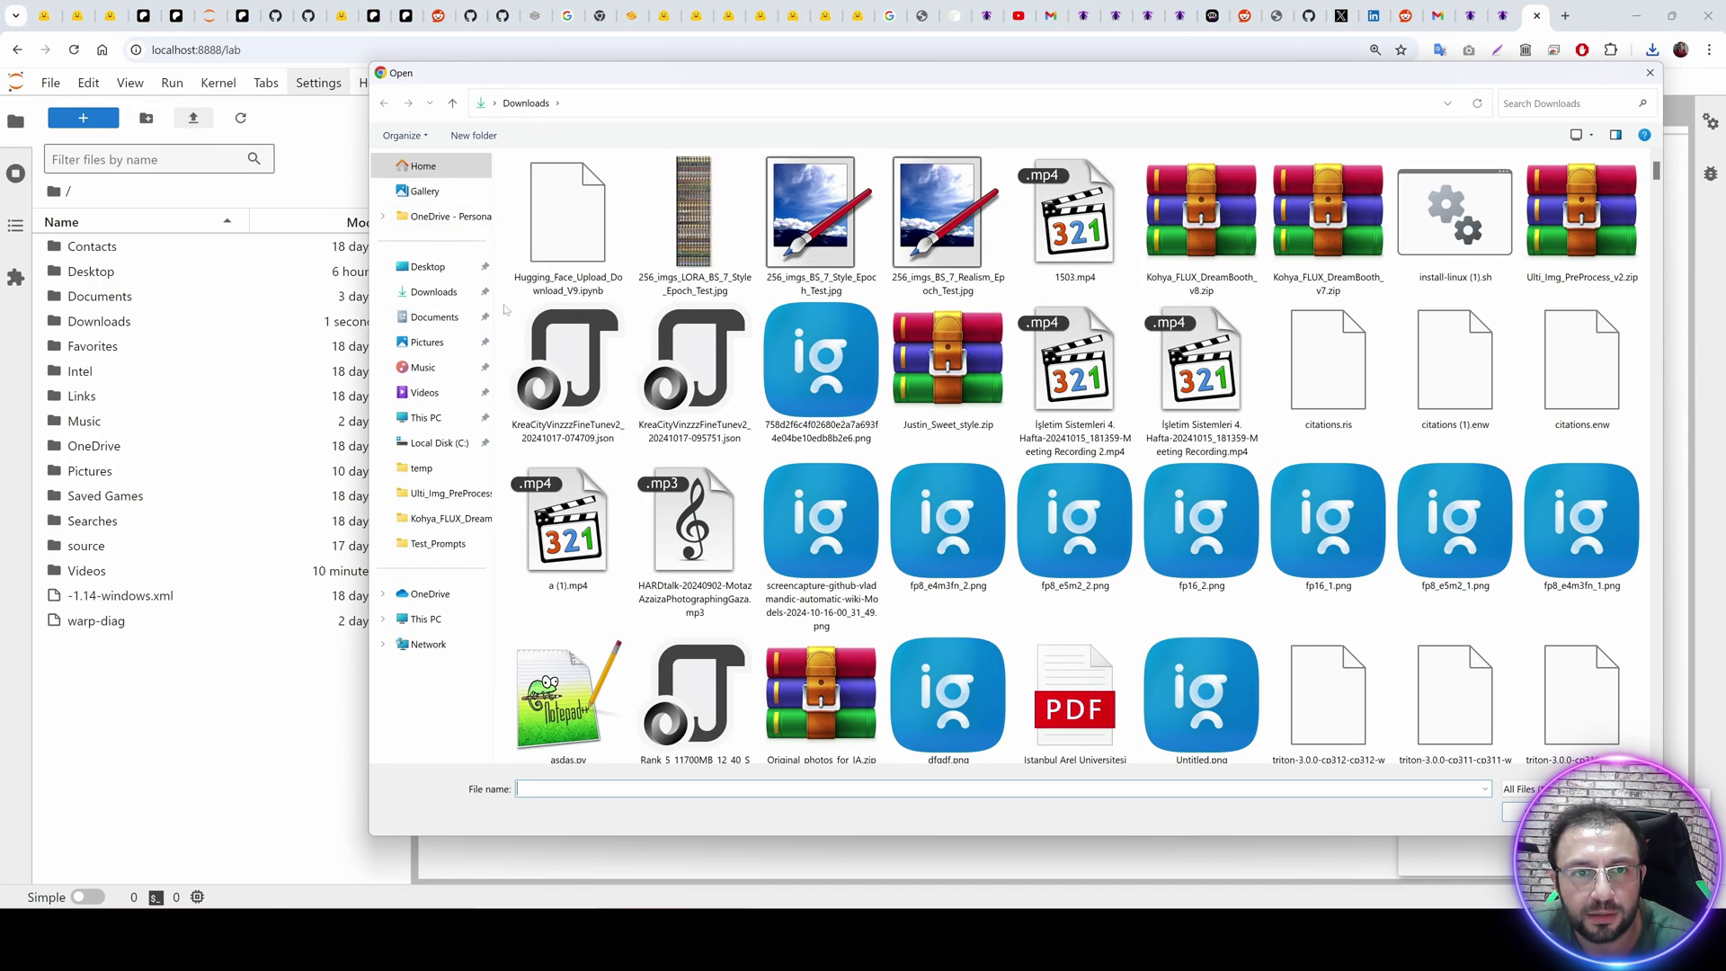
double_click(566, 232)
Open the uploaded Hugging_Face_Upload_Download_V9.ipynb notebook and run its library installation cell.
left_click_drag(415, 350, 478, 350)
double_click(144, 620)
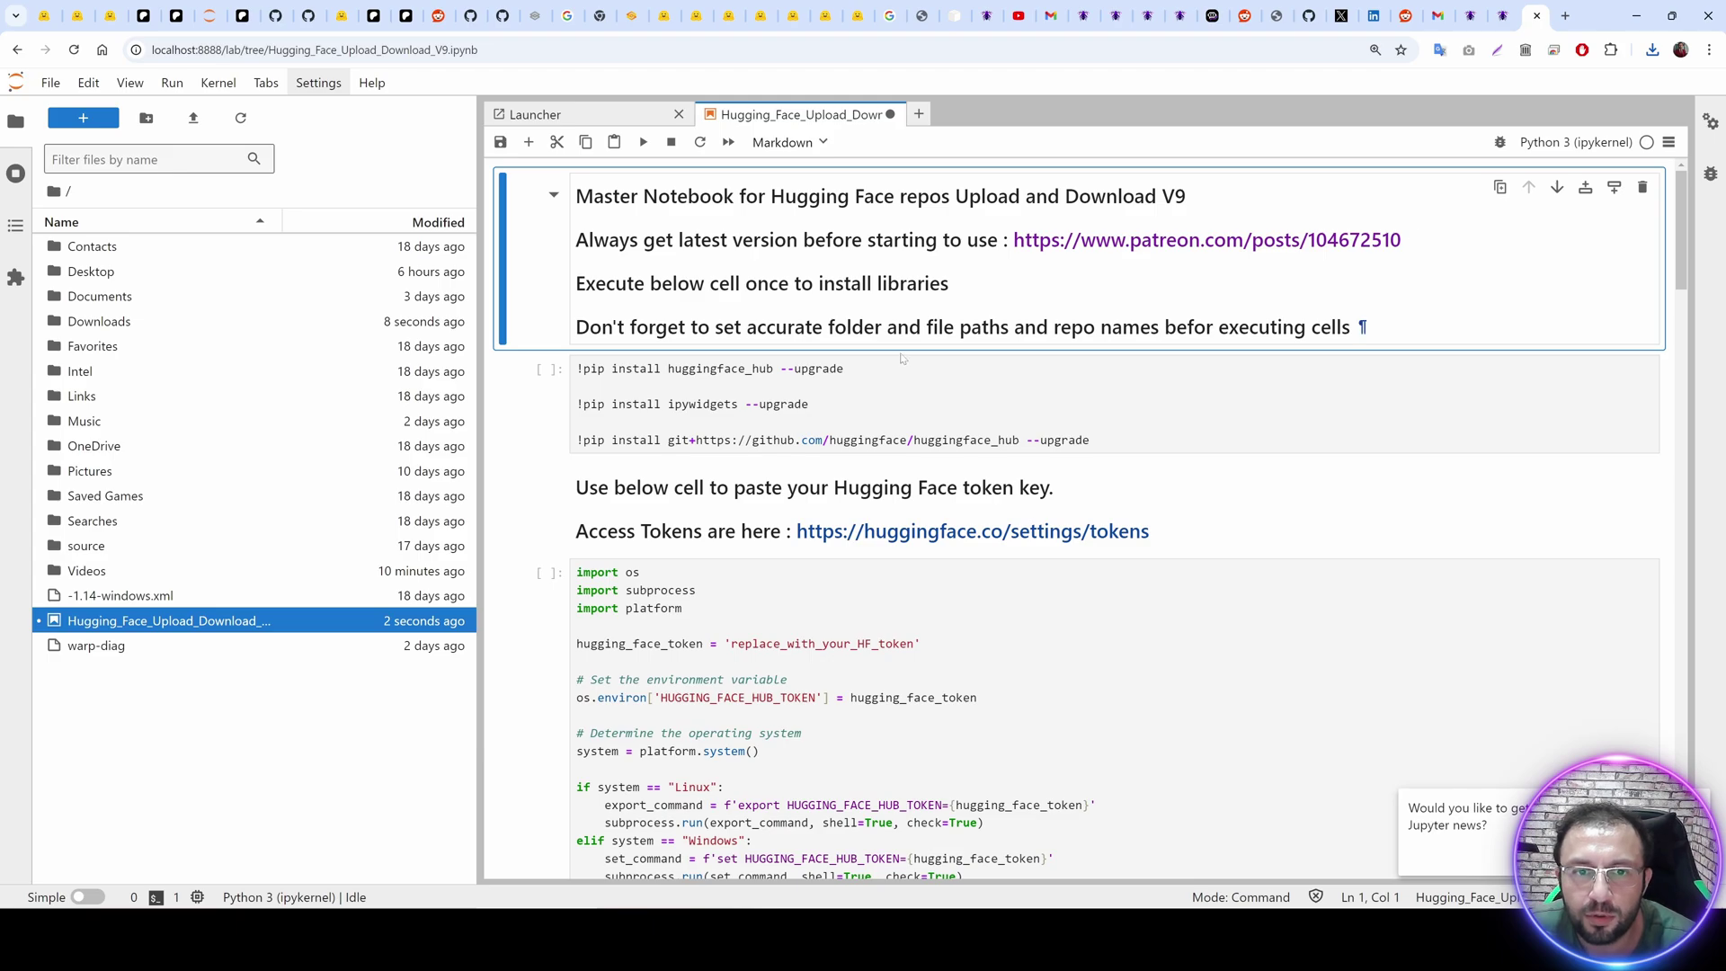
left_click(902, 386)
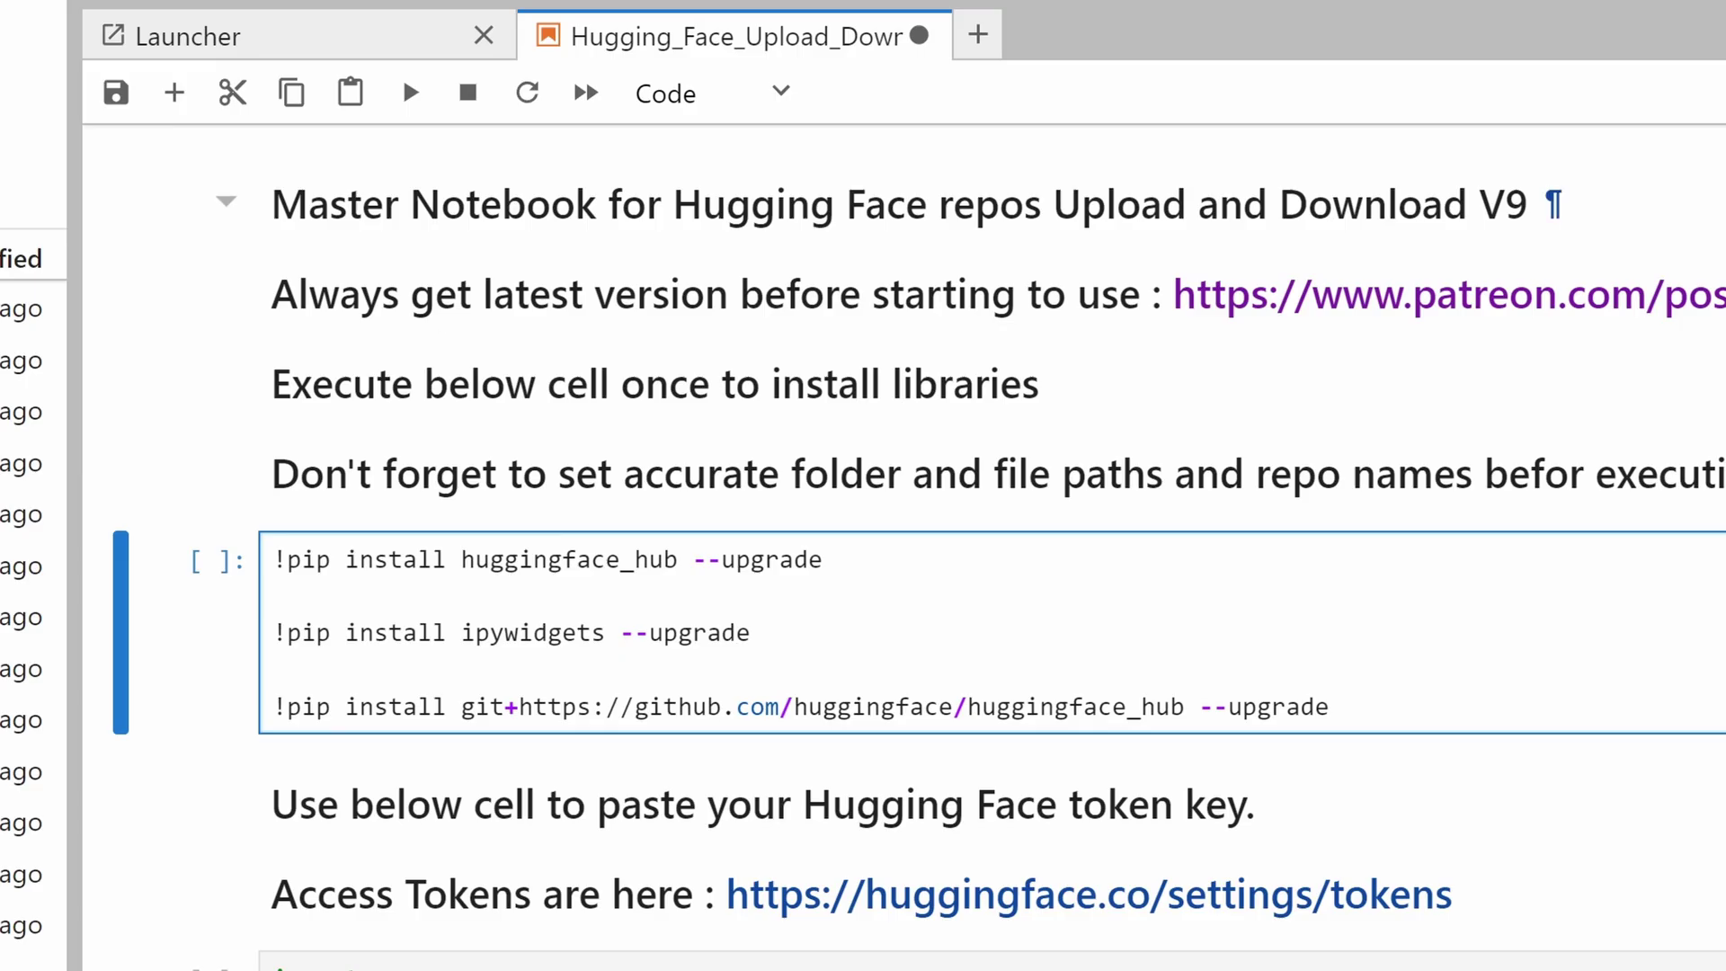
left_click(646, 146)
left_click(899, 404)
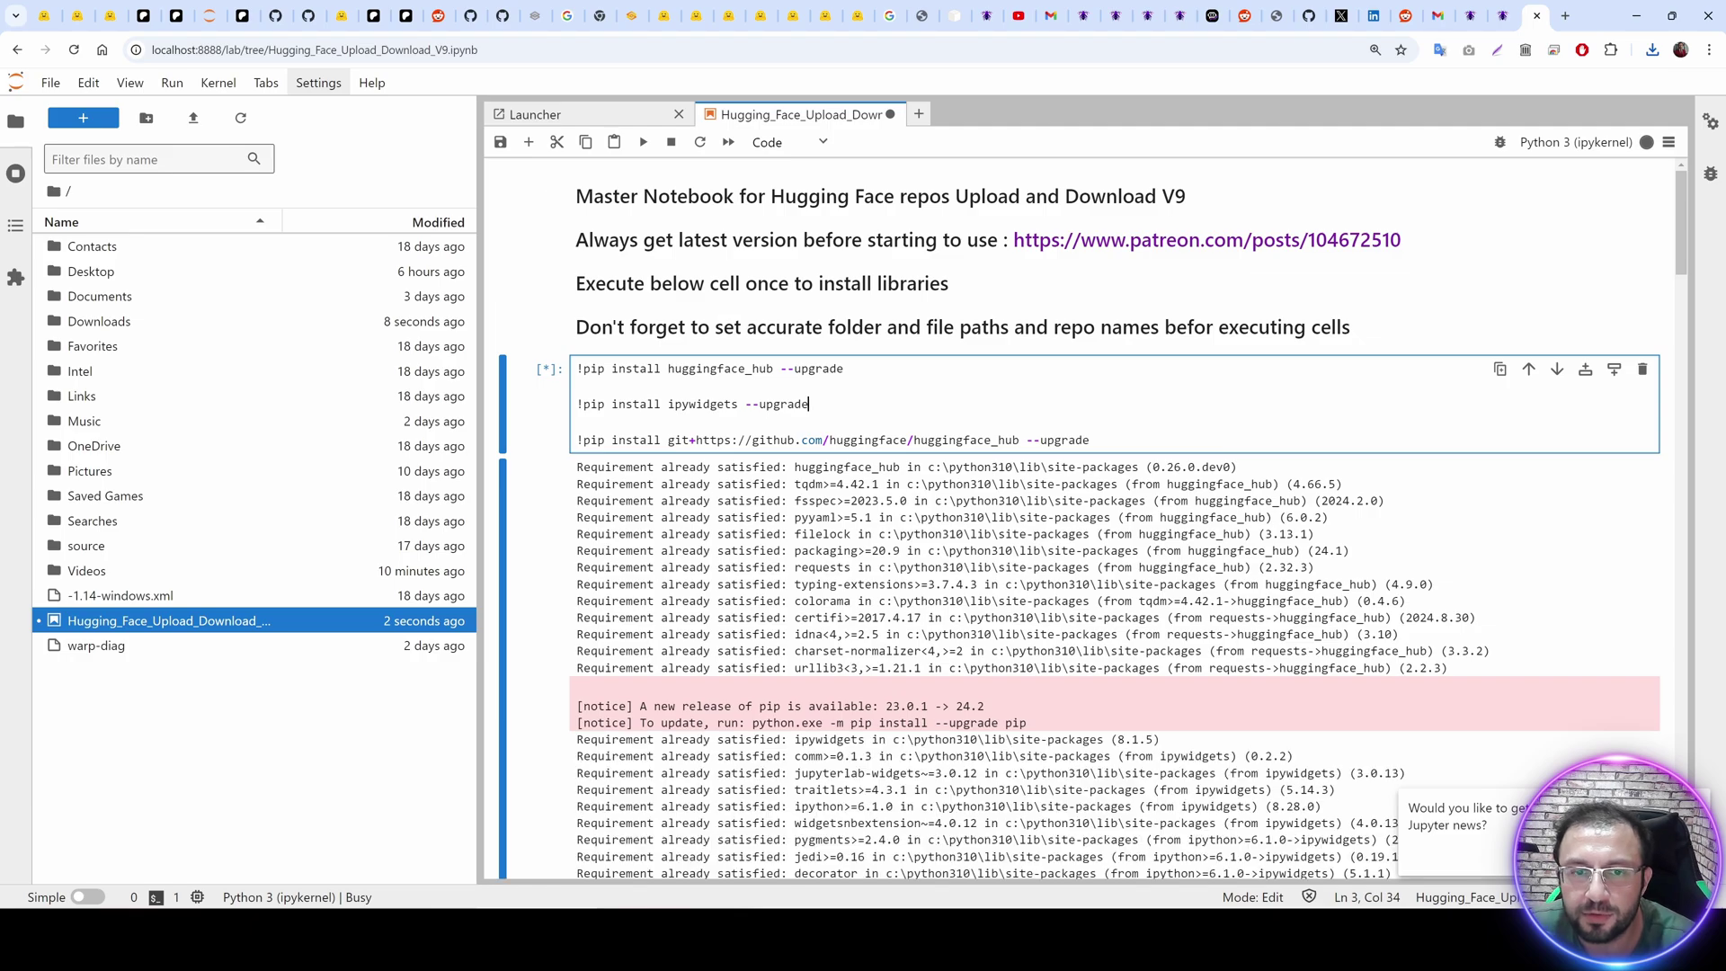
Examine the library installation output and the Hugging Face token cell below it.
scroll(1115, 518, "down", 10)
scroll(1115, 518, "up", 7)
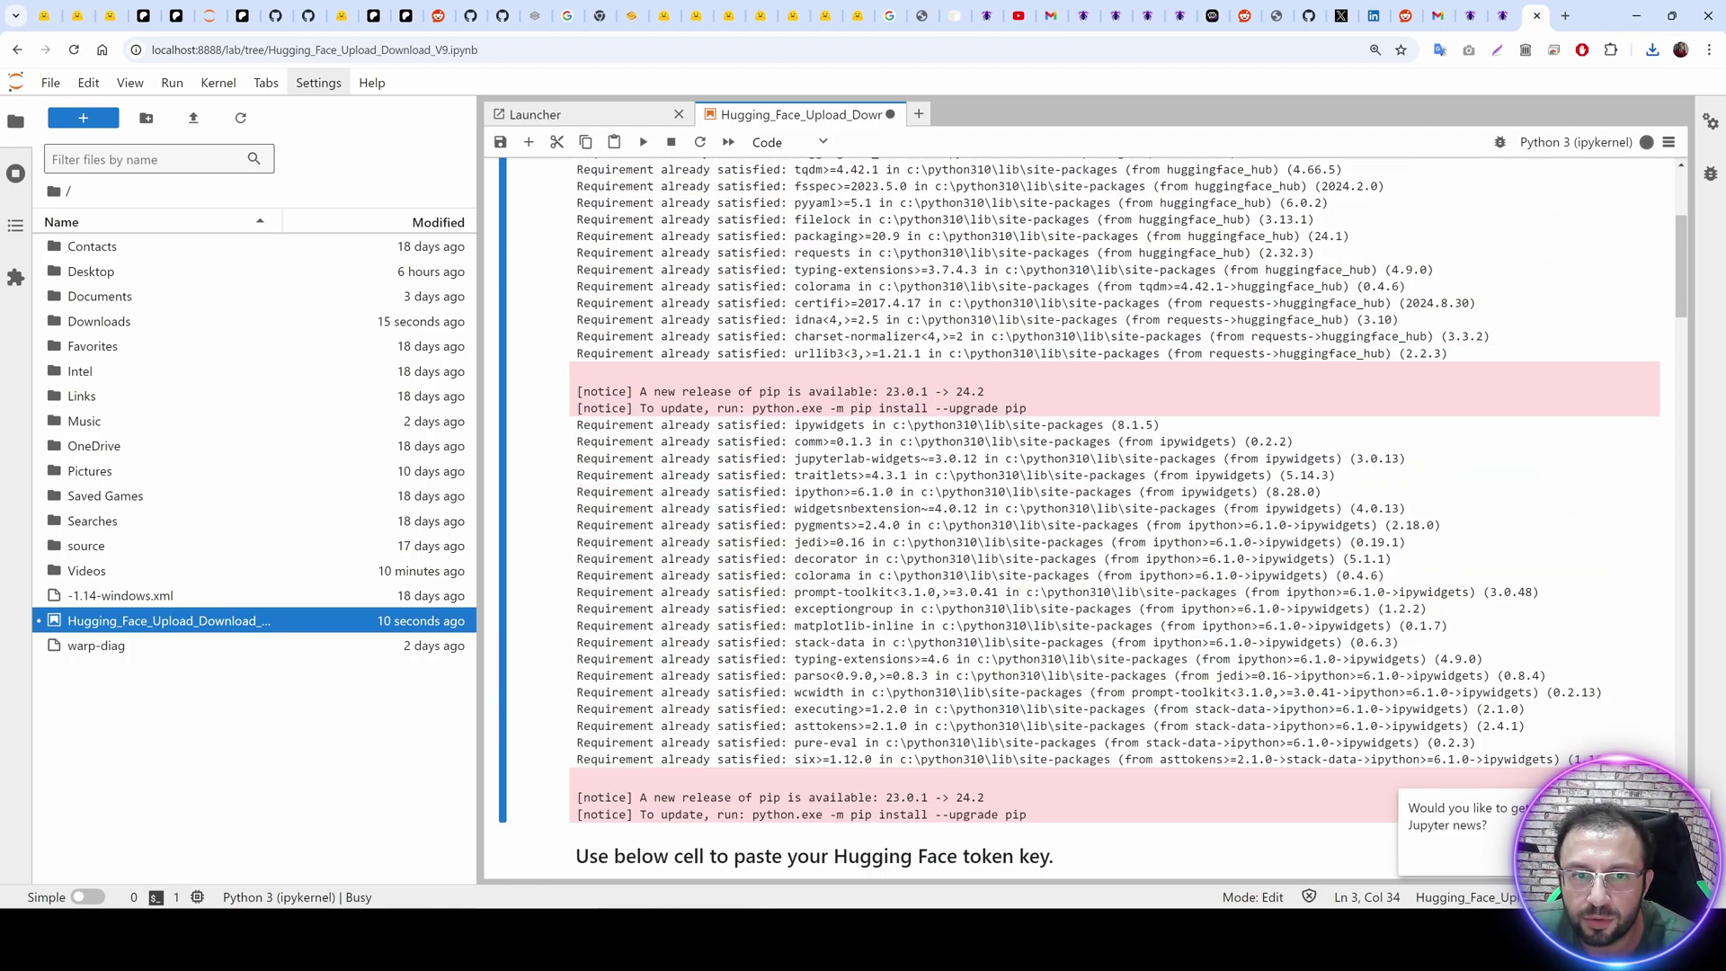
scroll(1114, 518, "down", 6)
scroll(1115, 519, "down", 2)
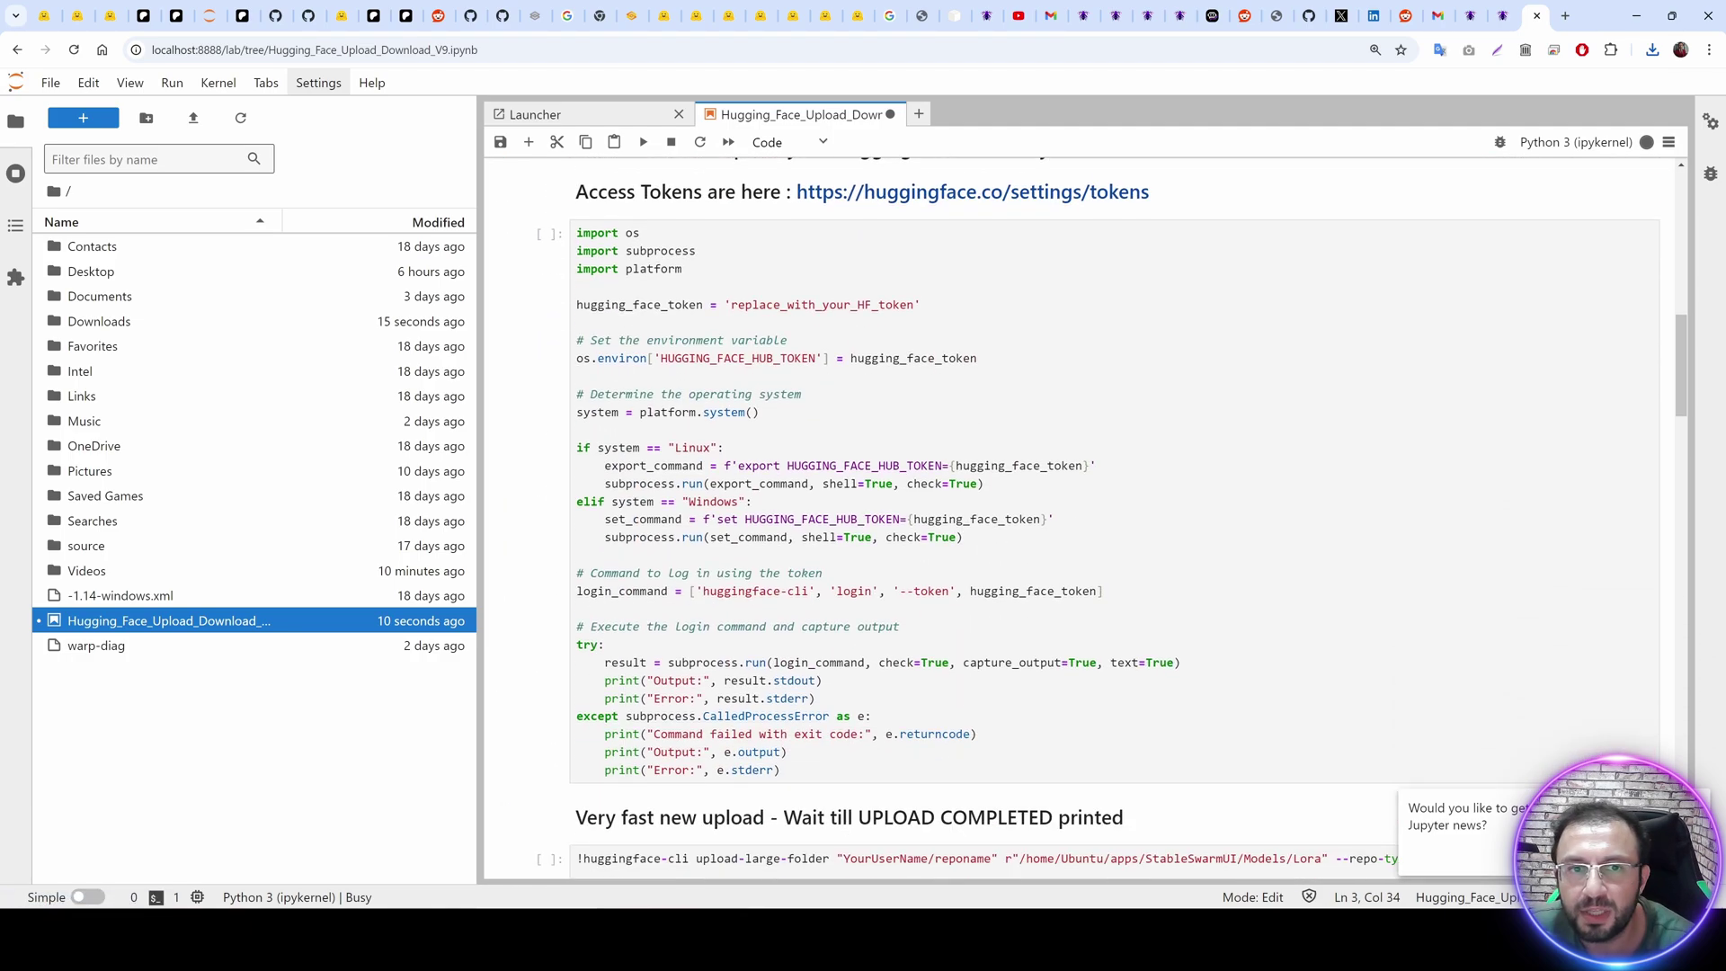
scroll(1114, 519, "up", 7)
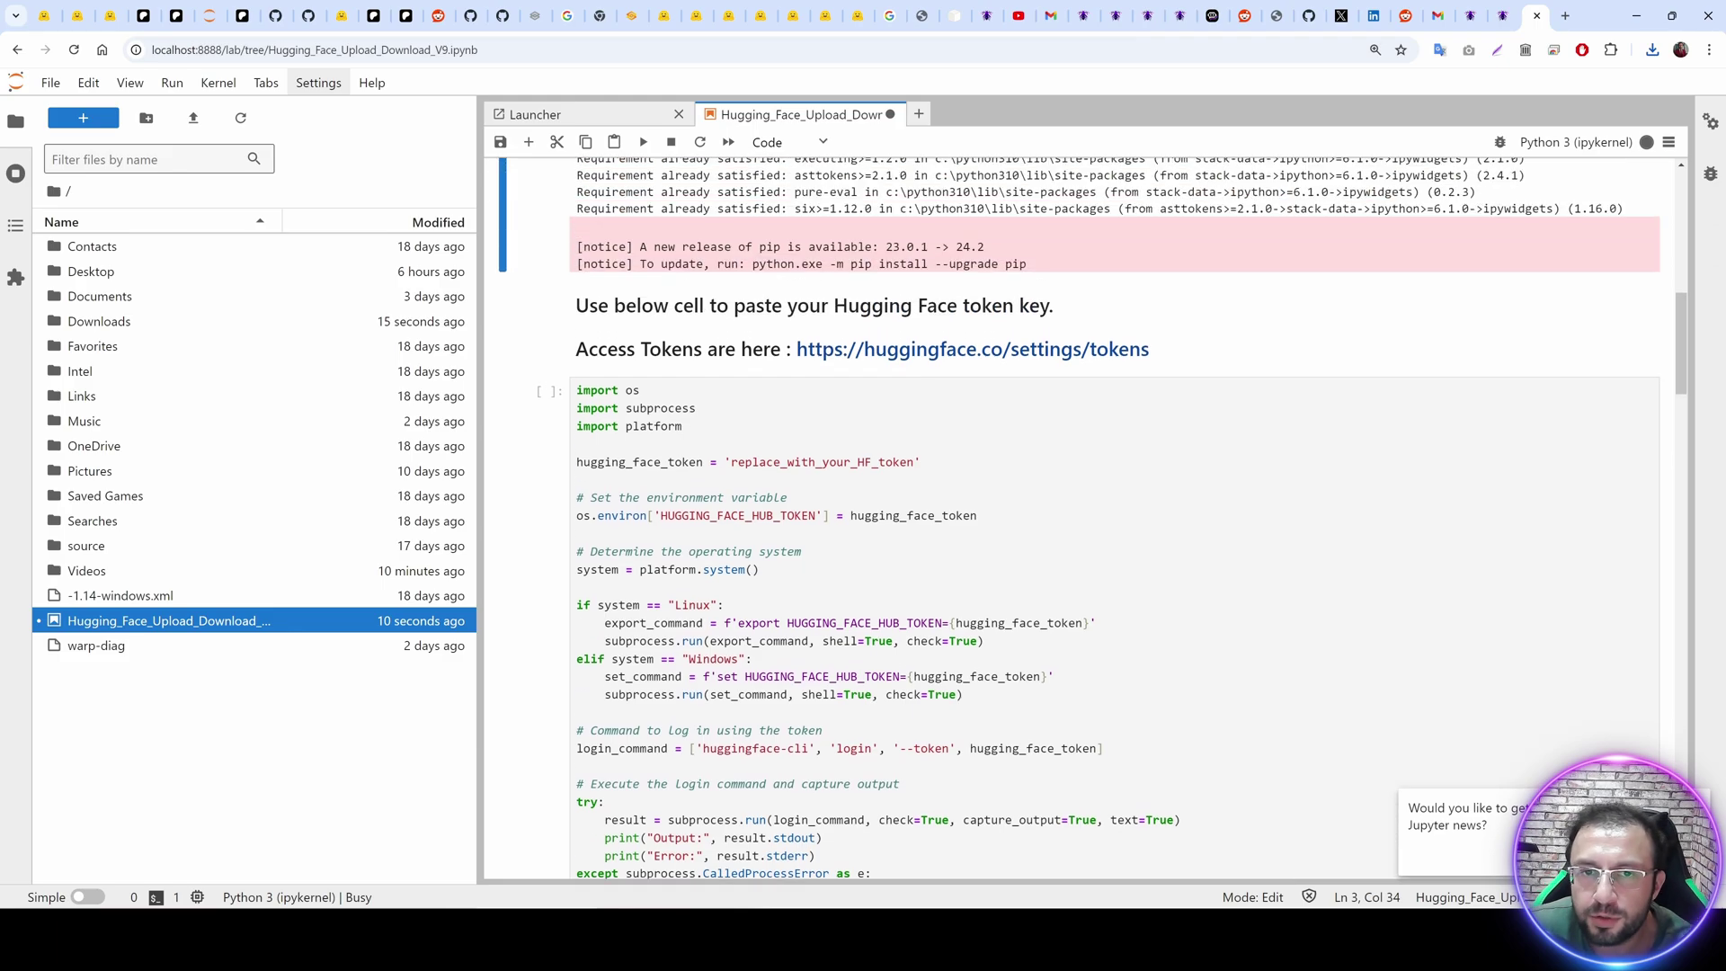
scroll(905, 424, "down", 8)
scroll(905, 424, "up", 3)
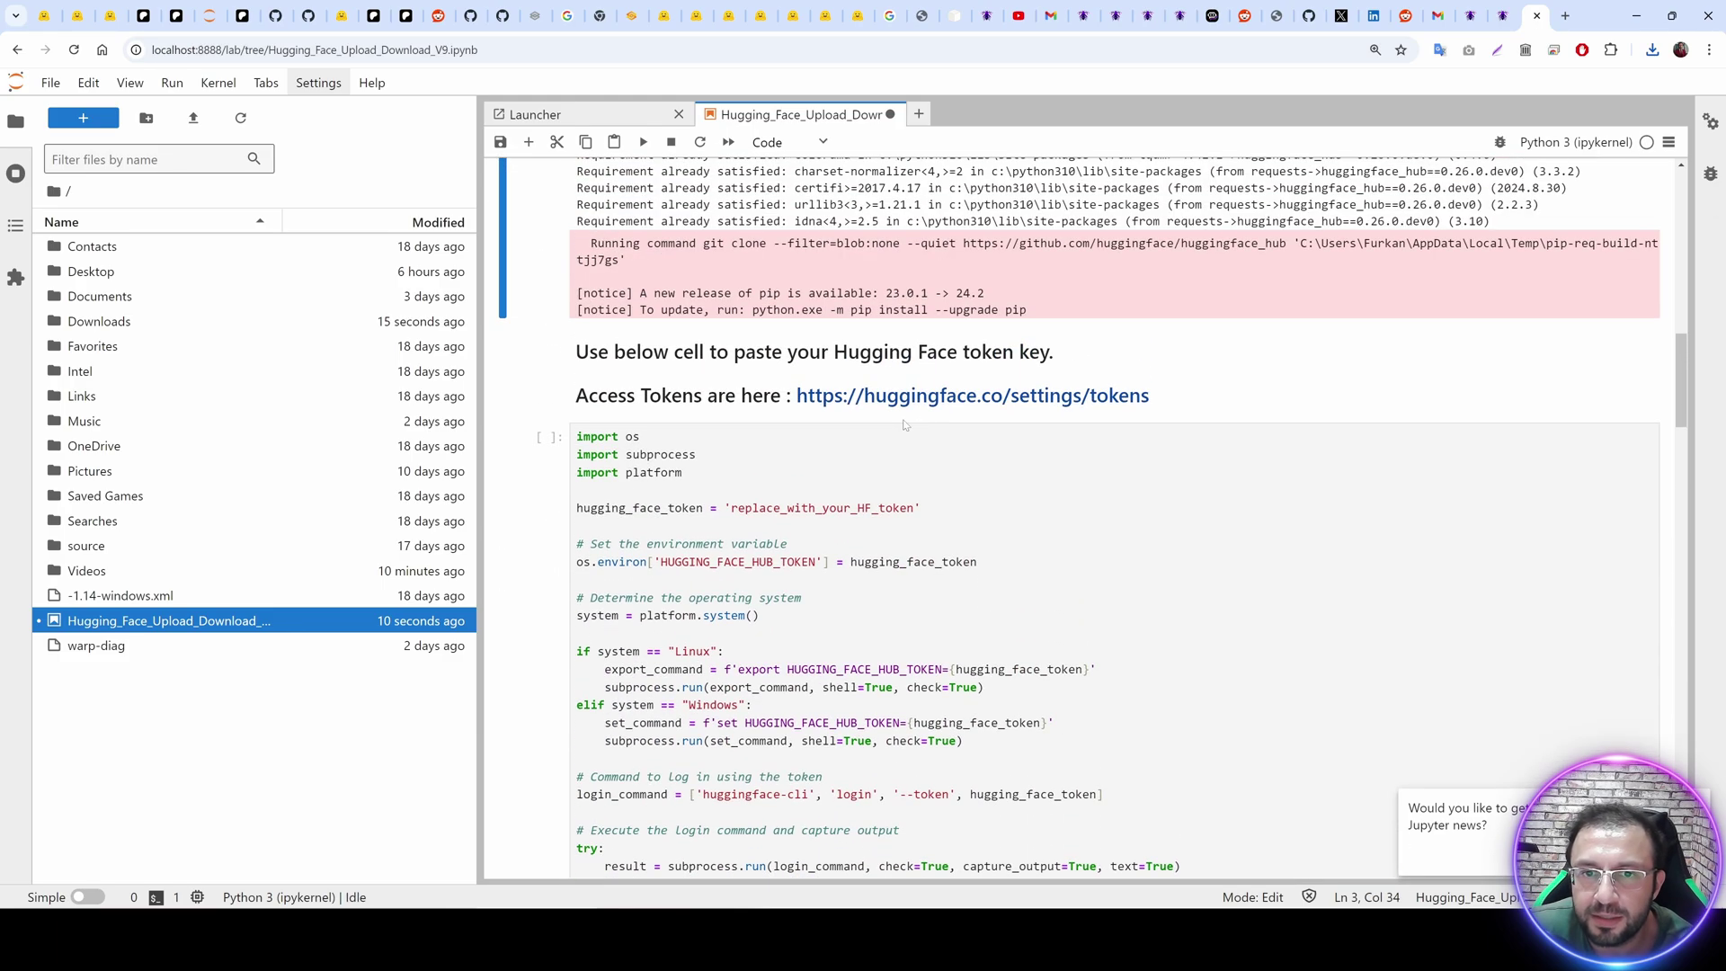
scroll(1115, 519, "down", 3)
Open the Hugging Face access tokens page linked above the notebook's token cell.
left_click(822, 271)
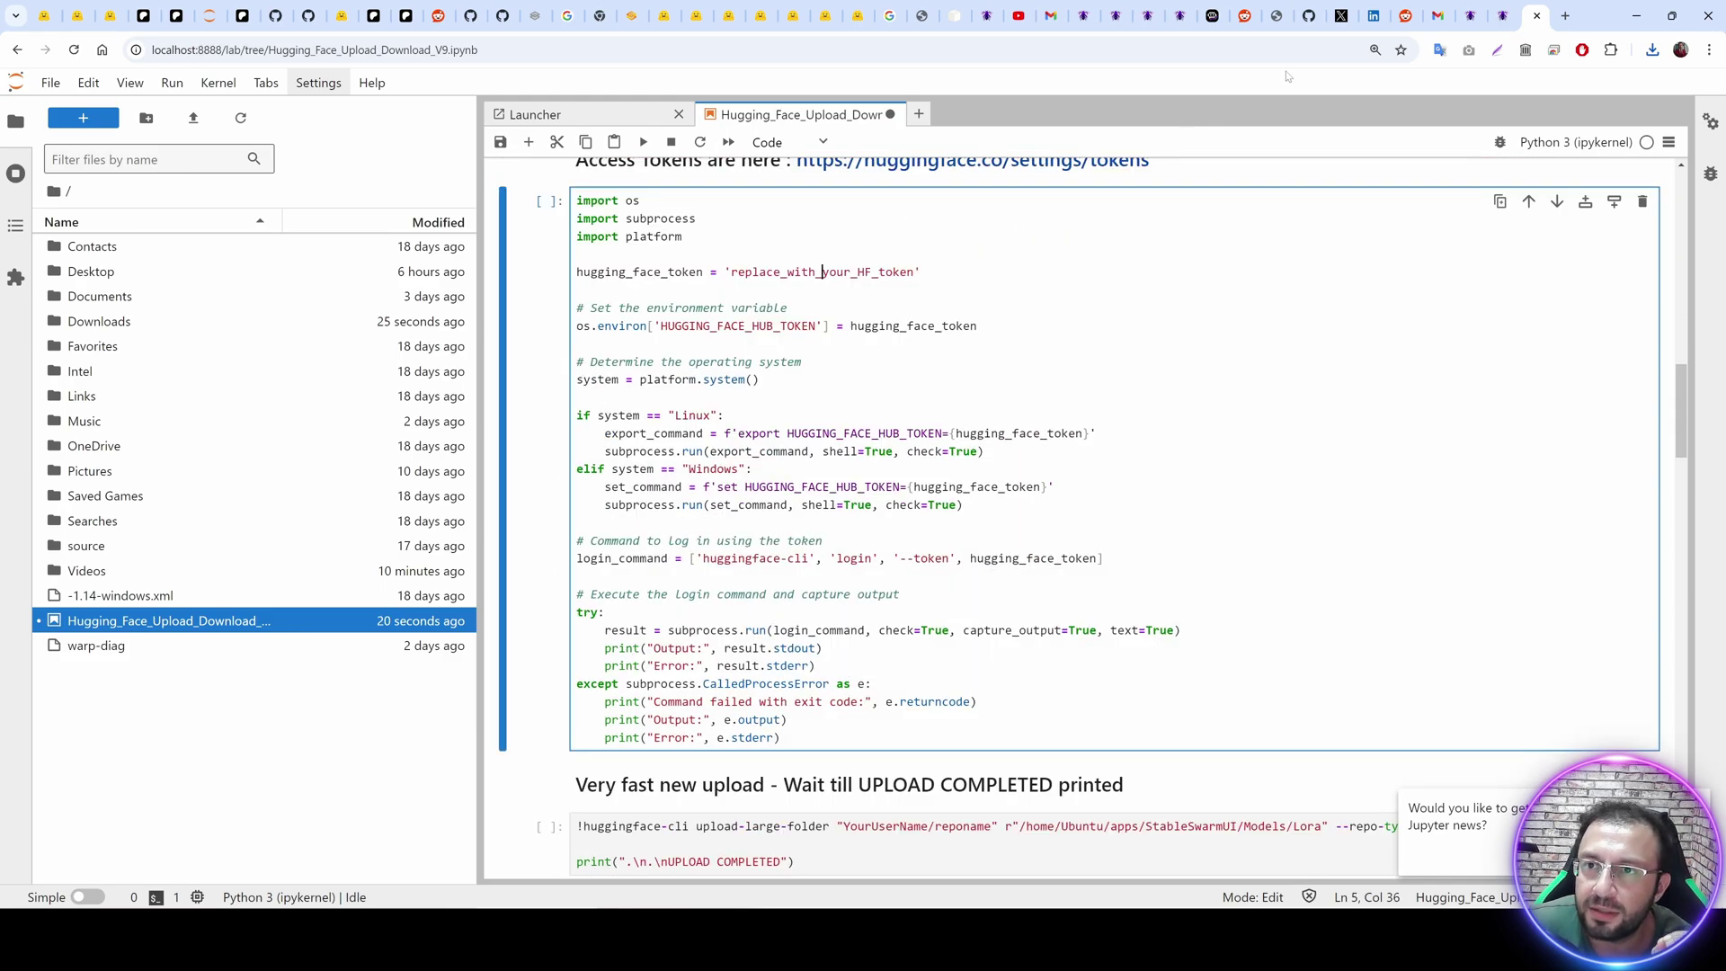
scroll(1068, 167, "up", 1)
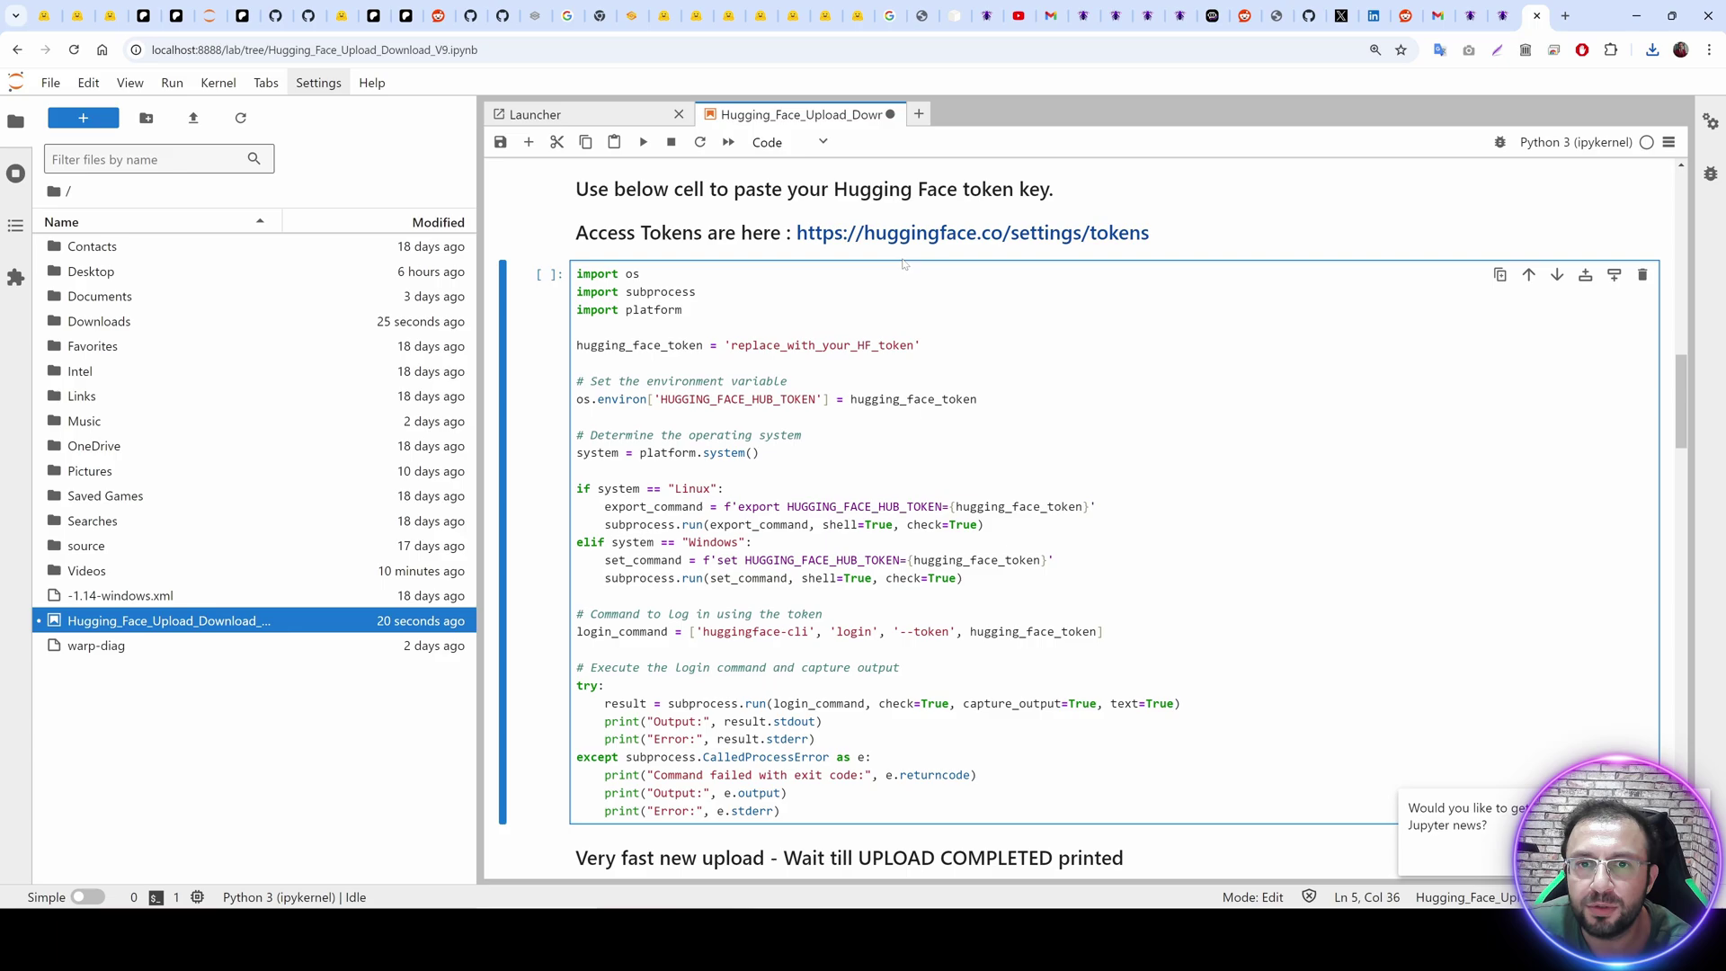
left_click(977, 241)
left_click(1531, 10)
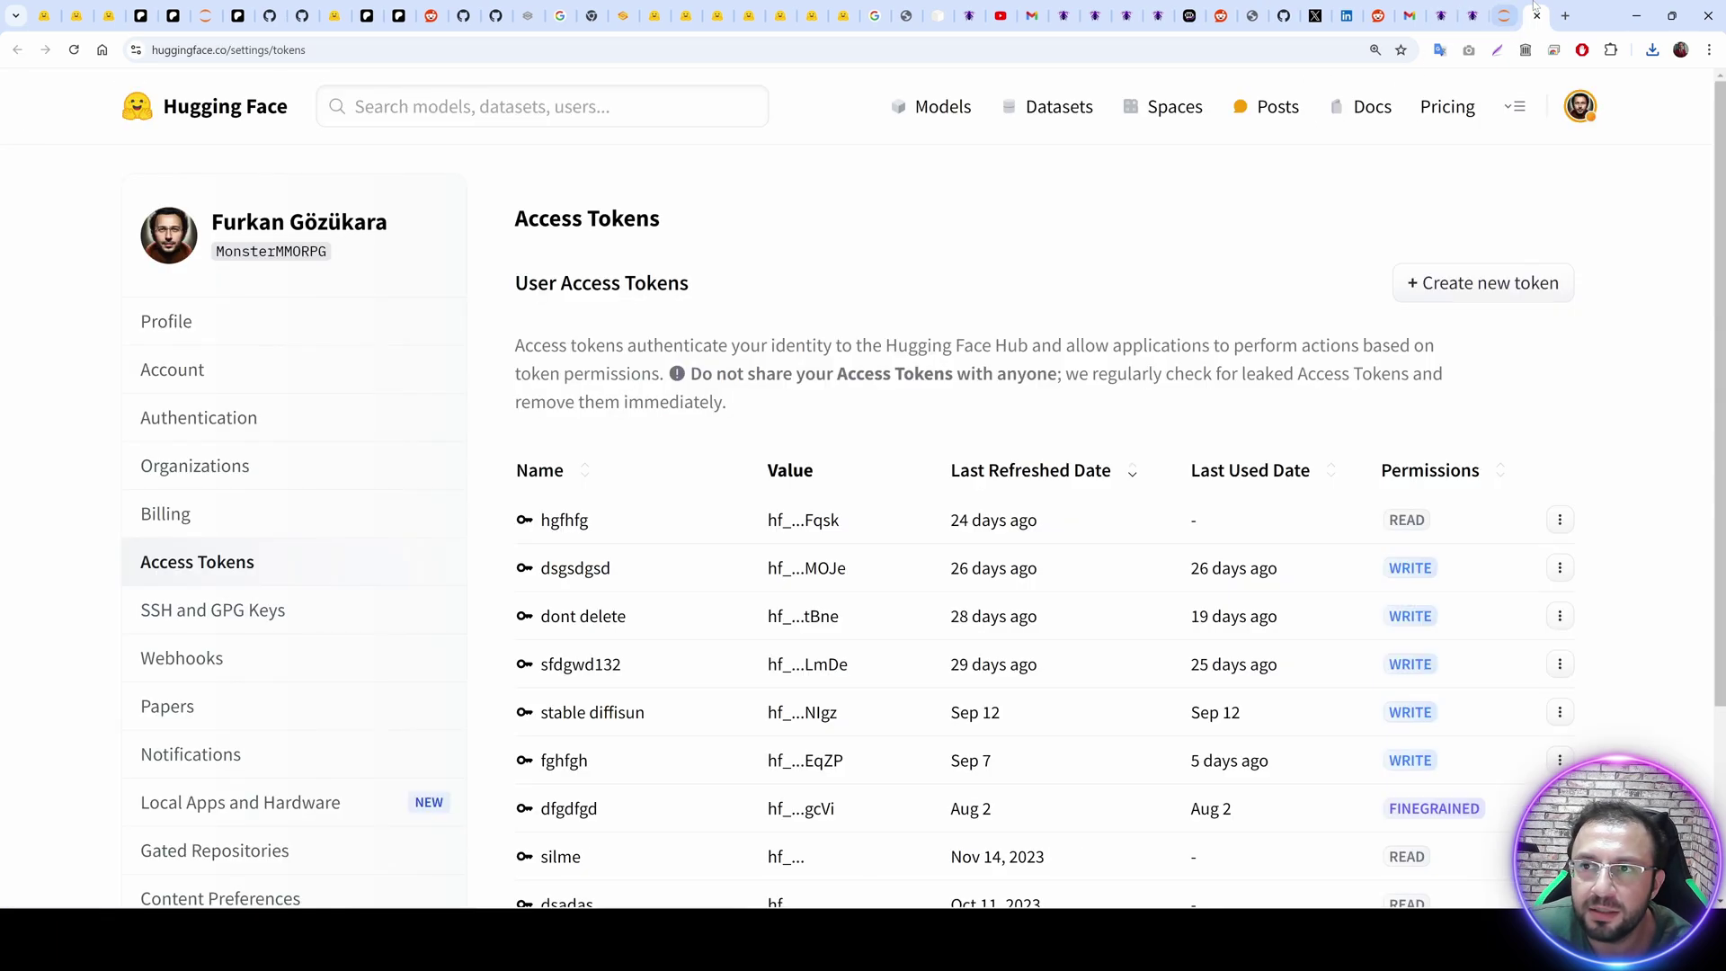
Create a new Hugging Face access token of type Write named delete_later.
left_click(1494, 286)
type("delete_later")
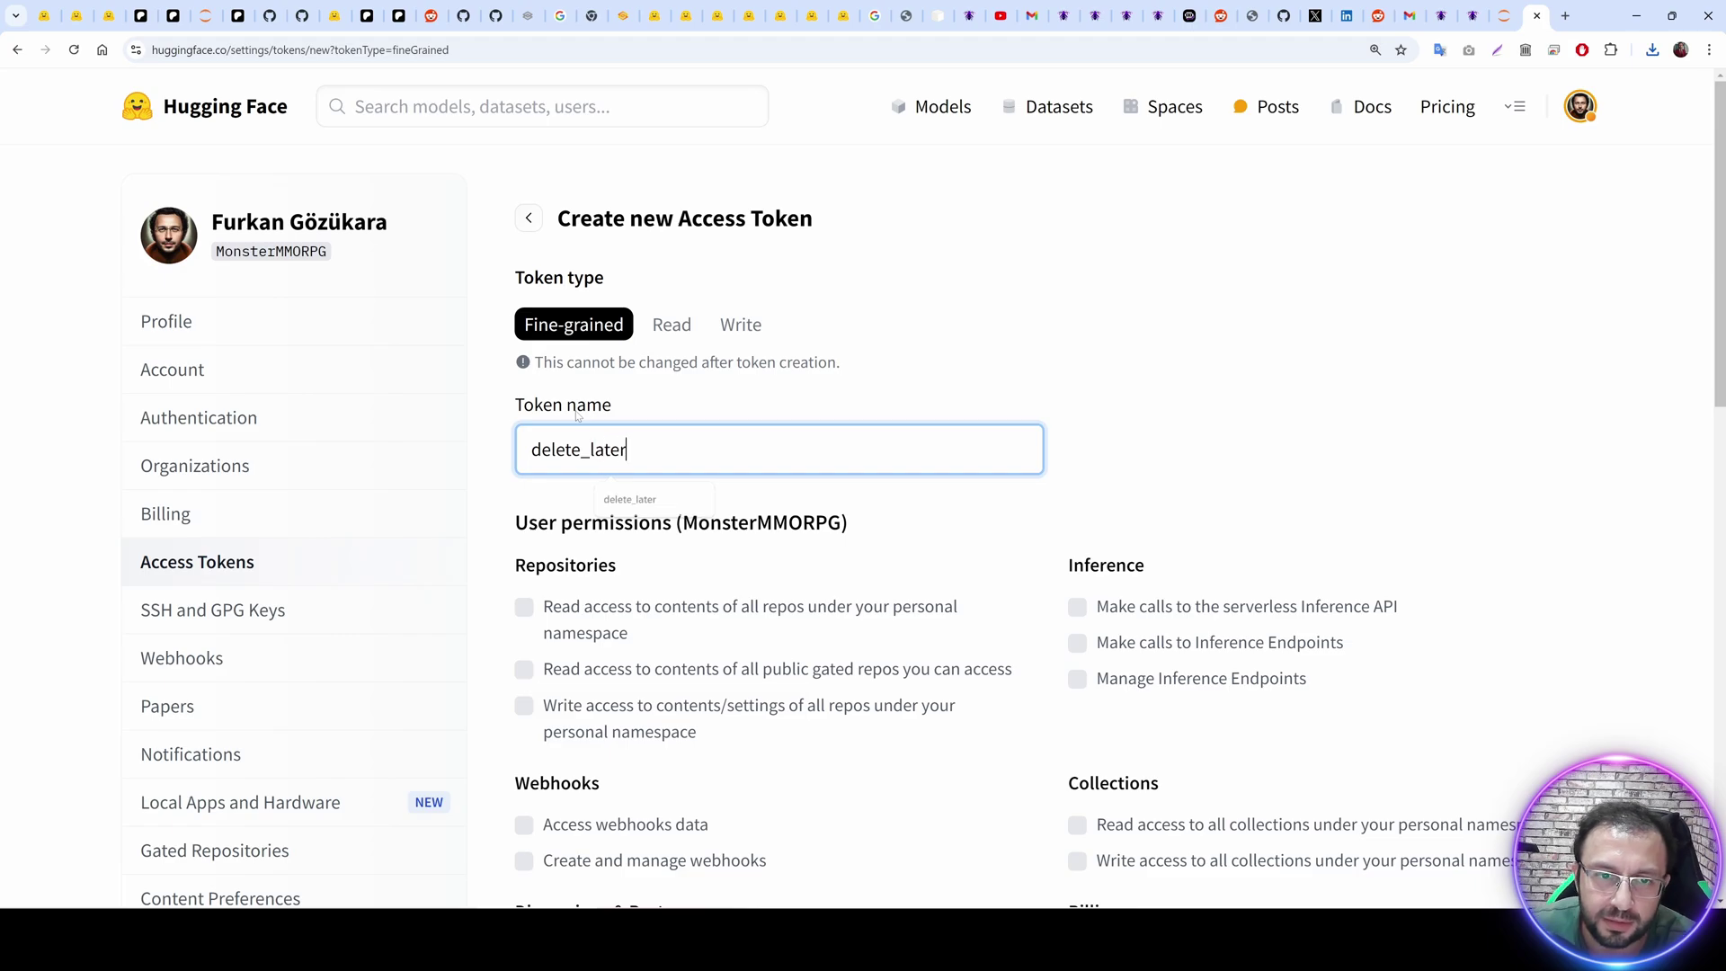
left_click(740, 324)
left_click(585, 577)
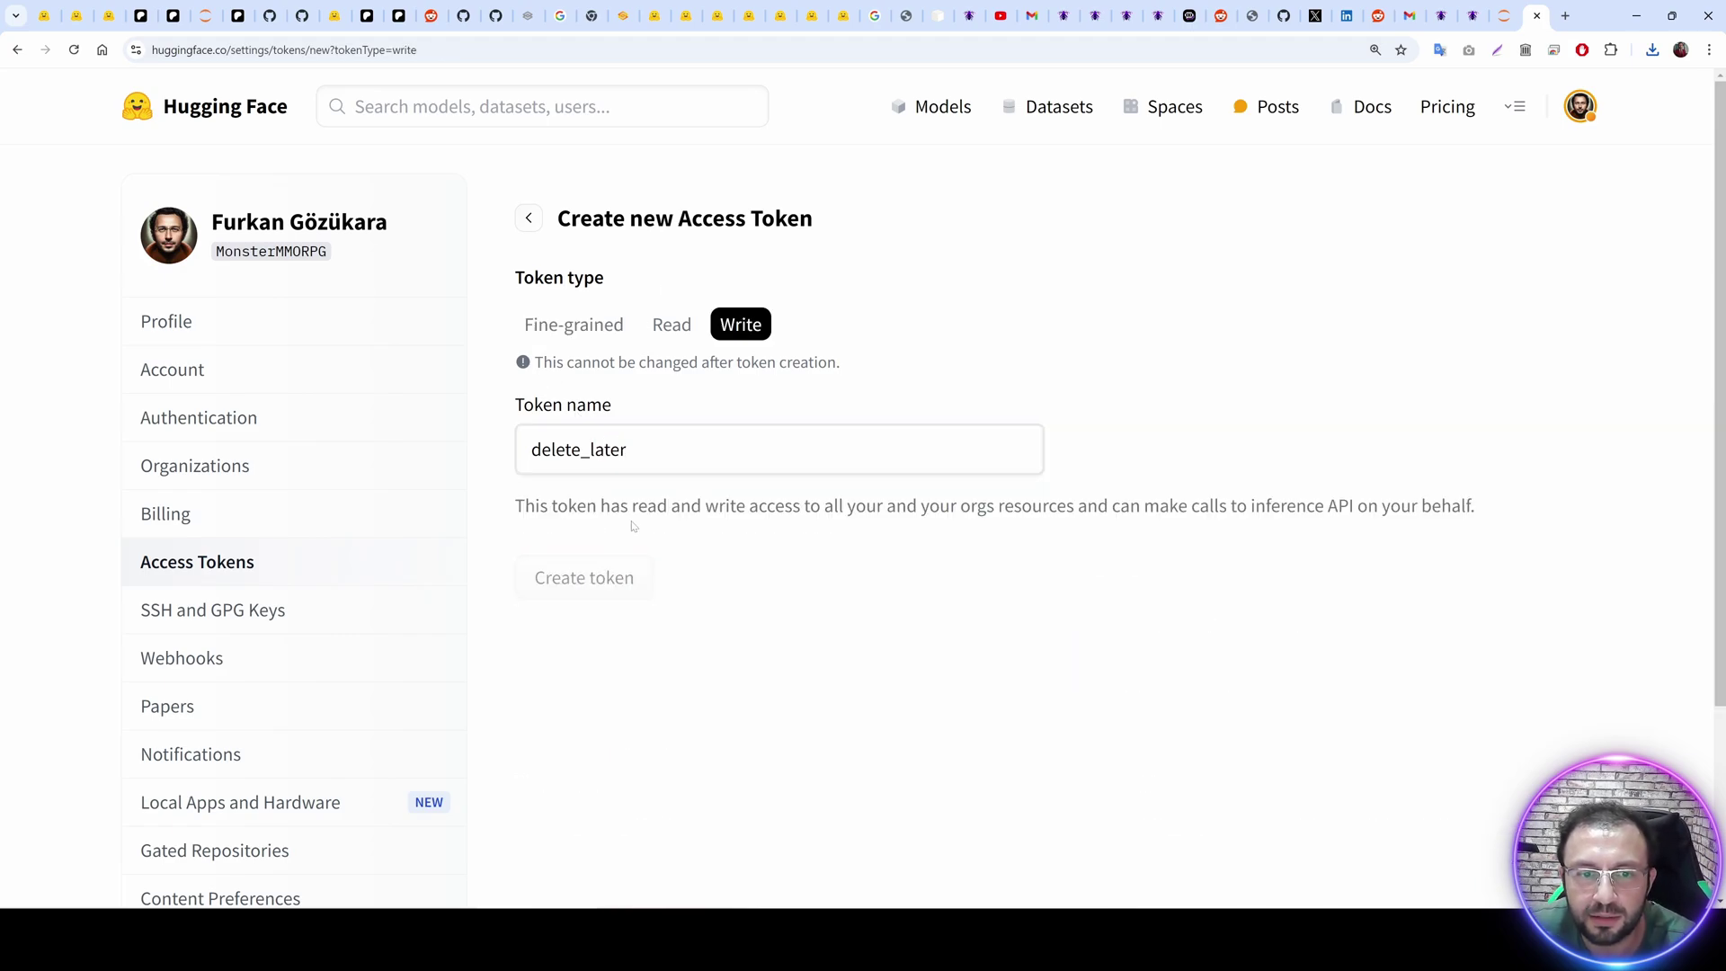
Copy the new access token into the notebook's hugging_face_token variable in place of the placeholder, and run the login cell.
left_click(1114, 421)
left_click(1489, 15)
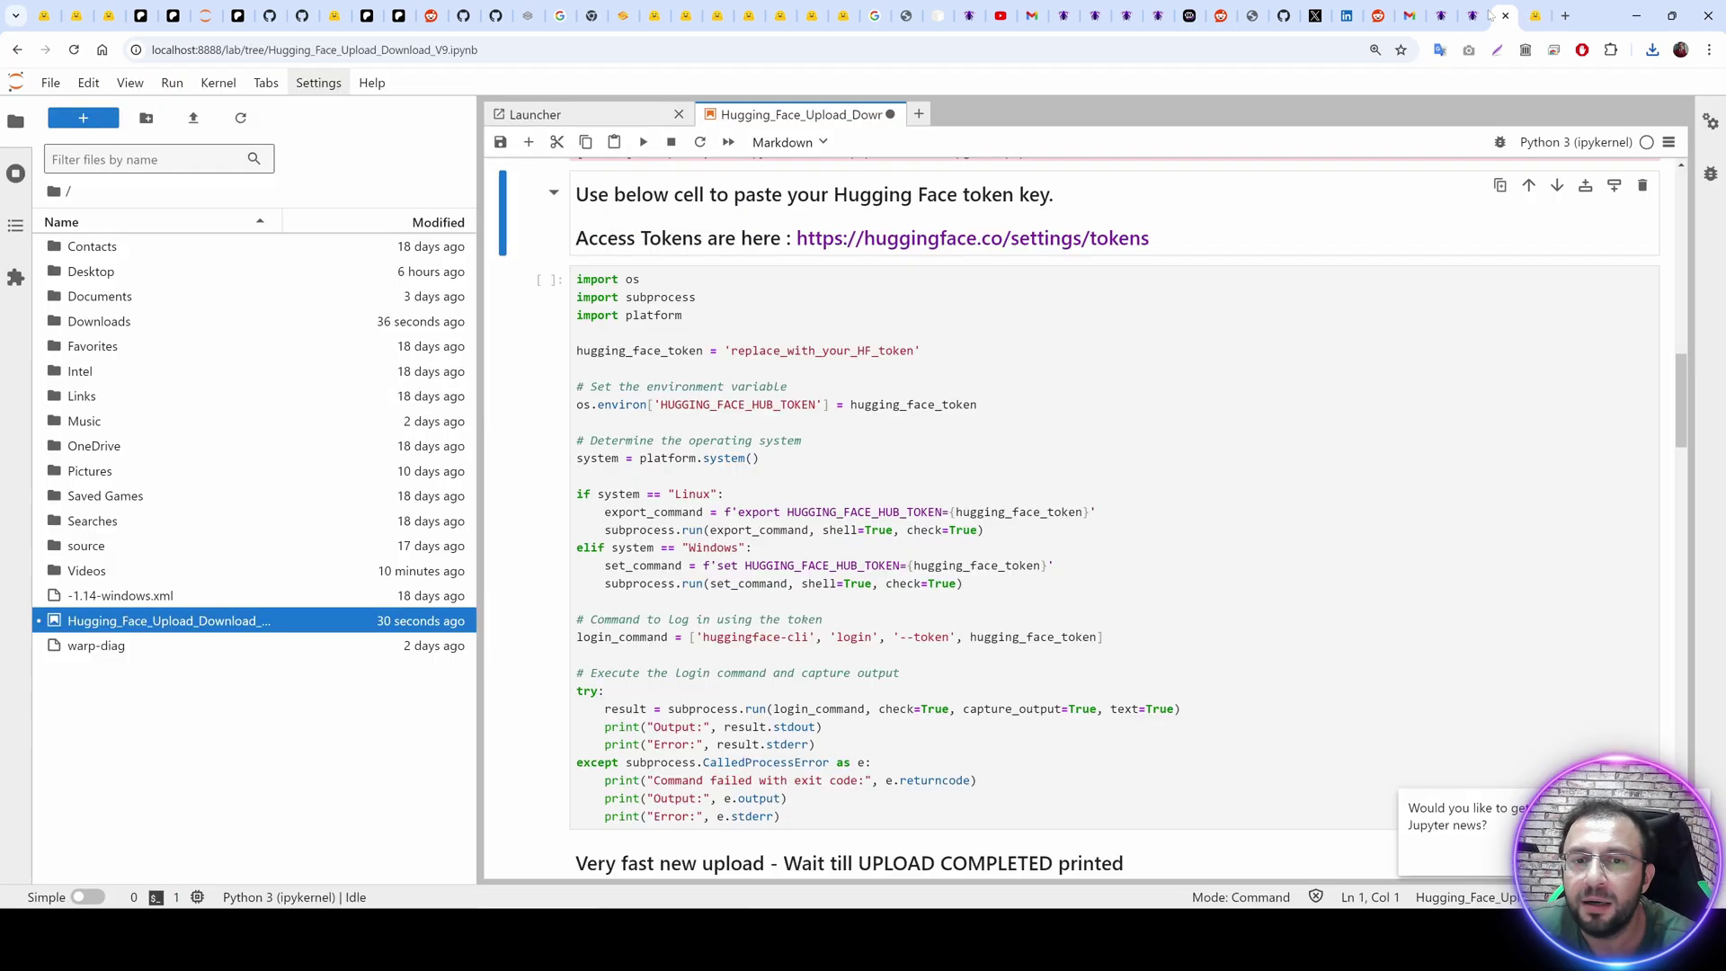
double_click(822, 351)
key("ctrl+v")
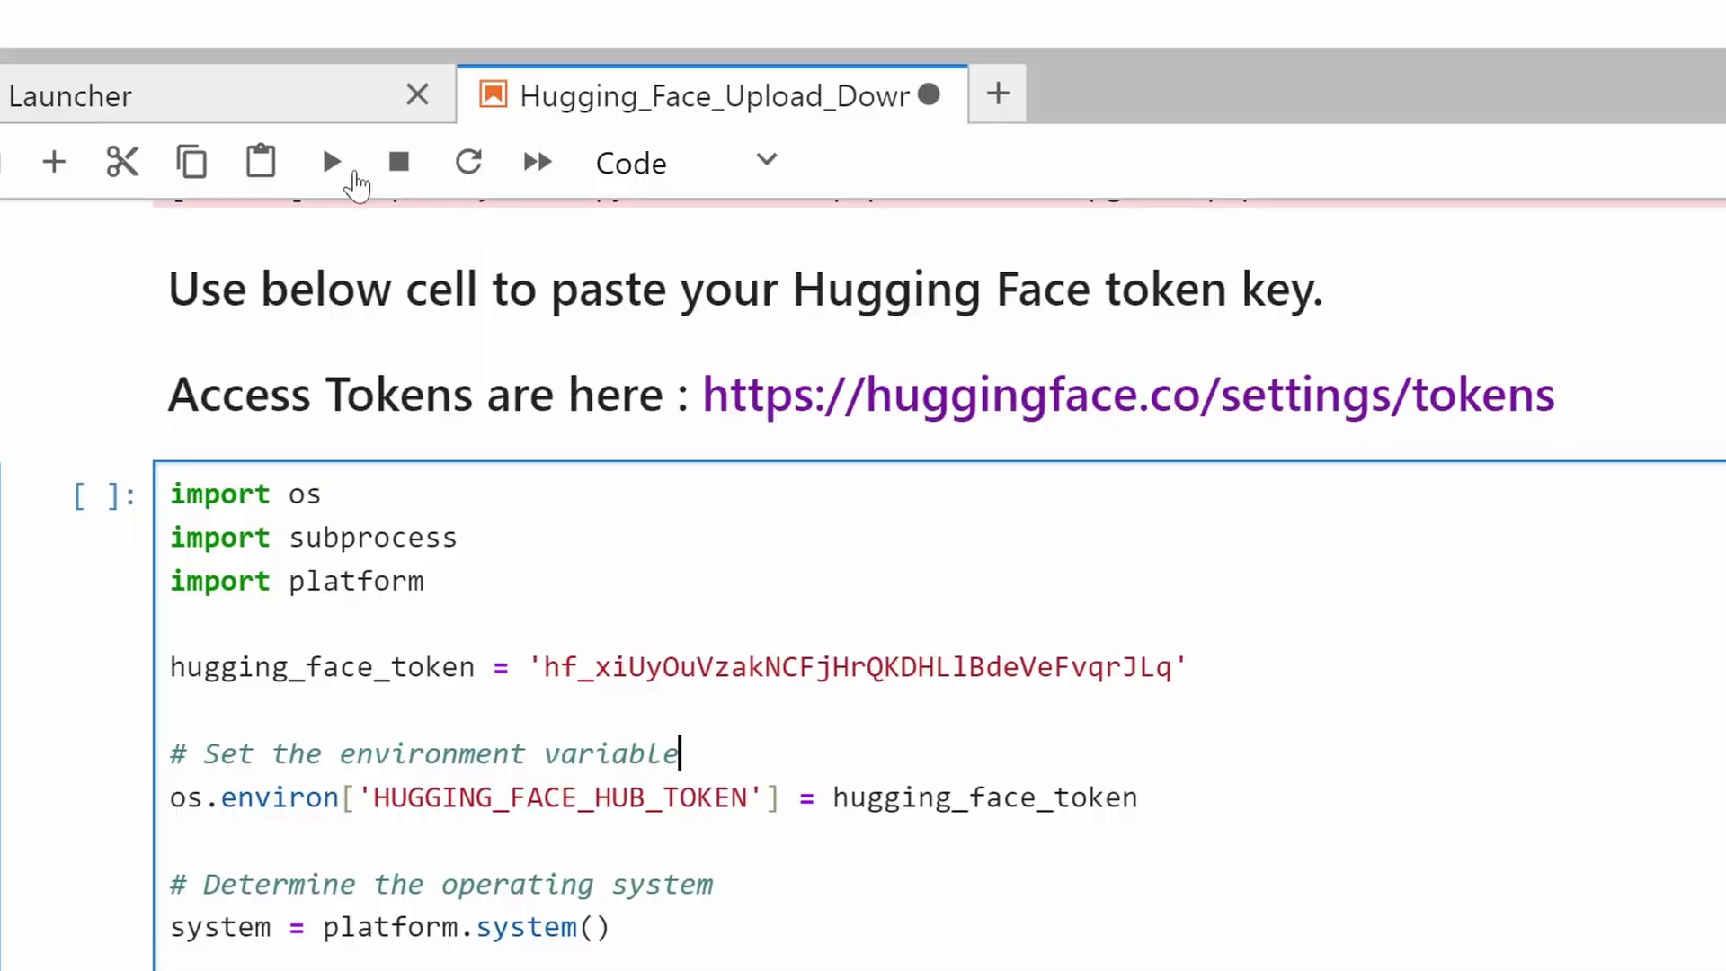
left_click(643, 142)
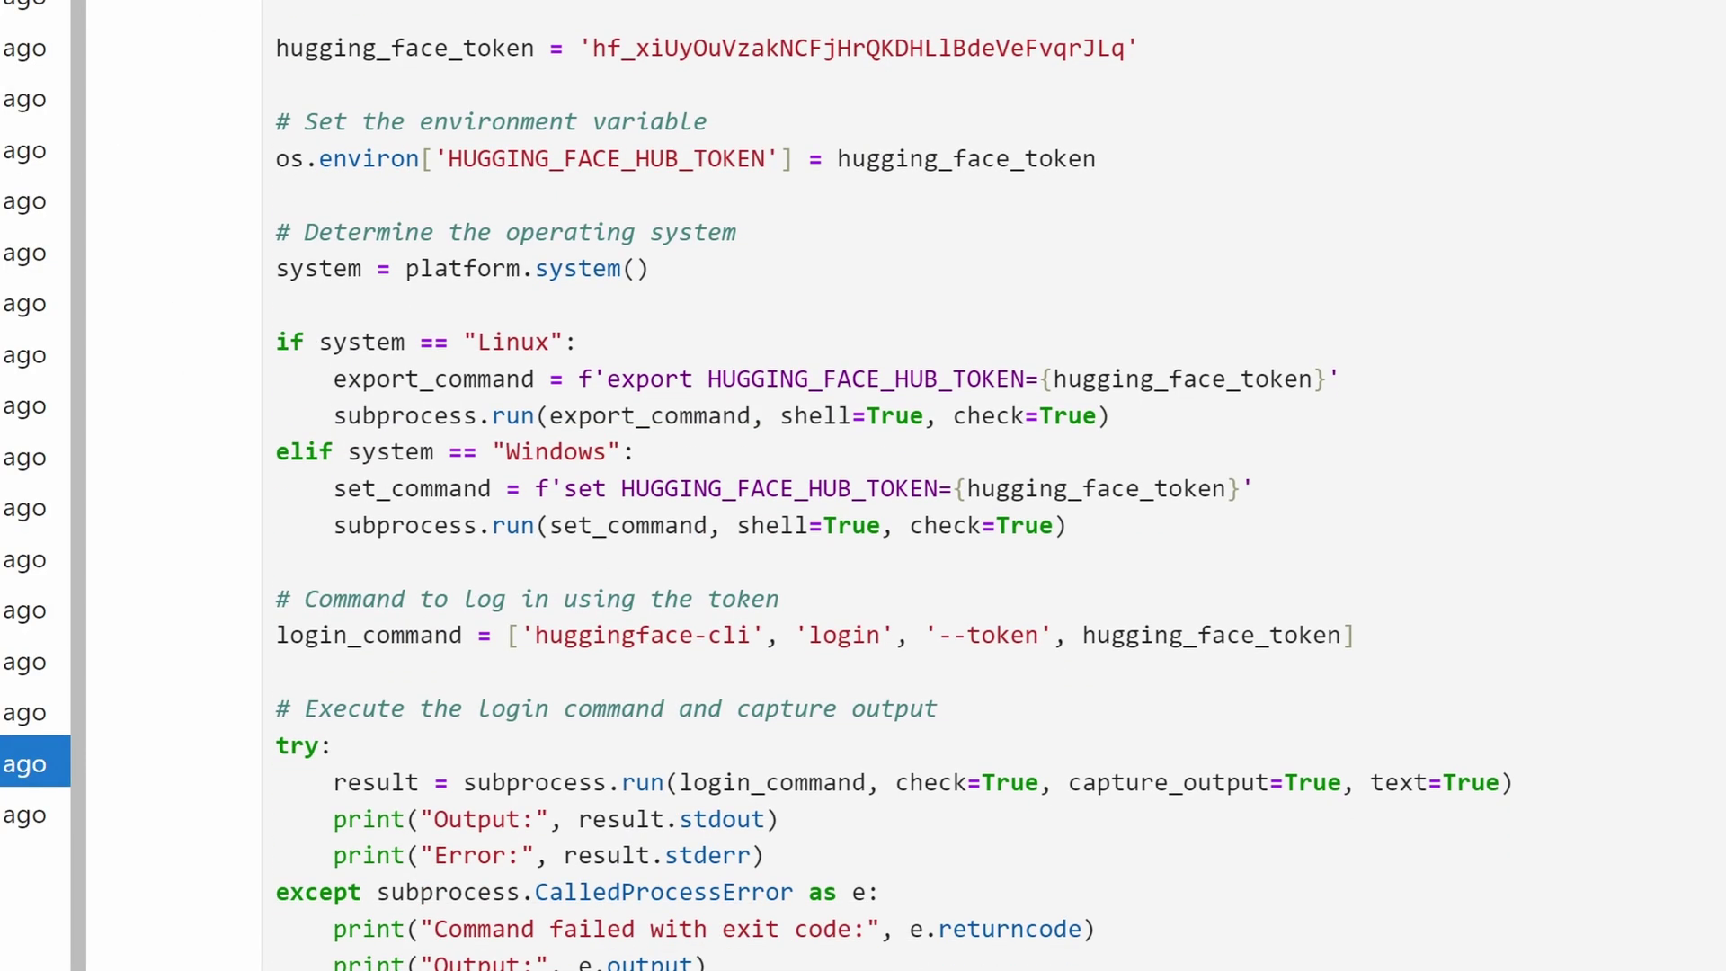
Review the login cell's output in the notebook and close the dialog showing the new Hugging Face access token.
scroll(899, 485, "down", 10)
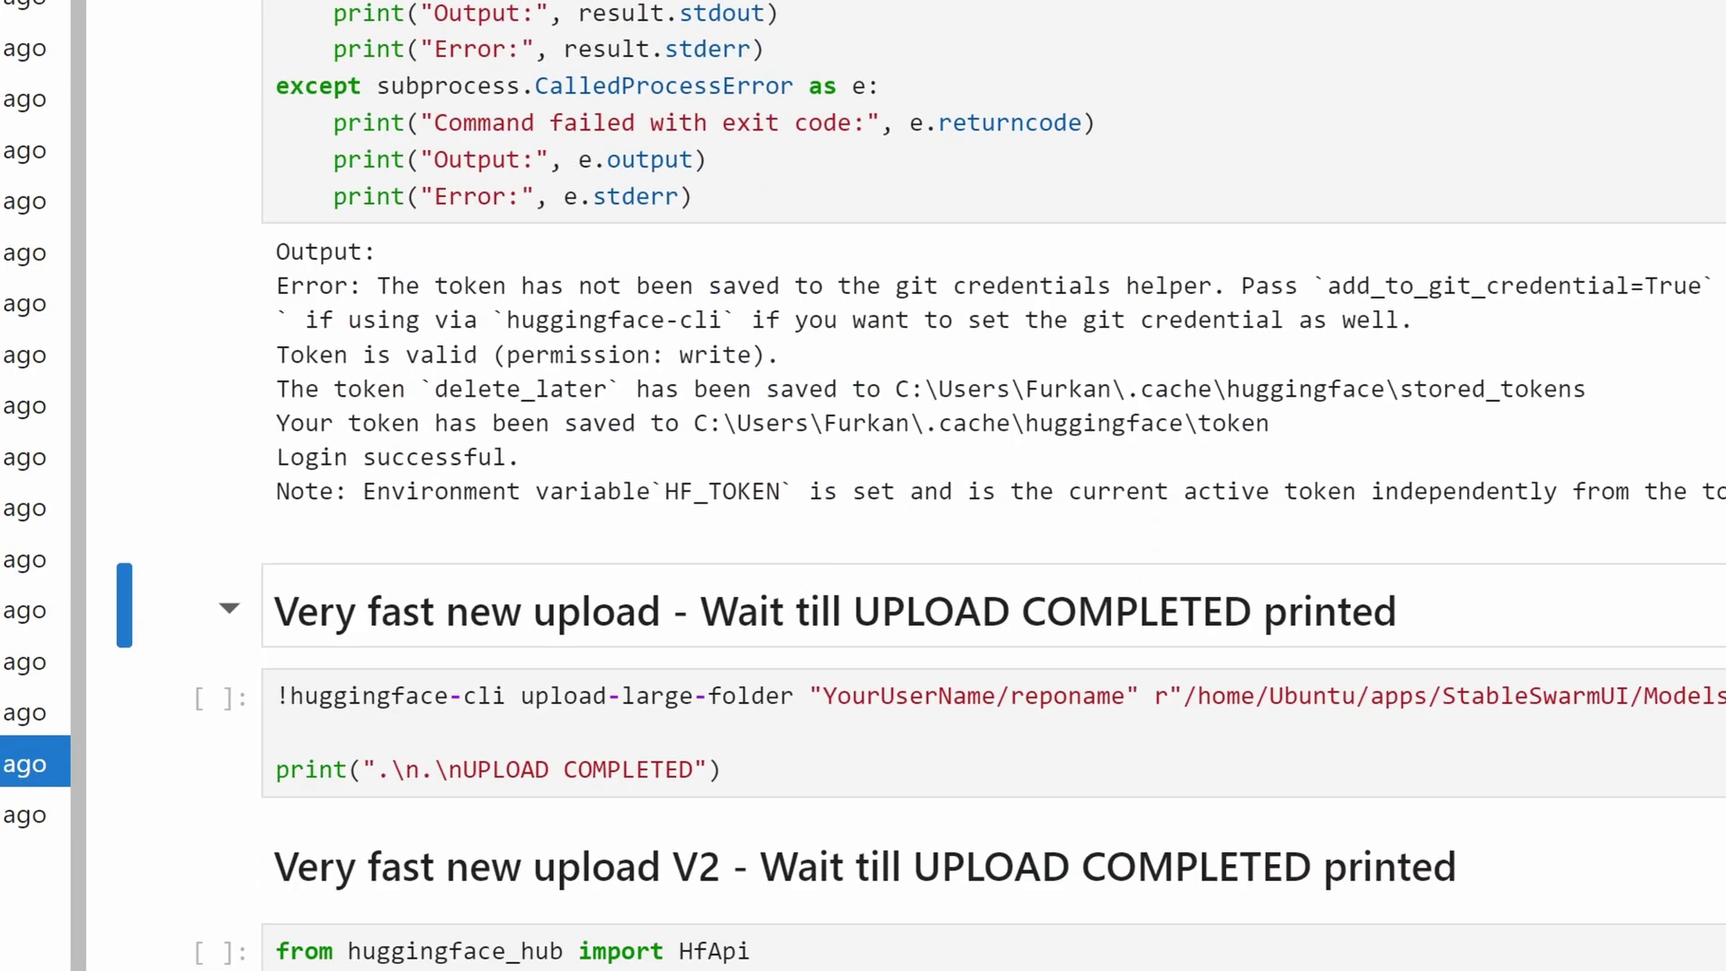
scroll(989, 485, "down", 2)
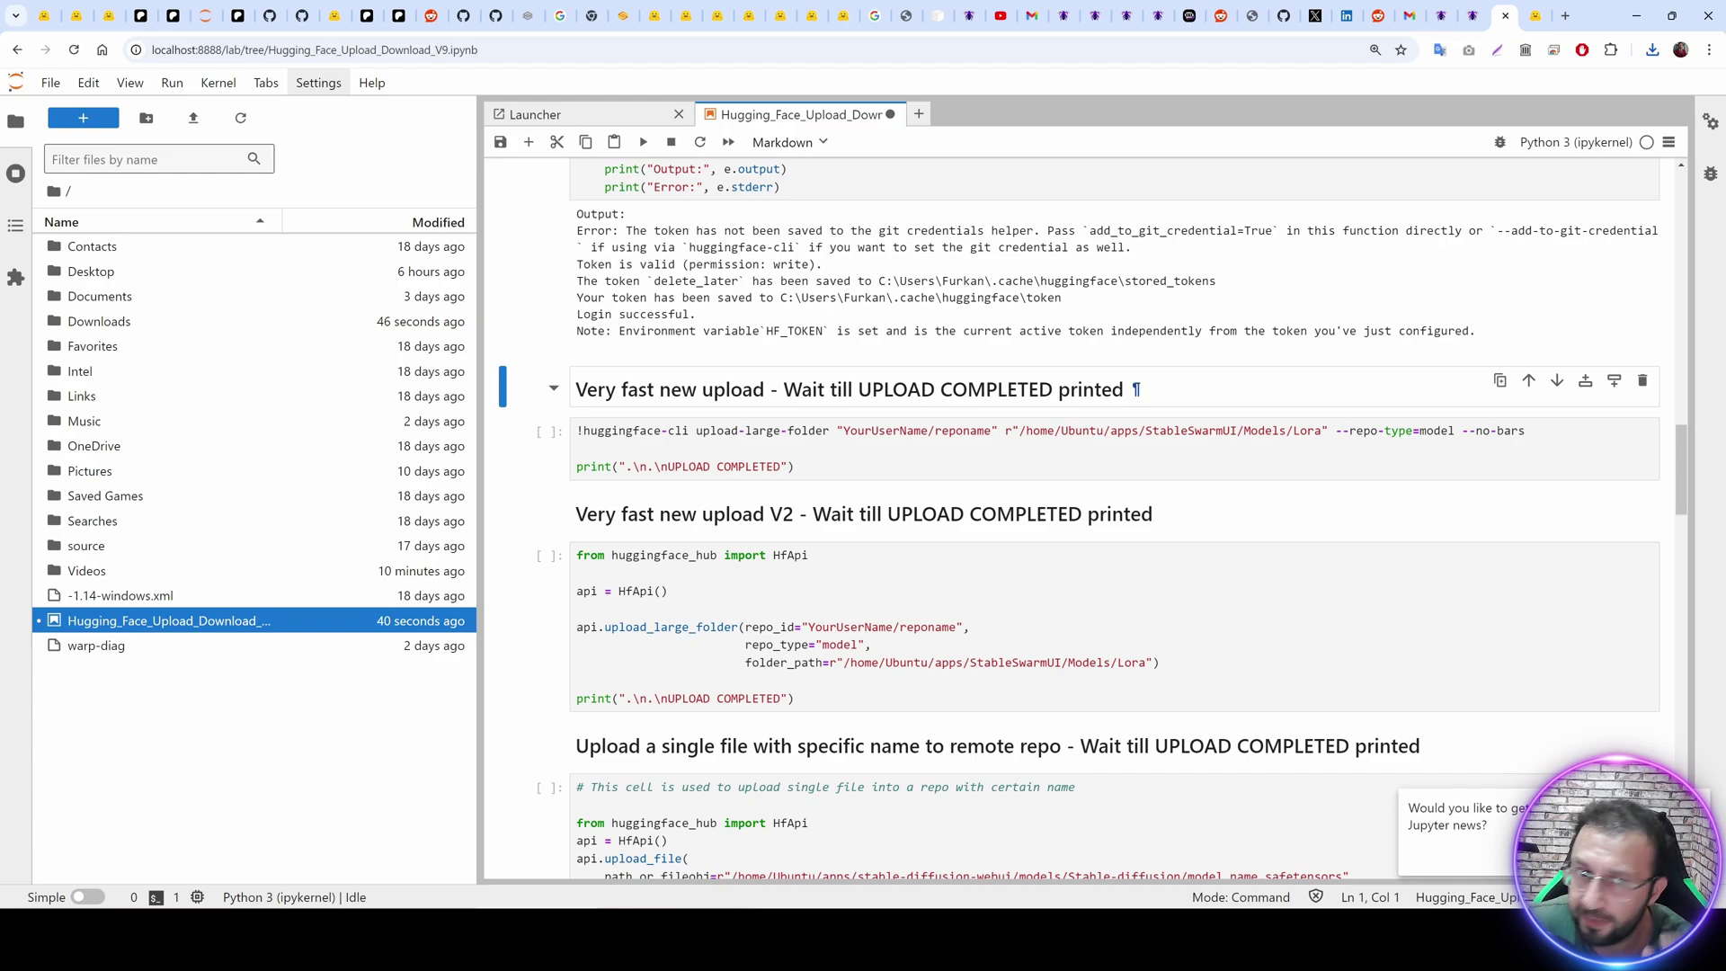
left_click(1530, 15)
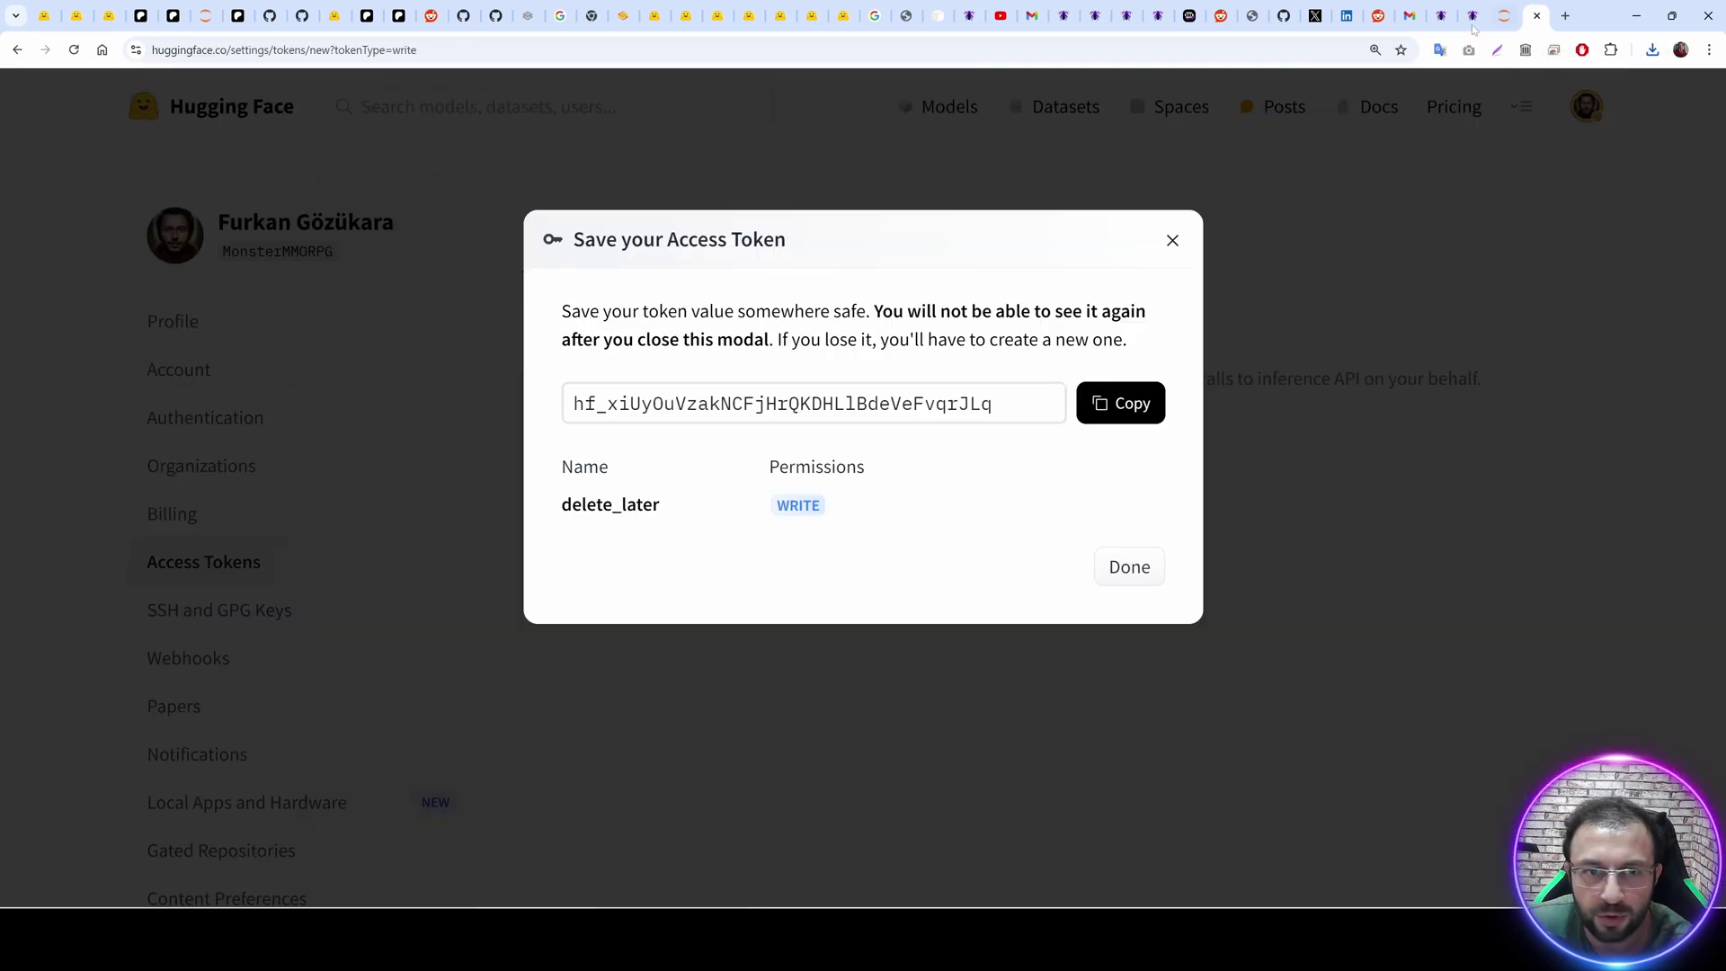
left_click(1128, 567)
left_click(528, 219)
Open the private testdeletelater model repository from the Hugging Face profile and copy its full repository name.
left_click(1579, 106)
left_click(1435, 168)
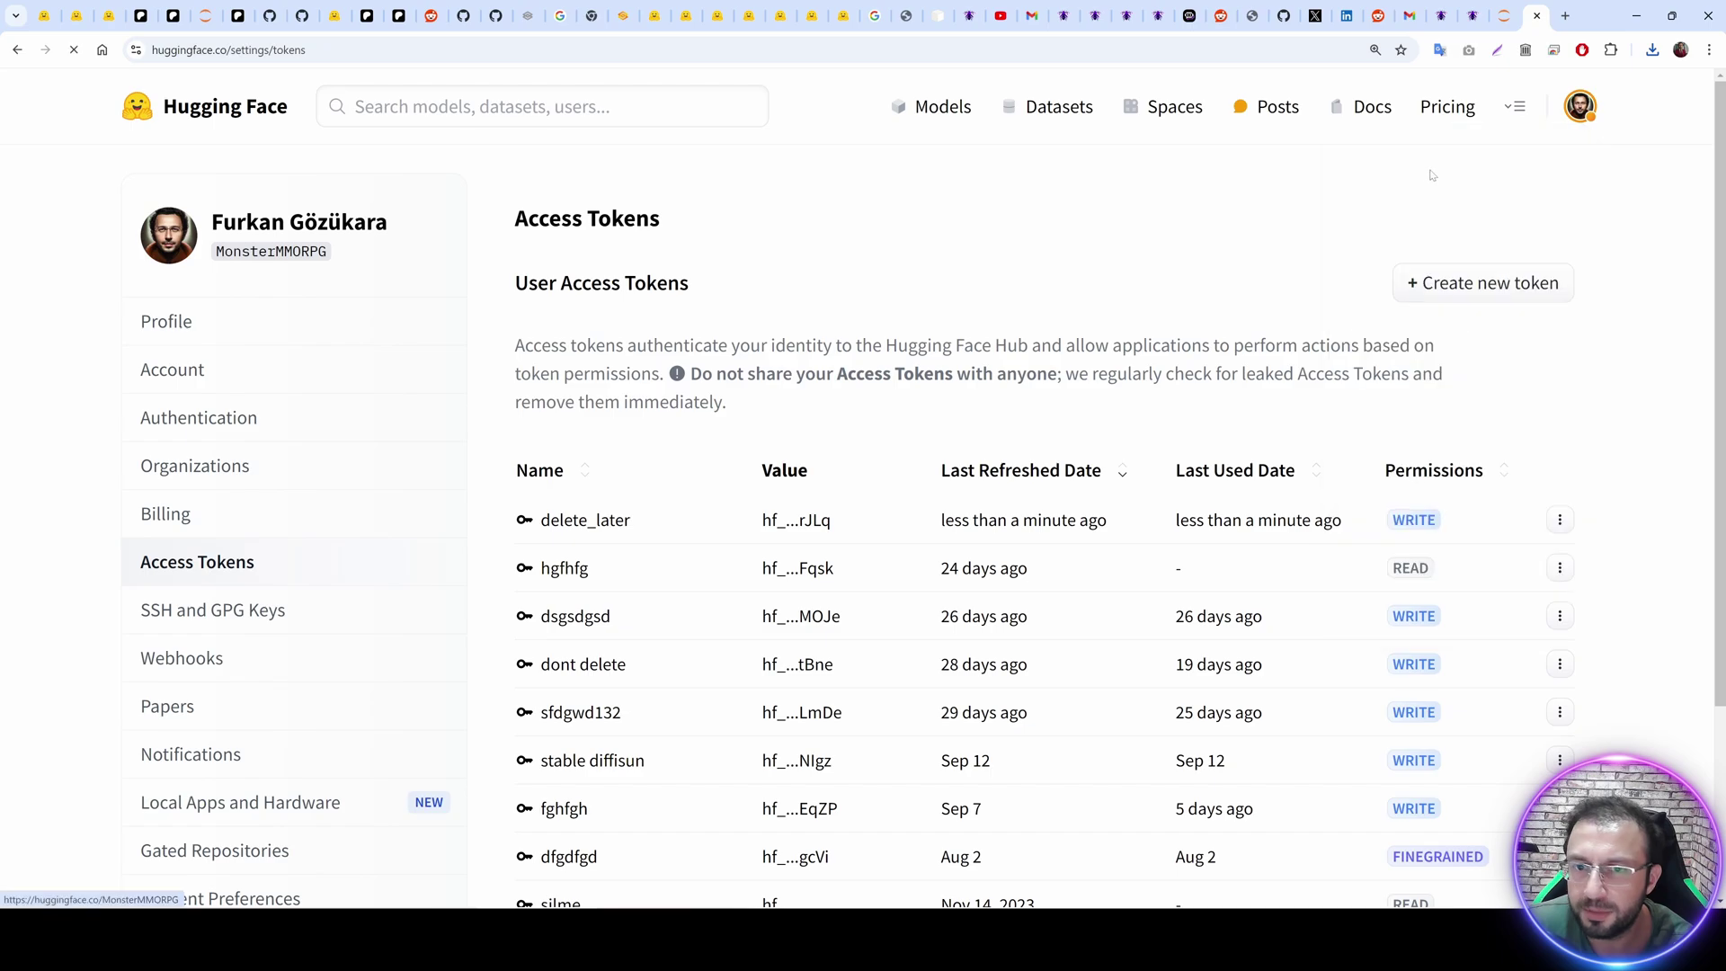
scroll(839, 613, "down", 4)
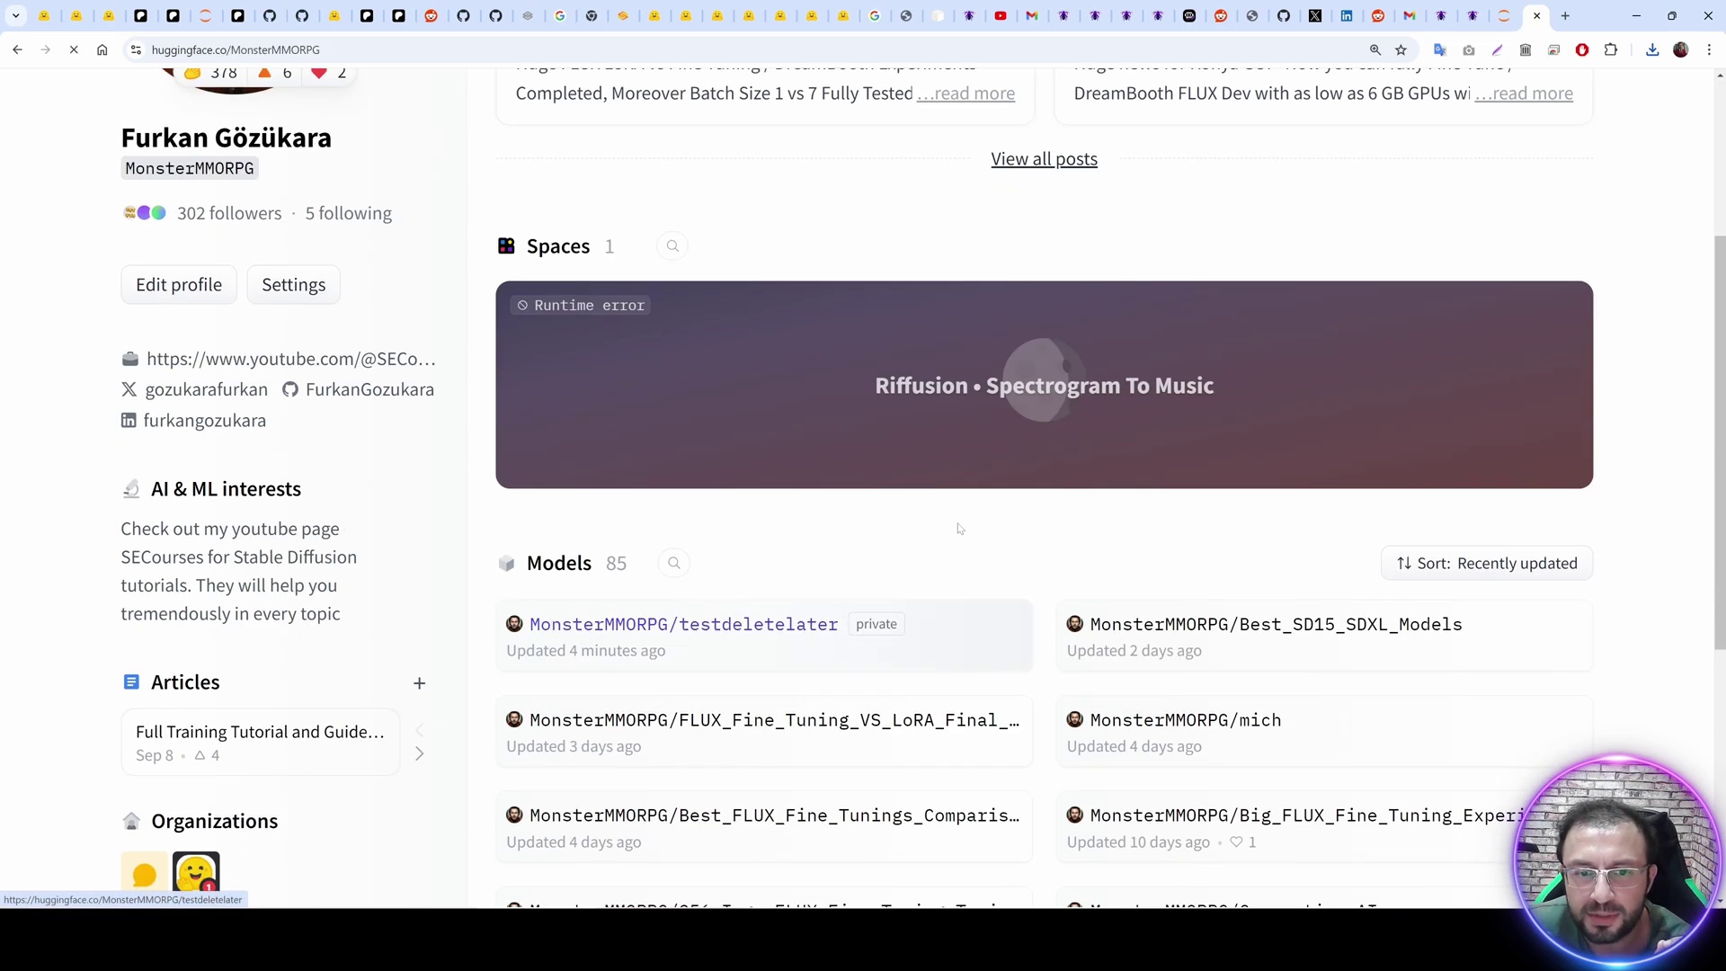
left_click(839, 614)
left_click(563, 204)
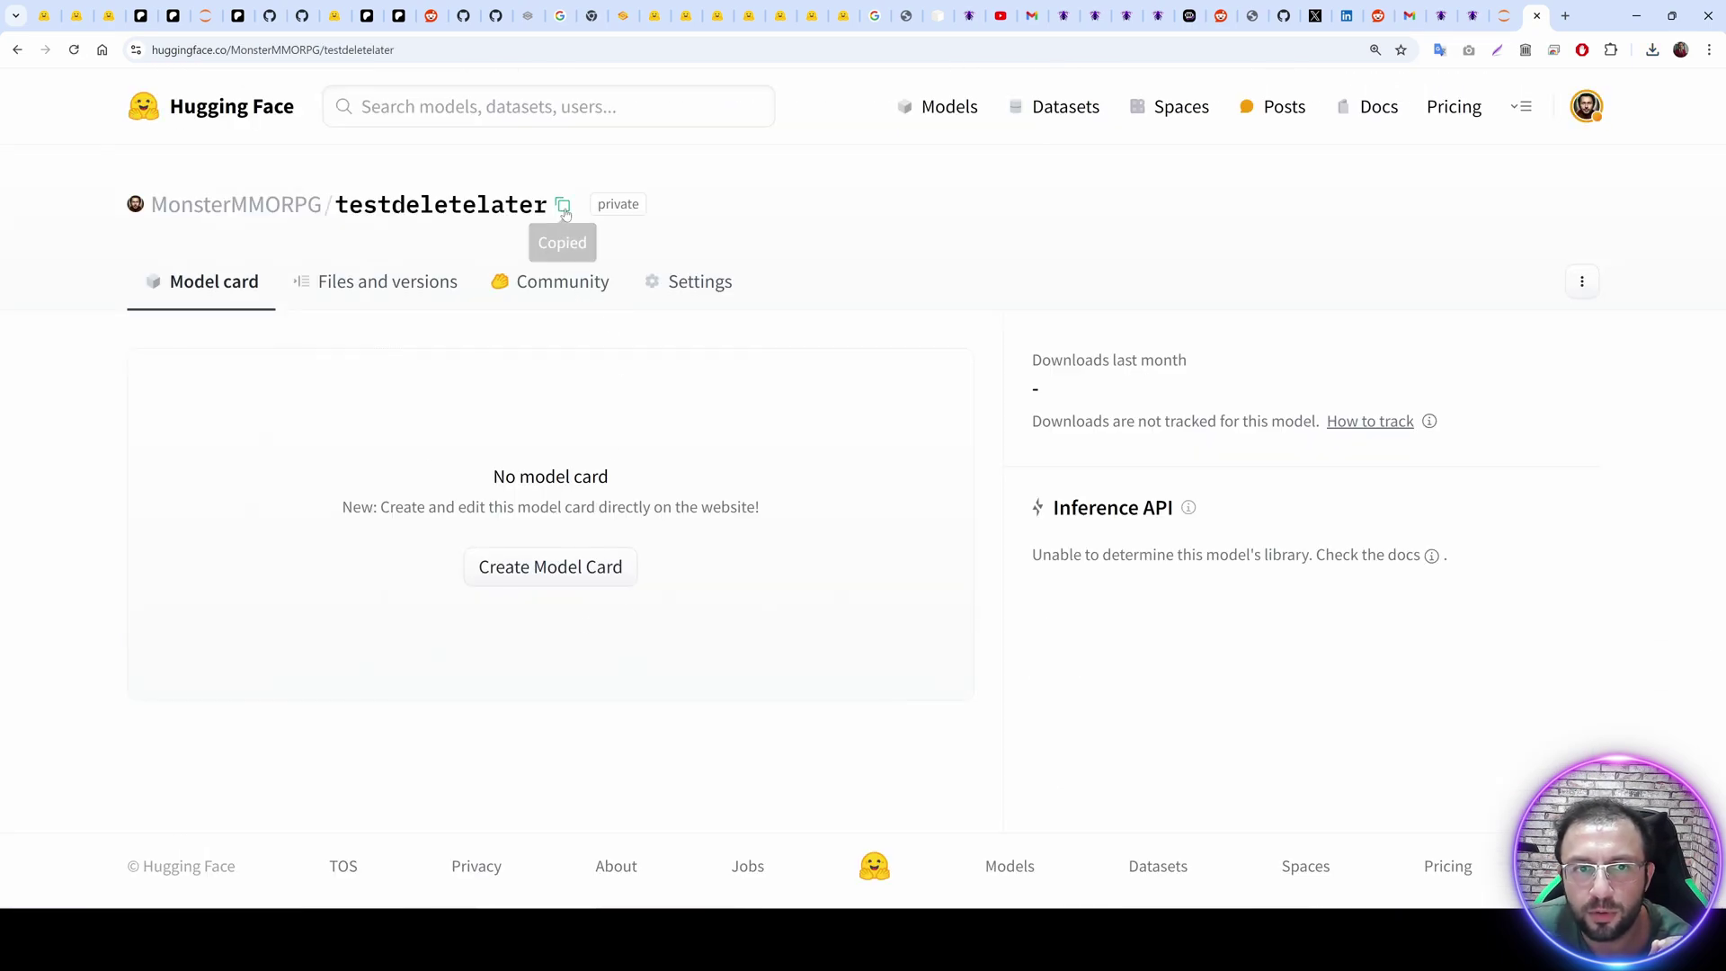
Replace the repo_id placeholder in the notebook's "Very fast new upload V2" cell with the copied testdeletelater repository name.
key("ctrl+shift+Tab")
left_click_drag(956, 627, 842, 627)
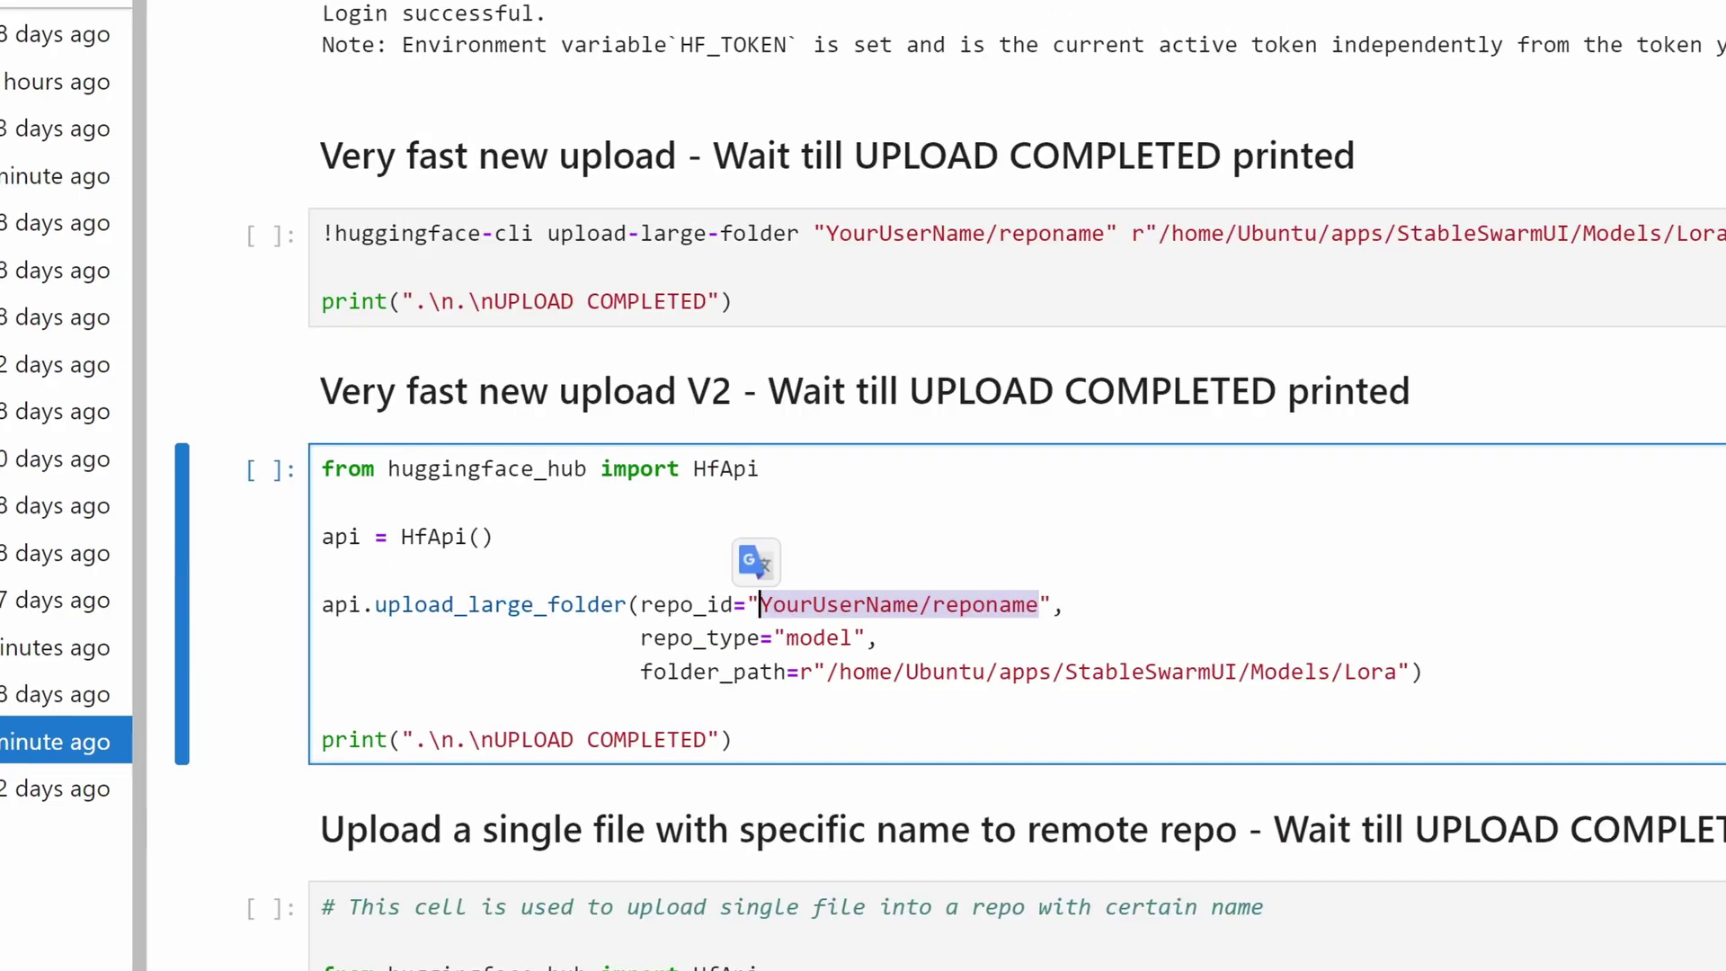
key("ctrl+v")
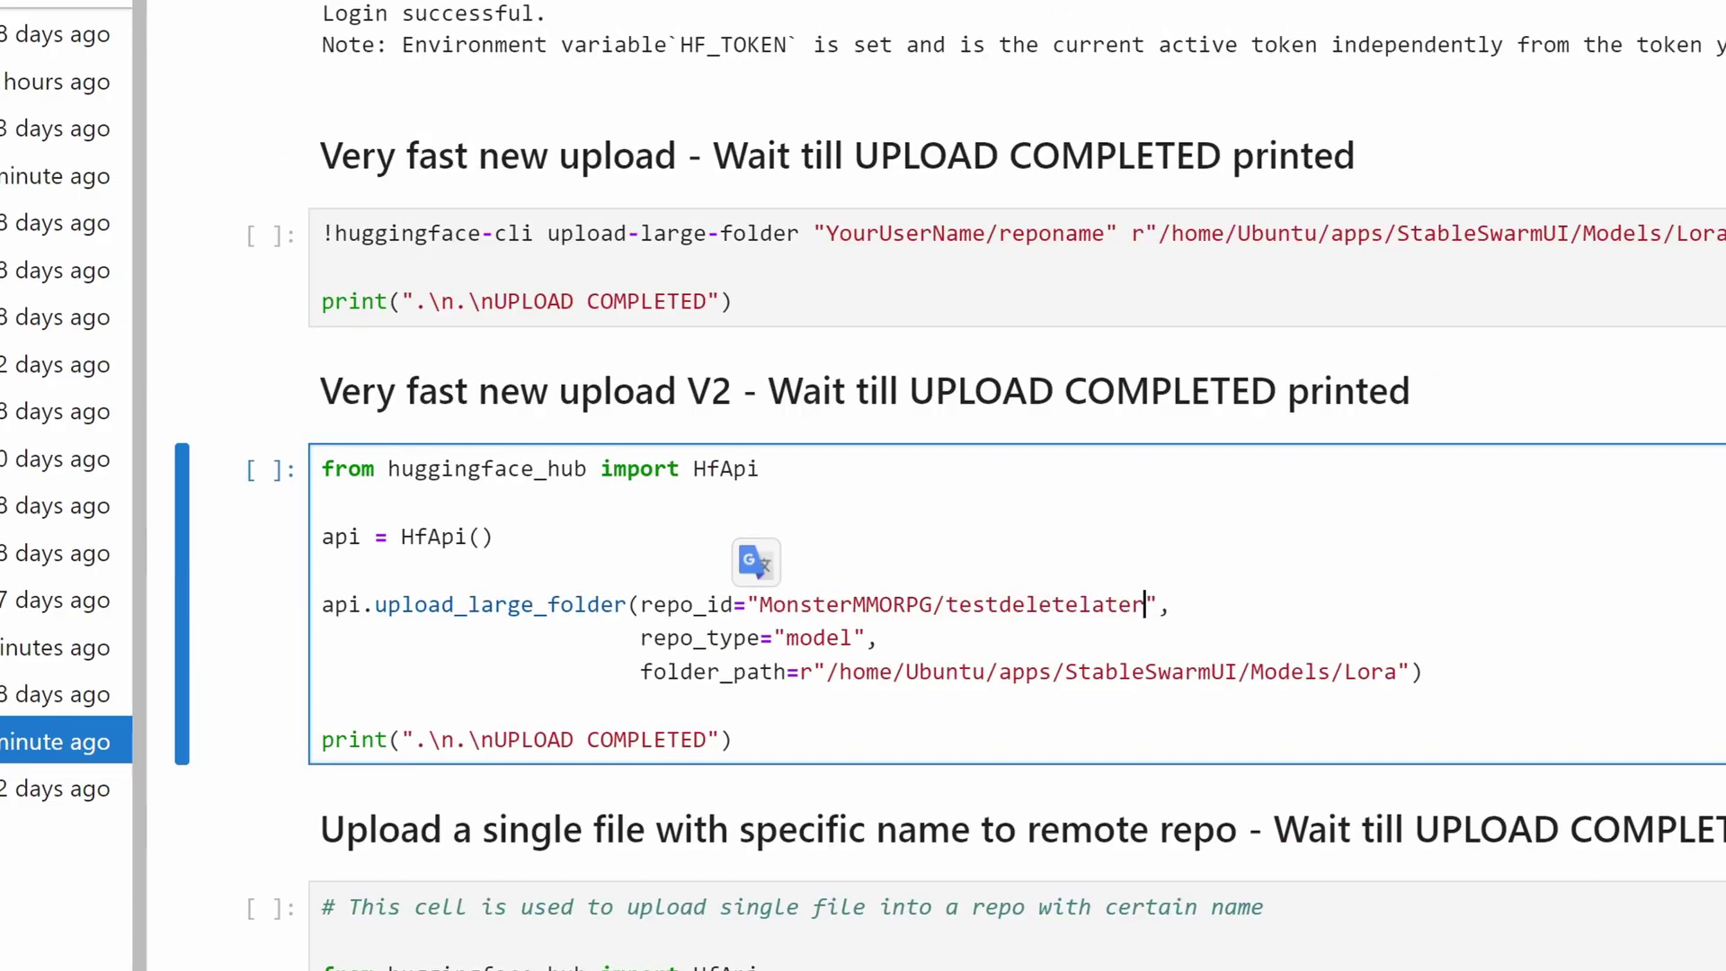
left_click(899, 571)
scroll(931, 539, "down", 1)
left_click(931, 523)
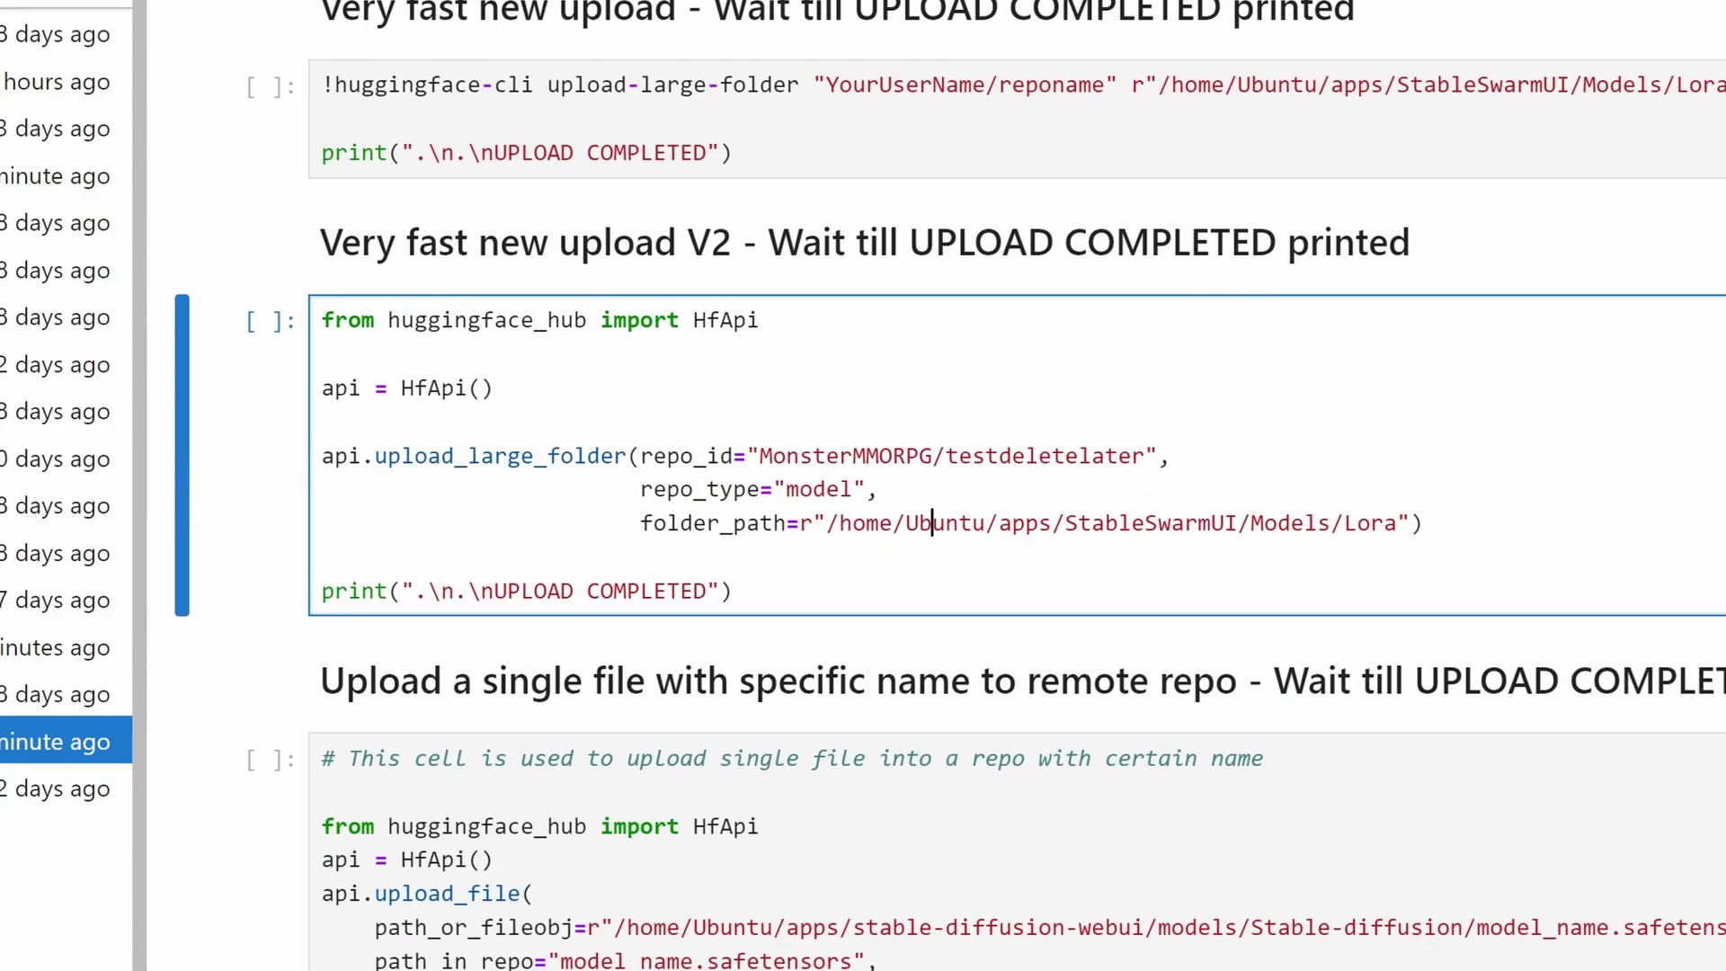
double_click(801, 489)
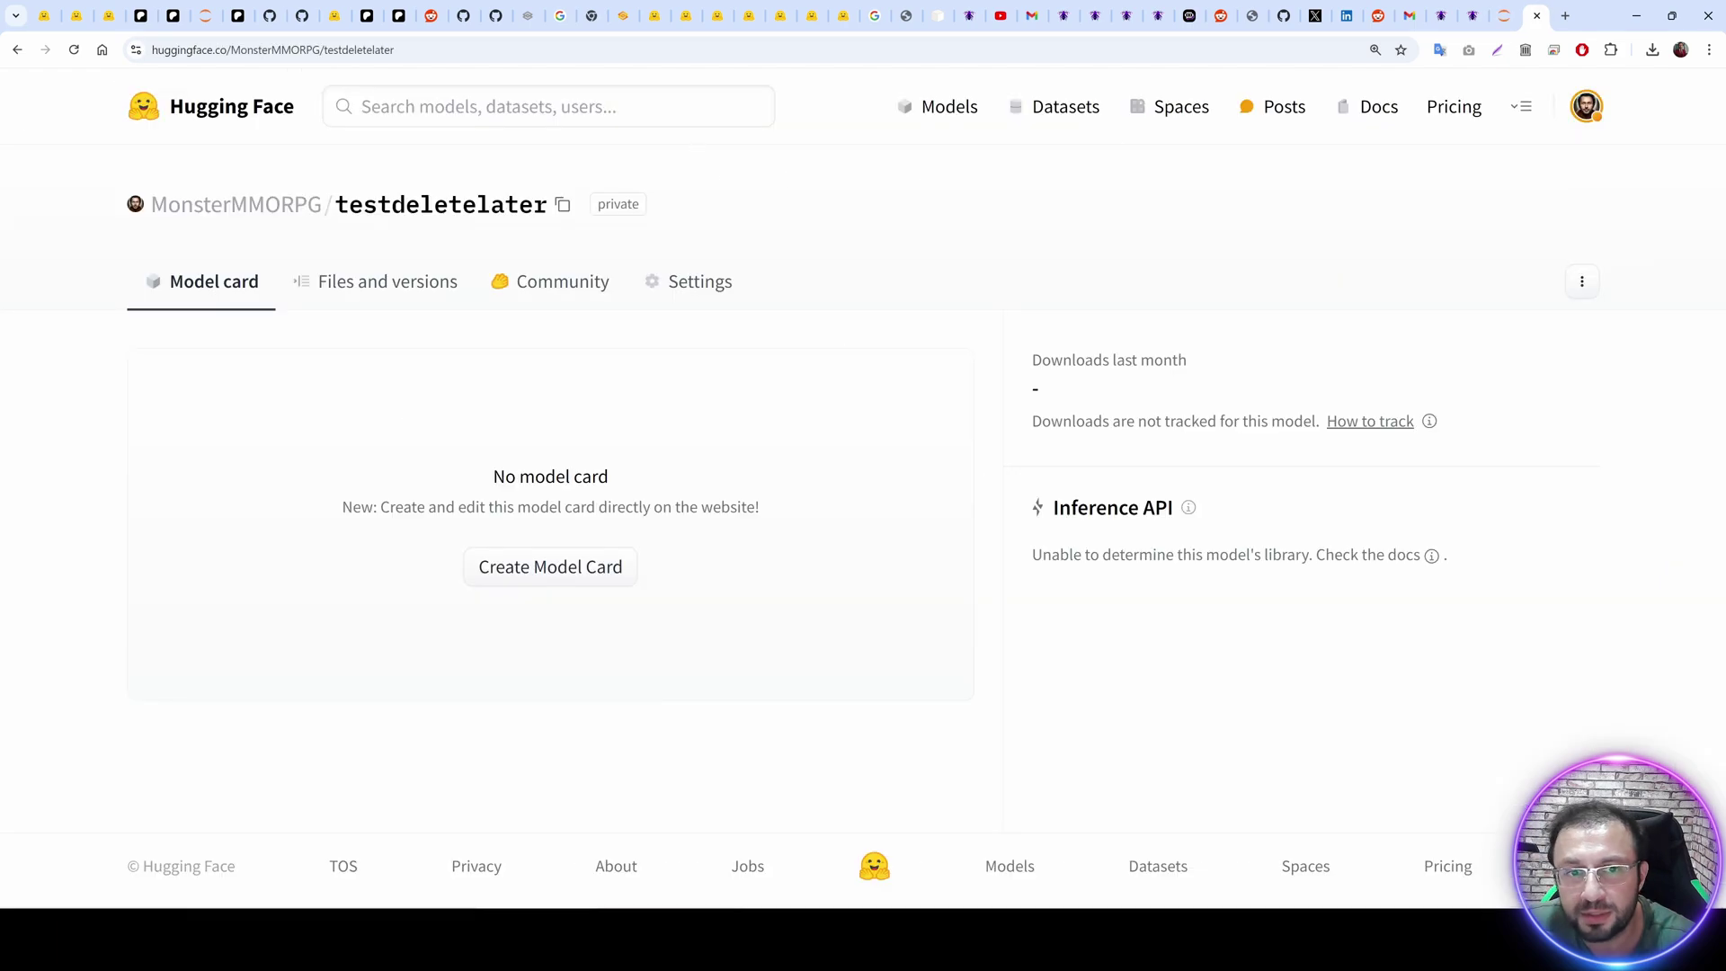
left_click(1501, 13)
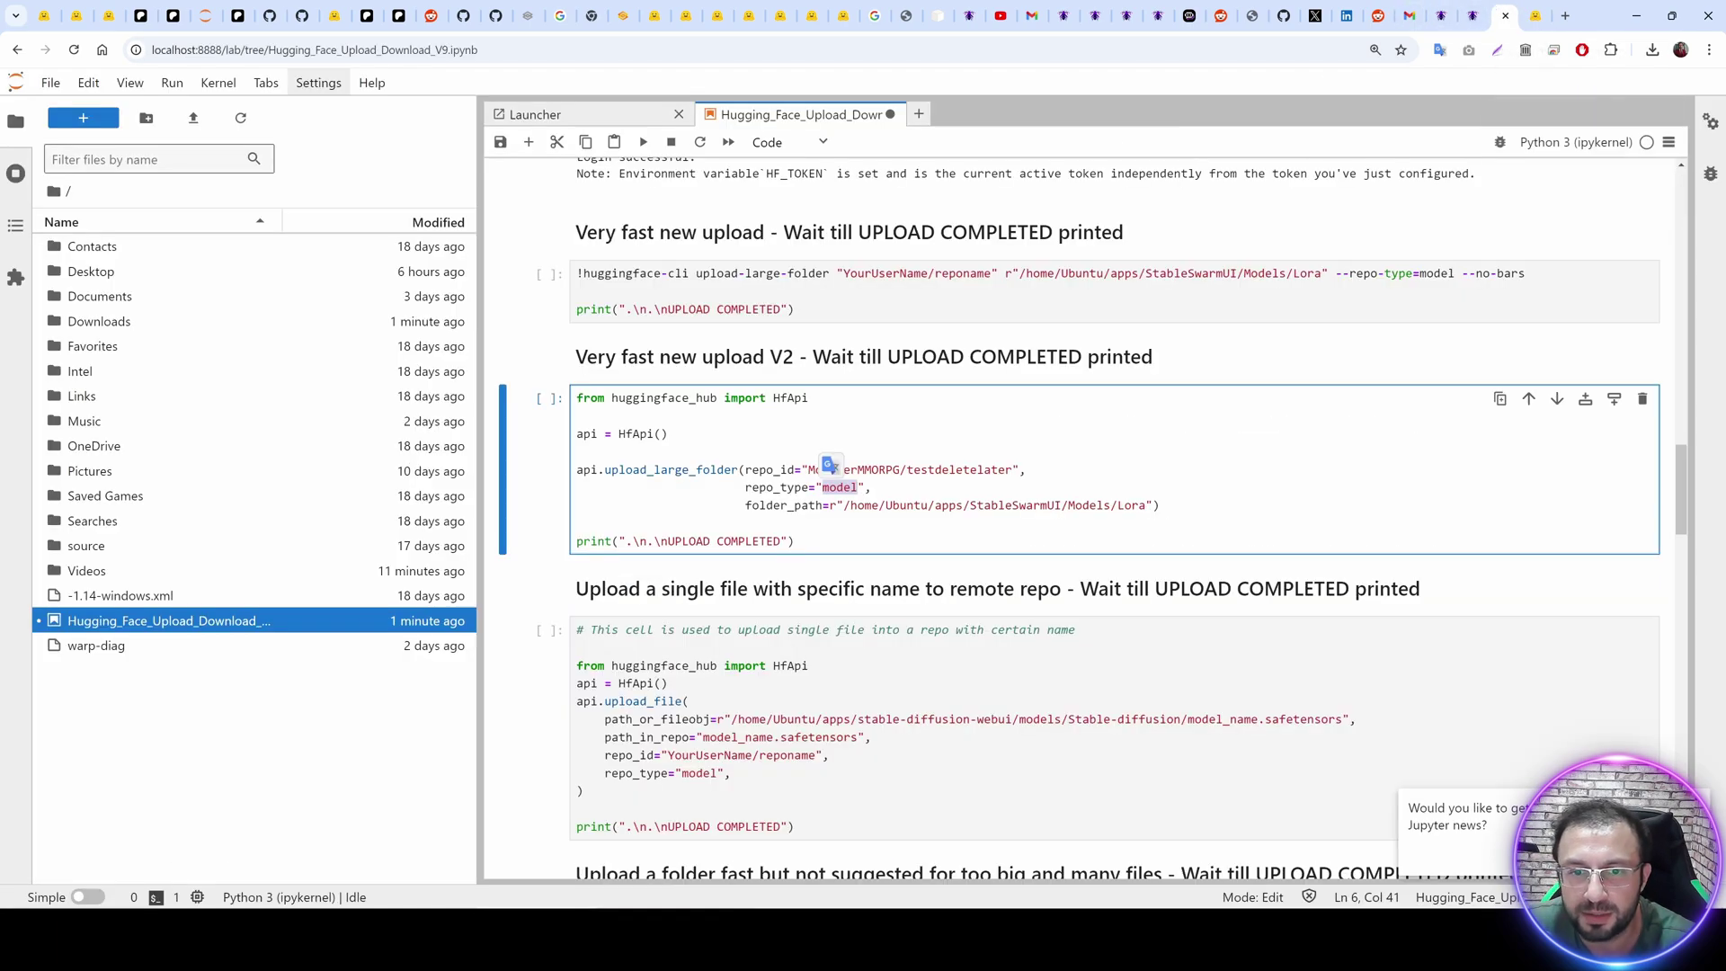
Browse in File Explorer to the SwarmUI Output folder and copy its path, R:\Swarm_UI_FineTuning\SwarmUI\Output.
left_click(180, 935)
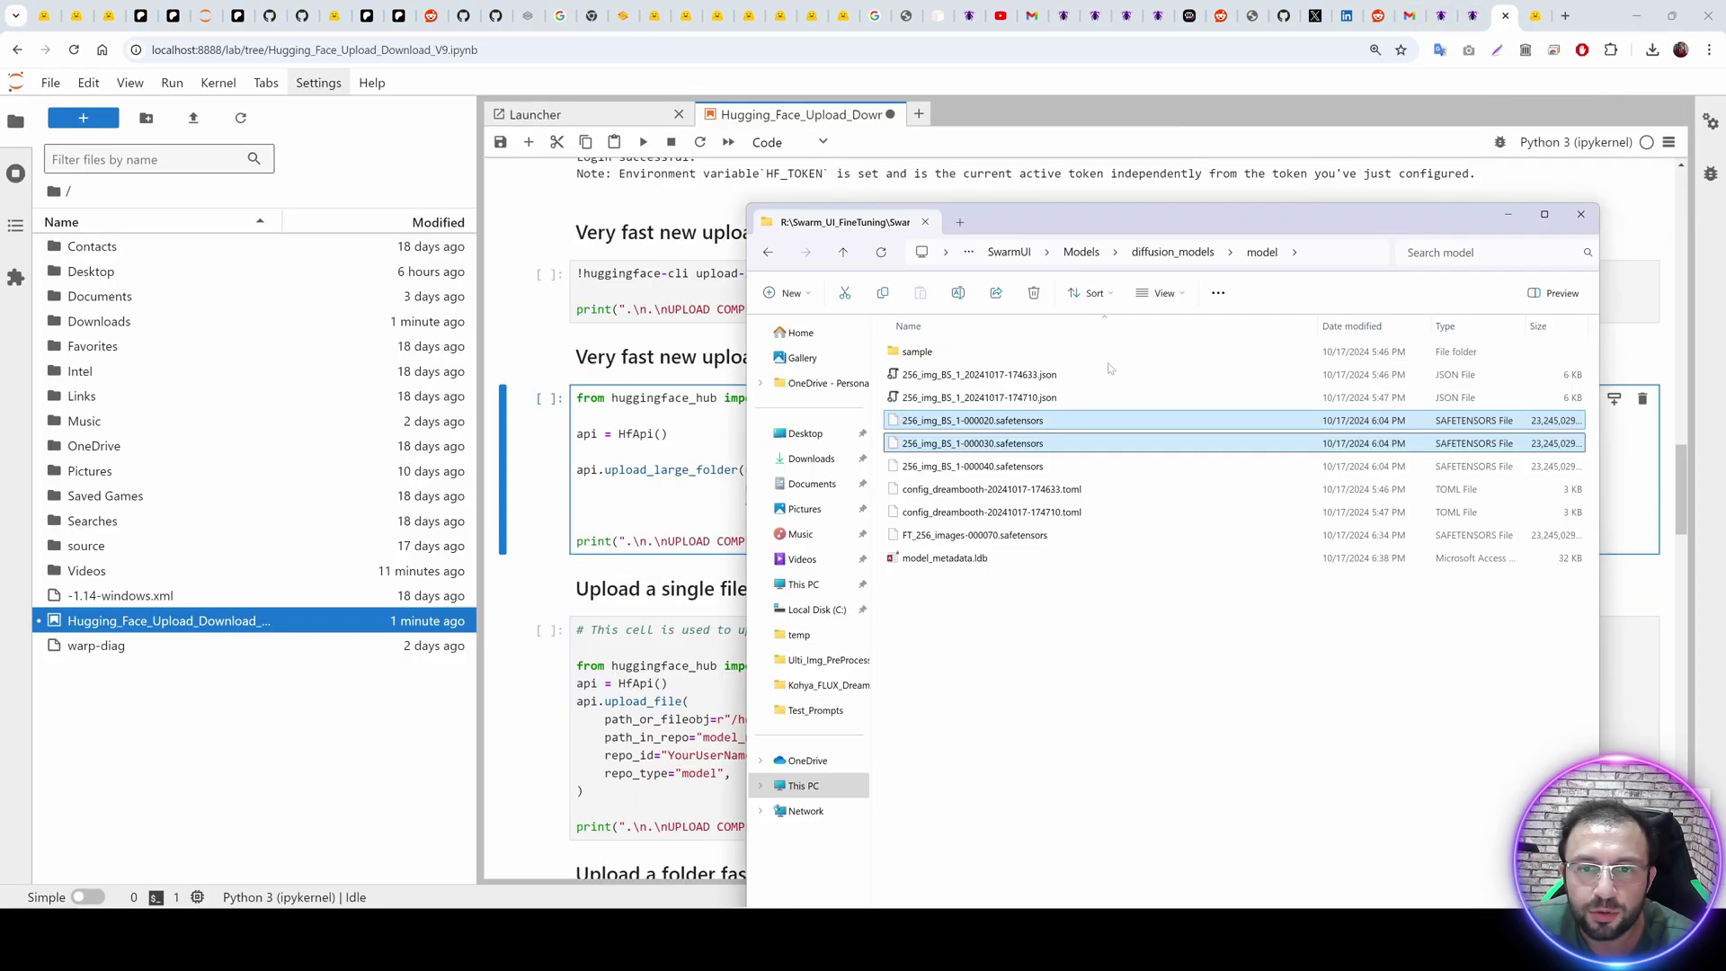
left_click(1340, 252)
key("Escape")
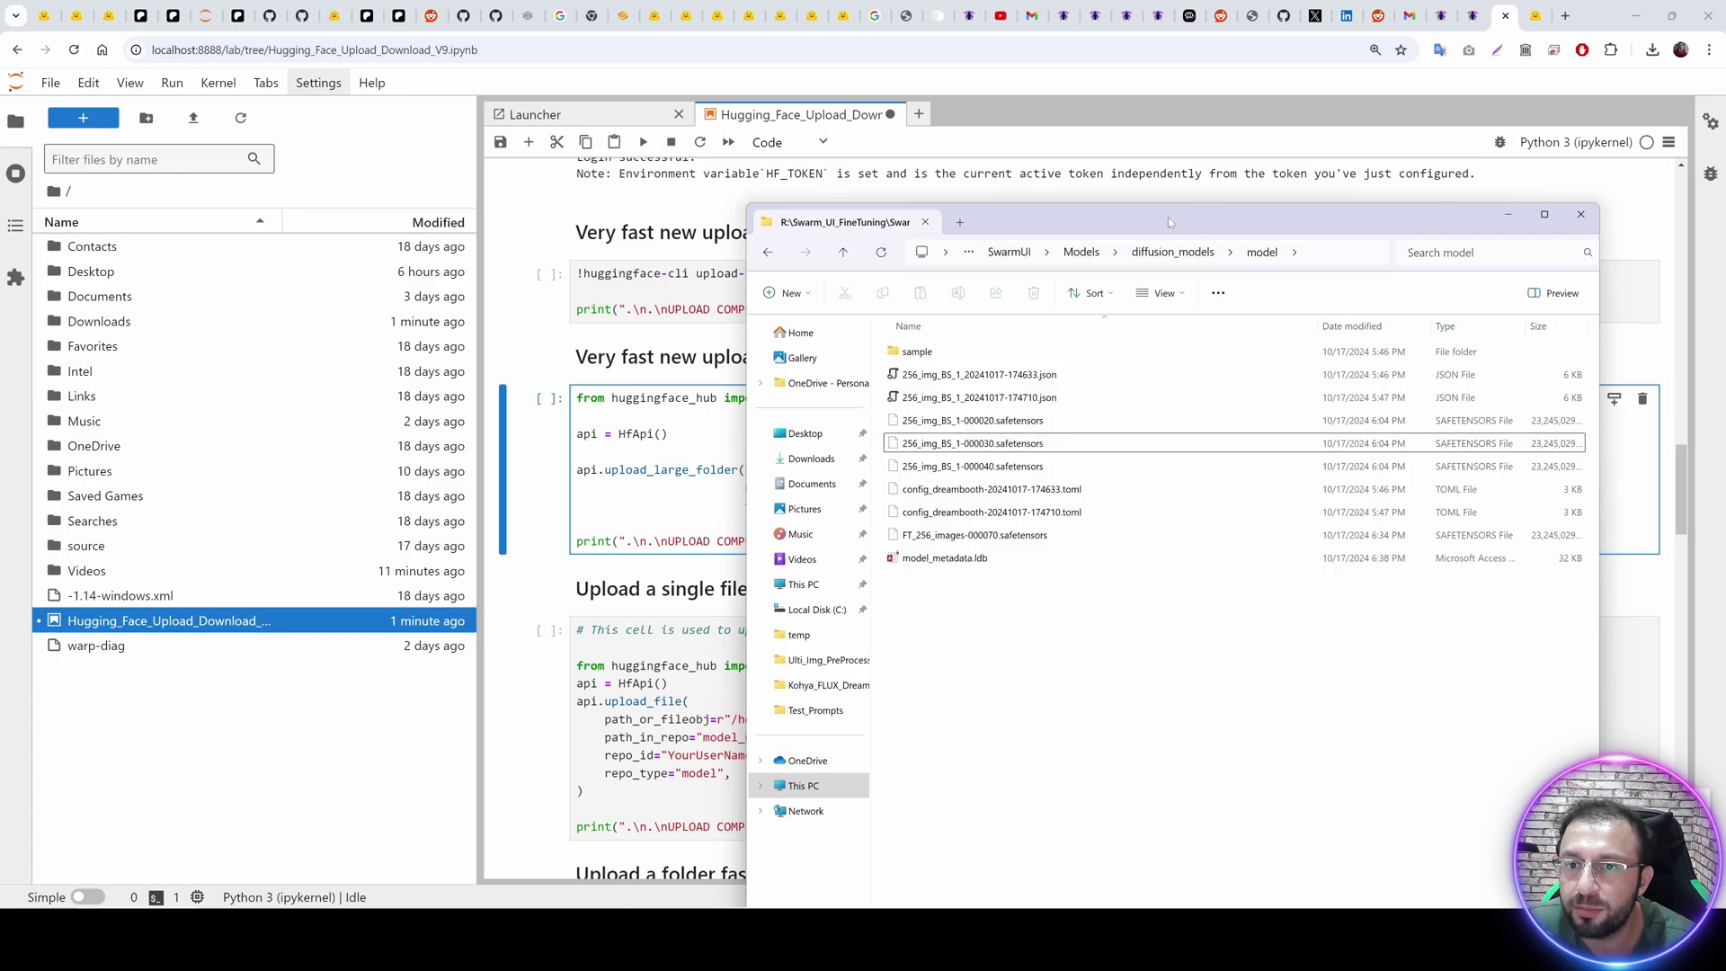
left_click(1180, 254)
double_click(894, 352)
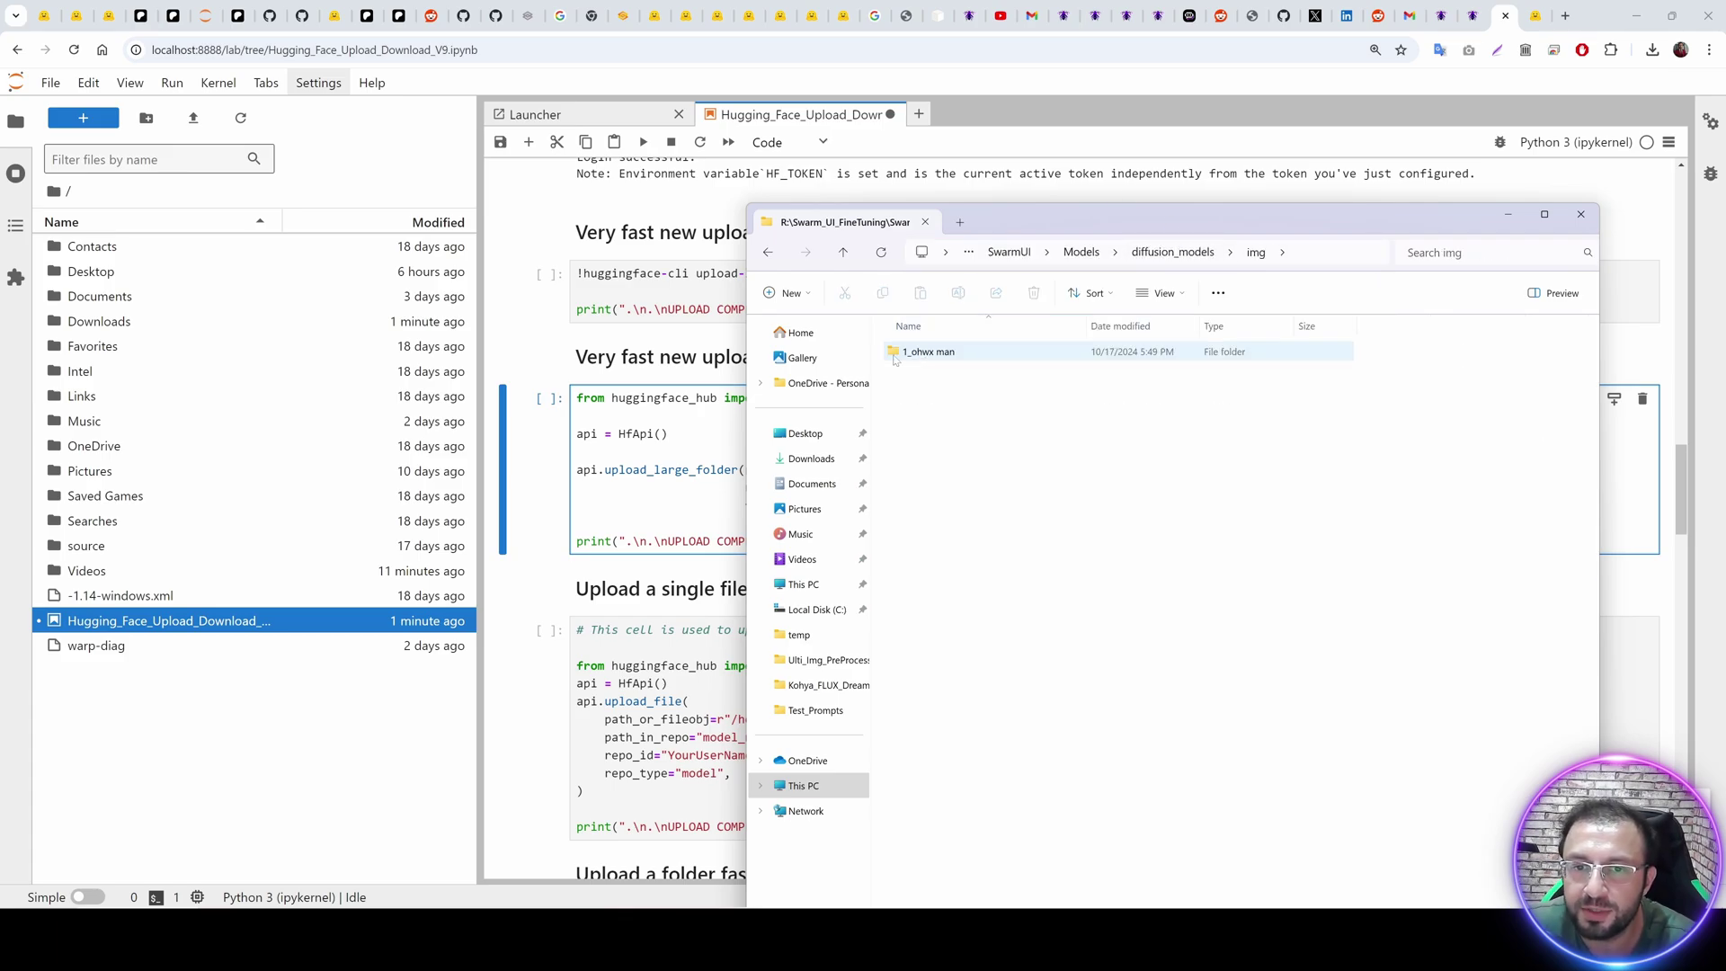
left_click(1081, 254)
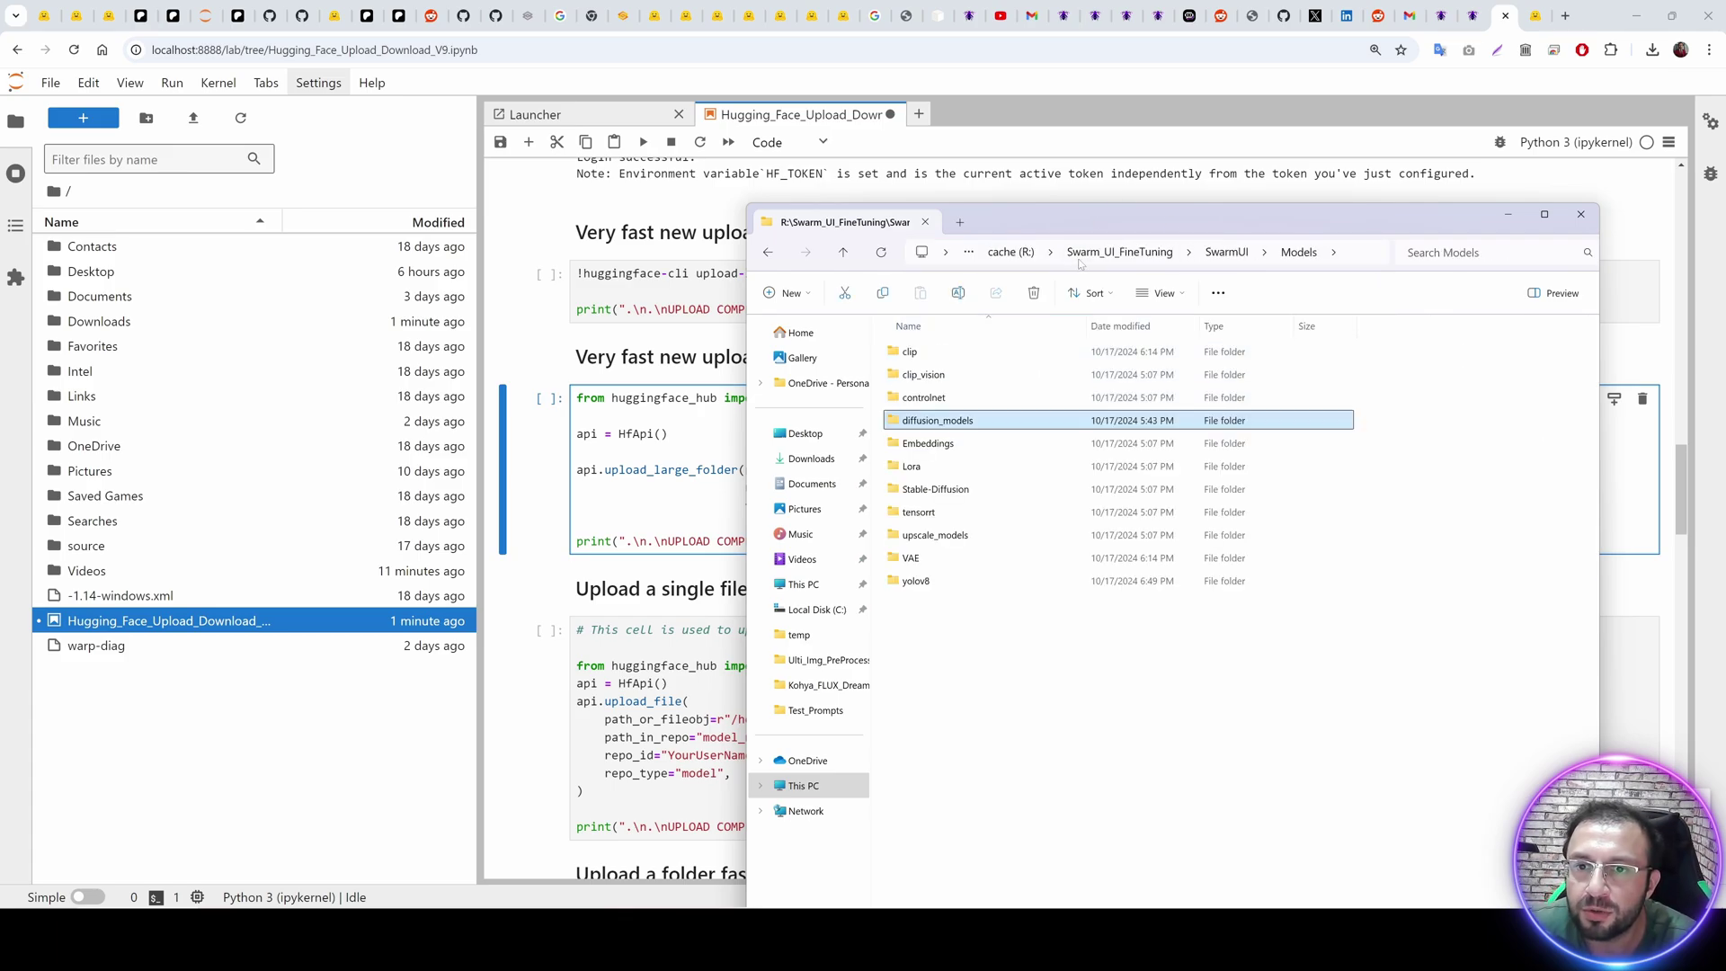
left_click(1222, 253)
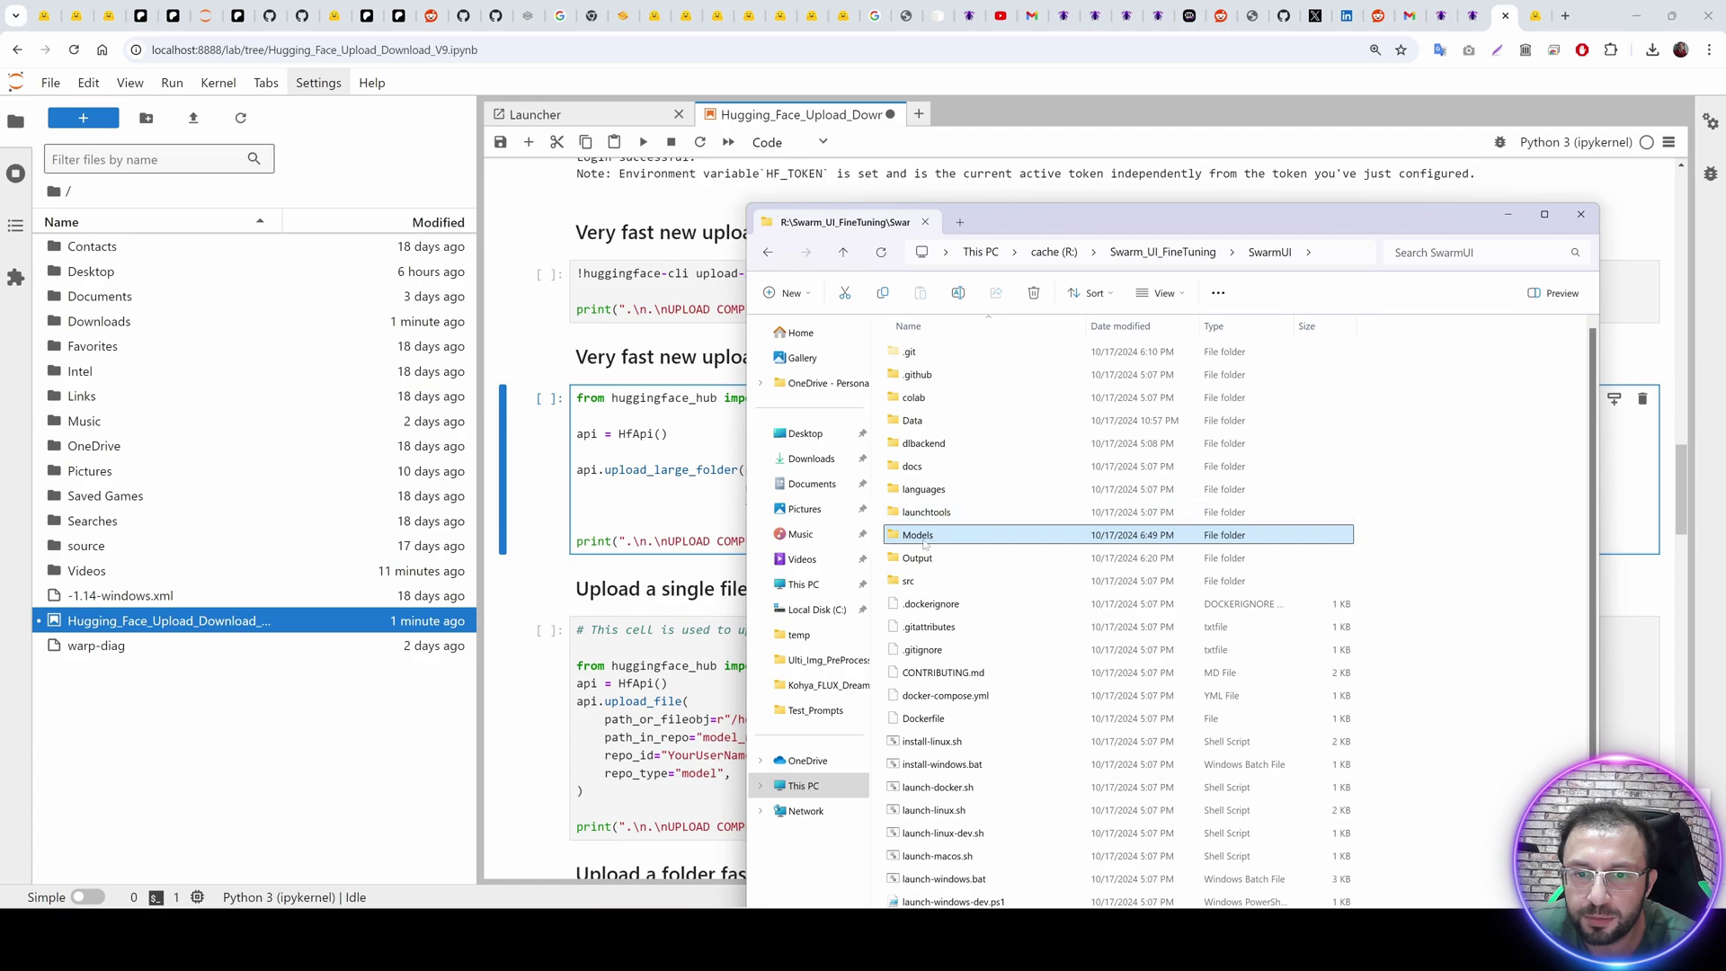
double_click(917, 557)
key("alt+d")
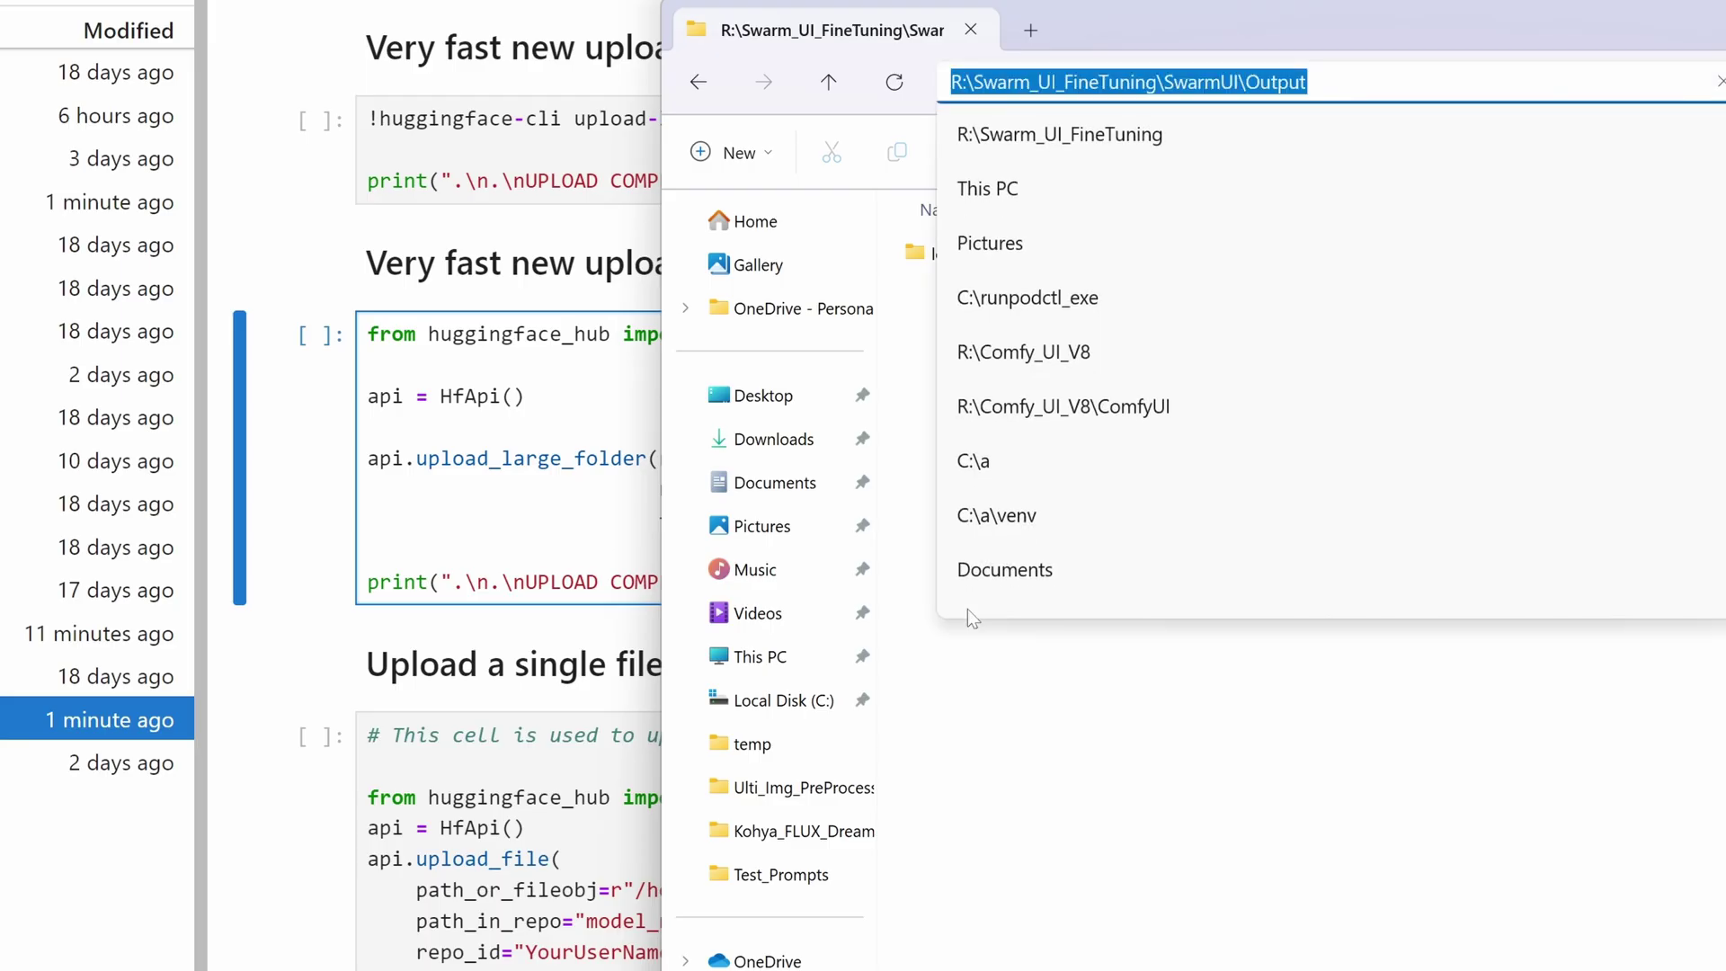
Set folder_path in the upload V2 cell to R:\Swarm_UI_FineTuning\SwarmUI\Output and run the cell.
key("alt+Tab")
left_click_drag(1352, 519, 829, 520)
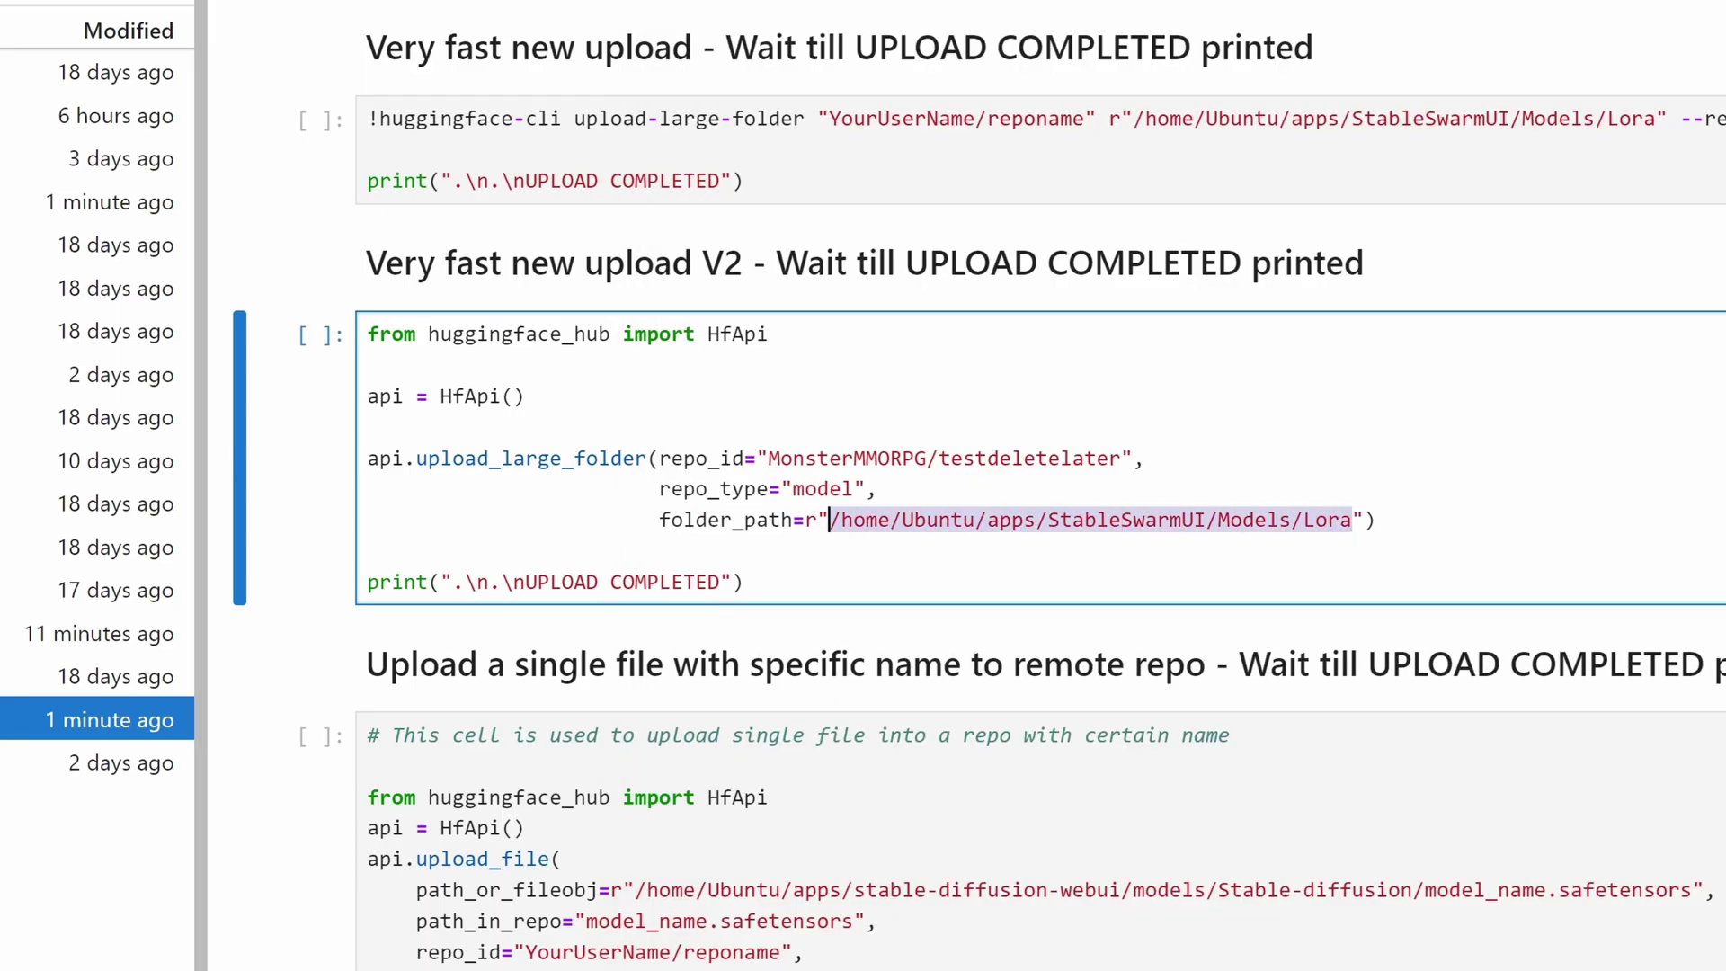
key("ctrl+v")
left_click(746, 581)
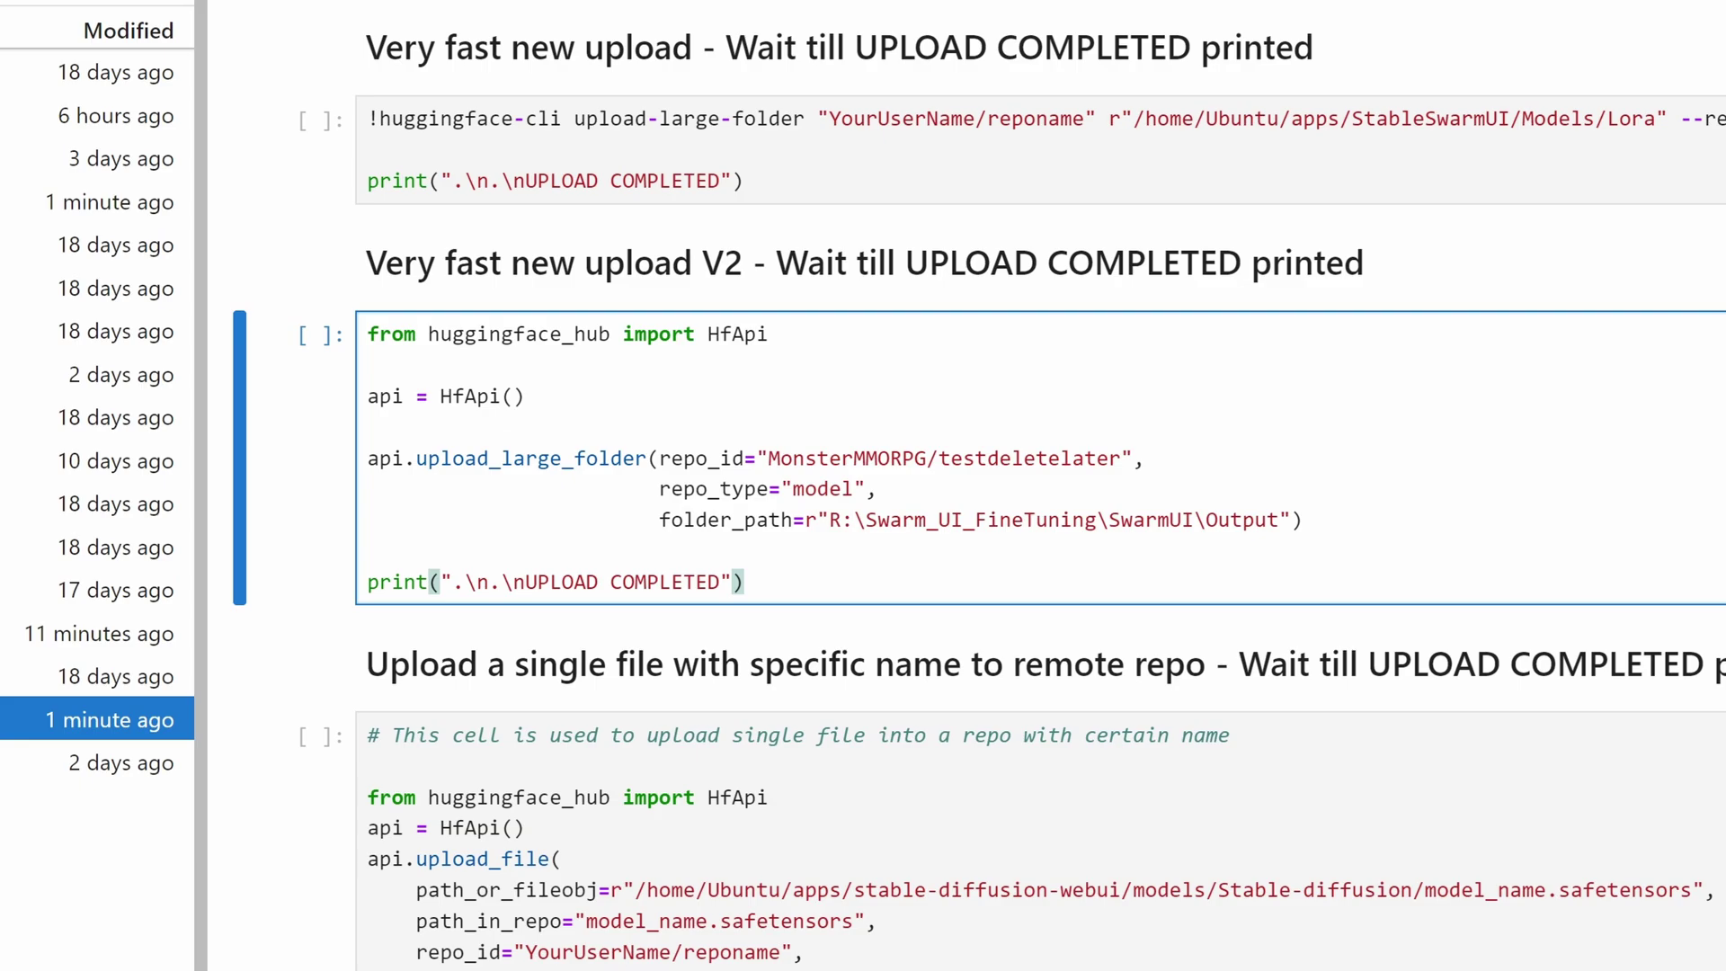
key("shift+Return")
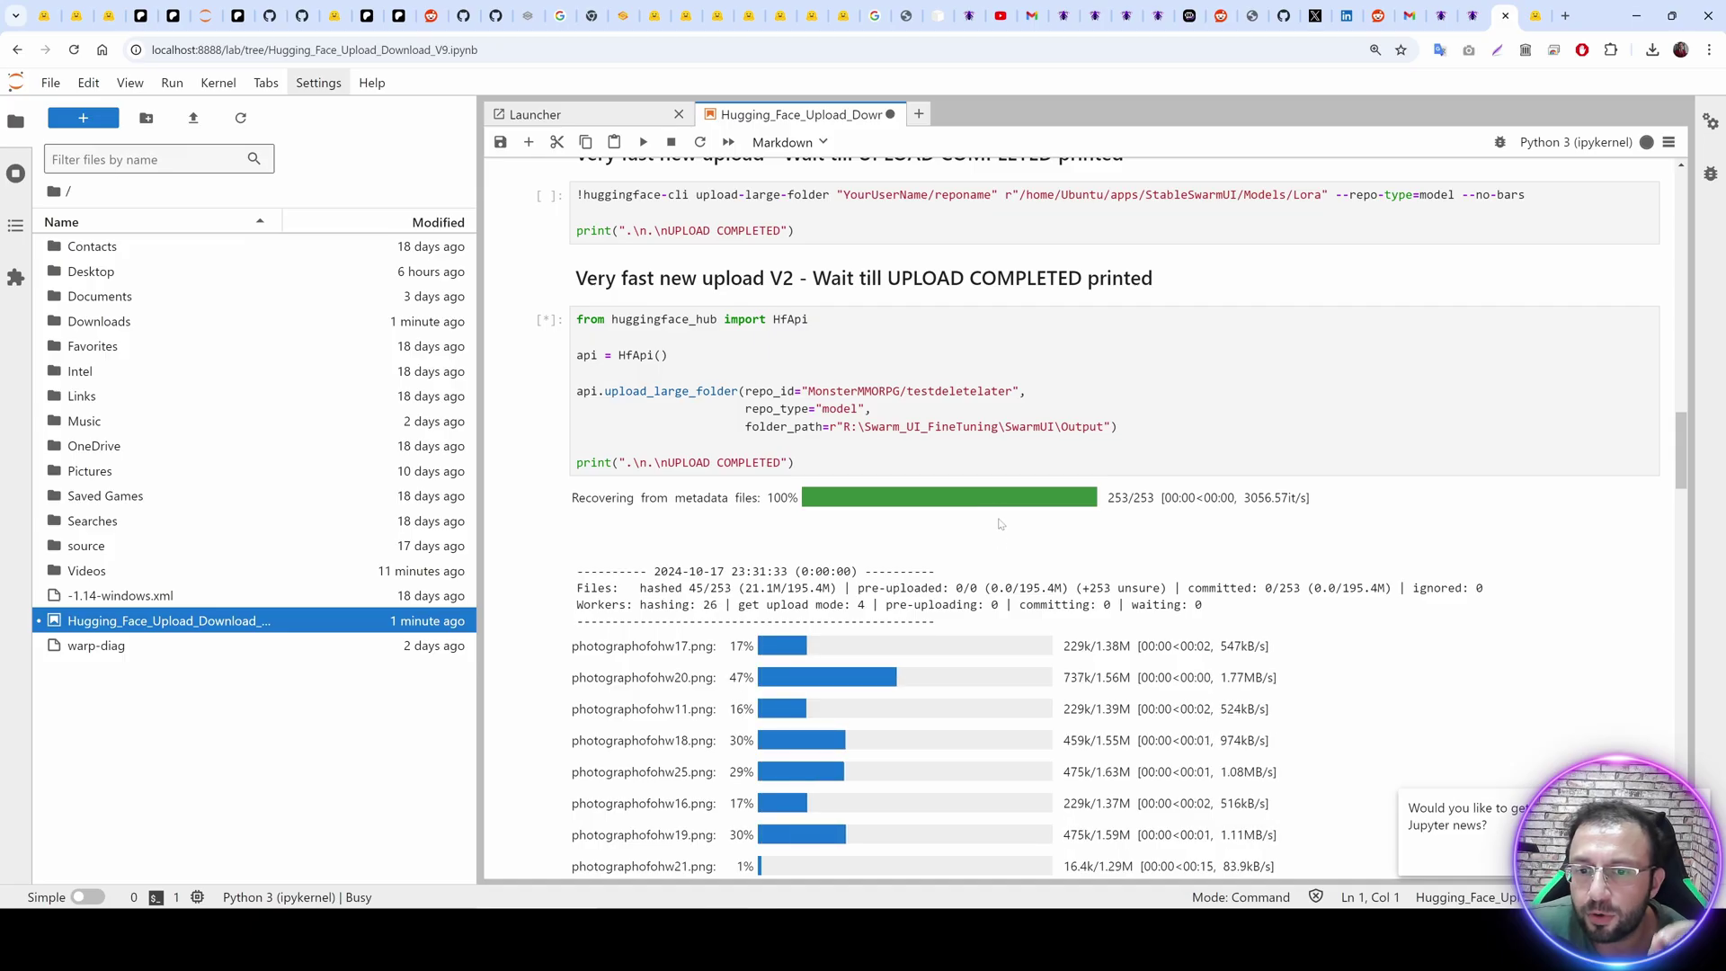
Follow the per-file upload progress below the running cell, expanding the truncated output to show the remaining files.
scroll(1000, 524, "down", 10)
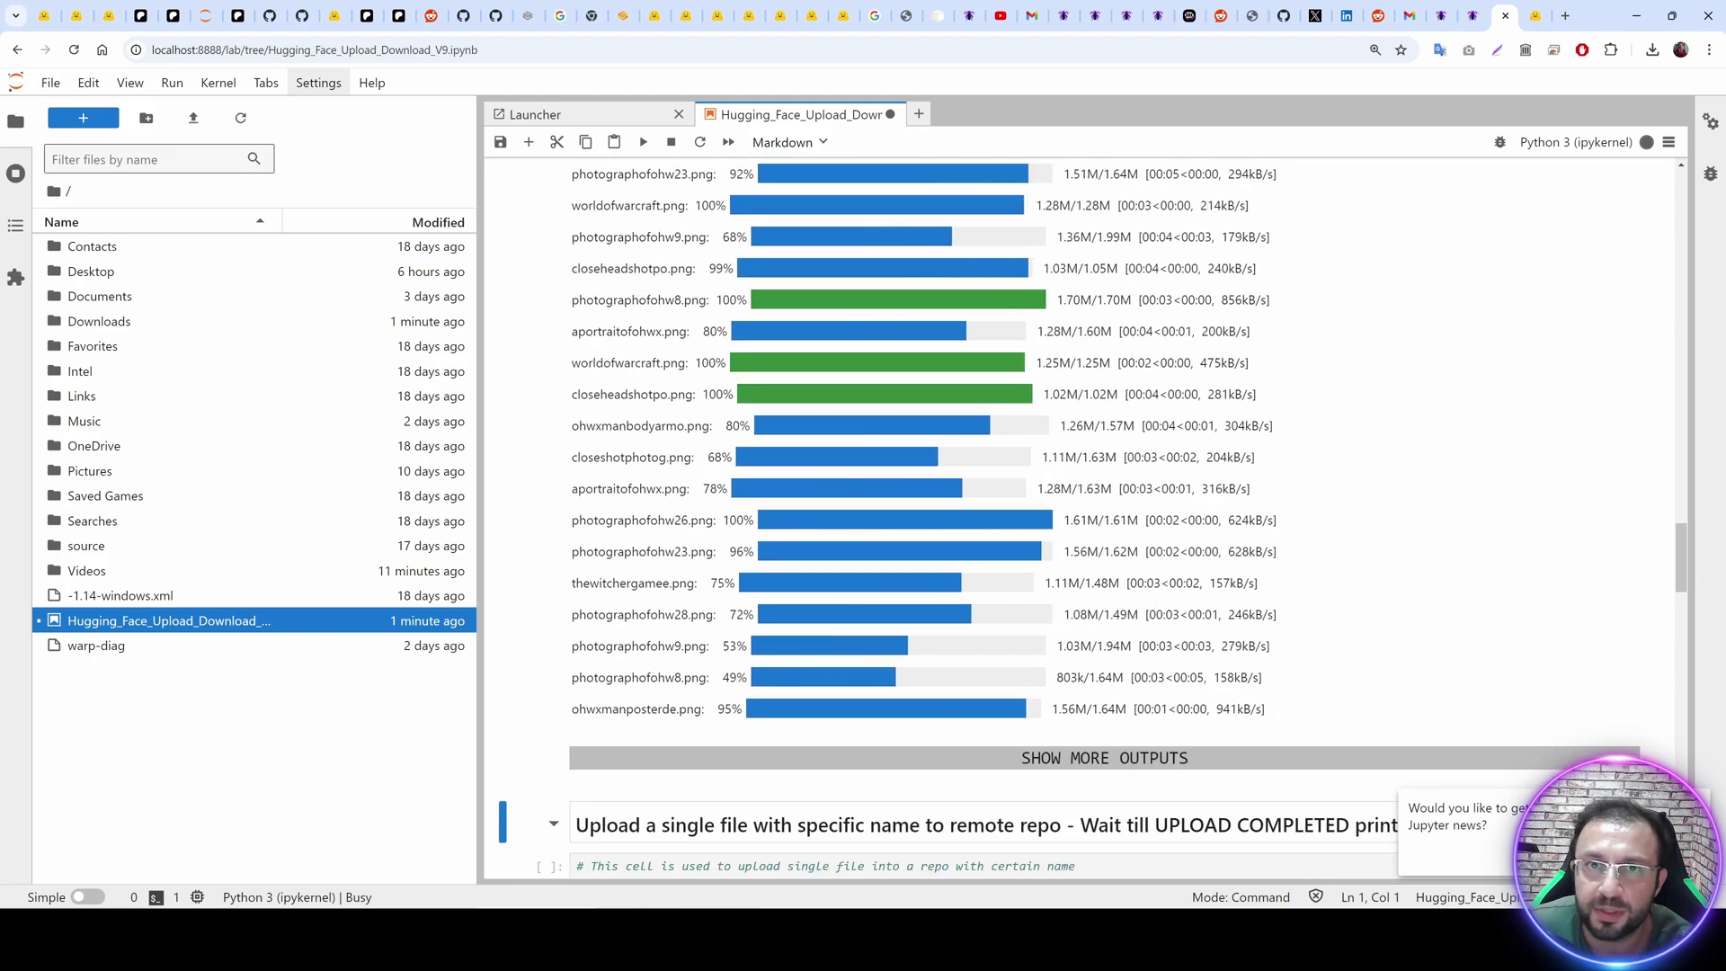
scroll(1079, 517, "down", 1)
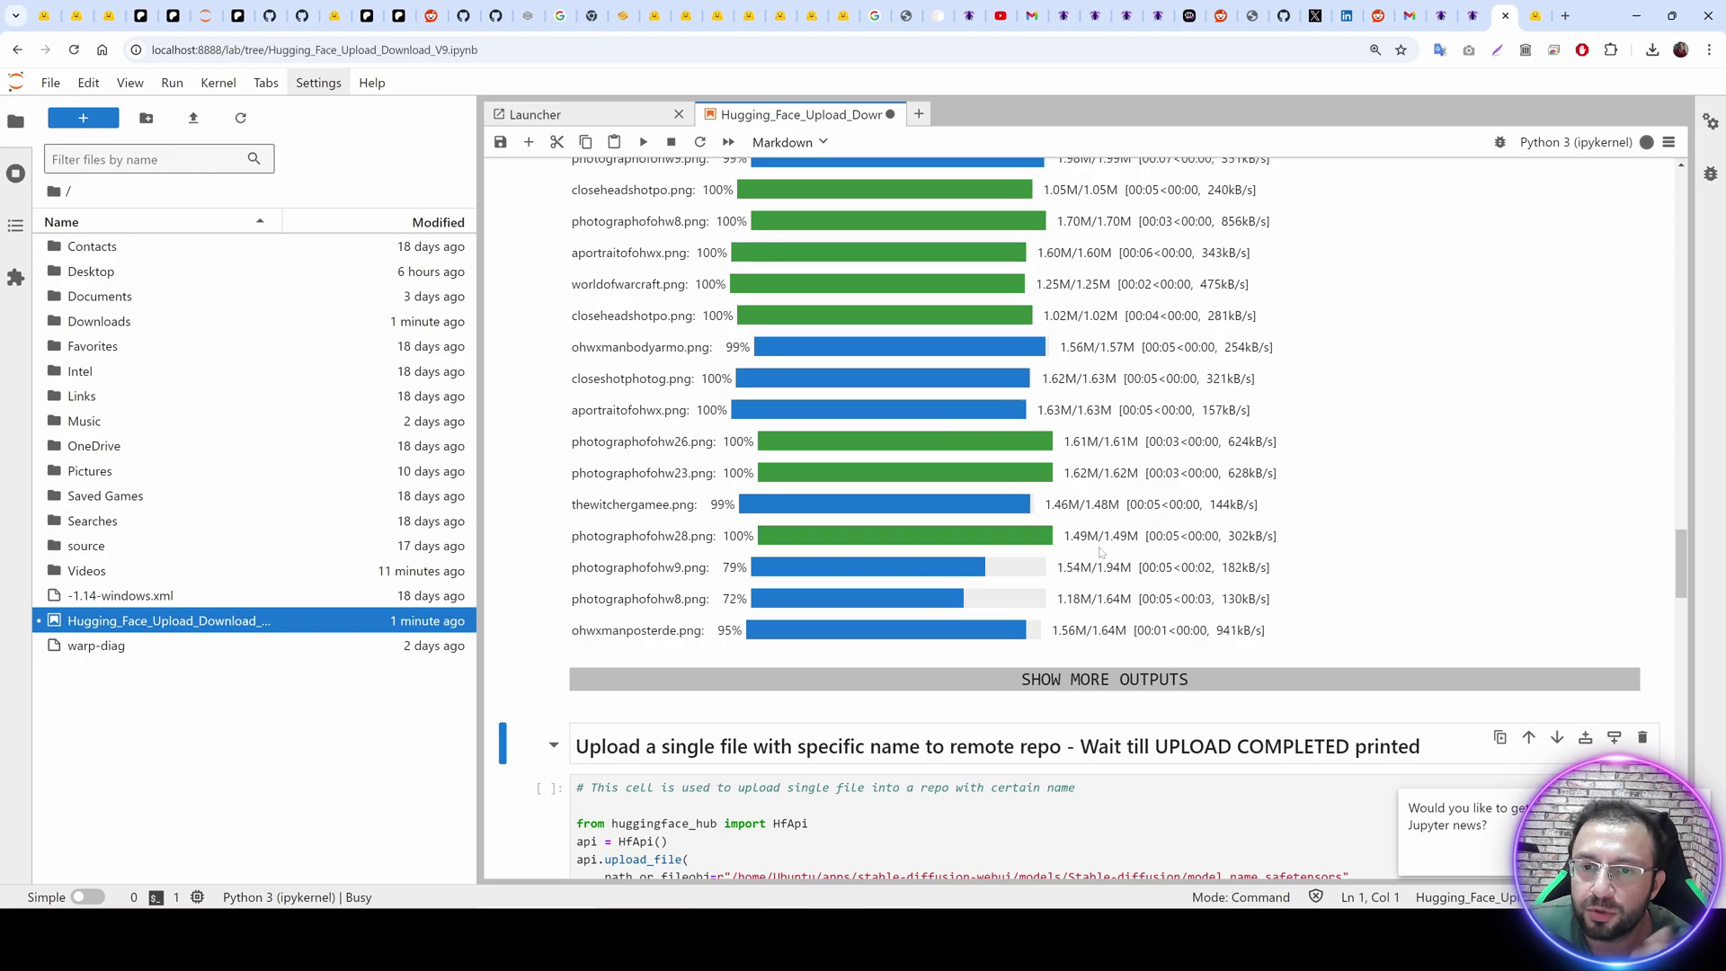
scroll(908, 492, "down", 1)
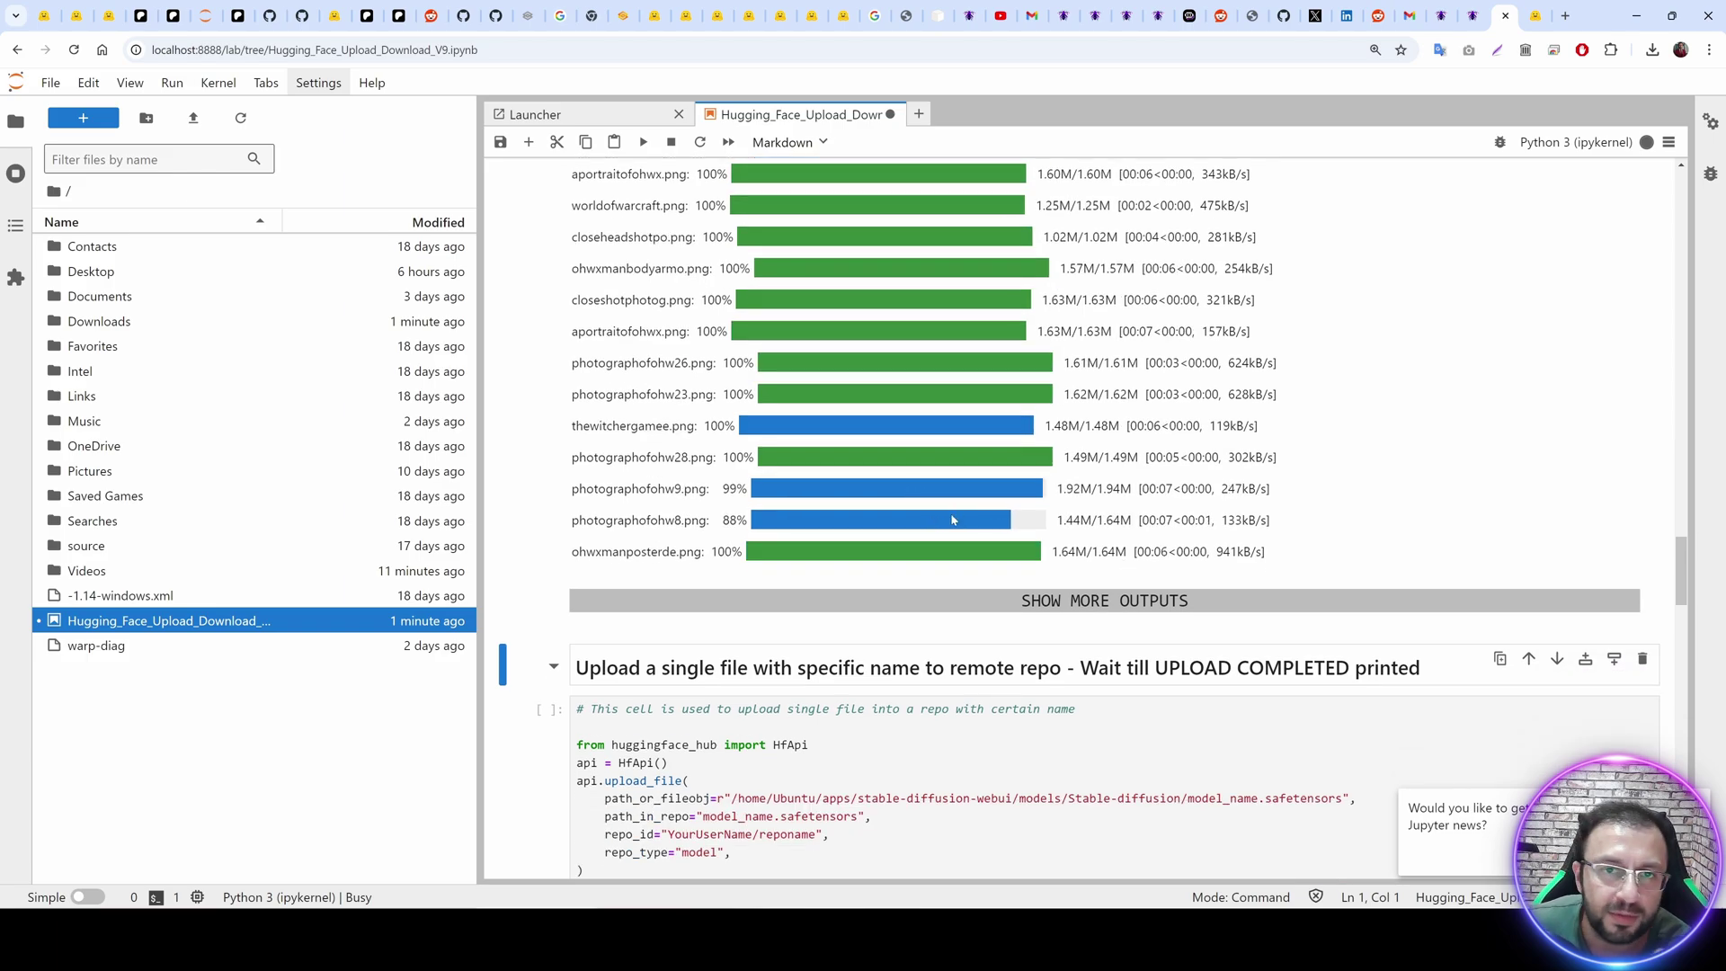
scroll(1258, 490, "down", 2)
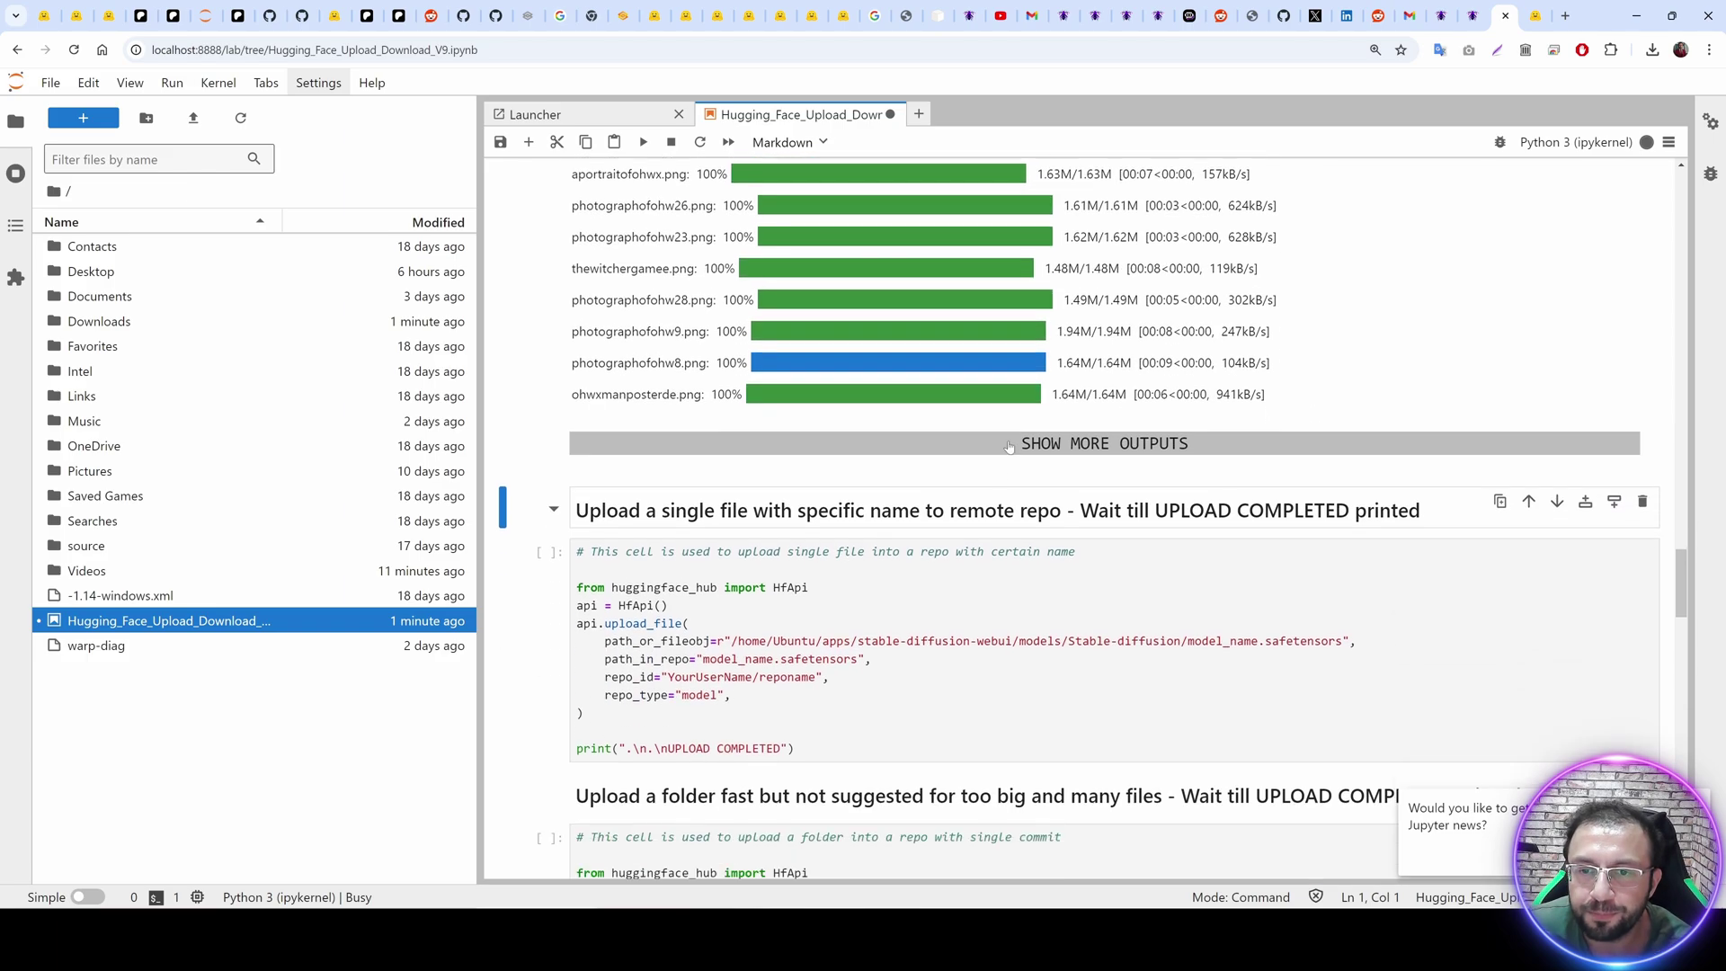
left_click(1010, 446)
scroll(1010, 449, "down", 13)
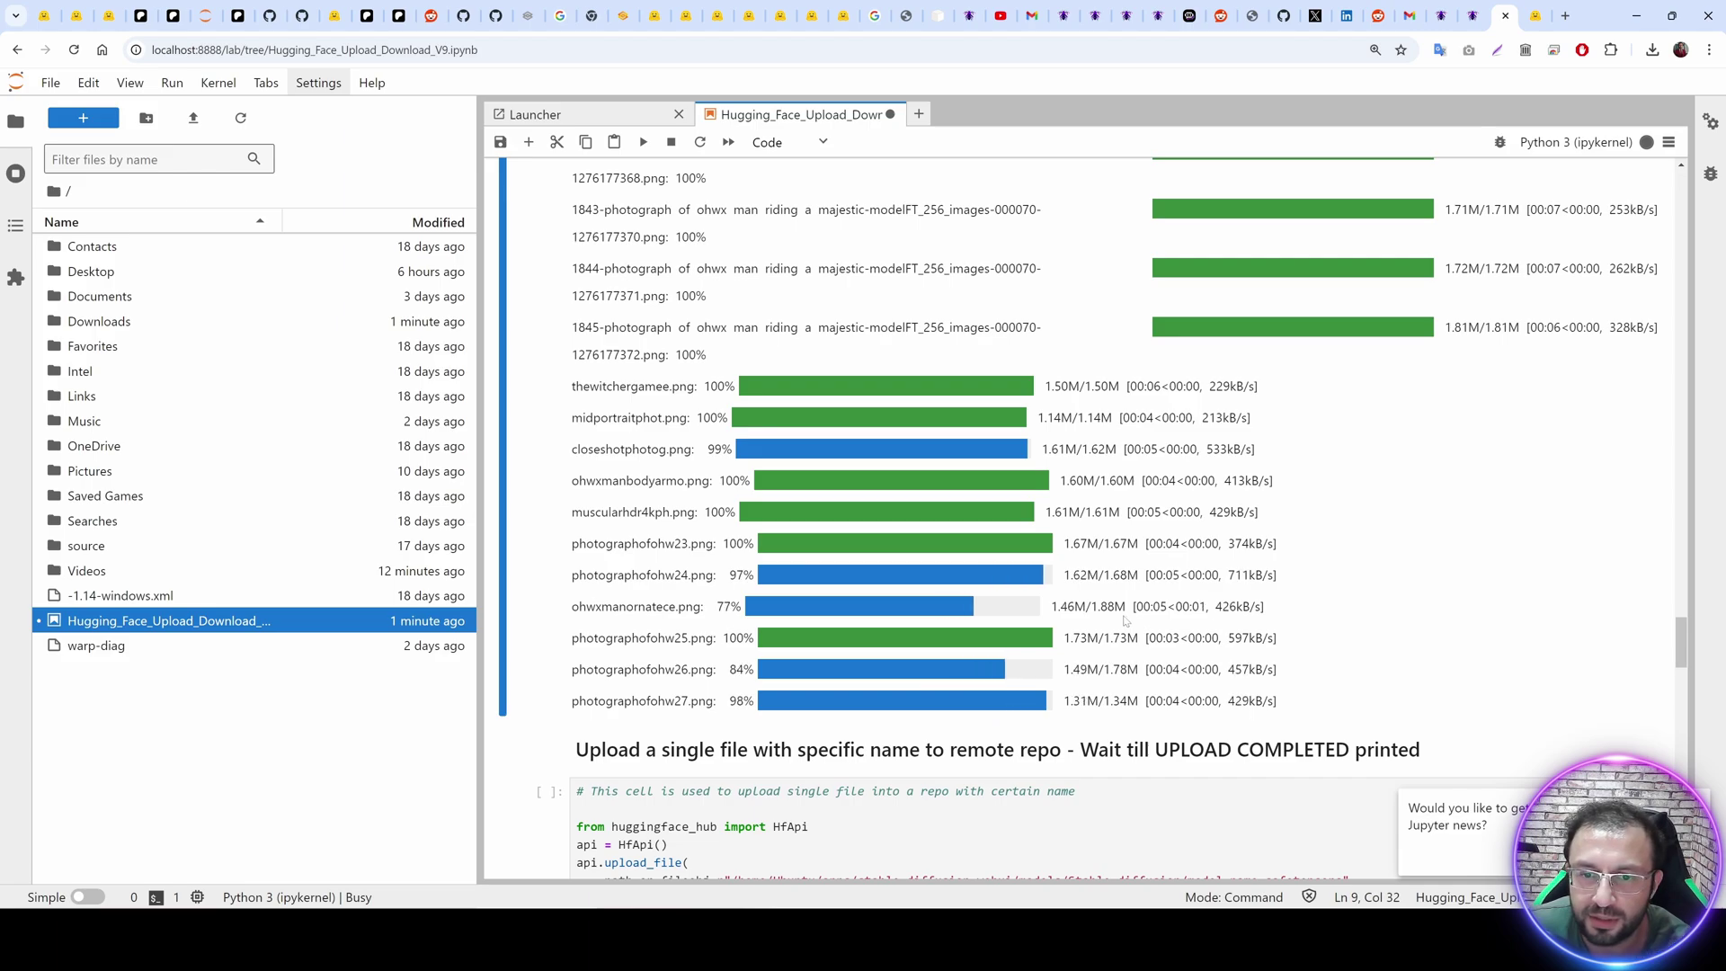
scroll(1125, 617, "down", 2)
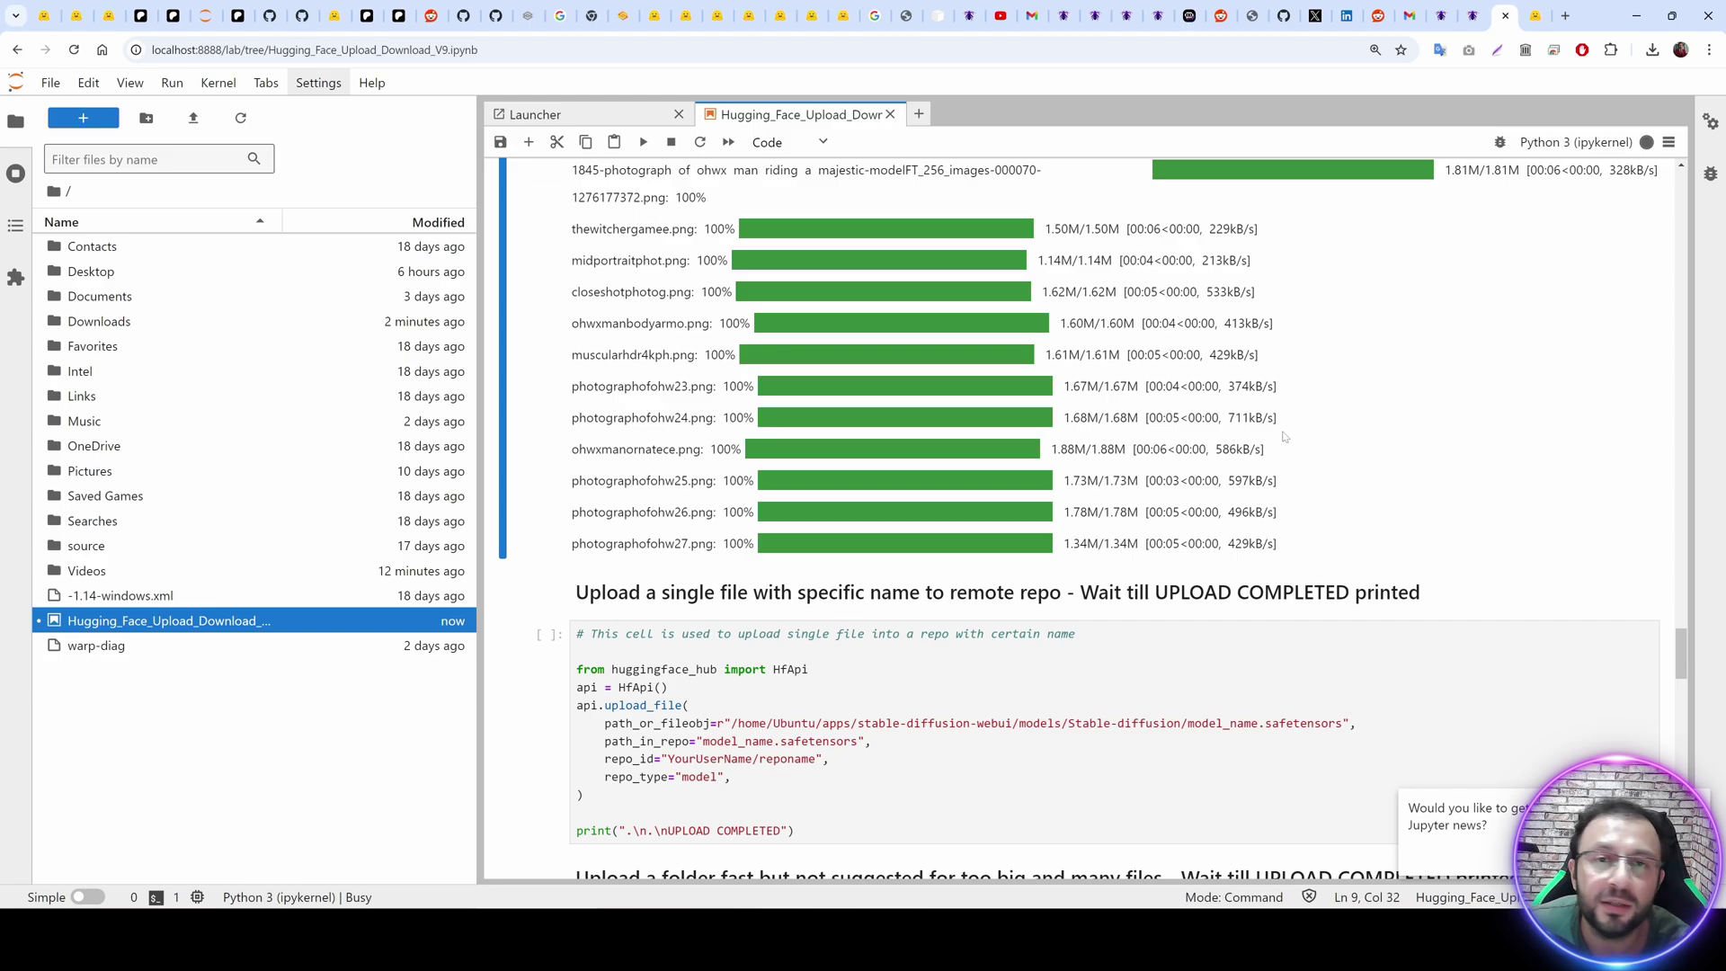
Open the testdeletelater repository's file listing on Hugging Face and inspect the uploaded images in local/raw/2024-10-17.
left_click(1536, 15)
left_click(458, 271)
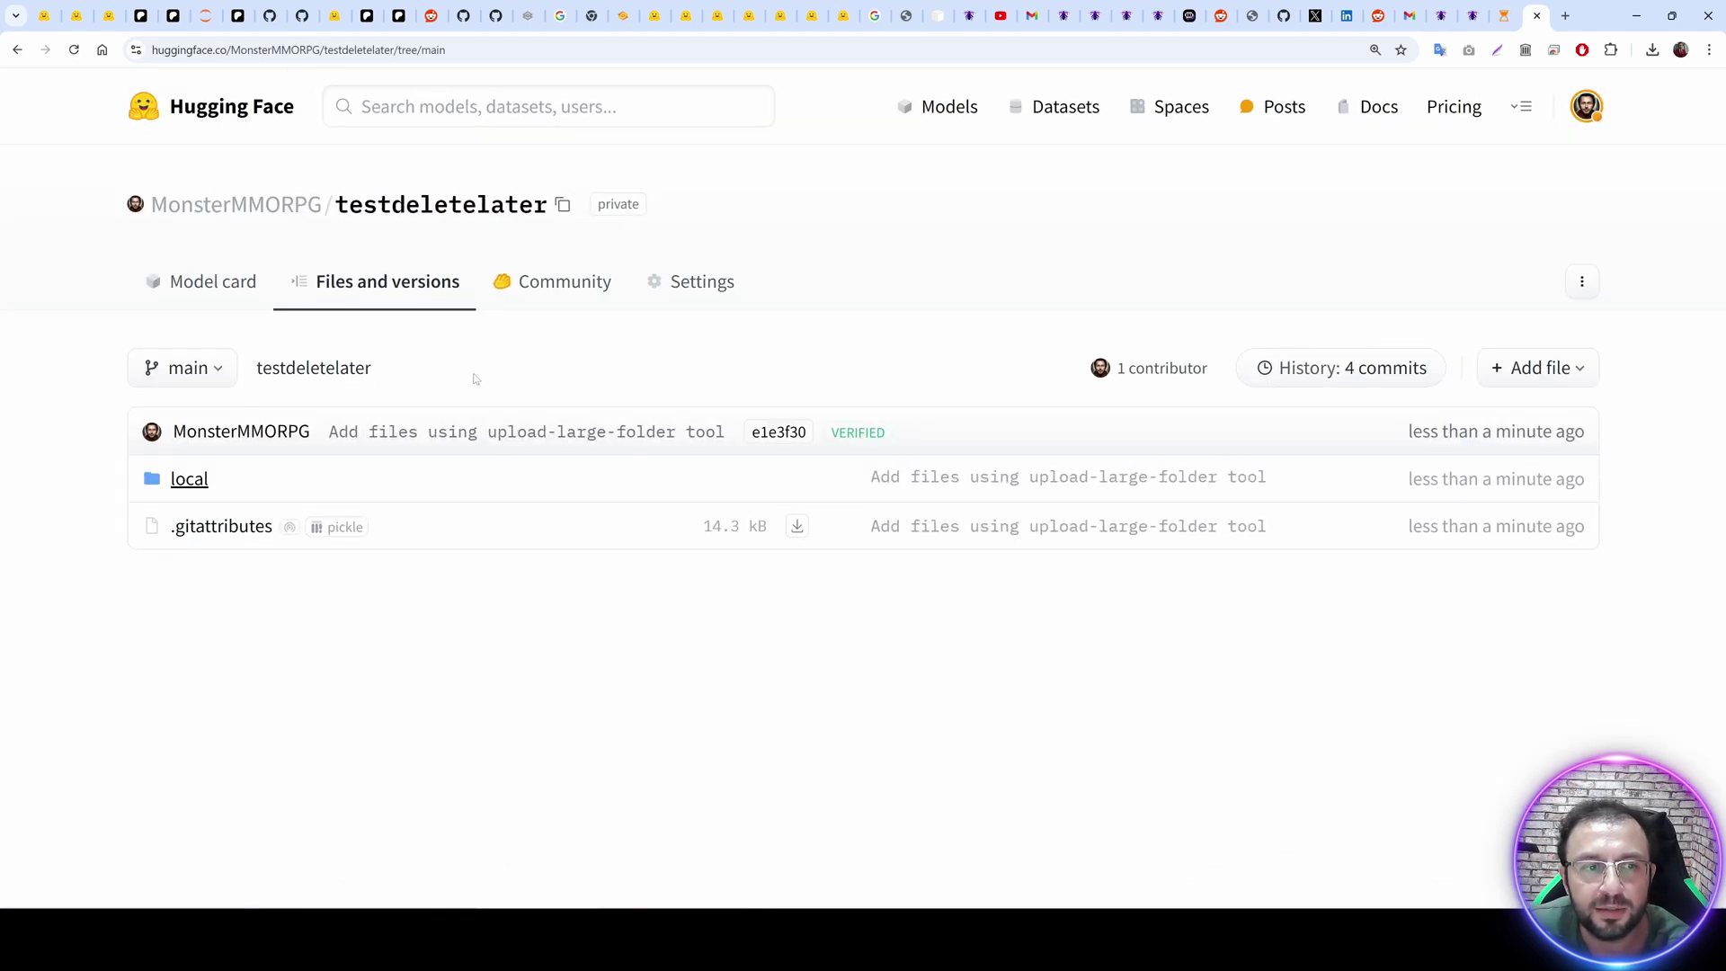
left_click(185, 479)
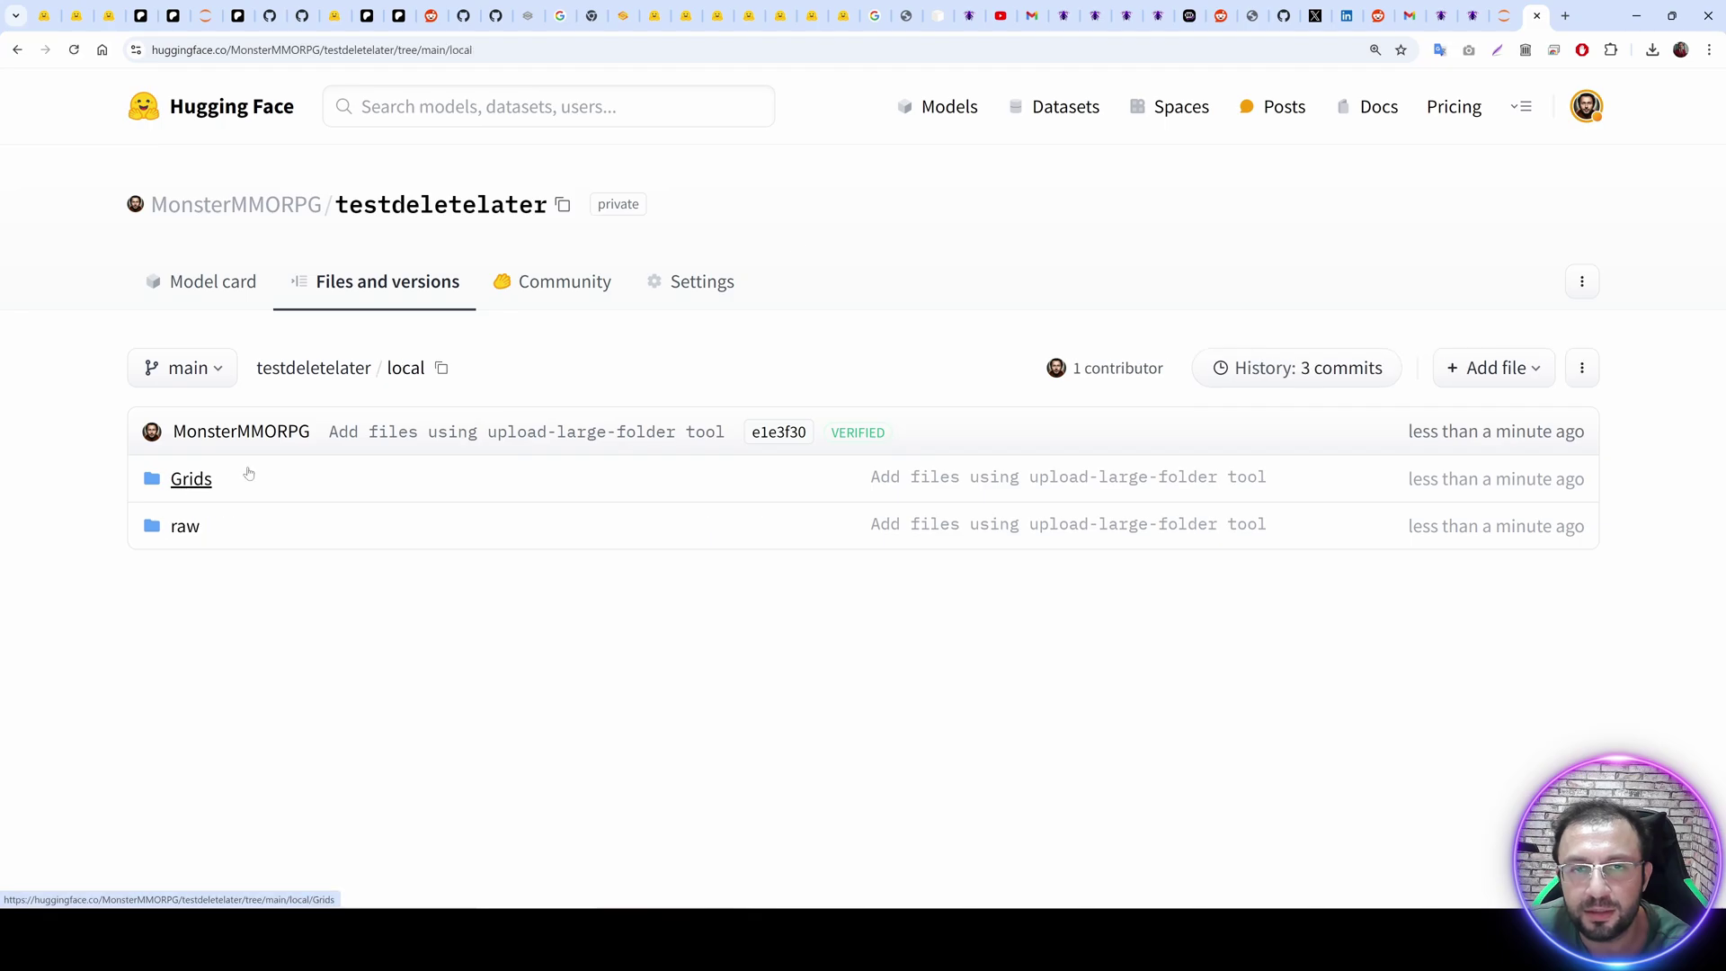
left_click(185, 527)
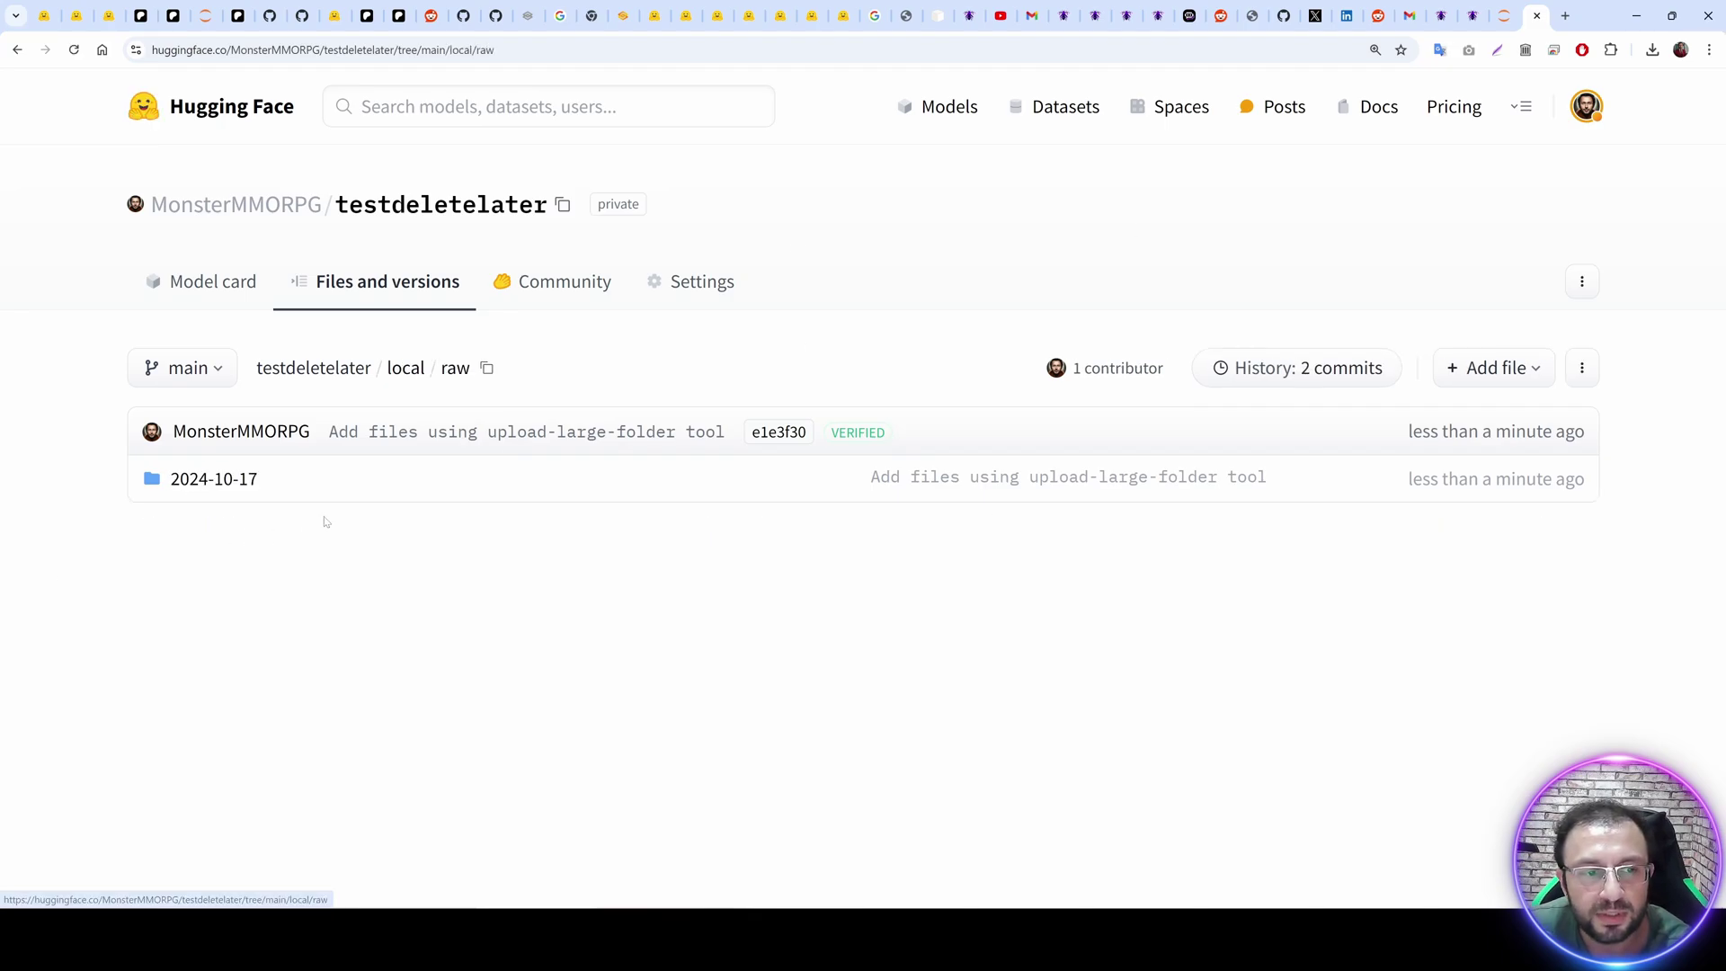
left_click(220, 479)
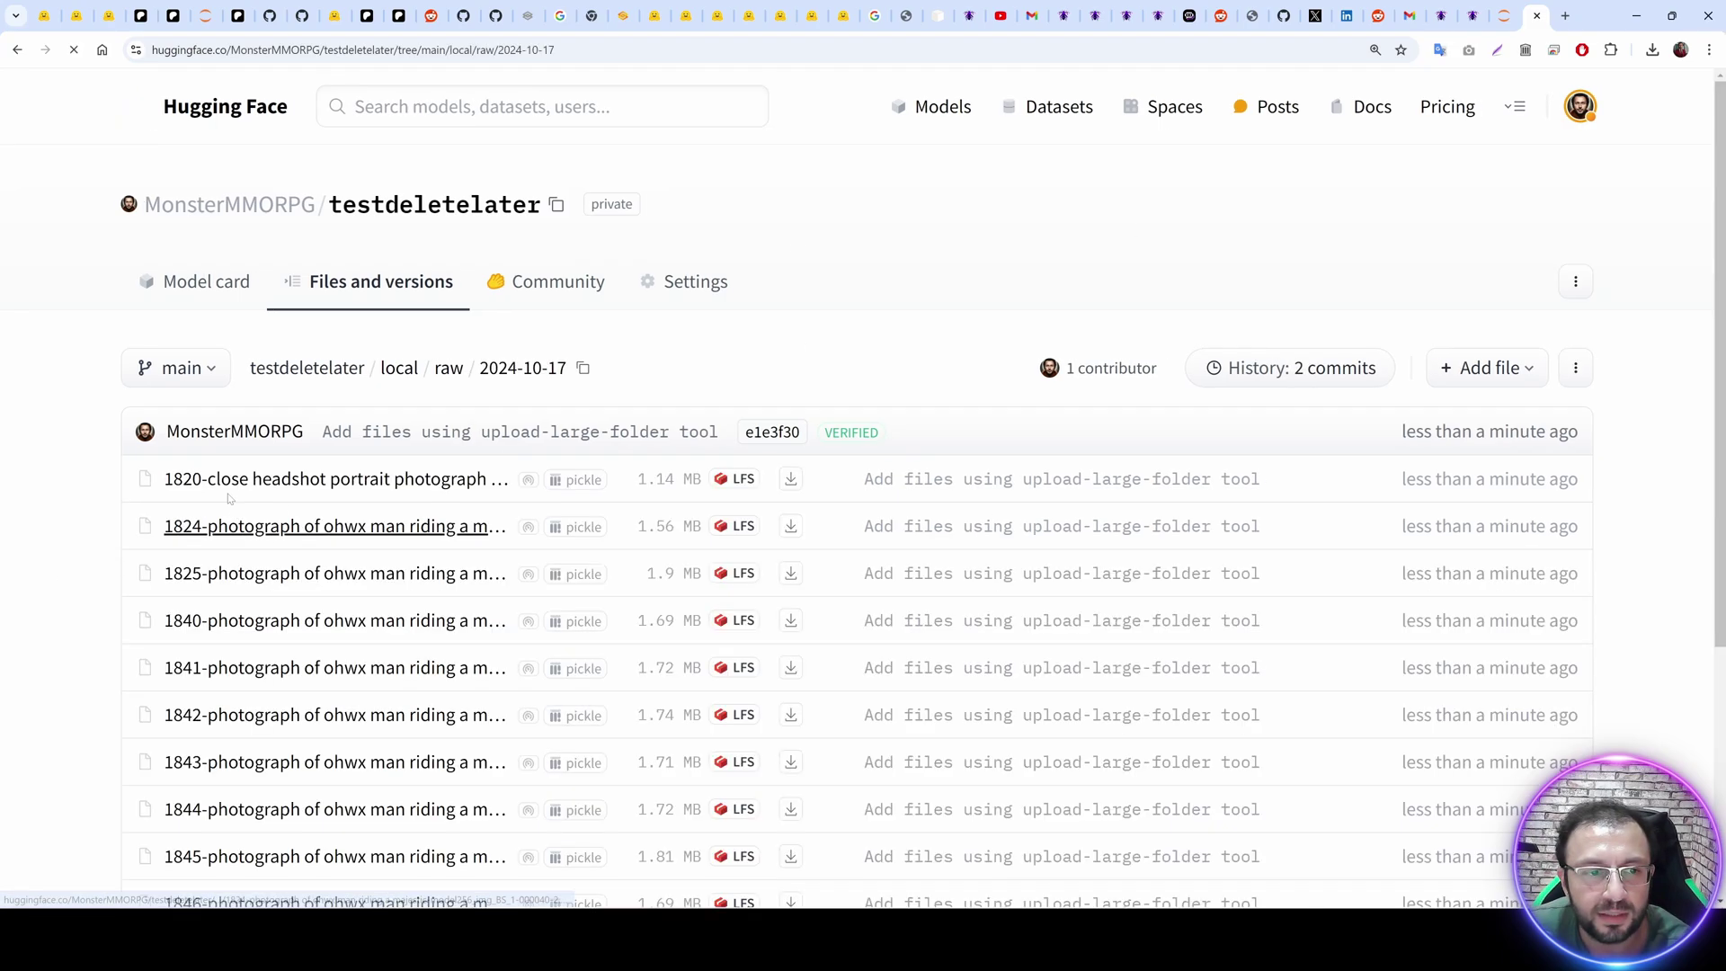
Inspect the uploaded files in local/Grids/test1/256_img_bs_10002 and return to the repository's Grids folder.
left_click(376, 310)
left_click(194, 481)
left_click(190, 478)
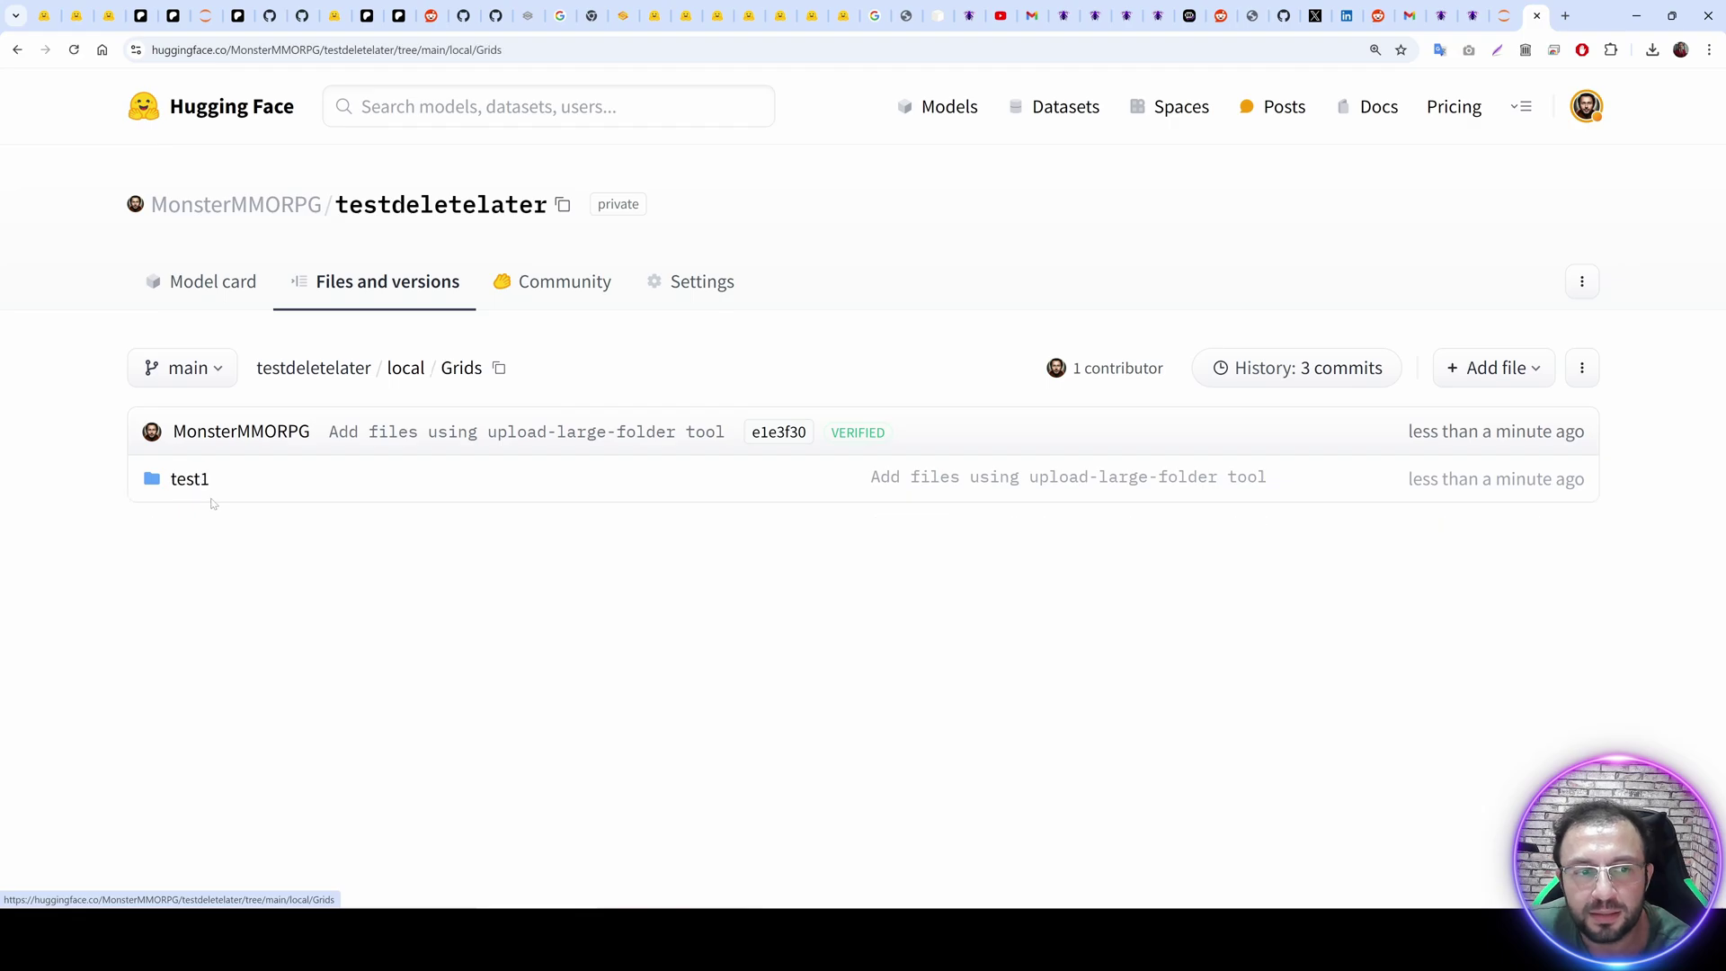
left_click(191, 478)
scroll(269, 359, "down", 3)
left_click(283, 303)
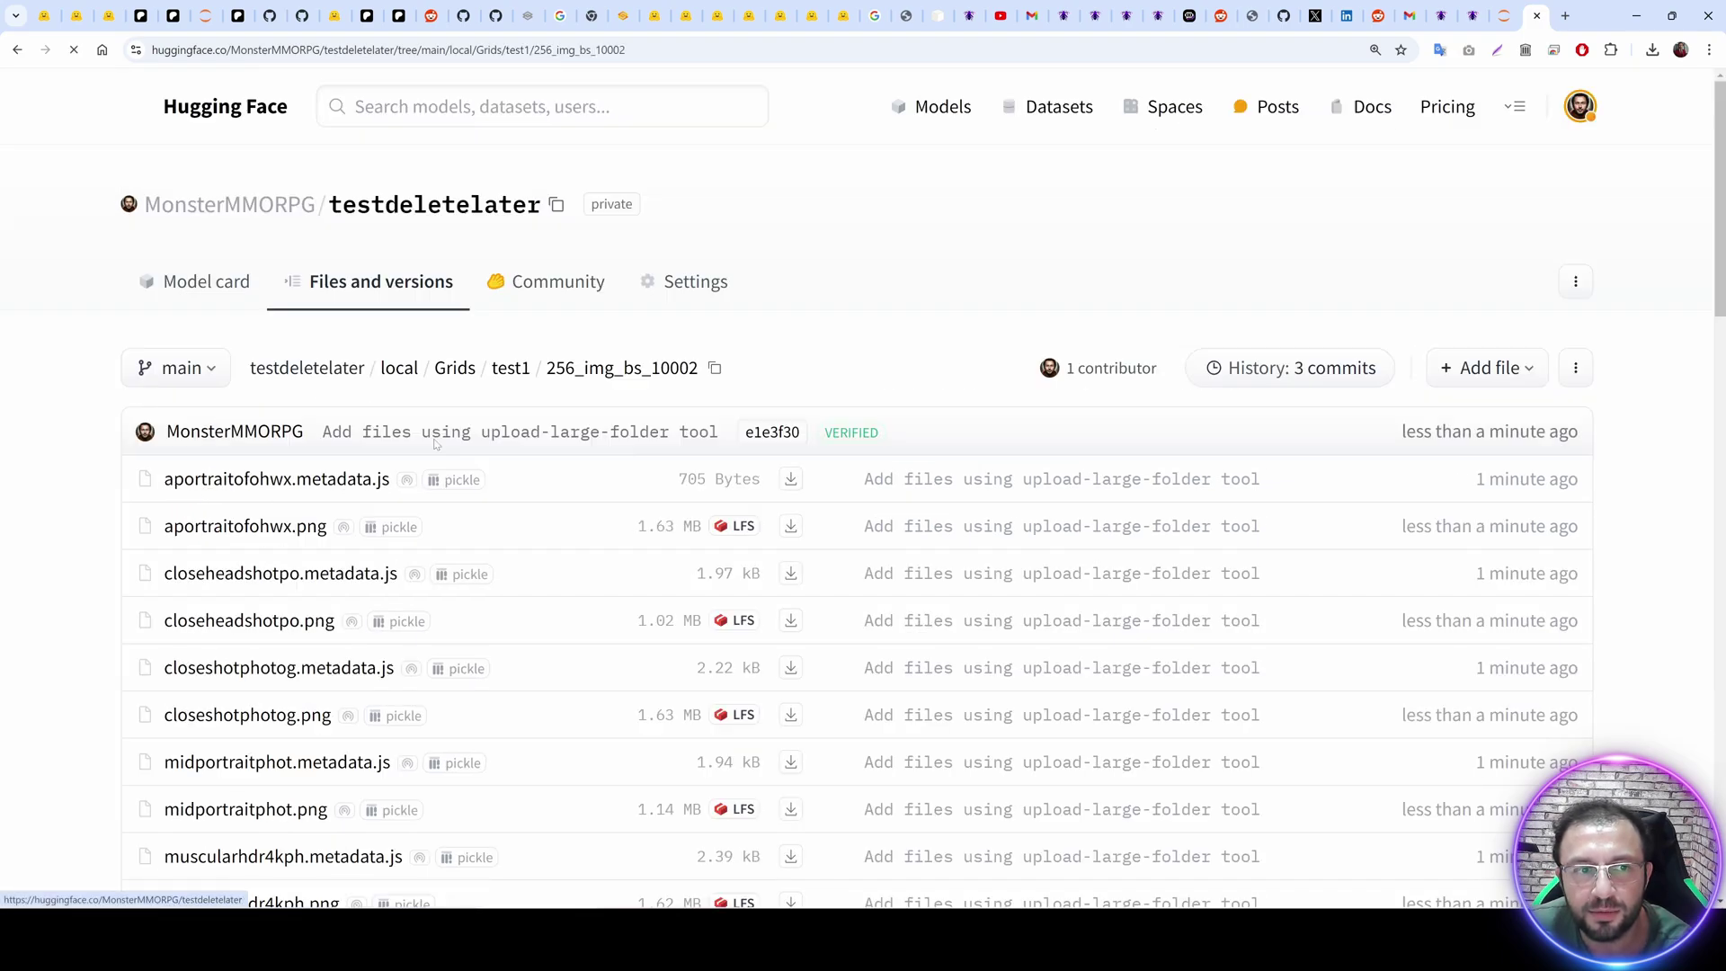
scroll(479, 663, "down", 3)
scroll(479, 662, "down", 4)
scroll(489, 697, "up", 5)
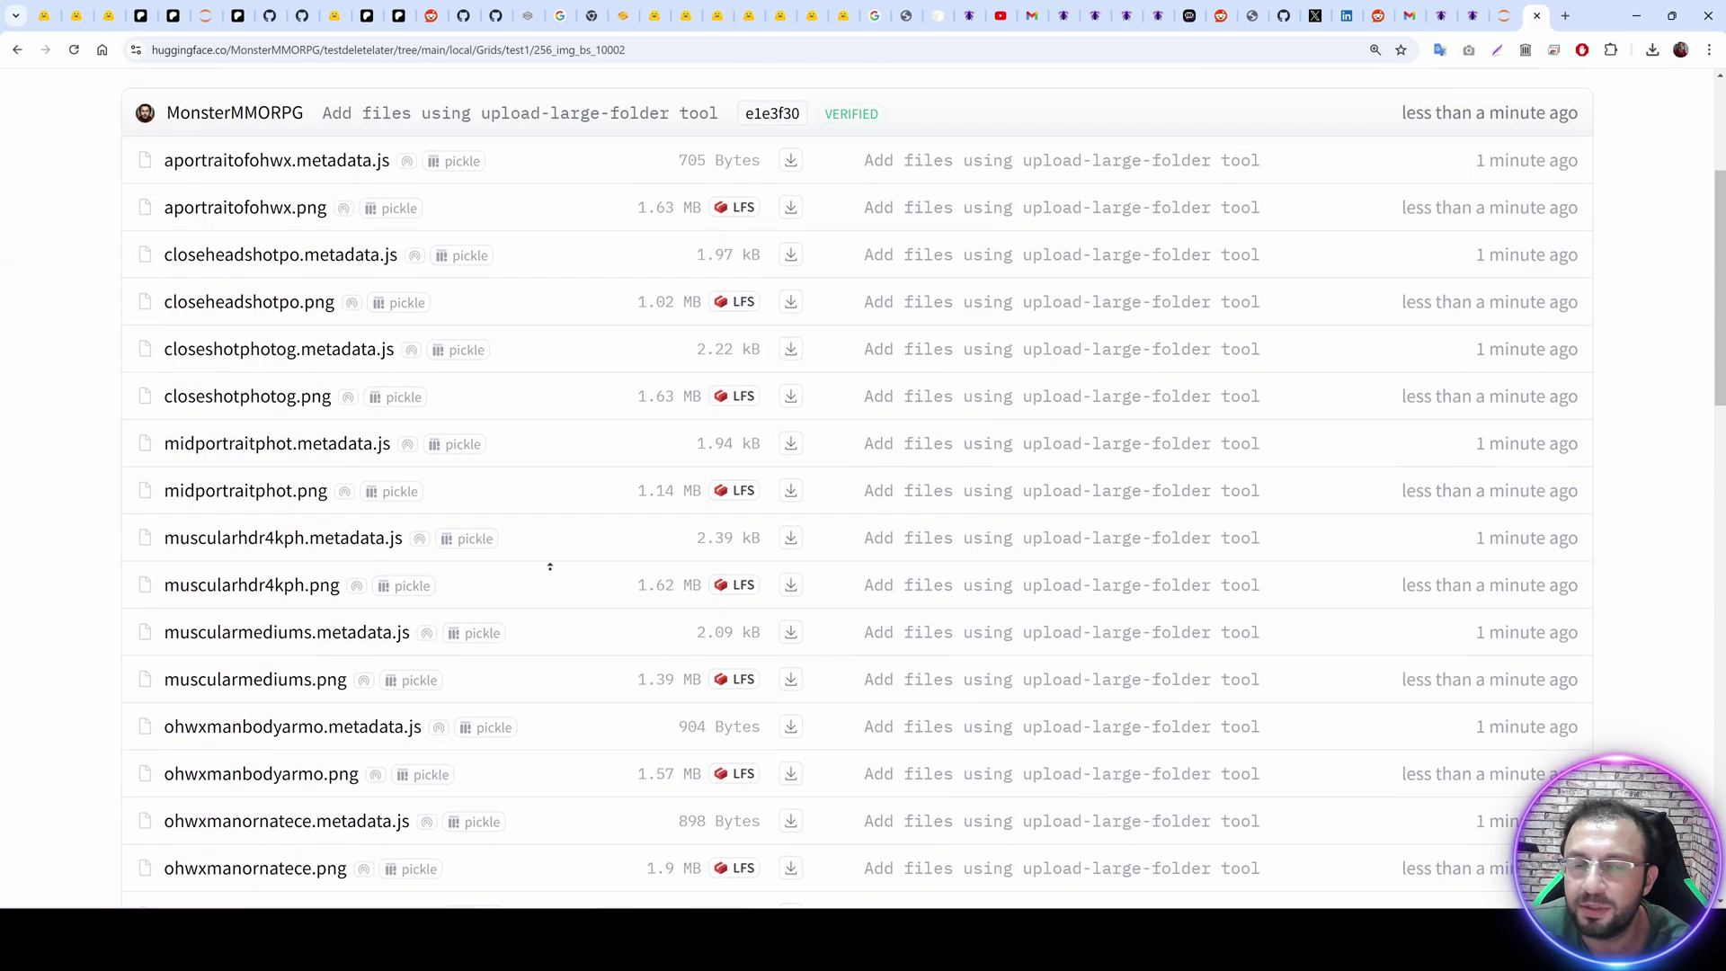
left_click(16, 51)
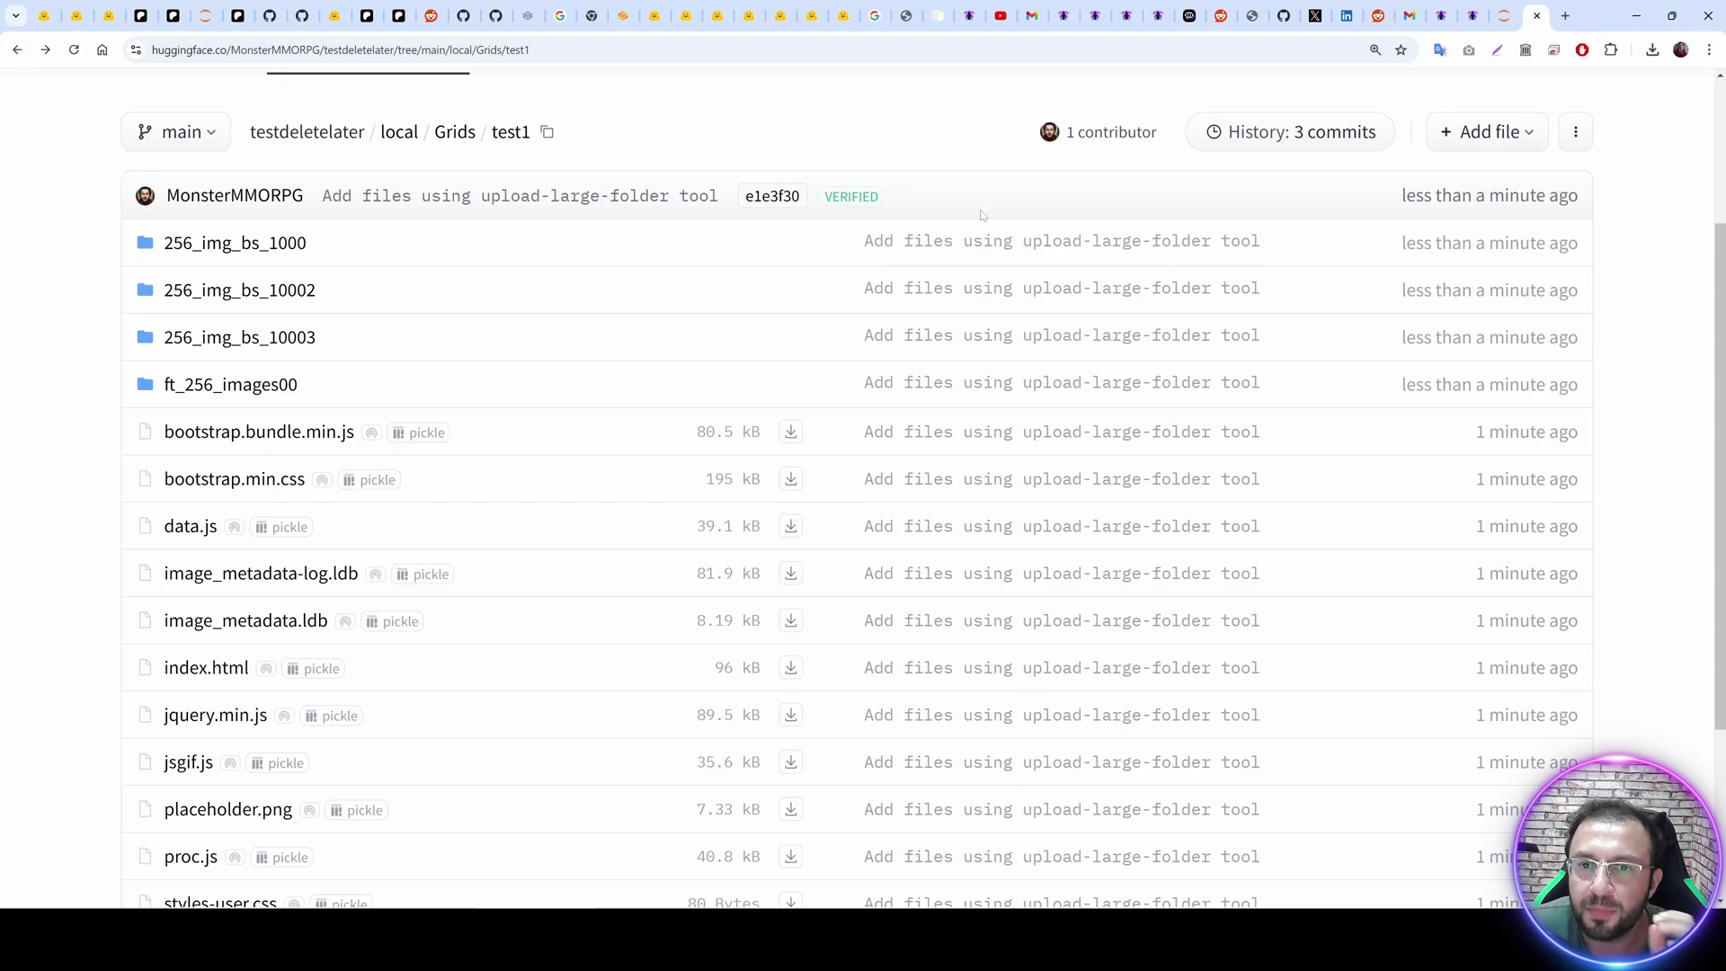
left_click(17, 50)
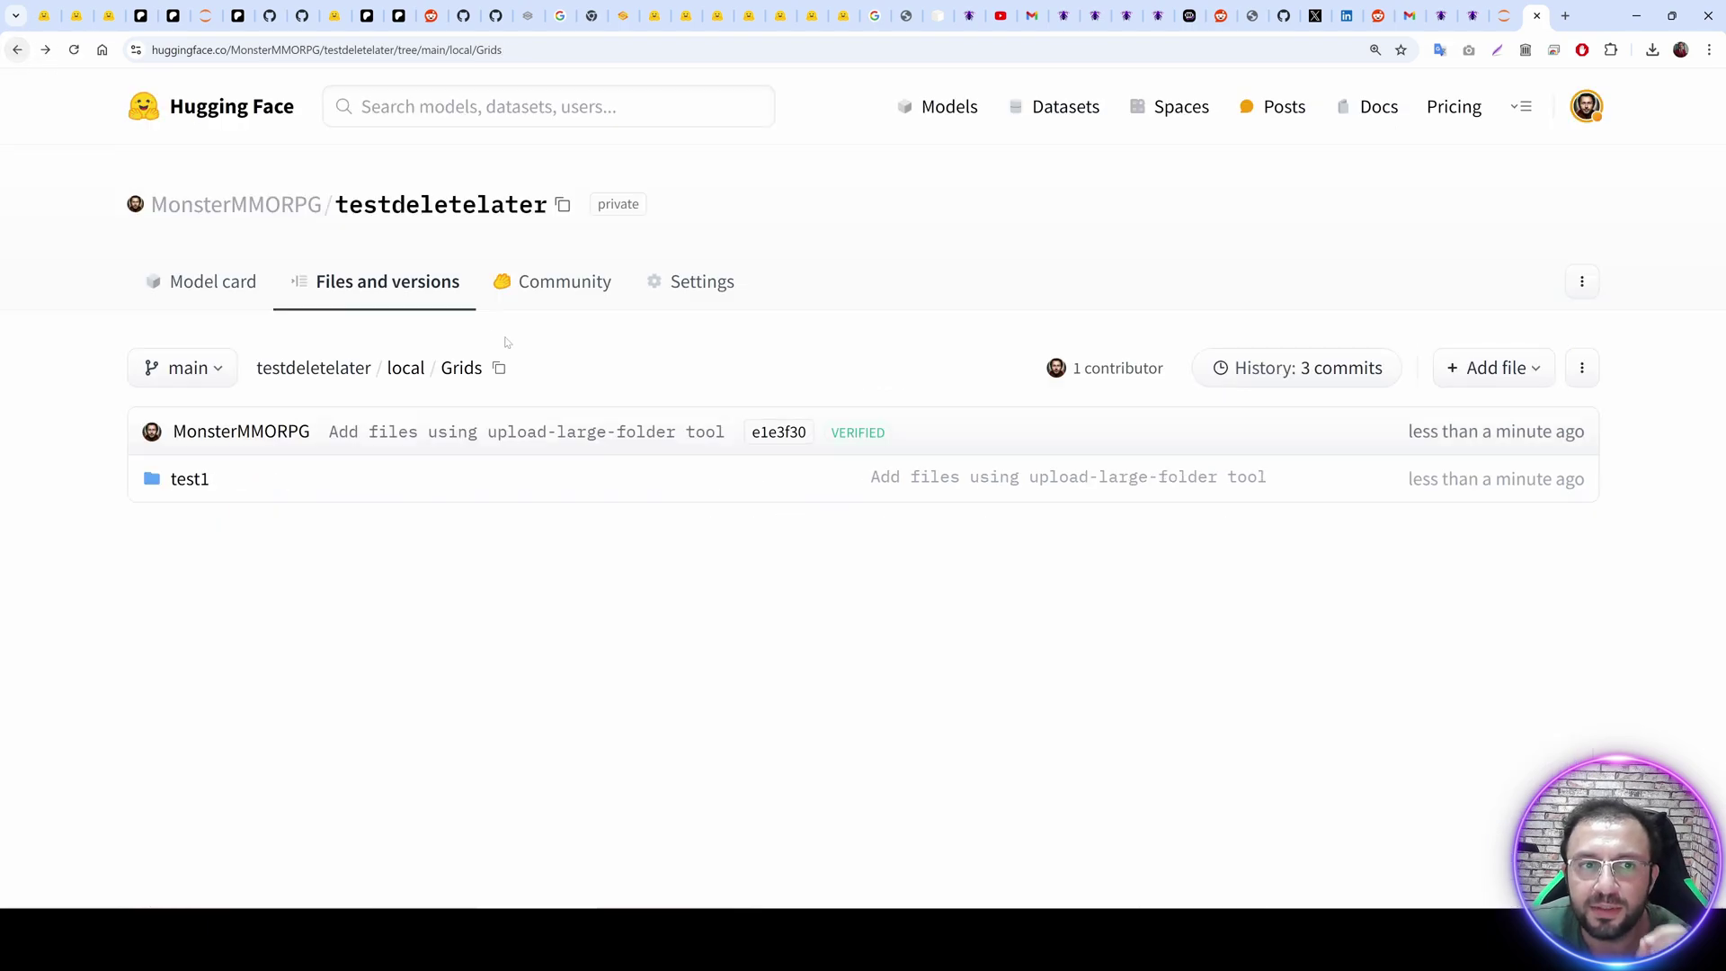
Copy the testdeletelater repository's full name and set it as repo_id in the notebook's cell for downloading all repository files.
left_click(563, 205)
key("ctrl+shift+Tab")
scroll(892, 575, "down", 8)
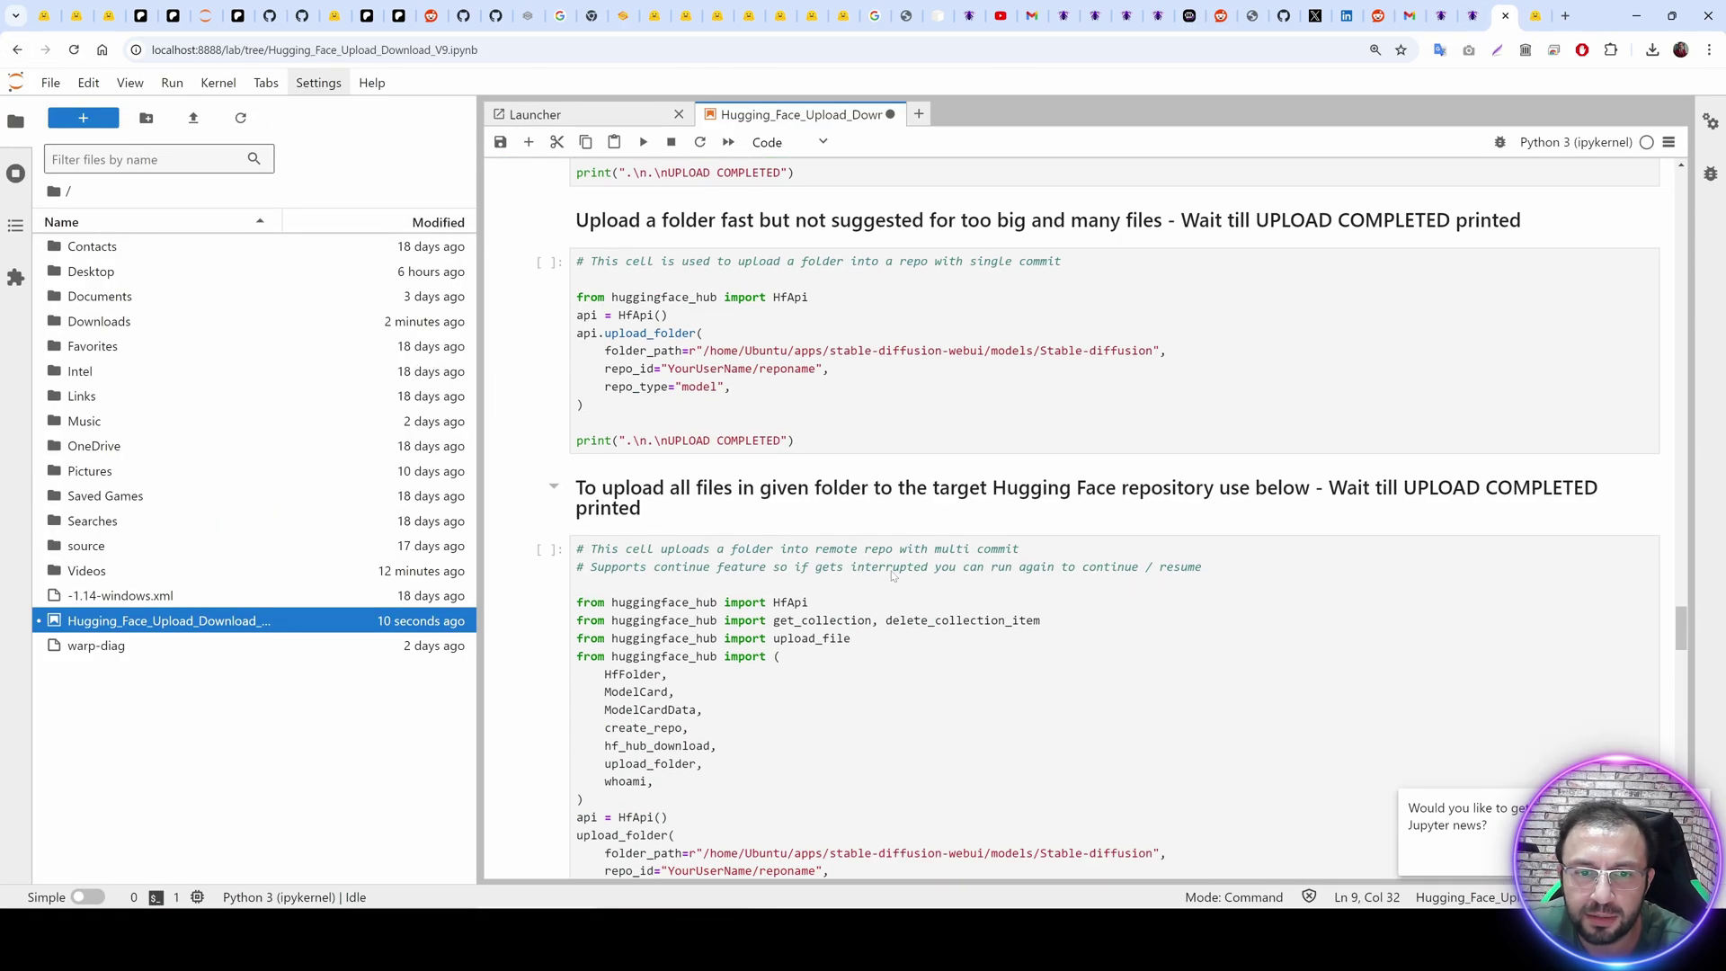
scroll(893, 575, "down", 10)
scroll(892, 575, "up", 3)
left_click(639, 491)
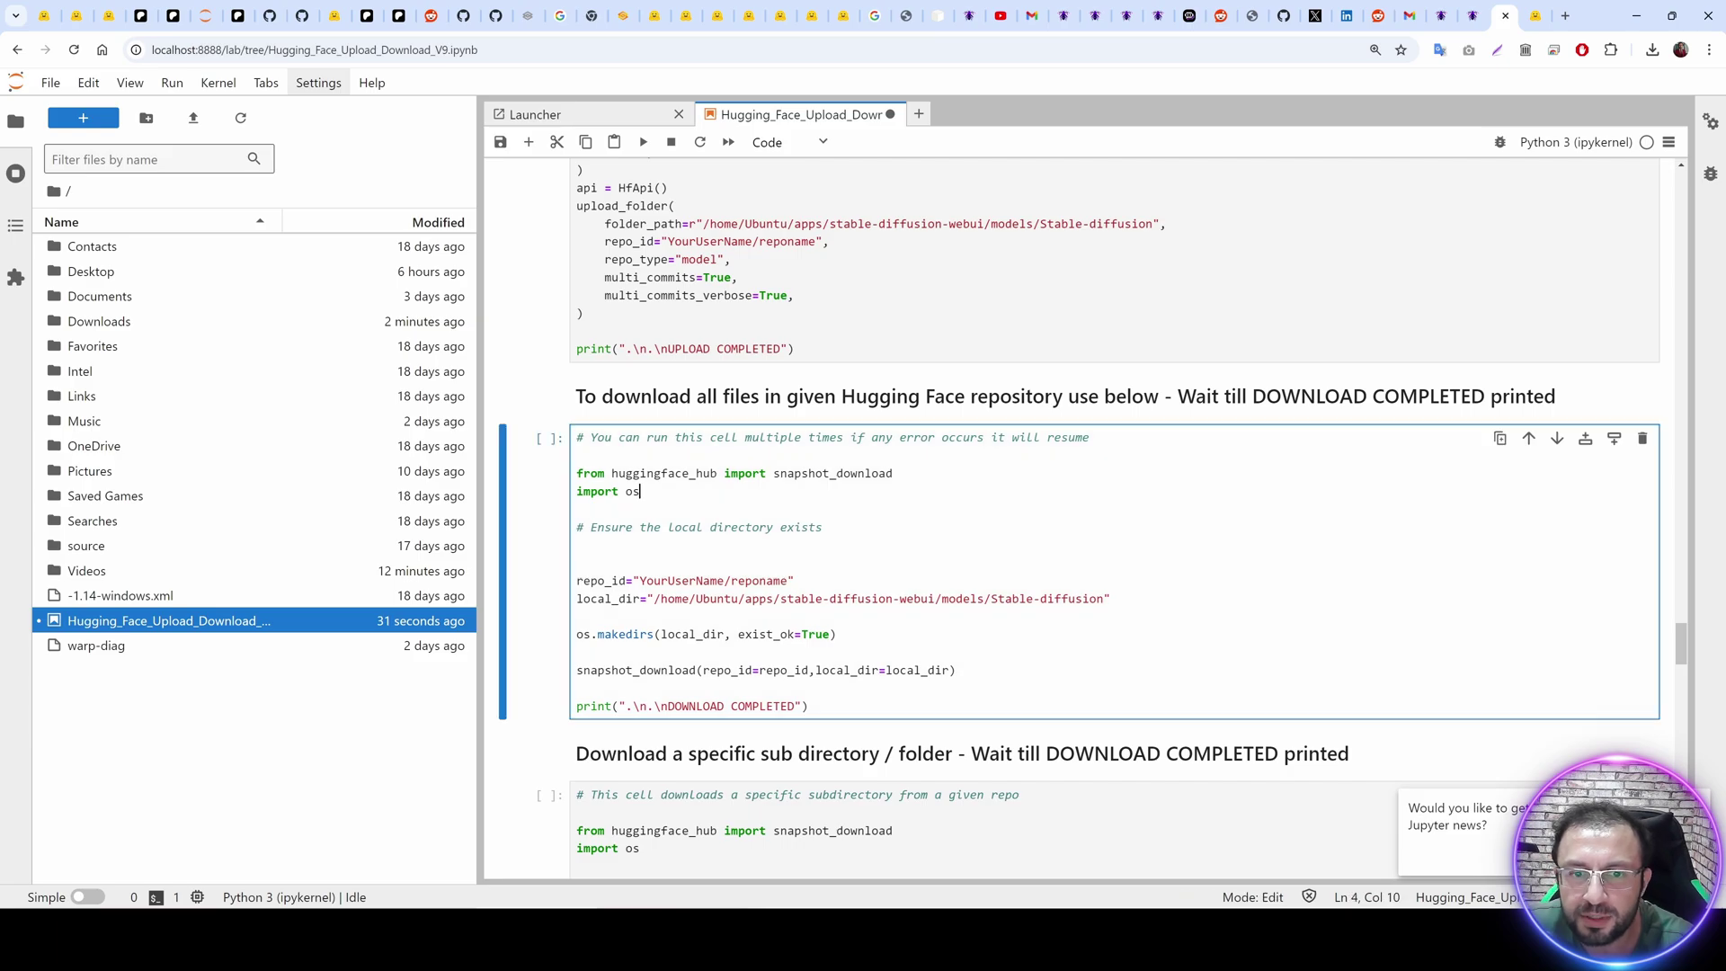
scroll(1115, 517, "down", 1)
left_click_drag(789, 502, 696, 502)
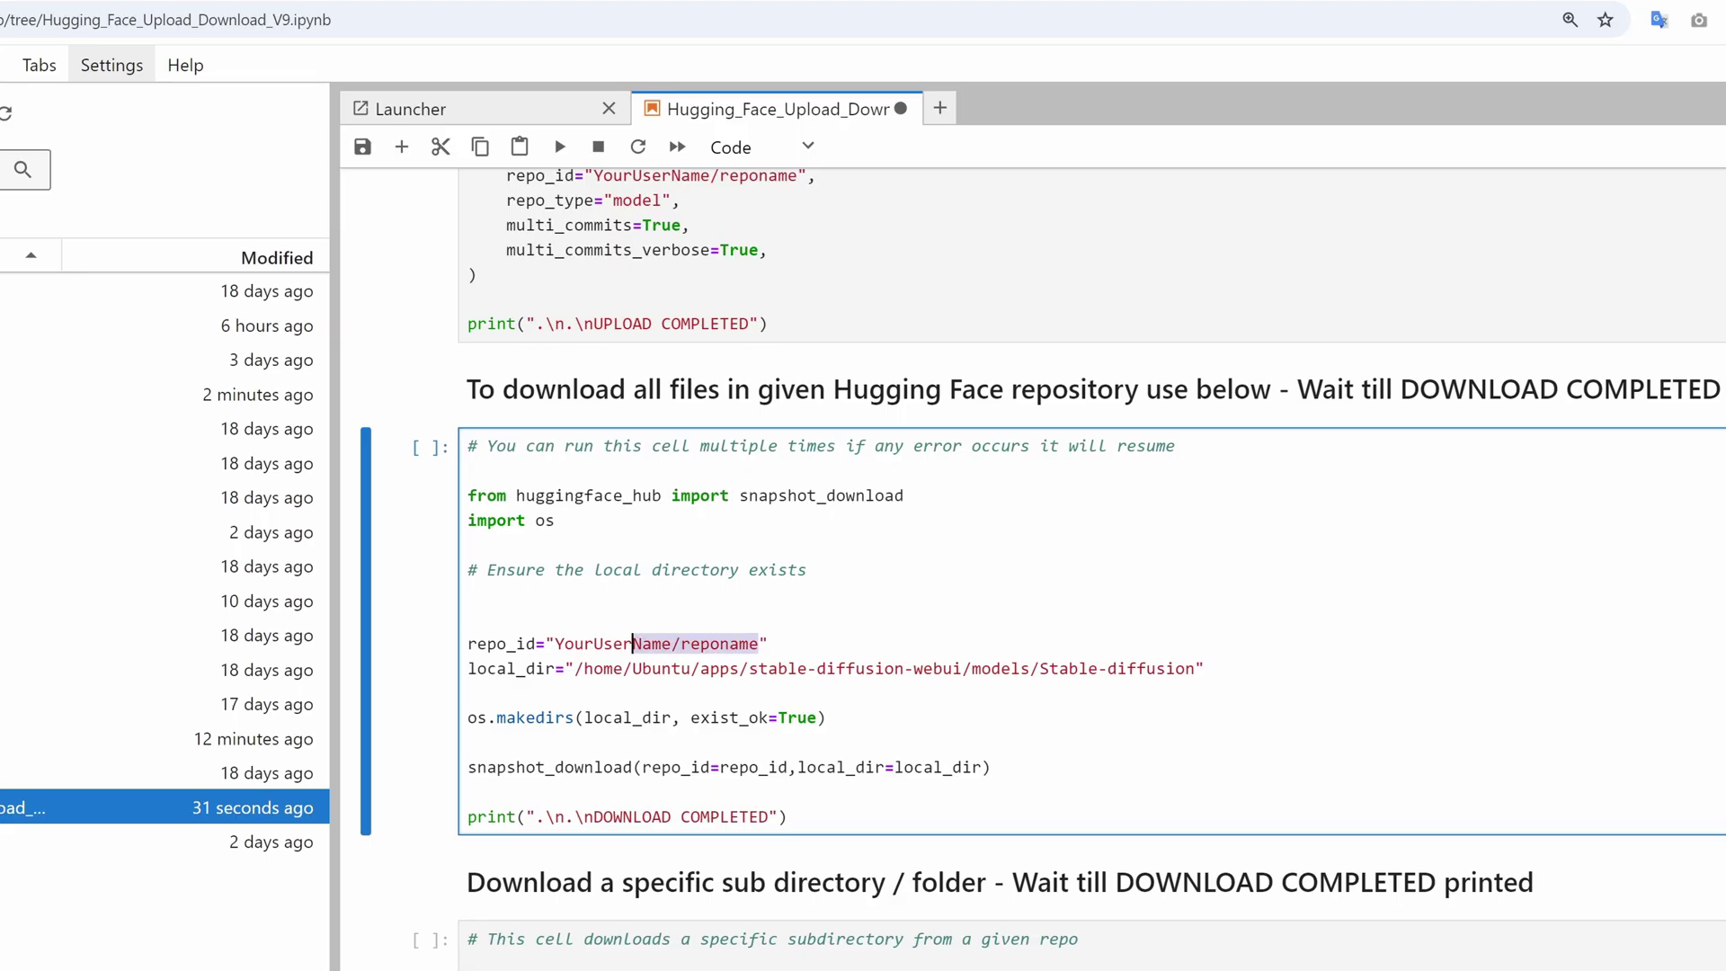
key("ctrl+v")
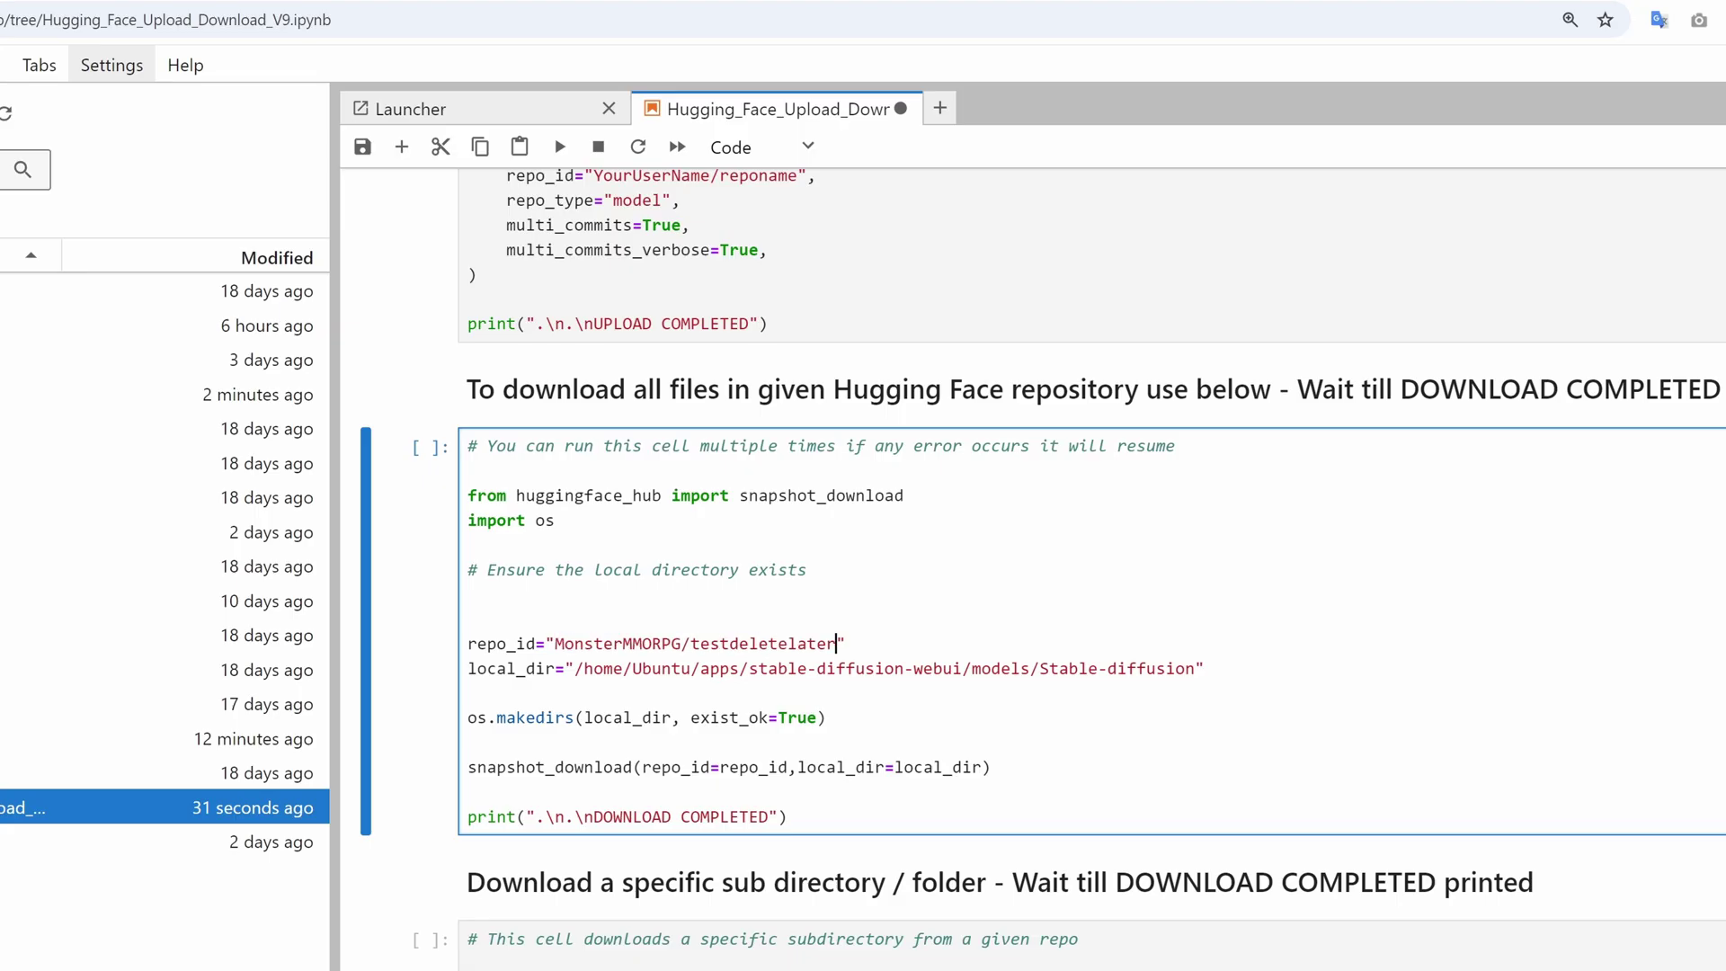
Set local_dir in the download cell to R:\Swarm_UI_FineTuning\SwarmUI\Output\gg and run the cell.
key("alt+Tab")
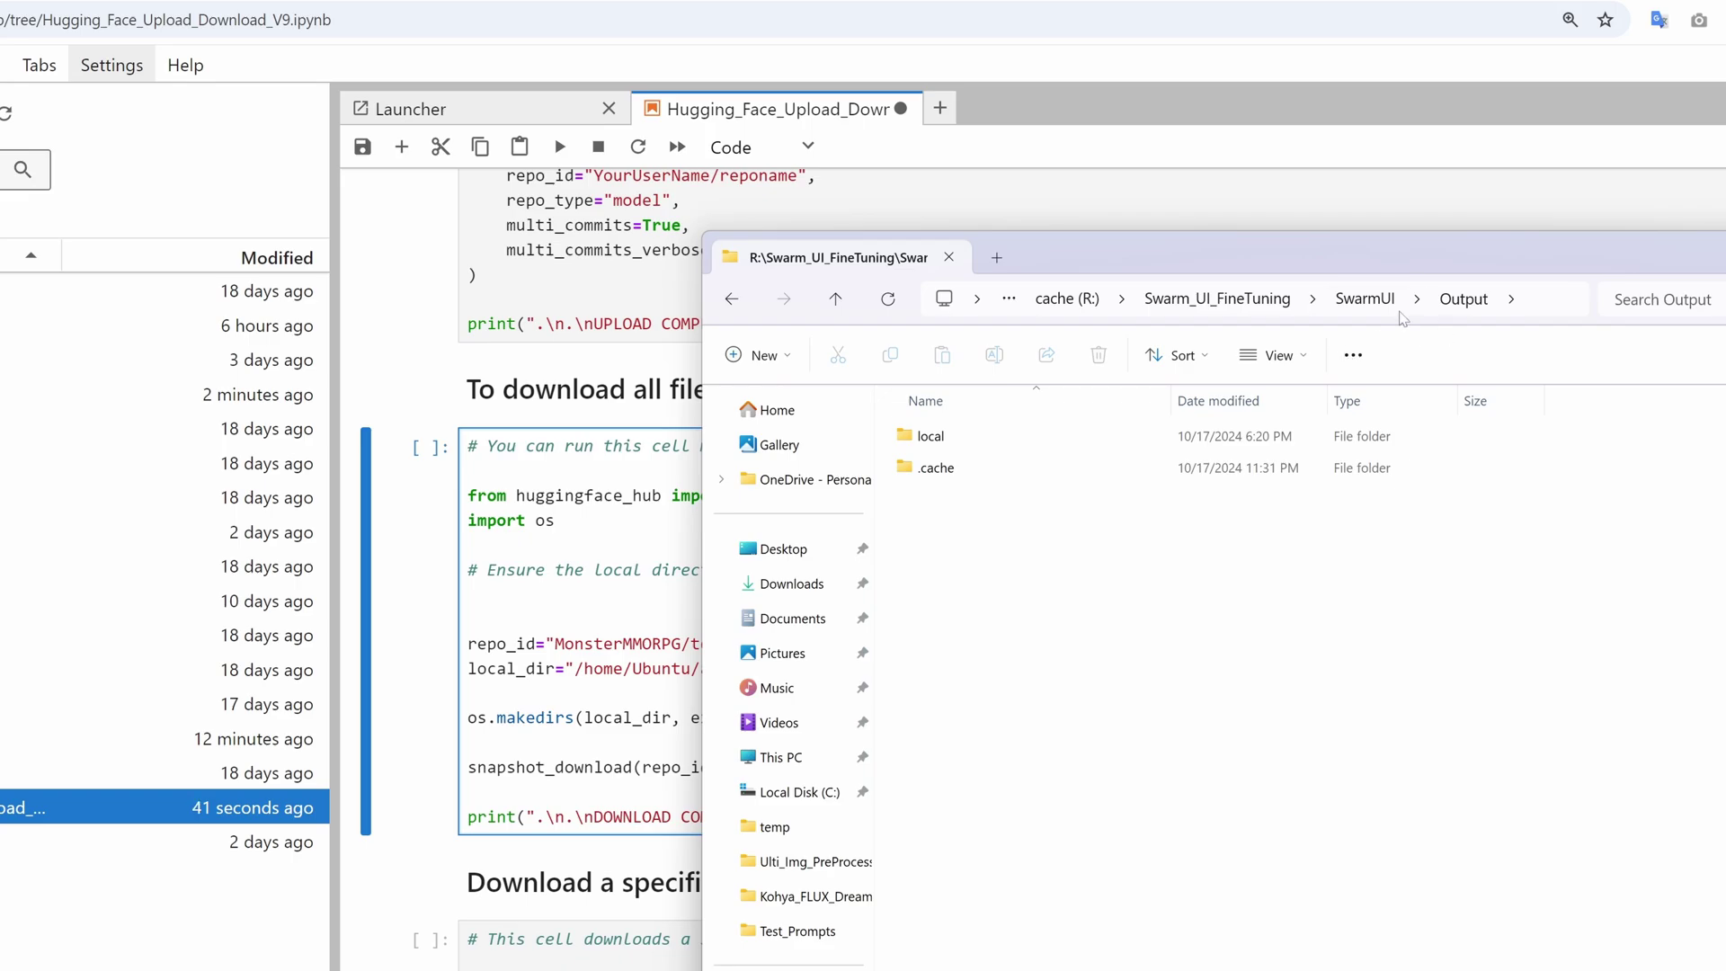
left_click(1558, 312)
left_click(544, 716)
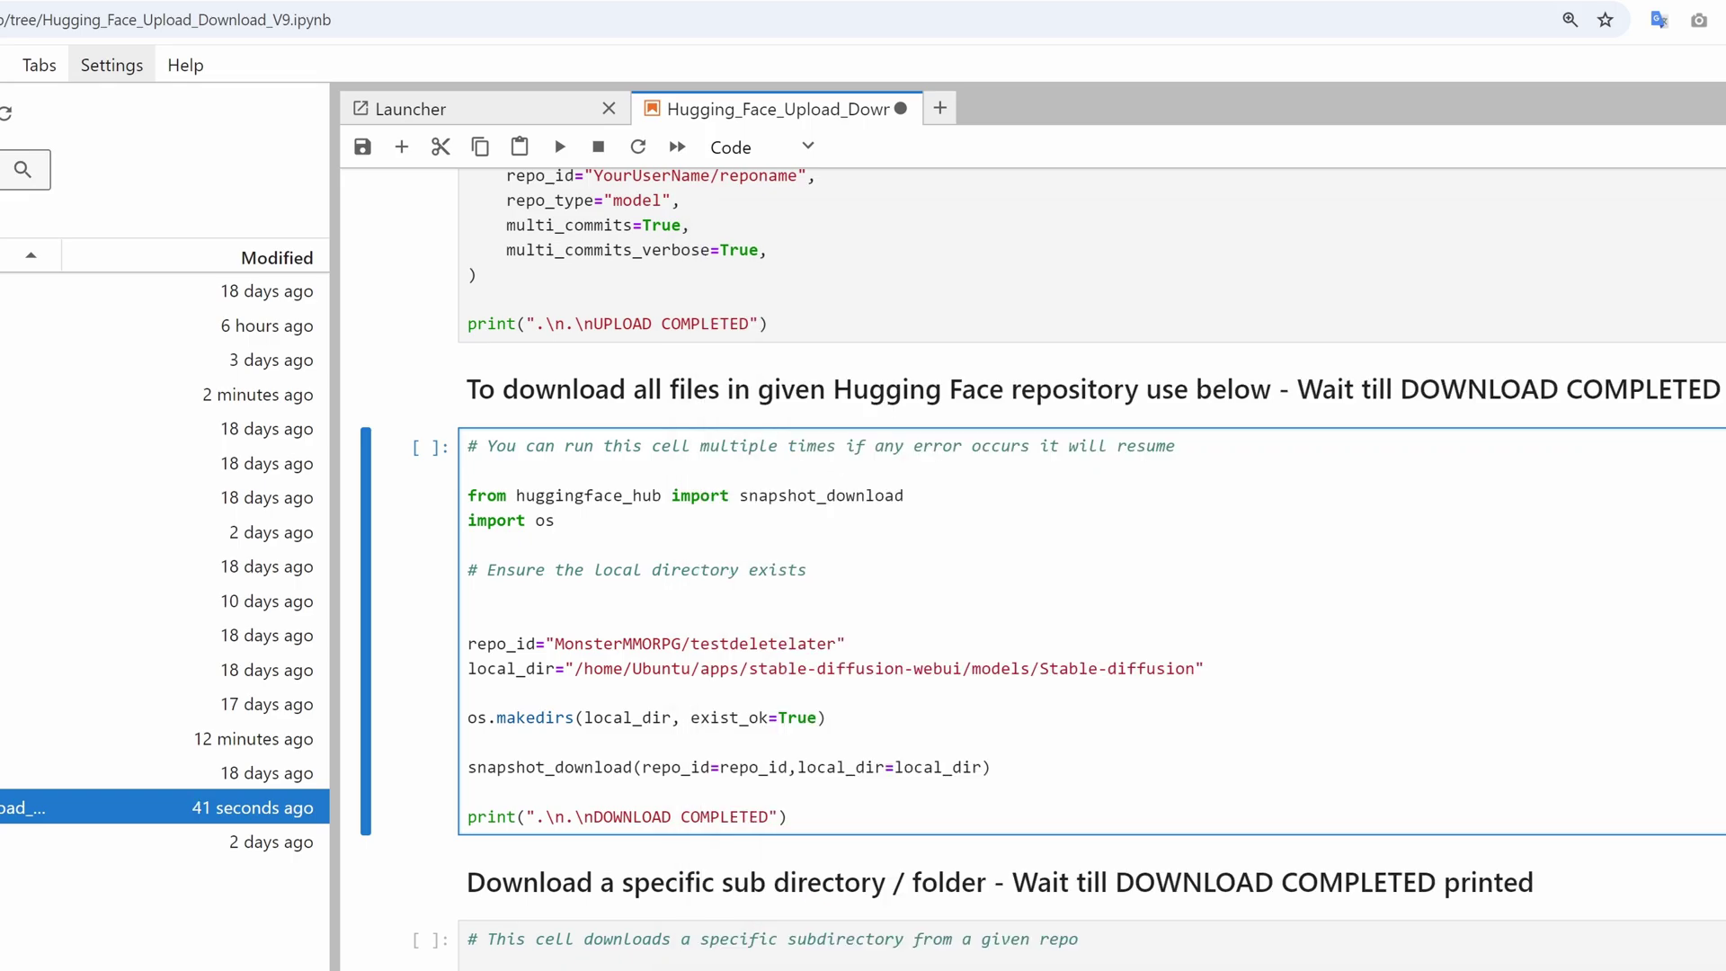
left_click_drag(1196, 668, 575, 668)
key("ctrl+v")
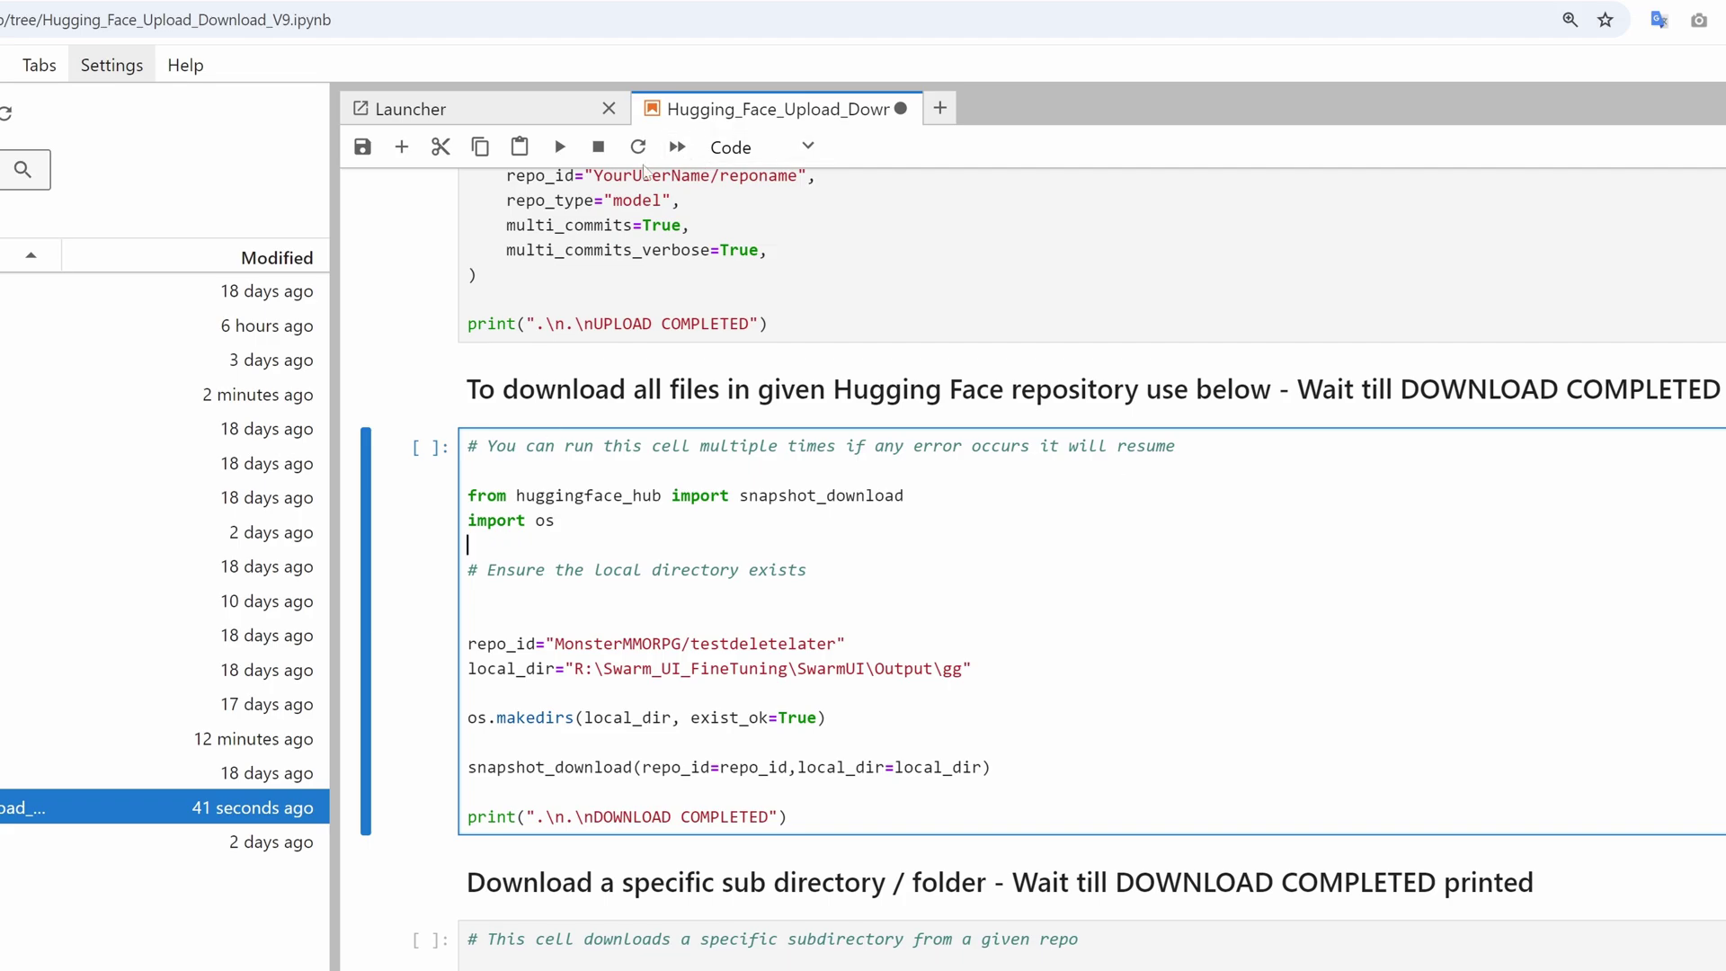
left_click(559, 147)
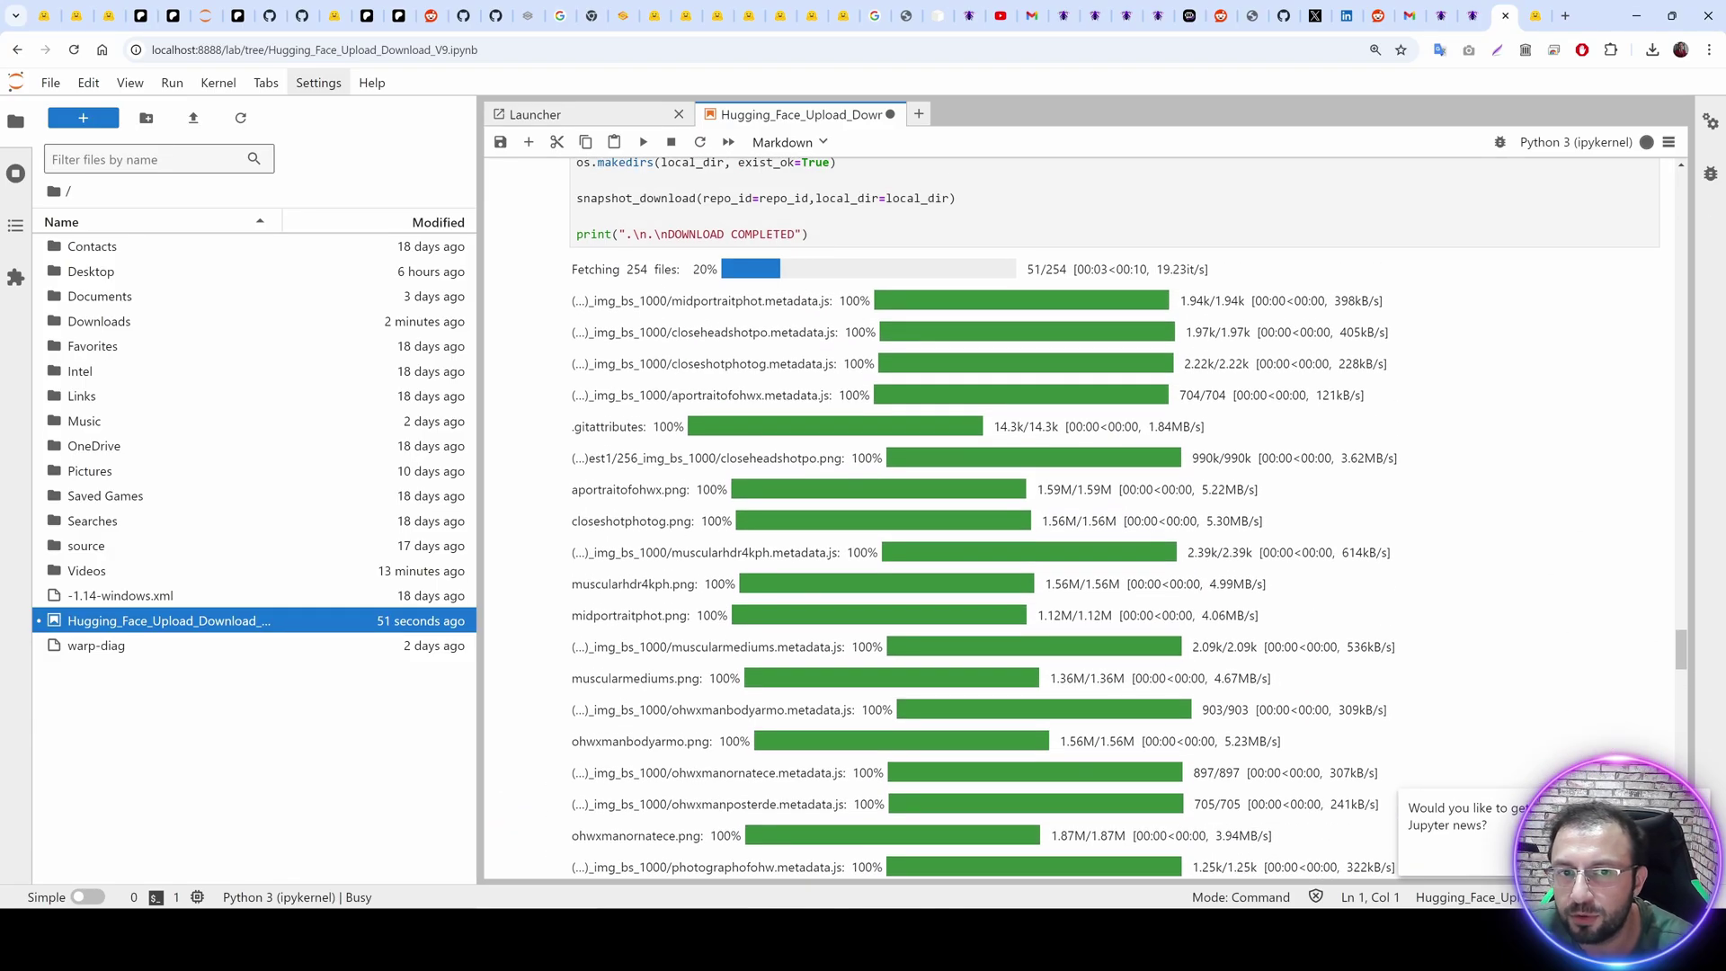
Check the files arriving in the gg download folder on disk, browsing into local\Grids\test1\256_img_bs_10002.
left_click_drag(612, 269, 573, 269)
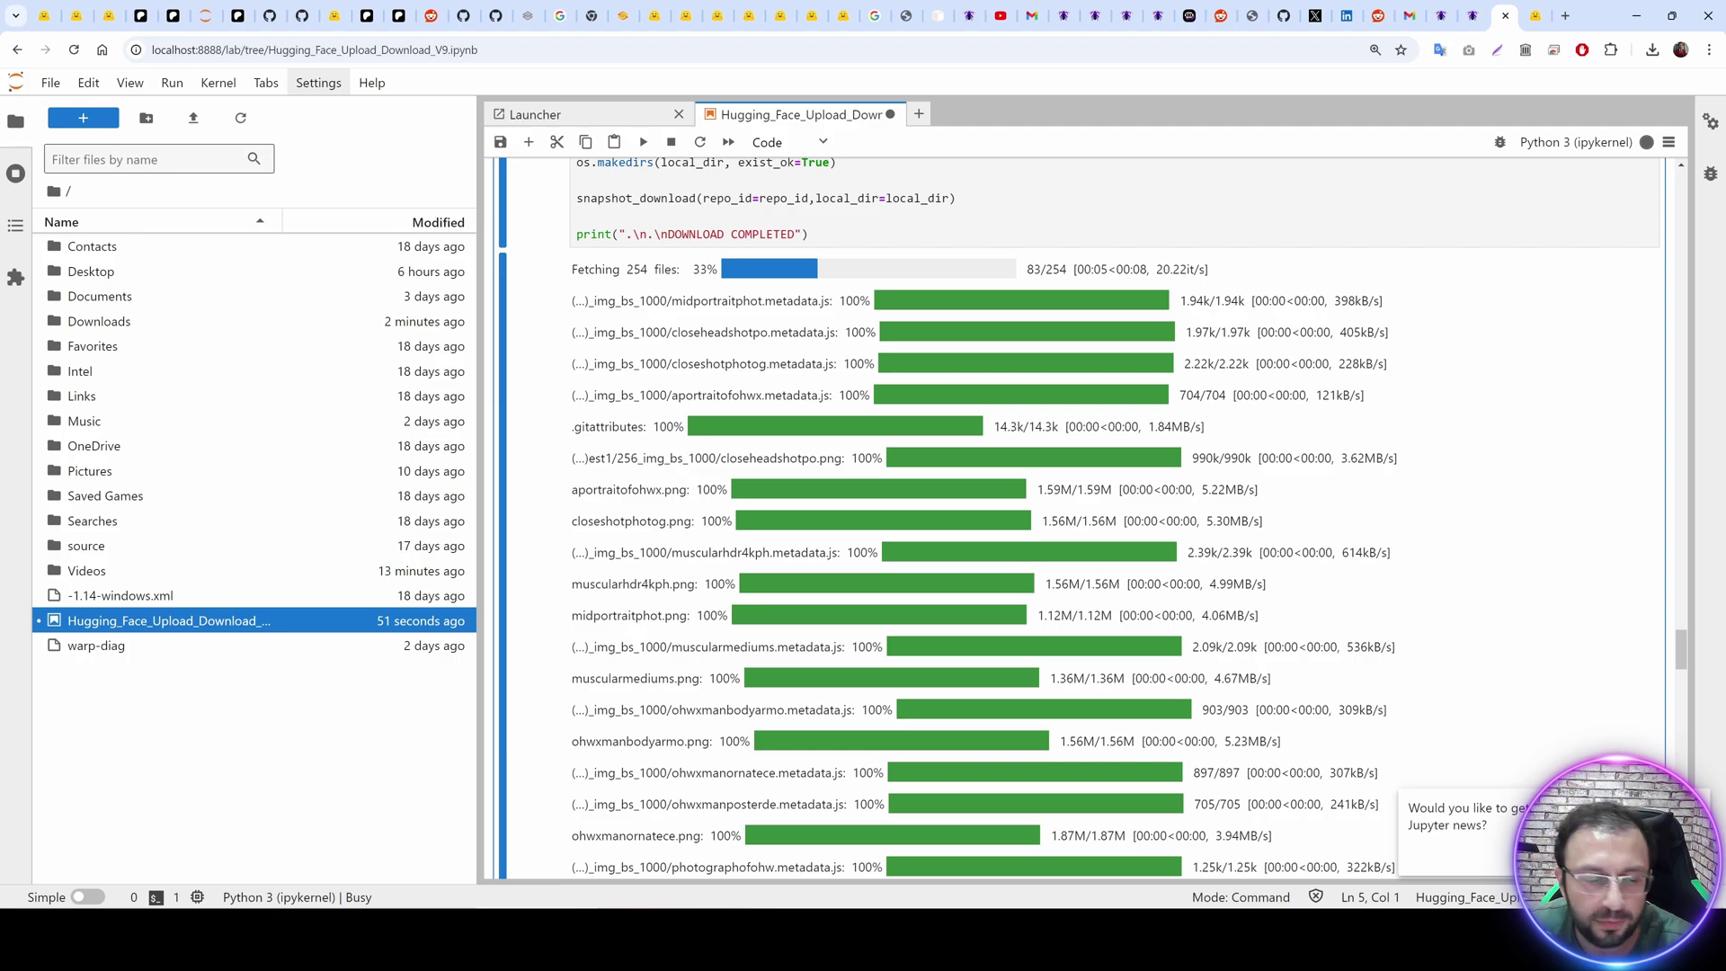
key("alt+Tab")
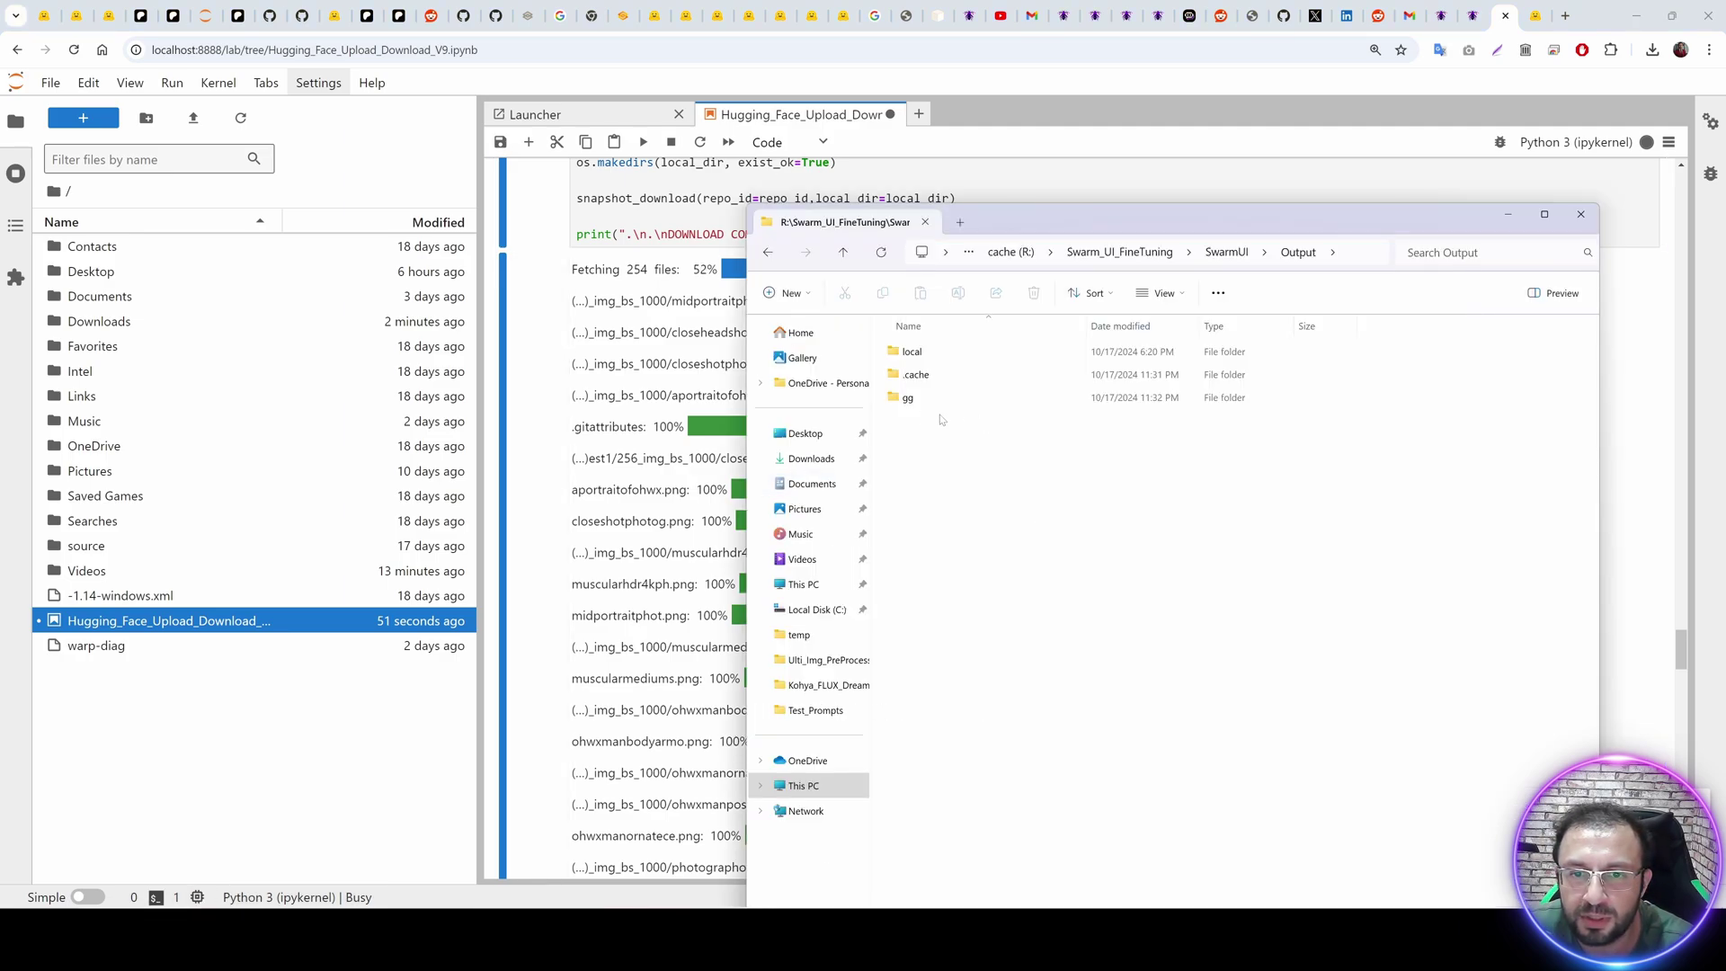
left_click(907, 399)
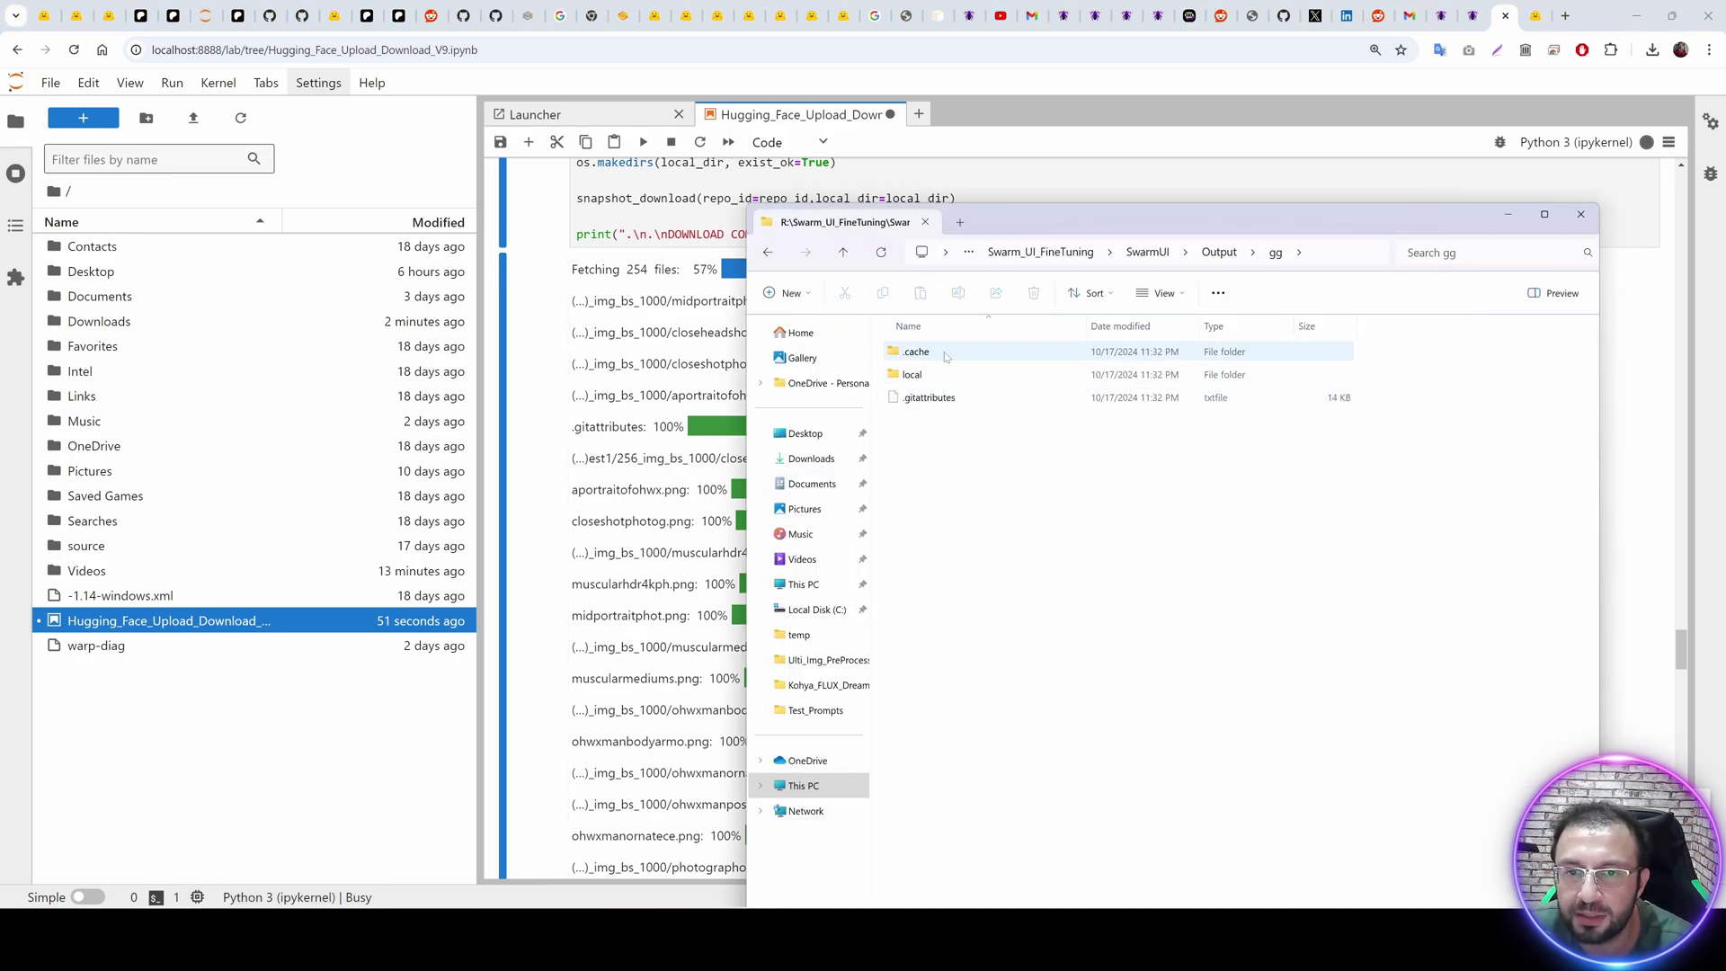
double_click(913, 373)
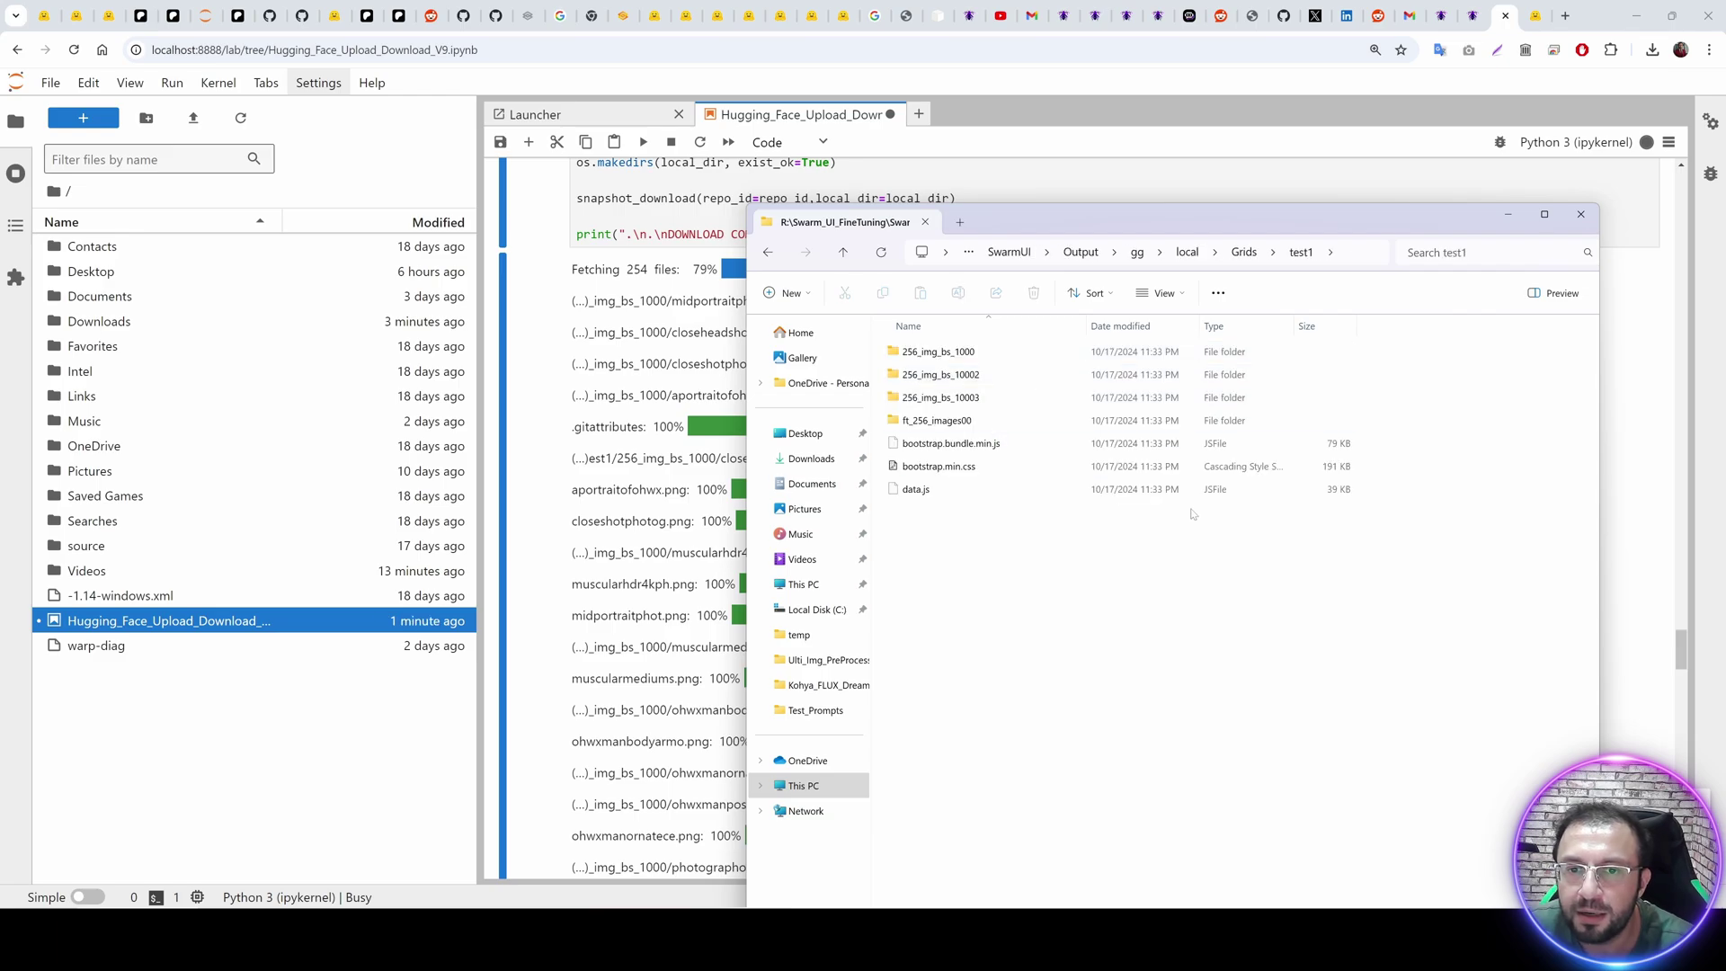
double_click(935, 375)
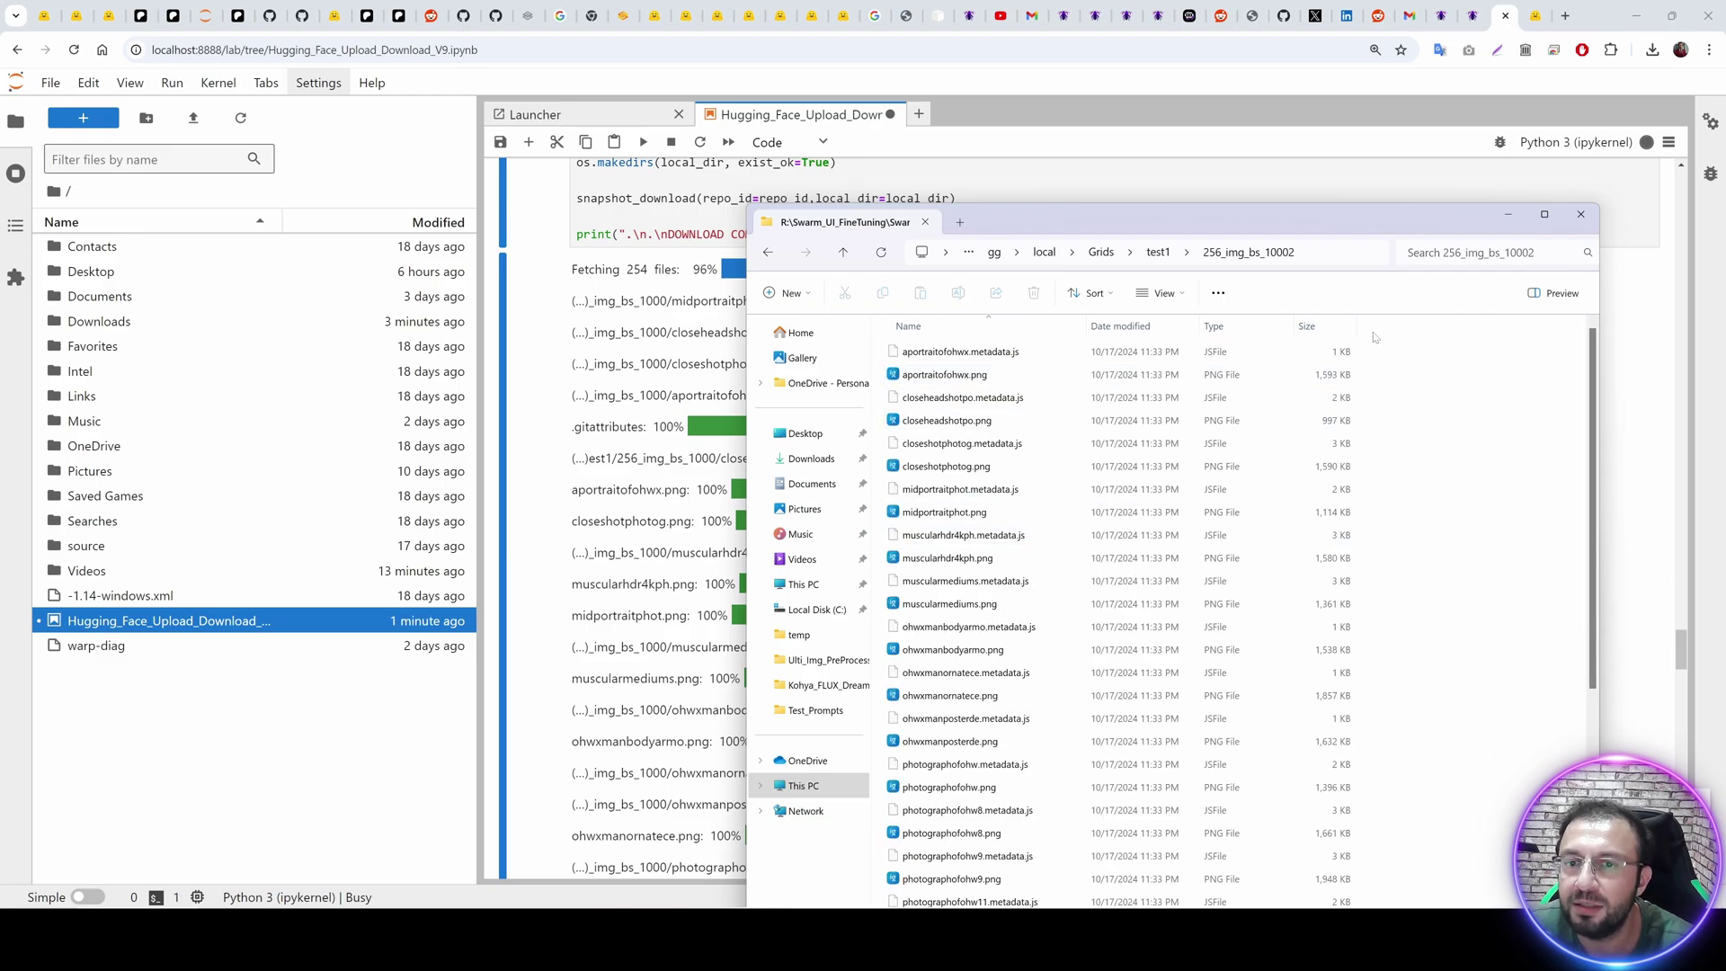
Return to the notebook and review the per-file download progress below the download cell.
left_click(669, 349)
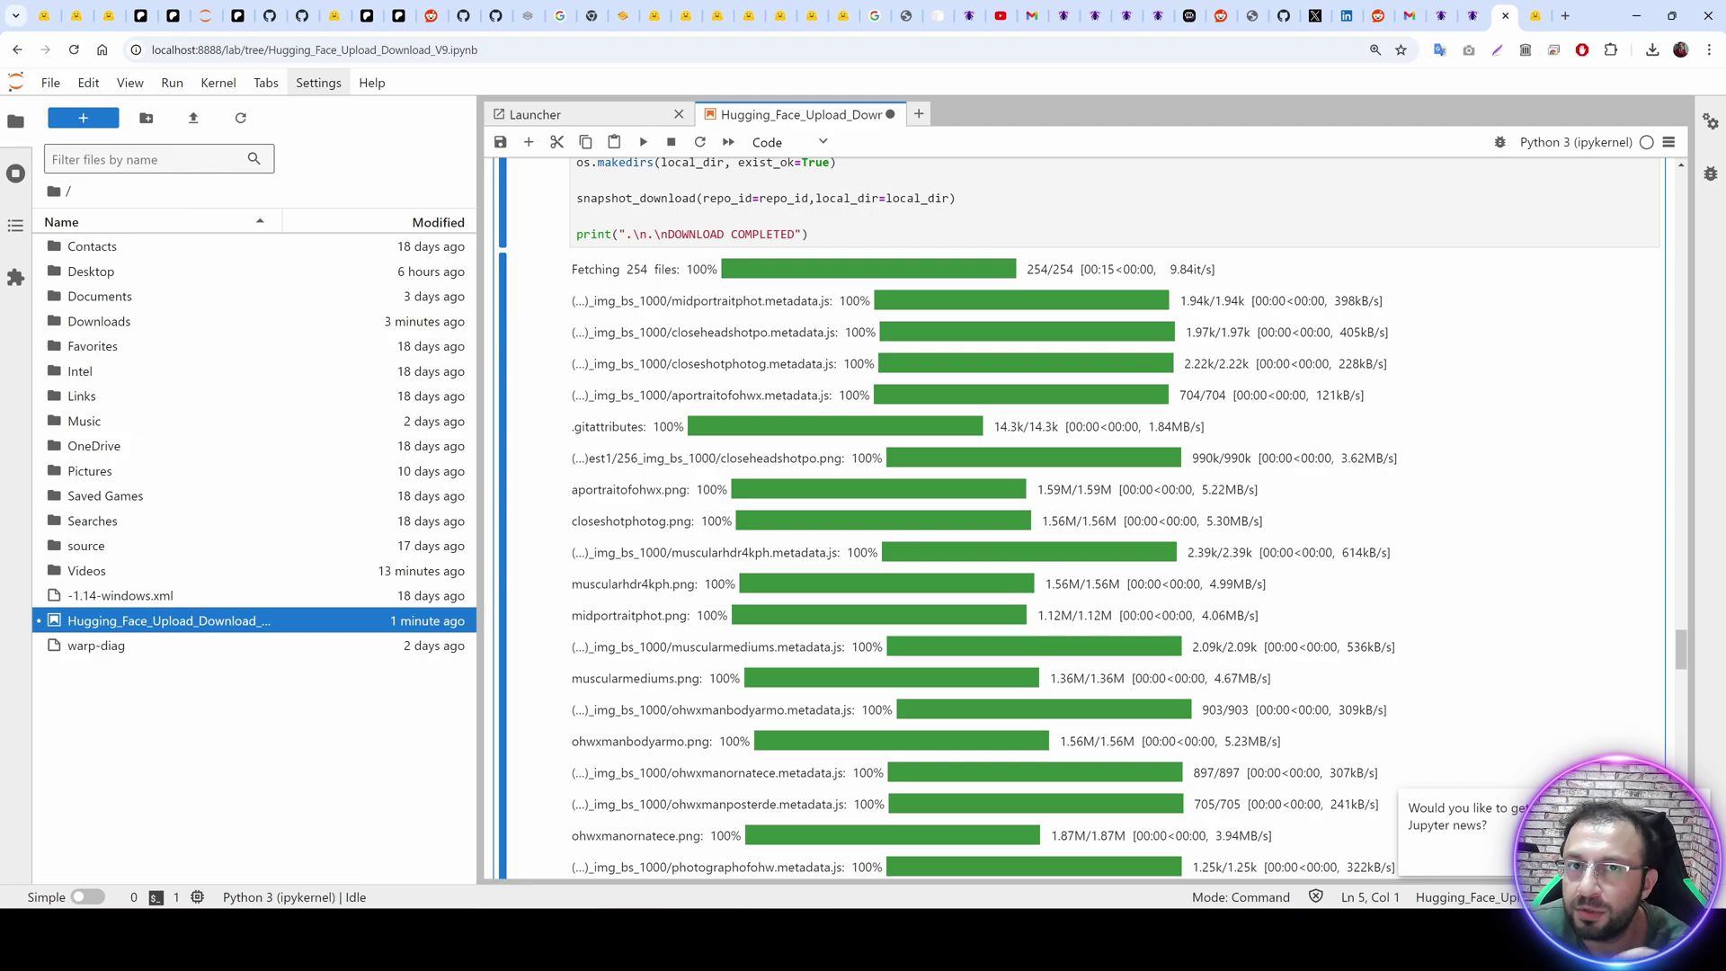
scroll(1108, 463, "down", 10)
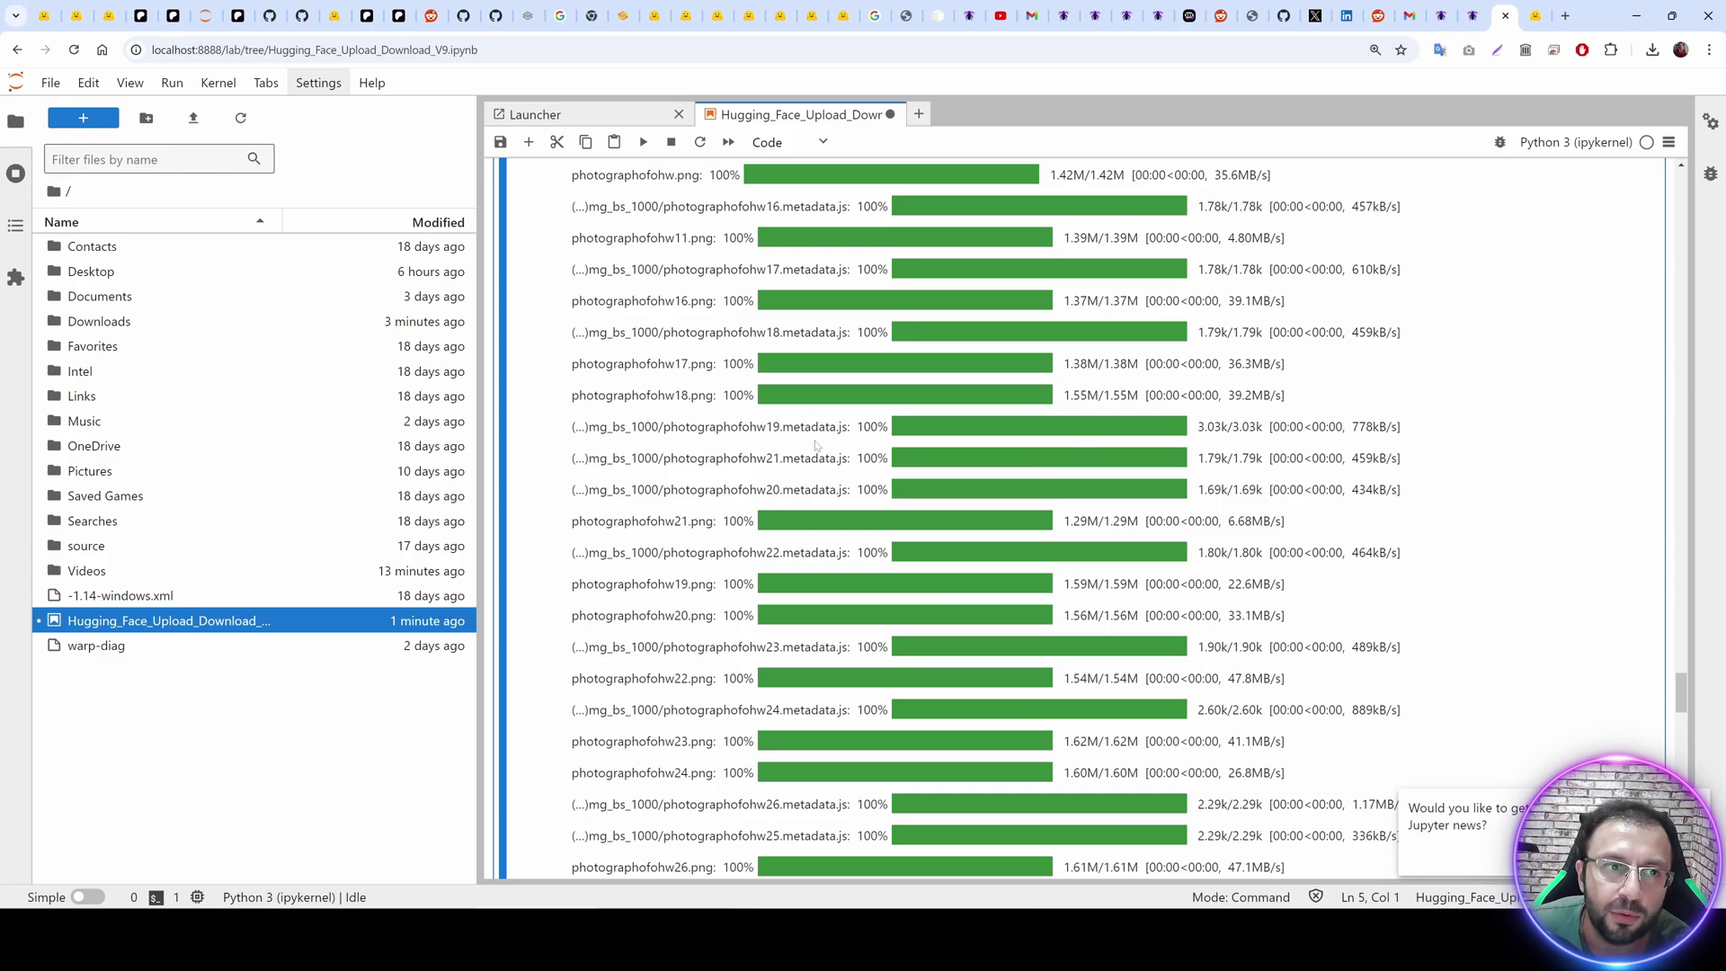
scroll(1057, 398, "down", 3)
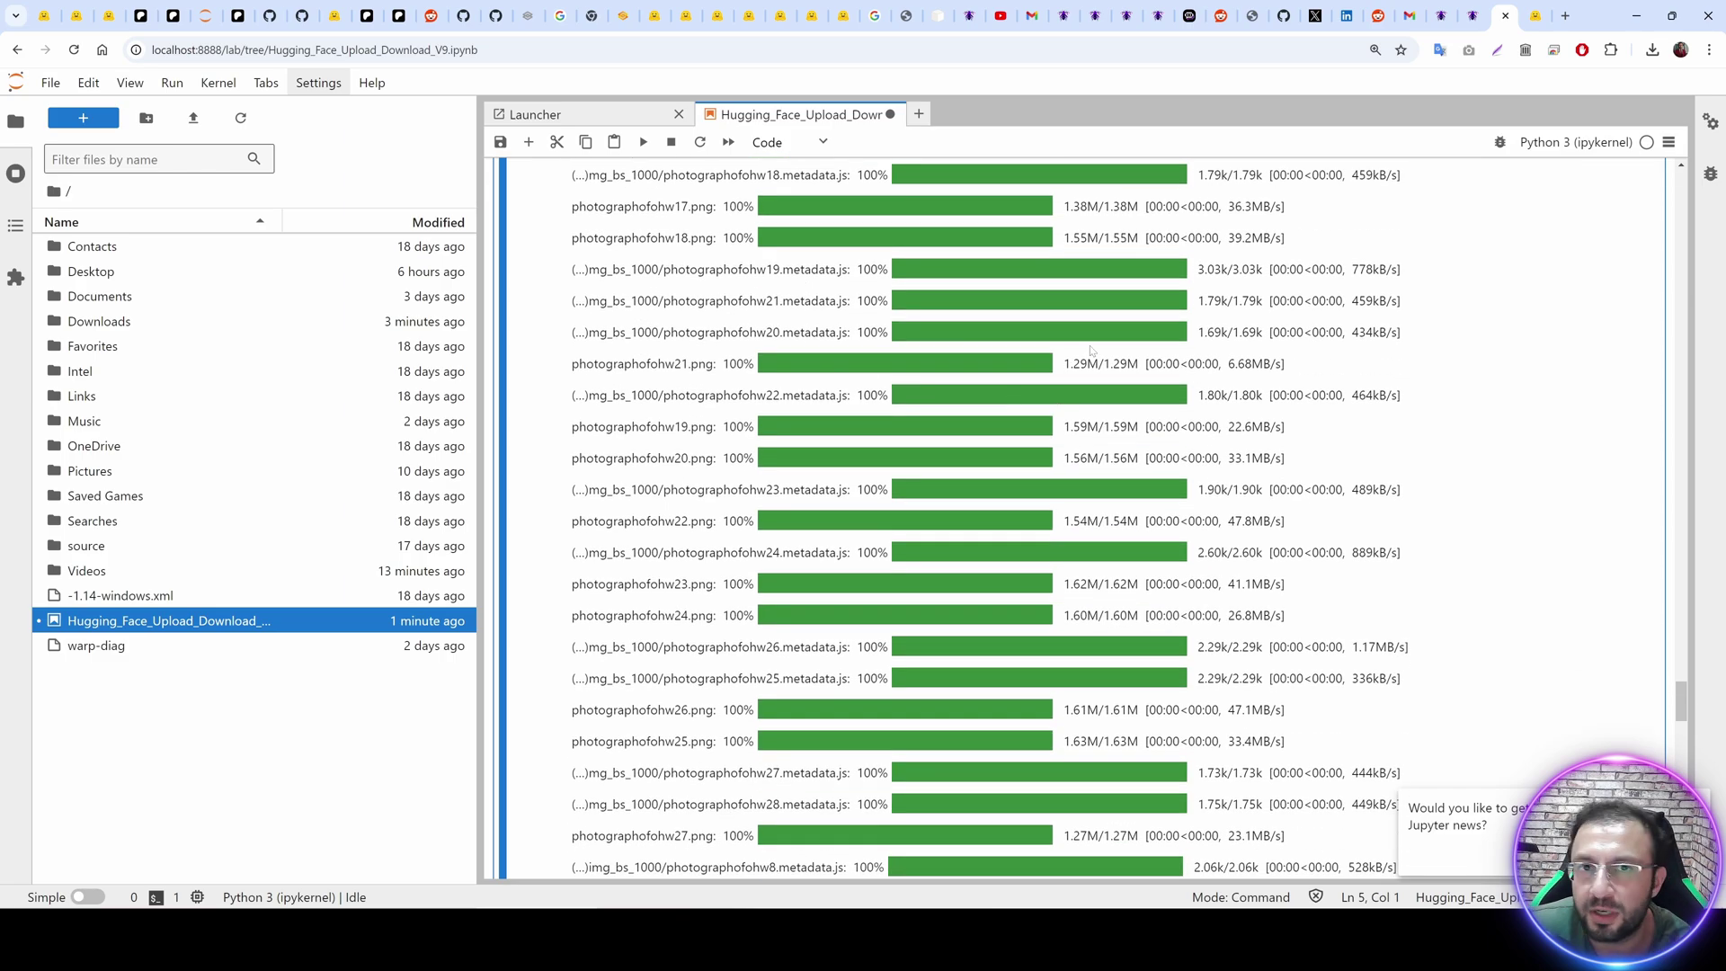
Examine the SwarmUI test1 grid, comparing the 256_img_BS_1-000040 and FT_256_images-000070 checkpoint images across the prompts.
left_click(1535, 17)
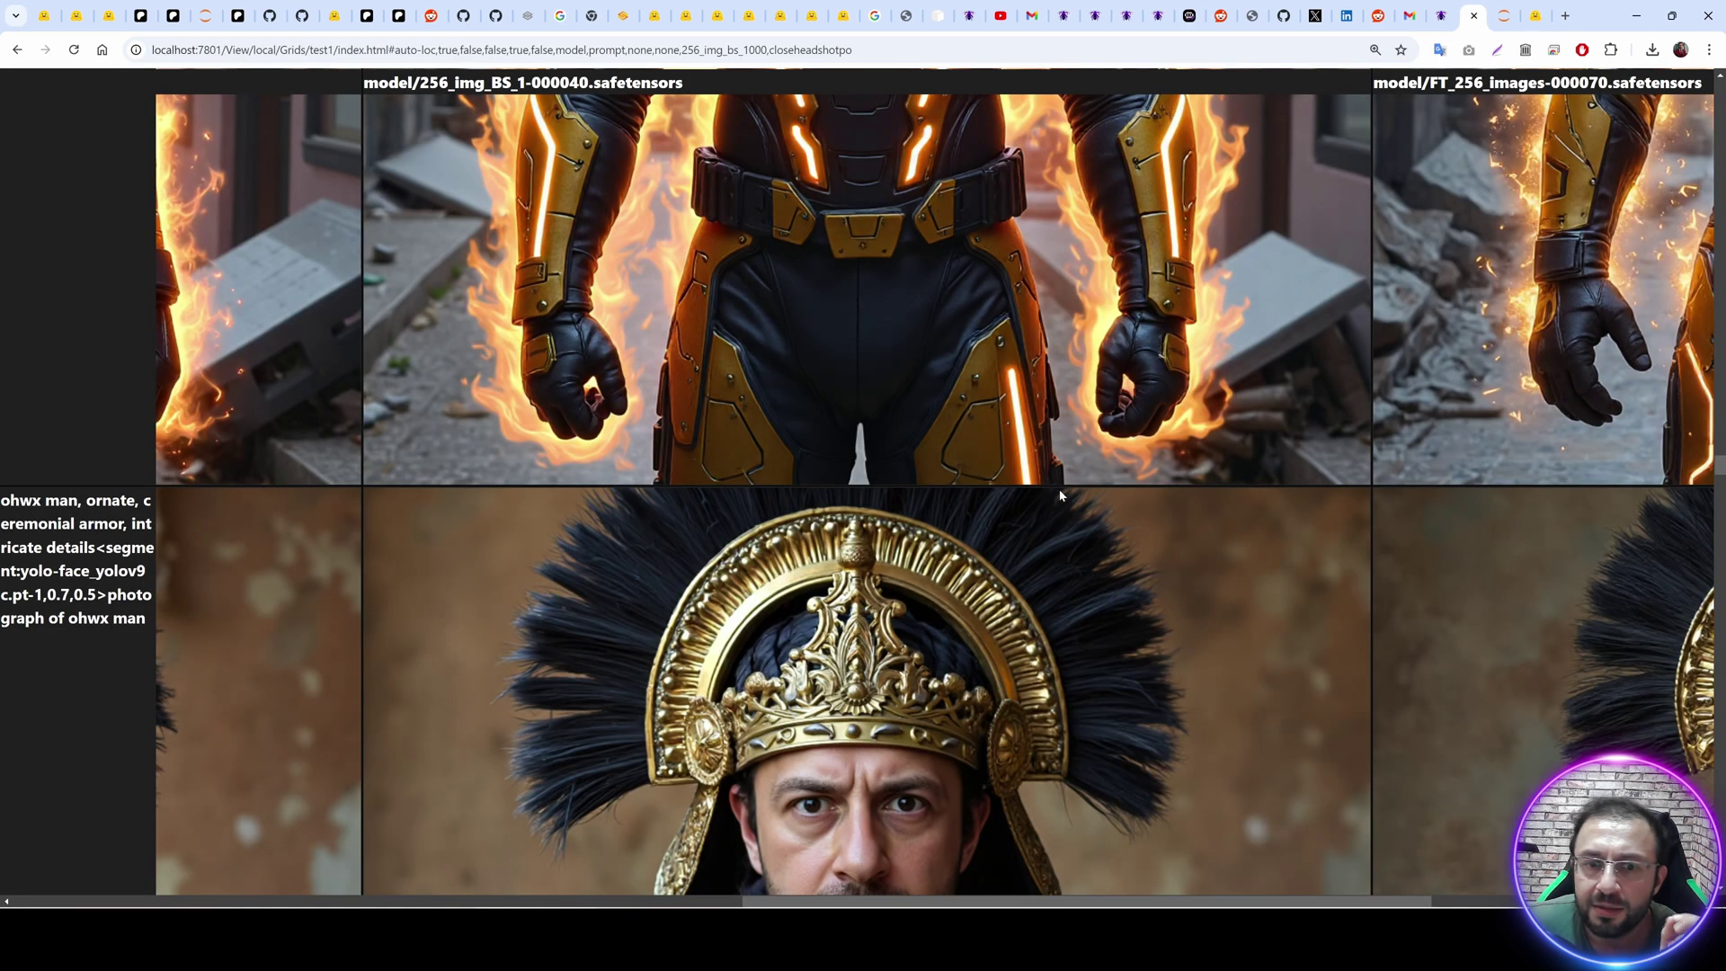
left_click(1442, 15)
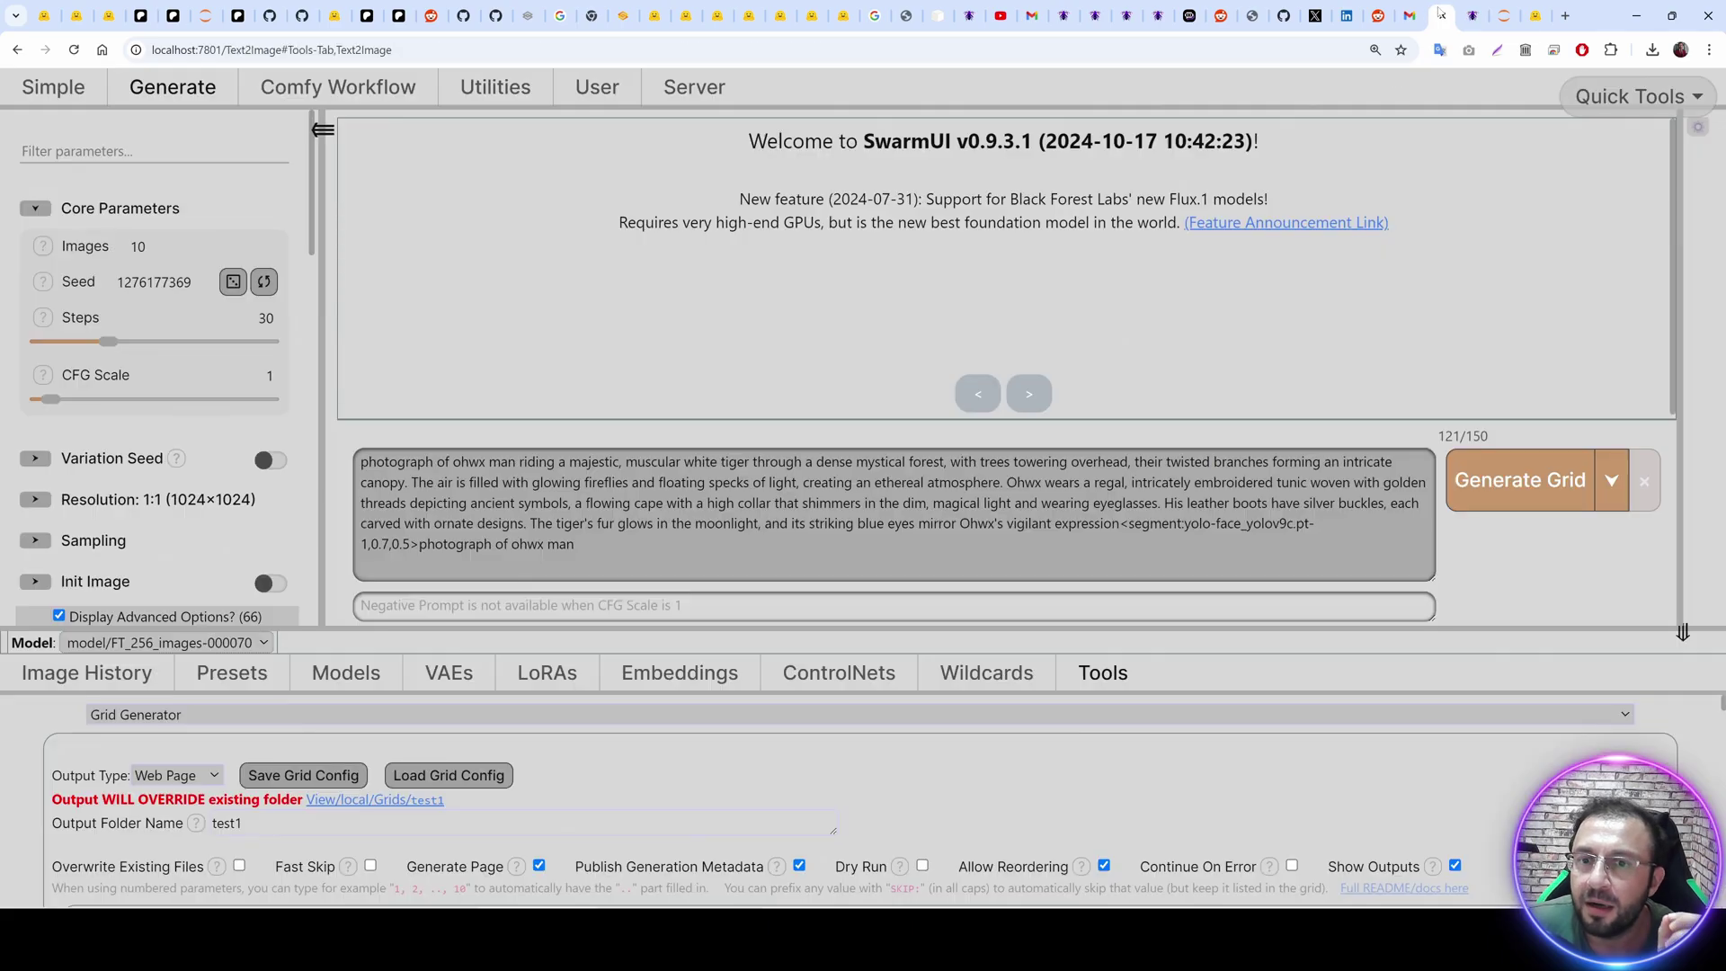
left_click(1463, 16)
scroll(1372, 124, "up", 3)
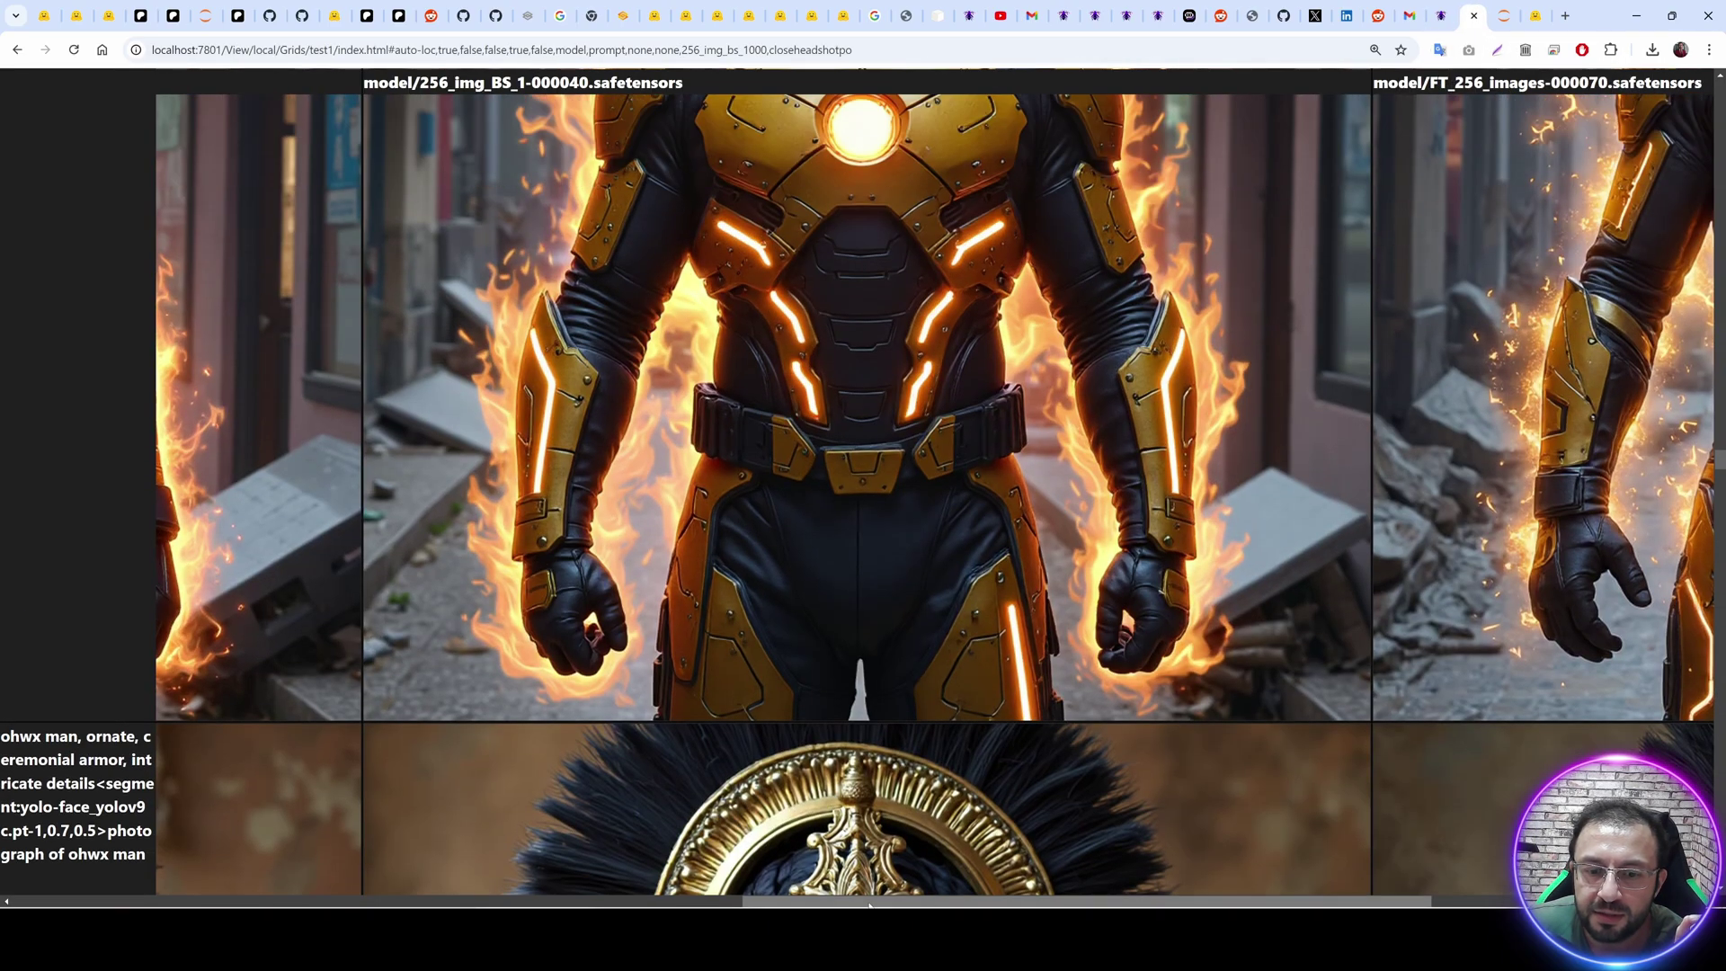
left_click_drag(1086, 900, 1356, 901)
scroll(1268, 776, "down", 1)
scroll(1268, 776, "up", 12)
scroll(1291, 757, "down", 17)
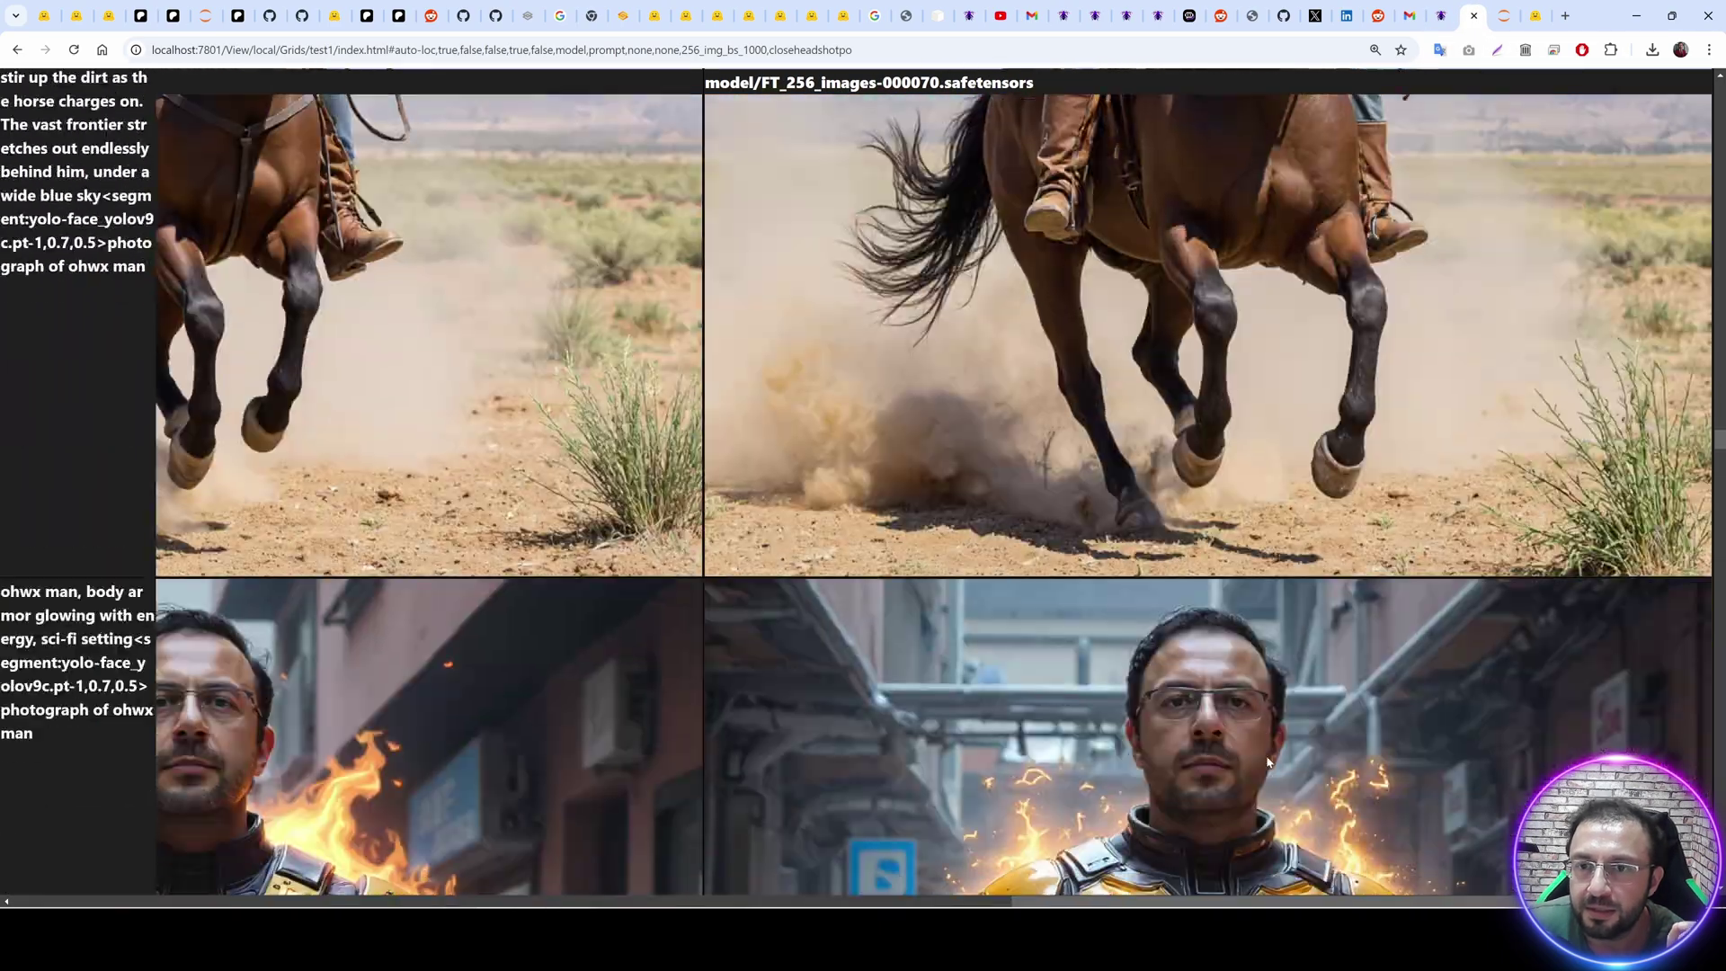
scroll(1291, 751, "down", 8)
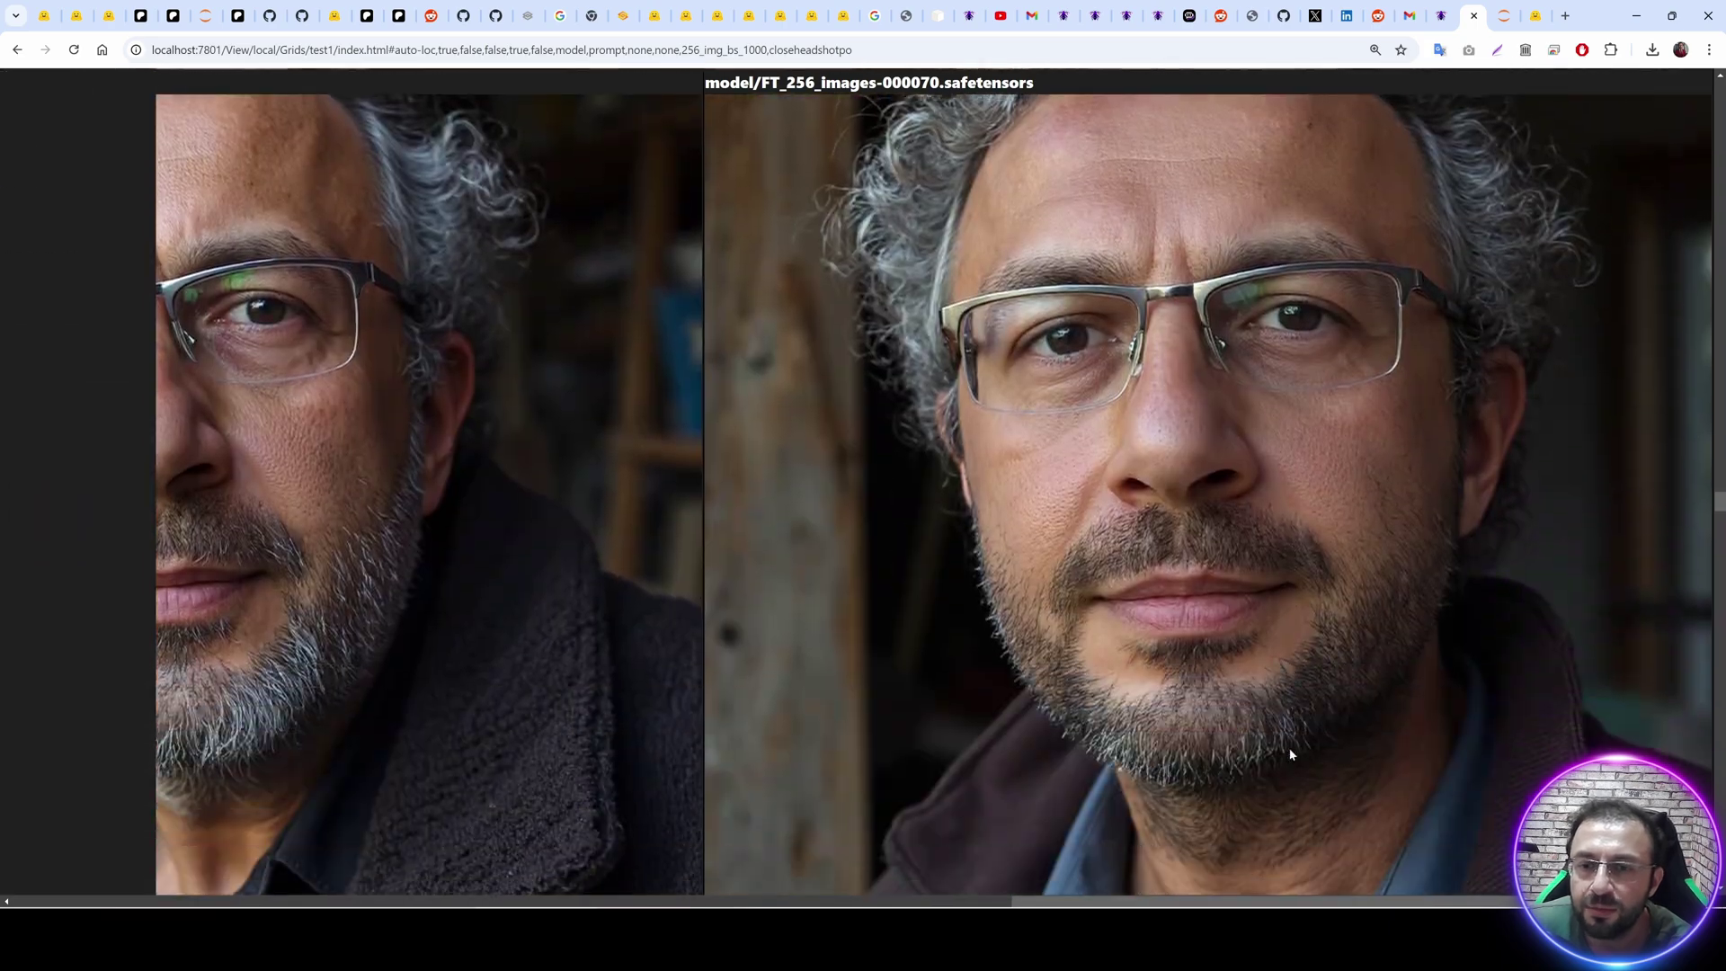
scroll(1213, 569, "down", 3)
scroll(1214, 569, "down", 6)
scroll(1301, 568, "up", 12)
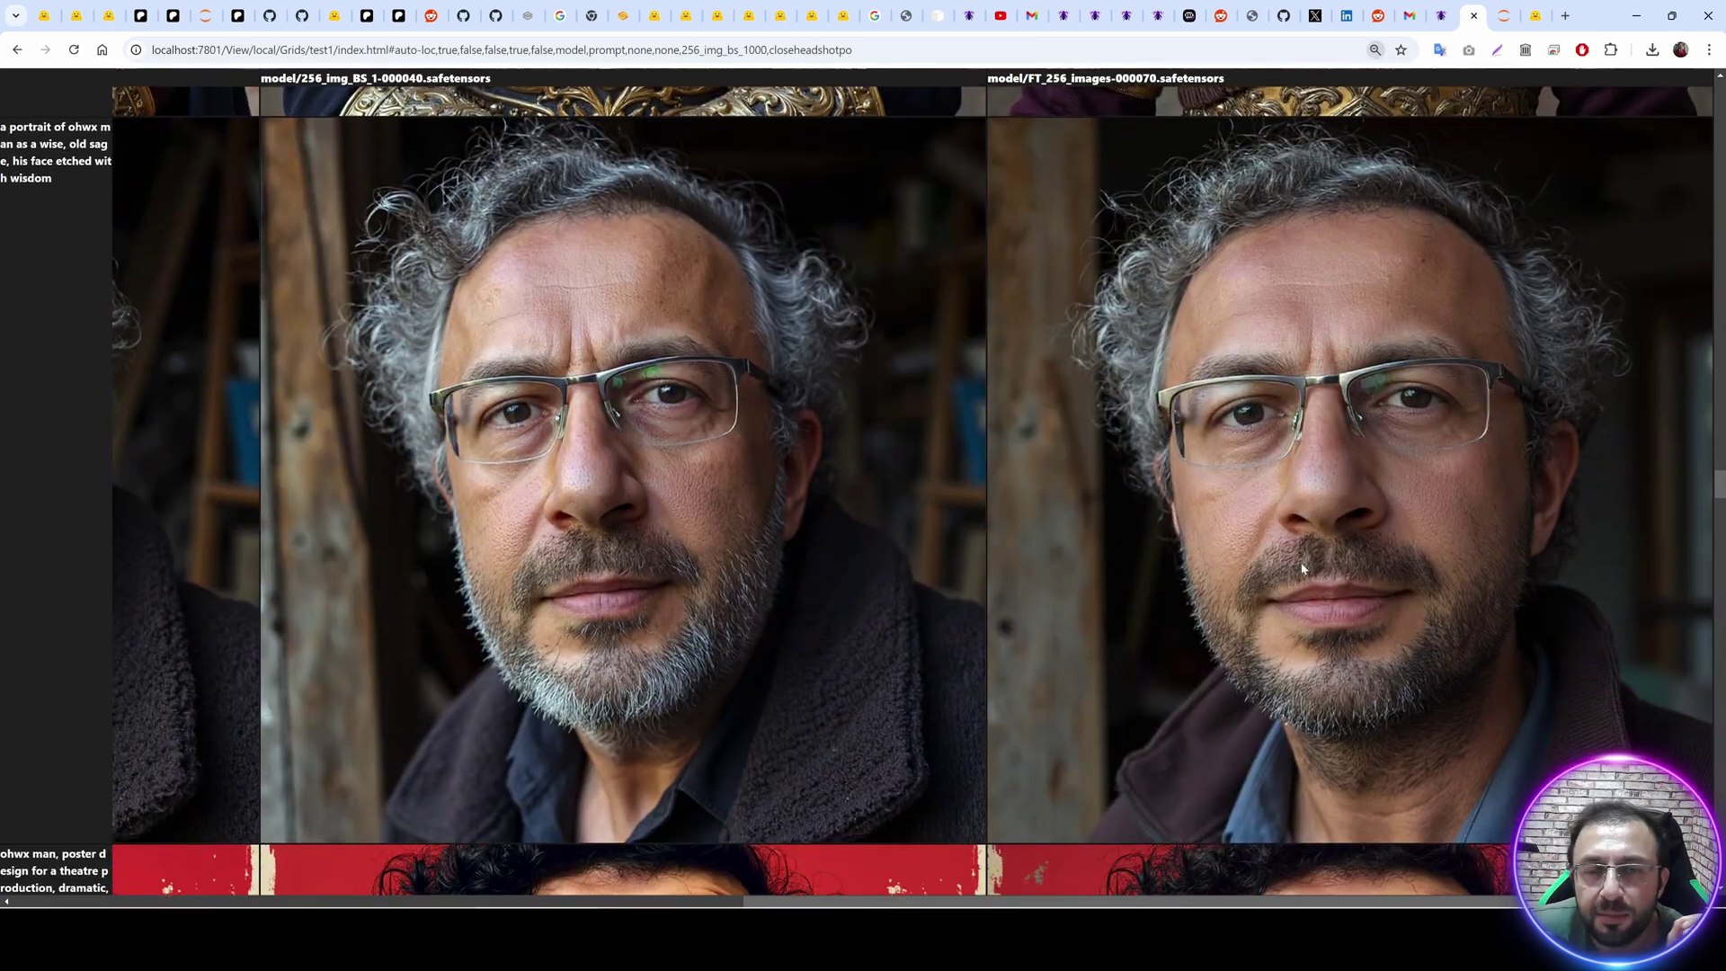
Open the SUPIR Upscaler tutorial video linked under Suggested Tutorials in Patreon post 112099700.
left_click(141, 15)
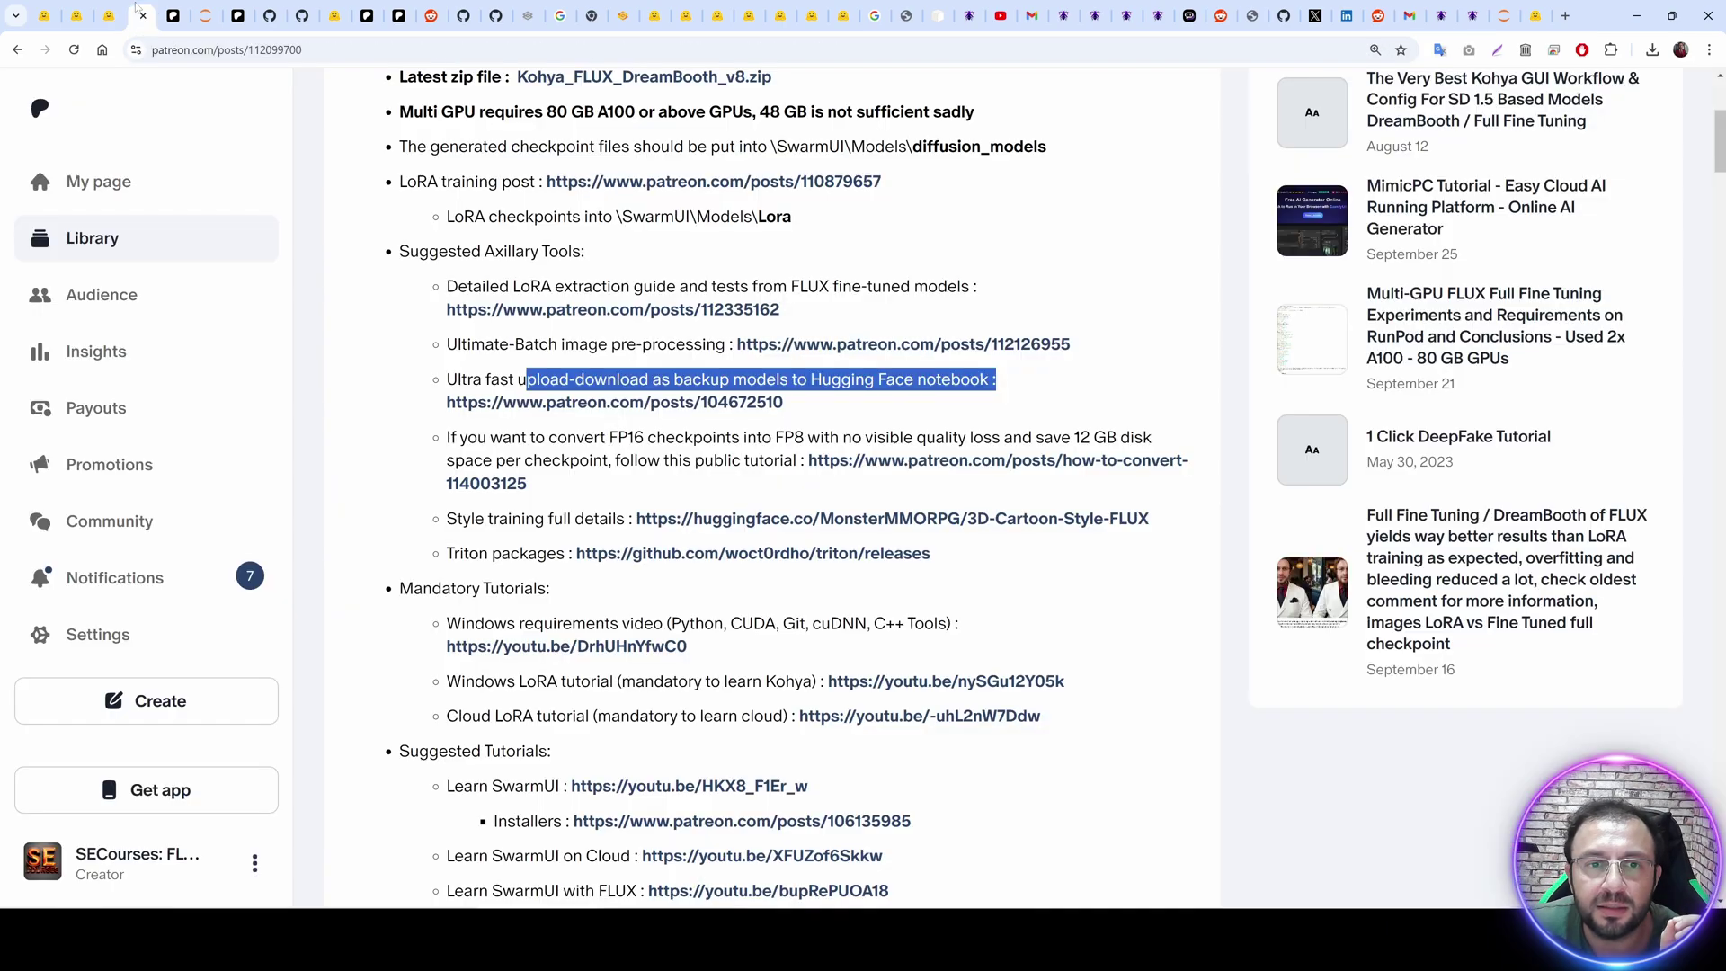
left_click(952, 411)
scroll(899, 441, "down", 2)
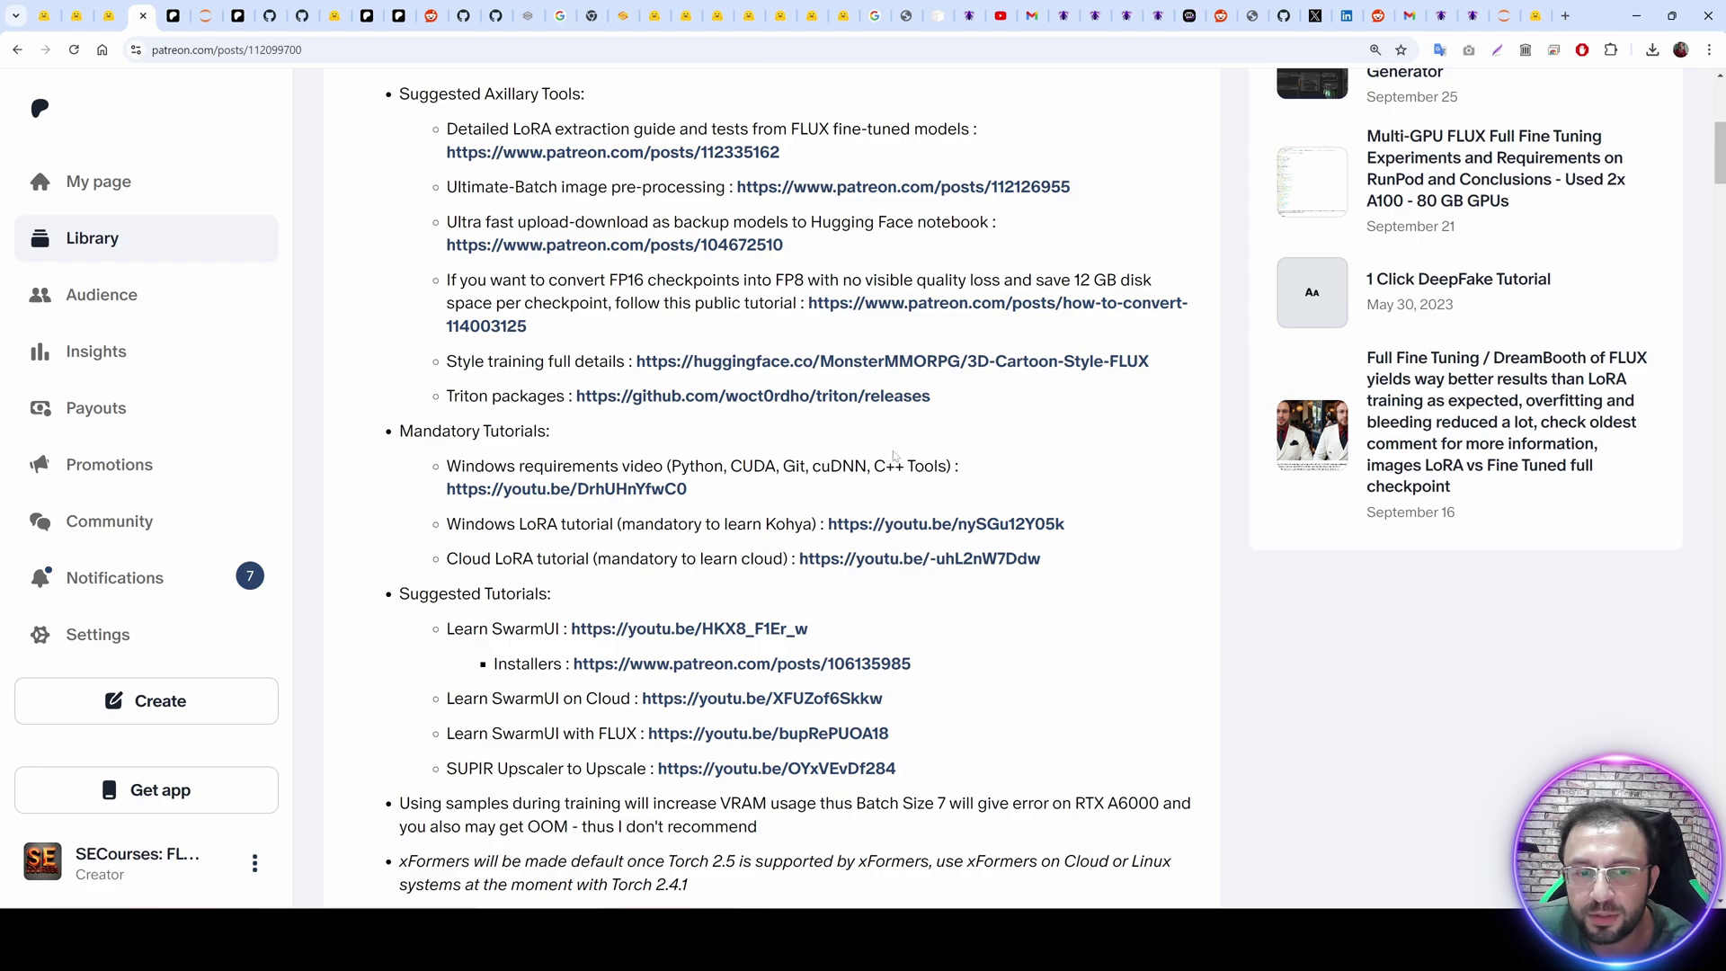
scroll(773, 486, "down", 3)
left_click_drag(892, 552, 467, 535)
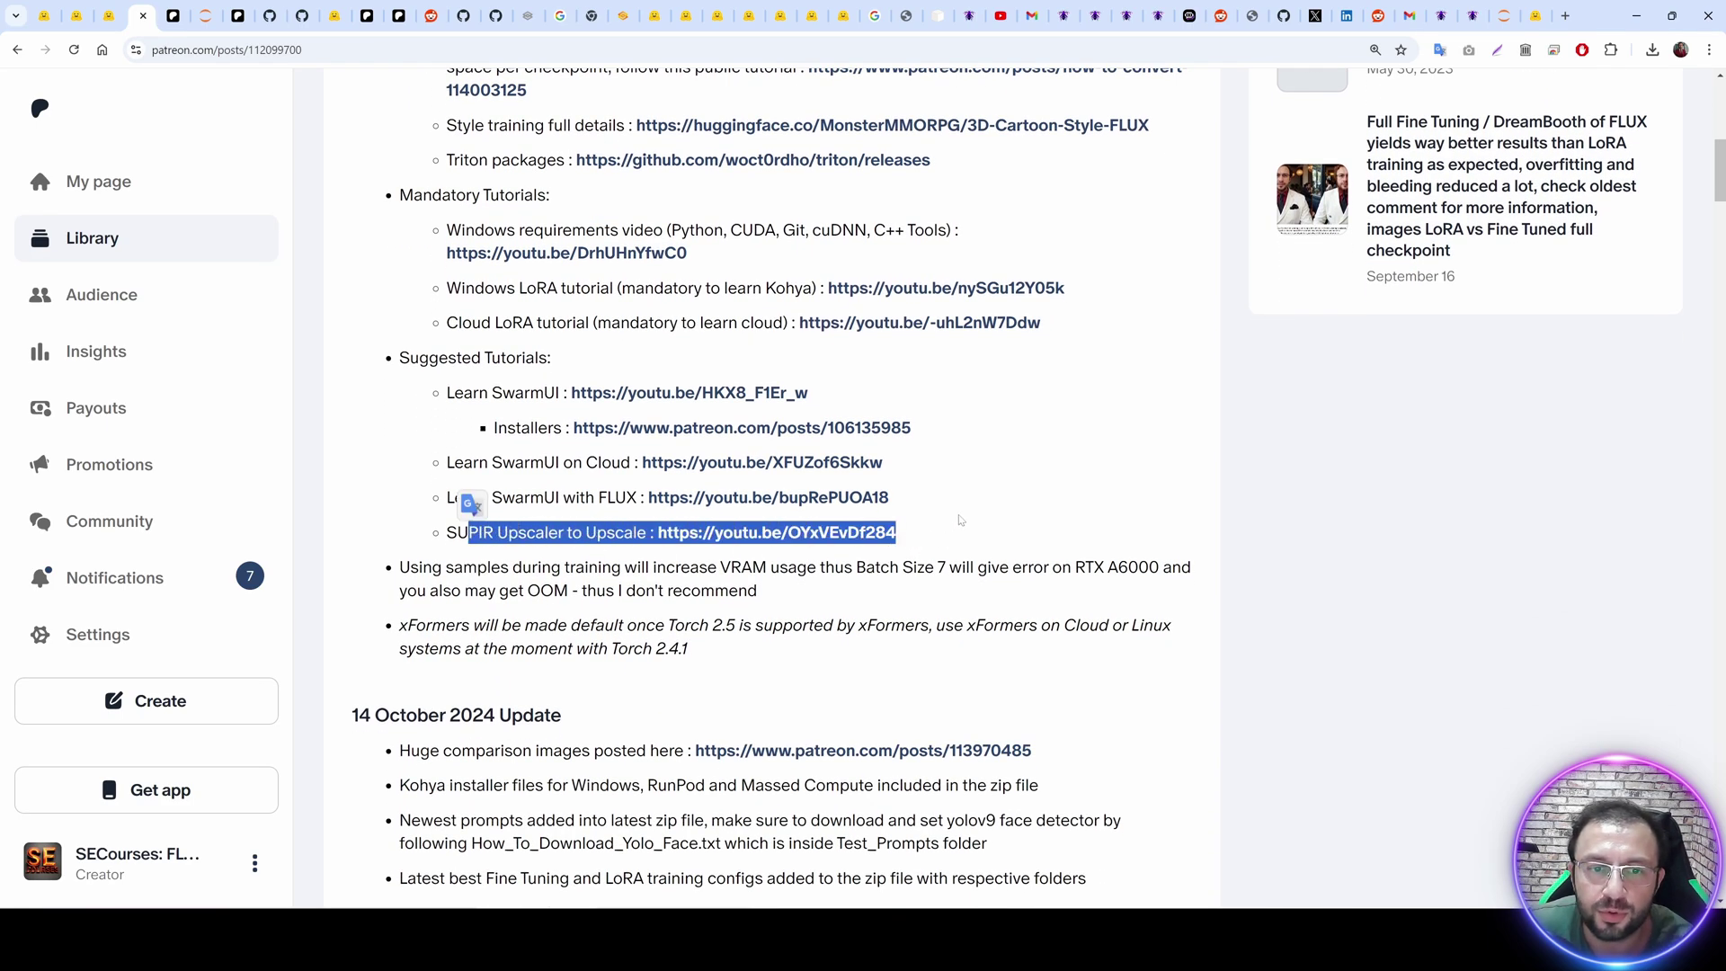
left_click(926, 519)
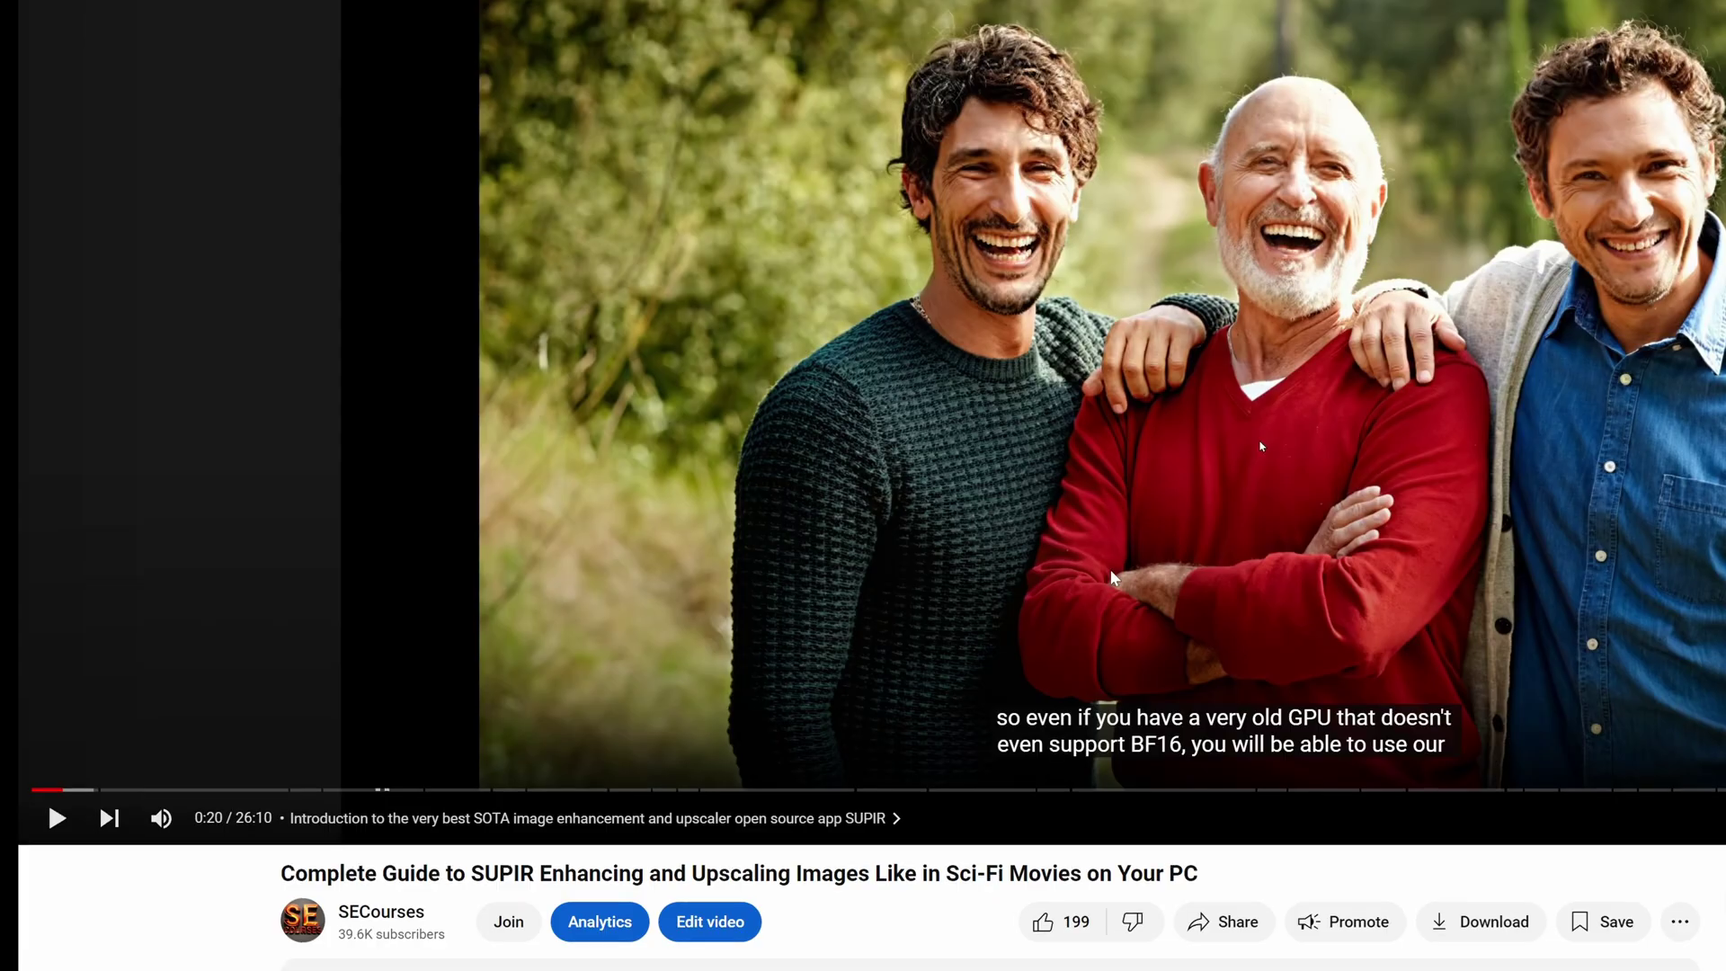
Expand the SUPIR video's description, open its scripts and installers post, and read the September 2024 updates before closing it.
scroll(989, 450, "down", 7)
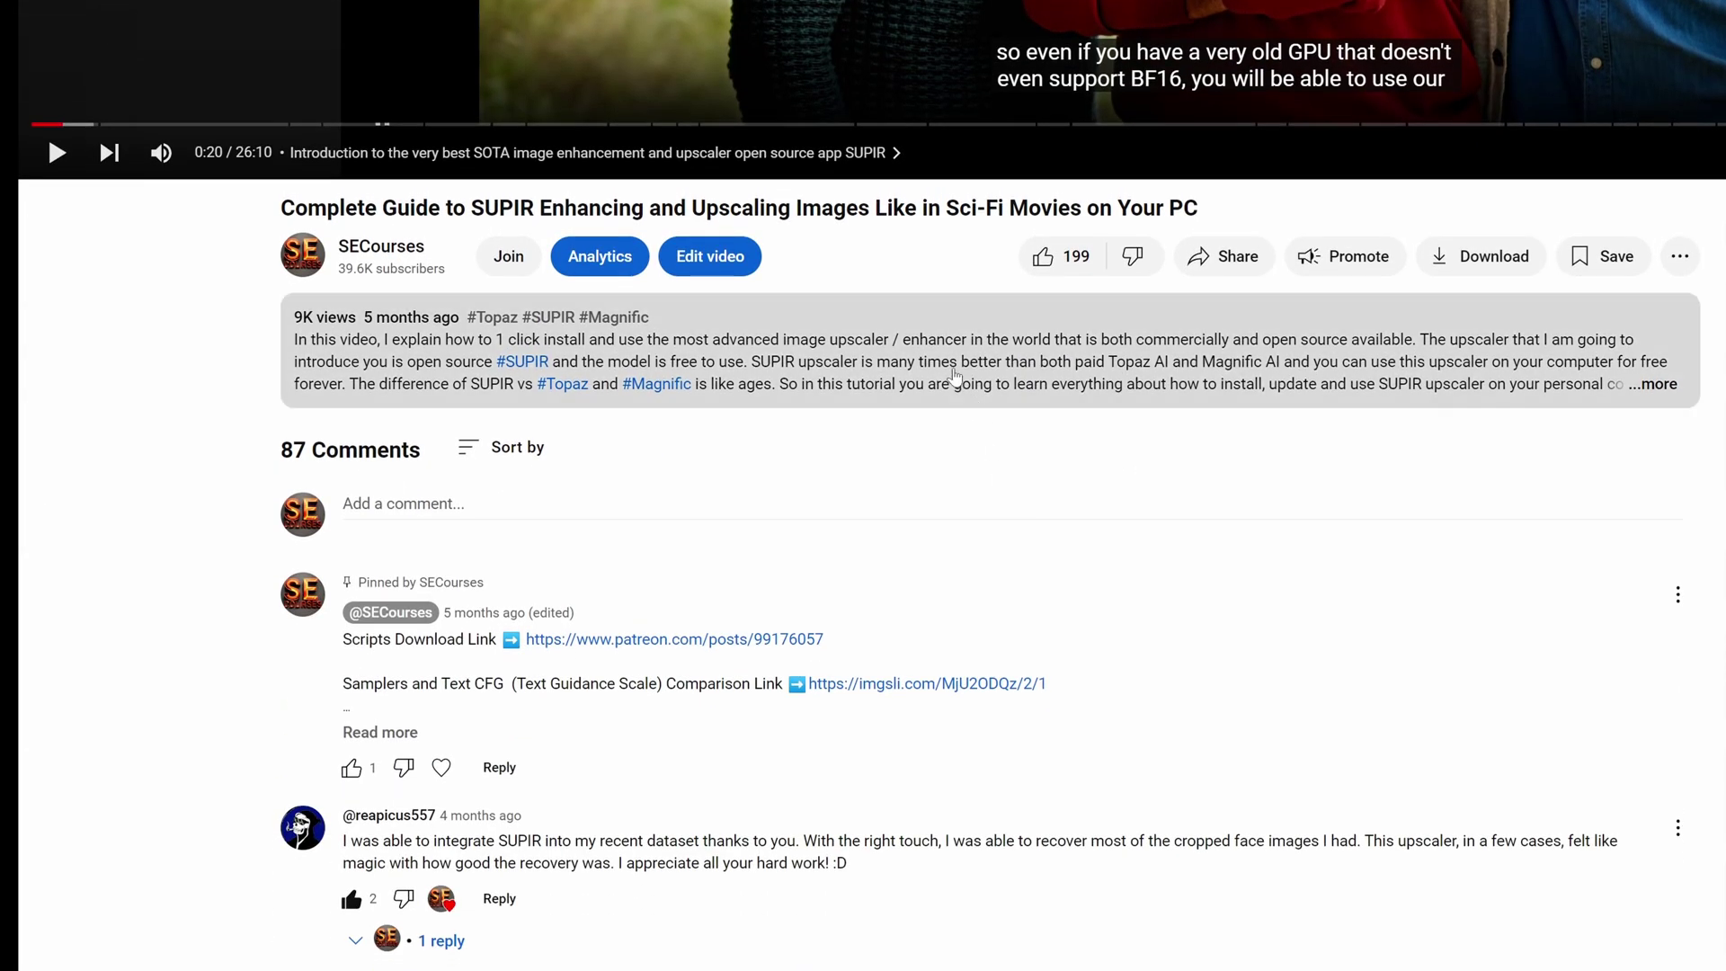
left_click(966, 402)
scroll(947, 428, "down", 3)
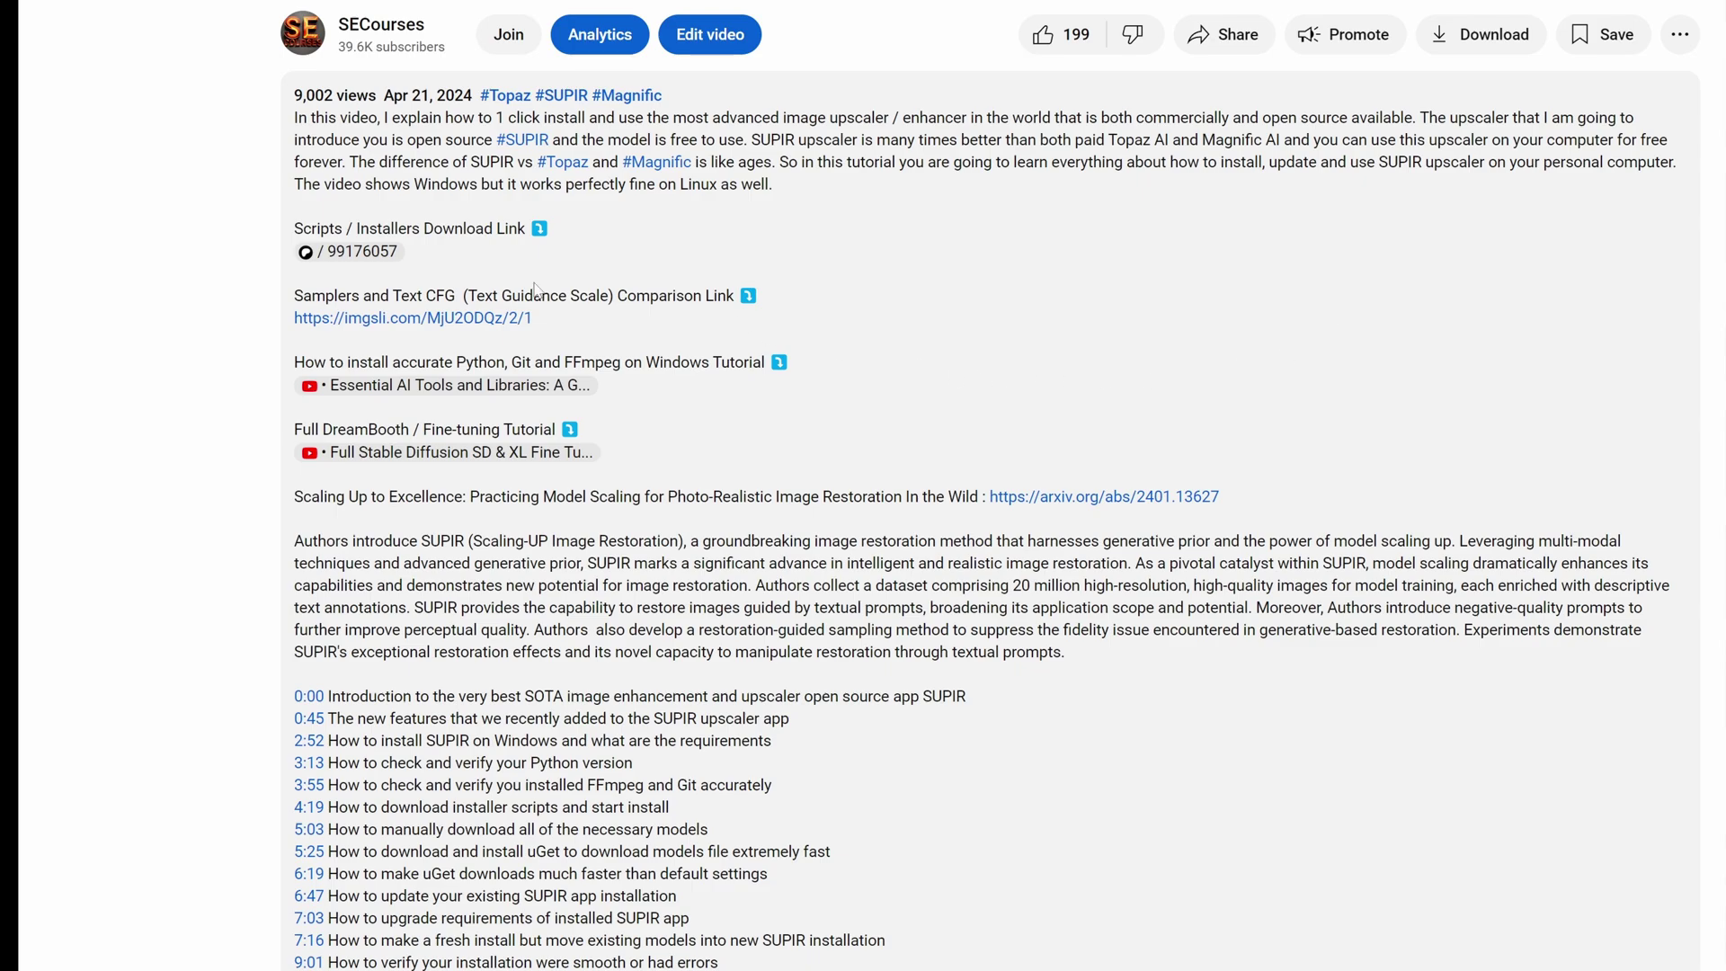
left_click(358, 255)
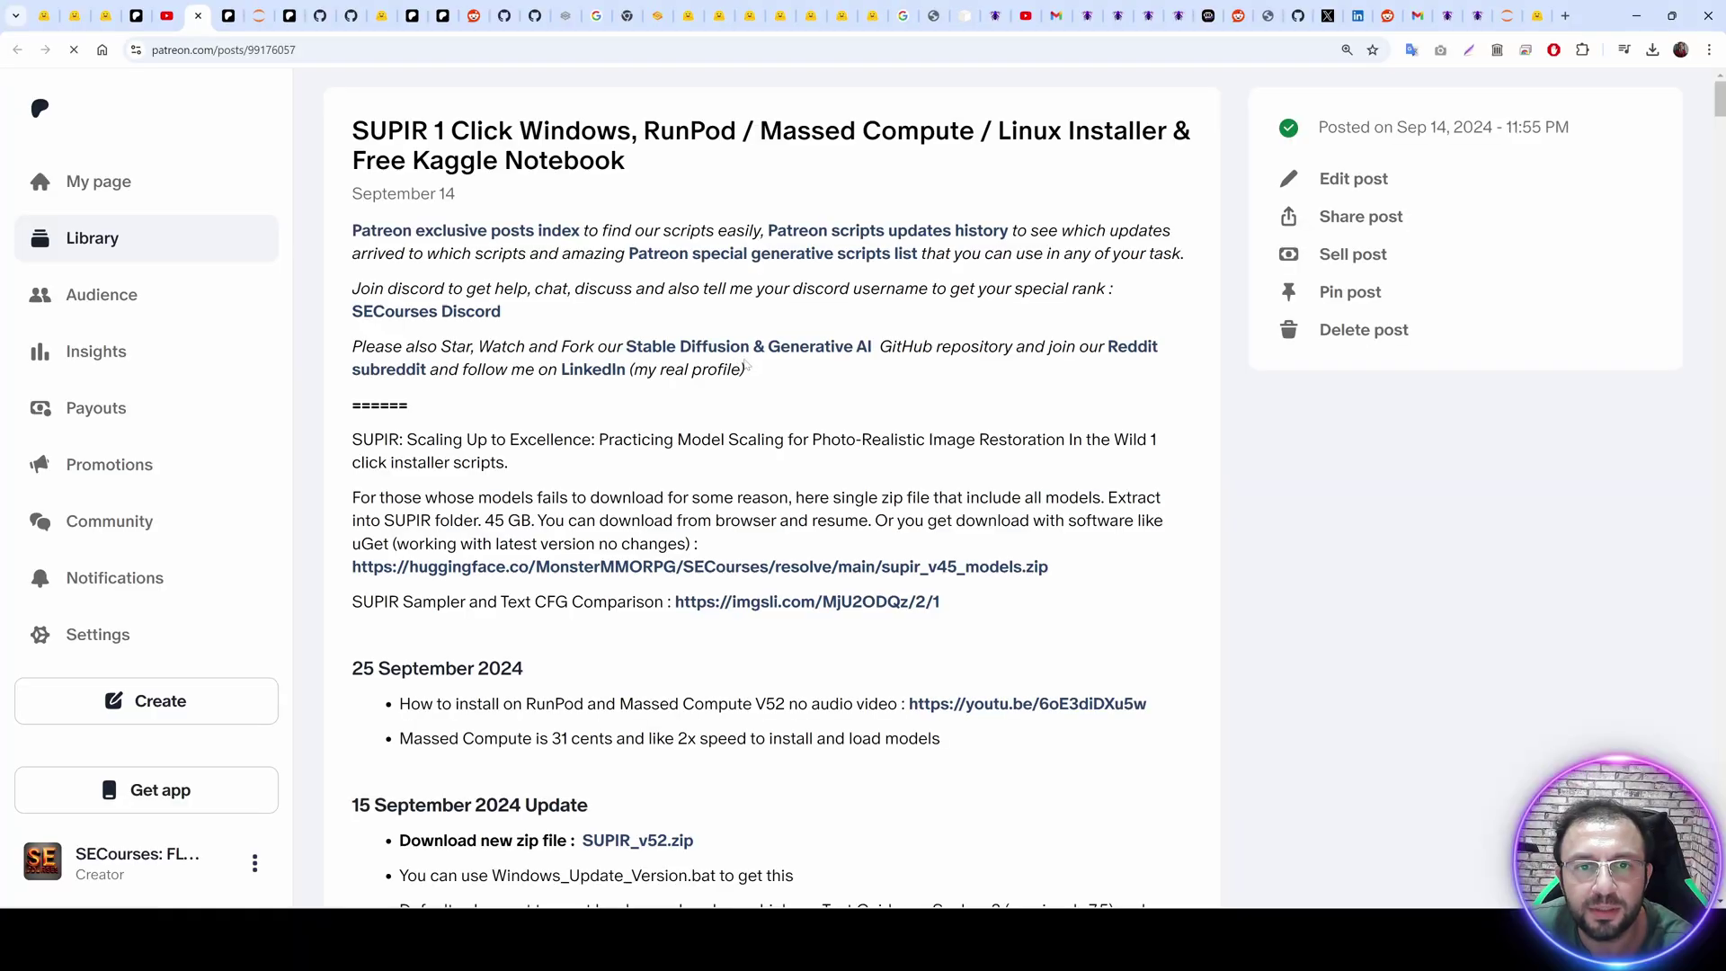
scroll(834, 558, "down", 5)
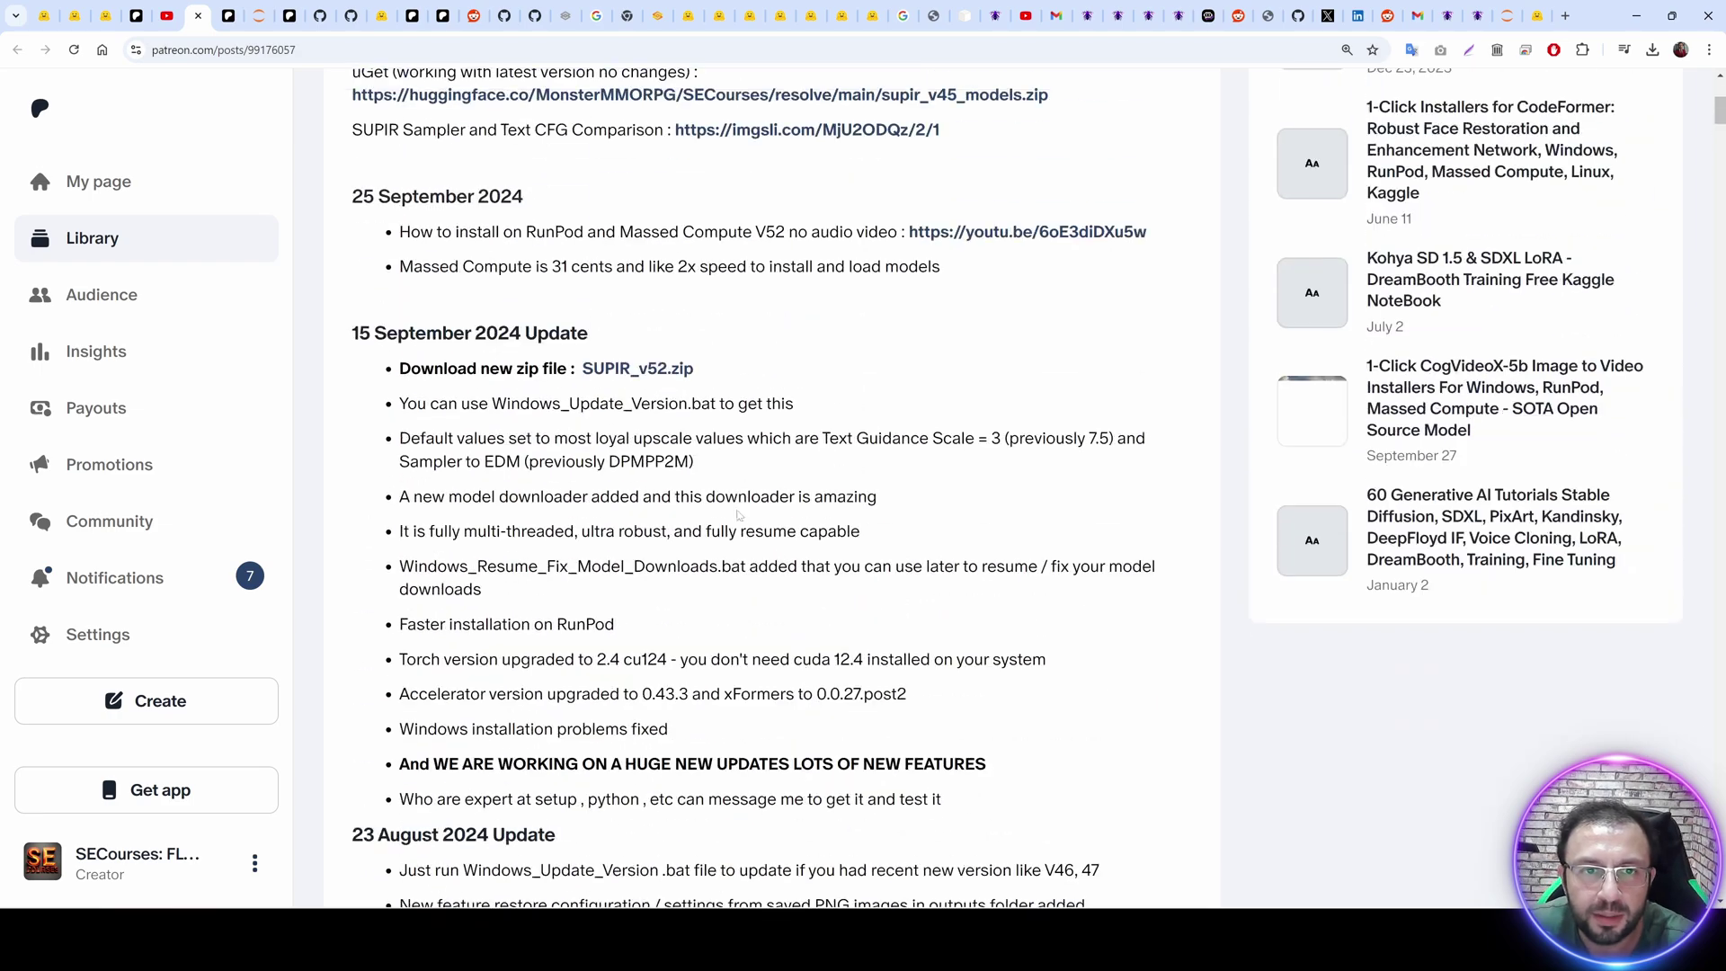
key("ctrl+w")
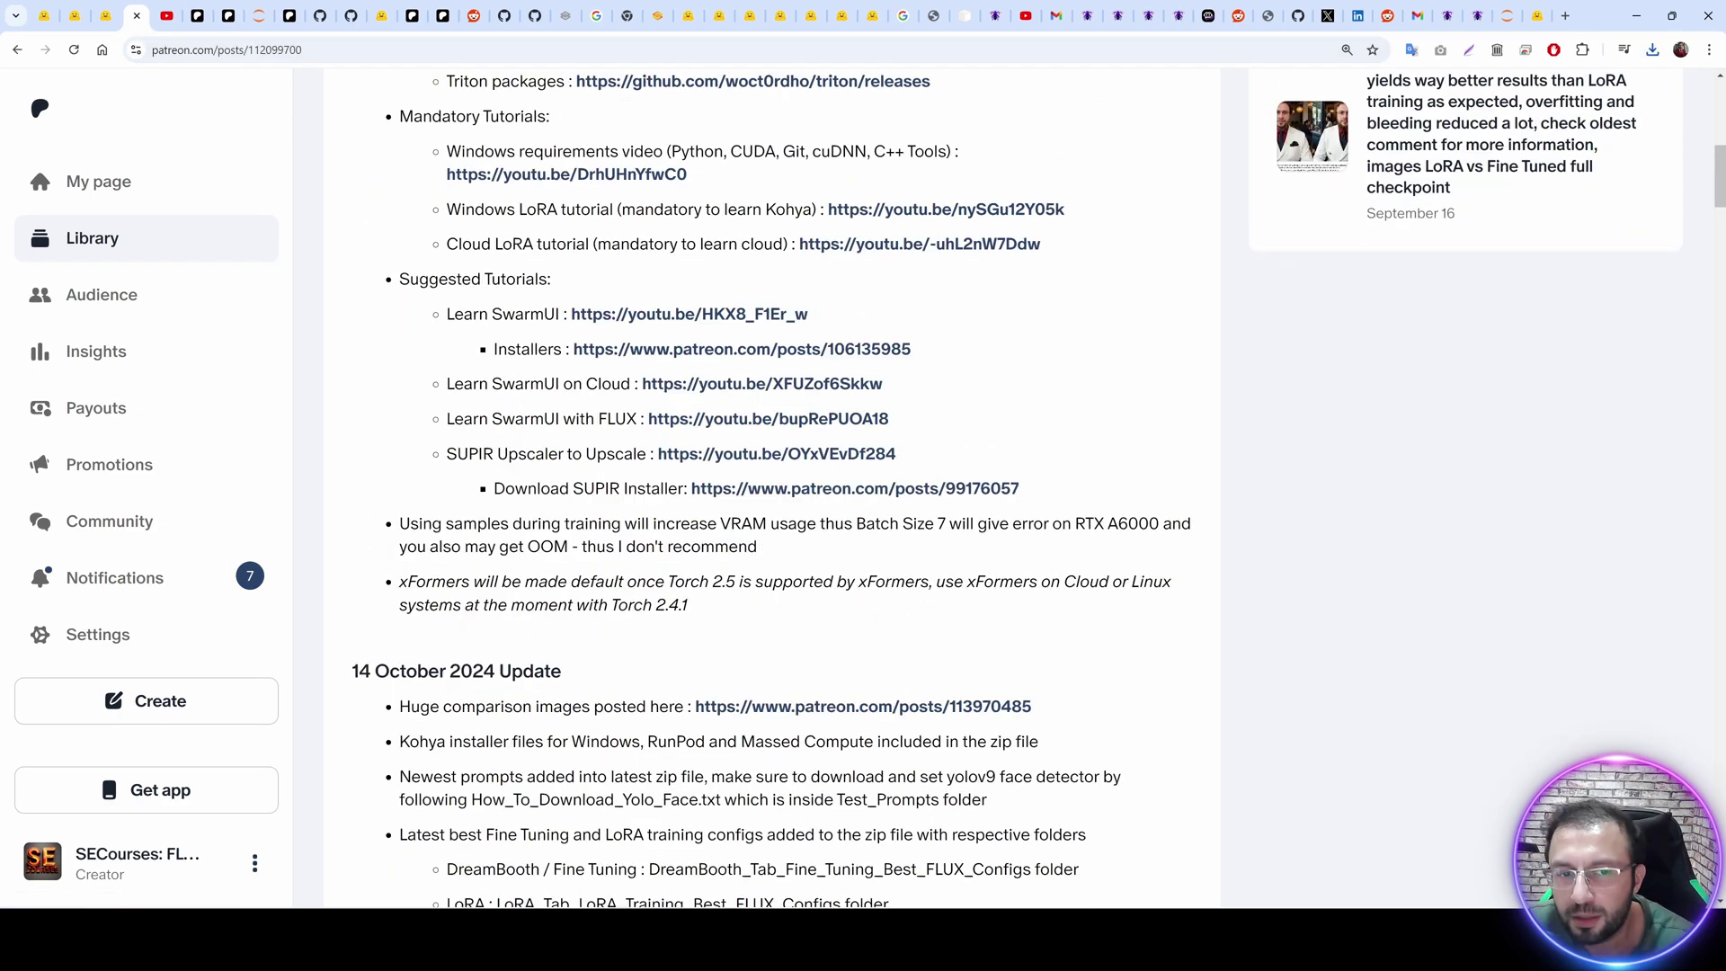
Open the Download SUPIR Installer link listed under the SUPIR tutorial in the Patreon post.
left_click_drag(505, 488, 661, 494)
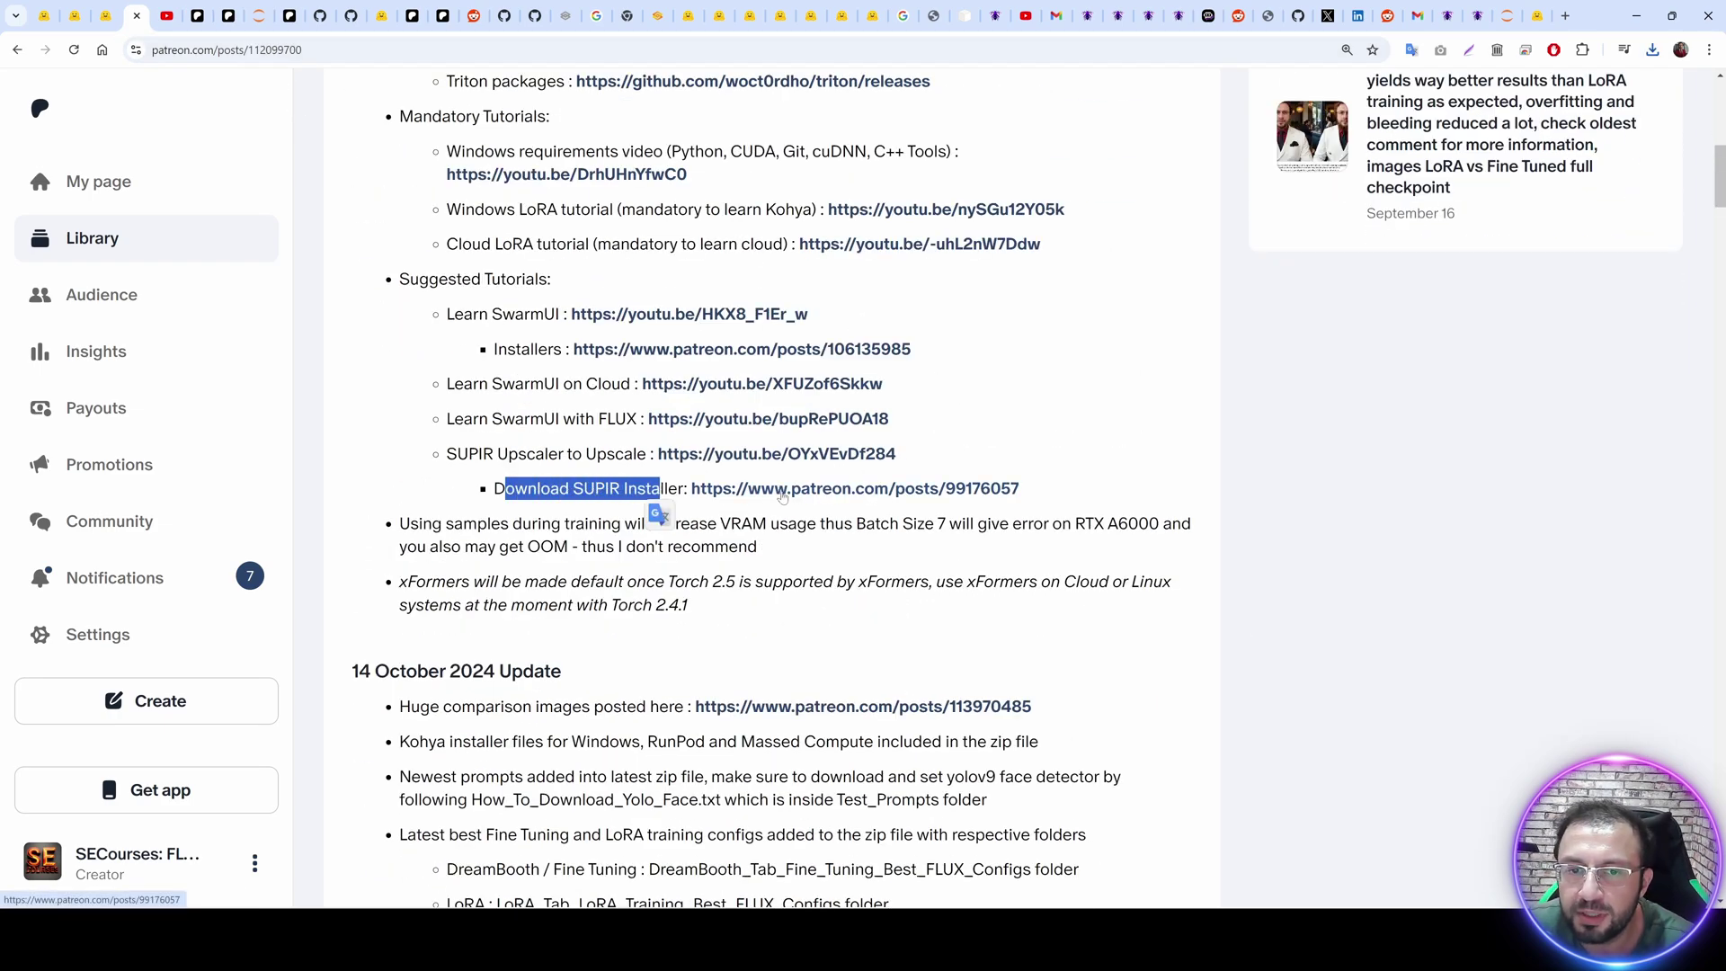
left_click(794, 493, "ctrl")
left_click(166, 10)
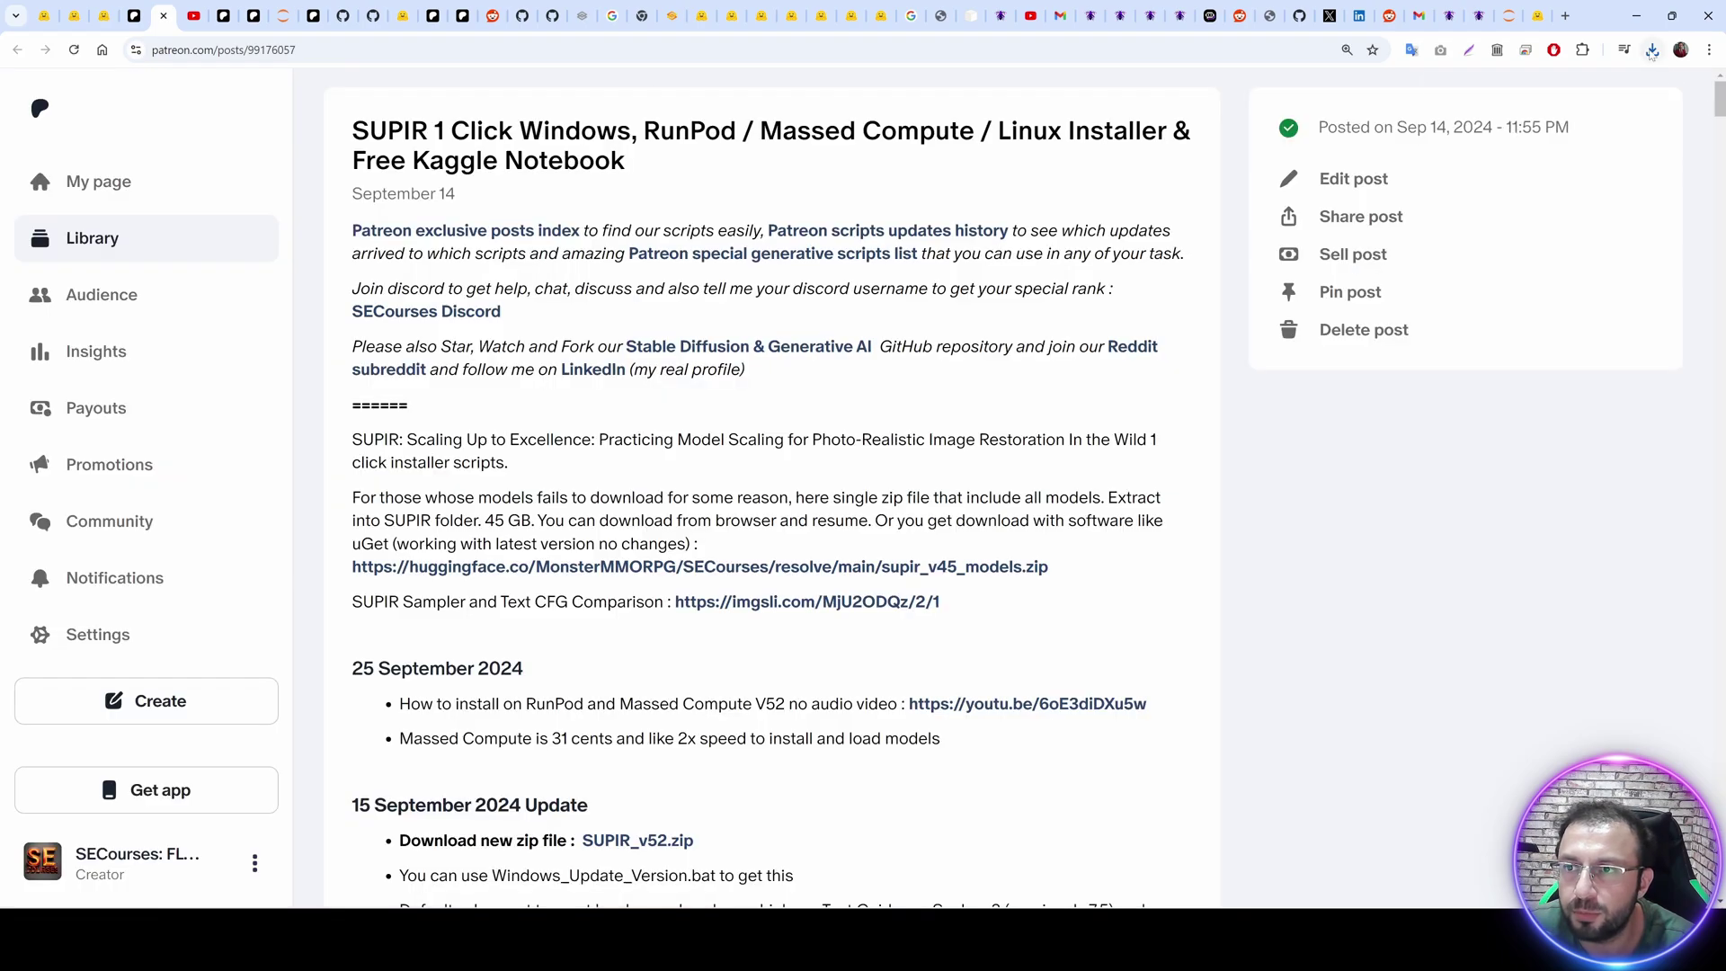
Copy the downloaded SUPIR_v52.zip from the Downloads folder to the root of the seagate_ssd (G:) drive.
left_click(1652, 49)
left_click(1600, 121)
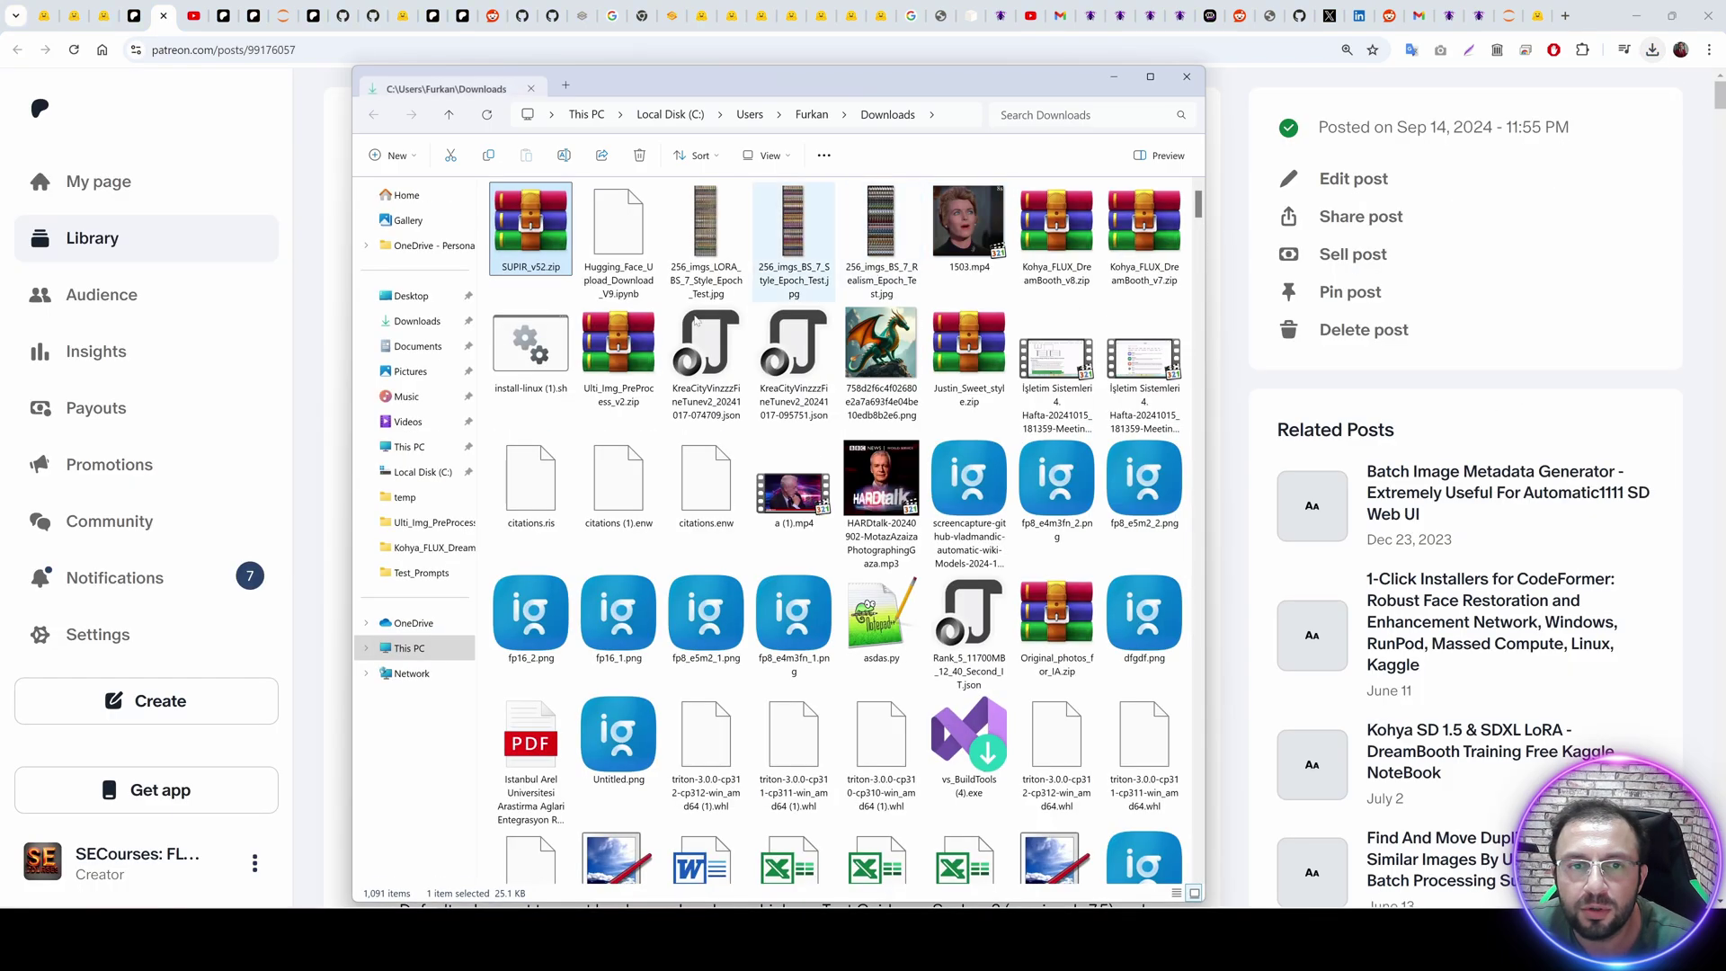
left_click(411, 448)
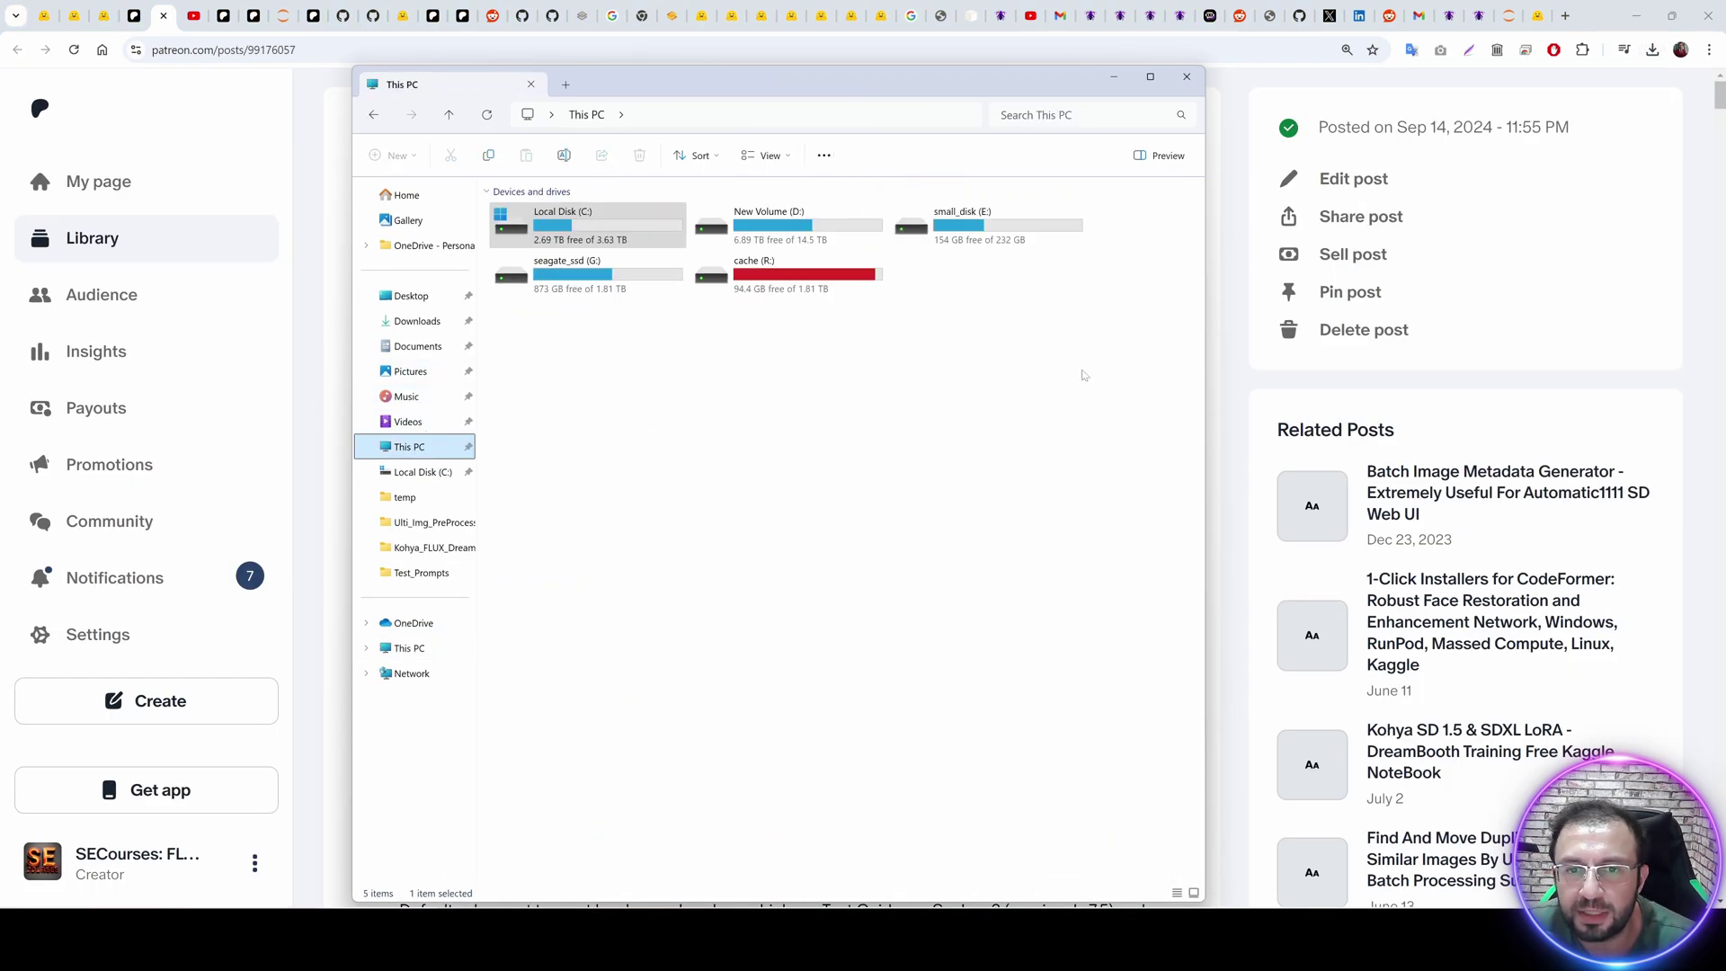
left_click(587, 288)
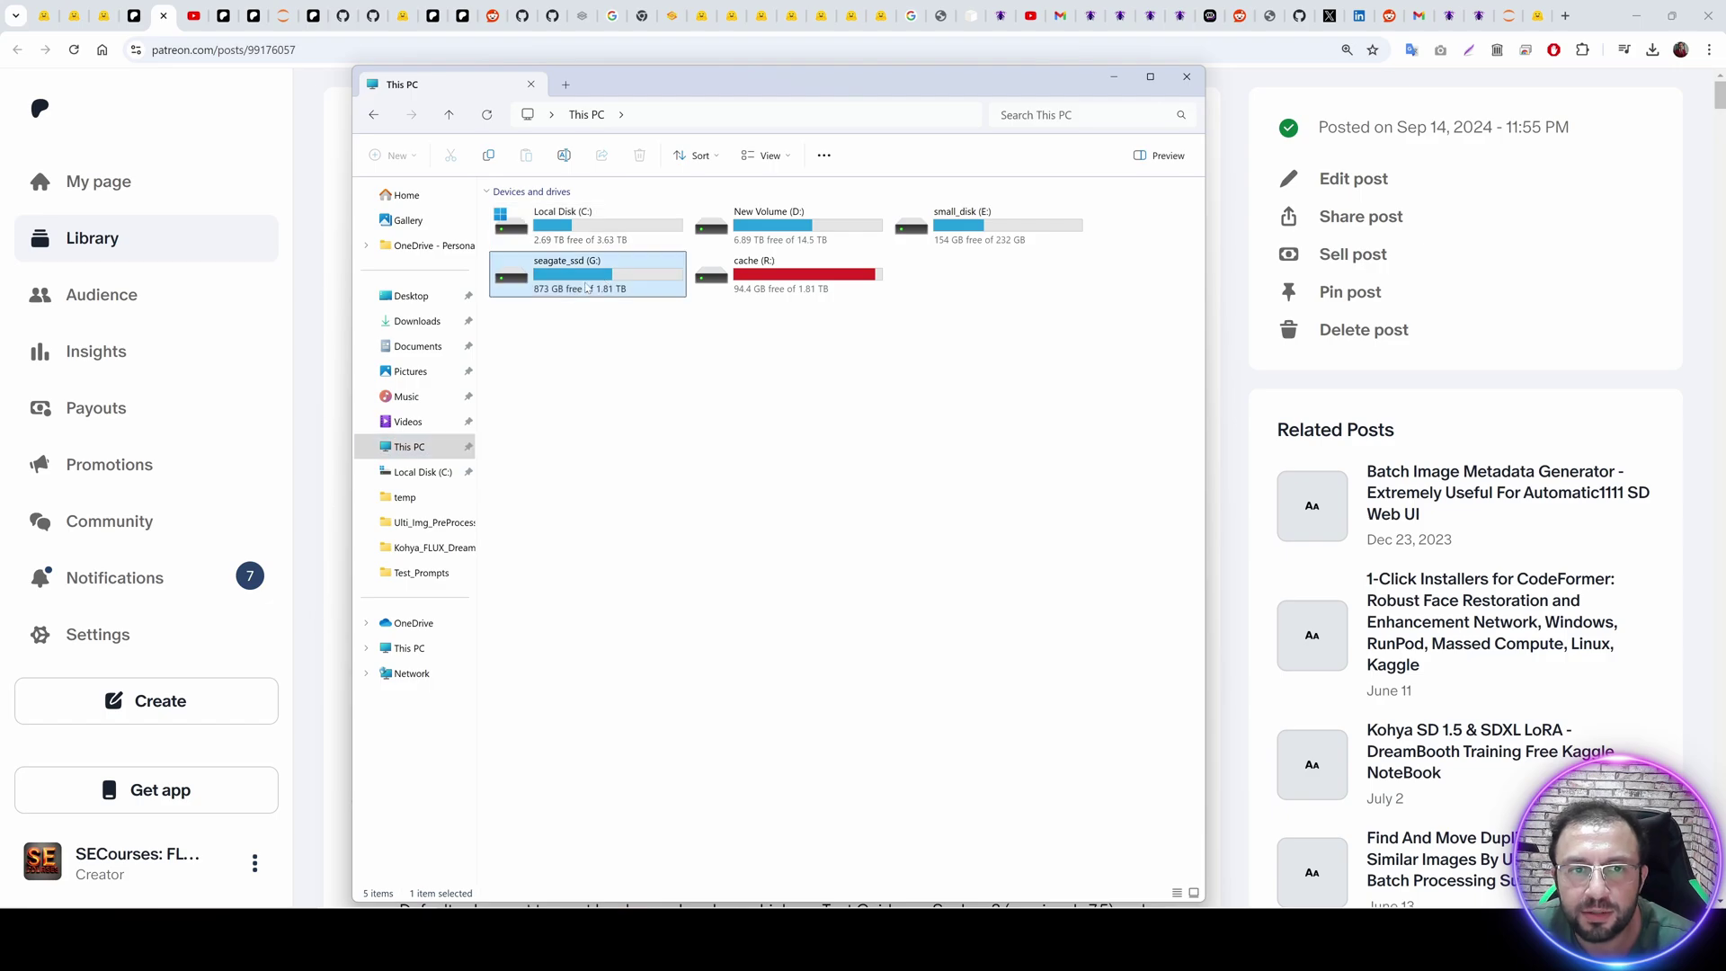
double_click(587, 287)
key("ctrl+v")
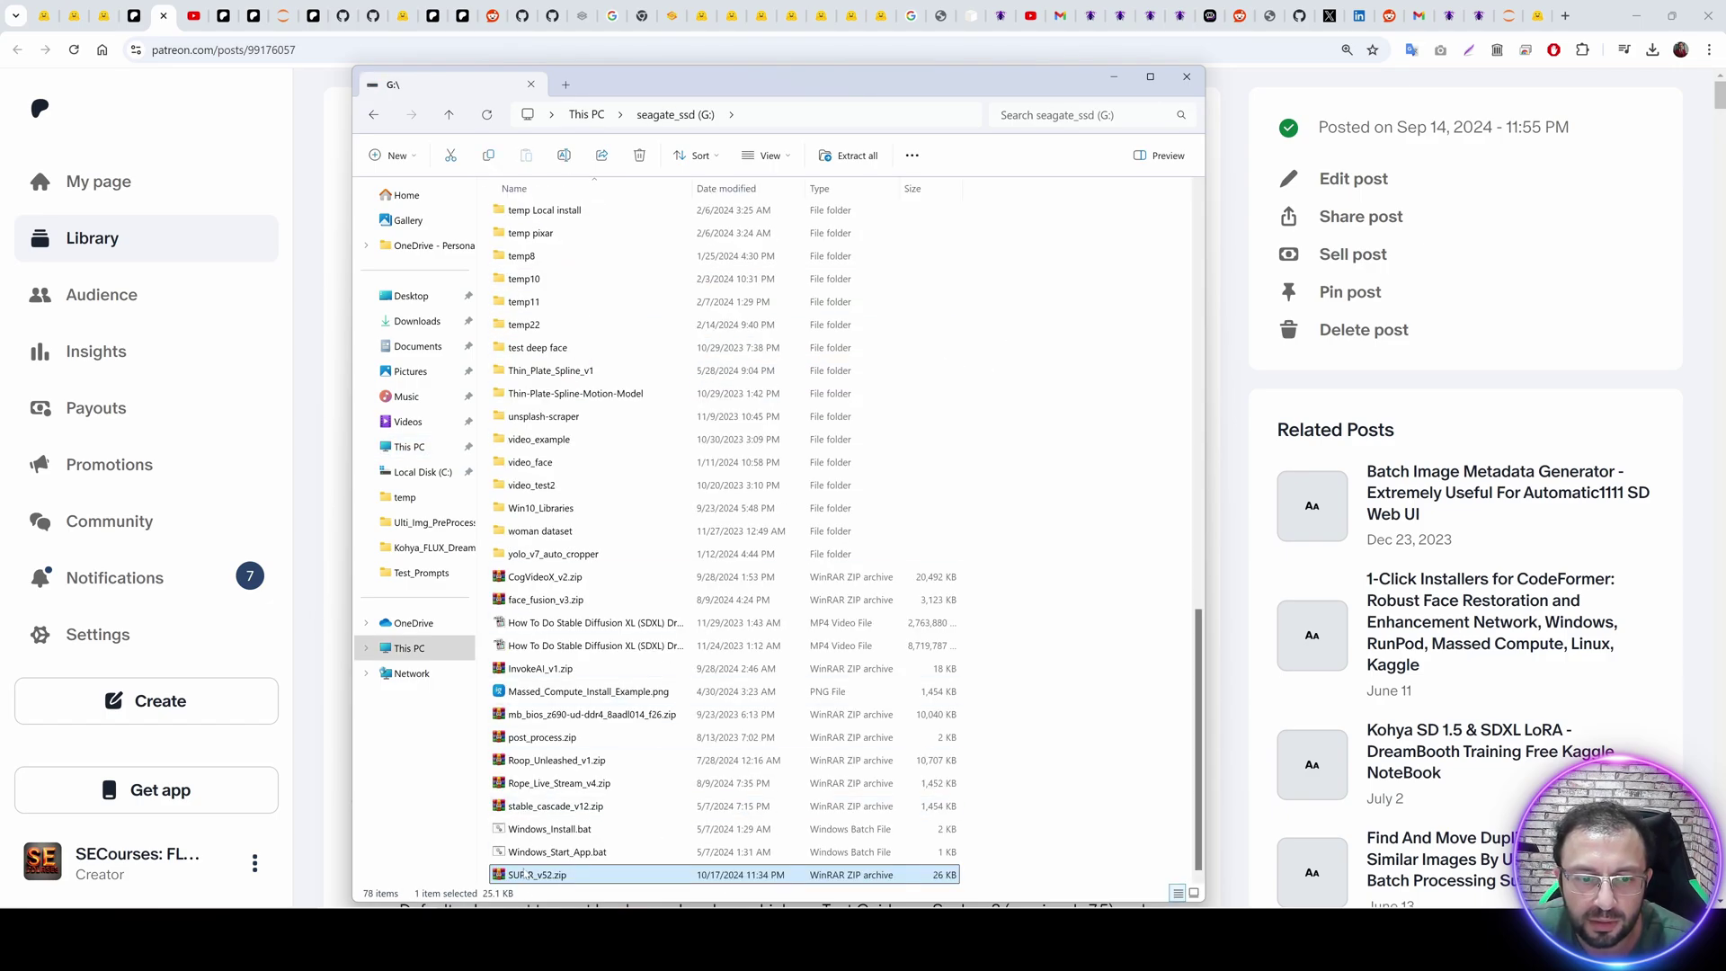
Extract SUPIR_v52.zip into the folder G:\SUPIR_v52.
right_click(533, 879)
left_click(629, 630)
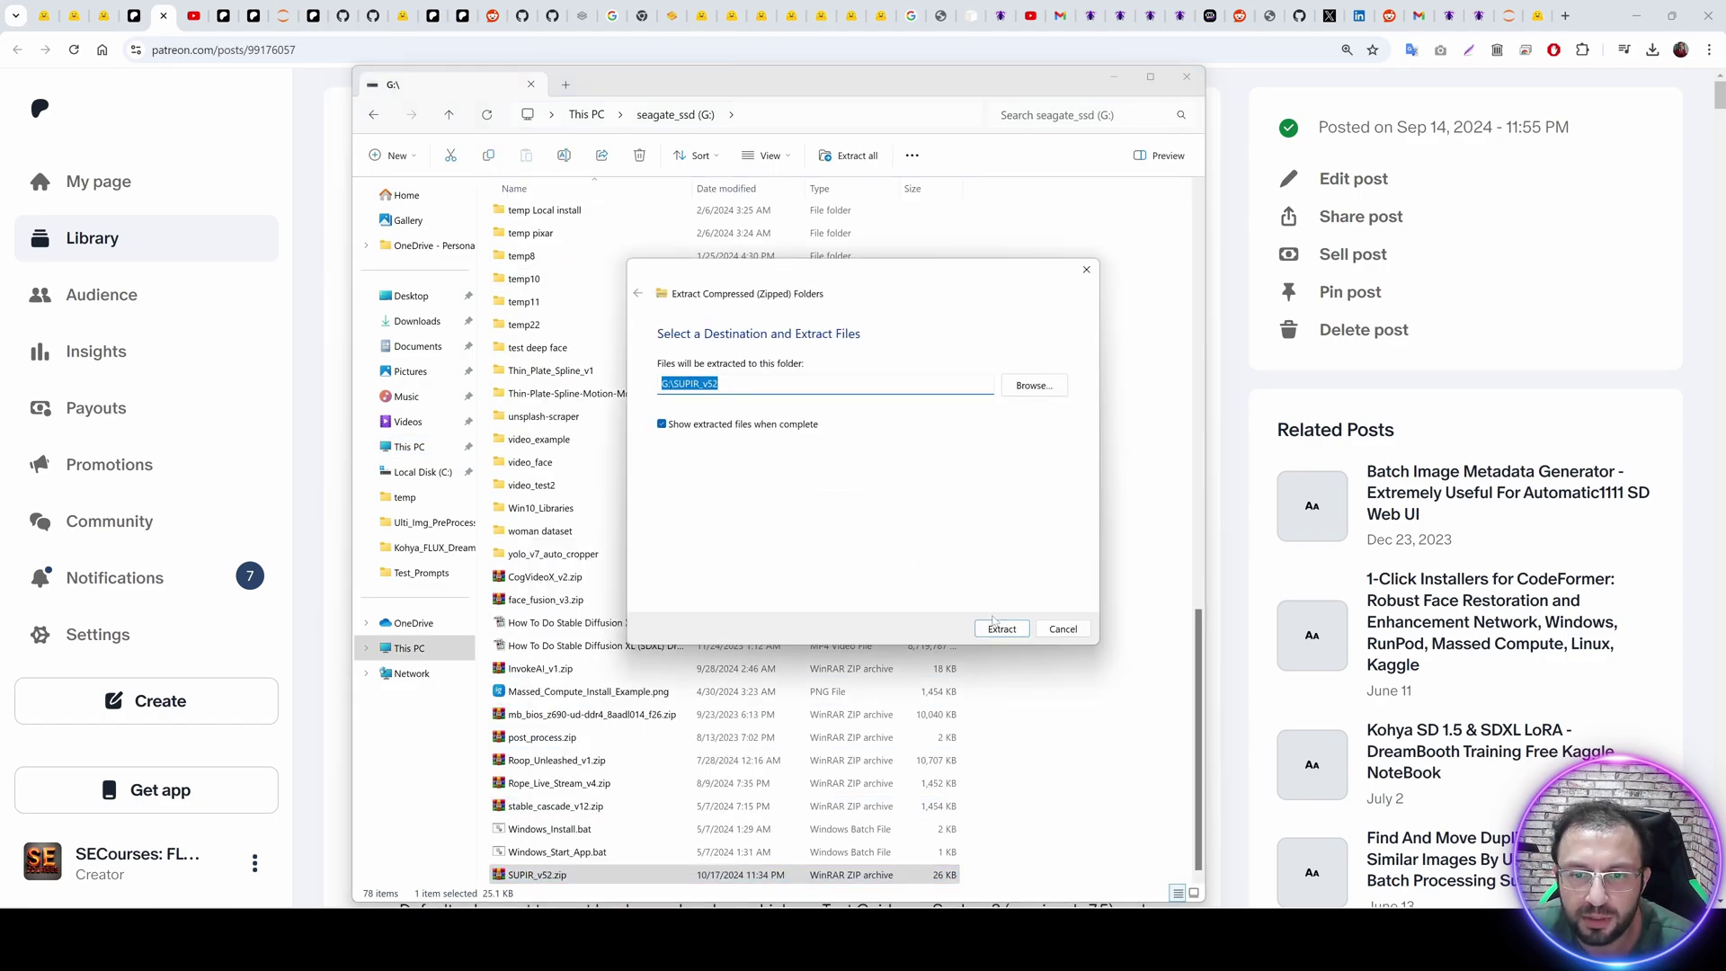
left_click(1000, 629)
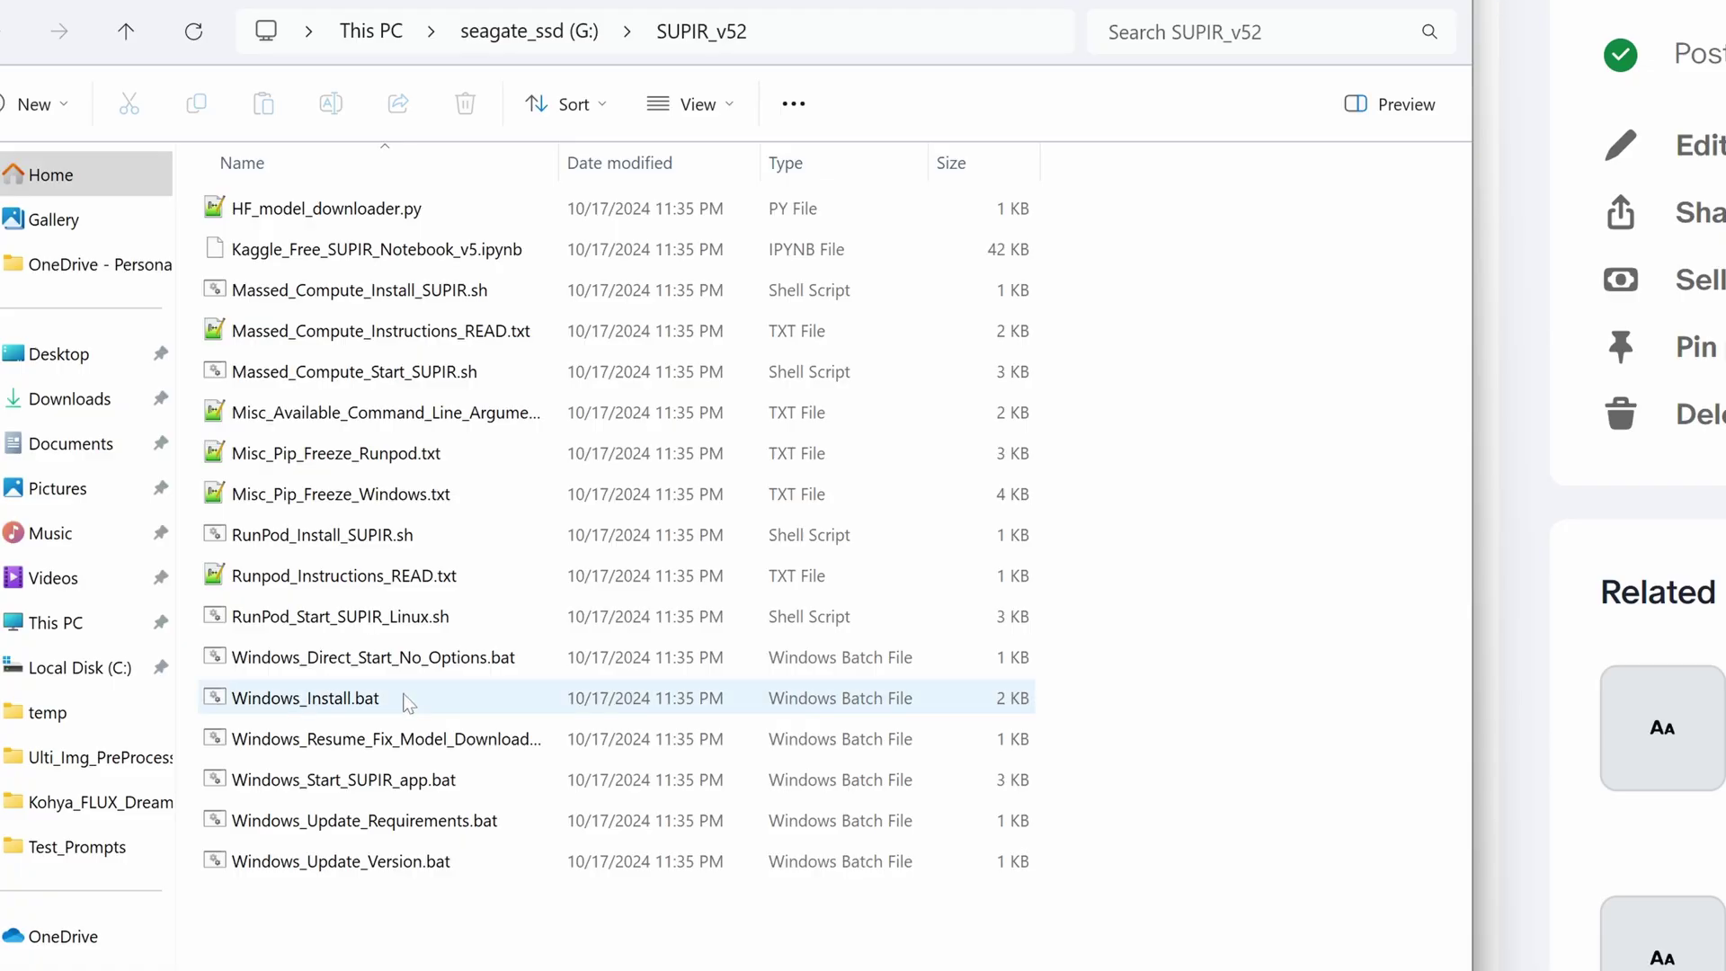
Run Windows_Install.bat from the SUPIR_v52 folder, allow it past the SmartScreen block, and move its console window aside.
double_click(342, 705)
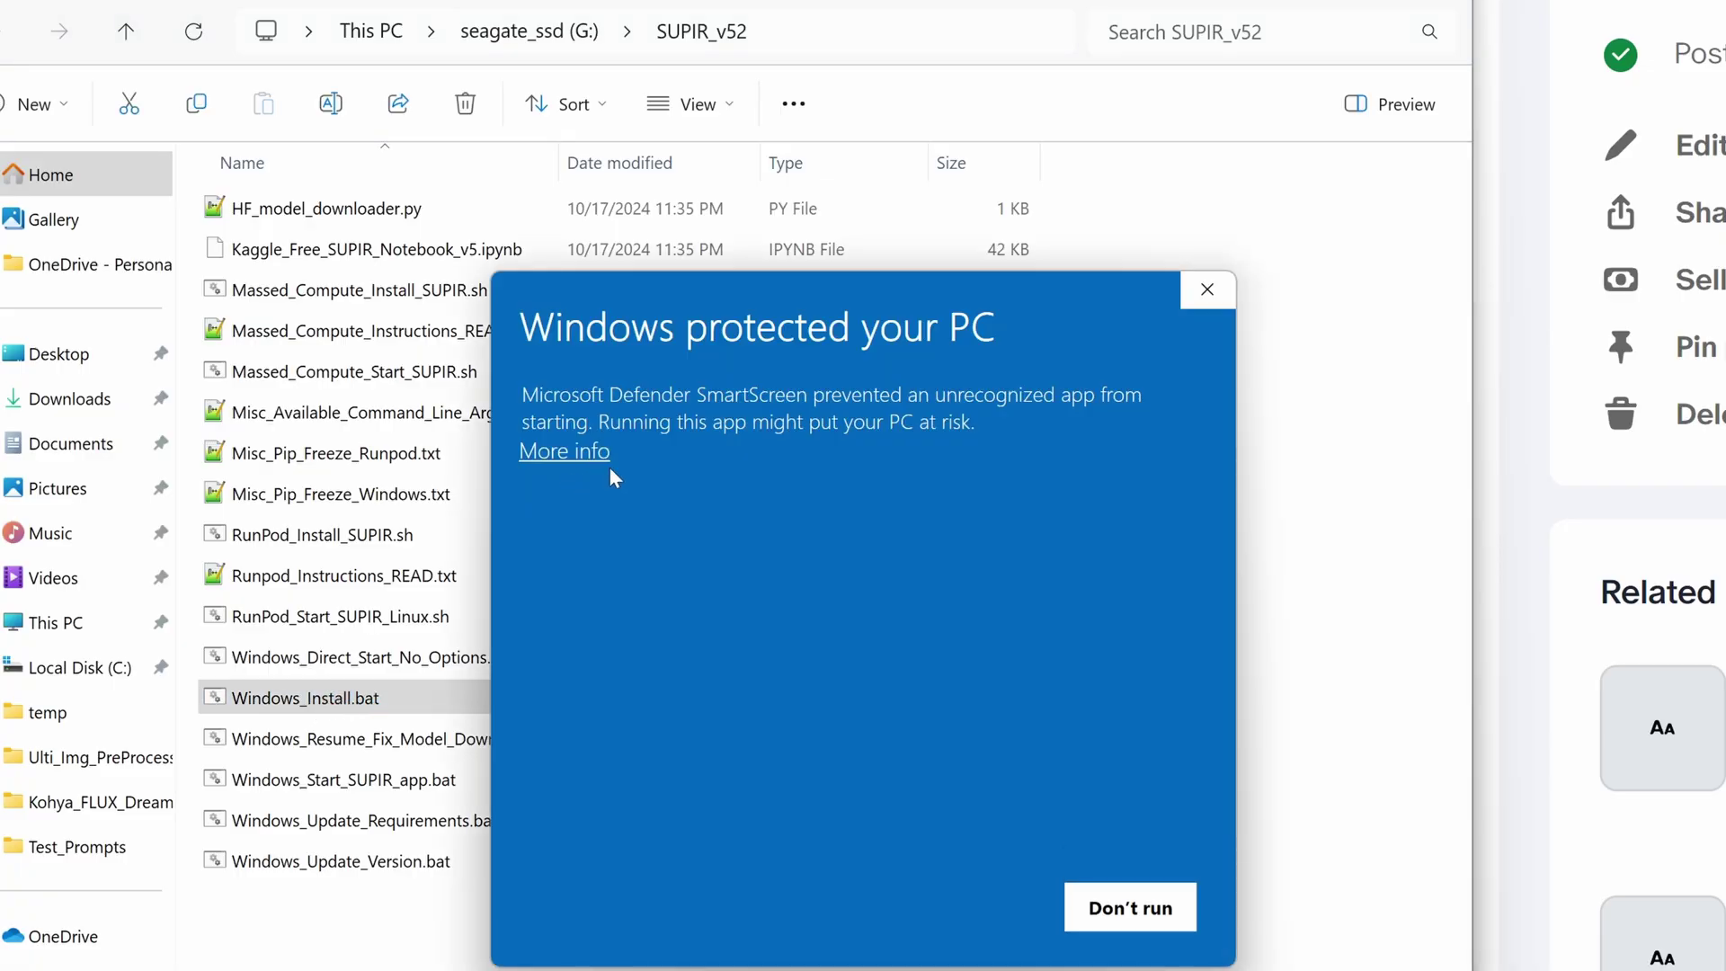
left_click(566, 451)
left_click(973, 905)
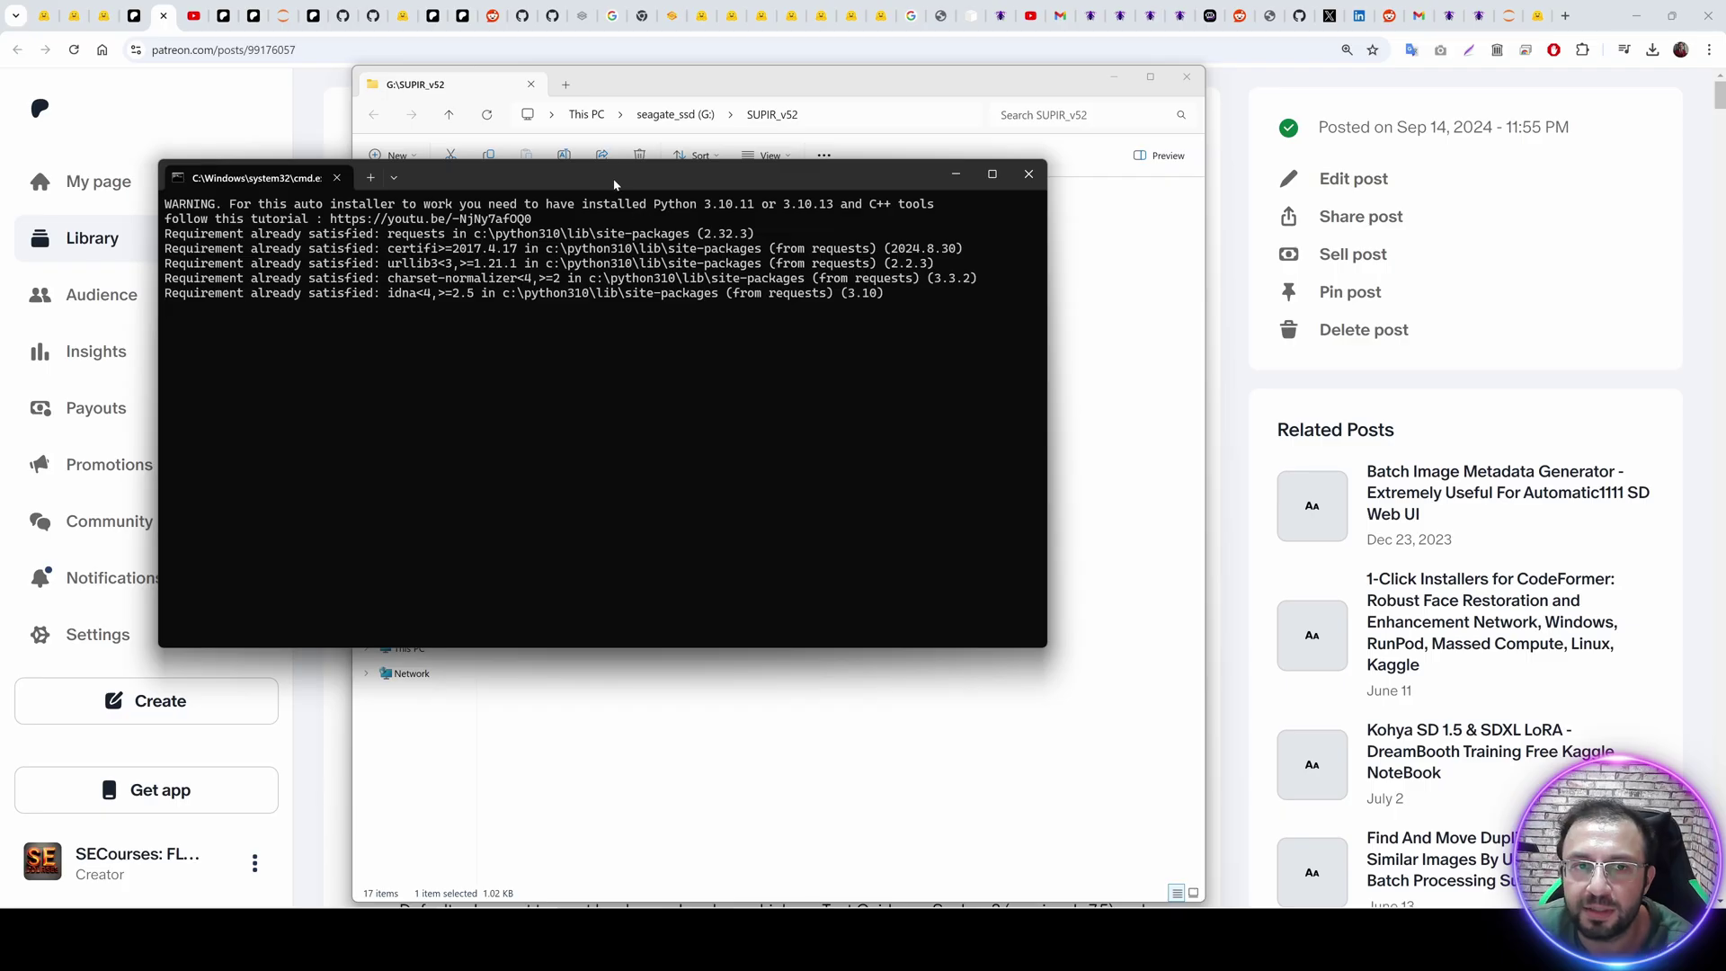
left_click_drag(753, 137, 1141, 412)
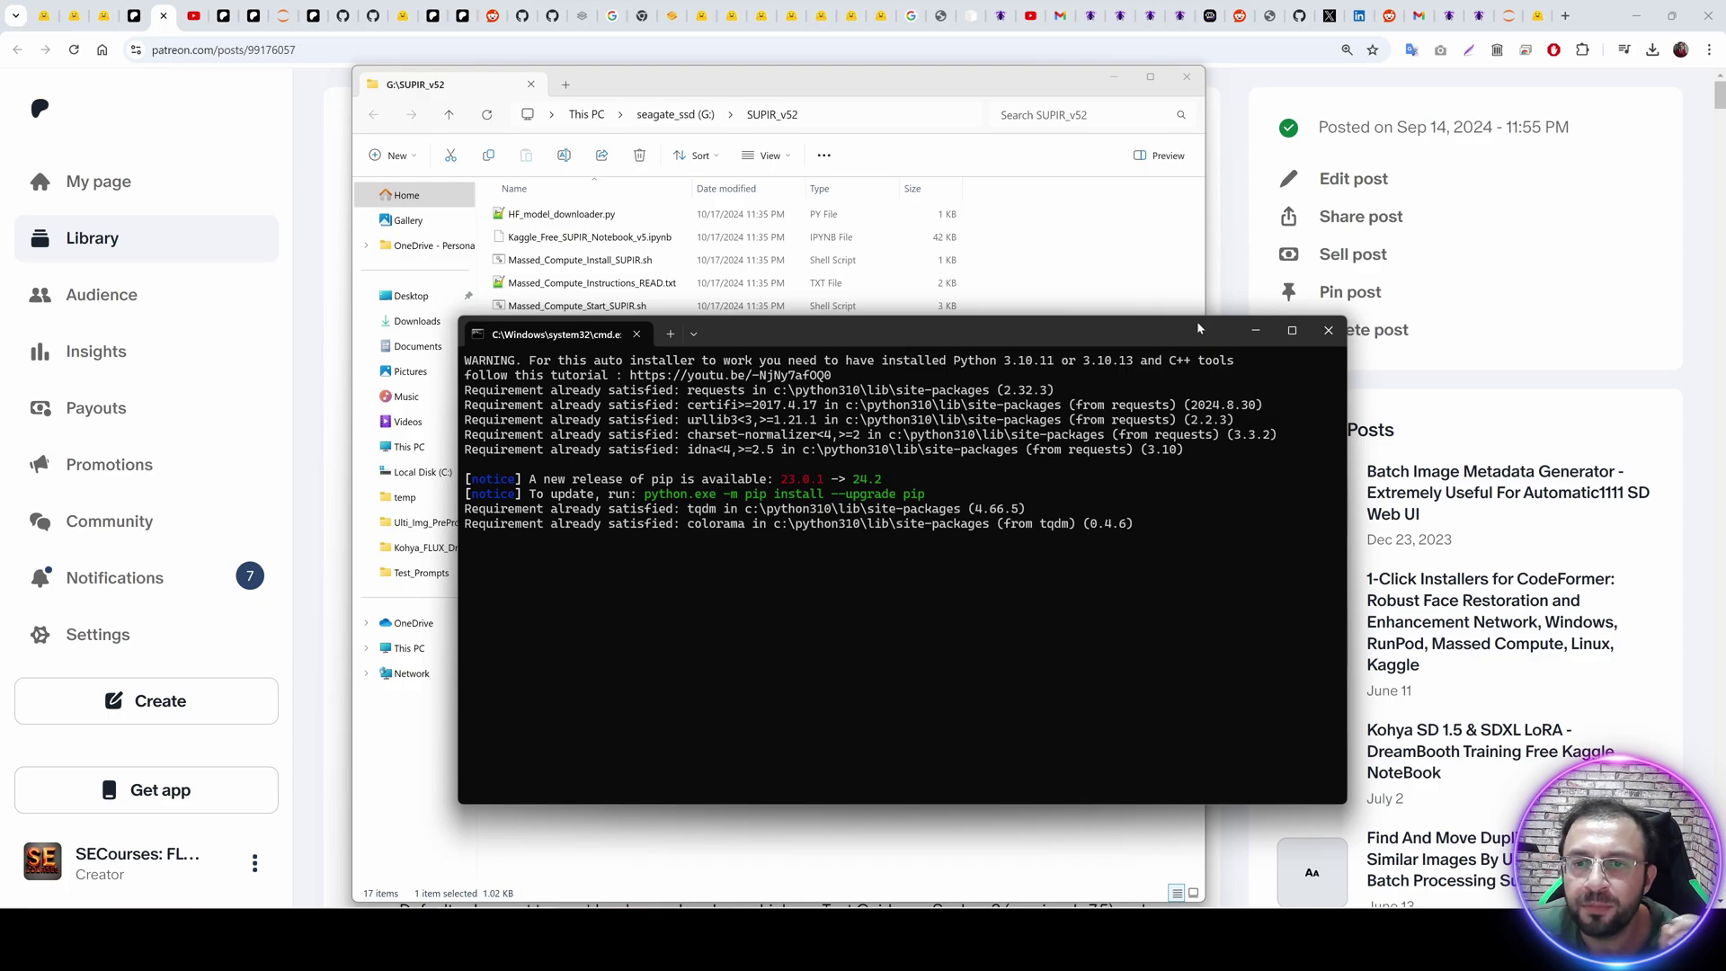
Check the installer's model download progress and locate Windows_Resume_Fix_Model_Downloads.bat in the SUPIR_v52 folder.
left_click(1238, 114)
scroll(1018, 551, "down", 4)
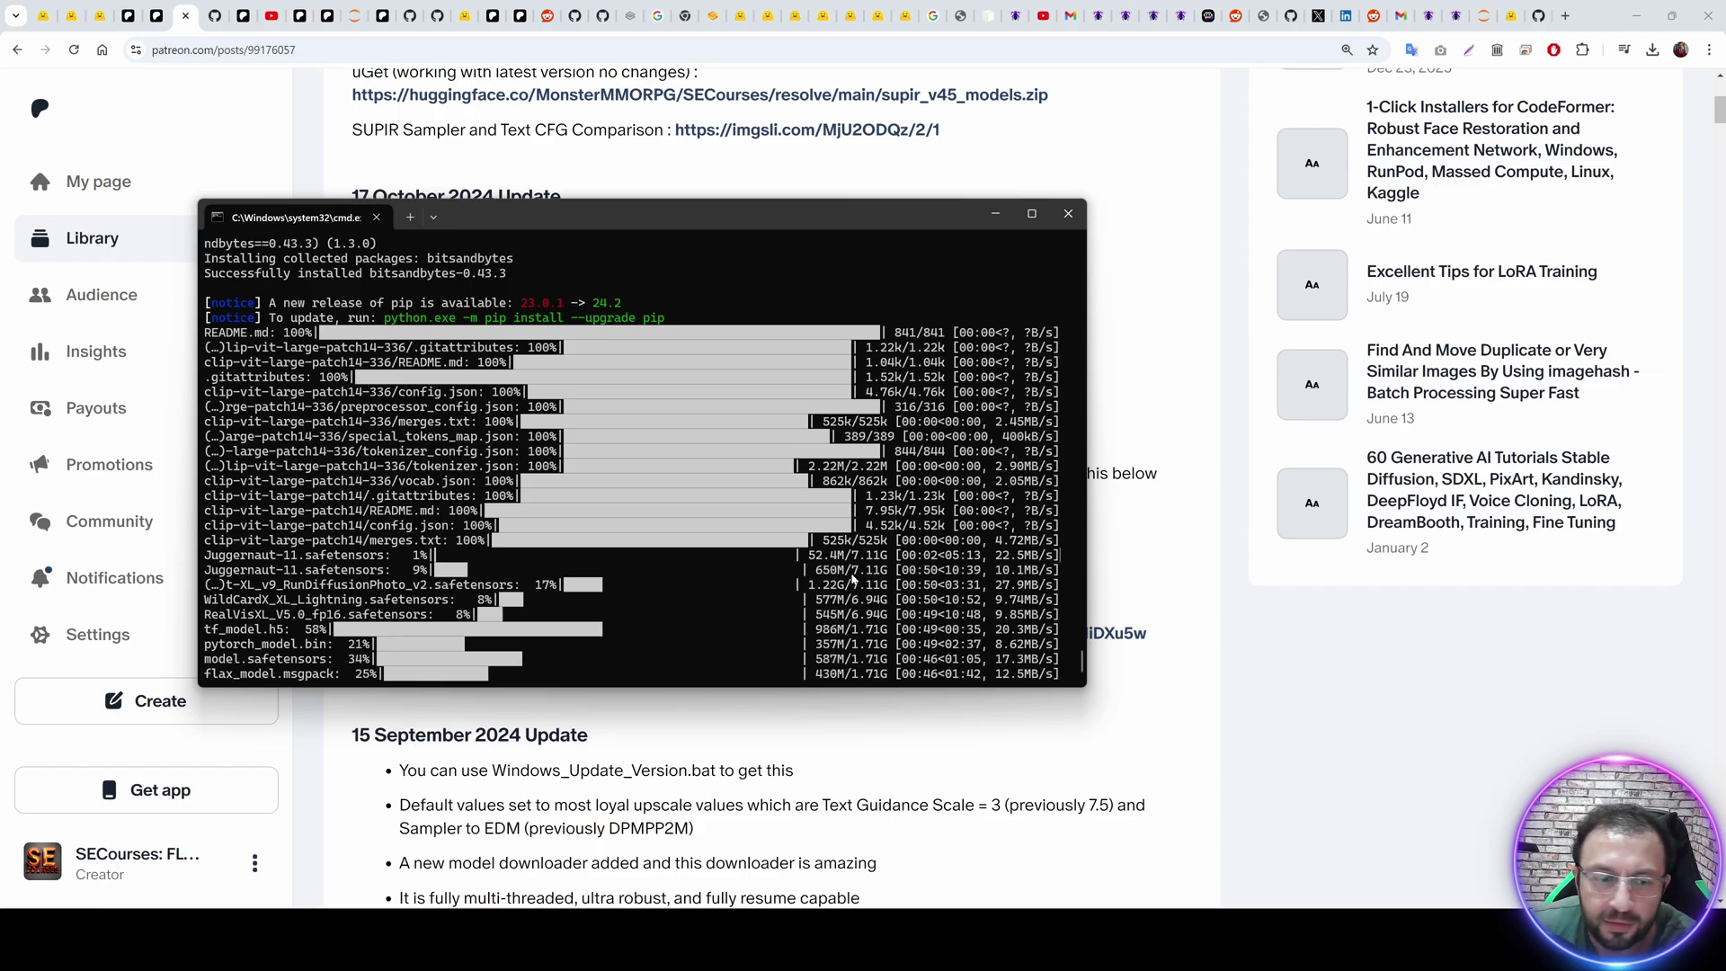
key("alt+Tab")
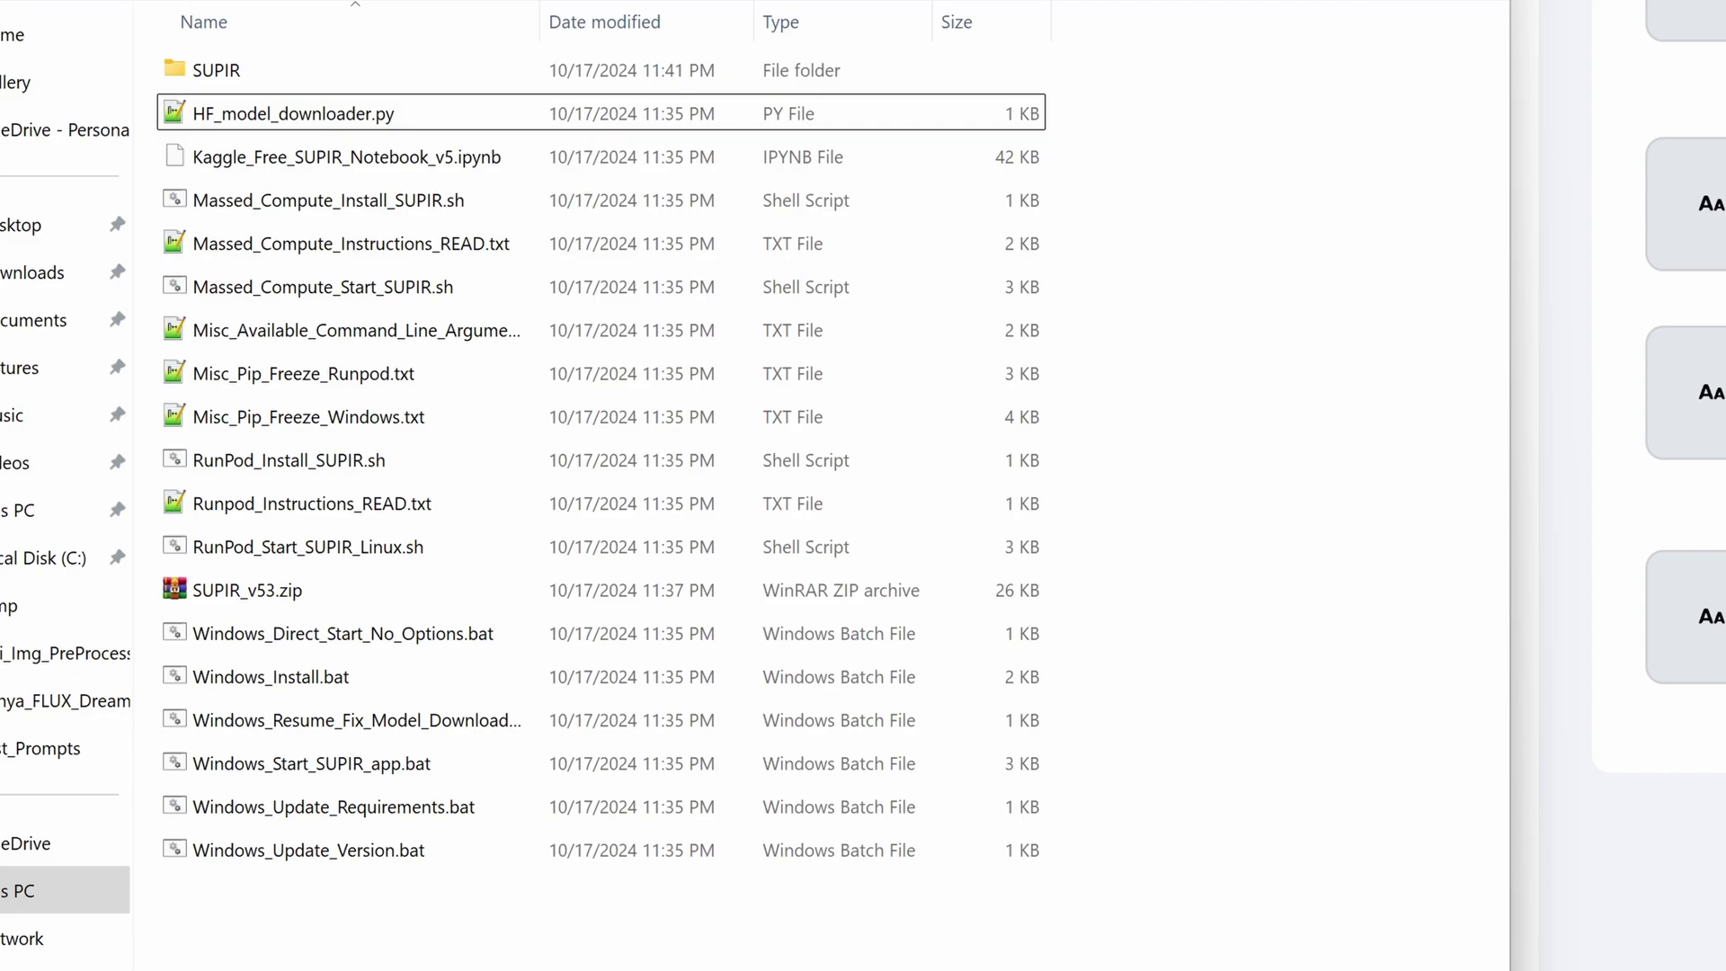
left_click(309, 729)
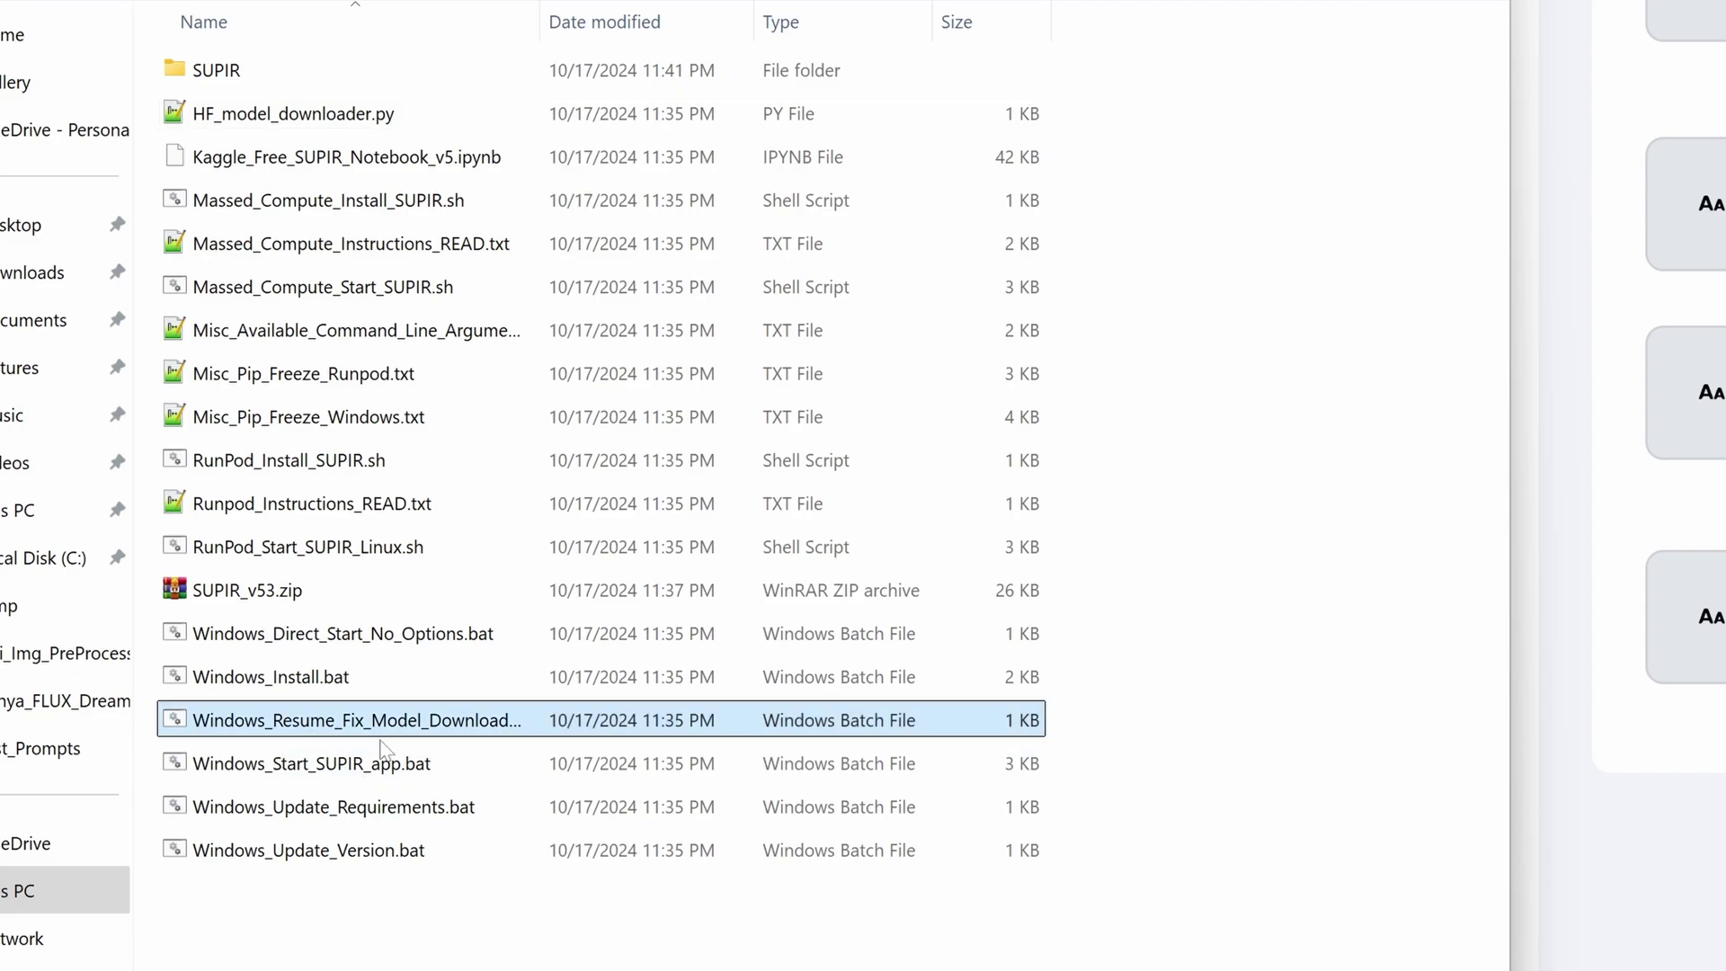
left_click_drag(541, 16, 785, 69)
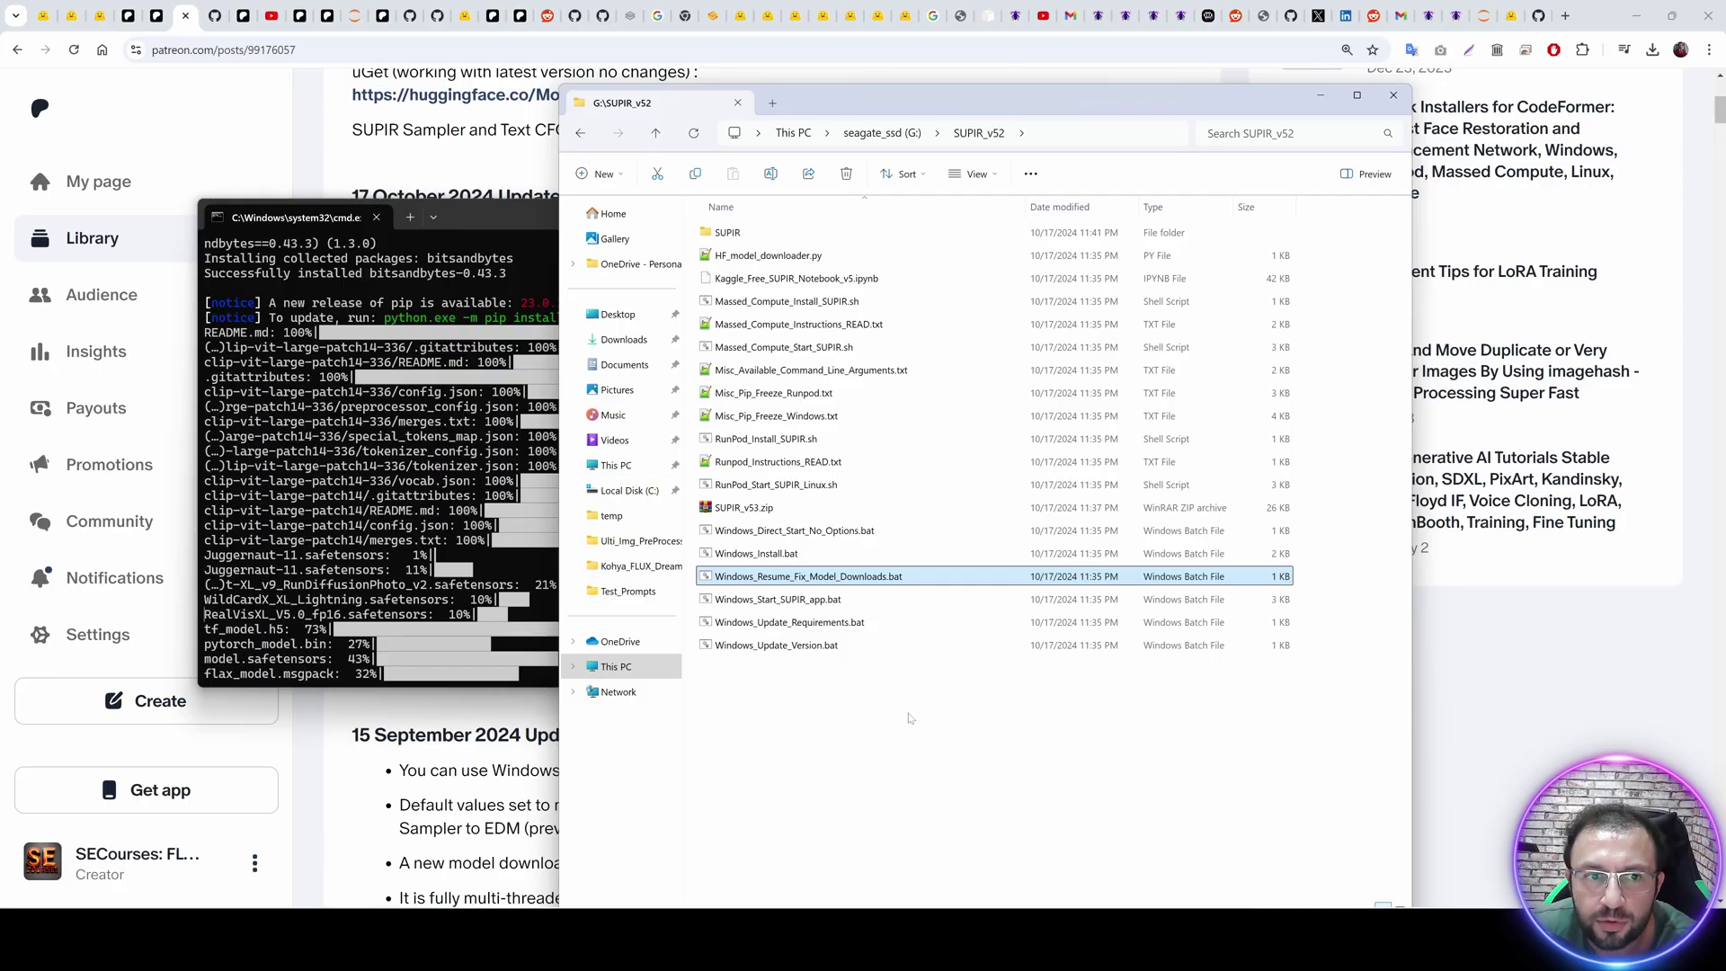
left_click(500, 225)
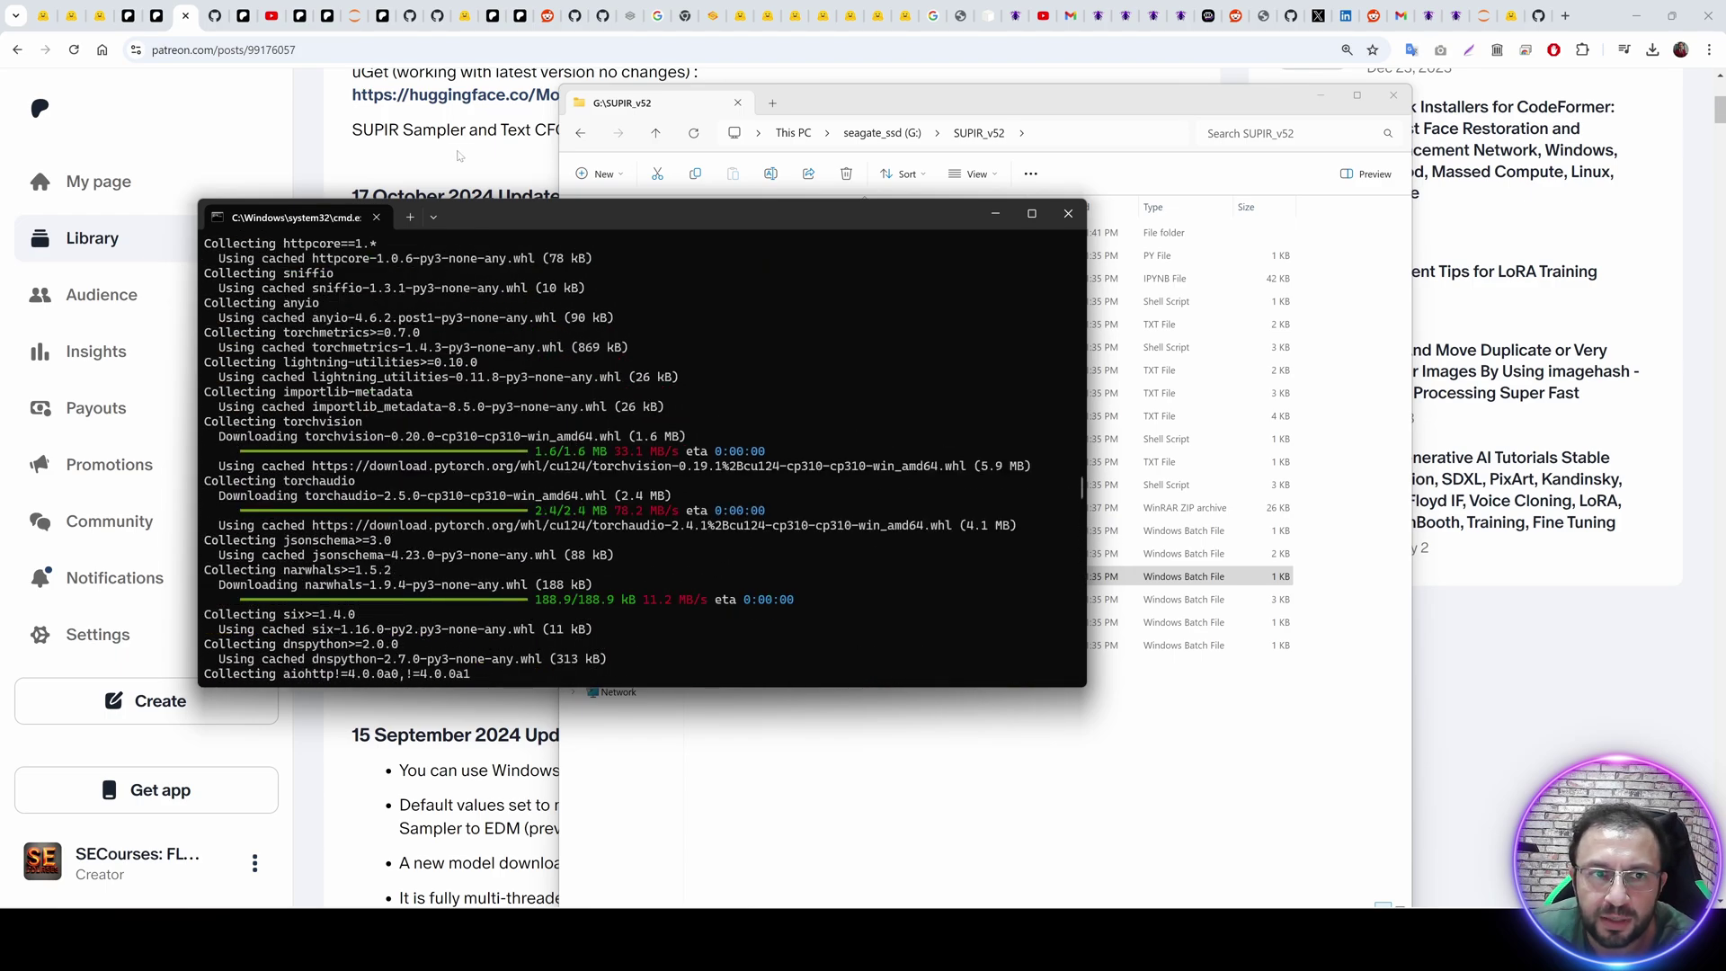
Return to the SUPIR Patreon post and read its Windows Requirements section, including the required software and the linked tutorial.
left_click(461, 171)
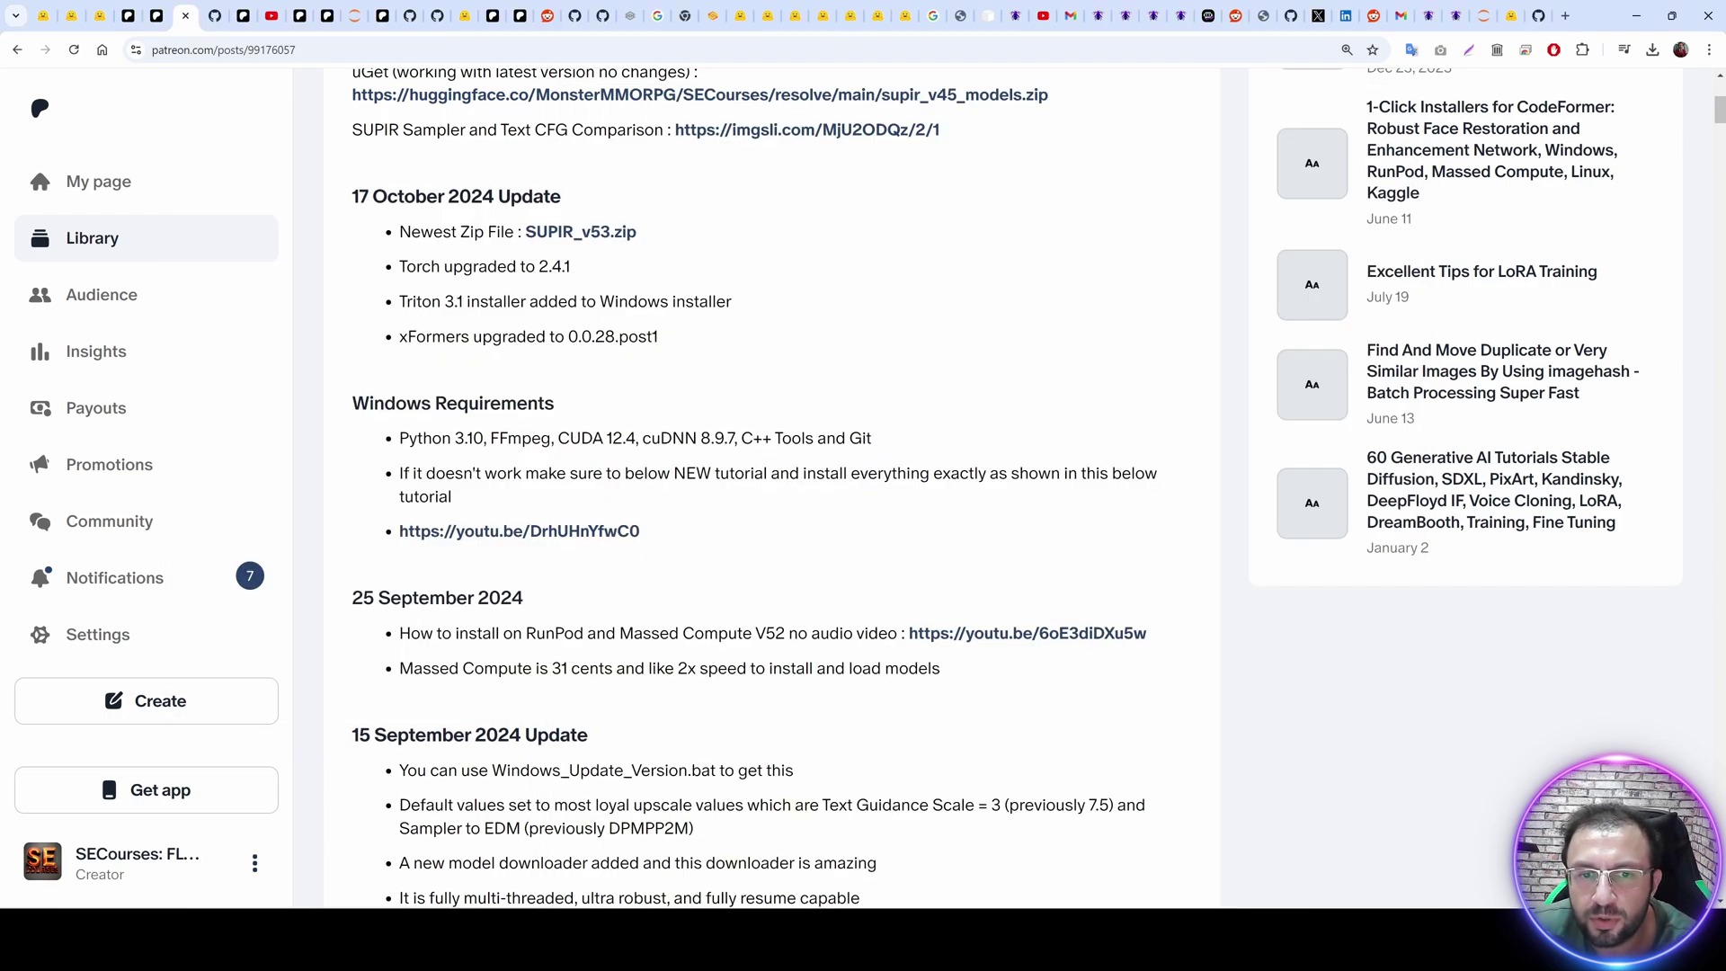
left_click_drag(873, 438, 395, 440)
left_click(681, 498)
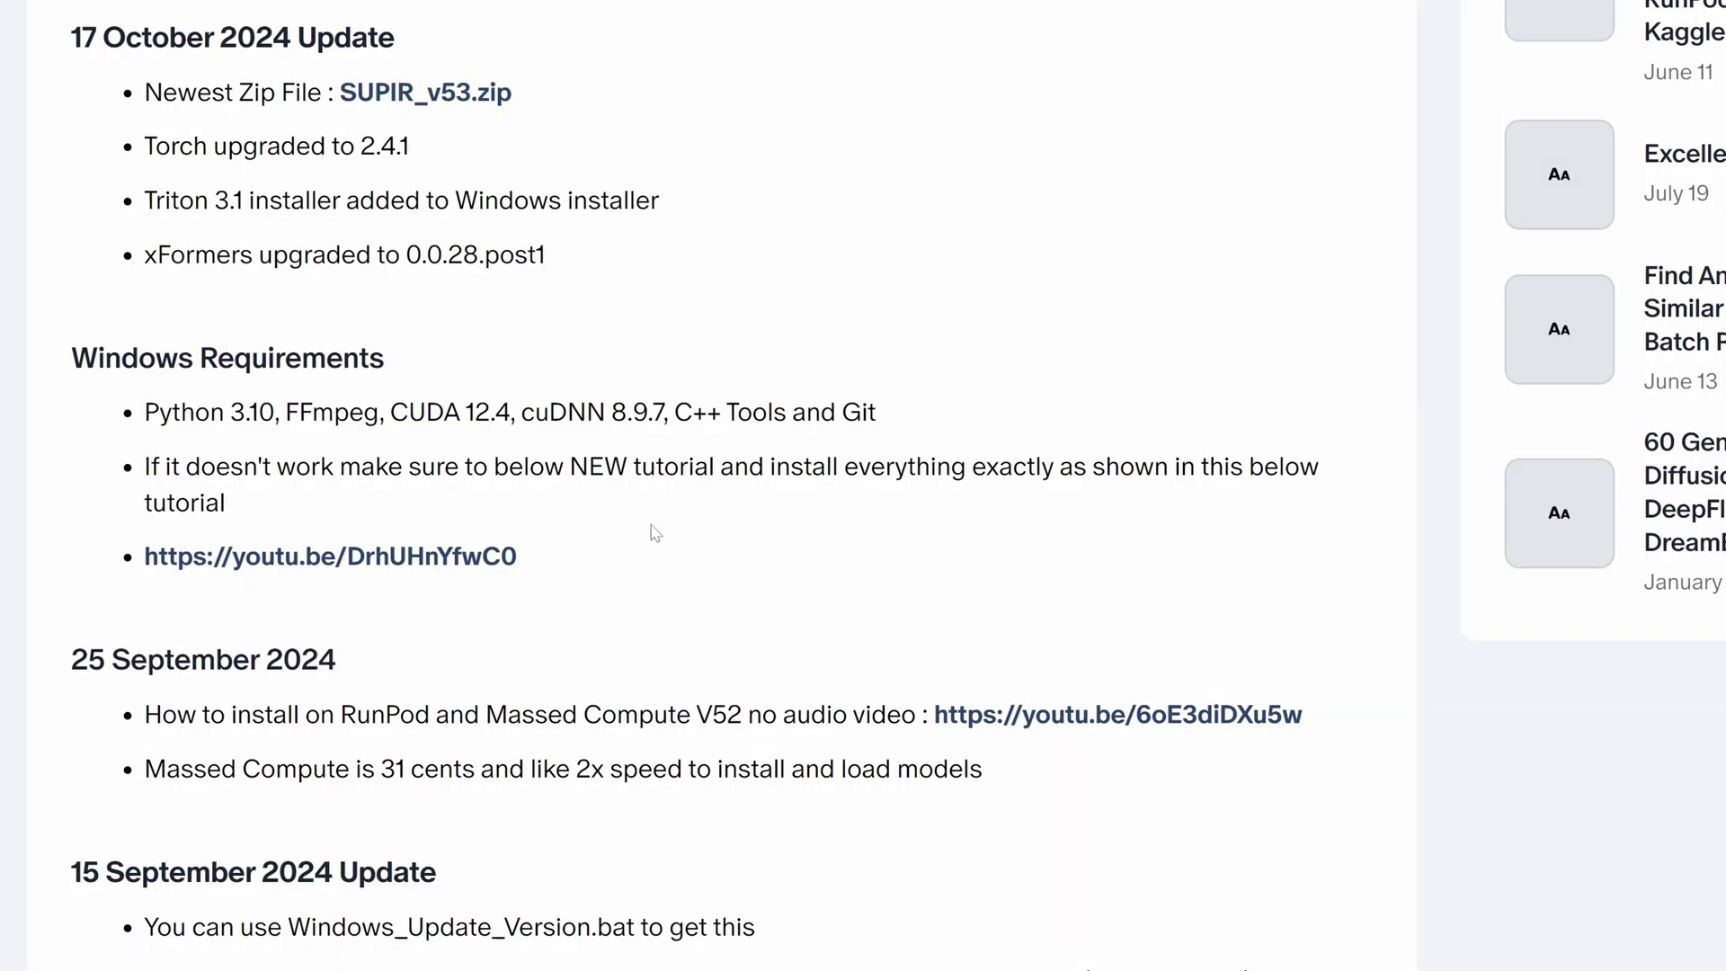
left_click_drag(399, 531, 650, 551)
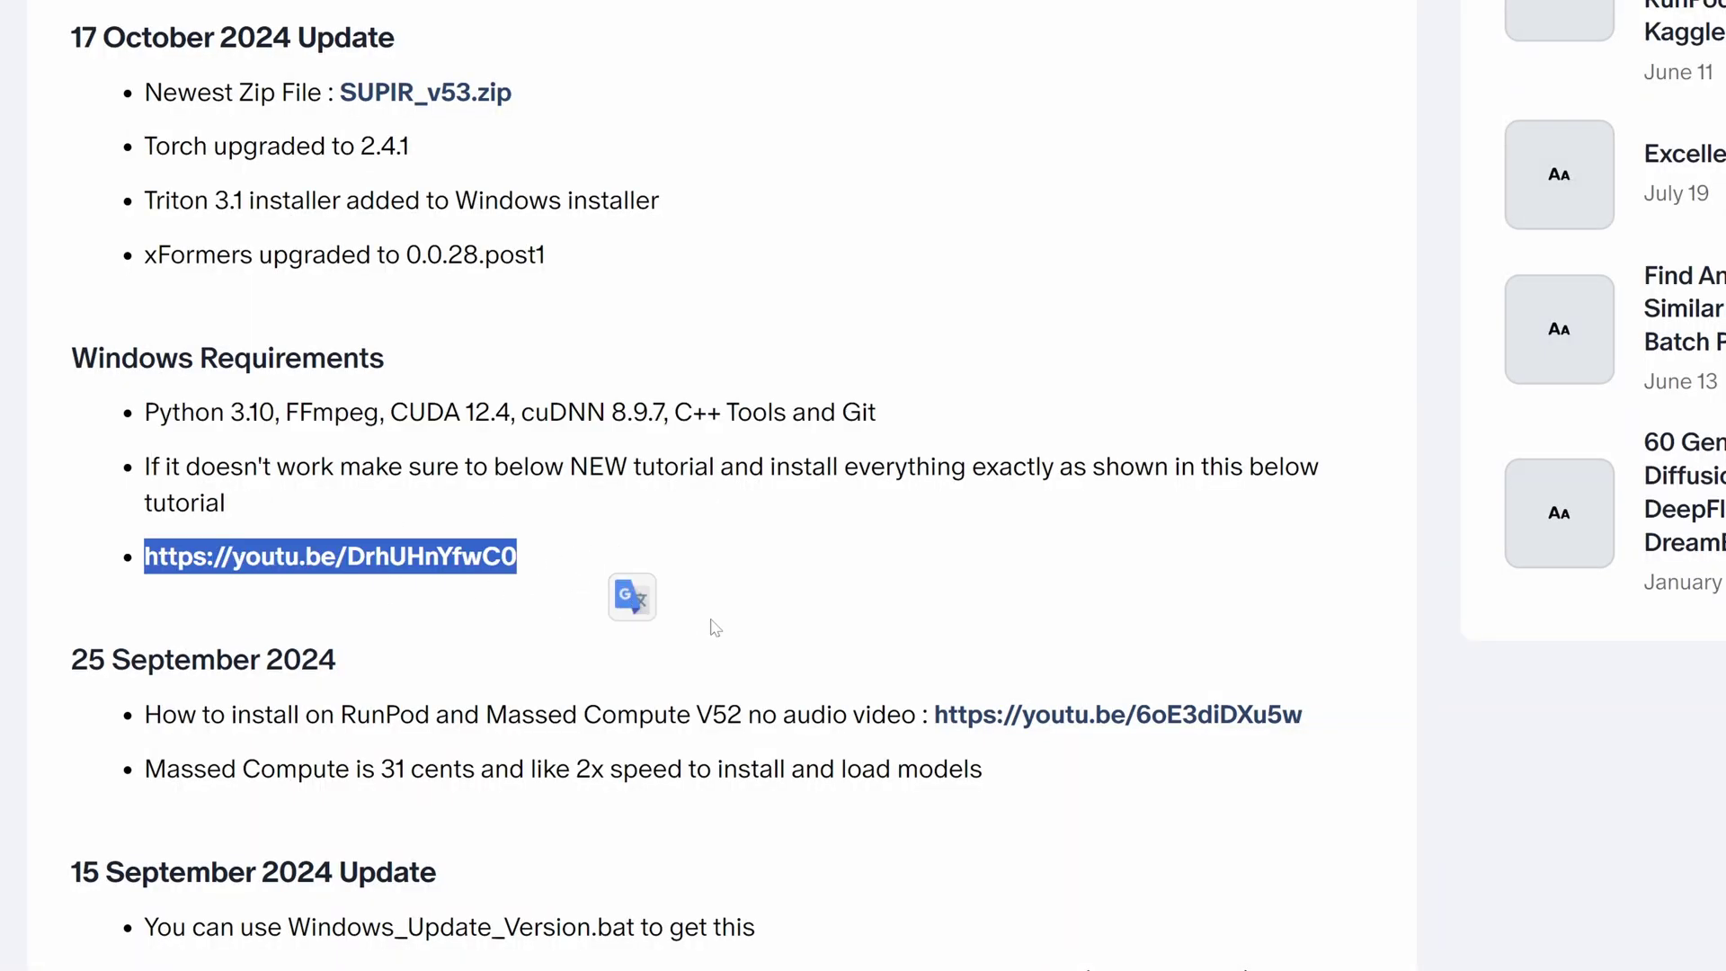
left_click(785, 451)
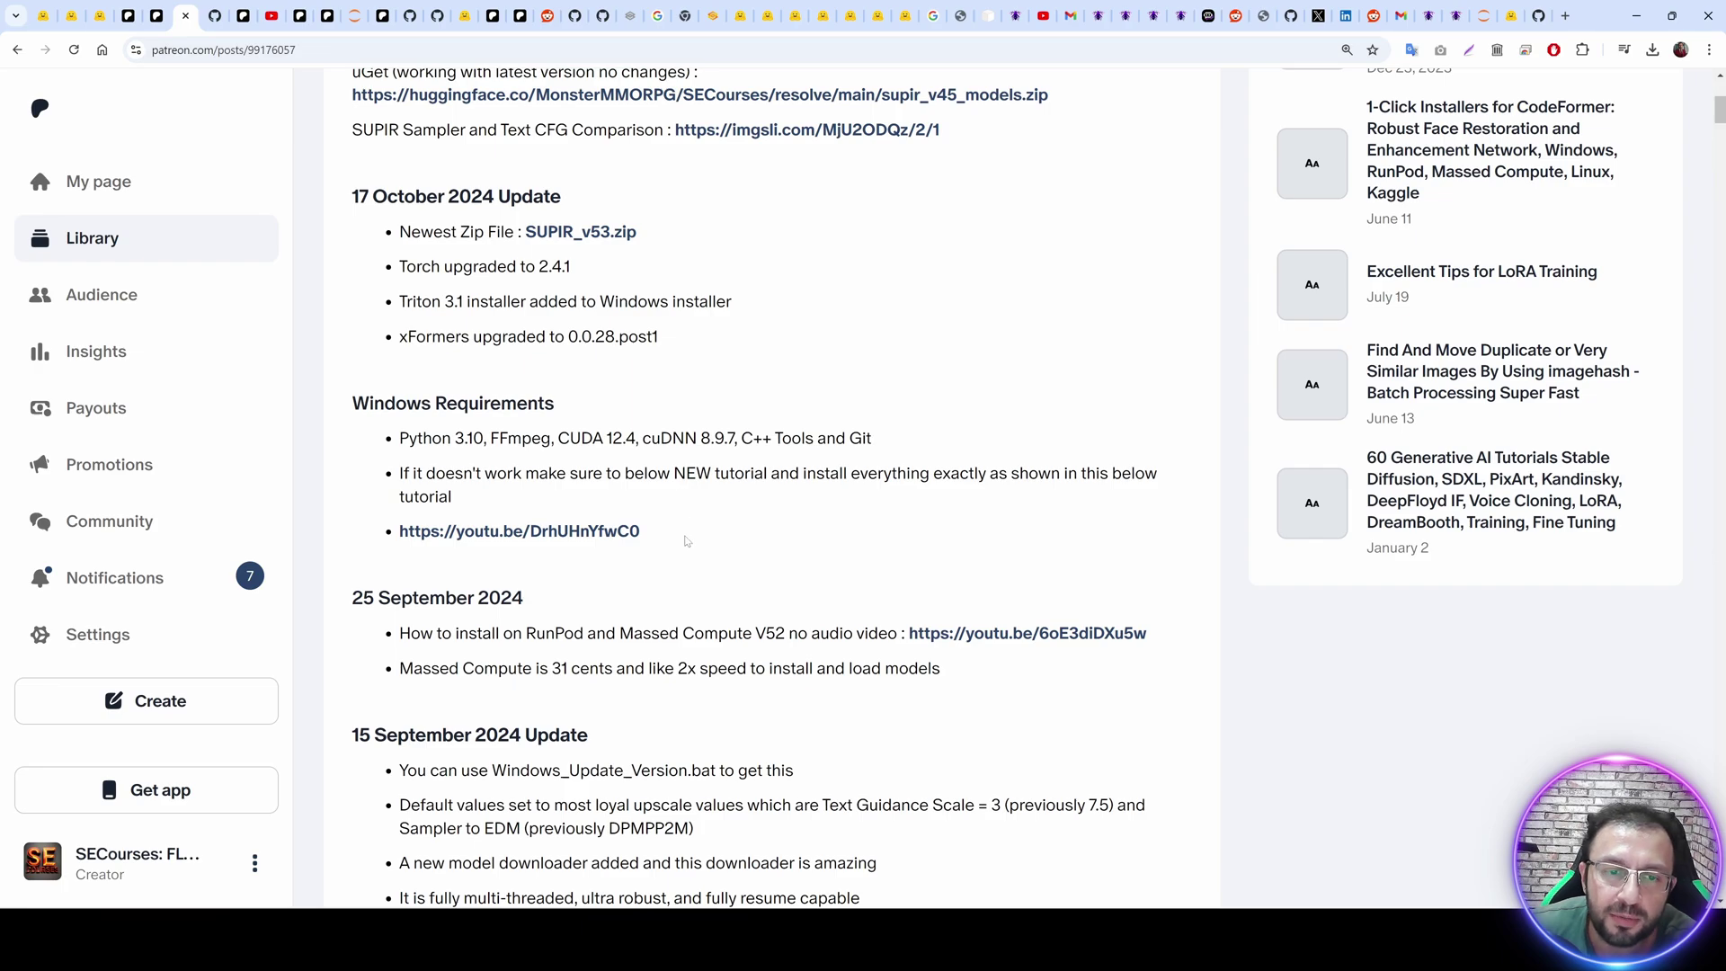
left_click_drag(686, 540, 342, 394)
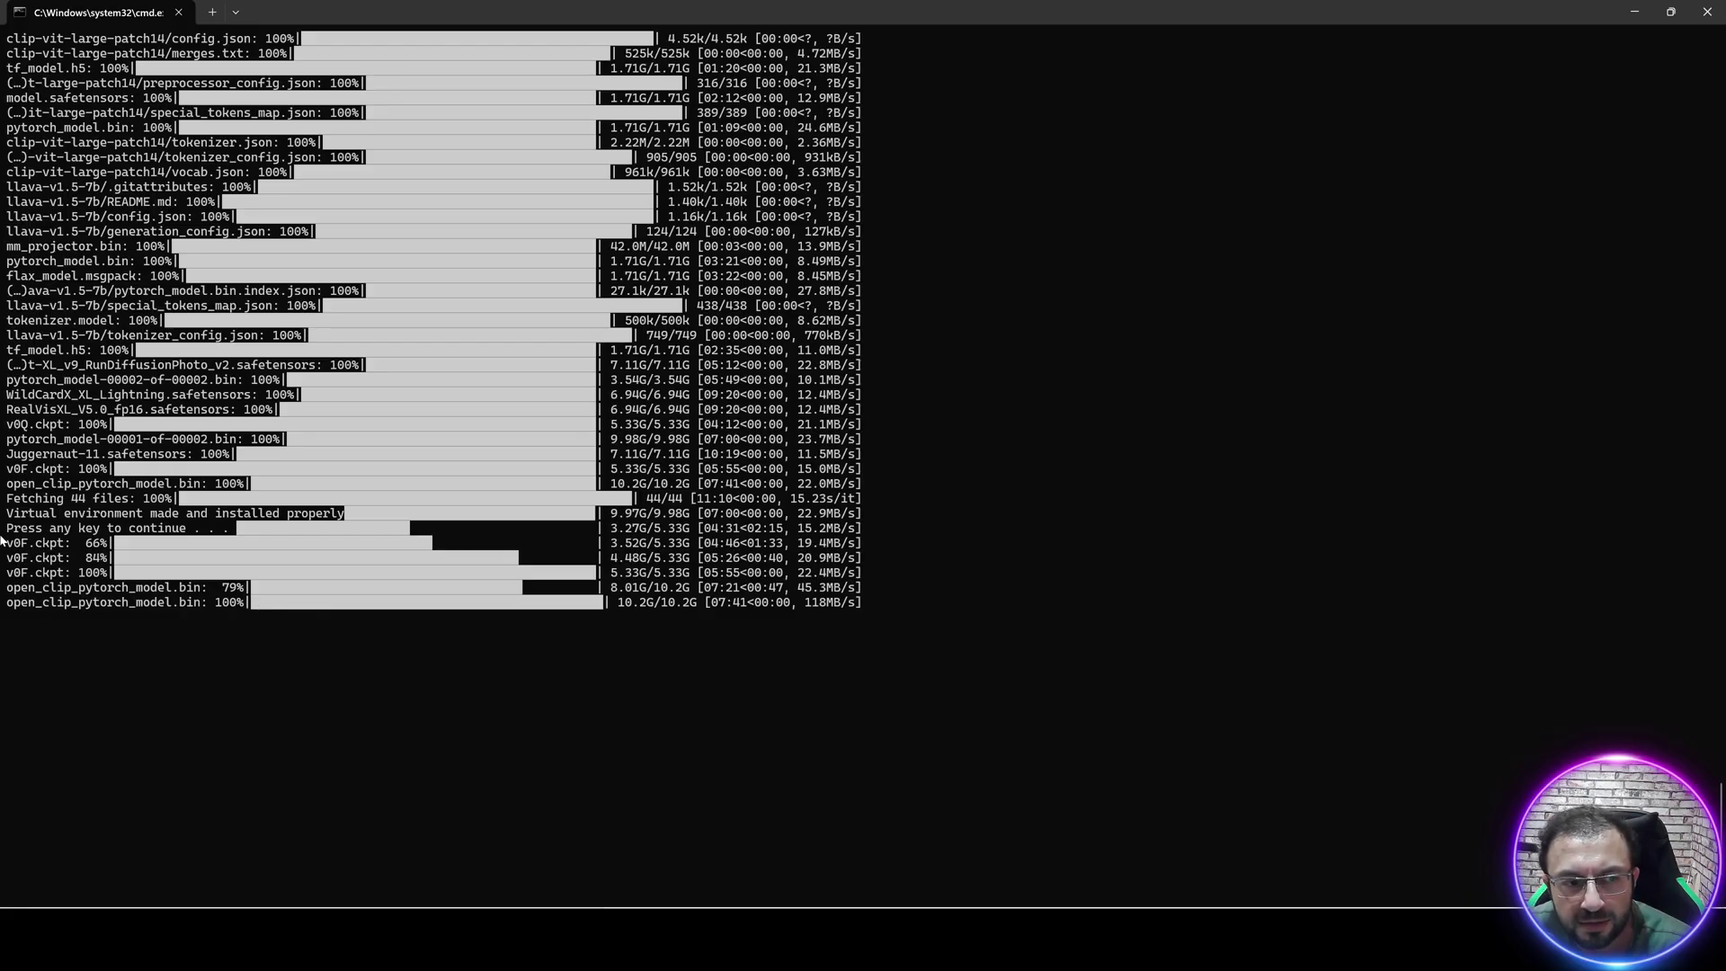
Review the SUPIR installer's console log for completed downloads and installation messages, and close the finished installer.
scroll(36, 540, "up", 1)
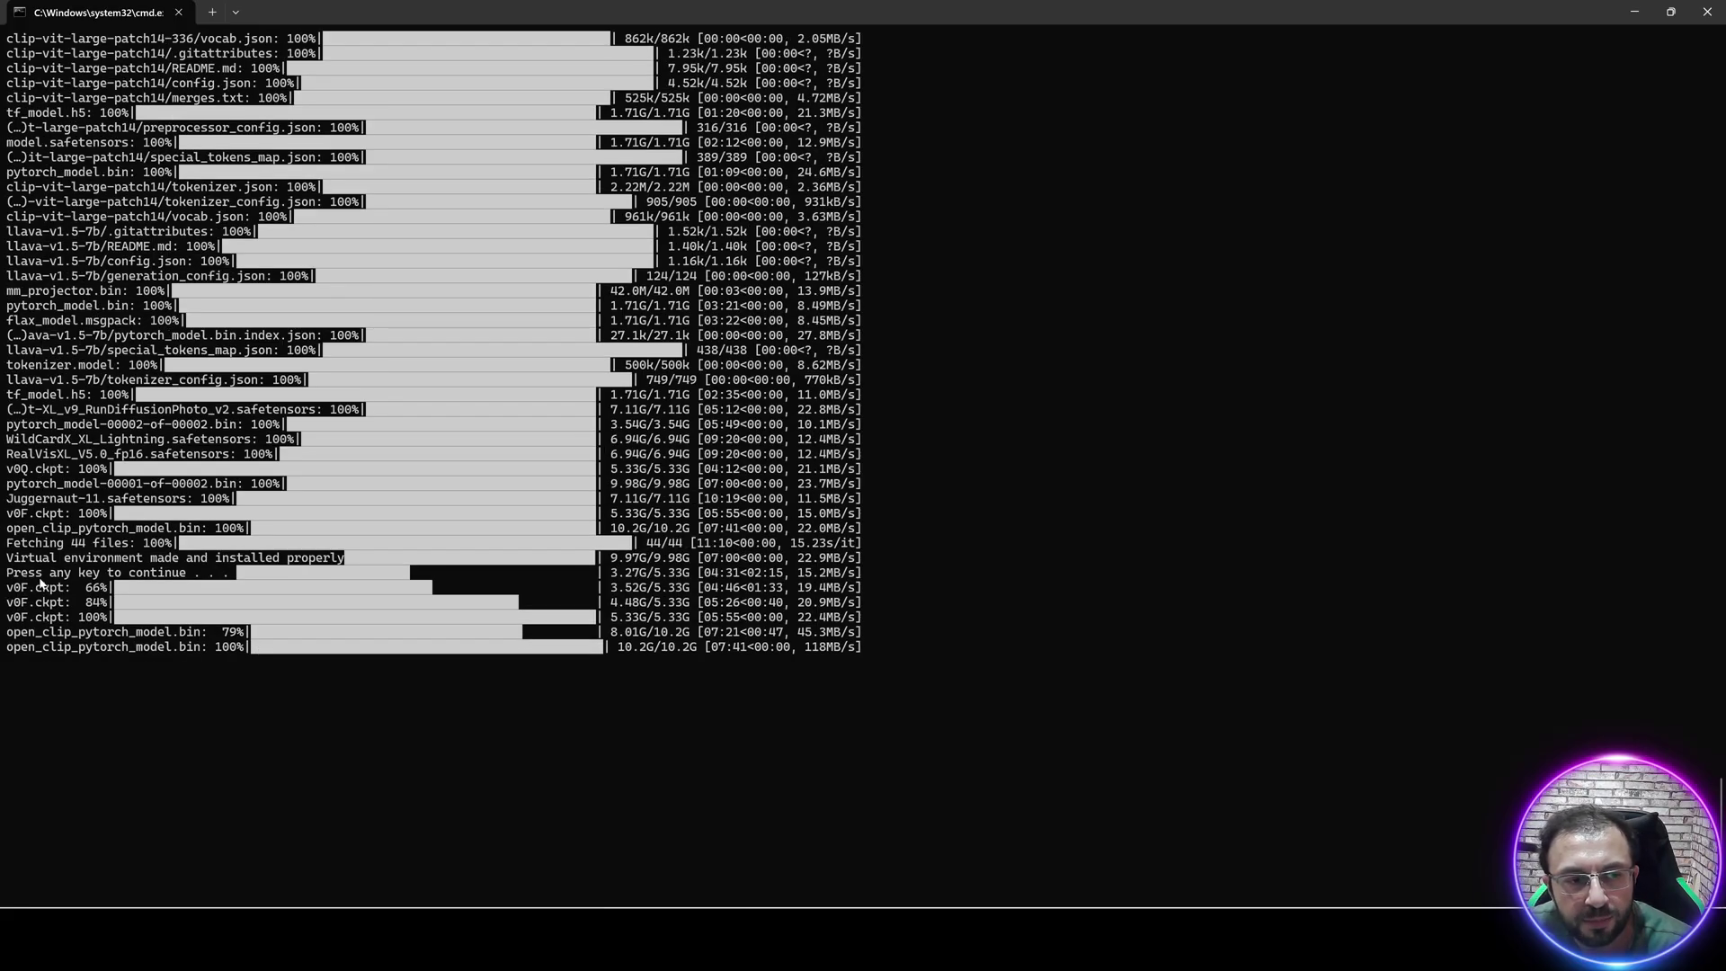
scroll(63, 593, "up", 4)
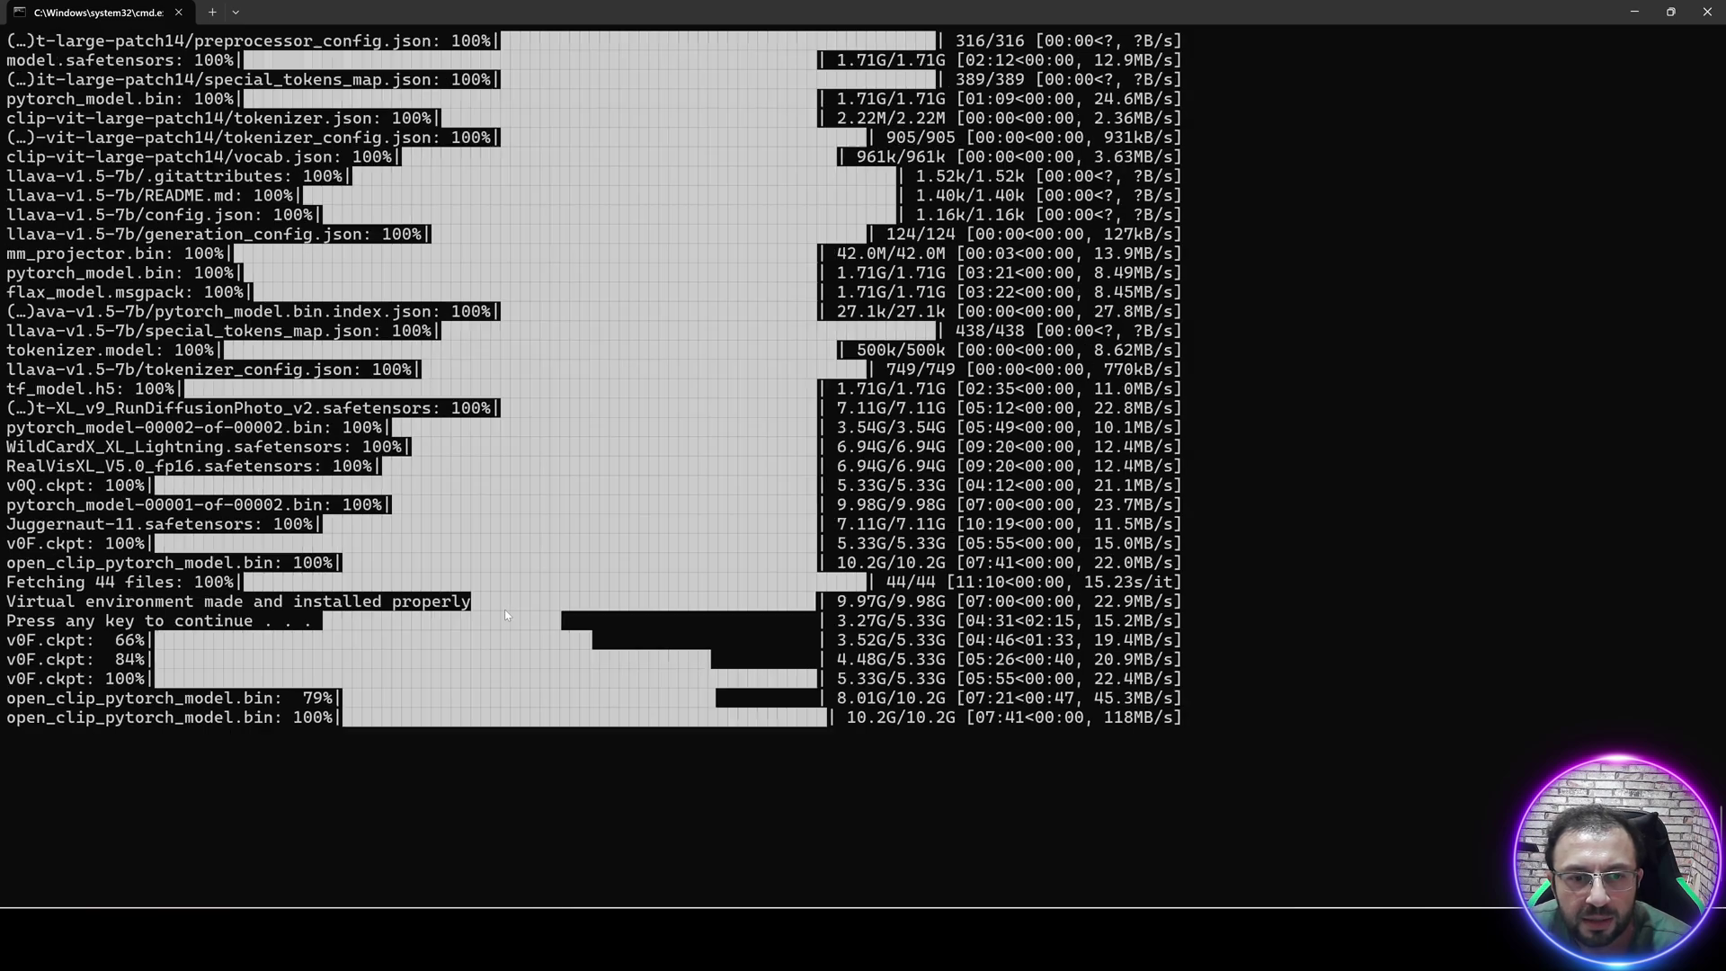
scroll(515, 626, "up", 2)
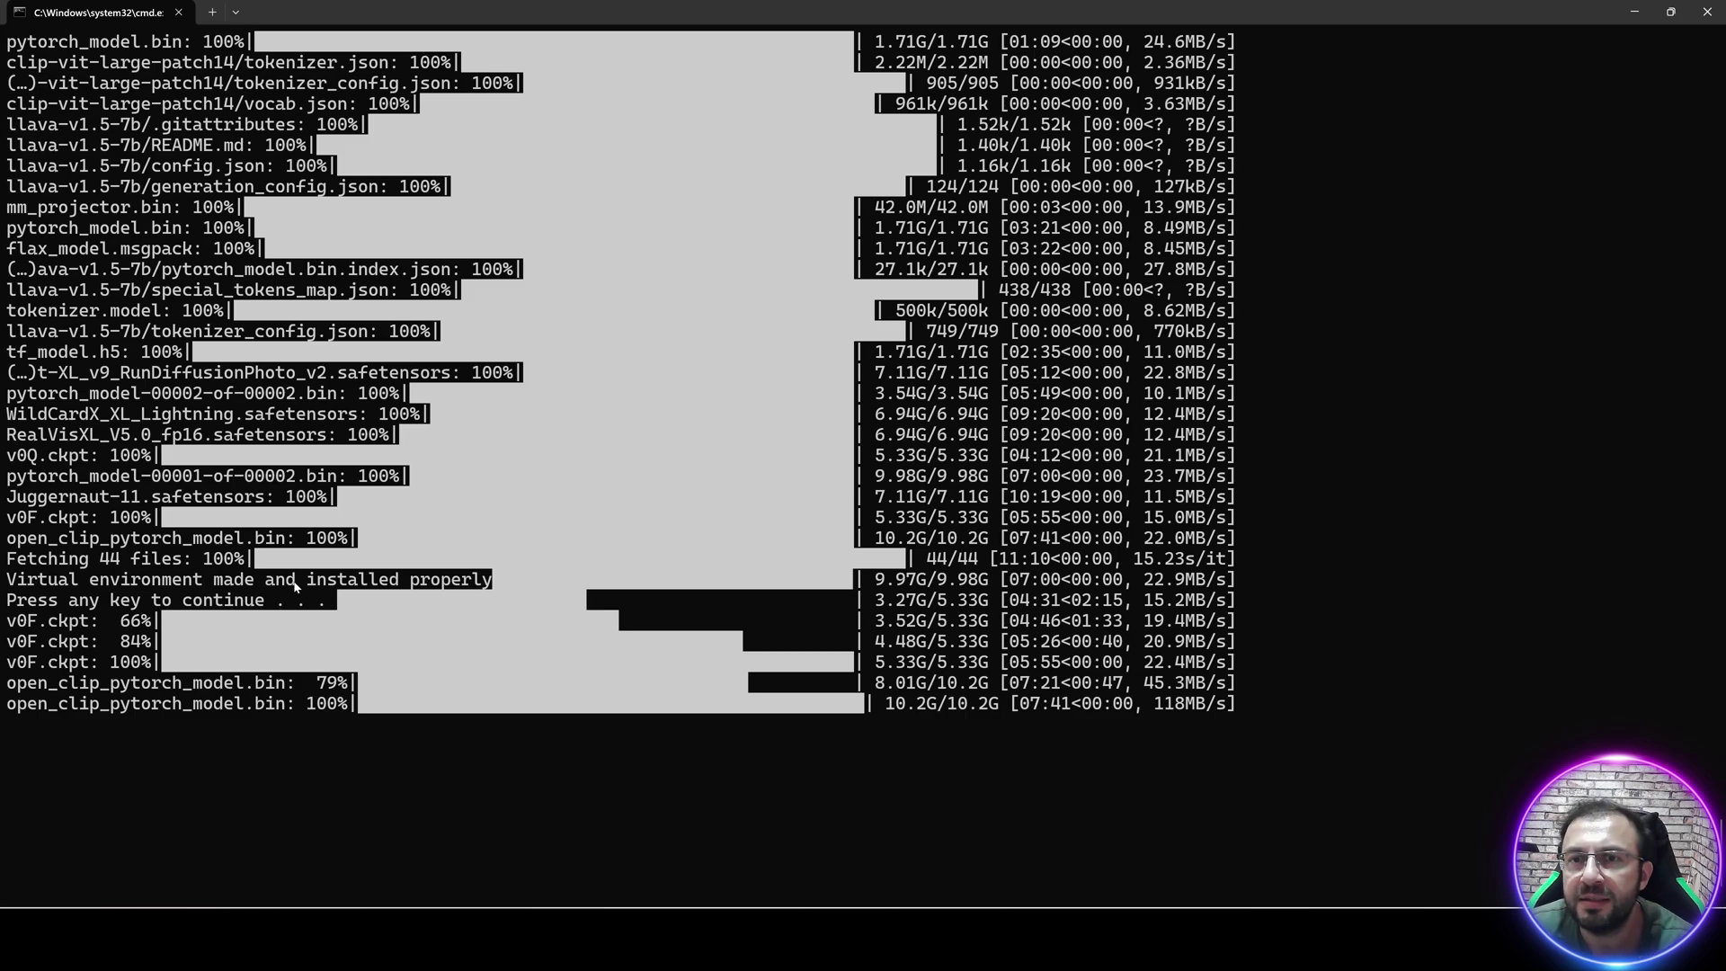
scroll(984, 301, "down", 3)
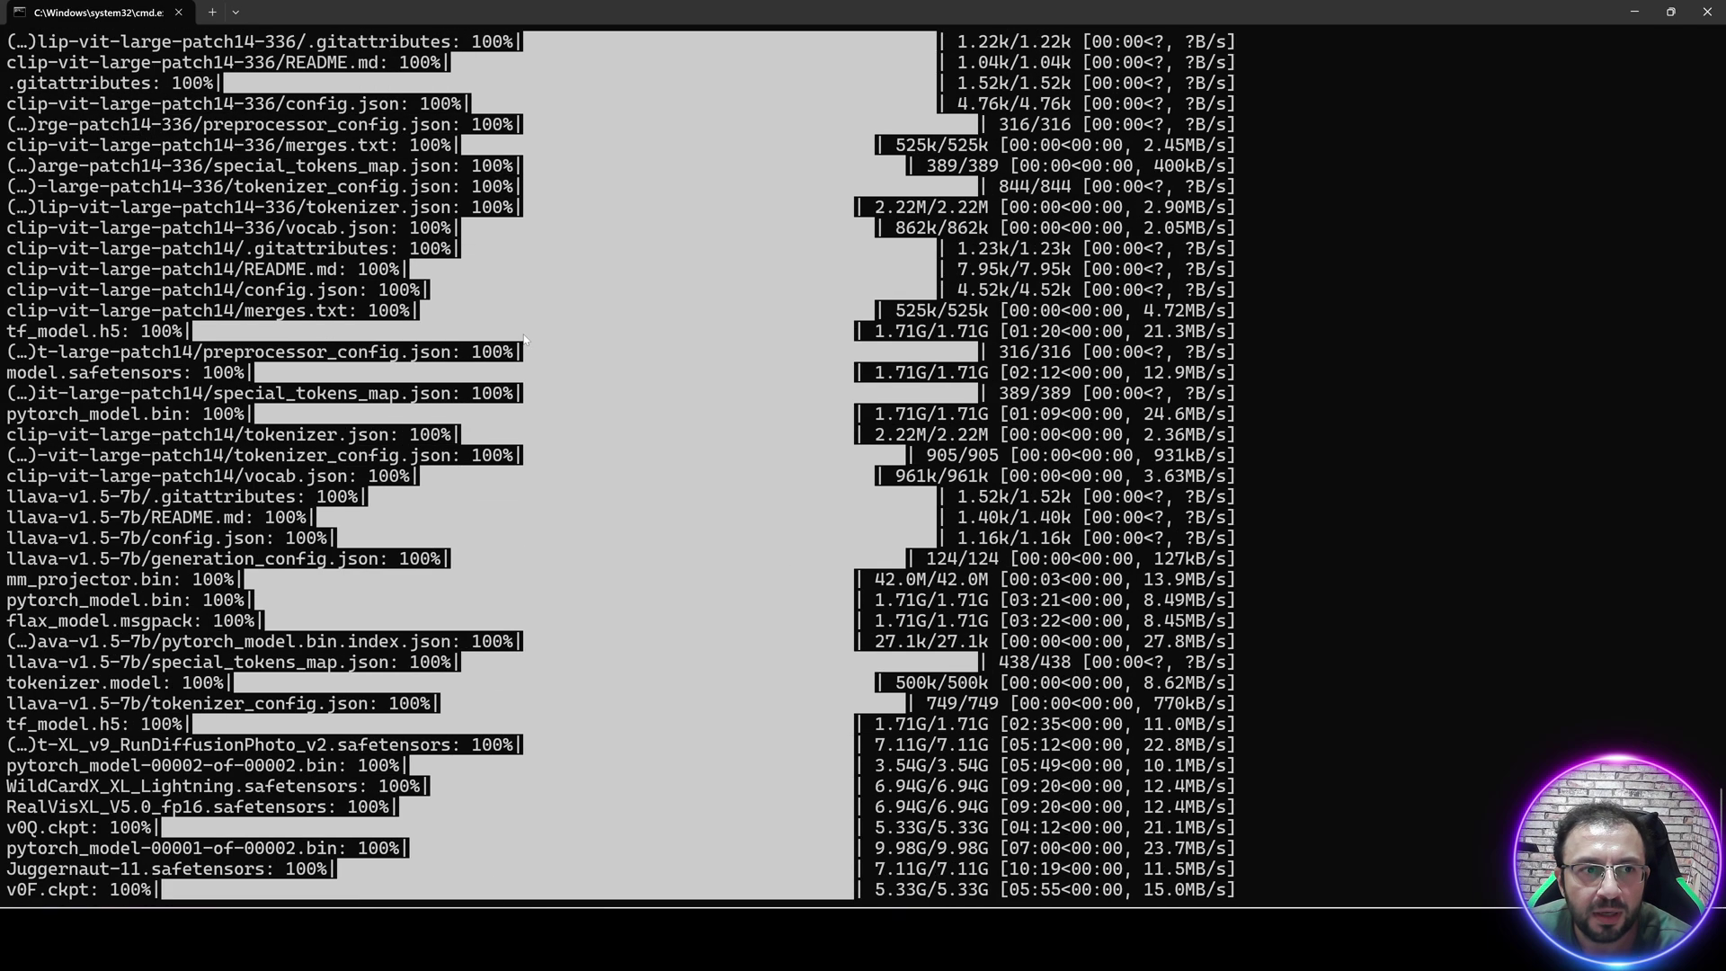
scroll(738, 405, "up", 3)
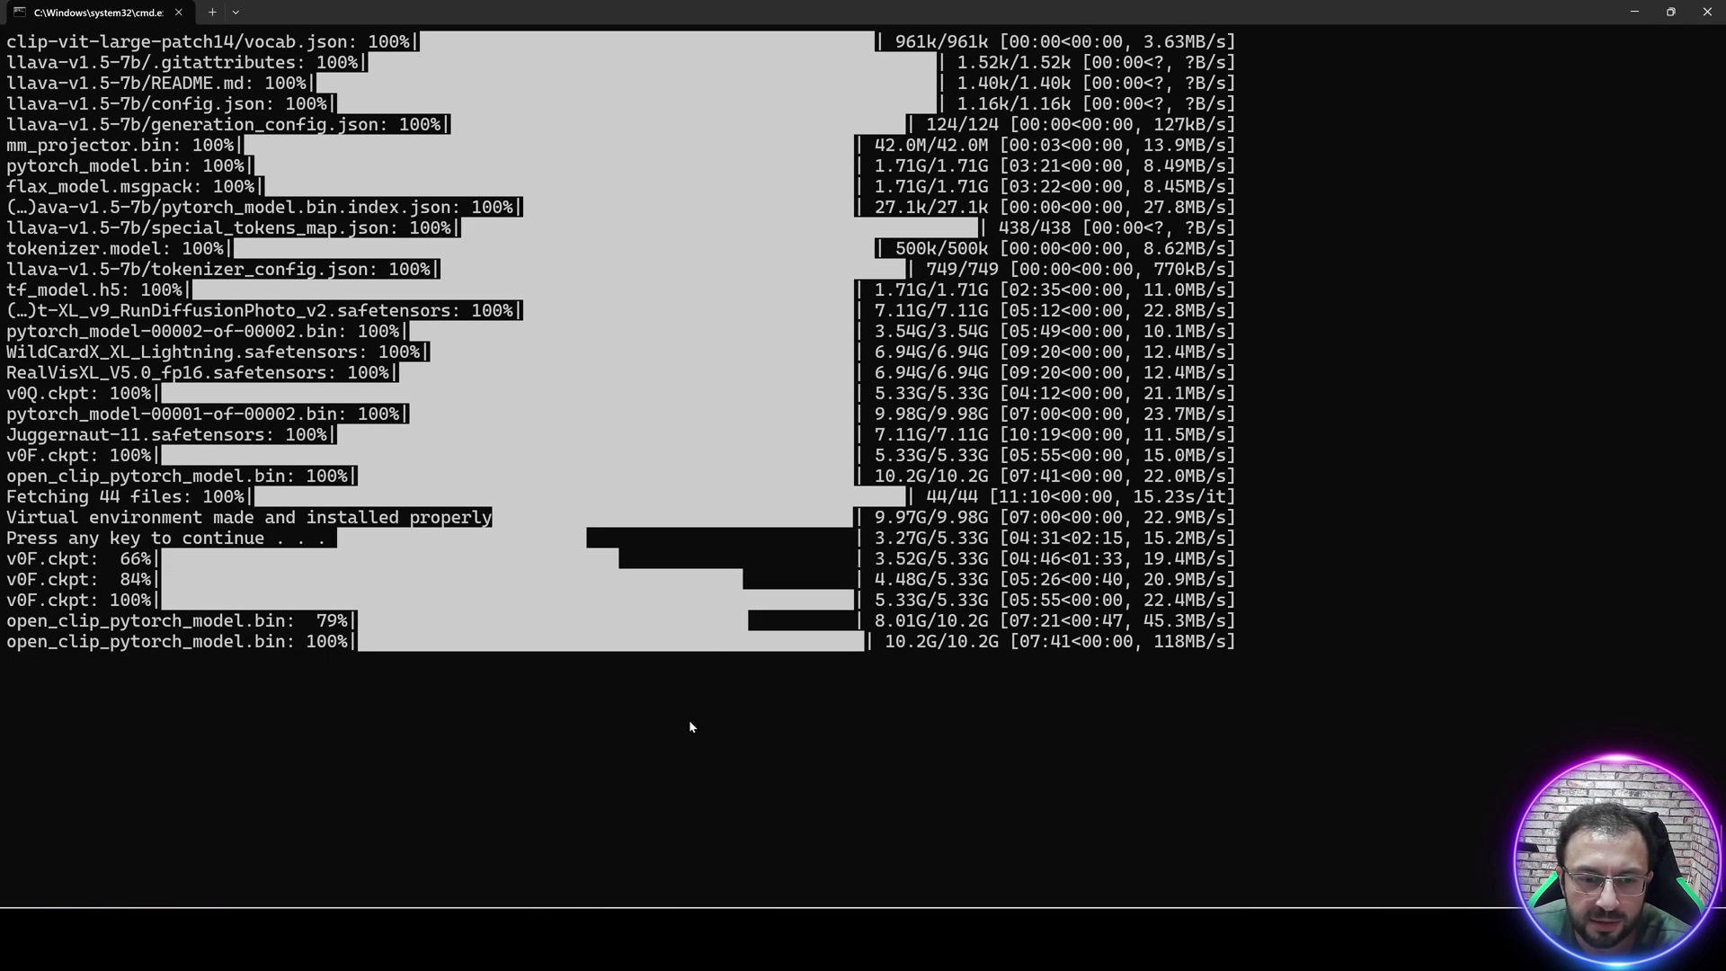
key("Return")
Run Windows_Start_SUPIR_app.bat from the SUPIR_v52 folder despite the SmartScreen block, and maximize its console with enlarged text.
key("alt+Tab")
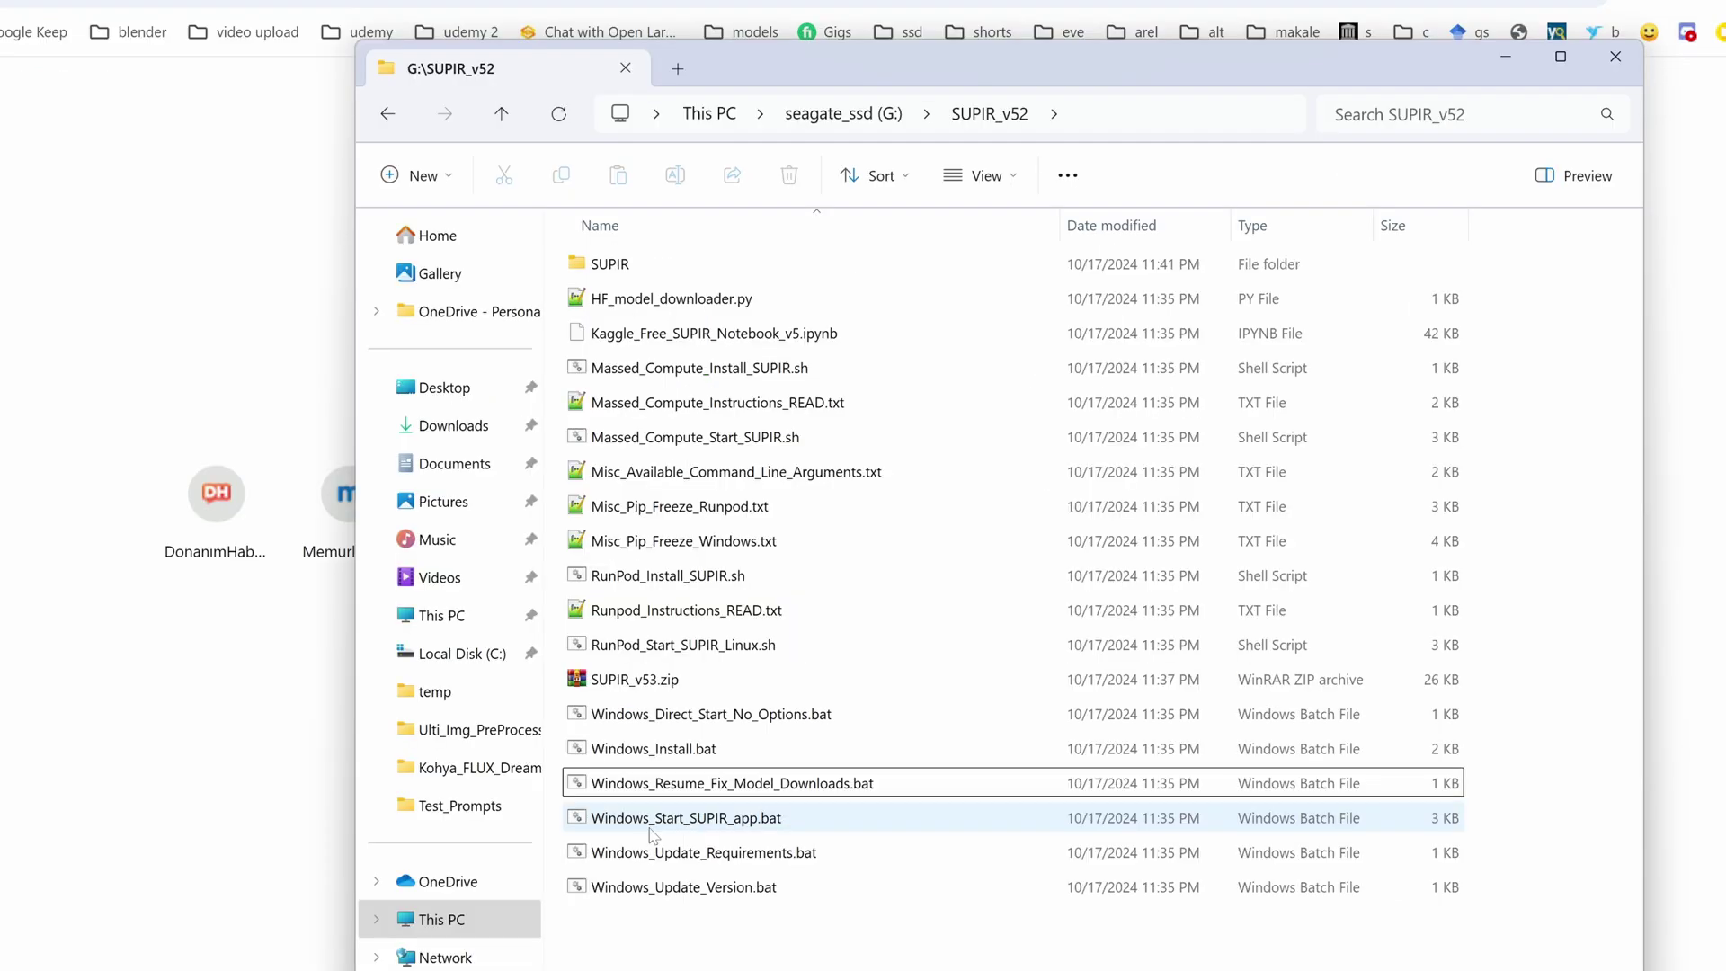
double_click(649, 820)
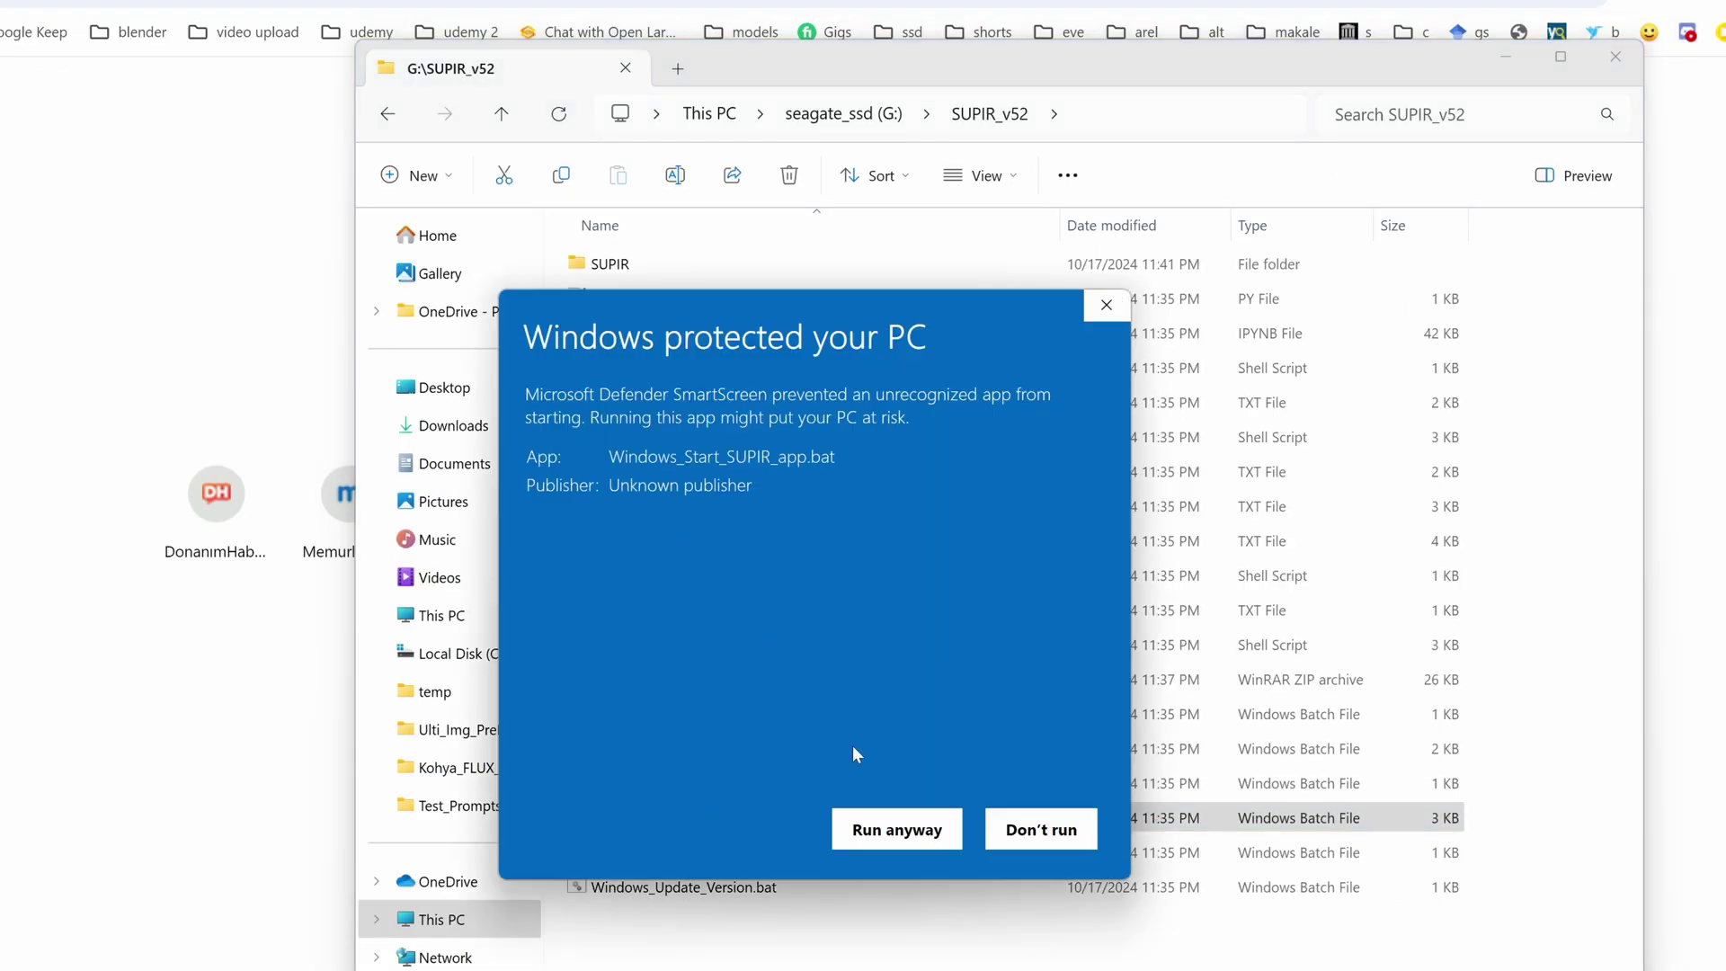
left_click(896, 829)
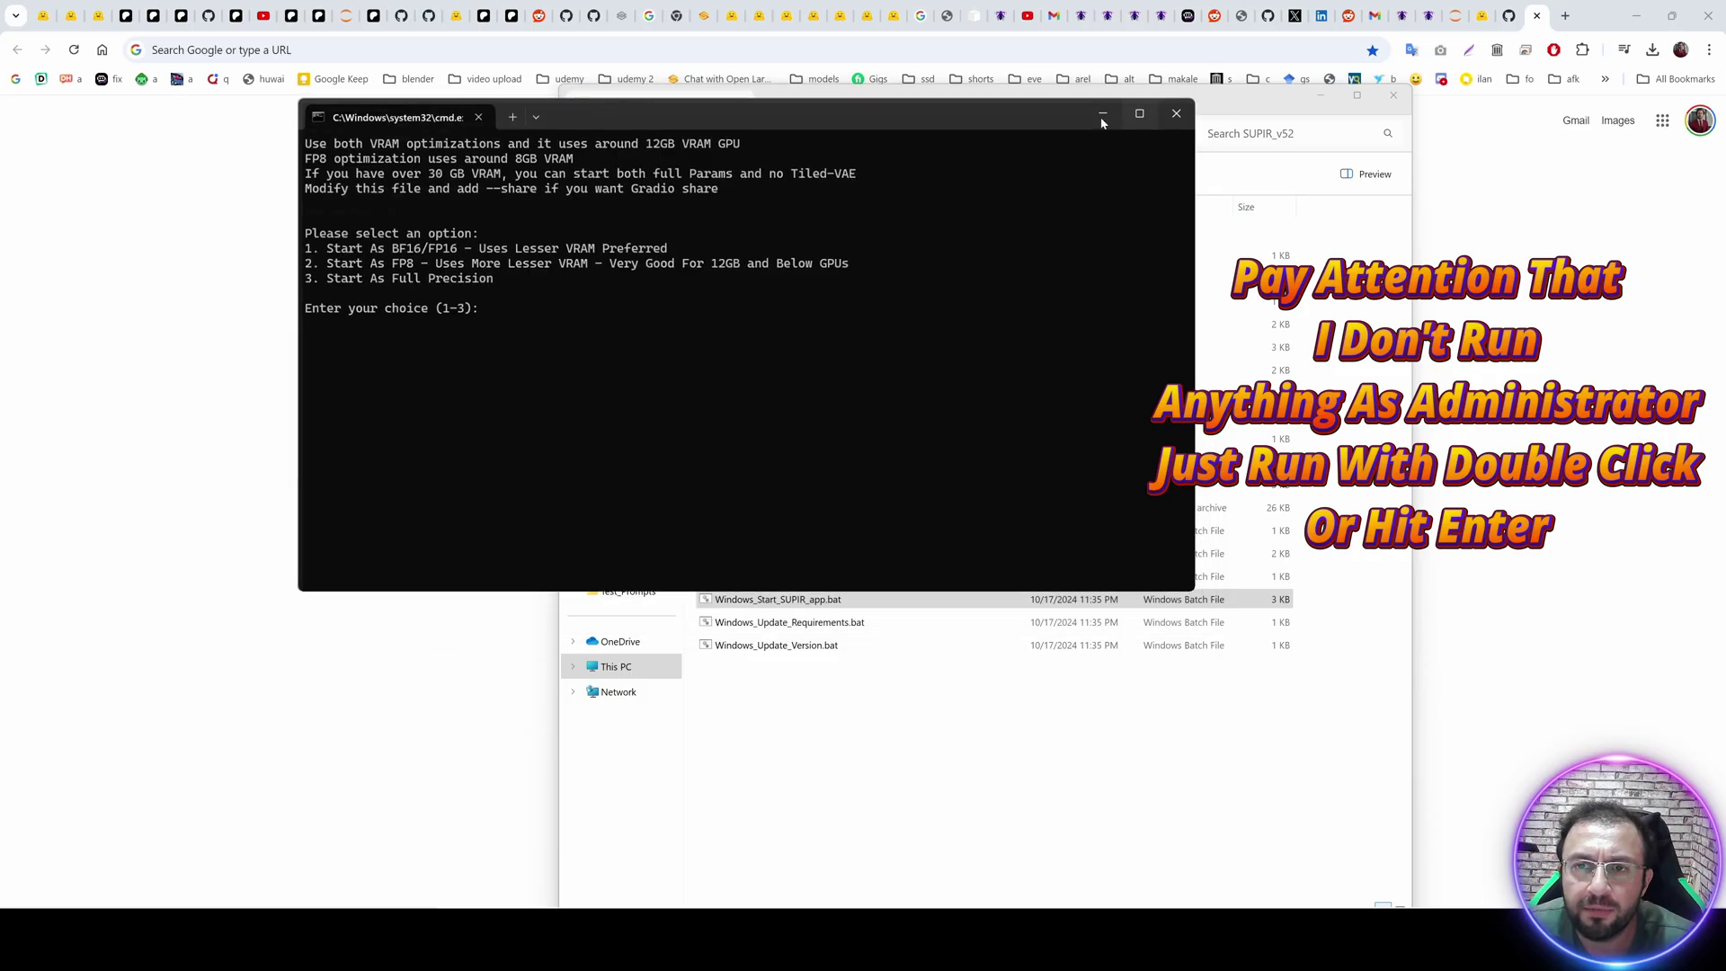
left_click(1138, 113)
scroll(396, 311, "up", 6, "ctrl")
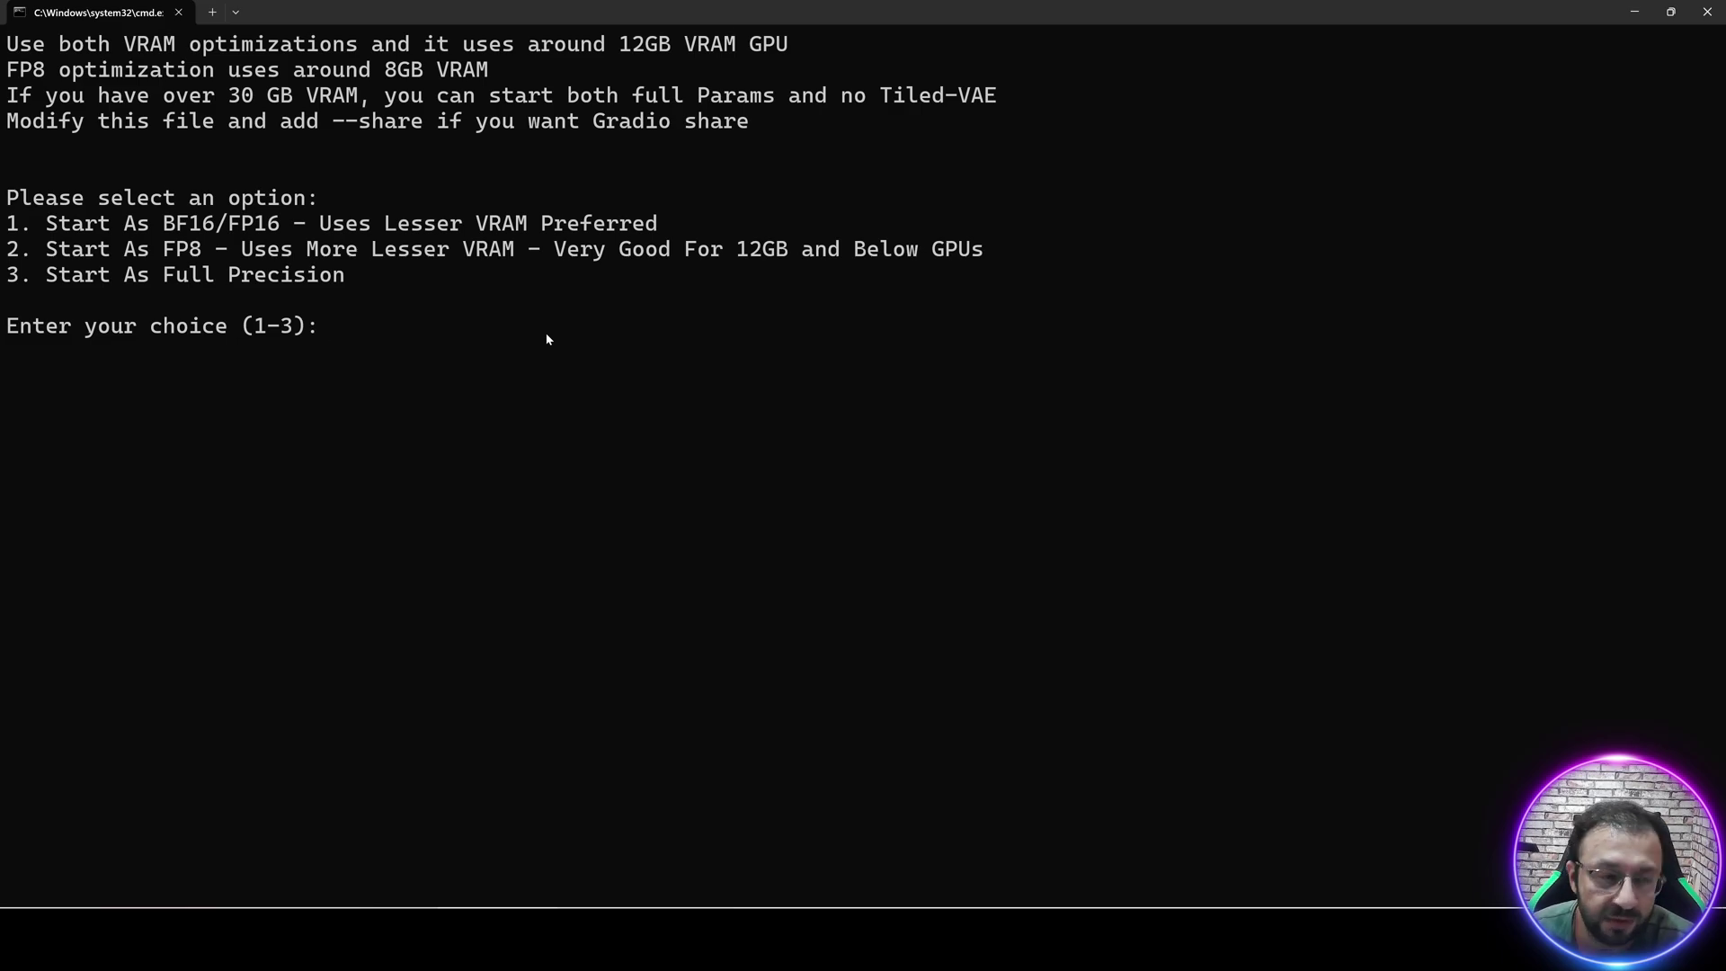
Start SUPIR in FP8 mode using Tiled VAE, Auto Move To CPU and the Dark Theme.
type("2")
key("Return")
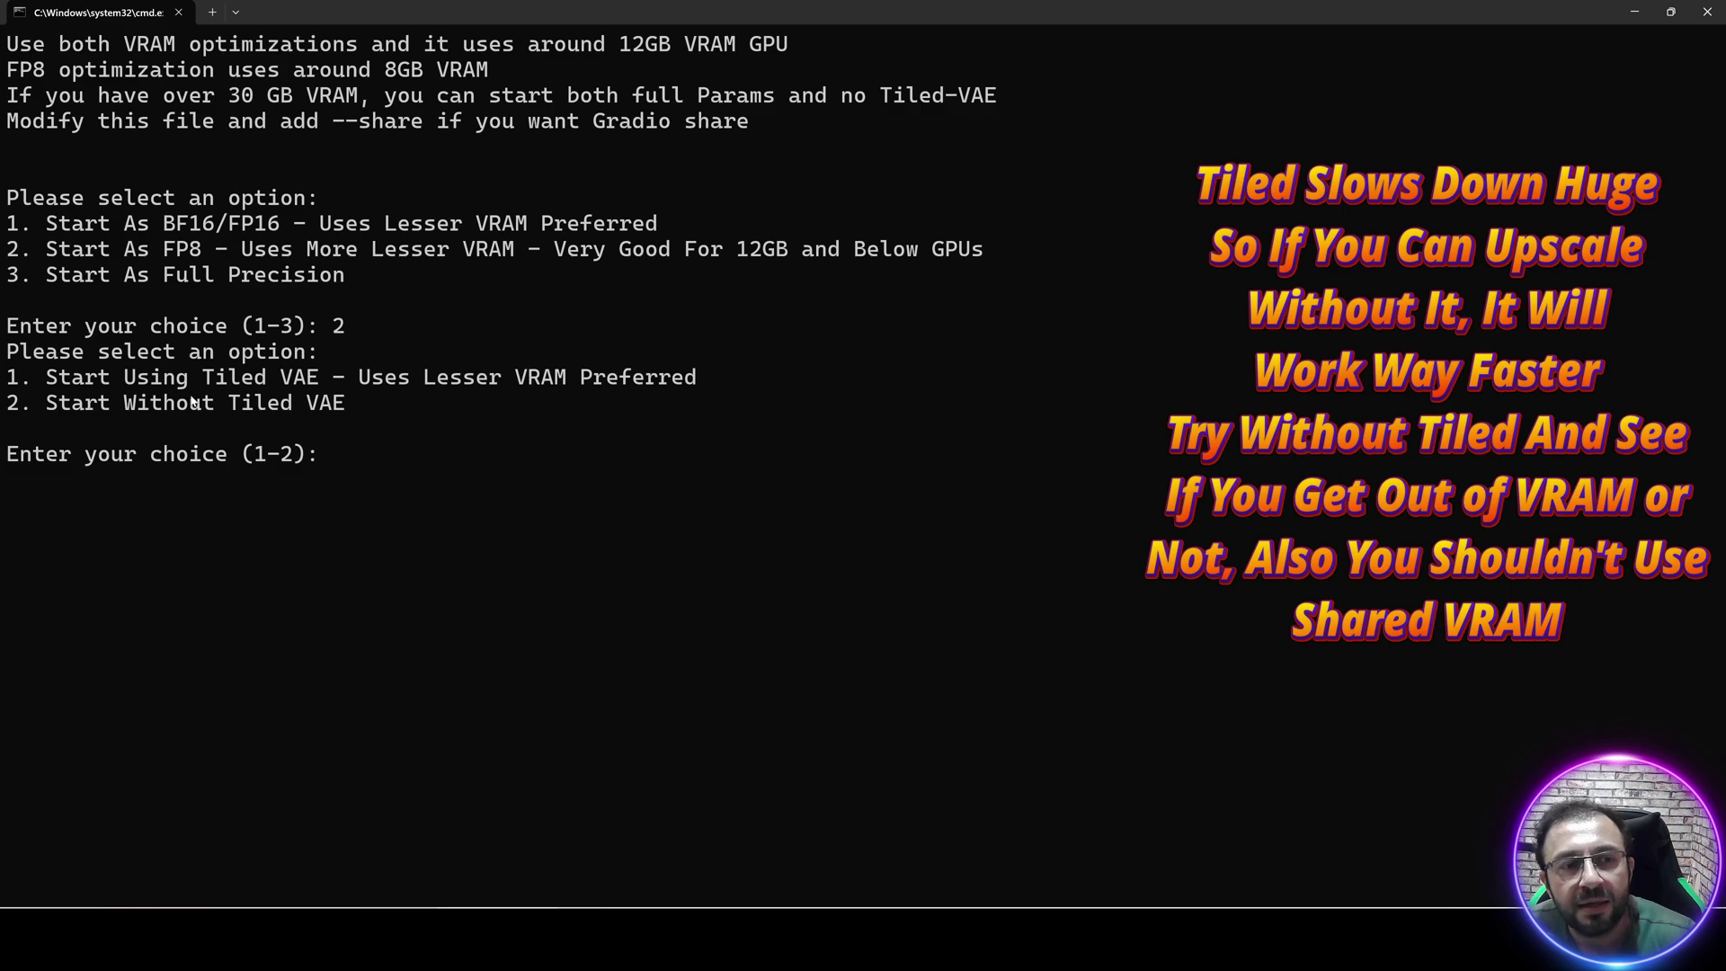
type("1")
key("Return")
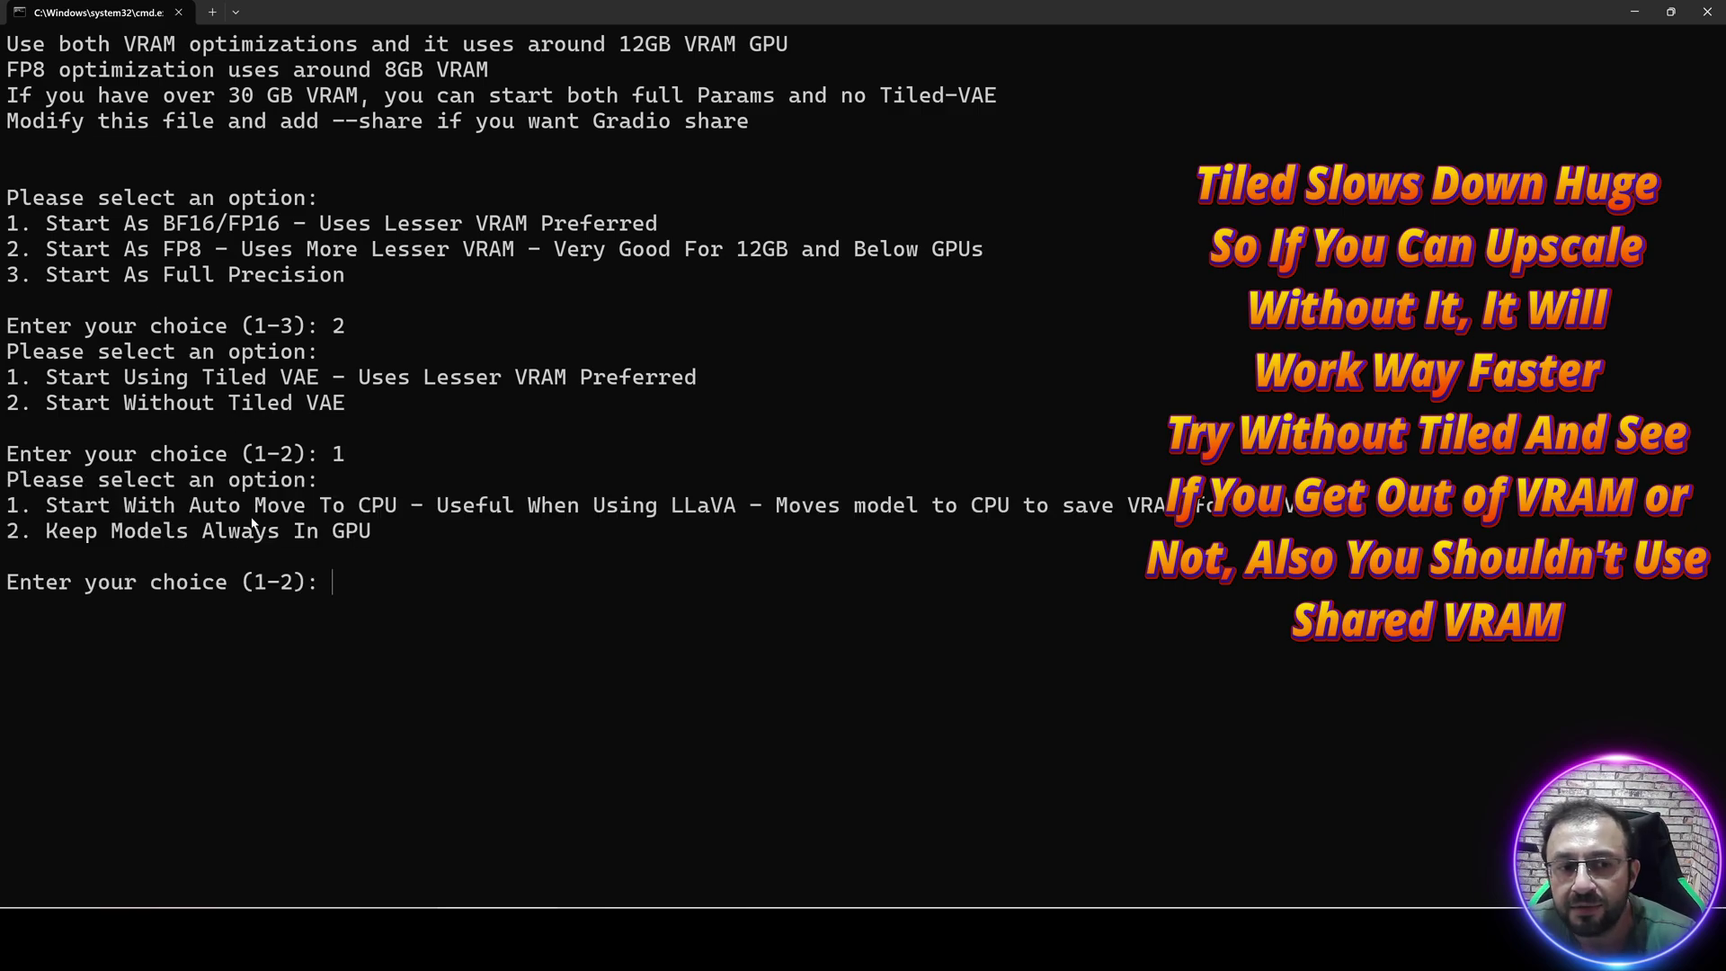
type("1")
key("Return")
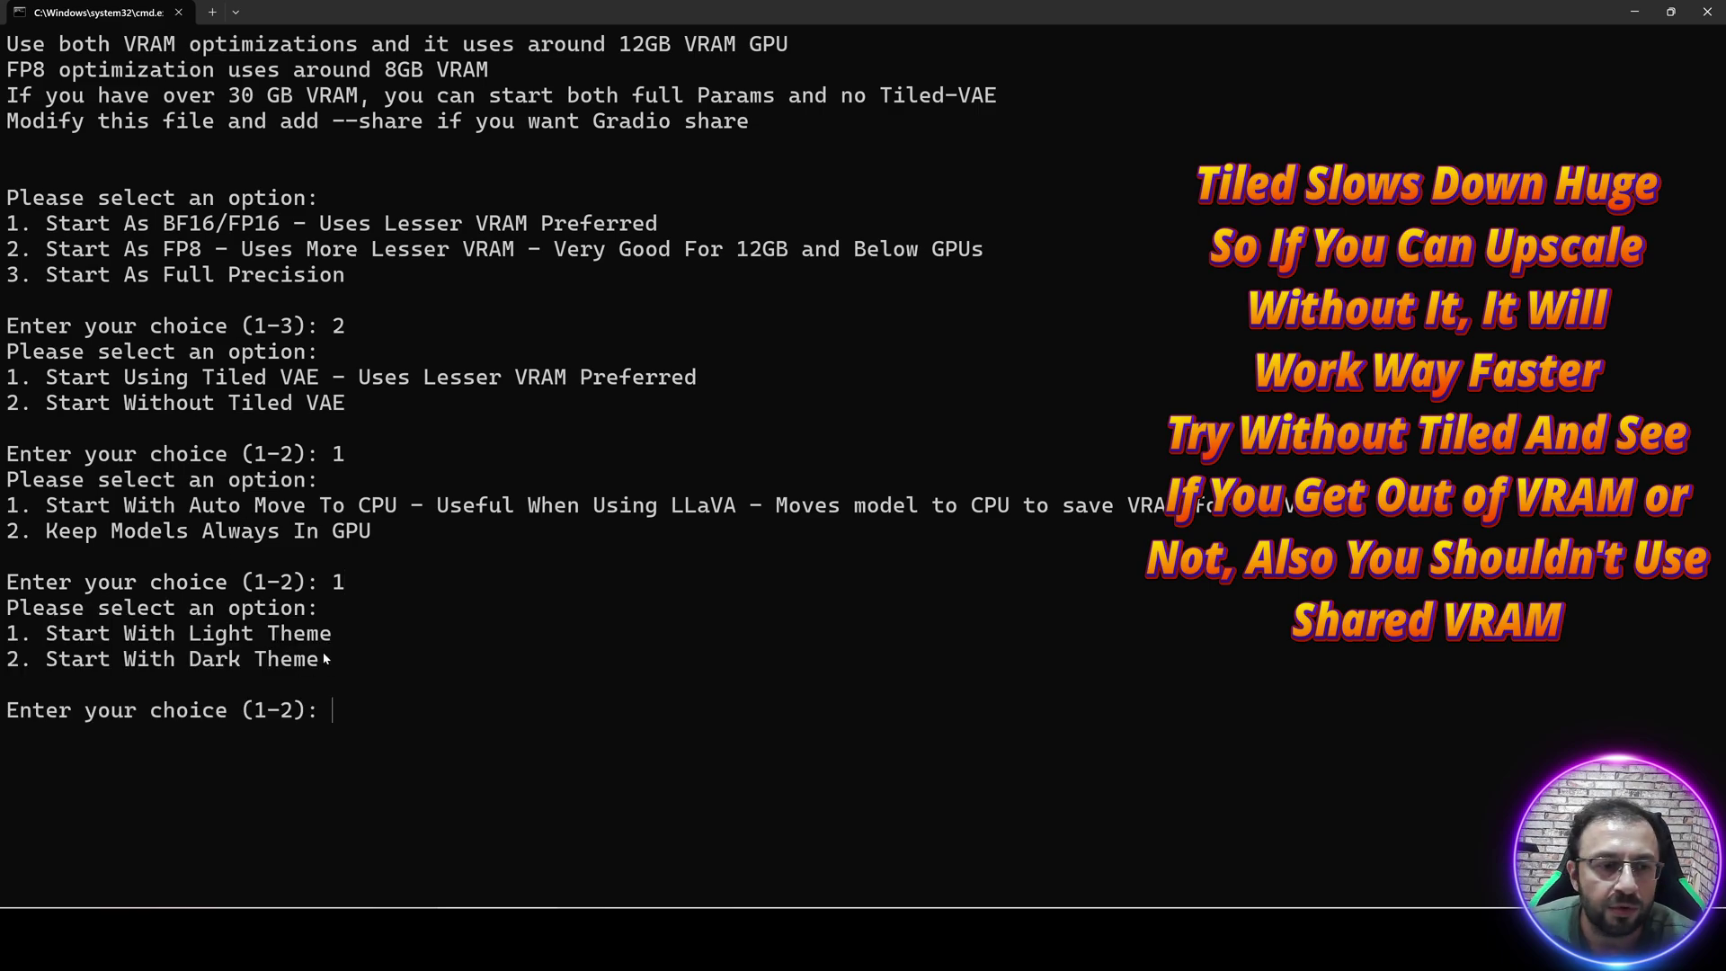
type("1")
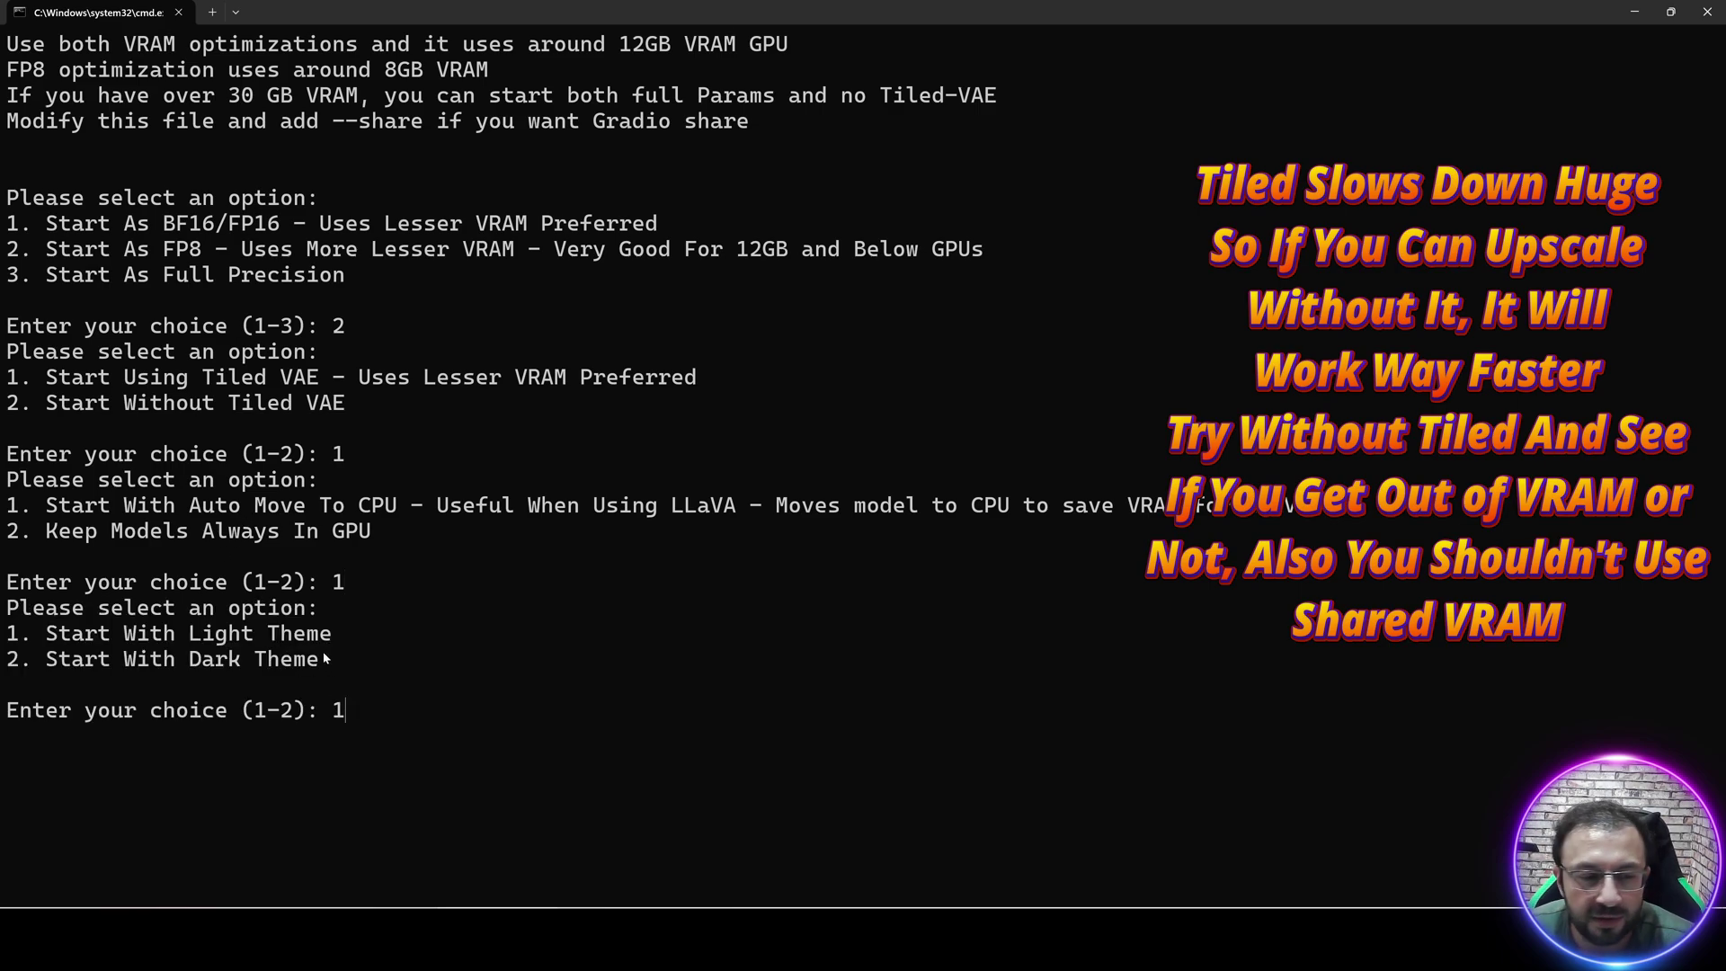
key("BackSpace")
type("2")
key("Return")
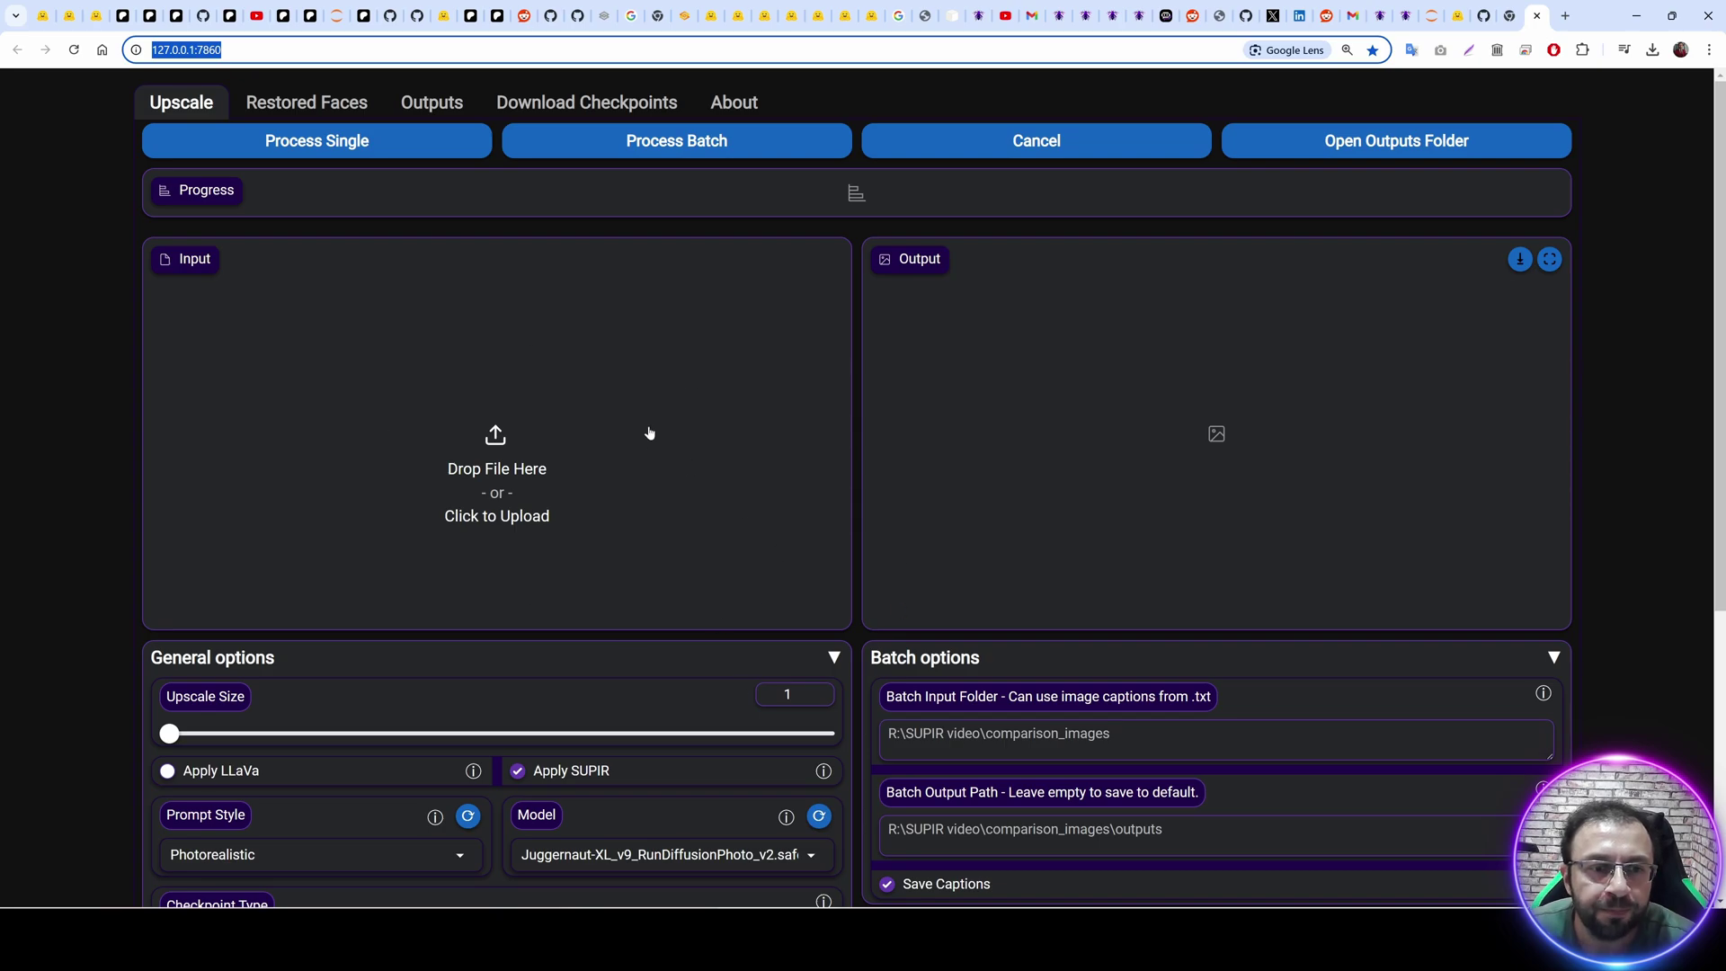
Look at the wise old sage portraits in the test1 grid and return to the SUPIR interface.
left_click(1399, 11)
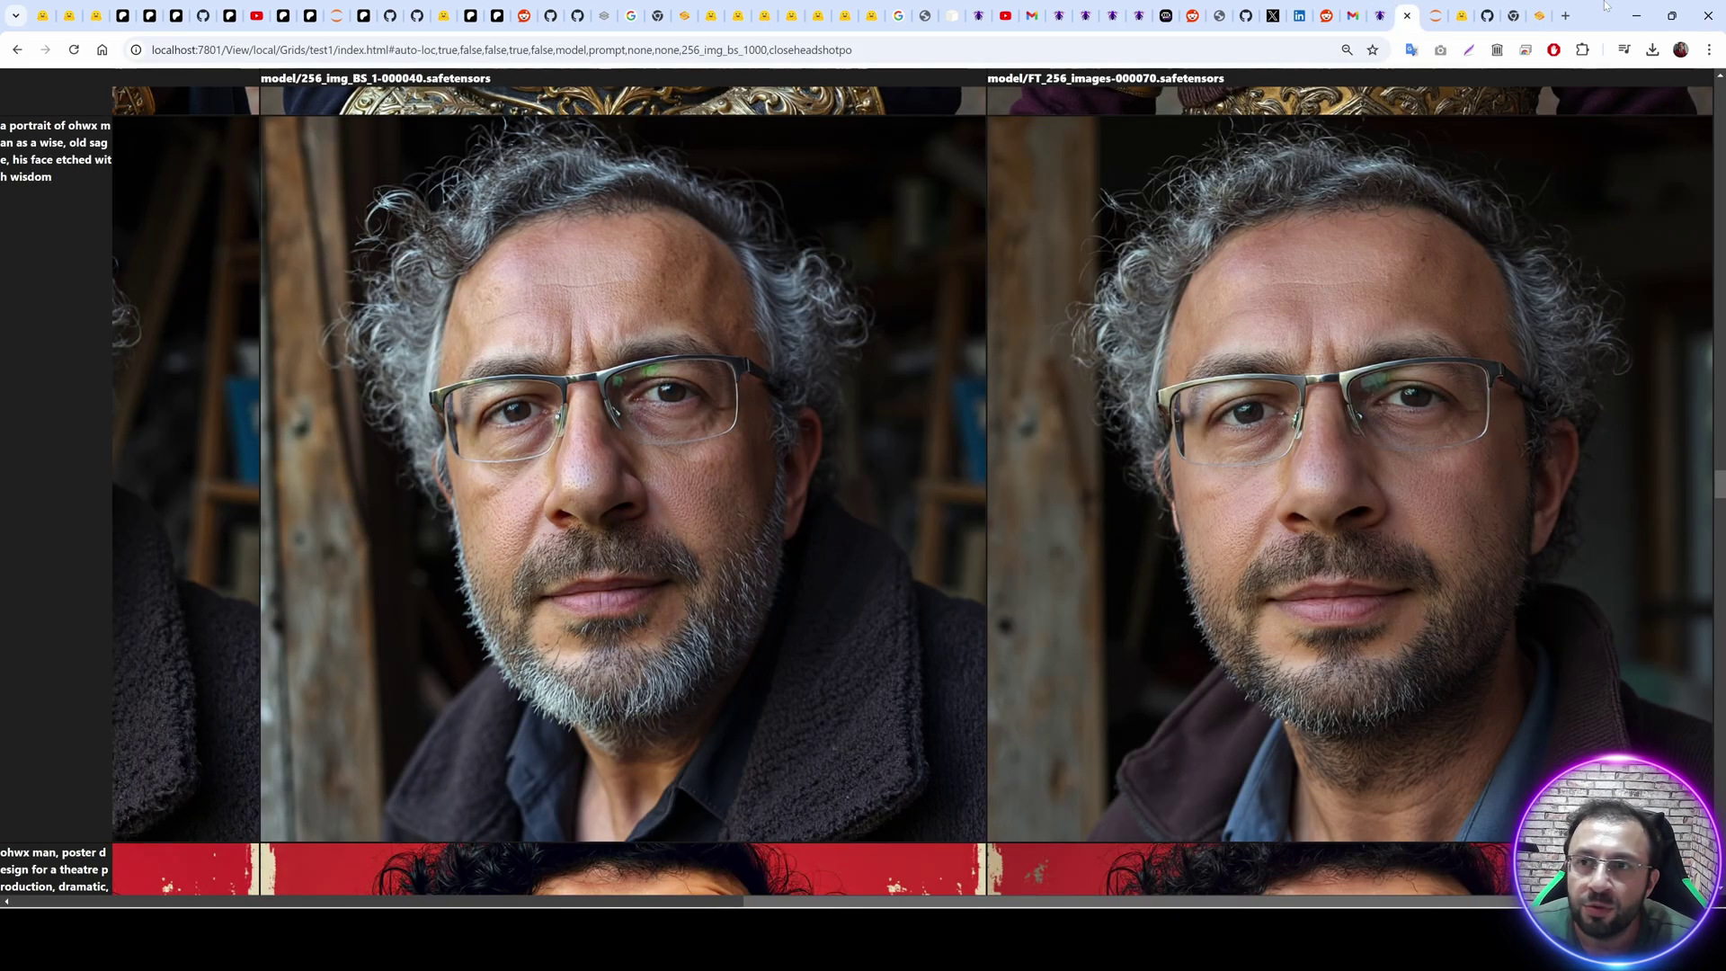
left_click(1540, 15)
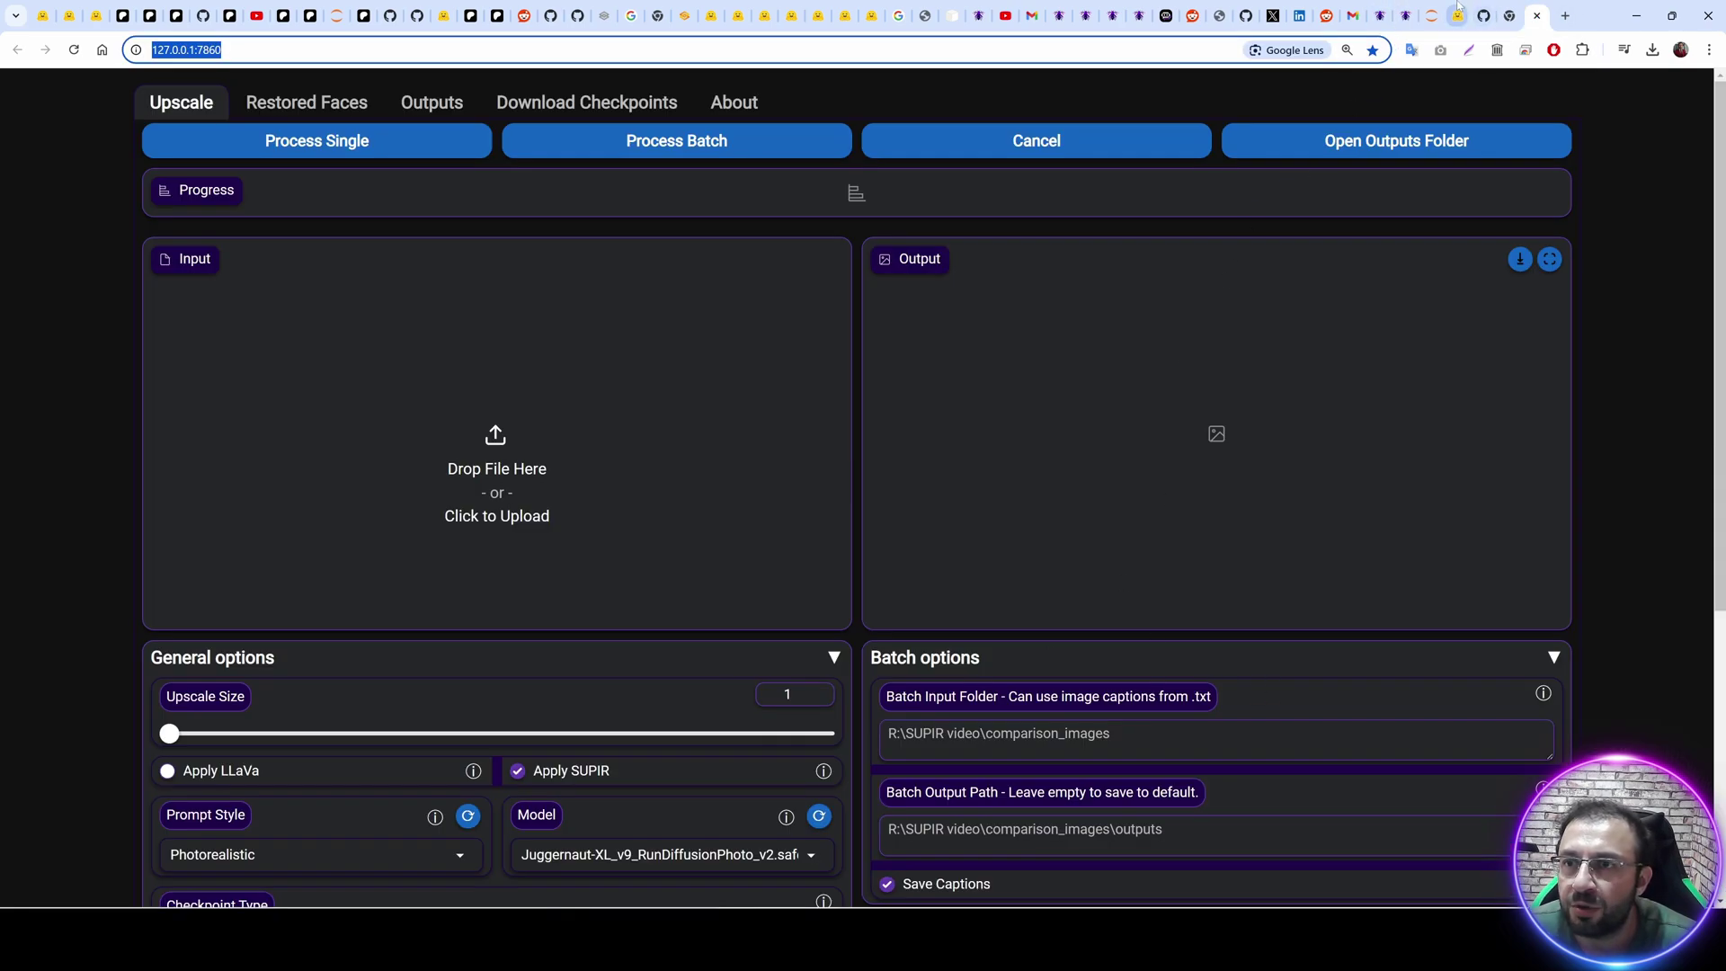
Save the red-bearded man in the white suit from the FT_256_images-000070 column of the test1 grid to Downloads.
left_click(1400, 10)
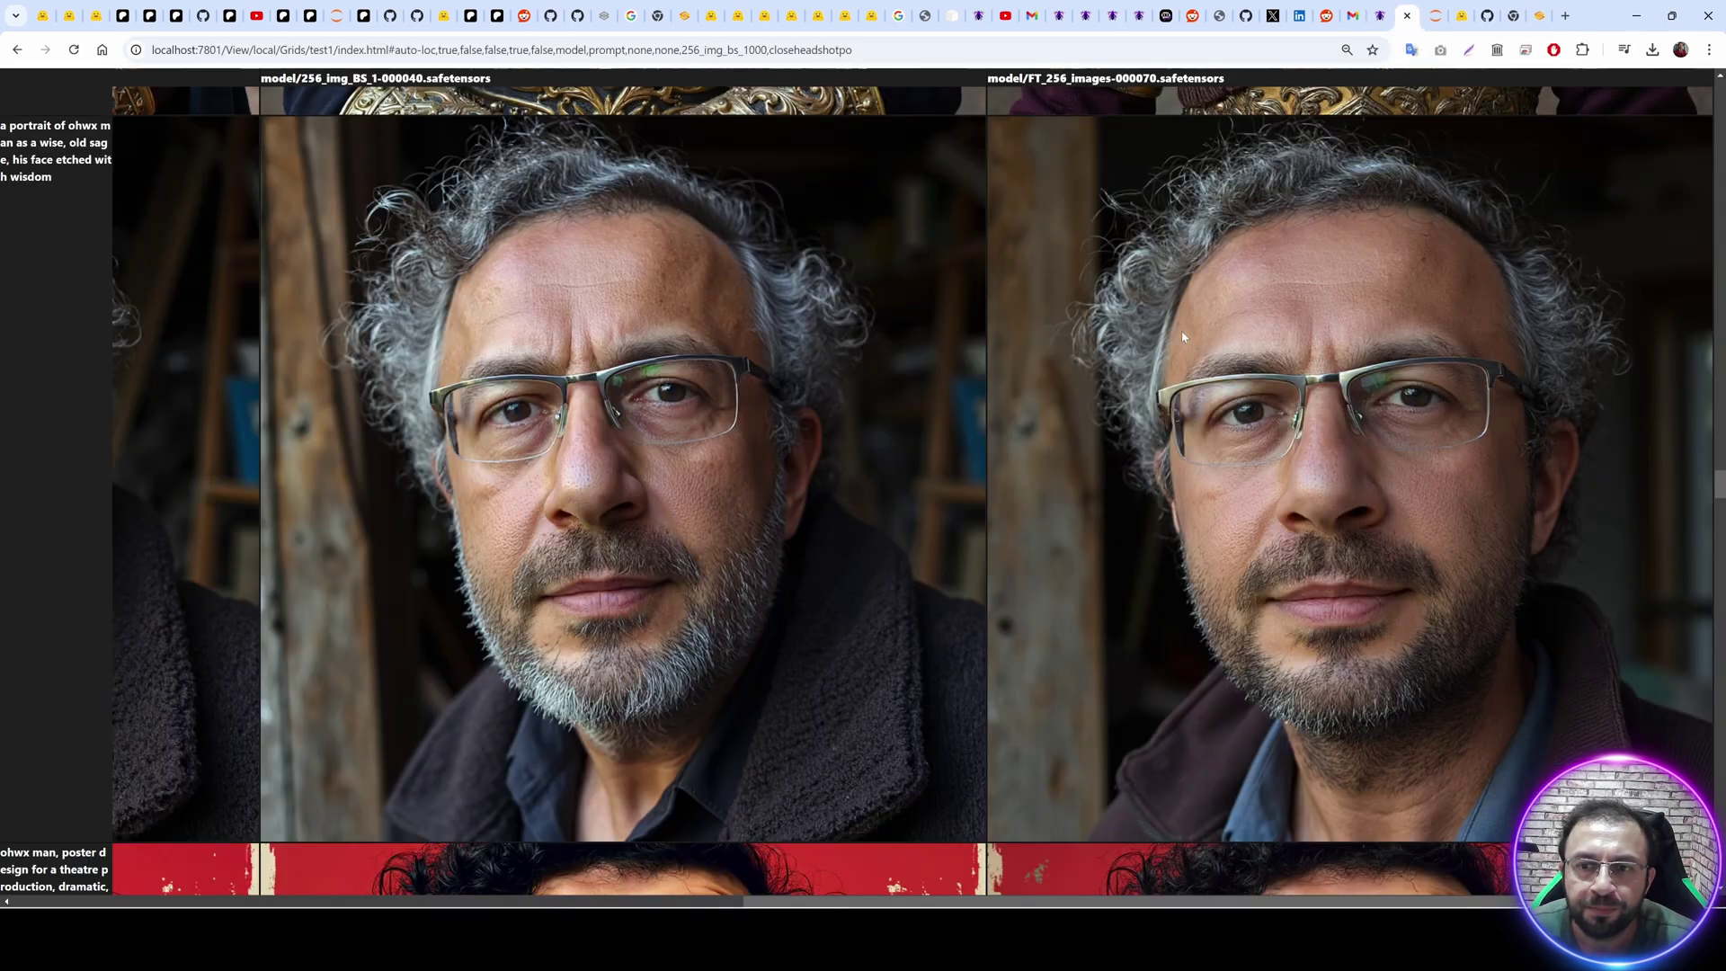
scroll(1235, 262, "down", 7)
right_click(1317, 337)
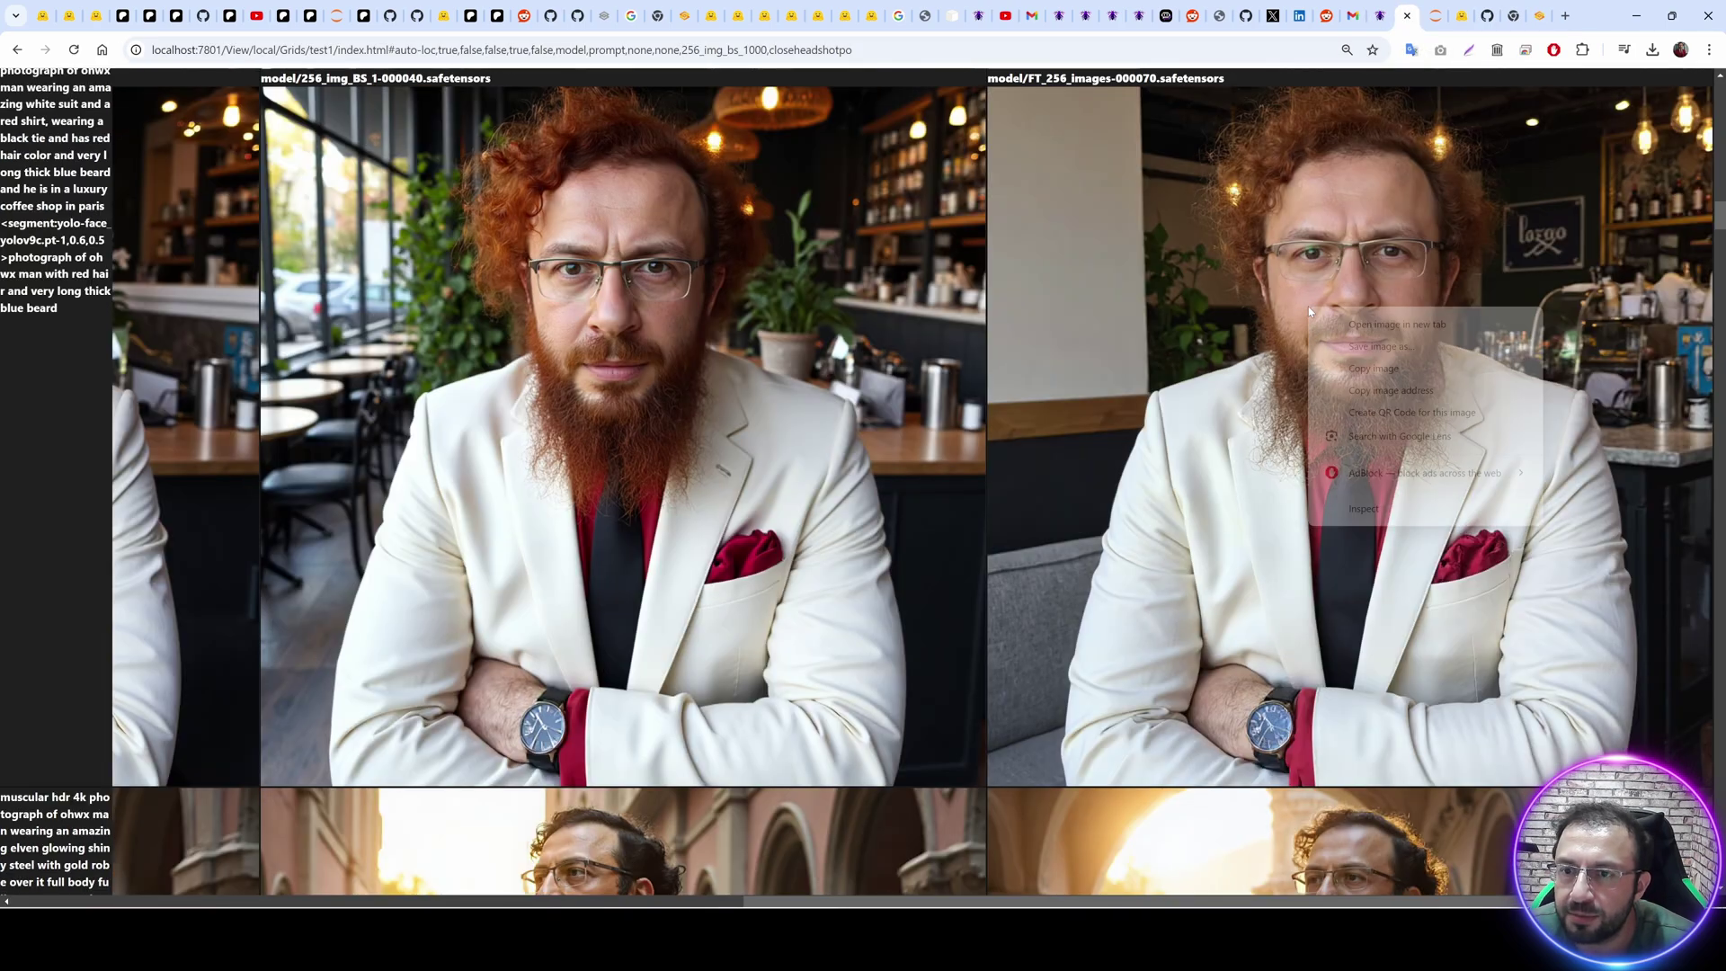
left_click(1362, 347)
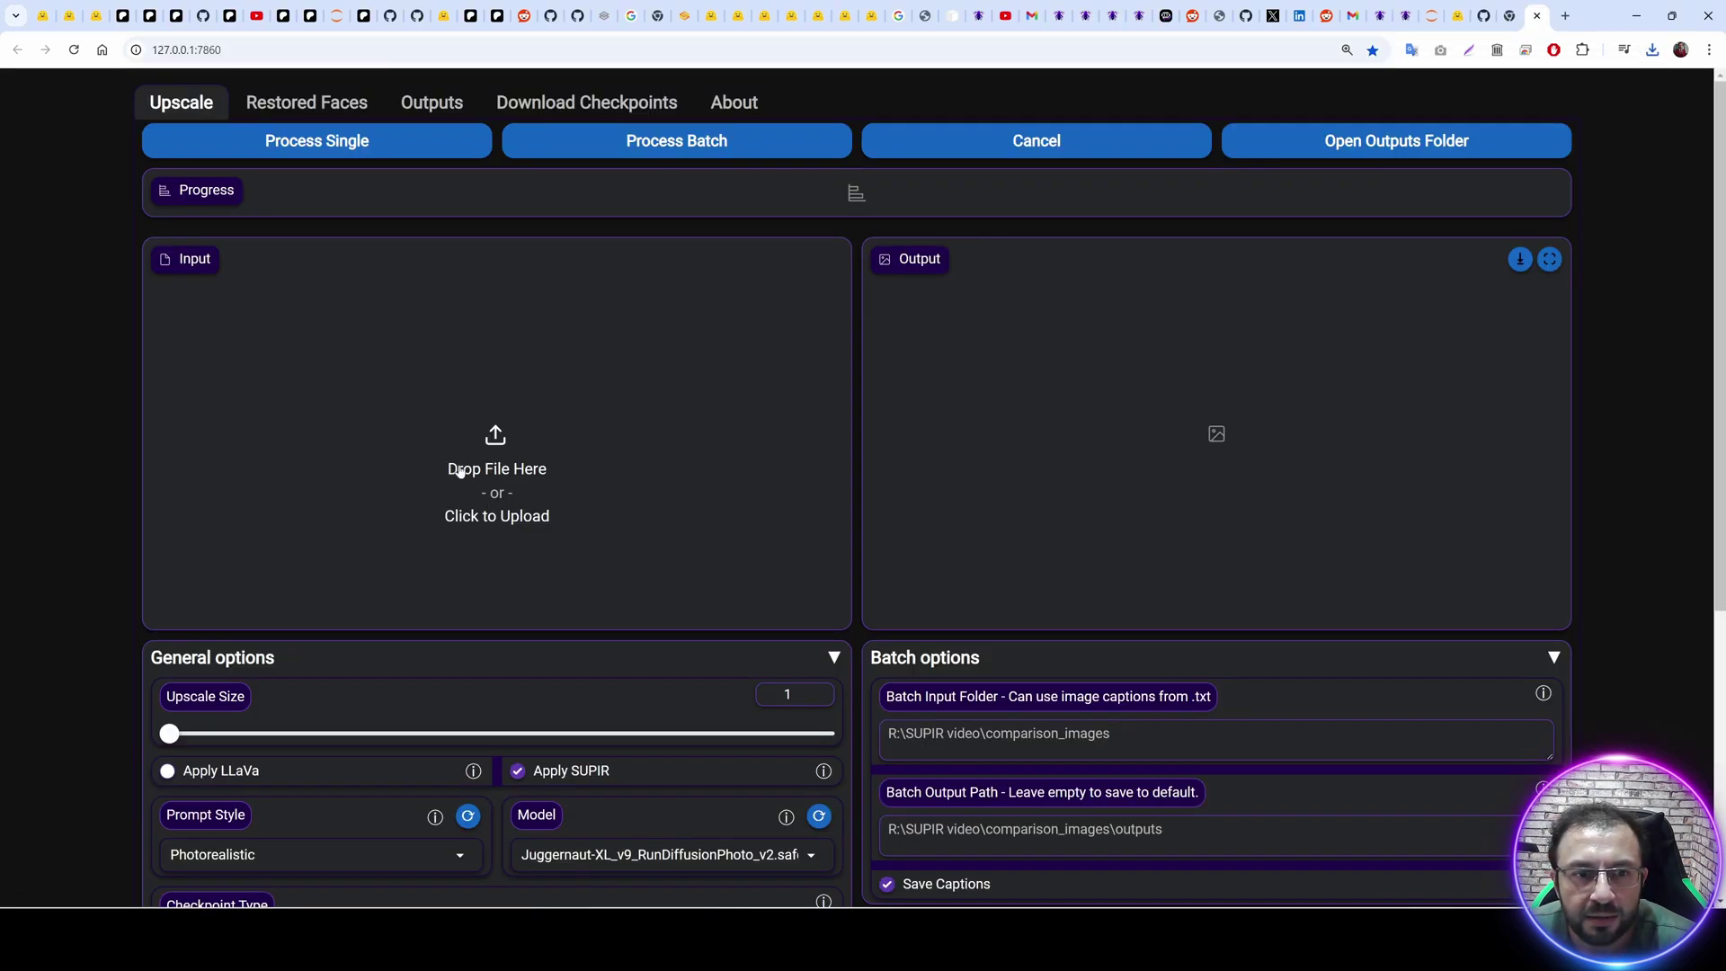
Load photographofohw.png from Downloads as SUPIR's input image.
left_click(461, 470)
left_click(429, 291)
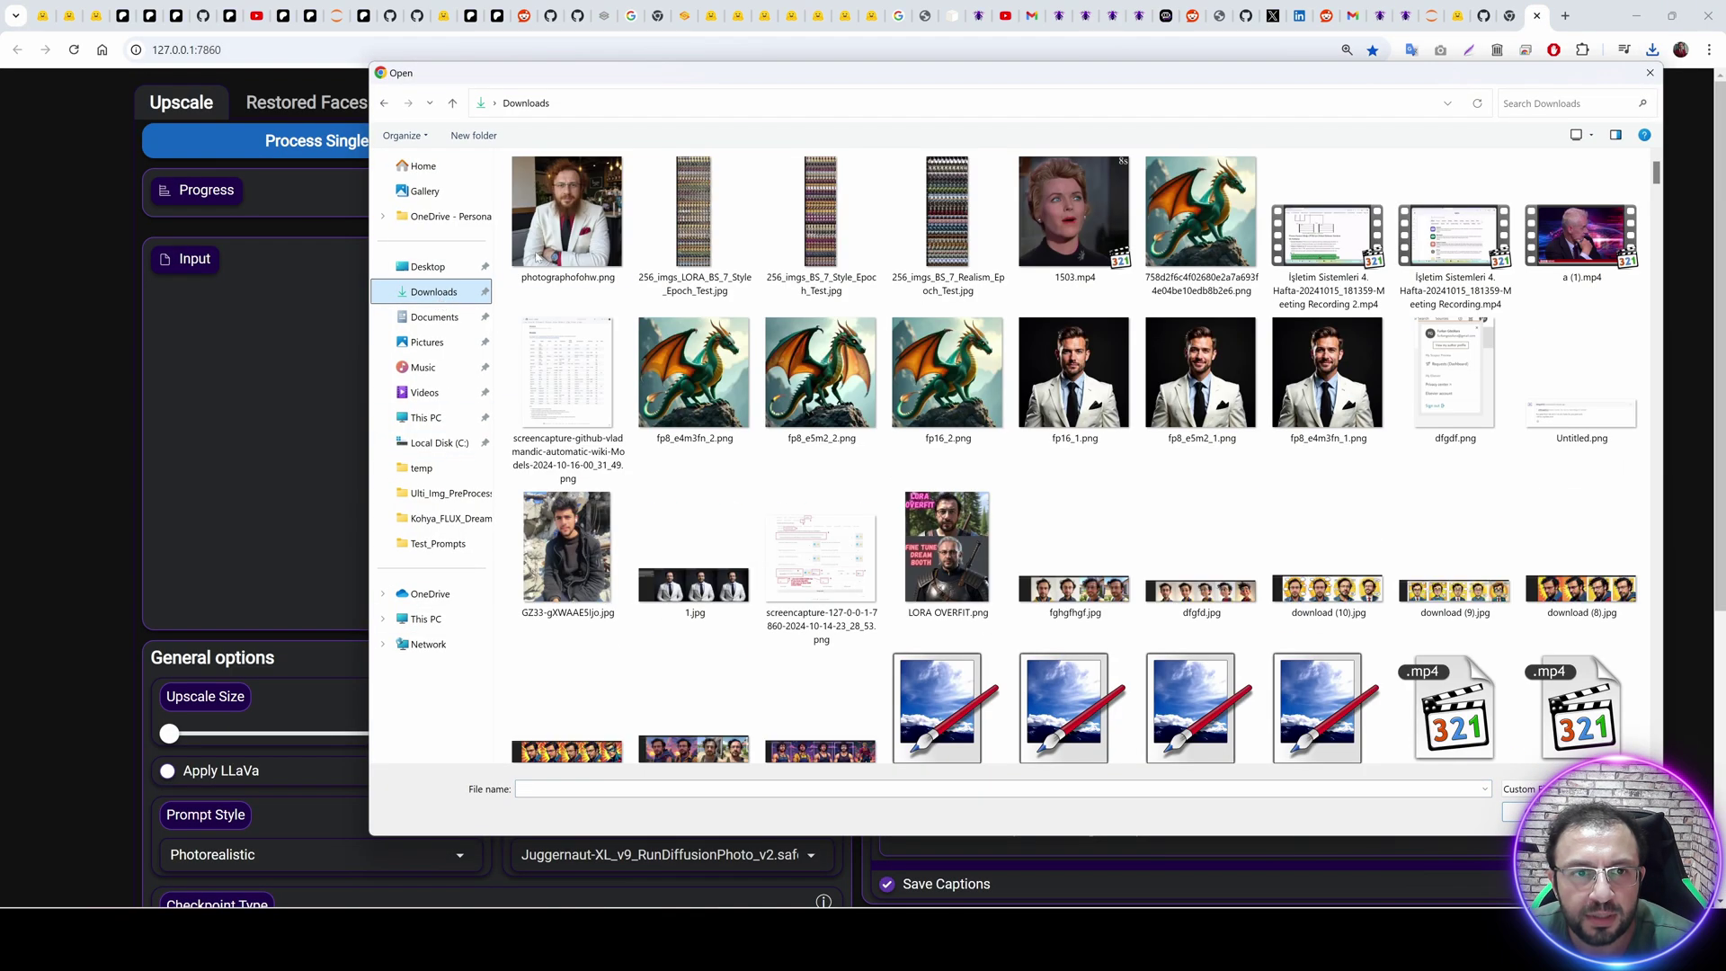
double_click(570, 216)
Enable Apply LLaVa and set the Upscale Size to 2 in SUPIR's general options.
scroll(595, 449, "down", 3)
scroll(595, 548, "down", 3)
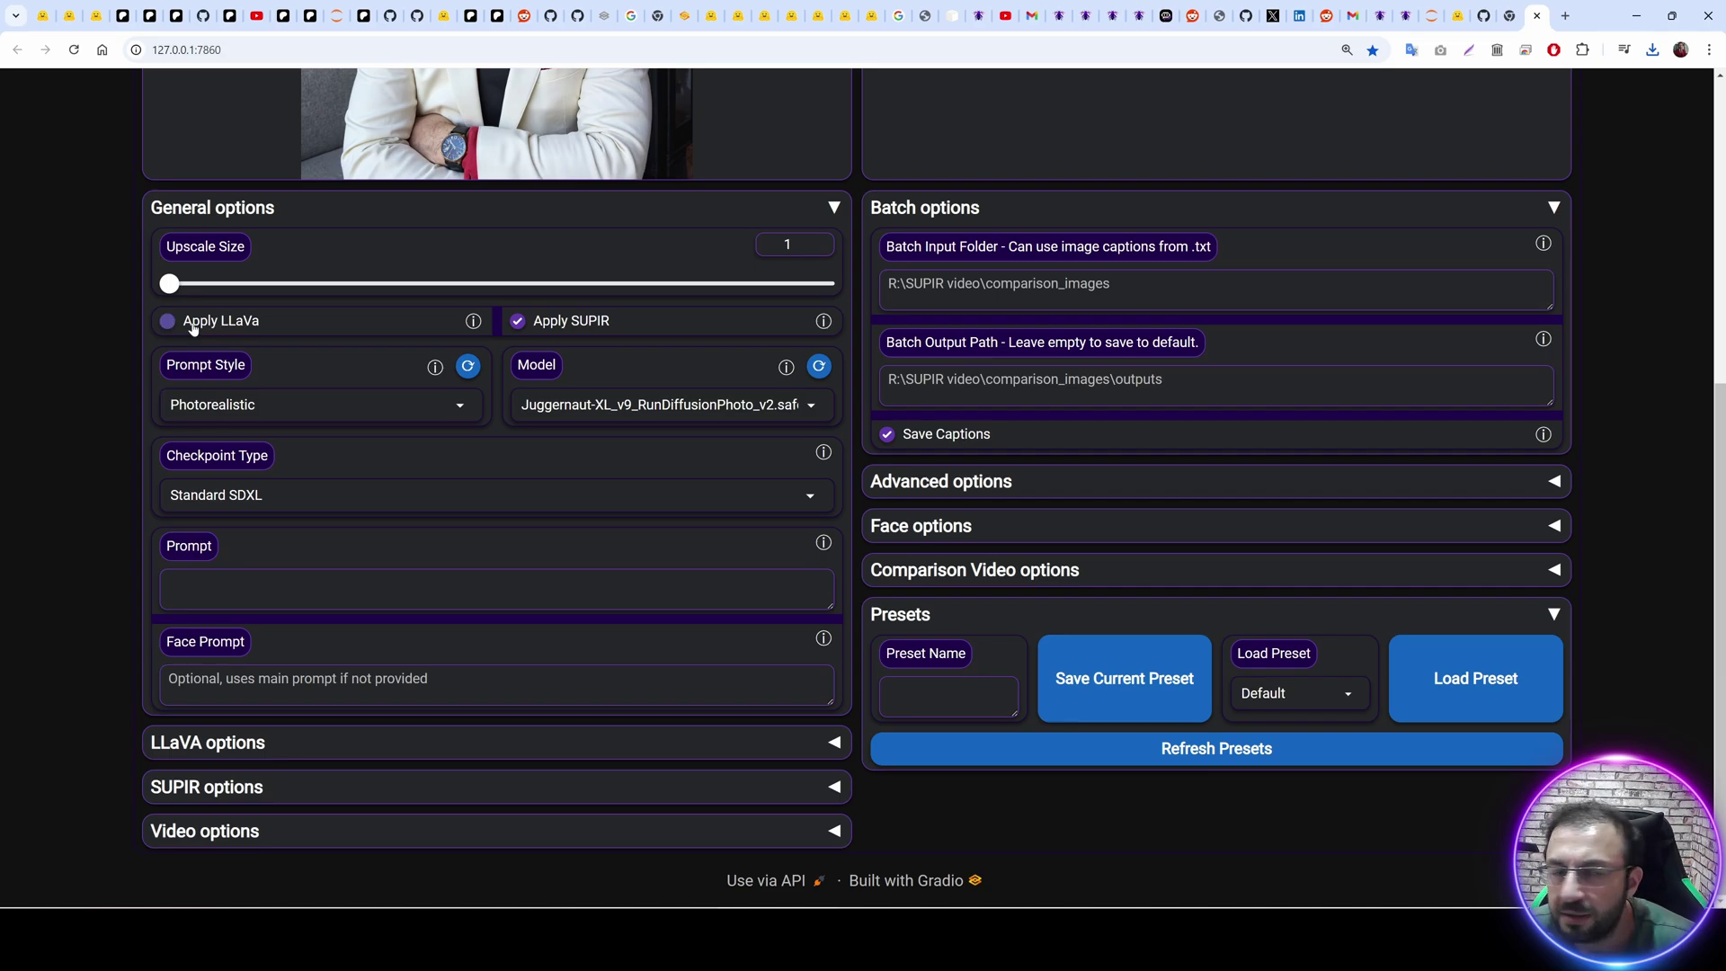
left_click(193, 326)
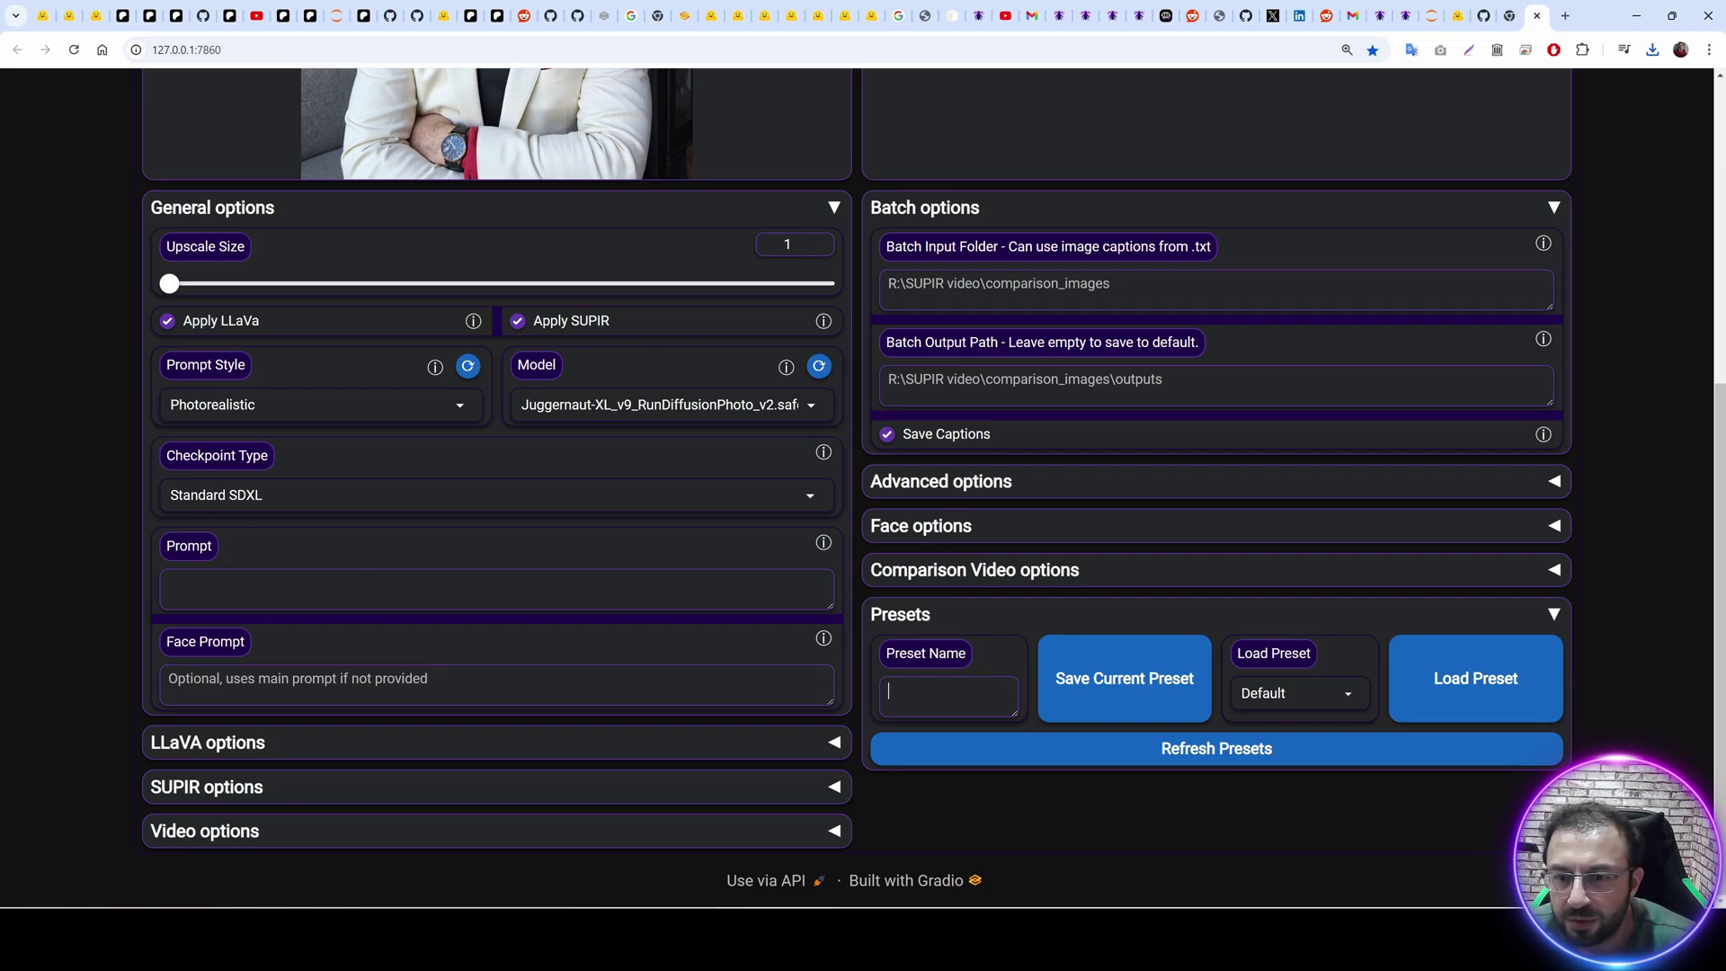
left_click(1338, 705)
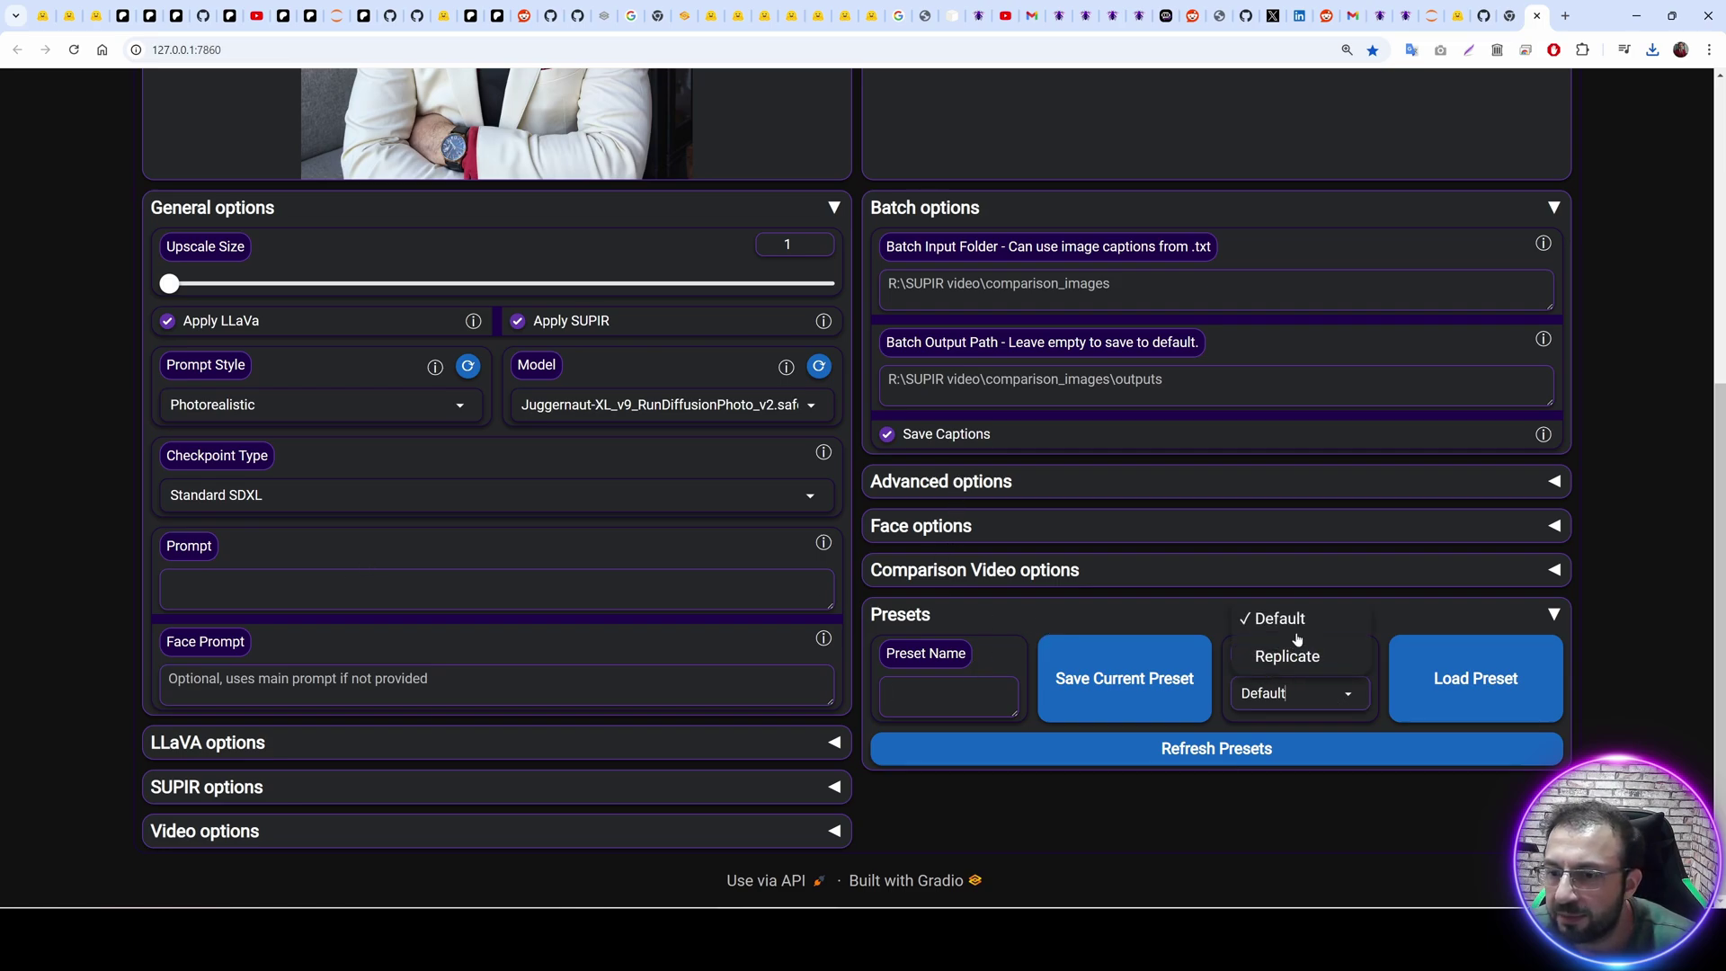
left_click(970, 660)
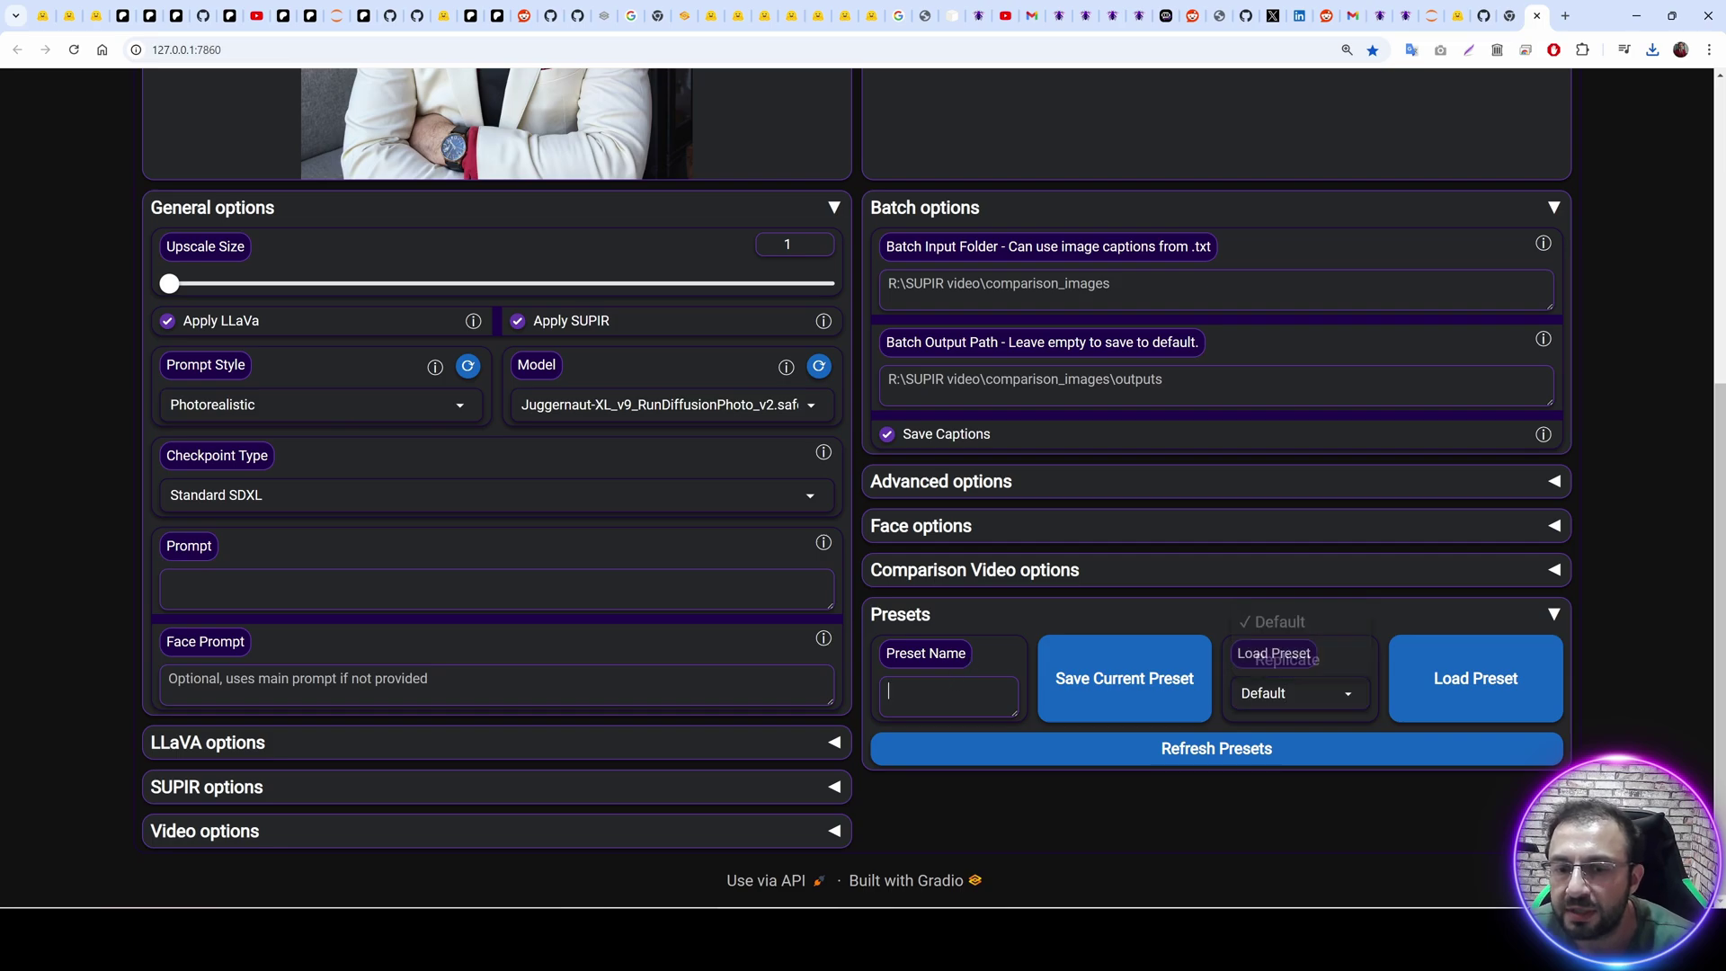
scroll(940, 578, "up", 6)
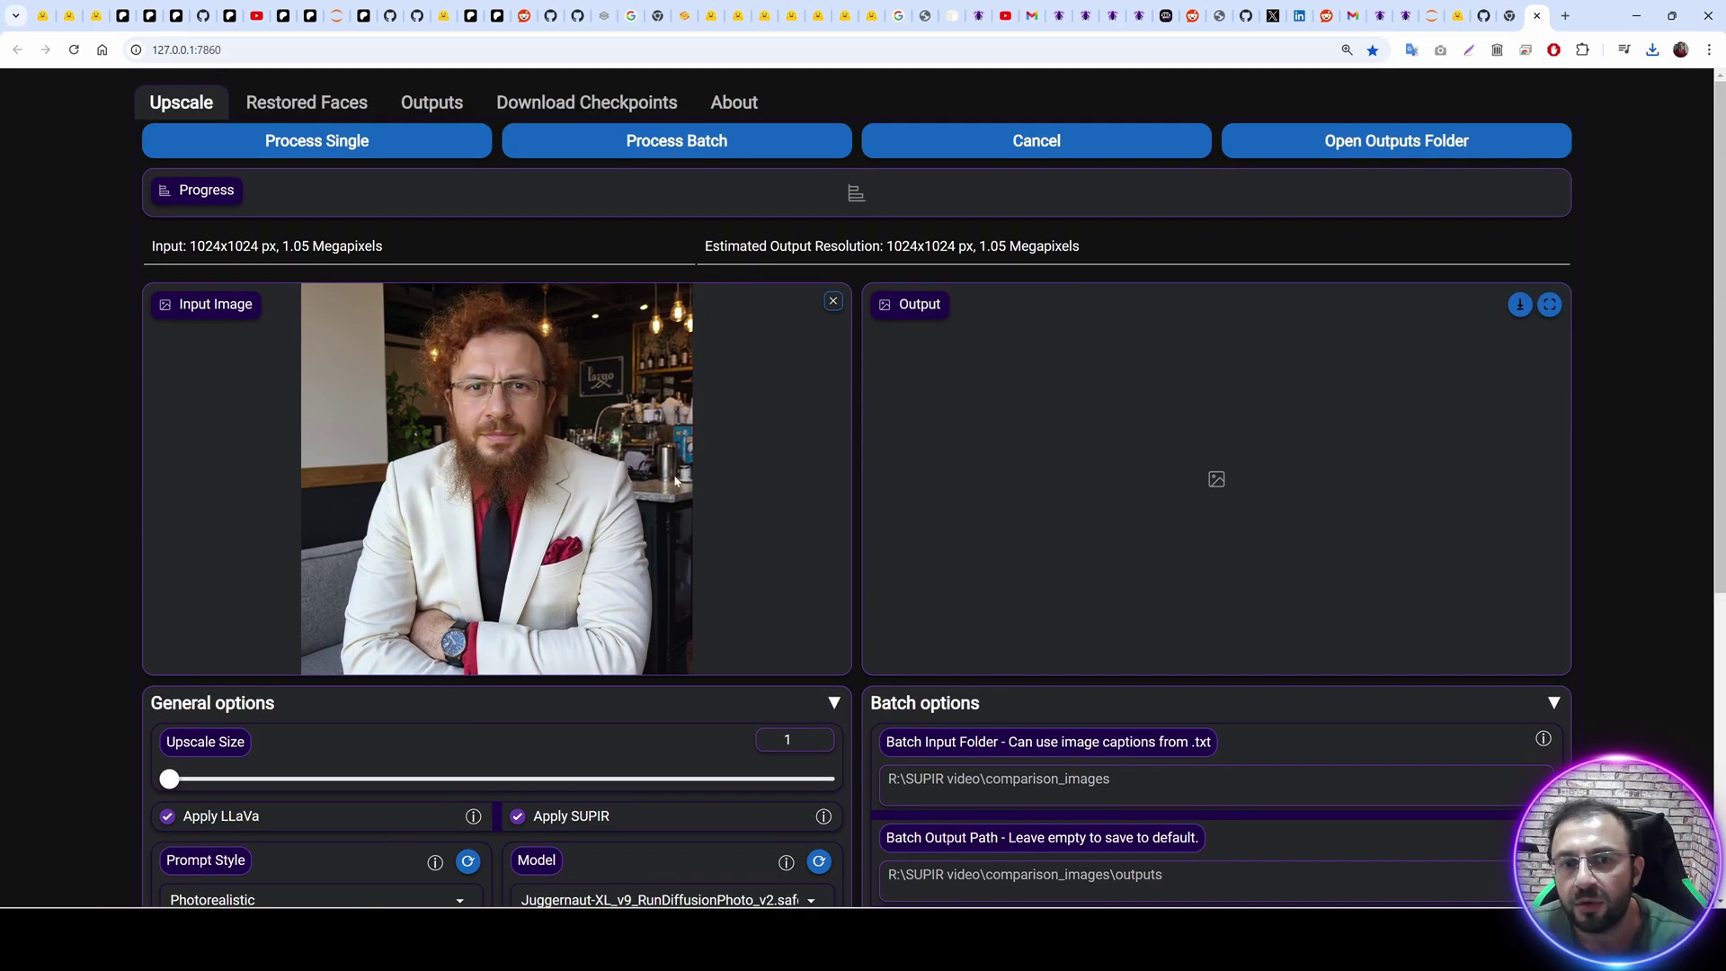
scroll(676, 481, "down", 5)
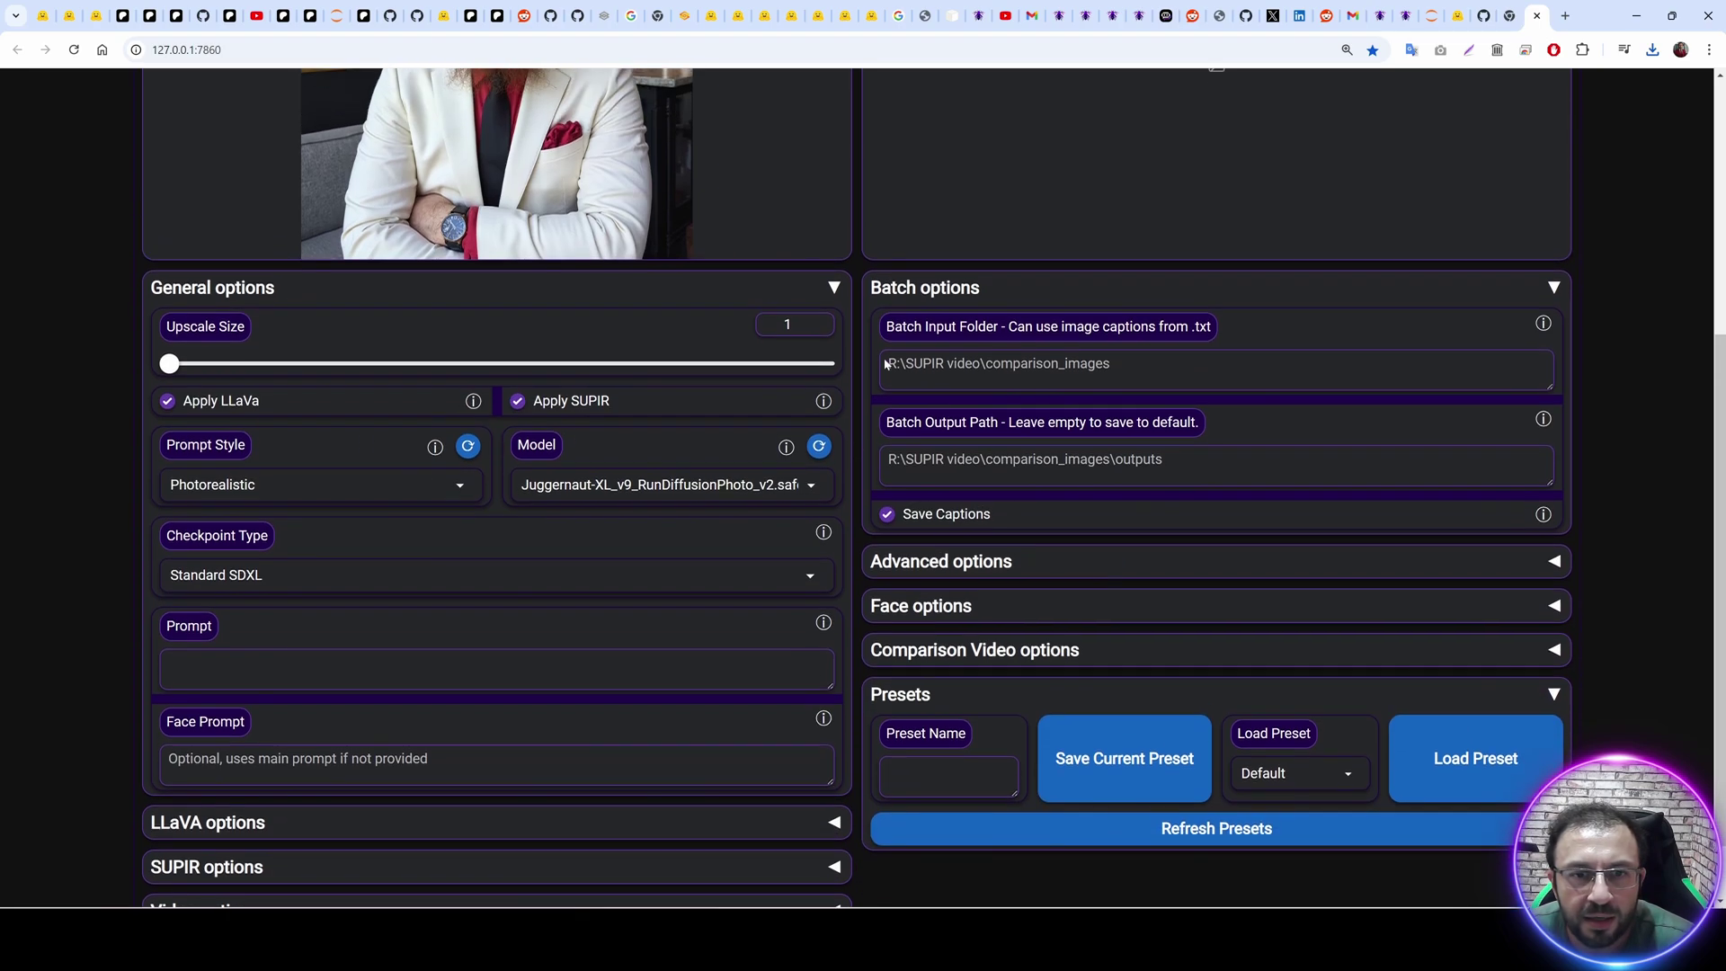
scroll(788, 347, "up", 5)
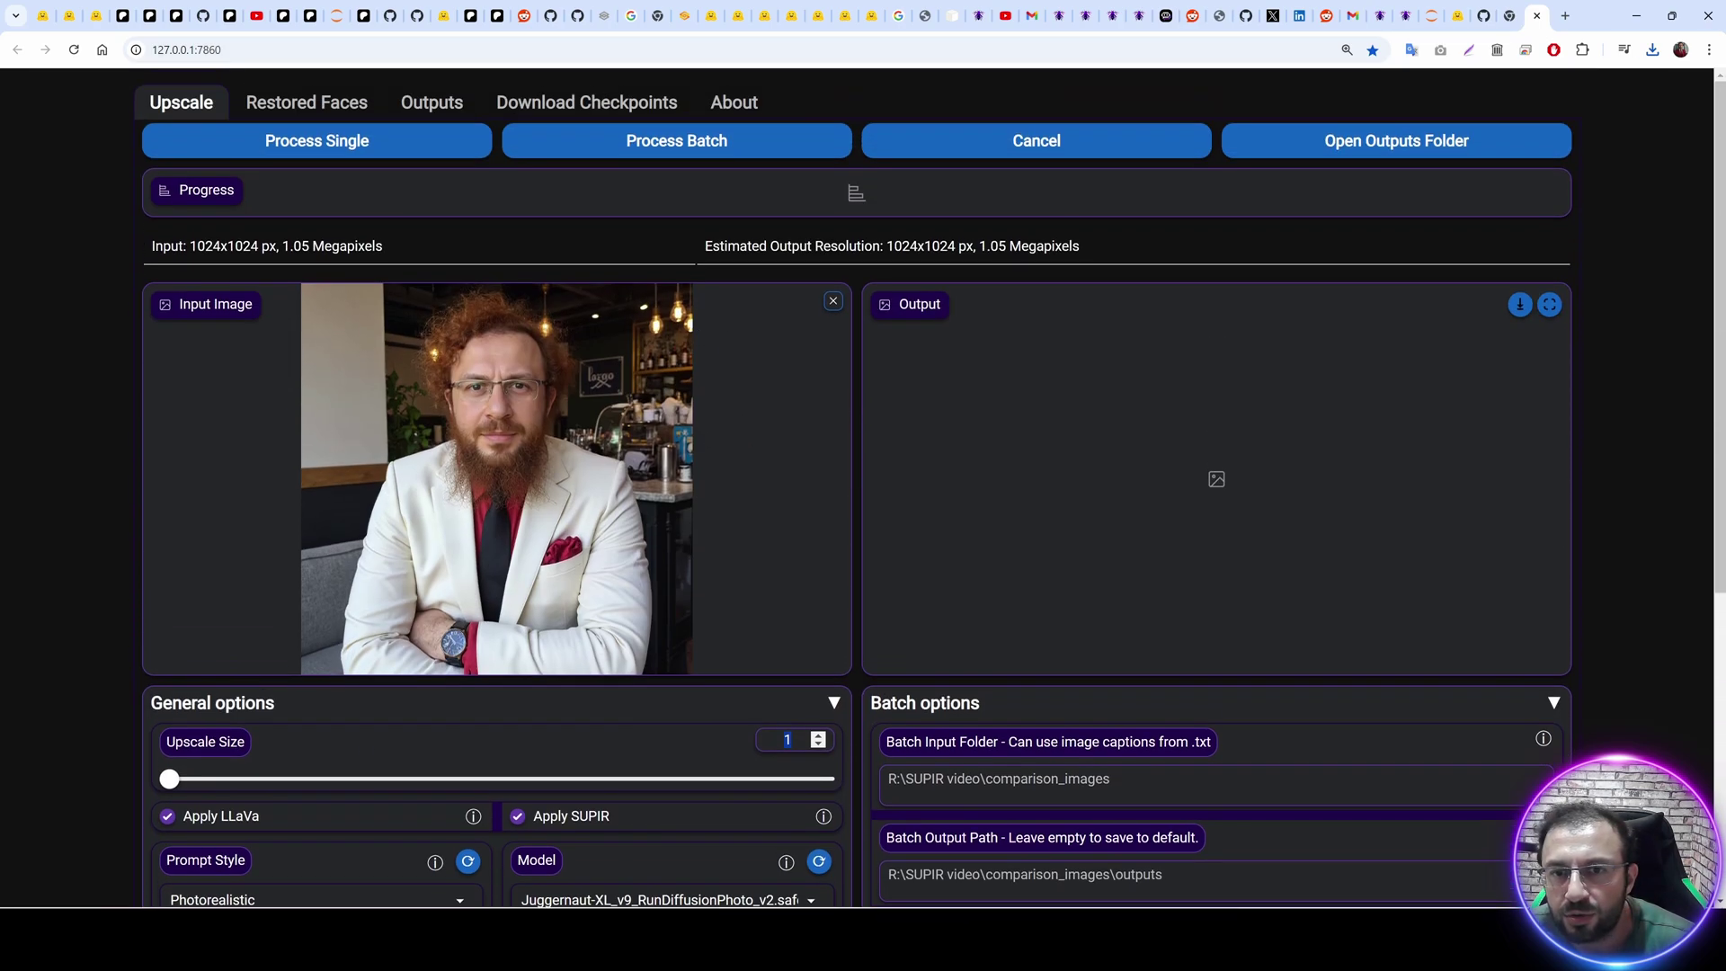
type("2")
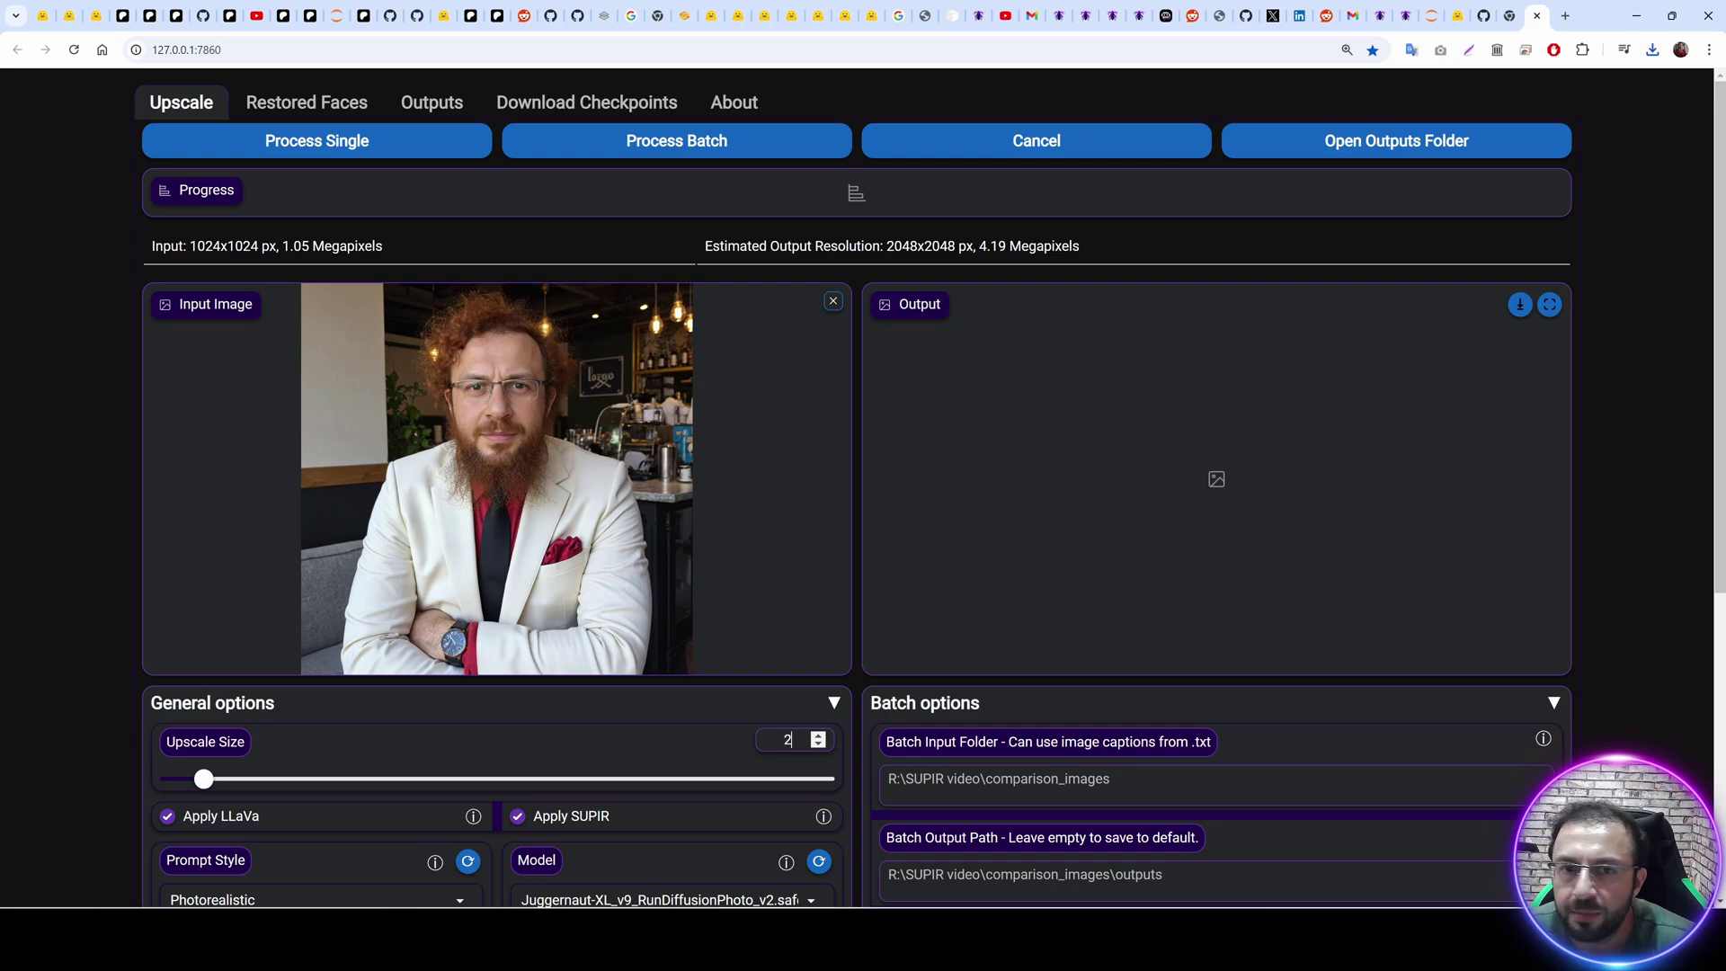
Enable both BG restoration and Face restoration in the face options.
scroll(552, 666, "down", 4)
scroll(478, 565, "down", 2)
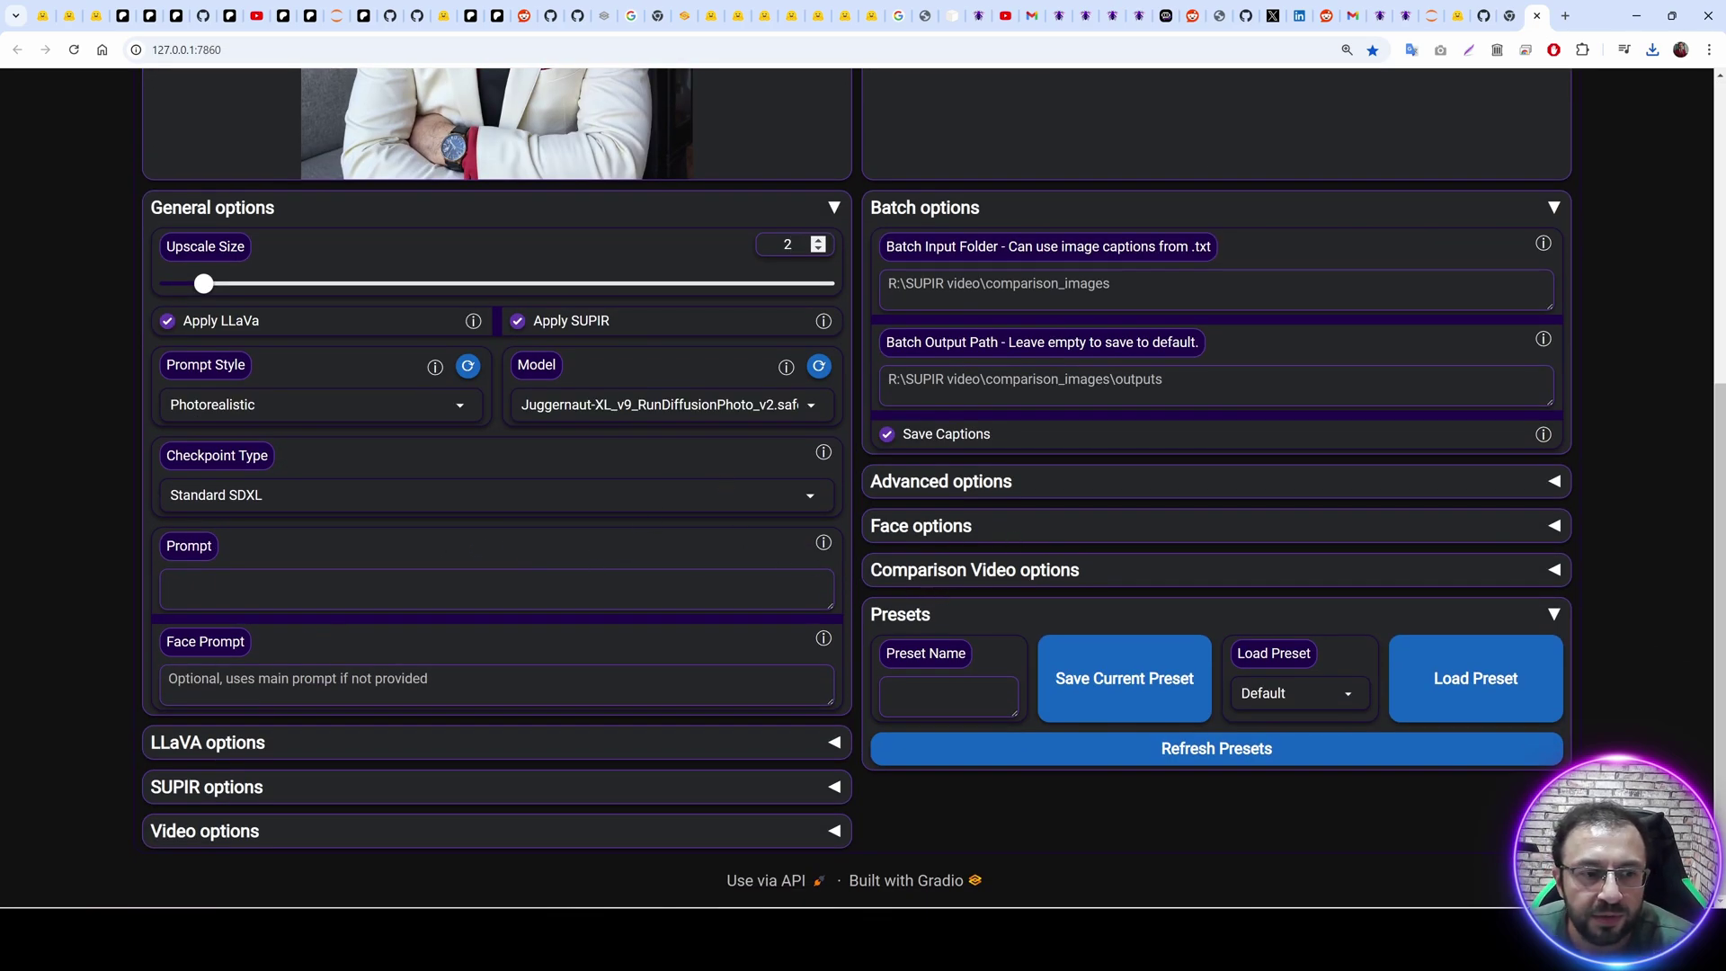
scroll(547, 299, "up", 5)
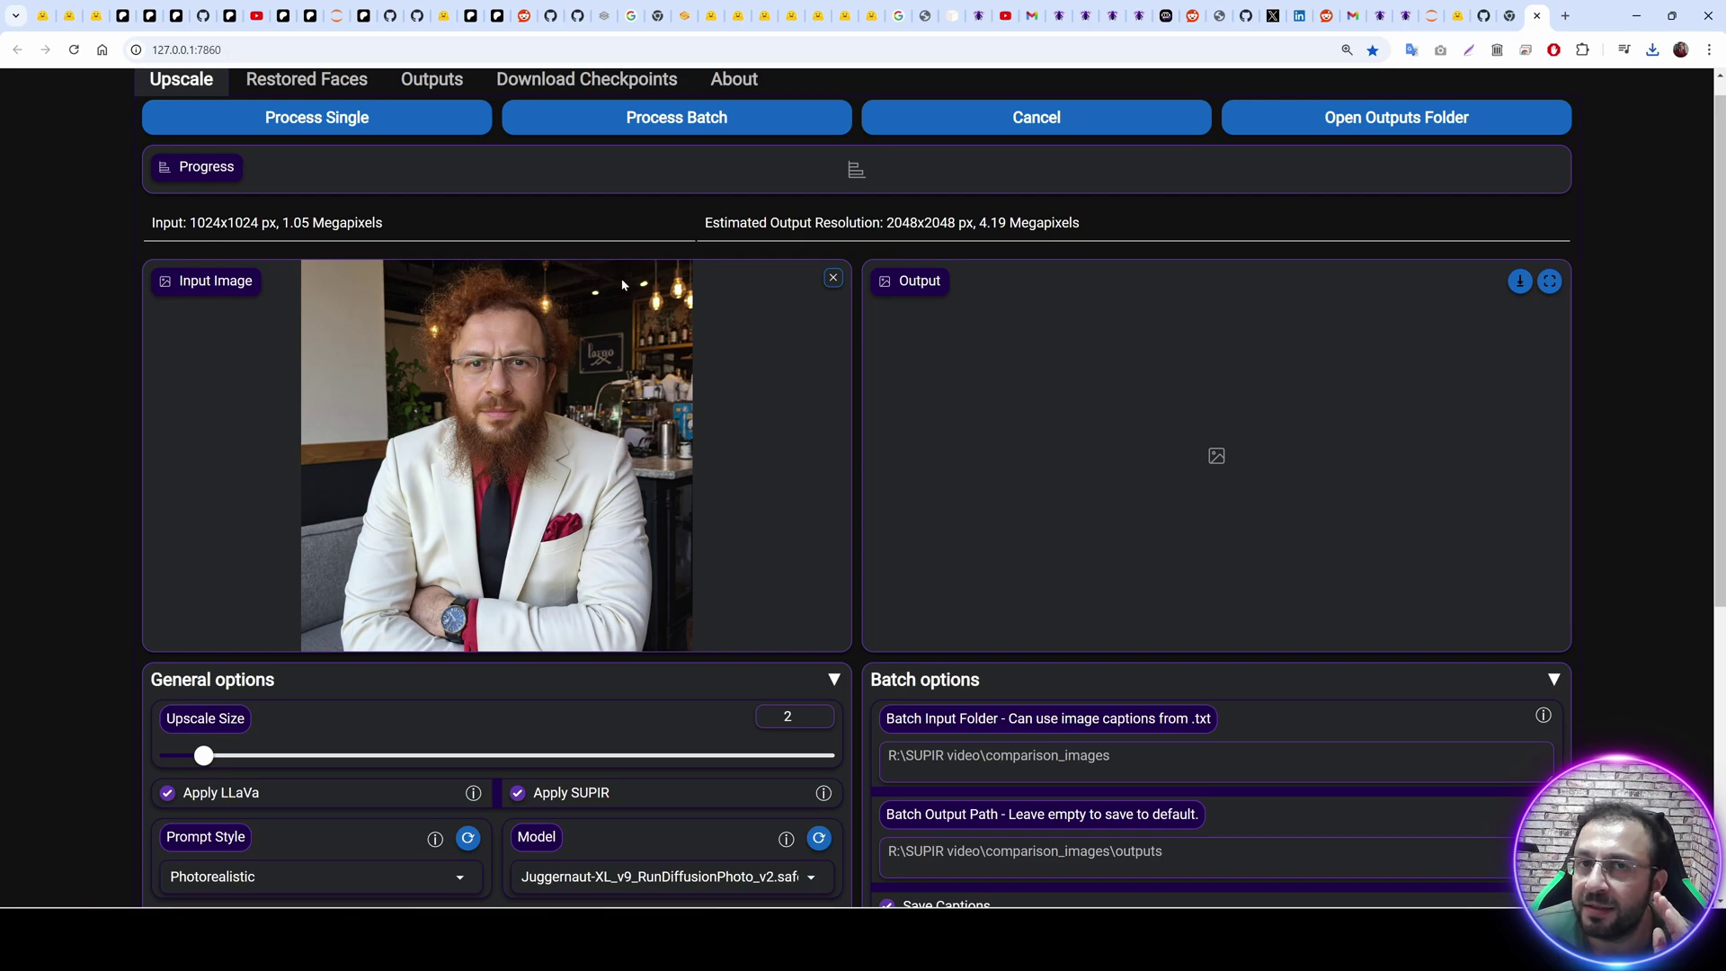
scroll(710, 449, "down", 2)
scroll(538, 325, "up", 1)
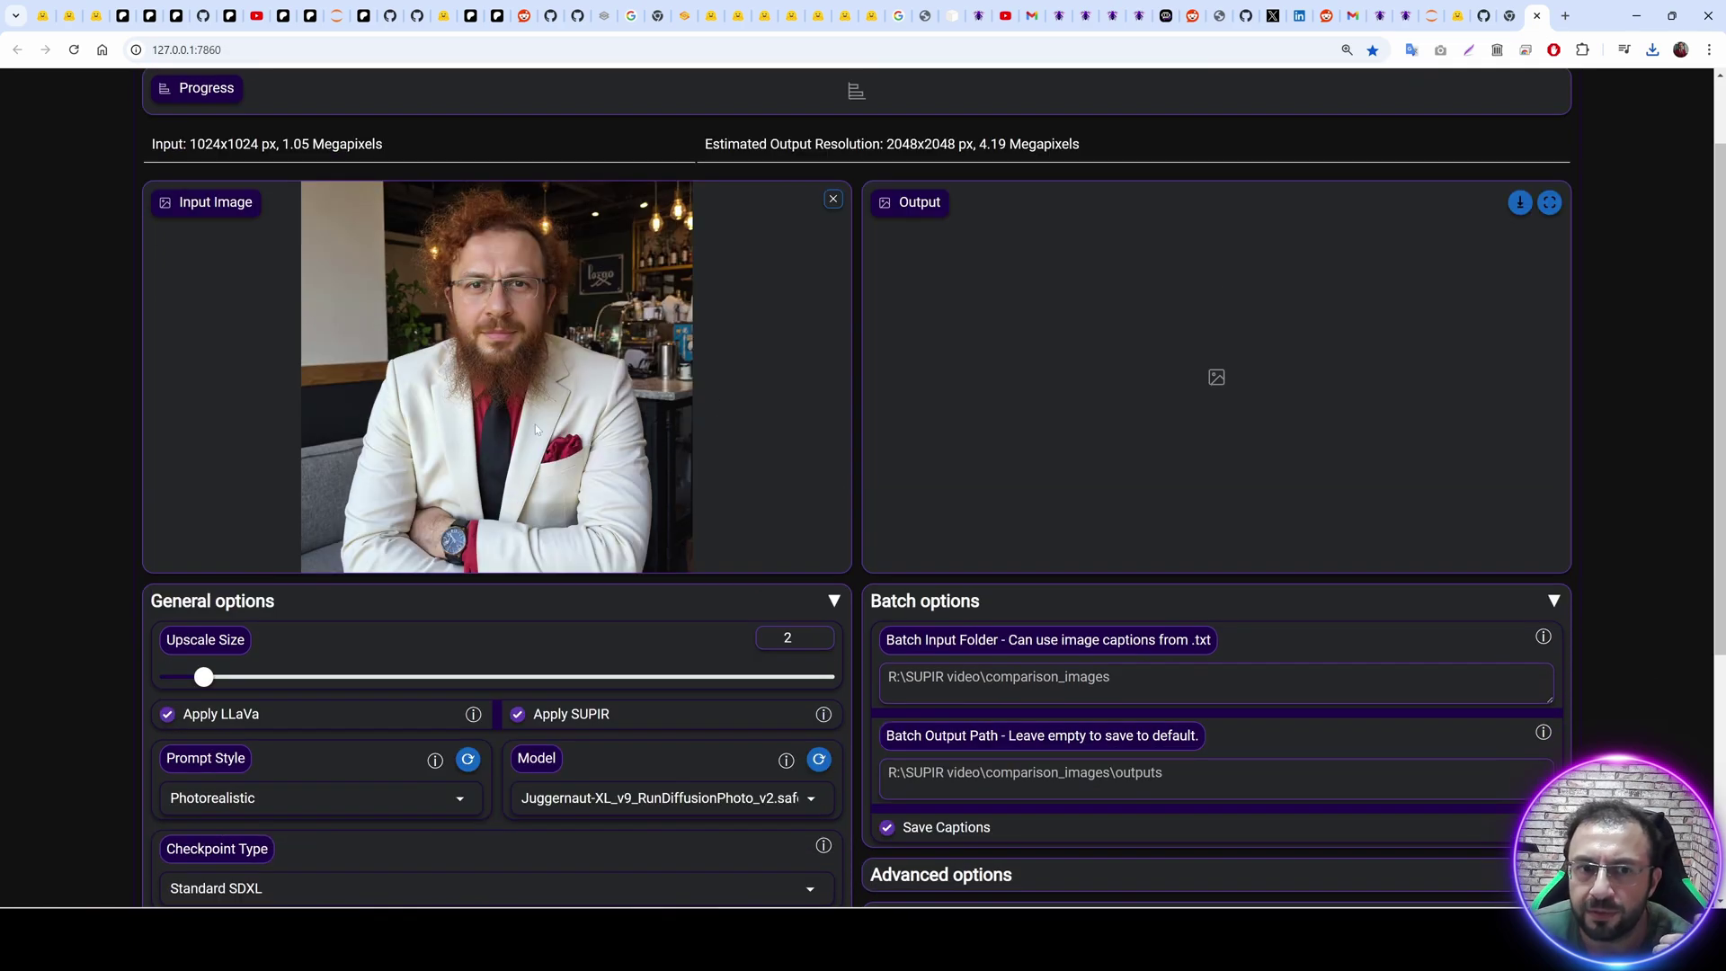
scroll(535, 428, "down", 4)
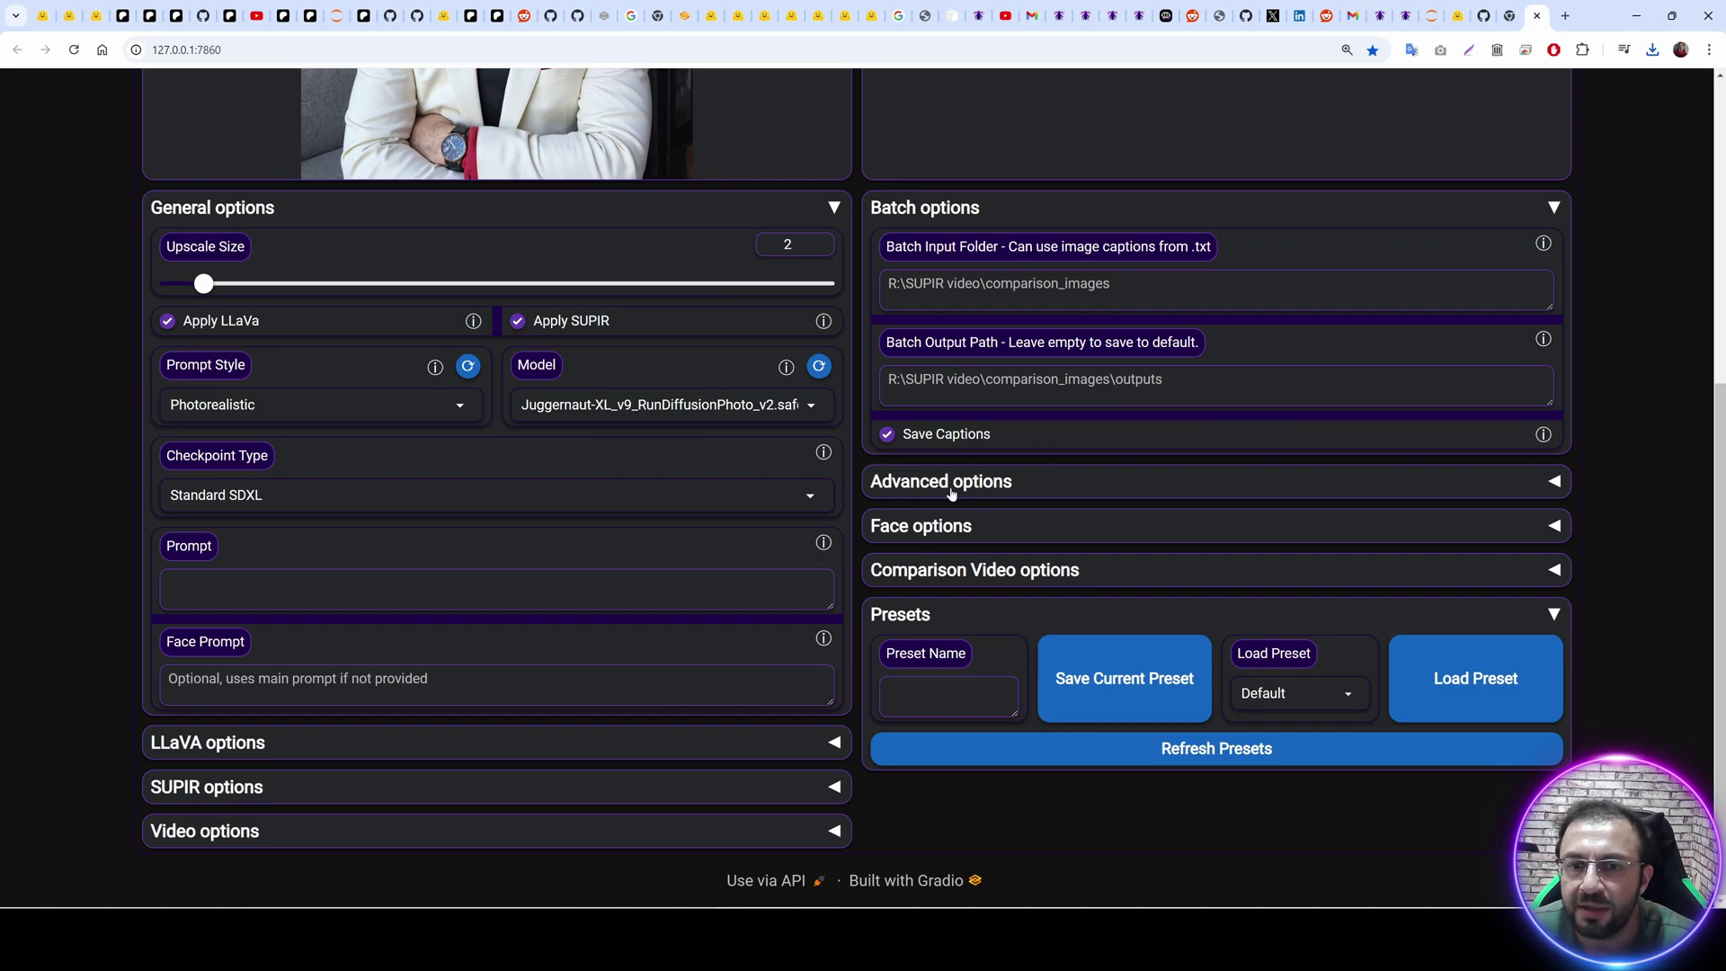
left_click(933, 530)
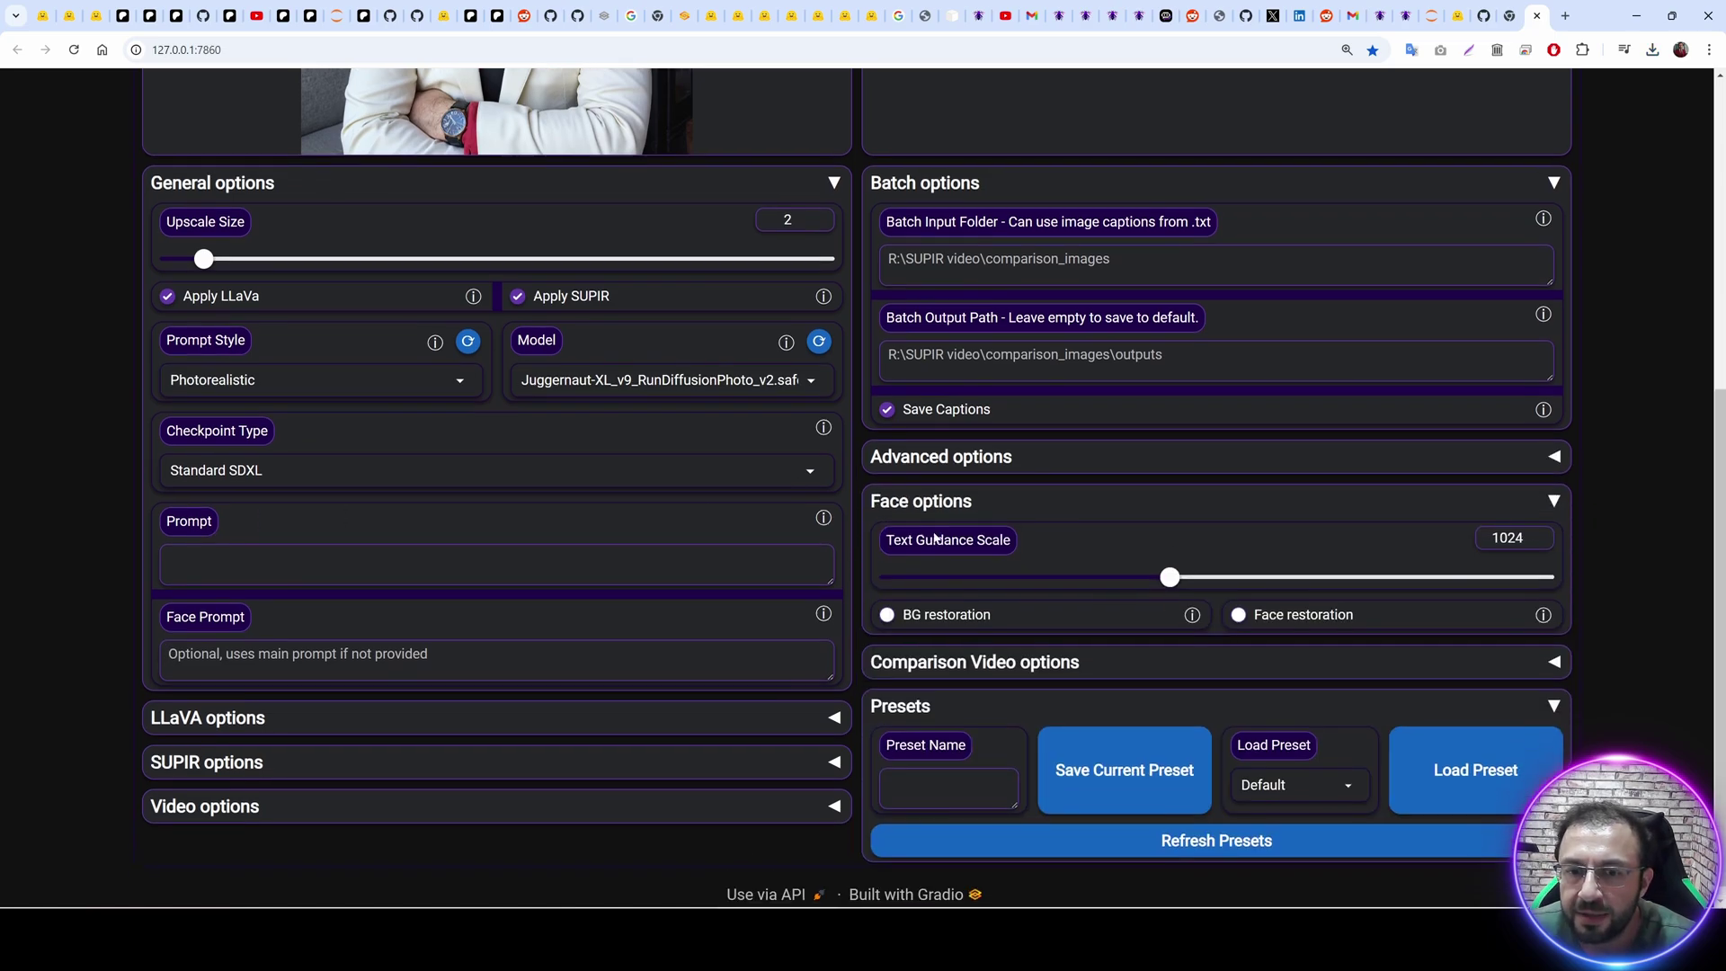
left_click(907, 602)
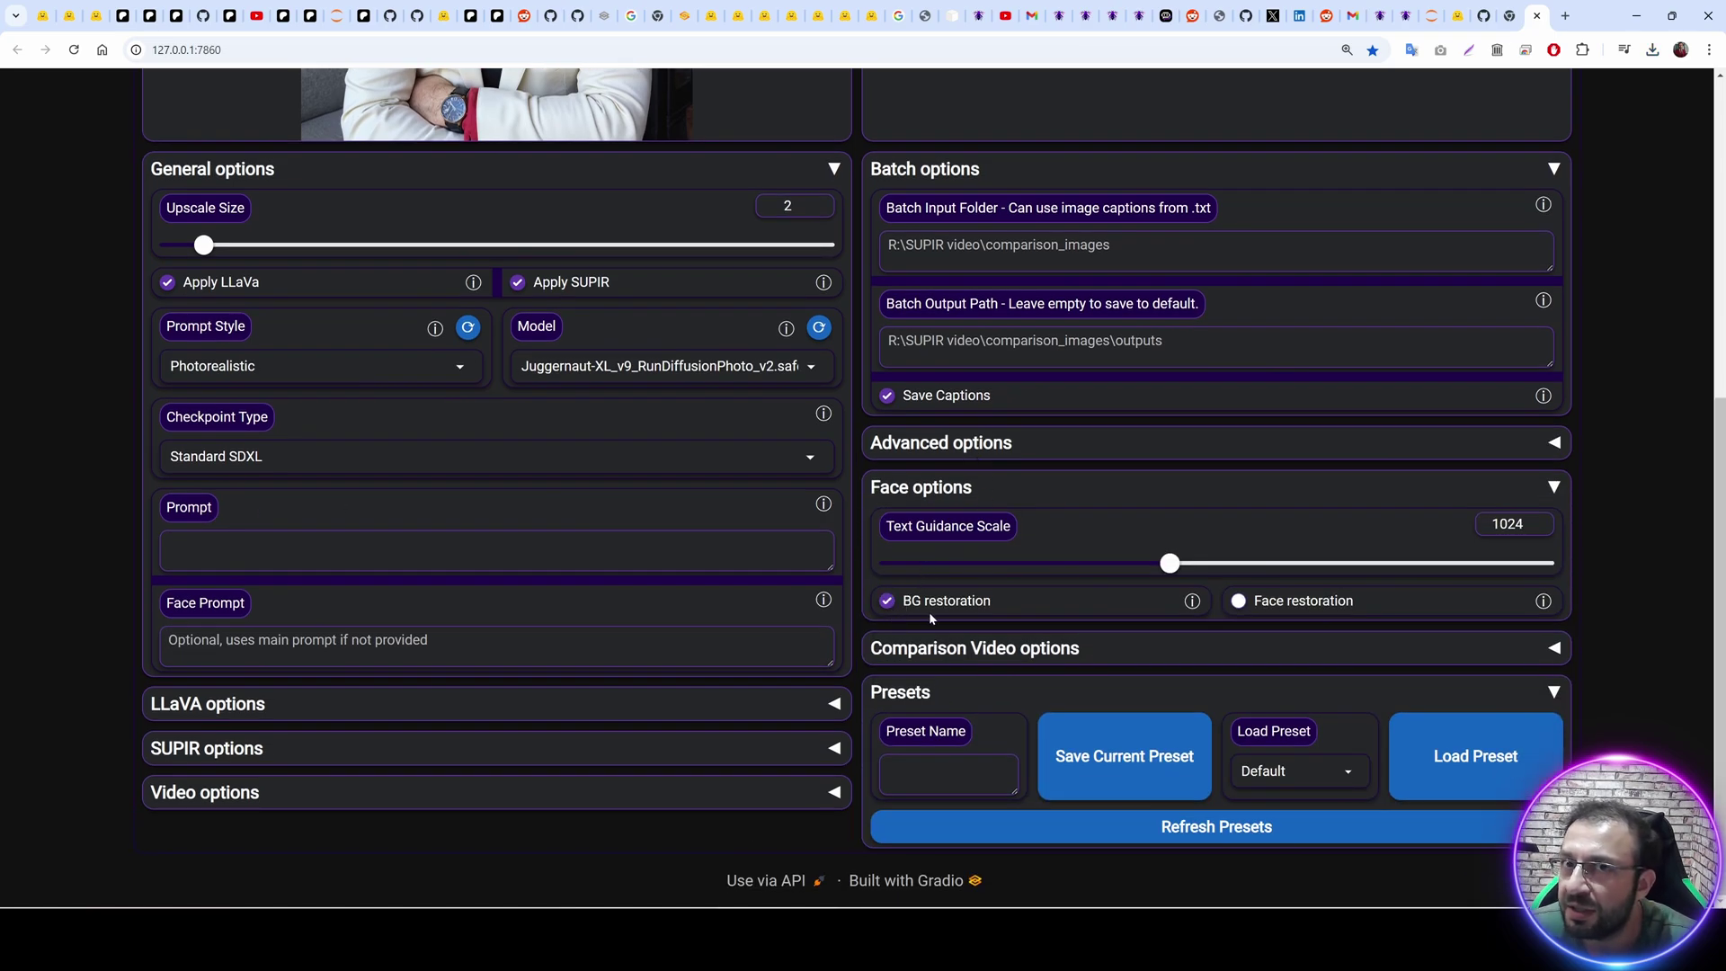
left_click(1238, 602)
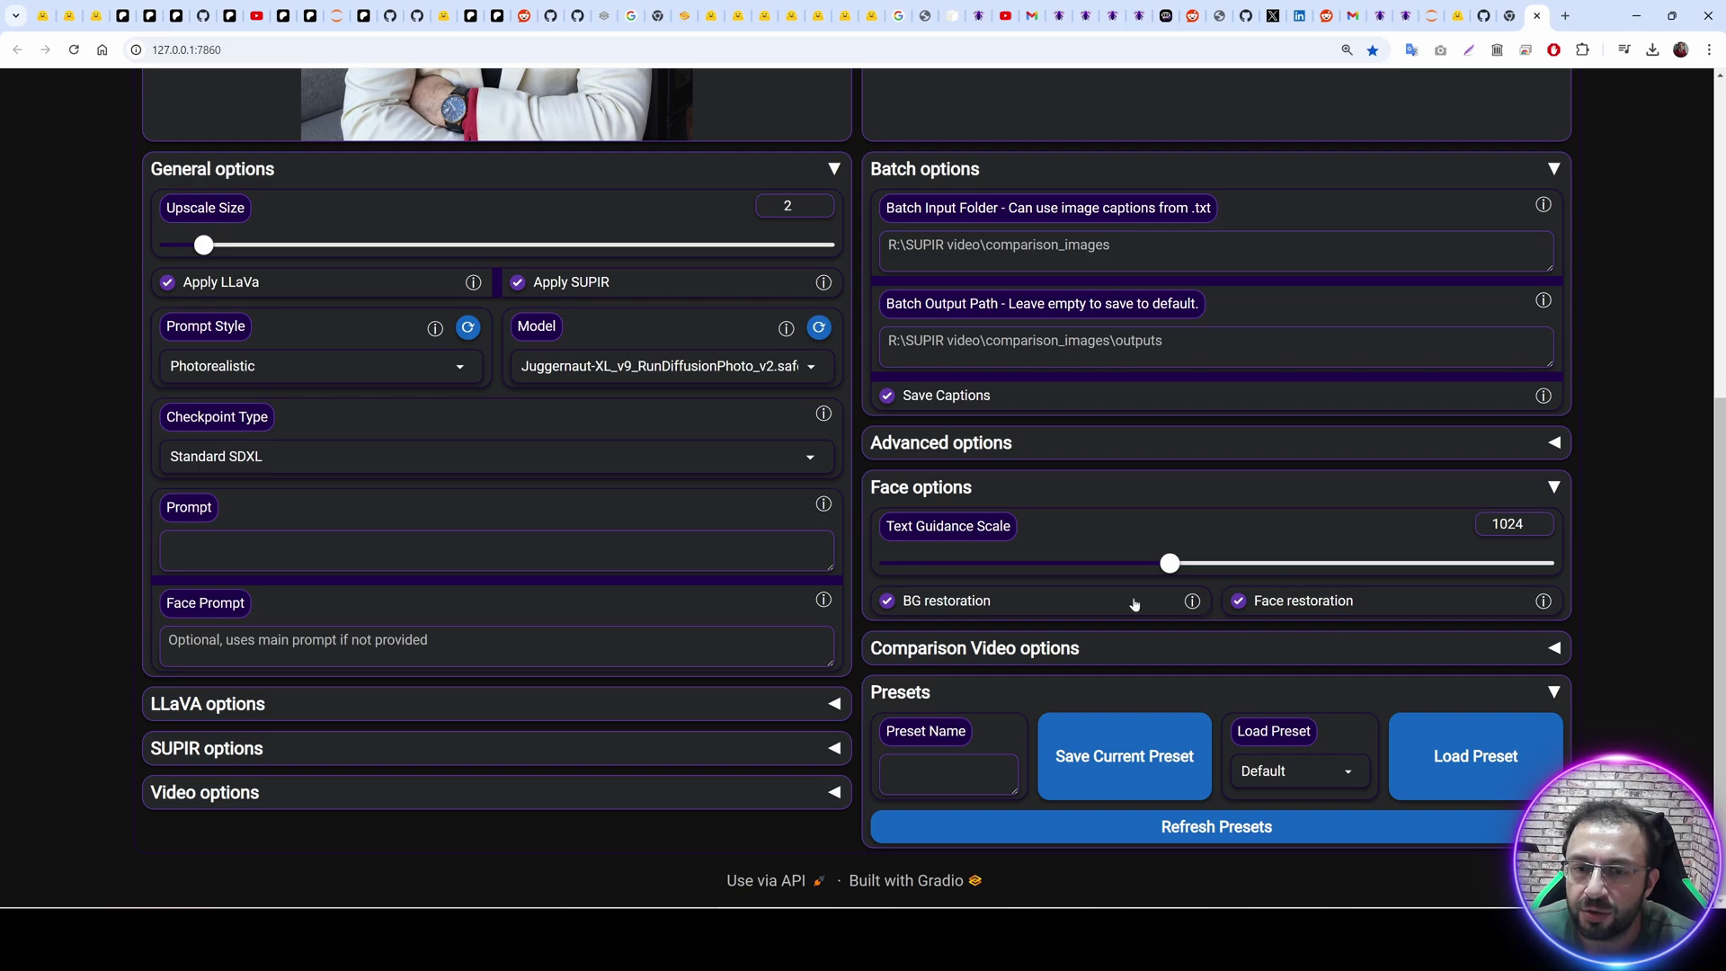
scroll(762, 536, "up", 6)
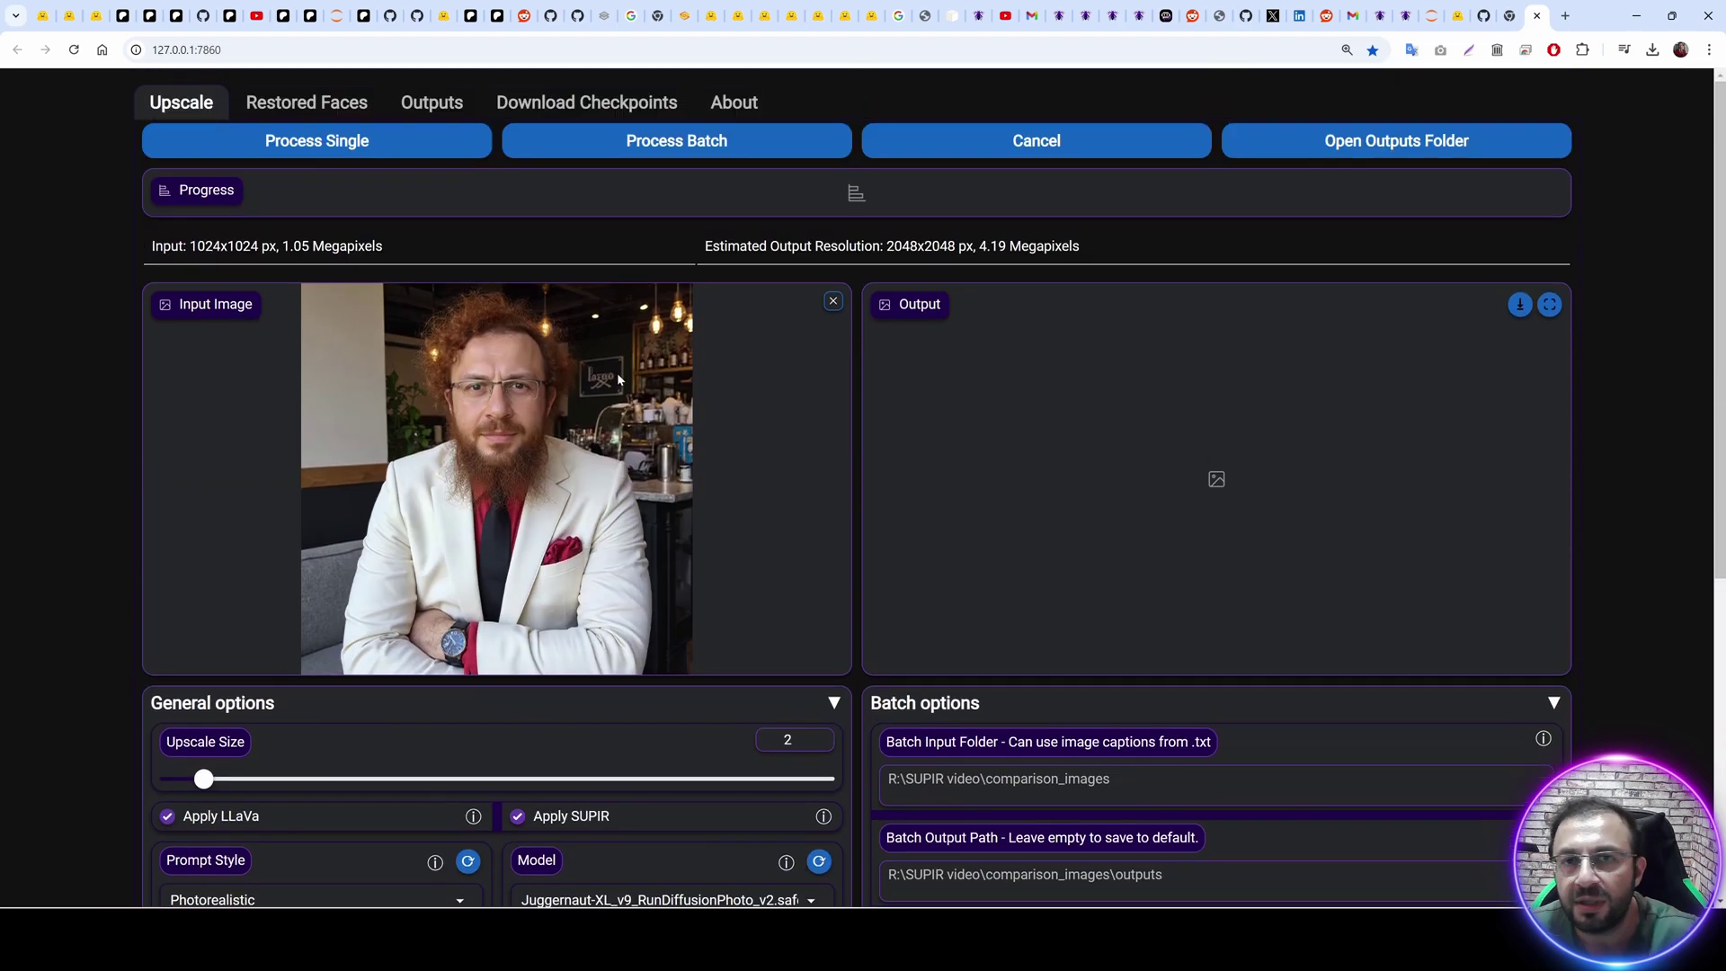
scroll(617, 372, "down", 4)
scroll(661, 378, "down", 3)
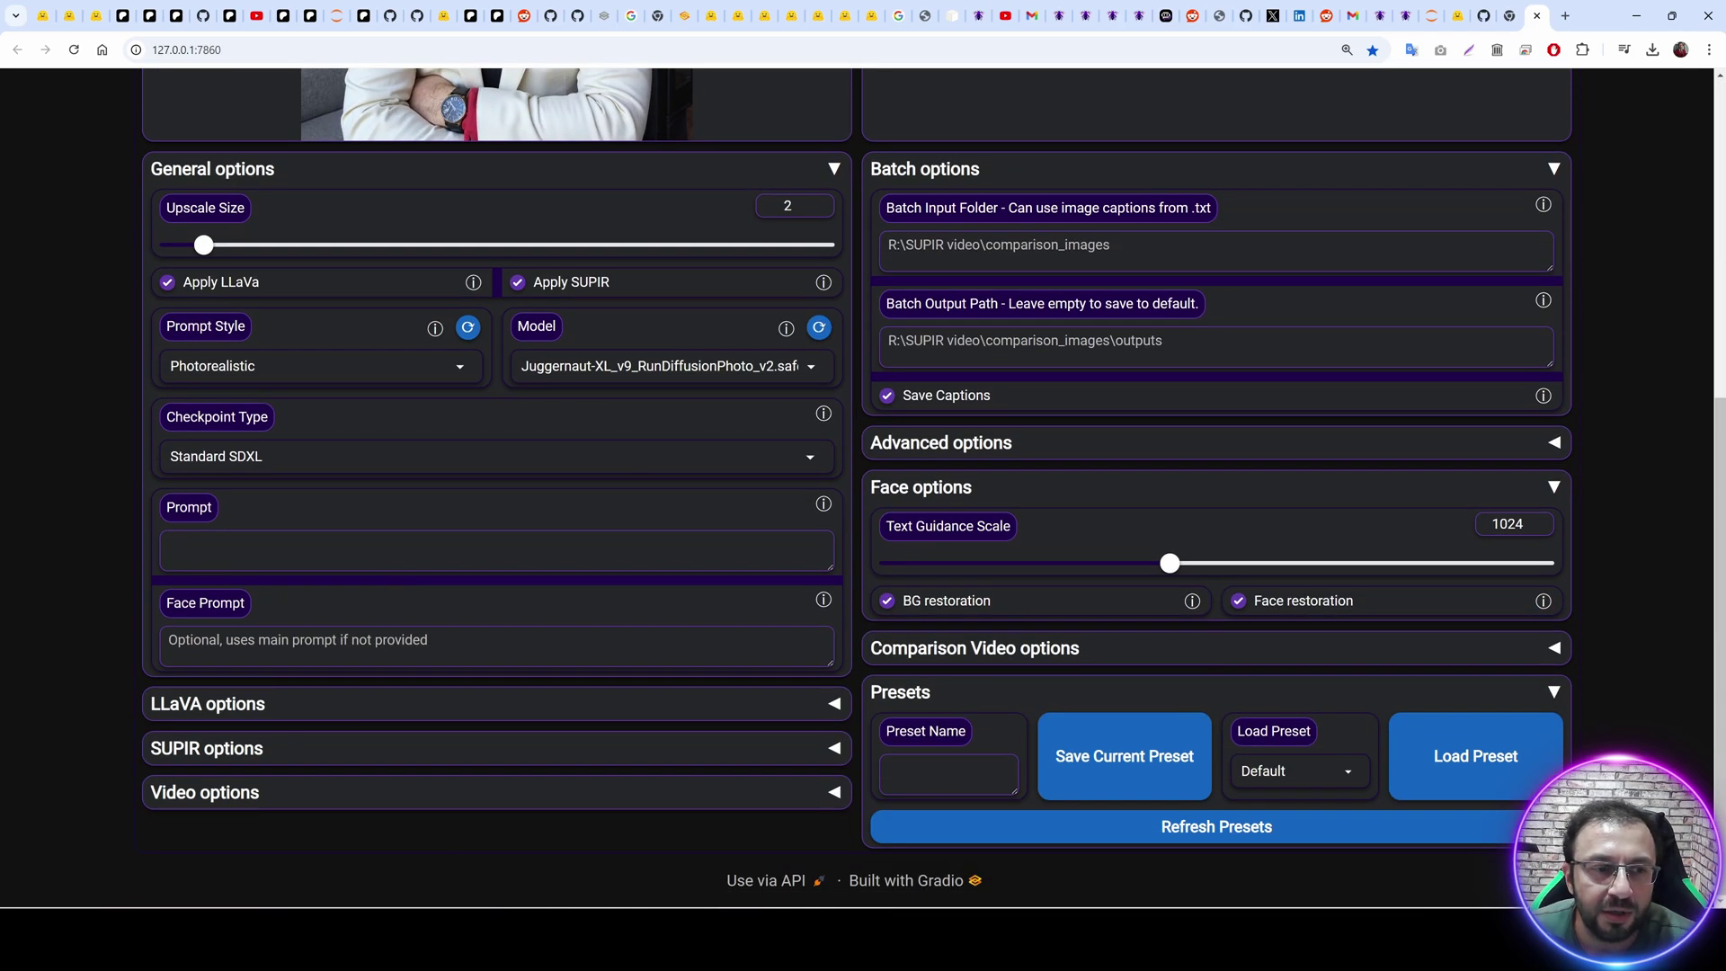
Save the sunset beach image from the FT_256_images-000070 column of the test1 grid to Downloads as photographofohw17.png.
left_click(1458, 15)
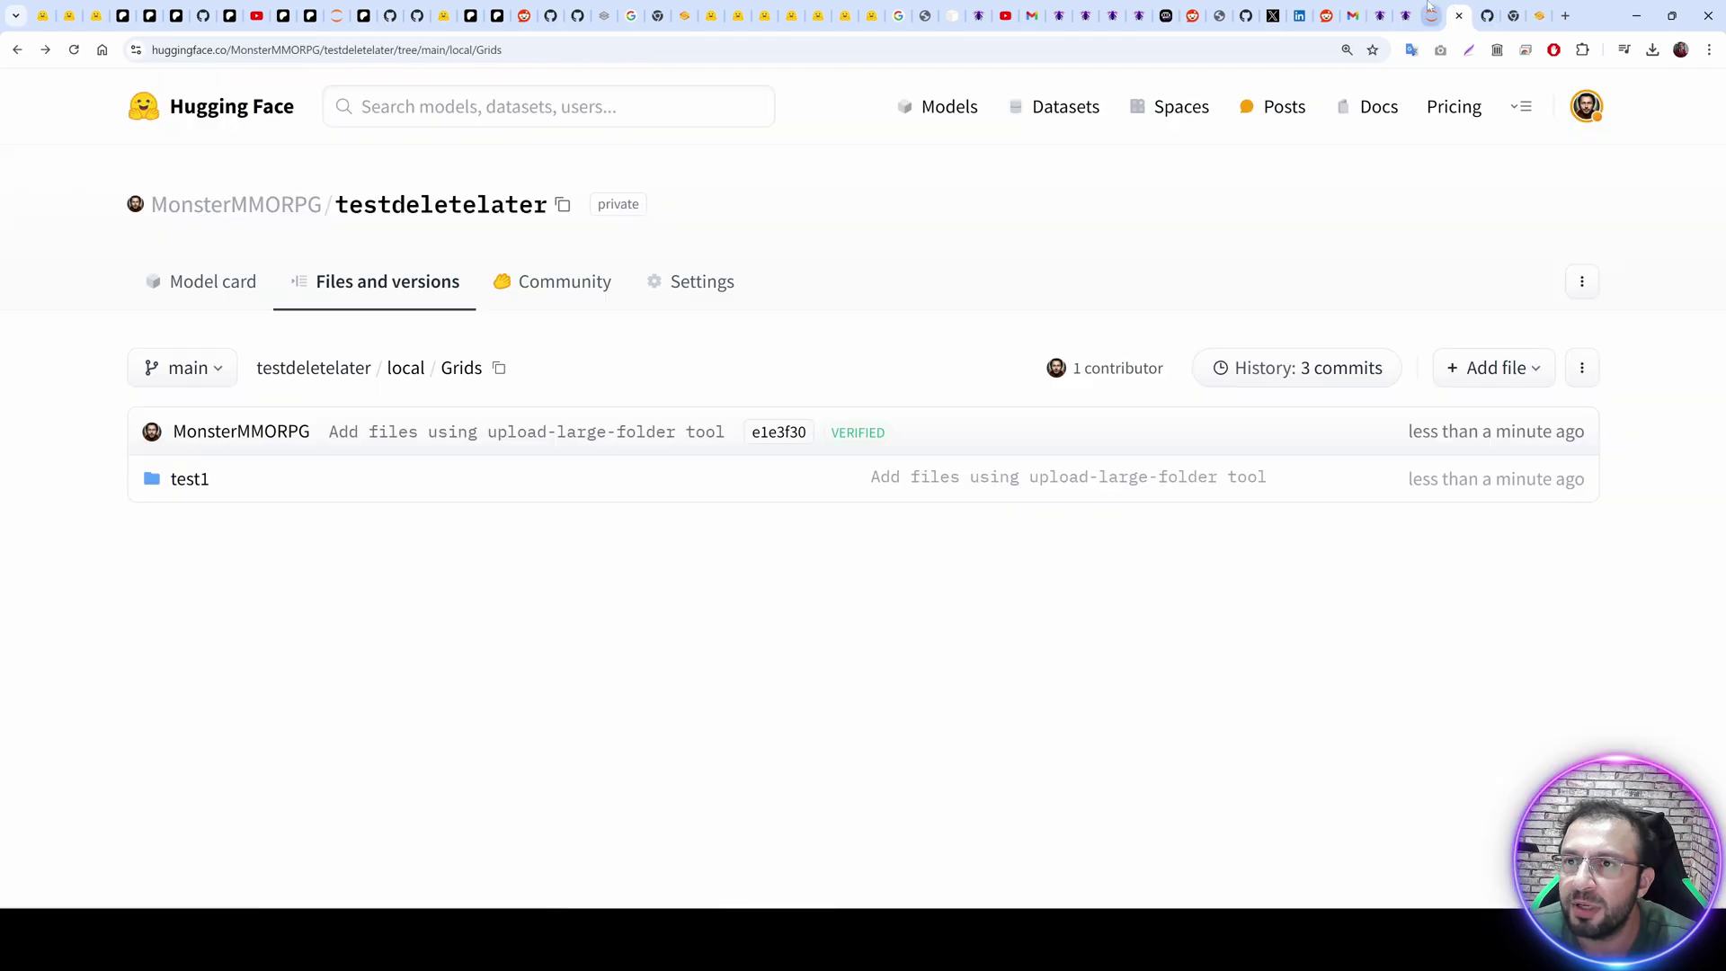
left_click(1406, 15)
scroll(1346, 579, "down", 5)
scroll(1356, 568, "up", 5)
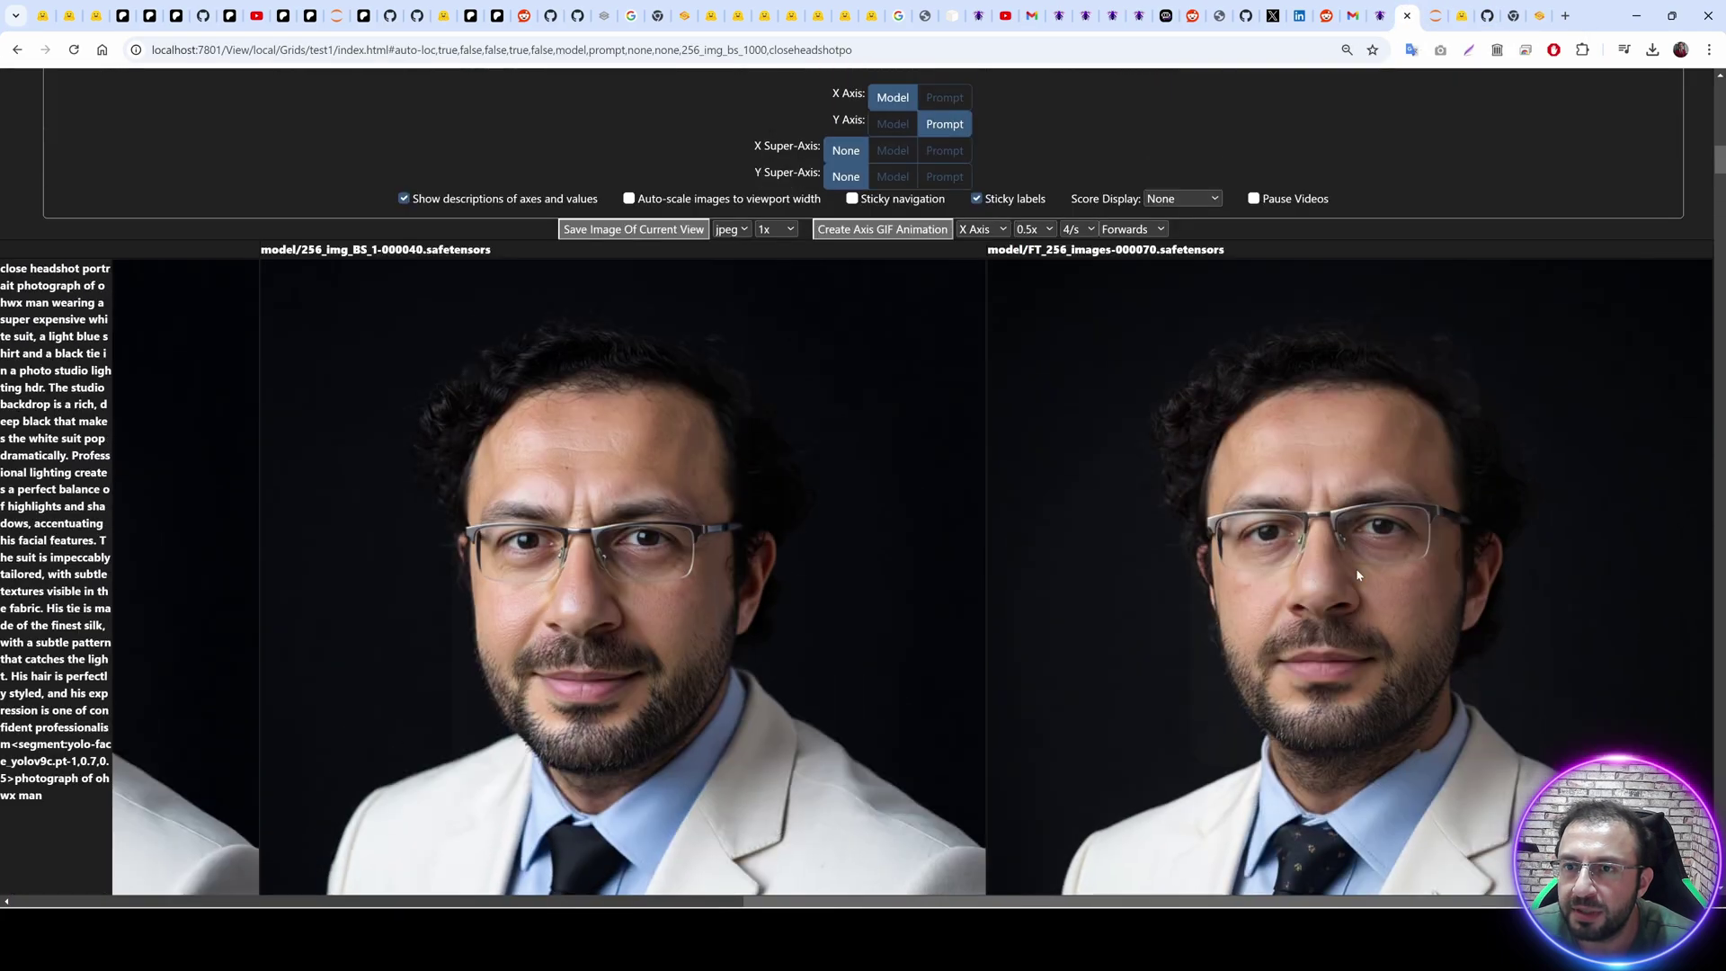
scroll(1271, 608, "down", 5)
scroll(1271, 607, "down", 5)
scroll(1250, 503, "down", 10)
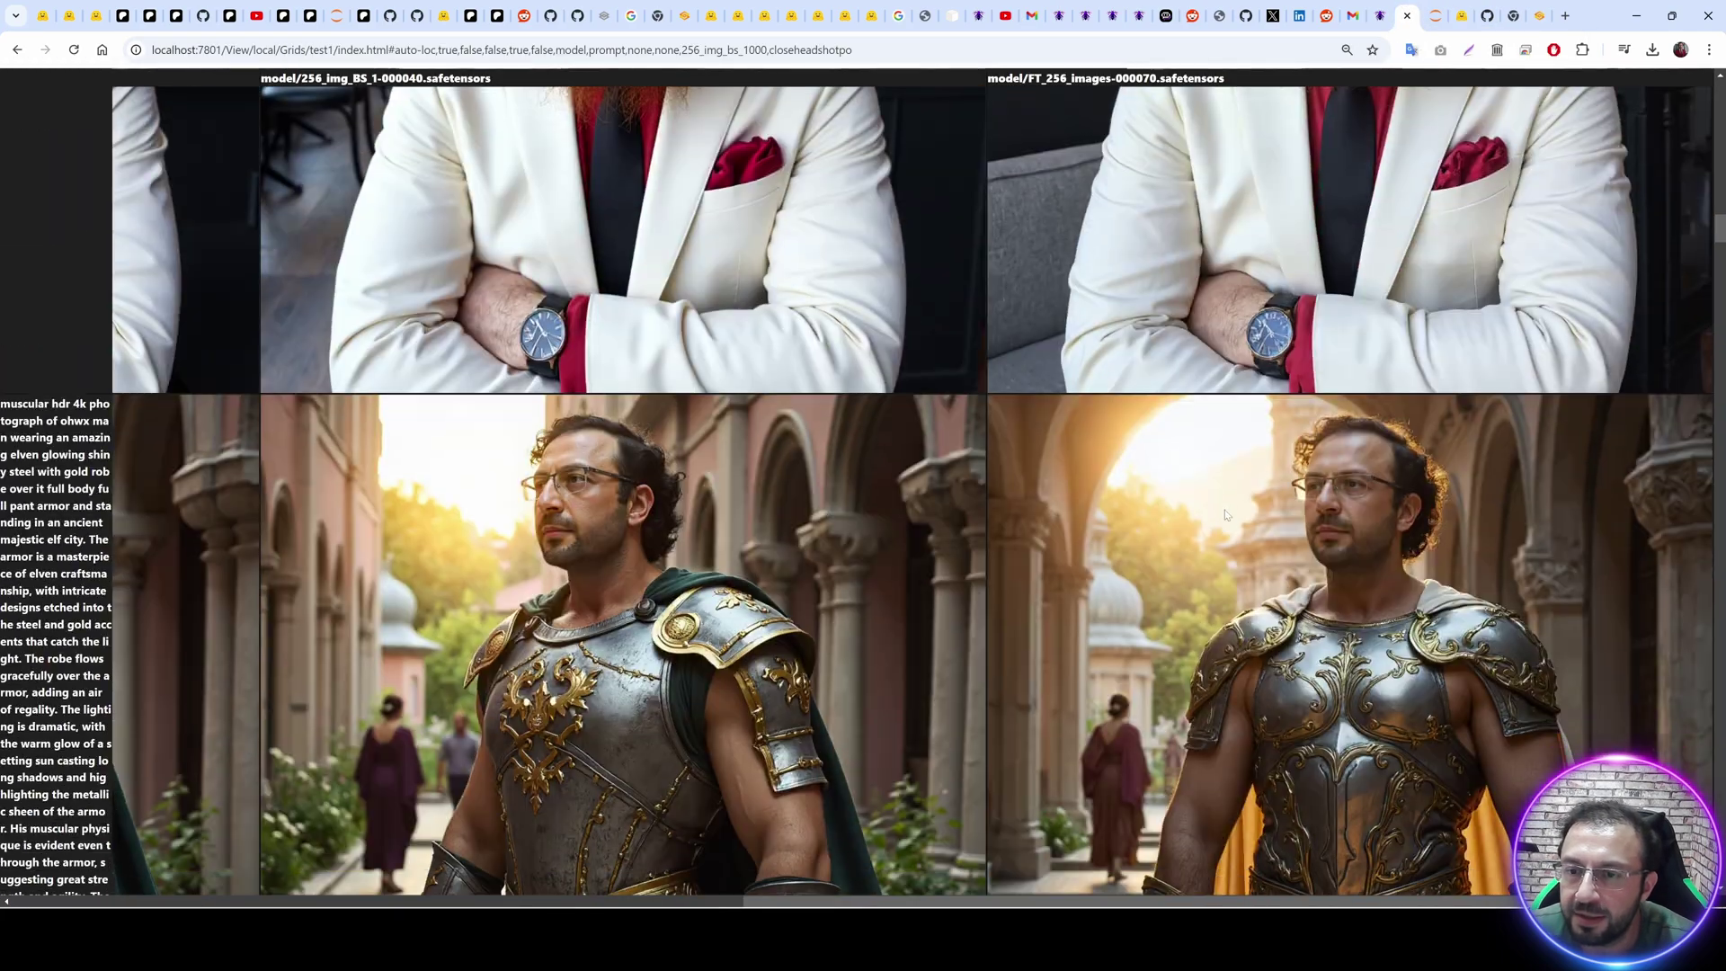
scroll(1278, 363, "down", 1)
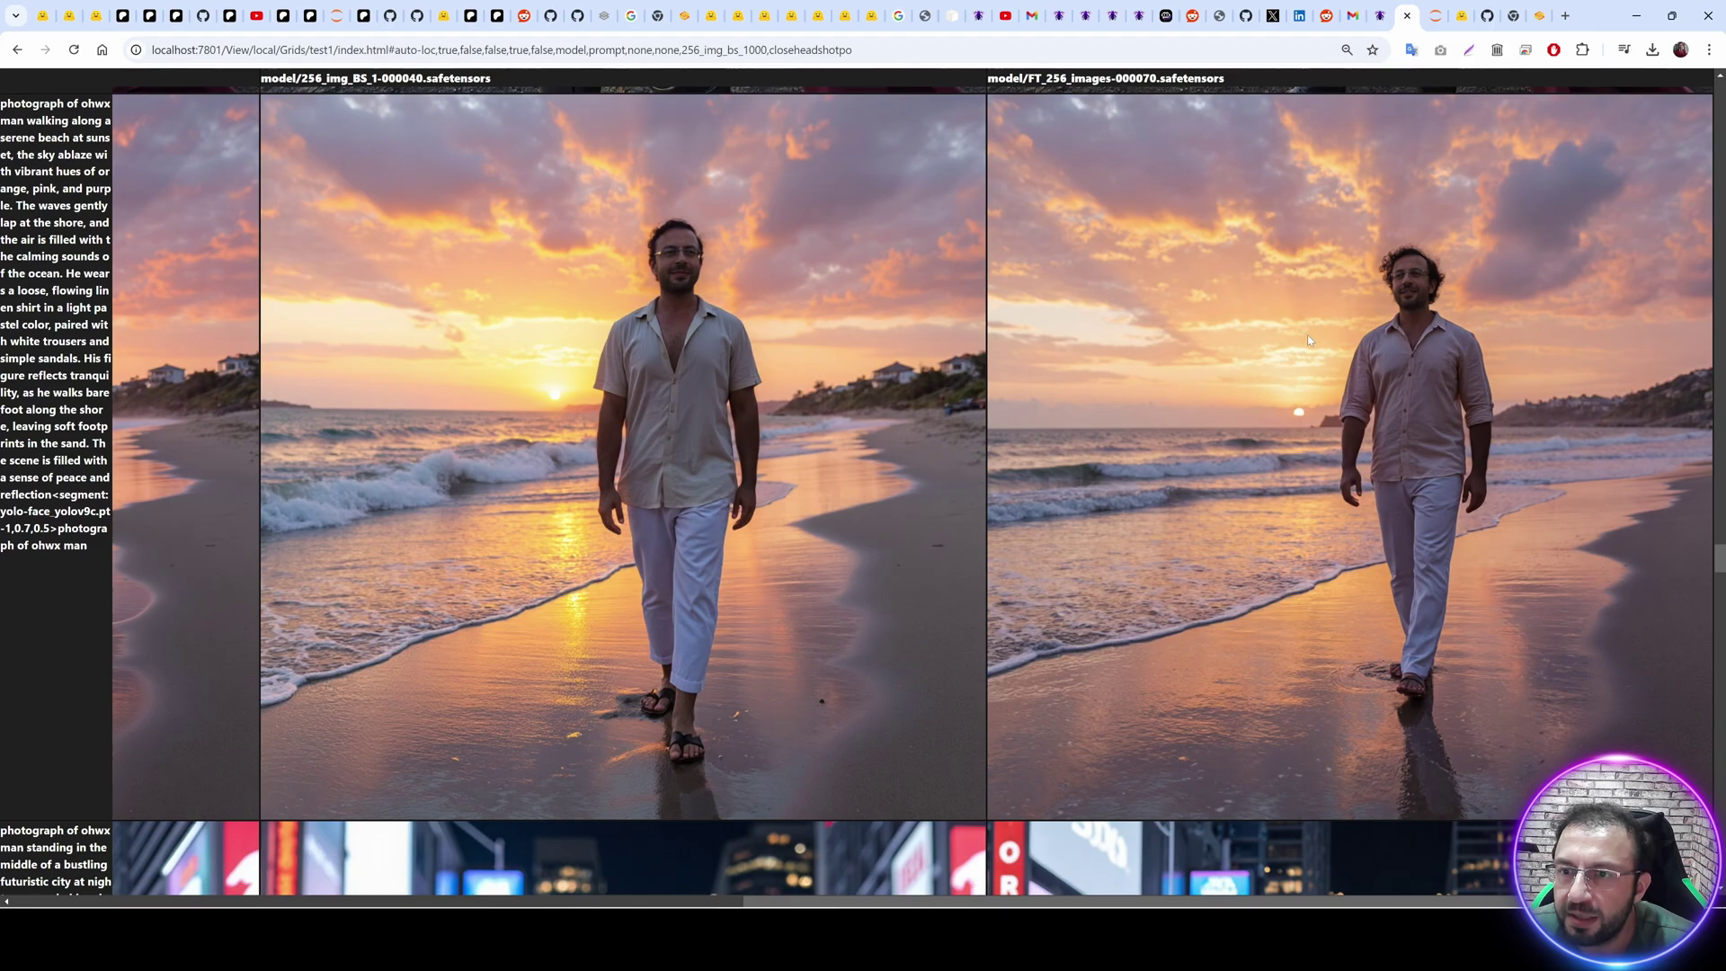
right_click(1307, 334)
left_click(1343, 370)
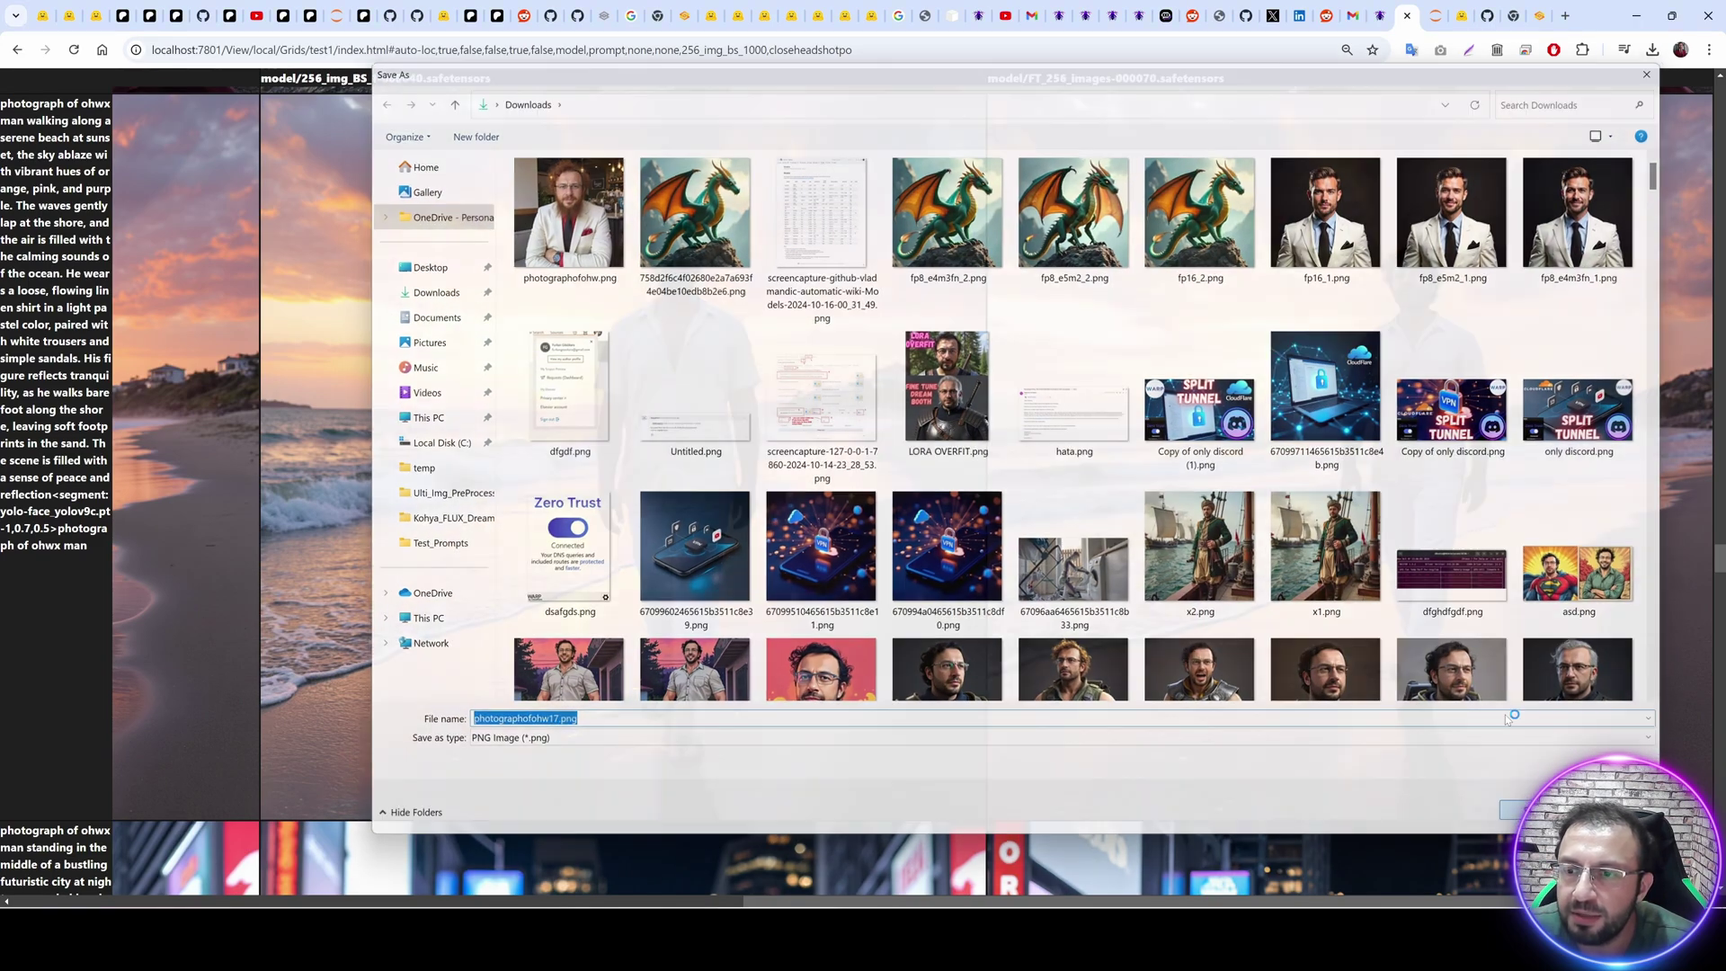
left_click(1535, 812)
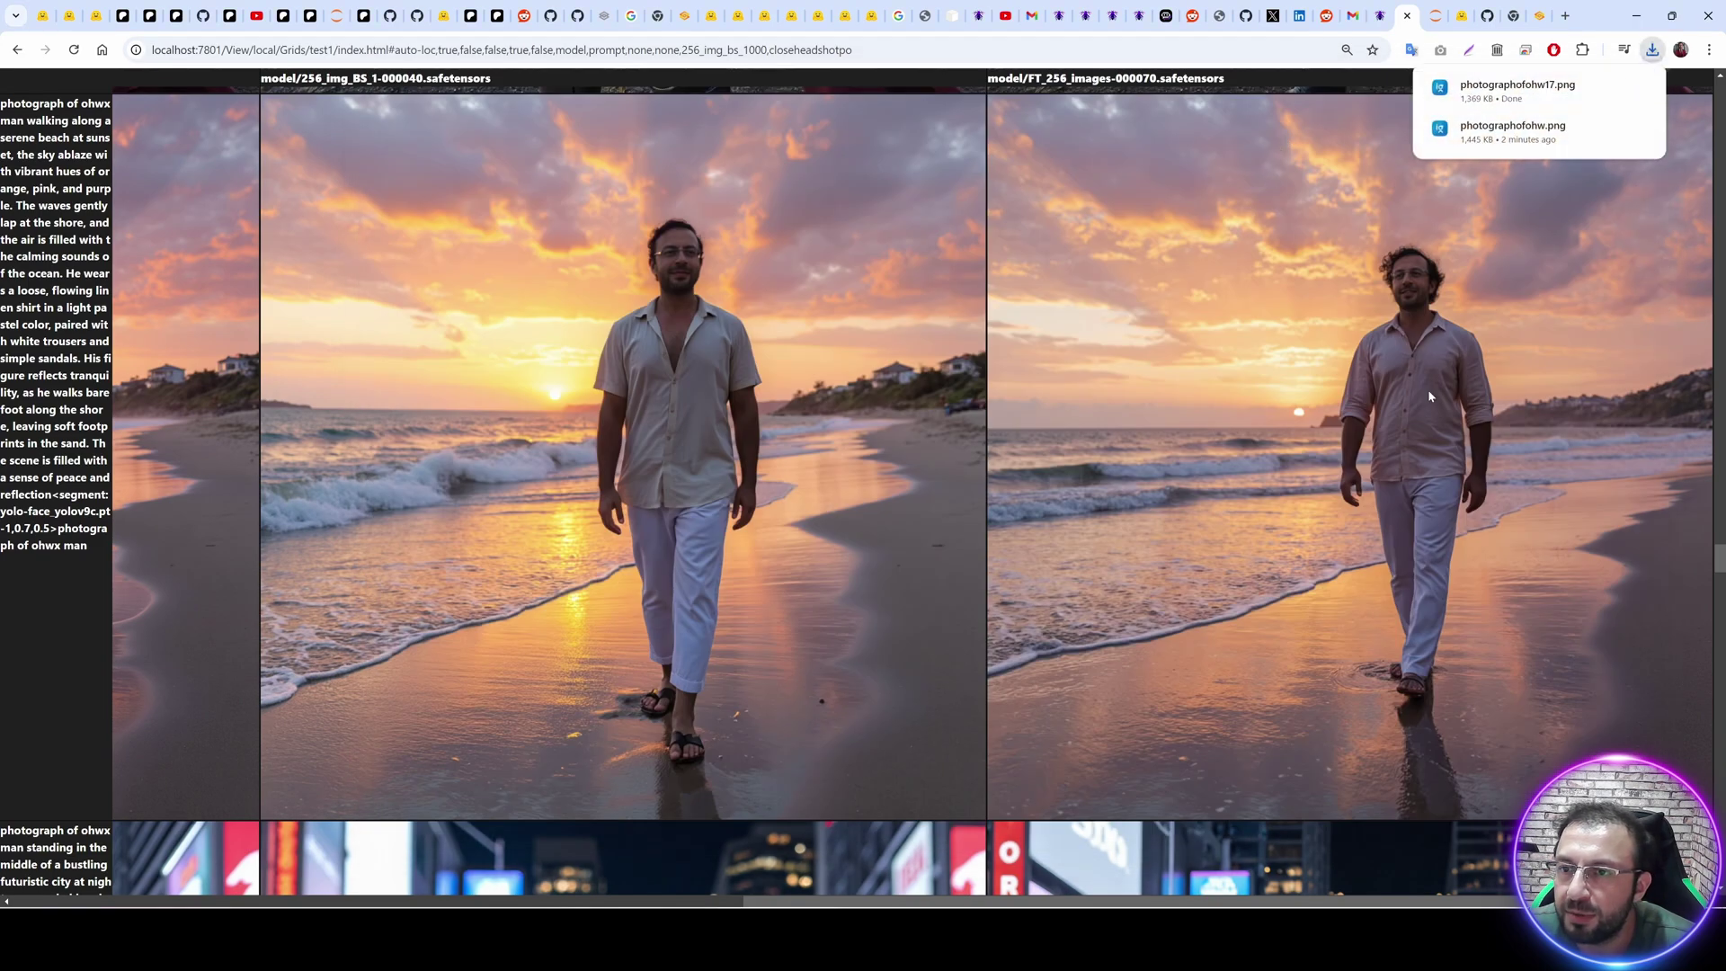
Replace SUPIR's input image with photographofohw17.png from Downloads.
left_click(1539, 15)
scroll(234, 521, "up", 5)
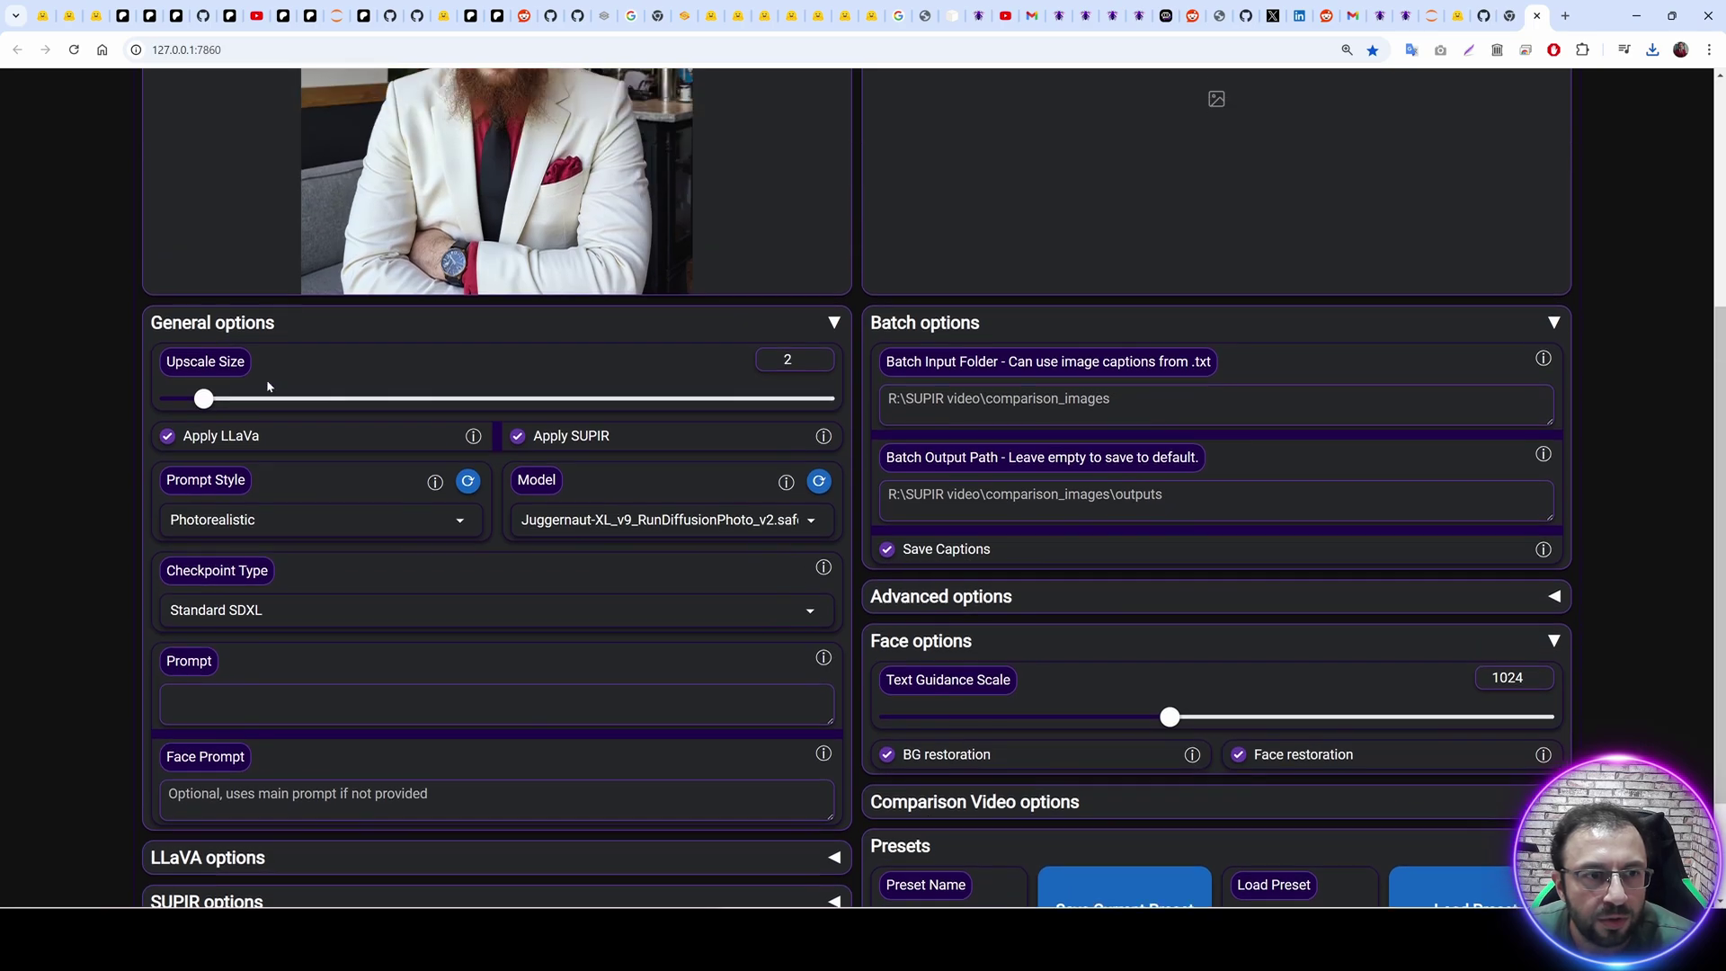
left_click(834, 306)
left_click(454, 429)
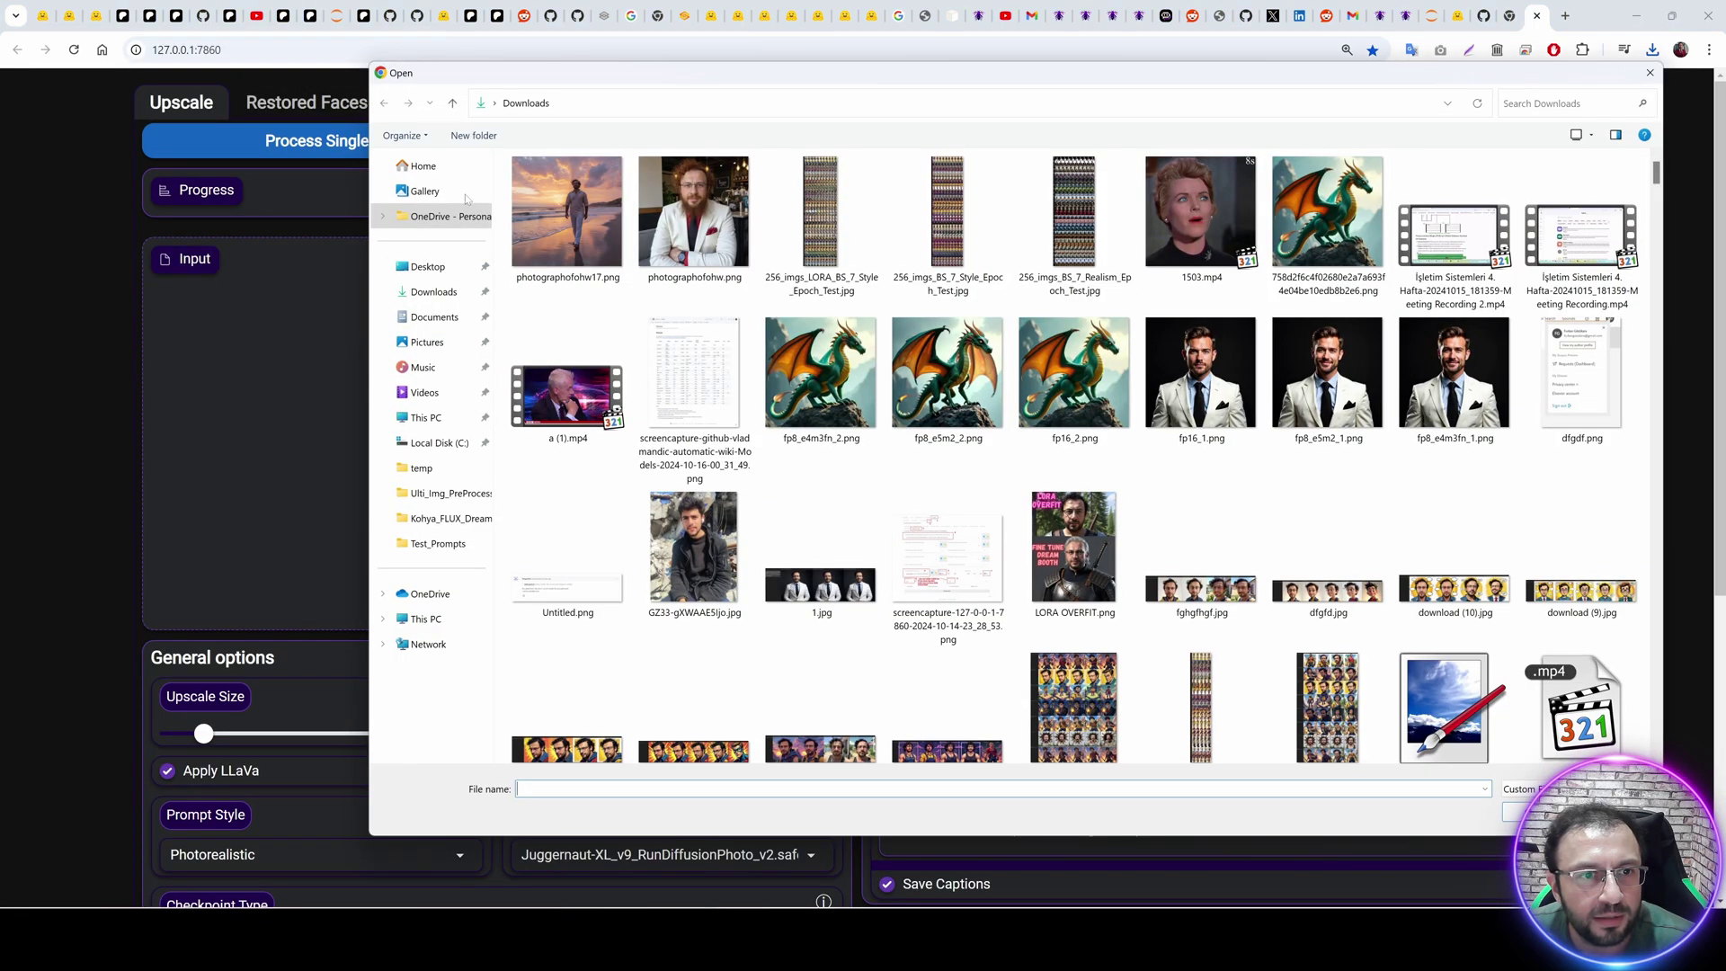
double_click(570, 219)
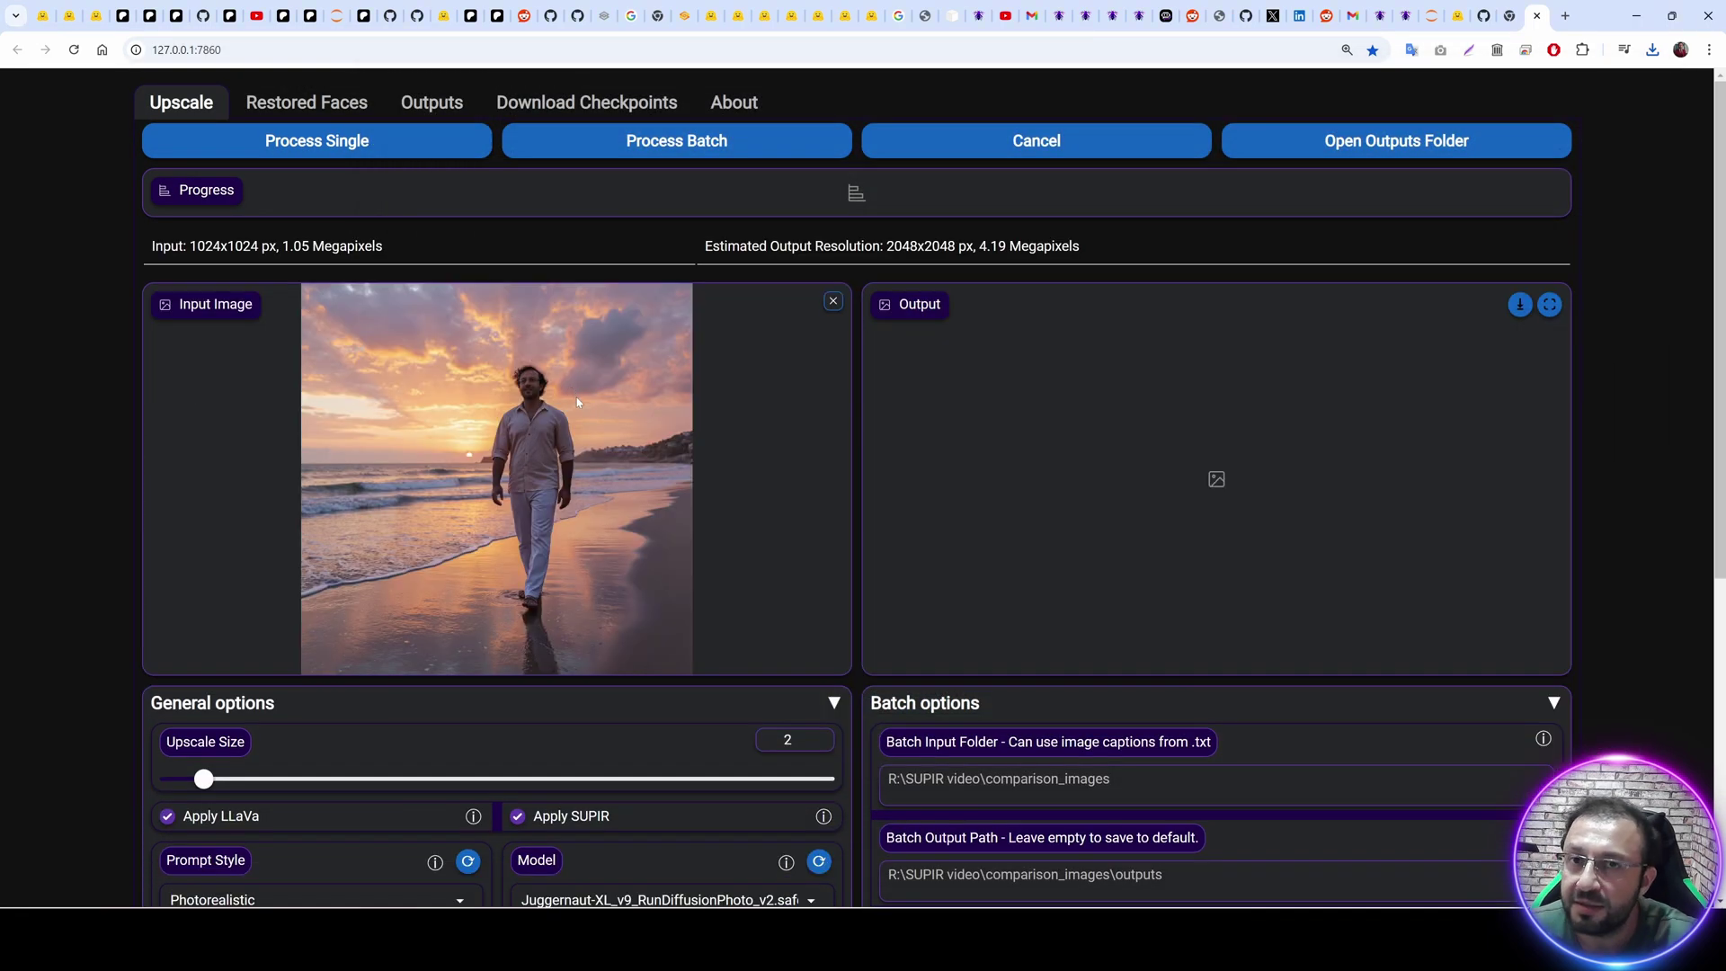
Set the face prompt to "photo of a man".
scroll(562, 485, "down", 6)
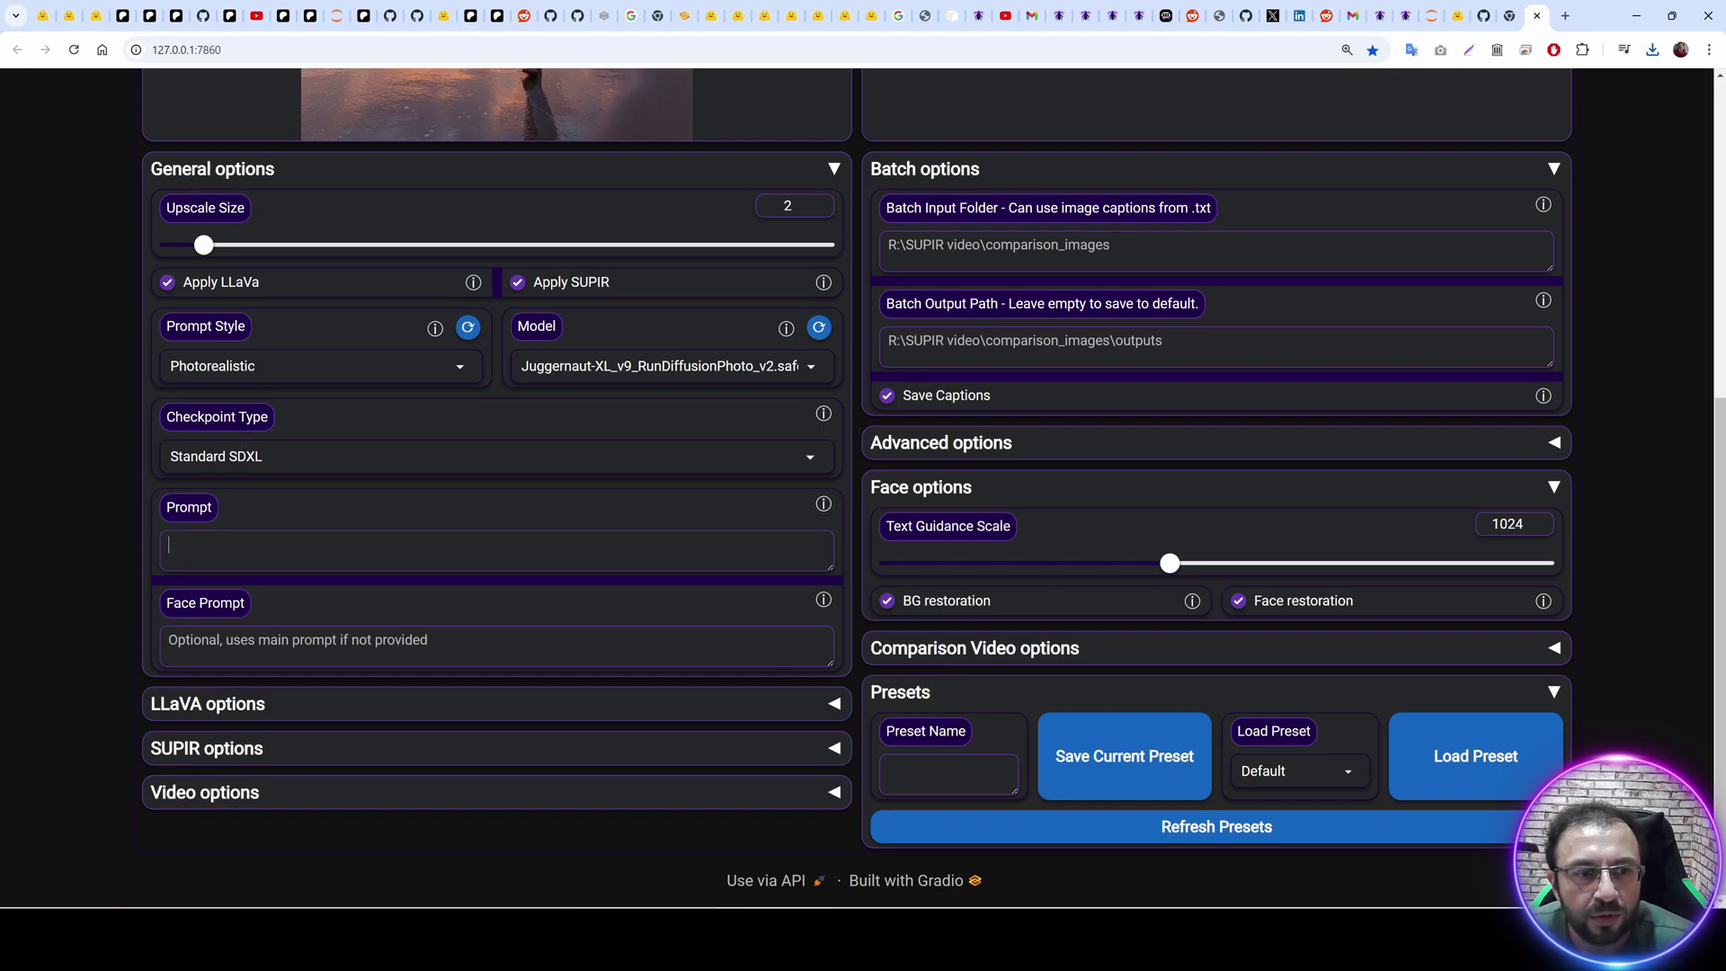
left_click(212, 634)
type("pho")
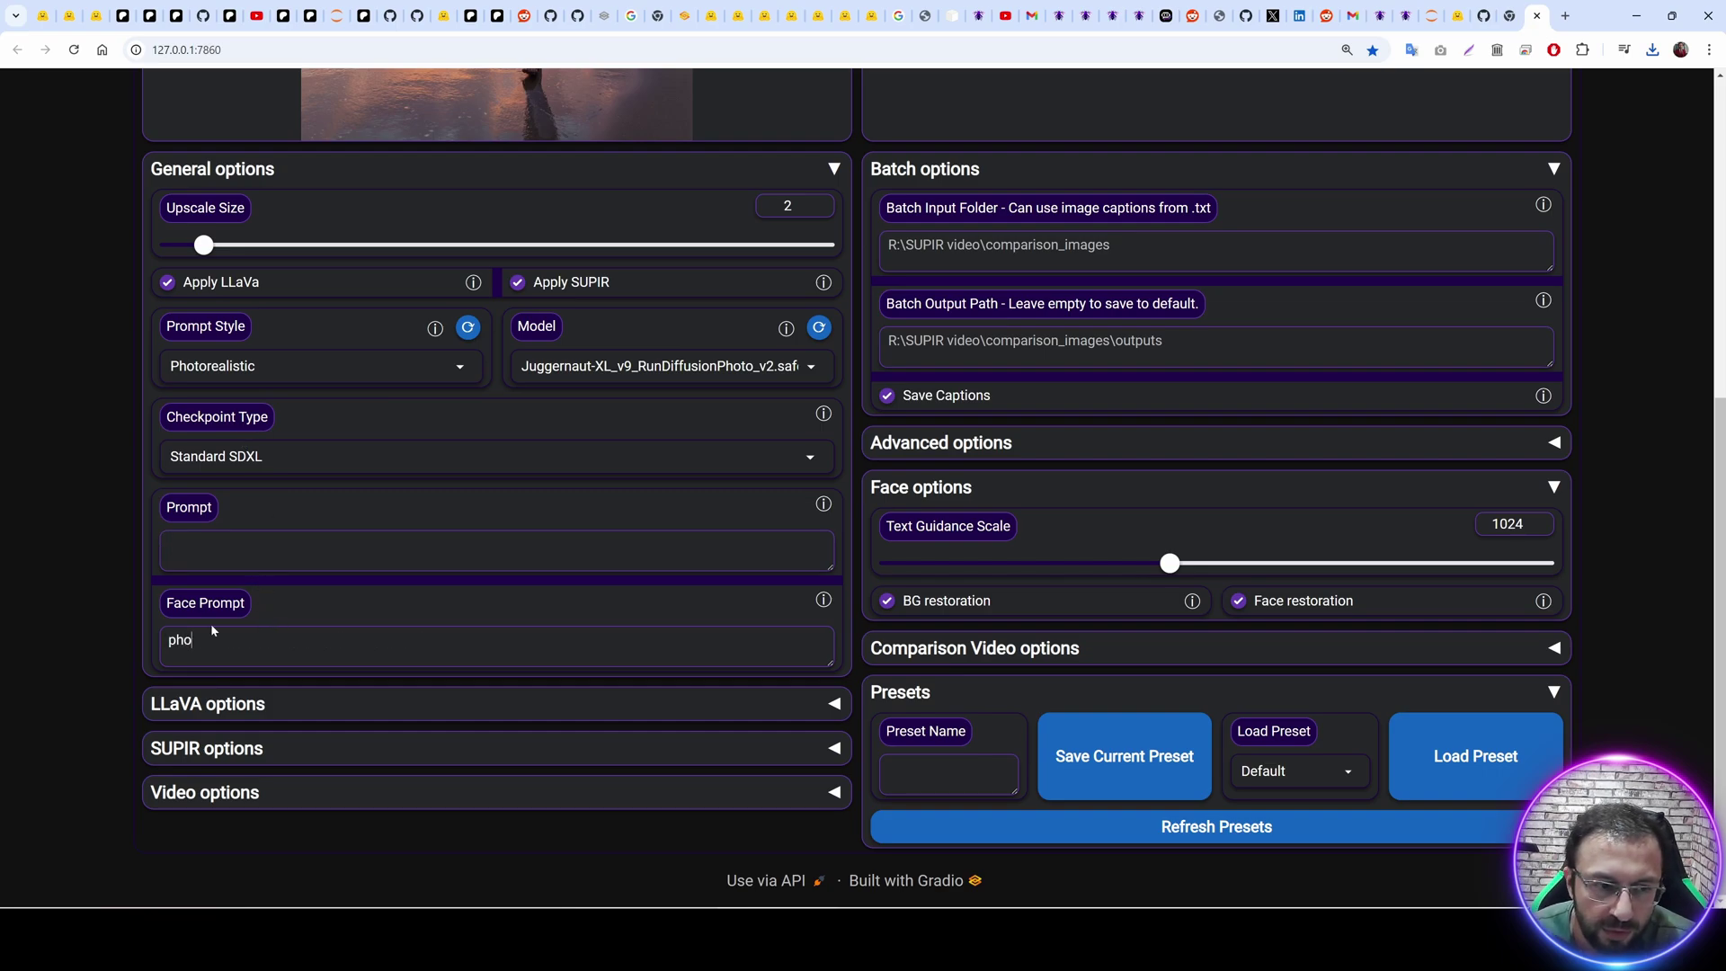
type("to of a man")
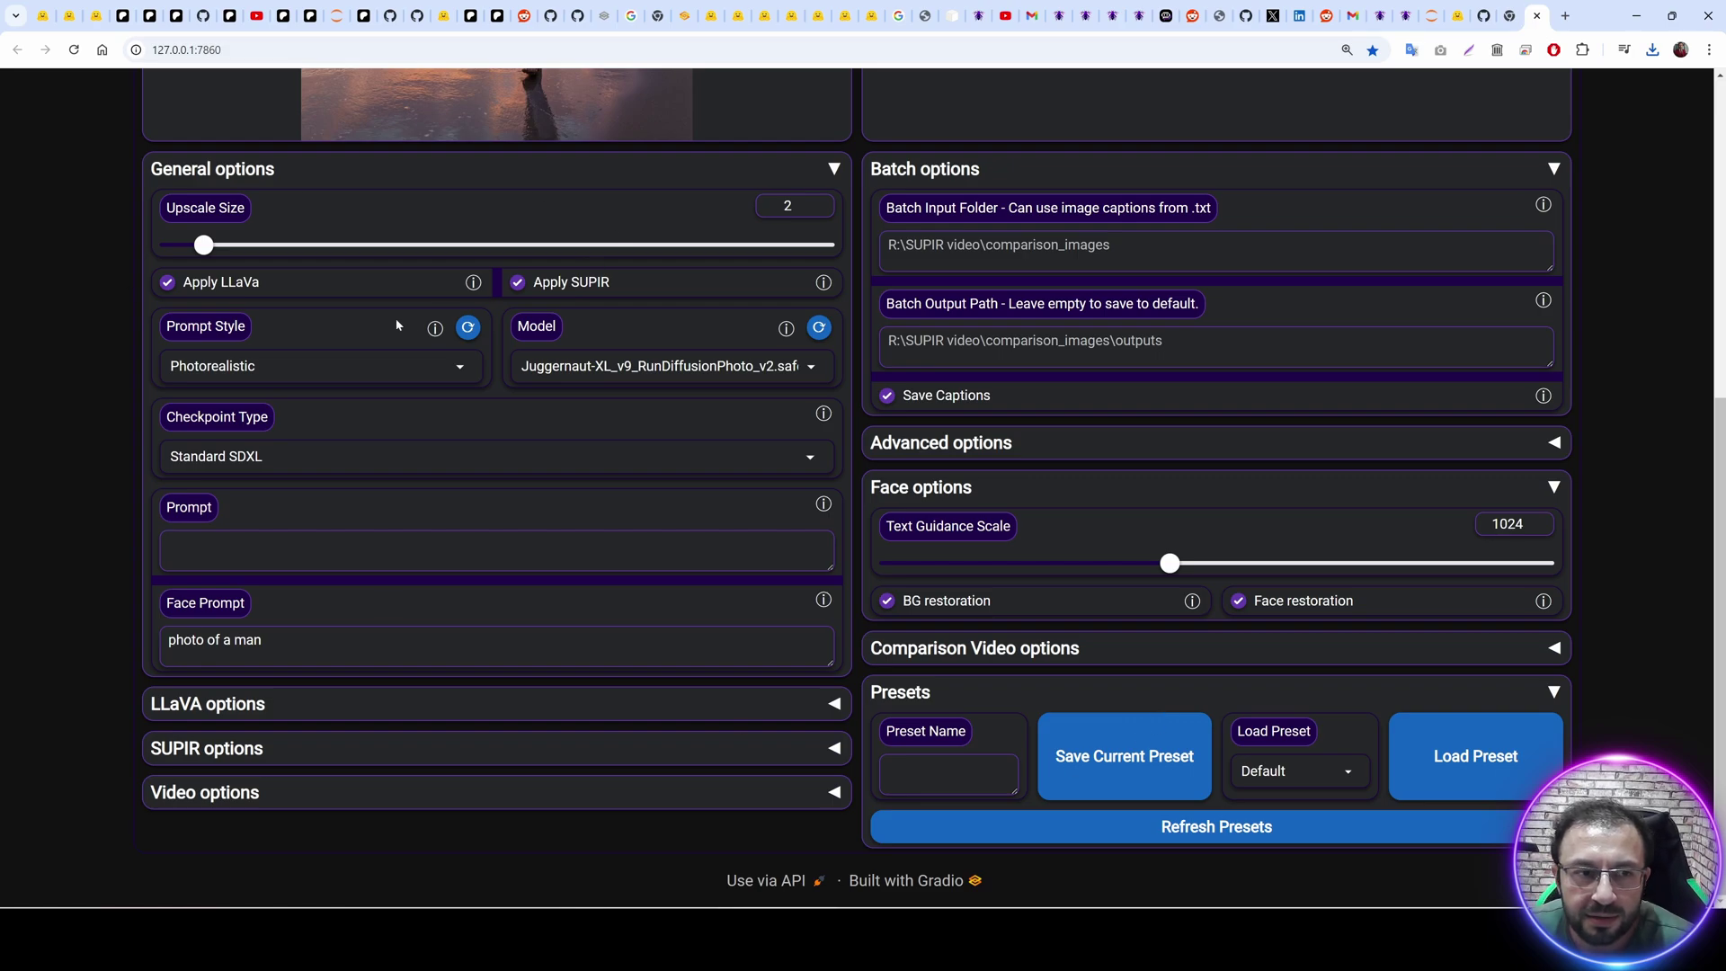
Select the Juggernaut-11.safetensors model and start upscaling the single input image.
scroll(612, 376, "up", 2)
scroll(726, 507, "down", 2)
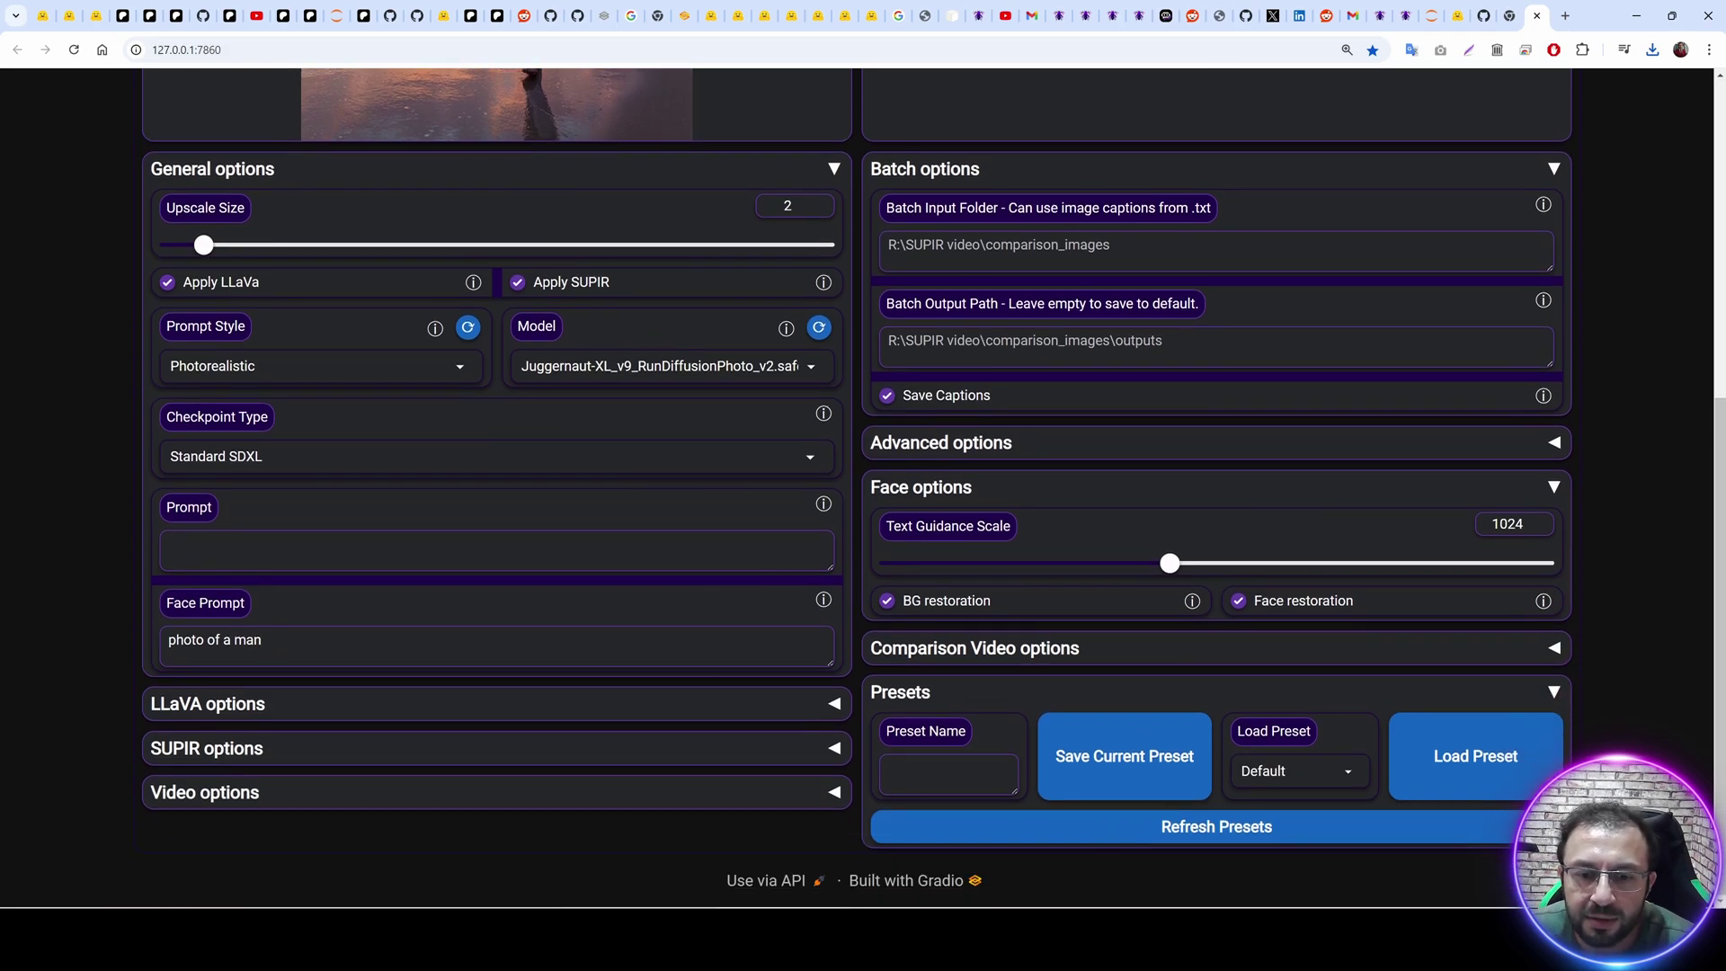
left_click(710, 381)
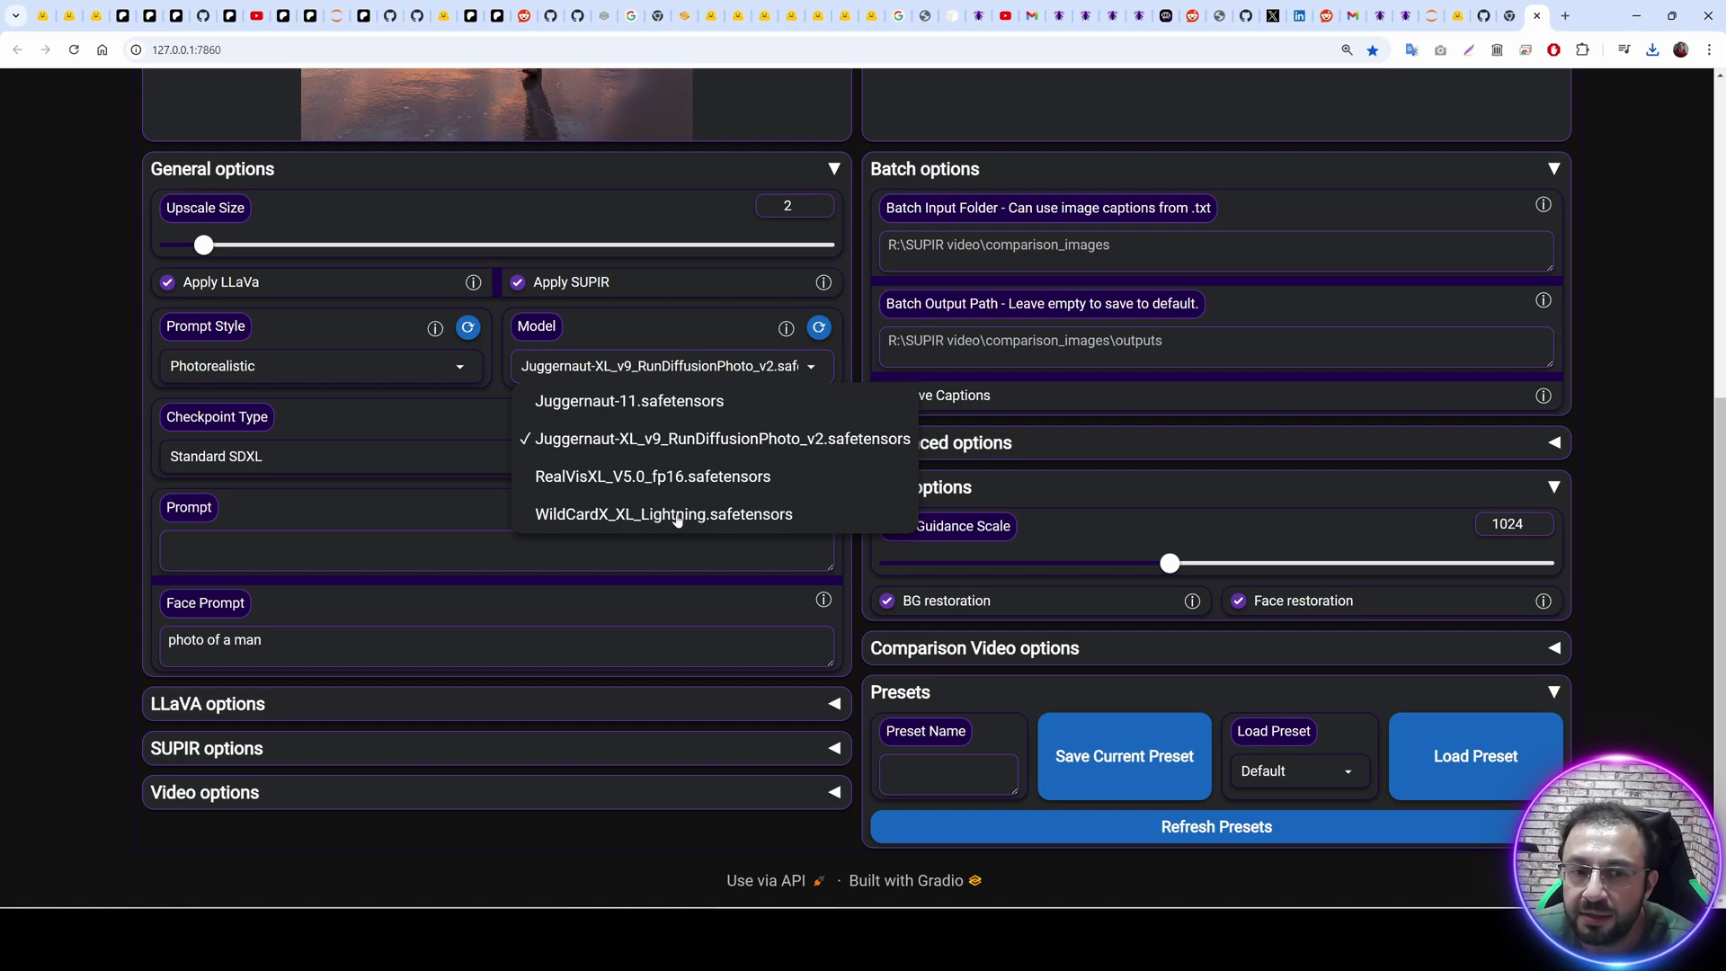
left_click(2, 401)
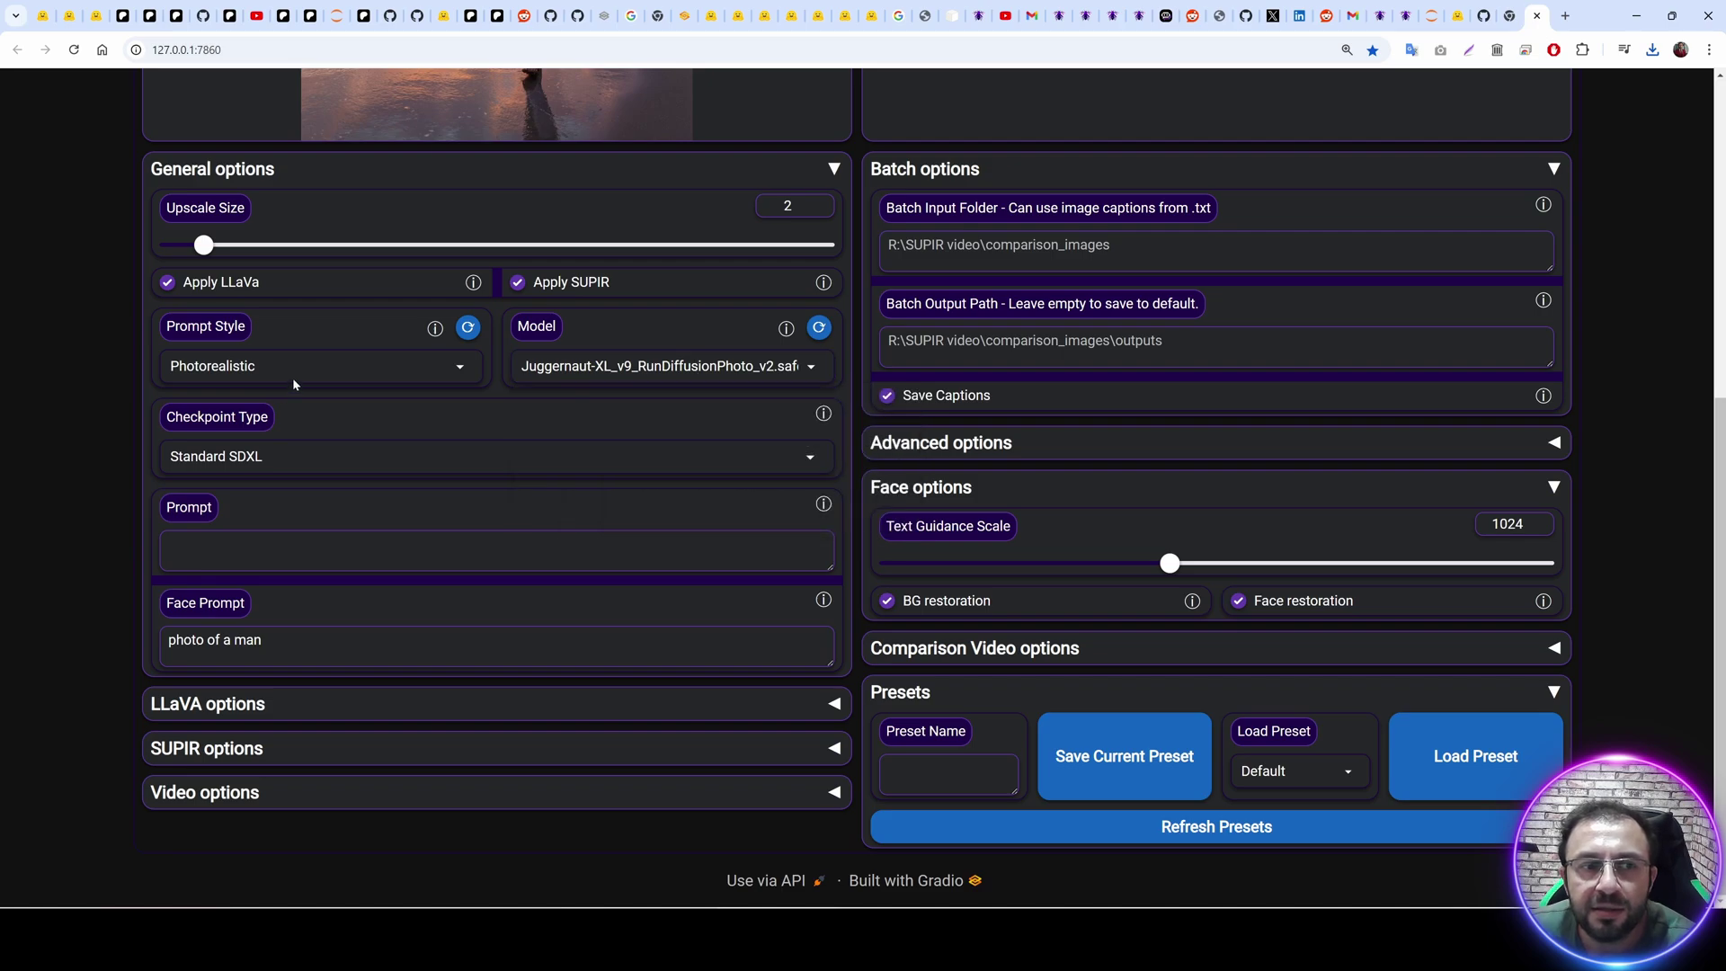
left_click(269, 456)
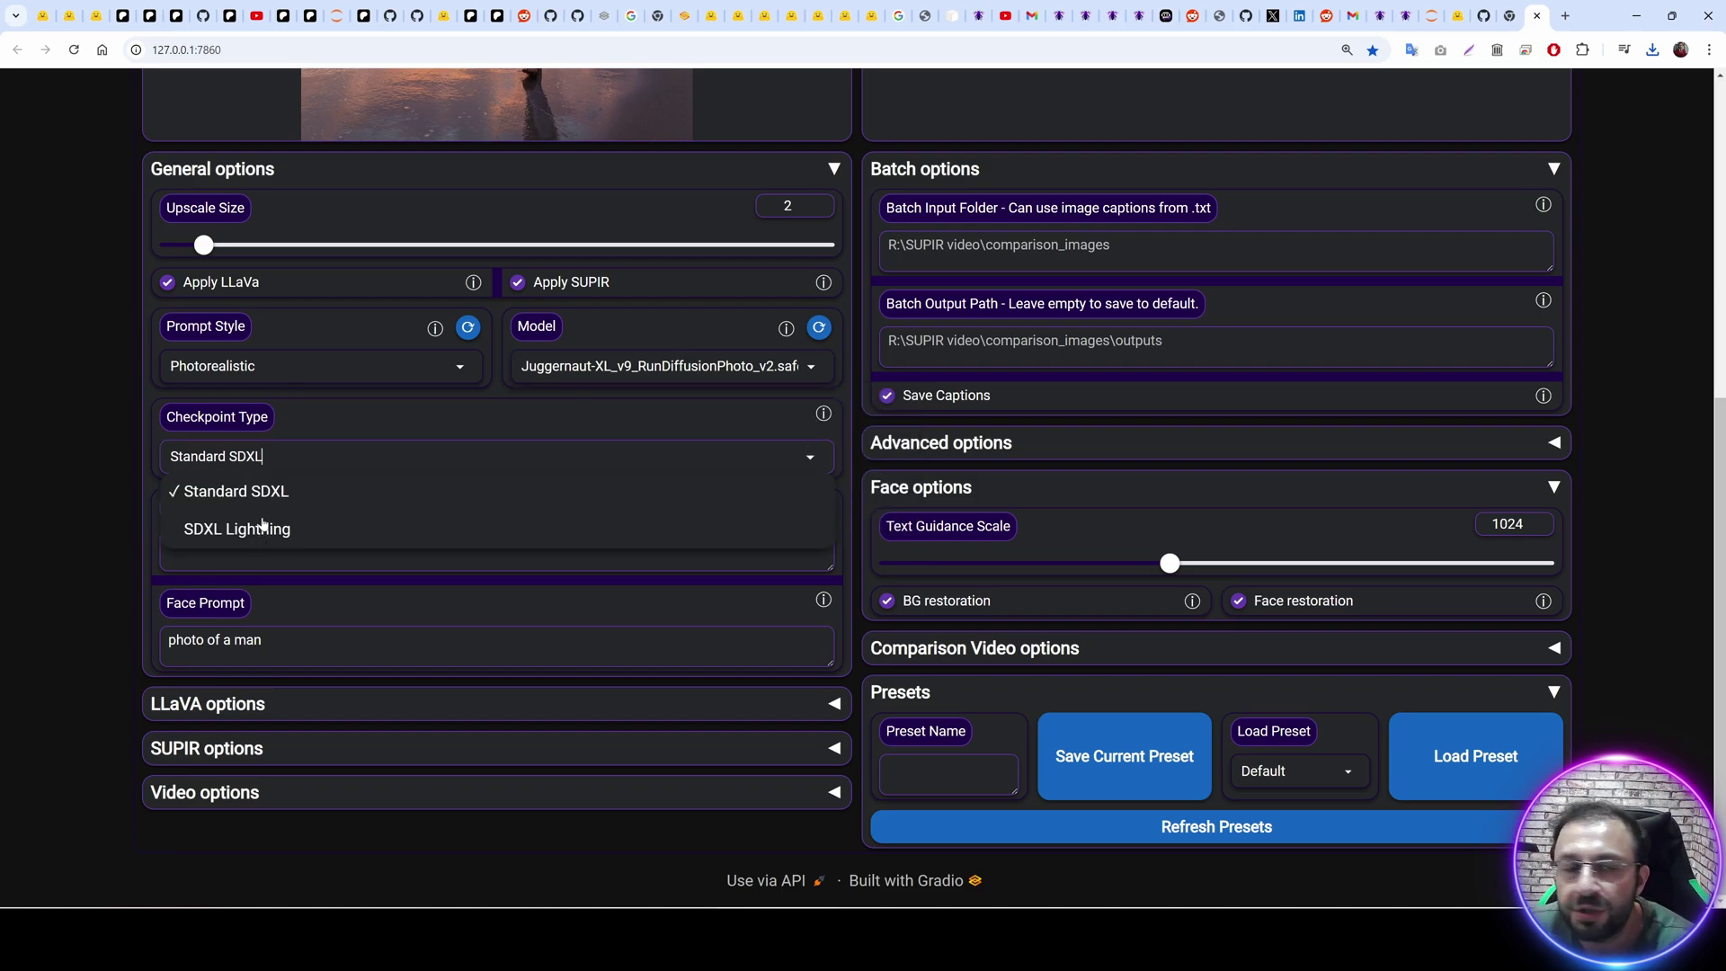
left_click(619, 366)
left_click(629, 402)
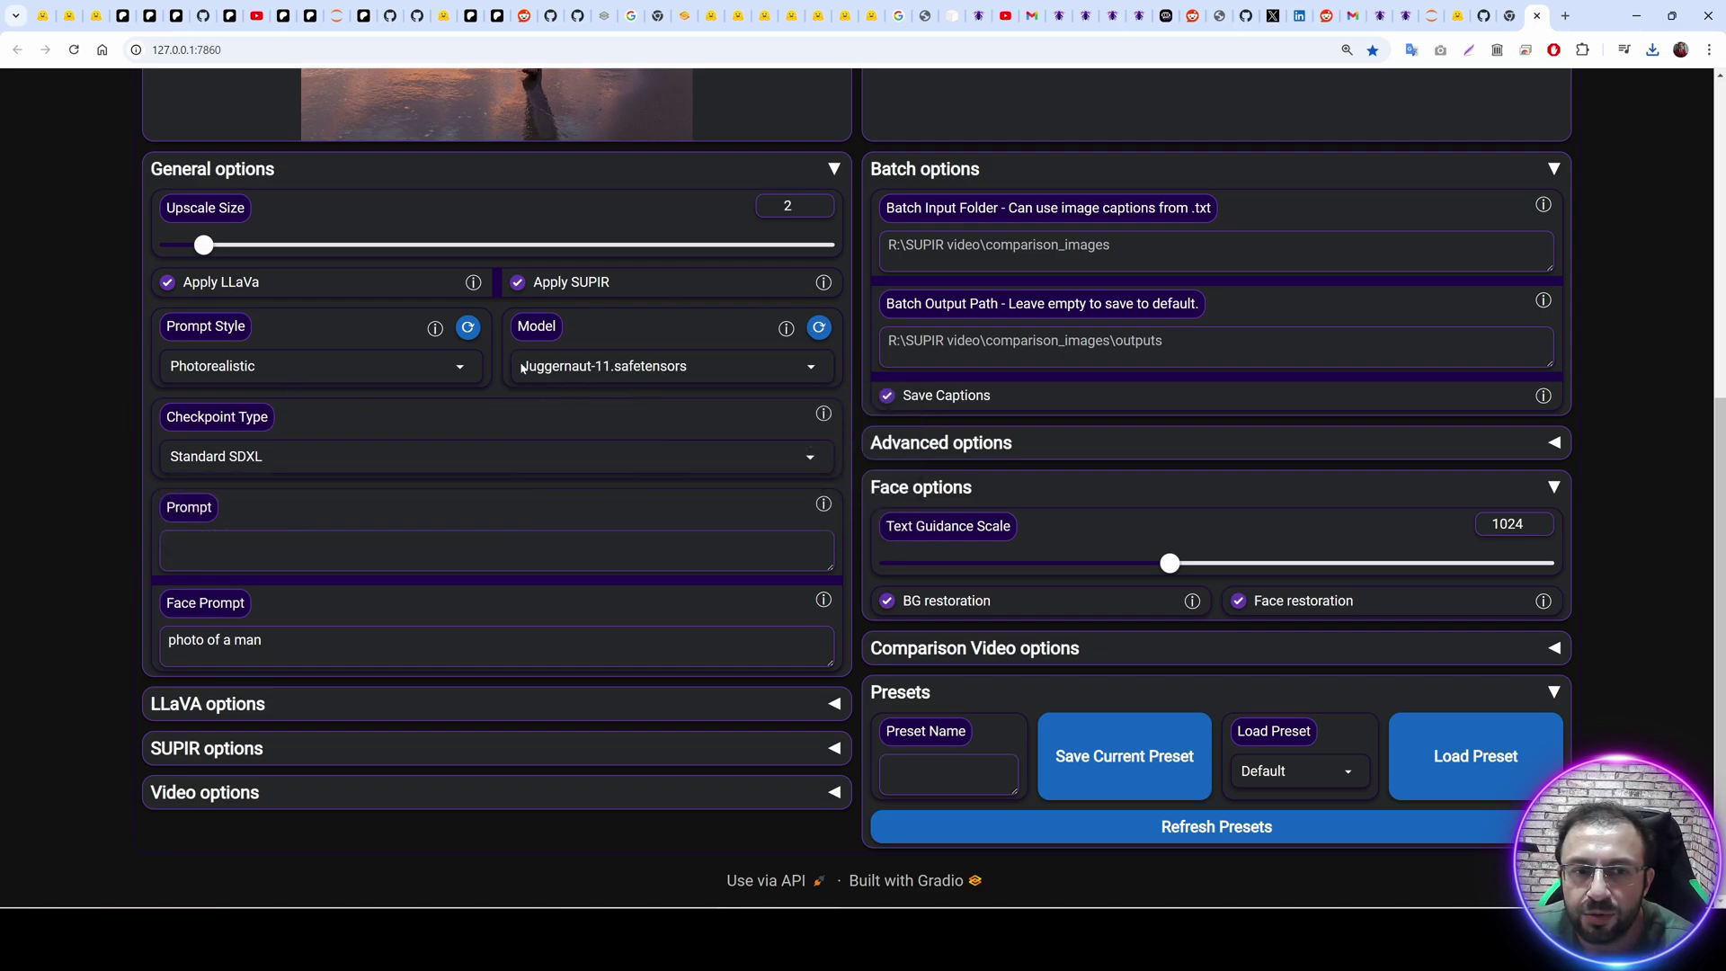
scroll(1128, 782, "up", 6)
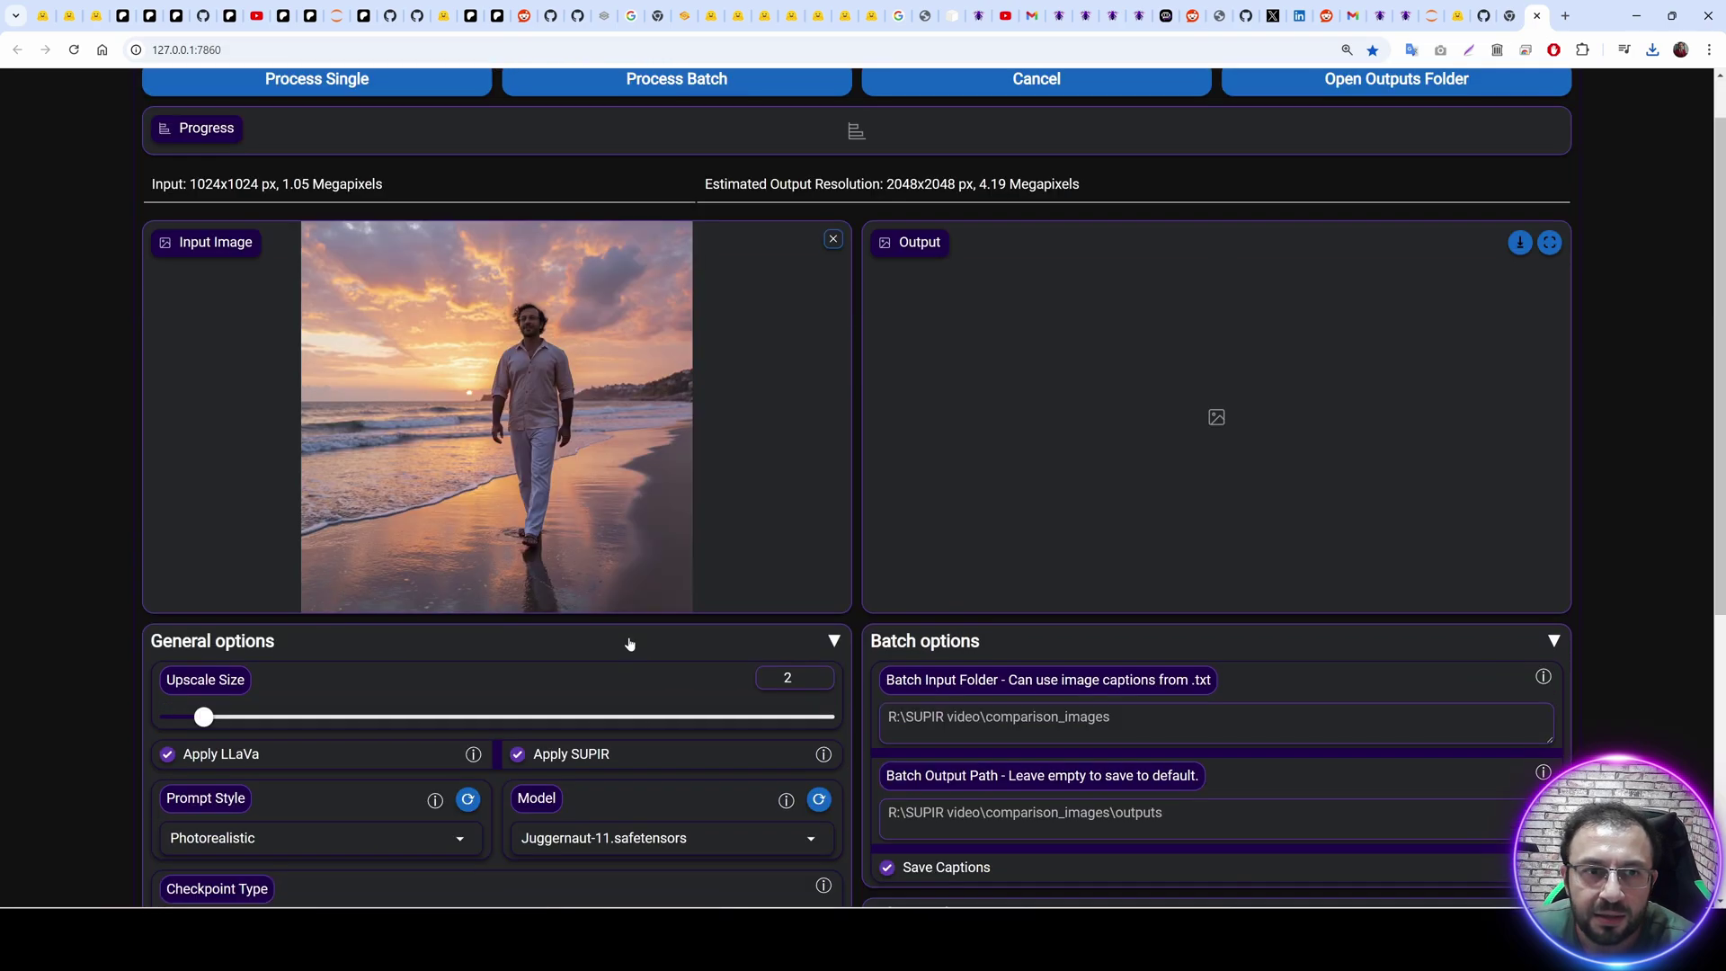
left_click(392, 157)
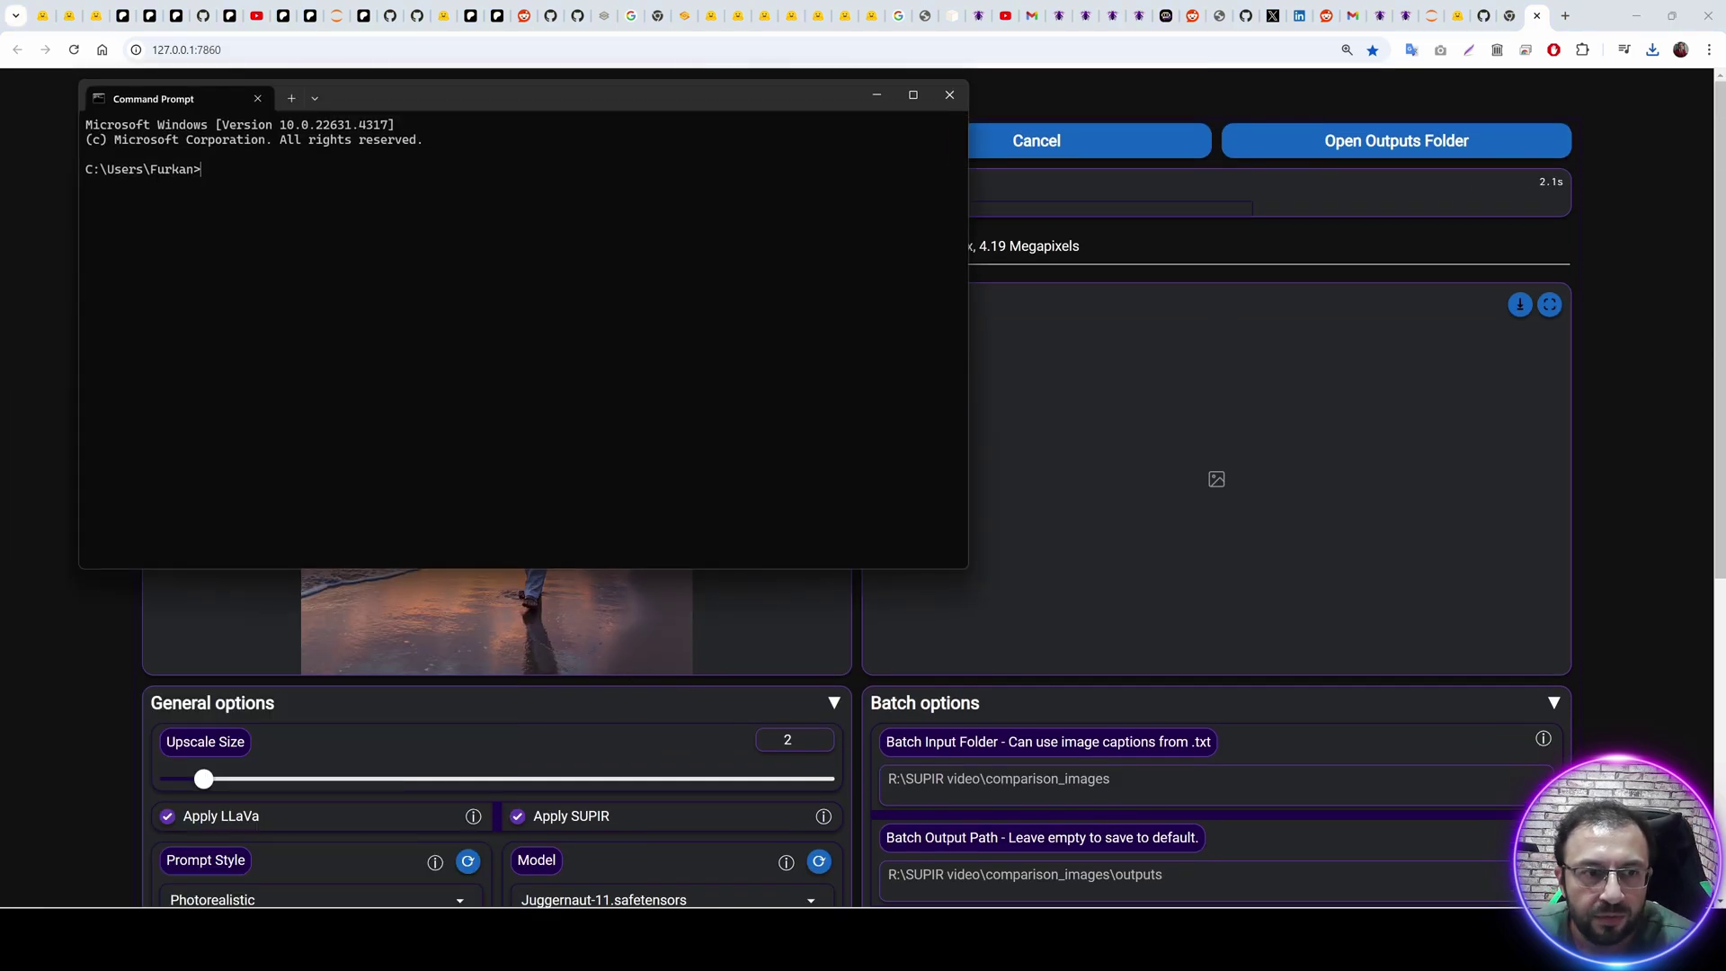
Run nvitop in a Command Prompt window to monitor GPU usage during processing.
type("nvitop")
key("Return")
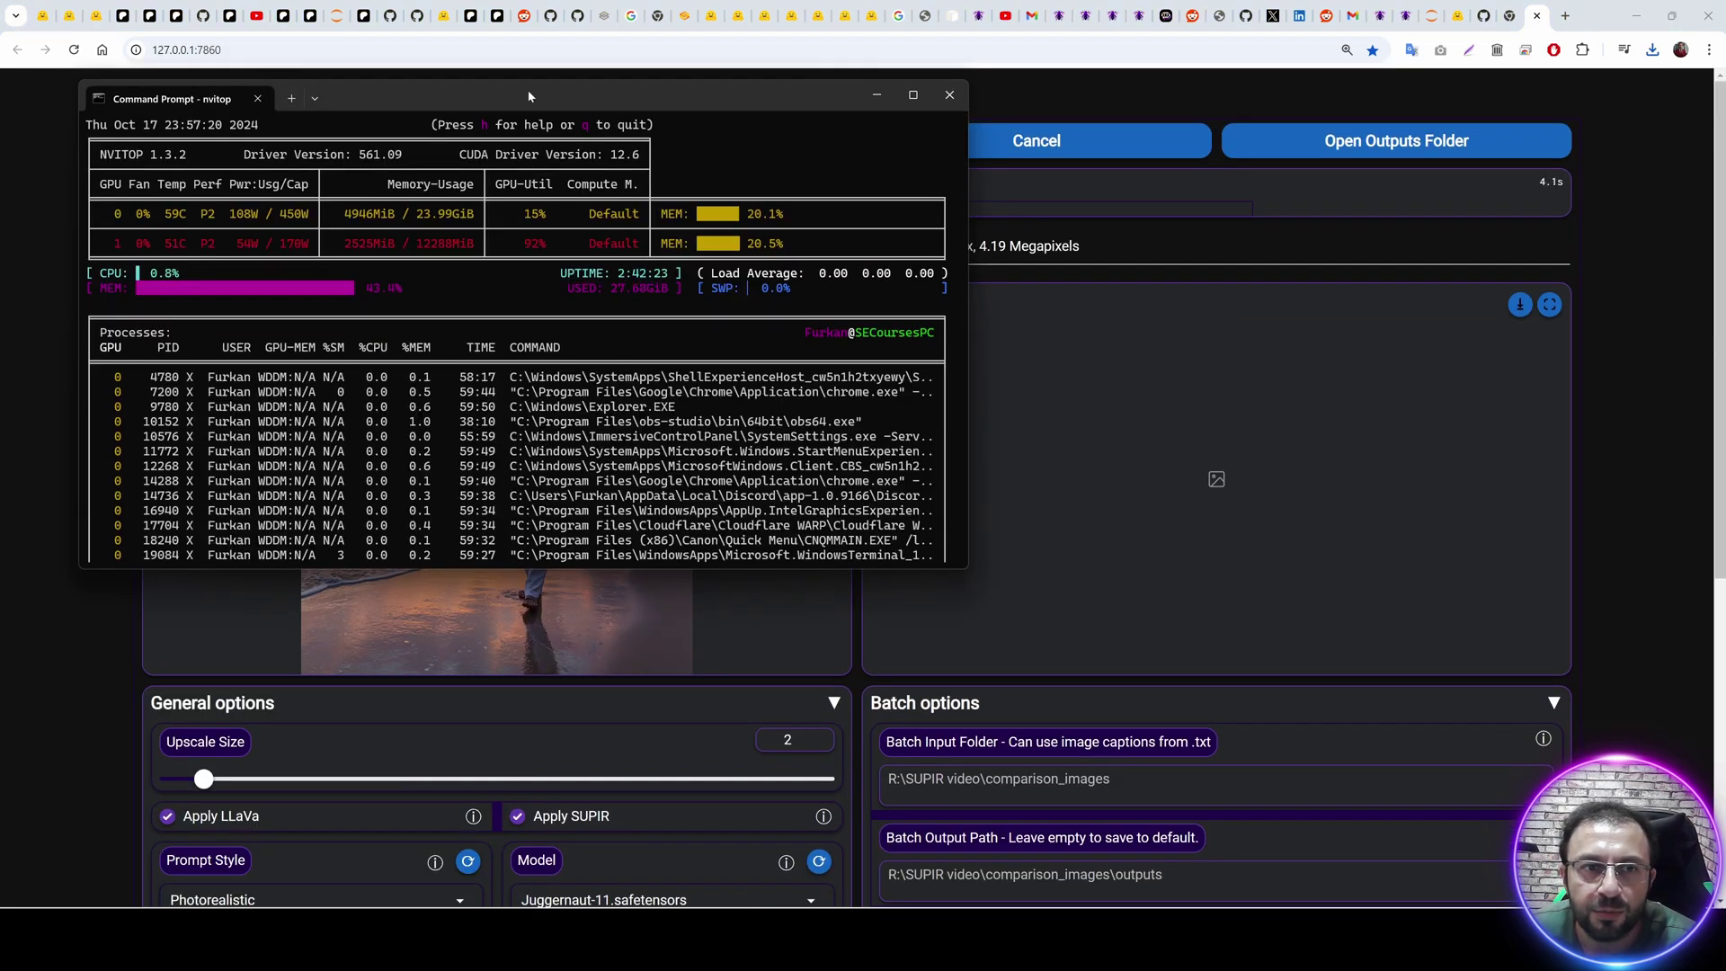
left_click_drag(513, 100, 972, 240)
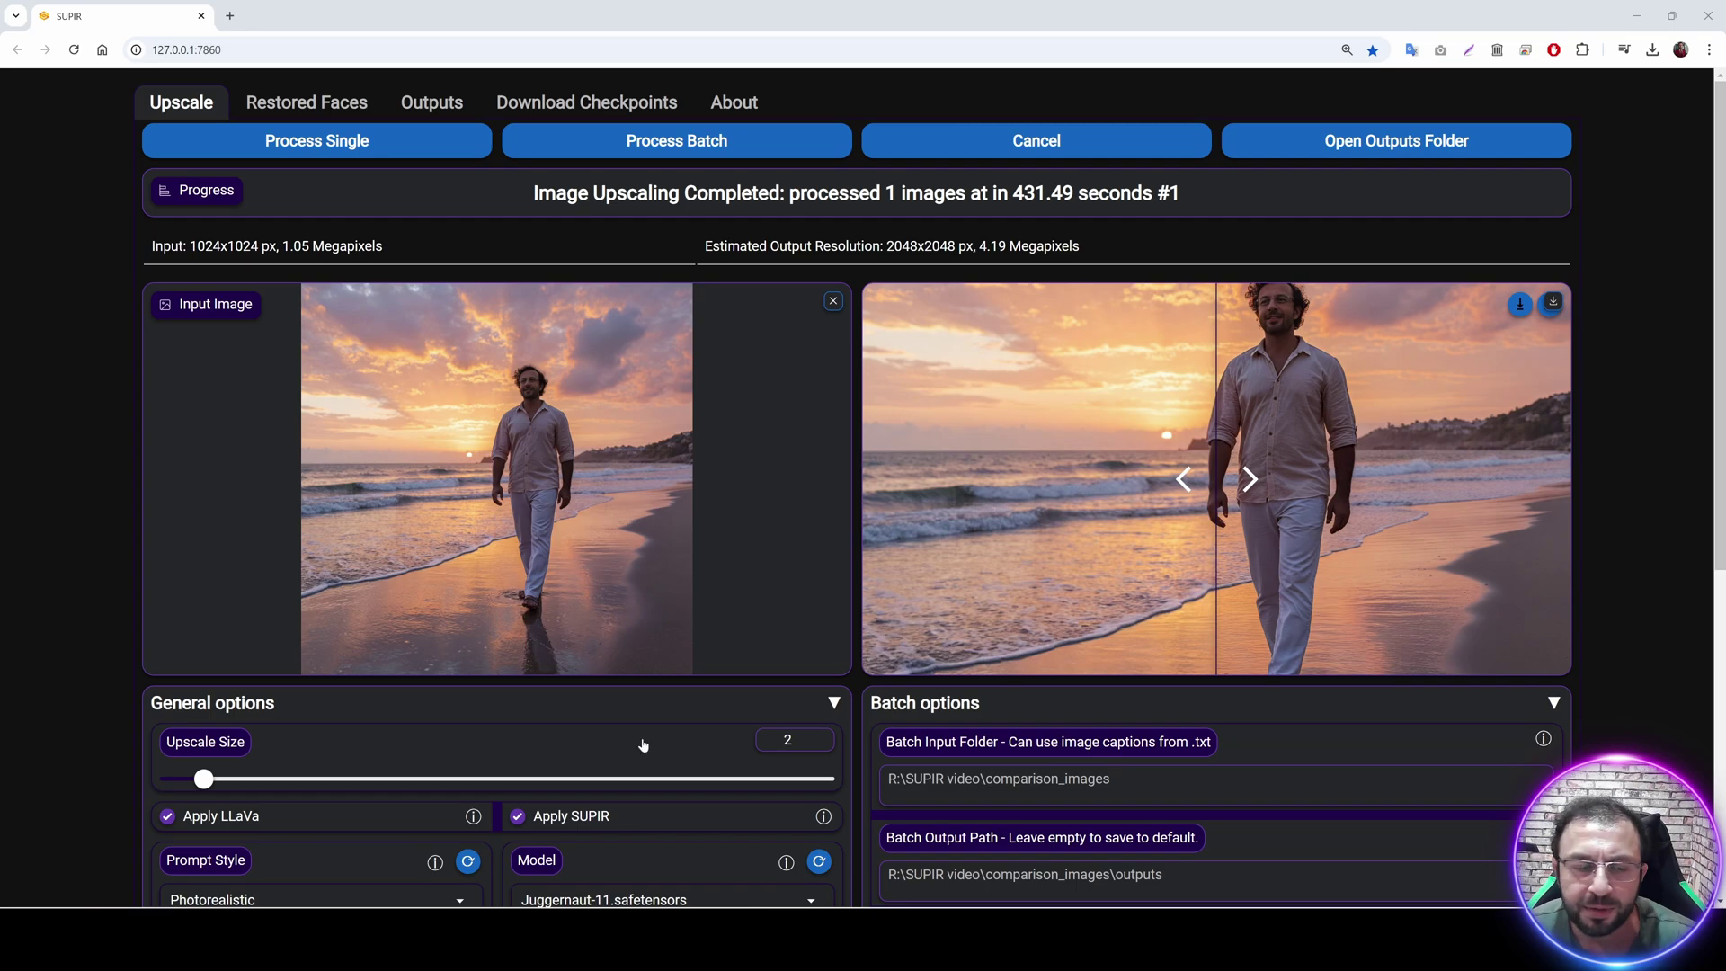
Download the upscaled output image and start a new comparison album on imgsli.com.
left_click(1518, 303)
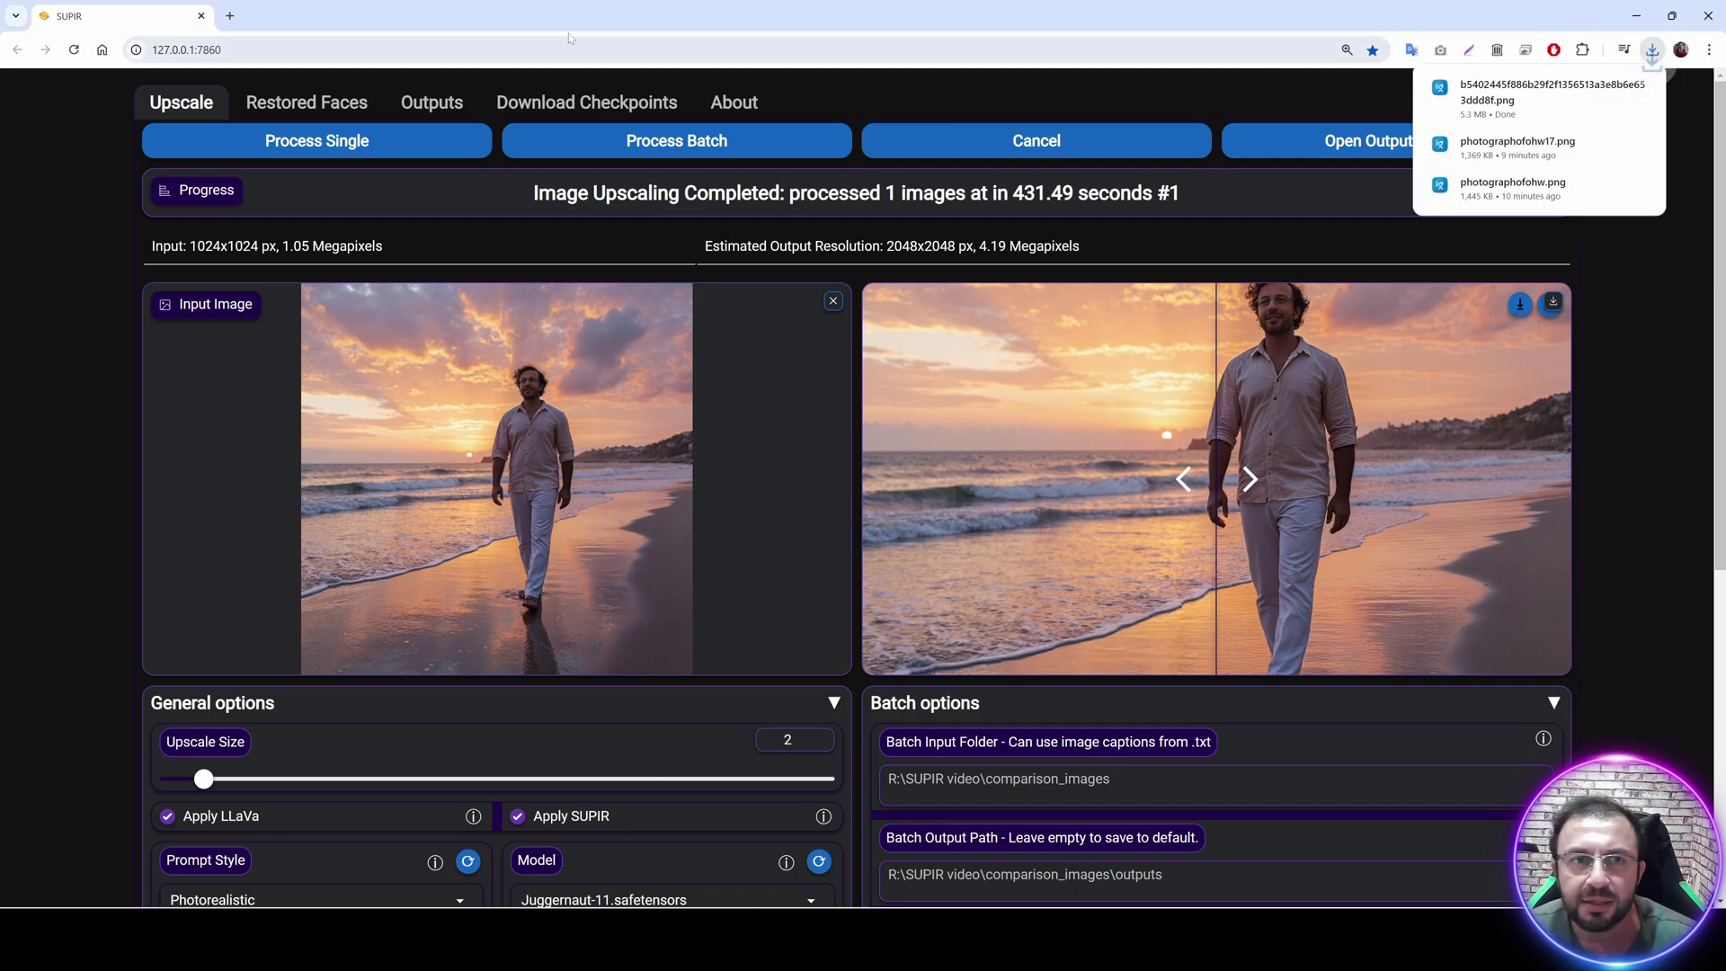
left_click(230, 16)
type("img")
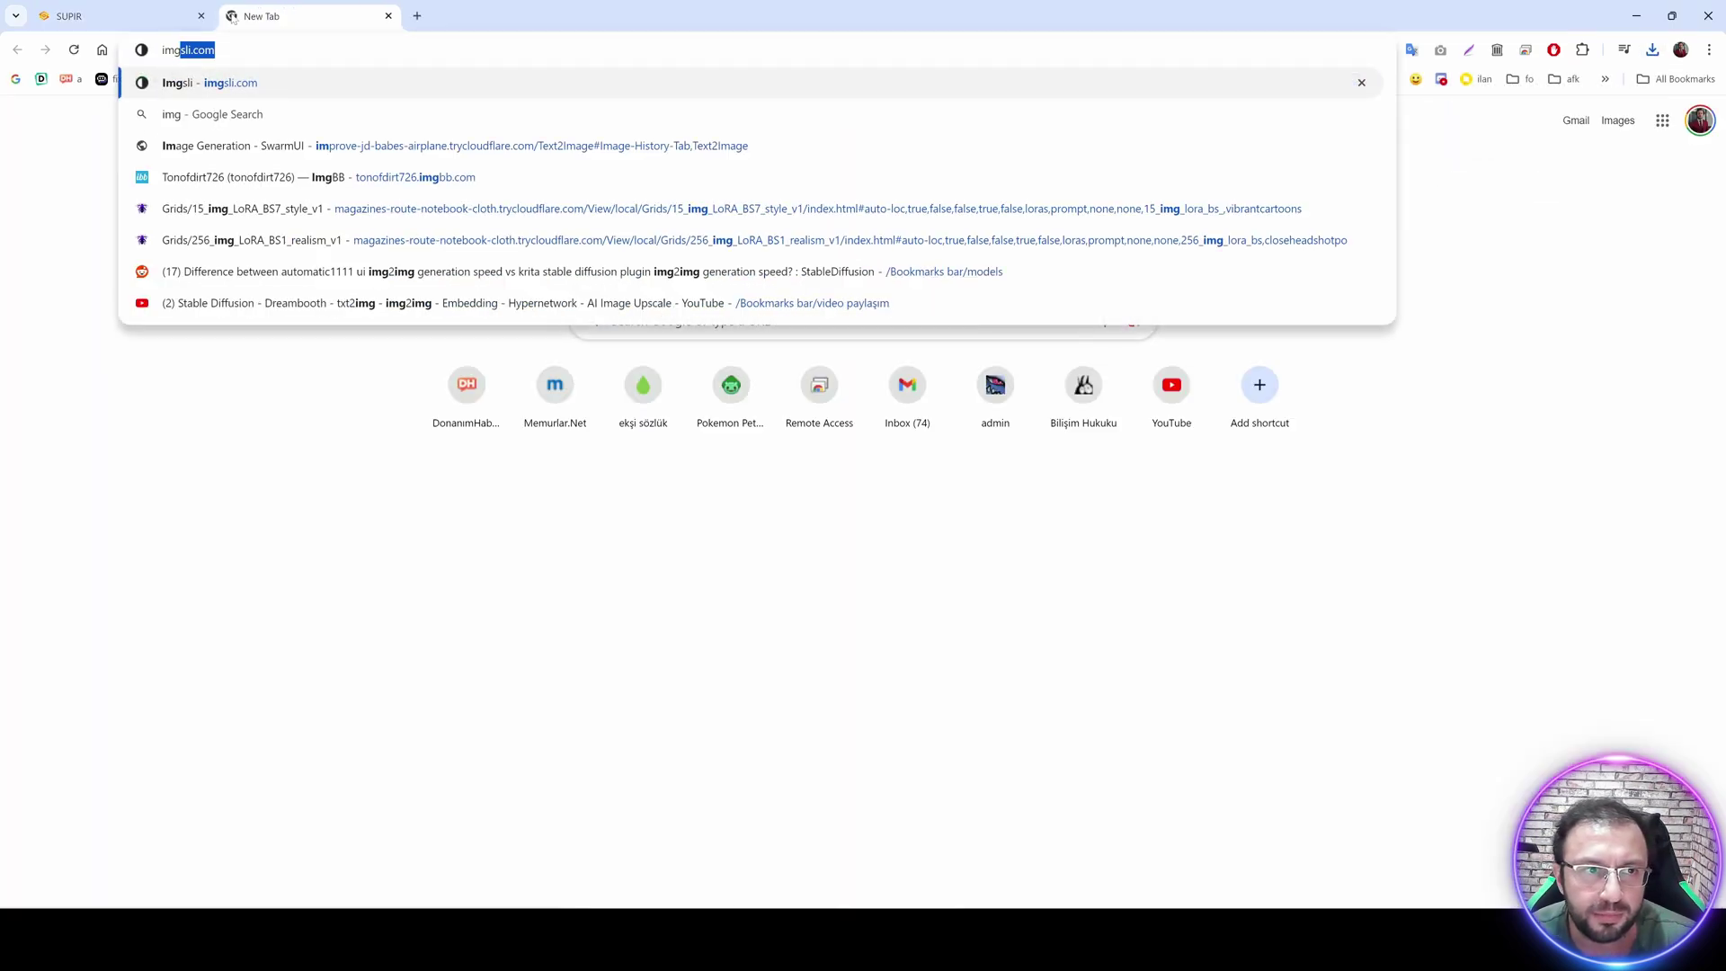
key("Return")
left_click(856, 410)
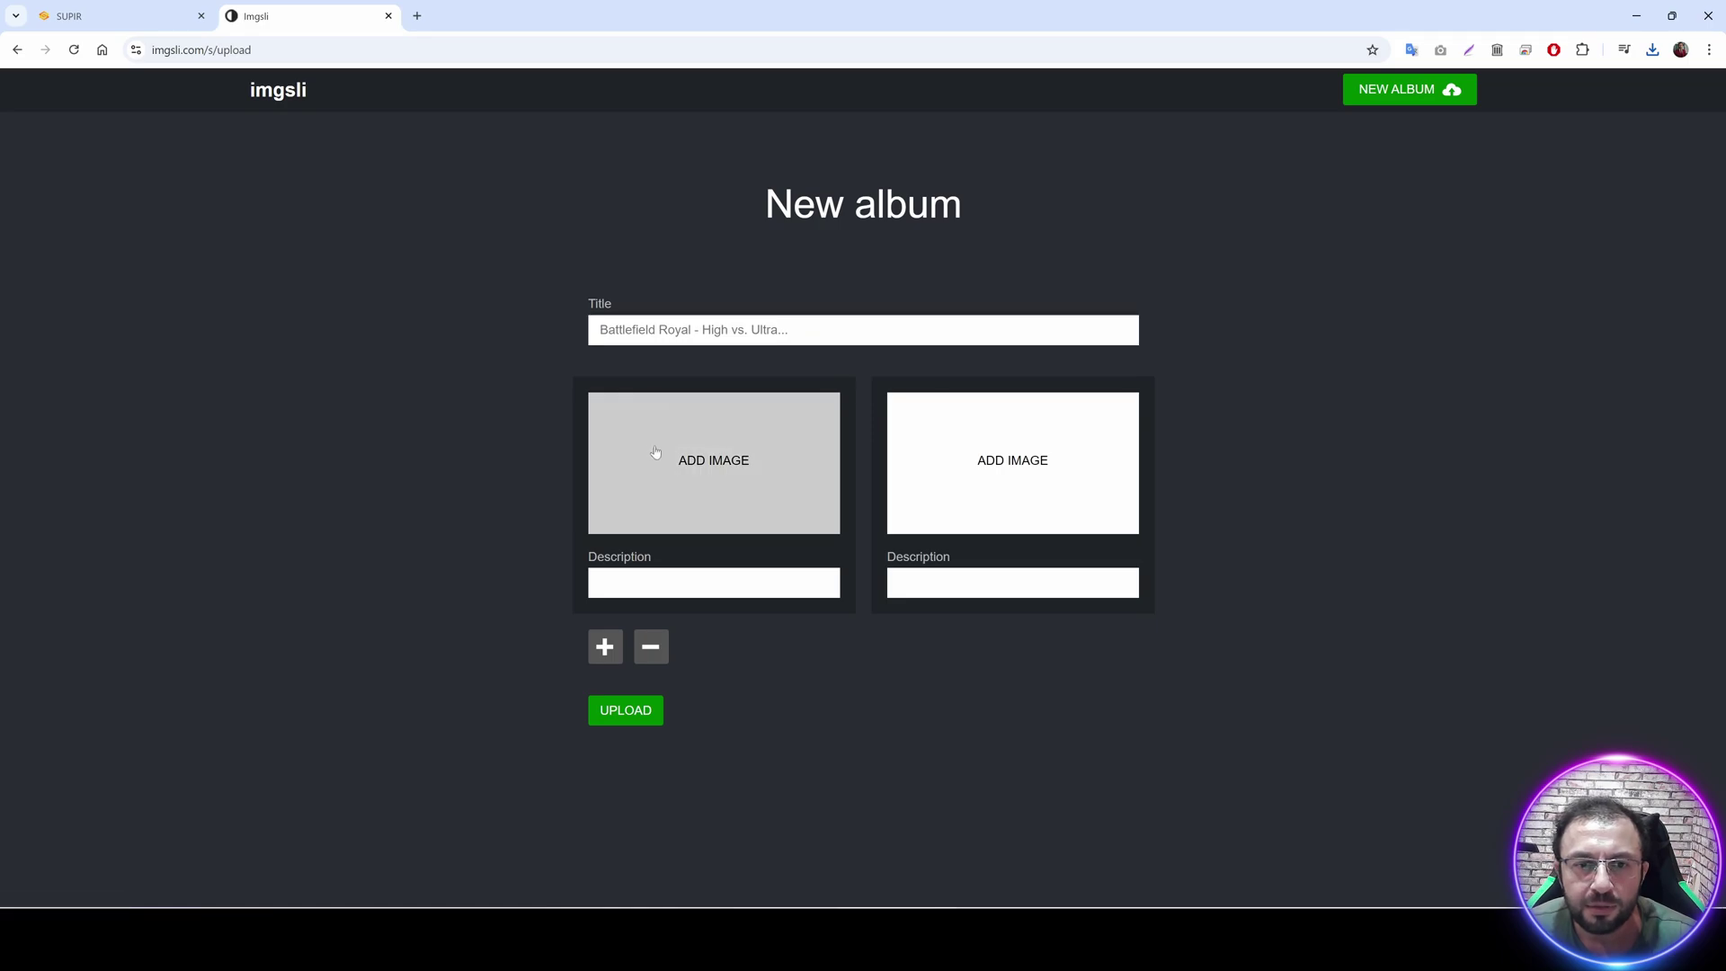
Add photographofohw17.png and the upscaled PNG from Downloads as the album's first and second images, and upload the album.
left_click(713, 460)
double_click(988, 435)
left_click(987, 435)
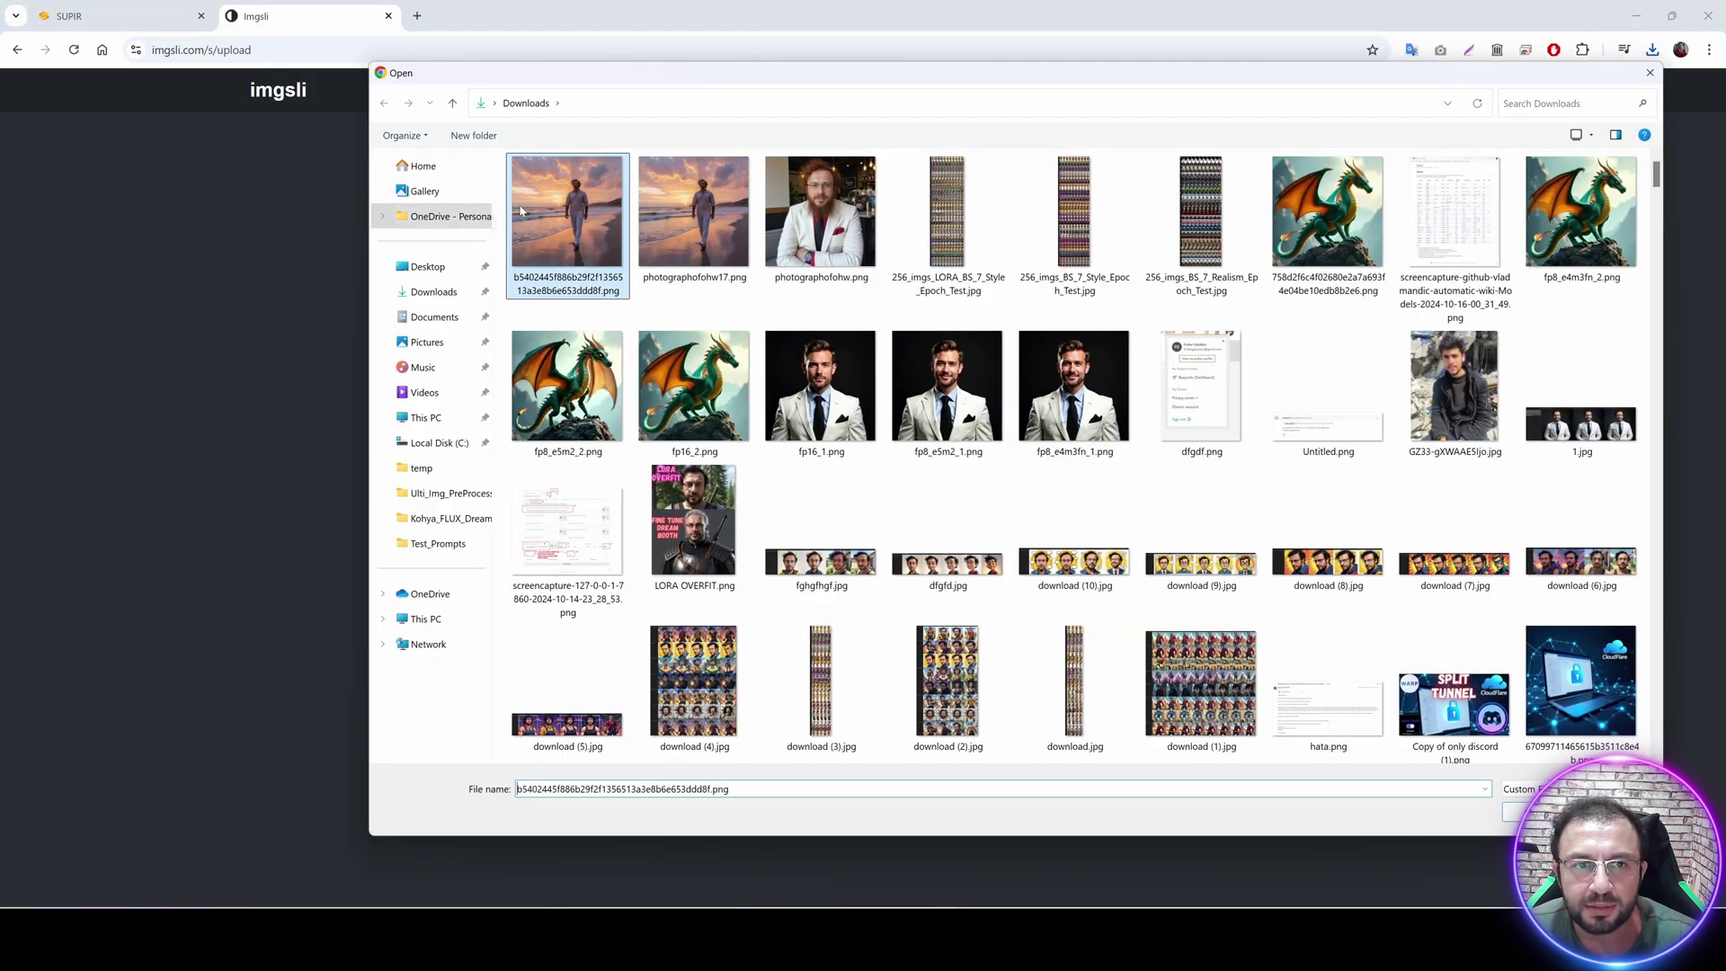
double_click(566, 214)
left_click(638, 721)
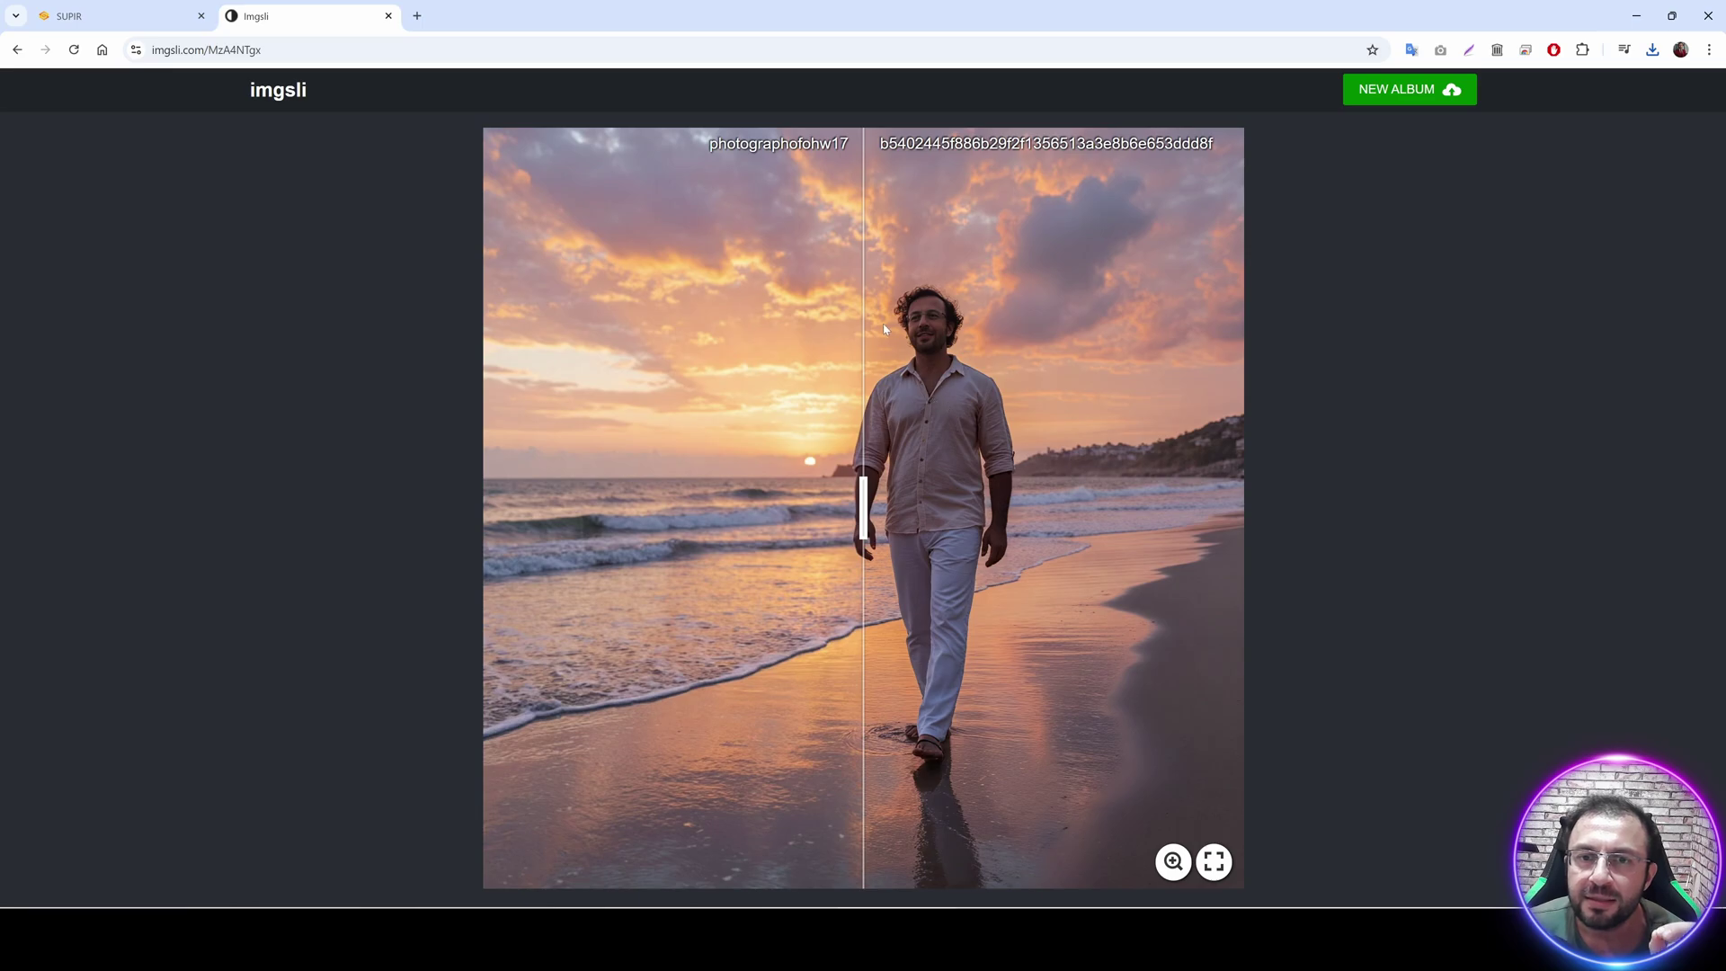
Compare the original and upscaled versions of the man's face and the waves with the comparison slider.
scroll(899, 323, "up", 5)
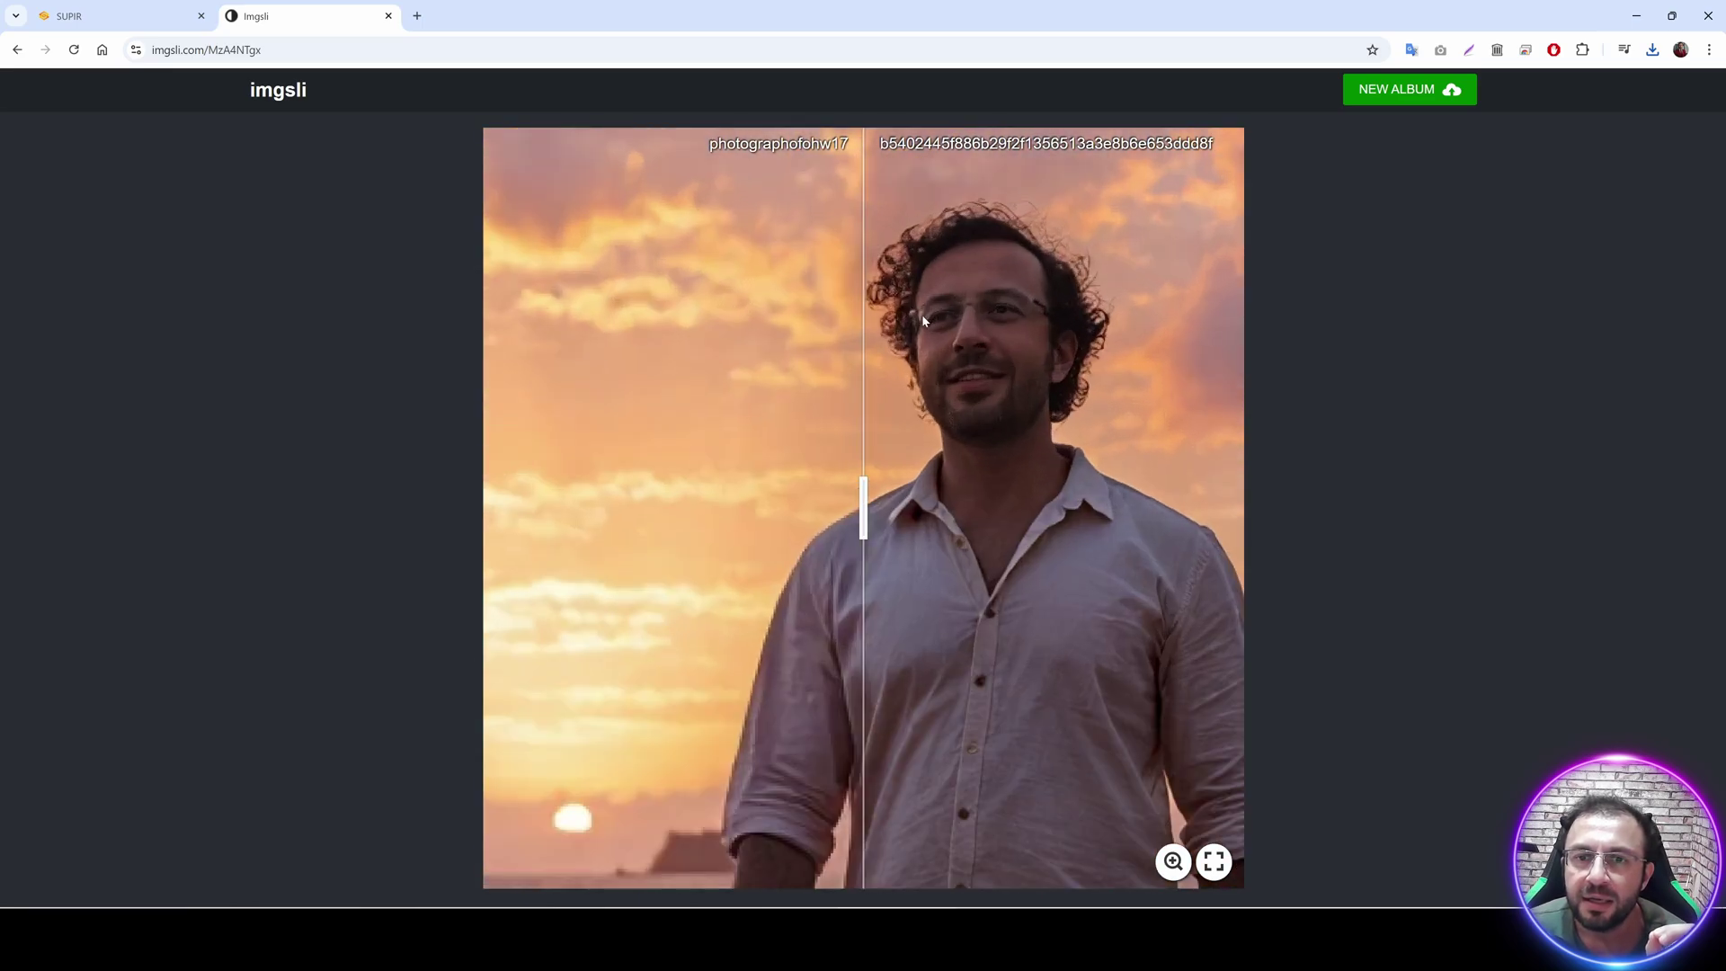
left_click_drag(861, 517, 920, 496)
scroll(863, 493, "down", 5)
scroll(1004, 460, "up", 3)
scroll(926, 243, "up", 3)
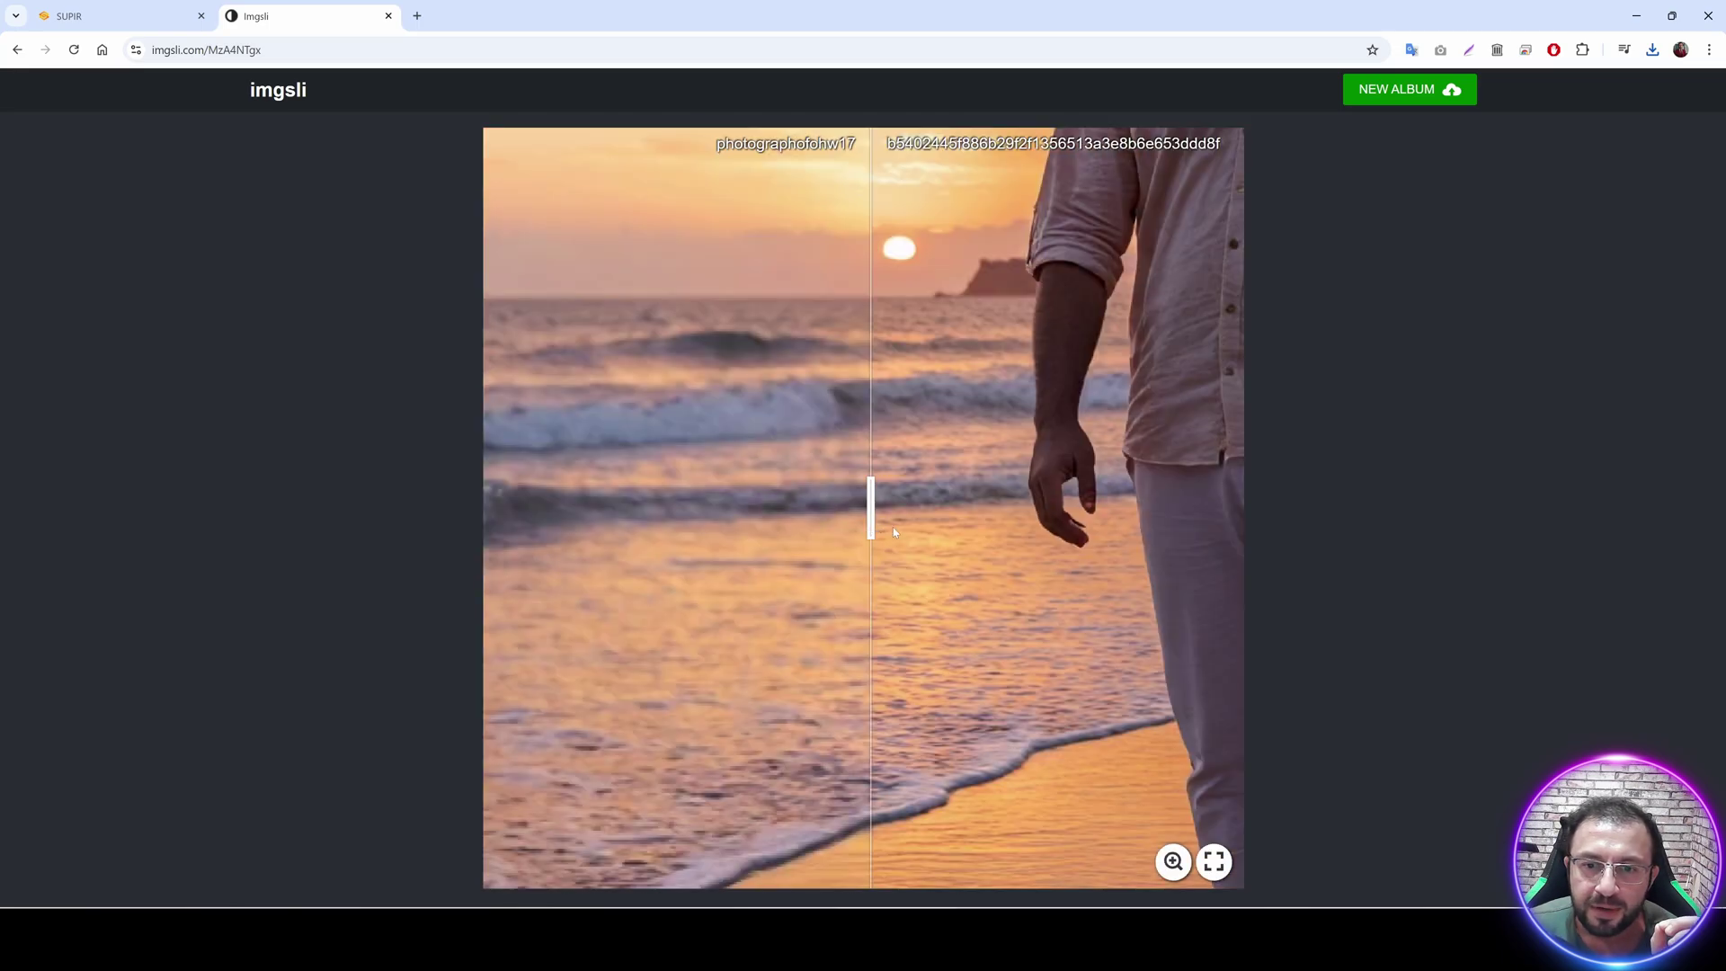
scroll(899, 521, "down", 4)
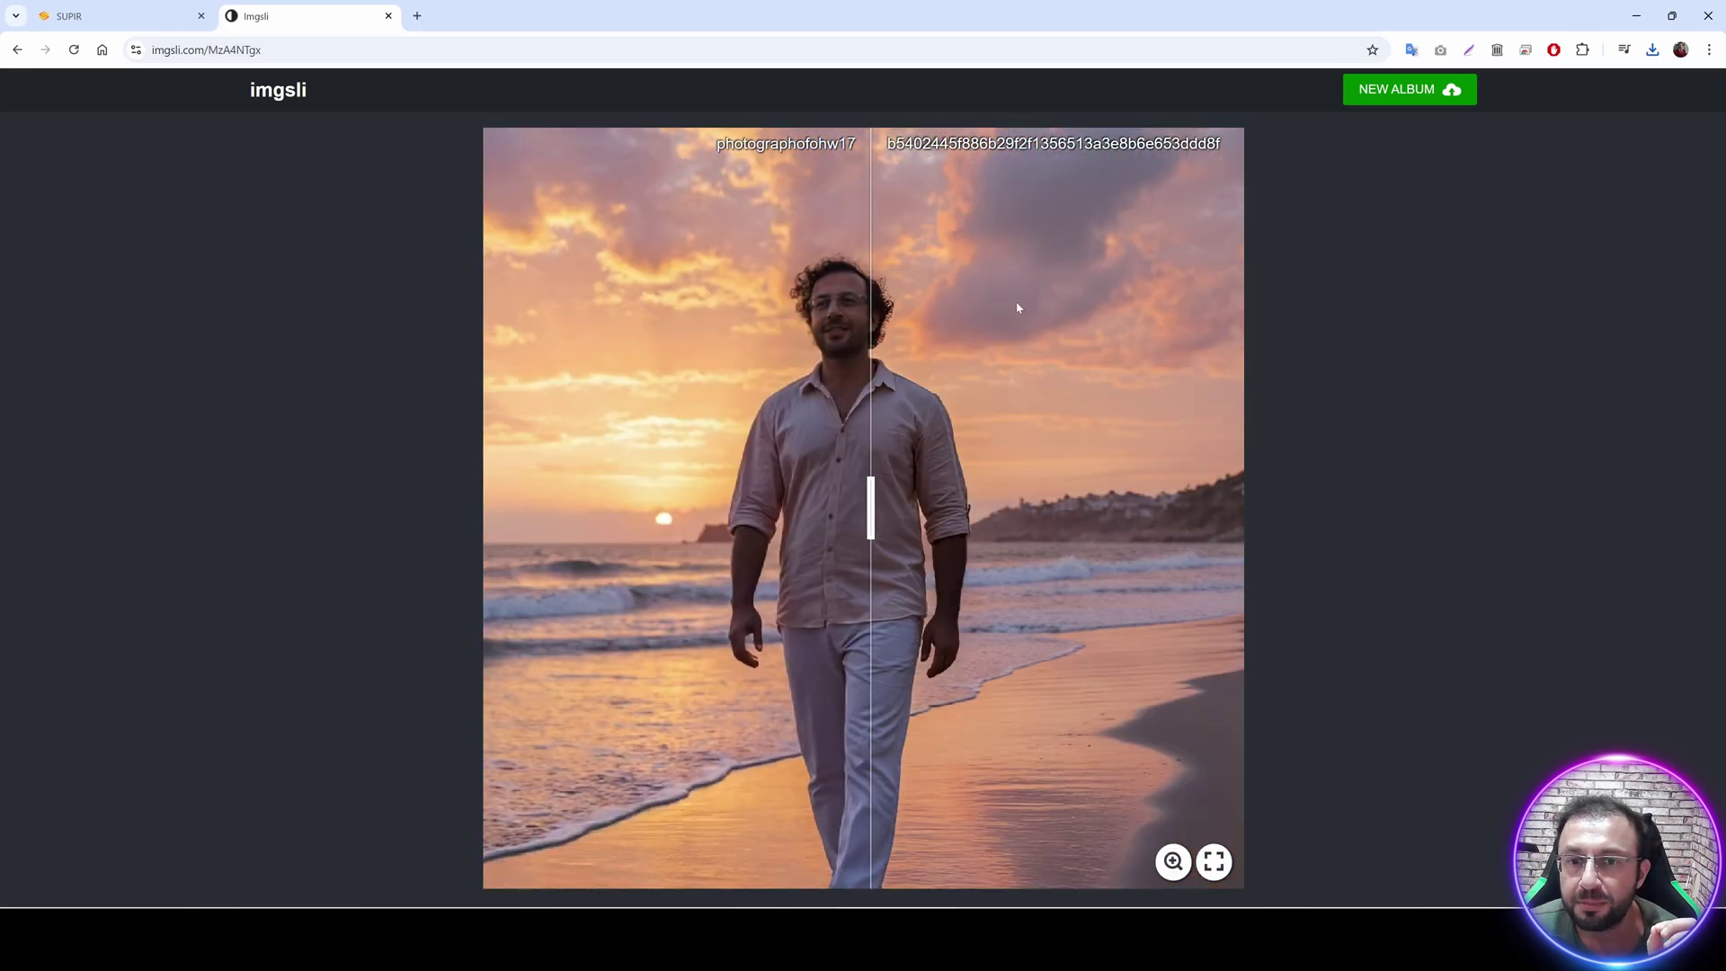
scroll(968, 407, "up", 4)
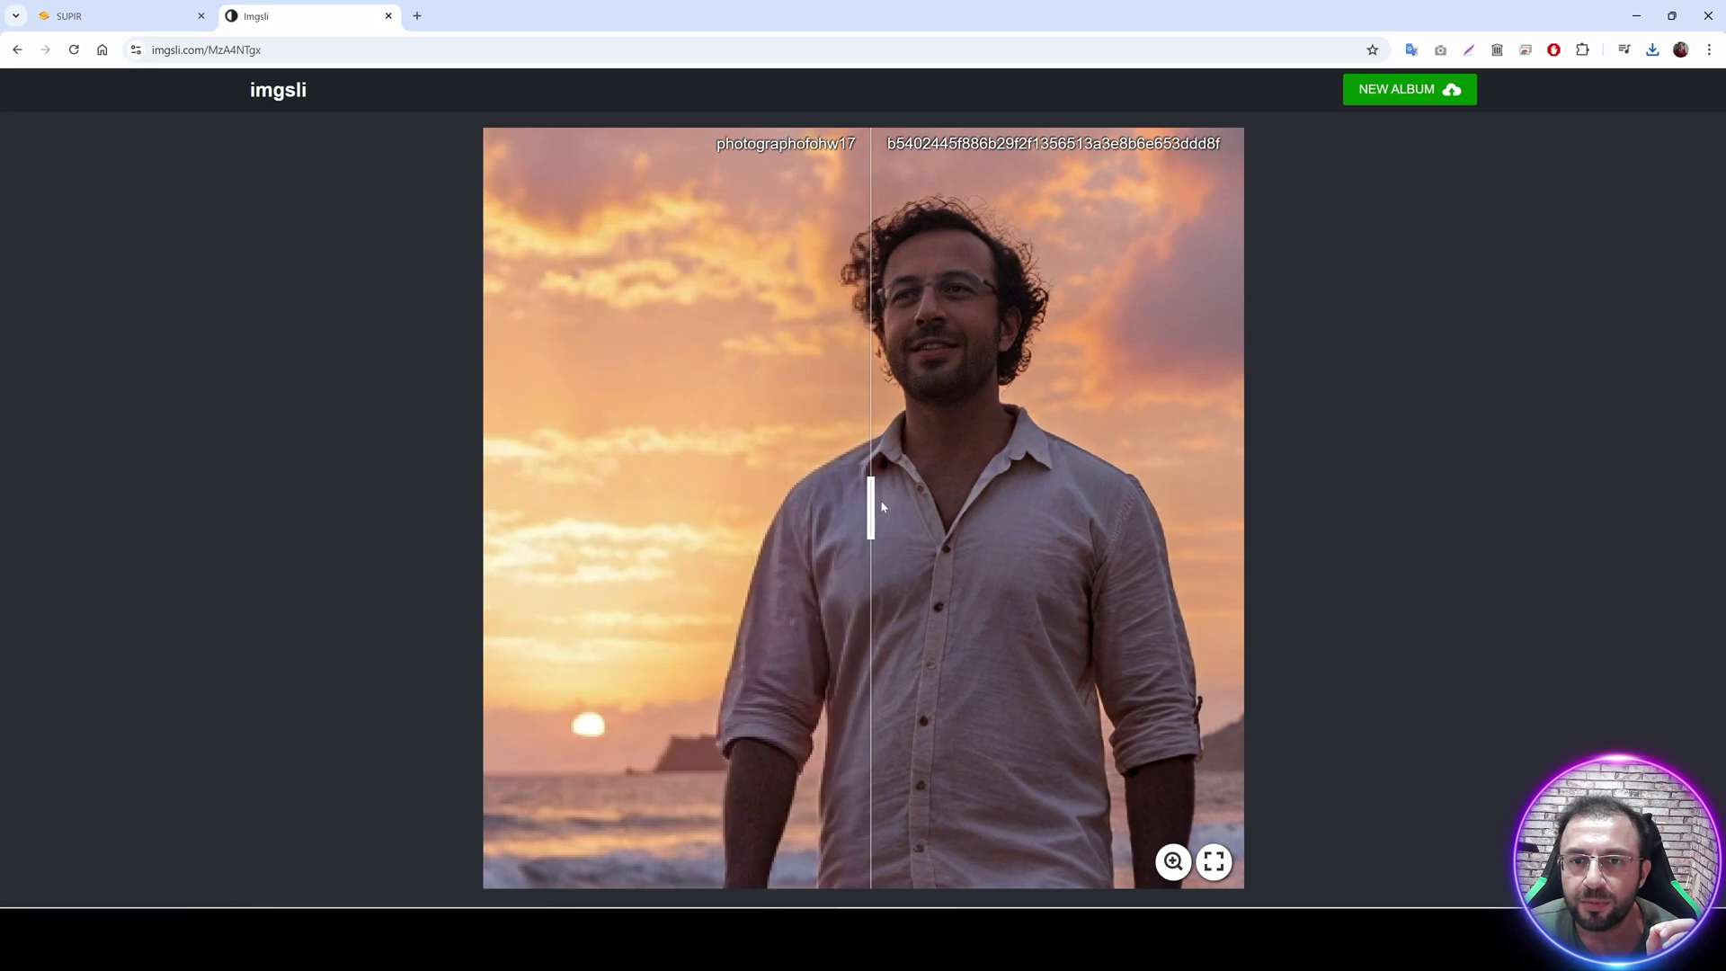
Inspect the shirt, sand, clouds and hillside close up, first in the original and then in the upscaled version.
left_click_drag(881, 506, 1156, 490)
scroll(985, 483, "down", 3)
scroll(740, 332, "up", 5)
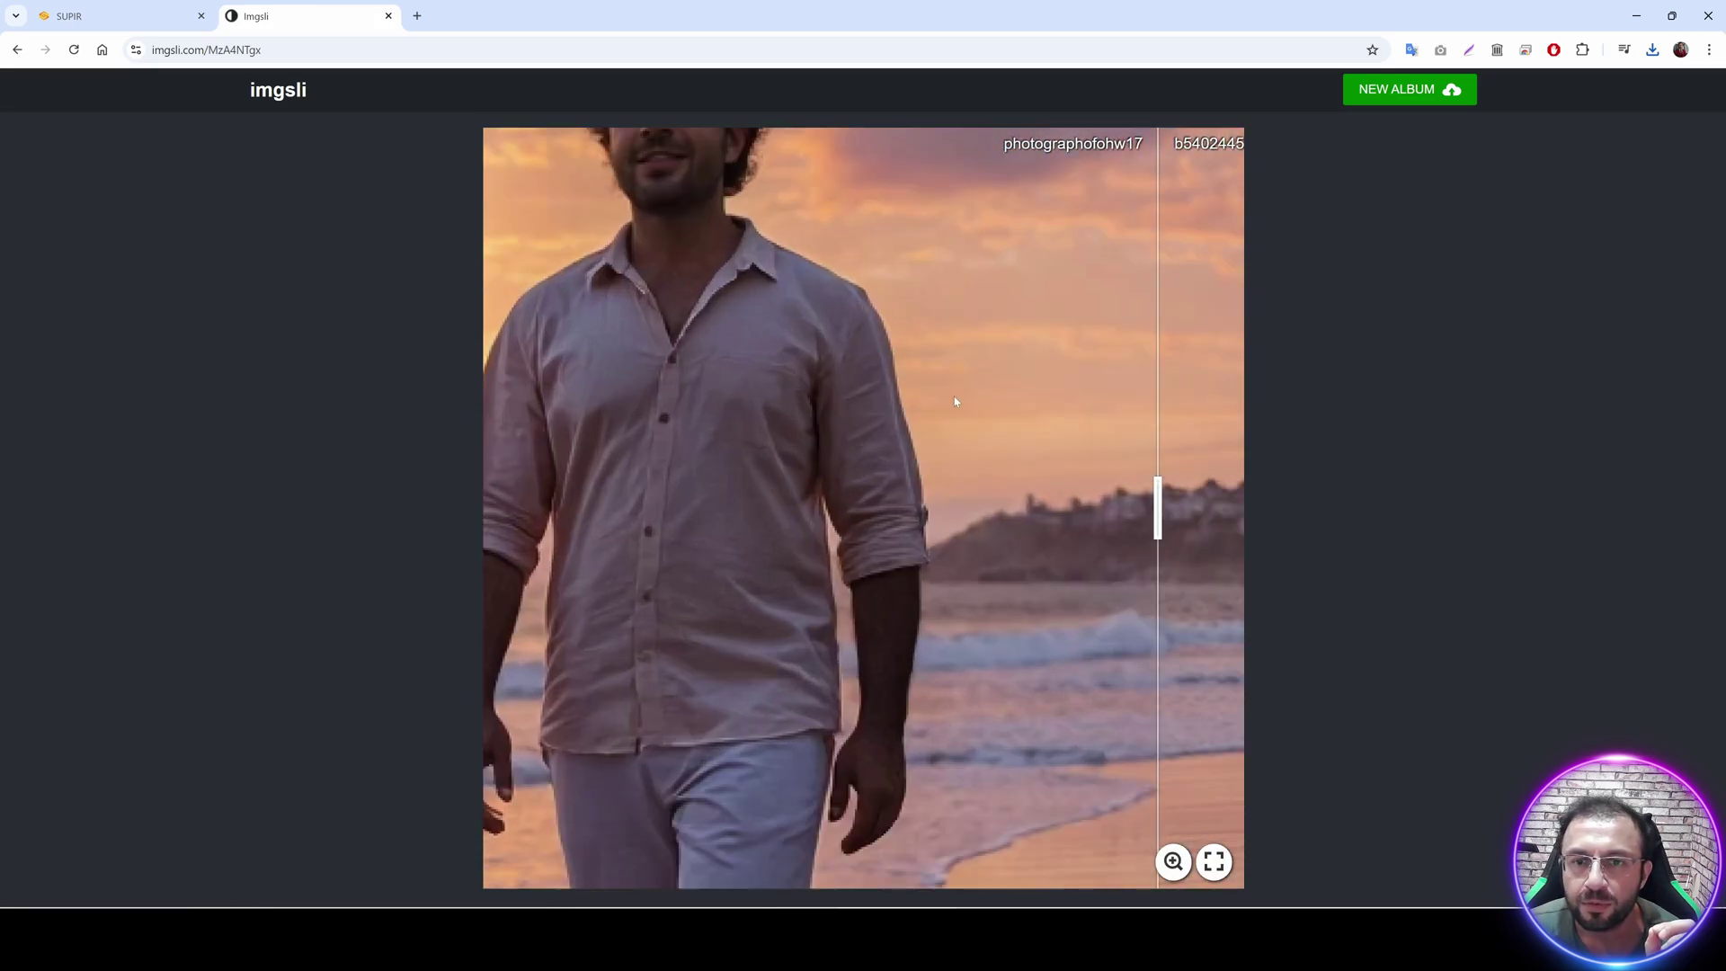
scroll(1021, 473, "down", 4)
scroll(1166, 577, "up", 5)
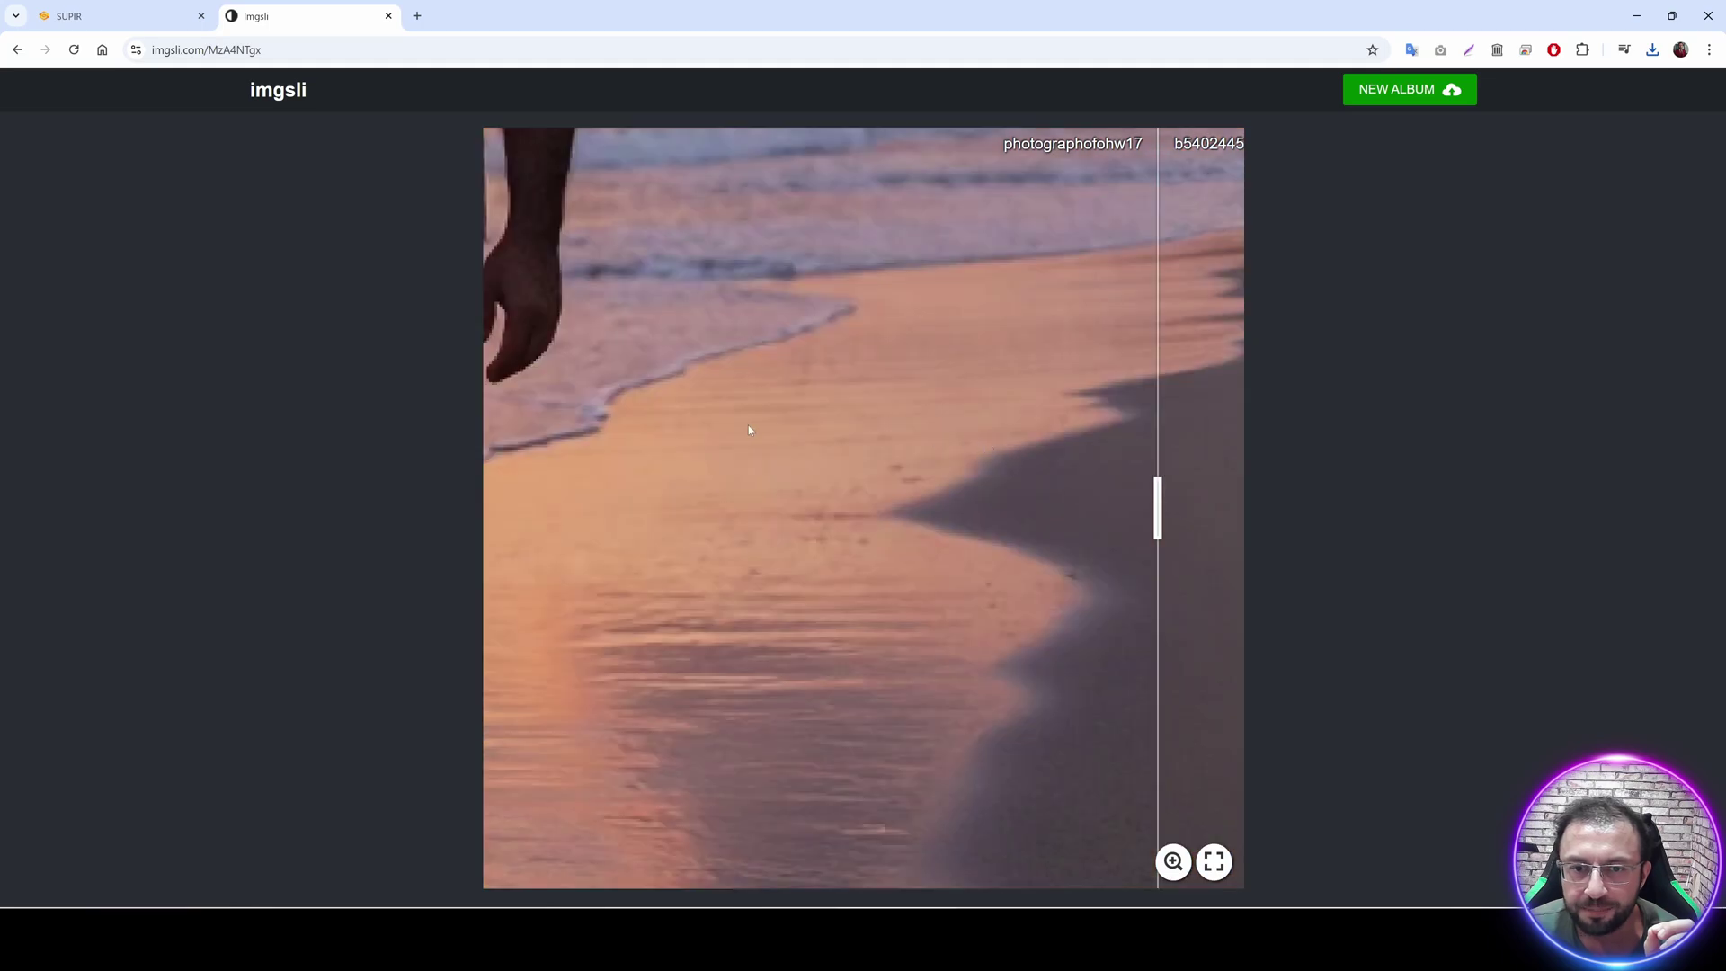
scroll(748, 428, "down", 5)
scroll(749, 359, "up", 4)
scroll(1146, 407, "down", 4)
scroll(1112, 624, "up", 4)
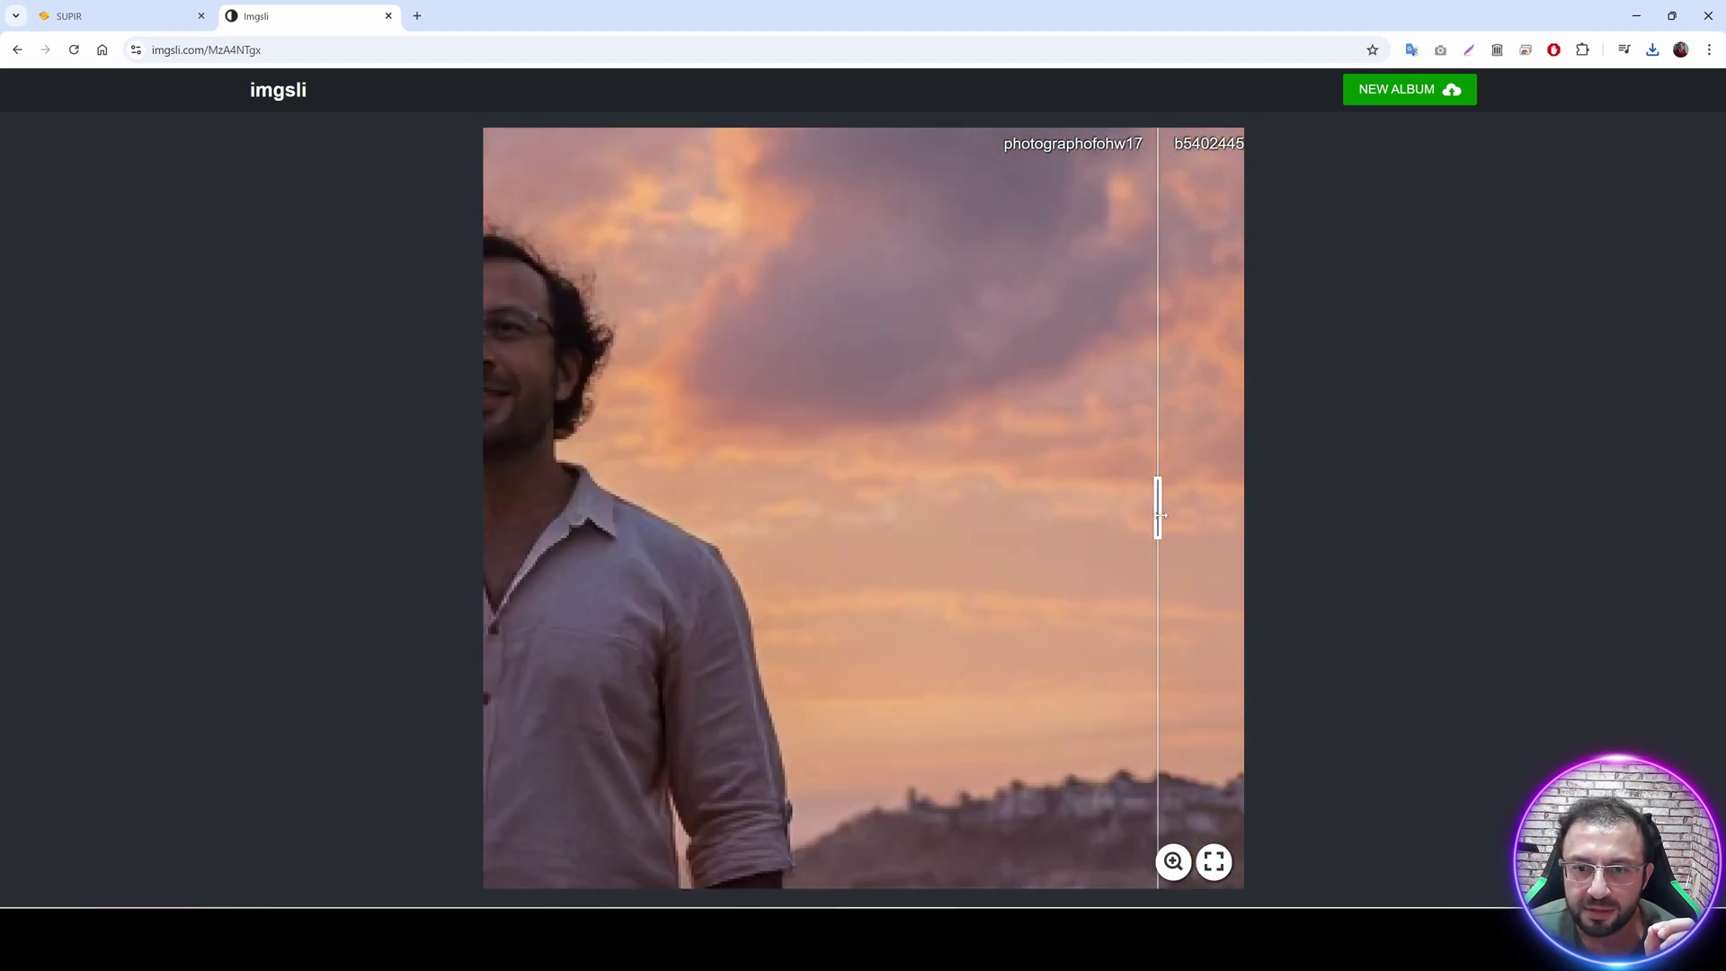
left_click_drag(1161, 514, 584, 508)
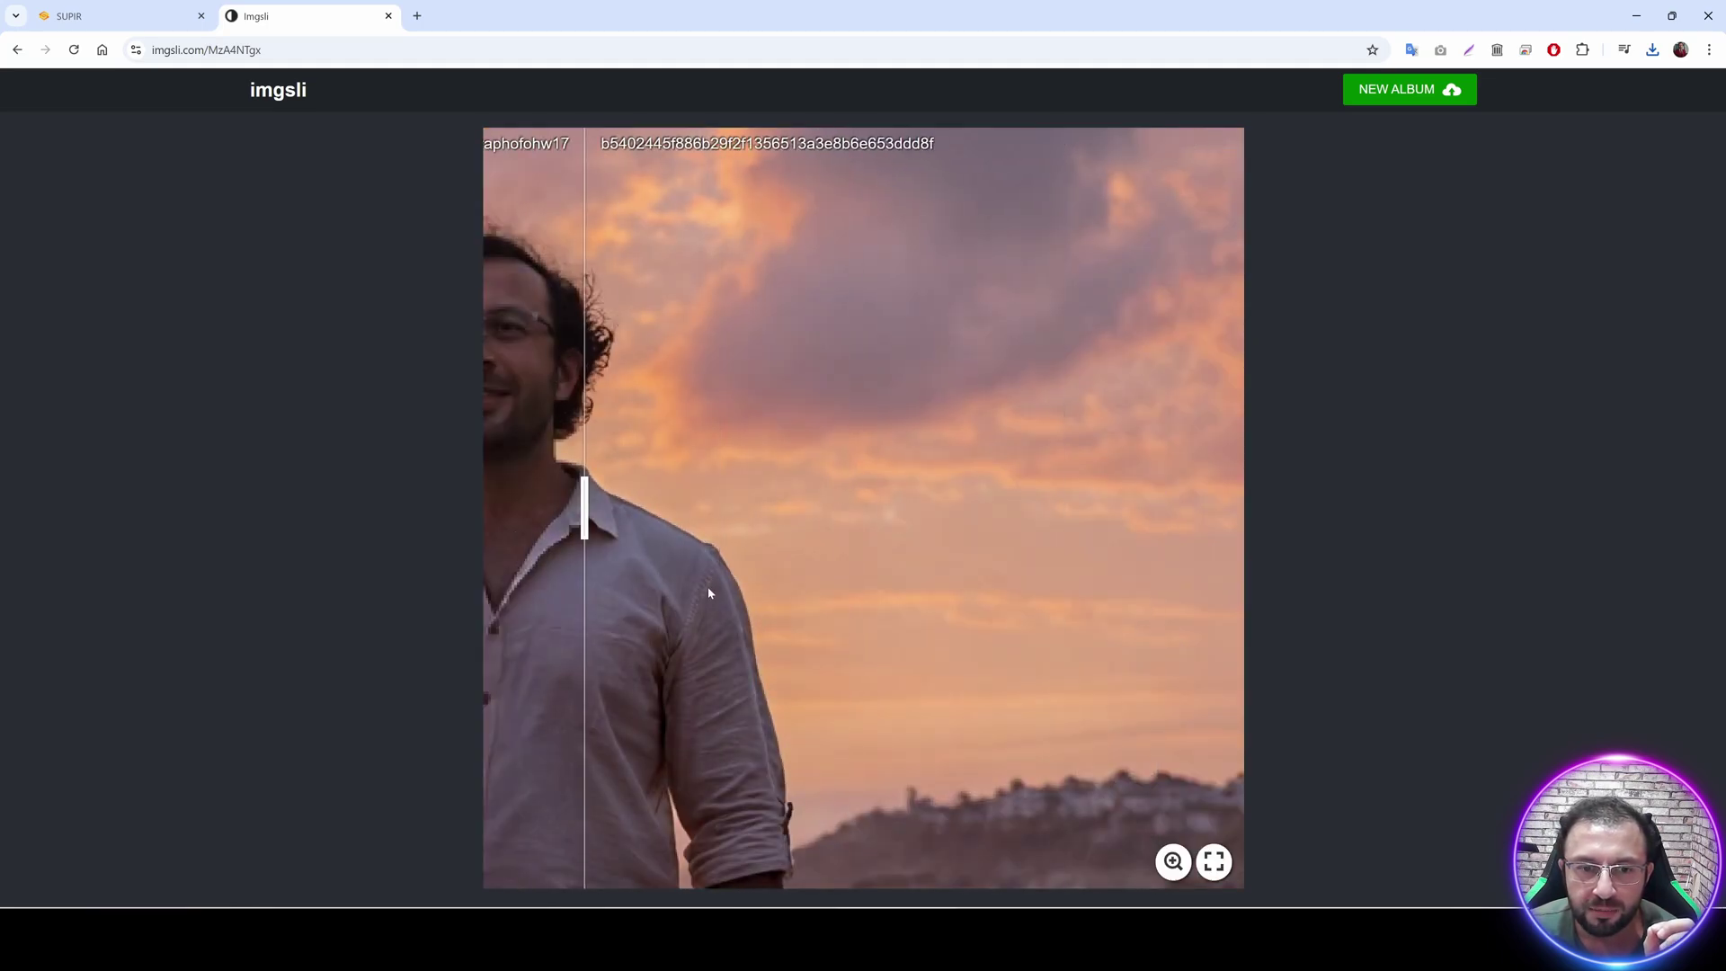
Switch to ImageGlass and alternate between photographofohw17.png and the upscaled PNG to compare them at full view.
key("alt+Tab")
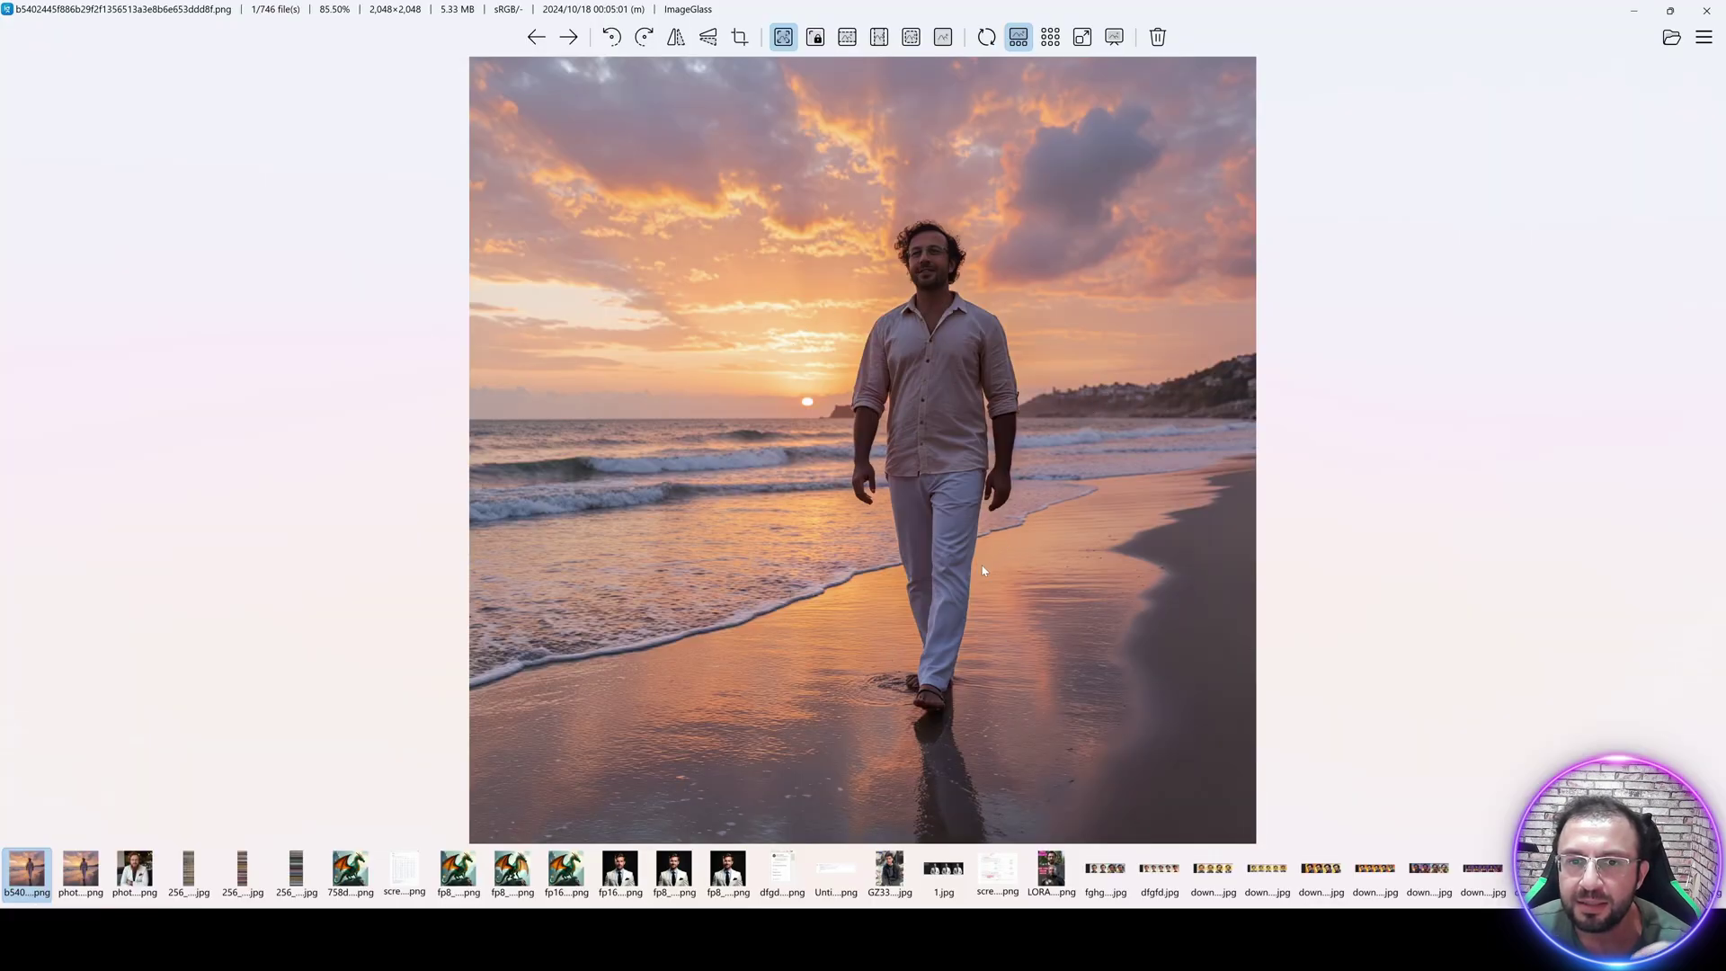
left_click(1632, 11)
double_click(972, 279)
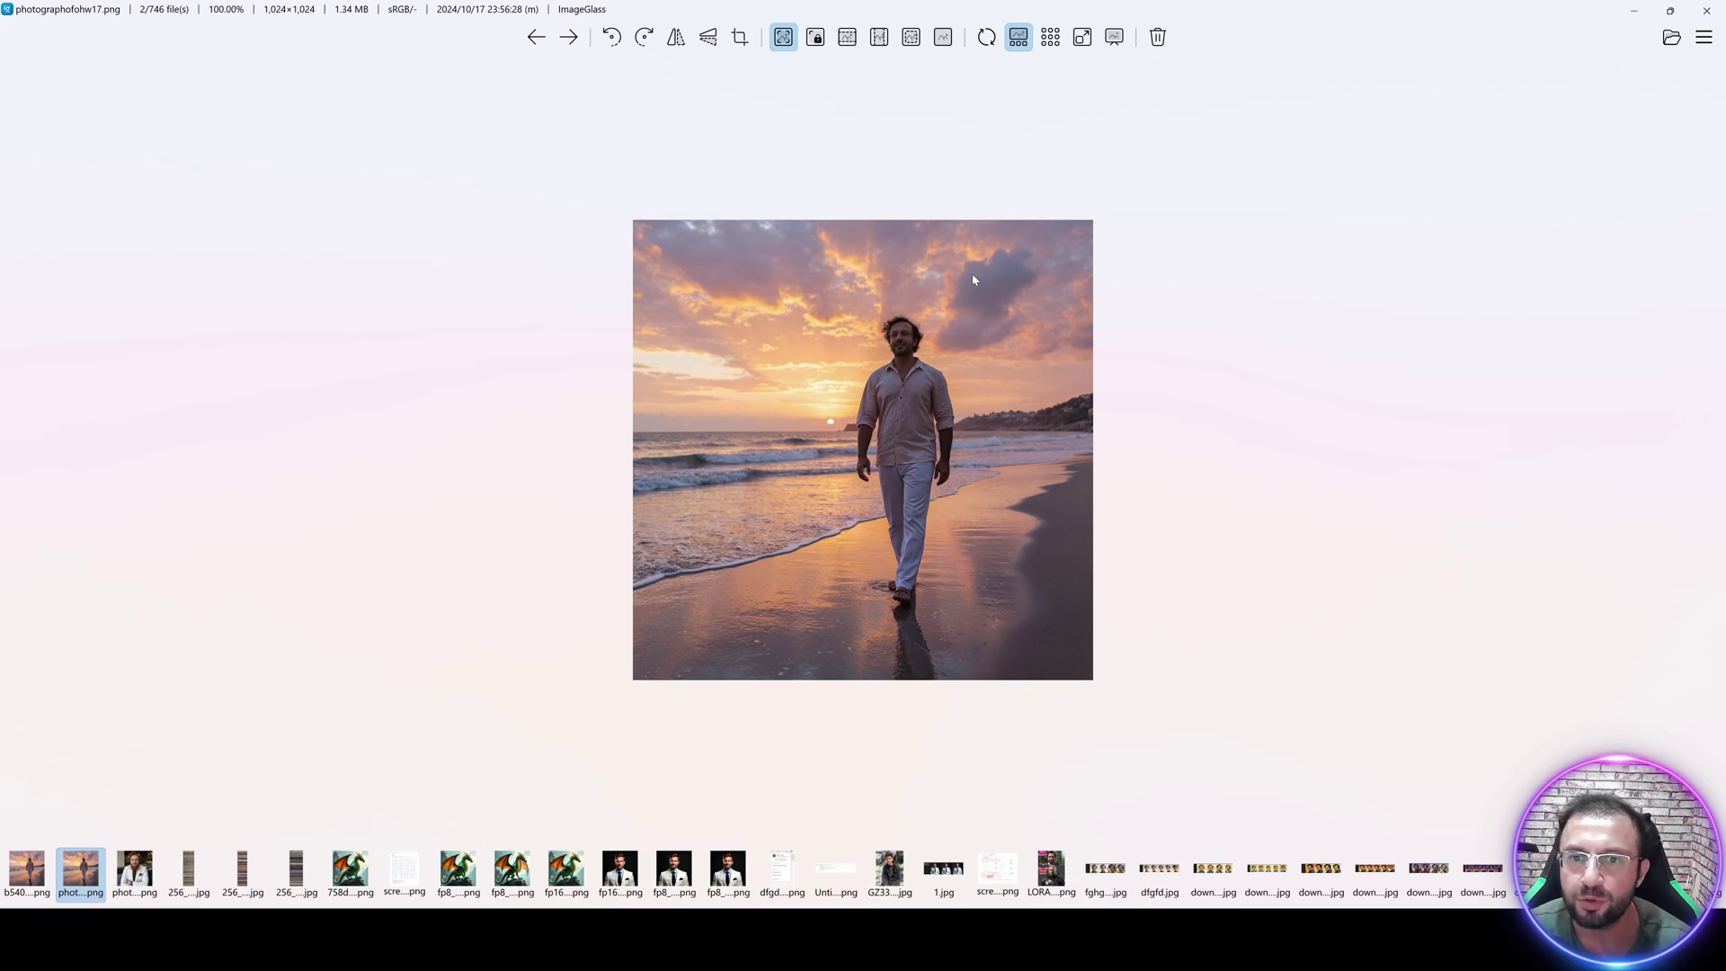
key("Left")
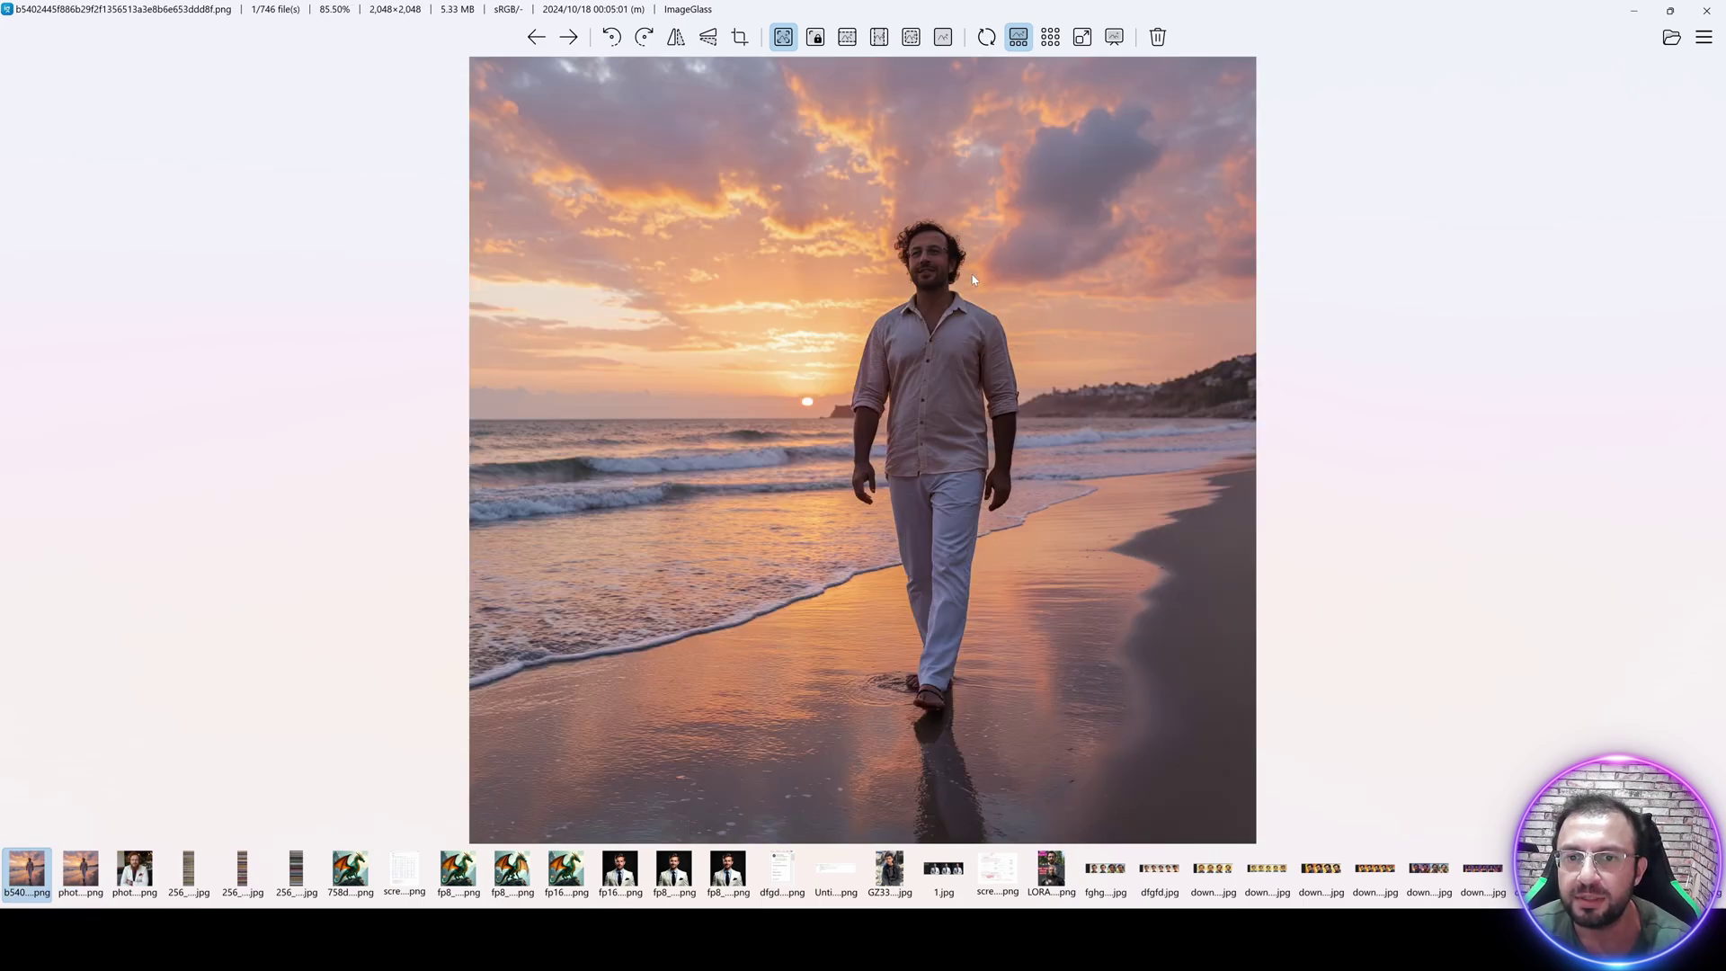
key("Right")
key("Left")
key("Right")
key("Left")
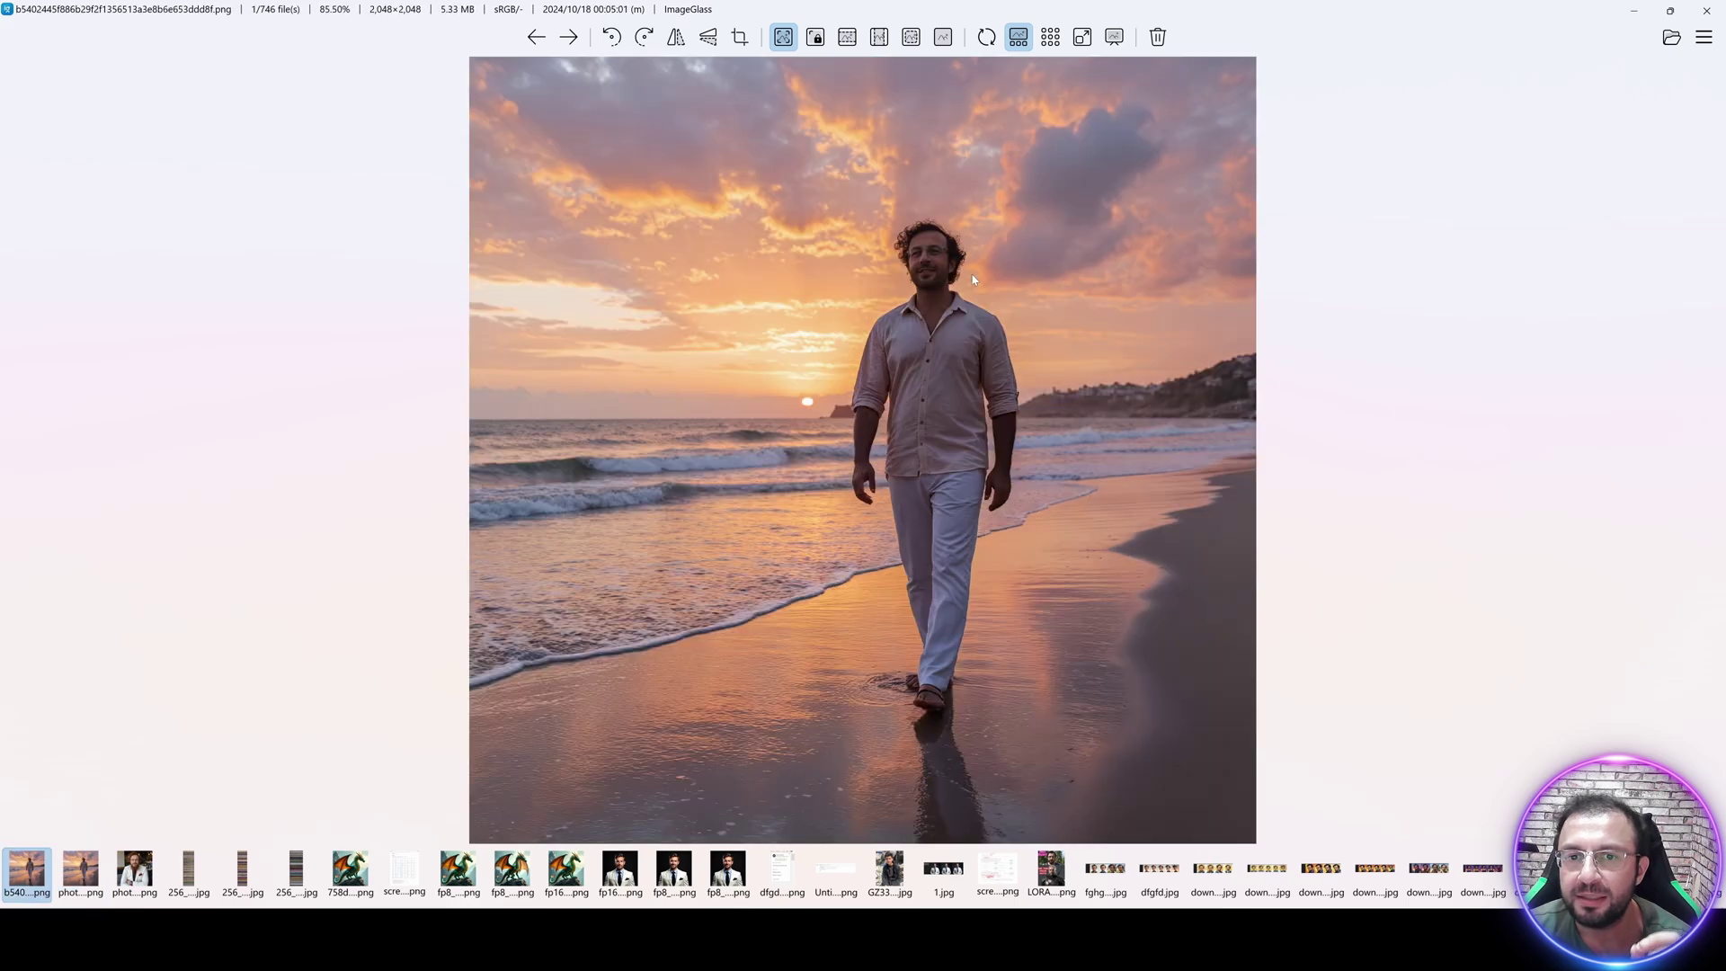
key("Left")
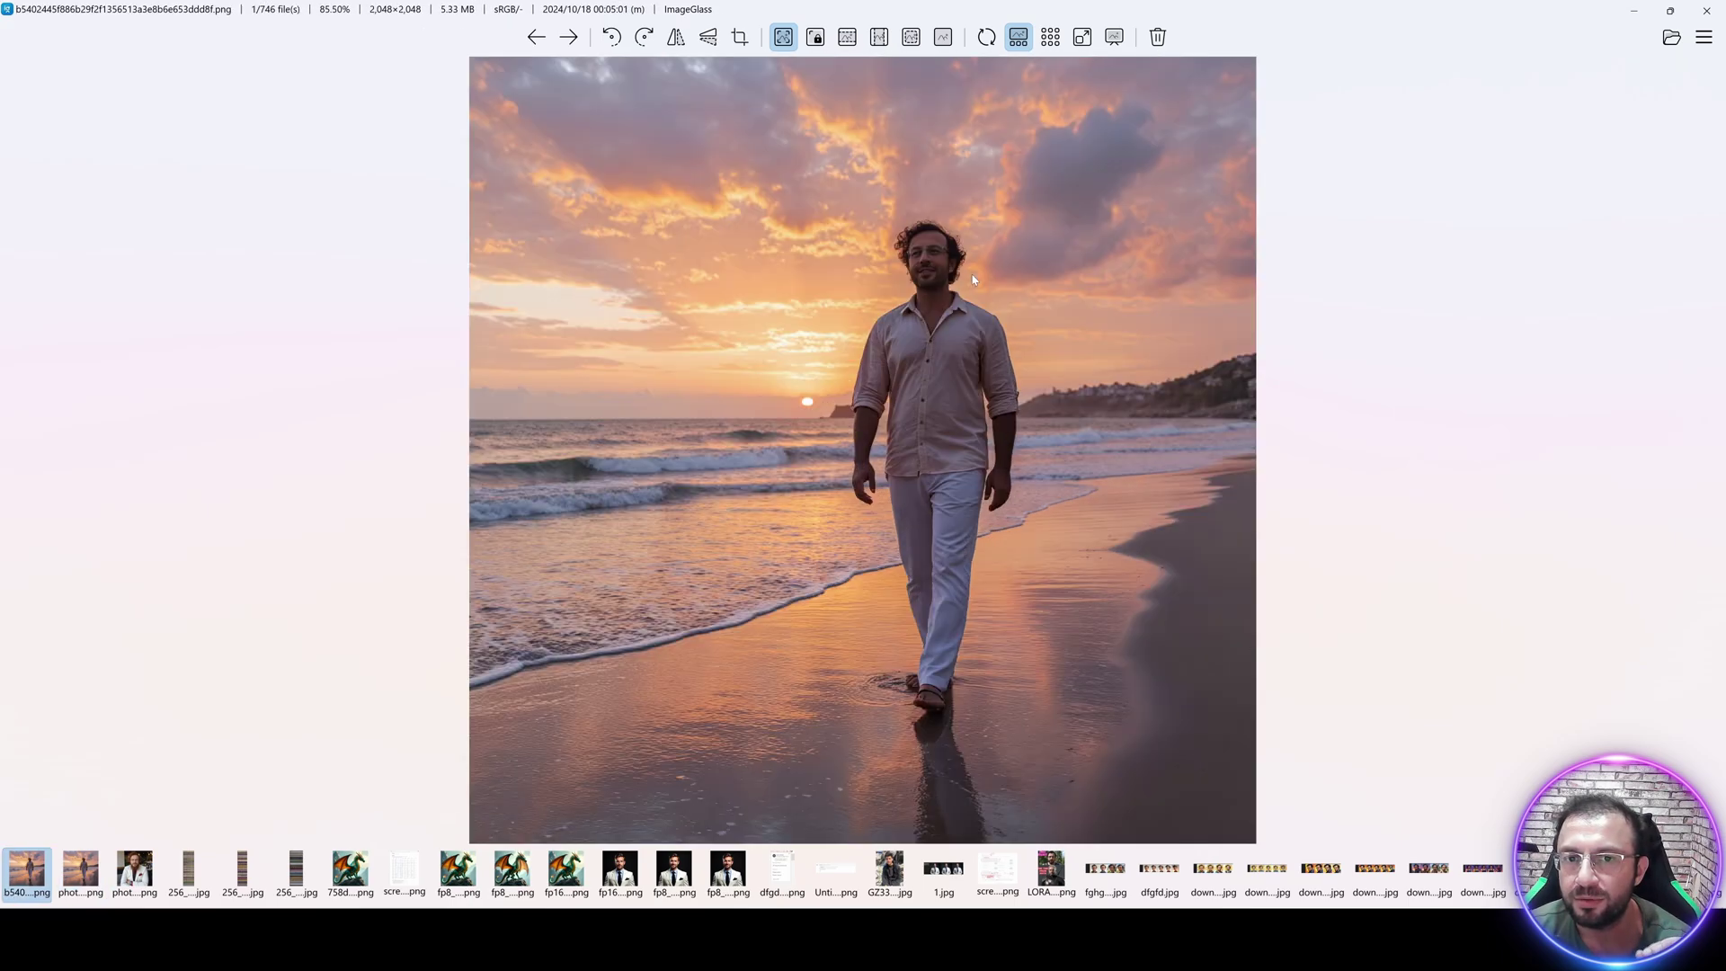
Launch Windows_Start_SUPIR_app.bat from the SUPIR_v52 folder with the FP8 and Tiled VAE options.
key("alt+Tab")
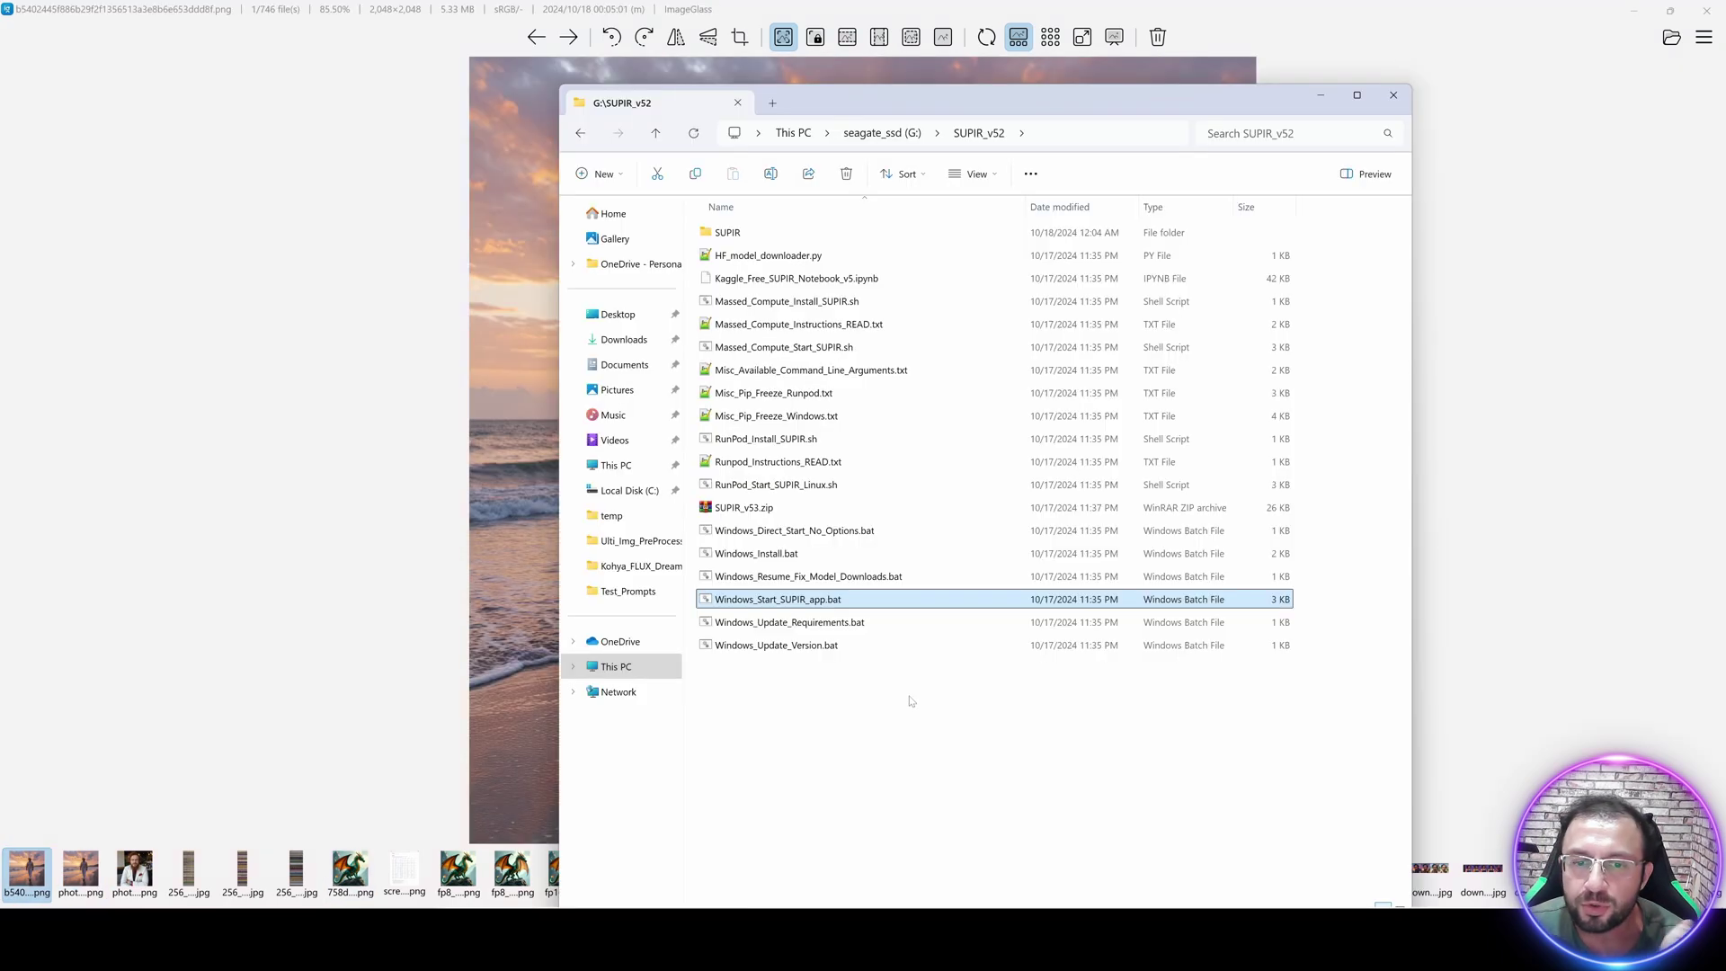
double_click(802, 606)
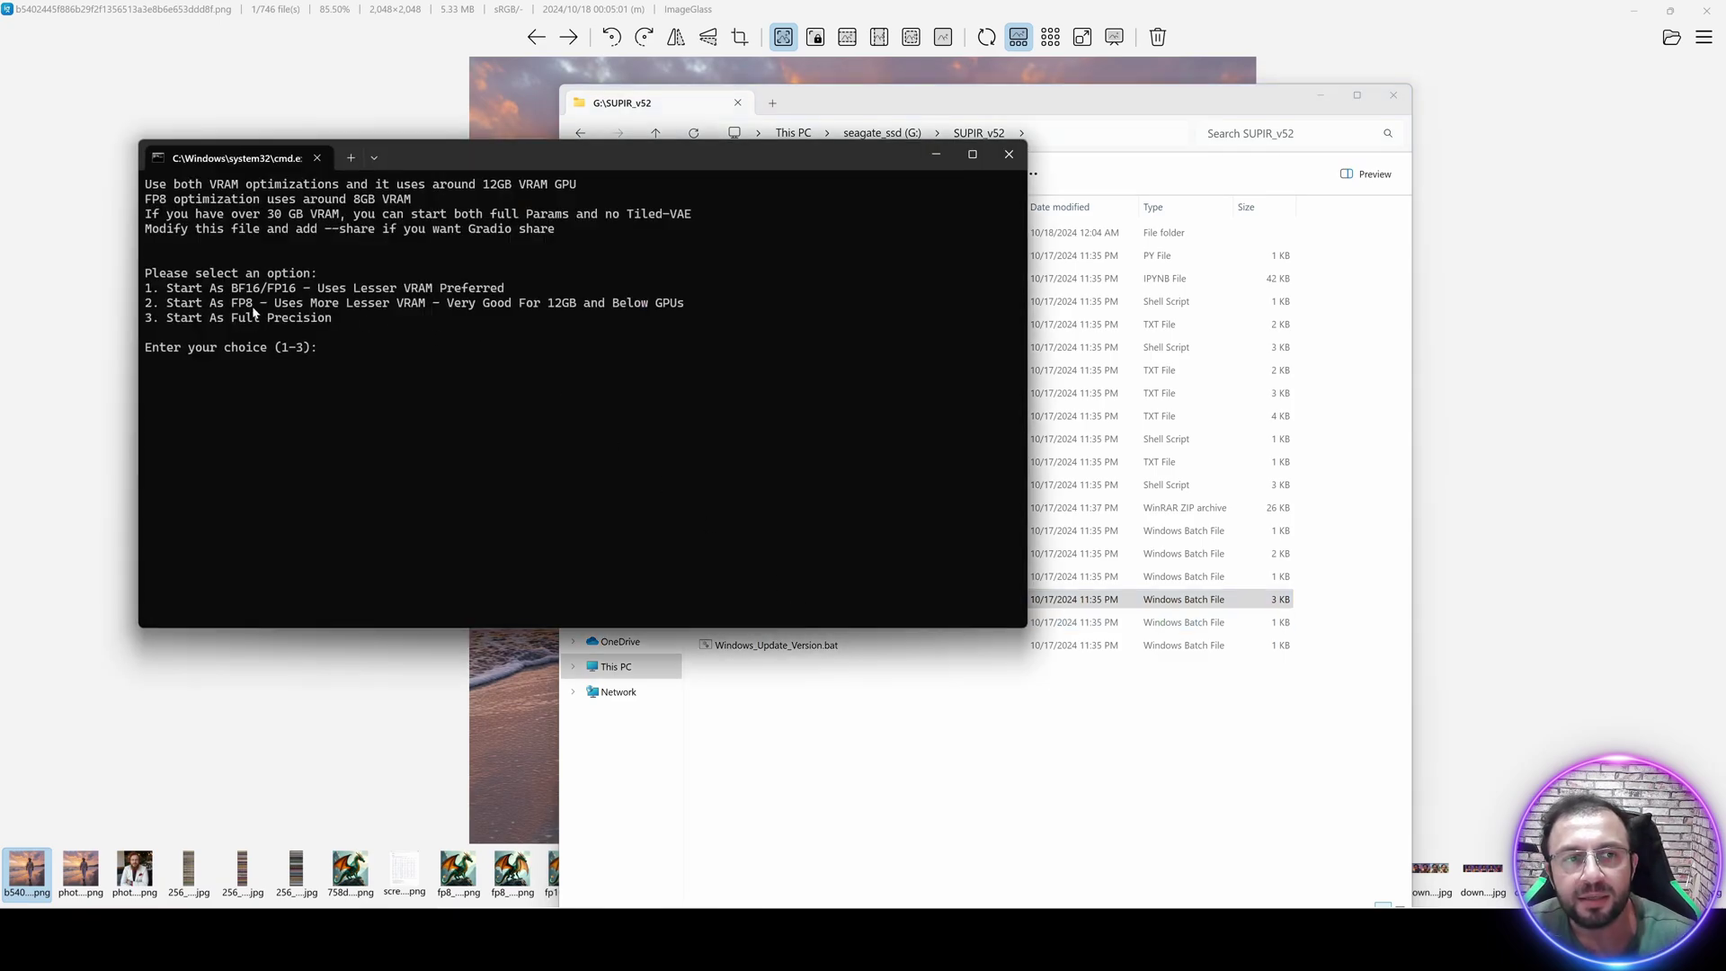
type("2")
key("Return")
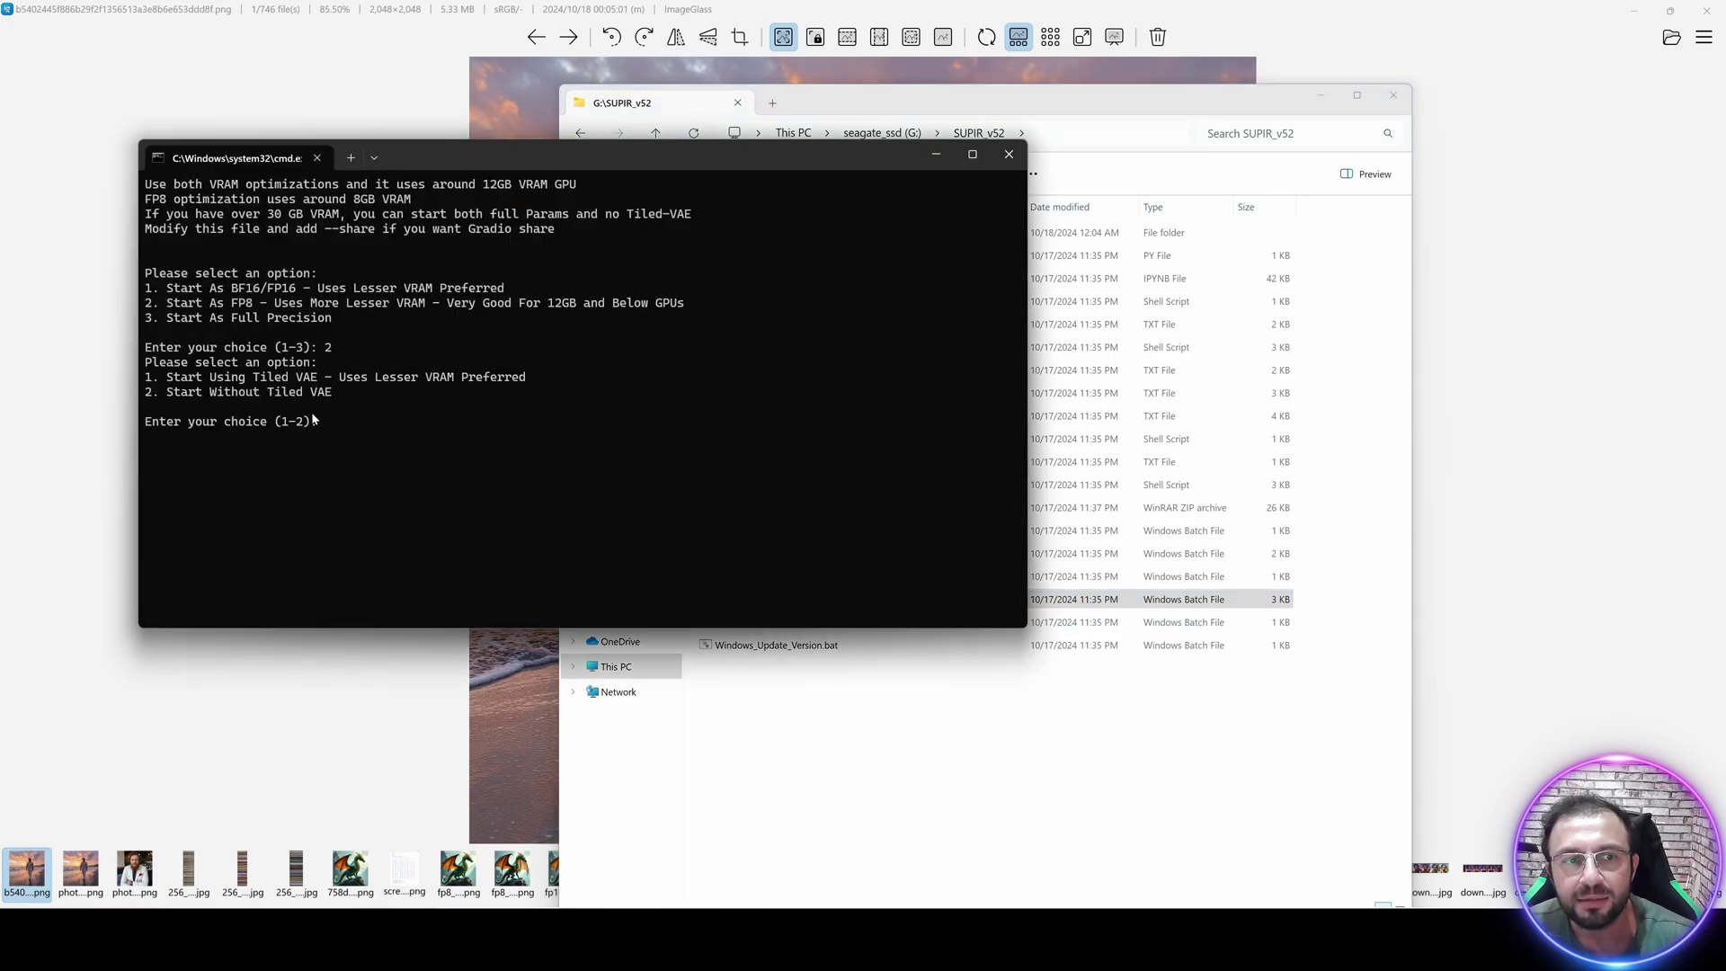
left_click_drag(212, 379, 342, 380)
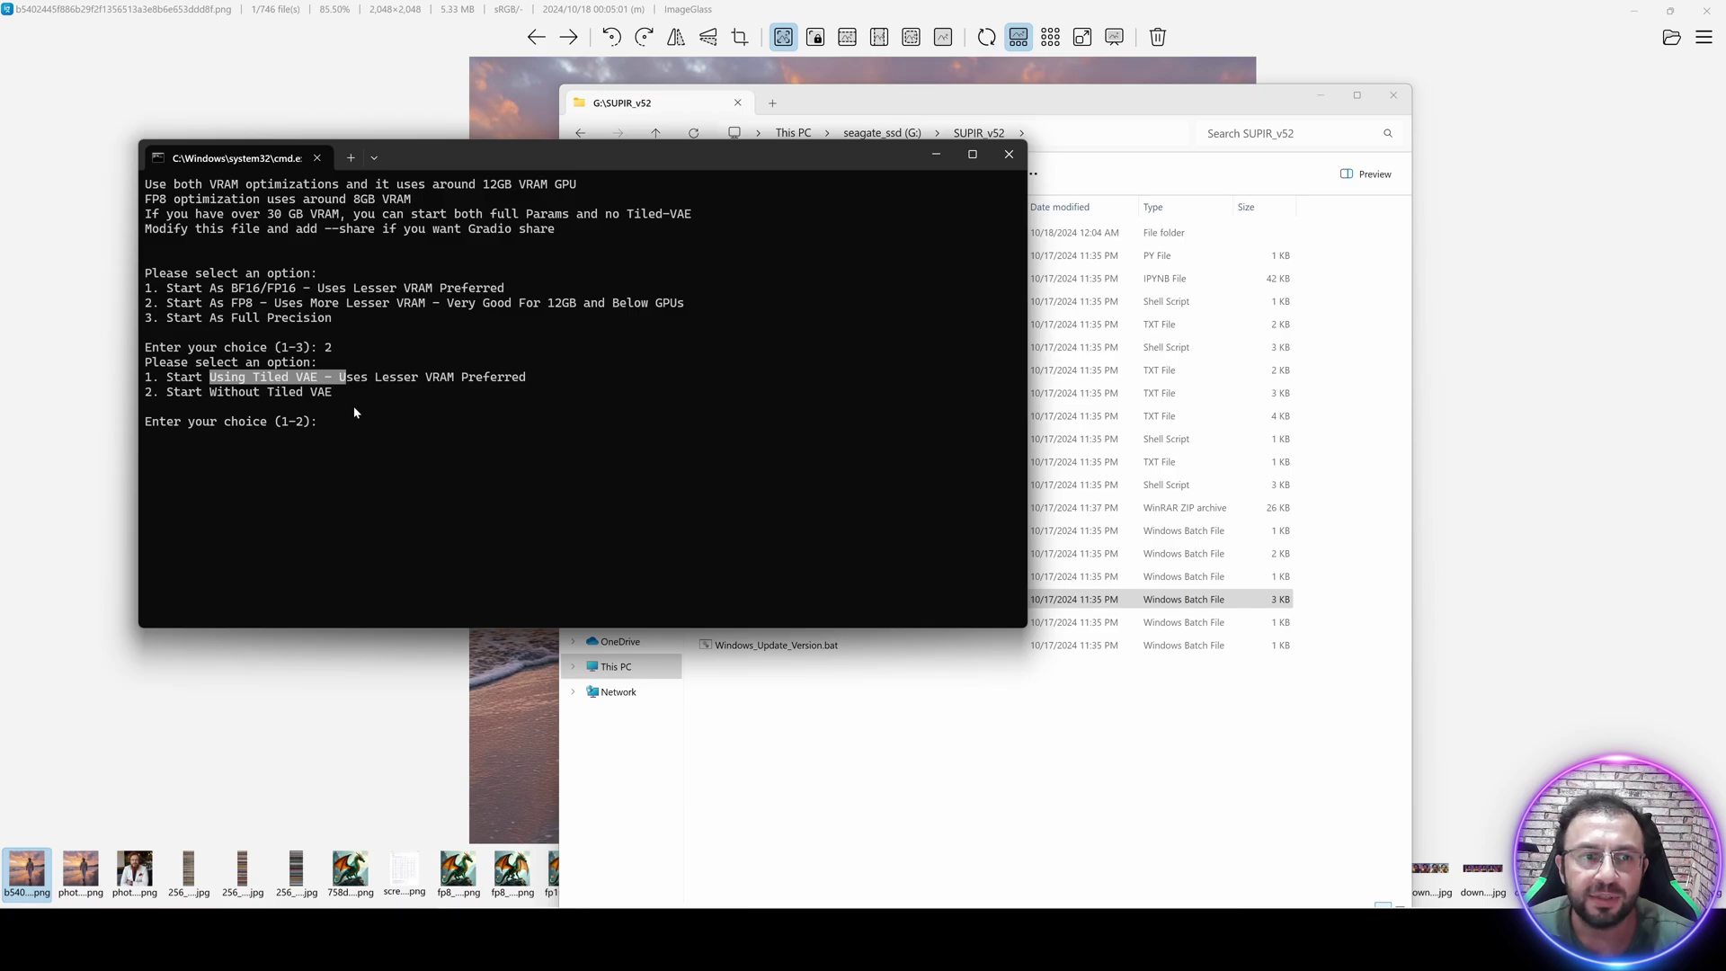
left_click(353, 406)
type("1")
key("Return")
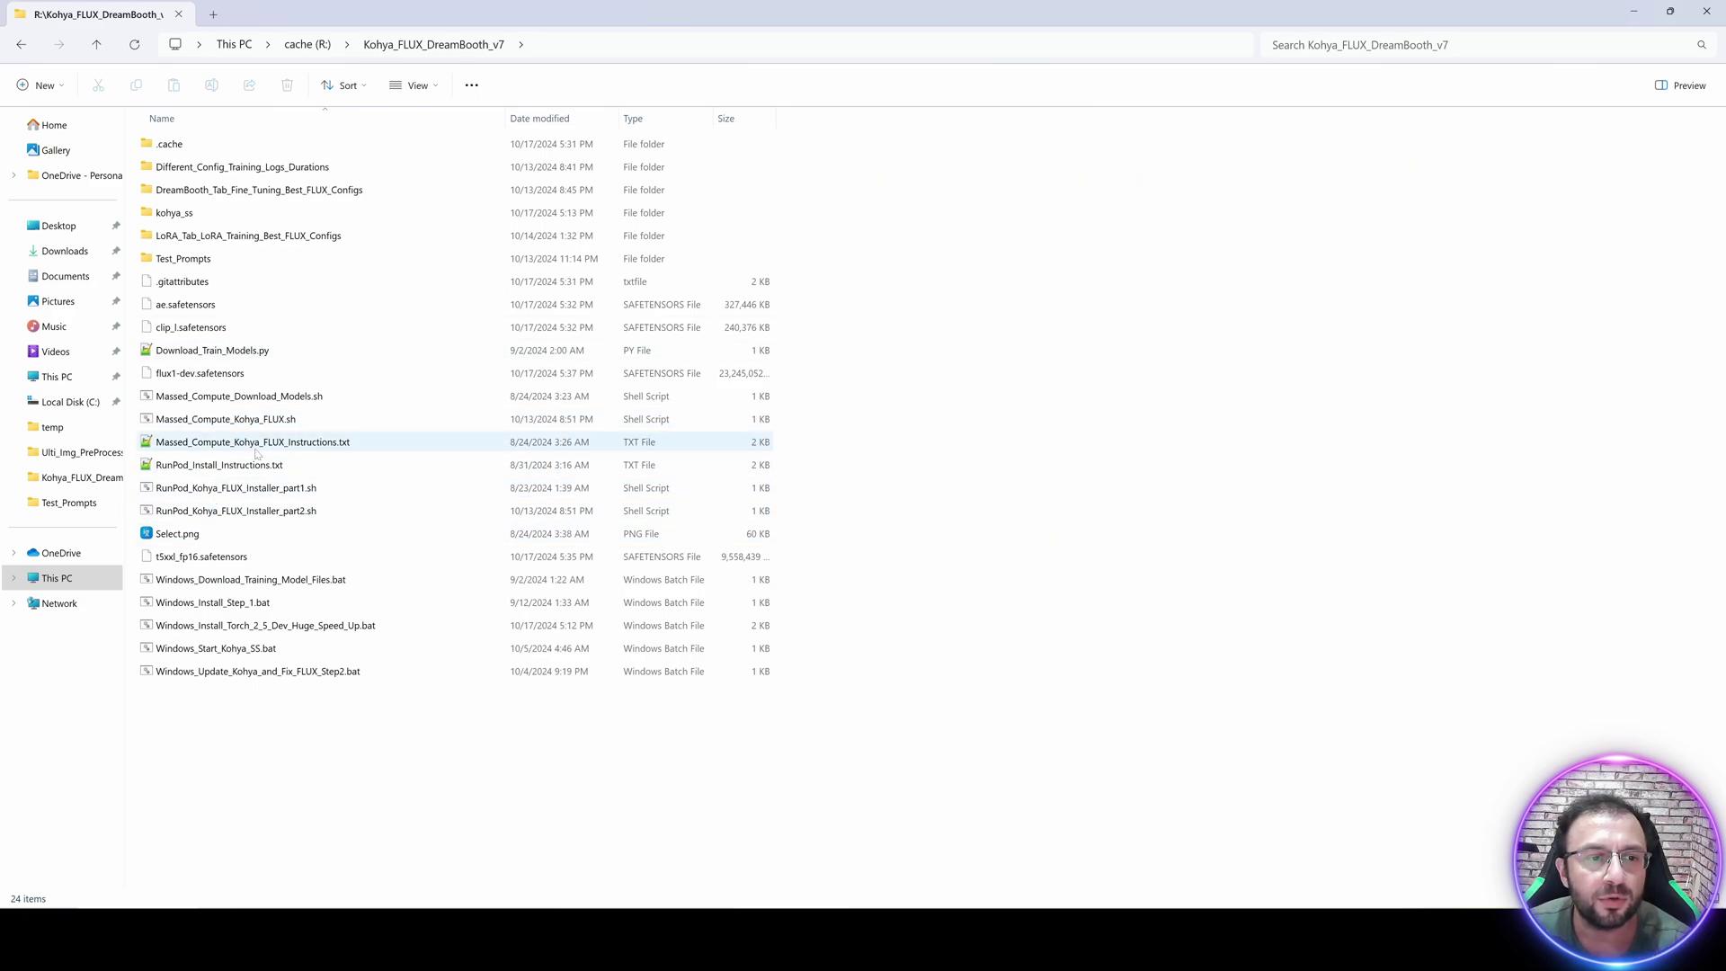
Switch to the Patreon post in Chrome, download Kohya_FLUX_DreamBooth_v8.zip, and go to the post's list of best checkpoints.
key("alt+Tab")
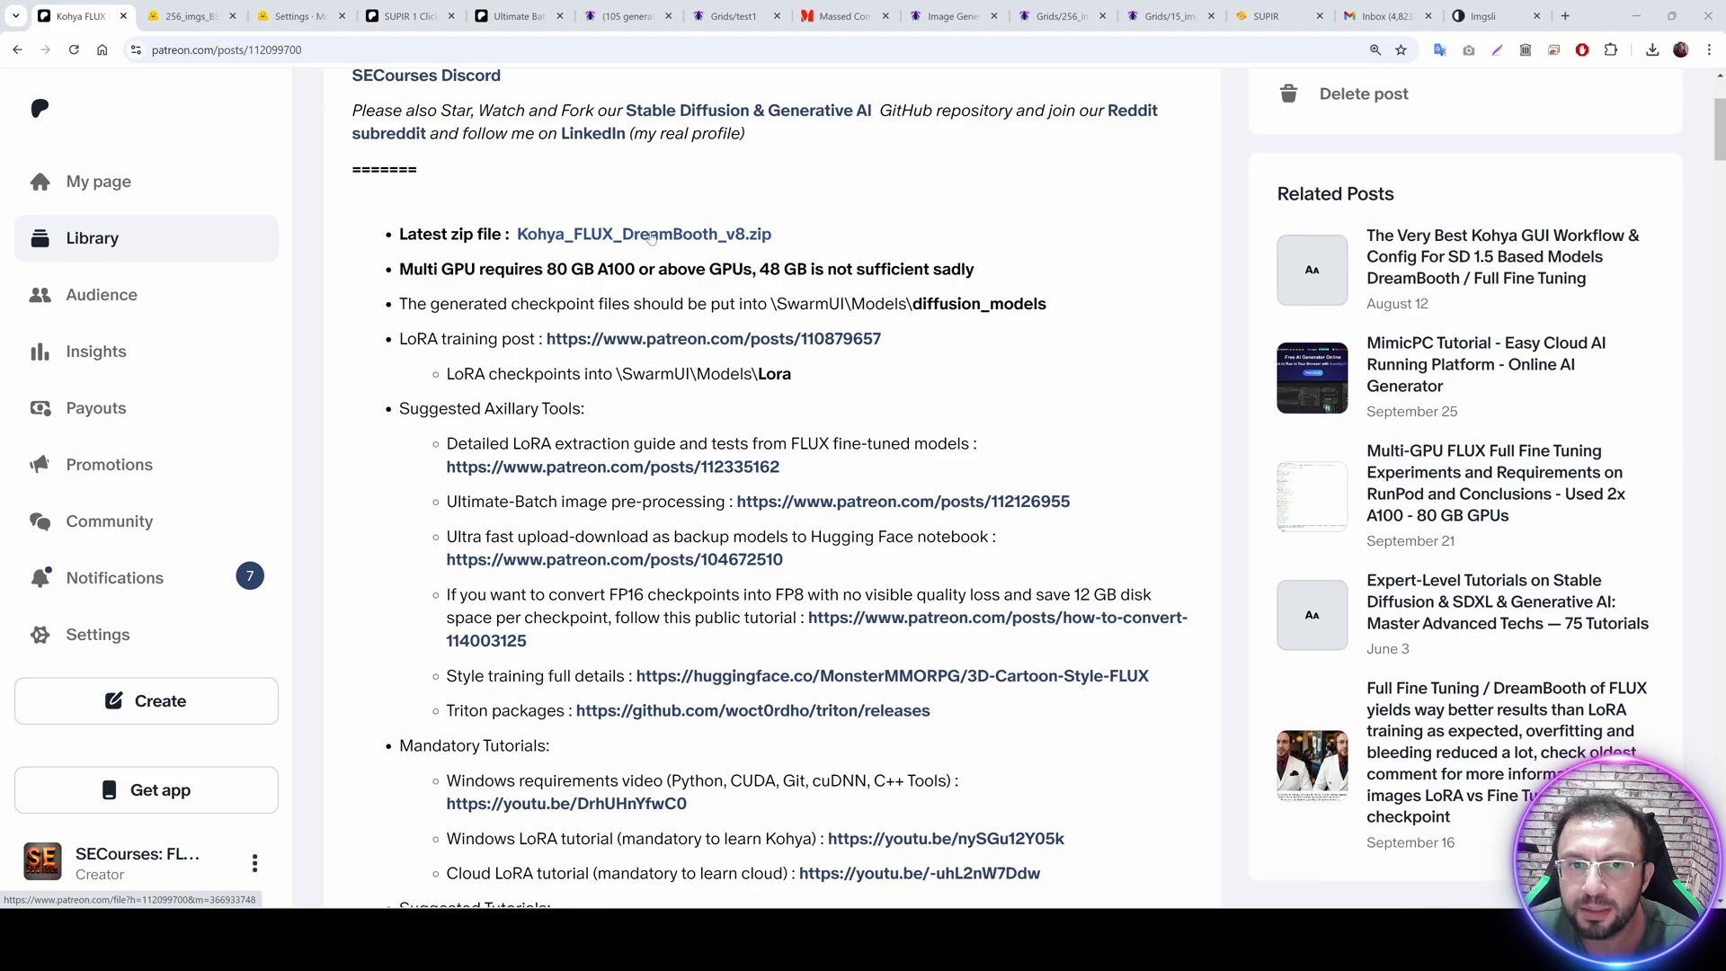
left_click(650, 235)
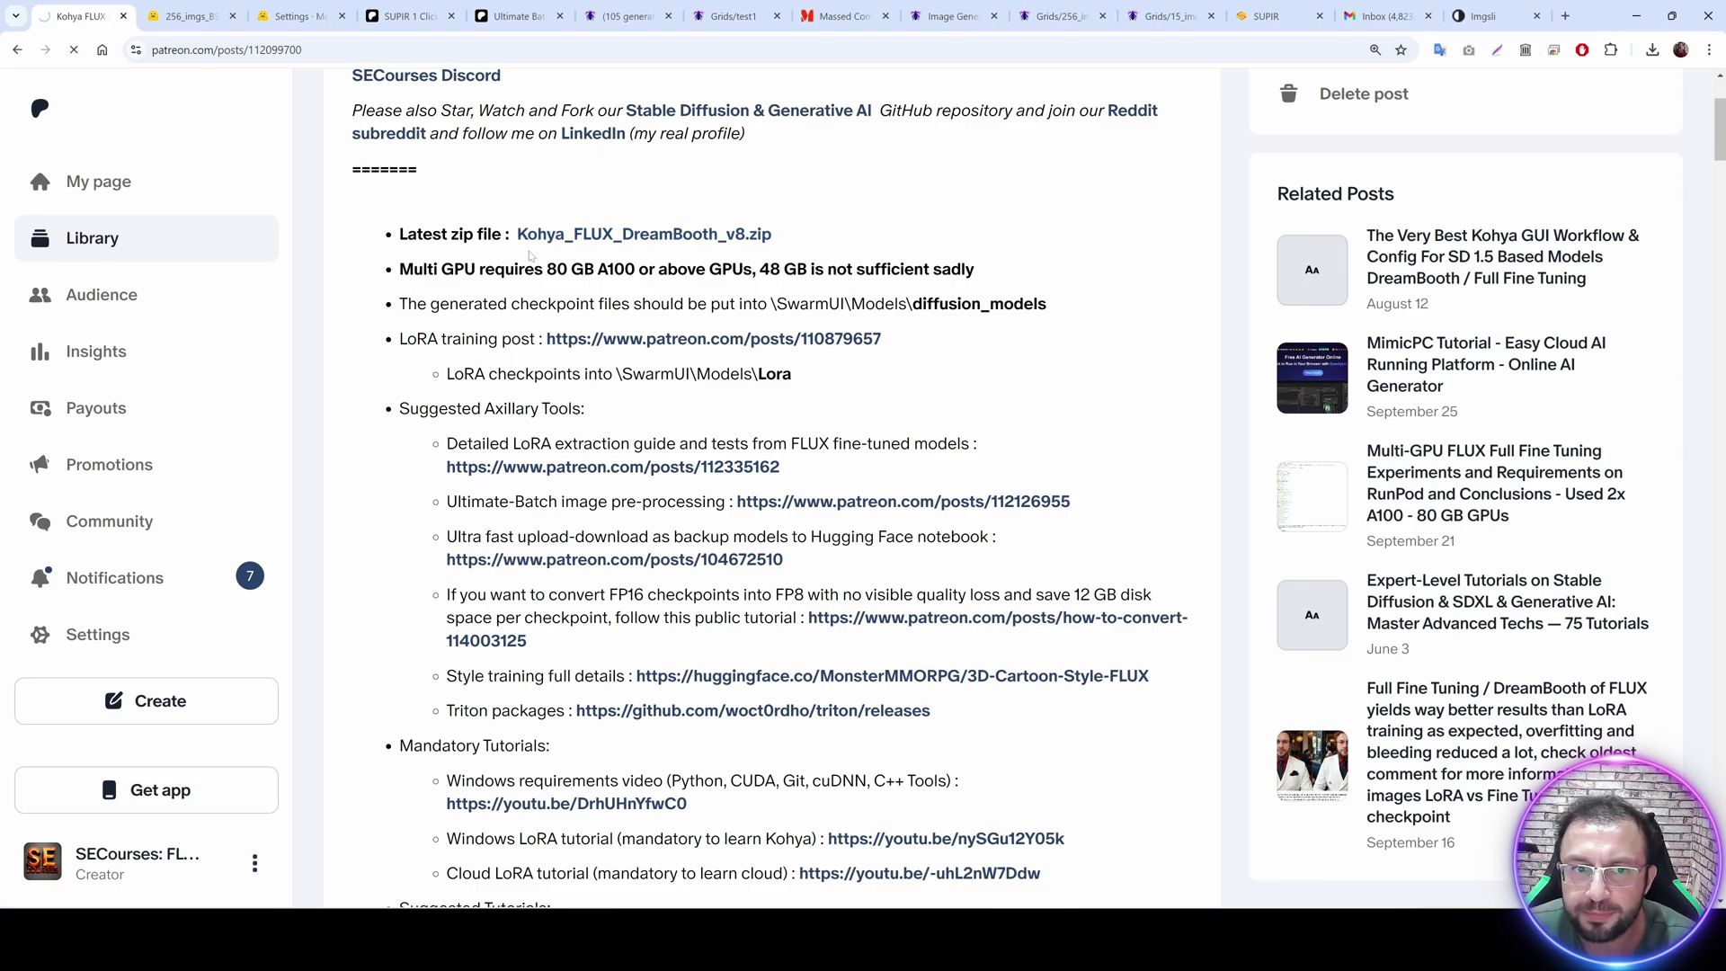
scroll(593, 436, "down", 7)
scroll(592, 436, "down", 20)
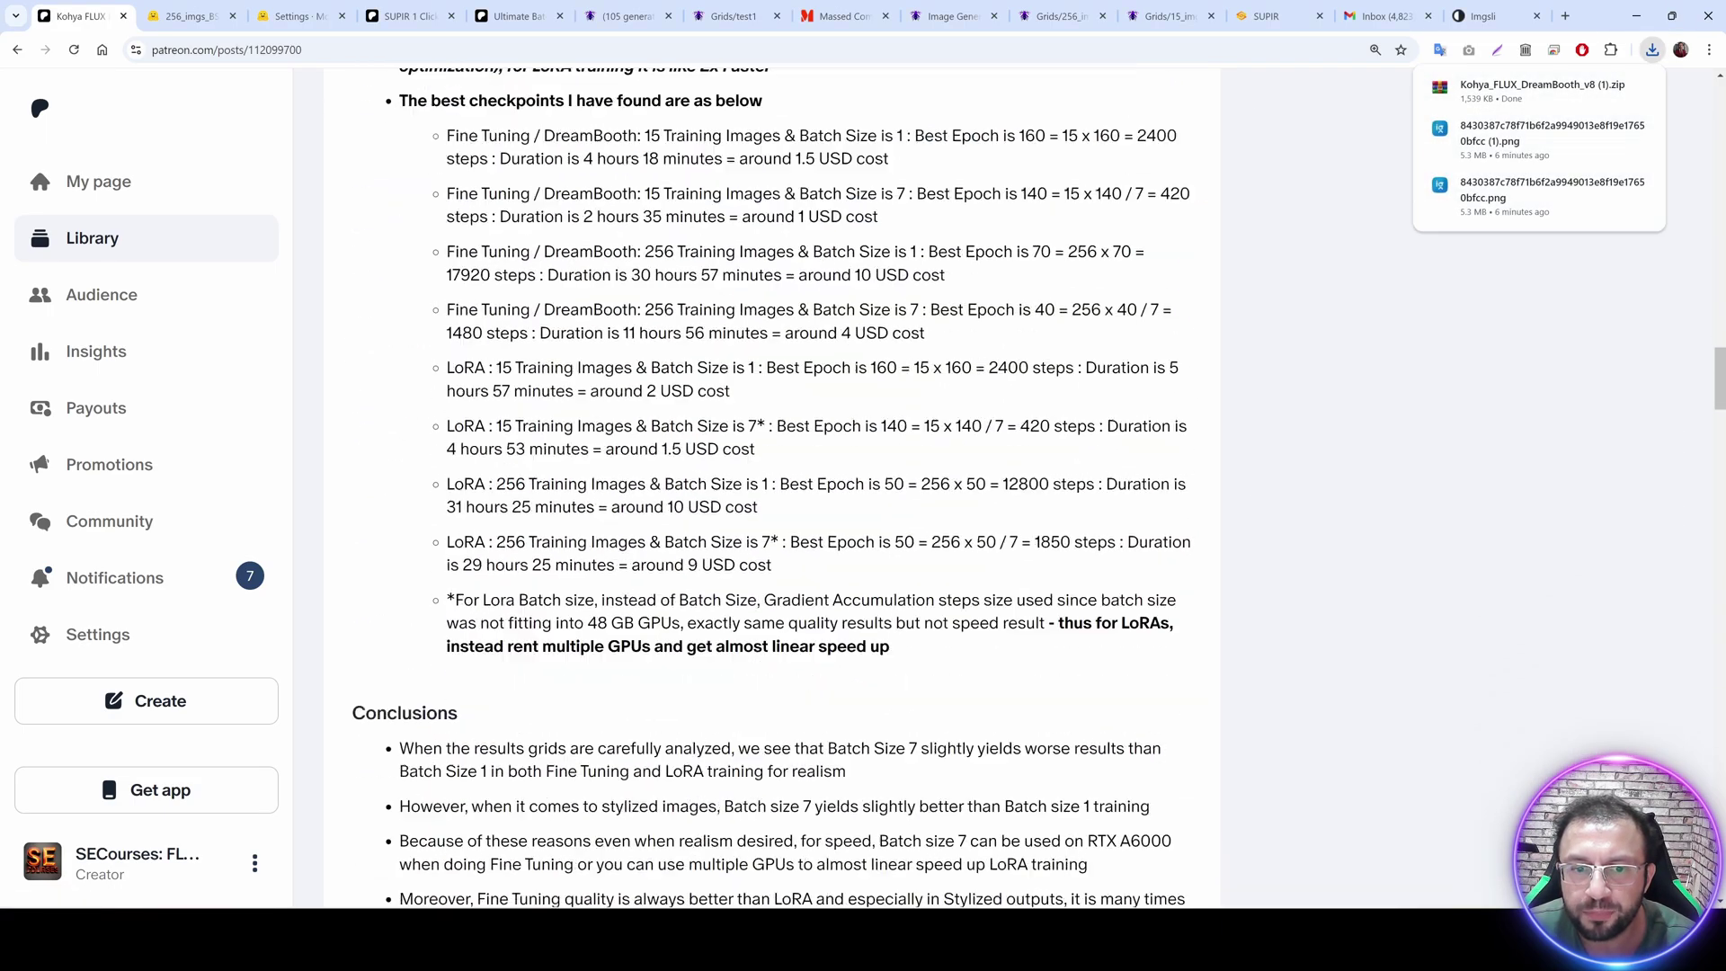
Switch to the Downloads folder in File Explorer and extract Kohya_FLUX_DreamBooth_v8 (1).zip into its own folder.
scroll(705, 614, "down", 6)
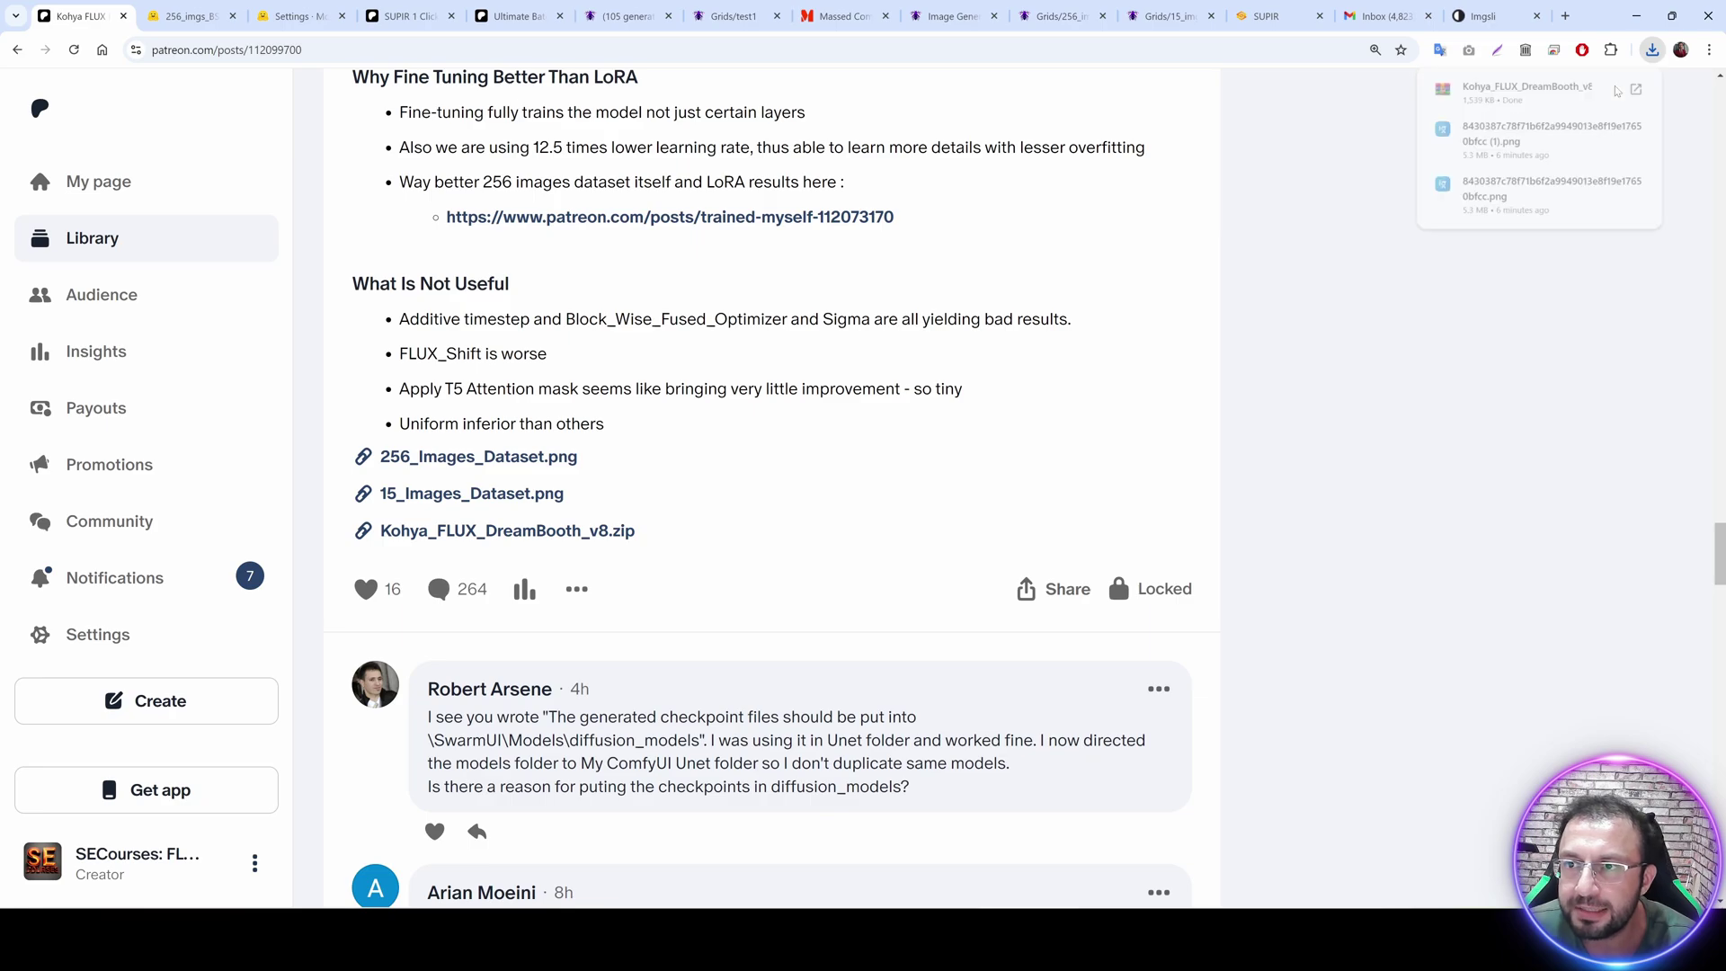
key("alt+Tab")
right_click(769, 189)
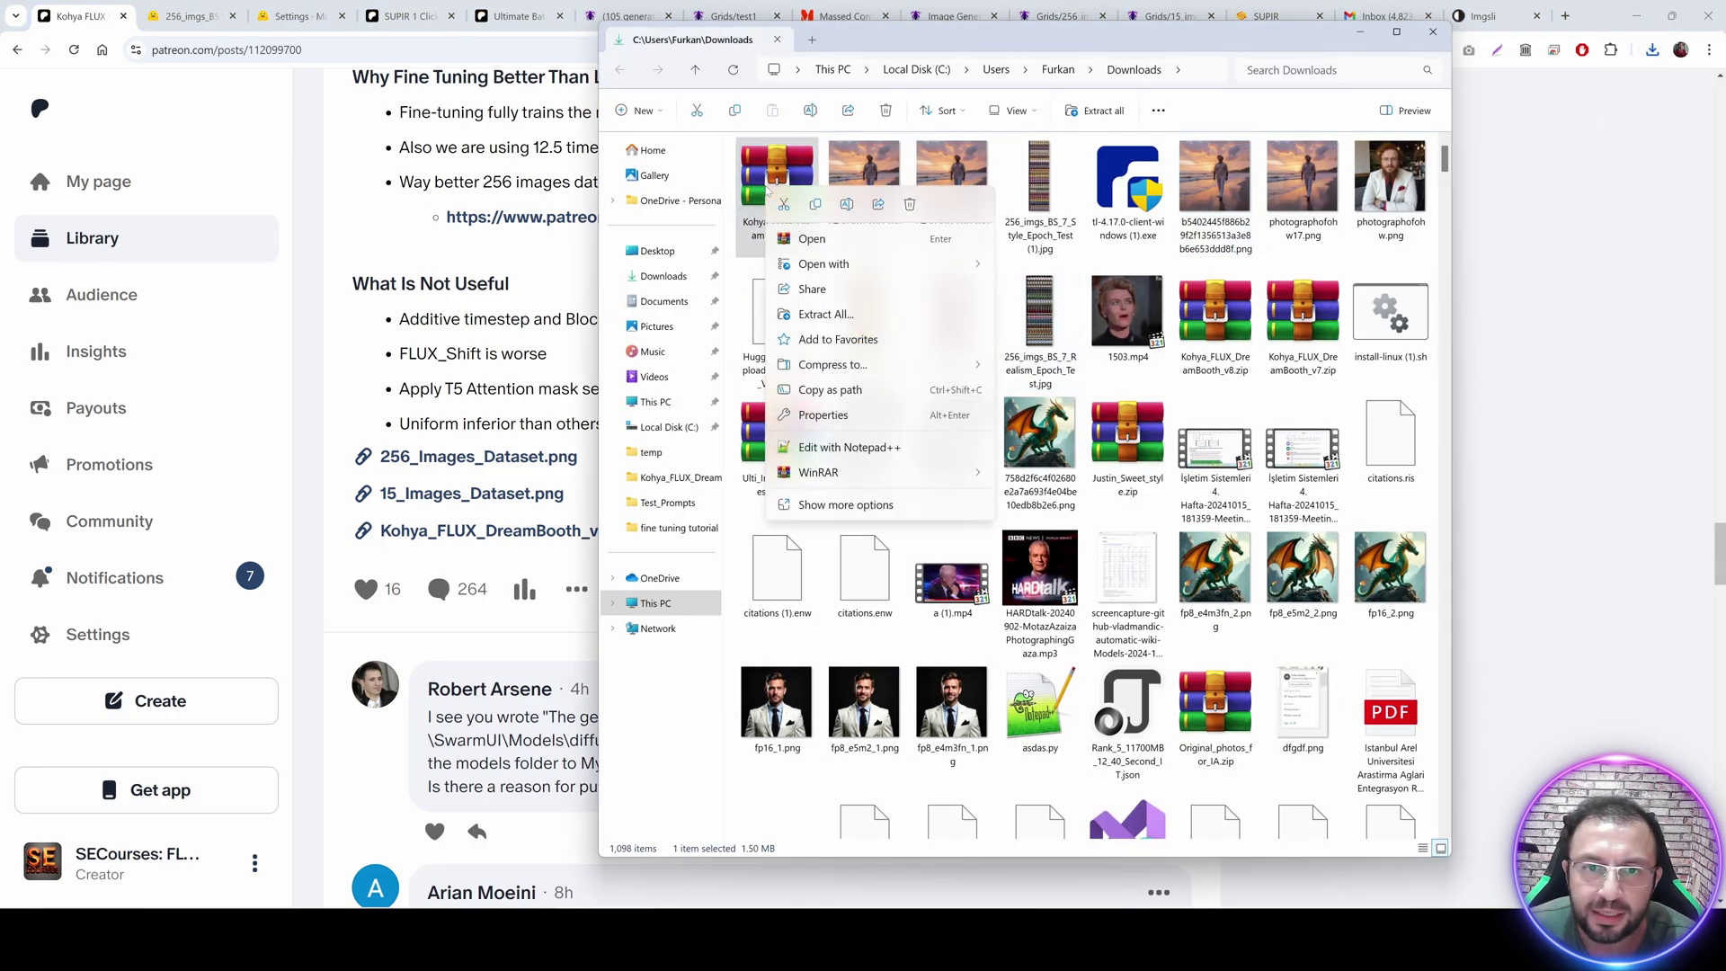
left_click(825, 313)
left_click(1002, 628)
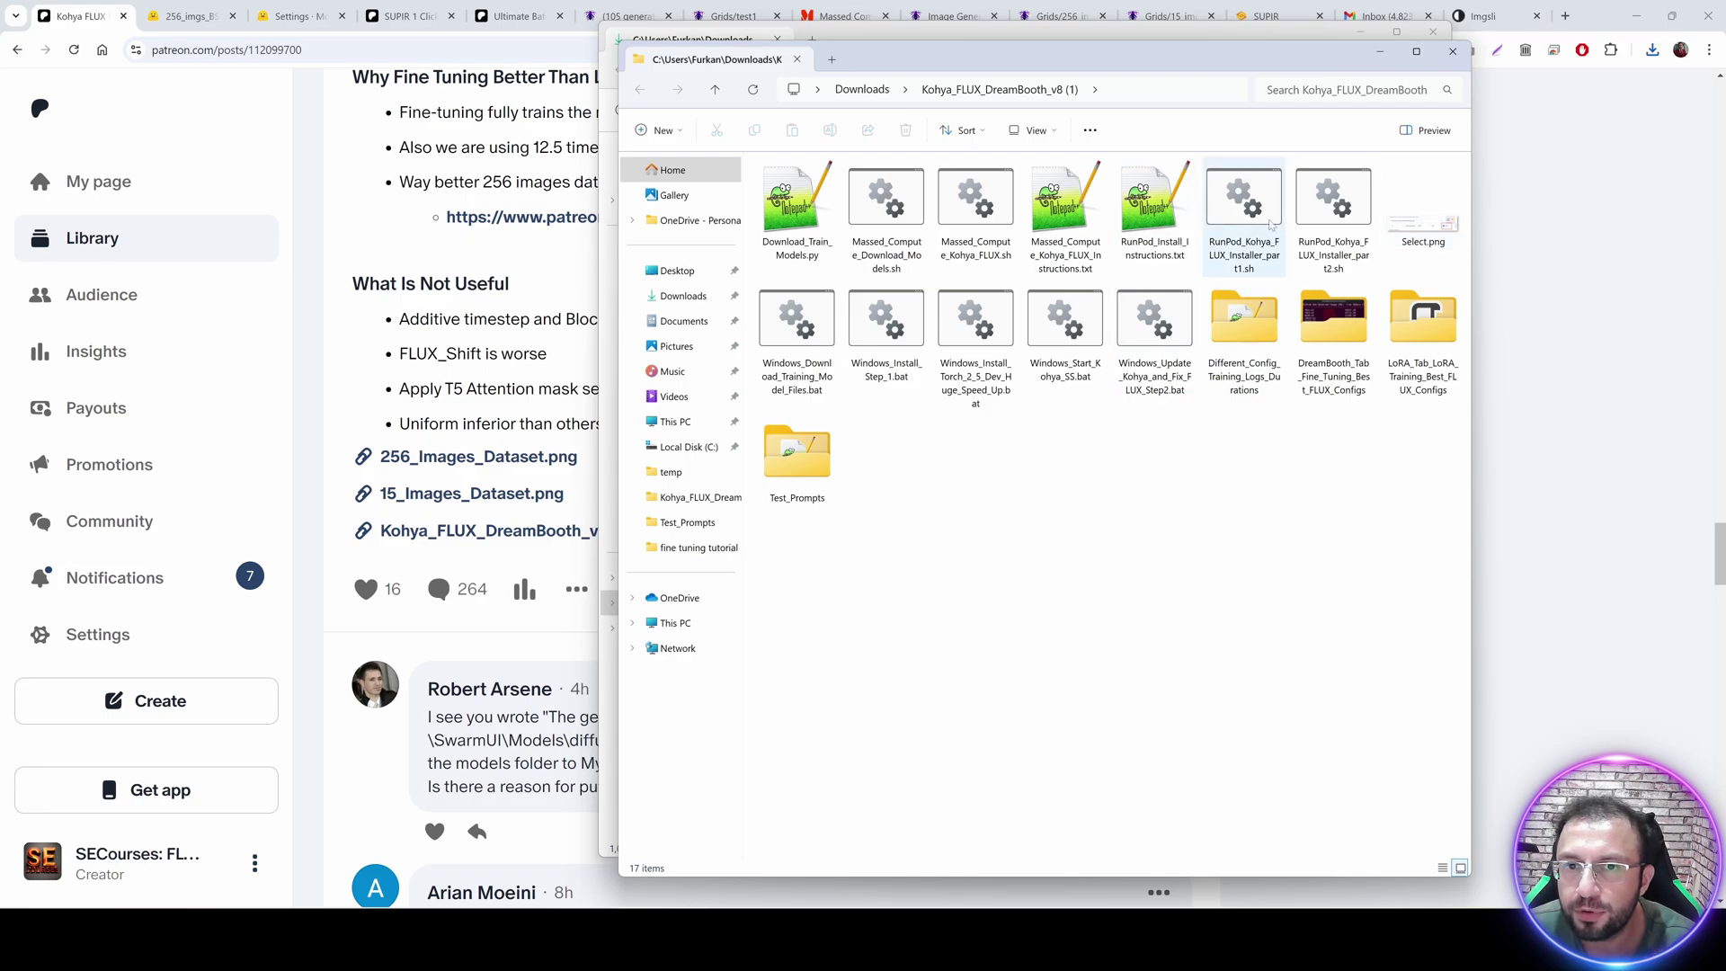
left_click(1416, 52)
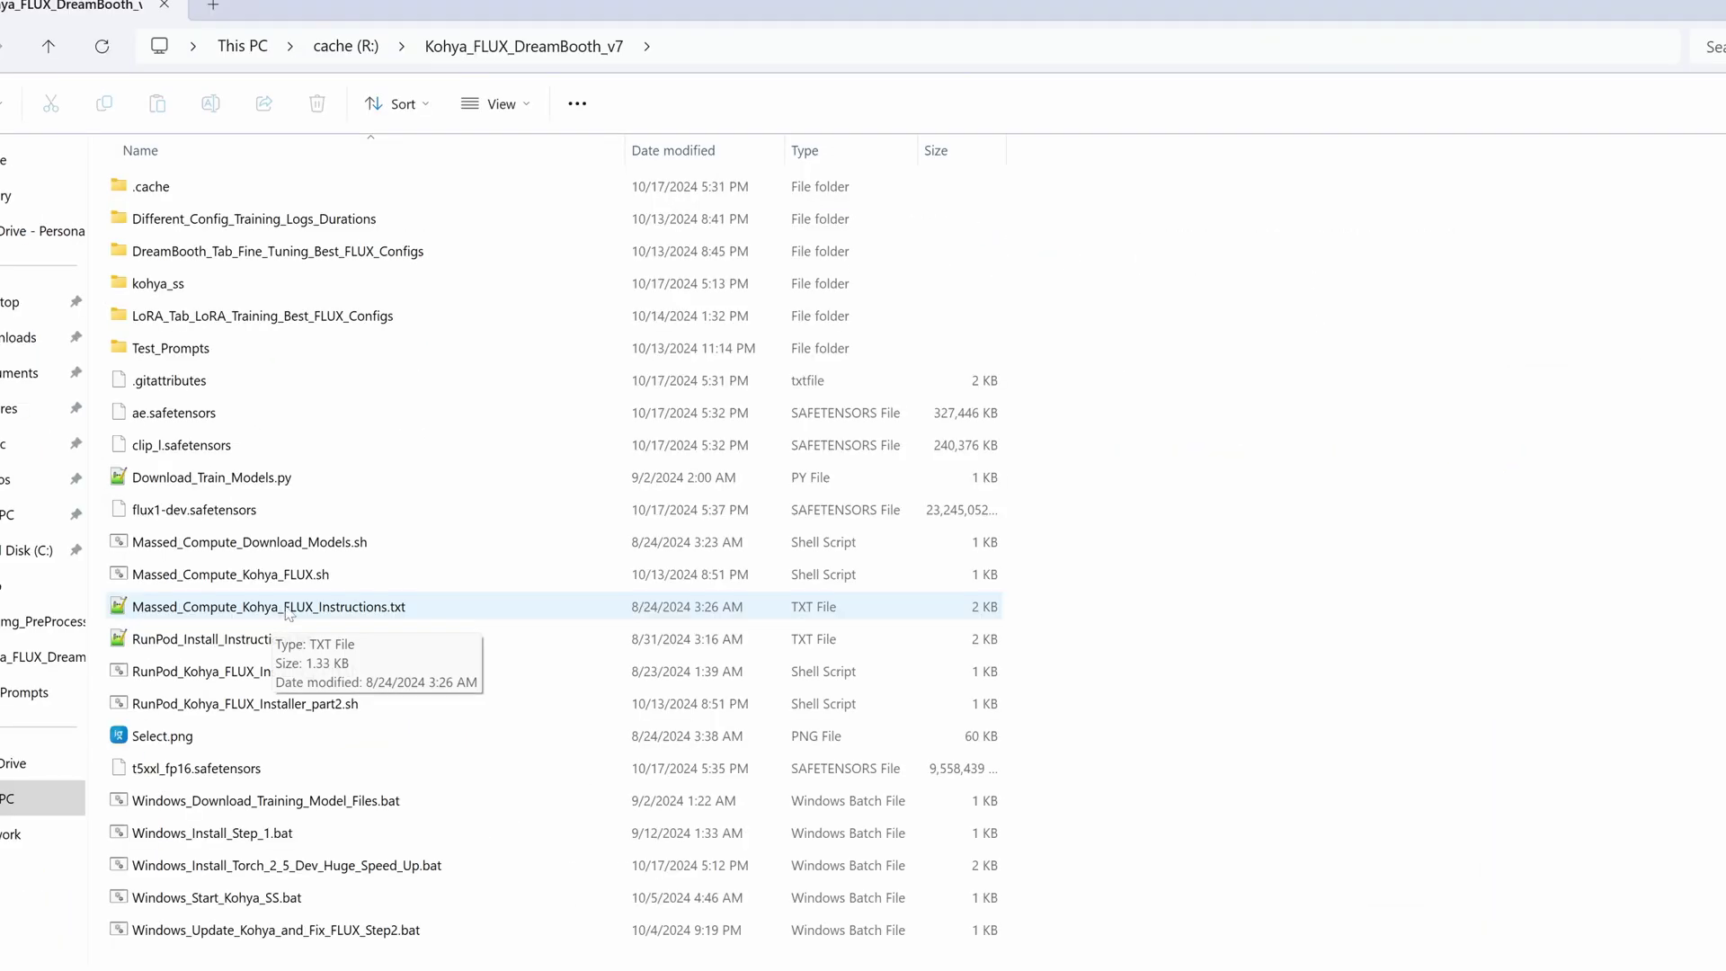
Open Massed_Compute_Kohya_FLUX_Instructions.txt from the Kohya_FLUX_DreamBooth_v7 folder and follow its Massed Compute registration link.
double_click(289, 607)
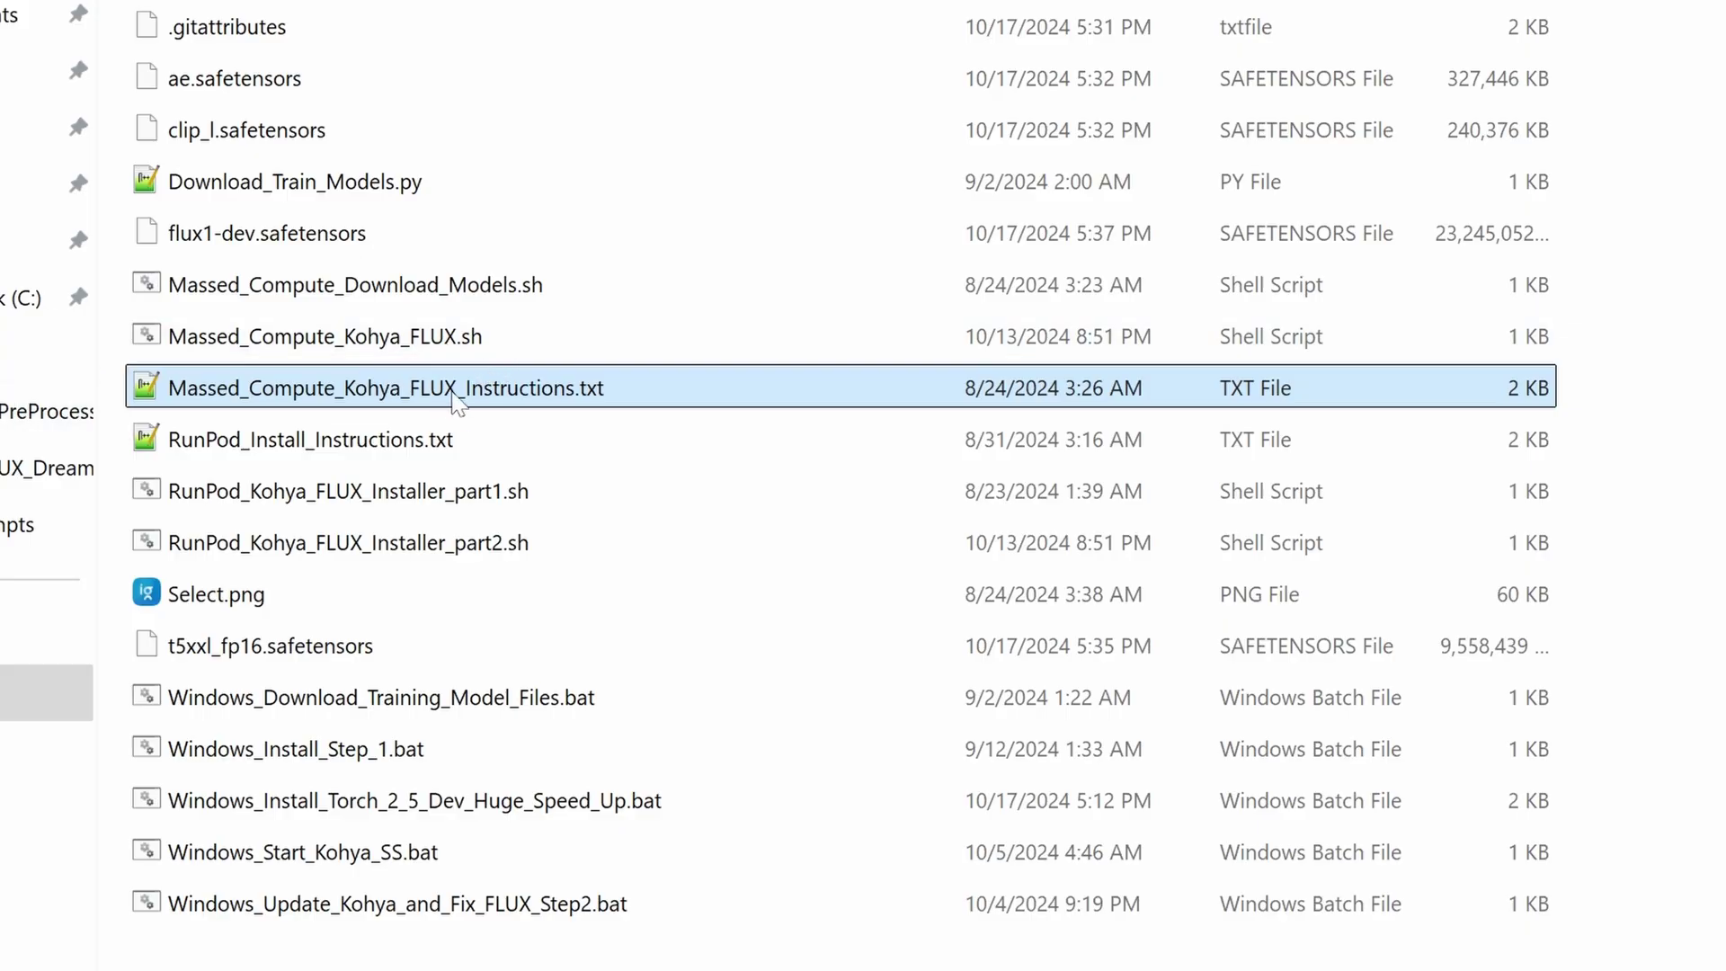
double_click(468, 388)
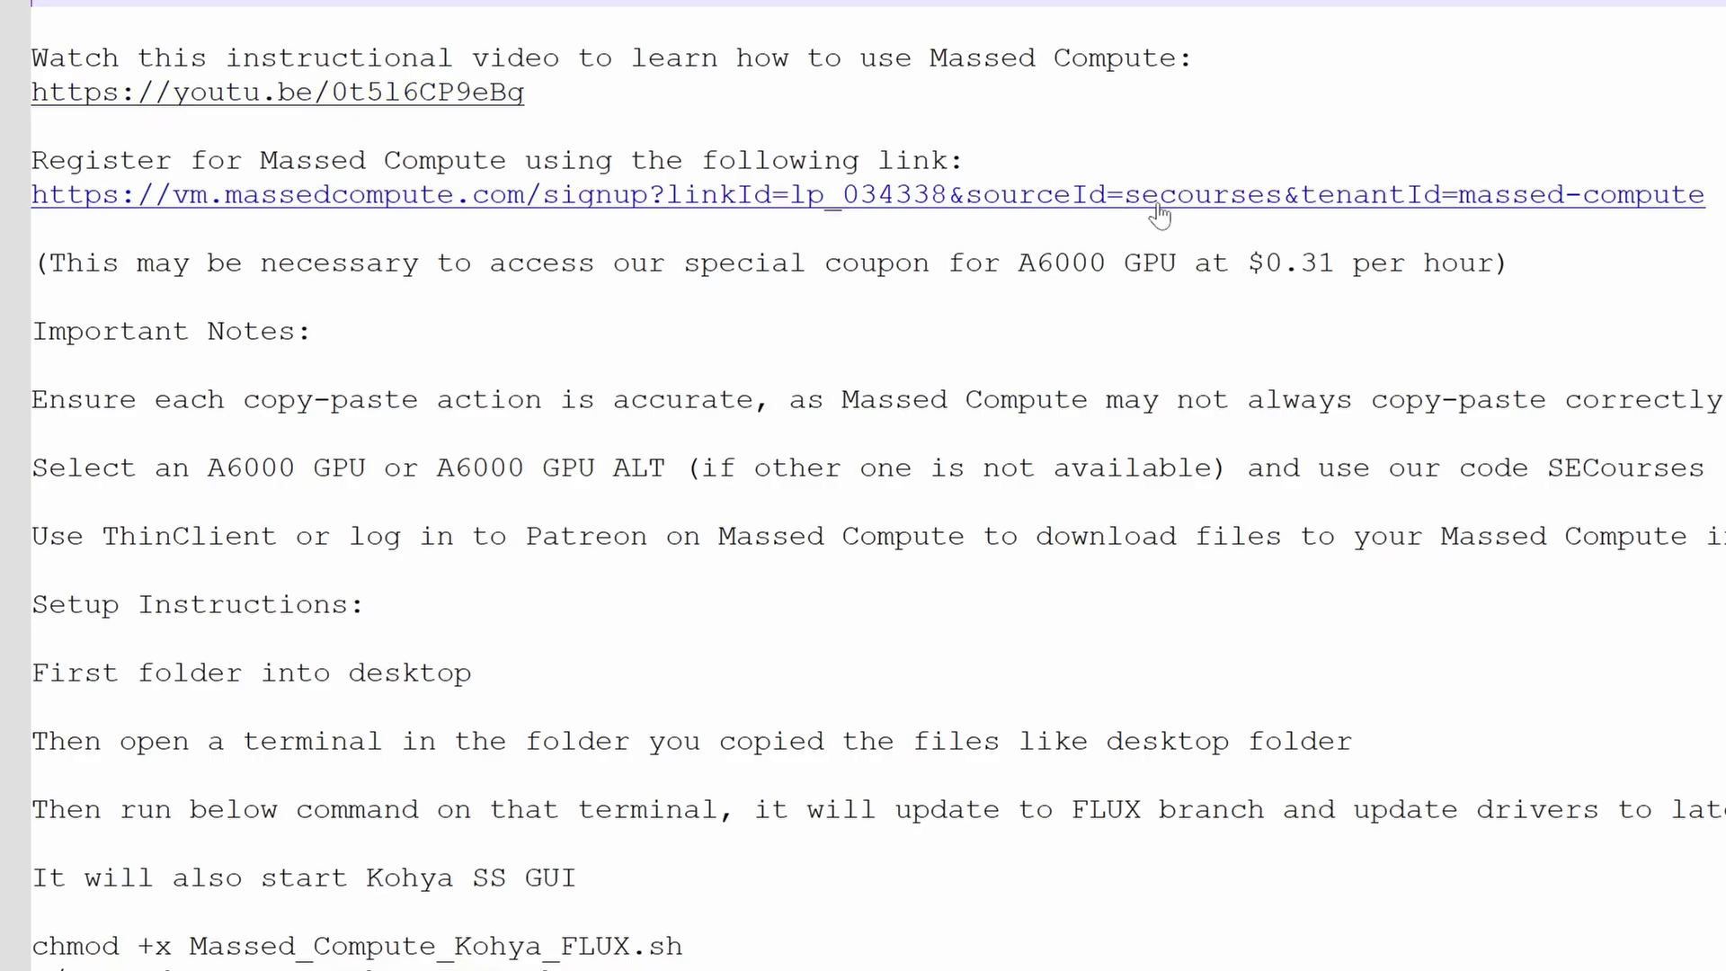
left_click_drag(888, 214, 333, 198)
left_click_drag(542, 162, 48, 195)
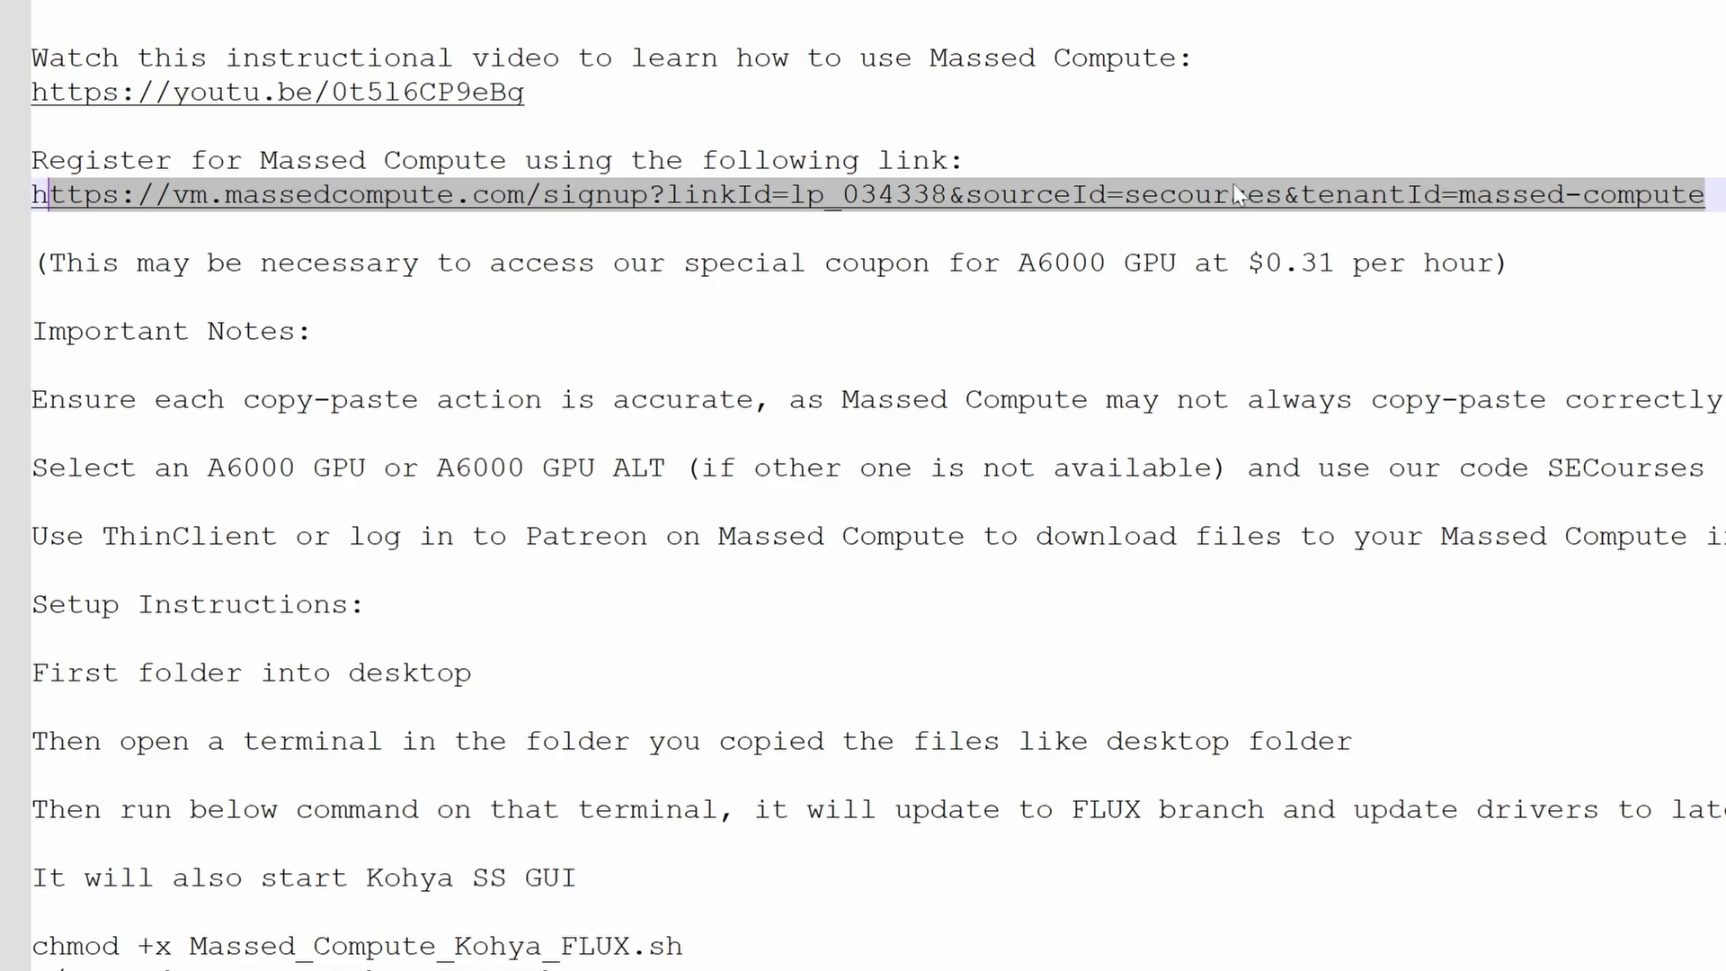
double_click(1241, 194)
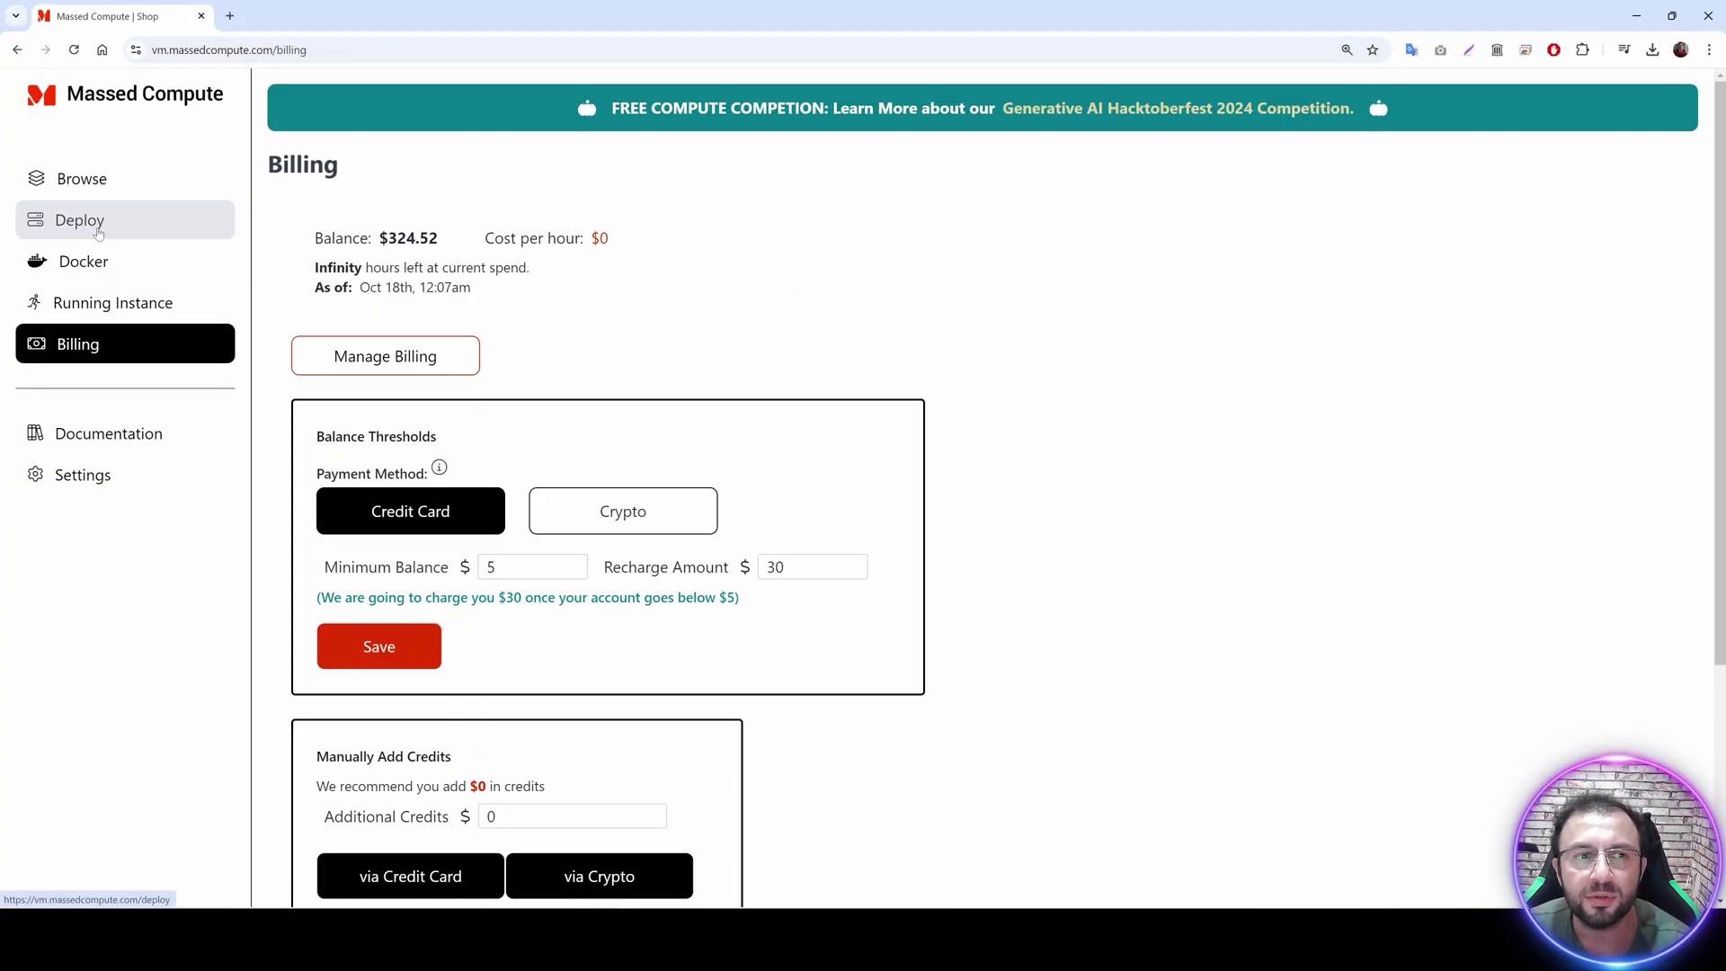
Go to Massed Compute's Deploy page, enlarge it to 175%, and review the GPU types and the preselected instance's specs.
left_click(126, 235)
key("ctrl+plus")
key("ctrl+plus")
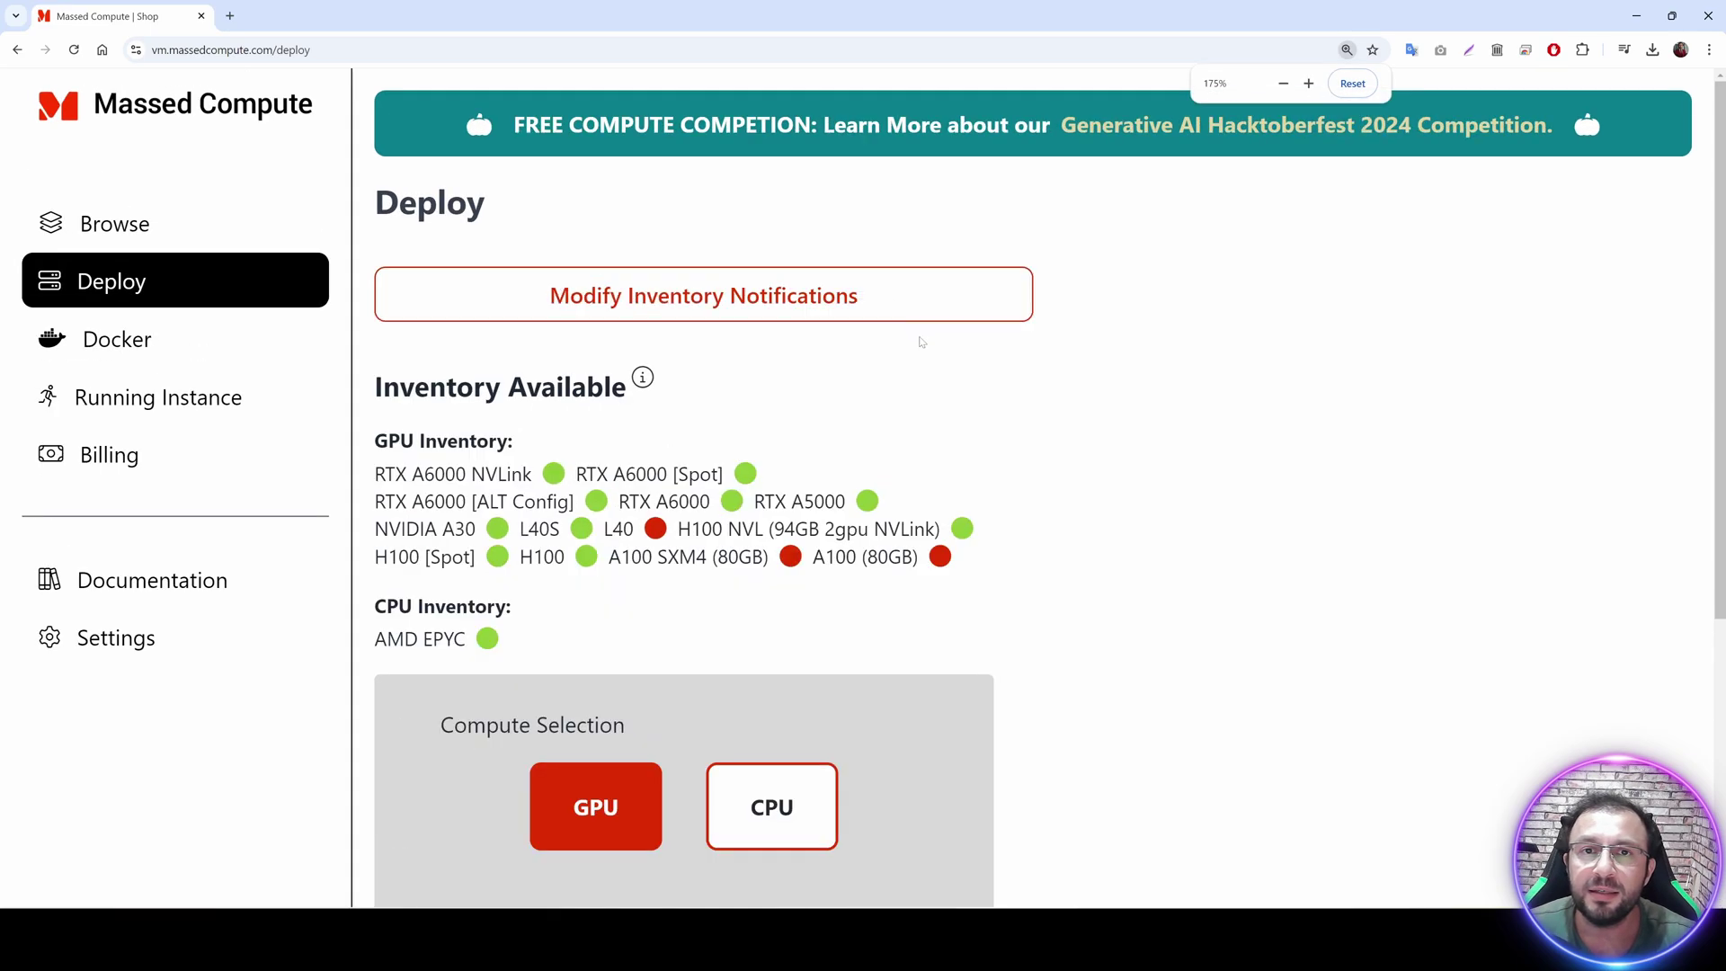
scroll(995, 338, "down", 4)
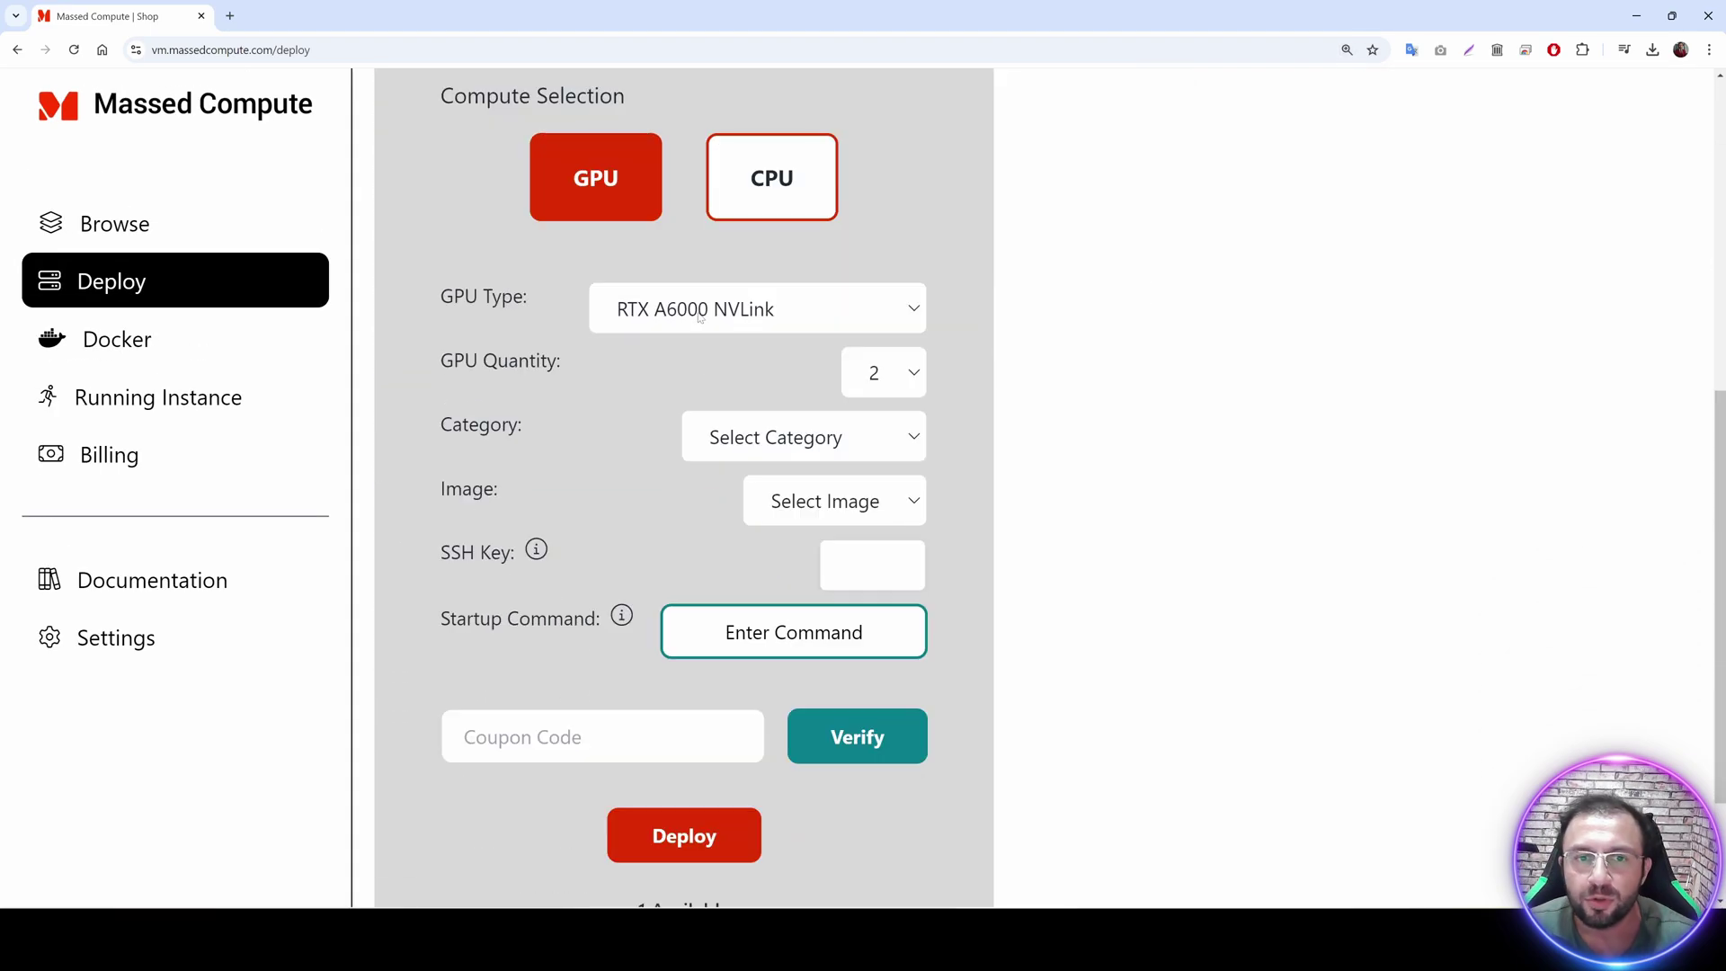
left_click(713, 316)
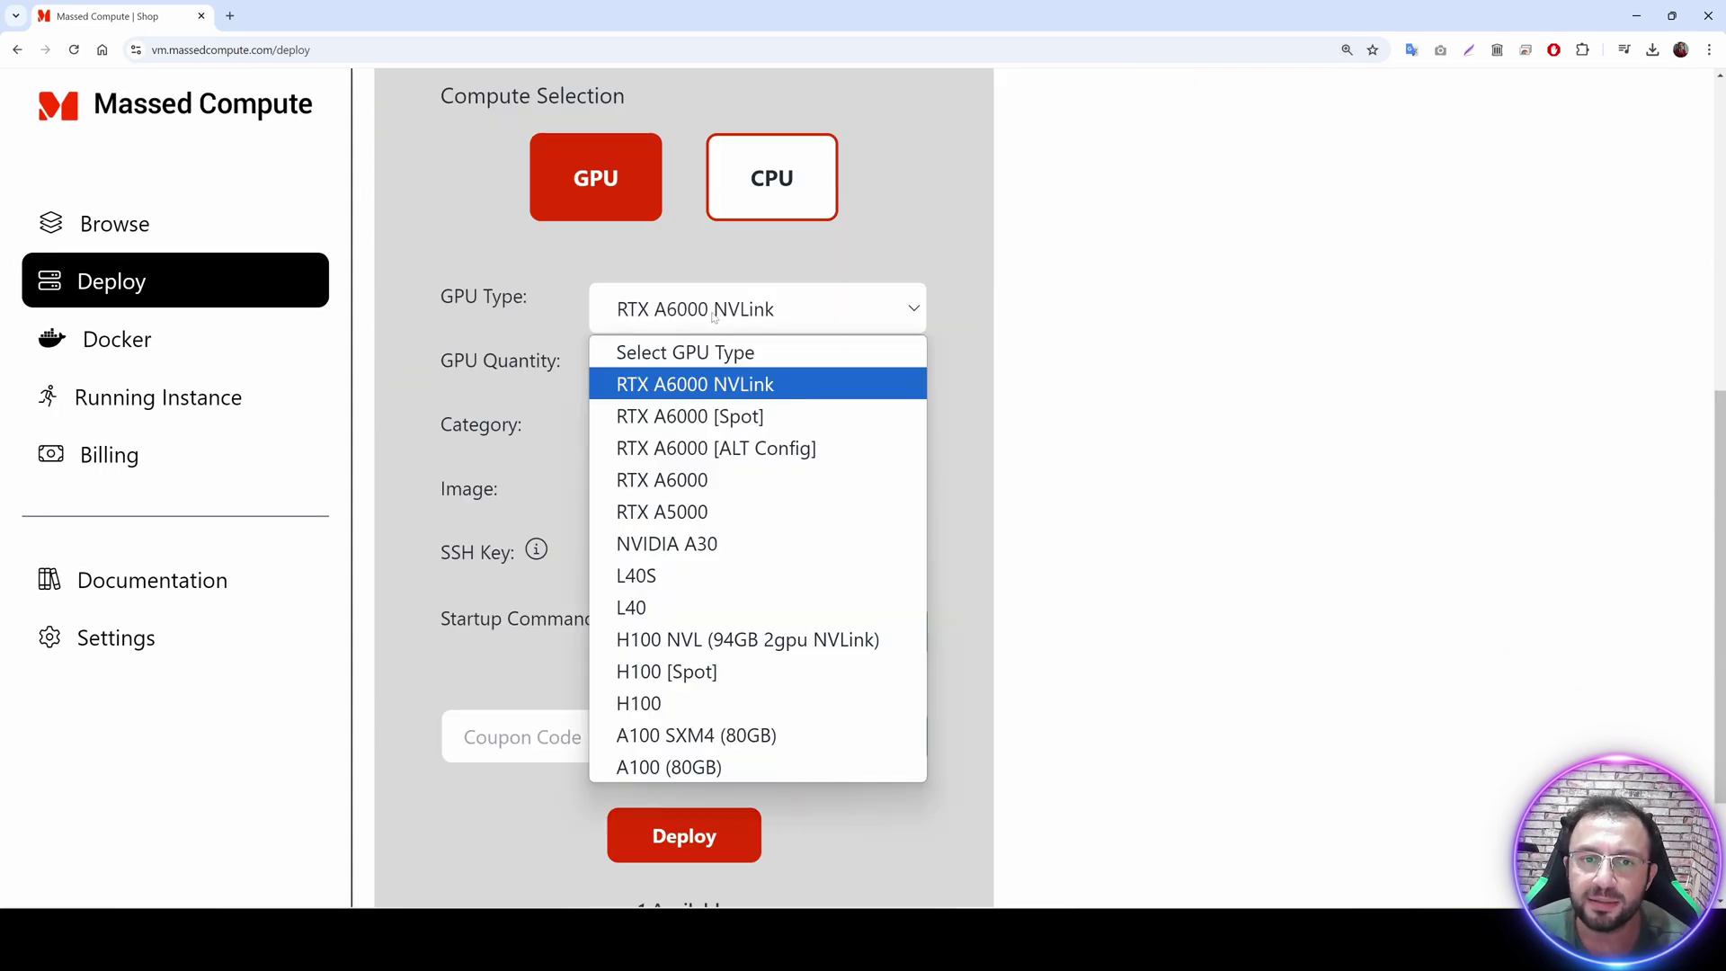
left_click(1105, 350)
scroll(942, 606, "down", 1)
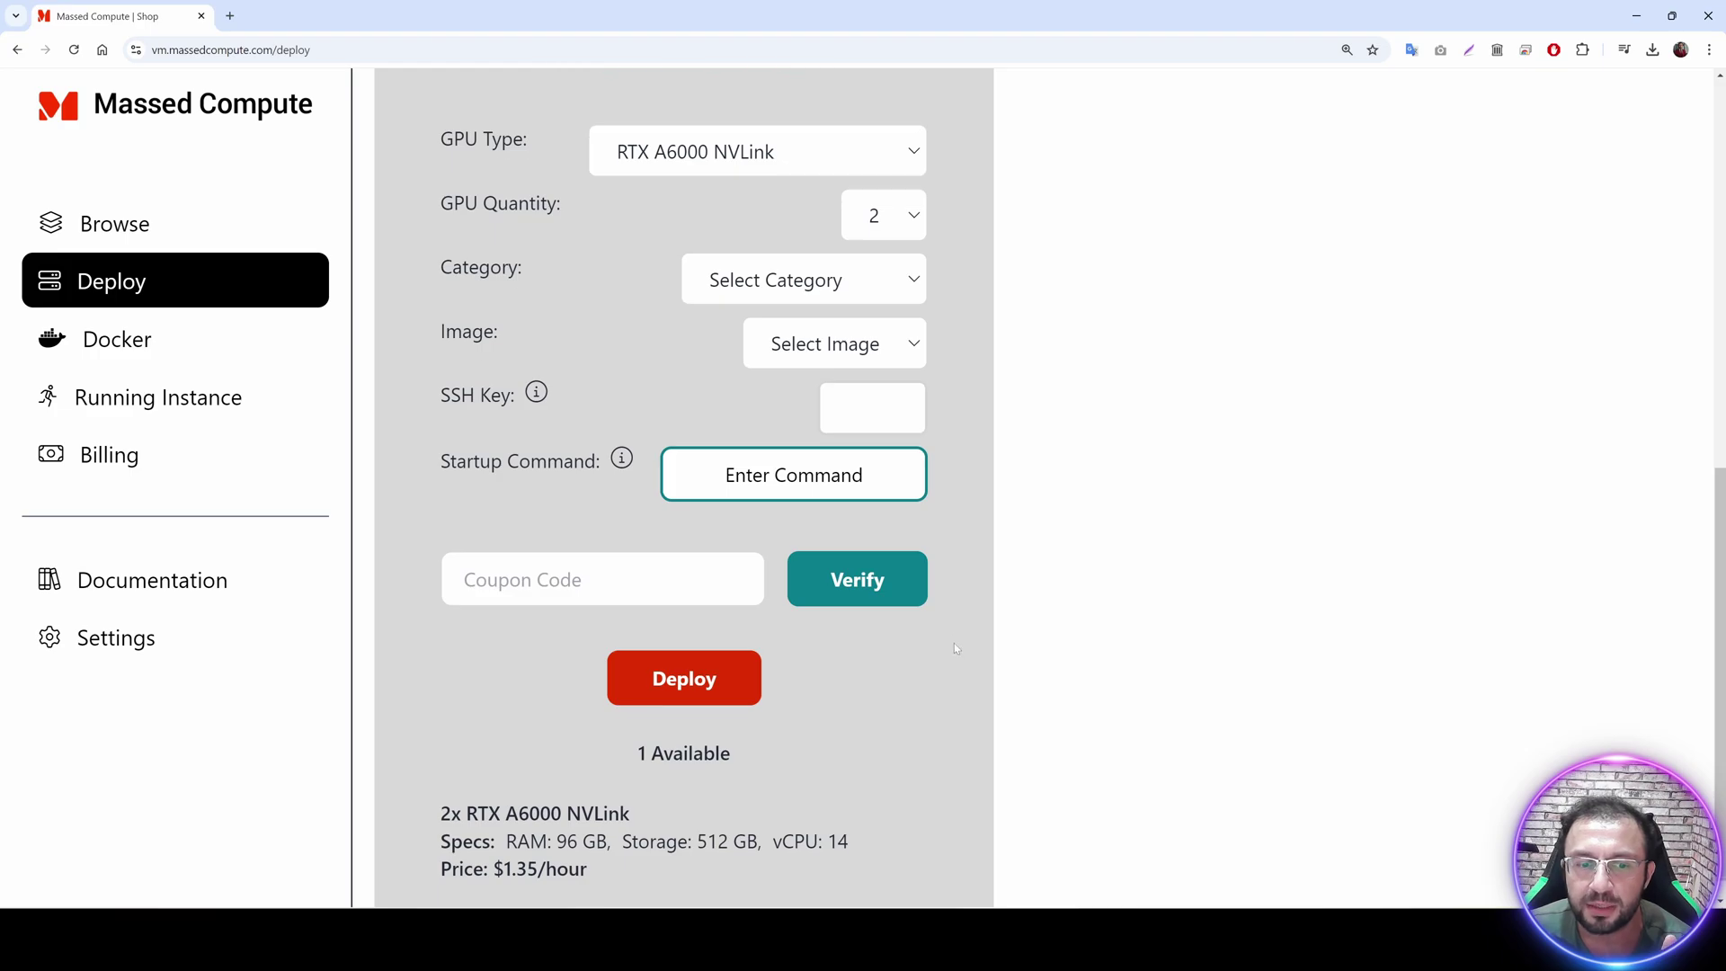
scroll(845, 812, "up", 1)
Try the RTX A6000, RTX A6000 [Spot] and RTX A6000 [ALT Config] GPU types in turn to compare their availability.
left_click(809, 232)
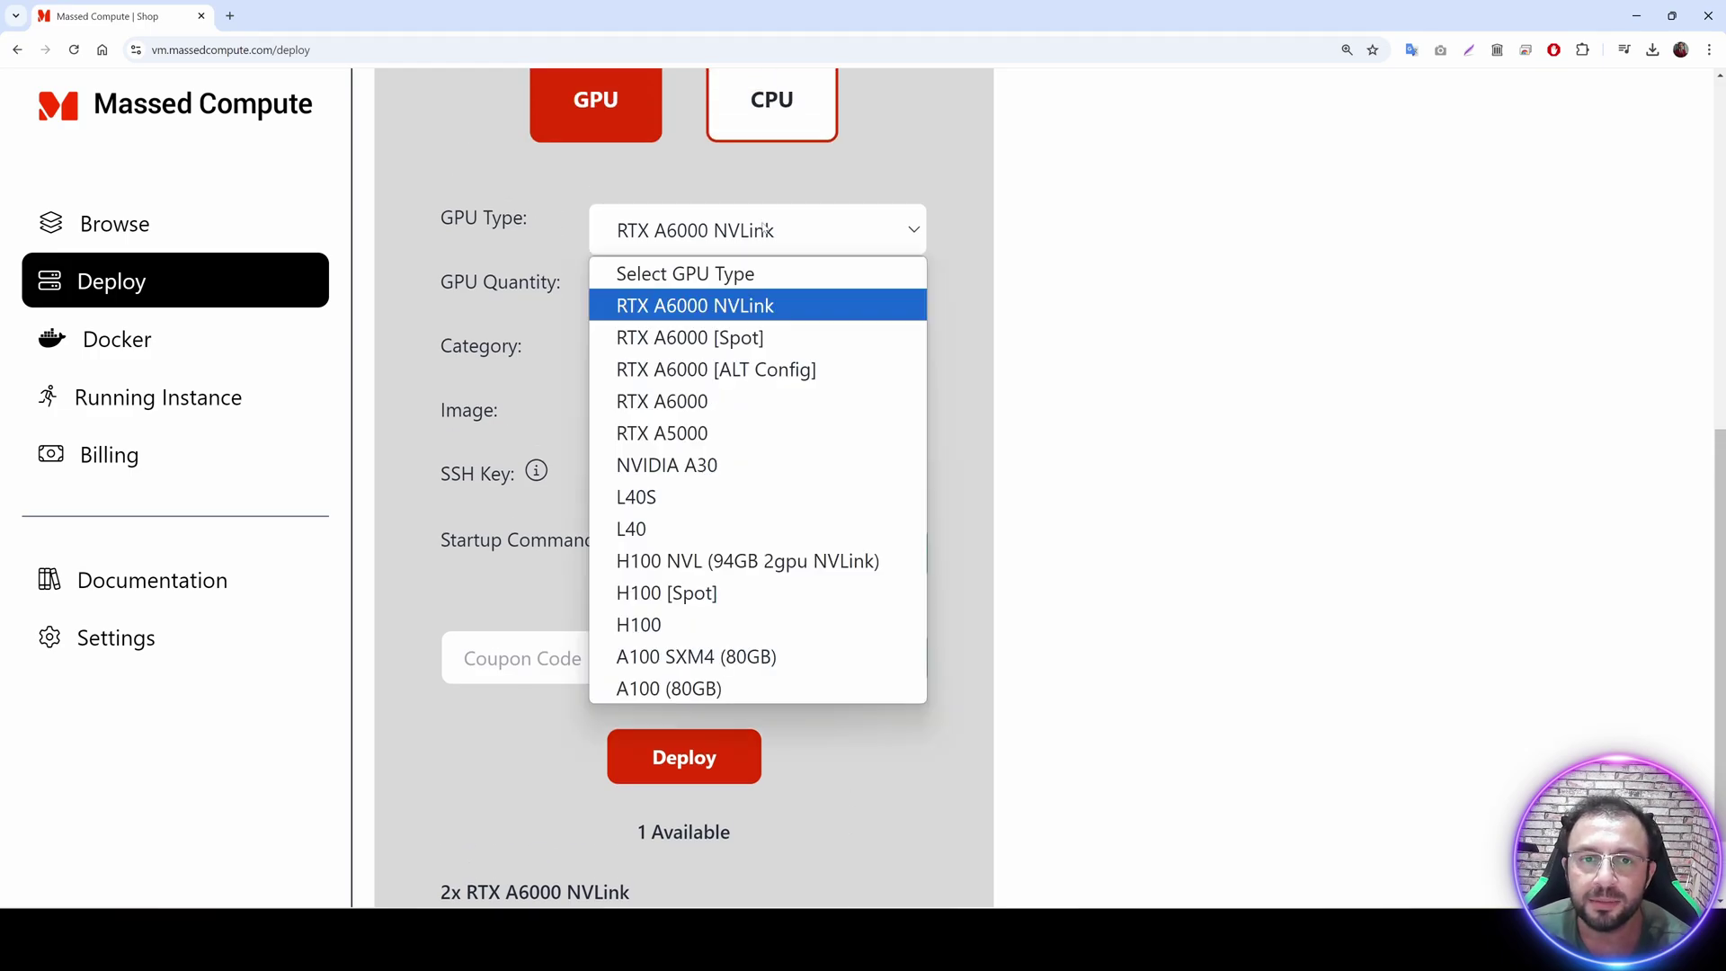
left_click(670, 402)
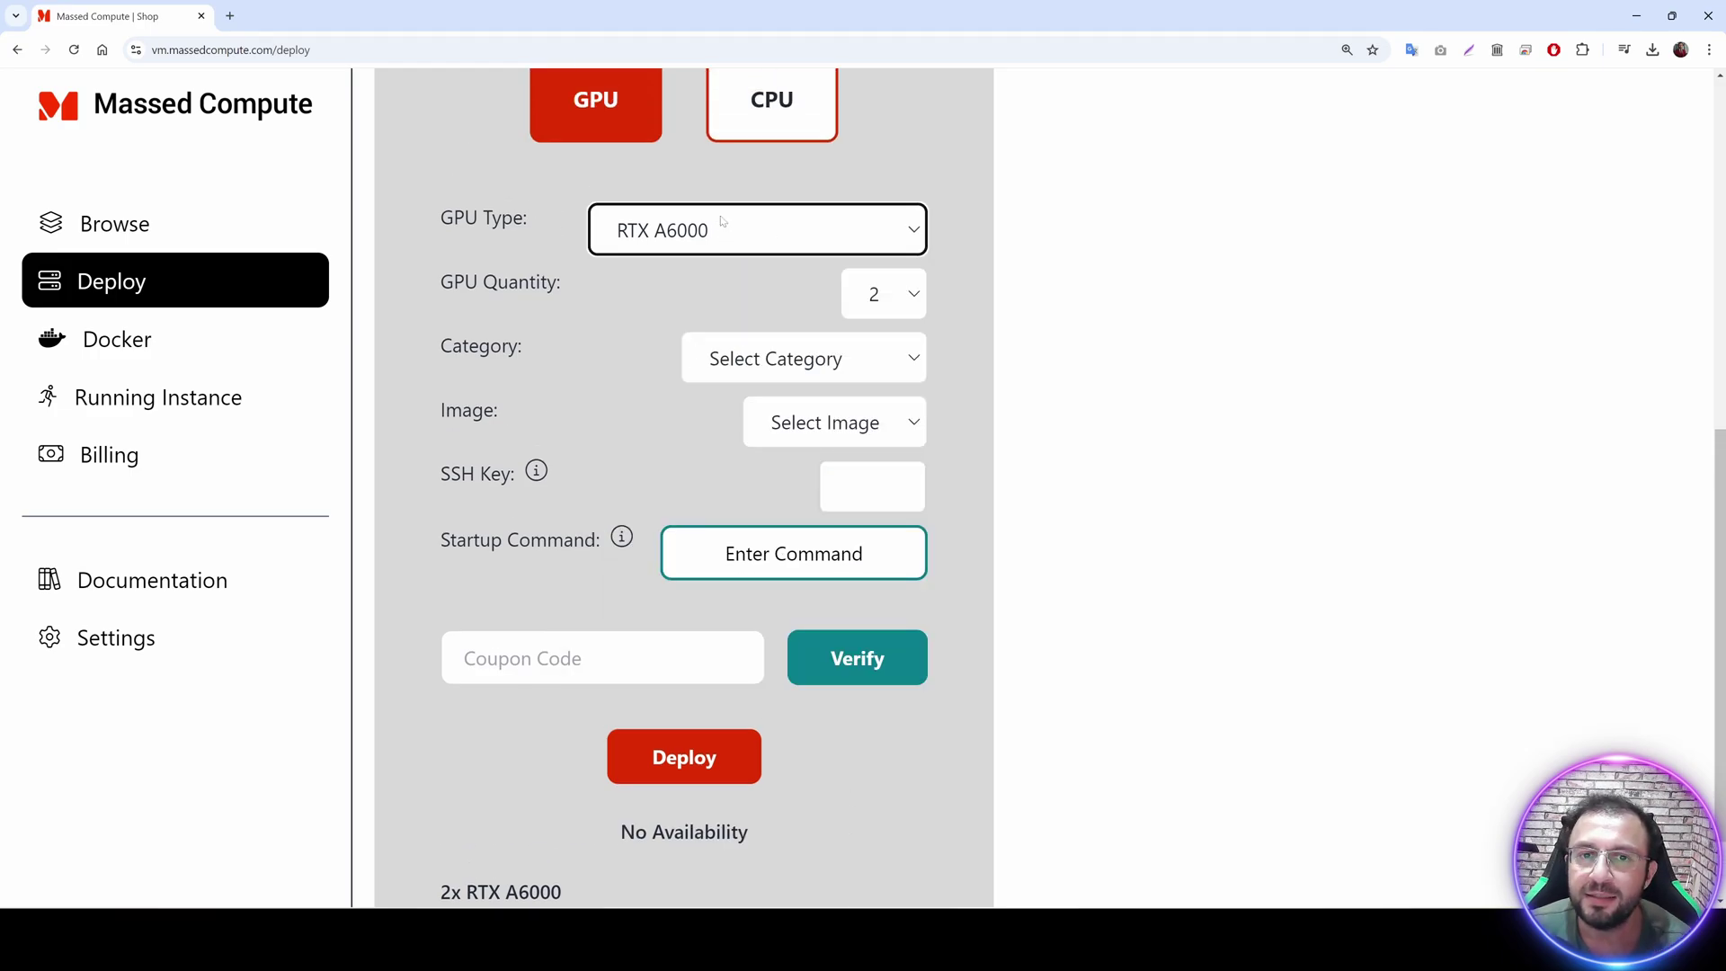
left_click(727, 225)
left_click(737, 341)
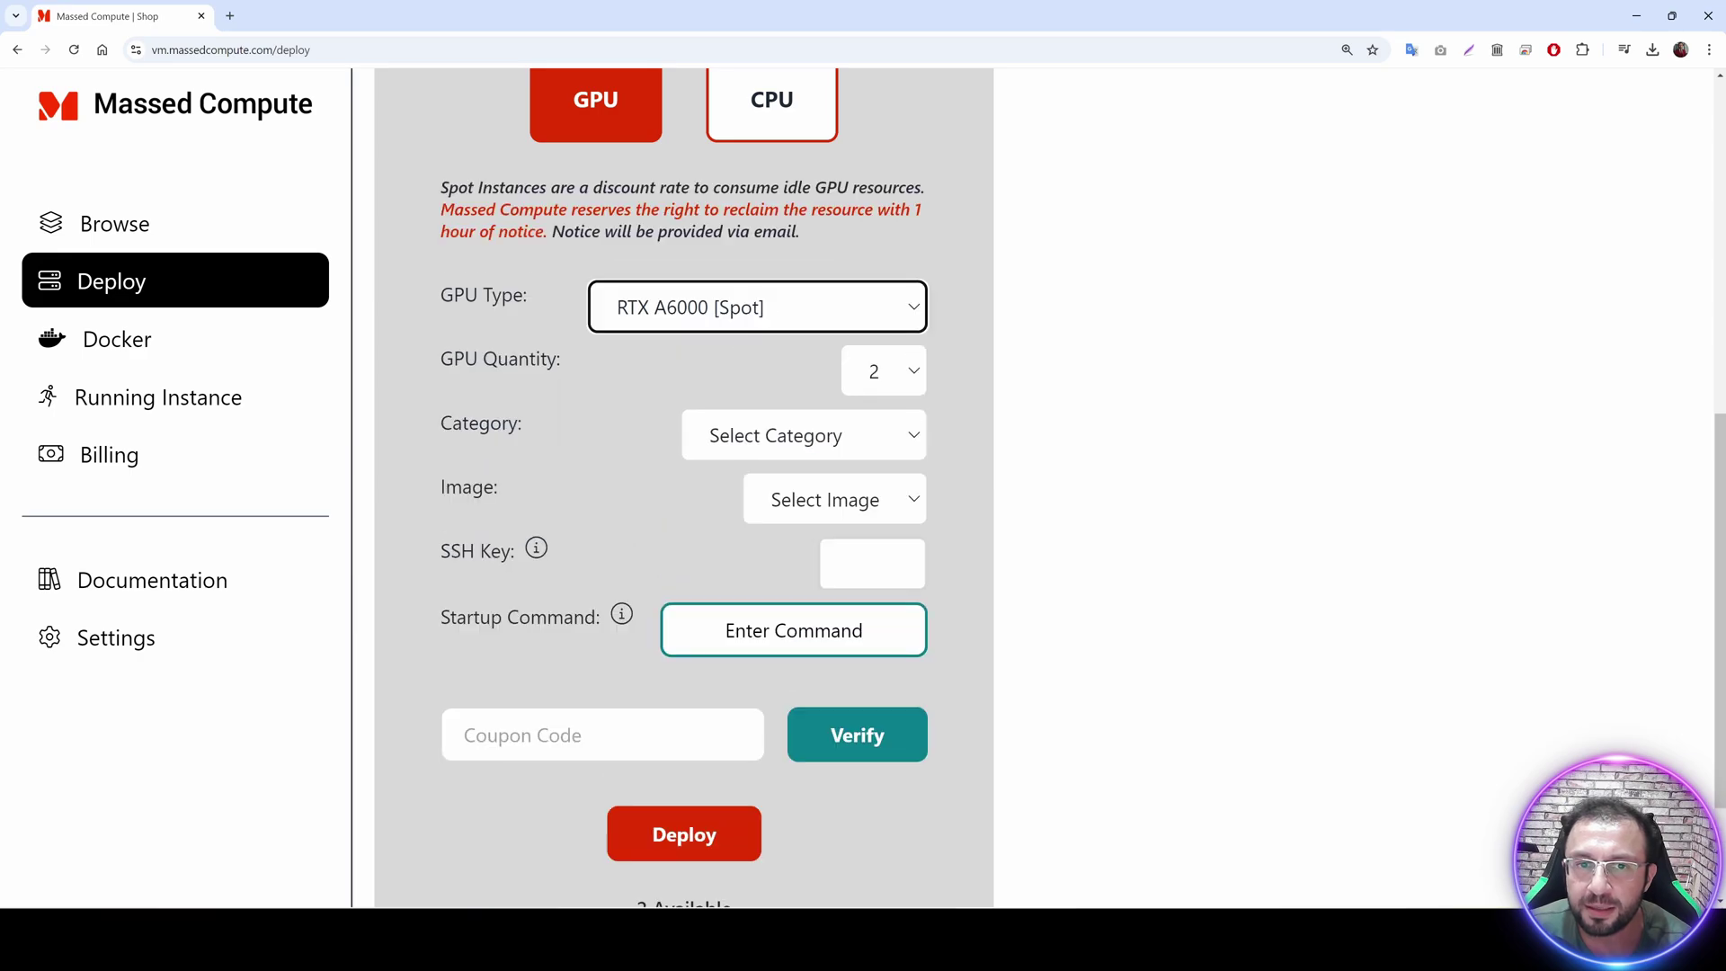
left_click(765, 310)
left_click(754, 445)
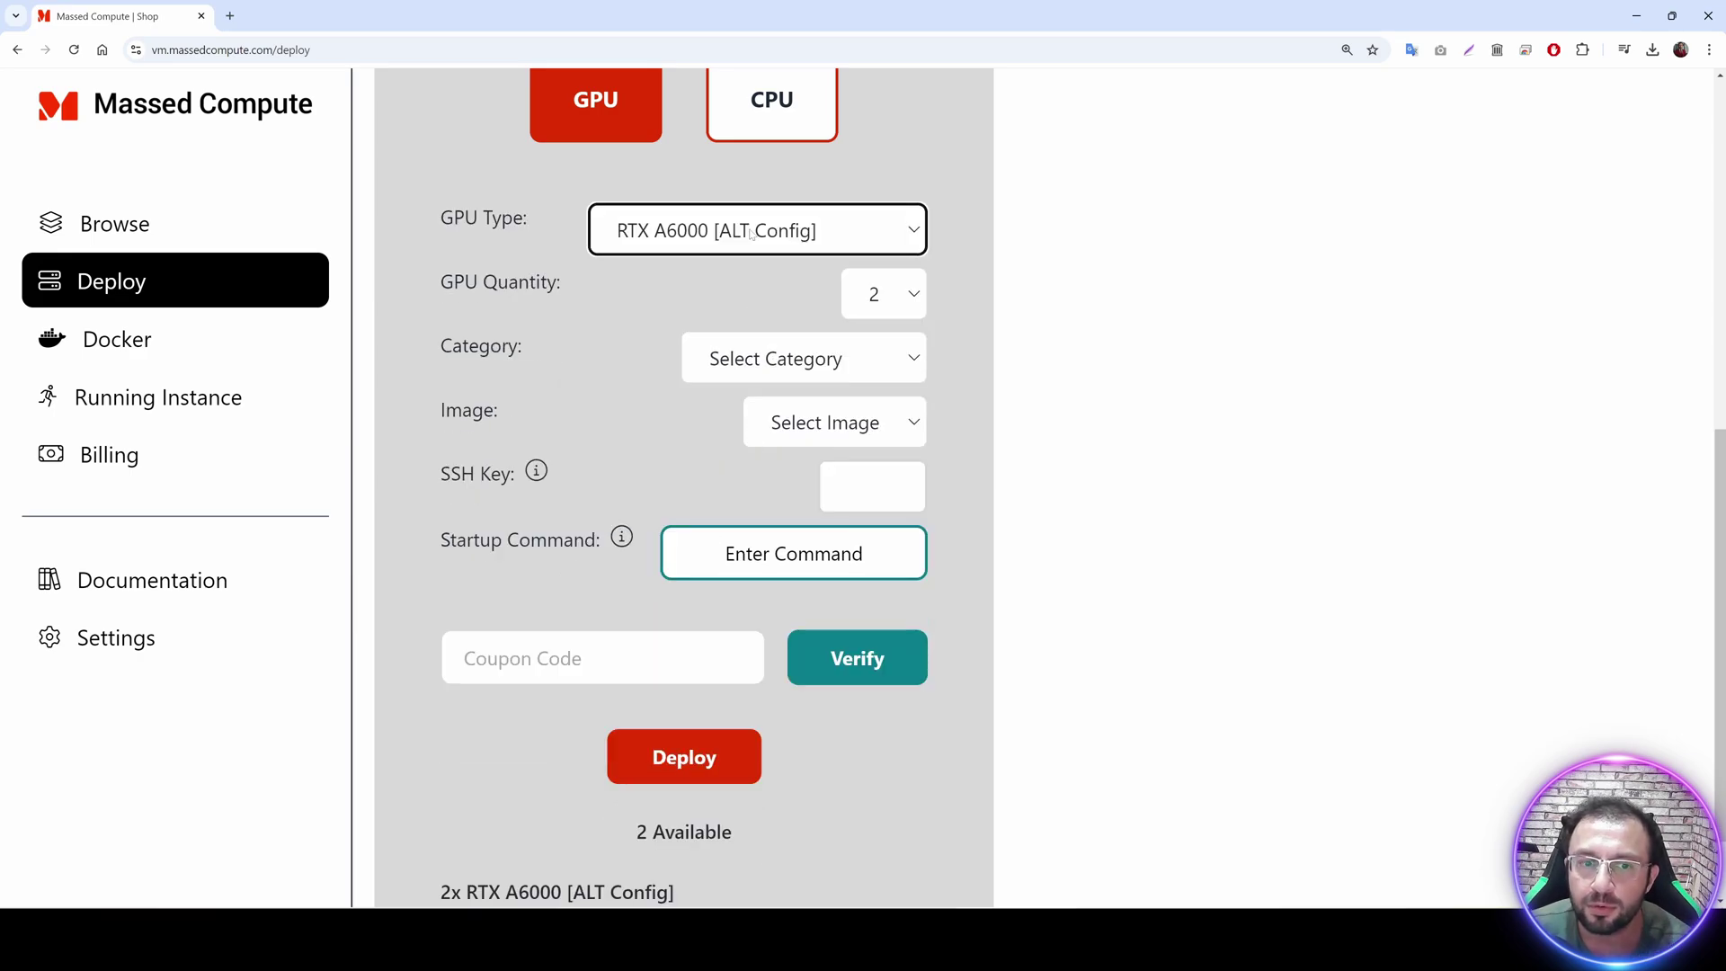
Check the RAM of the RTX A6000 [ALT Config] and set its GPU quantity to 1 to compare specs and price.
scroll(752, 234, "down", 1)
left_click_drag(556, 813, 492, 813)
scroll(558, 770, "up", 2)
left_click(882, 421)
left_click(873, 462)
scroll(698, 687, "down", 2)
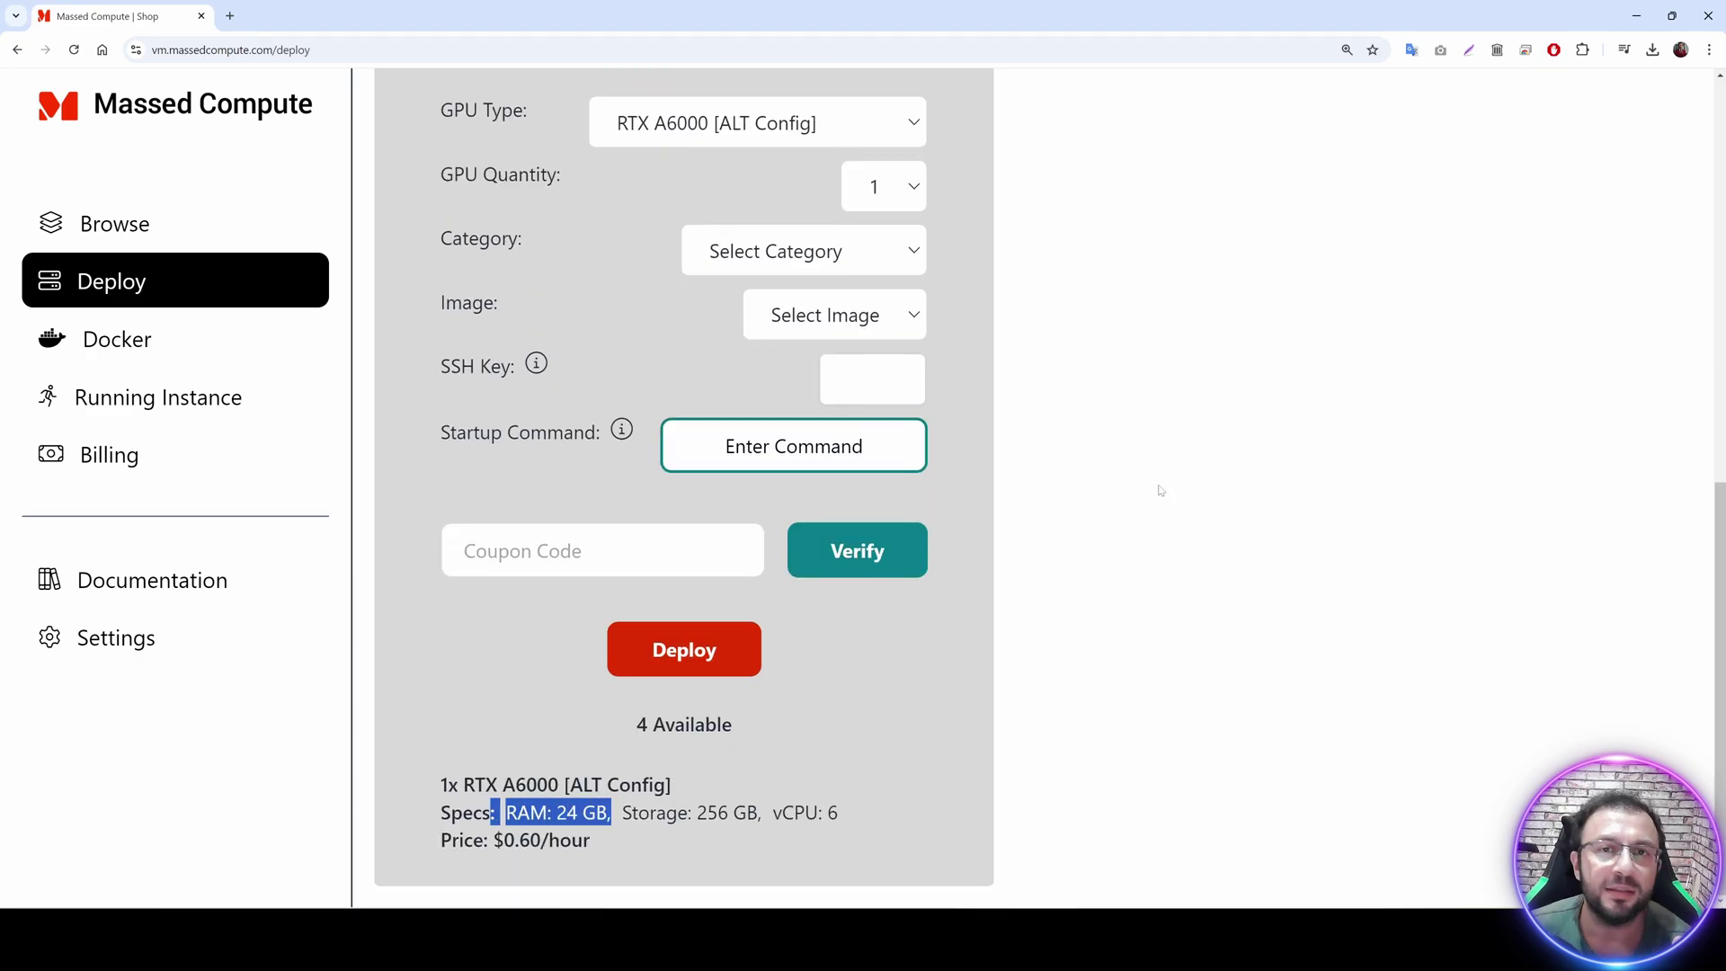
Select the RTX A6000 [Spot], check its RAM, and try a GPU quantity of 2.
left_click(769, 135)
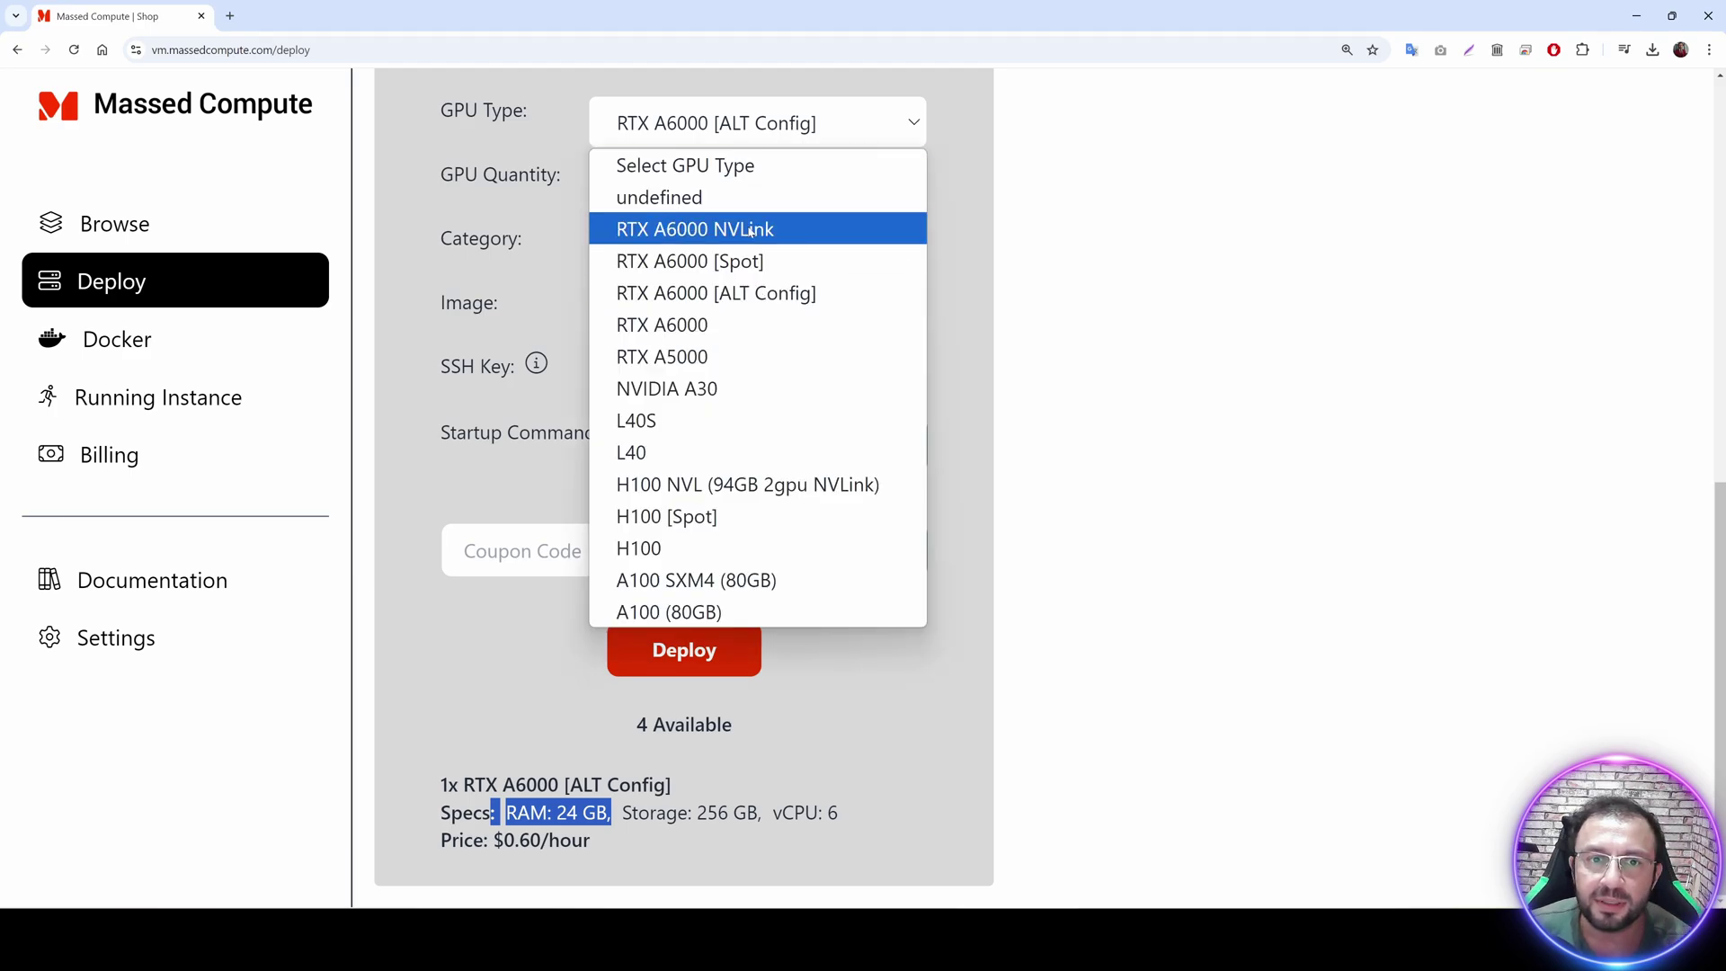
left_click(697, 258)
left_click_drag(620, 813, 503, 816)
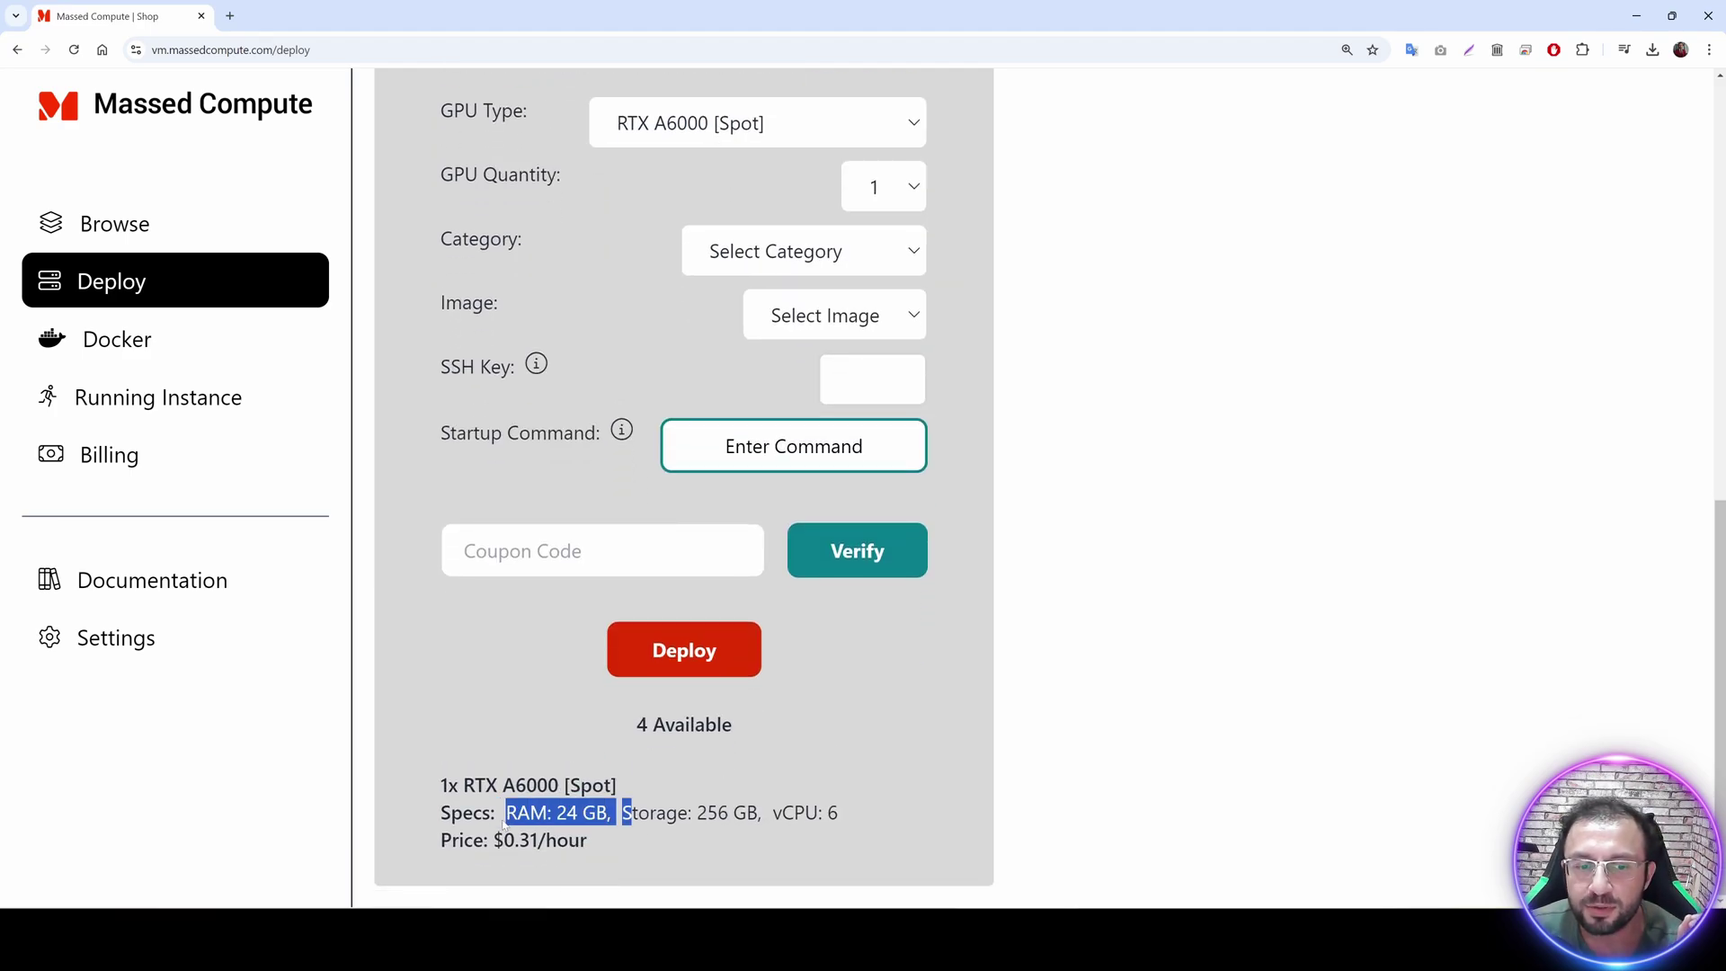
scroll(807, 414, "up", 3)
left_click(734, 364)
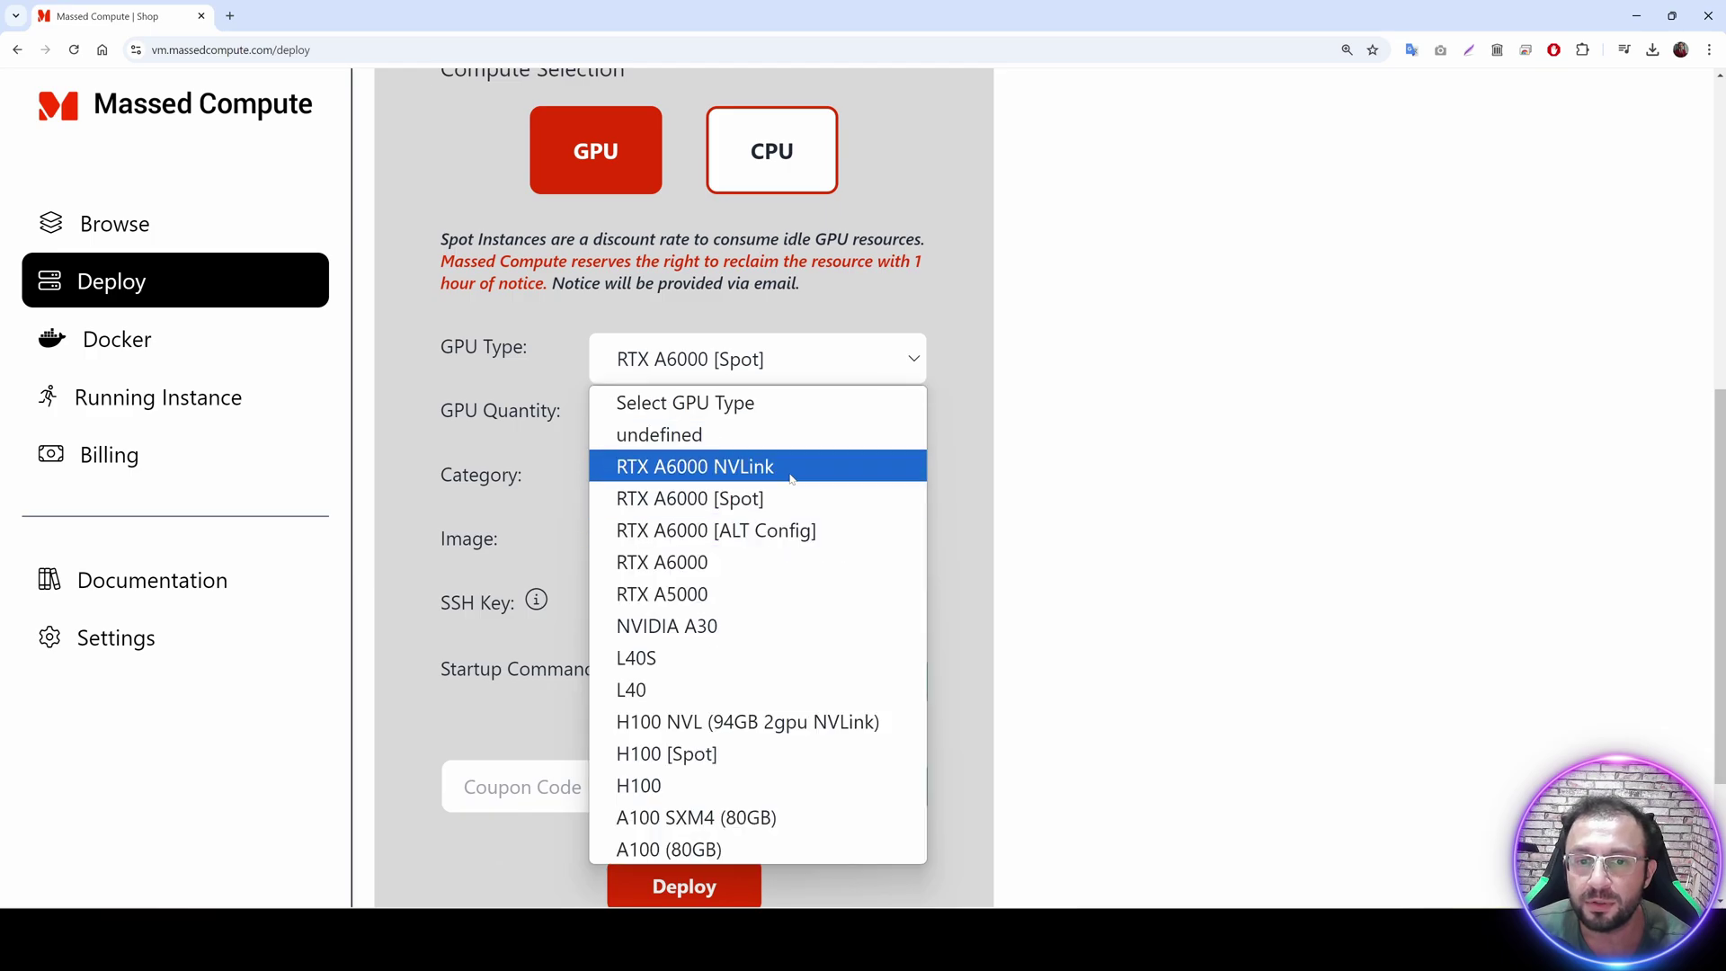
left_click(733, 493)
scroll(877, 366, "down", 3)
left_click(884, 186)
left_click(884, 241)
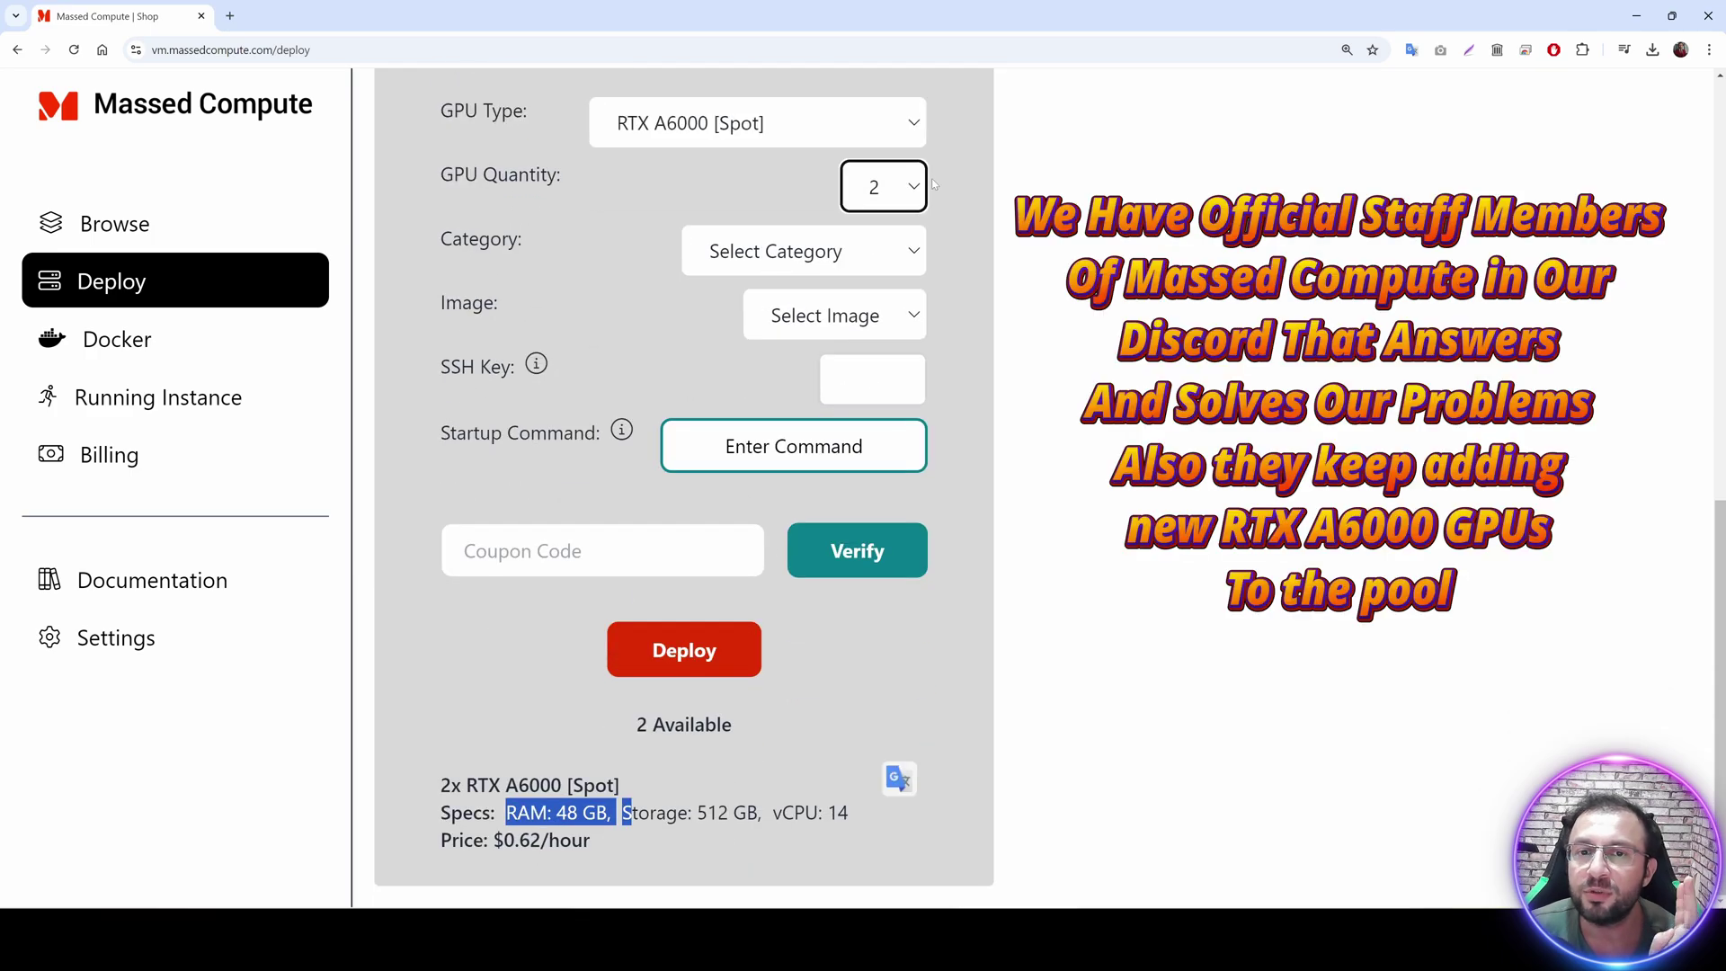
left_click(883, 191)
left_click(883, 191)
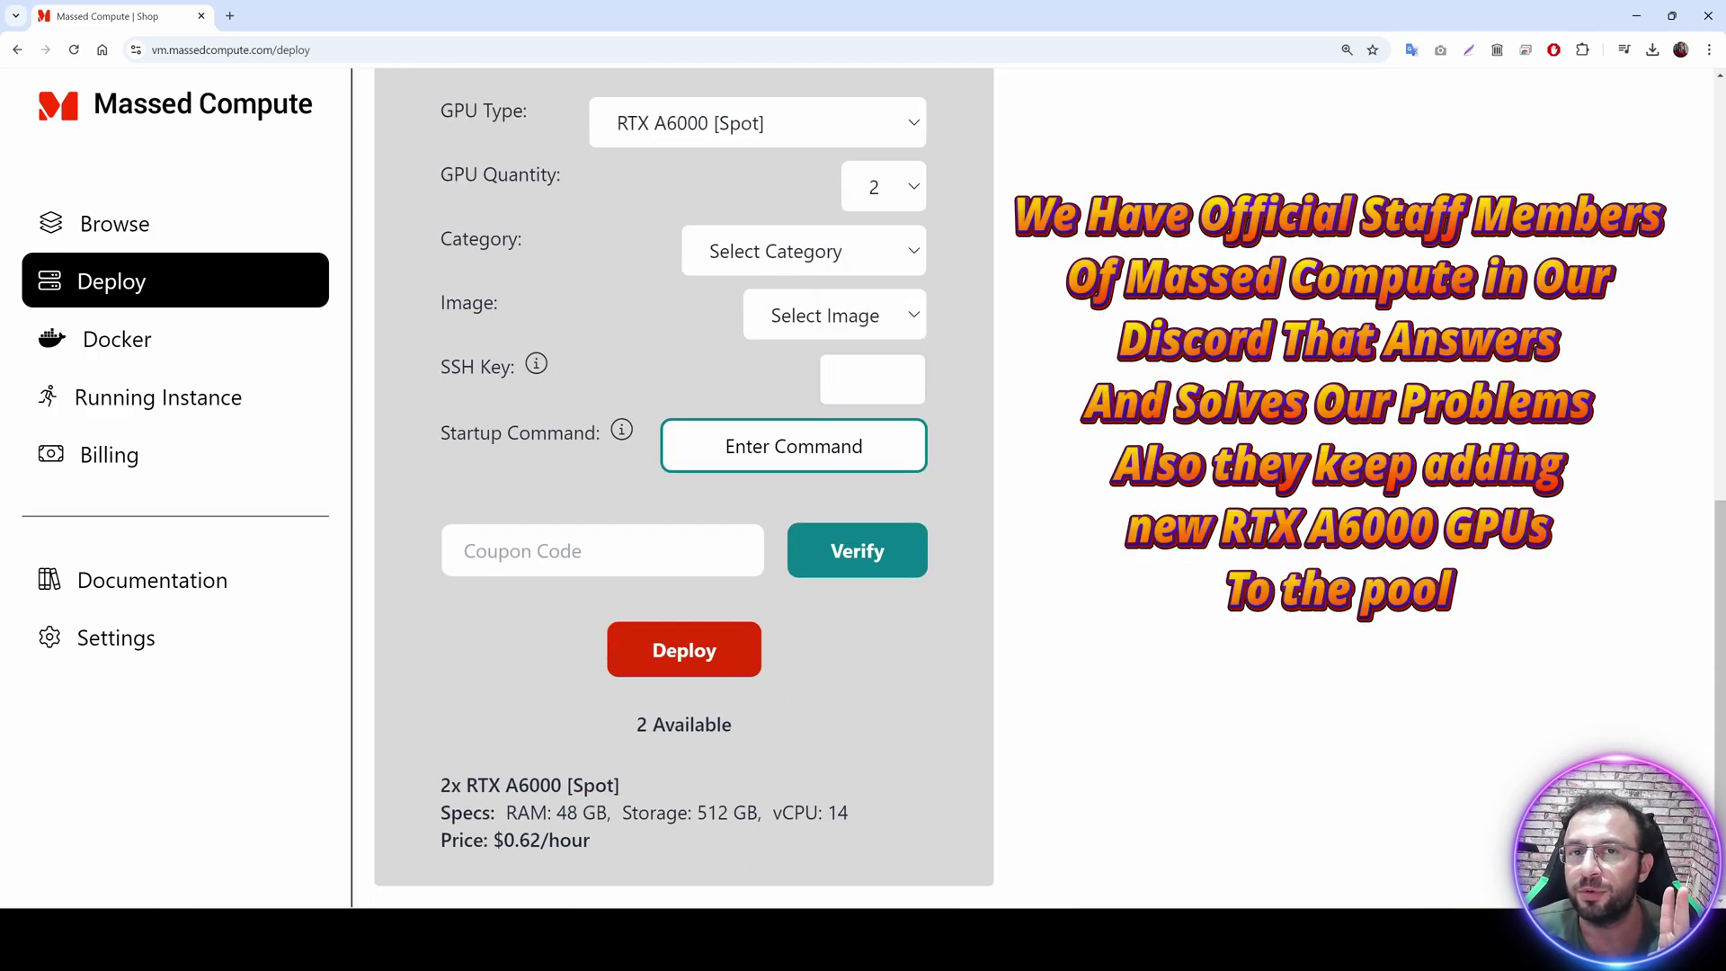
Select the regular RTX A6000 with a GPU quantity of 1 and highlight its storage spec.
left_click(779, 126)
left_click(724, 327)
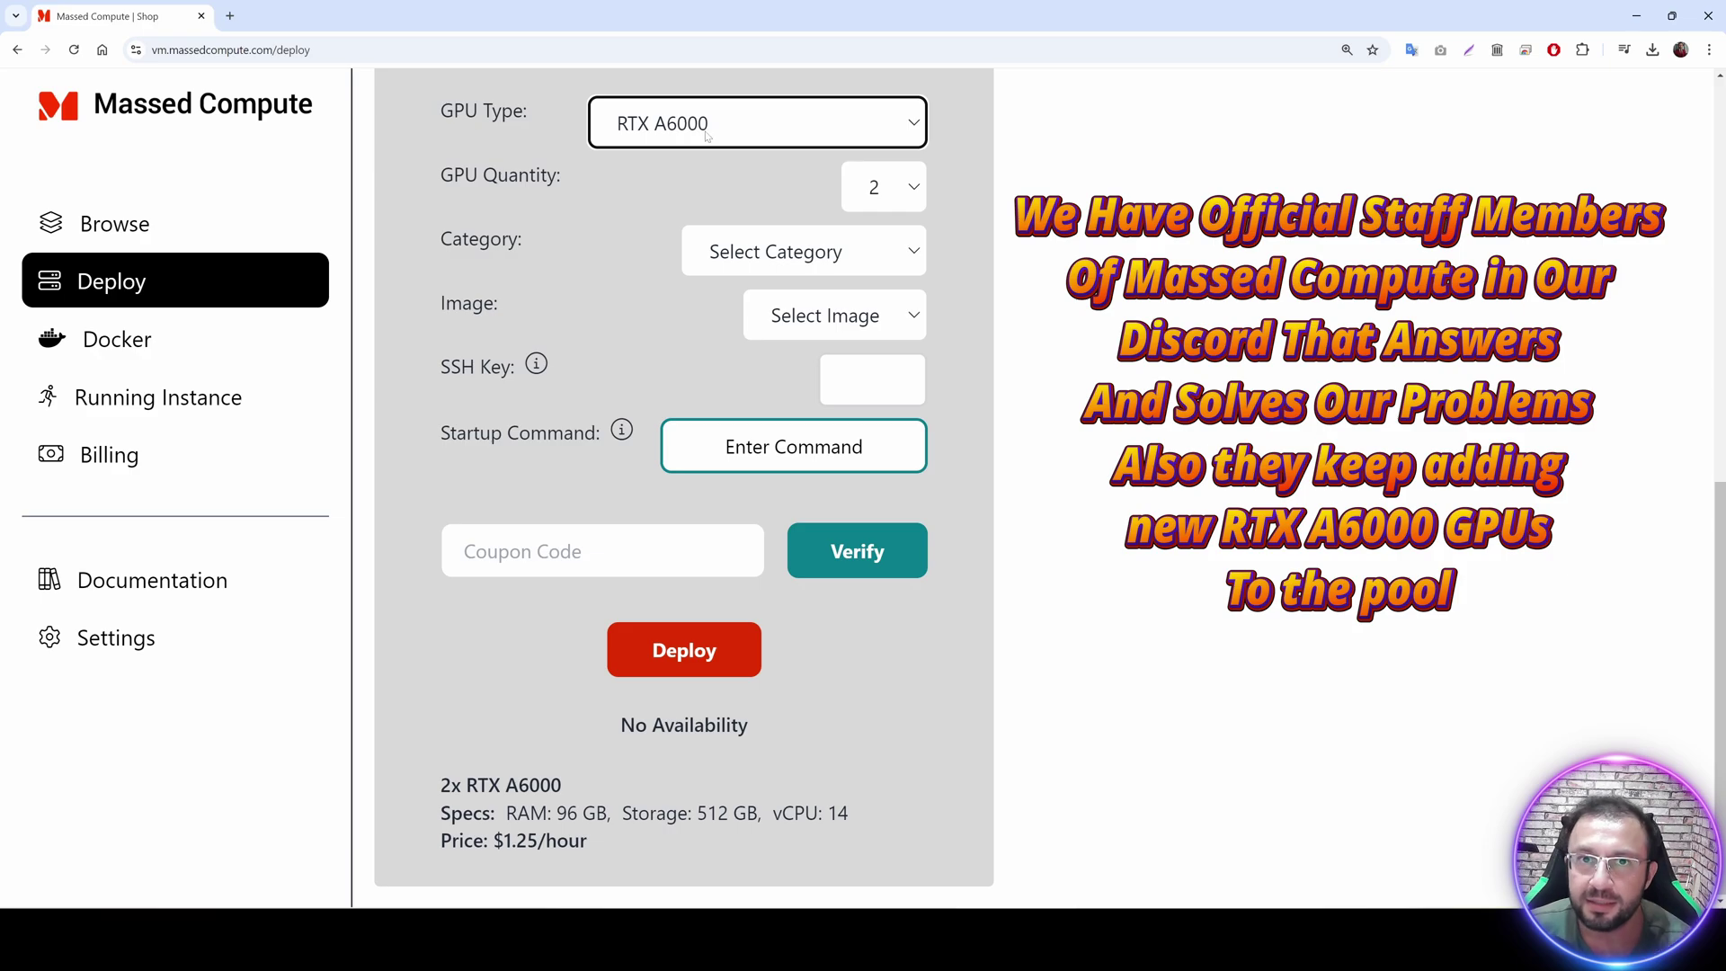
left_click(883, 186)
left_click(877, 230)
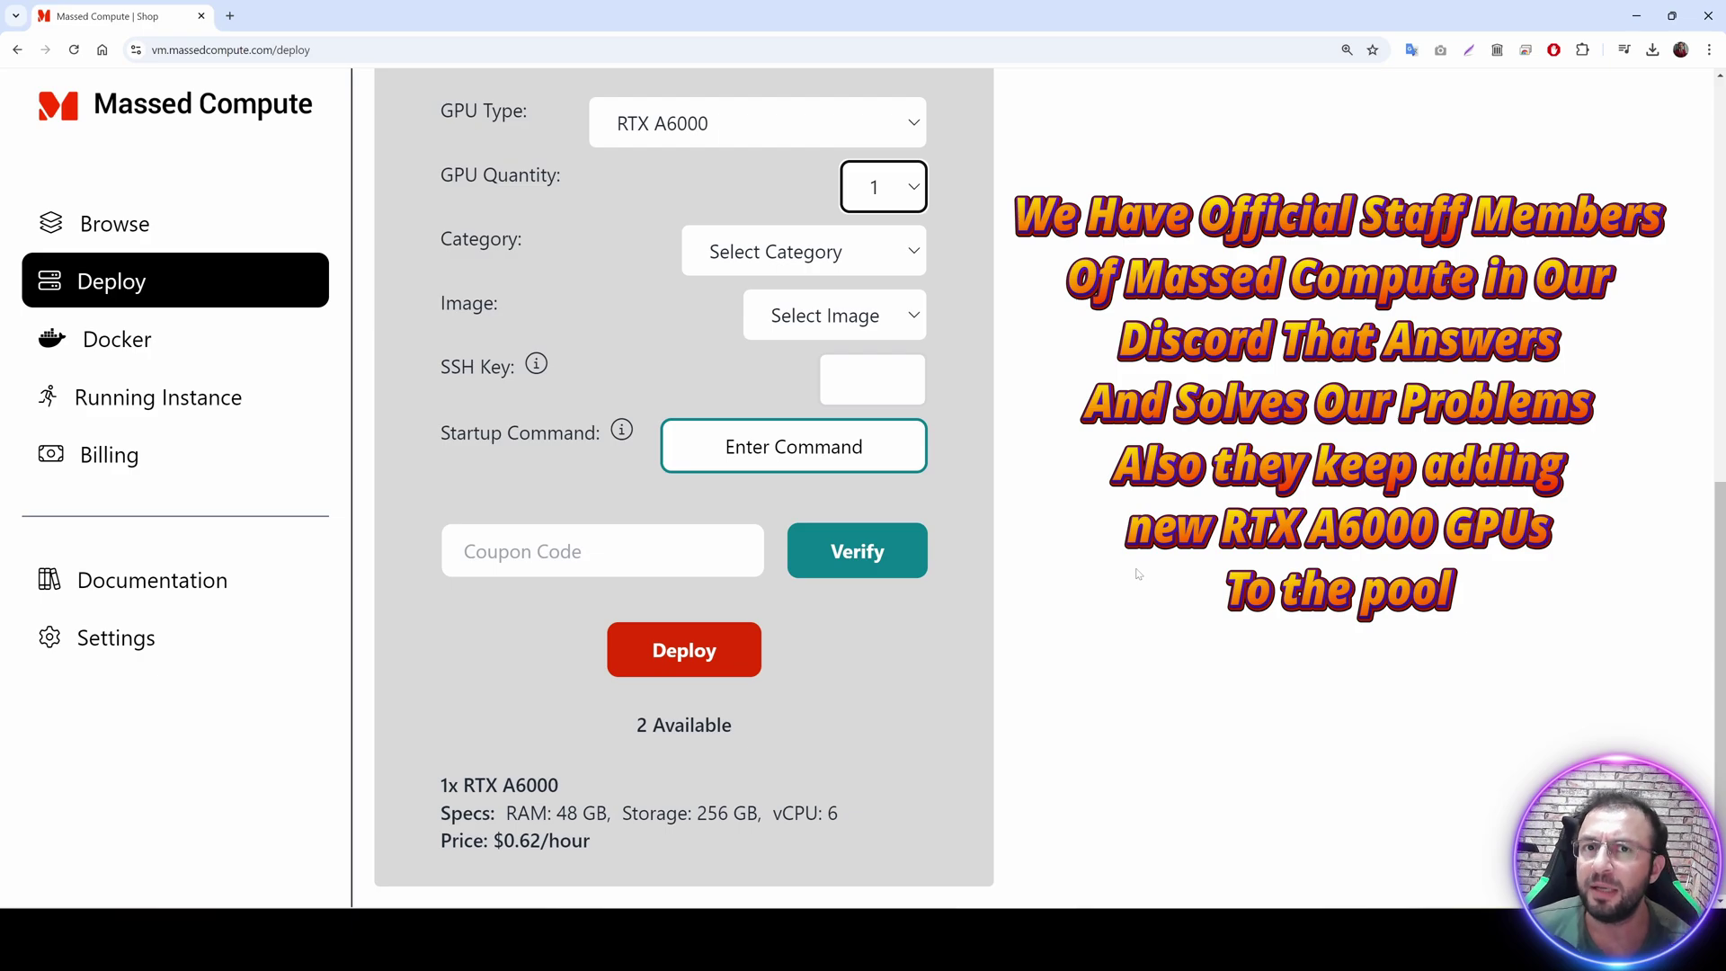
left_click_drag(666, 812, 839, 812)
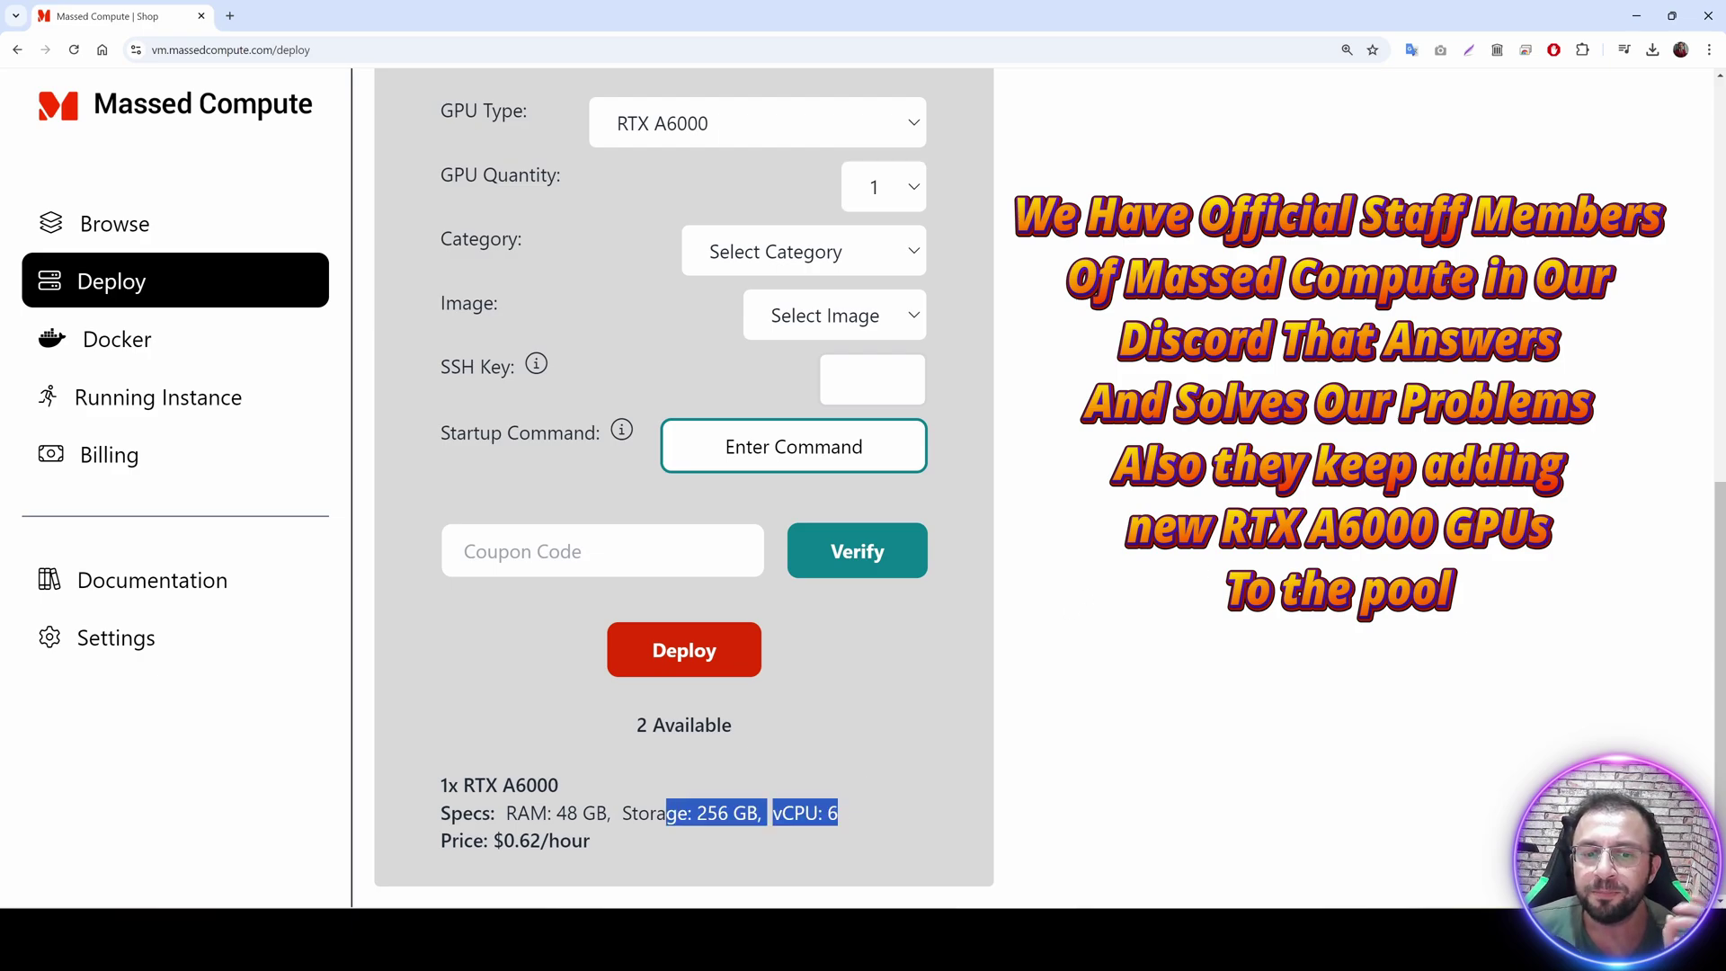
double_click(713, 813)
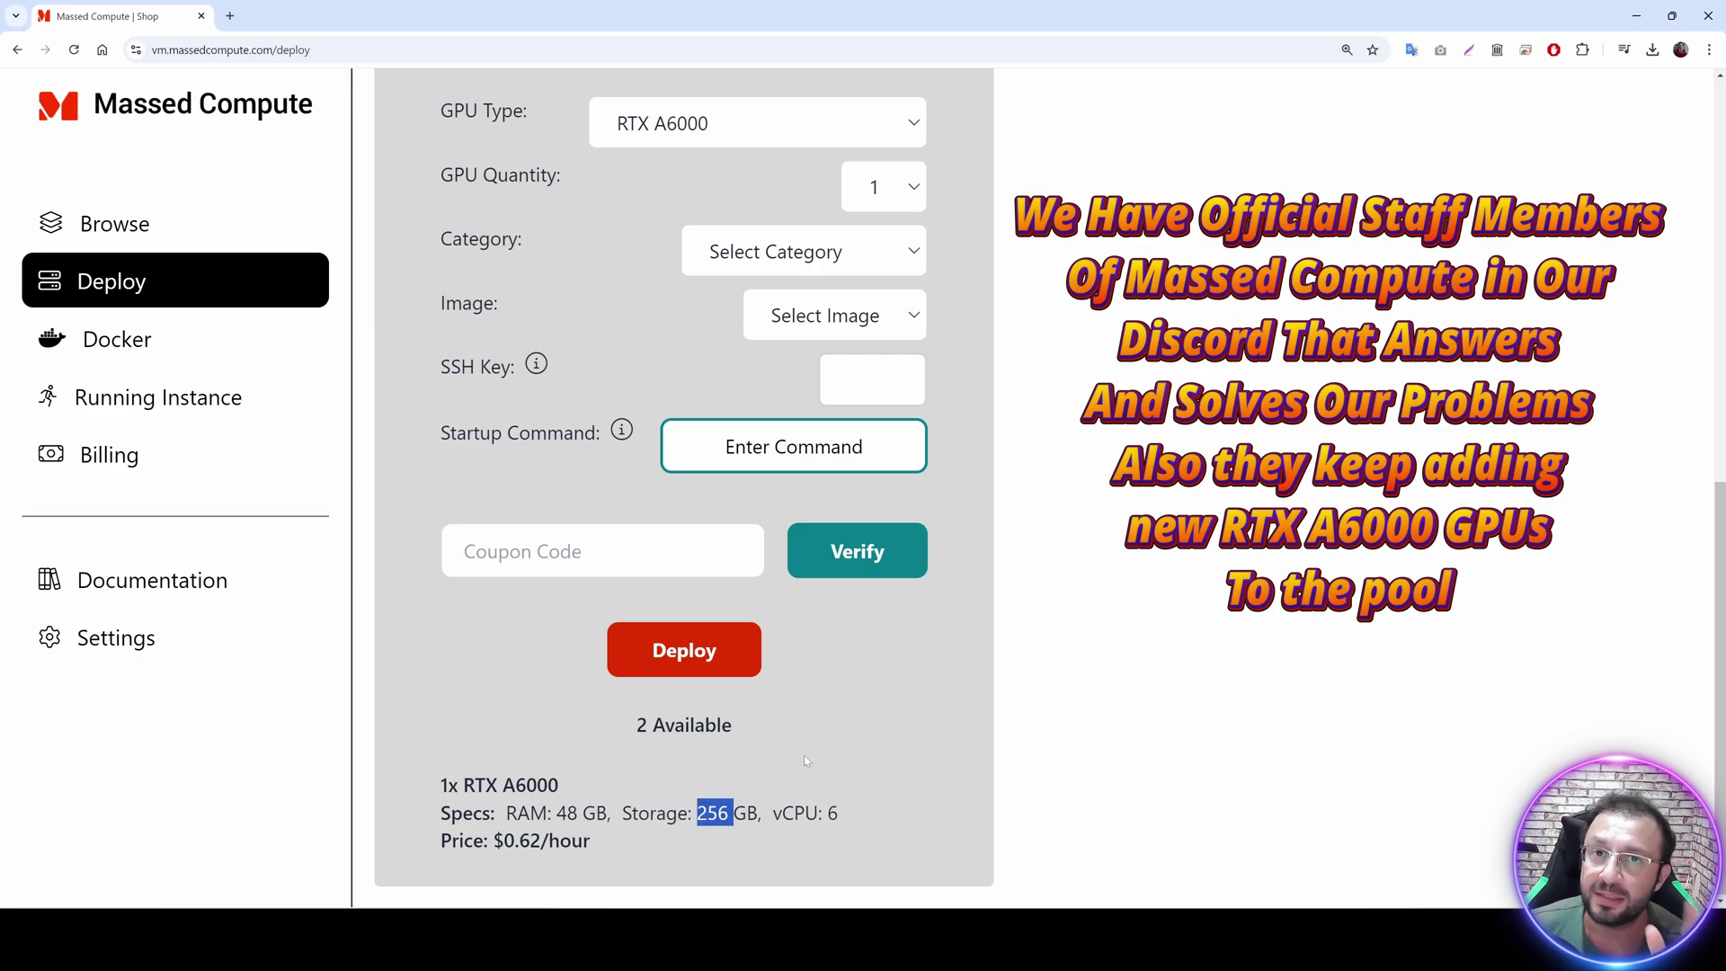
Try a GPU quantity of 2 for the RTX A6000 to compare its specs, and return to 1.
left_click(884, 187)
left_click(884, 259)
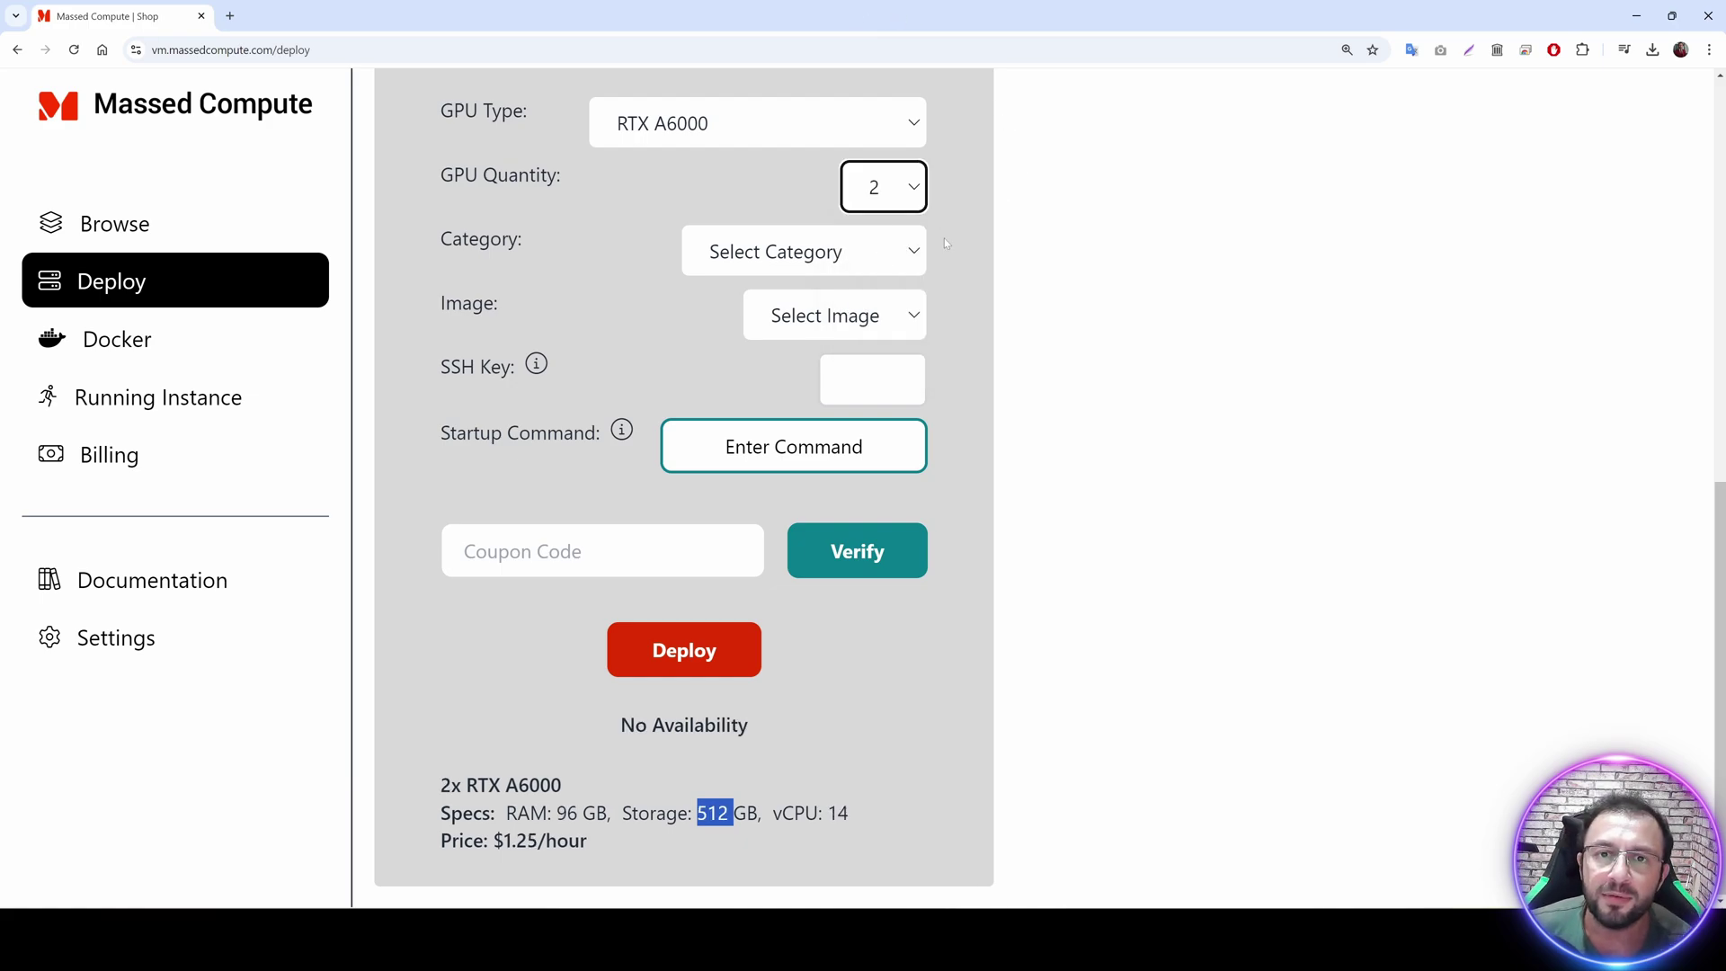
left_click(903, 195)
left_click(883, 217)
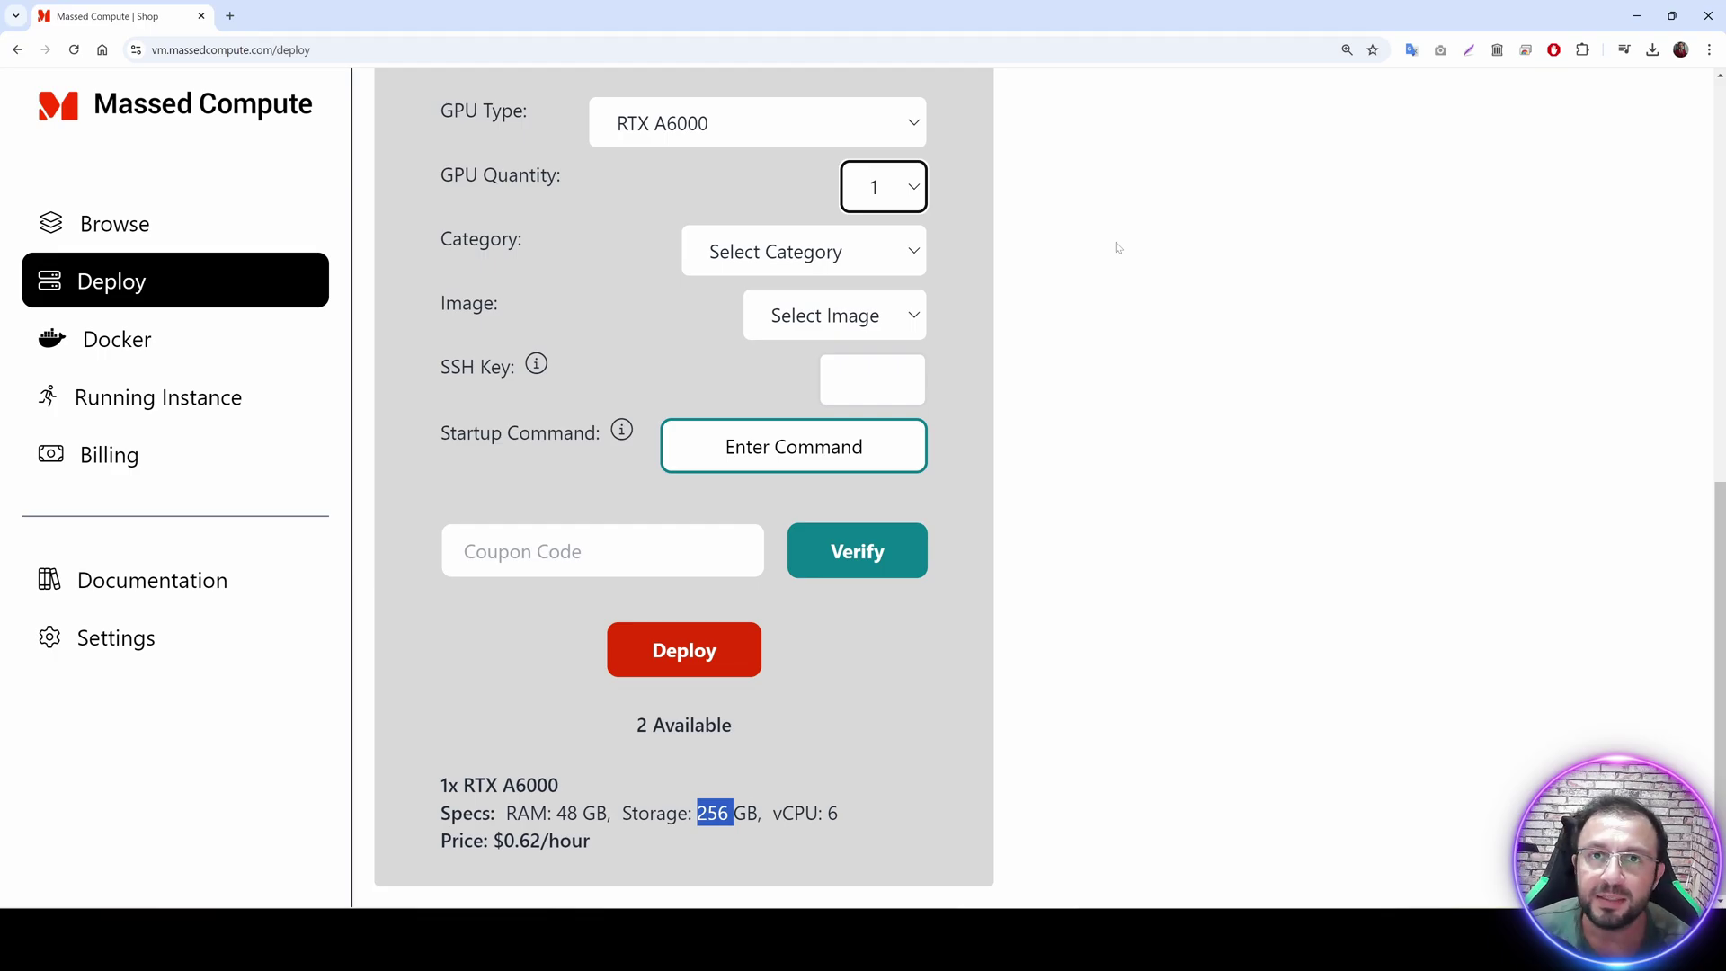
left_click(894, 189)
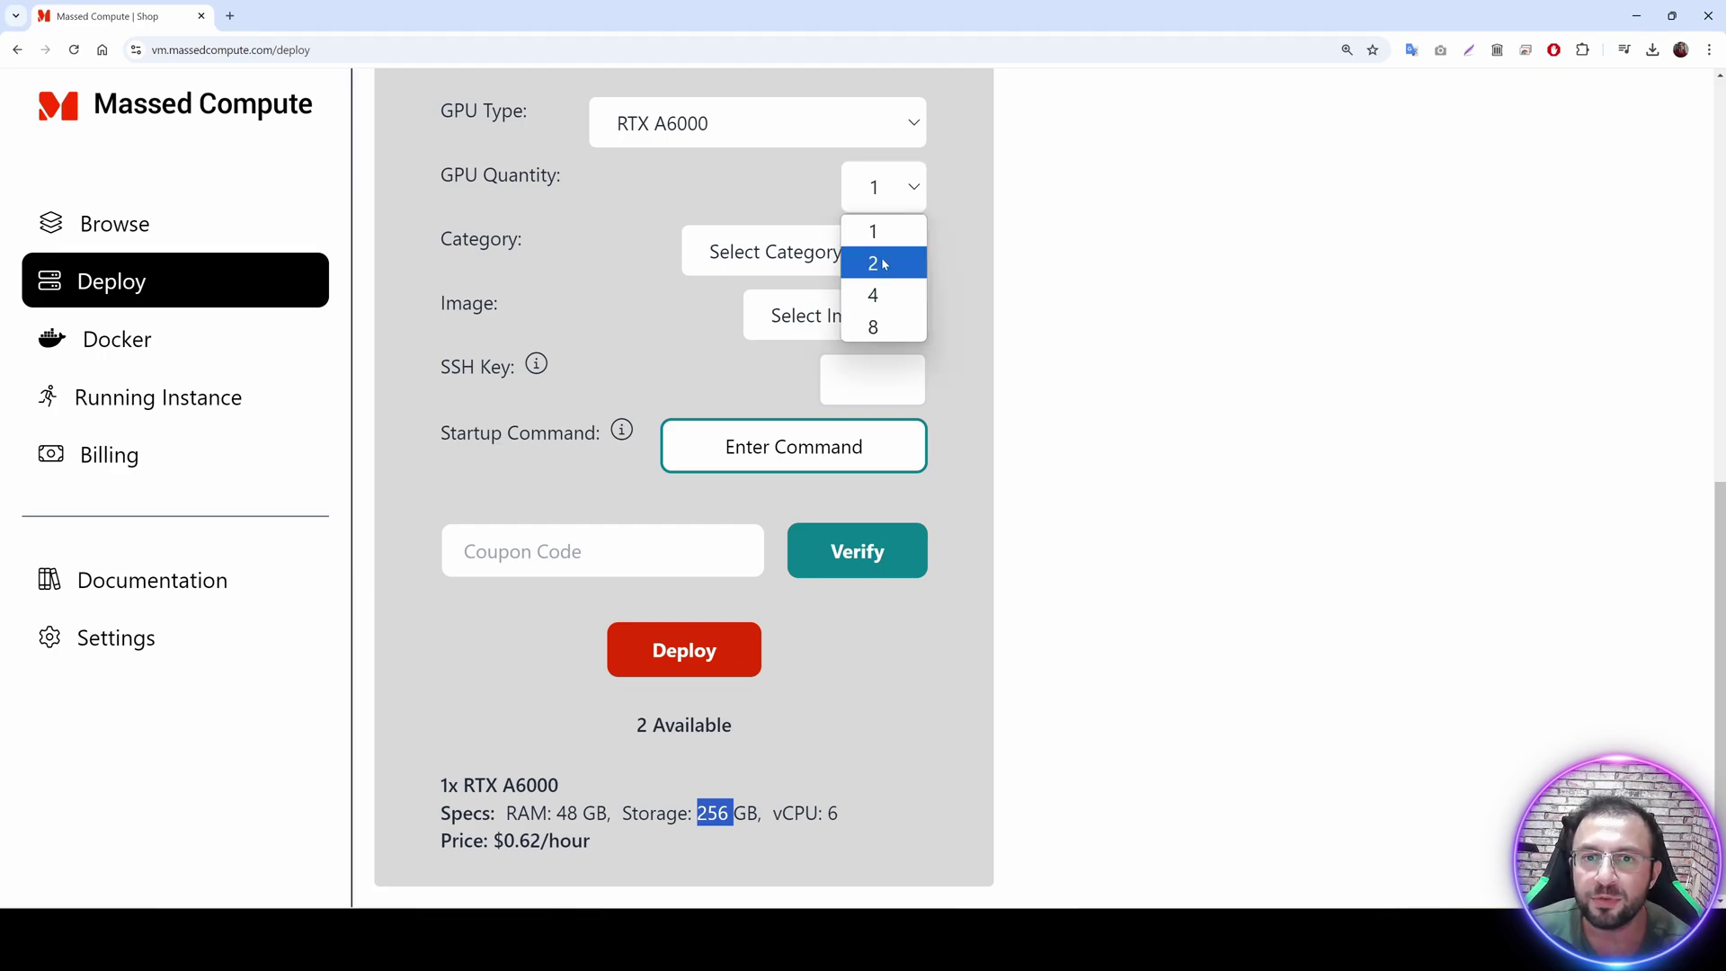
key("Escape")
Set the instance's category to Creator and its image to SECourses.
left_click(764, 252)
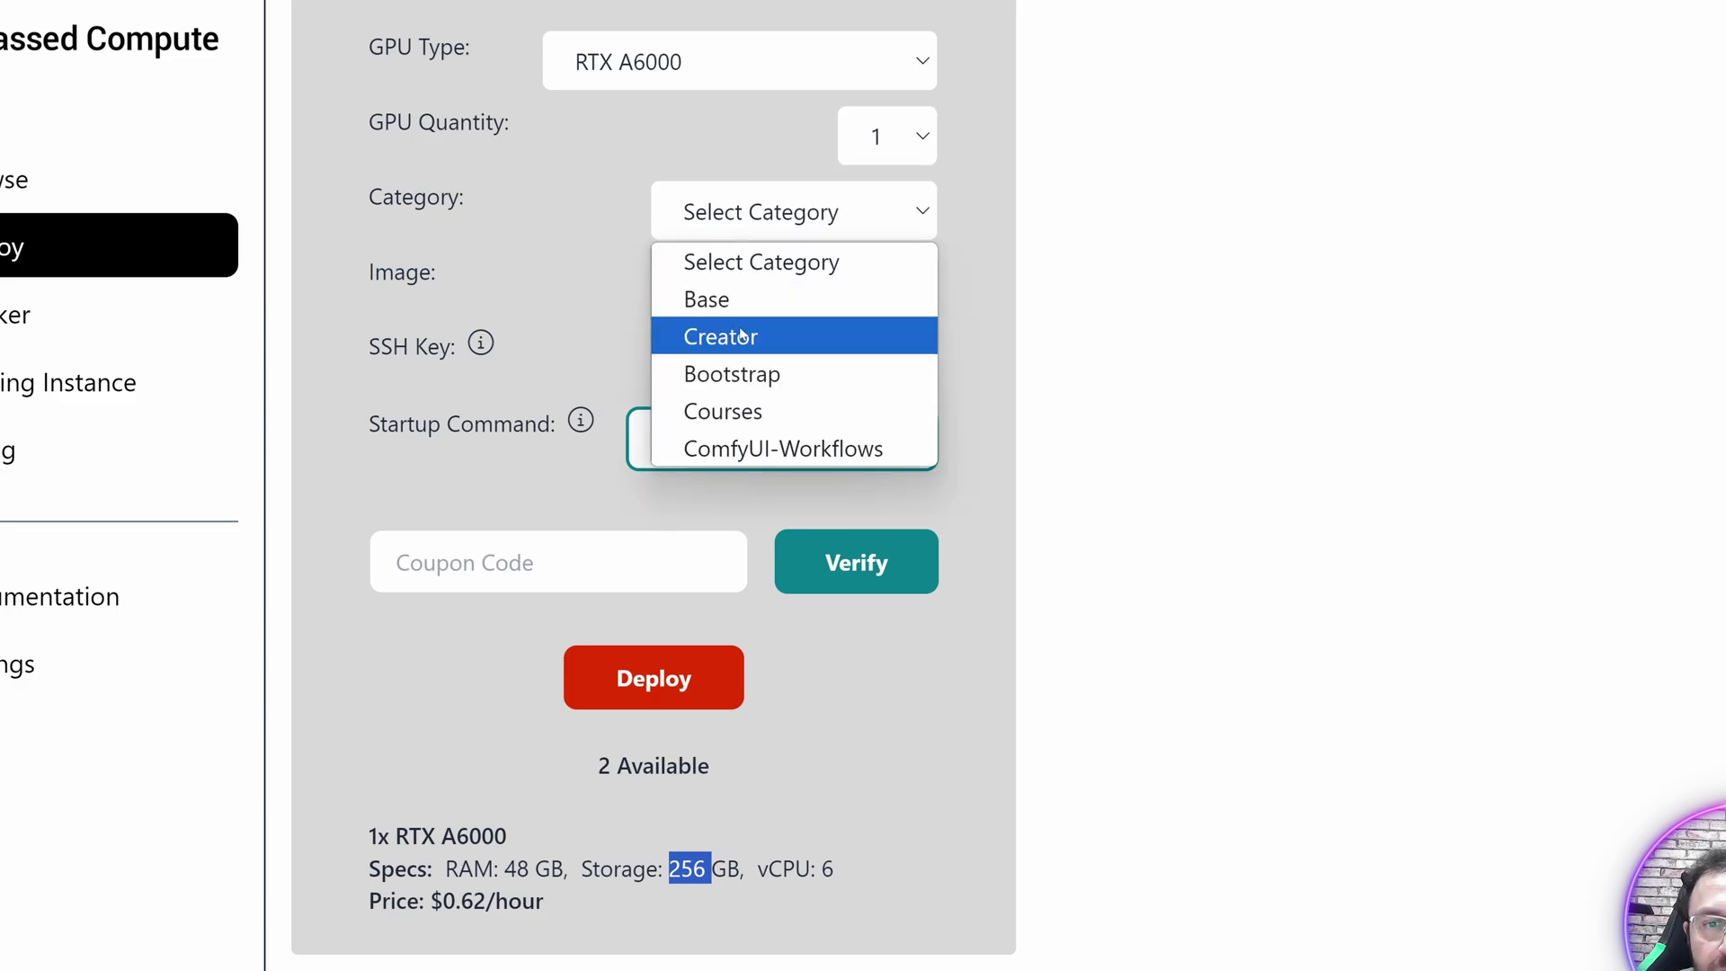
left_click(741, 335)
left_click(773, 287)
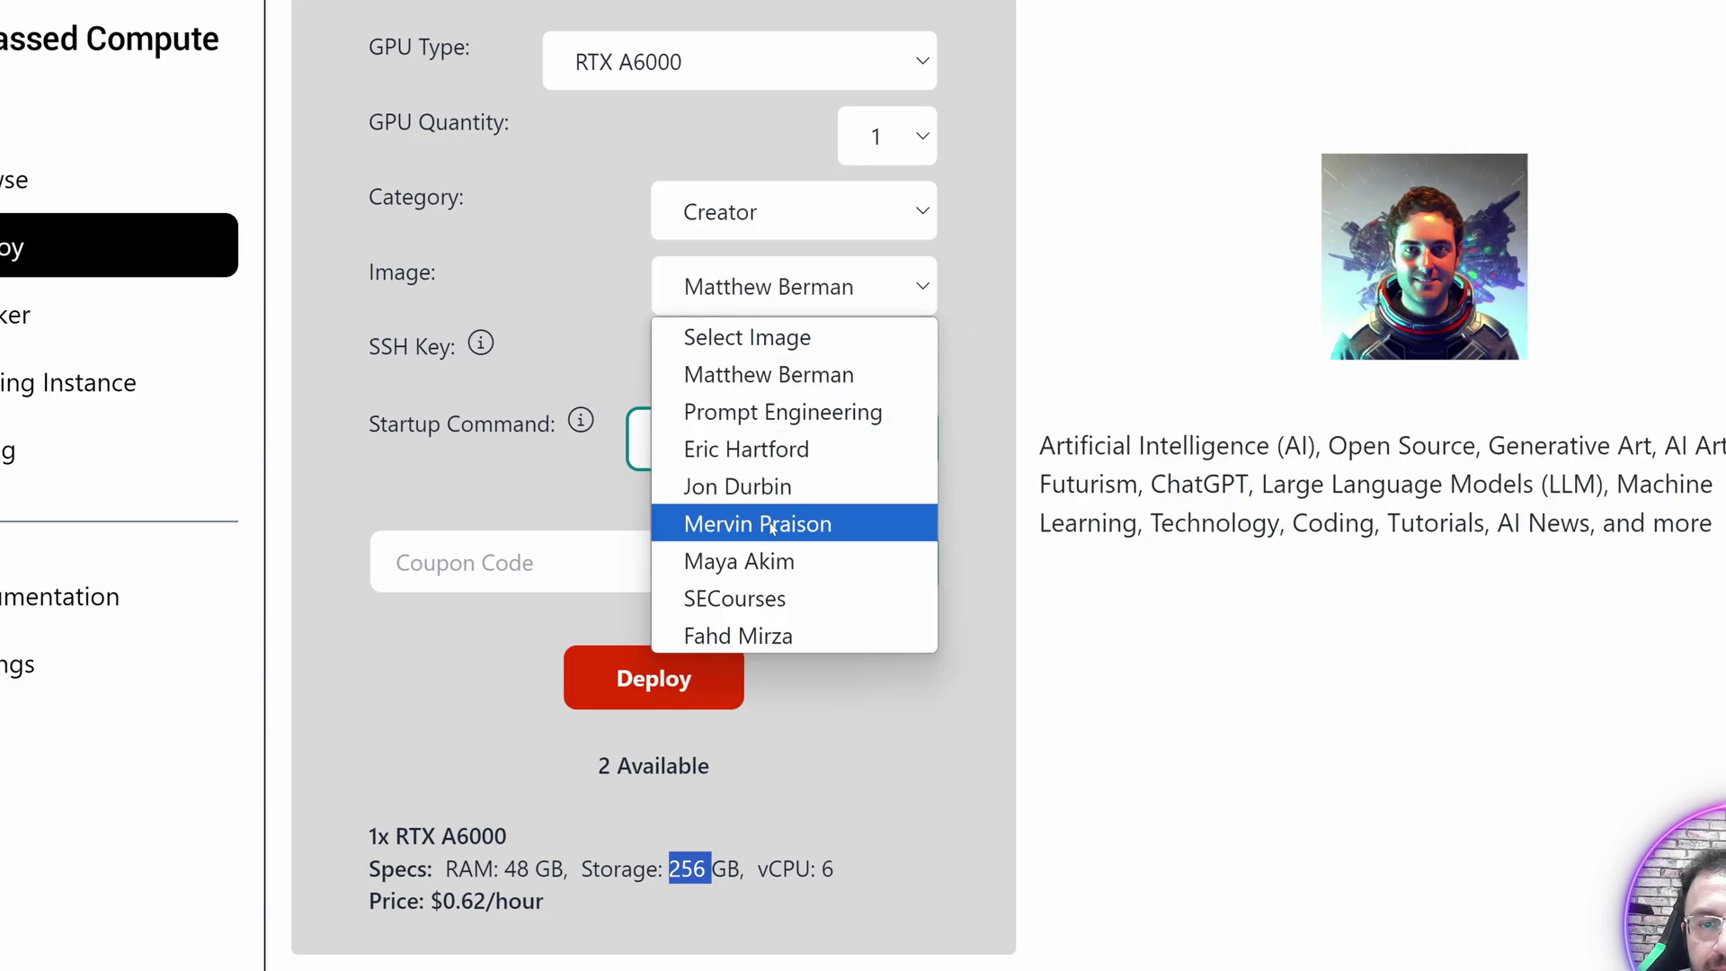
left_click(771, 599)
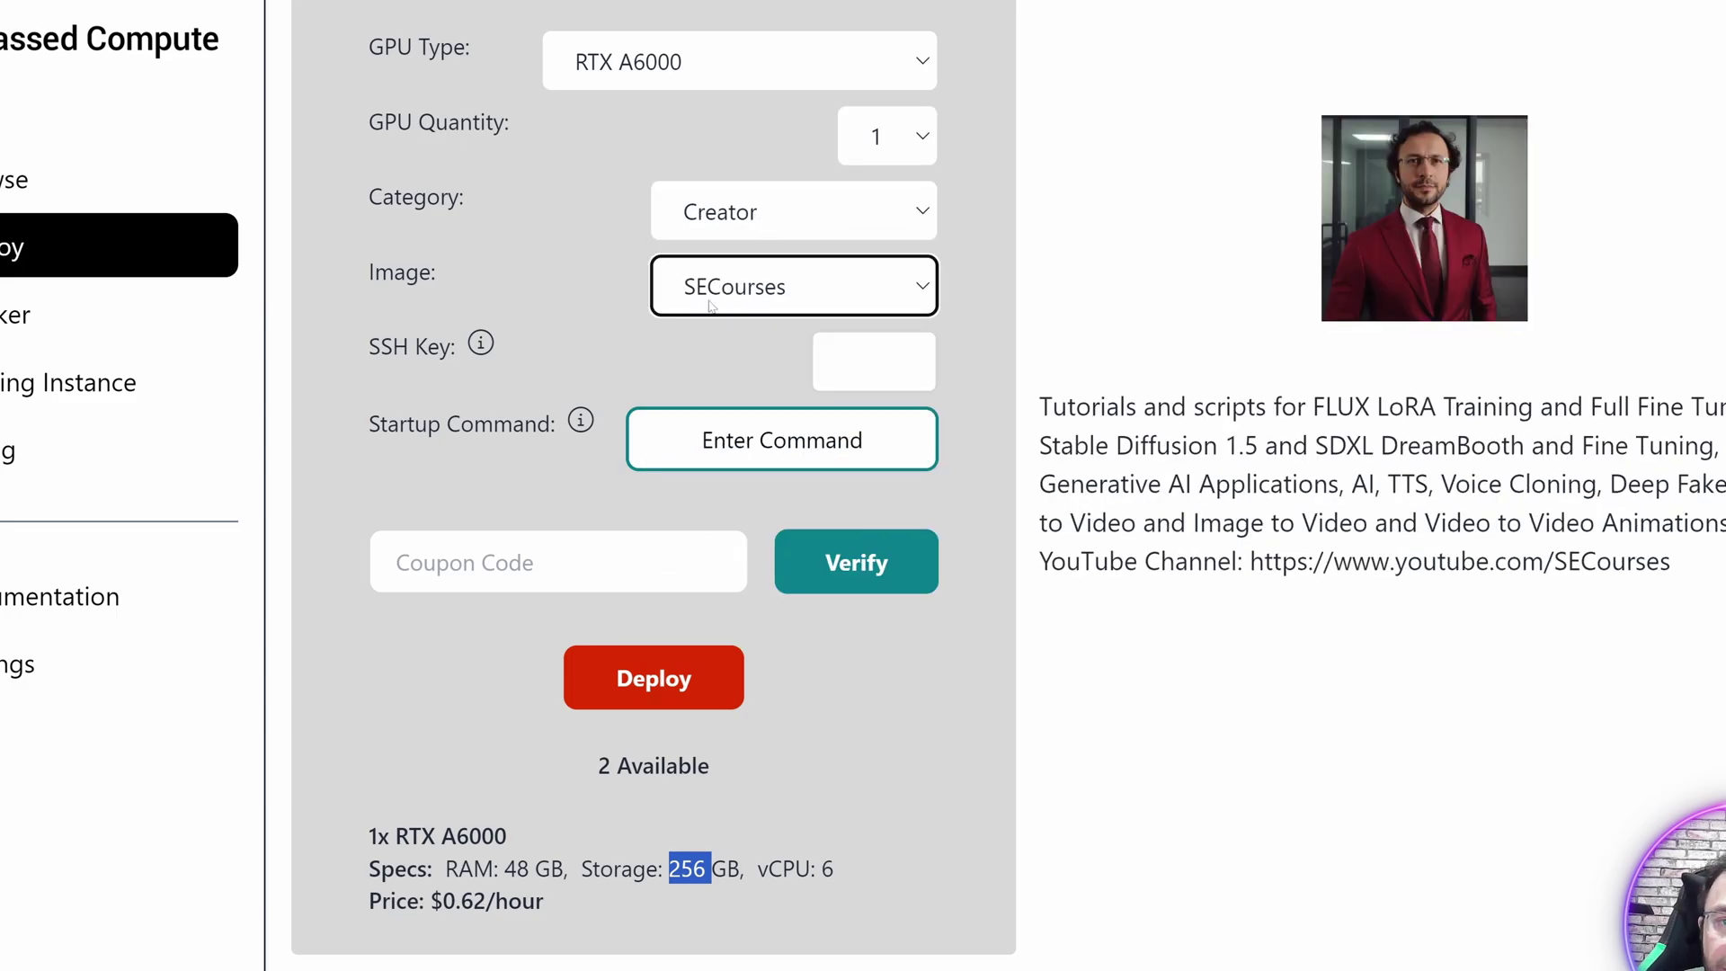
double_click(814, 247)
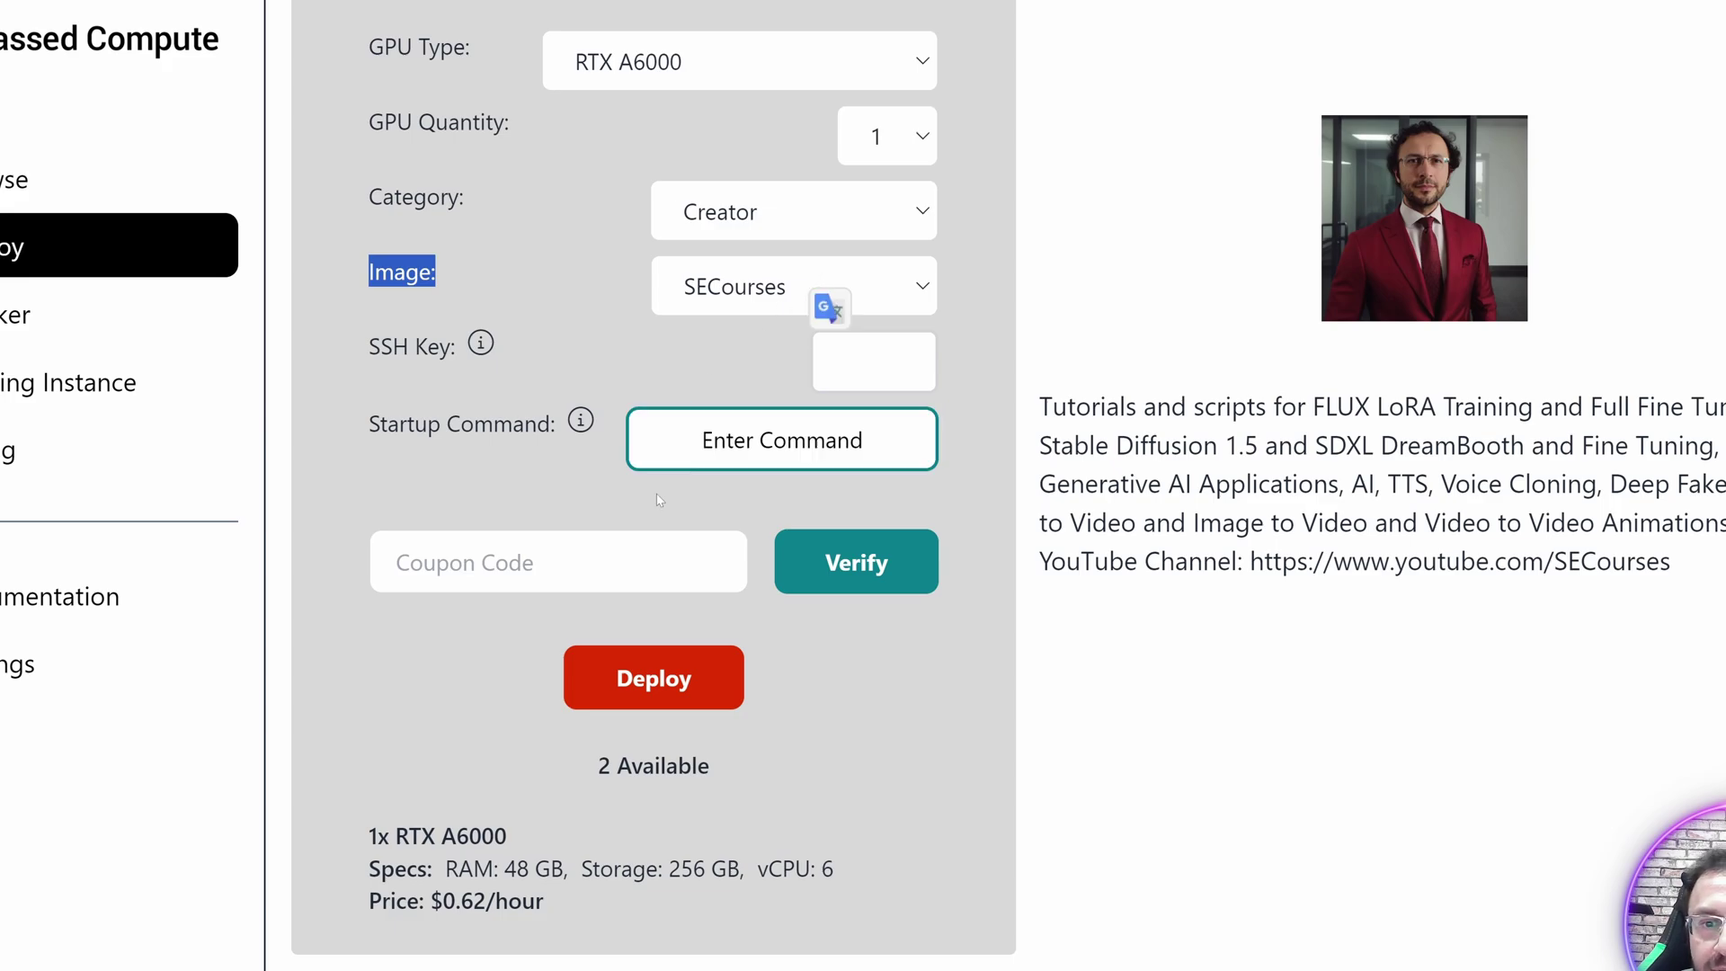
Enter SECourses as the instance's coupon code and verify it.
left_click(638, 563)
left_click_drag(544, 902, 424, 901)
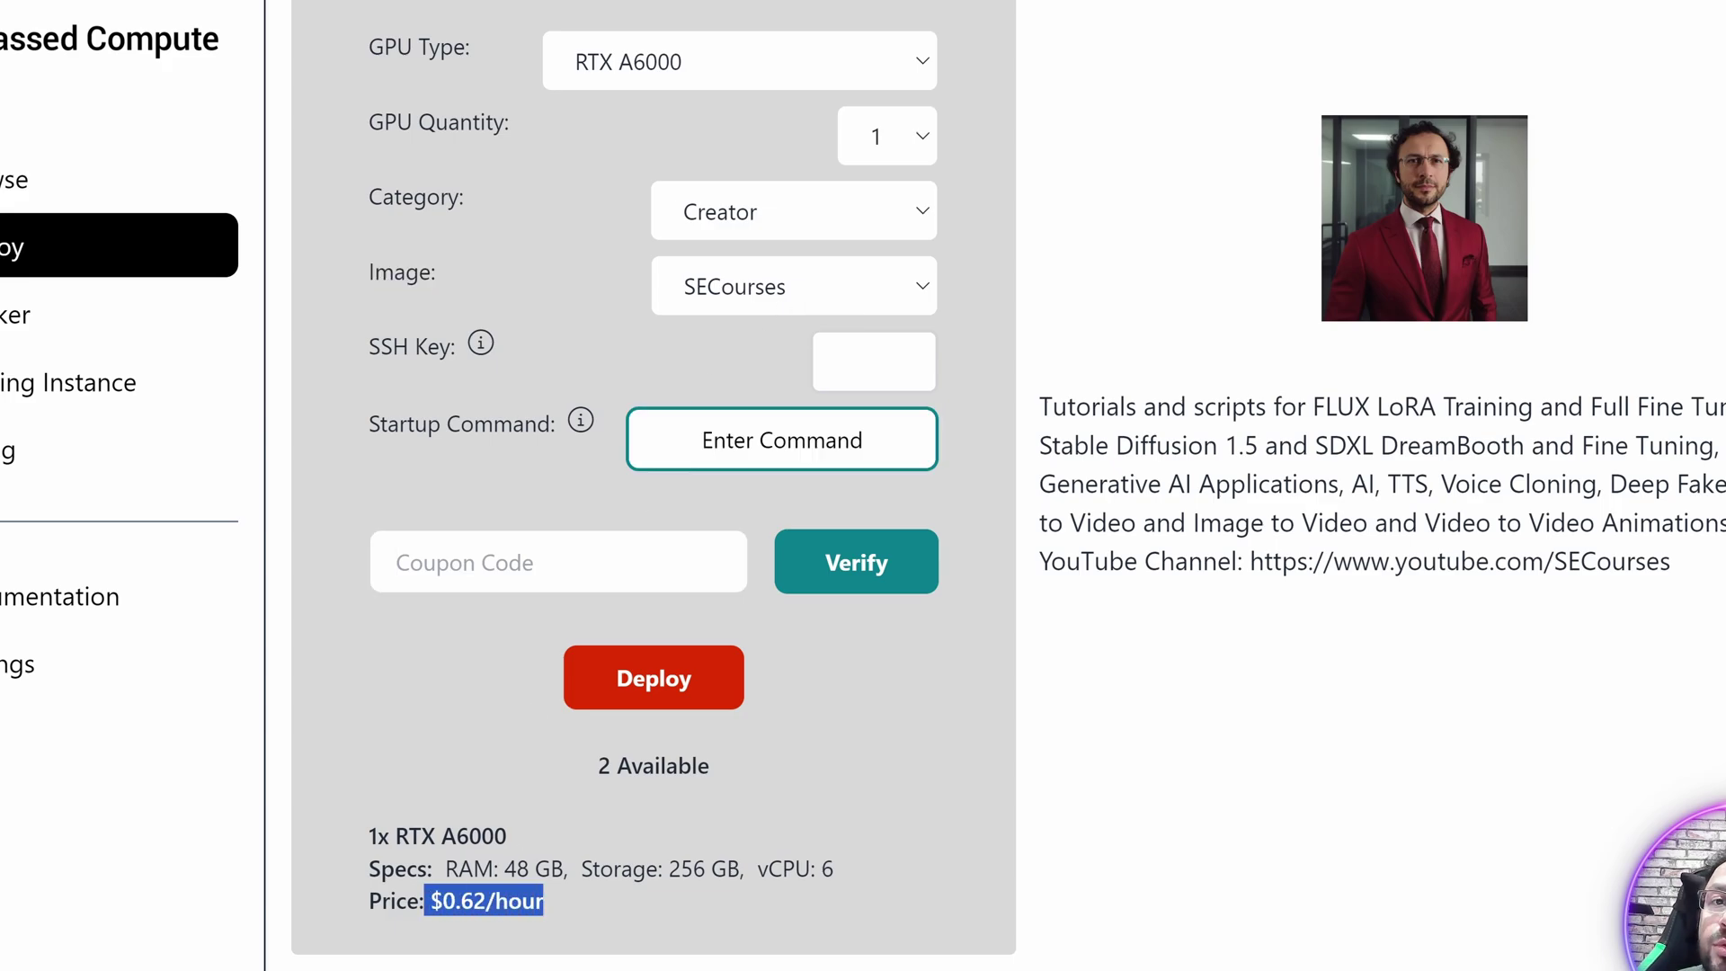
left_click(521, 563)
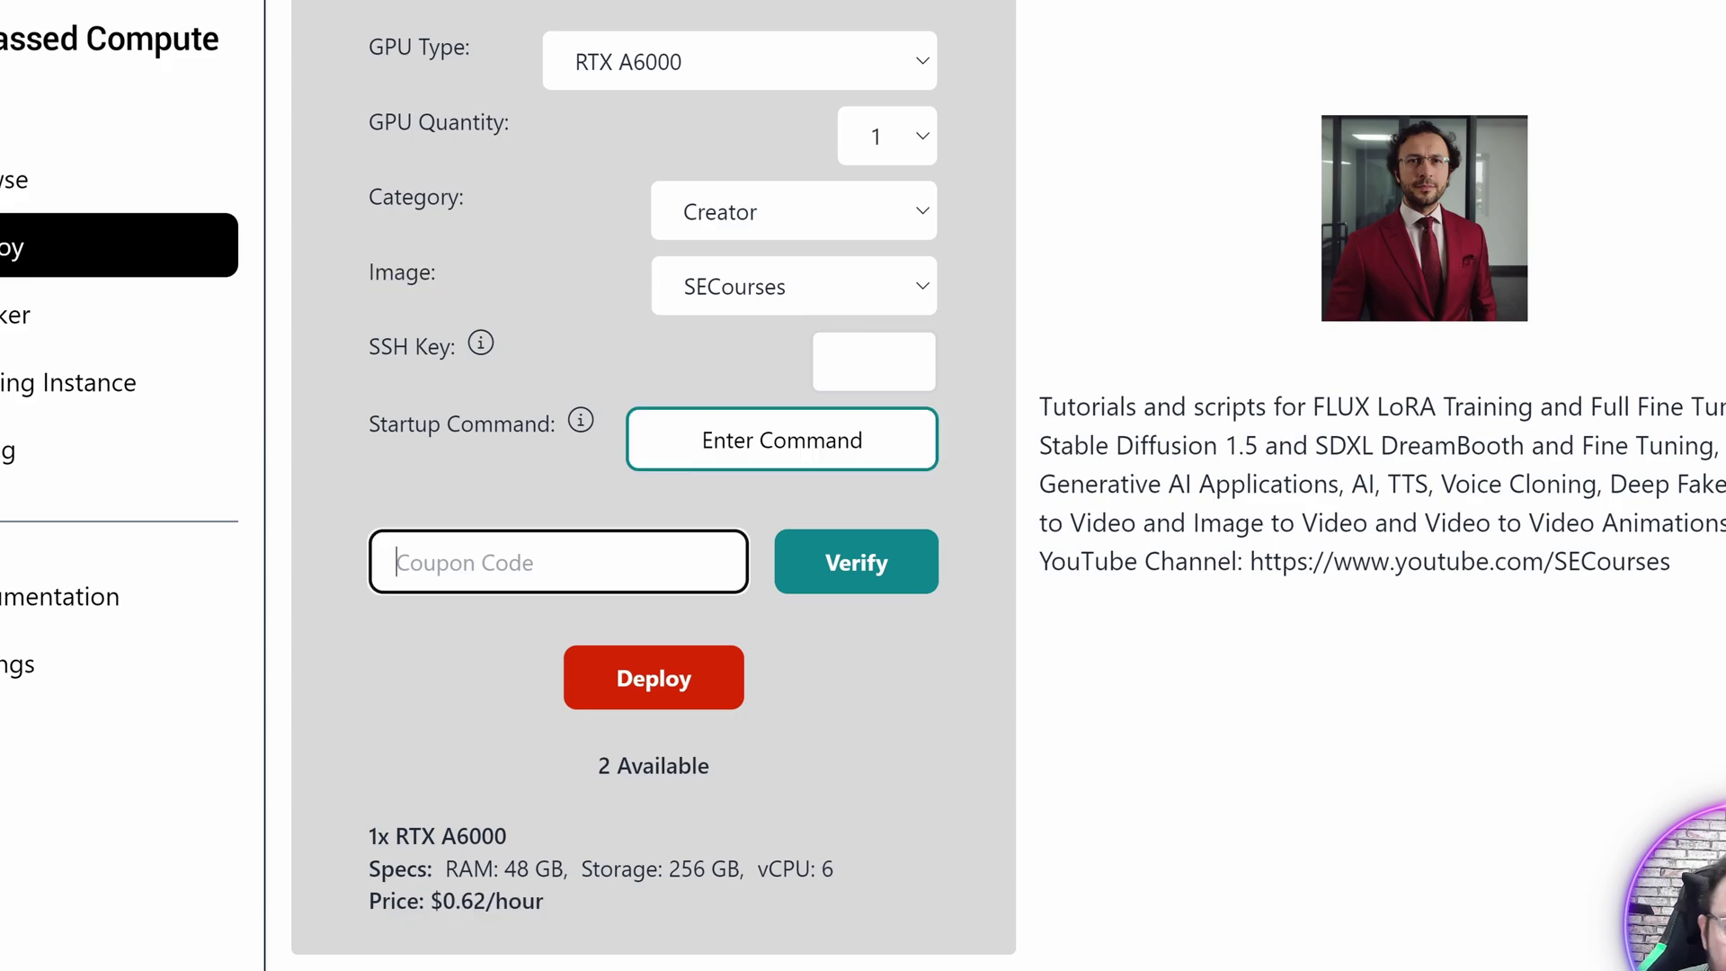
type("SEcou")
key("BackSpace")
key("BackSpace")
key("BackSpace")
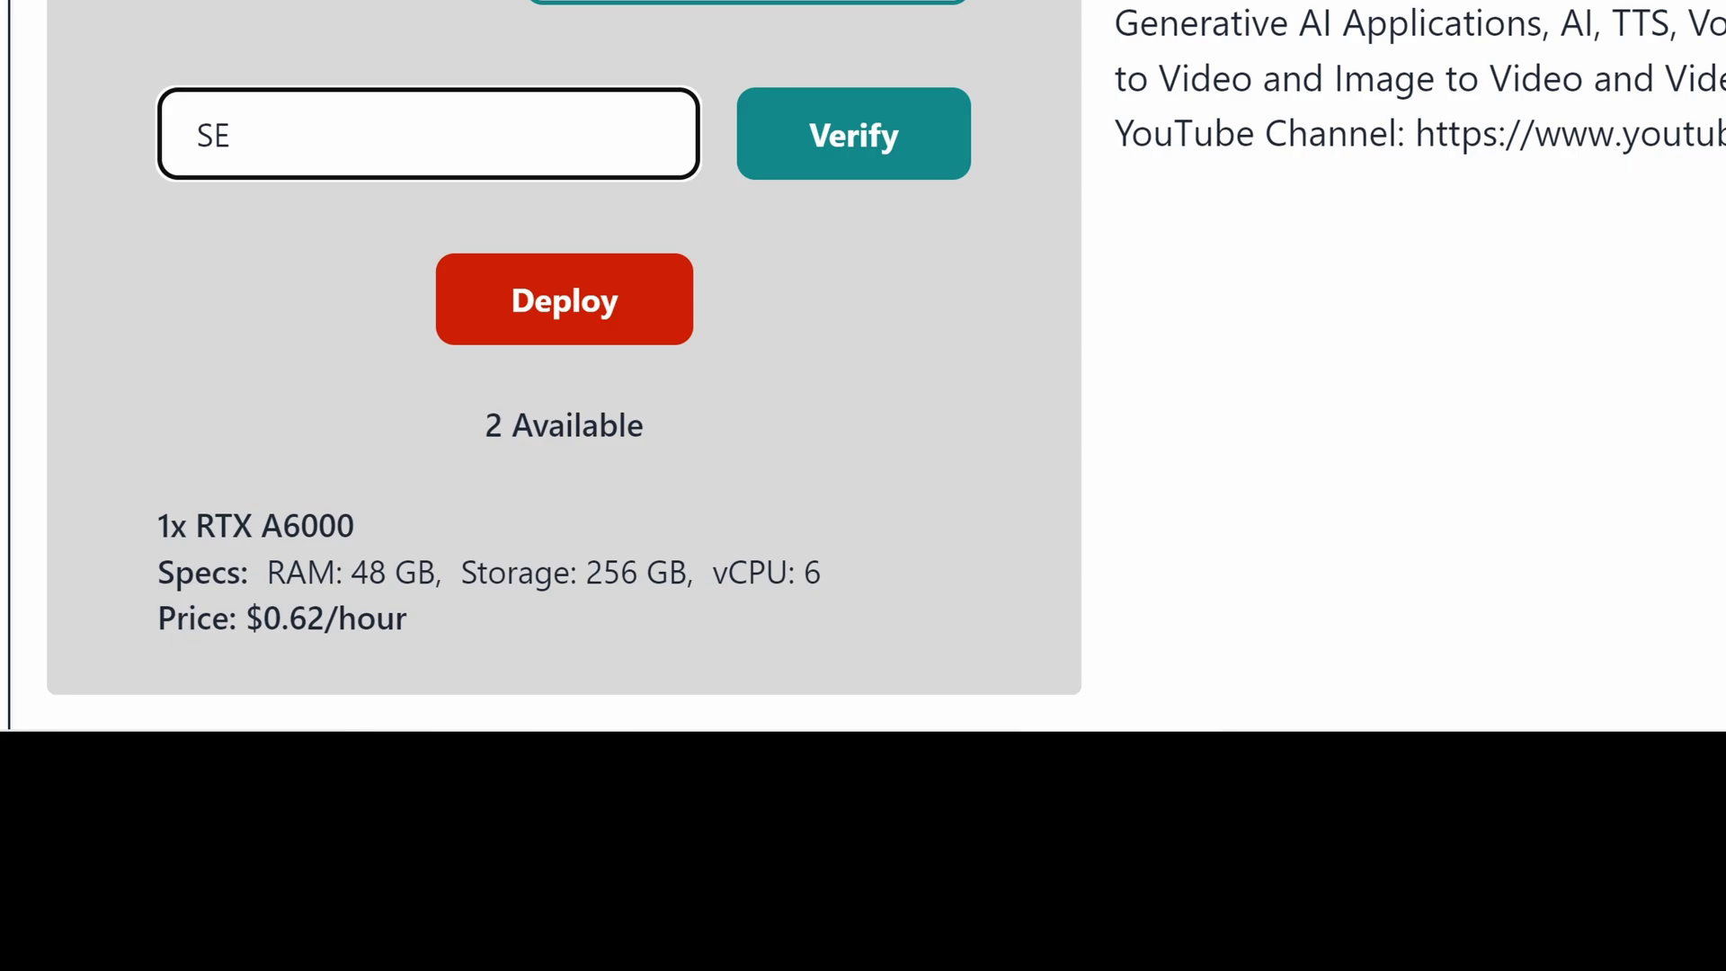
type("Courses")
left_click(856, 108)
Deploy the RTX A6000 instance and dismiss the creation notice.
left_click(566, 294)
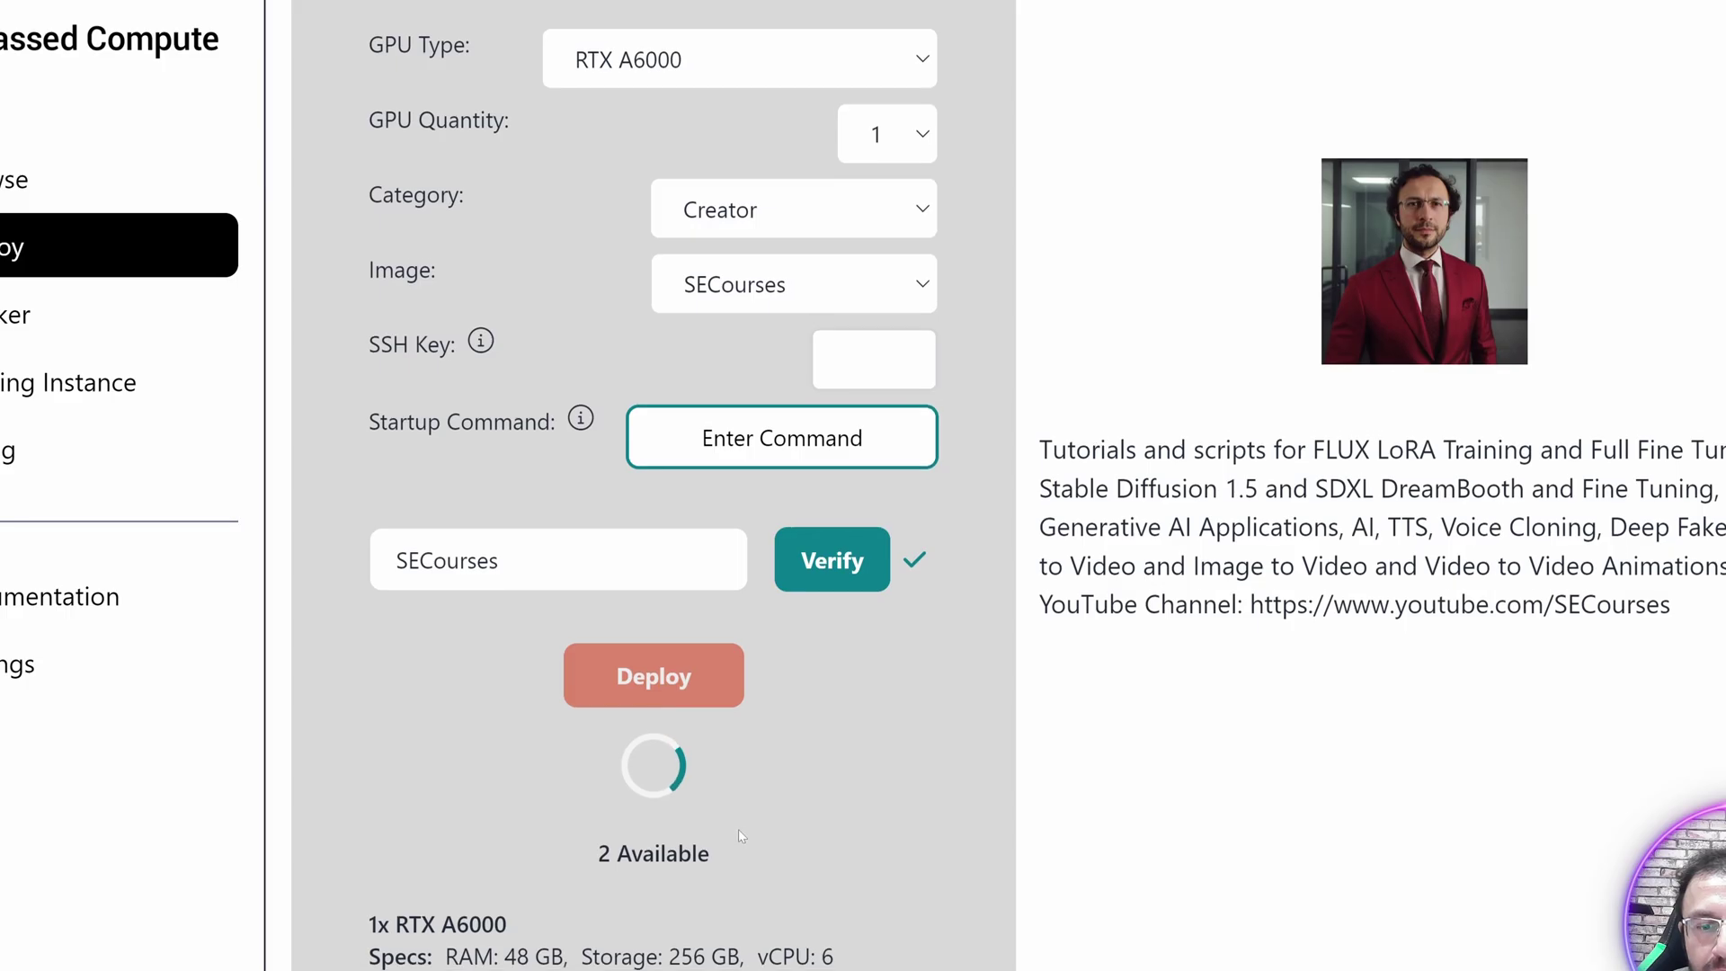
scroll(739, 834, "down", 2)
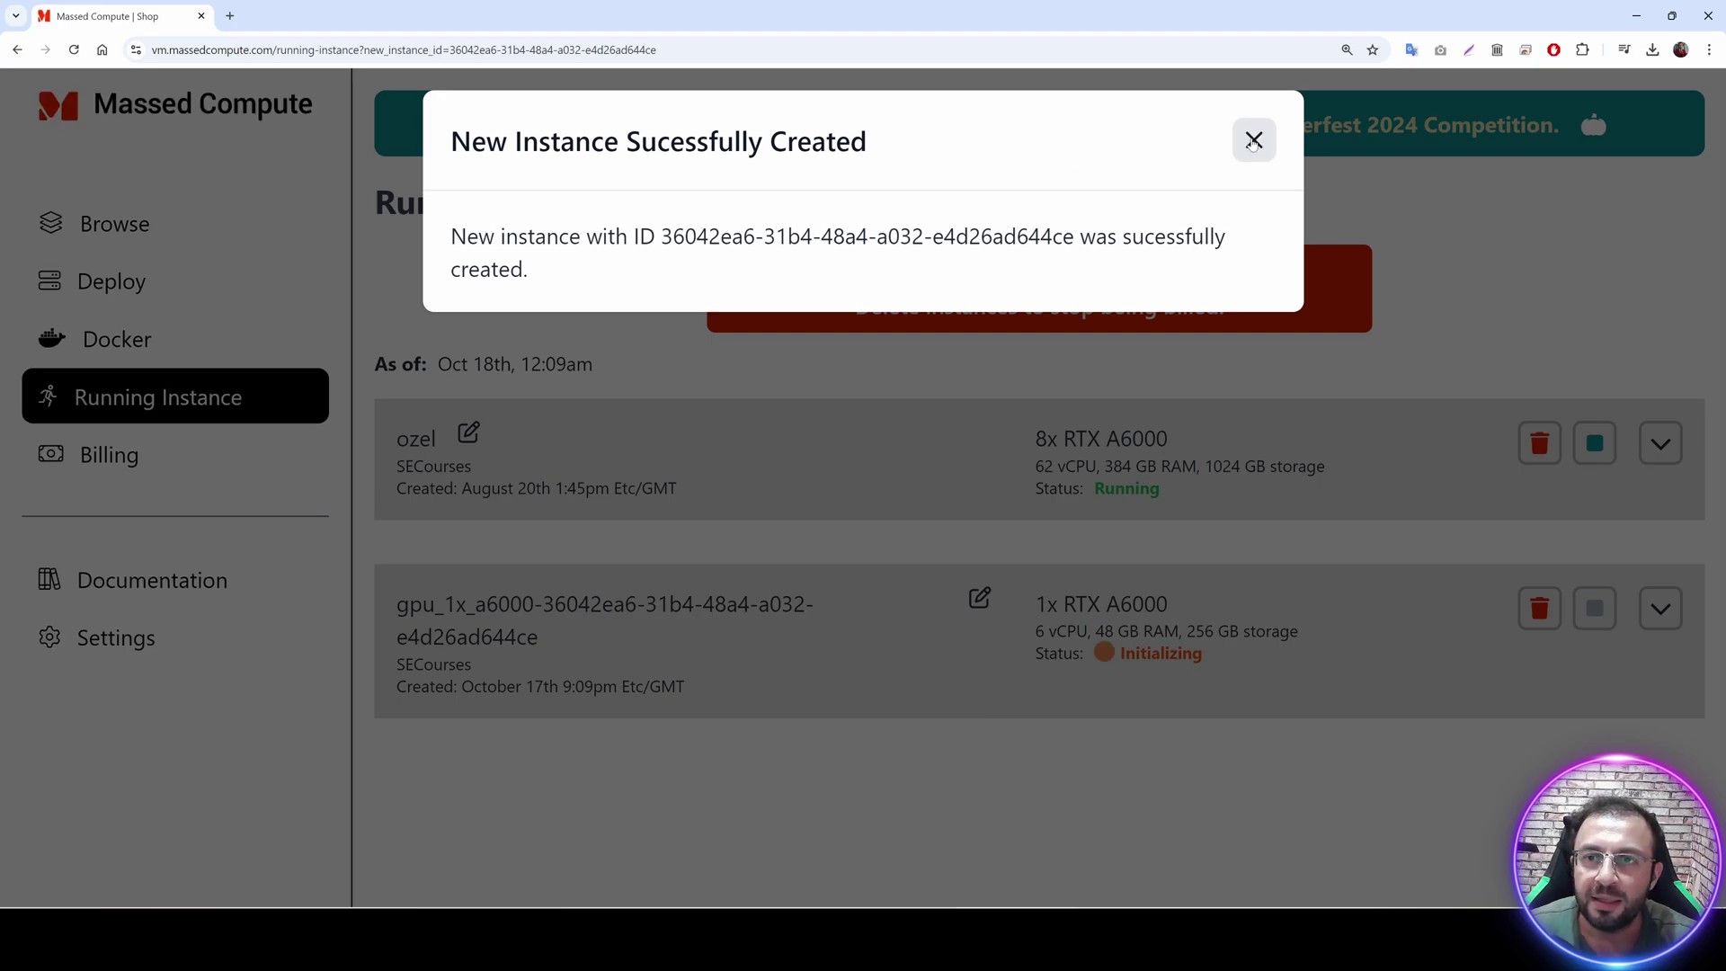
left_click(1252, 139)
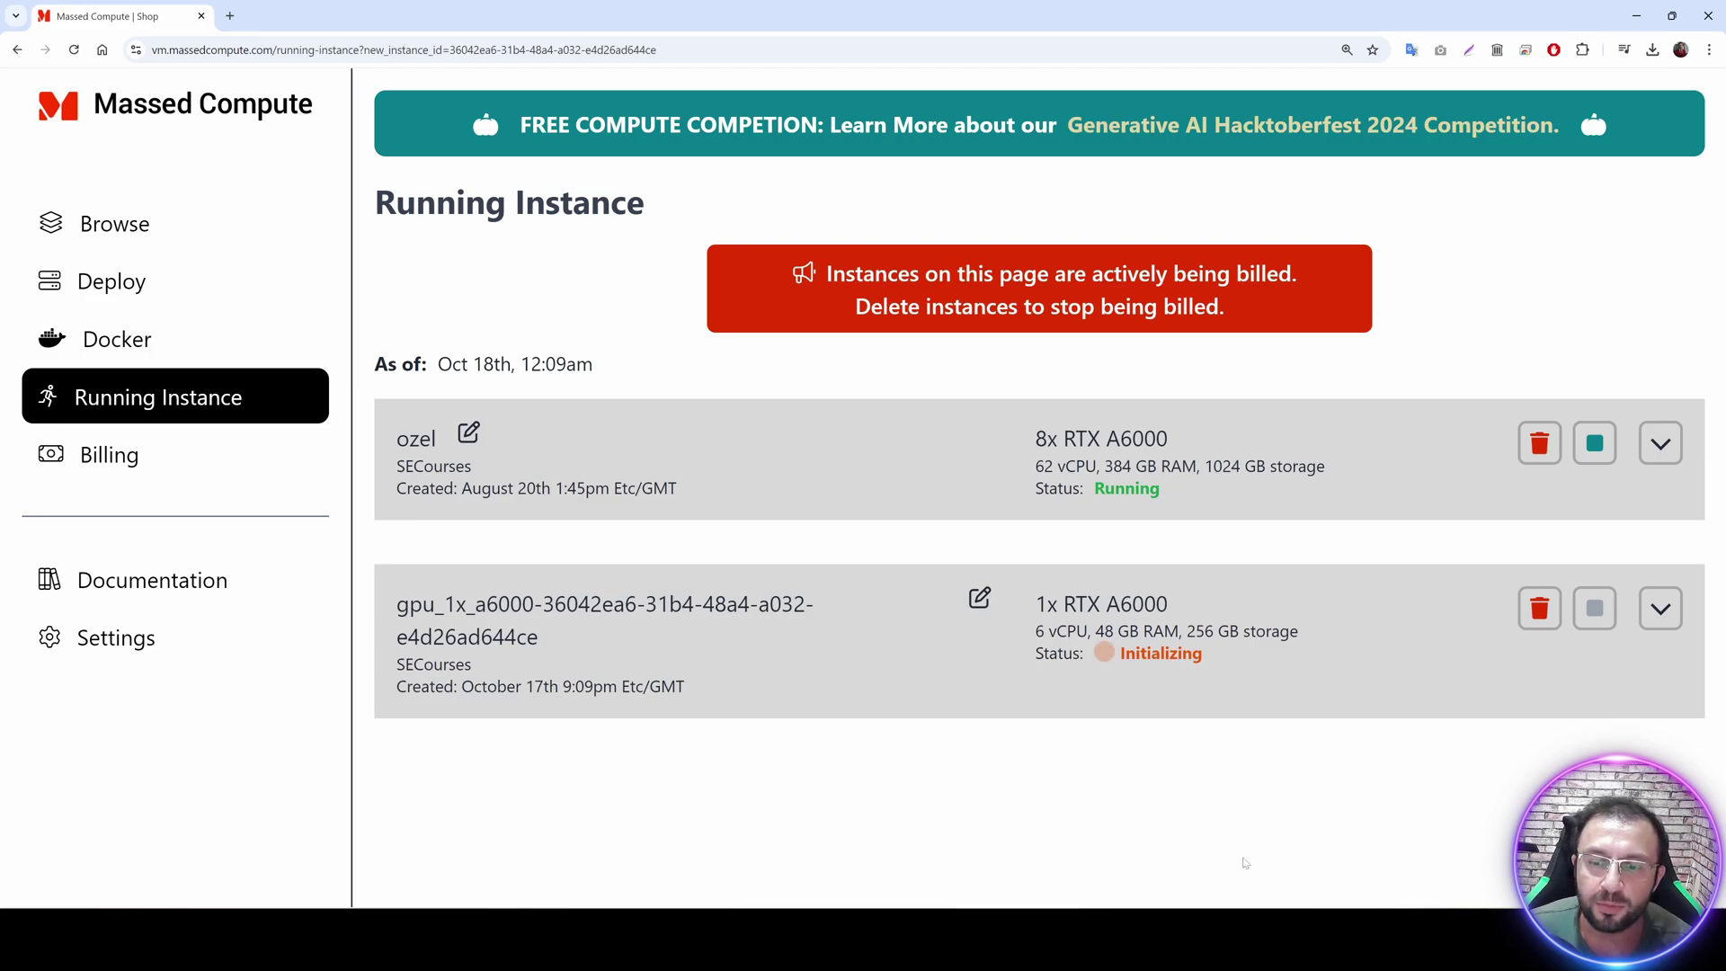
Switch to the massed-compute channel in Discord and disable Streamer Mode.
key("alt+Tab")
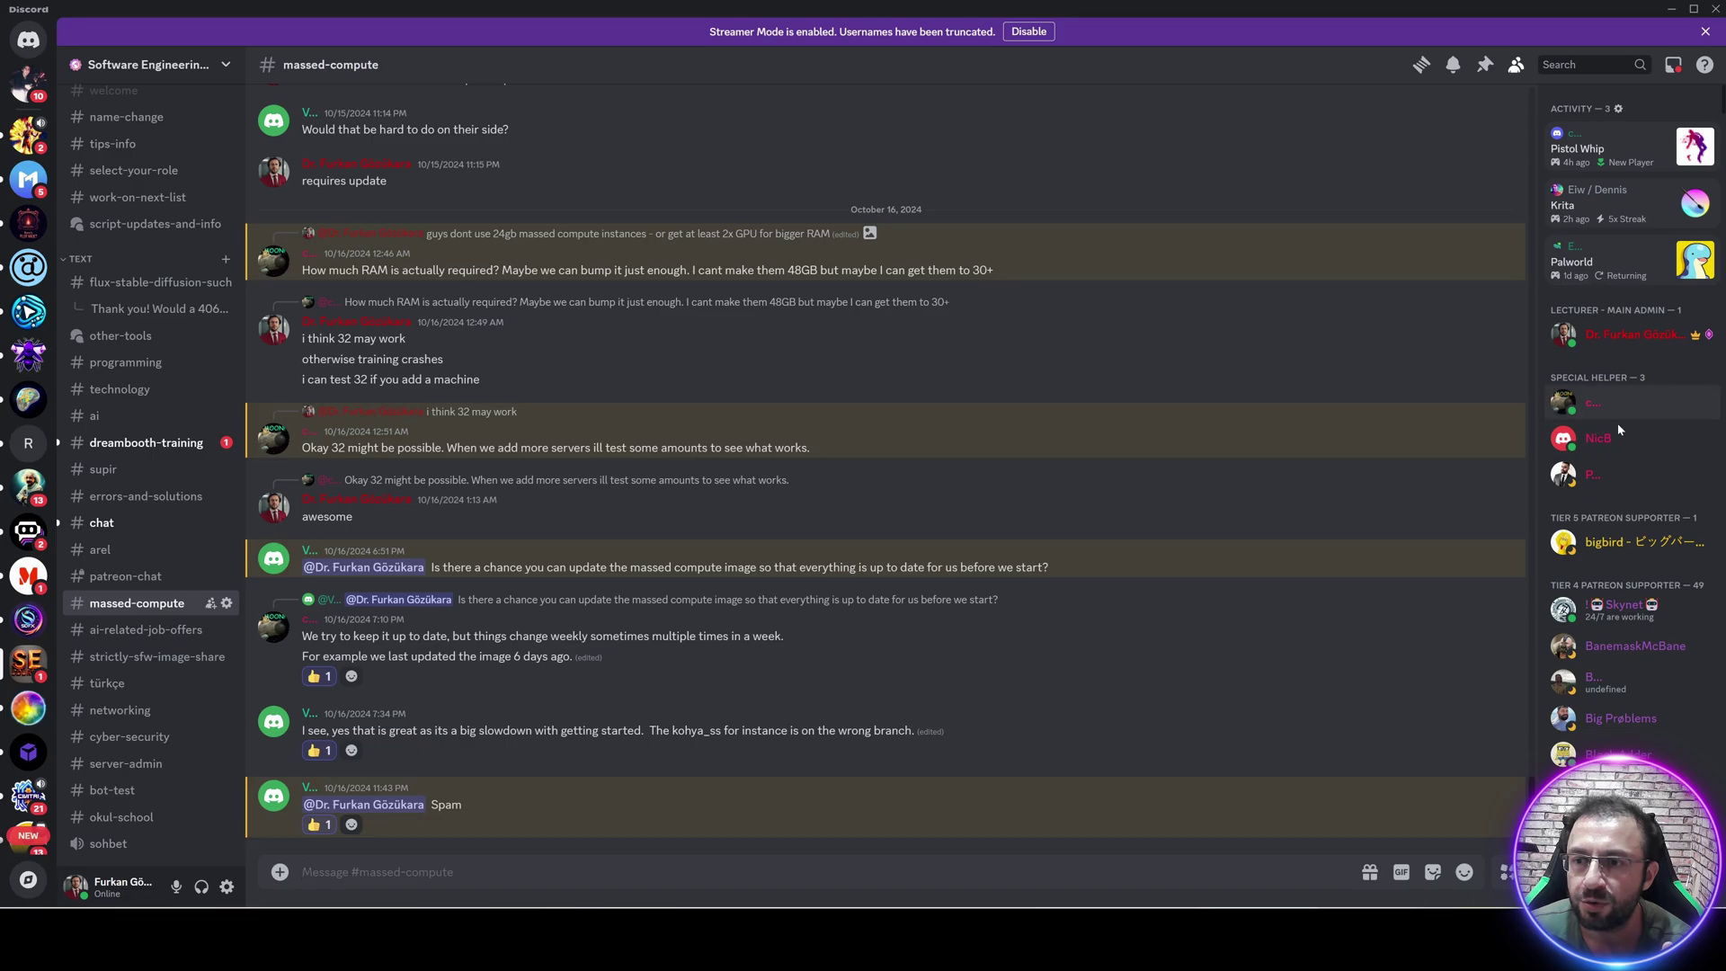
left_click(1028, 31)
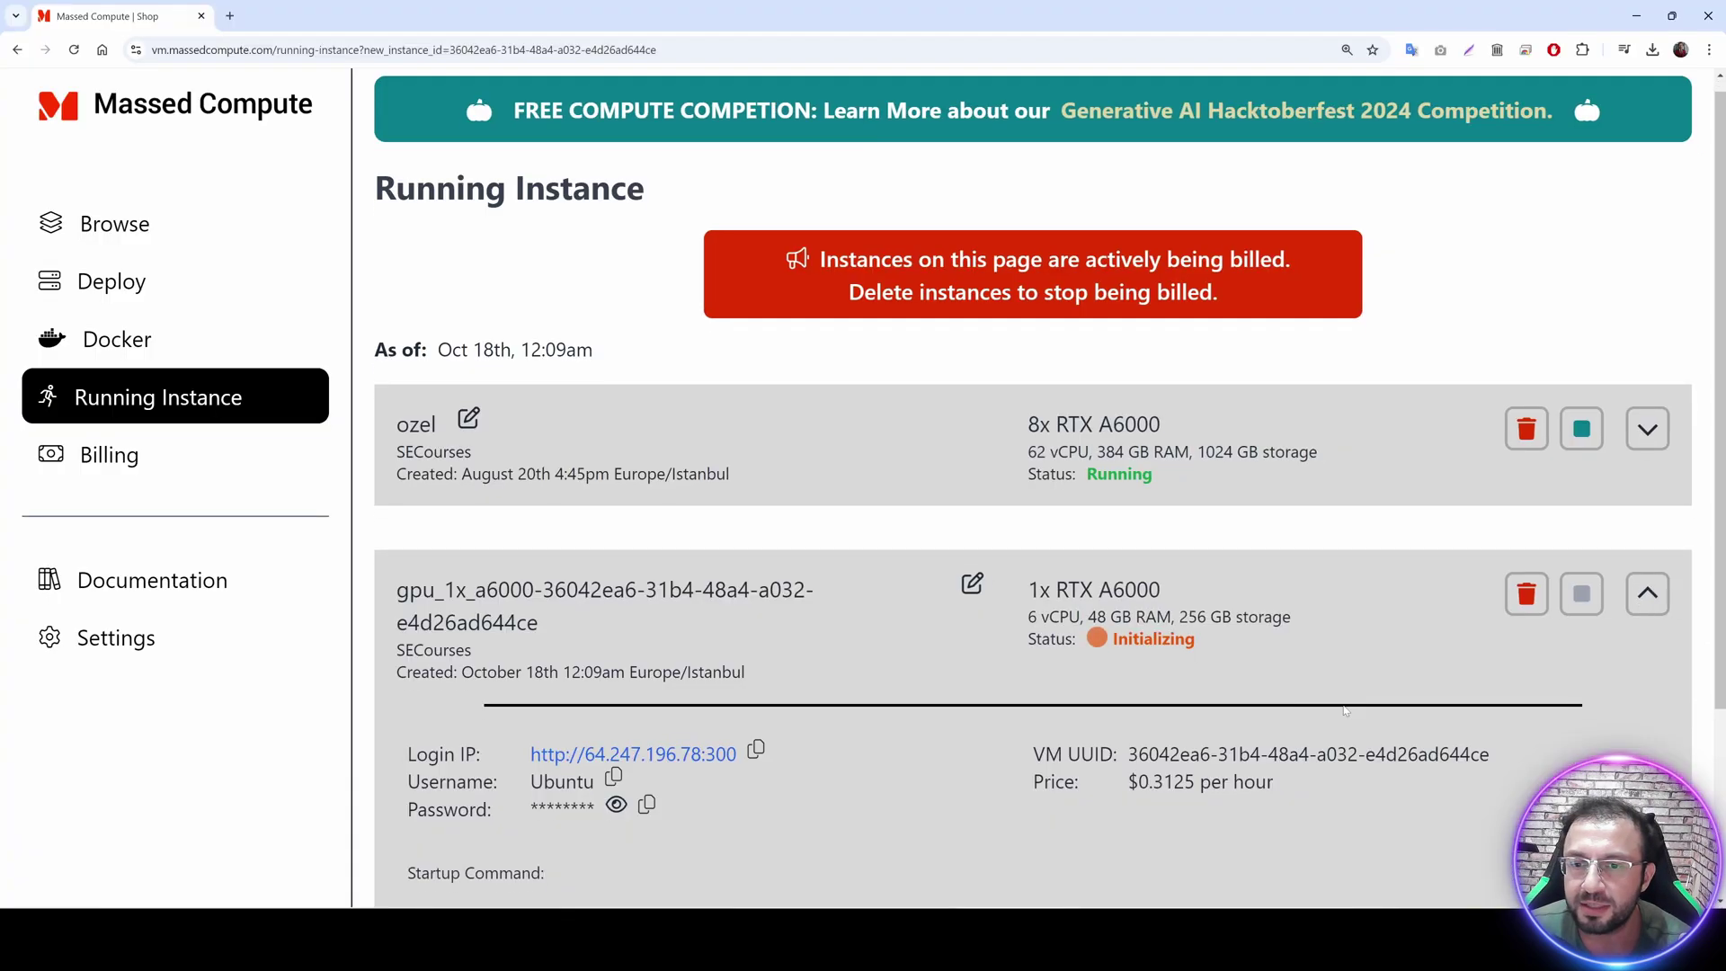
Open the ThinLinc client download page from the new instance's connection details on the Running Instance page.
scroll(1345, 710, "down", 3)
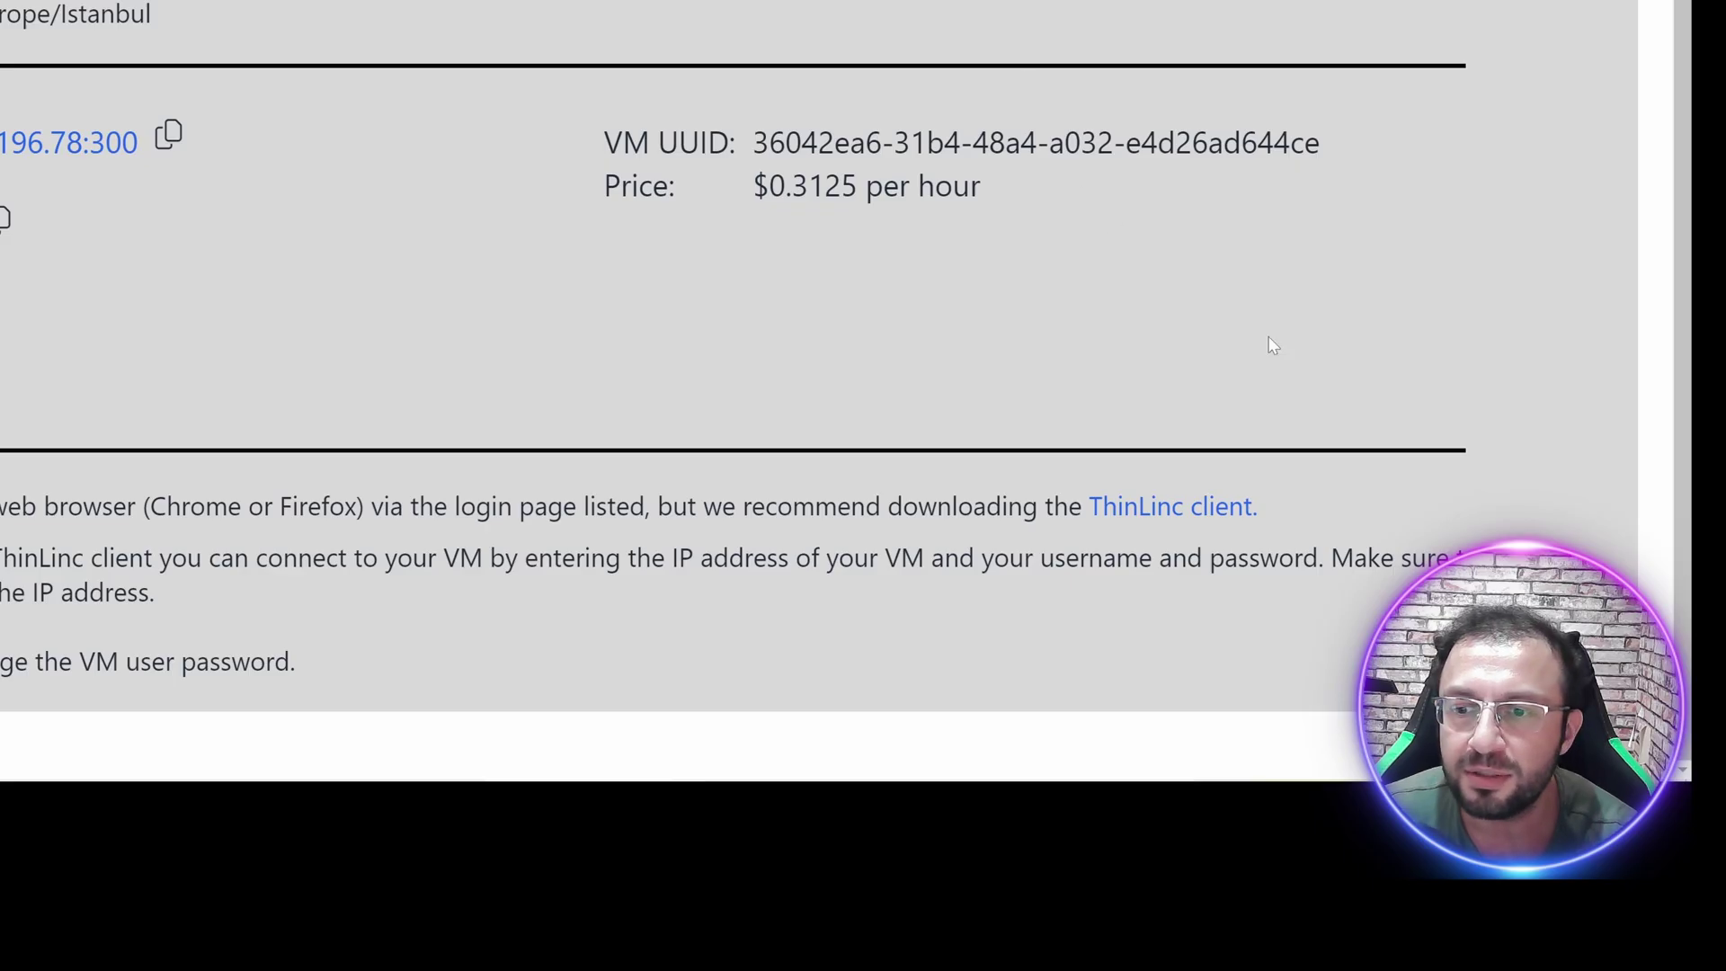
left_click(1222, 506)
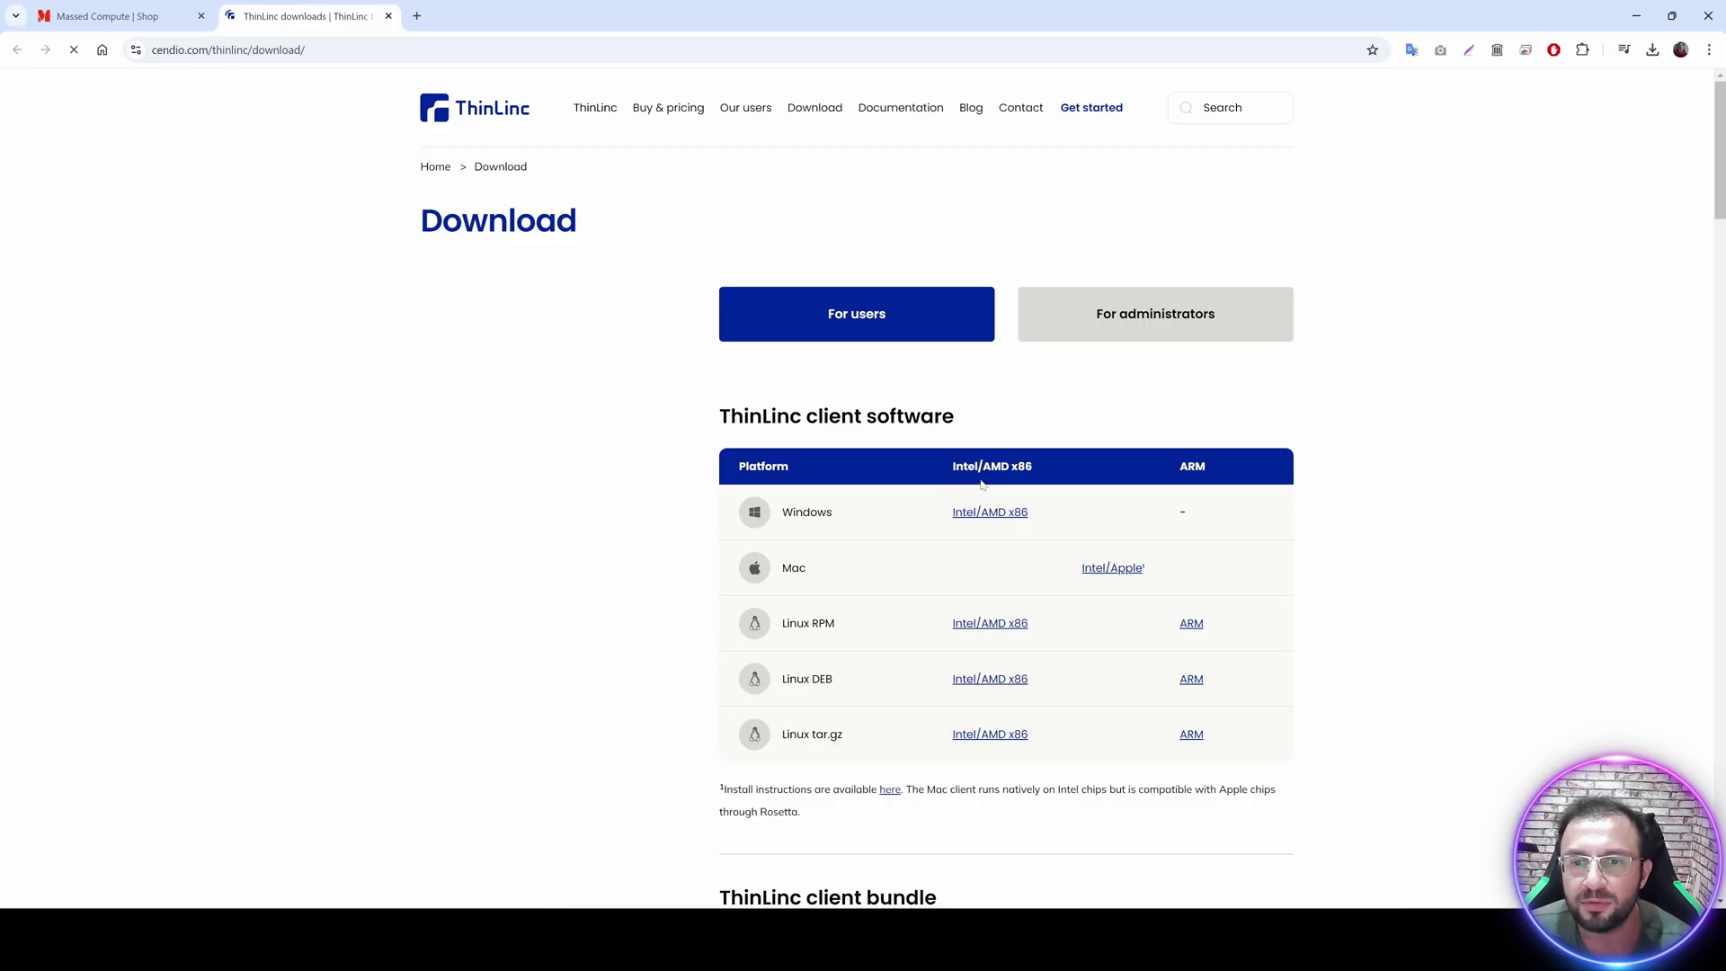
key("super")
type("thin")
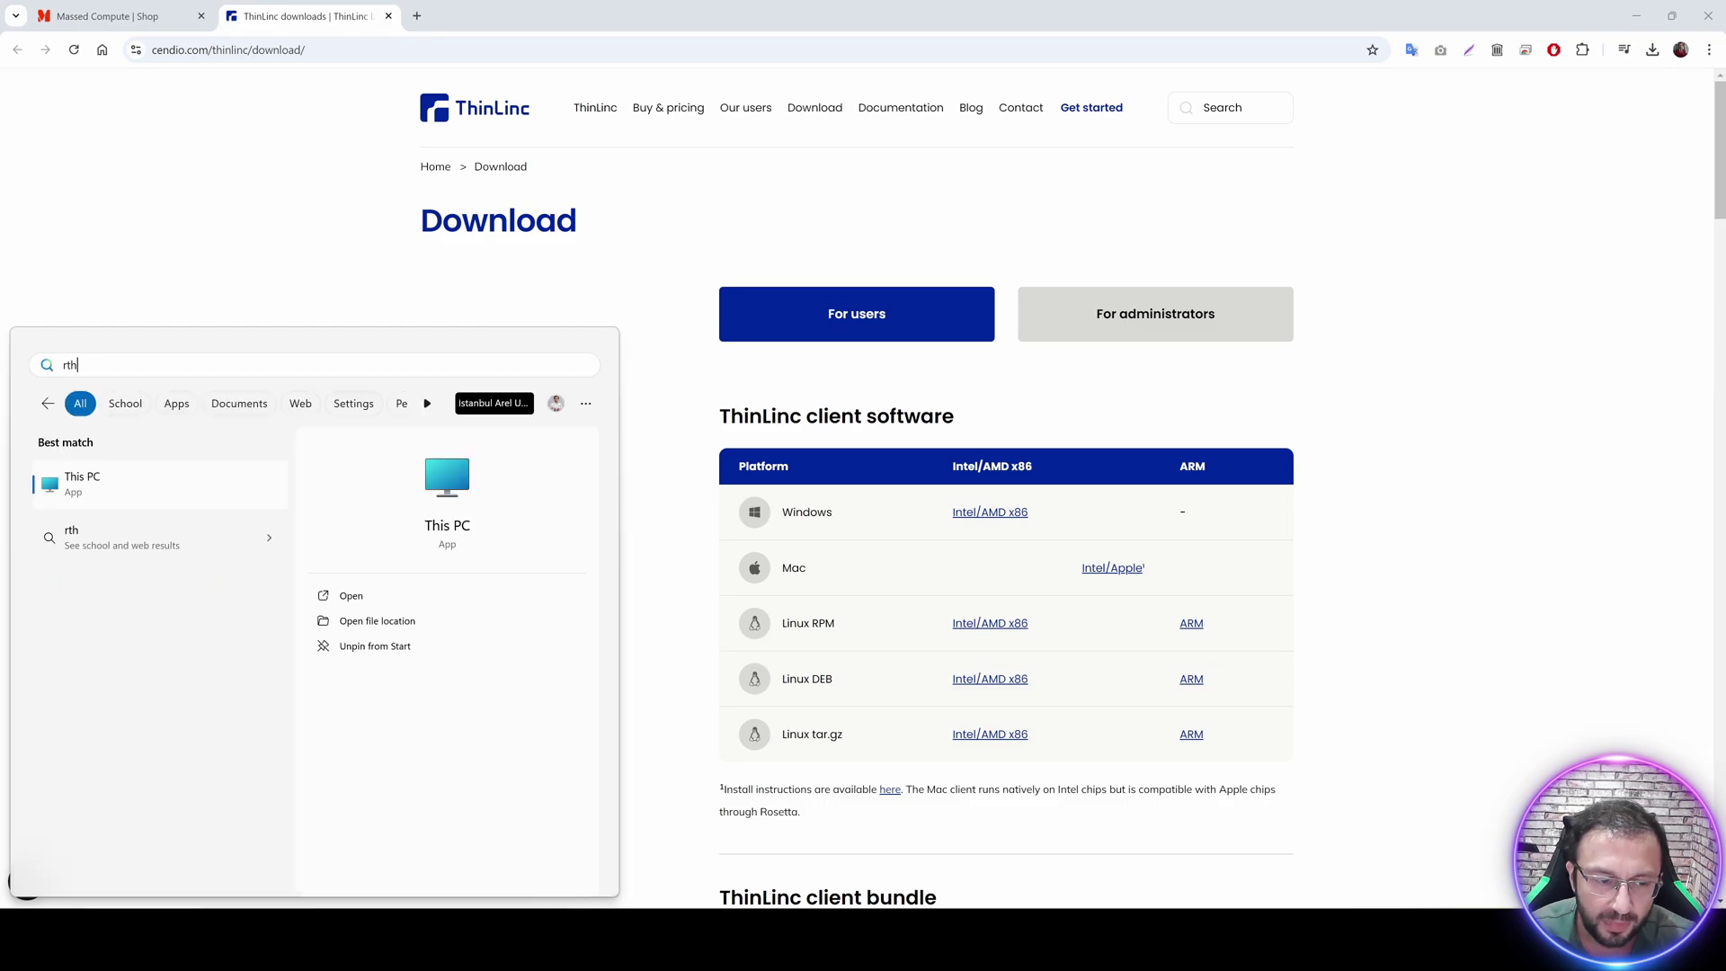
key("Return")
Download the Windows Intel/AMD x86 ThinLinc client, install it with the license agreement accepted, and run it.
left_click(989, 513)
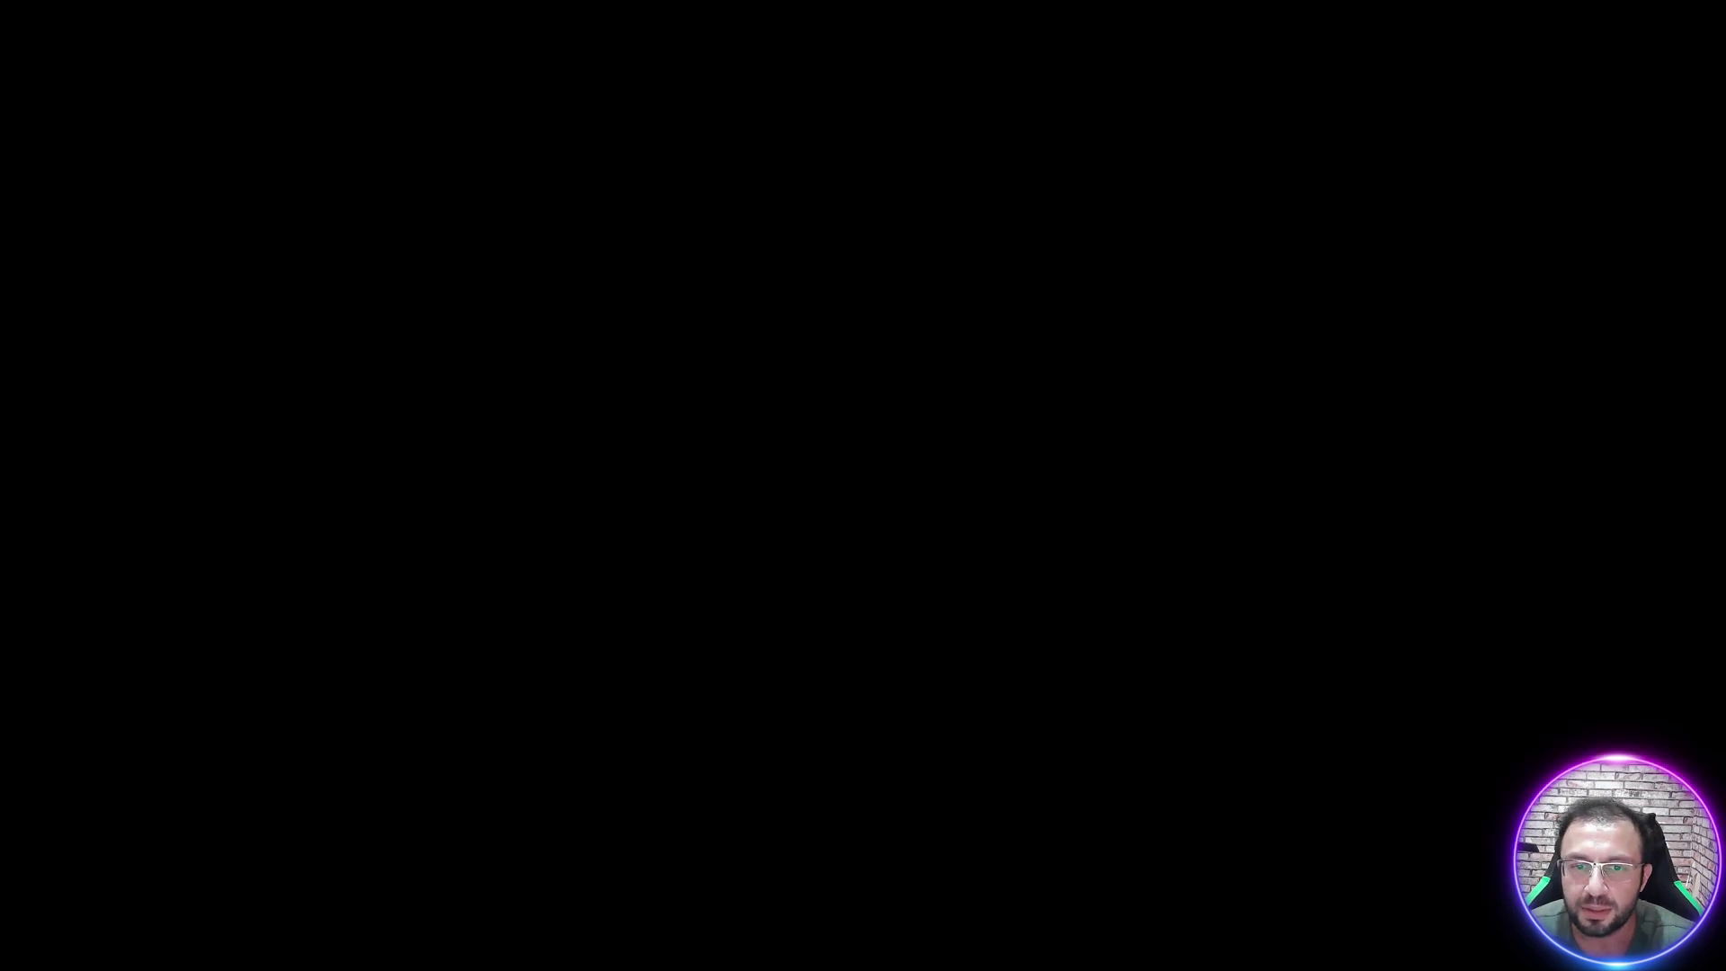
left_click(692, 542)
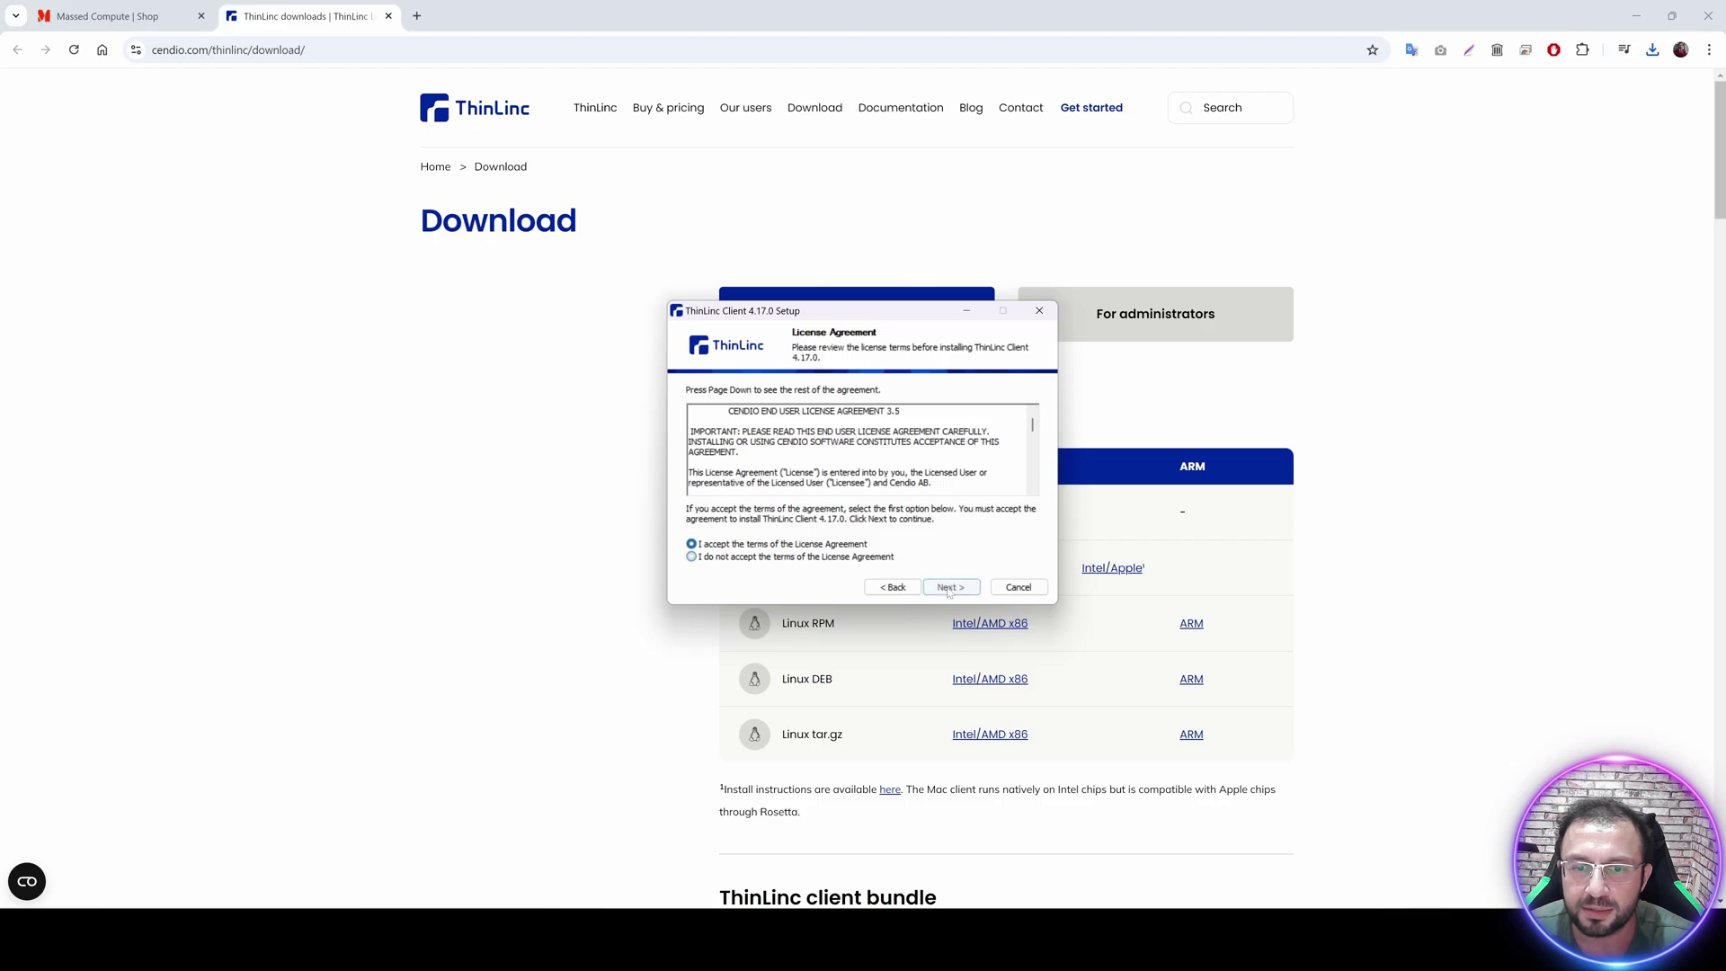
left_click(950, 586)
left_click(950, 586)
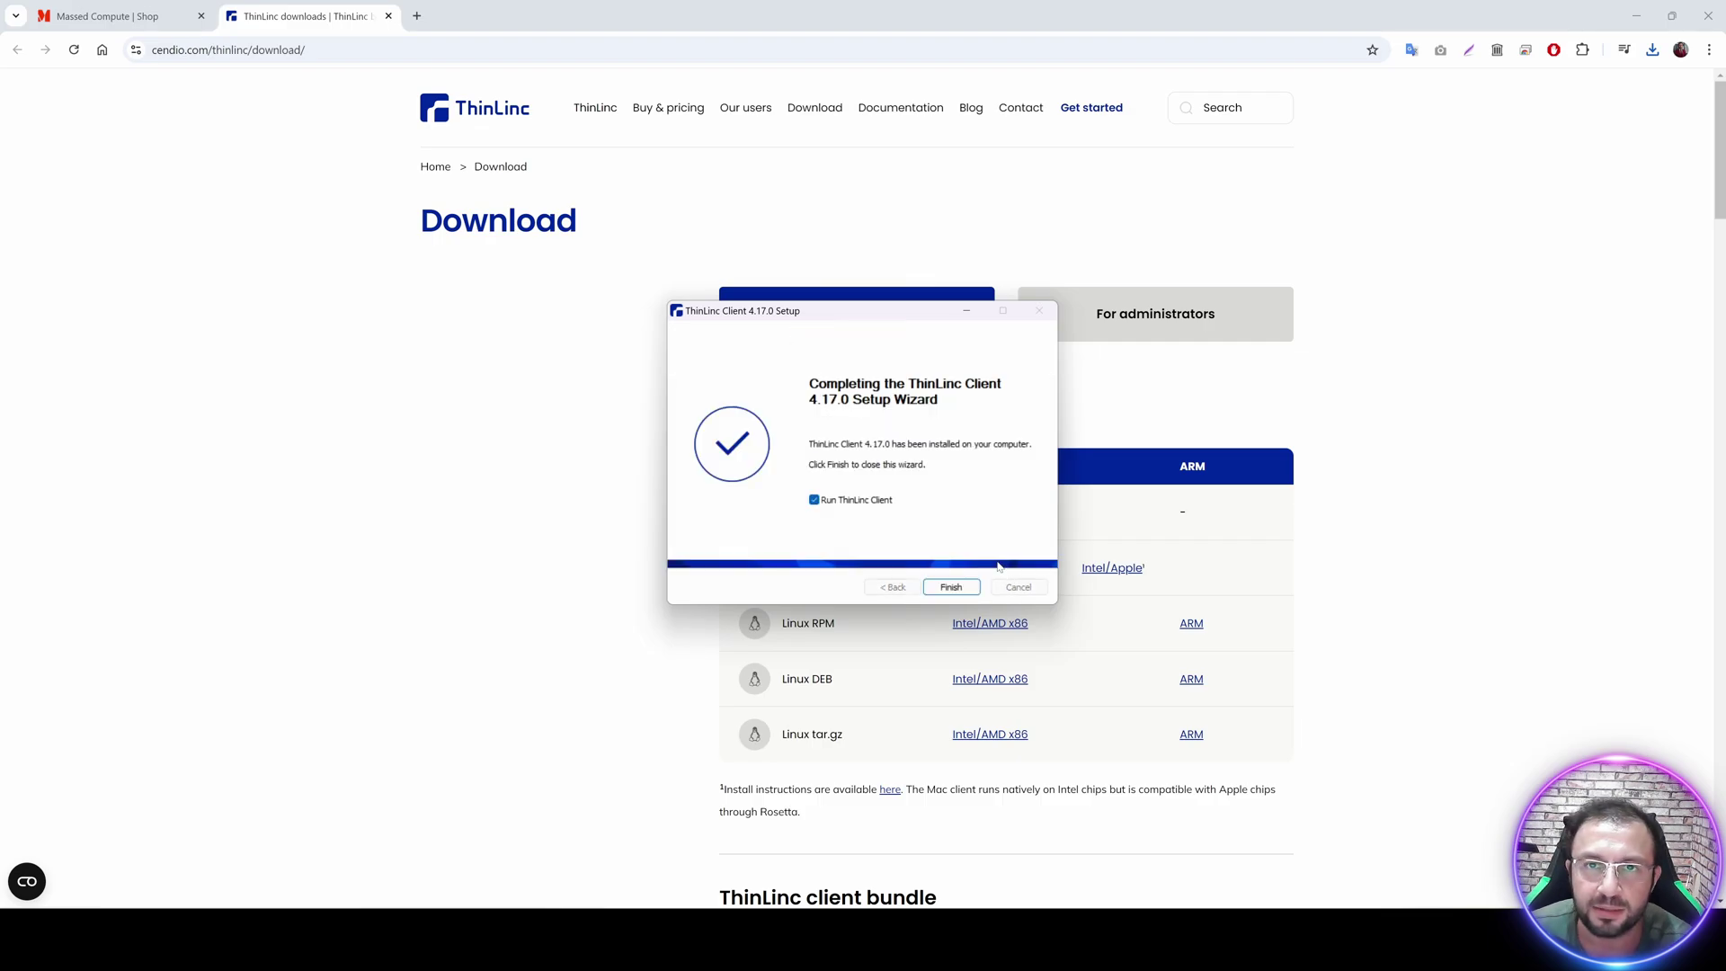
left_click(956, 589)
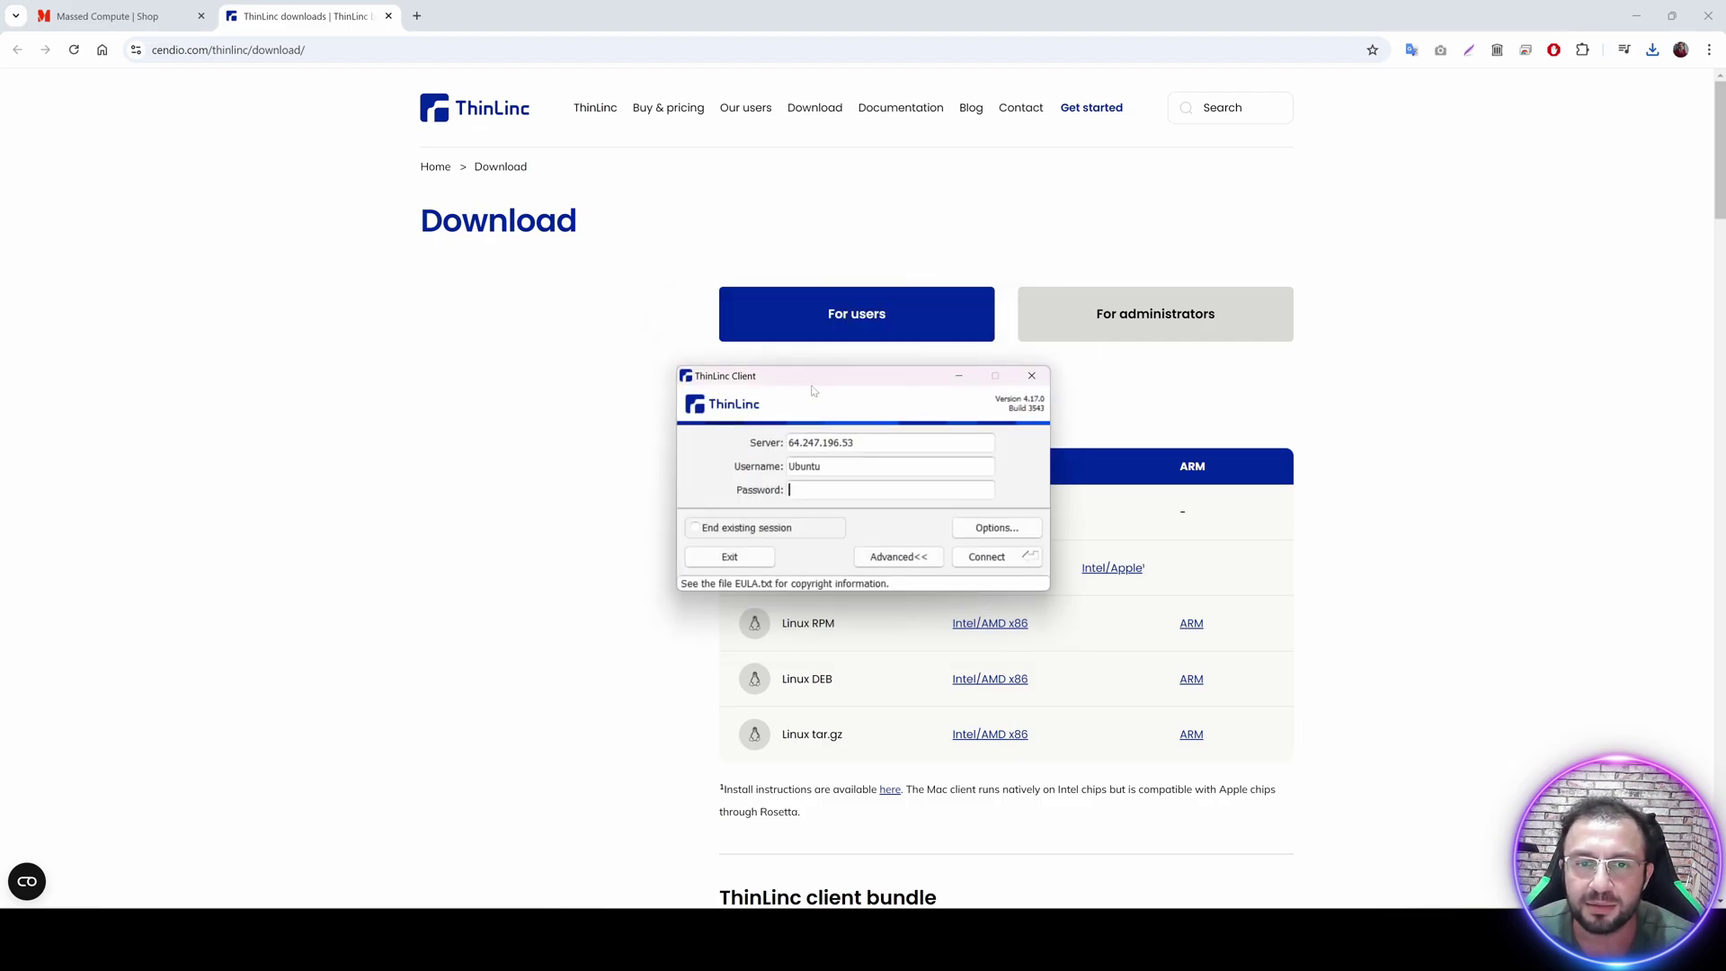
Compare the username in the ThinLinc client with the username listed for the new instance.
left_click_drag(811, 390, 837, 382)
double_click(830, 459)
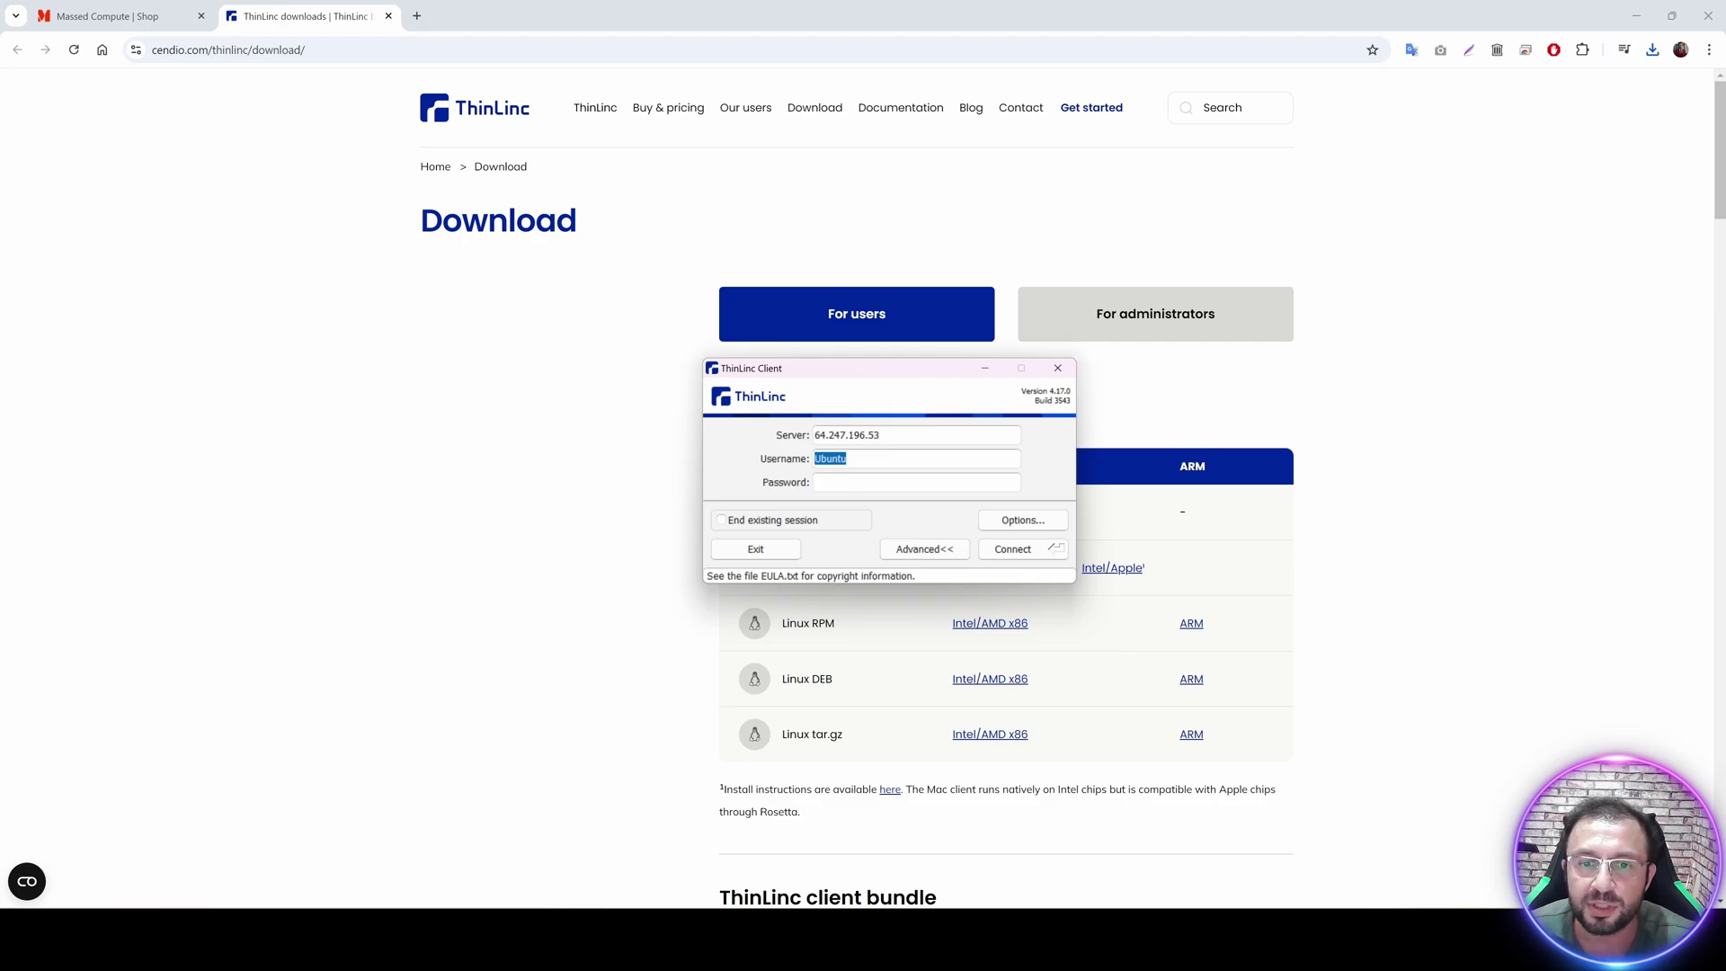
left_click(846, 458)
left_click(117, 16)
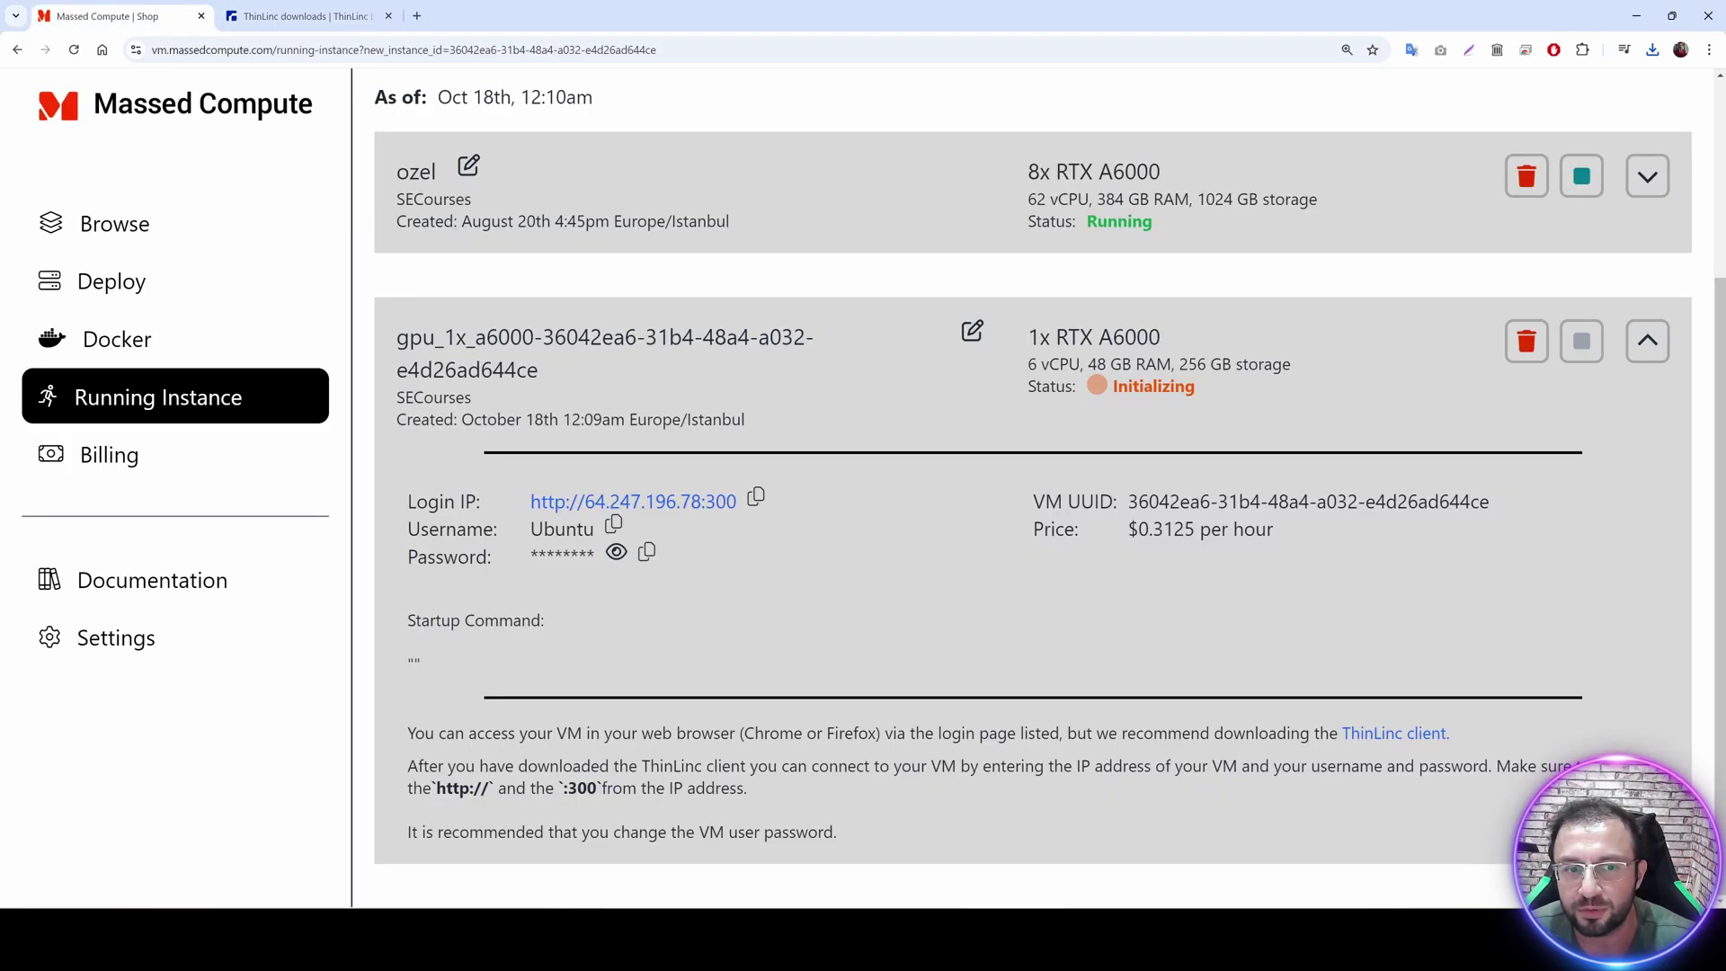
double_click(561, 528)
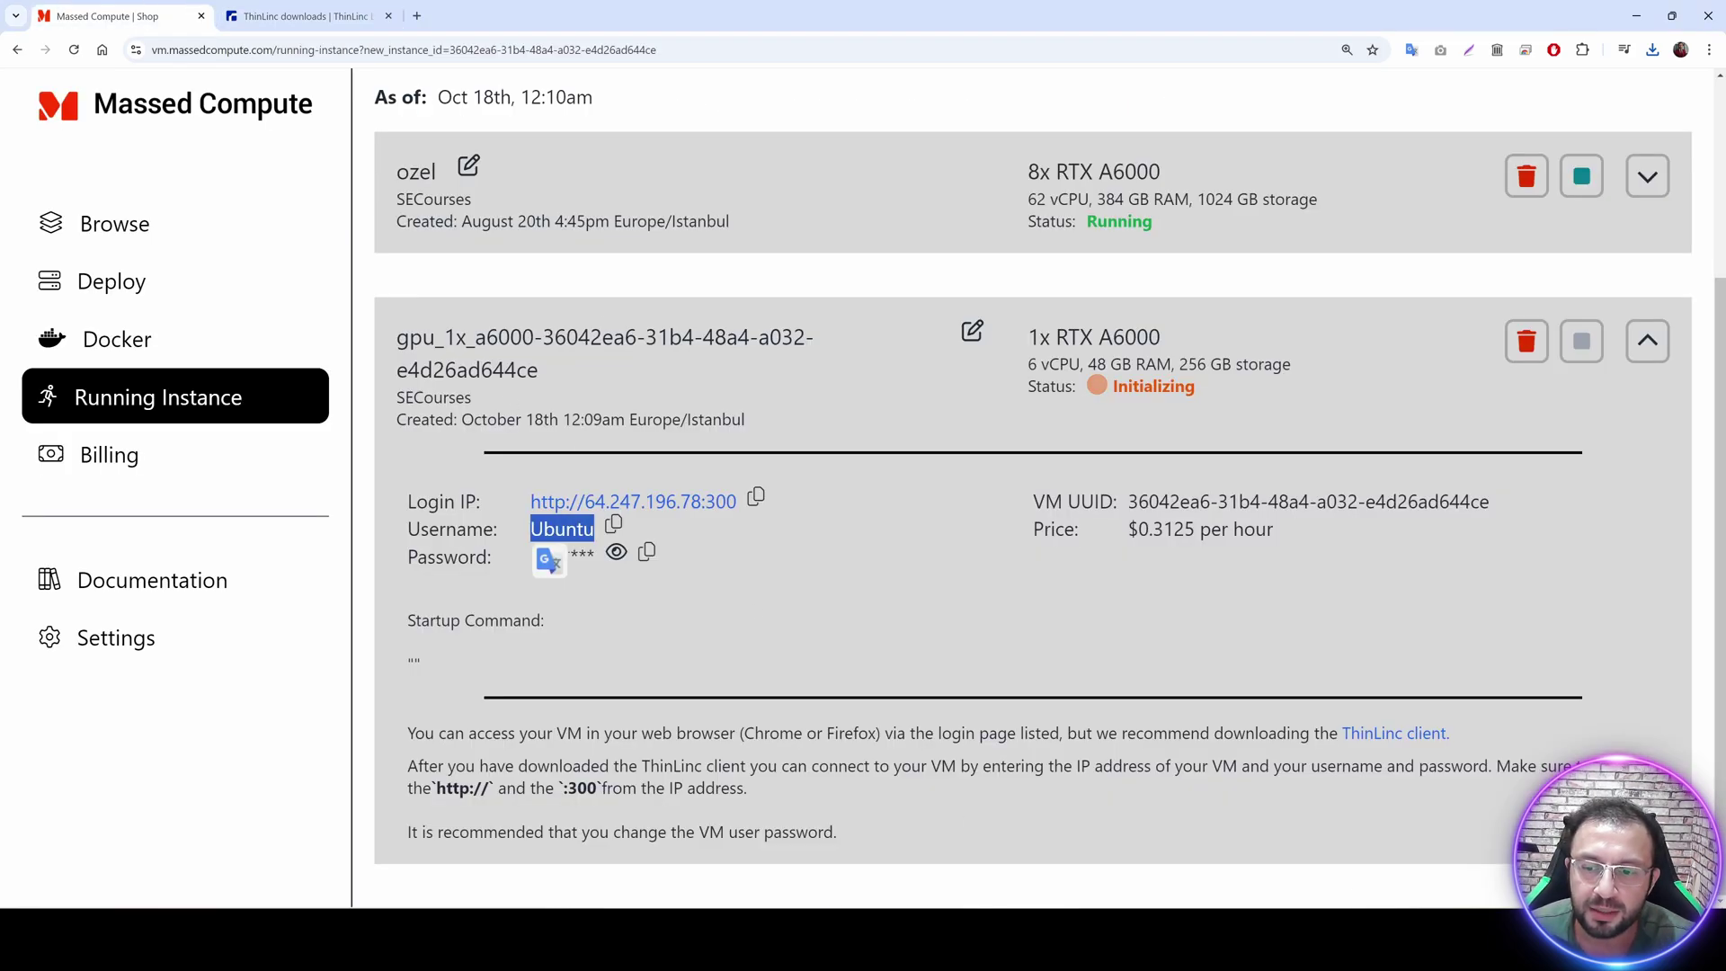
Open the ThinLinc client's exported drive settings and remove the R:\mass_compute path.
key("alt+Tab")
left_click(1021, 519)
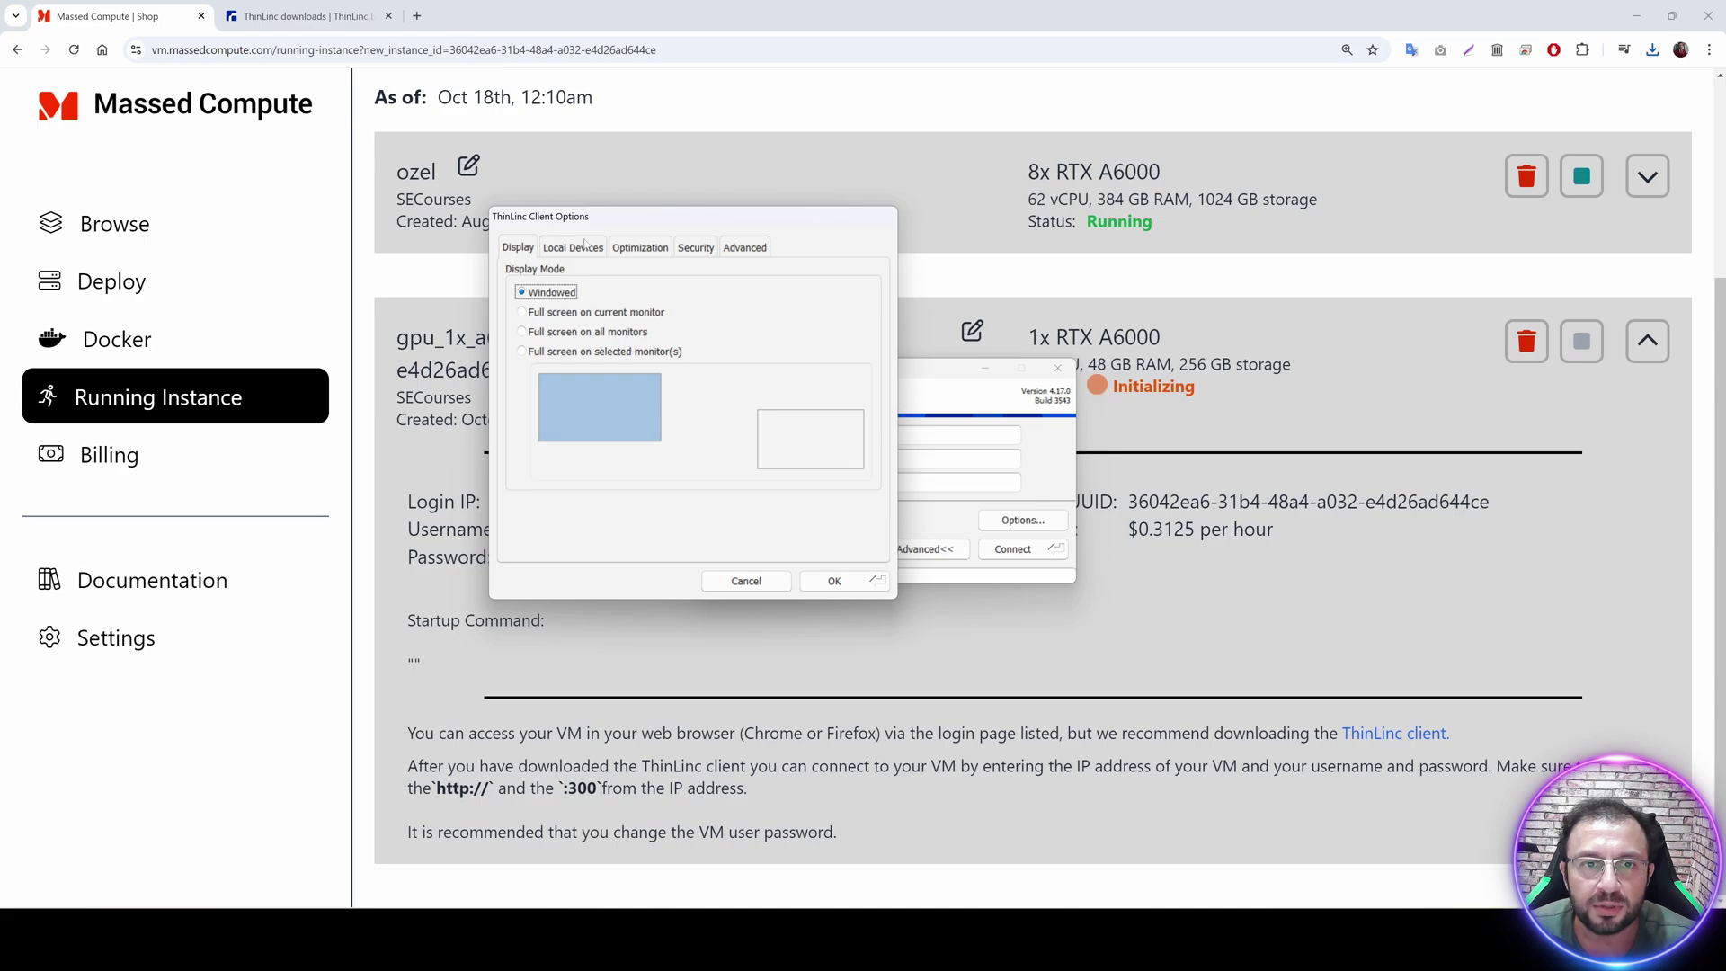
left_click(584, 246)
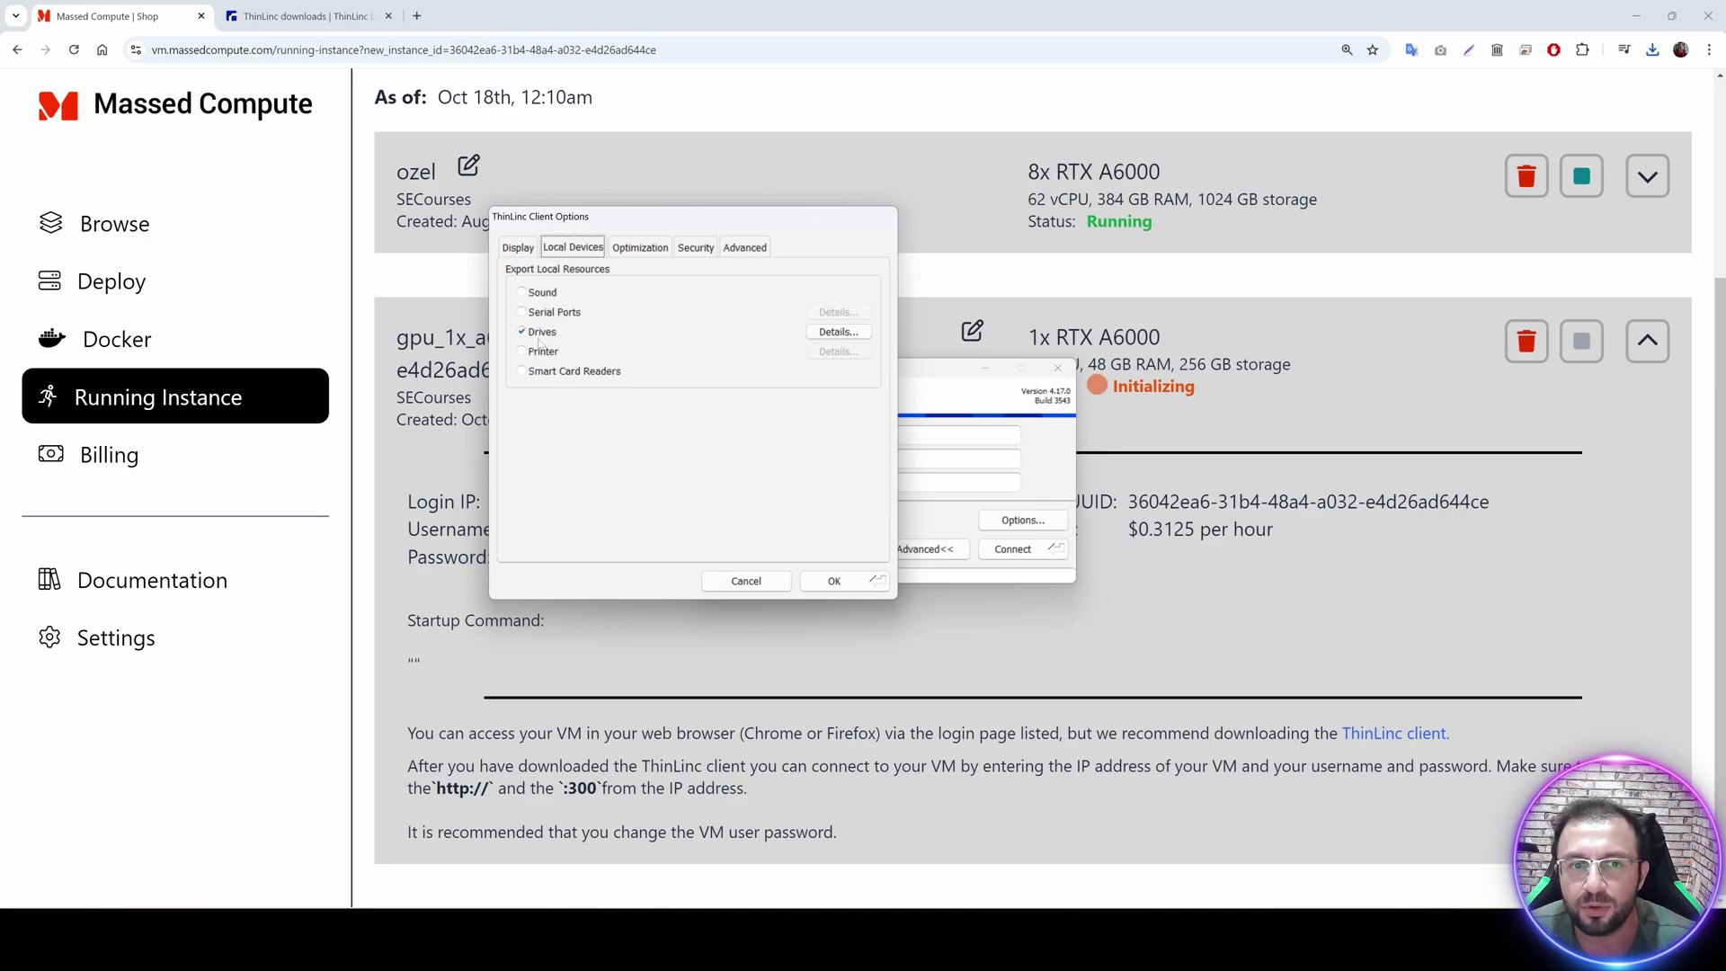
left_click(842, 334)
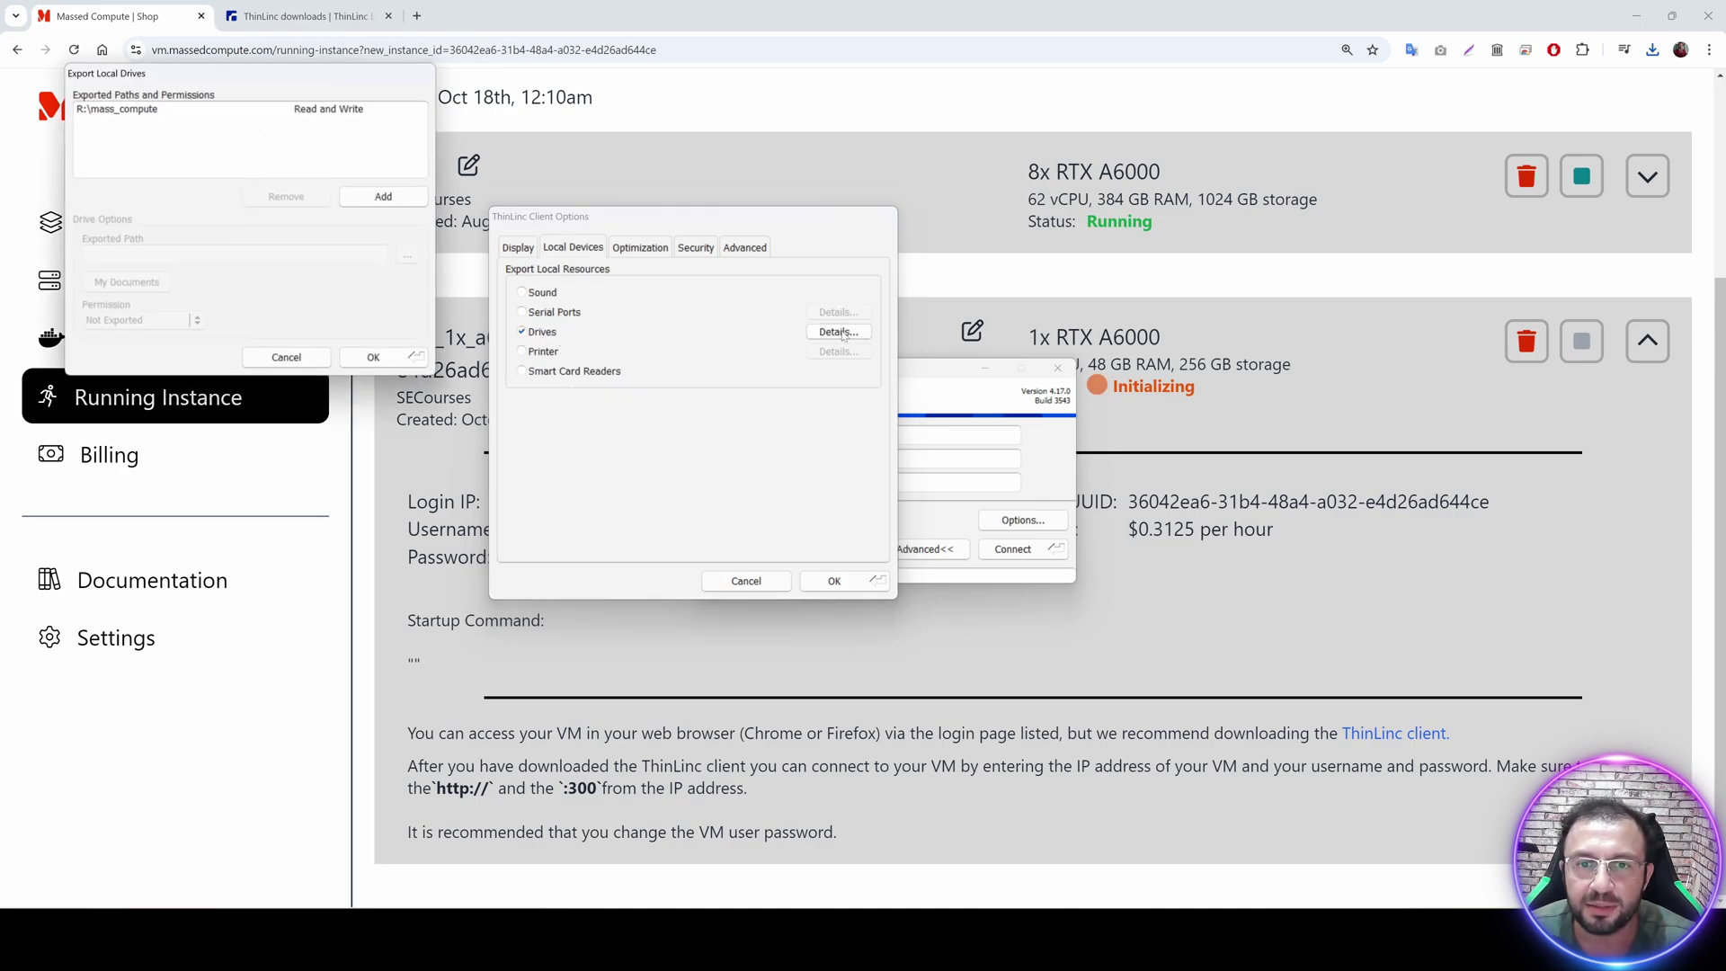
left_click_drag(135, 71, 836, 250)
left_click(794, 300)
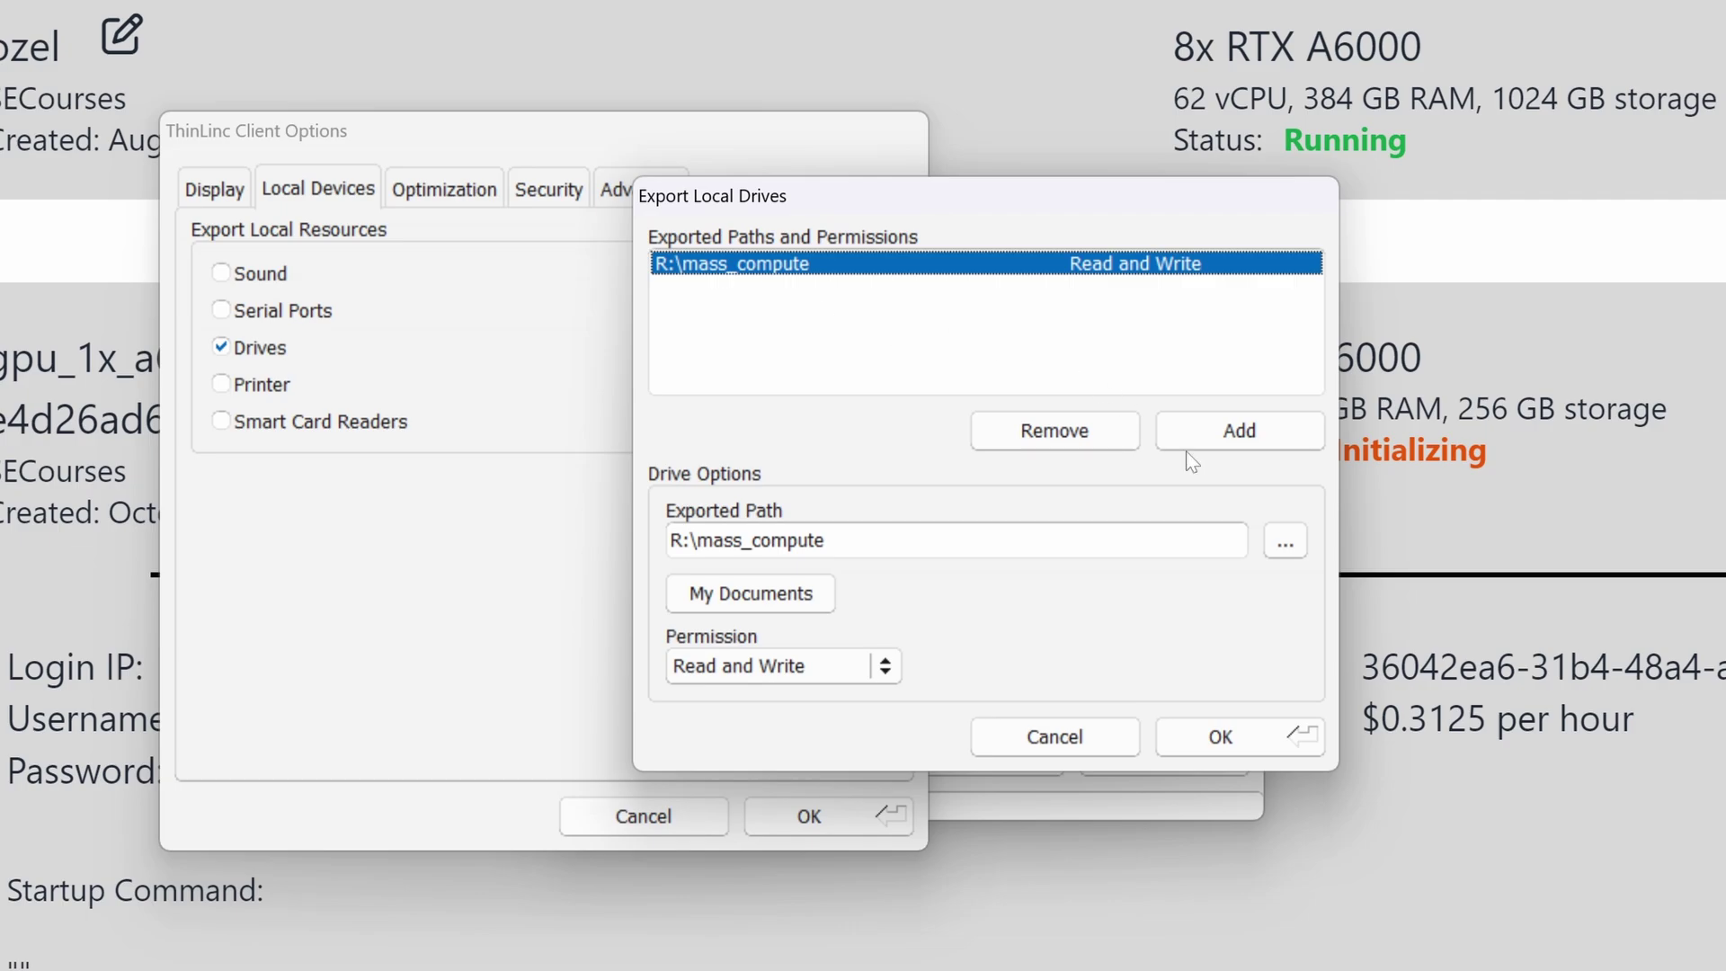
left_click(1056, 439)
Add a new exported drive entry and choose the R:\mass_compute\ folder as its path.
left_click(1206, 440)
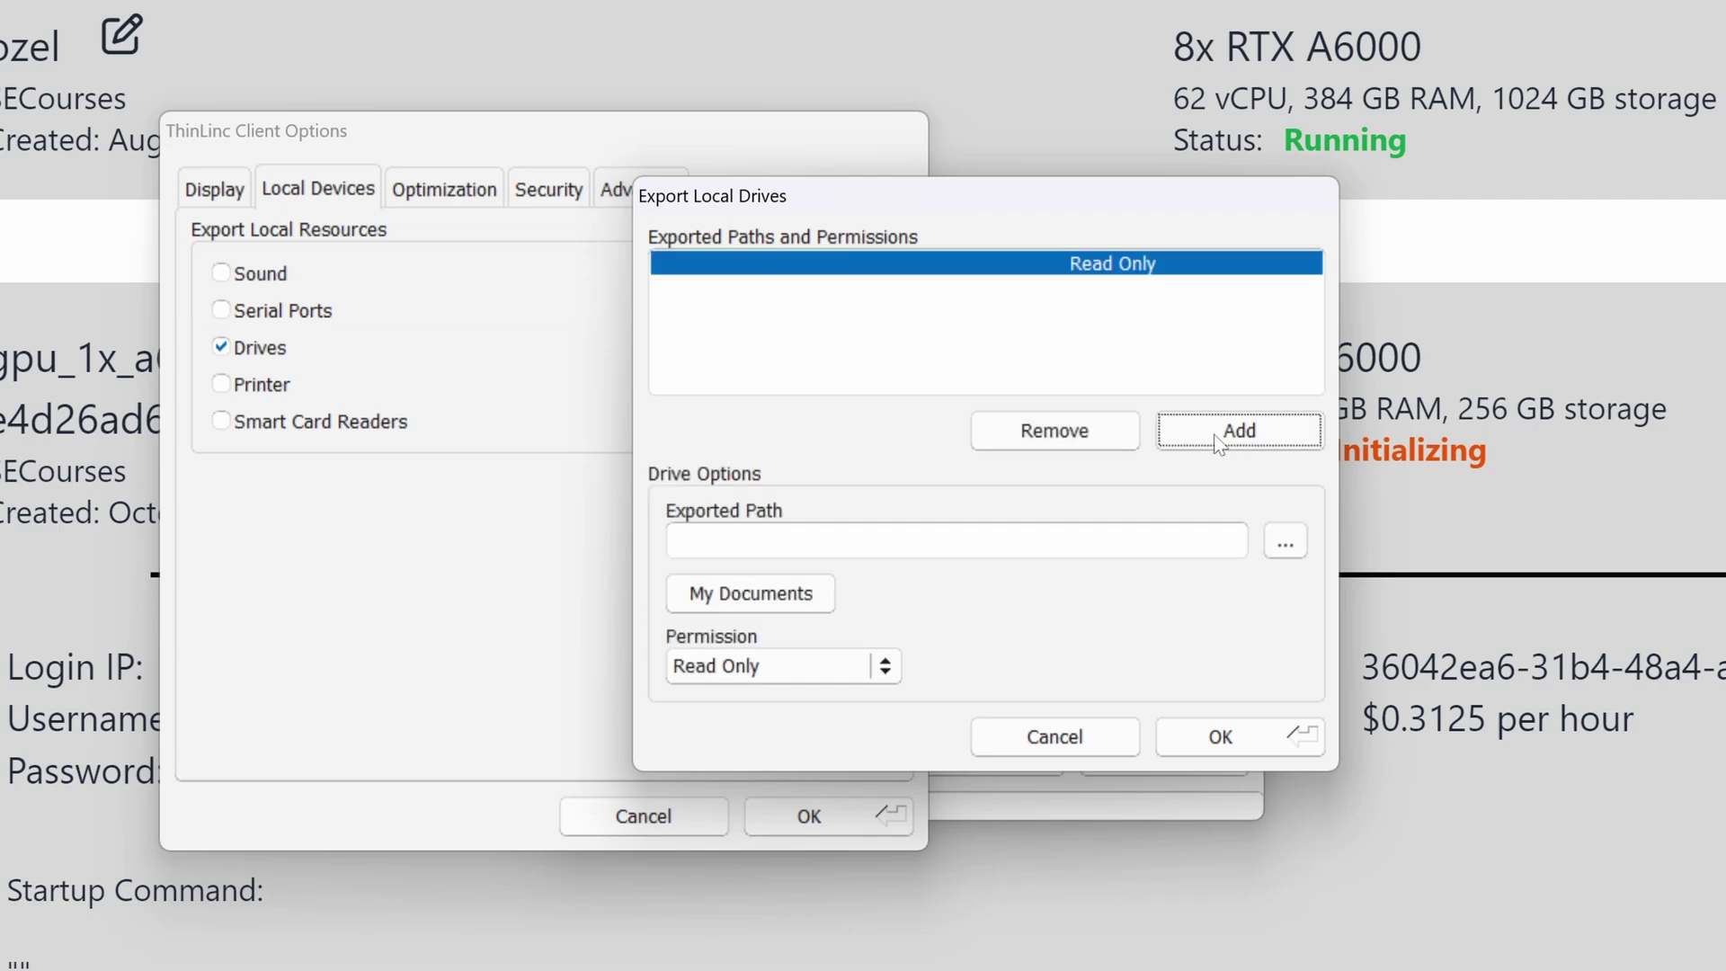
left_click(1283, 544)
double_click(943, 505)
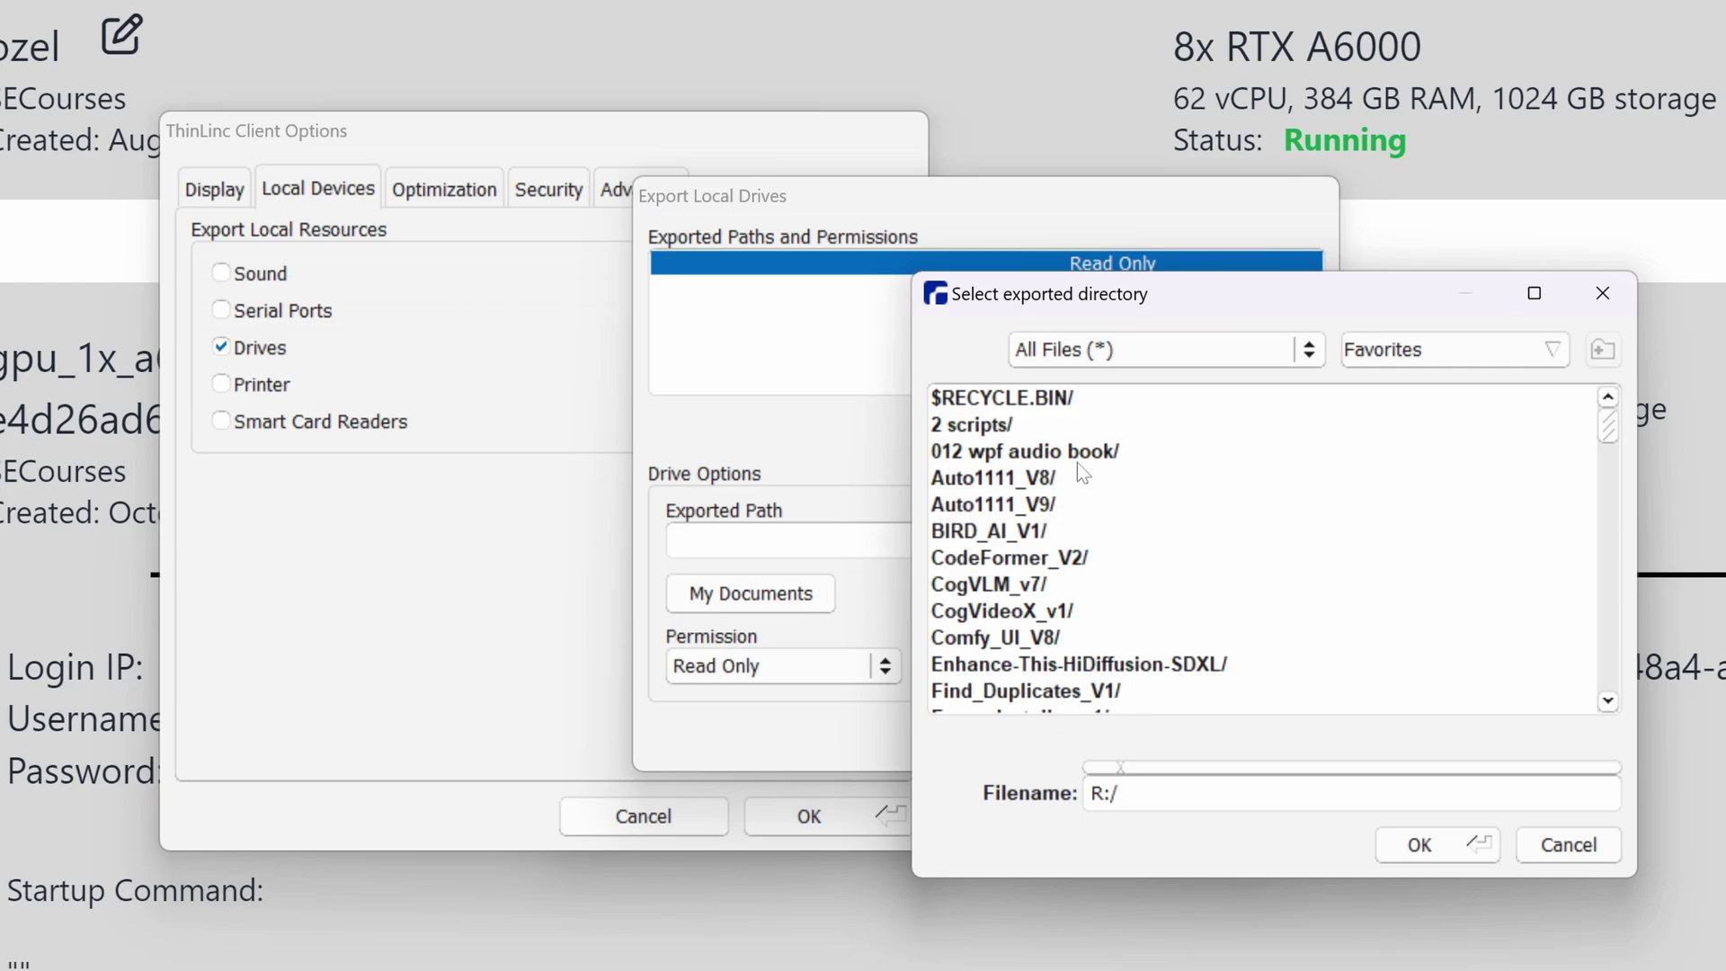
left_click(991, 532)
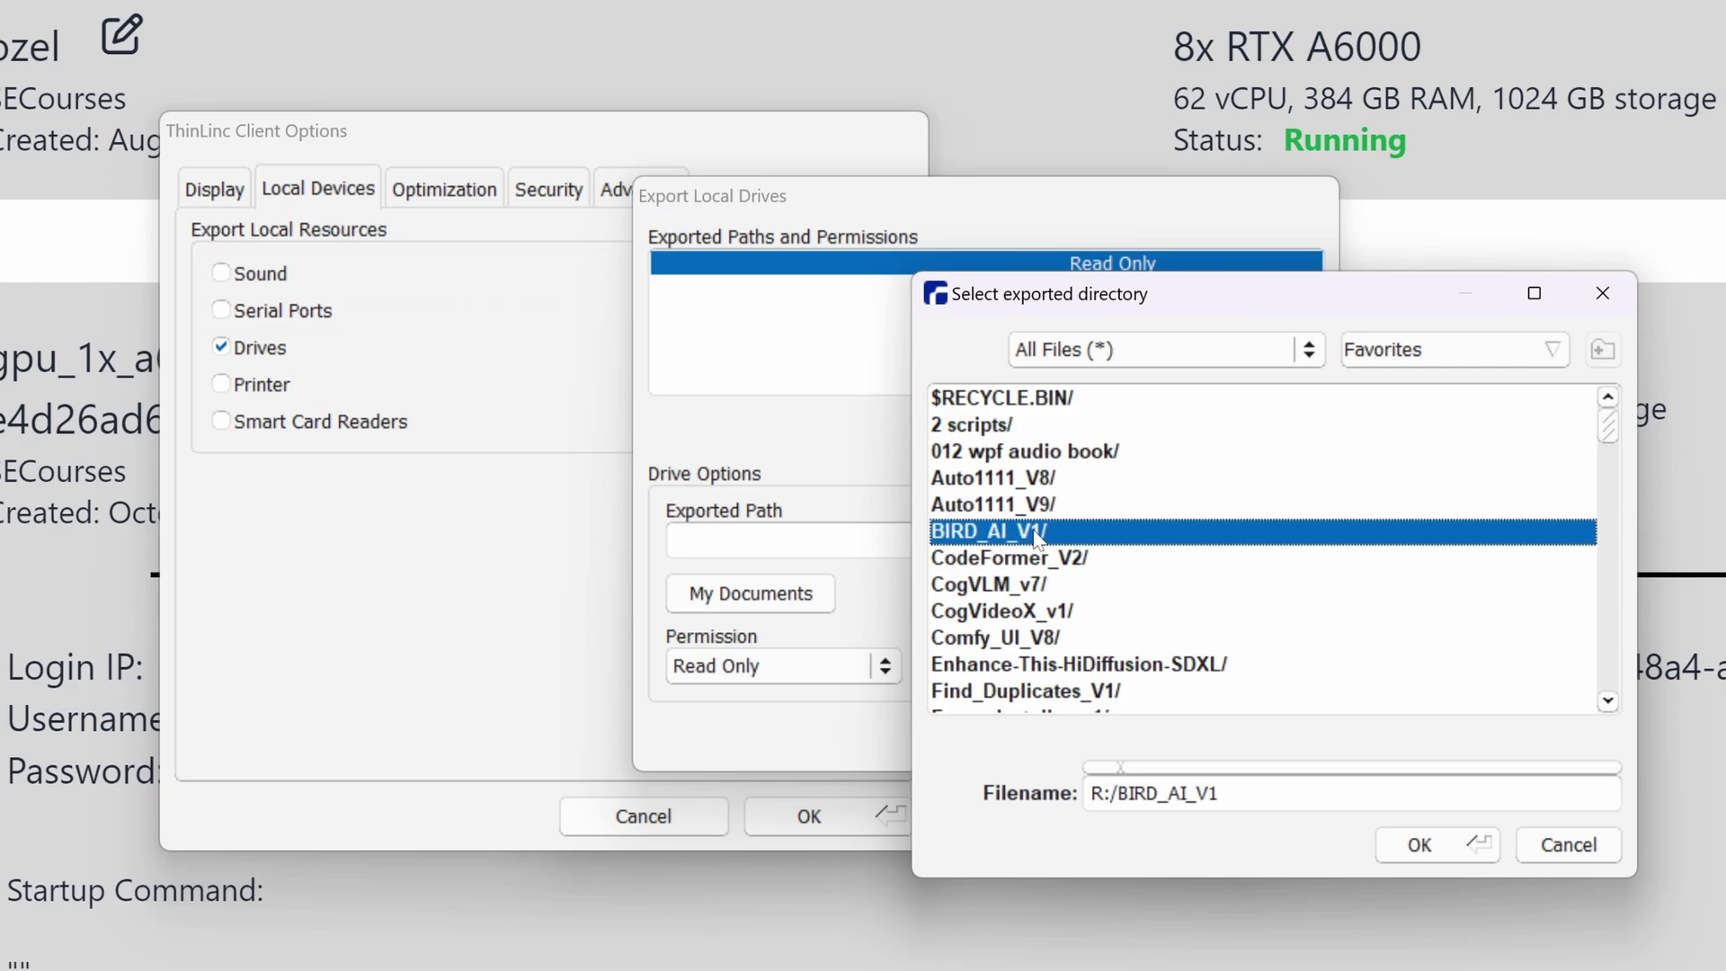
scroll(1163, 645, "down", 15)
scroll(1208, 683, "down", 5)
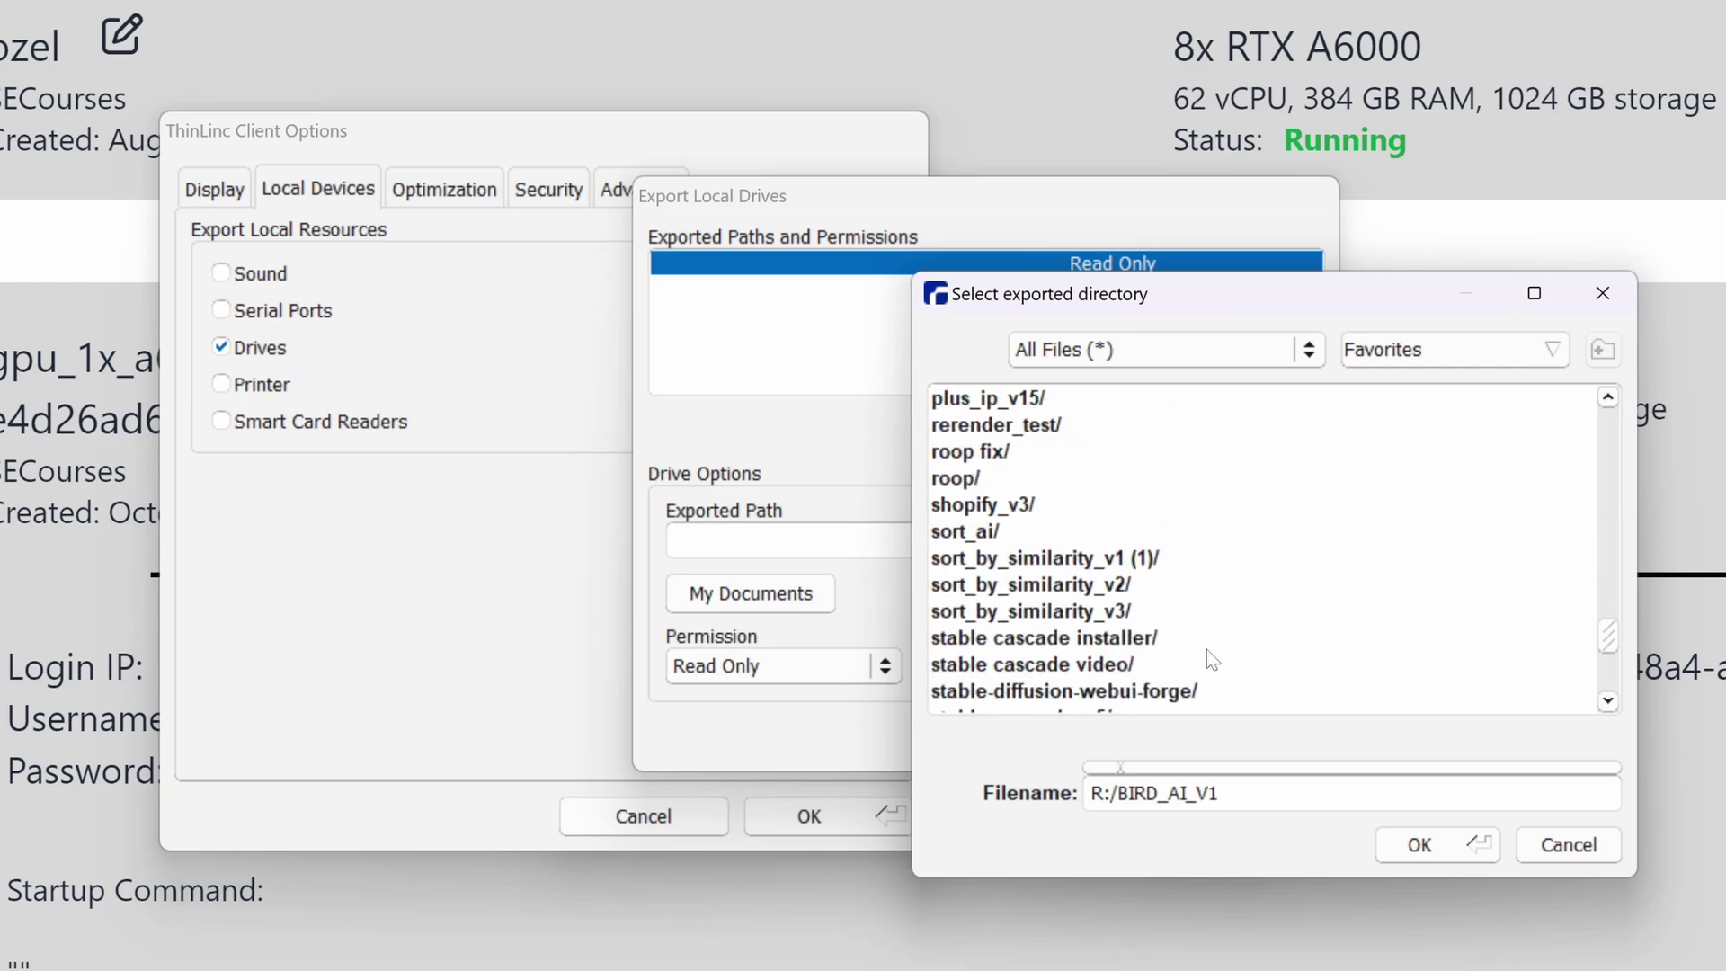
scroll(1202, 659, "up", 7)
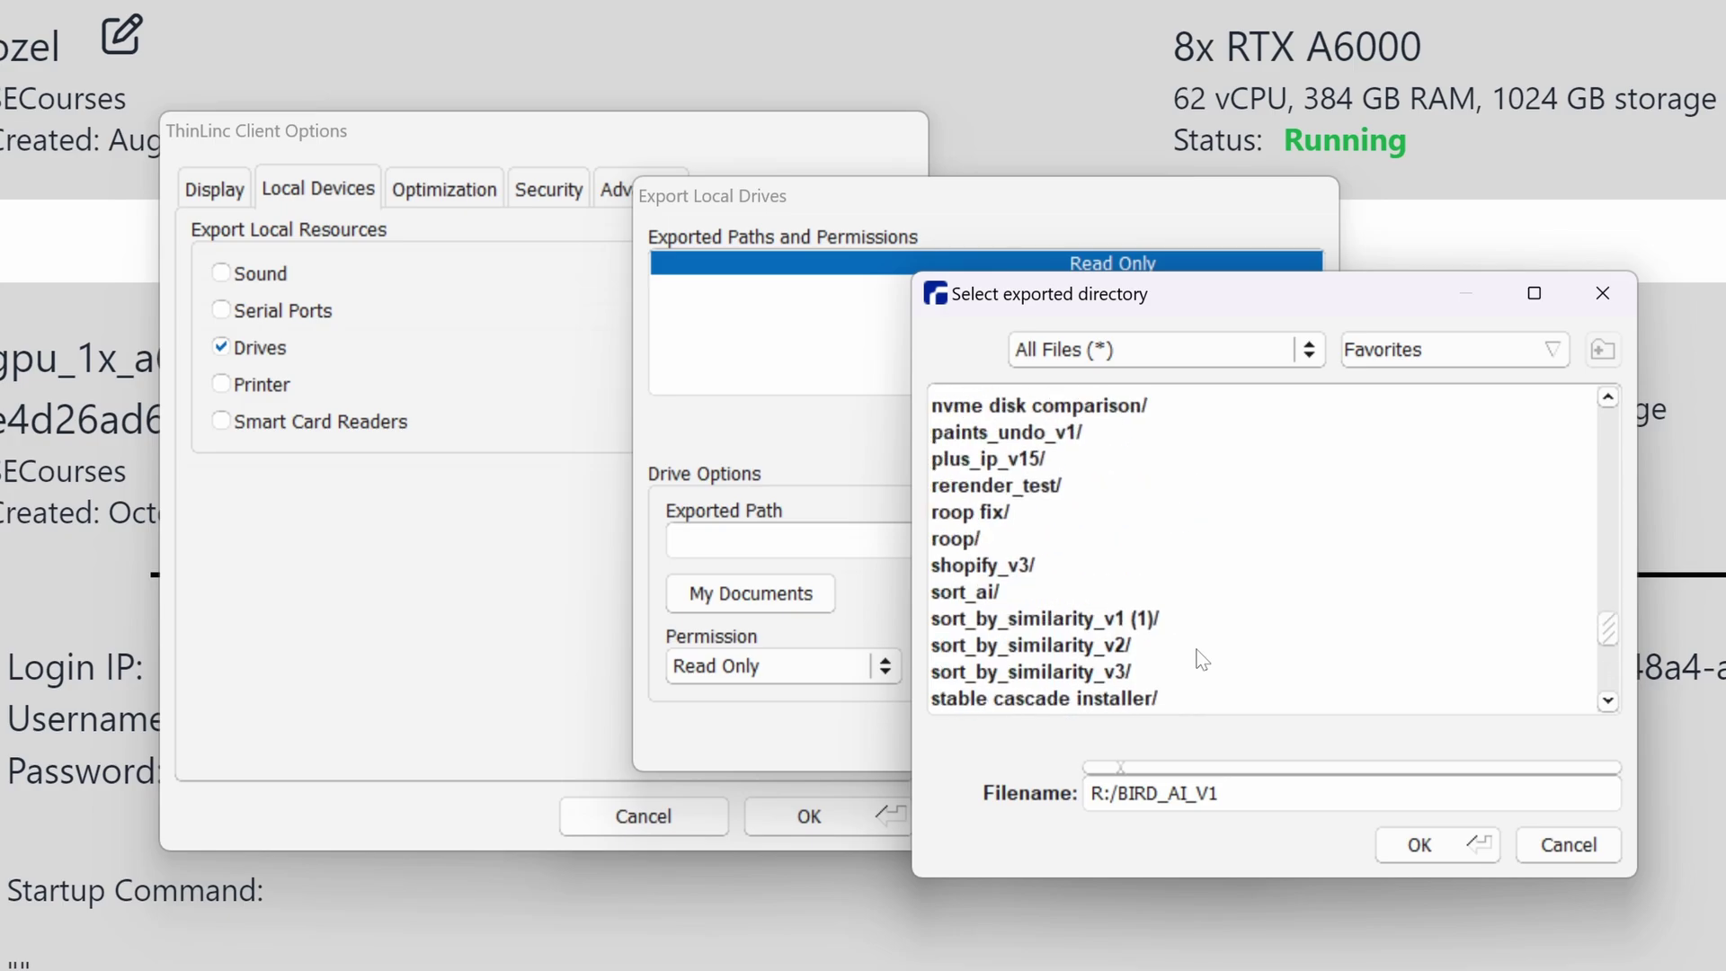
left_click(1013, 629)
double_click(1013, 632)
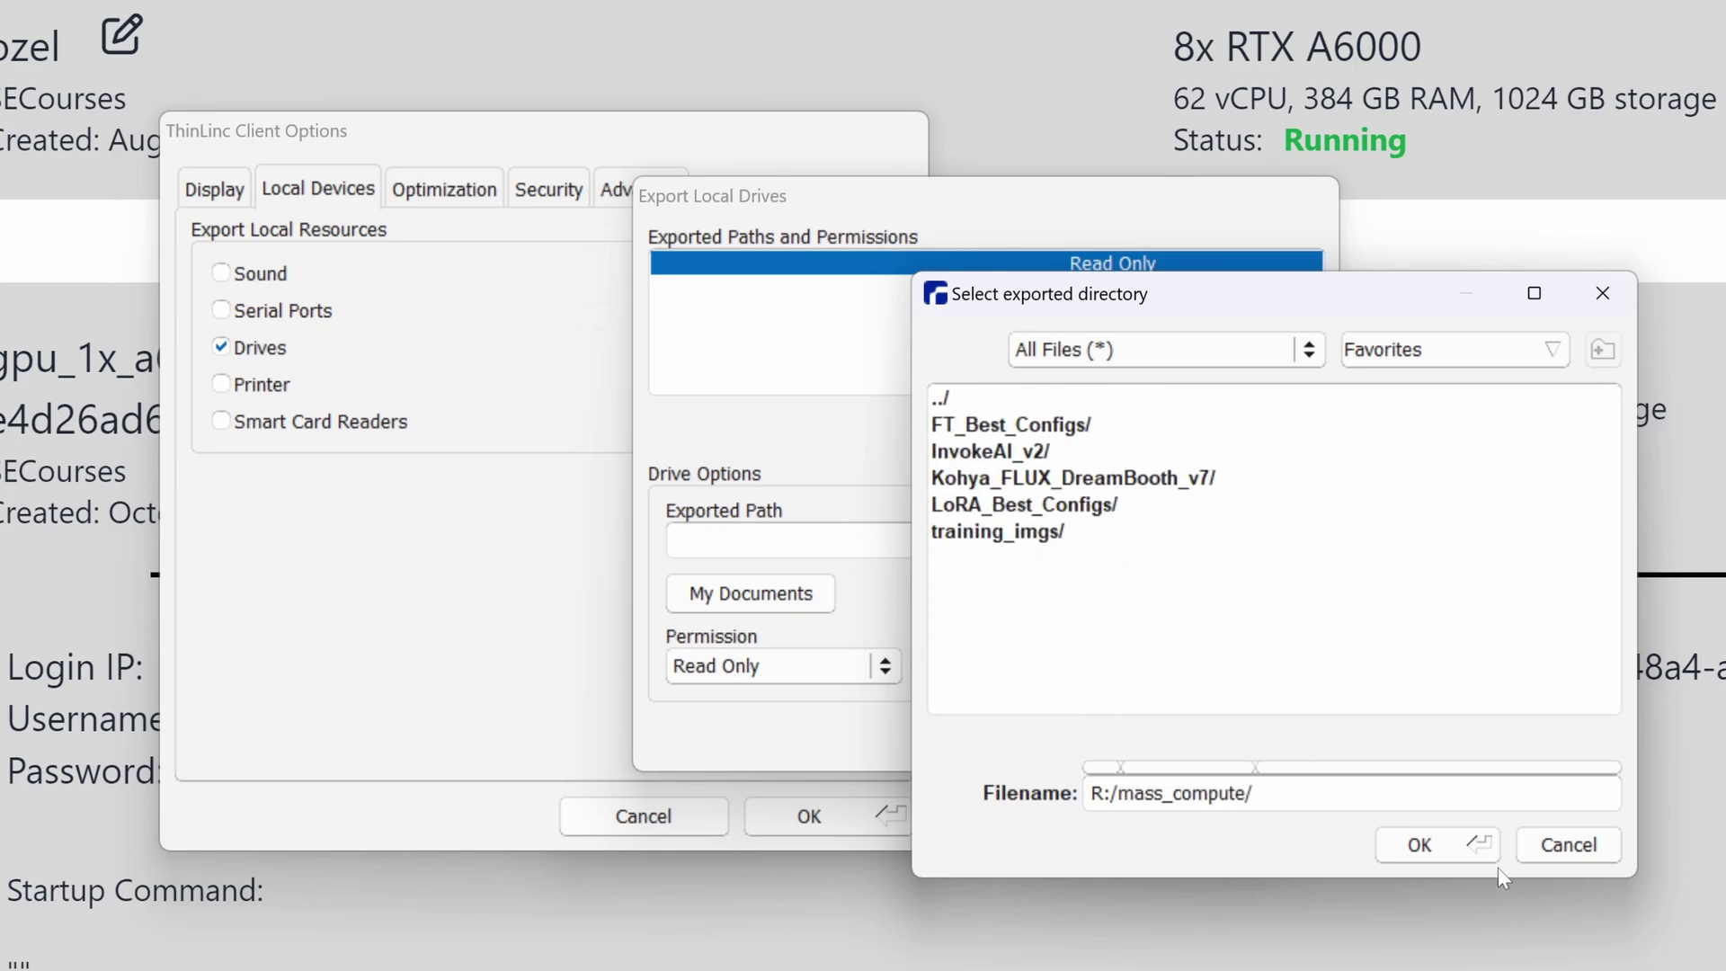
left_click(1429, 856)
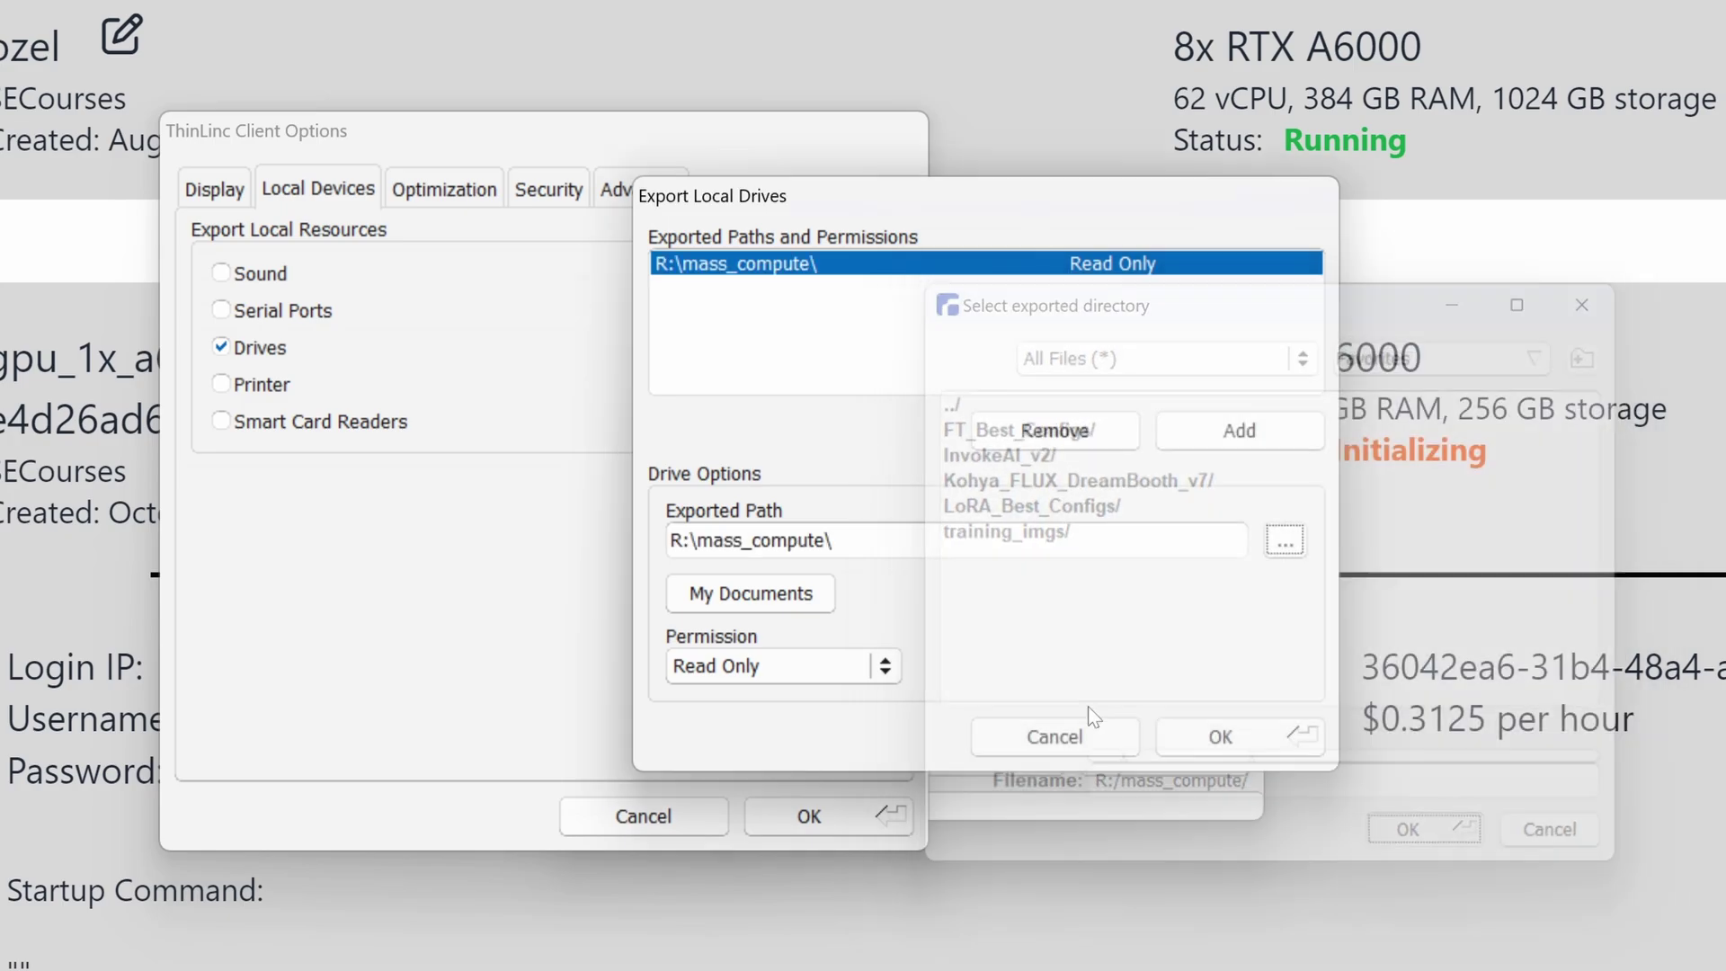
Set the exported folder's permission to Read and Write and save the ThinLinc client options.
left_click(755, 663)
left_click(763, 692)
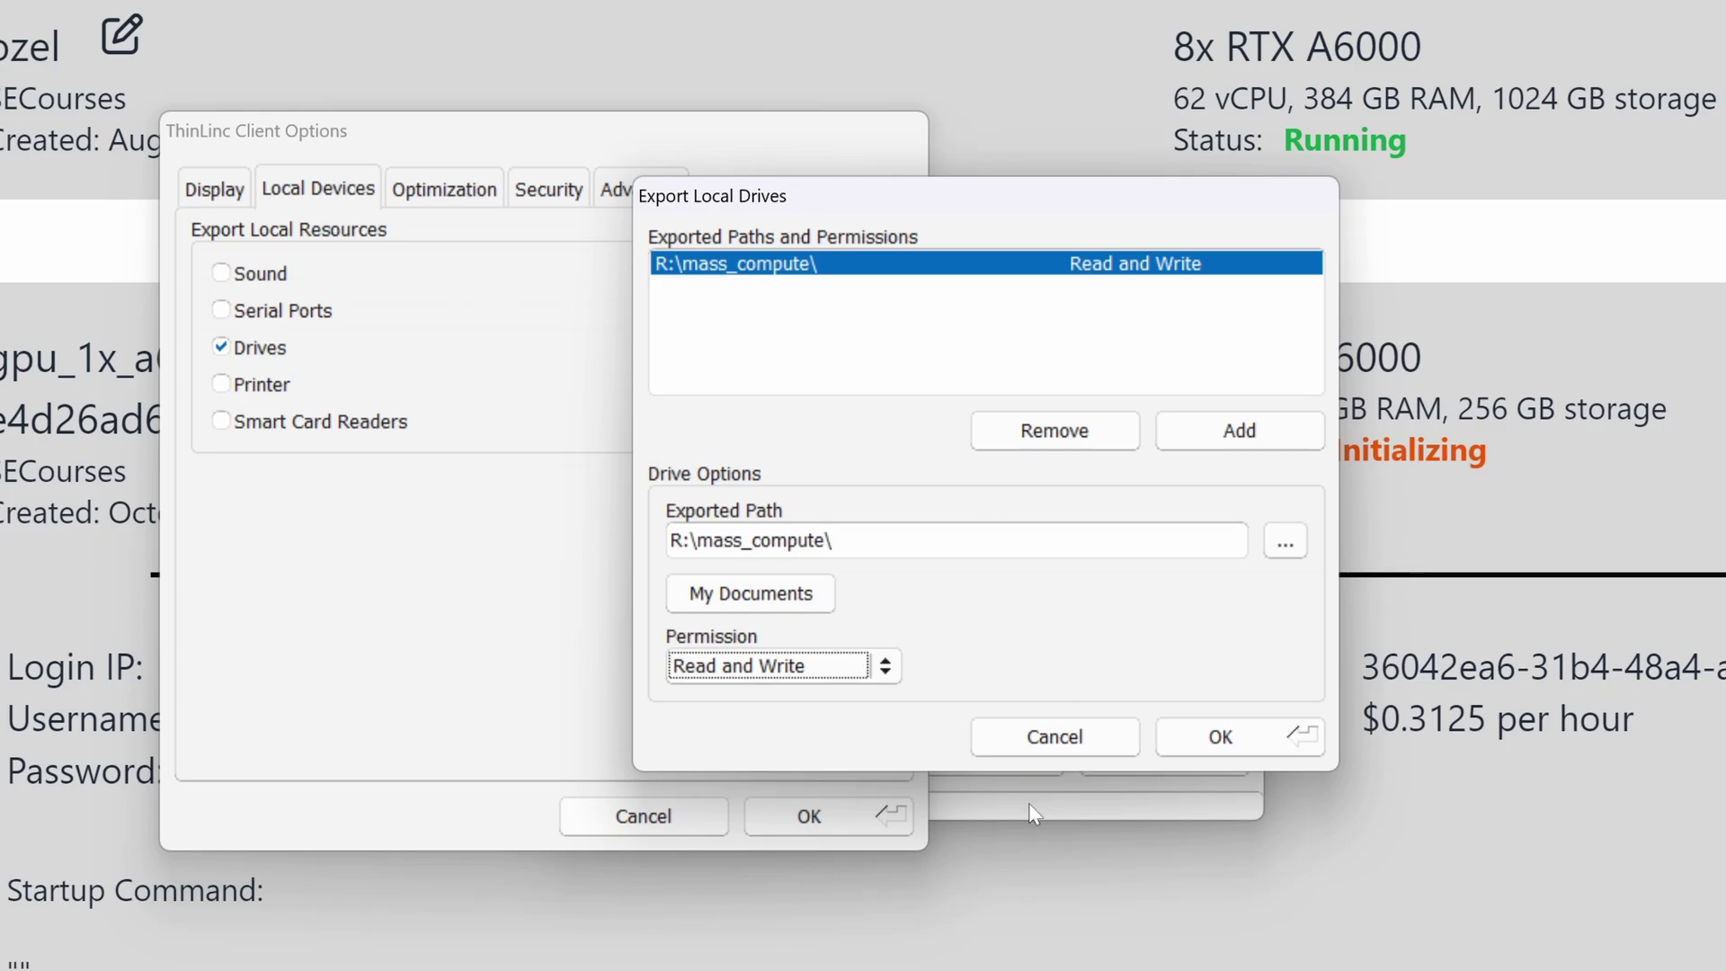
left_click(1220, 736)
left_click(809, 816)
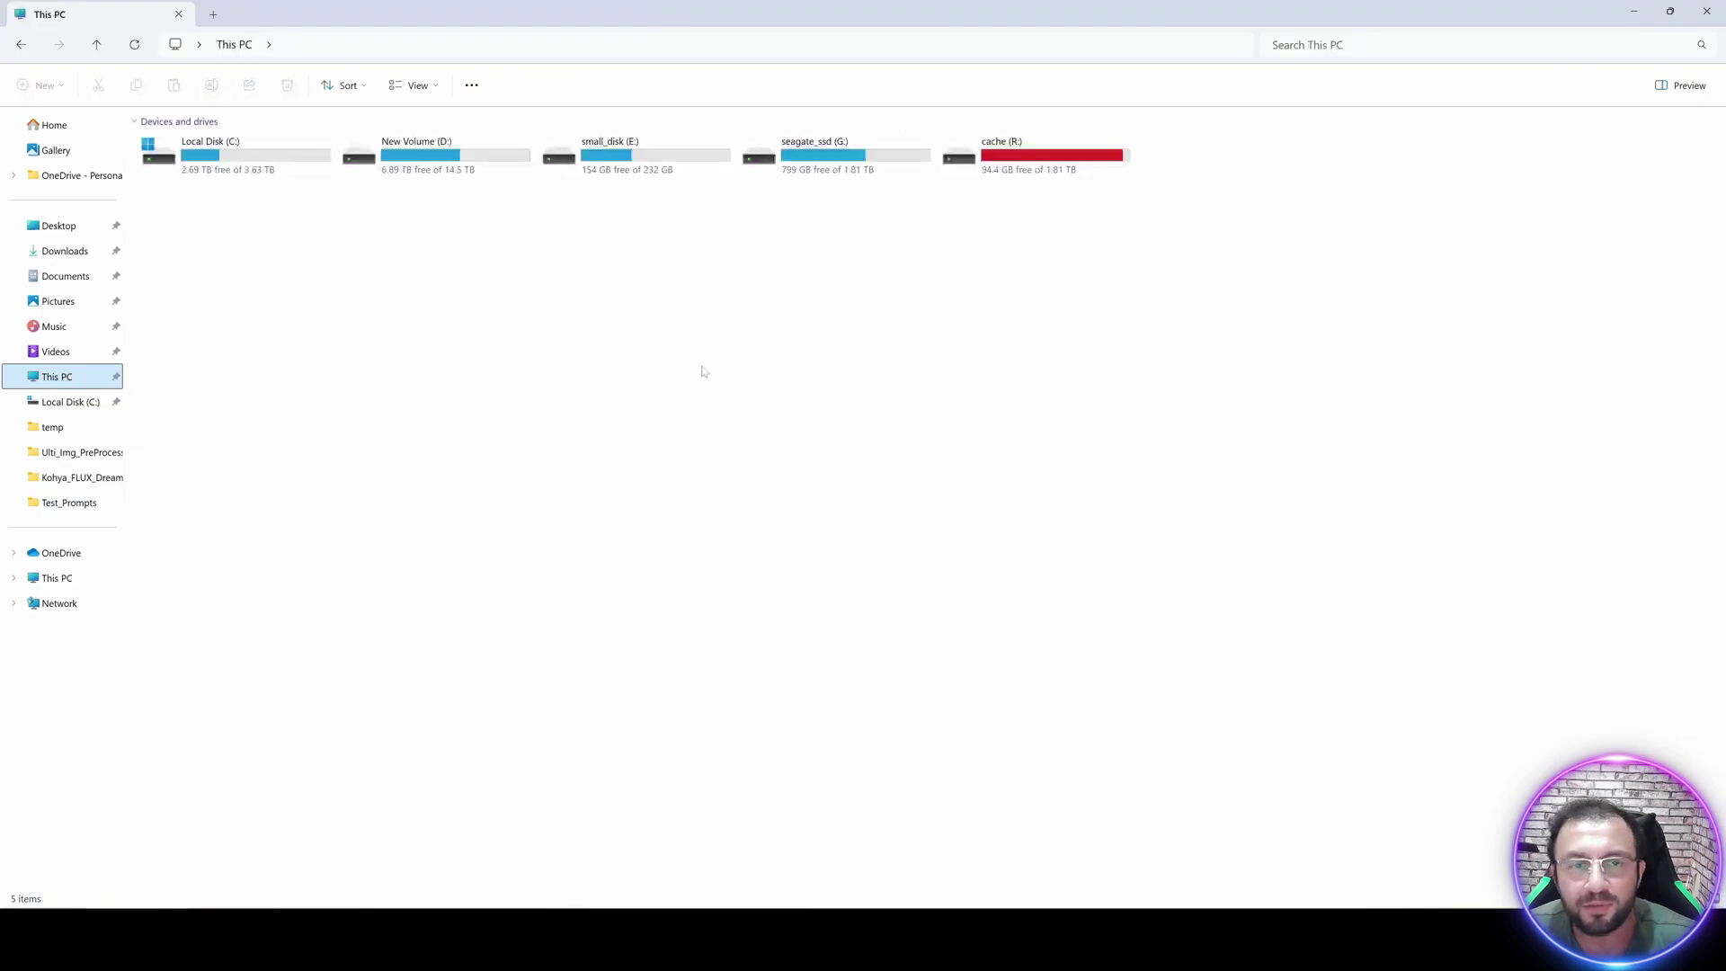
Open the mass_compute folder on the R: drive in File Explorer and paste the copied items into it.
double_click(999, 168)
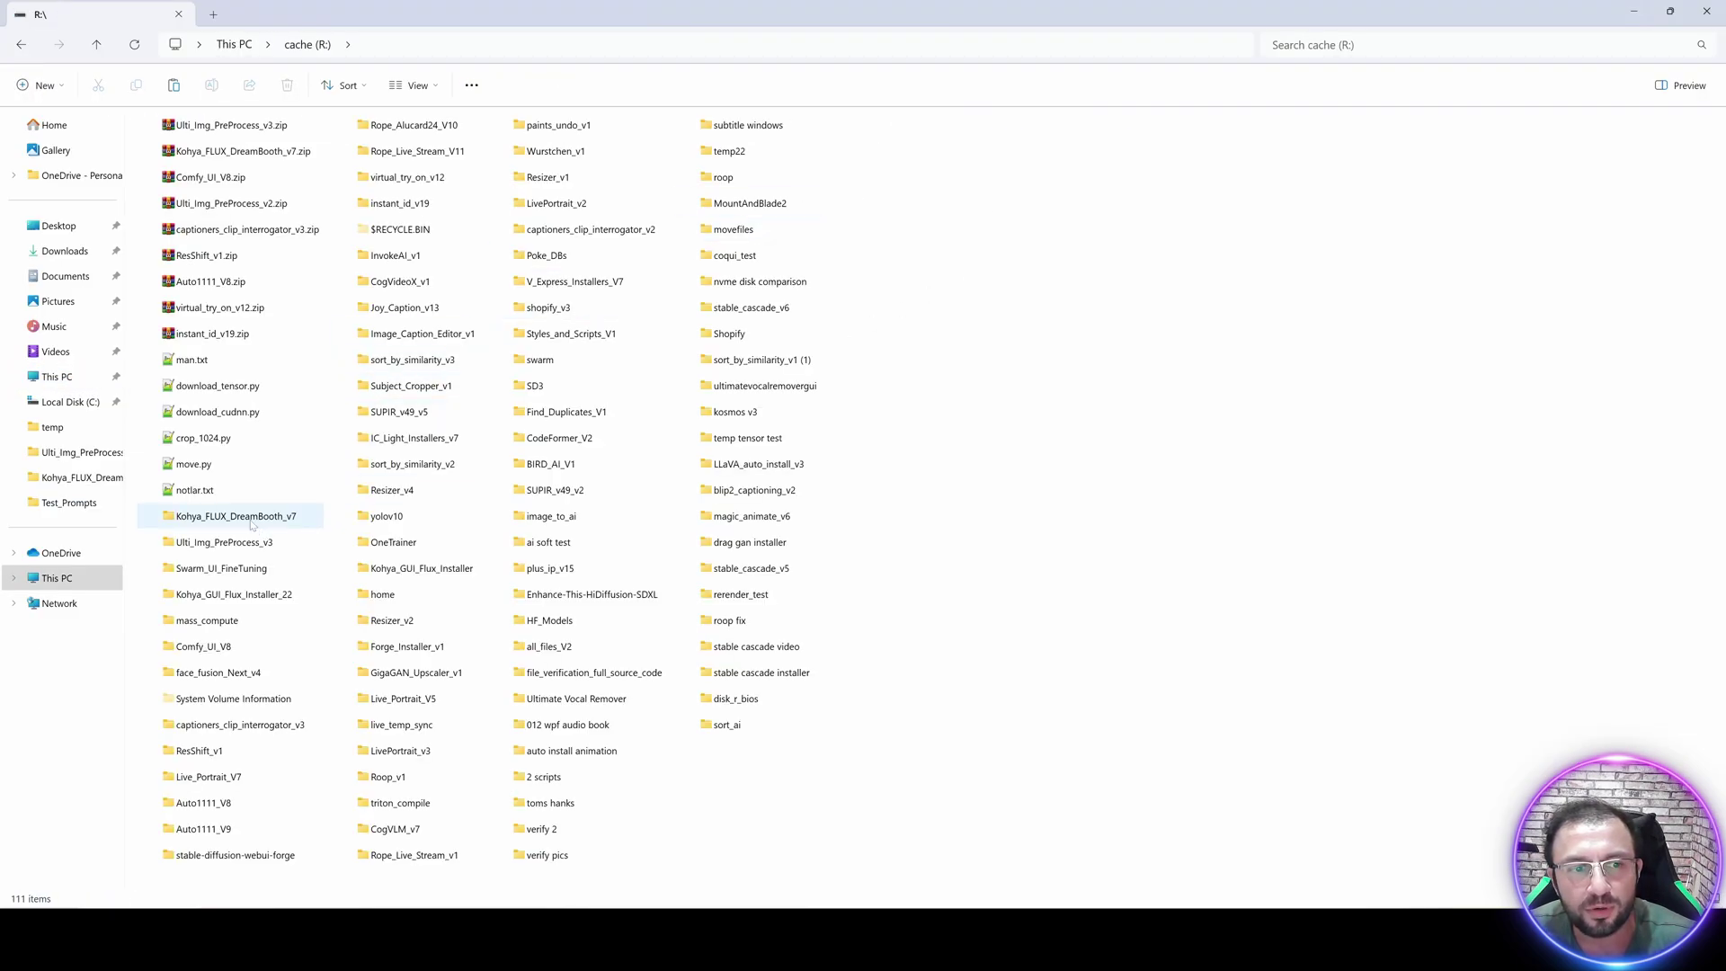
double_click(224, 625)
key("ctrl+v")
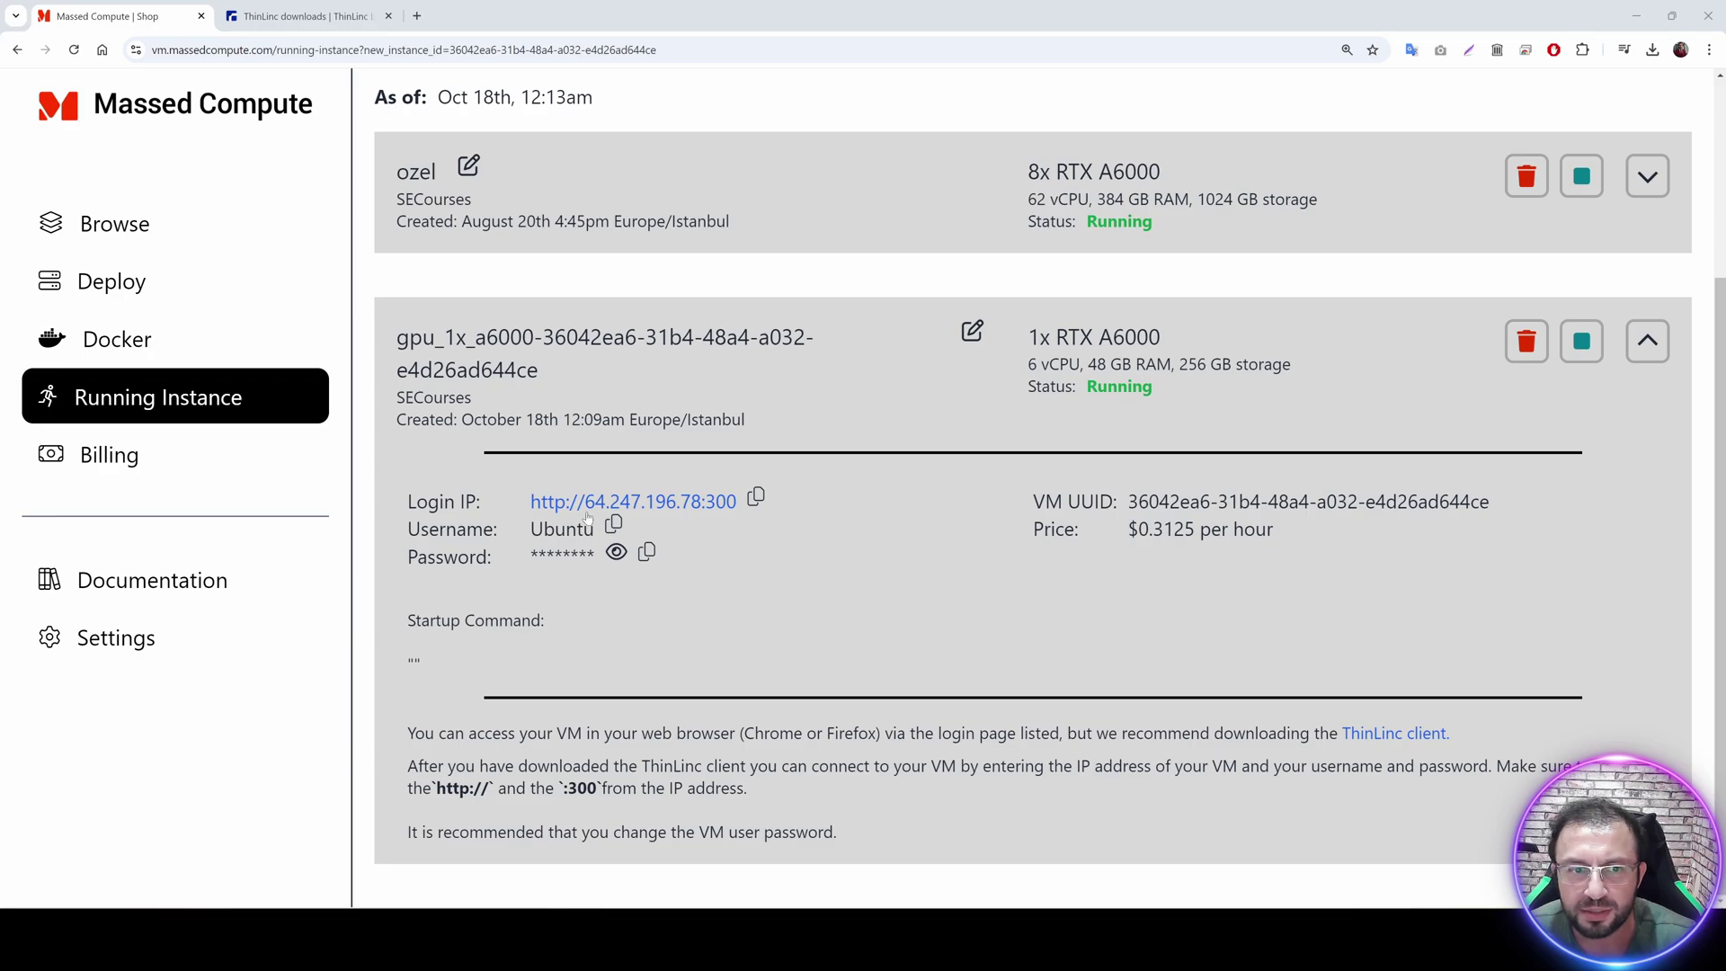
Copy the new RTX A6000 instance's login IP into the ThinLinc client's server field as 64.247.196.78.
left_click(756, 498)
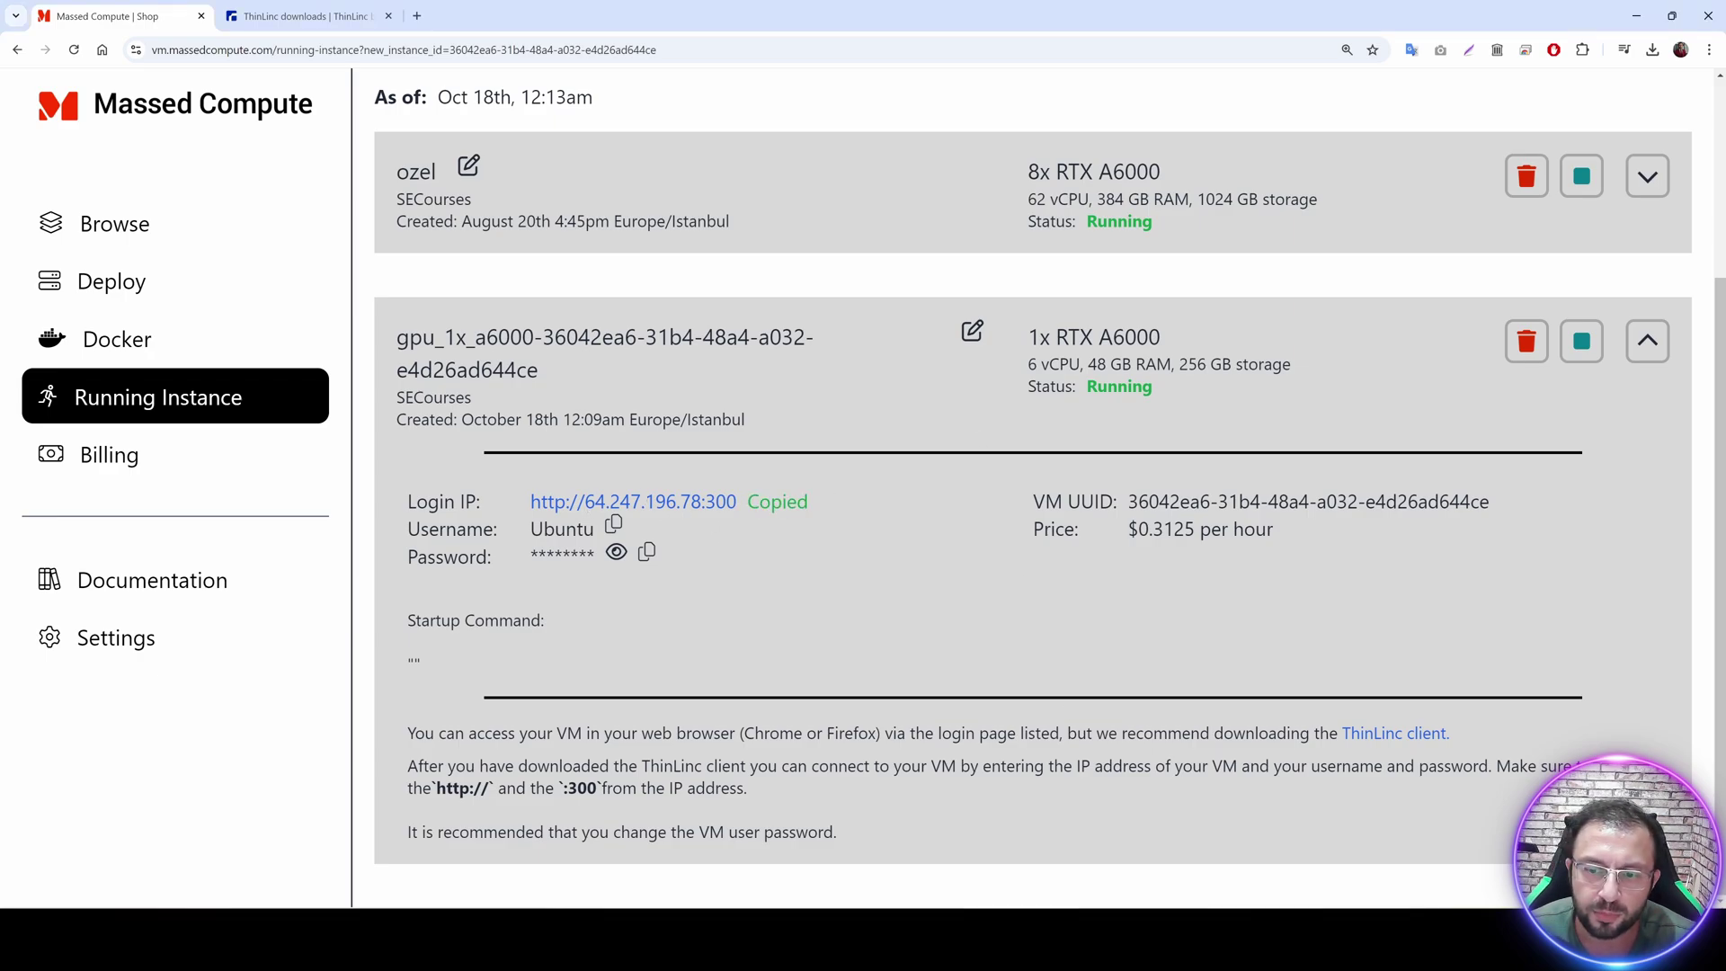
key("alt+Tab")
left_click_drag(897, 315, 831, 315)
key("ctrl+v")
left_click(676, 578)
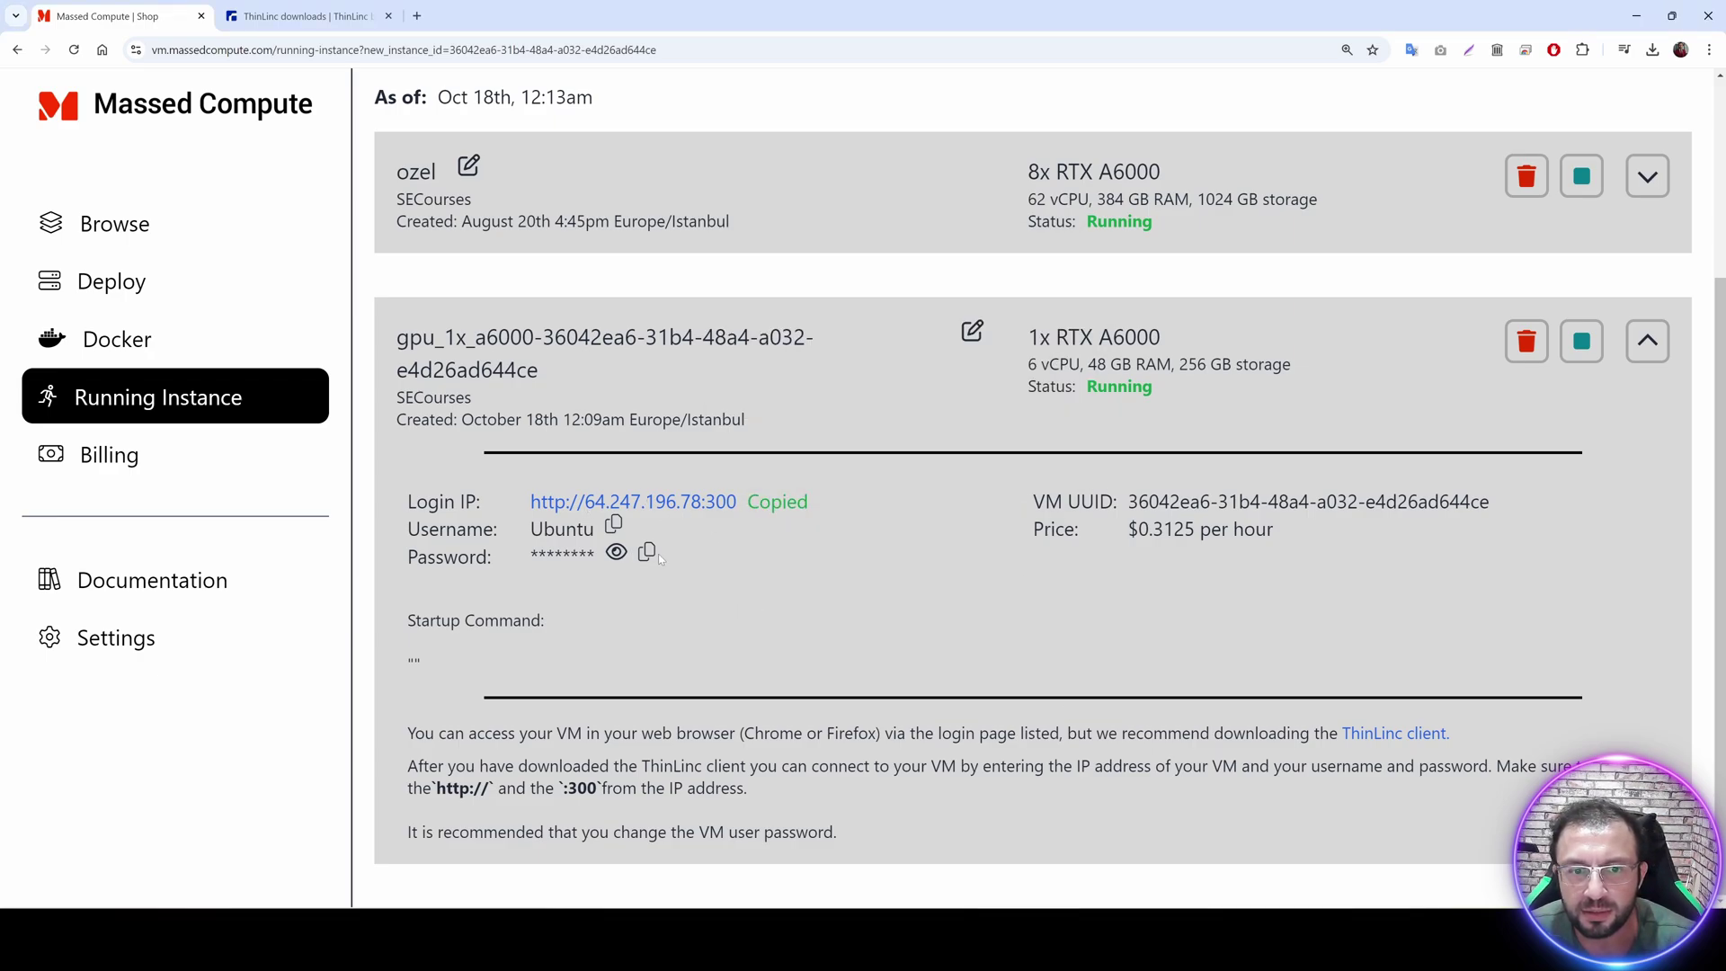
Copy the instance's password into the ThinLinc client's password field and connect to the server.
left_click(647, 552)
key("alt+Tab")
key("ctrl+v")
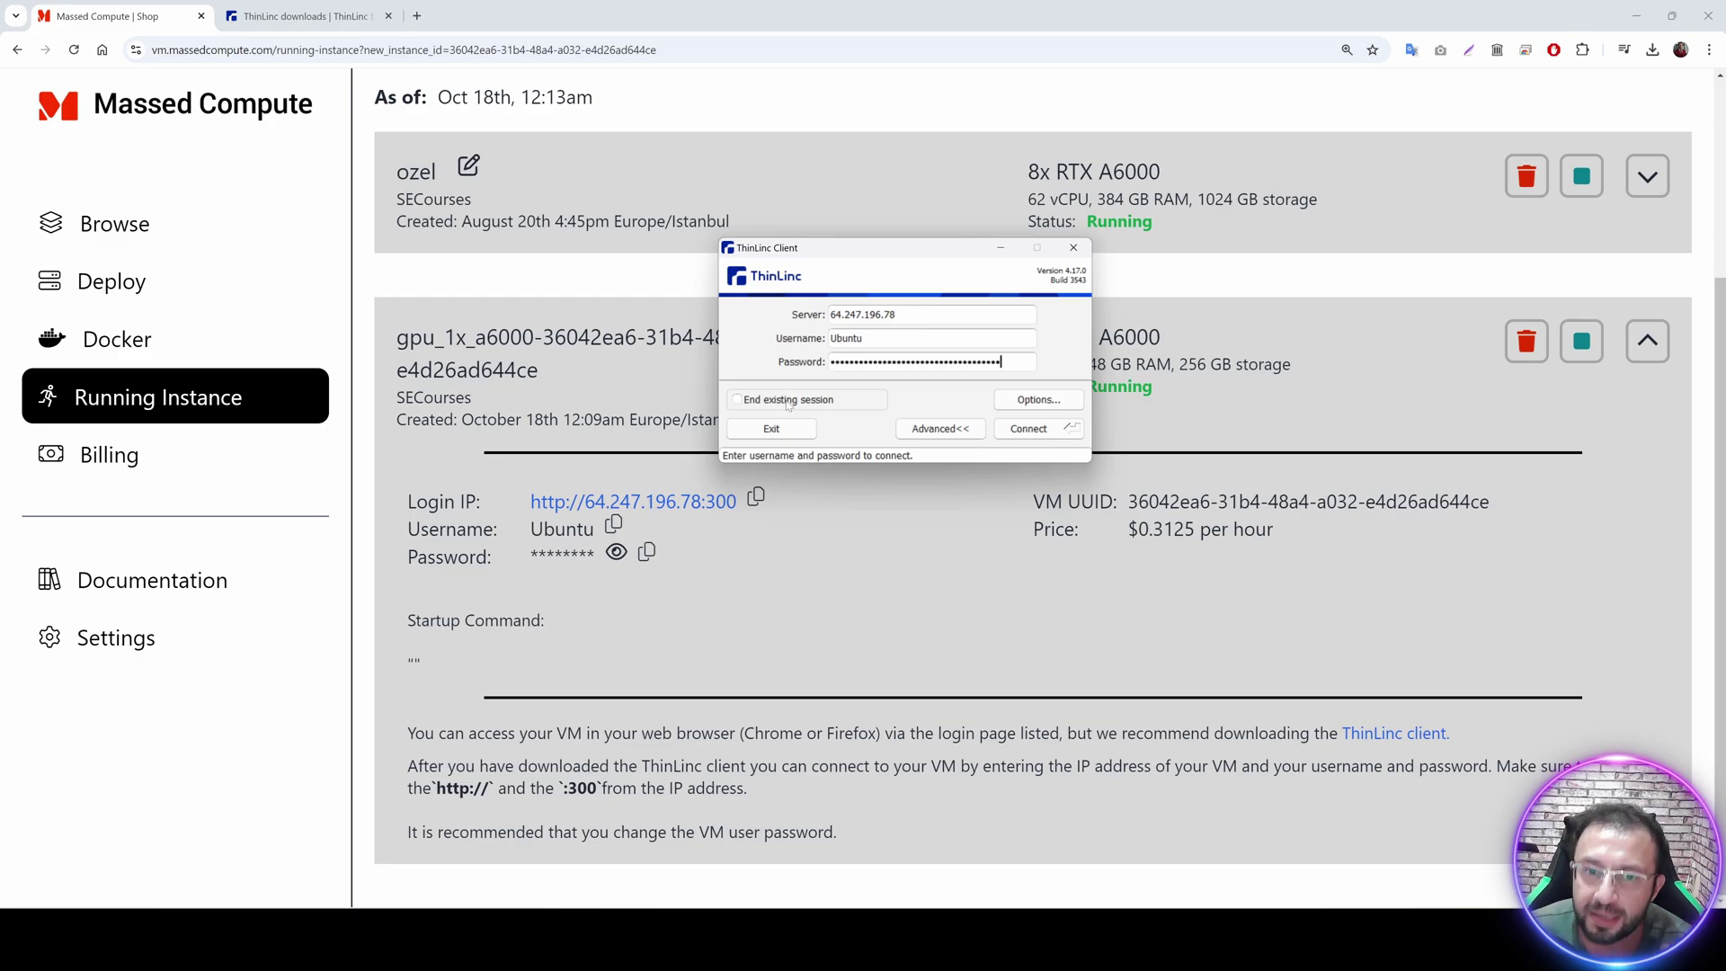
left_click(1031, 430)
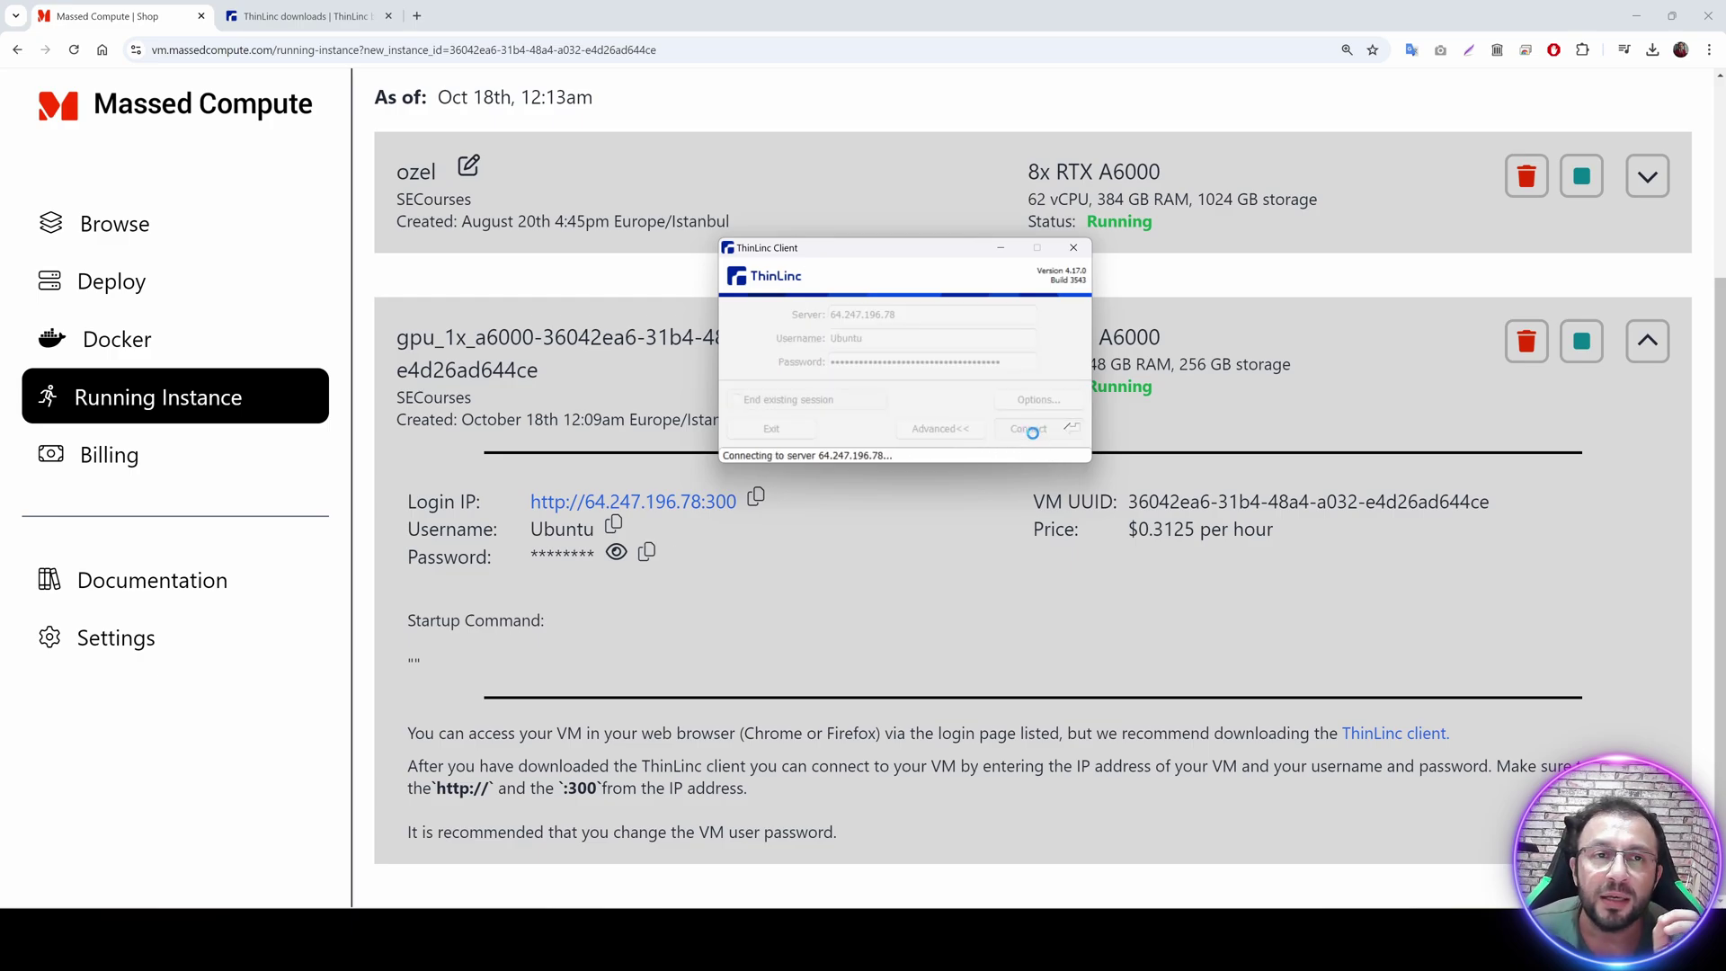
left_click_drag(282, 115, 890, 479)
left_click(983, 649)
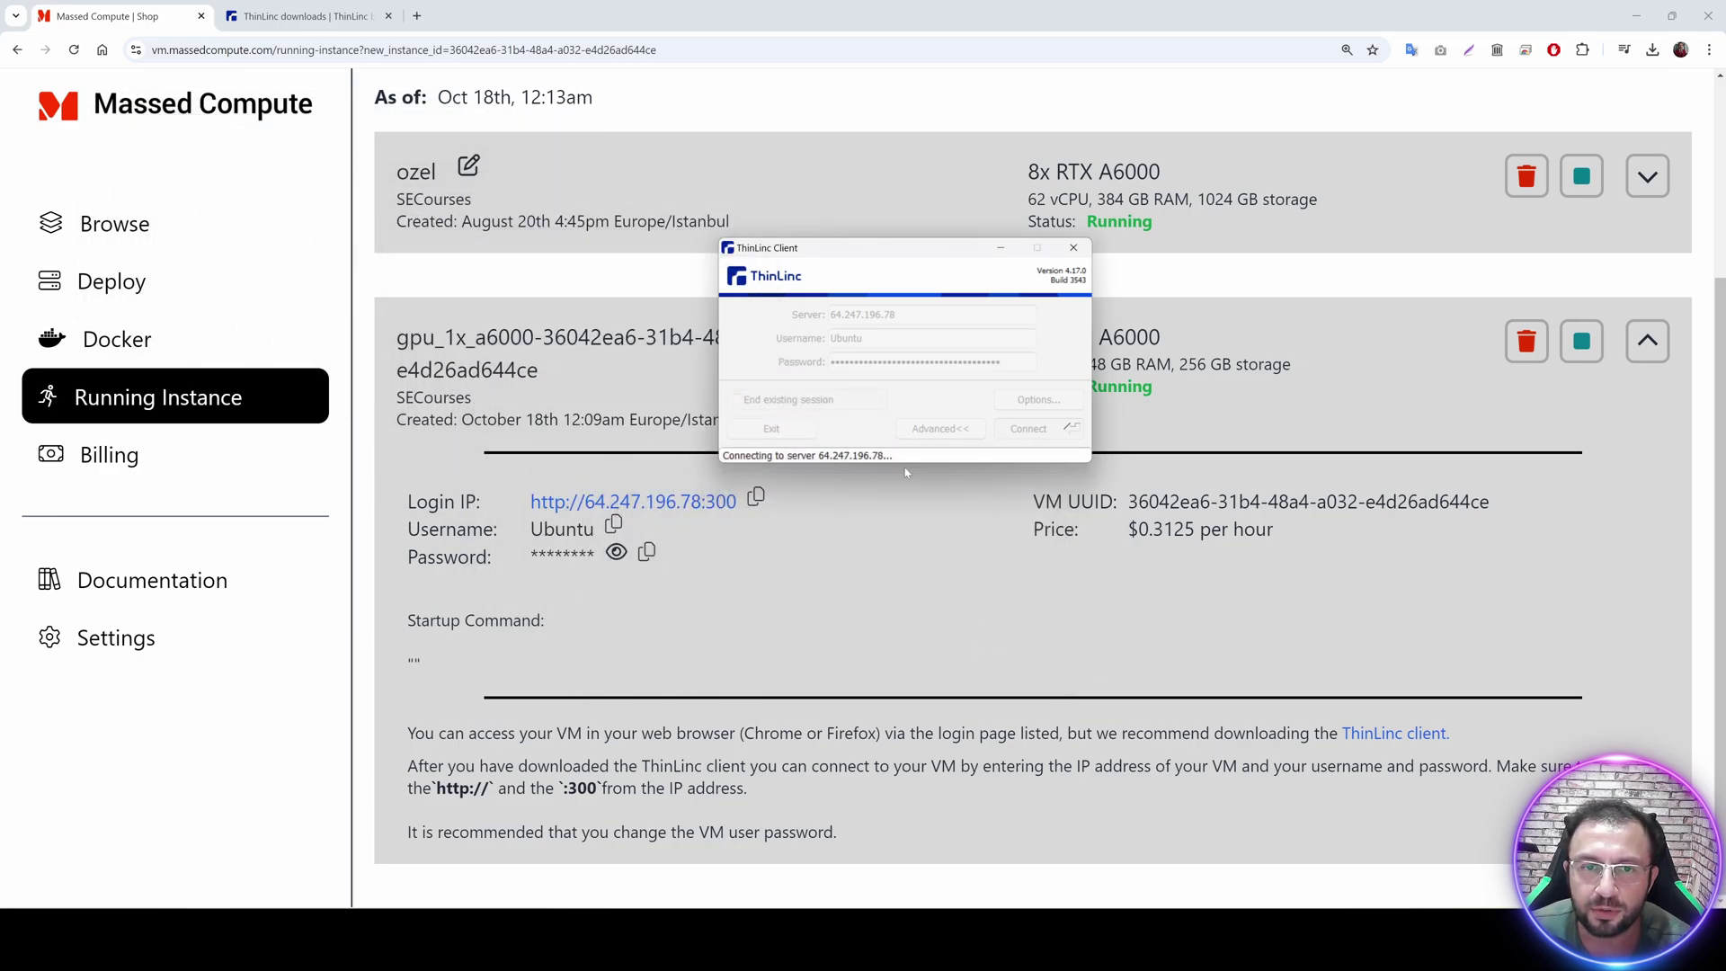
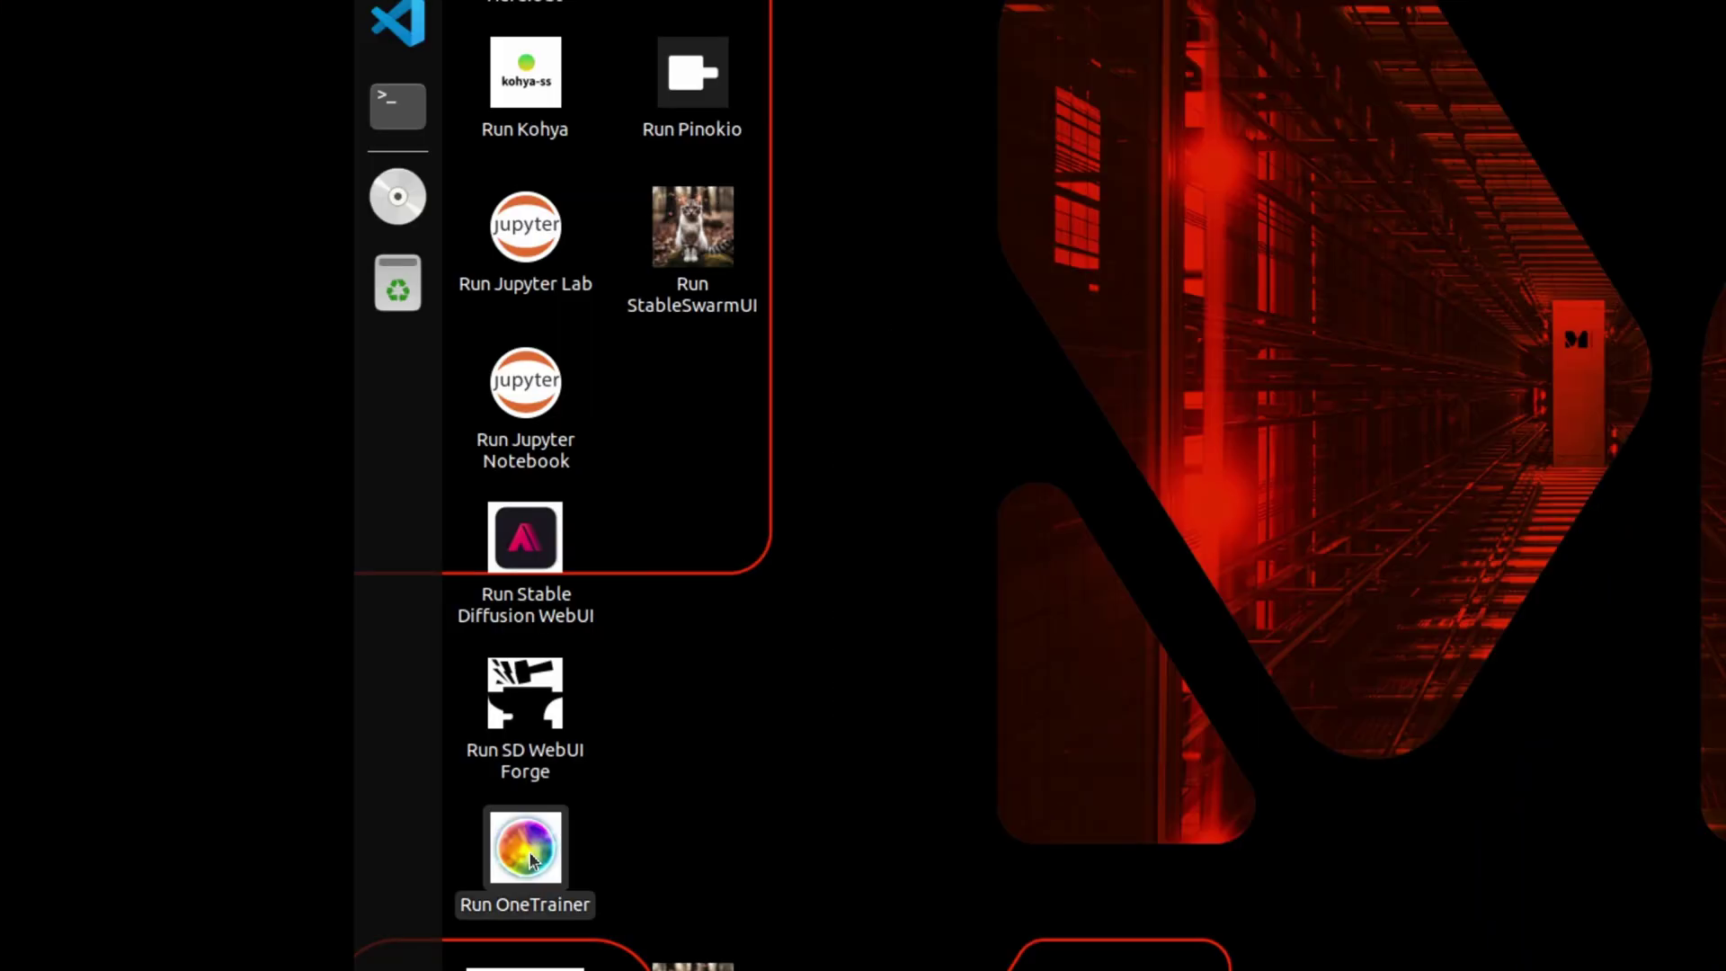
Look over the preinstalled application launchers on the remote desktop, such as SD WebUI Forge, Jupyter Notebook and StableSwarmUI.
left_click(112, 753)
left_click(95, 634)
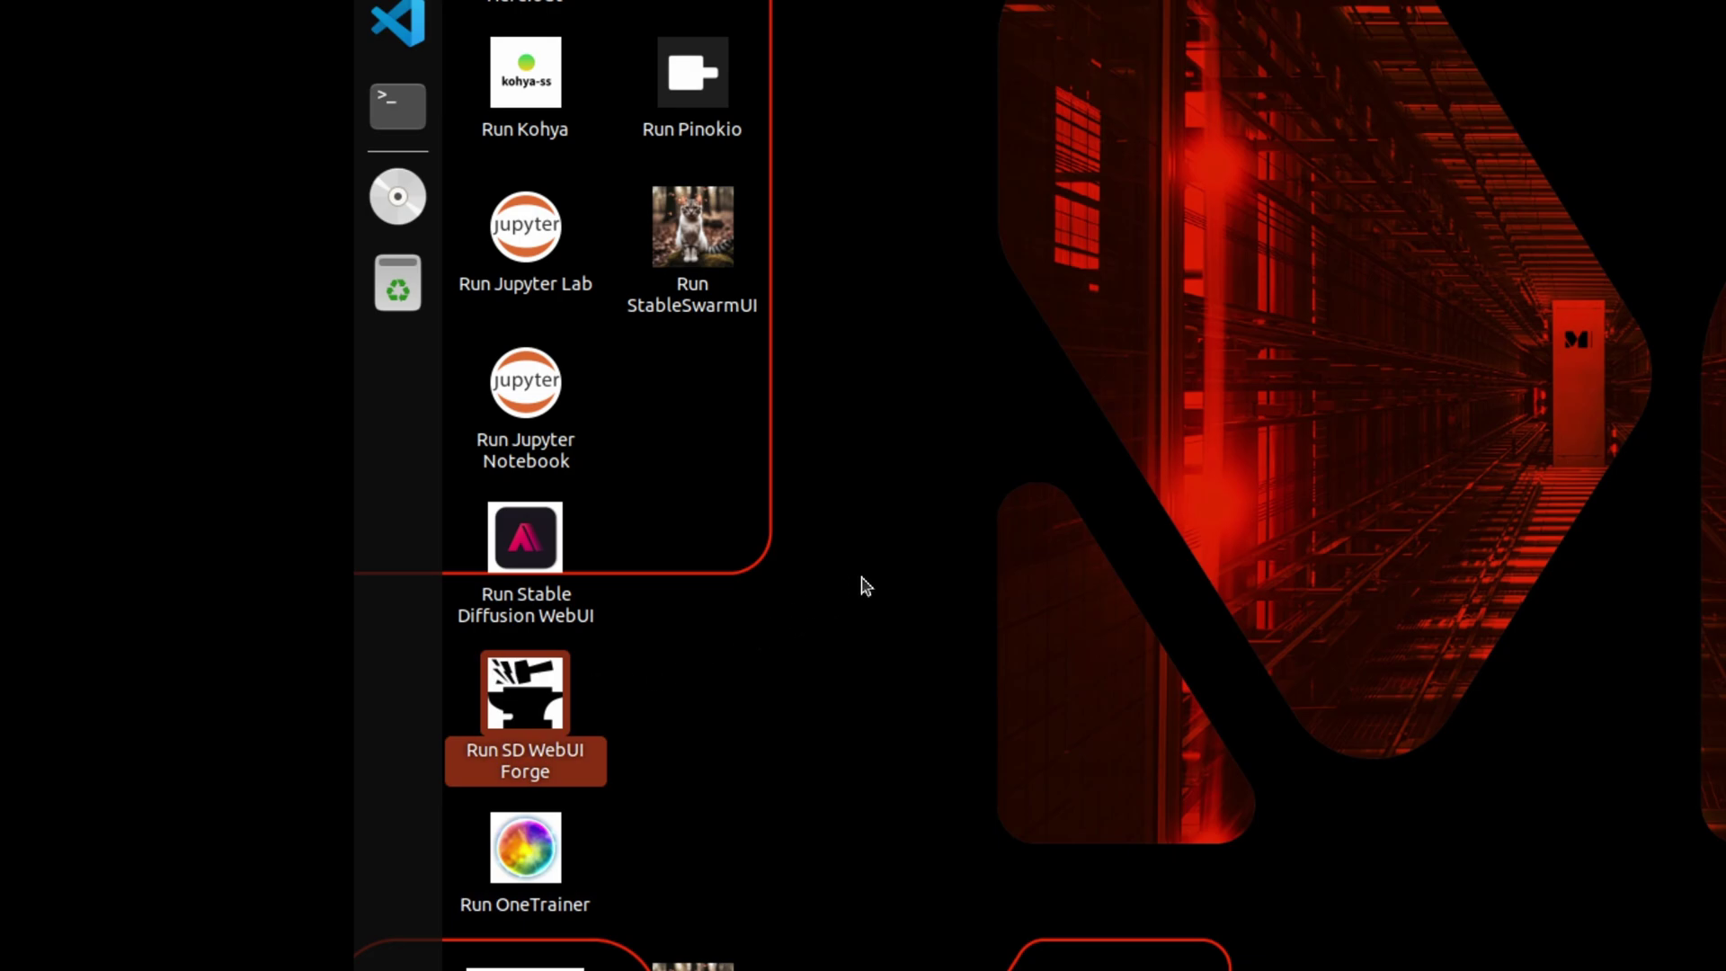
key("Up")
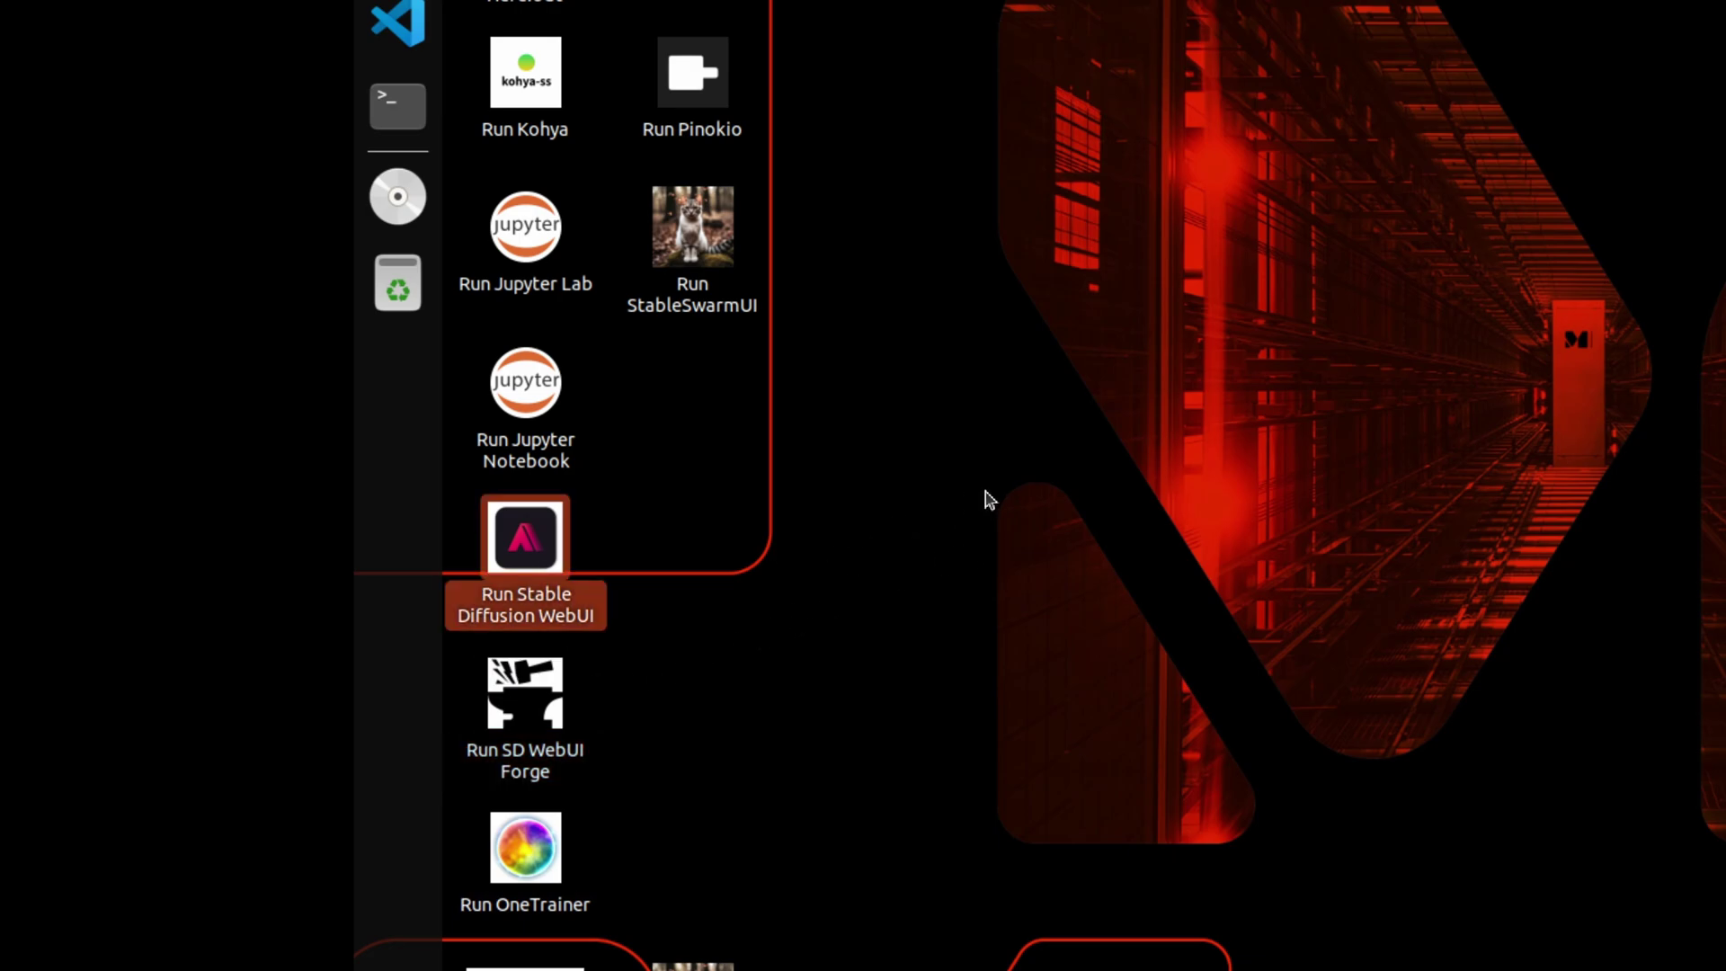
left_click(545, 392)
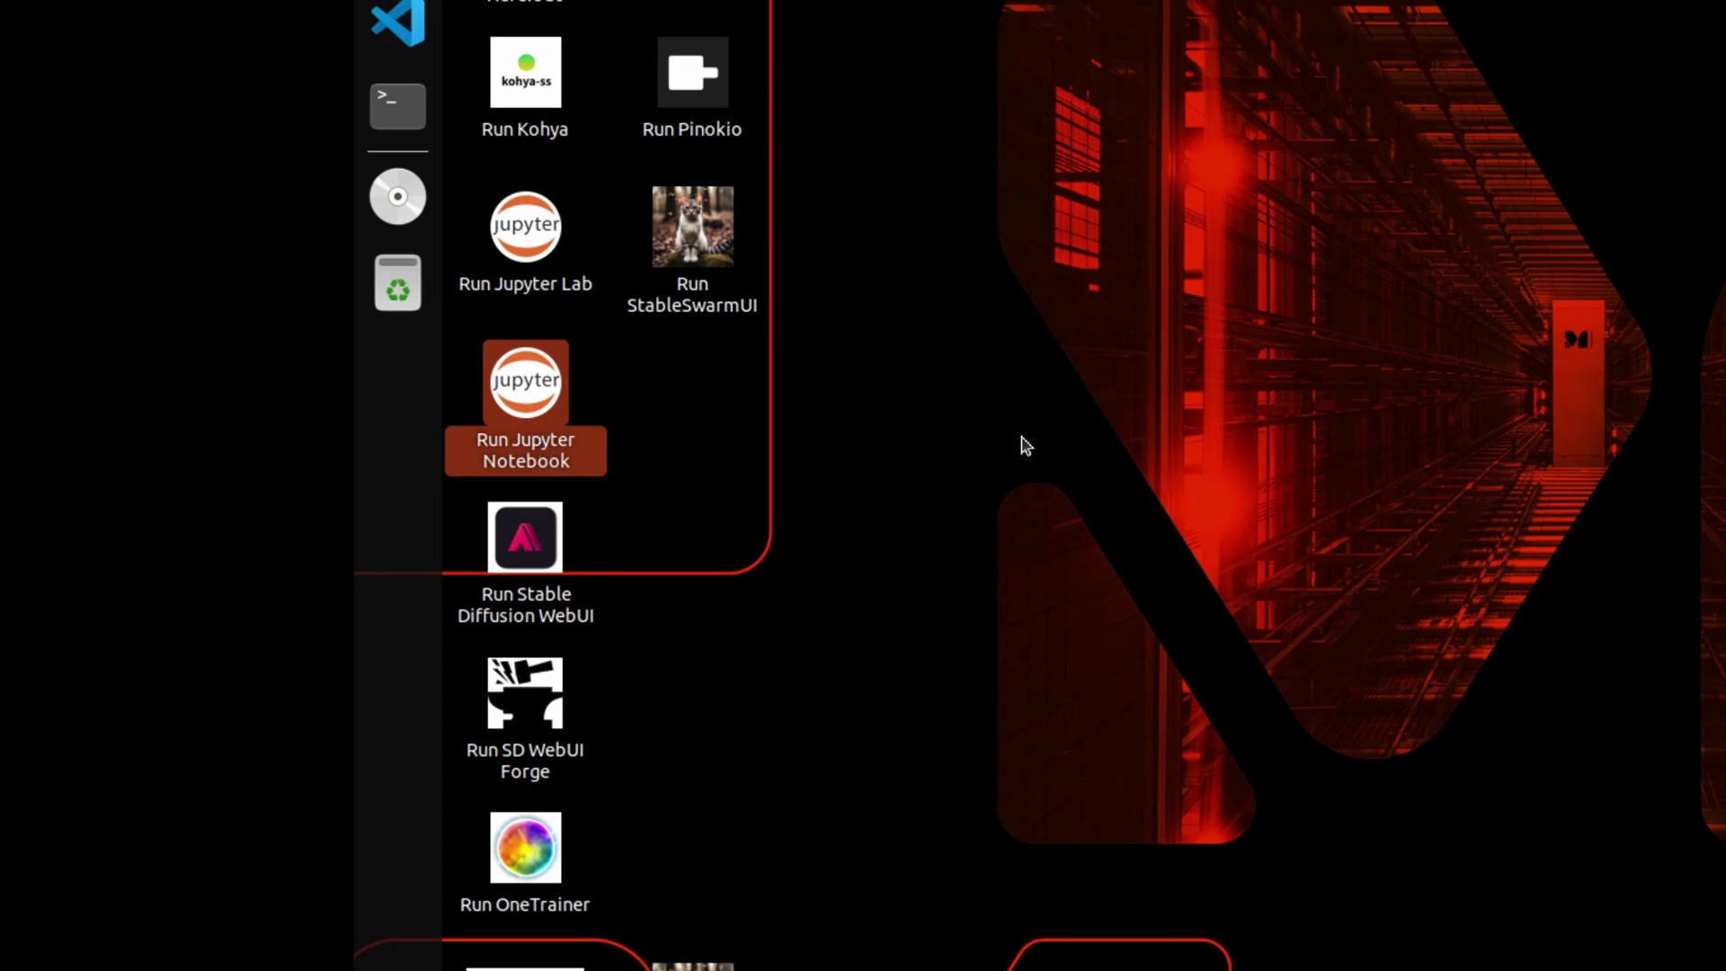
left_click(688, 90)
left_click(670, 238)
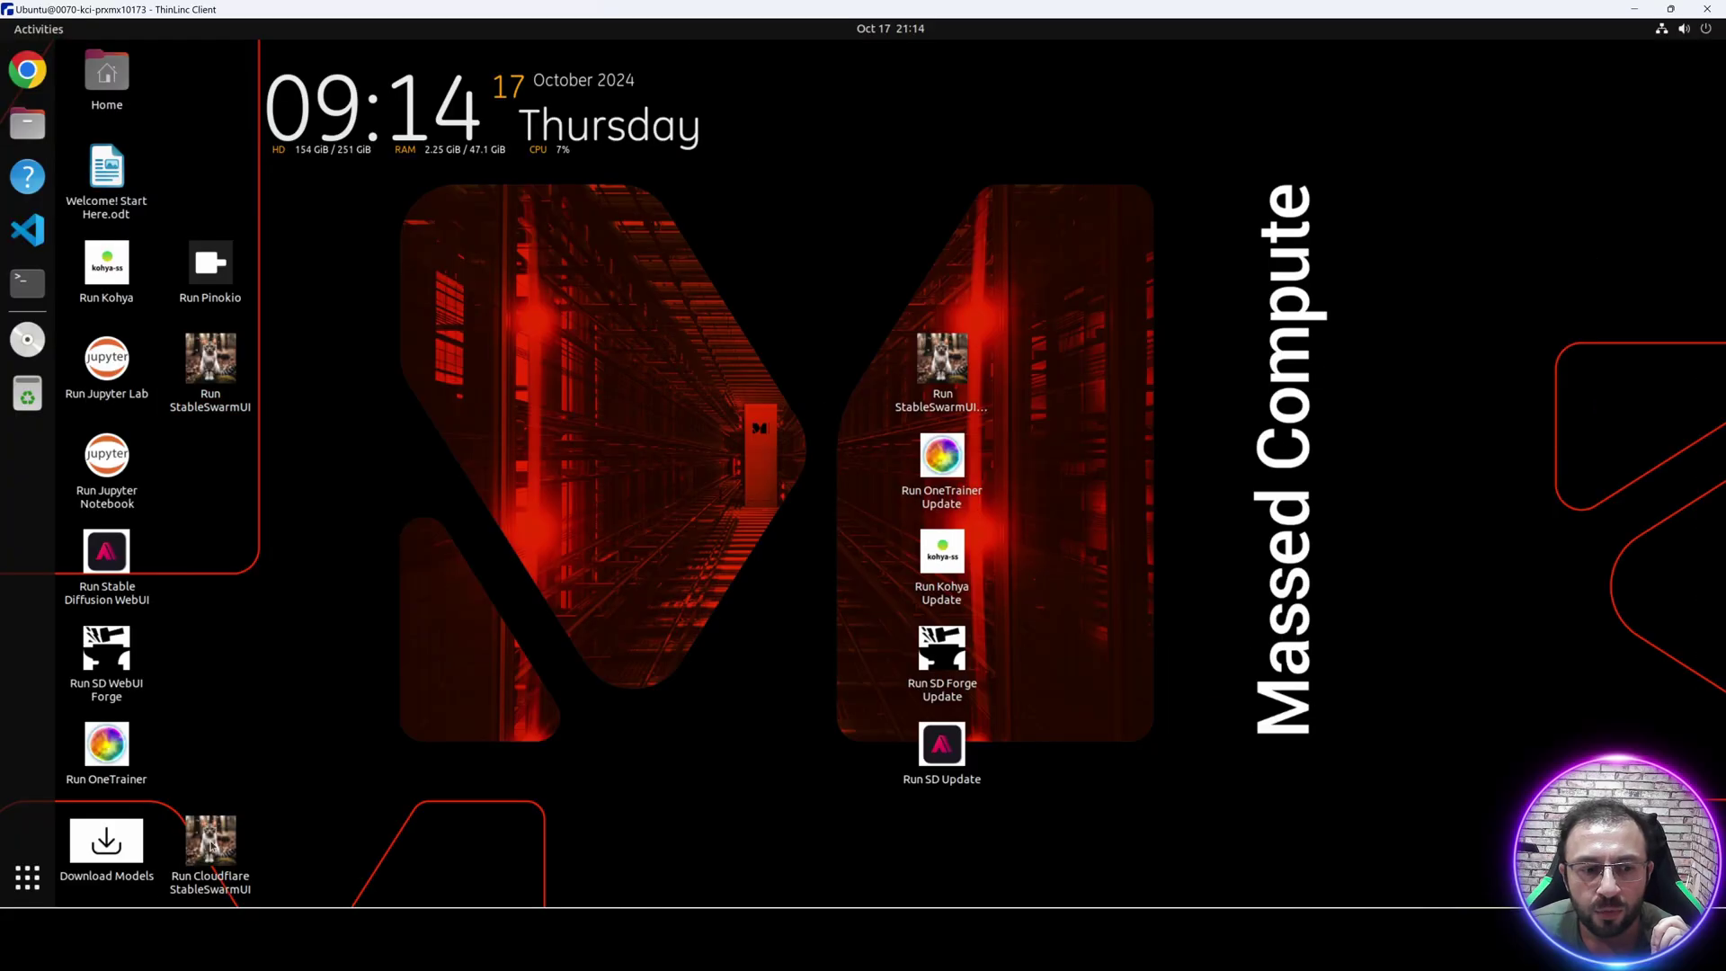
Move the Run Cloudflare StableSwarmUI icon beneath Run StableSwarmUI and look over the update launchers on the remote desktop.
left_click_drag(692, 968, 680, 444)
left_click_drag(202, 493, 235, 473)
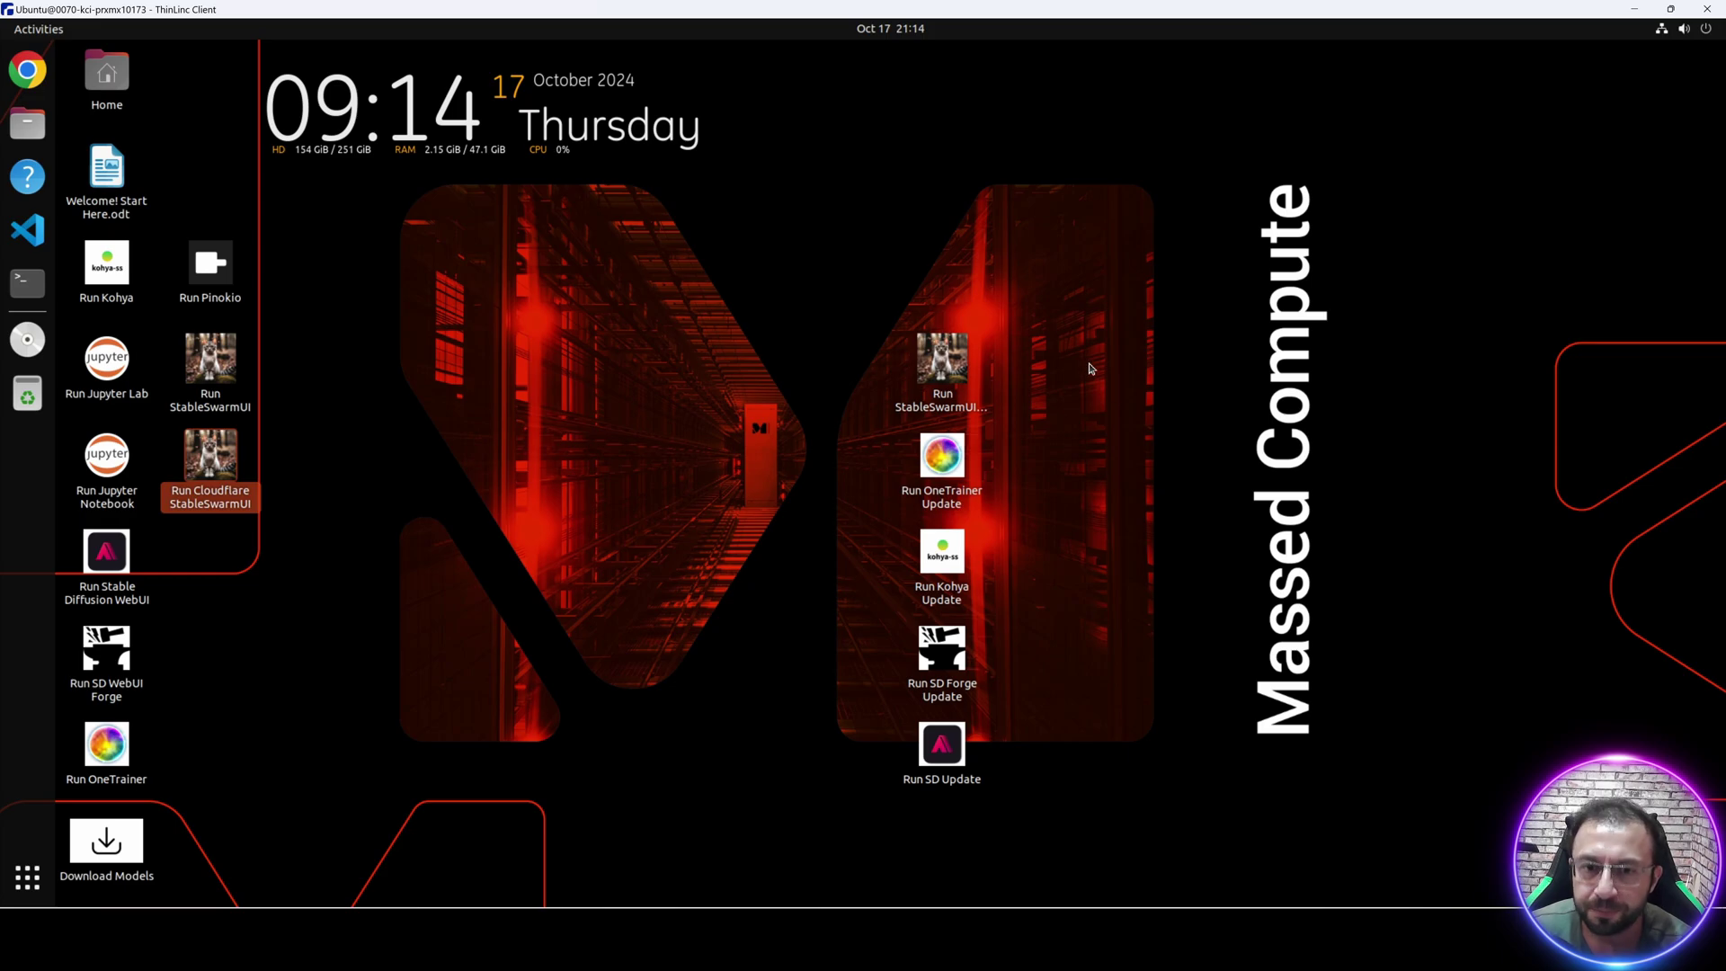
left_click_drag(816, 270, 1015, 818)
left_click(1051, 346)
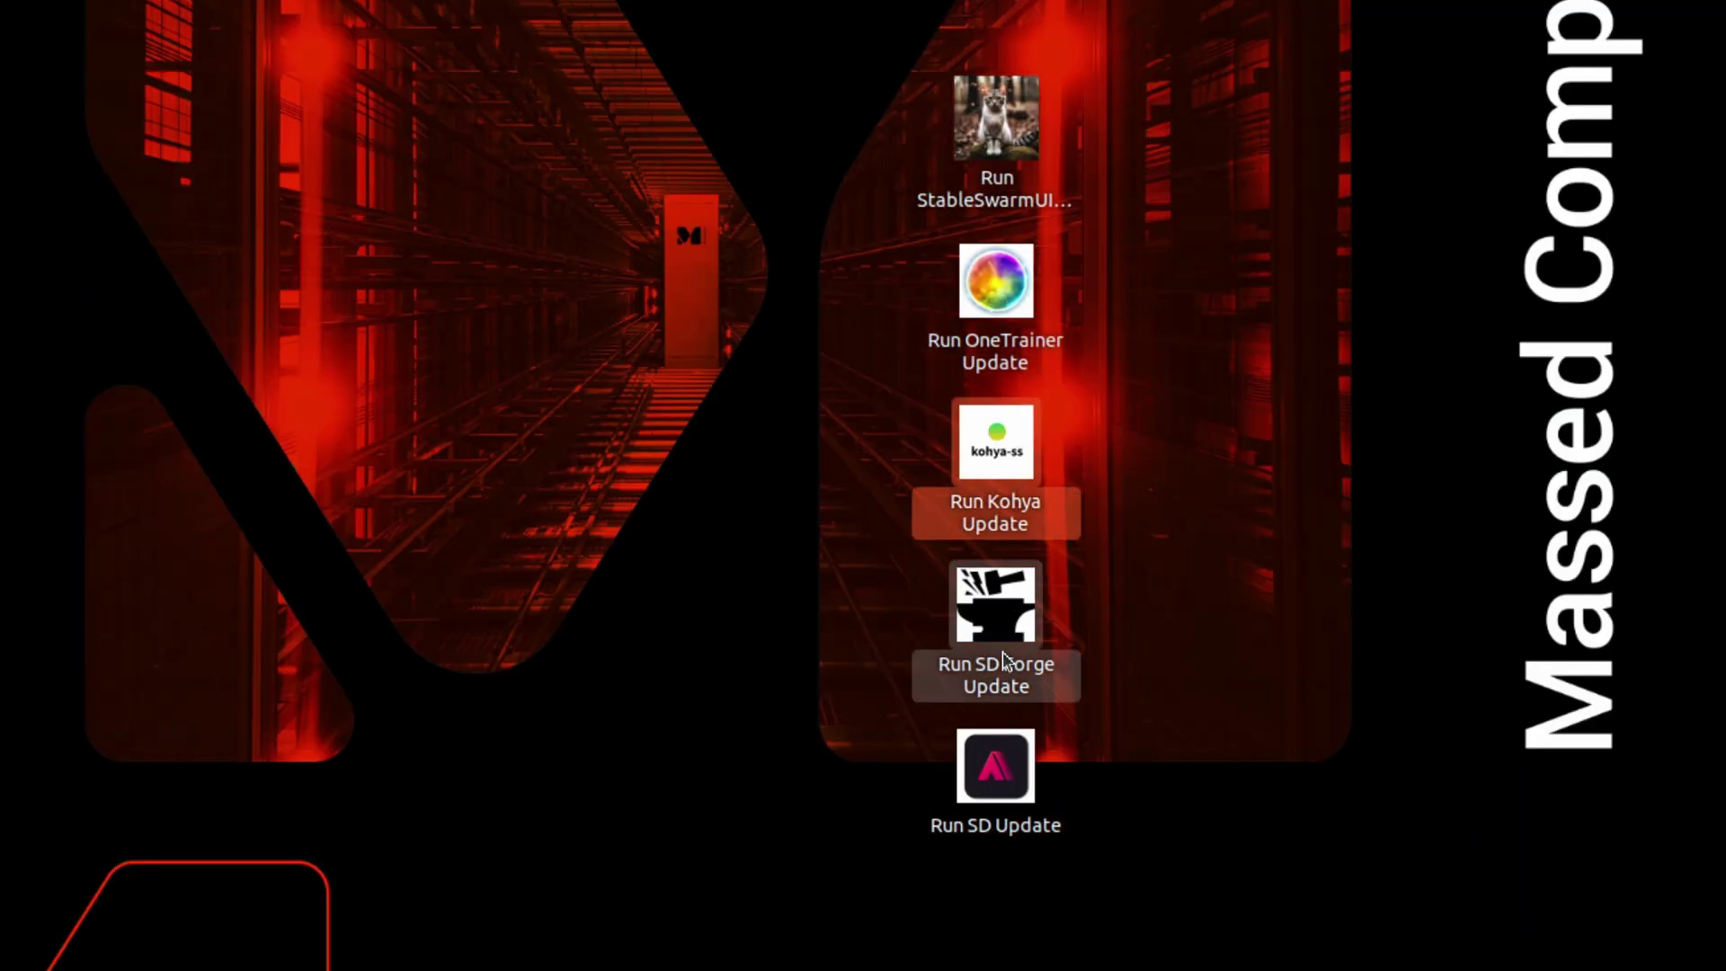
left_click(1029, 782)
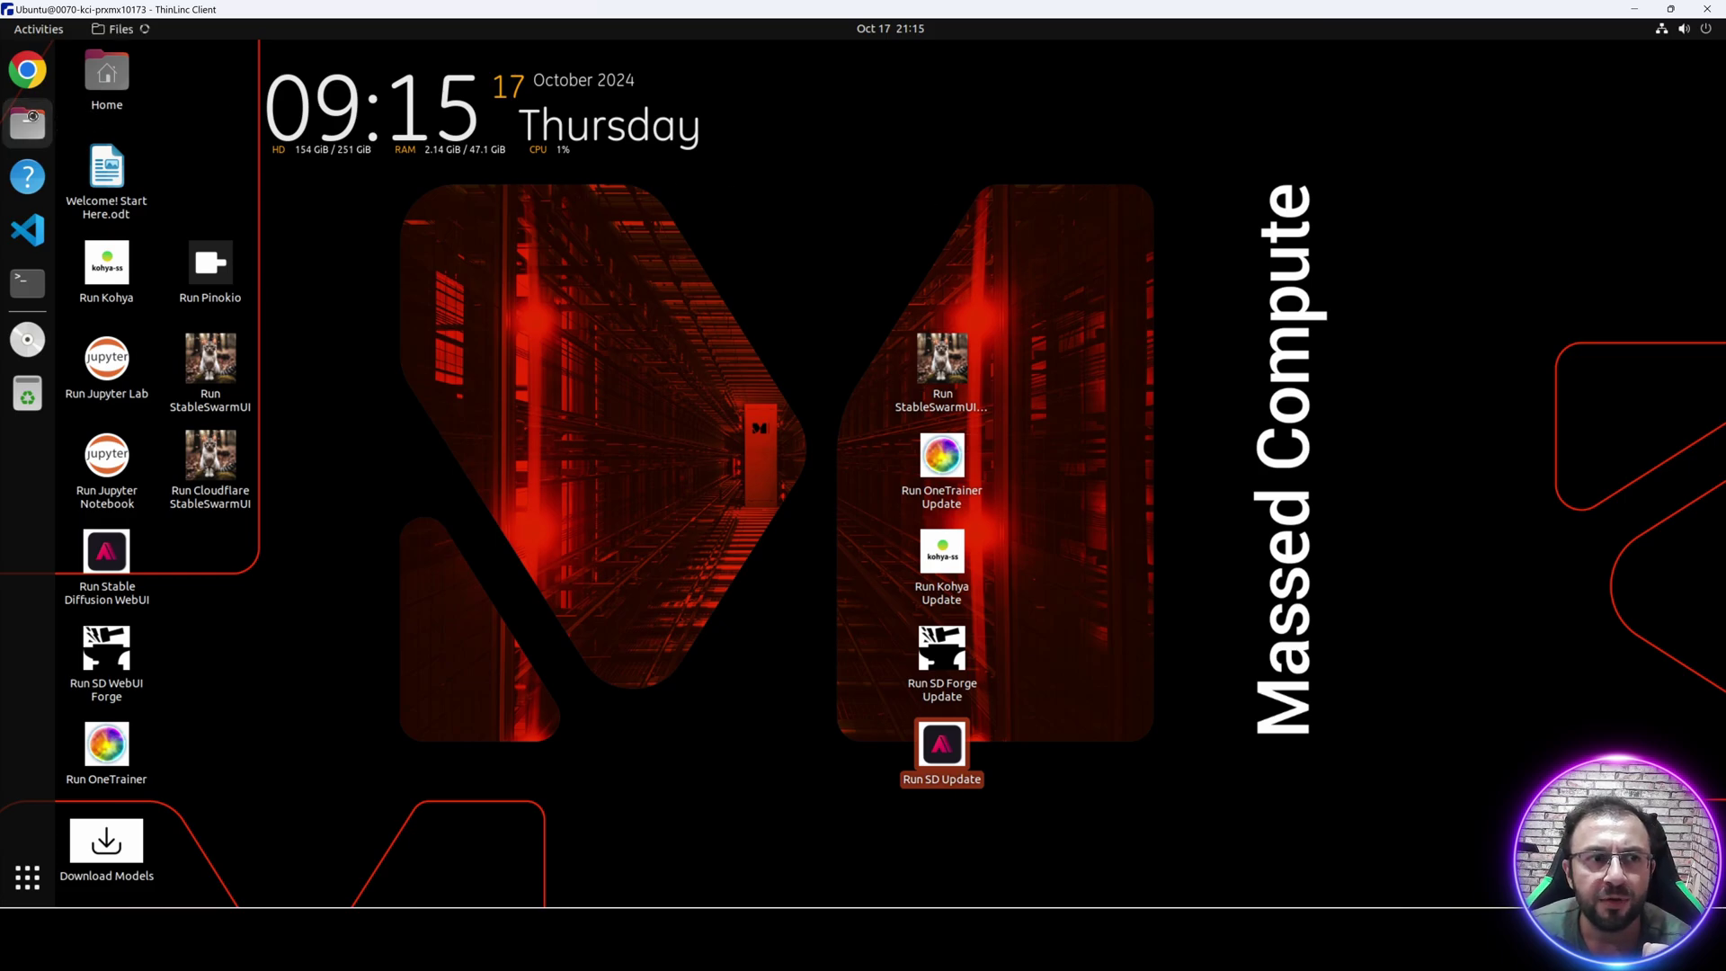
Open the shared mass_compute folder inside thindrives in the remote Home folder and compare it with the local R:\mass_compute folder.
double_click(112, 80)
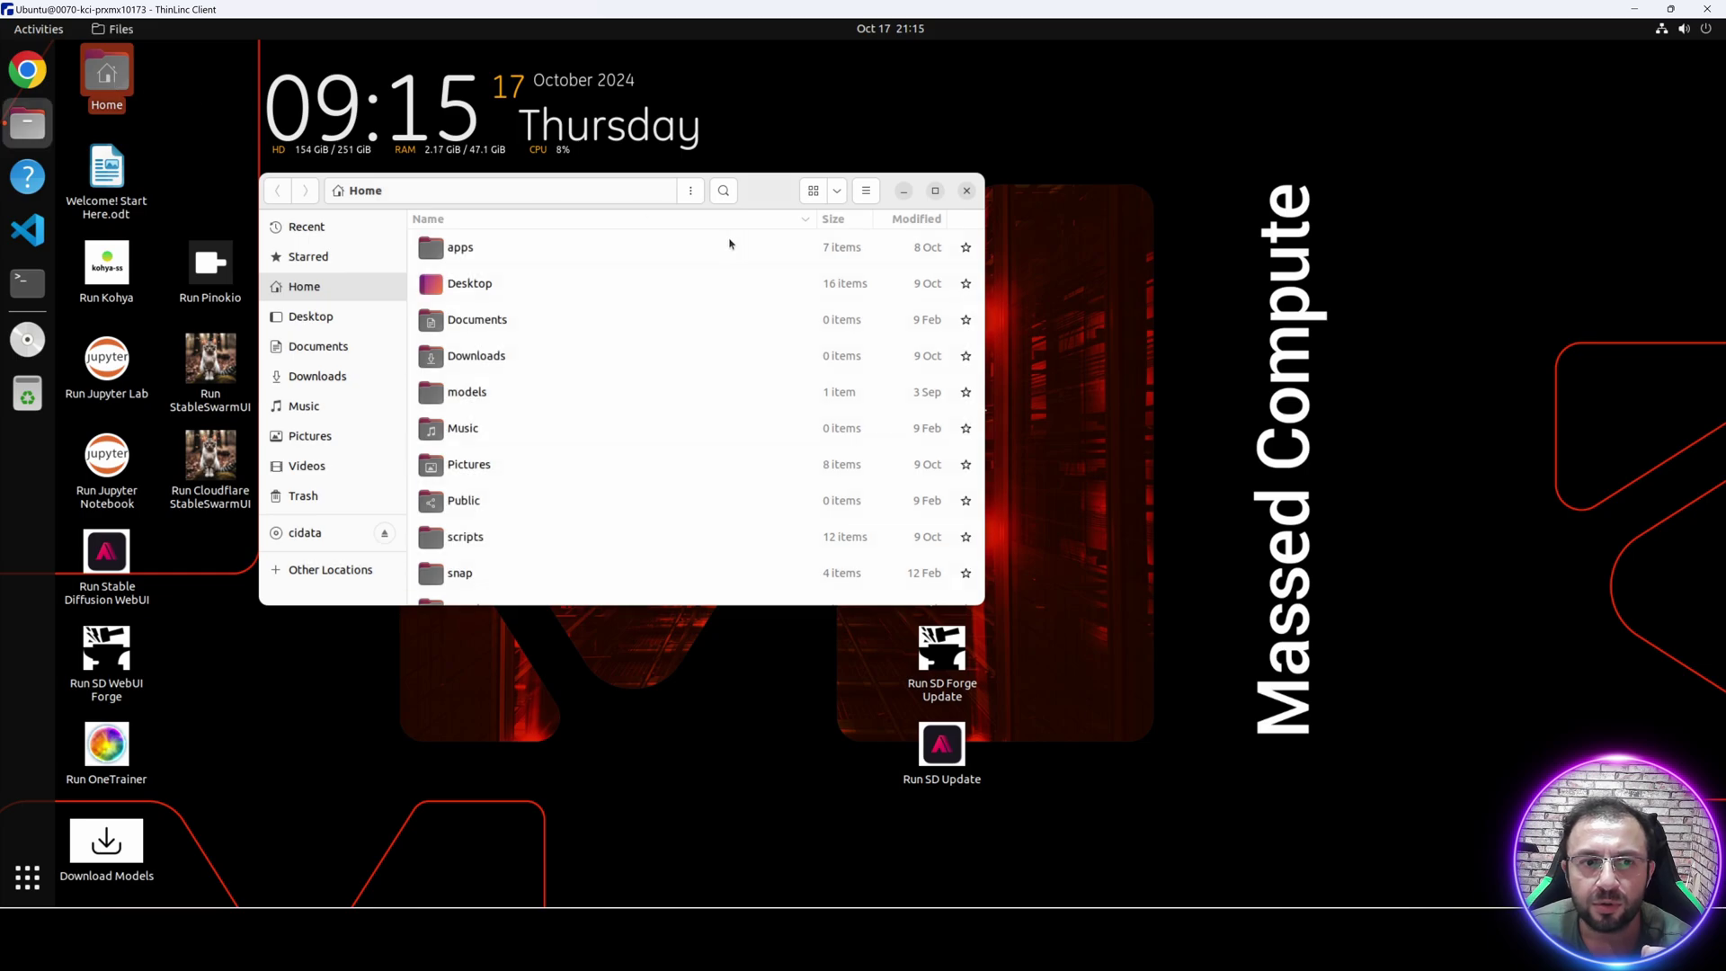
left_click(934, 192)
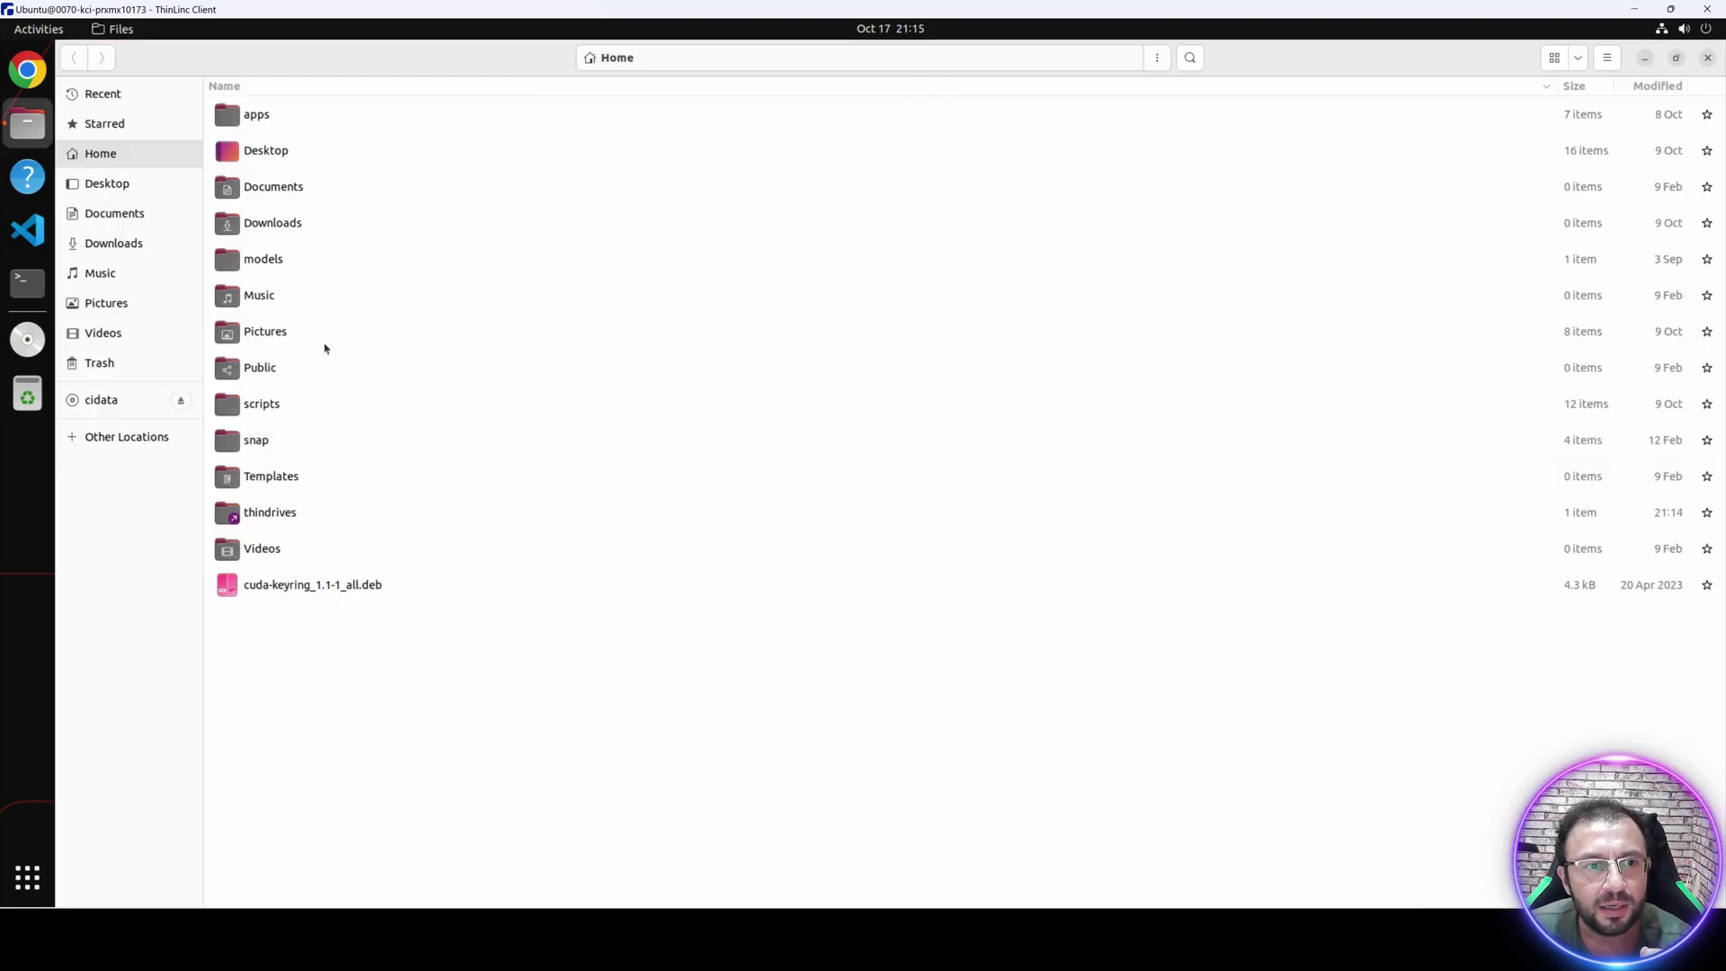
double_click(277, 508)
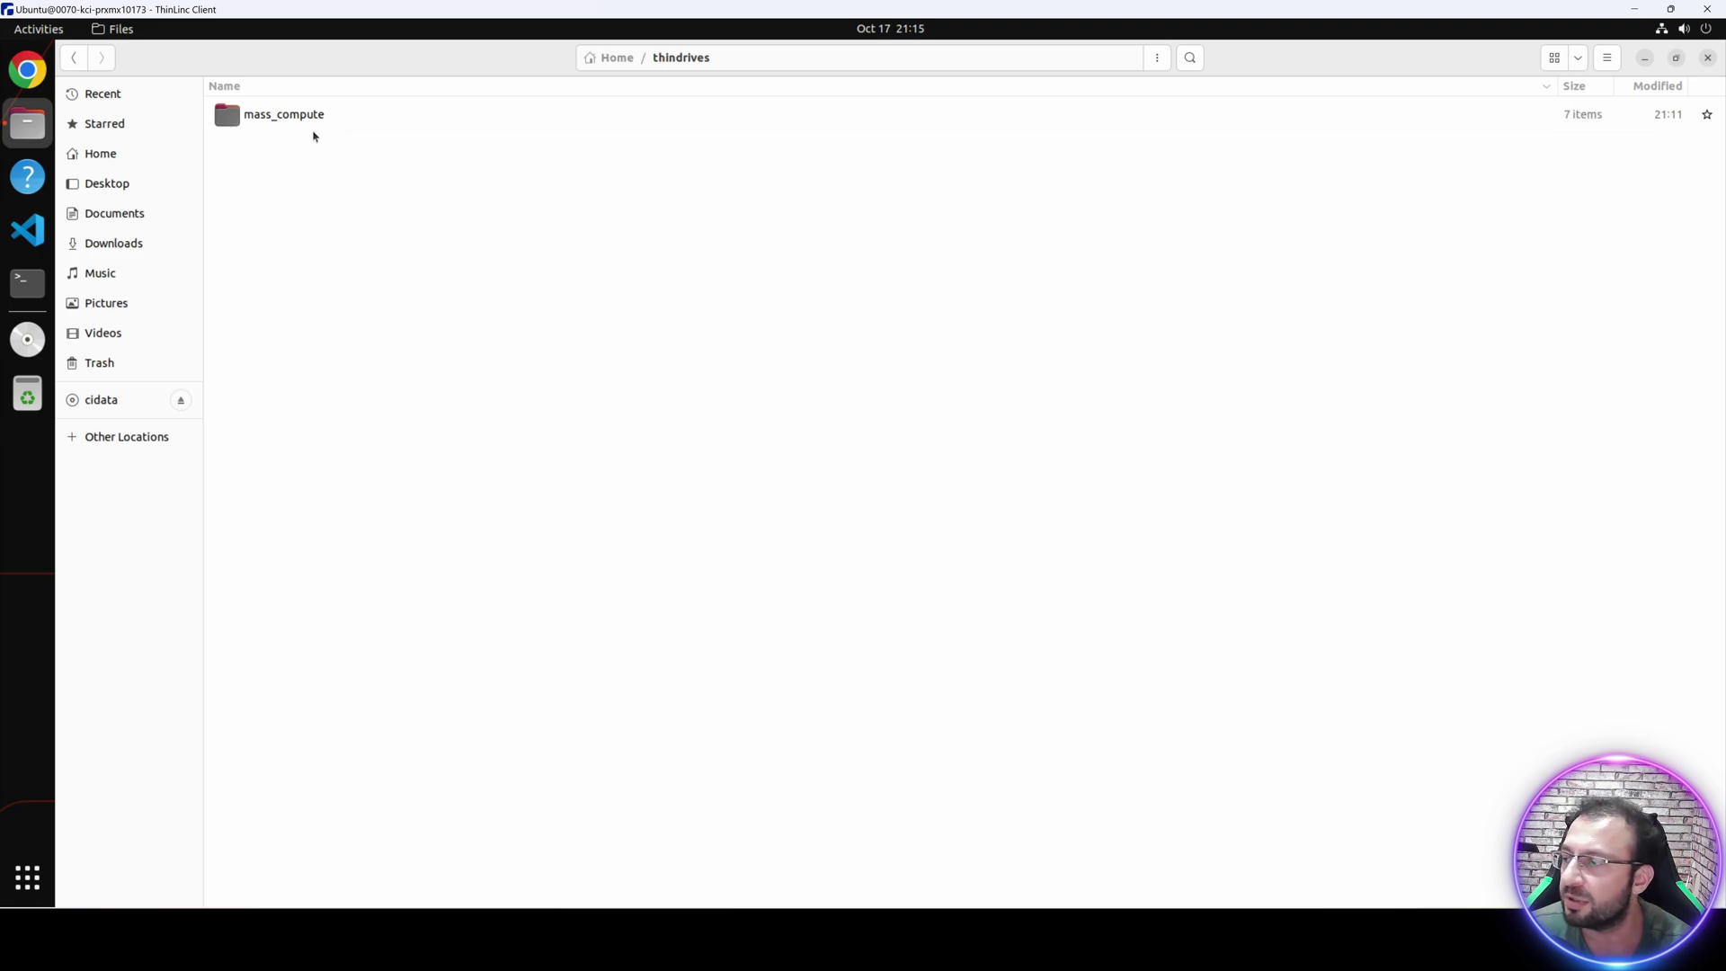
left_click(27, 69)
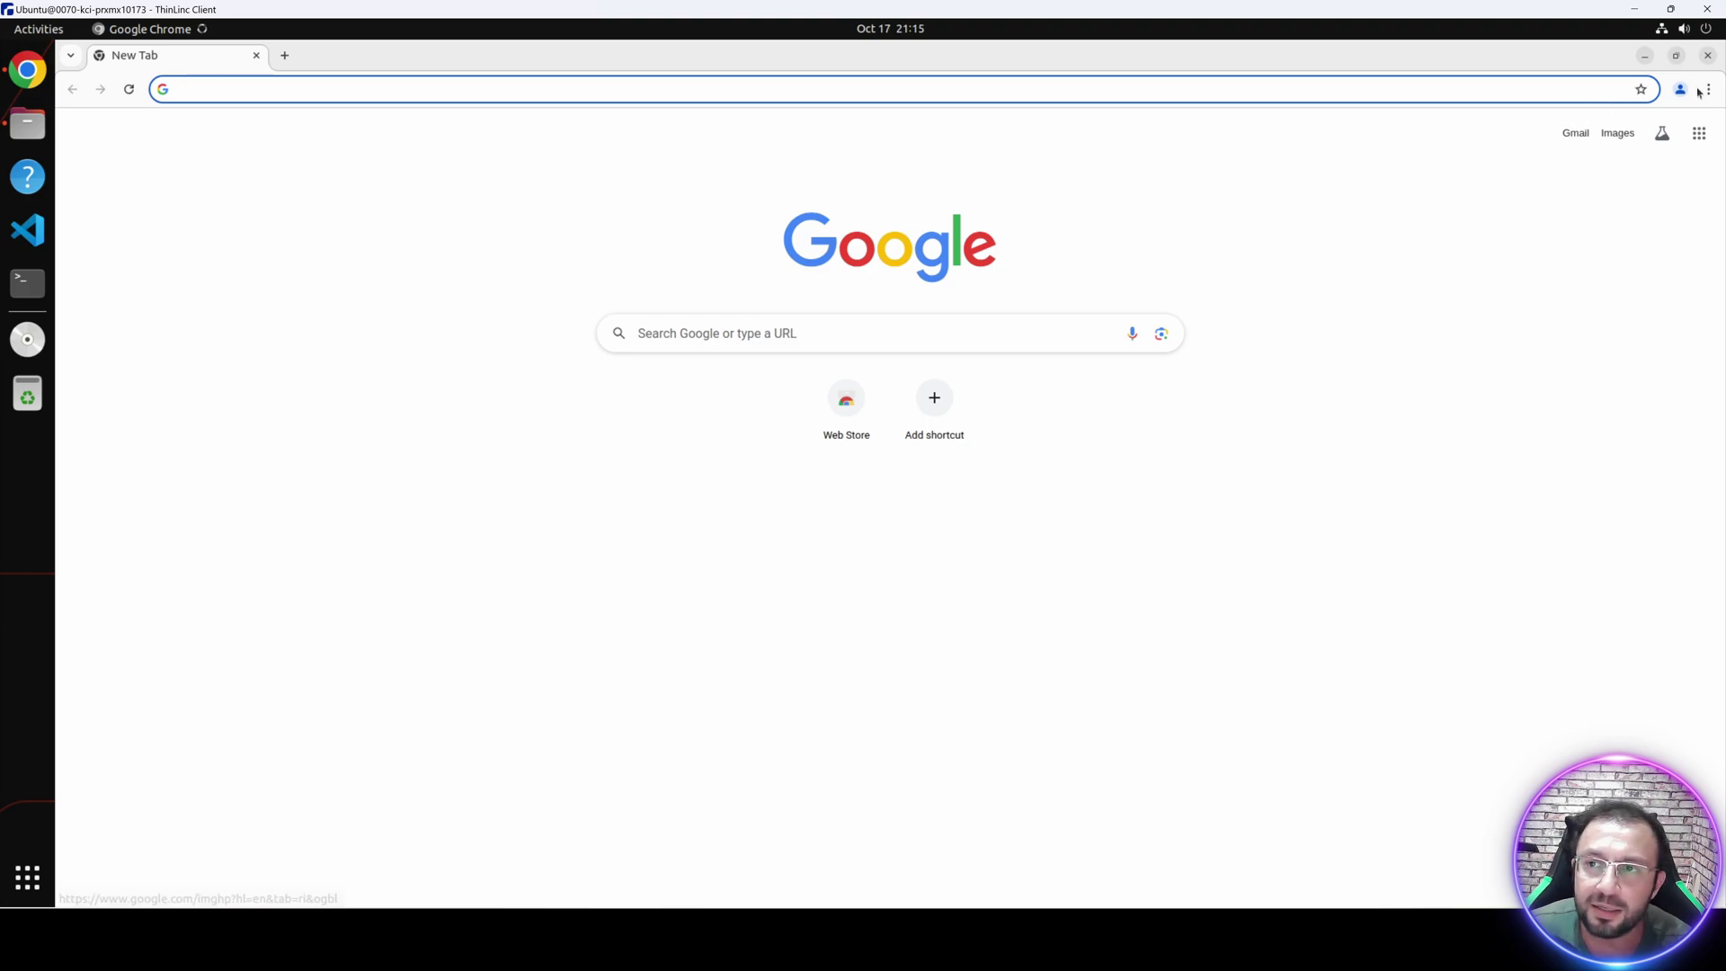
left_click(1643, 56)
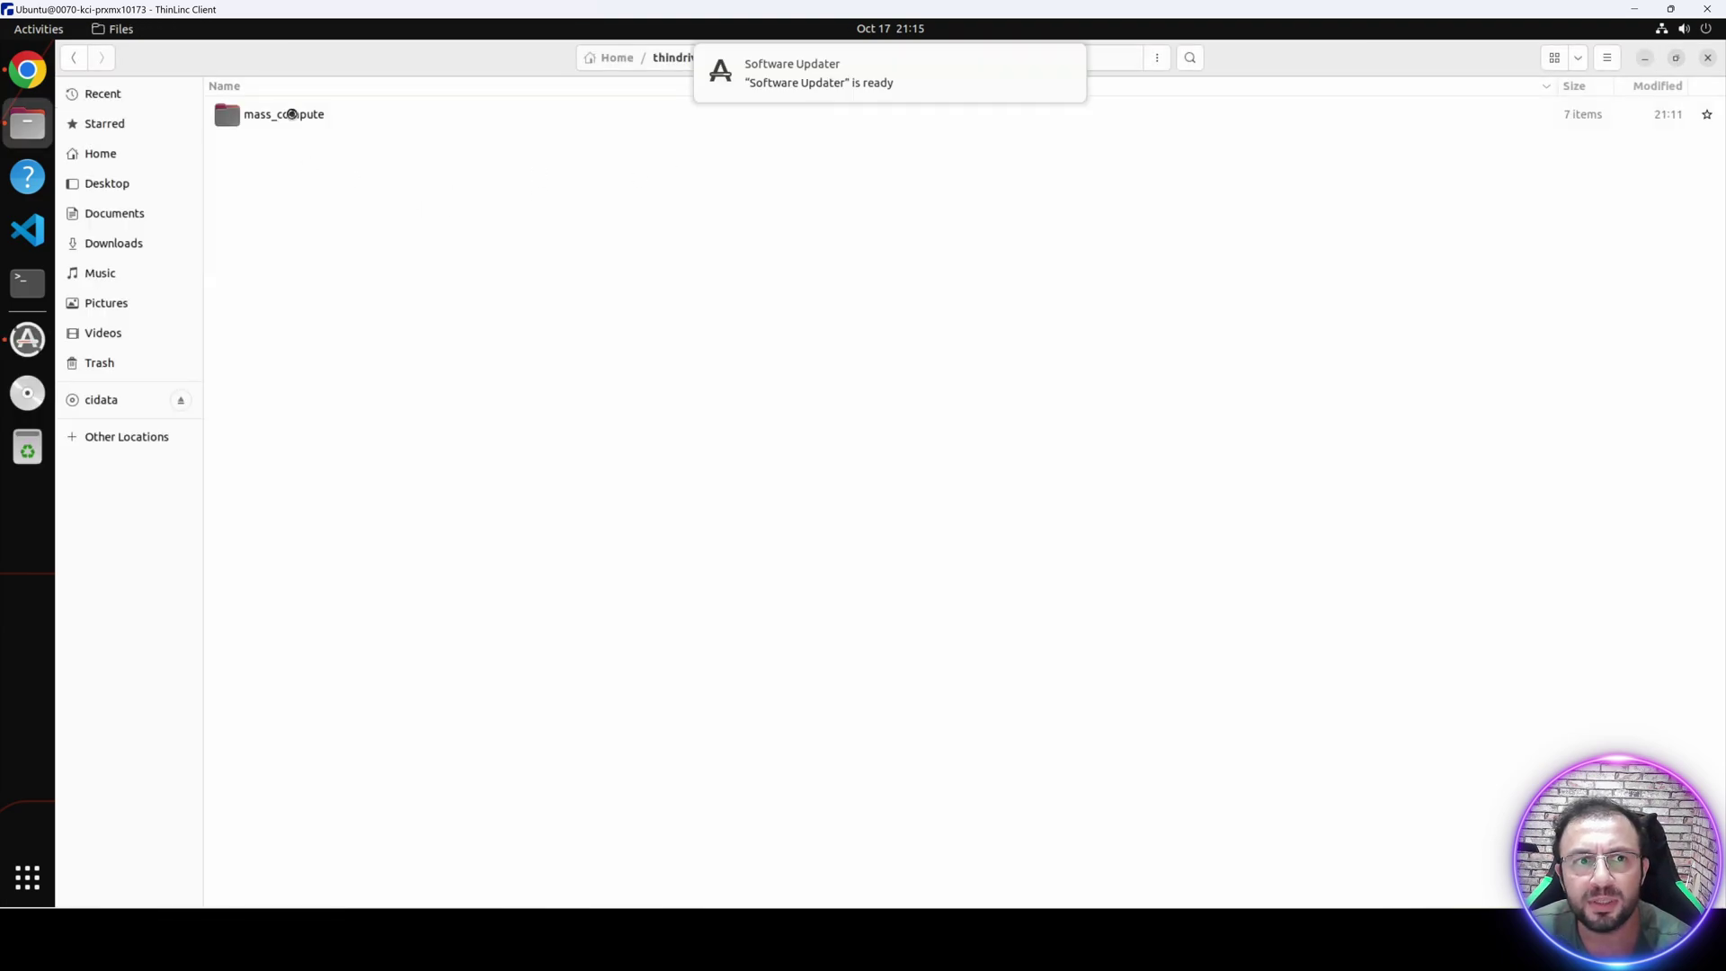
double_click(291, 118)
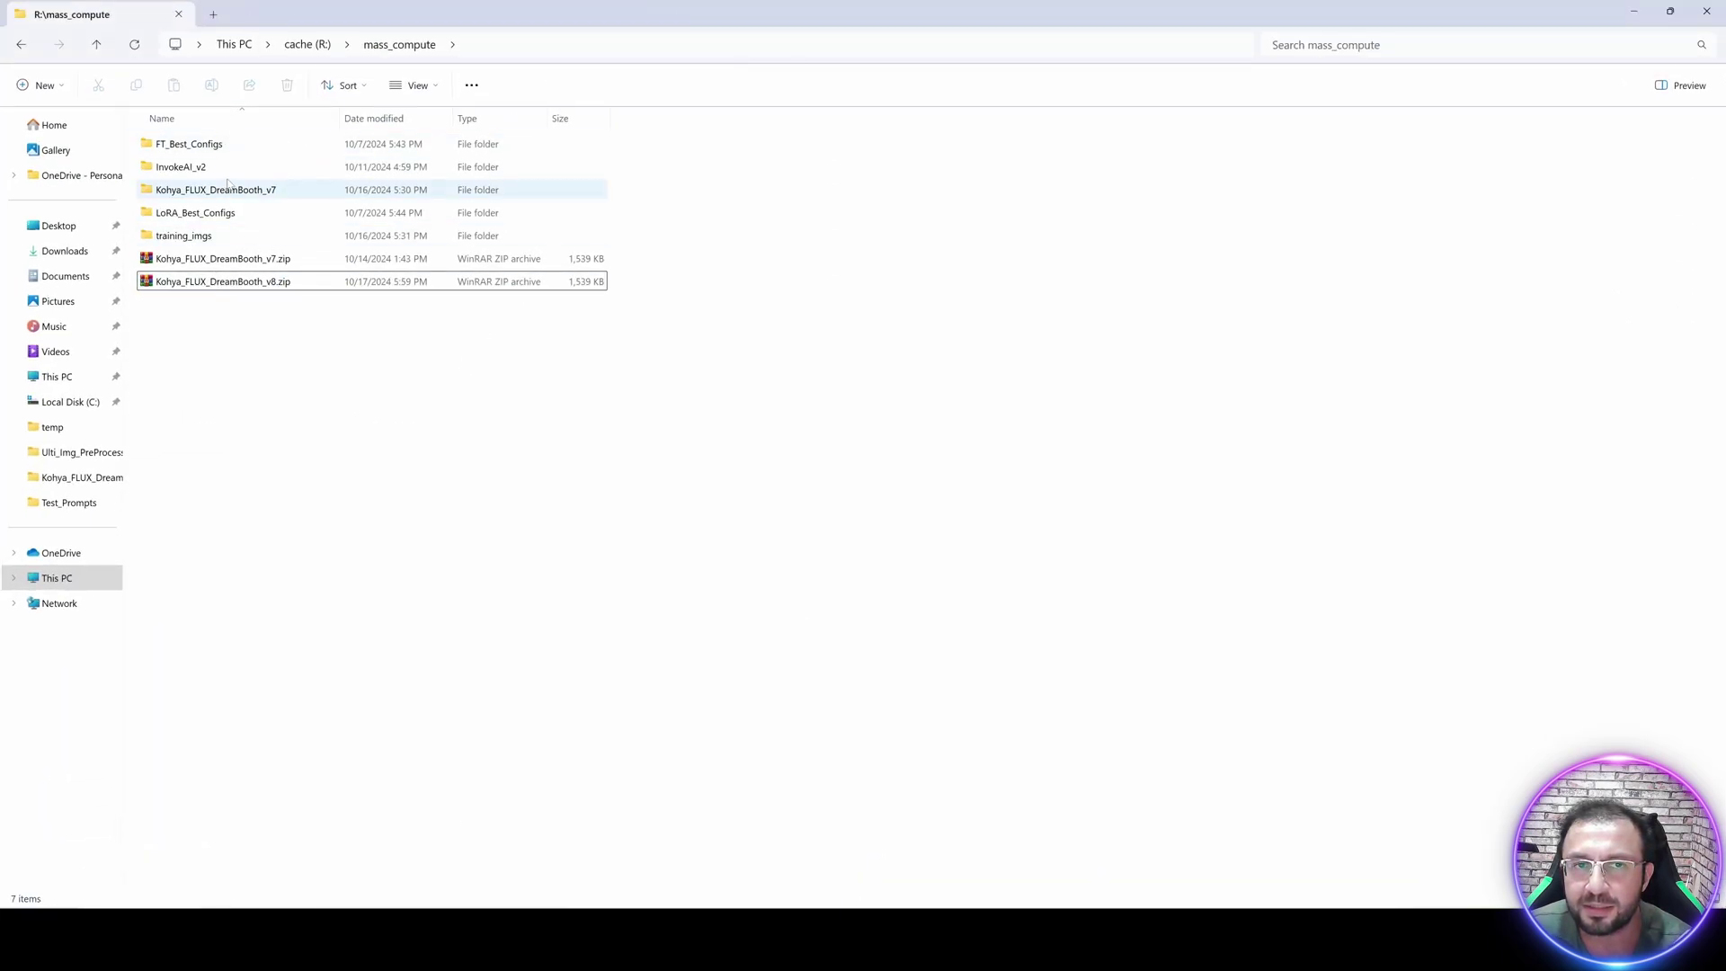
left_click(1632, 18)
left_click_drag(376, 334, 108, 243)
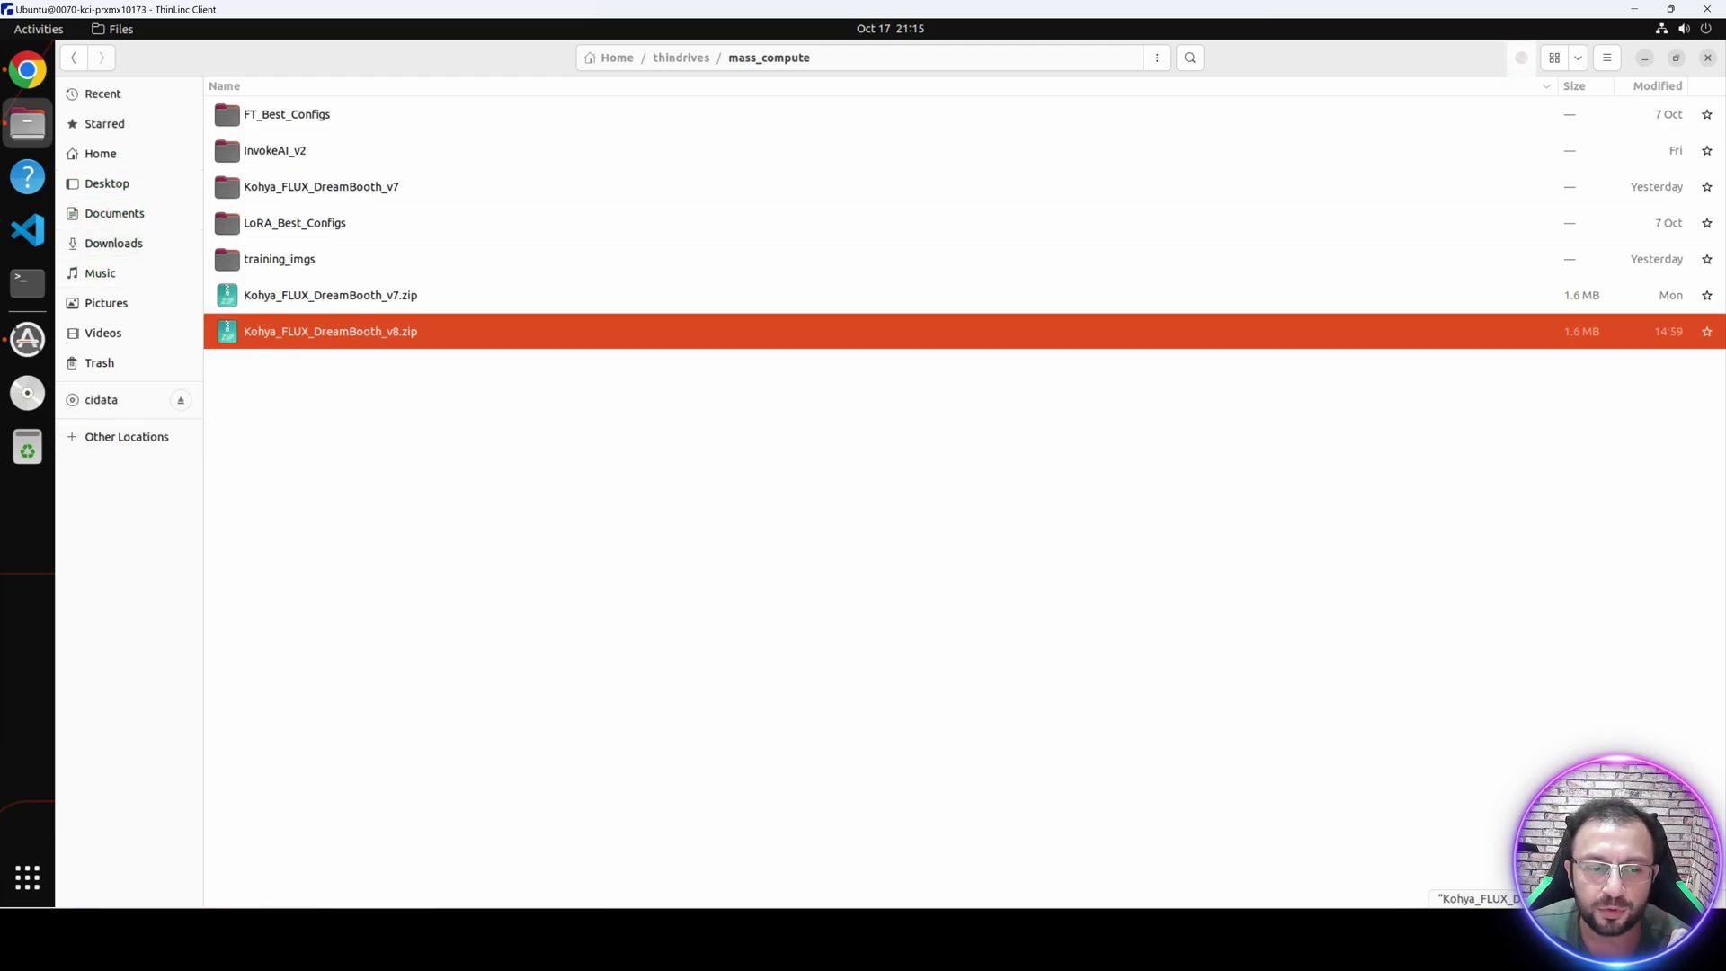
Compress the big_expression_dataset_raw folder in the local Pictures folder into a ZIP archive with WinRAR.
left_click(318, 863)
left_click(411, 372)
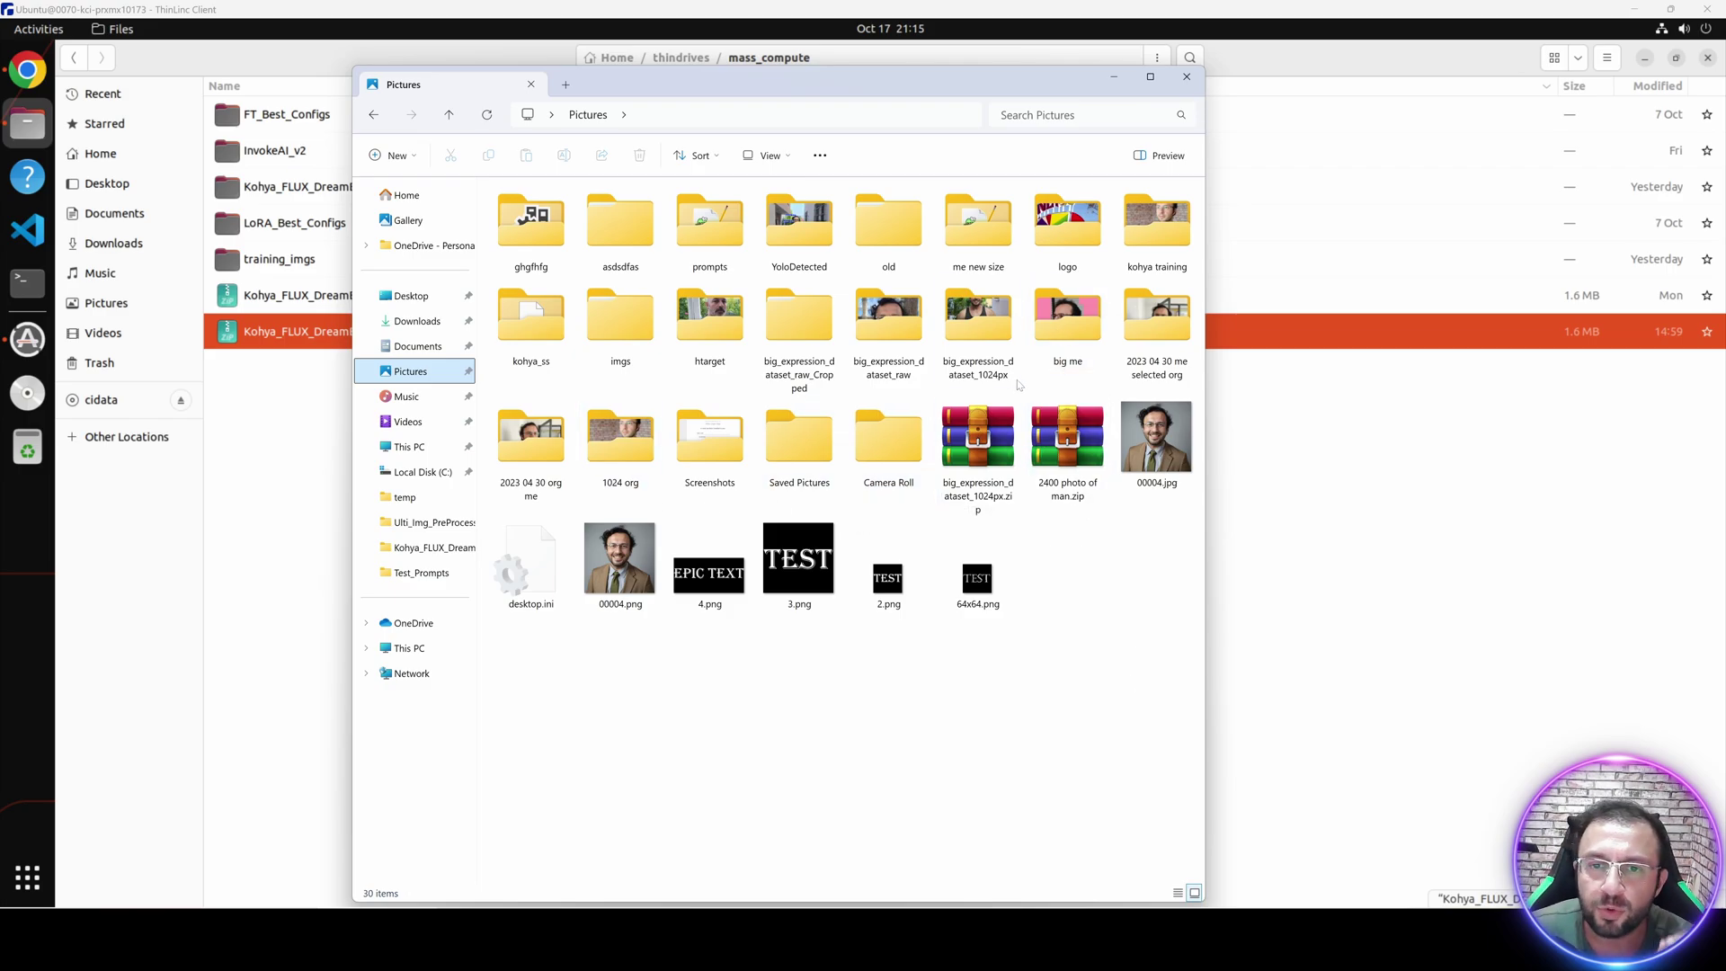
left_click(895, 319)
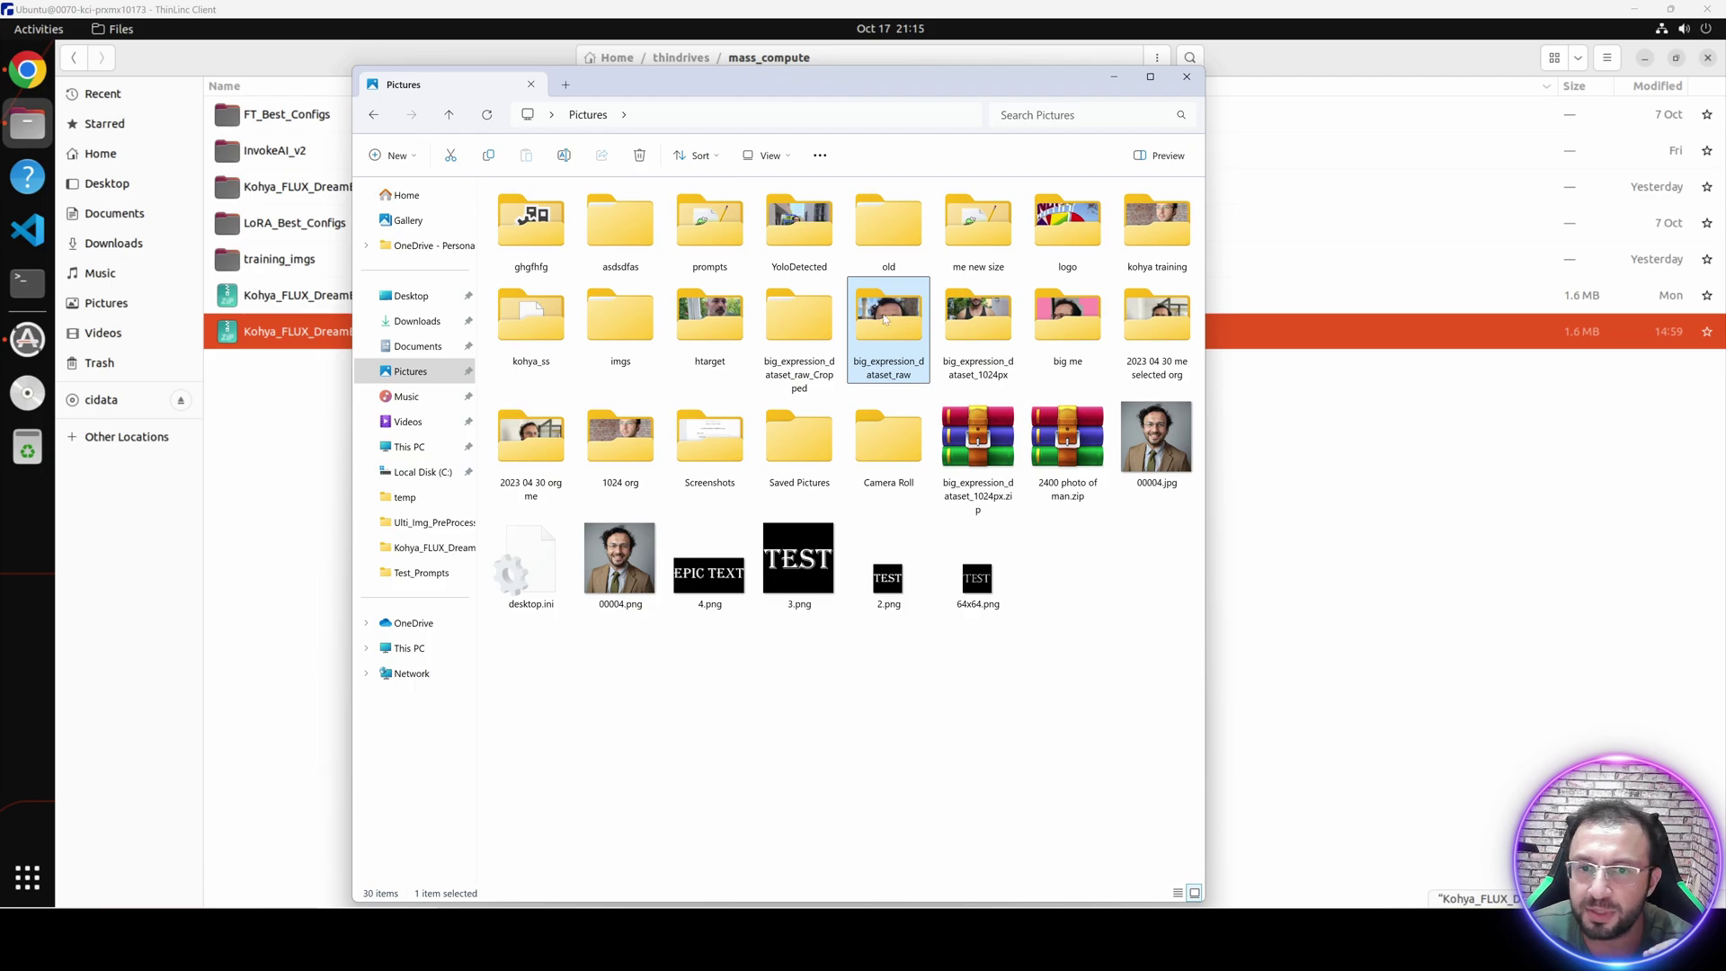
right_click(885, 318)
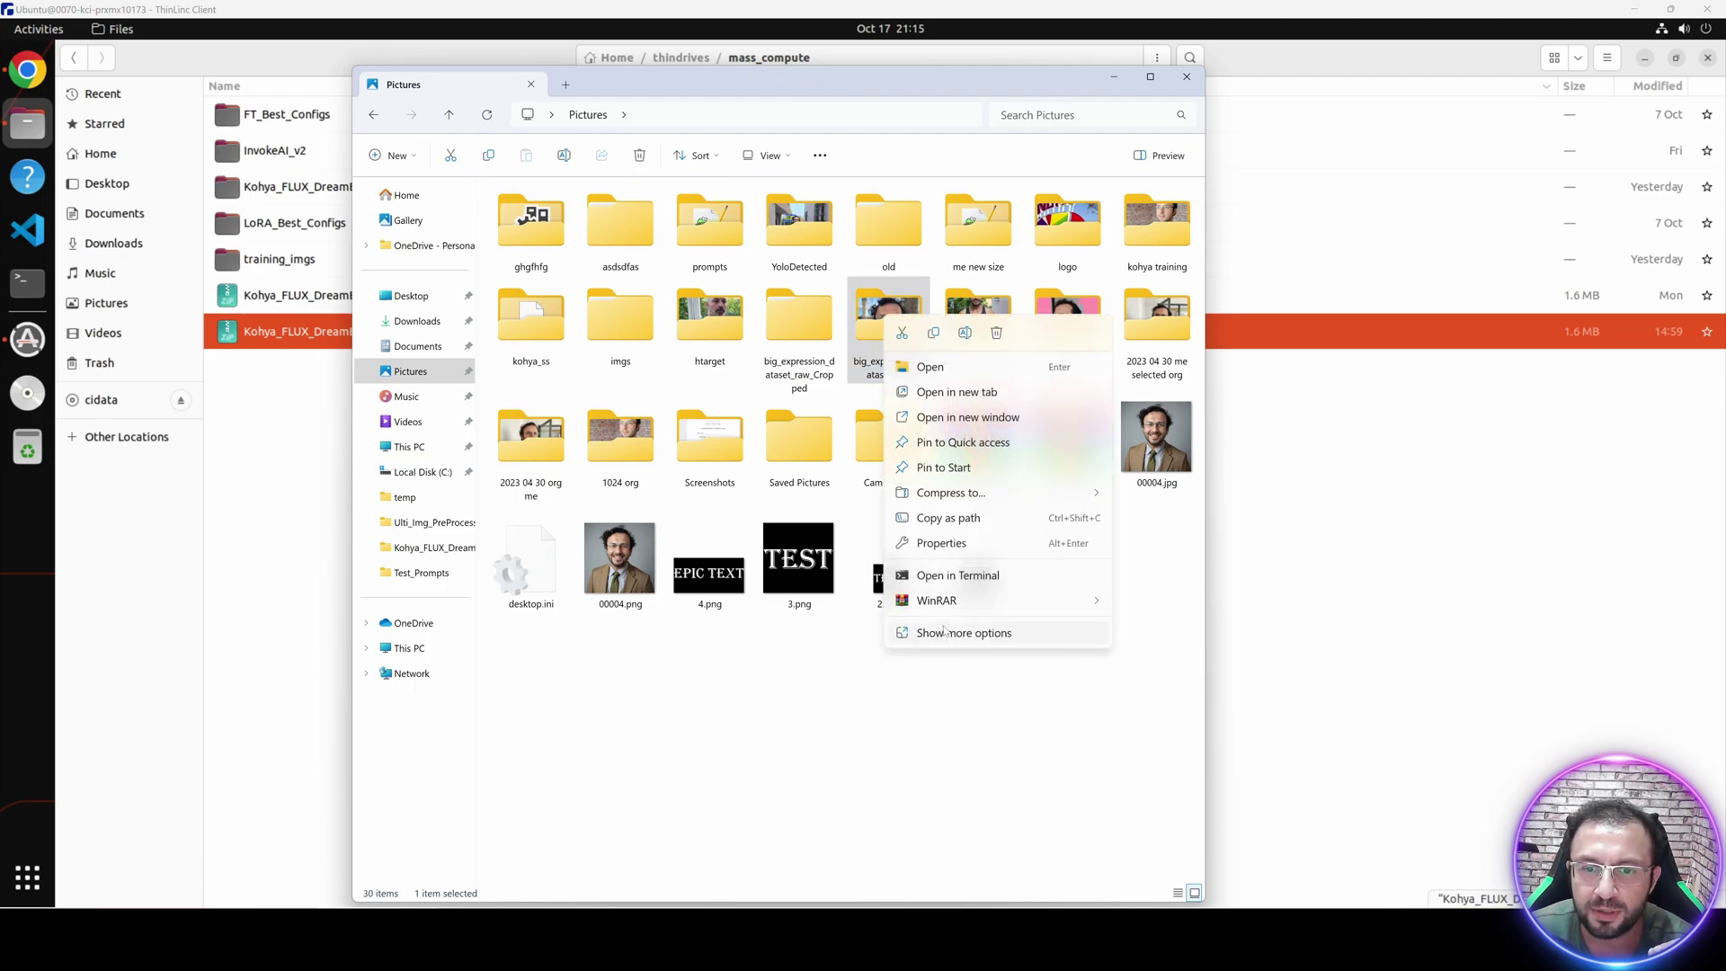
mouse_move(959, 602)
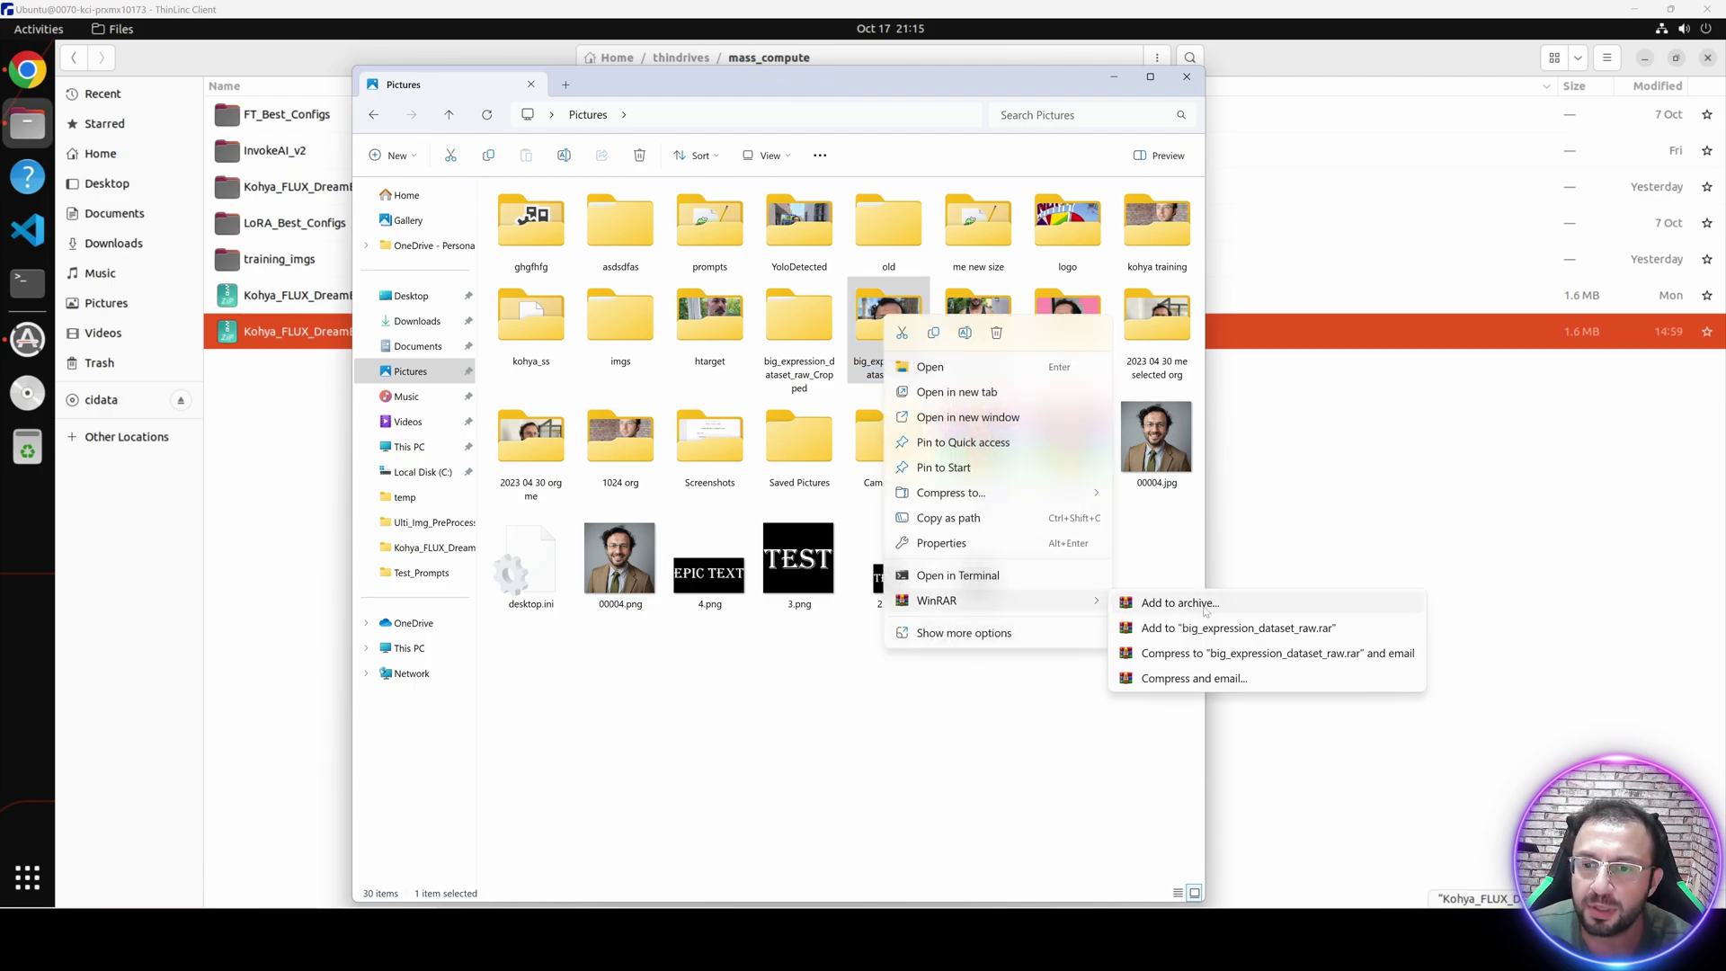
left_click(1215, 611)
left_click(798, 471)
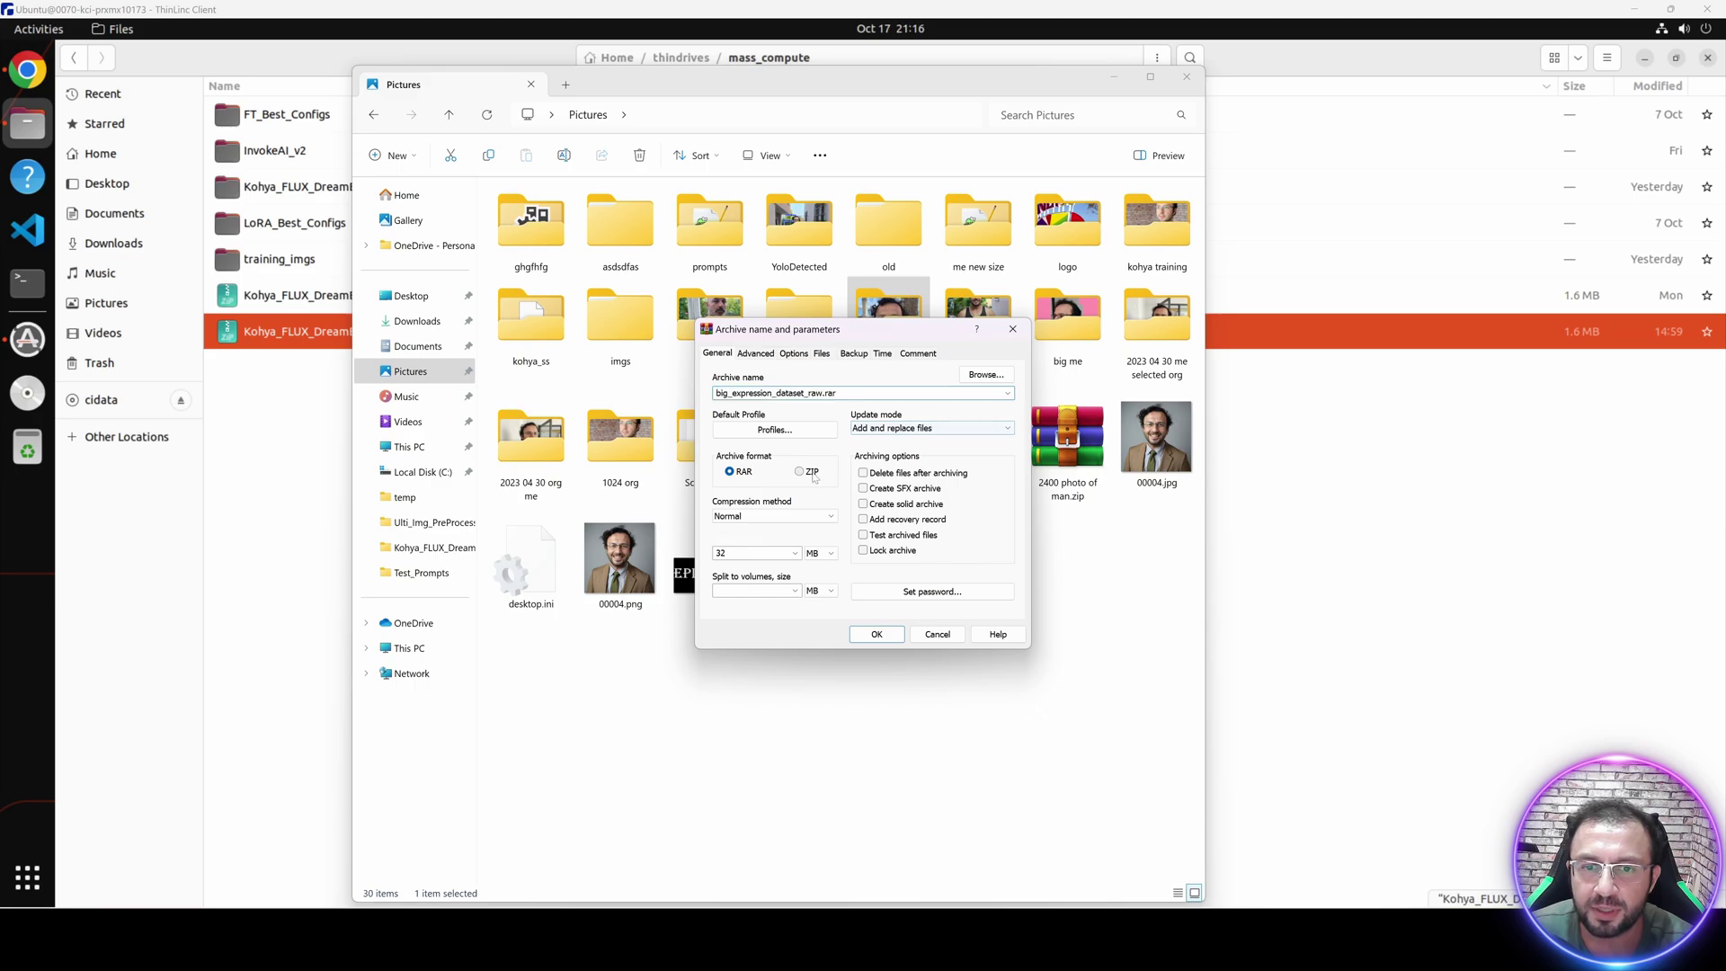
left_click(877, 634)
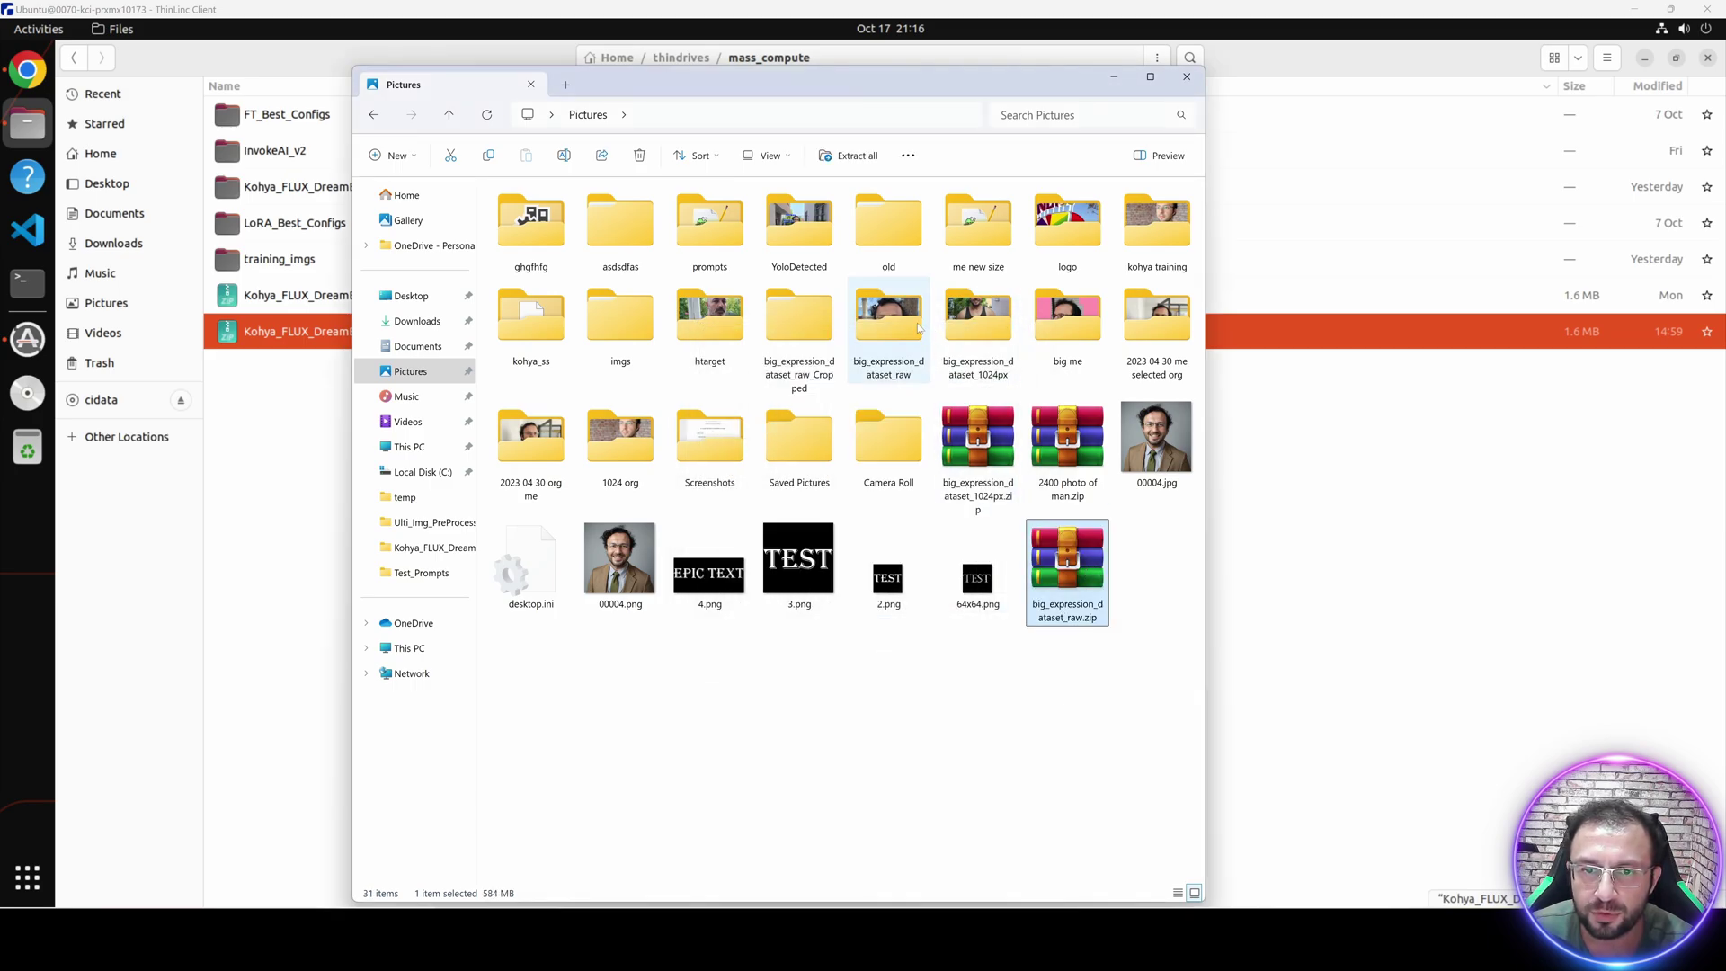
Compare the big_expression_dataset_raw folder with its ZIP archive in the local Pictures folder.
left_click(976, 339)
left_click(1067, 565)
left_click(889, 330)
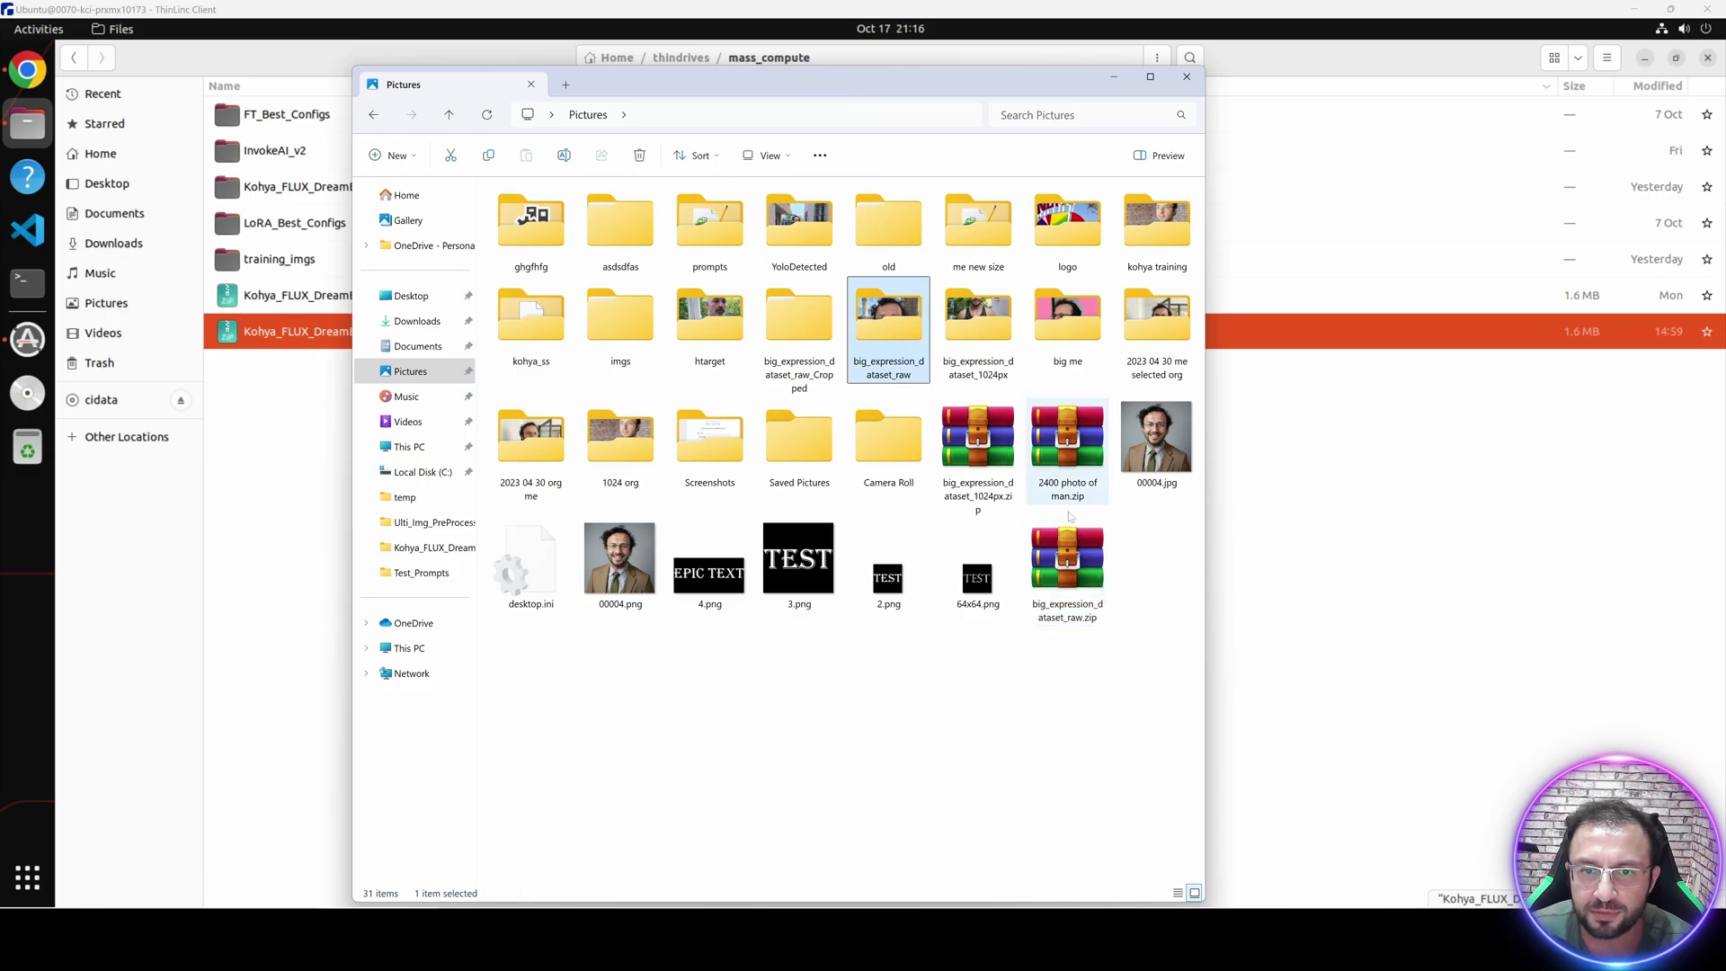
left_click(1071, 561)
left_click(890, 331)
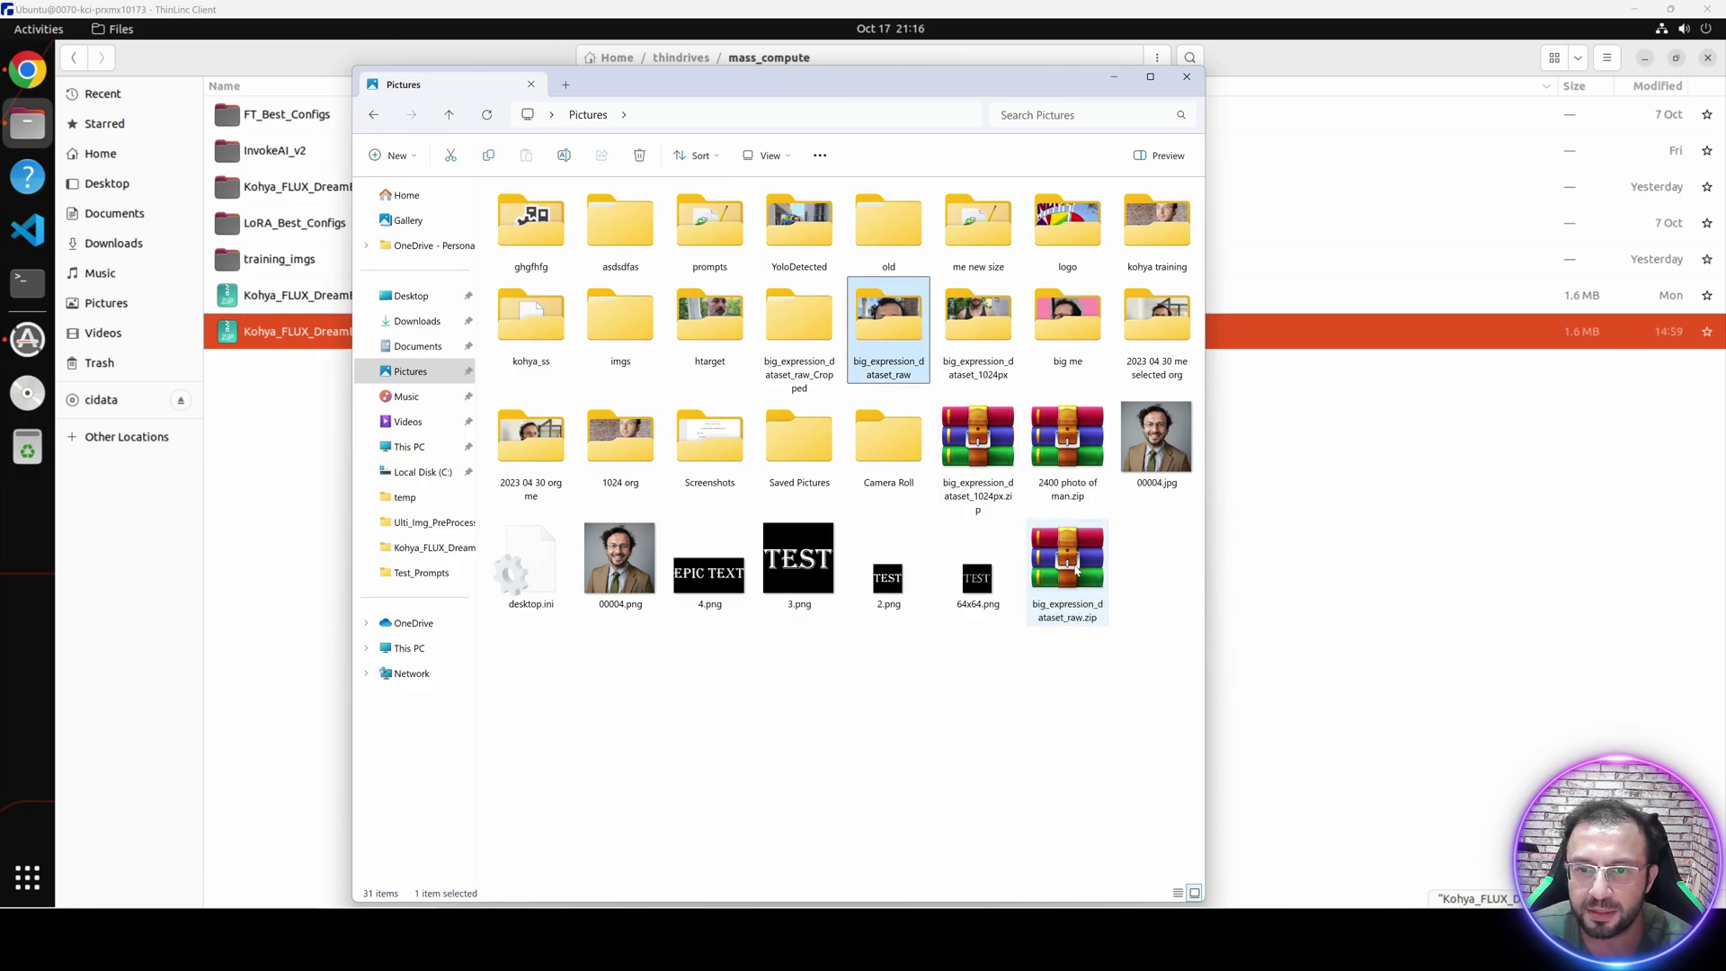
left_click(1073, 566)
left_click(860, 343)
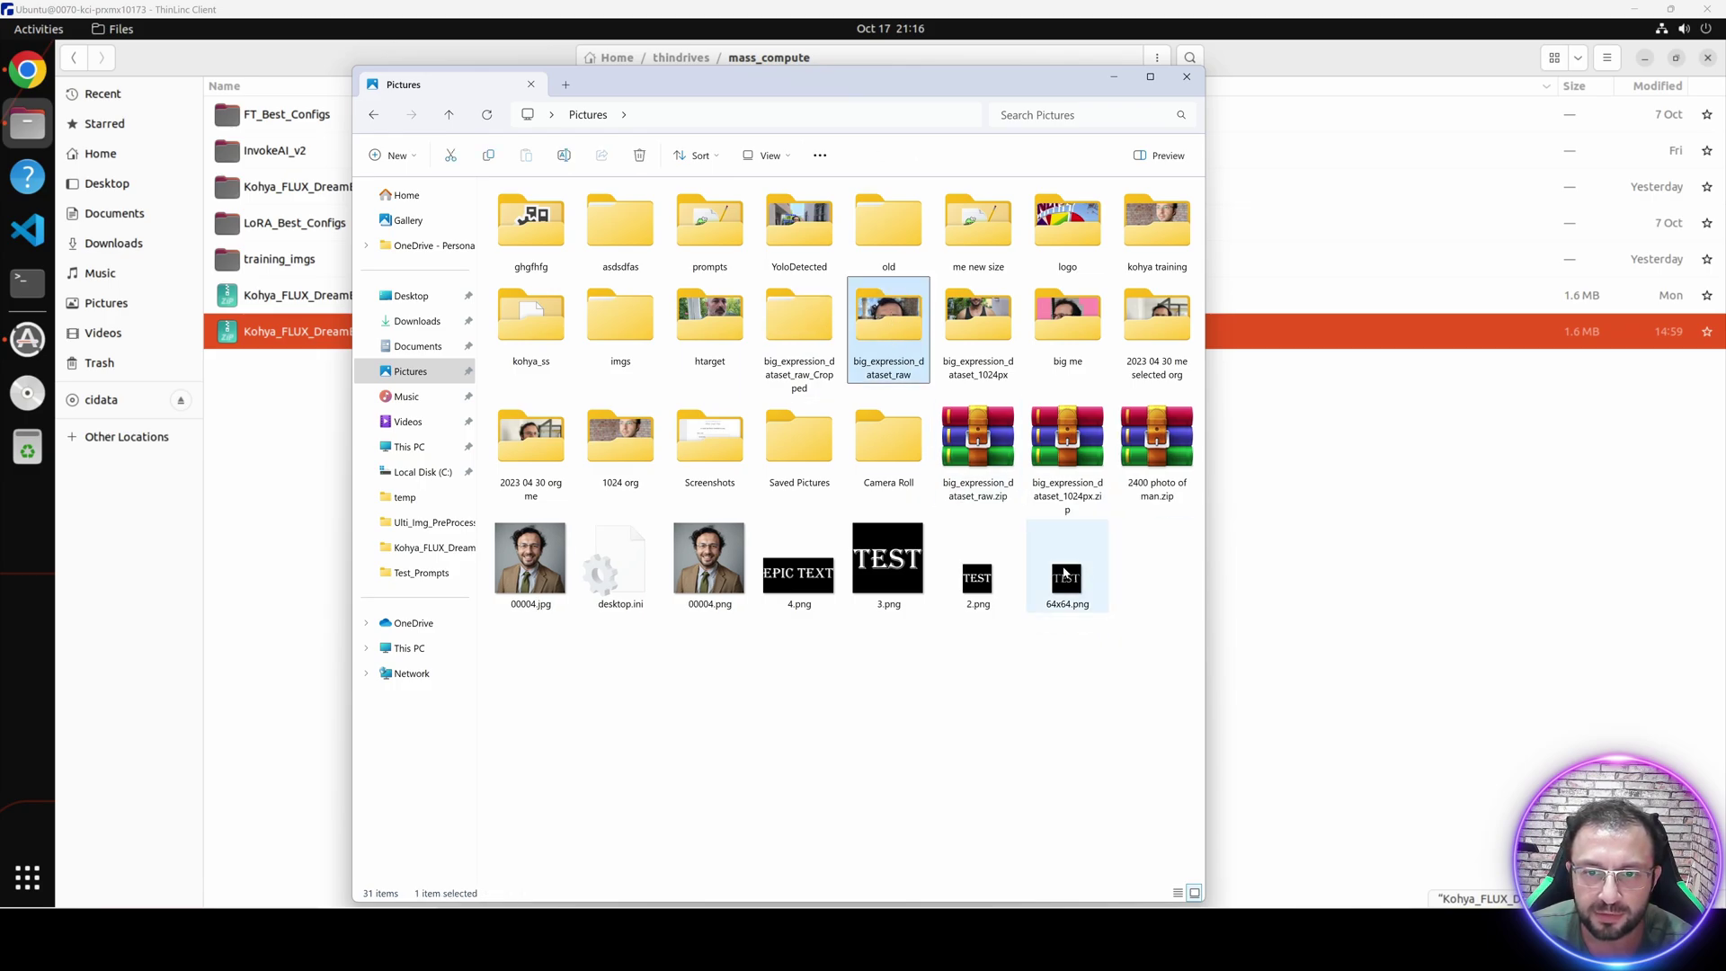
left_click(992, 460)
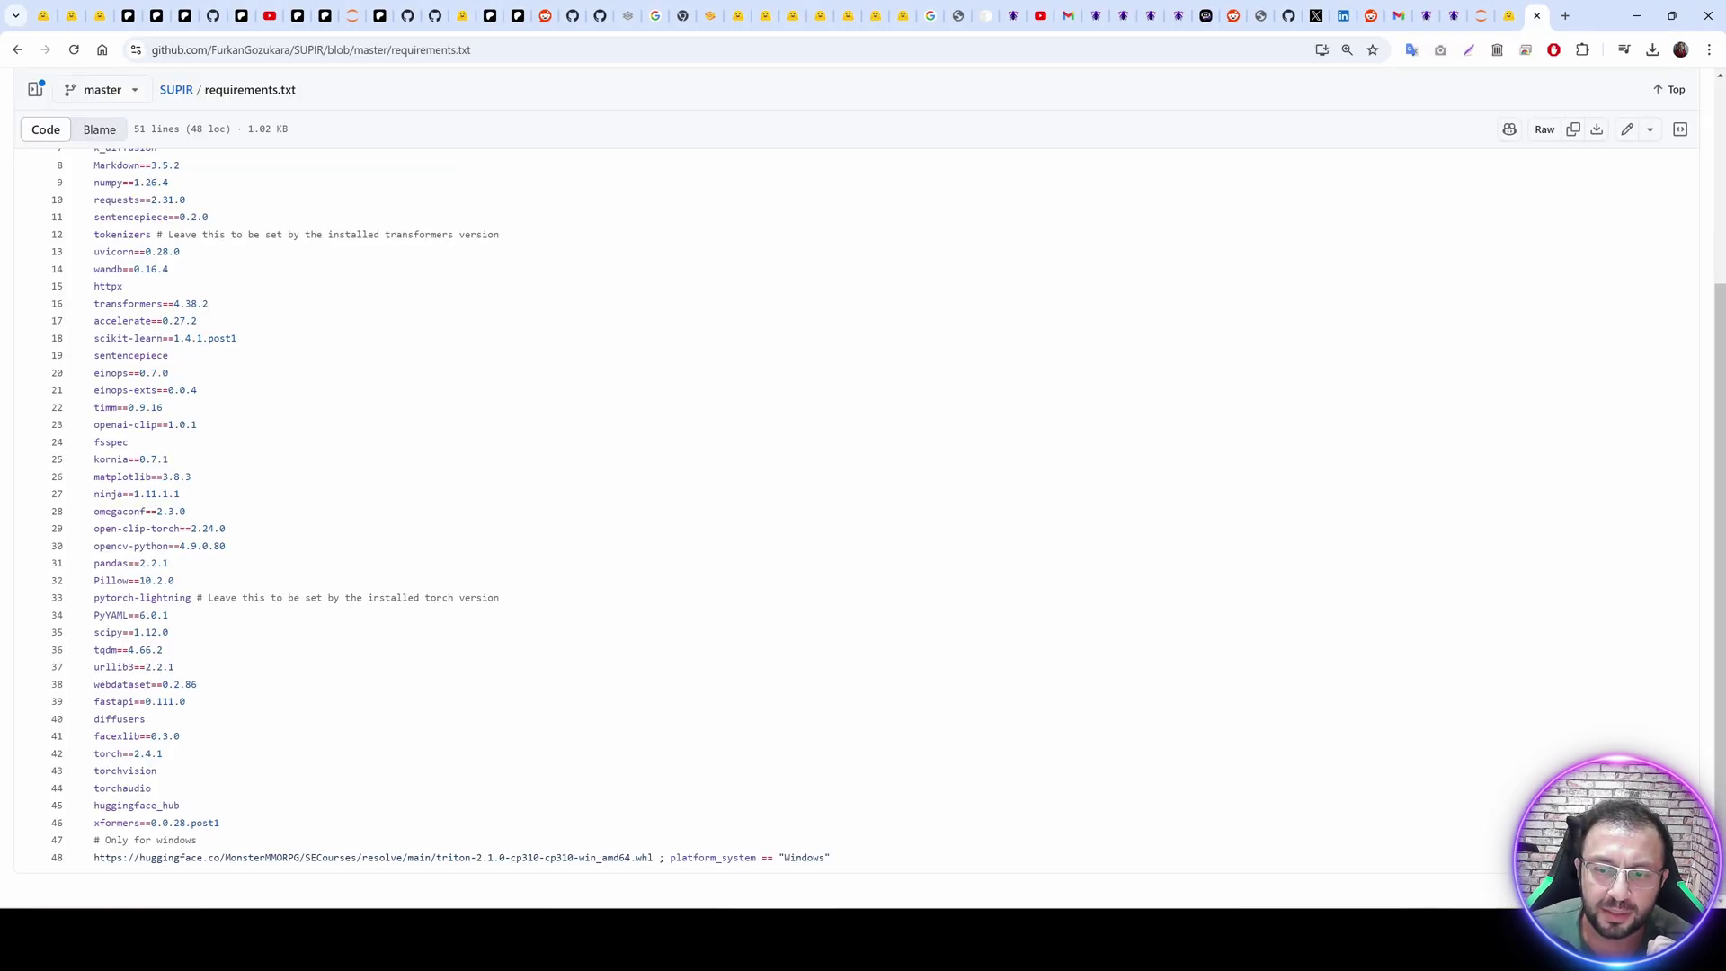
Switch to the testdeletelater repository on Hugging Face in the browser and open its file upload page on the main branch.
key("alt+Tab")
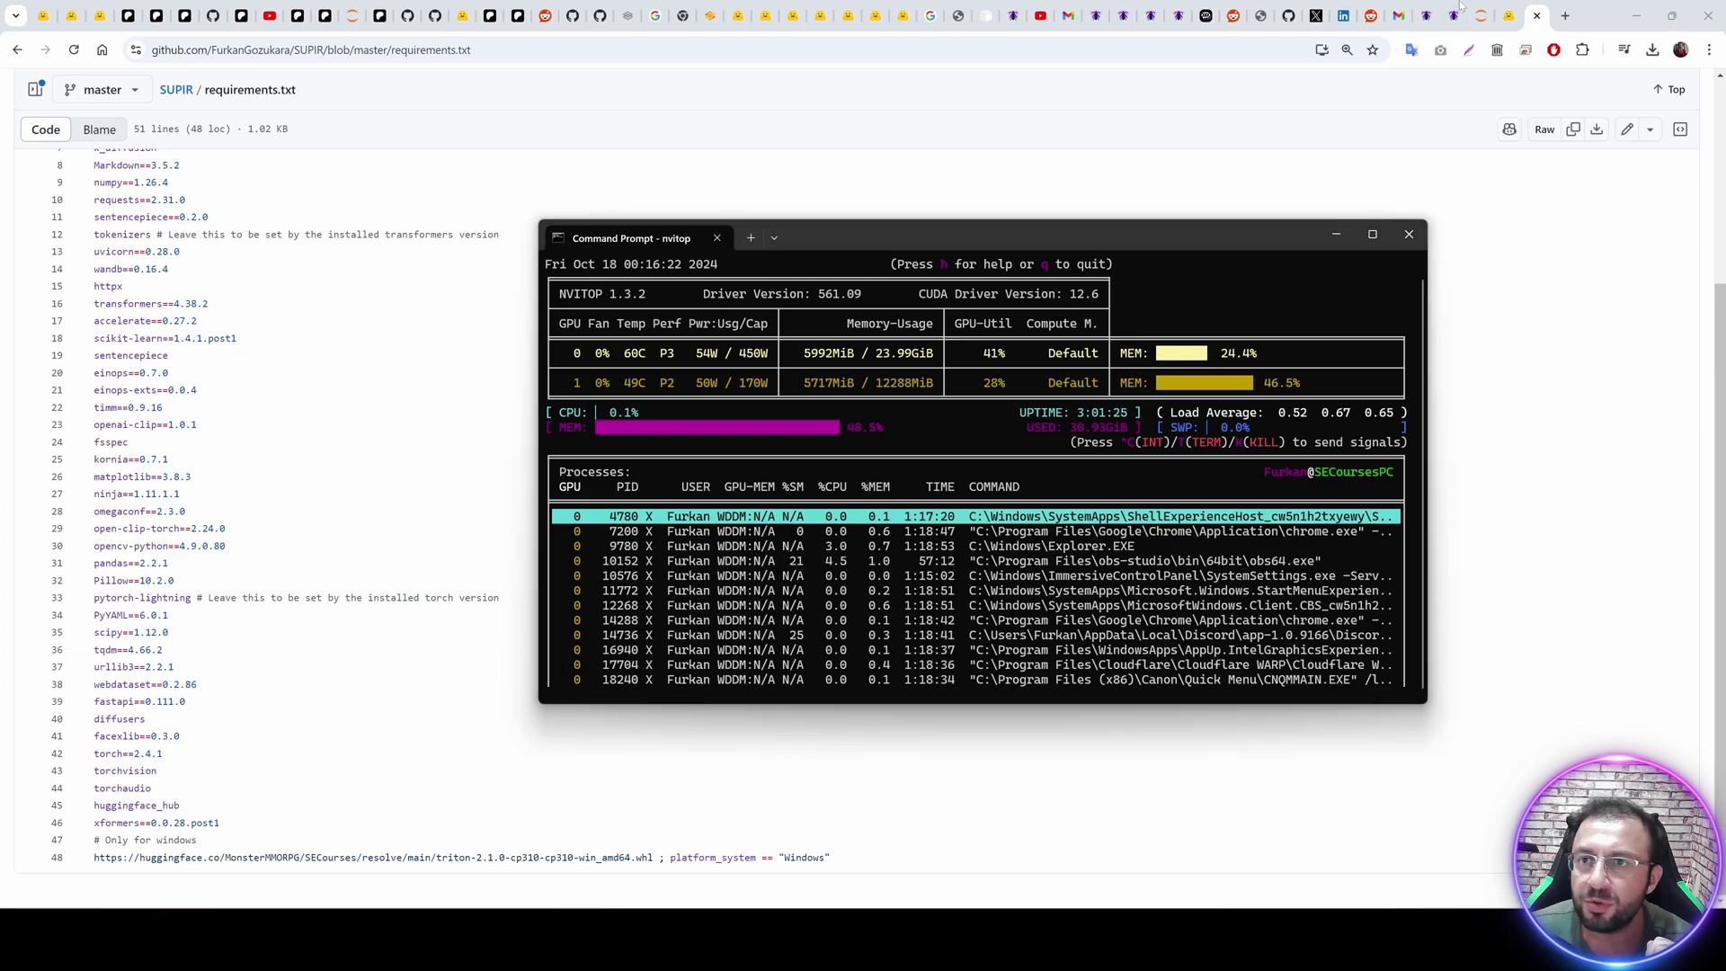
left_click(1481, 16)
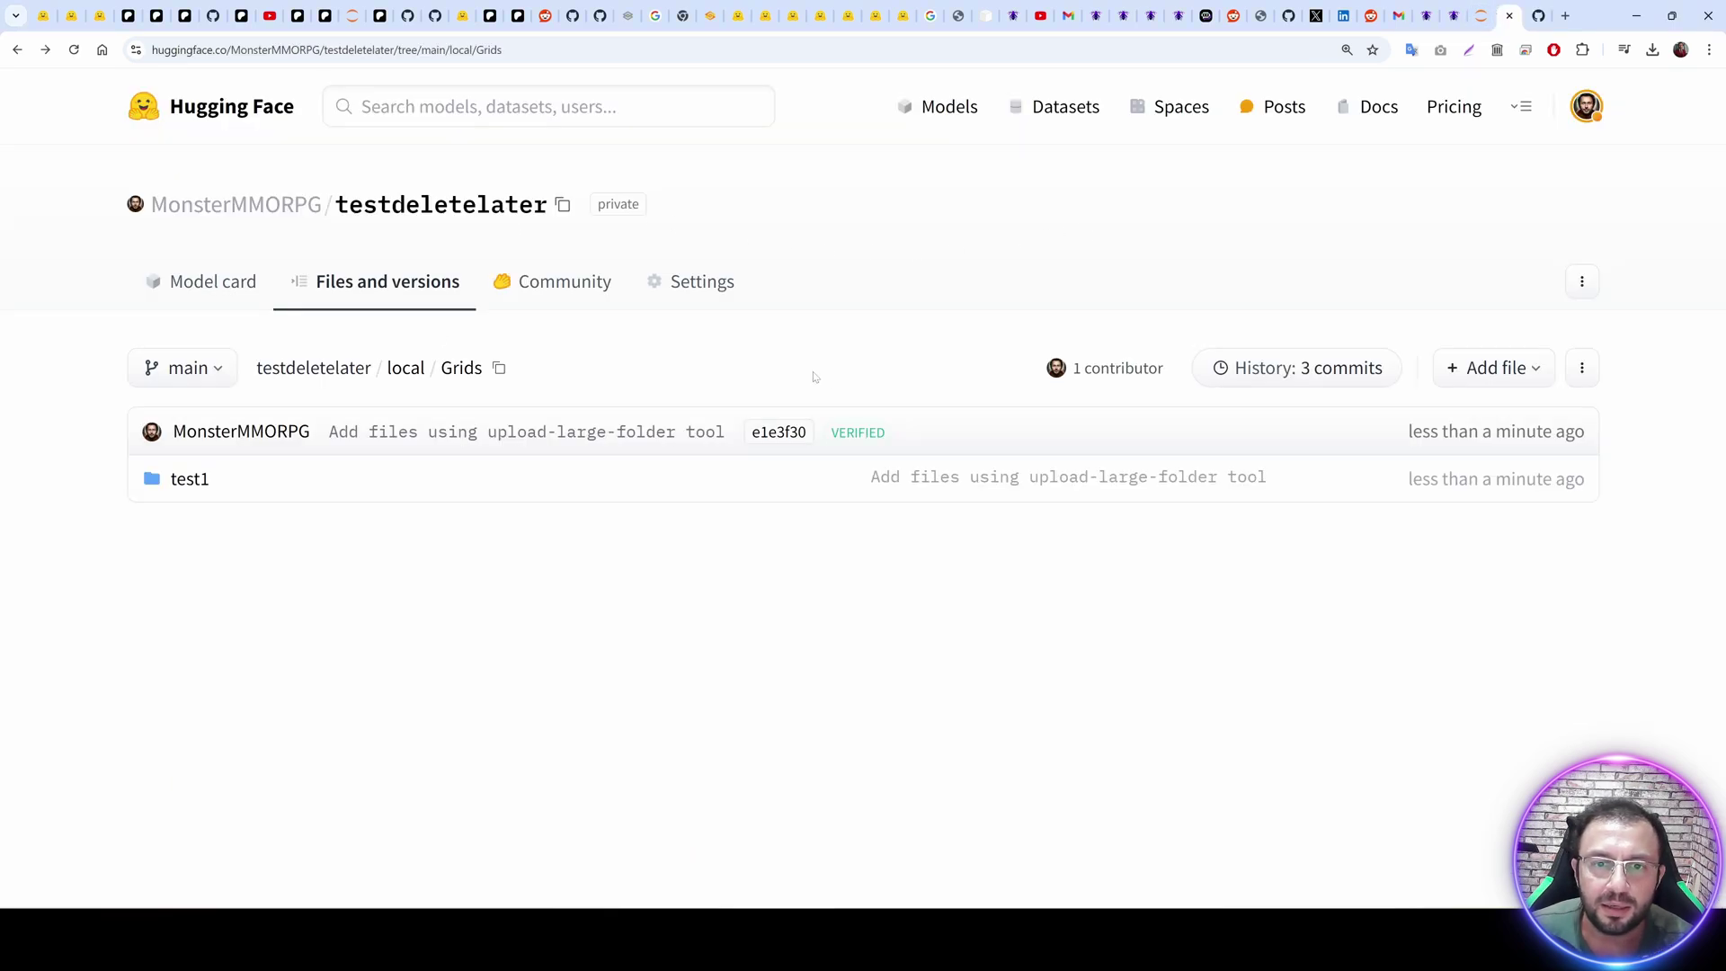
left_click(456, 222)
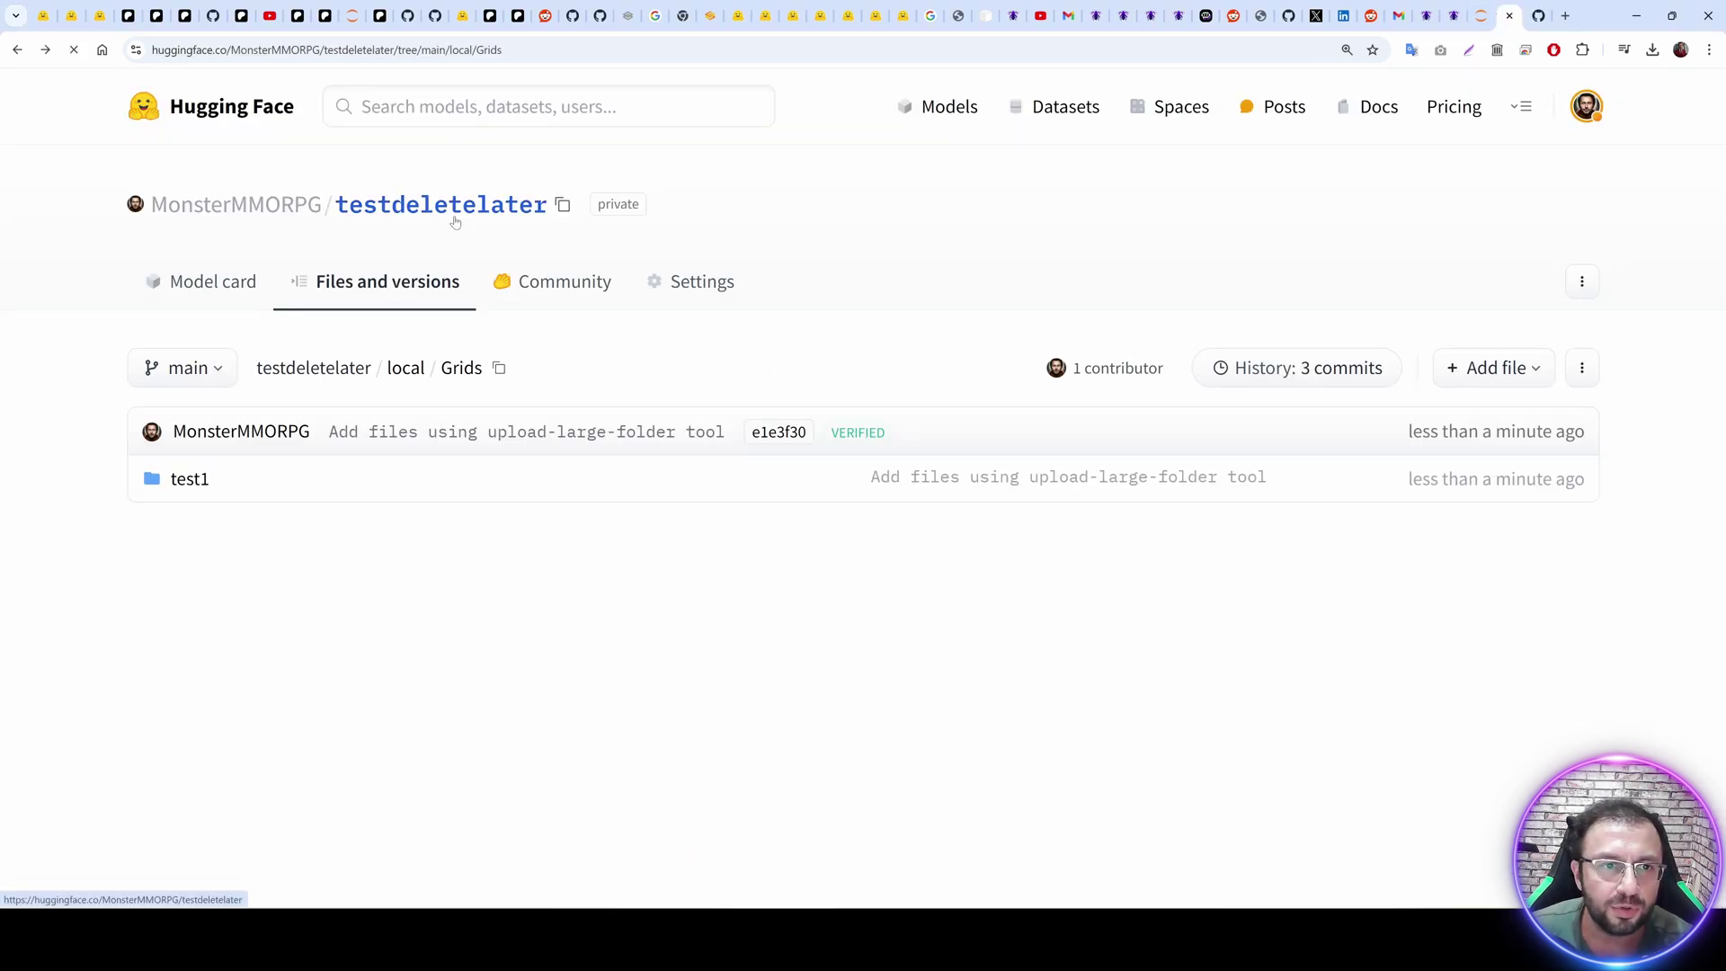
left_click(382, 295)
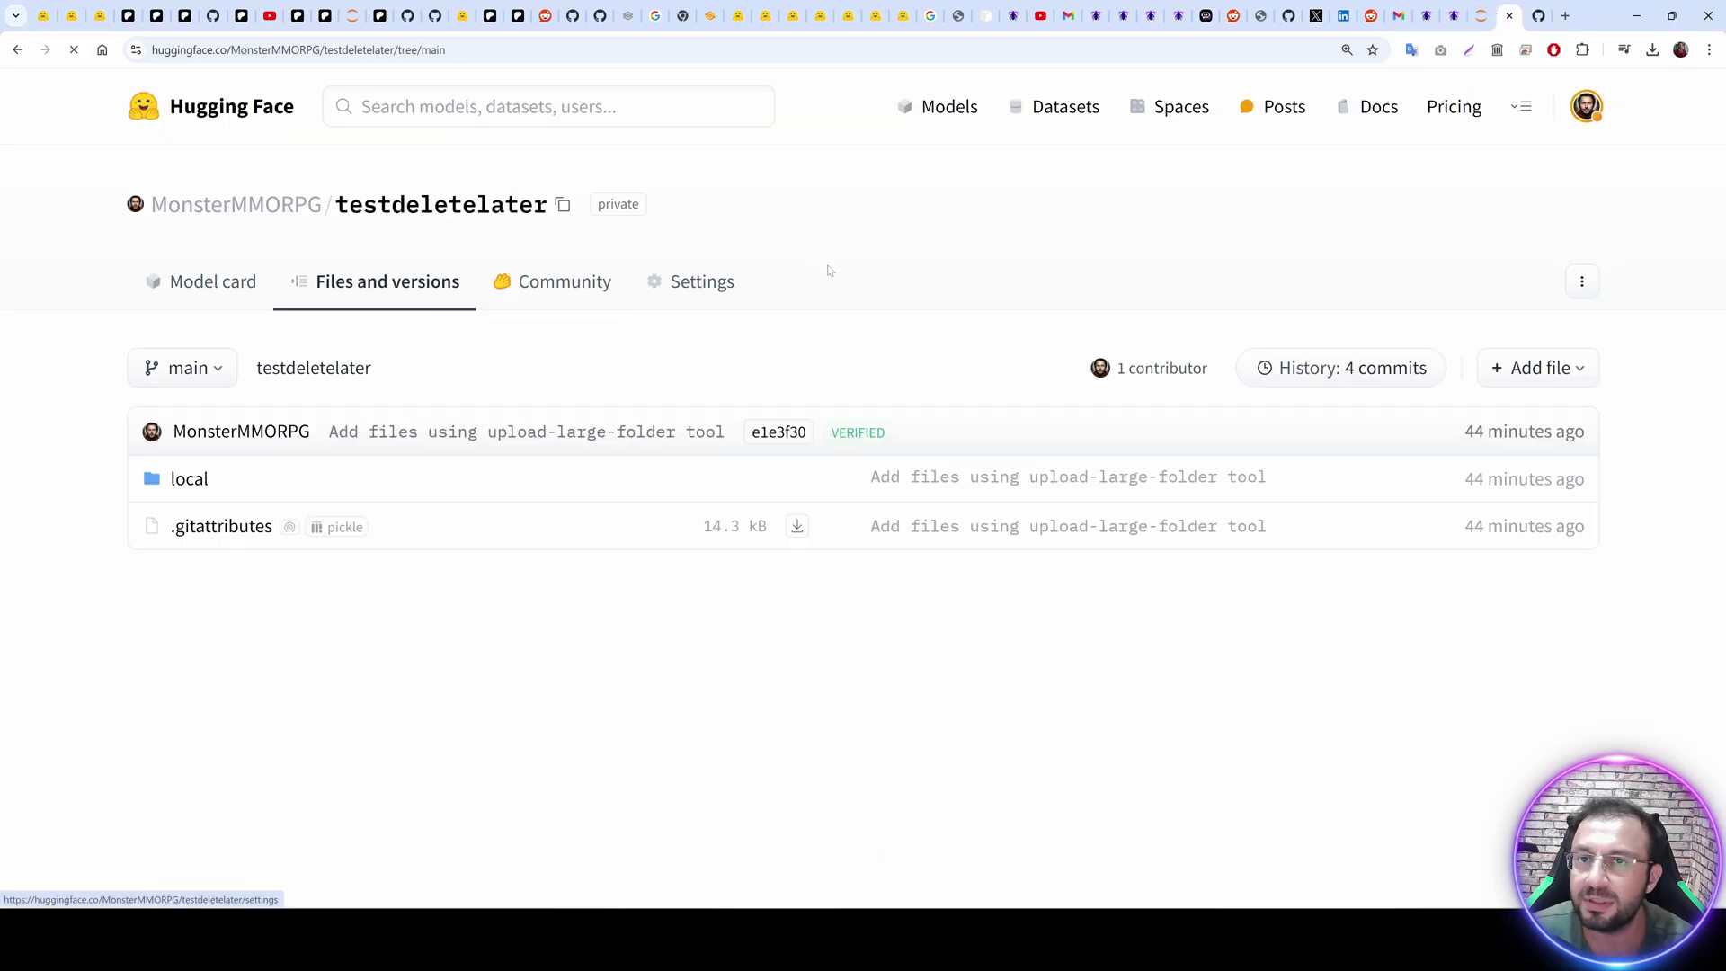
left_click(1590, 364)
left_click(1508, 463)
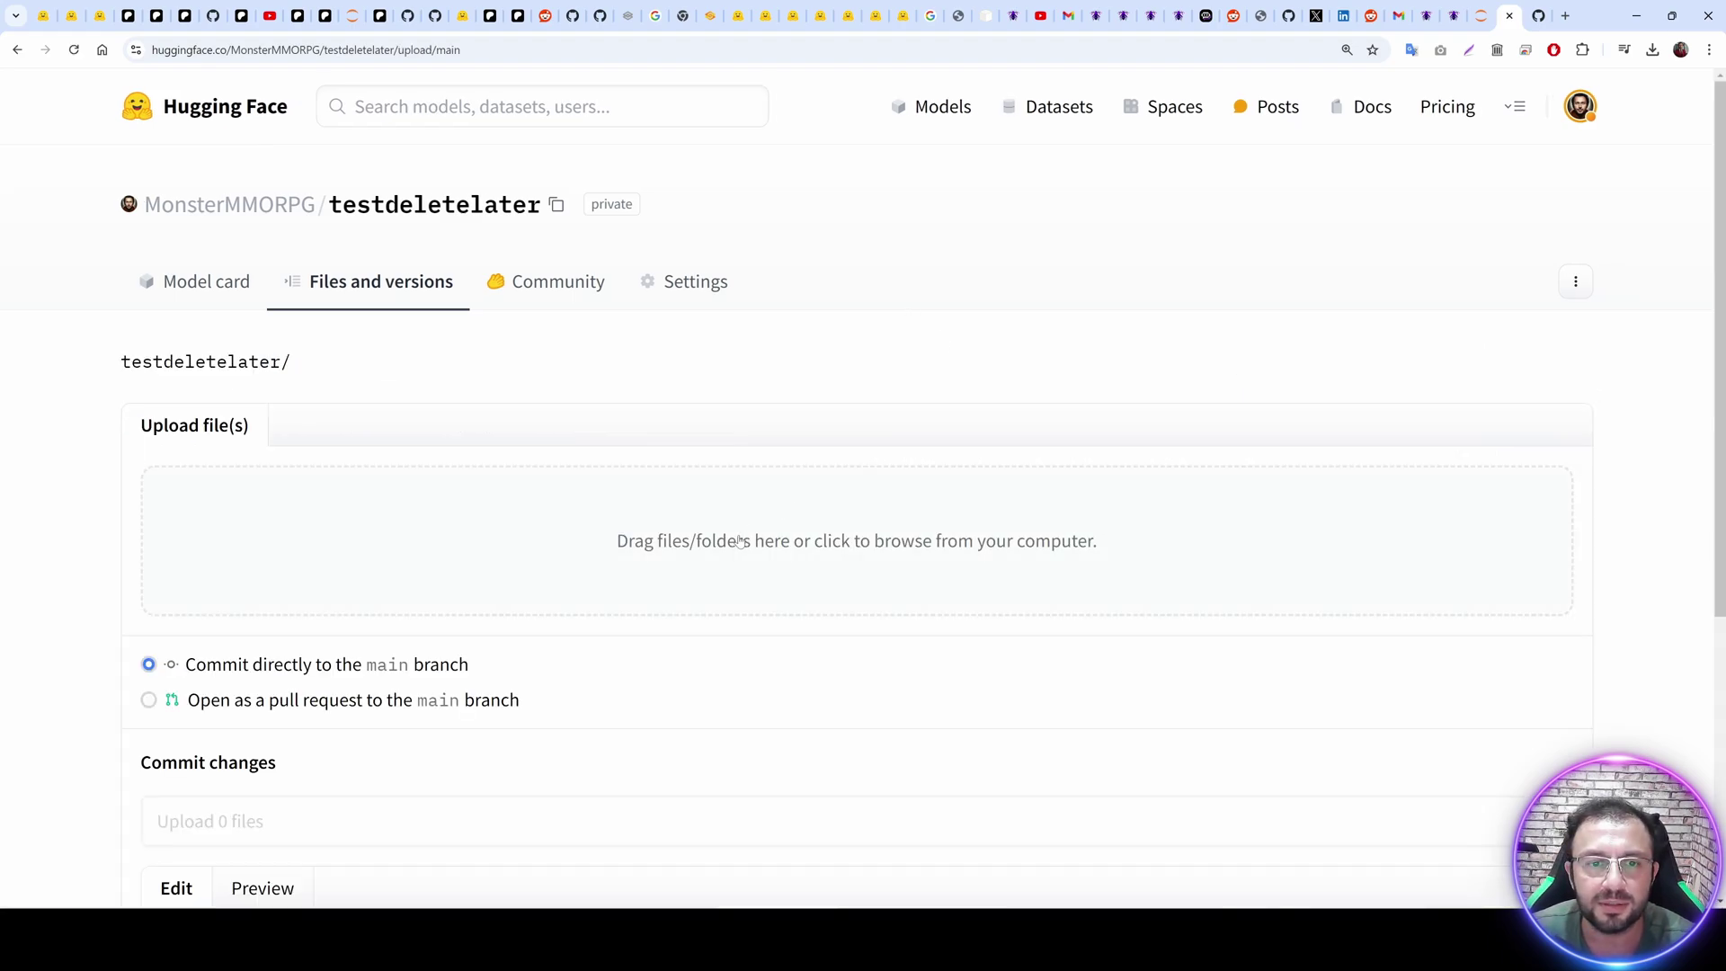
Upload big_expression_dataset_raw.zip from the local Pictures folder and commit it directly to the main branch of testdeletelater.
left_click(835, 544)
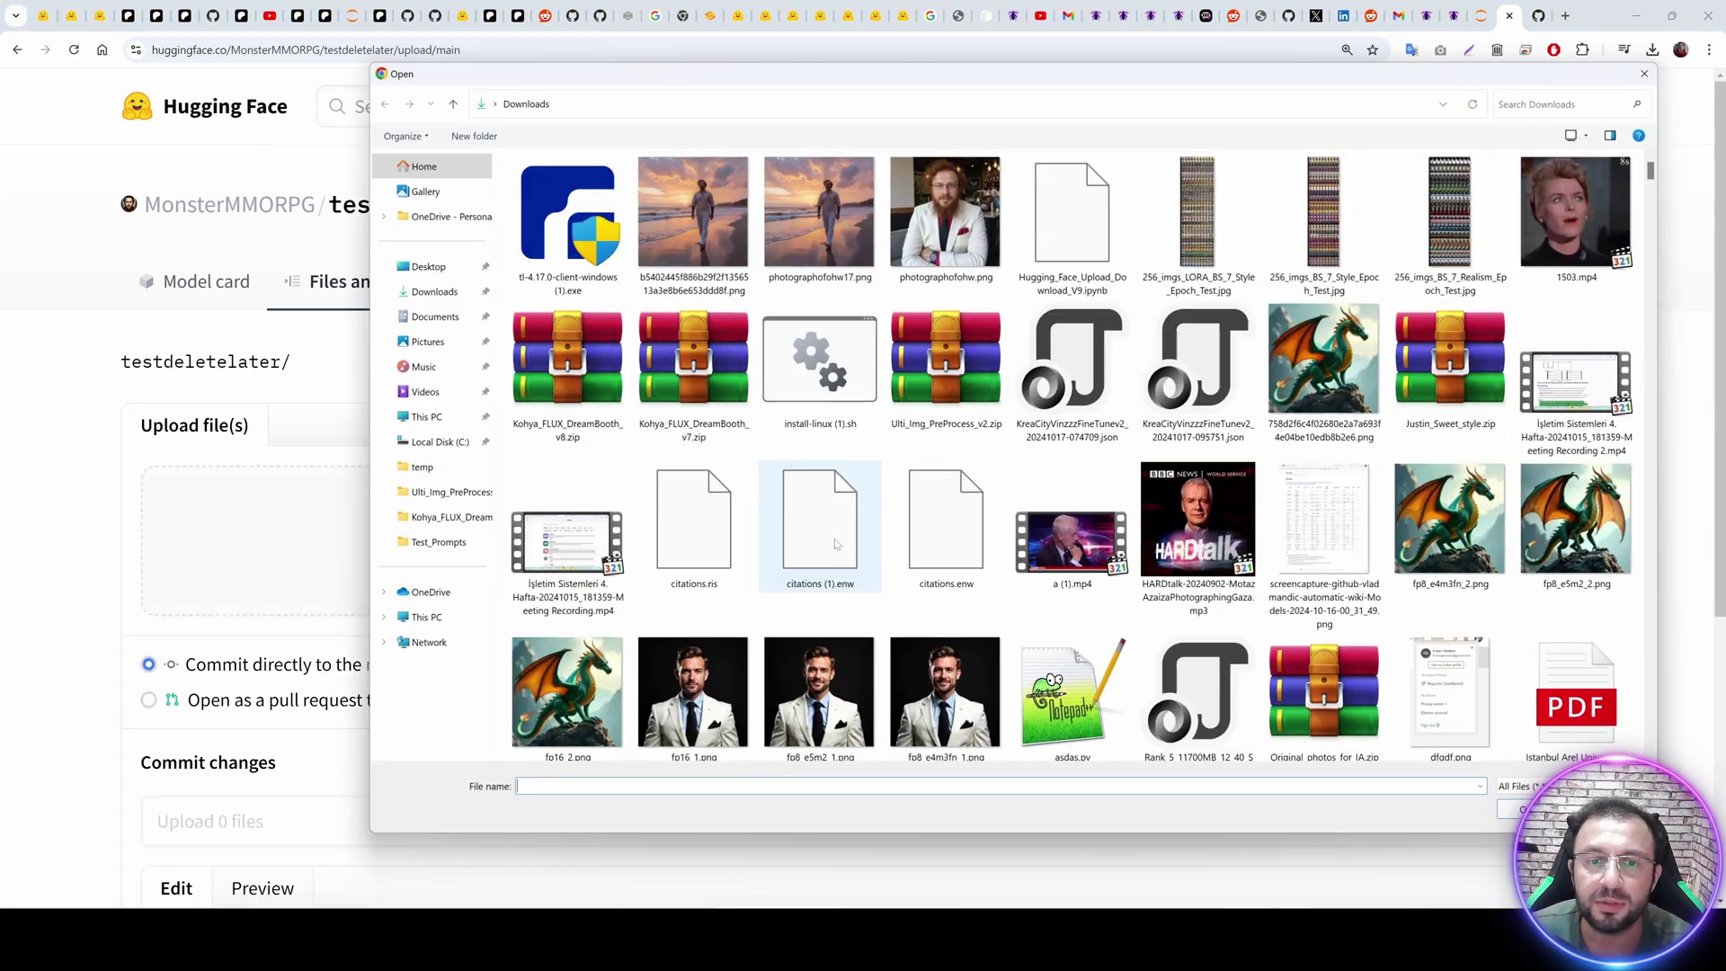
left_click(427, 342)
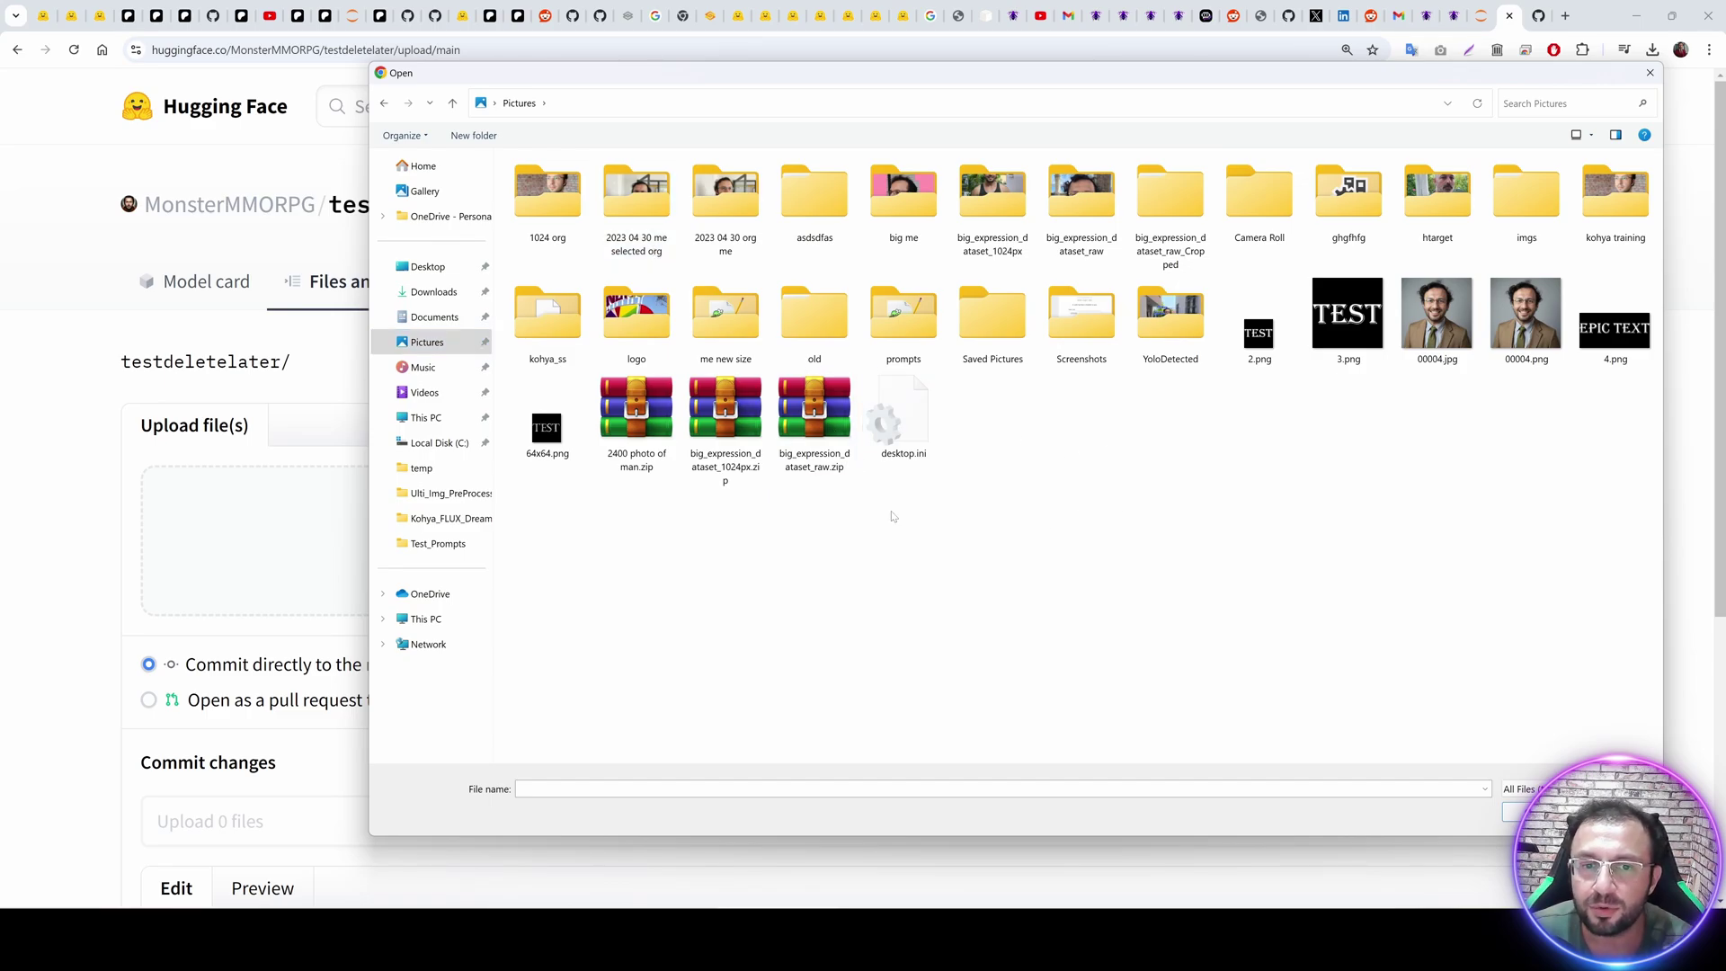
double_click(814, 415)
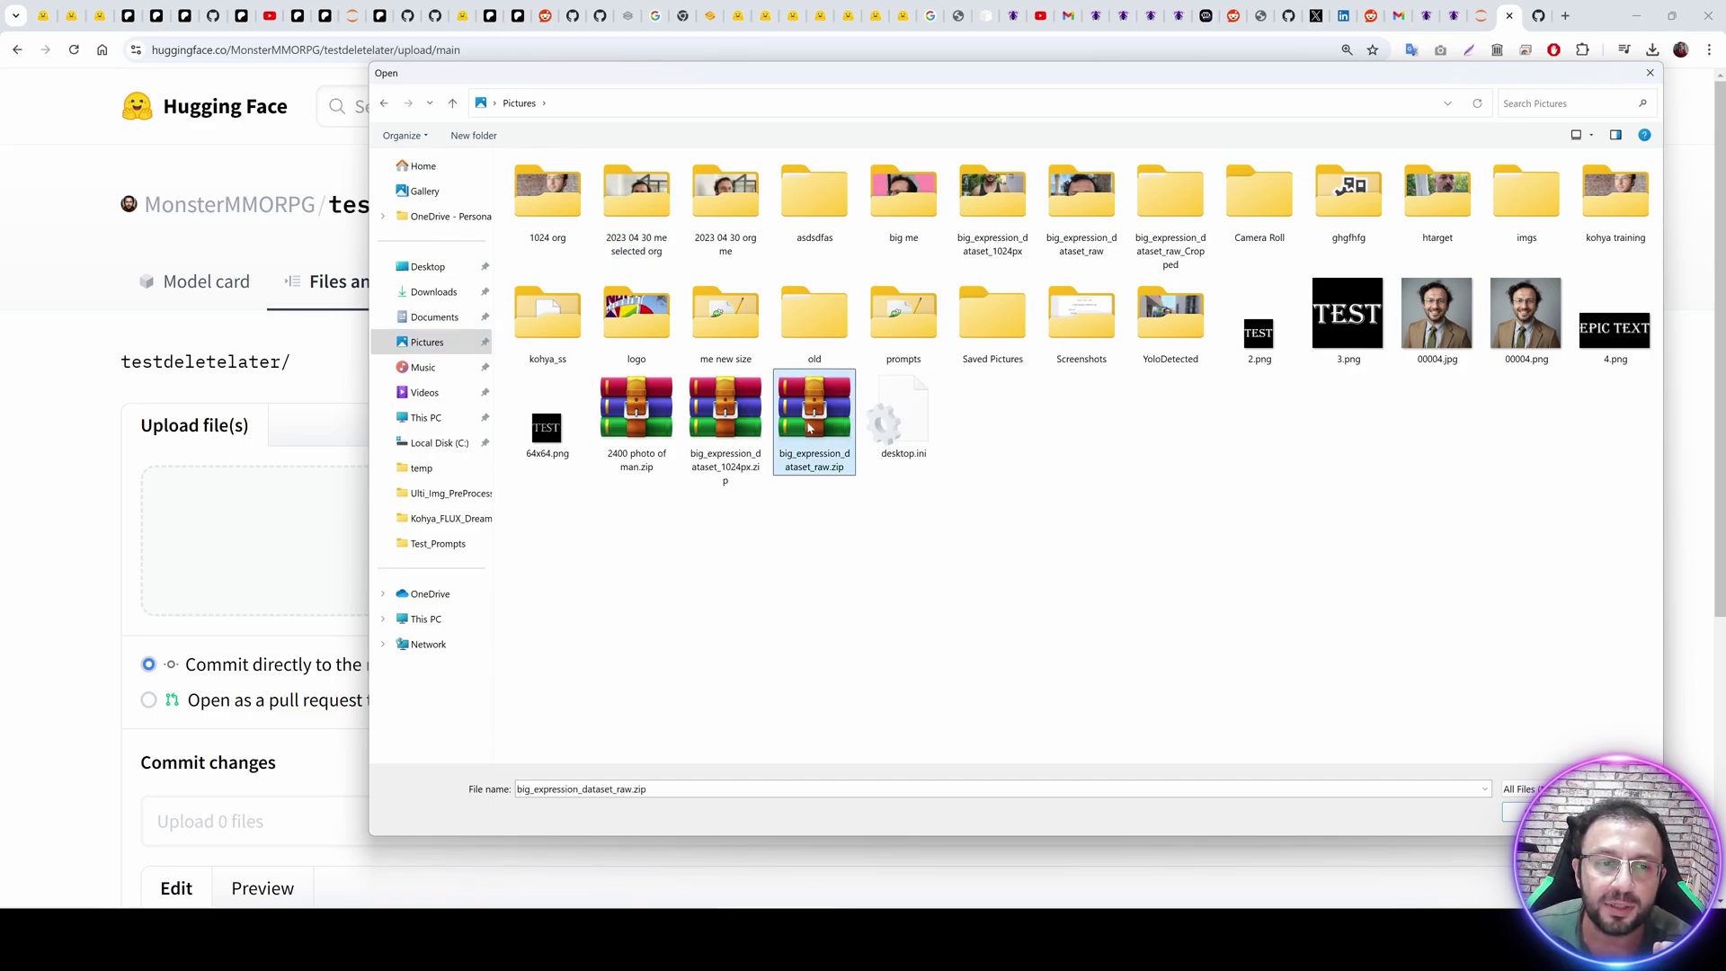
scroll(424, 780, "down", 3)
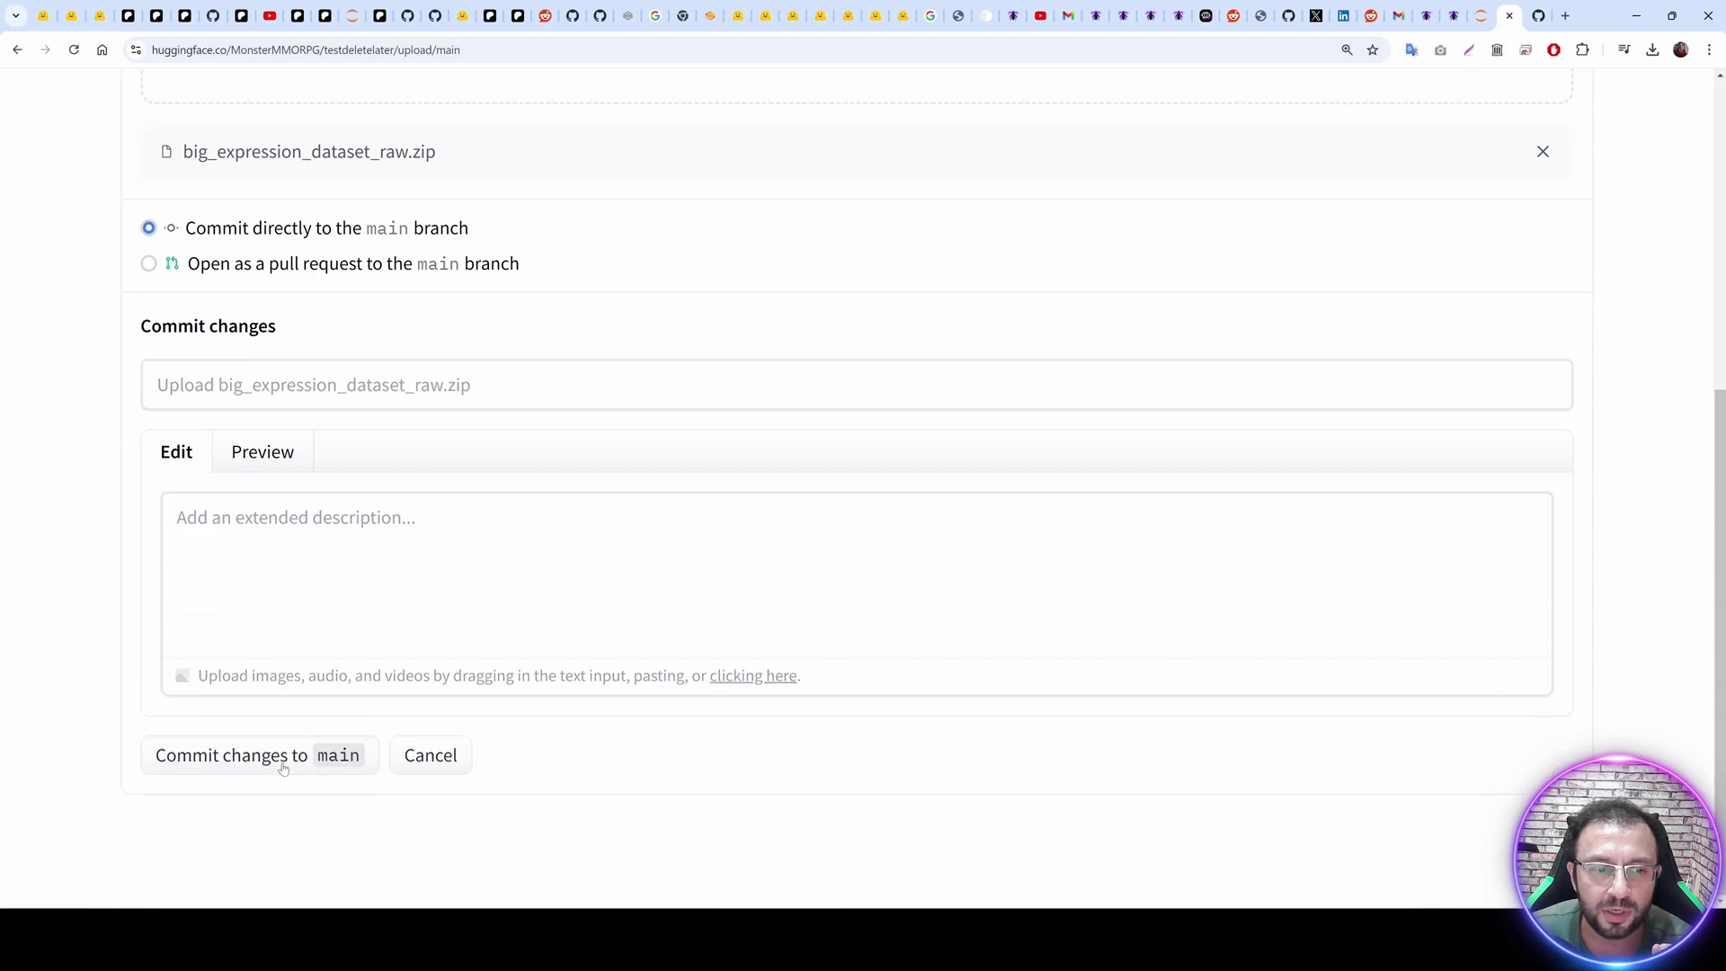
left_click(281, 762)
scroll(848, 746, "up", 5)
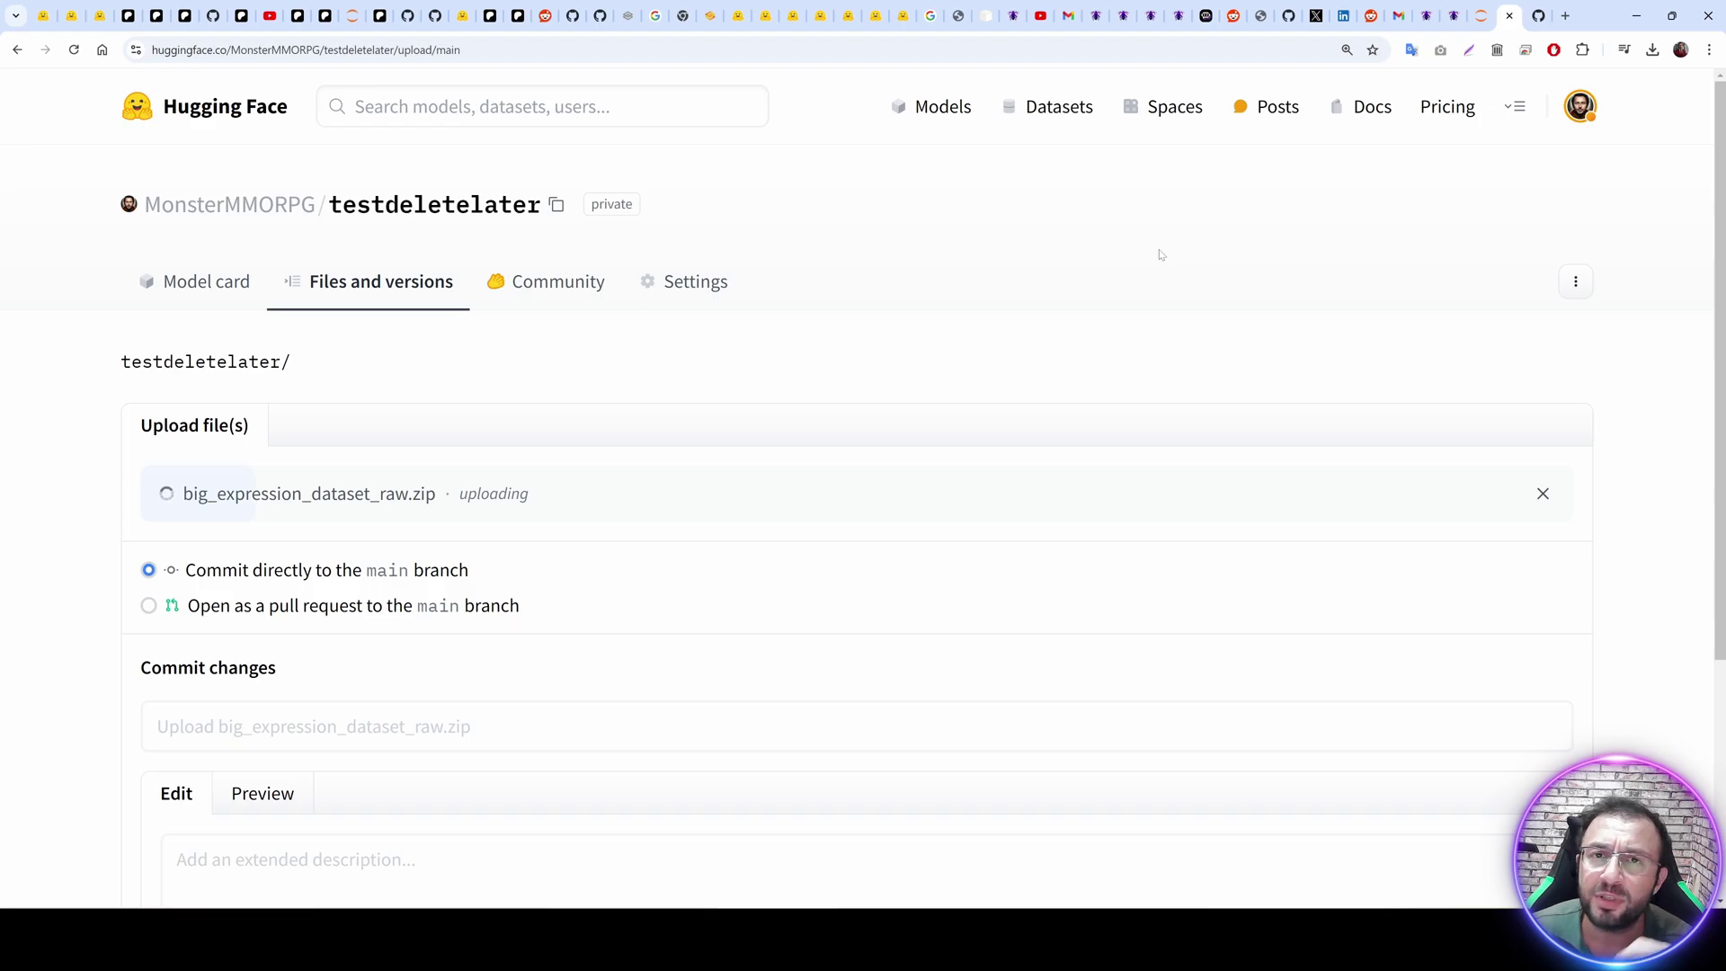
Switch to the ThinLinc session, extract Kohya_FLUX_DreamBooth_v8.zip in the remote Downloads folder and open the extracted folder.
left_click(1359, 931)
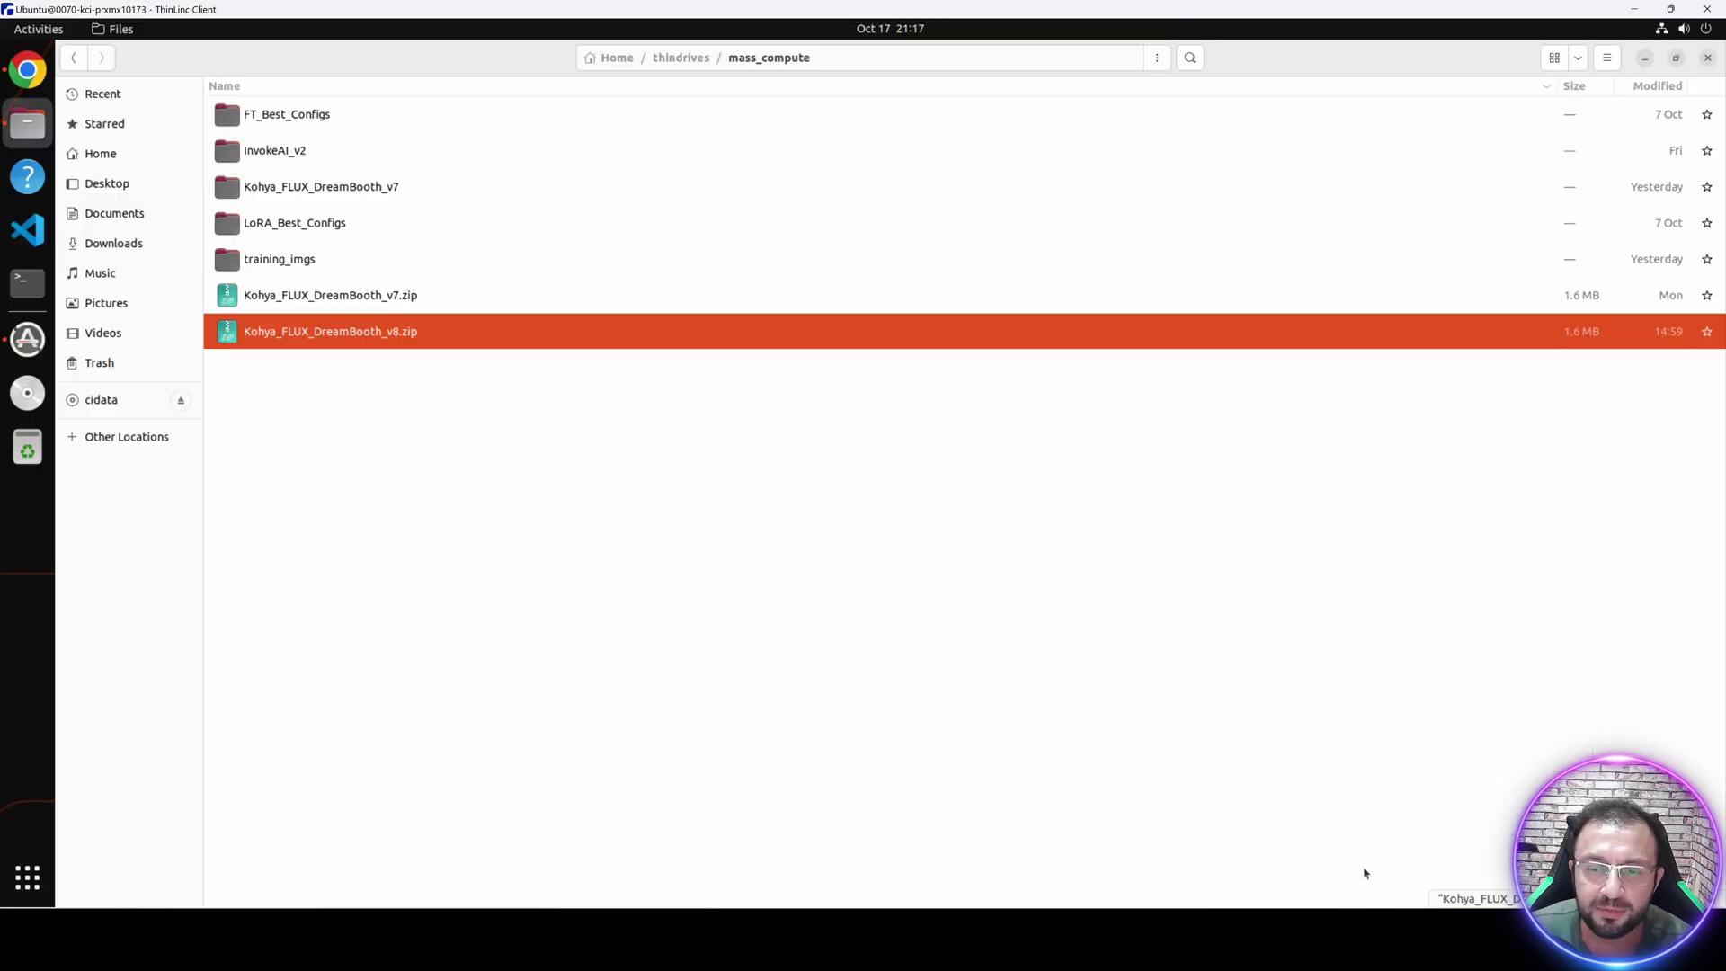
left_click(539, 600)
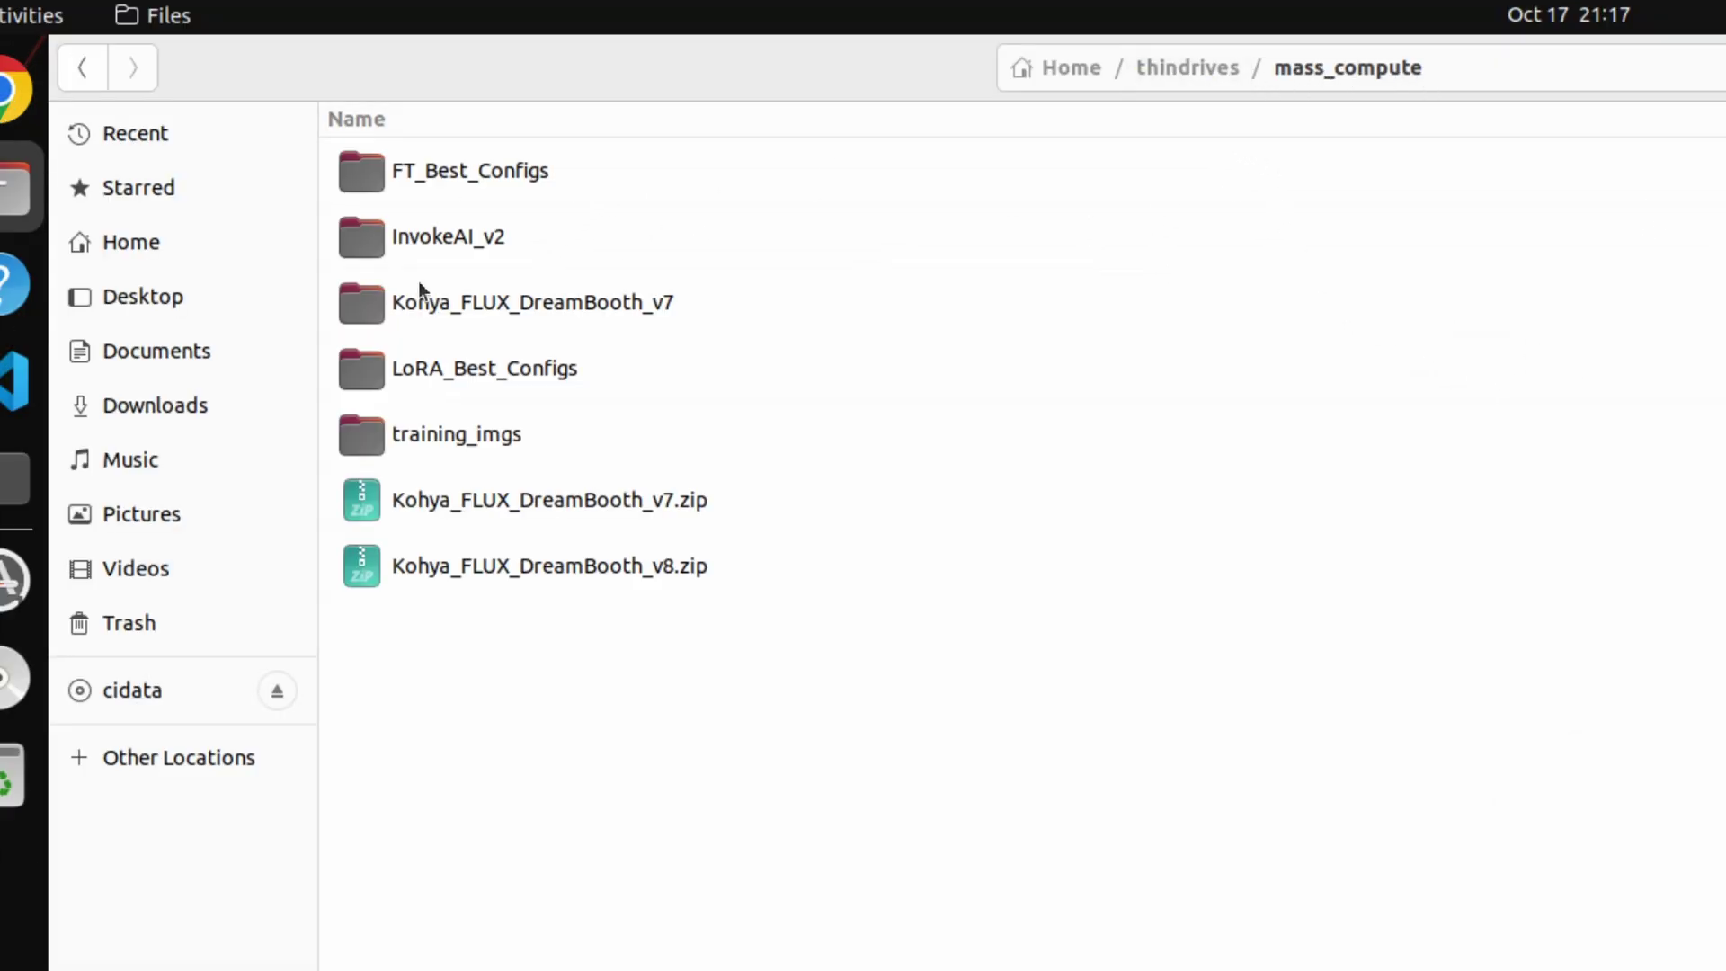
left_click(164, 407)
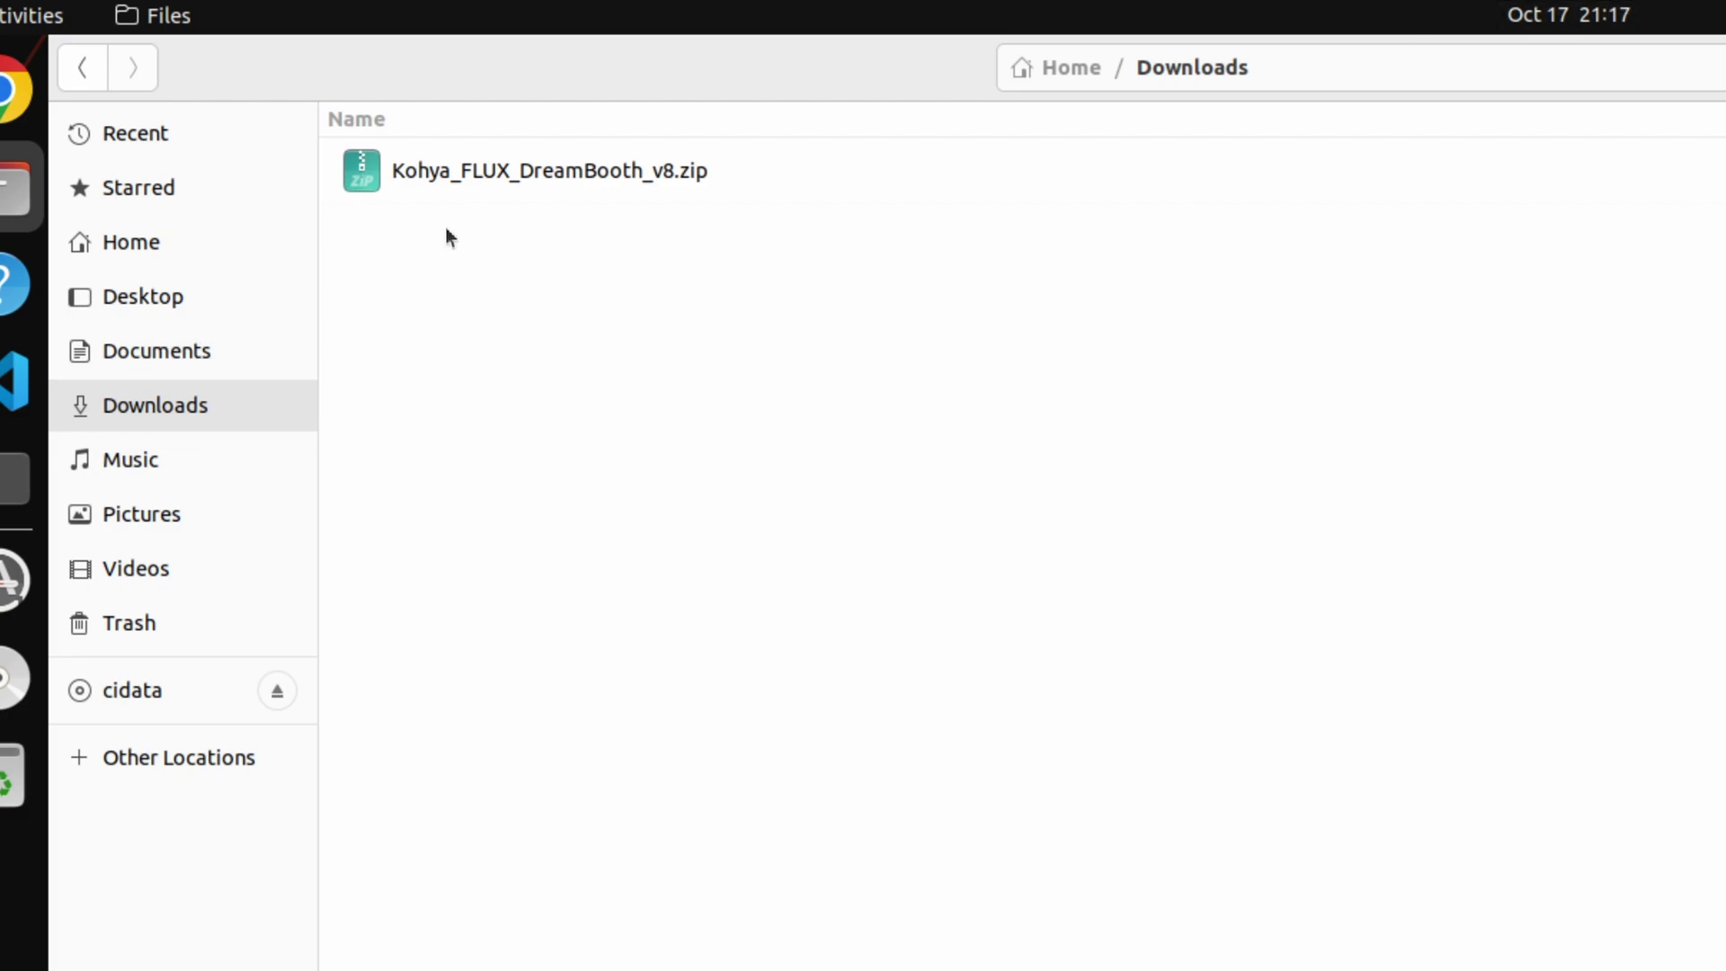
right_click(478, 170)
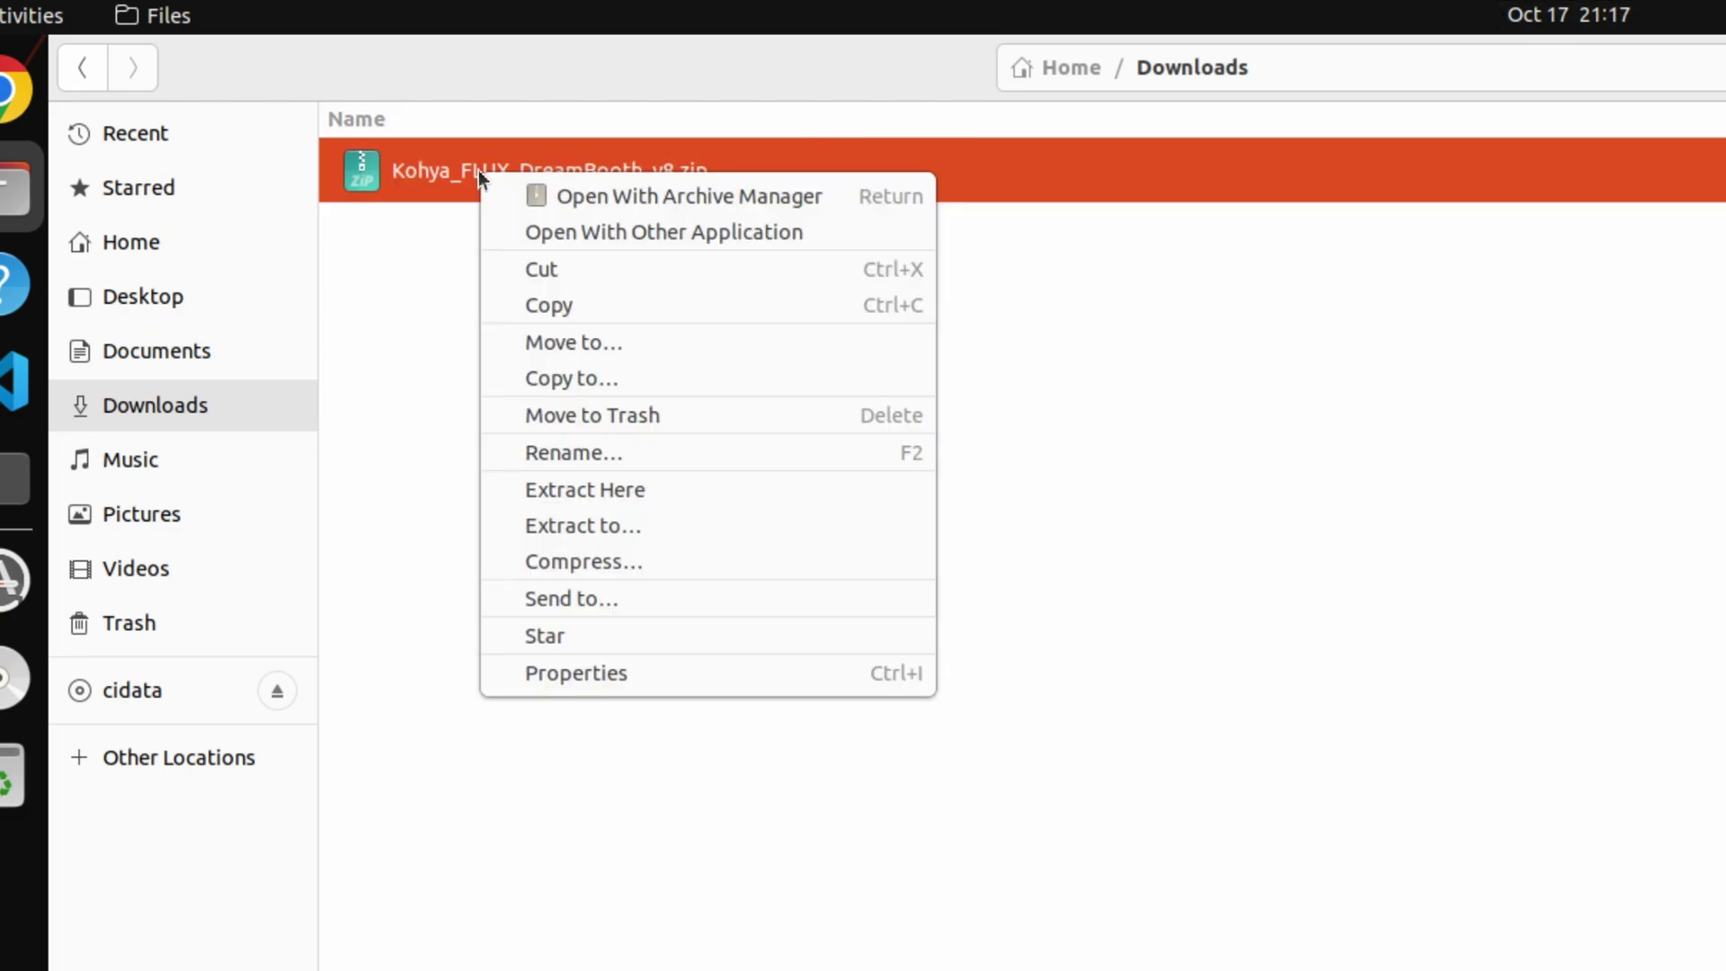
left_click(620, 491)
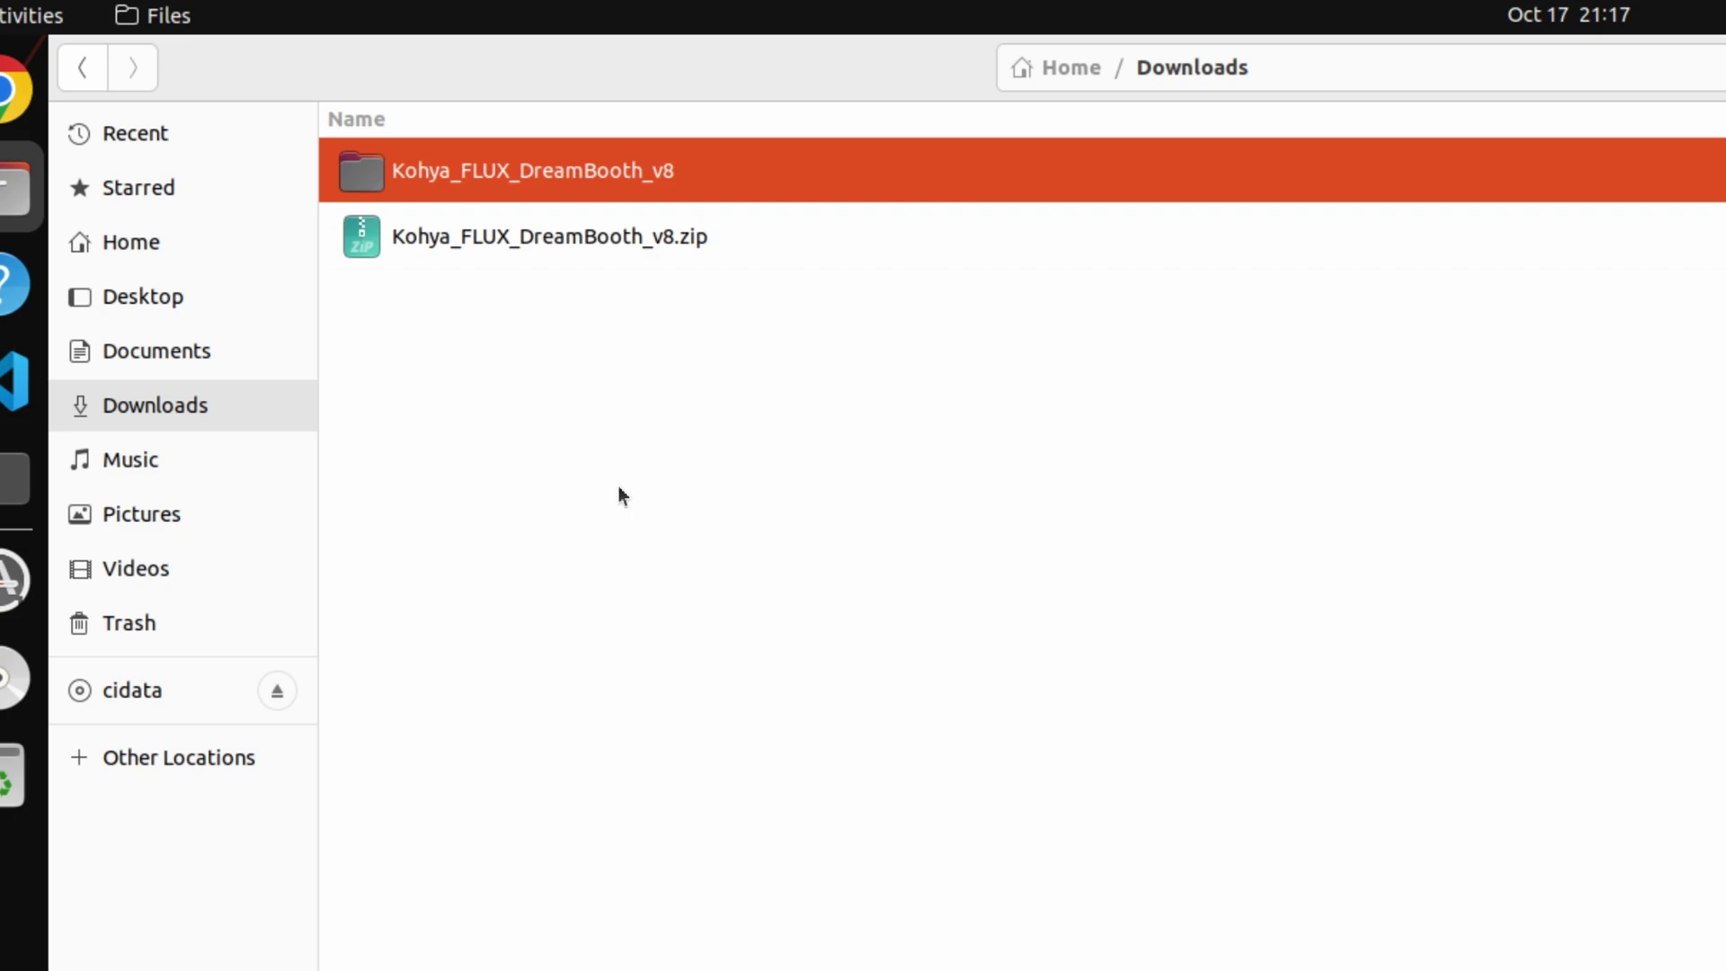
double_click(594, 198)
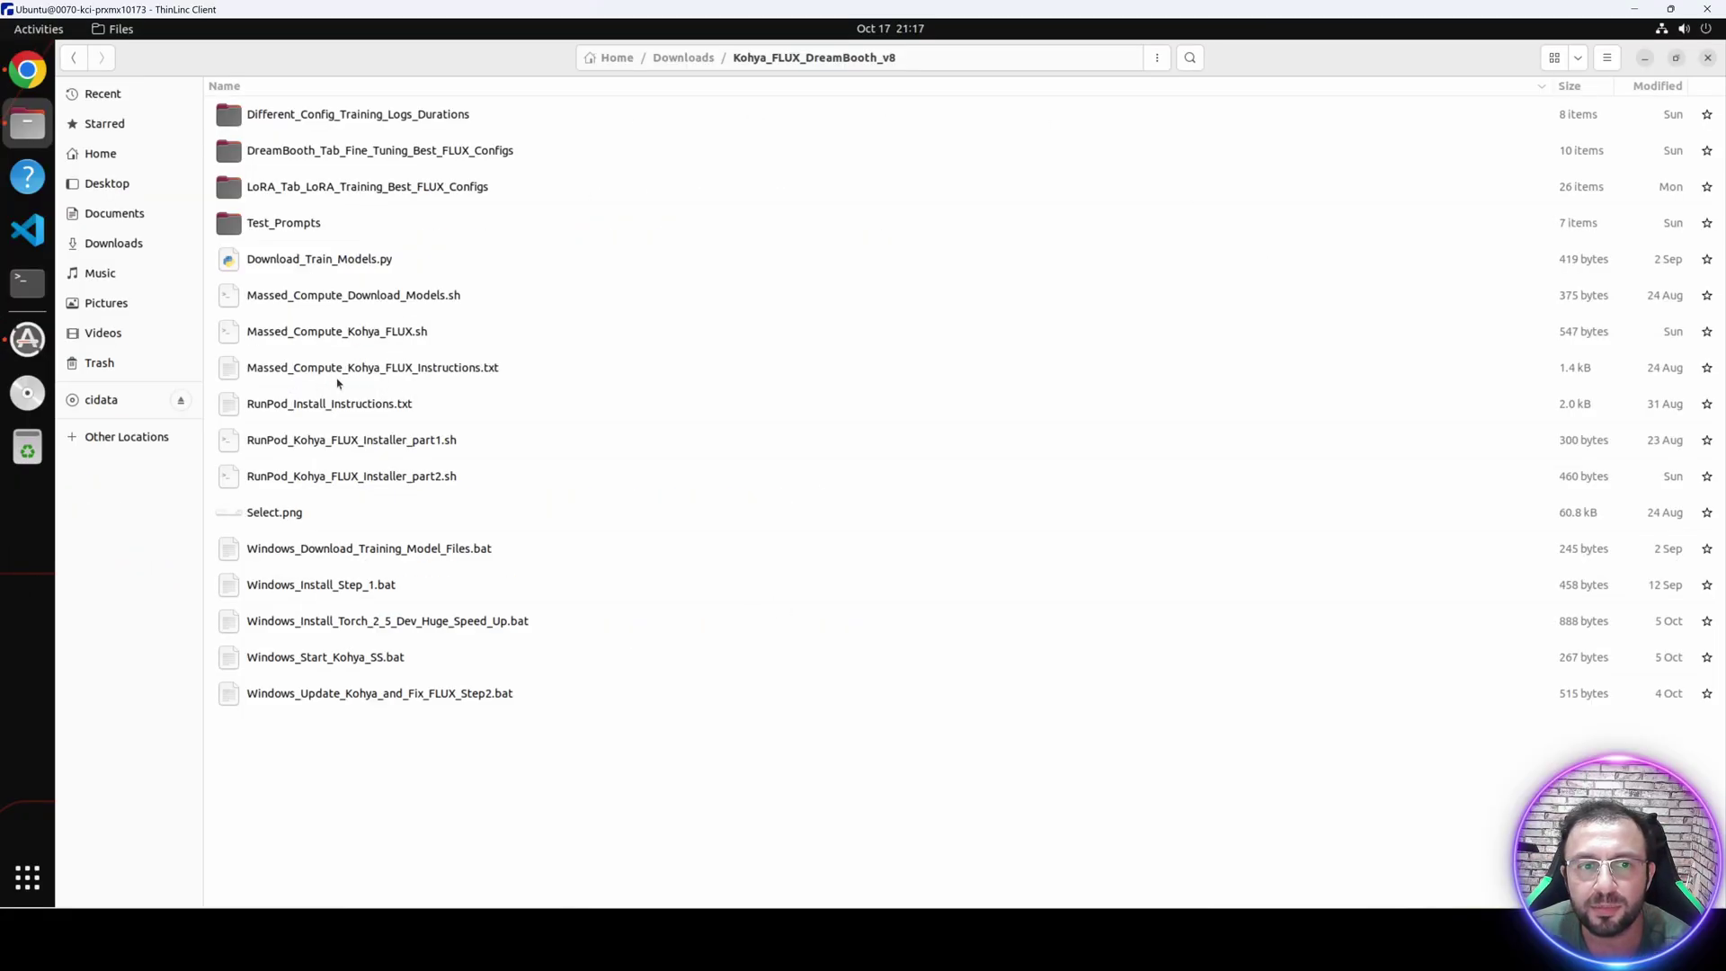
Open Massed_Compute_Kohya_FLUX_Instructions.txt and copy the two commands that make Massed_Compute_Kohya_FLUX.sh executable and run it.
double_click(436, 369)
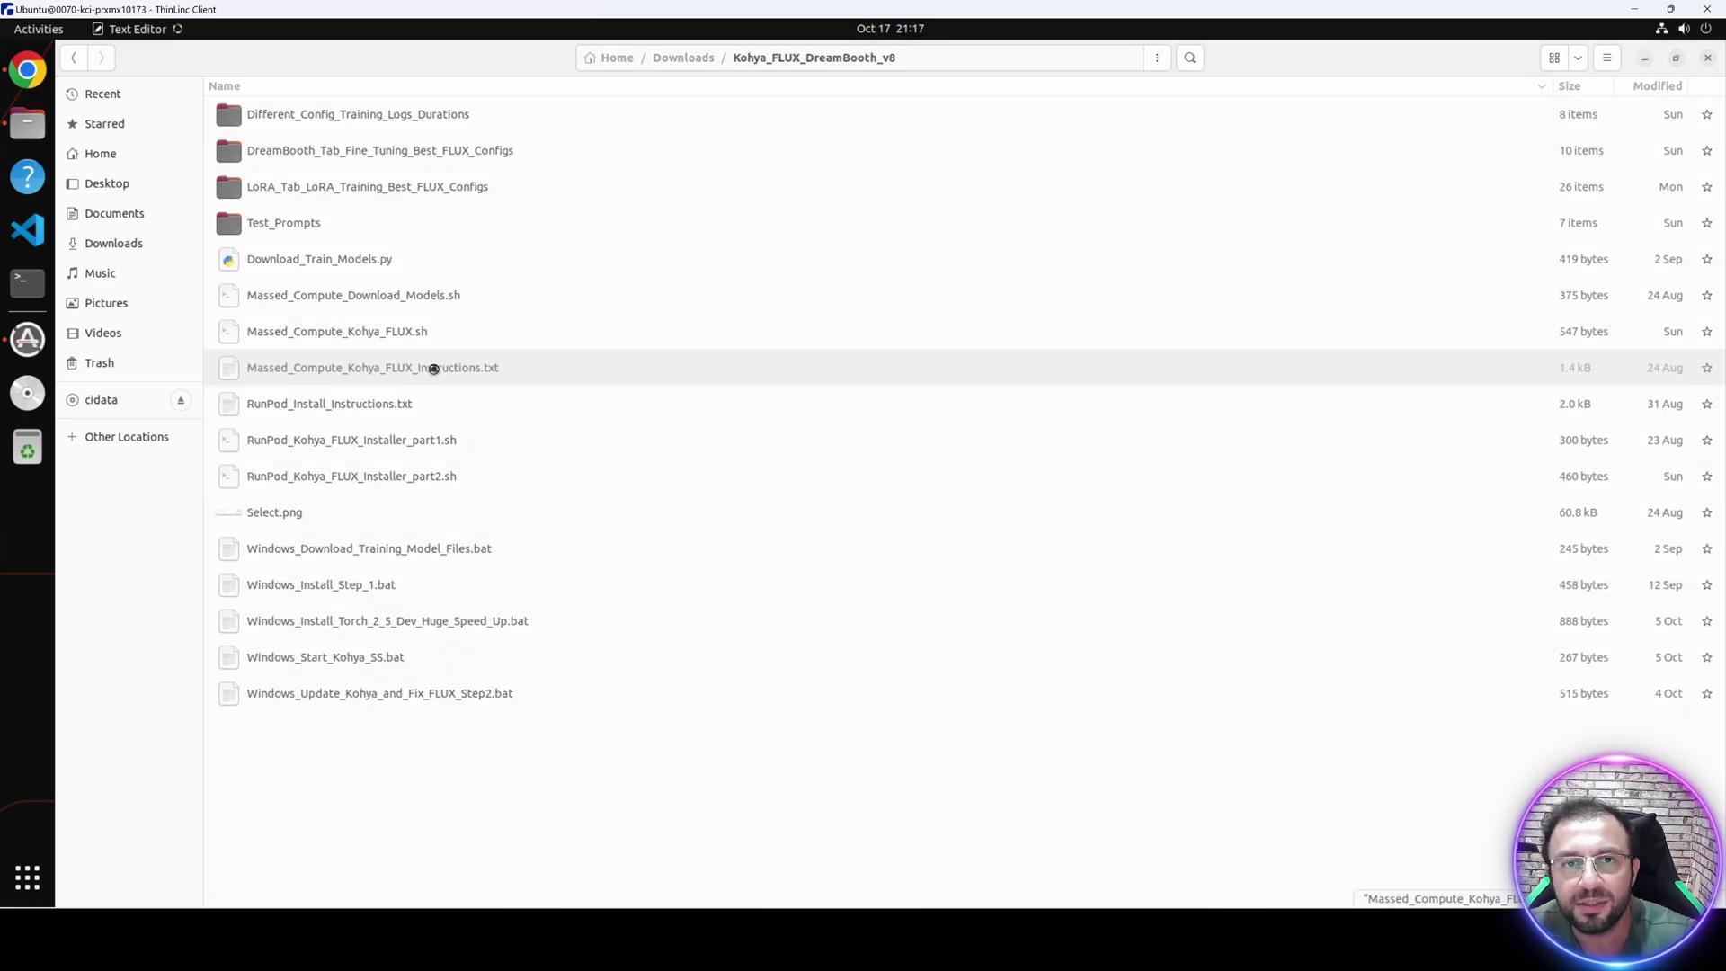
left_click_drag(290, 495, 75, 481)
key("super+c")
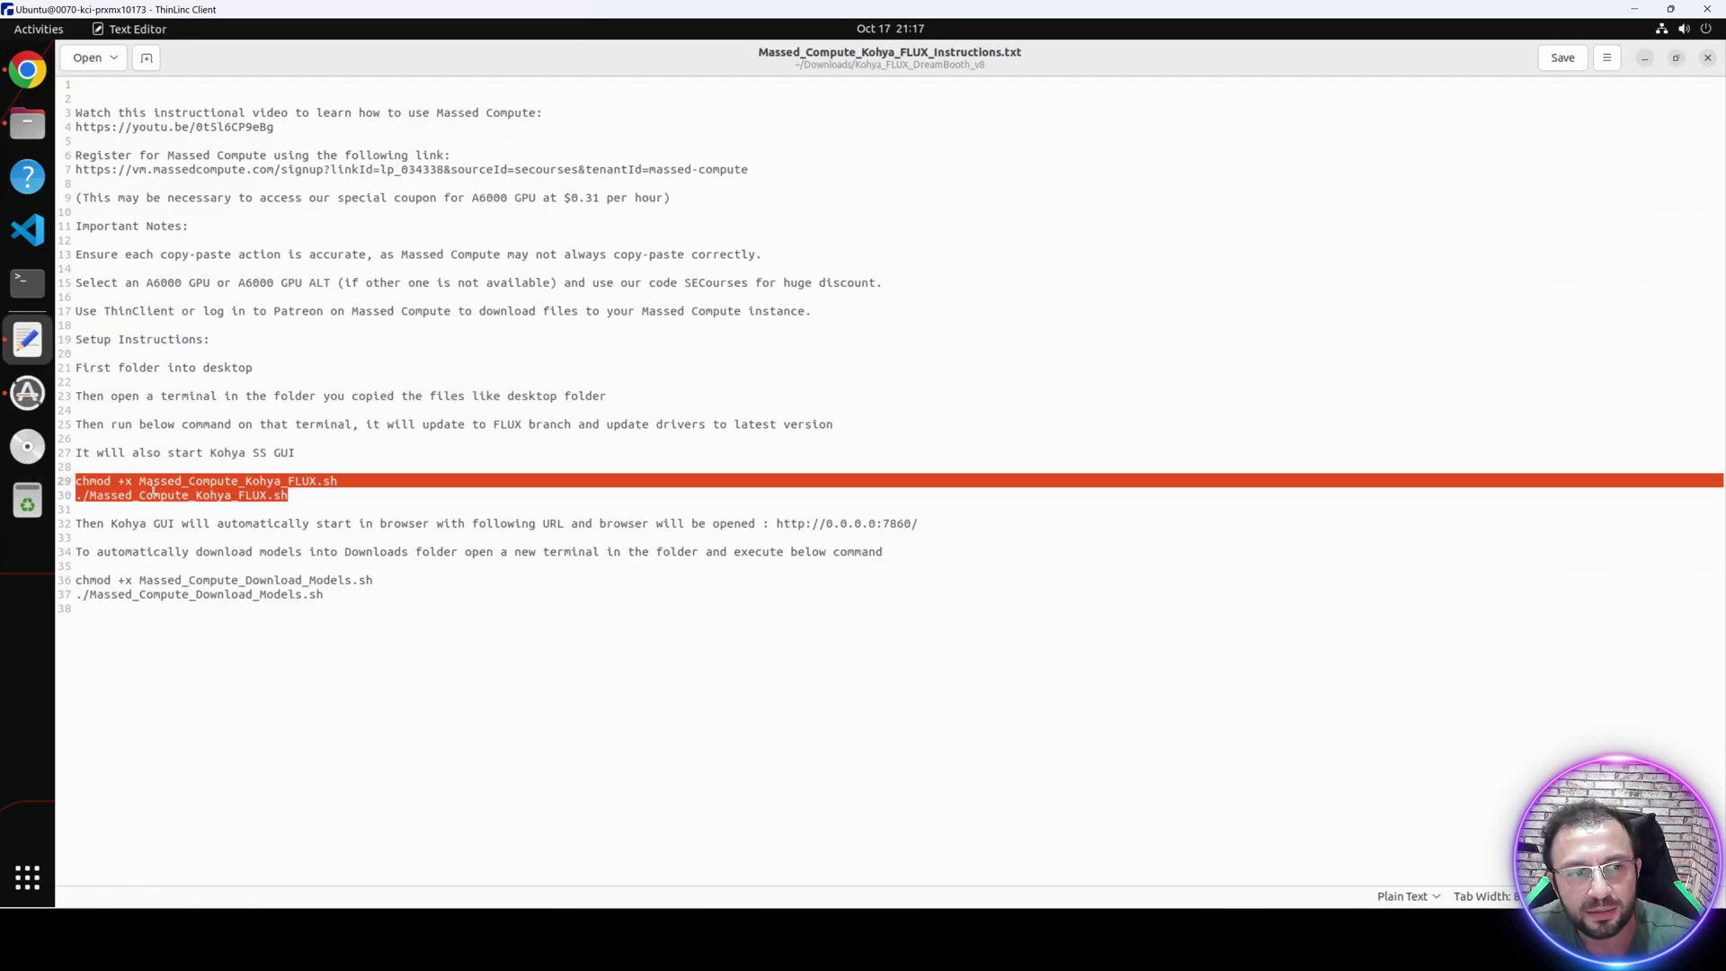
Run the copied Massed_Compute_Kohya_FLUX.sh commands in a terminal opened in the Kohya_FLUX_DreamBooth_v8 folder, and move the terminal clear of the file list.
left_click(27, 123)
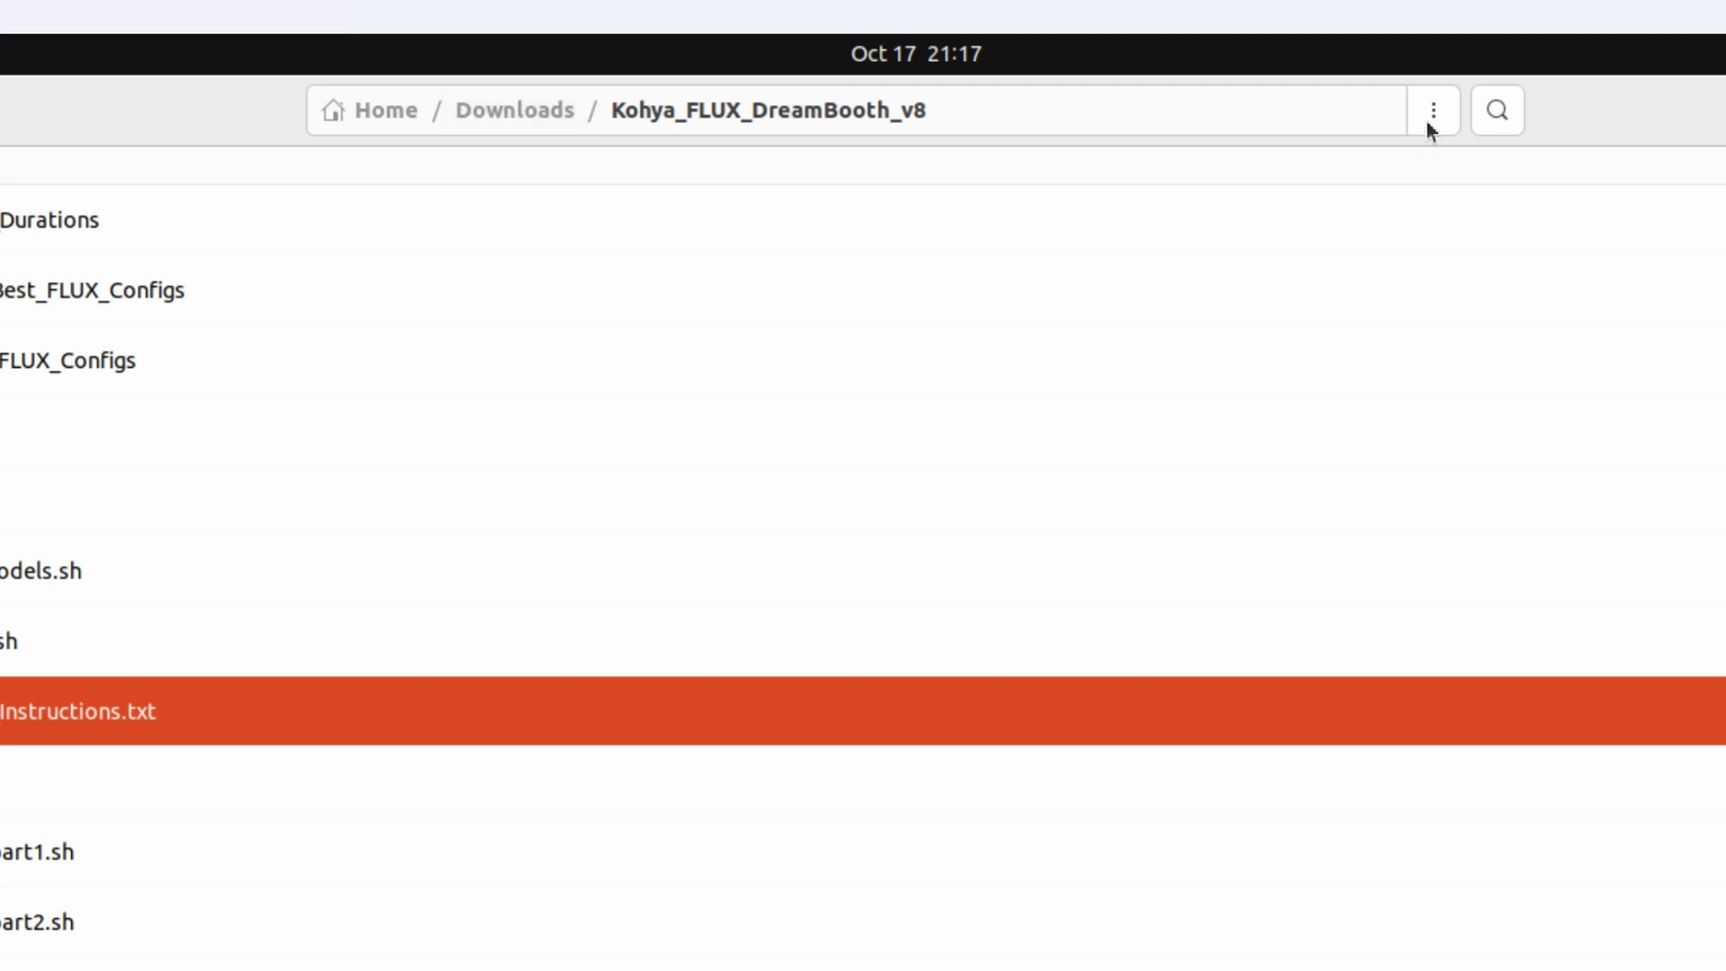
left_click(1429, 117)
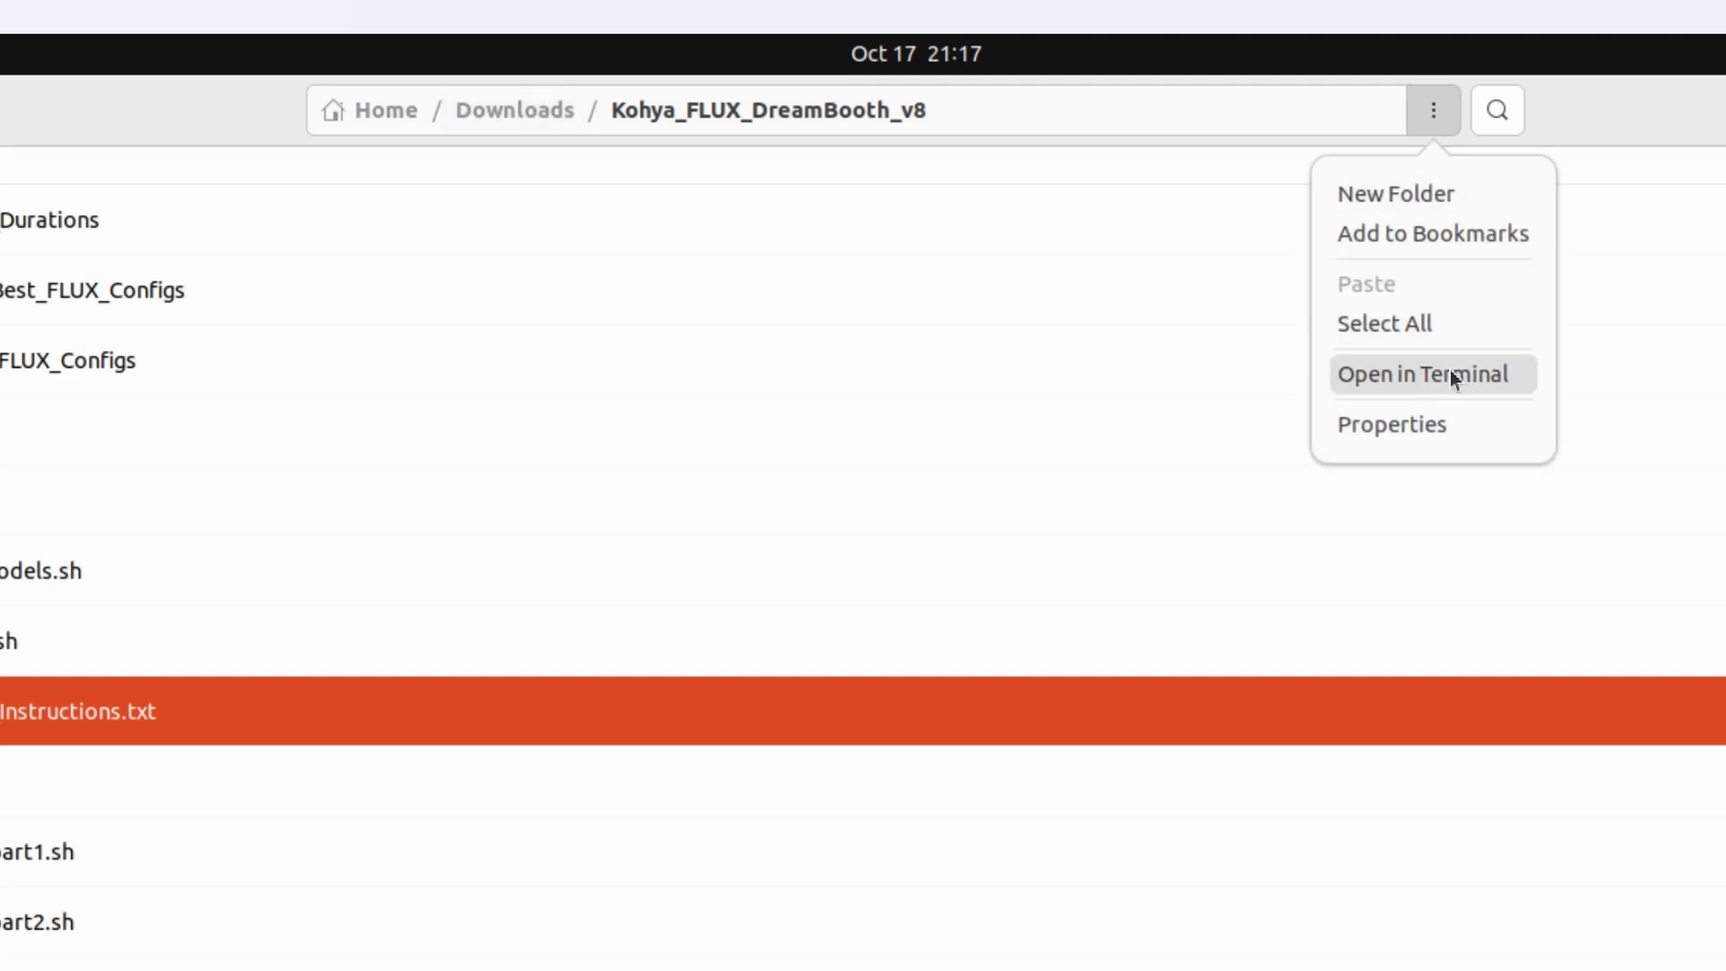
left_click(1456, 374)
right_click(500, 206)
left_click(530, 254)
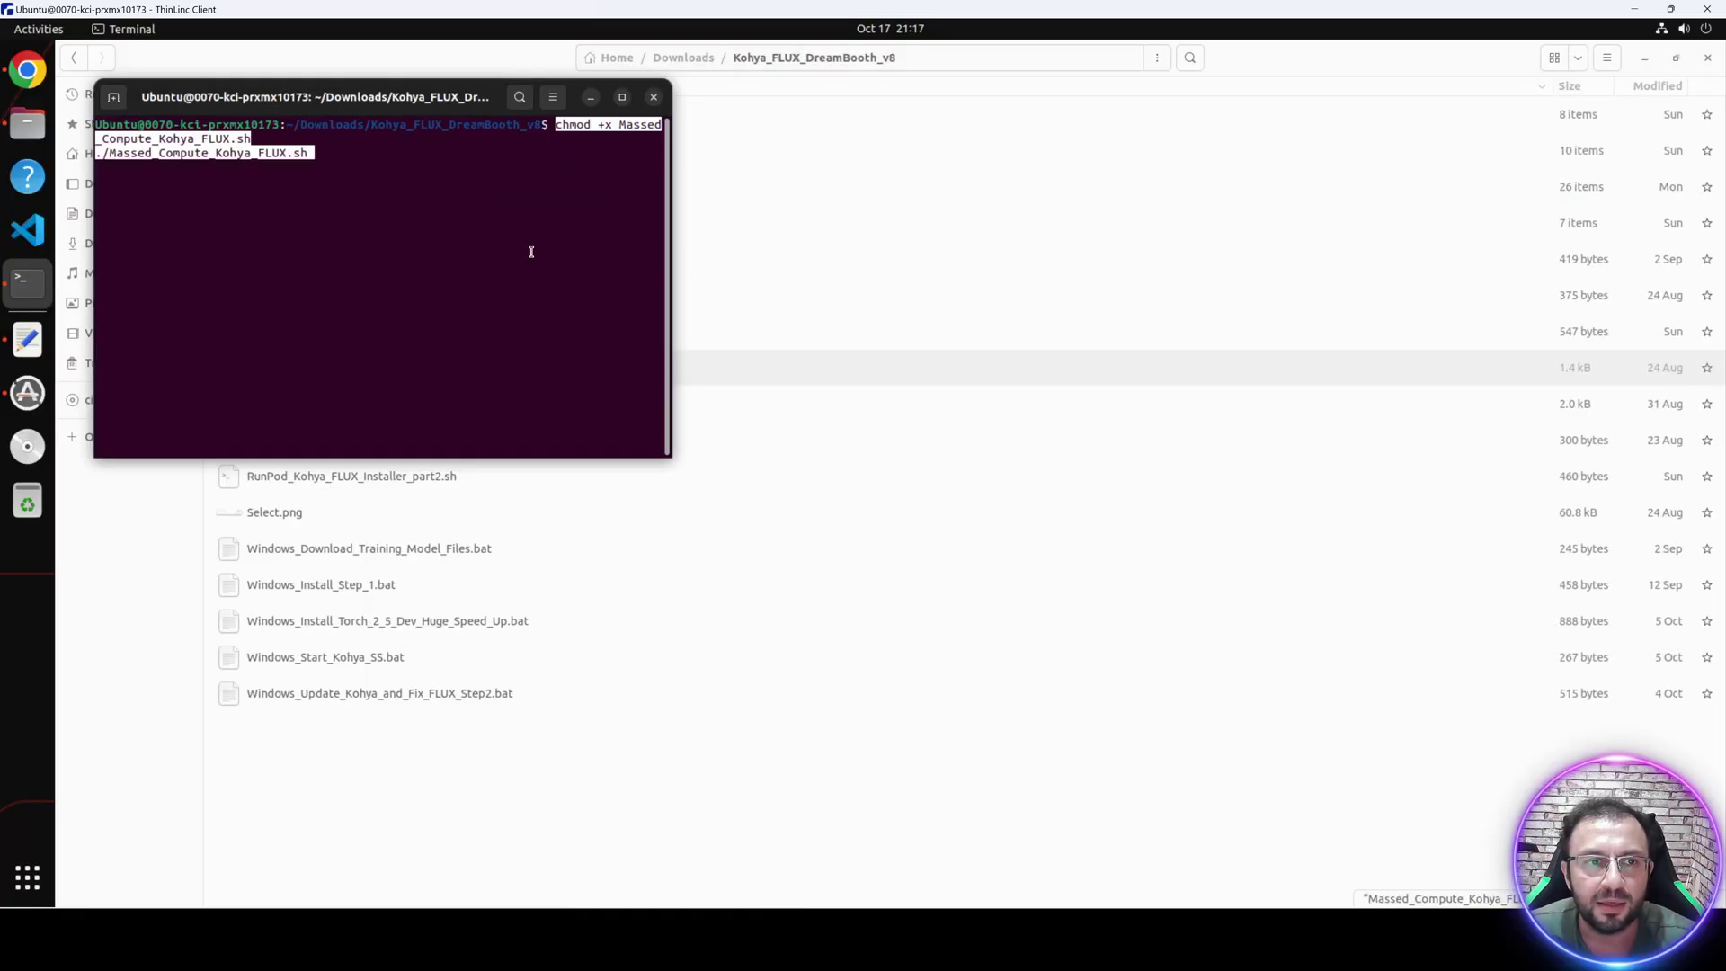
left_click_drag(321, 91, 914, 216)
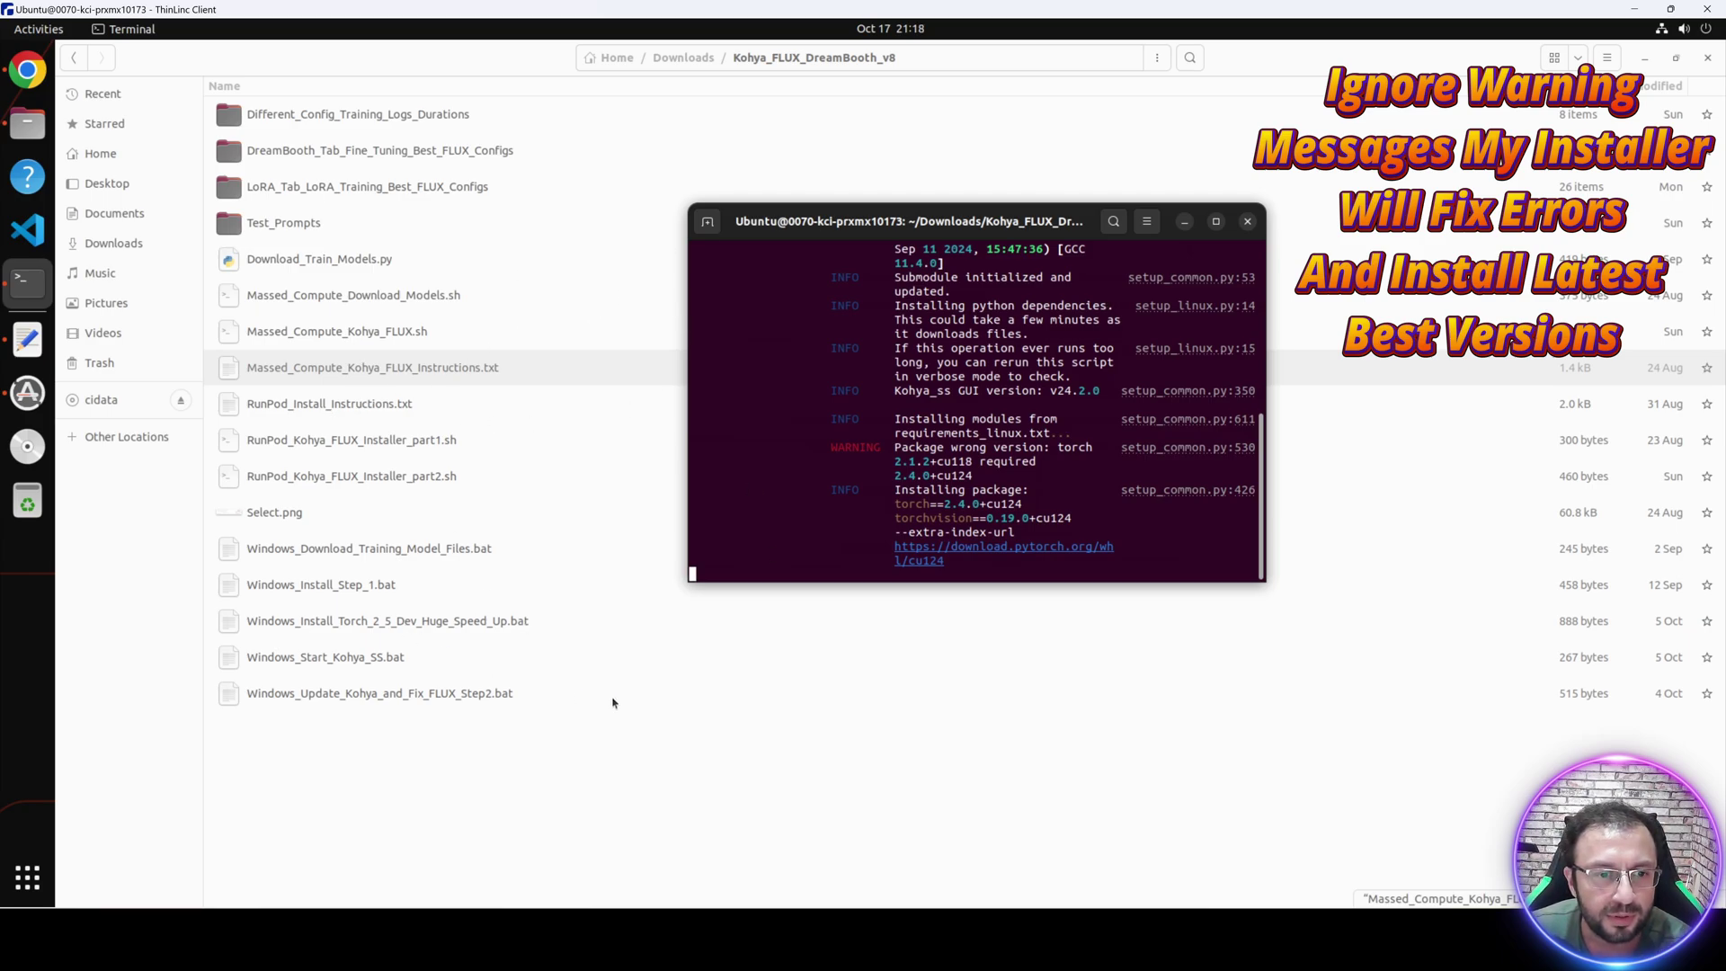
Return to the instructions file and copy the two commands that make Massed_Compute_Download_Models.sh executable and run it.
left_click(349, 369)
double_click(349, 371)
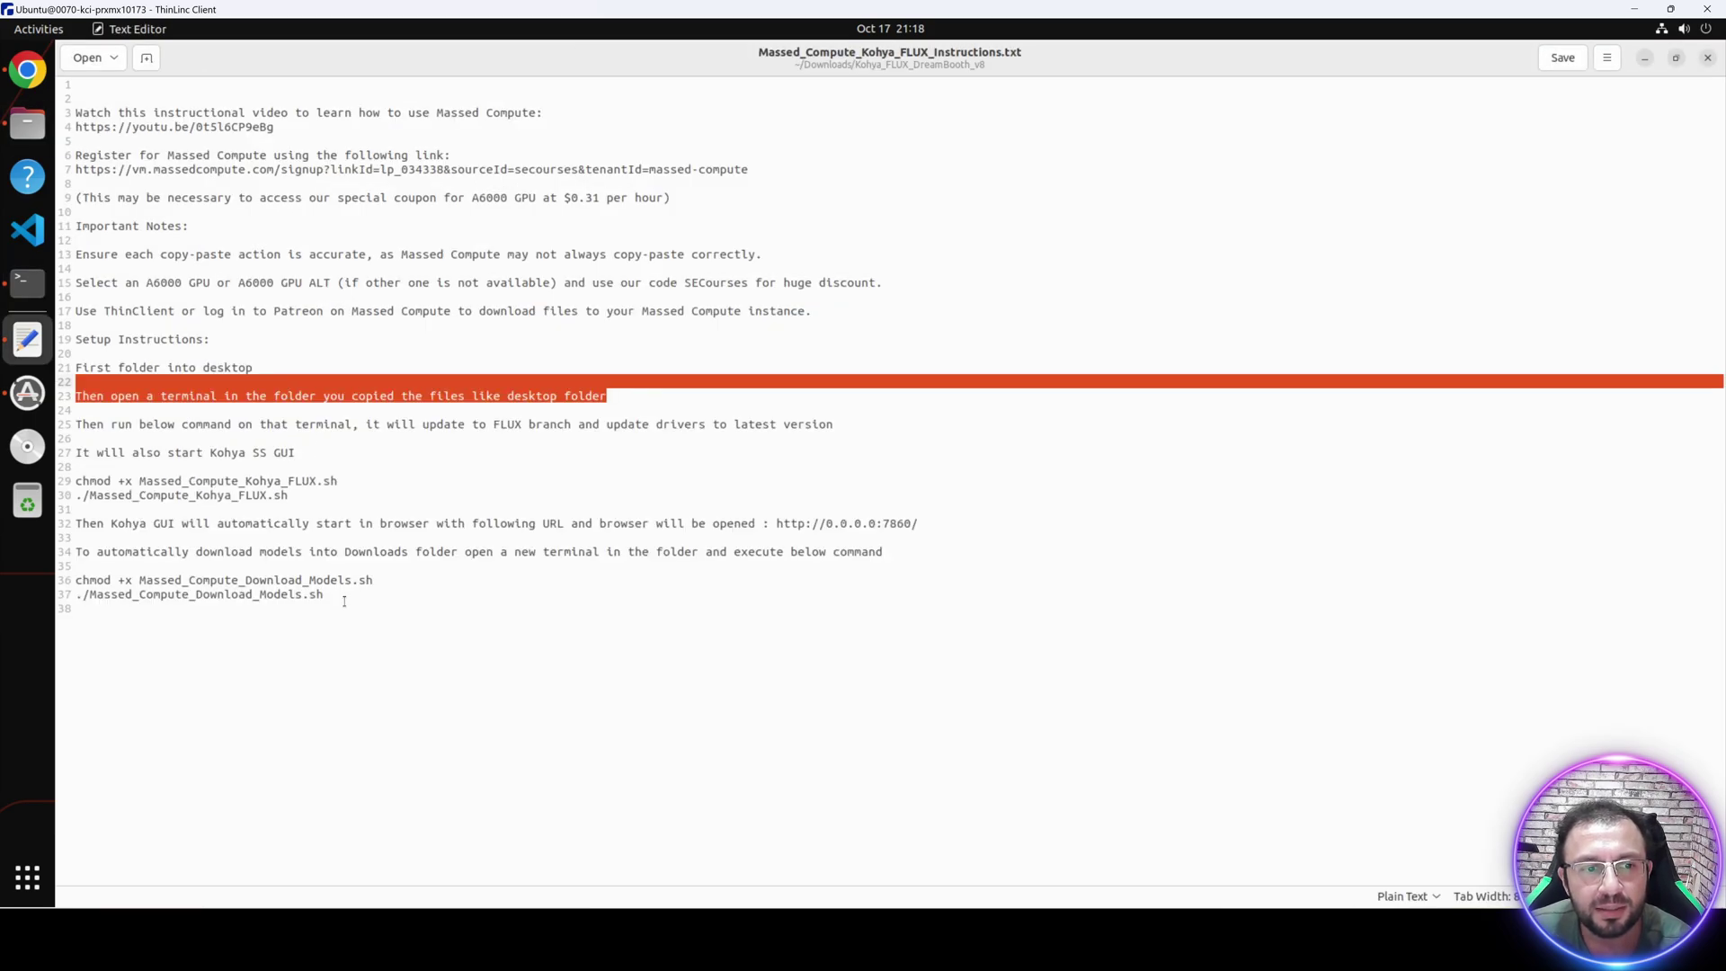
left_click_drag(333, 596, 43, 579)
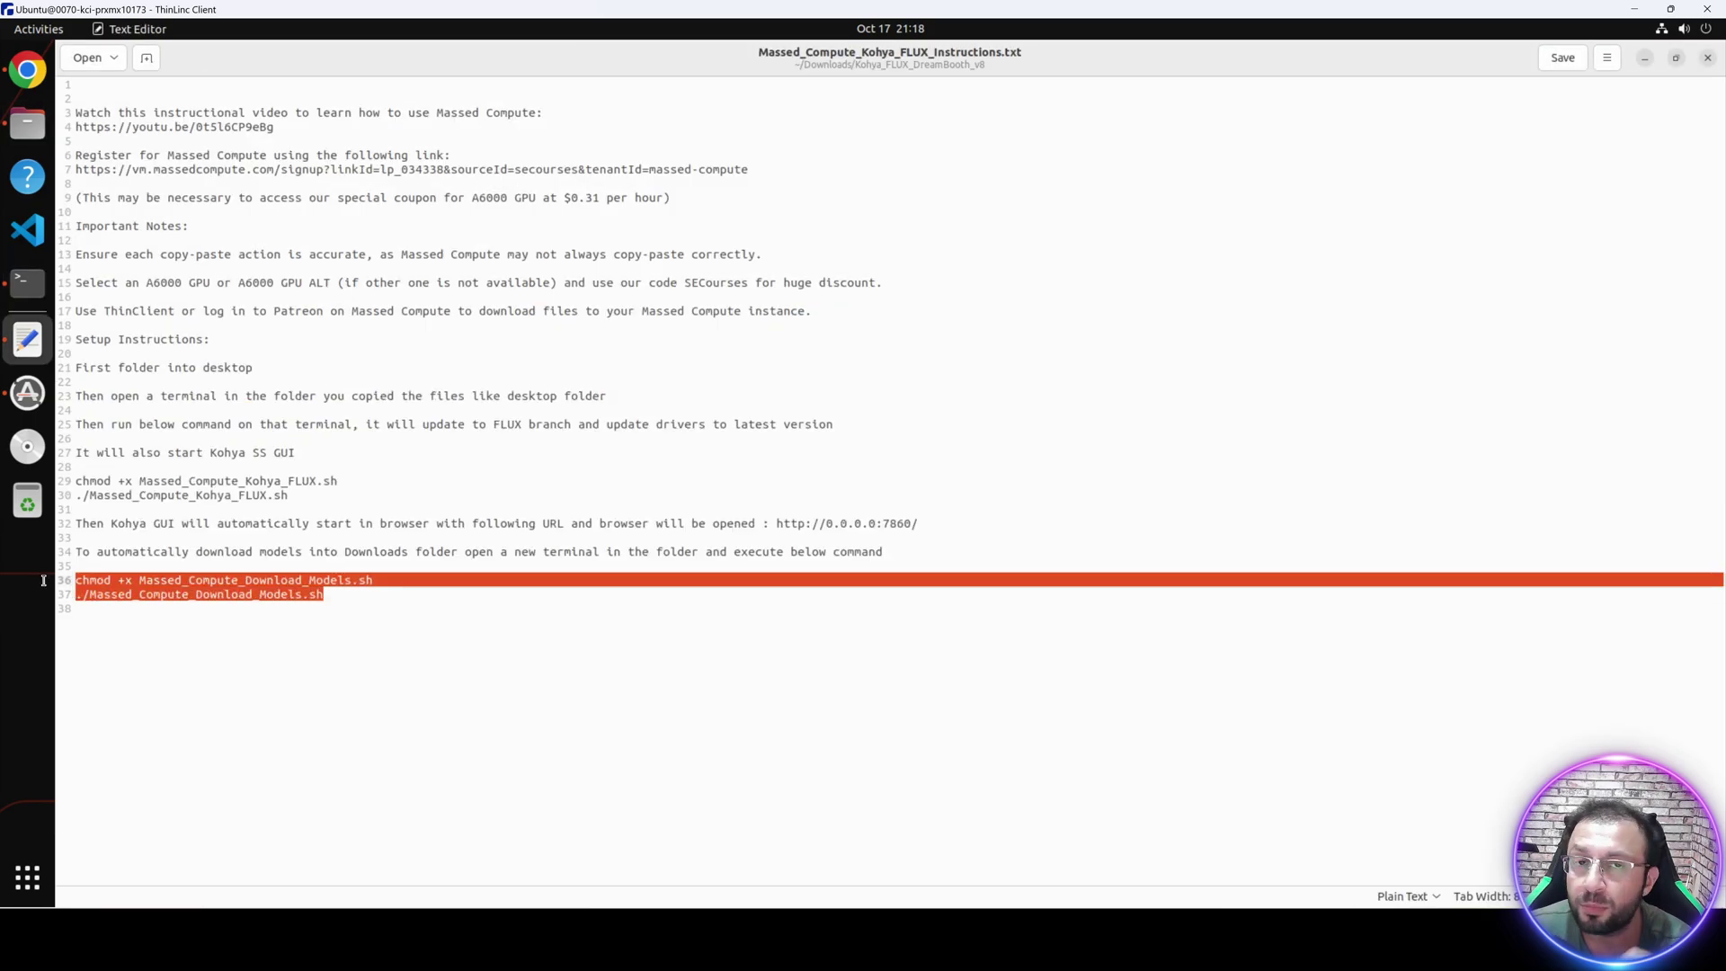
left_click(281, 550)
key("super+d")
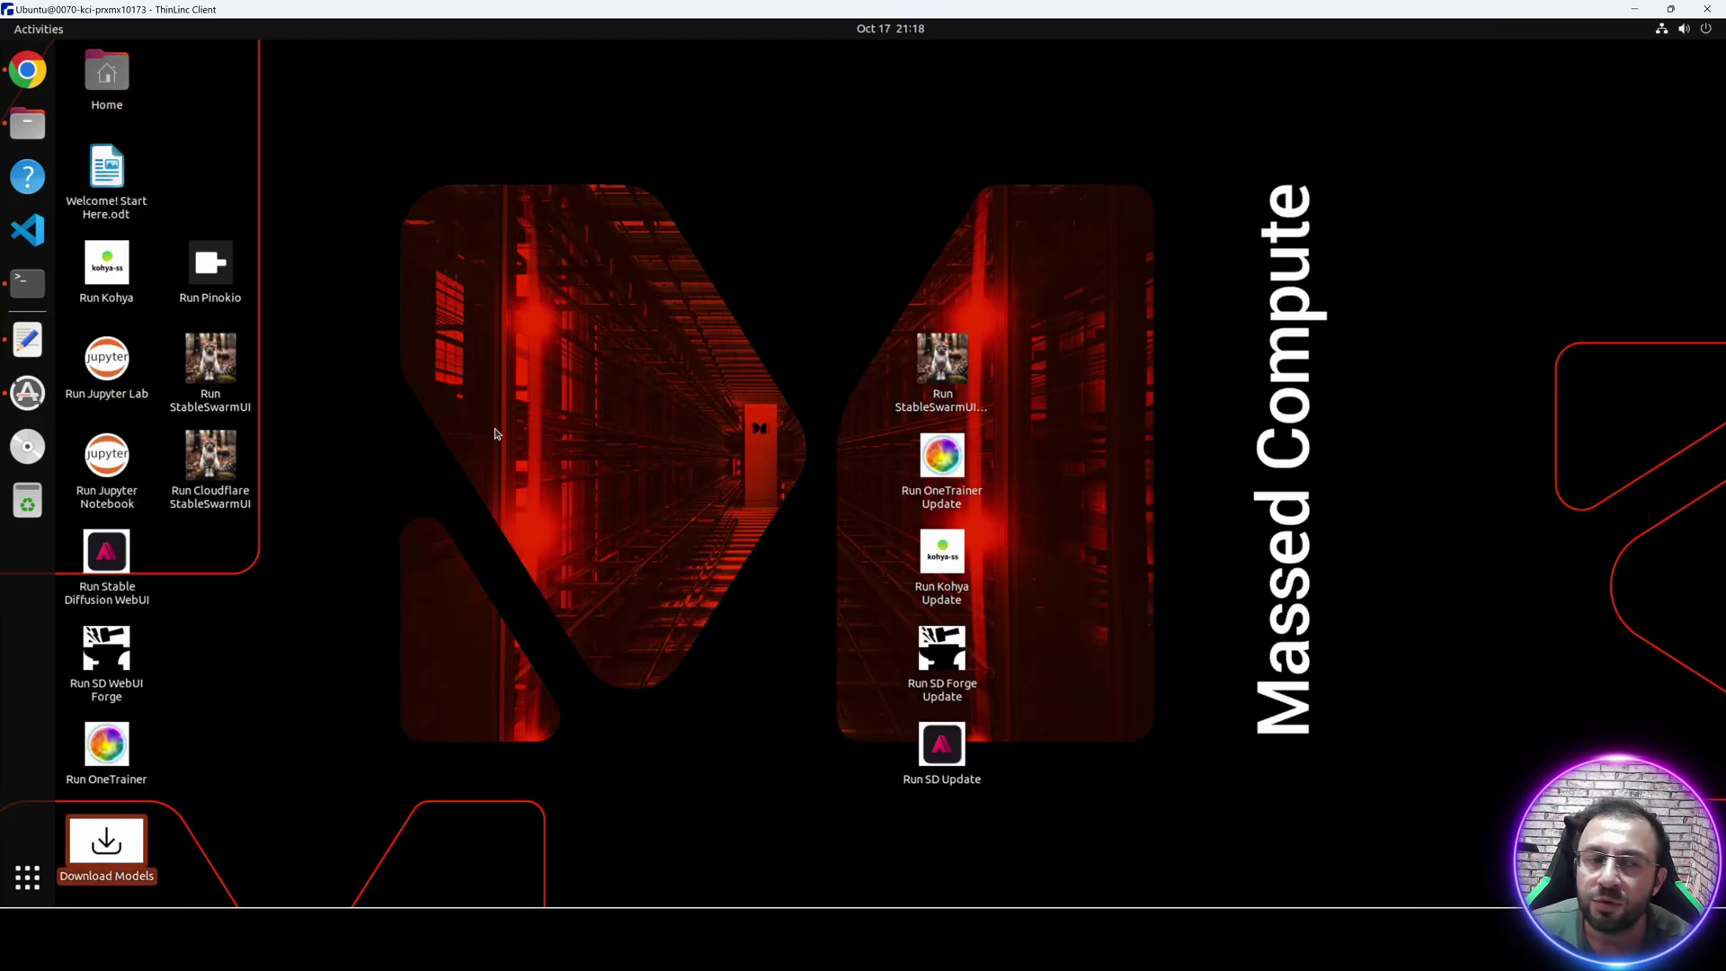
left_click(27, 339)
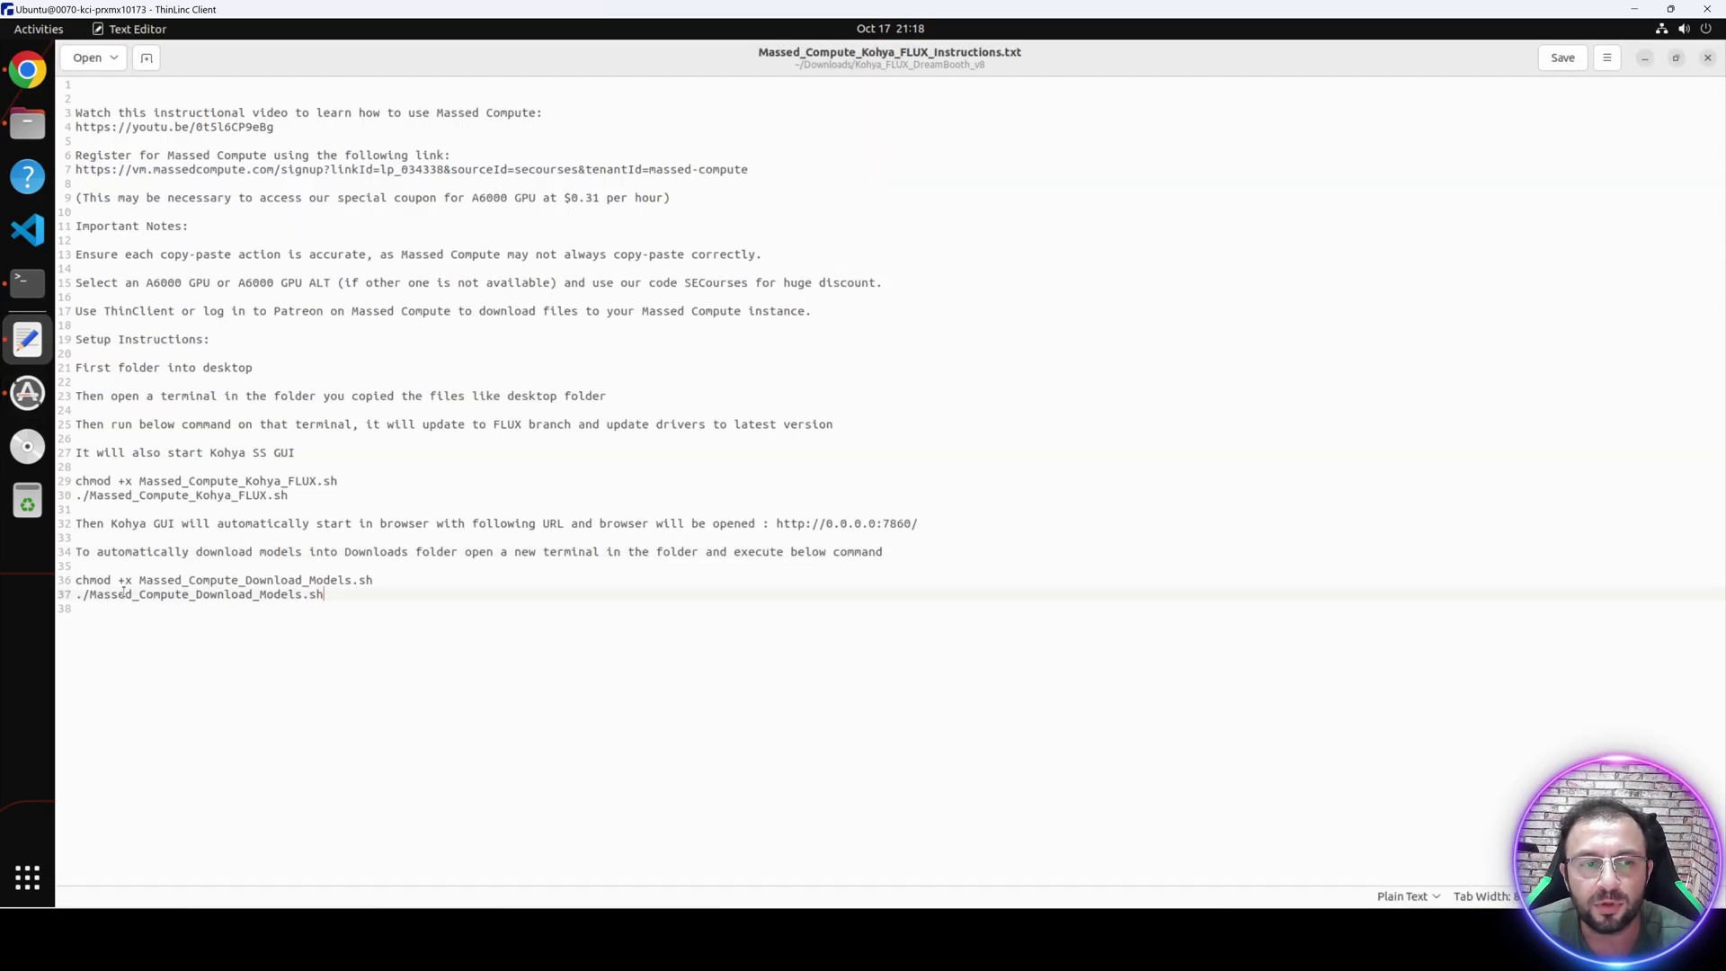
left_click_drag(323, 594, 76, 580)
key("super+c")
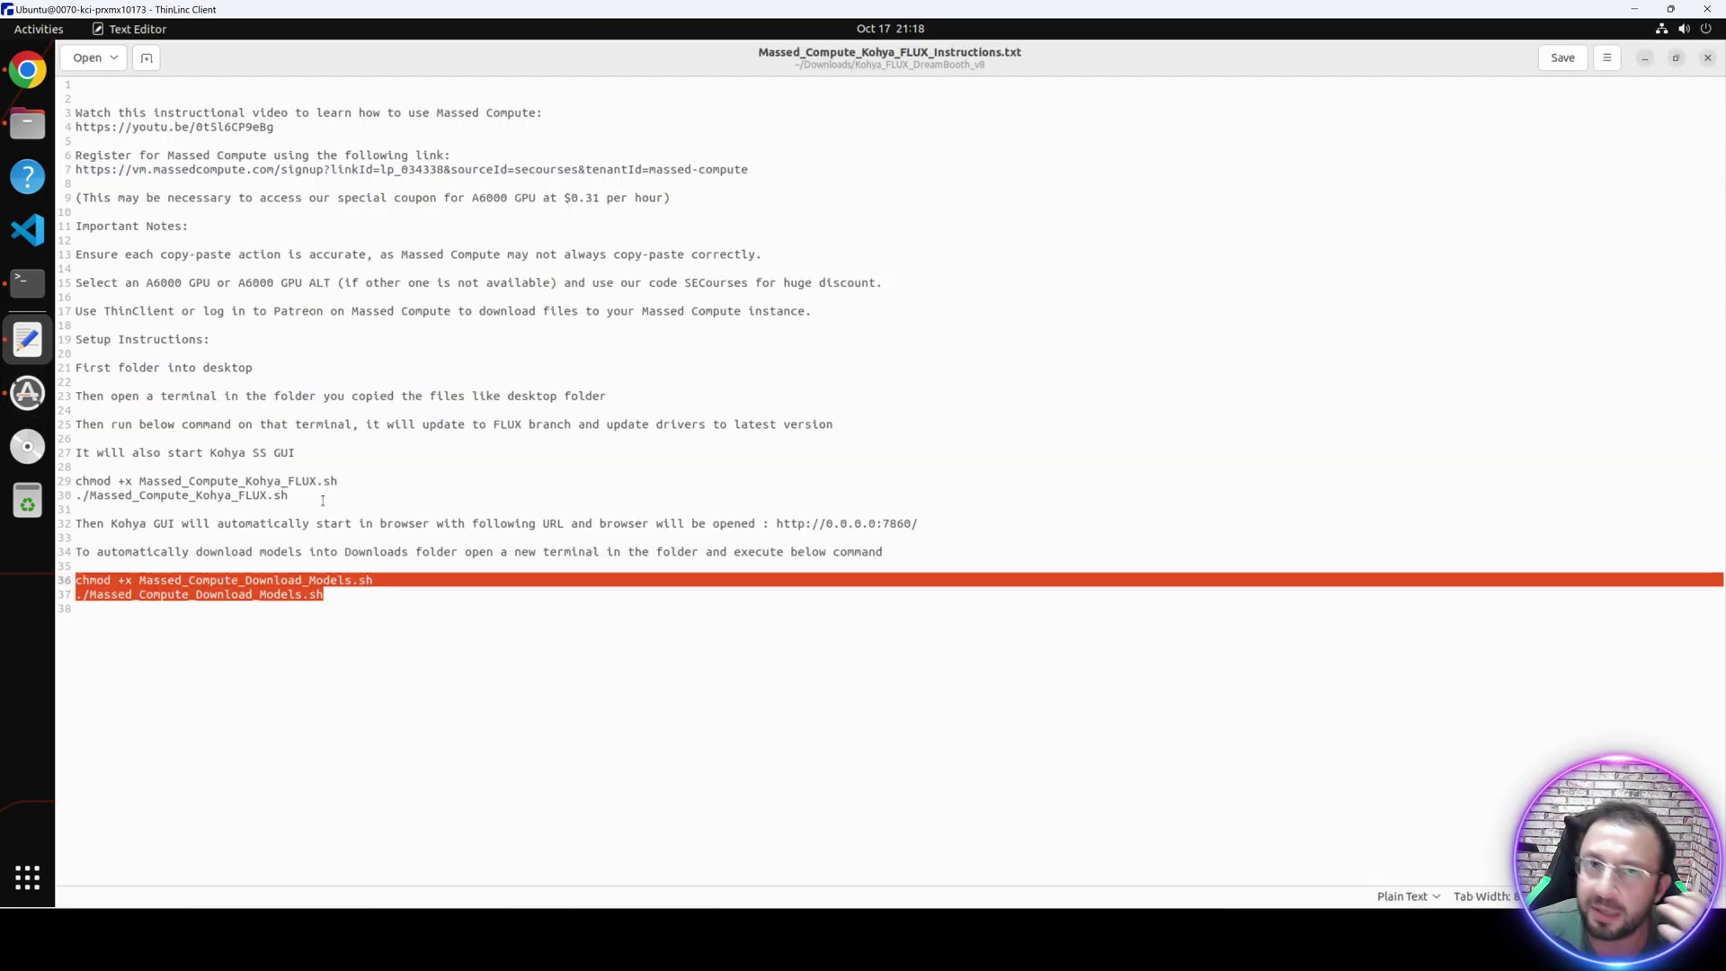
Open a second terminal in the Kohya_FLUX_DreamBooth_v8 folder and run the copied Massed_Compute_Download_Models.sh commands.
left_click(27, 123)
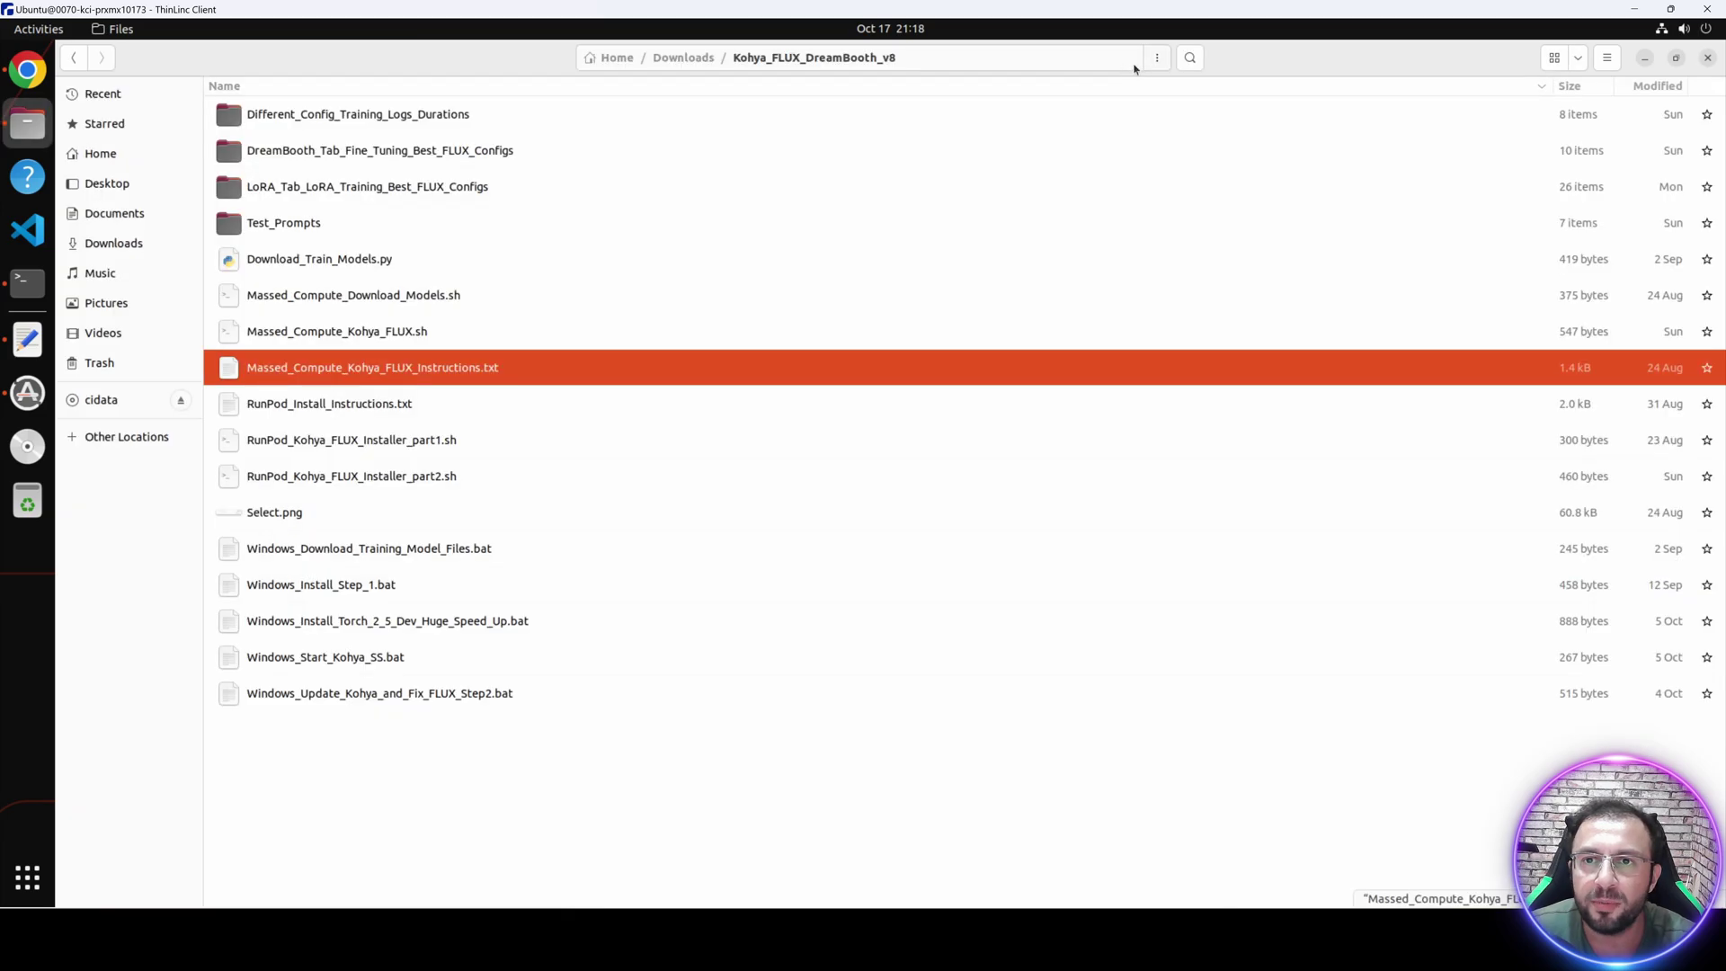
left_click(1157, 58)
left_click(1148, 193)
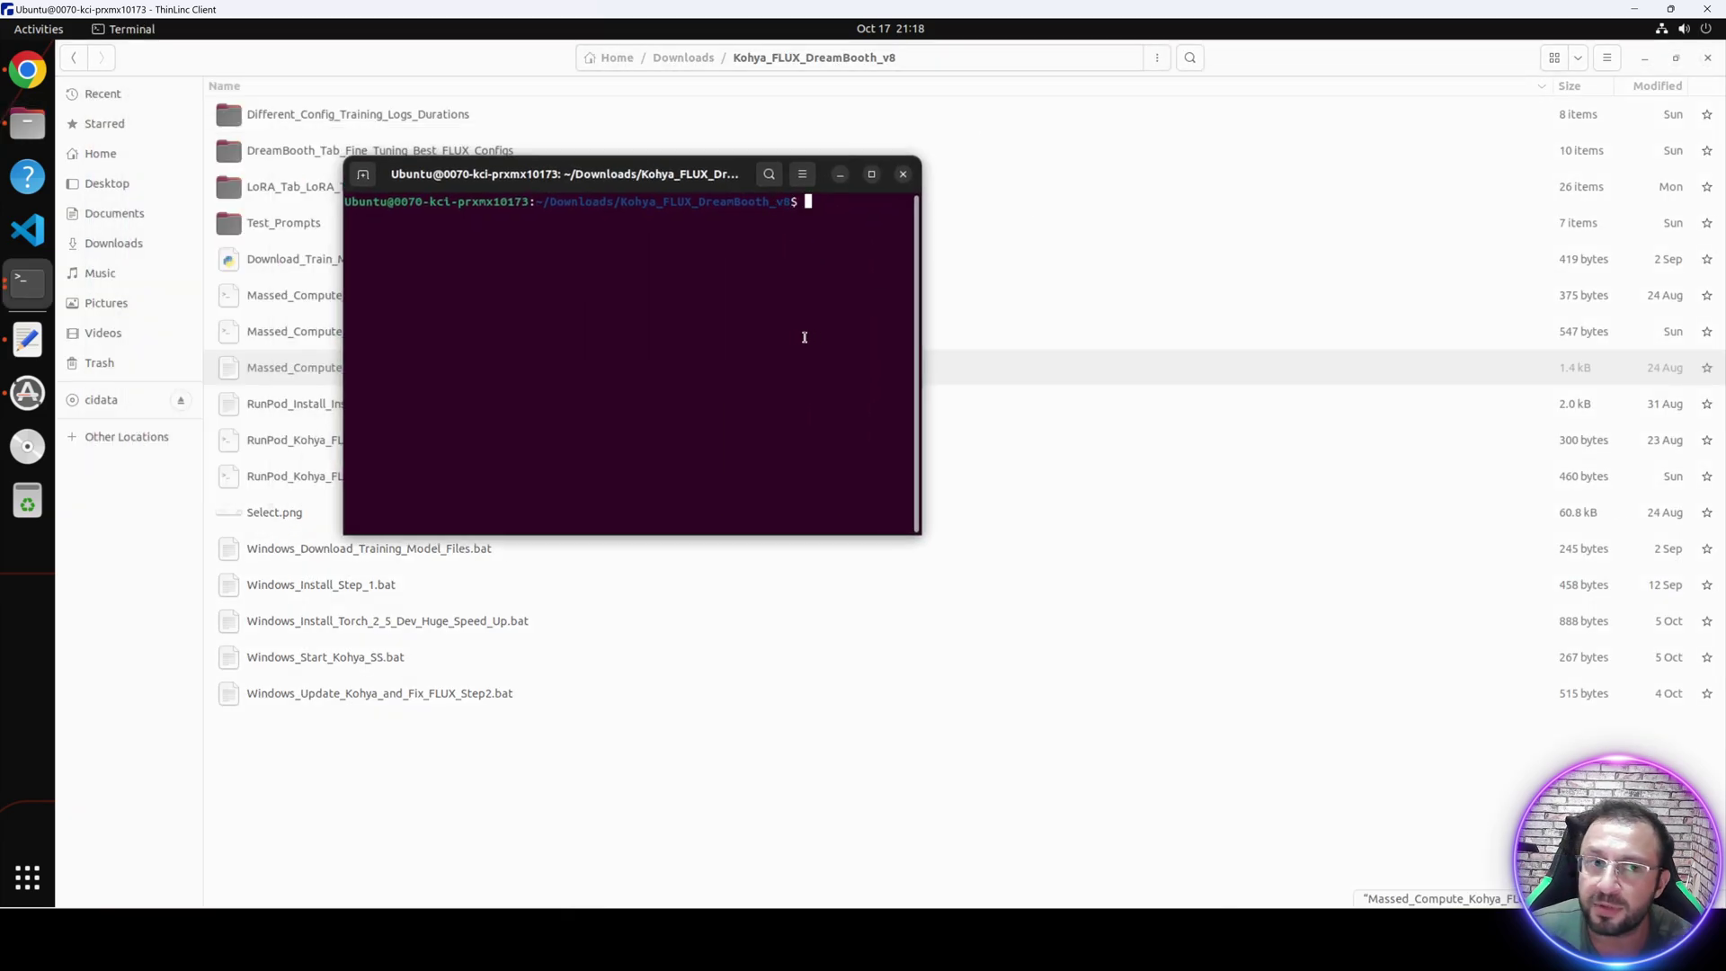
right_click(683, 323)
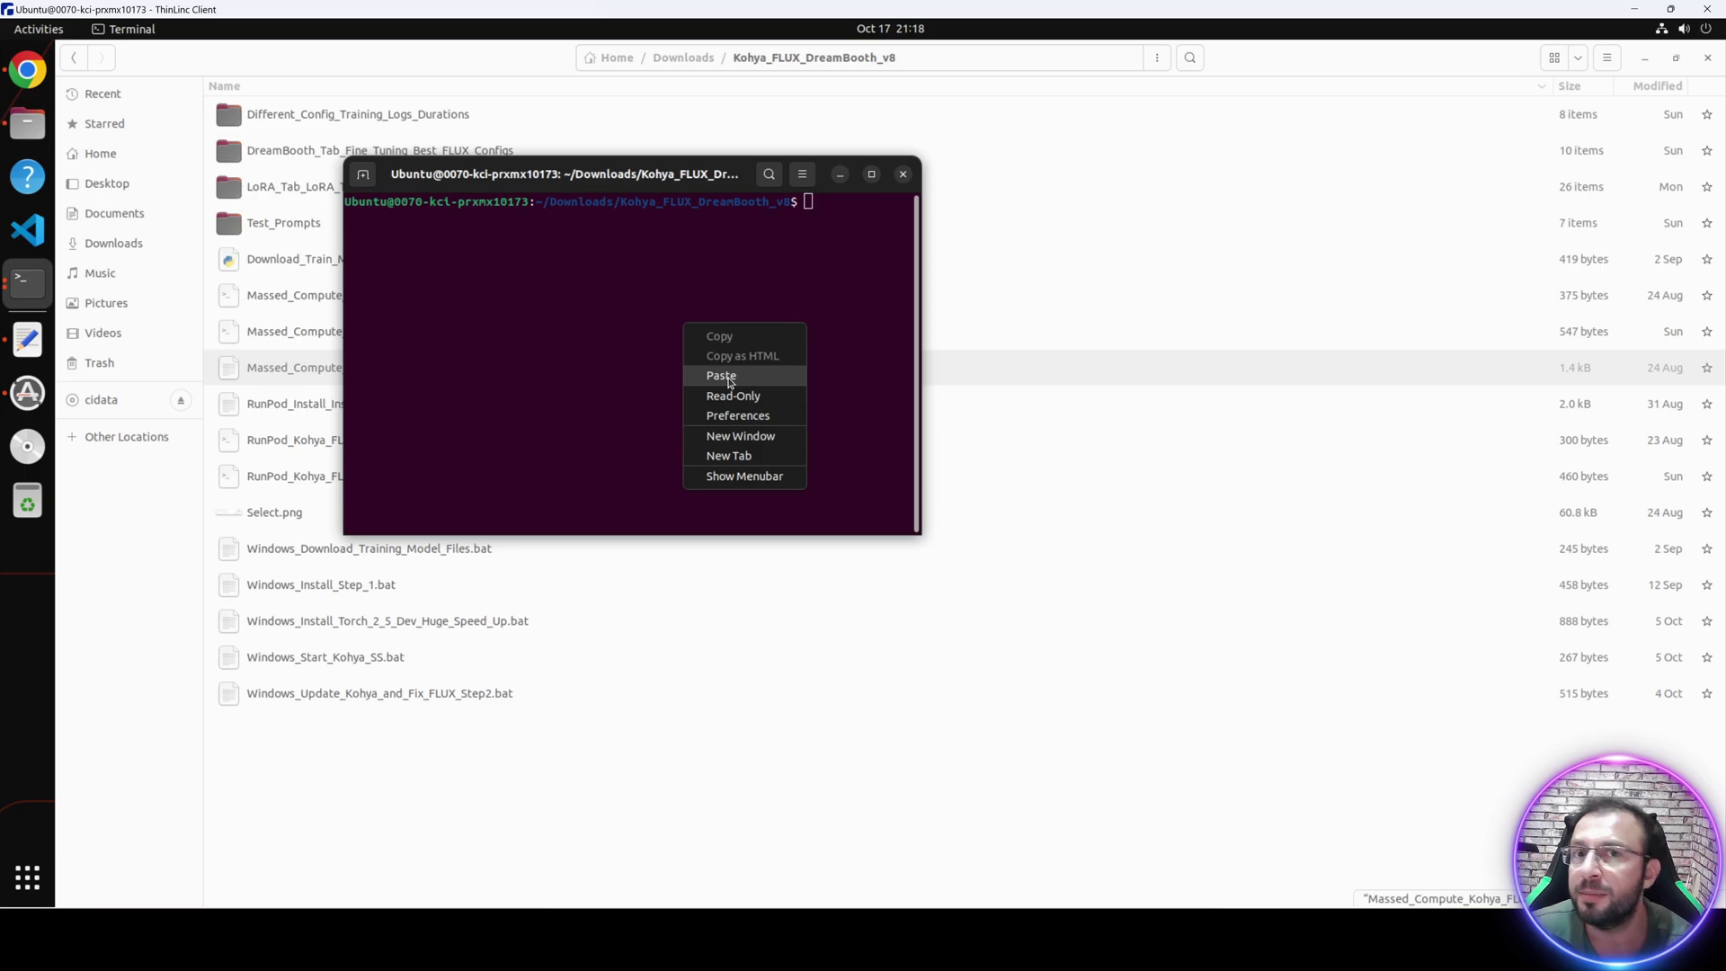
left_click(722, 376)
key("Return")
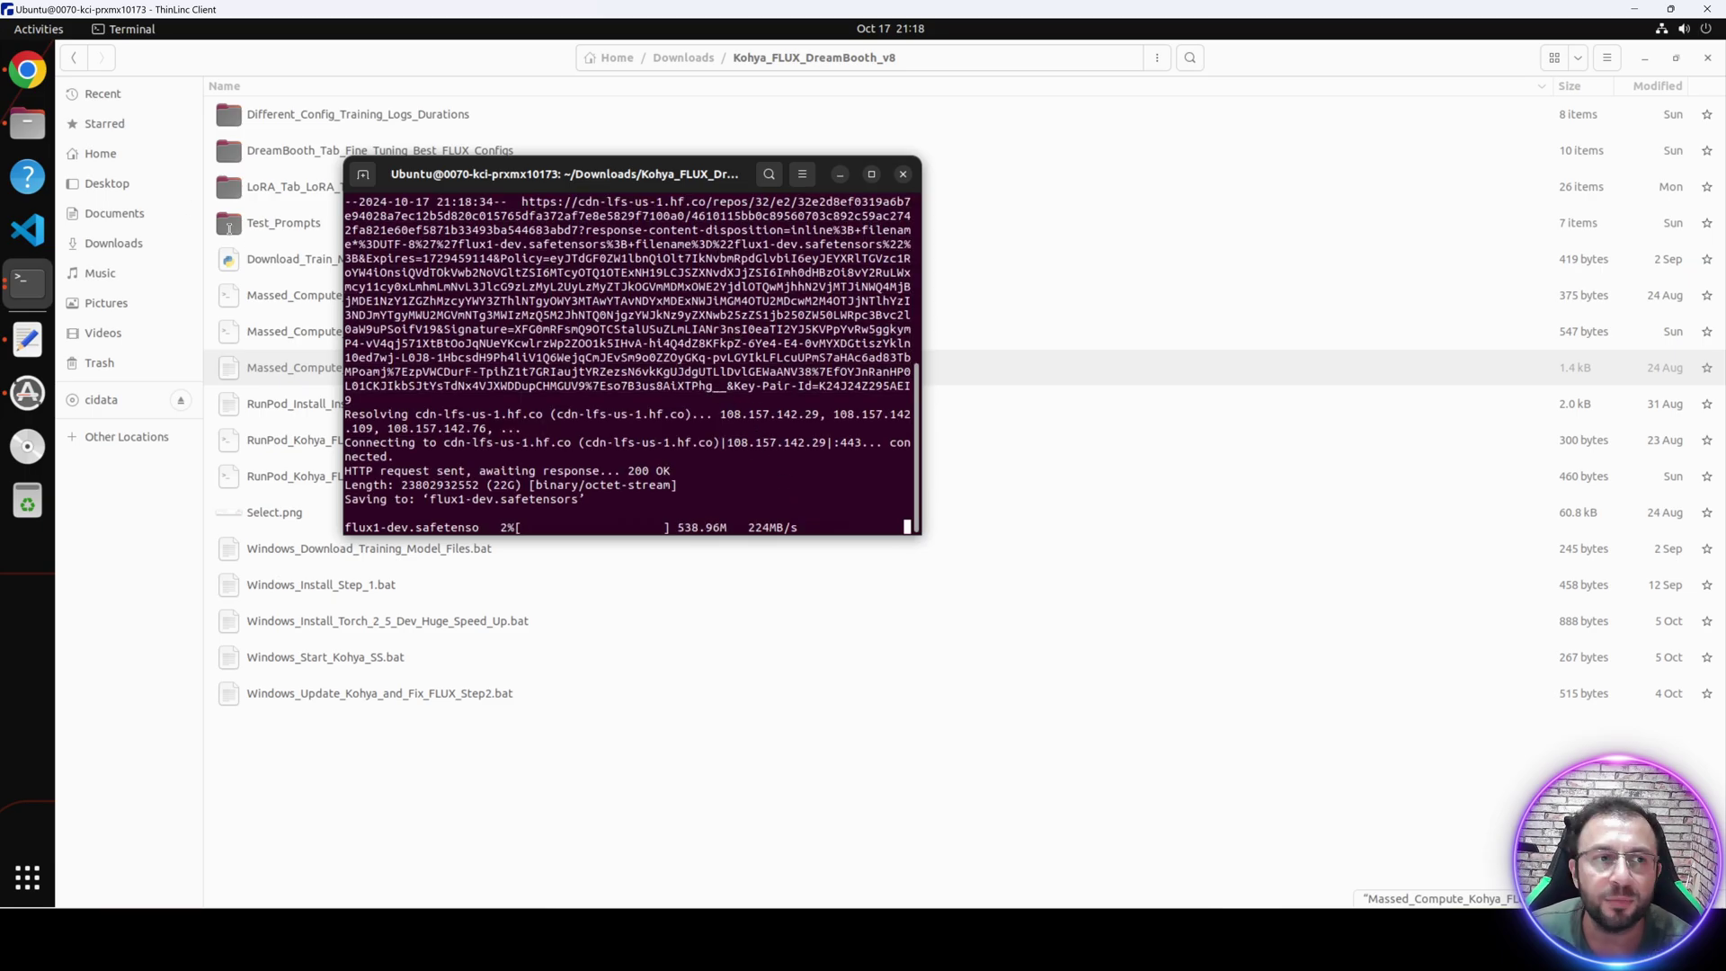
Look at the SUPIR_v53.zip archive and installer scripts in the local G:\SUPIR_v52 folder.
left_click(125, 243)
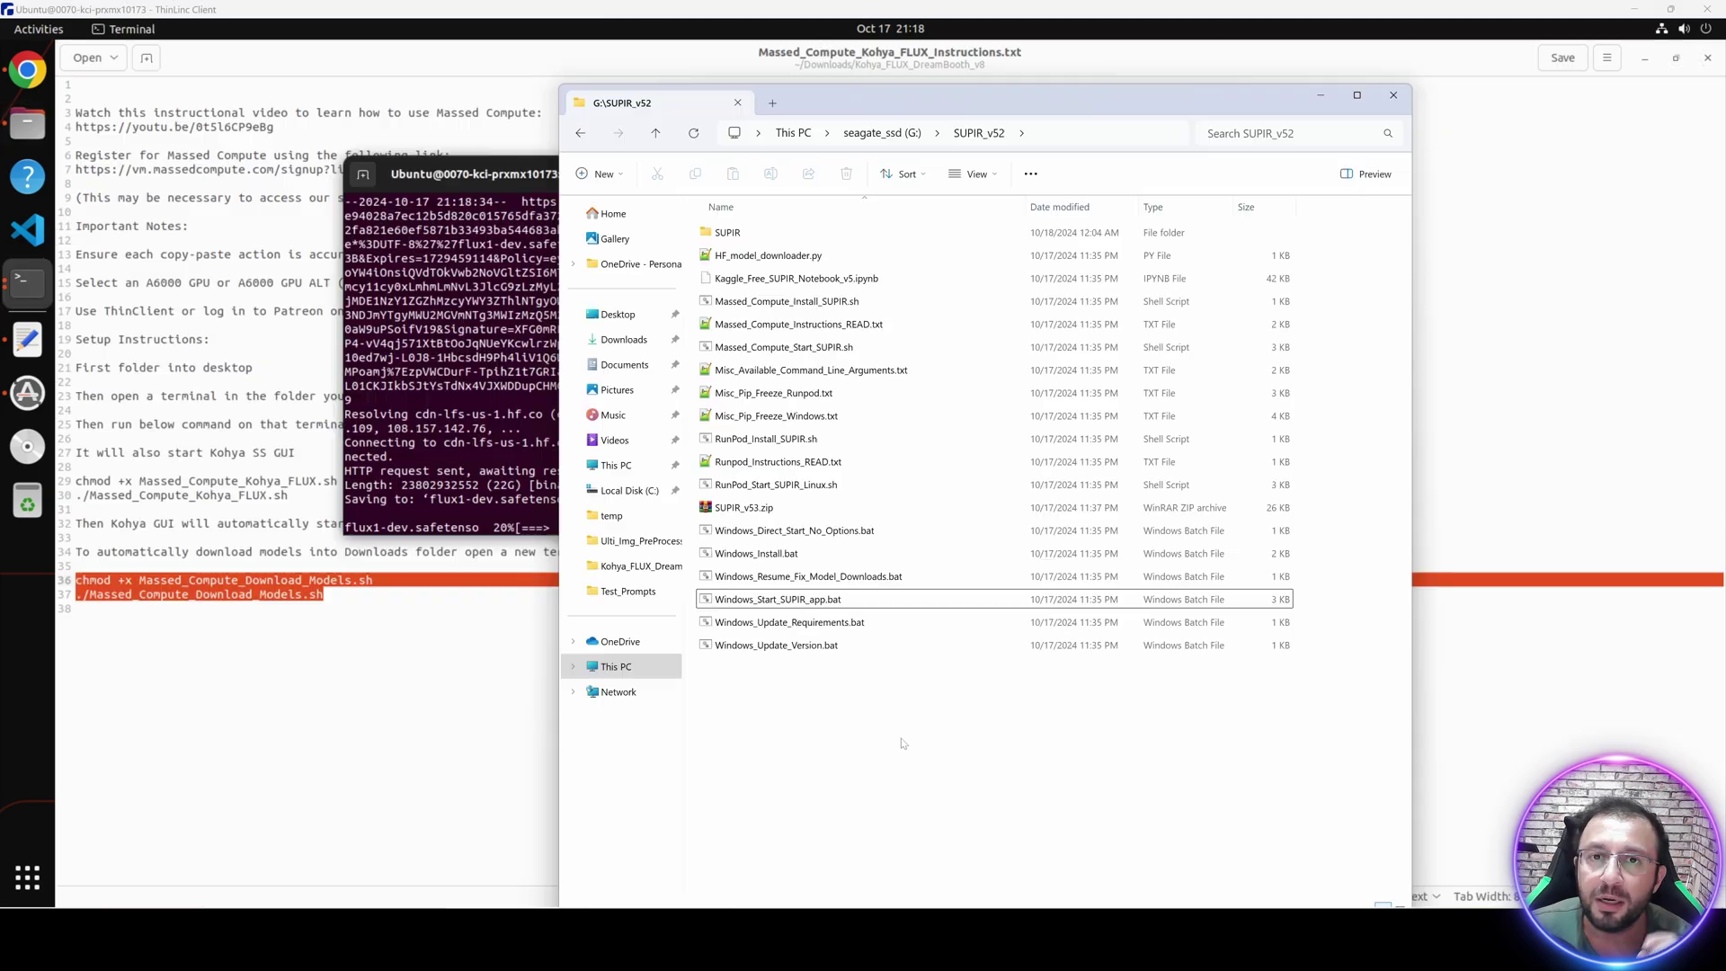
left_click(860, 112)
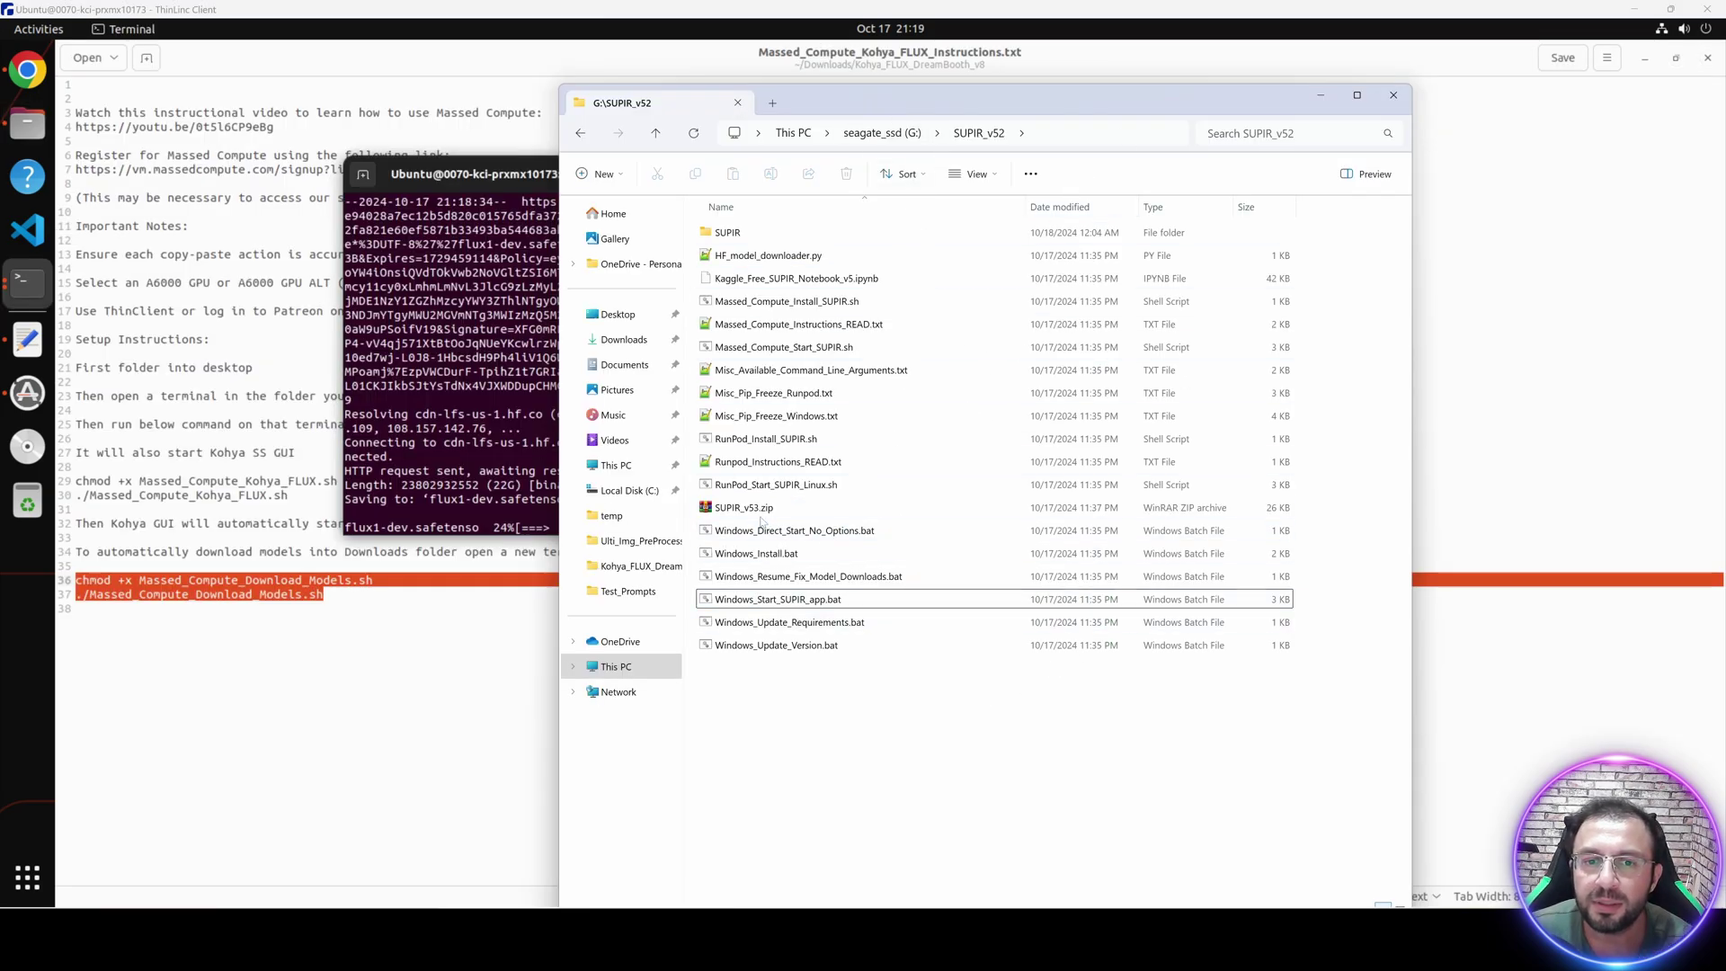
left_click(746, 509)
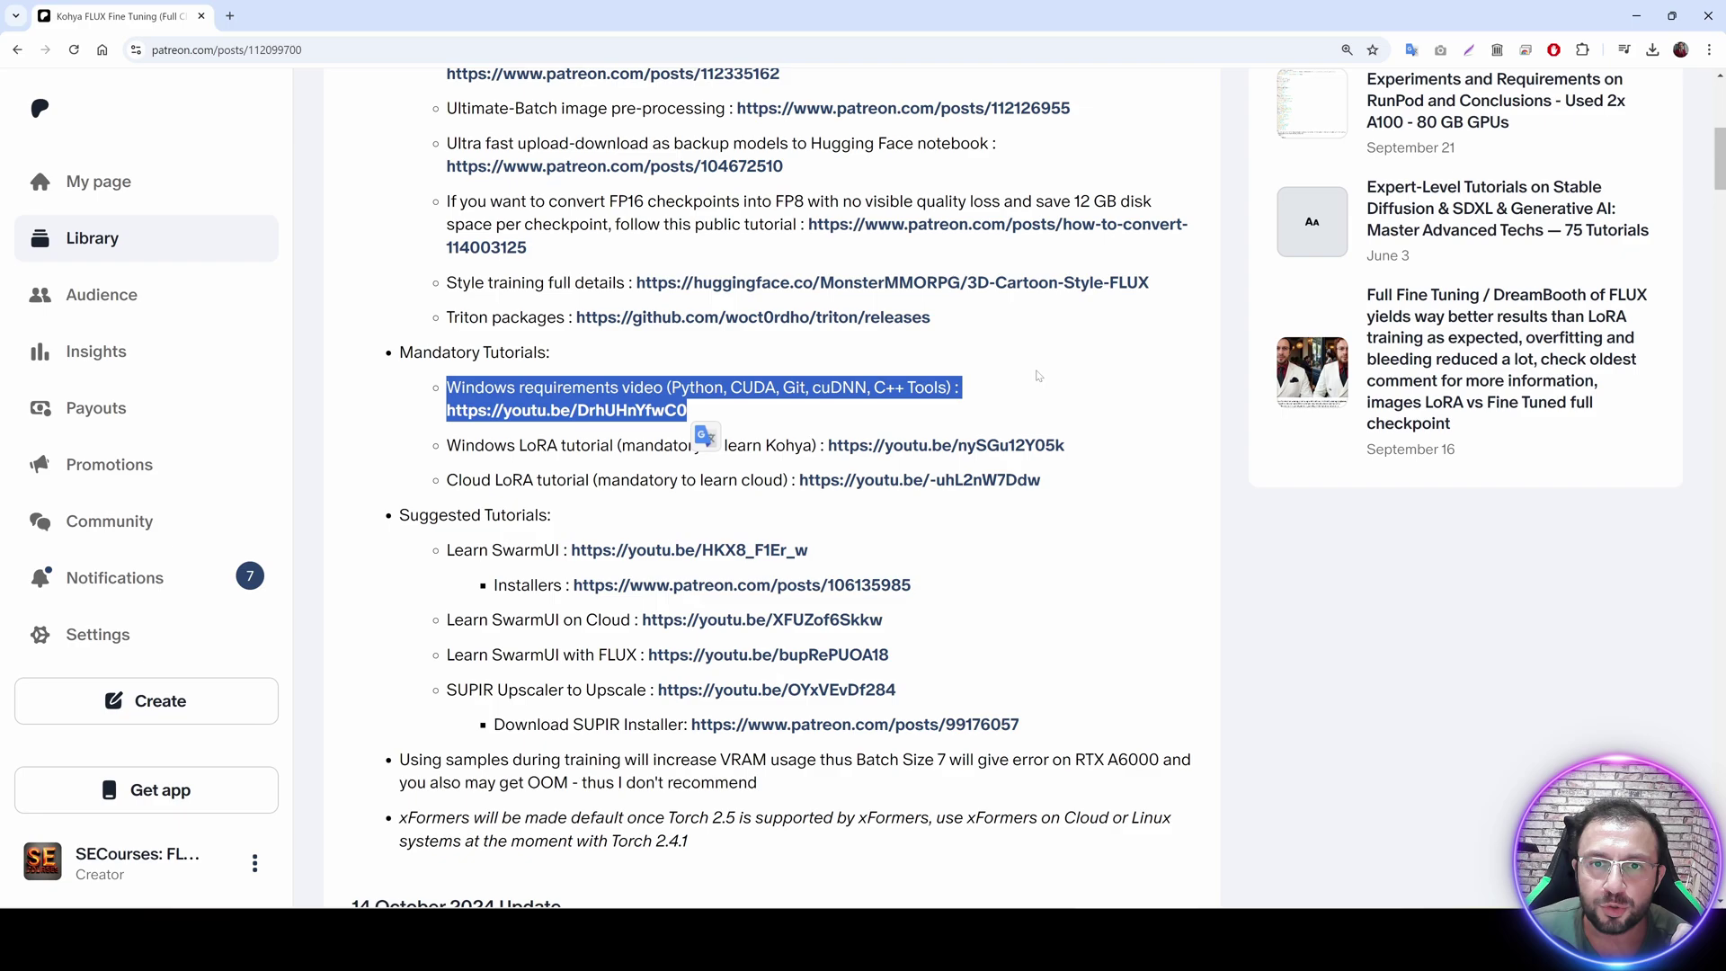
In the Kohya FLUX Fine Tuning Patreon post, open the SUPIR installer download link in a new browser tab.
left_click(1063, 347)
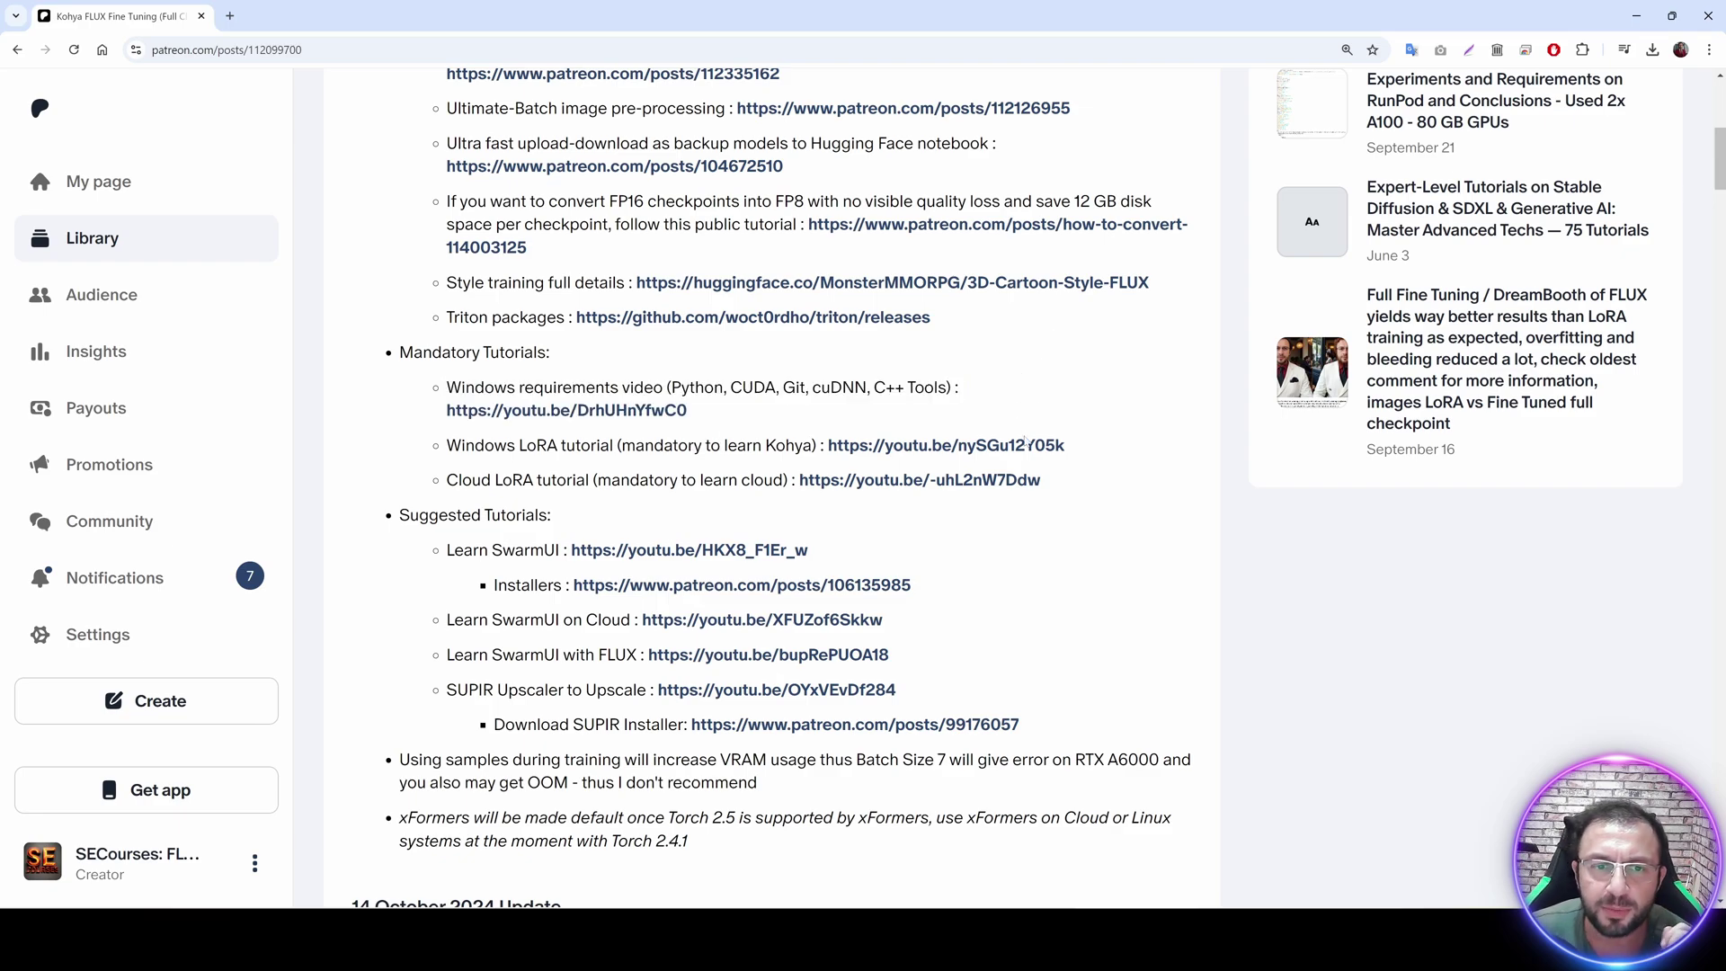
scroll(1032, 463, "down", 1)
scroll(800, 573, "down", 1)
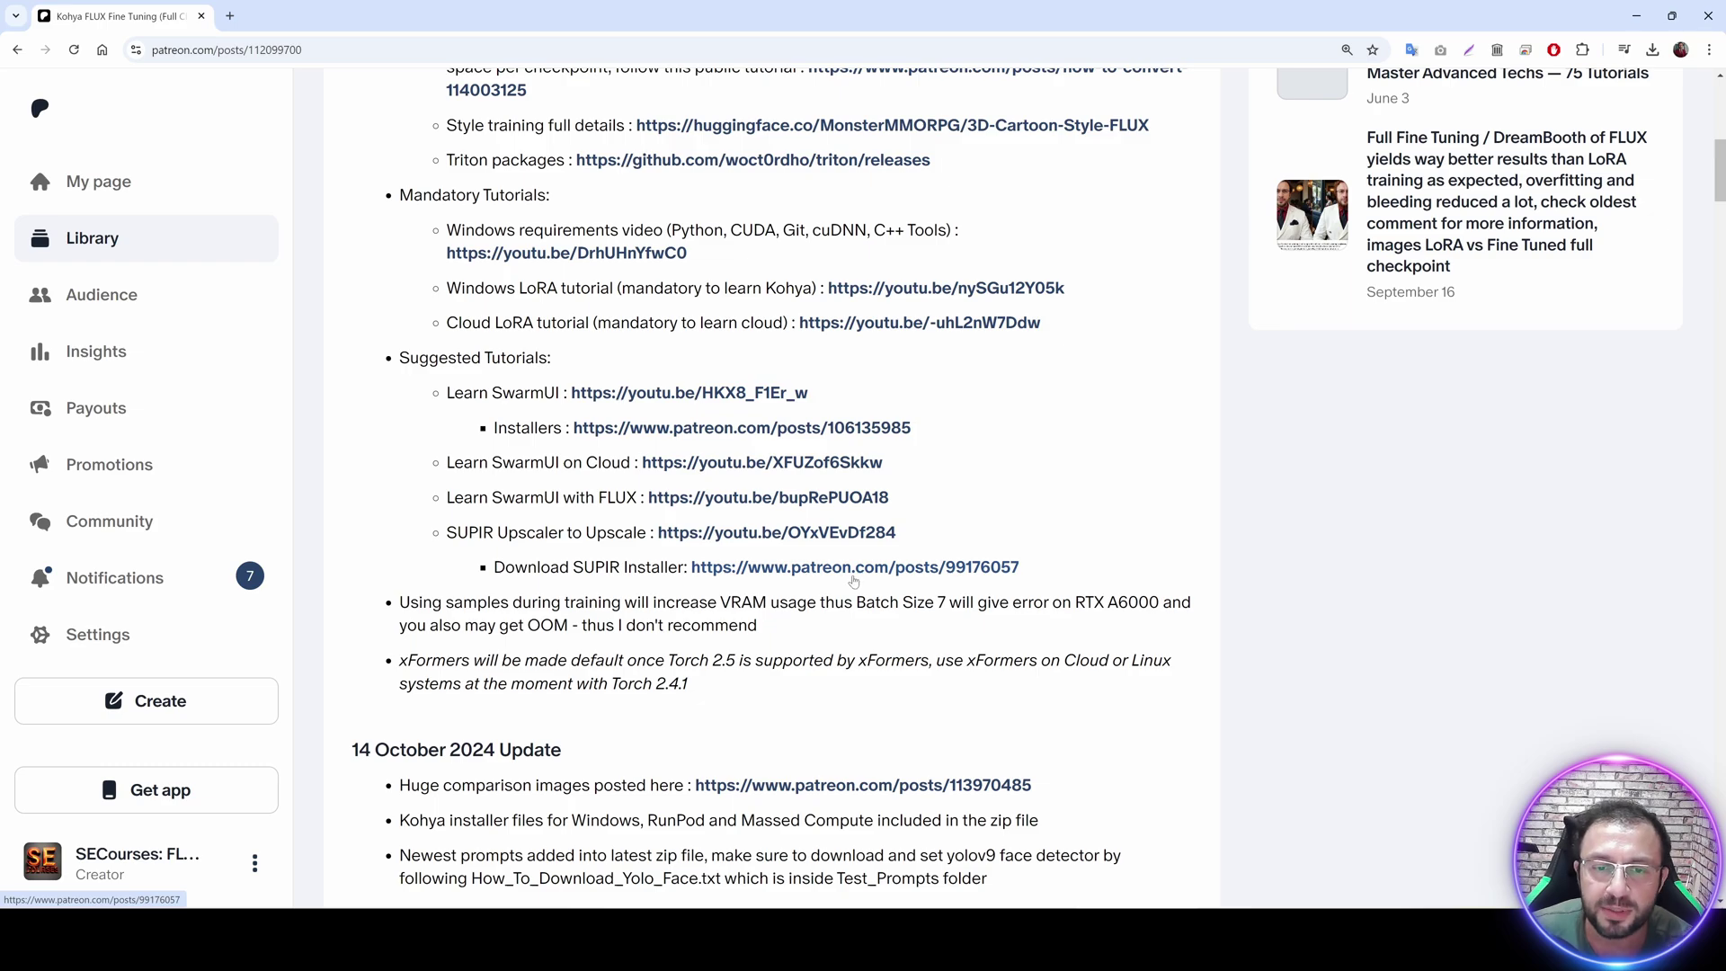
middle_click(824, 576)
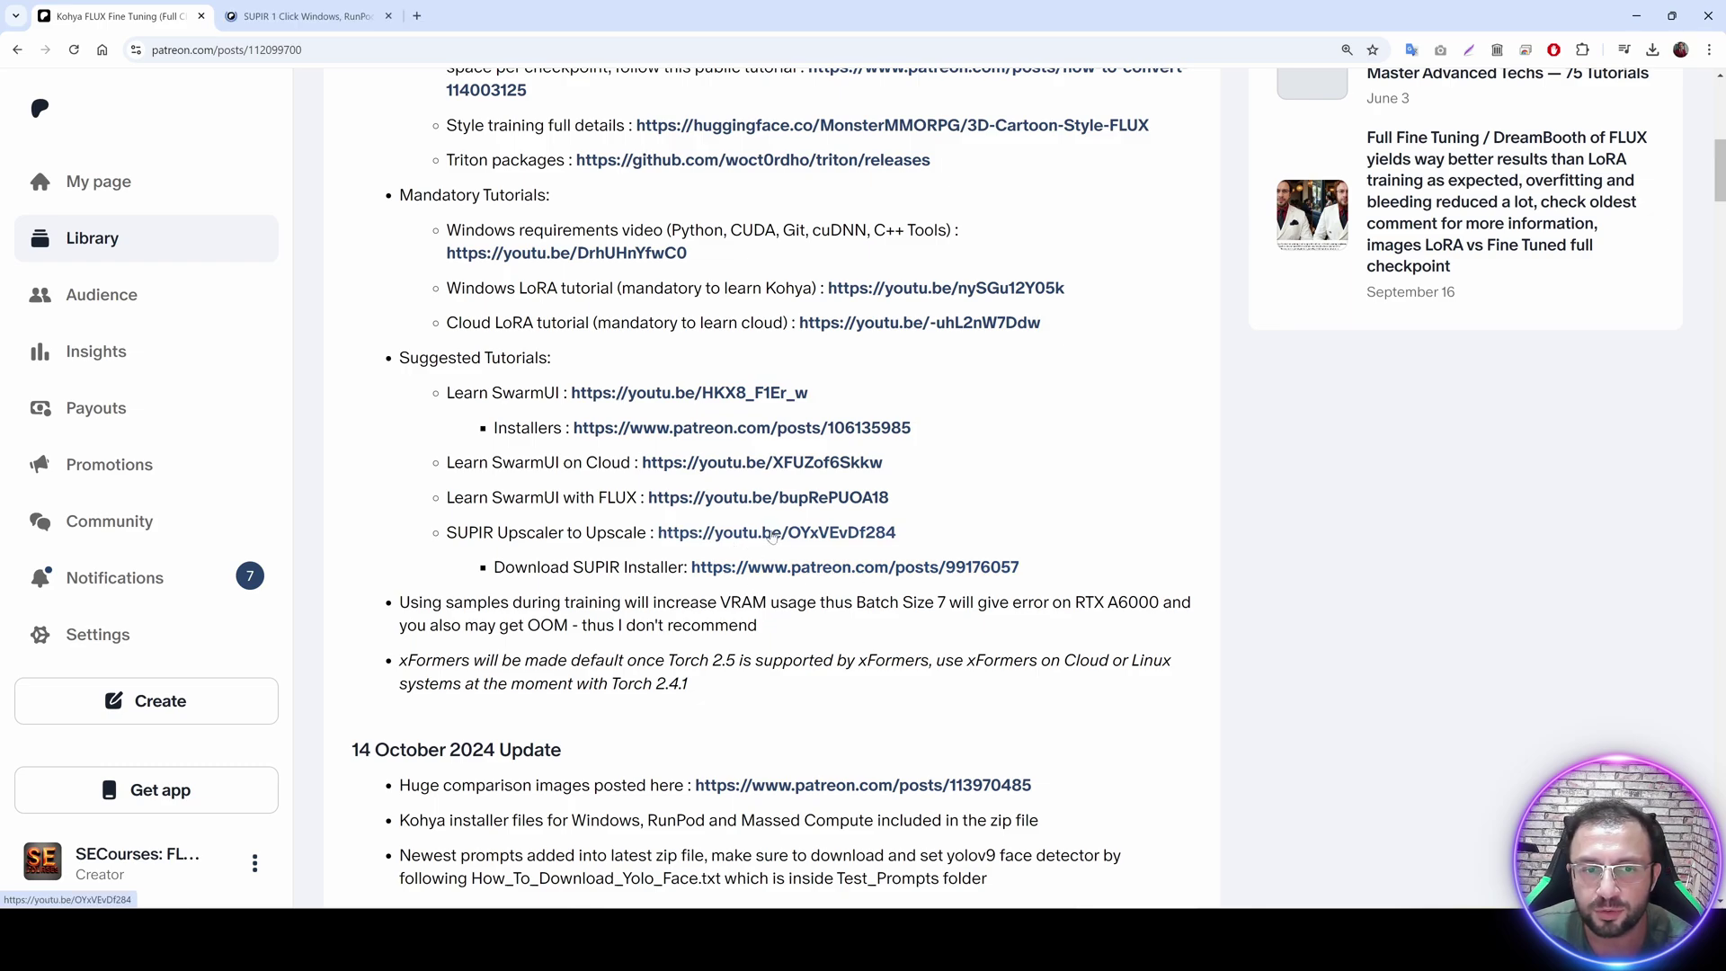
Open the Ultimate-Batch image pre-processing link from the Suggested Axillary Tools list in a new tab and display that post.
scroll(528, 490, "up", 5)
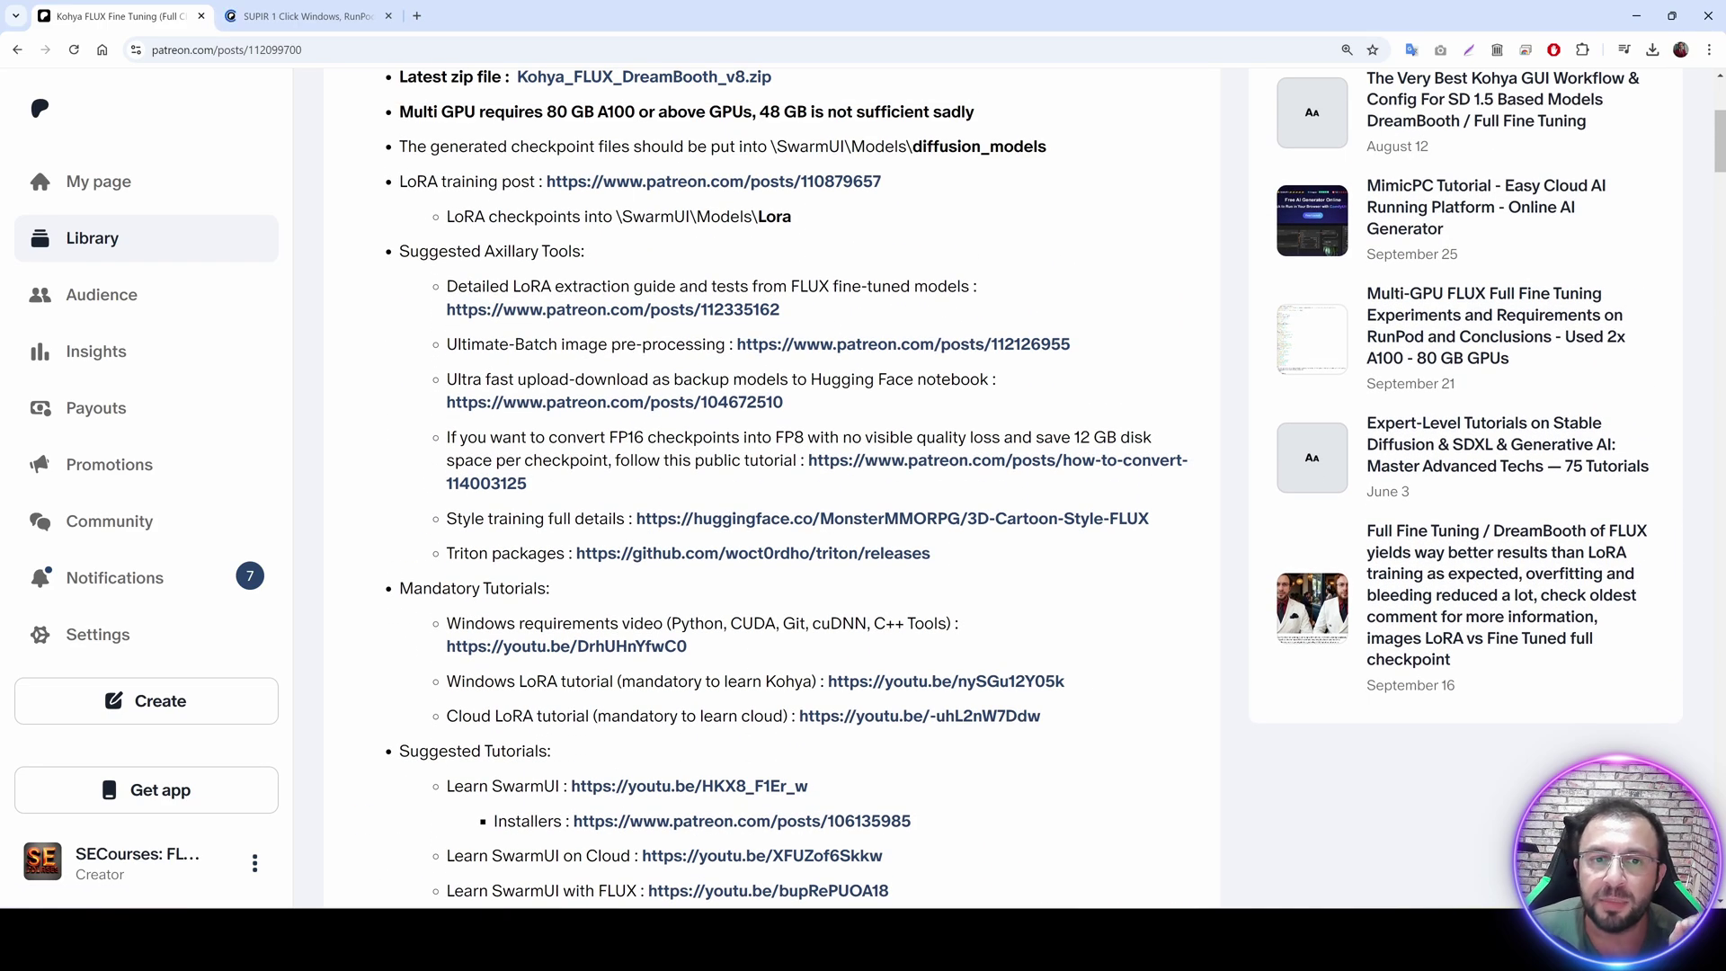
left_click_drag(561, 344, 694, 344)
scroll(764, 422, "up", 1)
middle_click(836, 422)
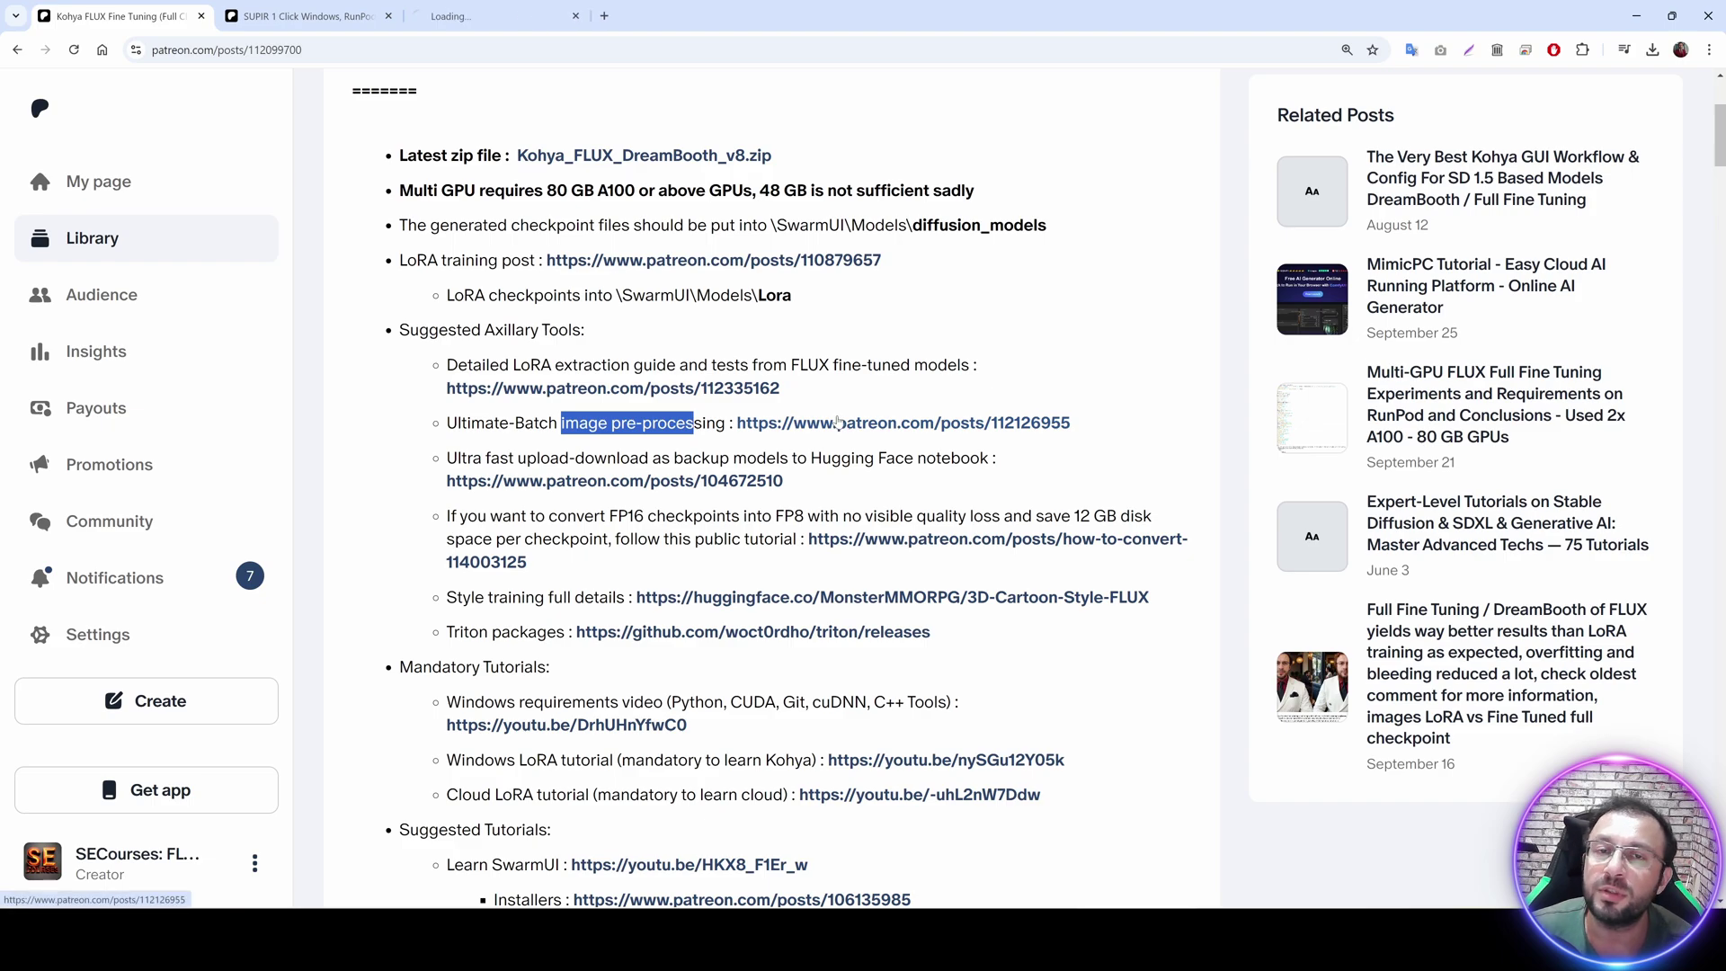
left_click(494, 17)
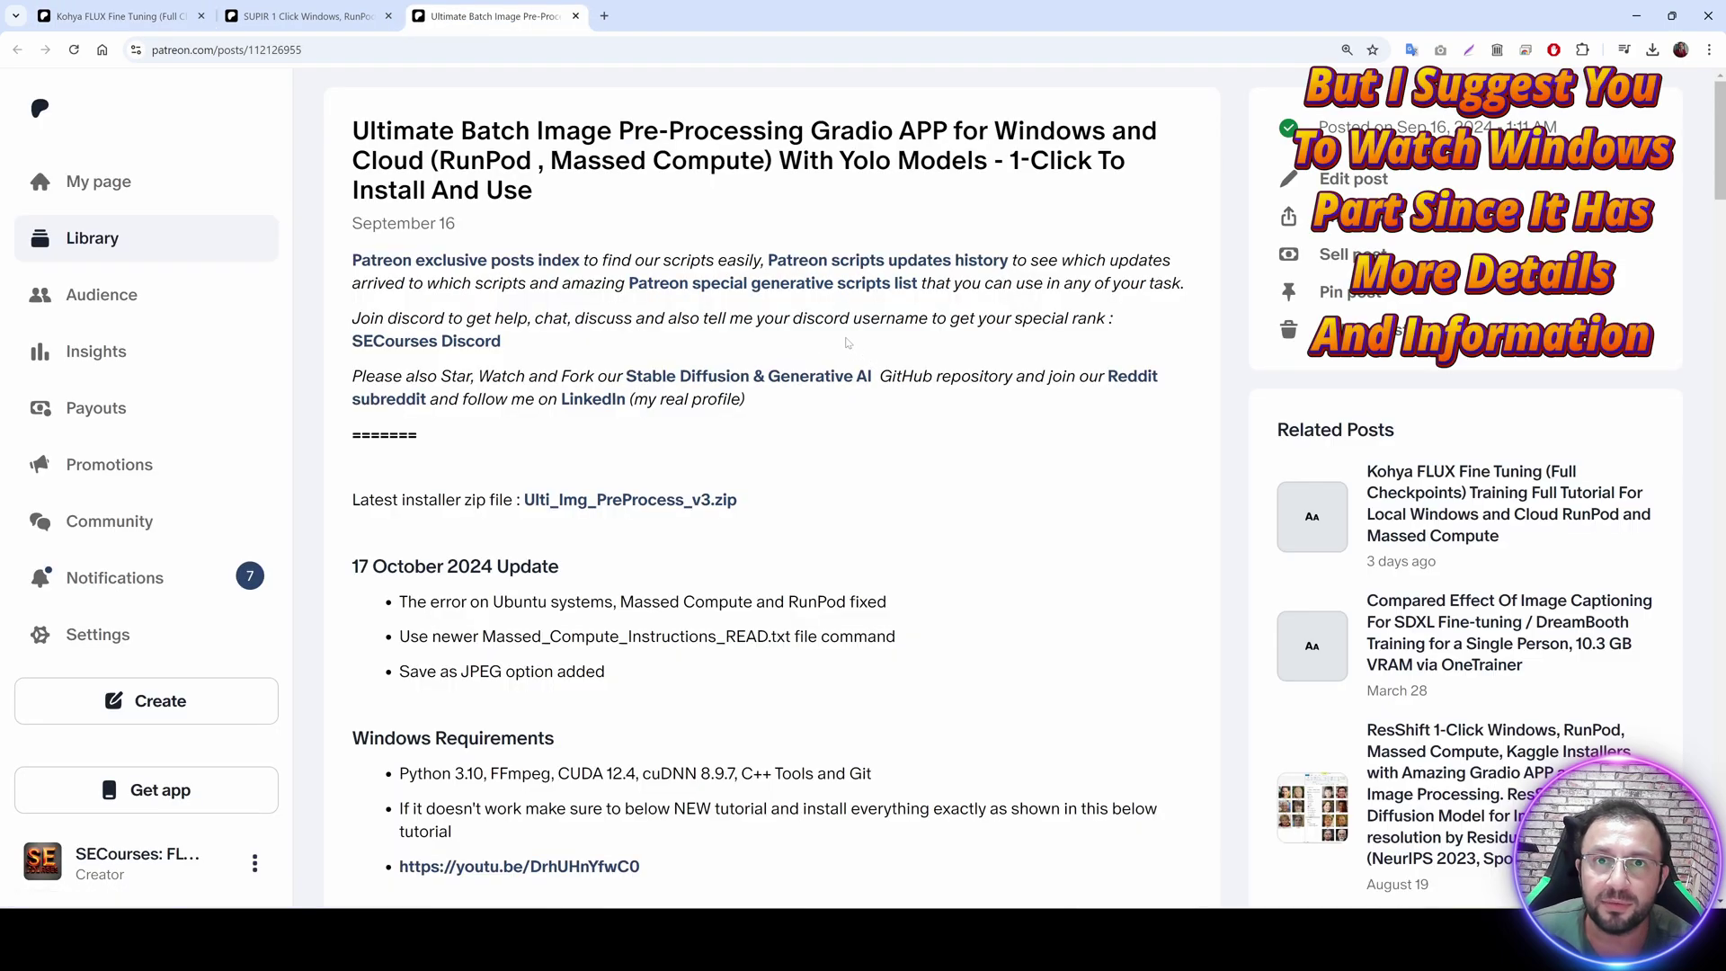
Download Ulti_Img_PreProcess_v3.zip from the image pre-processing post and SUPIR_v53.zip from the SUPIR post.
scroll(700, 355, "down", 2)
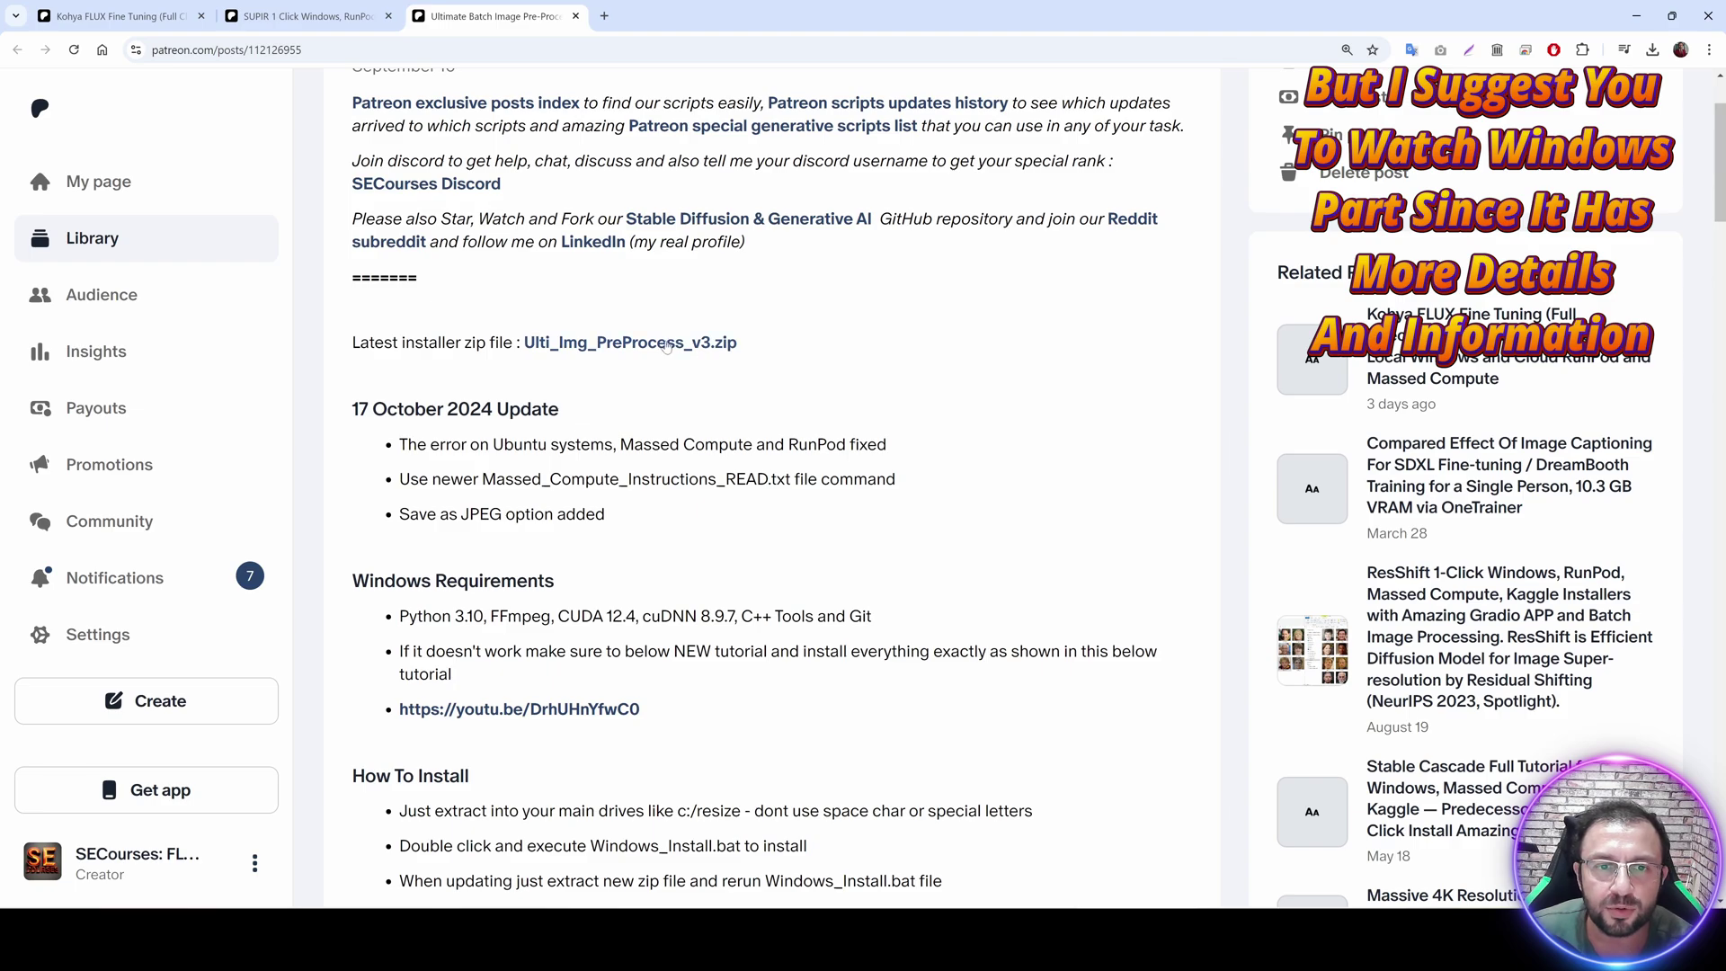
key("ctrl+shift+Tab")
scroll(764, 359, "down", 4)
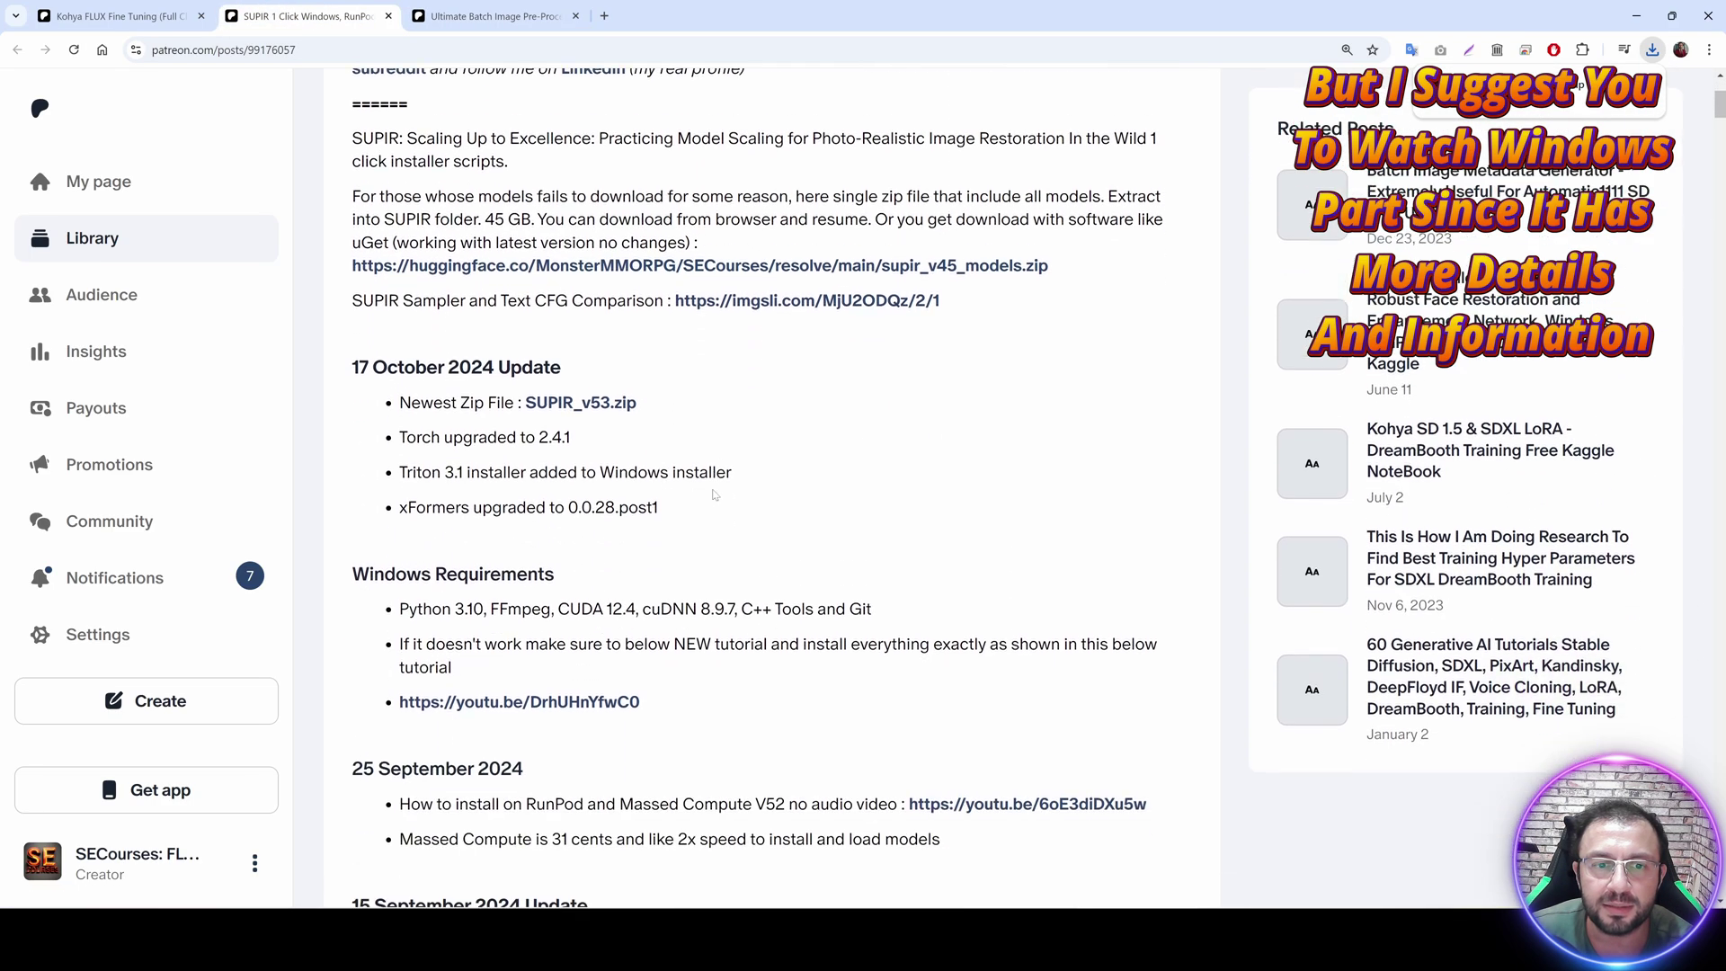
left_click(603, 394)
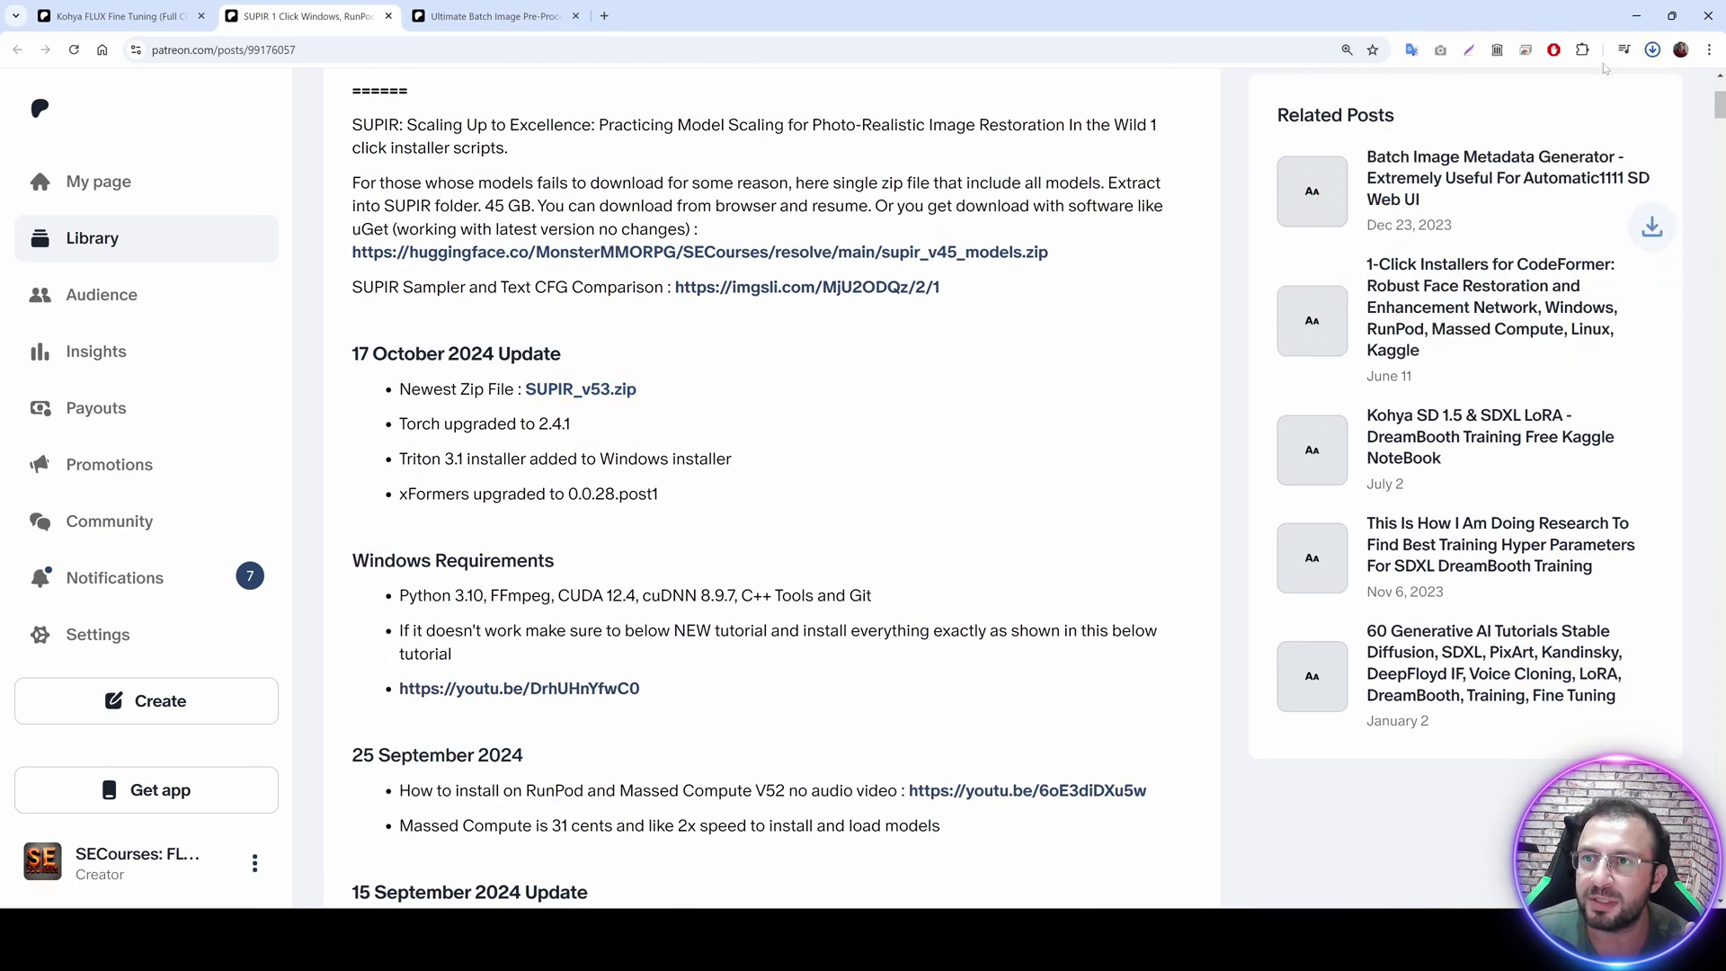
Copy SUPIR_v53.zip and Ulti_Img_PreProcess_v3.zip from the local Downloads folder into the shared mass_compute folder on the cache (R:) drive.
left_click(1651, 50)
left_click(1624, 120)
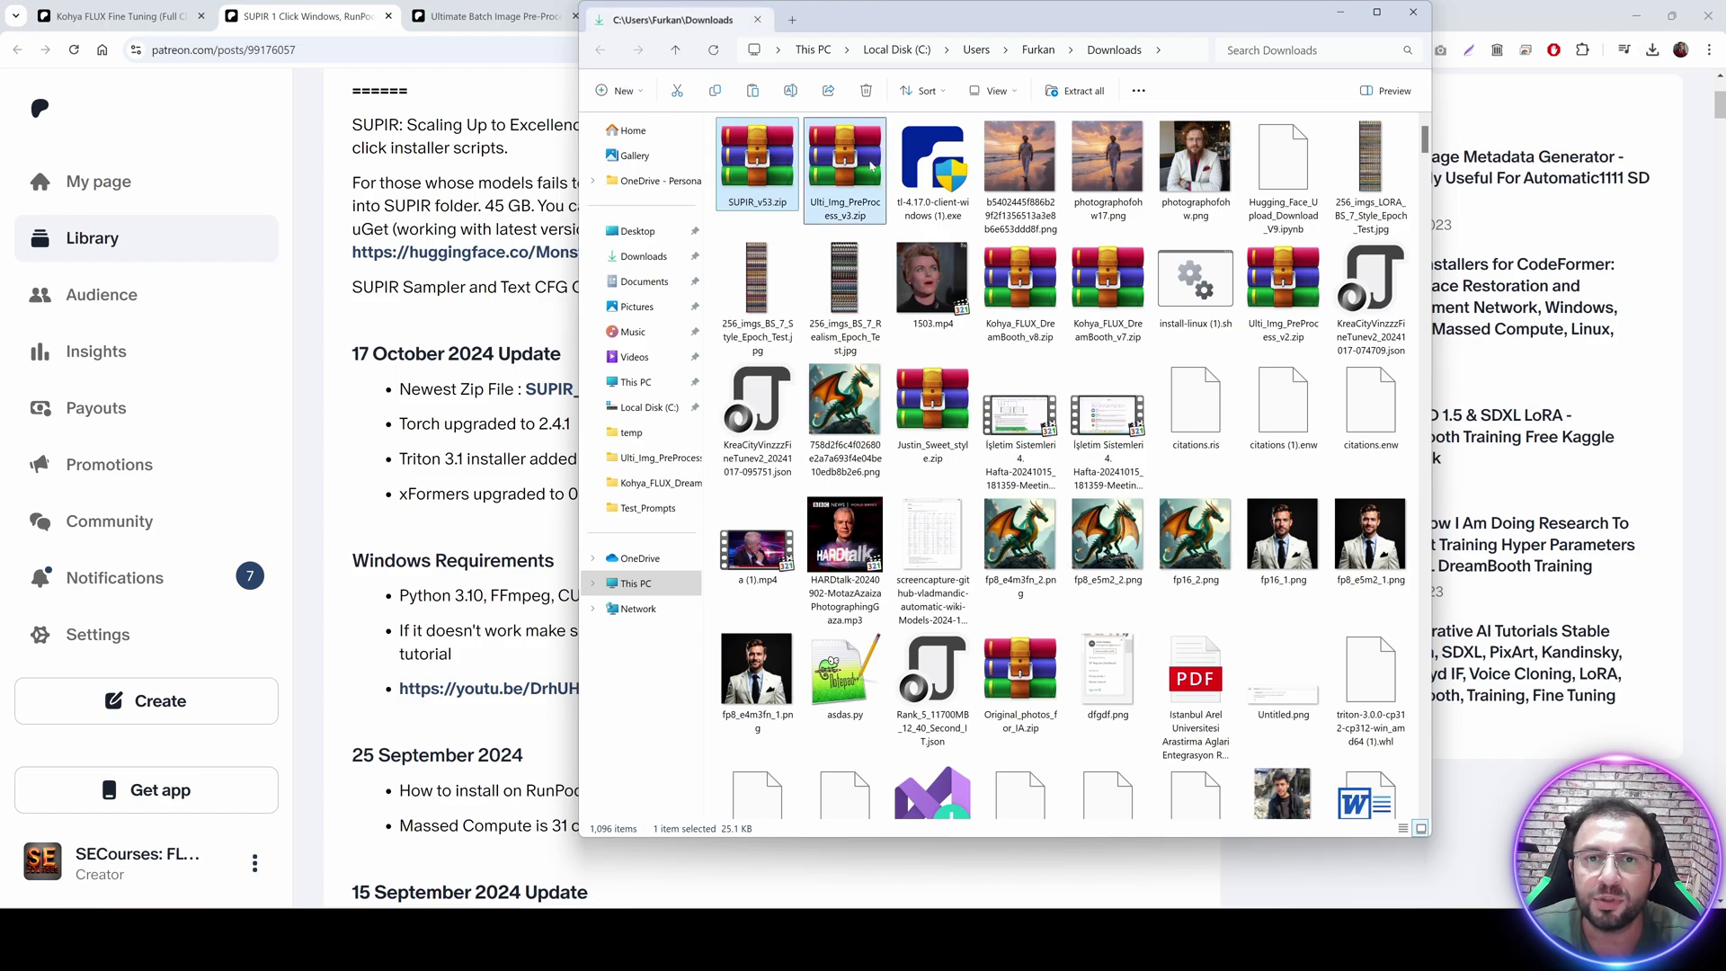
left_click(659, 385)
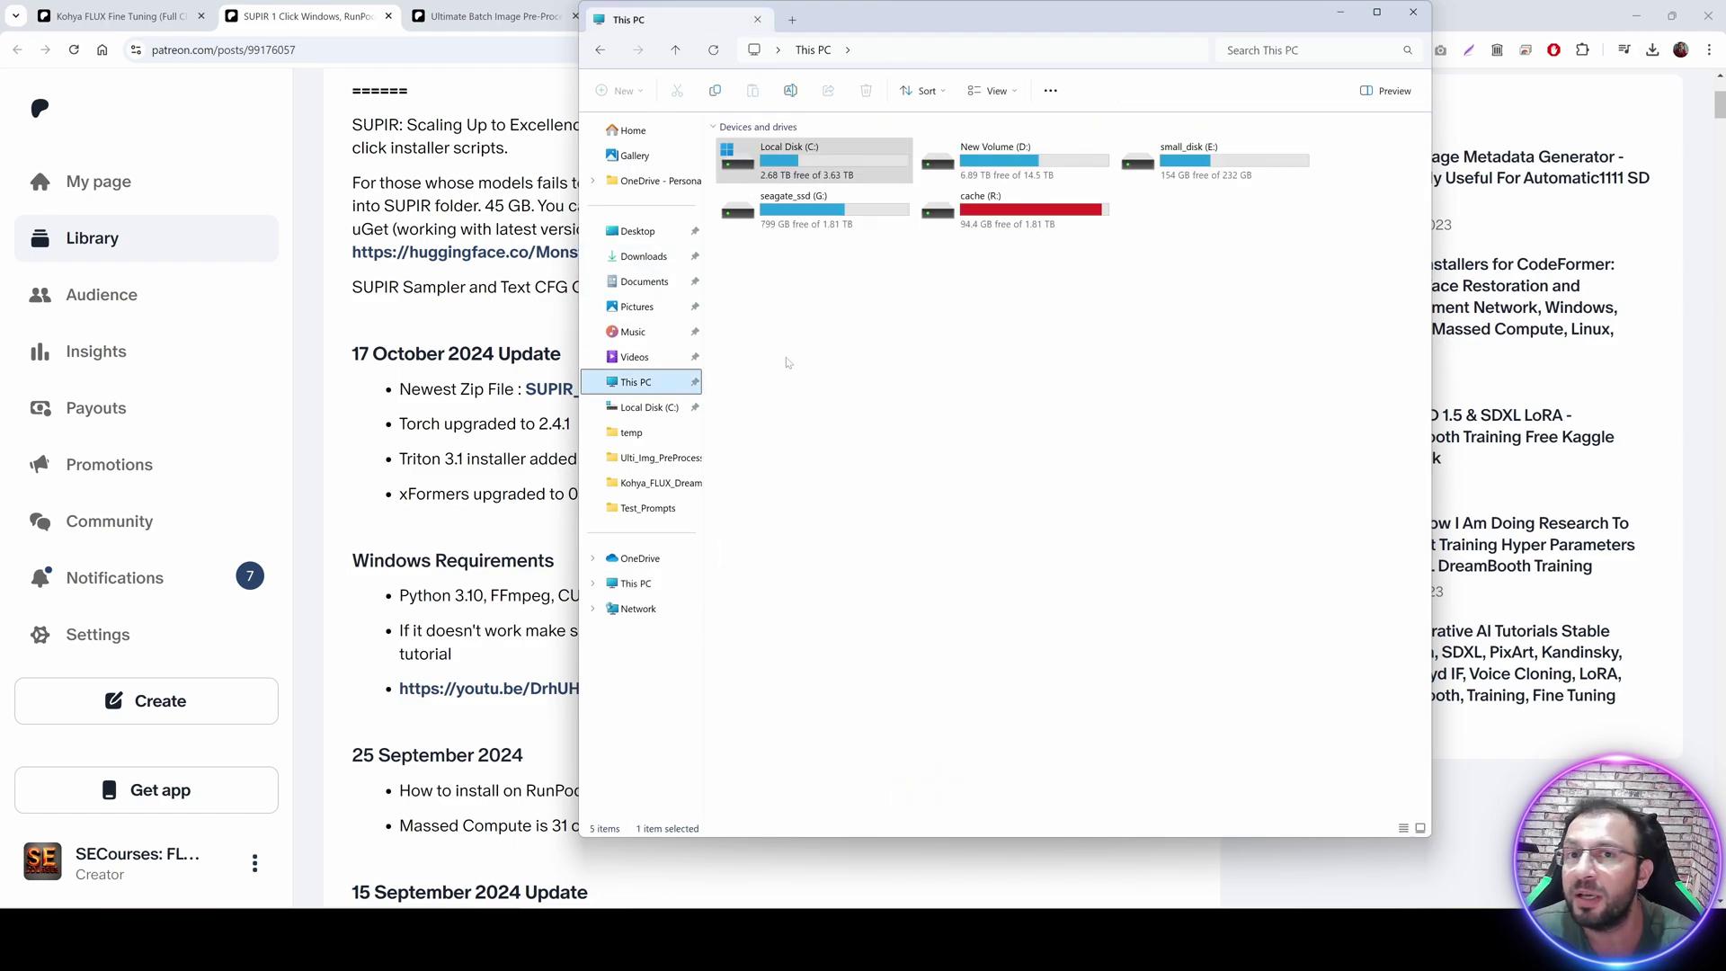
double_click(1013, 210)
double_click(786, 521)
key("ctrl+v")
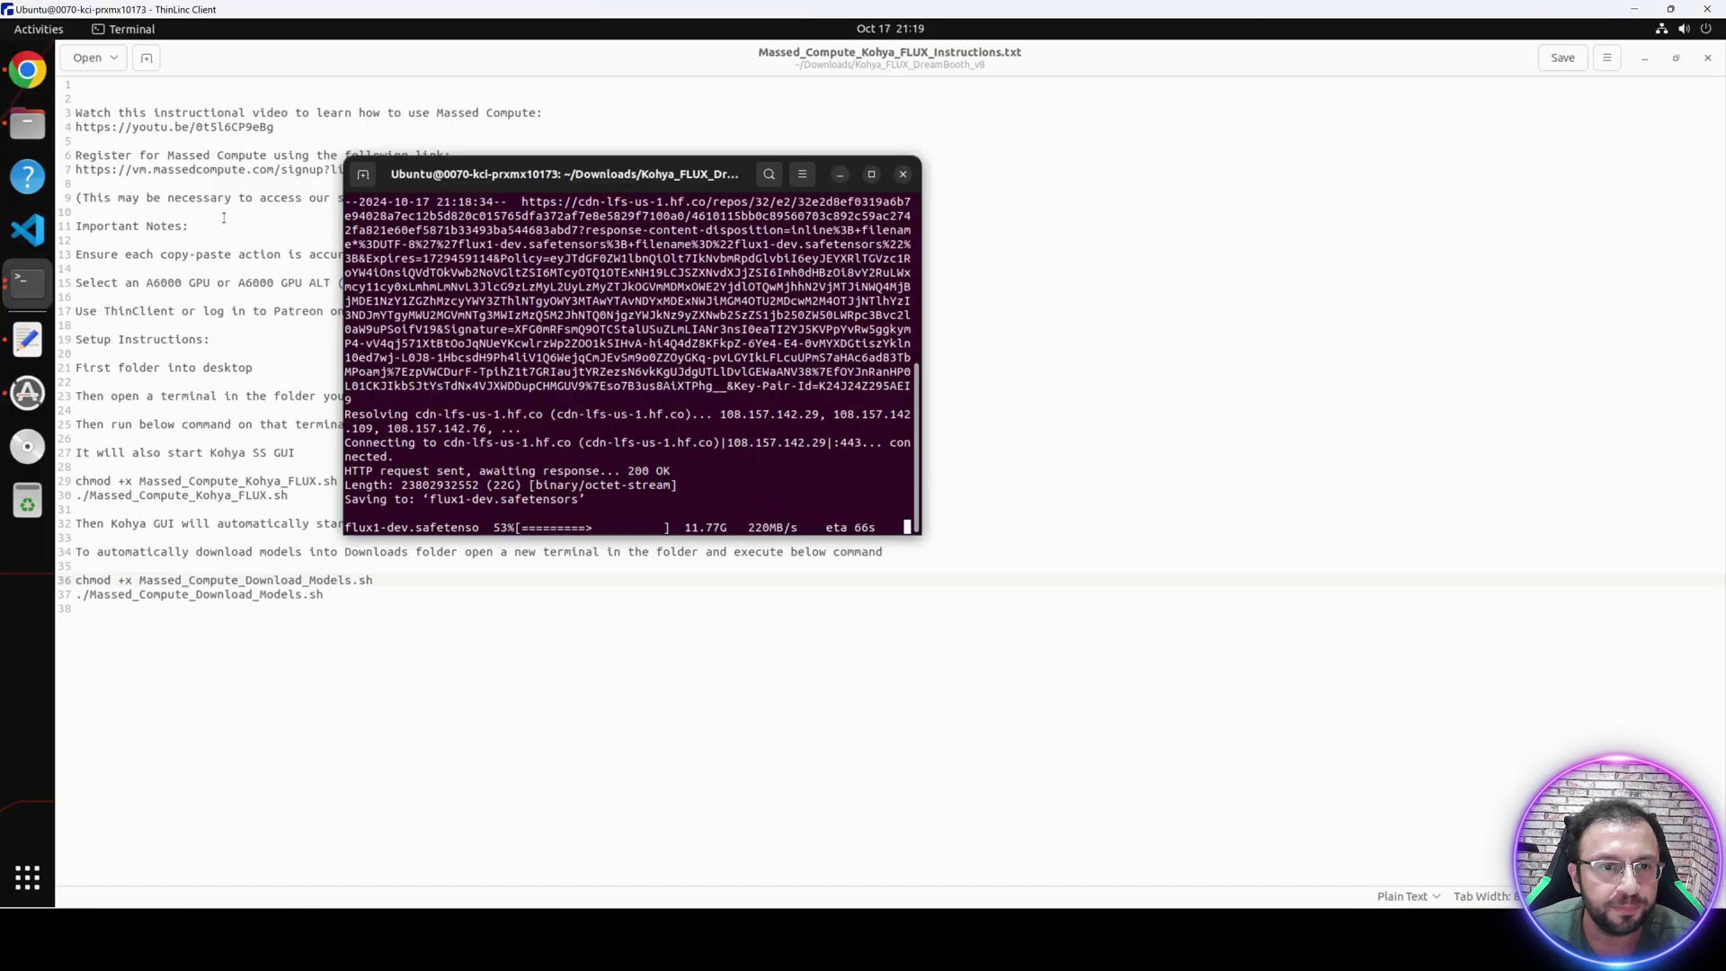
In the ThinLinc session, copy SUPIR_v53.zip and Ulti_Img_PreProcess_v3.zip from thindrives/mass_compute into Downloads and display that folder.
key("alt+Tab")
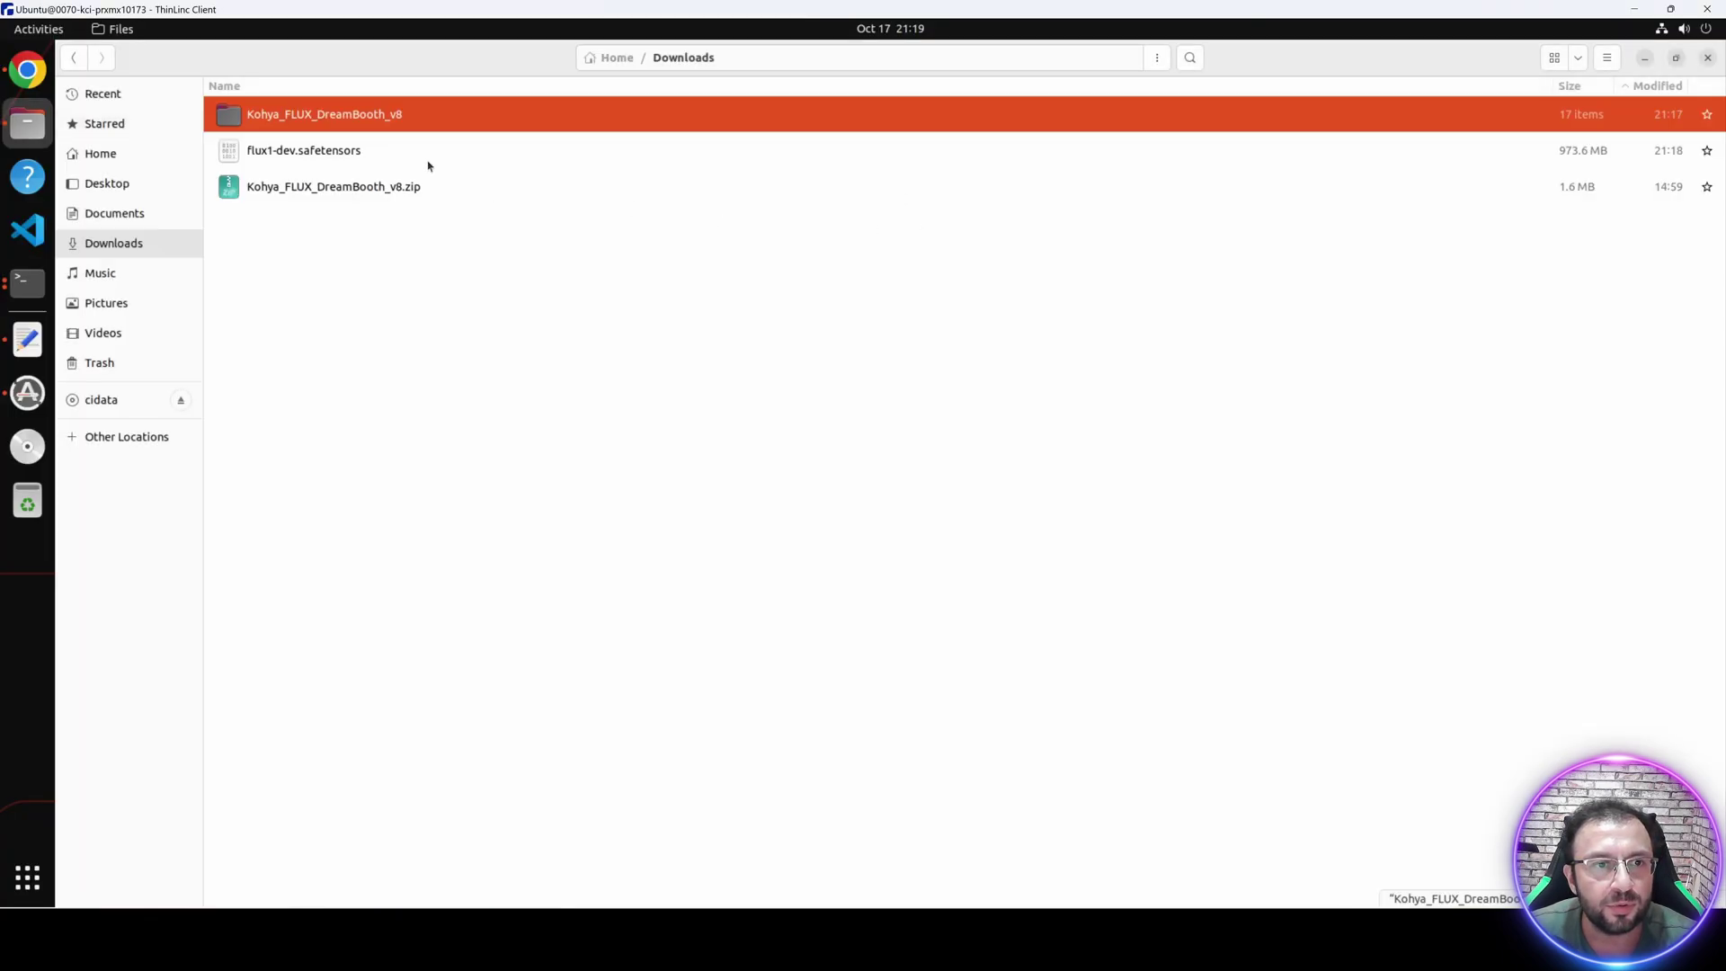
left_click(119, 153)
double_click(274, 512)
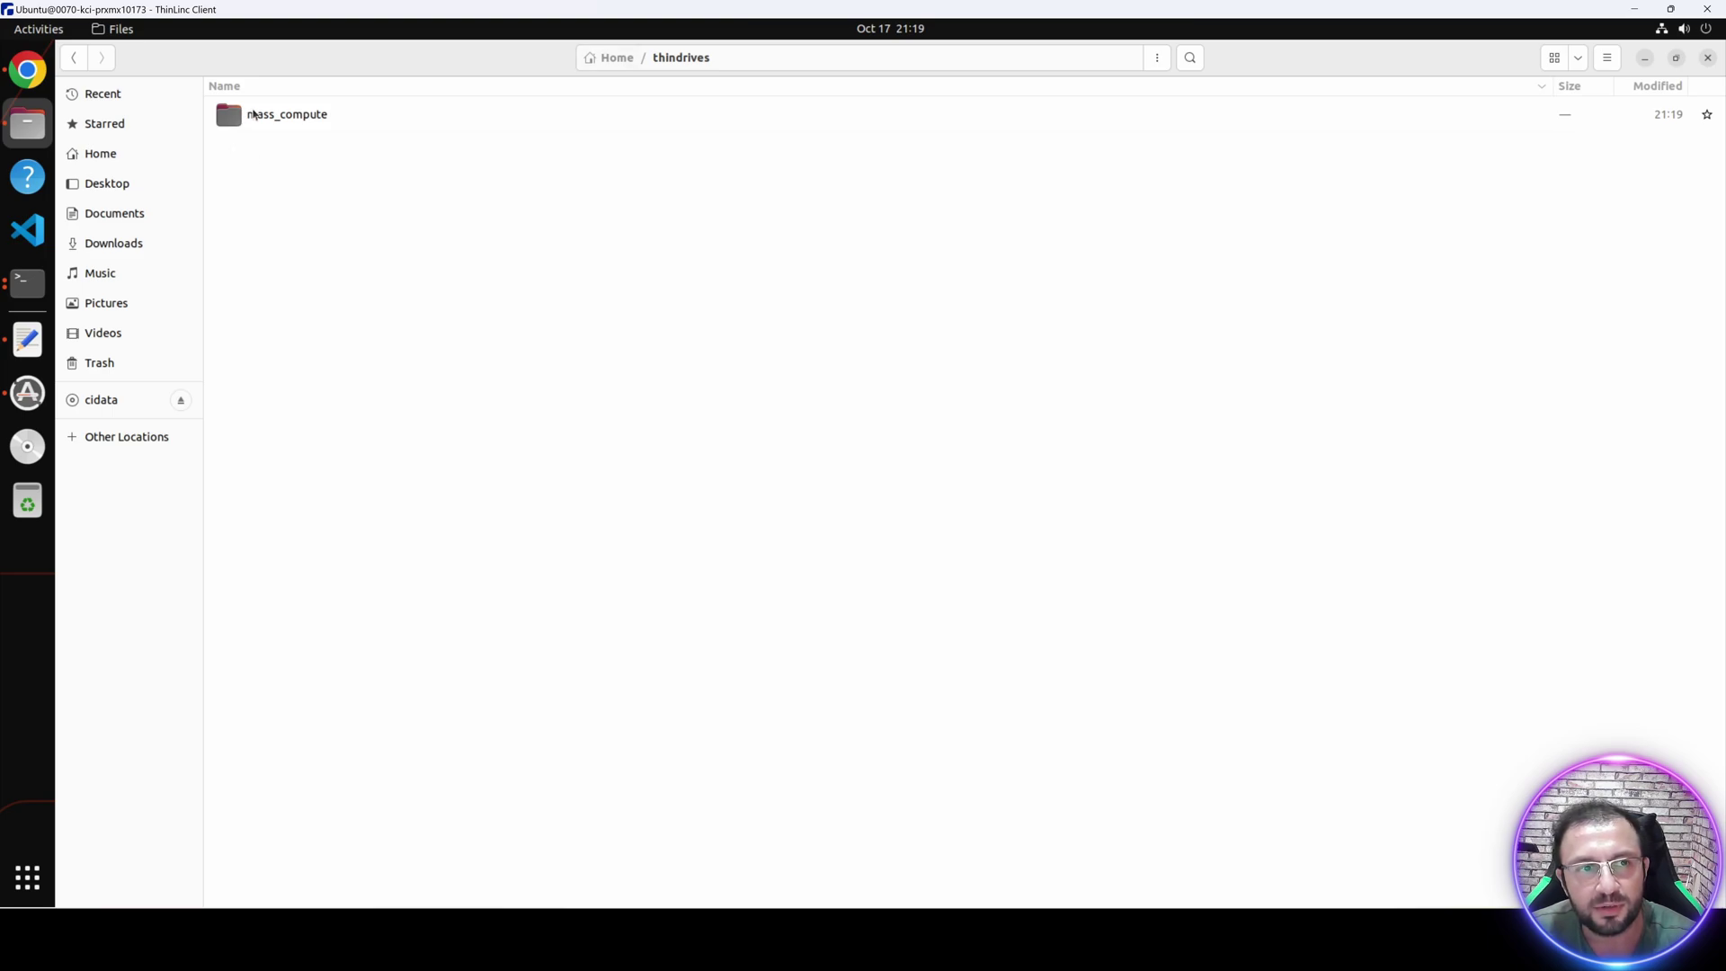
double_click(255, 115)
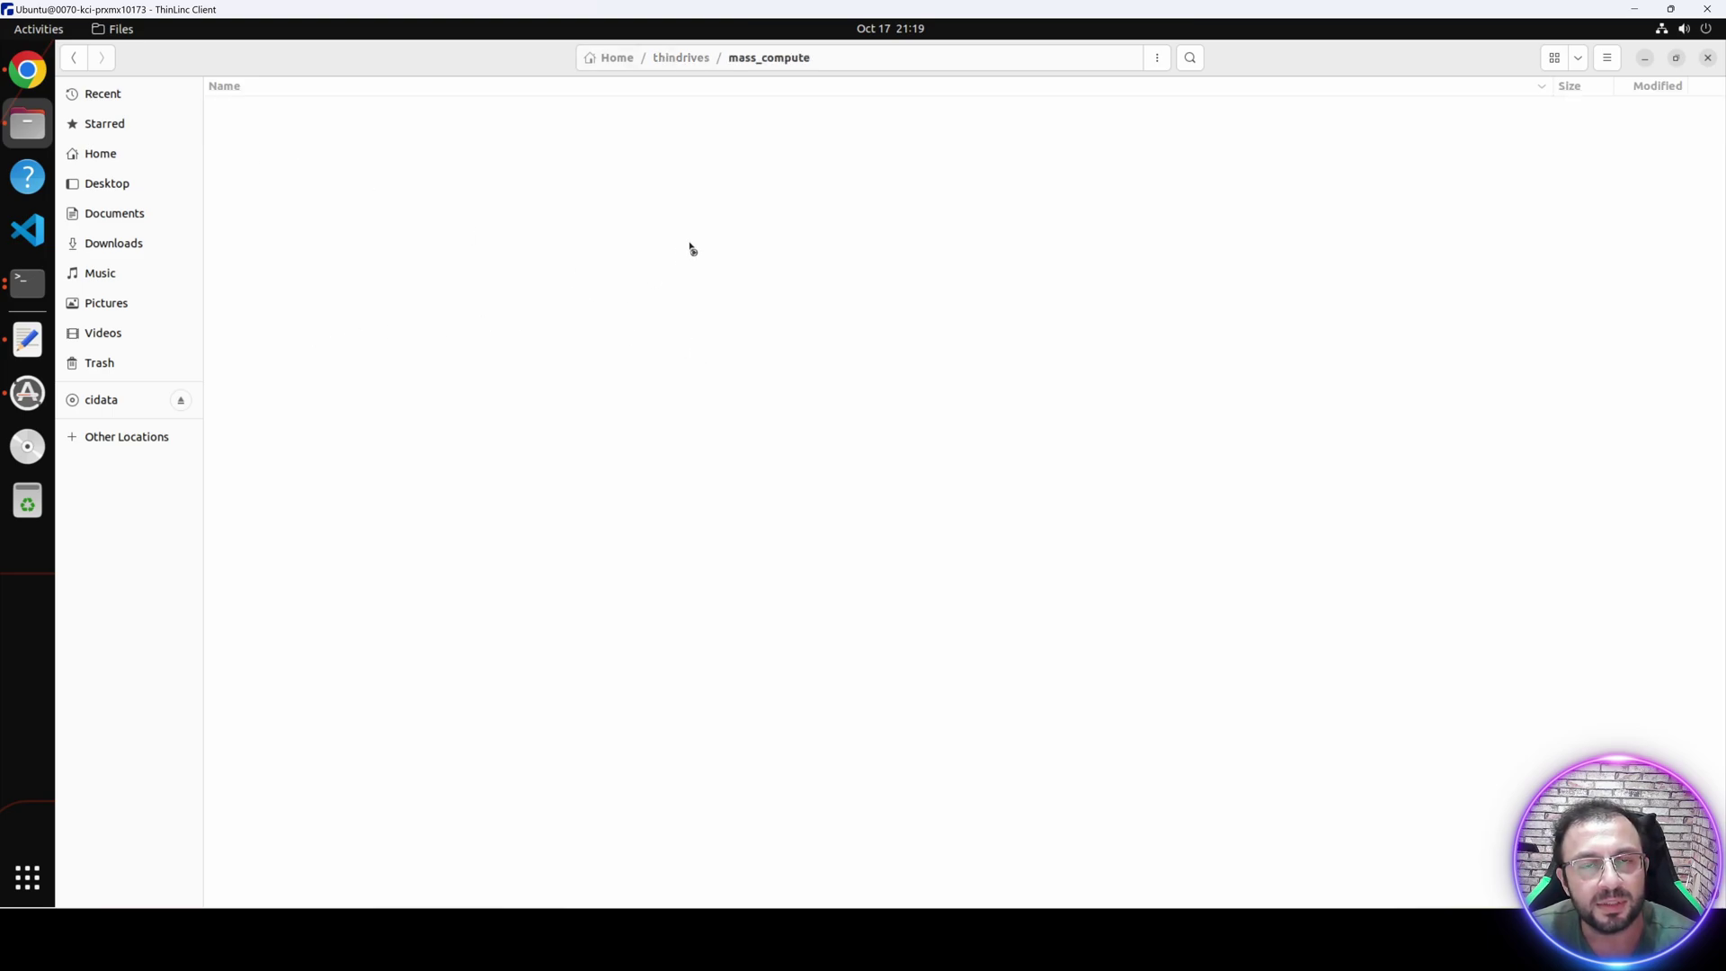
left_click(283, 366)
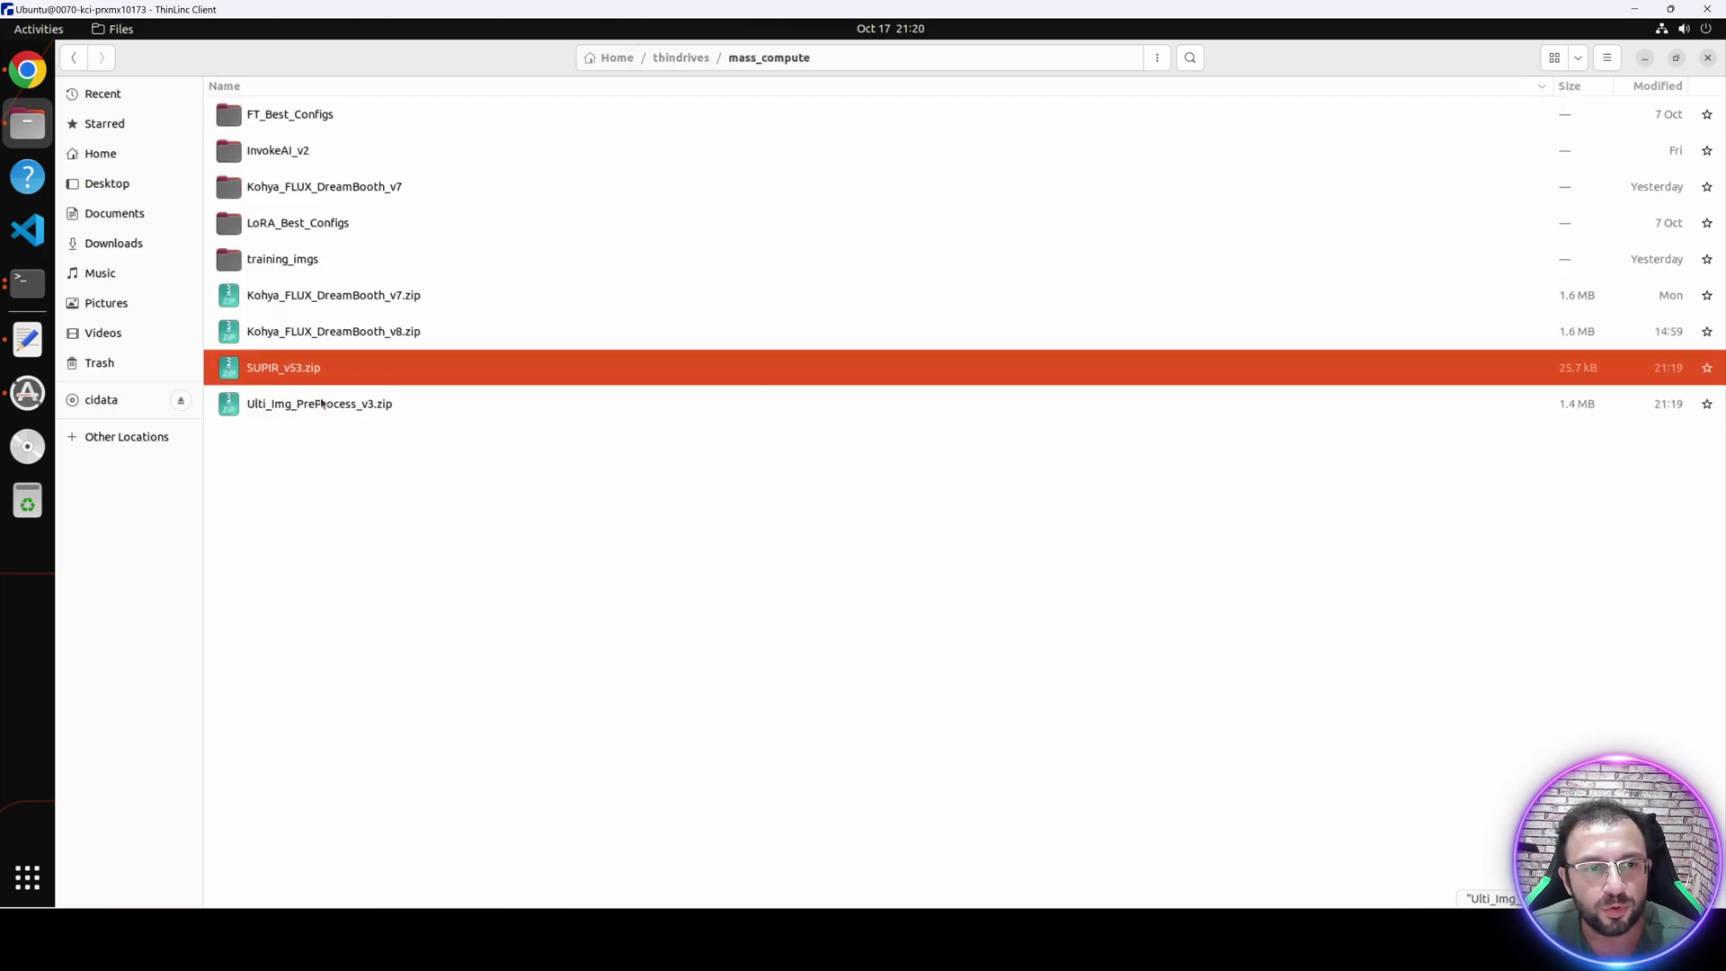
left_click(322, 411, "ctrl")
left_click_drag(322, 412, 131, 253)
left_click(130, 253)
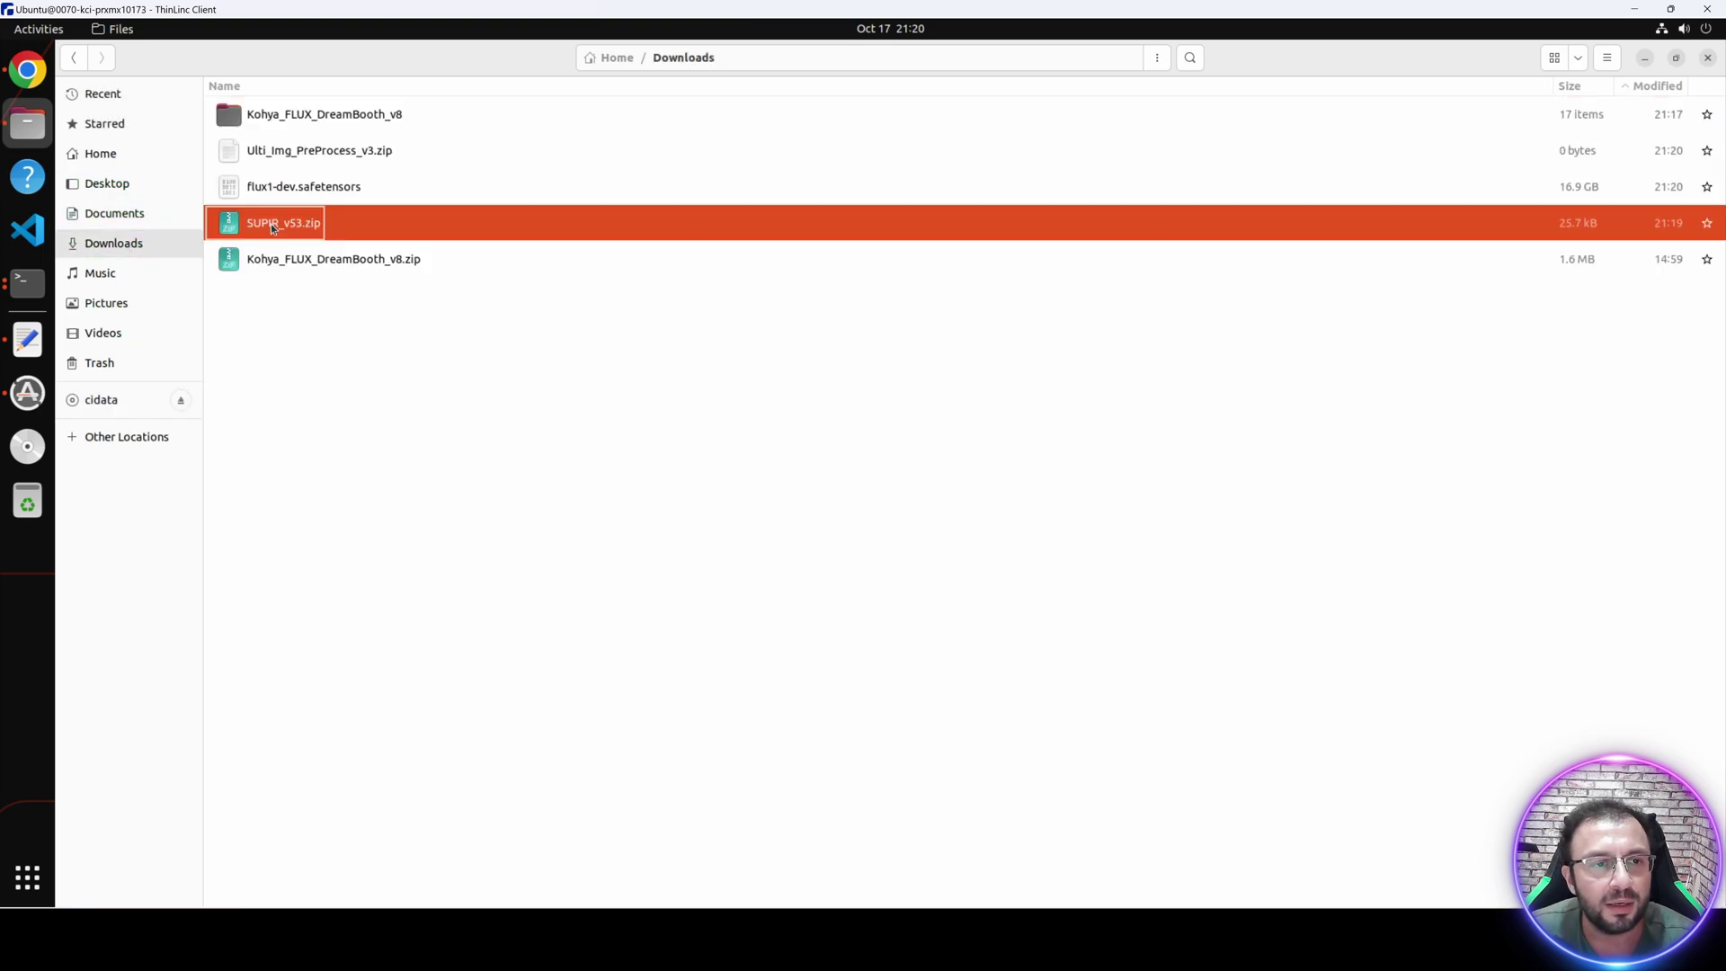
Extract SUPIR_v53.zip in place in the remote Downloads folder.
right_click(273, 225)
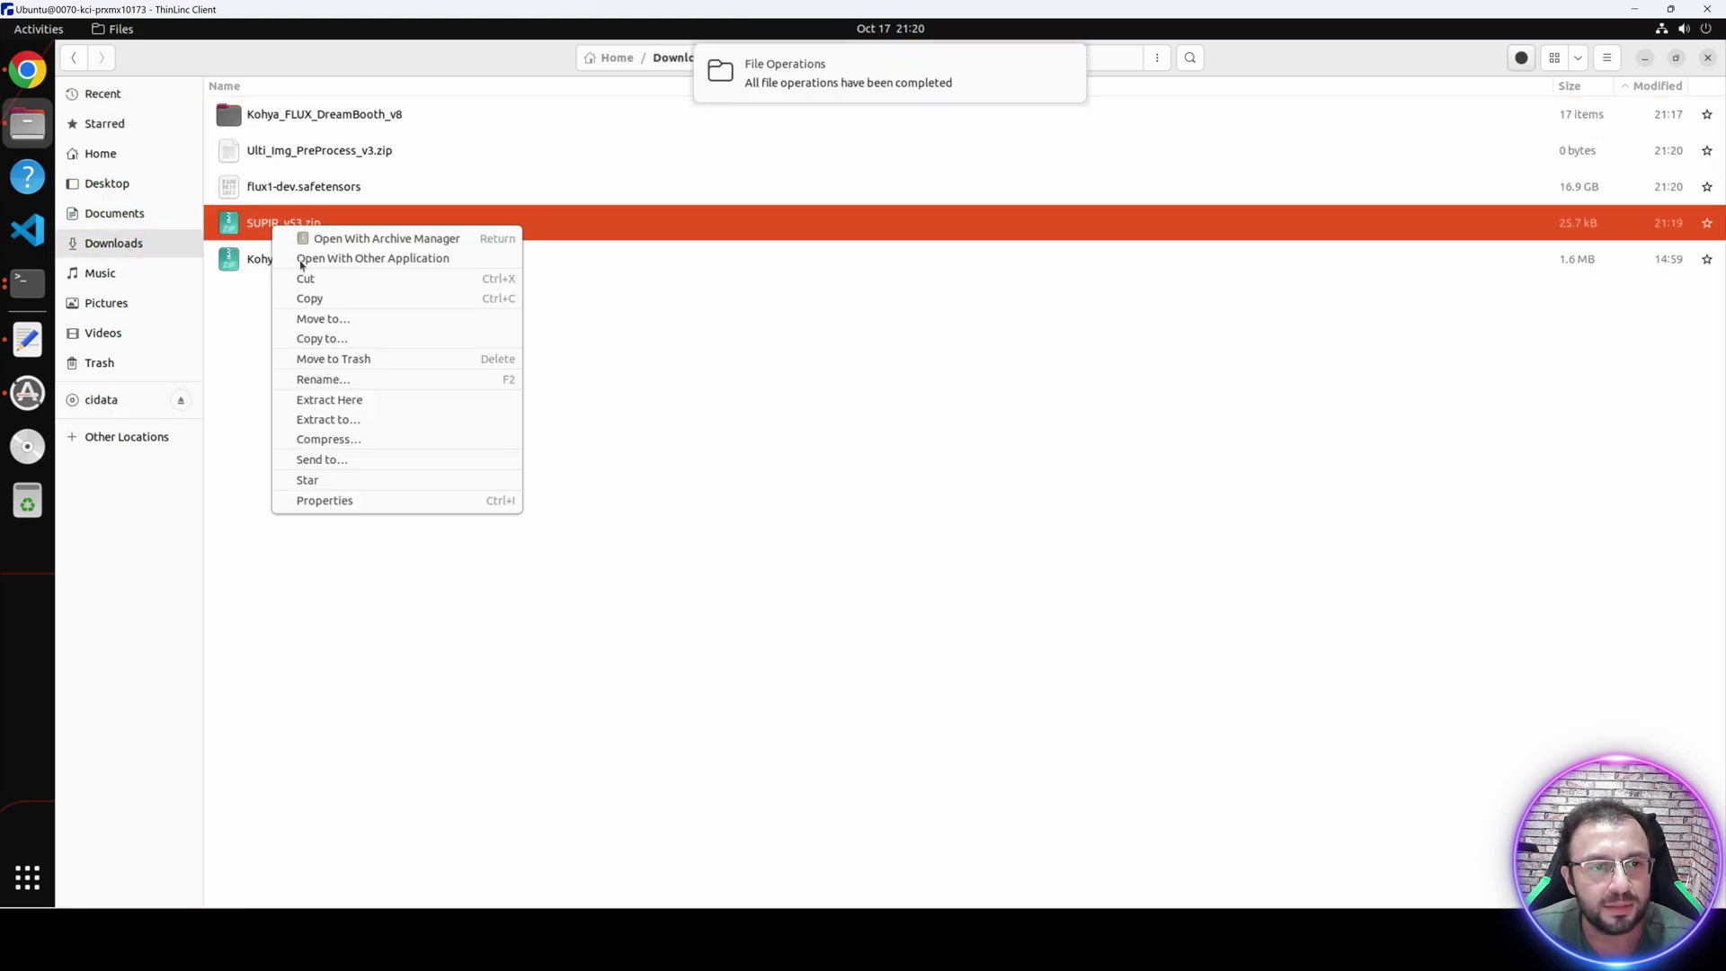
left_click(331, 401)
left_click(293, 297)
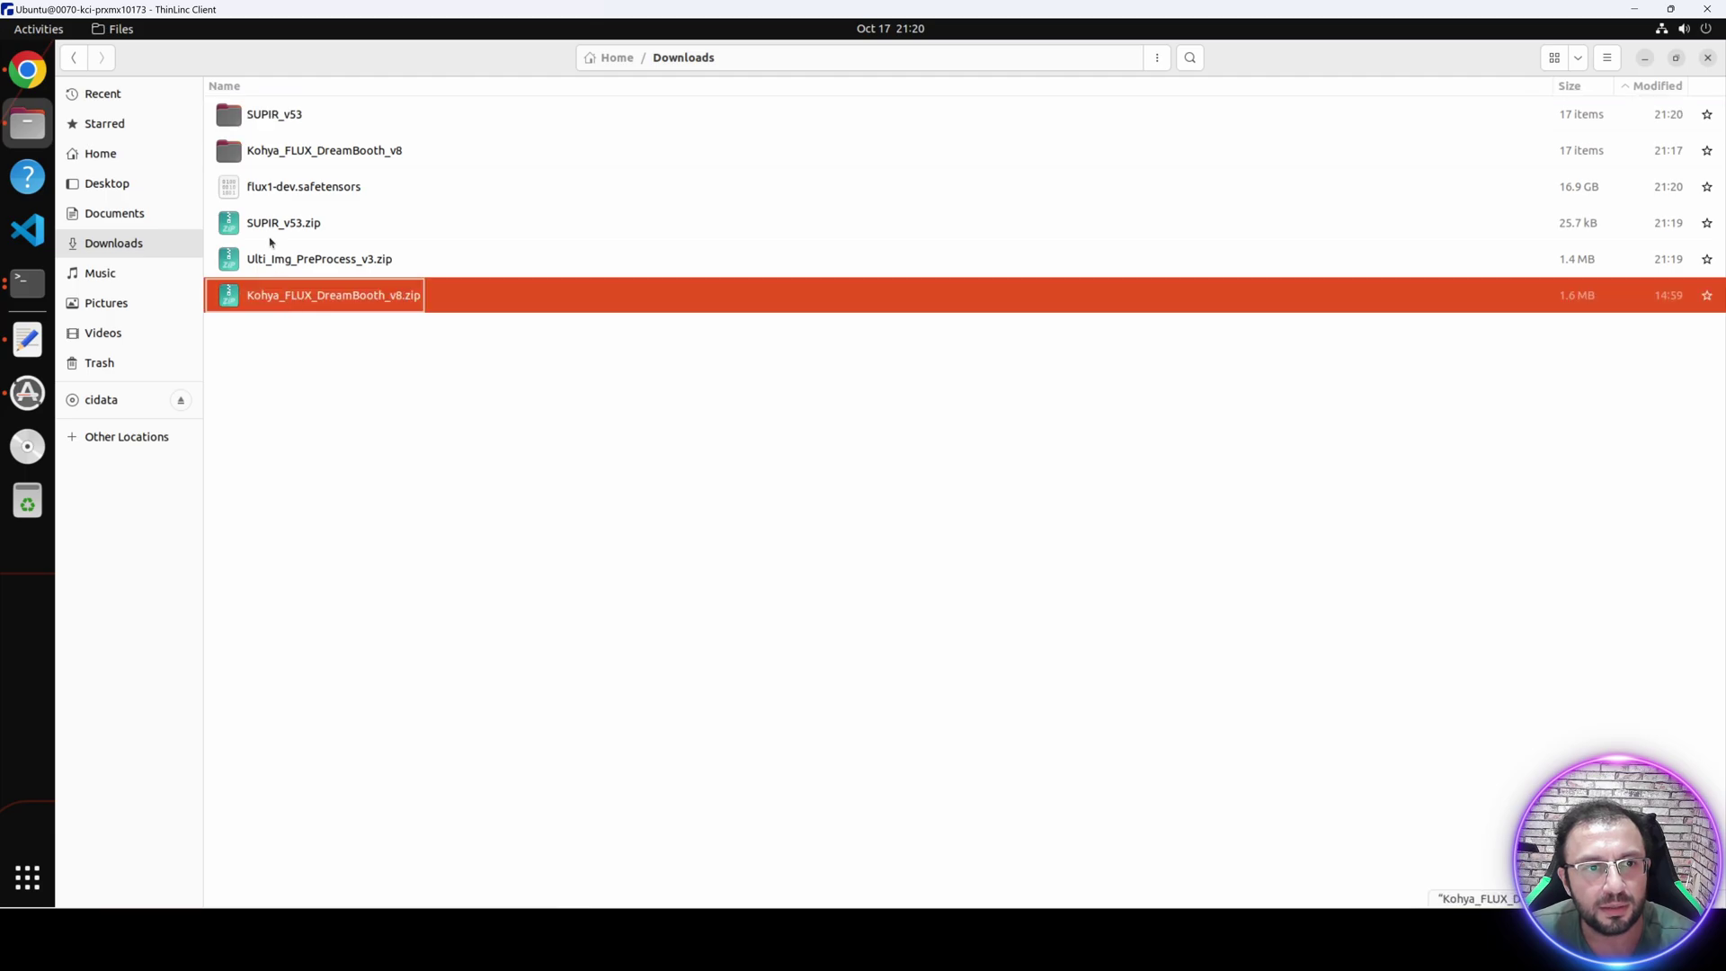
Extract Ulti_Img_PreProcess_v3.zip in the remote Downloads folder and open the extracted SUPIR_v53 folder.
left_click(272, 229)
left_click(294, 260)
right_click(293, 262)
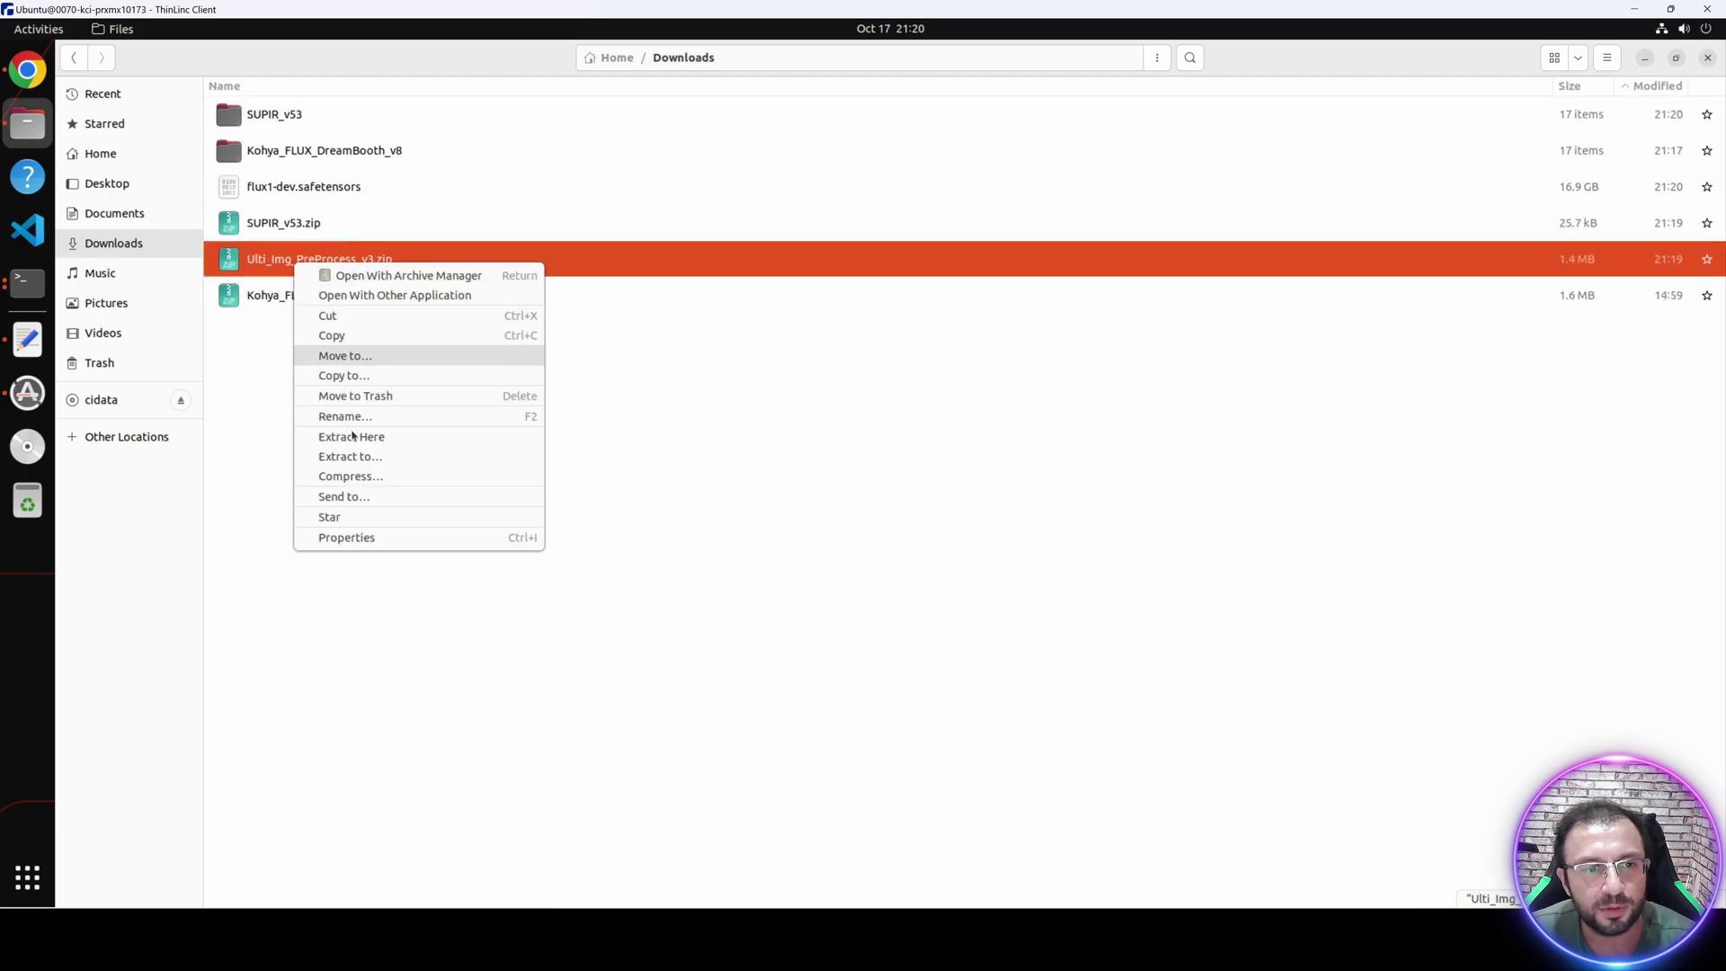
left_click(351, 435)
double_click(297, 114)
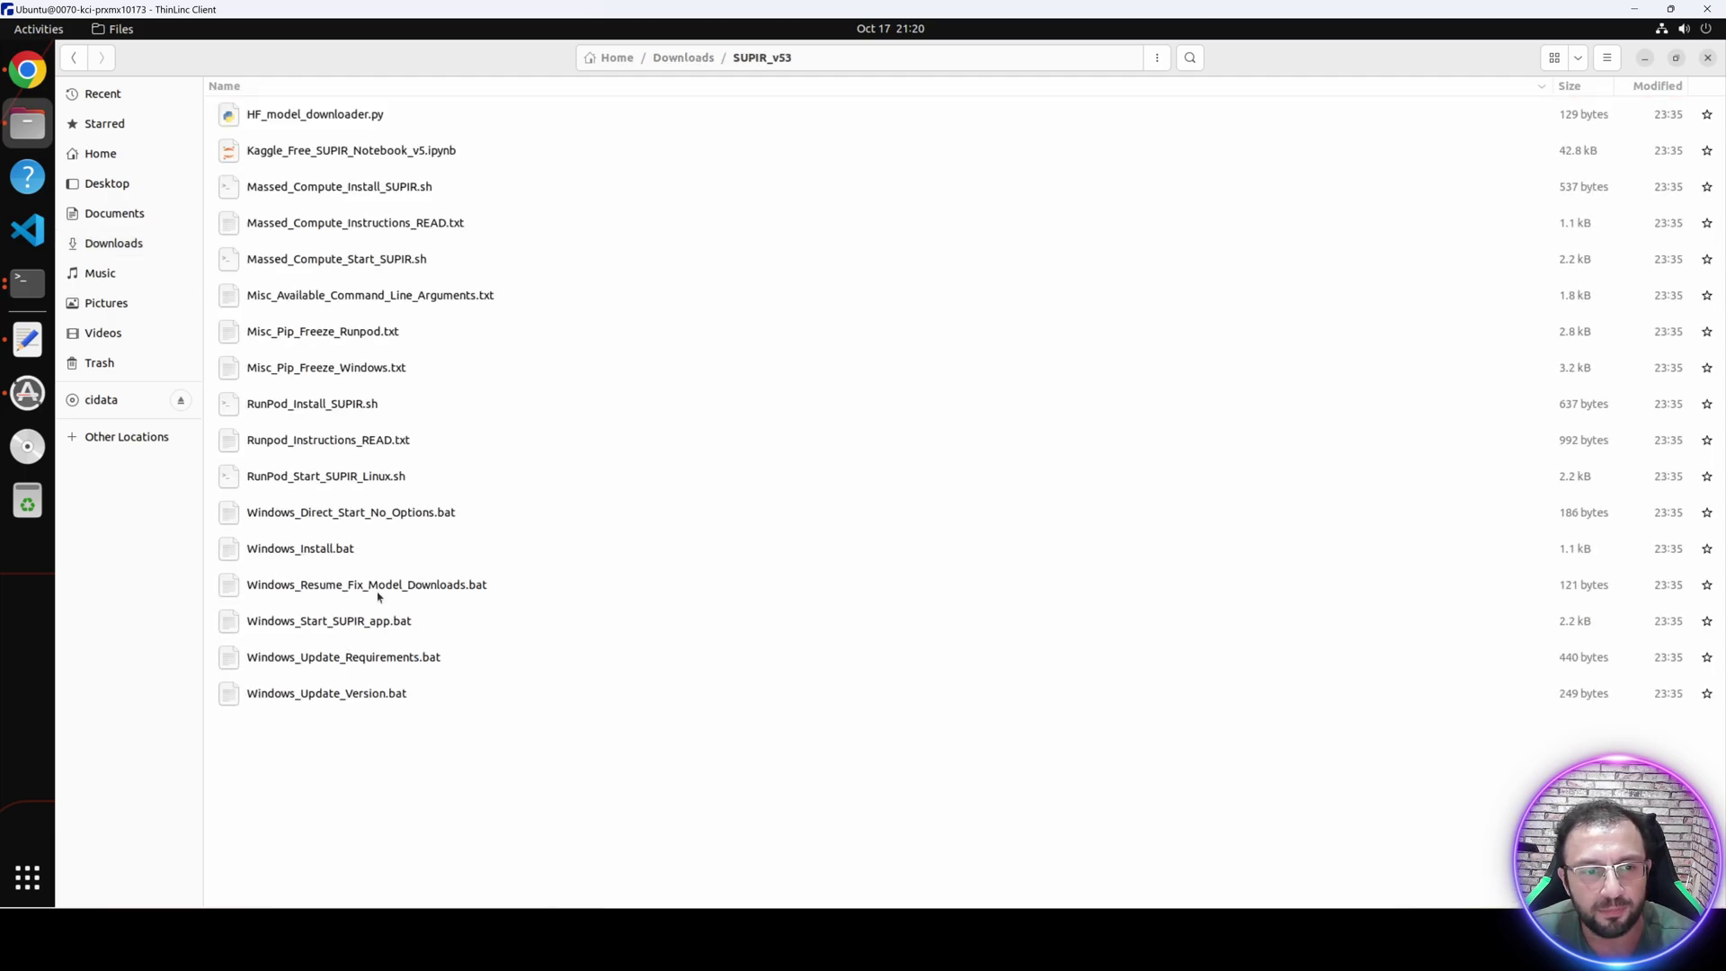
Open Massed_Compute_Instructions_READ.txt in the SUPIR_v53 folder and copy the two Massed_Compute_Install_SUPIR.sh install commands.
double_click(370, 224)
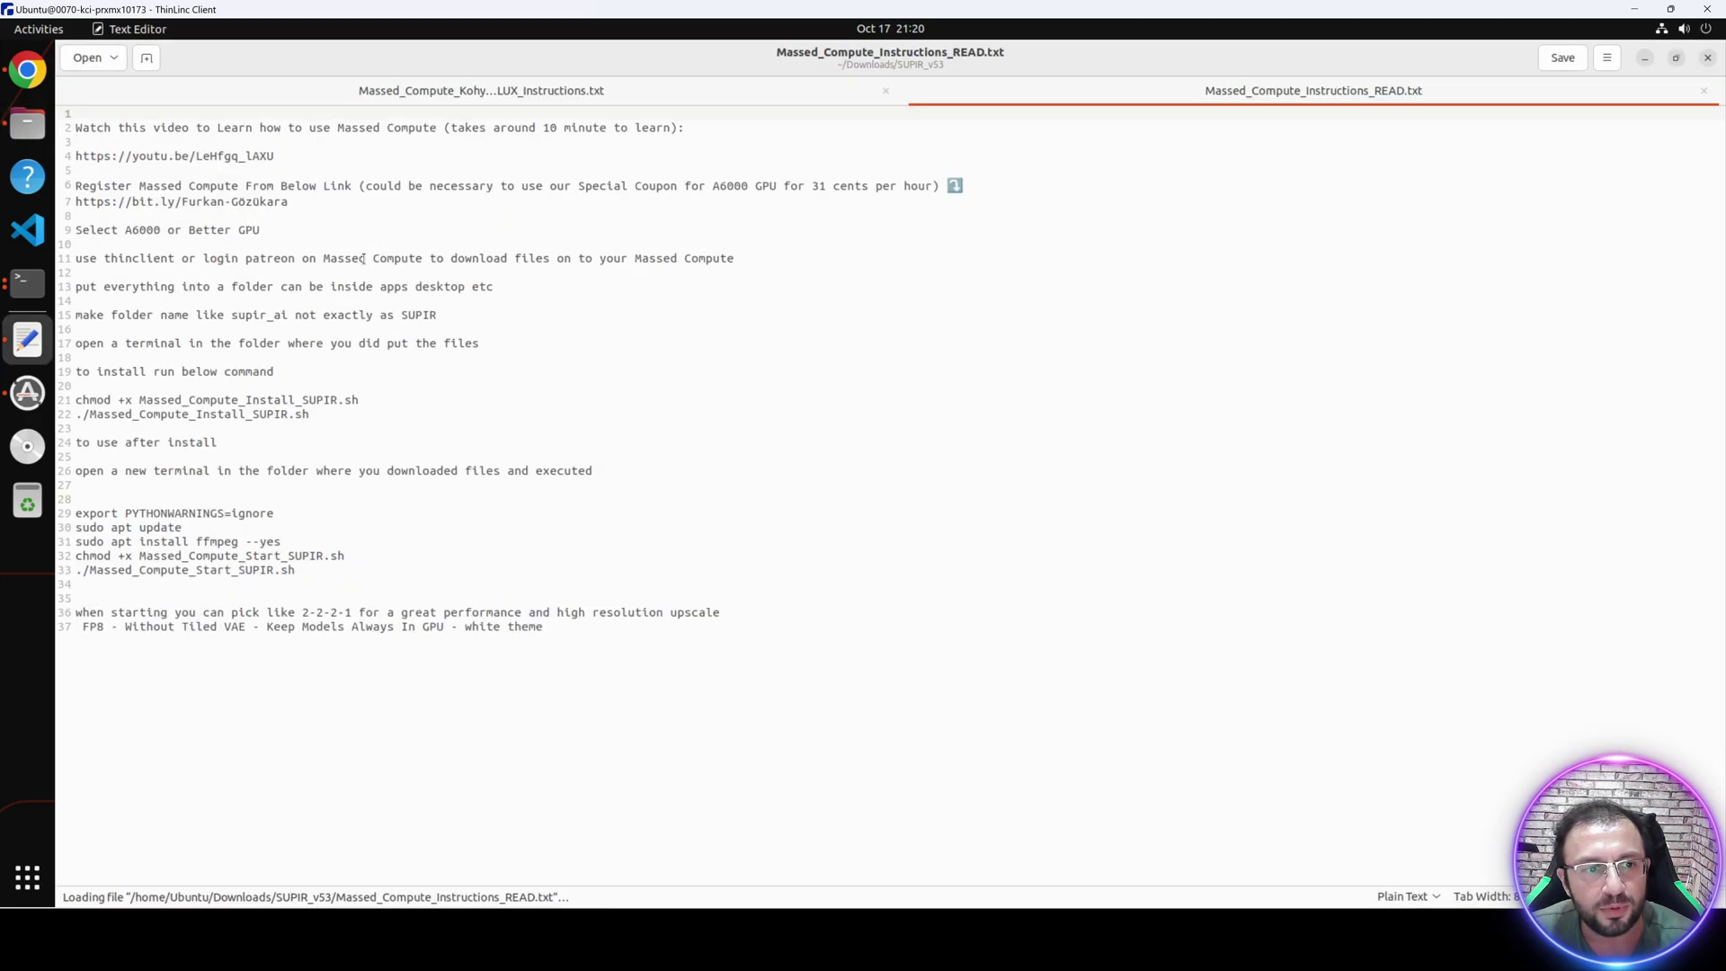
left_click_drag(331, 414, 75, 399)
key("super+c")
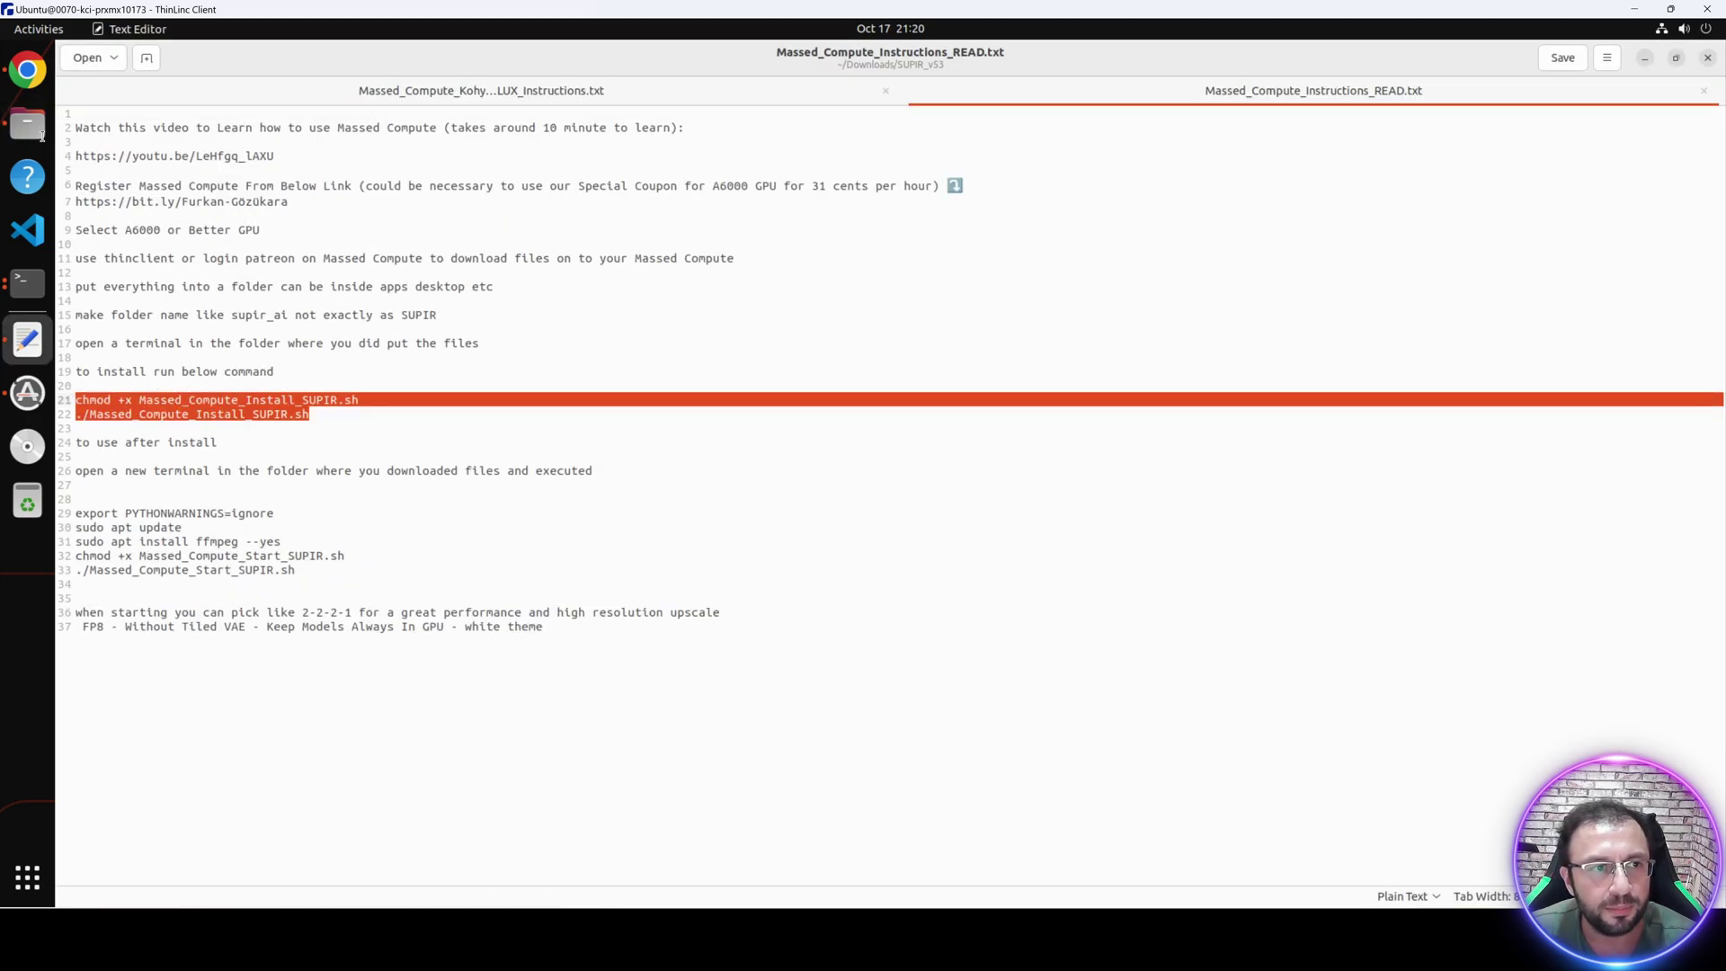
Open a terminal in the SUPIR_v53 folder and run the copied SUPIR install commands.
key("alt+Tab")
left_click(1163, 56)
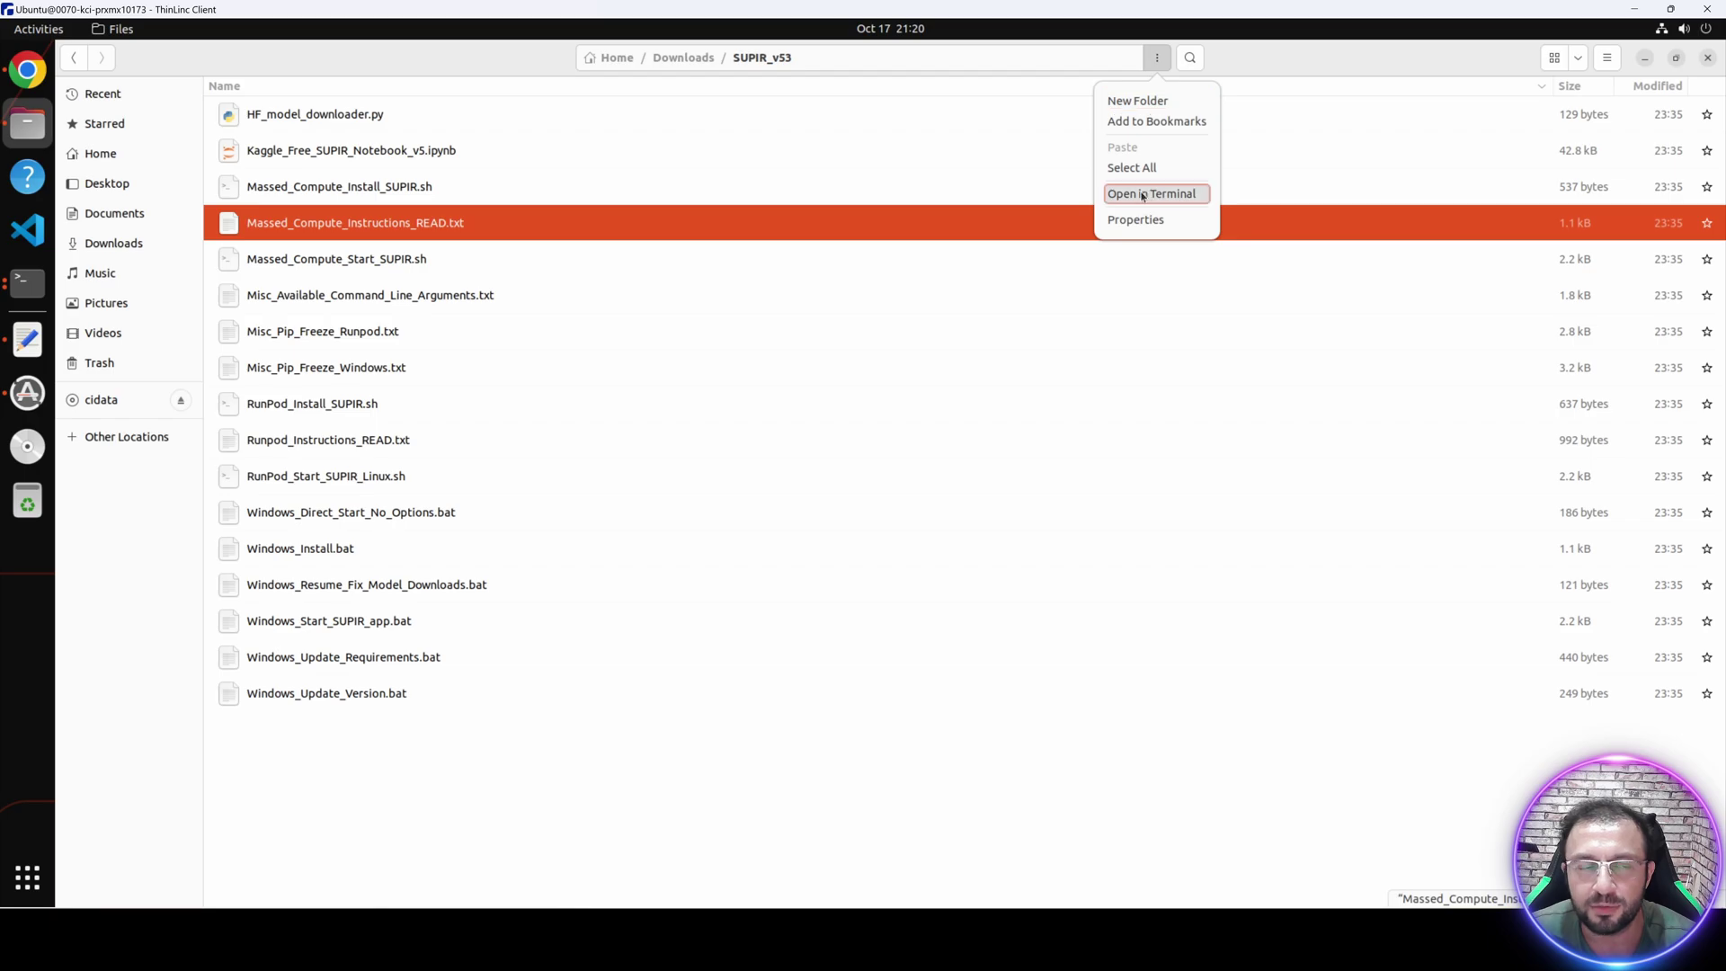
left_click(1150, 194)
right_click(528, 269)
left_click(572, 321)
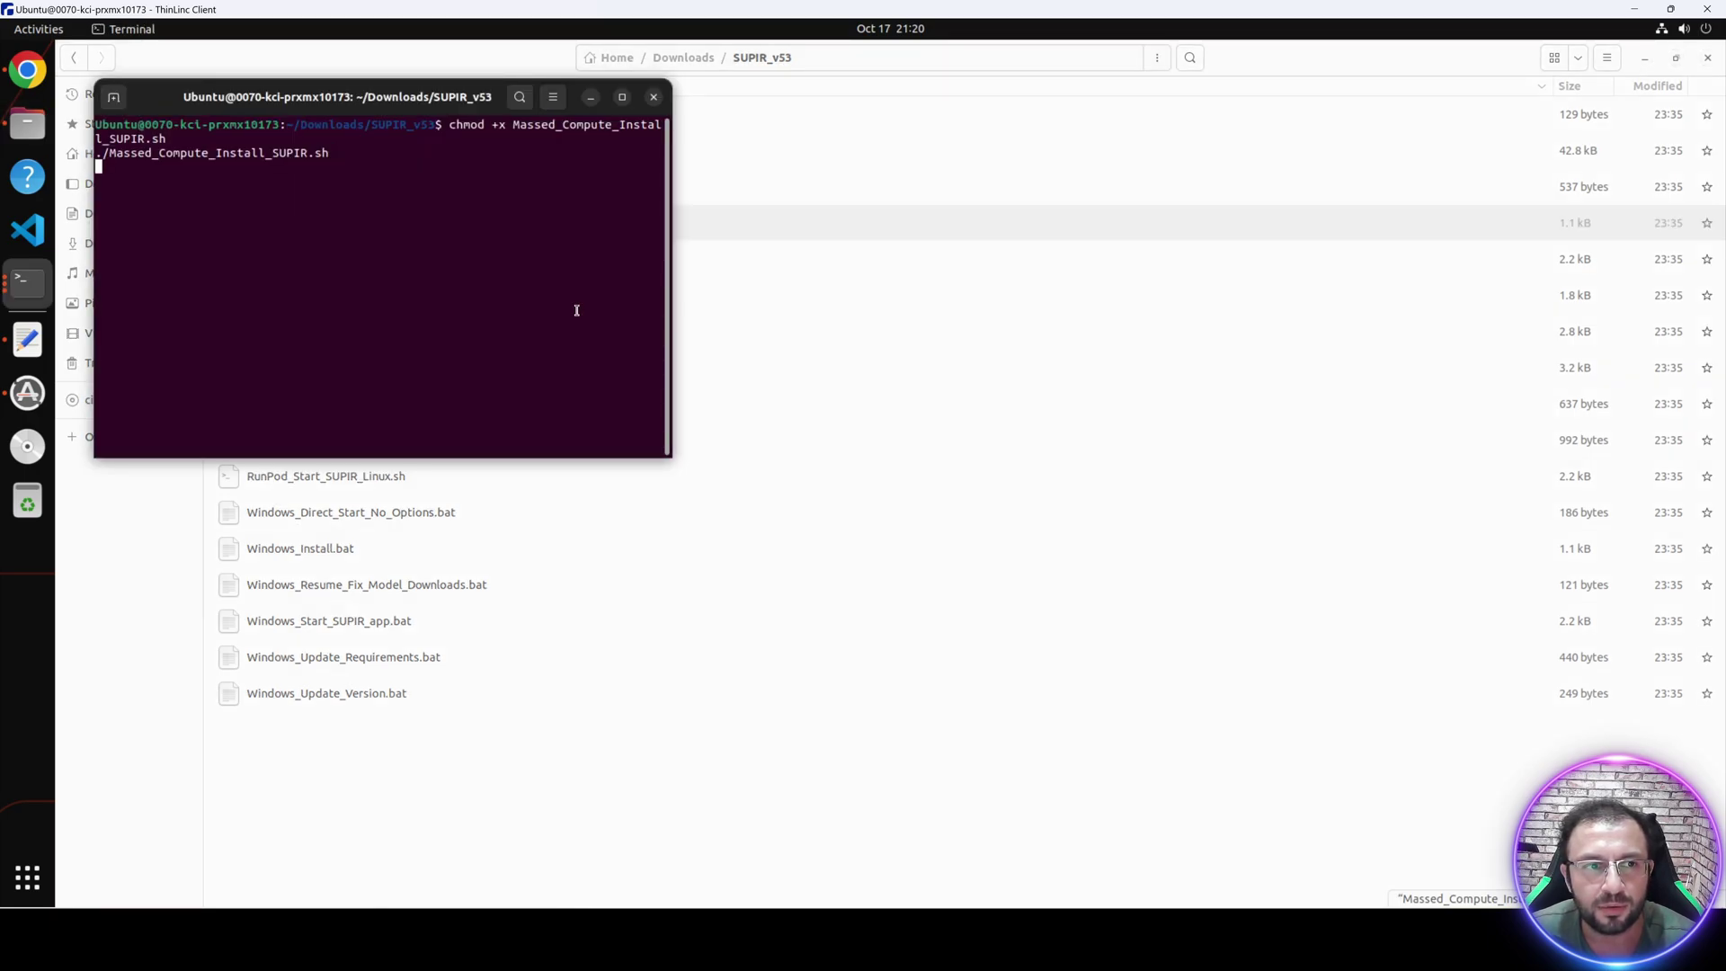
Open Massed_Compute_Instructions_READ.txt in Downloads/Ulti_Img_PreProcess_v3 and copy the two Massed_Compute_Install.sh install commands.
left_click(613, 706)
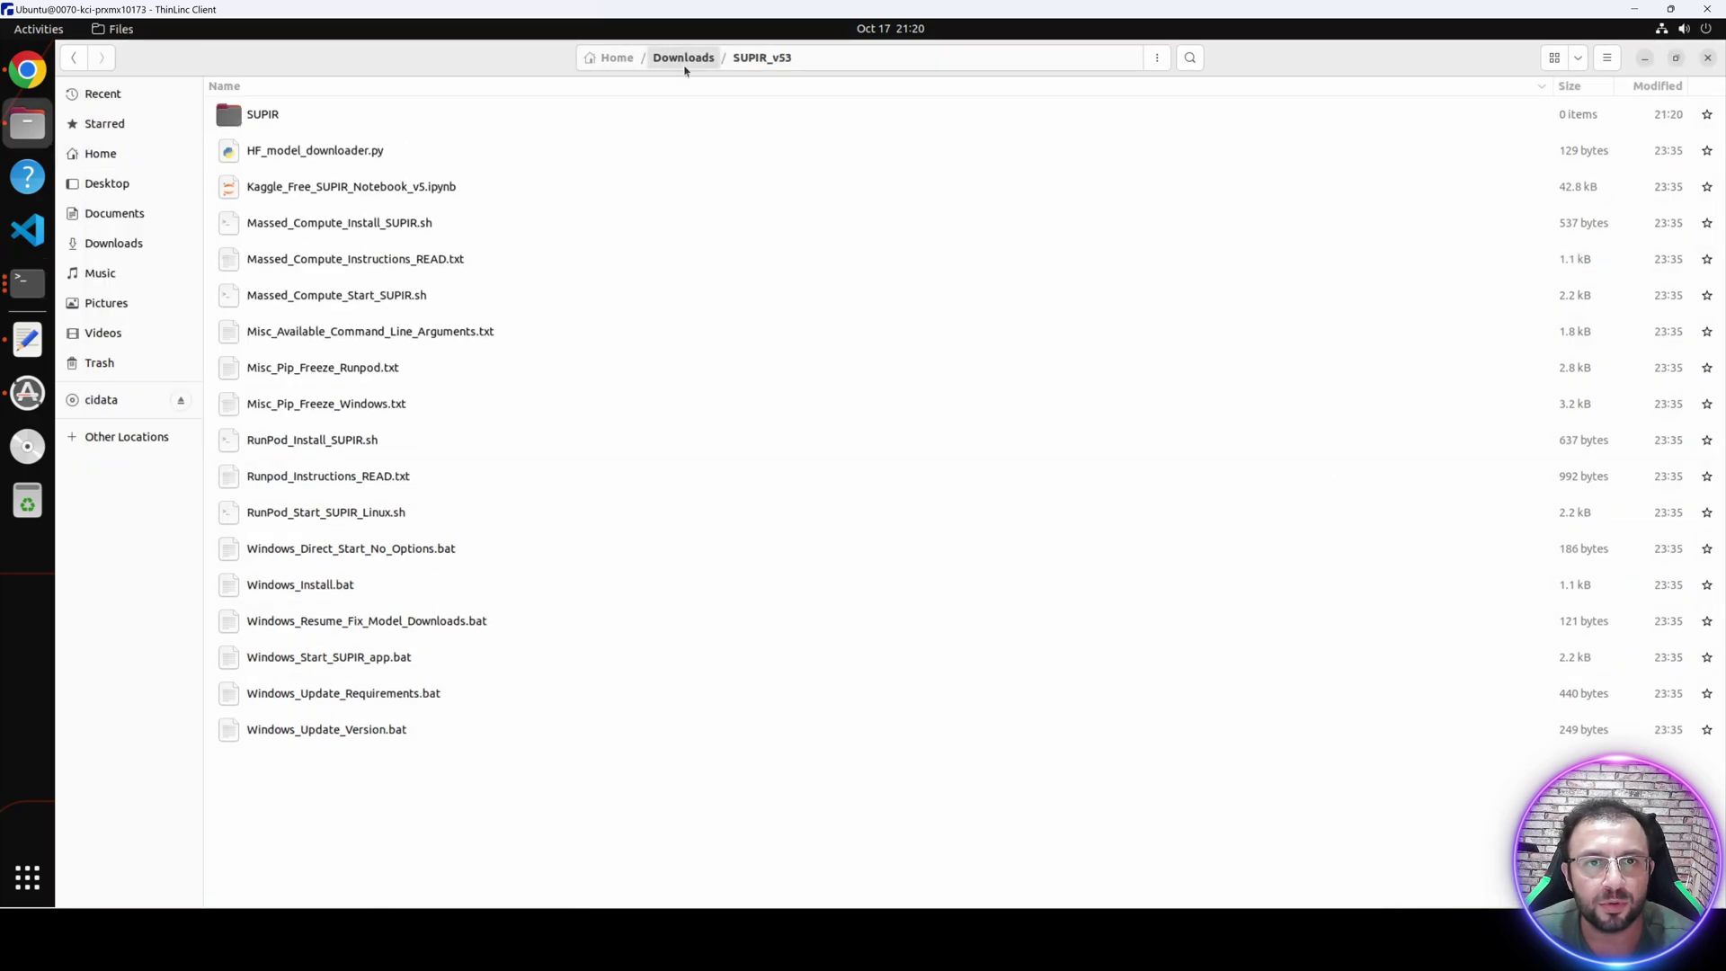
left_click(683, 58)
double_click(315, 151)
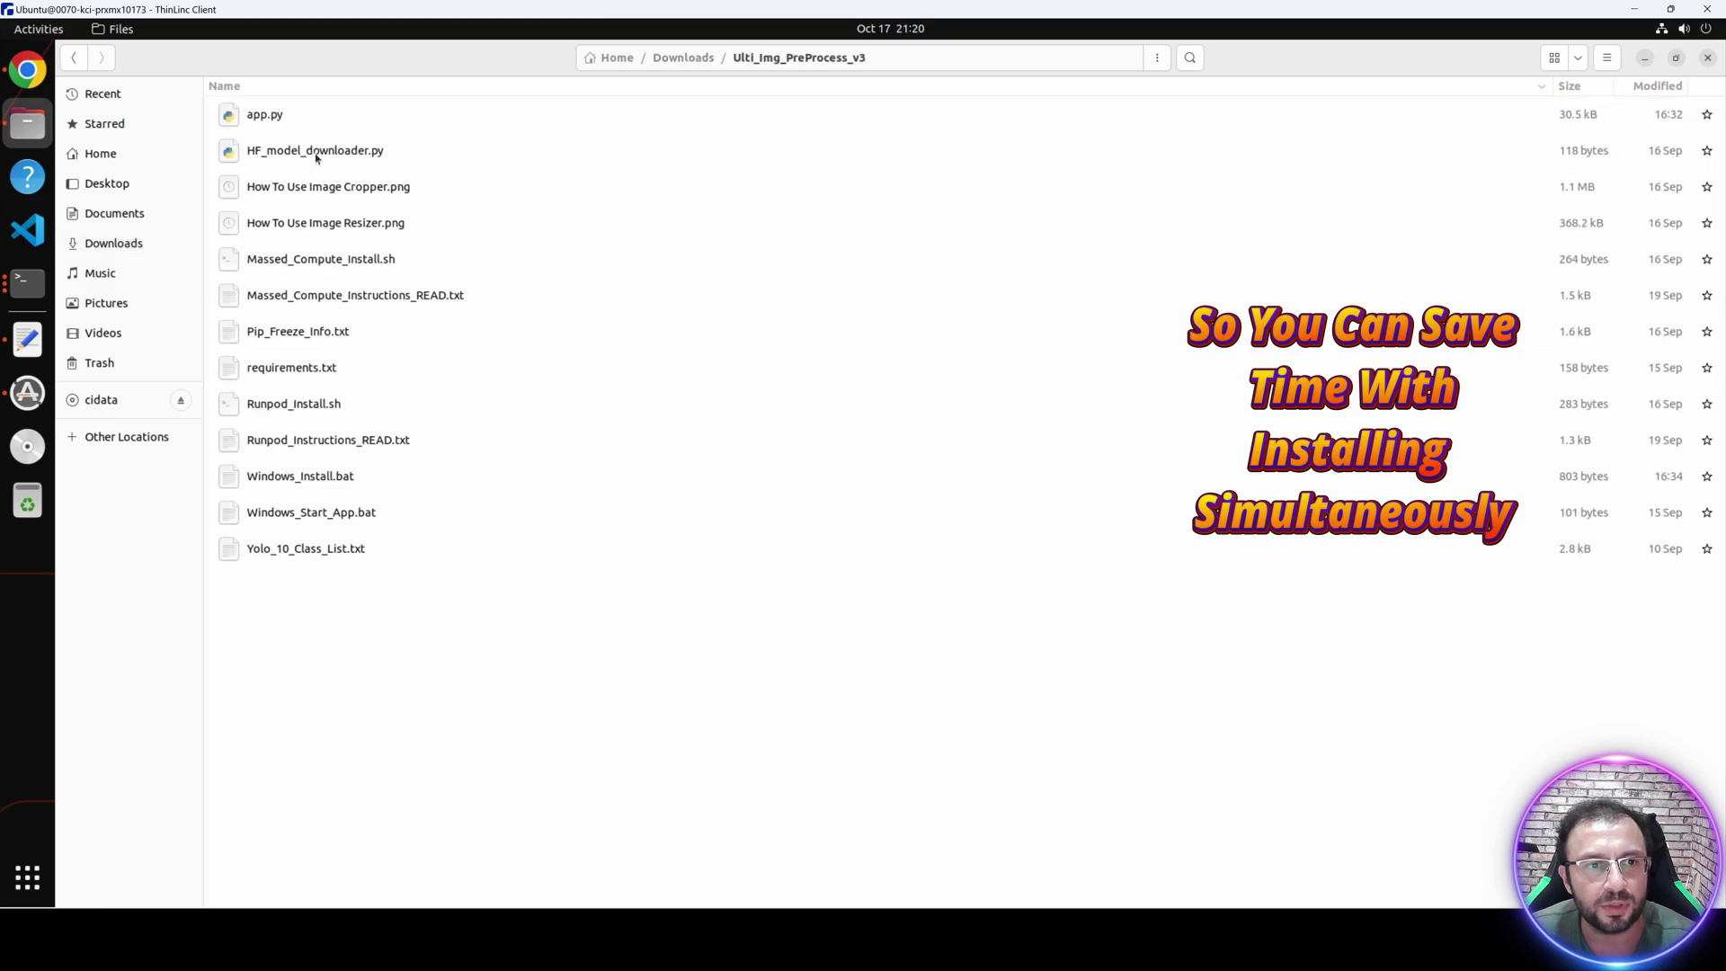
double_click(328, 299)
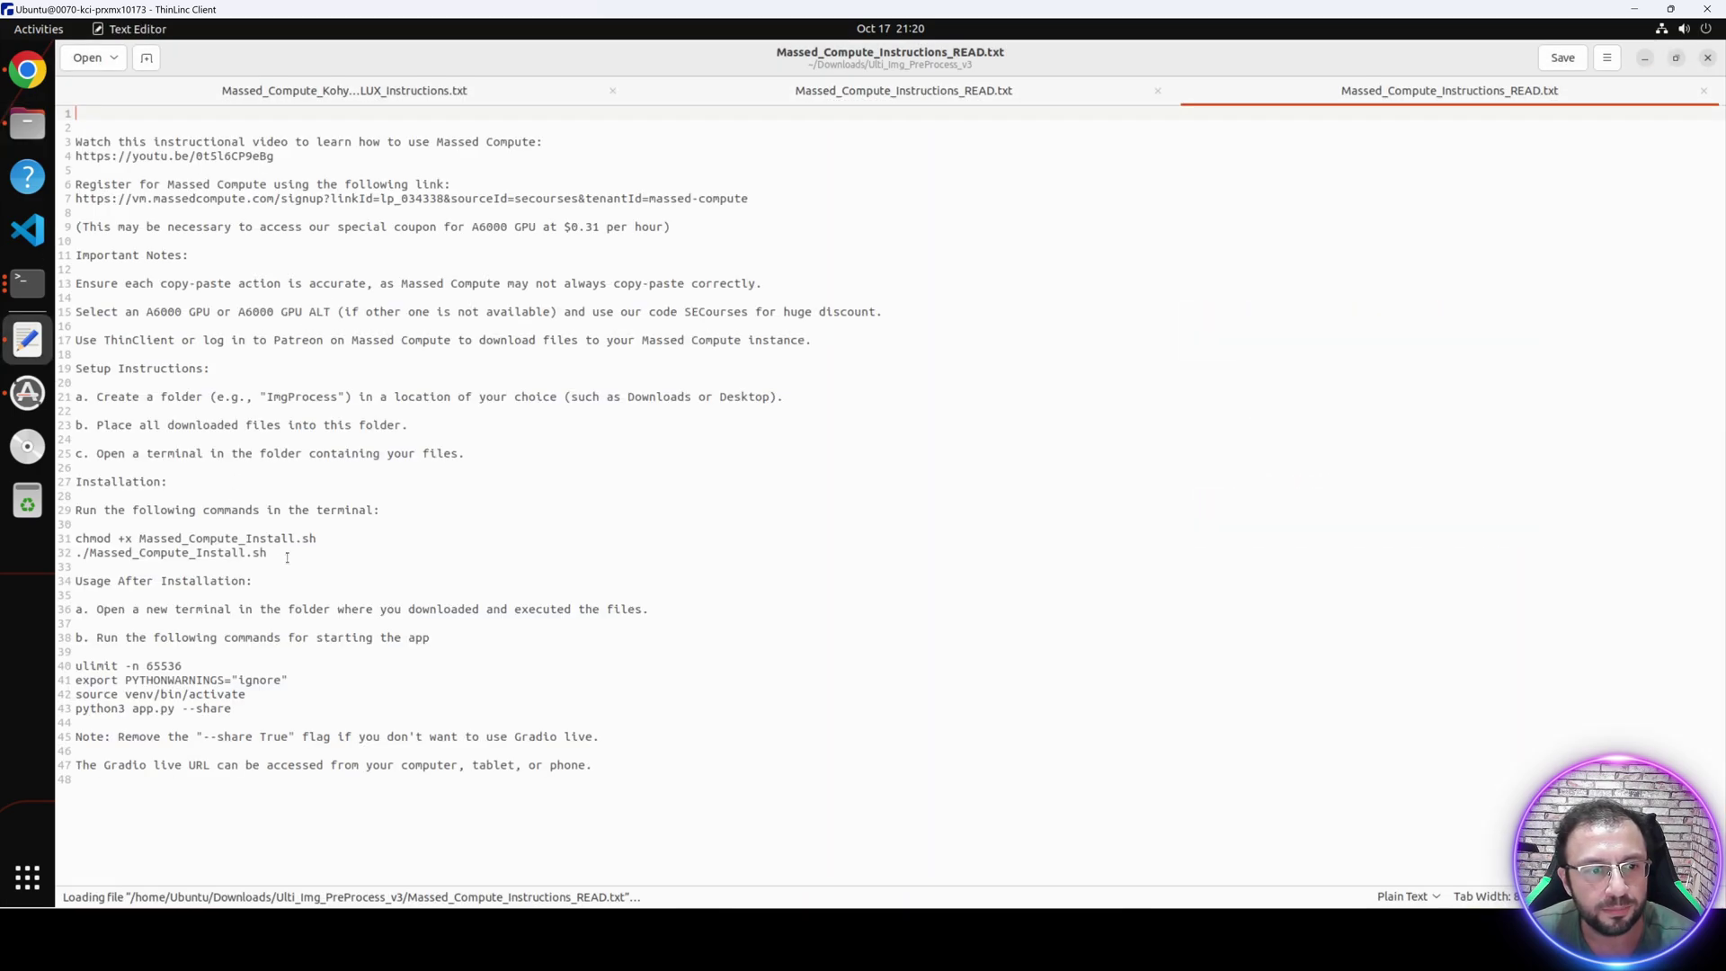
left_click_drag(287, 557, 76, 537)
key("super+c")
Run the copied install commands in a terminal opened in the Ulti_Img_PreProcess_v3 folder, and minimize that terminal.
key("alt+Tab")
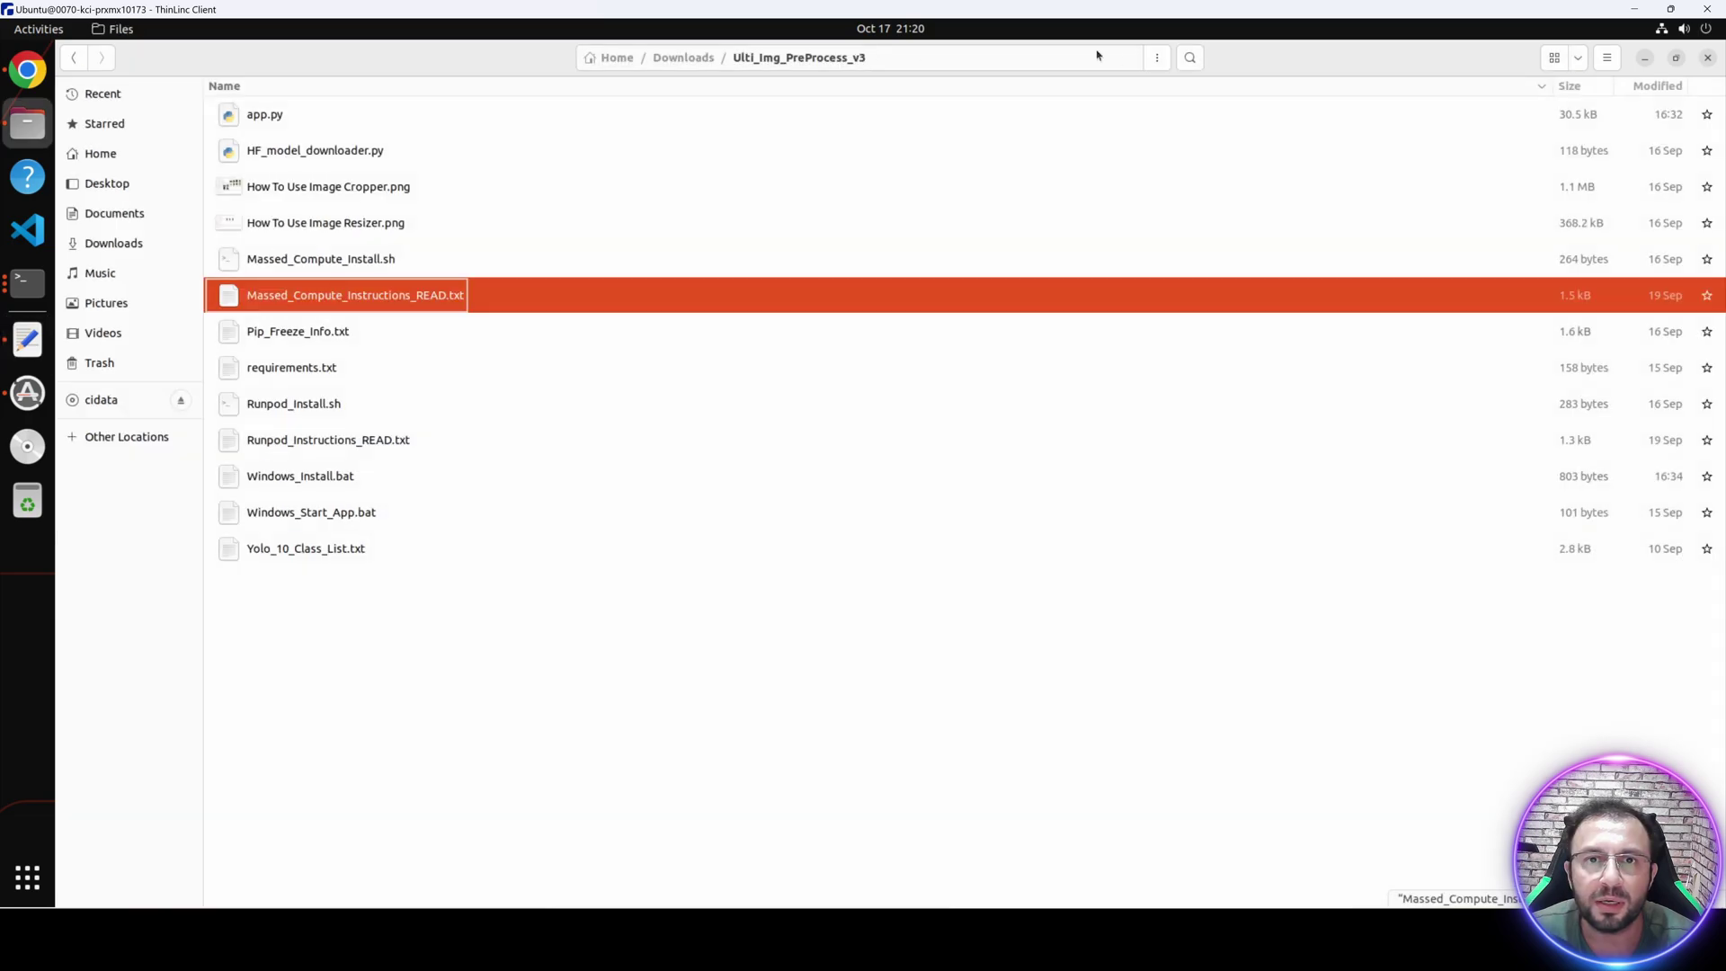
left_click(1156, 58)
left_click(1156, 195)
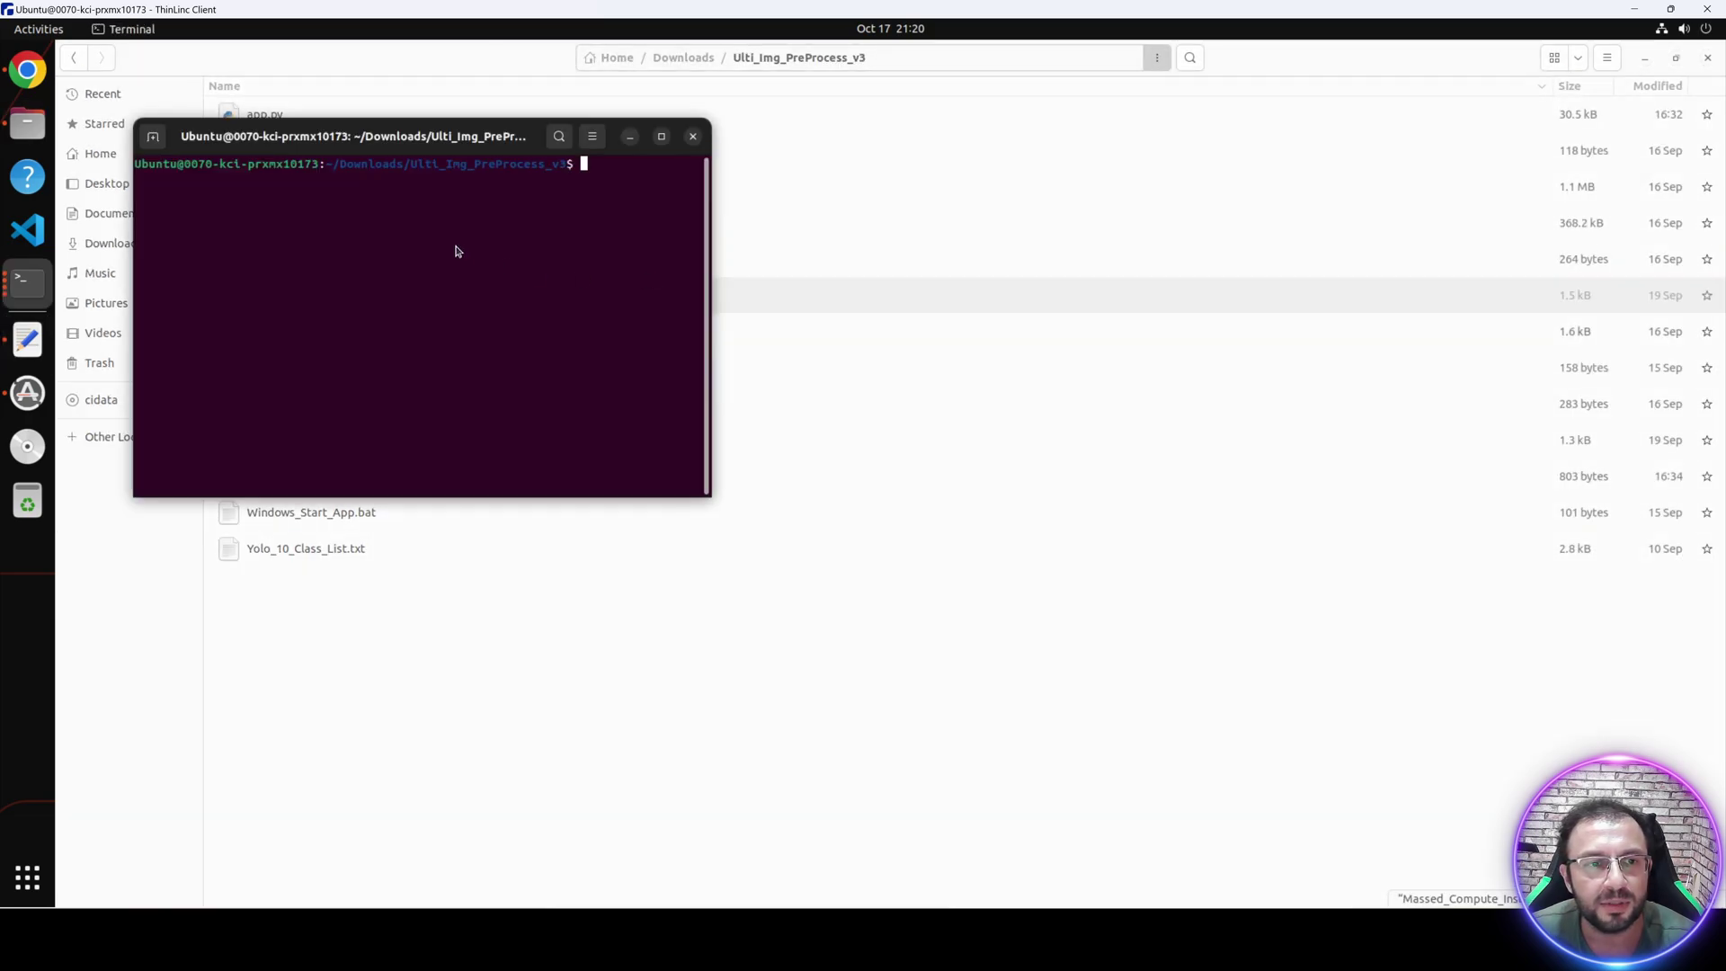
right_click(460, 252)
left_click(493, 300)
key("Return")
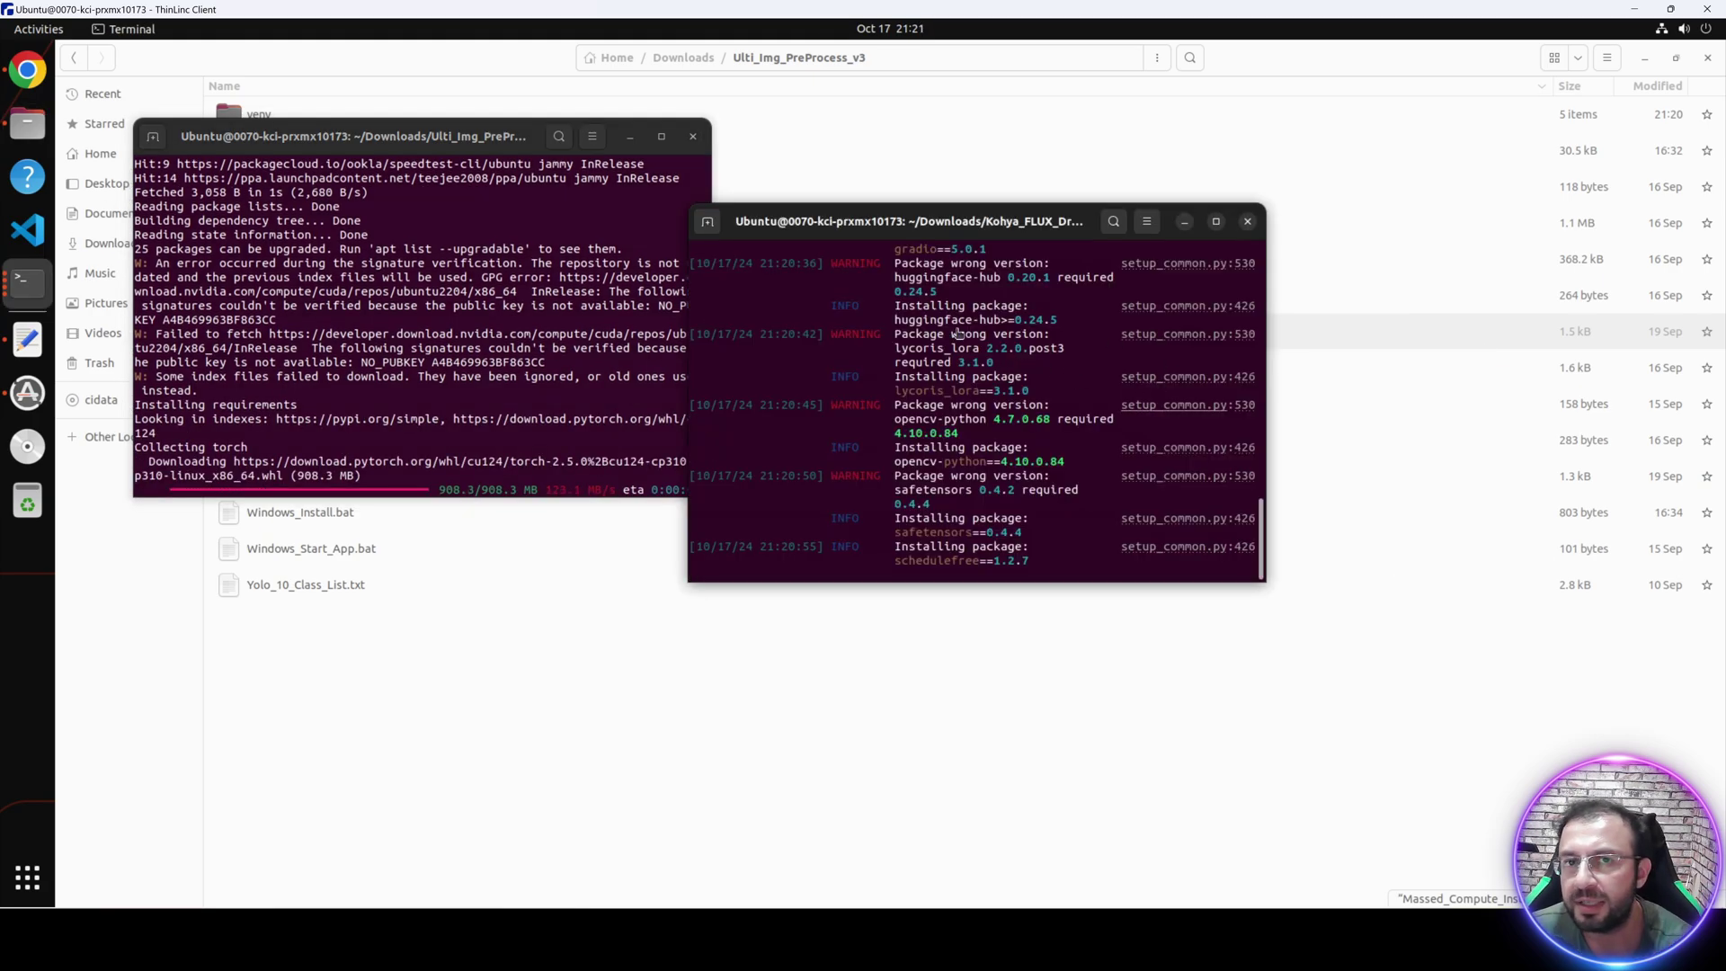
left_click(629, 139)
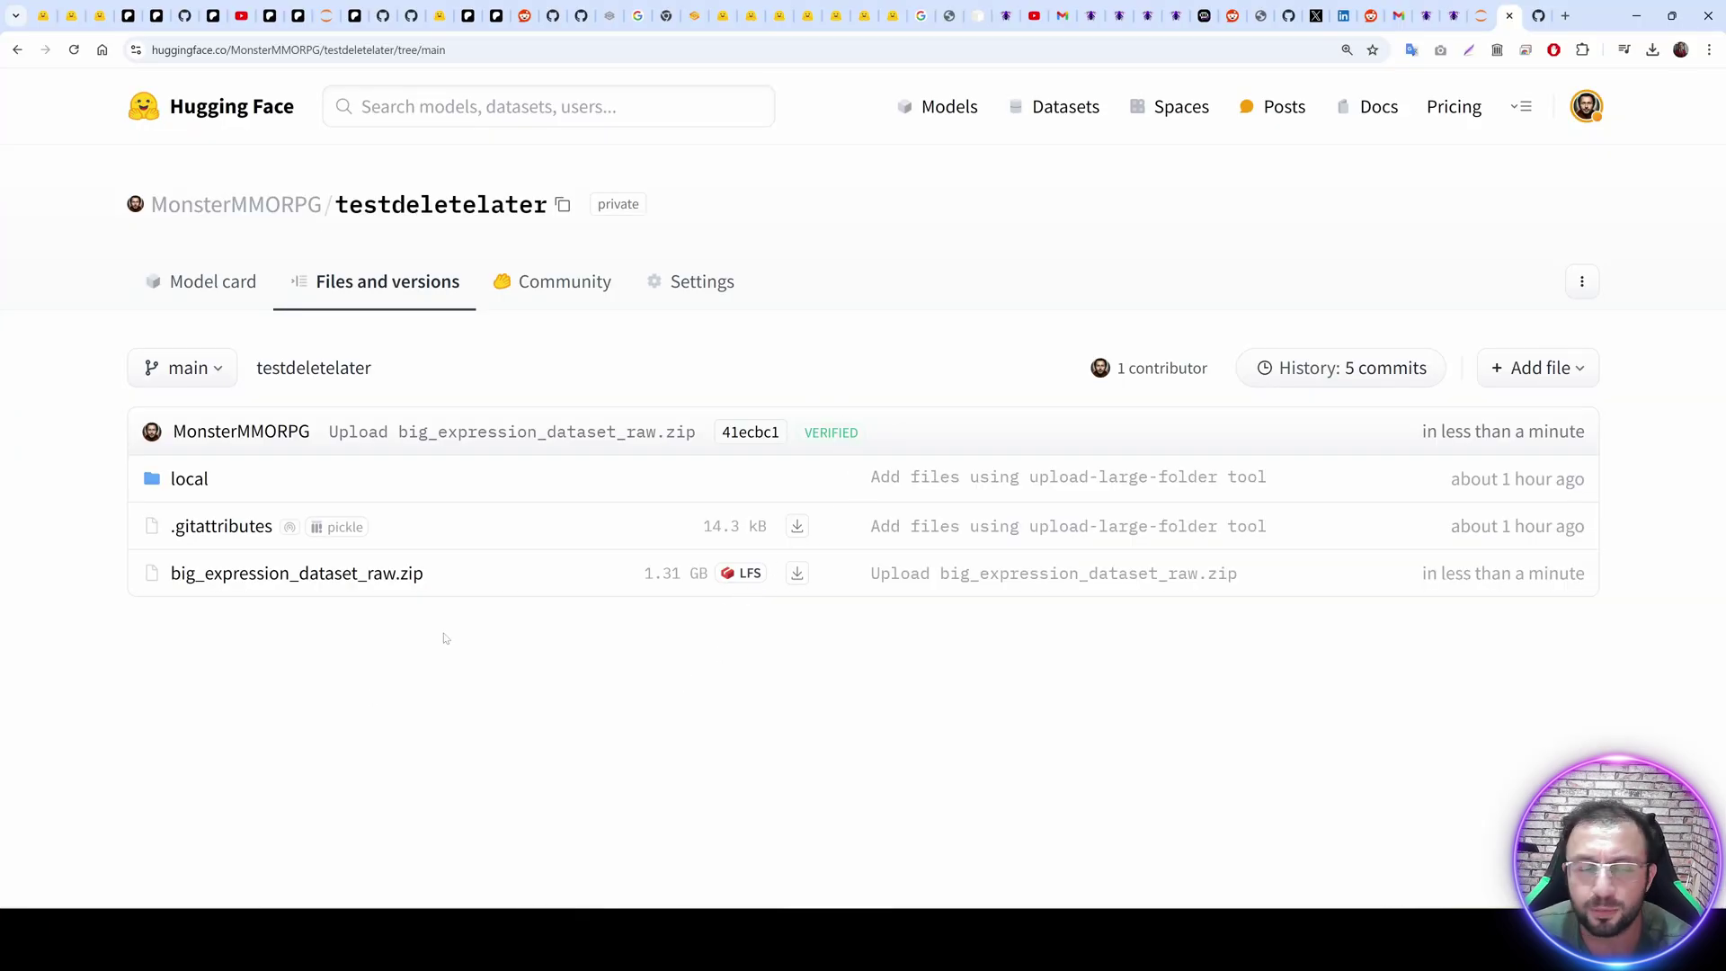
On Hugging Face, copy the download link of big_expression_dataset_raw.zip and make the testdeletelater model public.
right_click(796, 574)
left_click(871, 694)
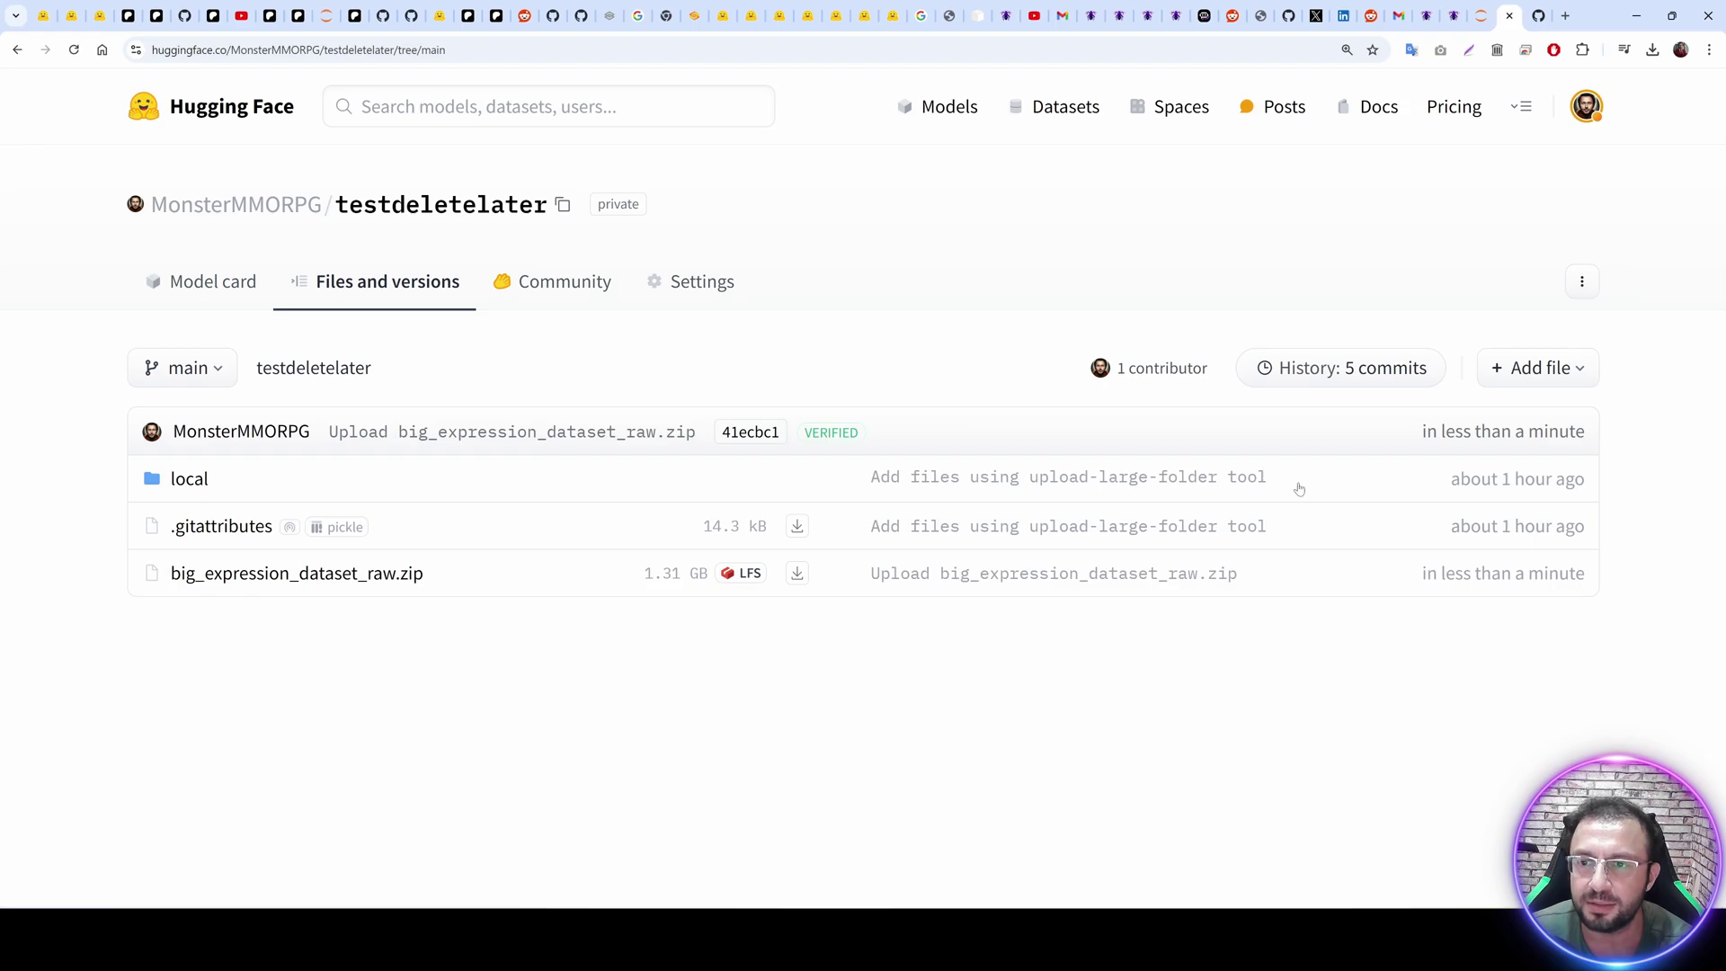
left_click(692, 281)
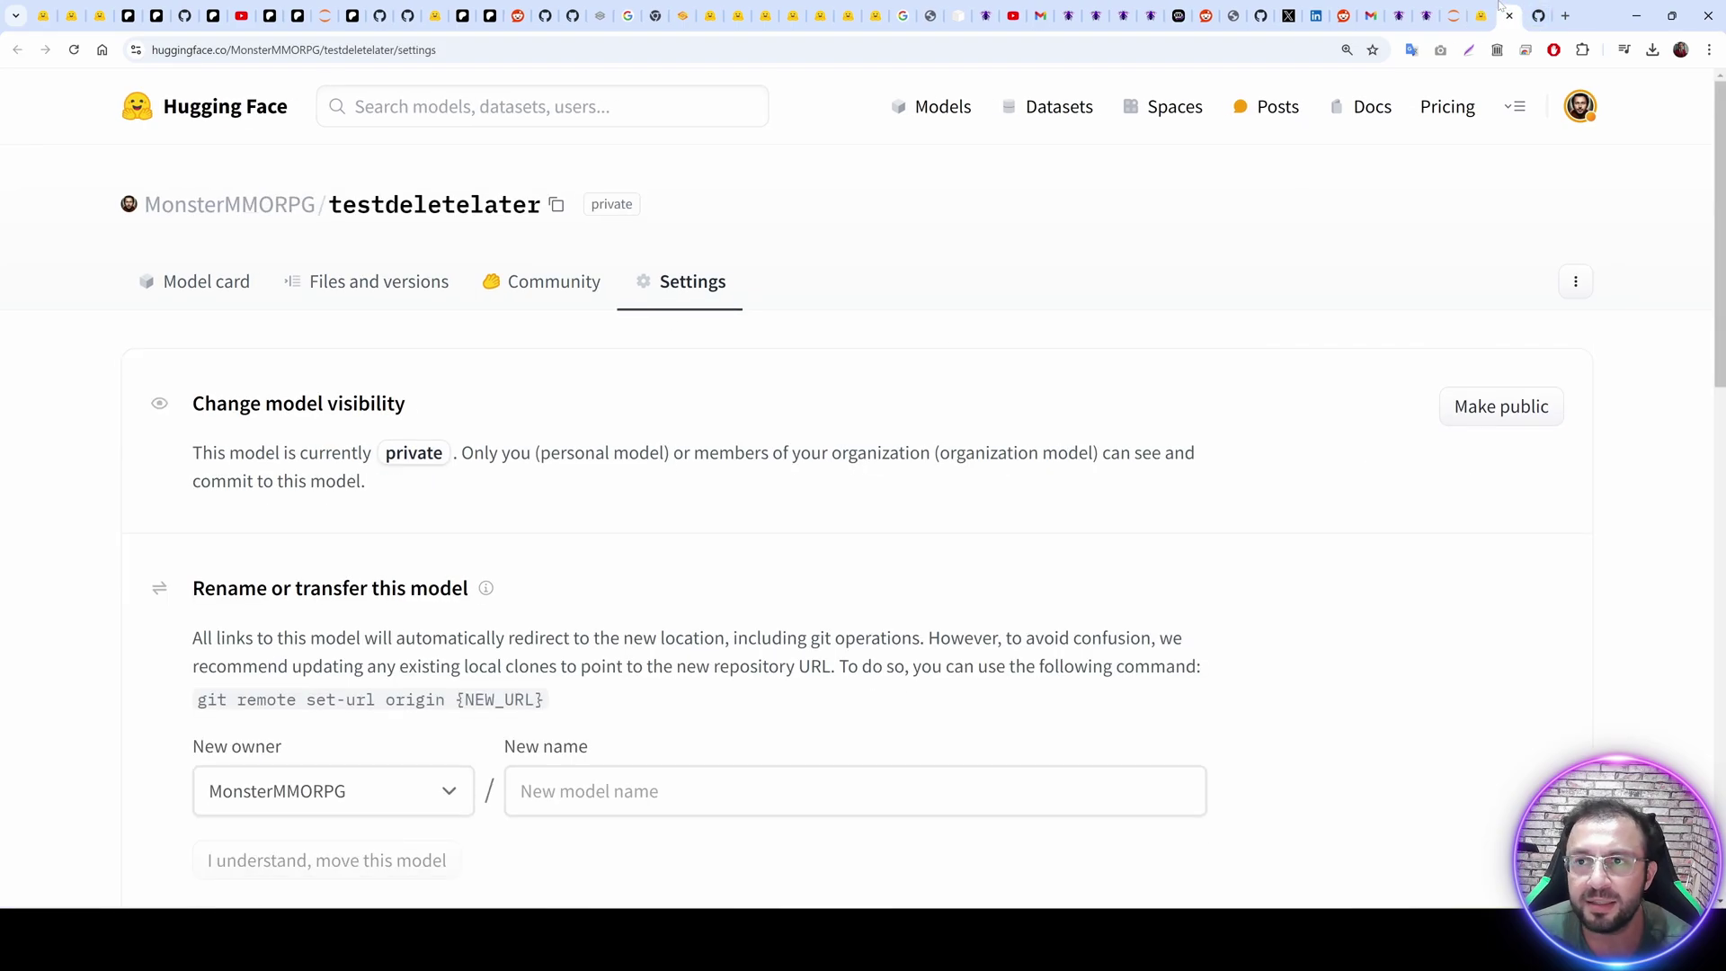
scroll(657, 427, "down", 3)
scroll(1036, 231, "up", 2)
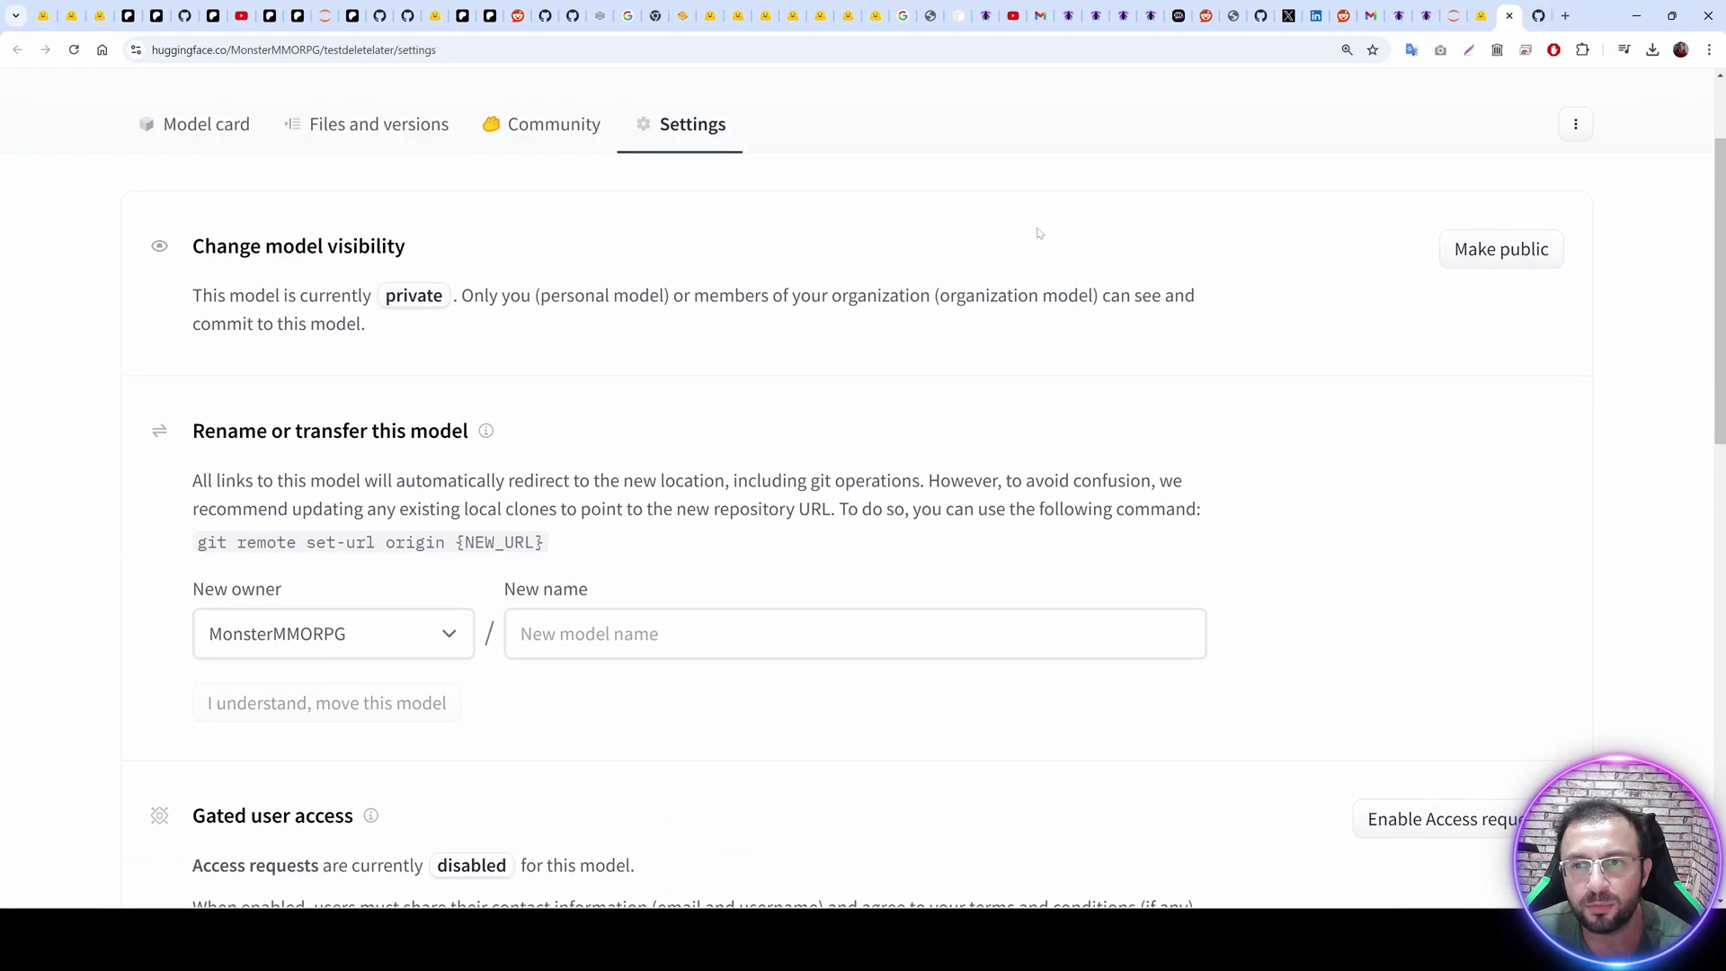
left_click(1500, 254)
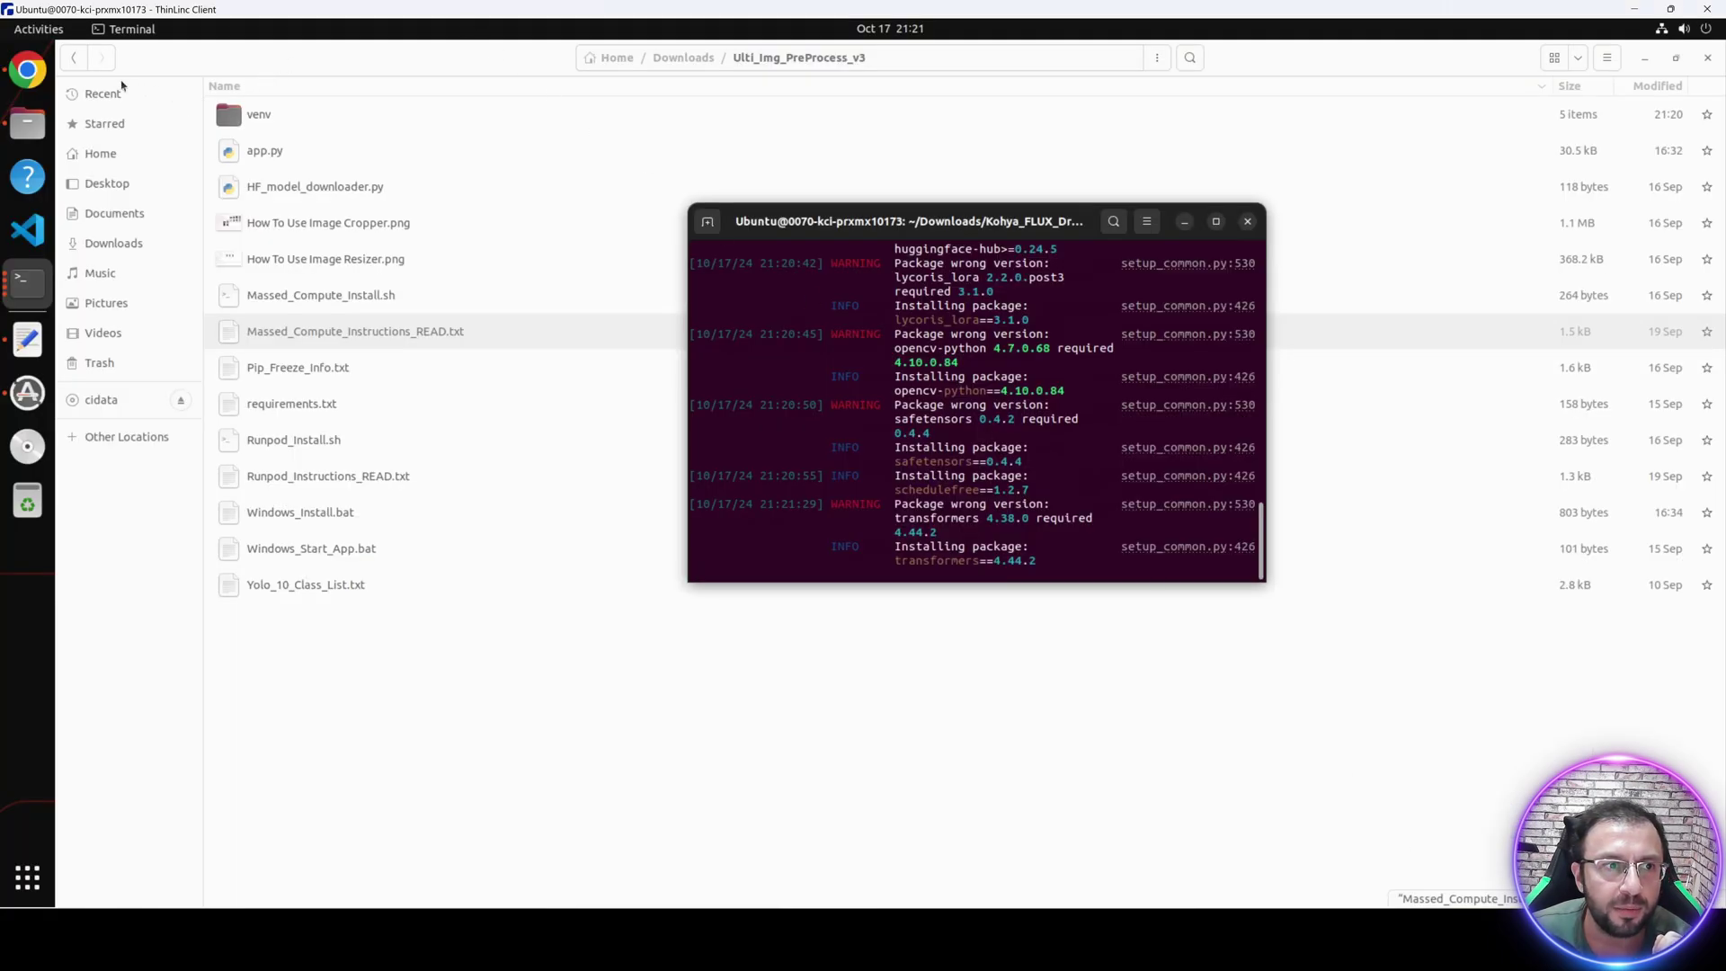
Try to open the copied dataset download link in Chrome on the remote machine.
left_click(27, 71)
right_click(398, 94)
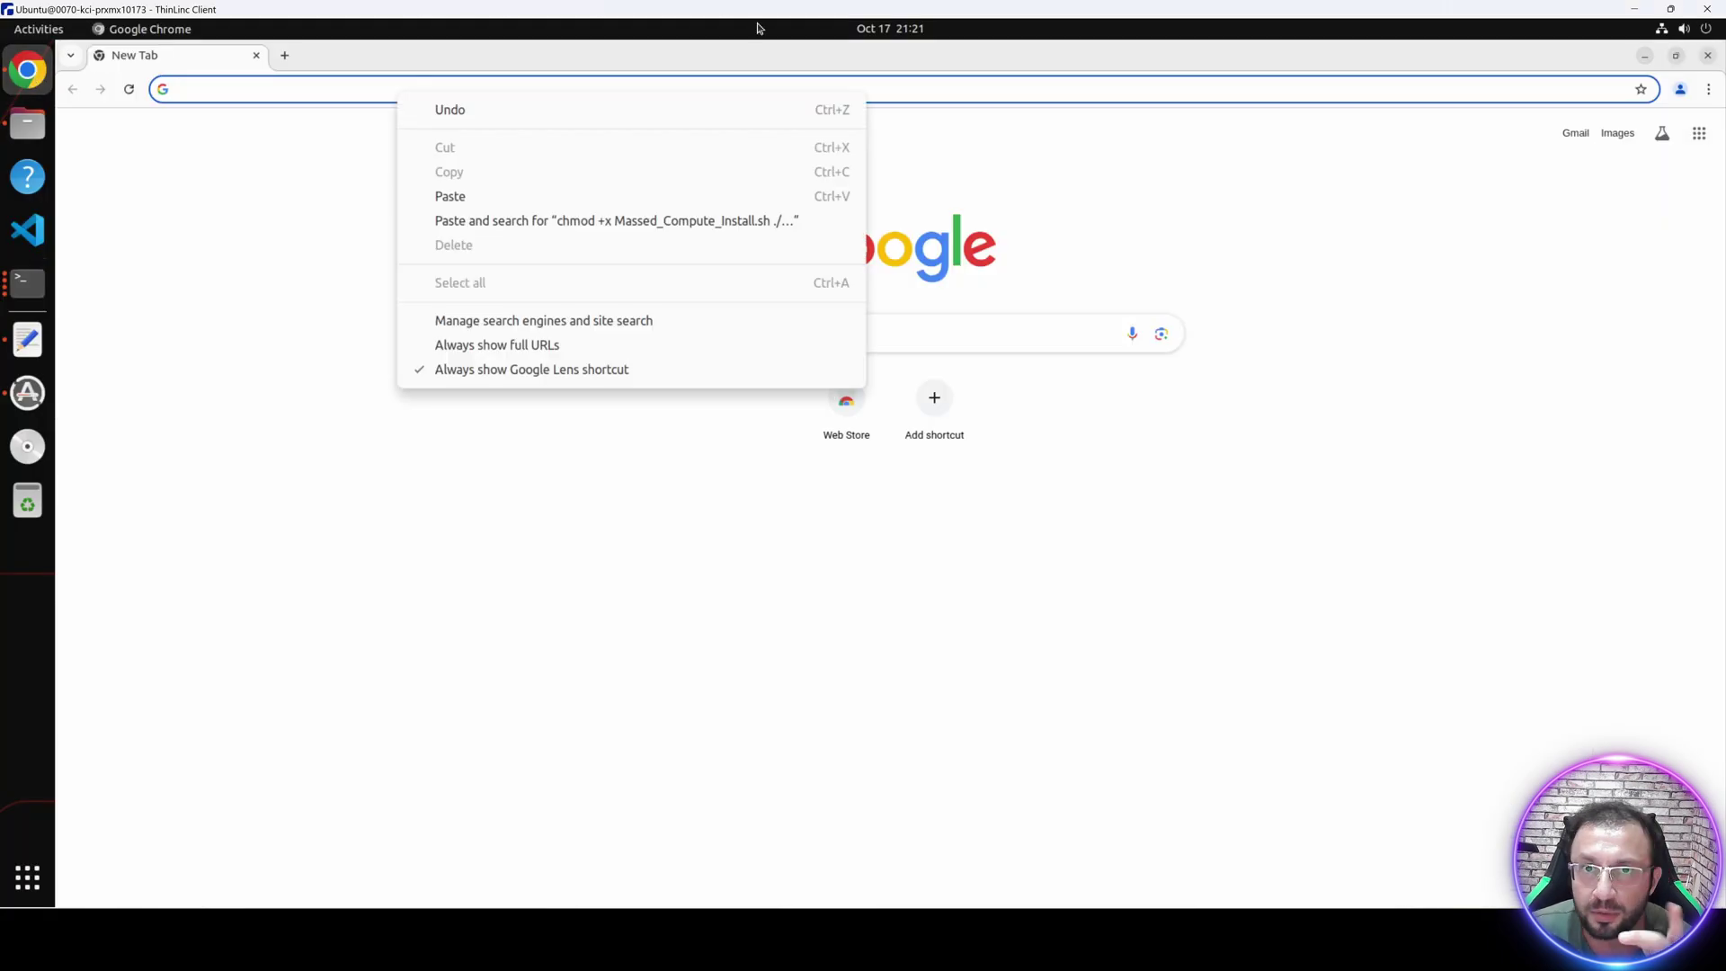
left_click(484, 222)
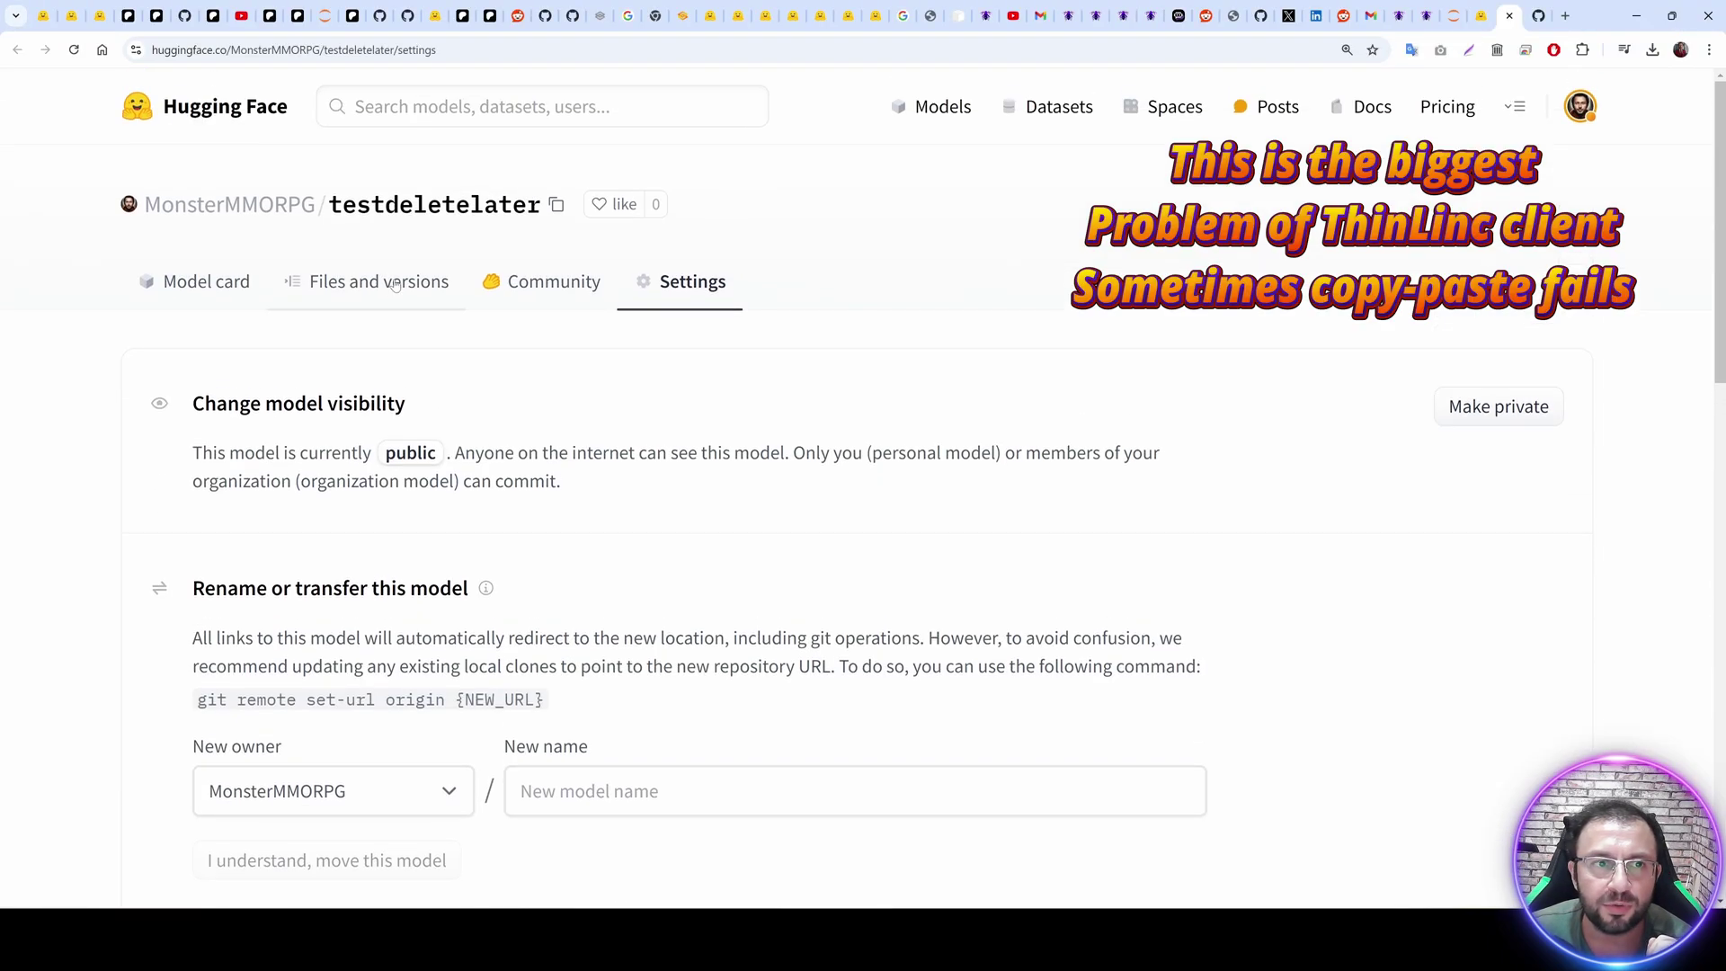
Copy the big_expression_dataset_raw.zip link again from the testdeletelater files and retry opening it in the remote Chrome.
left_click(395, 284)
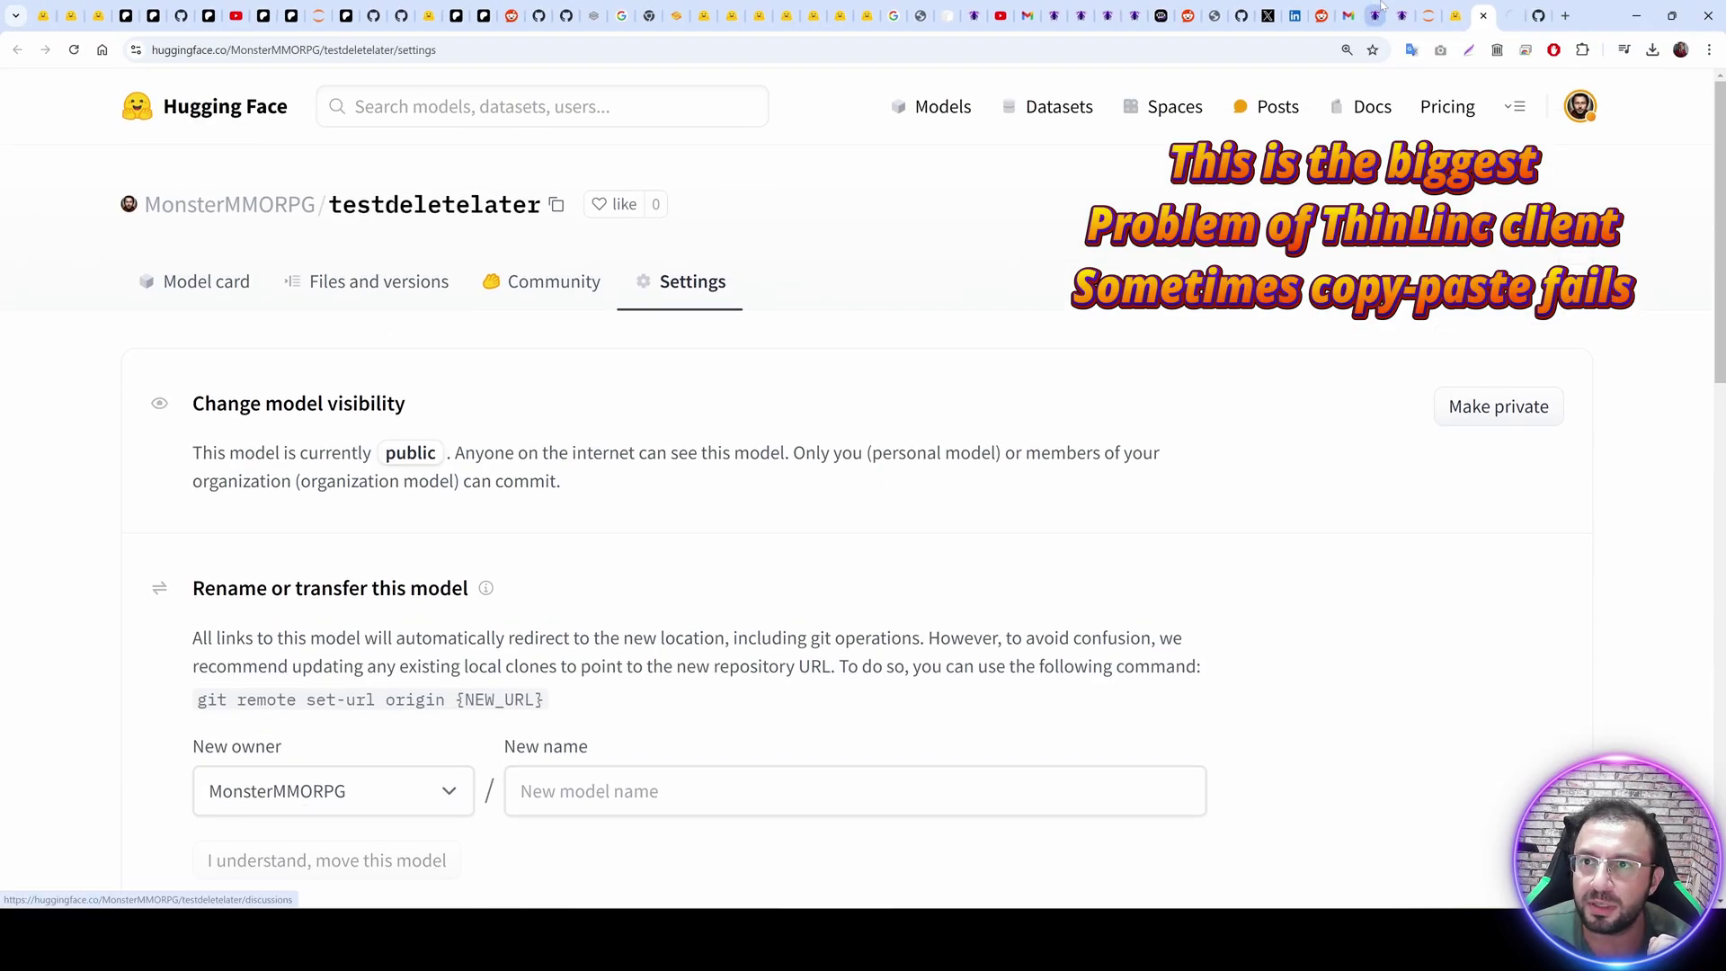
right_click(796, 581)
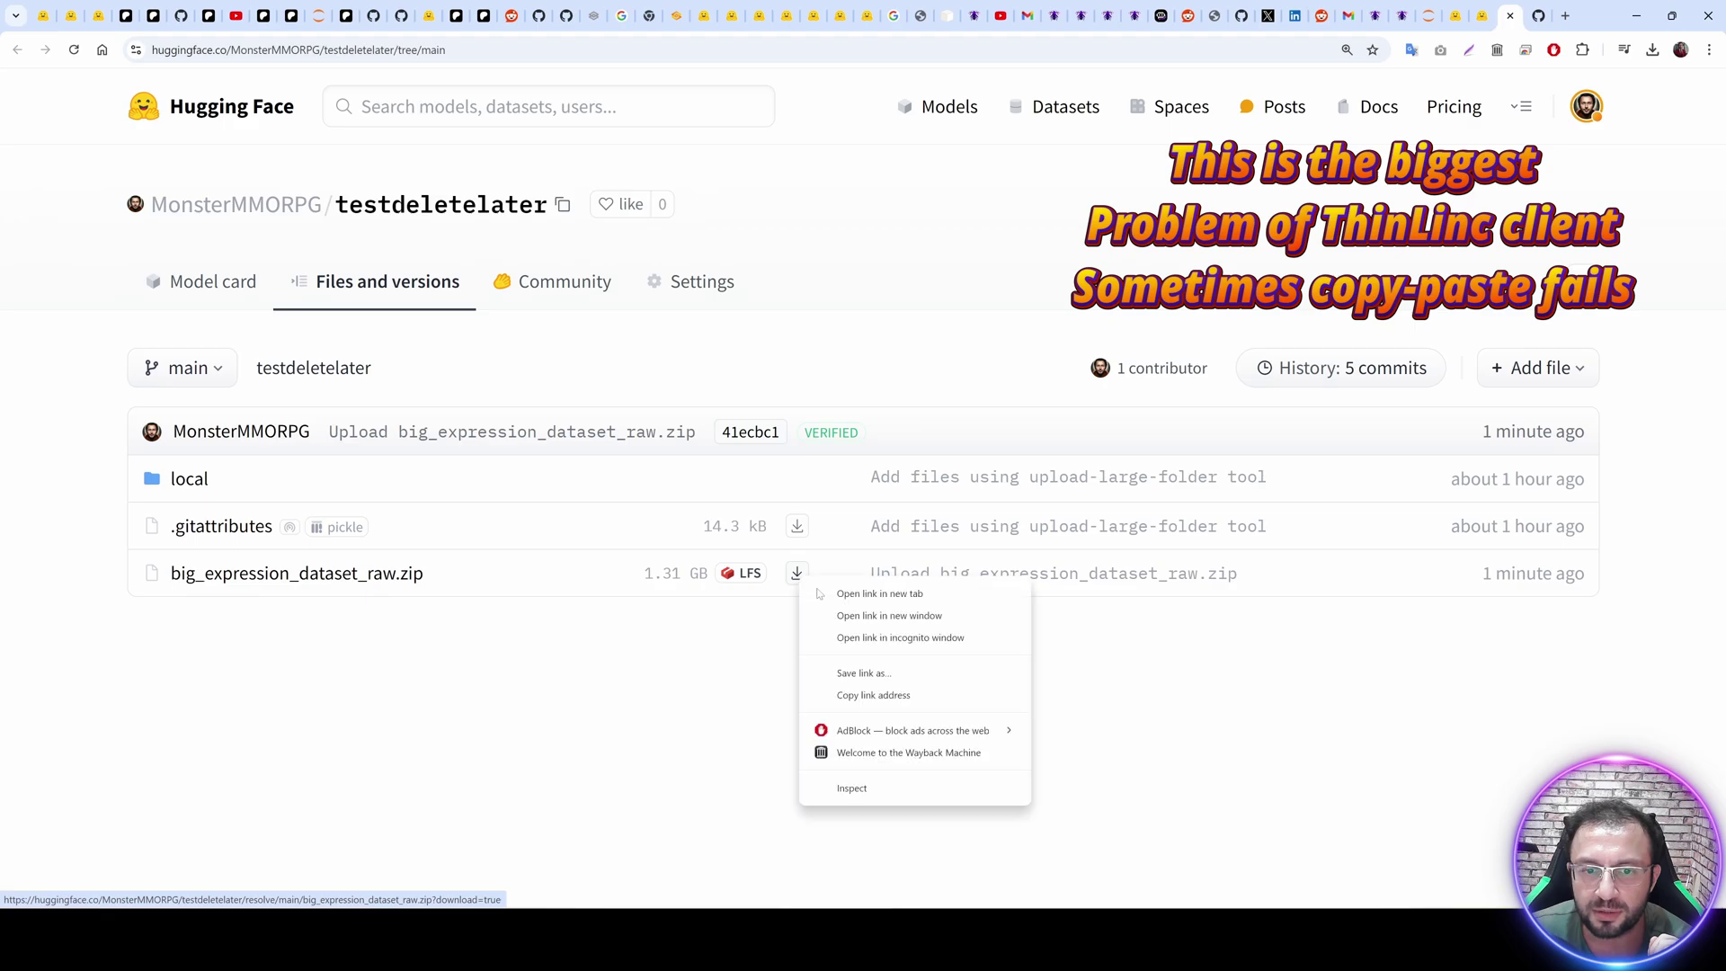
left_click(869, 701)
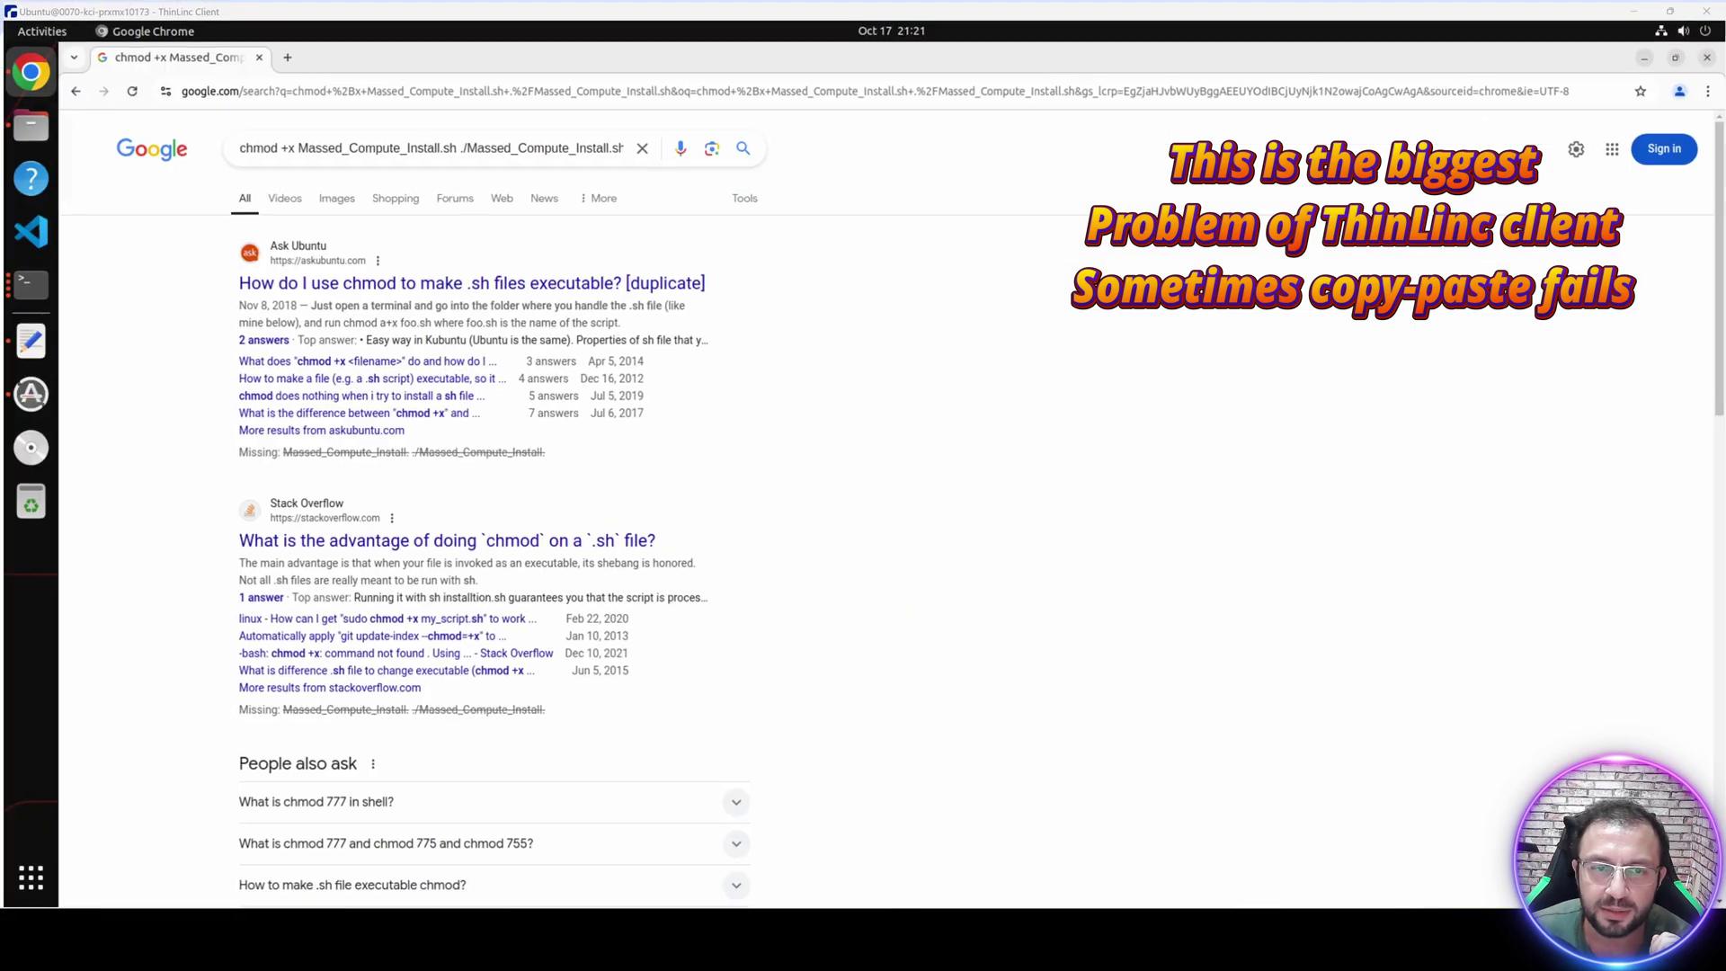
right_click(513, 84)
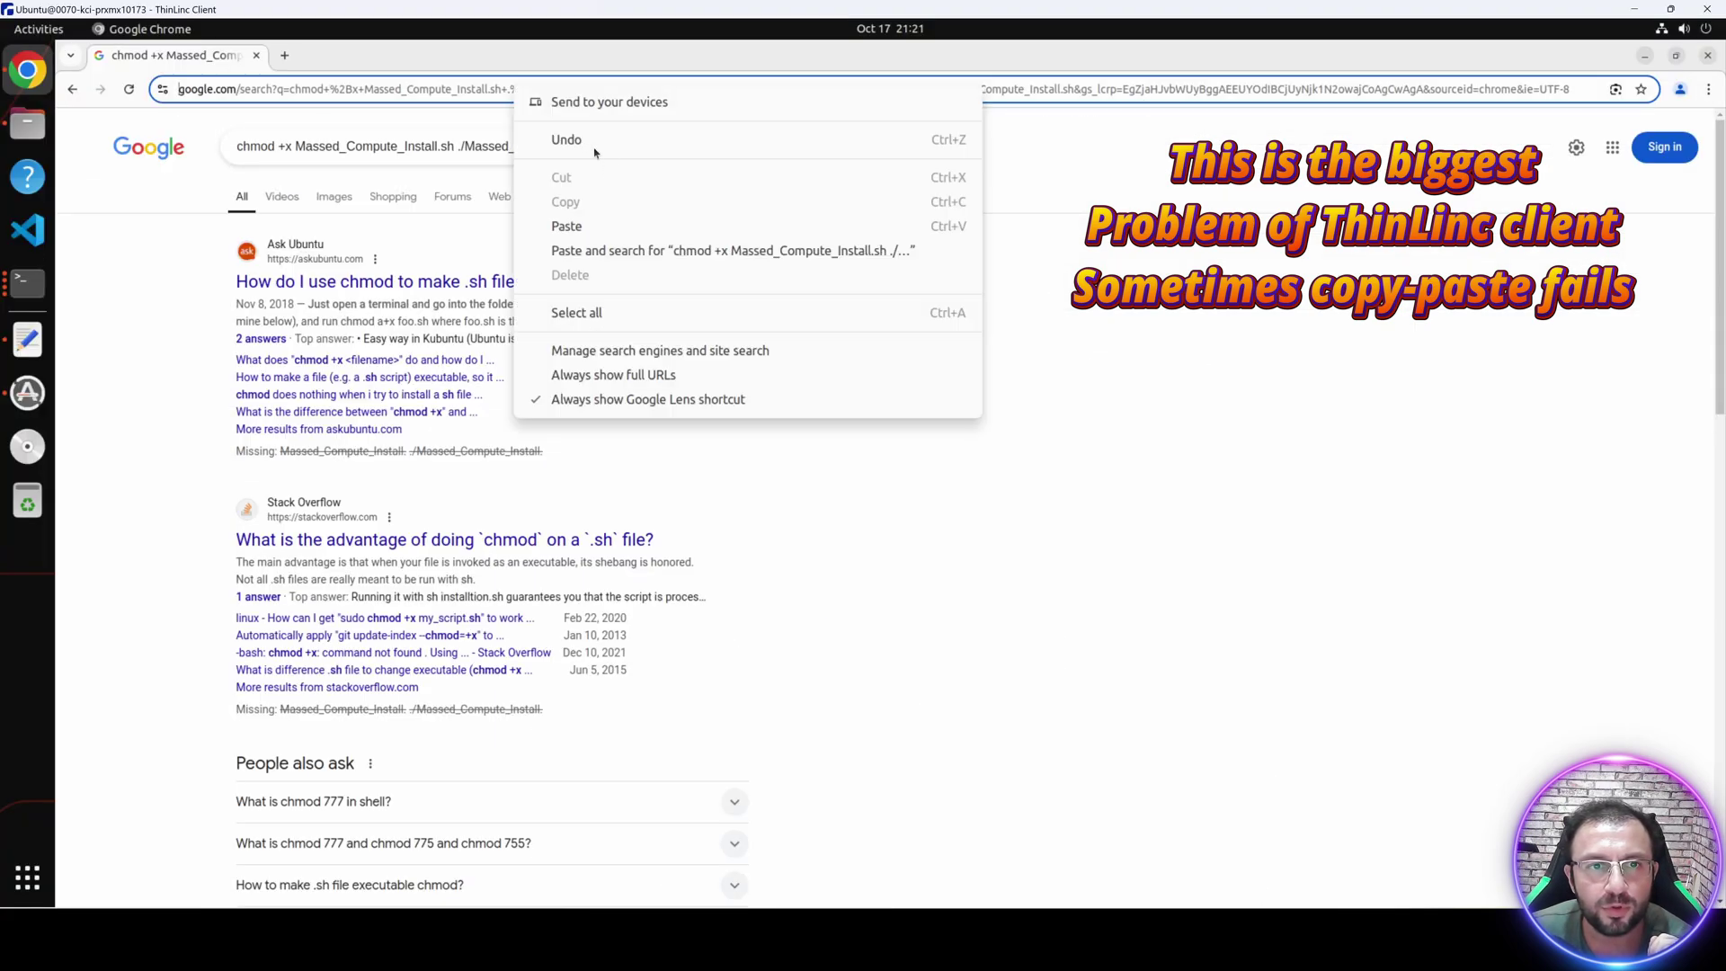
left_click(618, 251)
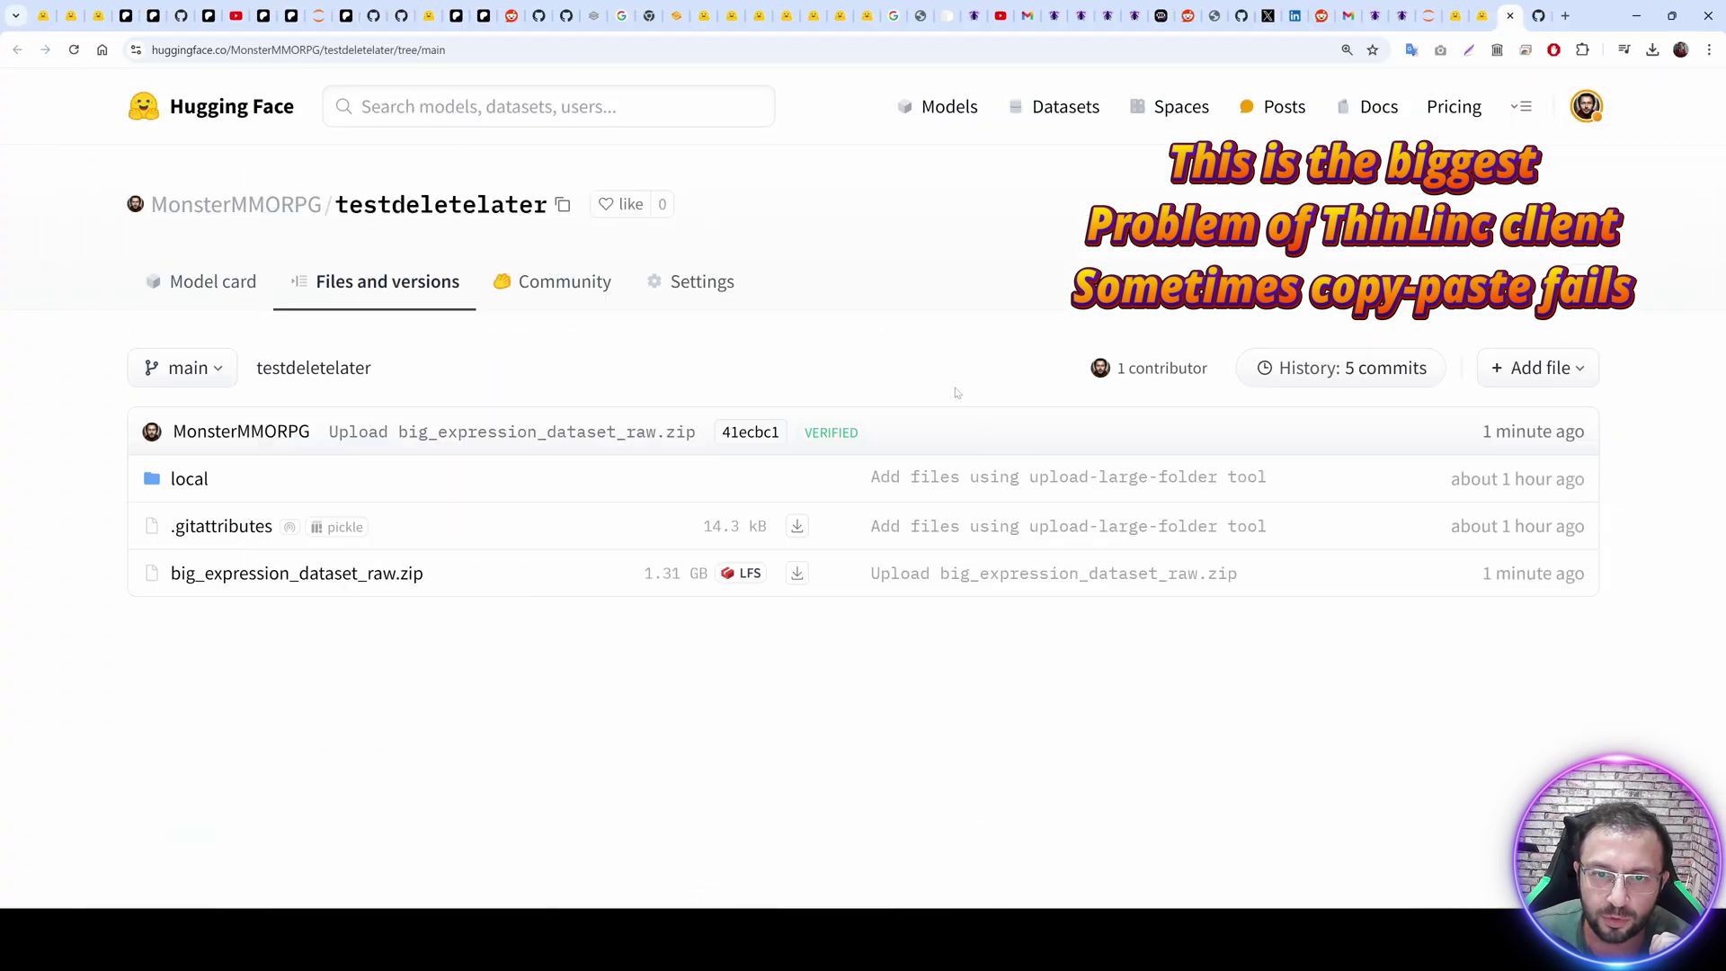
Recopy the big_expression_dataset_raw.zip link, test pasting it in a new local browser tab, and open a new tab in the remote Chrome.
right_click(797, 573)
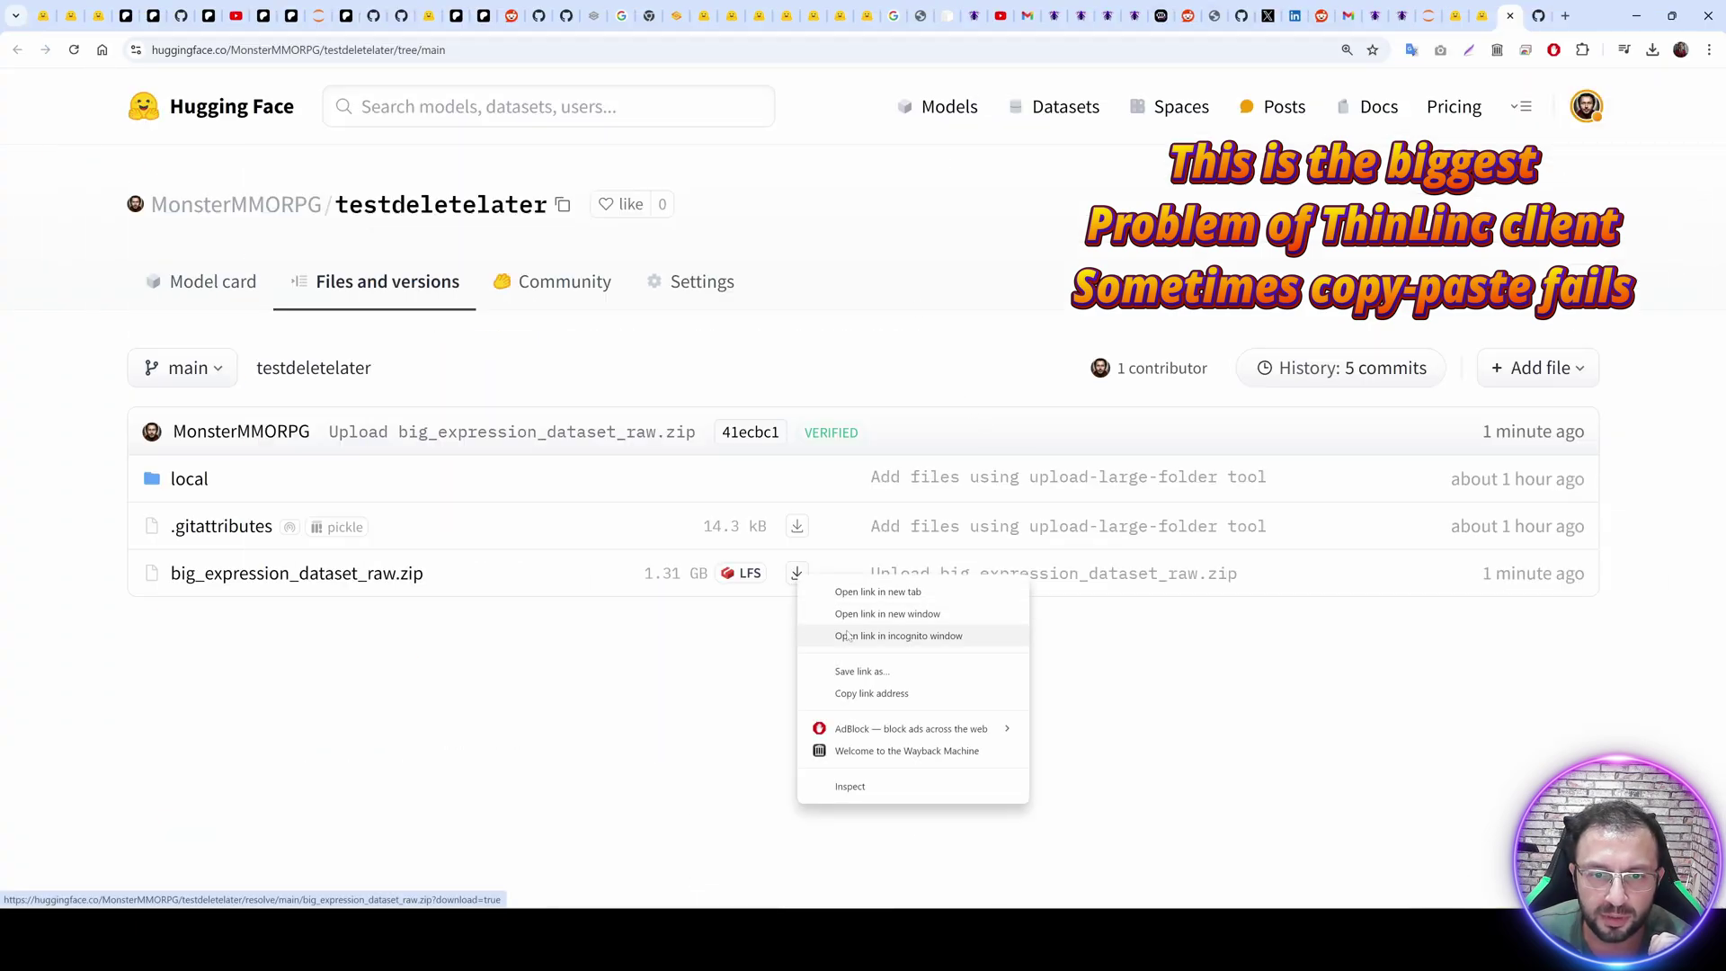
left_click(860, 699)
key("ctrl+t")
key("ctrl+v")
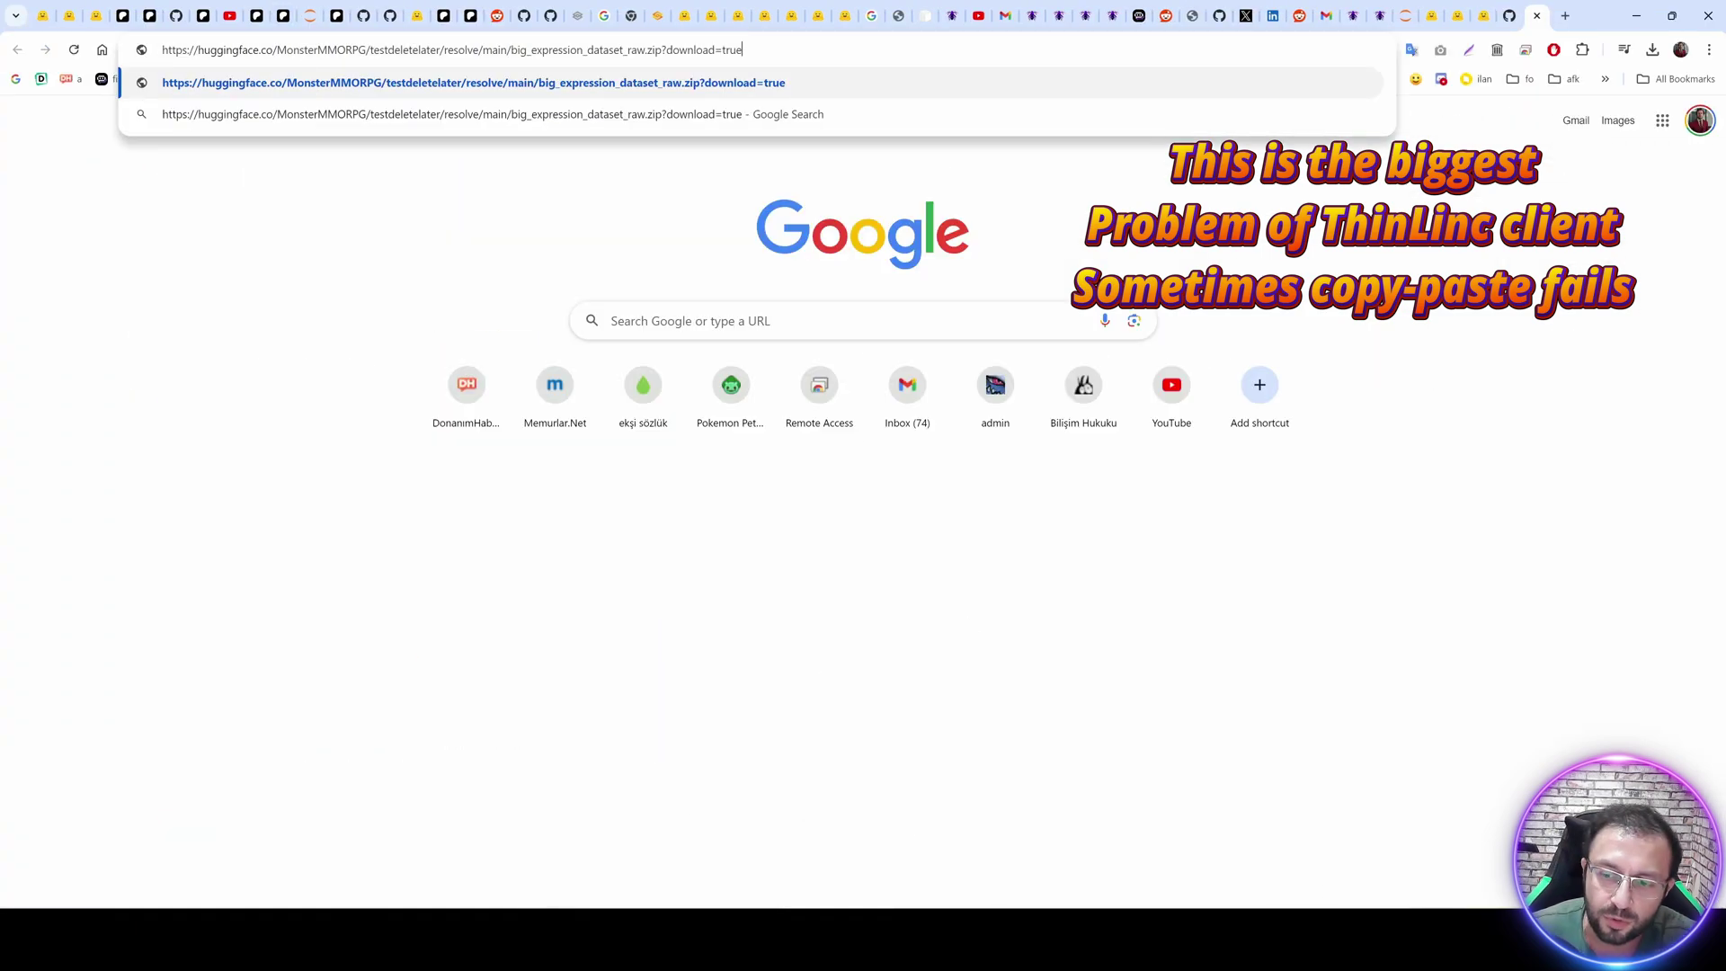
key("alt+Tab")
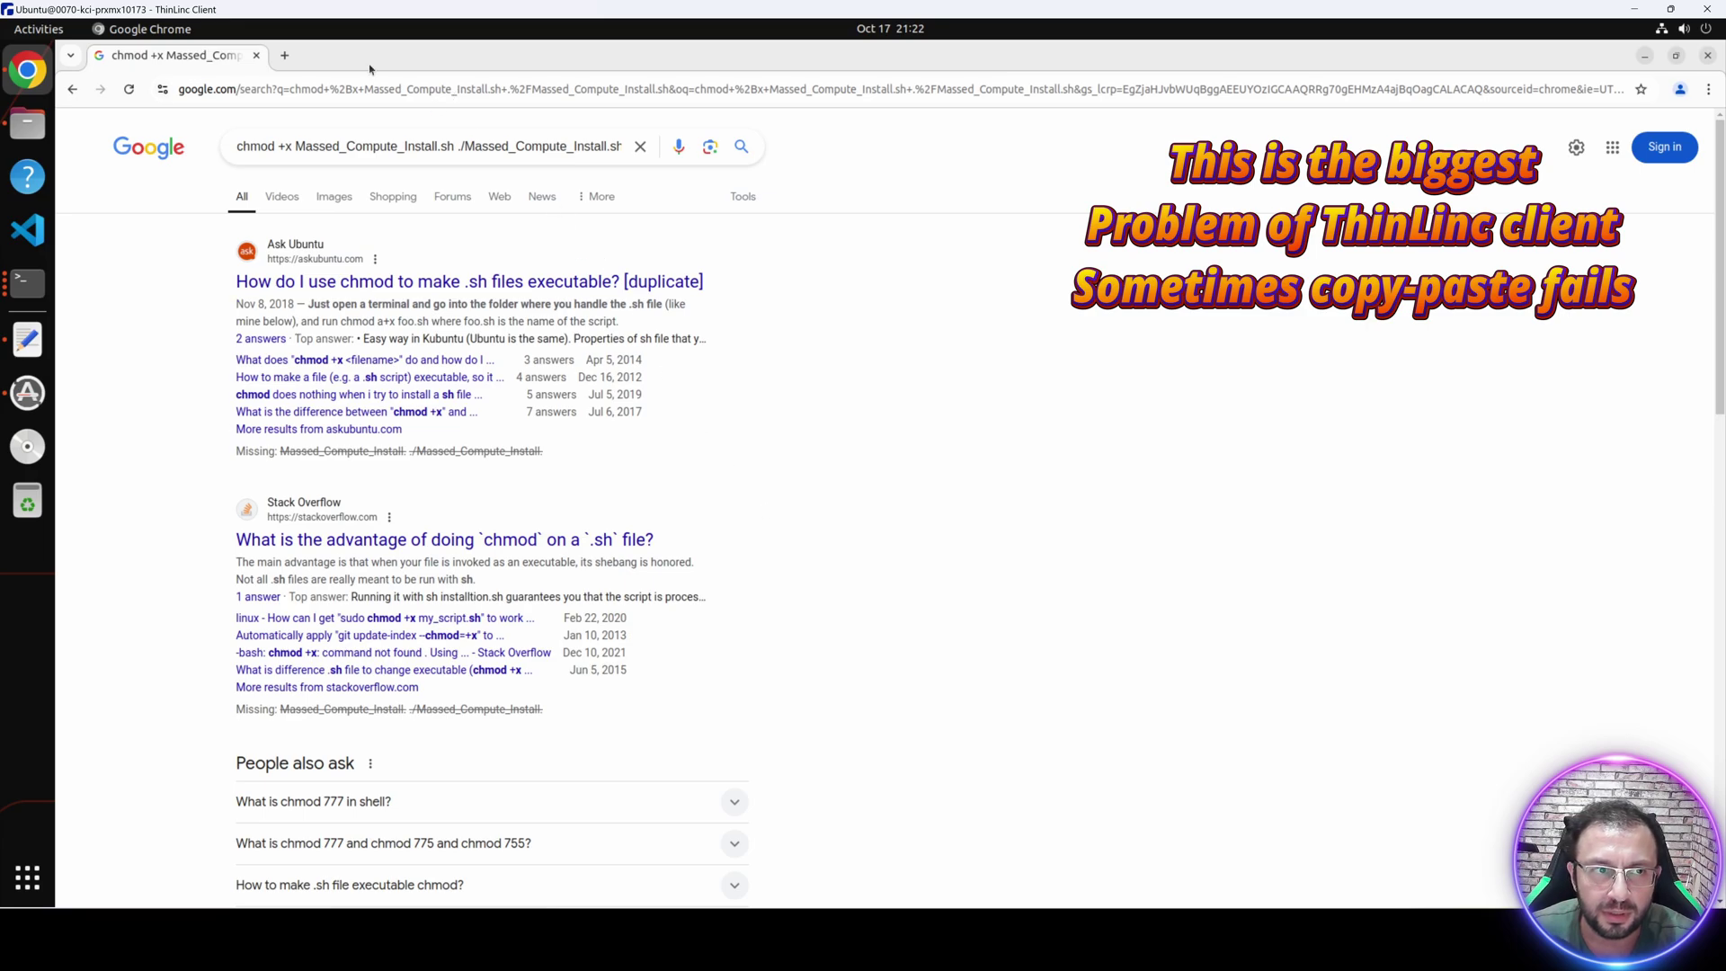
key("ctrl+t")
key("alt+Tab")
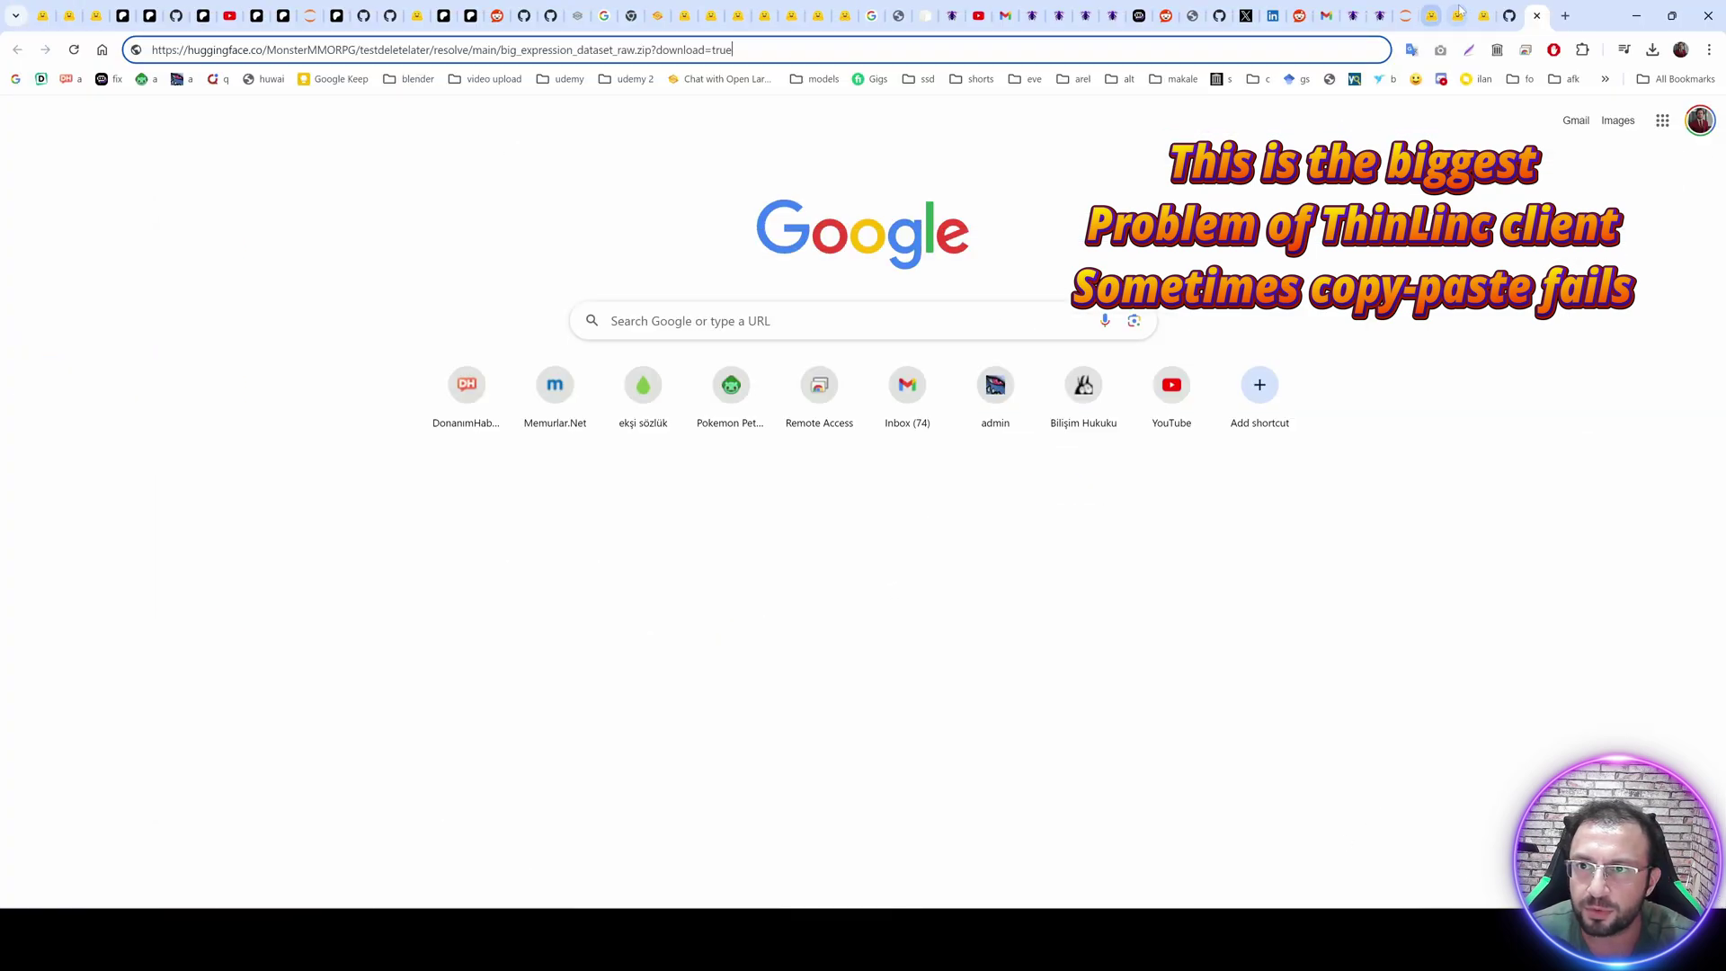
left_click(1483, 15)
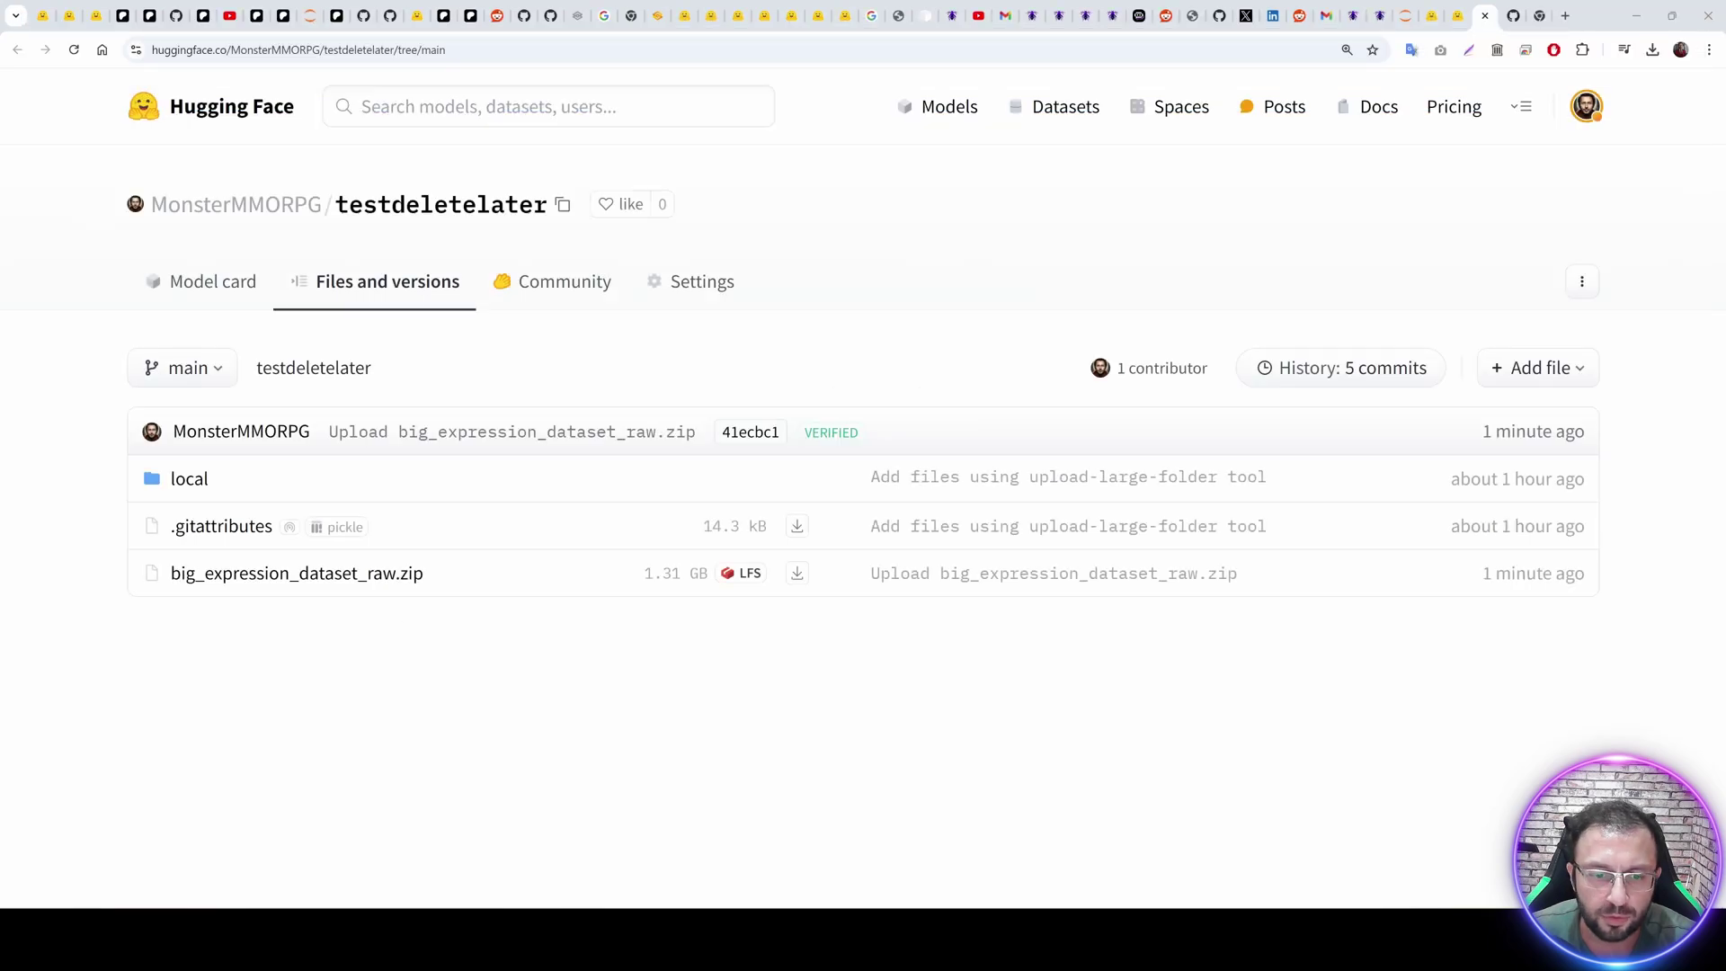
Launch the ThinLinc client and reconnect to the 1x RTX A6000 instance using the login password copied from Massed Compute.
key("super")
type("th")
left_click(111, 486)
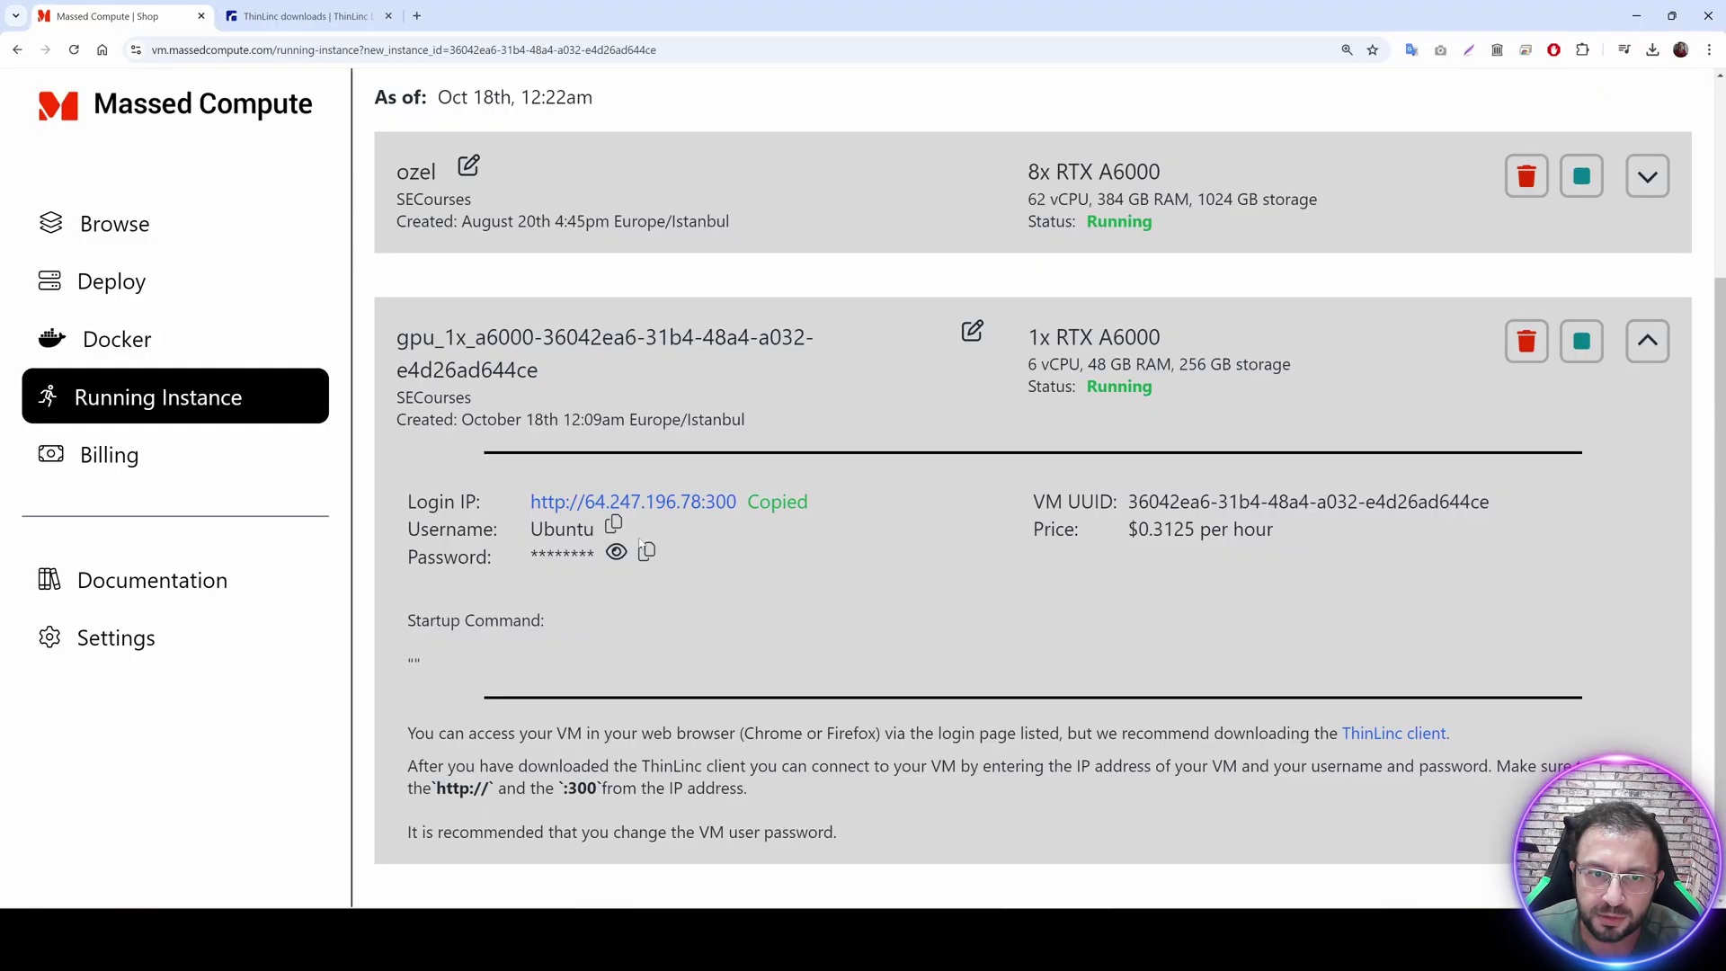
left_click(647, 552)
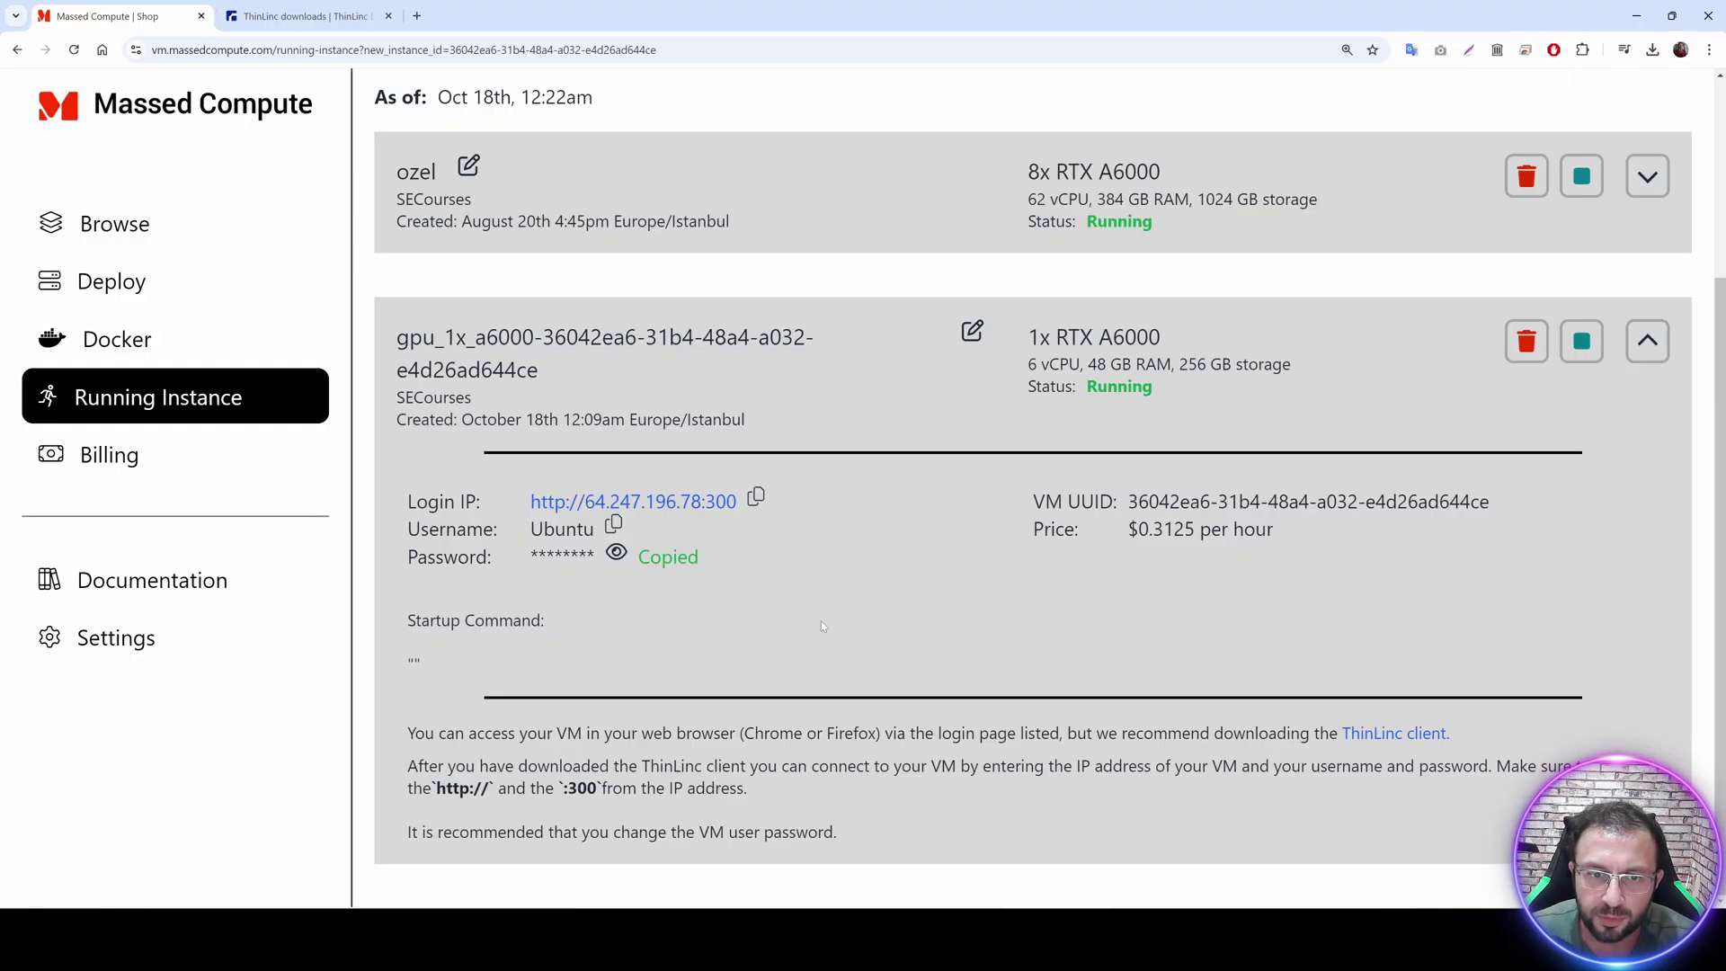
left_click(994, 557)
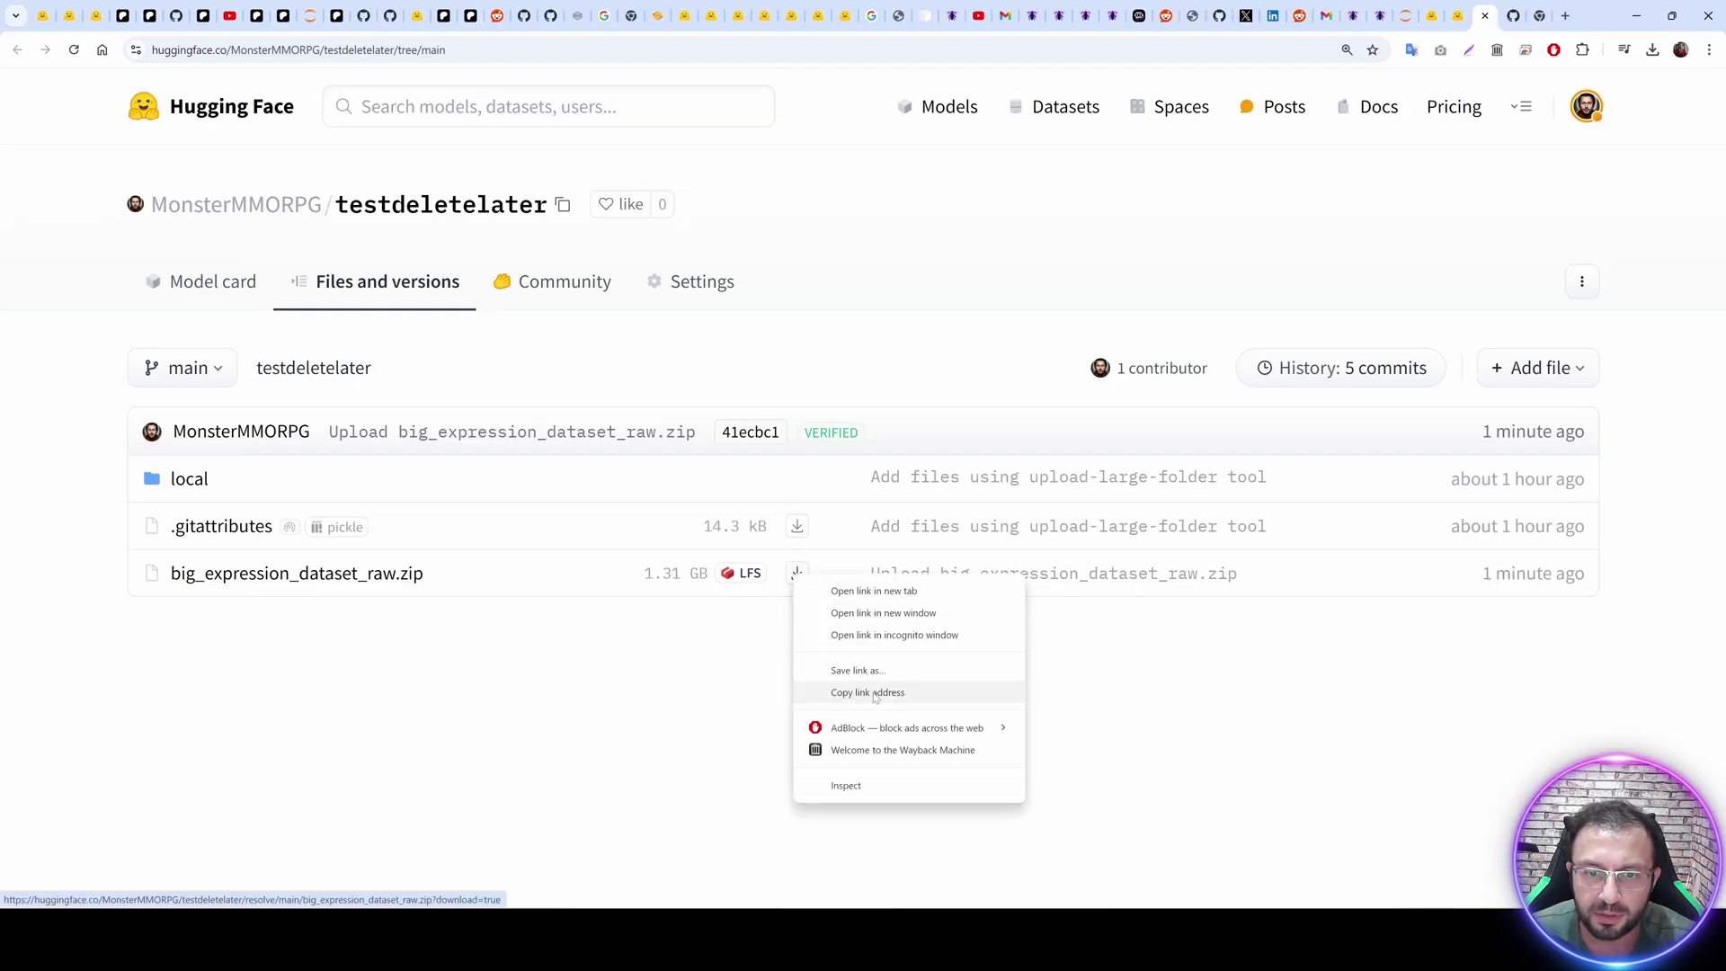
Copy the dataset download link from Hugging Face and try to open it in a new tab of the reconnected remote Chrome.
left_click(871, 692)
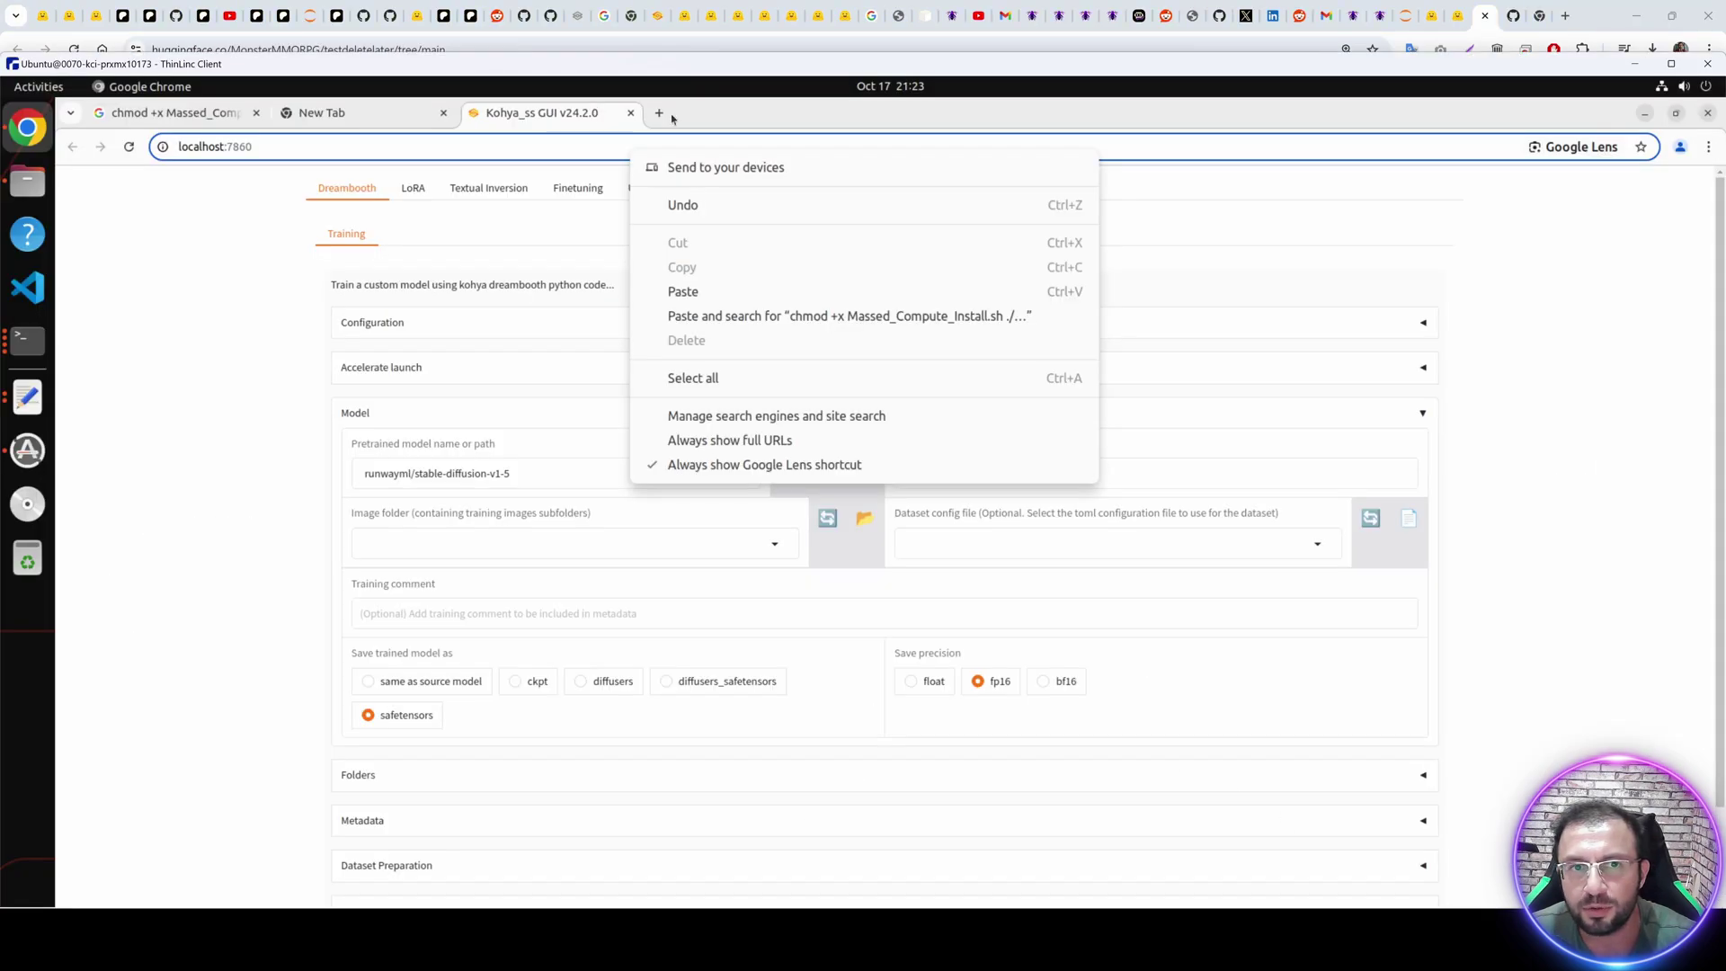
left_click(662, 58)
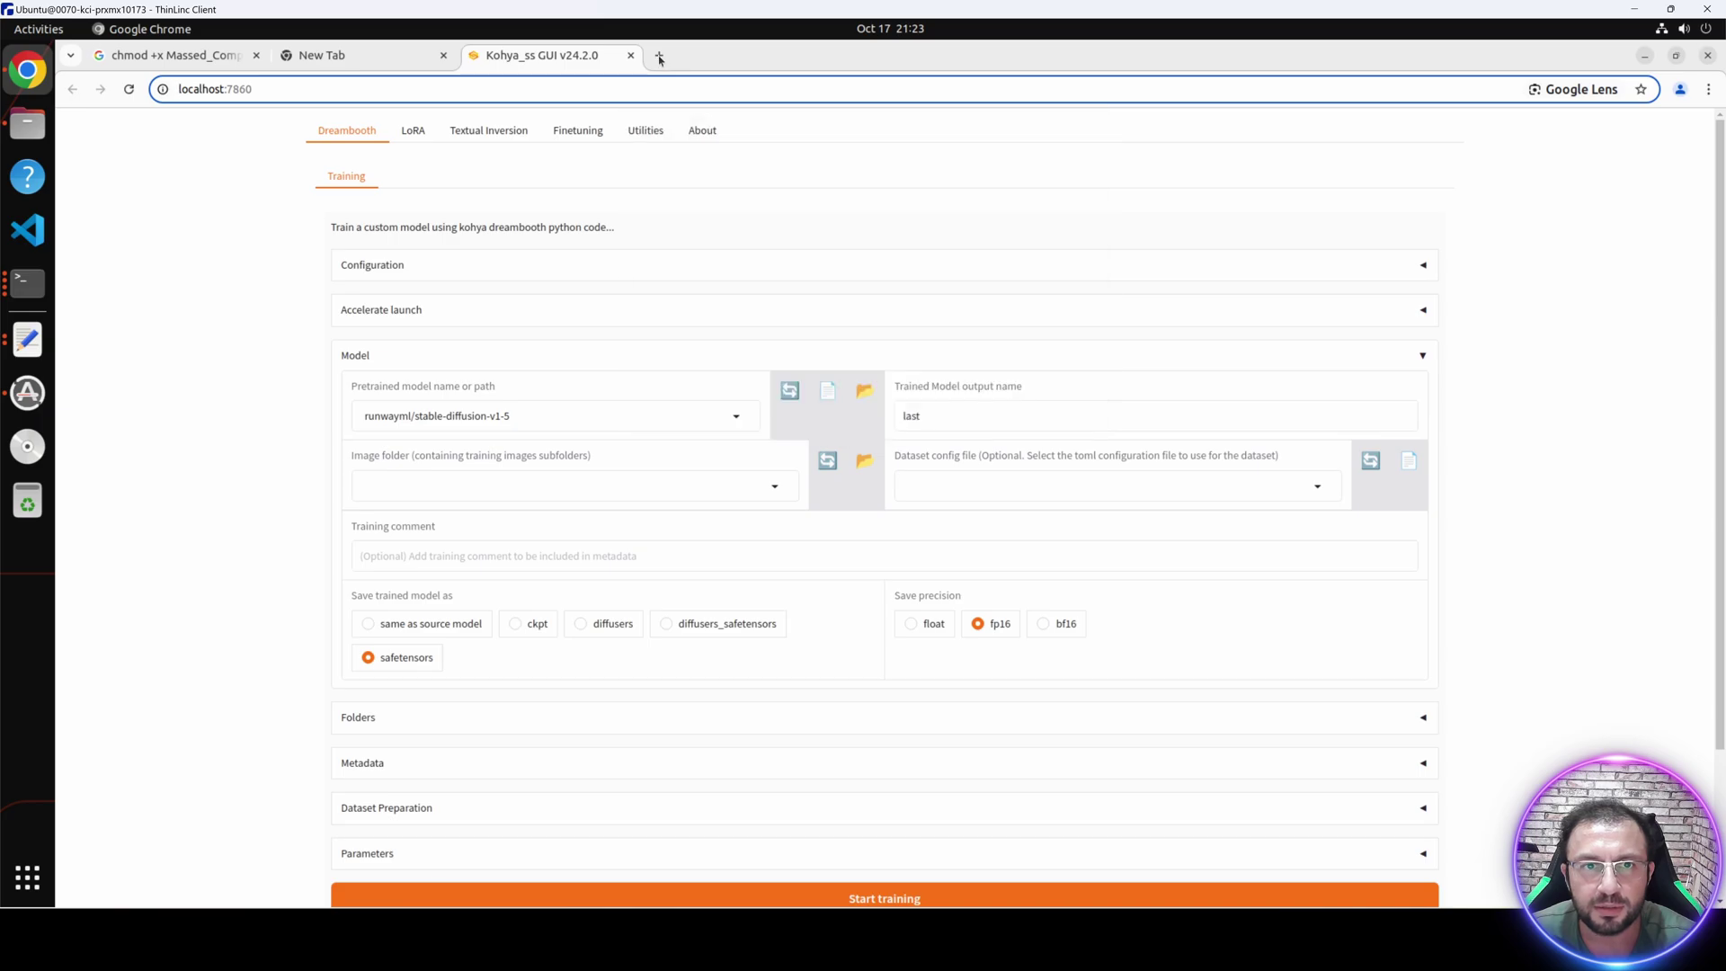
left_click(662, 57)
right_click(514, 90)
left_click(597, 229)
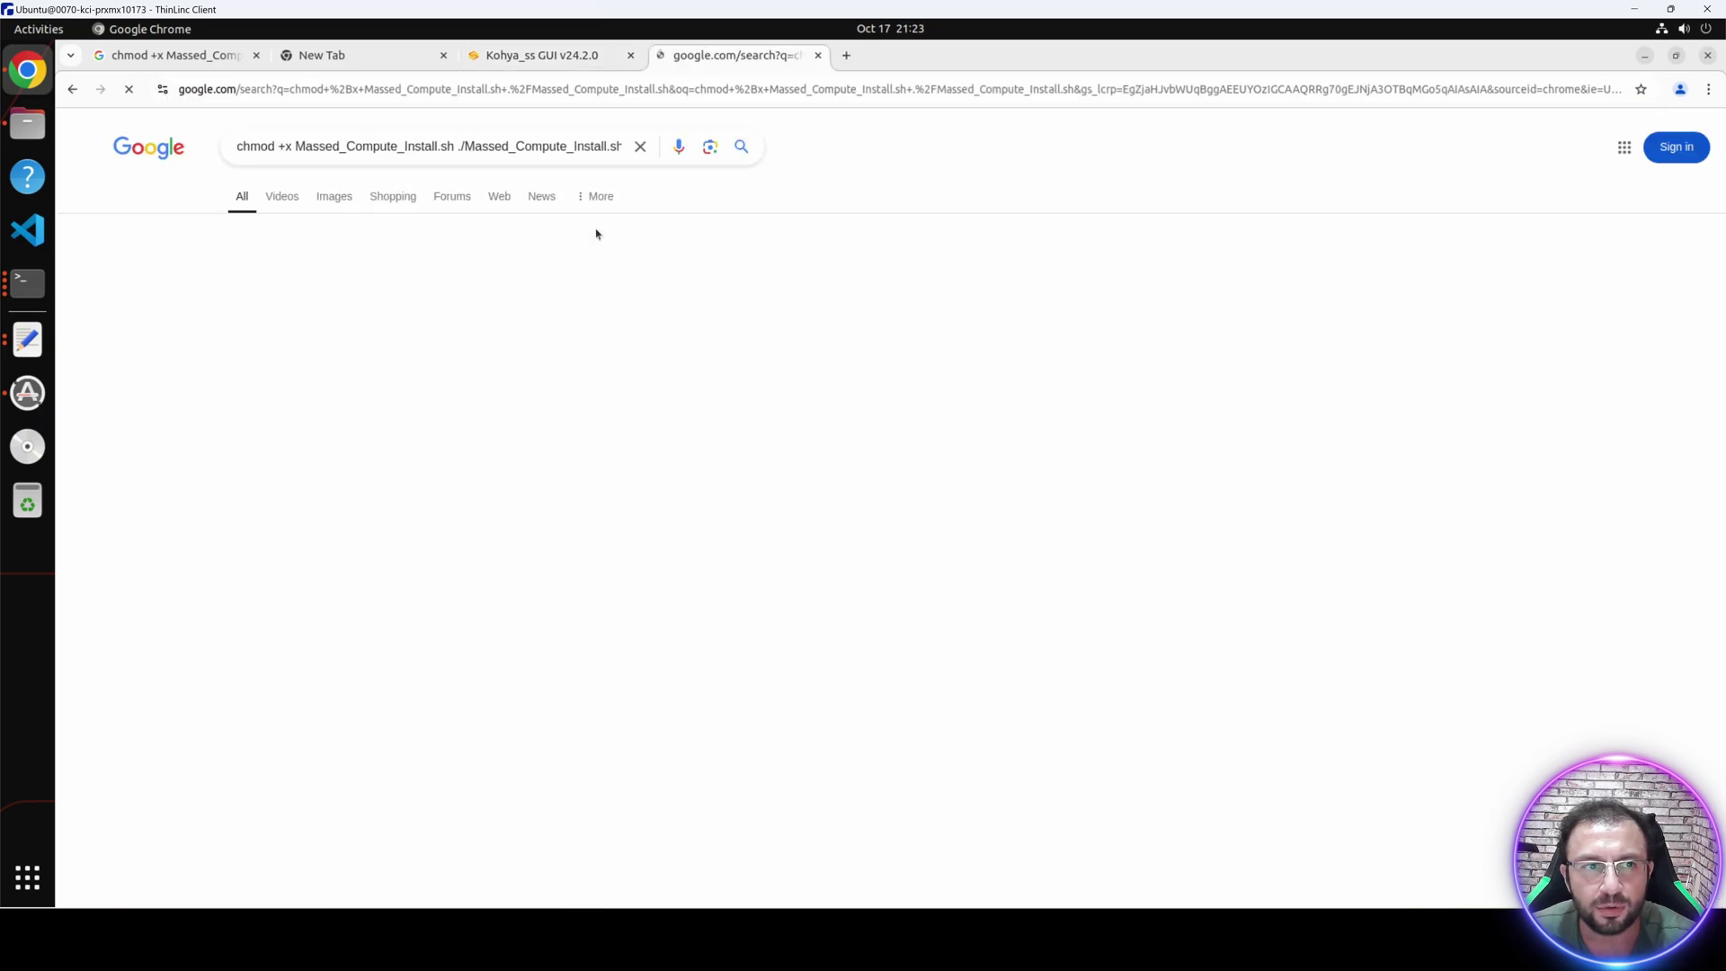
Search Google for "huggingface monstermmorpg" in the remote Chrome and open the MonsterMMORPG profile on Hugging Face.
left_click(392, 90)
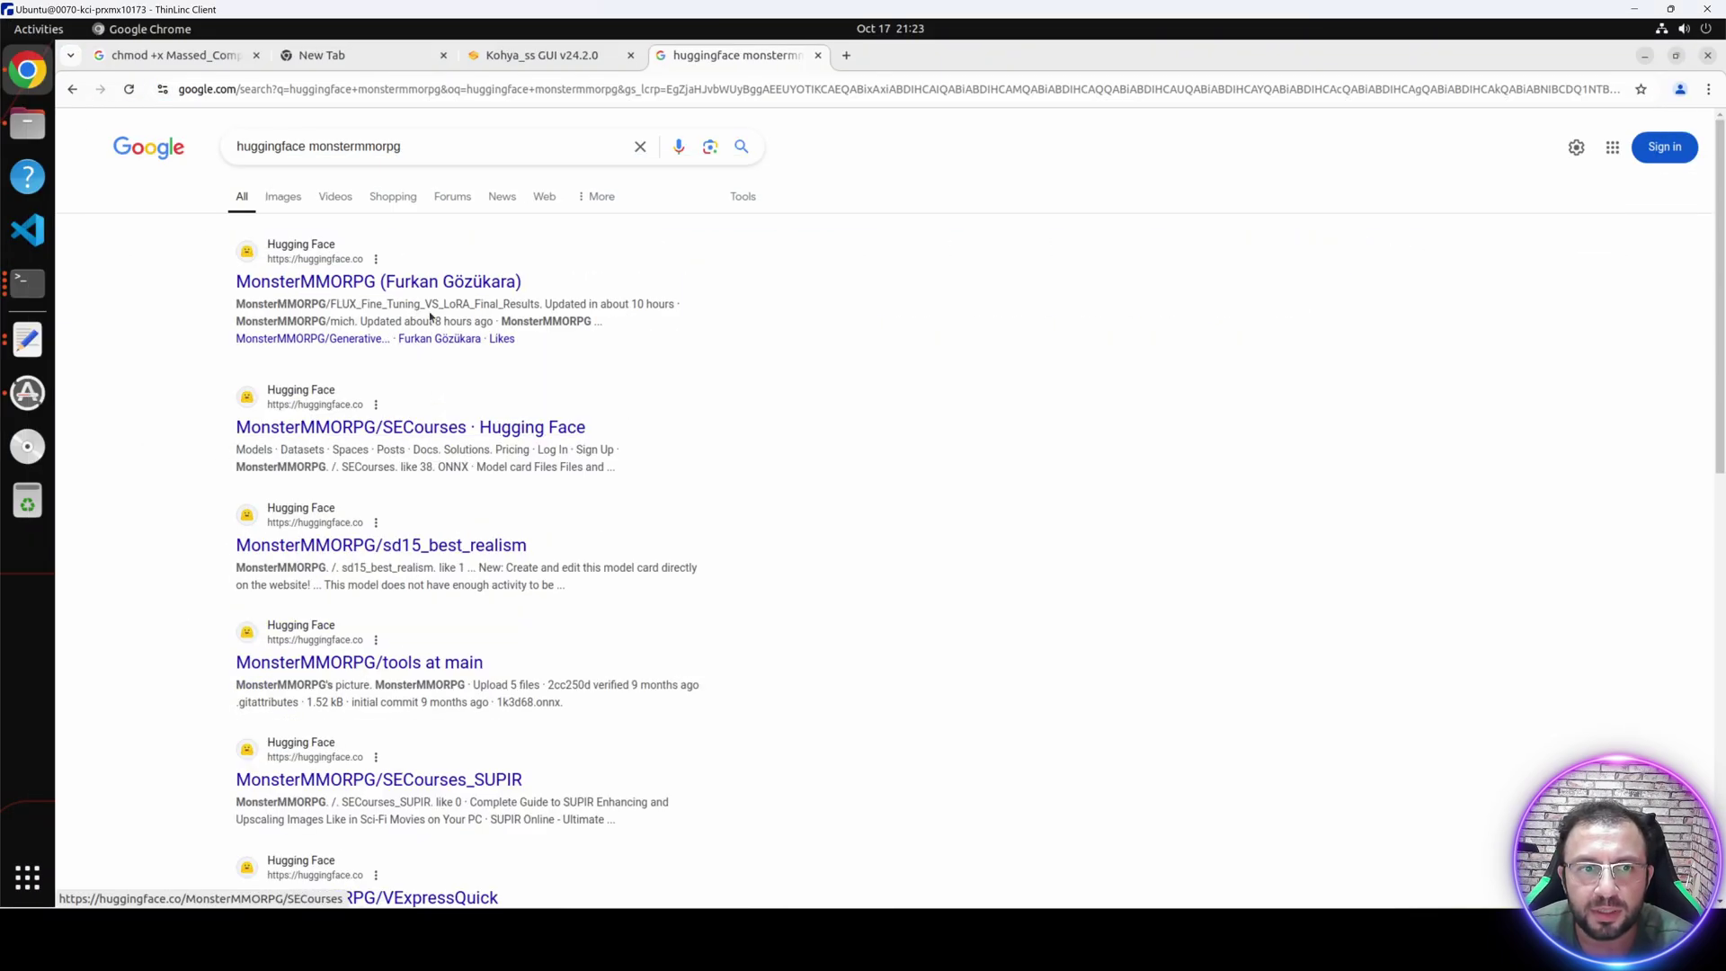
left_click(433, 283)
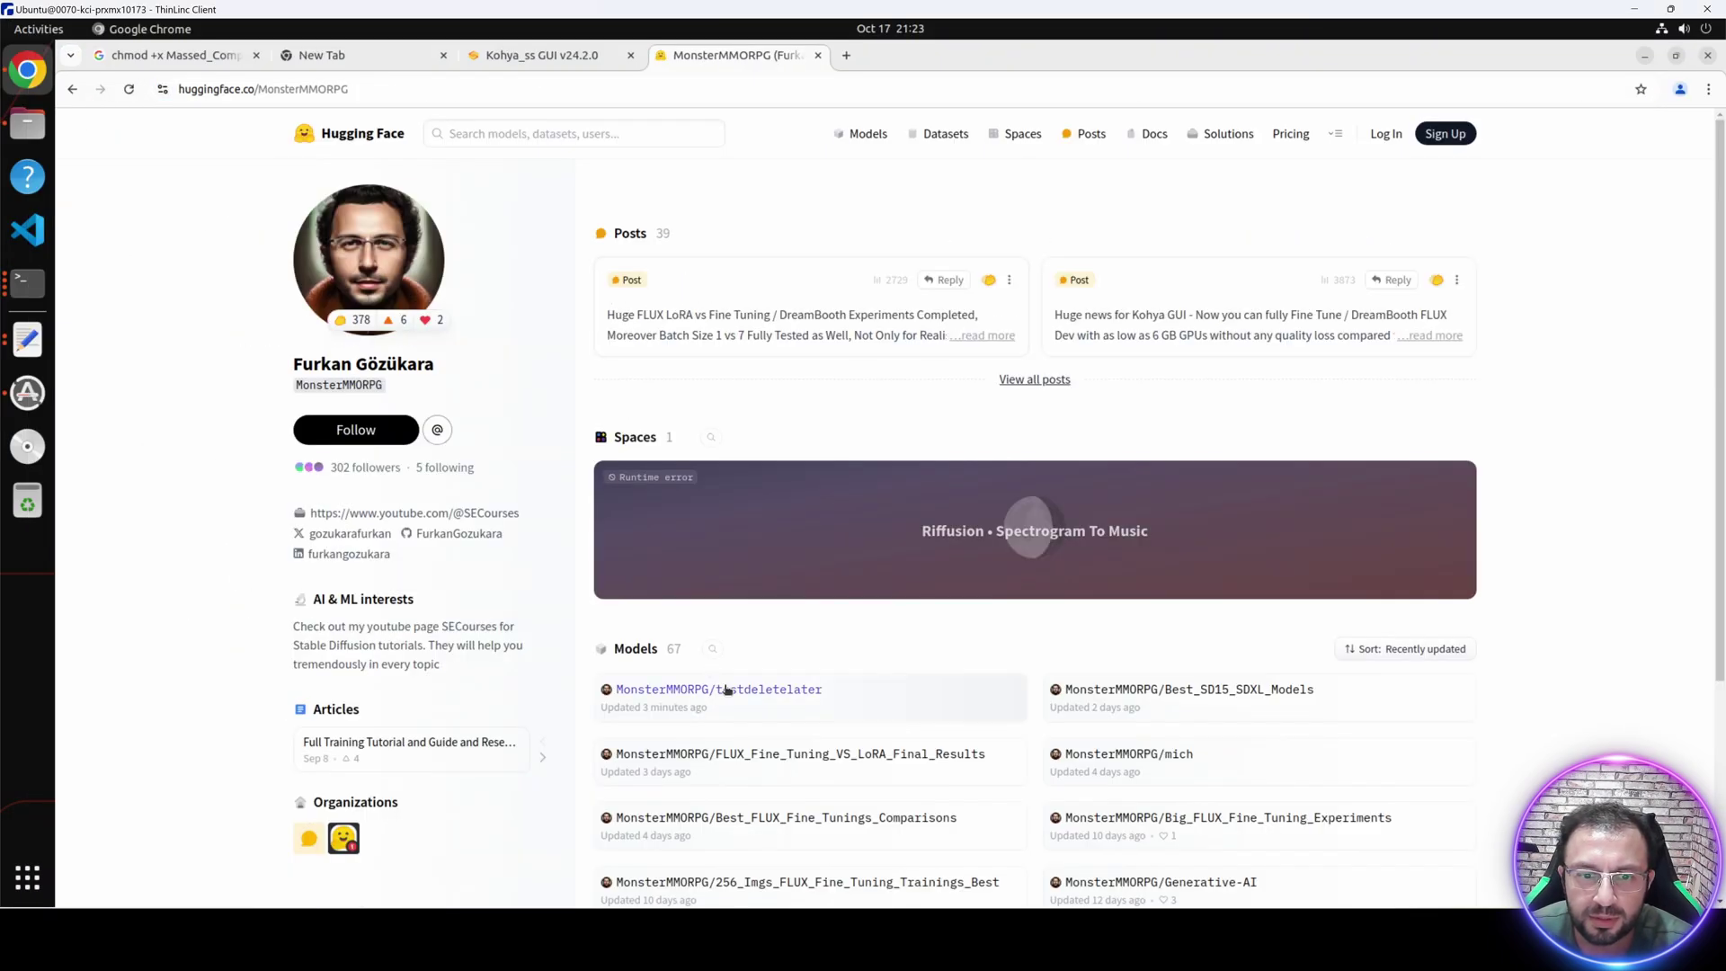
Open the file list of the testdeletelater model repository and download big_expression_dataset_raw.zip to the remote machine.
left_click(725, 690)
left_click(474, 251)
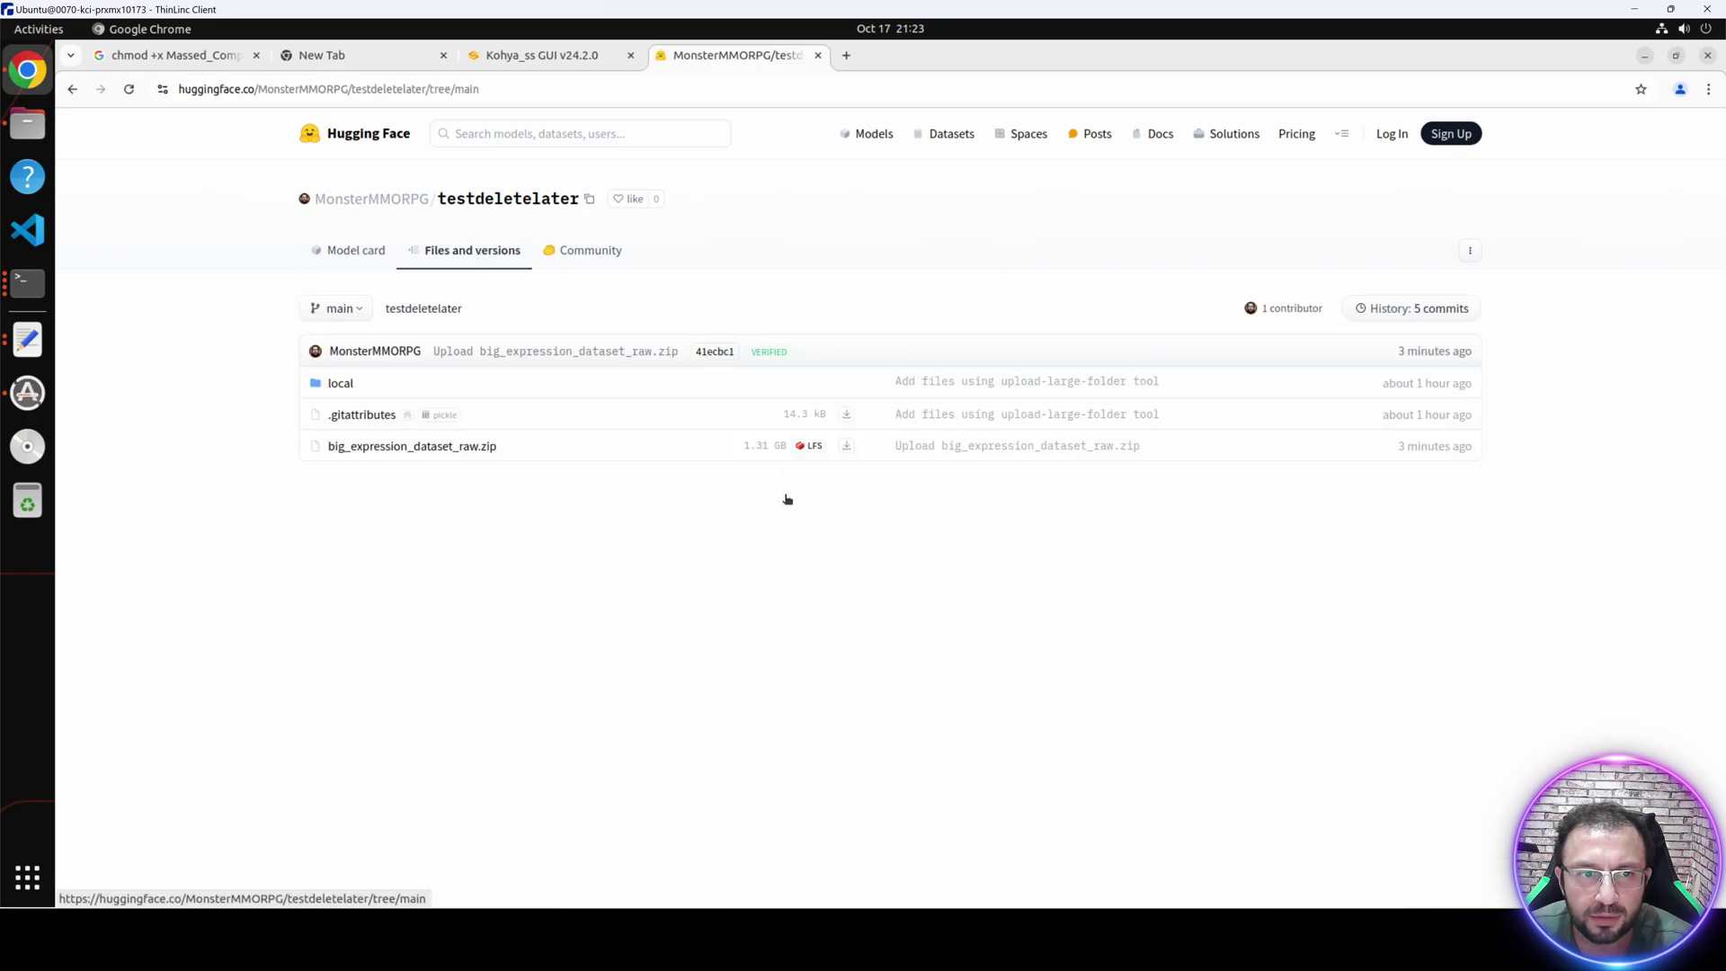
left_click(844, 455)
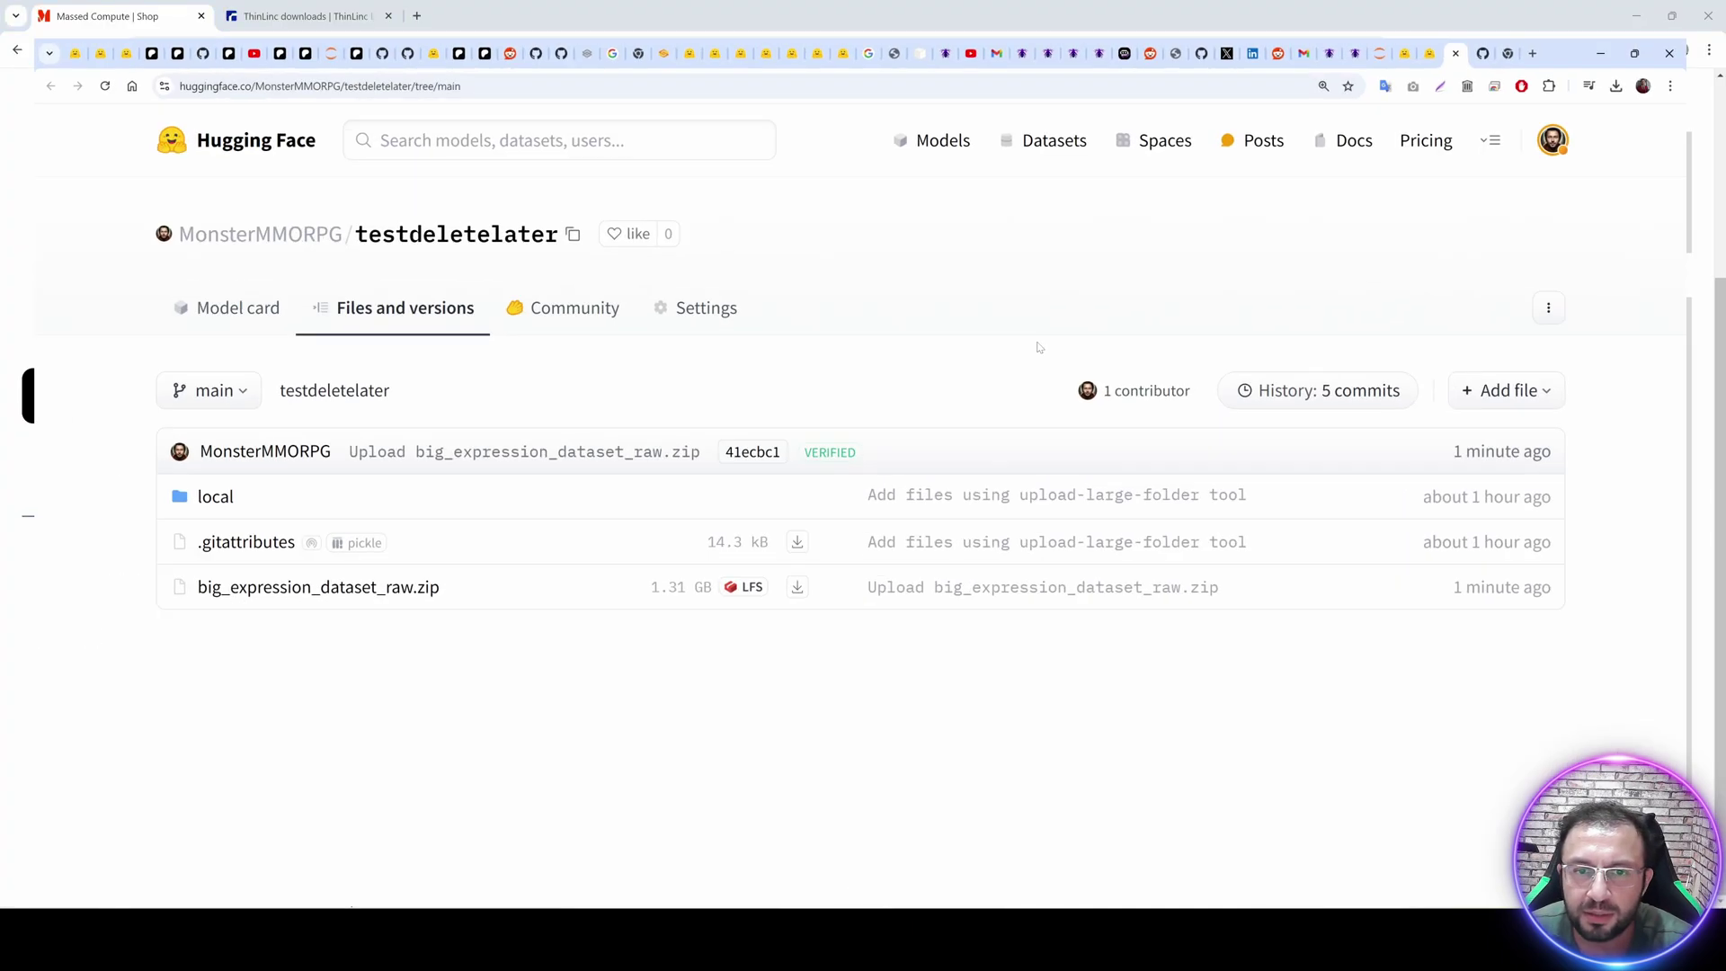
Make the testdeletelater repository private from its settings in the local browser, and check the dataset download's progress in the remote Chrome.
left_click(1459, 11)
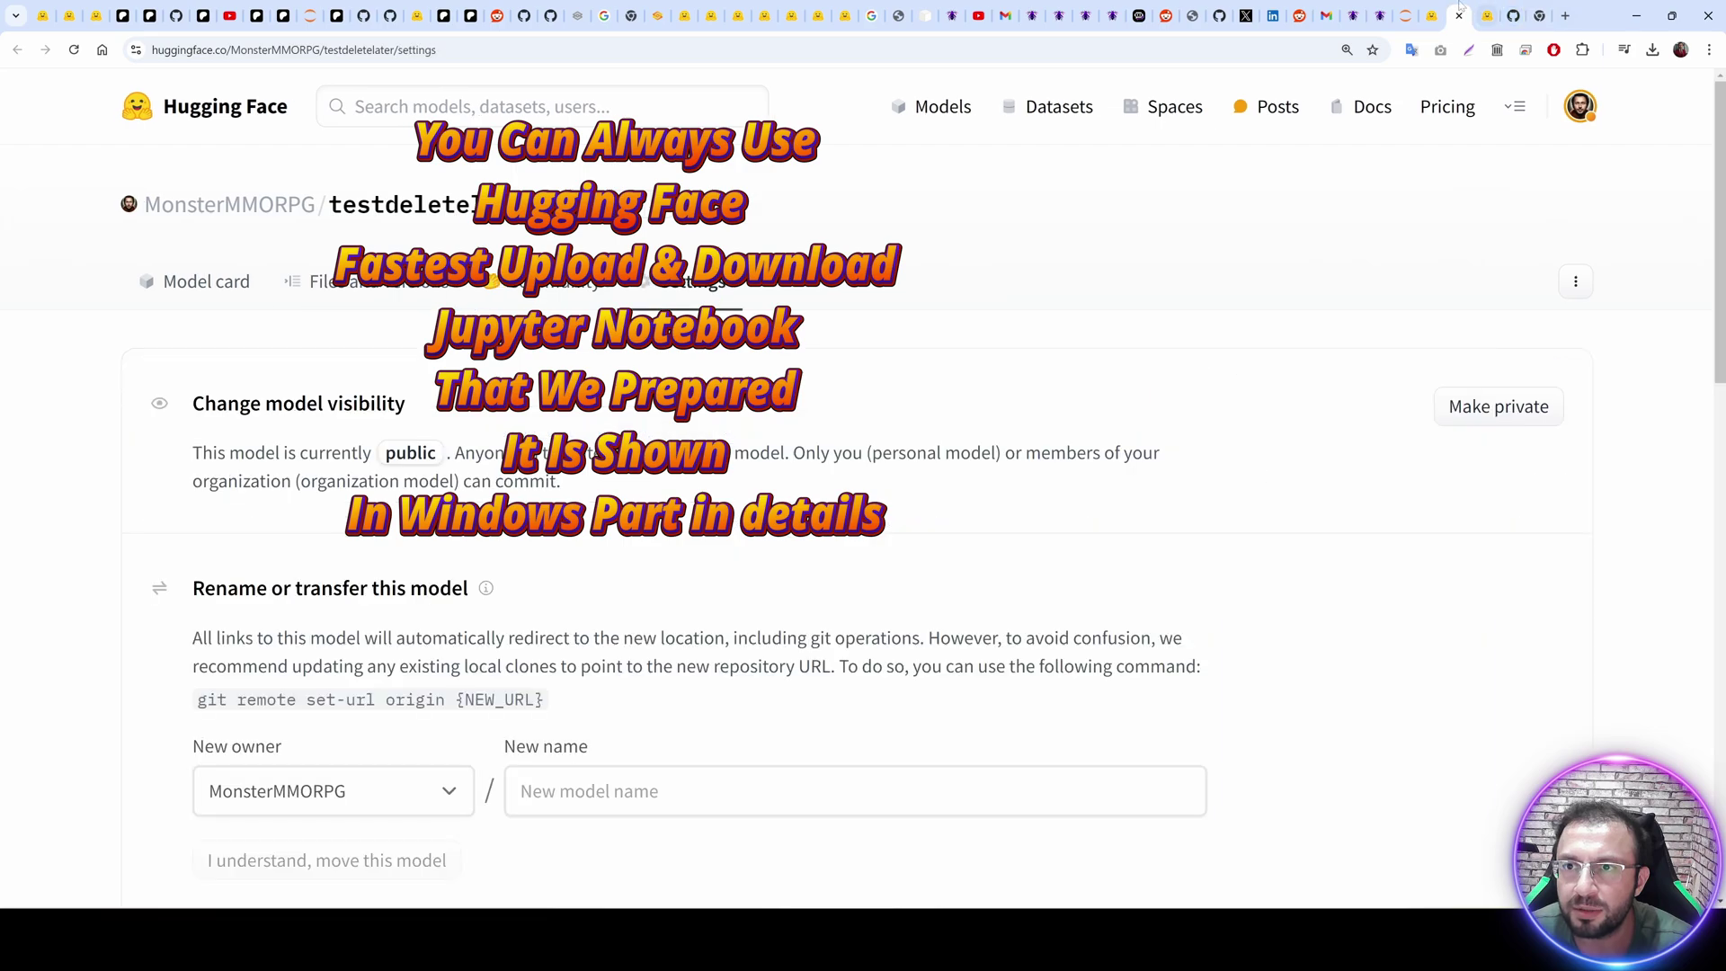
scroll(1134, 450, "down", 2)
left_click(1498, 407)
scroll(1135, 360, "up", 2)
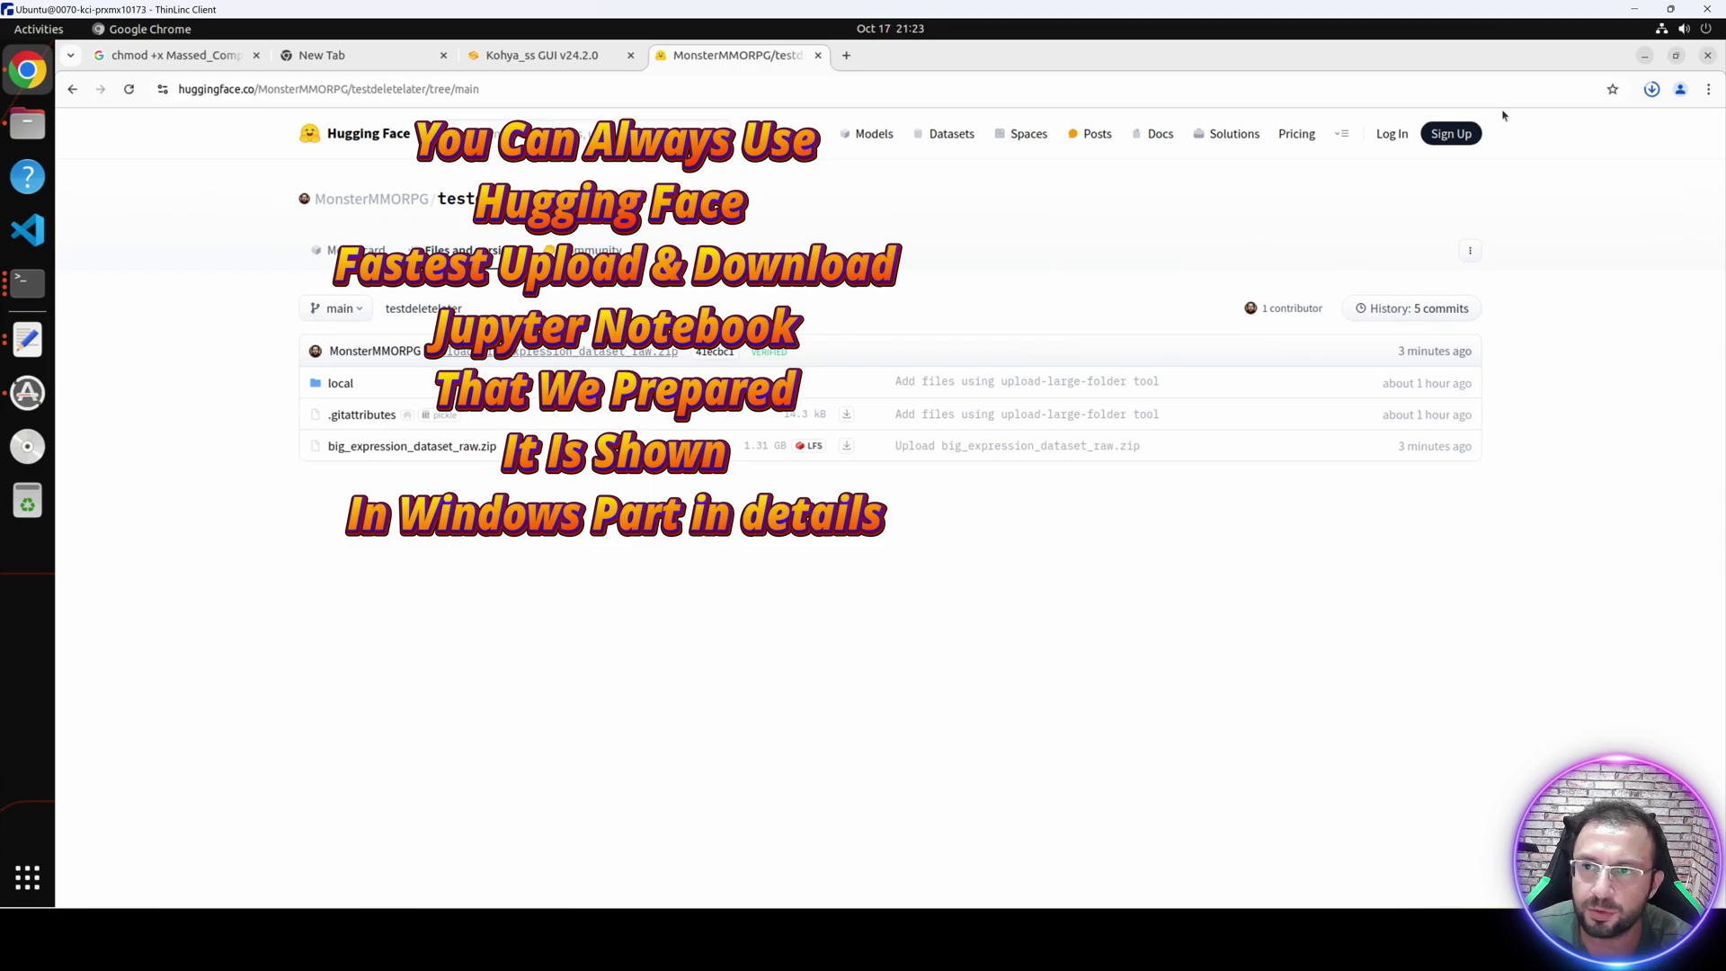
left_click(1653, 91)
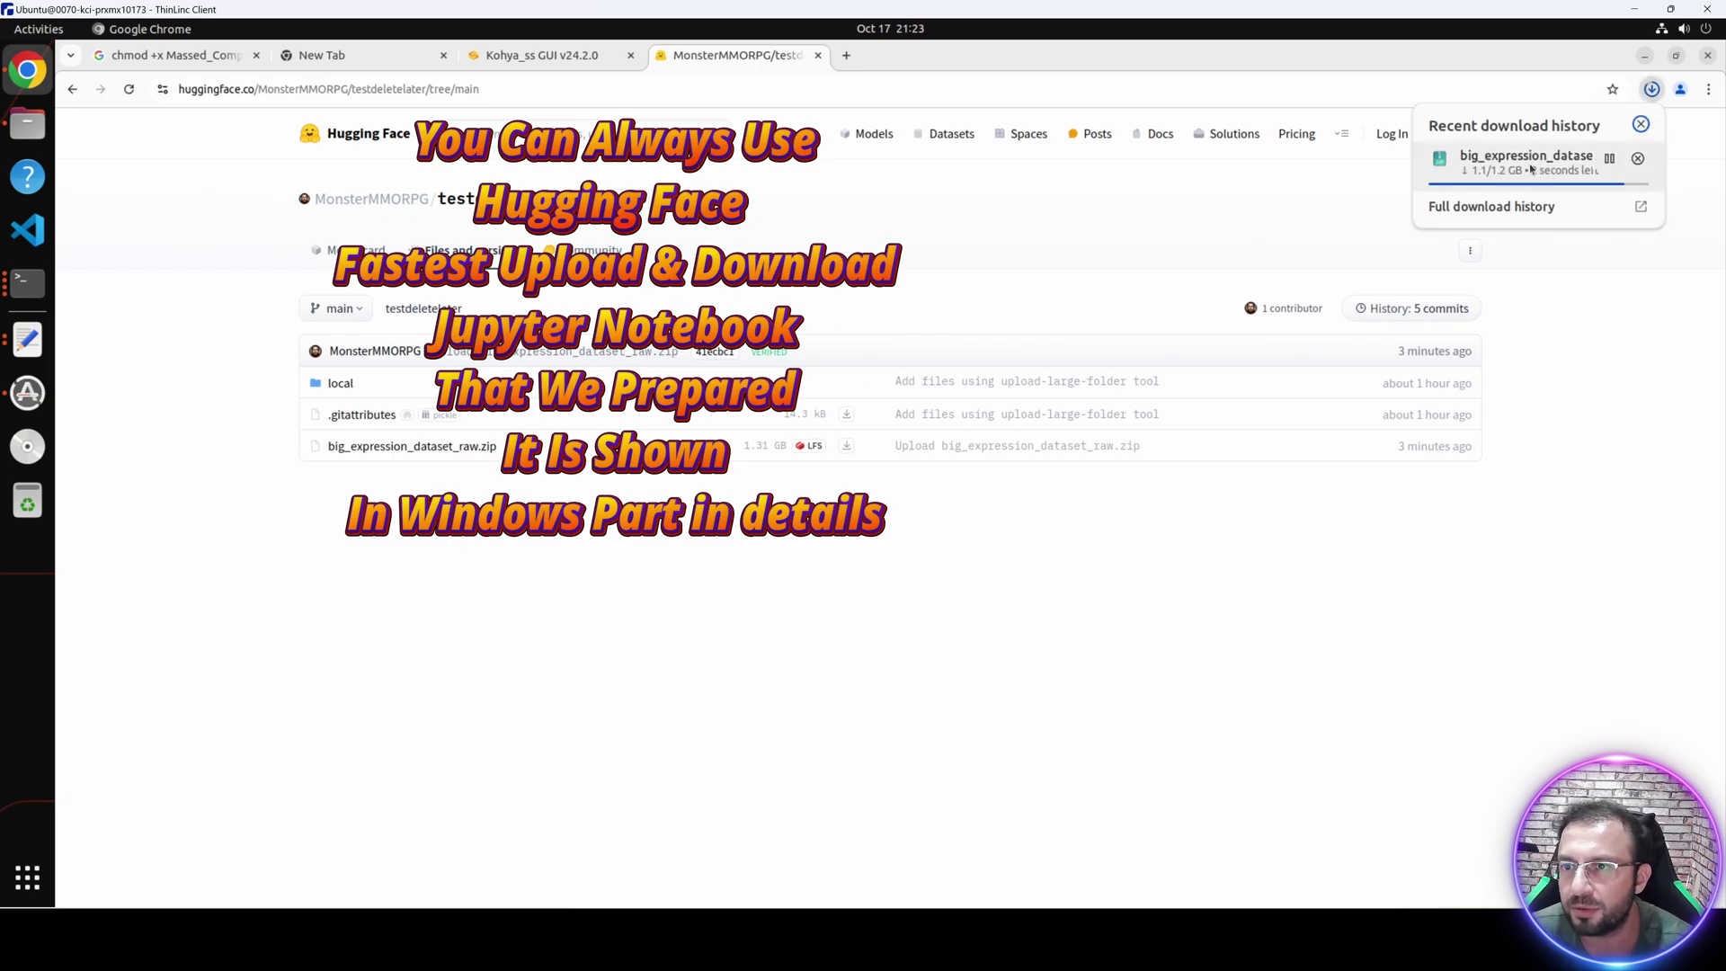
Switch to the Kohya_ss GUI, enlarge the page, and select Dreambooth training after briefly viewing LoRA.
left_click(553, 56)
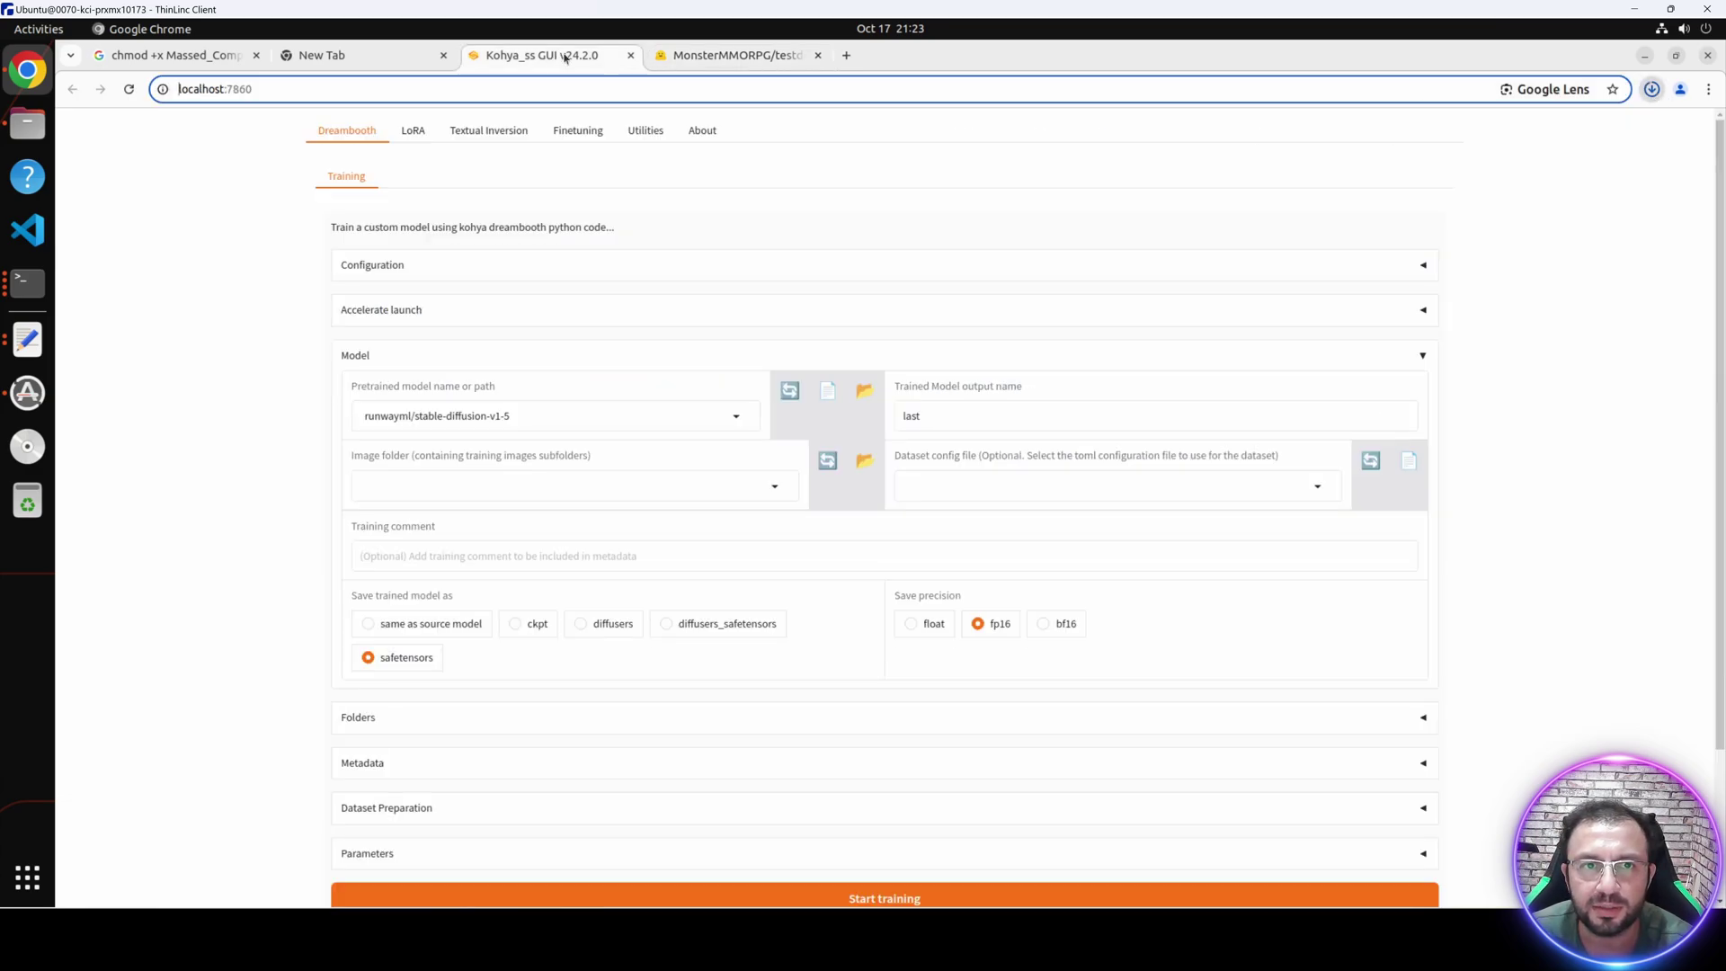
key("ctrl+plus")
key("ctrl+plus")
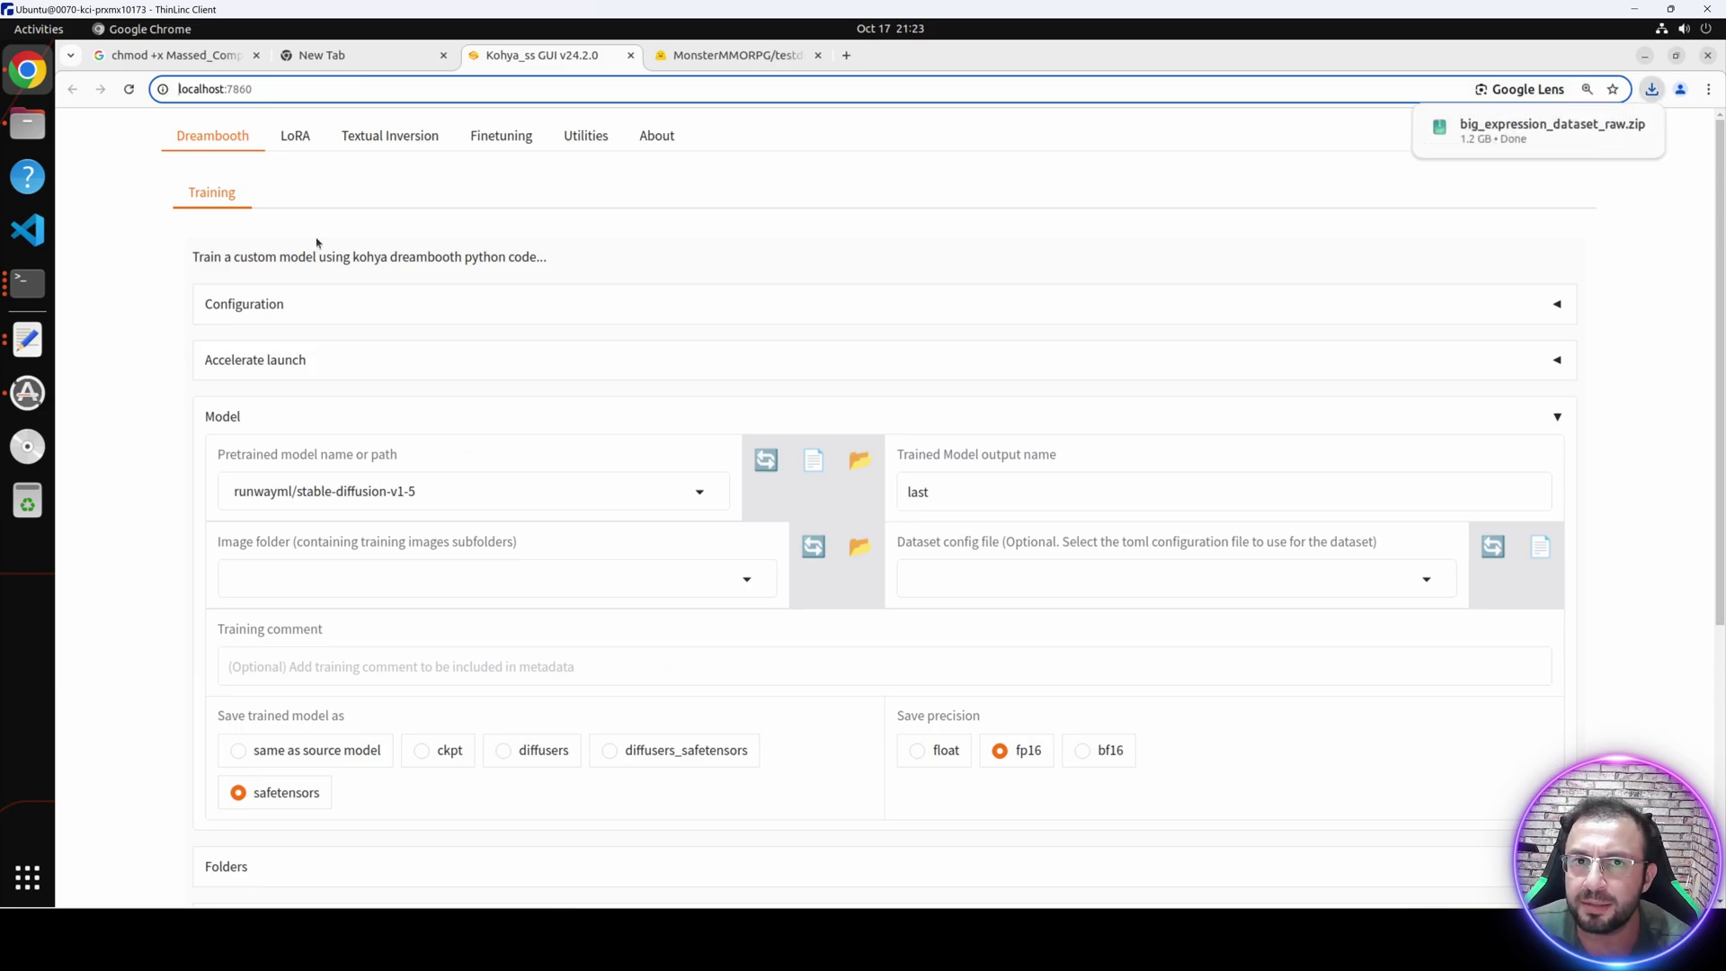
mouse_move(1607, 136)
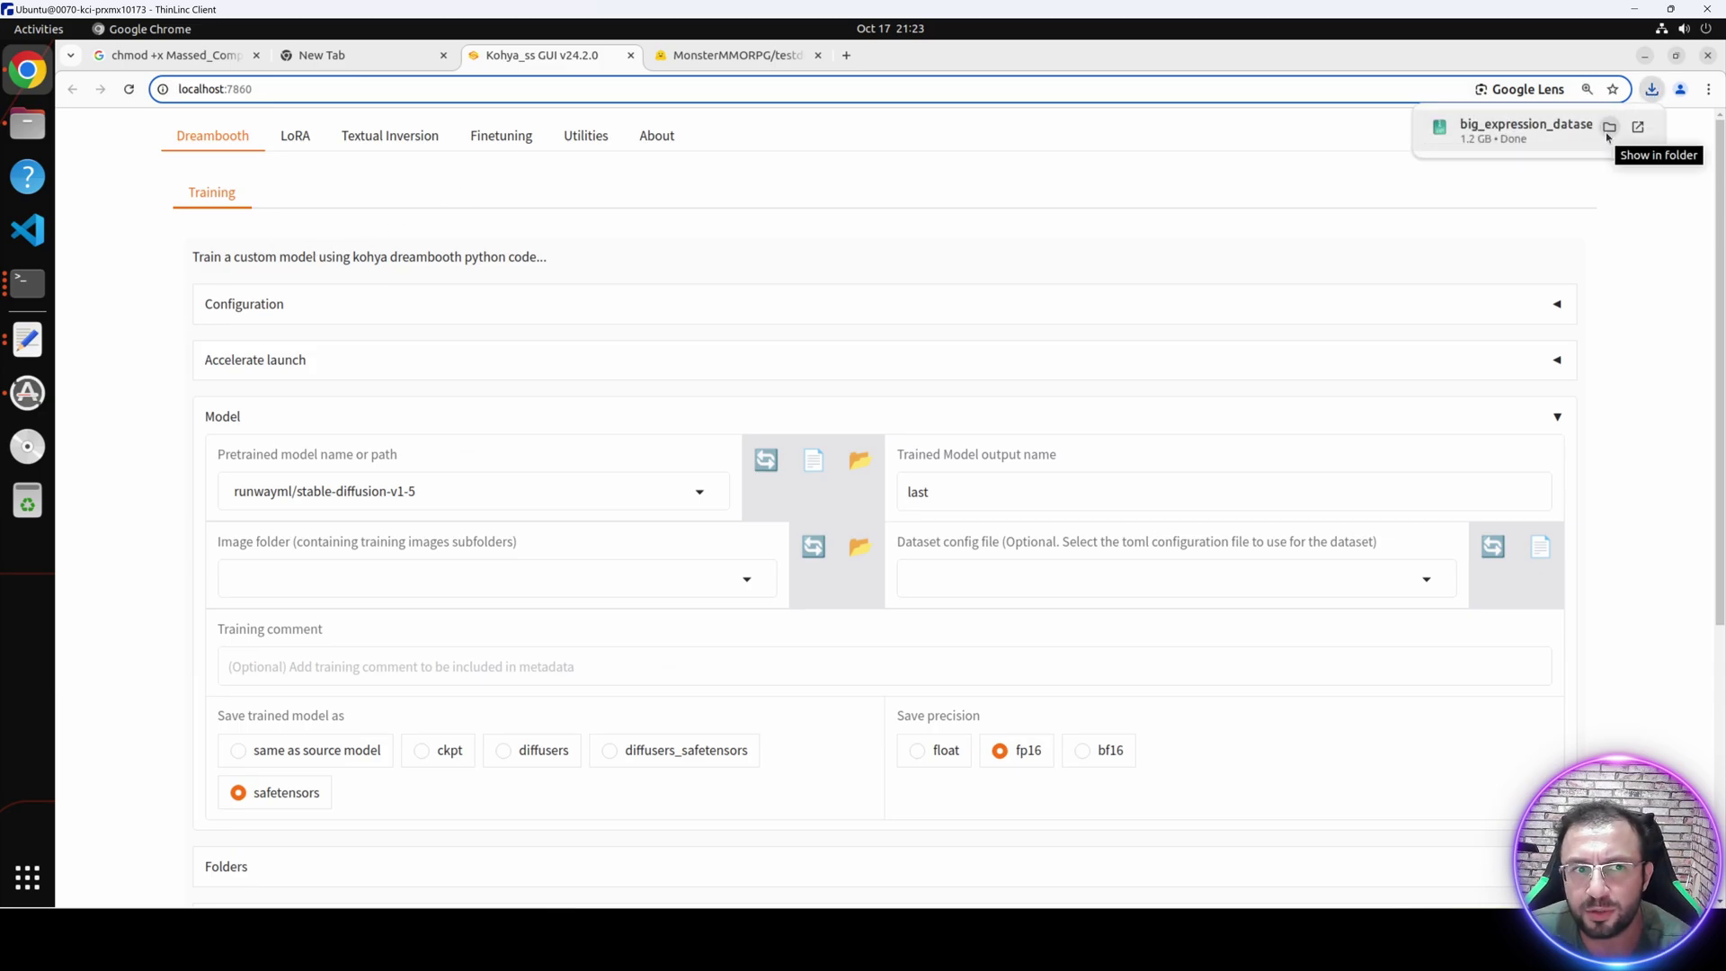
left_click(295, 135)
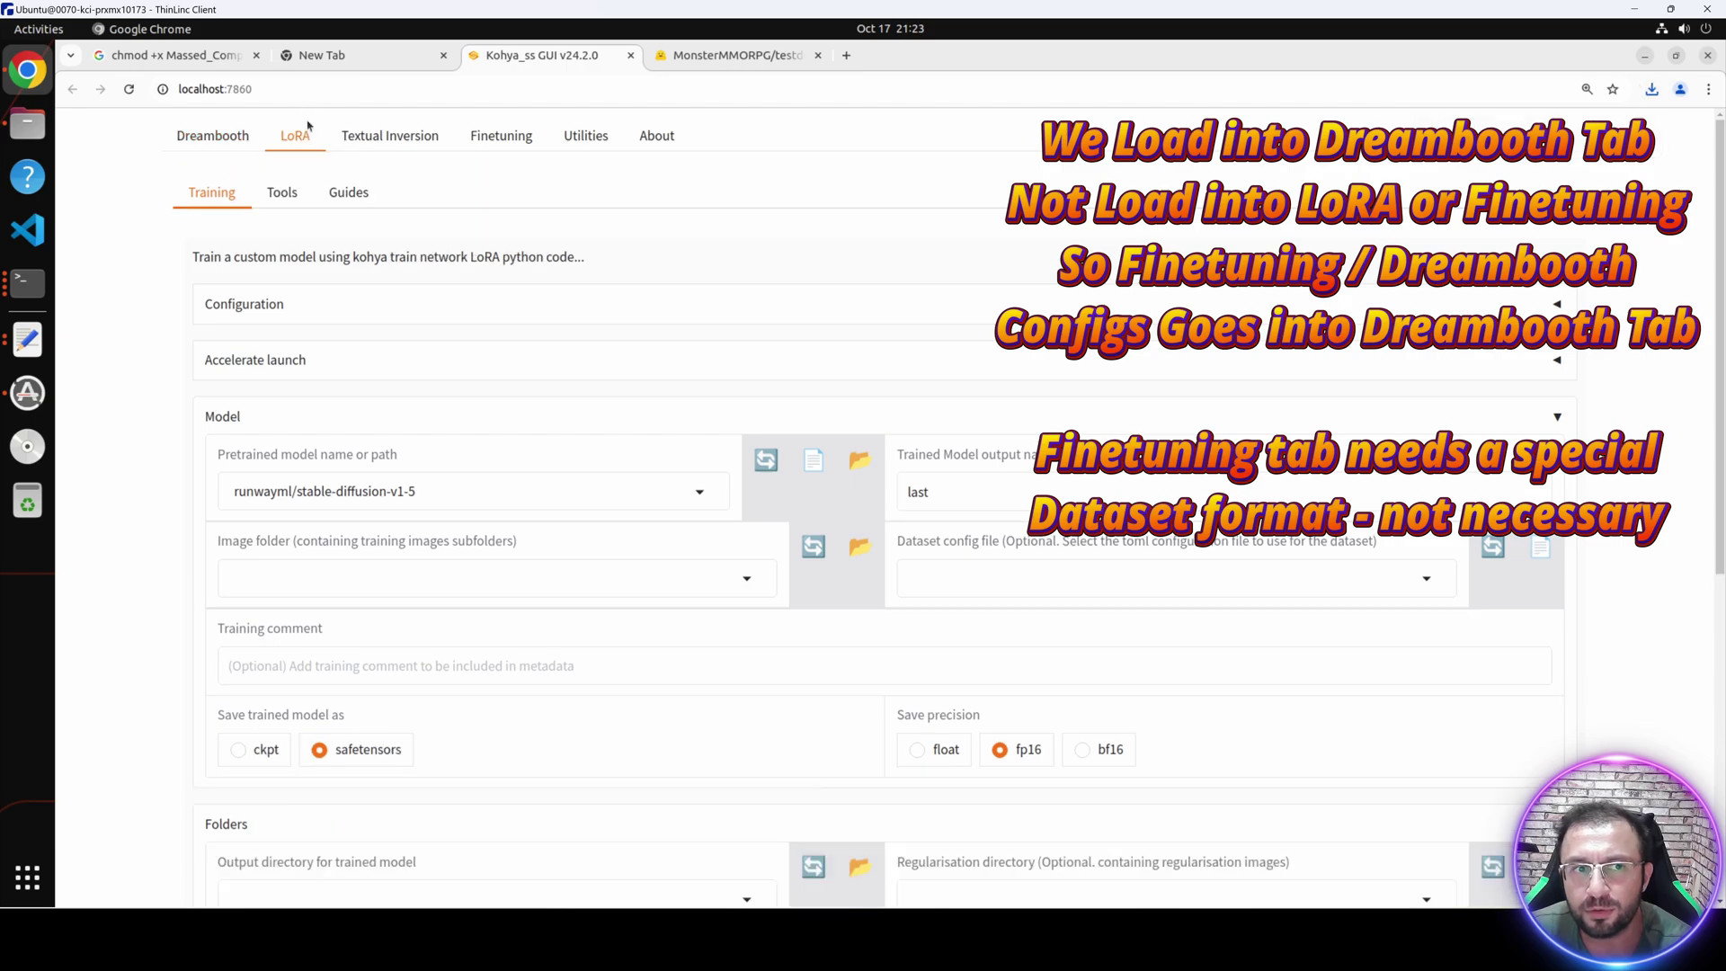
left_click(216, 137)
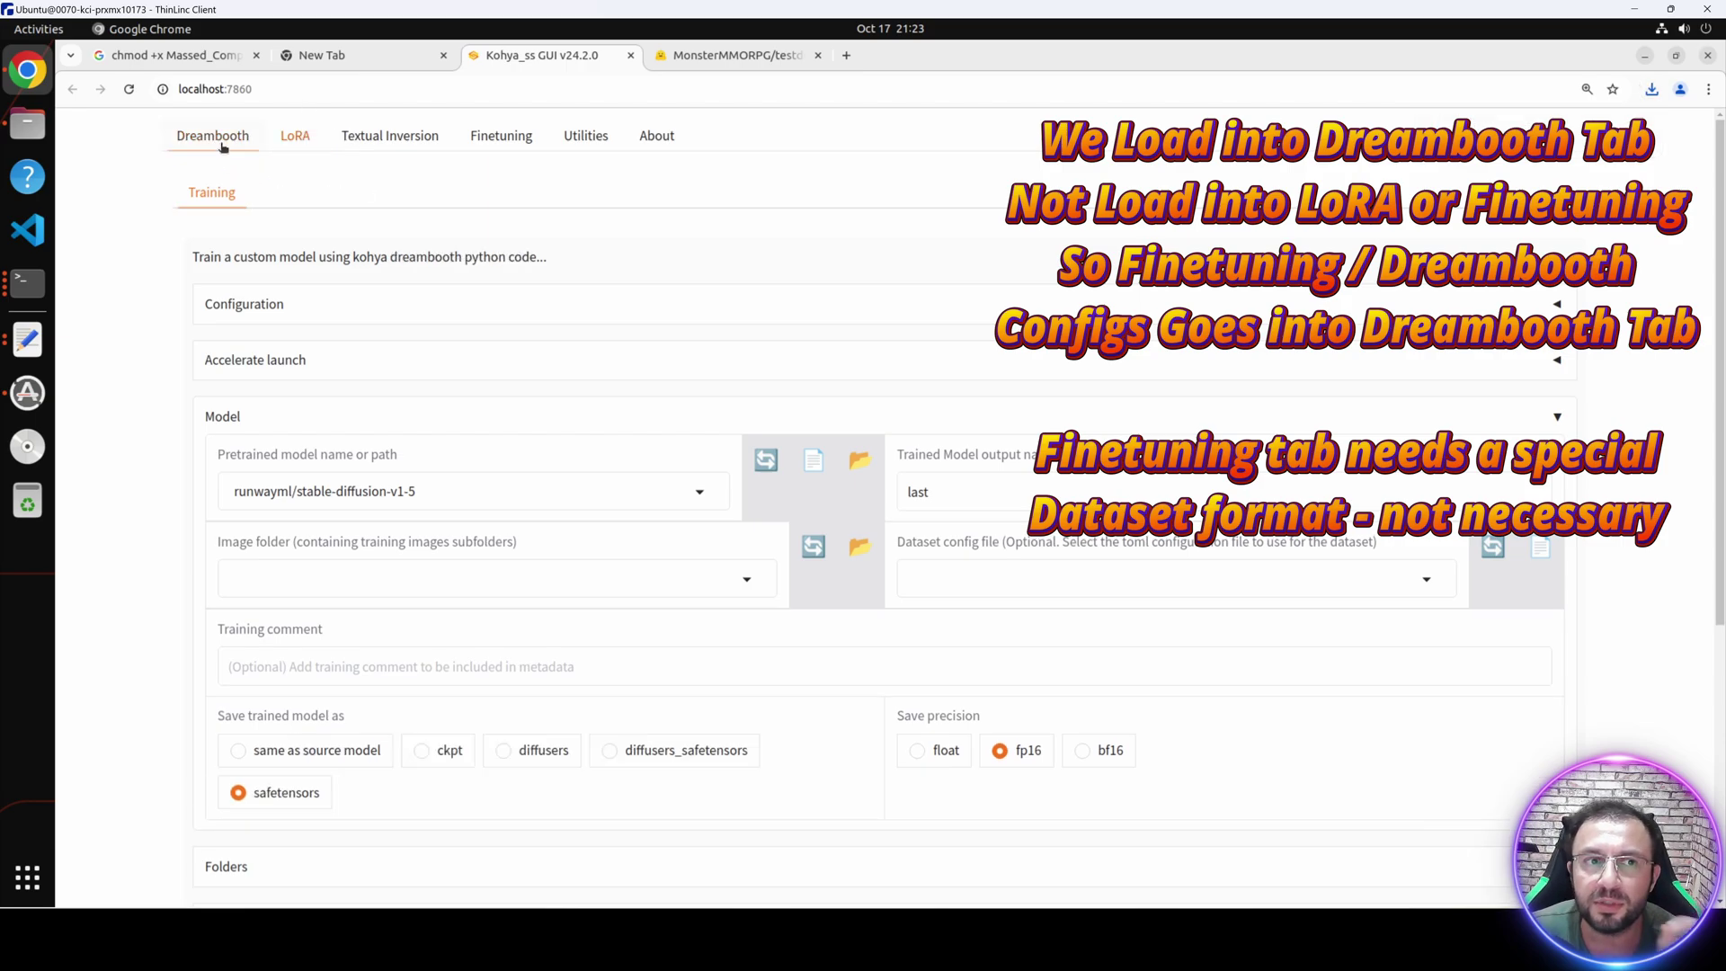
Load the configuration Batch_Size_7_48GB_GPU_46250MB_28.9_second_it_Tier_1.json from Kohya_FLUX_DreamBooth_v8/DreamBooth_Tab_Fine_Tuning_Best_FLUX_Configs in Downloads.
left_click(435, 315)
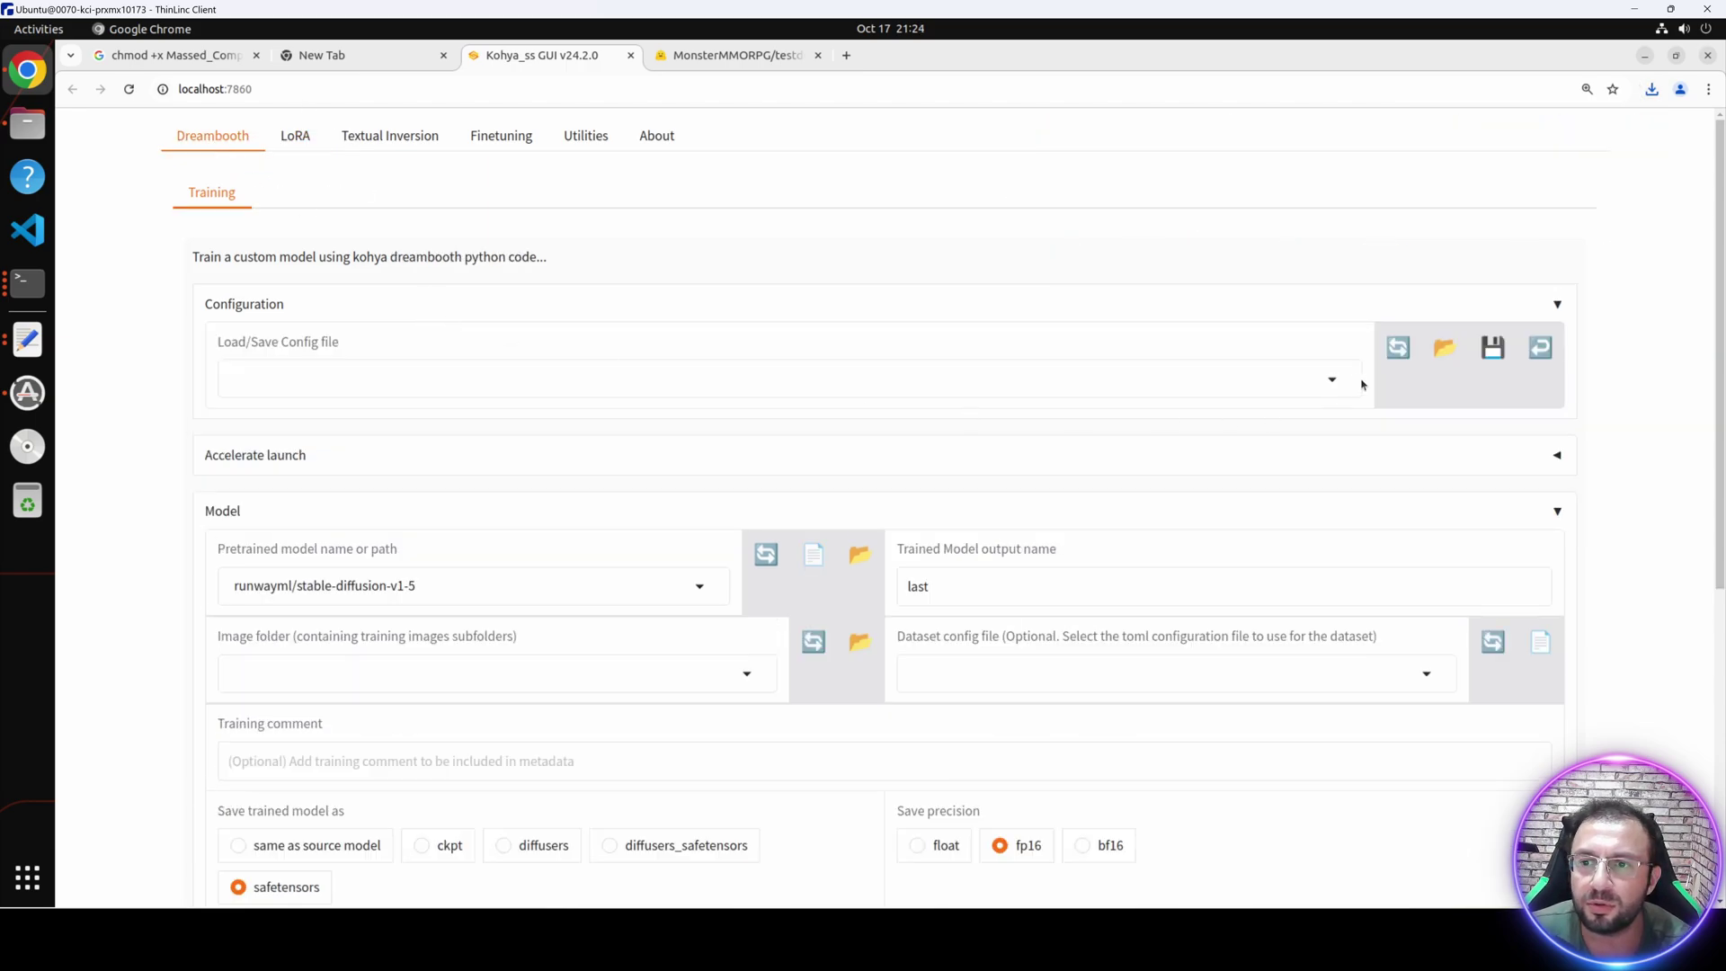
left_click(1442, 350)
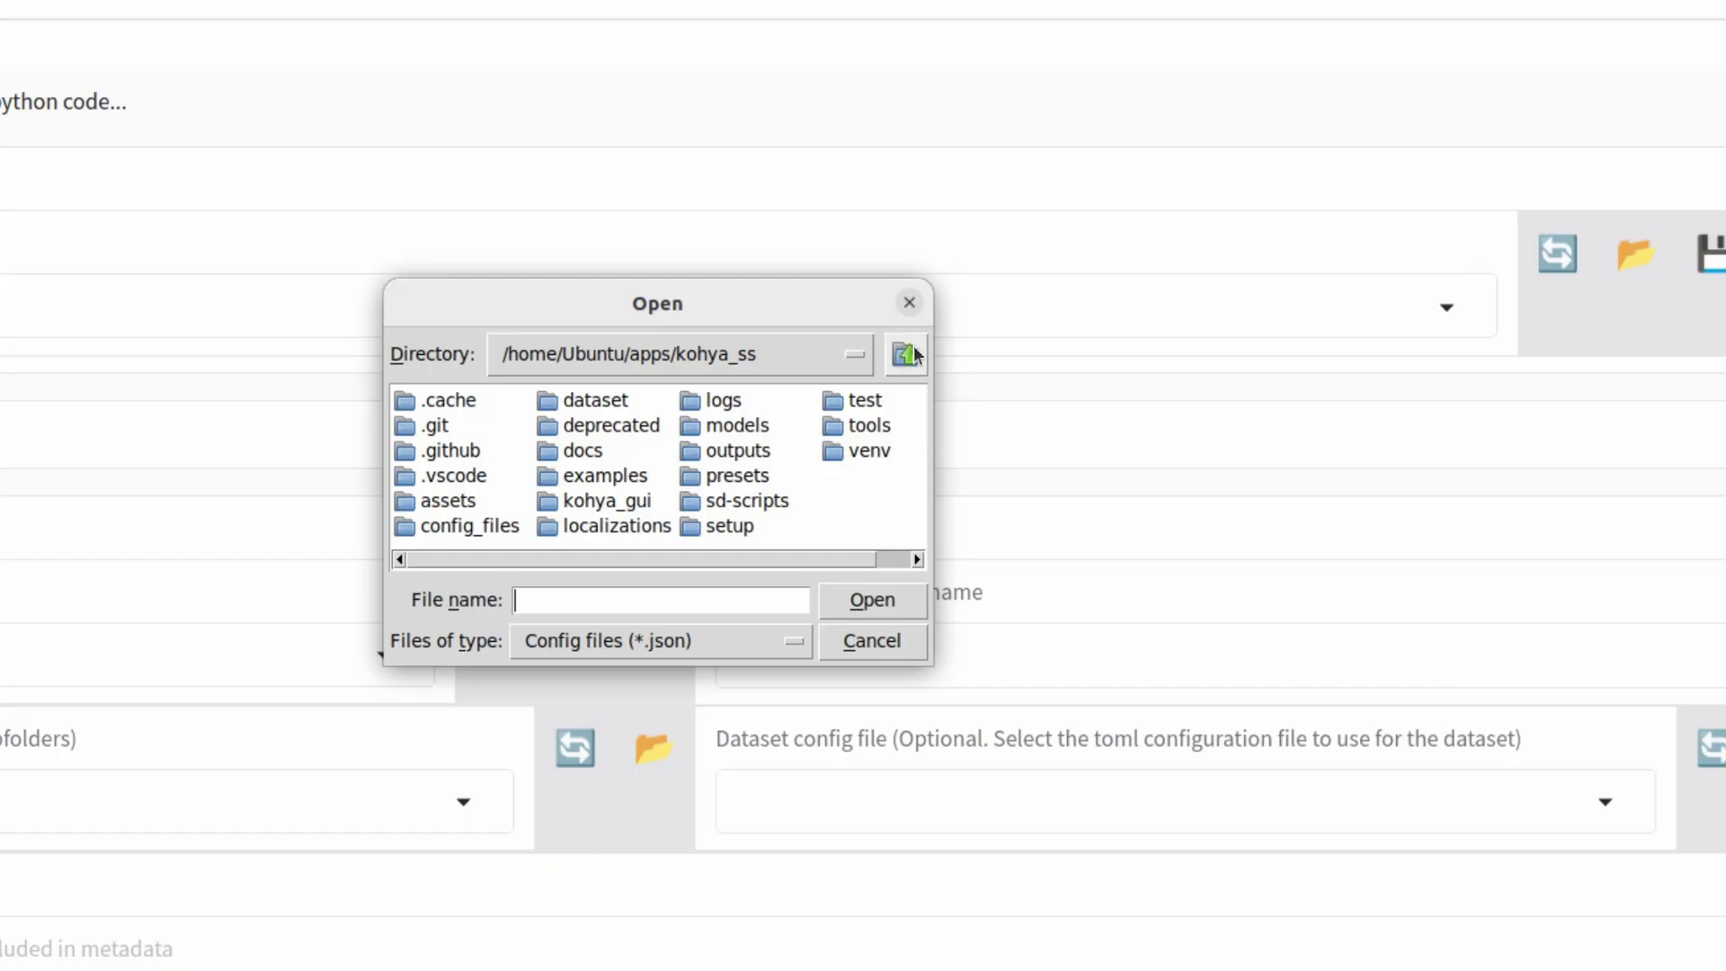
left_click(912, 353)
left_click(912, 353)
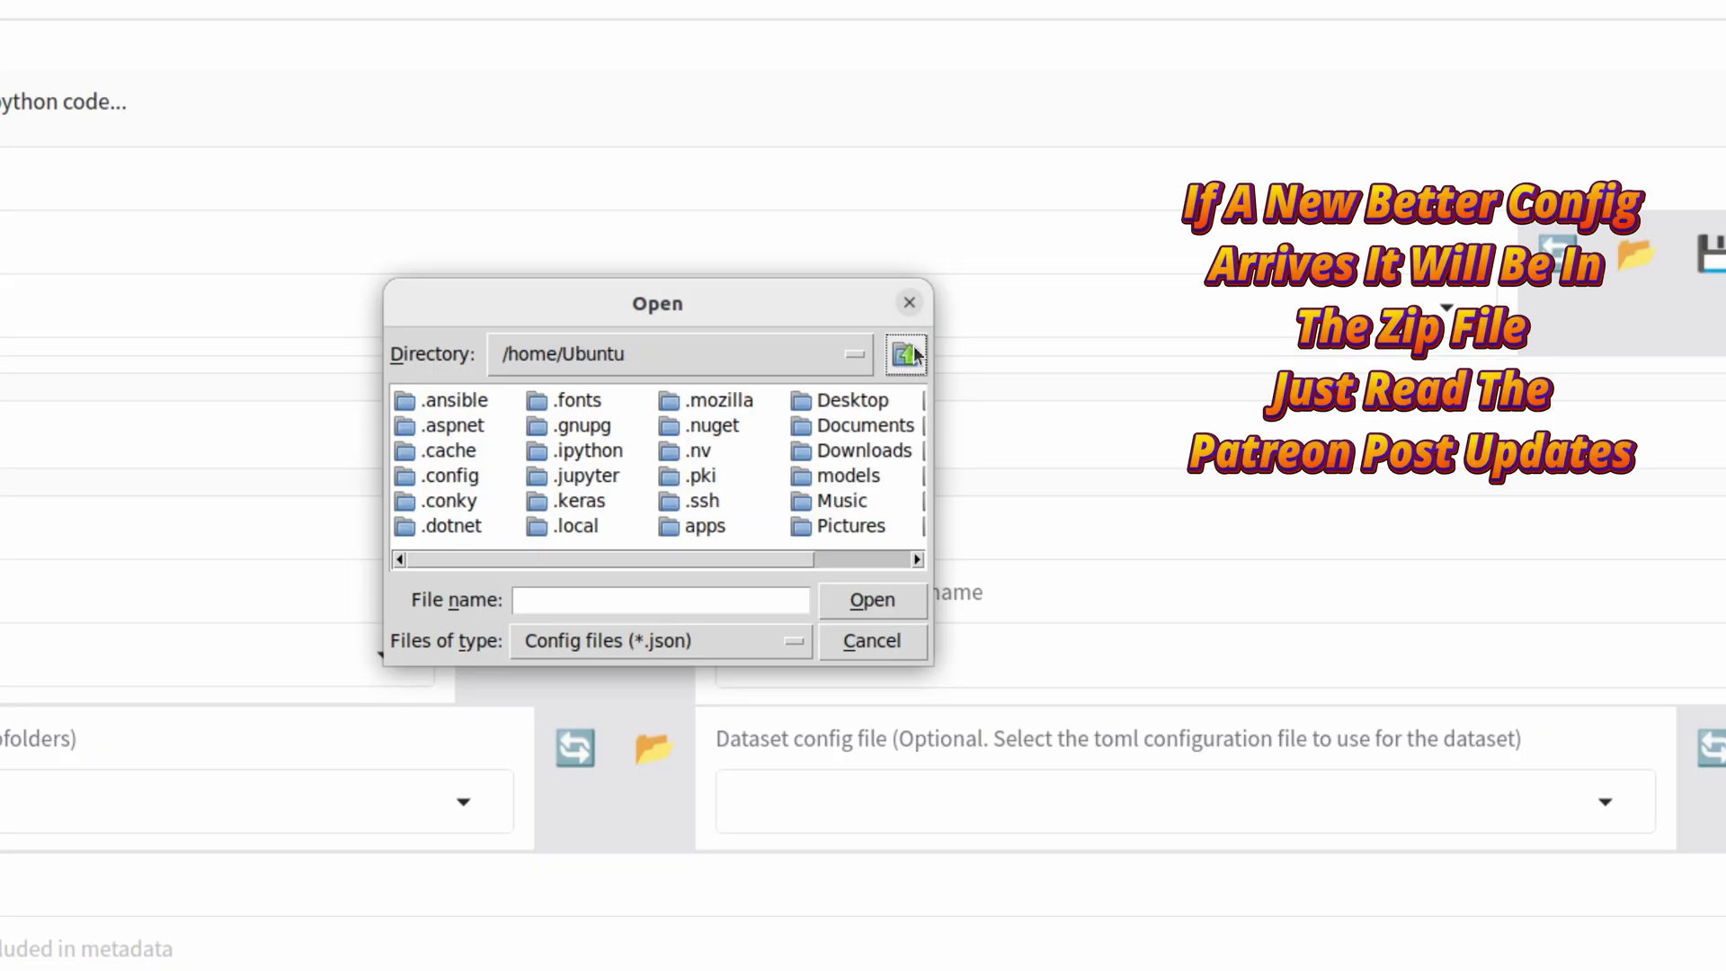
left_click_drag(639, 552, 780, 439)
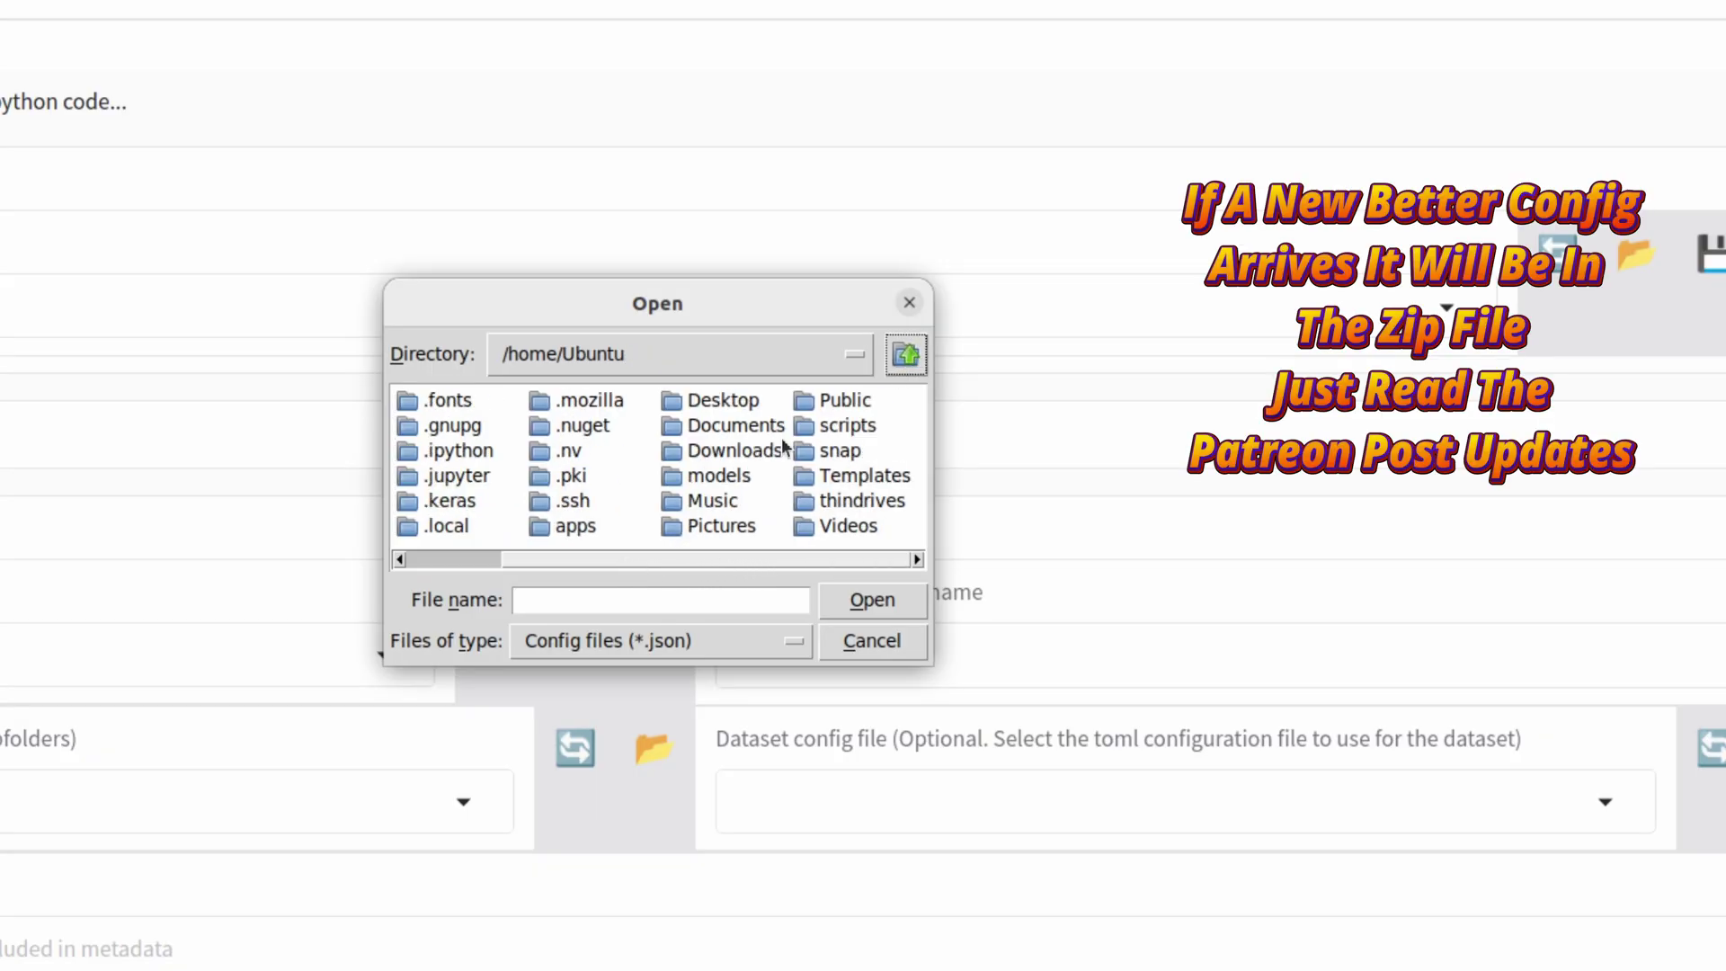
double_click(727, 449)
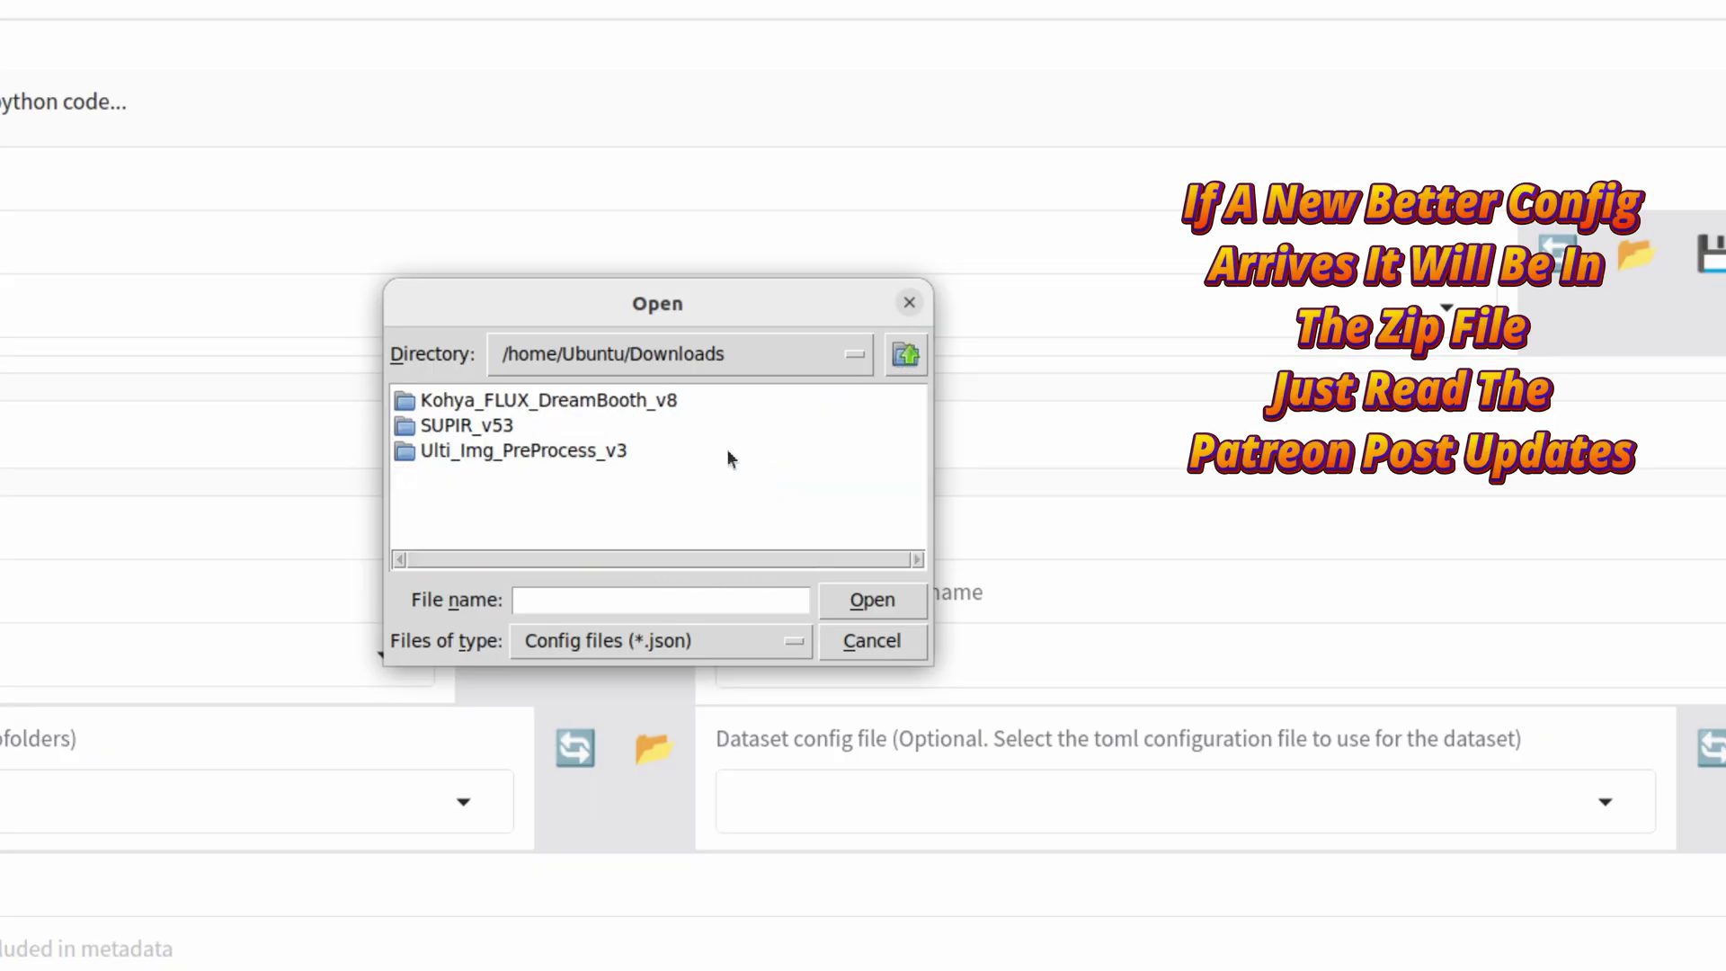
double_click(535, 401)
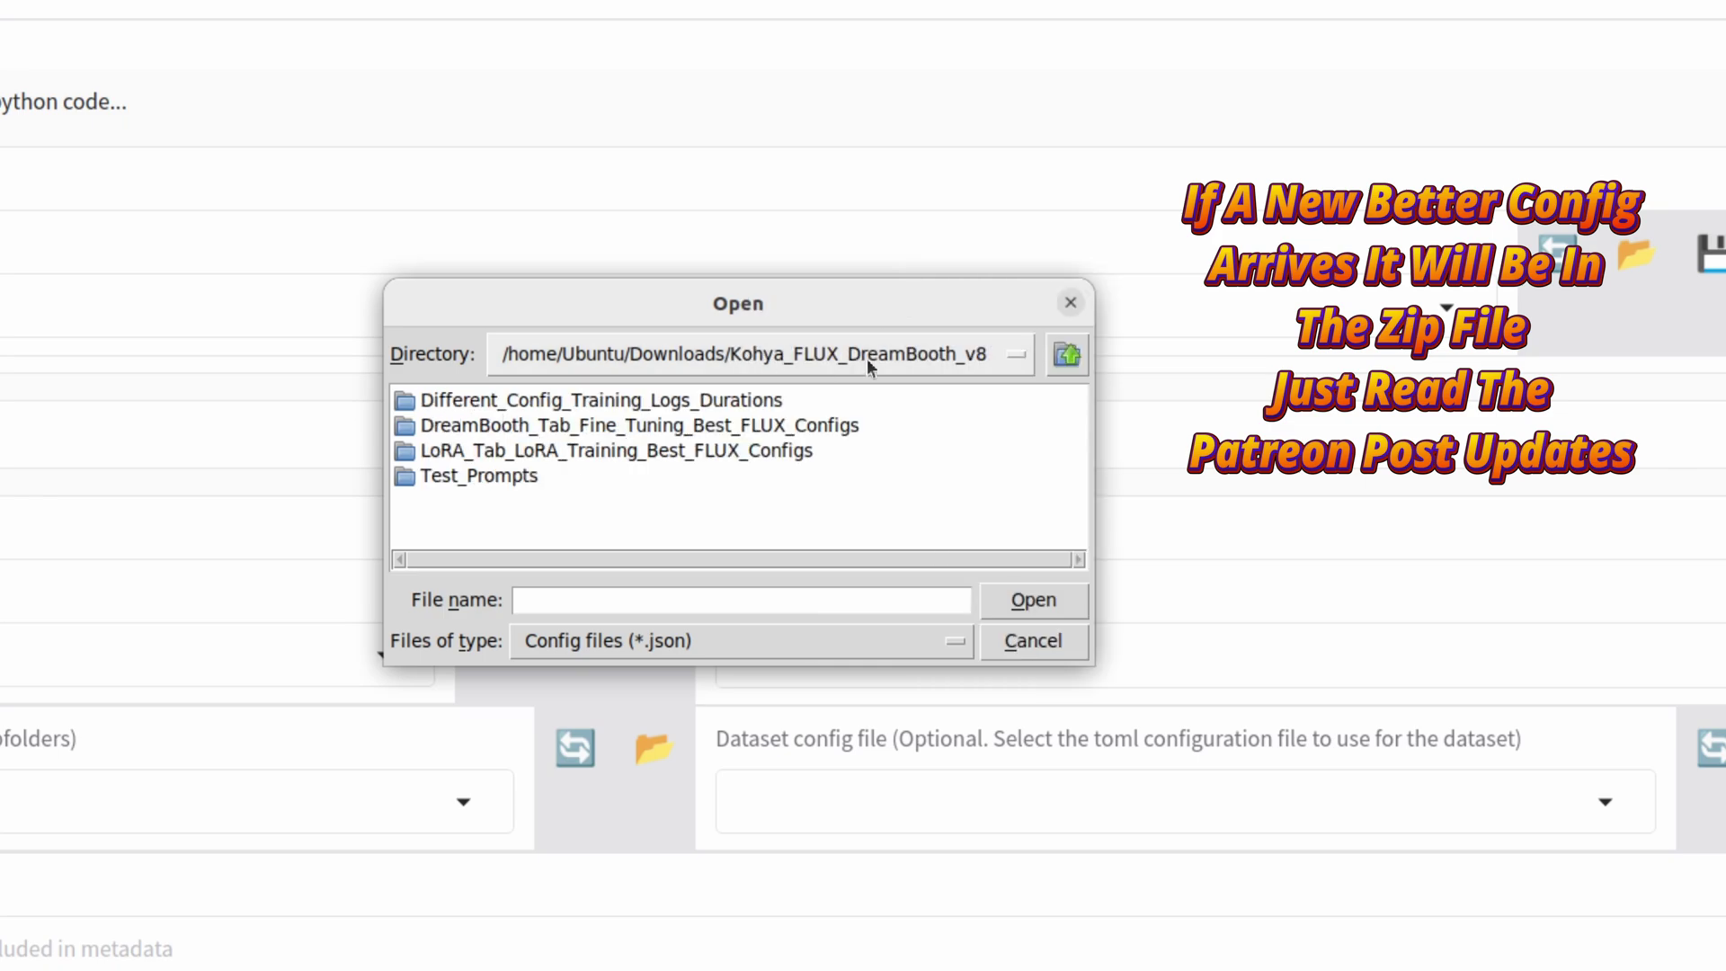
left_click(558, 435)
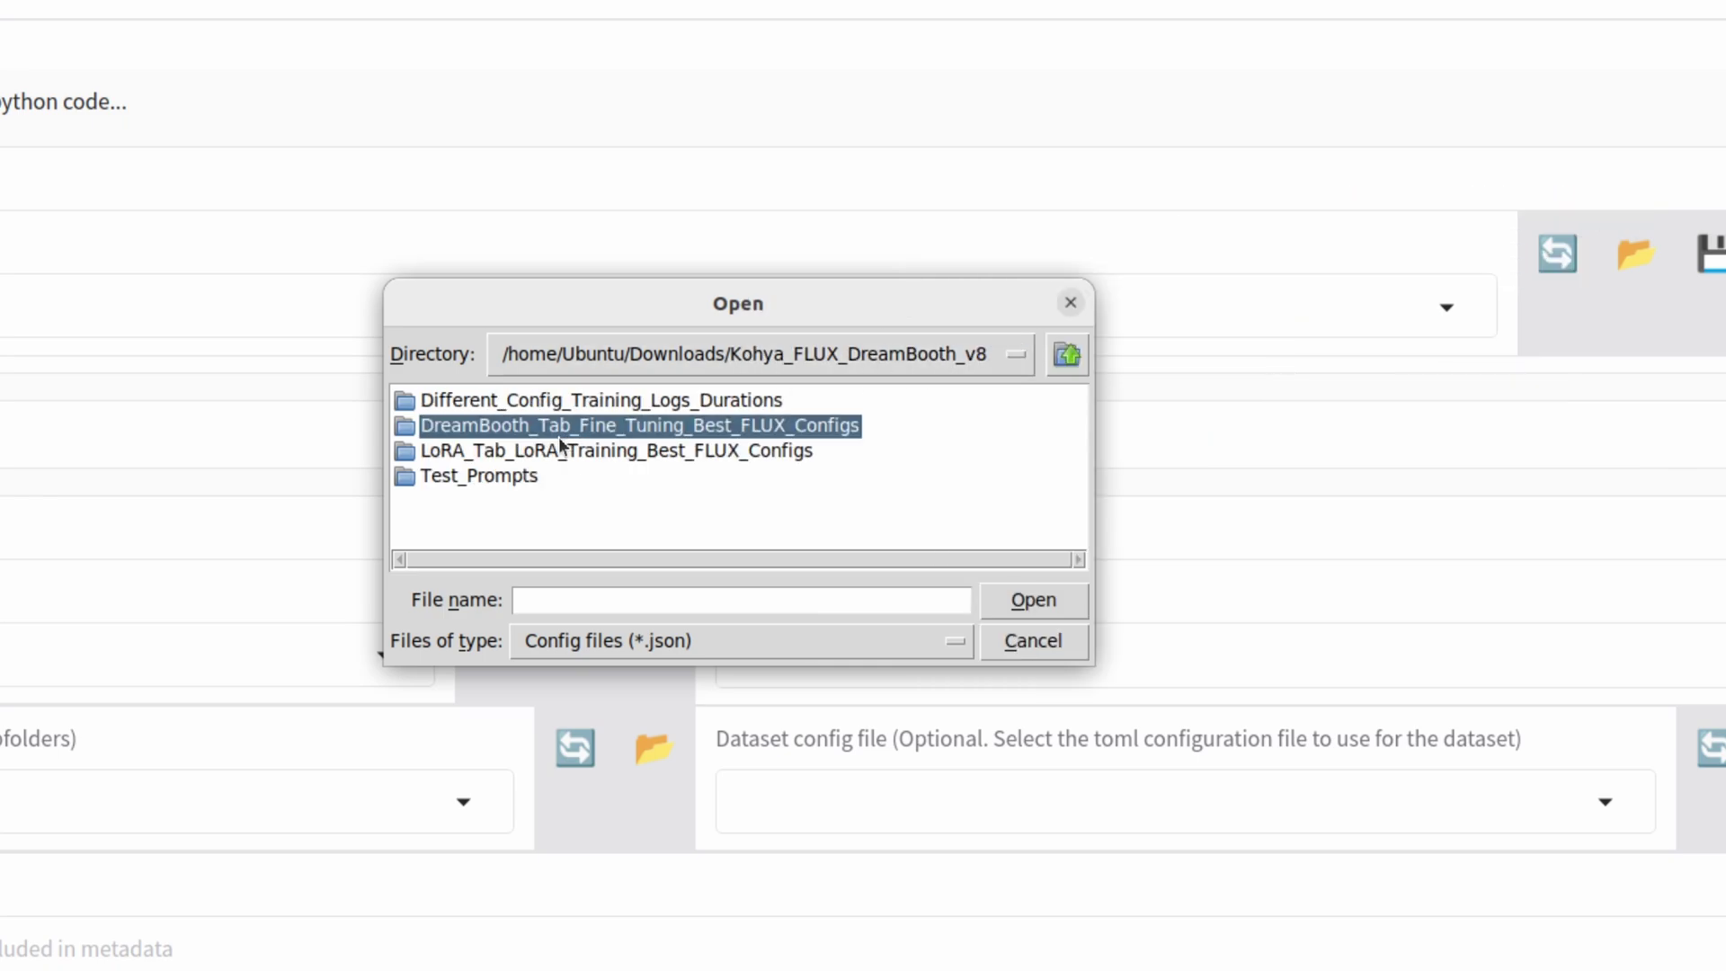
double_click(570, 429)
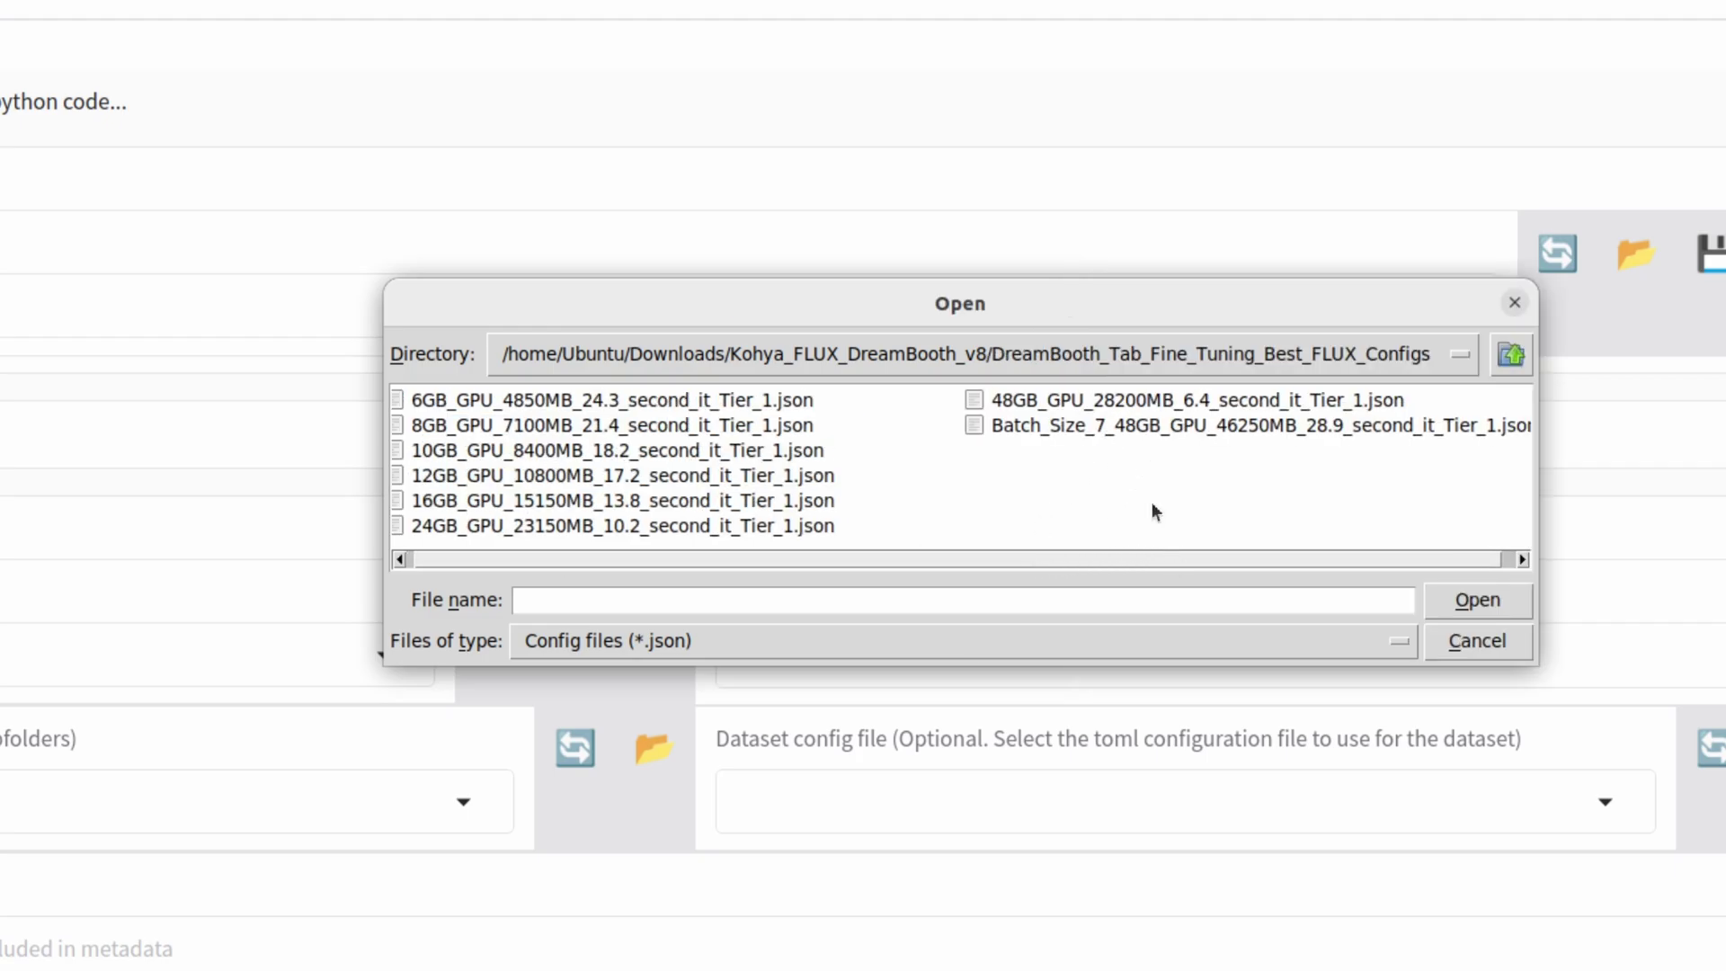
left_click(1115, 431)
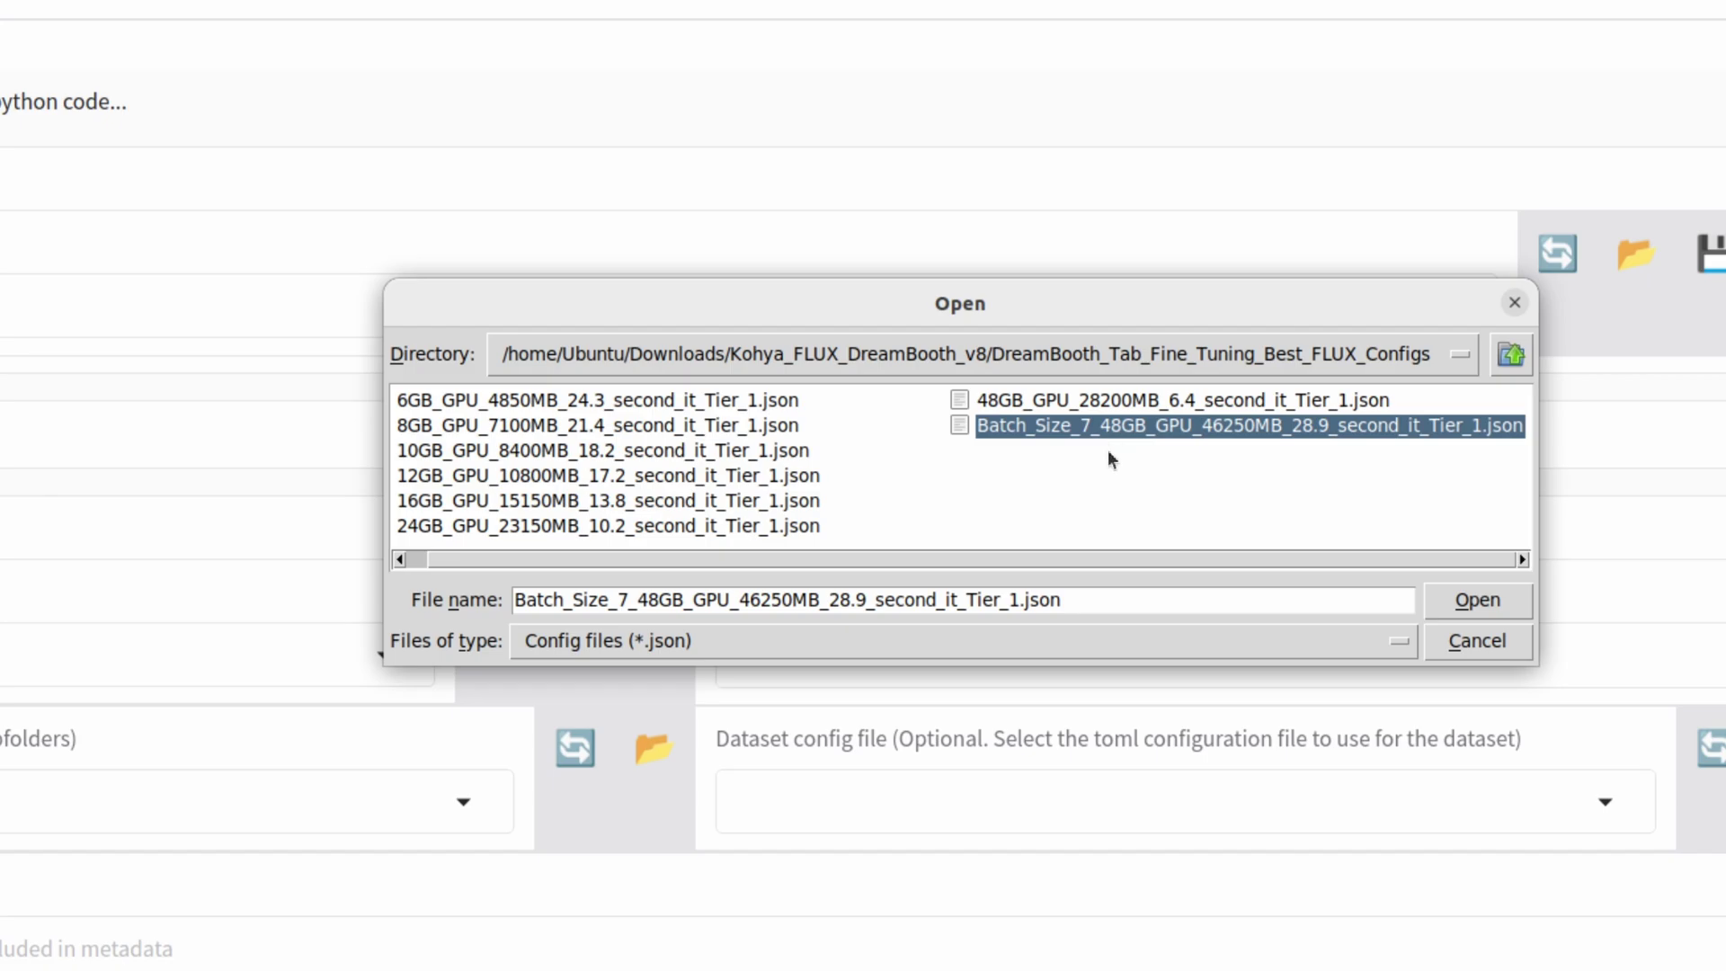
key("Return")
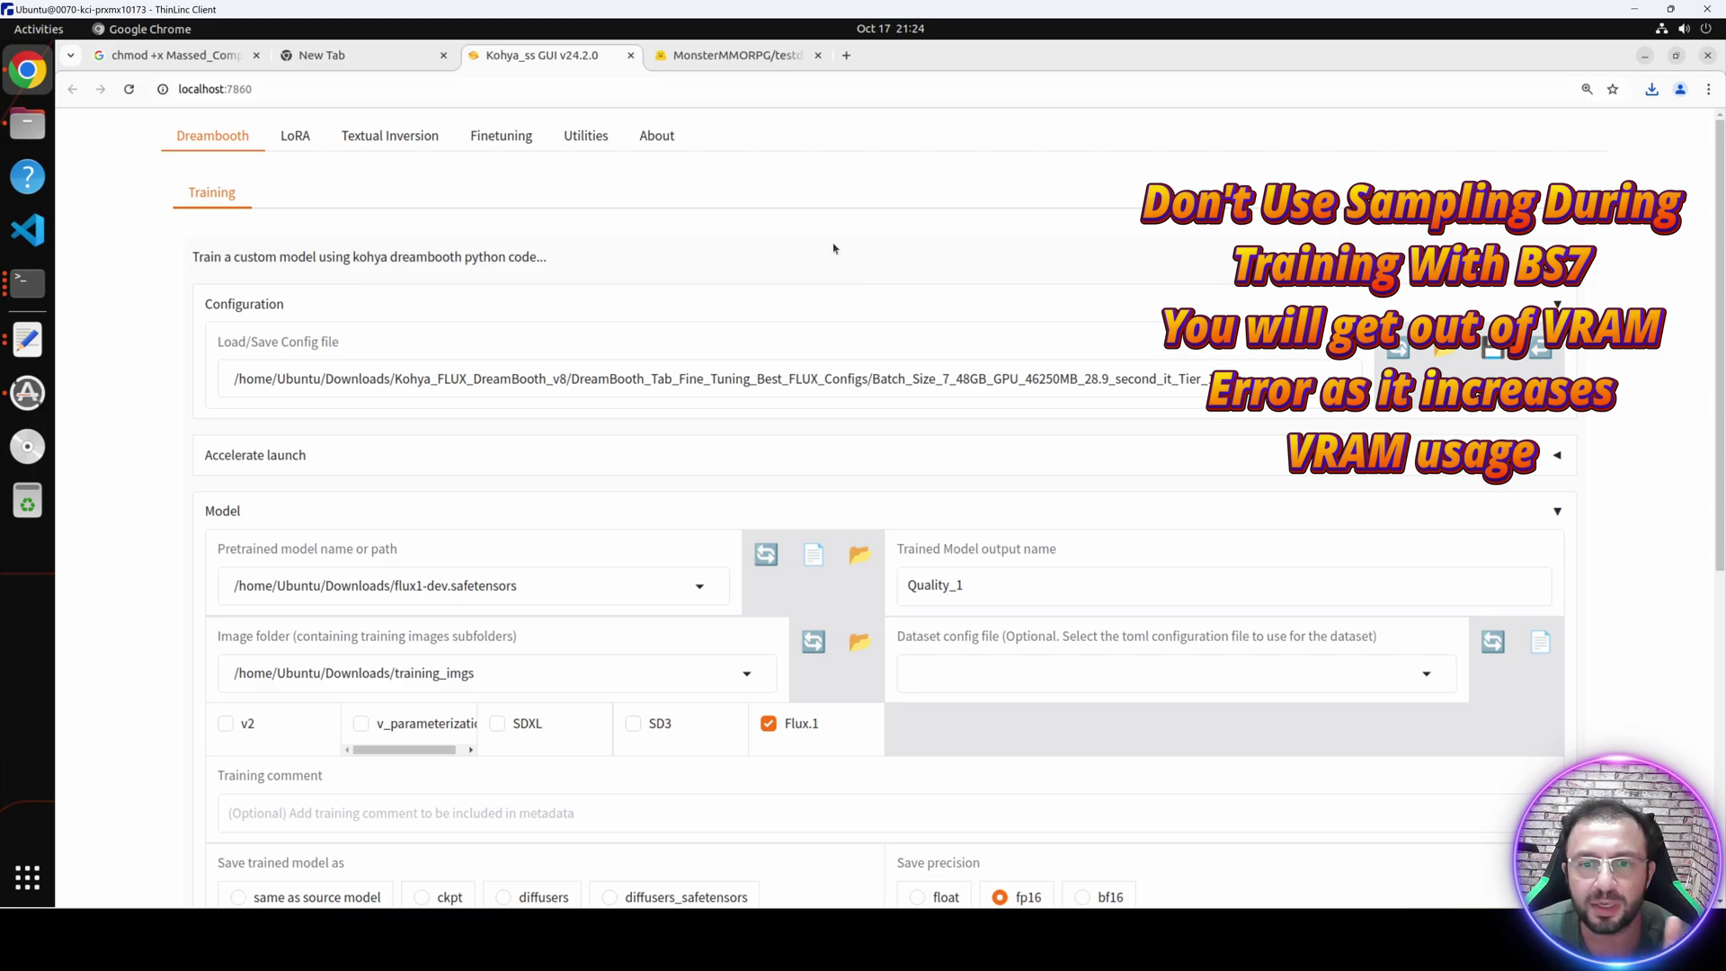
Check the pretrained model path against the model files in the Downloads folder, and return to the Kohya settings.
scroll(510, 554, "down", 2)
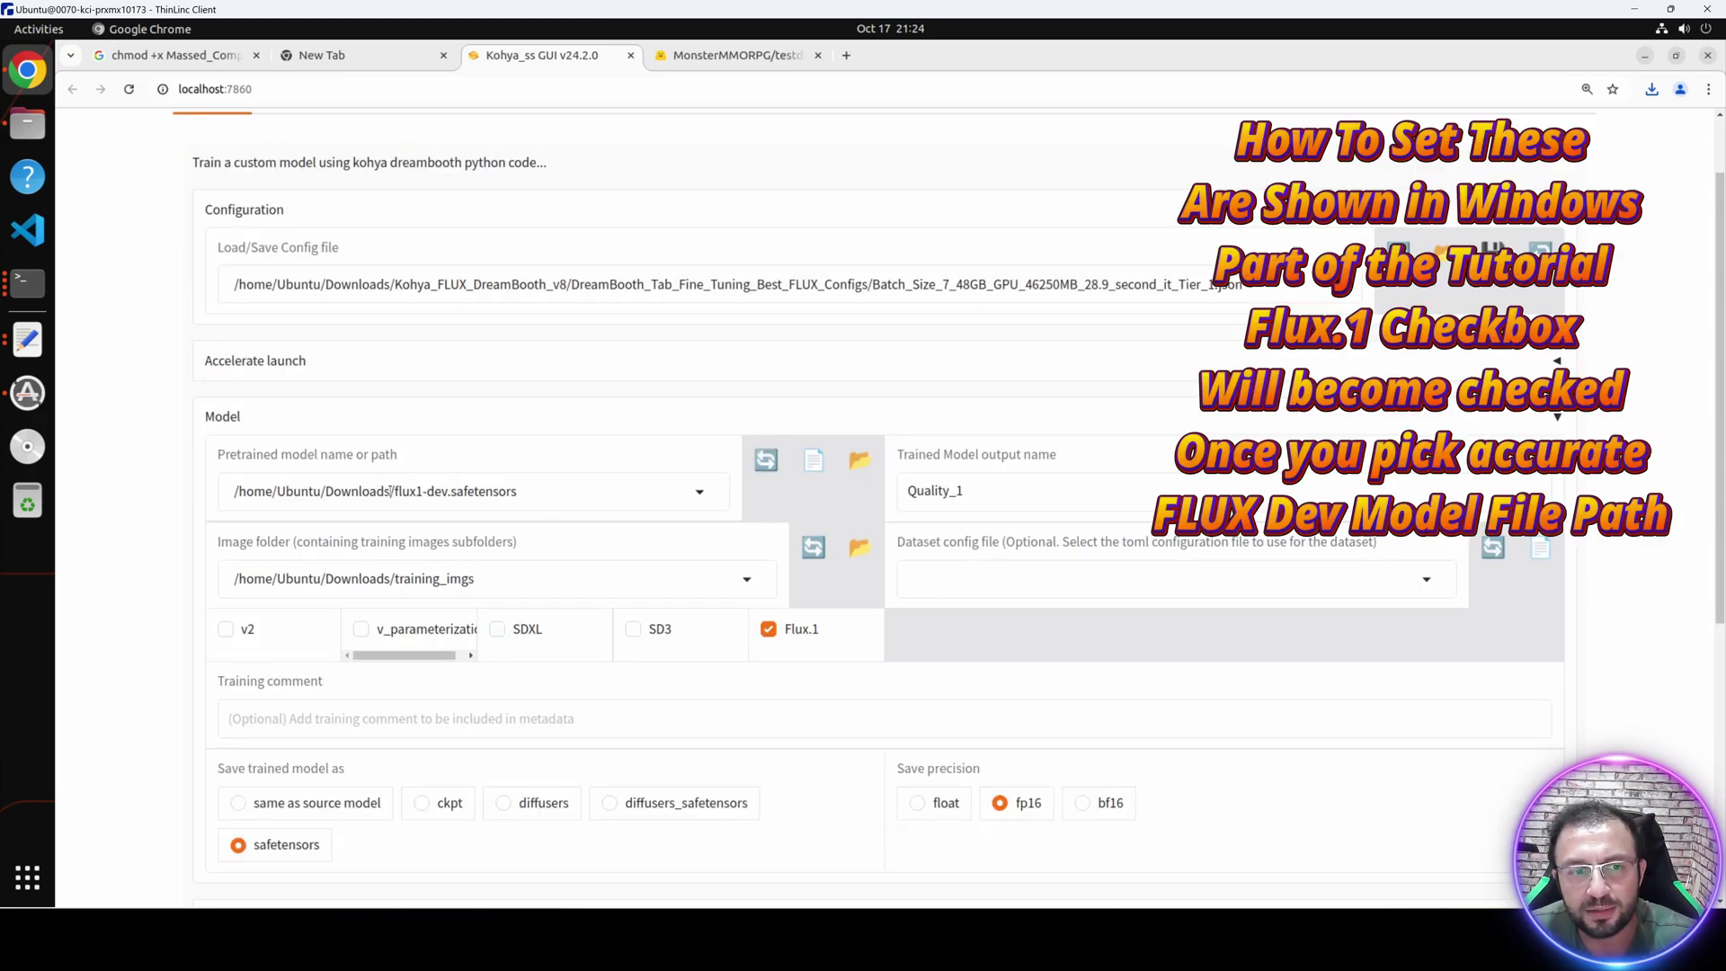
left_click(542, 493)
left_click(28, 125)
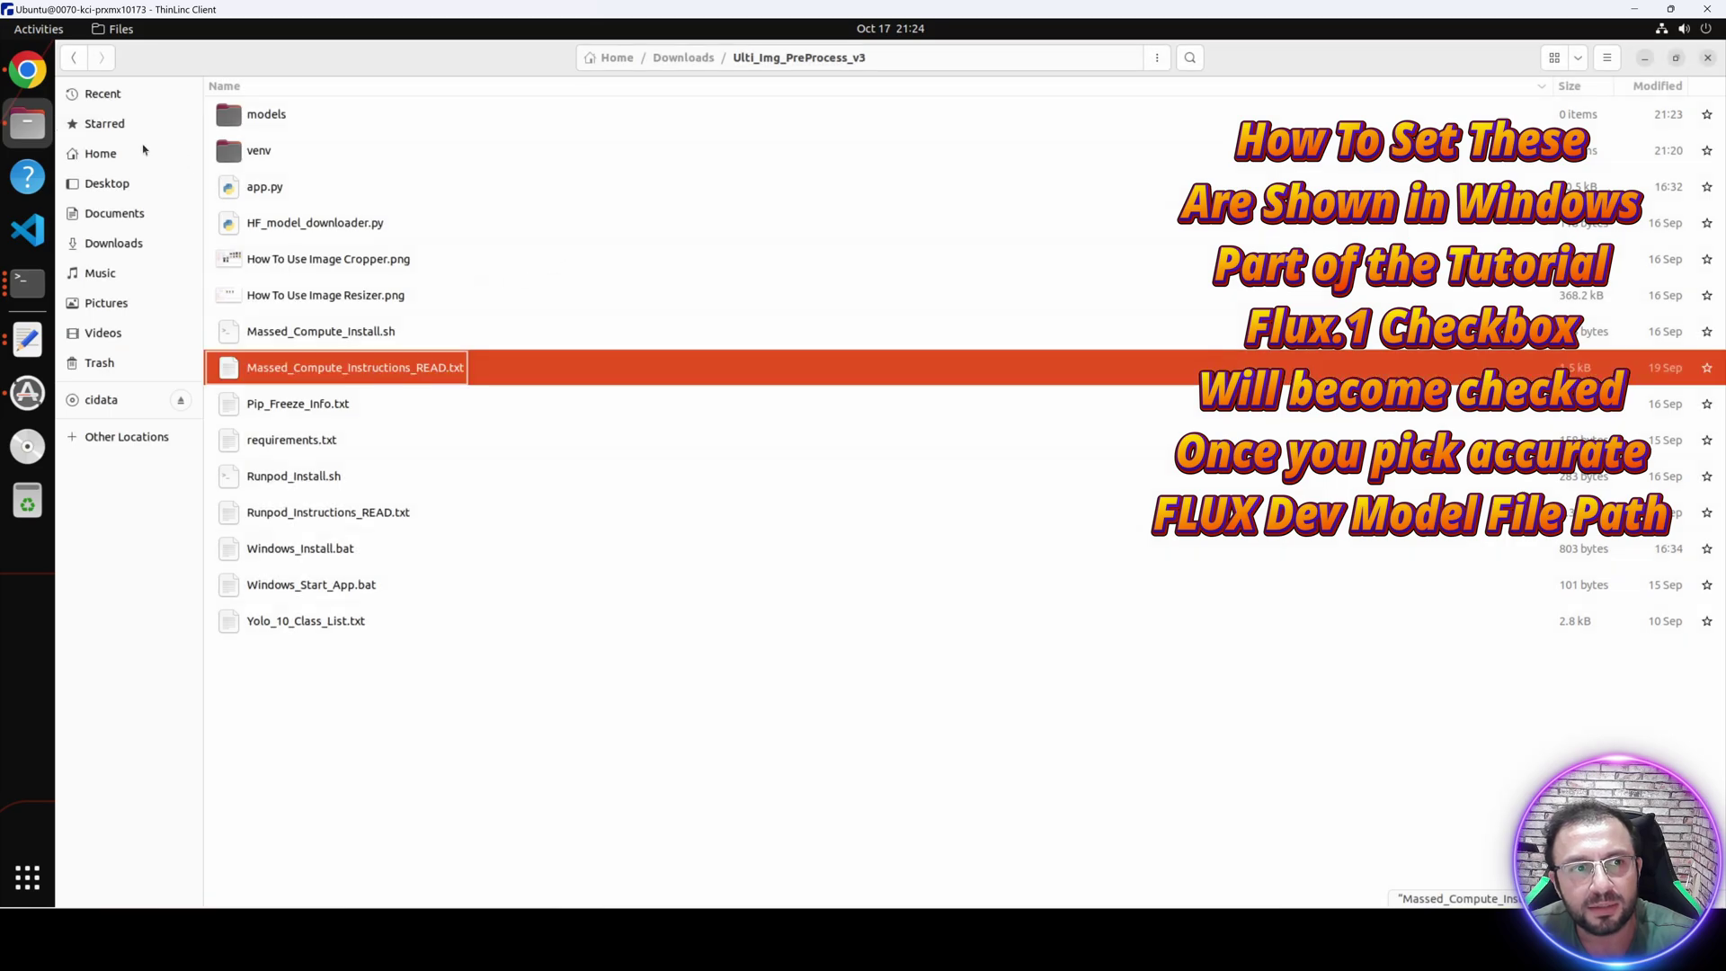
left_click(113, 242)
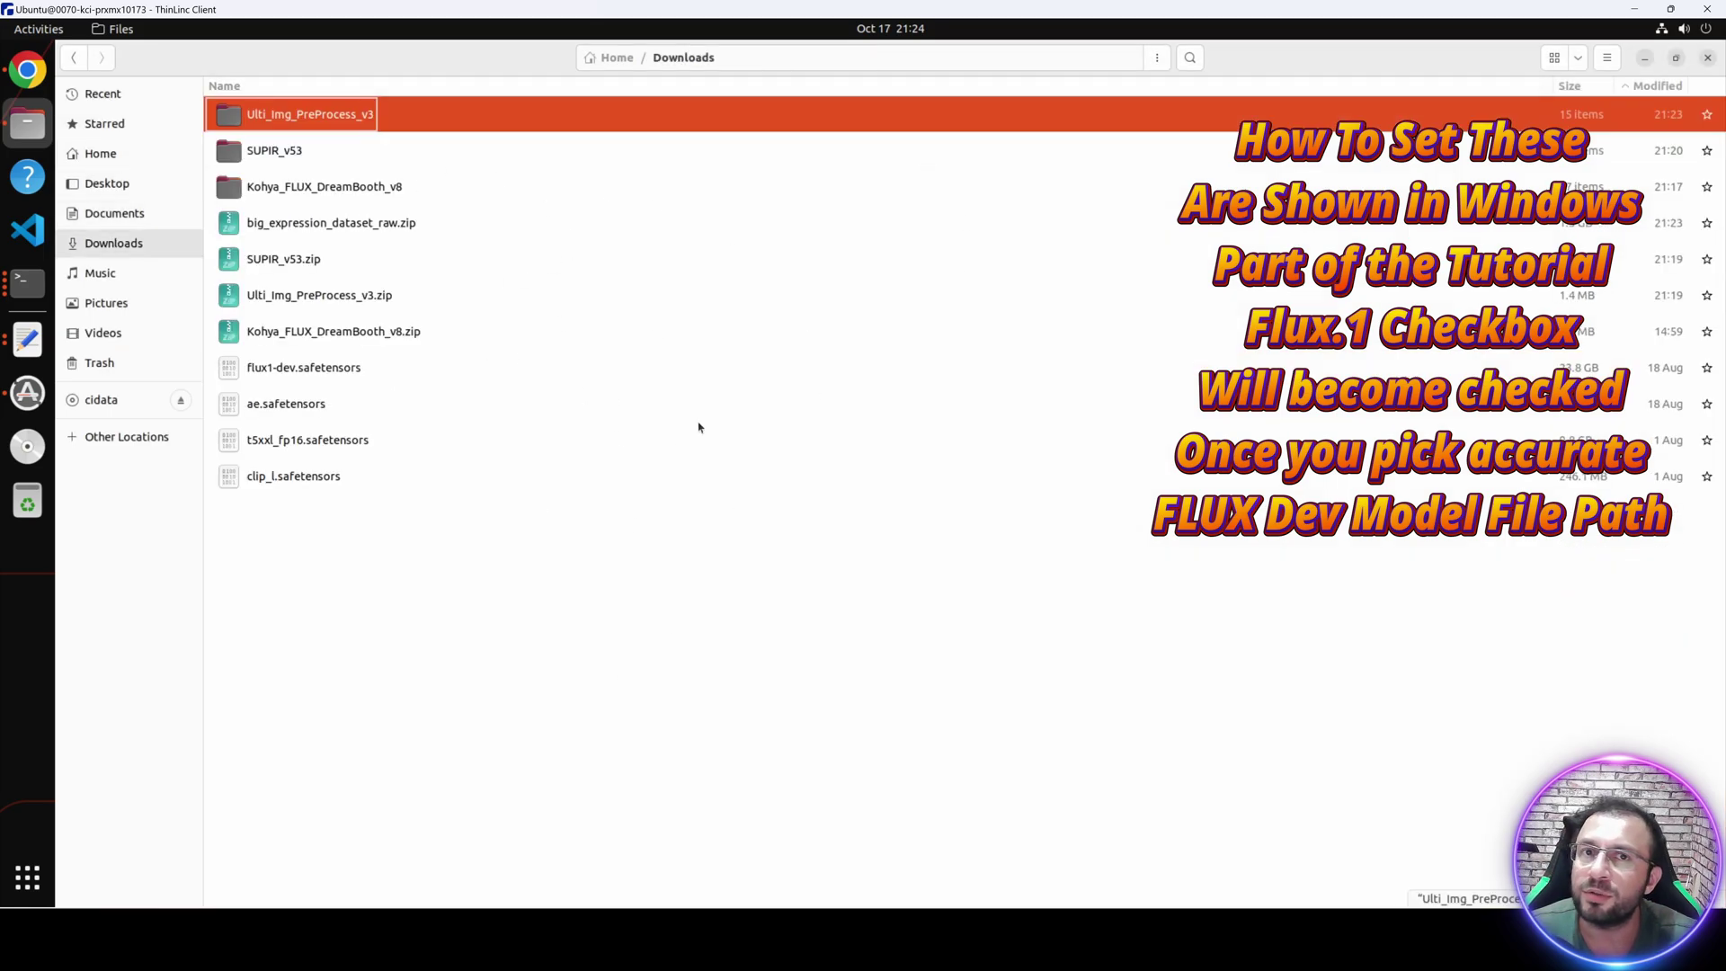
left_click(307, 439)
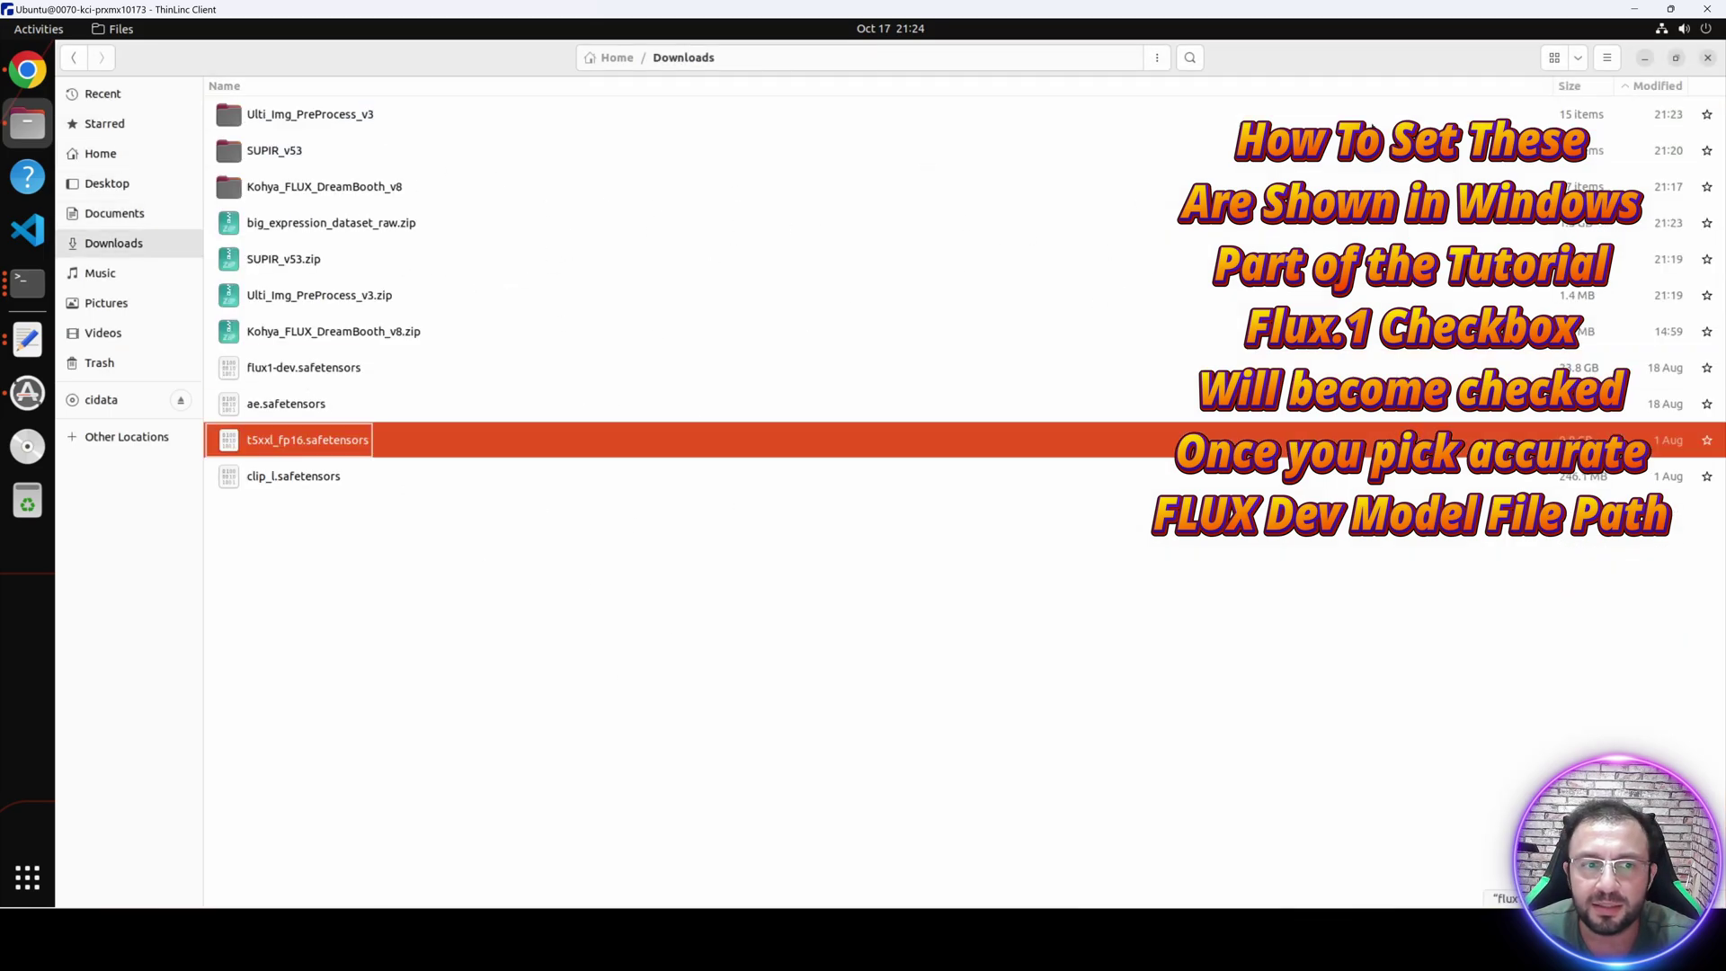
left_click(1643, 58)
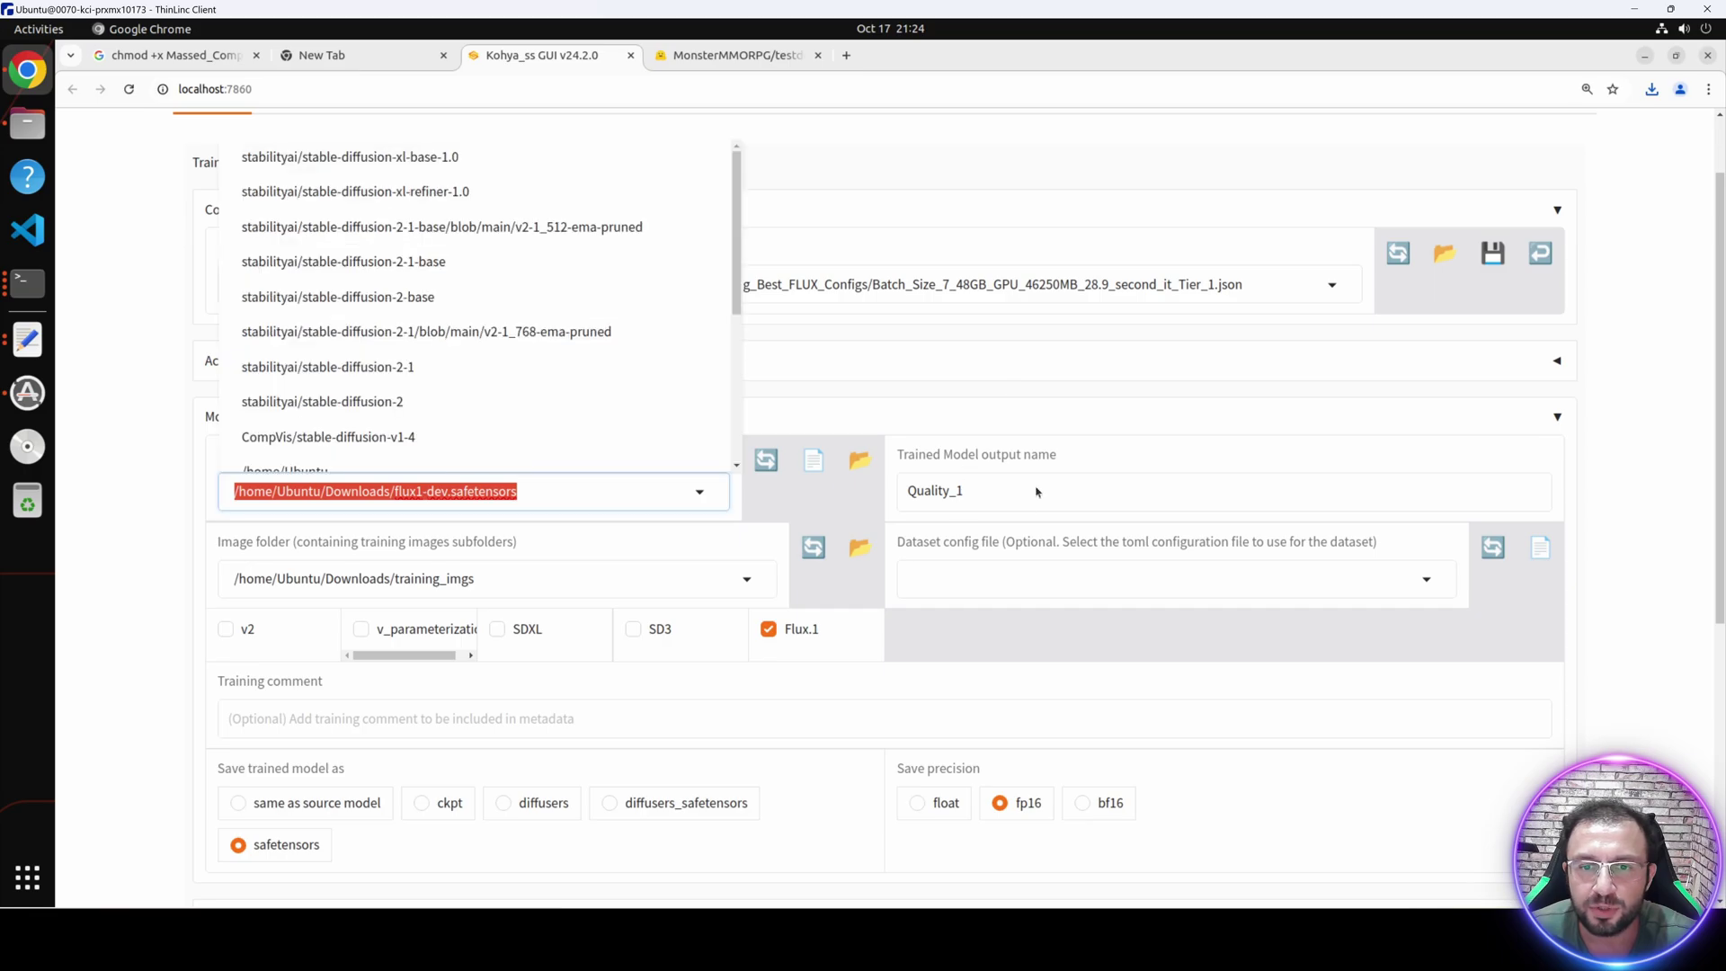
Set the trained model output name to test1 and review the training image folder path.
key("Tab")
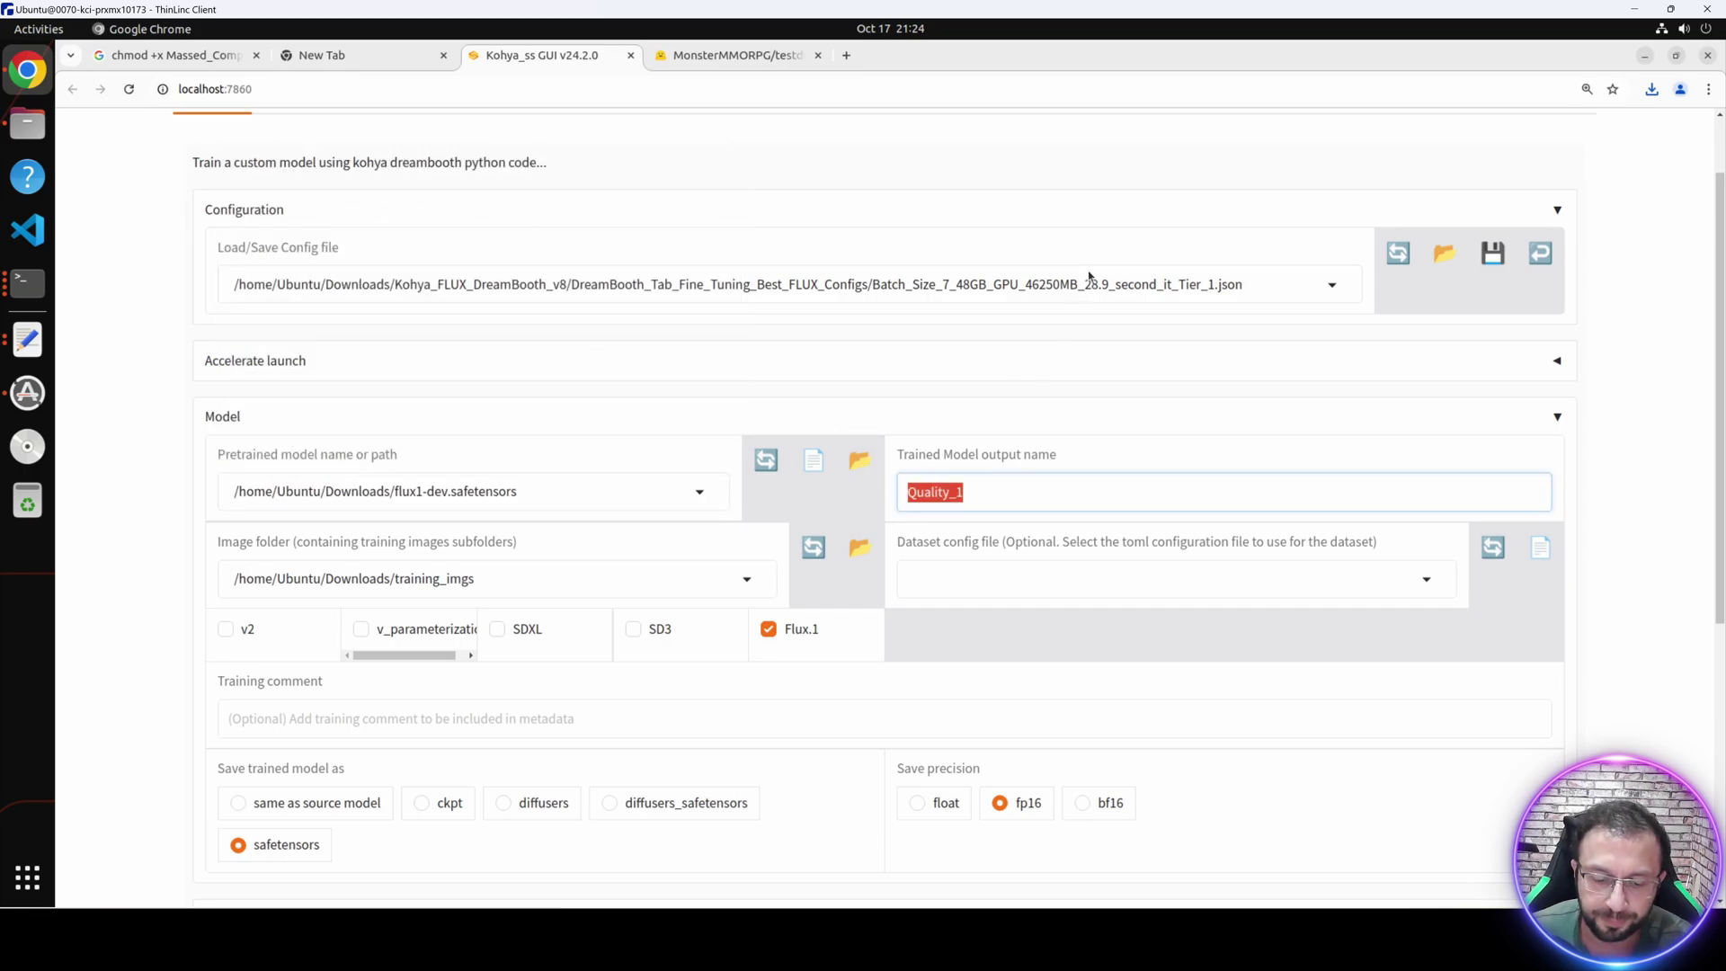
type("test1")
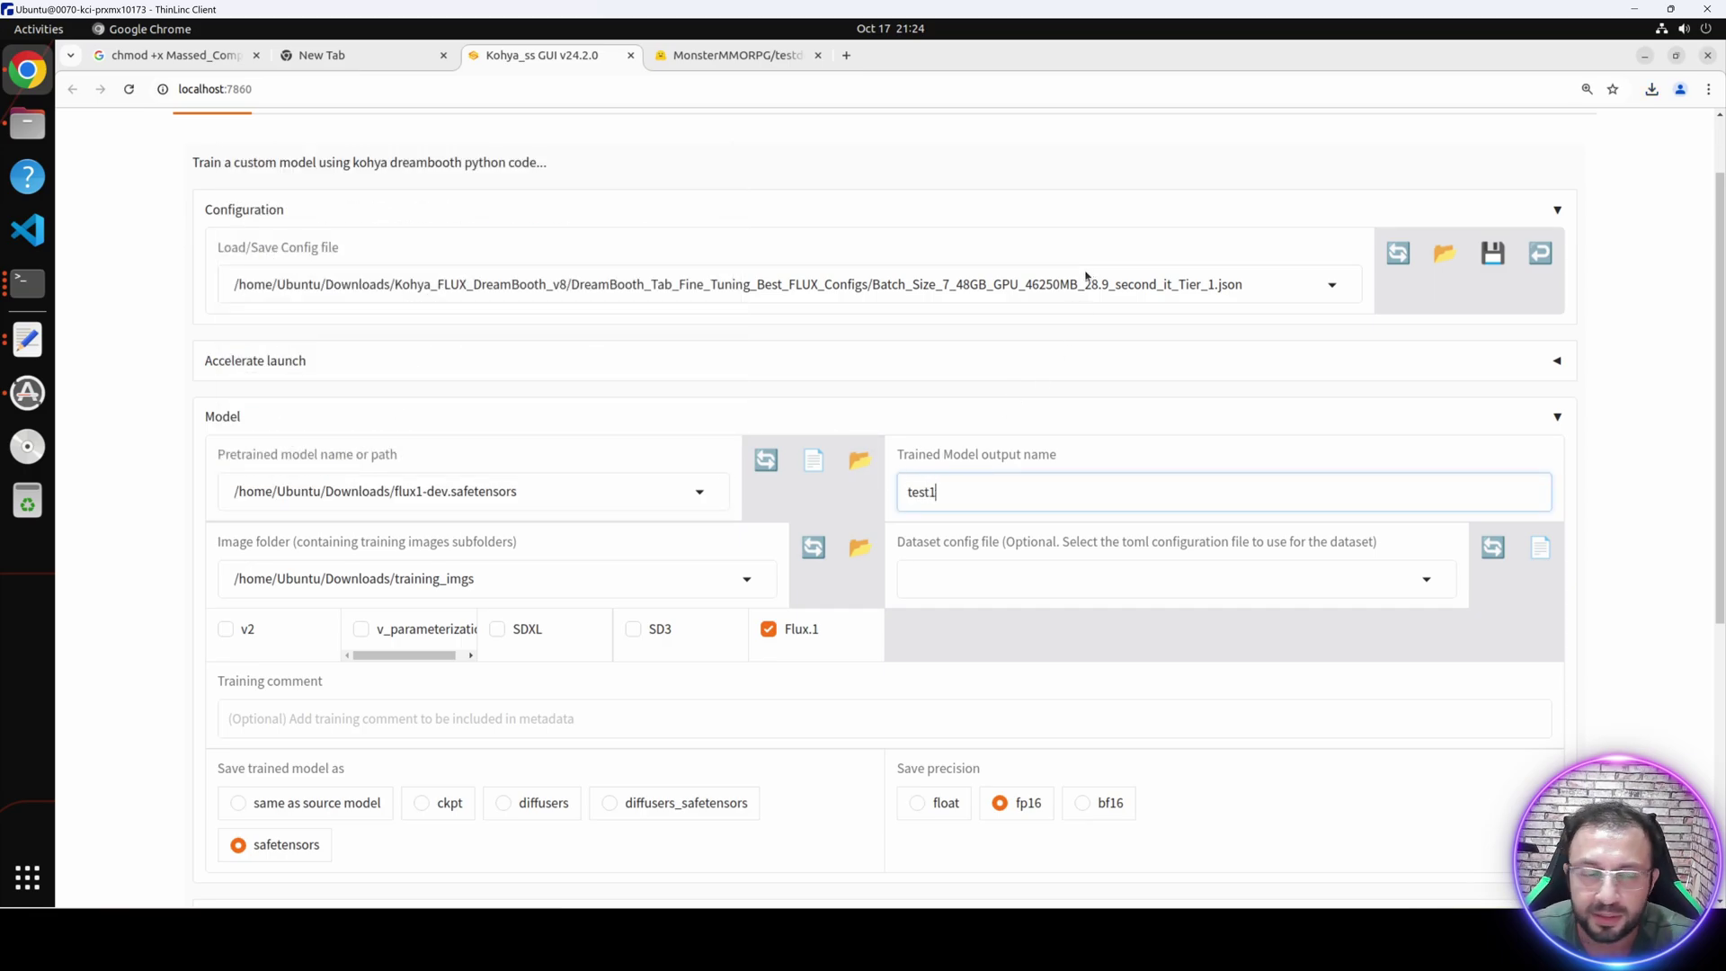
left_click_drag(512, 580, 216, 580)
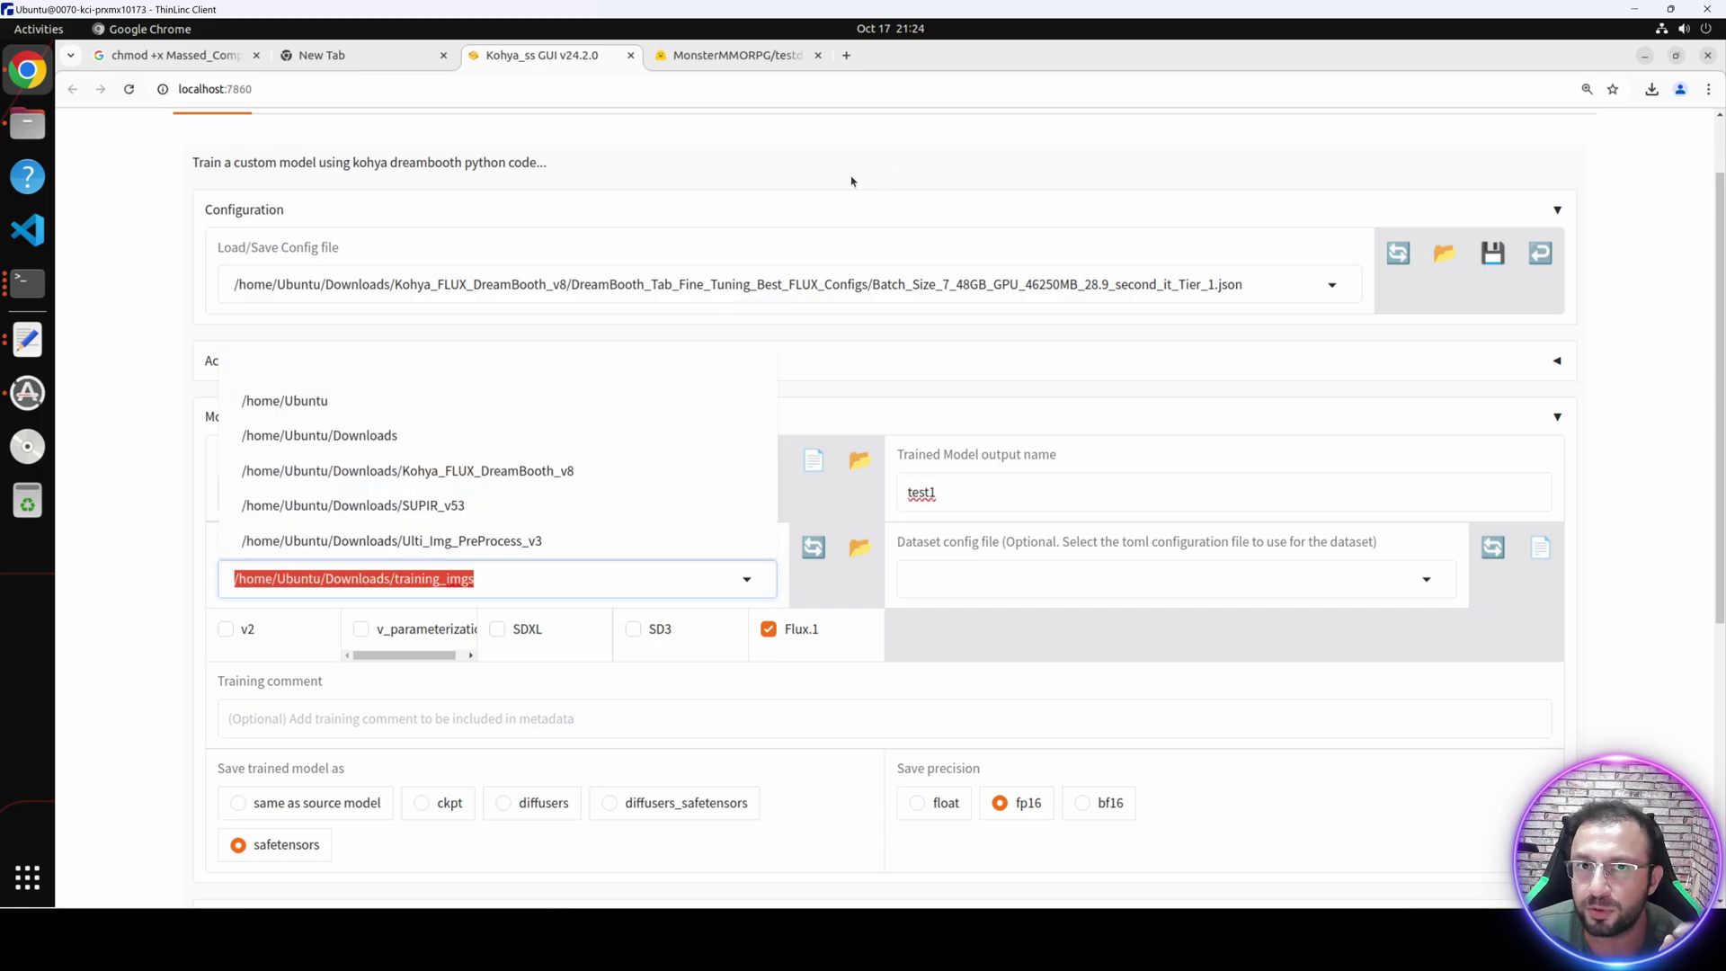
left_click(637, 669)
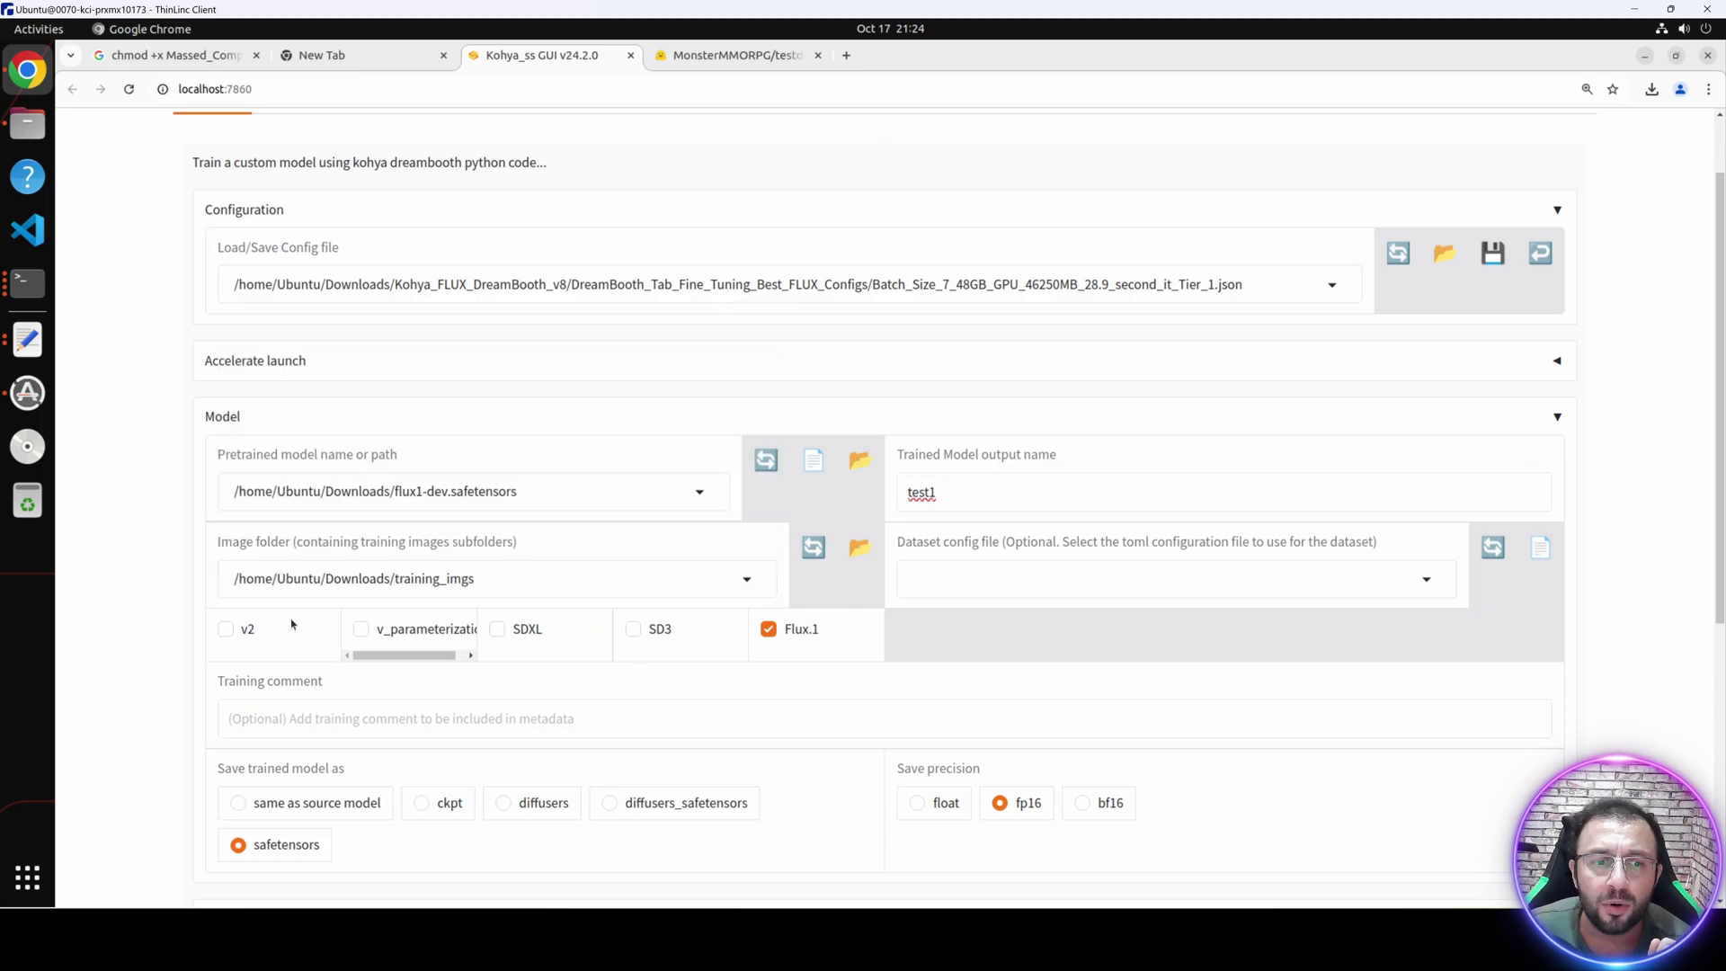
scroll(431, 655, "down", 5)
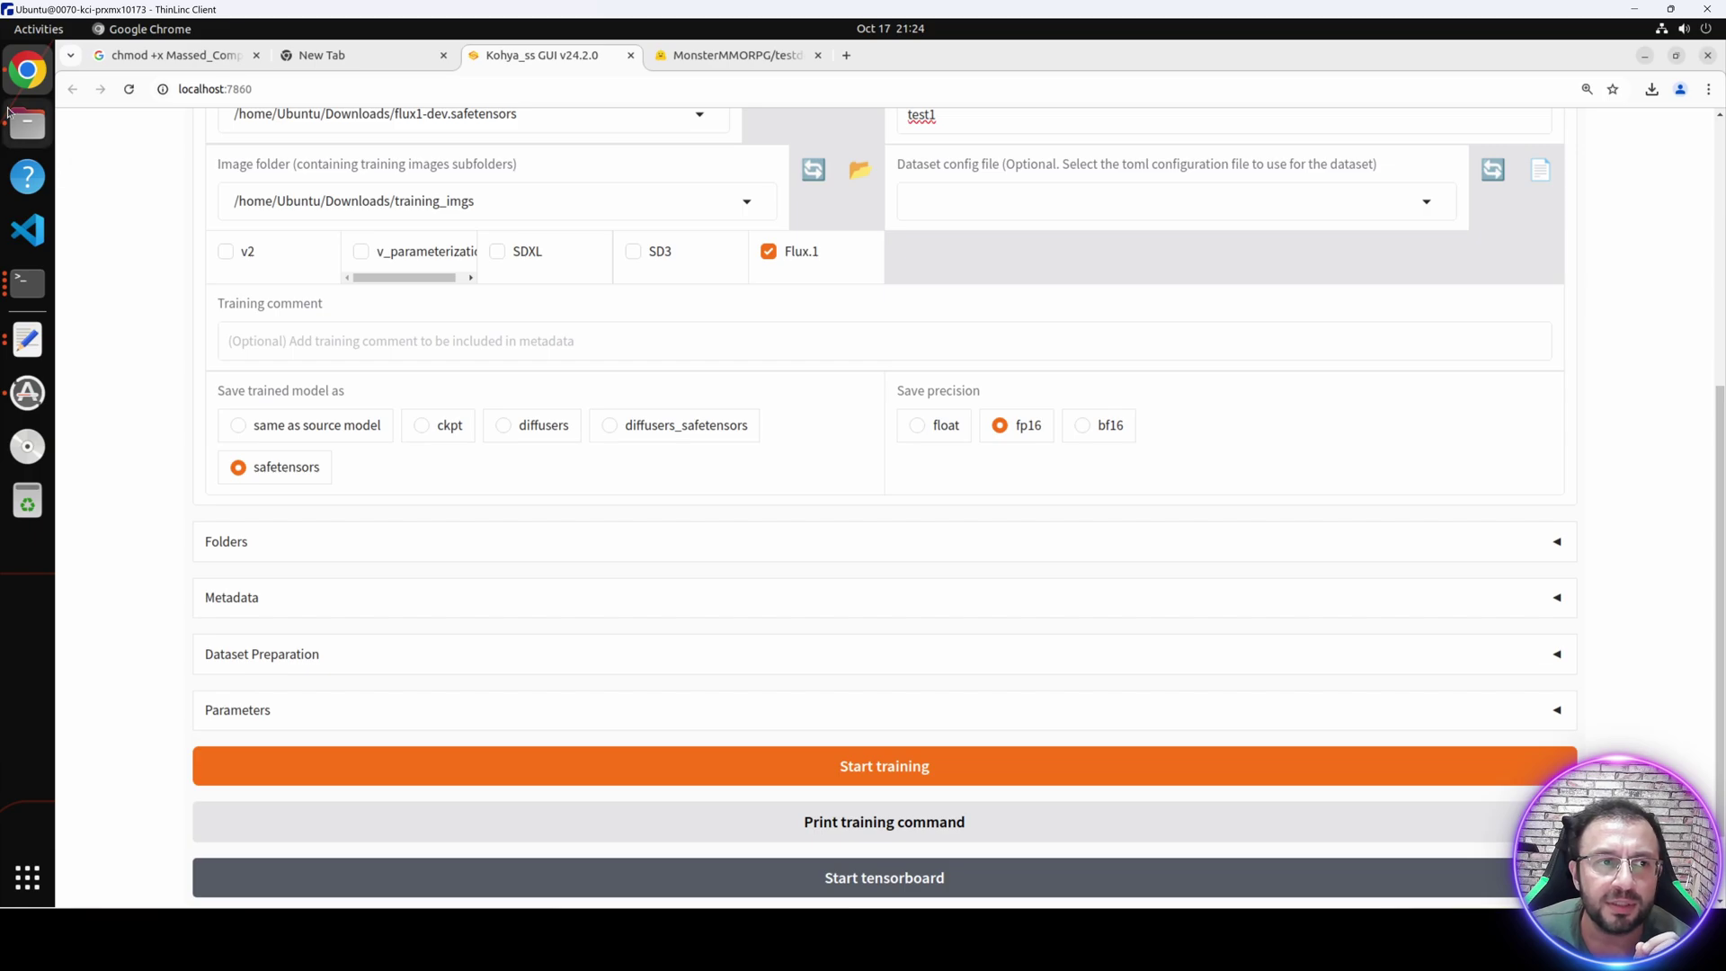
Extract big_expression_dataset_raw.zip in the Downloads folder and open the extracted folder.
left_click(27, 124)
left_click(397, 224)
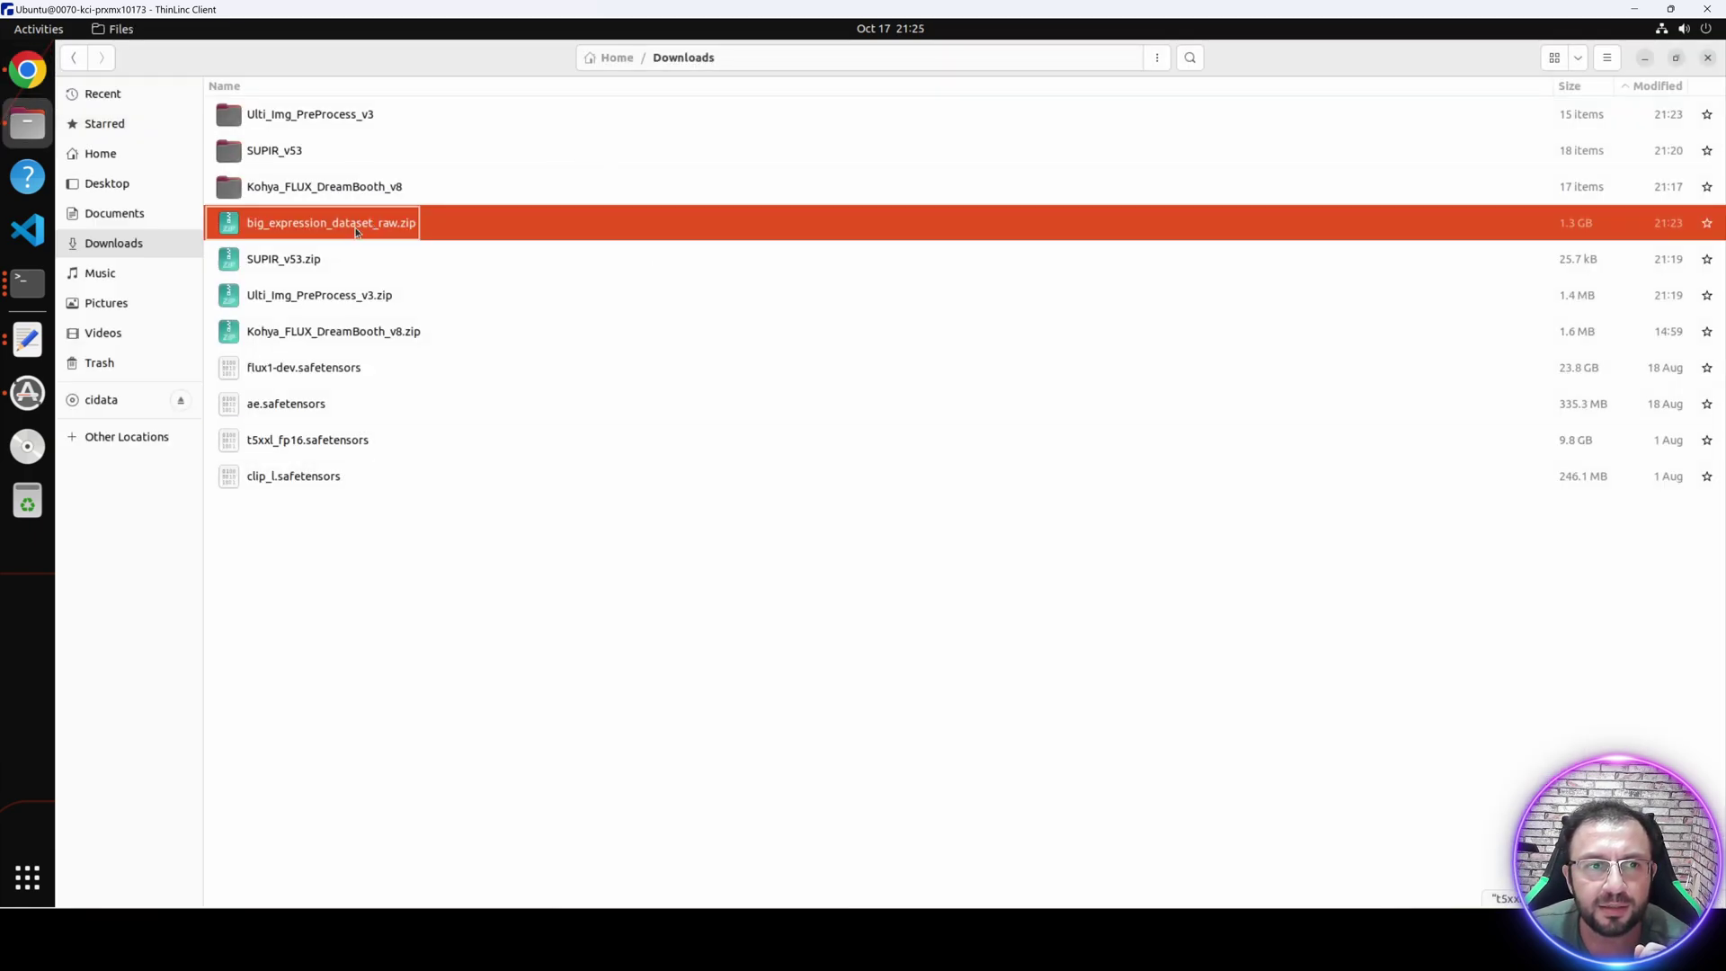
right_click(341, 230)
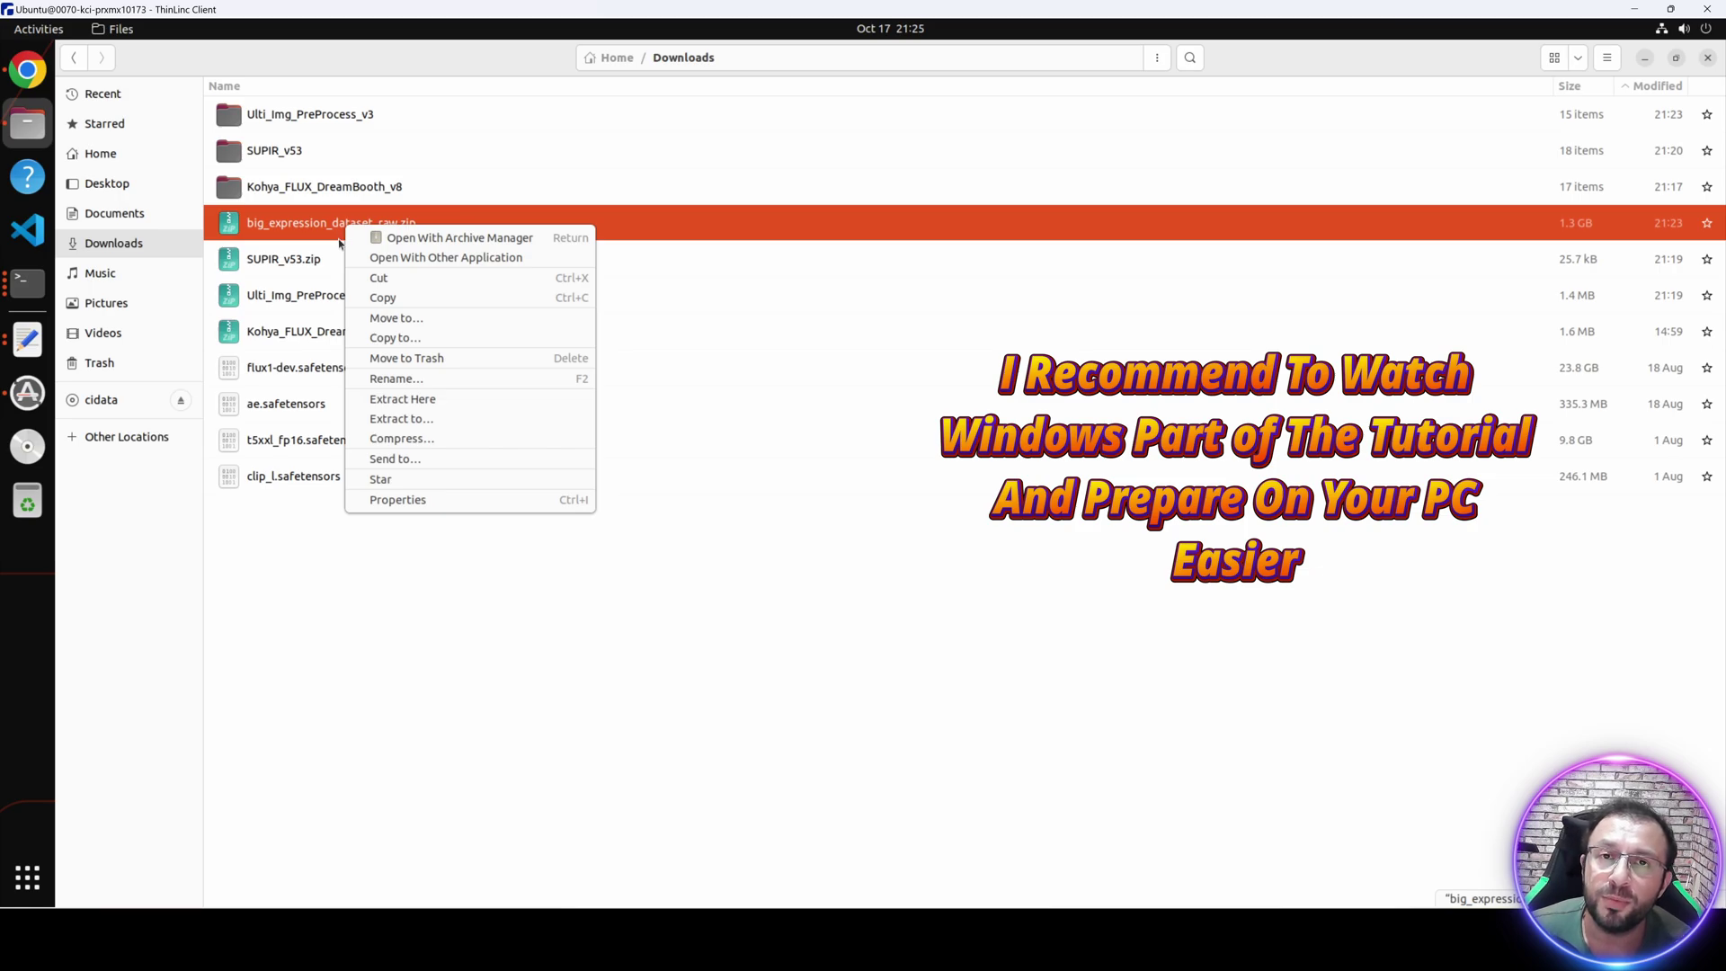
left_click(421, 399)
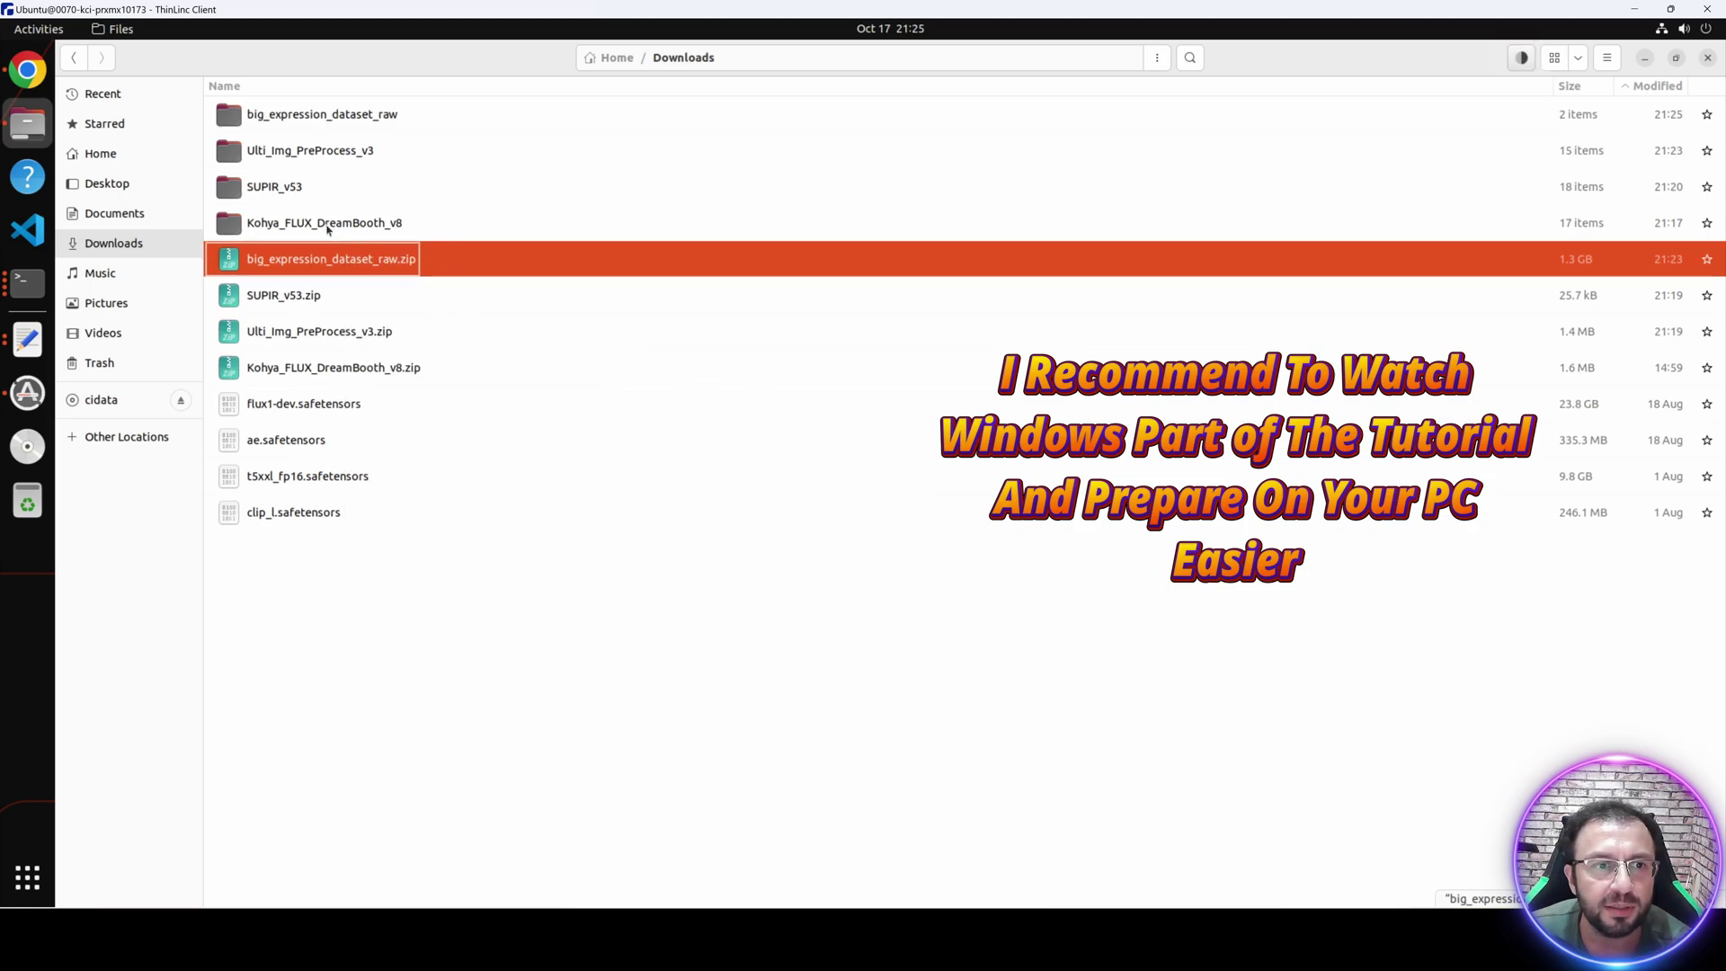
left_click(359, 124)
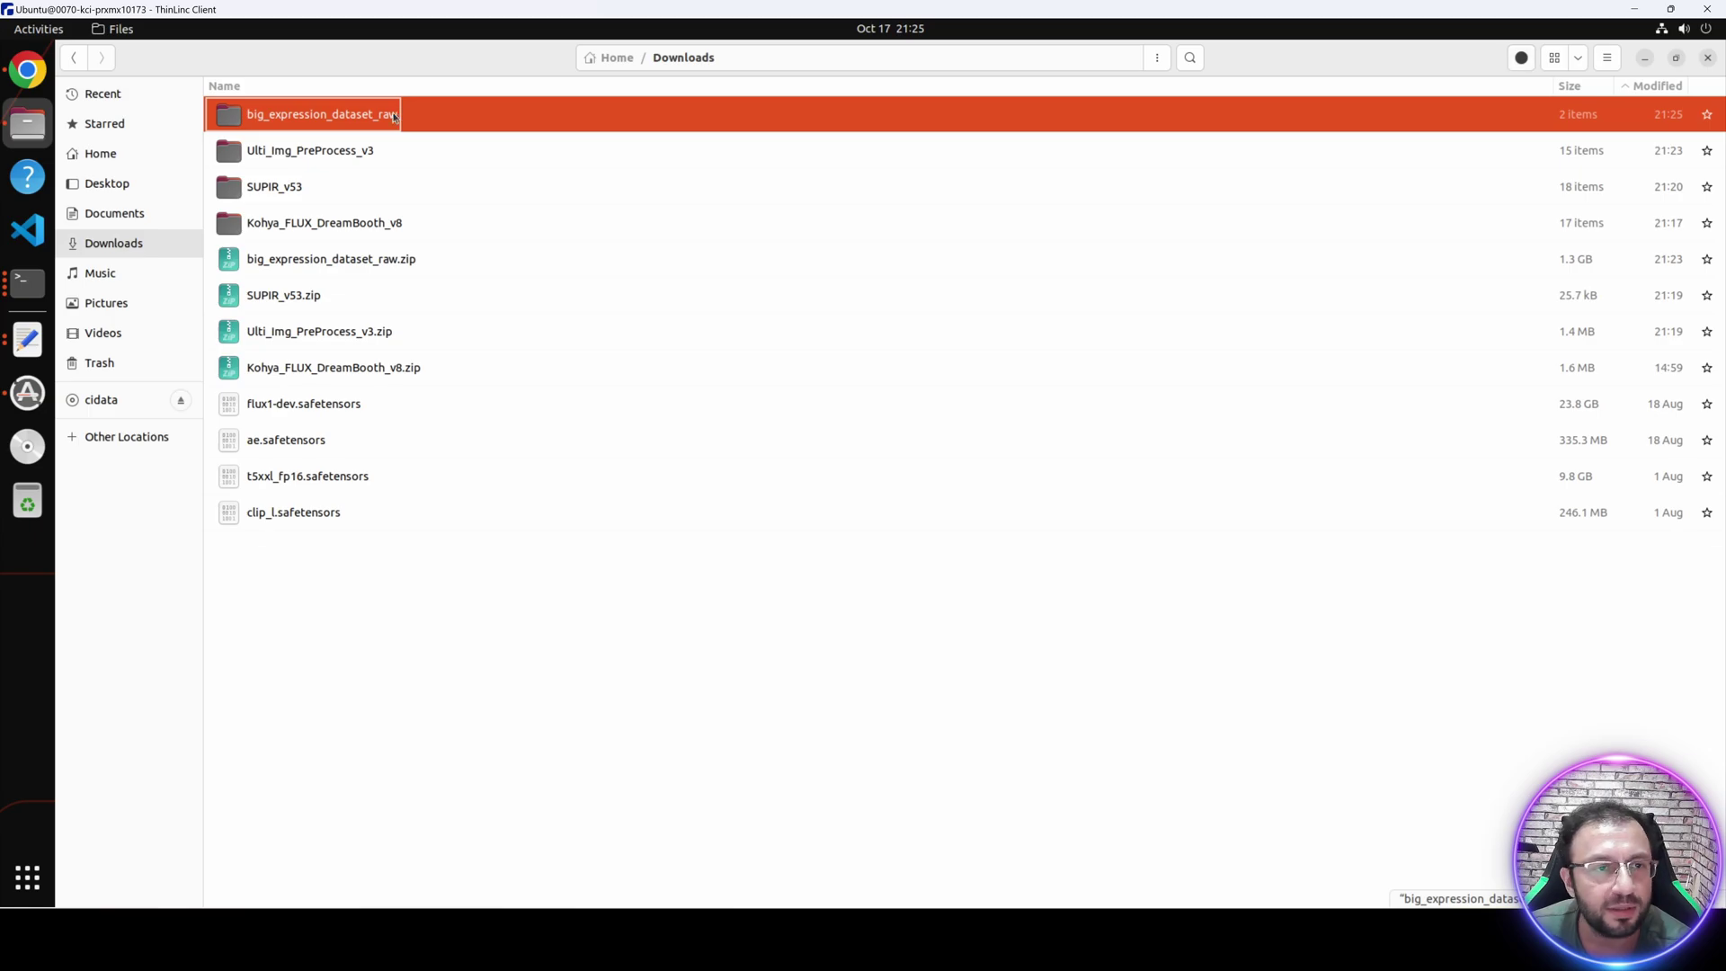
double_click(399, 115)
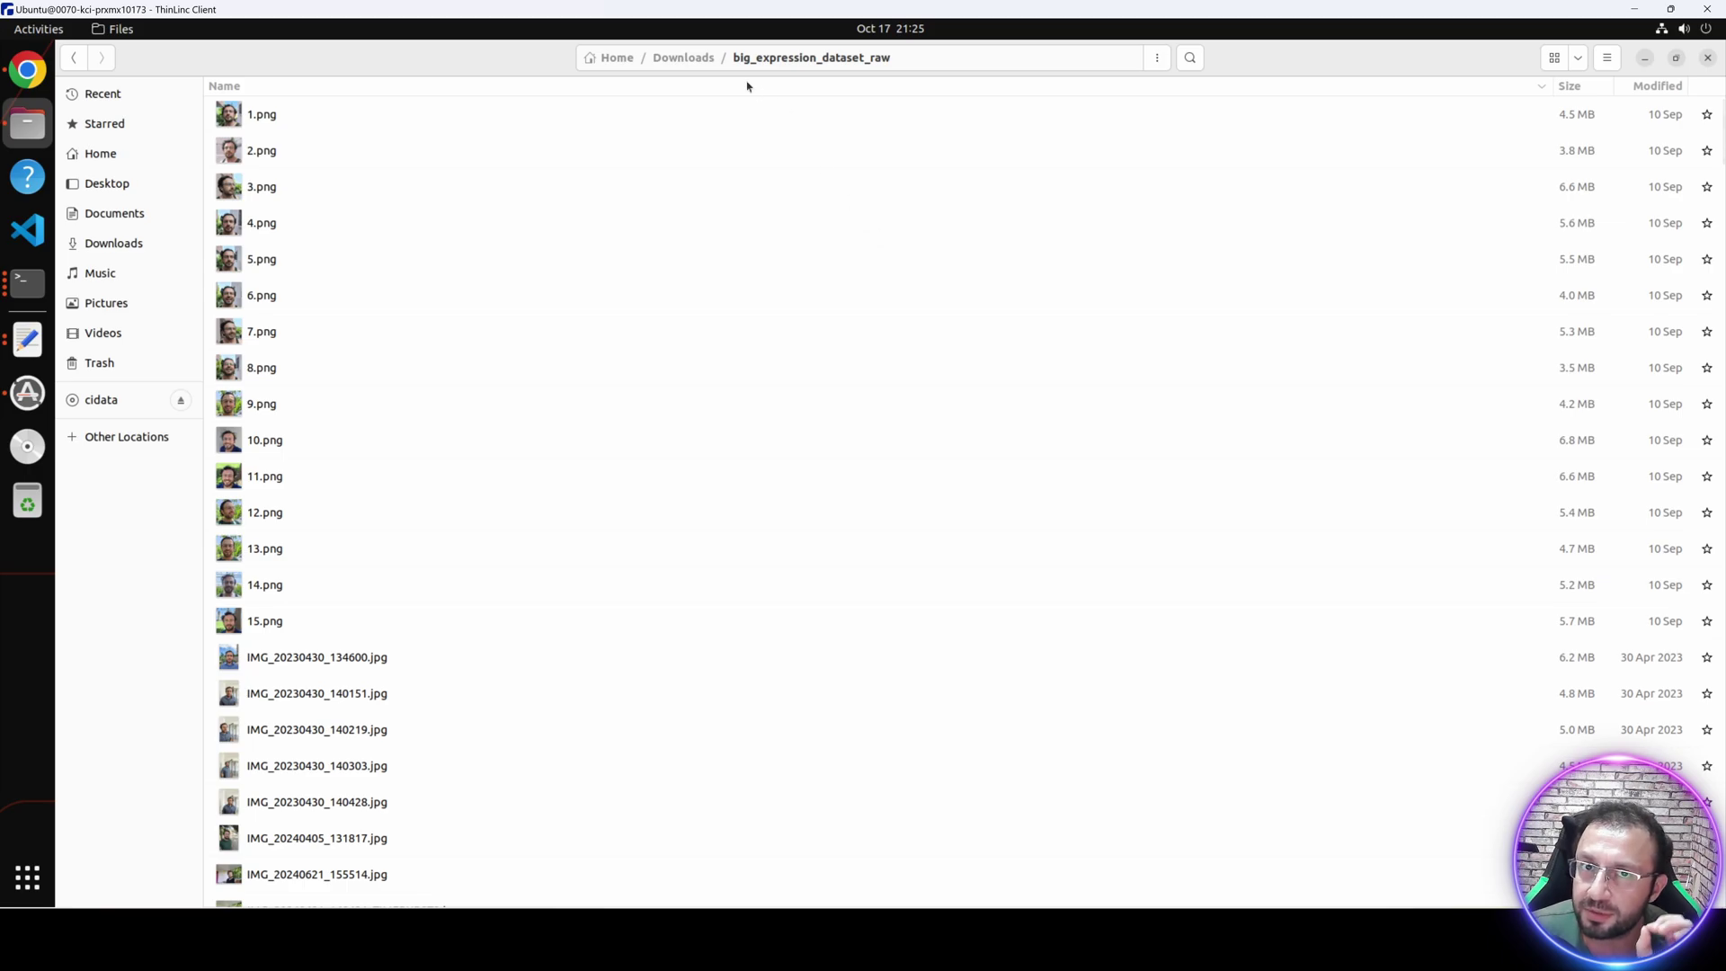
Open Massed_Compute_Instructions_READ.txt in the Ulti_Img_PreProcess_v3 folder in Downloads and copy the app's start commands.
left_click(685, 58)
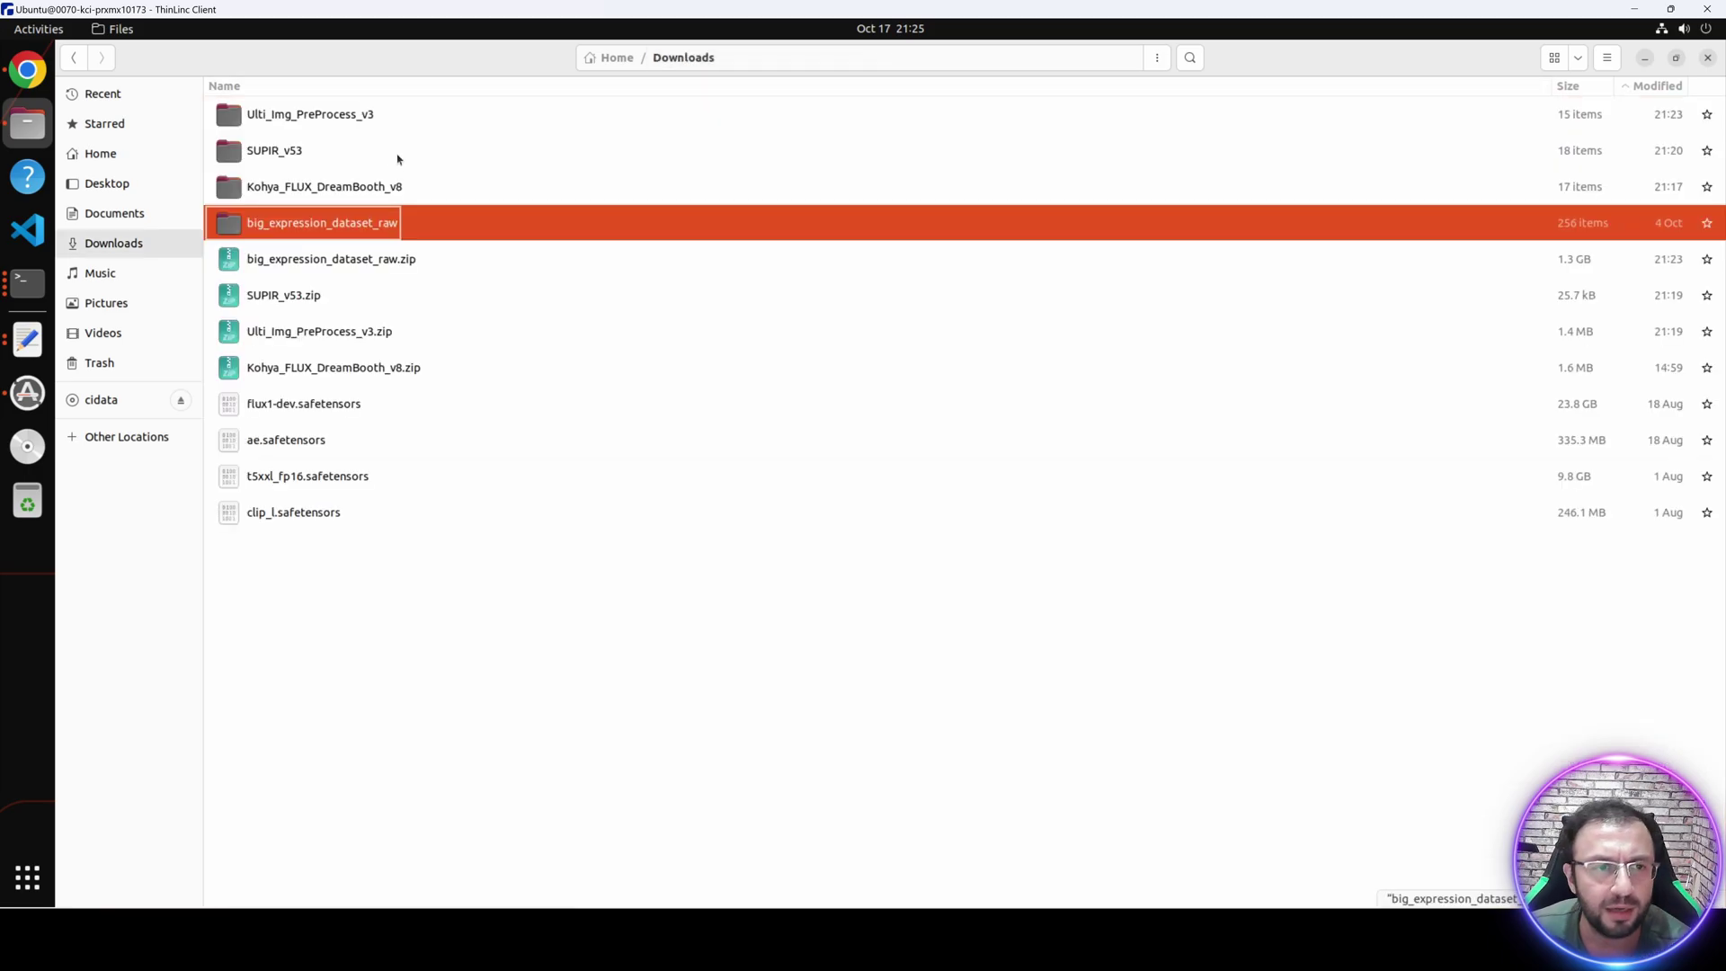
double_click(319, 115)
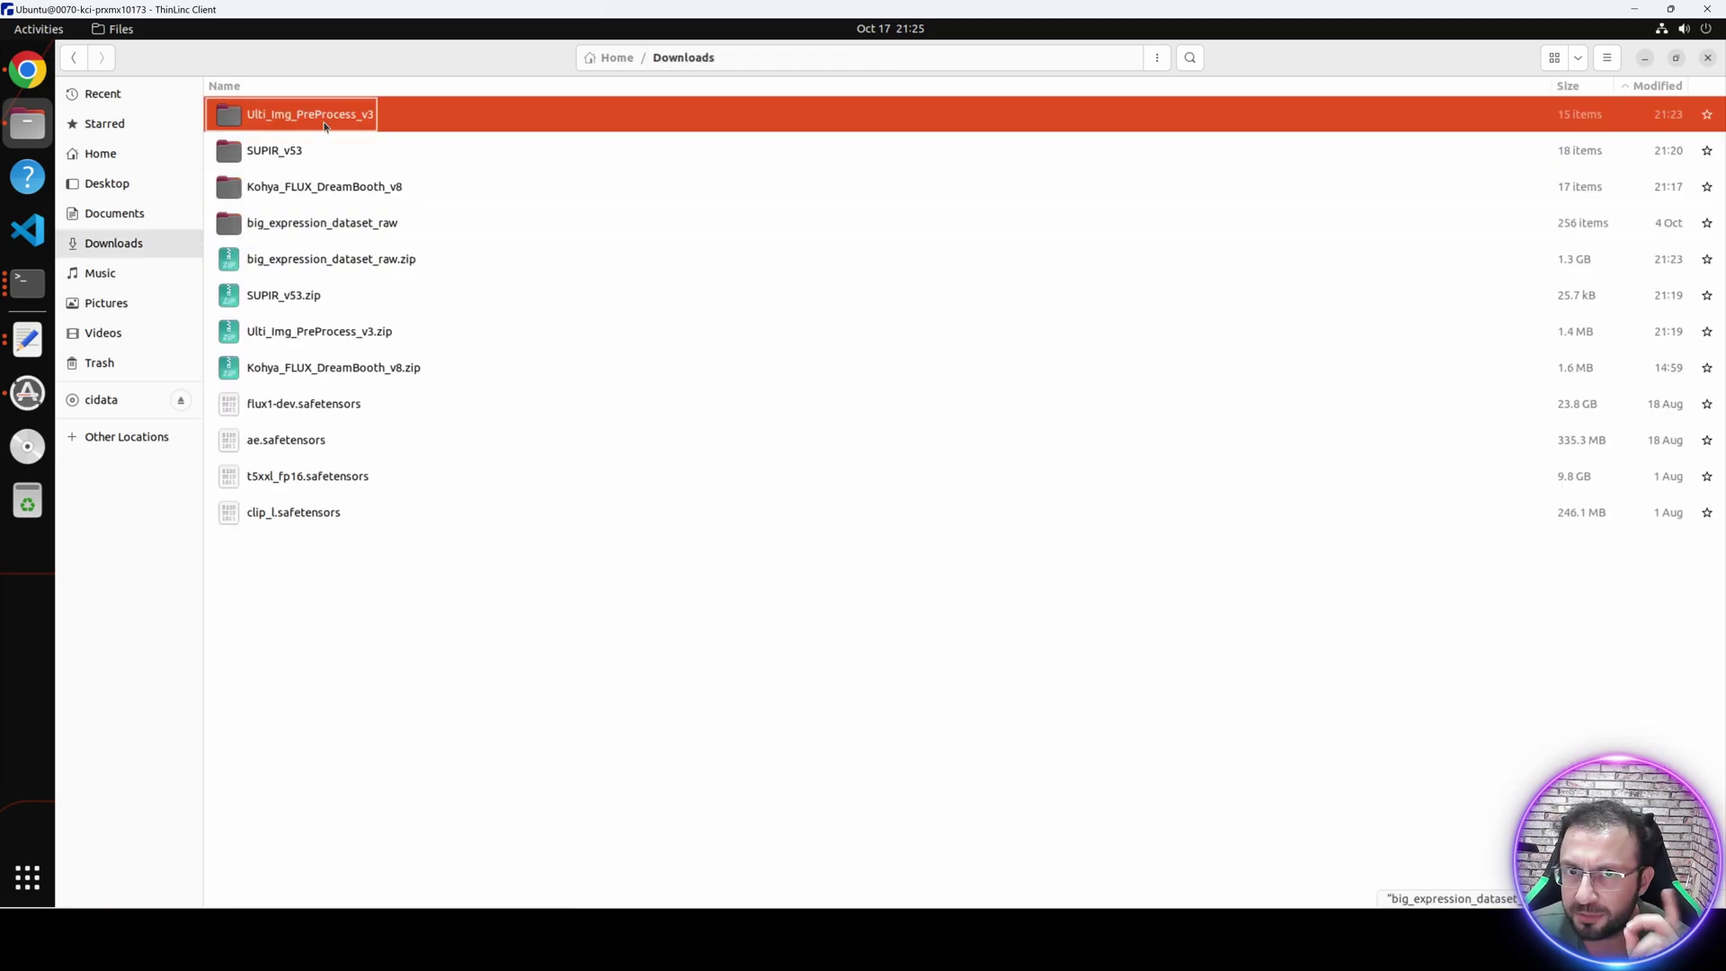
double_click(338, 367)
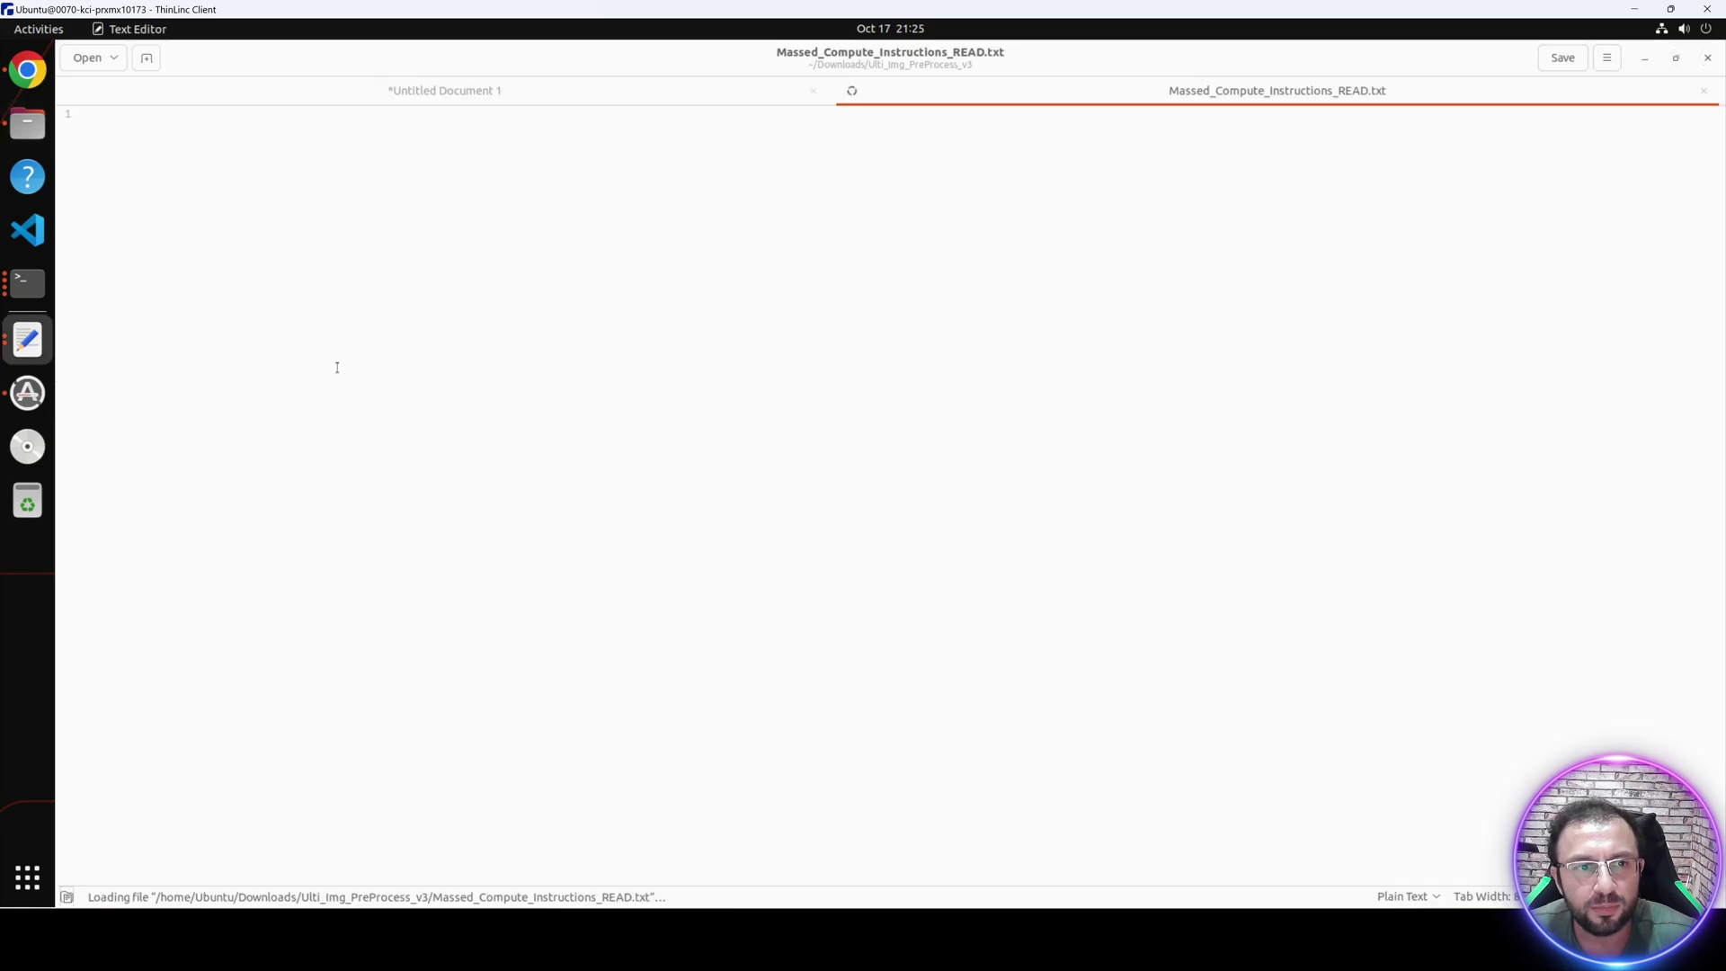
left_click_drag(282, 756, 75, 704)
key("super+c")
Open a terminal in the Ulti_Img_PreProcess_v3 folder and run the copied commands, ending with python3 app.py --share.
left_click(27, 124)
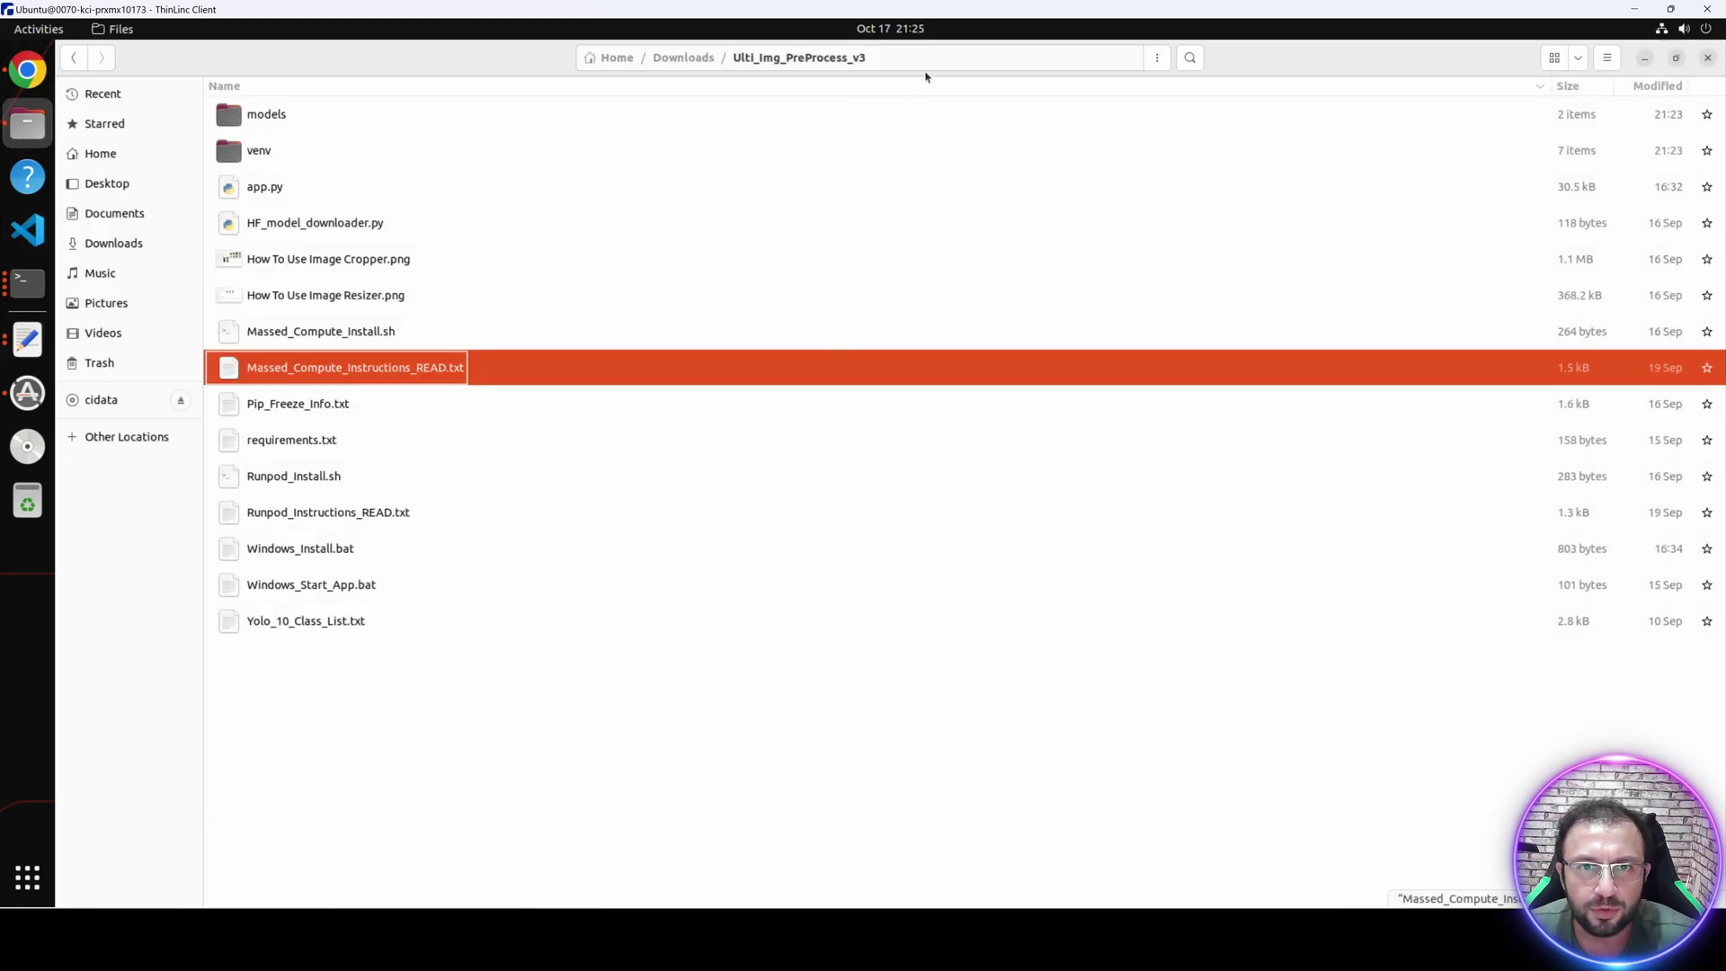
left_click(1156, 58)
left_click(1140, 196)
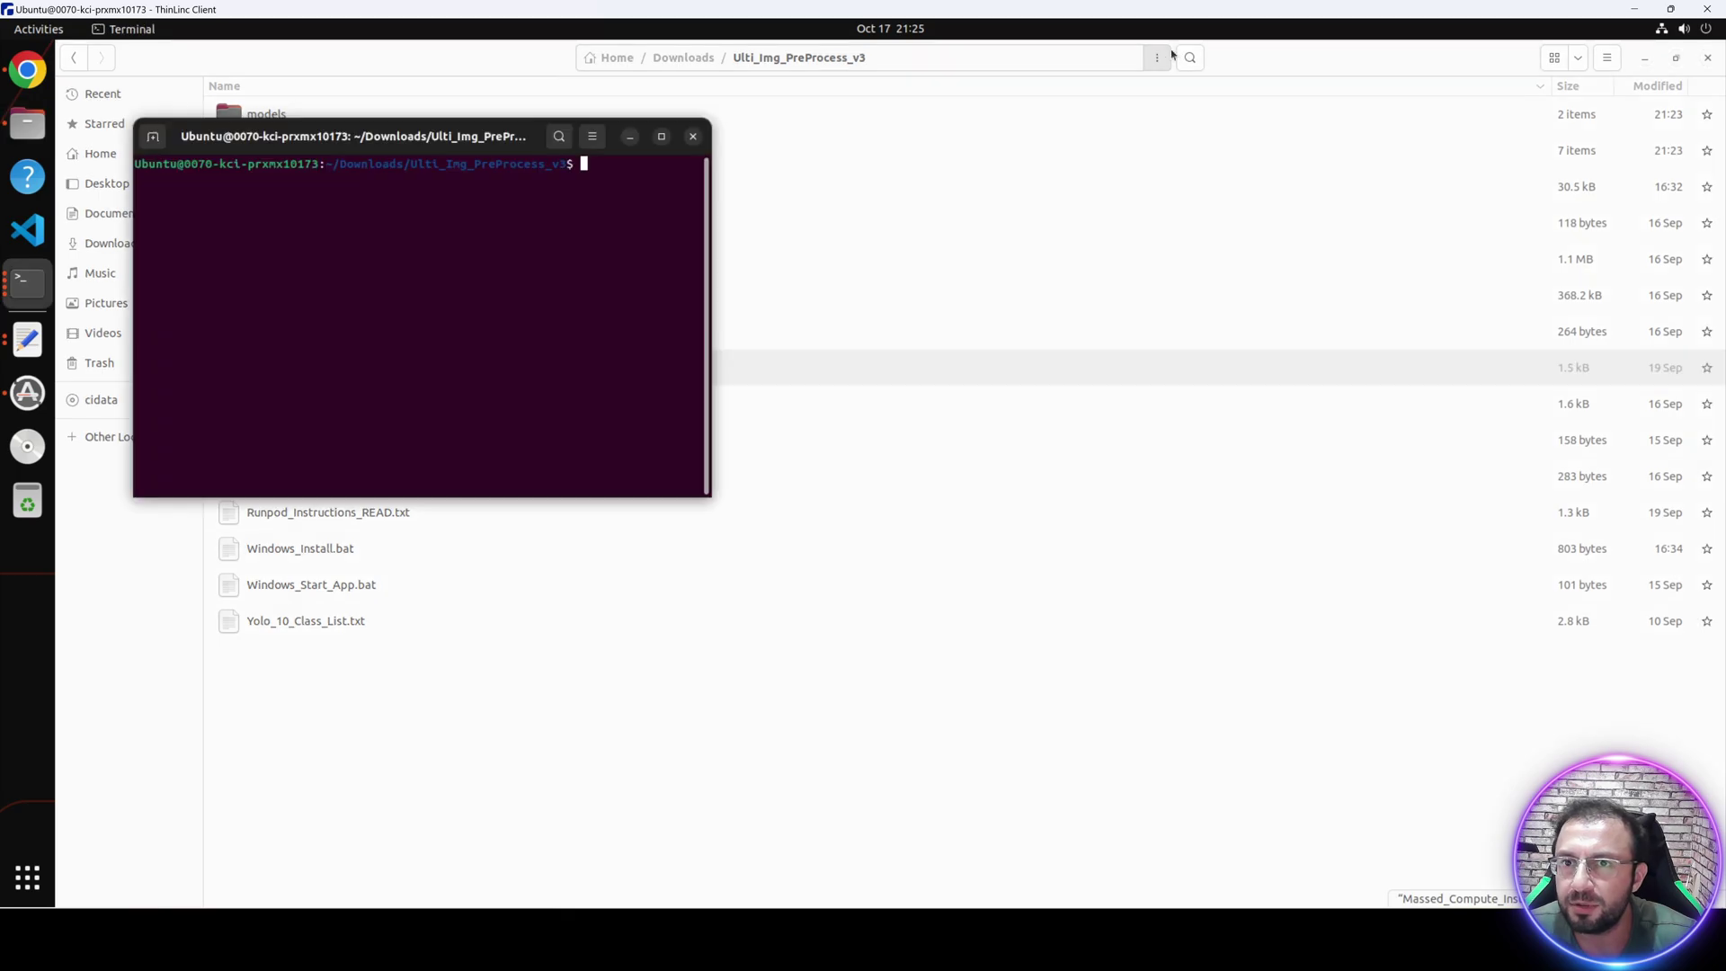
left_click(1159, 59)
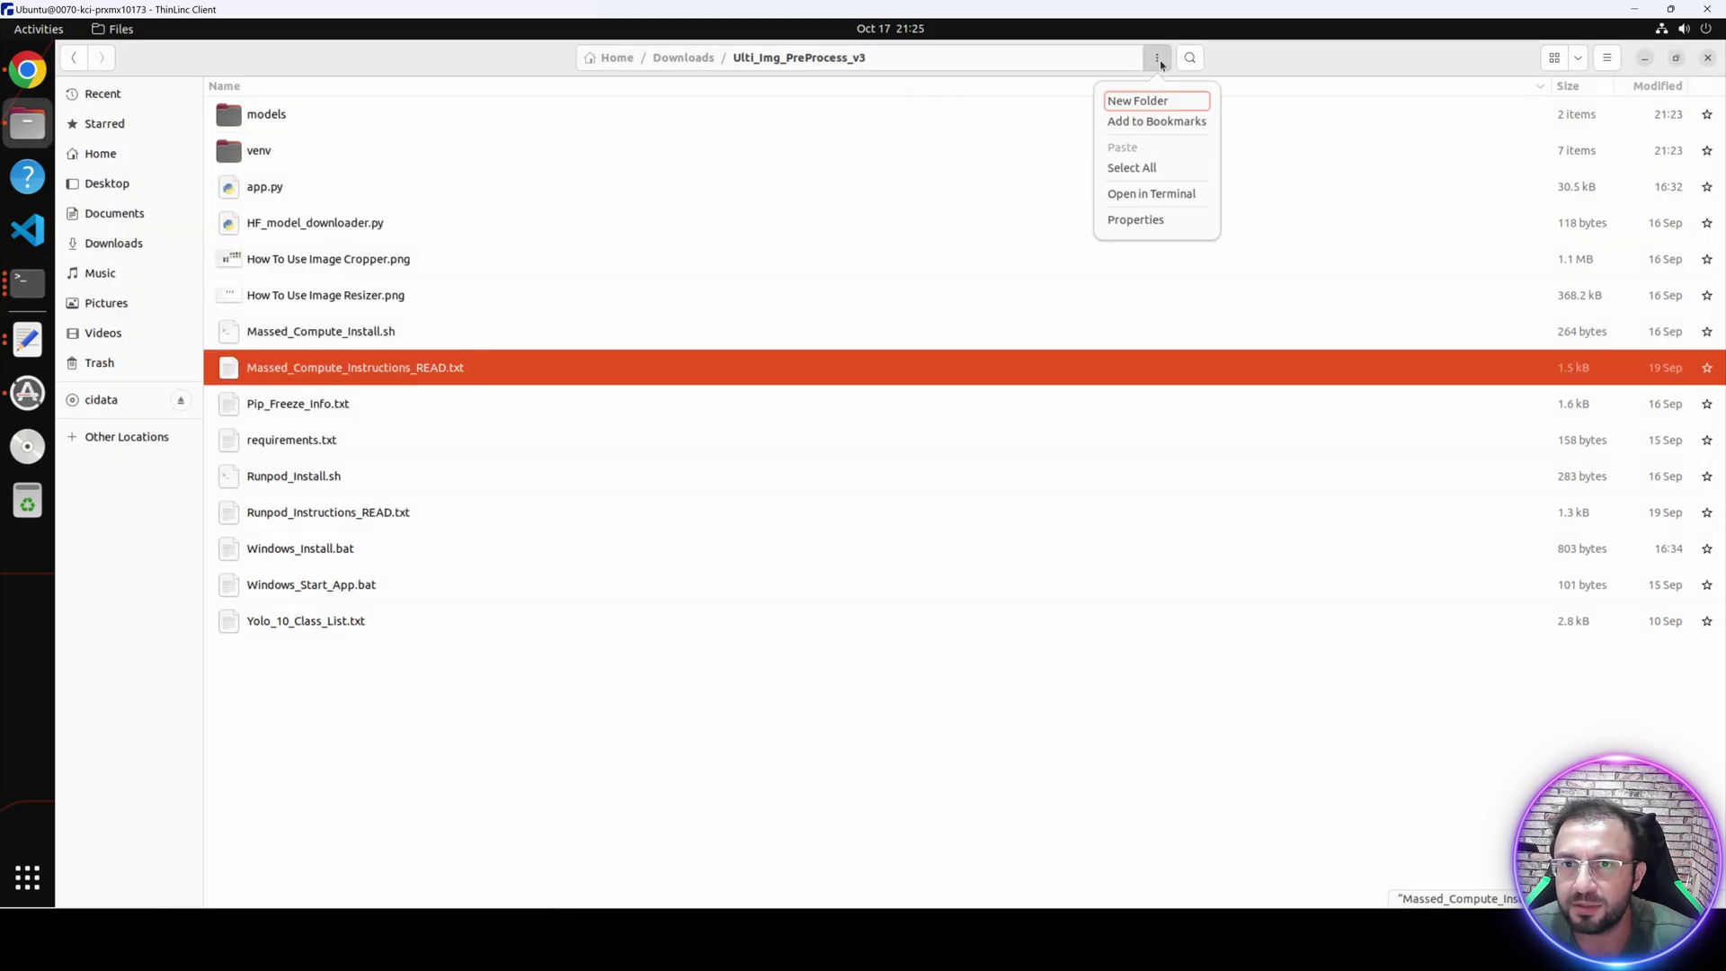
left_click(1137, 194)
right_click(408, 256)
left_click(444, 308)
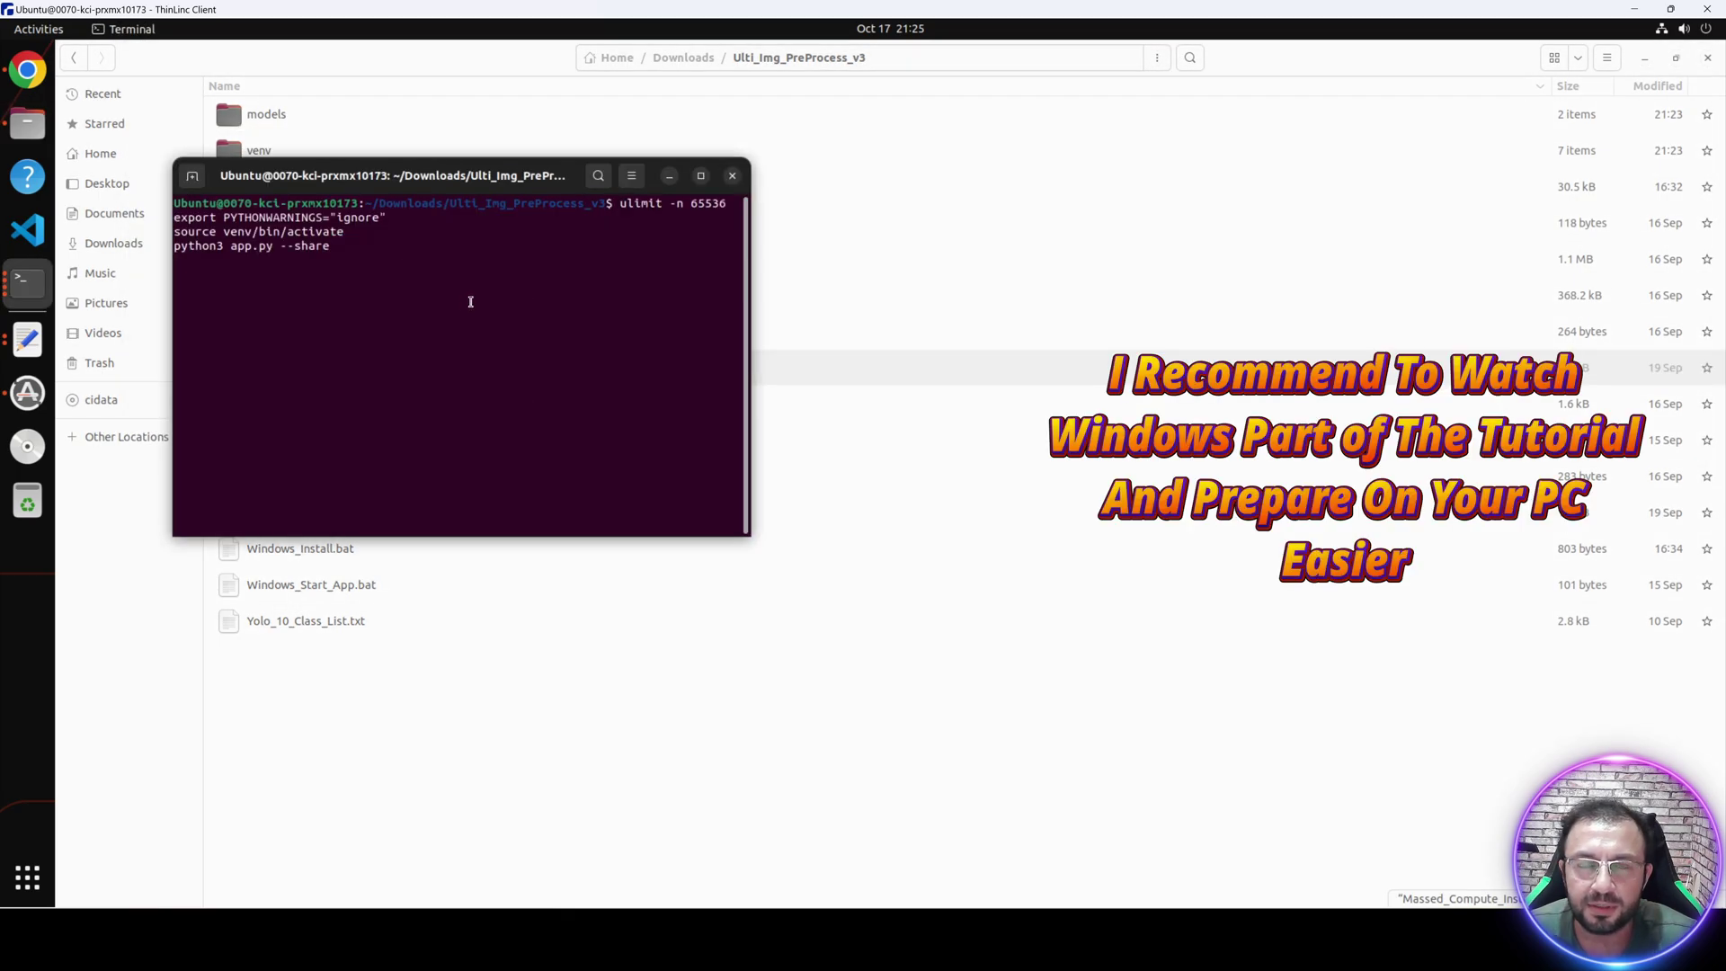
left_click_drag(474, 295, 936, 408)
key("Return")
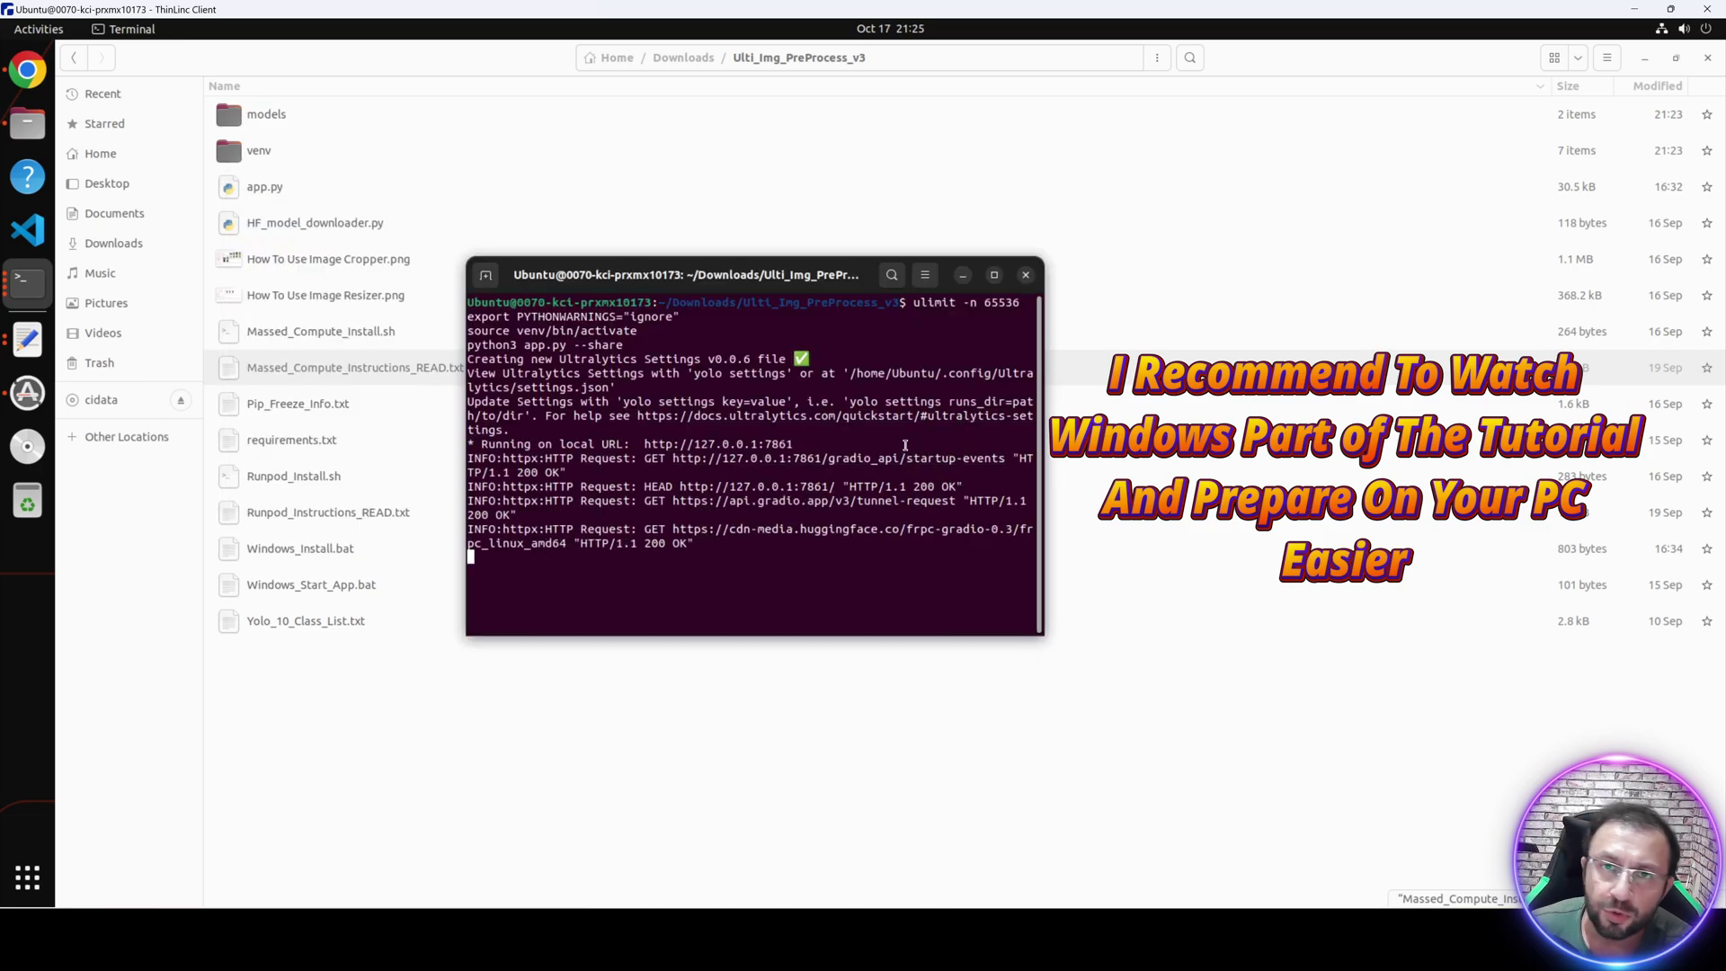
Open the image processing app in the browser through its public Gradio link and its local URL 127.0.0.1:7861.
left_click(862, 529, "ctrl")
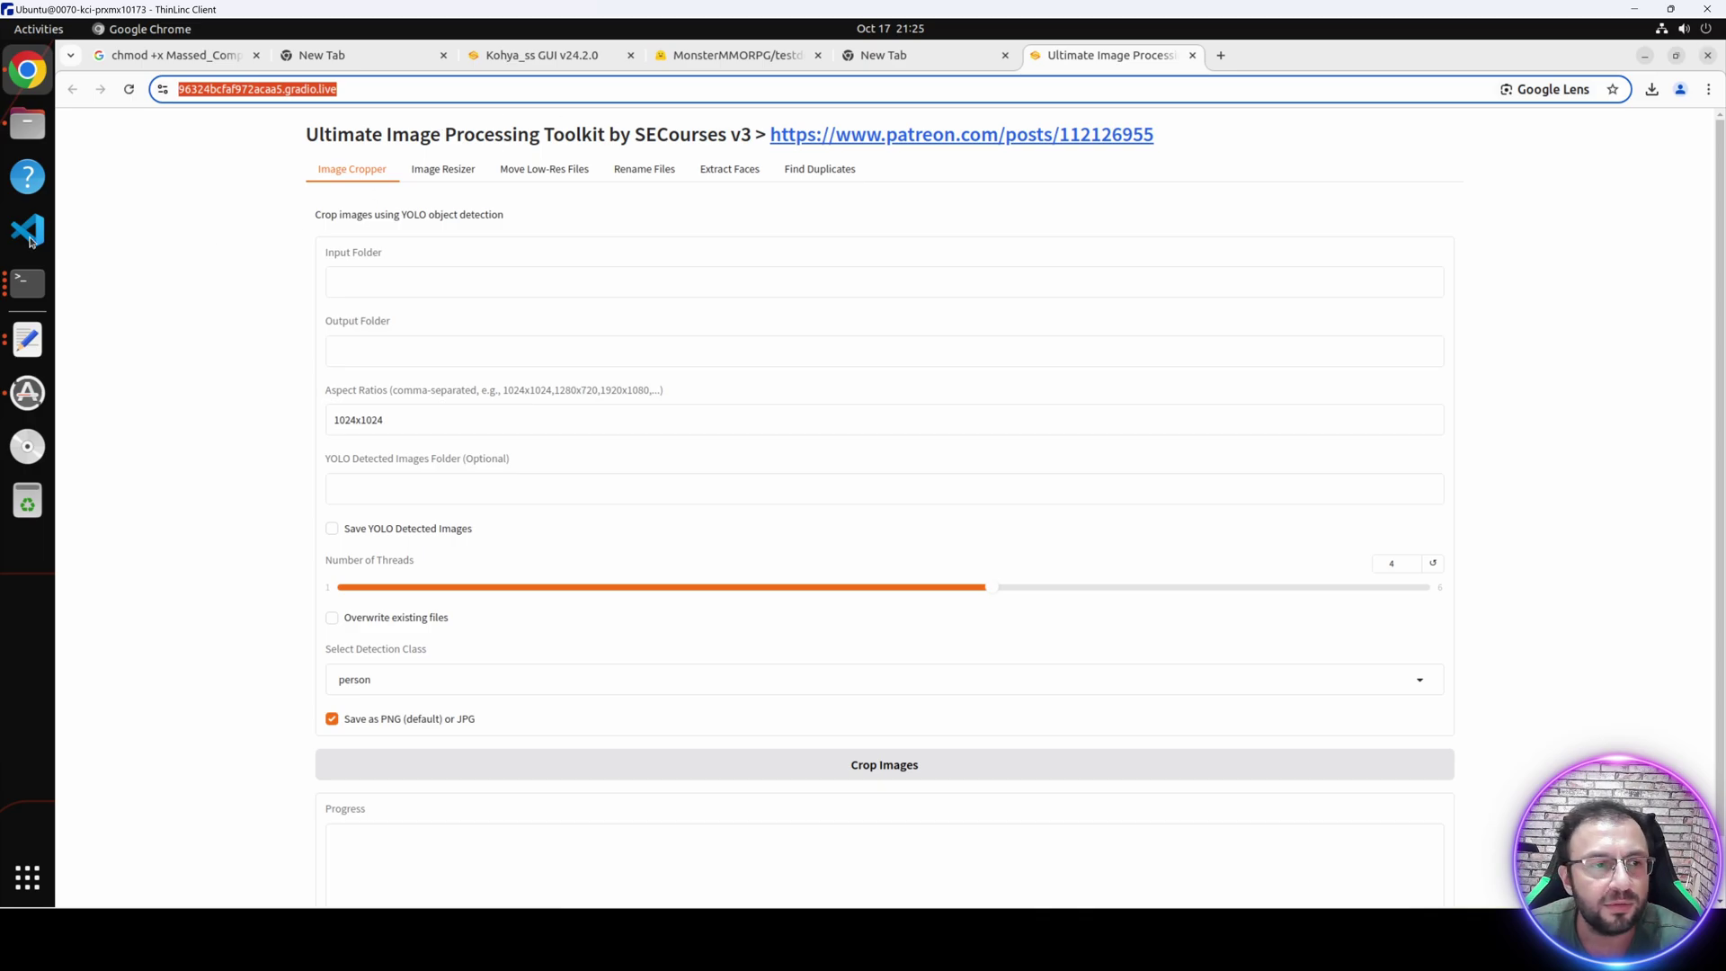
left_click(27, 283)
right_click(756, 449)
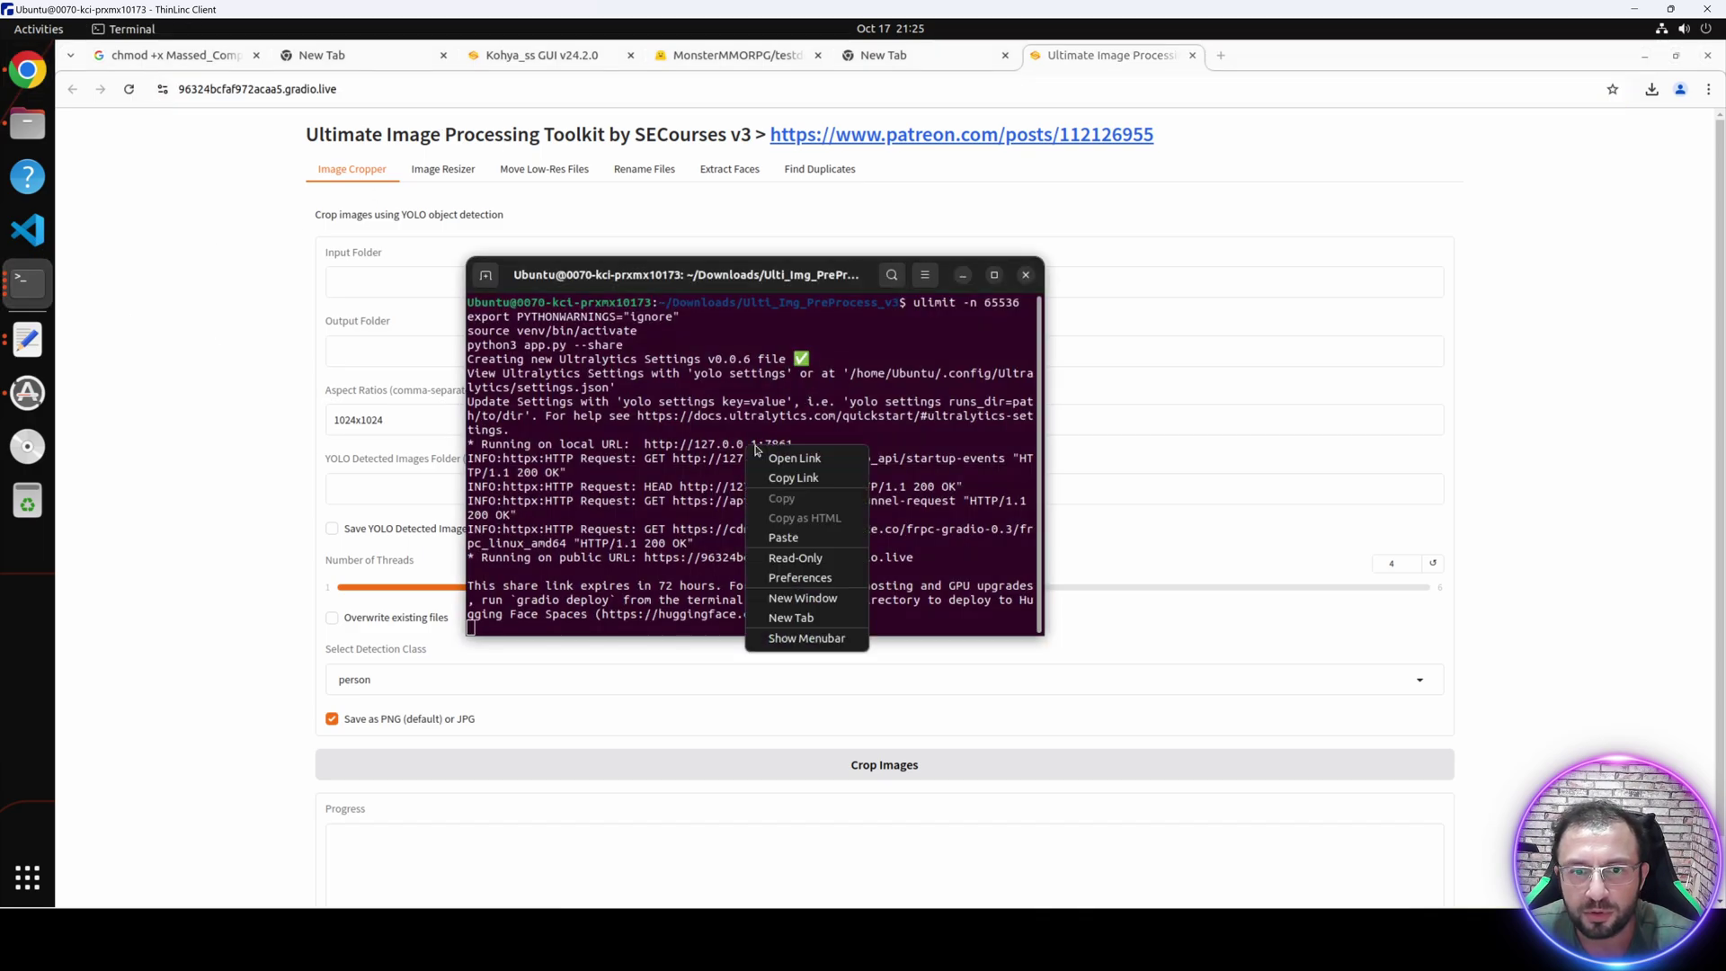
left_click(795, 457)
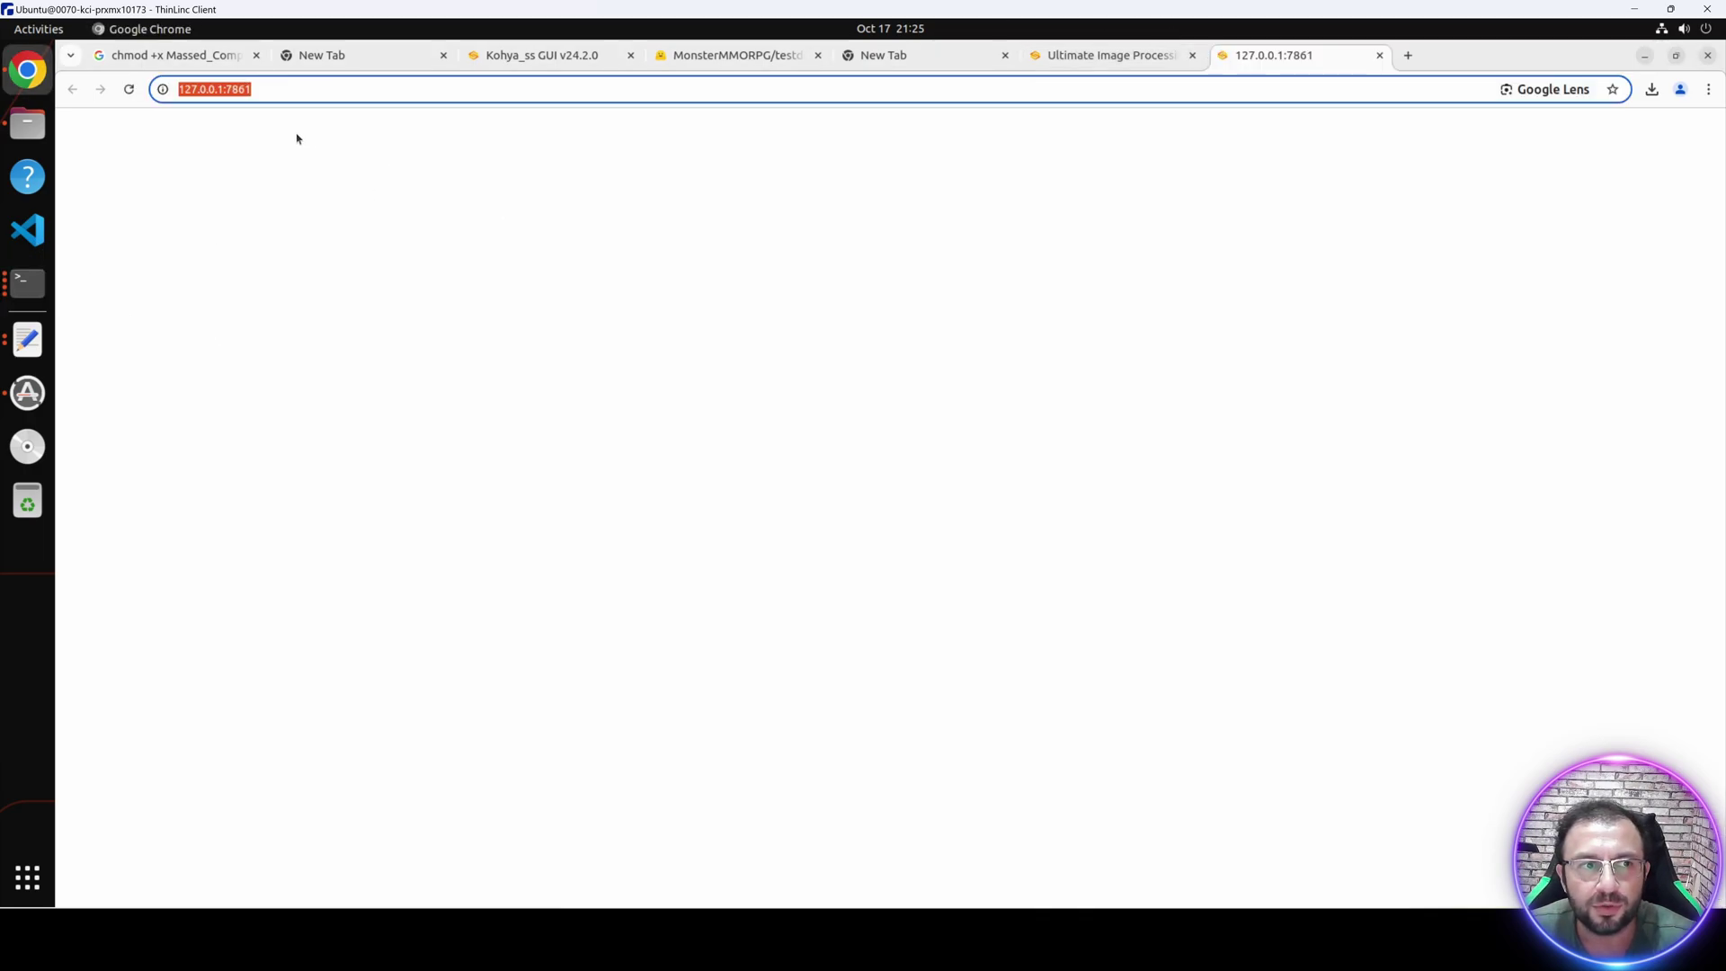
Copy the path of the big_expression_dataset_raw folder in Downloads and enter it as the Image Cropper's input folder.
left_click(26, 123)
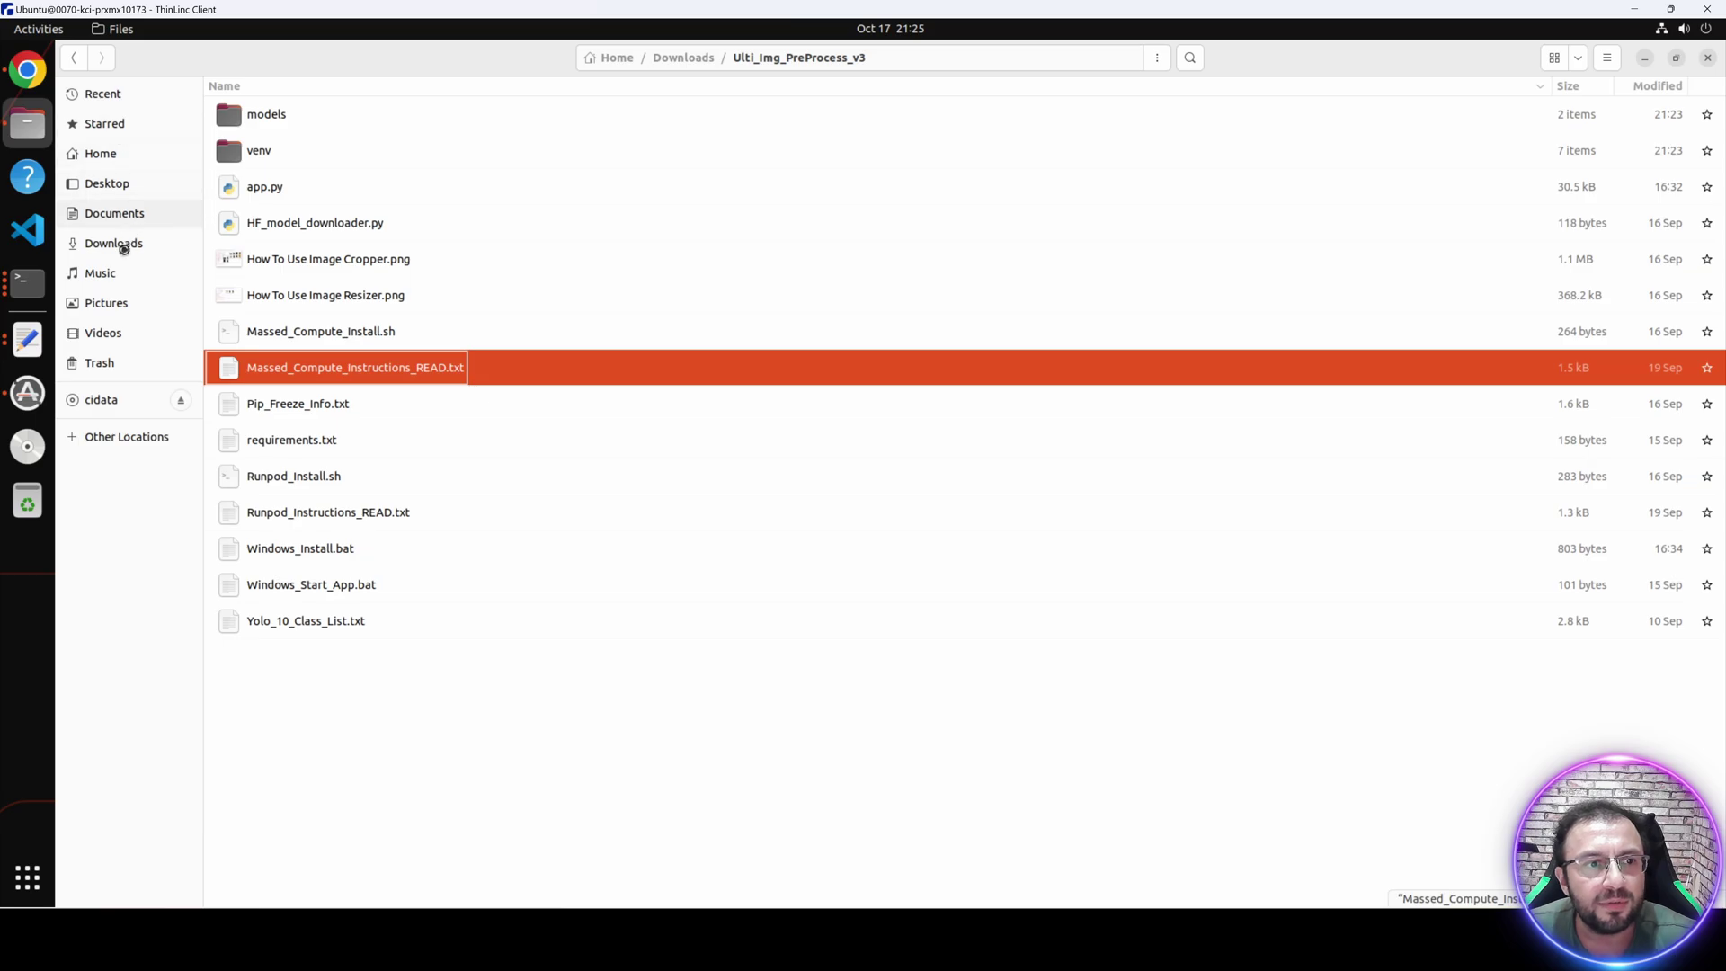
left_click(124, 246)
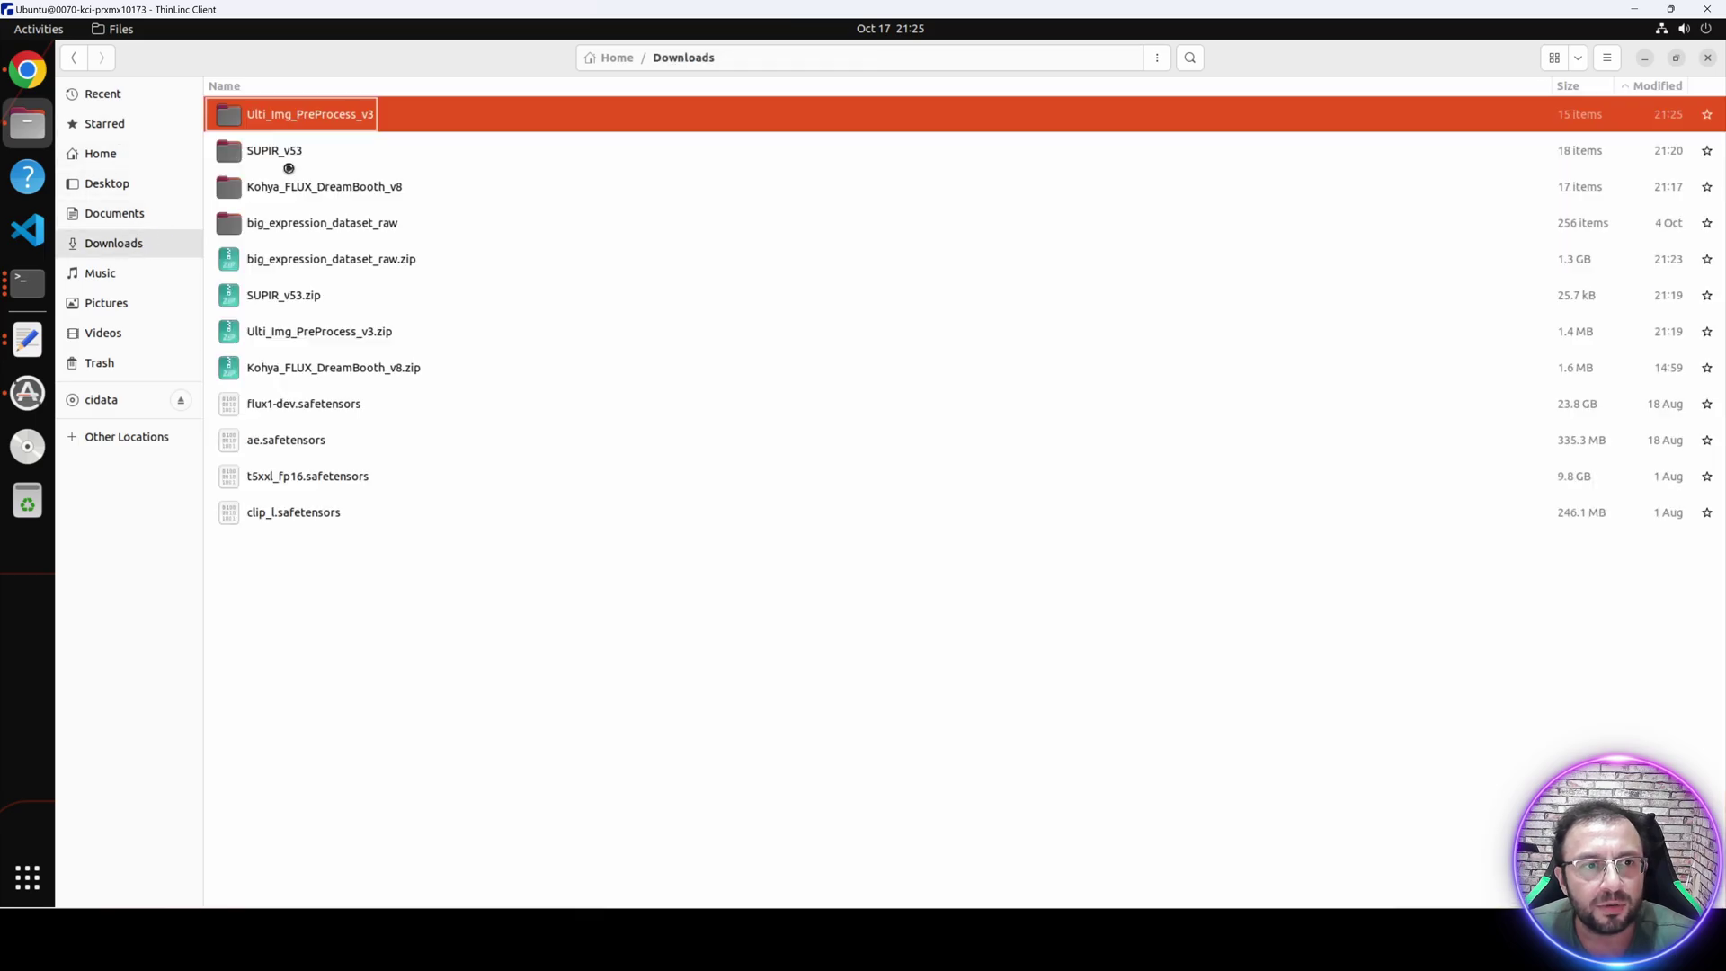
double_click(349, 225)
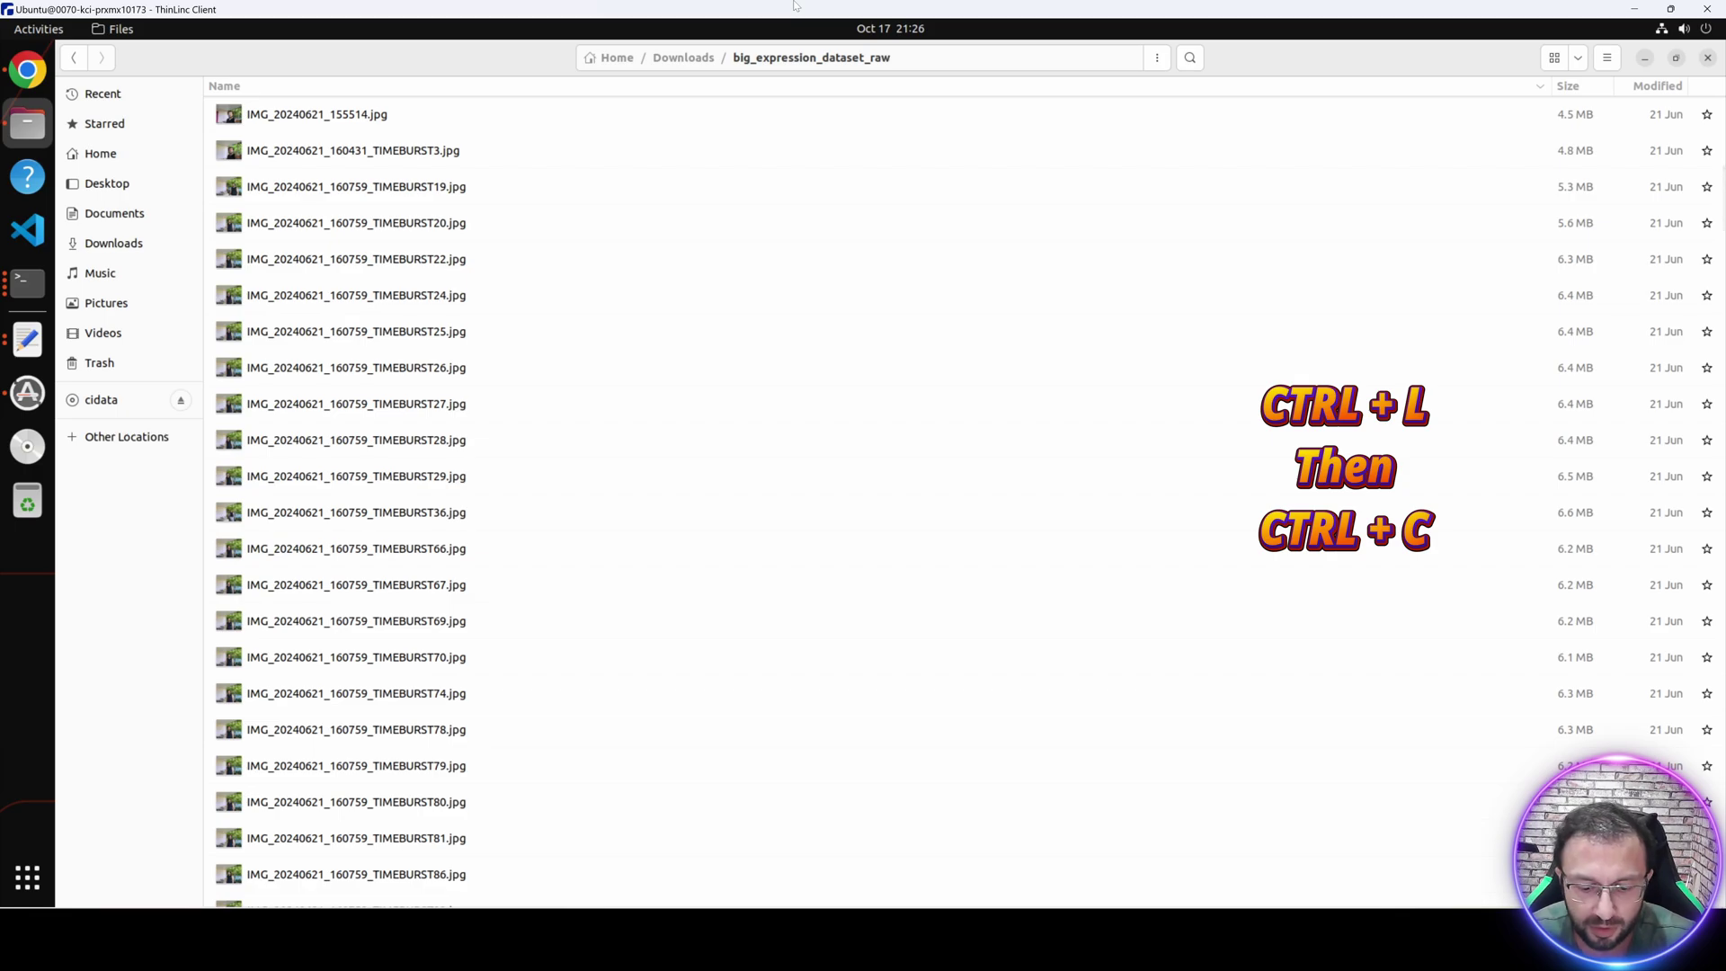
key("ctrl+l")
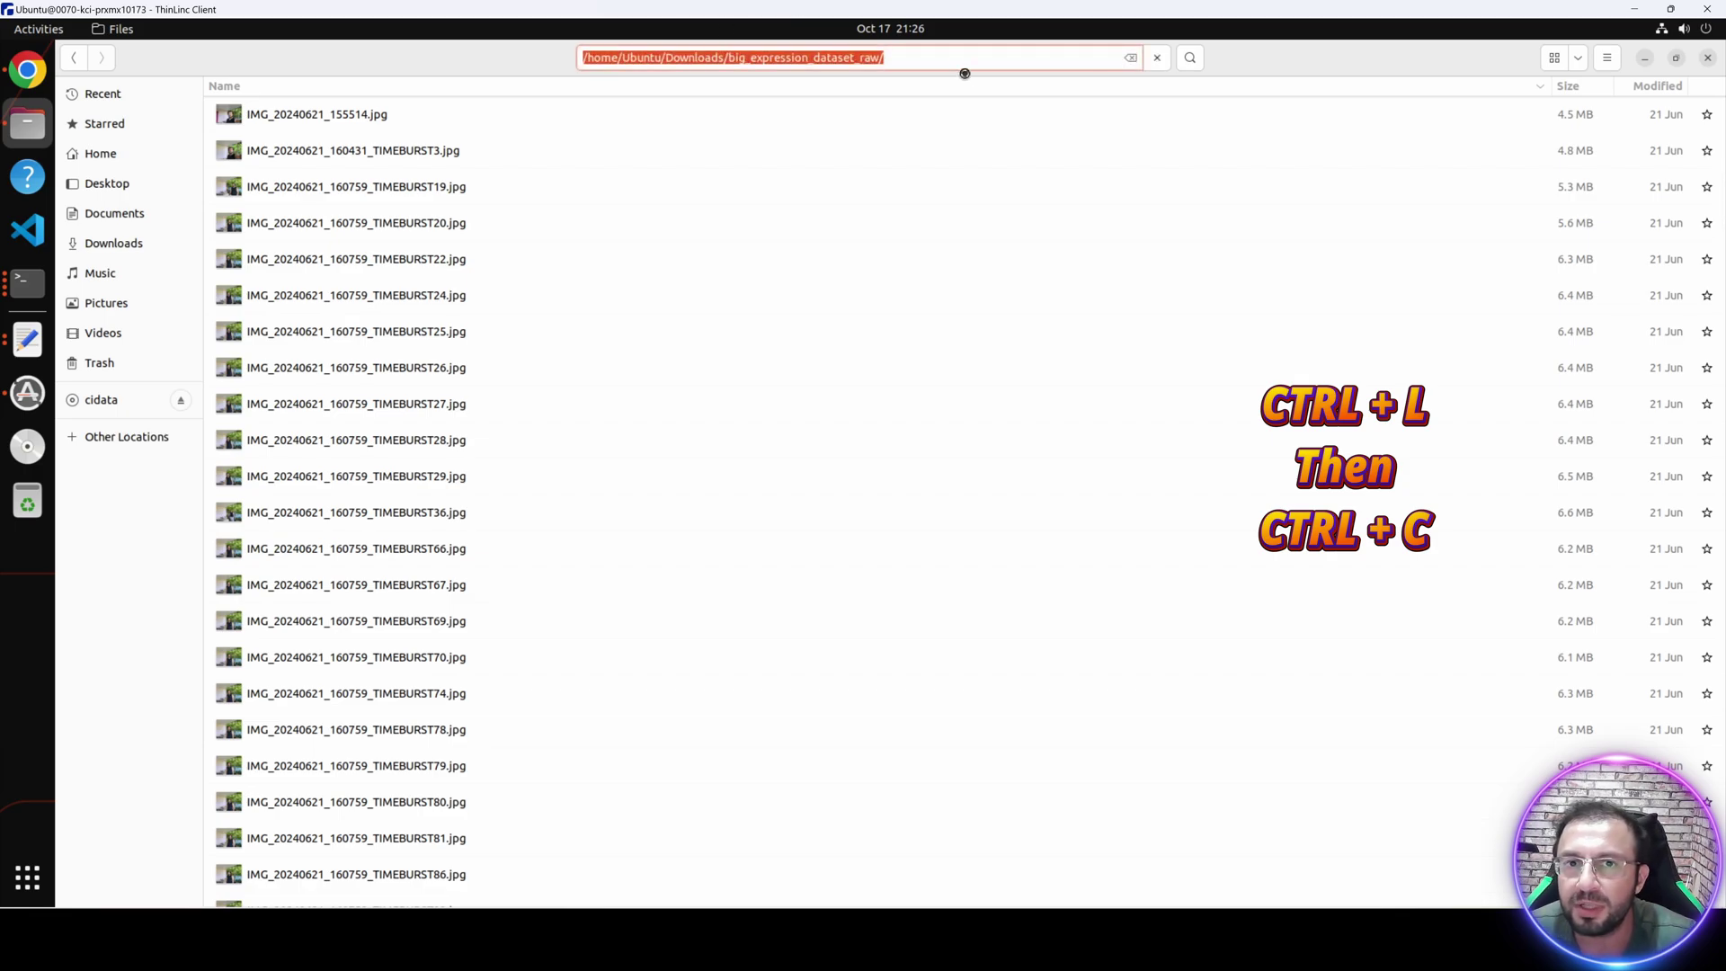
left_click_drag(678, 57, 513, 60)
key("ctrl+c")
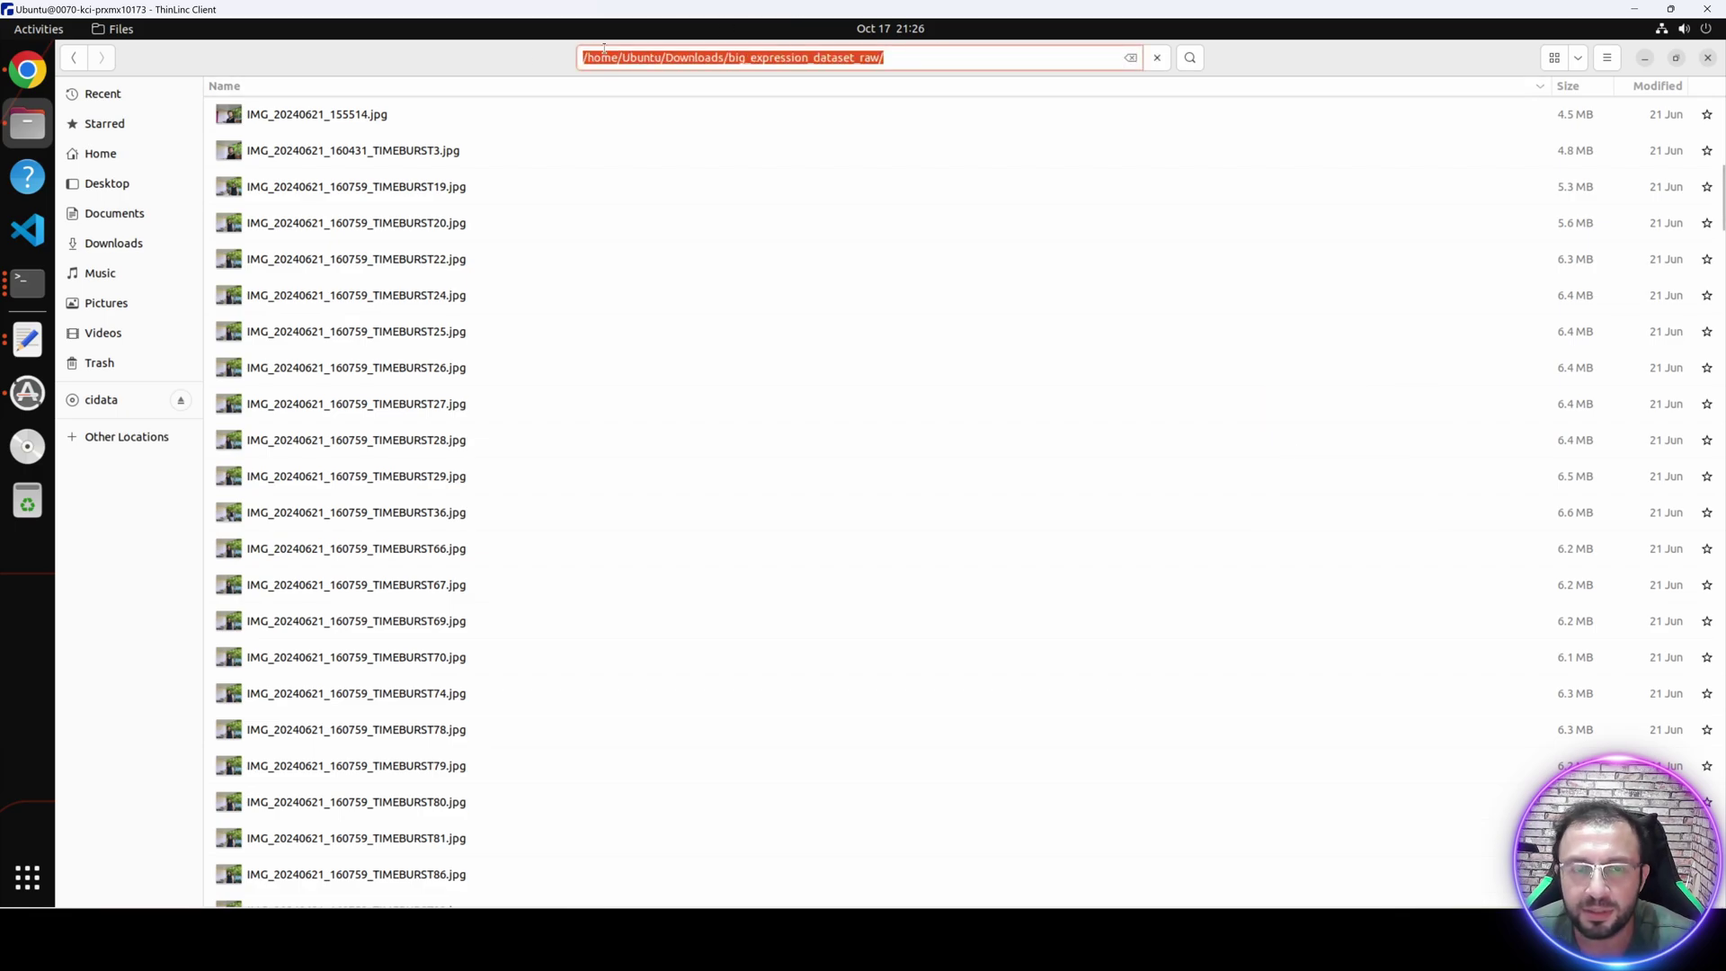
left_click(27, 70)
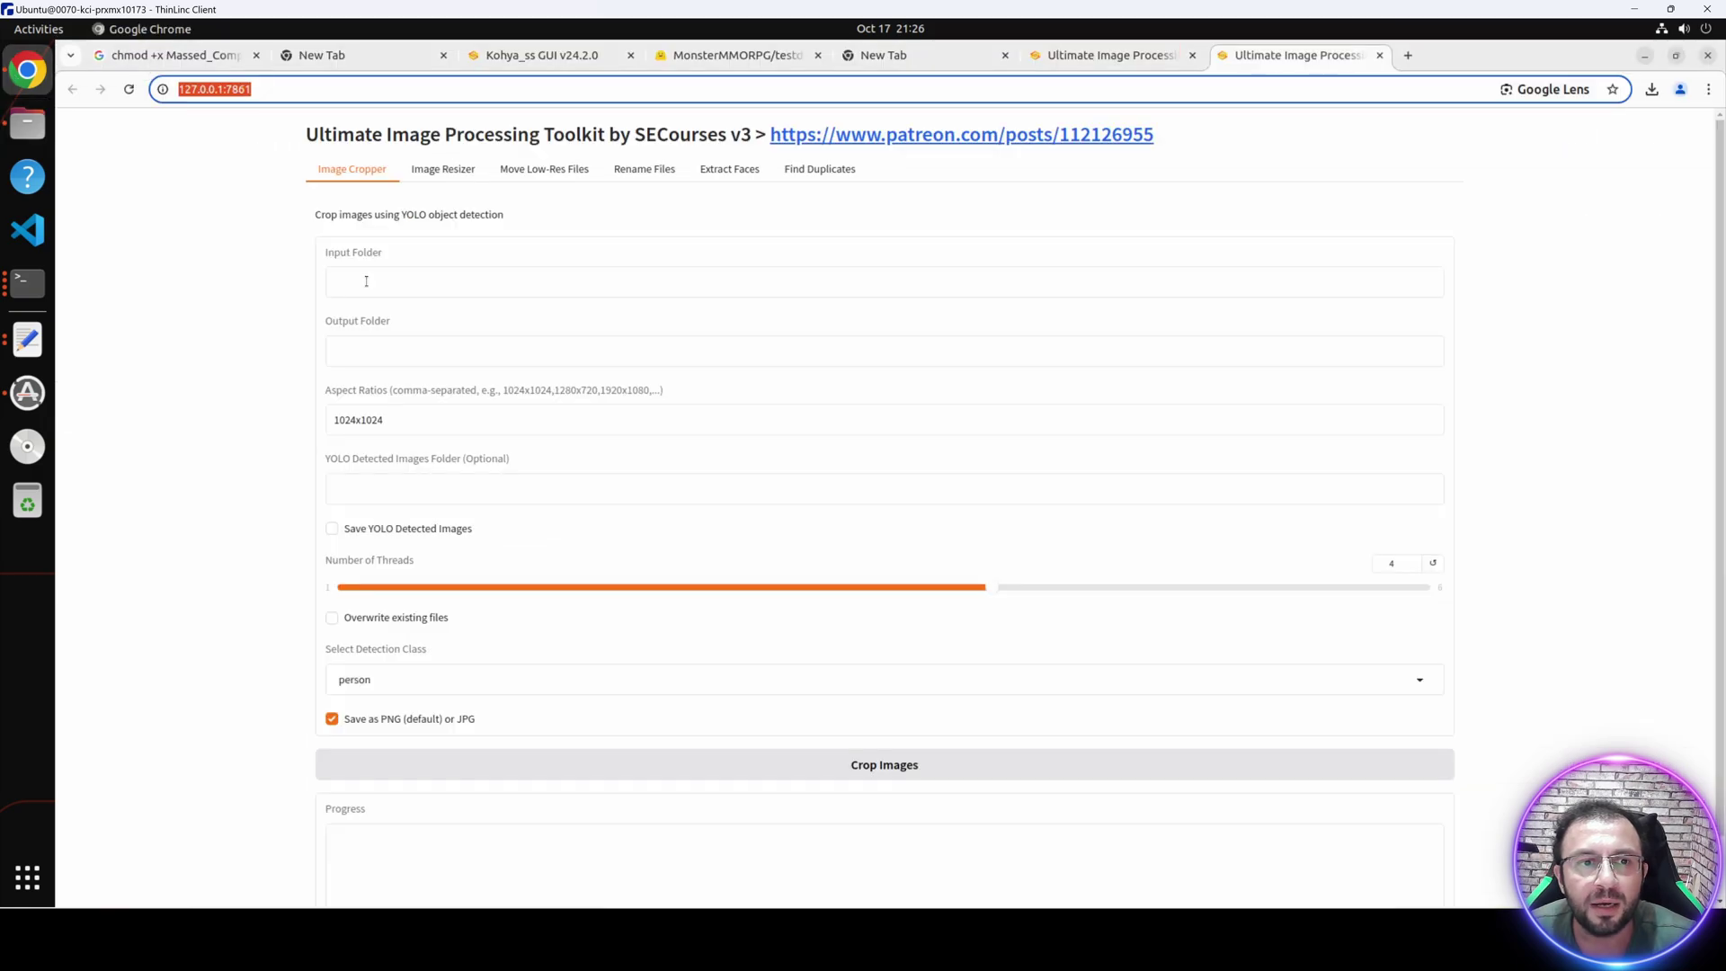
left_click(366, 281)
key("ctrl+v")
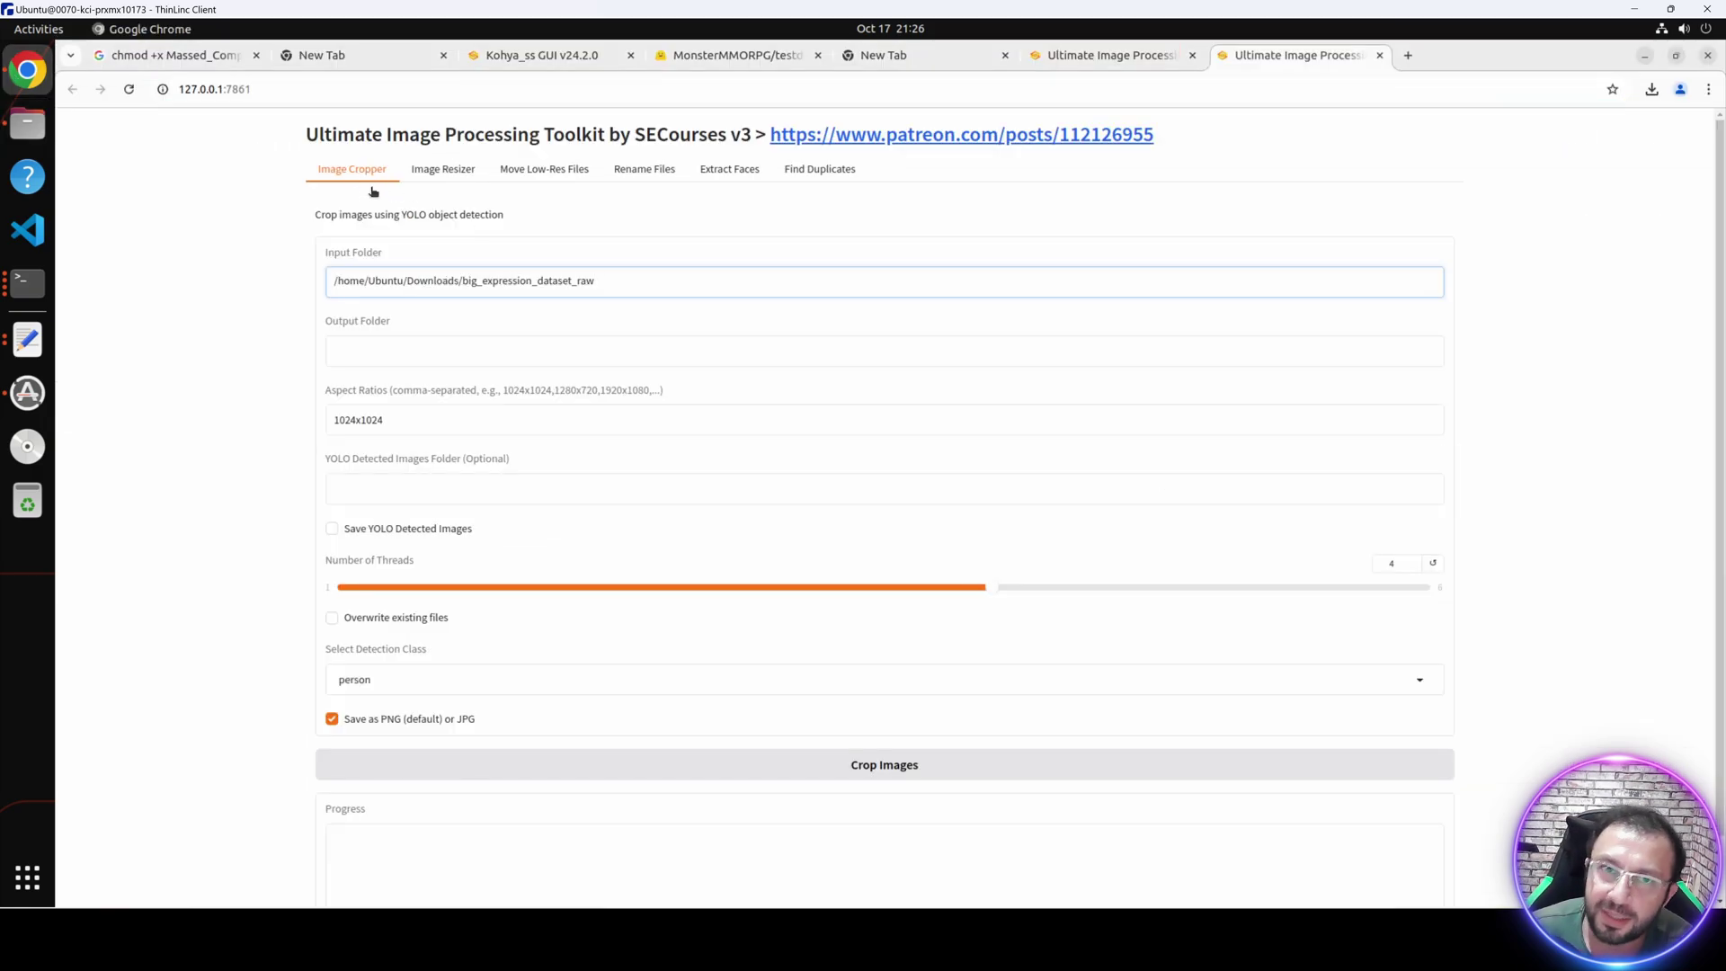
Set the Image Cropper's output folder to /home/Ubuntu/Downloads/a1.
left_click(381, 350)
key("ctrl+v")
left_click_drag(461, 351, 663, 354)
type("a1")
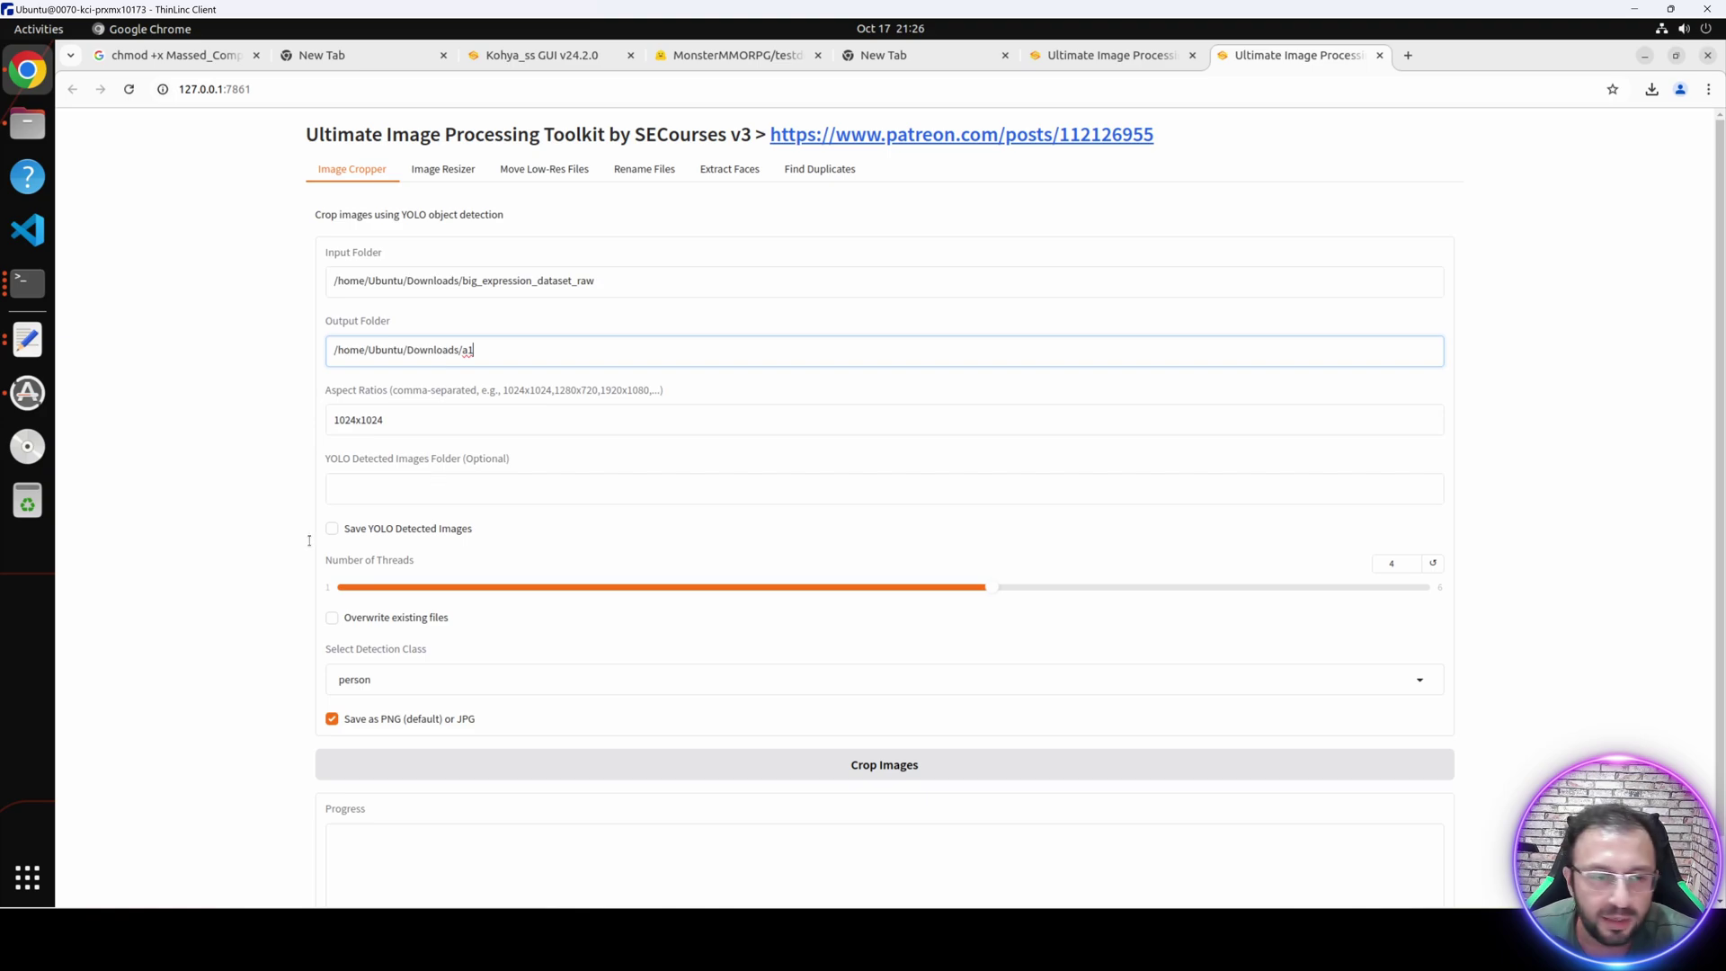
Set the number of threads to 6, keep person as the detection class, and start cropping the images.
scroll(1076, 578, "down", 1)
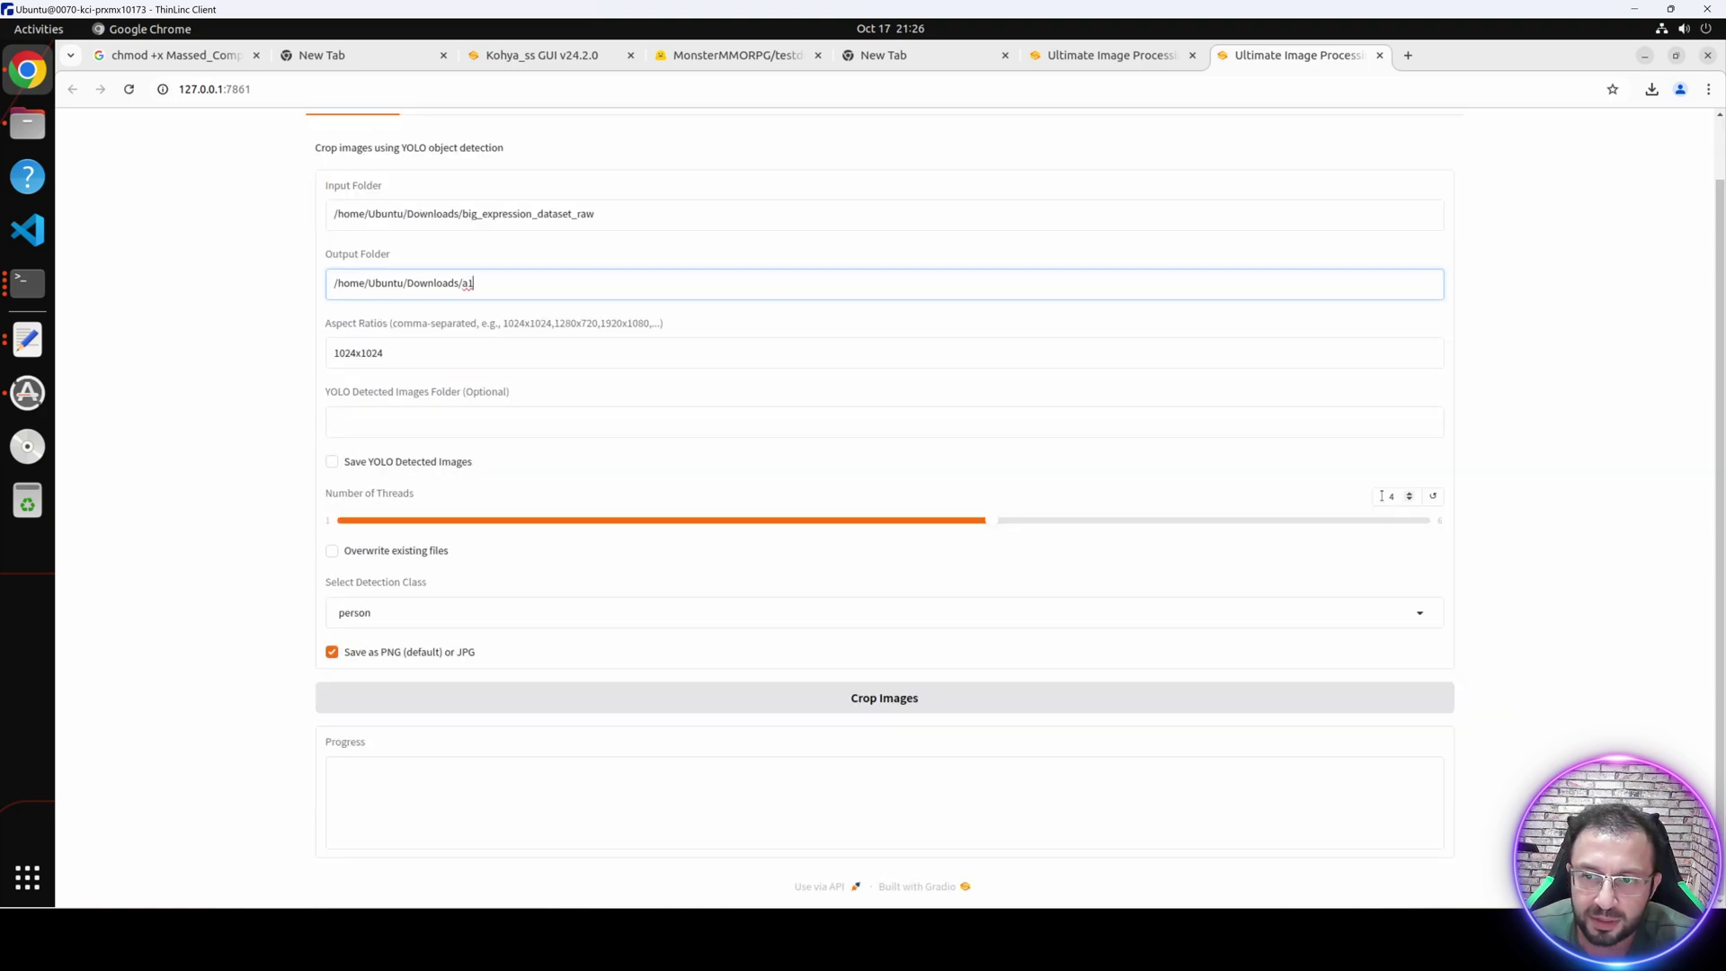
double_click(1391, 496)
type("6")
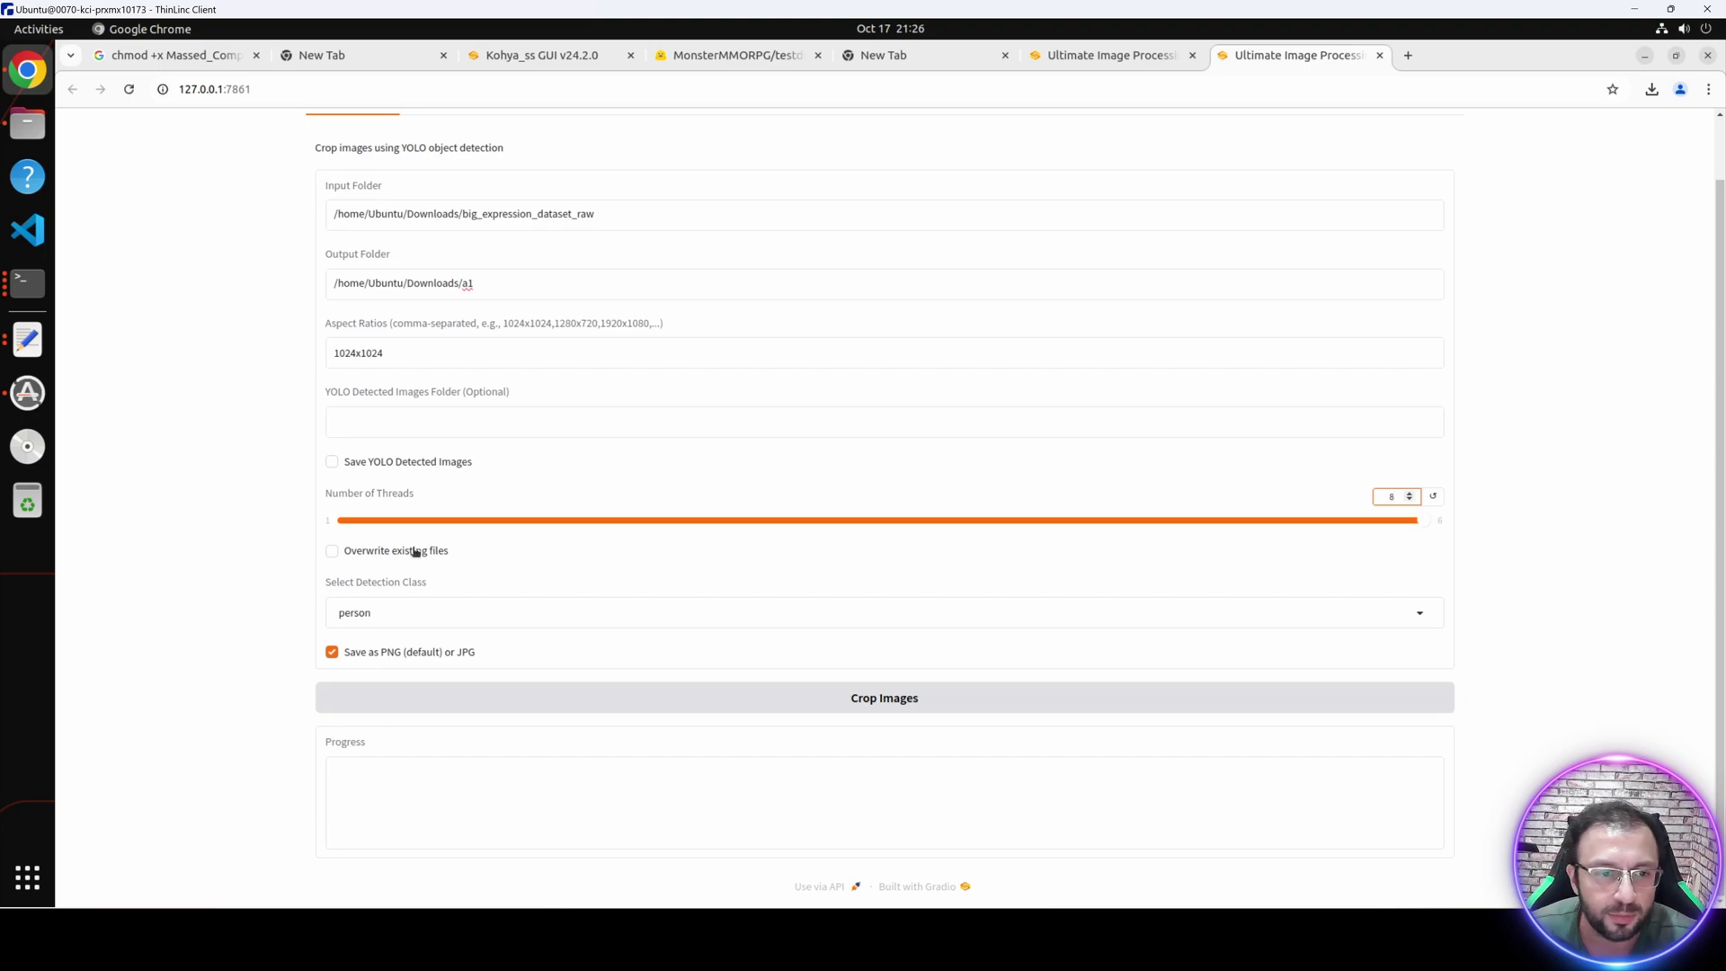
left_click(385, 615)
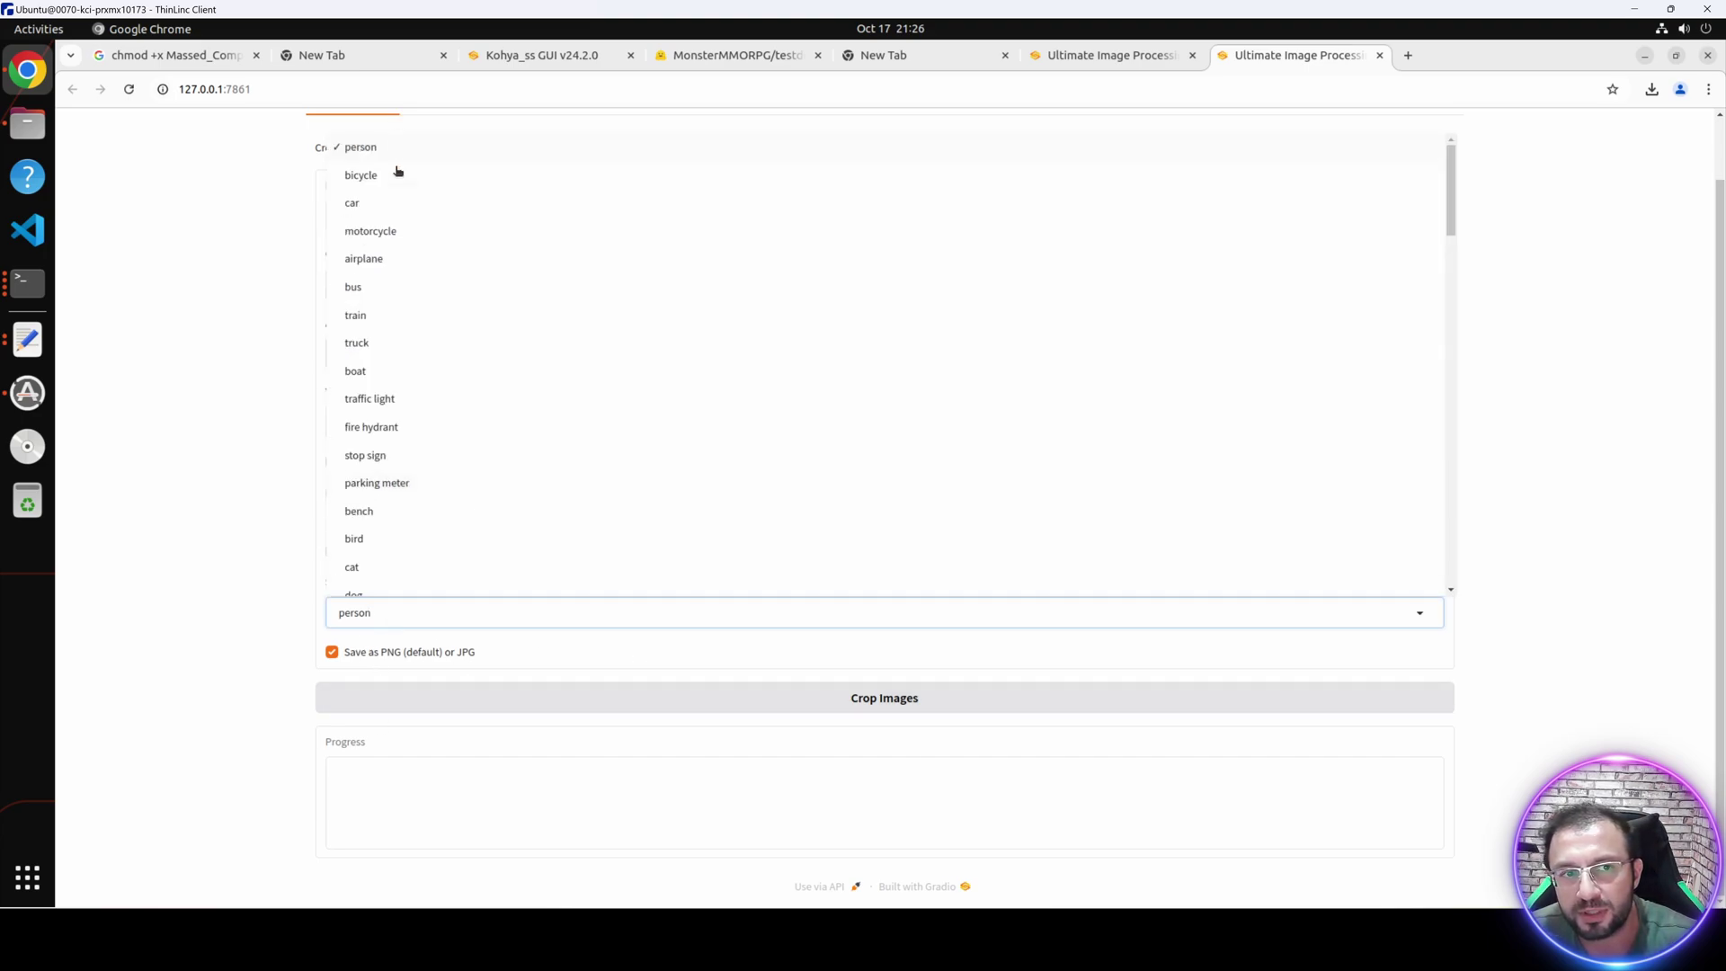
left_click(157, 272)
left_click(477, 698)
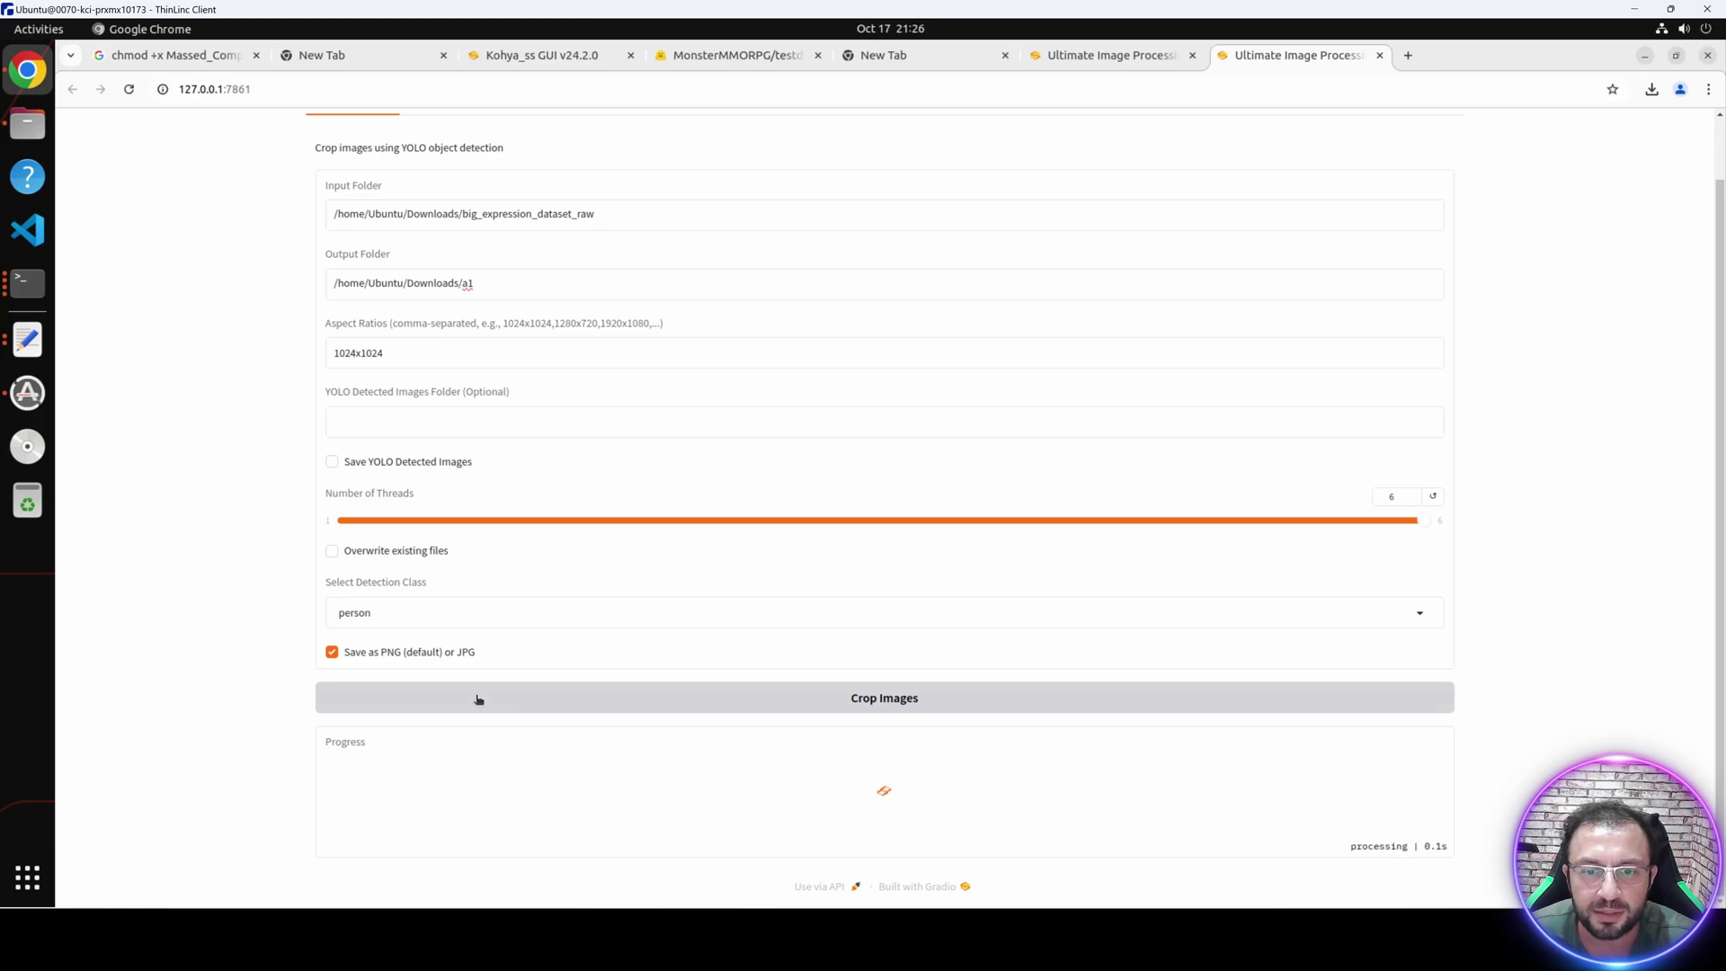
Check the cropping log in the terminal and monitor the GPU by running nvitop in a new terminal window.
left_click(31, 280)
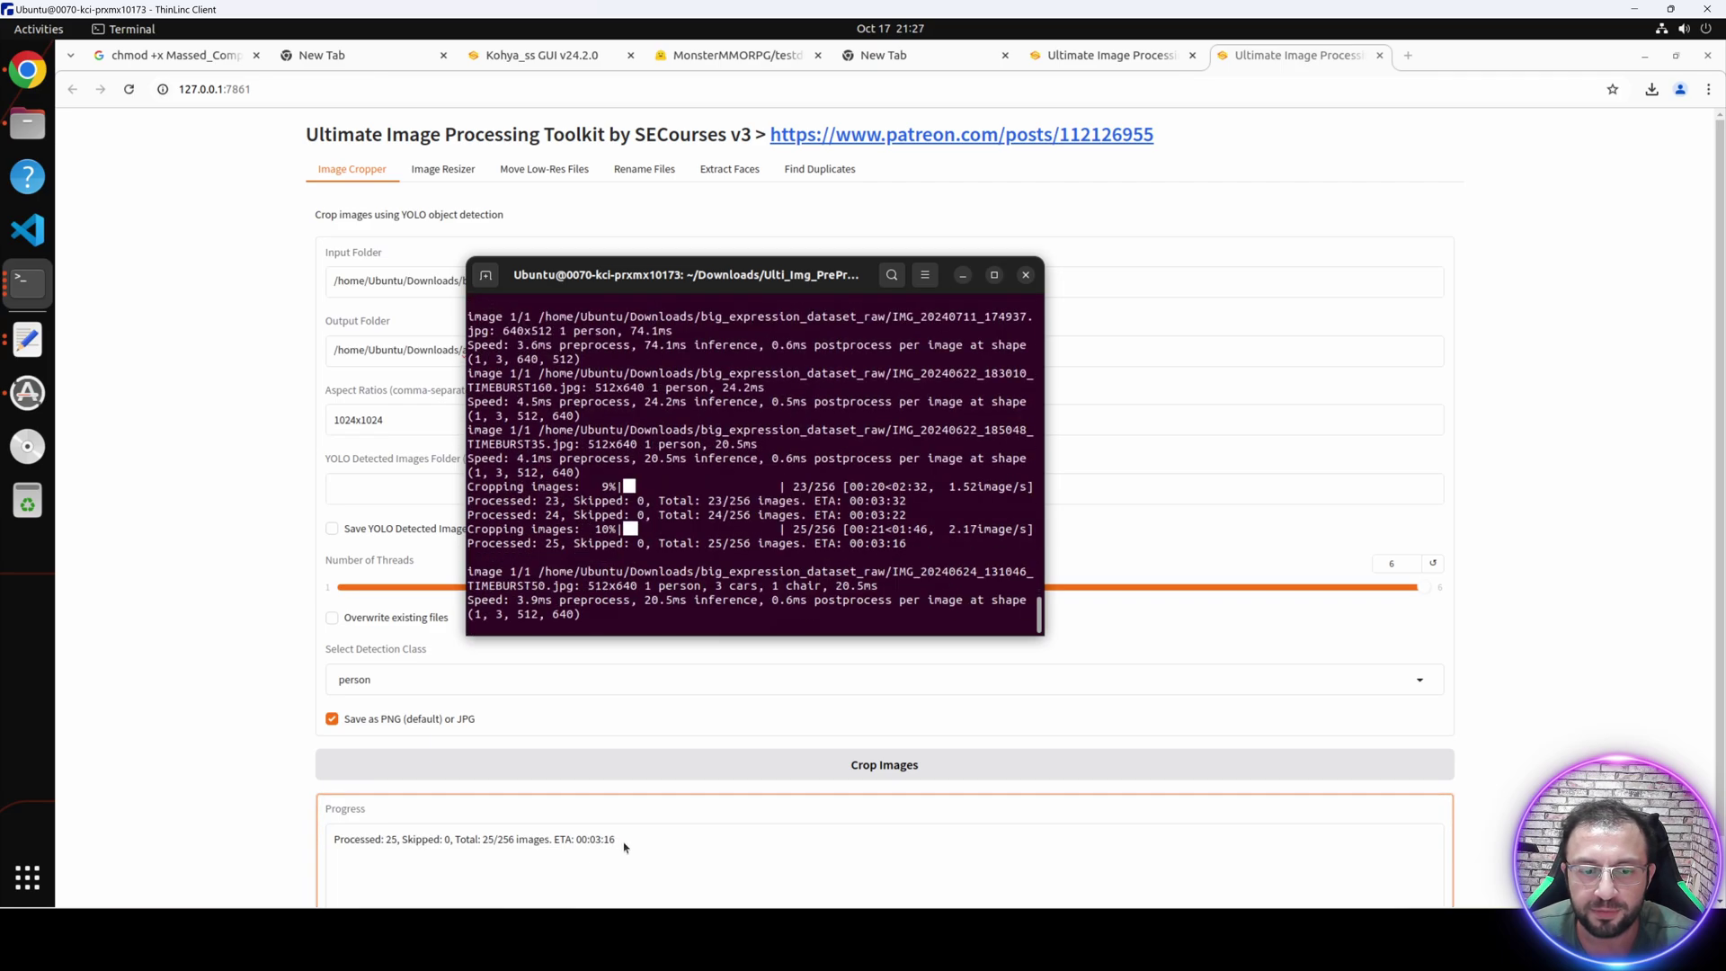
right_click(27, 282)
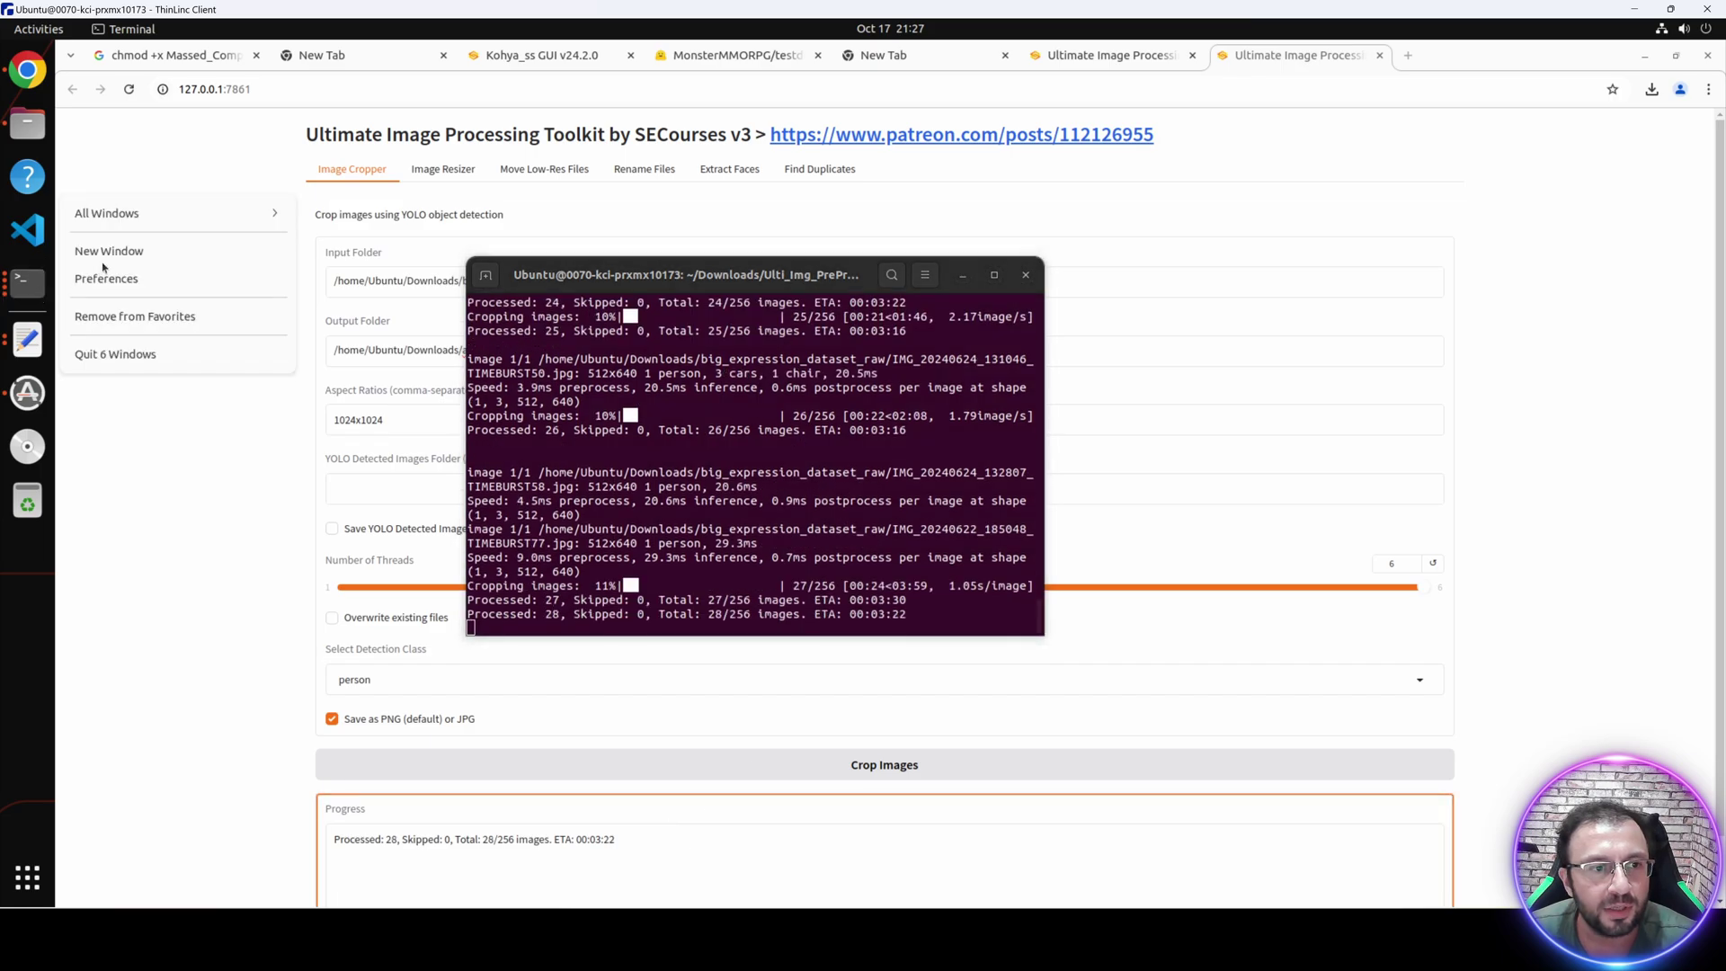
left_click(106, 260)
type("nvito")
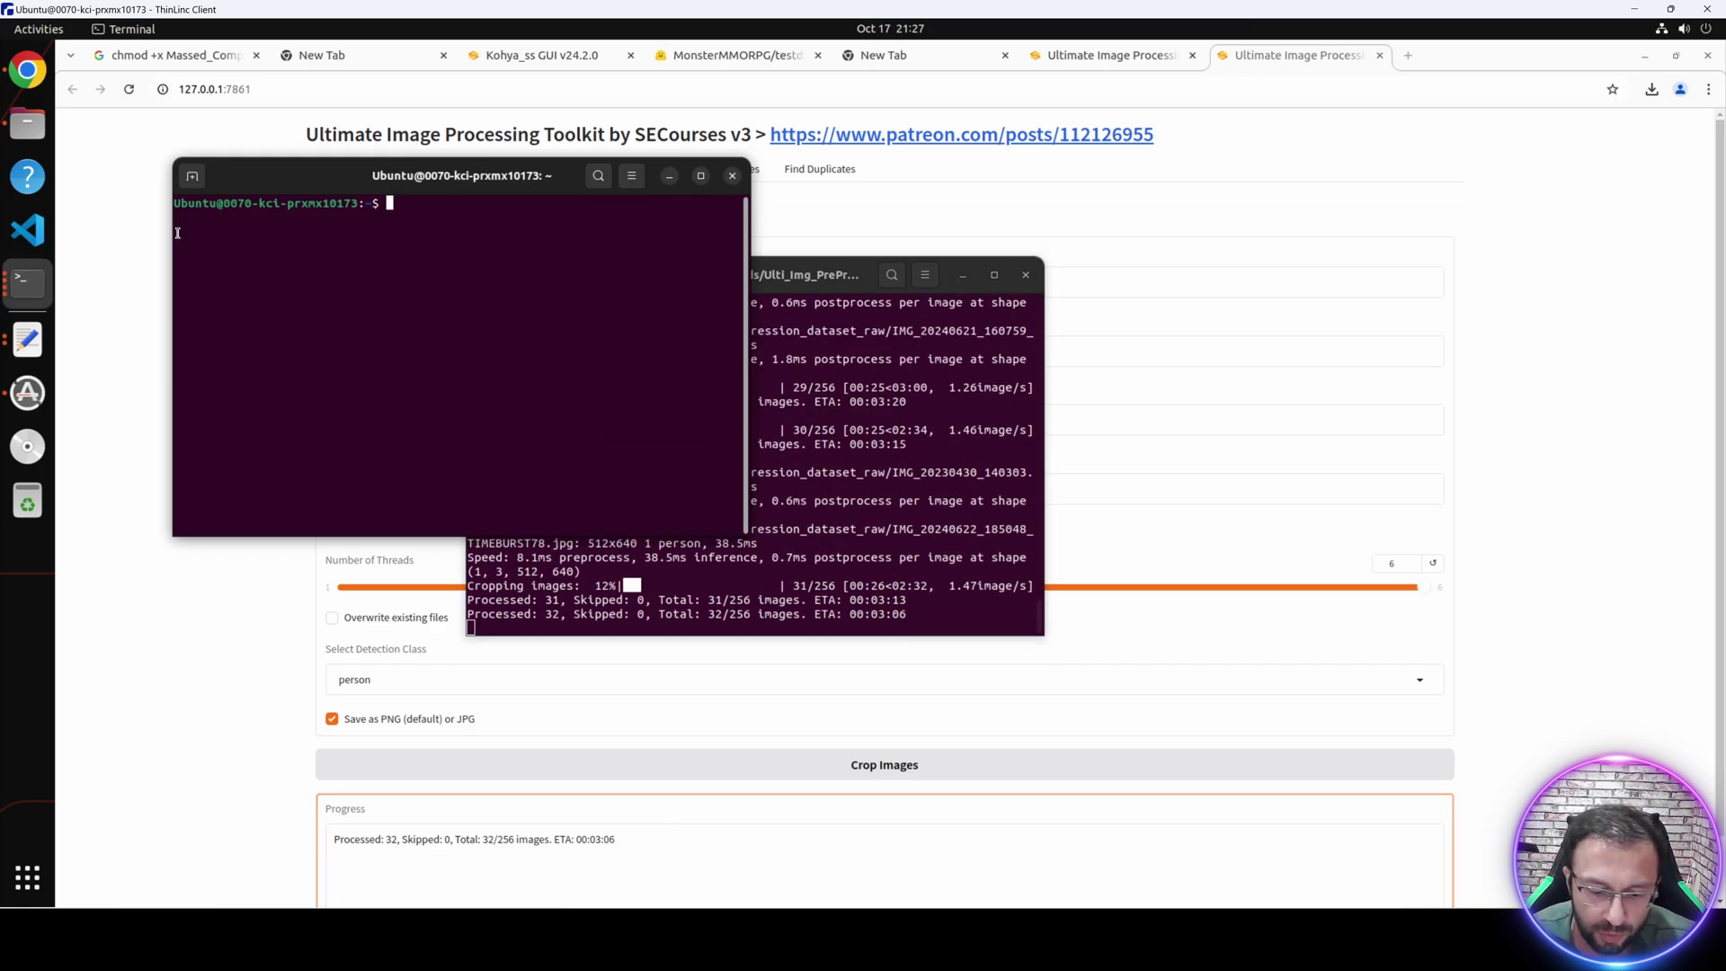
type("p")
key("Return")
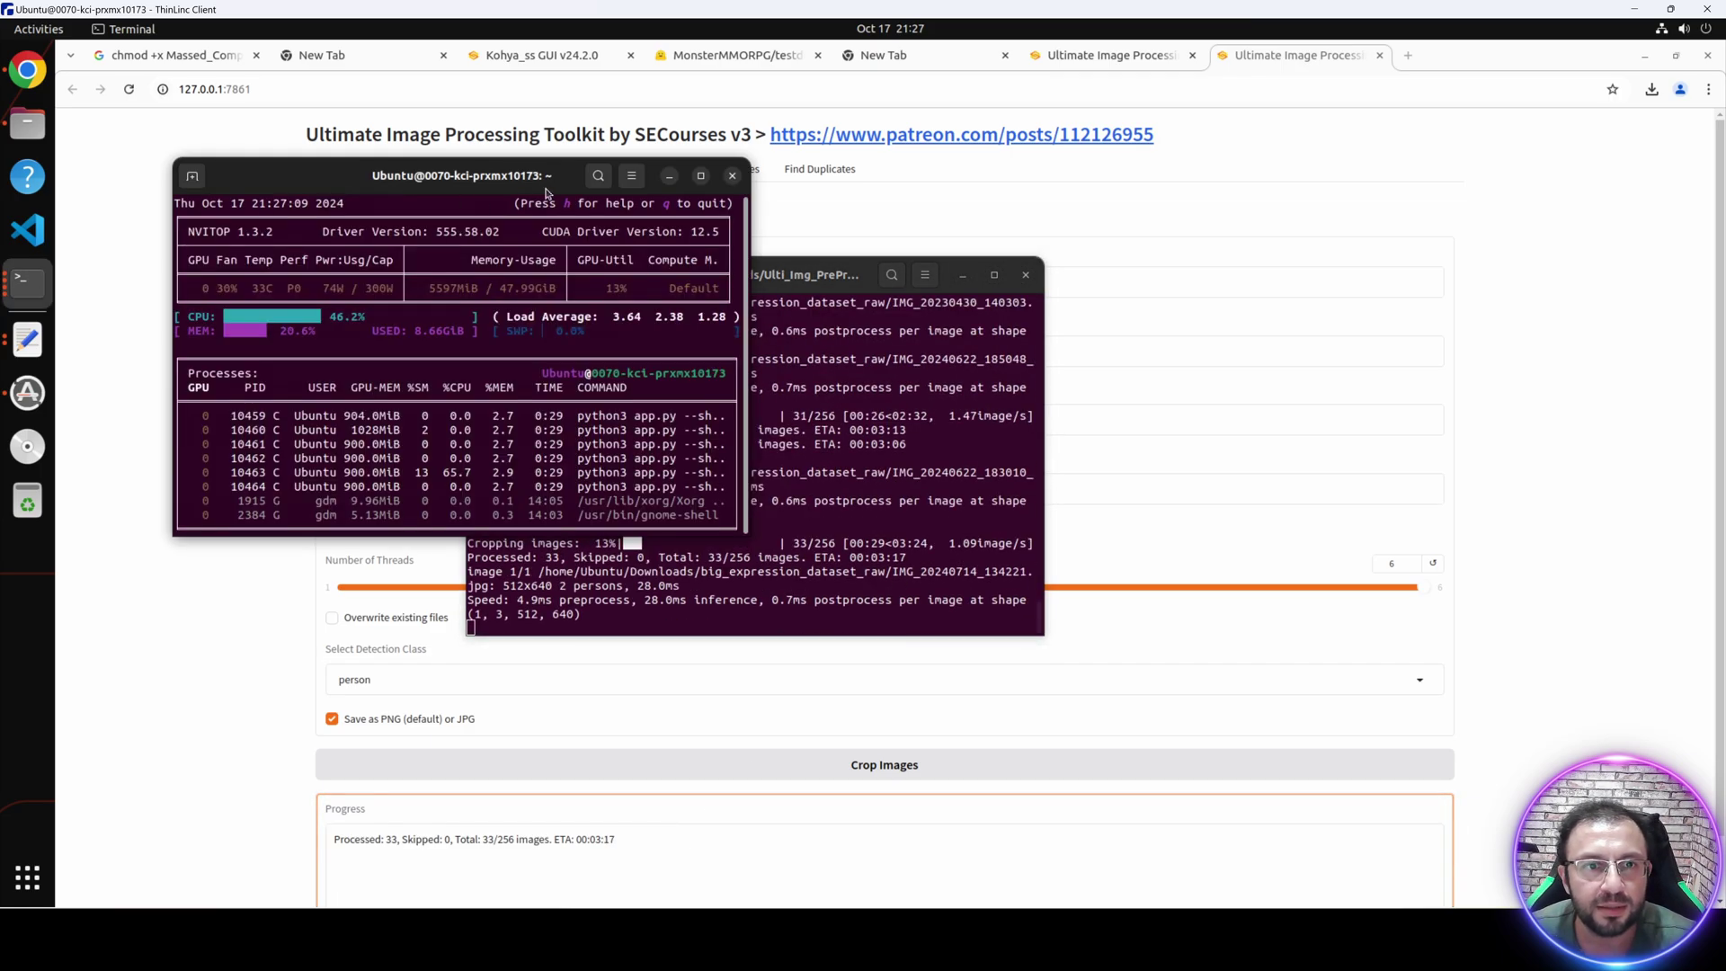
left_click(629, 175)
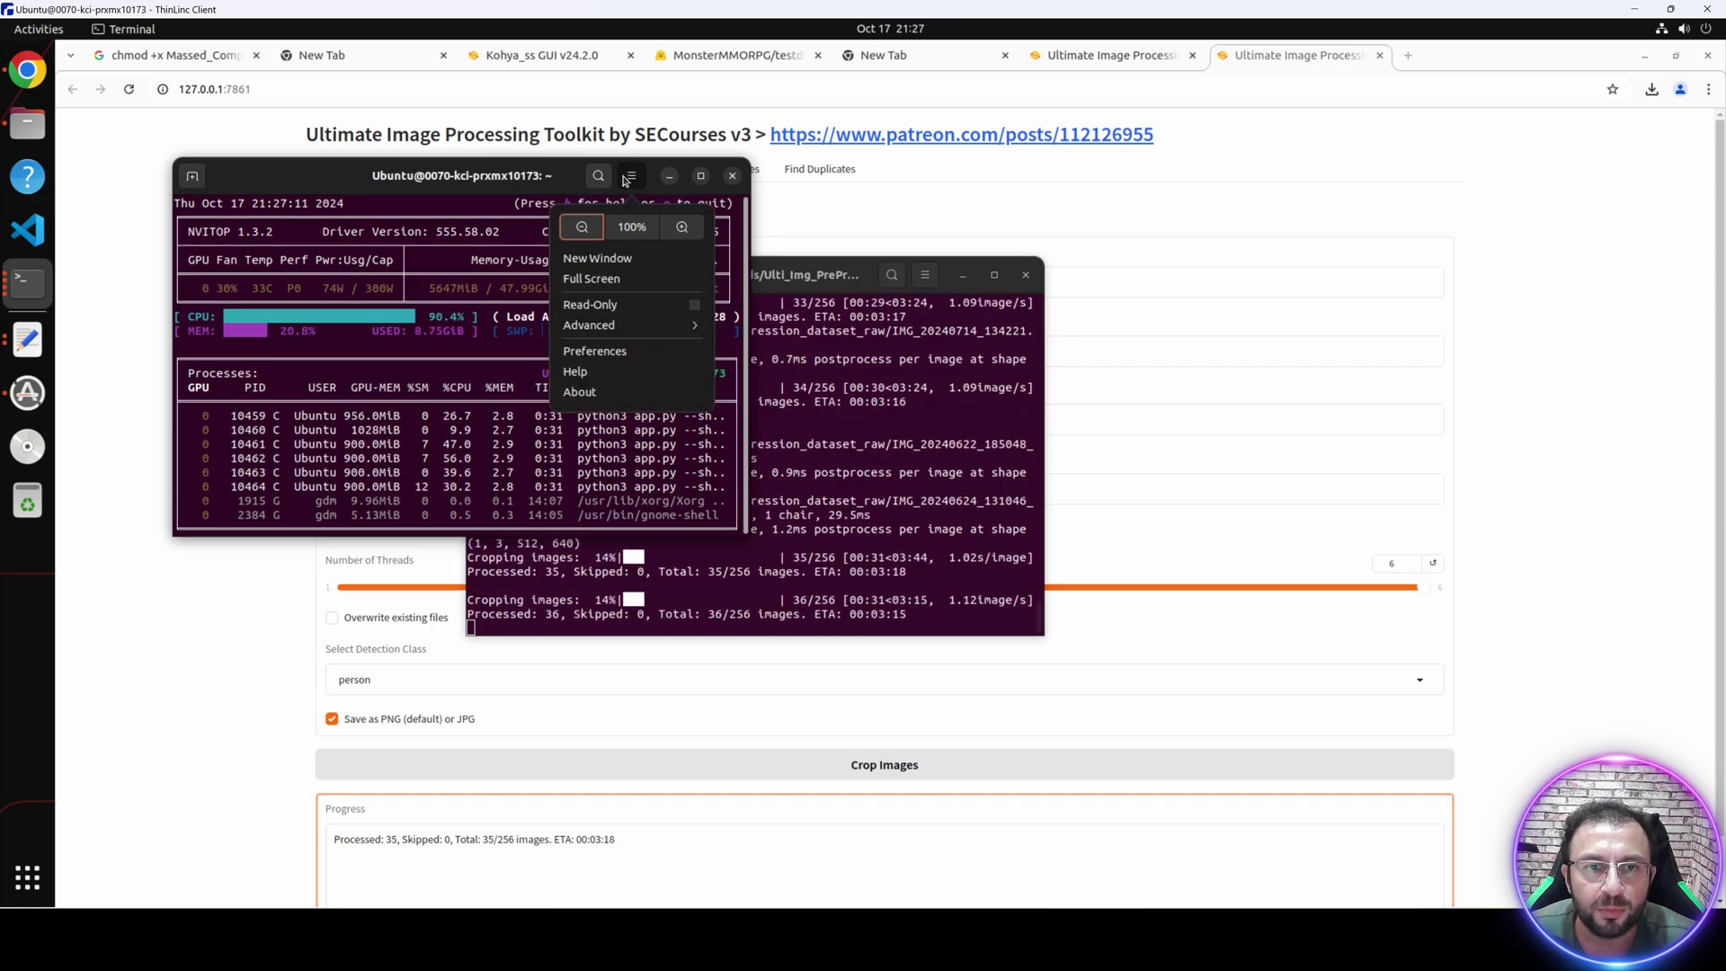
left_click(629, 176)
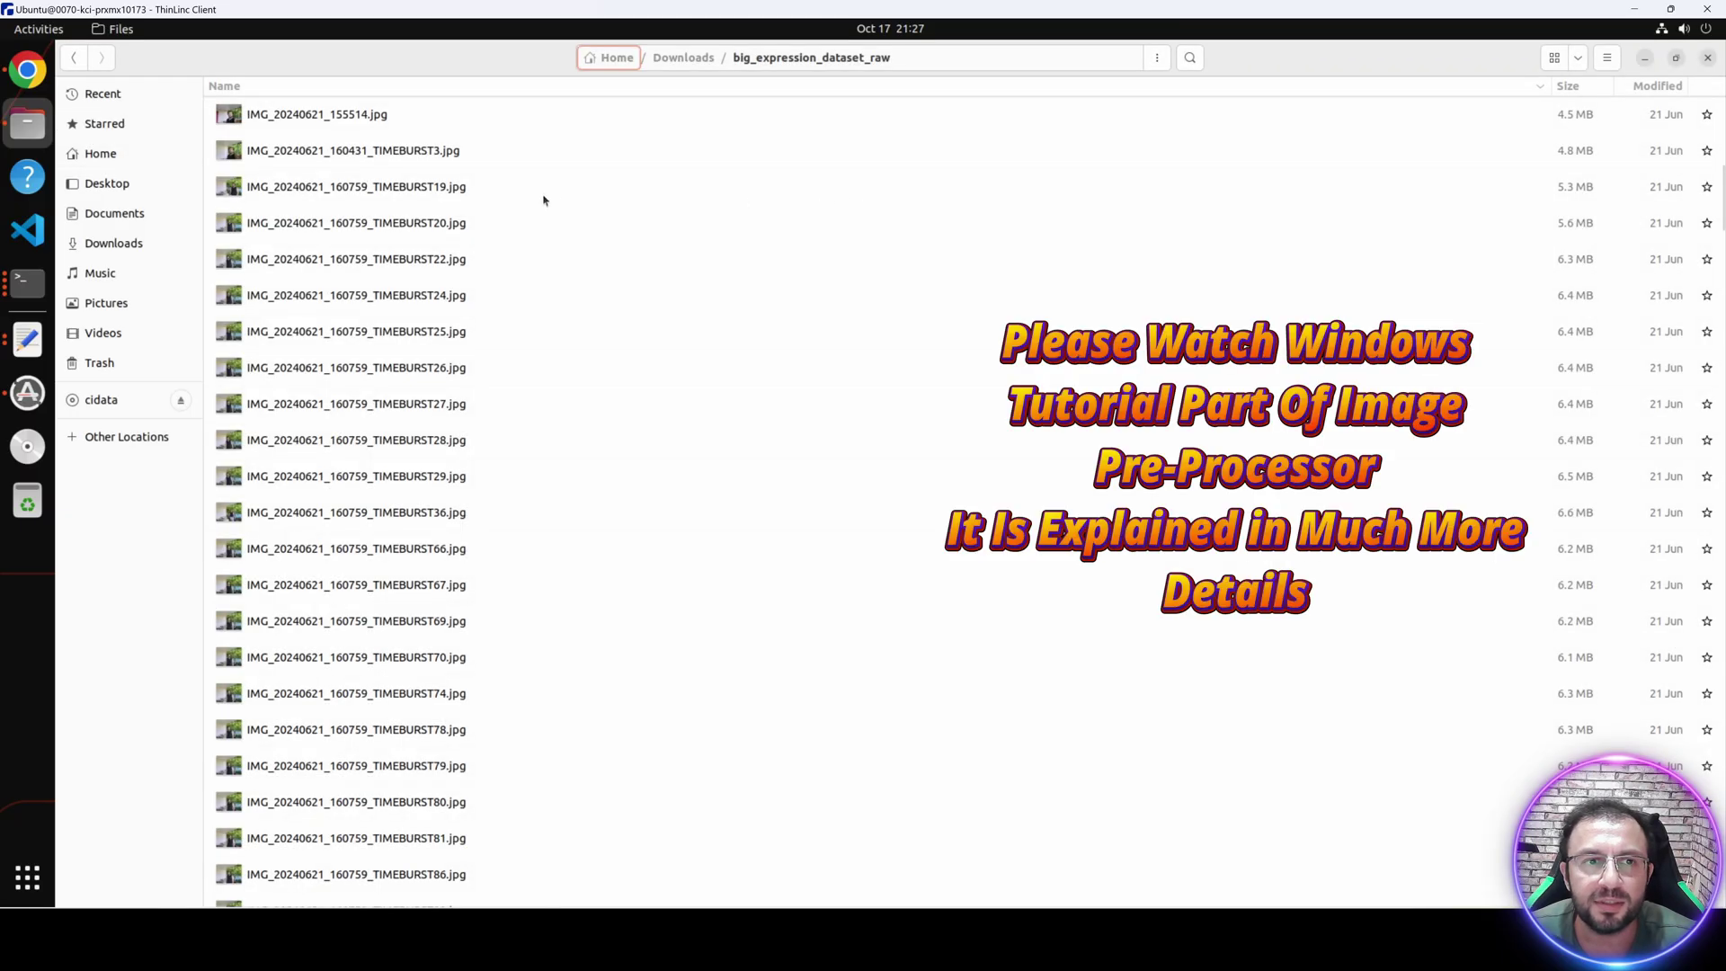
Open the 1024x1024 folder inside a1 in Downloads to view the cropped images.
left_click(683, 59)
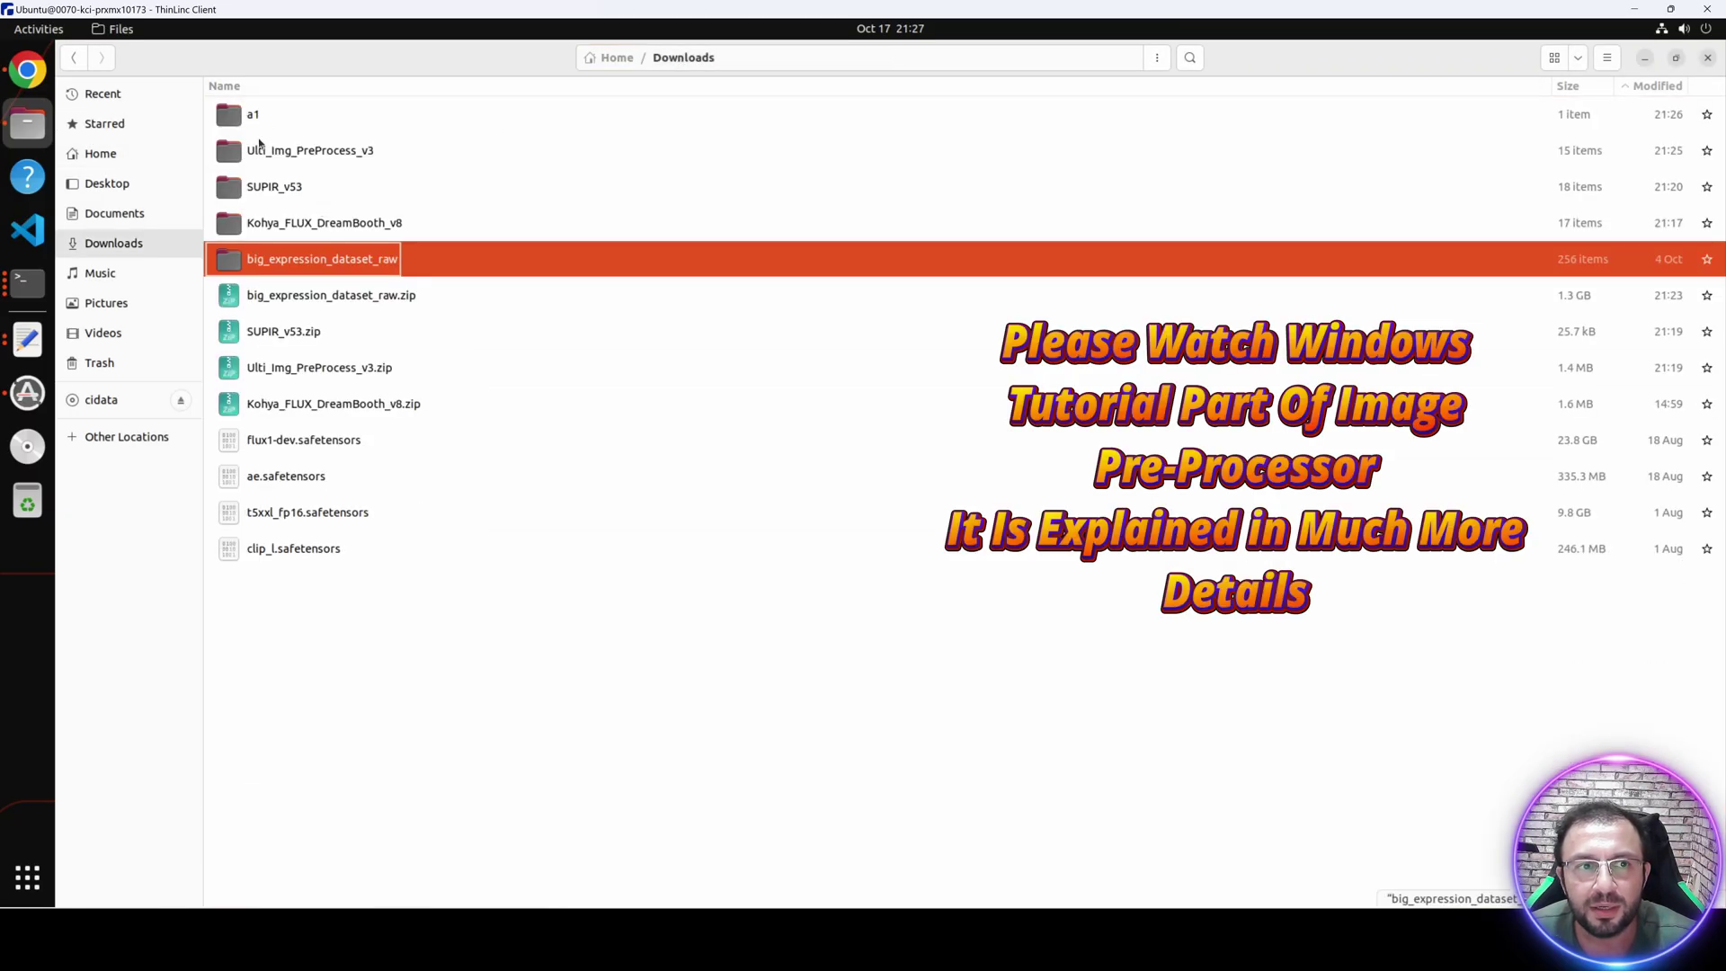
double_click(256, 119)
double_click(286, 115)
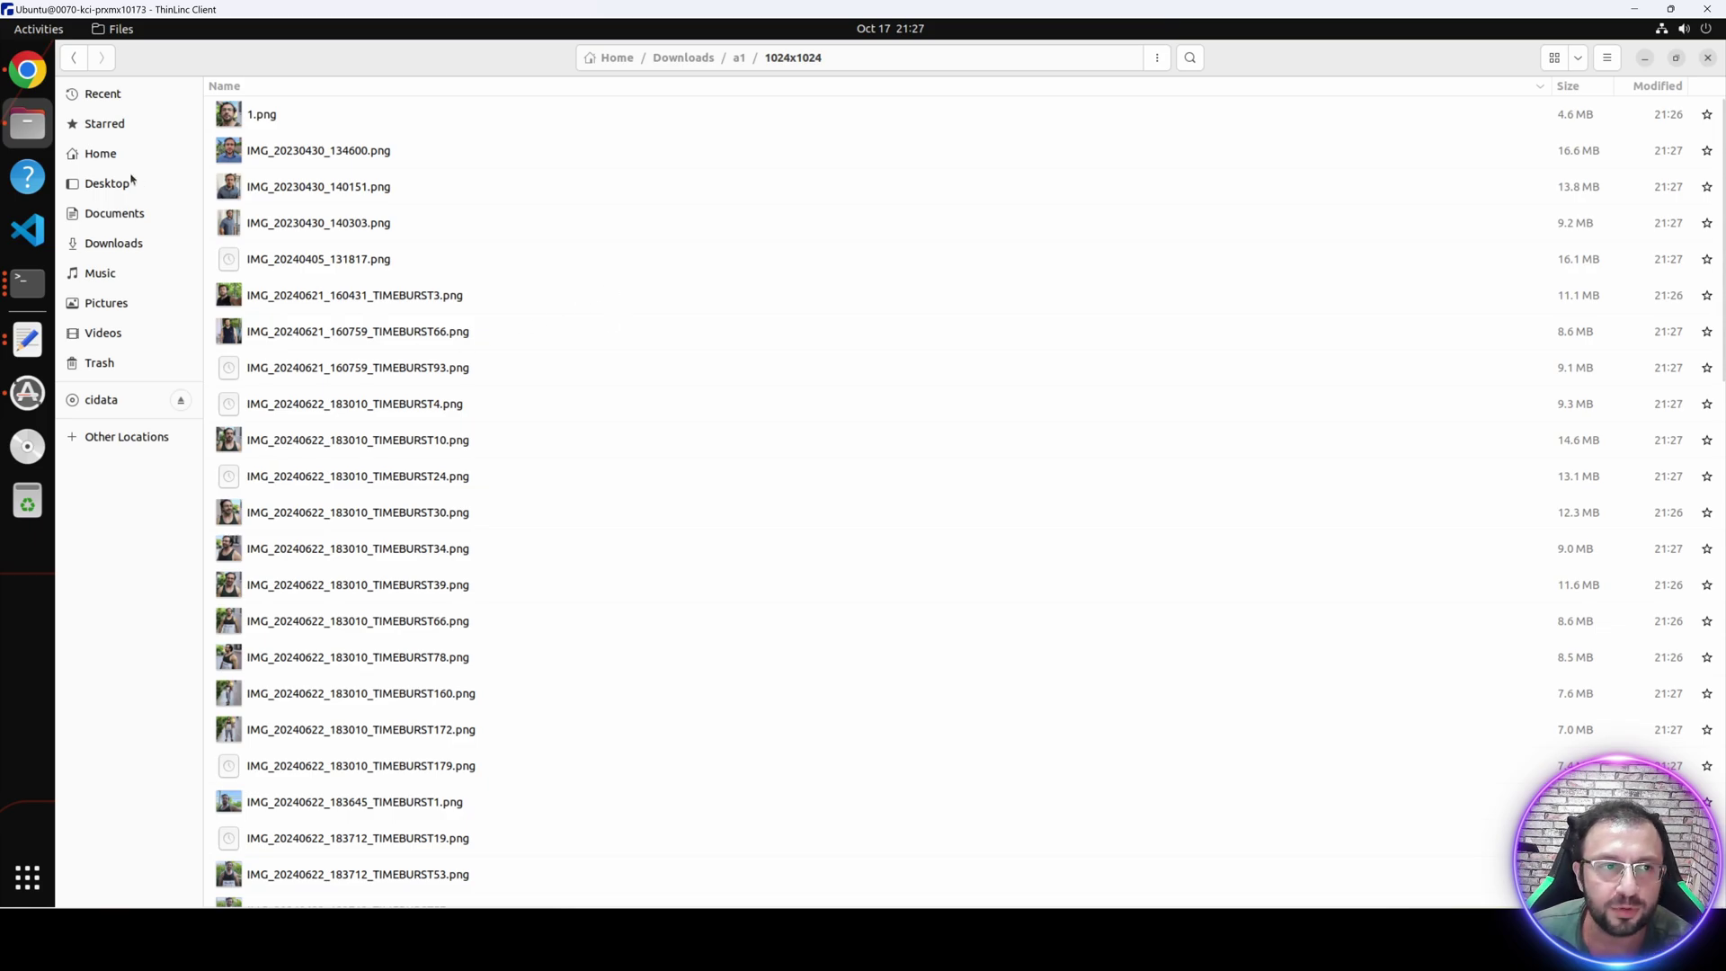
Check the cropping progress in the image processing app and return to the a1 output folder in Files.
left_click(18, 86)
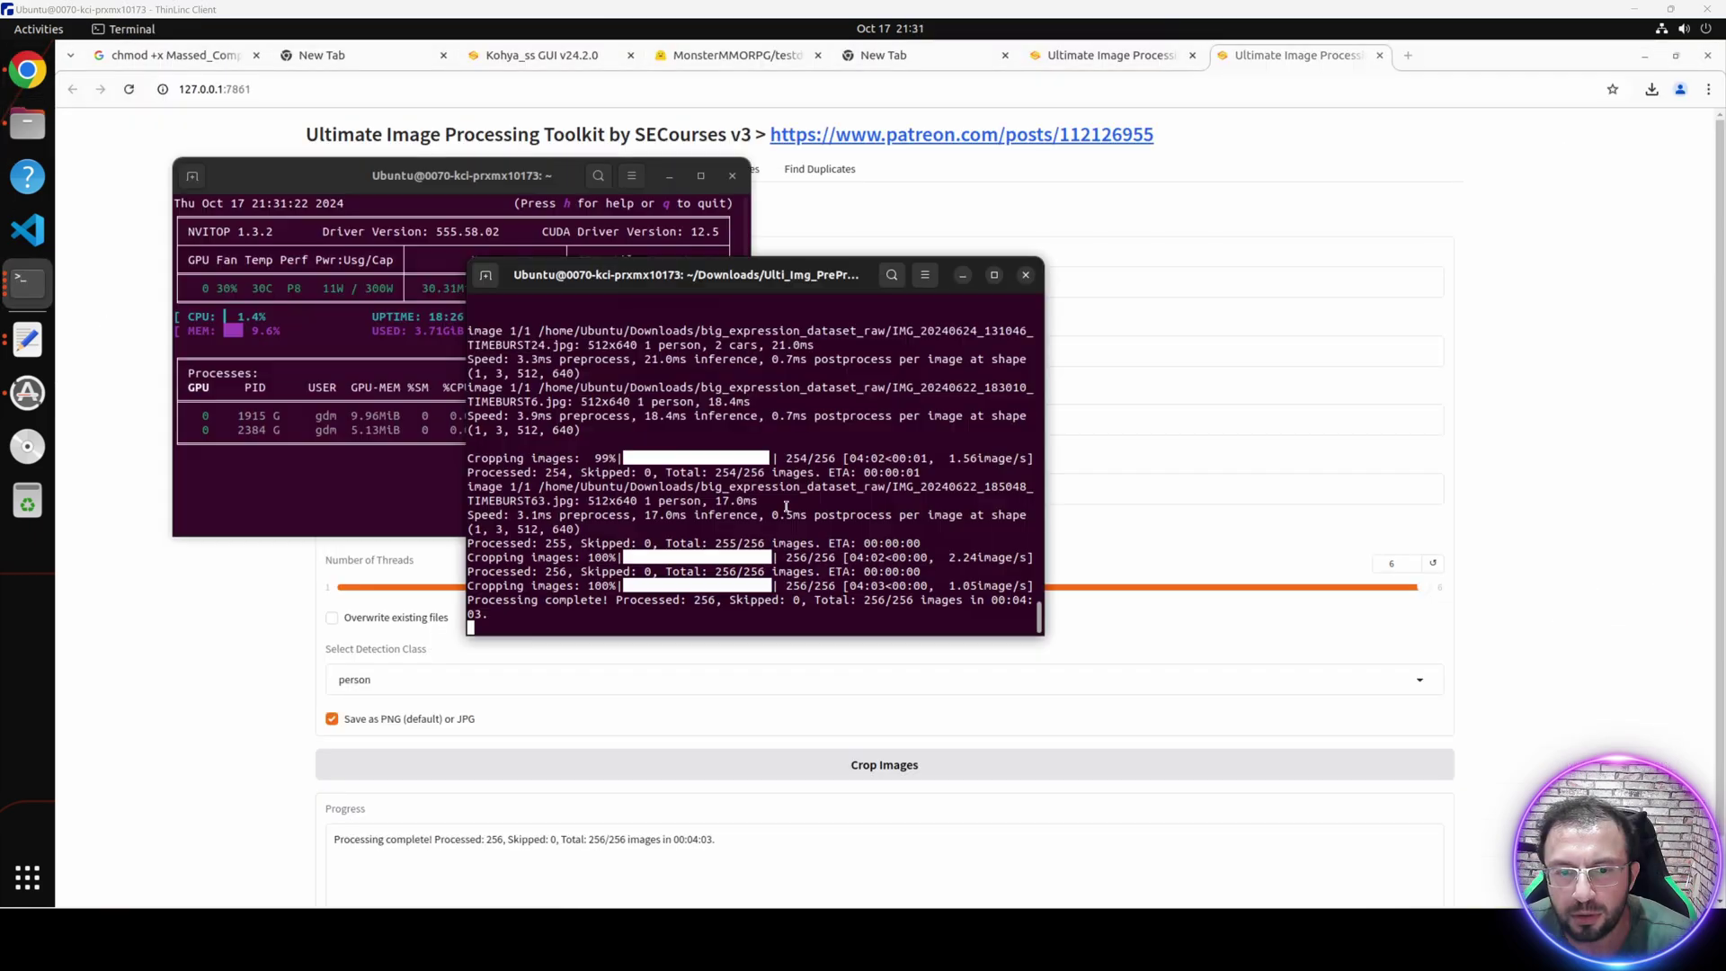
left_click(235, 631)
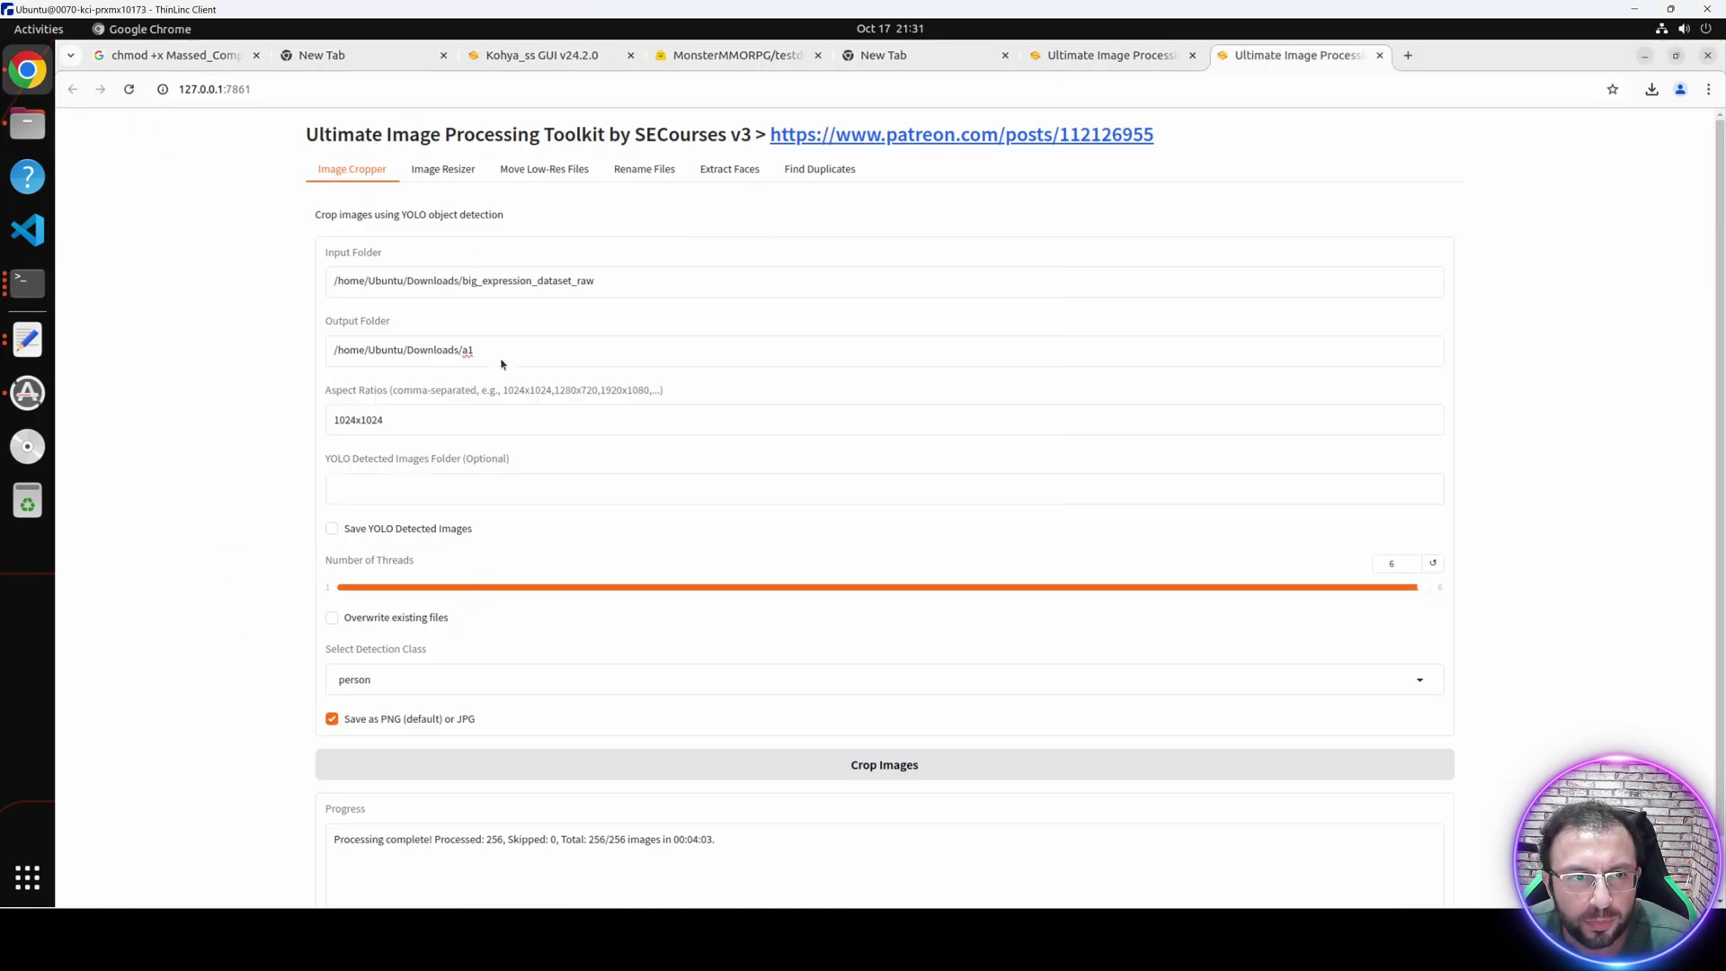
left_click(27, 124)
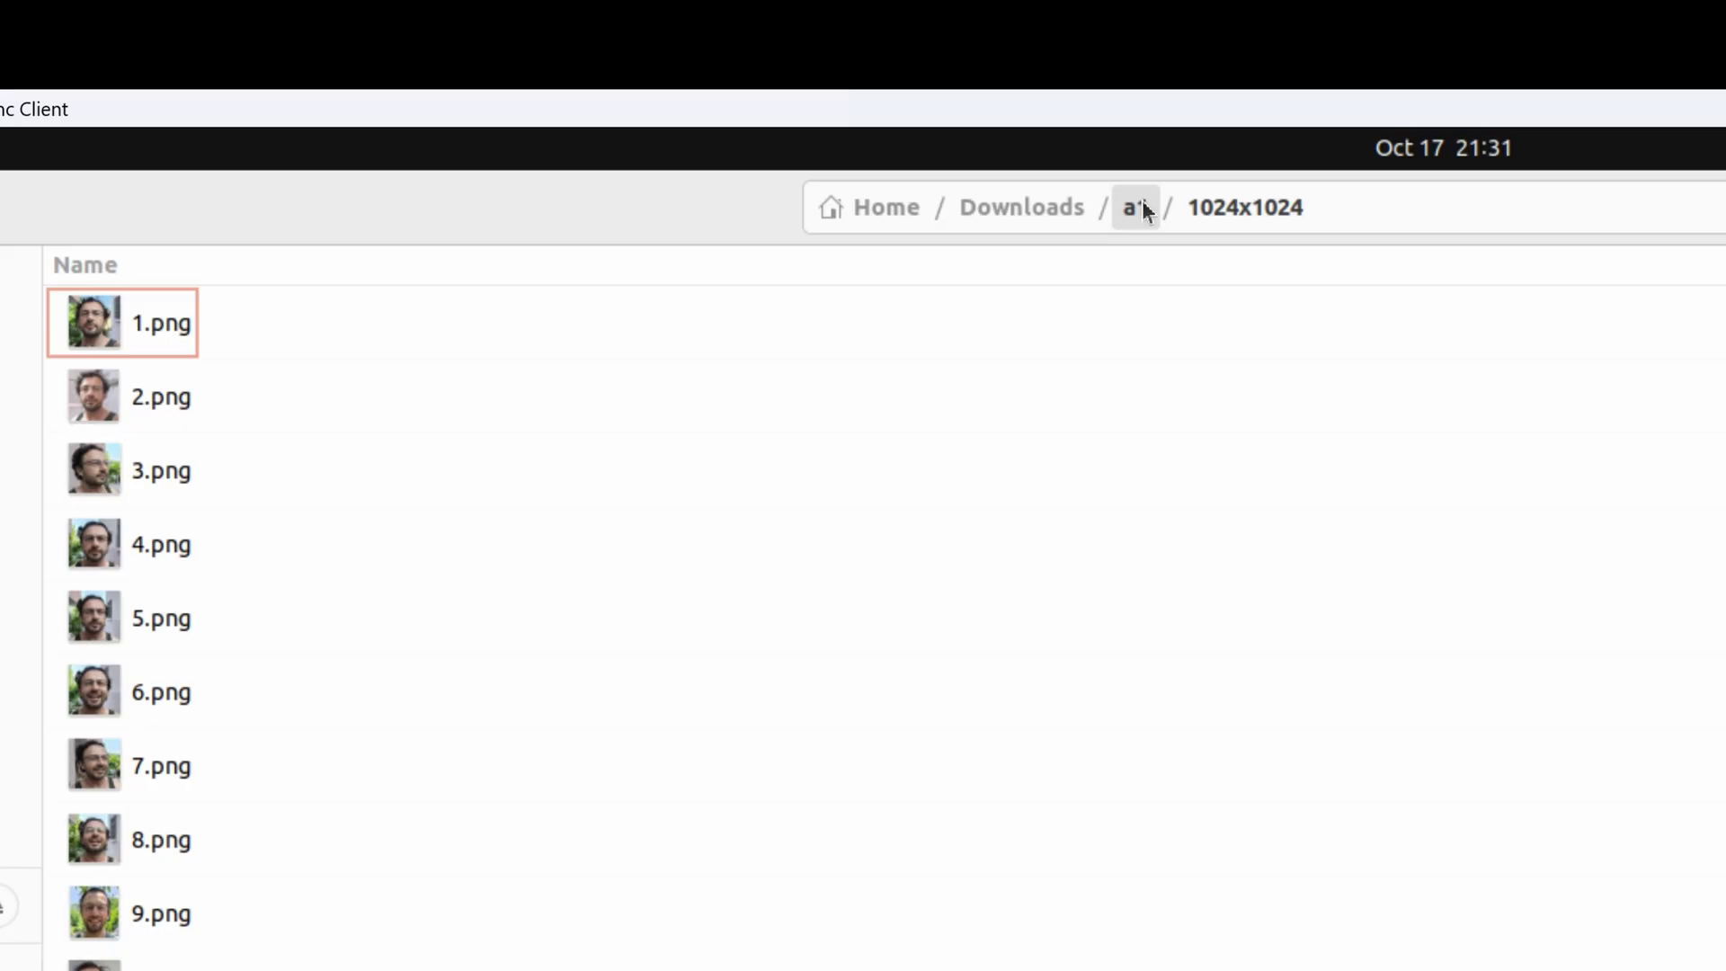
left_click(1138, 206)
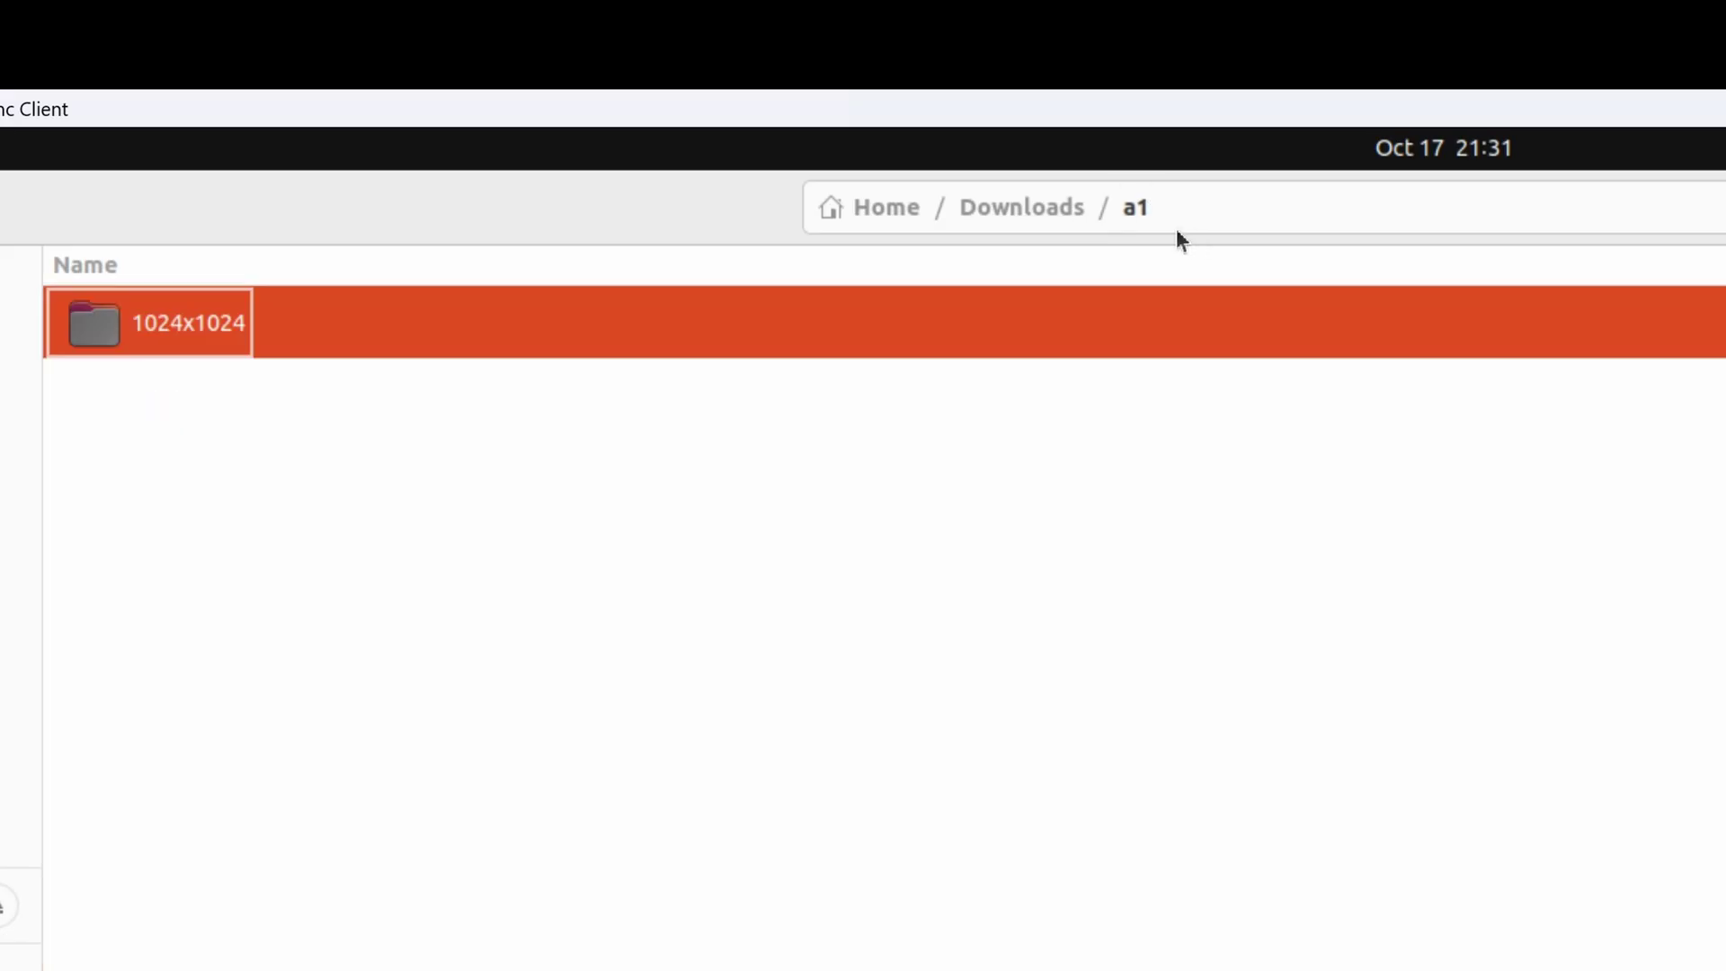
Copy the a1 folder path from Files and set it as the Image Resizer's input folder in the image processing toolkit.
left_click(1174, 223)
key("ctrl+c")
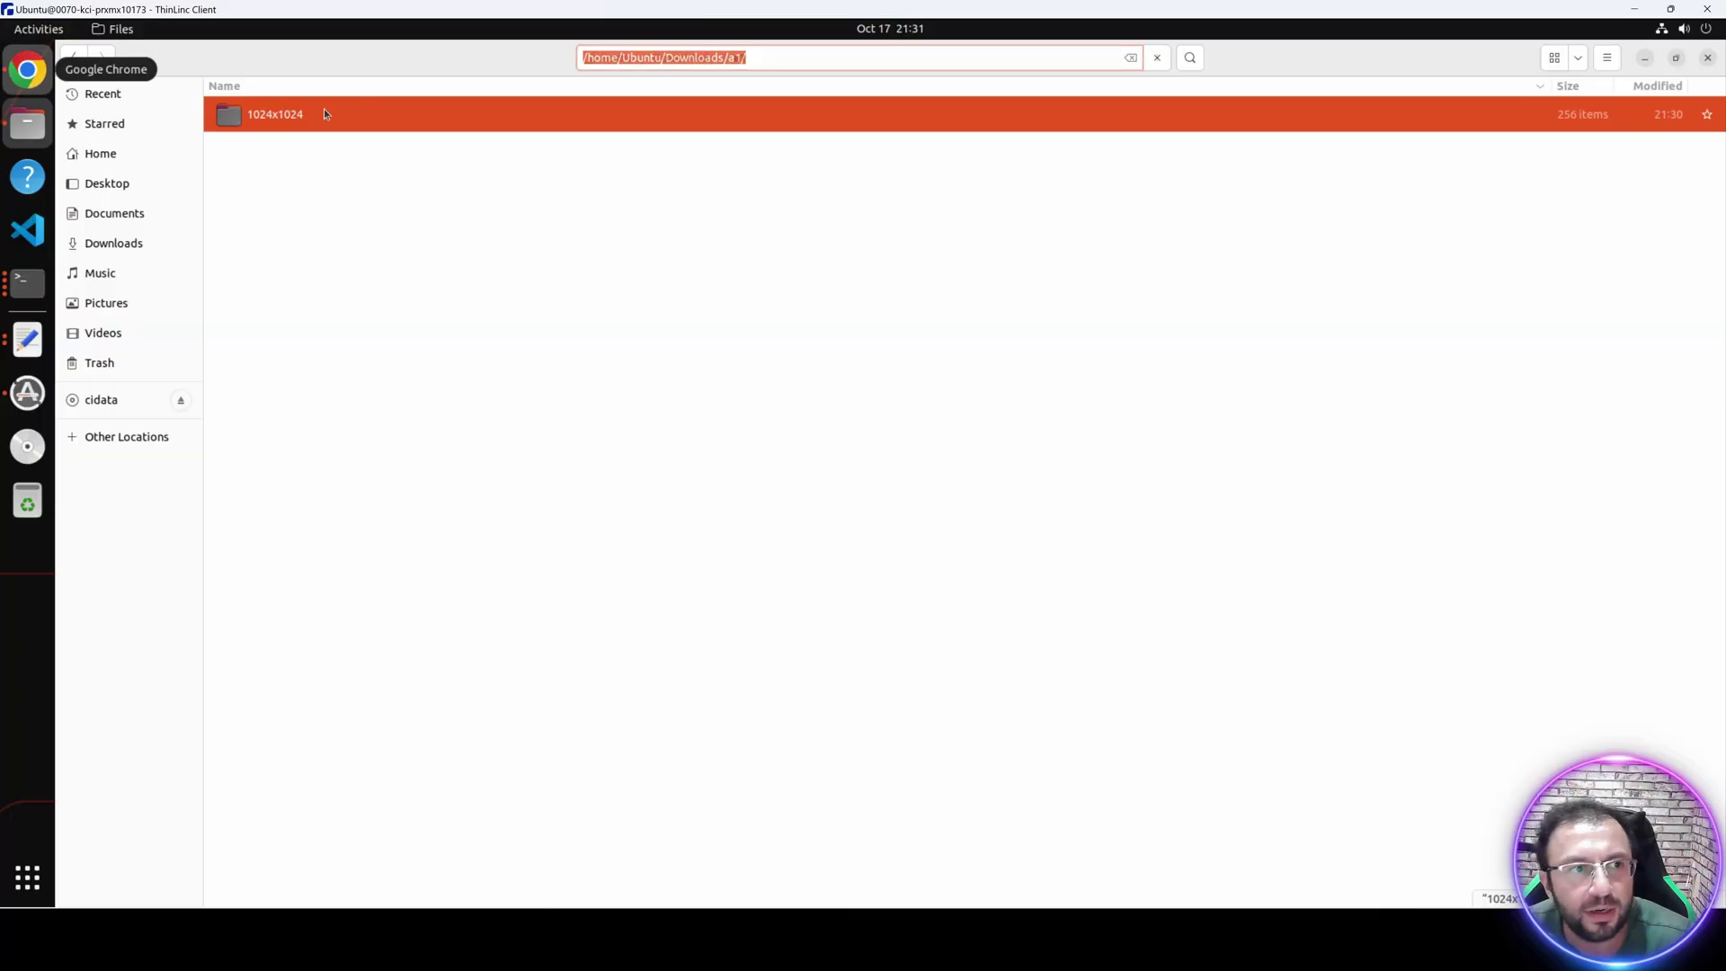
left_click(27, 70)
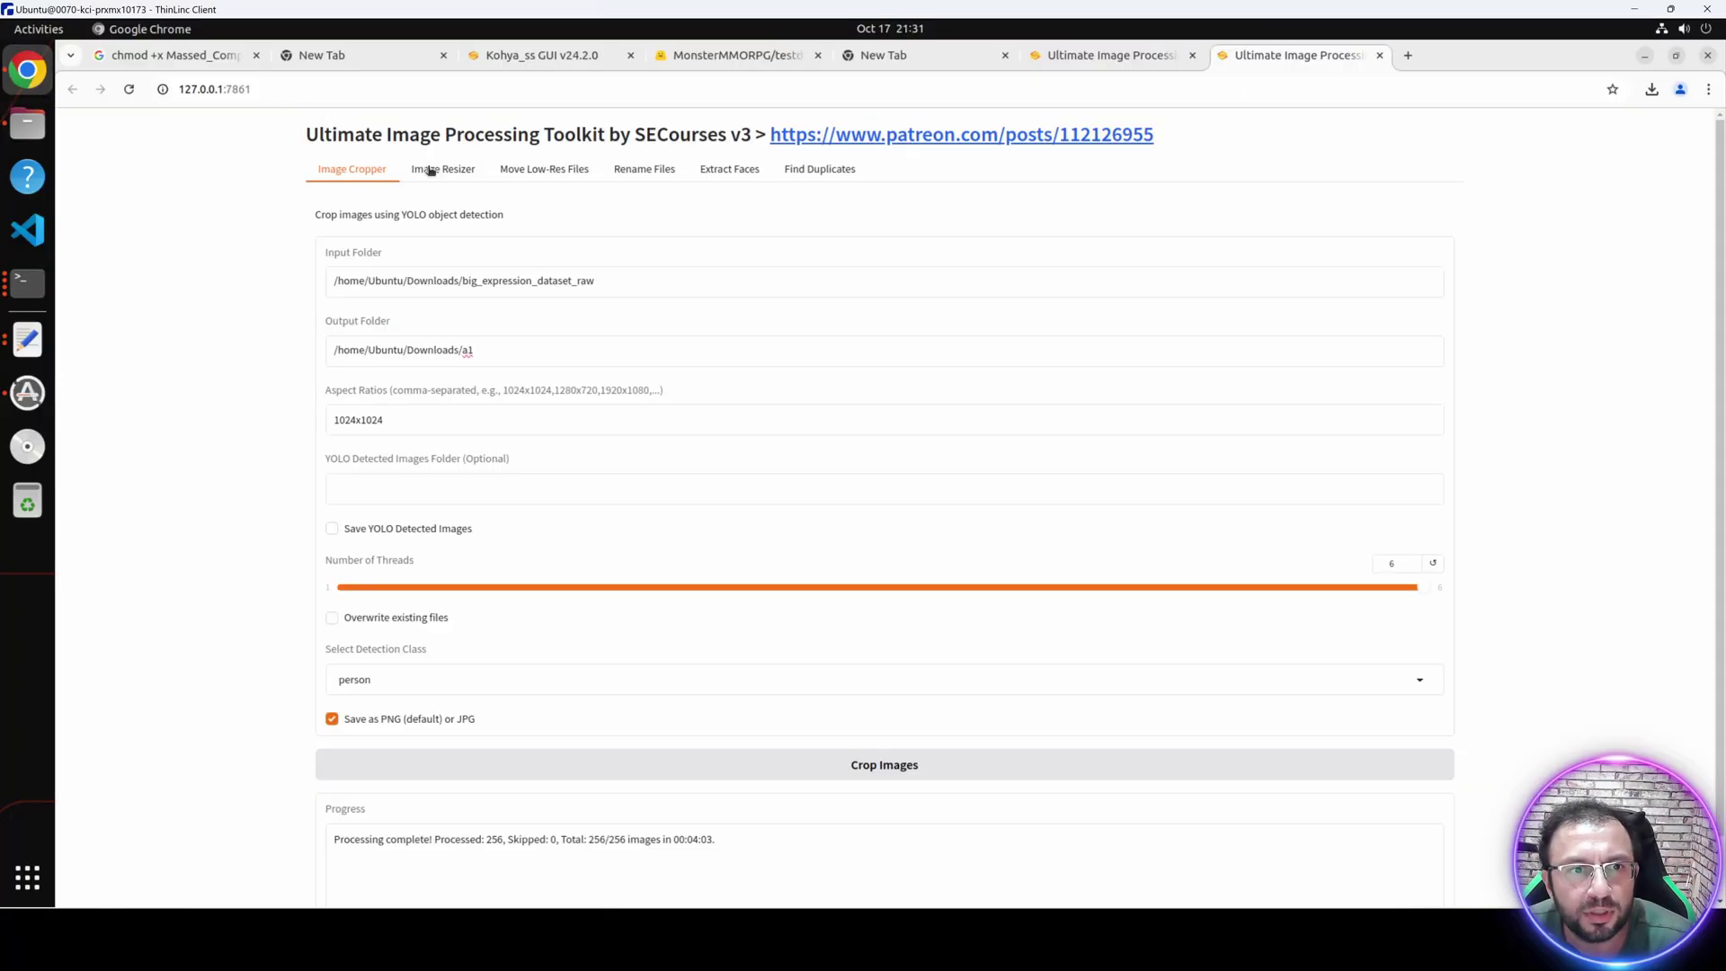
left_click(432, 171)
left_click(370, 293)
key("ctrl+v")
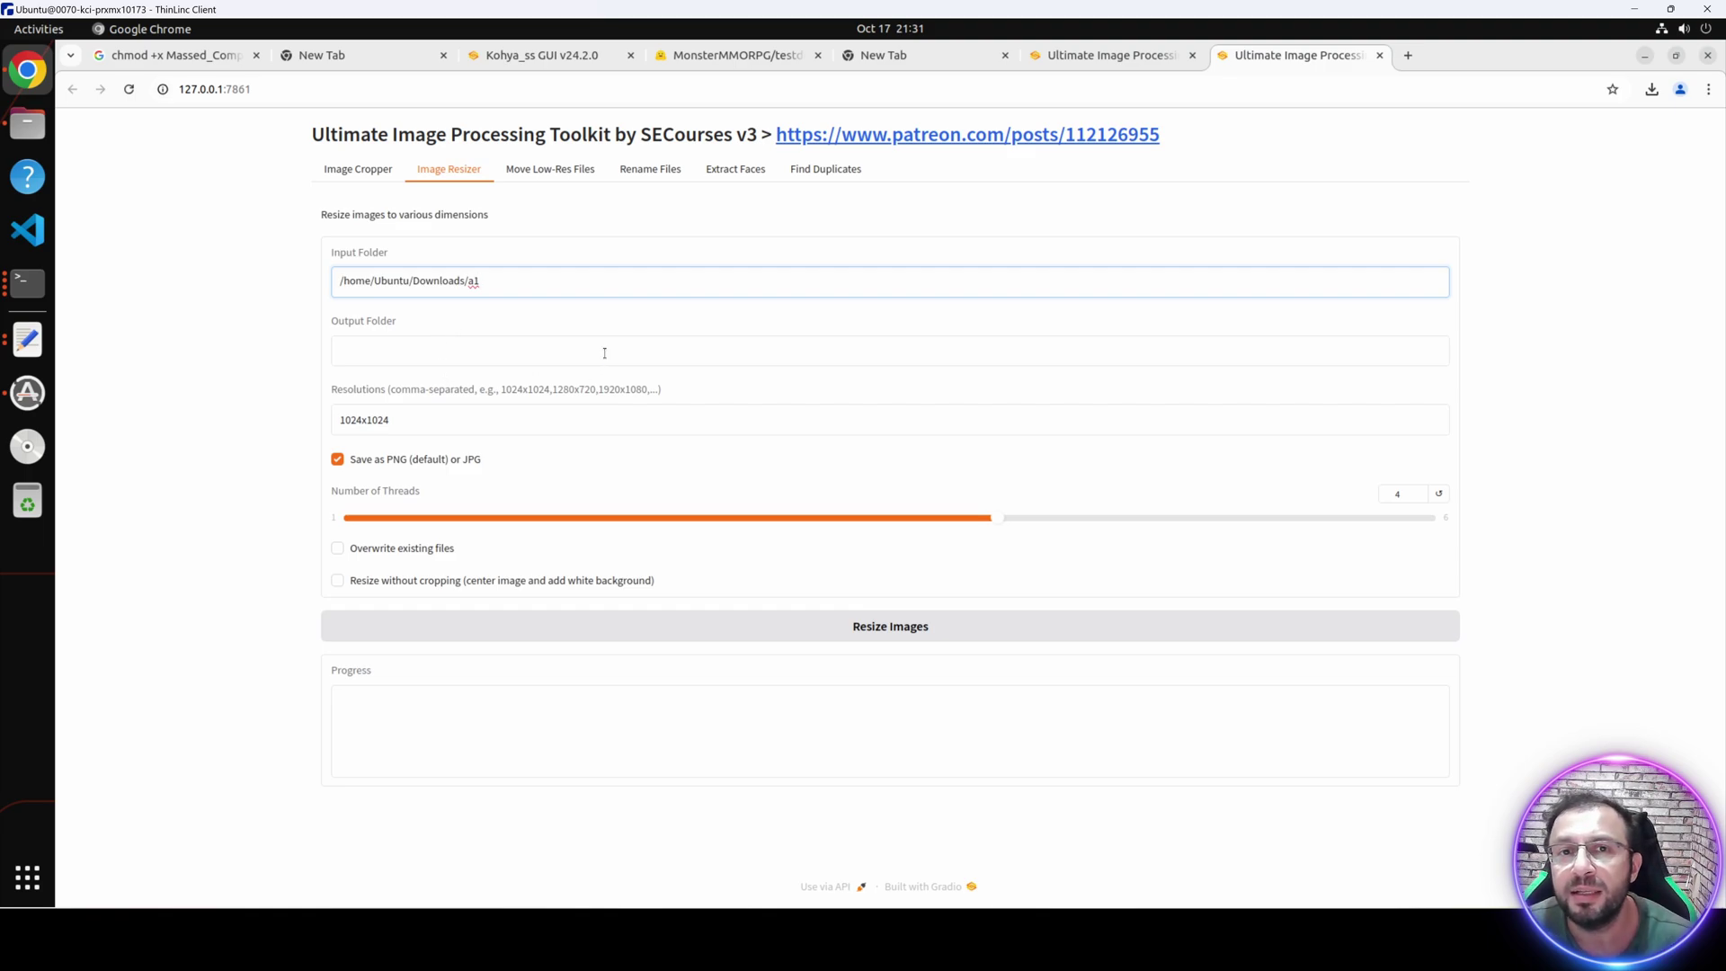
Set the Image Resizer's output folder to /home/Ubuntu/Downloads/a2.
left_click(394, 355)
type("/home/Ubuntu/Downloads/a1")
type("/")
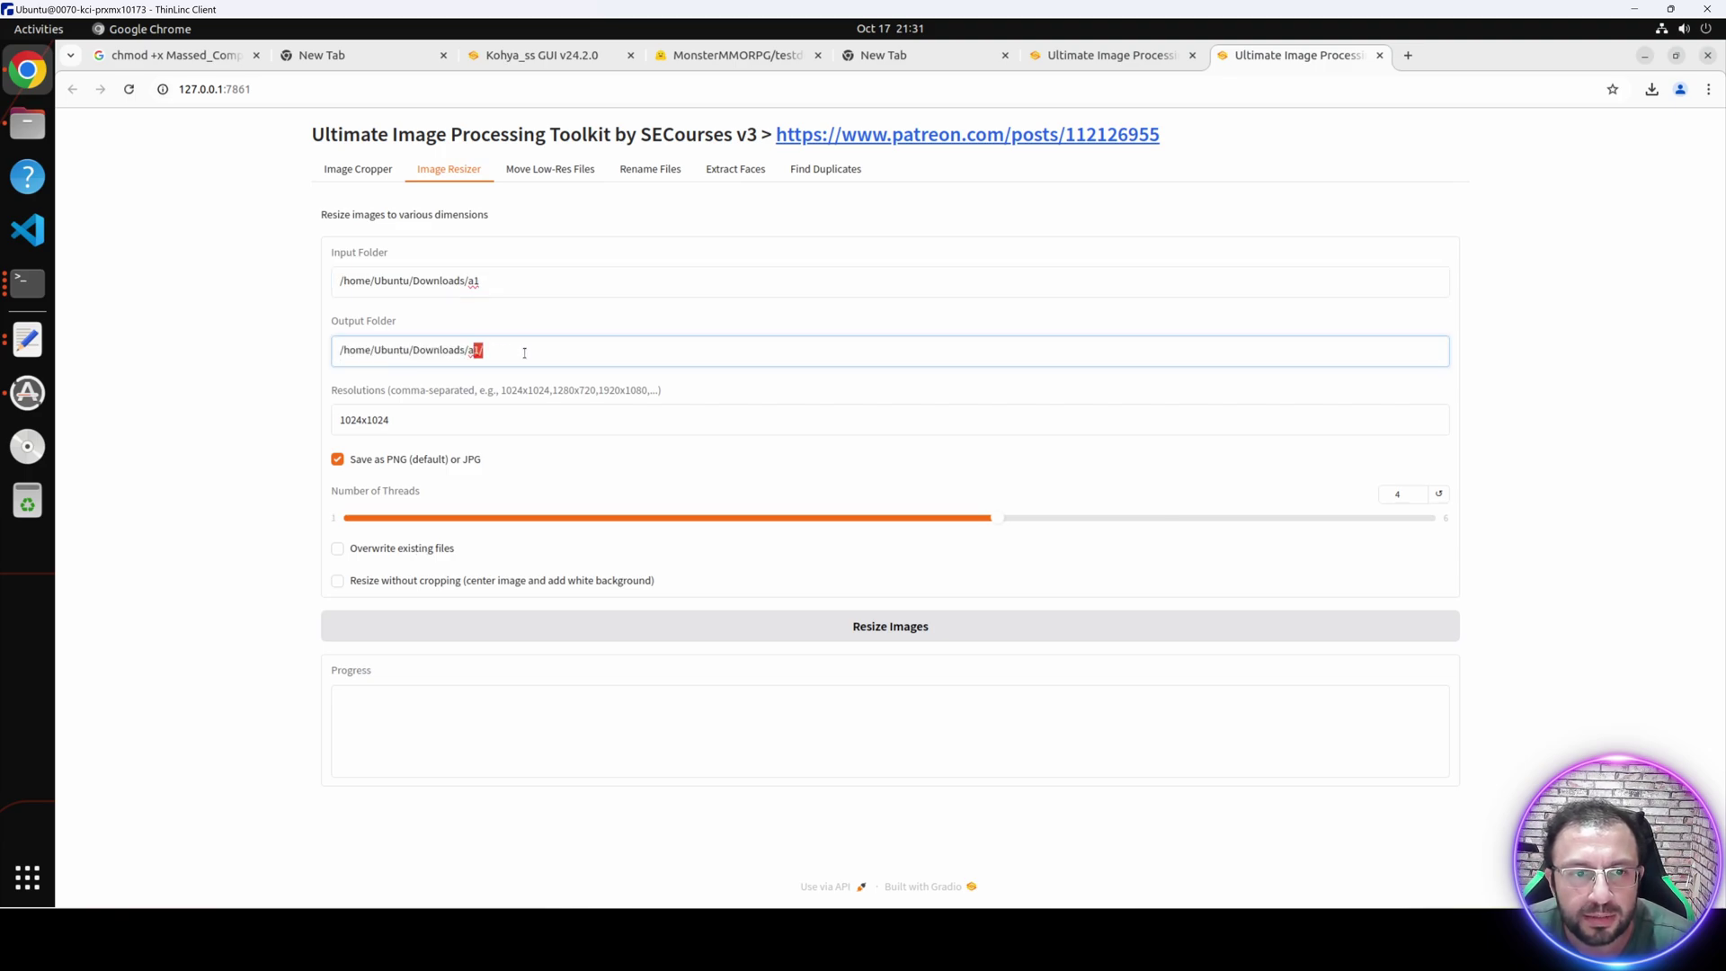
key("BackSpace")
key("BackSpace")
type("2")
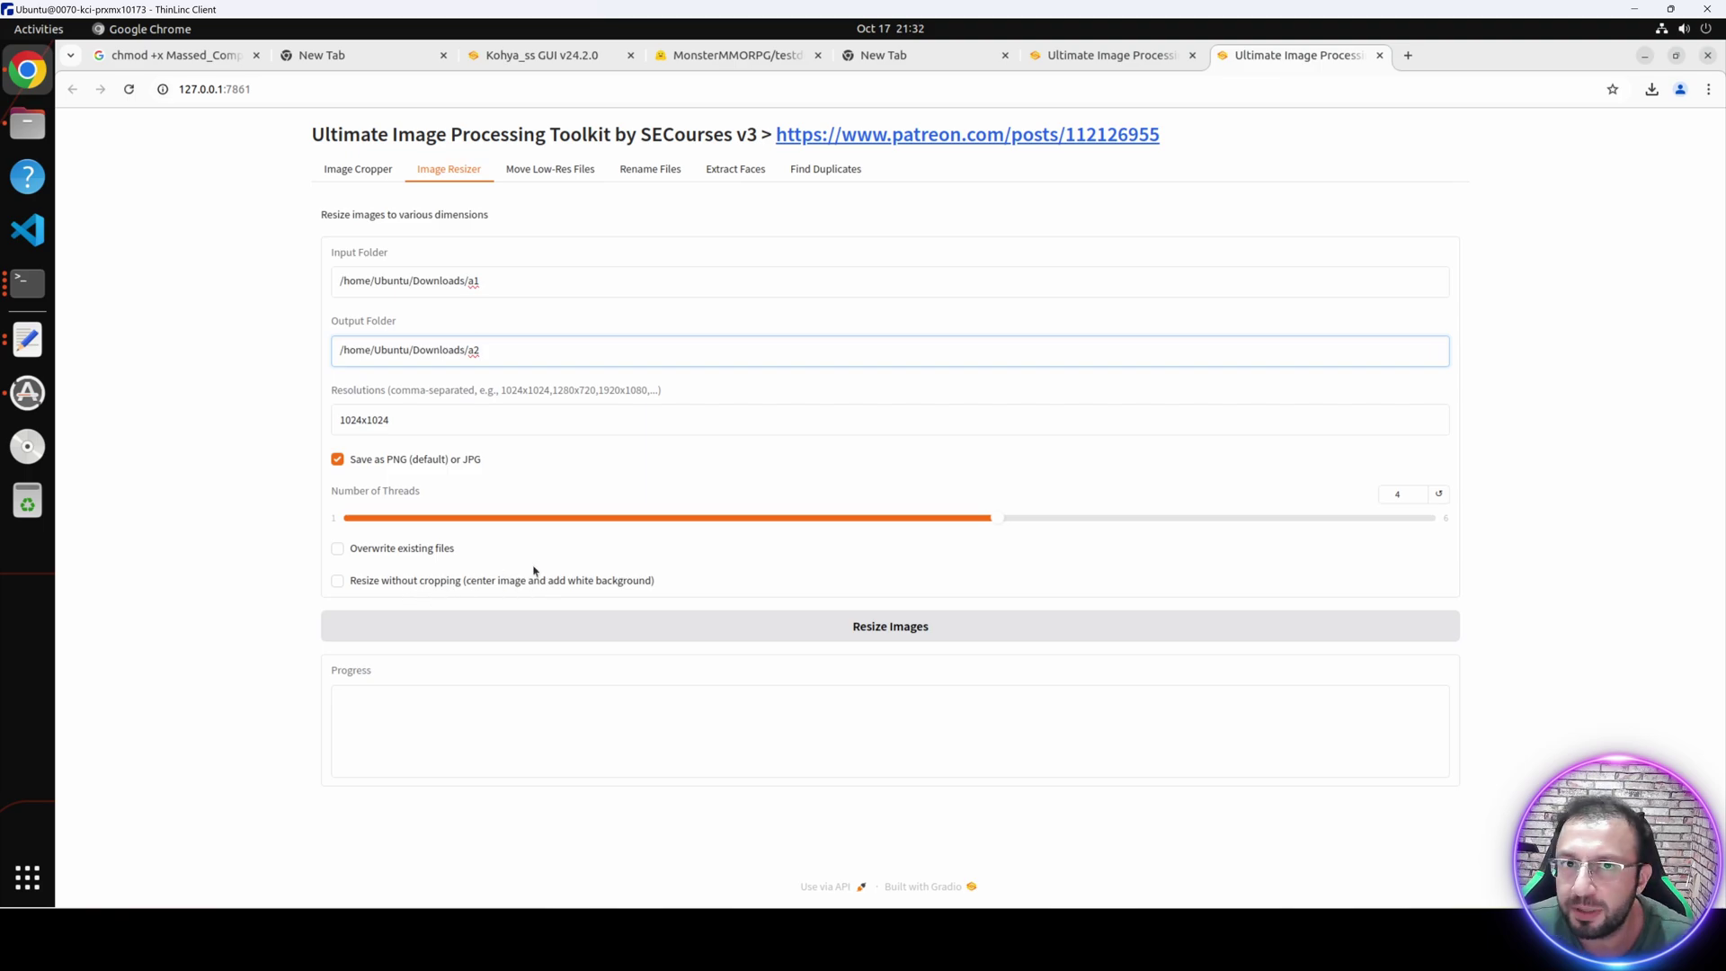
Enter 12 as the number of threads and start resizing the images at 1024x1024.
left_click(995, 527)
double_click(1400, 495)
type("12")
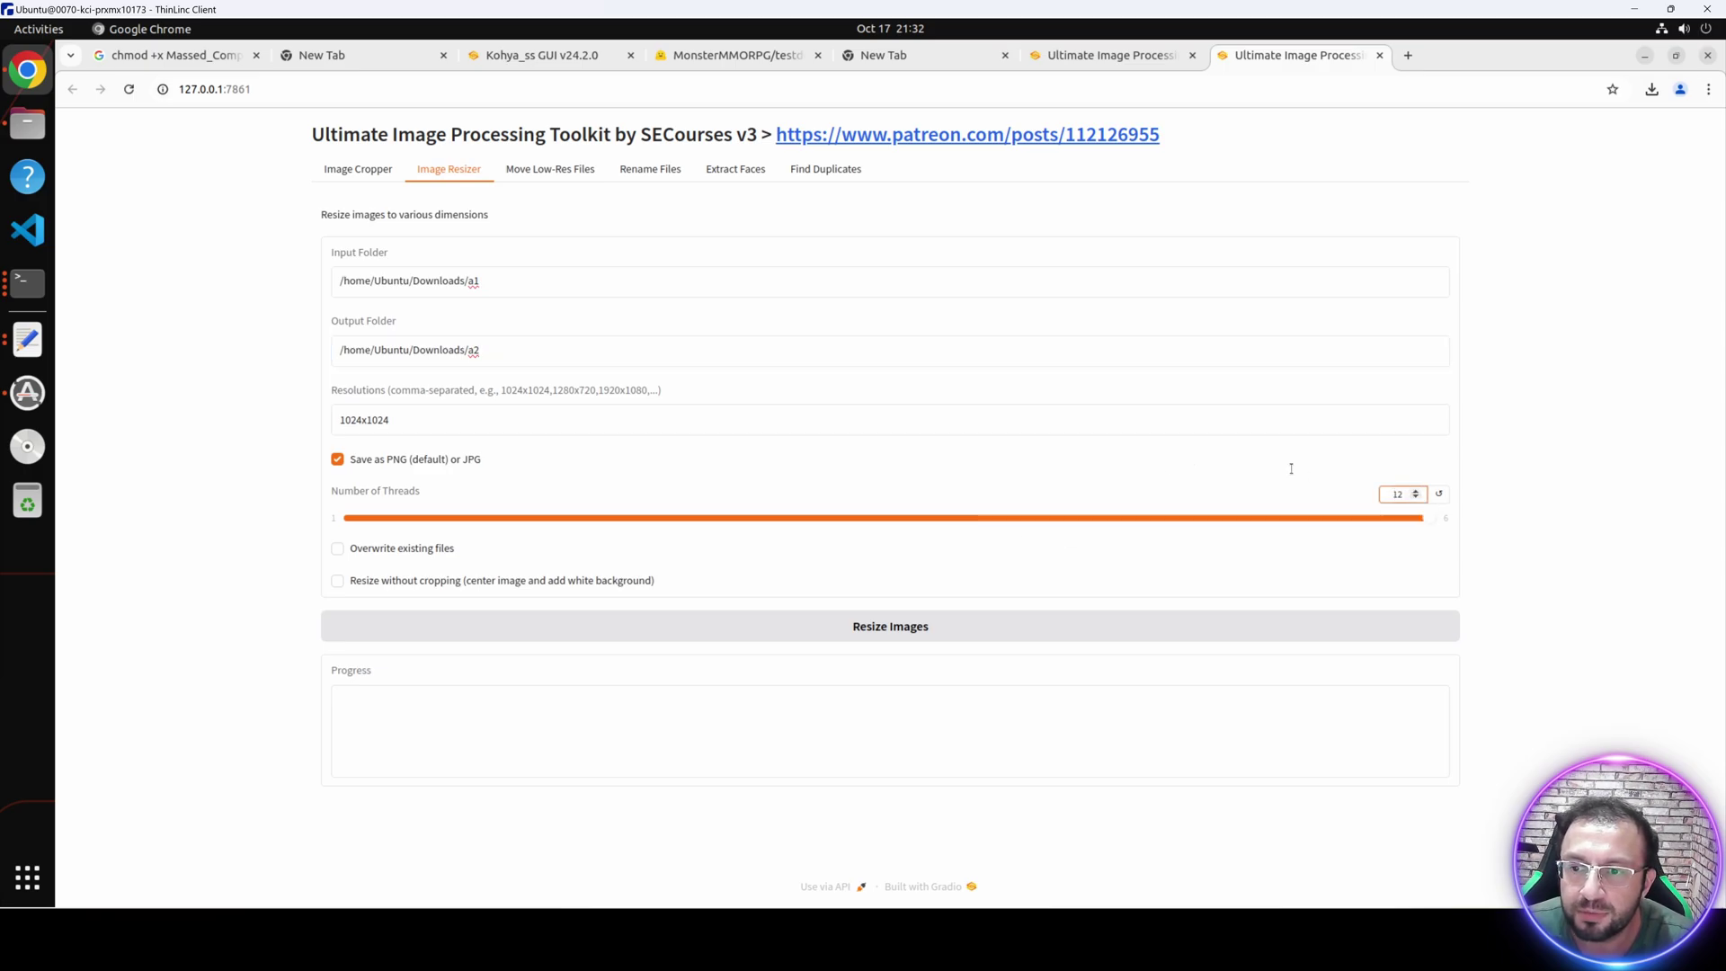
left_click(908, 626)
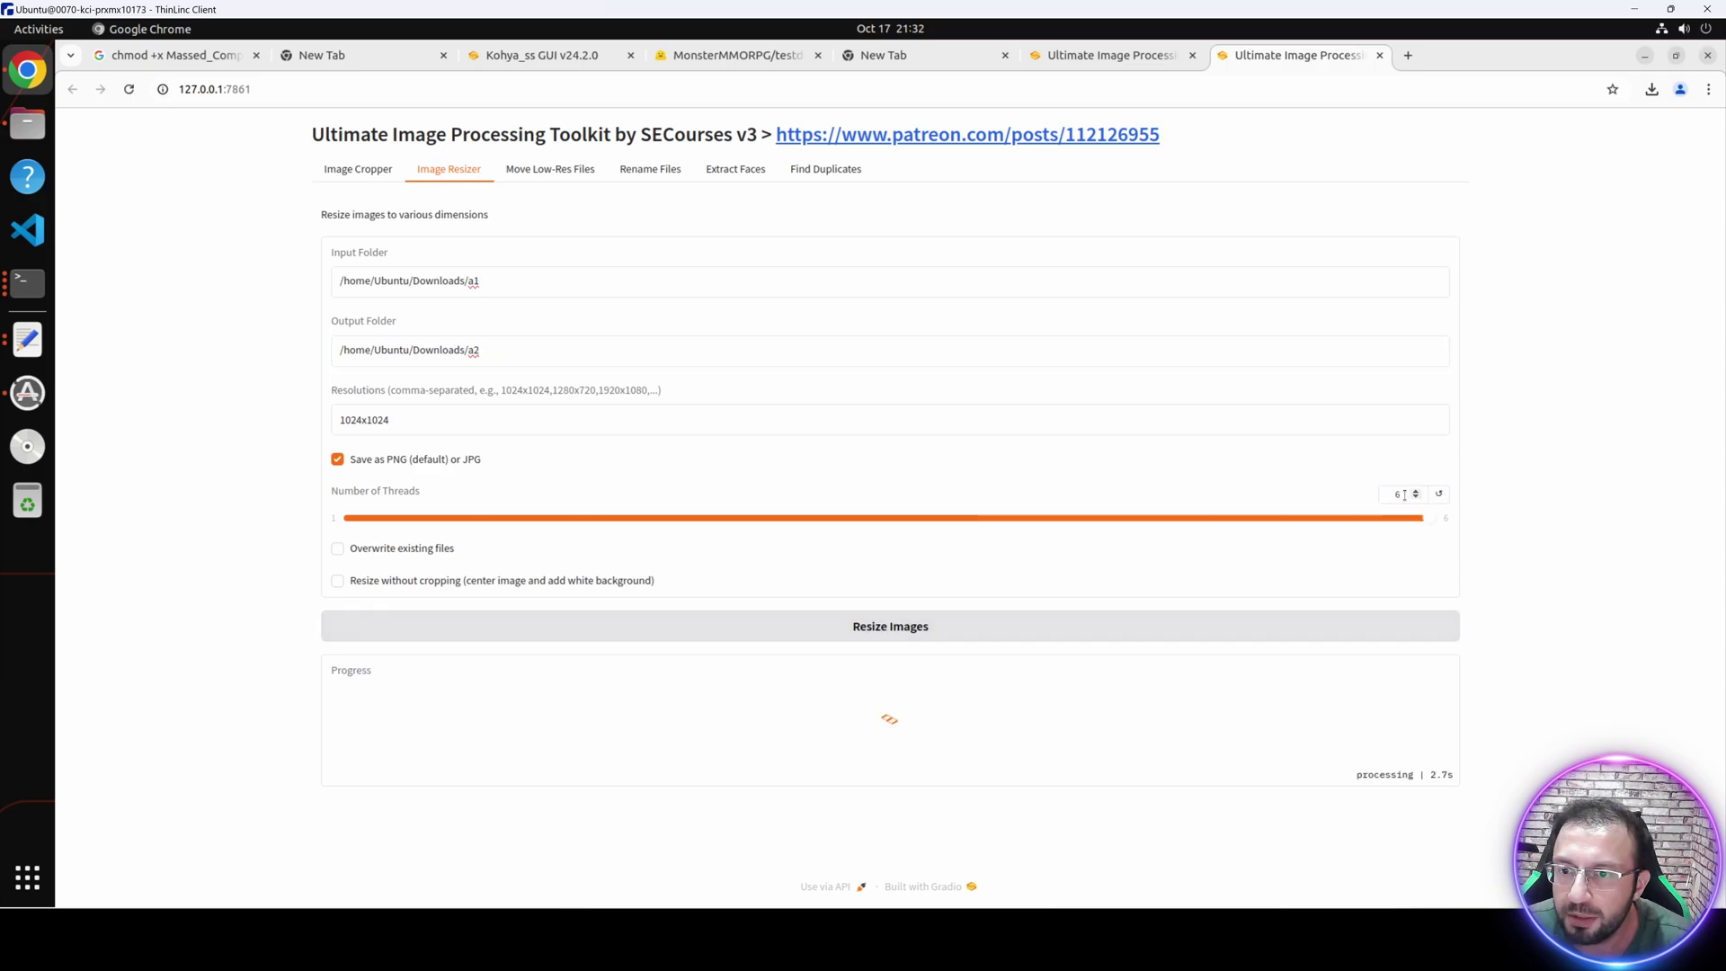
Check the resizing log in the terminal, then open the 1024x1024 folder inside a2 in Downloads.
key("alt+Tab")
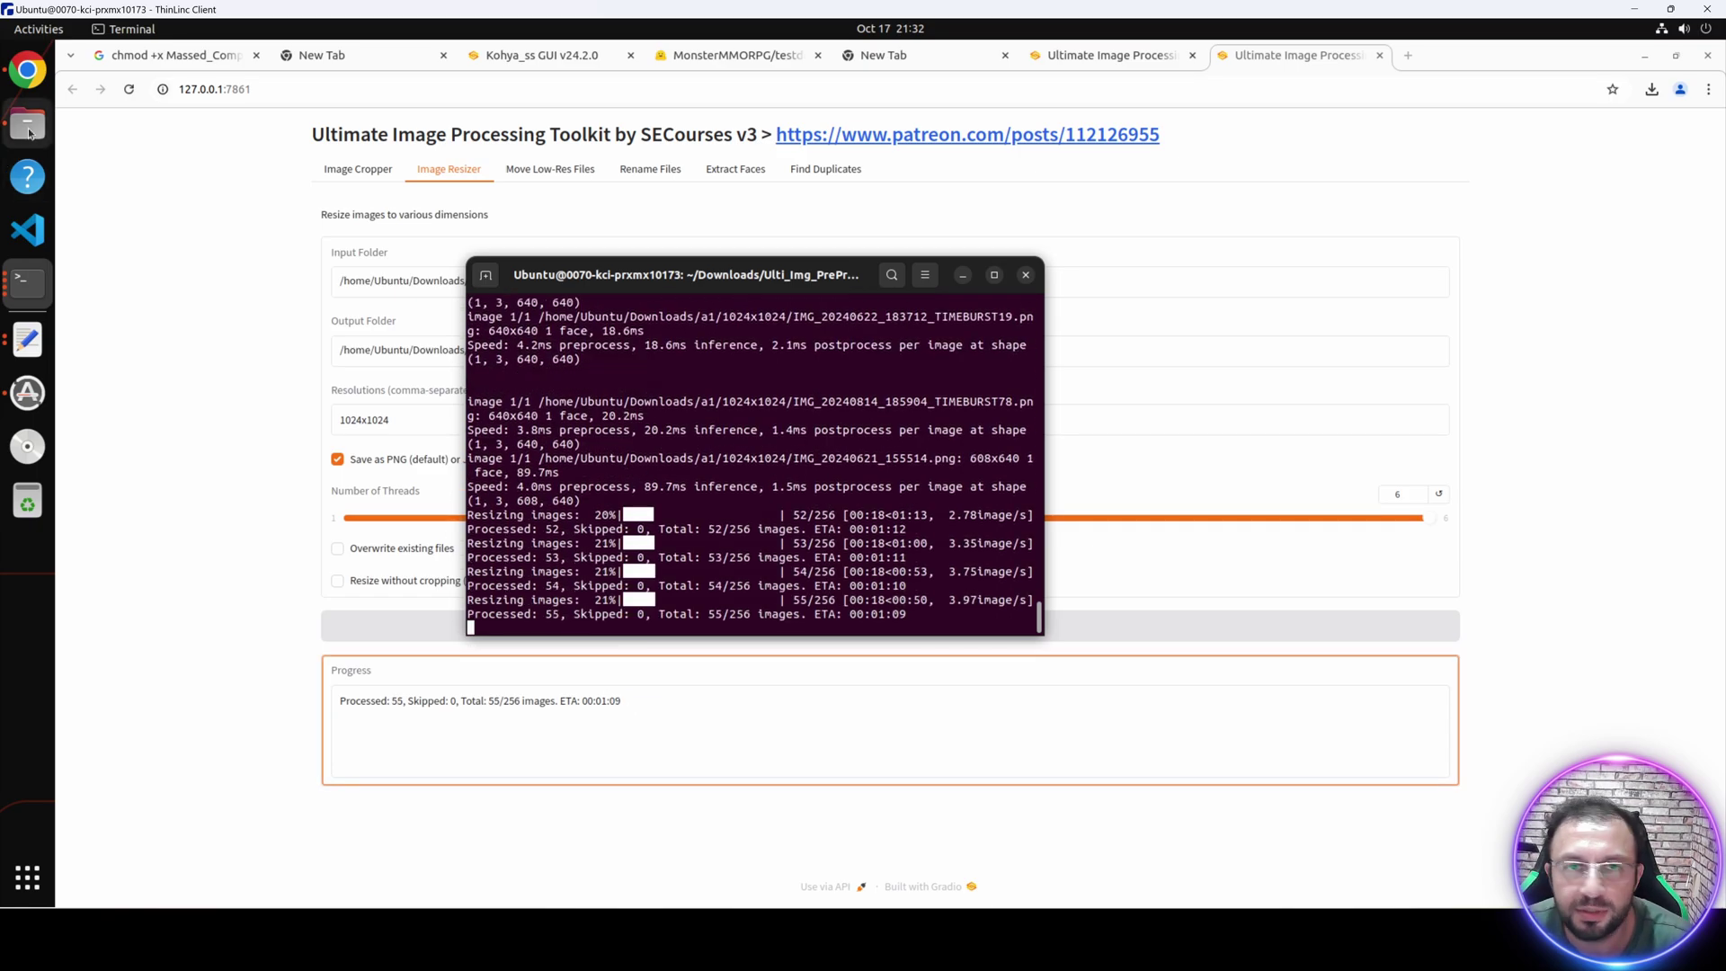
left_click(28, 127)
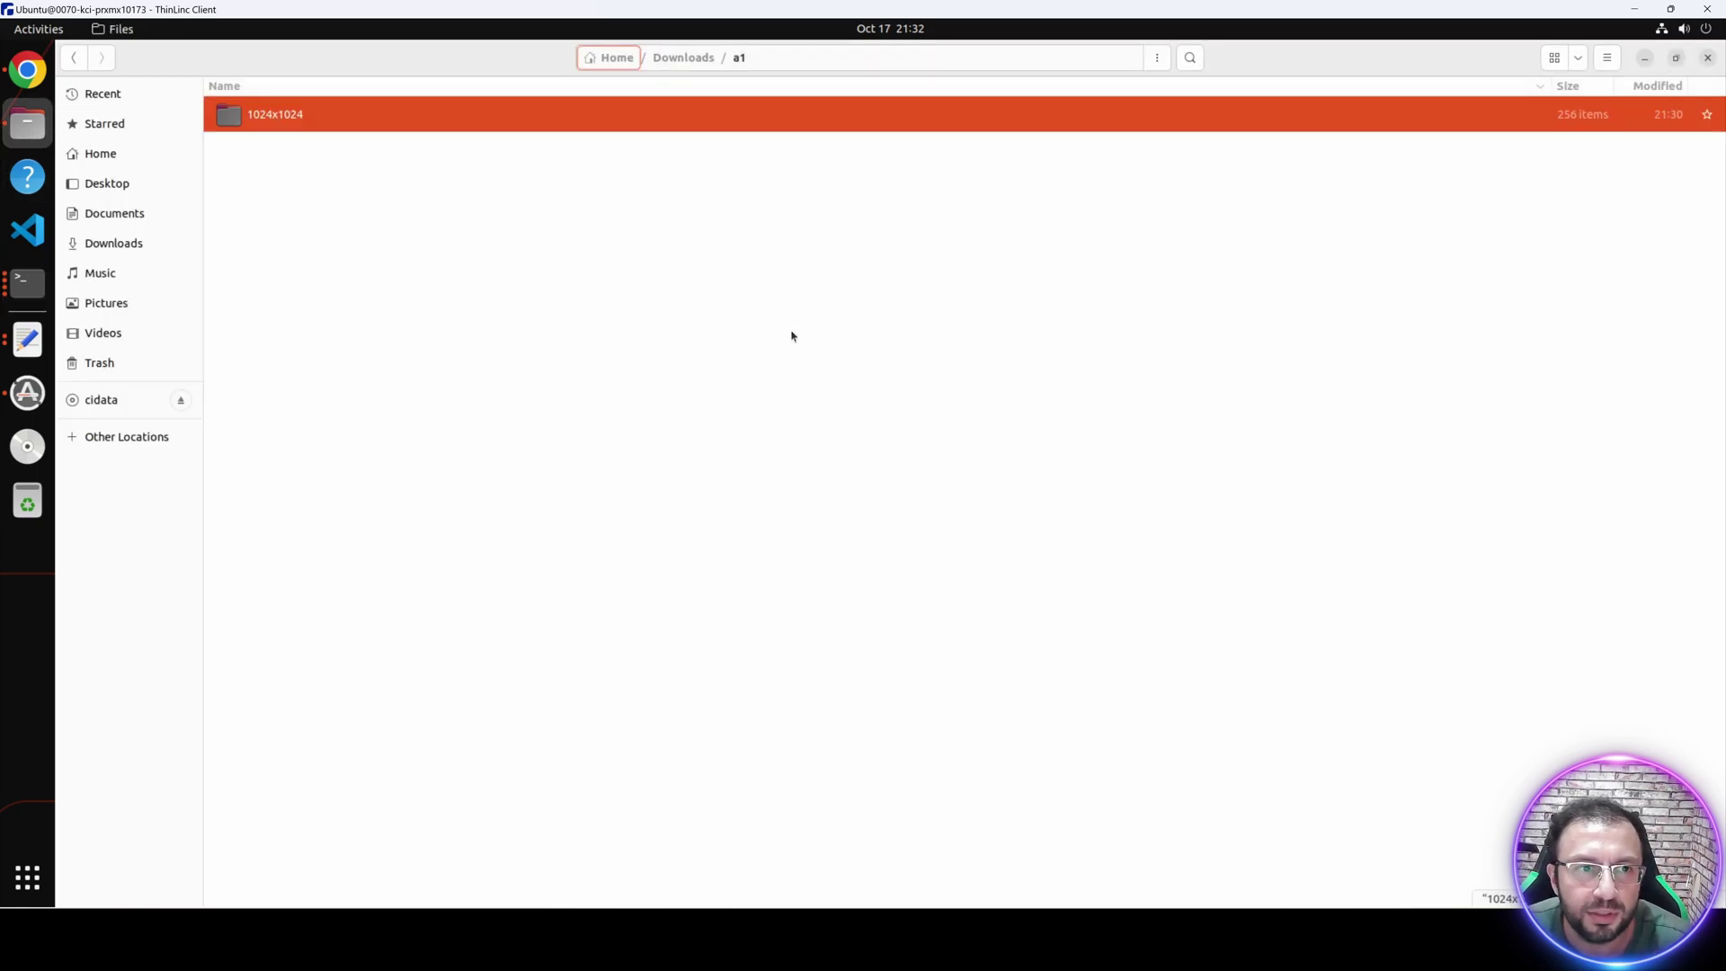
left_click(671, 63)
double_click(269, 114)
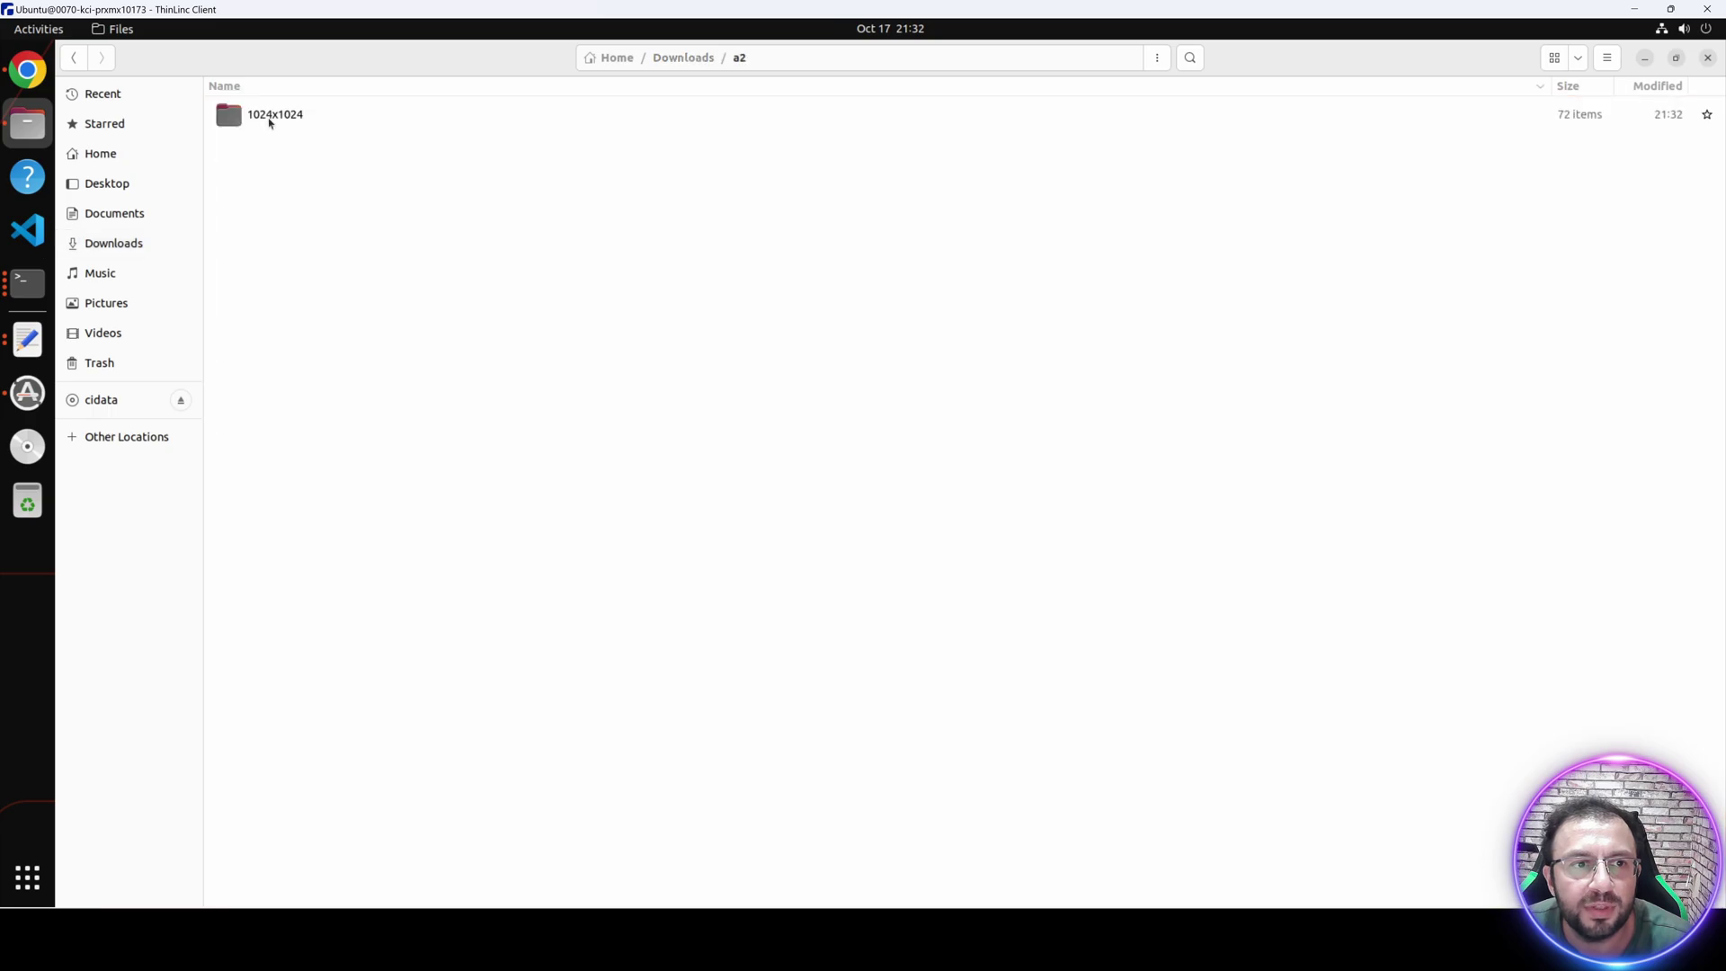
double_click(270, 115)
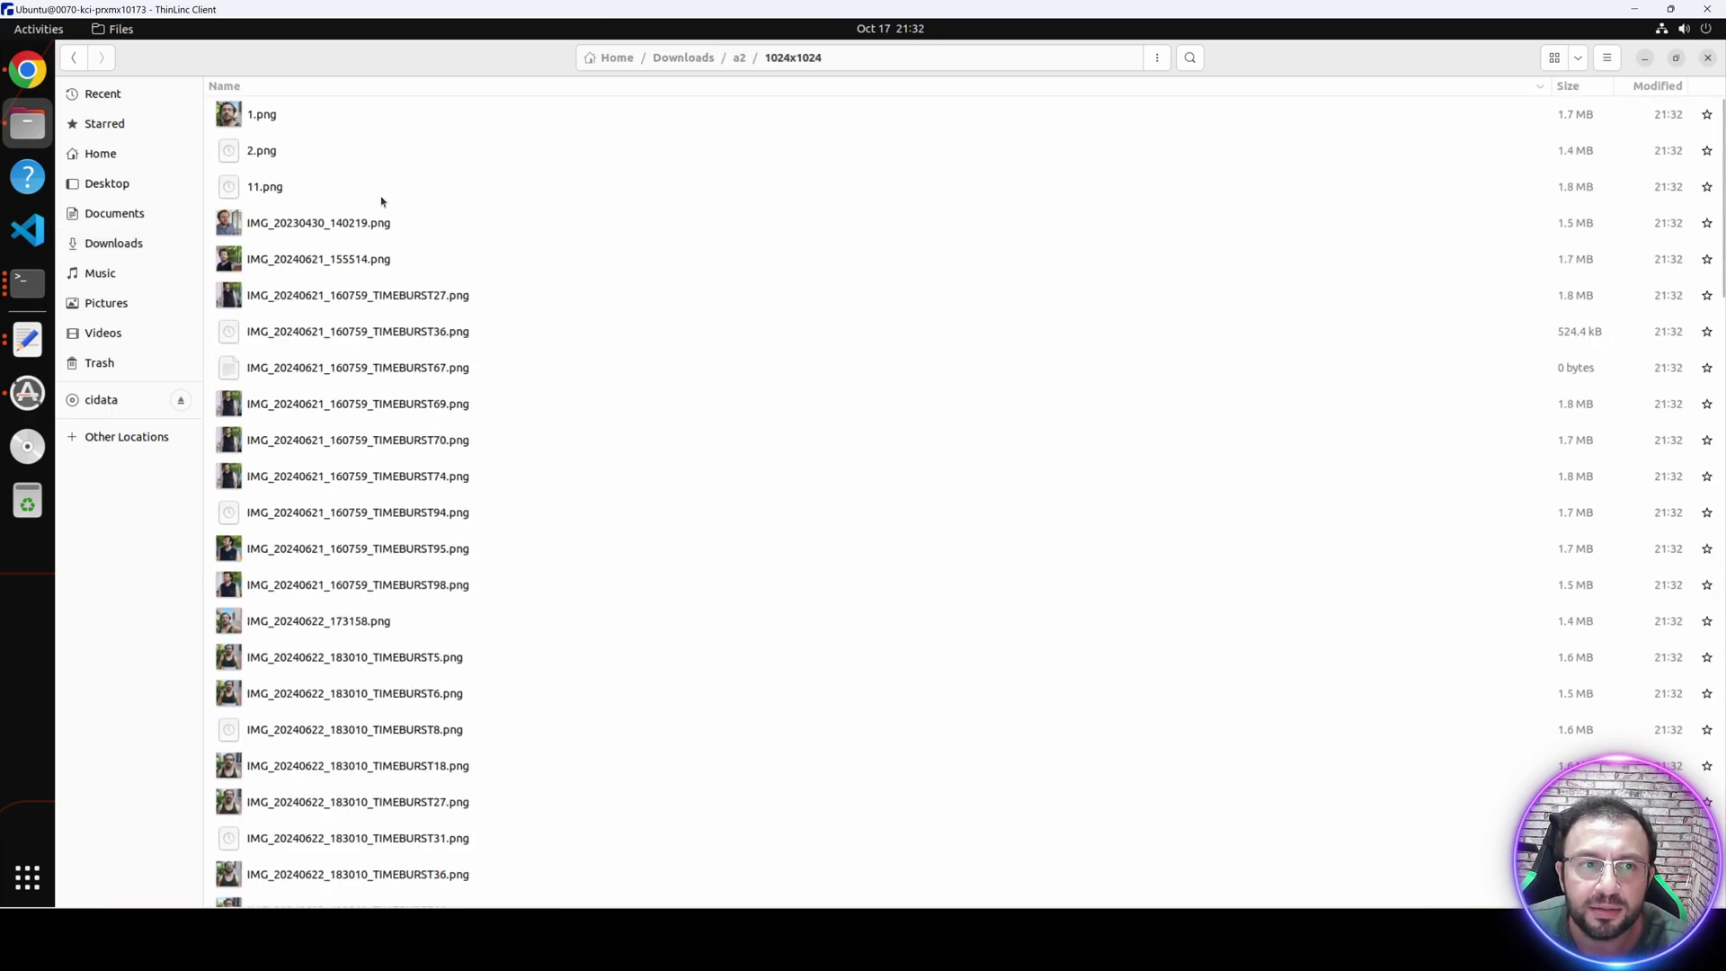
View the image properties of 11.png in the resized output folder.
right_click(357, 224)
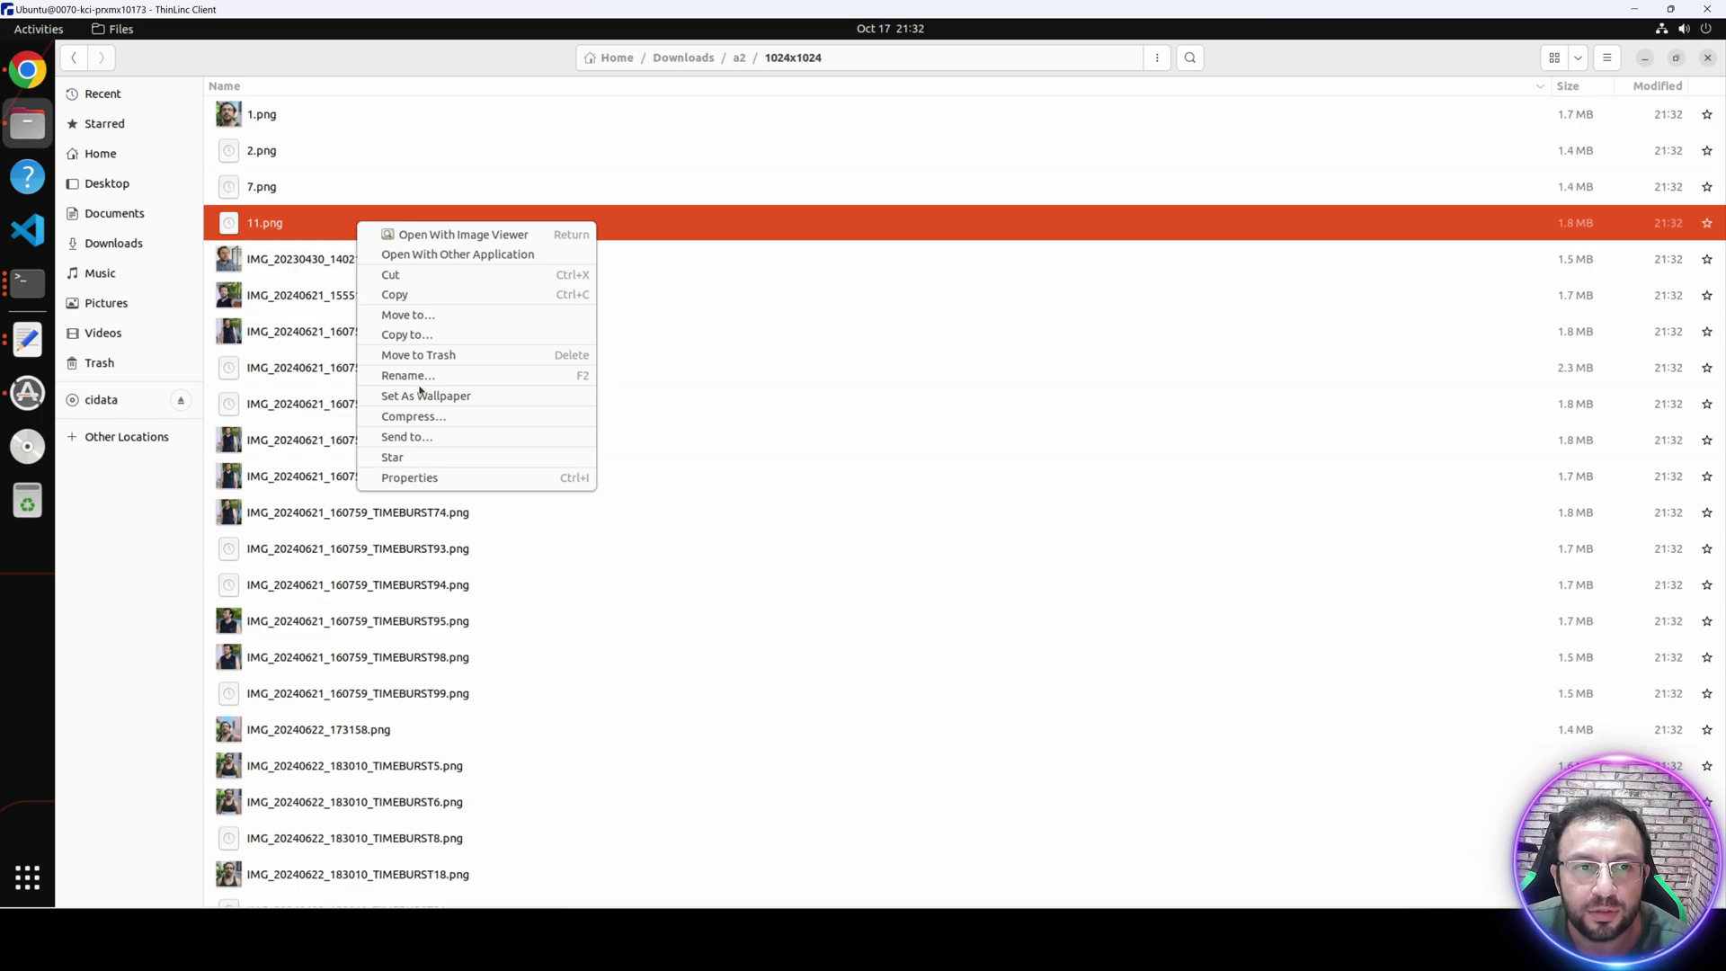
left_click(411, 477)
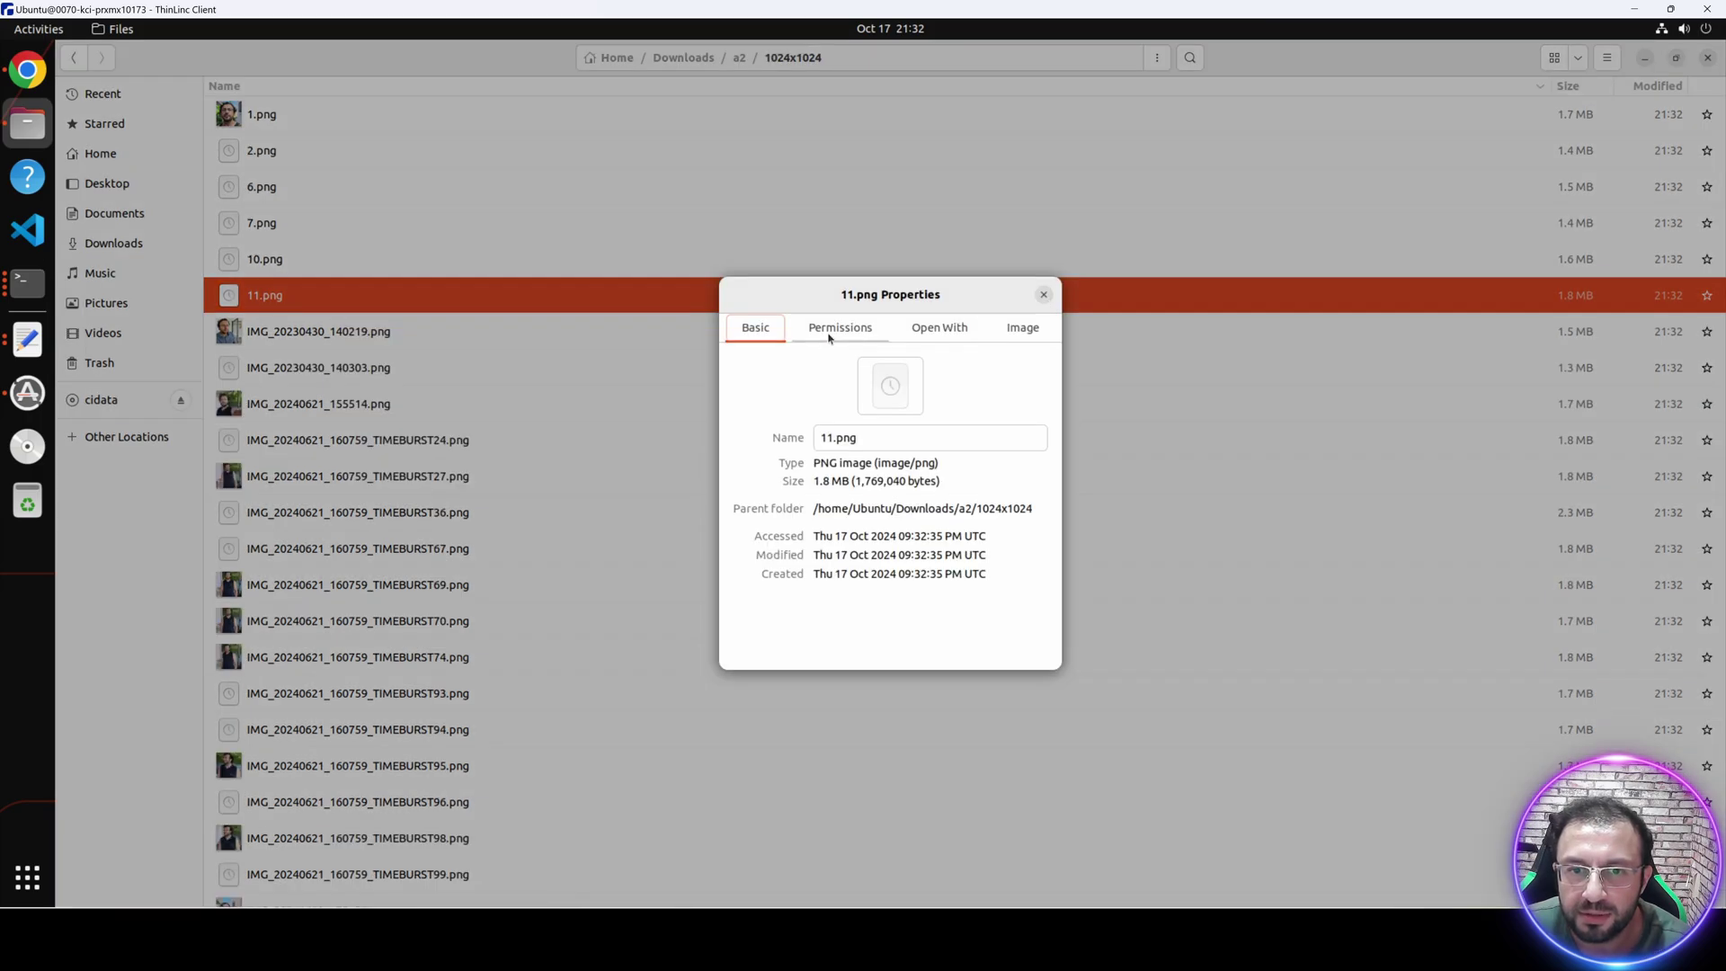
left_click(836, 334)
left_click(1022, 331)
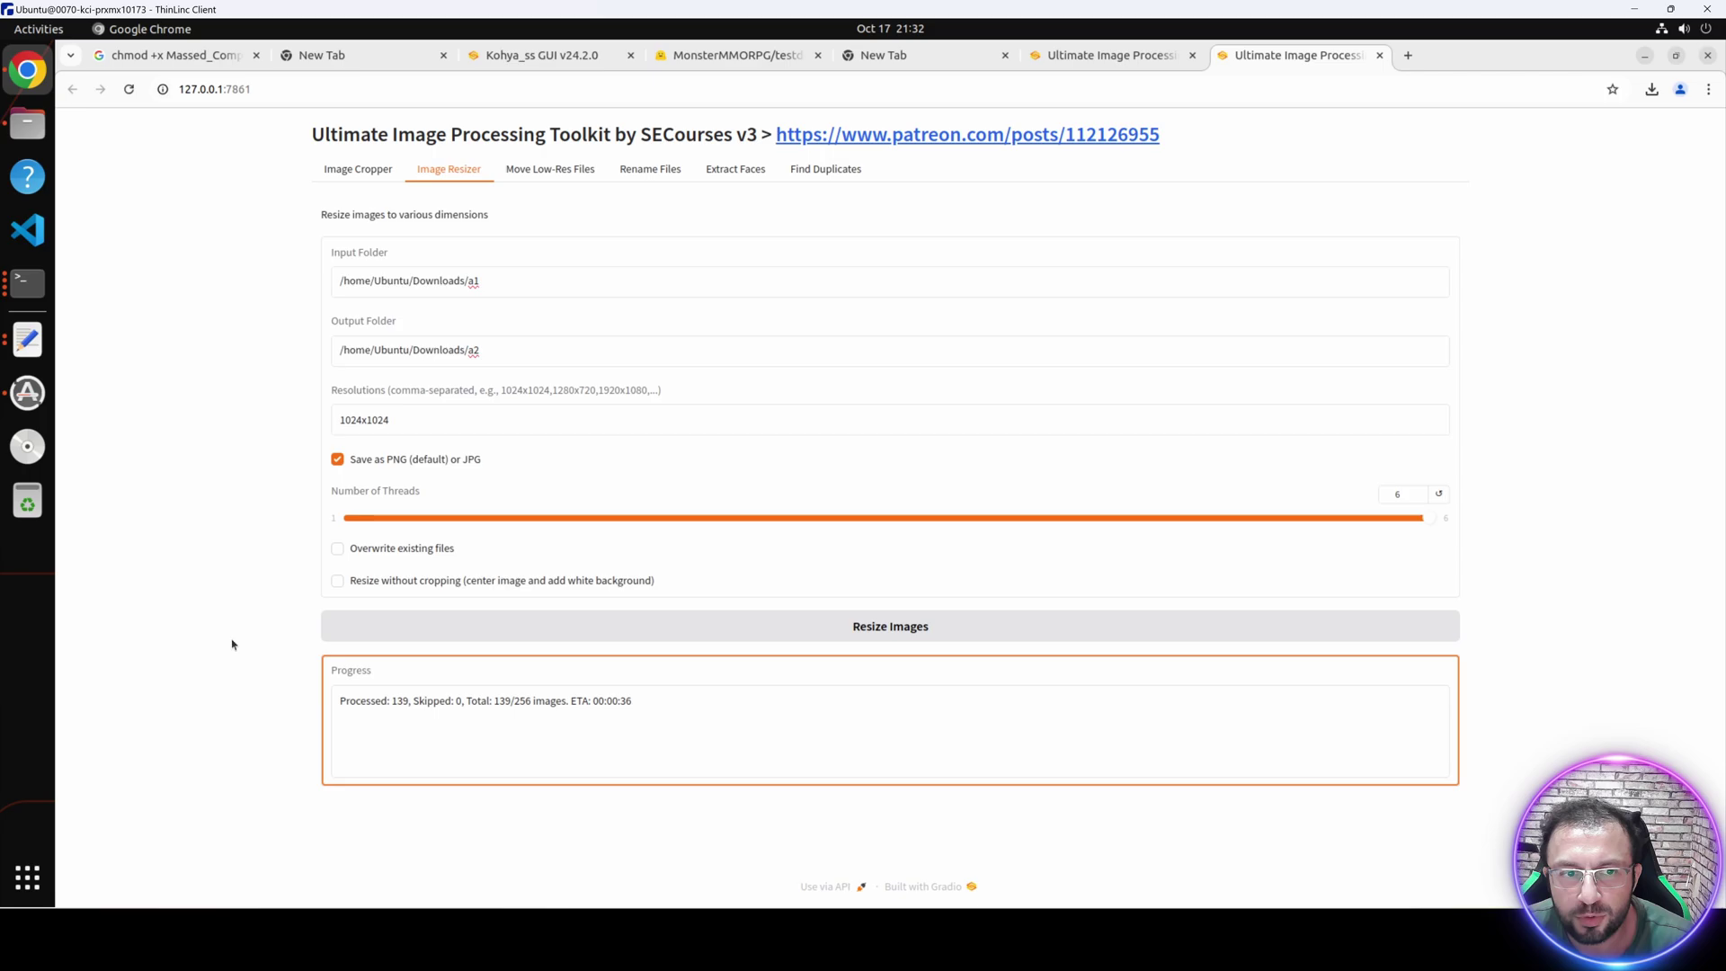
Enlarge the image processing toolkit page and check the resizing progress.
key("ctrl+plus")
key("ctrl+plus")
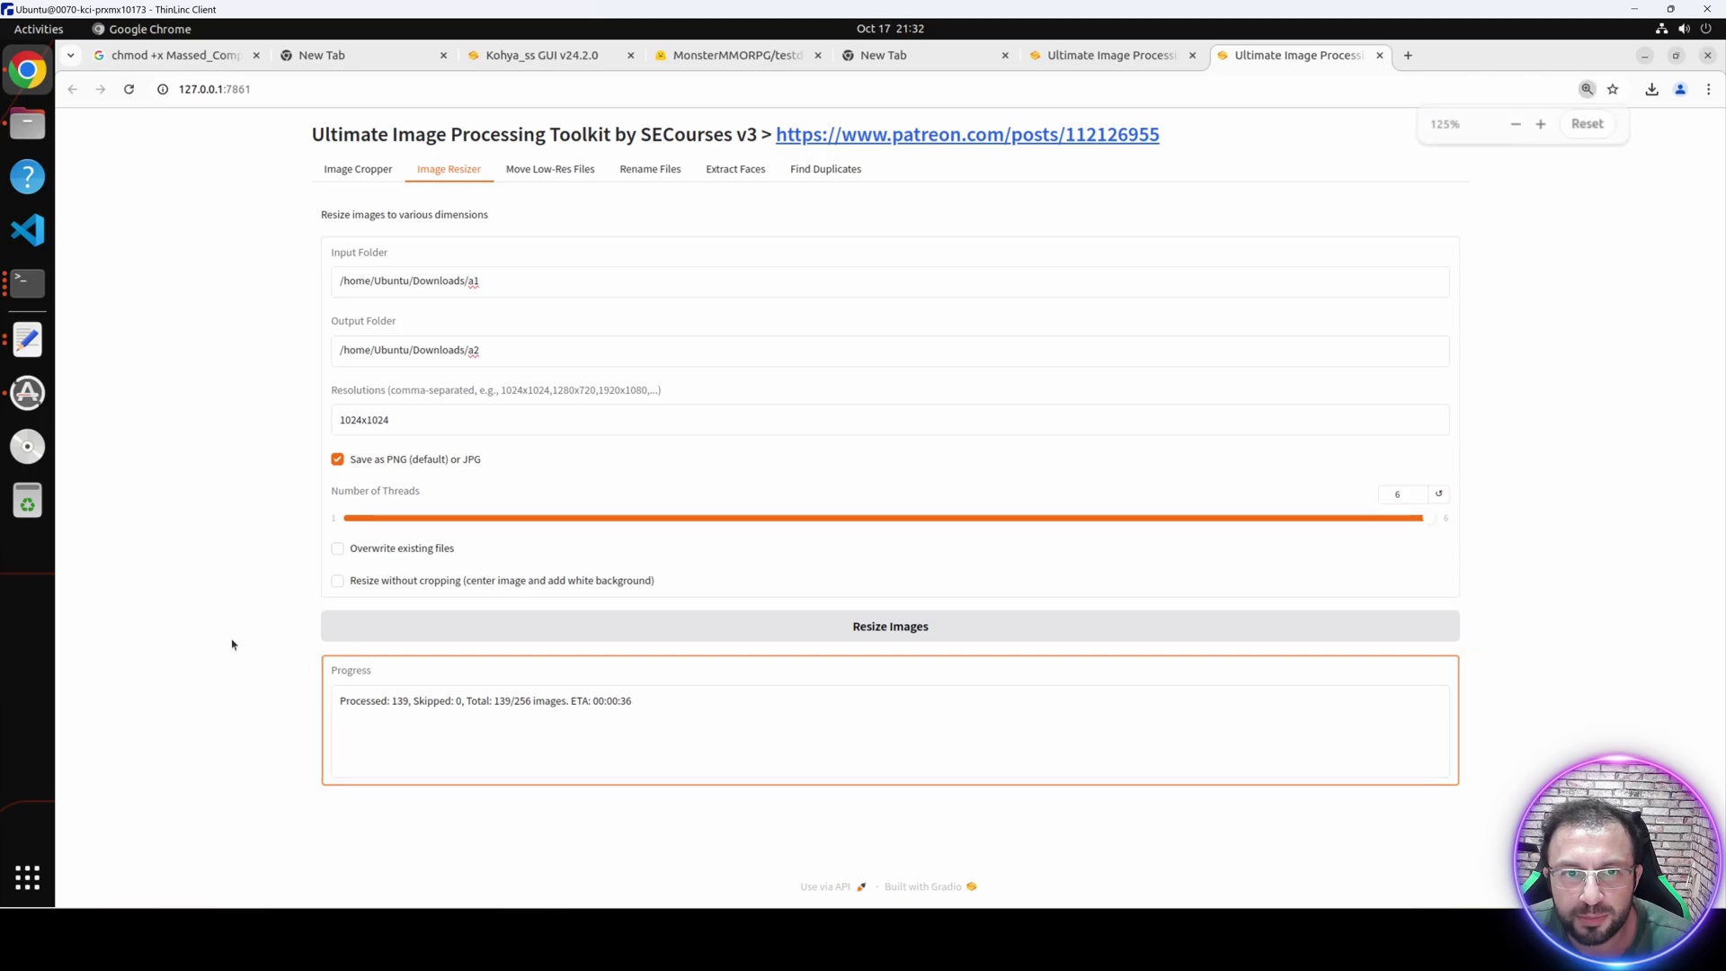
scroll(627, 678, "down", 2)
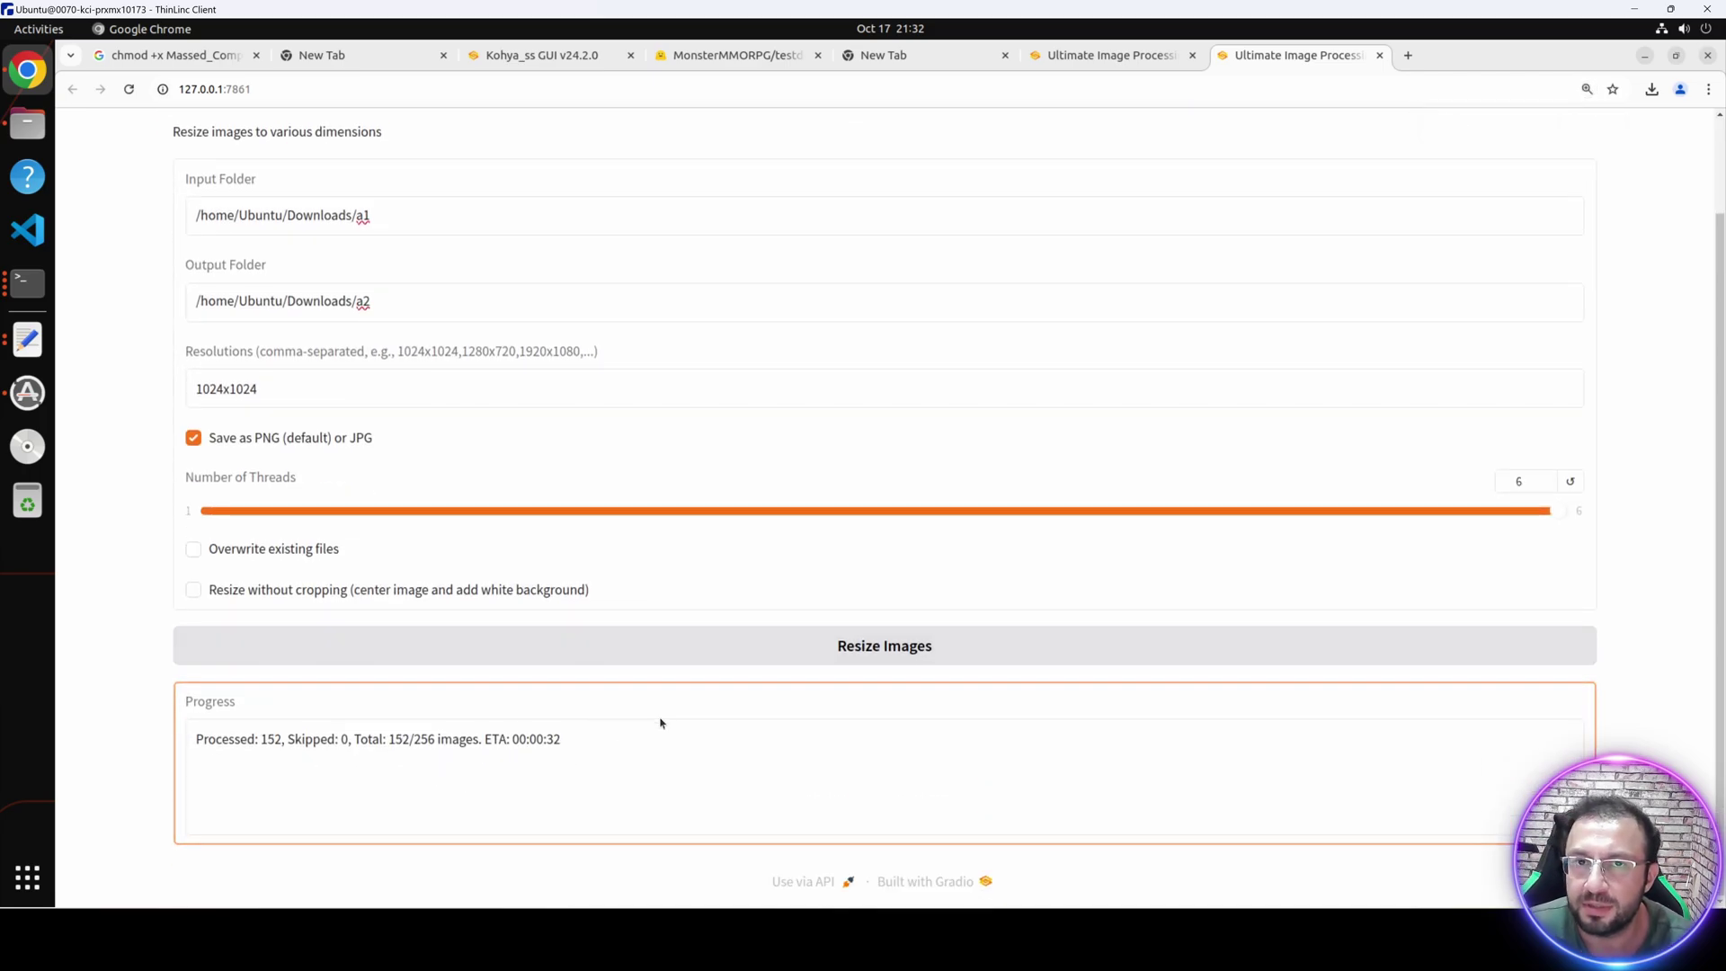
scroll(836, 720, "up", 2)
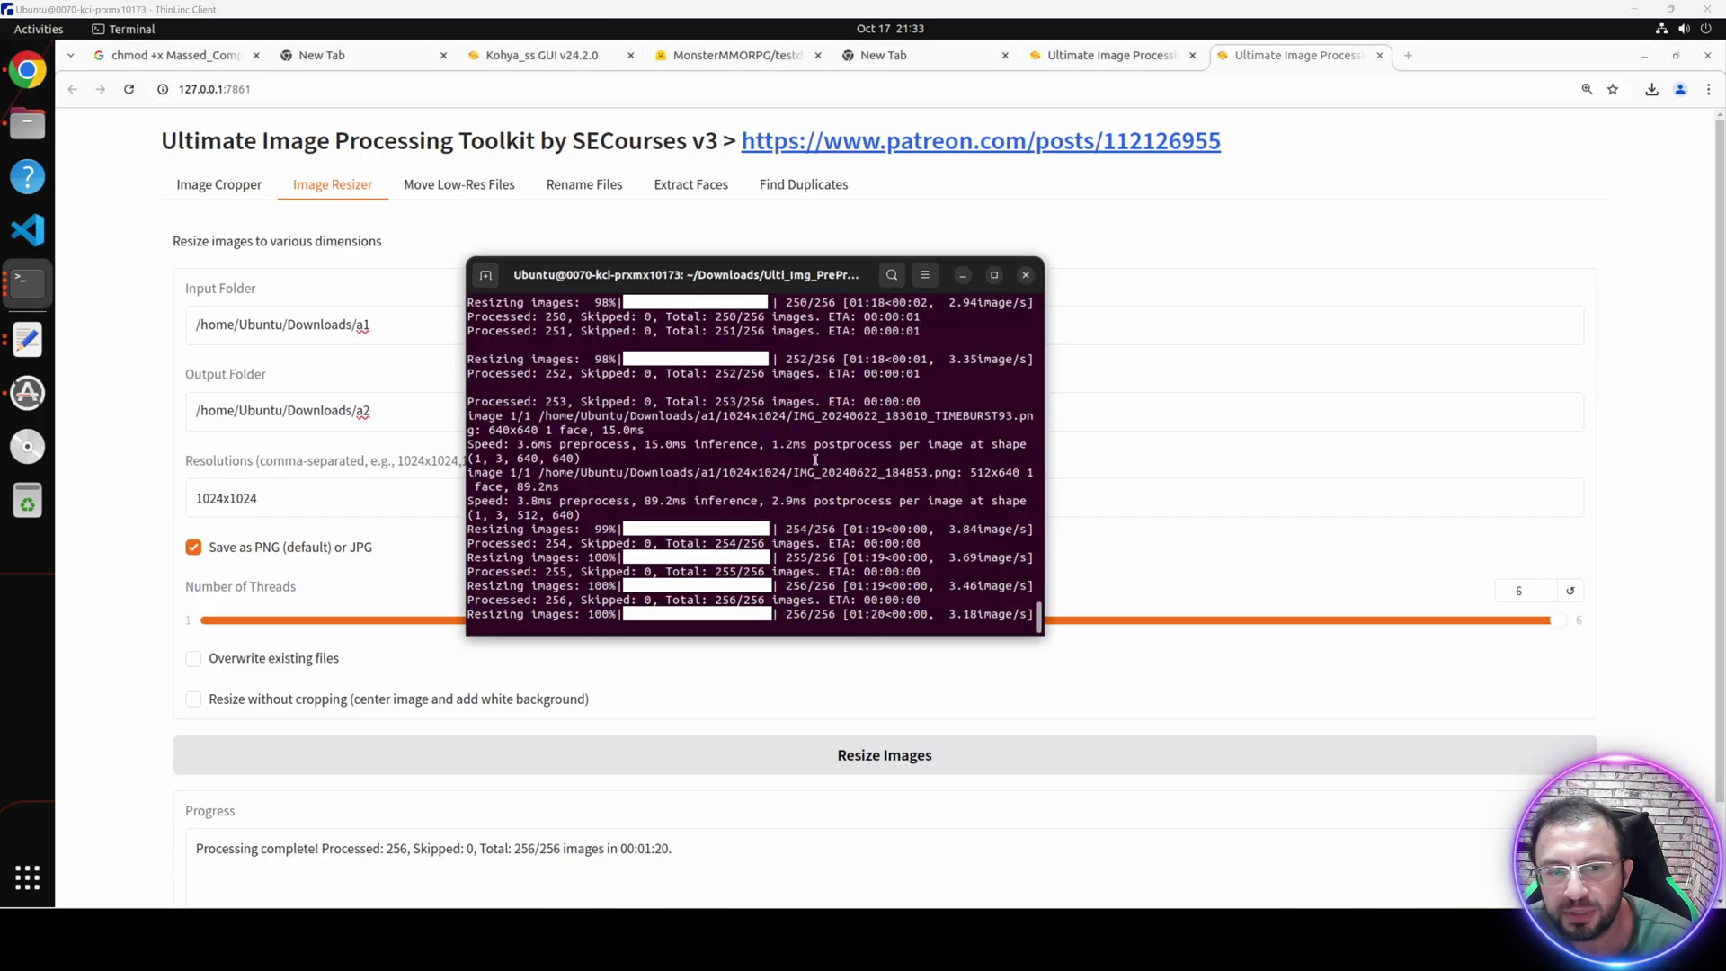
Switch to the Kohya_ss GUI and examine the trained model's output directory in the Folders section.
left_click(541, 59)
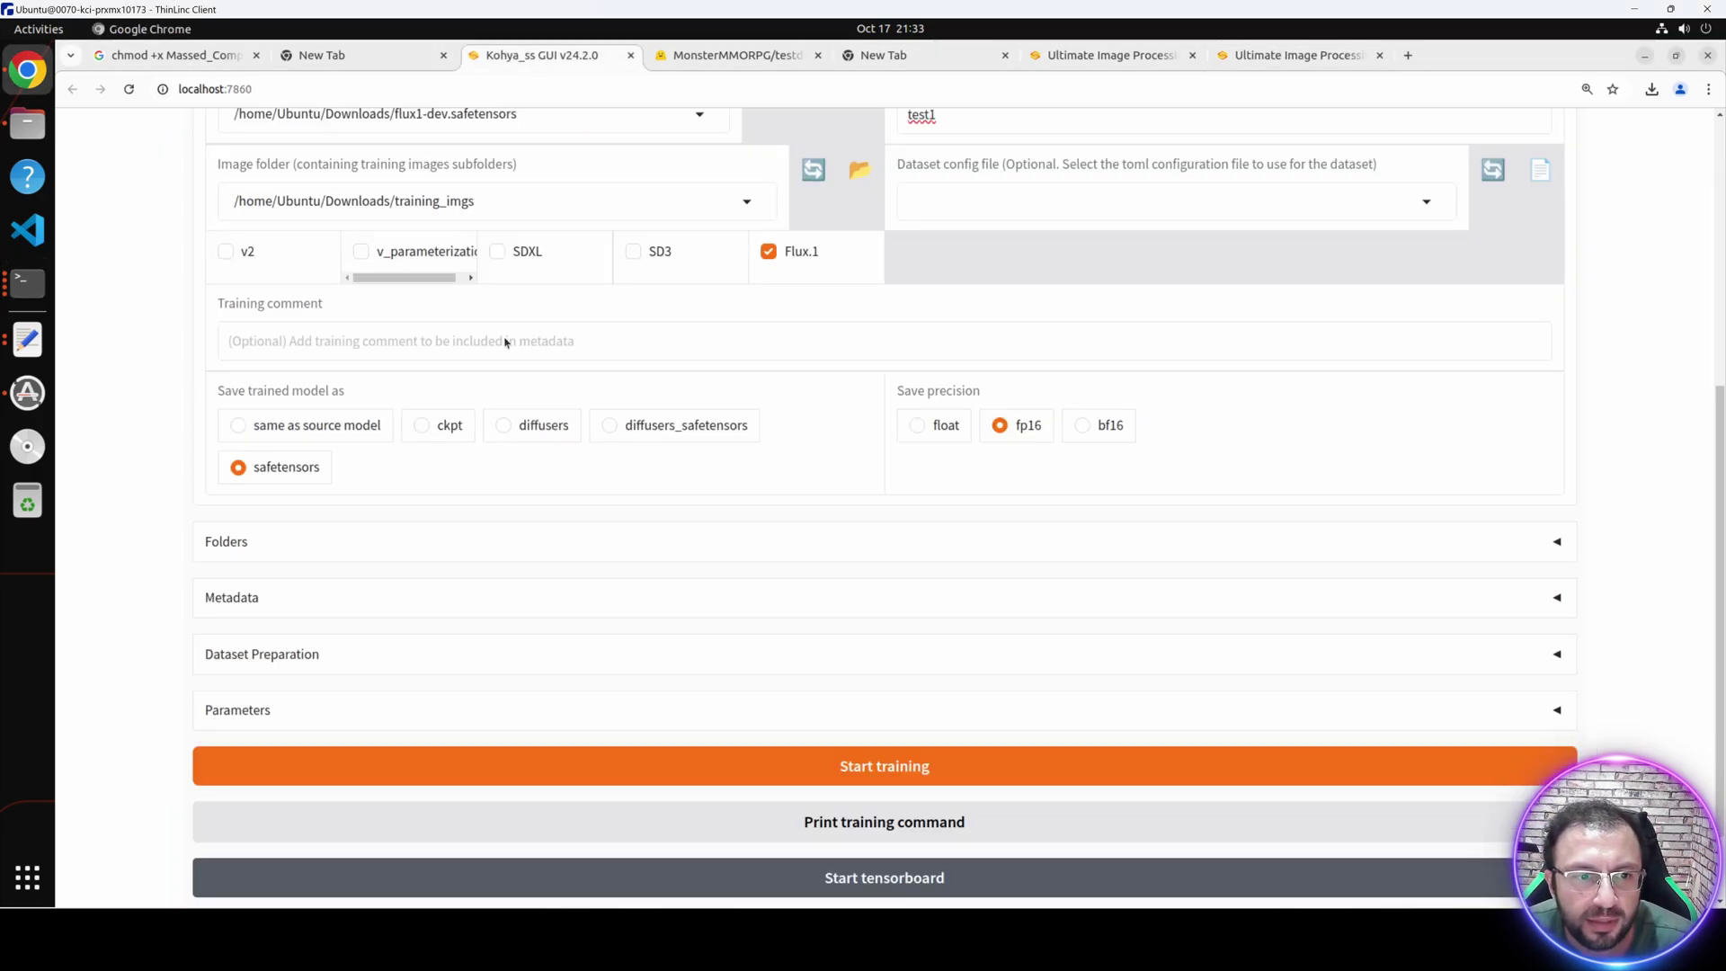
scroll(647, 543, "down", 2)
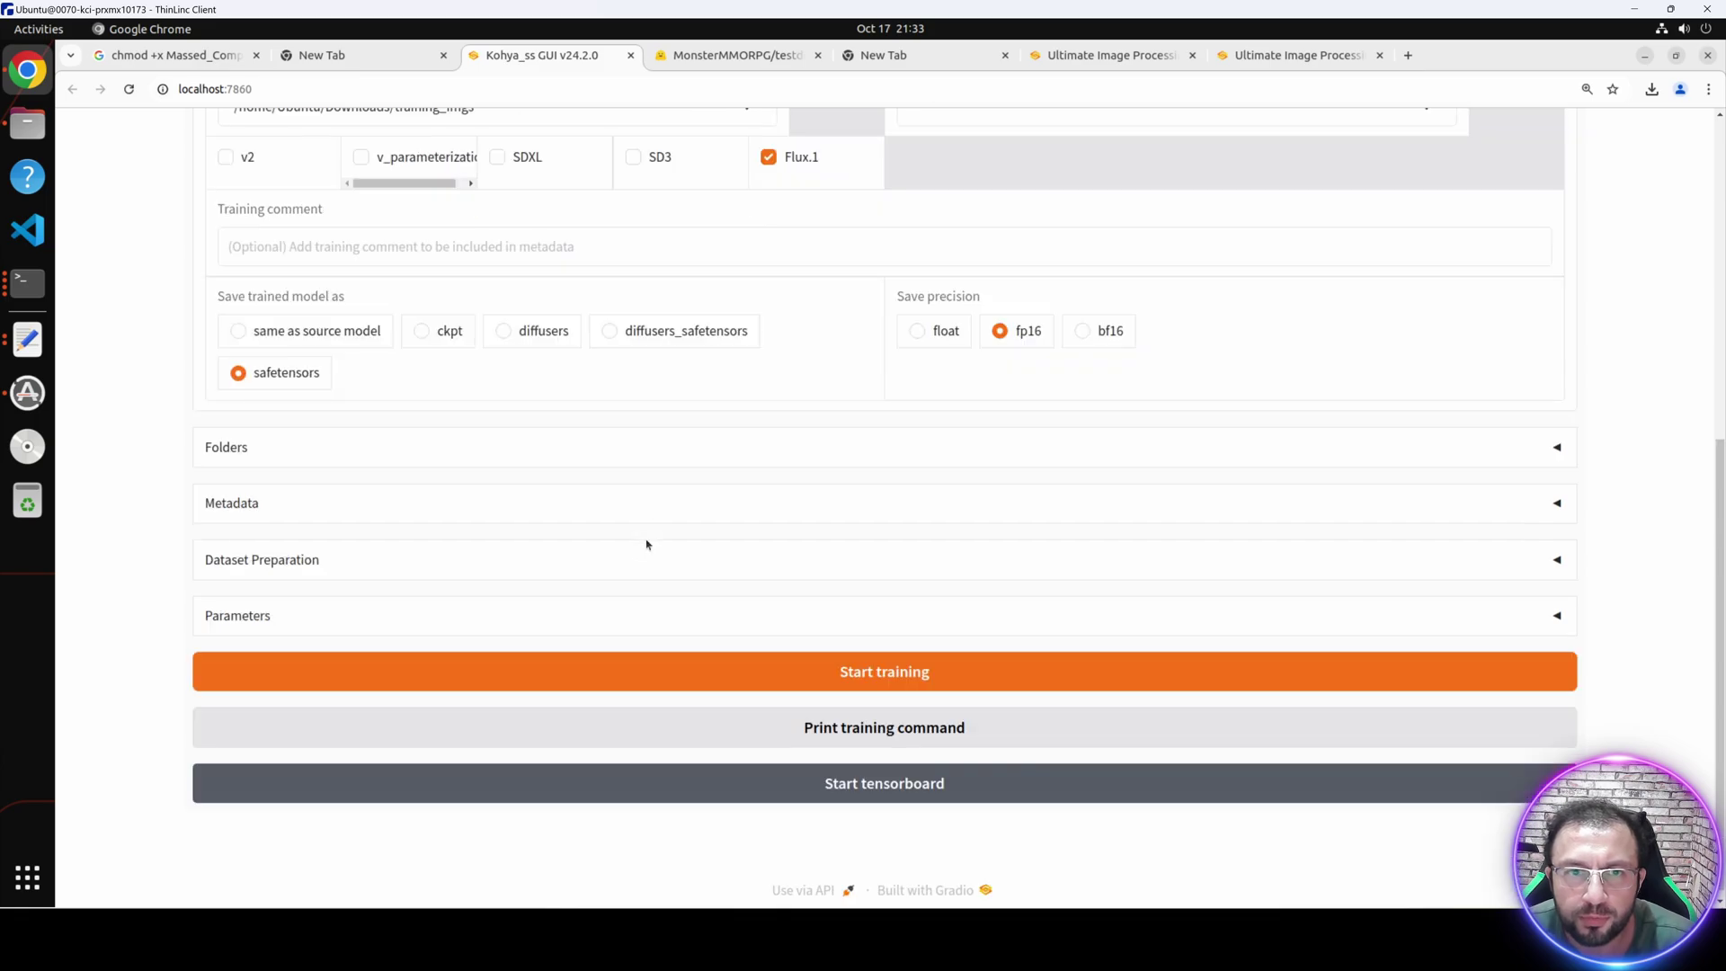
scroll(647, 542, "up", 2)
scroll(590, 512, "down", 2)
left_click(255, 445)
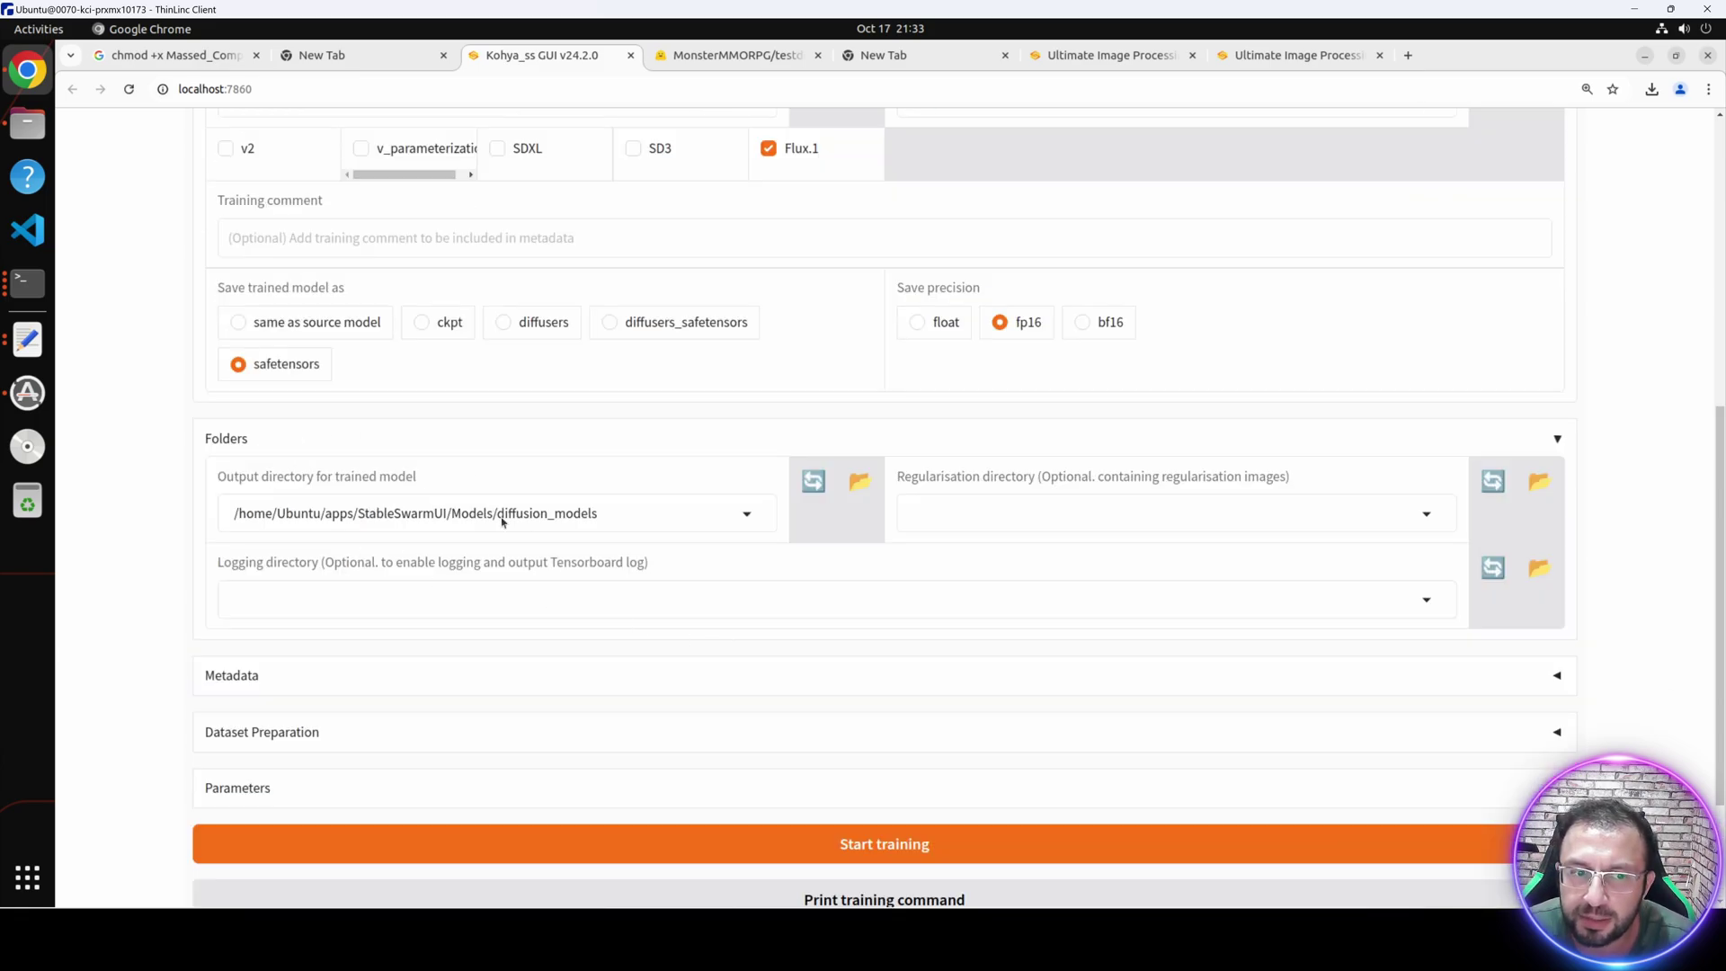
left_click(431, 503)
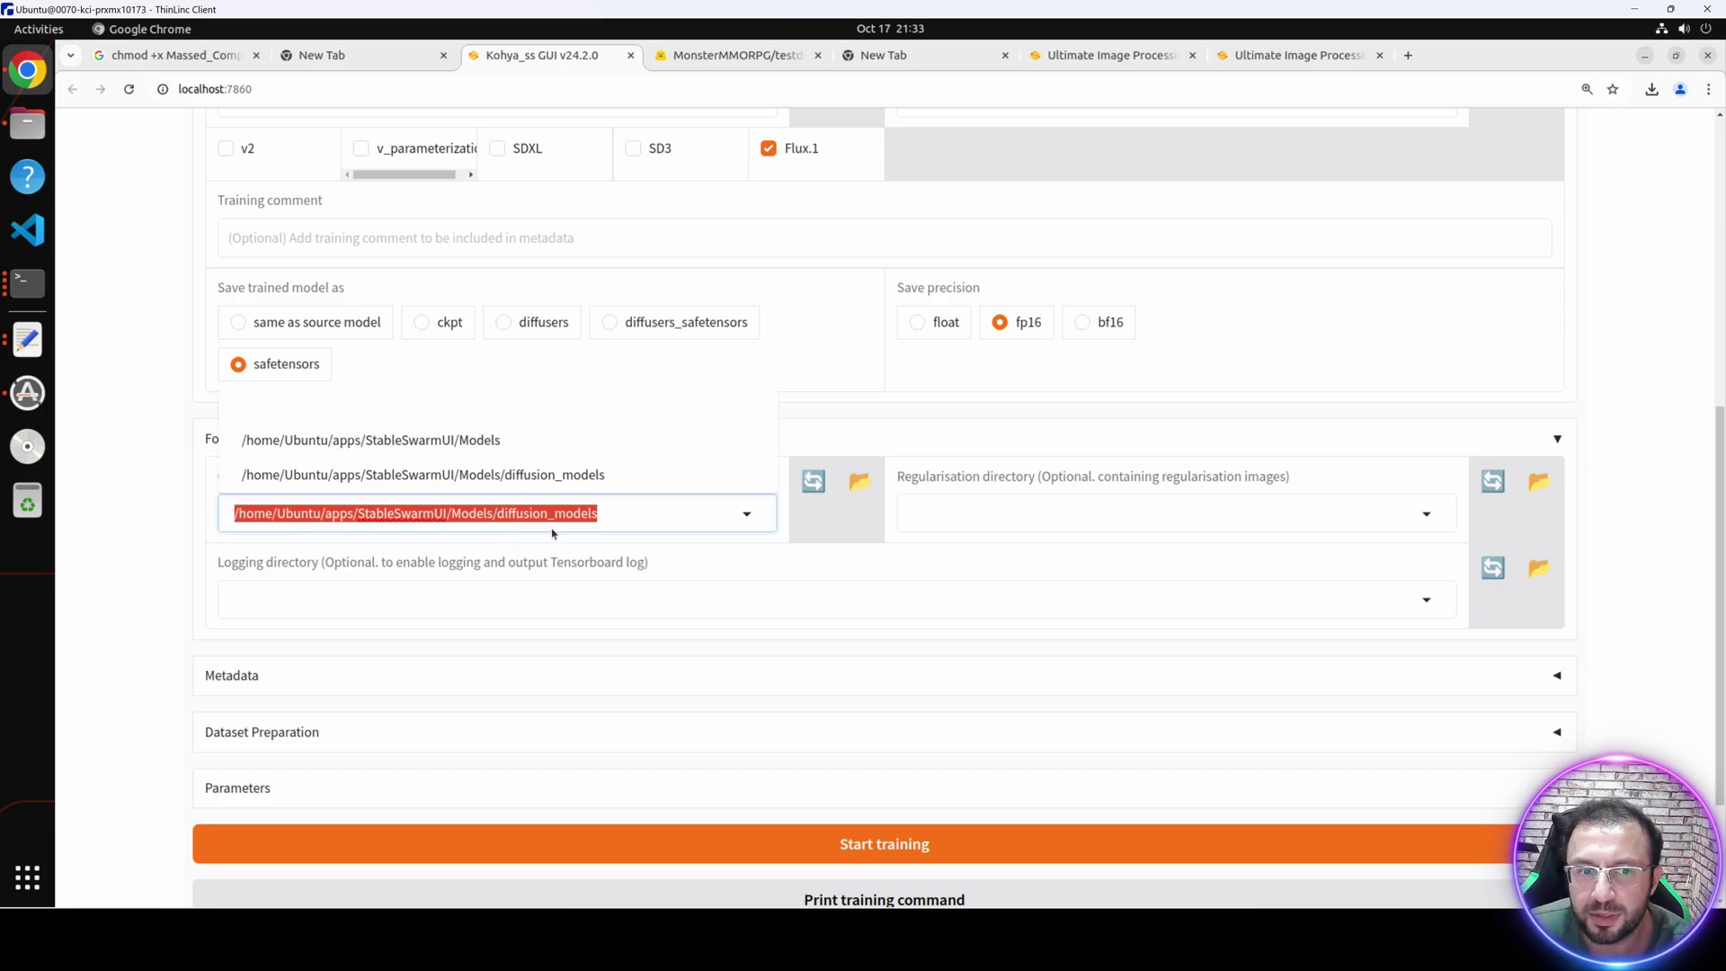
left_click_drag(392, 516, 404, 515)
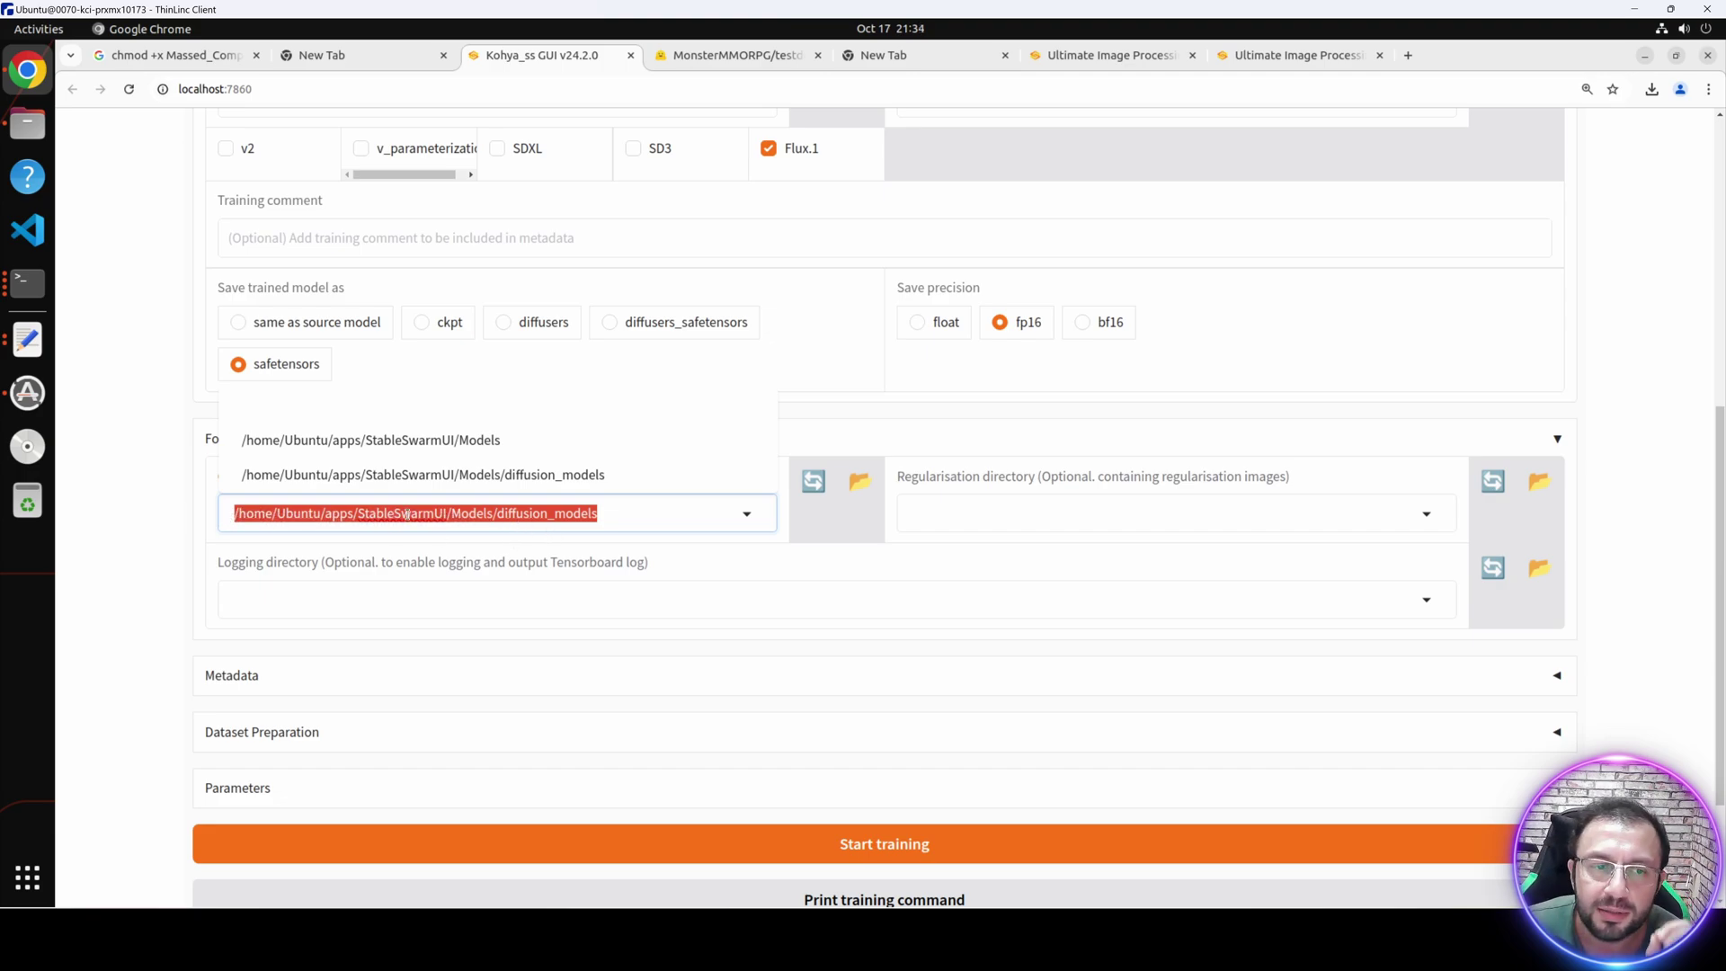
left_click(409, 514)
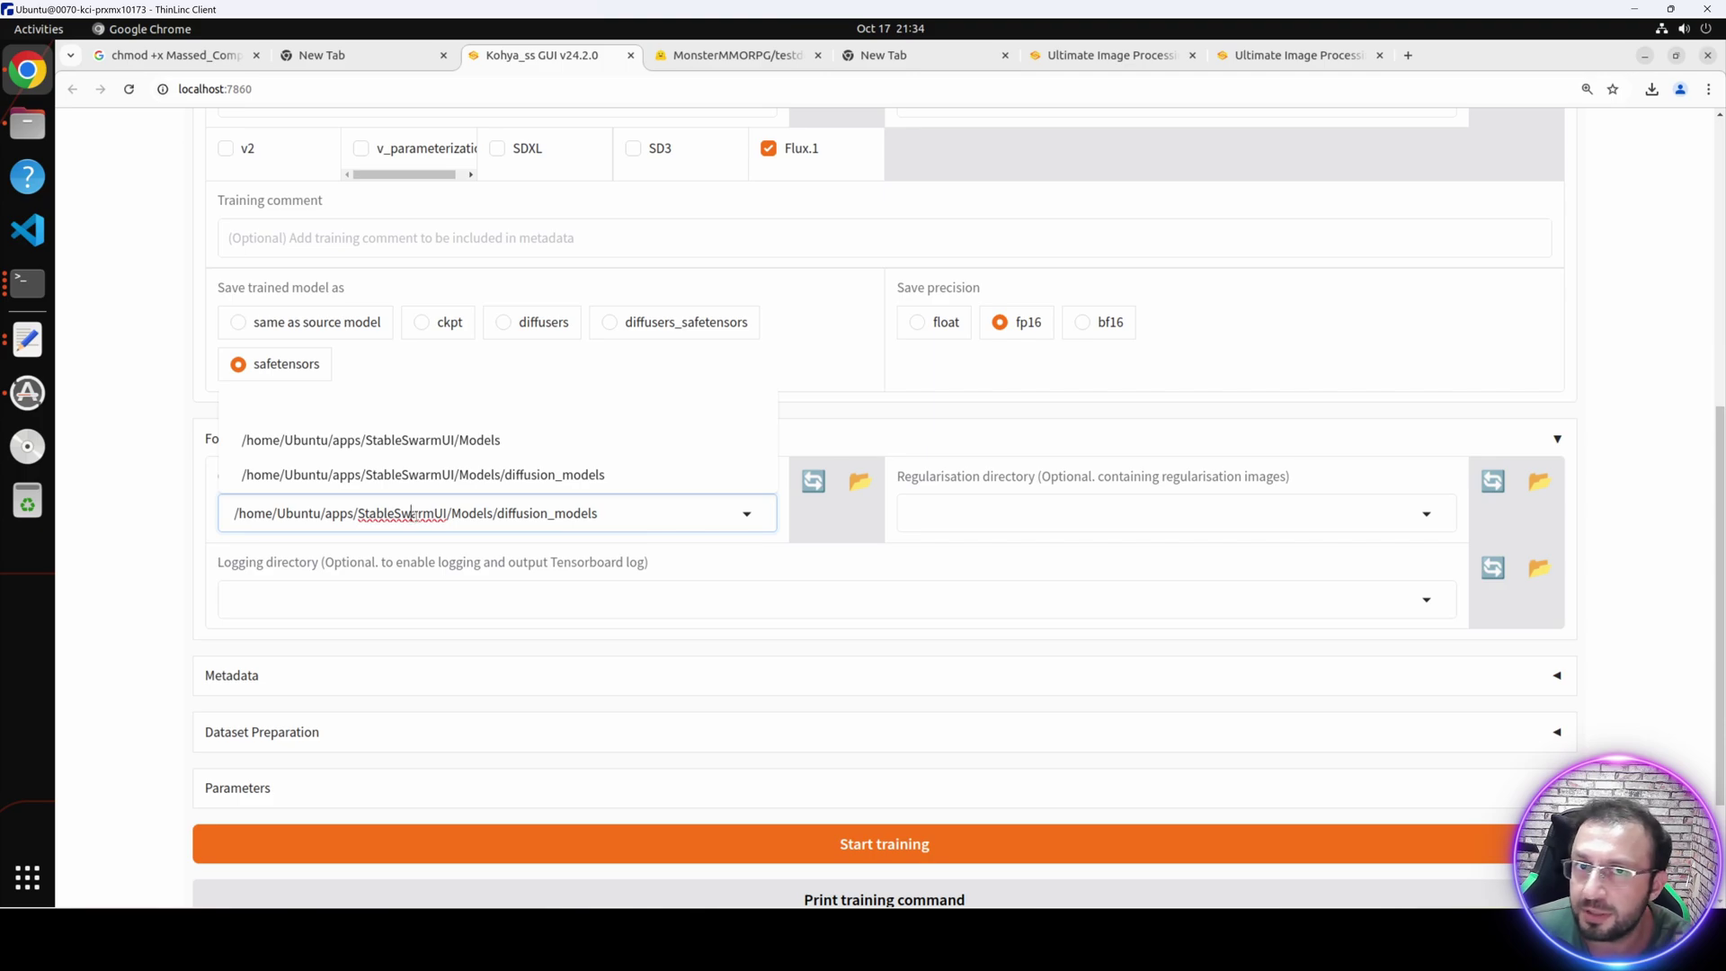
left_click(613, 527)
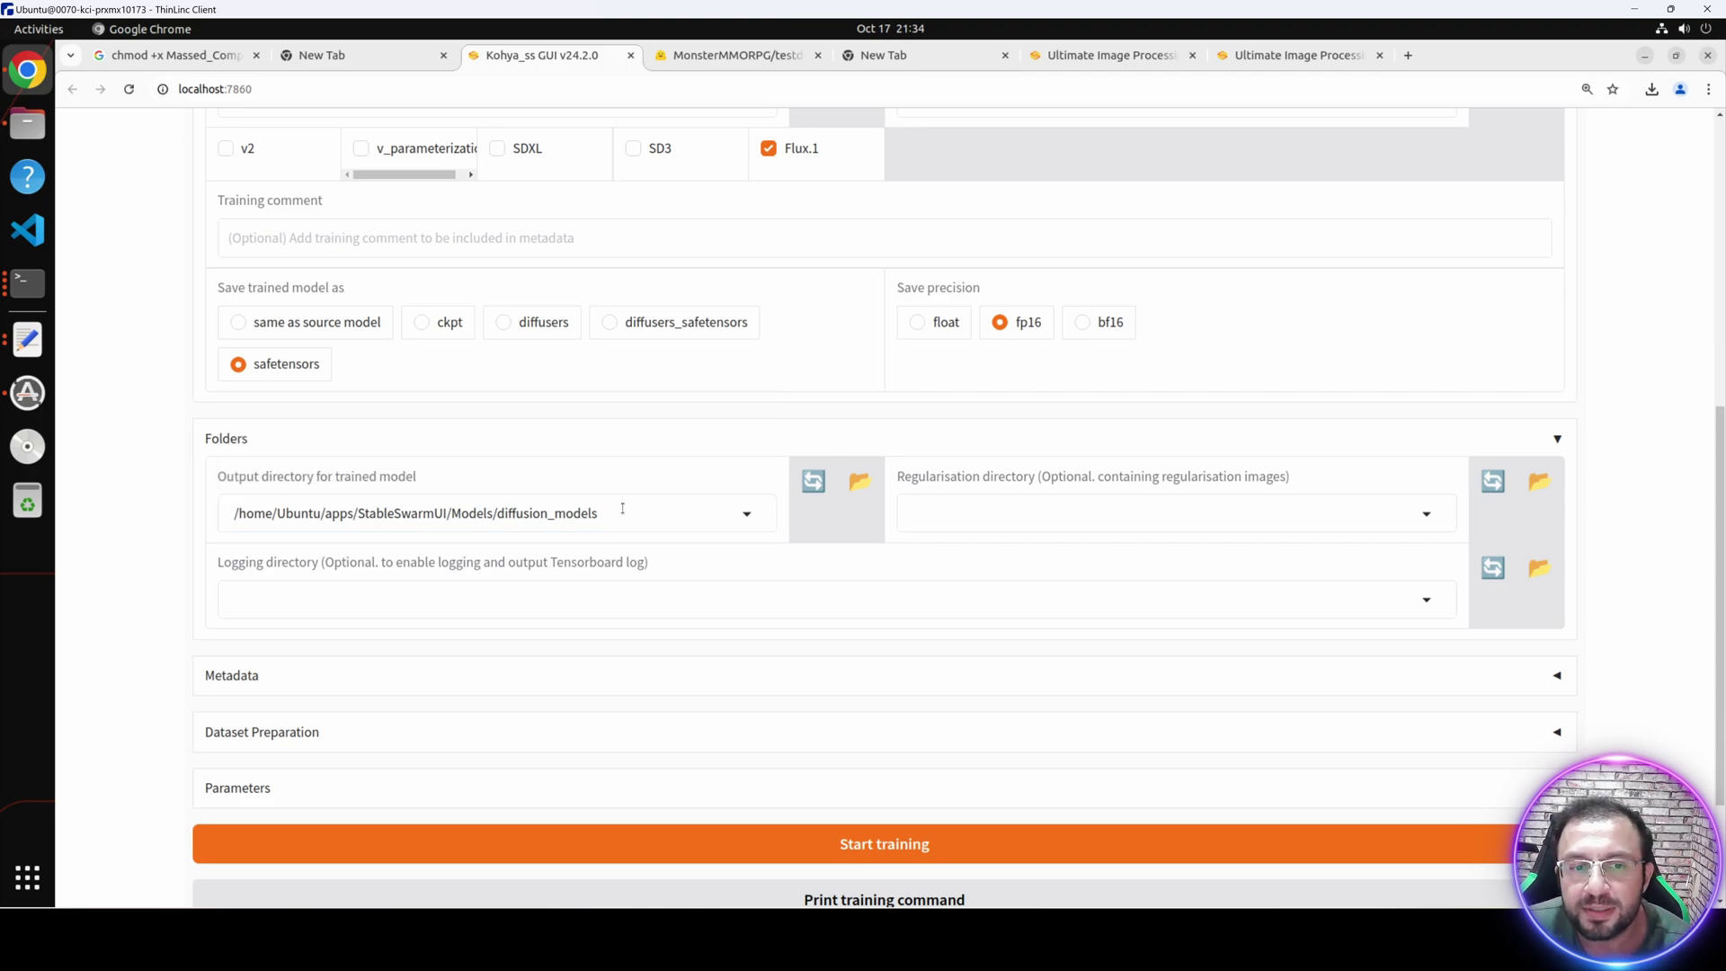
left_click_drag(620, 512, 372, 523)
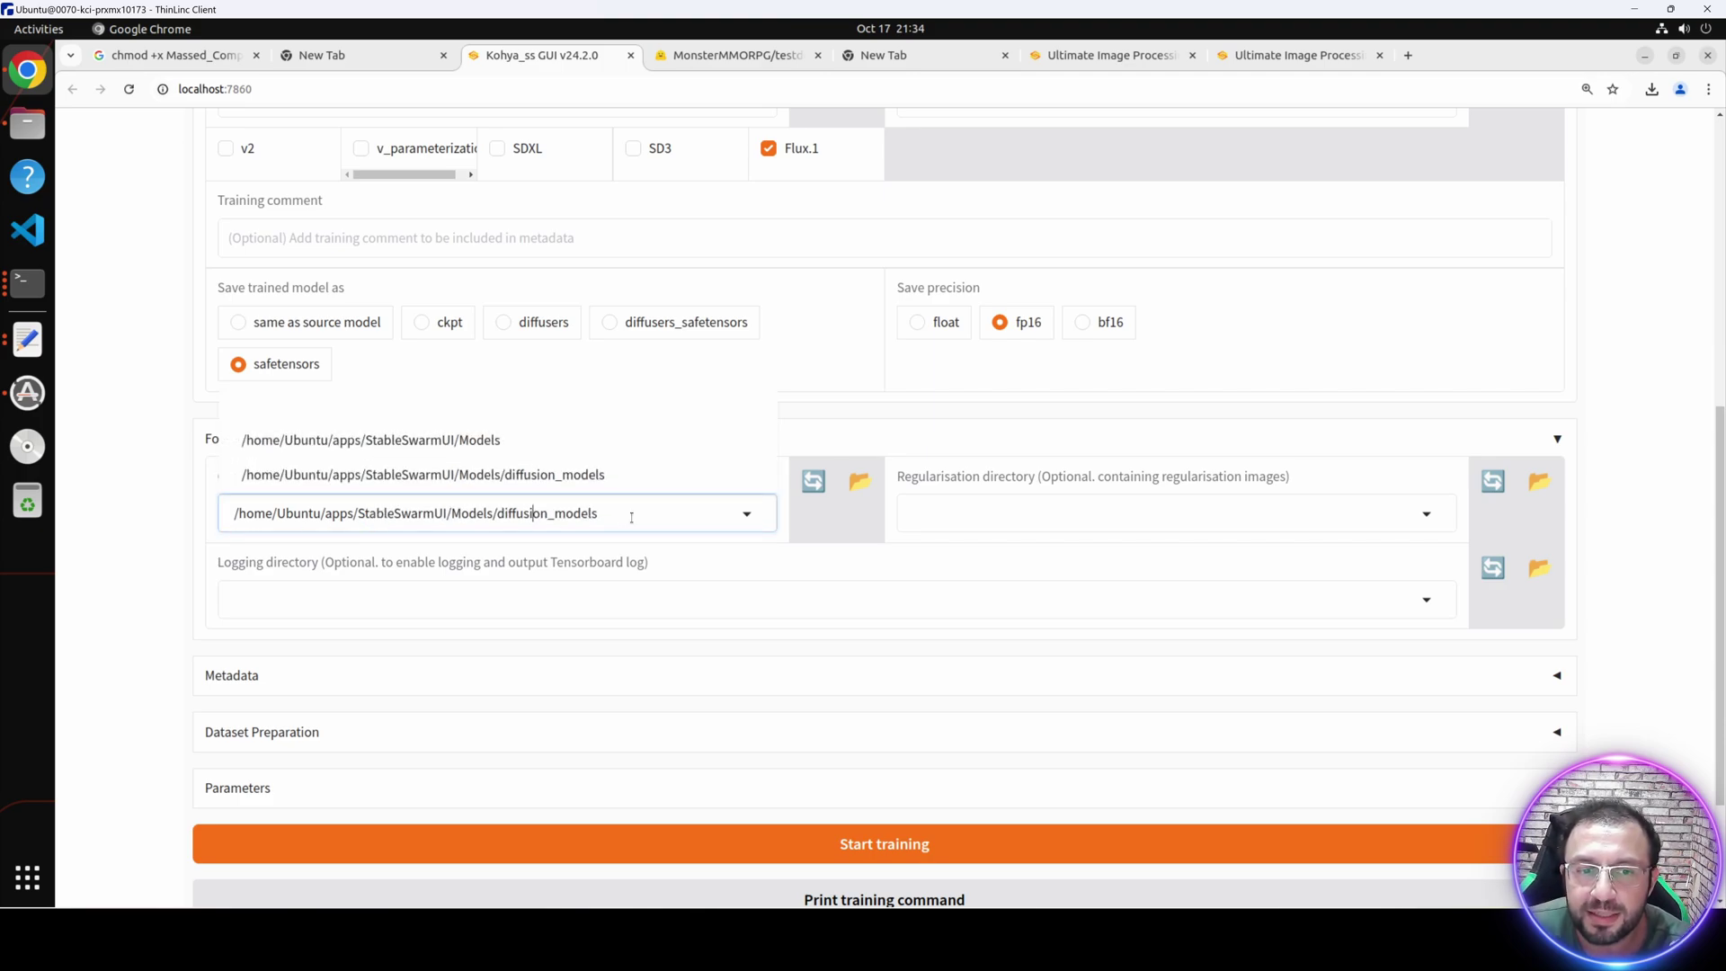
left_click_drag(631, 518, 499, 513)
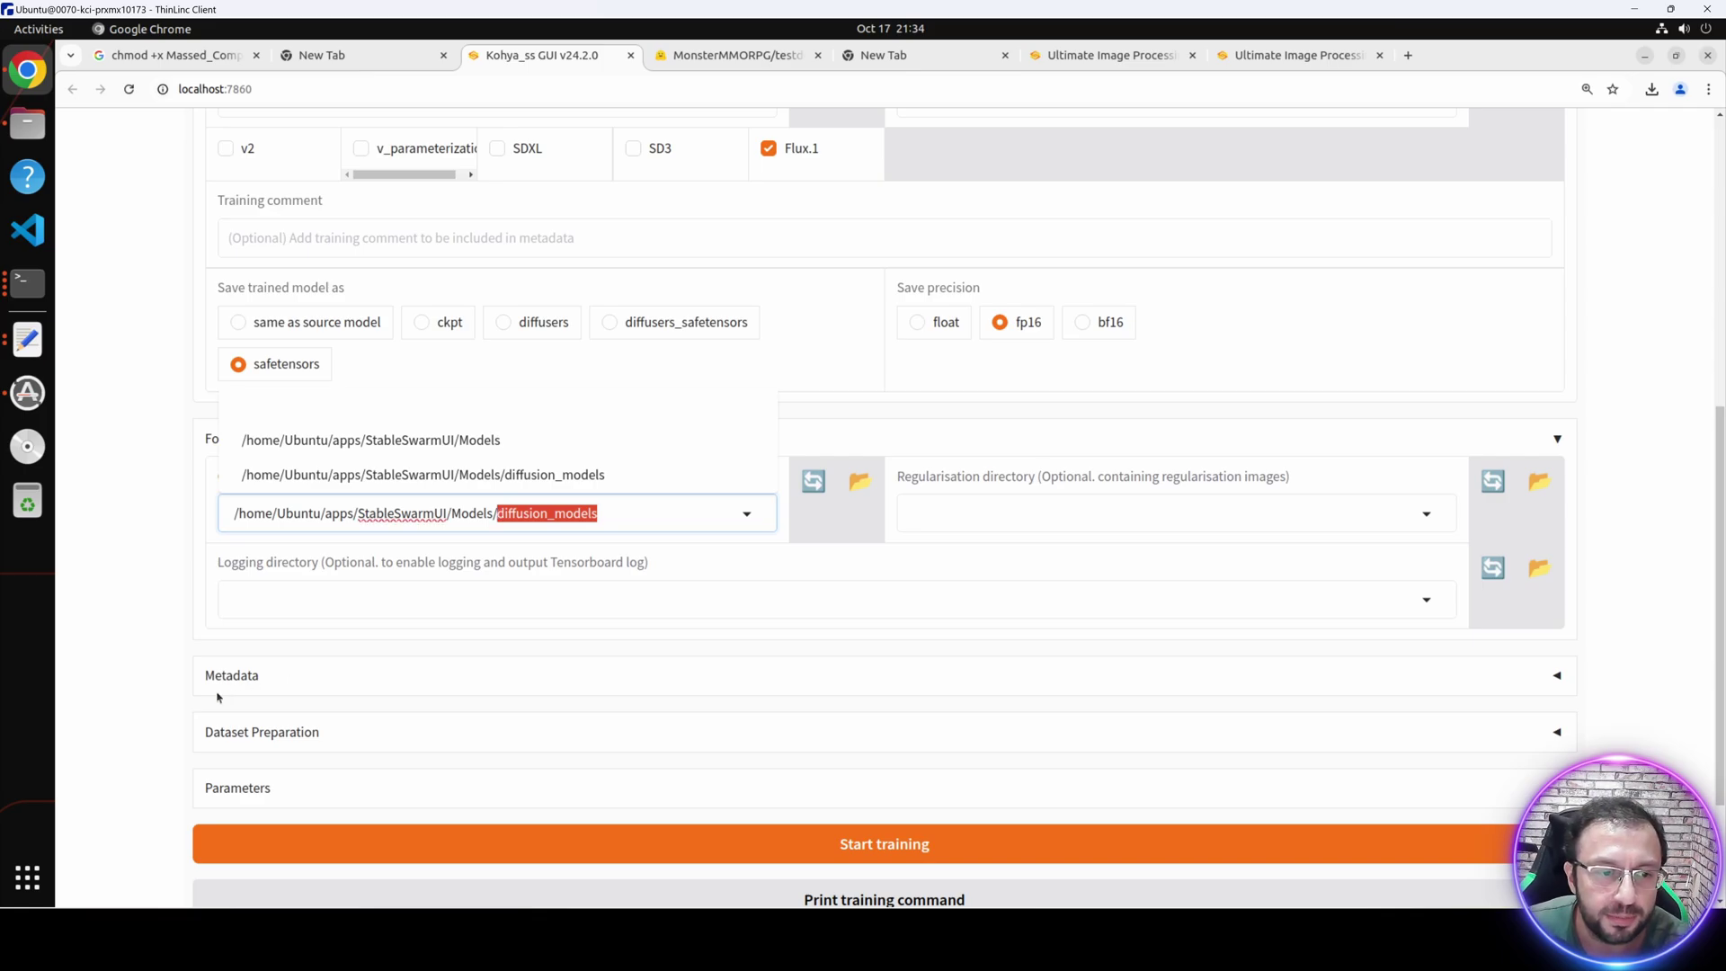
In the Dataset Preparation section, set the instance prompt to ohwx and the class prompt to man.
scroll(217, 697, "down", 2)
left_click(270, 557)
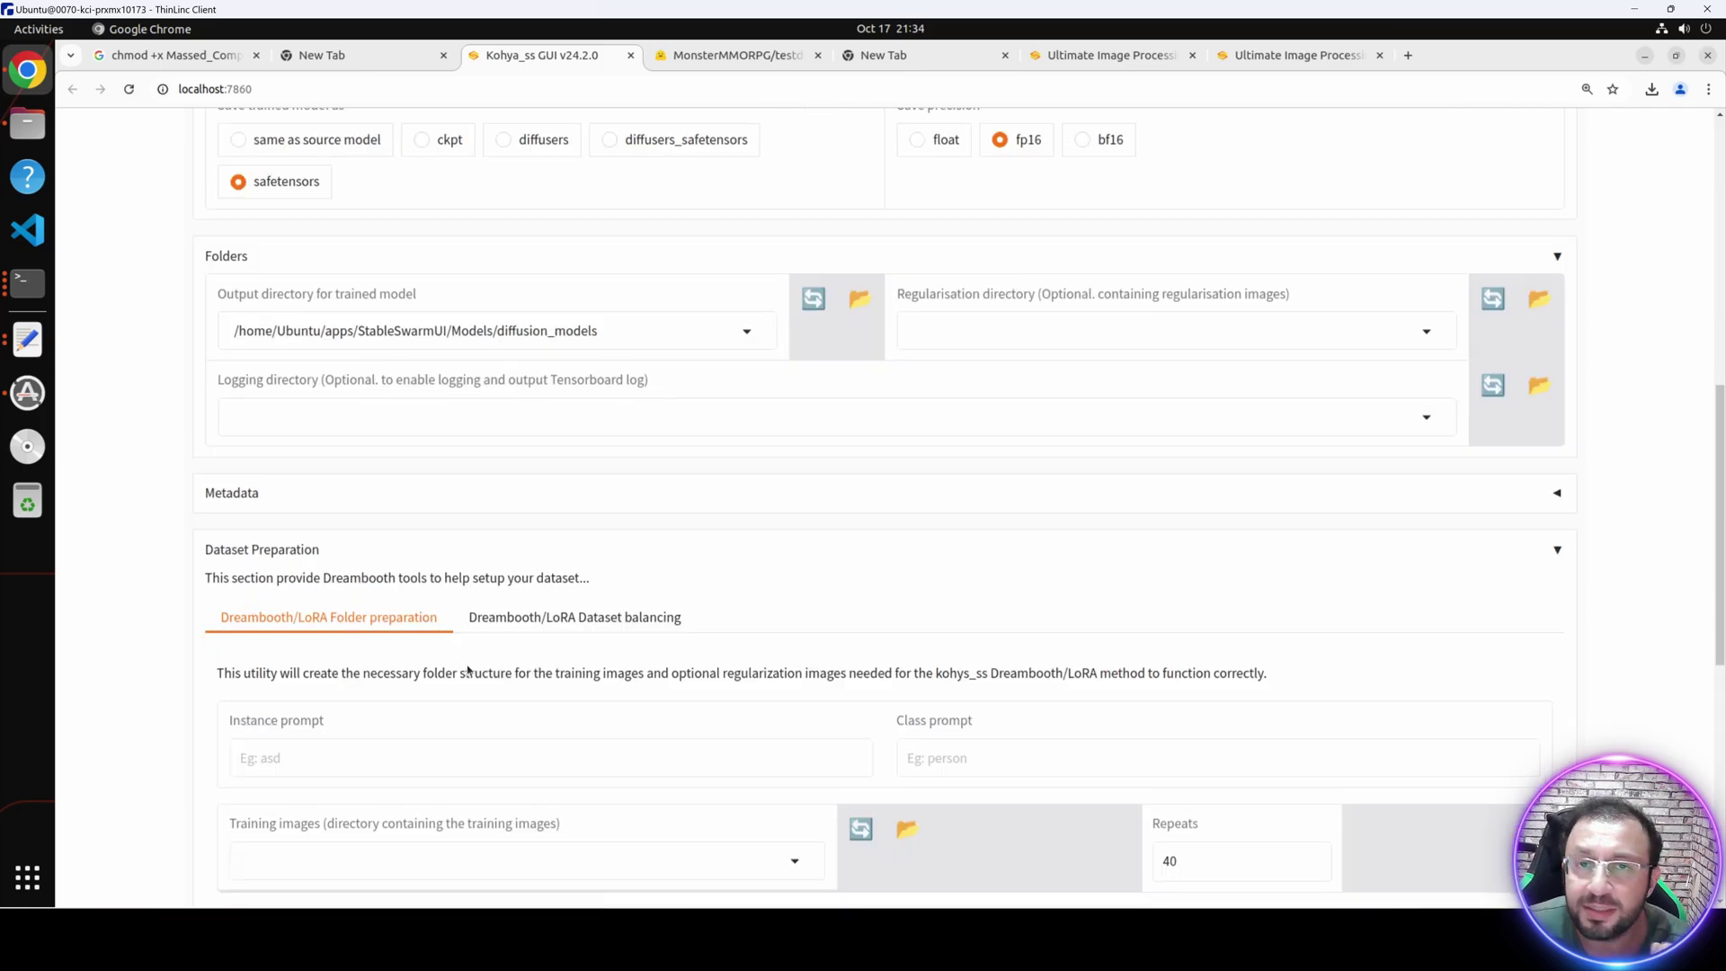
scroll(567, 651, "down", 1)
scroll(678, 605, "down", 1)
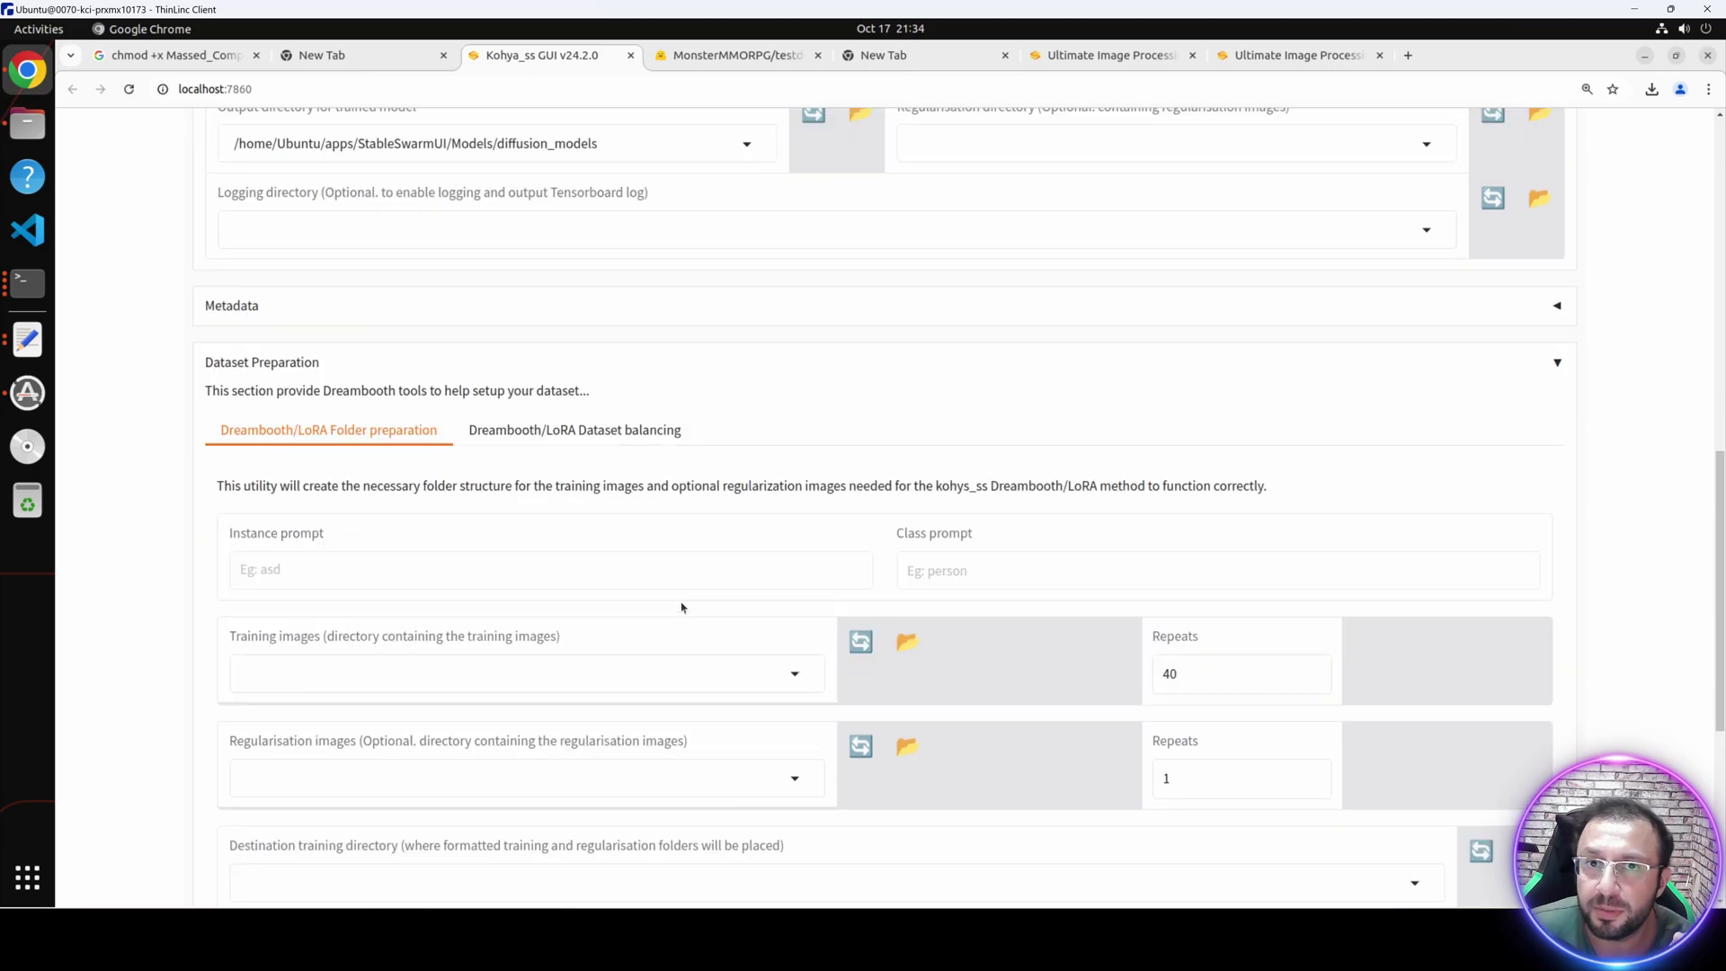
left_click(326, 589)
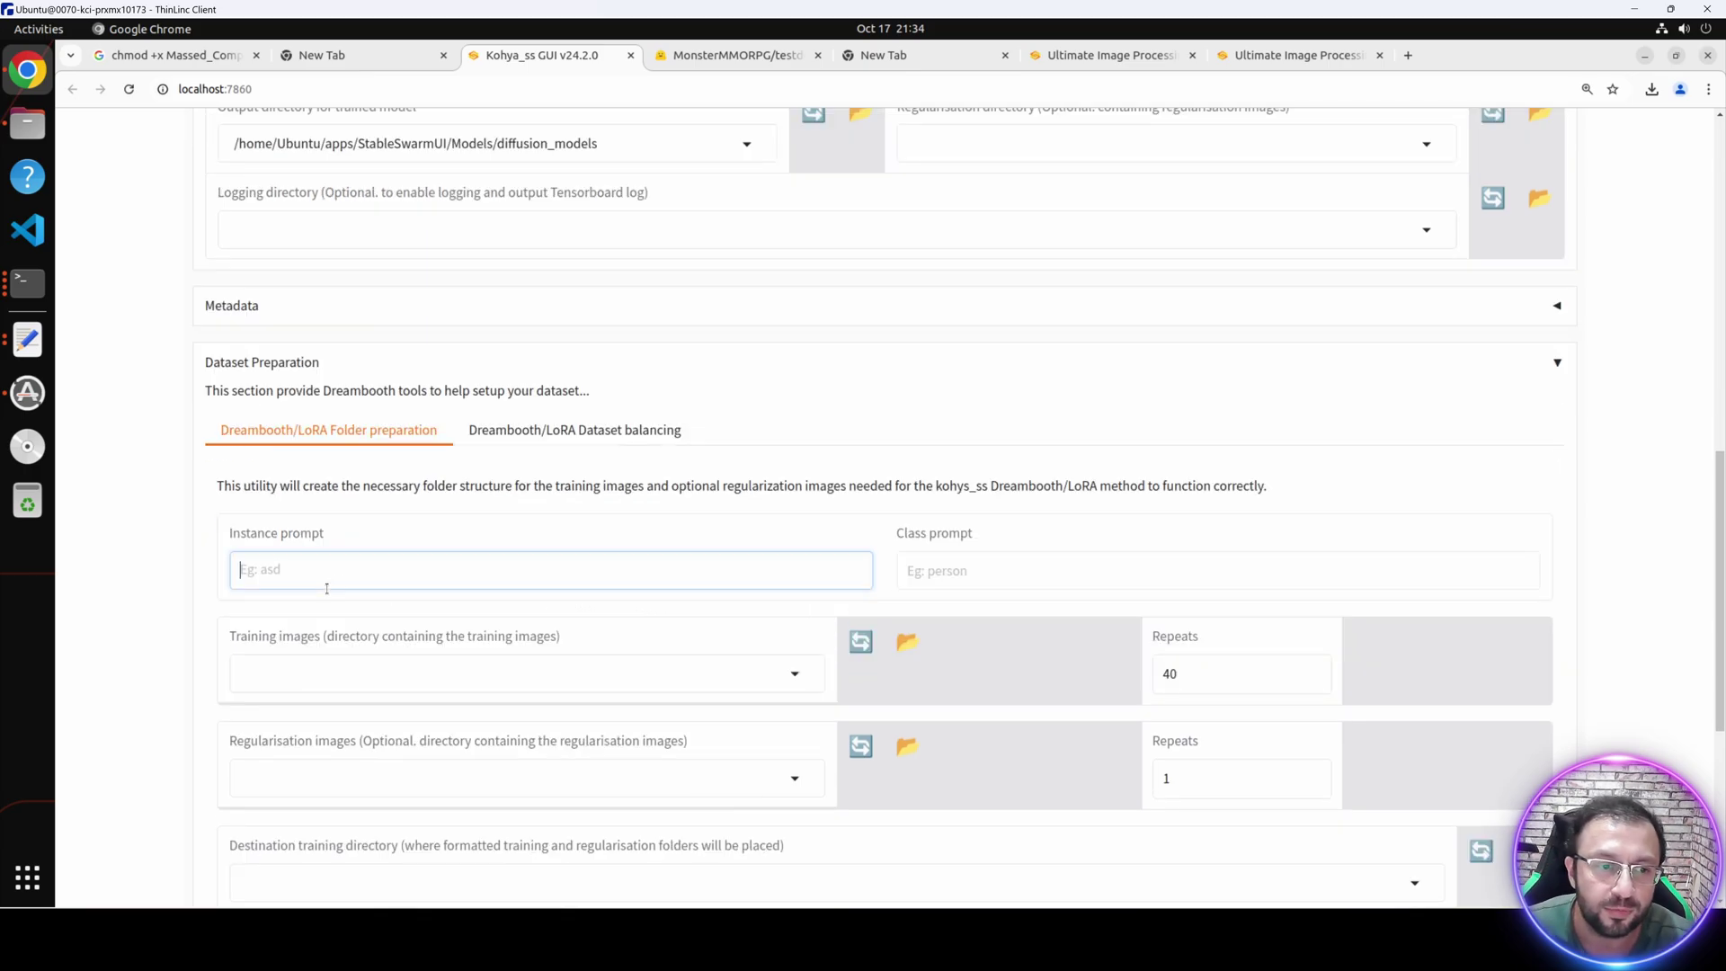
type("ohwx")
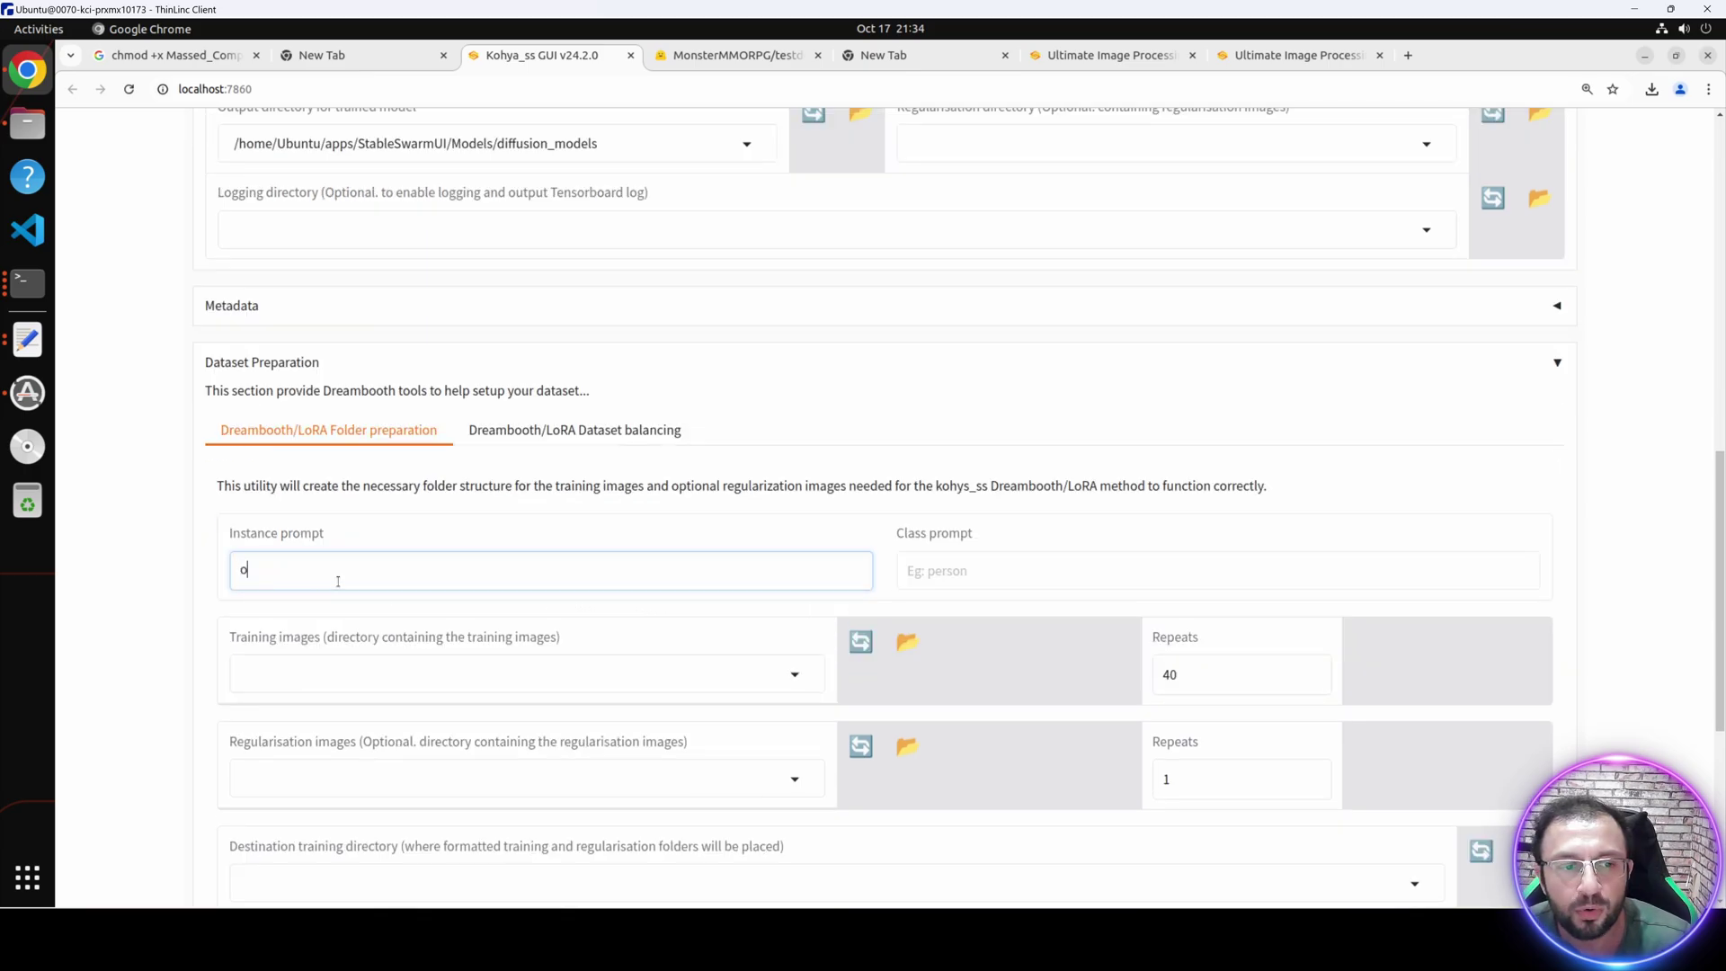
key("Tab")
type("man")
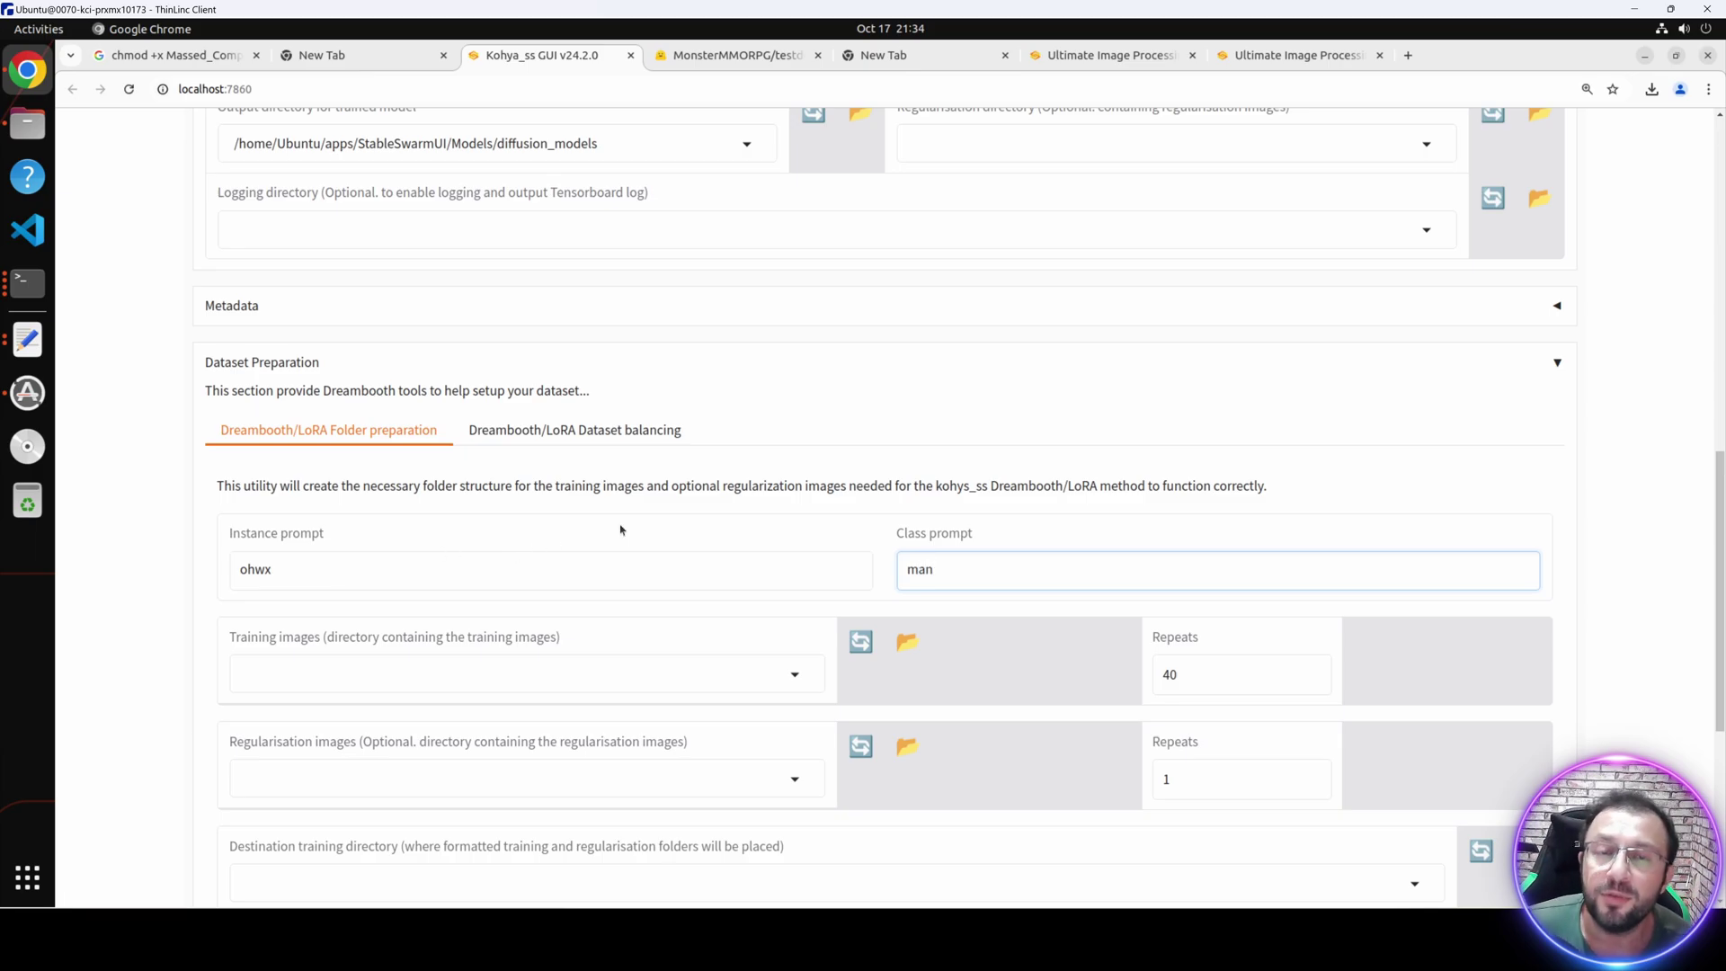
Set the training images' repeats to 1.
scroll(672, 492, "down", 2)
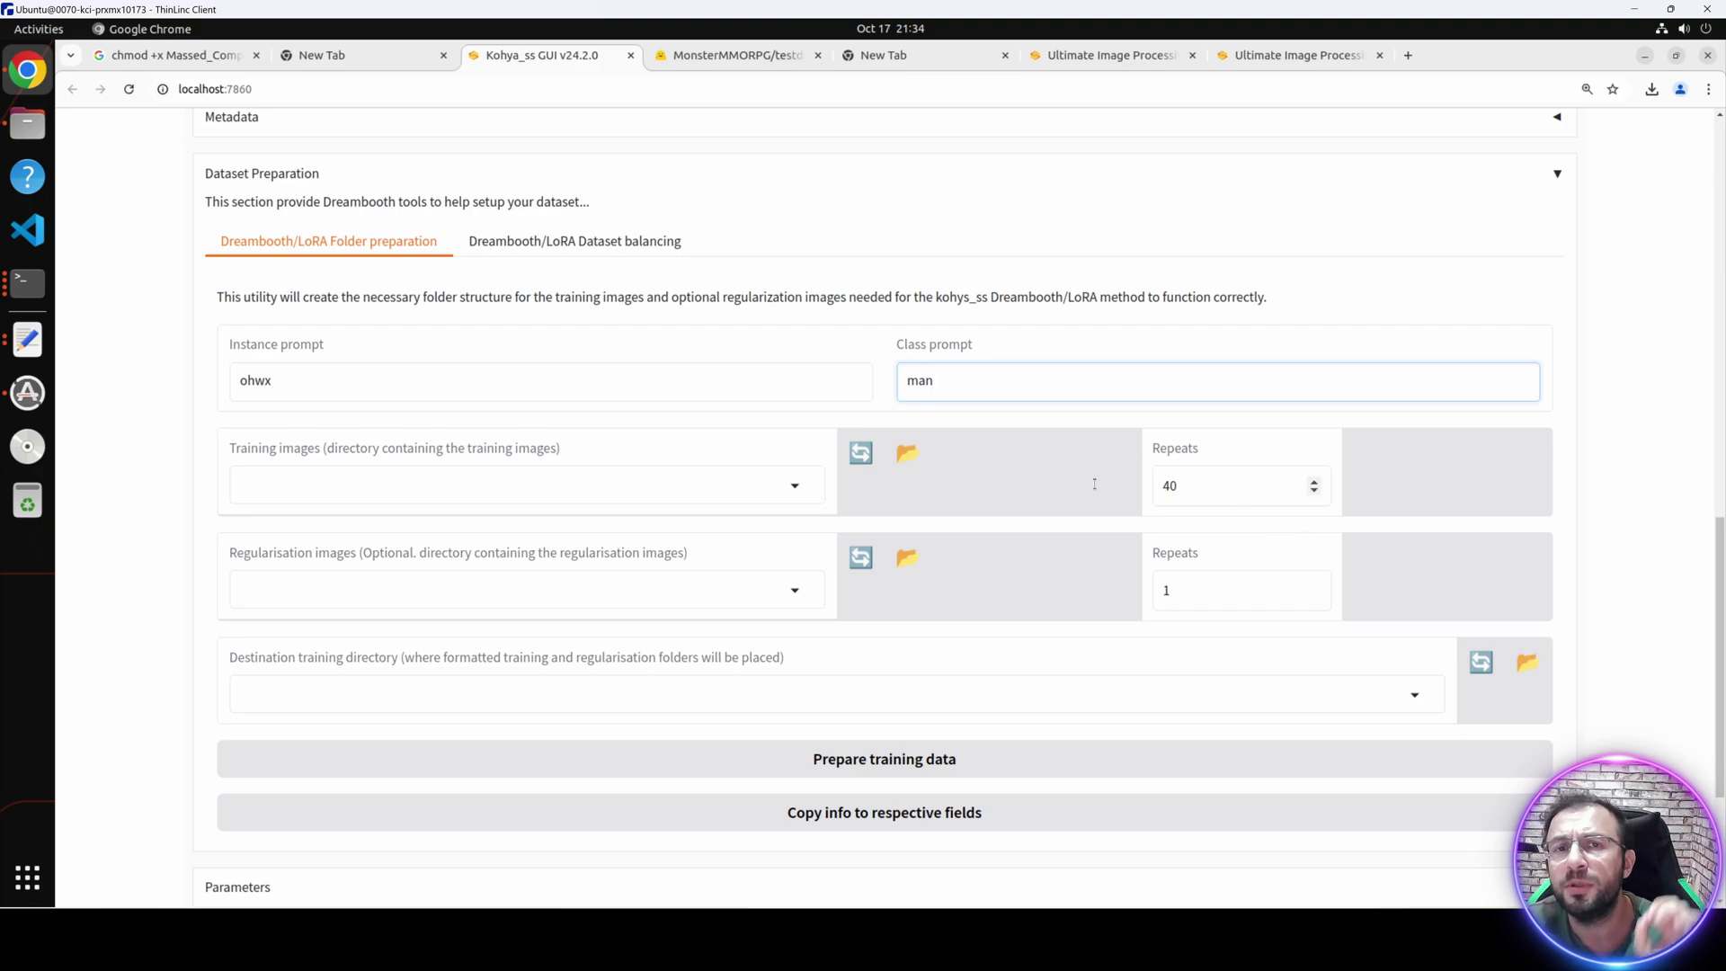
left_click(1168, 485)
double_click(1168, 485)
type("1")
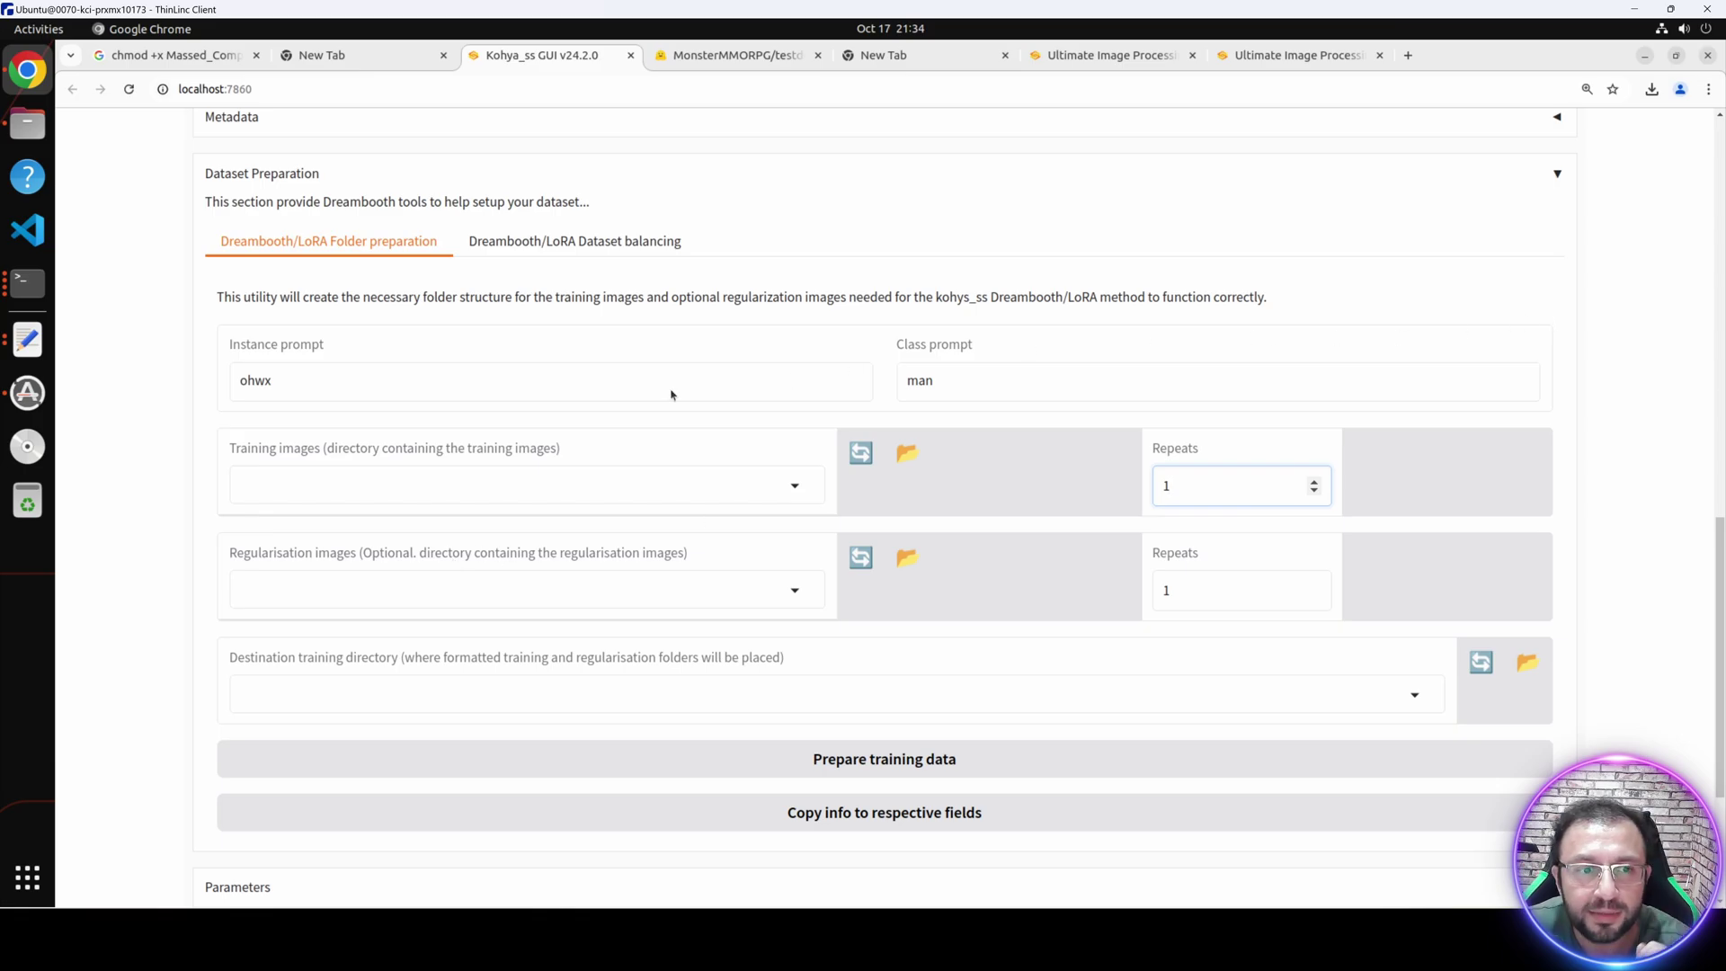
Copy the resized images' folder path from Files and set the training images directory to /home/Ubuntu/Downloads/a2/1024x1024/.
left_click(330, 492)
left_click(27, 124)
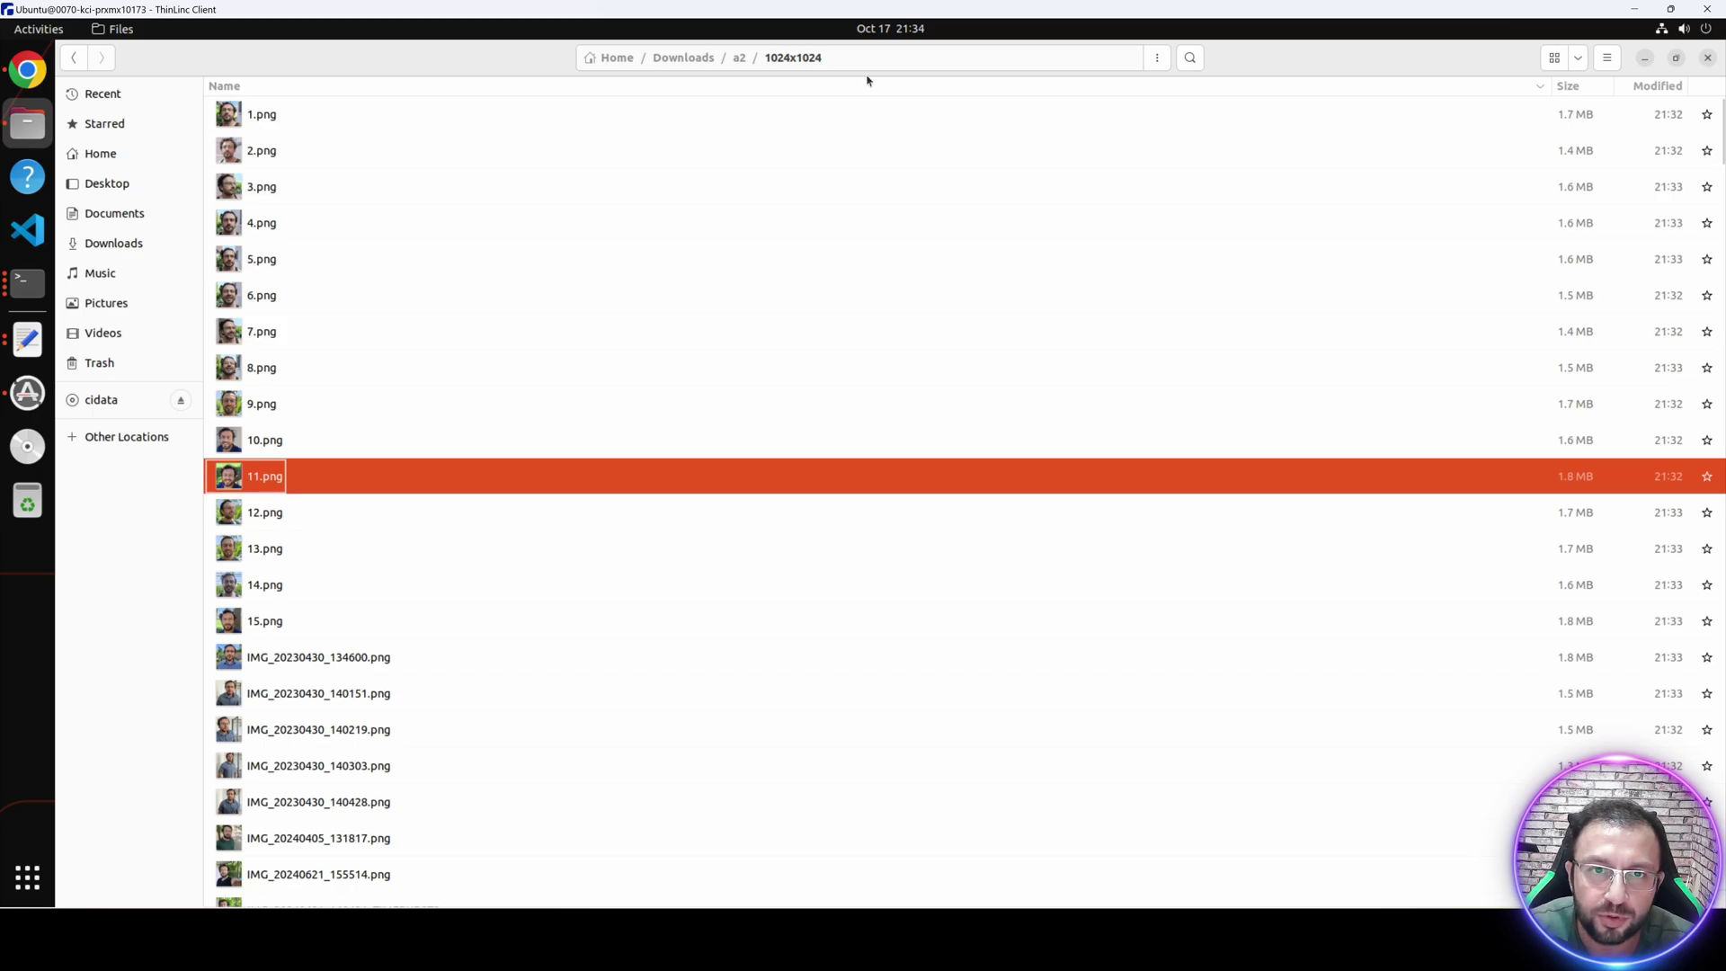
key("ctrl+l")
key("ctrl+c")
left_click(27, 70)
key("ctrl+v")
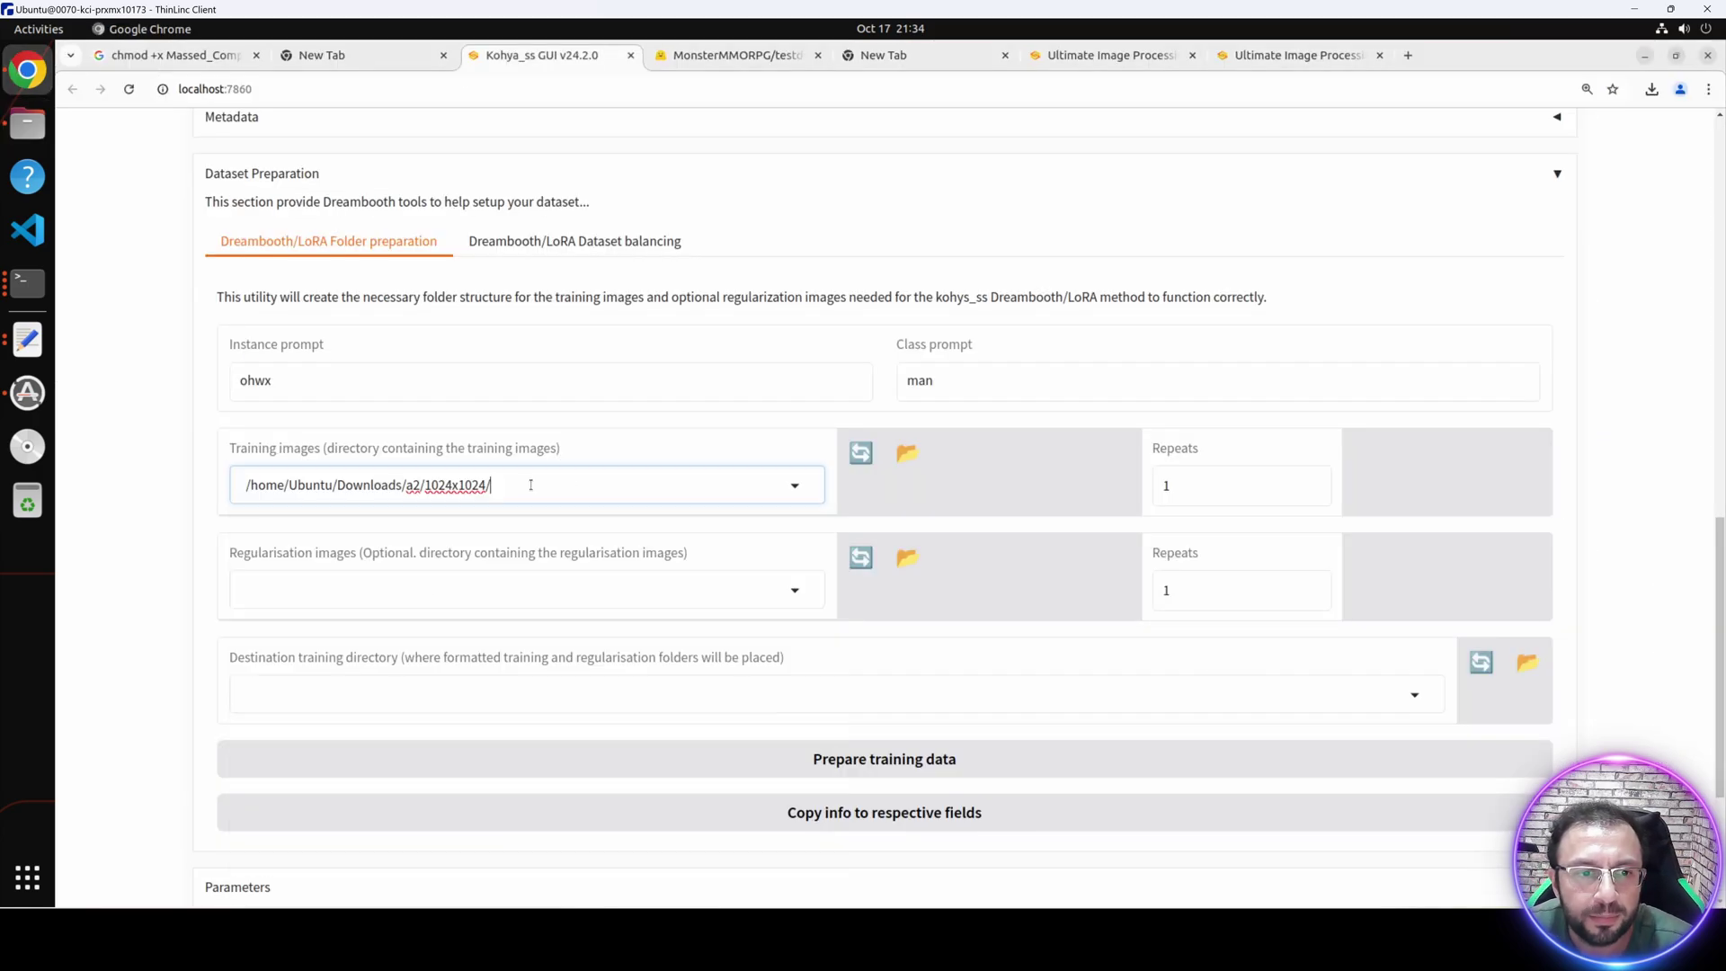
Remove the trailing slash so the training images directory reads /home/Ubuntu/Downloads/a2/1024x1024.
key("BackSpace")
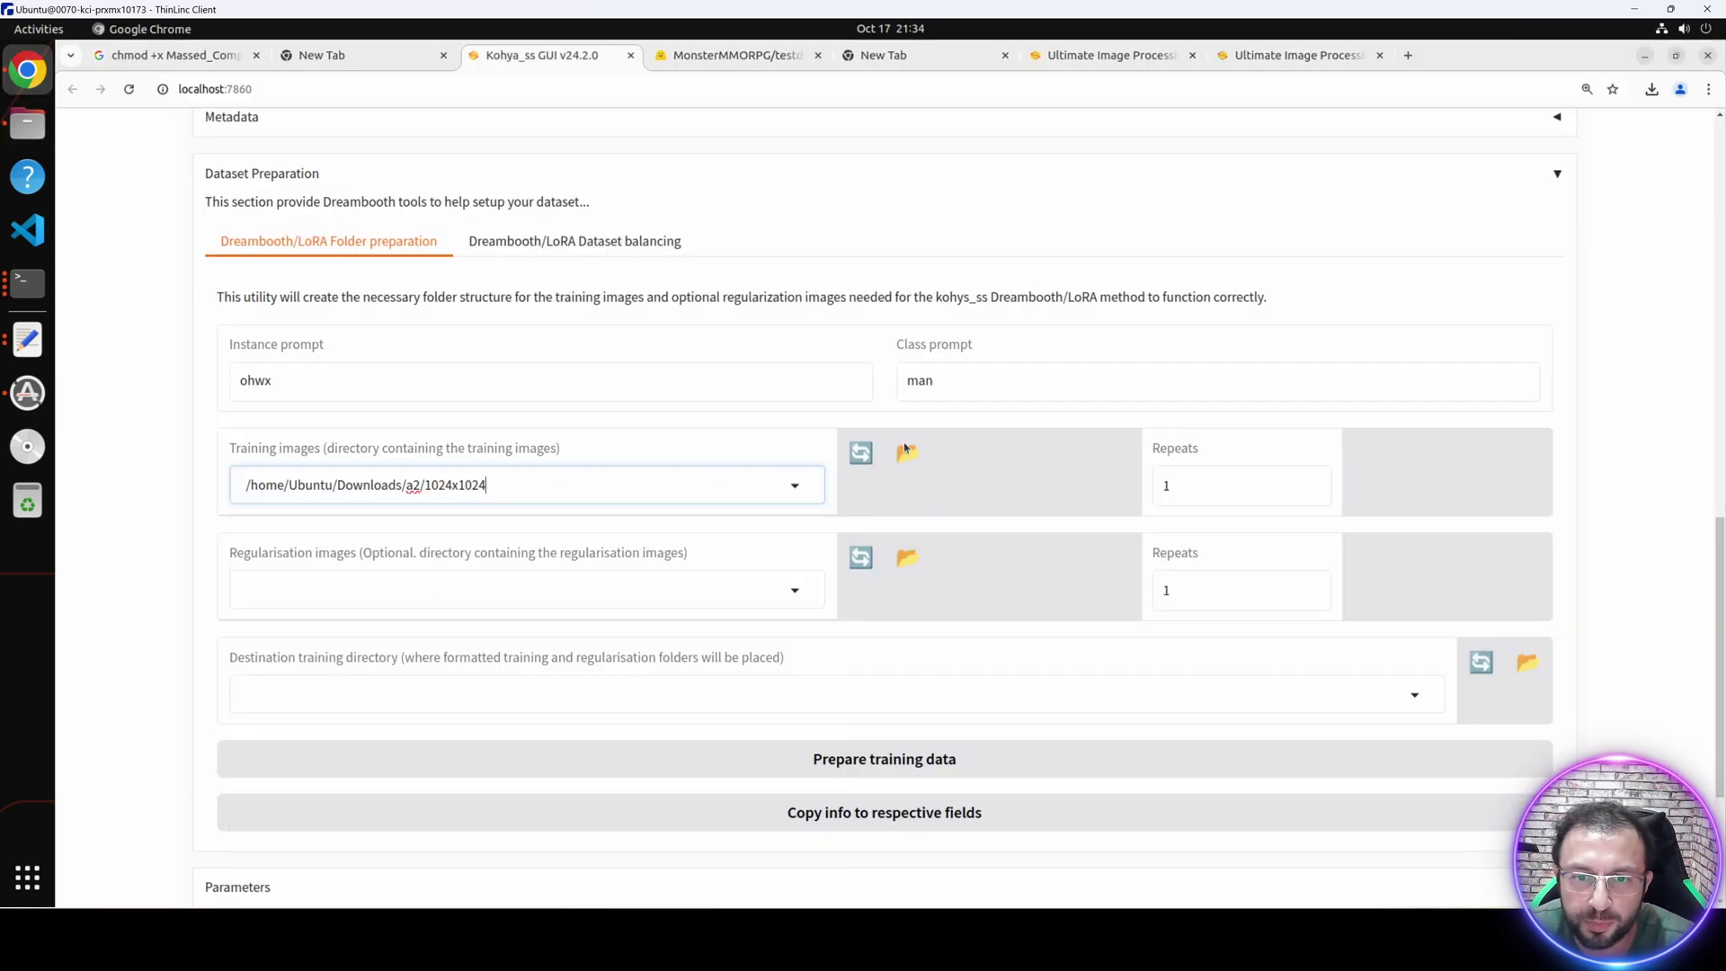
left_click(341, 693)
left_click(134, 583)
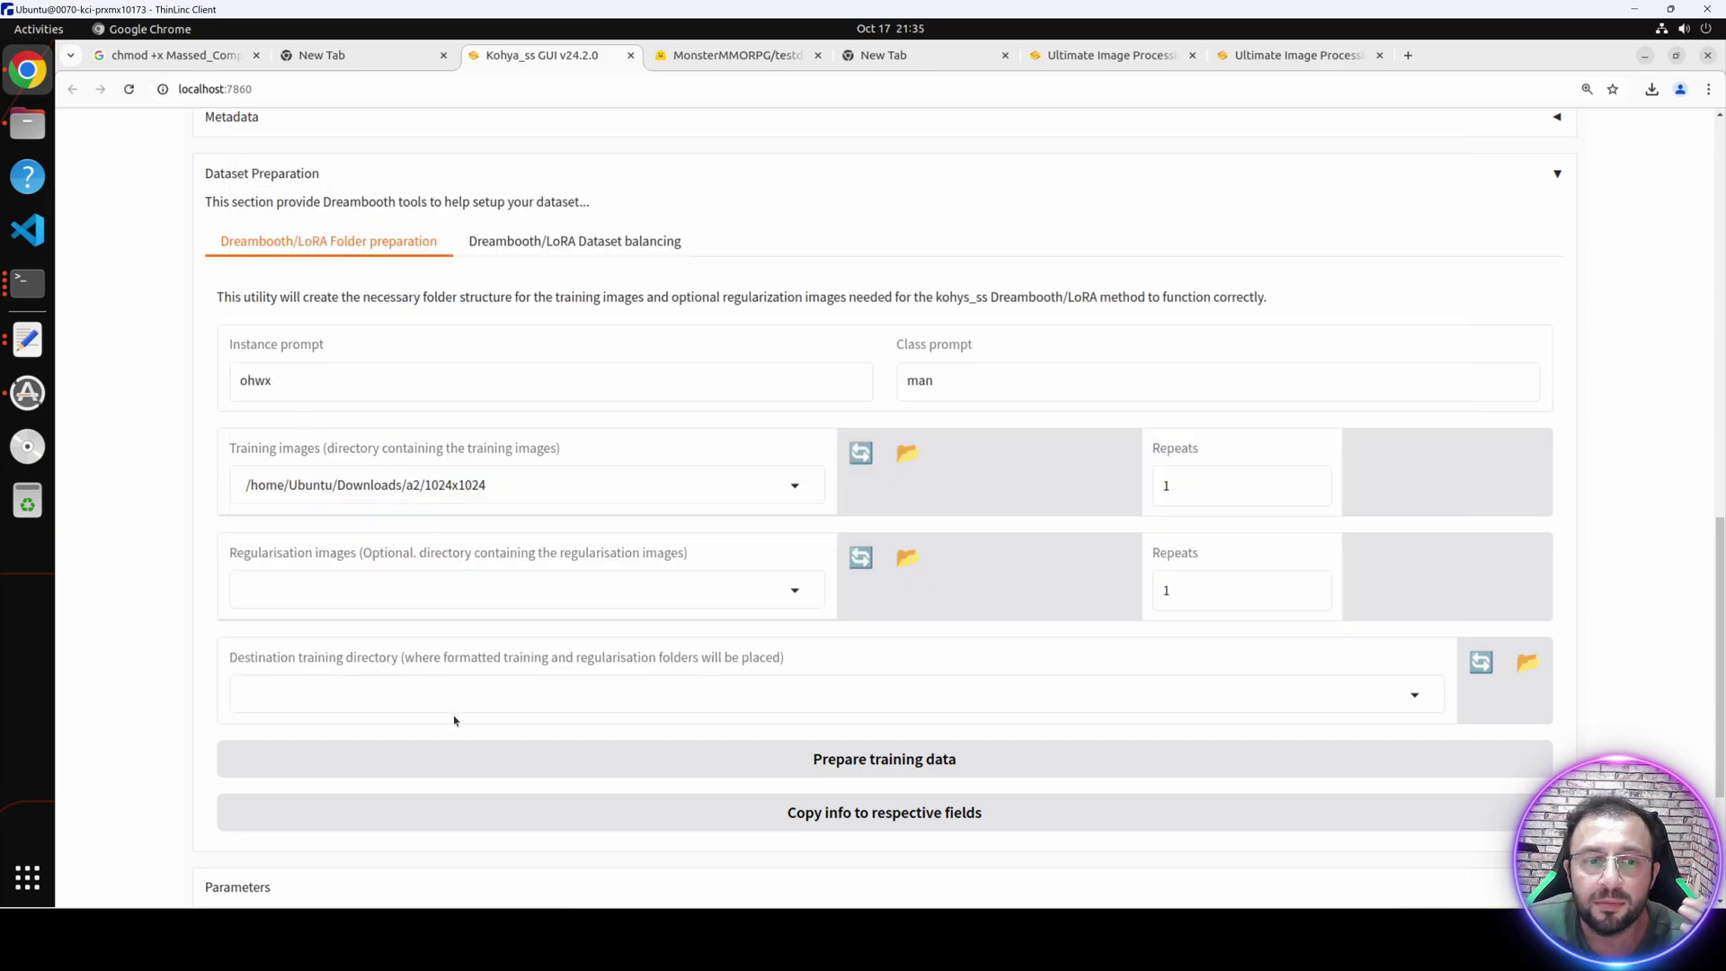
Copy the trained model's output directory path and set the destination training directory to /home/Ubuntu/apps/StableSwarmUI/Models/diffusion_models.
scroll(419, 688, "up", 5)
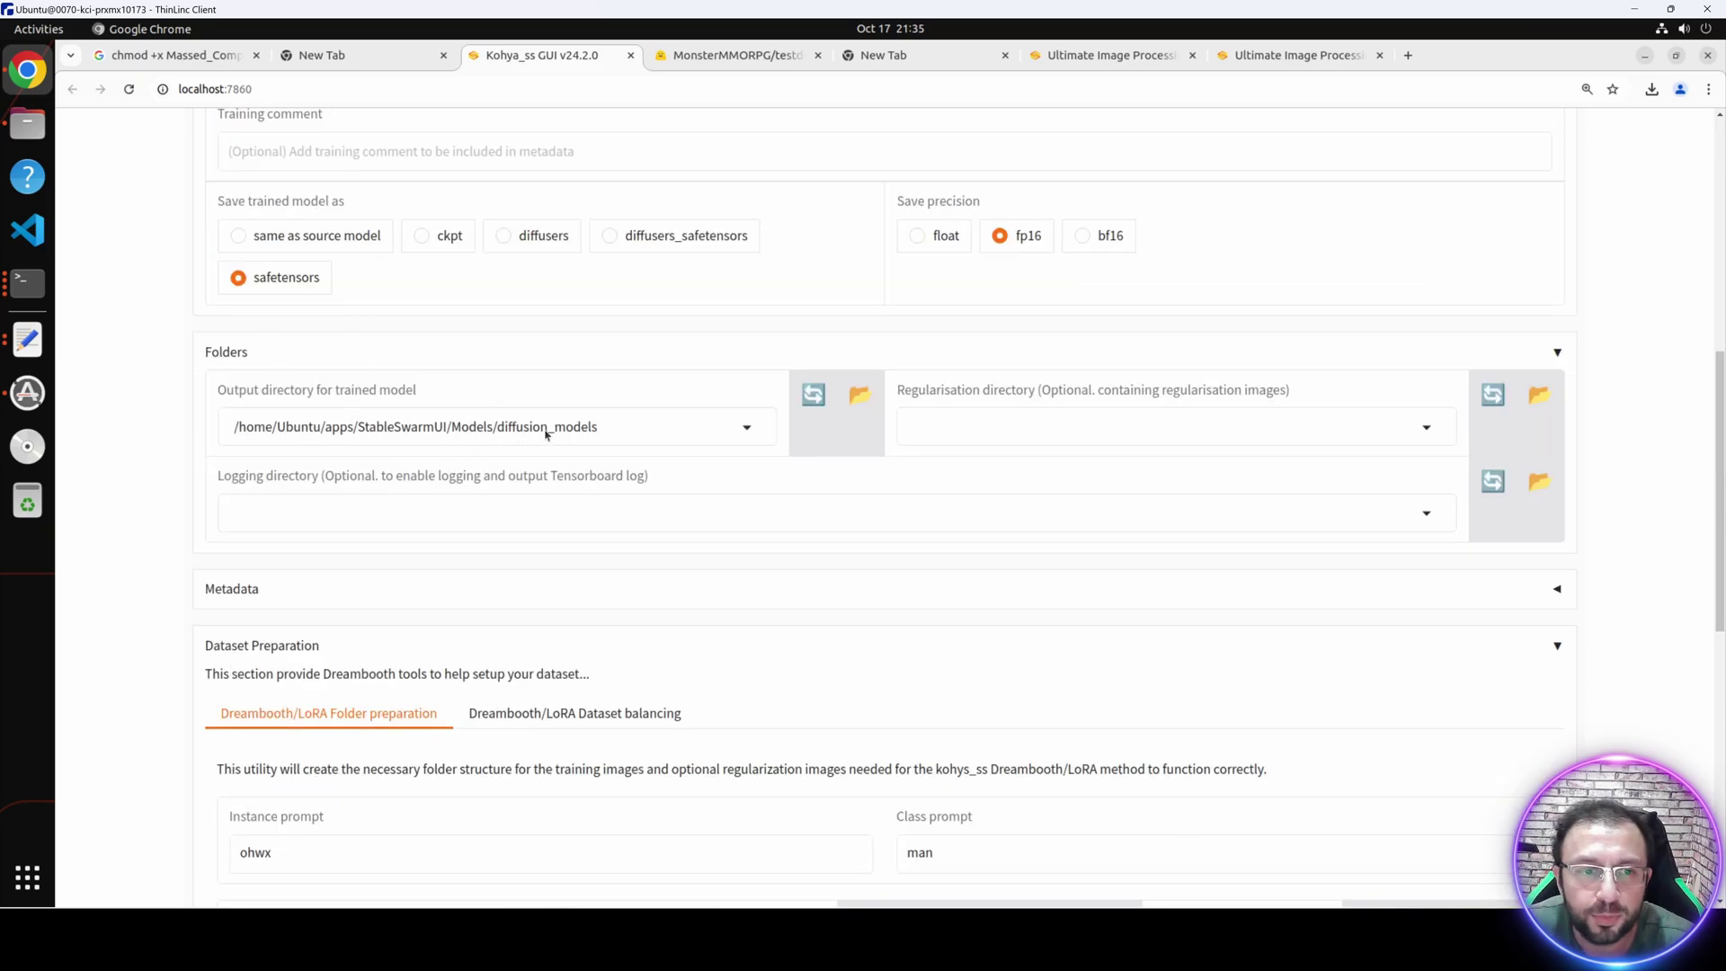
left_click(615, 428)
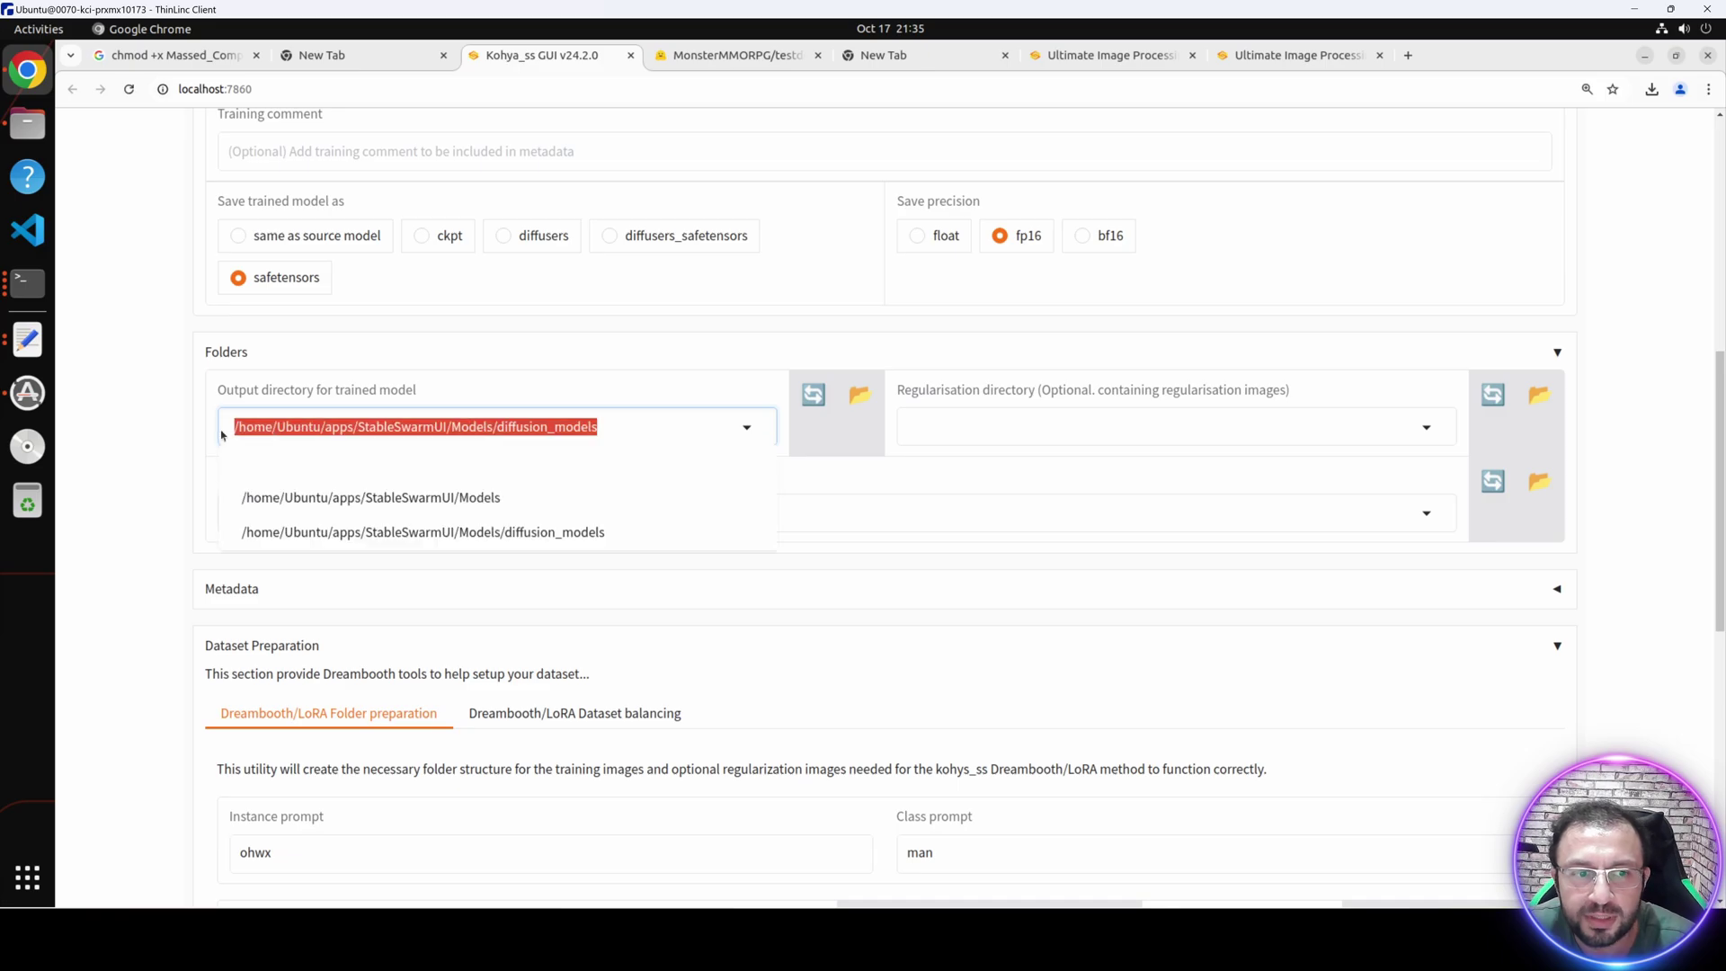
left_click(159, 605)
scroll(158, 693, "down", 5)
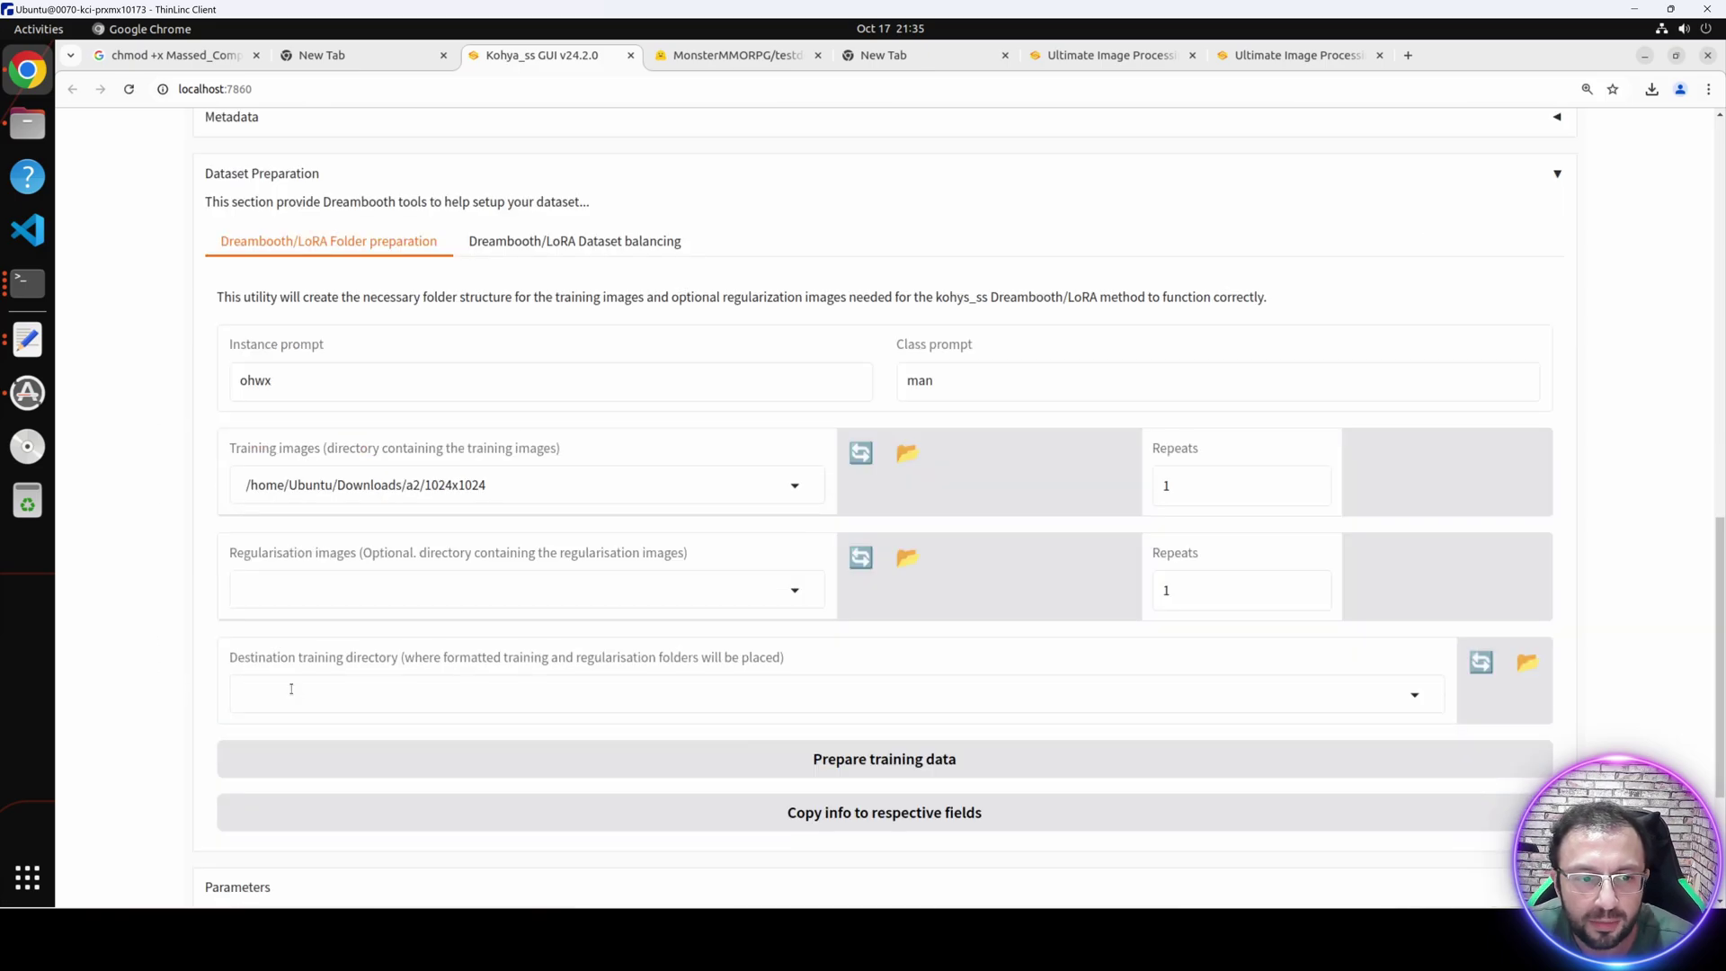
left_click(290, 689)
key("ctrl+v")
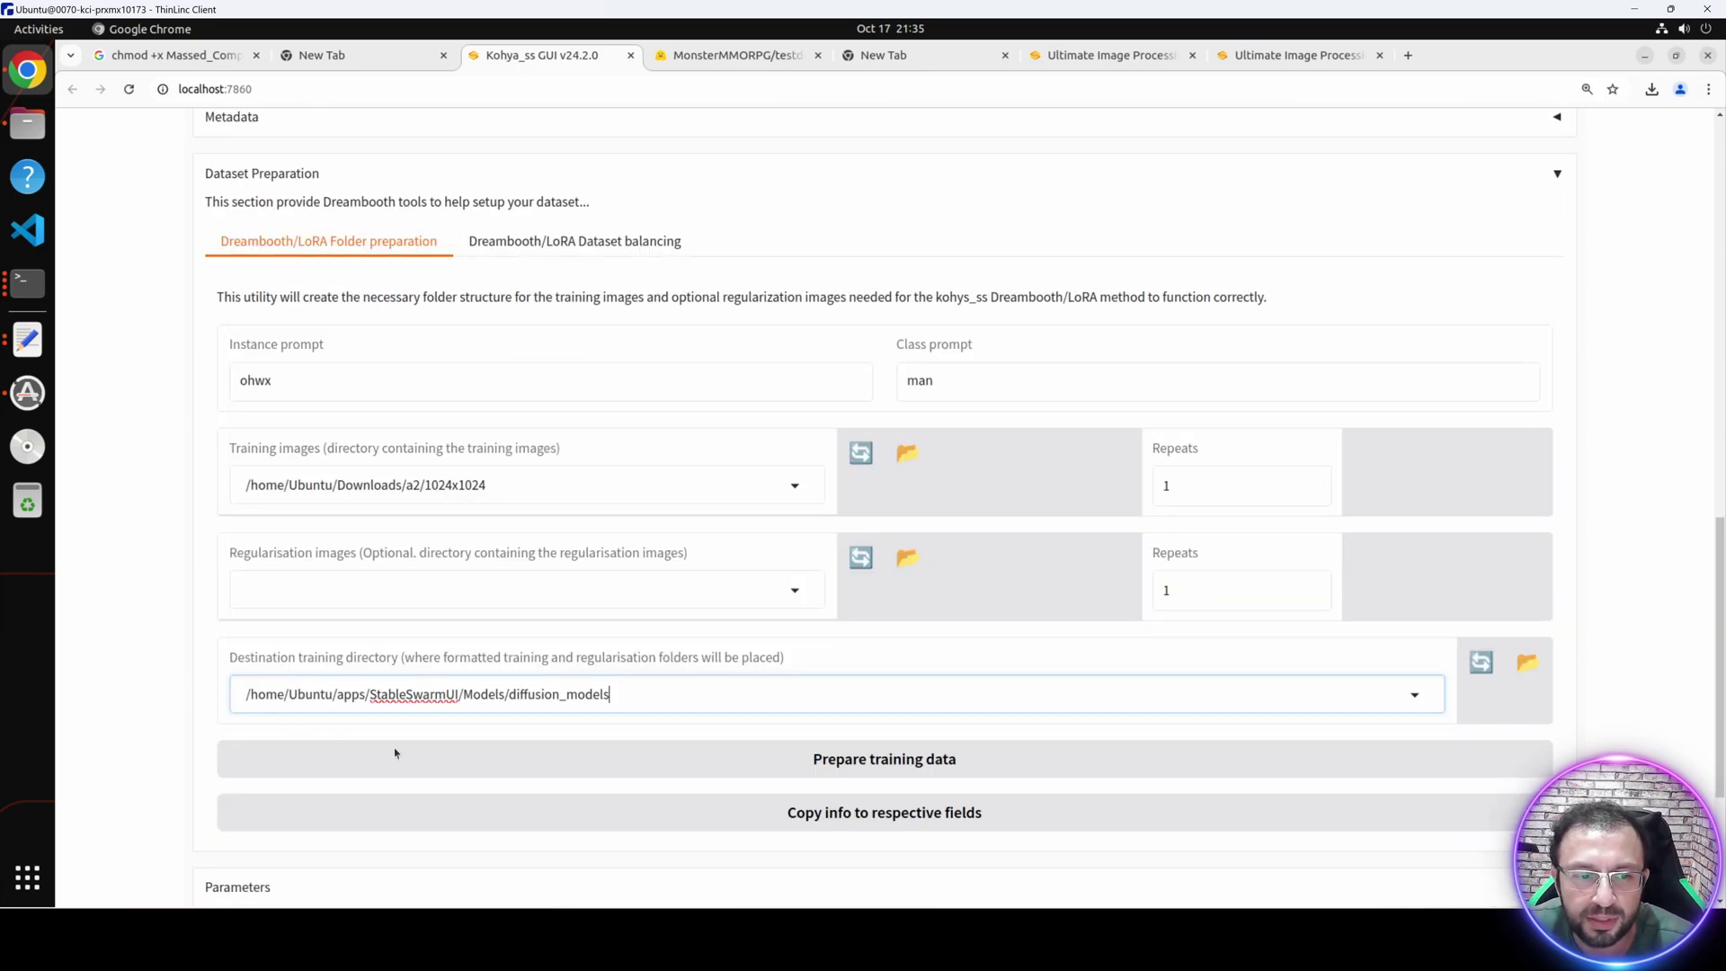
Prepare the training data and check the Kohya terminal log for the folder creation.
left_click(827, 759)
left_click(27, 283)
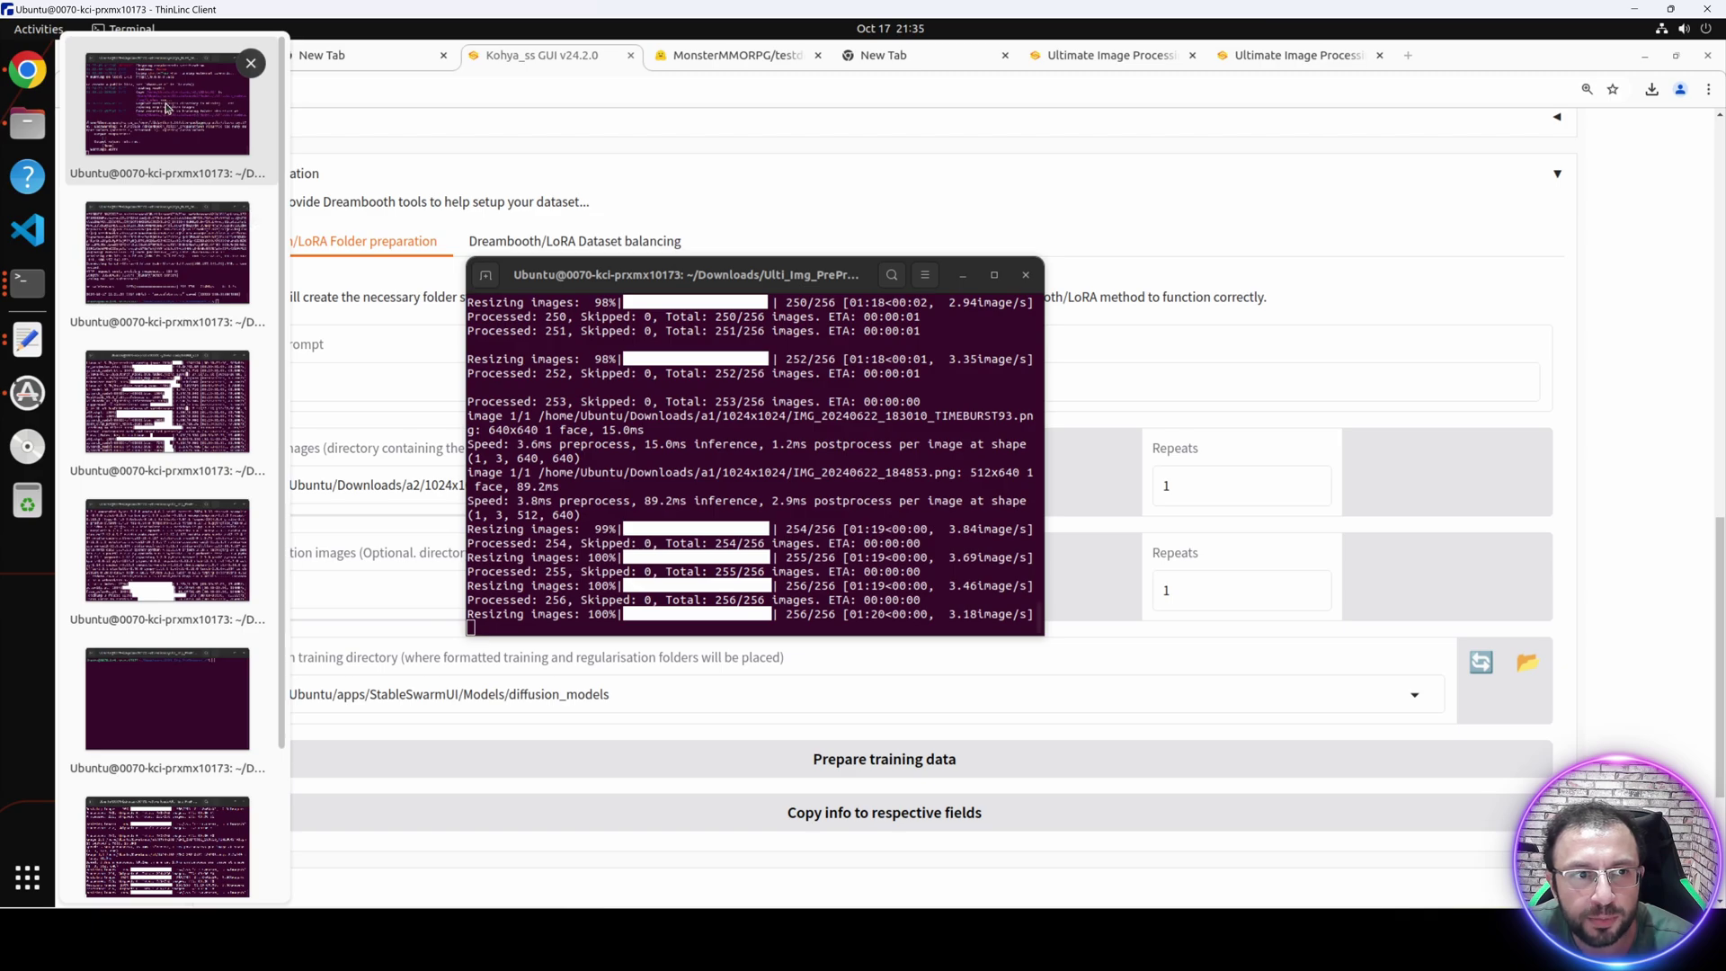
left_click(171, 103)
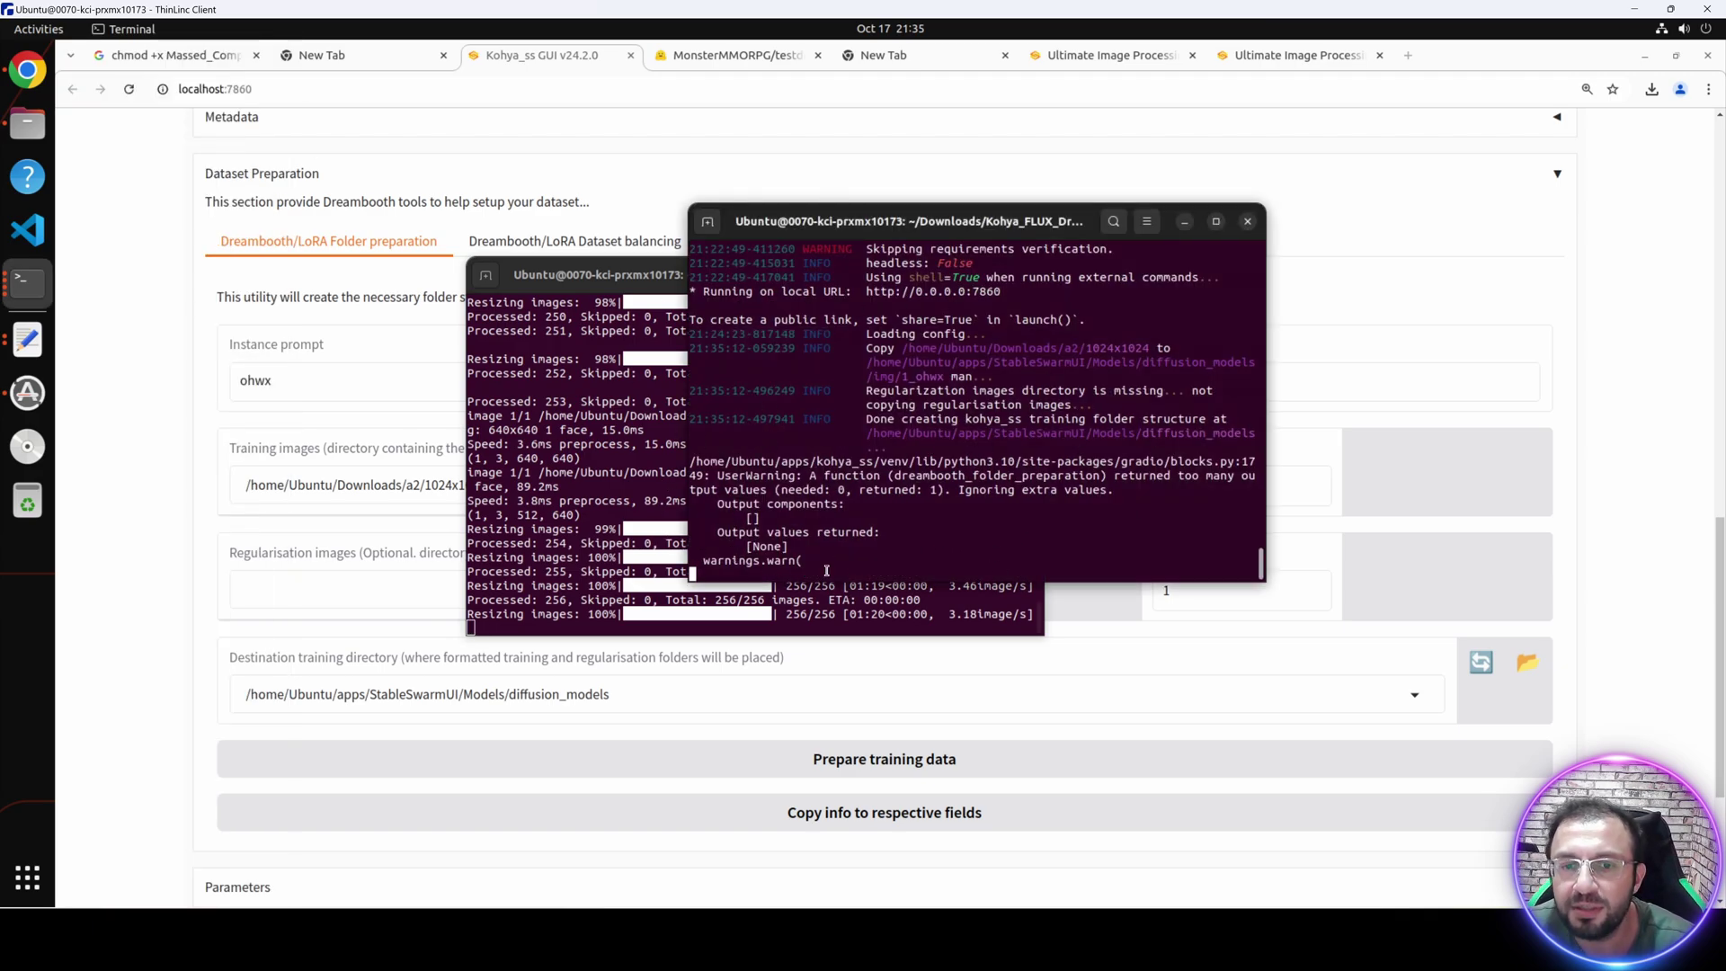
In Files, go to apps/StableSwarmUI/Models/diffusion_models/img and examine the prepared images in the 1_ohwx man folder.
left_click(27, 124)
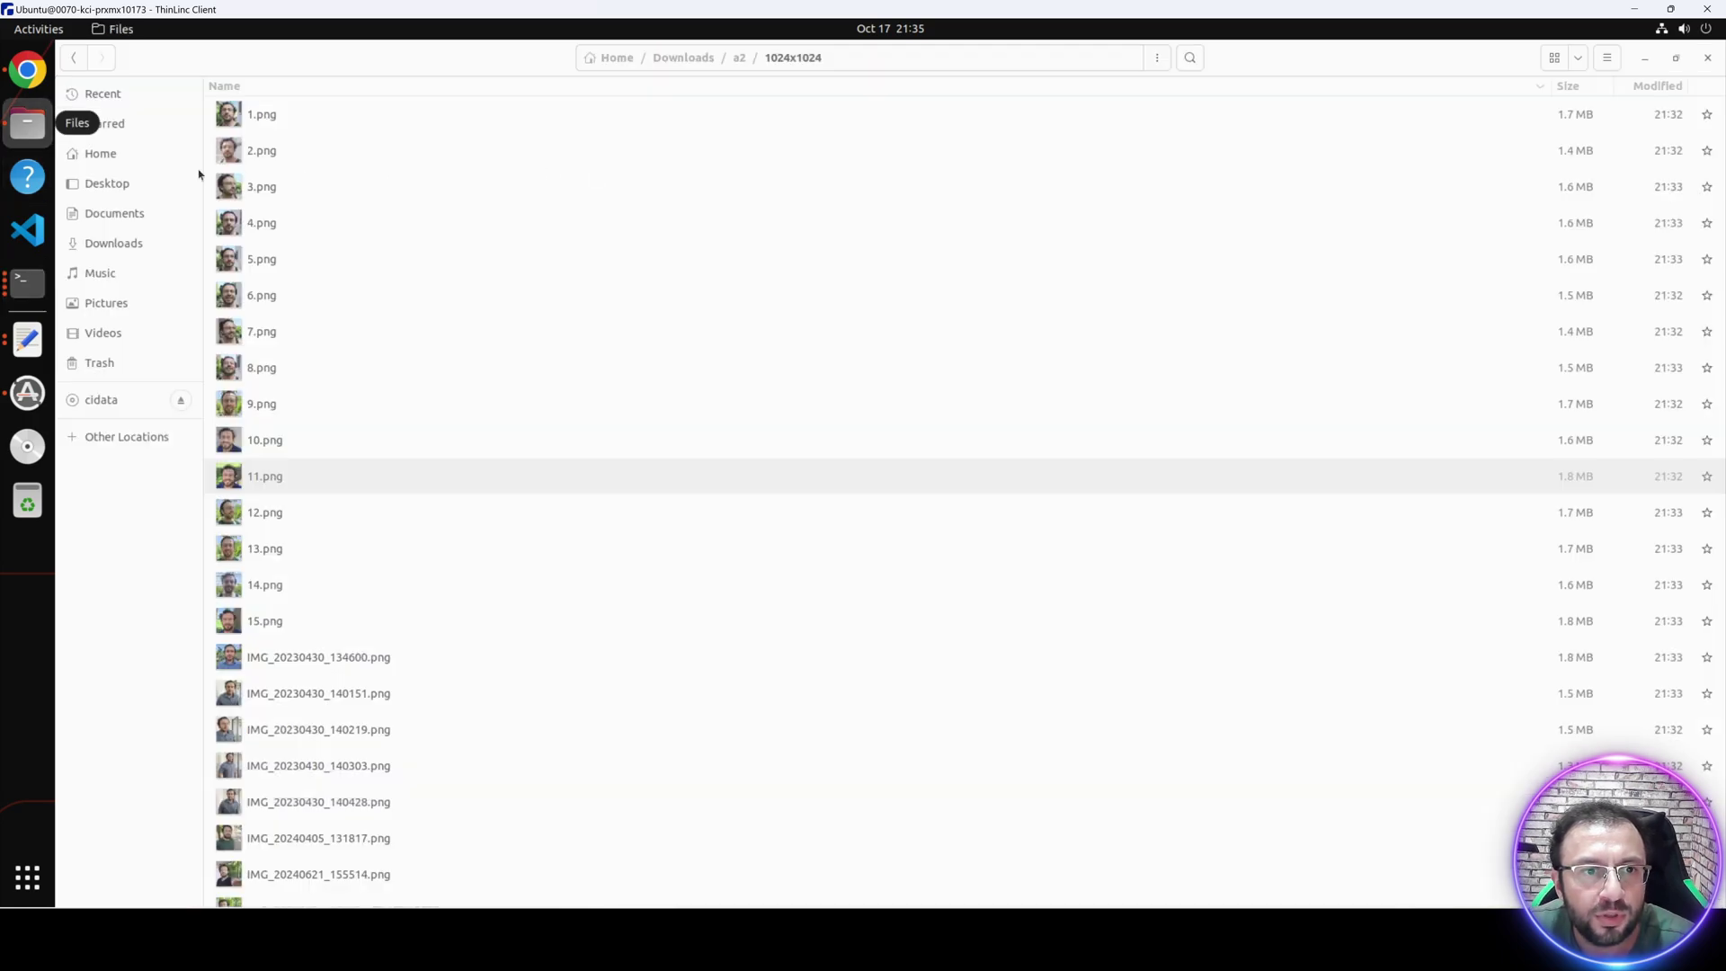
left_click(1157, 58)
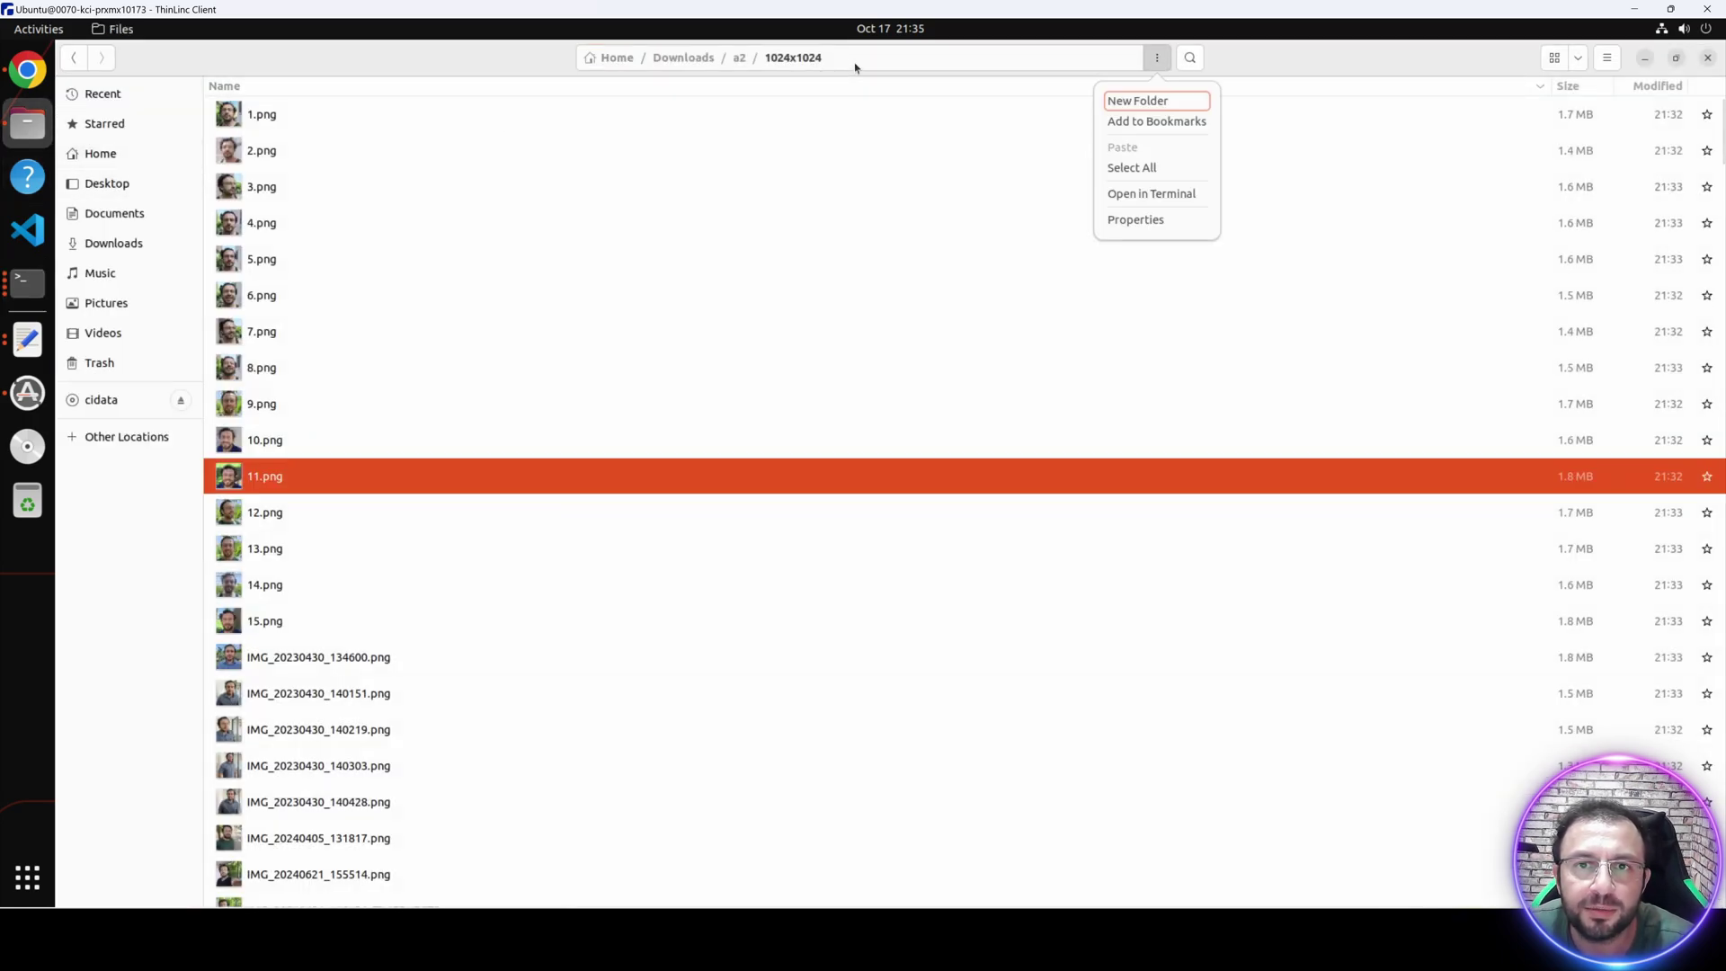
left_click(101, 153)
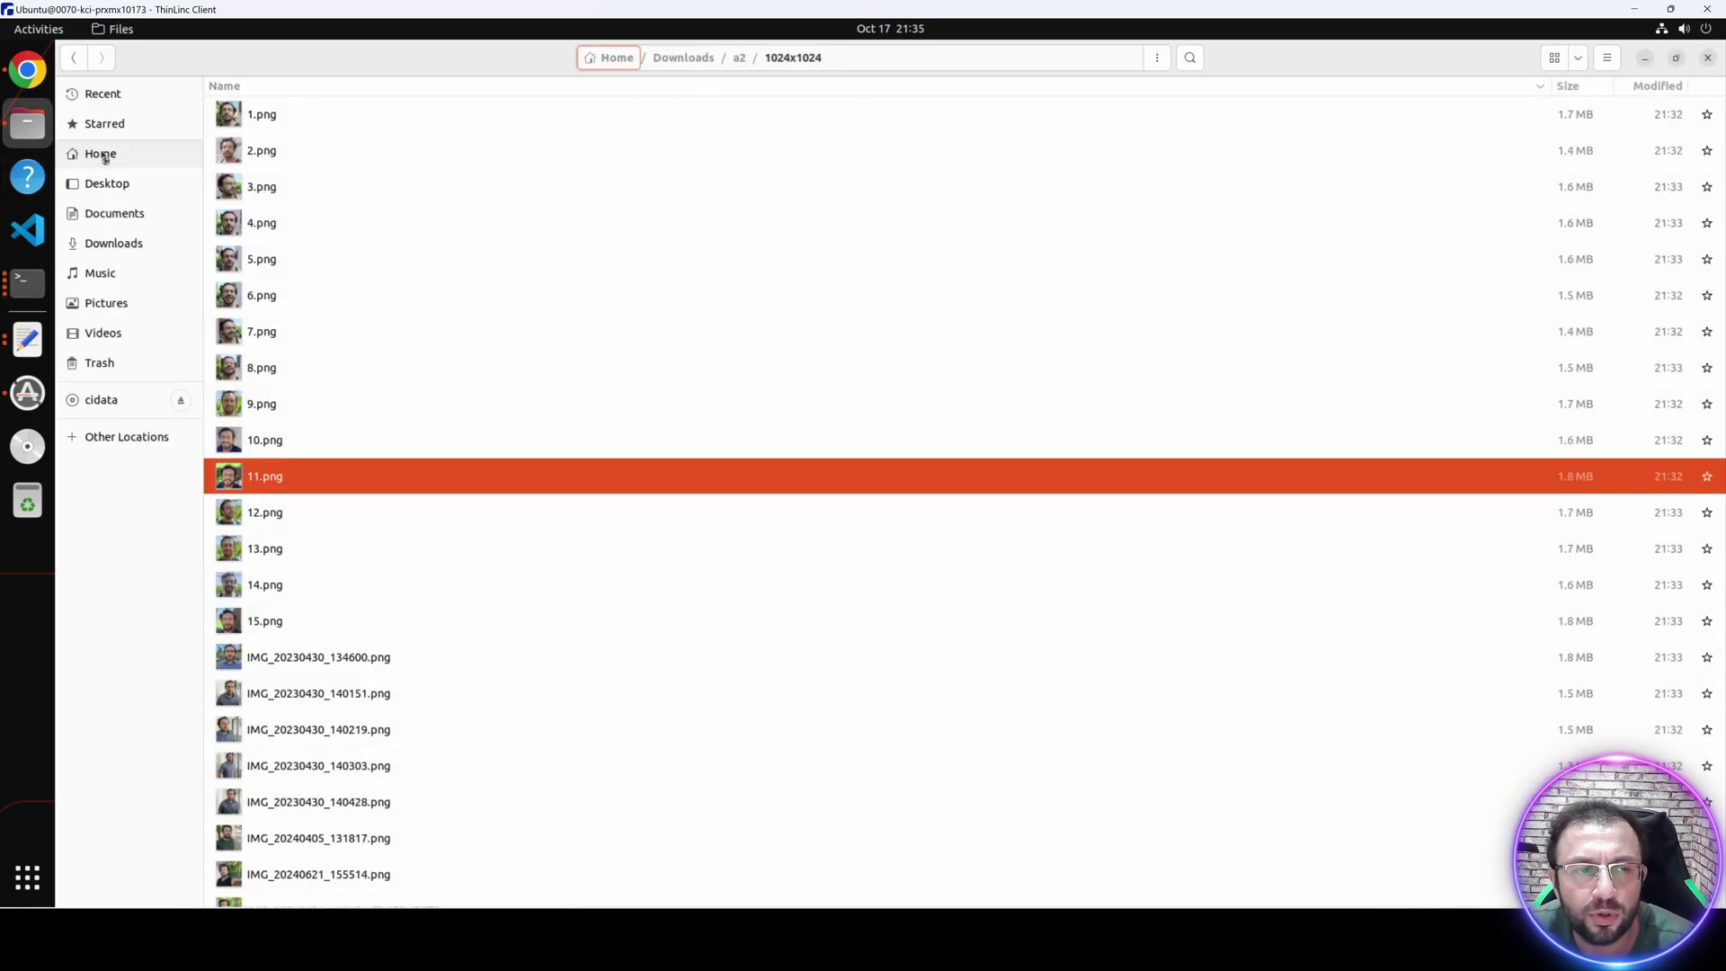
left_click(101, 152)
double_click(270, 114)
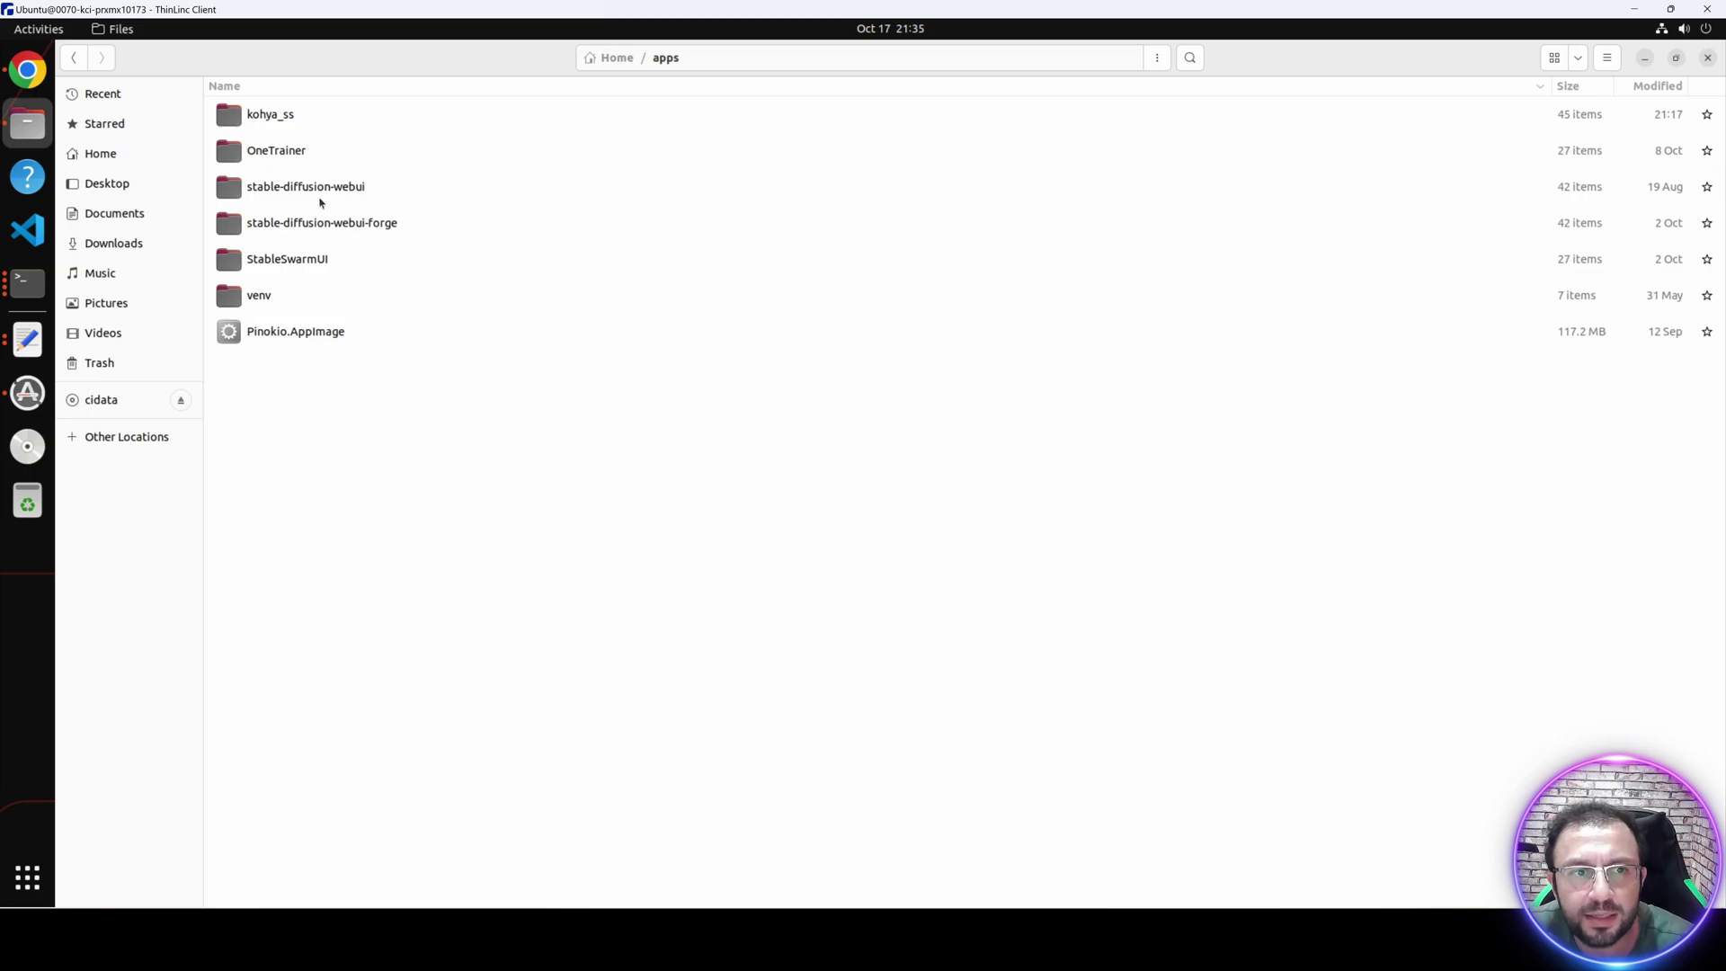
double_click(310, 260)
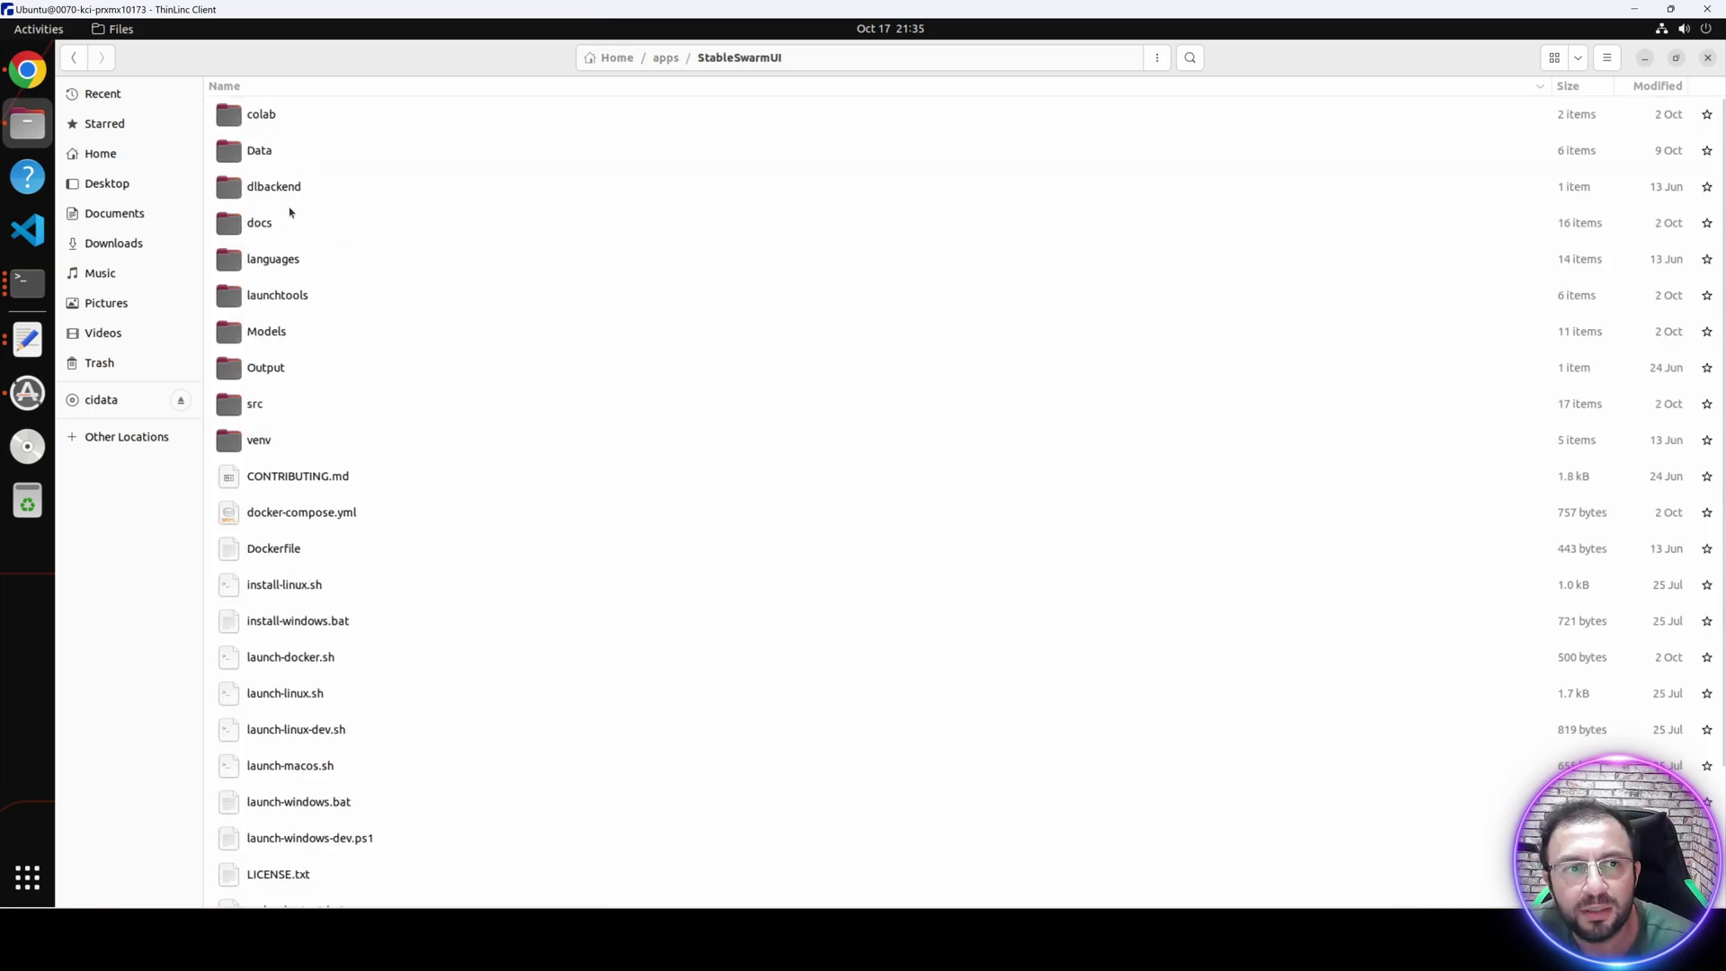
double_click(283, 336)
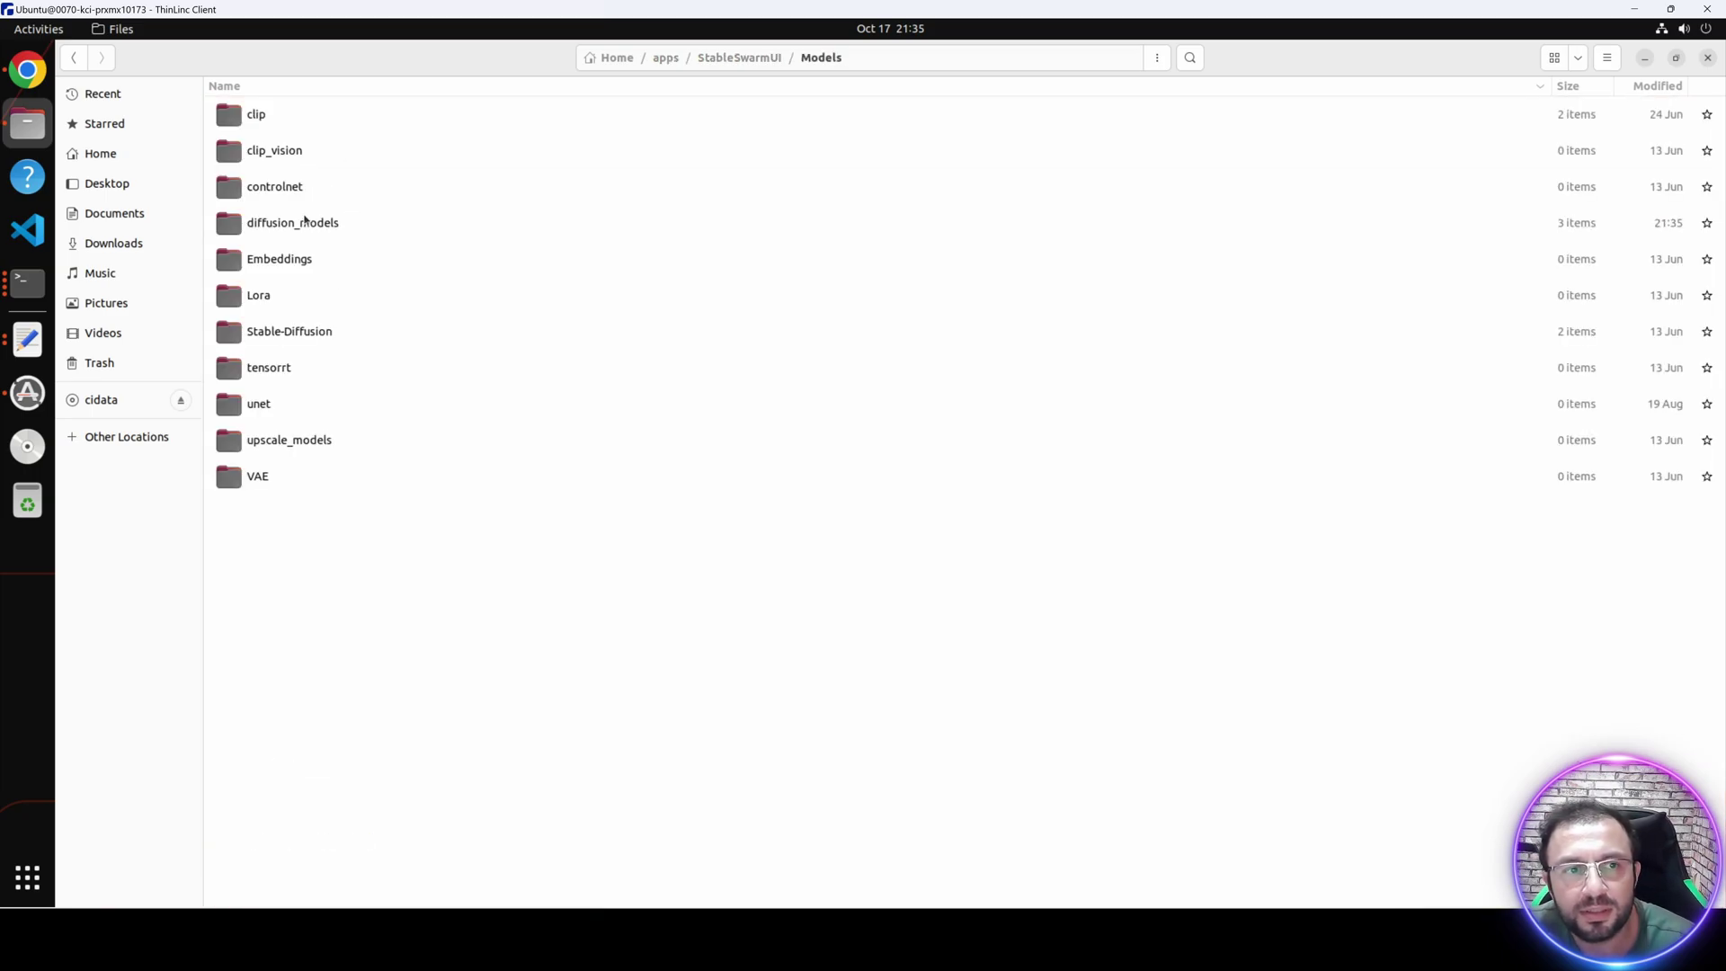
double_click(301, 222)
double_click(274, 129)
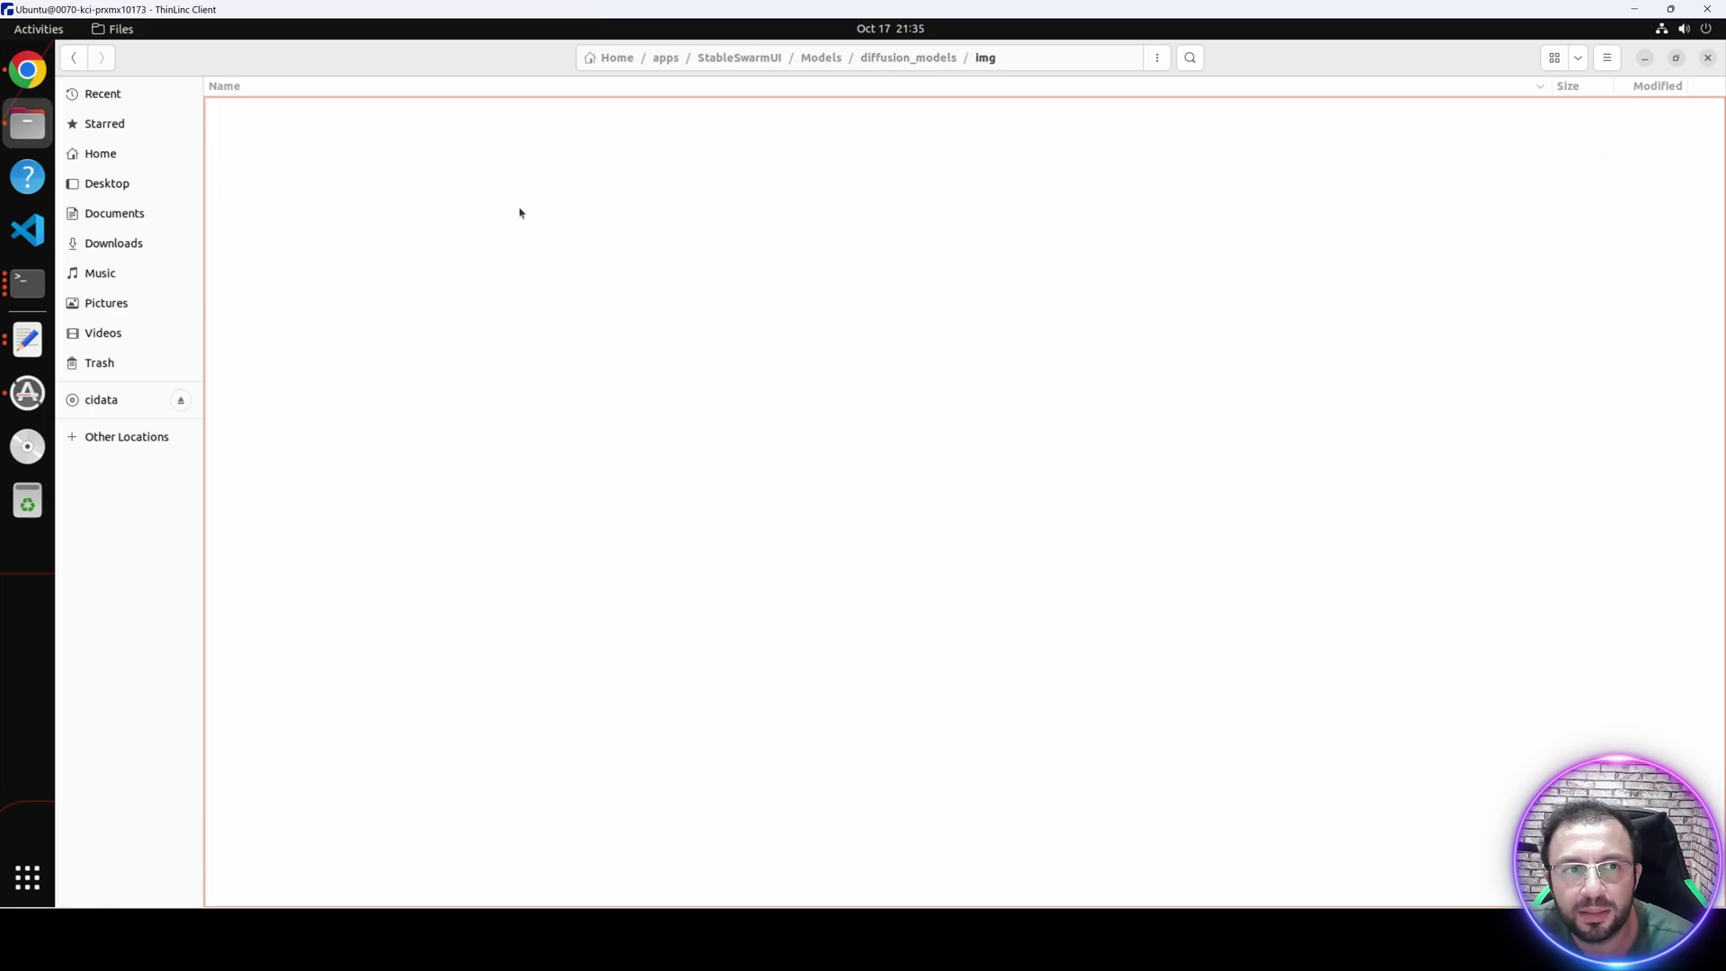
double_click(315, 110)
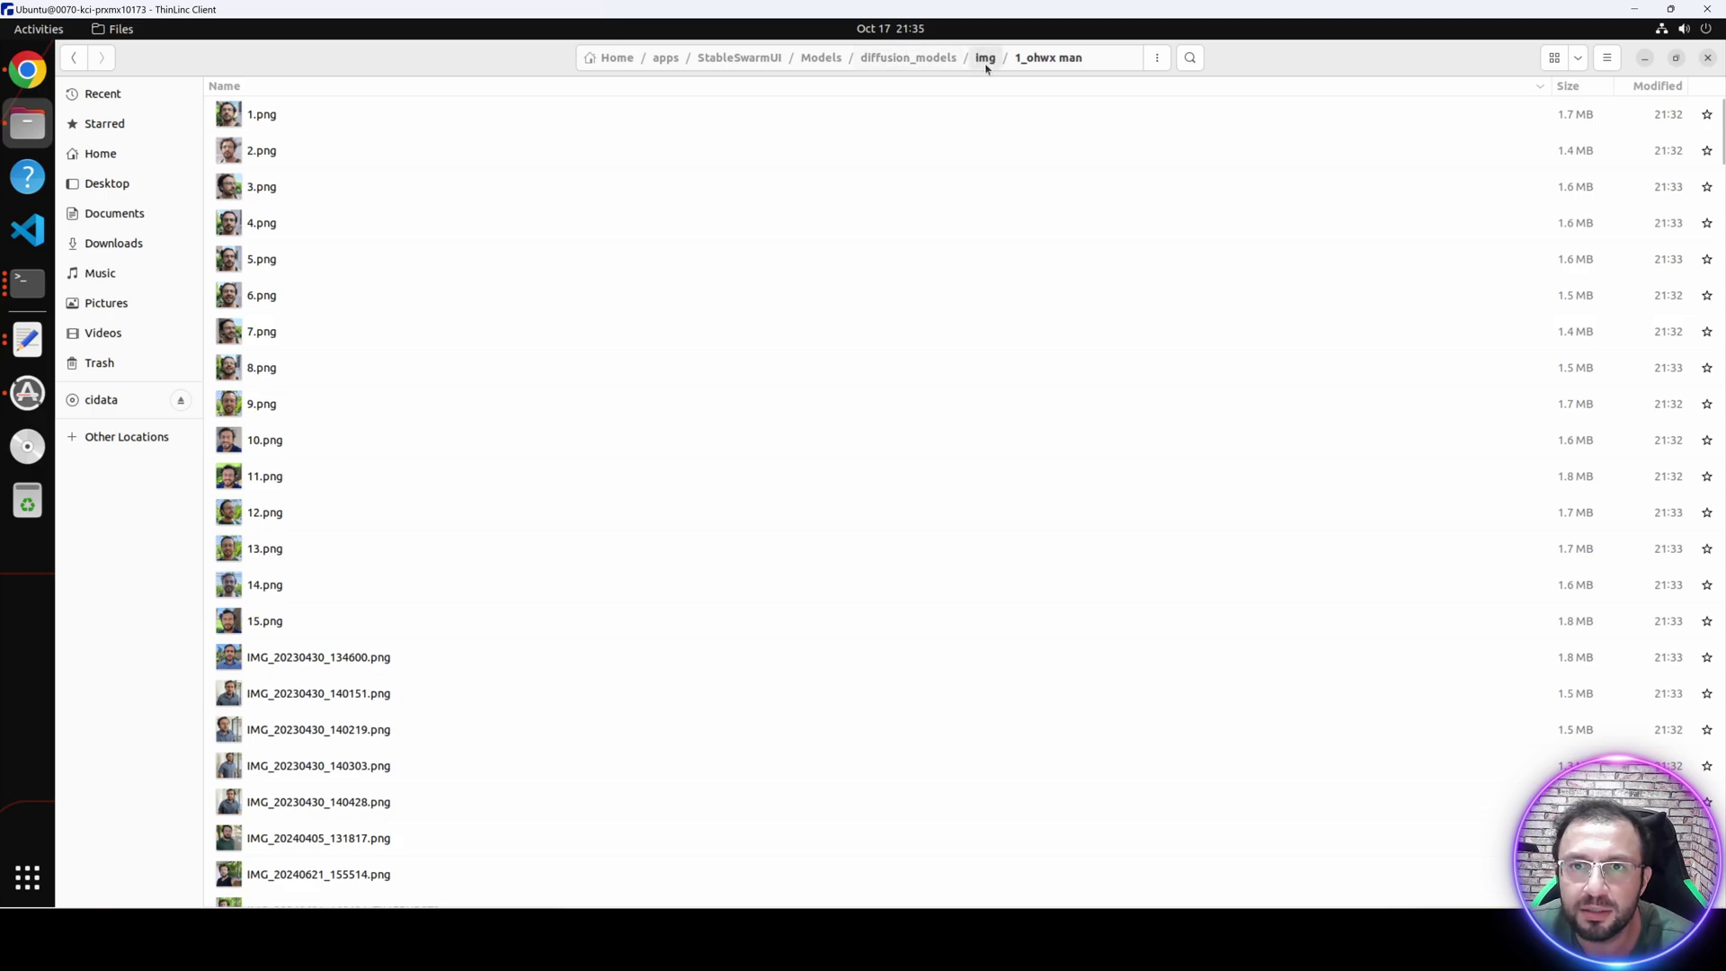
Return to the diffusion_models folder and look inside its model subfolder.
left_click(986, 62)
left_click(868, 61)
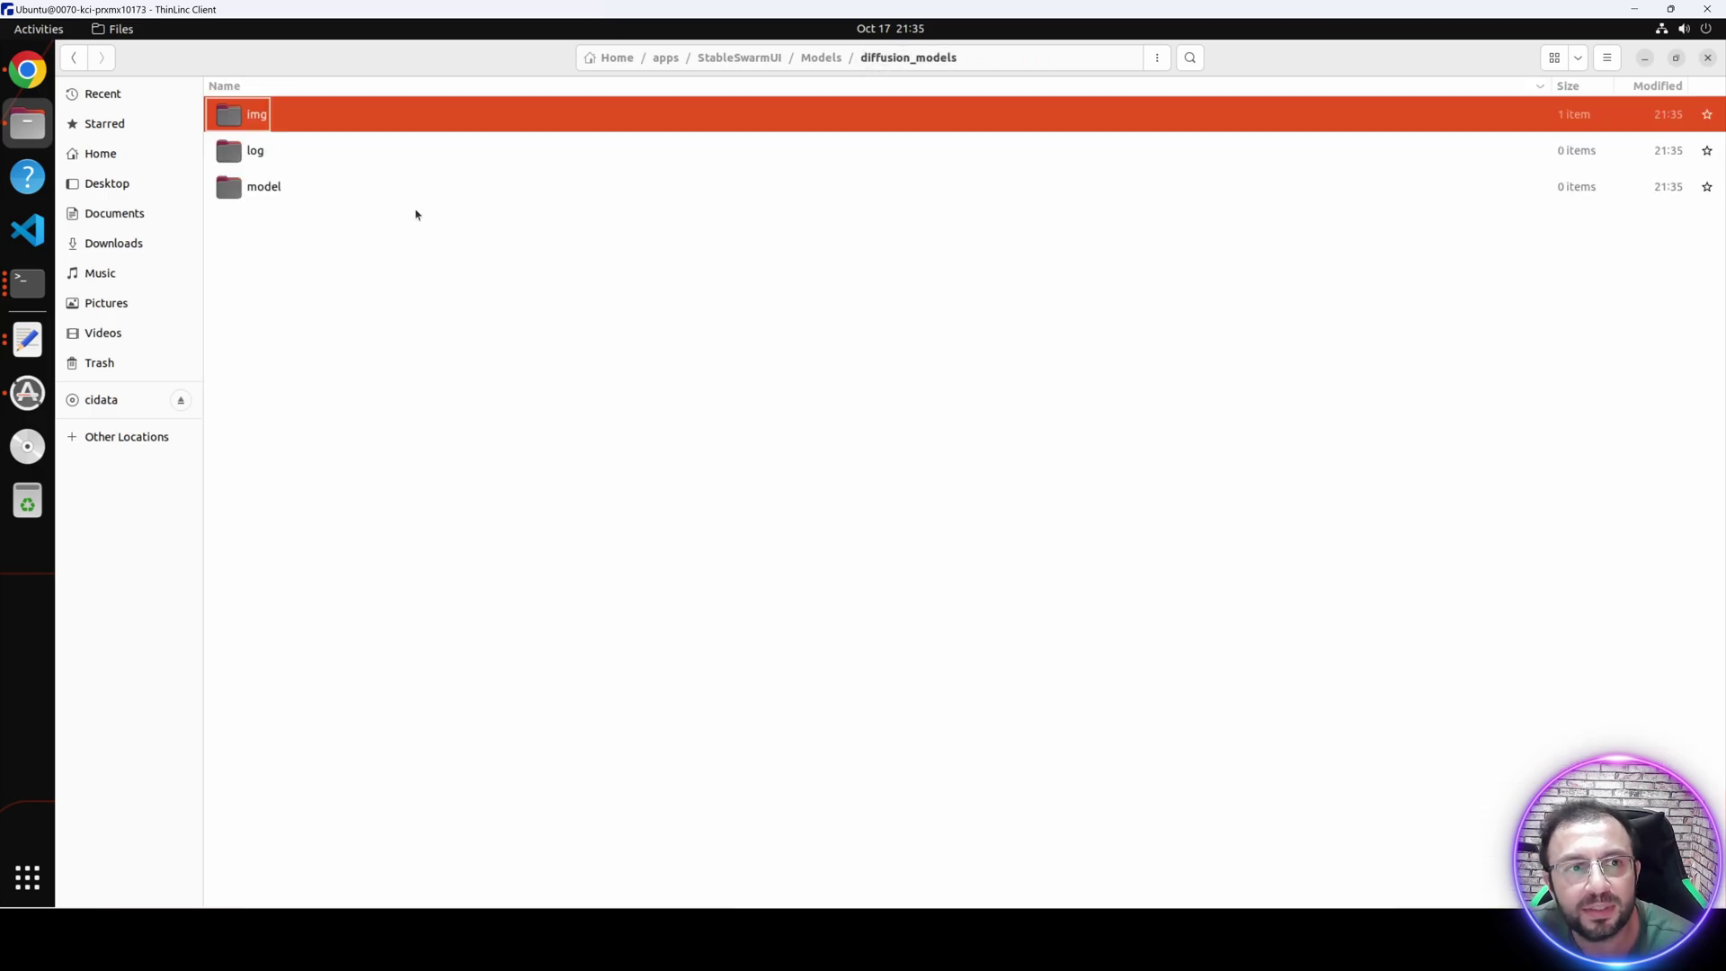
double_click(292, 187)
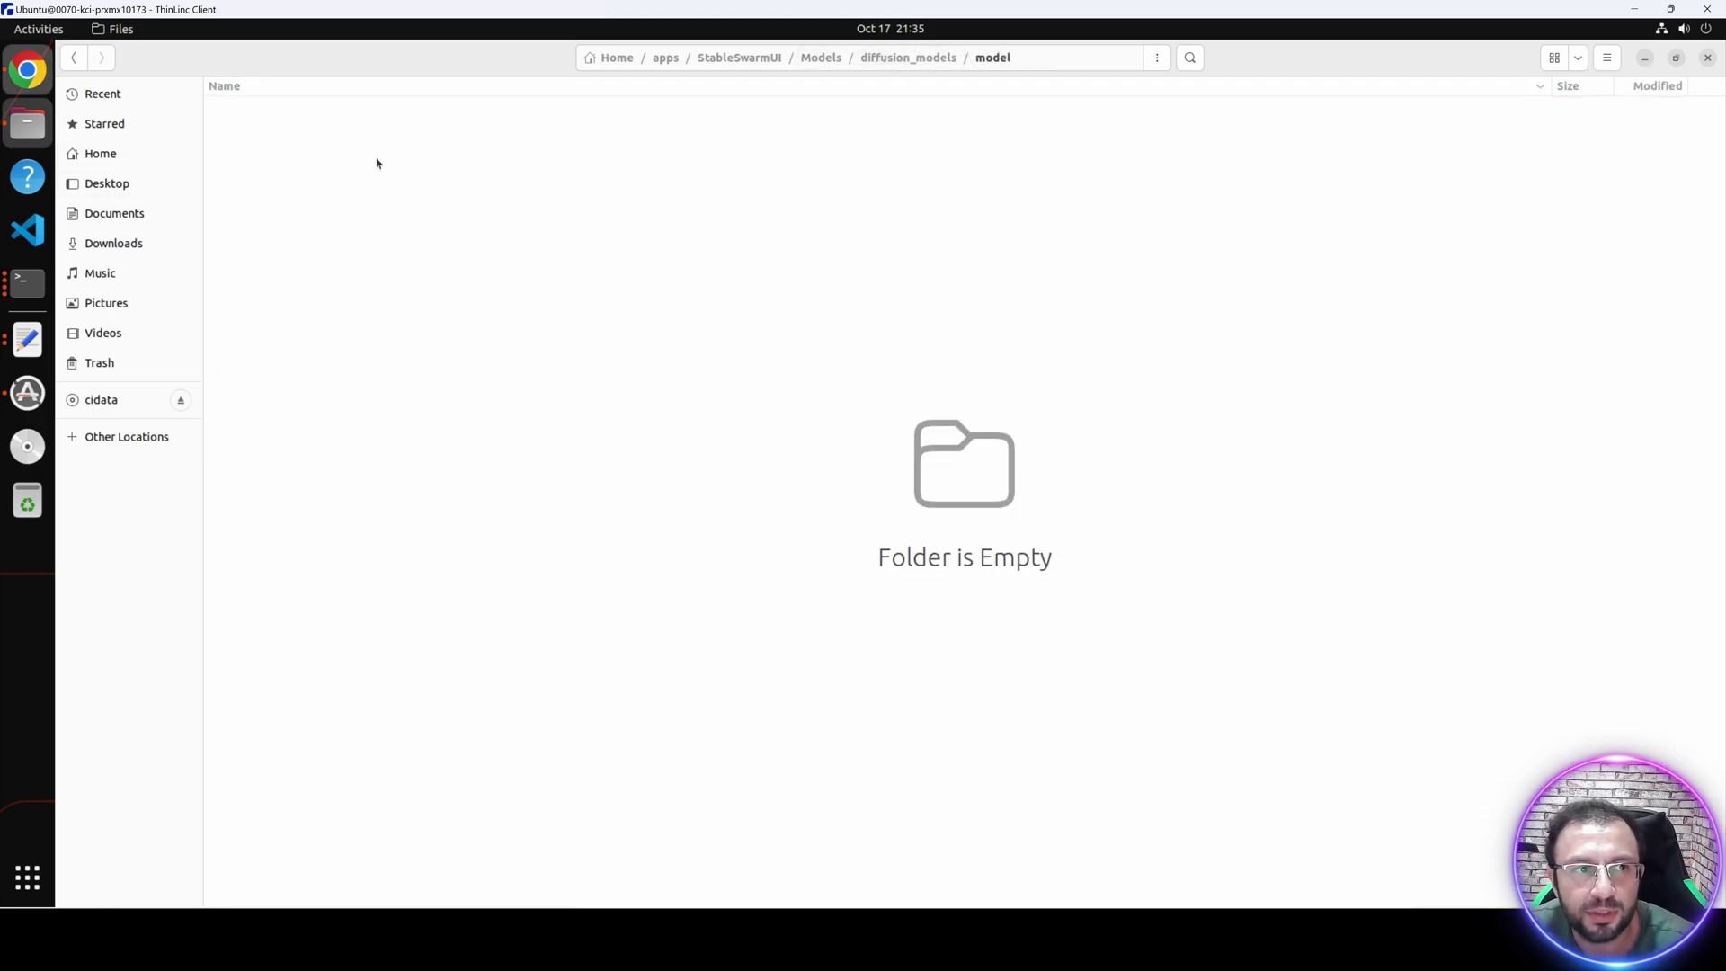
Switch back to the Kohya_ss GUI and copy the dataset preparation info to the respective fields.
key("alt+Tab")
scroll(453, 516, "up", 1)
scroll(453, 516, "up", 4)
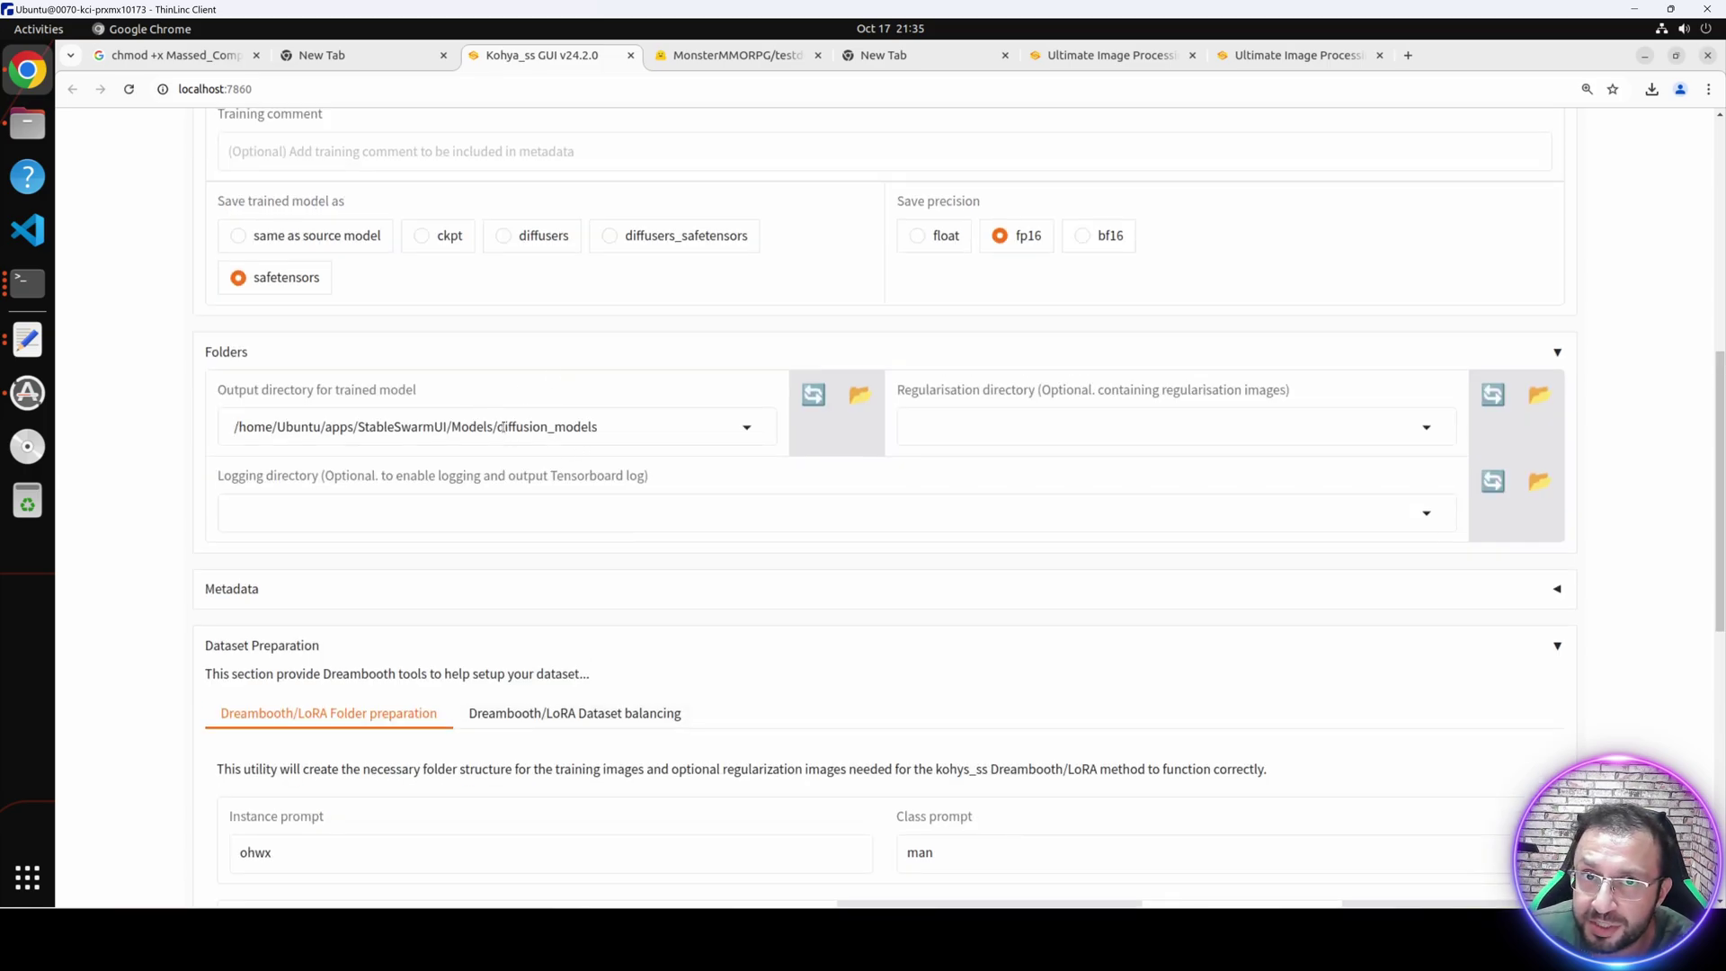
scroll(511, 573, "down", 8)
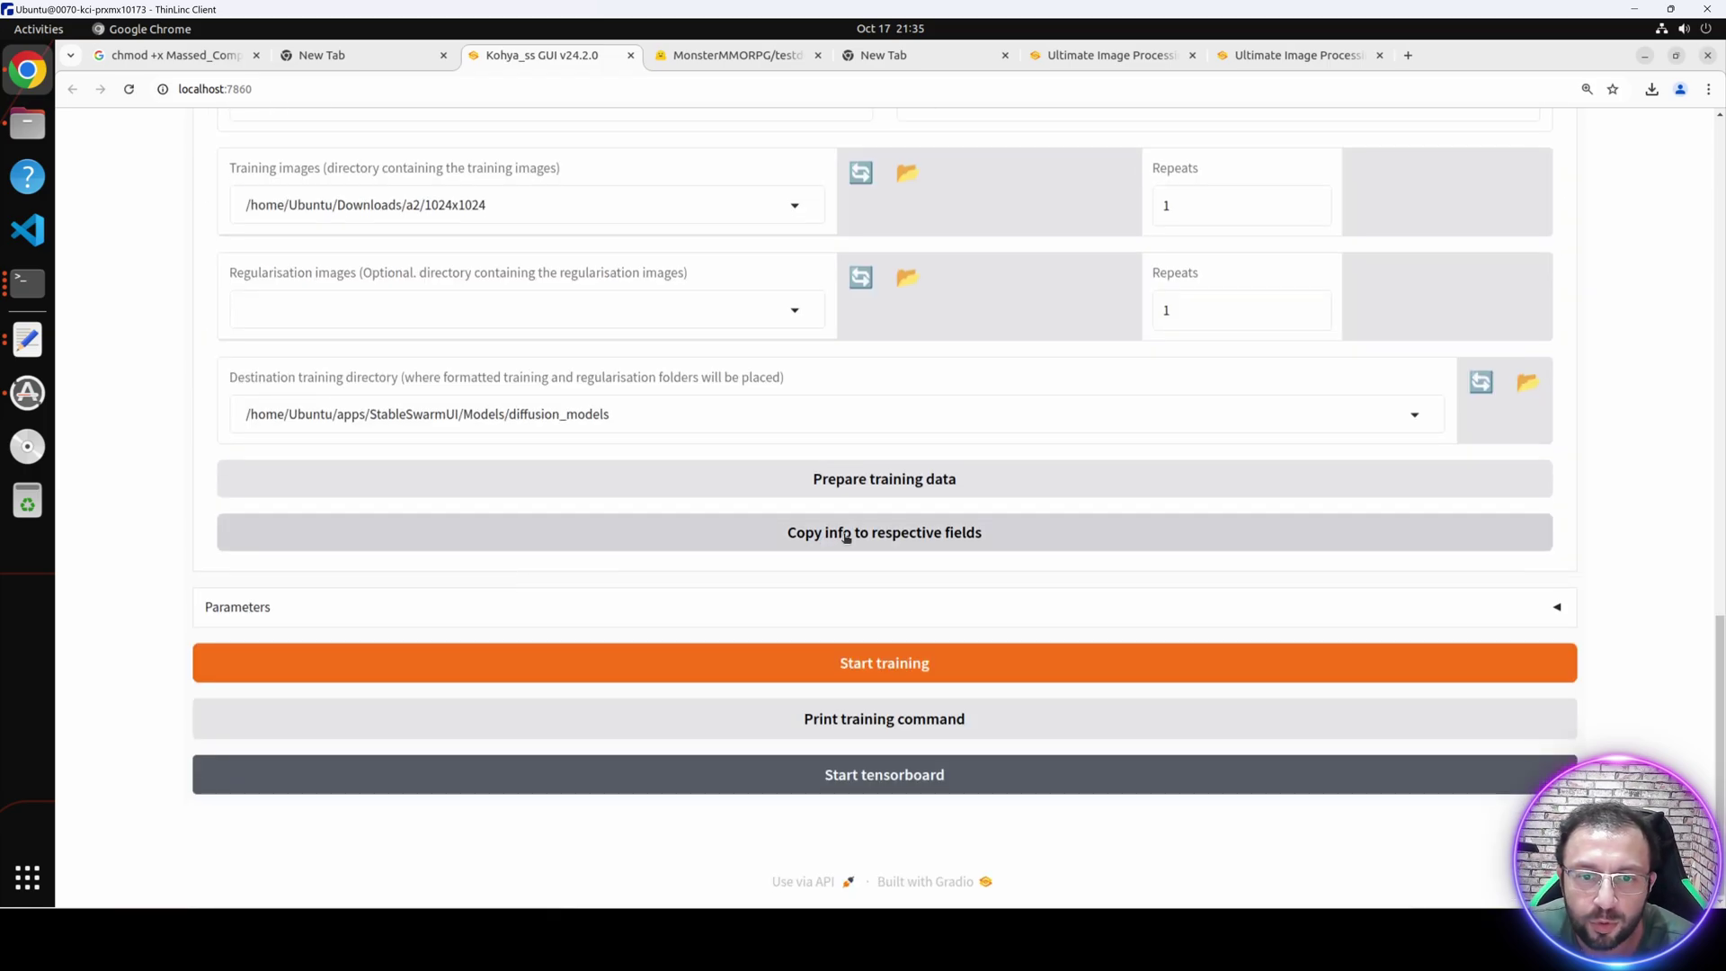
scroll(847, 537, "up", 8)
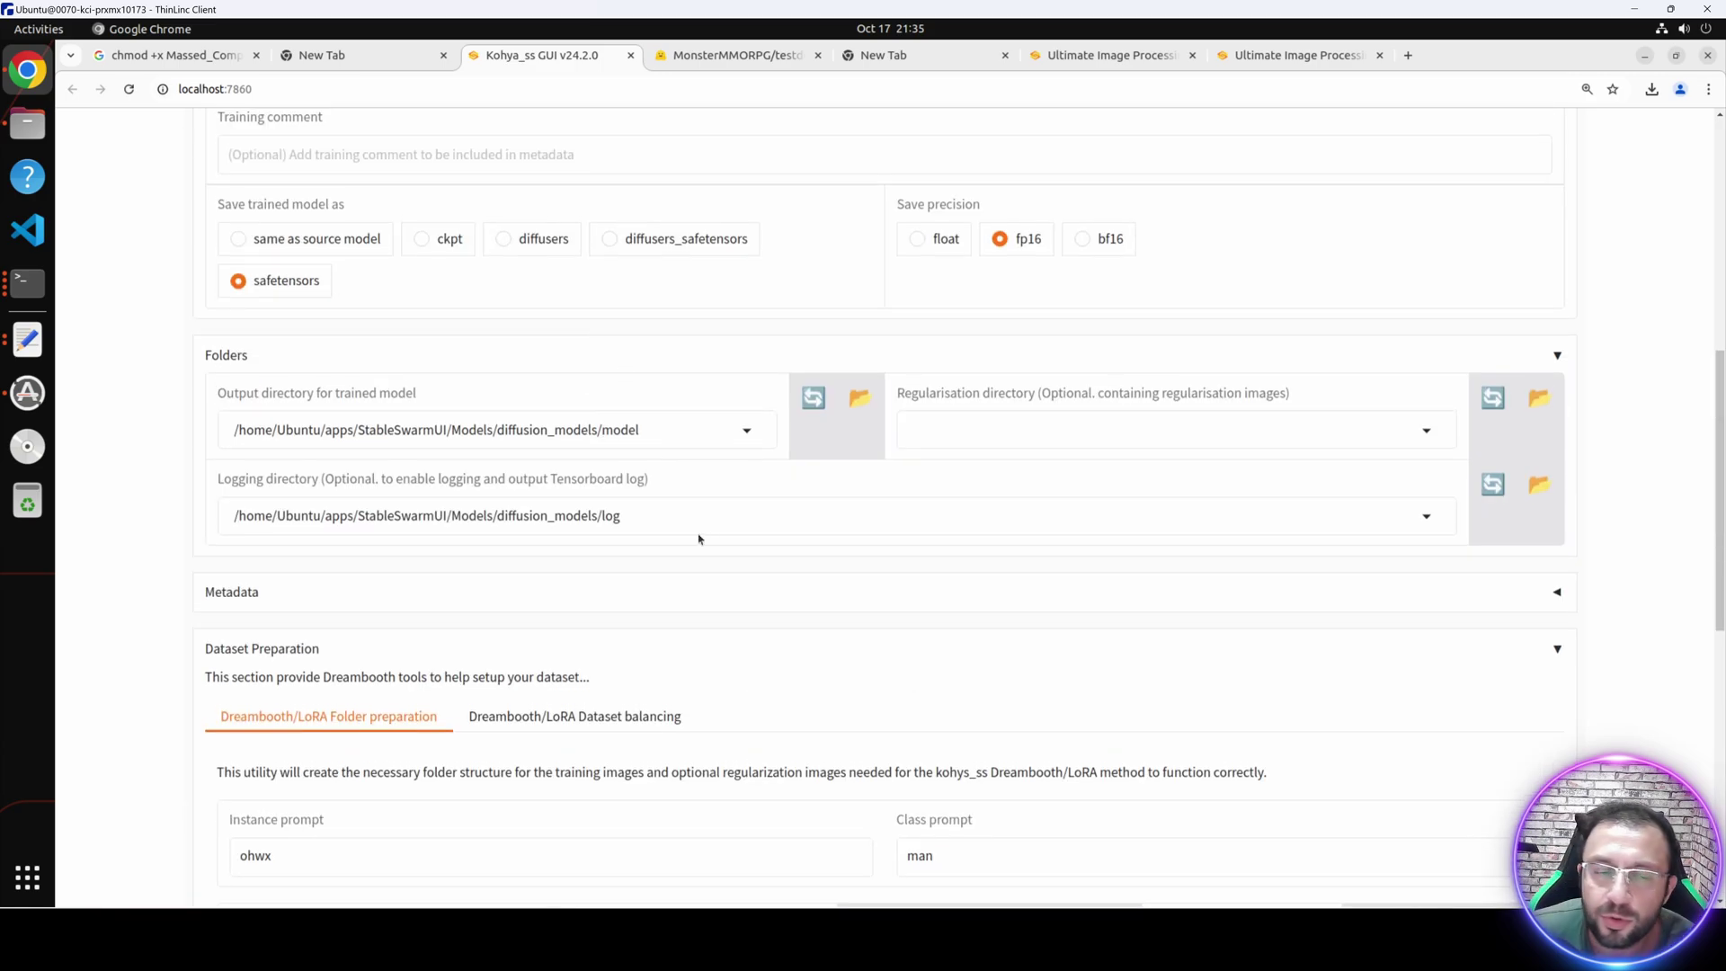
Clear the logging directory in the Folders section and check the image folder path.
left_click(657, 515)
key("BackSpace")
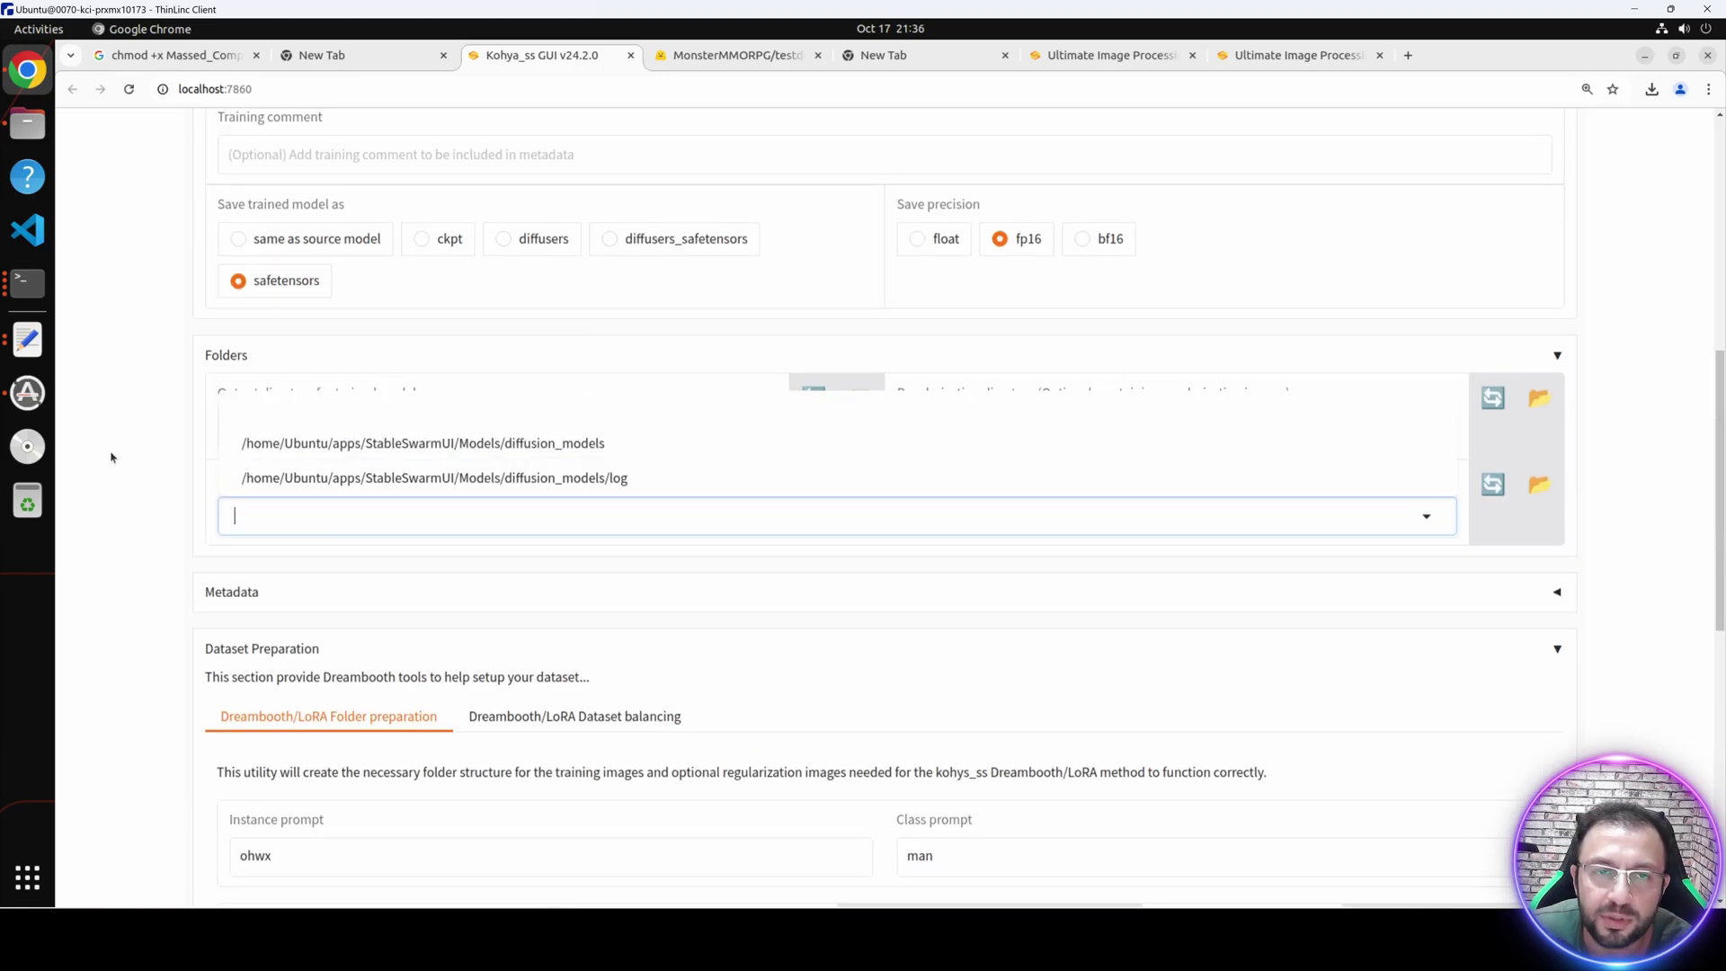
scroll(770, 626, "up", 2)
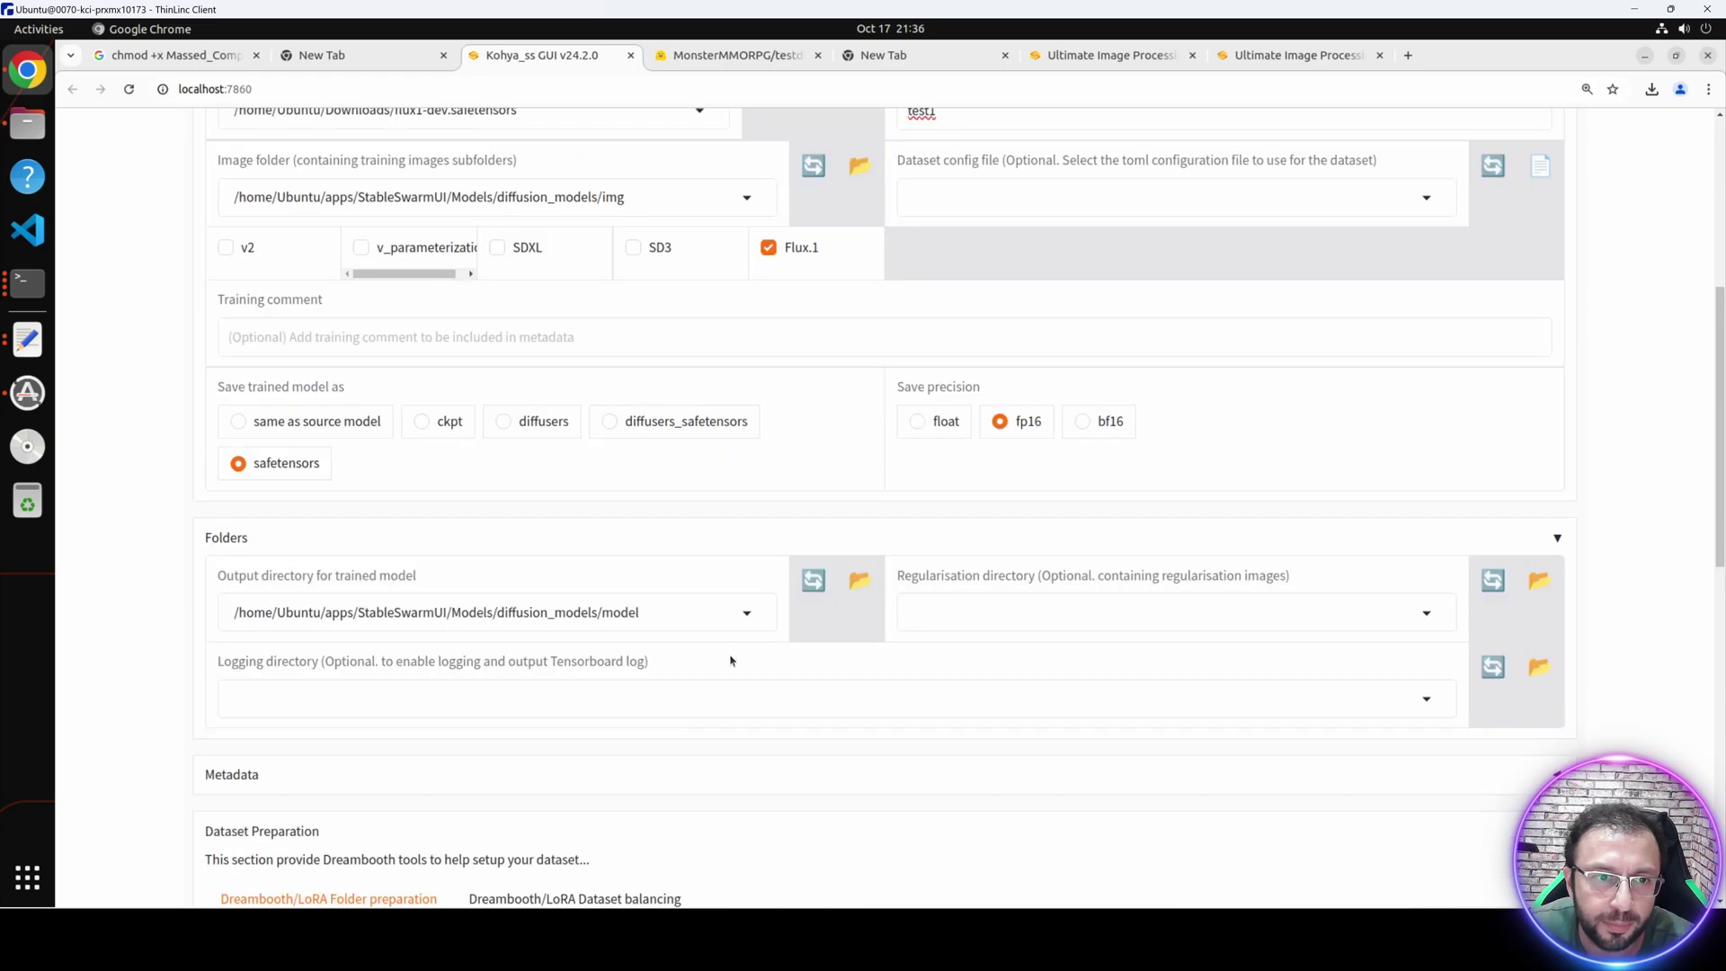
In the Basic training parameters, set the number of epochs to 100, consulting the dataset comparisons in the Patreon post.
scroll(731, 662, "down", 10)
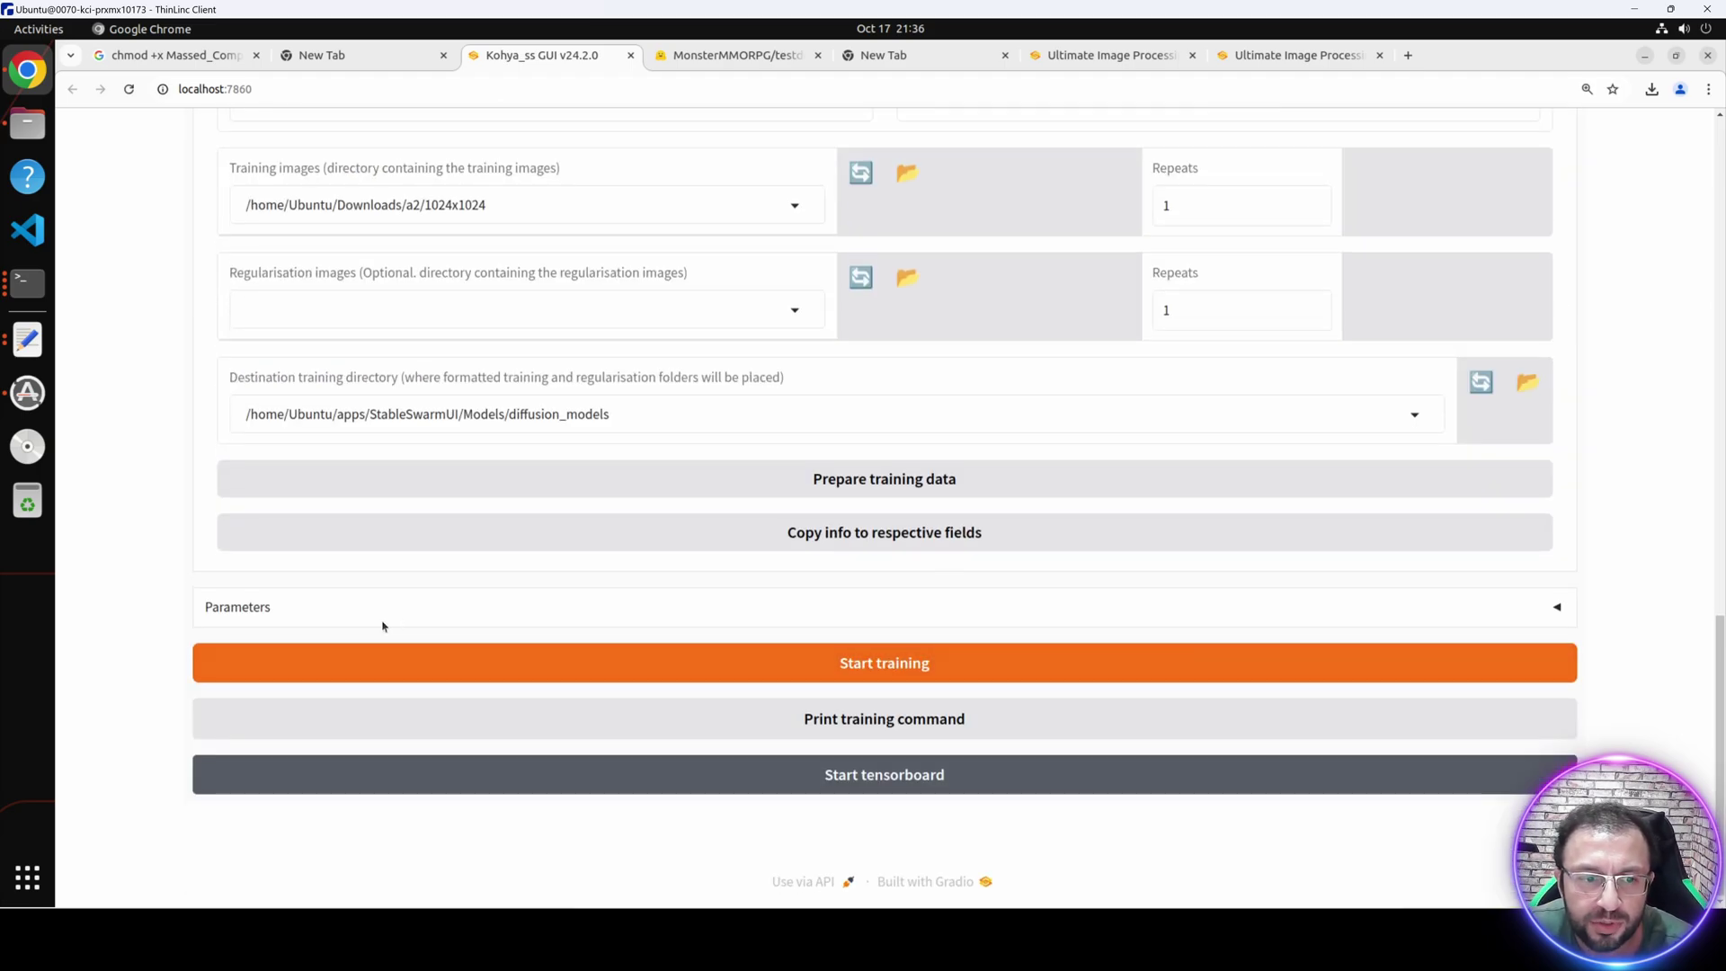
left_click(347, 611)
scroll(531, 532, "down", 4)
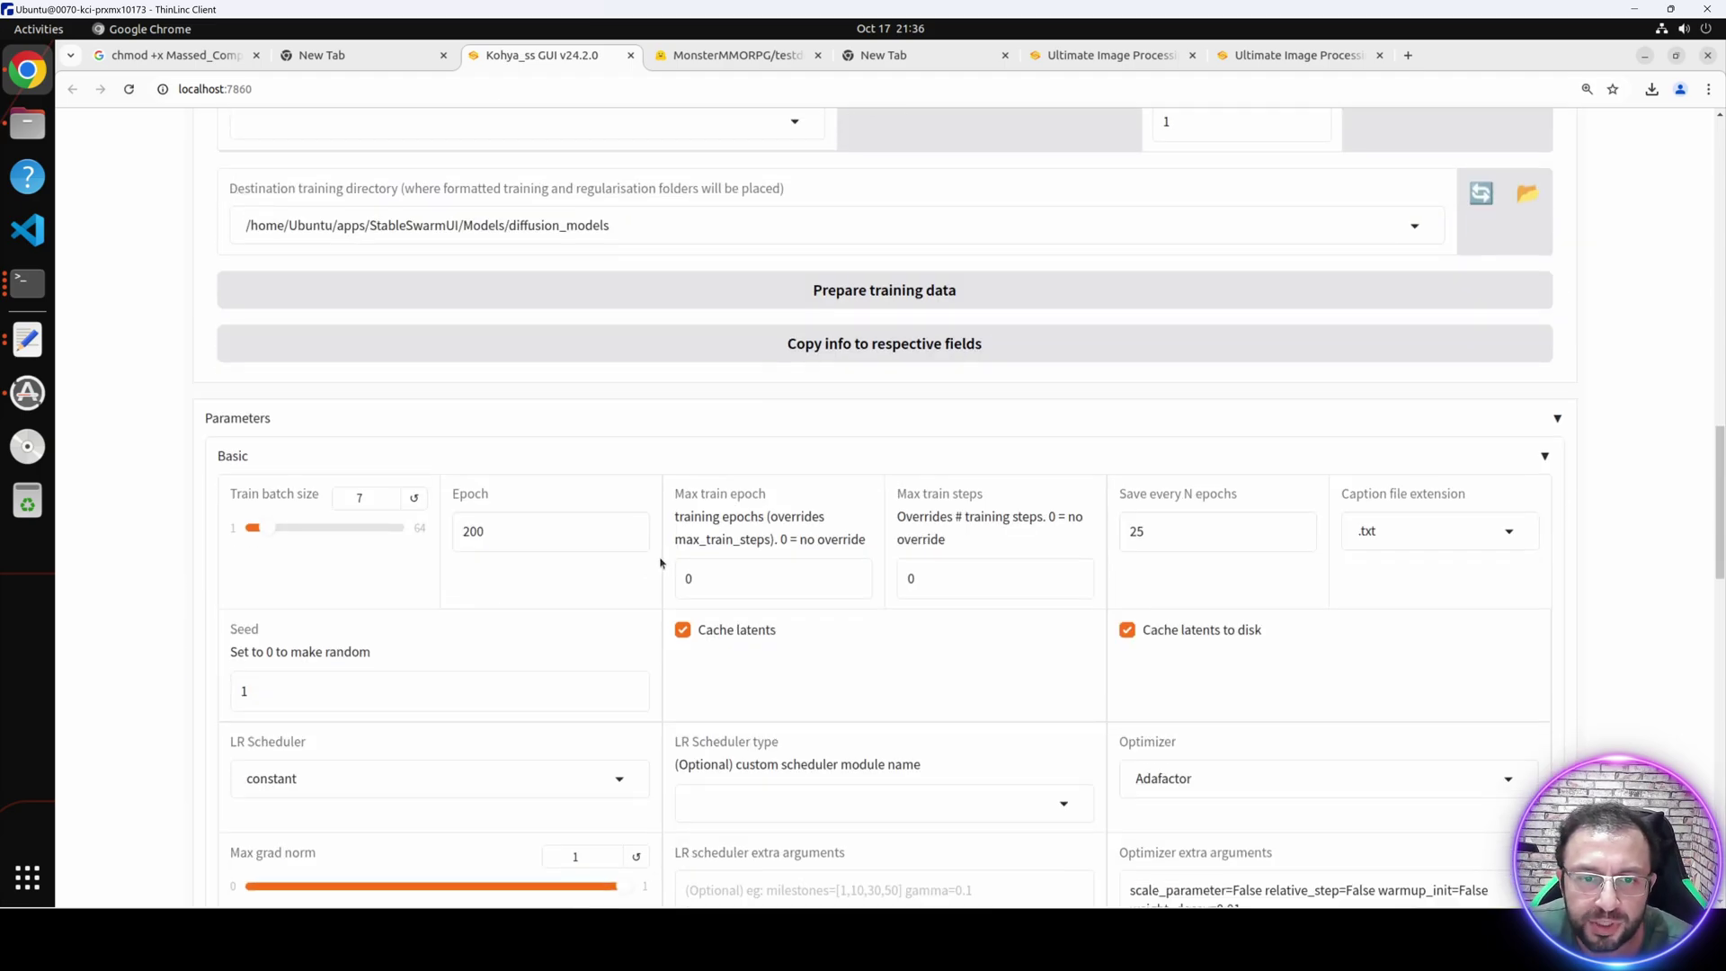
double_click(531, 532)
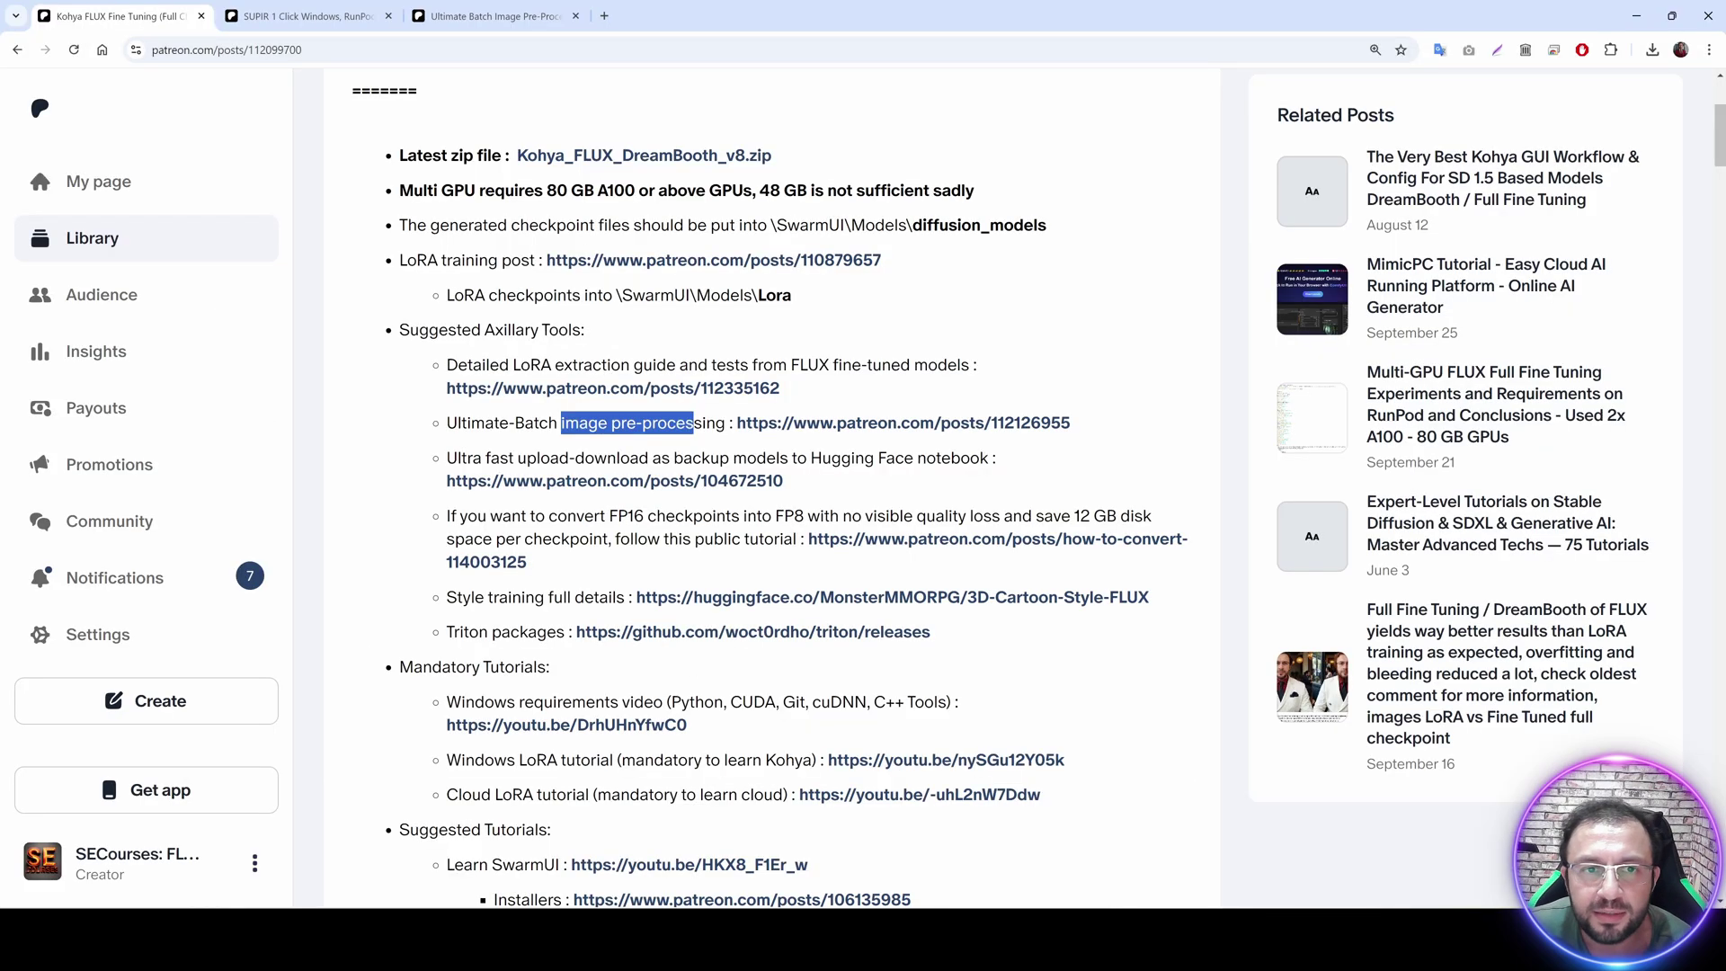
scroll(847, 578, "down", 15)
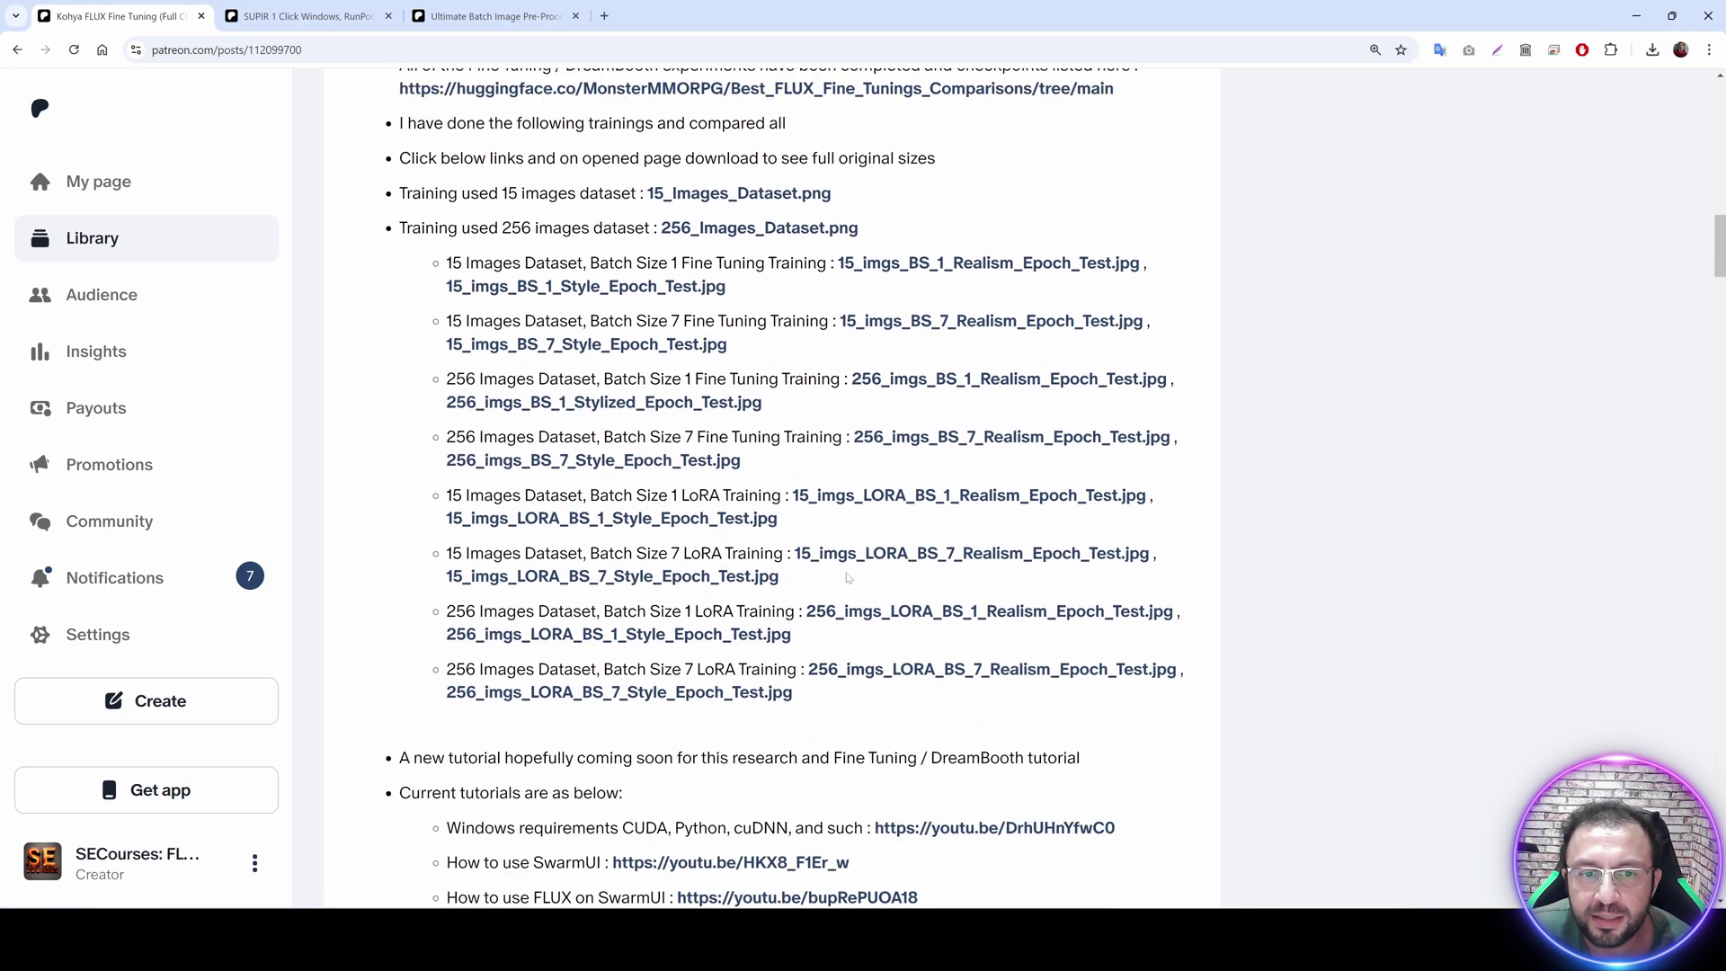
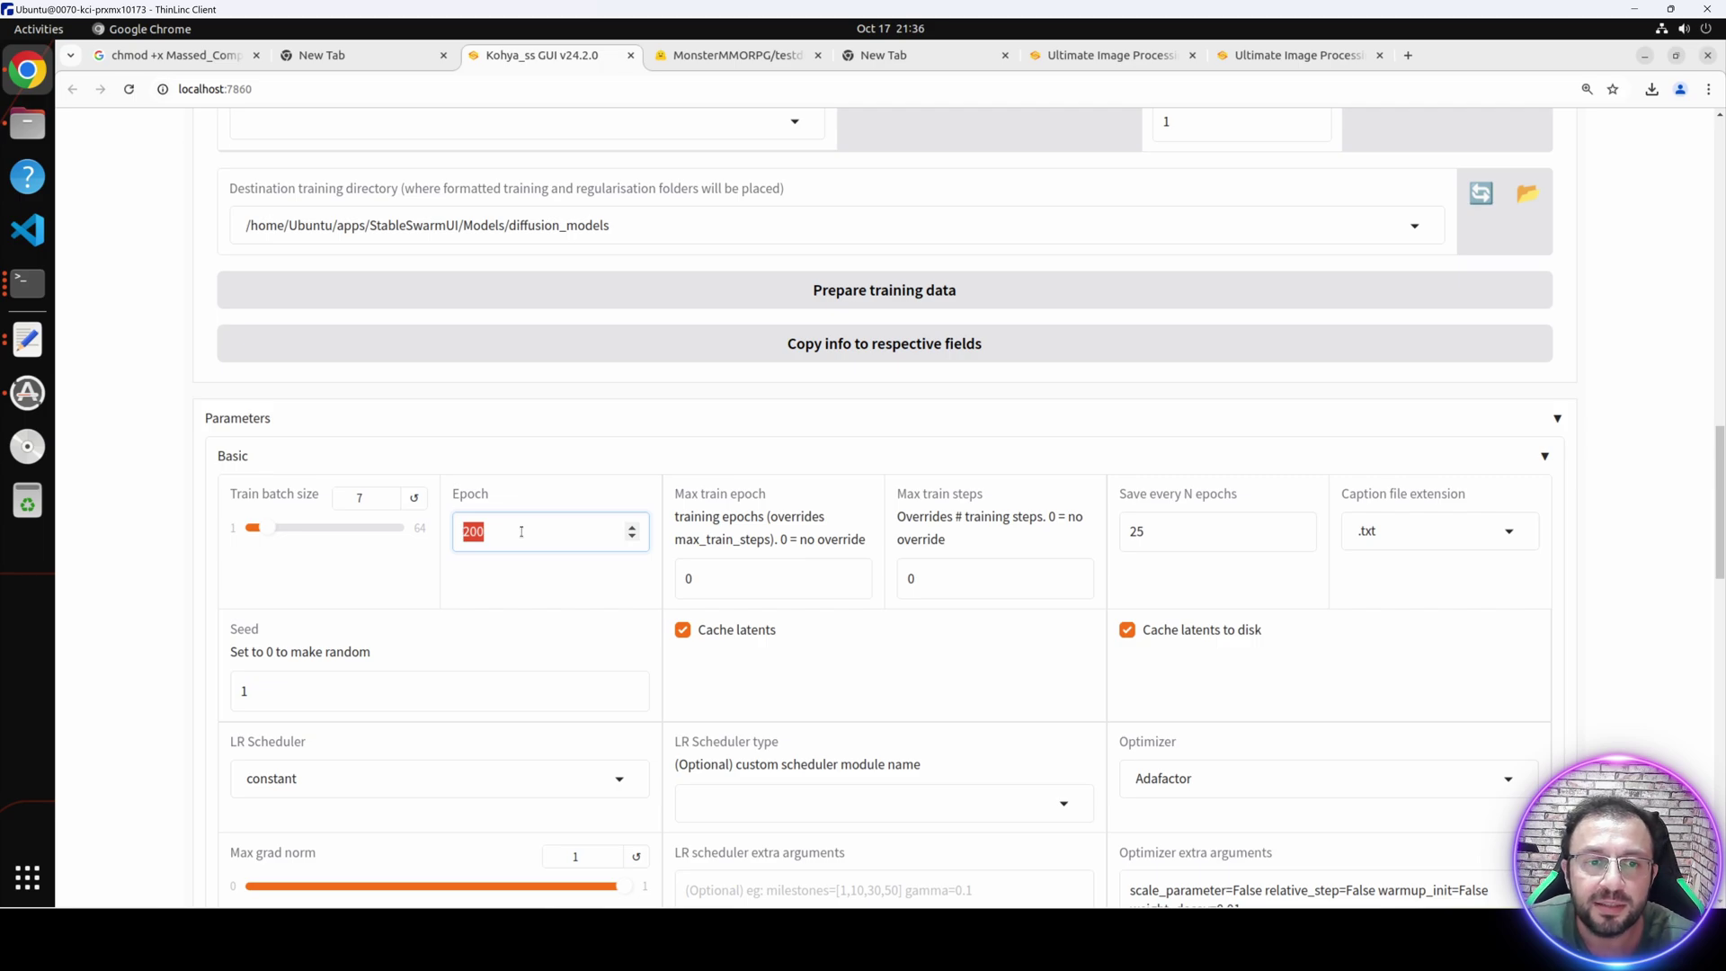
type("100")
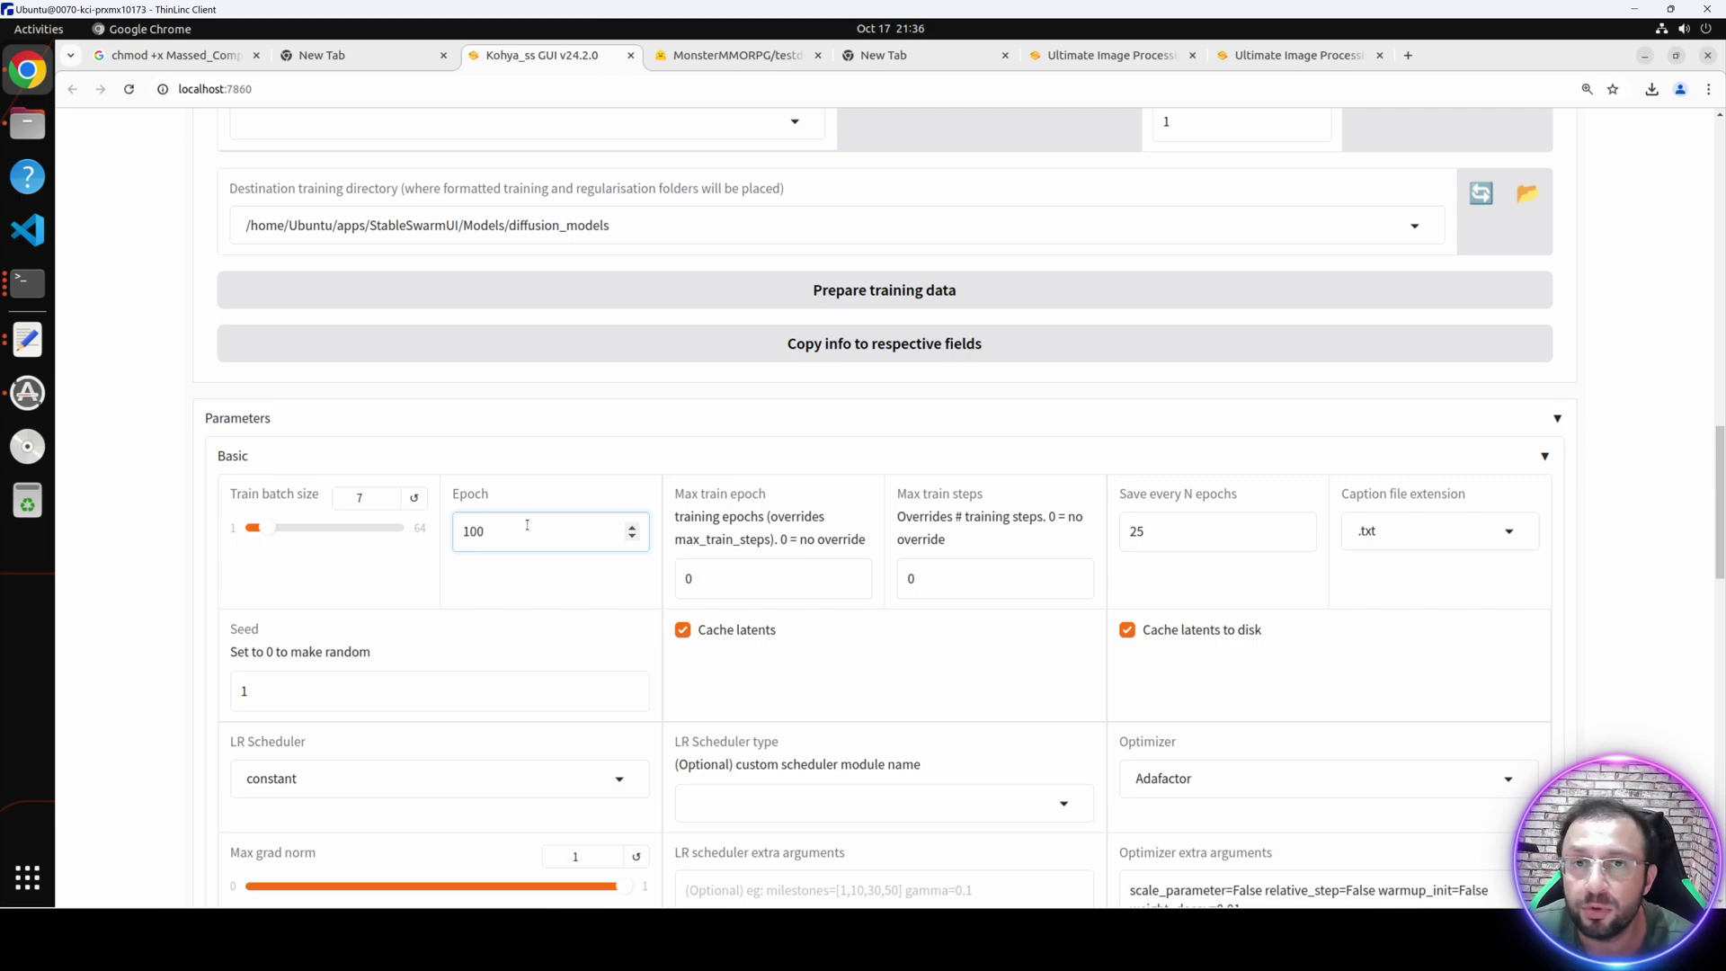
key("Tab")
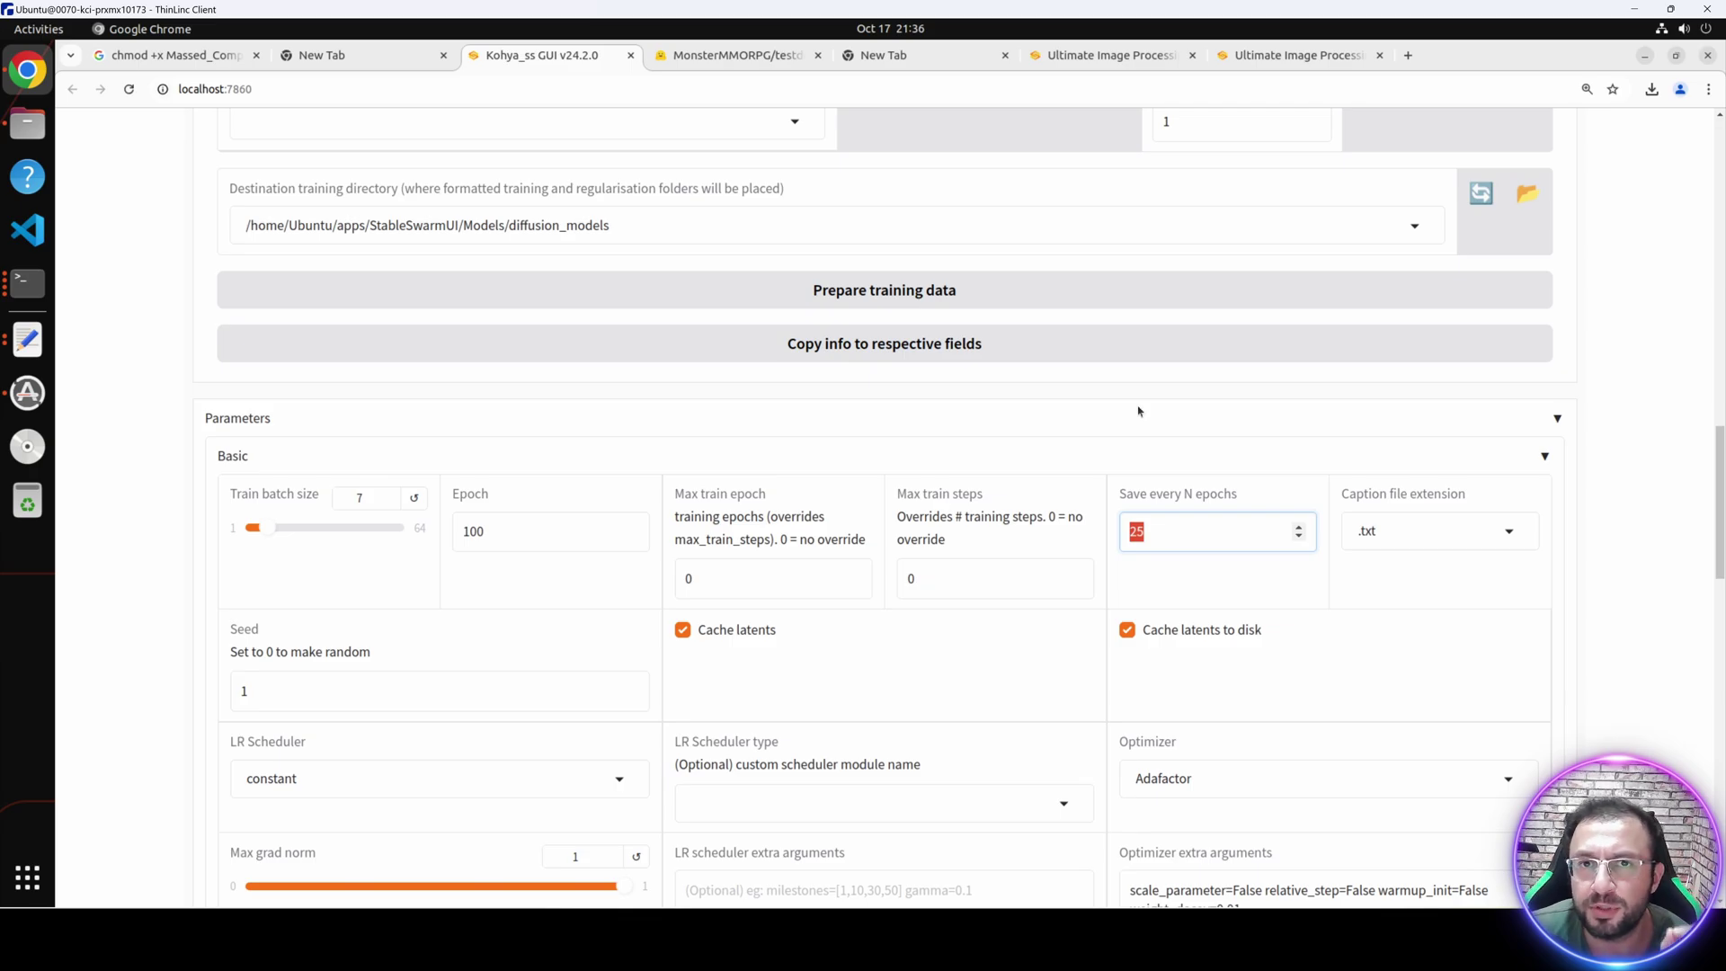
Open the properties of the apps folder in the Home directory and check the free disk space.
left_click(27, 125)
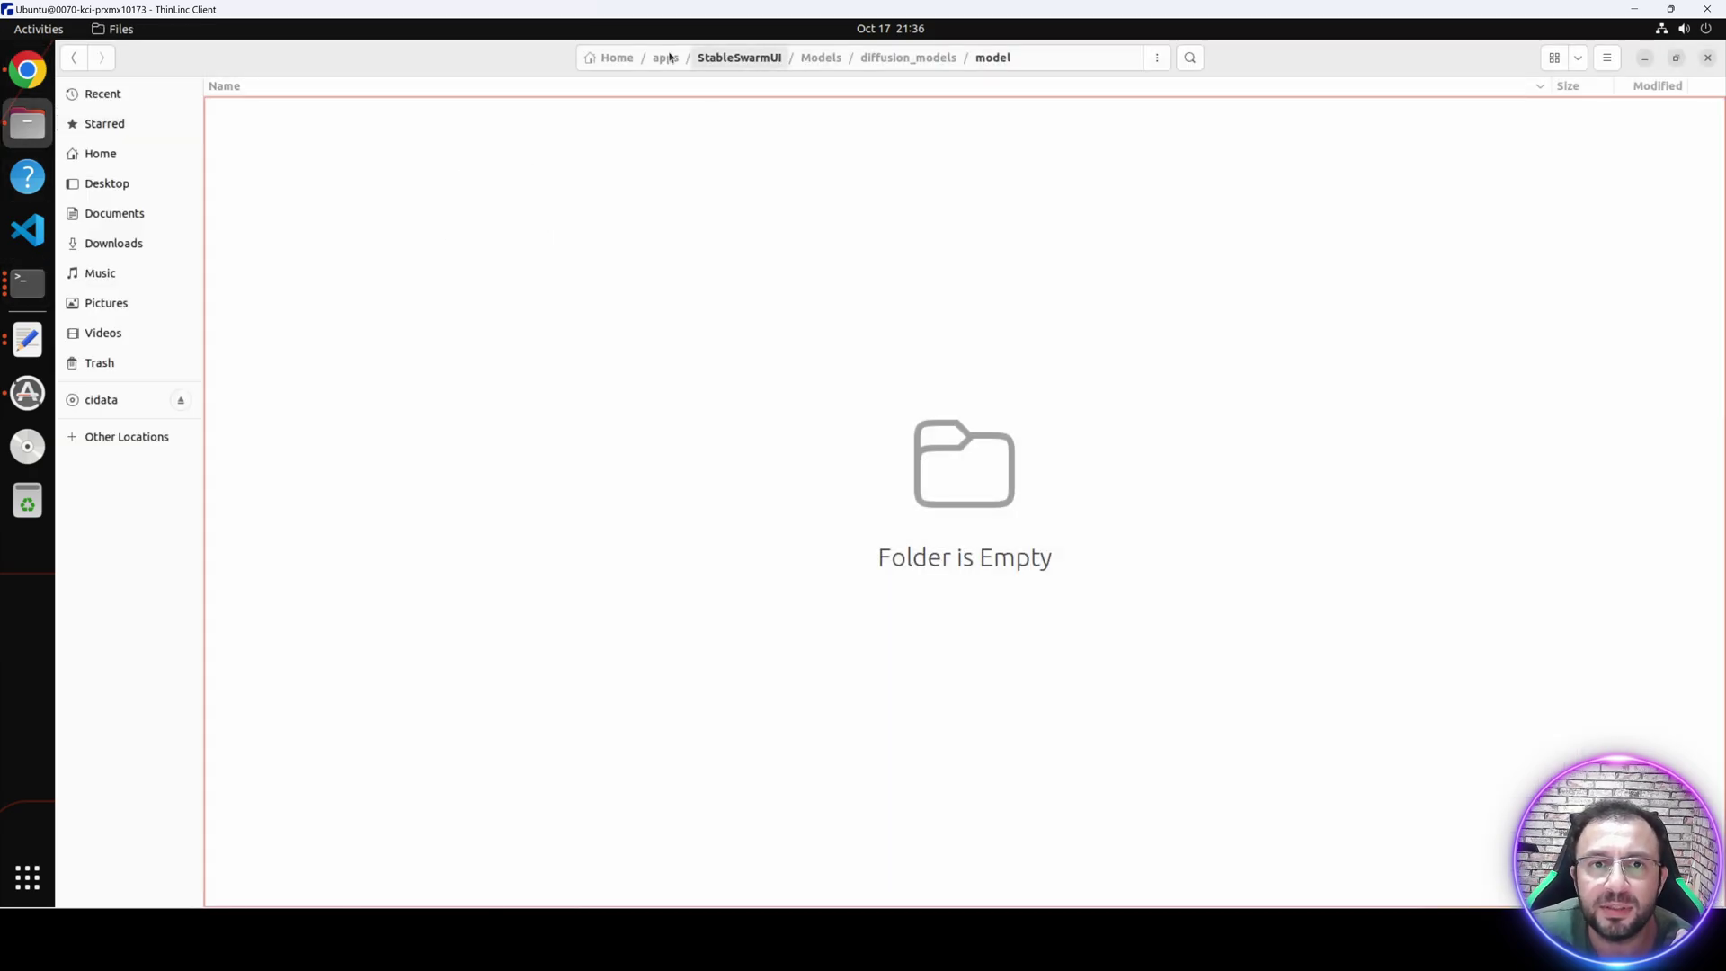
left_click(617, 58)
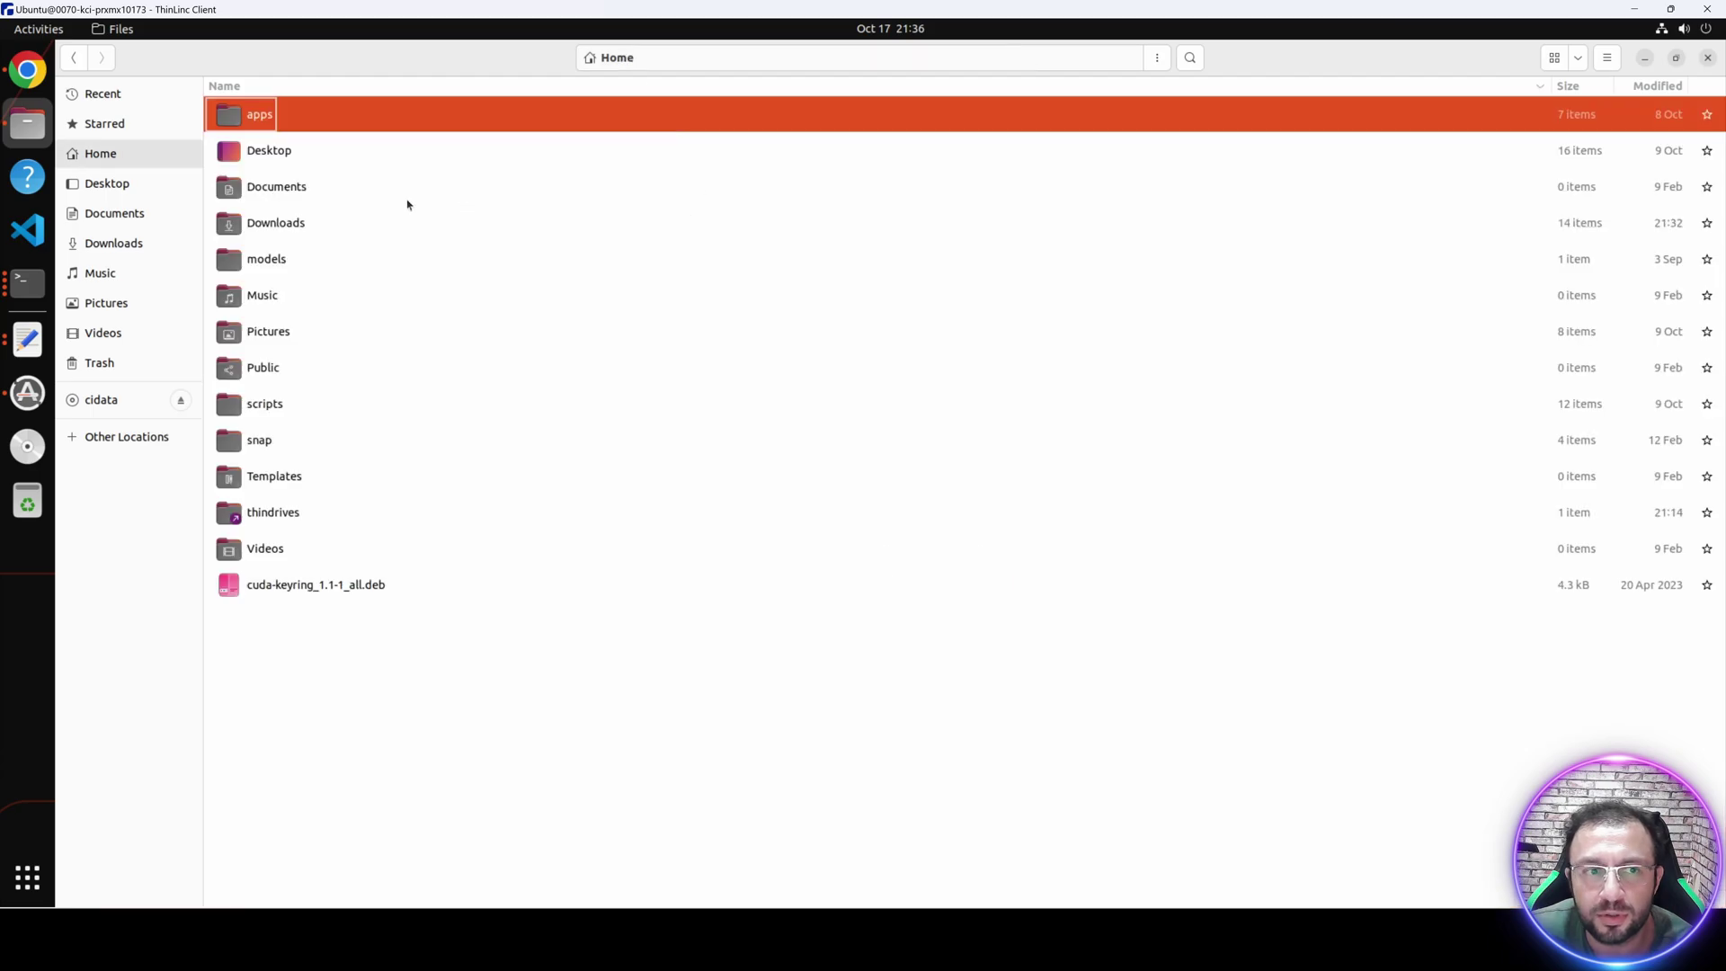
right_click(257, 124)
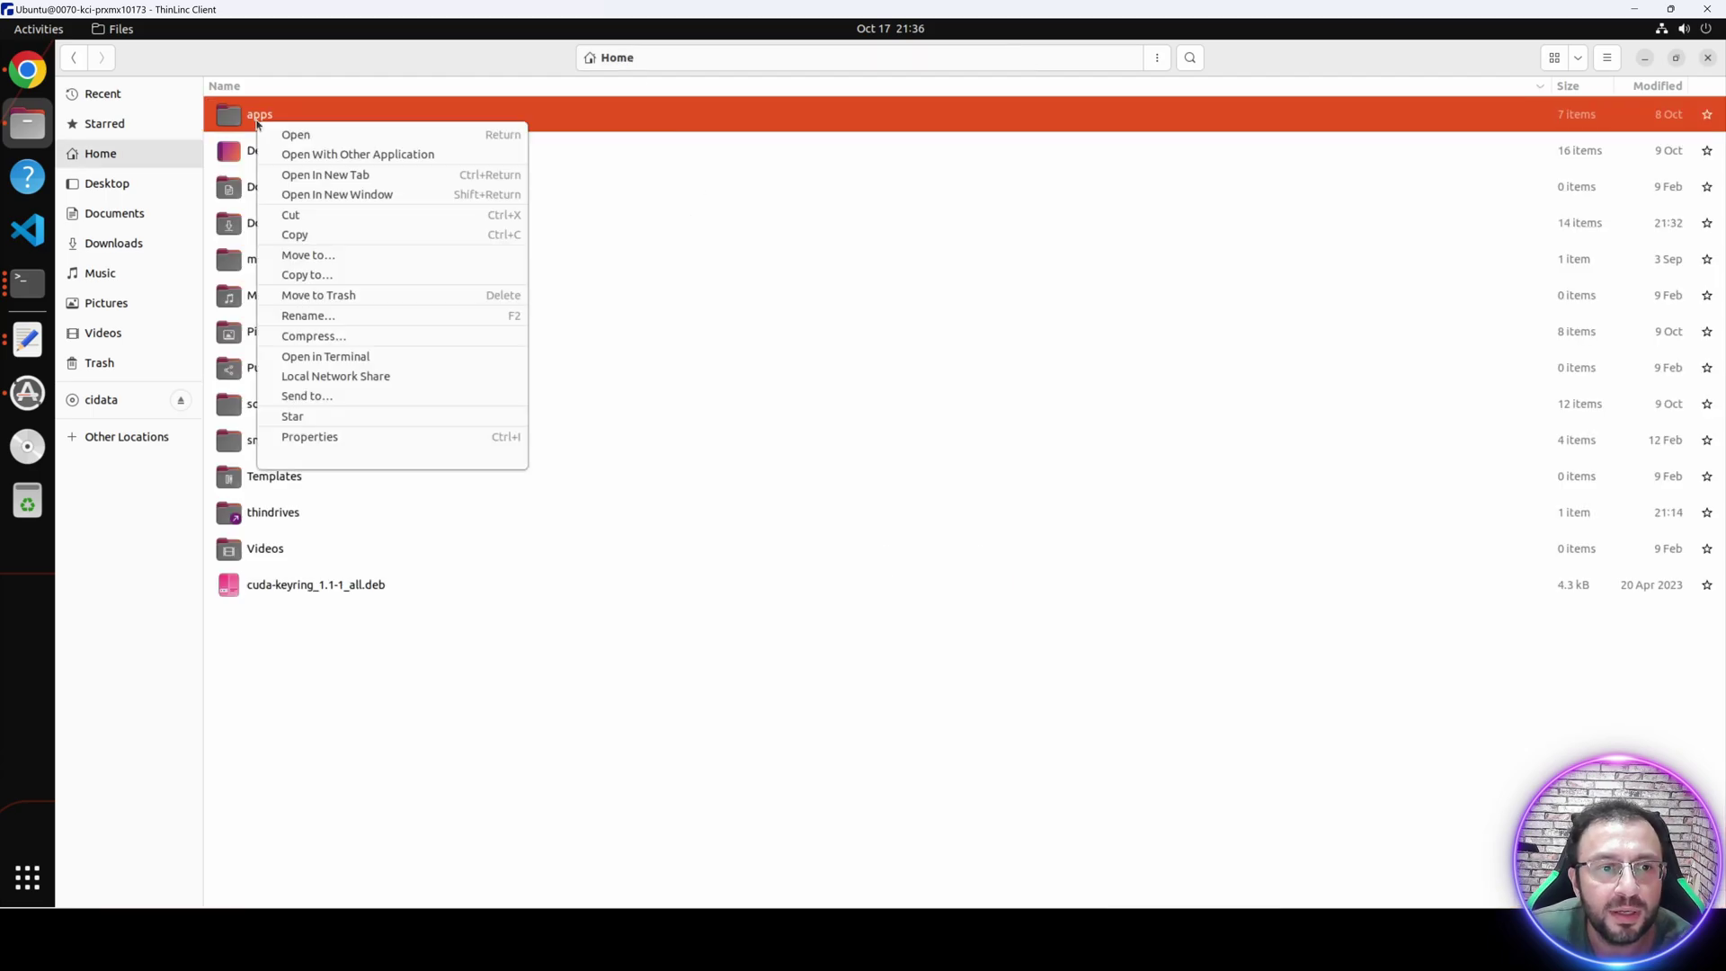
left_click(327, 437)
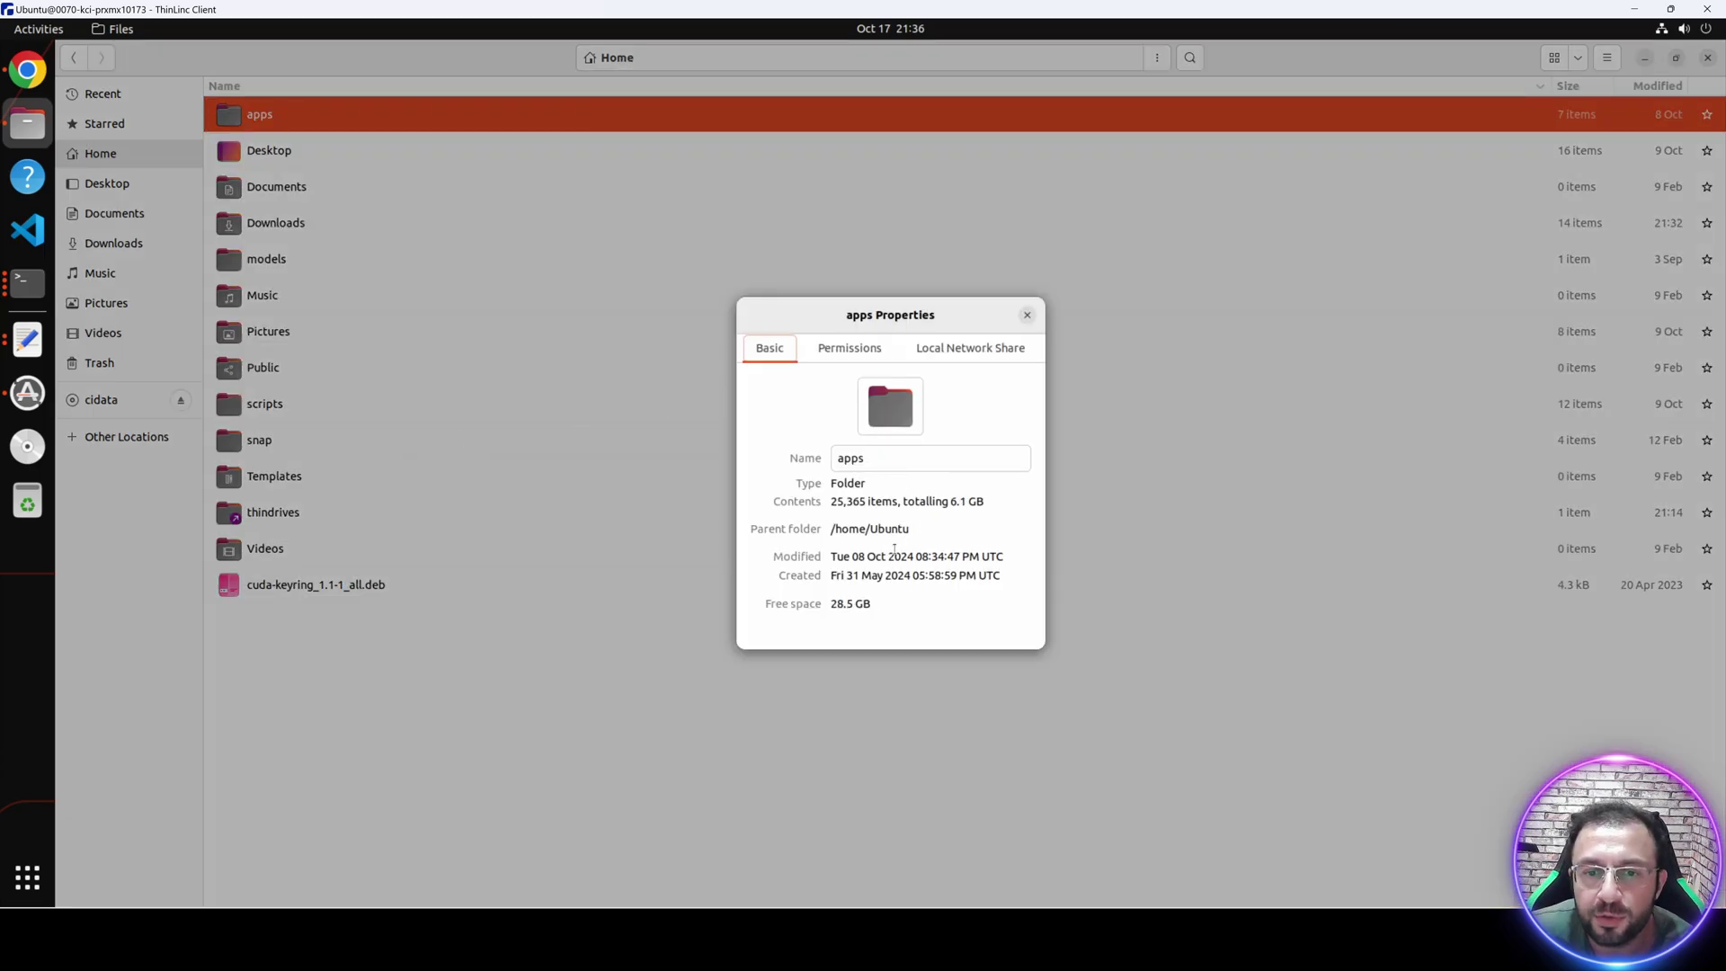
left_click_drag(884, 600, 823, 603)
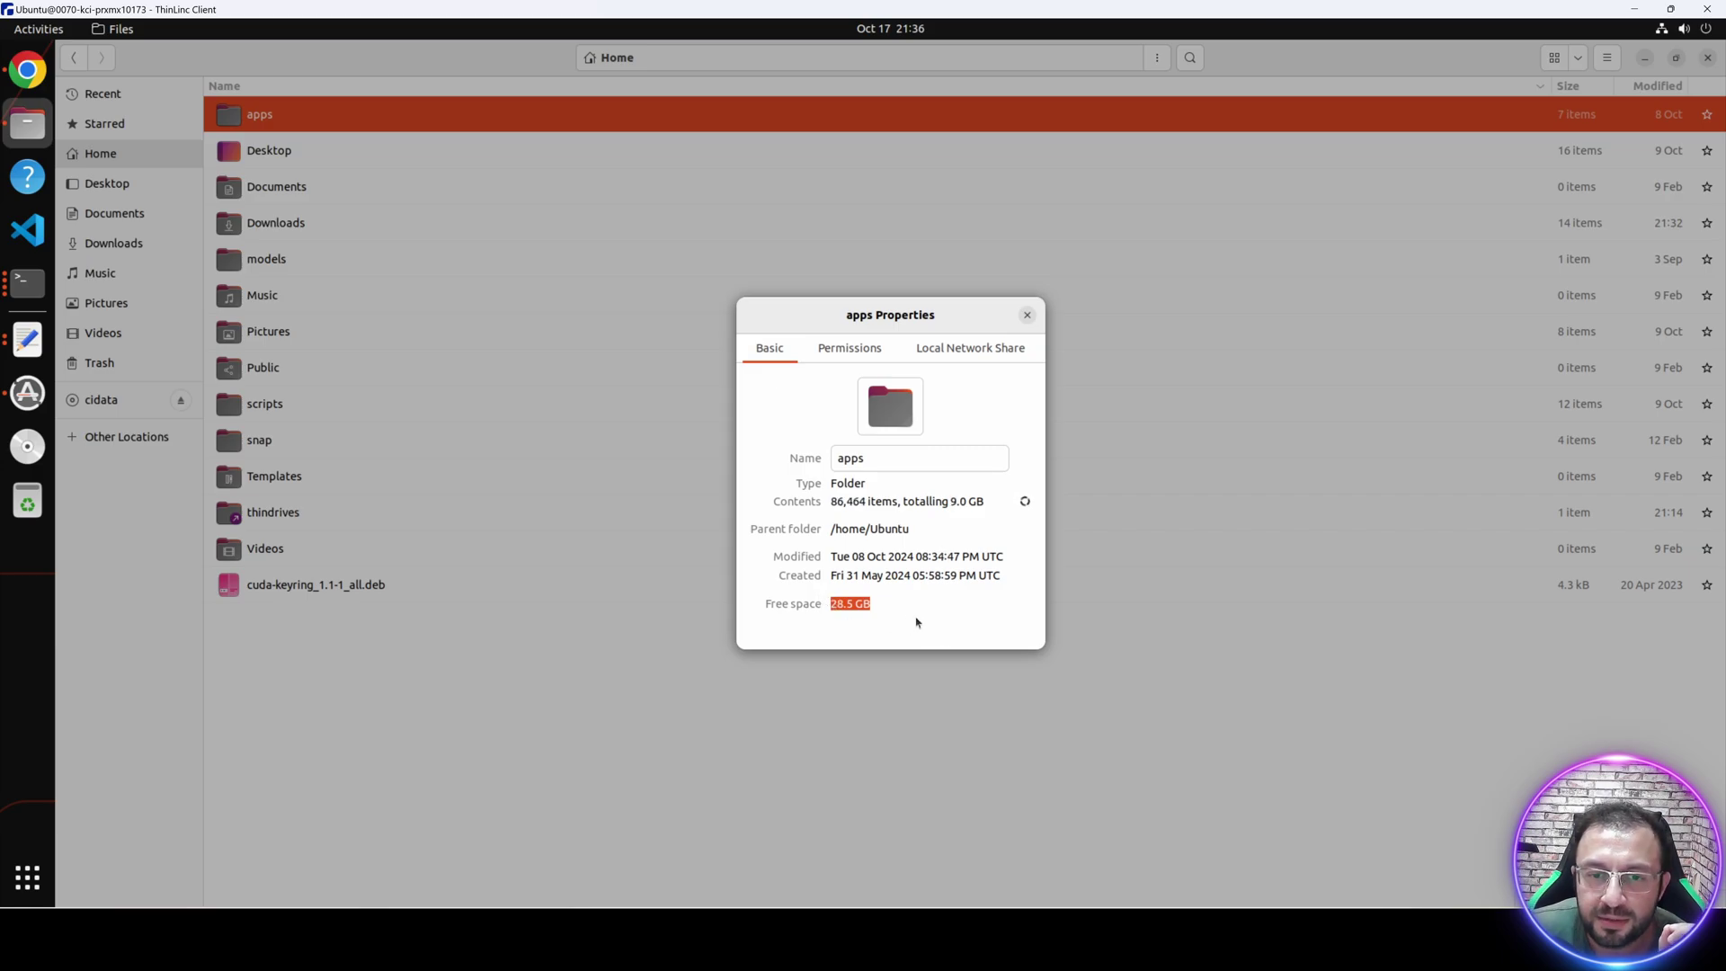
Close the apps folder properties and open the Stable-diffusion folder inside the models of apps/stable-diffusion-webui.
left_click(1027, 316)
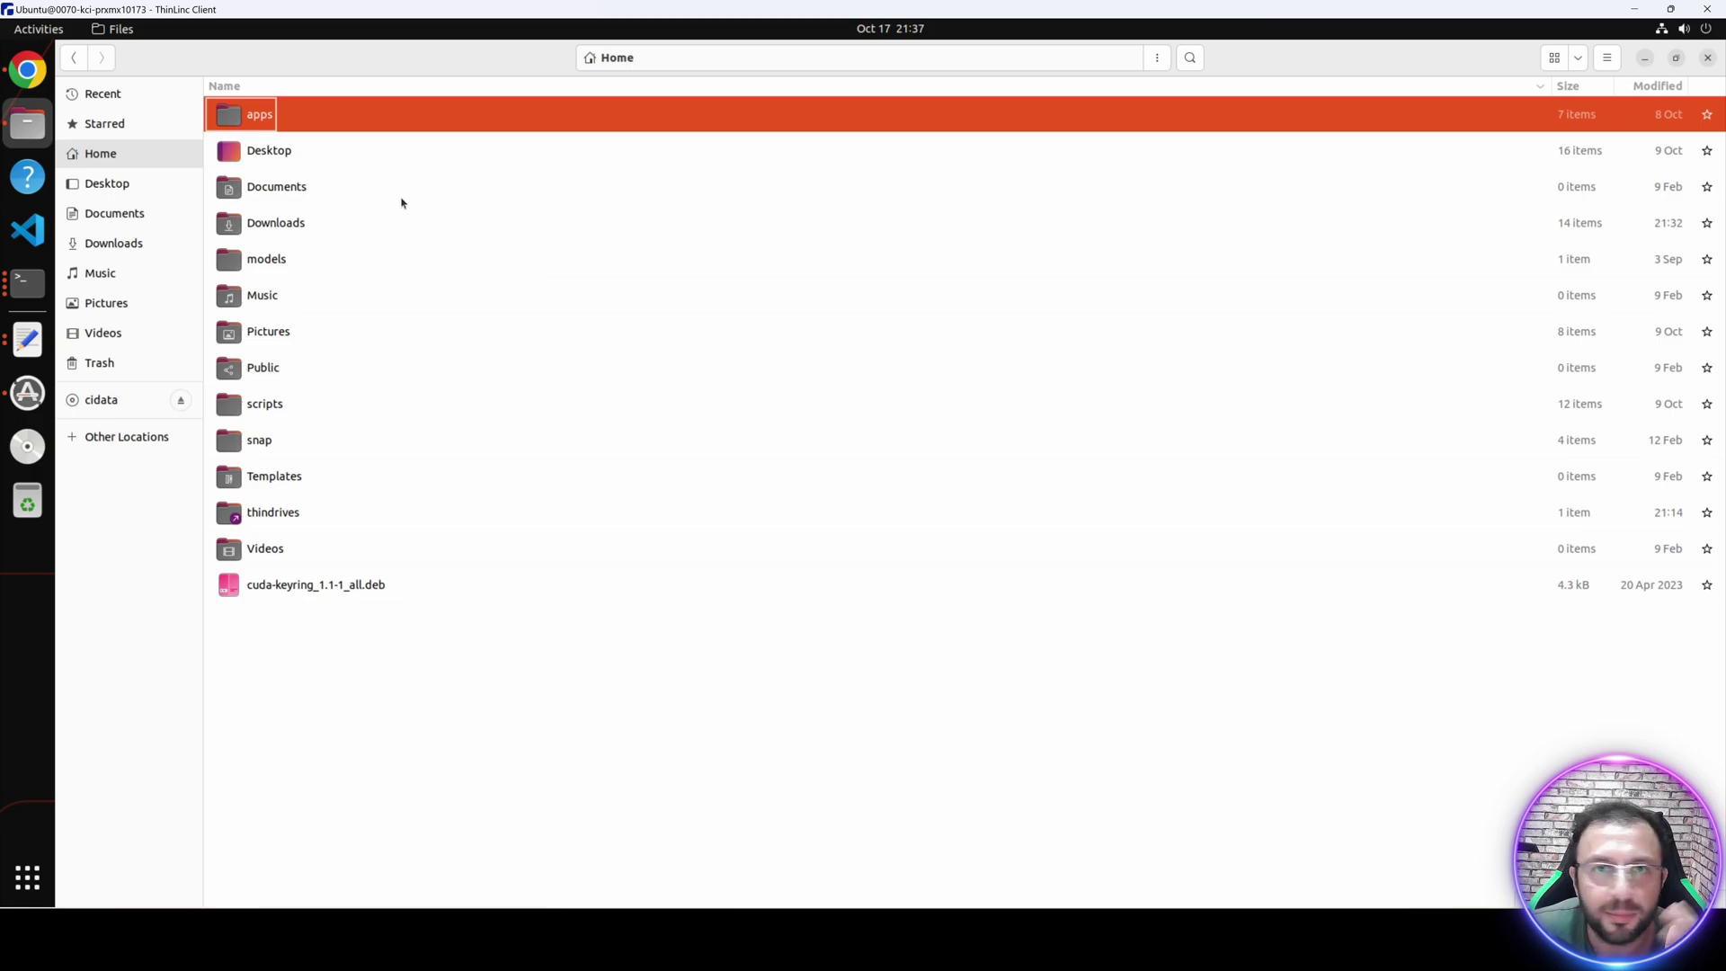
left_click(127, 159)
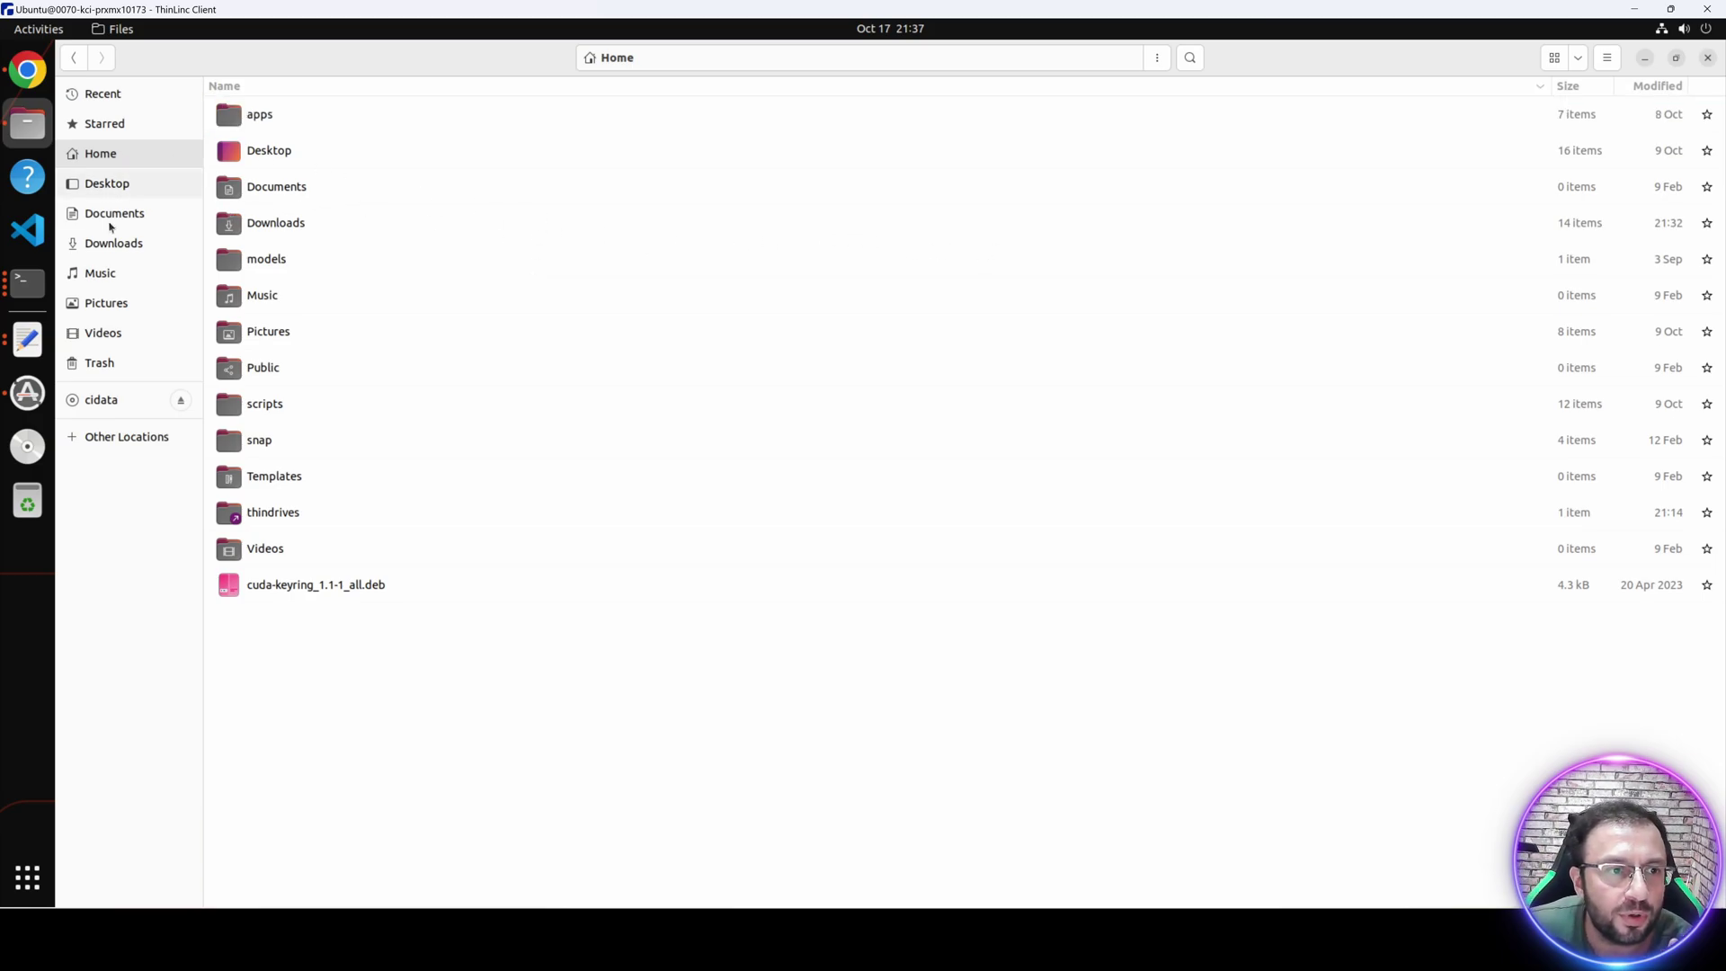
left_click(114, 242)
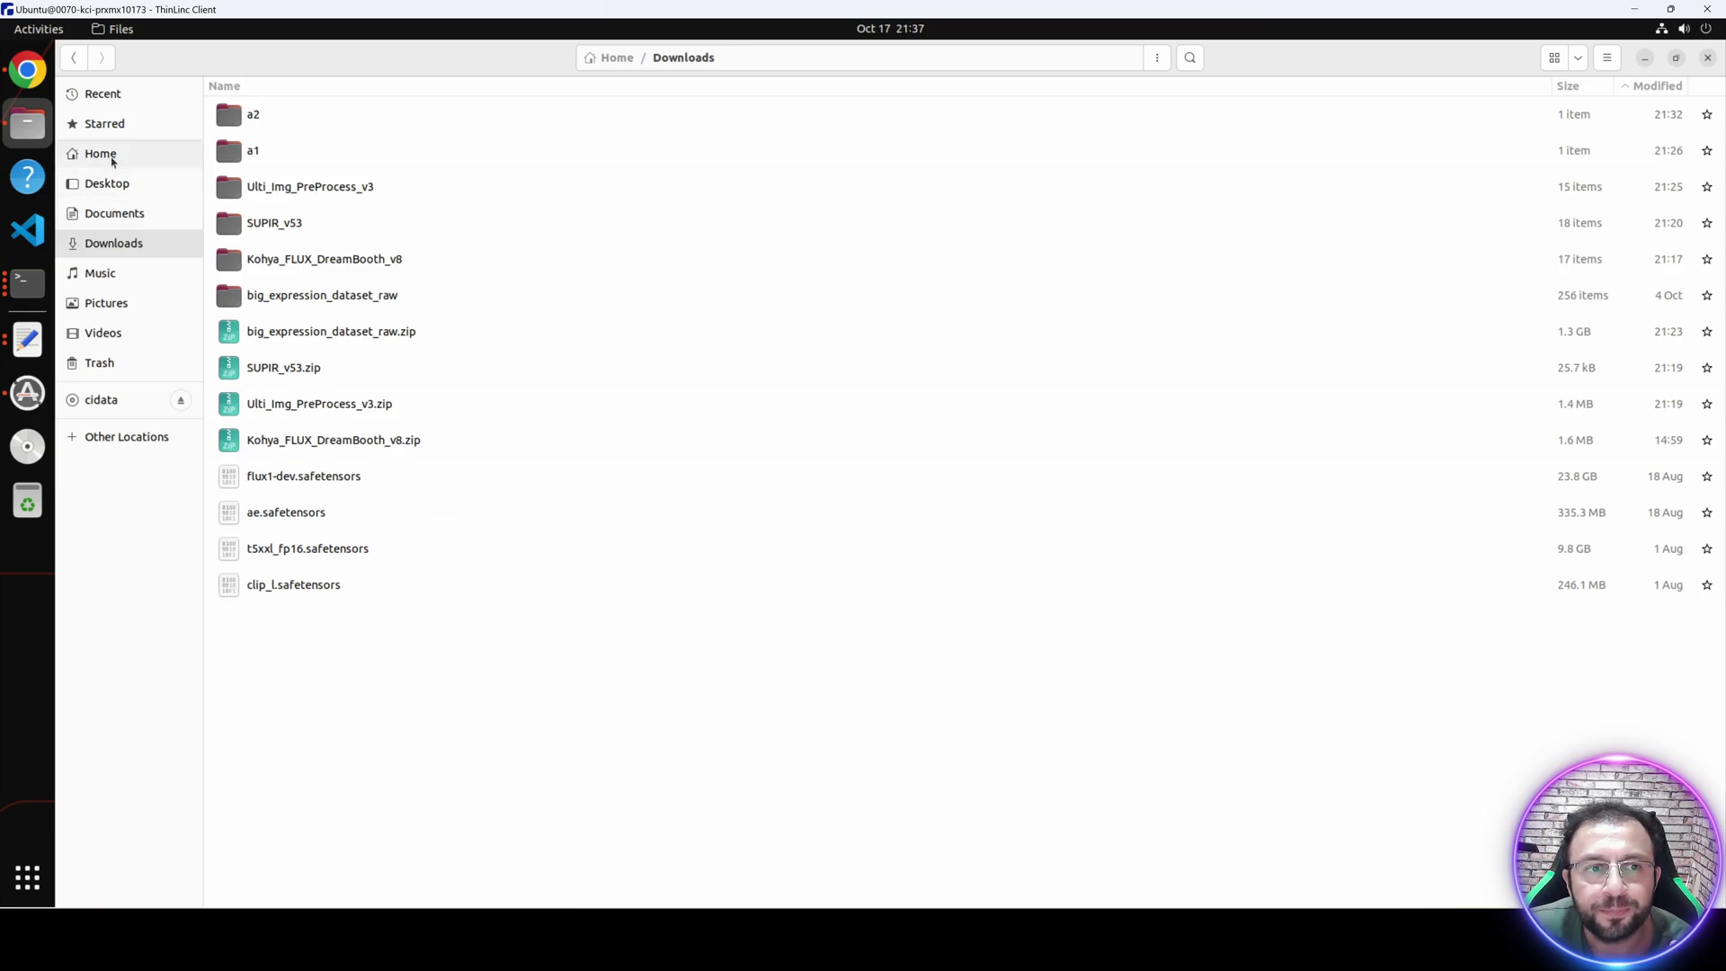
left_click(106, 155)
double_click(429, 114)
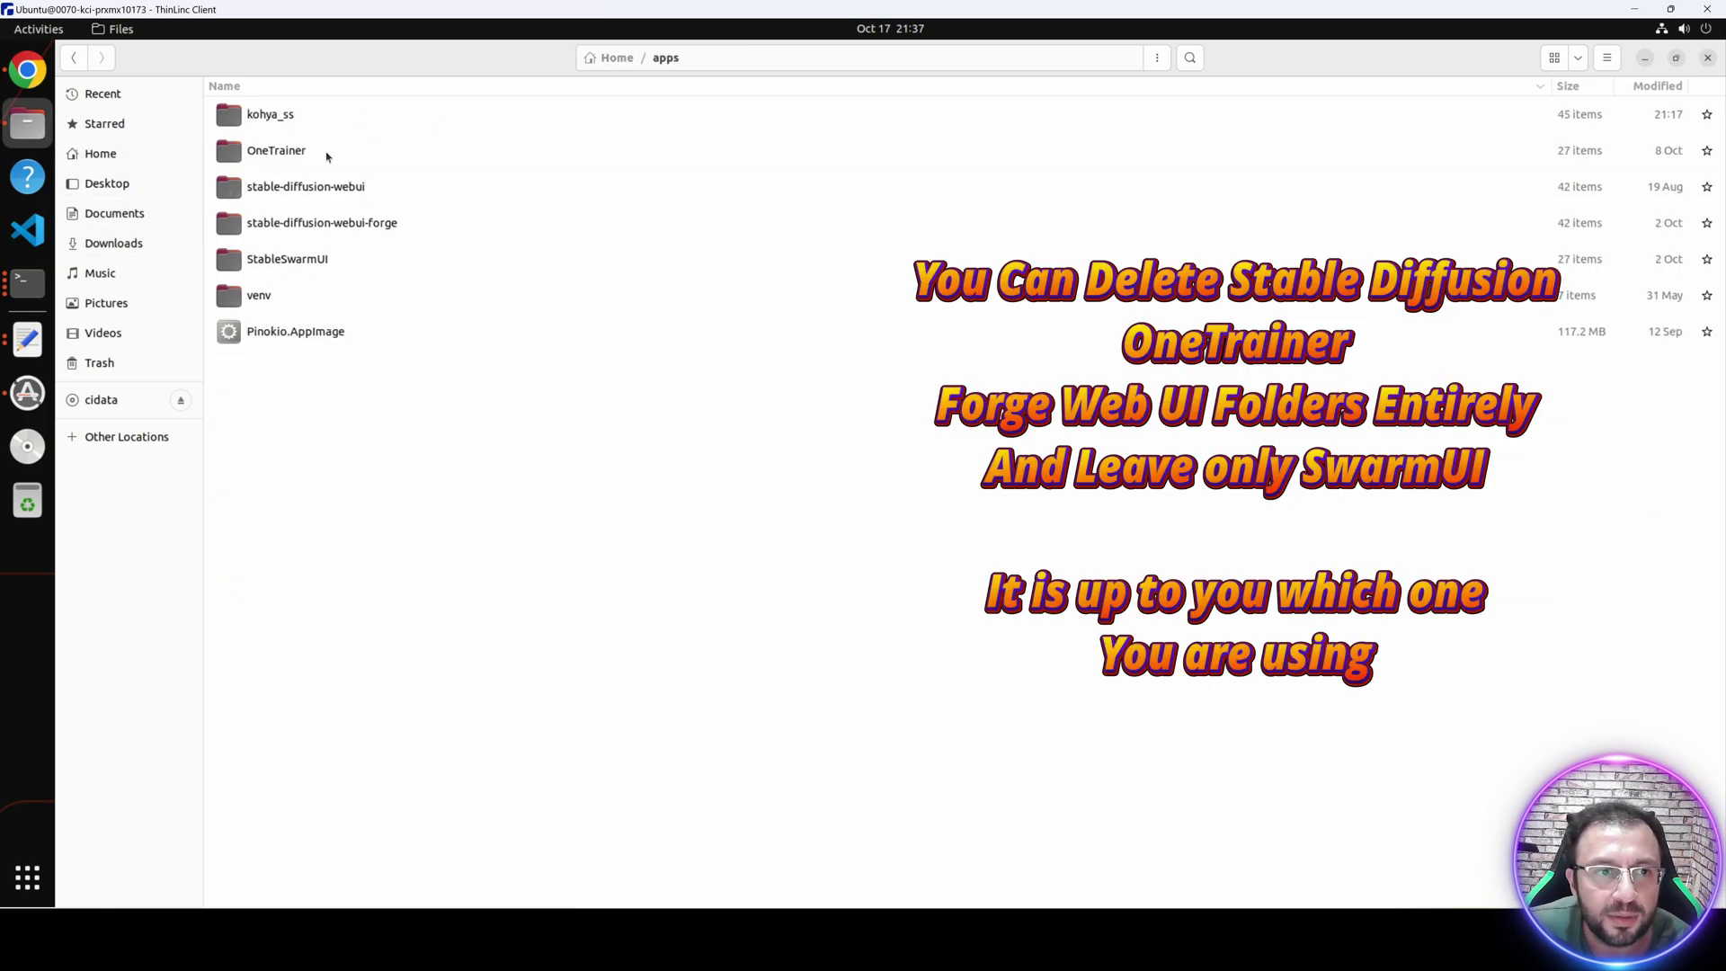
double_click(317, 189)
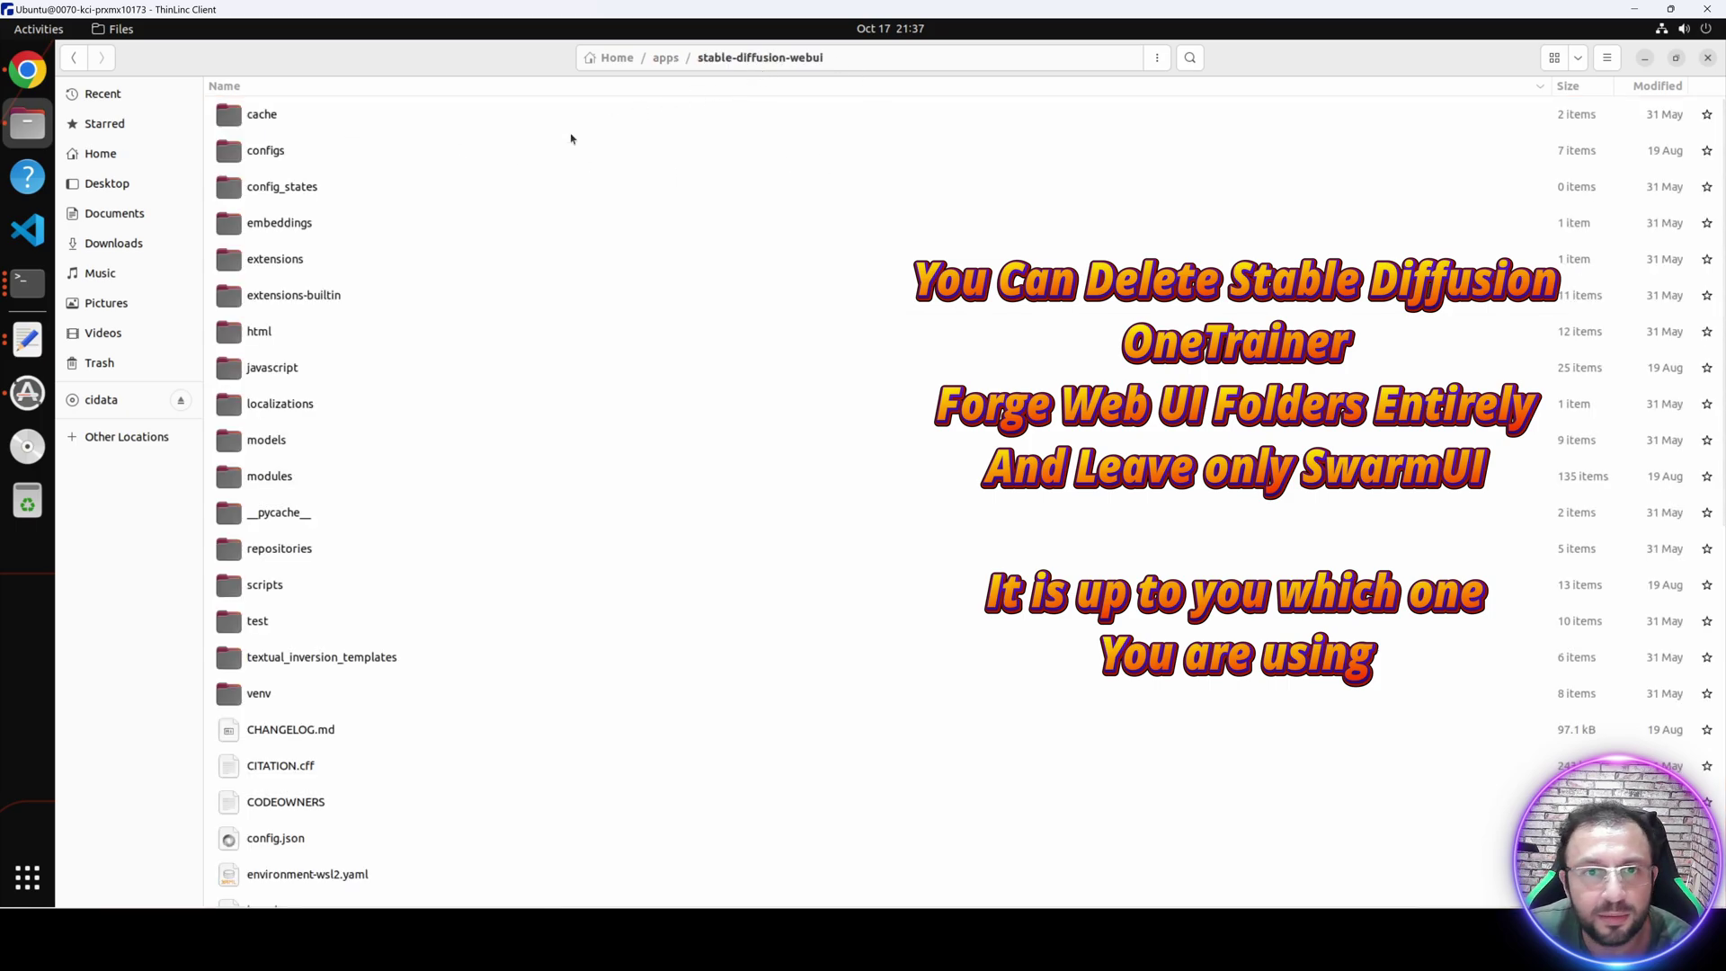
double_click(266, 445)
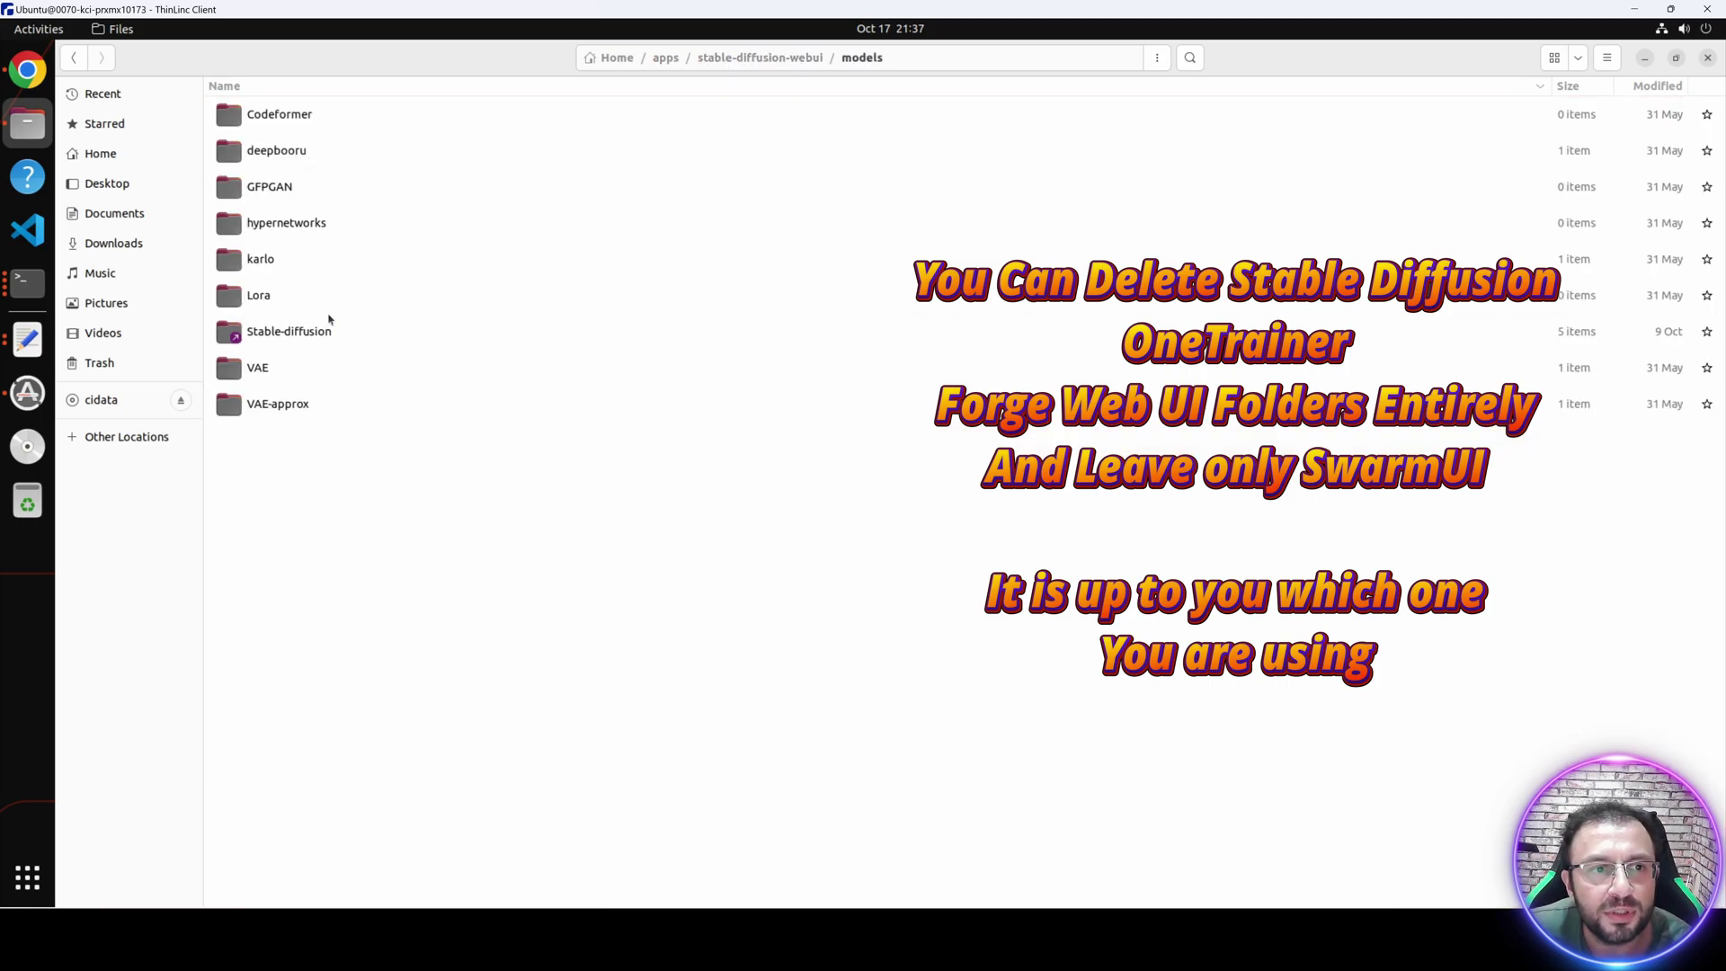
double_click(299, 332)
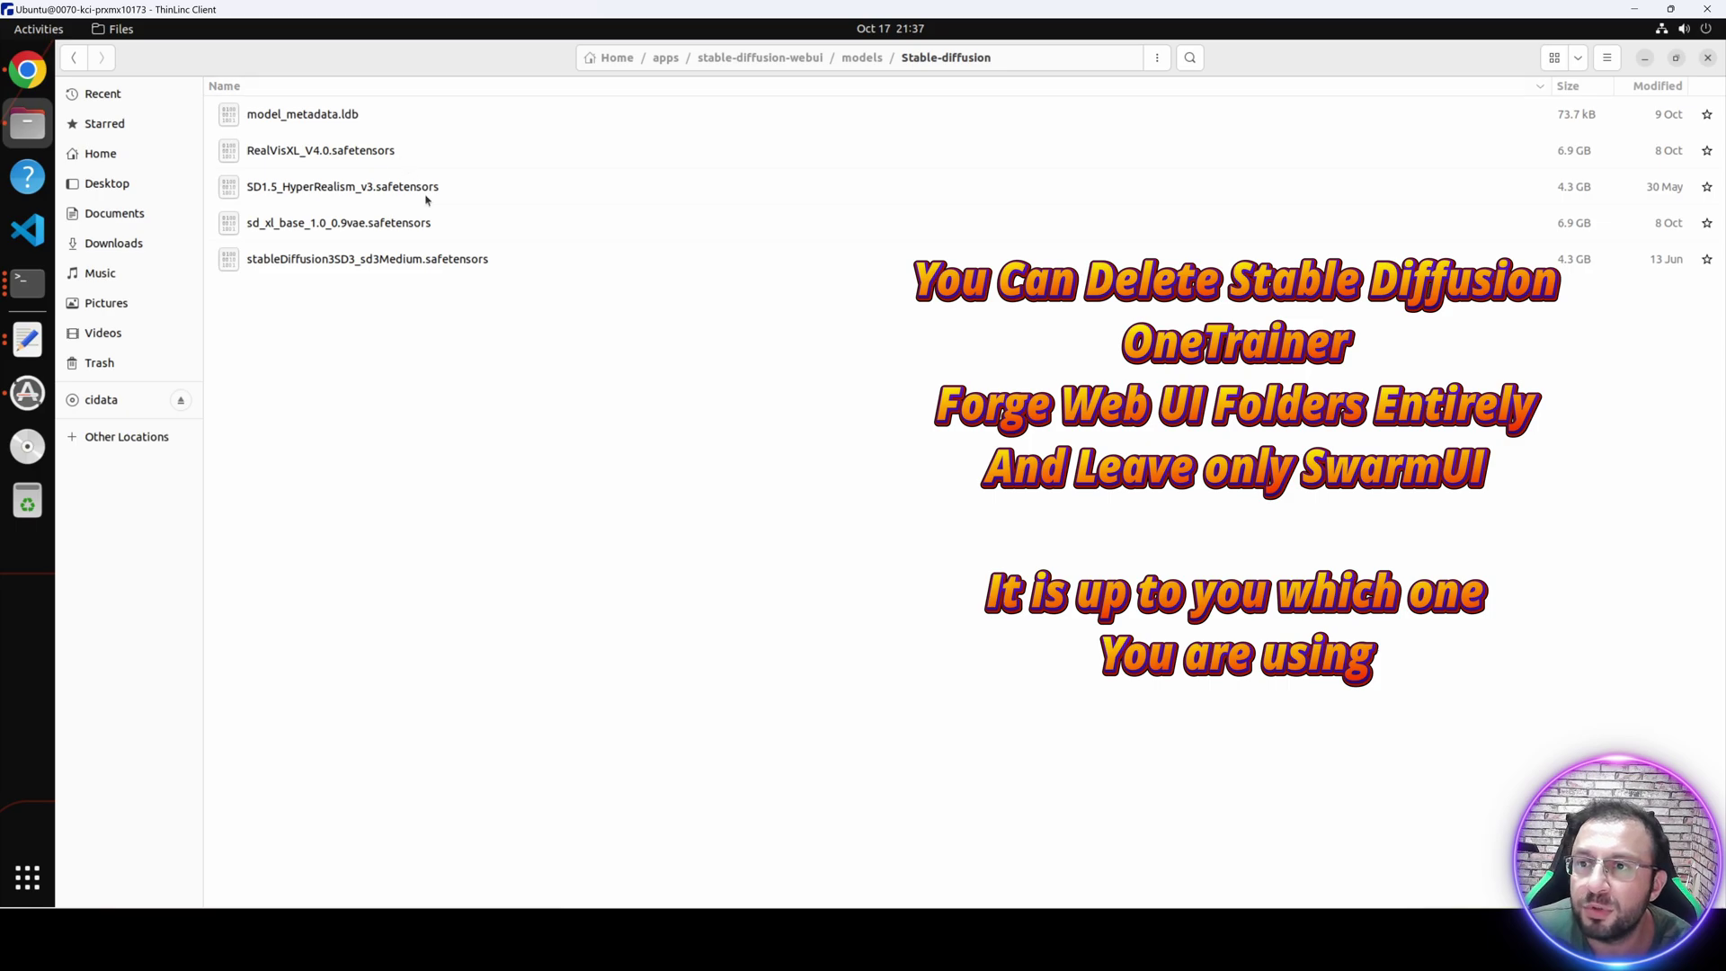
Permanently delete all files in the Stable-diffusion models folder, including the RealVisXL, SD1.5, SDXL base and SD3 checkpoints.
left_click(409, 259)
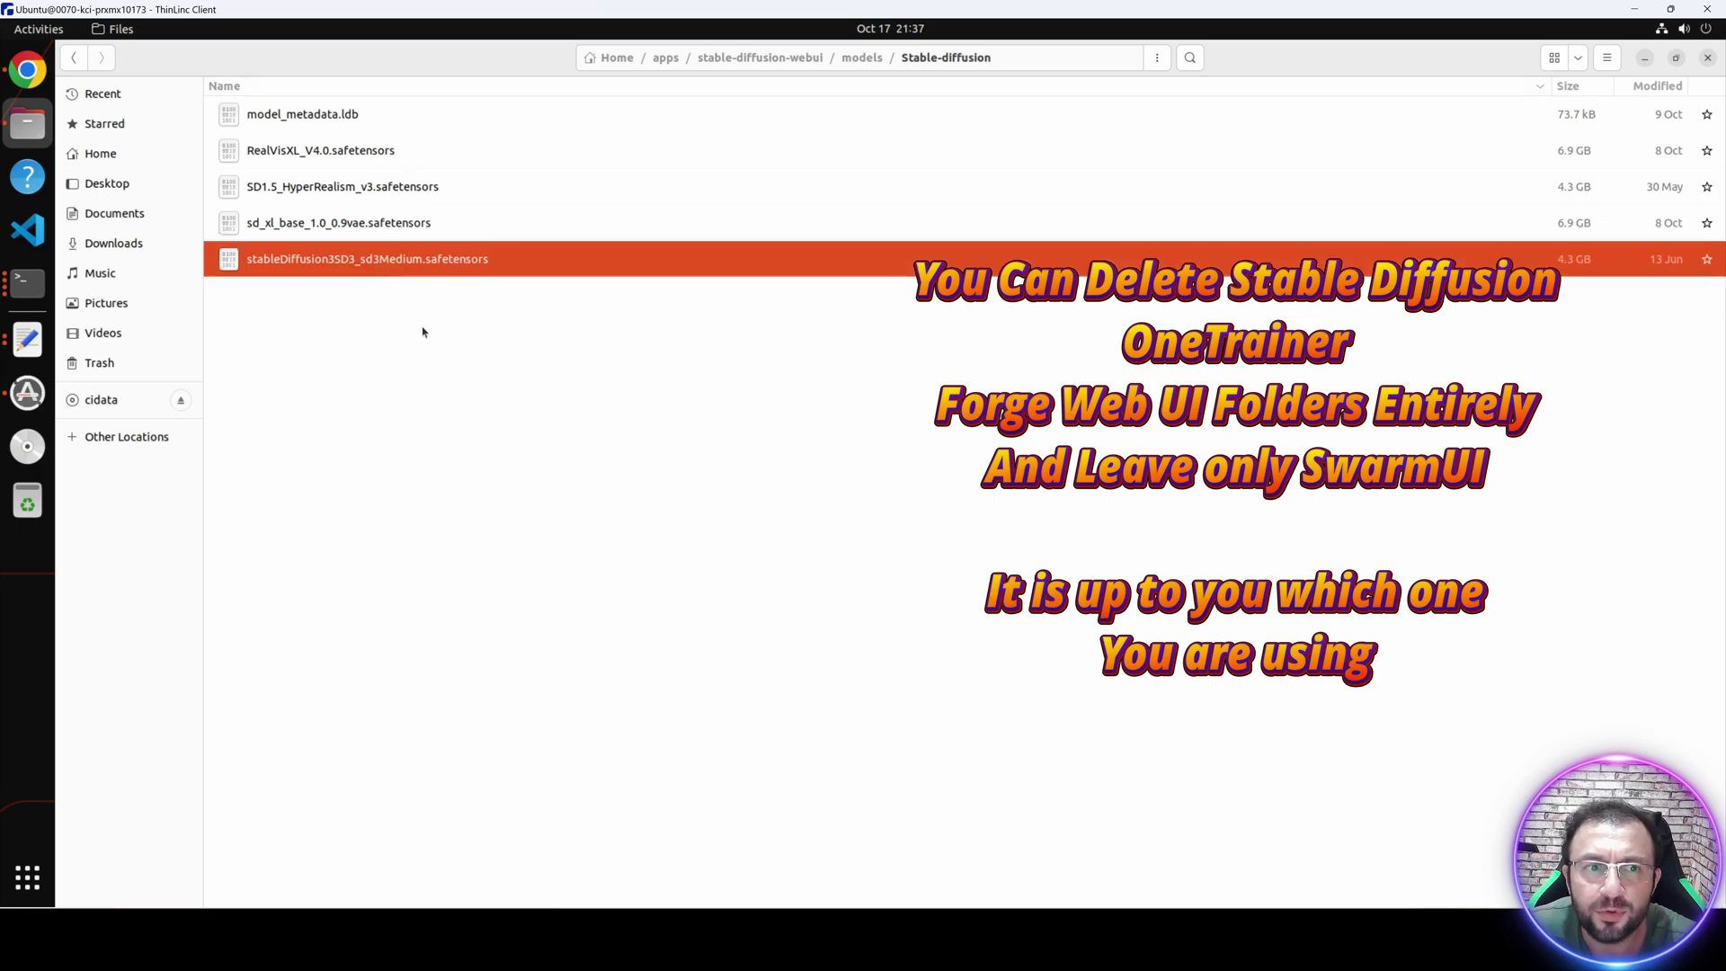
left_click(317, 116)
key("ctrl+a")
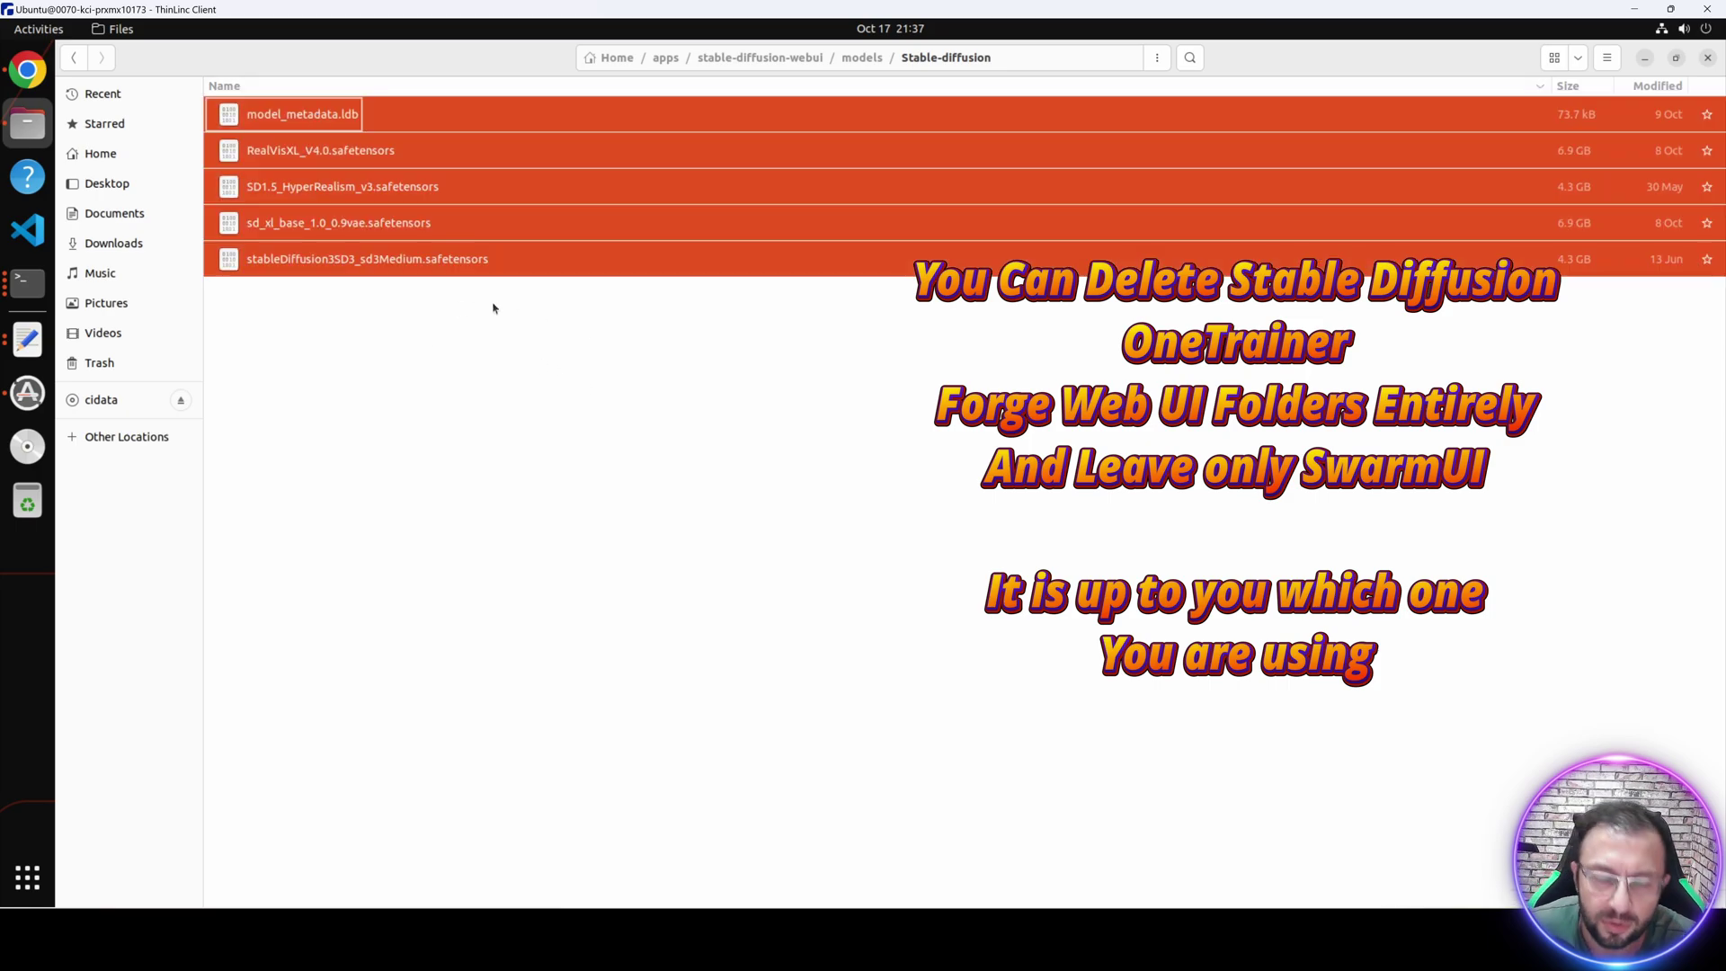
key("shift+Delete")
key("Return")
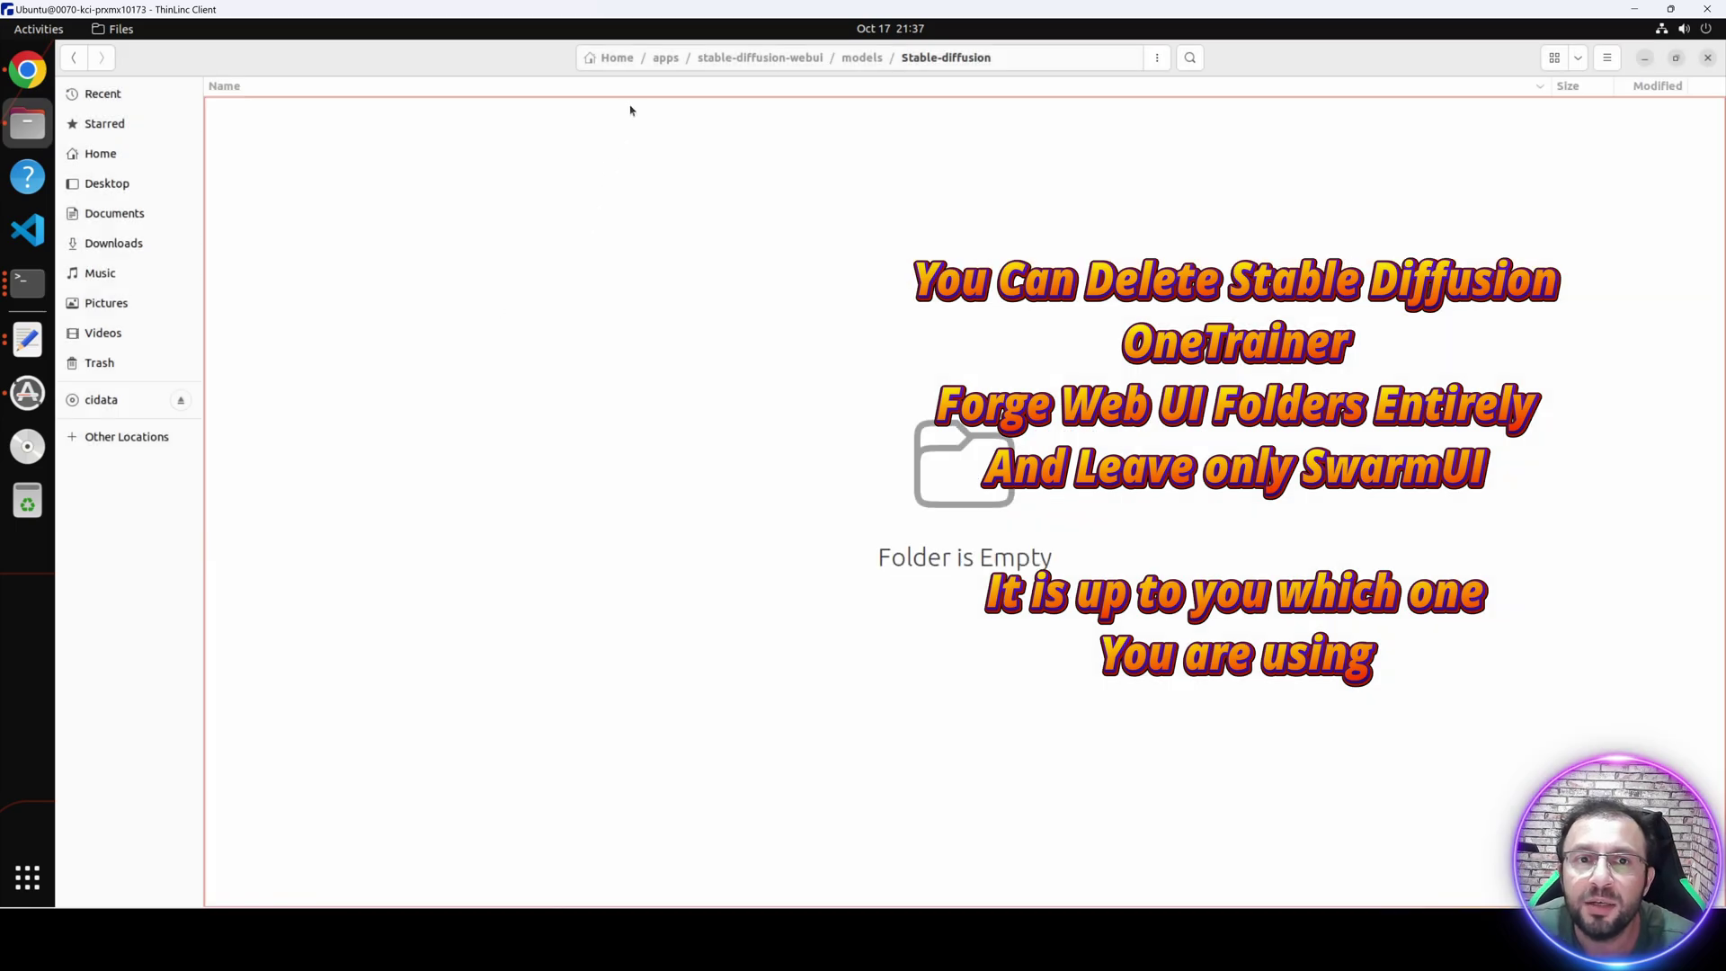
Permanently delete the stable-diffusion-webui folder from the apps folder and check the deletion progress.
left_click(665, 58)
left_click(357, 228)
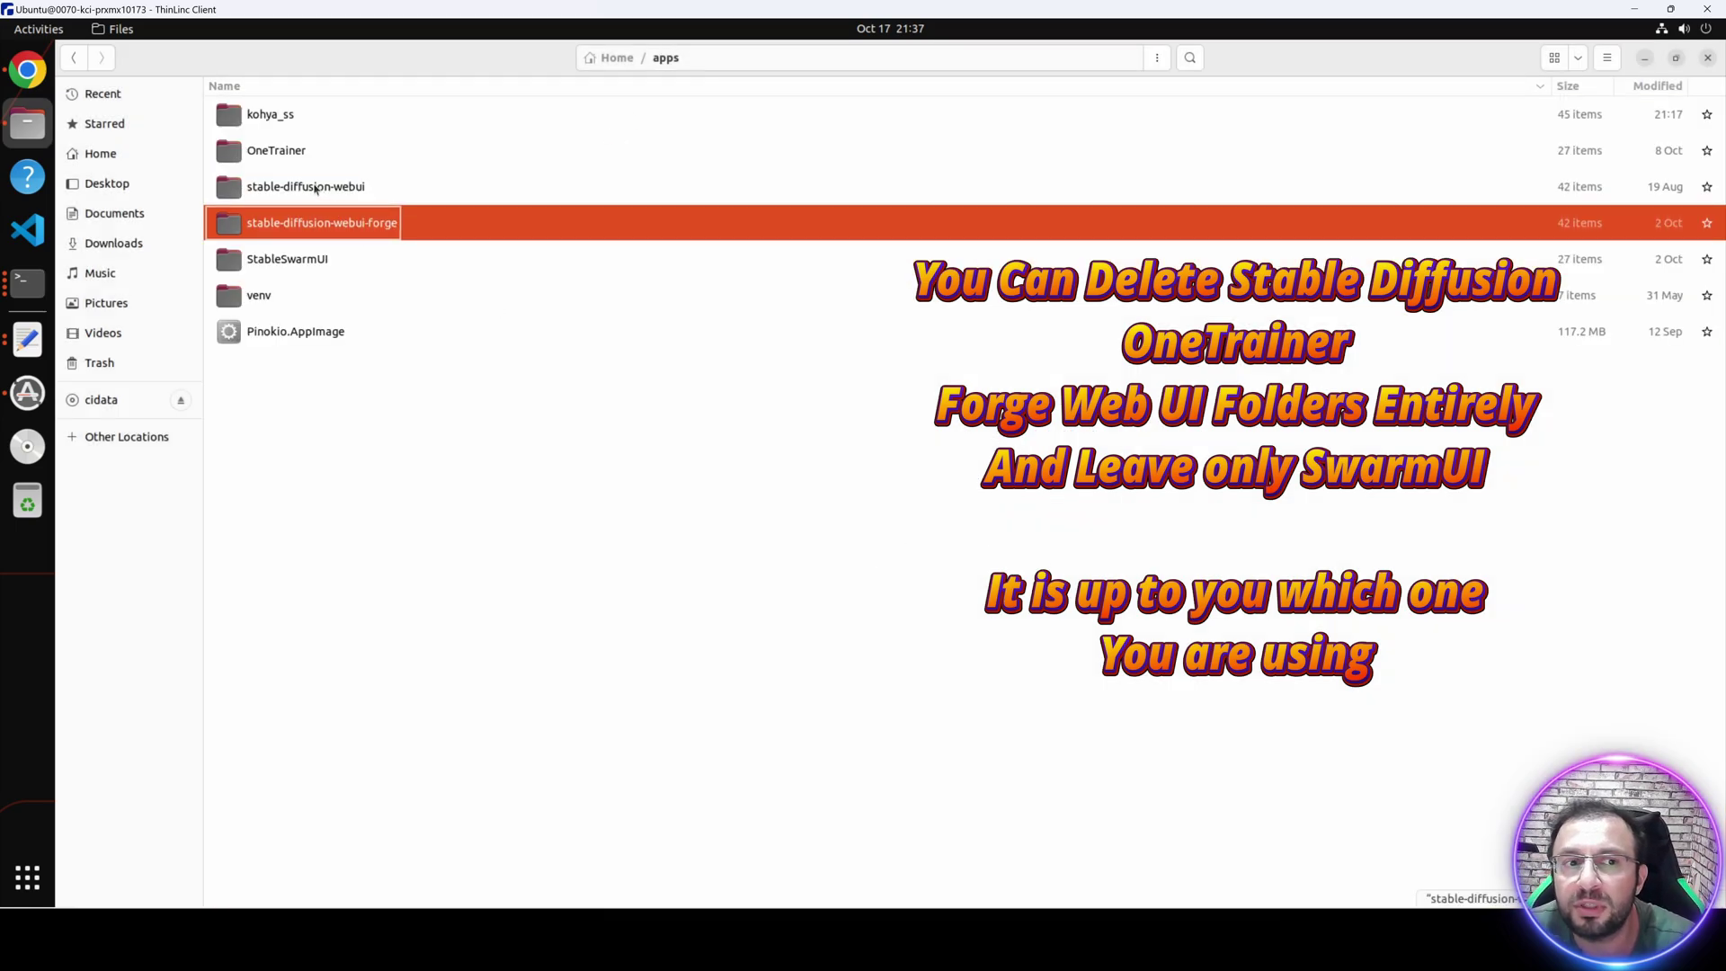
left_click(316, 189)
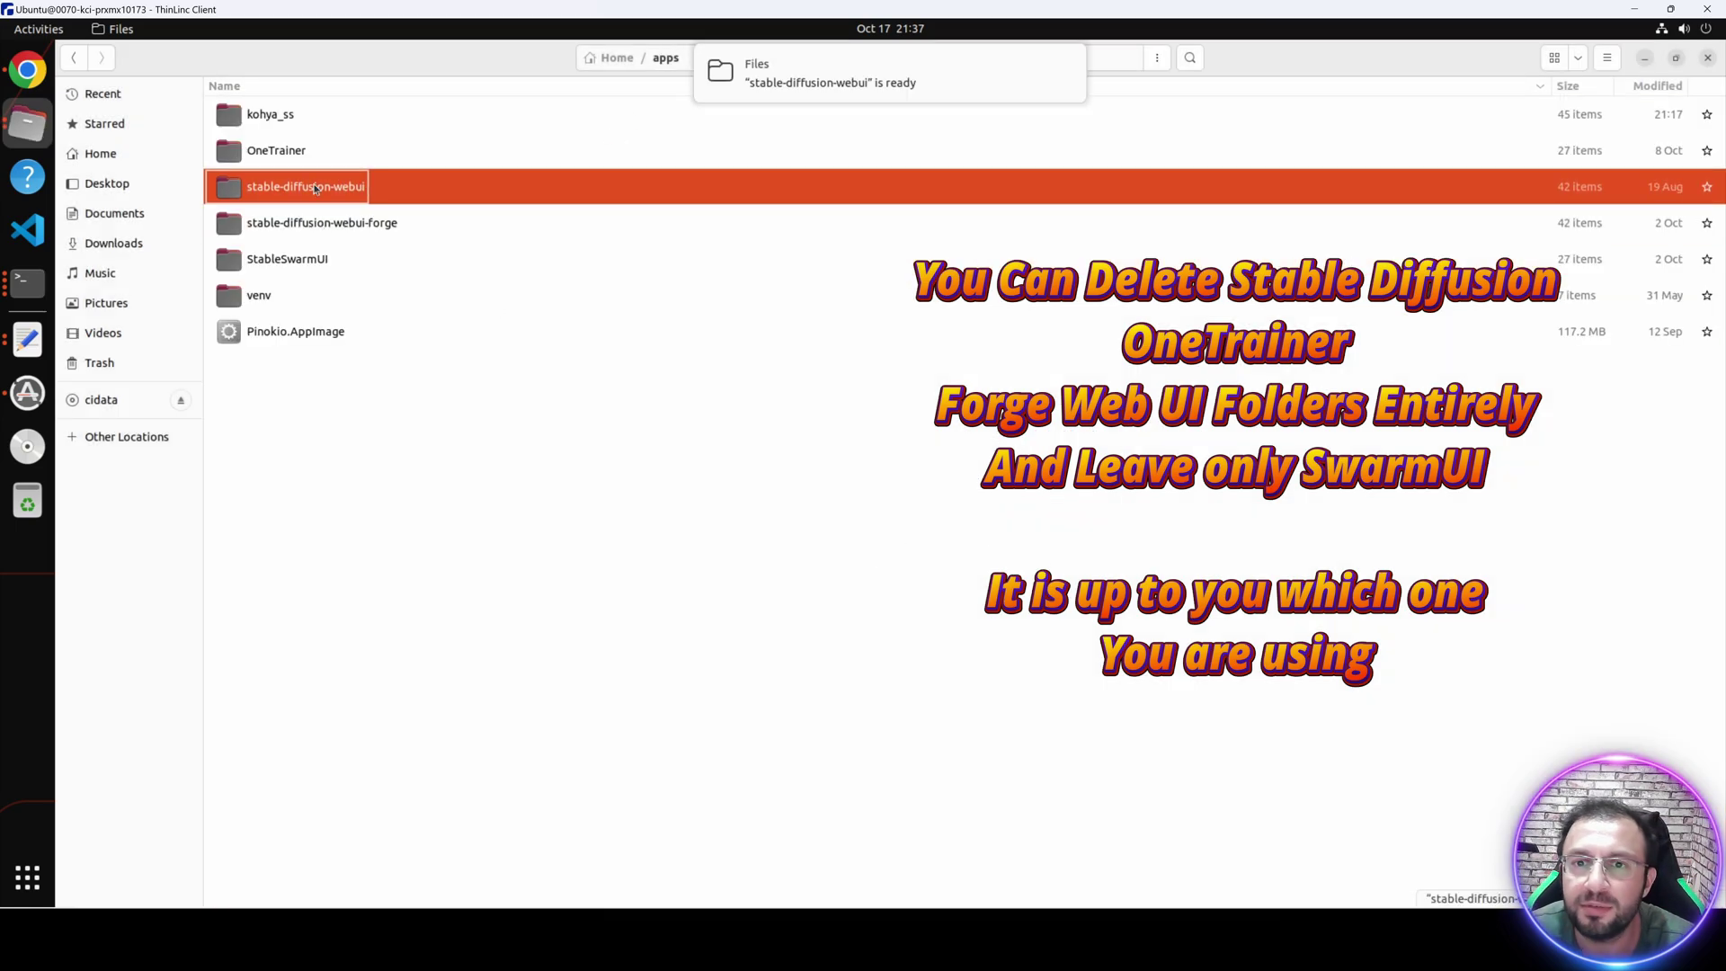
key("shift+Delete")
key("Return")
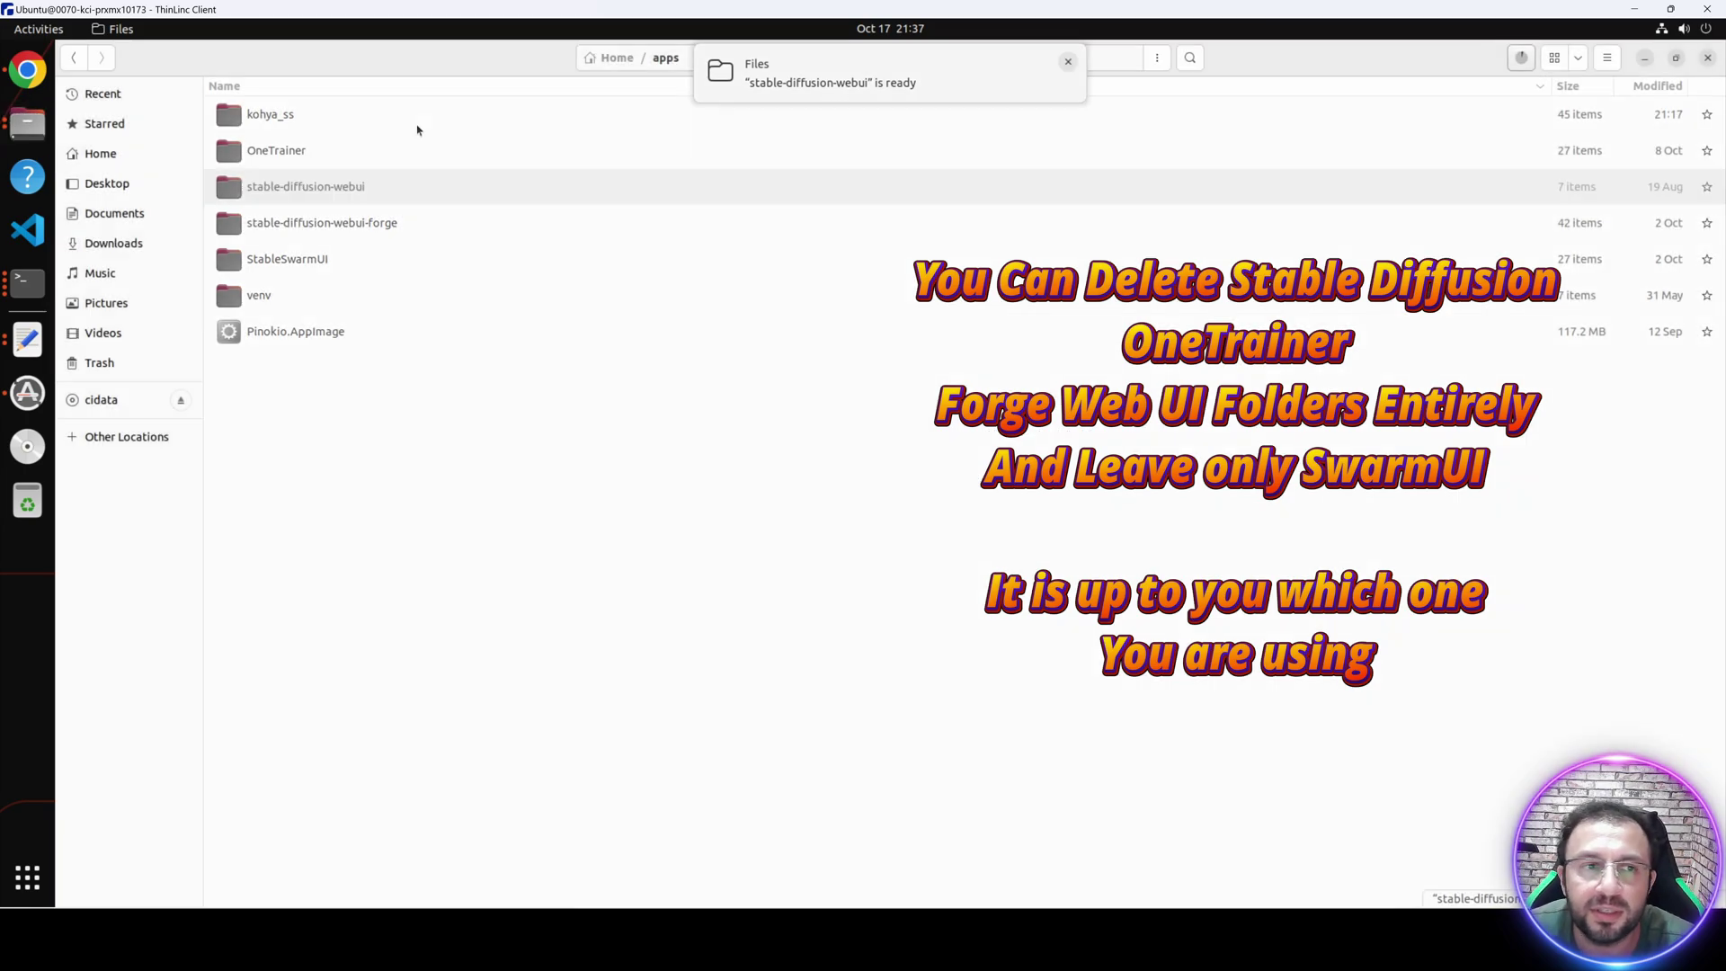
left_click(1519, 59)
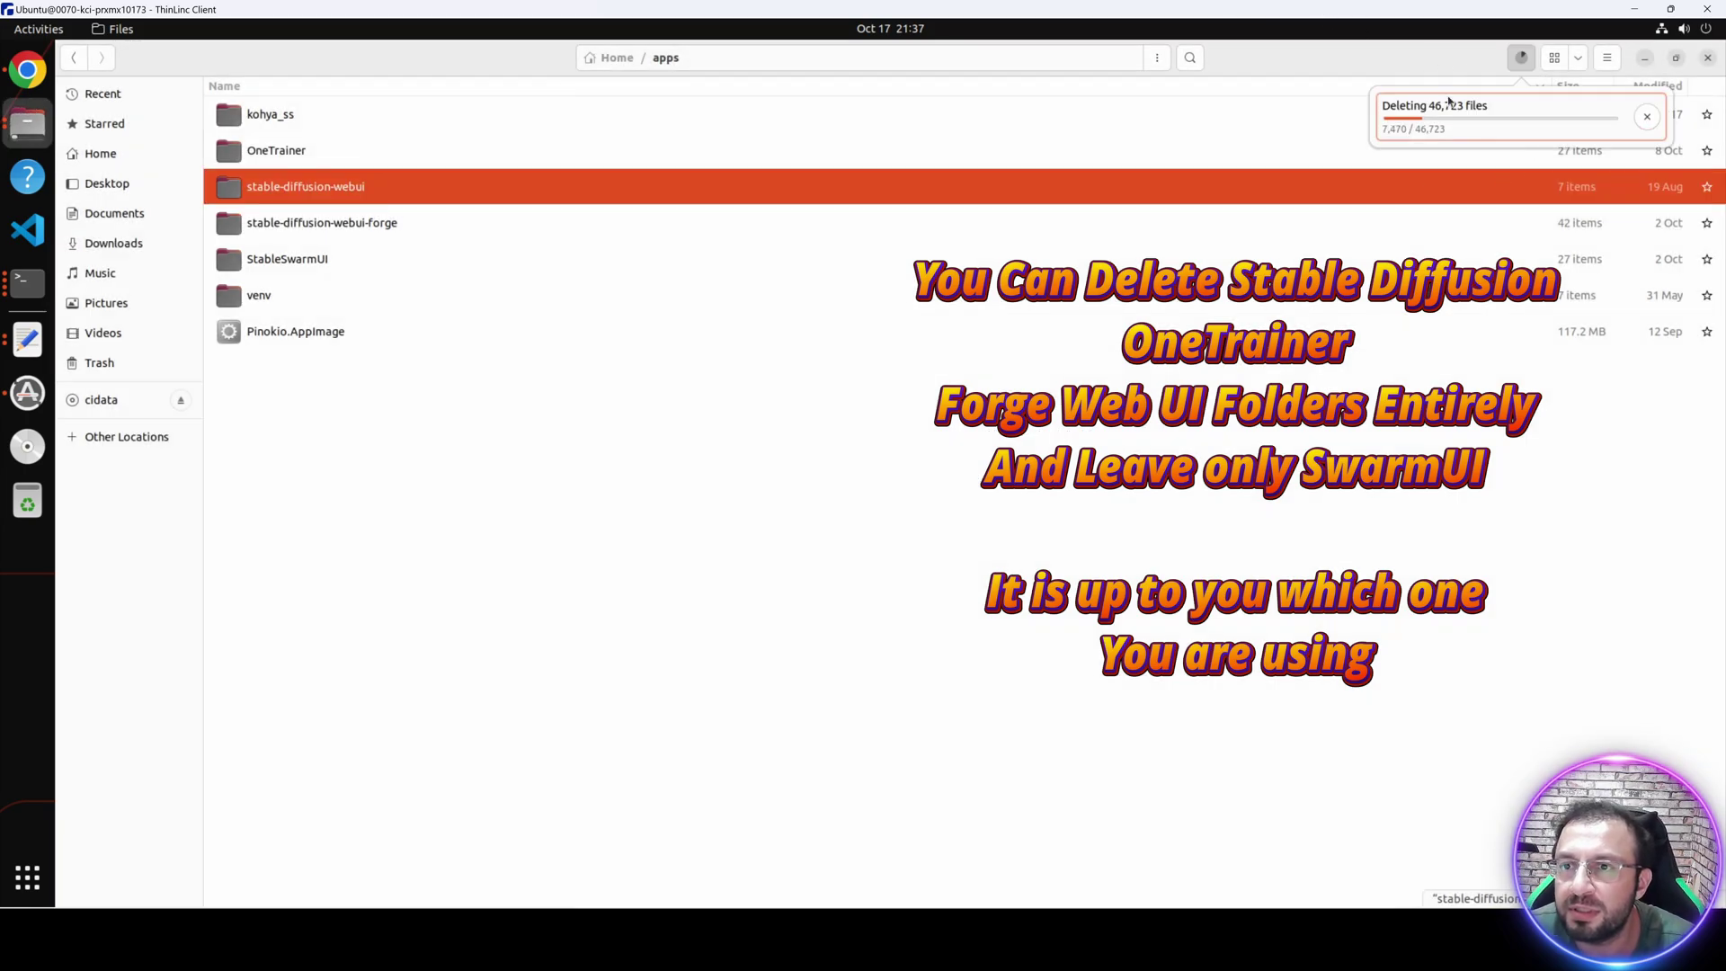
left_click(289, 153)
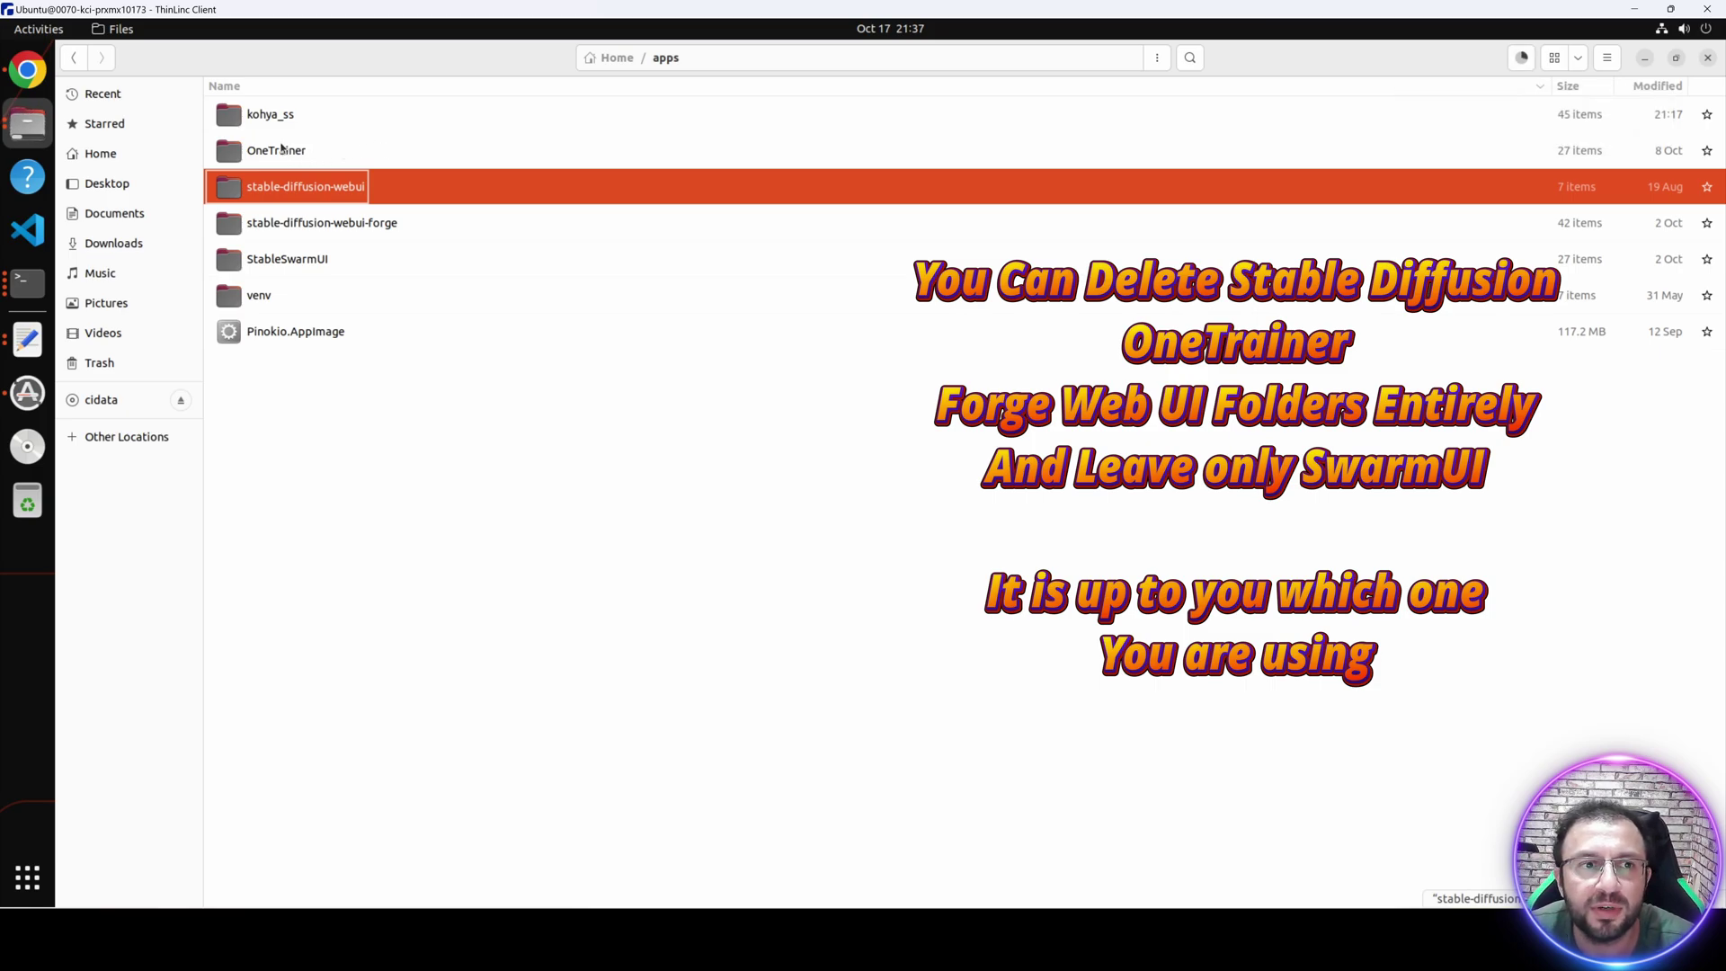
left_click(282, 148)
left_click(1519, 59)
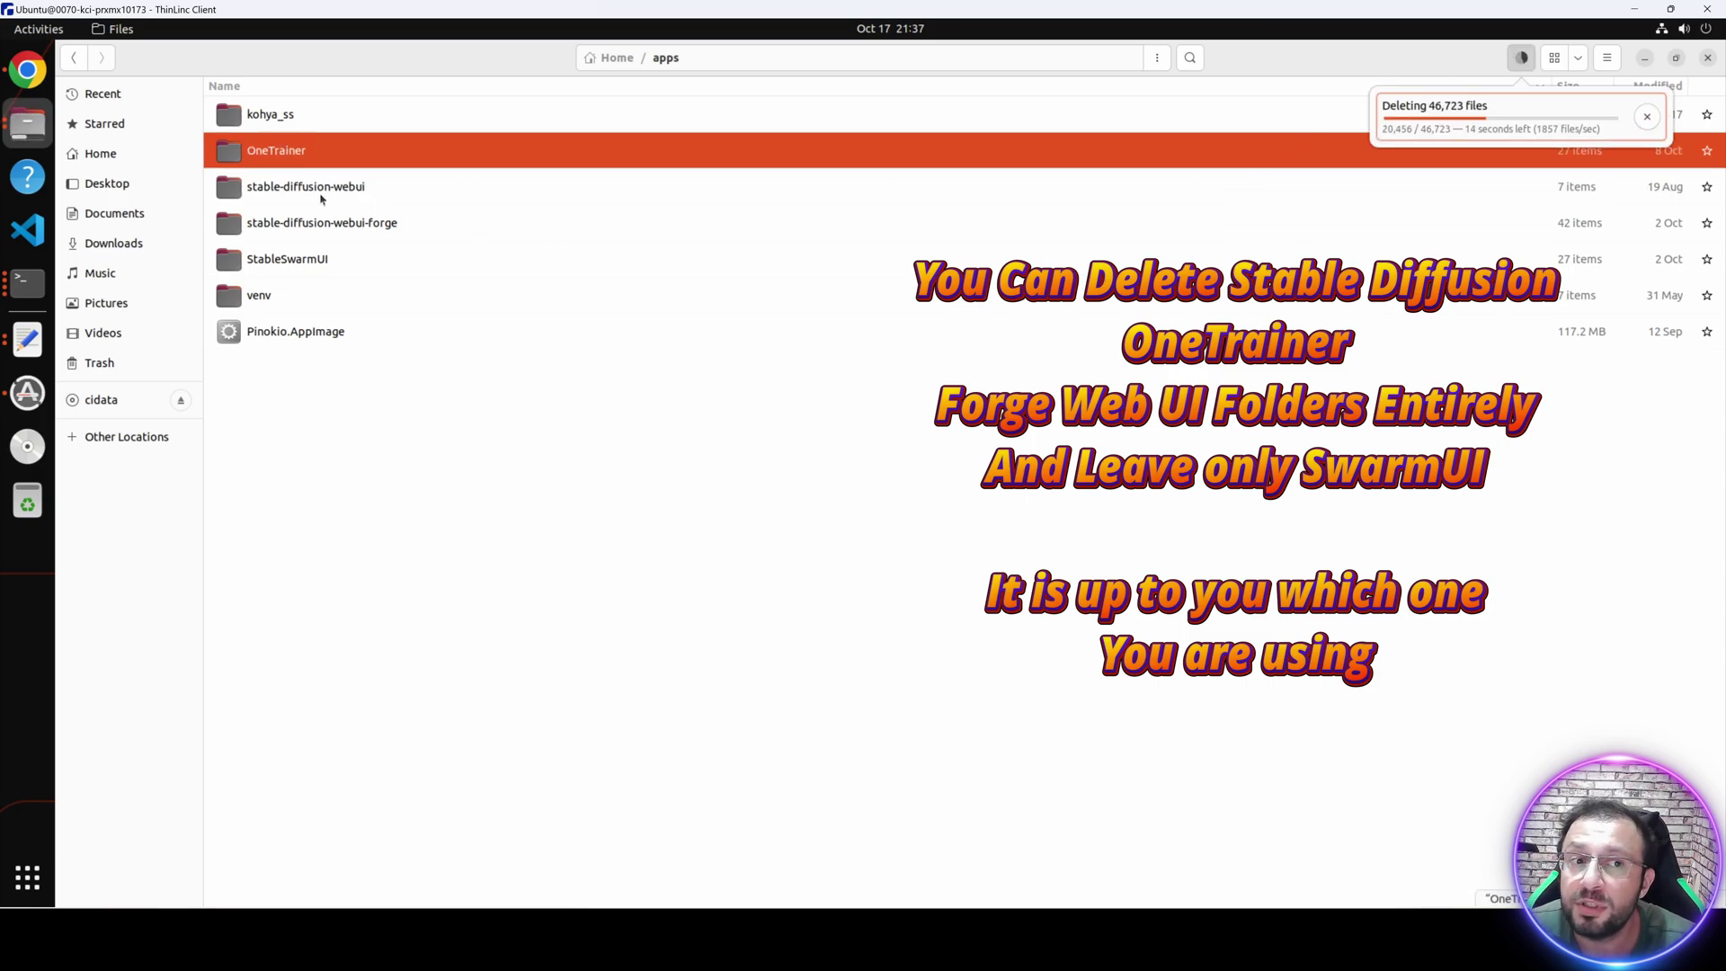
left_click(320, 198)
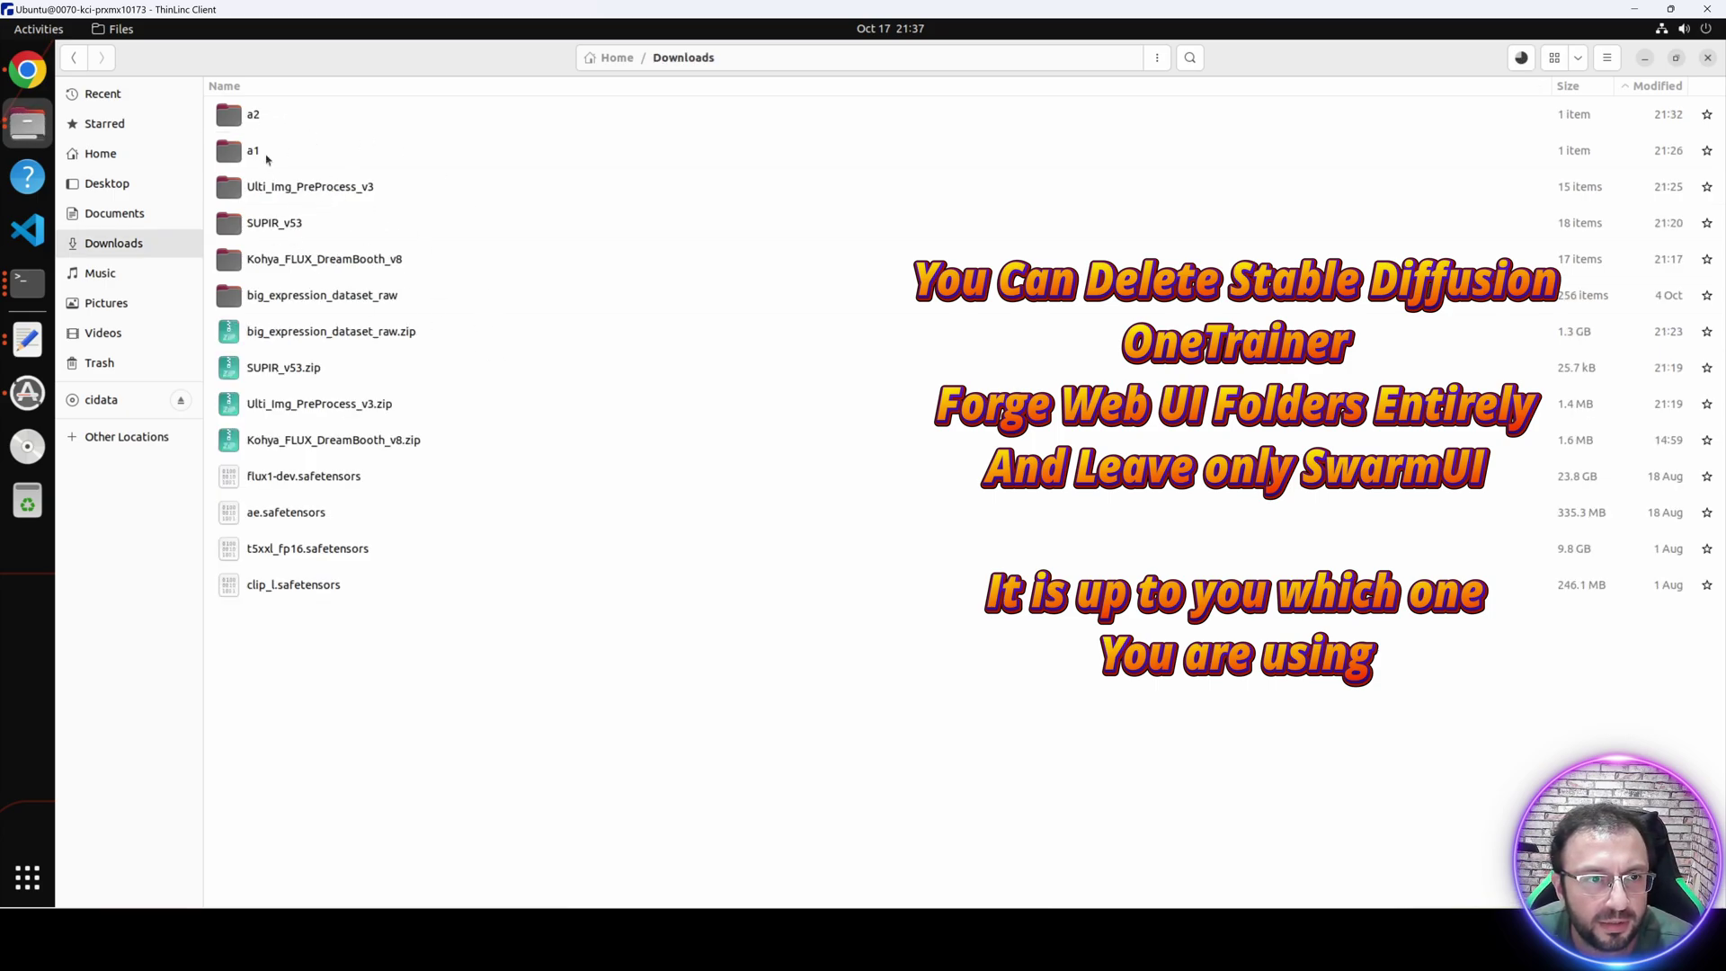
In Downloads, permanently delete the a1, a2 and big_expression_dataset_raw folders together with big_expression_dataset_raw.zip.
double_click(267, 160)
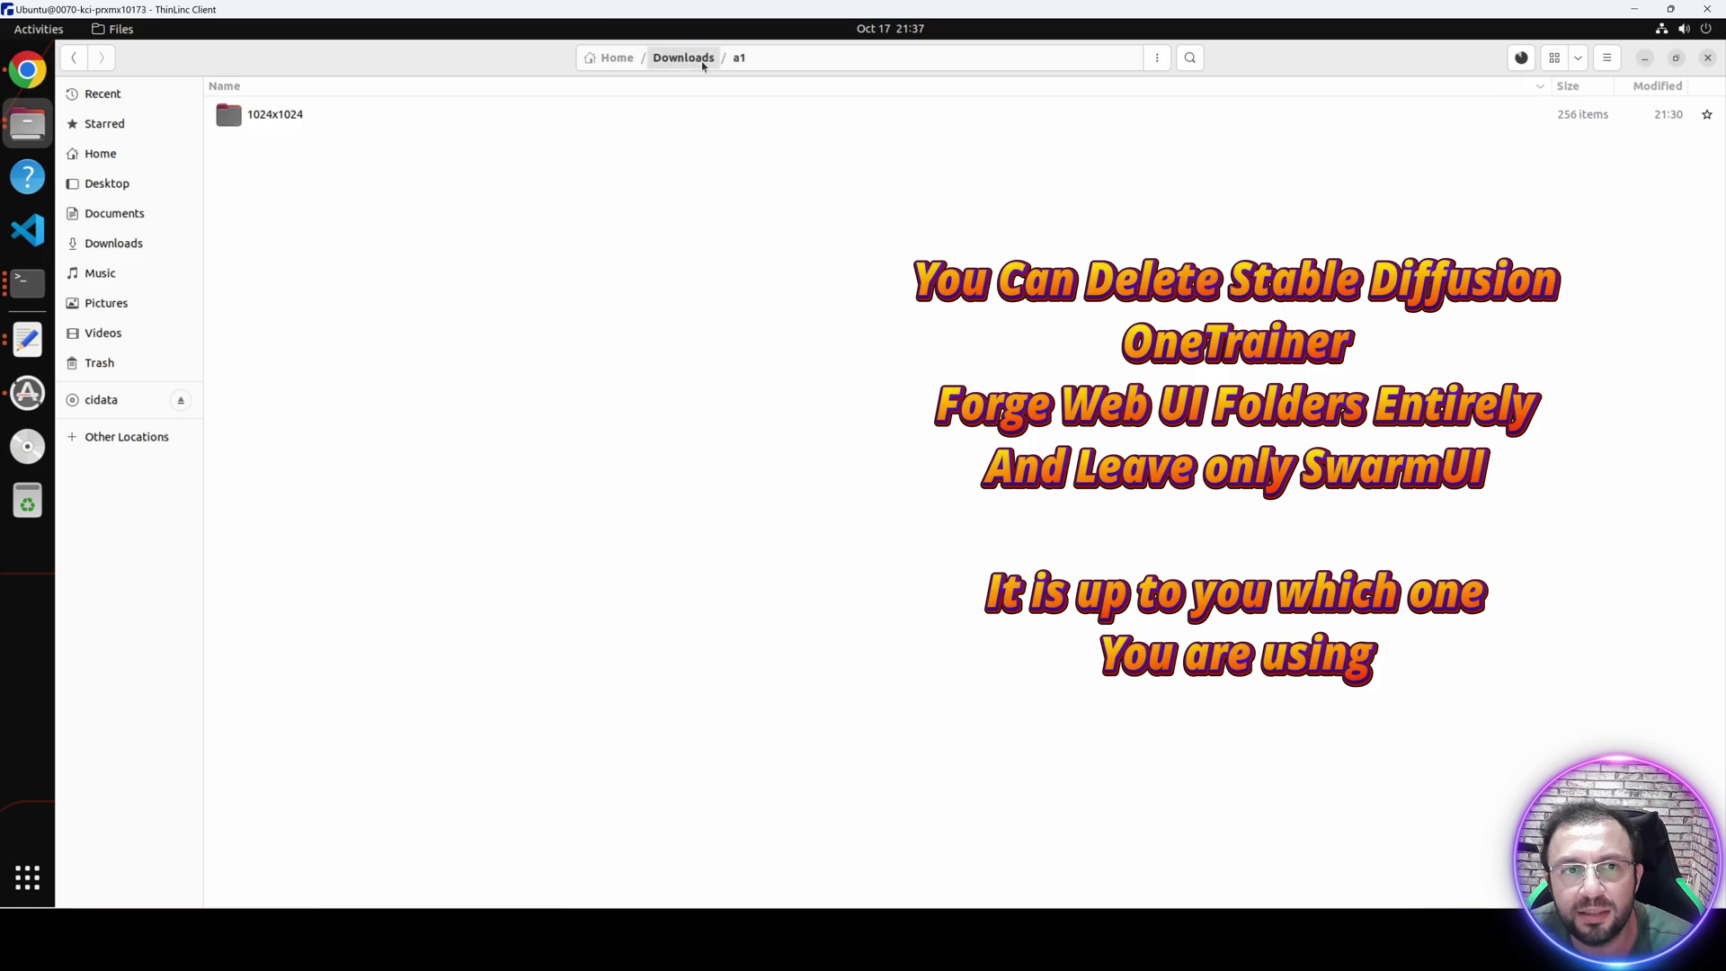
left_click(703, 66)
left_click(270, 126, "ctrl")
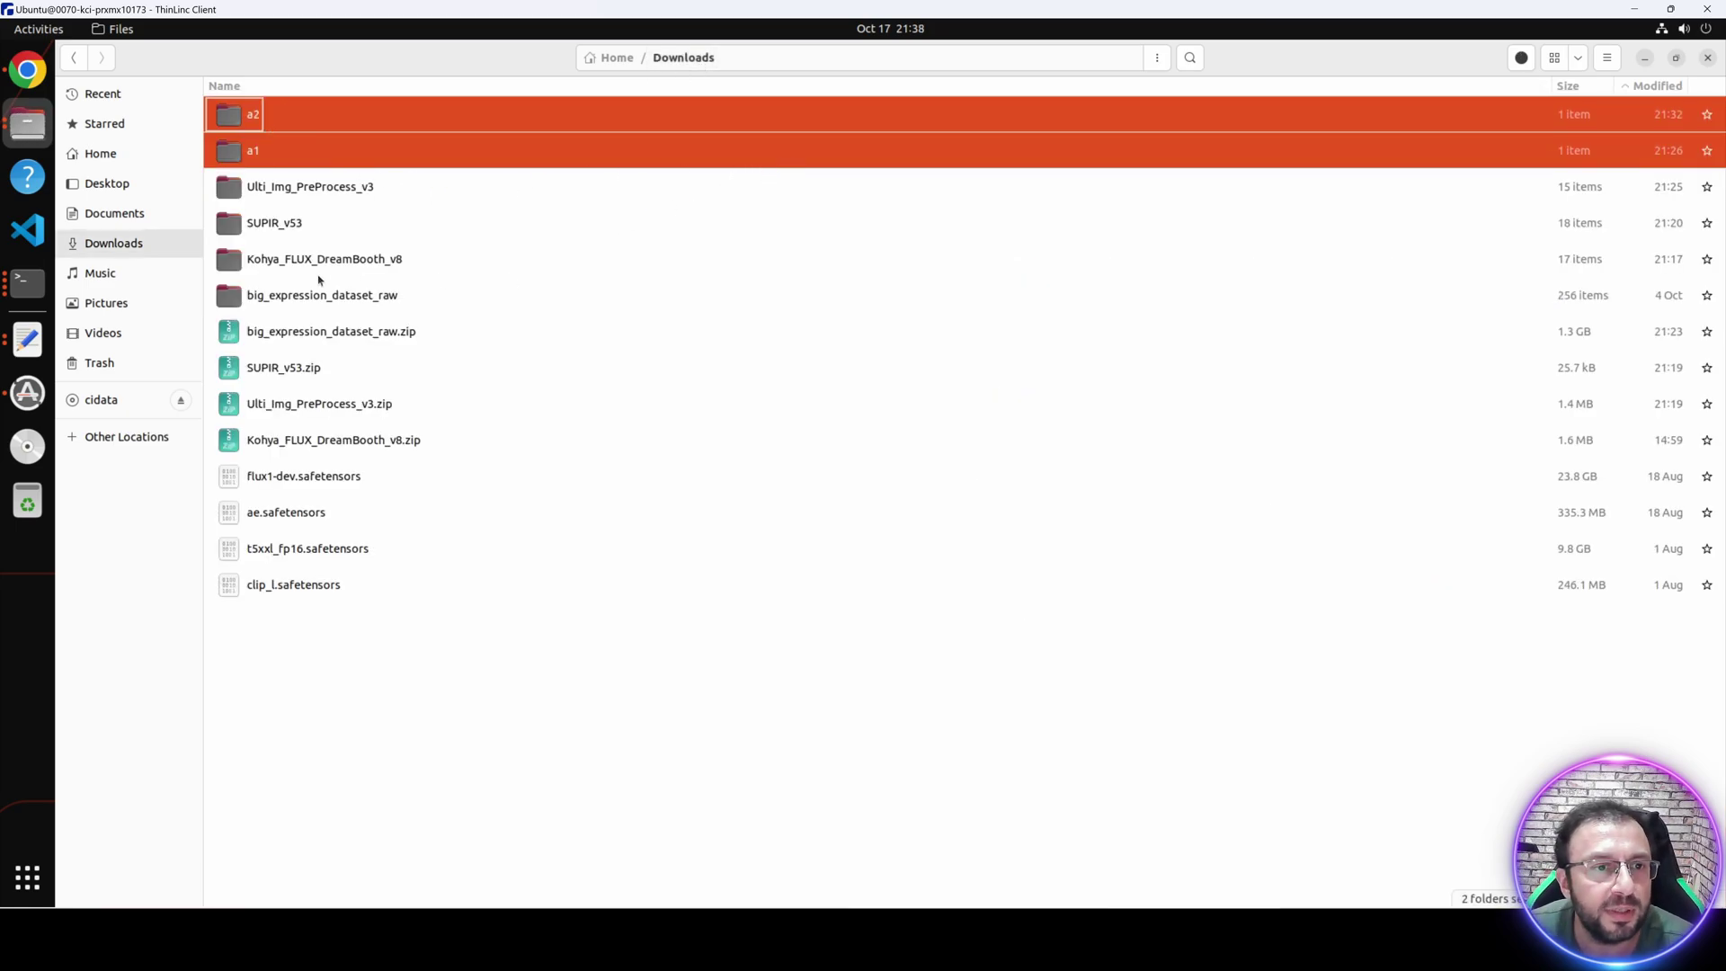
left_click(360, 331, "ctrl")
left_click(359, 295, "ctrl")
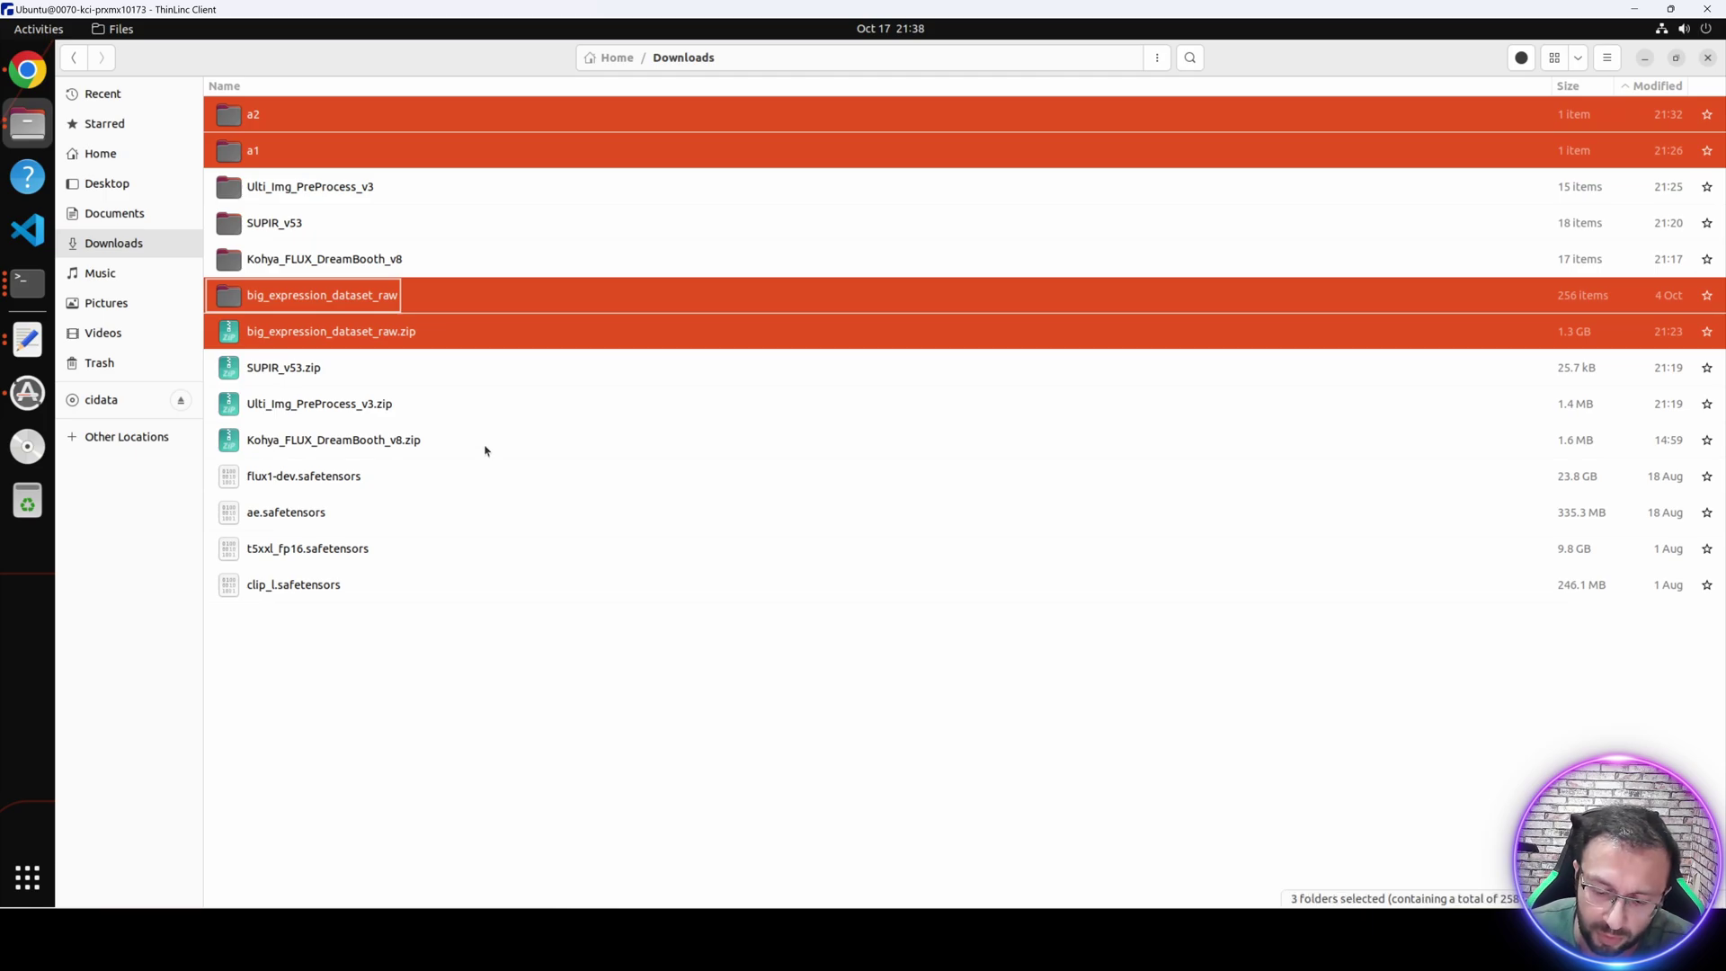
key("shift+Delete")
key("Return")
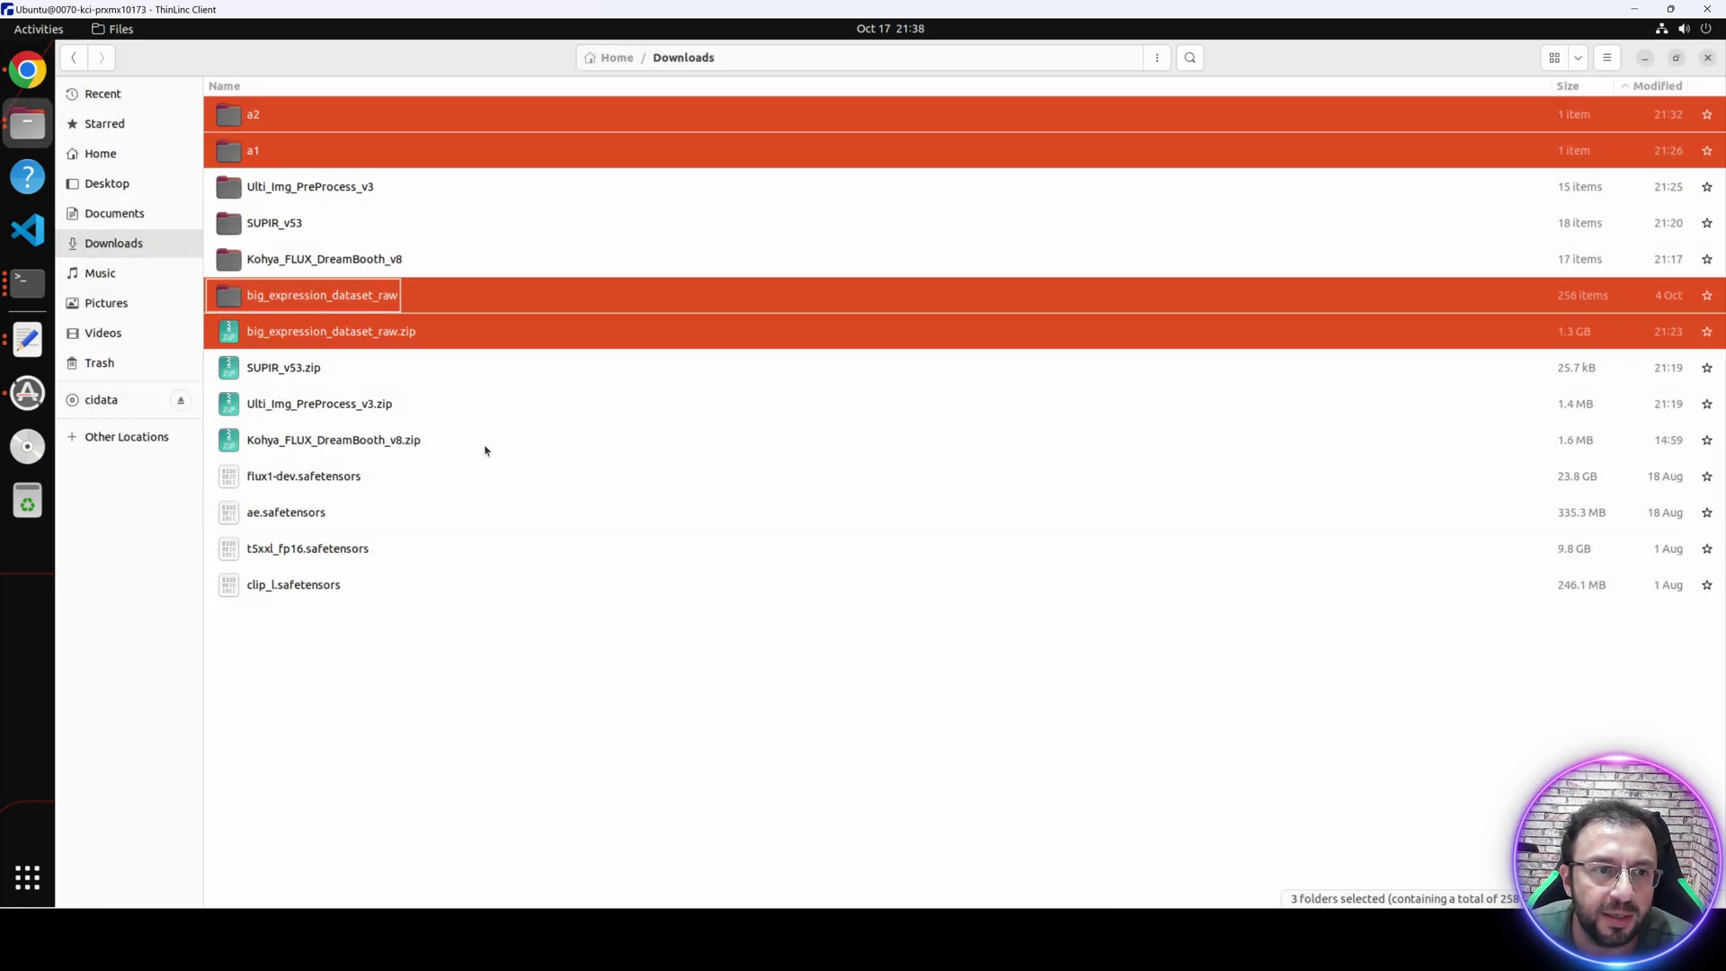
In the SUPIR models' checkpoints folder under SUPIR_v53, permanently delete every checkpoint except Juggernaut-11.safetensors.
double_click(258, 162)
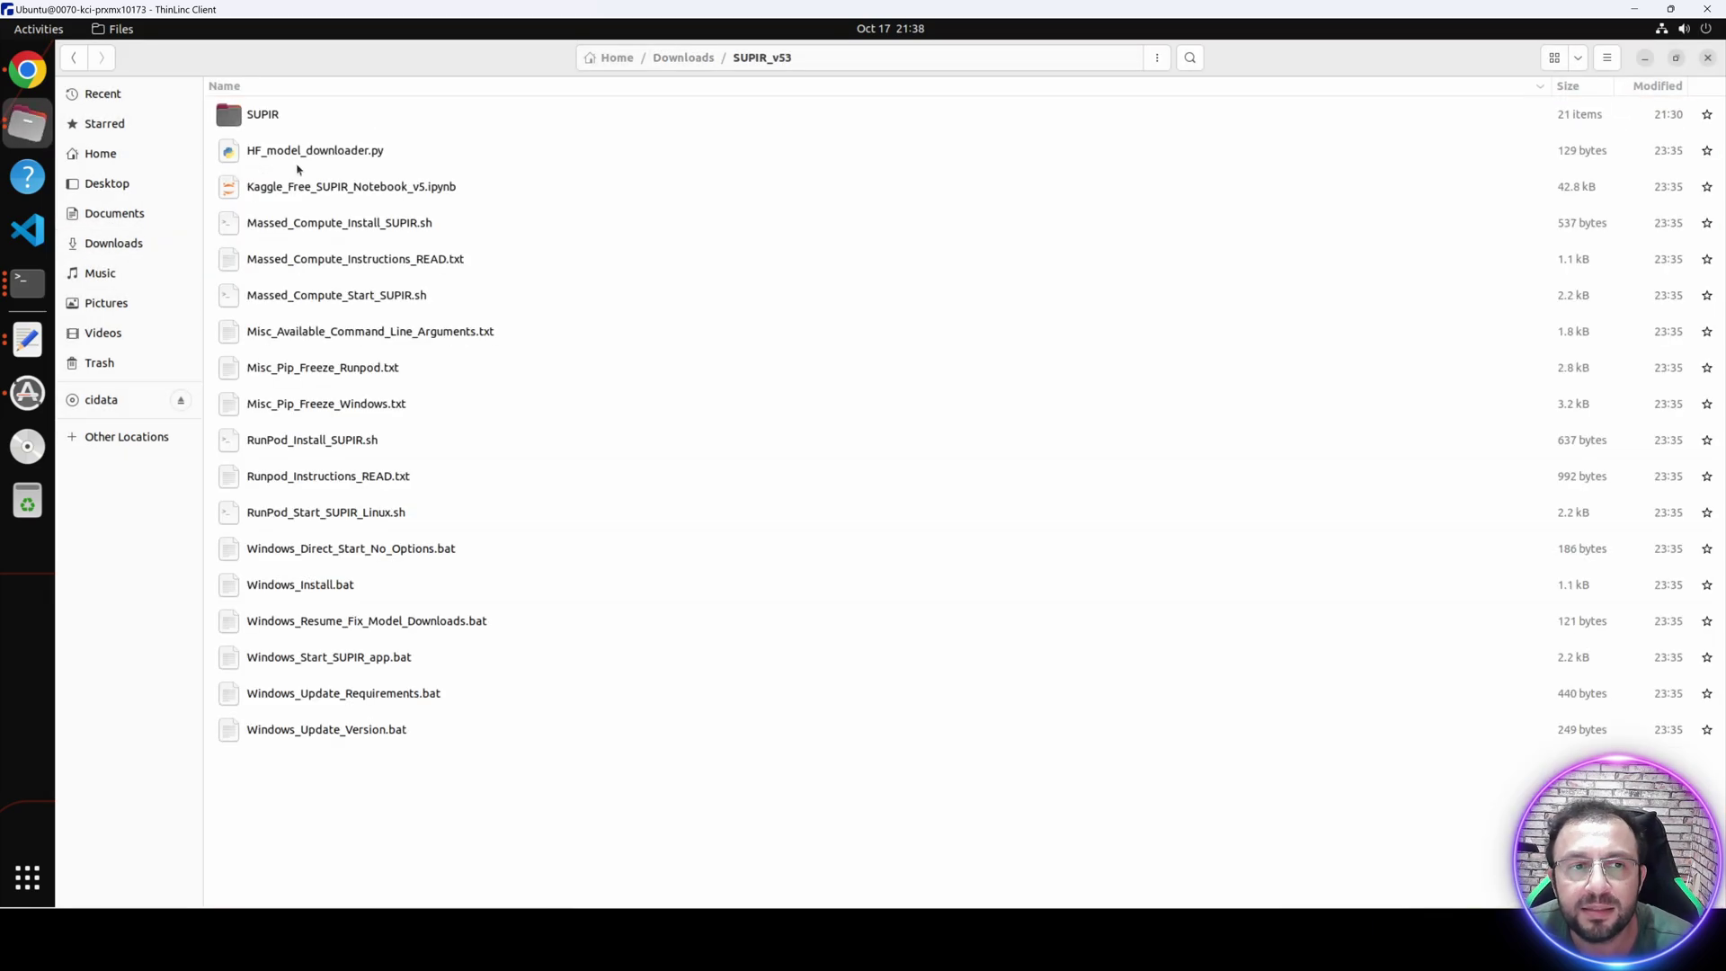
double_click(292, 113)
double_click(283, 263)
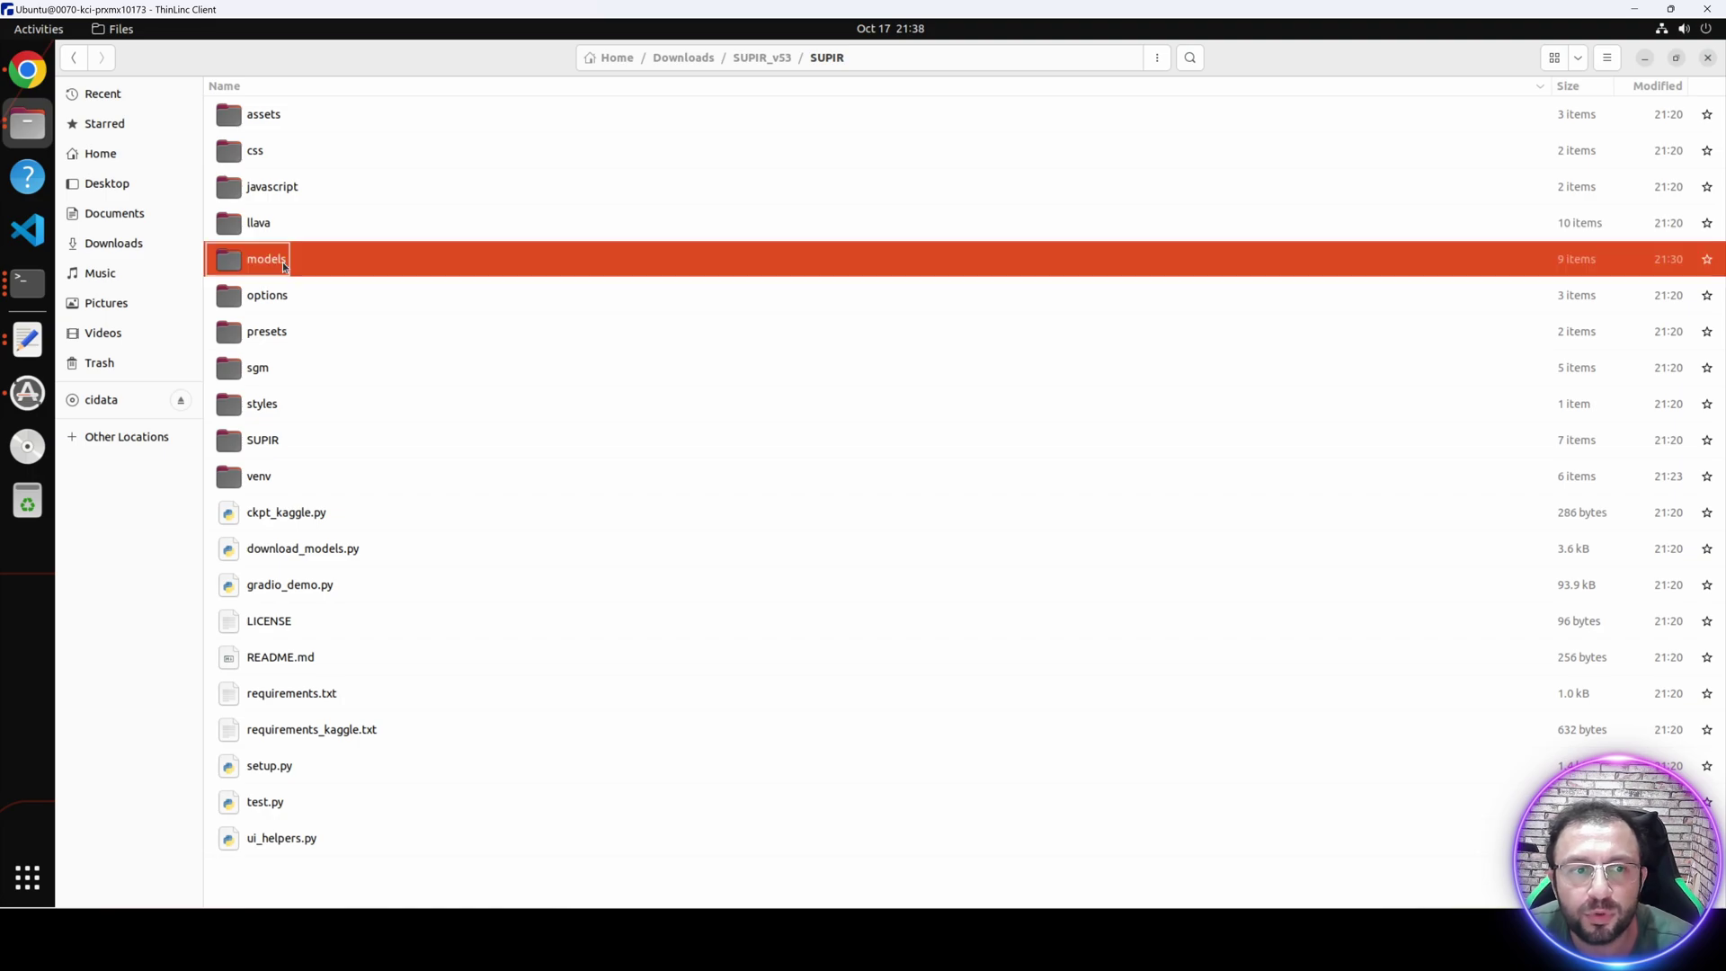
double_click(298, 117)
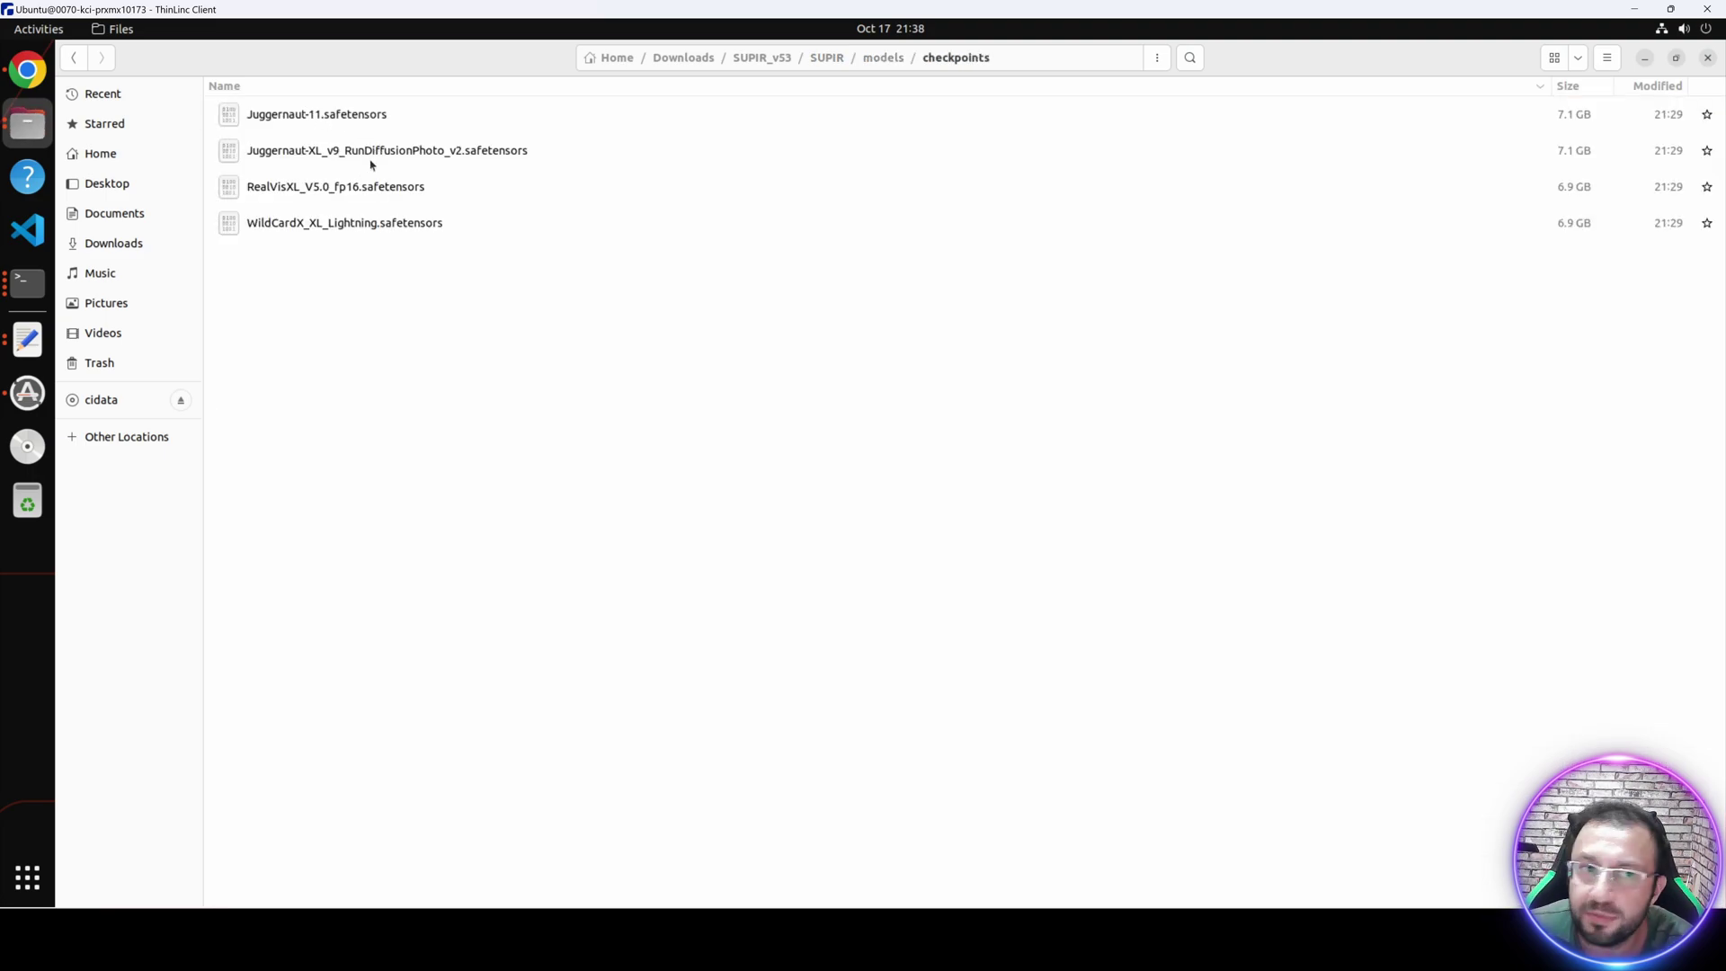
left_click(359, 155)
left_click(338, 186)
left_click(370, 262)
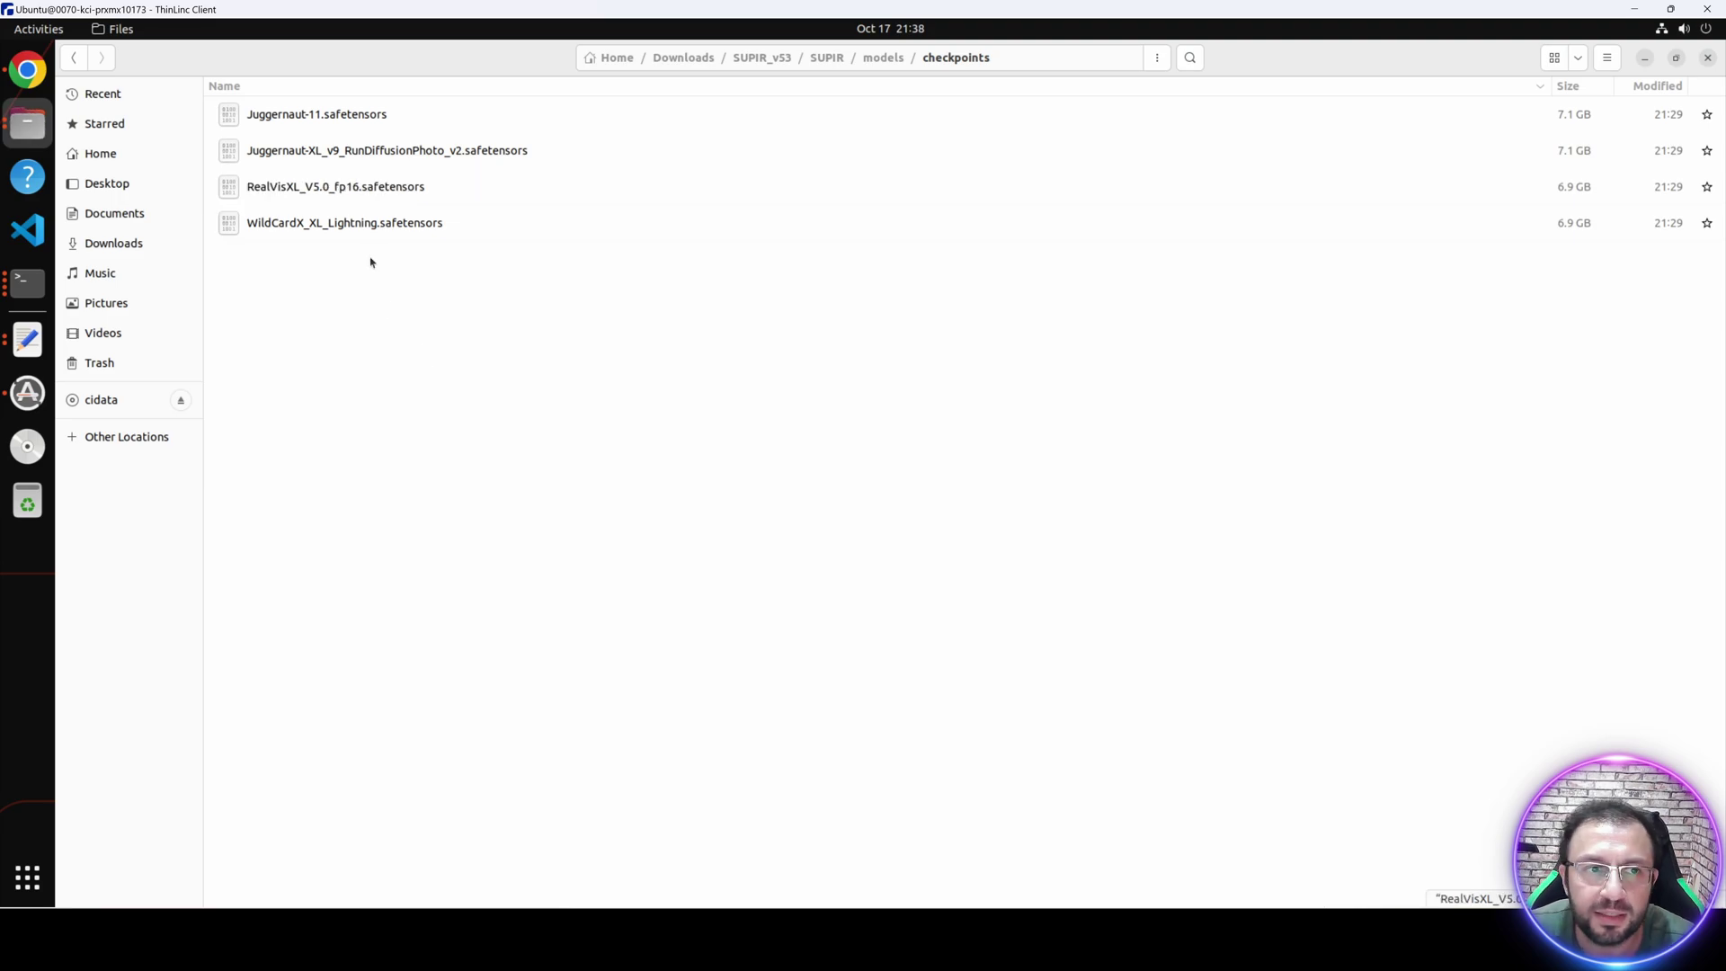
left_click(330, 154)
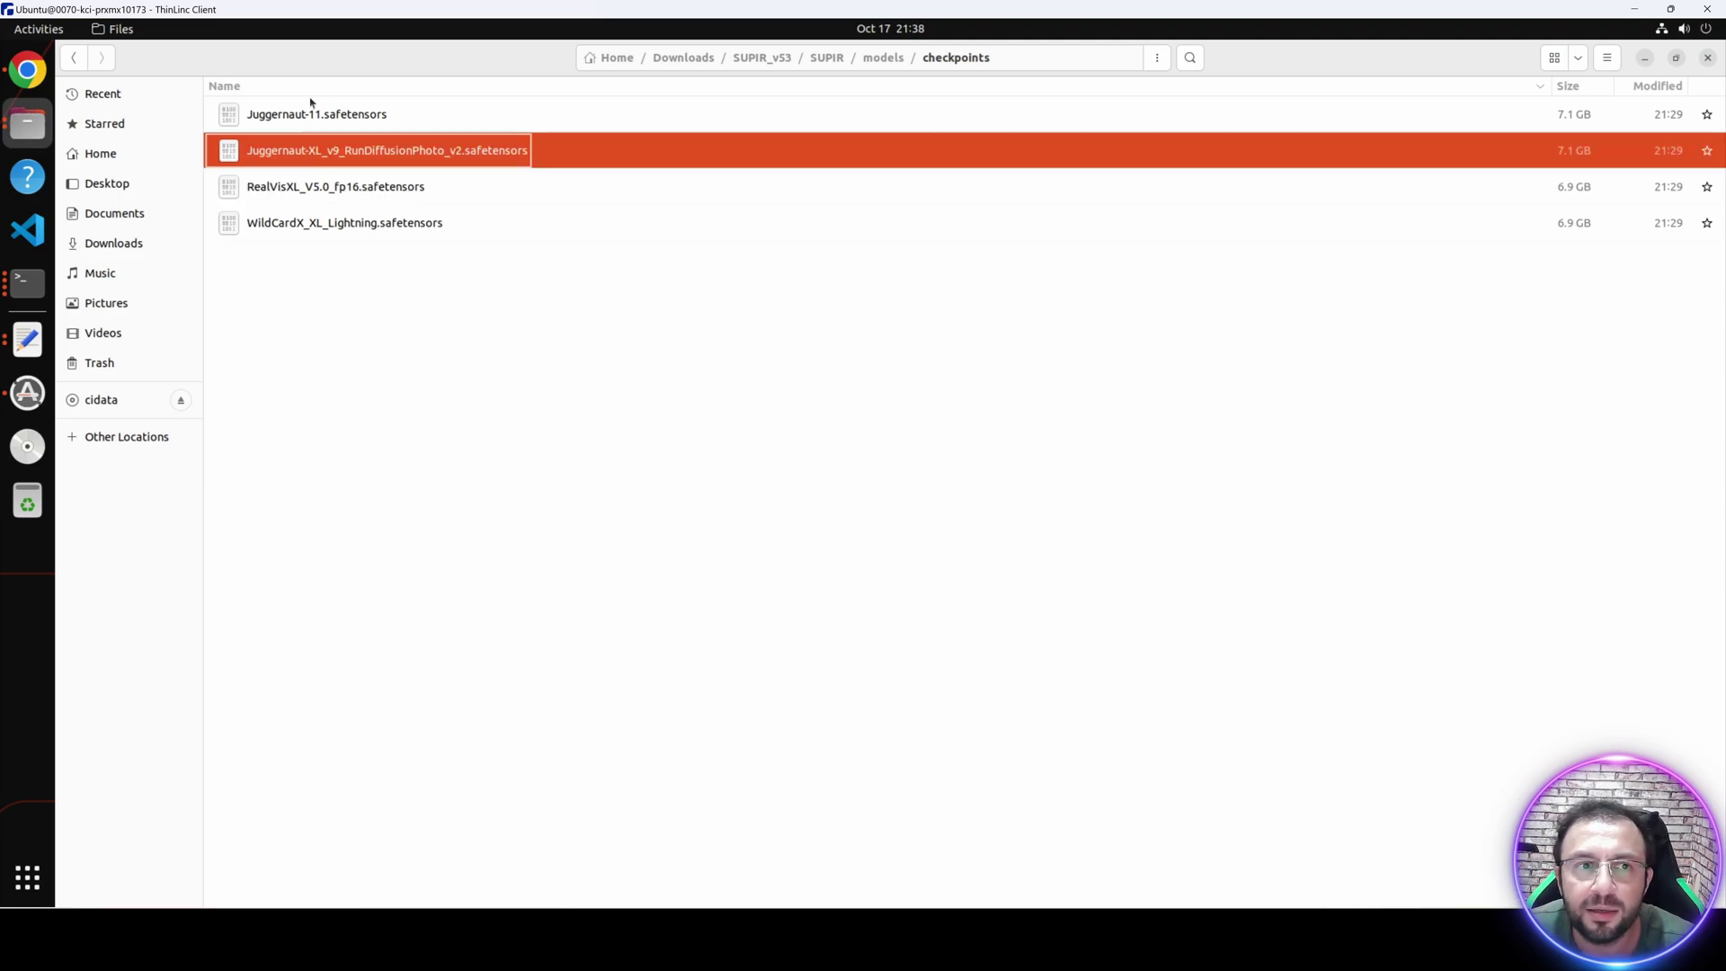
left_click(334, 222, "shift")
key("shift+Delete")
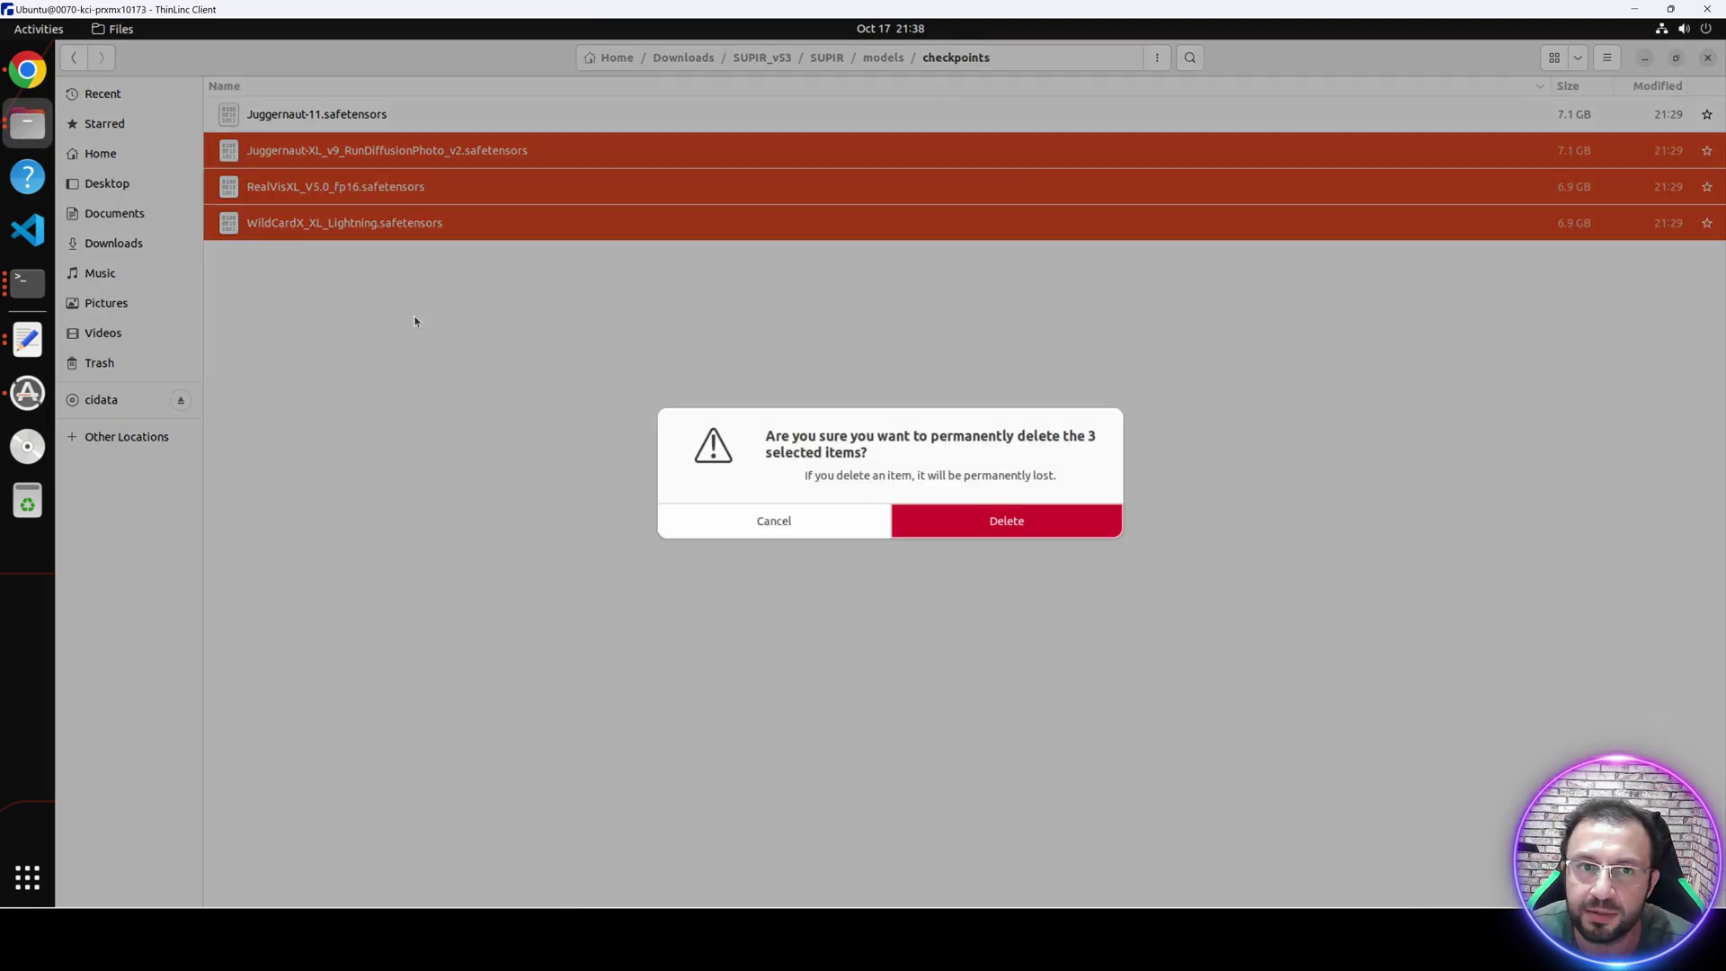
key("Return")
Return to the apps folder in Home and permanently delete the OneTrainer folder.
left_click(683, 58)
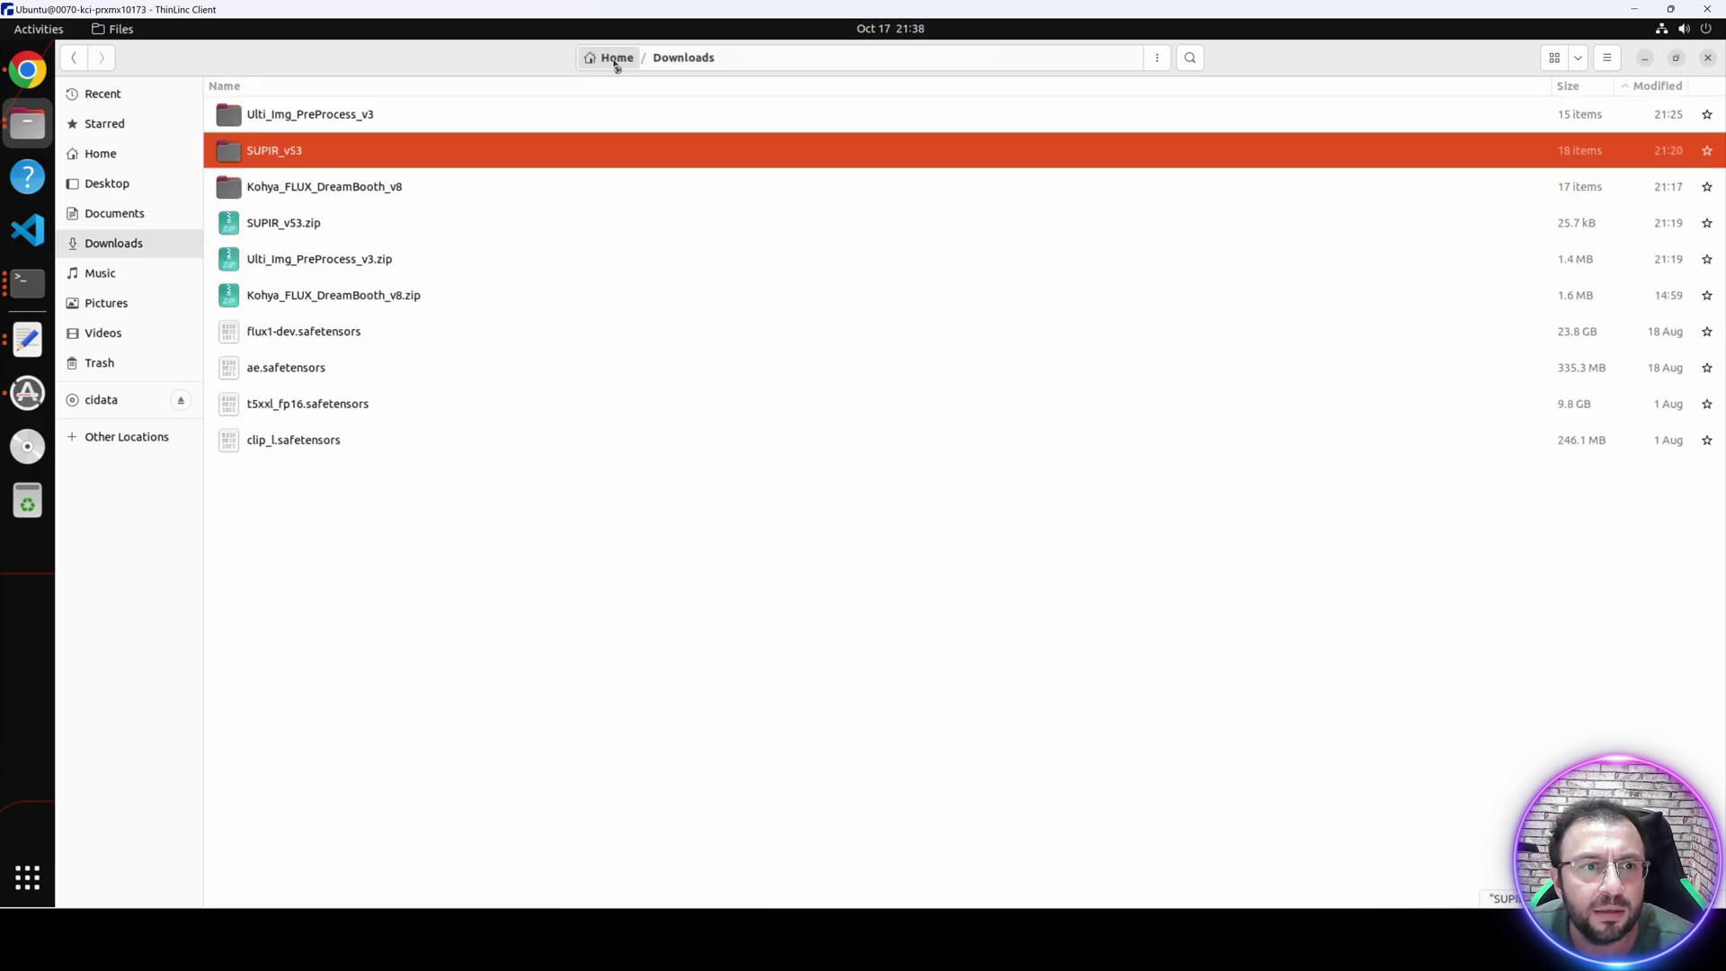
left_click(616, 57)
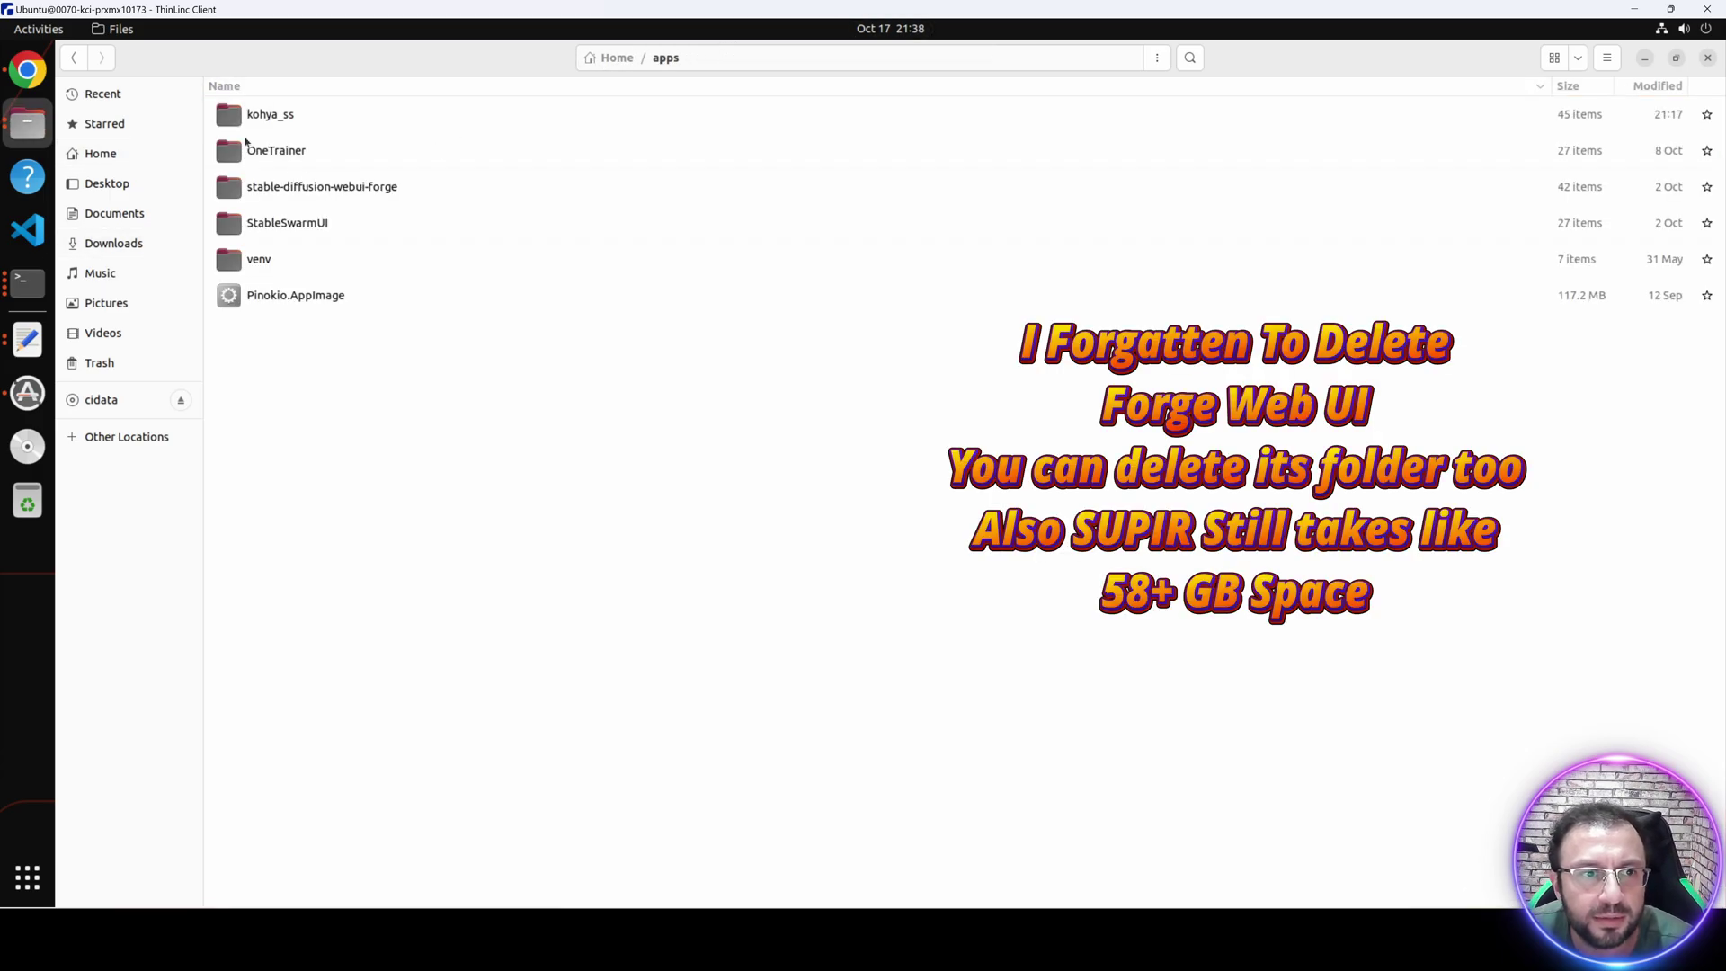
left_click(261, 148)
key("shift+Delete")
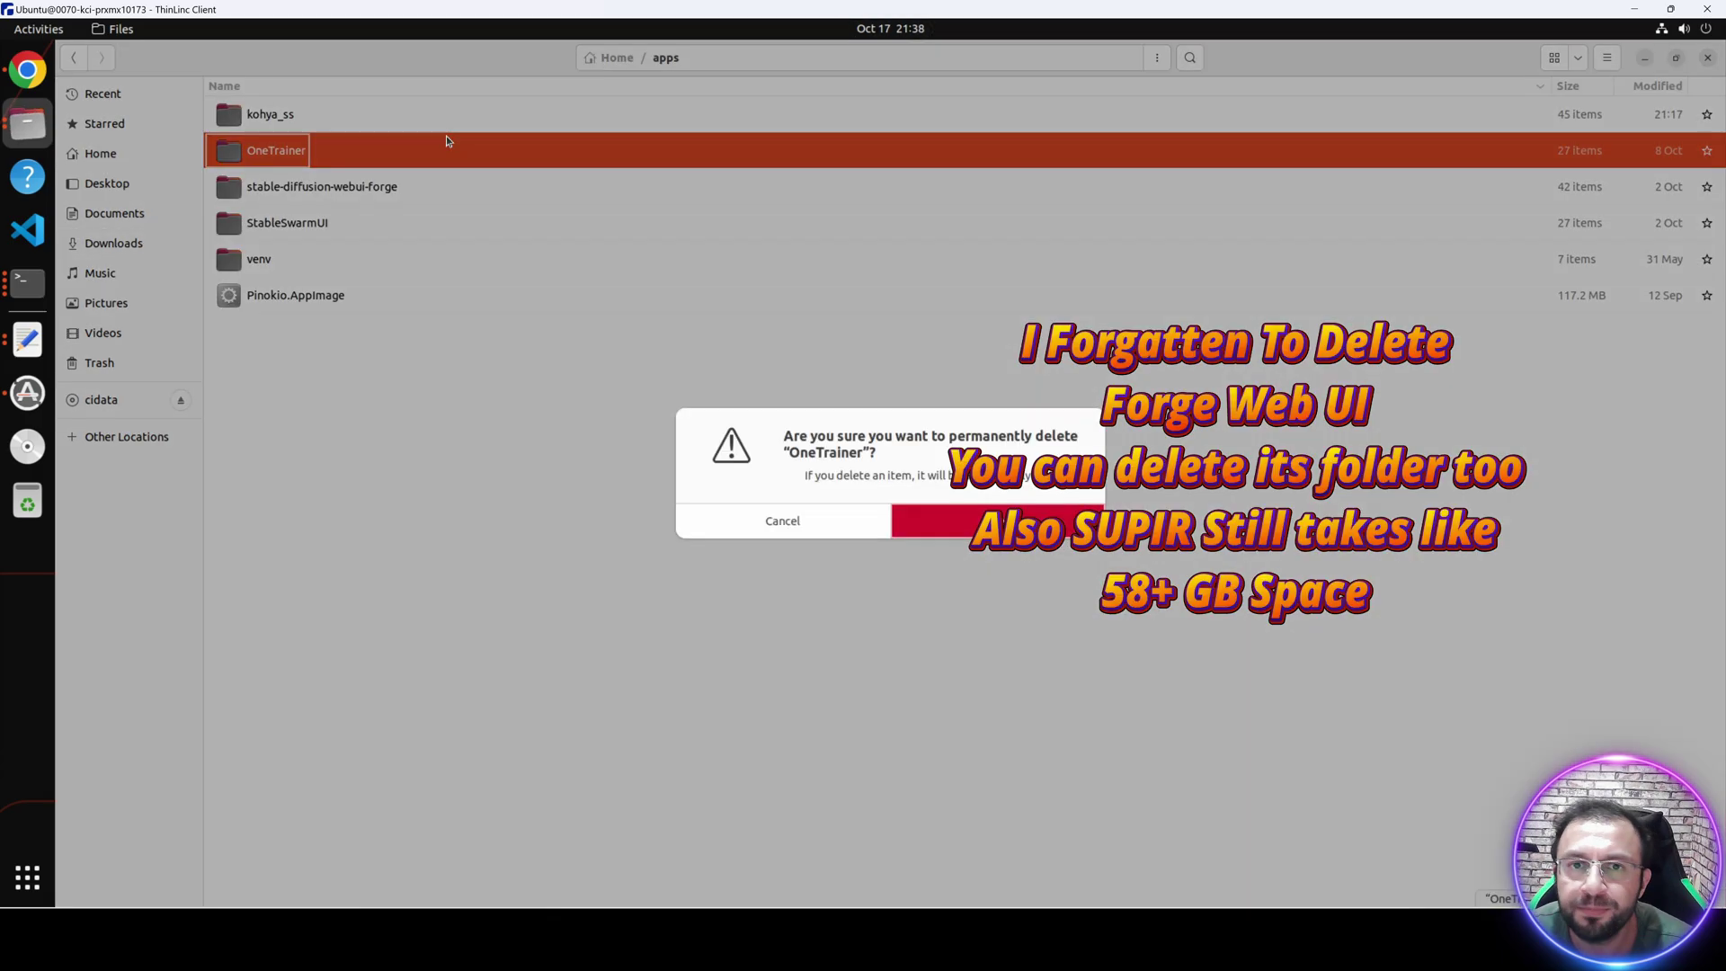
key("Return")
Open the properties of the Kohya_FLUX_DreamBooth_v8 folder in Downloads and check the free disk space.
left_click(615, 59)
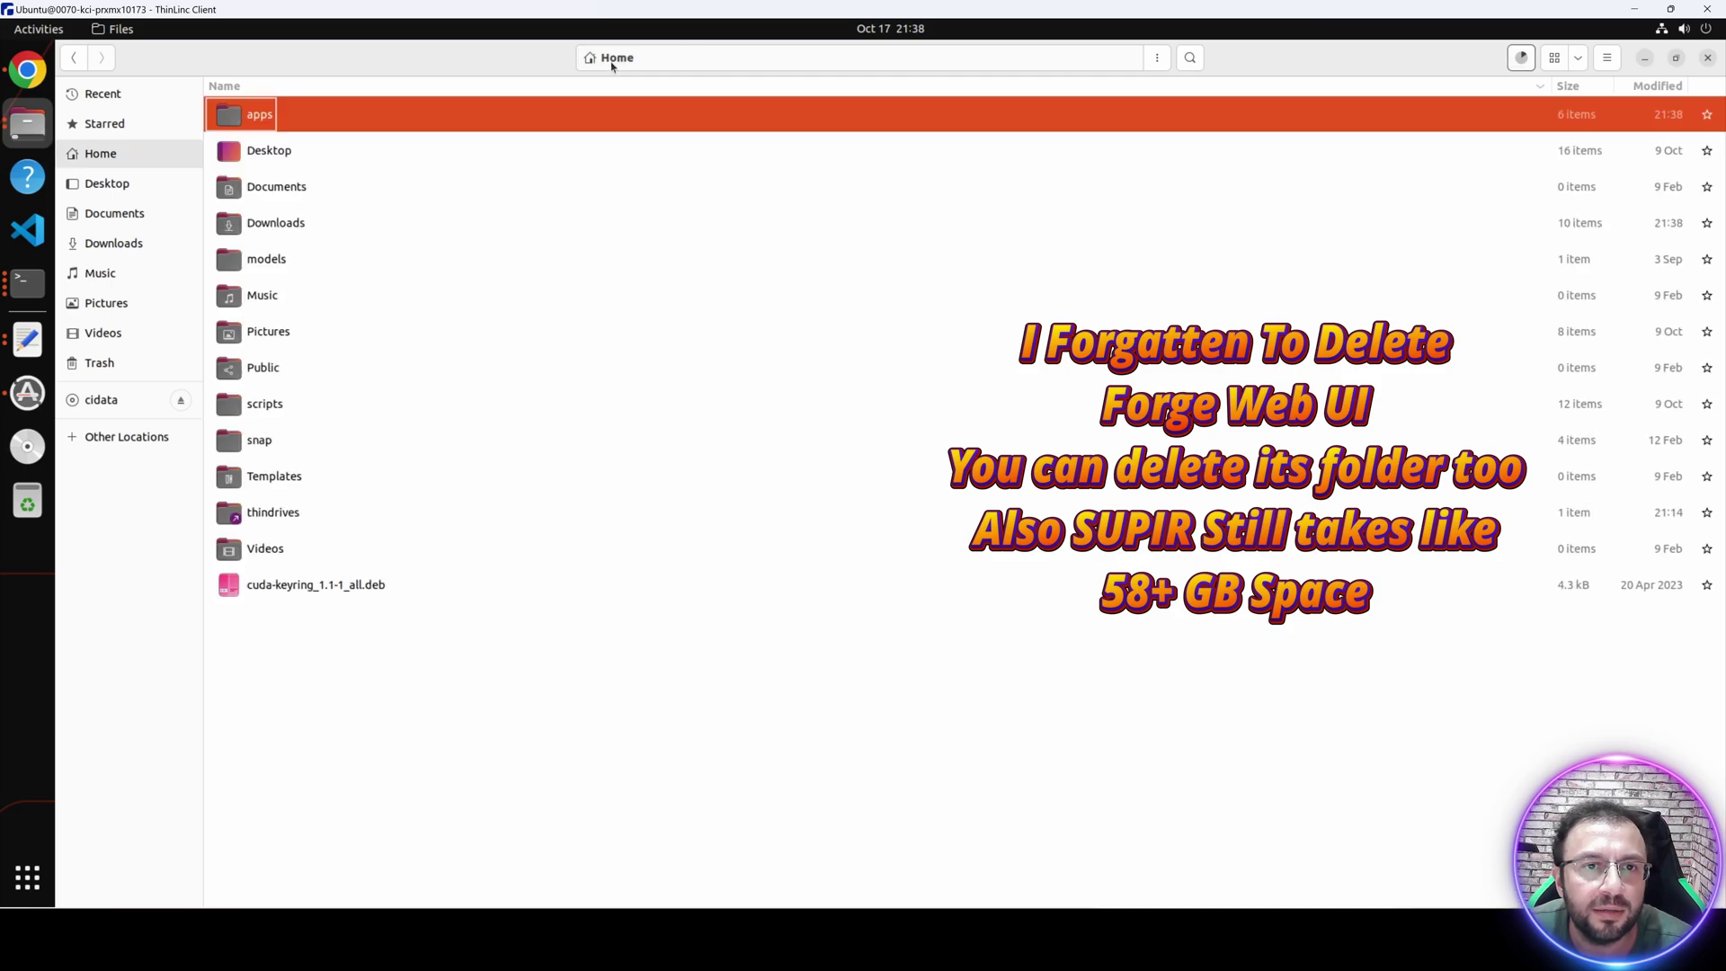
double_click(273, 224)
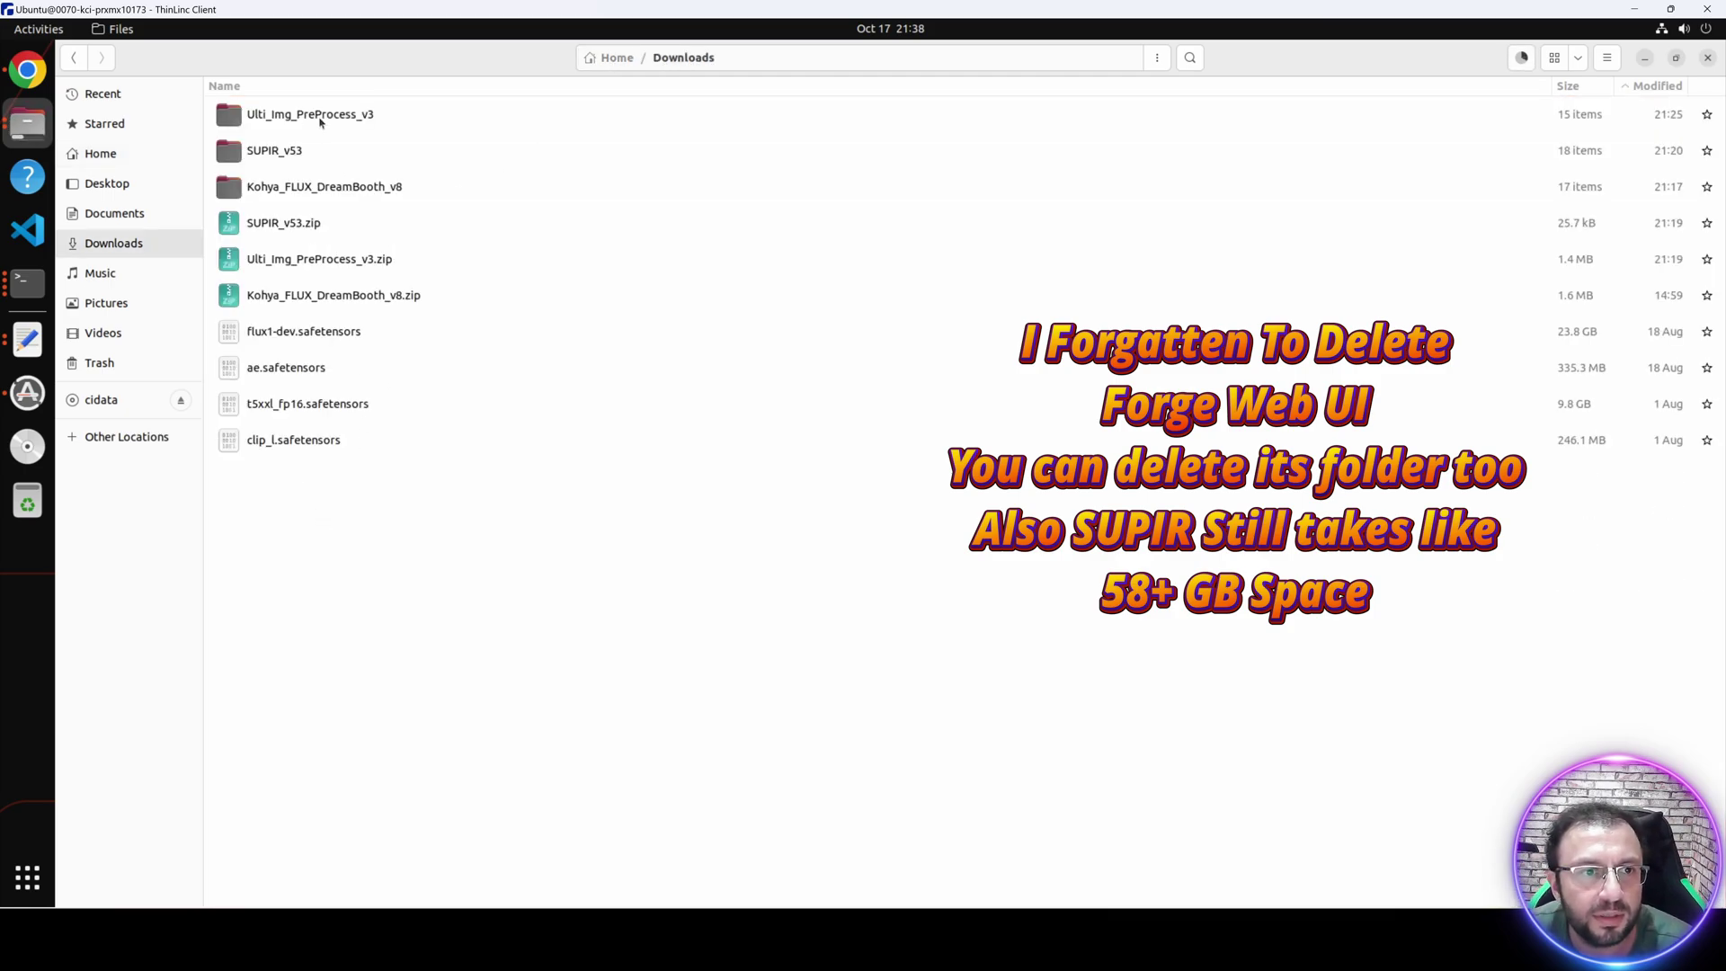
right_click(315, 182)
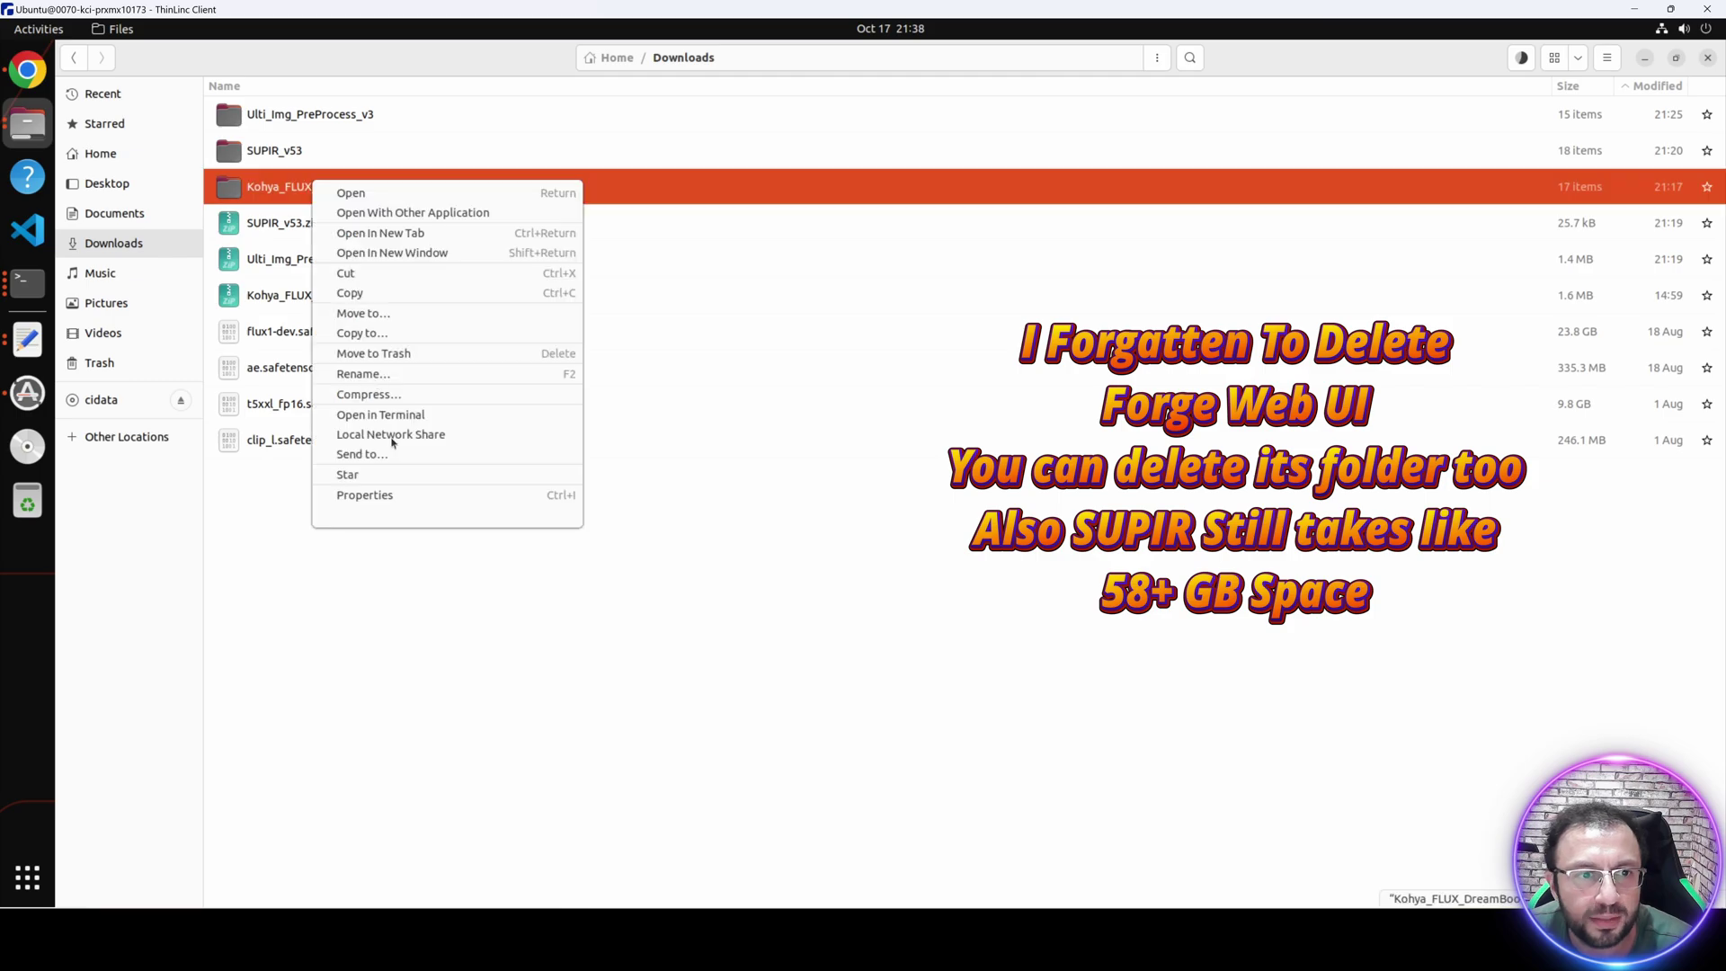
left_click(381, 495)
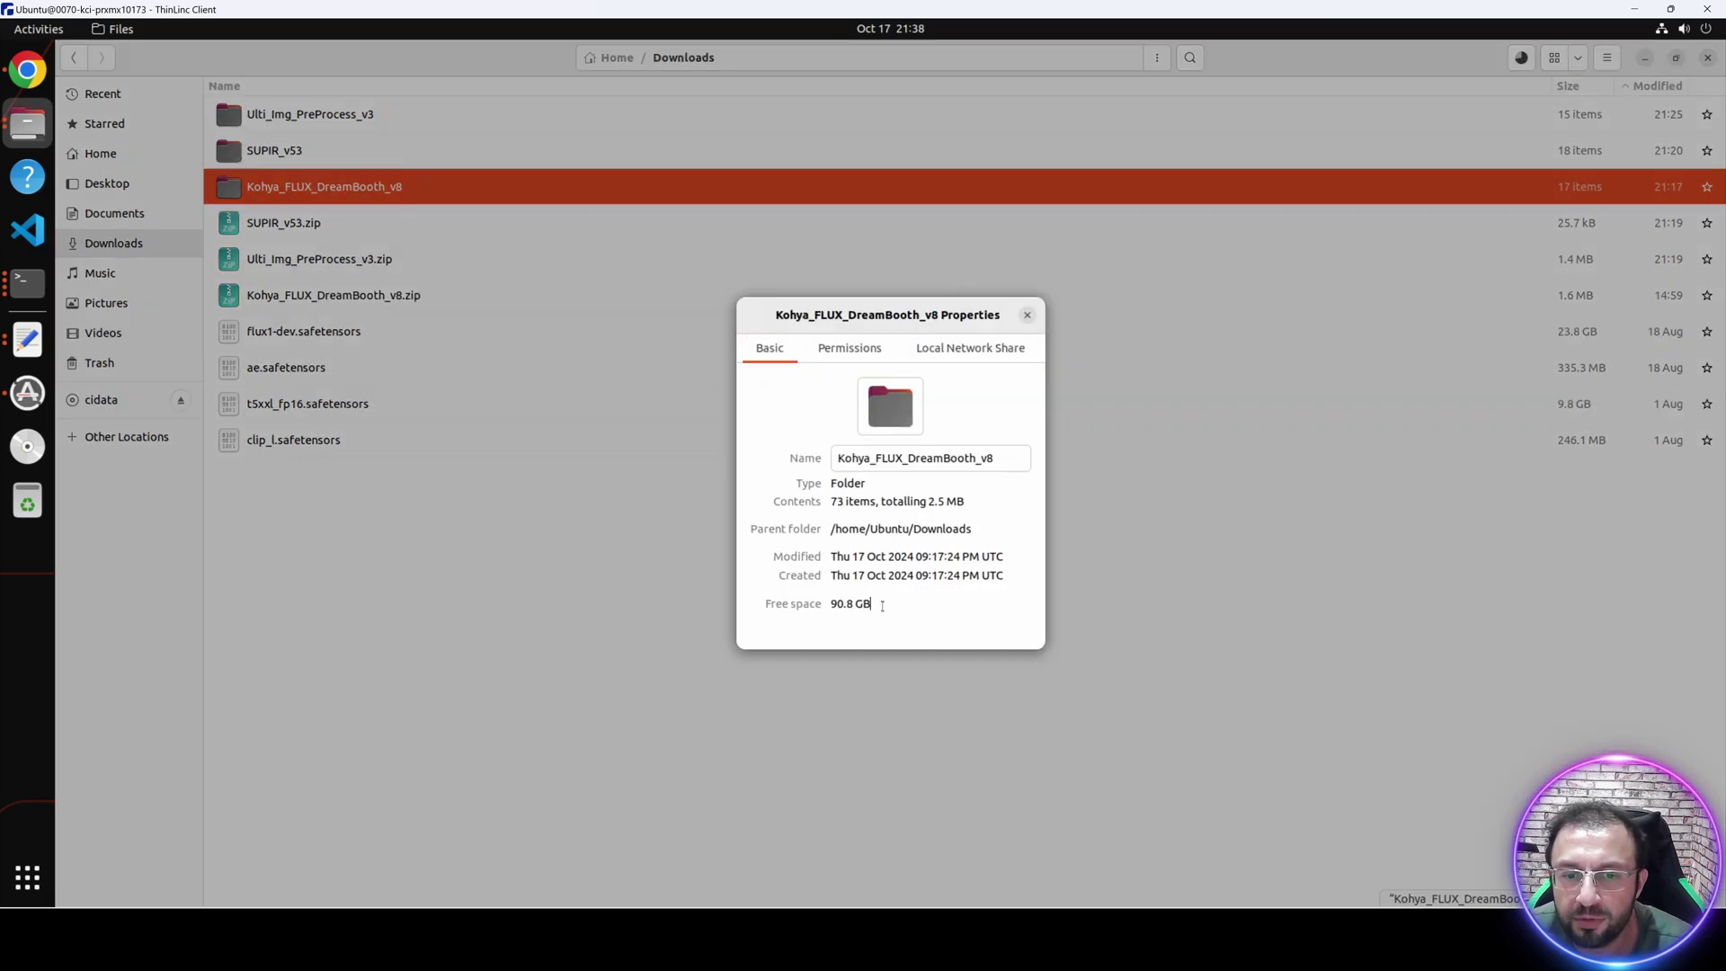
left_click_drag(874, 604, 815, 600)
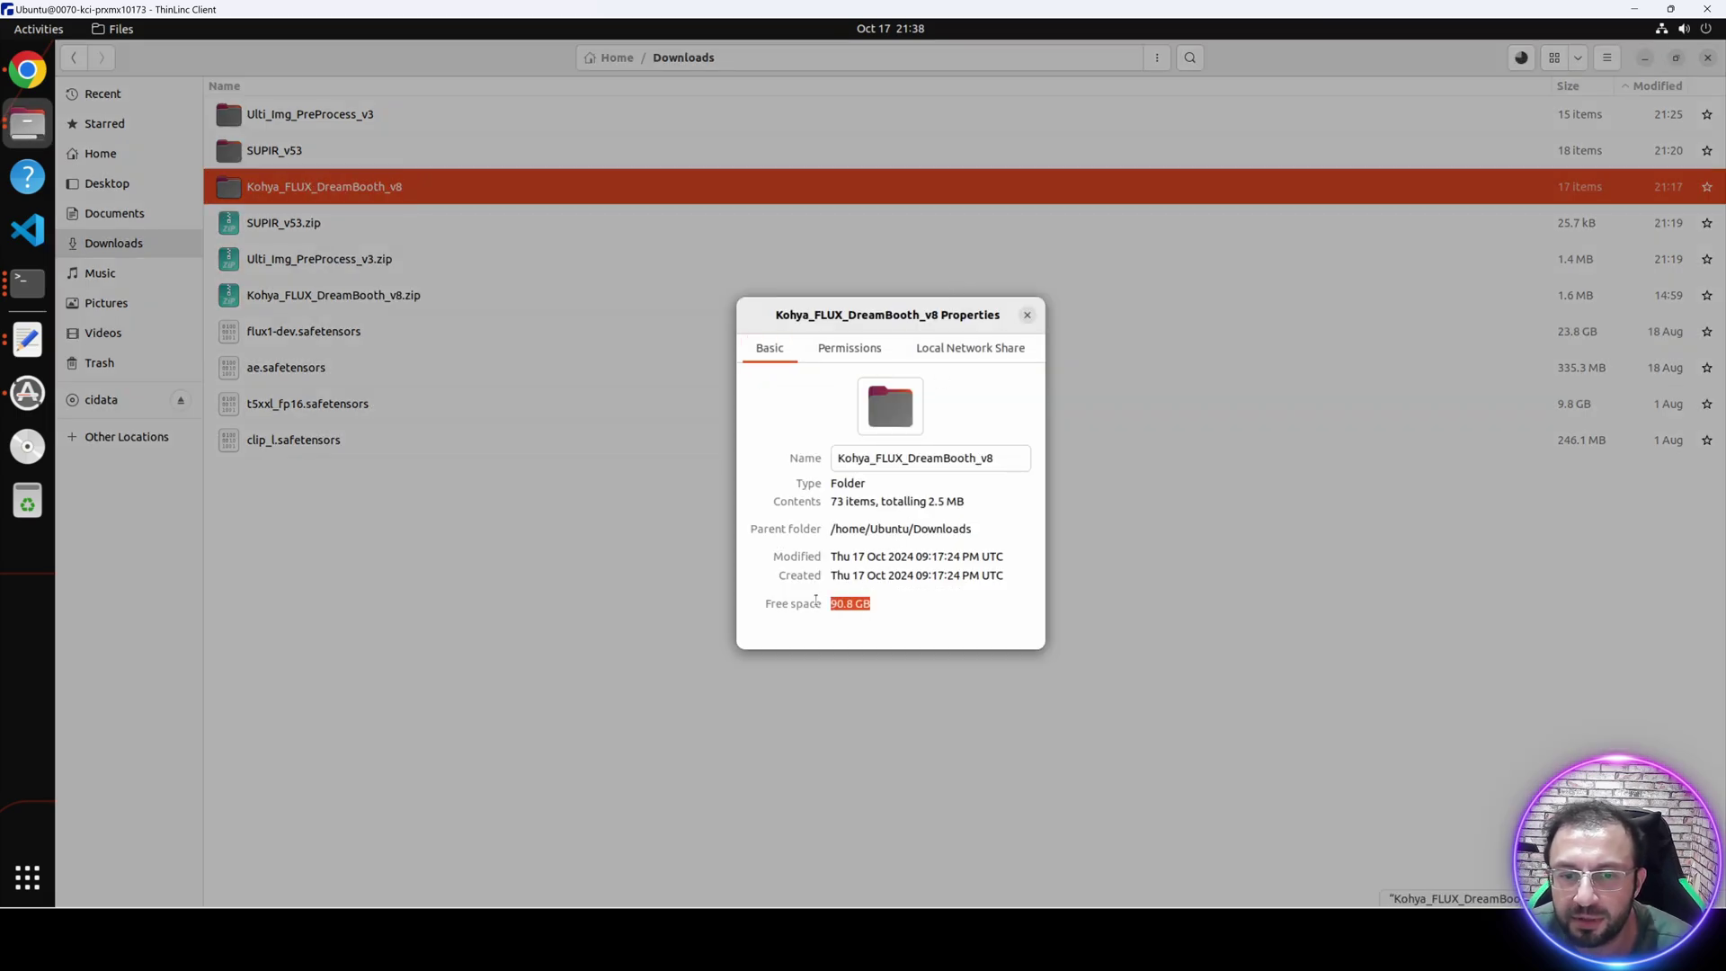
Check the progress of the running deletion and inspect the total size of the SUPIR_v53 folder in its properties.
left_click(1028, 315)
left_click(1521, 58)
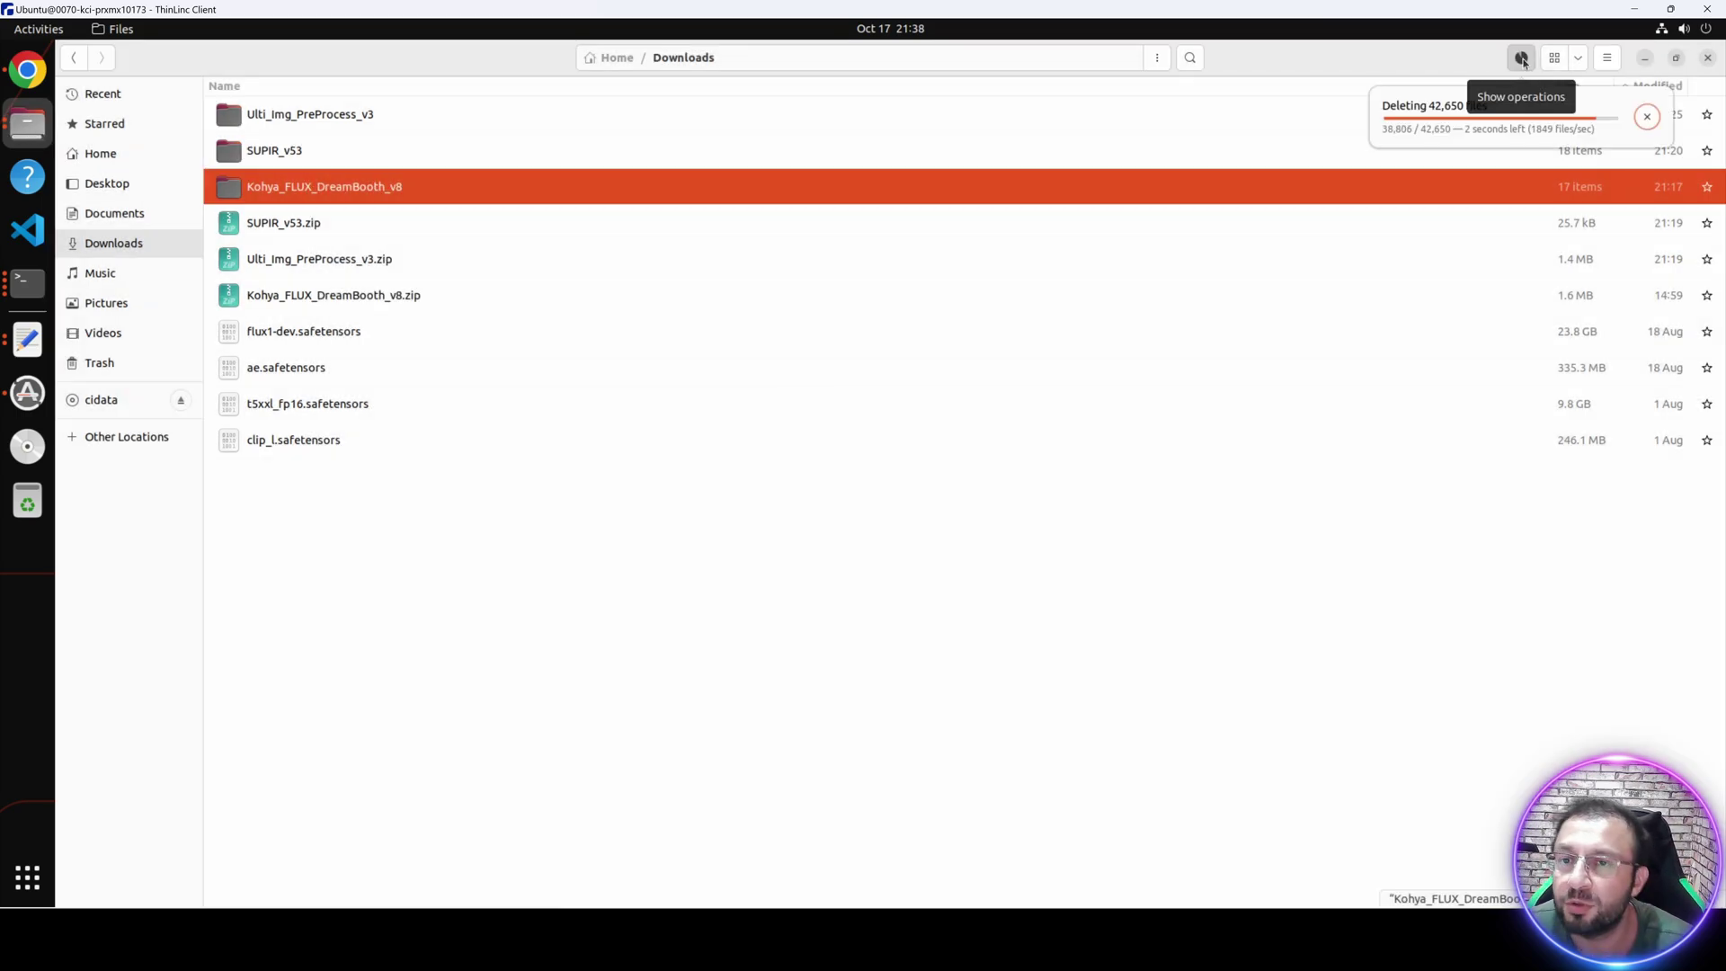
right_click(275, 153)
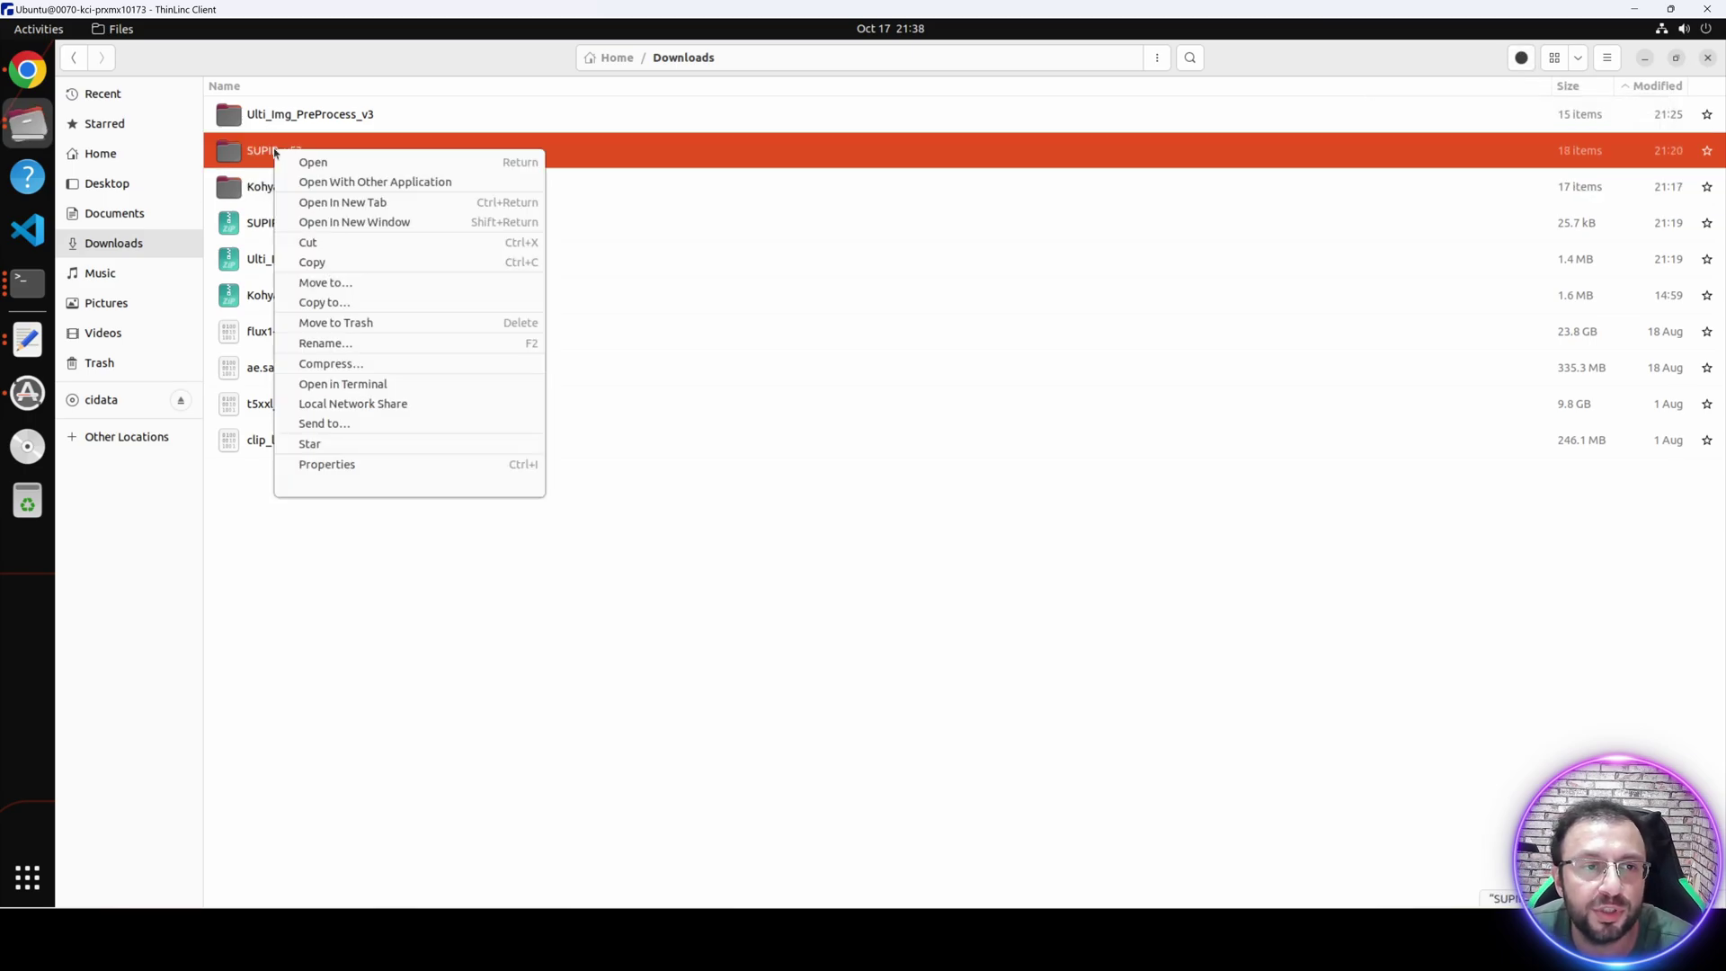
left_click(324, 461)
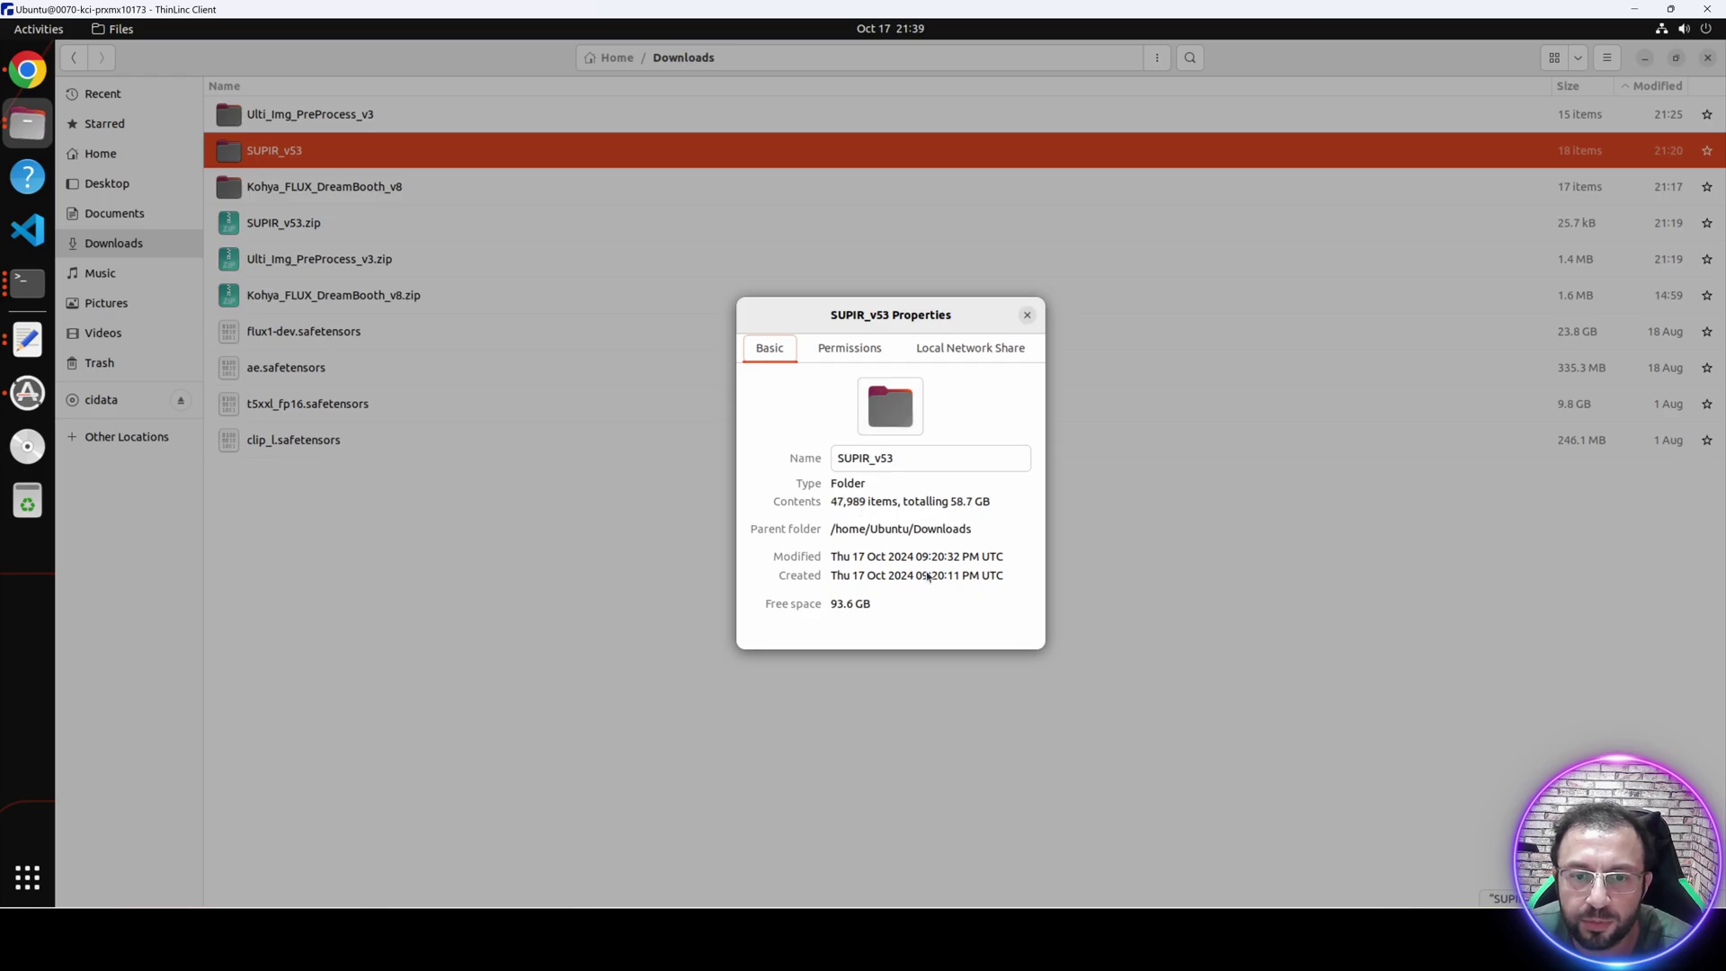
left_click_drag(934, 501, 996, 504)
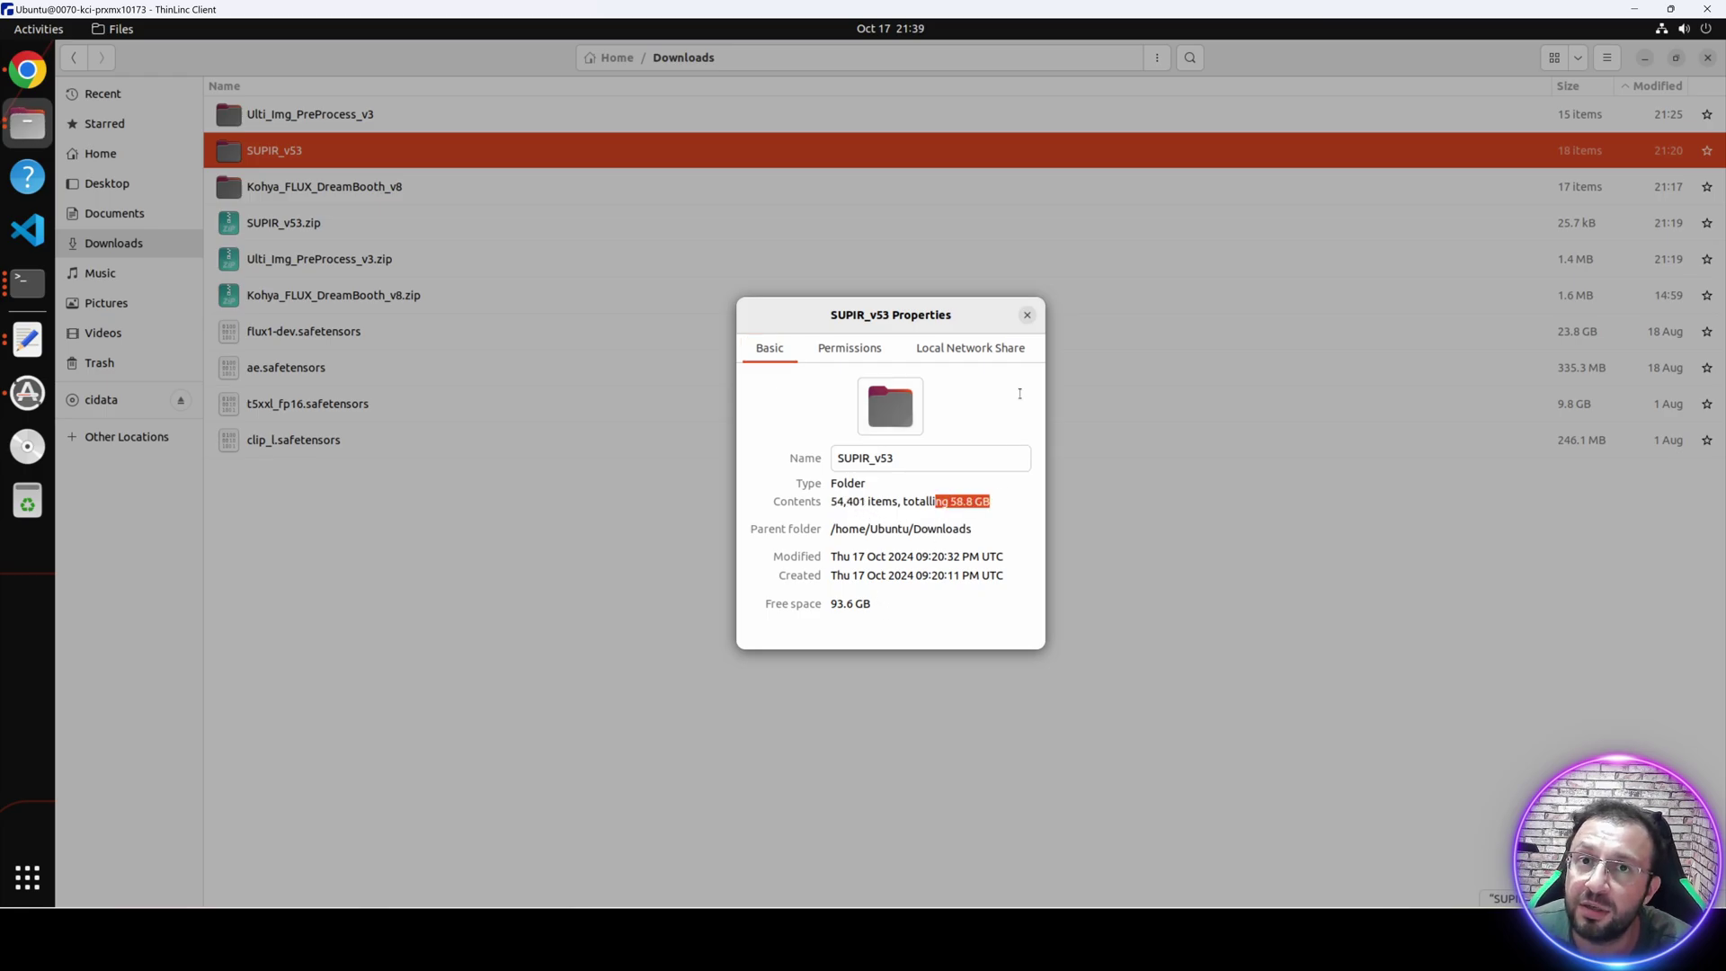
left_click(1026, 314)
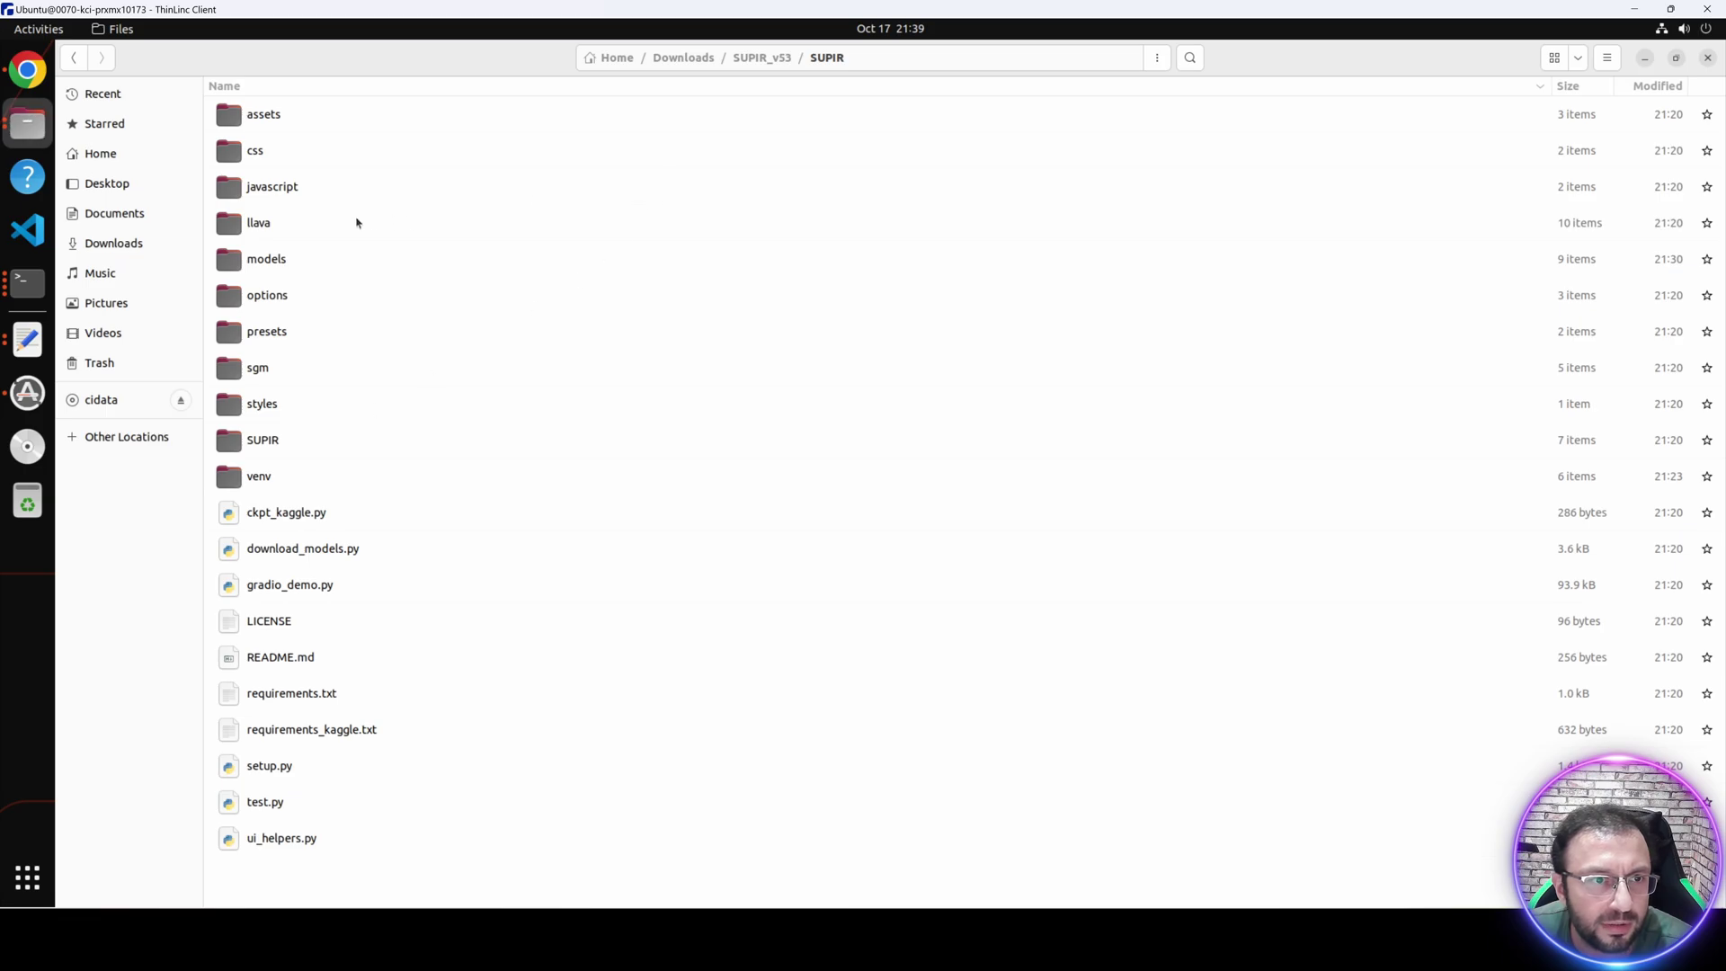
Look through SUPIR's models and checkpoints folders, and check the free disk space in the properties of SUPIR_v53 in Downloads.
double_click(269, 270)
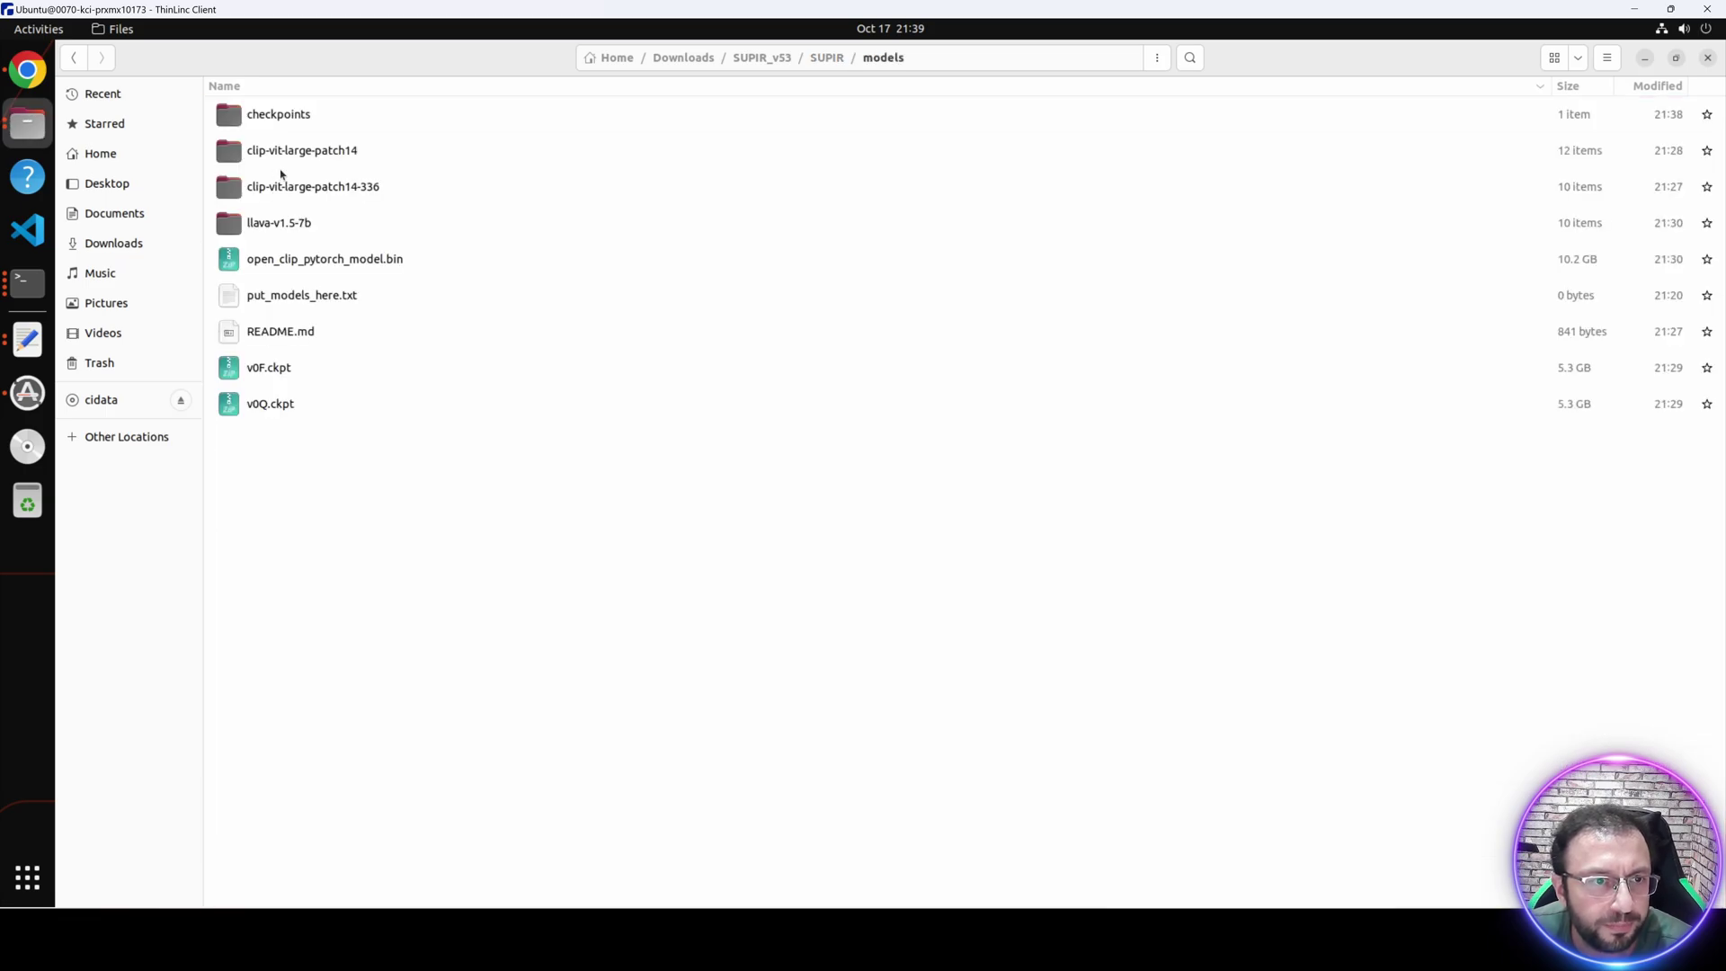
double_click(273, 116)
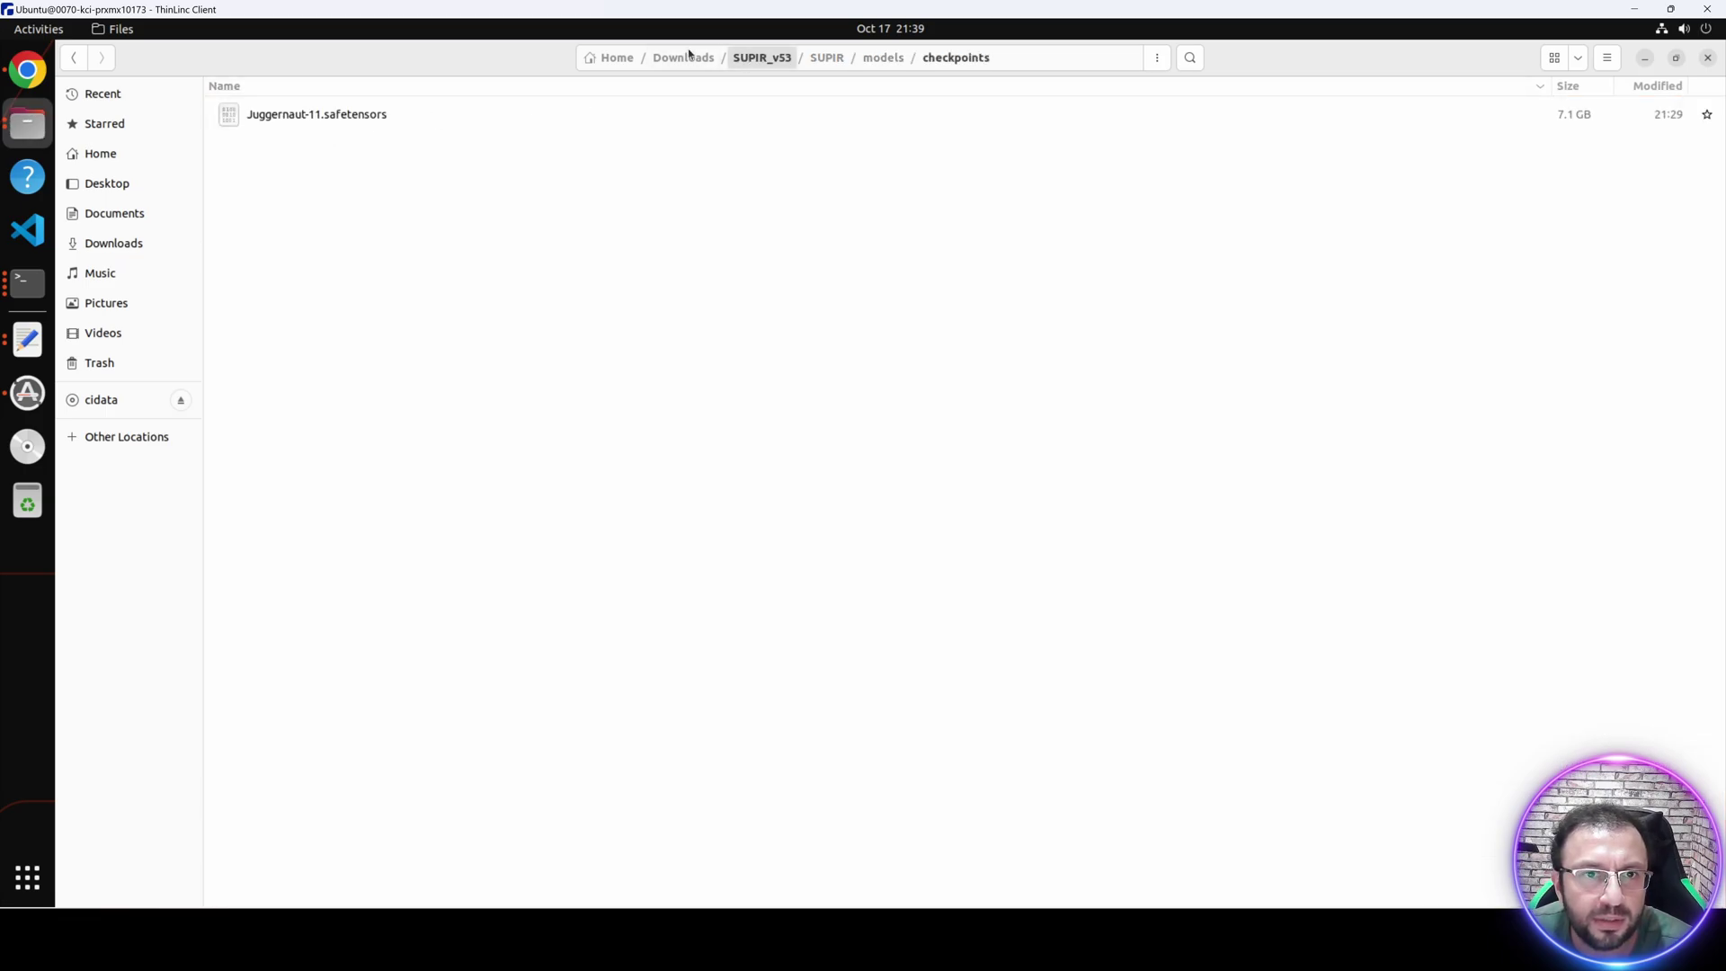
left_click(683, 57)
right_click(281, 168)
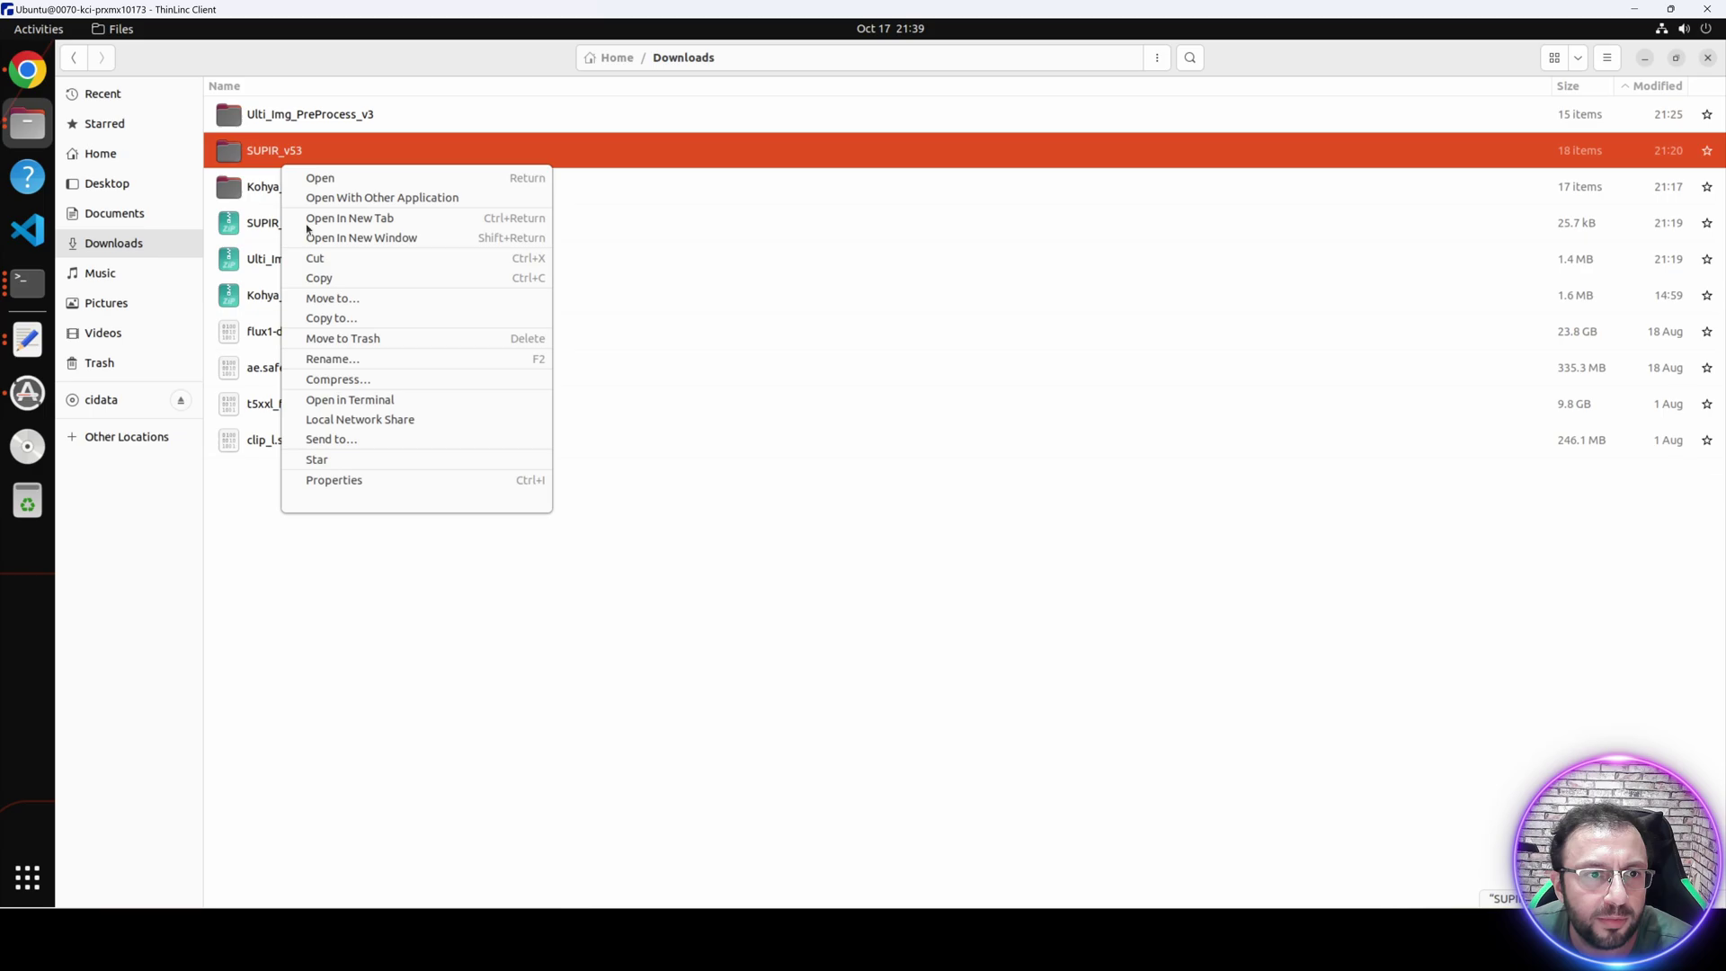
left_click(360, 482)
left_click_drag(875, 608, 827, 612)
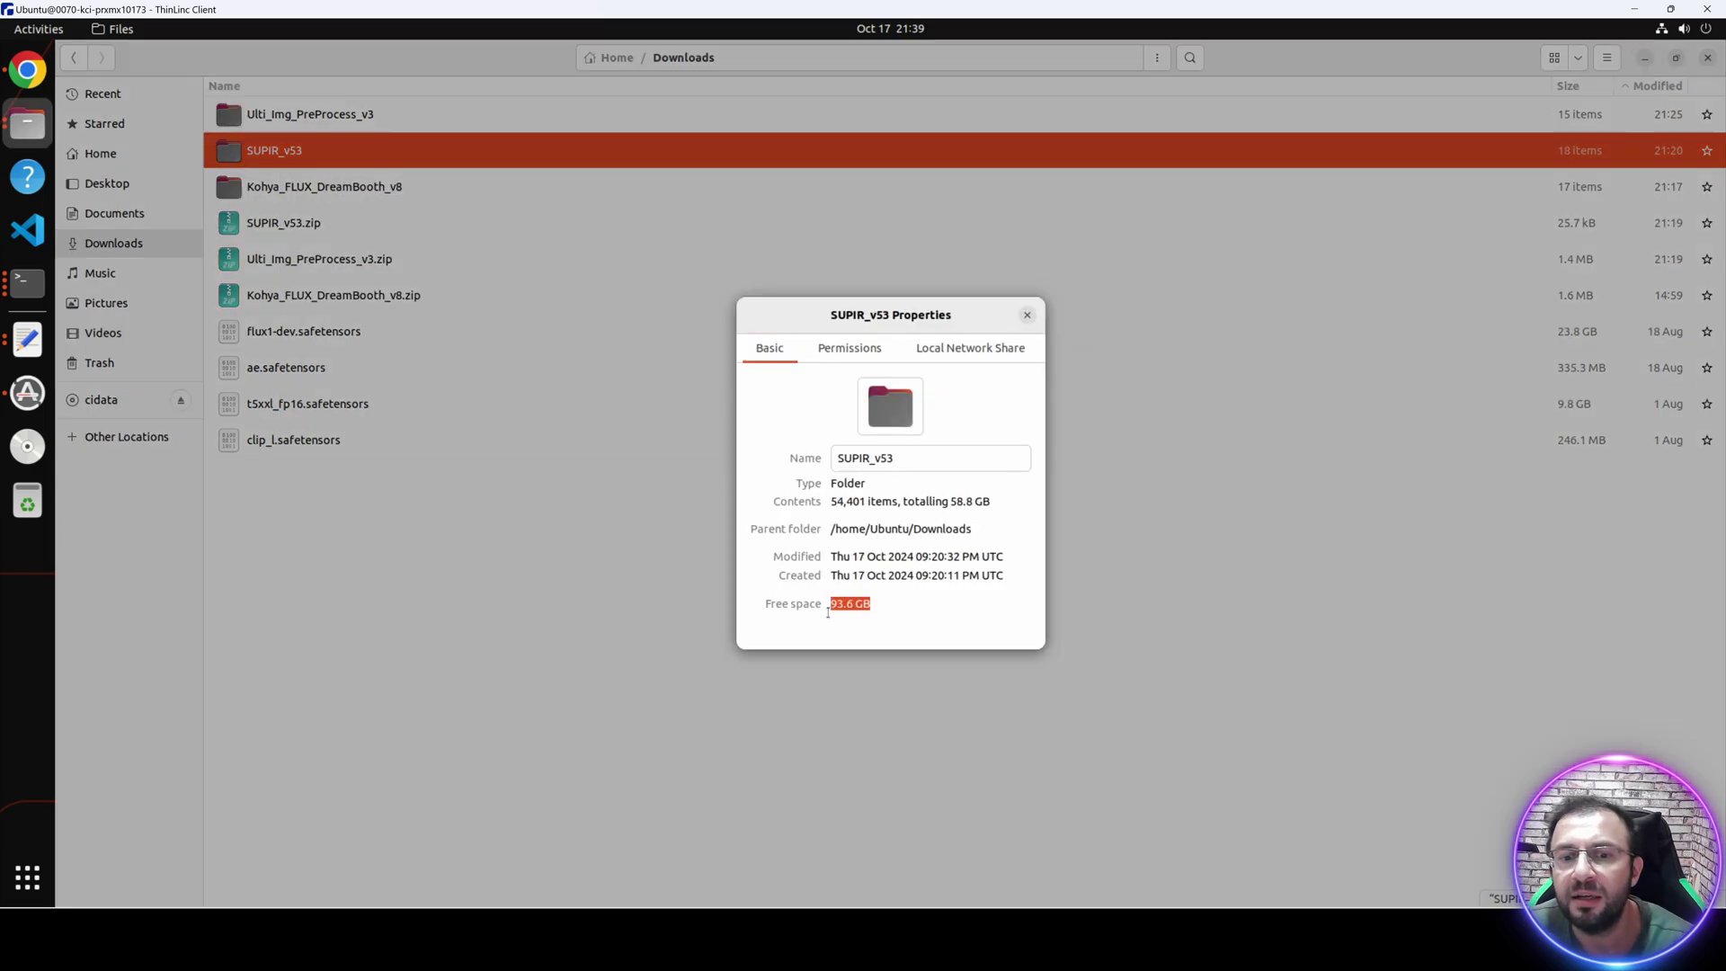
left_click(1028, 316)
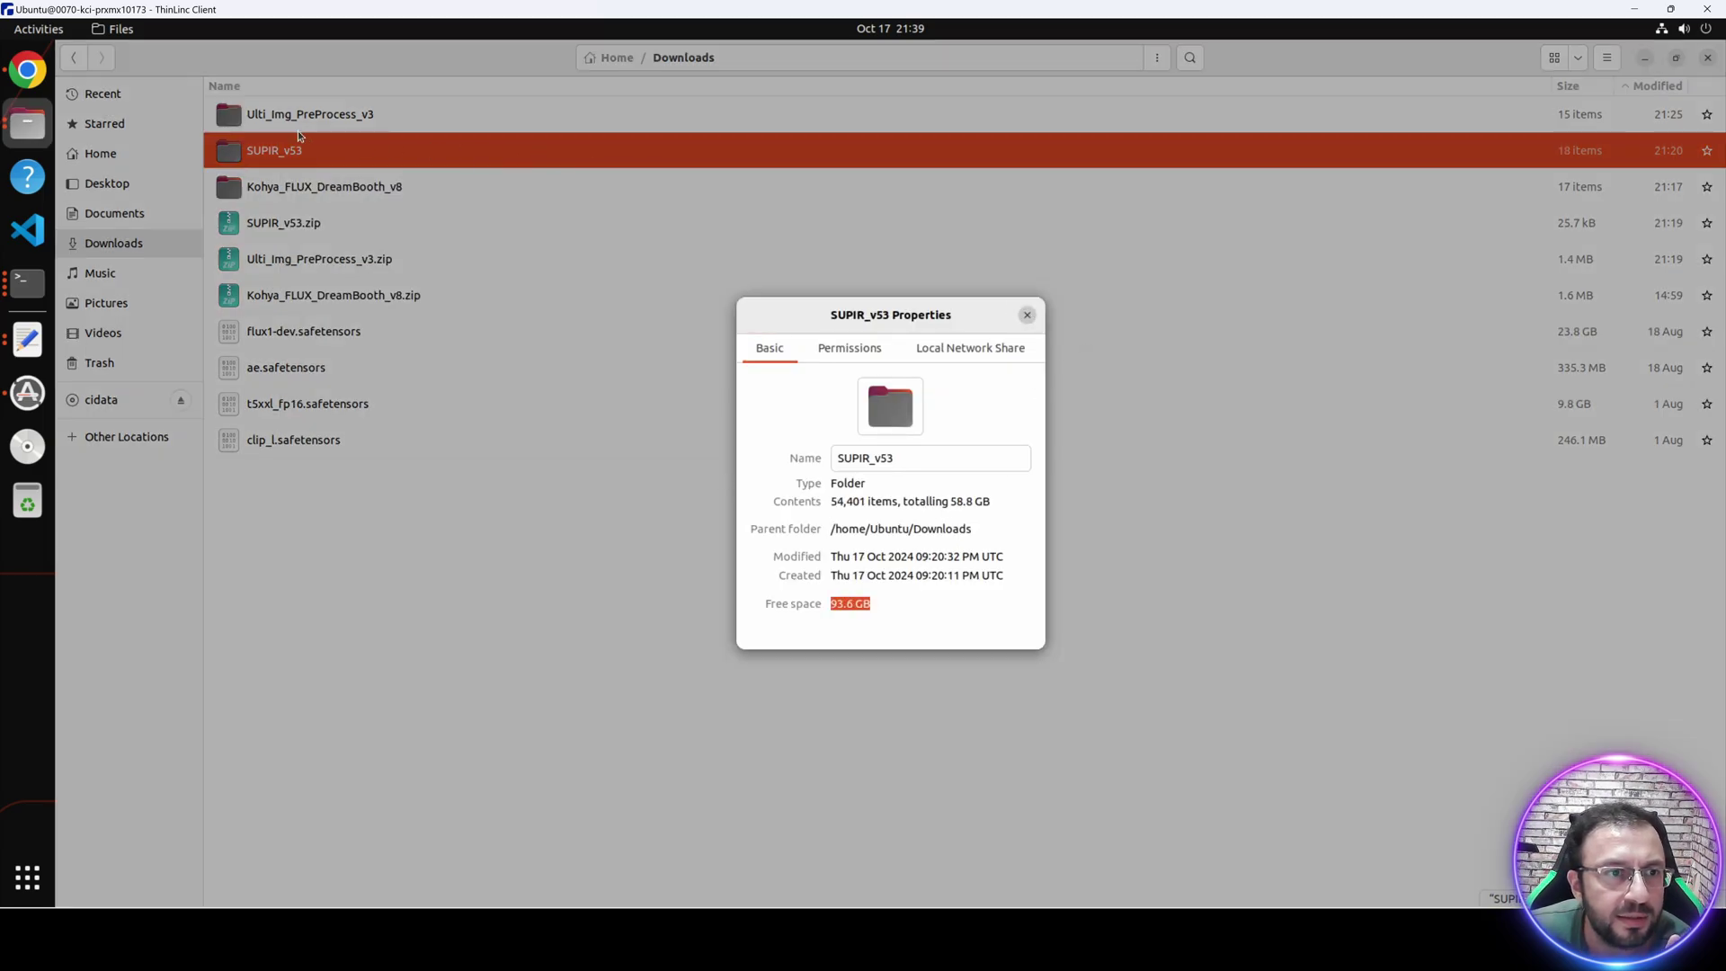
In the apps folder in Home, permanently delete the stable-diffusion-webui-forge folder and view the deletion progress.
left_click(110, 157)
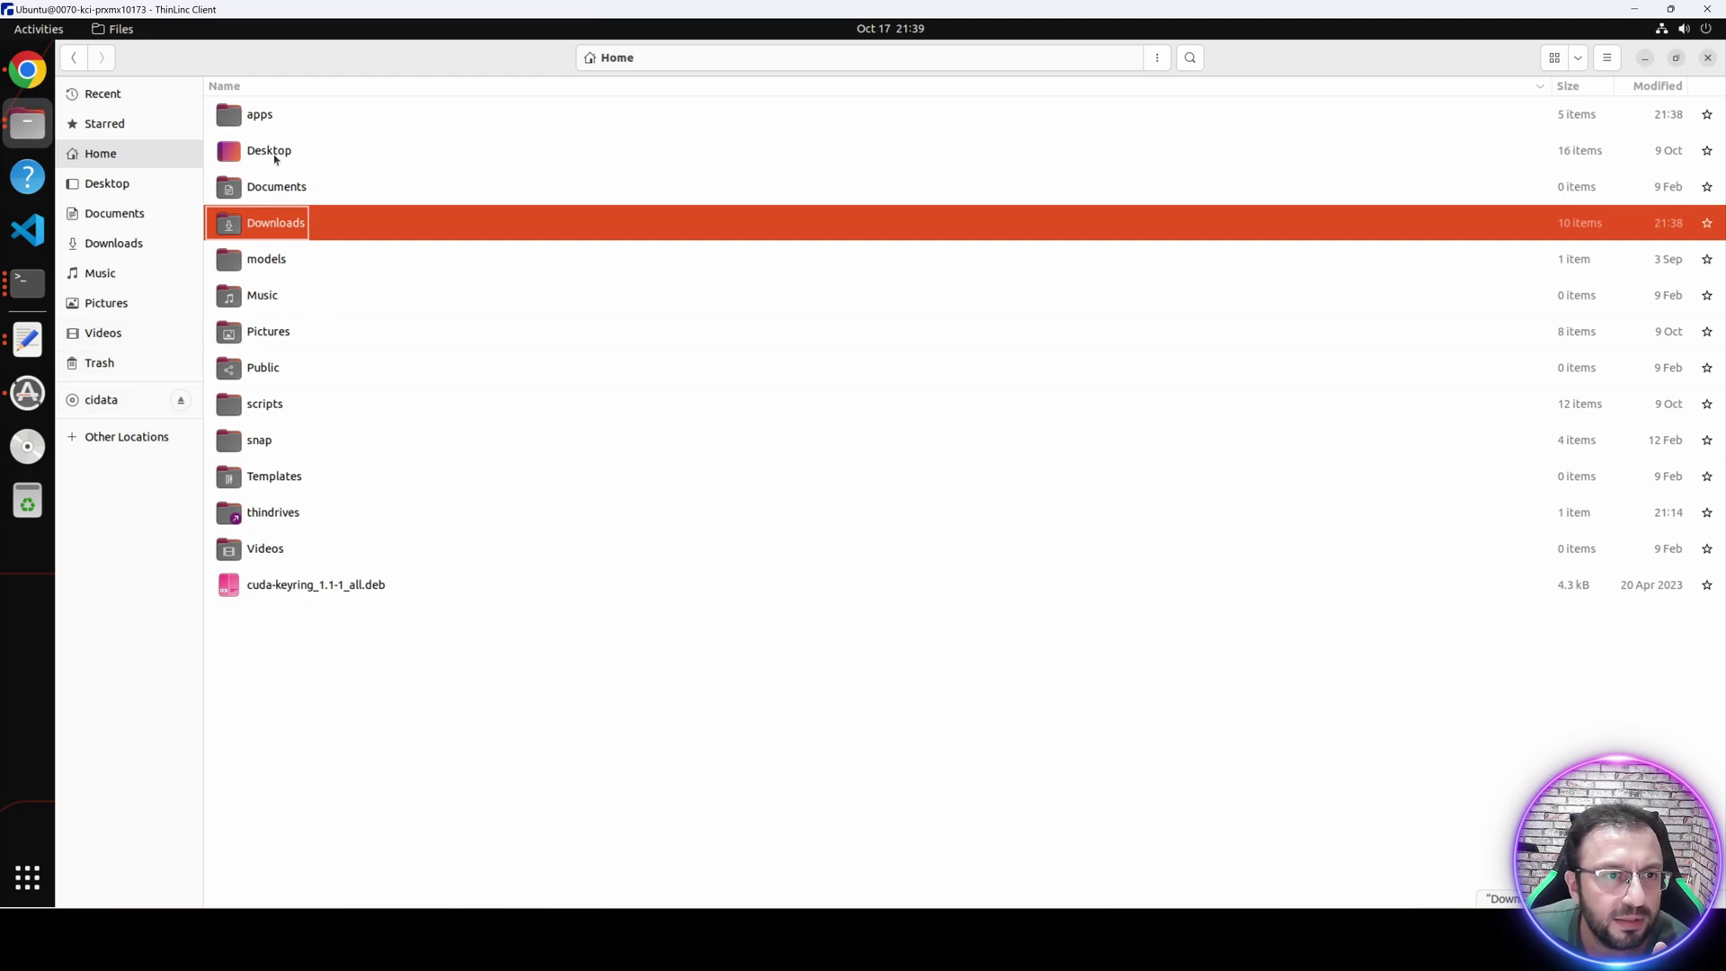
double_click(263, 131)
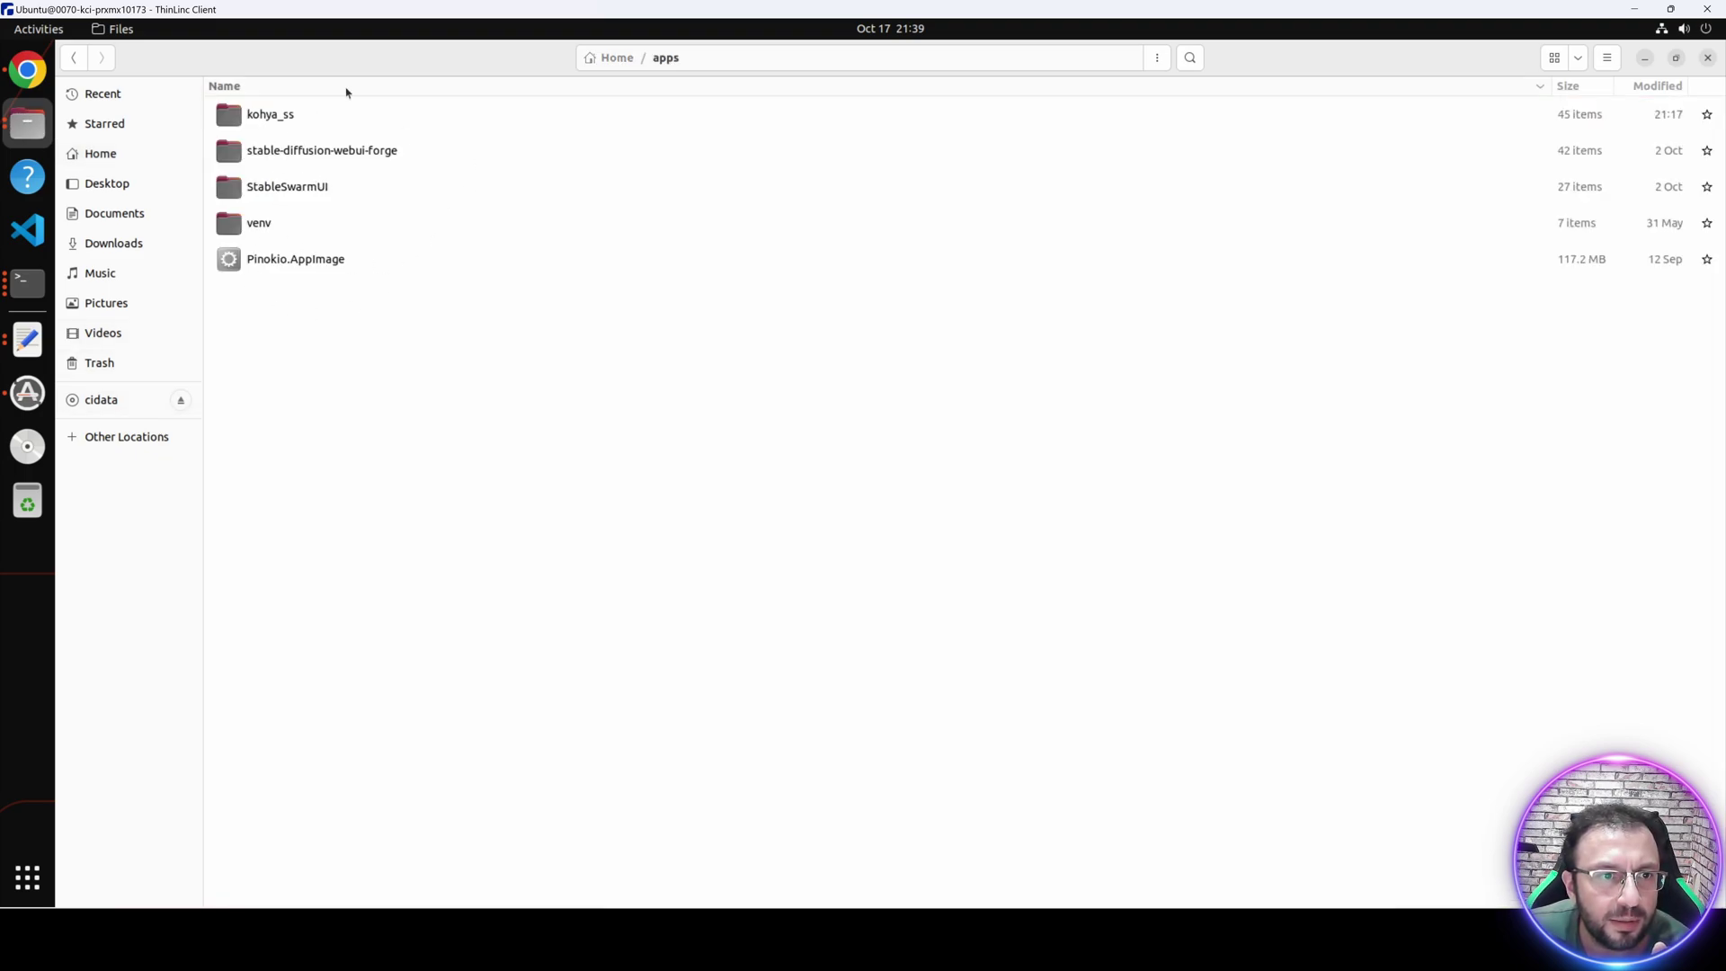
left_click(508, 163)
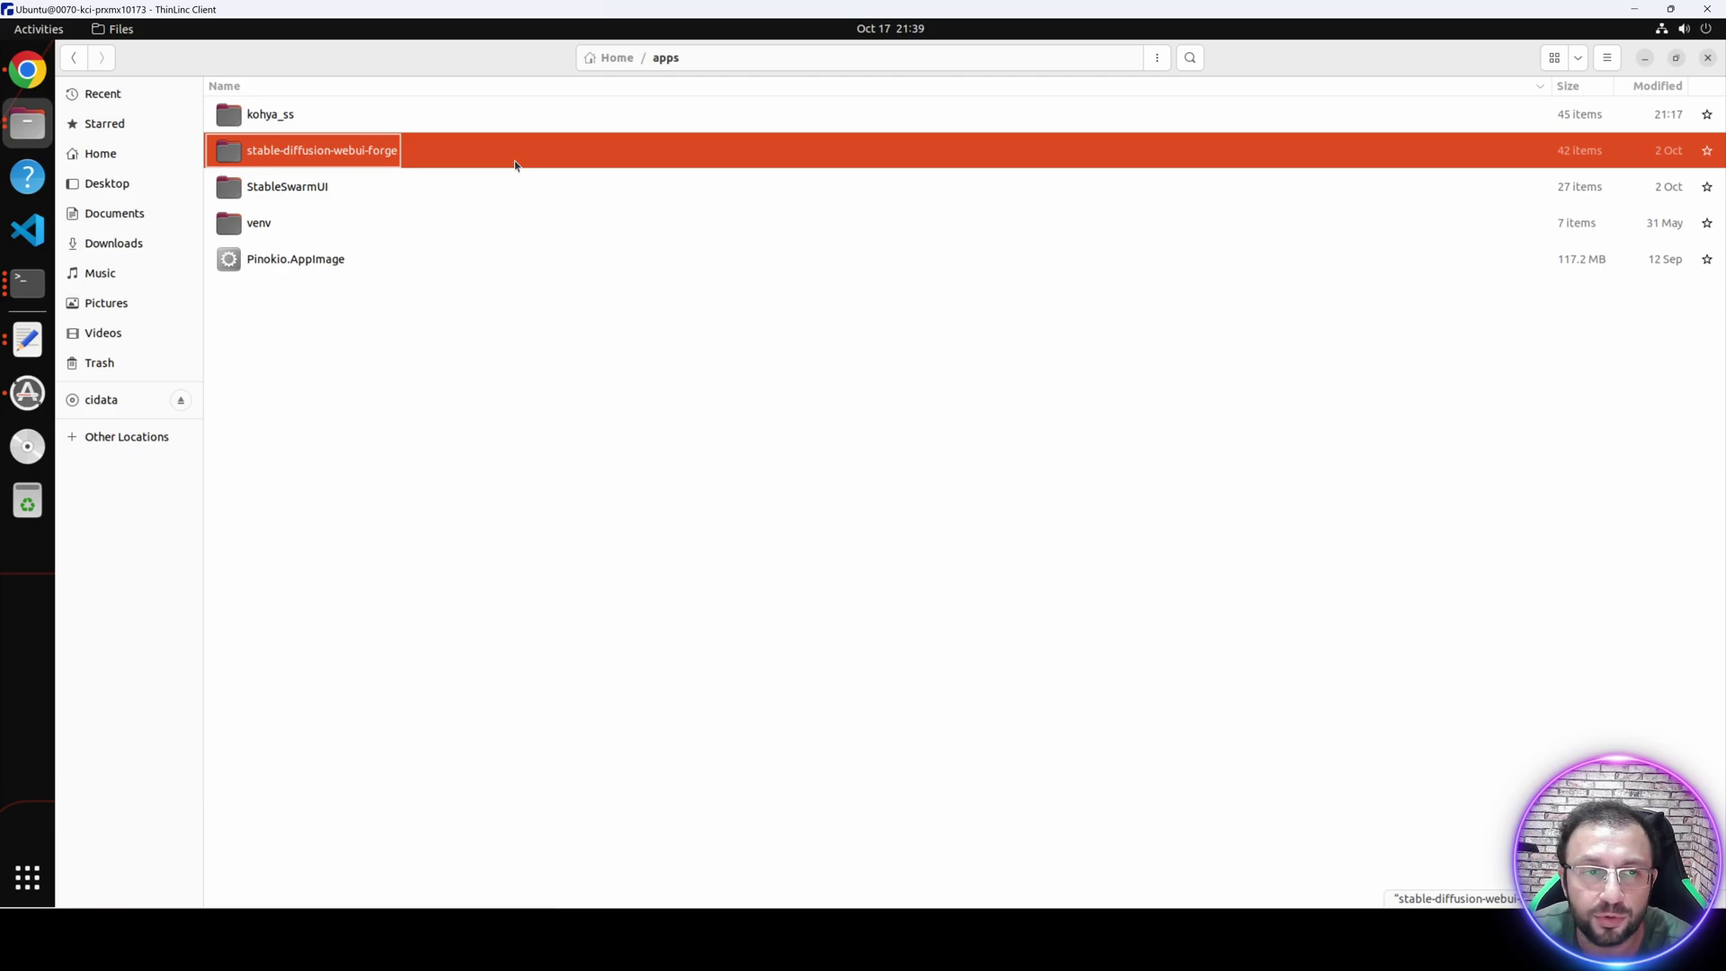
key("shift+Delete")
key("Return")
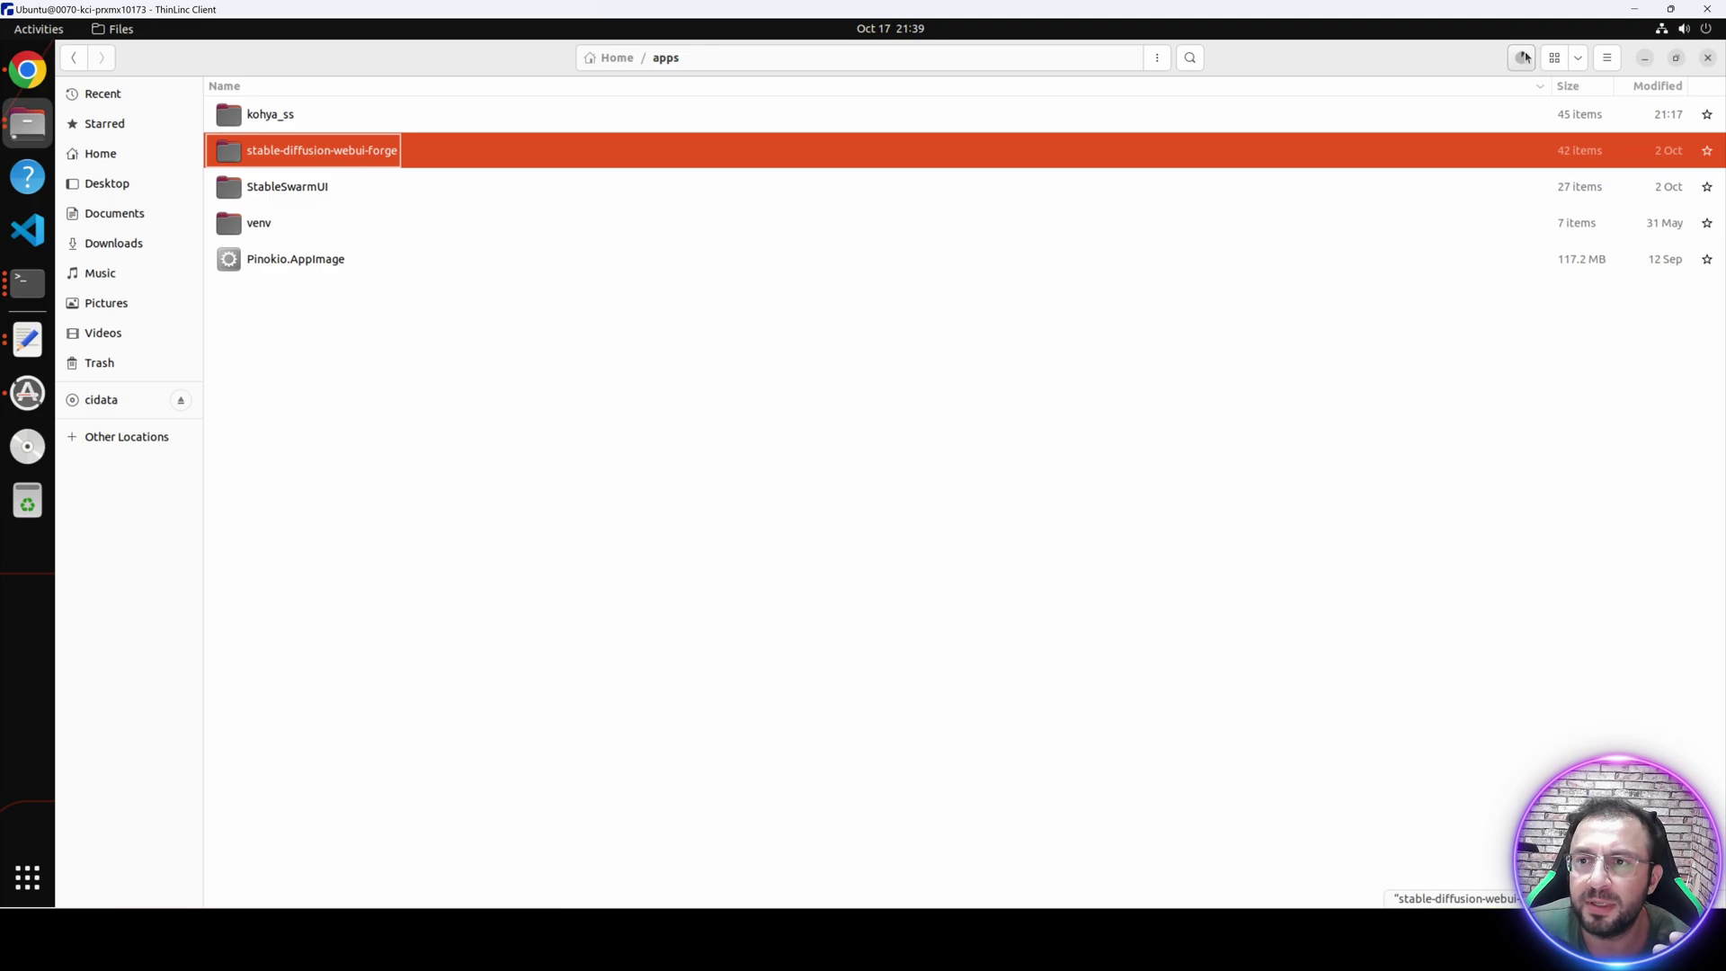
left_click(1522, 58)
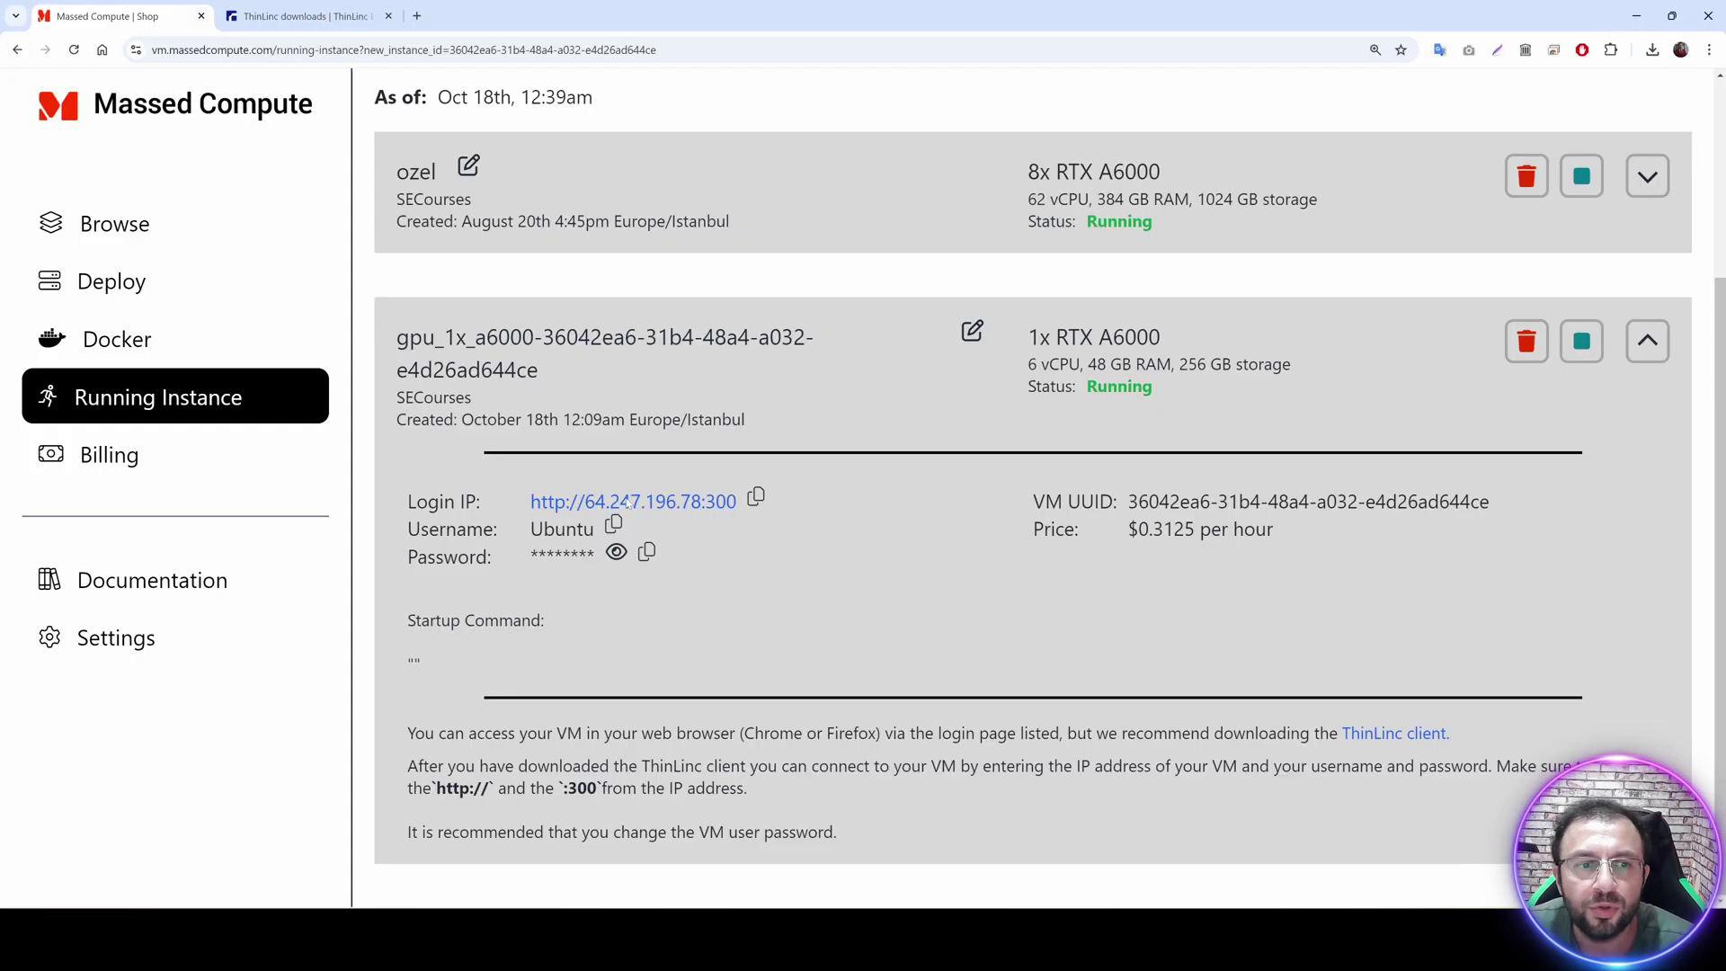
On the Massed Compute Deploy page, choose the L40S GPU type with a quantity of 1 and check the storage it offers.
left_click(111, 280)
scroll(875, 434, "down", 8)
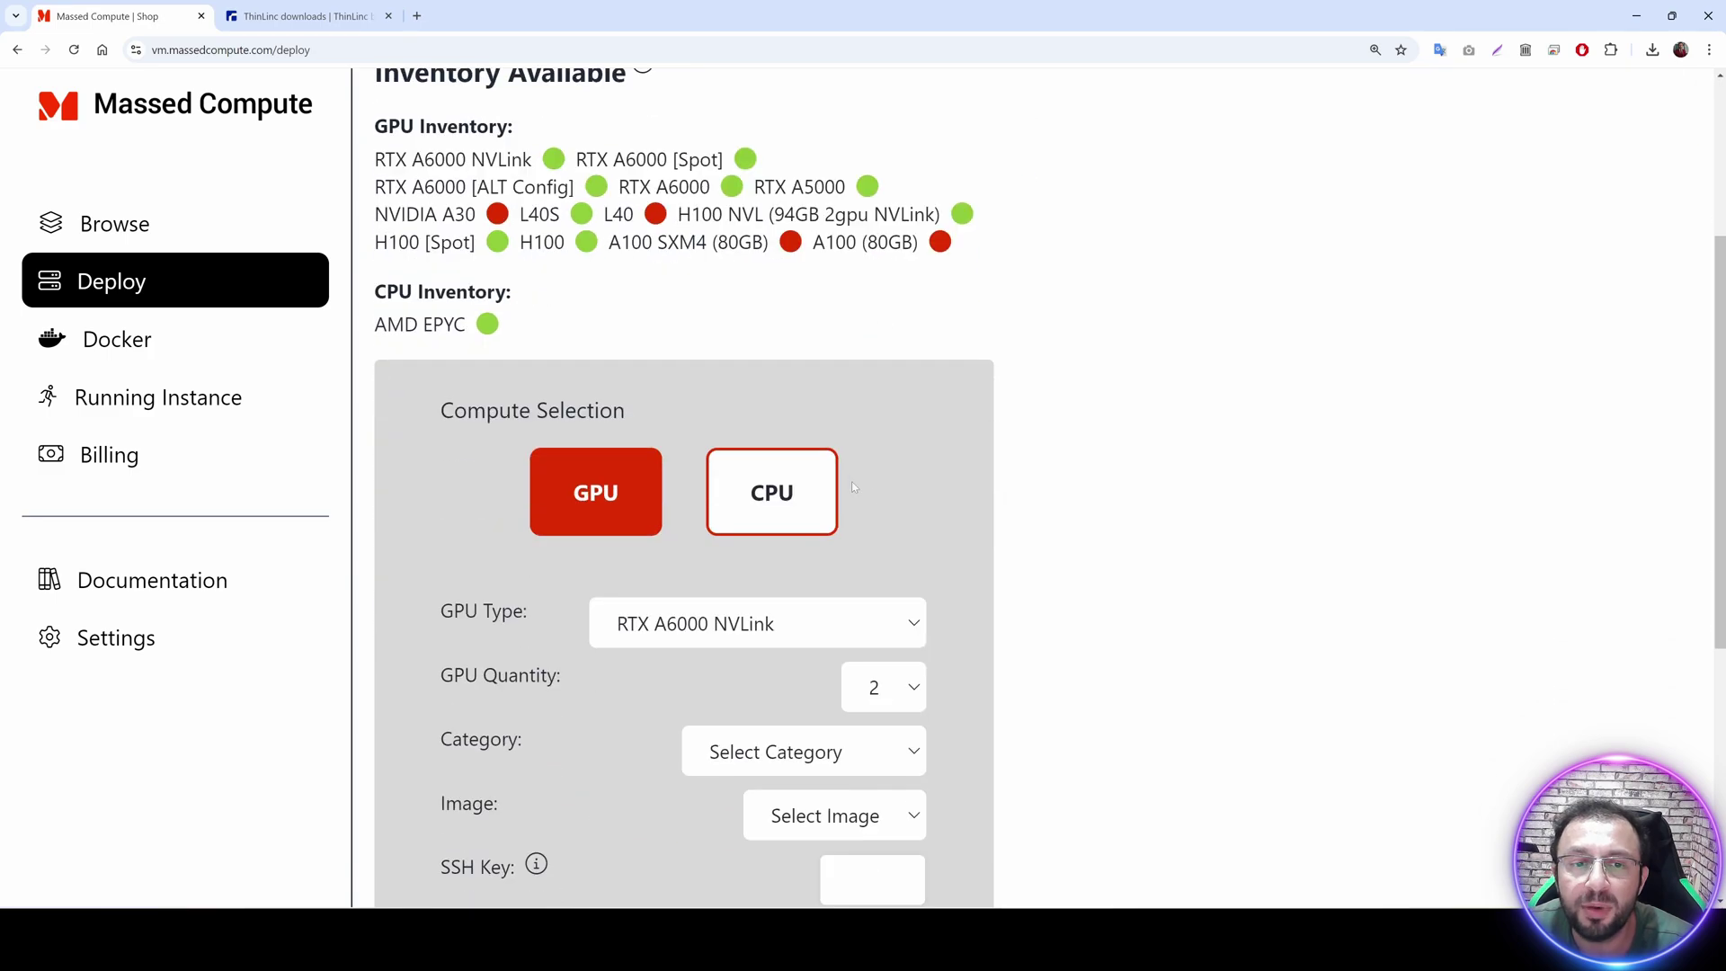
left_click(729, 235)
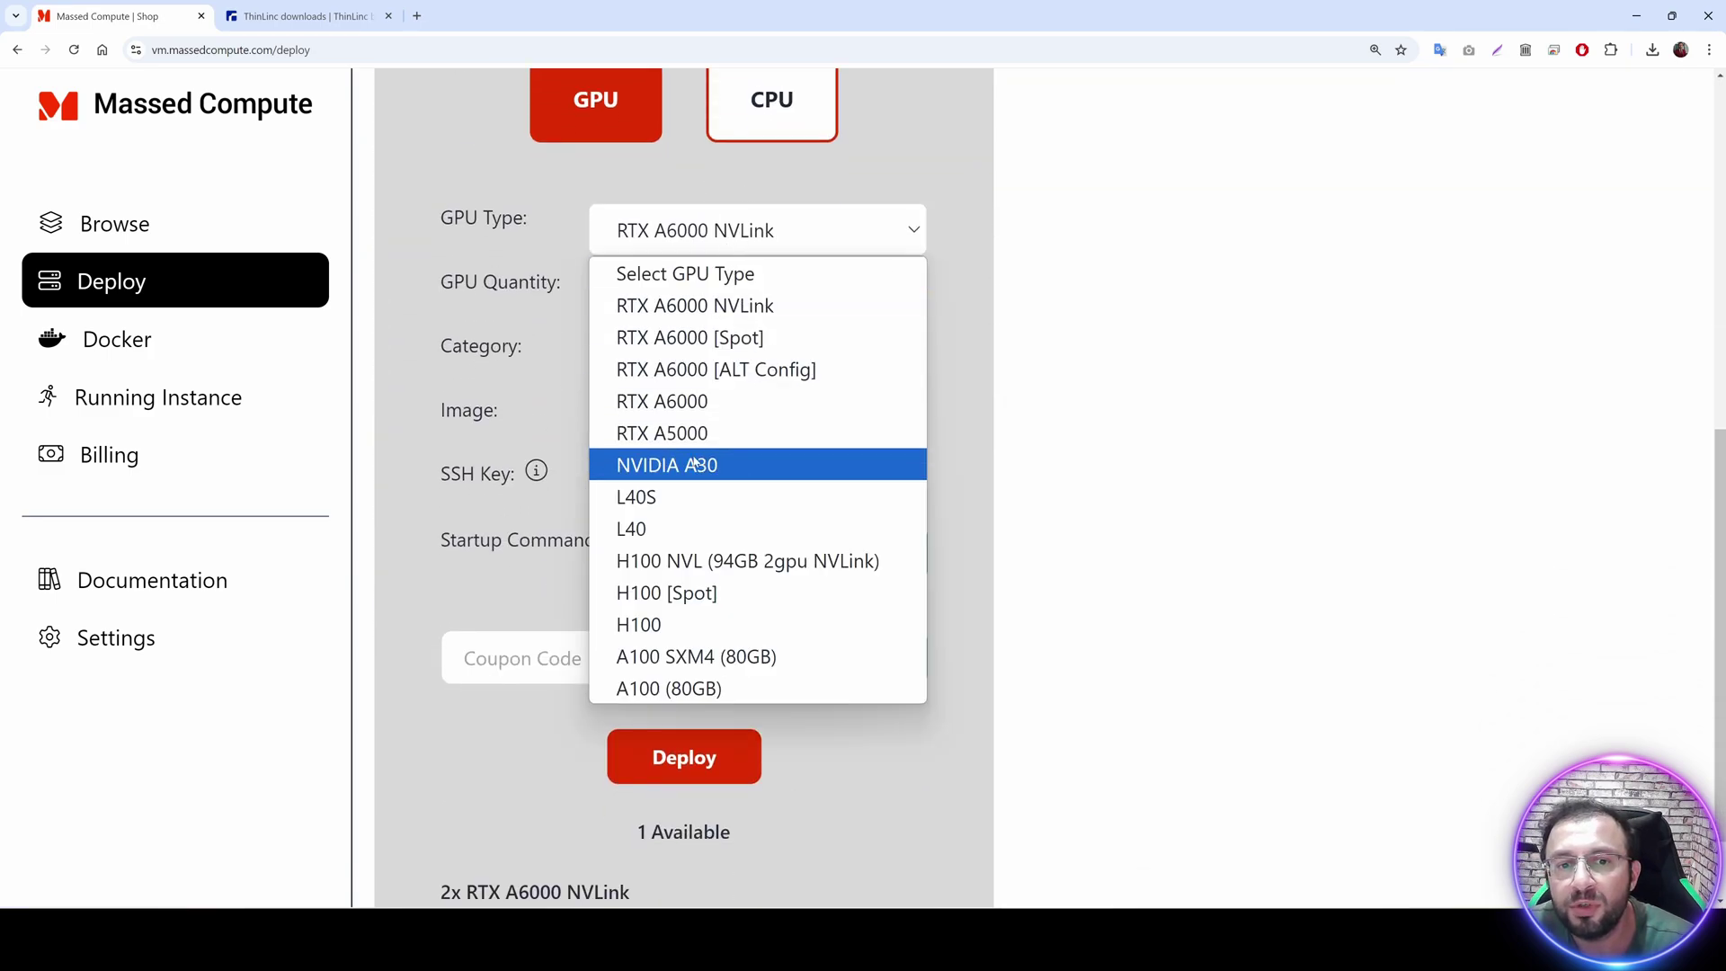
left_click(670, 507)
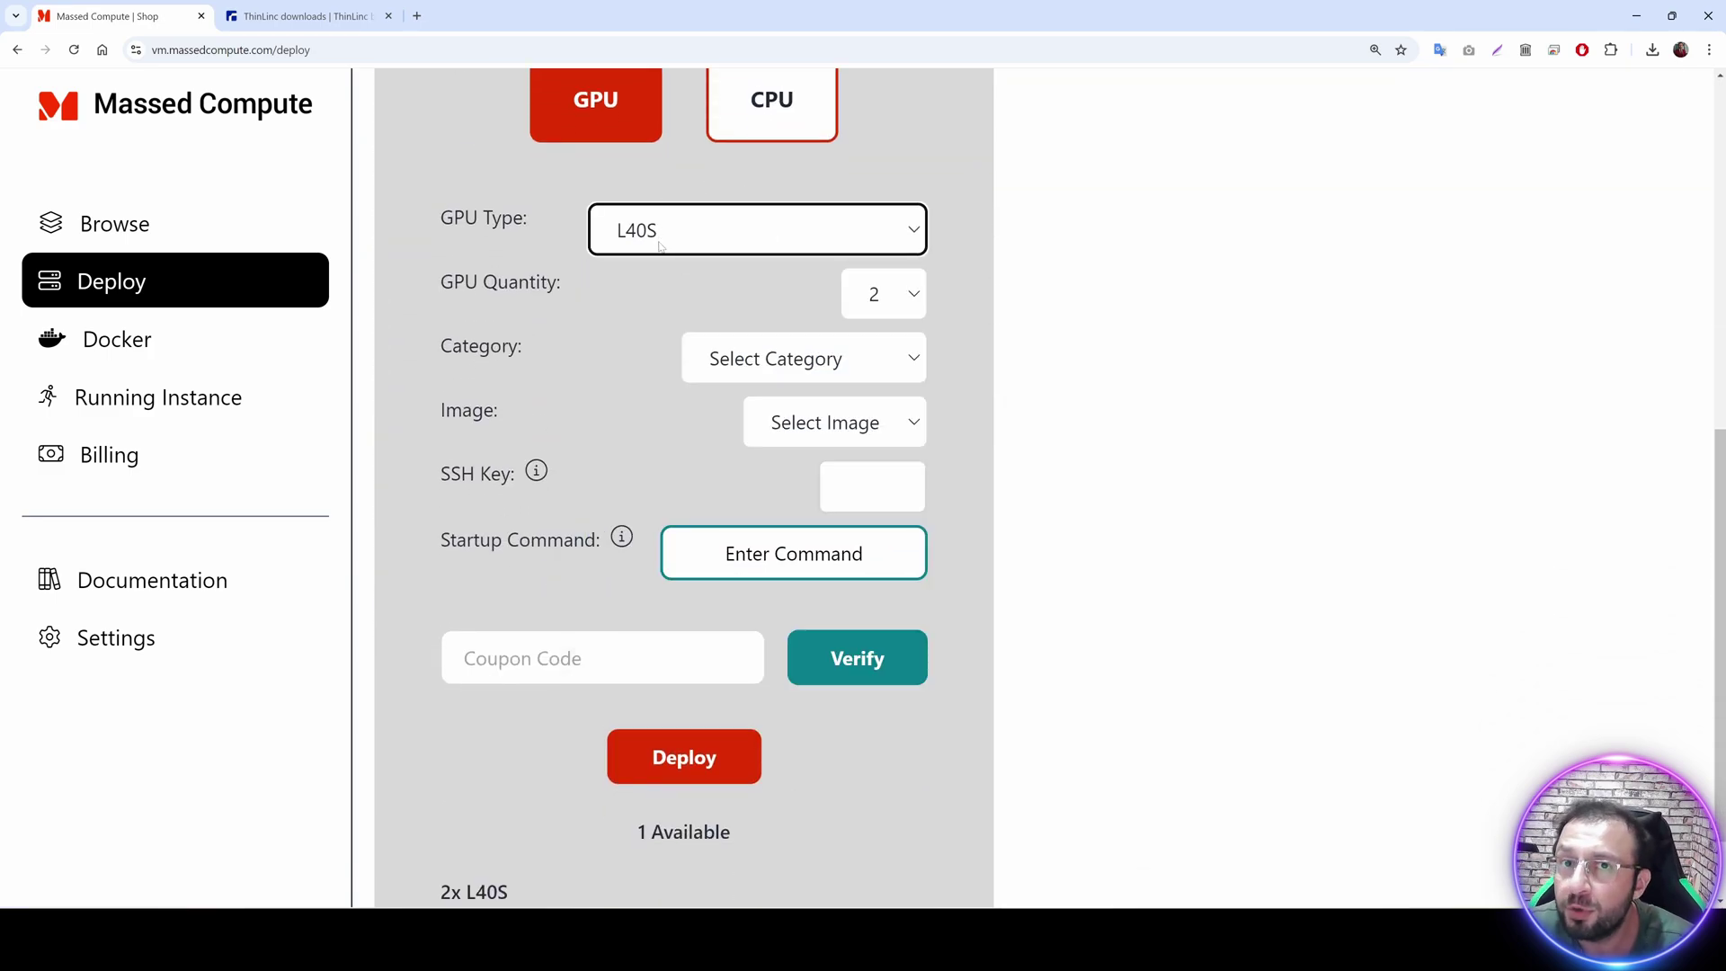
scroll(646, 349, "down", 2)
scroll(625, 358, "up", 1)
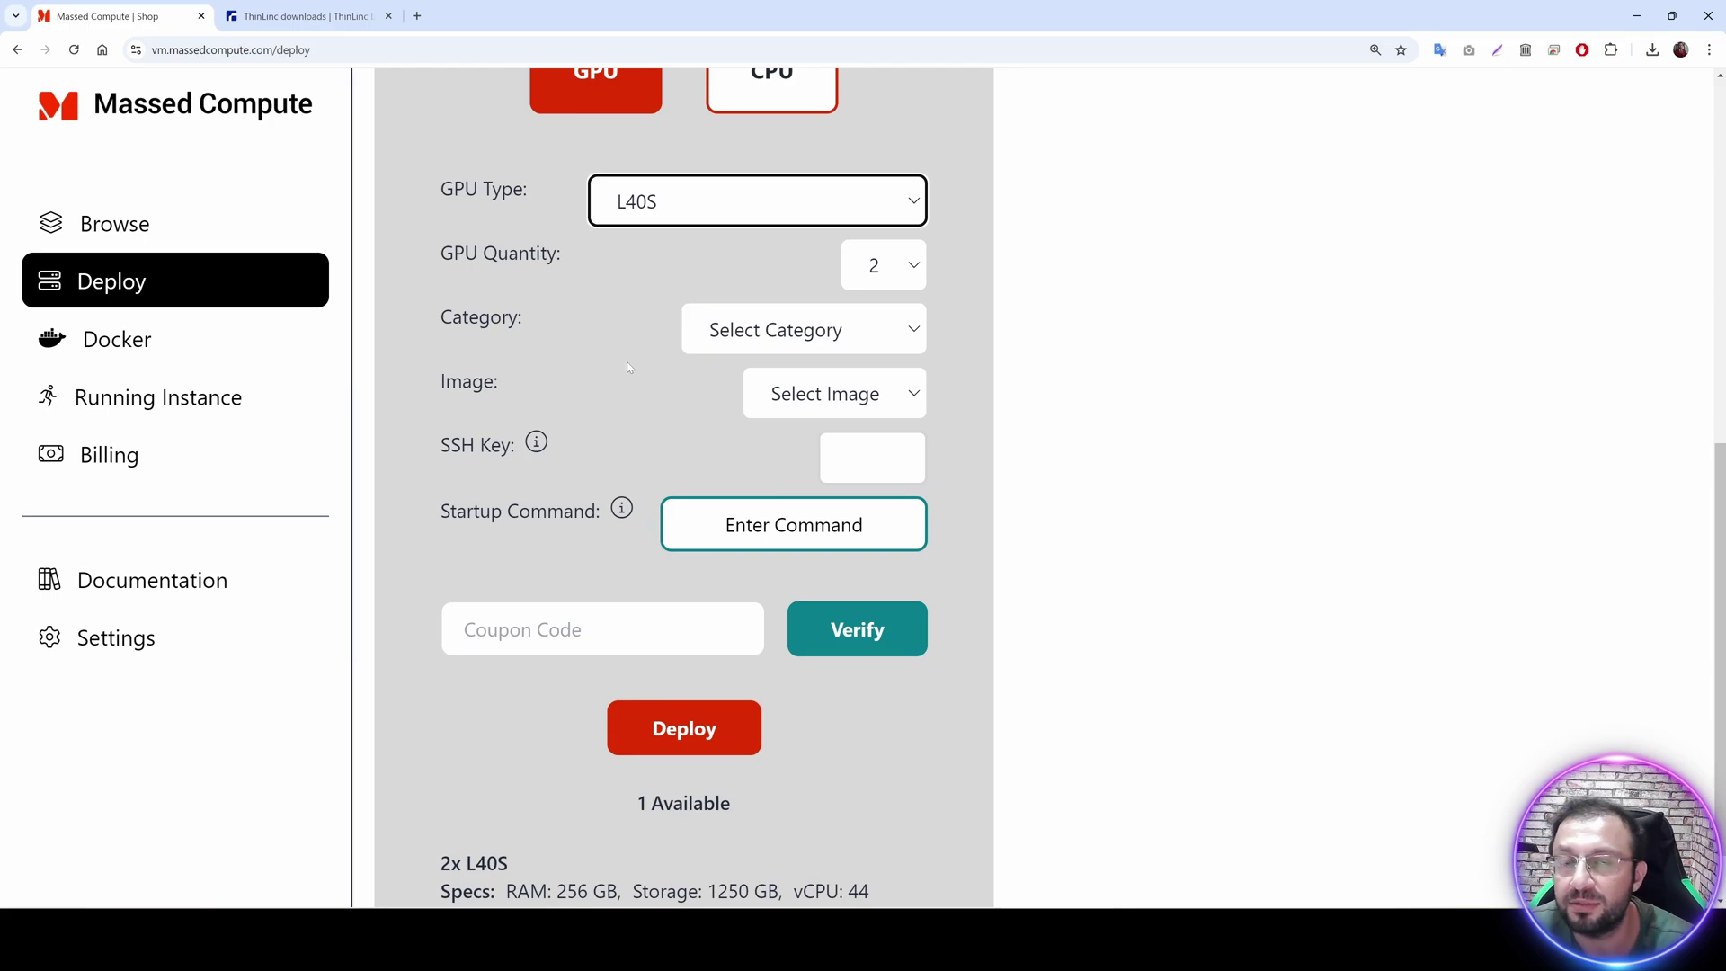
left_click(883, 270)
left_click(851, 299)
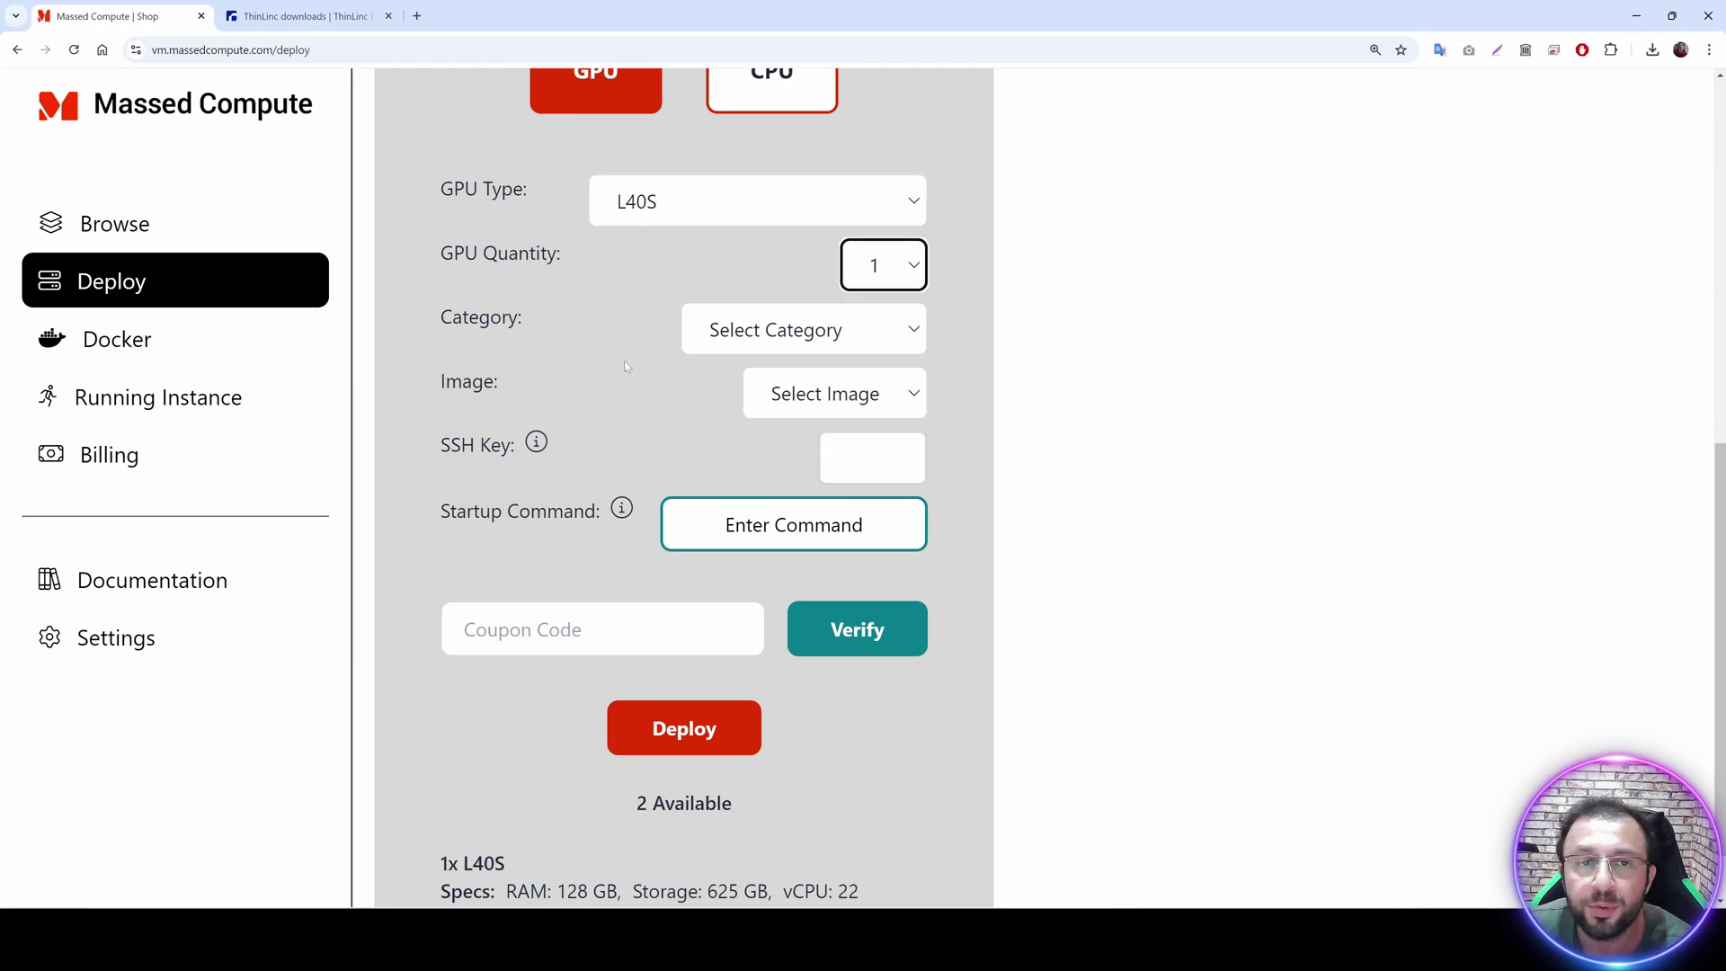
scroll(625, 365, "down", 1)
left_click_drag(769, 812, 656, 825)
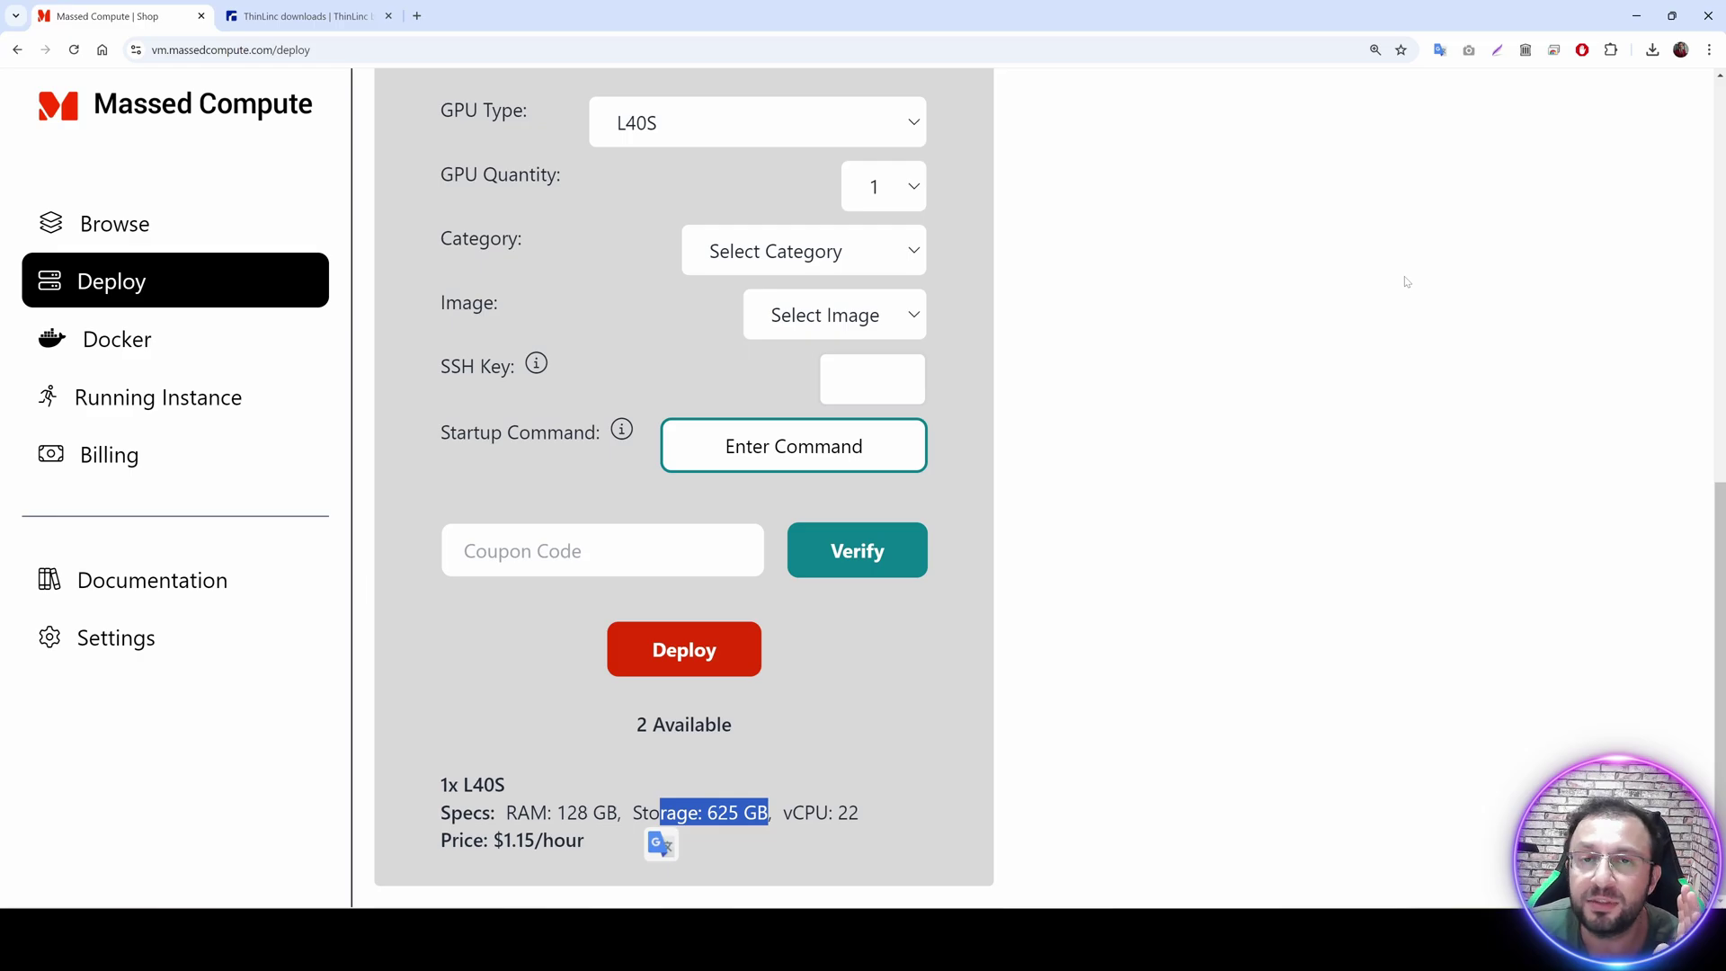
Back in the remote machine's apps folder, check the free disk space in the StableSwarmUI folder's properties.
left_click(700, 131)
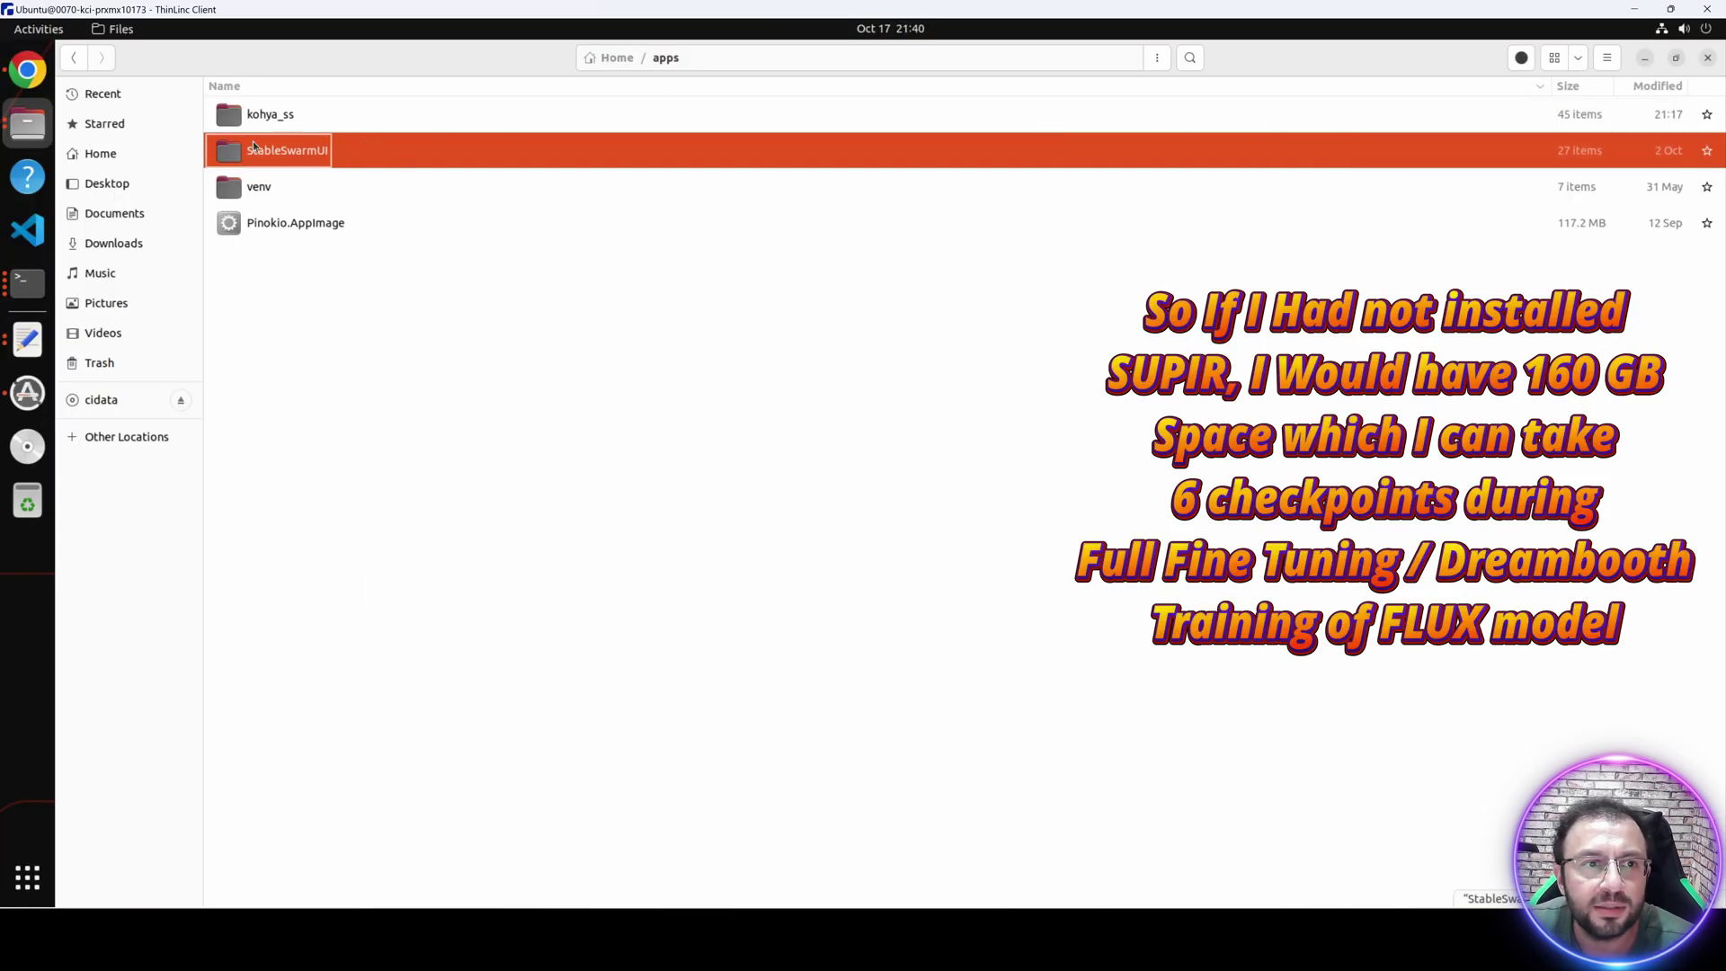
right_click(252, 142)
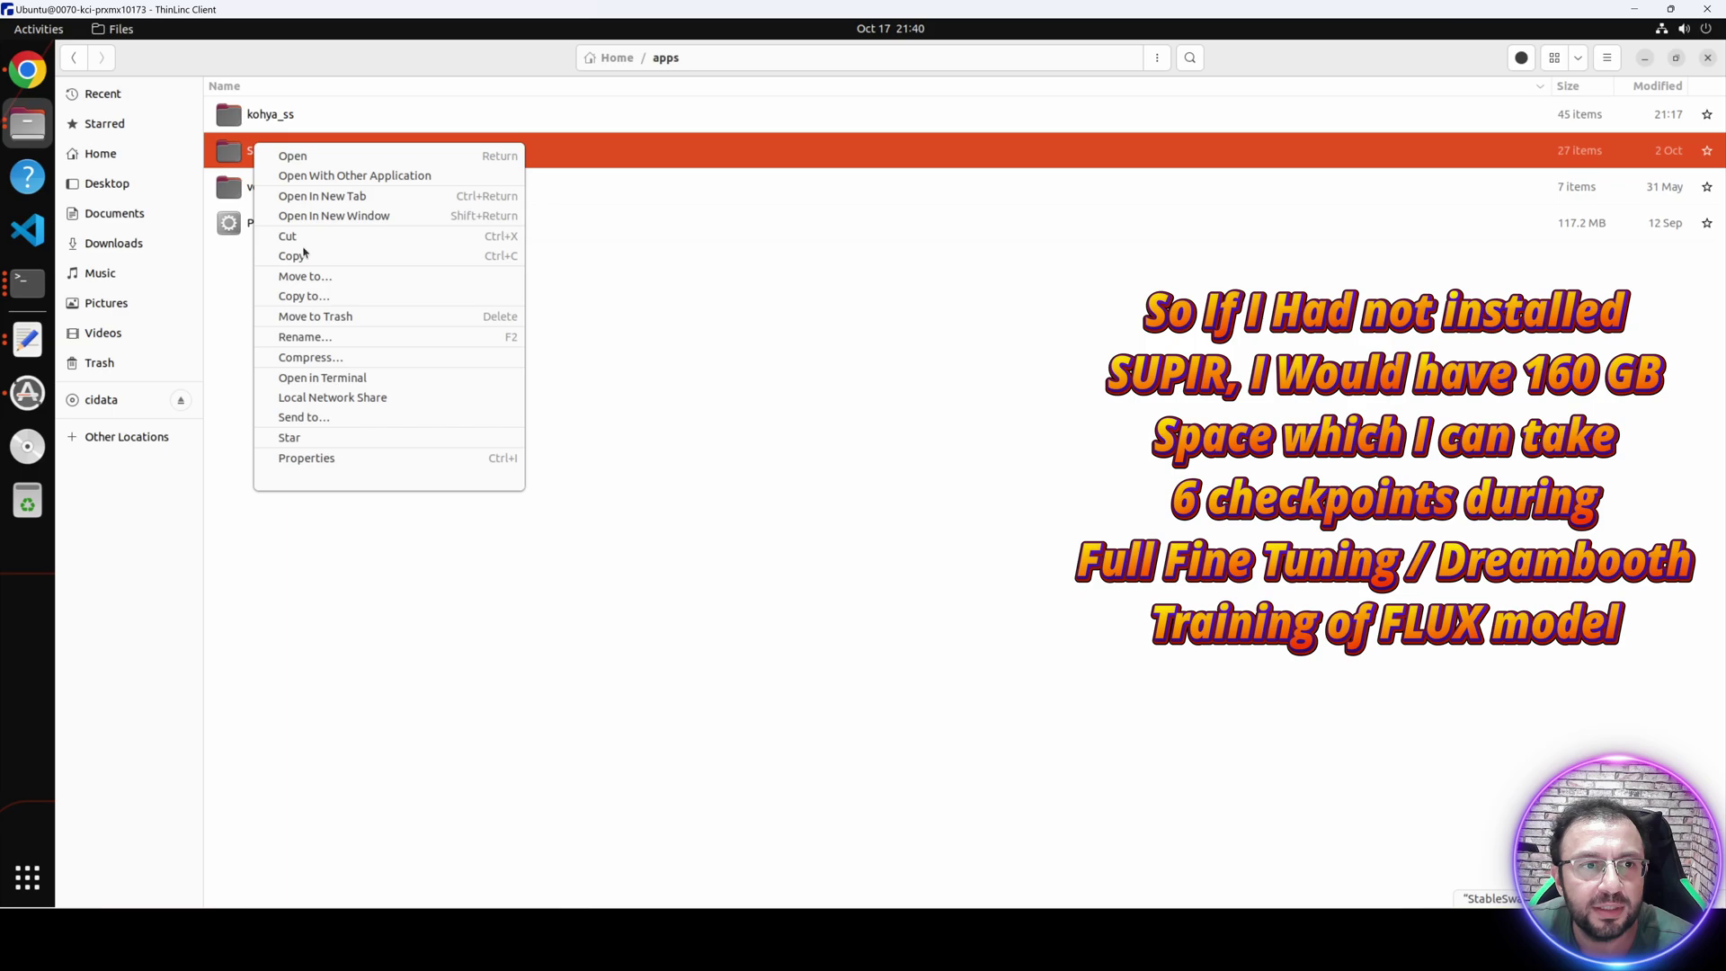
left_click(307, 459)
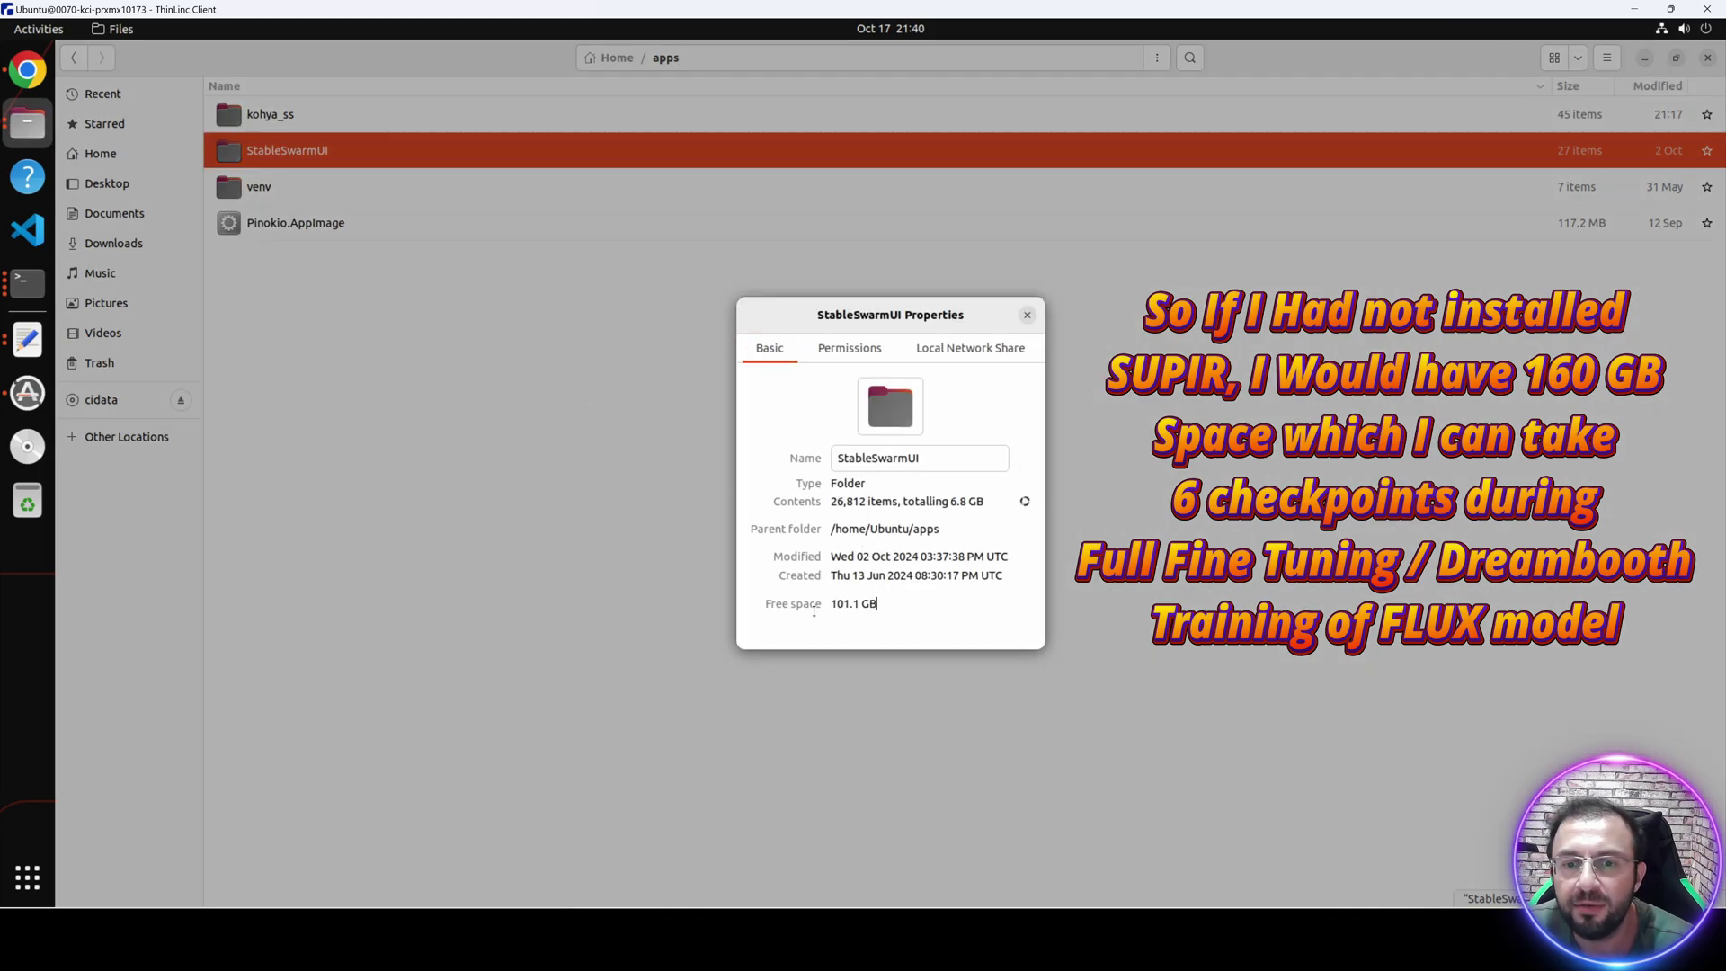
triple_click(853, 603)
left_click(1027, 315)
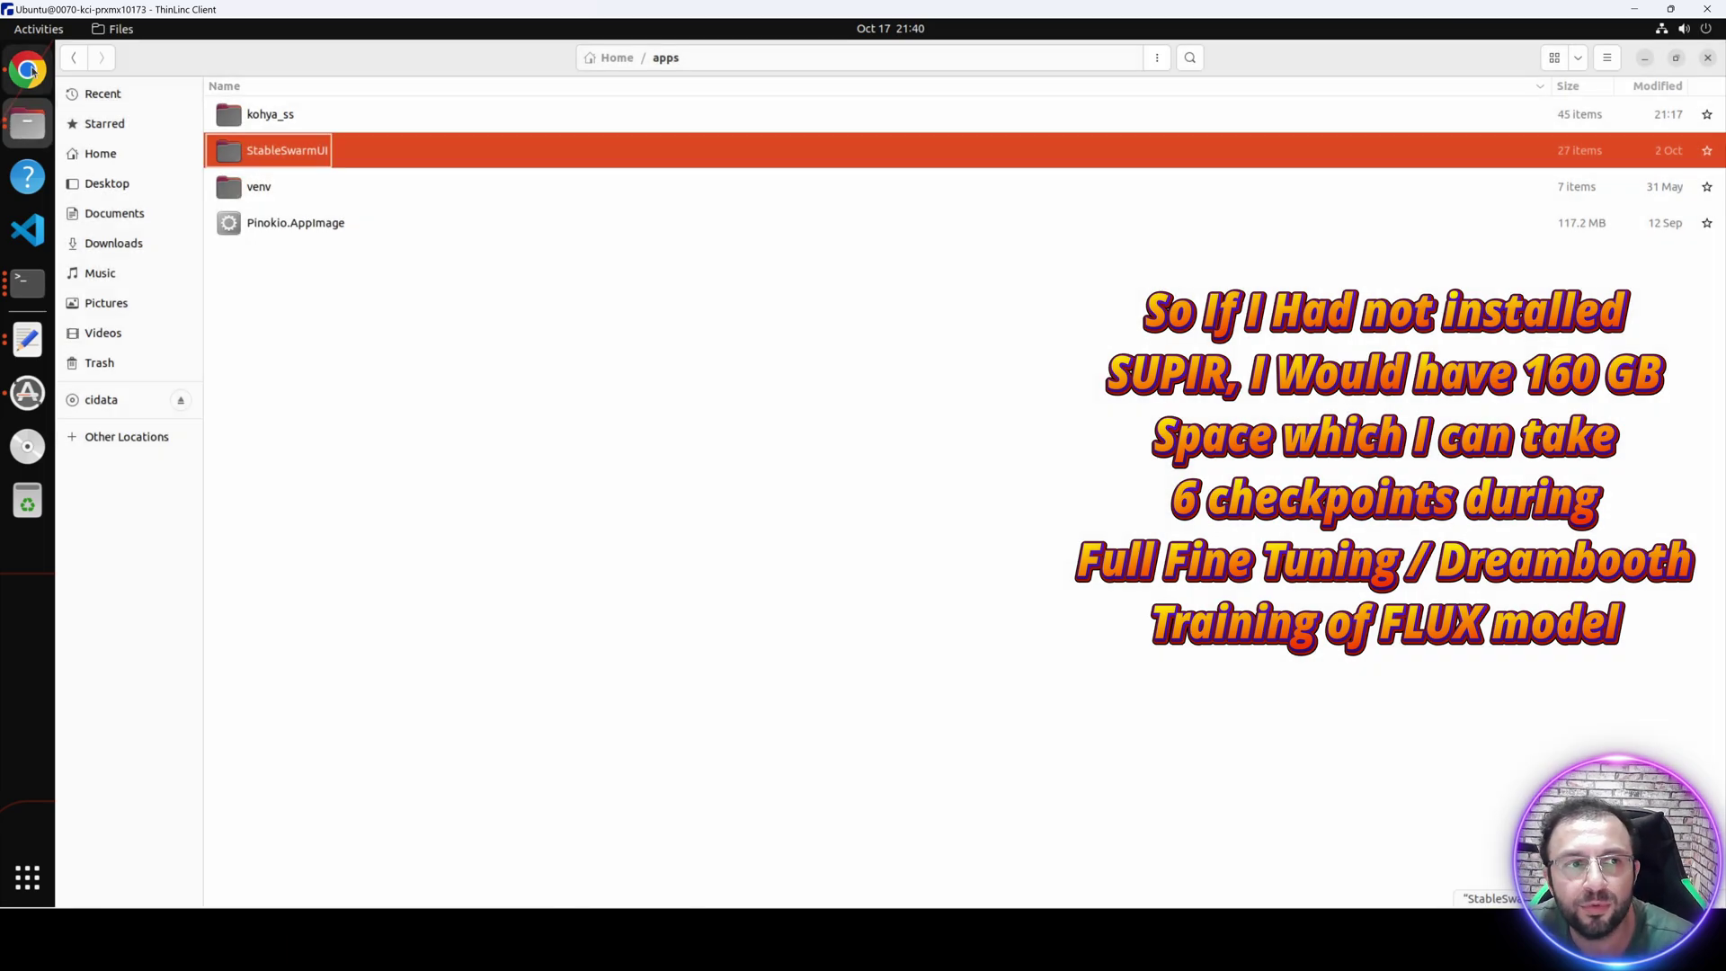
Switch to the Kohya GUI in Chrome and review the Epoch and Save every N epochs parameters.
left_click(27, 69)
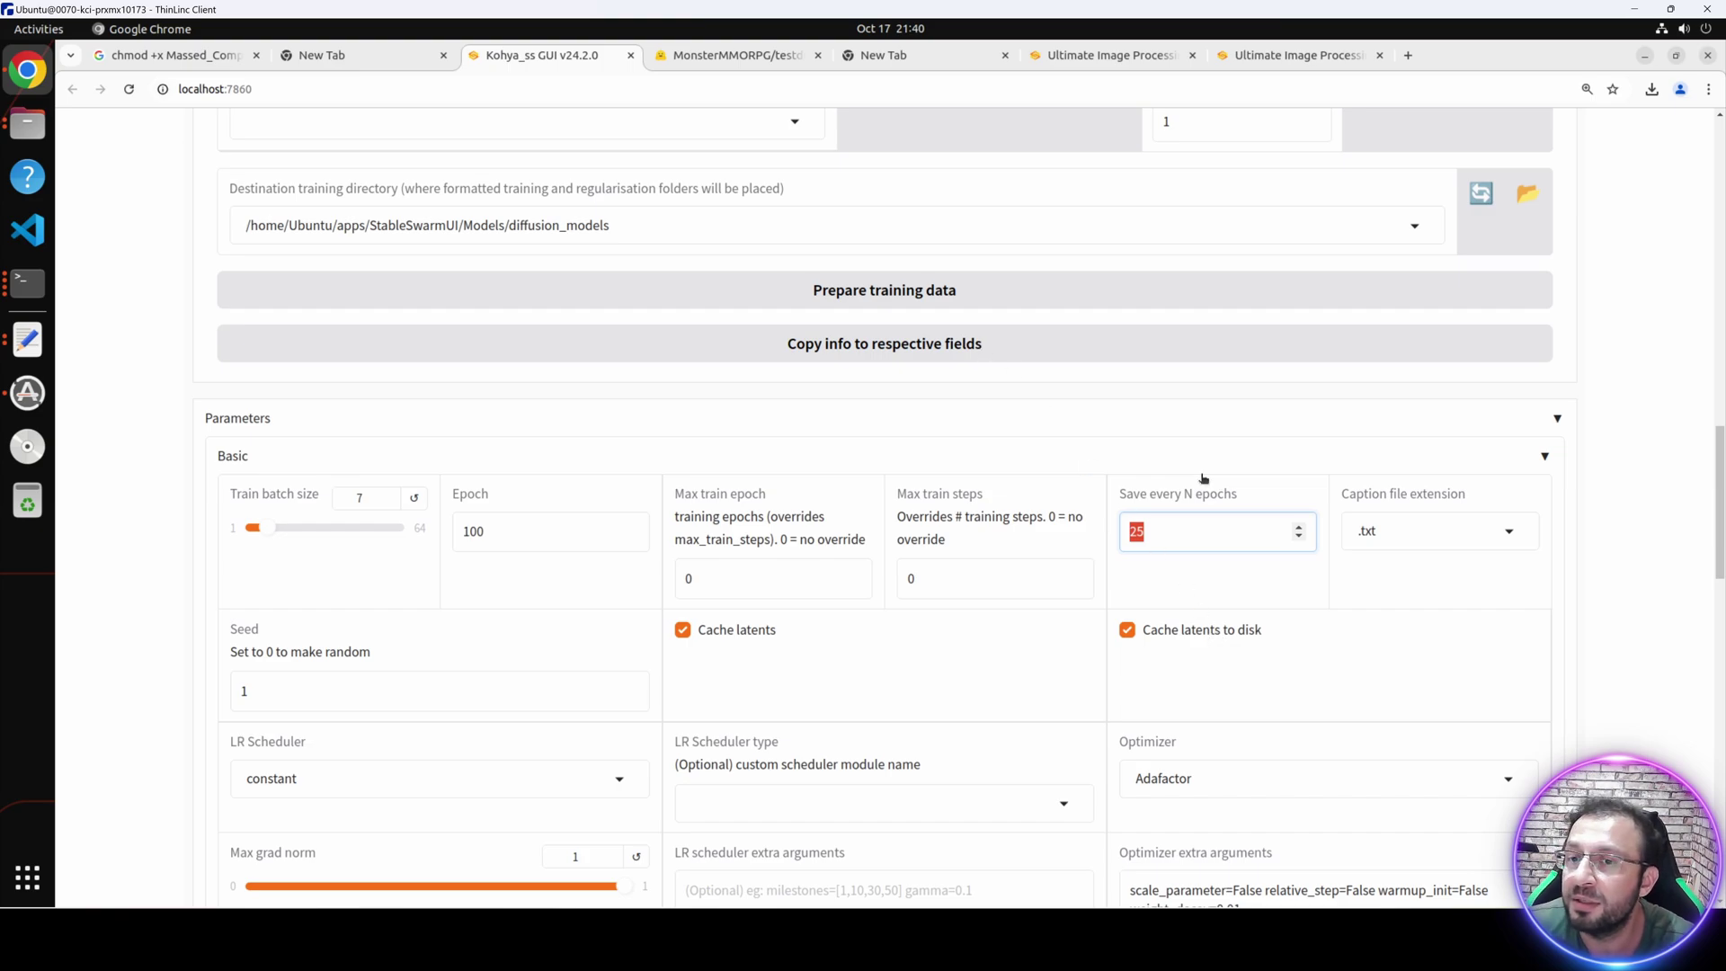
left_click(1175, 517)
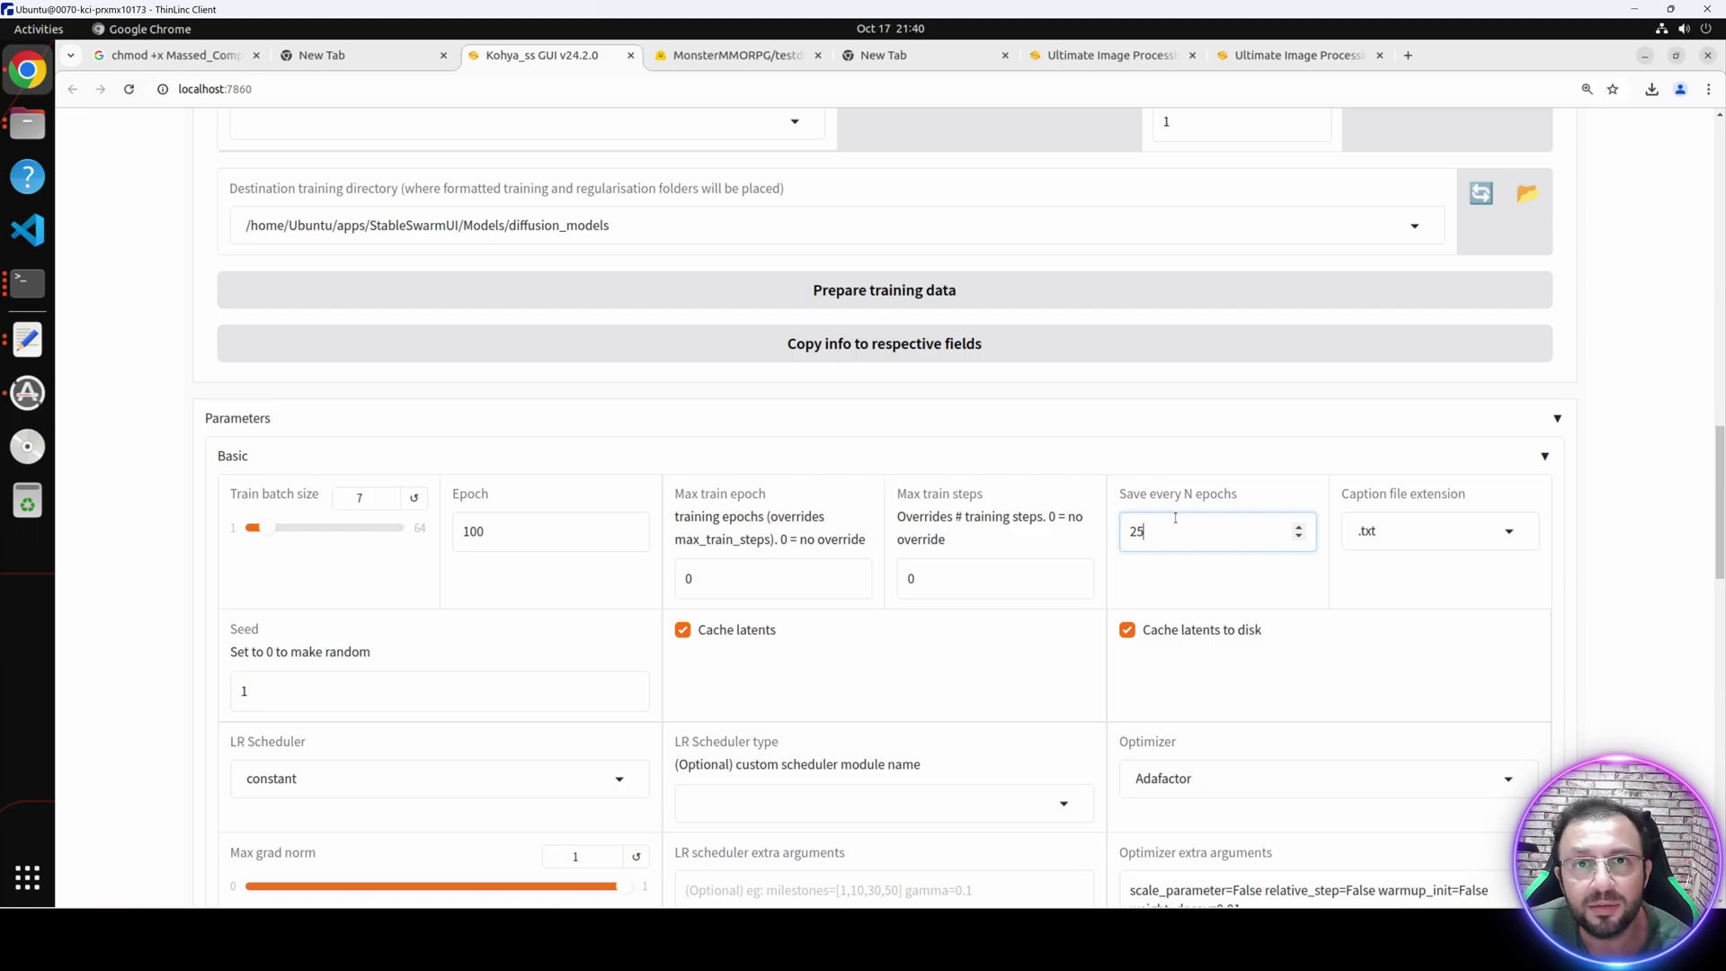
key("ctrl+a")
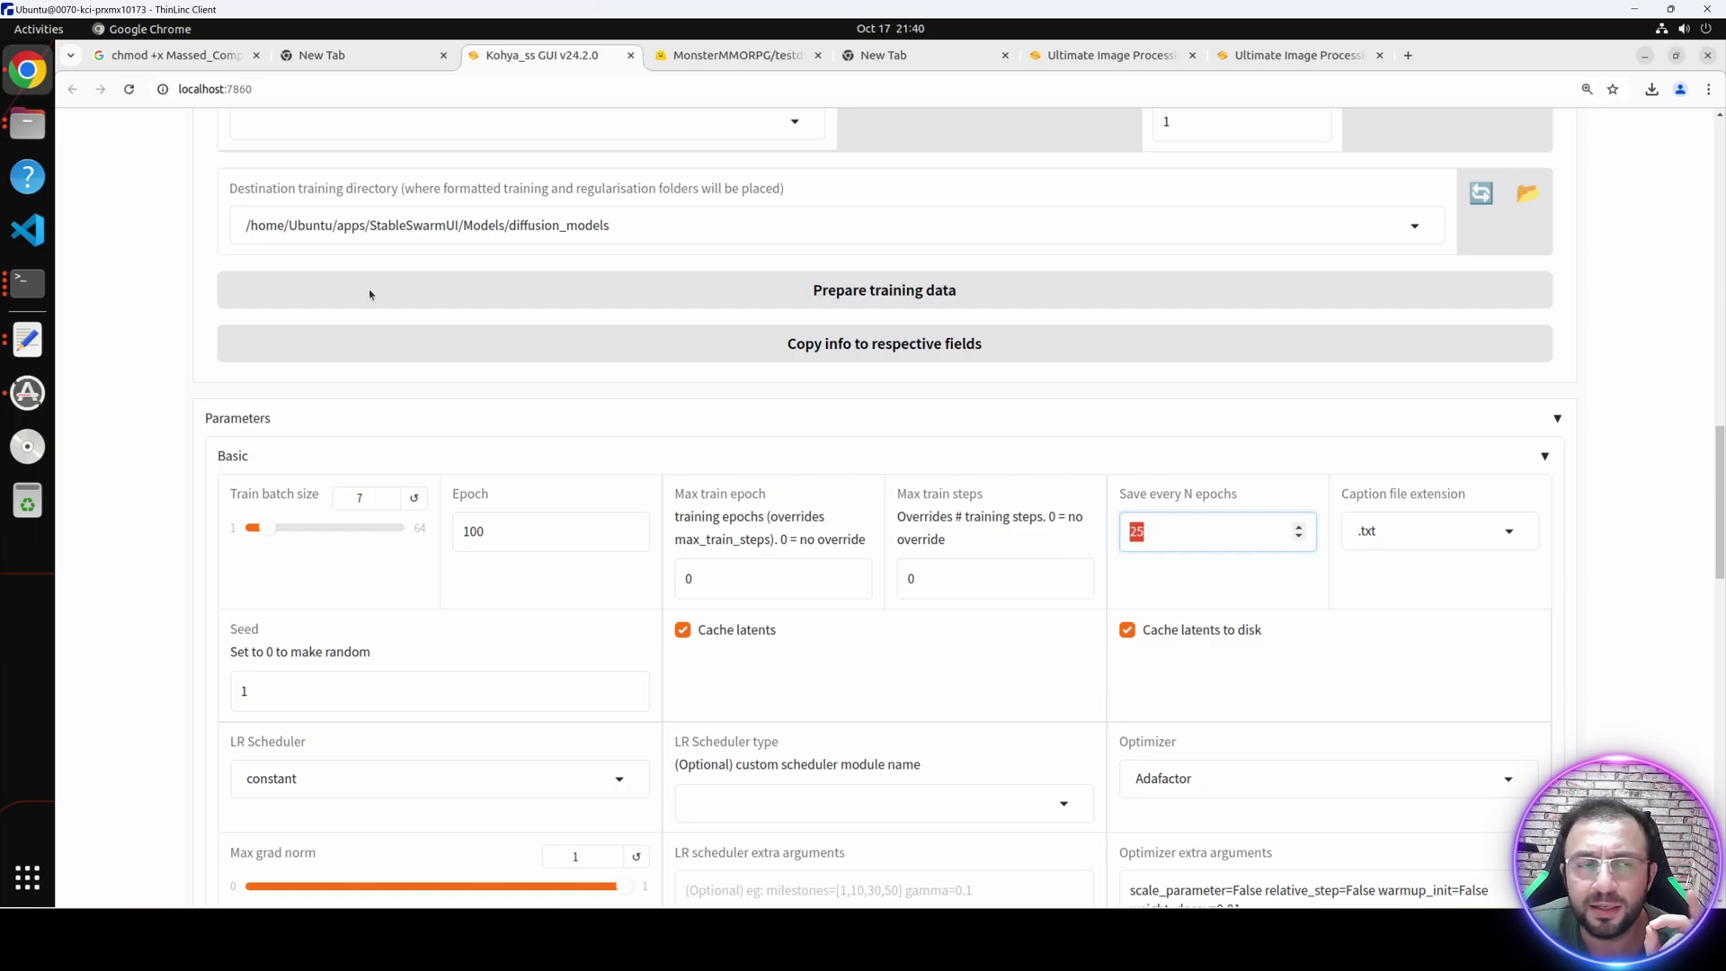
left_click(27, 124)
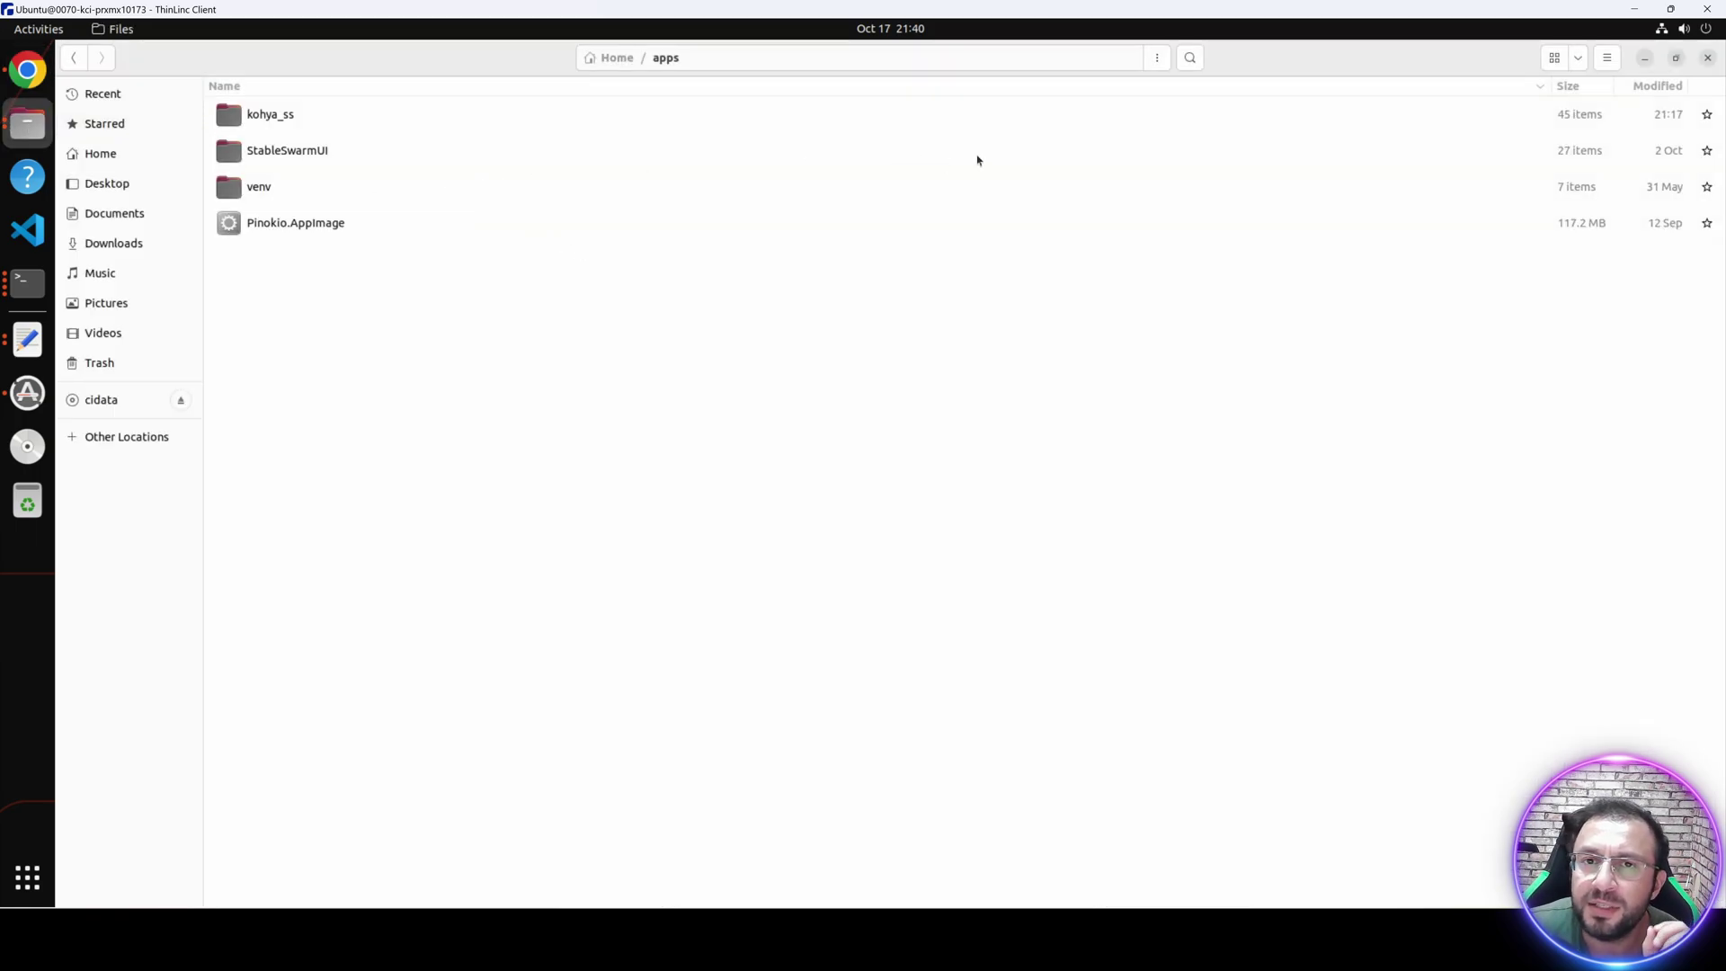
left_click(1644, 58)
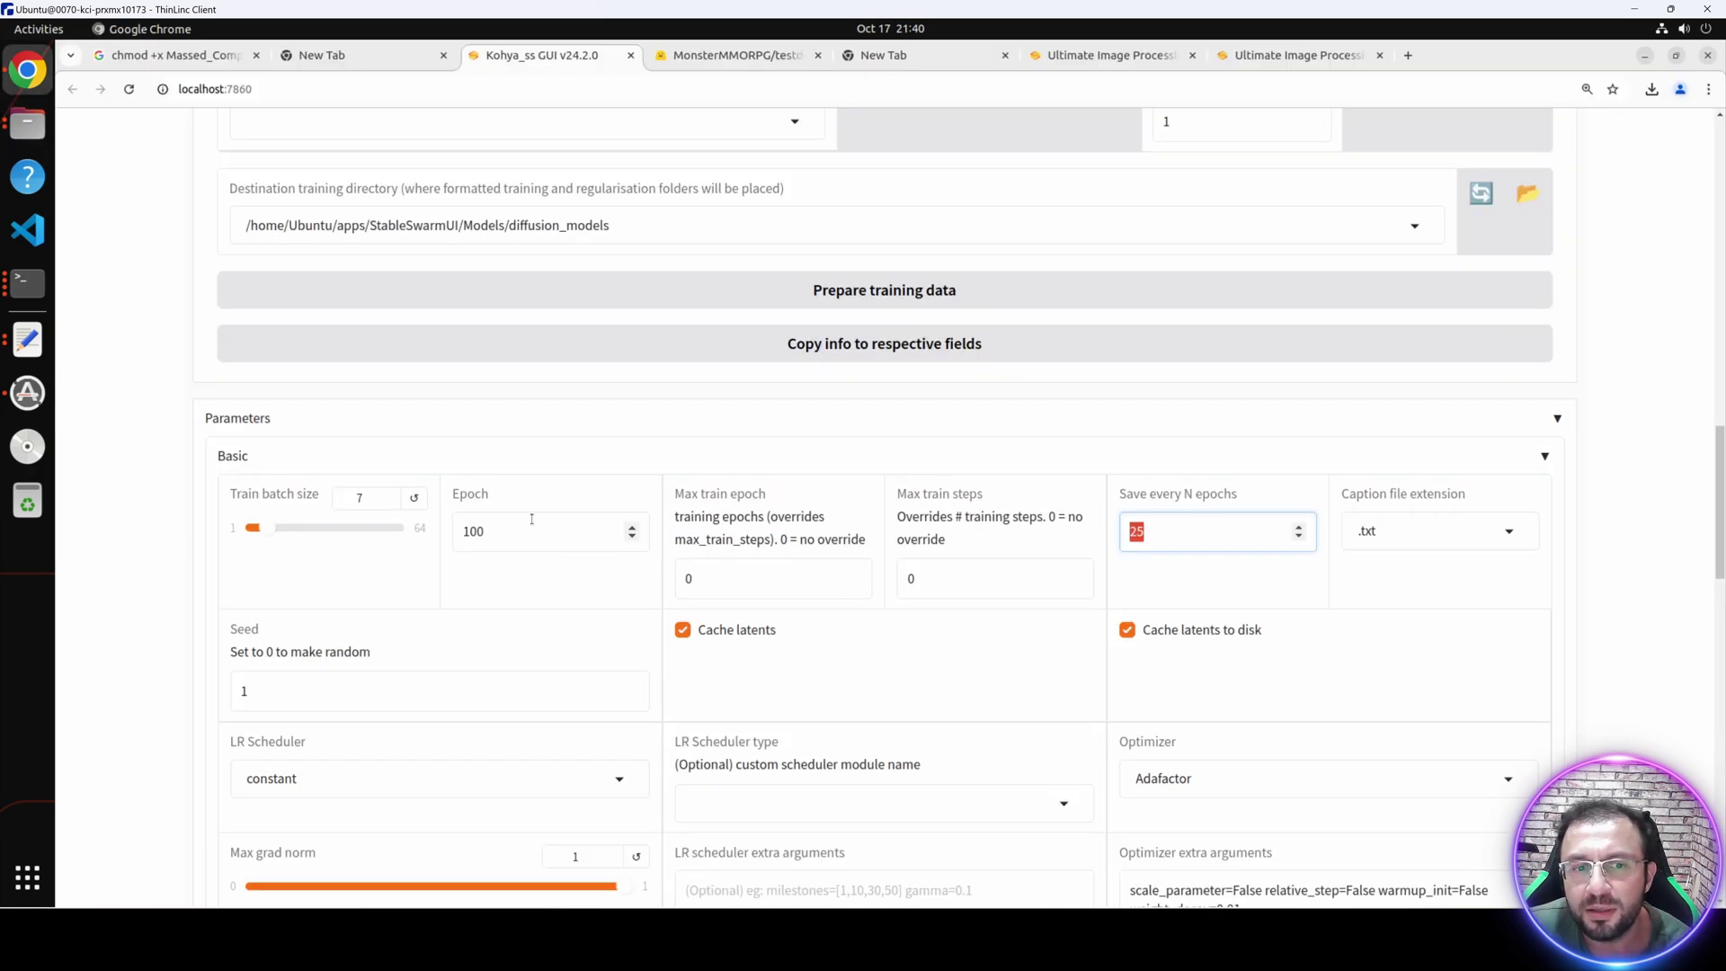
key("shift+Tab")
key("shift+Tab")
key("shift+Tab")
left_click(1170, 527)
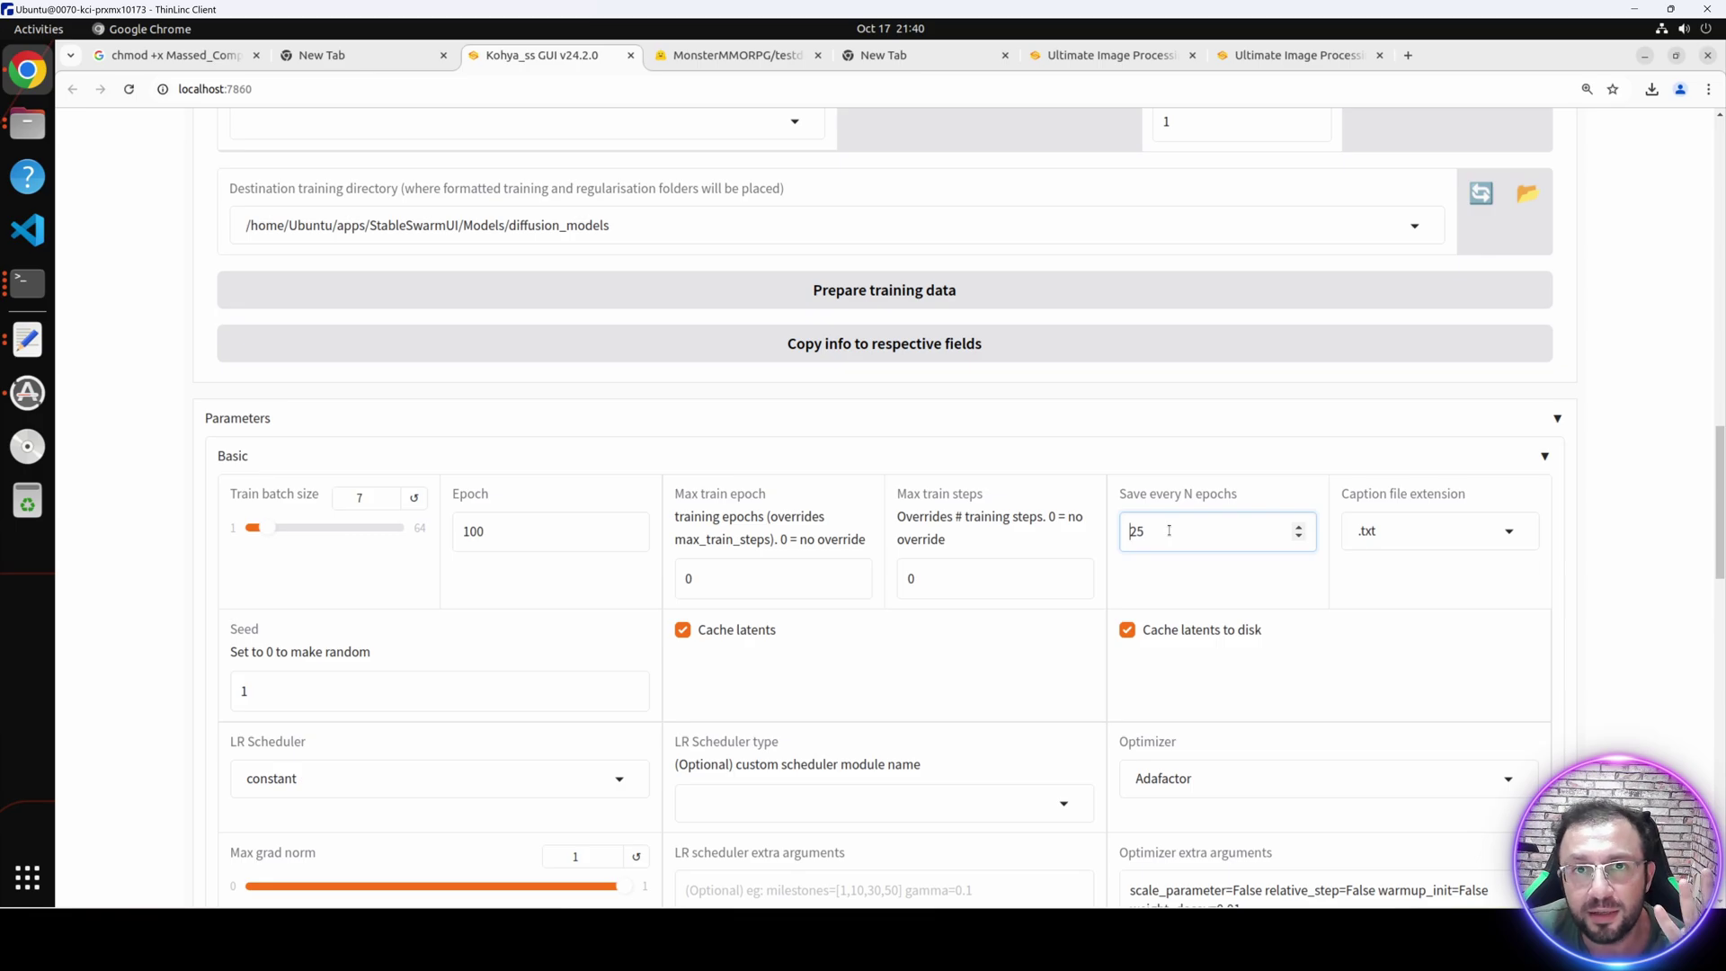
Review the basic training parameters and check the 48GB_GPU_28200MB_6.4_second_it_Tier_1.json option among the DreamBooth config files without loading it.
scroll(1169, 531, "down", 2)
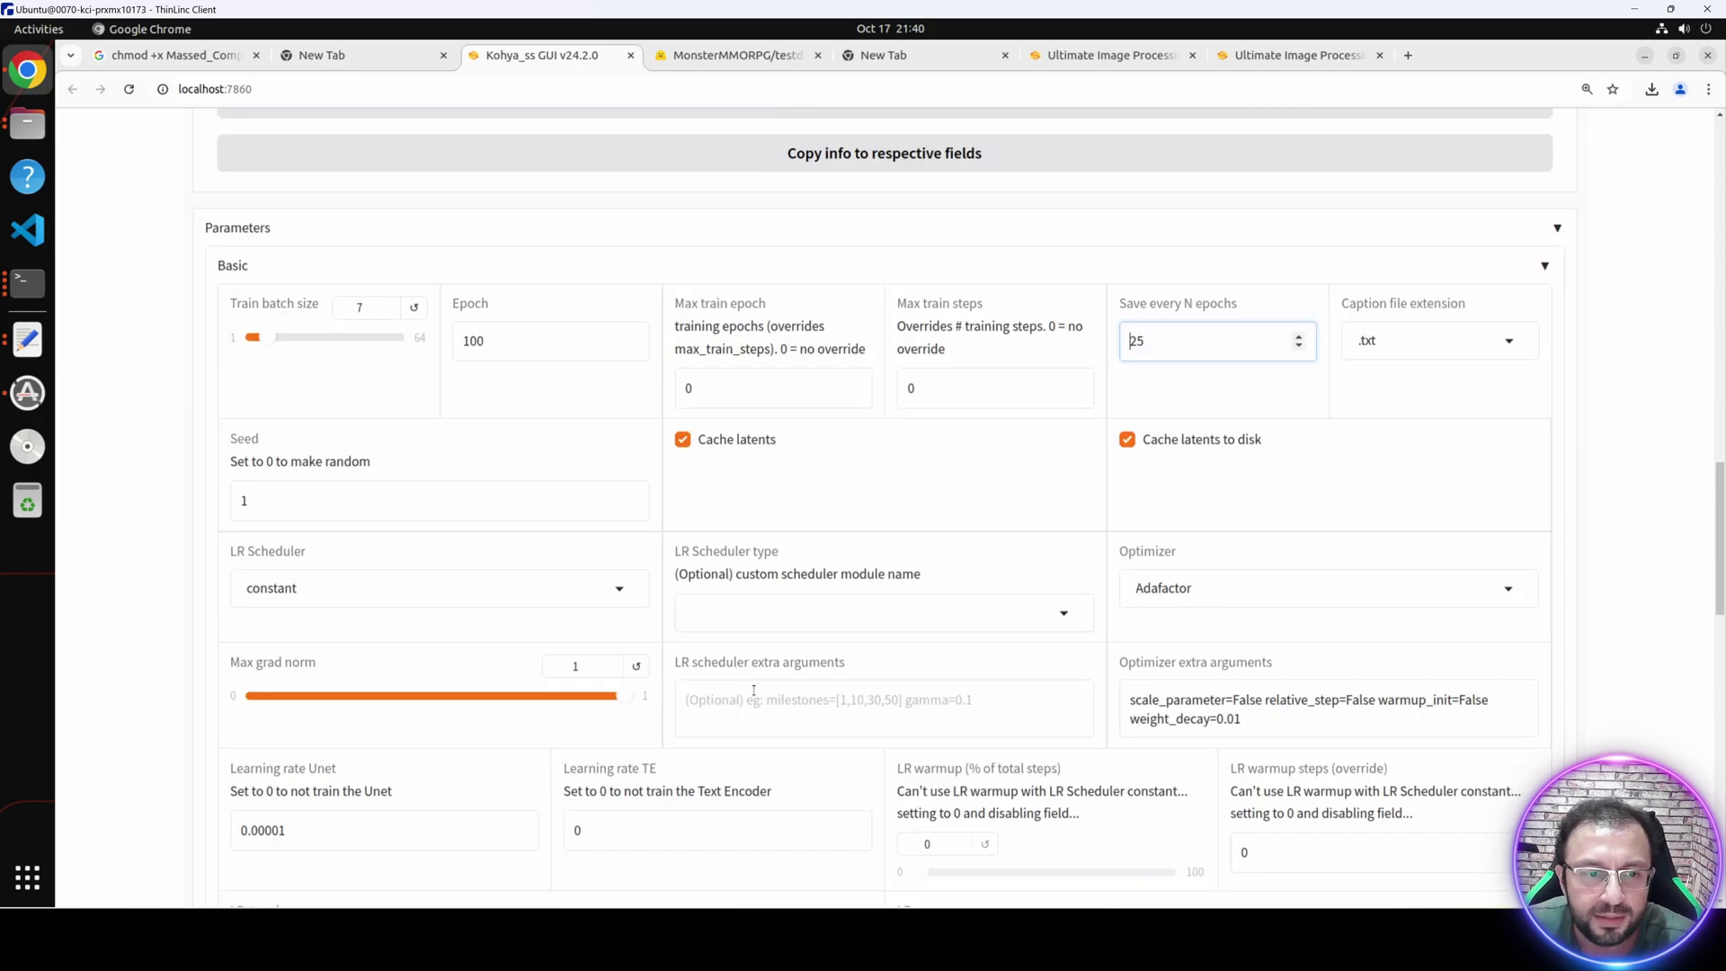
scroll(971, 649, "down", 1)
scroll(1013, 623, "up", 20)
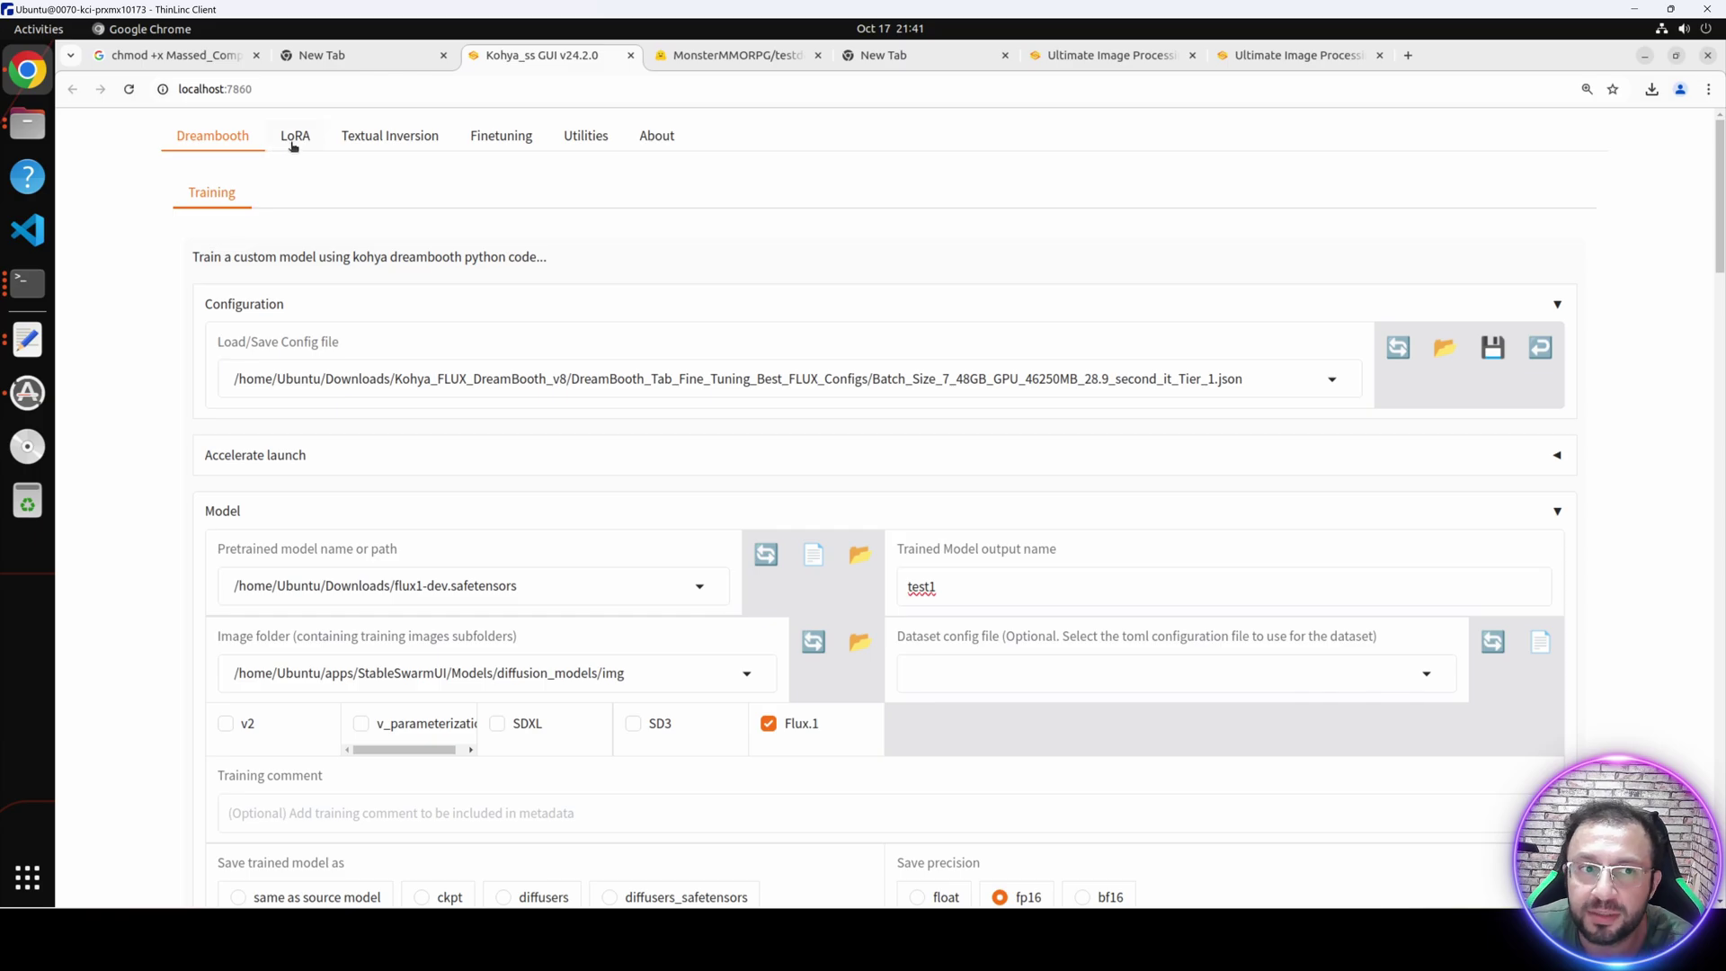
scroll(719, 270, "down", 4)
scroll(1258, 314, "up", 4)
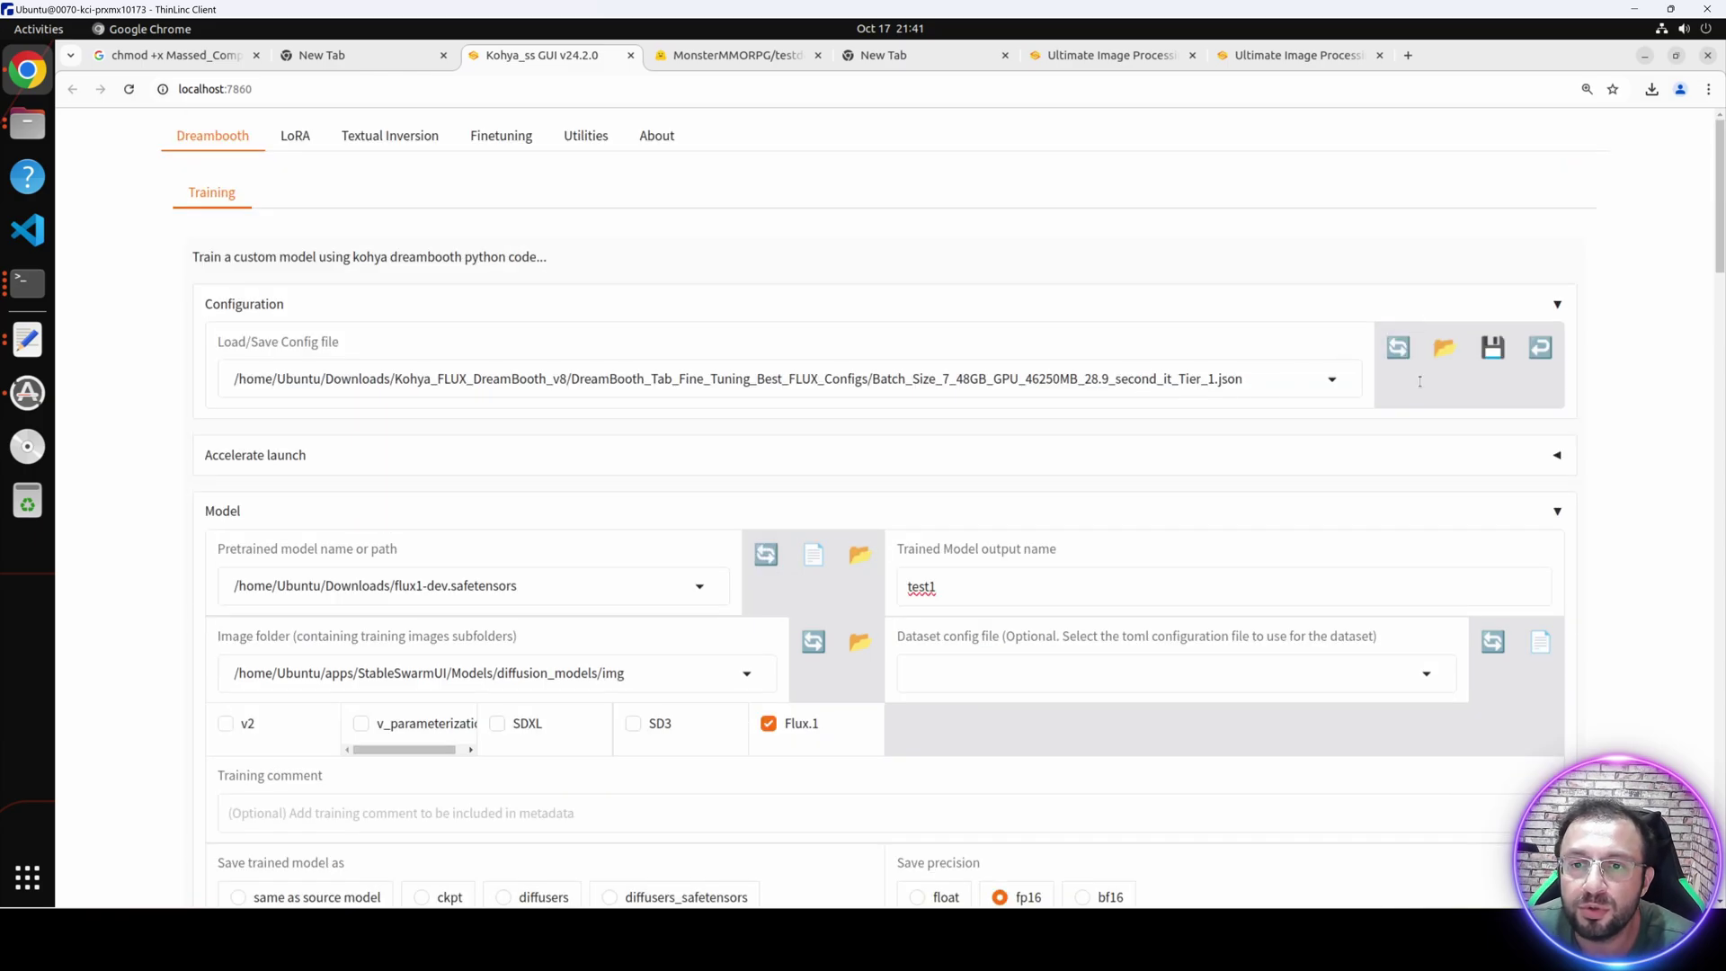
left_click(1456, 358)
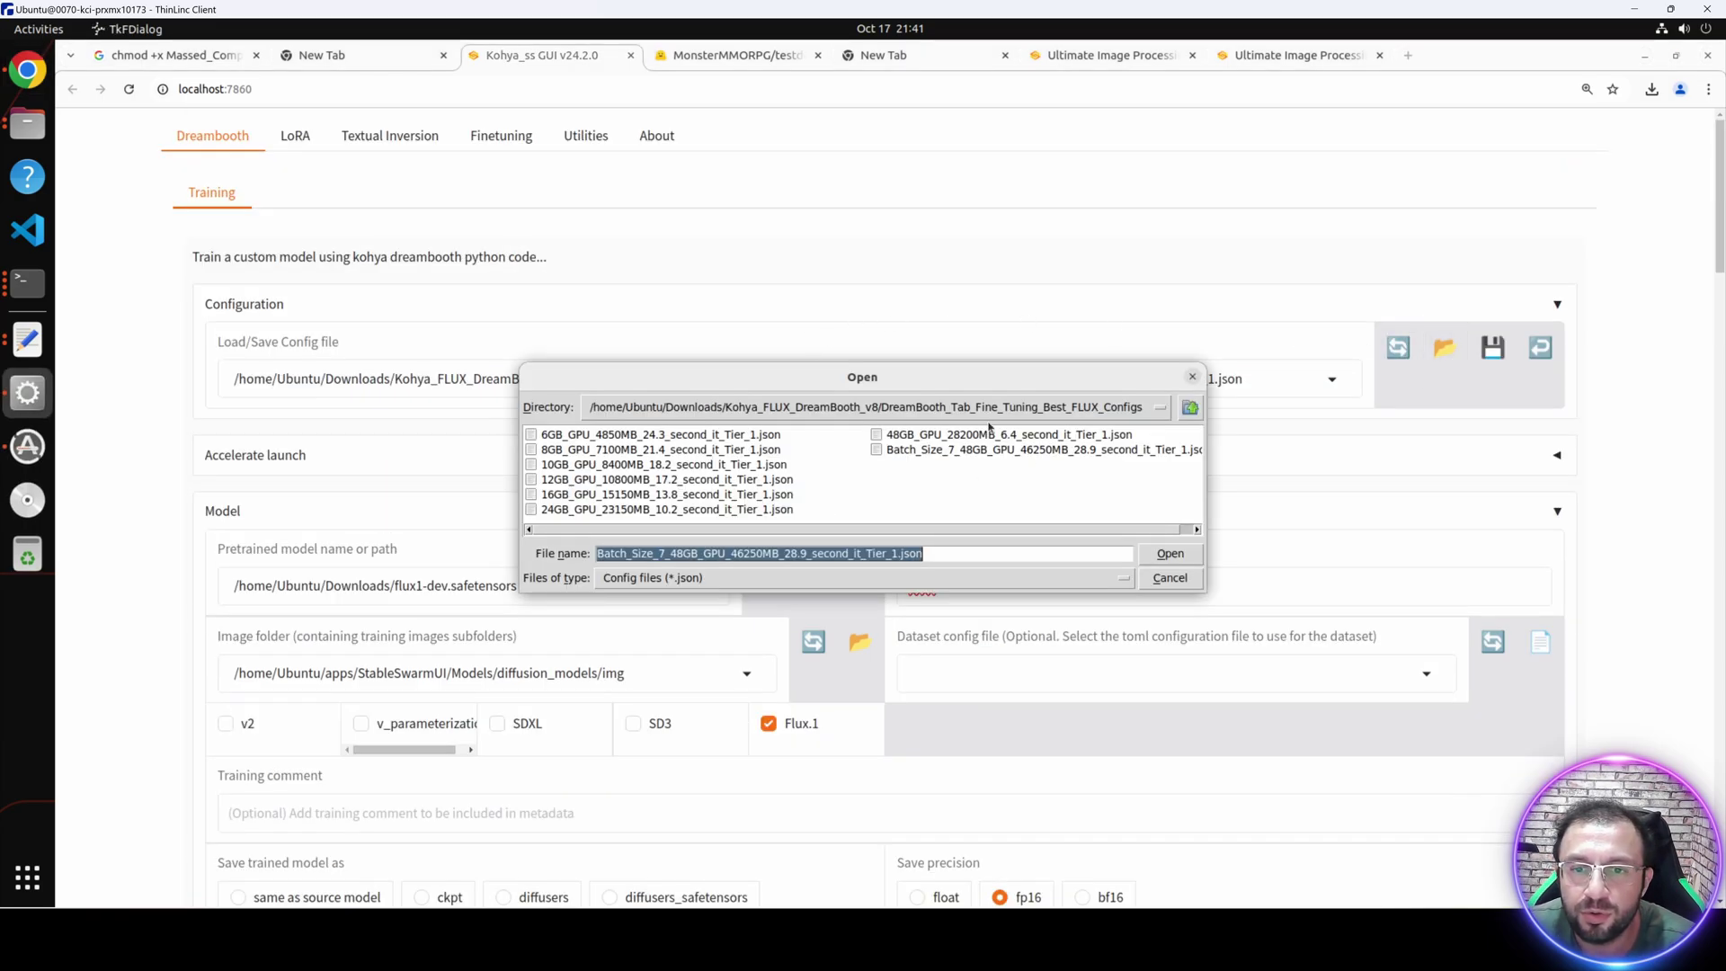
left_click(943, 436)
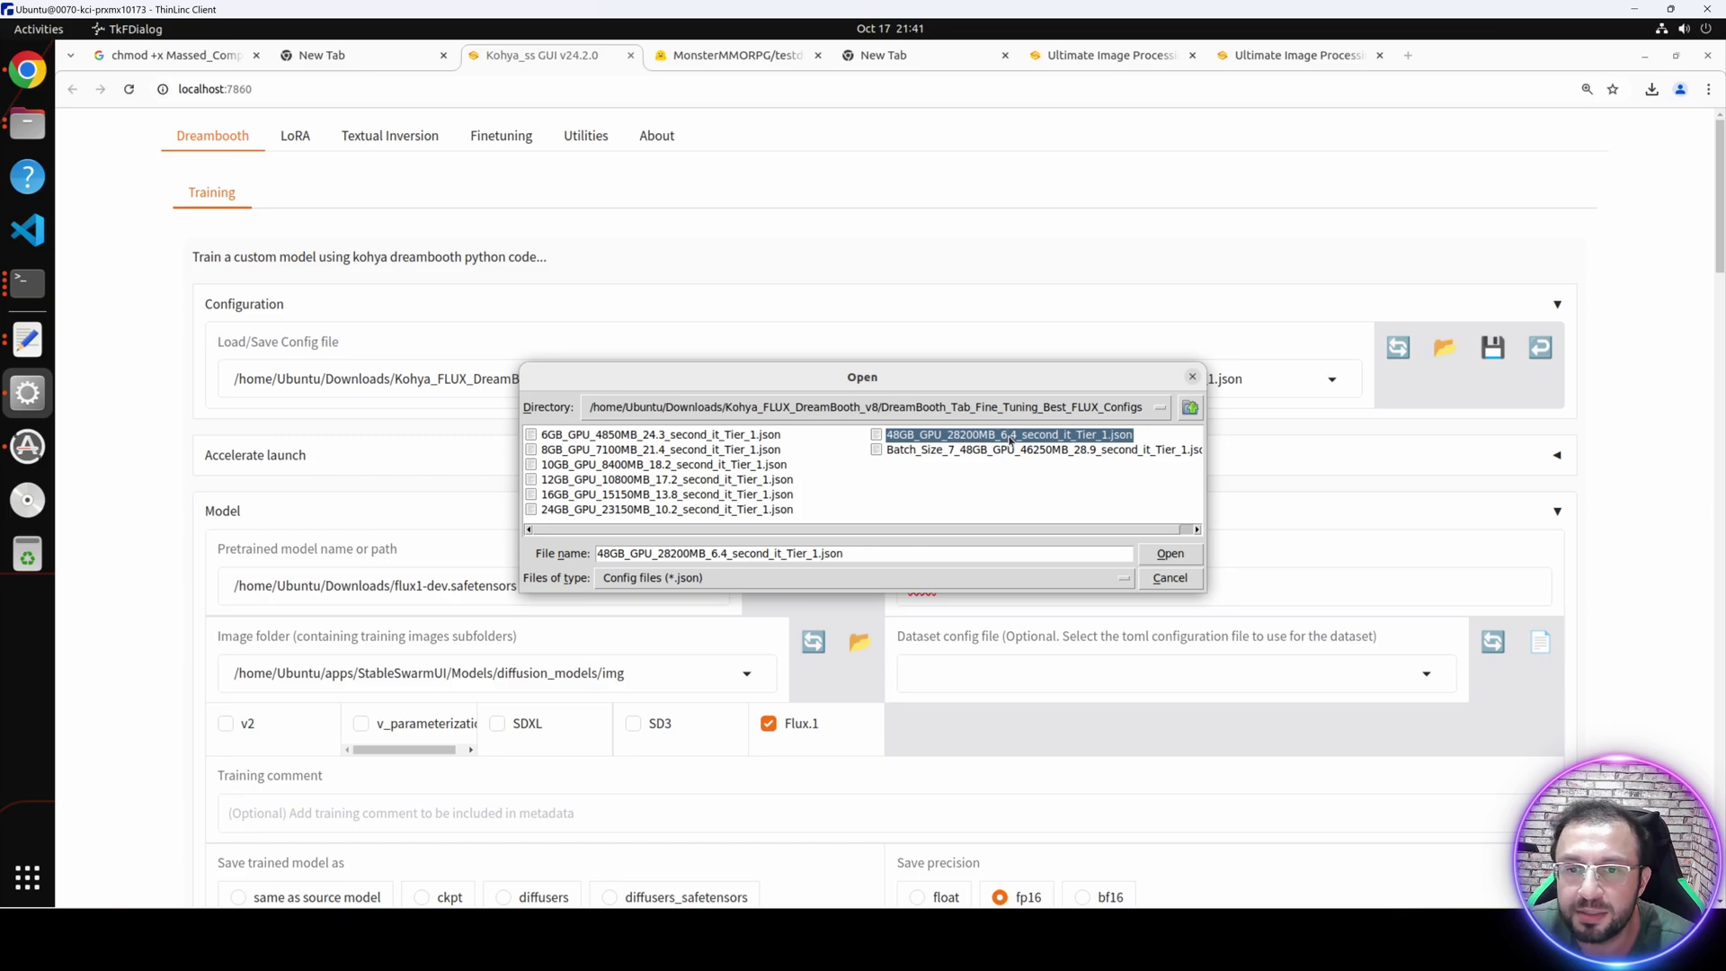
left_click(1193, 375)
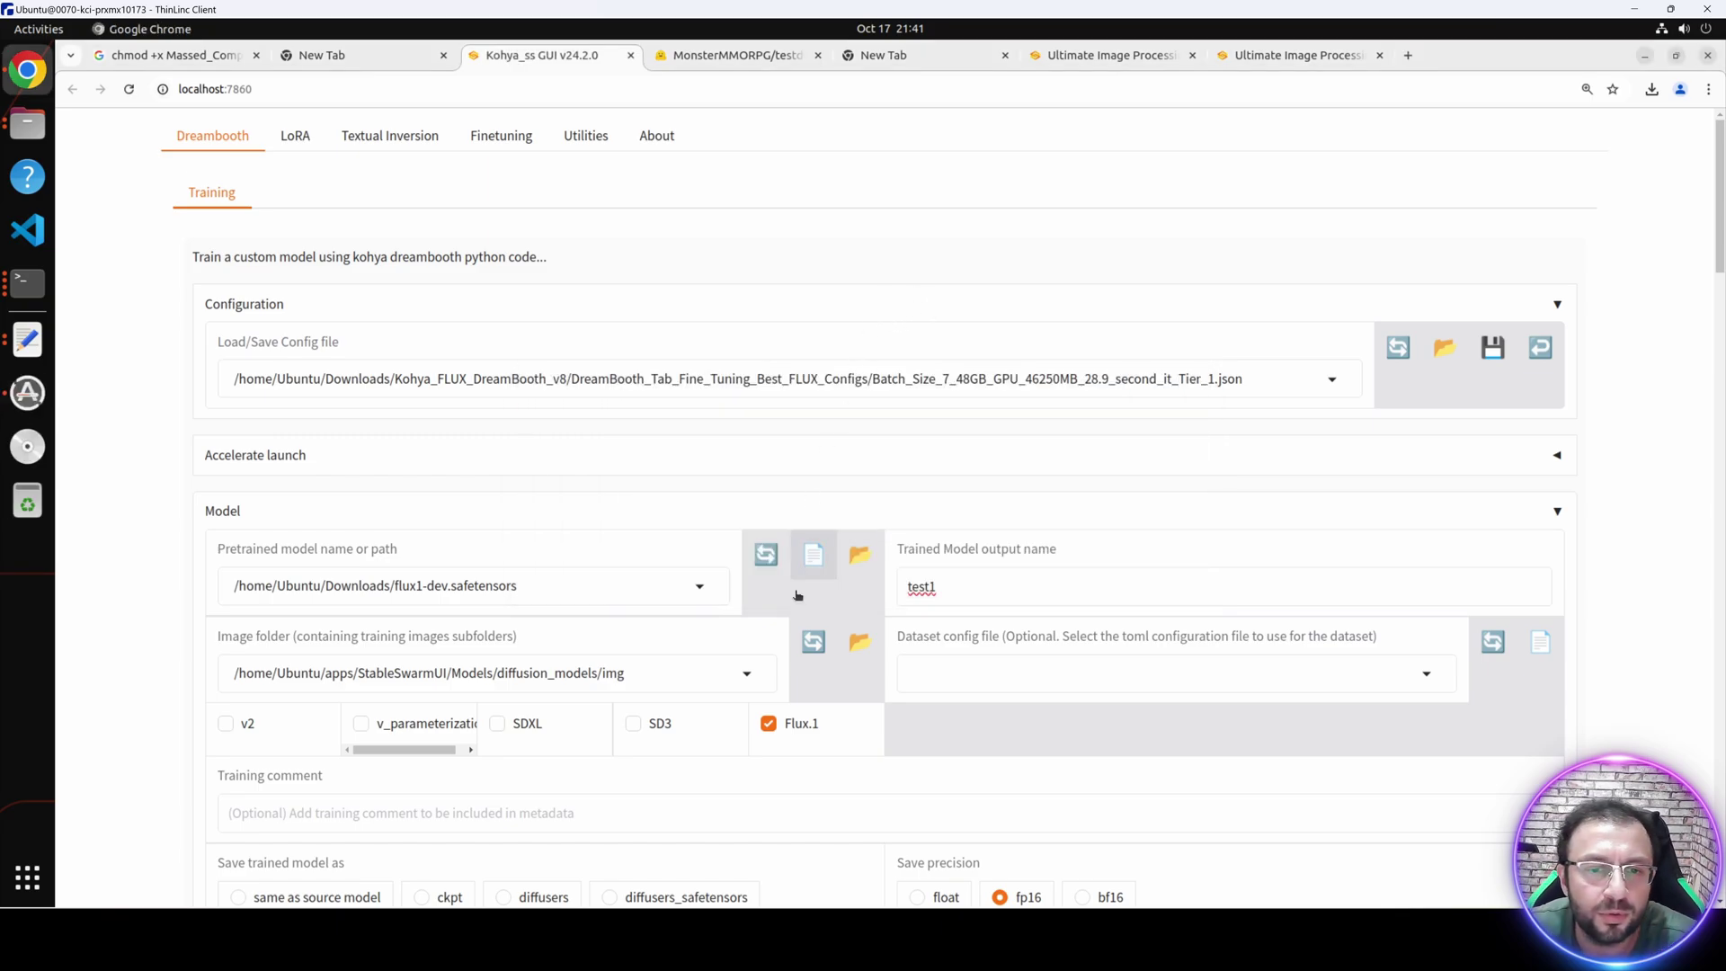
Start the DreamBooth training in Kohya and bring up the terminal showing its log.
scroll(719, 656, "down", 20)
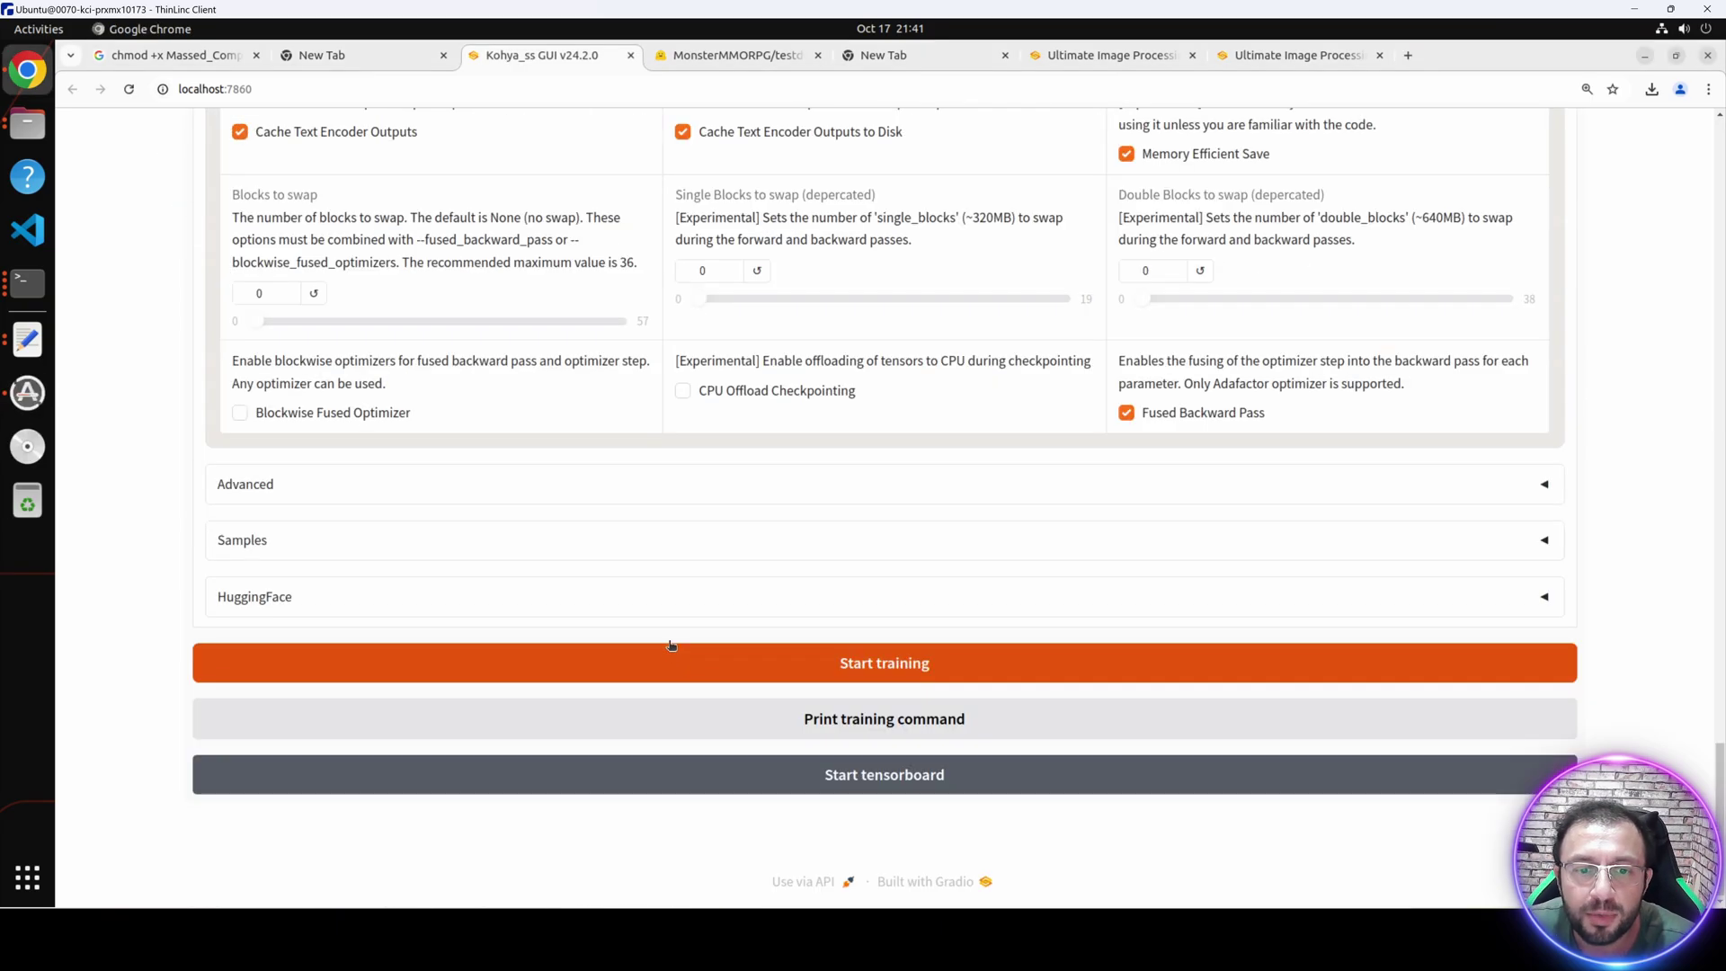
left_click(629, 661)
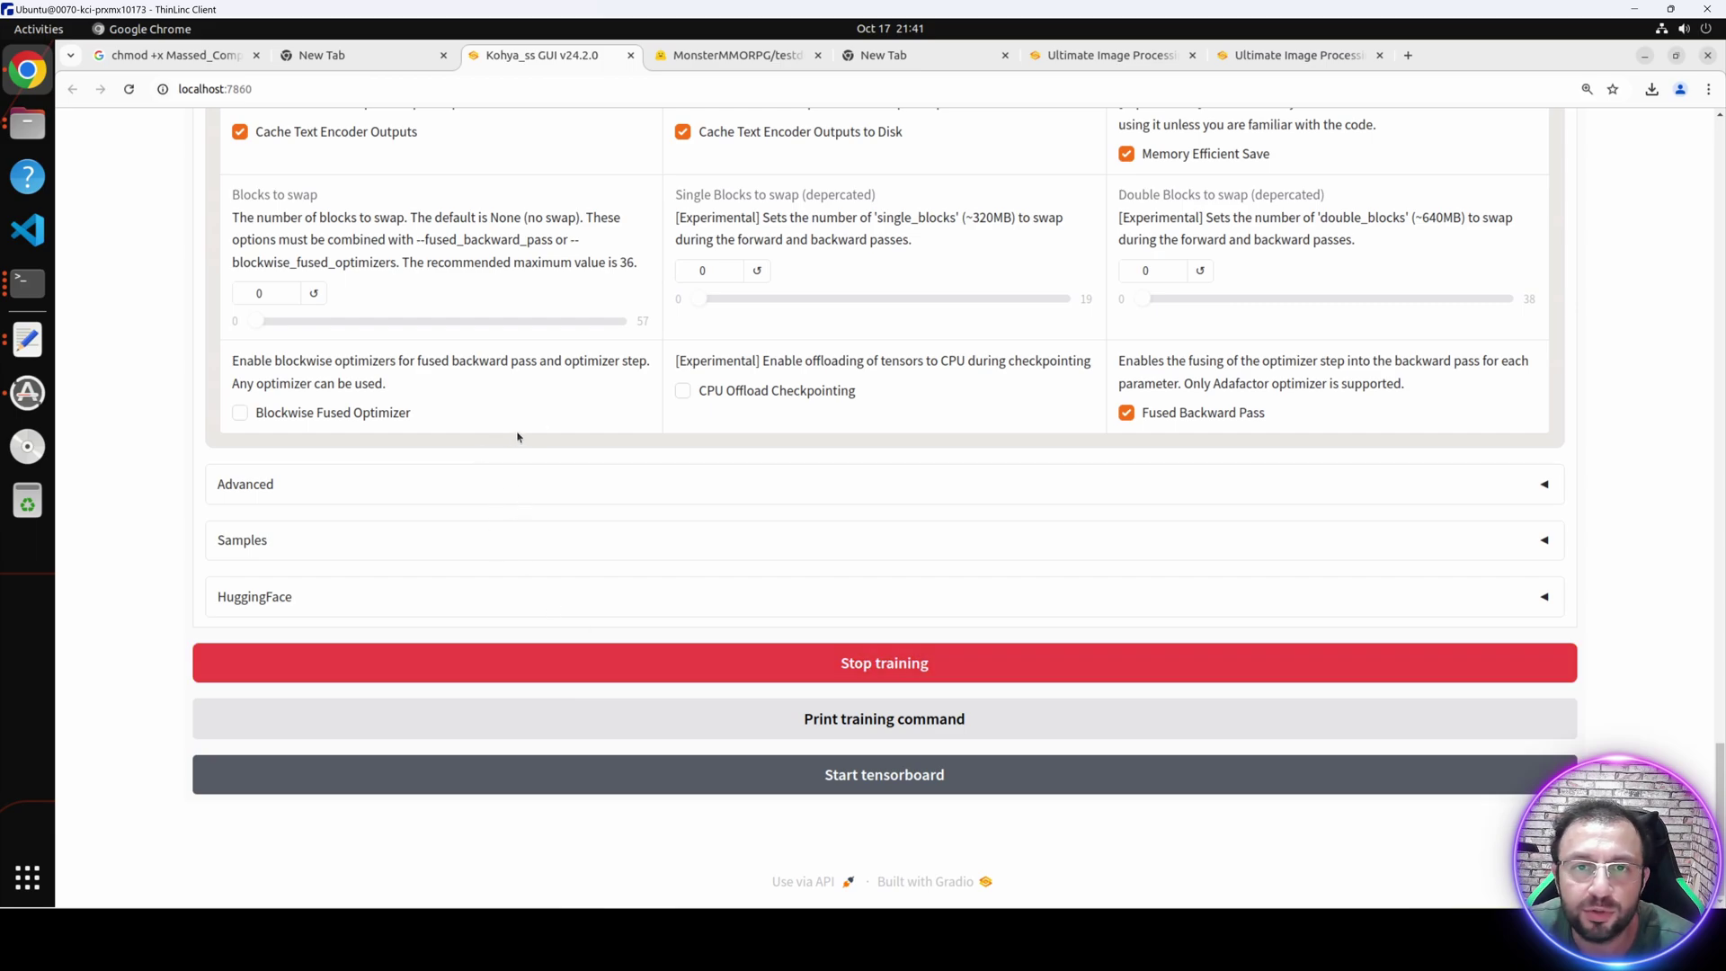
left_click(36, 286)
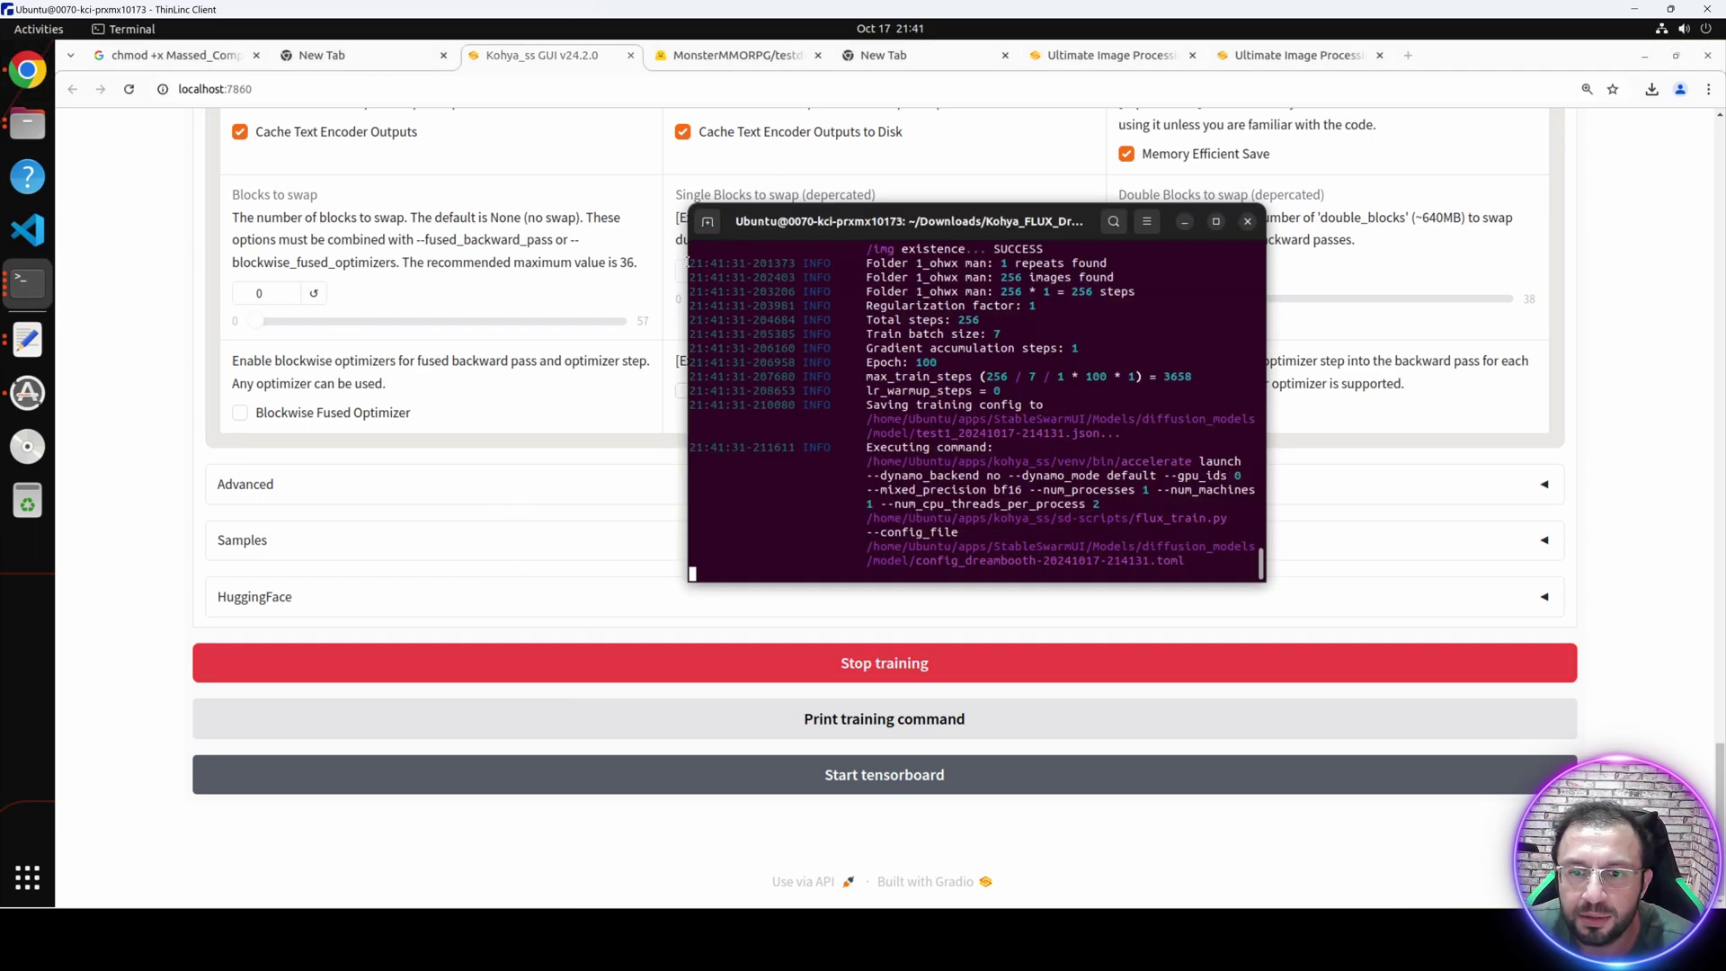
Close the leftover SUPIR, Ulti_Img_PreProcess and other unused terminals, keeping the Kohya training terminal open.
left_click(36, 287)
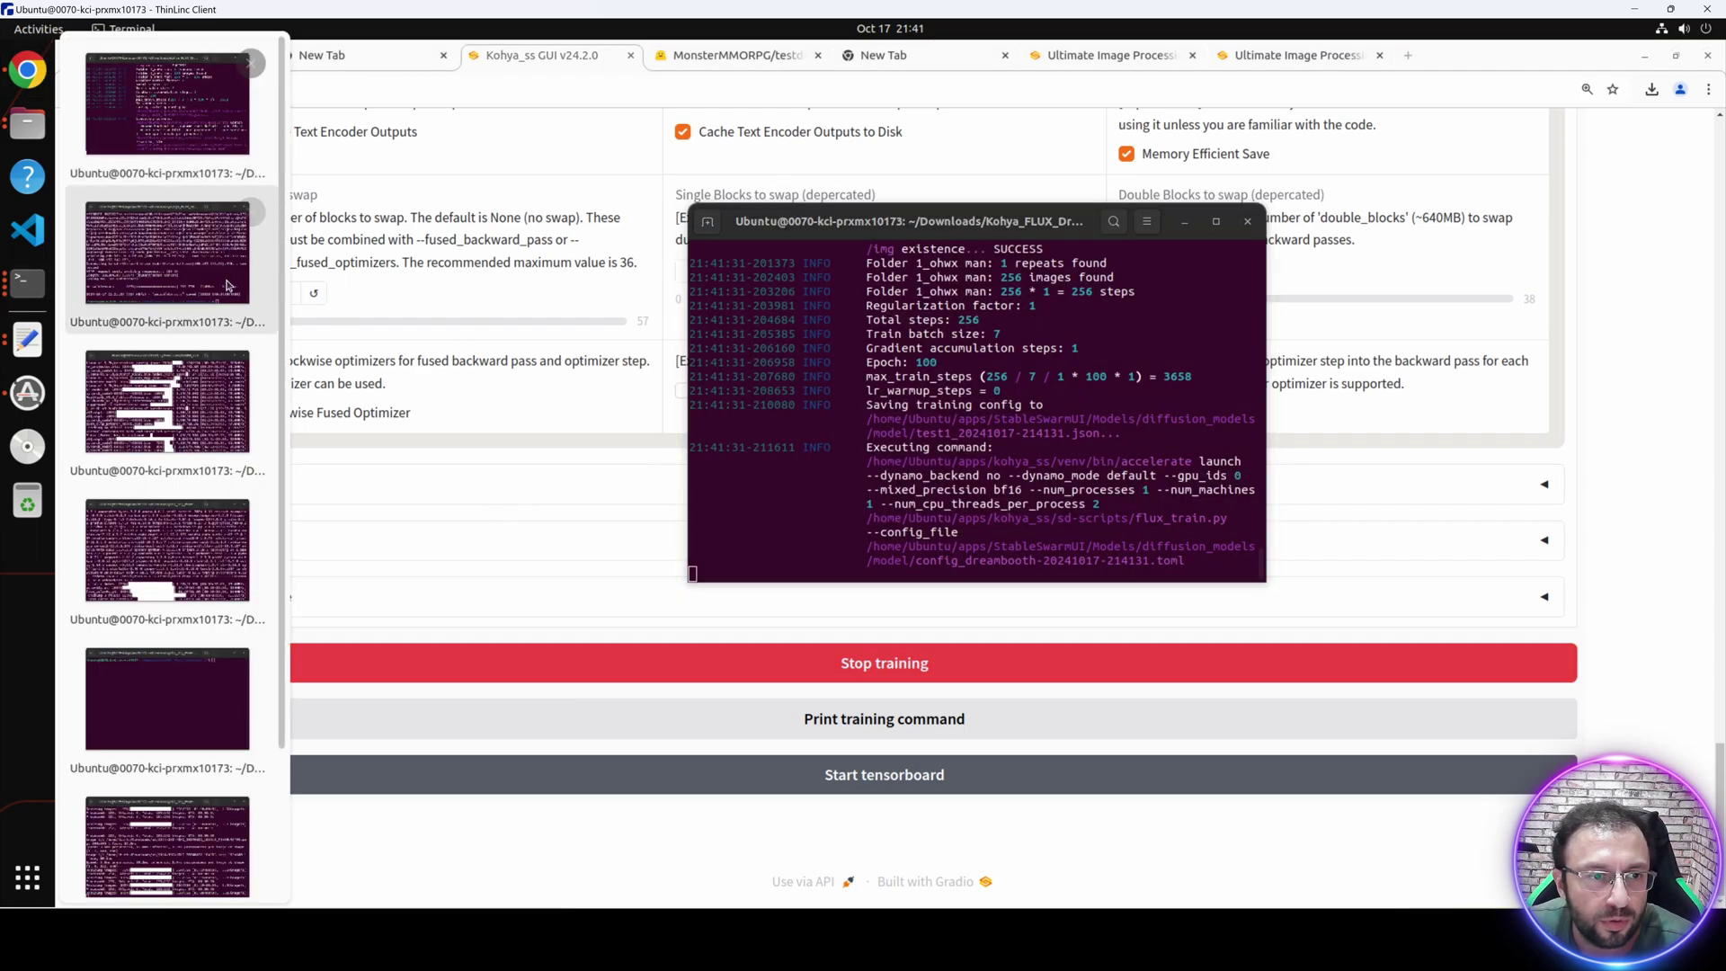
left_click(254, 214)
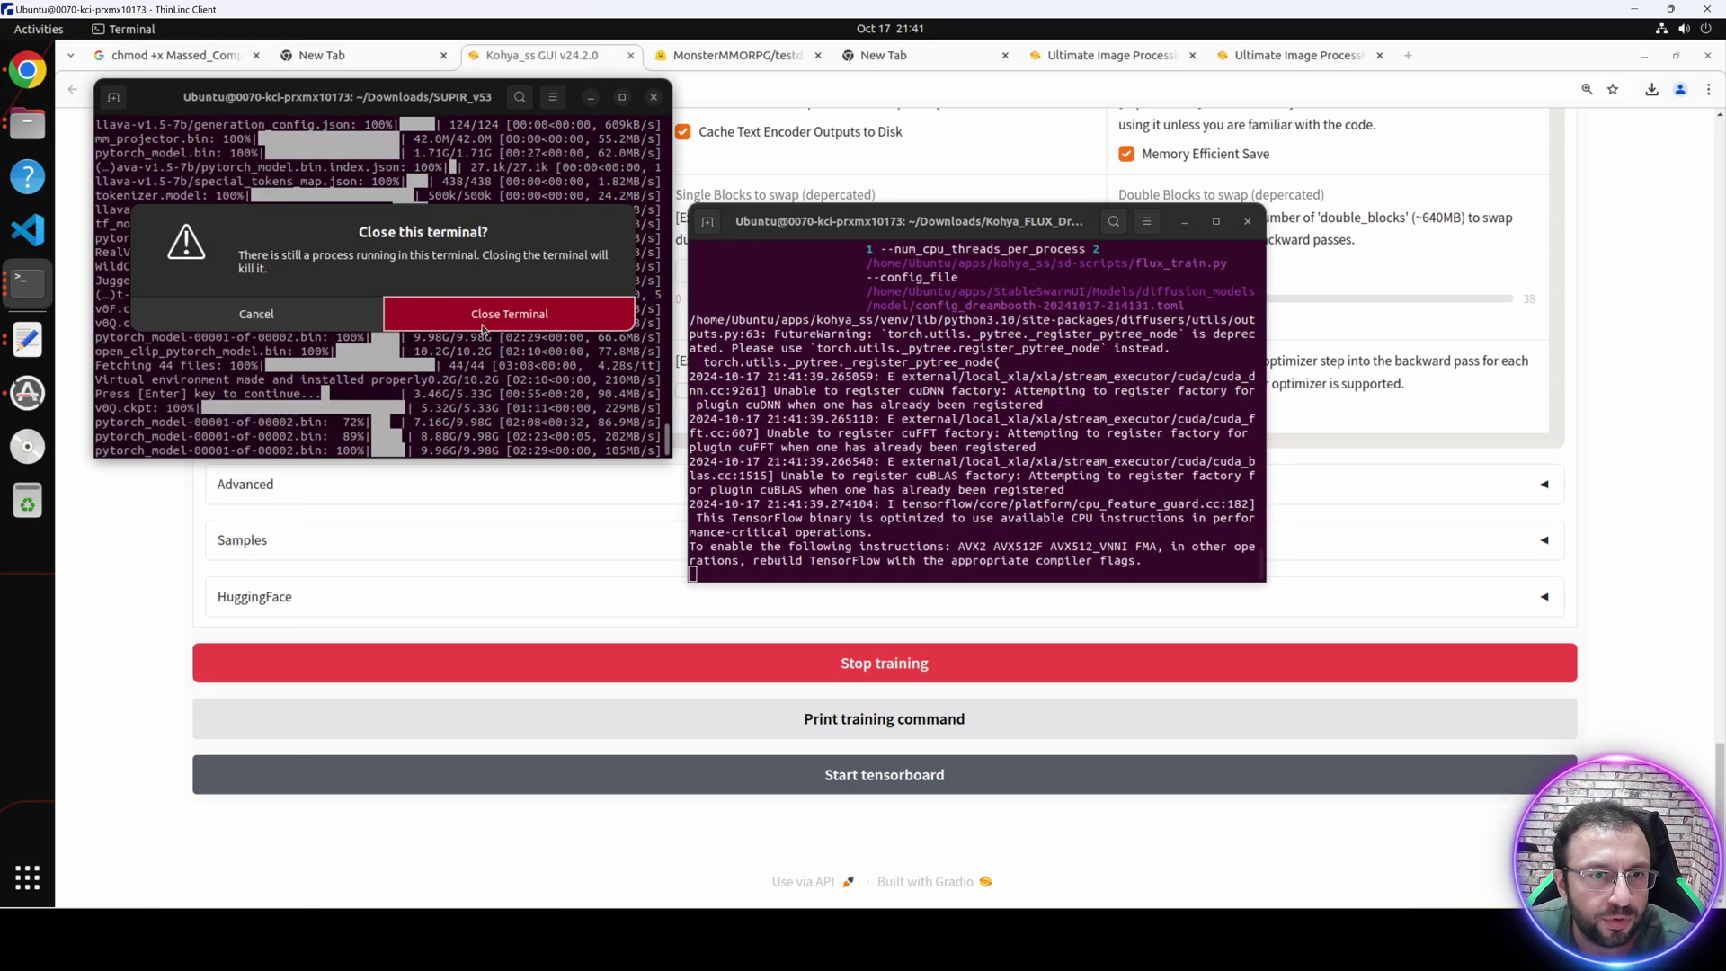
key("Return")
left_click(27, 283)
left_click(253, 226)
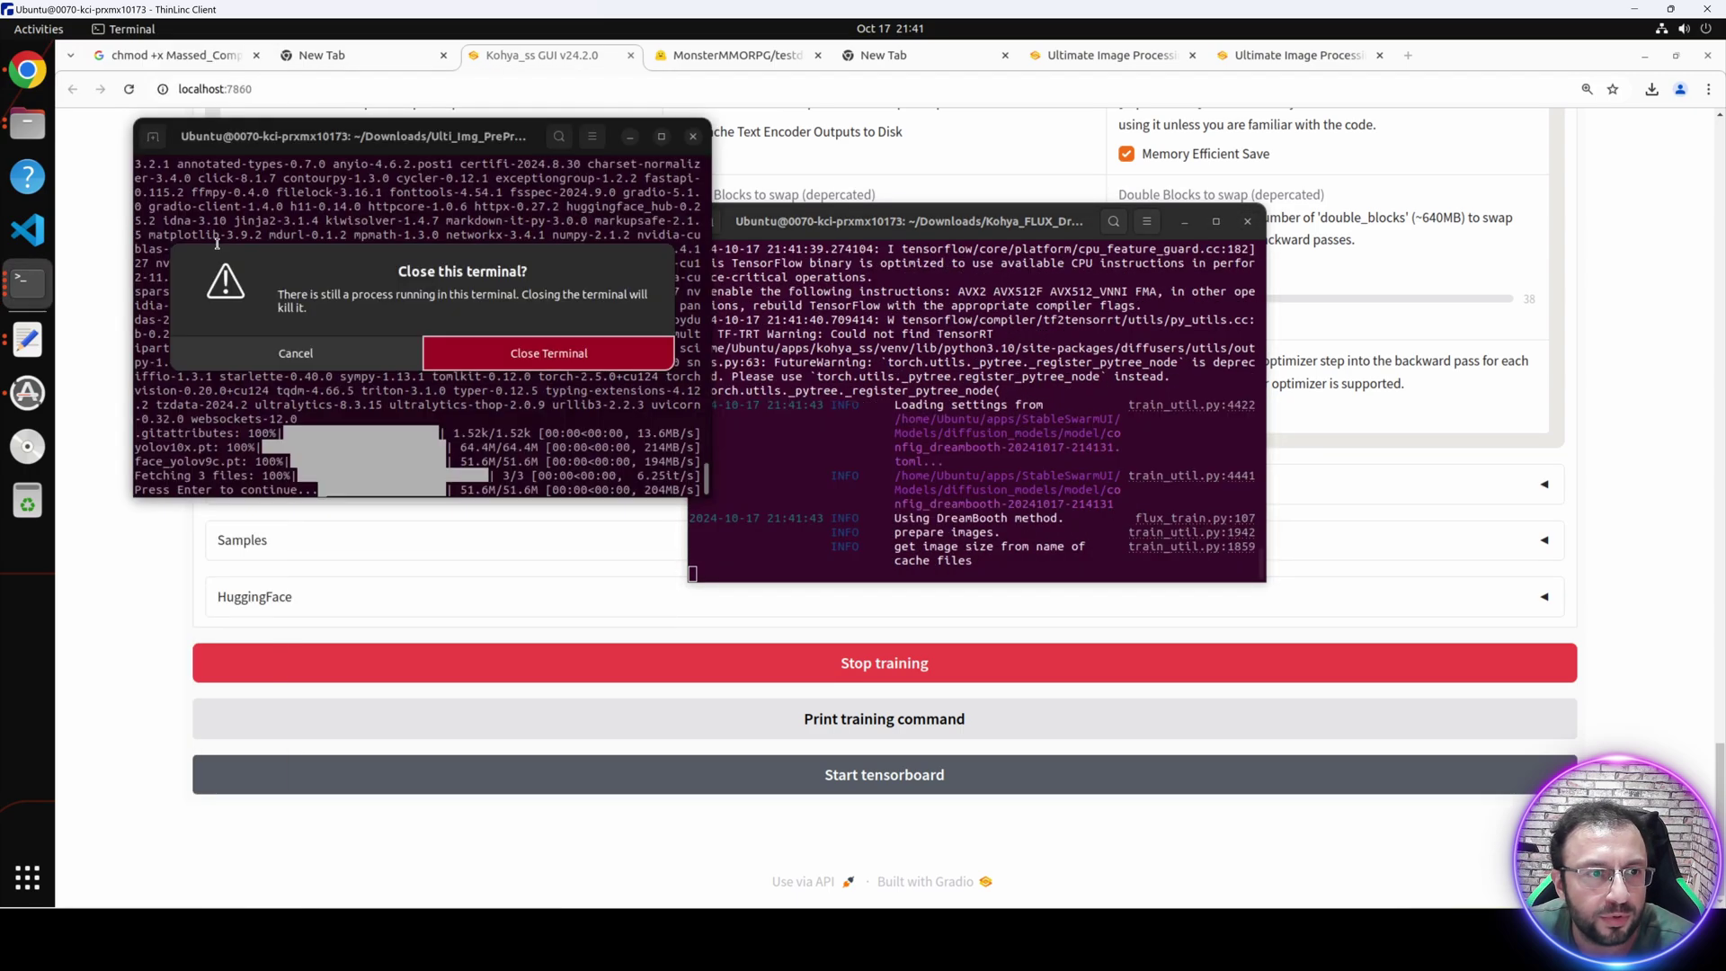
left_click(491, 355)
left_click(27, 283)
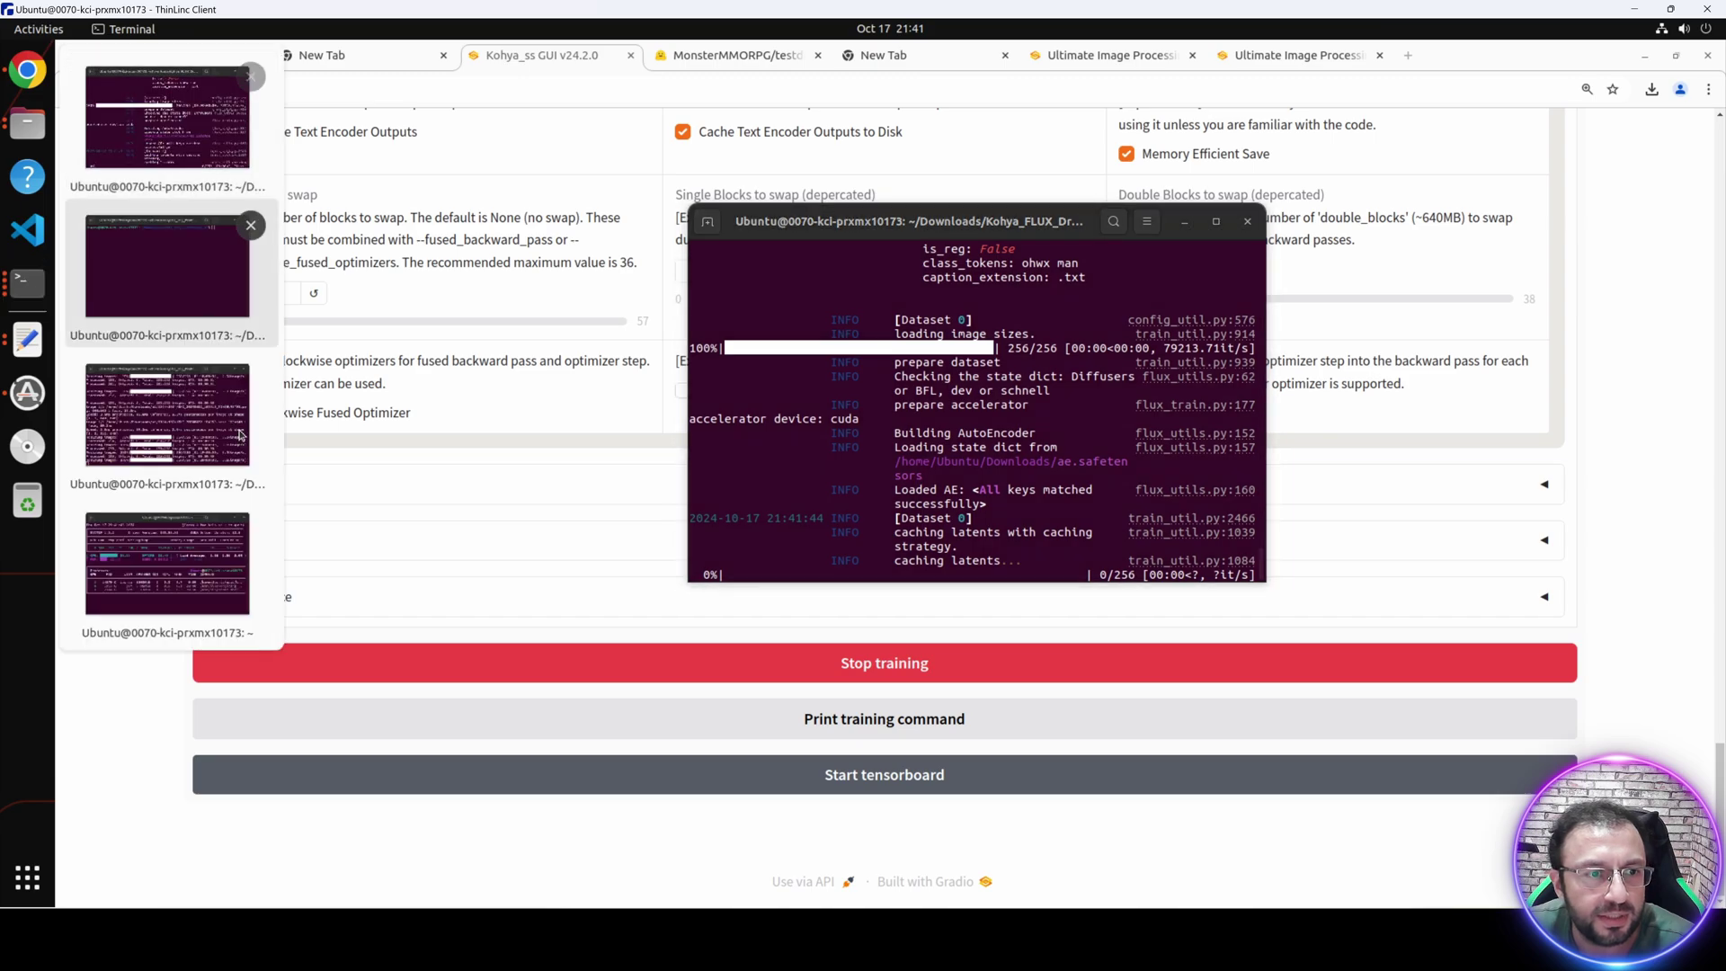
left_click(255, 376)
left_click(913, 489)
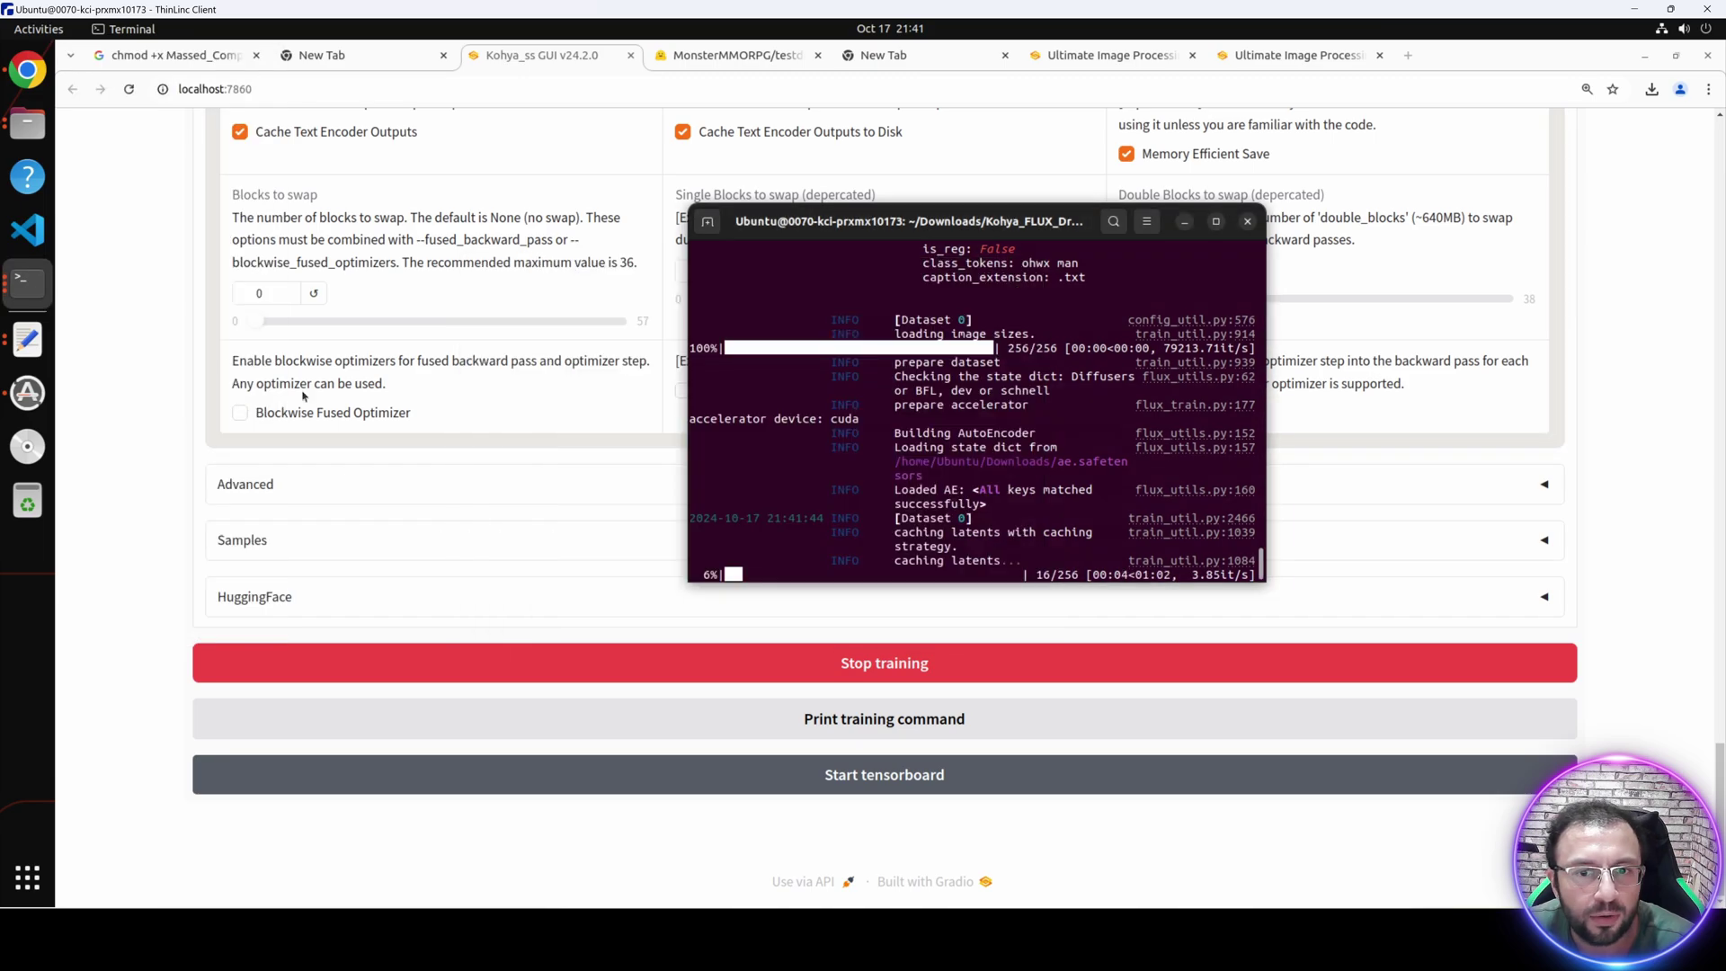
Bring up the nvitop terminal beside the training log to monitor GPU memory usage.
left_click(27, 283)
left_click(191, 432)
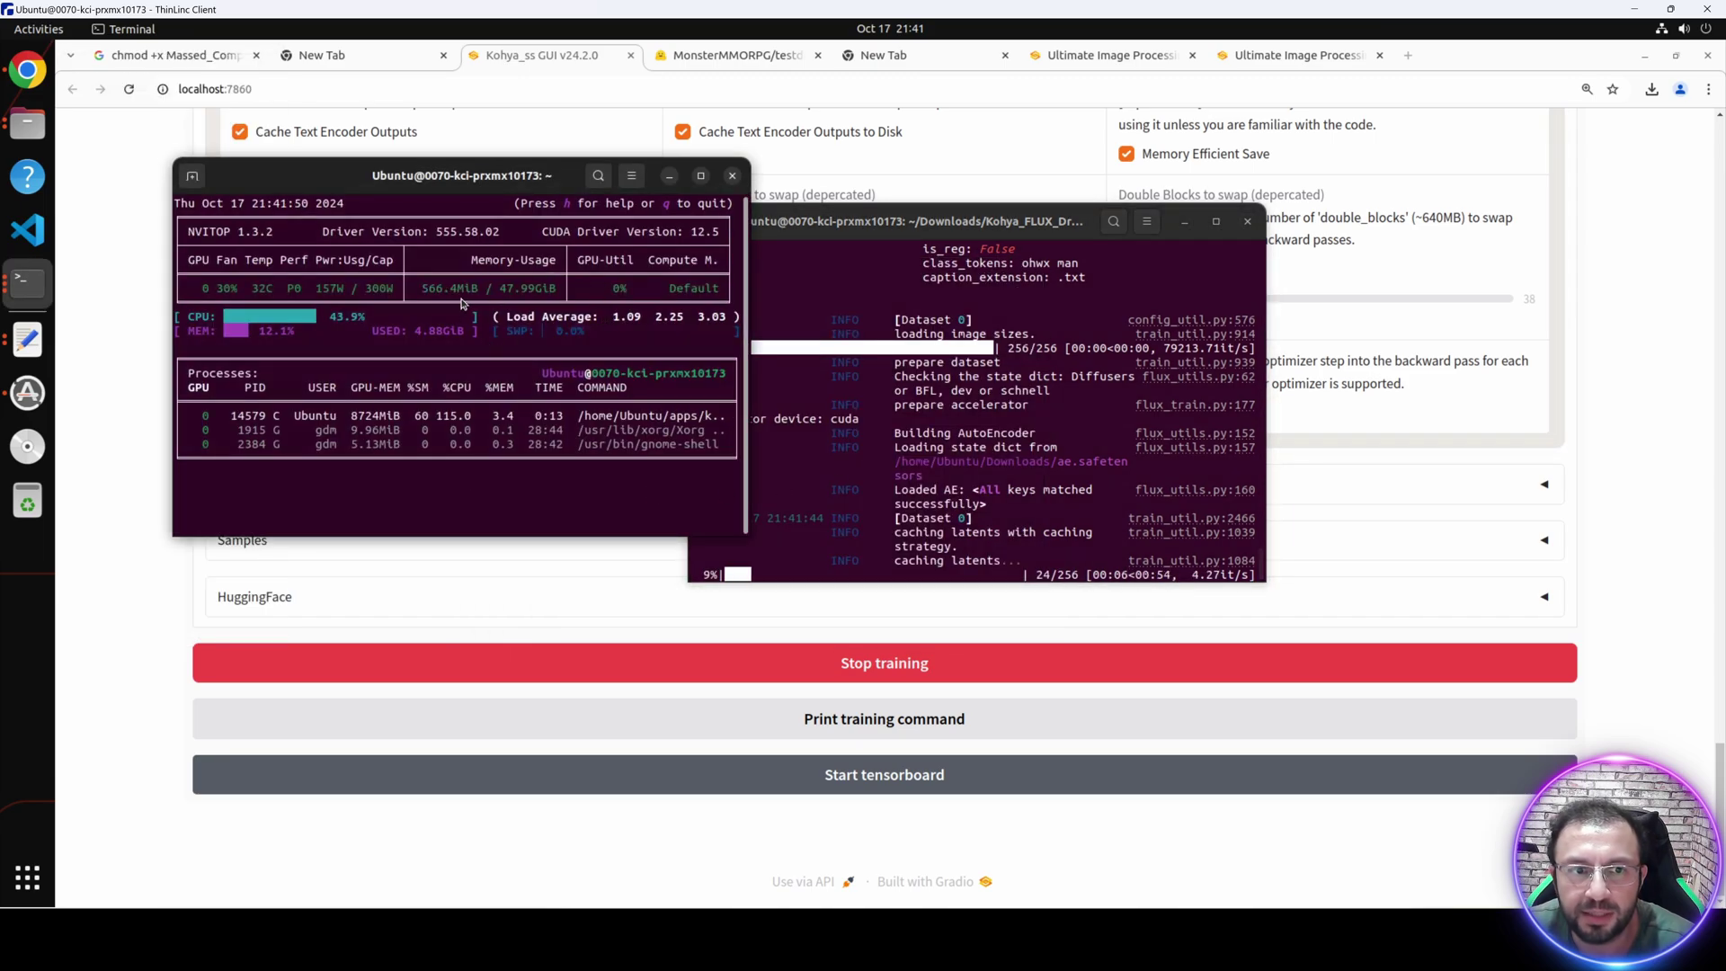
left_click_drag(935, 224, 1094, 179)
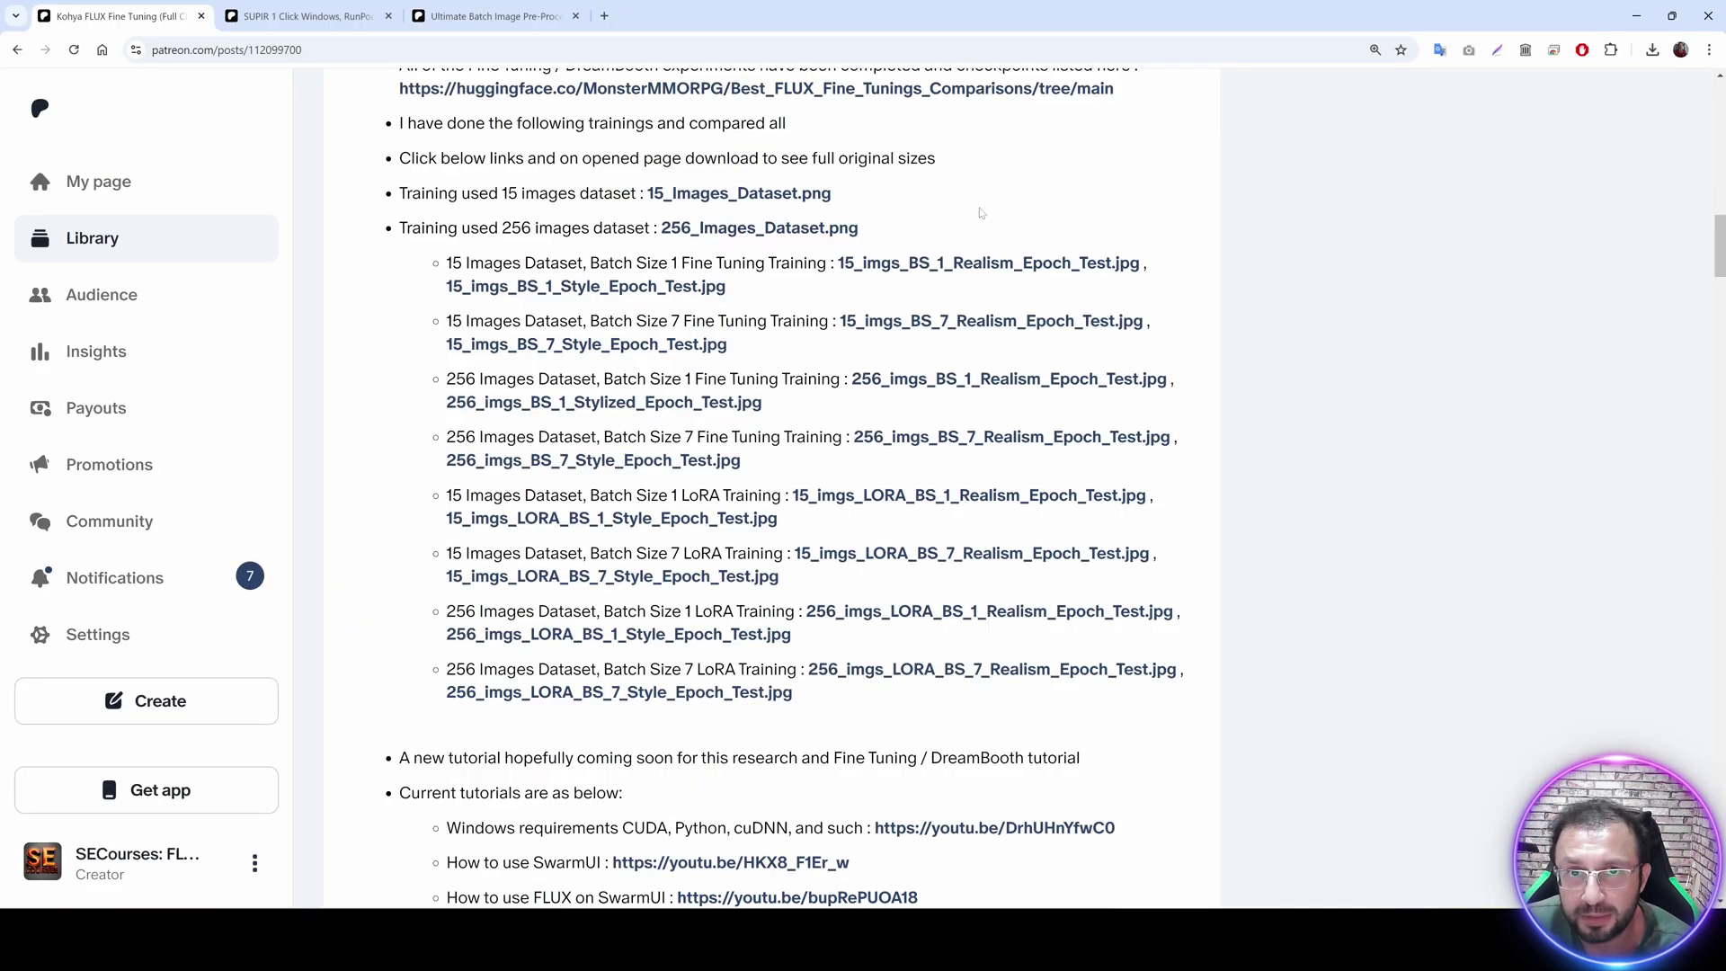
In the Kohya FLUX Fine Tuning post on Patreon, review the best epochs, step counts, durations and costs of the fine-tuning and LoRA trainings.
scroll(919, 249, "down", 2)
scroll(912, 444, "up", 2)
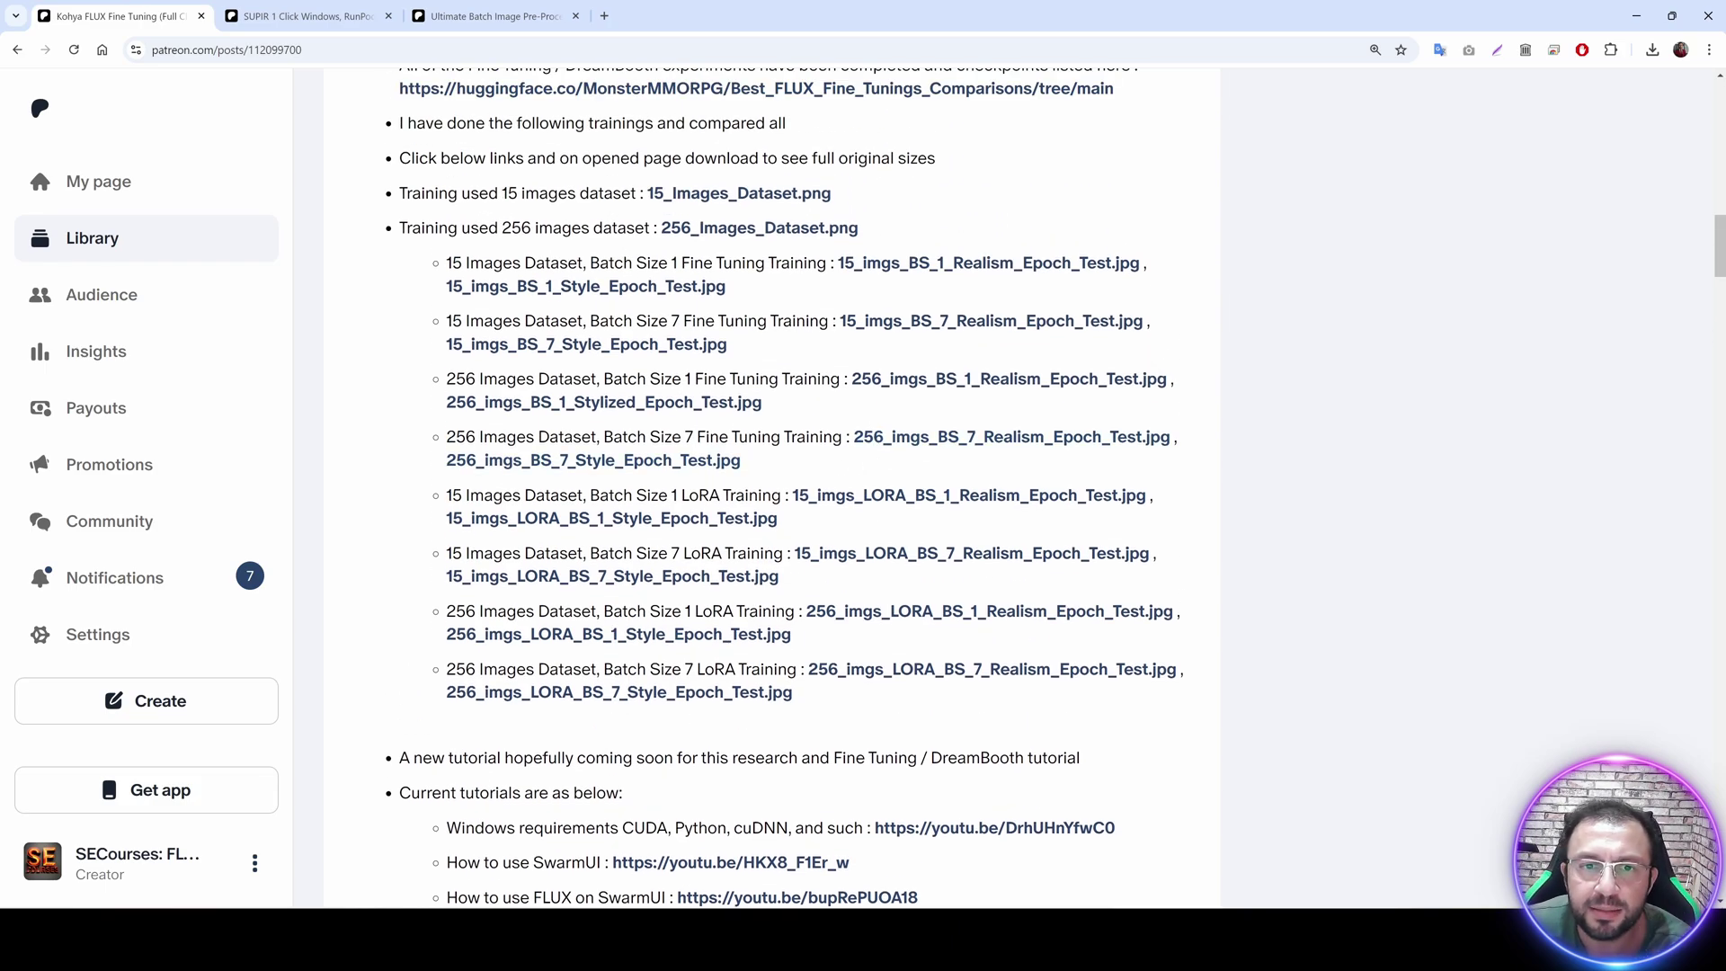
scroll(736, 452, "down", 4)
scroll(845, 568, "down", 13)
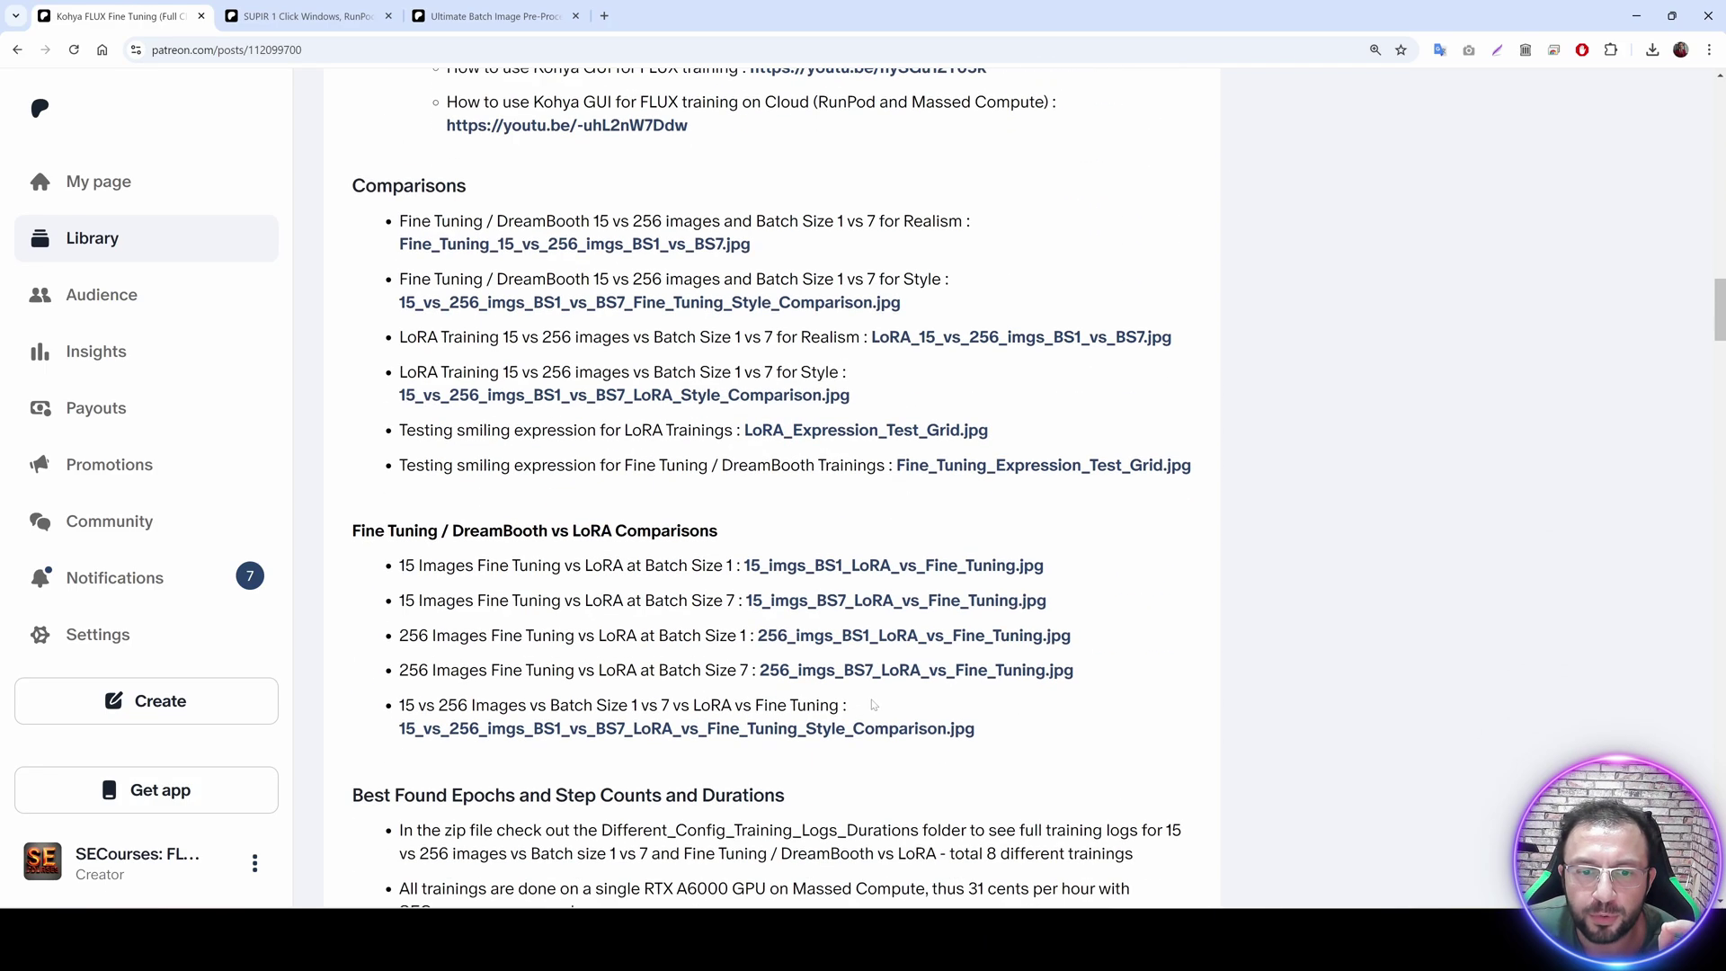
scroll(901, 553, "down", 2)
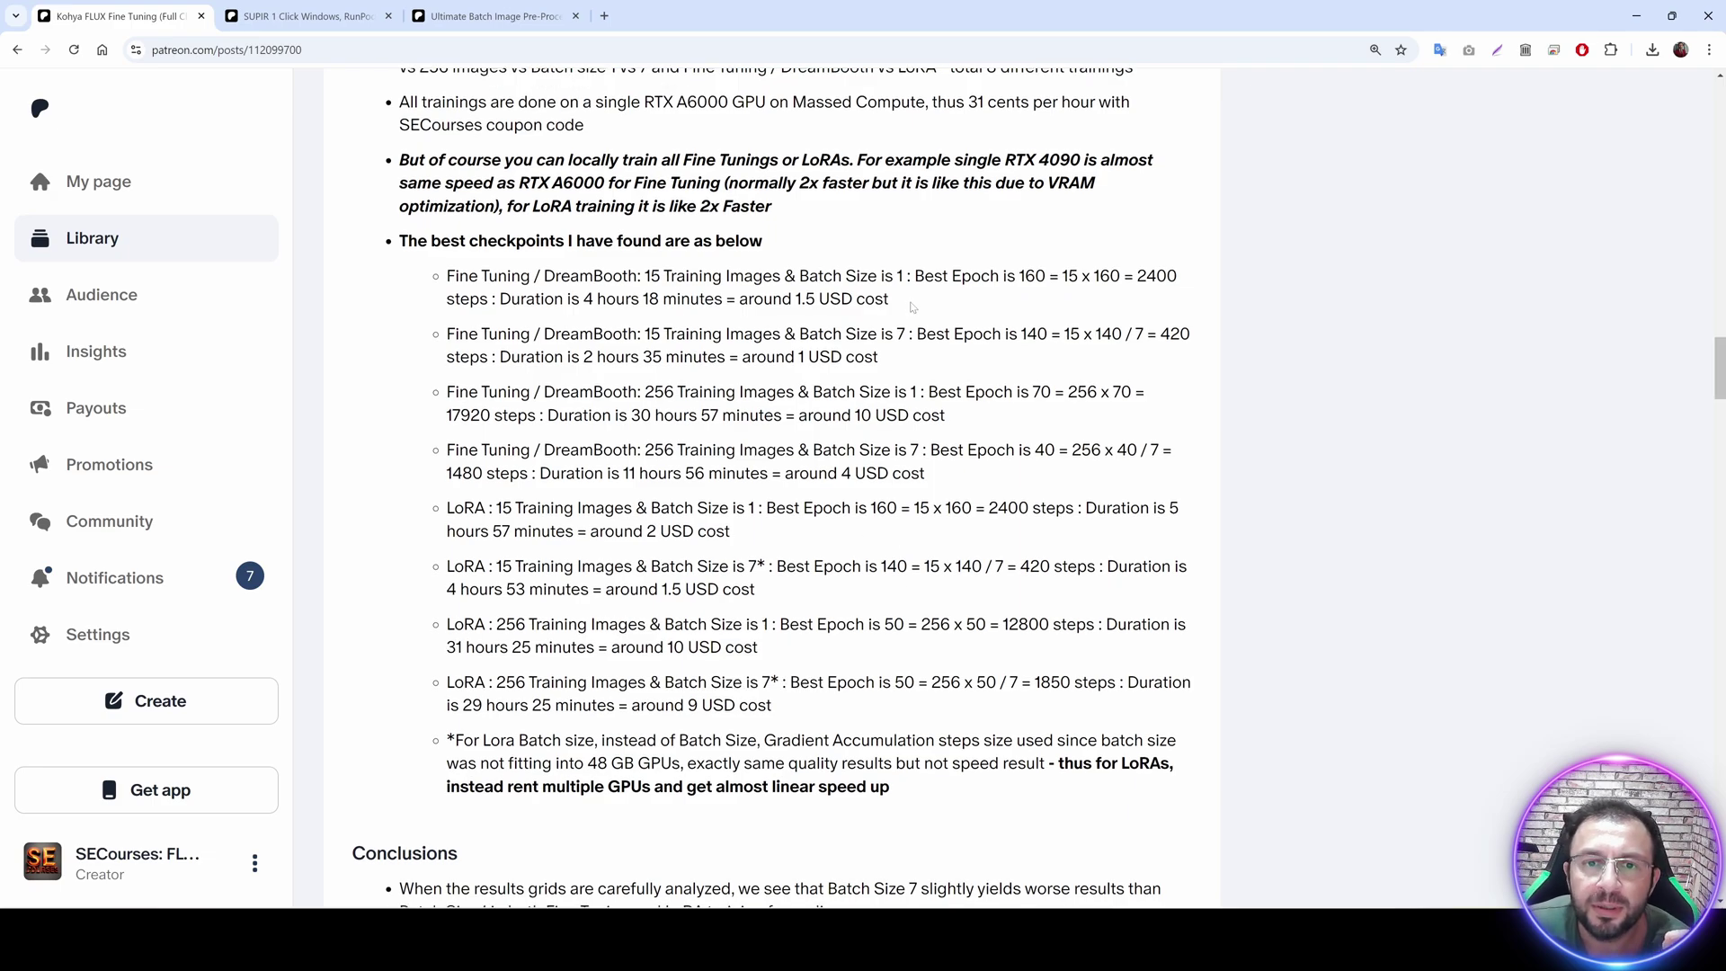
left_click_drag(878, 358, 567, 357)
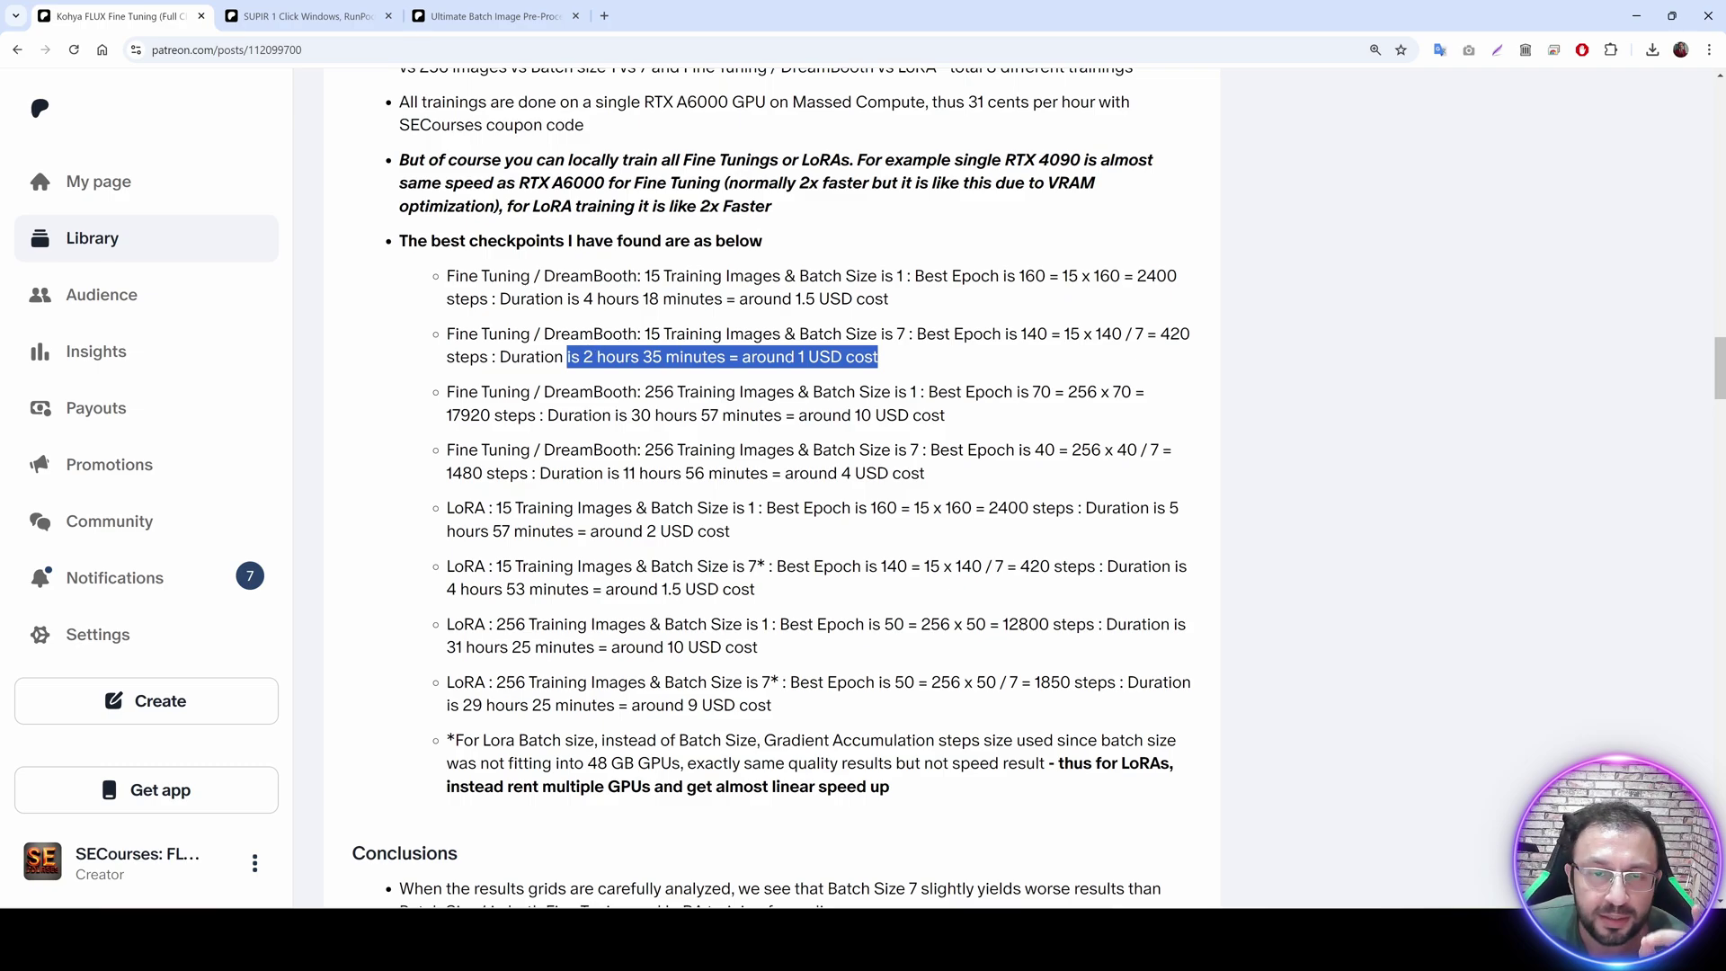
left_click(893, 359)
left_click_drag(882, 361, 755, 358)
left_click(946, 359)
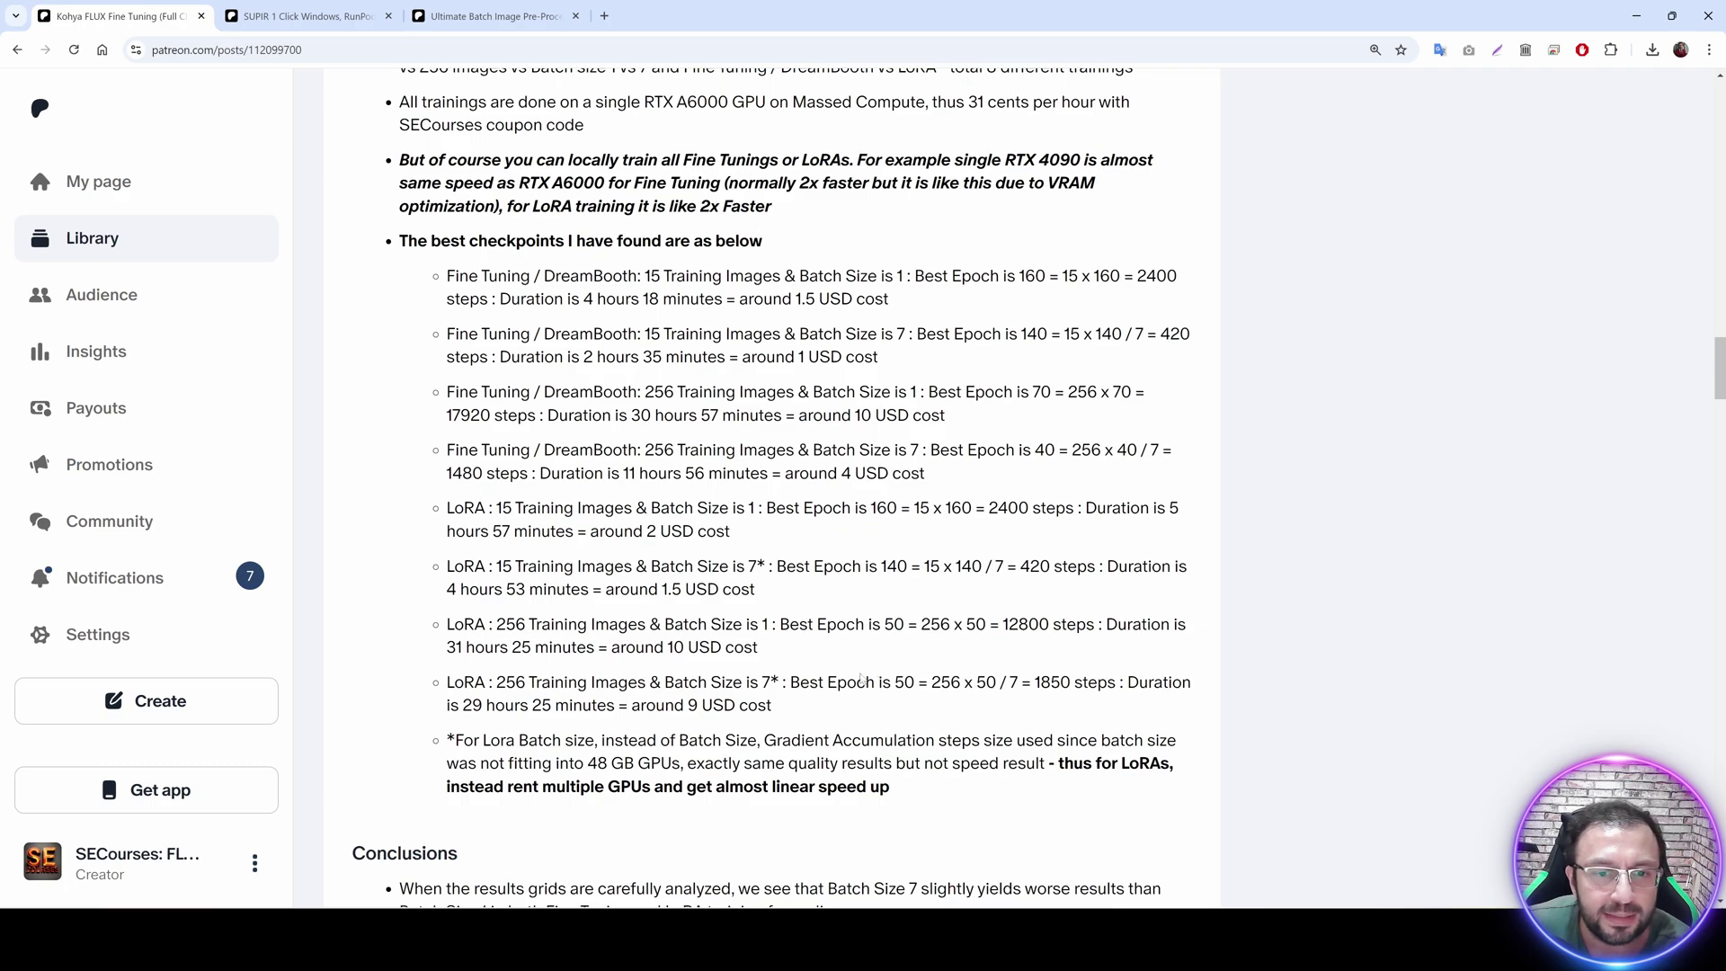
left_click_drag(759, 647, 561, 647)
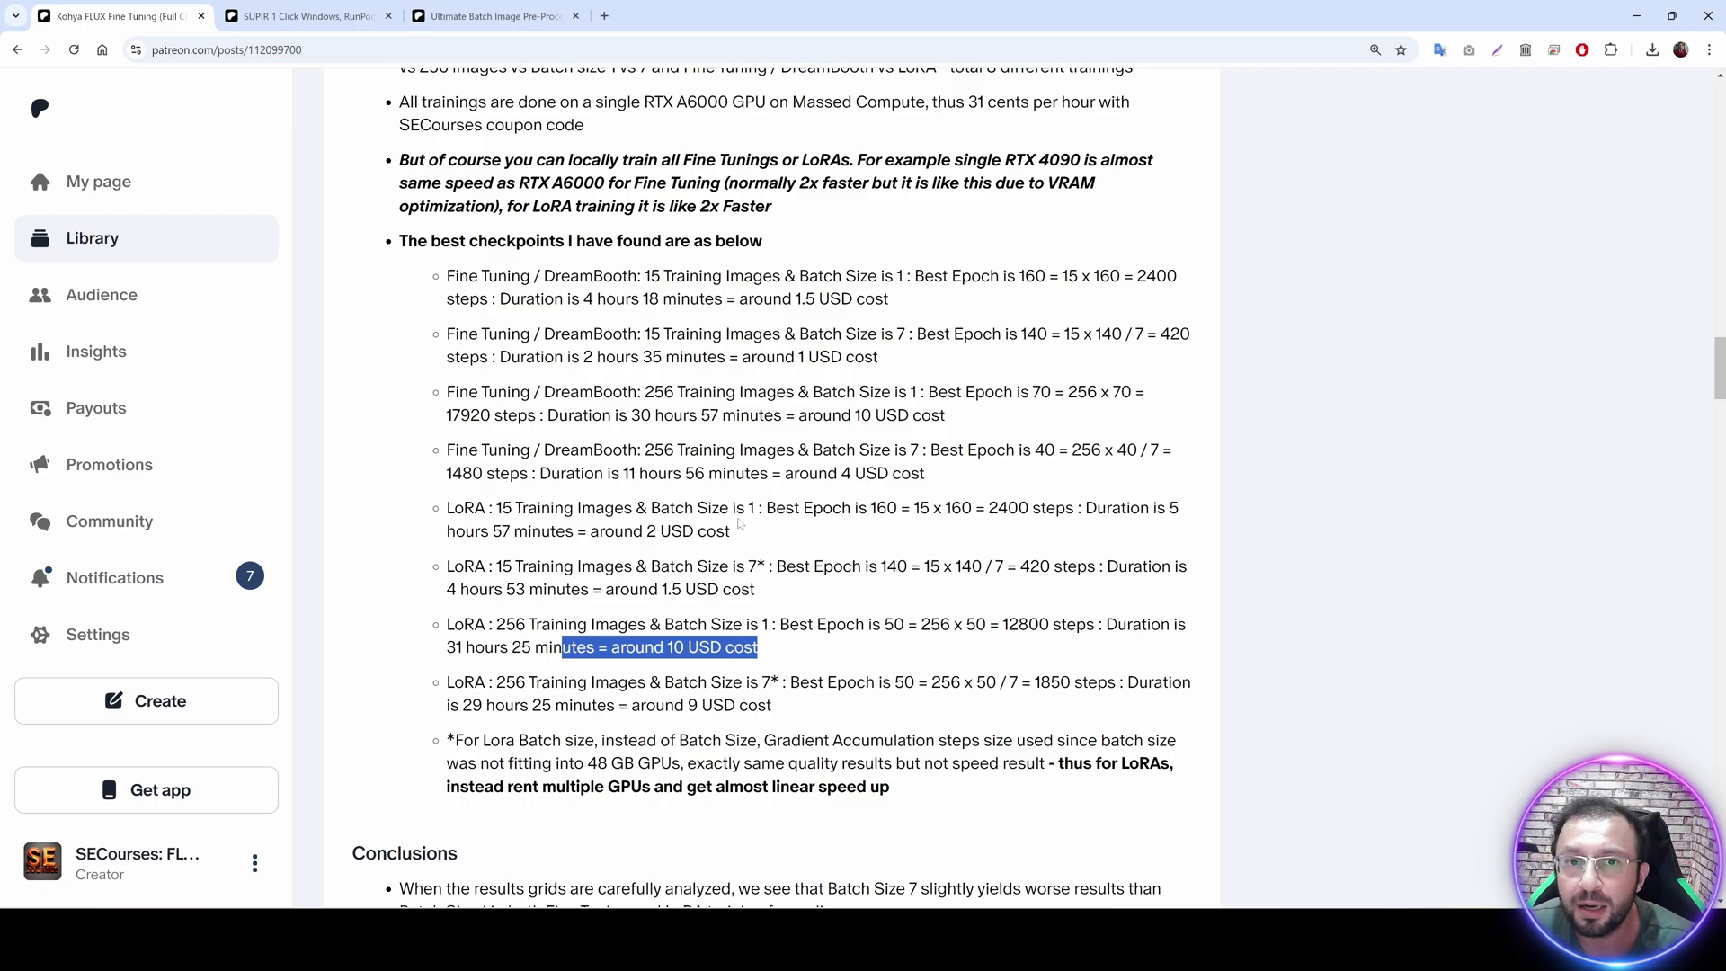
Open the Best_FLUX_Fine_Tunings_Comparisons repository linked in the post and look through its checkpoint files.
scroll(739, 523, "up", 15)
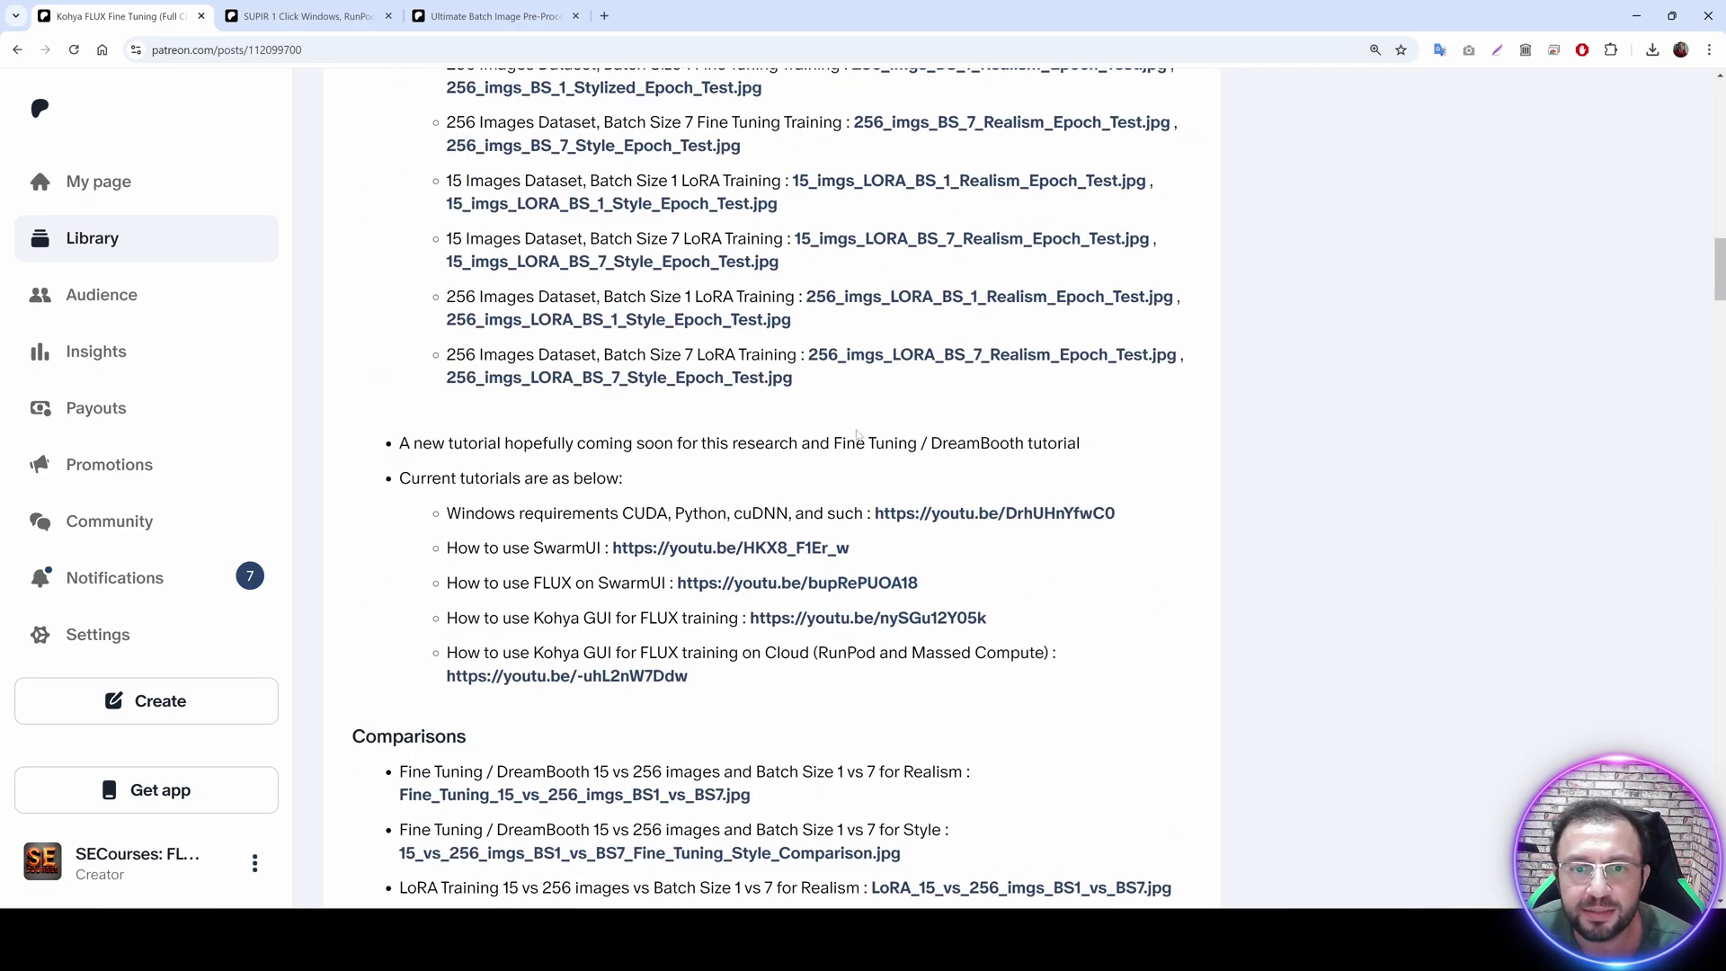
scroll(820, 449, "up", 6)
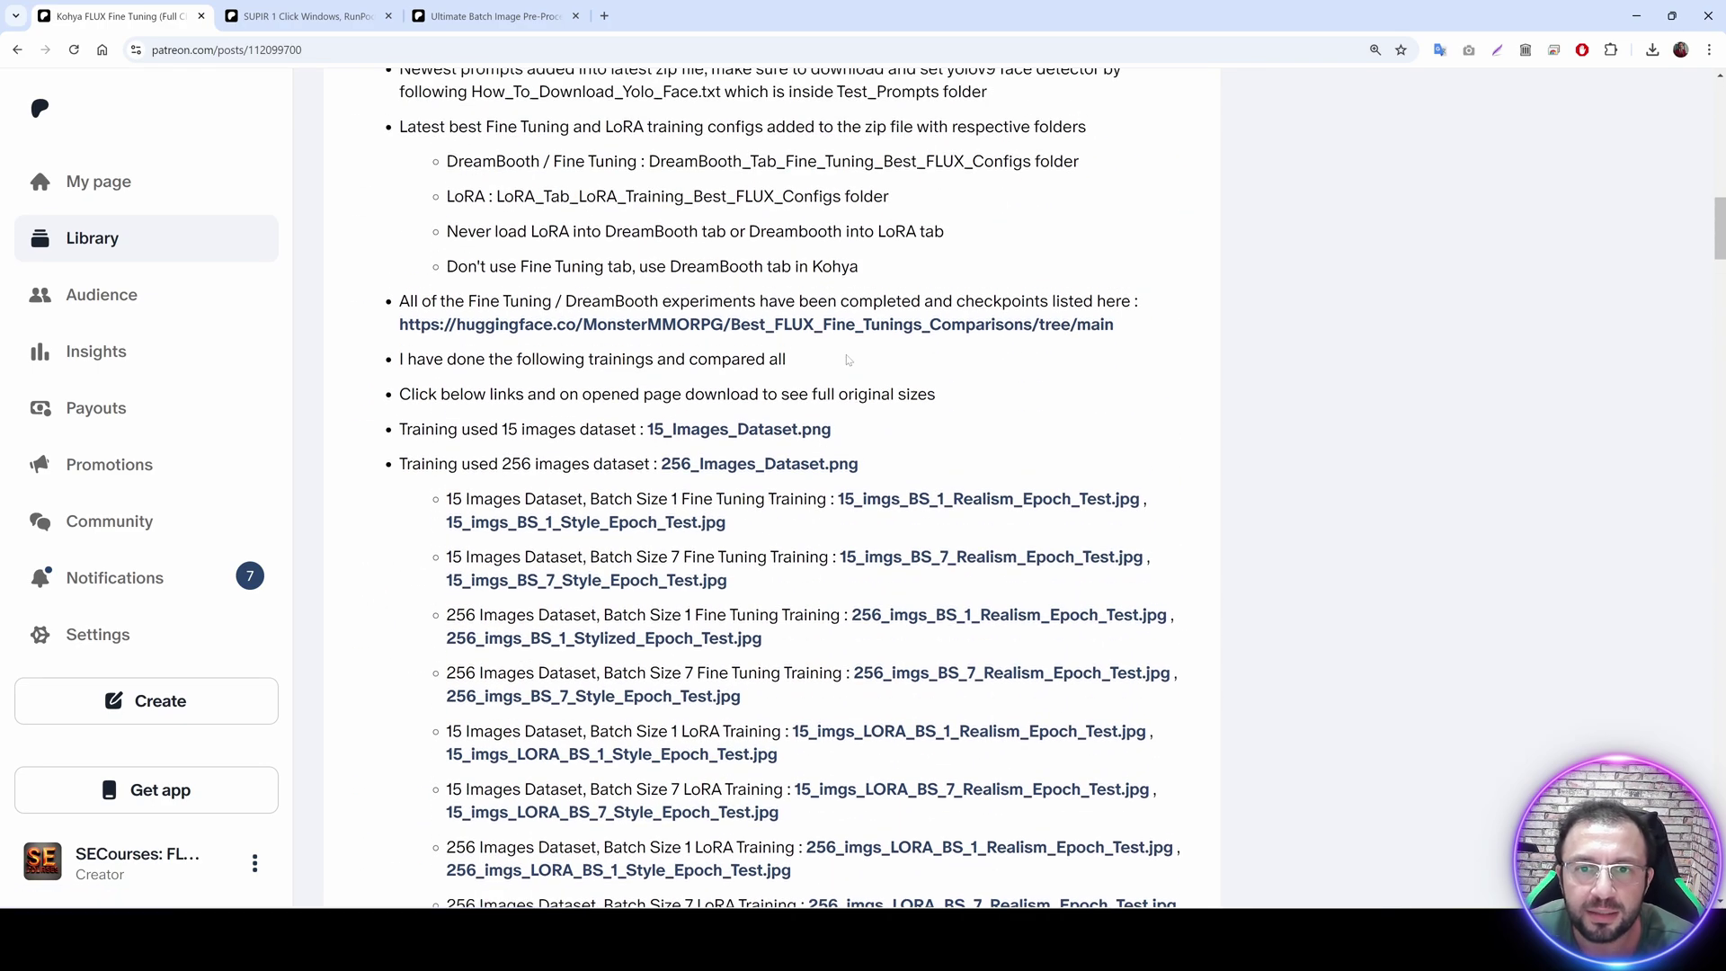
left_click(772, 326)
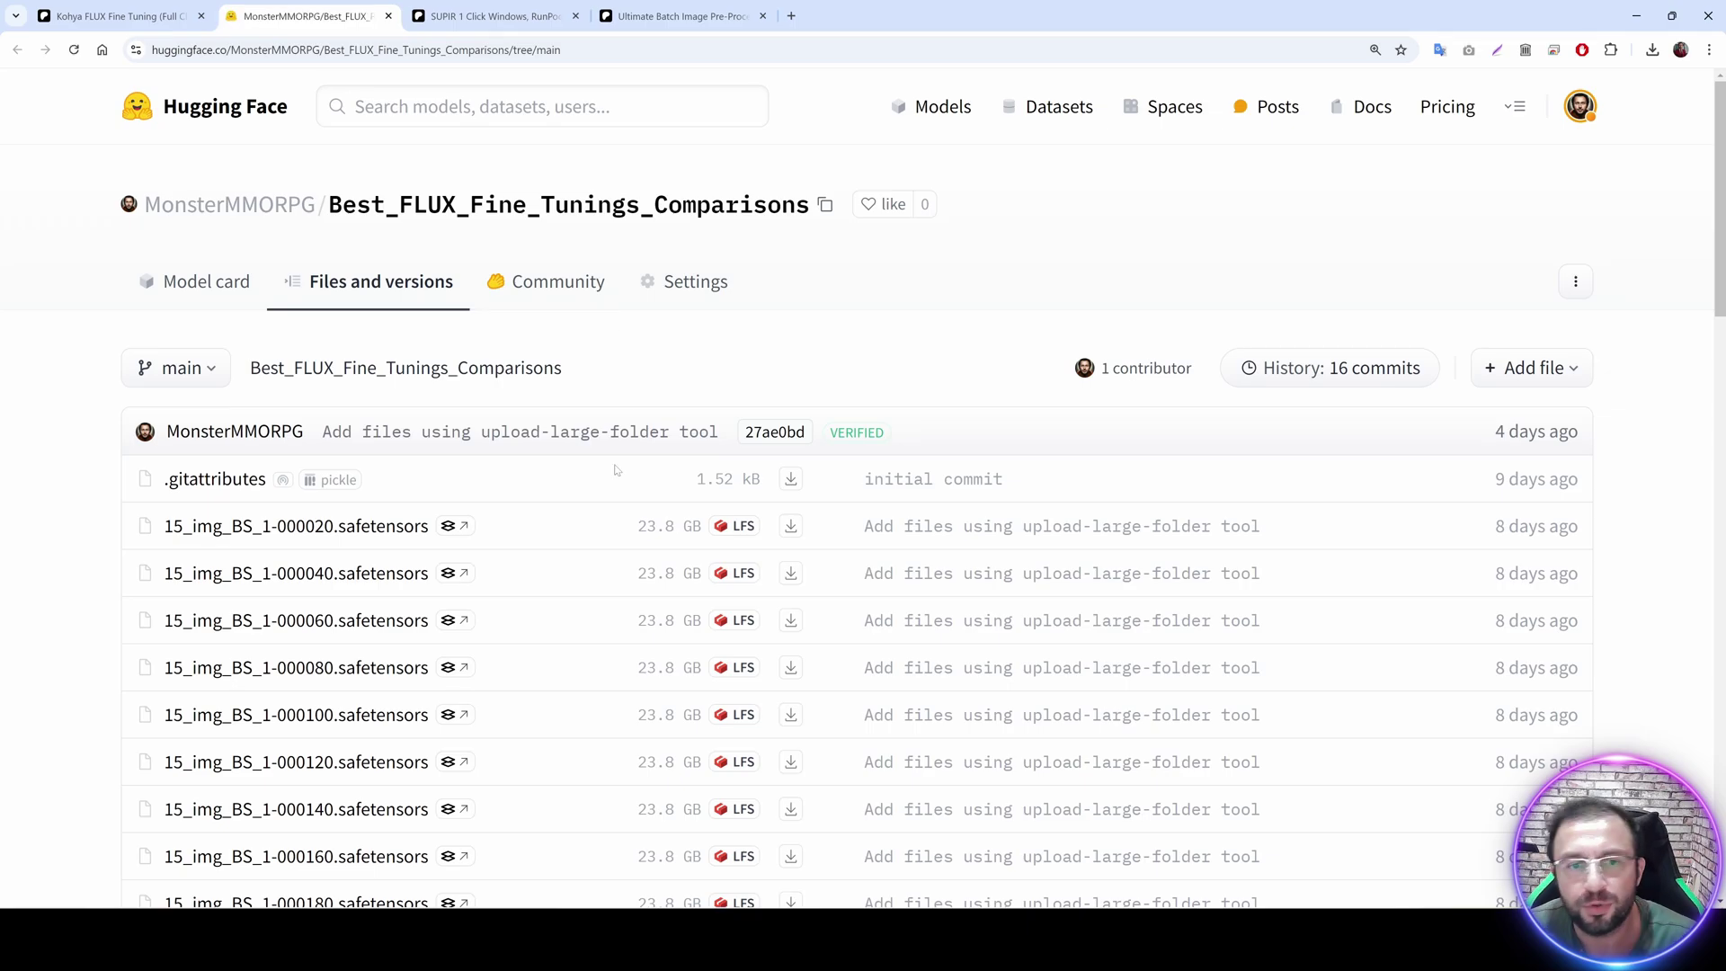
scroll(651, 443, "down", 2)
scroll(650, 443, "up", 2)
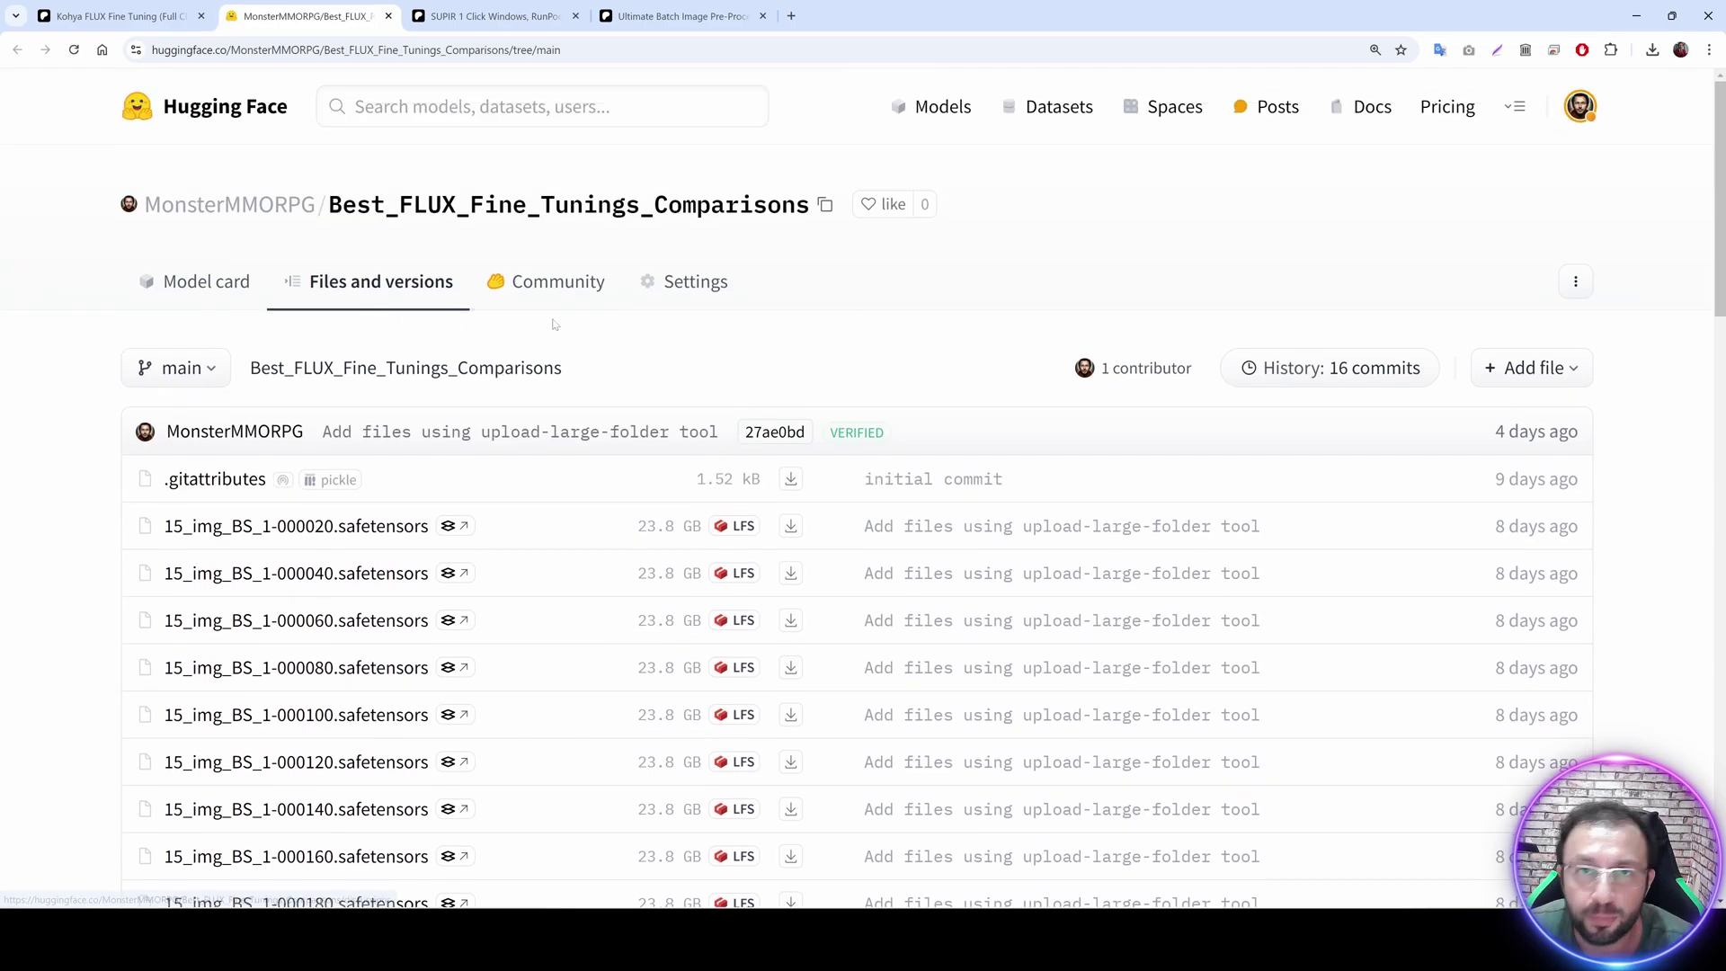
scroll(719, 388, "down", 15)
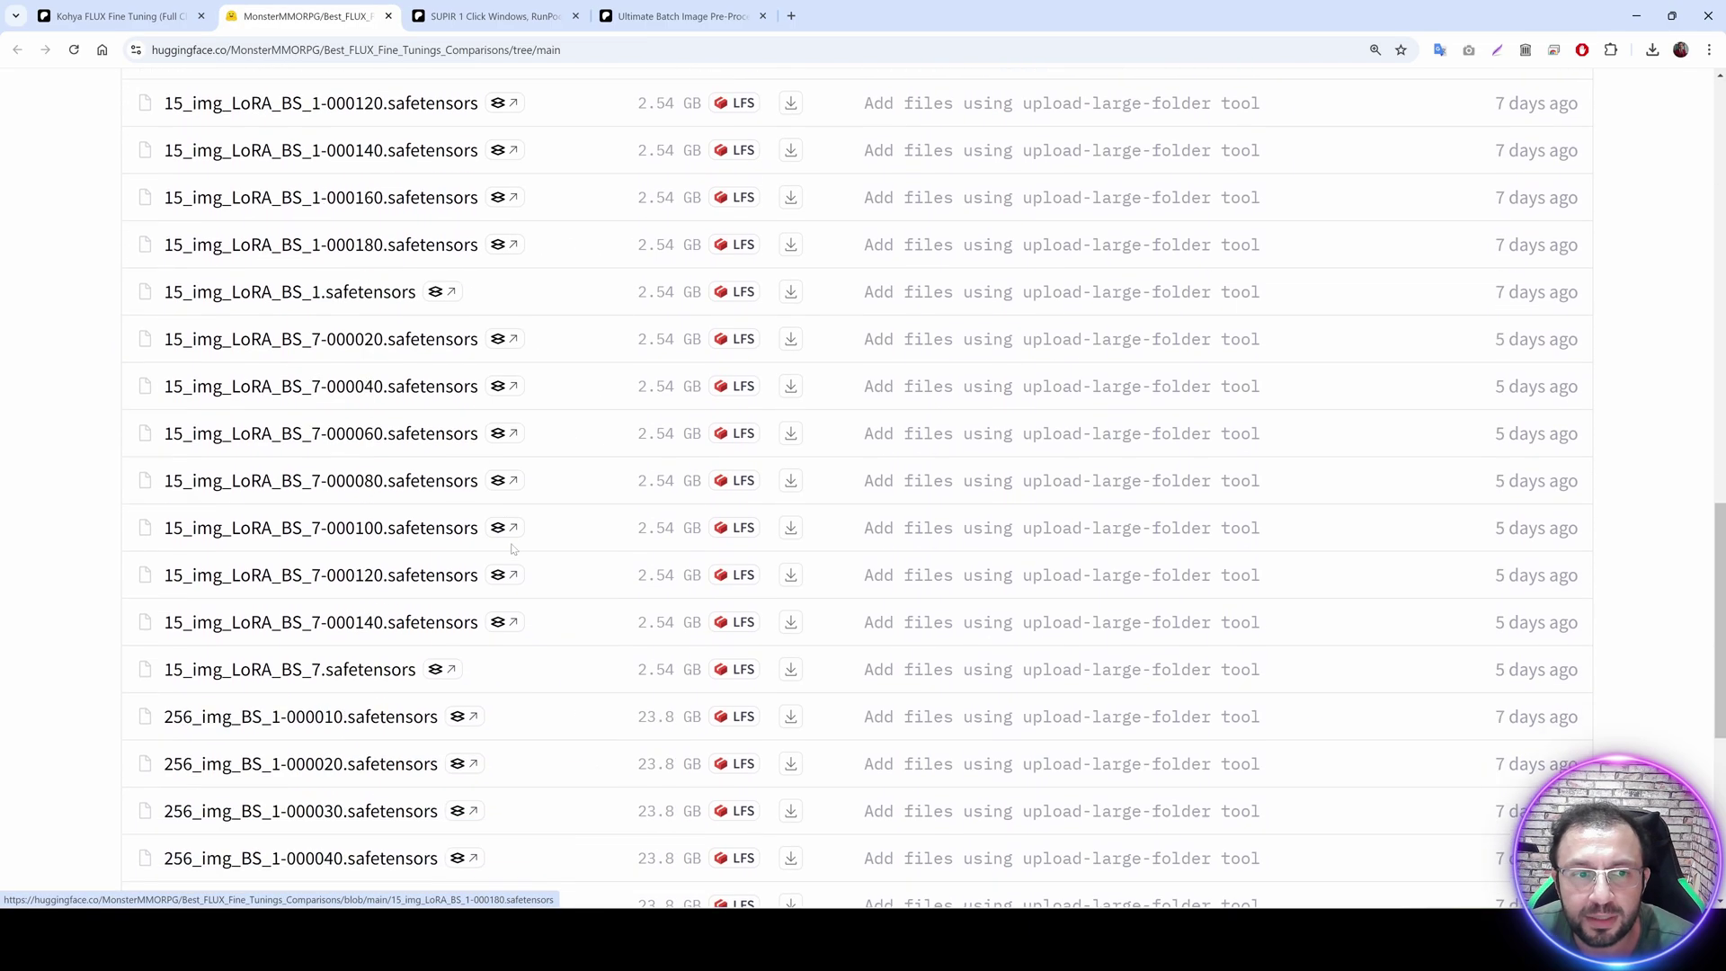
scroll(546, 574, "up", 15)
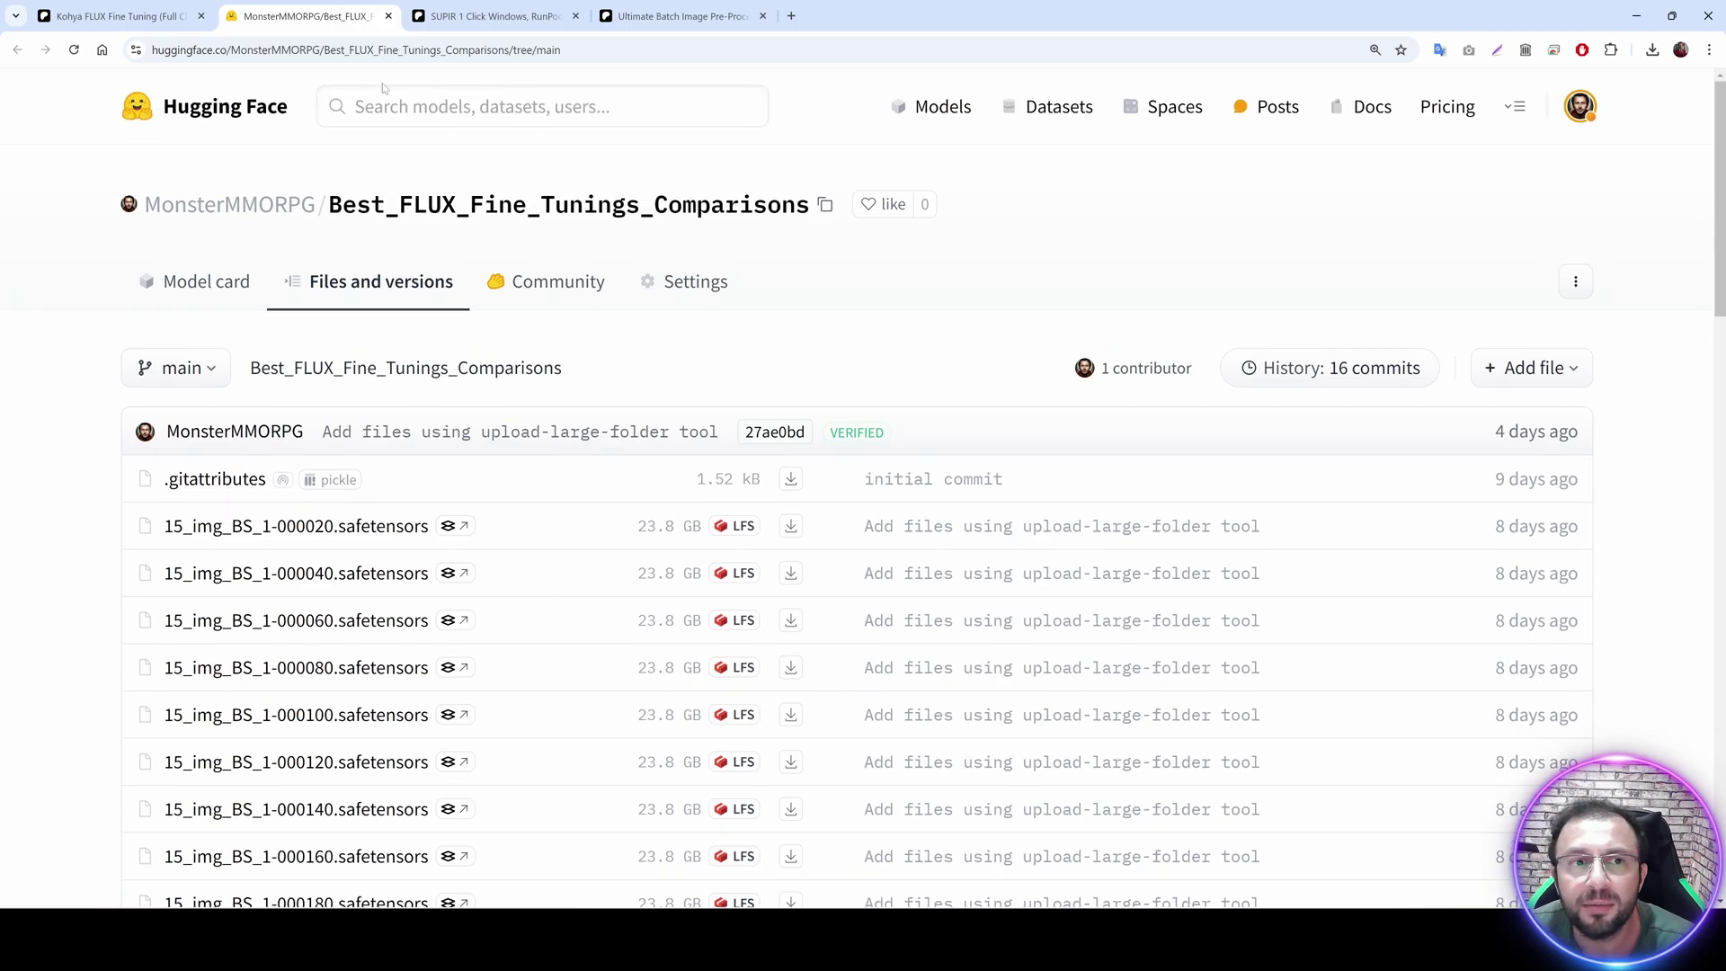
On the remote machine, browse the same repository's files and show the downloaded 256_img_BS_7-000050.safetensors in the Downloads folder.
key("ctrl+l")
scroll(589, 586, "down", 20)
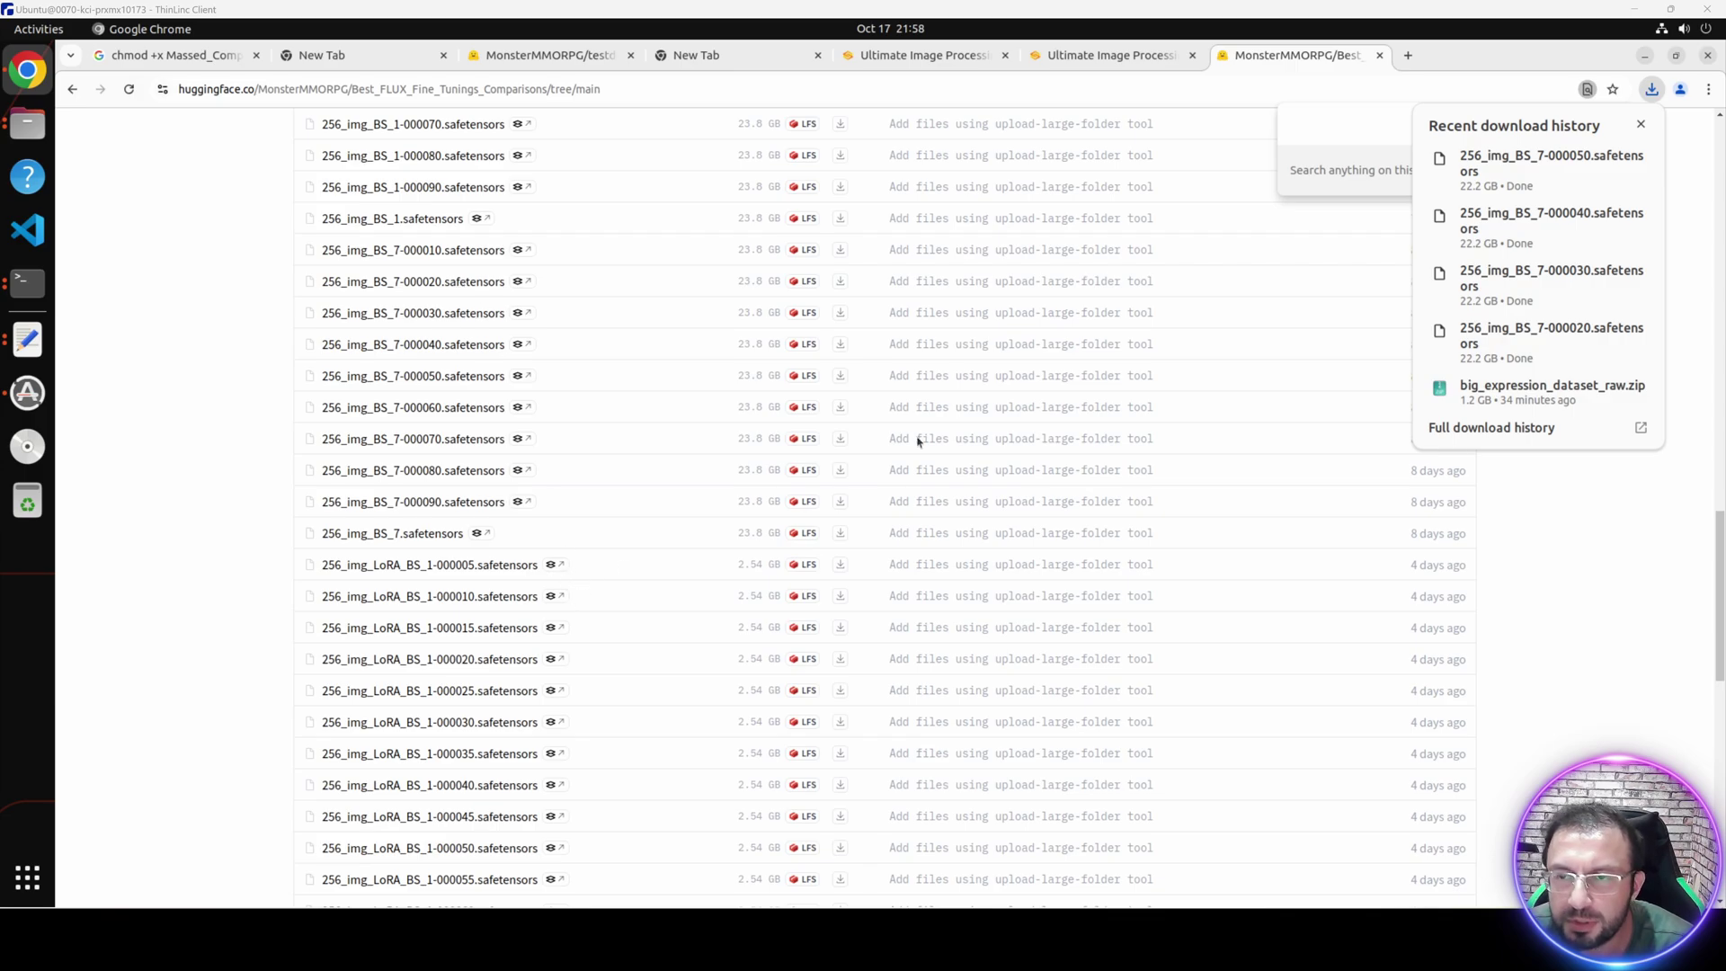
left_click(1608, 166)
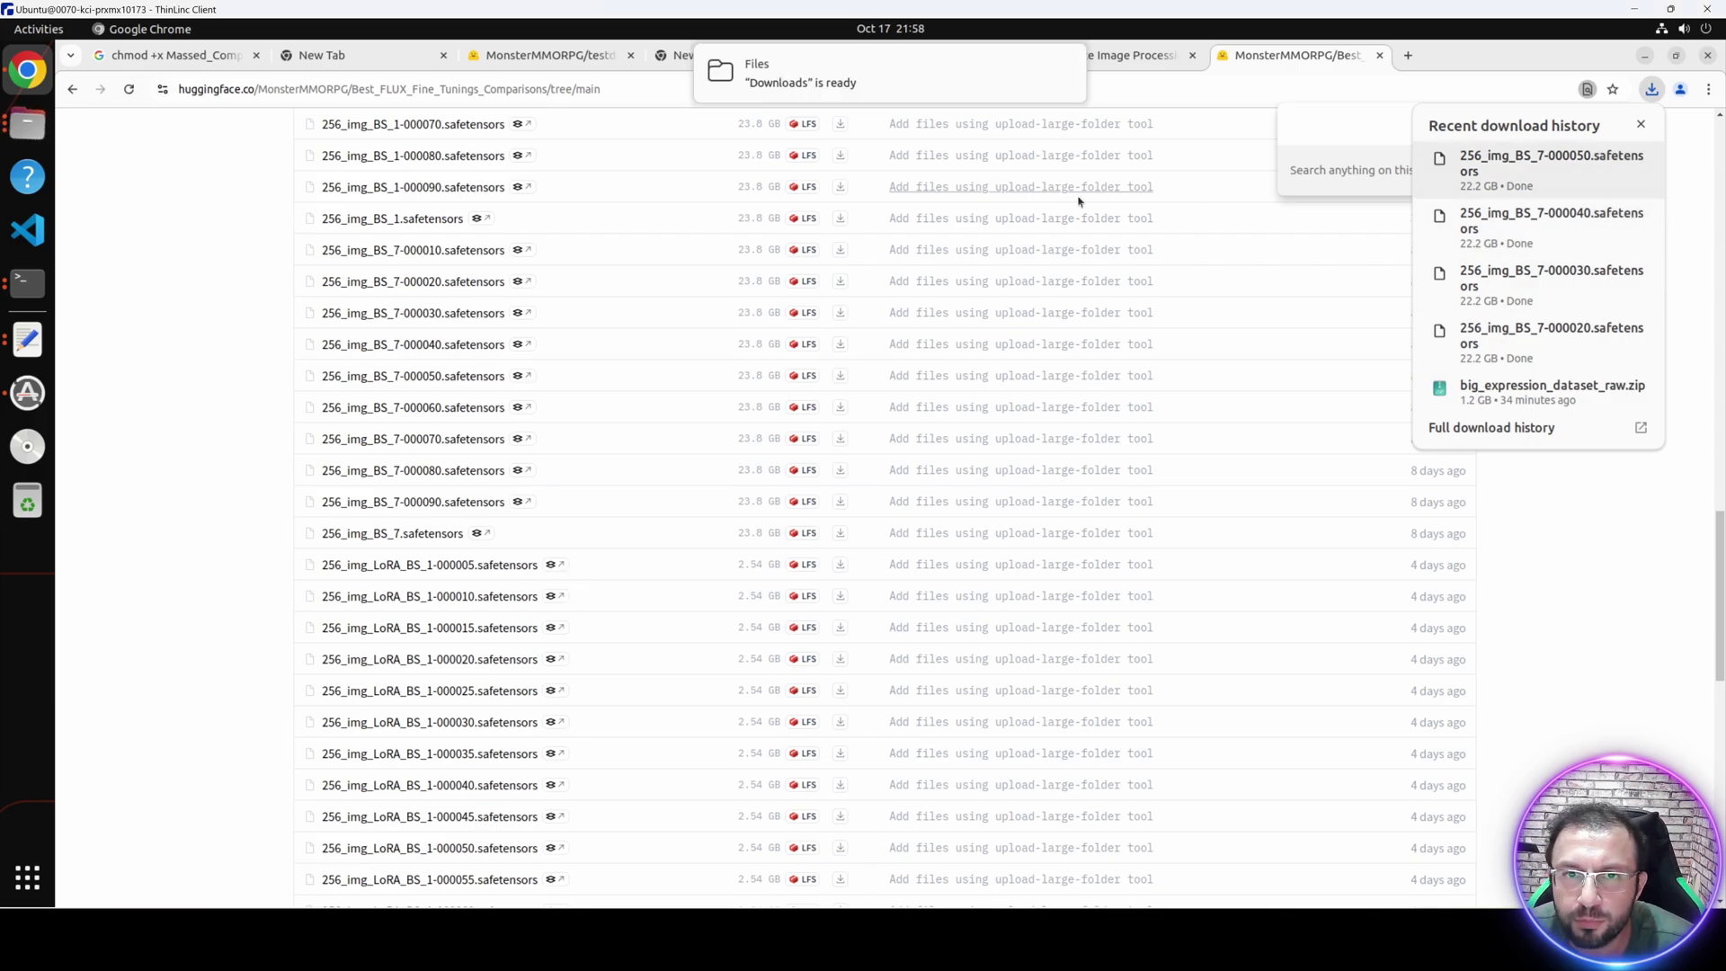
left_click(816, 85)
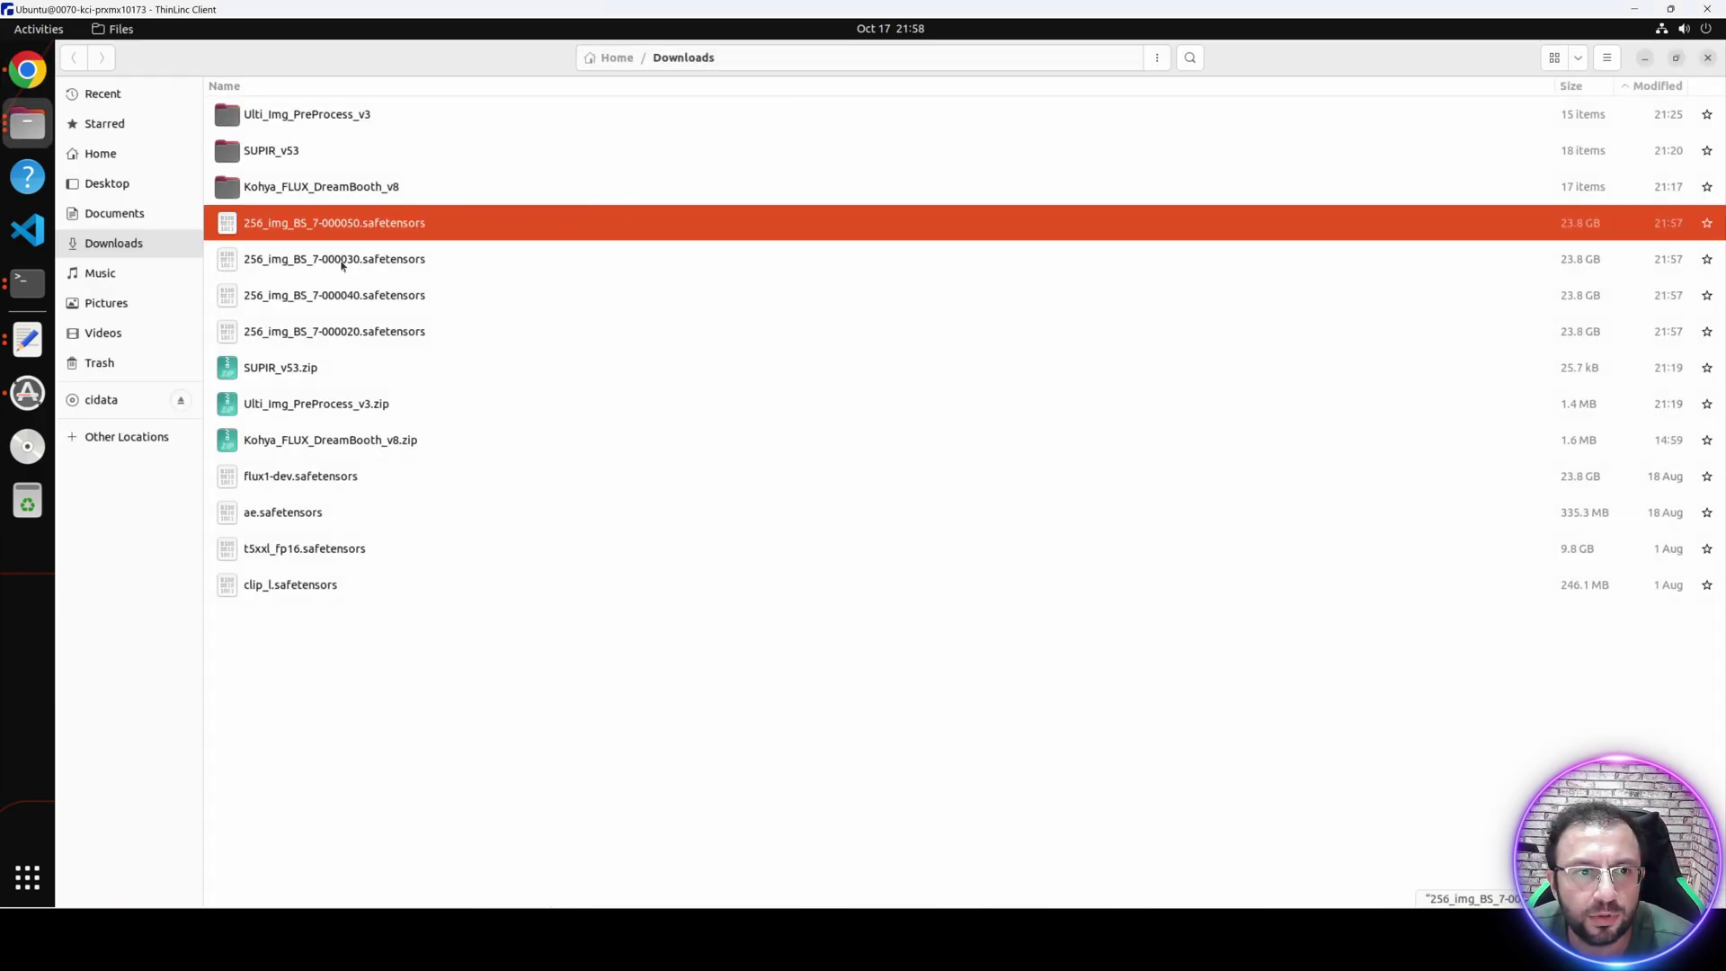
Move the four 256_img_BS_7 checkpoints (000020 to 000050) from Downloads into apps/StableSwarmUI/Models/diffusion_models/model.
left_click(376, 316)
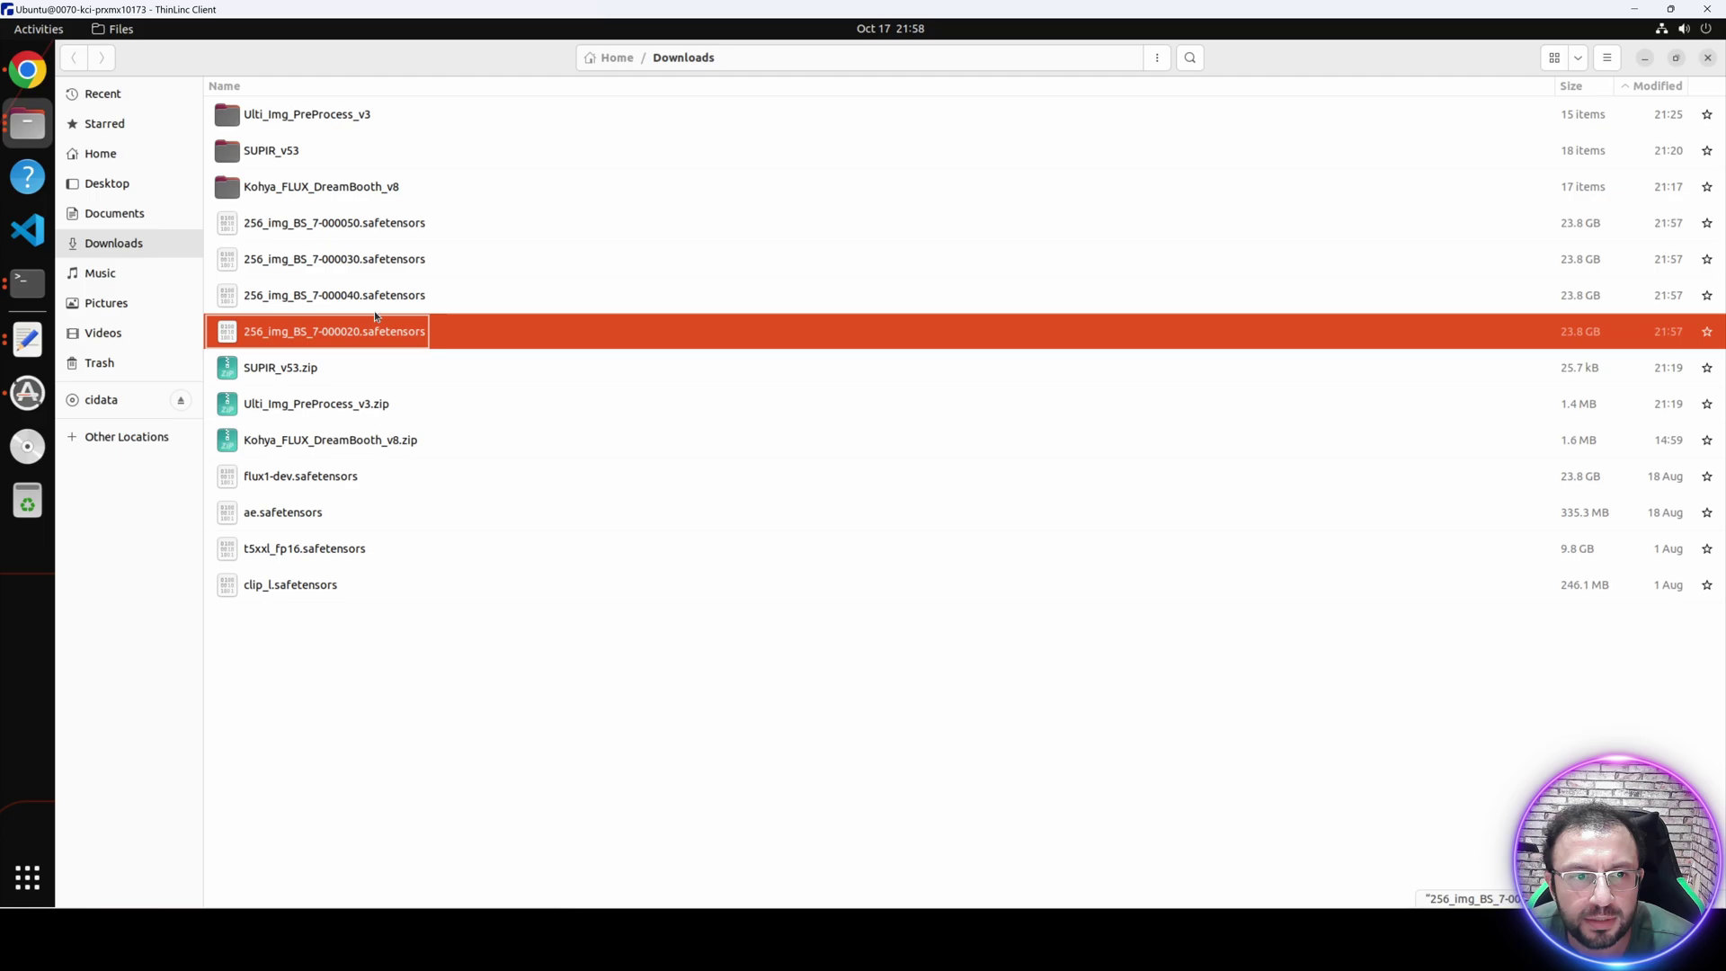
left_click(374, 229, "shift")
right_click(374, 224)
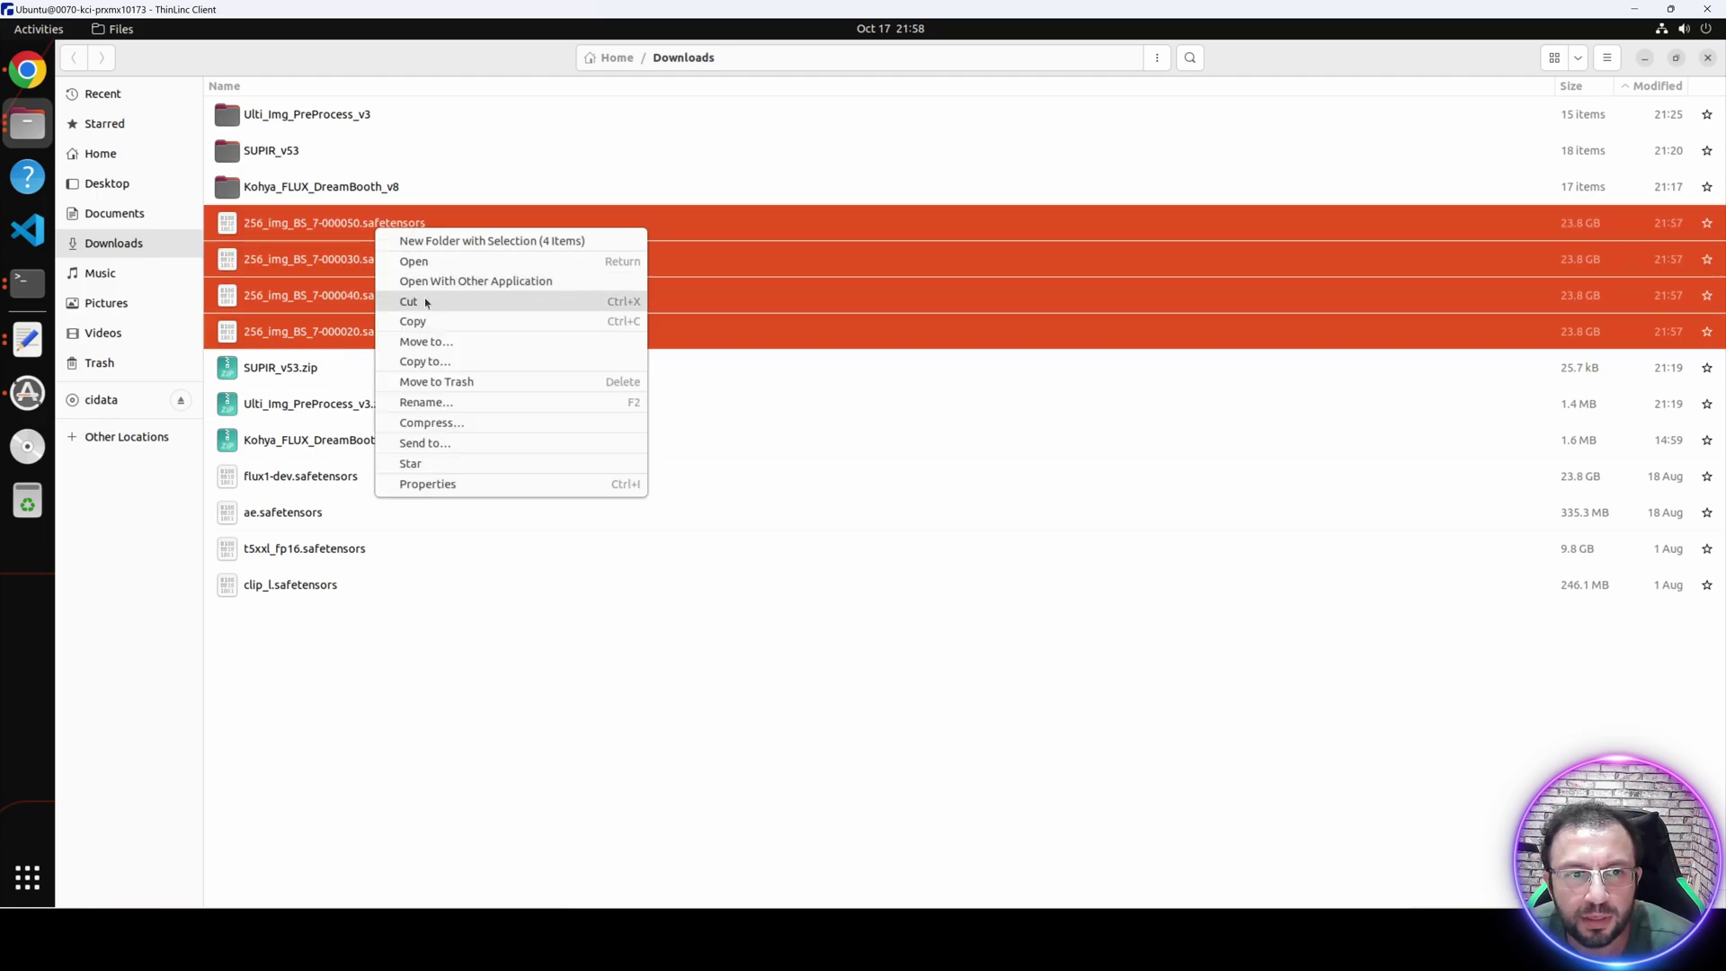
left_click(427, 303)
left_click(107, 155)
double_click(299, 127)
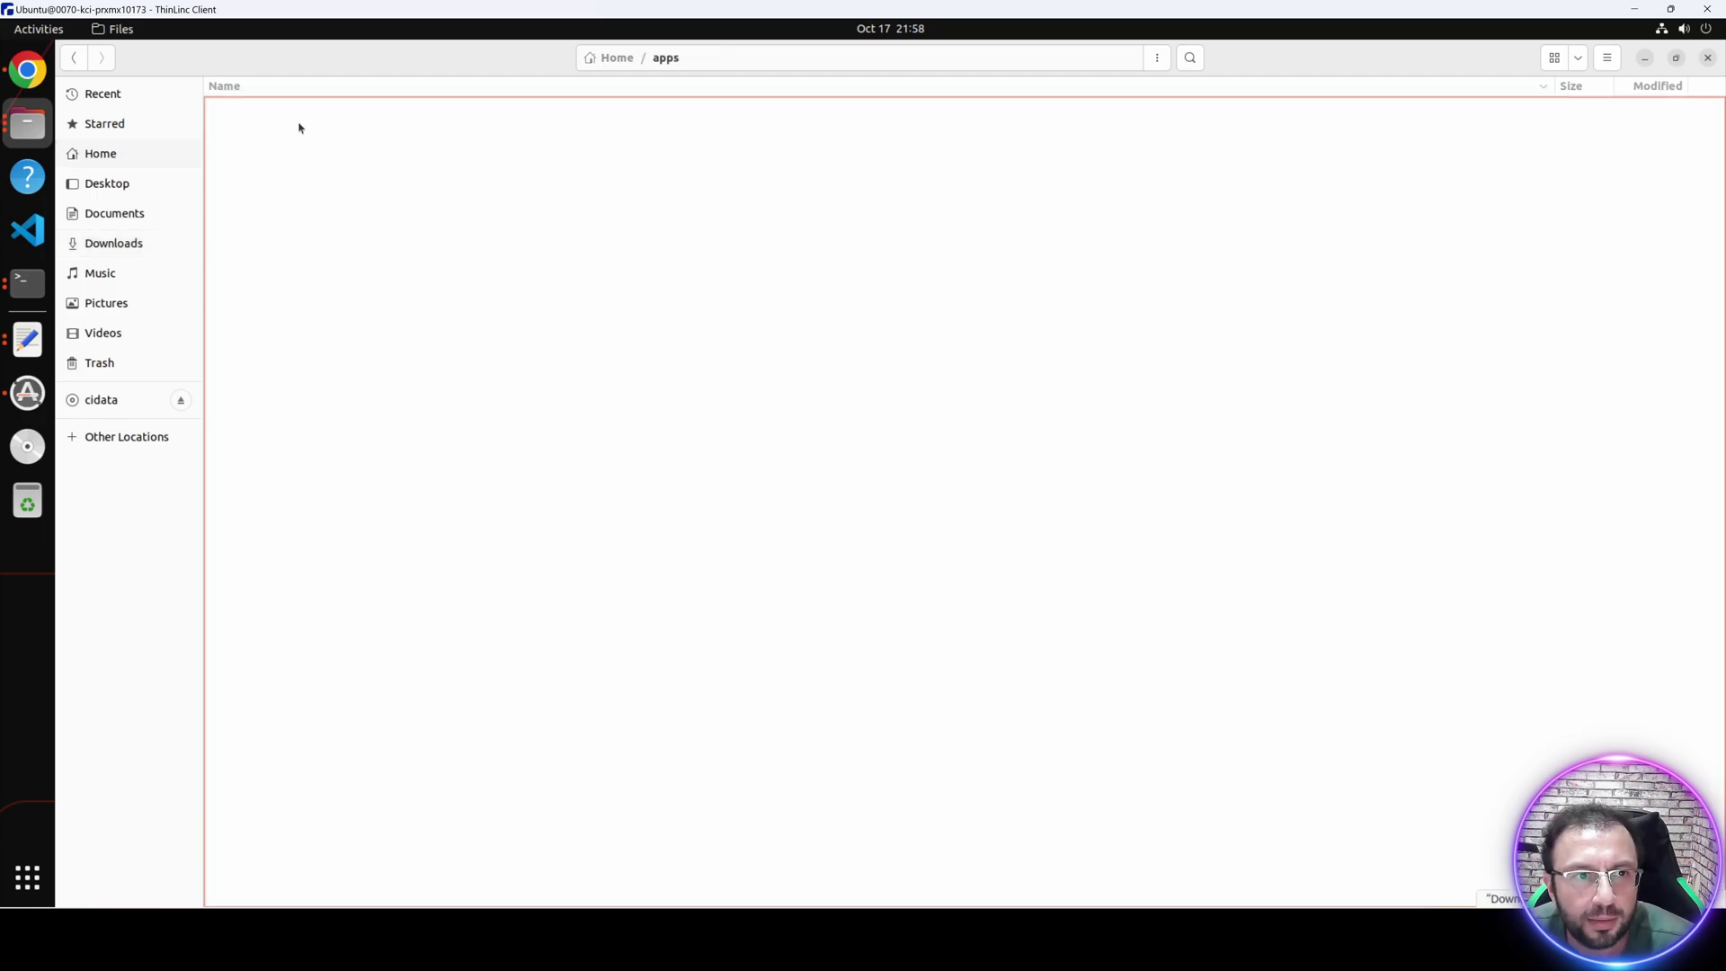
left_click(291, 150)
double_click(317, 160)
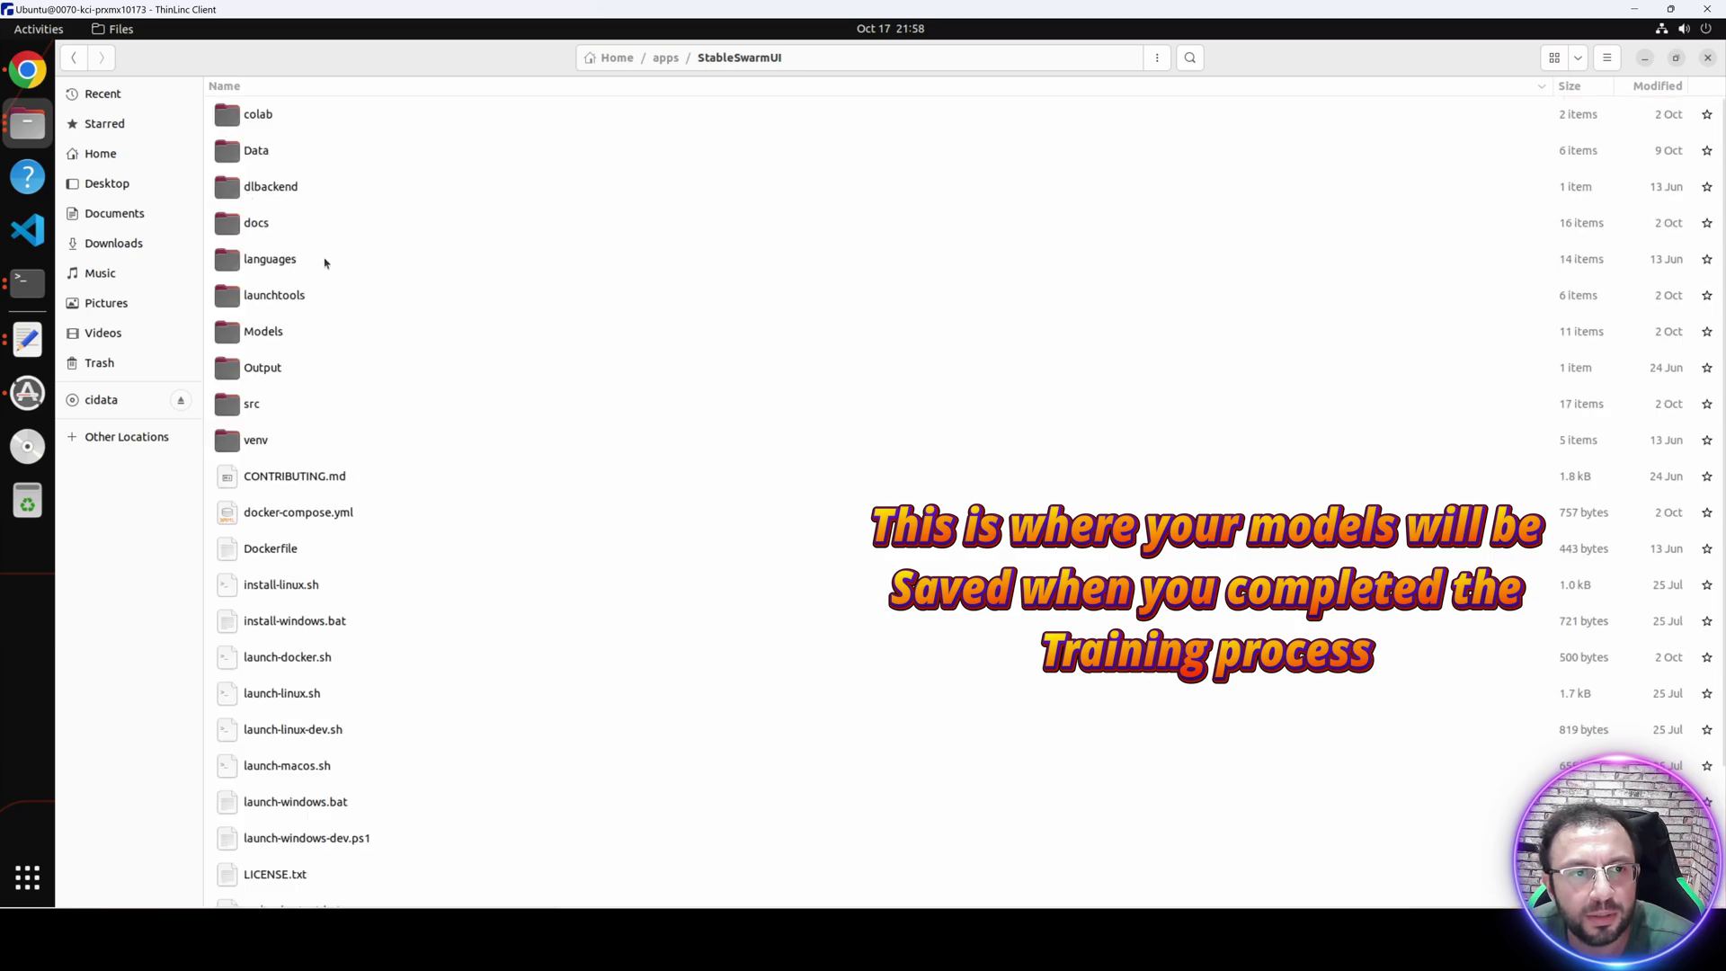
double_click(284, 331)
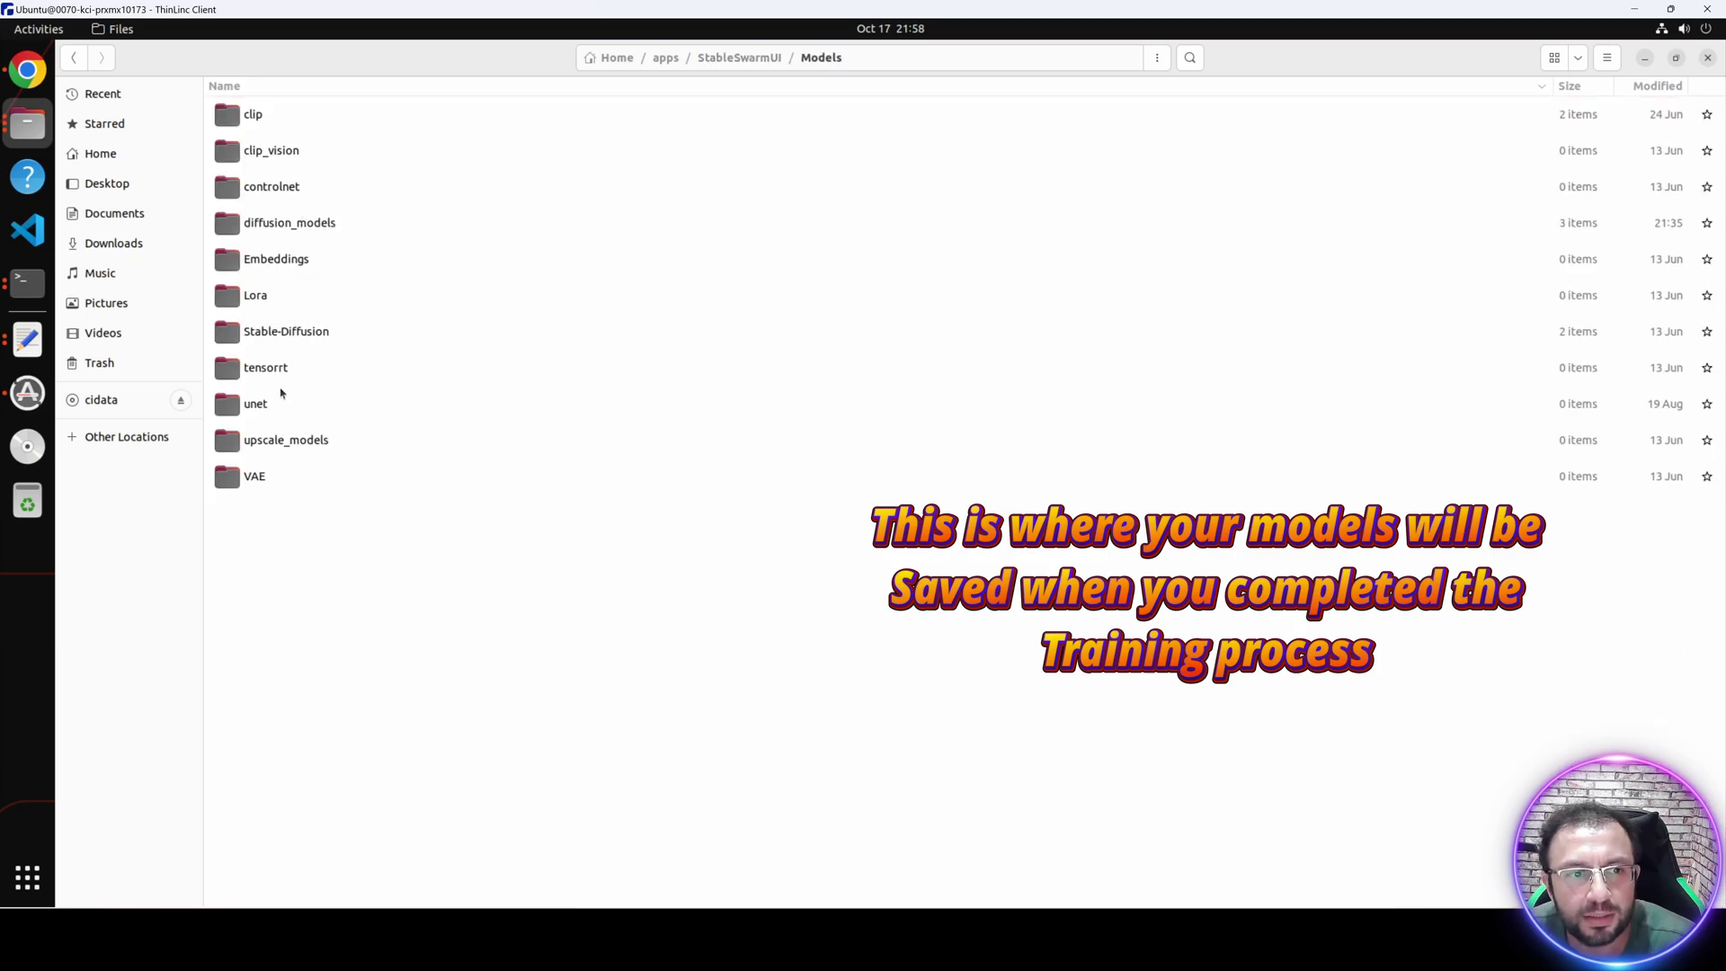
double_click(286, 222)
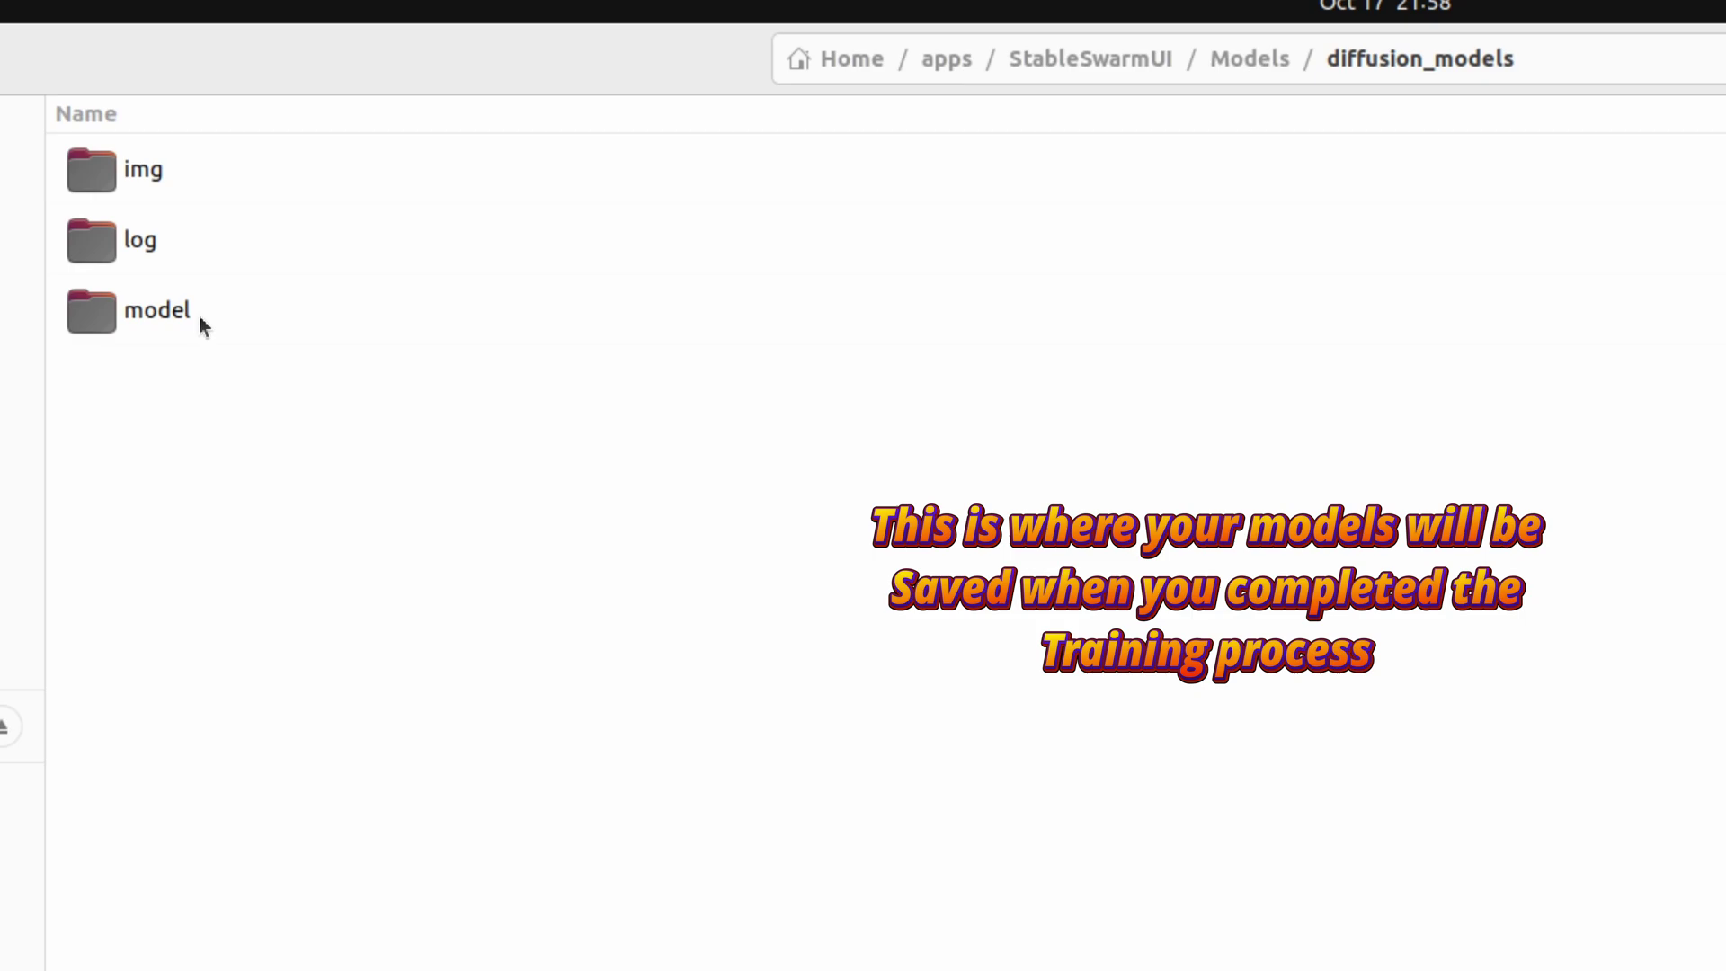
double_click(199, 322)
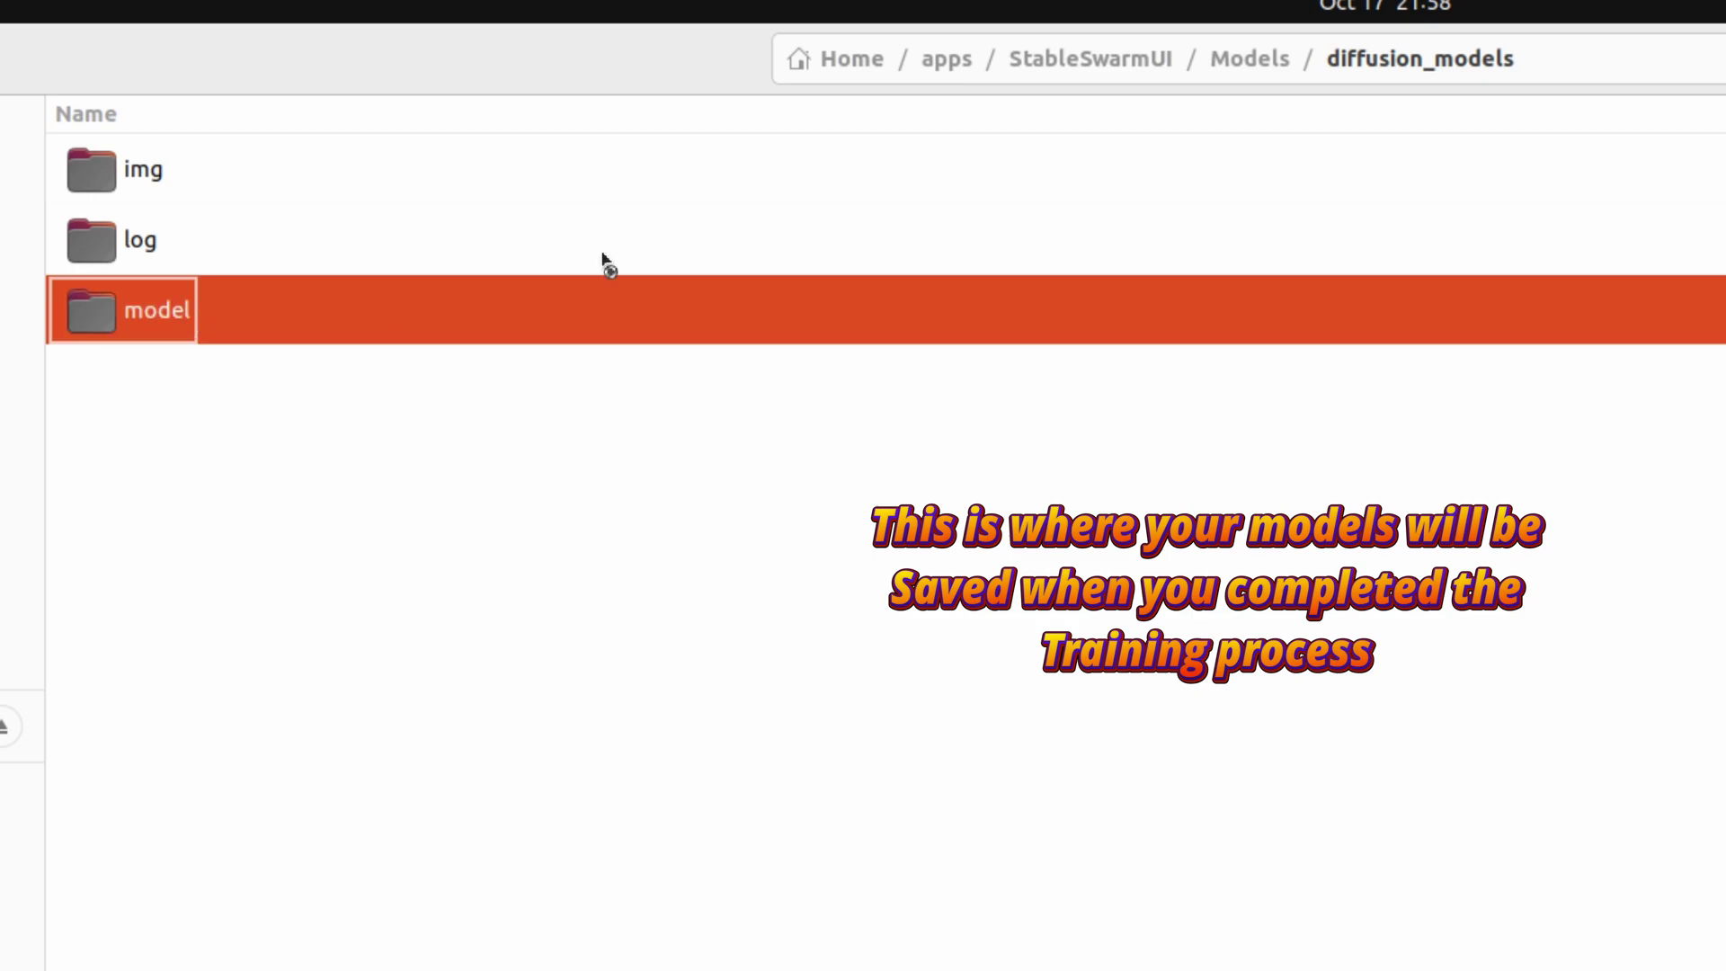
right_click(525, 482)
left_click(604, 586)
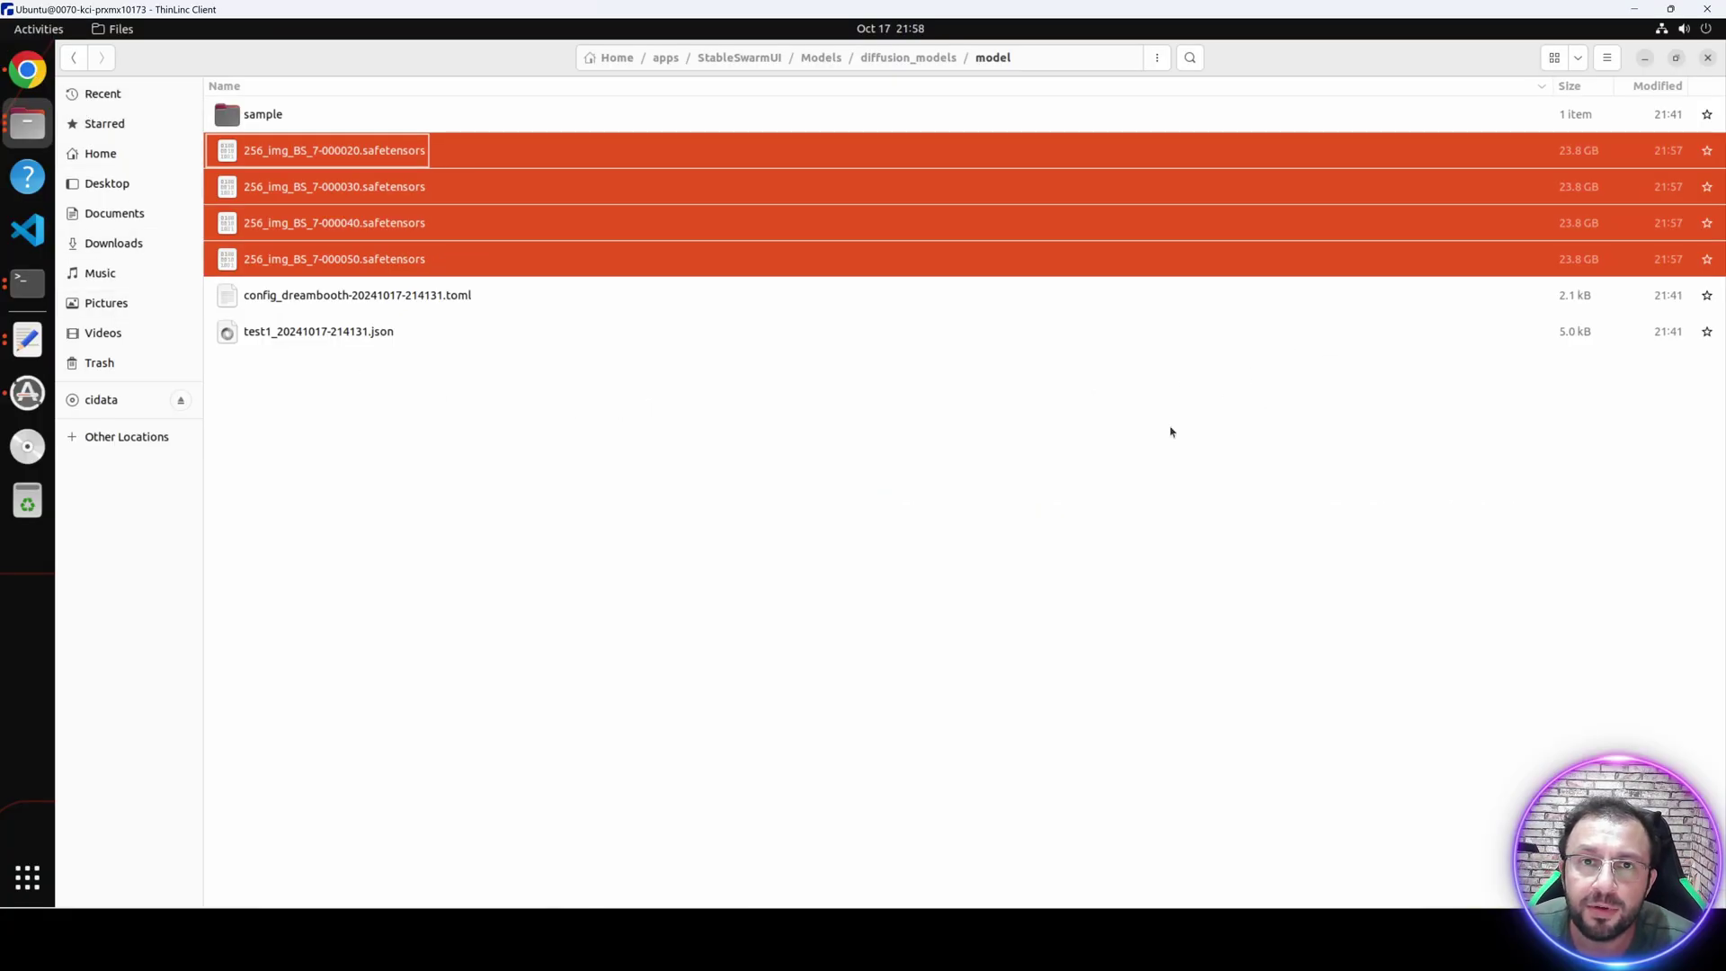
left_click(1042, 530)
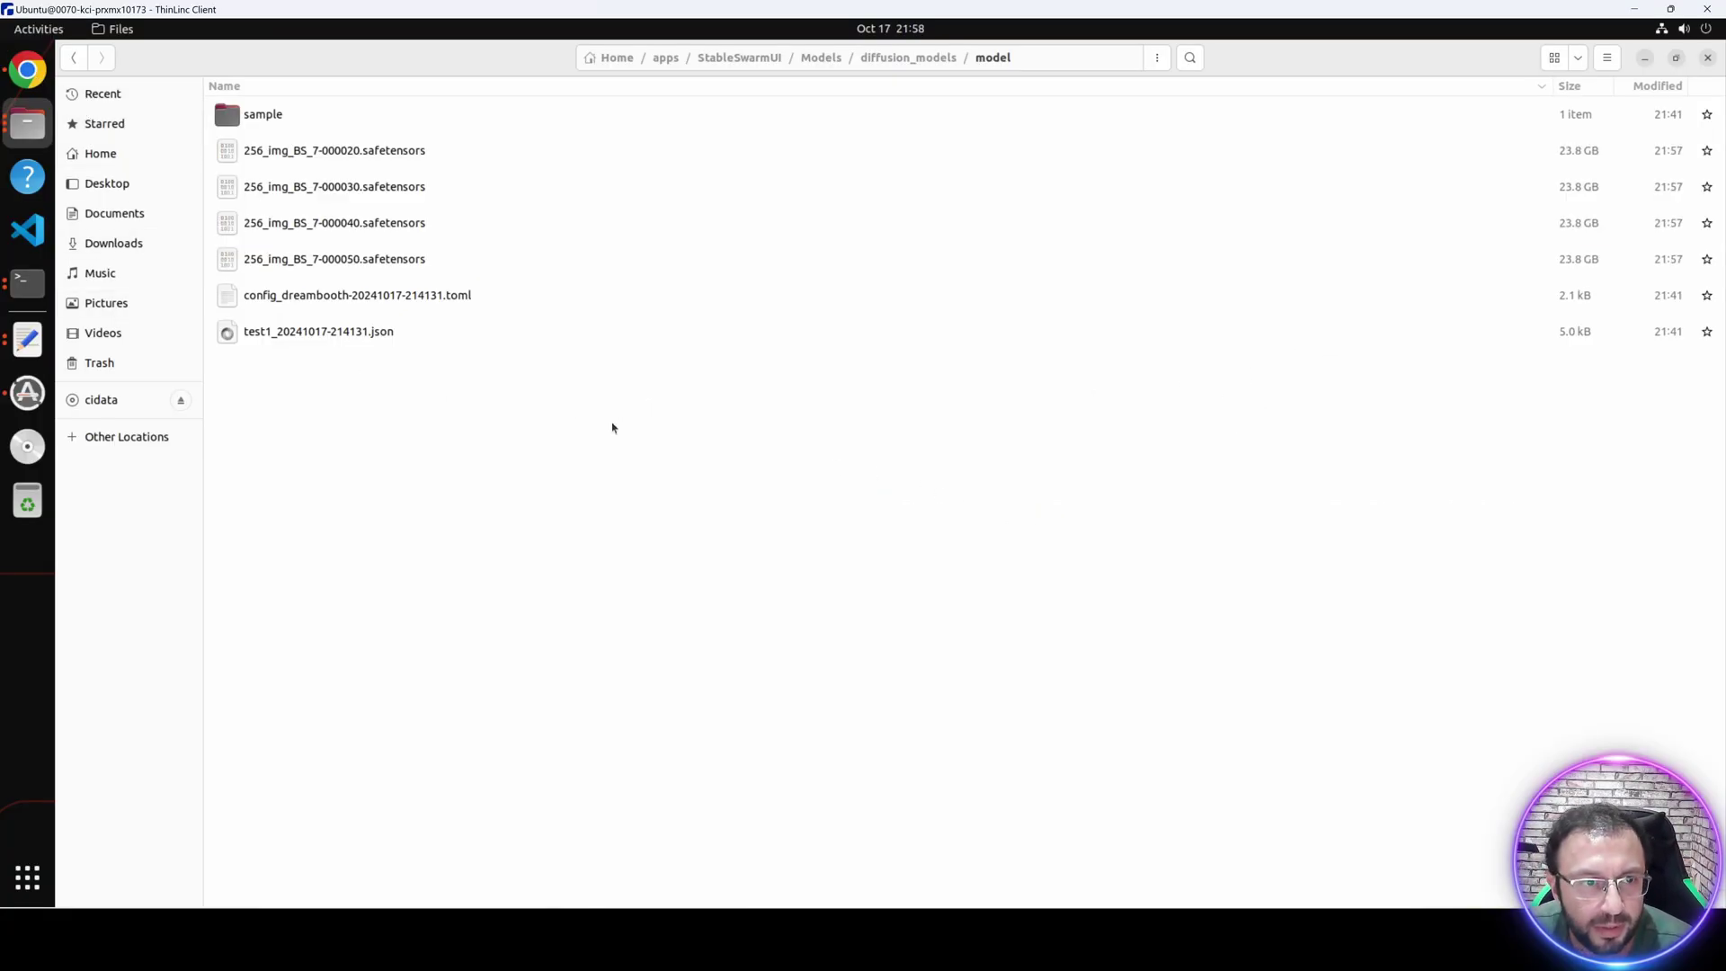
Open How_To_Download_Yolo_Face.txt from the Test_Prompts folder inside Downloads/Kohya_FLUX_DreamBooth_v8.
left_click(820, 58)
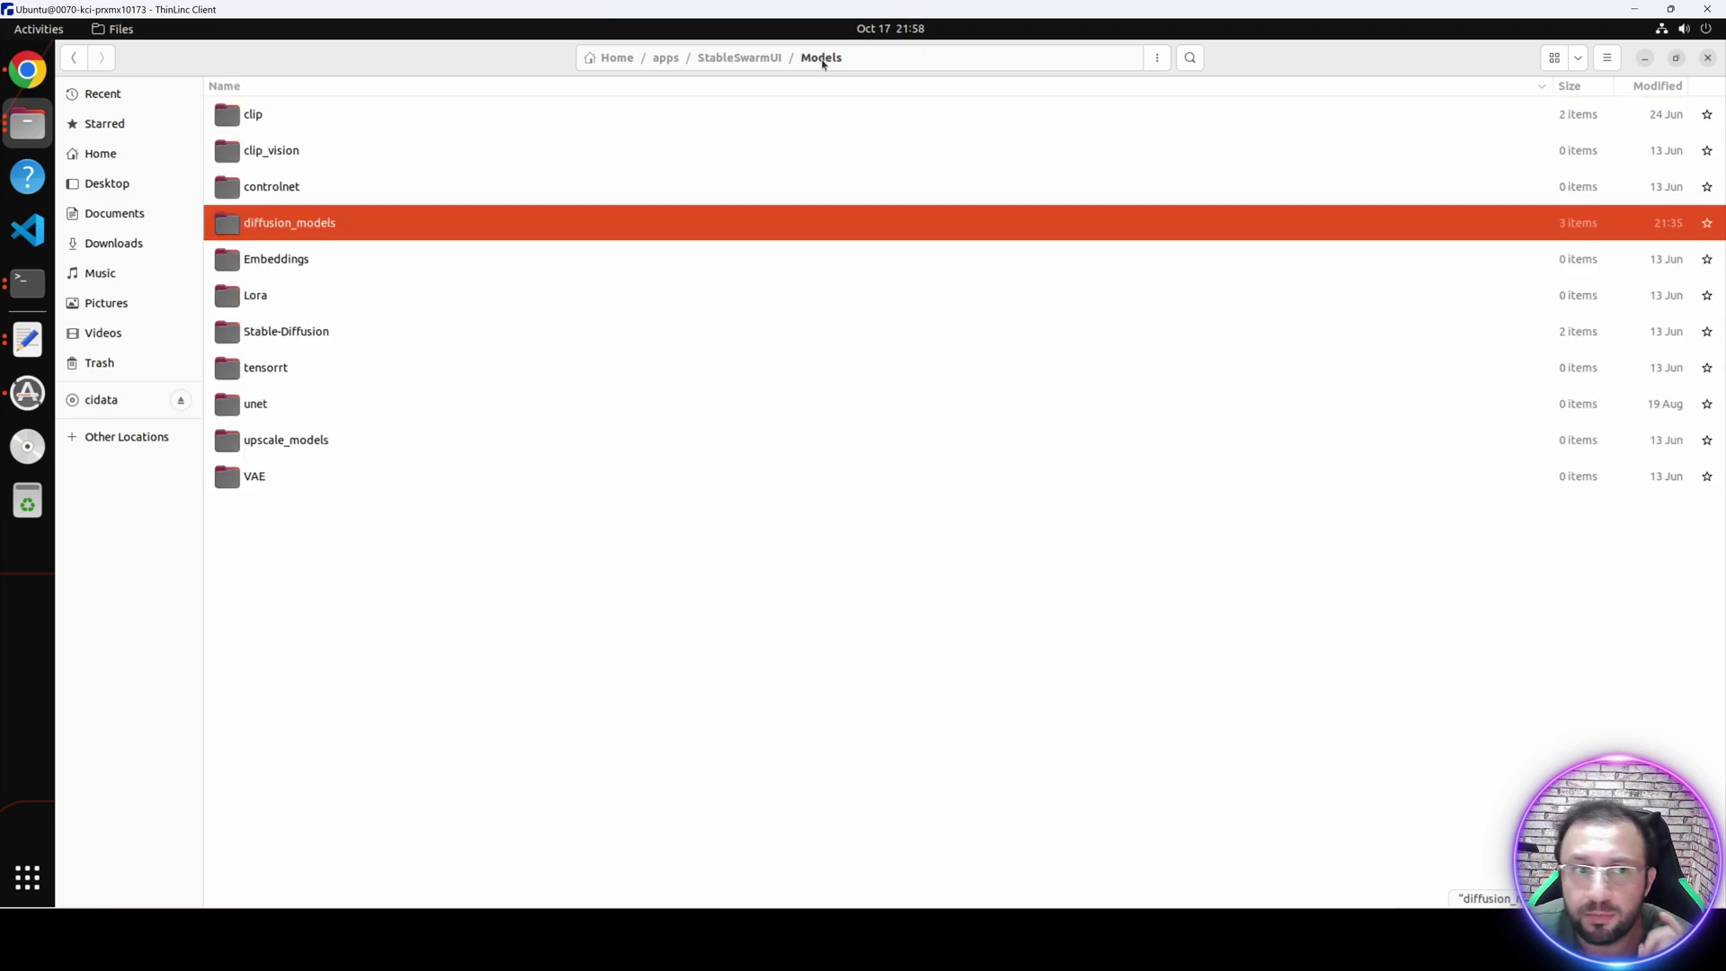
left_click(615, 58)
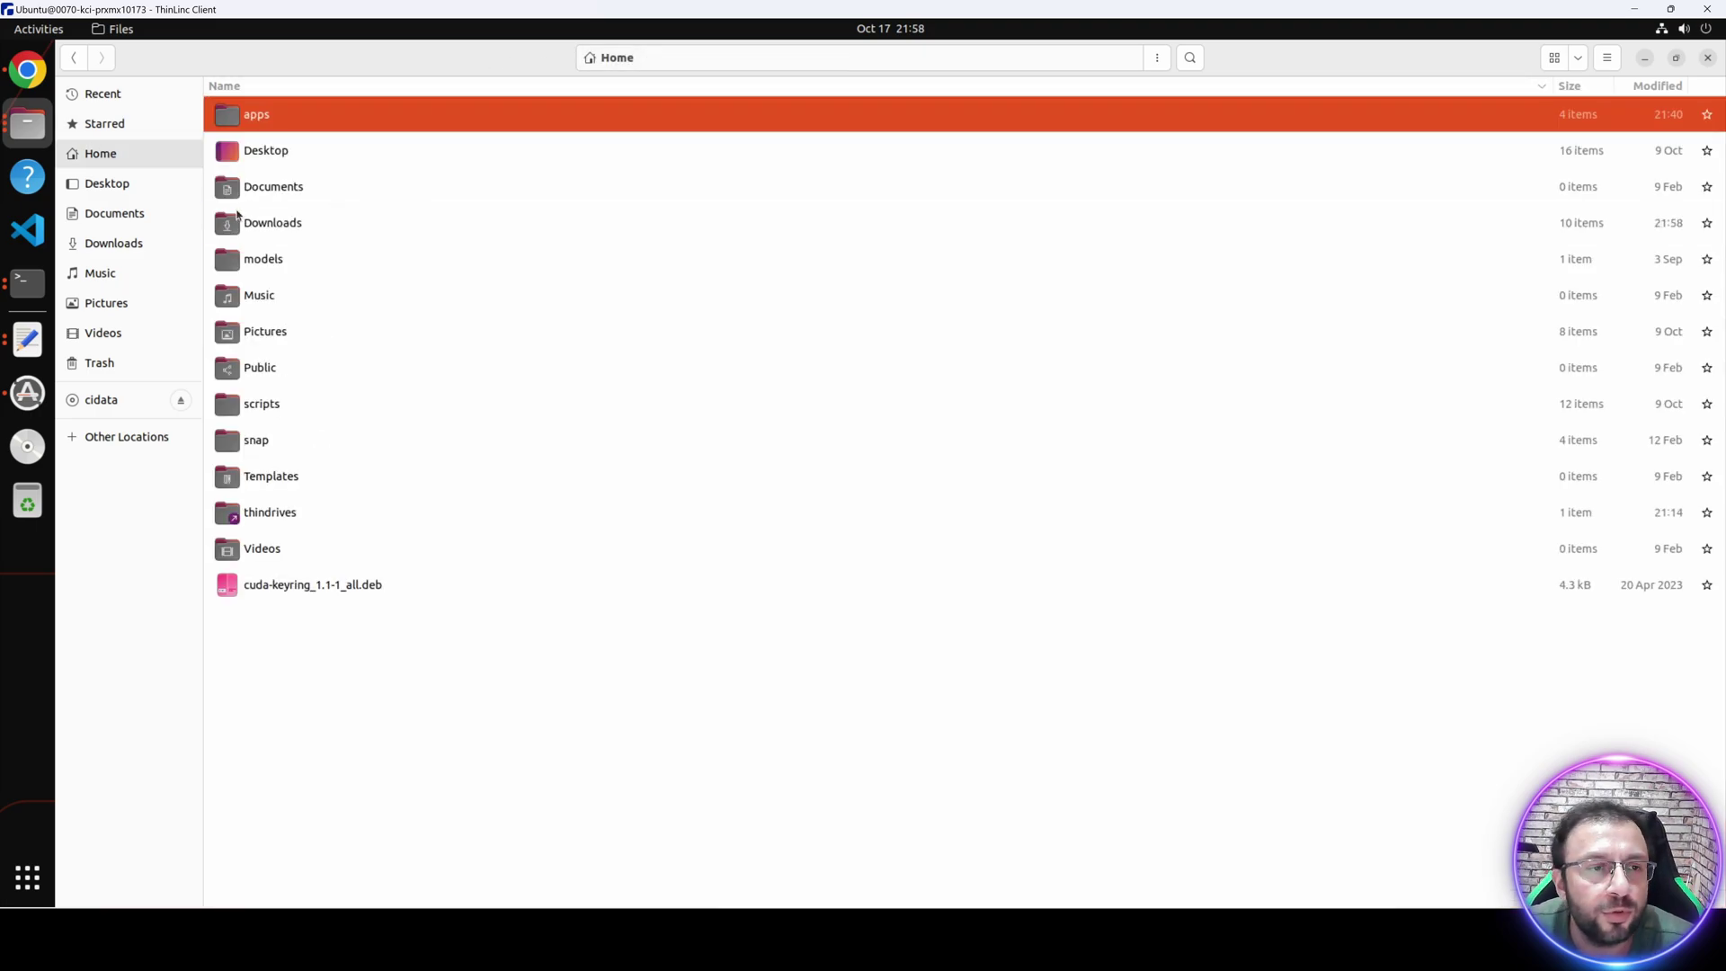
double_click(296, 223)
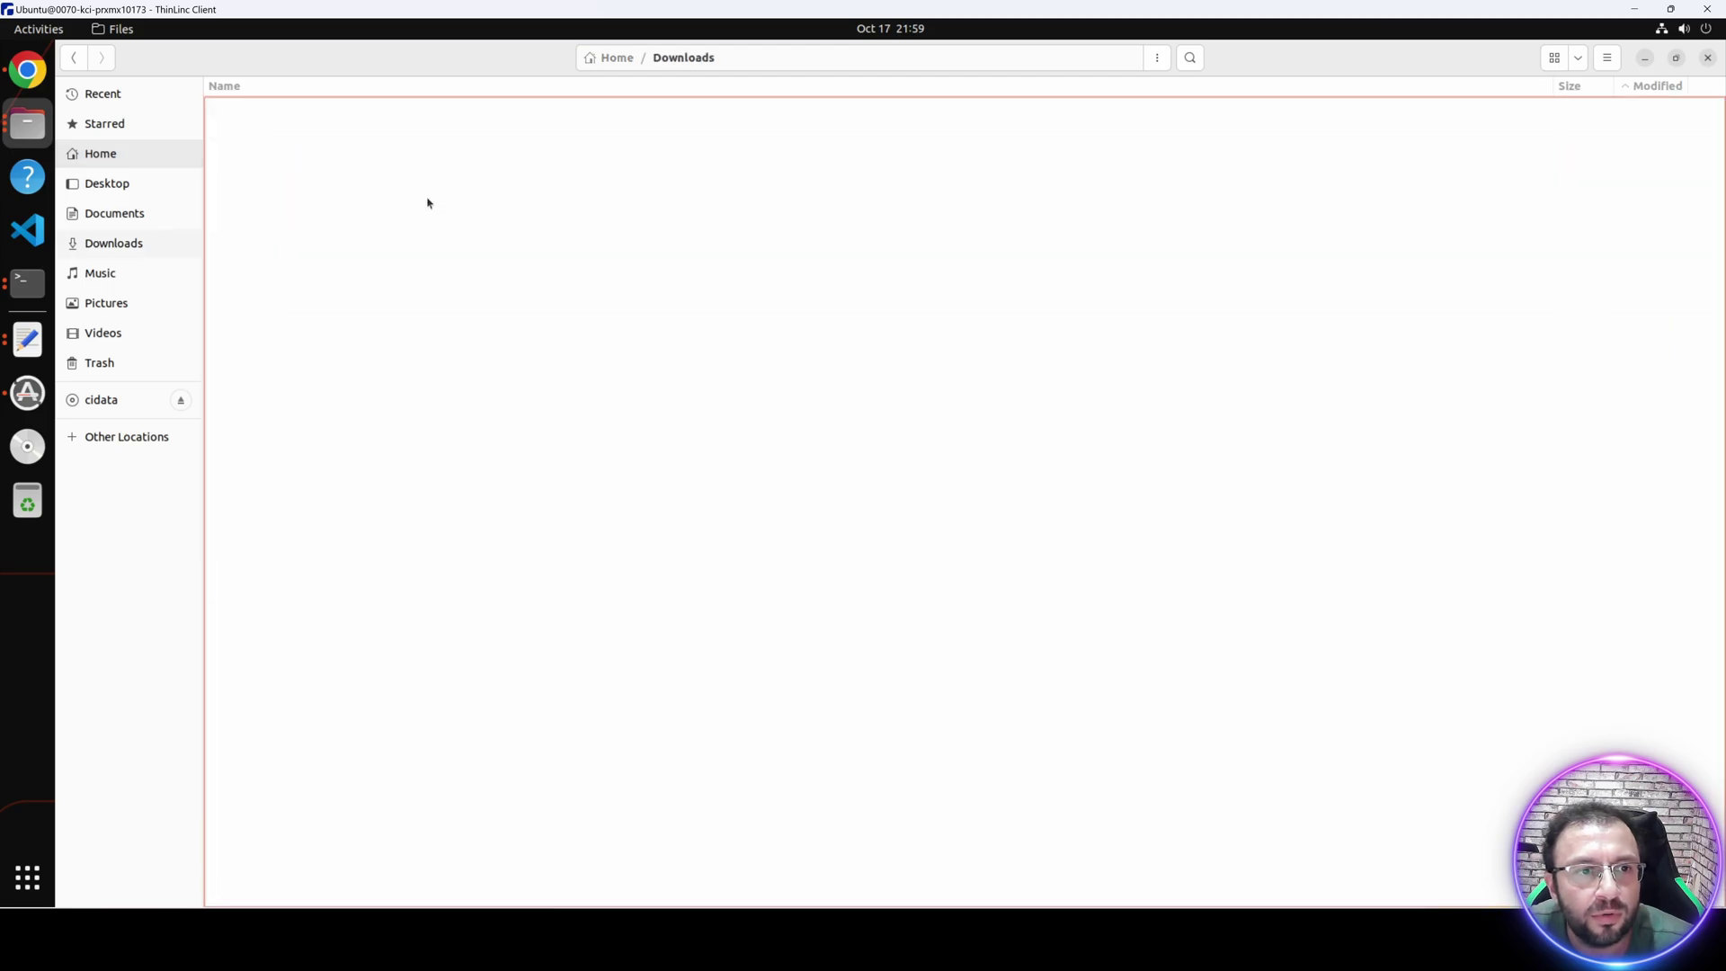
double_click(324, 187)
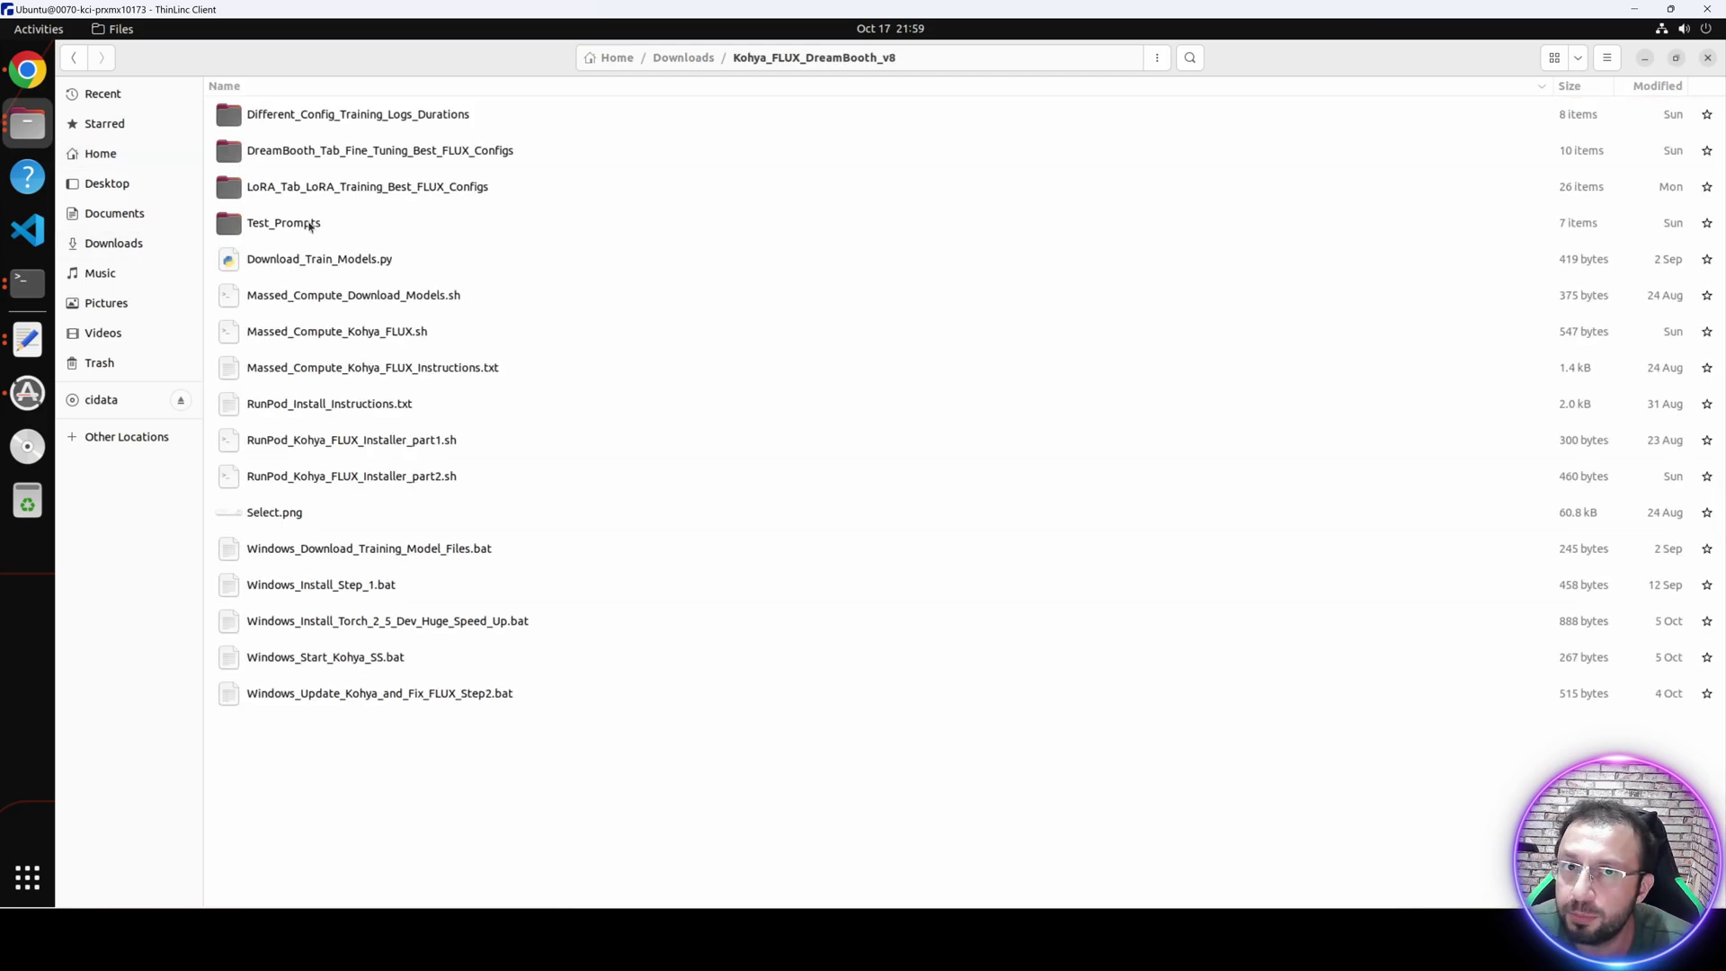
double_click(310, 224)
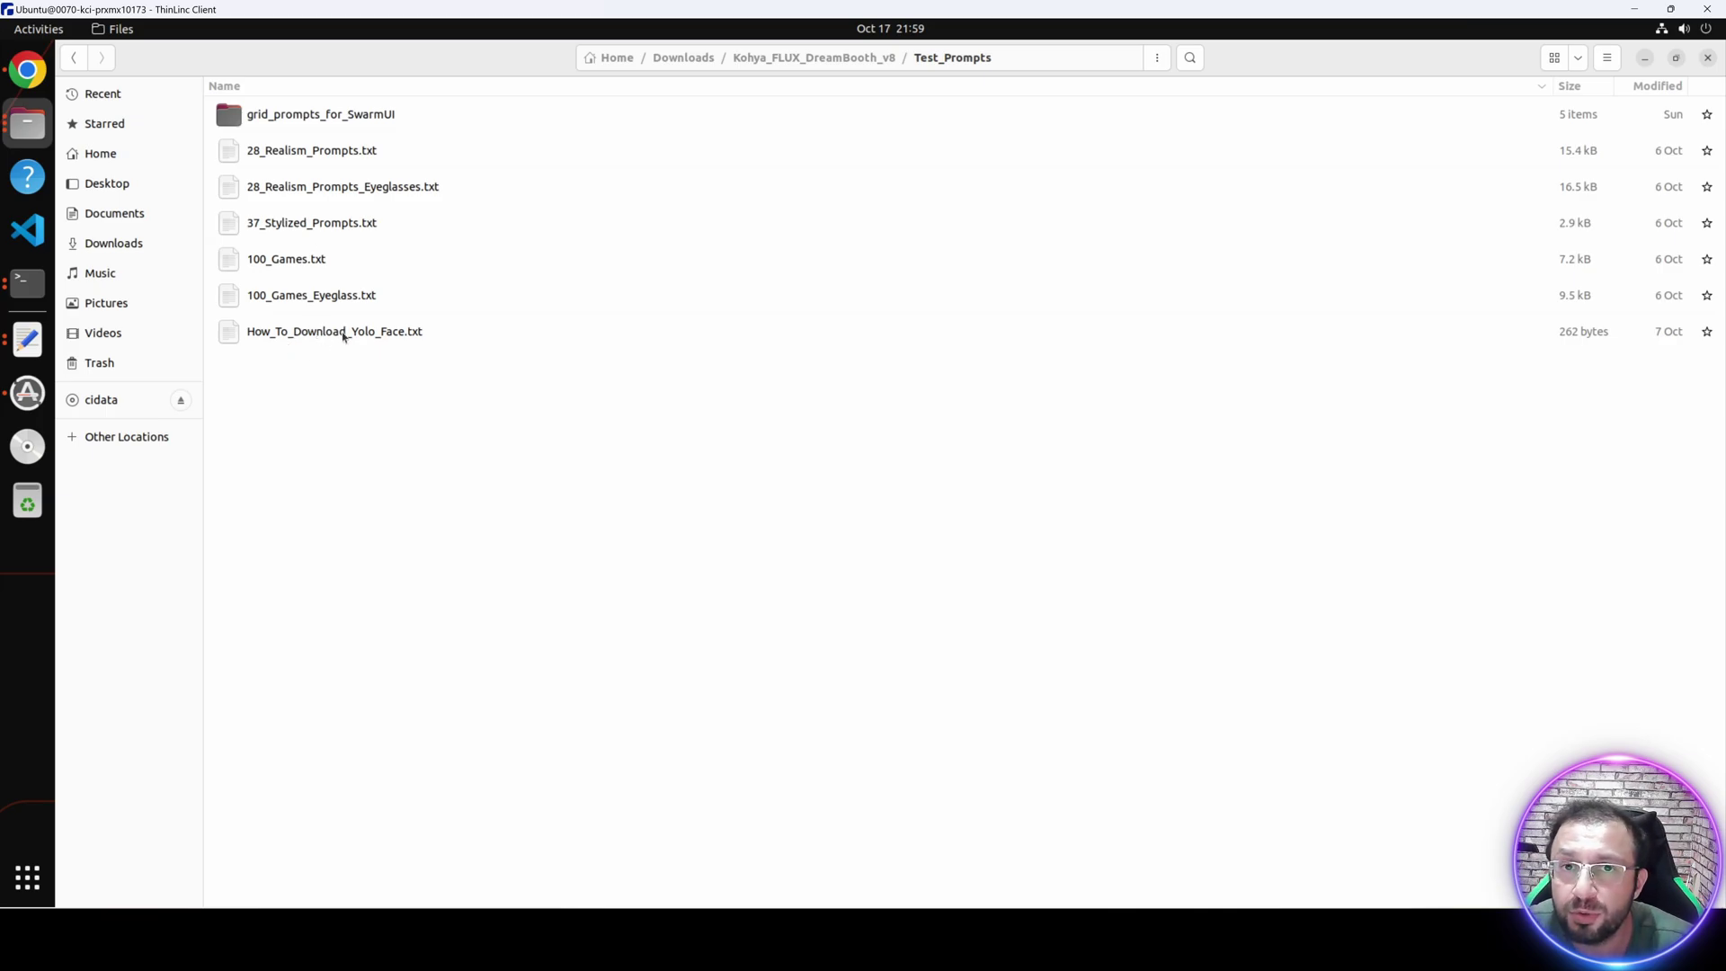
double_click(343, 331)
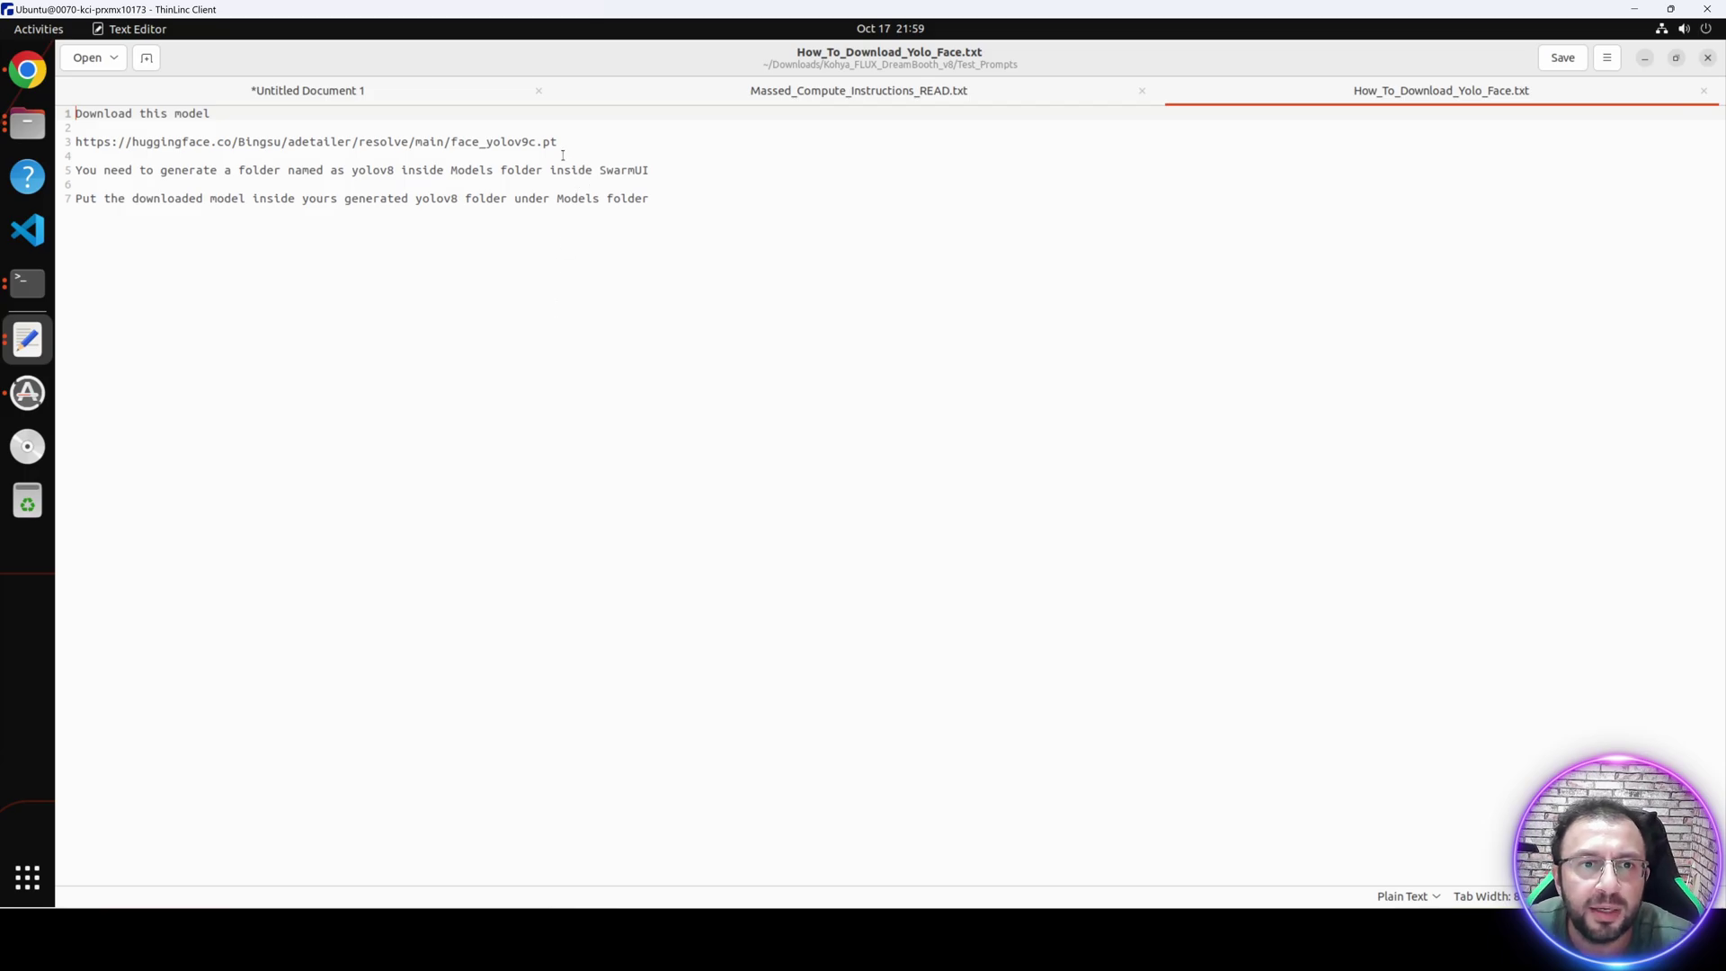
Download face_yolov9c.pt in Chrome using the Hugging Face link from the text file and cut it from the Downloads folder.
left_click_drag(557, 142, 74, 142)
key("ctrl+c")
key("alt+Tab")
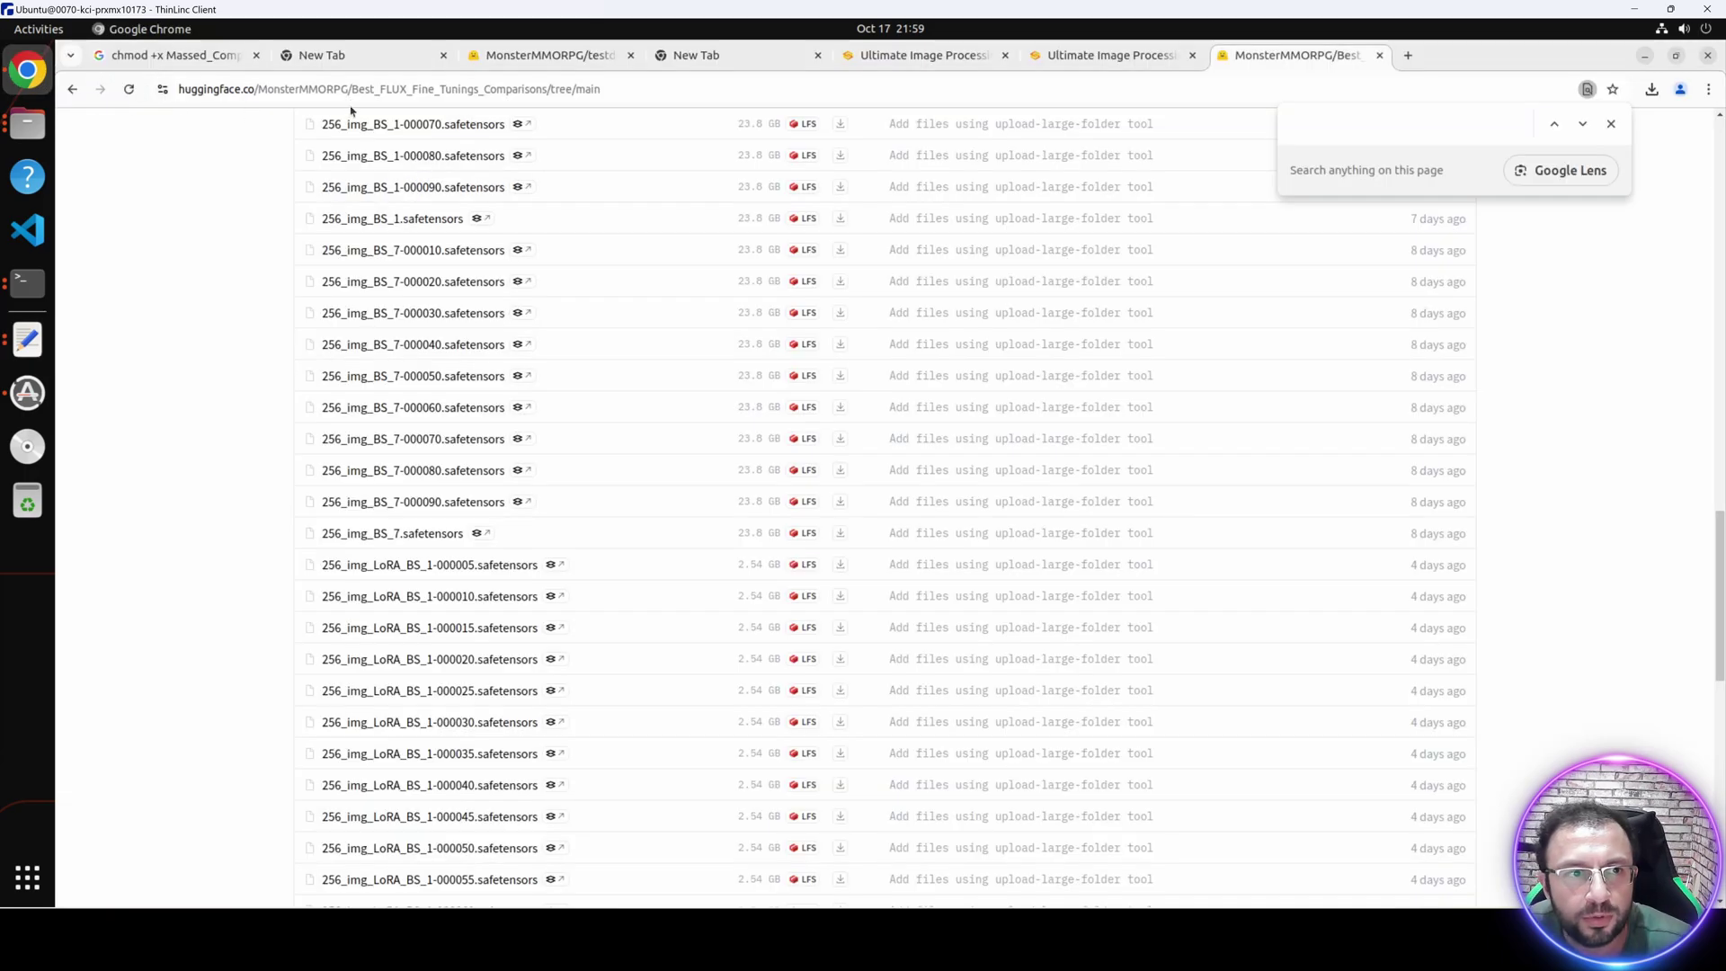
right_click(982, 89)
left_click(1077, 253)
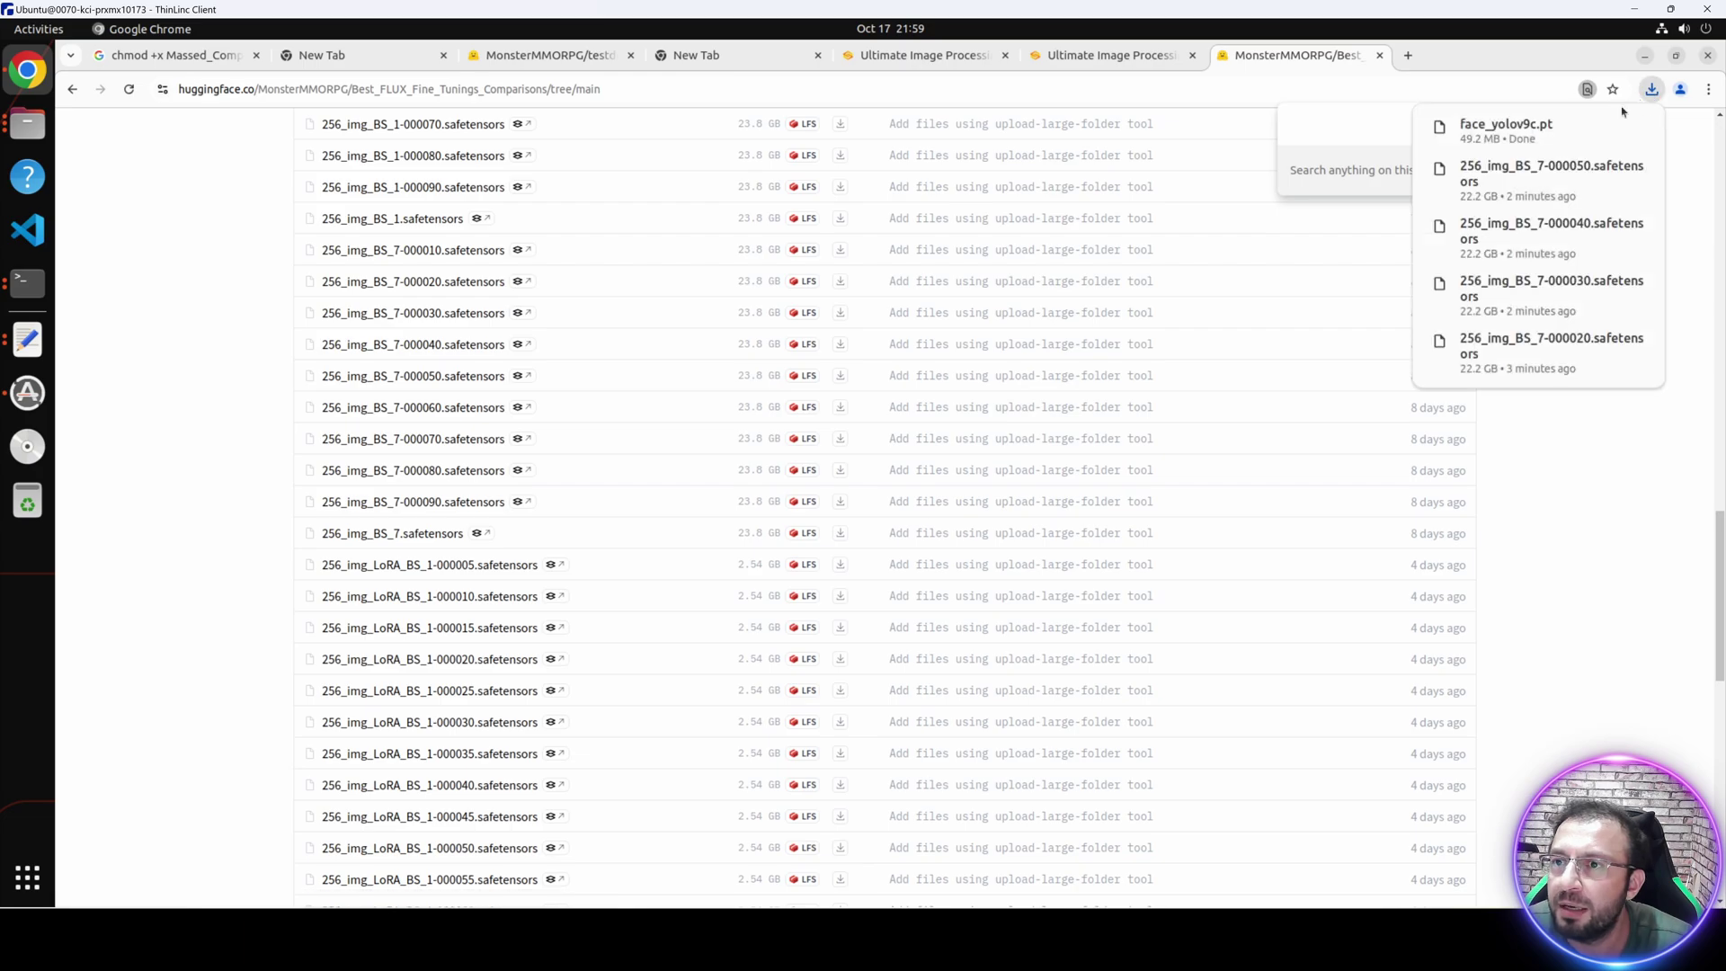
left_click(1609, 127)
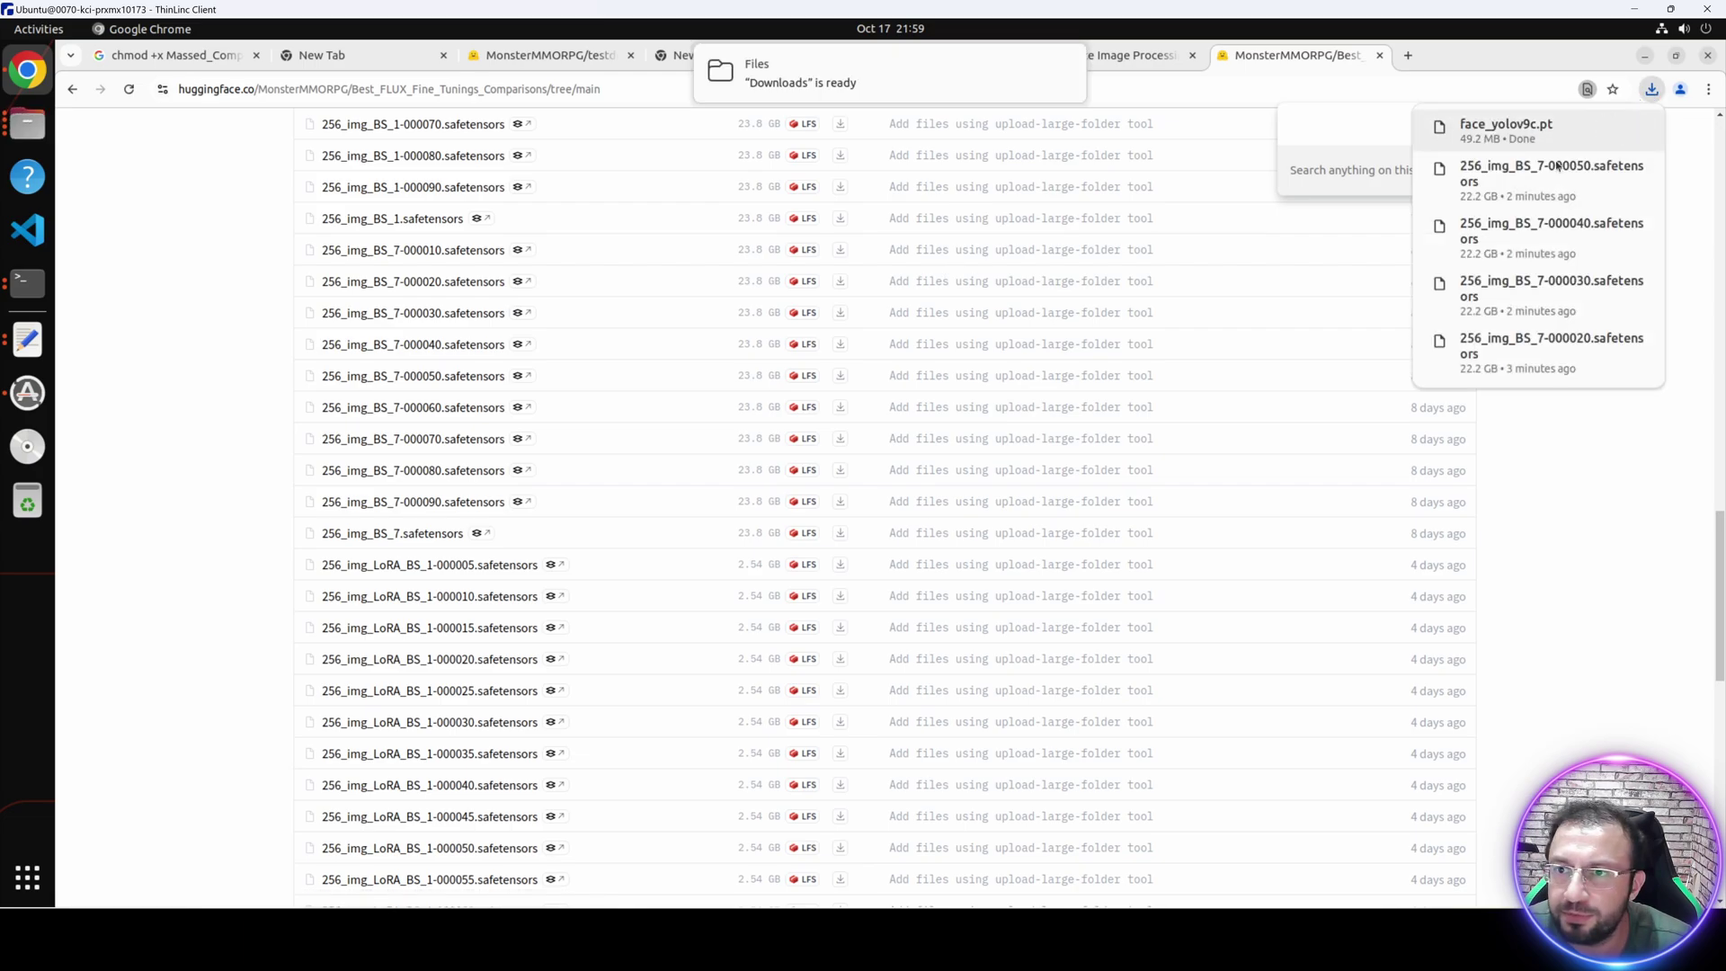
left_click(864, 77)
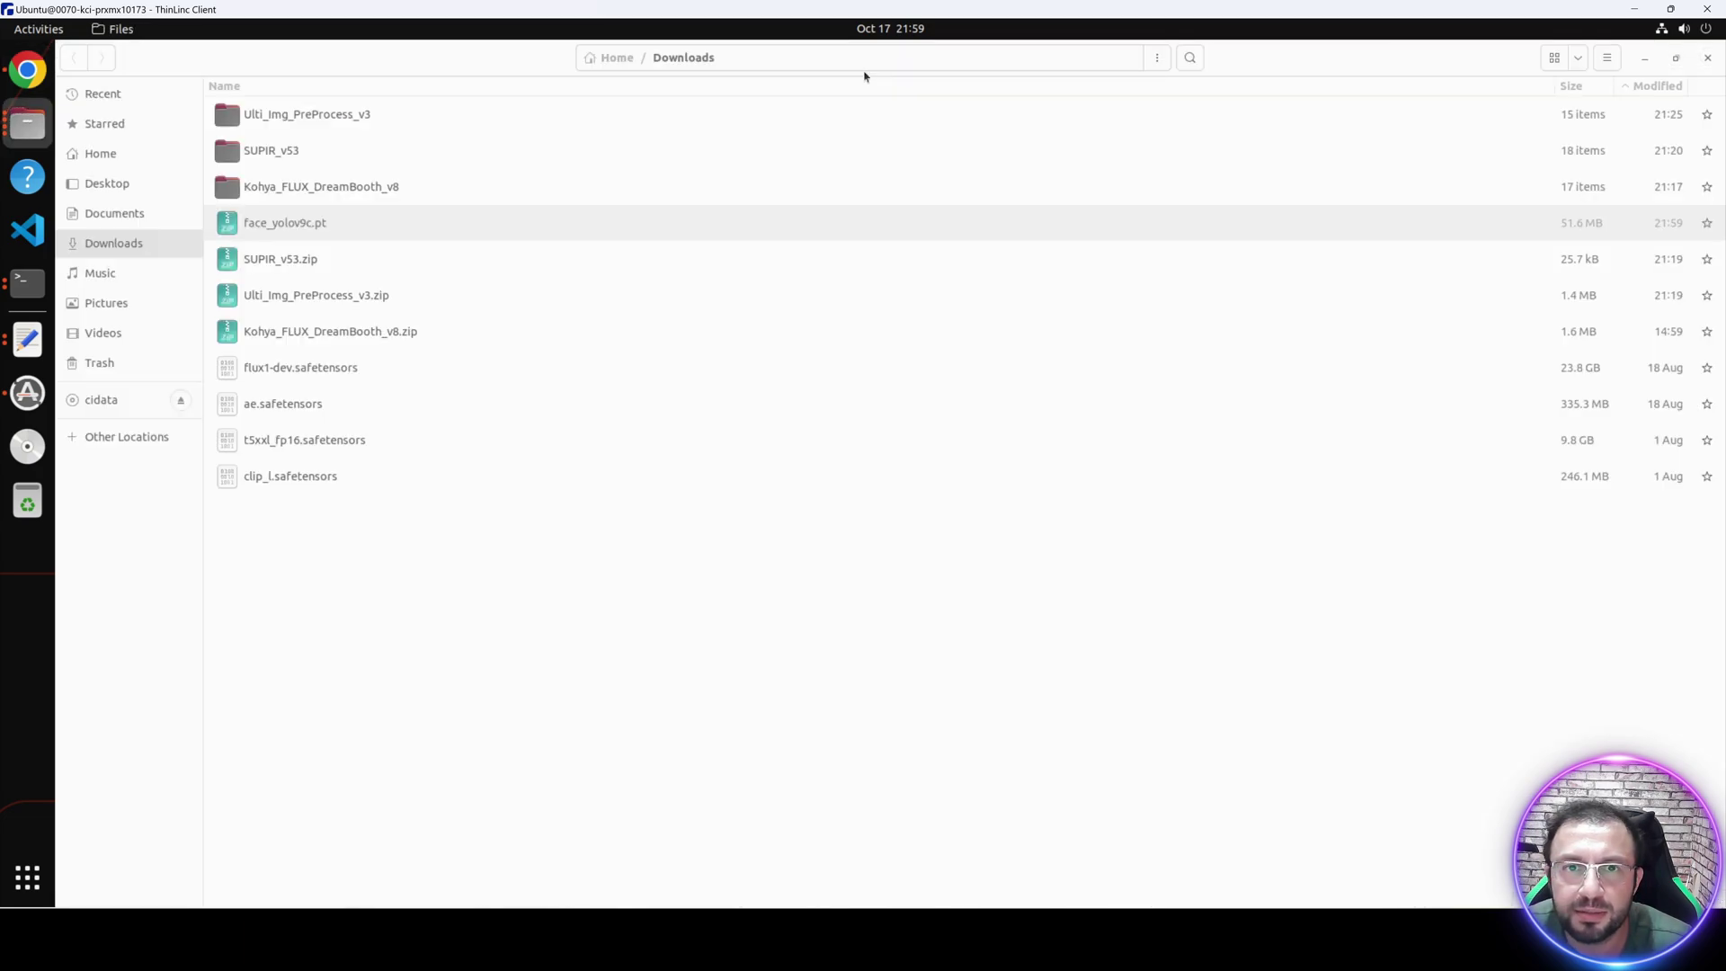
Create a new folder named yolov8 inside apps/StableSwarmUI/Models.
left_click(125, 159)
double_click(293, 116)
double_click(304, 166)
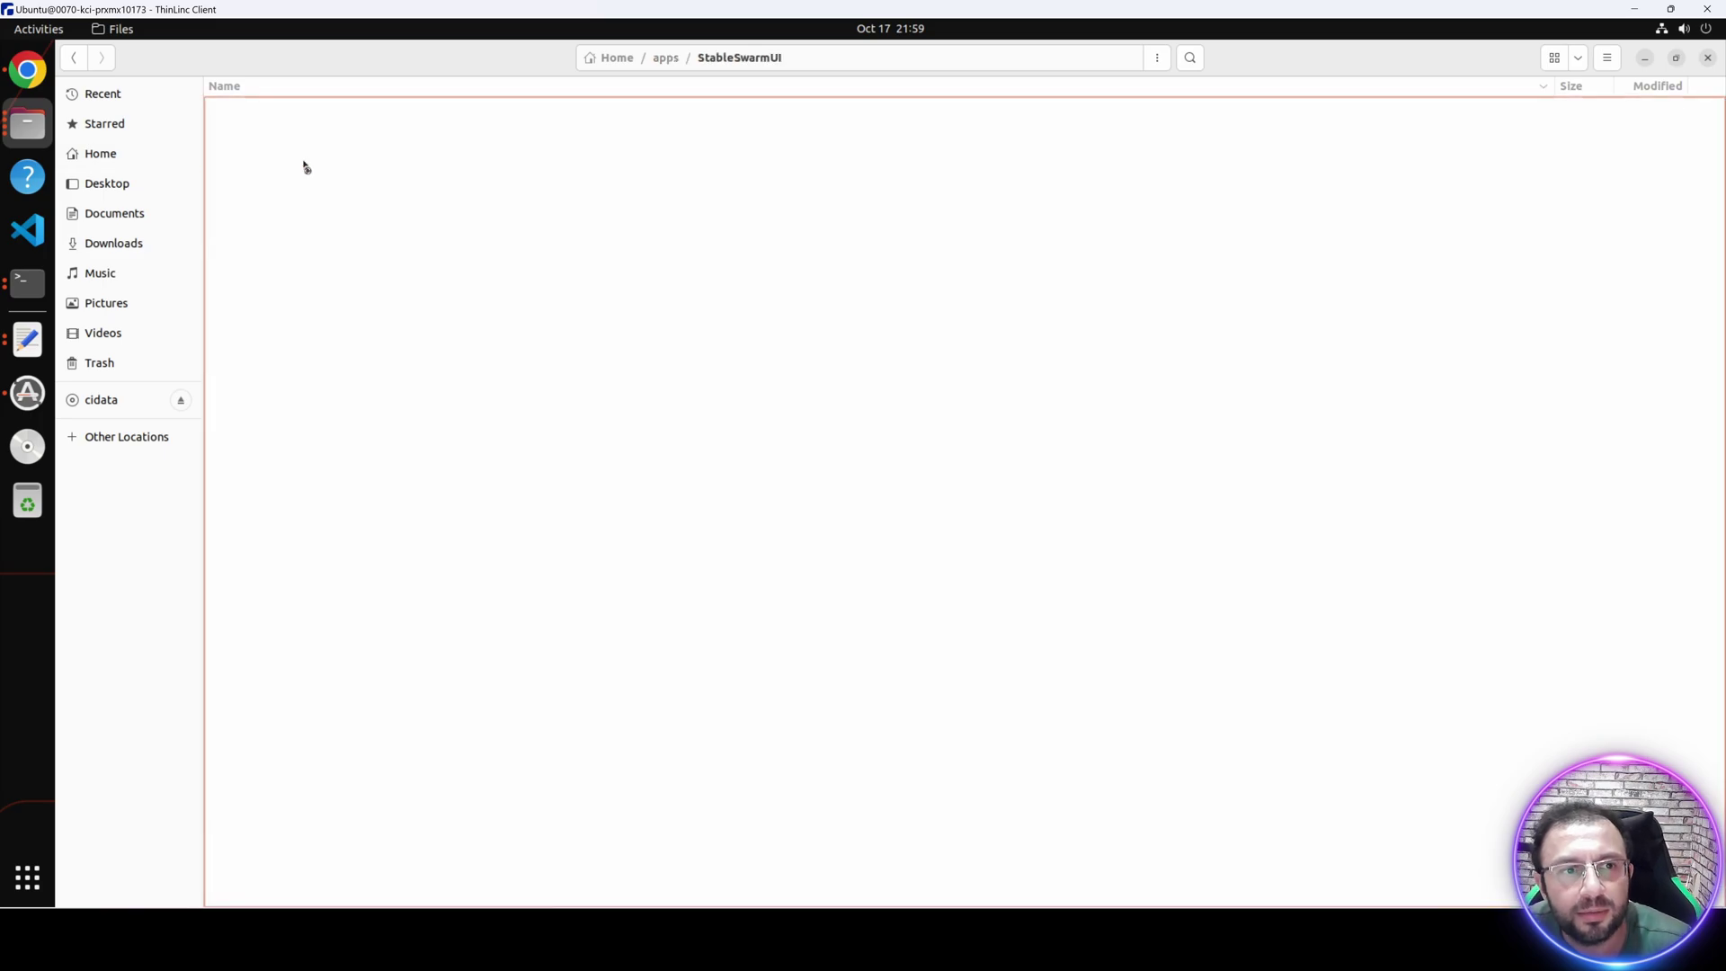
double_click(263, 331)
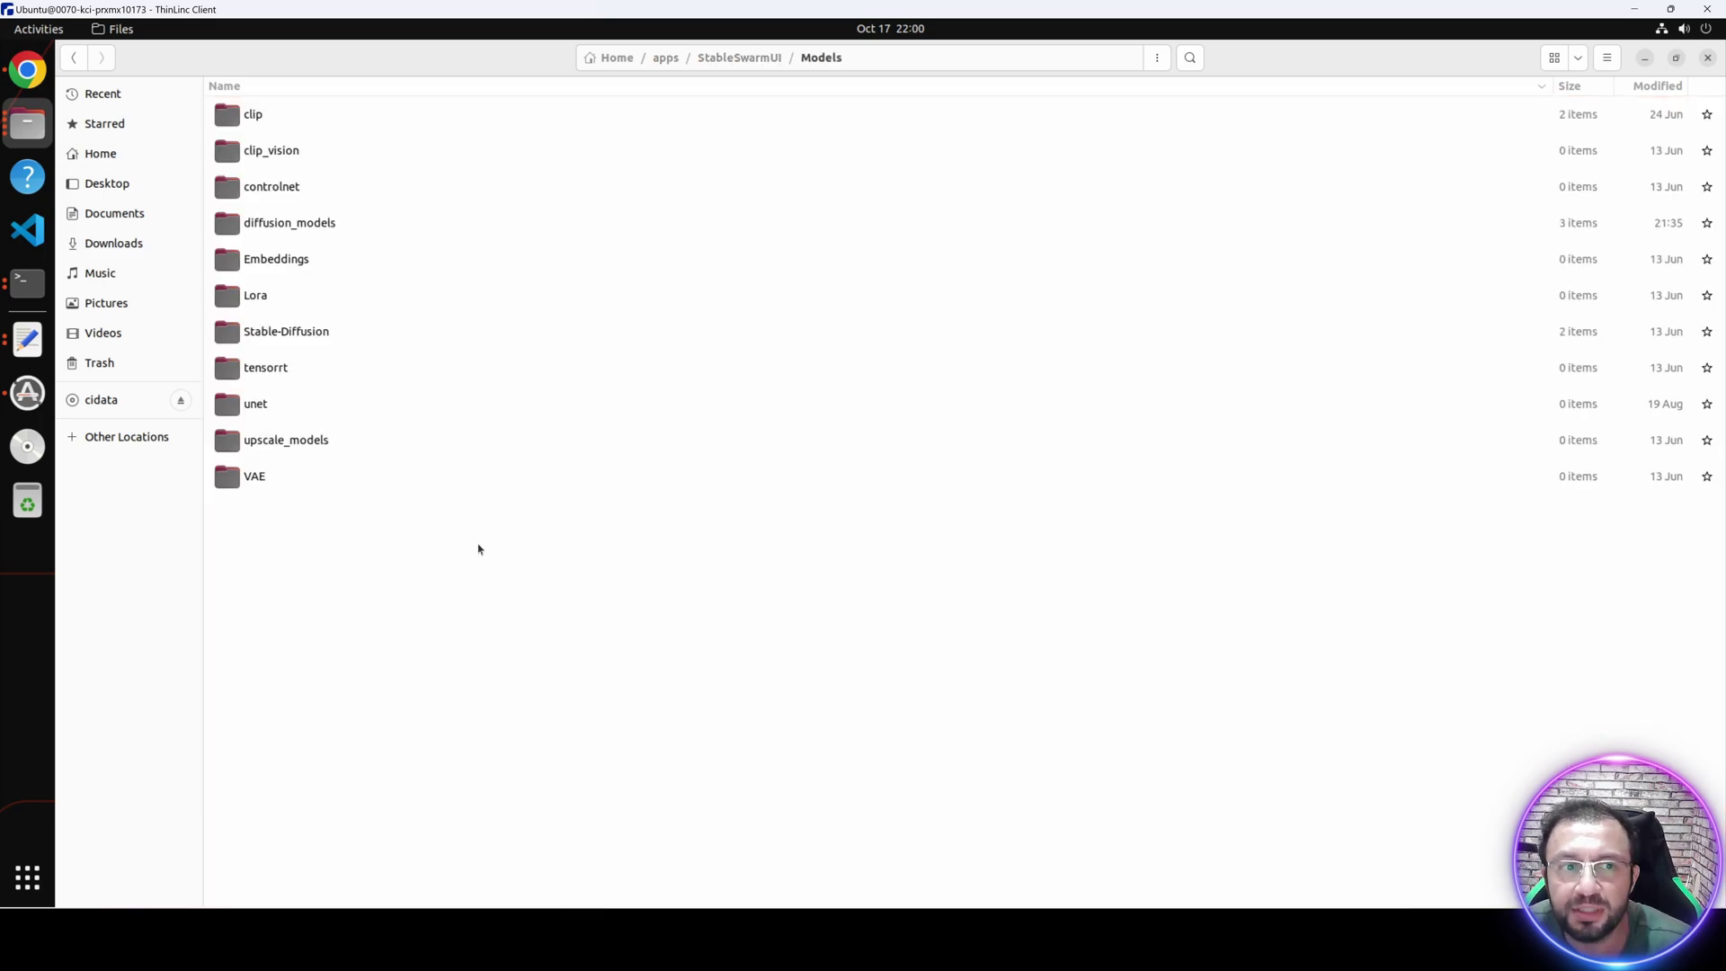
right_click(446, 595)
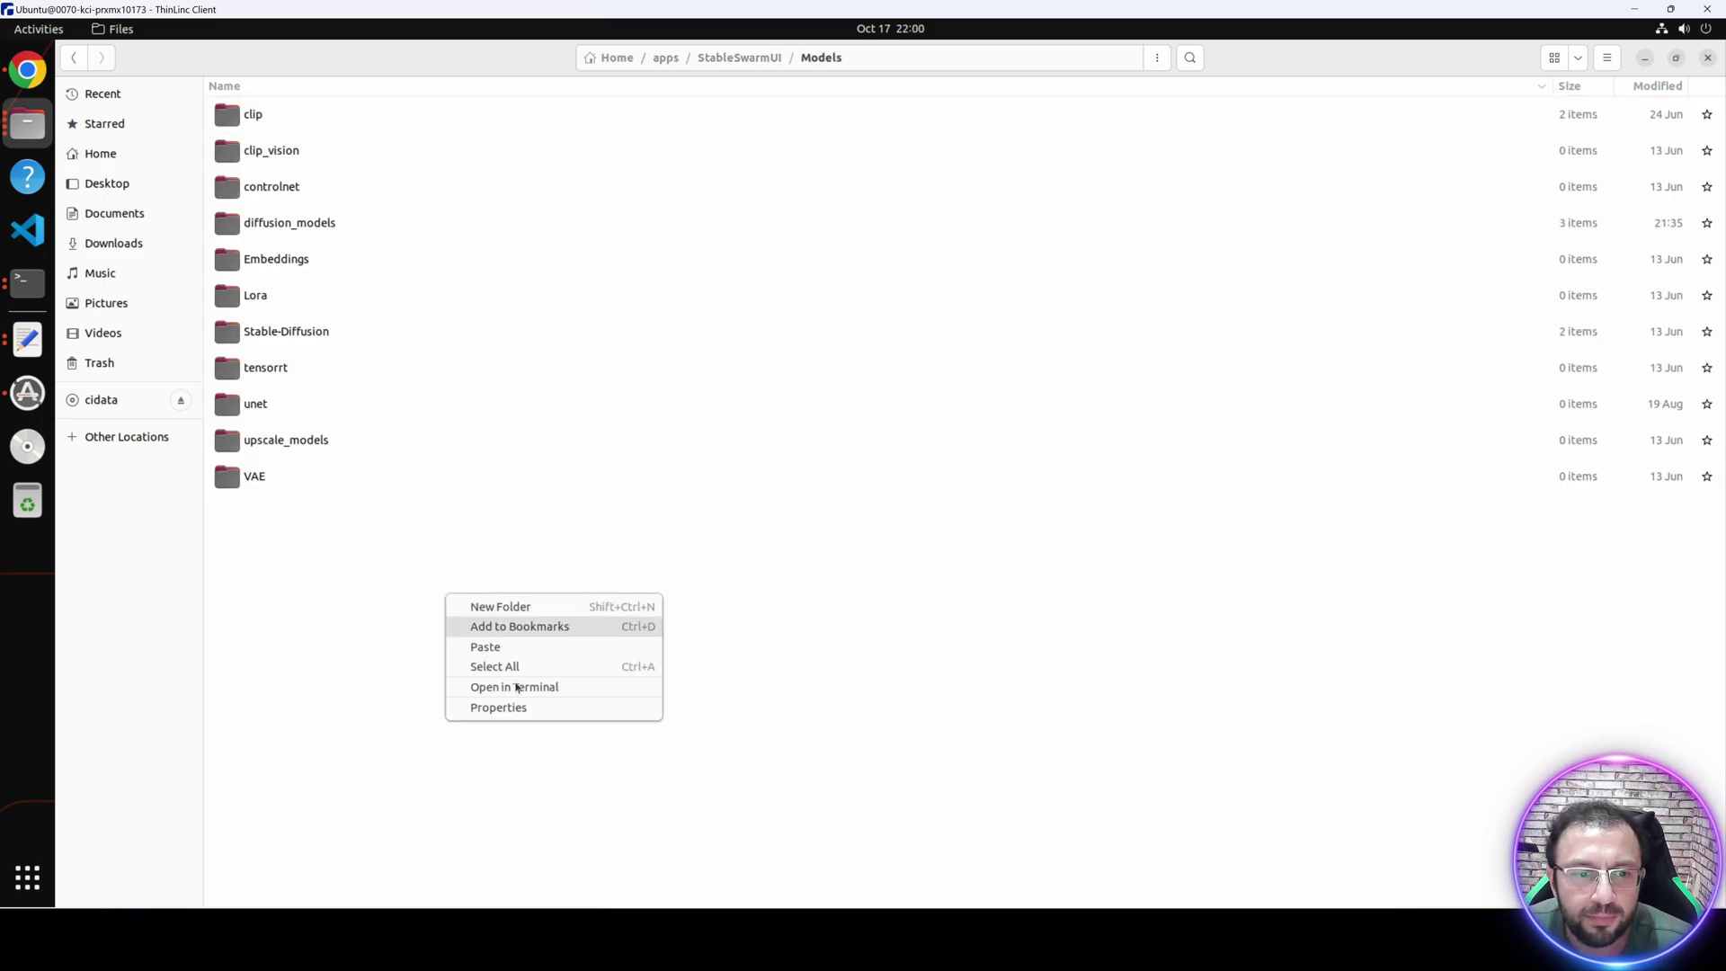
left_click(503, 609)
type("yo")
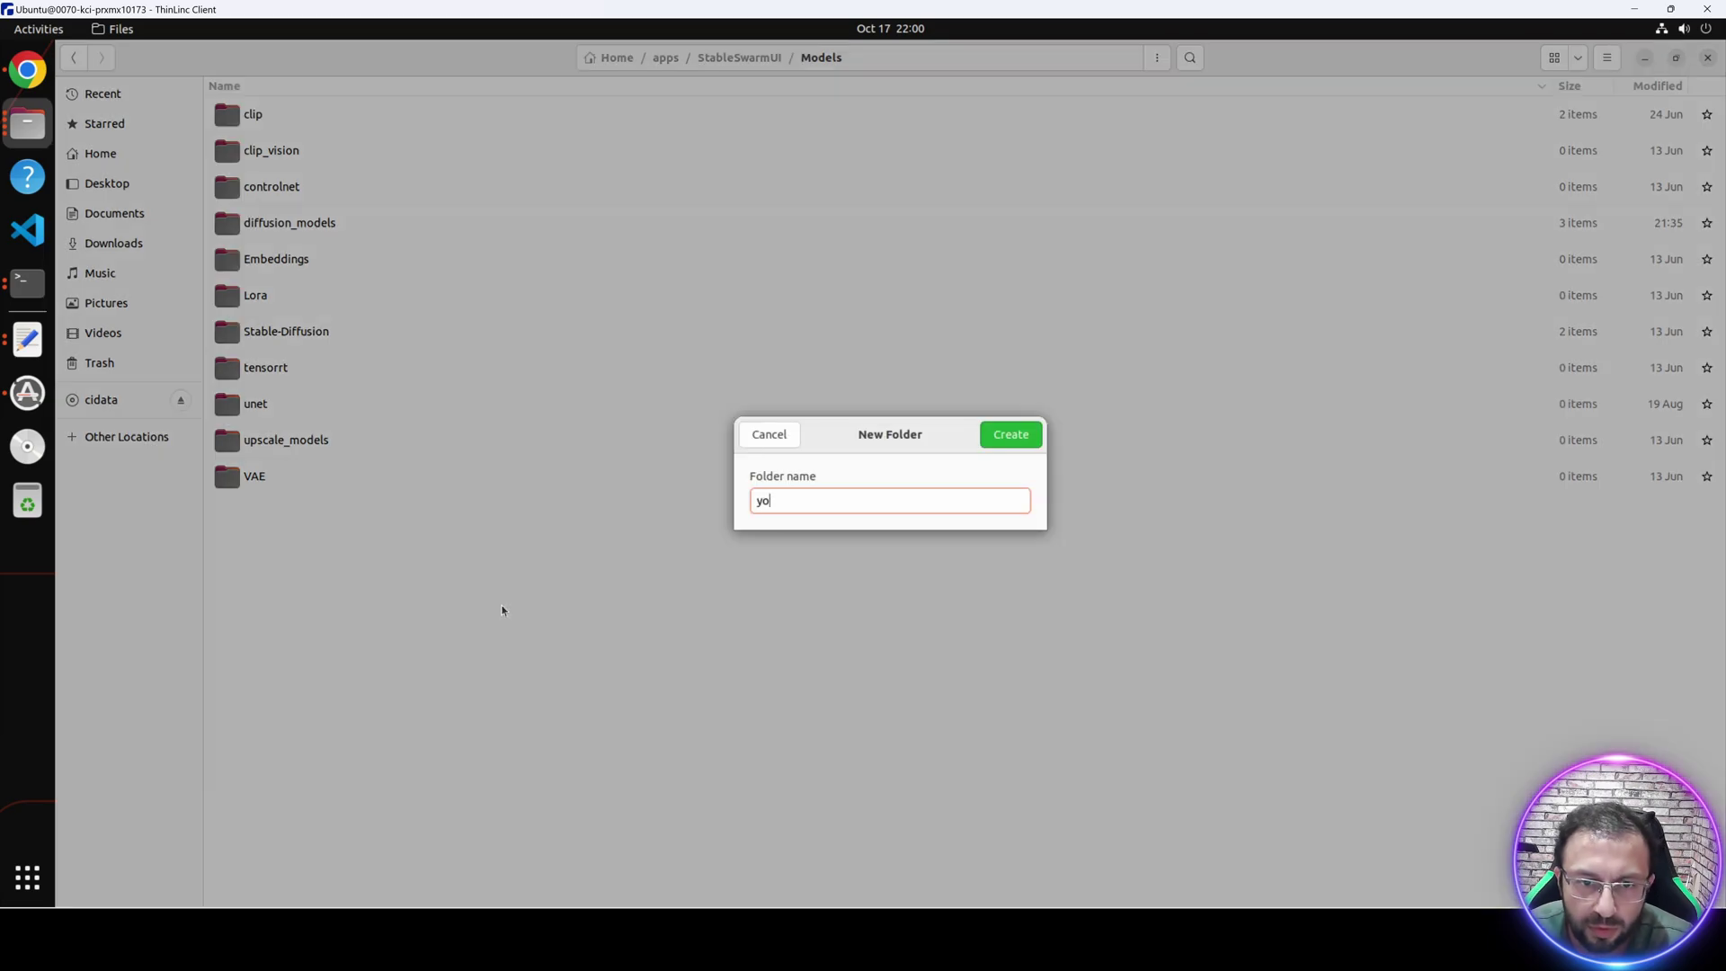
type("lov8")
key("Return")
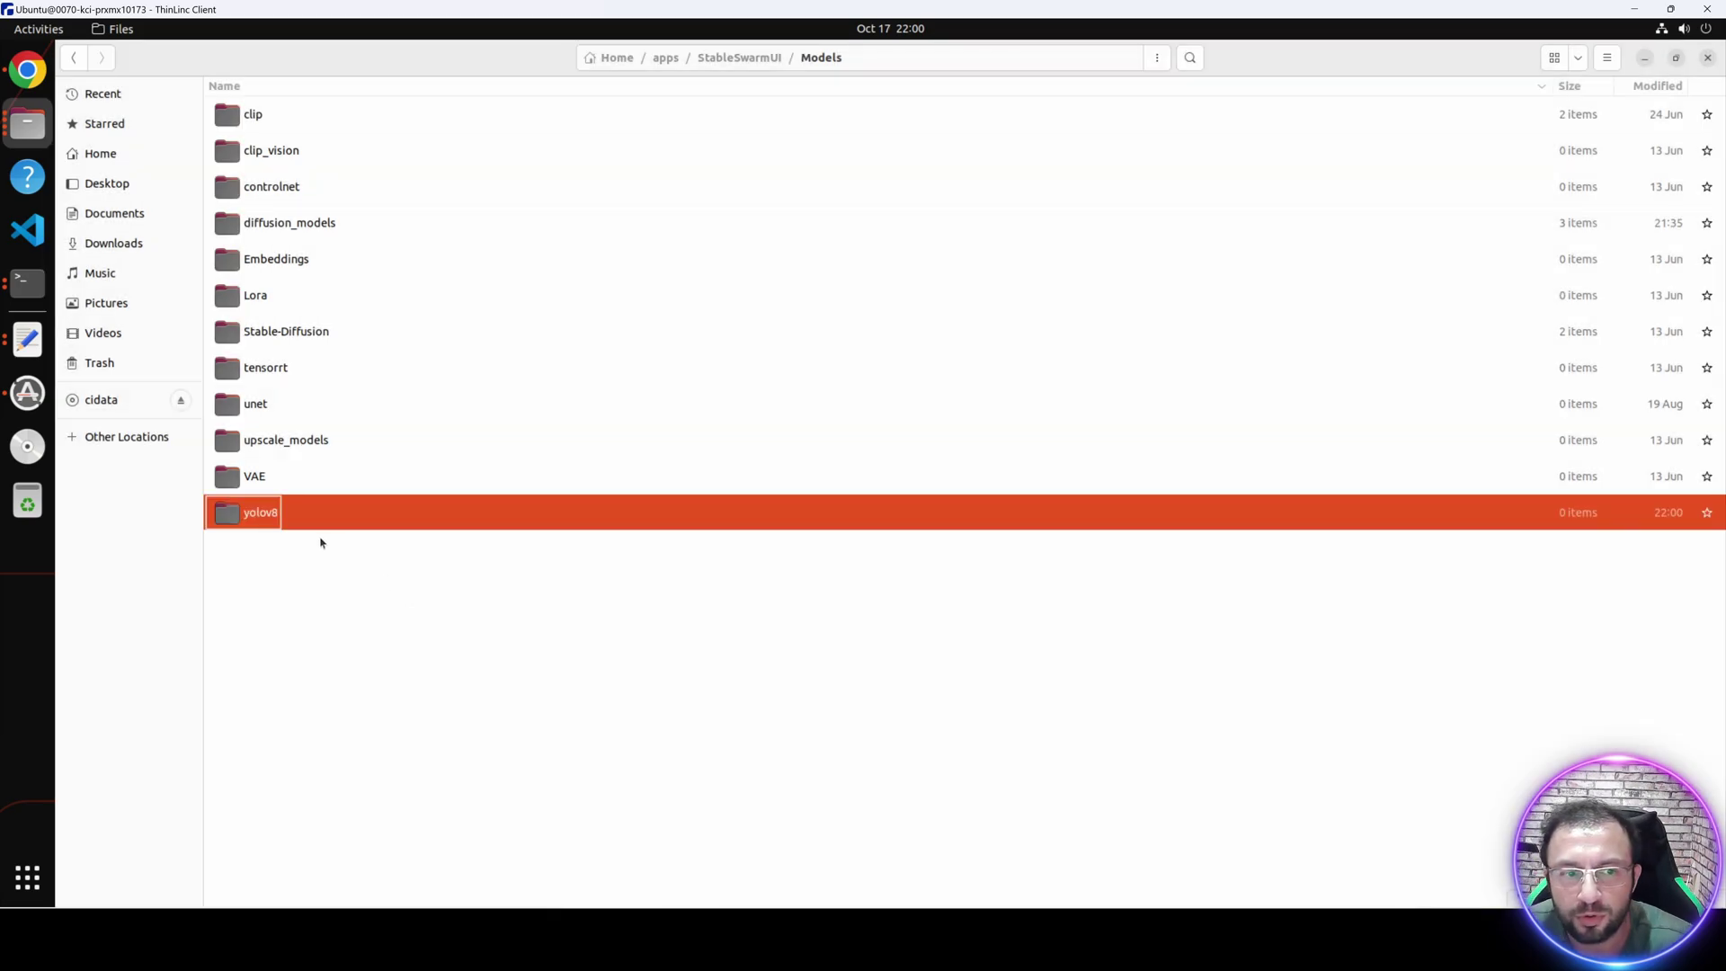
Paste face_yolov9c.pt into the yolov8 folder and check the folder name against the Yolo download instructions.
double_click(299, 511)
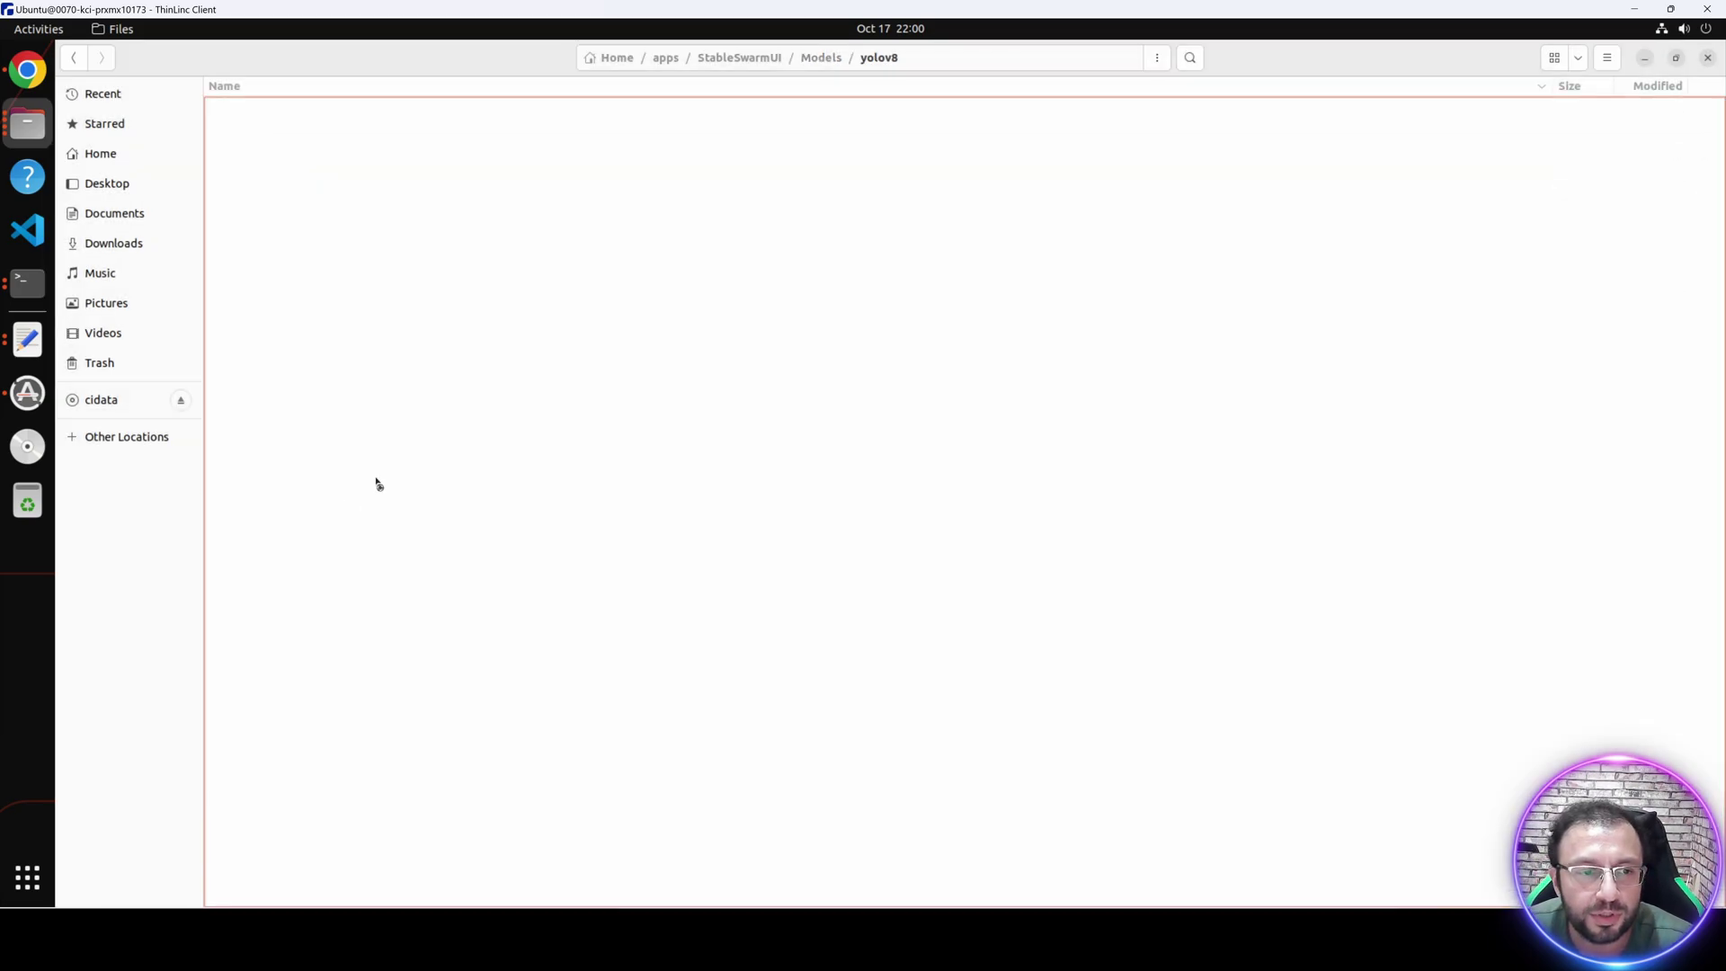
key("ctrl+v")
key("alt+Tab")
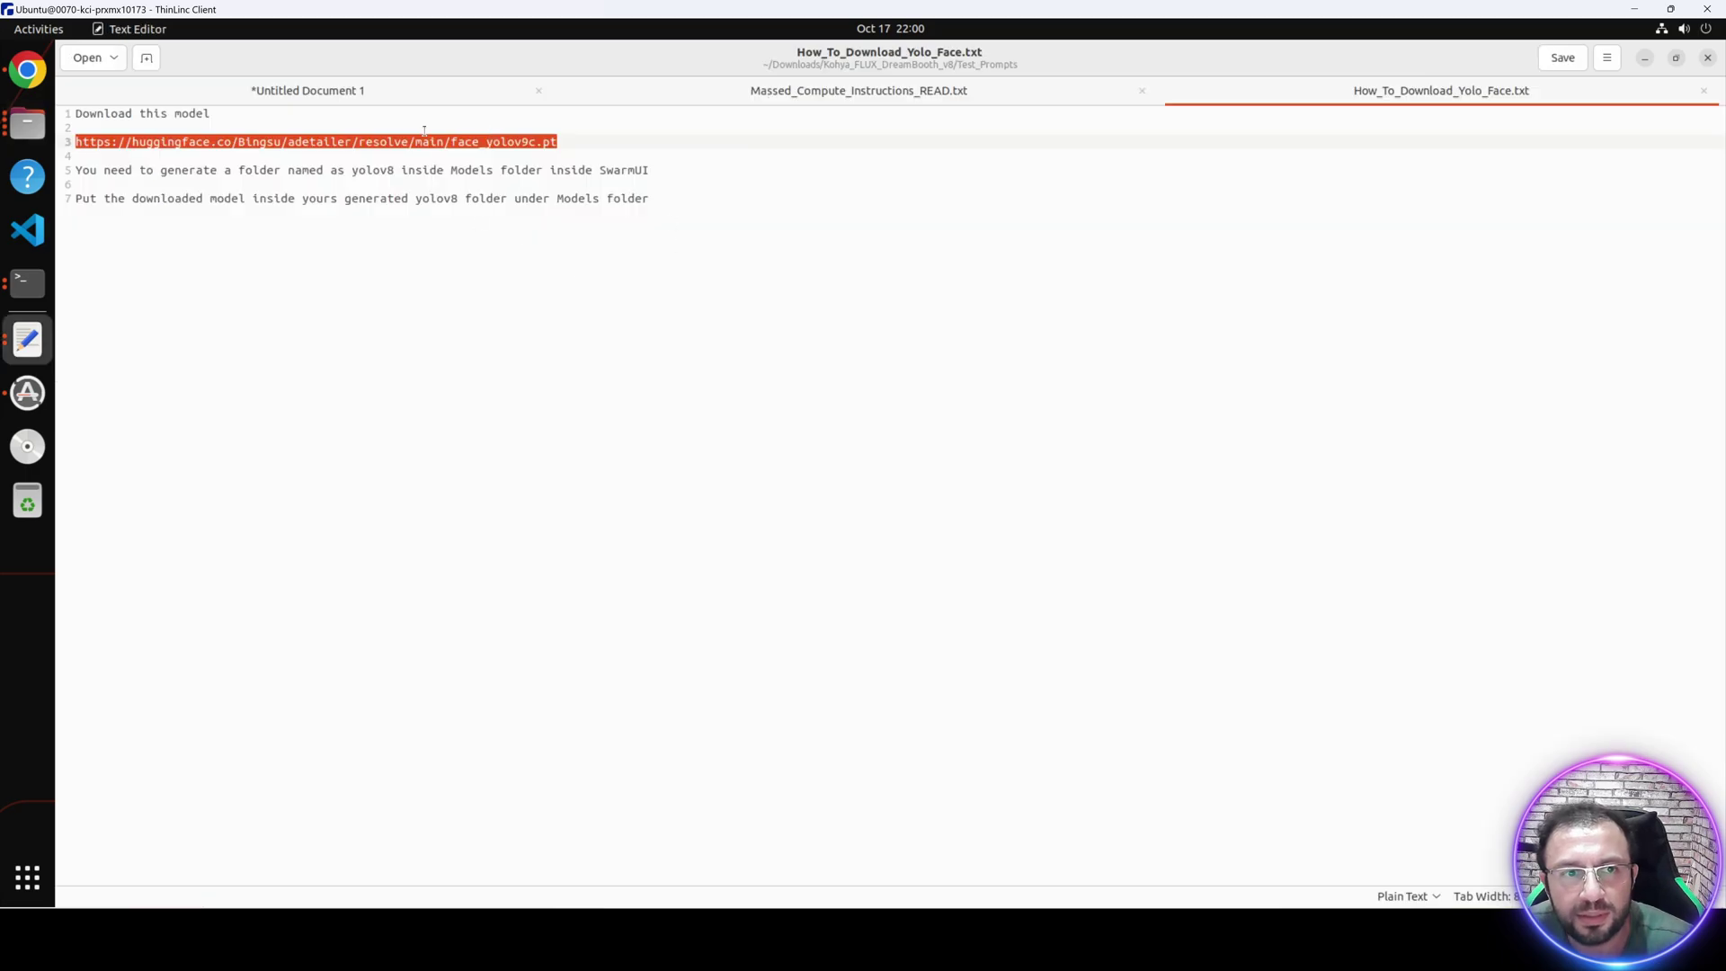
double_click(432, 196)
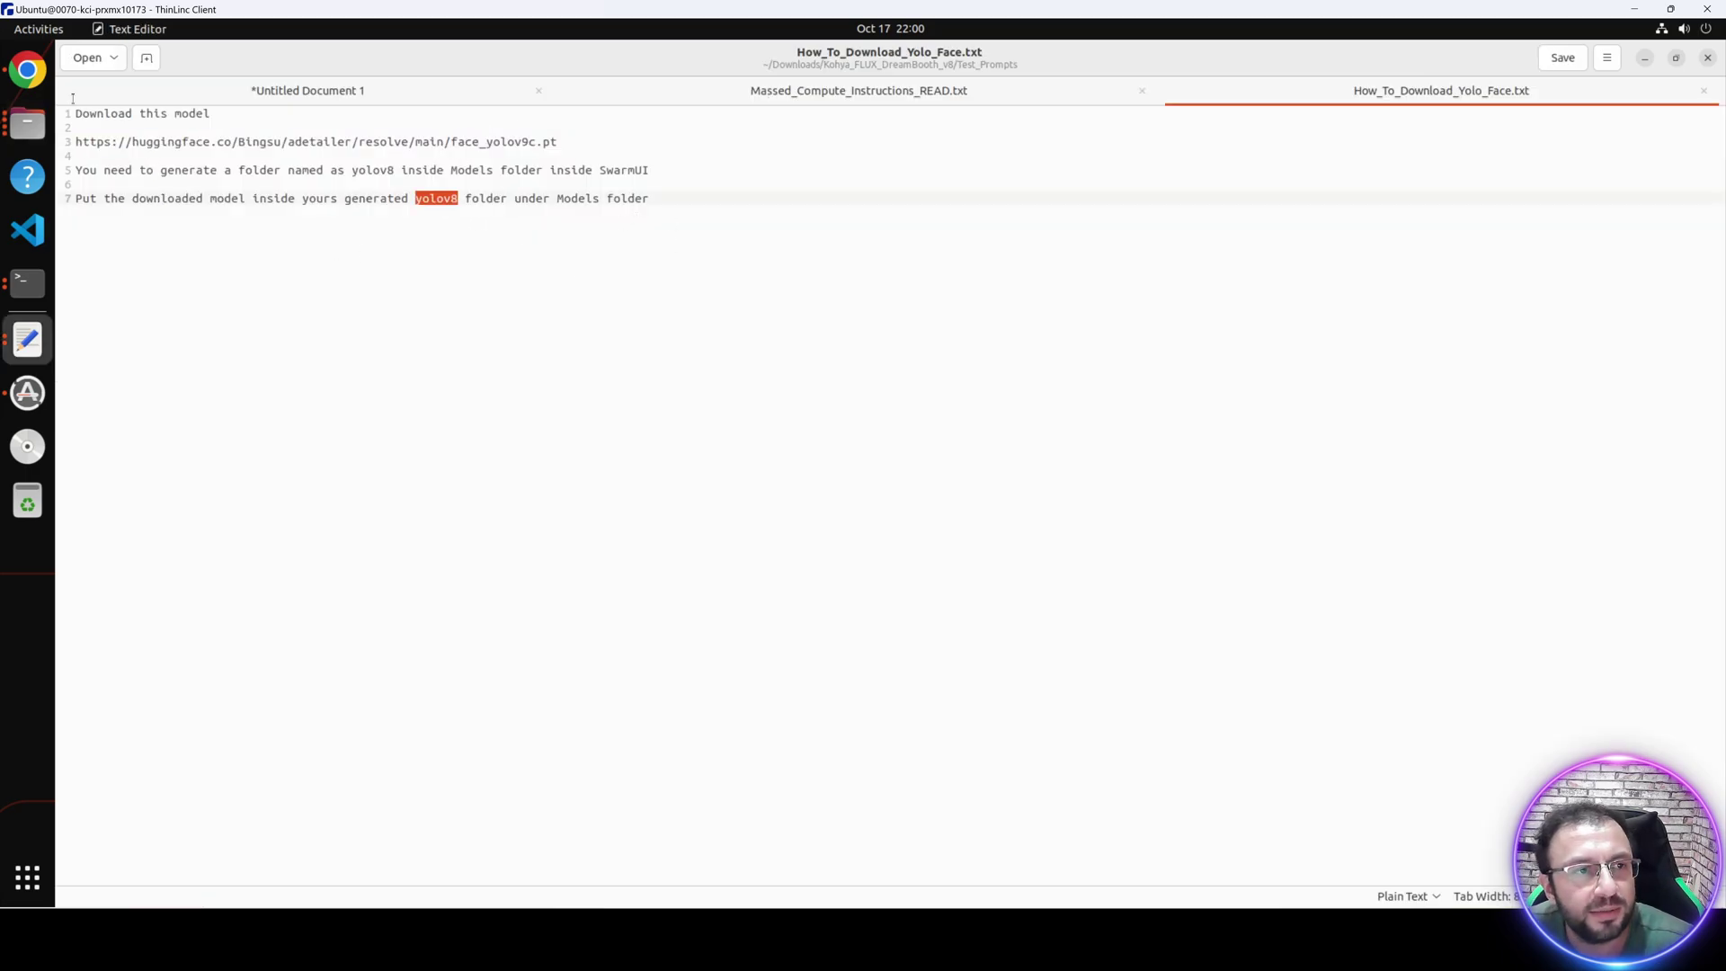
left_click(754, 316)
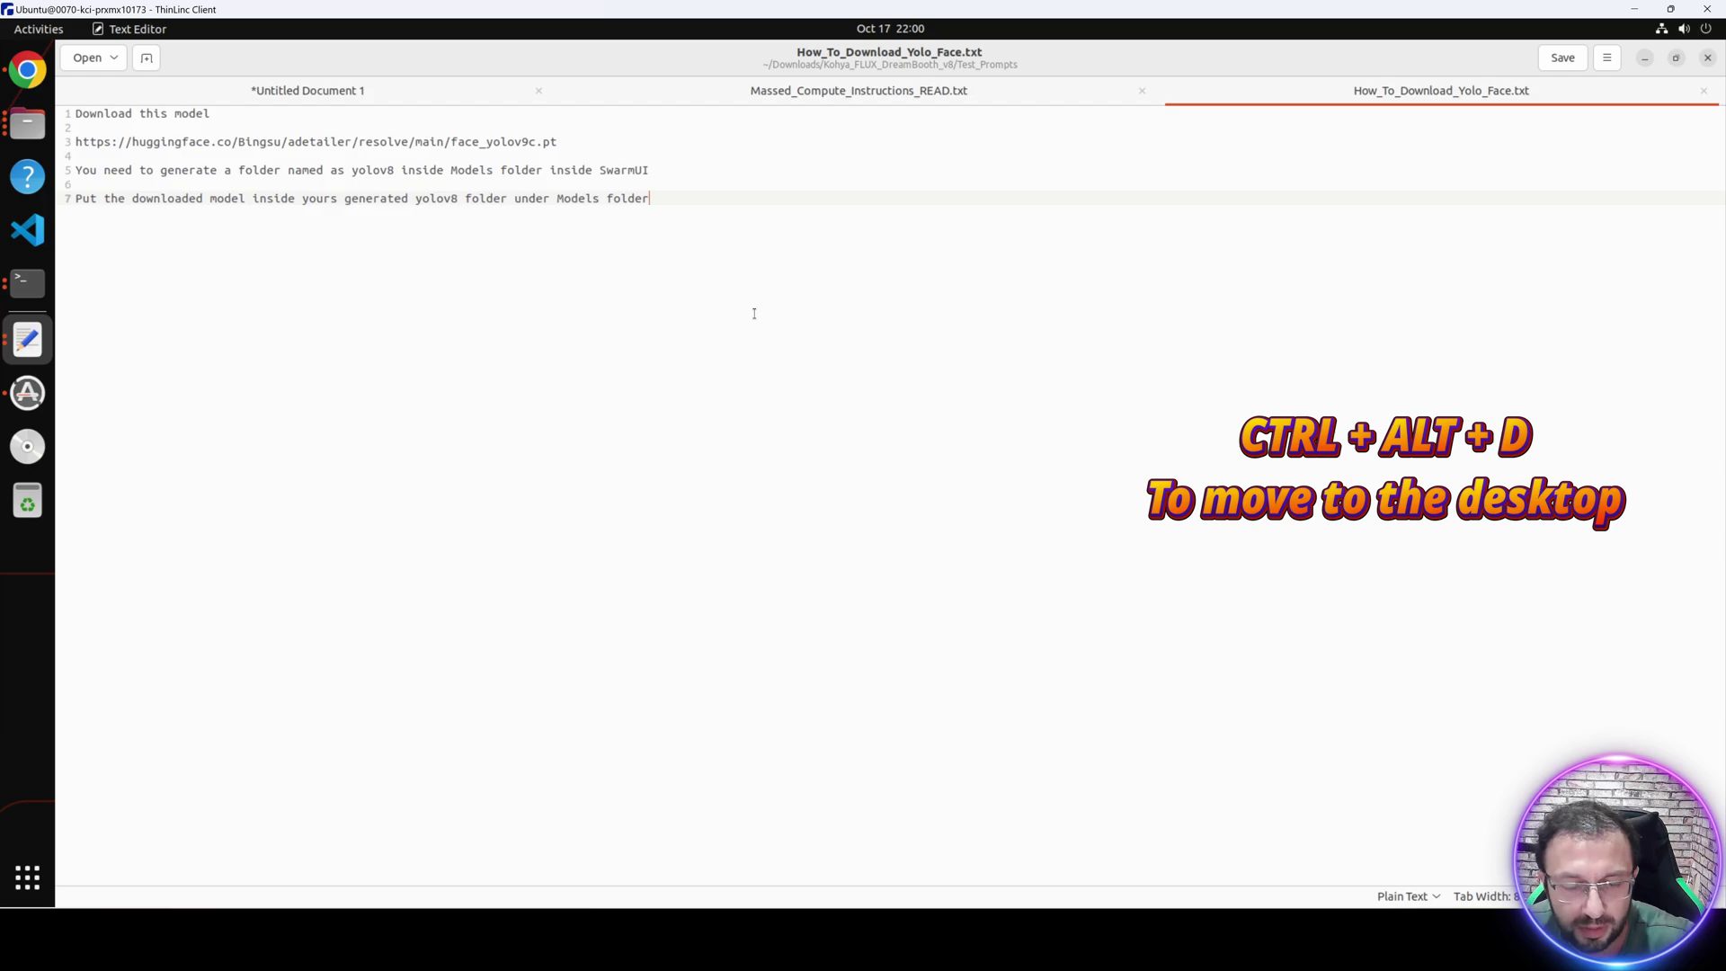
Run the StableSwarmUI update launcher from the desktop and select the web interface's local address in the browser.
key("ctrl+alt+d")
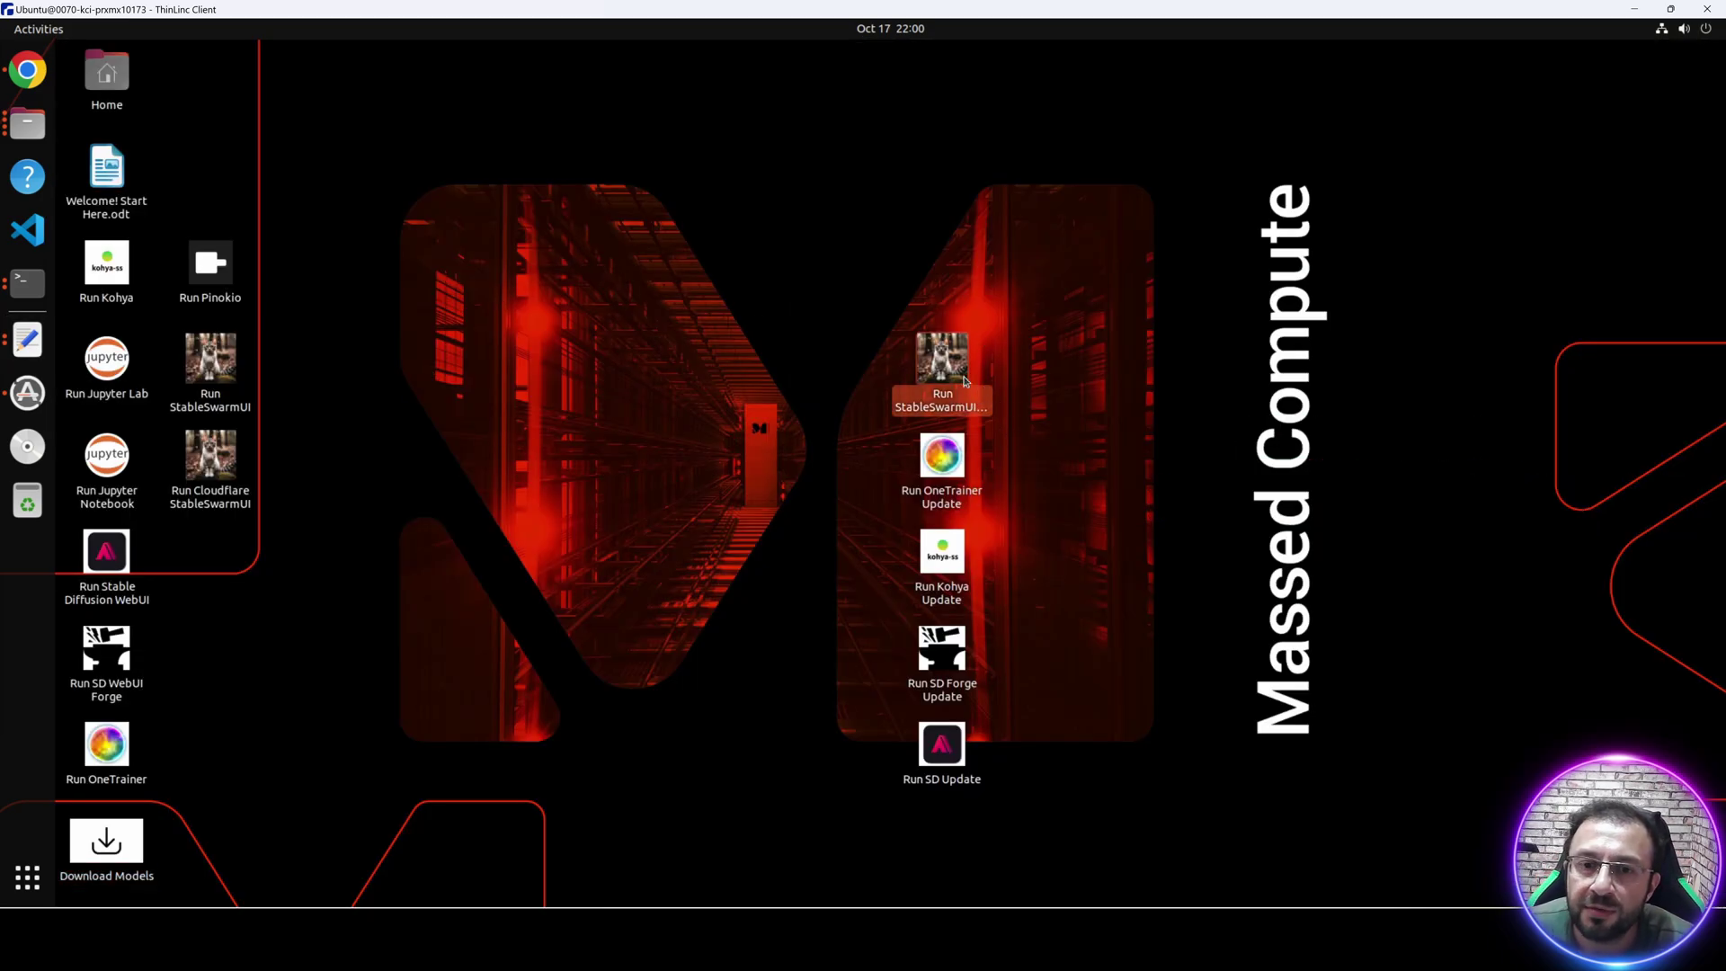
double_click(964, 381)
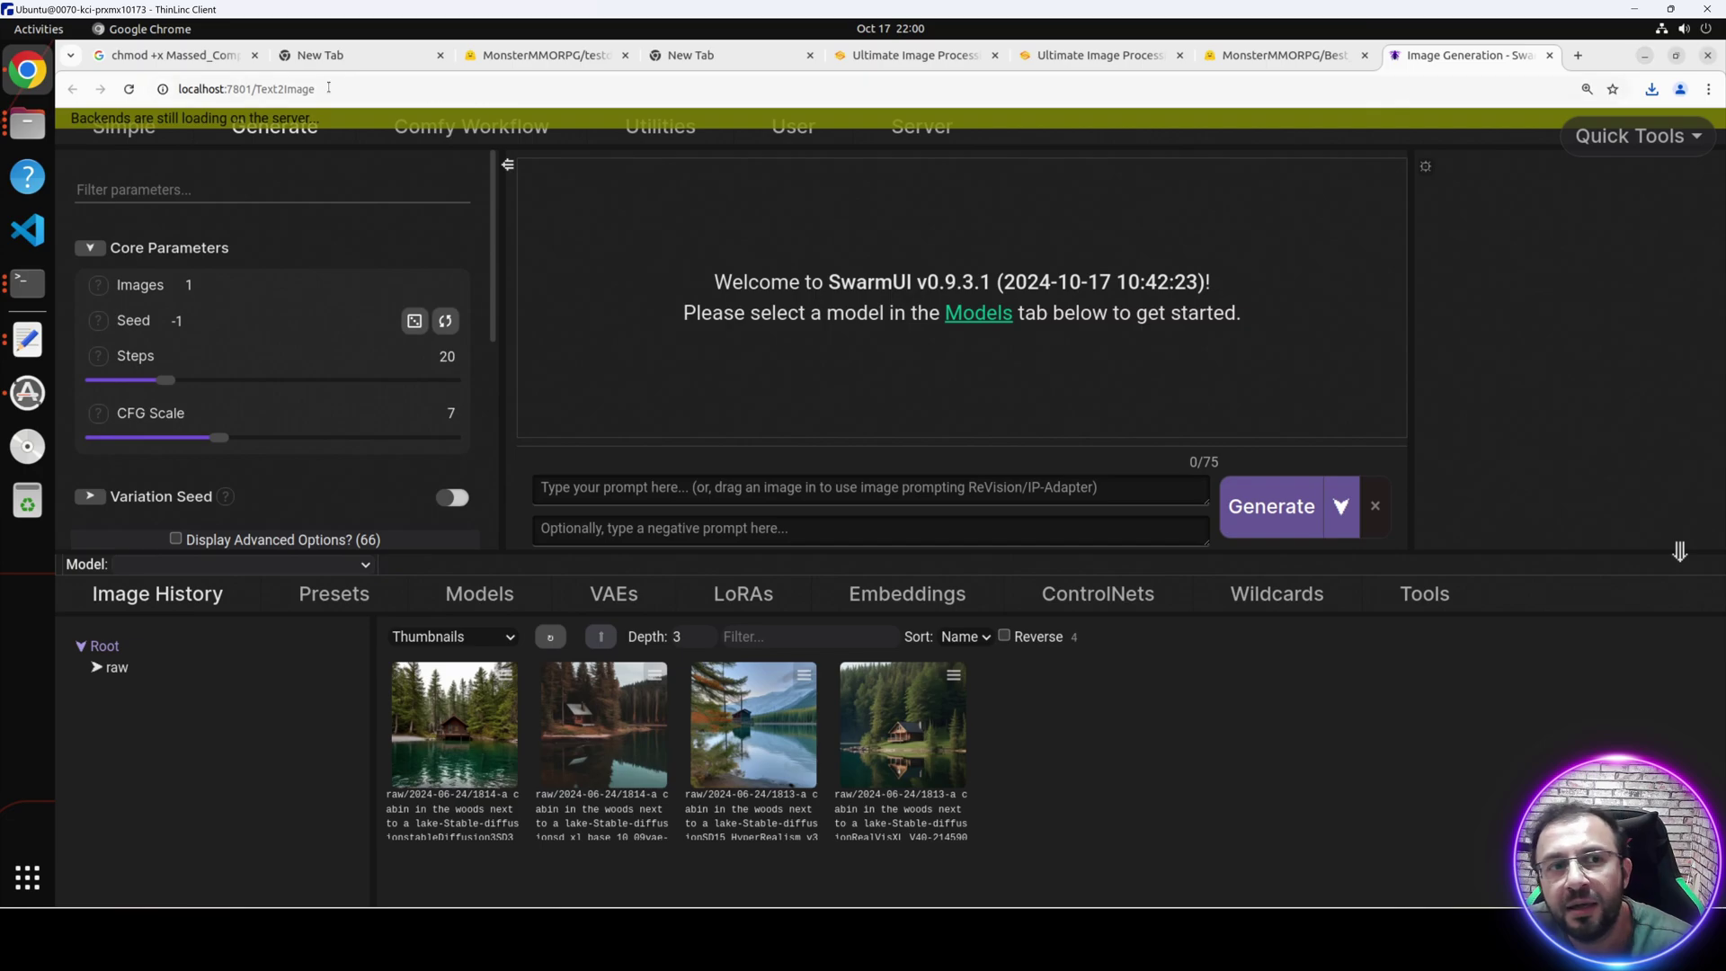
left_click(328, 88)
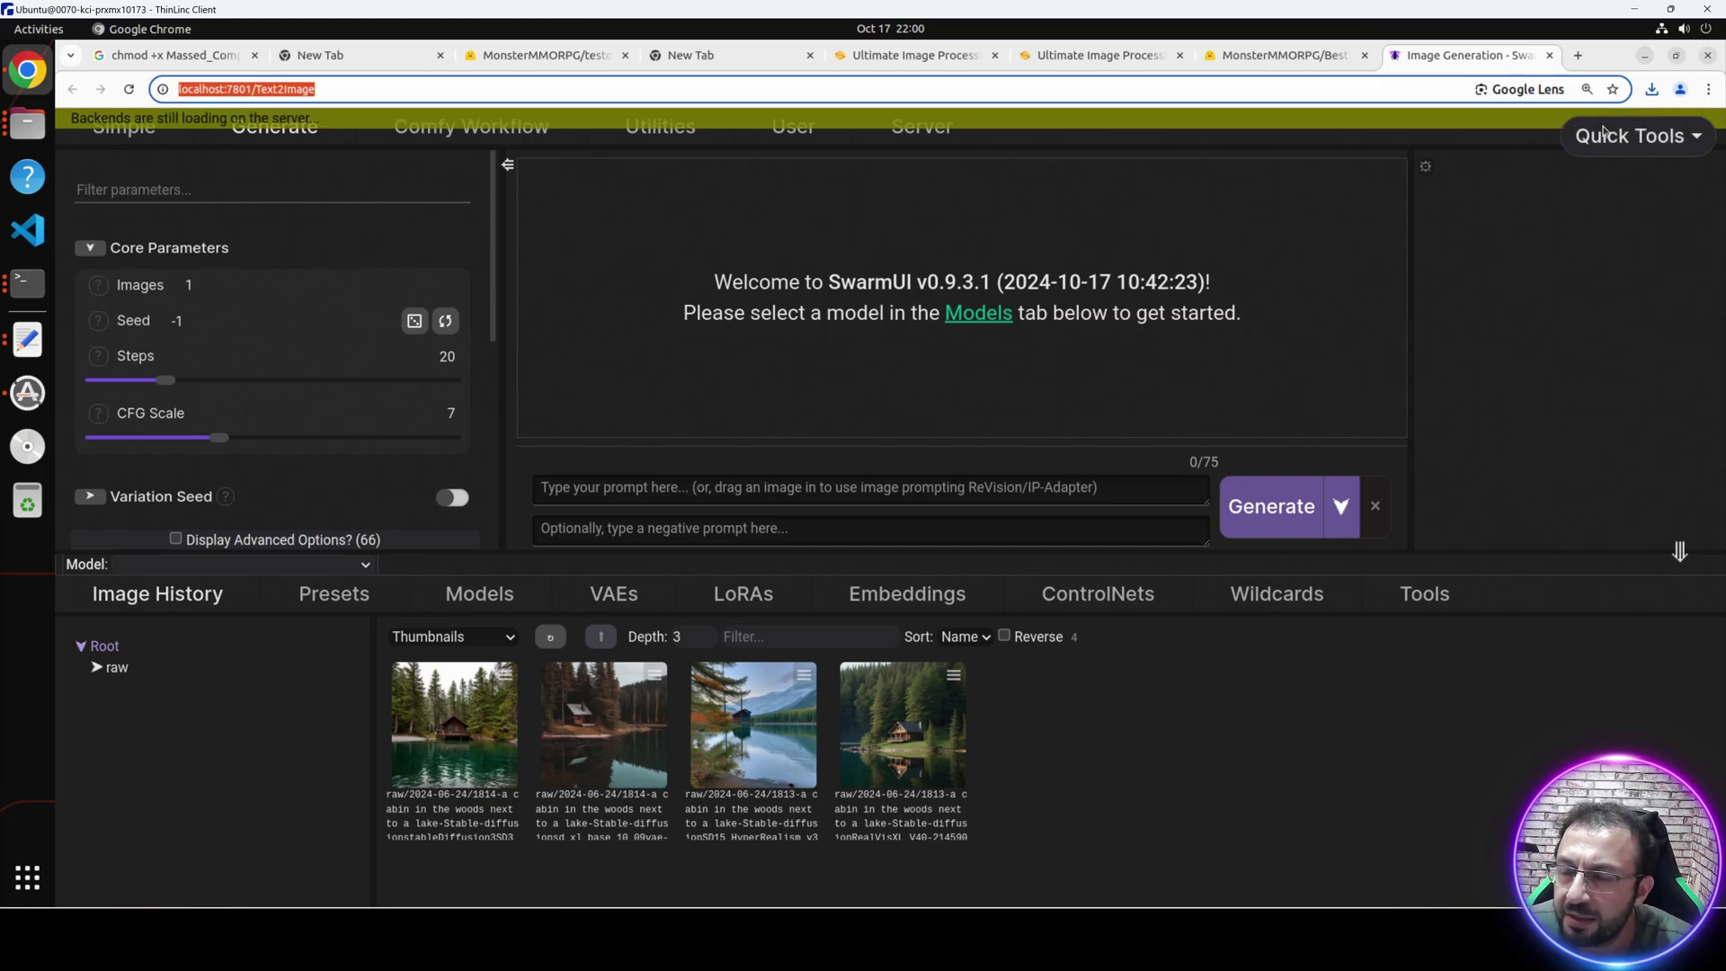
Minimize the browser, close the terminal running StableSwarmUI, and bring up the remaining nvitop and Ulti_Img_PreProcess_v3 terminals.
left_click(1643, 56)
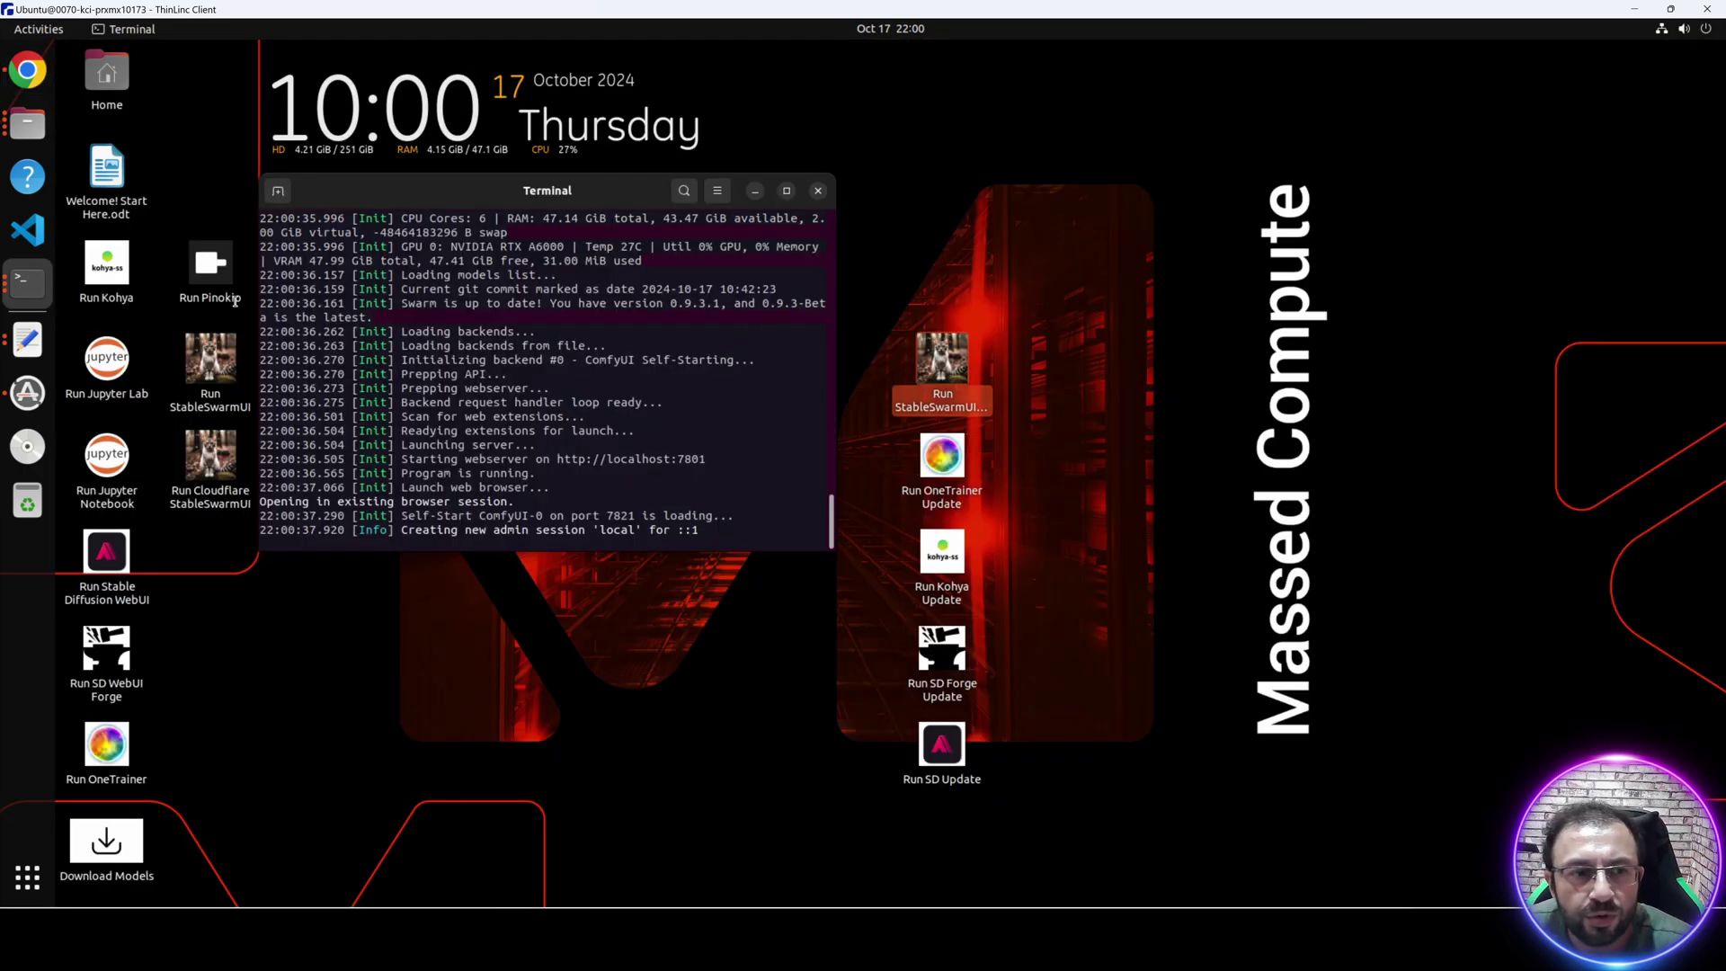
left_click(818, 192)
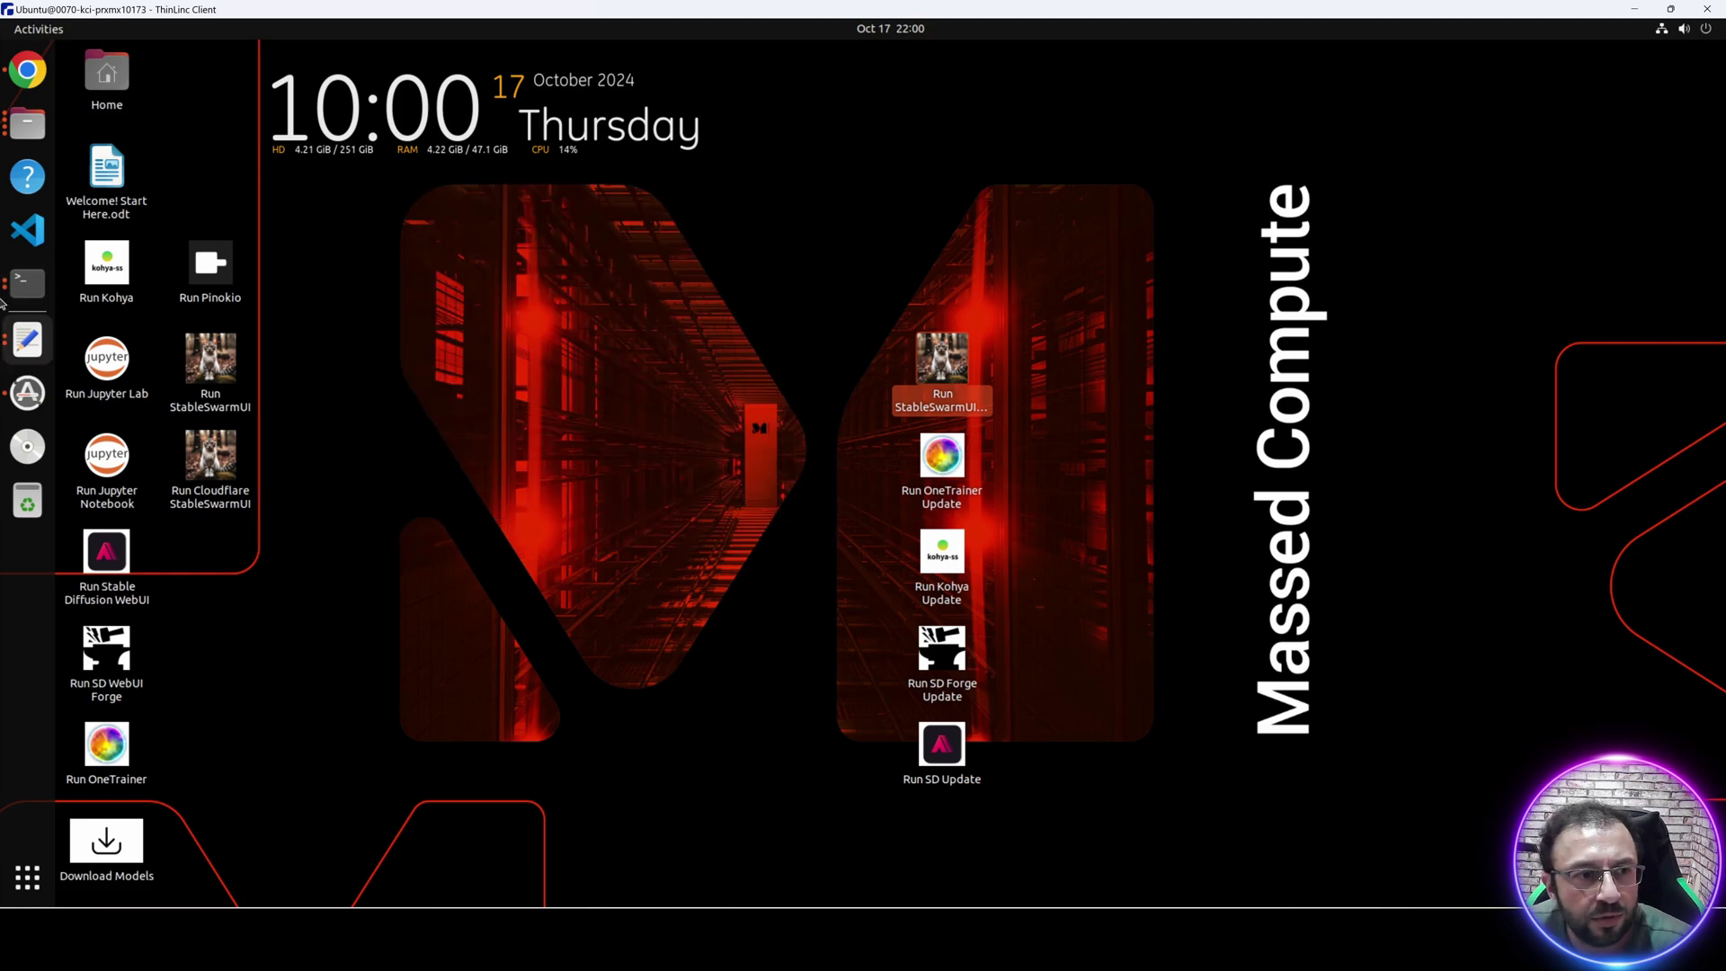
left_click(28, 284)
left_click(28, 284)
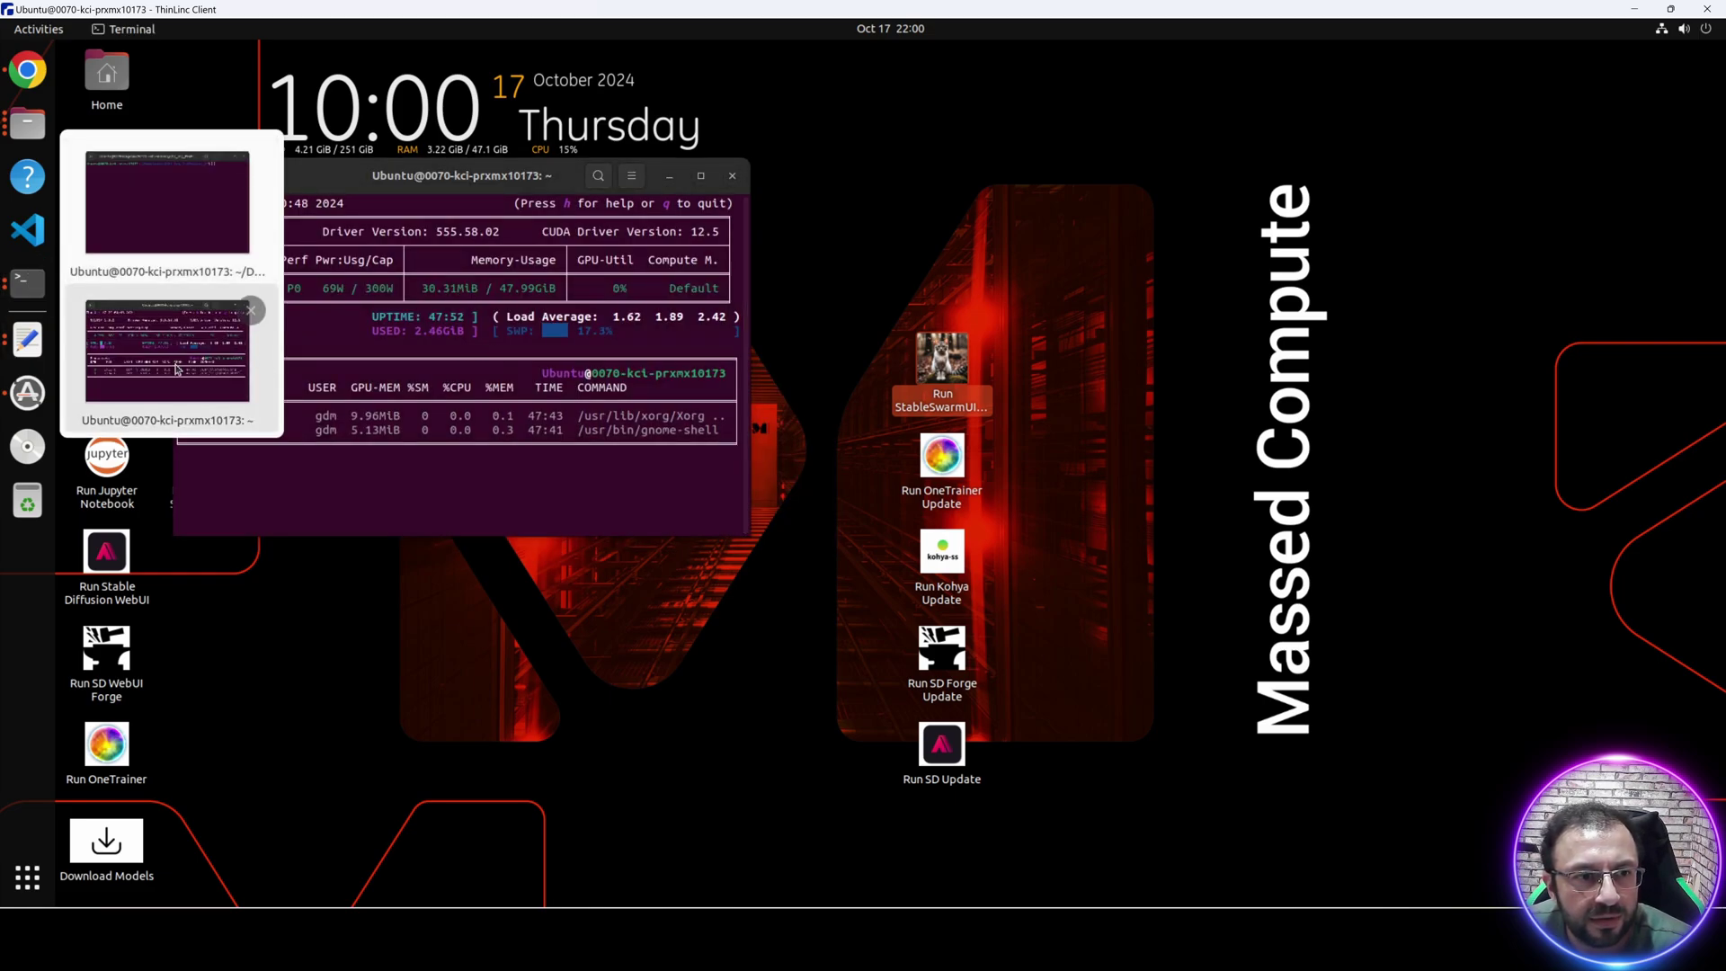
left_click(169, 369)
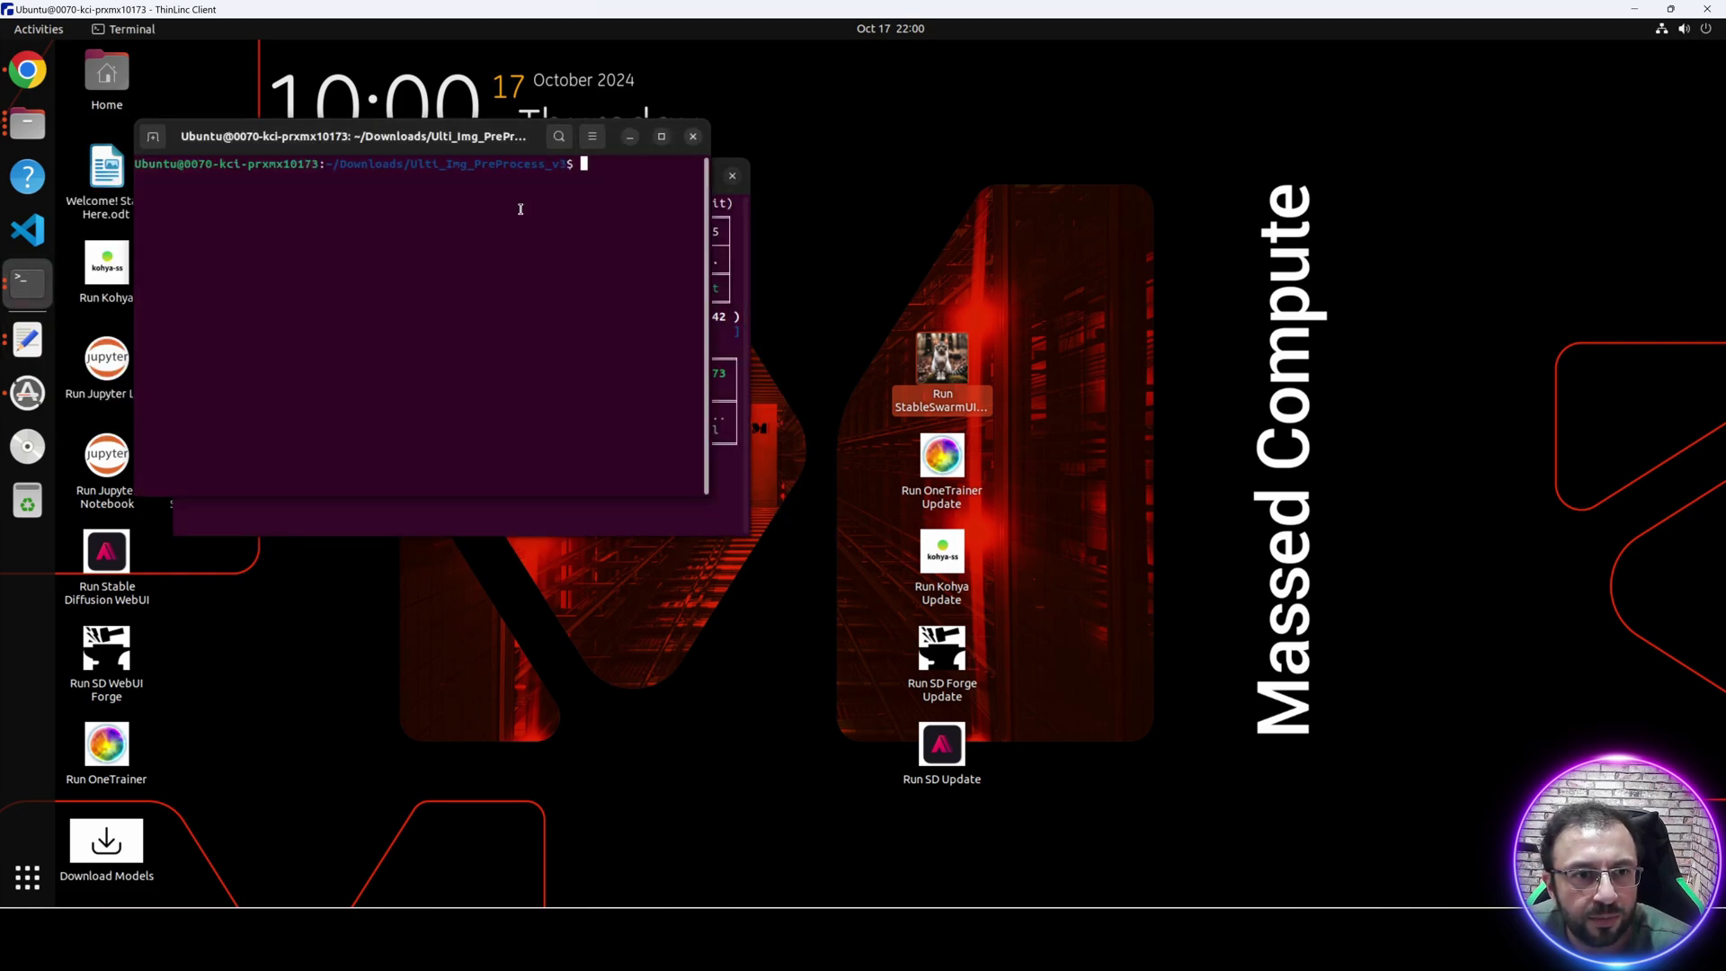
Close the two remaining terminals and run the Cloudflare StableSwarmUI launcher from the desktop.
left_click(692, 136)
left_click(688, 175)
left_click(218, 472)
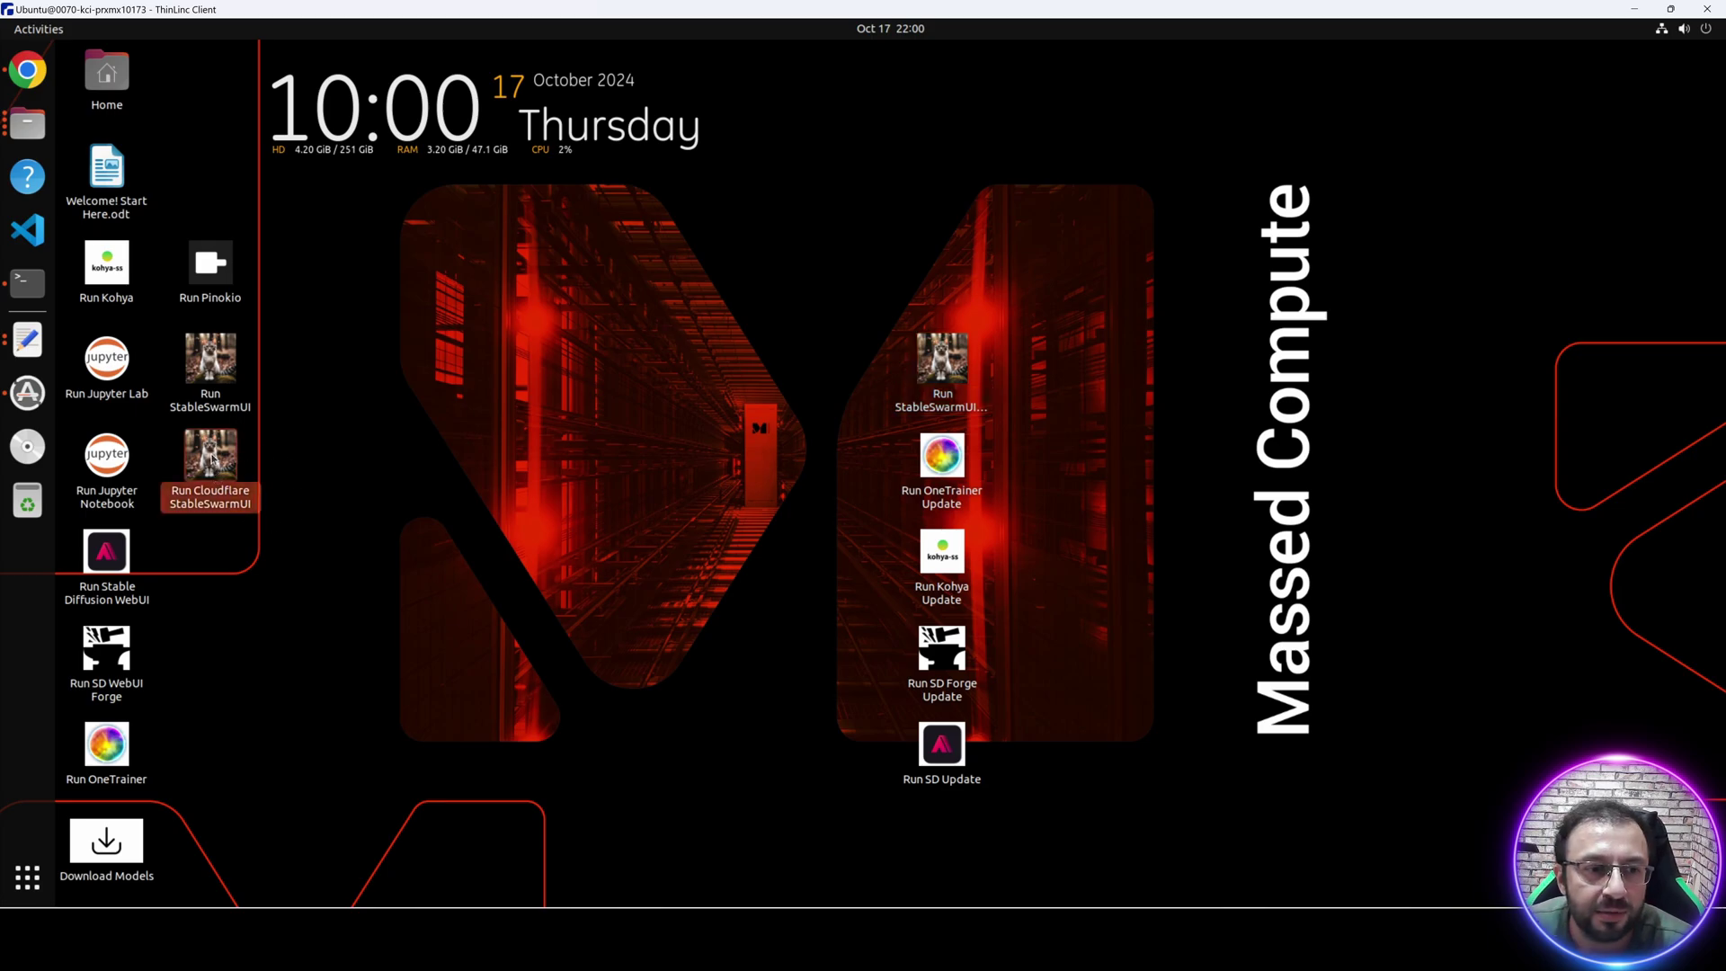
double_click(213, 458)
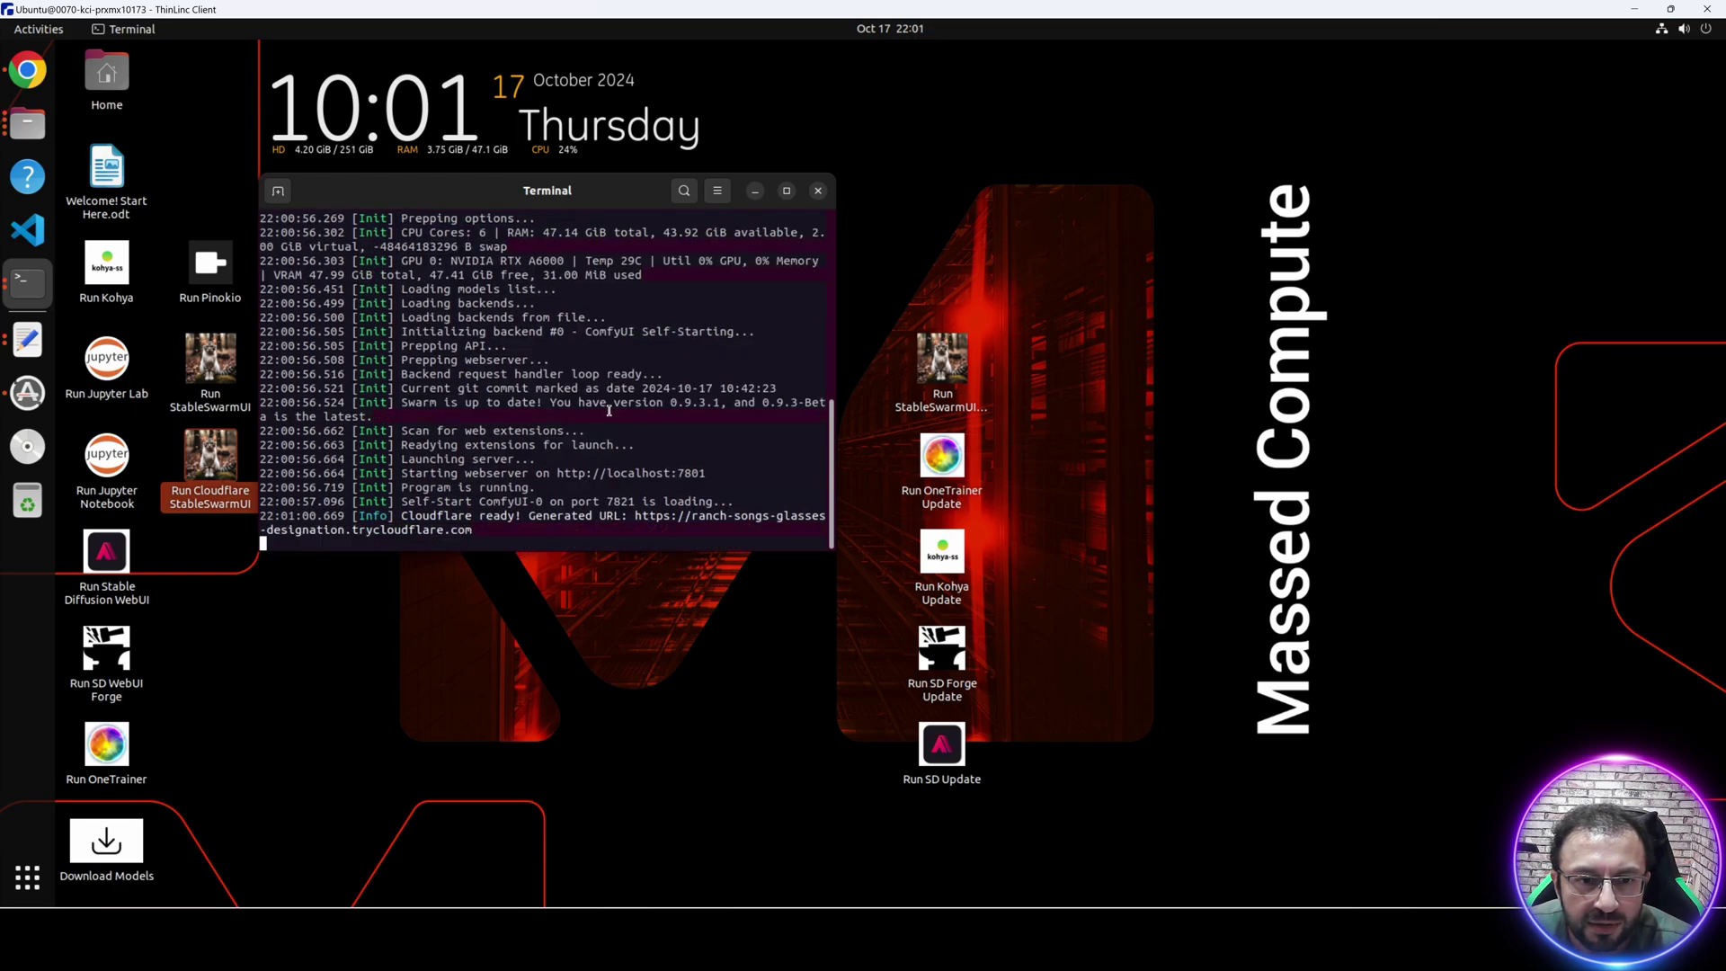
Open the generated trycloudflare.com address from the StableSwarmUI terminal output in the remote browser.
right_click(700, 501)
left_click(722, 508)
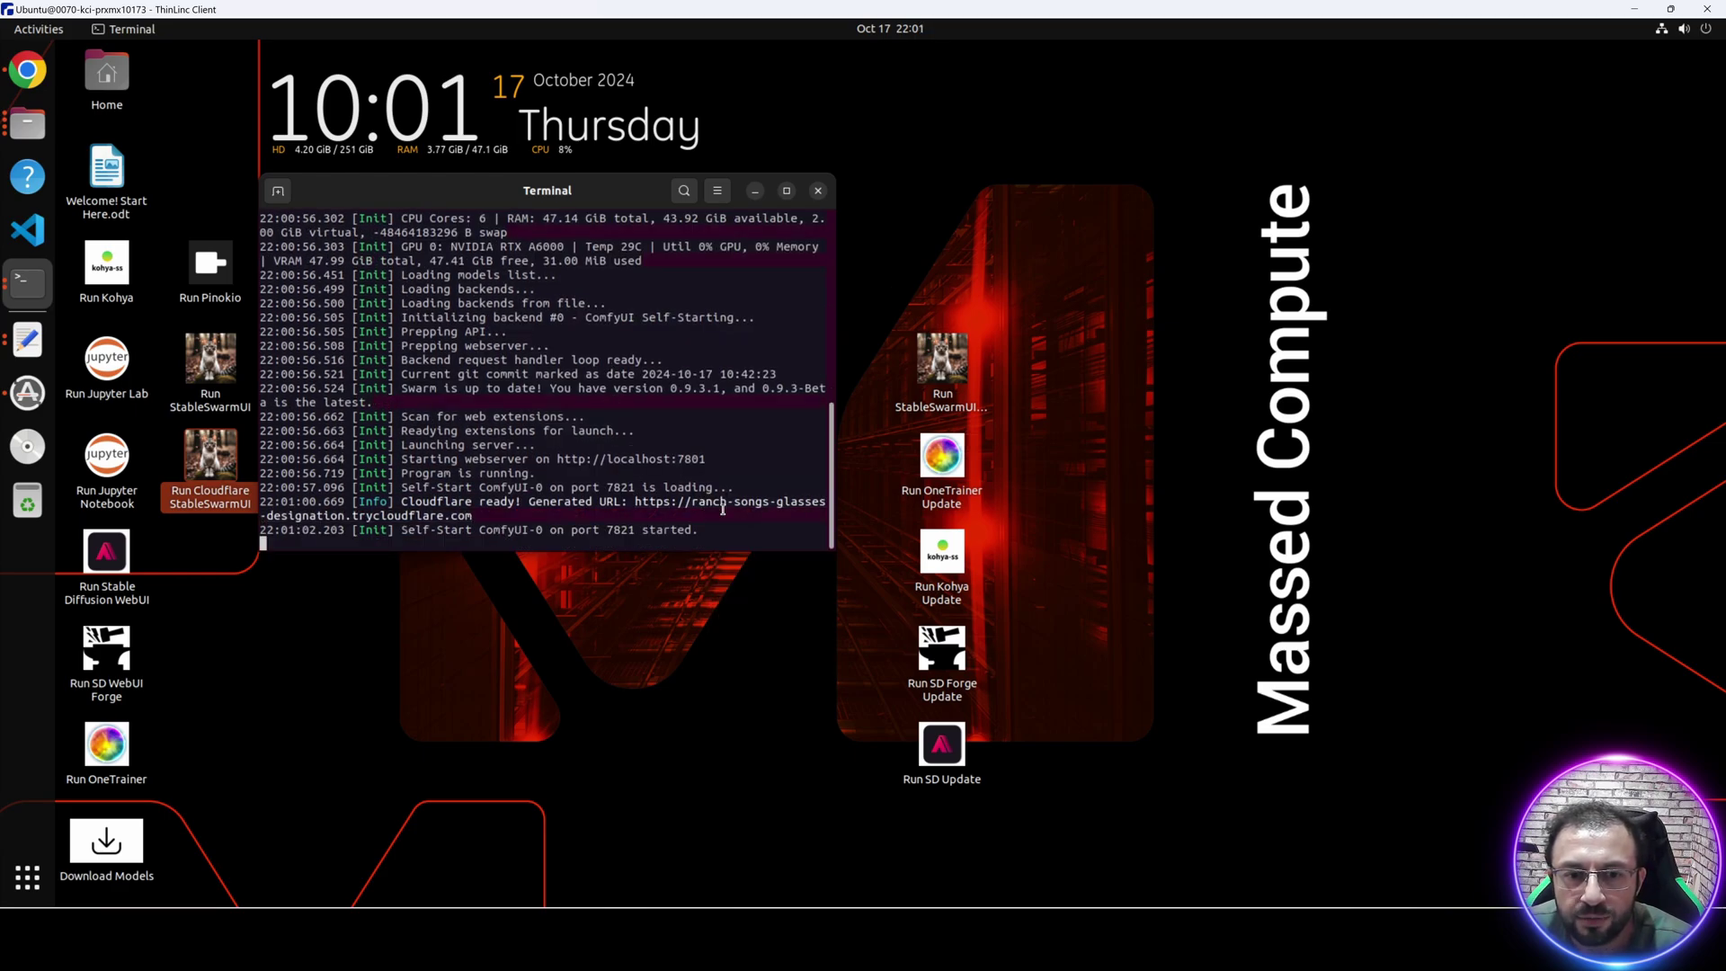
right_click(722, 509)
left_click(763, 518)
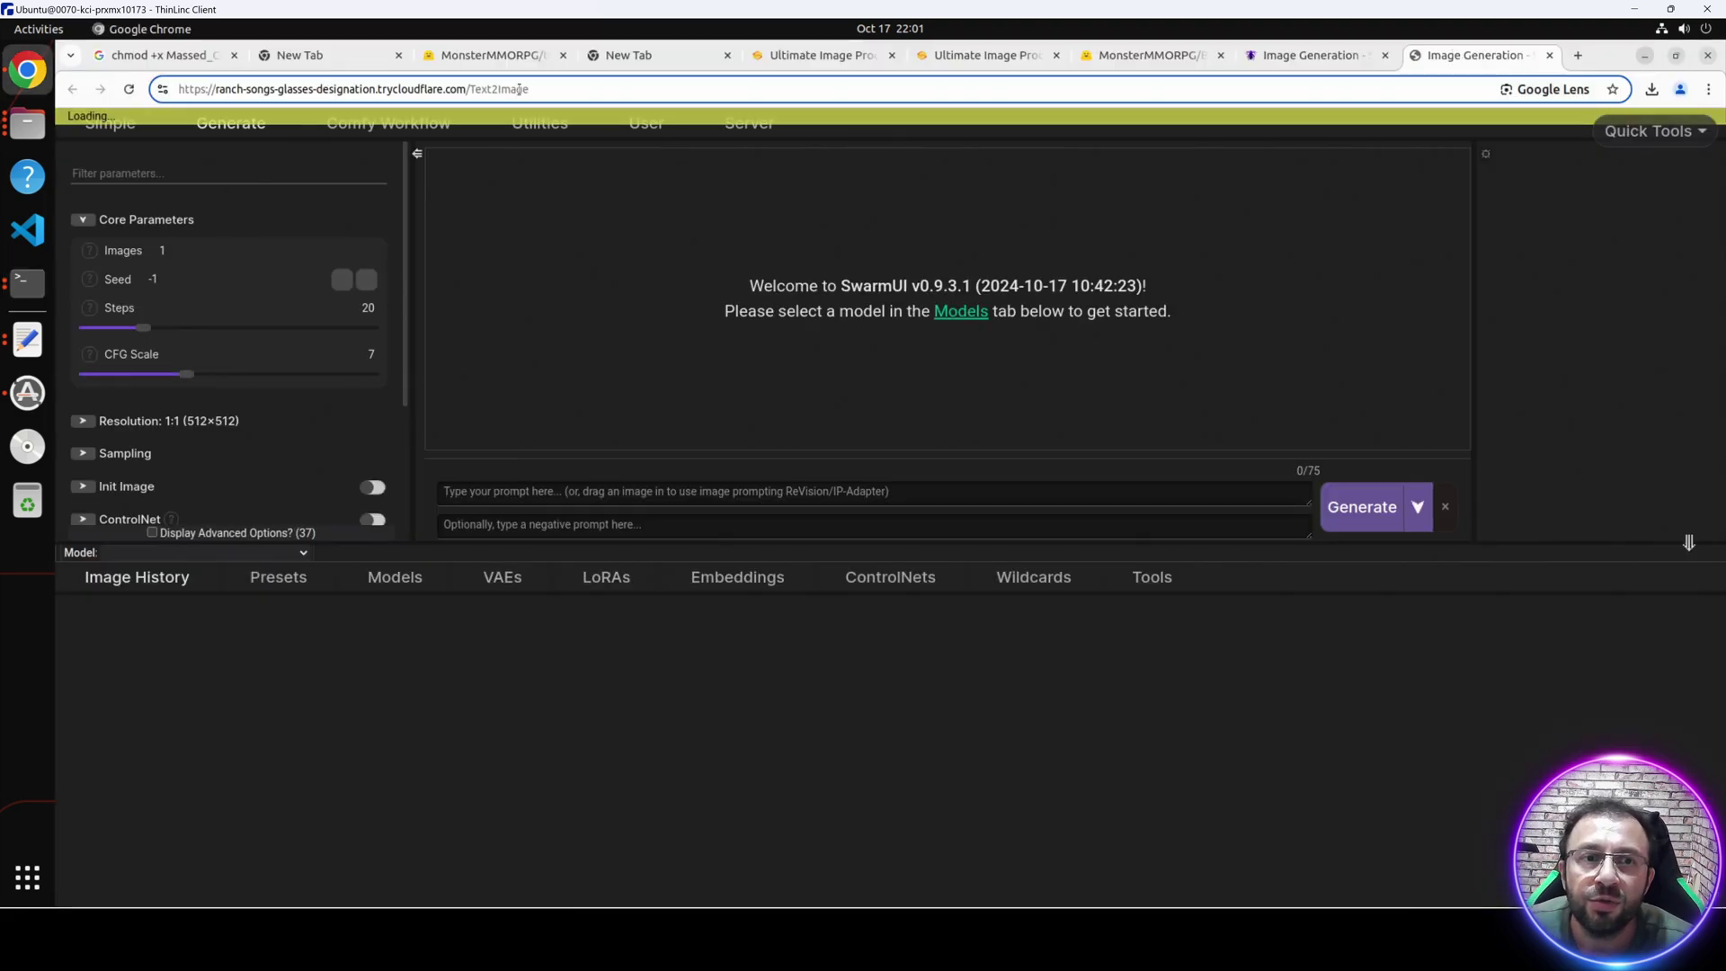
Copy the SwarmUI Cloudflare address, load it in the local computer's browser, and enlarge the page slightly.
left_click(530, 90)
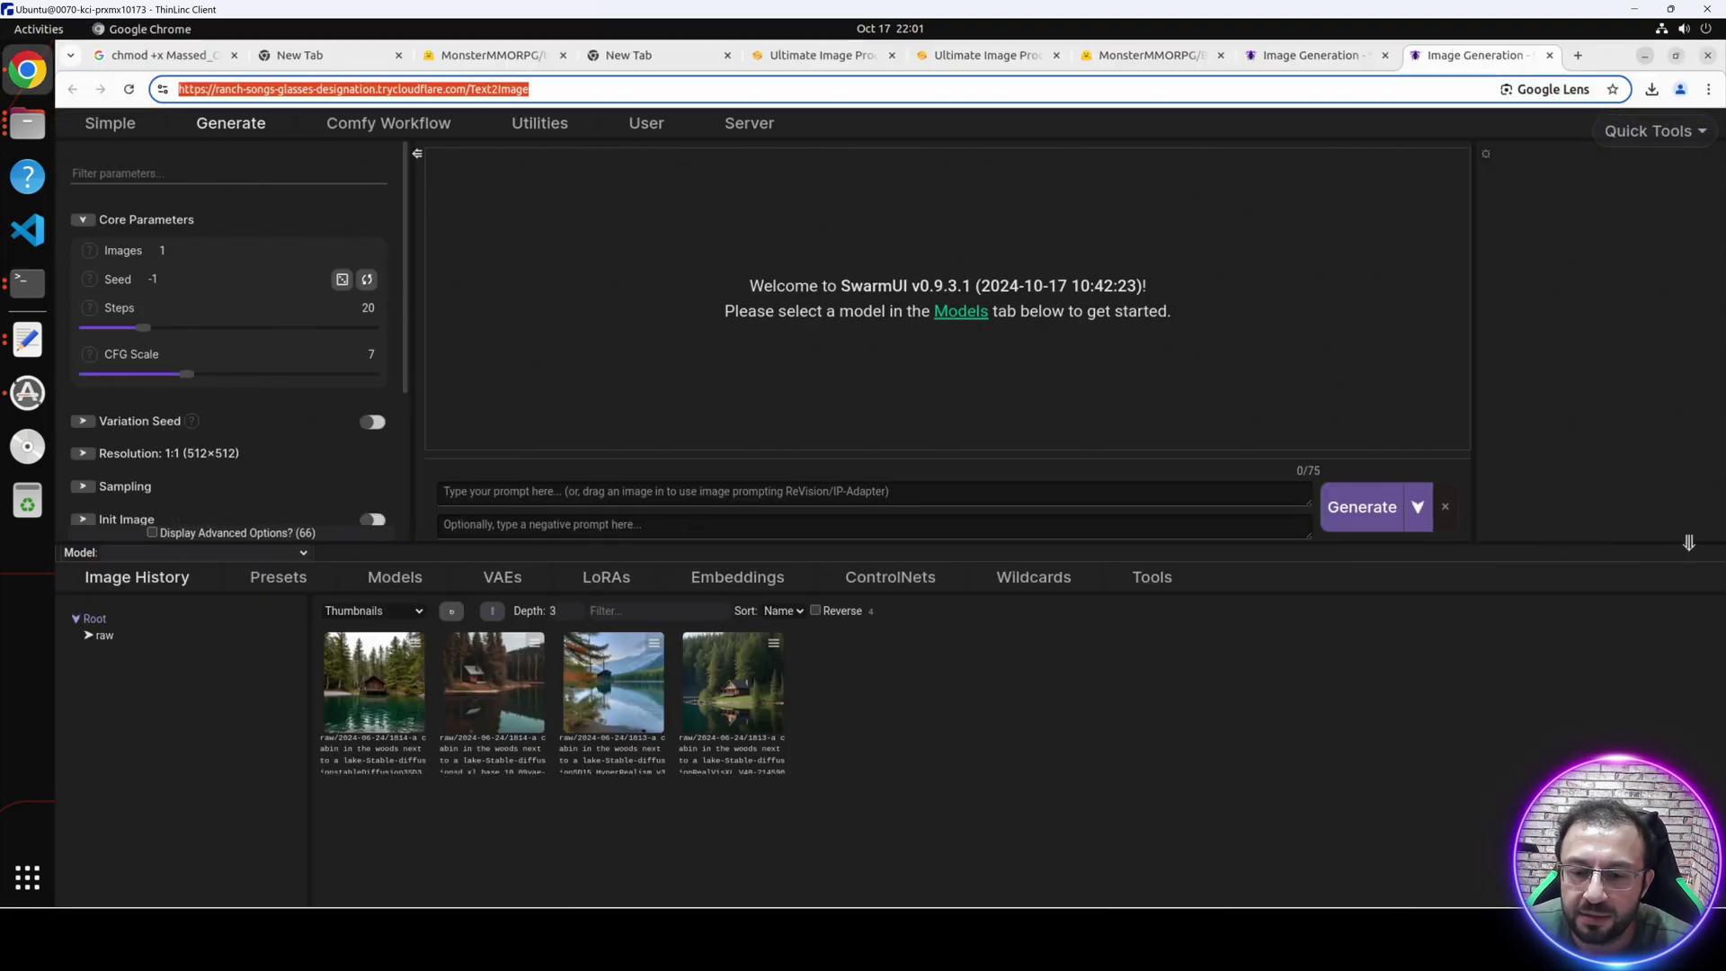
key("alt+Tab")
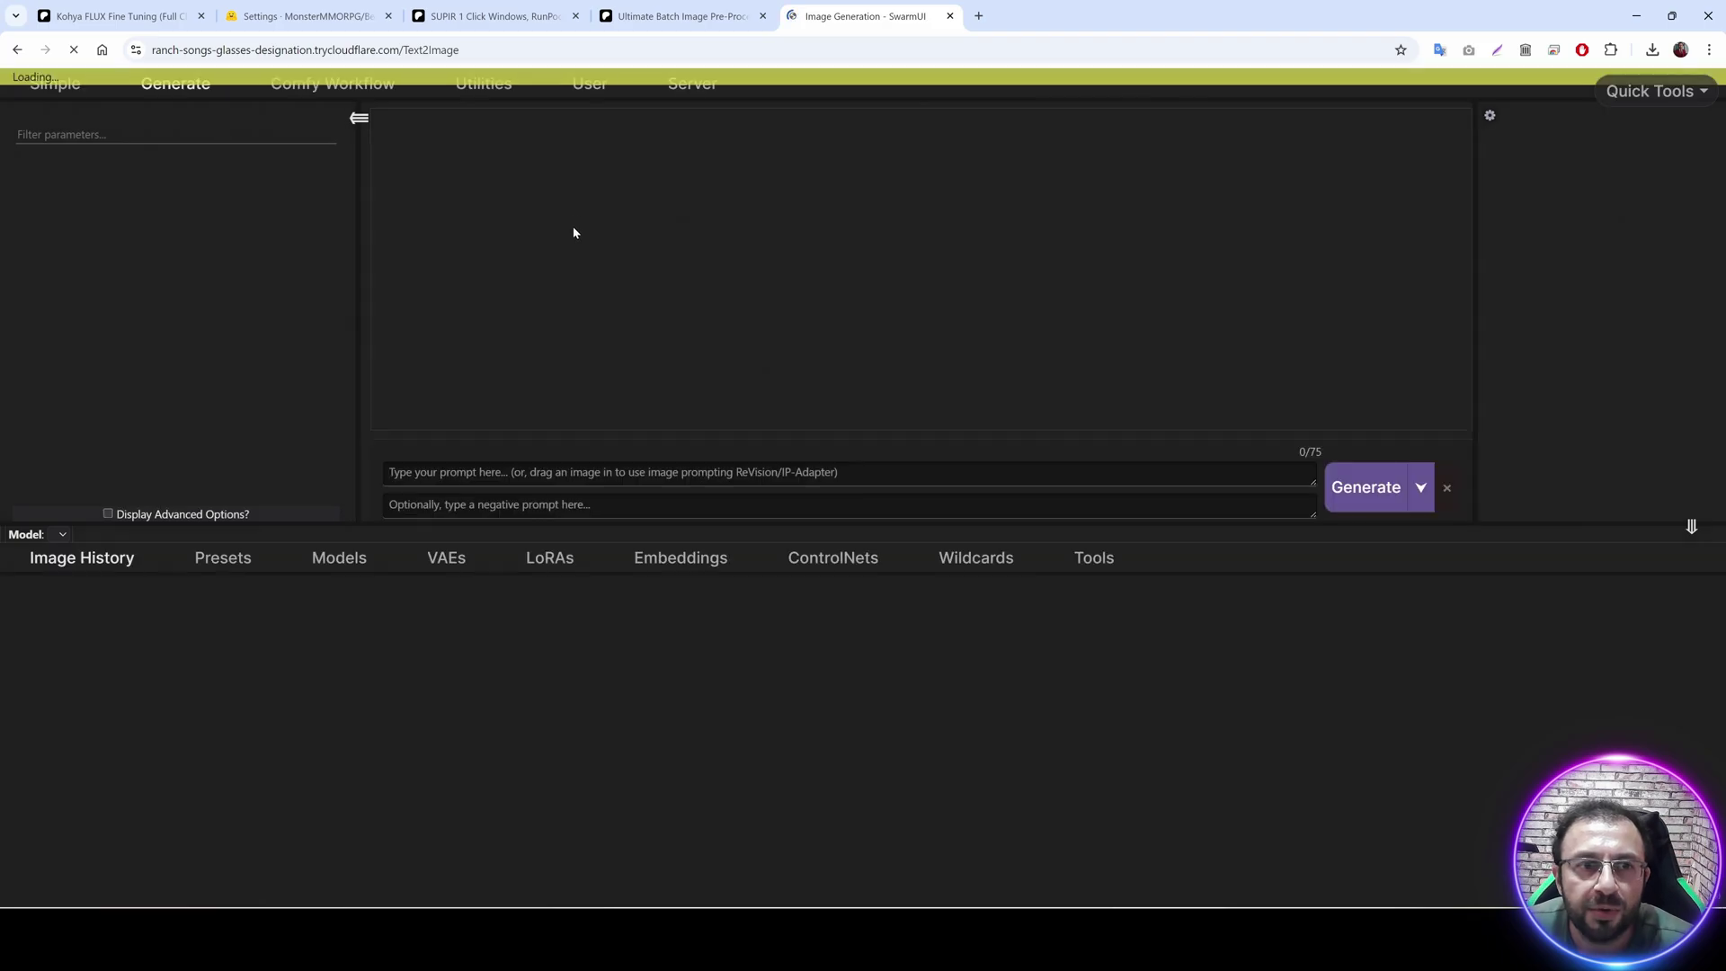
key("ctrl+plus")
key("ctrl+plus")
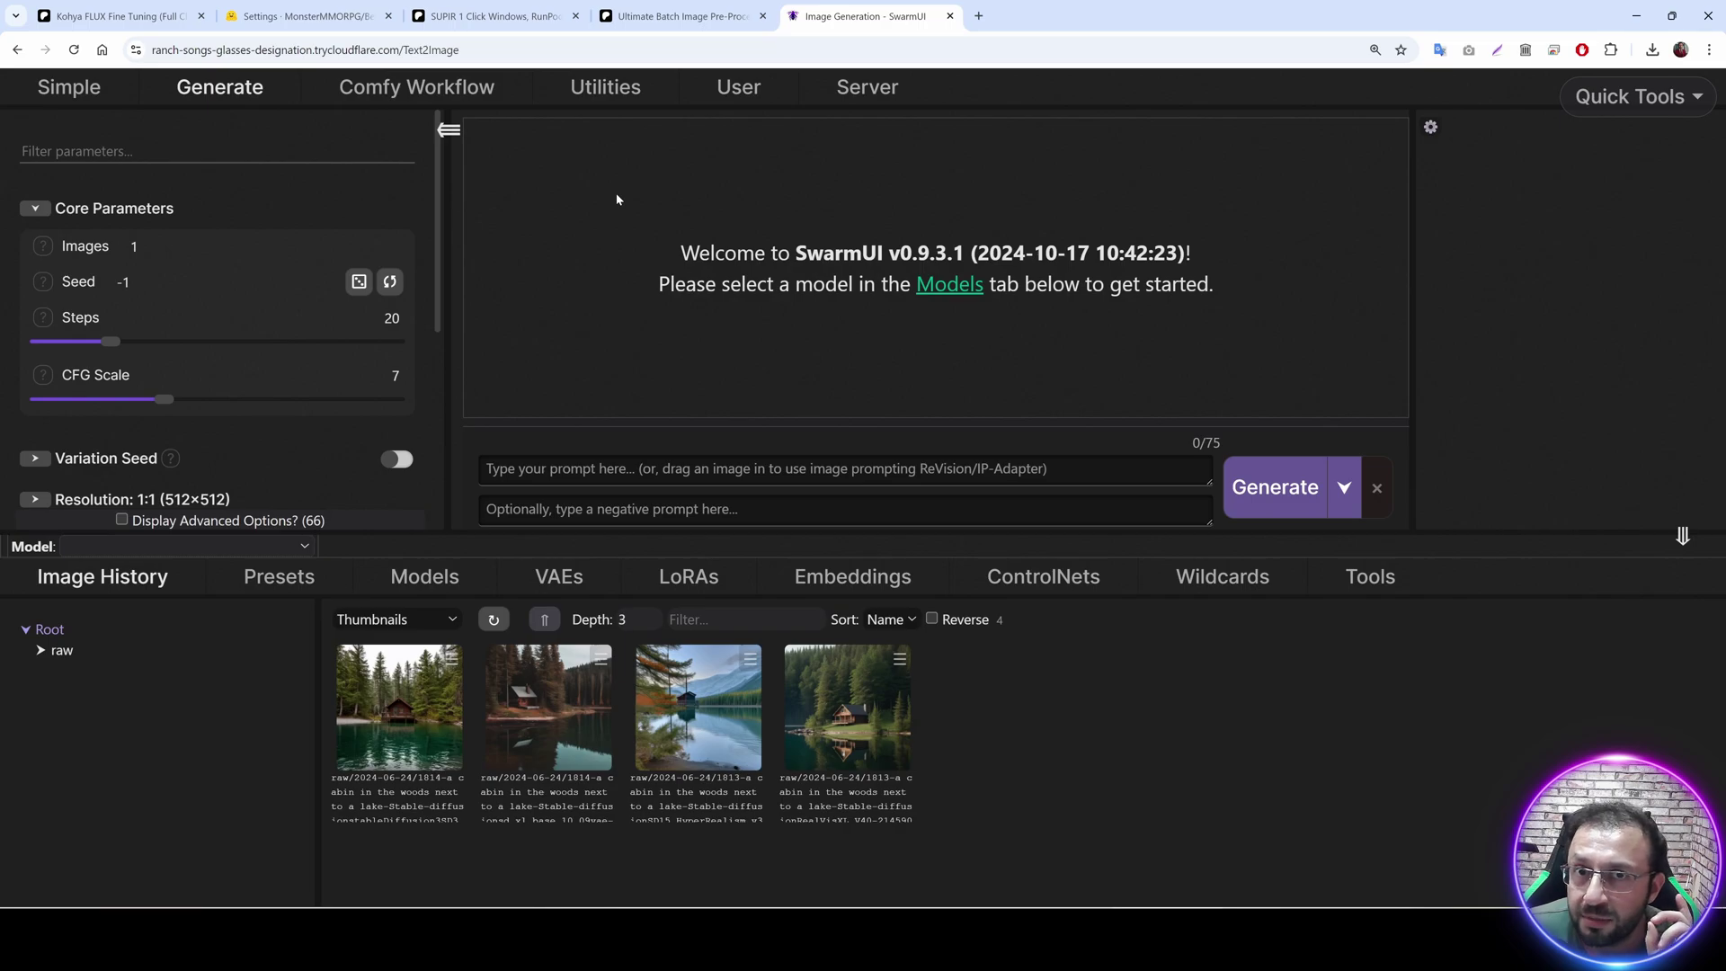
key("ctrl+minus")
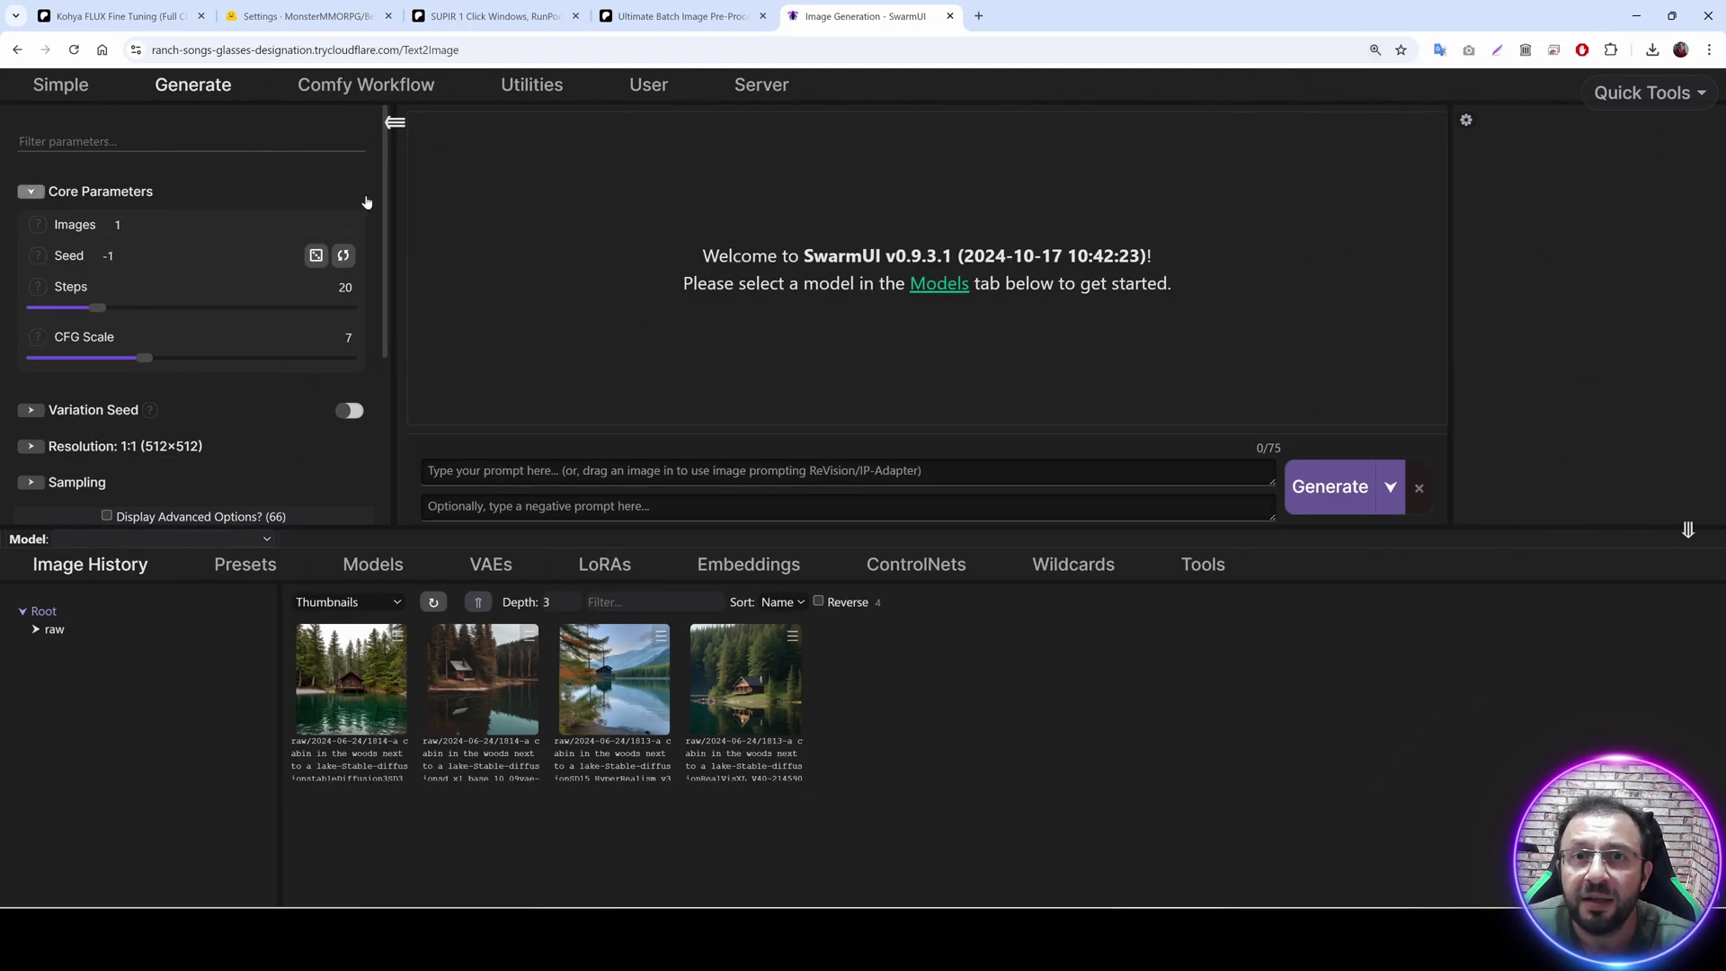
List the available models and select the trained checkpoint model/256_img_BS_7-000050 for generation.
left_click(1204, 565)
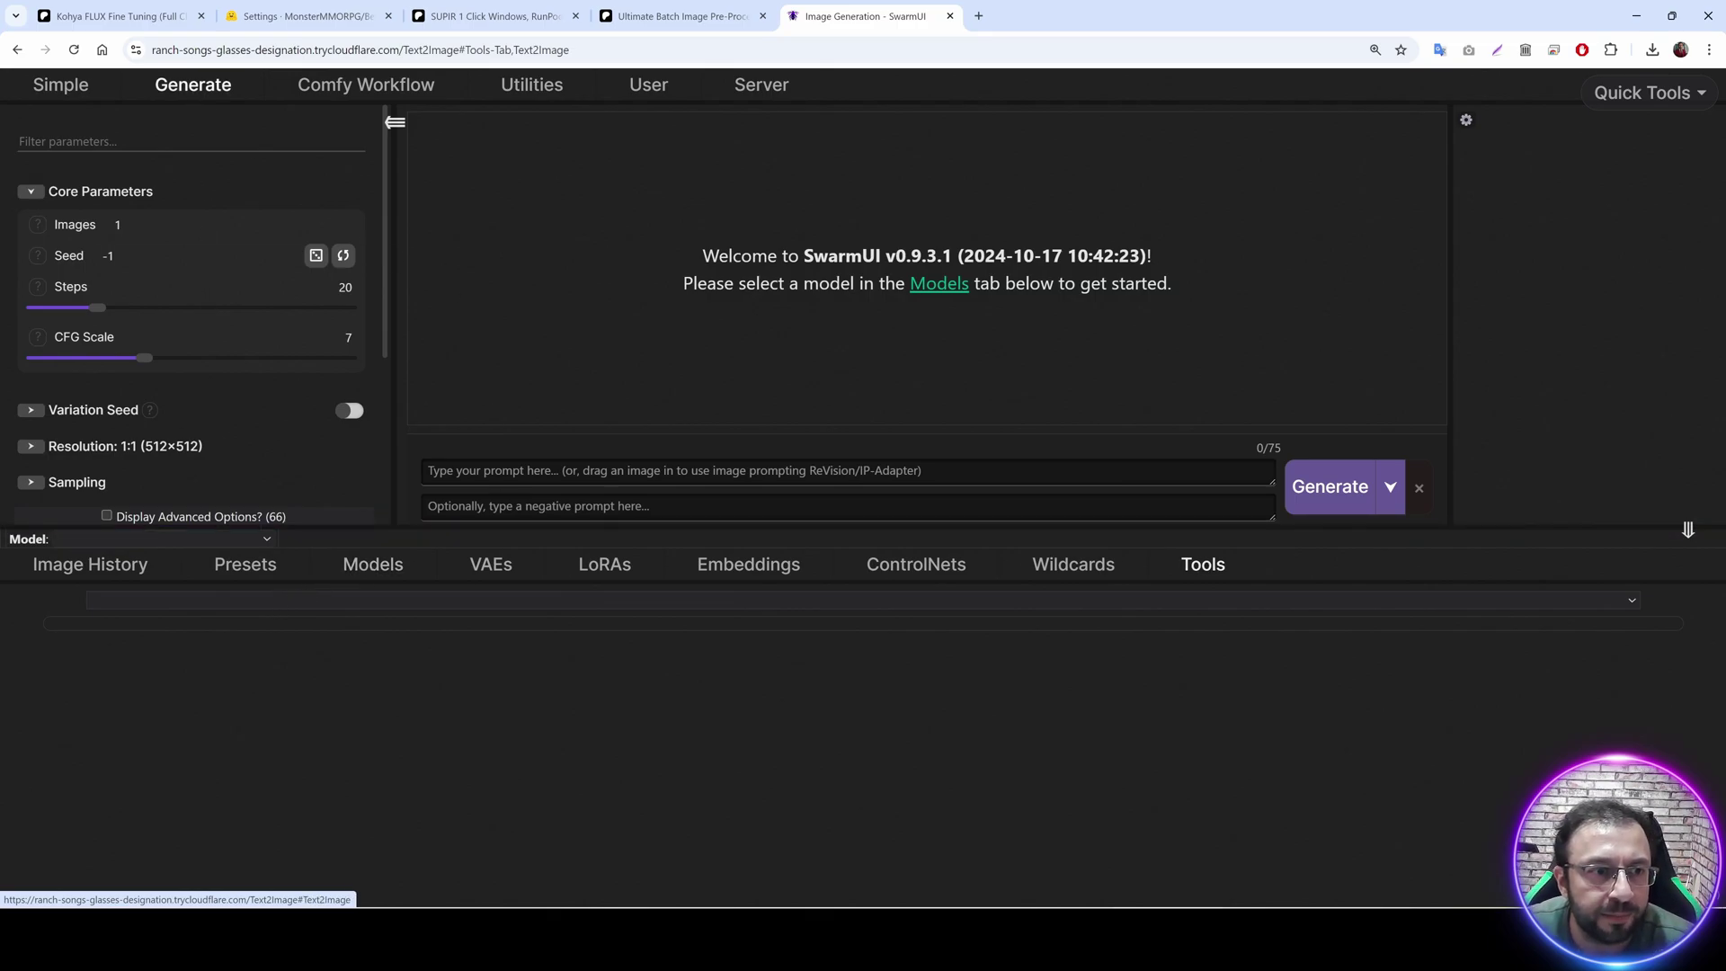
left_click(373, 564)
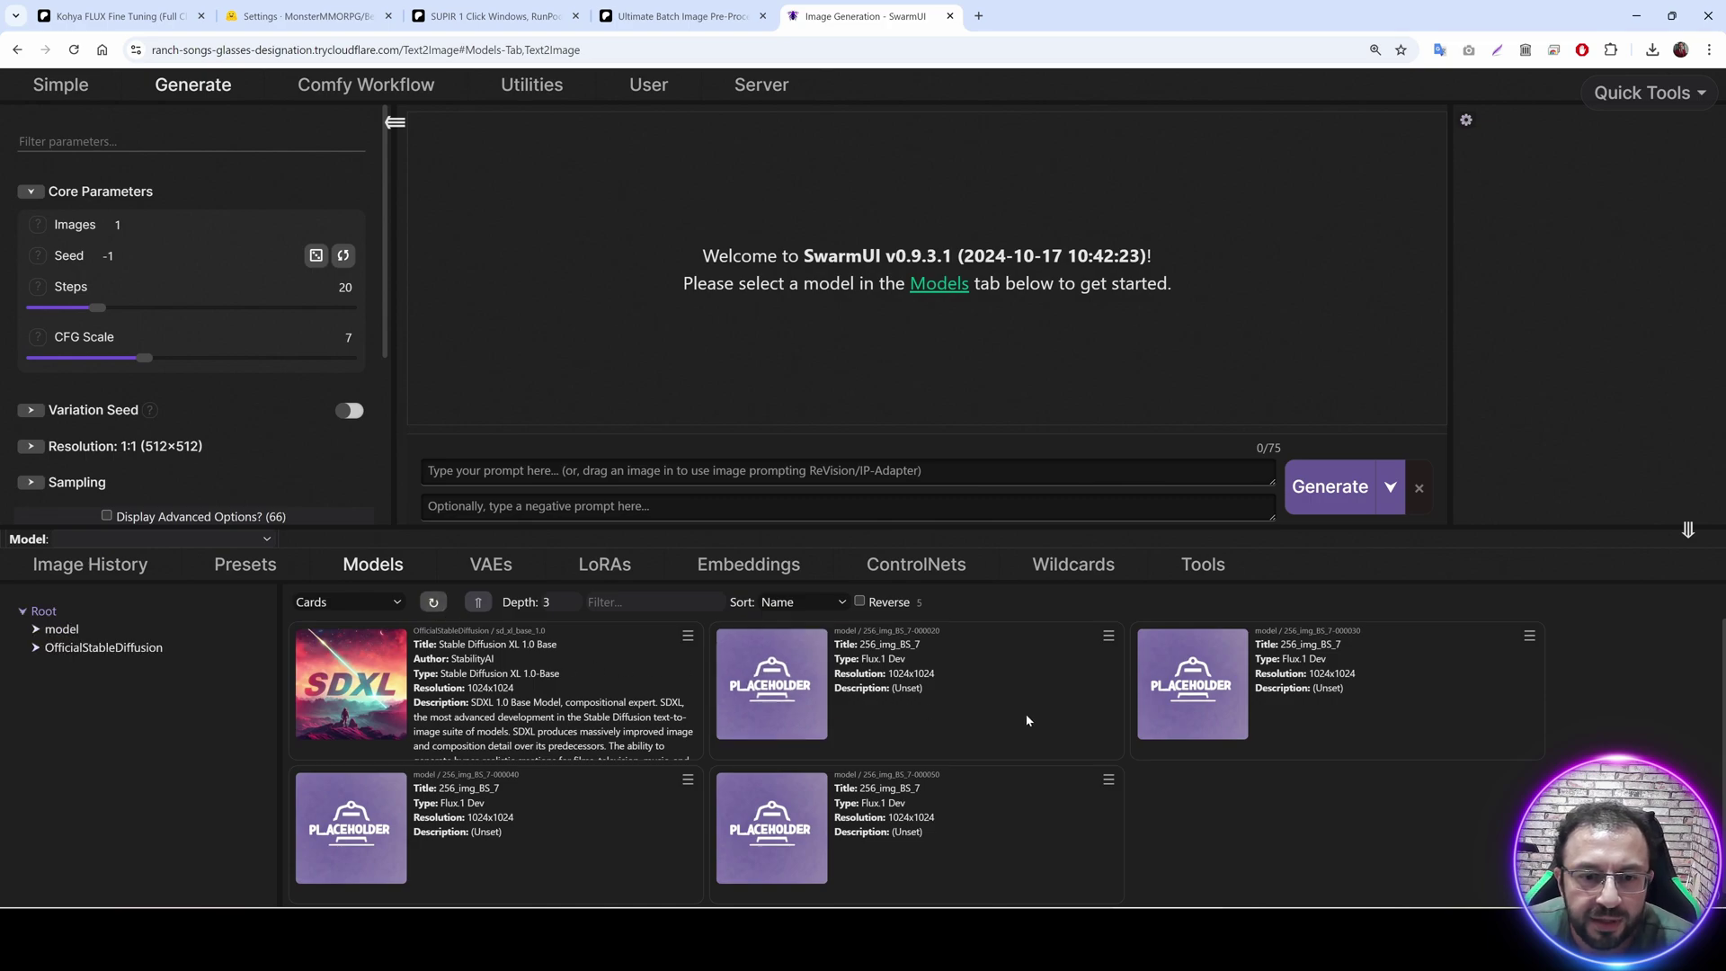
scroll(983, 728, "down", 1)
scroll(953, 732, "up", 1)
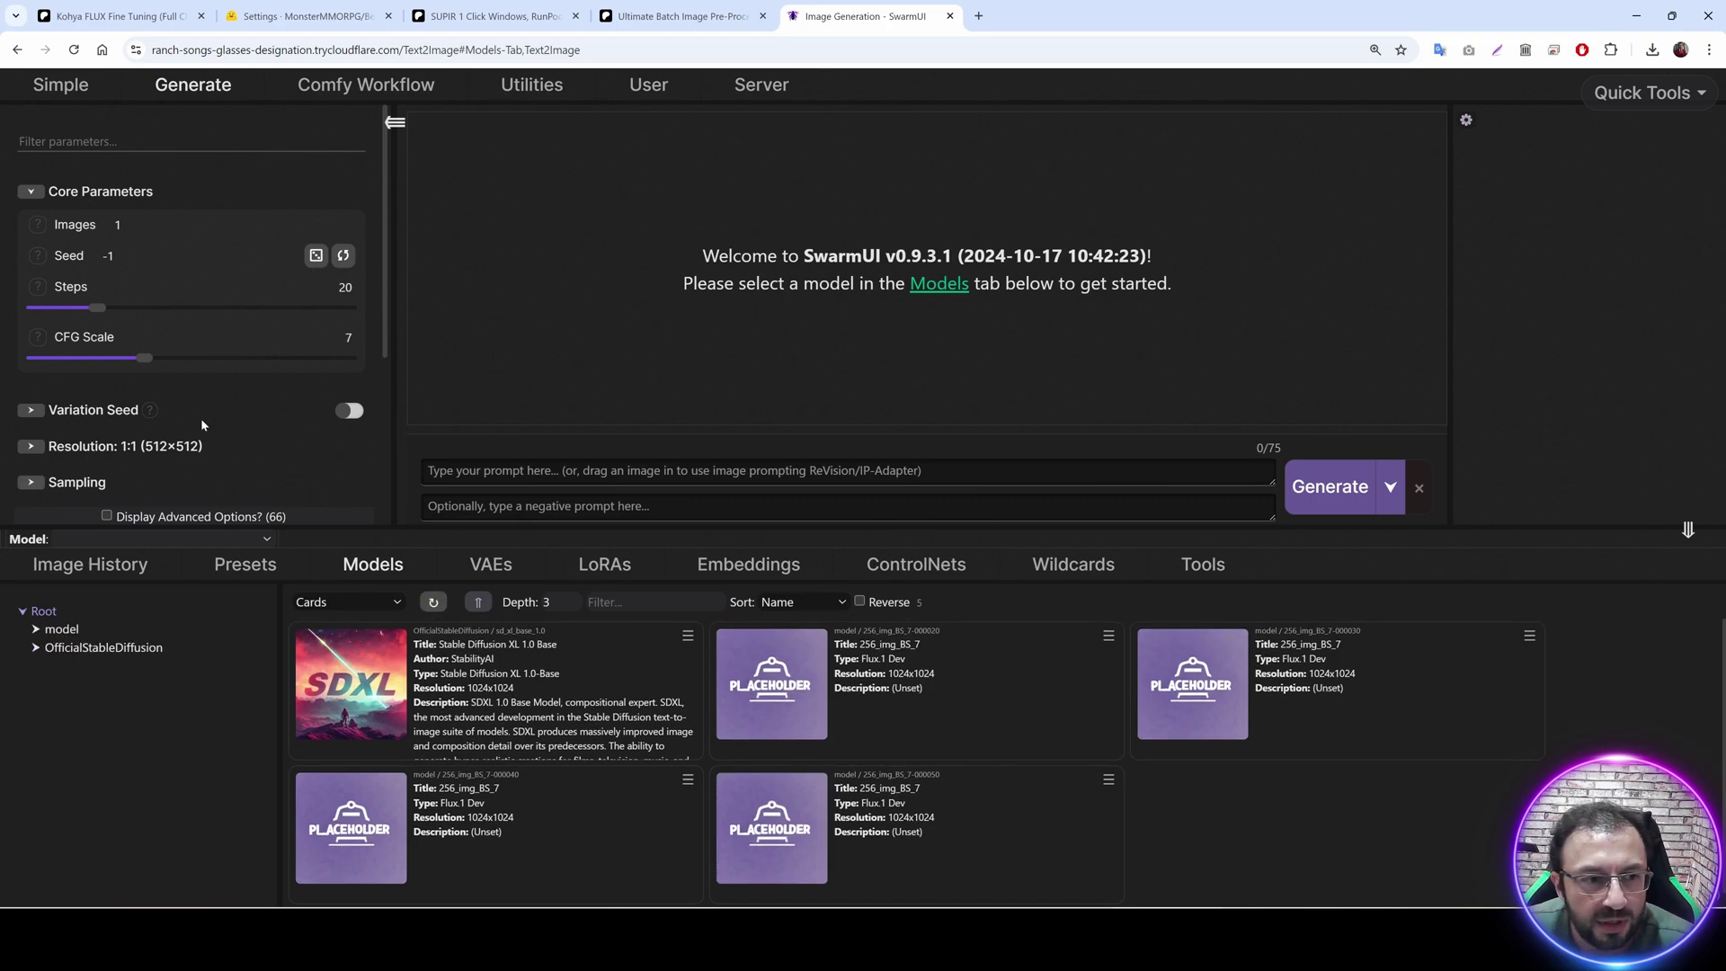
left_click(771, 841)
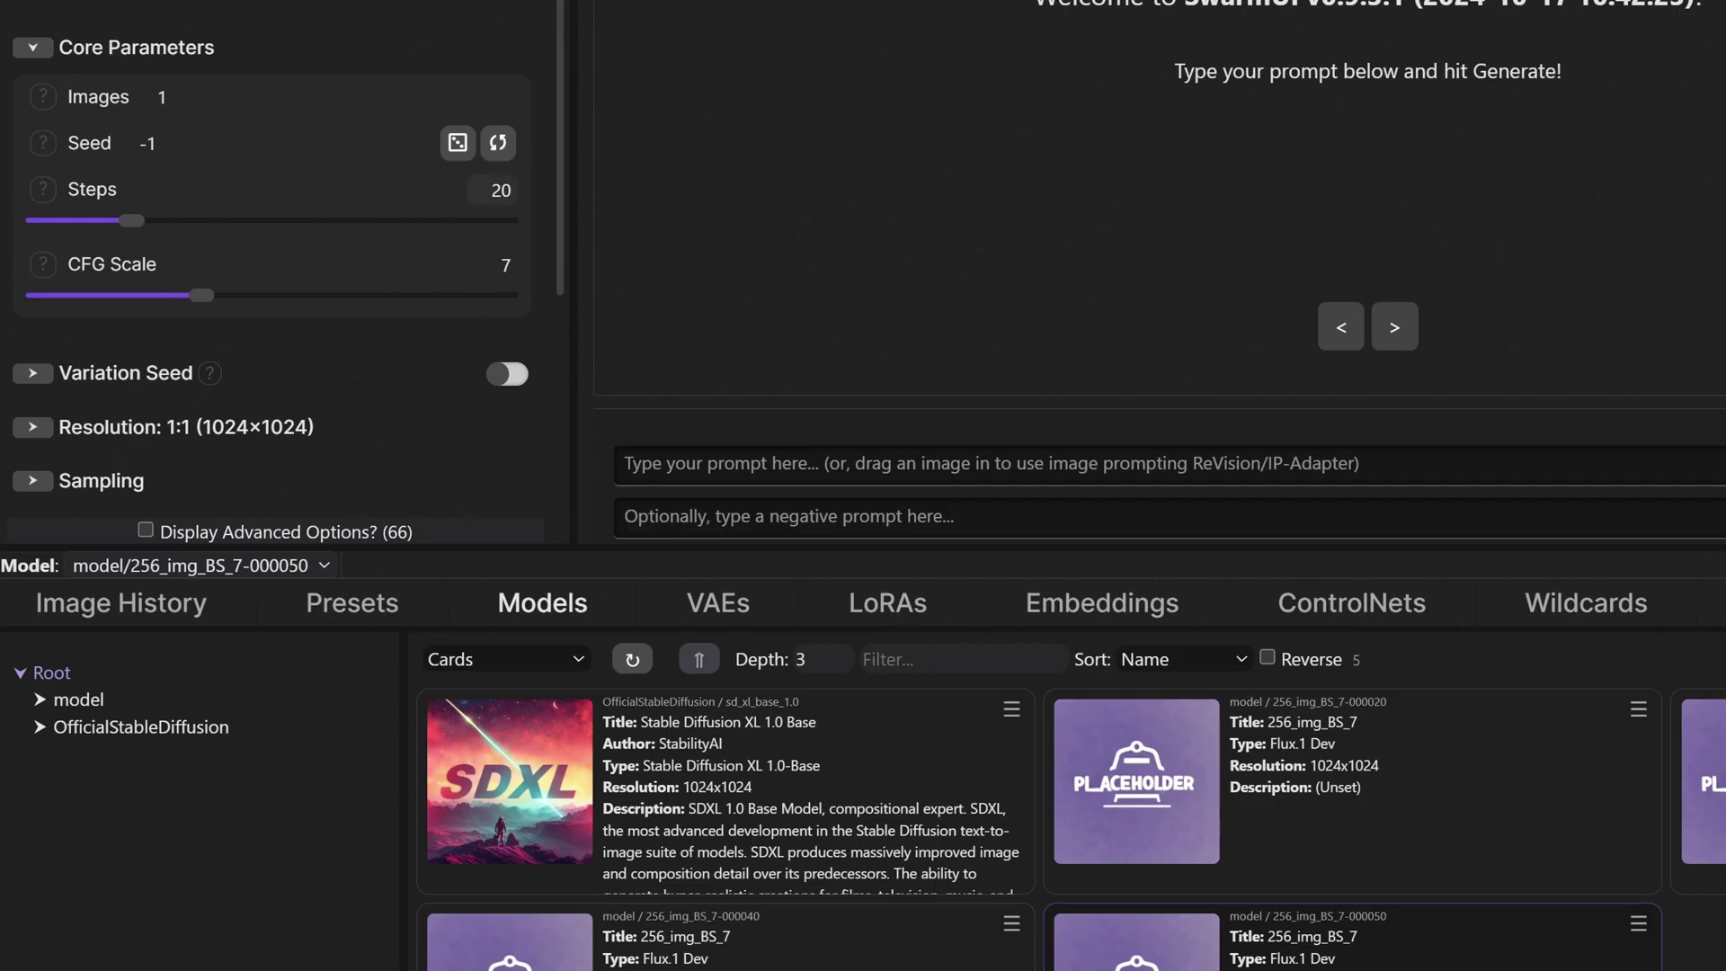
Set the core parameters to 30 steps and a CFG Scale of 1.
double_click(346, 287)
type("30")
left_click(501, 264)
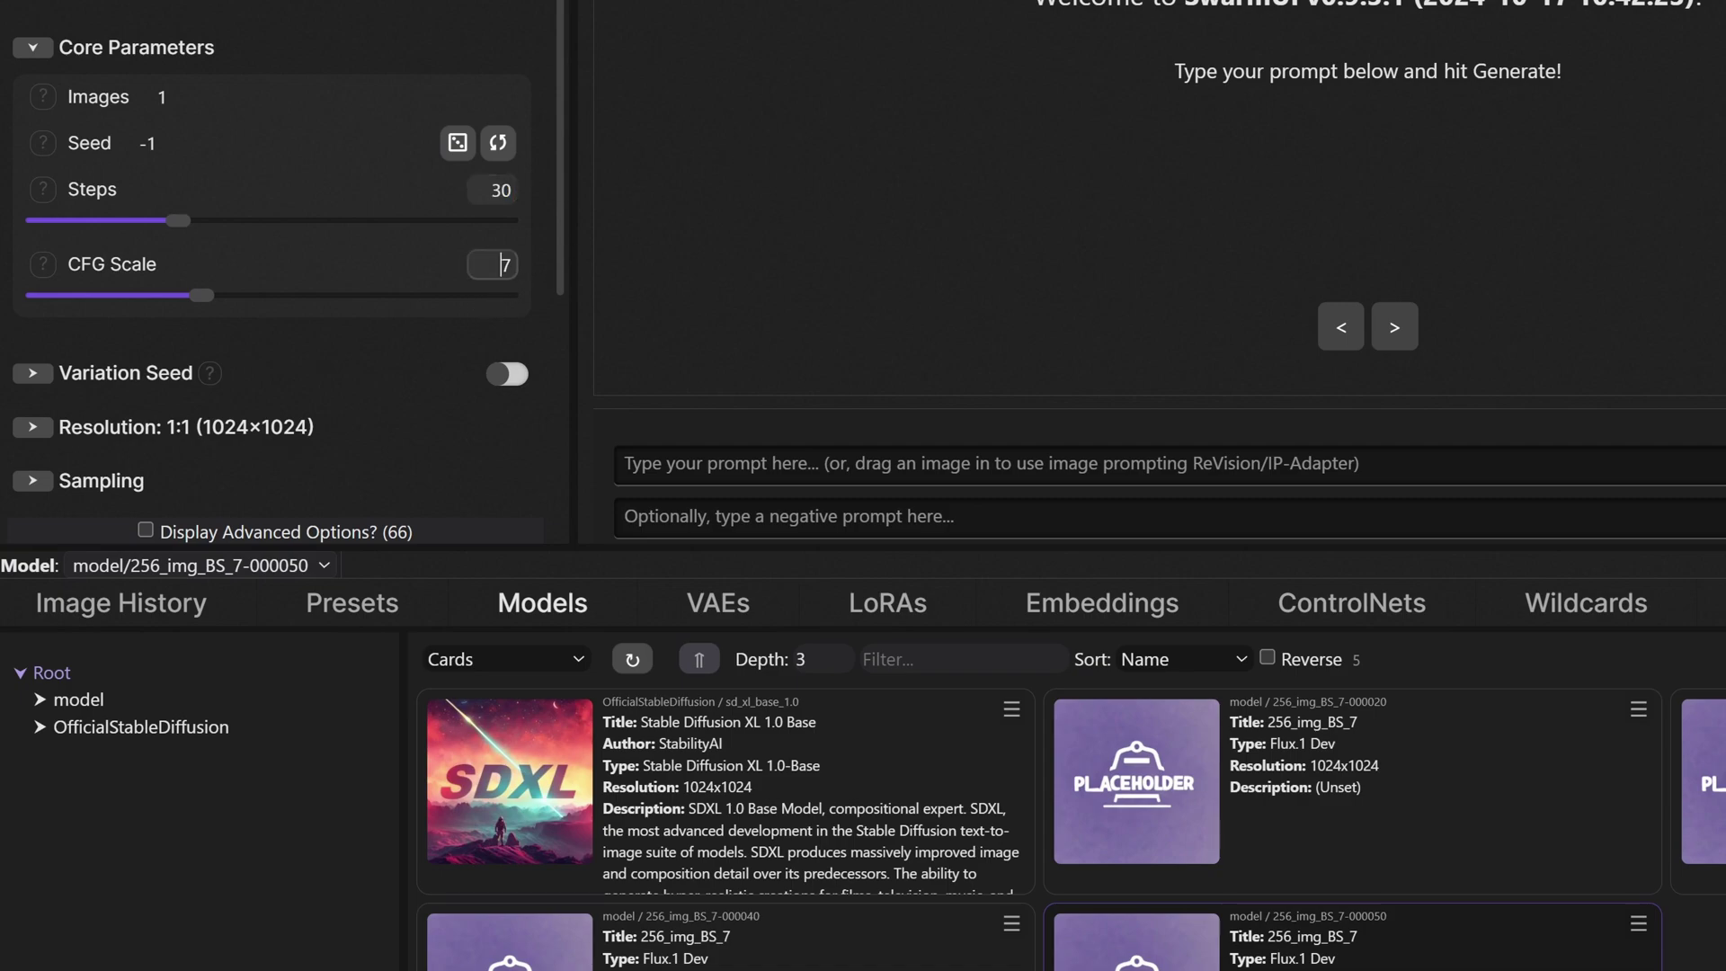
key("Delete")
type("1")
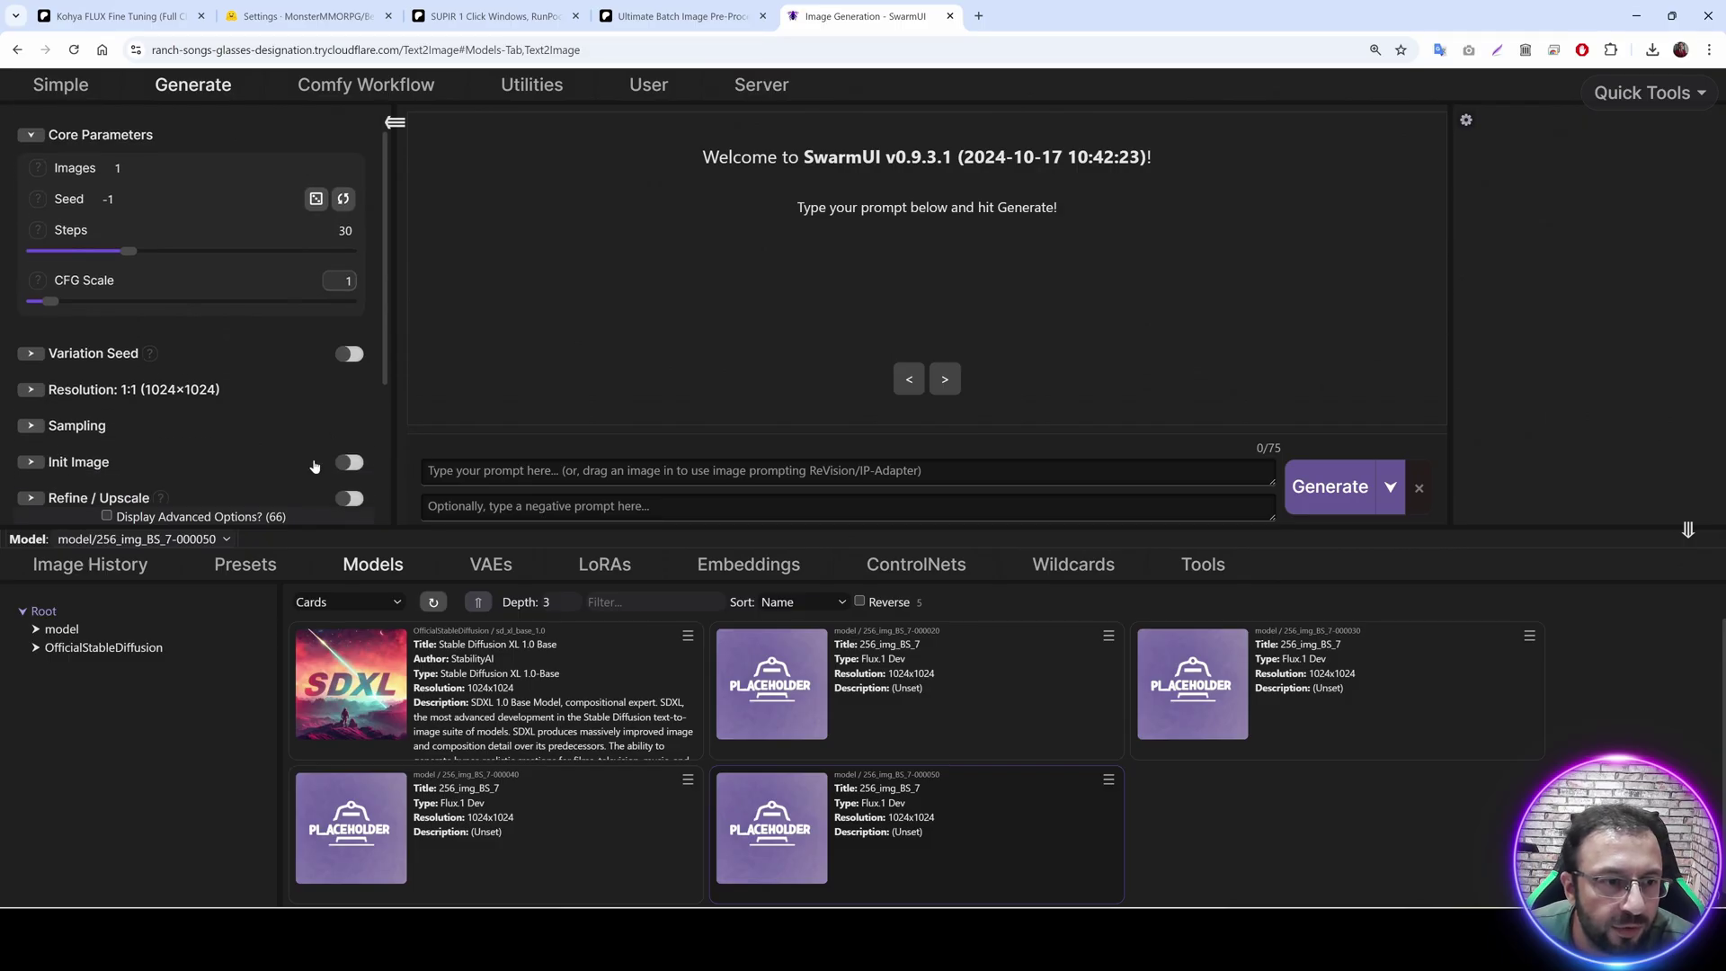
Display the advanced options, enable the Sampler setting under Sampling, and choose iPNDM.
scroll(269, 324, "down", 2)
left_click(145, 530)
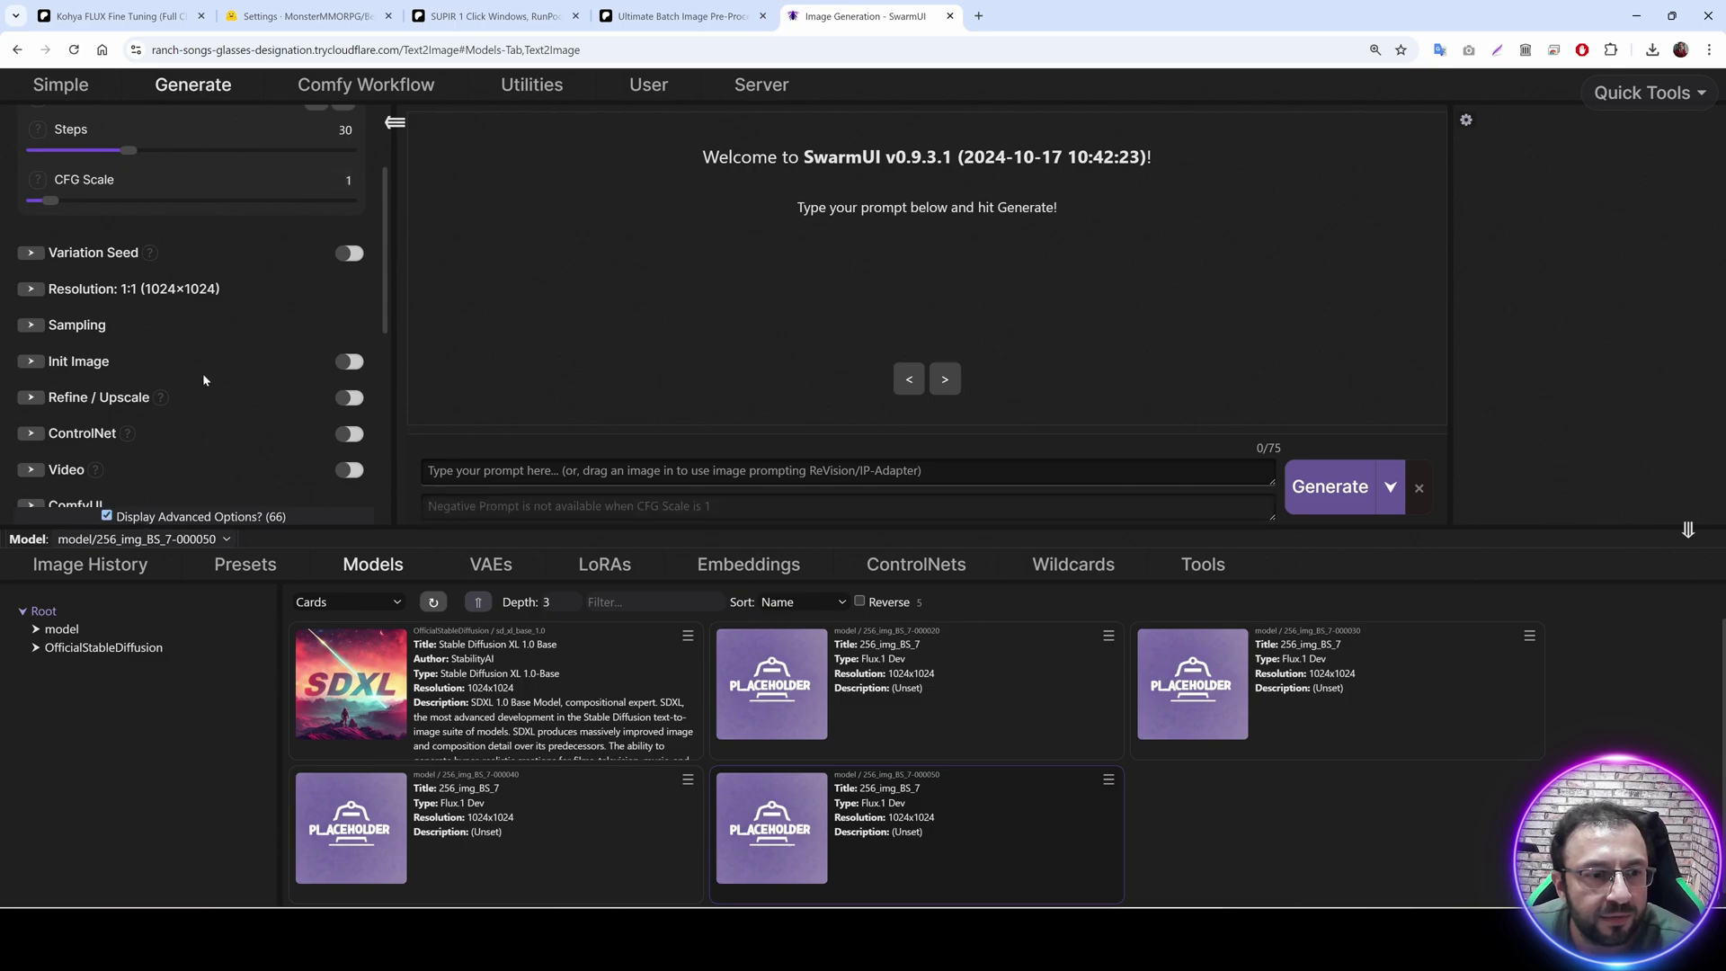
scroll(206, 364, "down", 3)
scroll(221, 394, "up", 2)
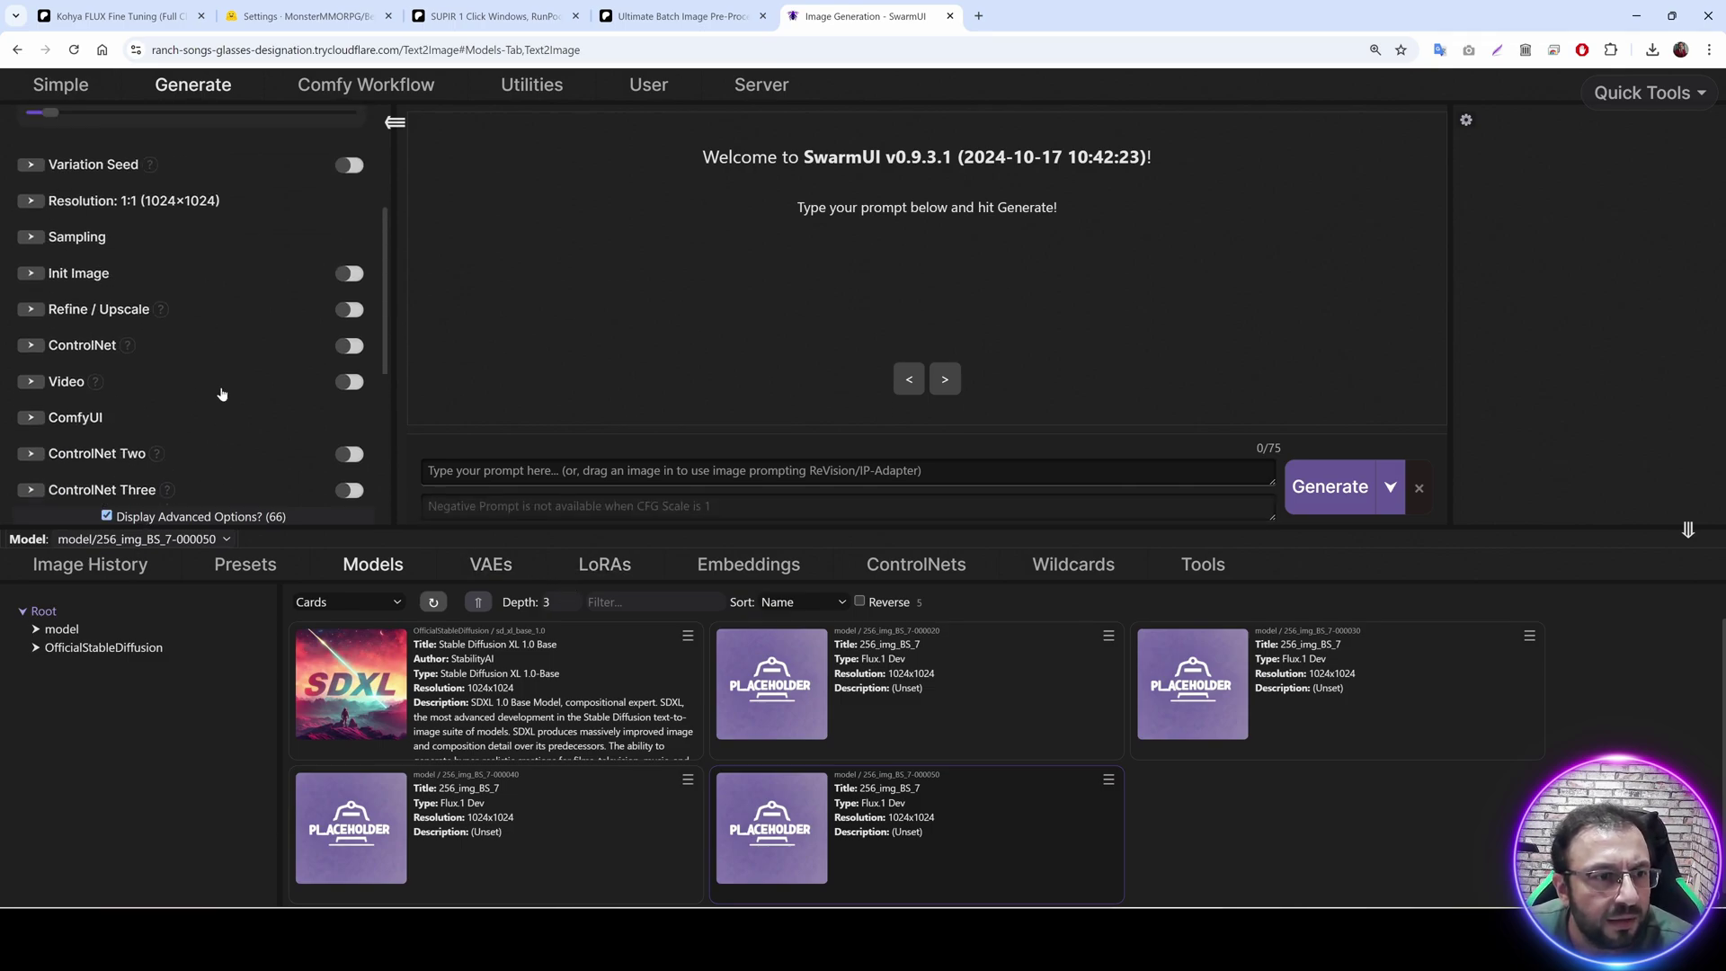
left_click(108, 239)
left_click(119, 278)
left_click(112, 307)
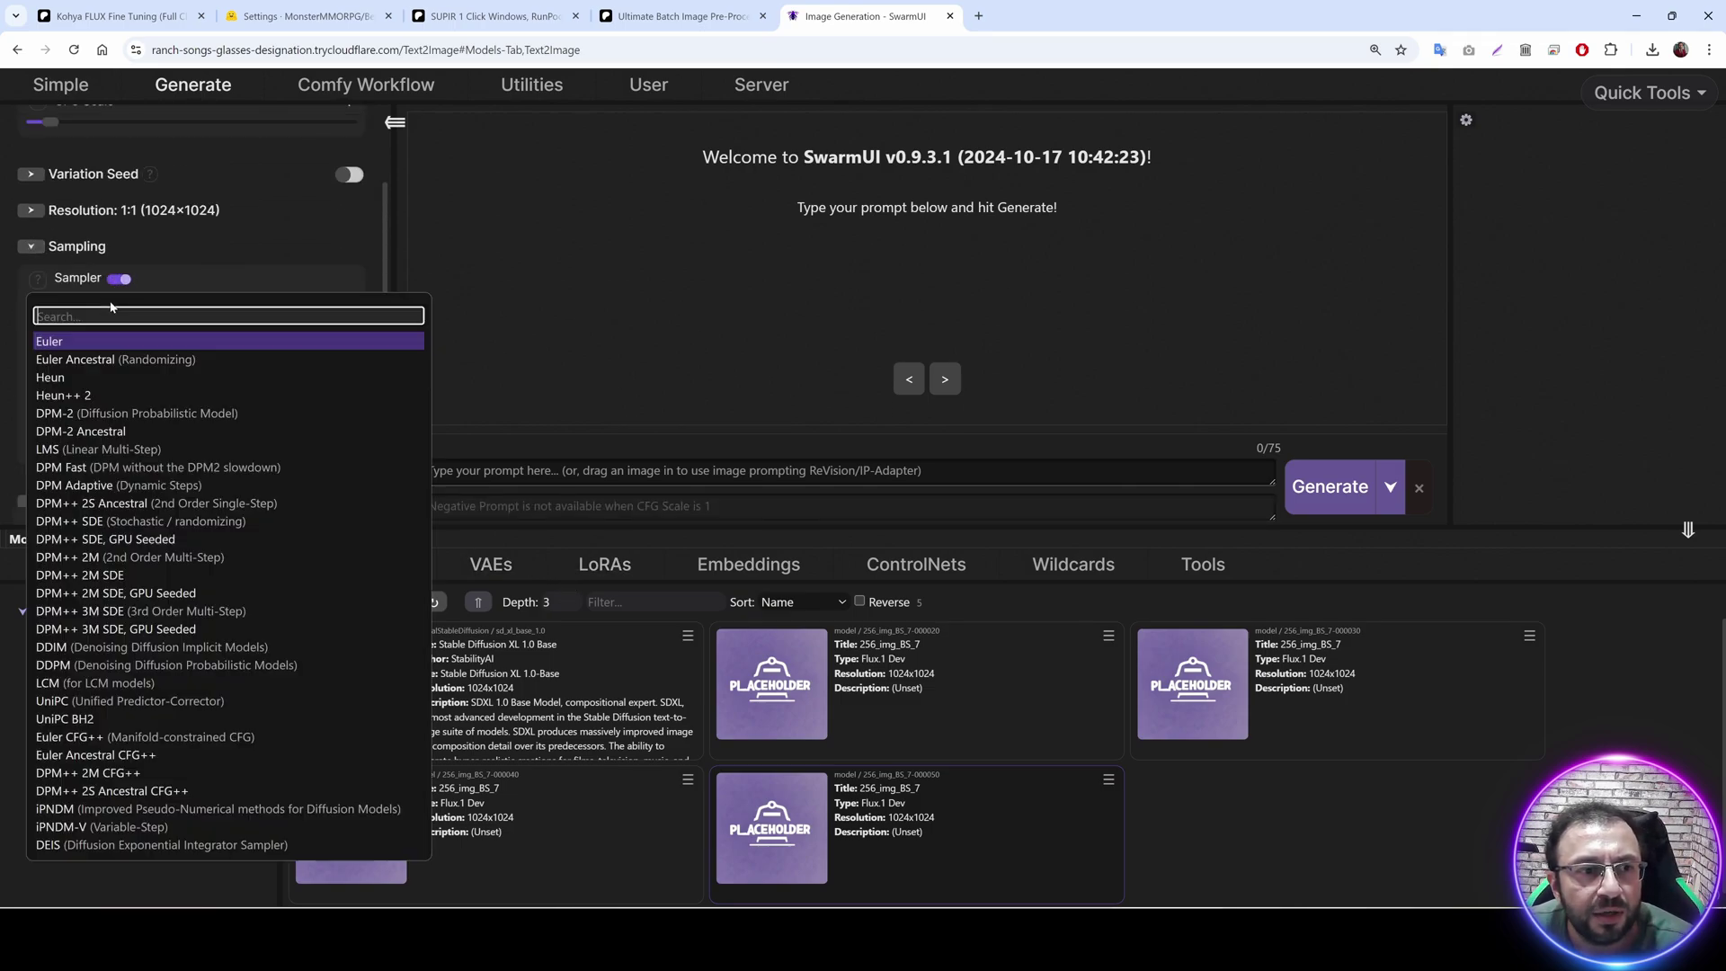
left_click(105, 812)
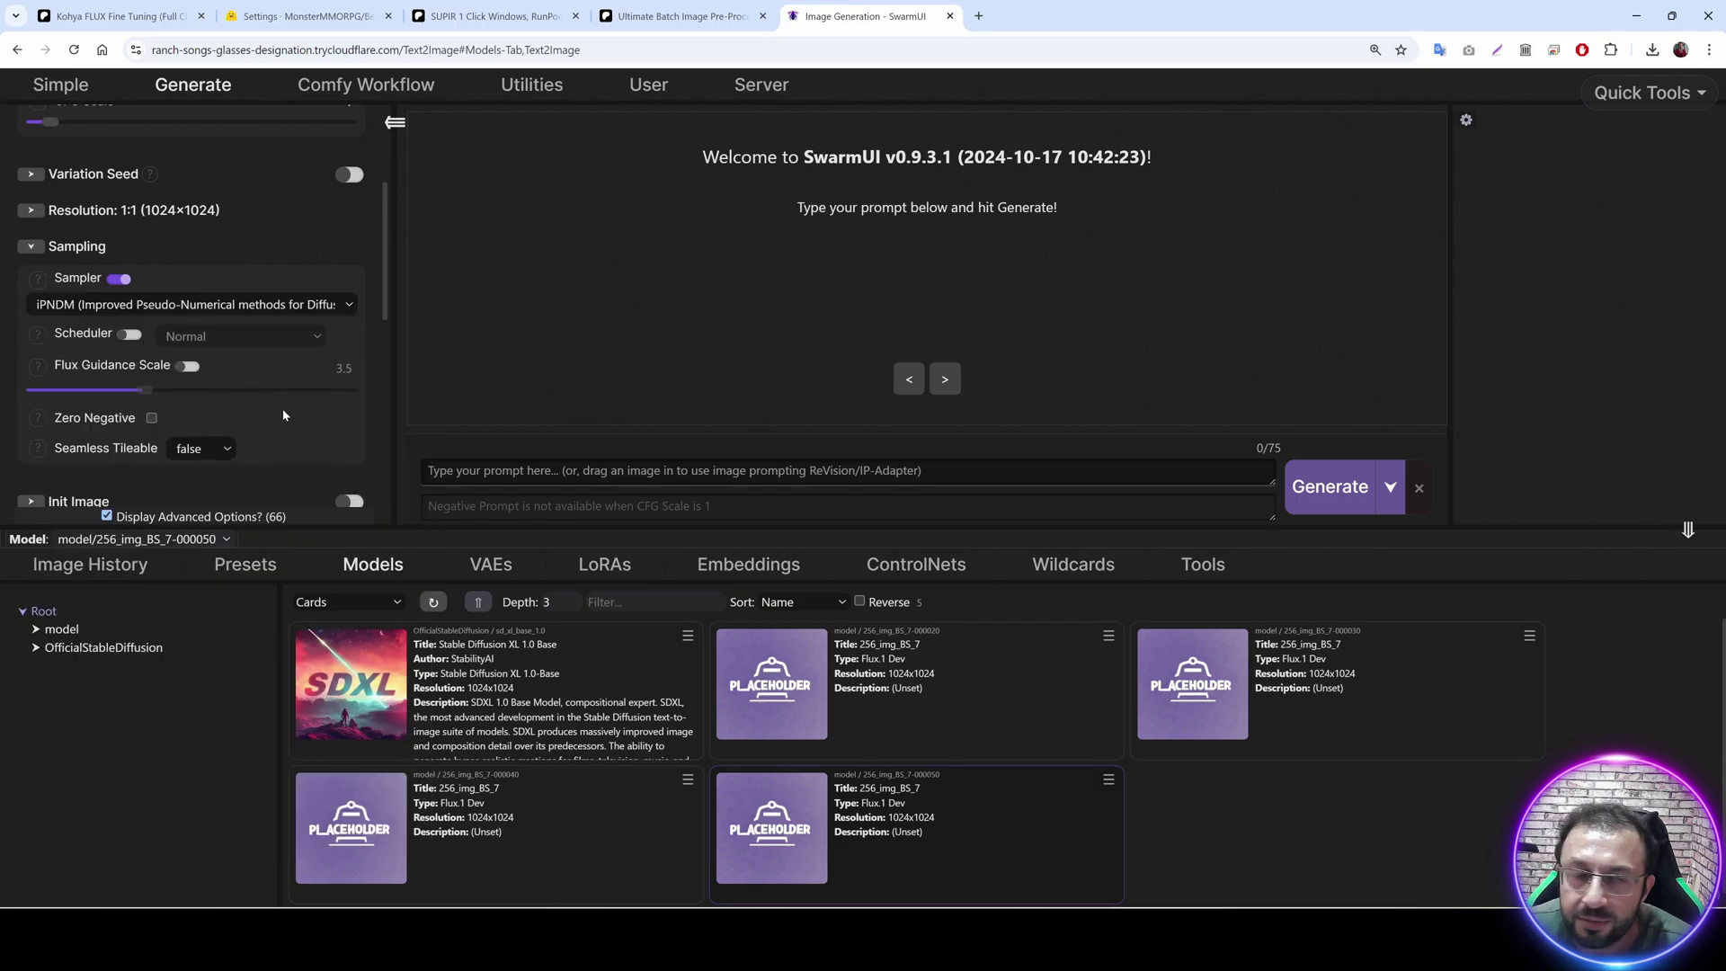
Enable the Flux Guidance Scale in the sampling parameters and raise it slightly.
scroll(283, 408, "down", 1)
left_click(186, 288)
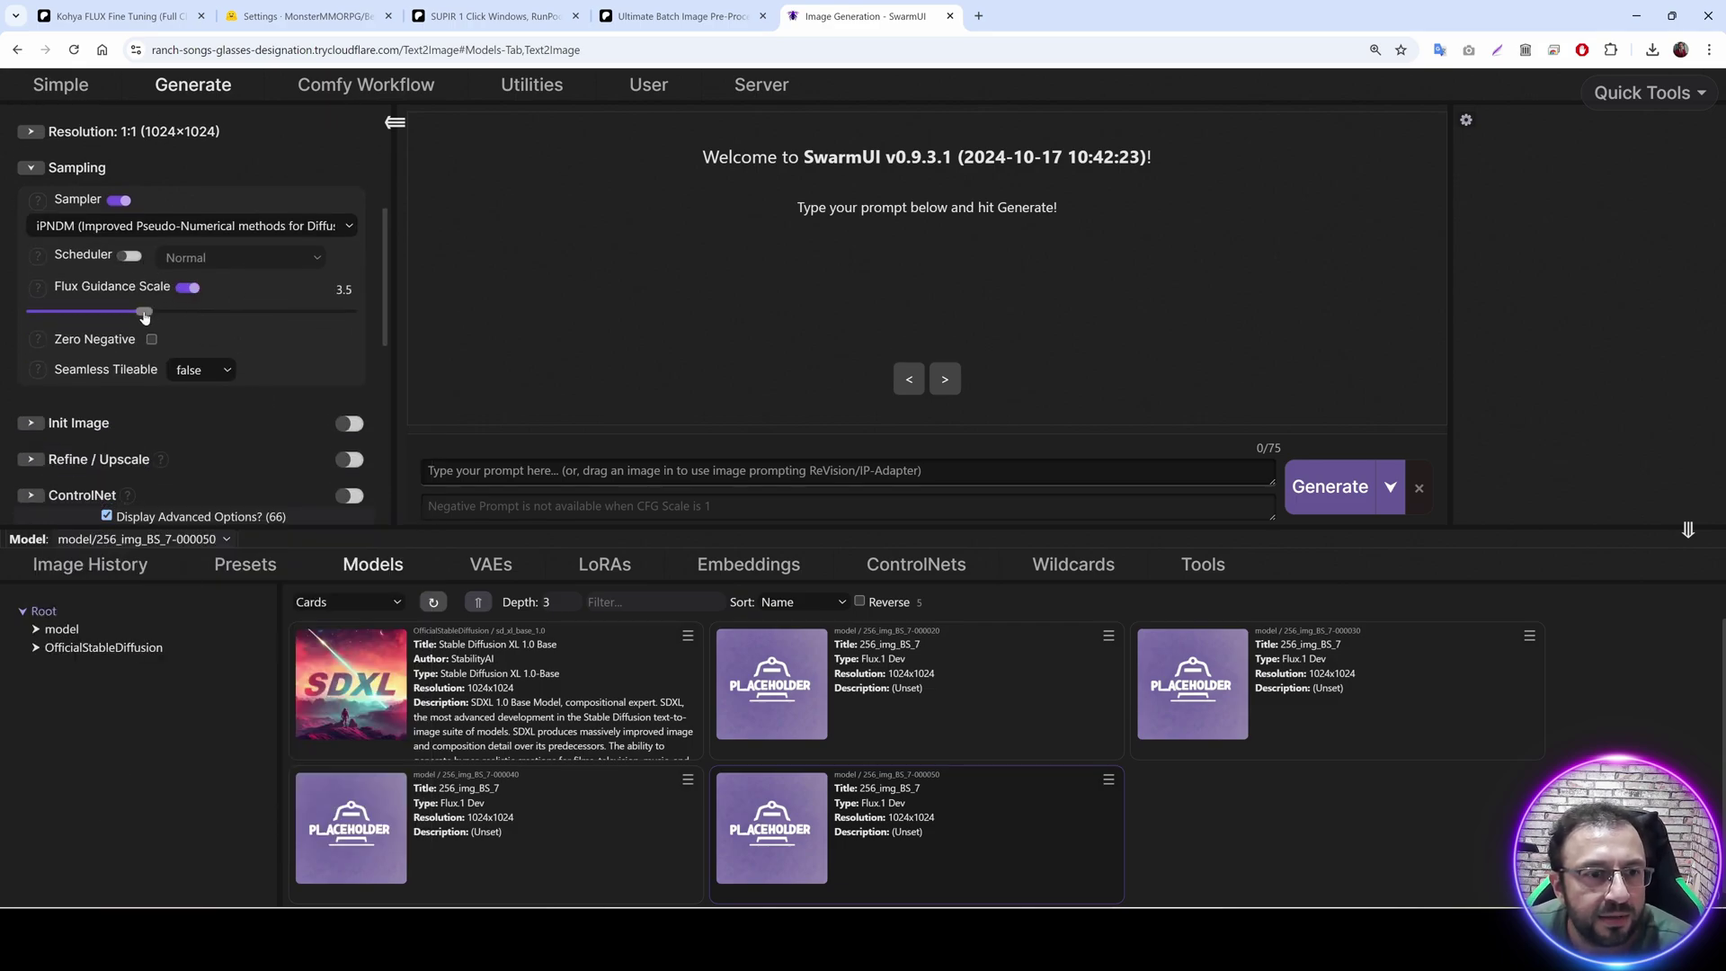
left_click_drag(144, 311, 162, 316)
Enable Preferred DType under Advanced Sampling and set it to Default (16 bit).
scroll(180, 360, "down", 8)
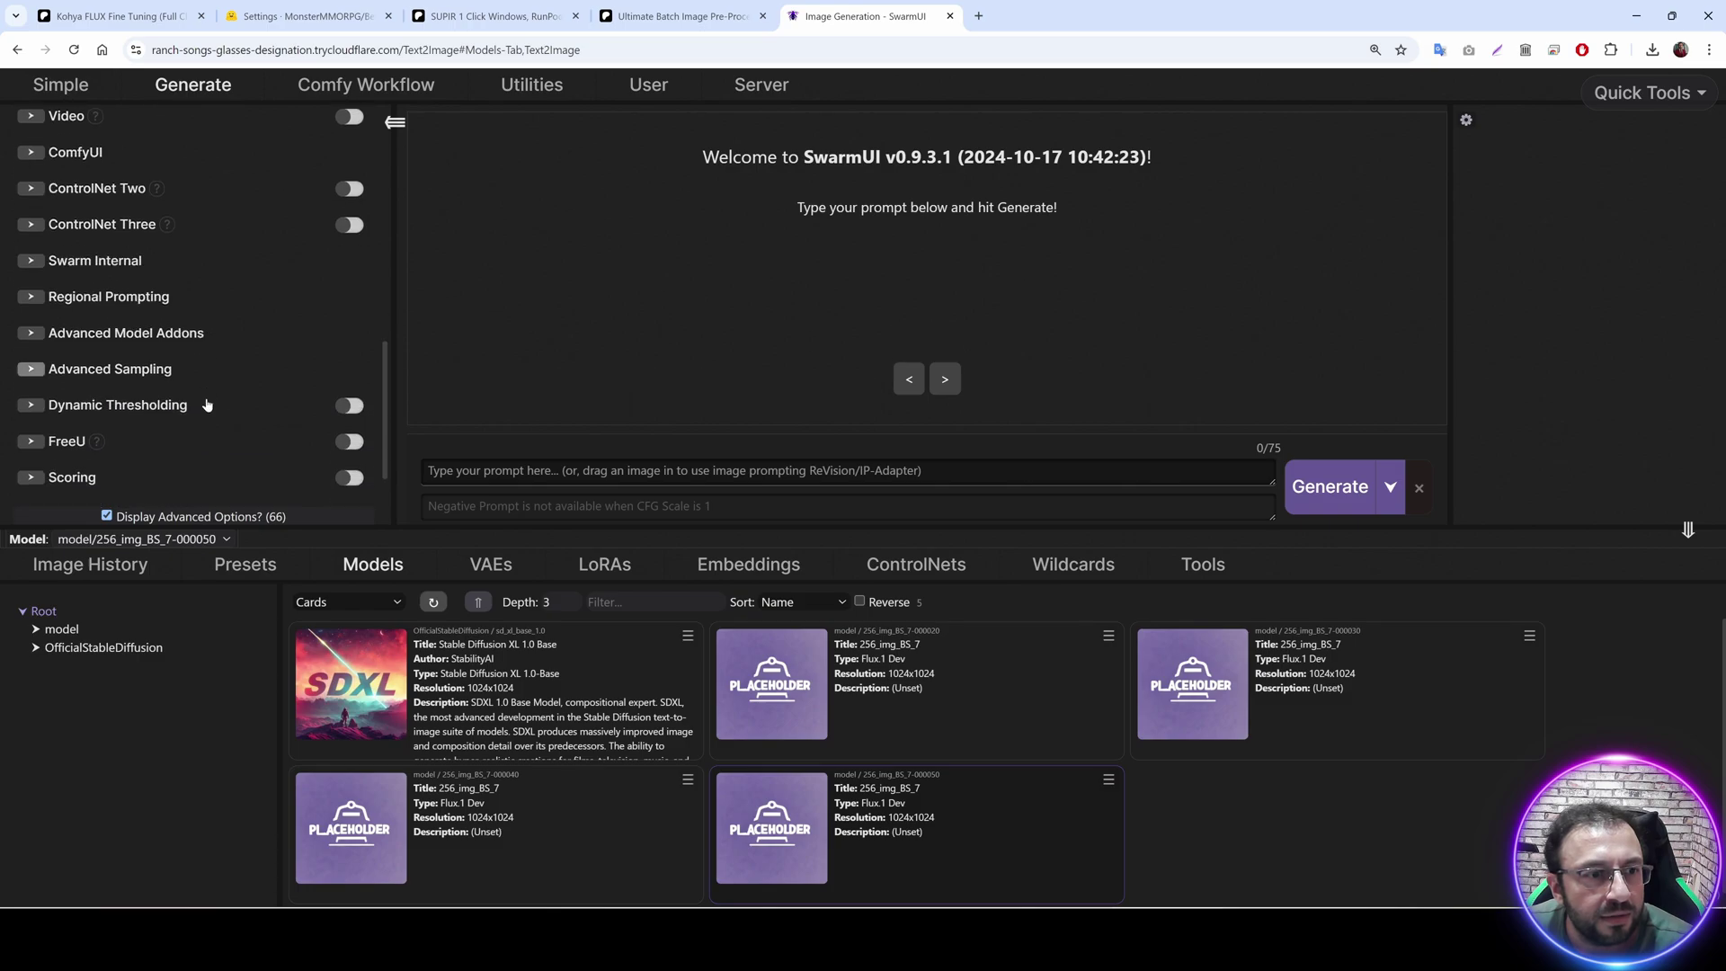
left_click(81, 311)
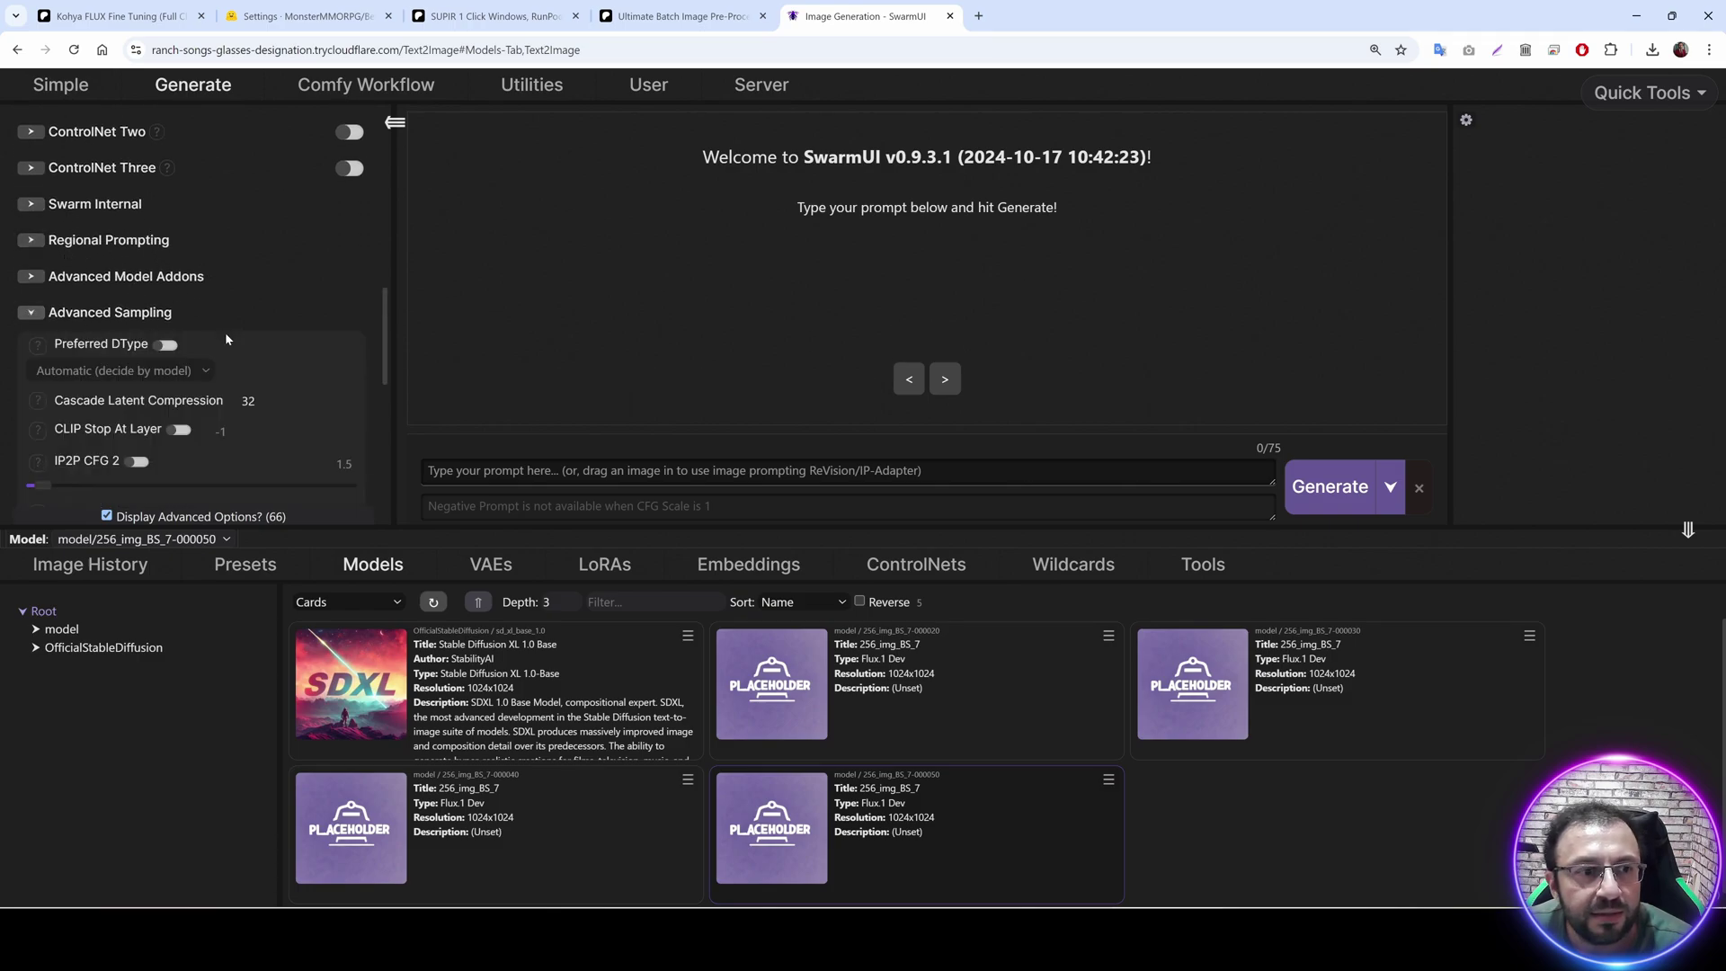
scroll(225, 332, "down", 1)
left_click(133, 290)
left_click(132, 289)
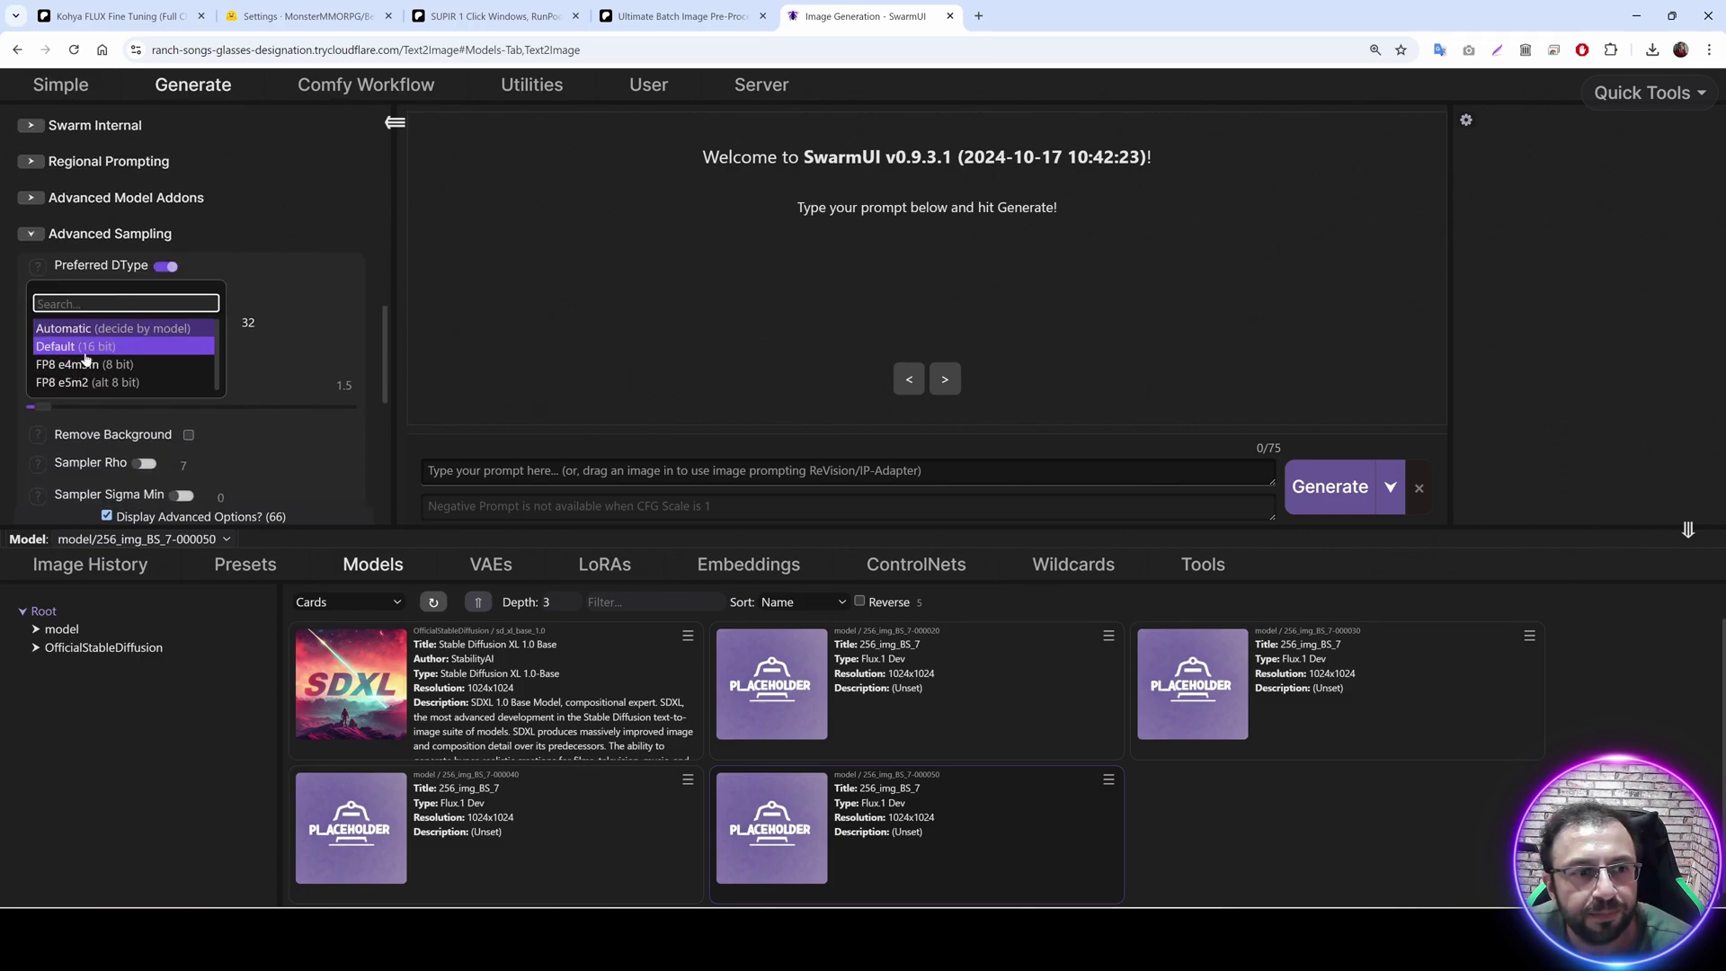
left_click(123, 349)
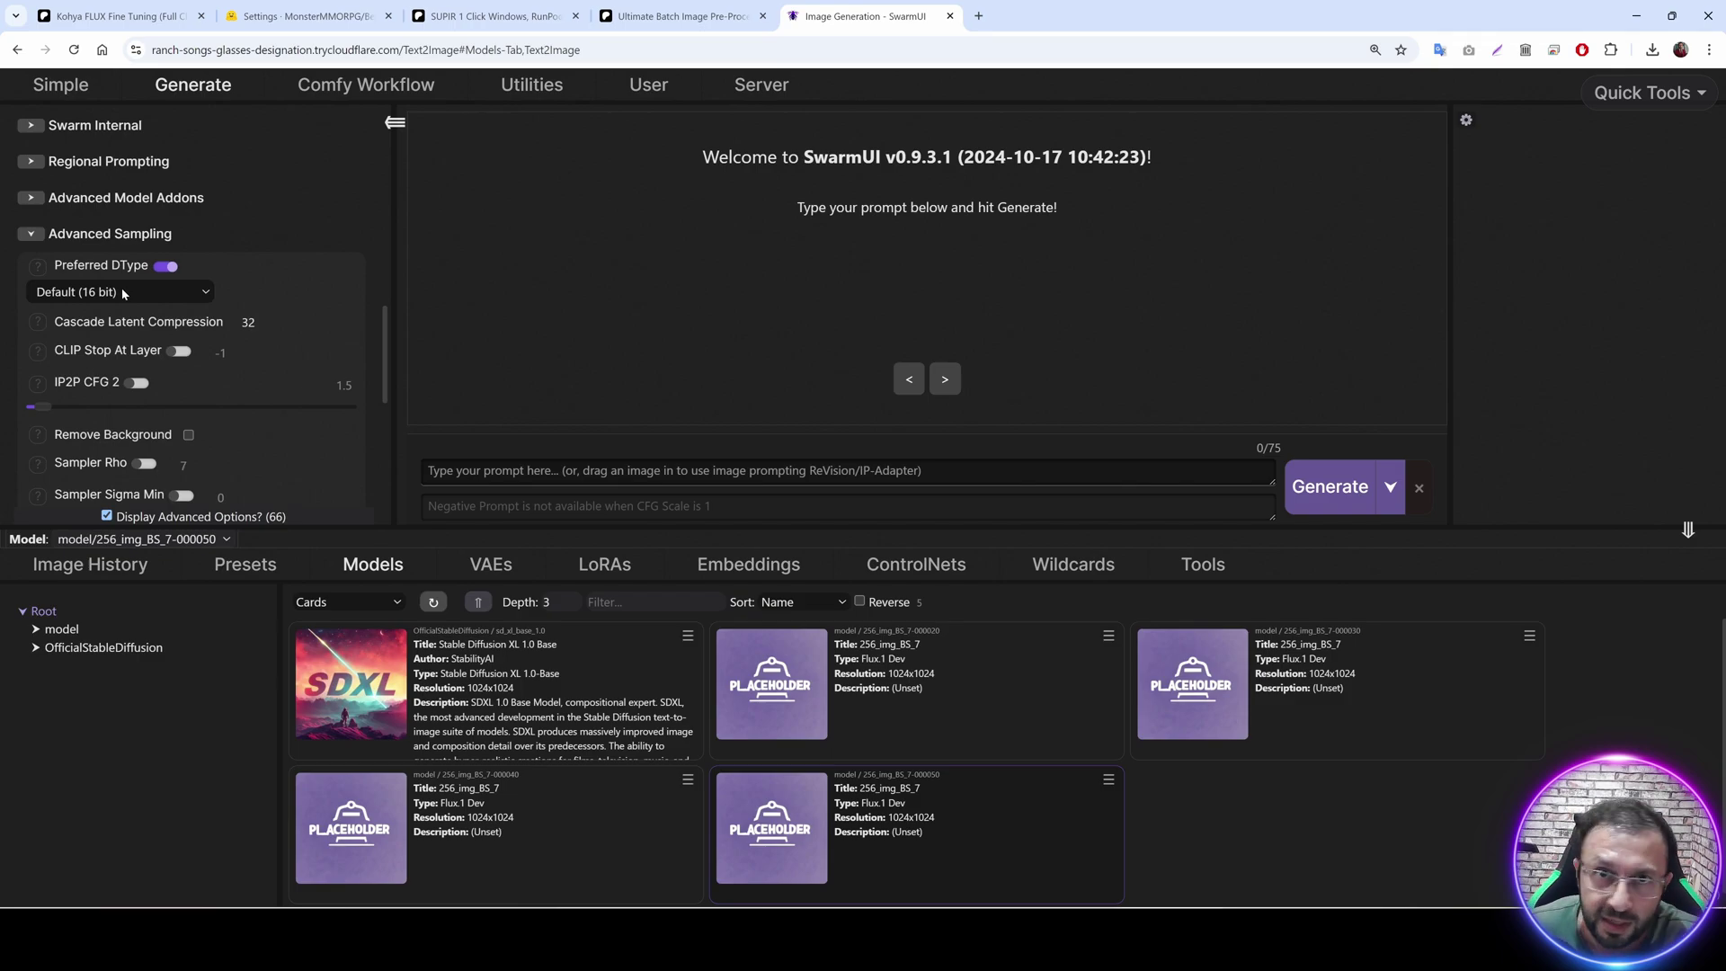
Expand Advanced Model Addons and examine the model choices offered for T5-XXL and CLIP-G.
scroll(136, 290, "down", 2)
scroll(233, 359, "up", 5)
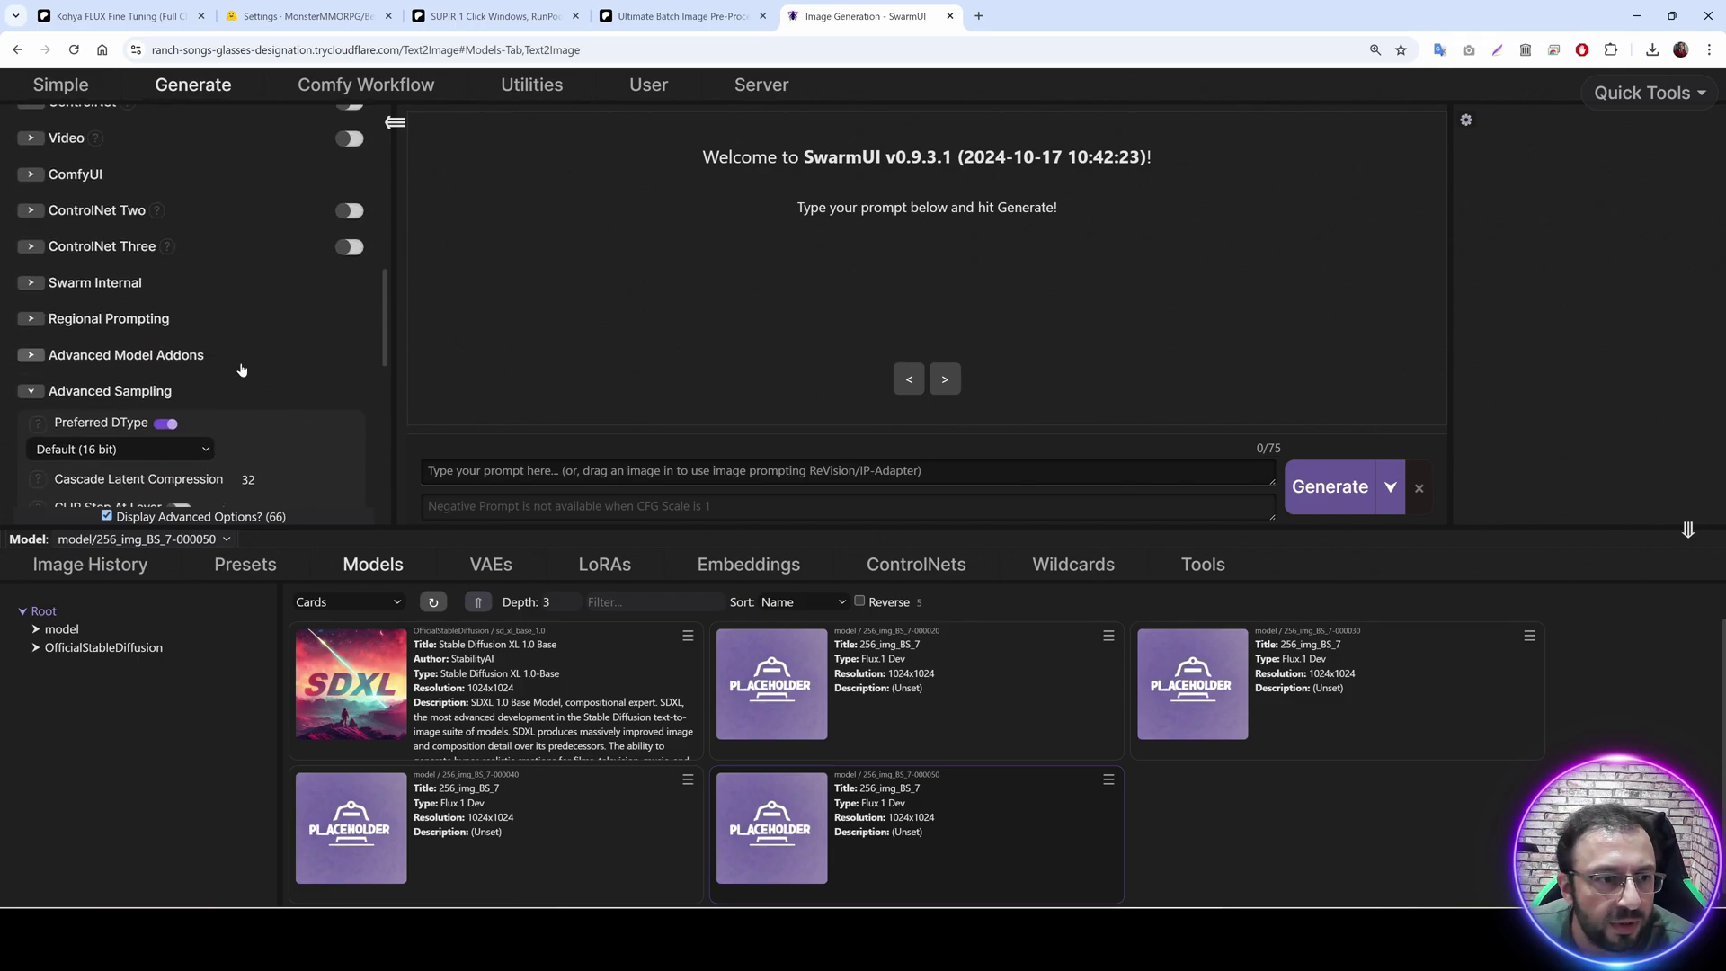
left_click(138, 355)
scroll(180, 360, "down", 2)
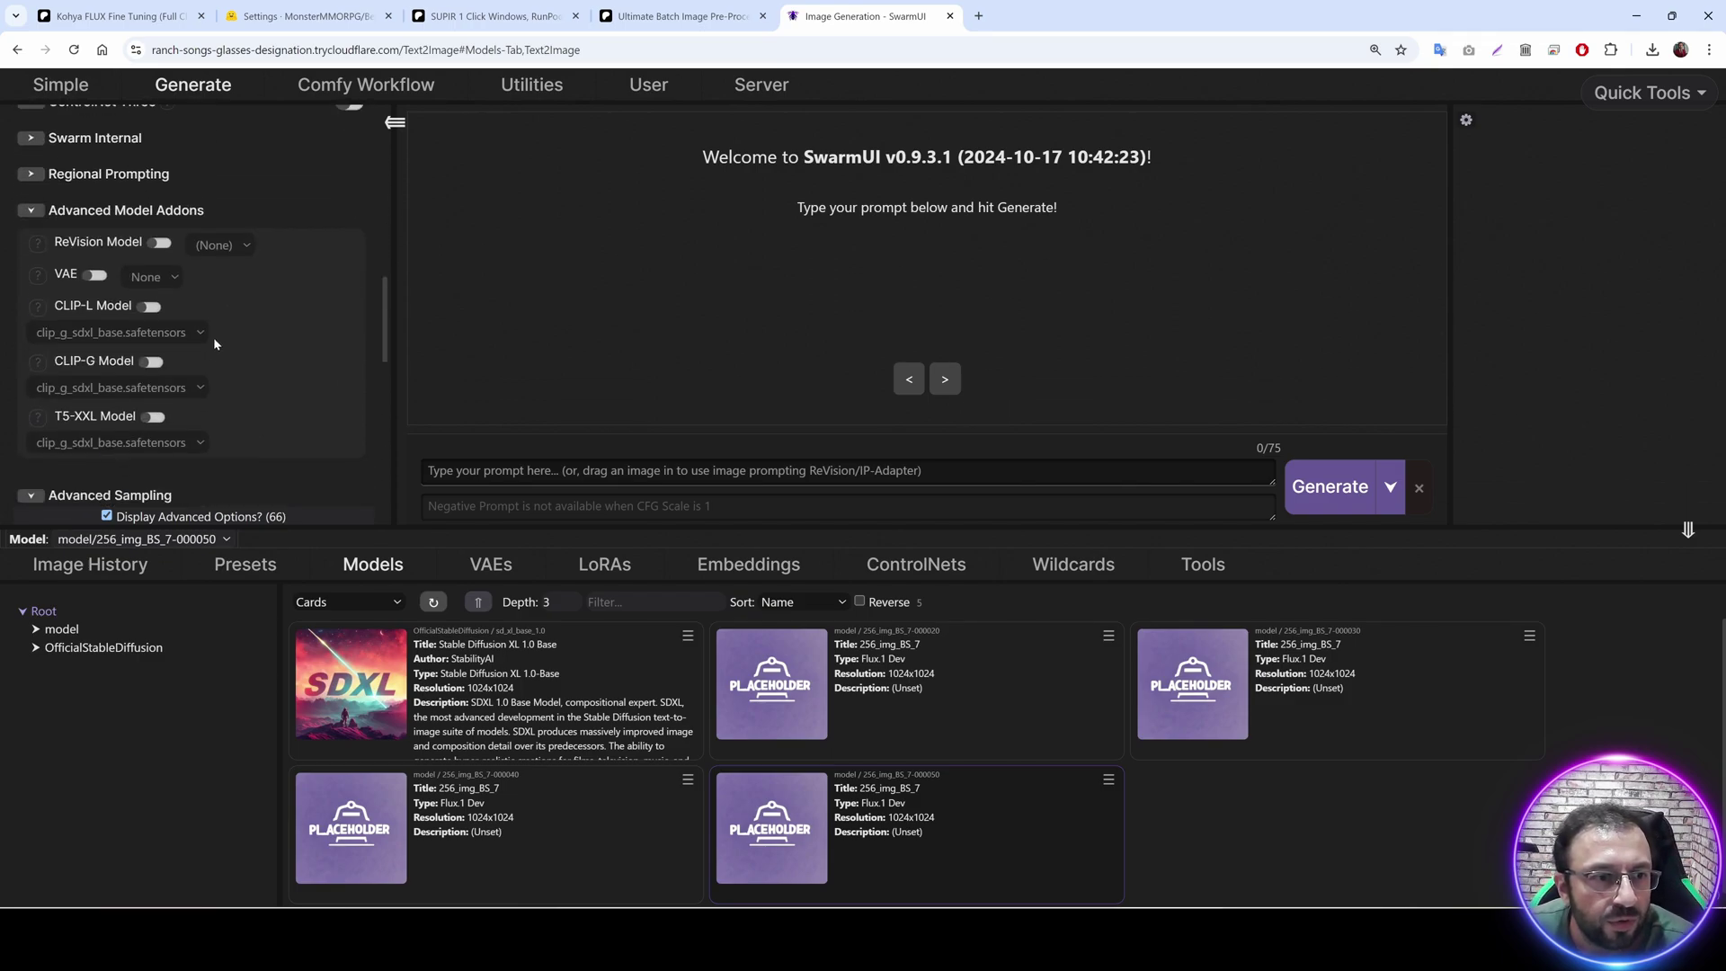
left_click(164, 439)
left_click(145, 436)
left_click(154, 404)
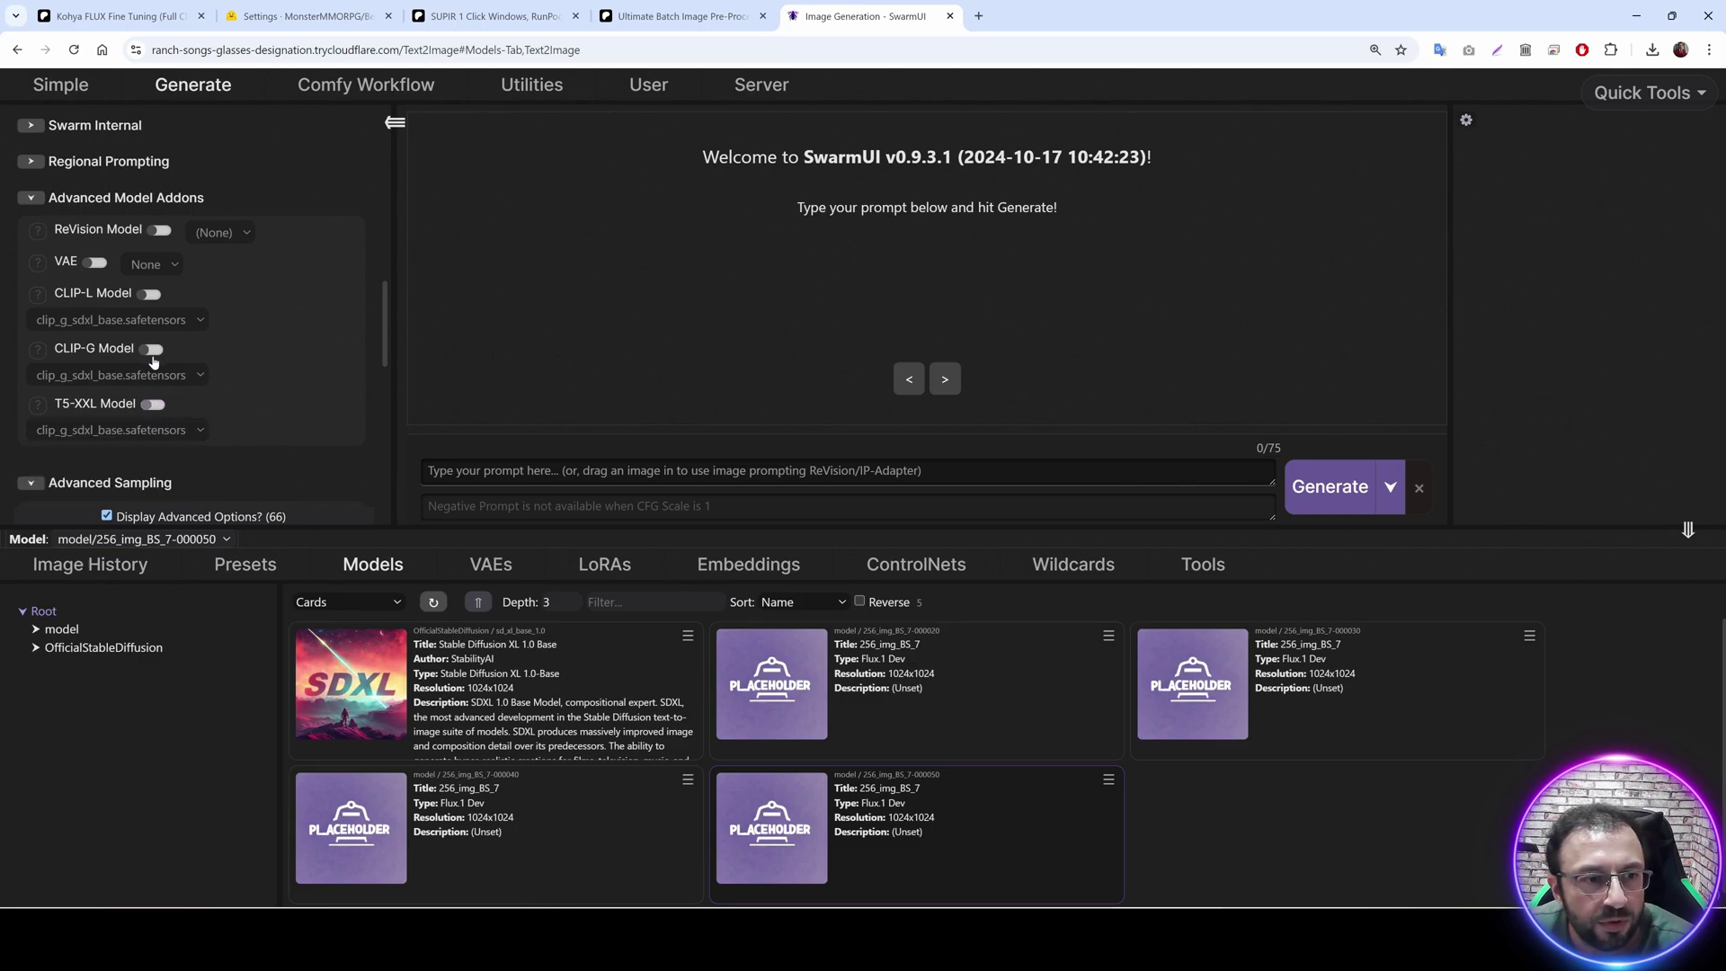
left_click(151, 350)
left_click(150, 350)
left_click(116, 375)
left_click(313, 346)
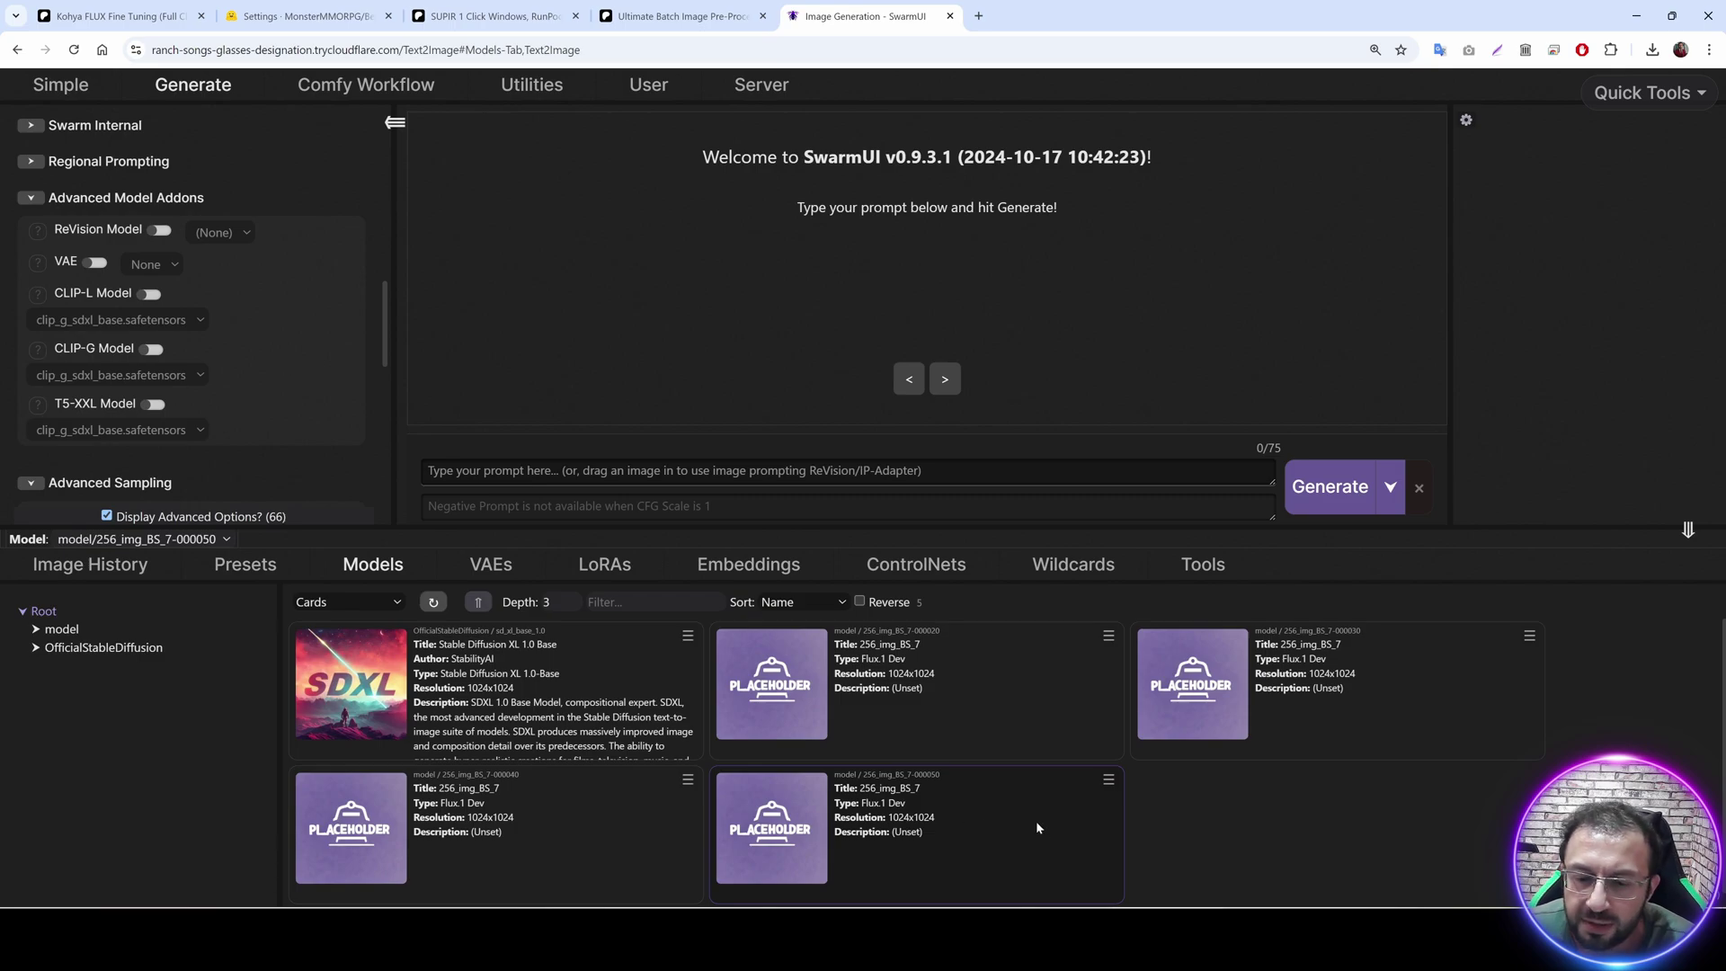
Switch to the remote Downloads folder and move ae.safetensors into apps/StableSwarmUI/Models/VAE.
key("alt+Tab")
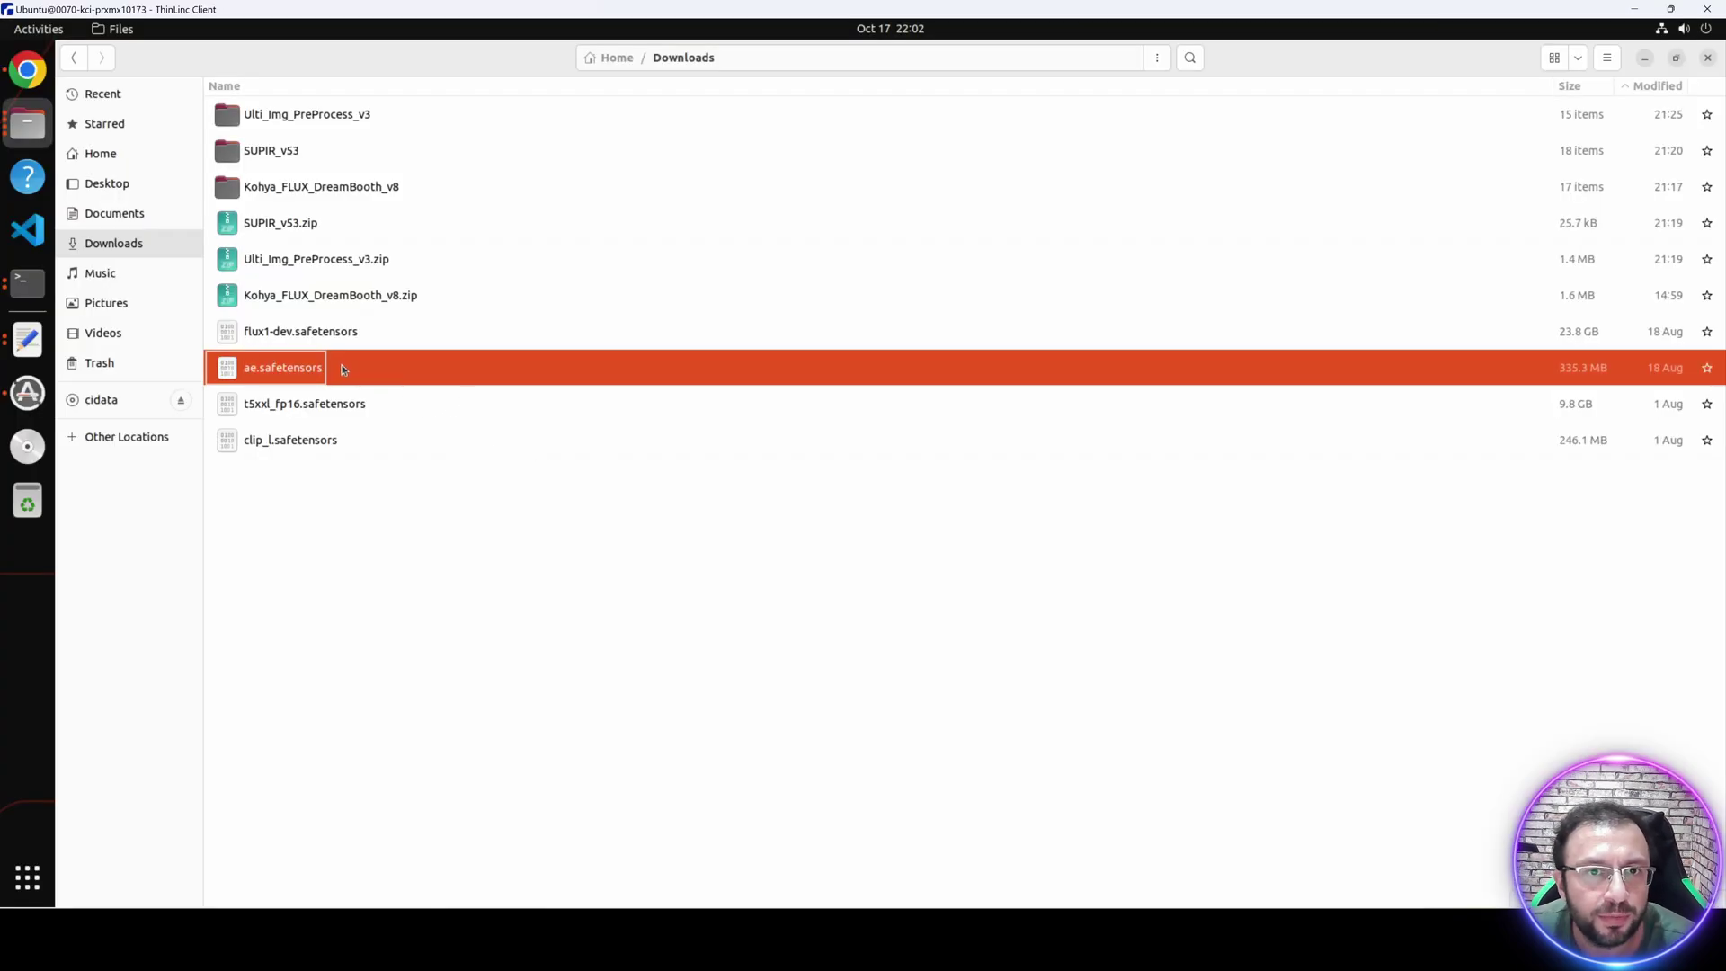
left_click(355, 495)
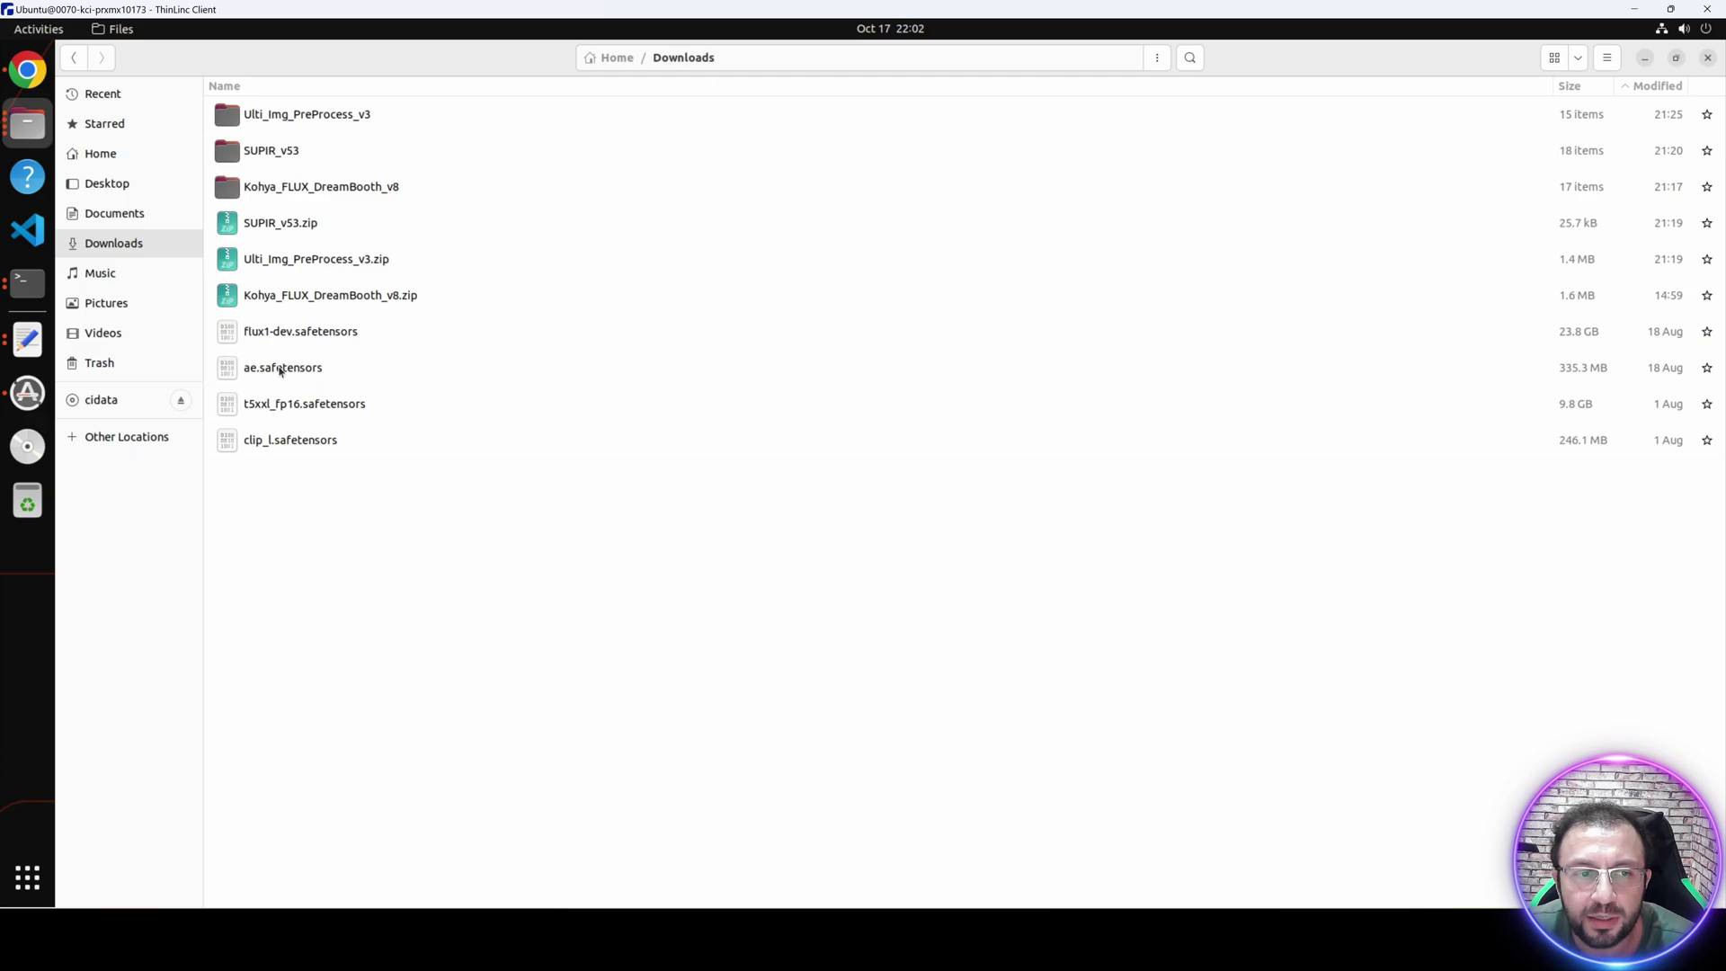
right_click(281, 371)
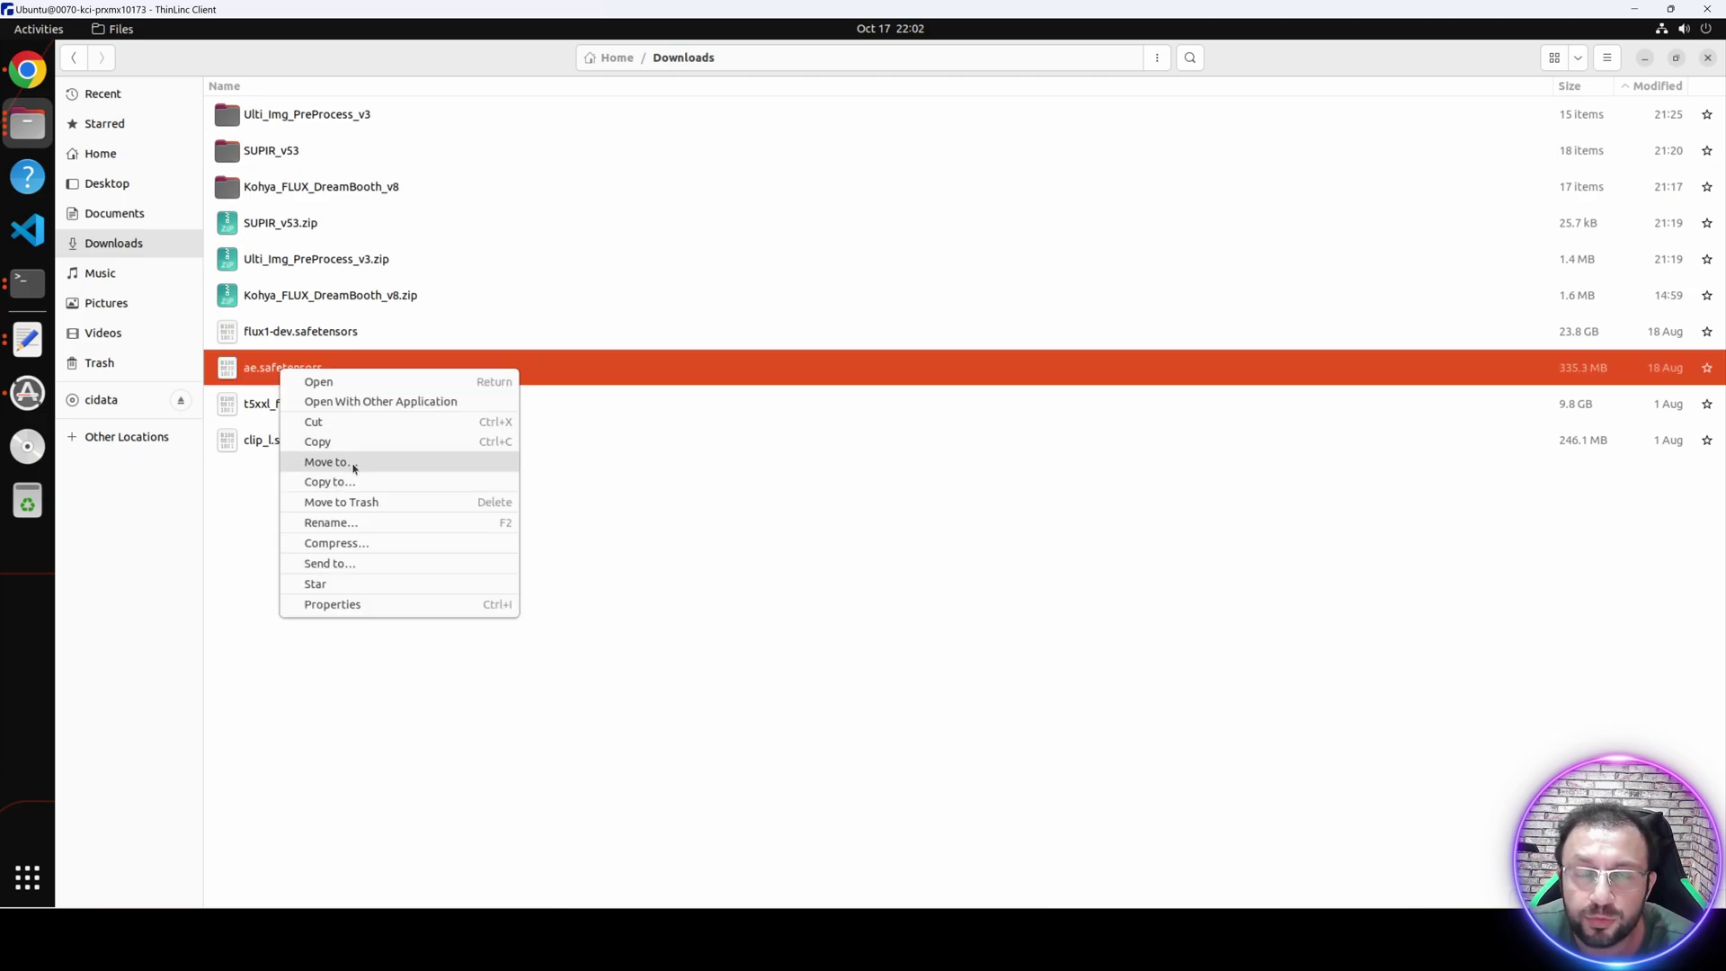
left_click(354, 463)
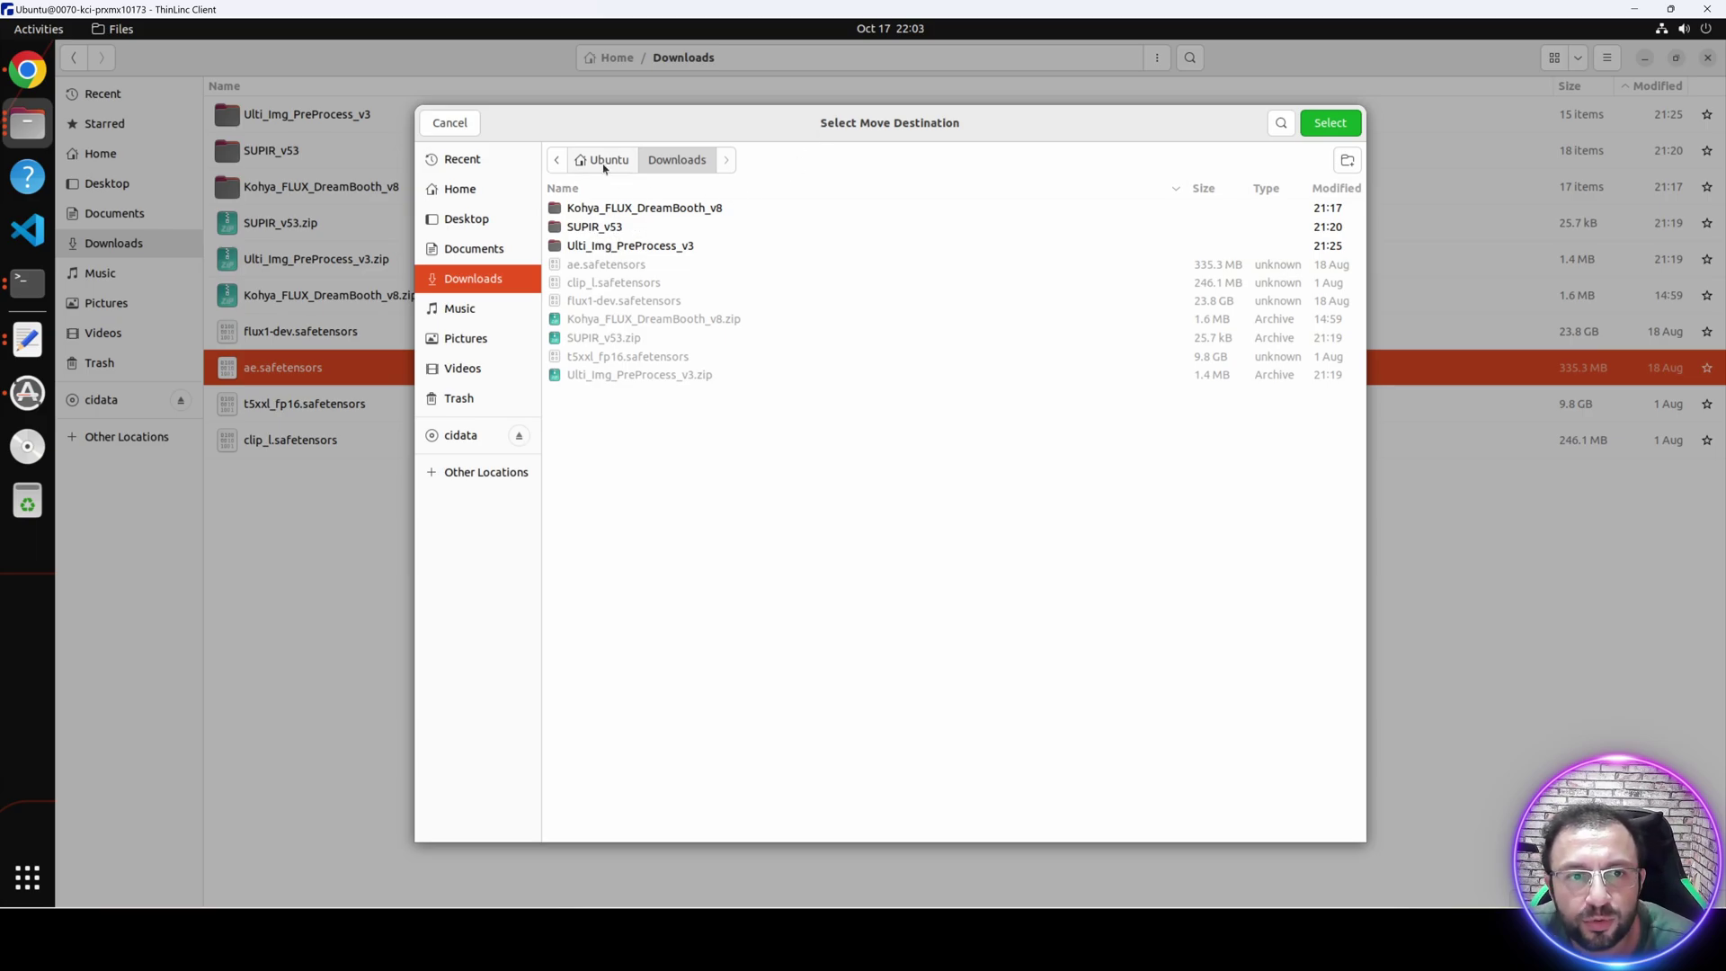
left_click(605, 167)
double_click(620, 209)
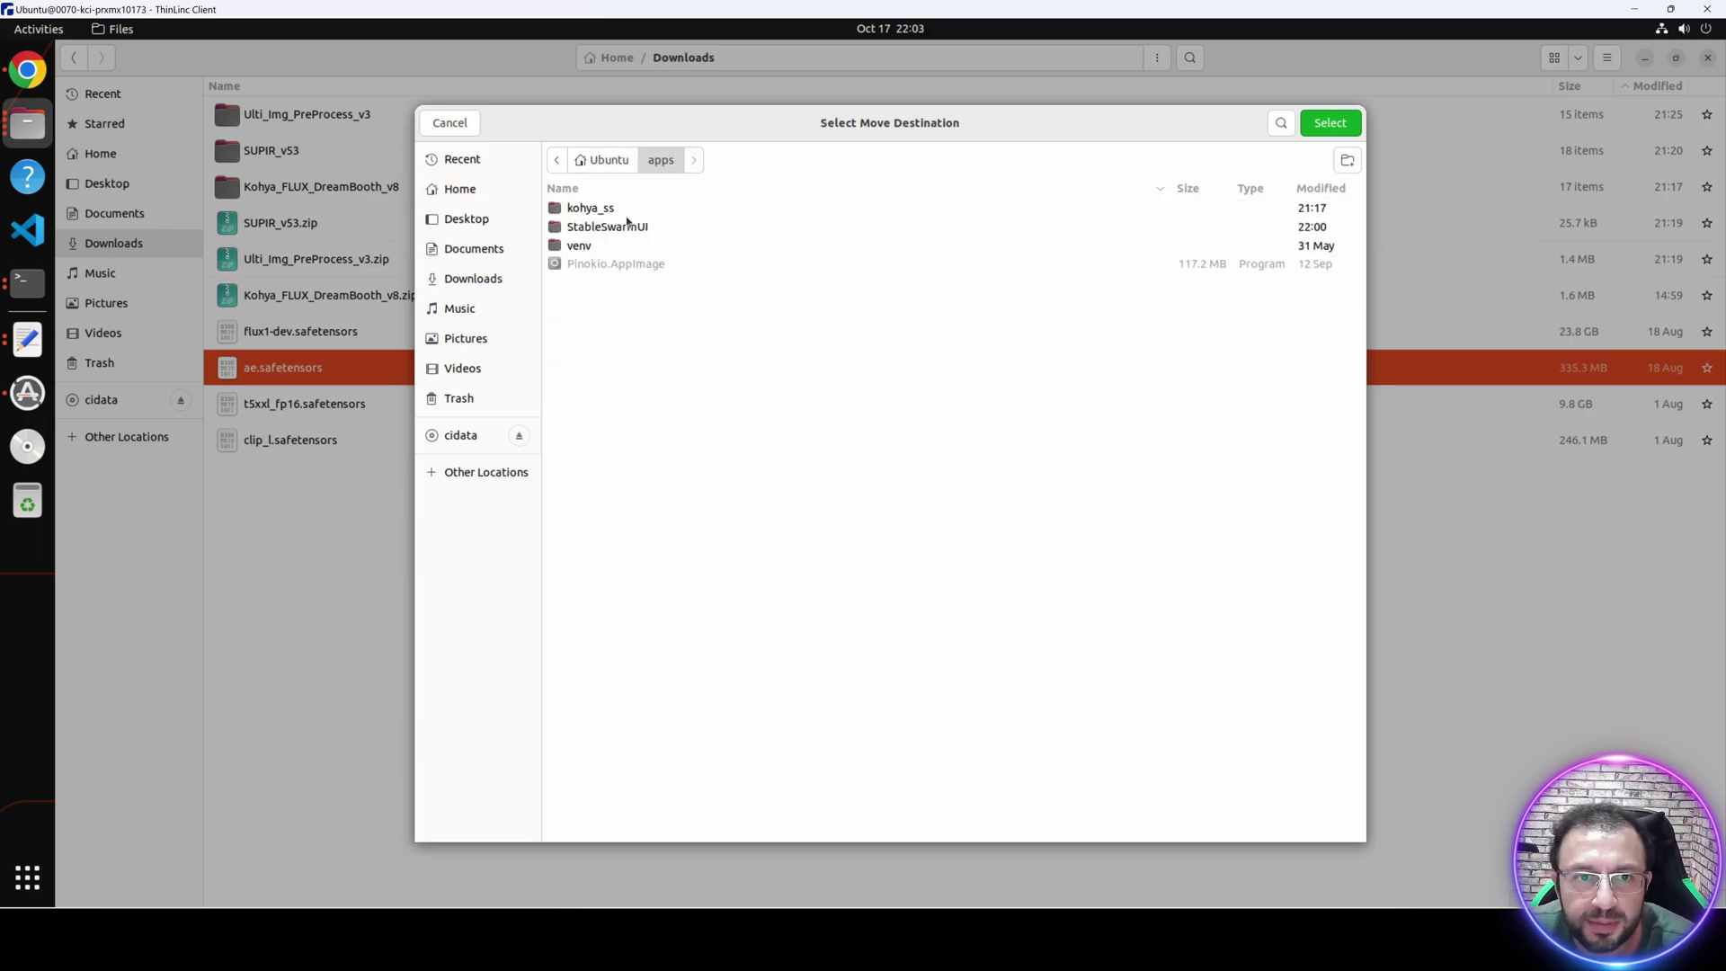
double_click(608, 227)
double_click(587, 320)
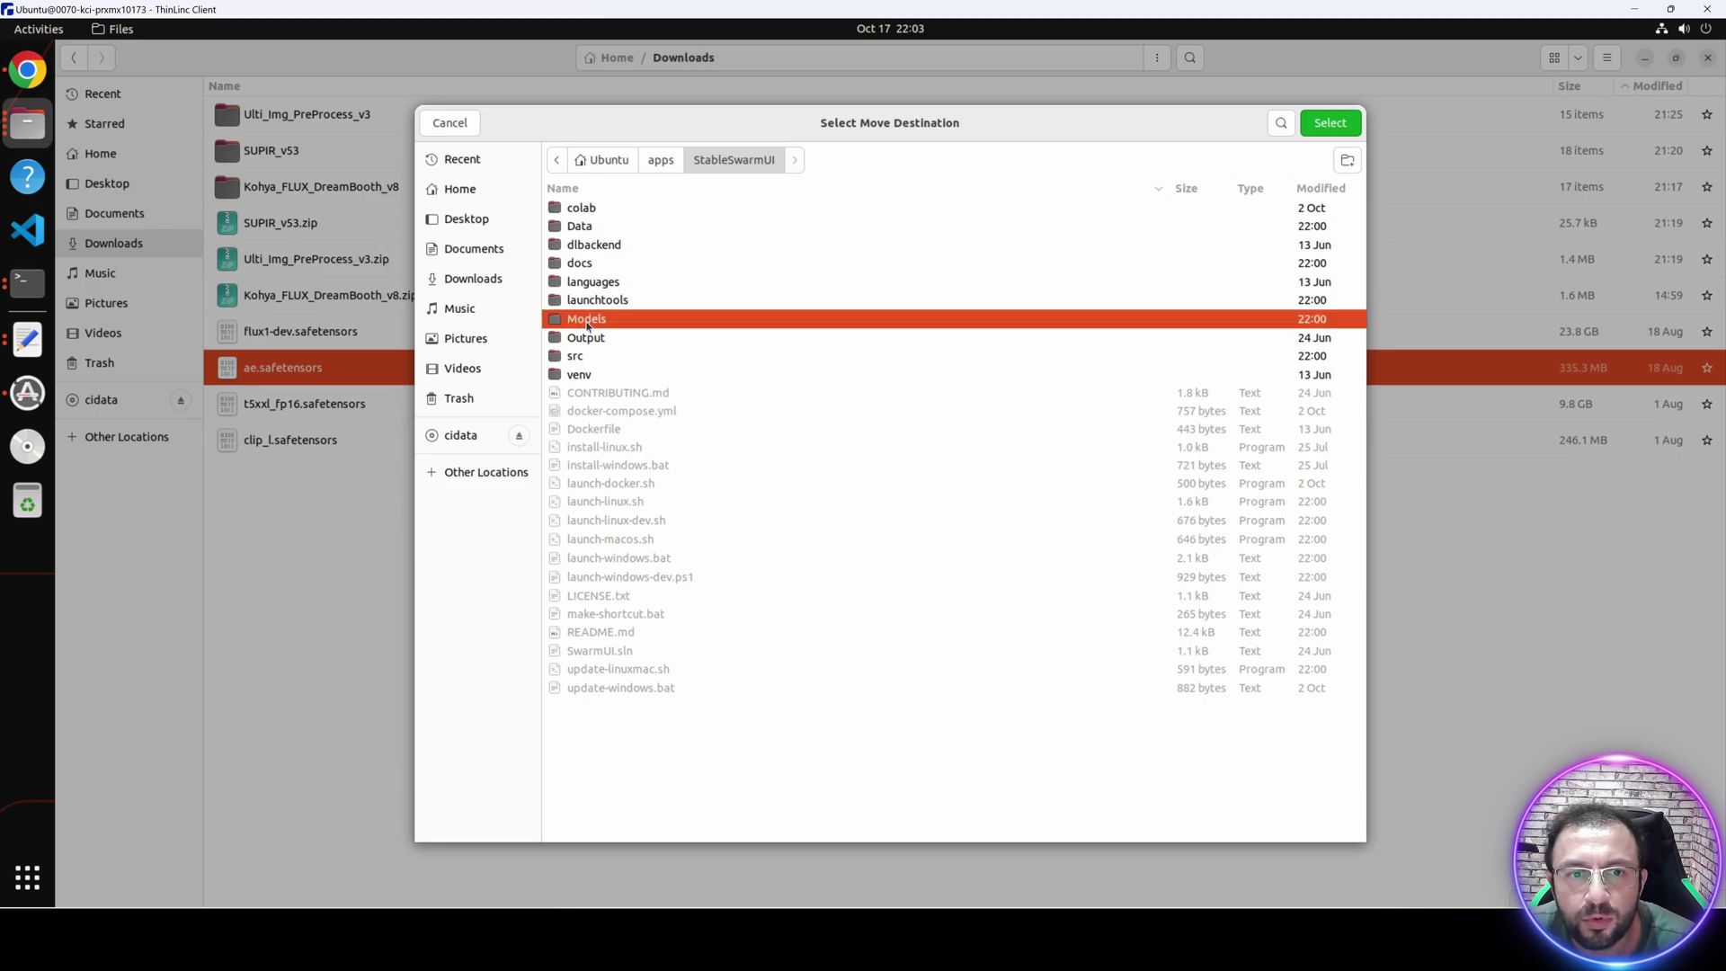
double_click(578, 390)
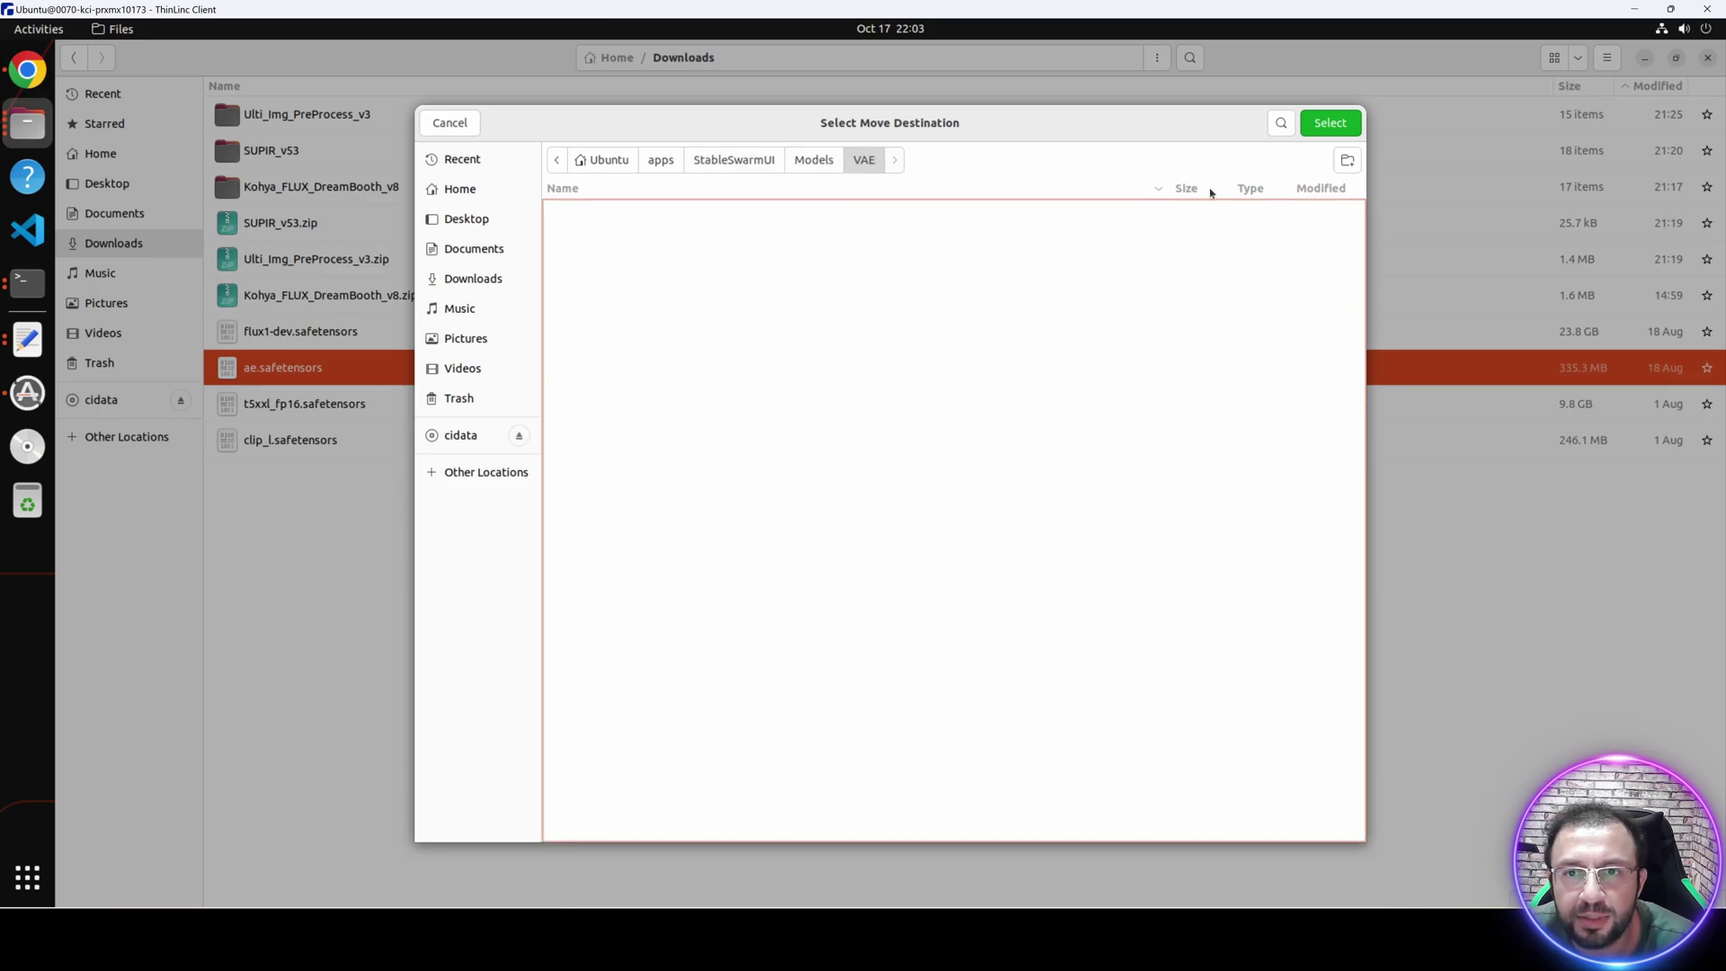
left_click(1314, 124)
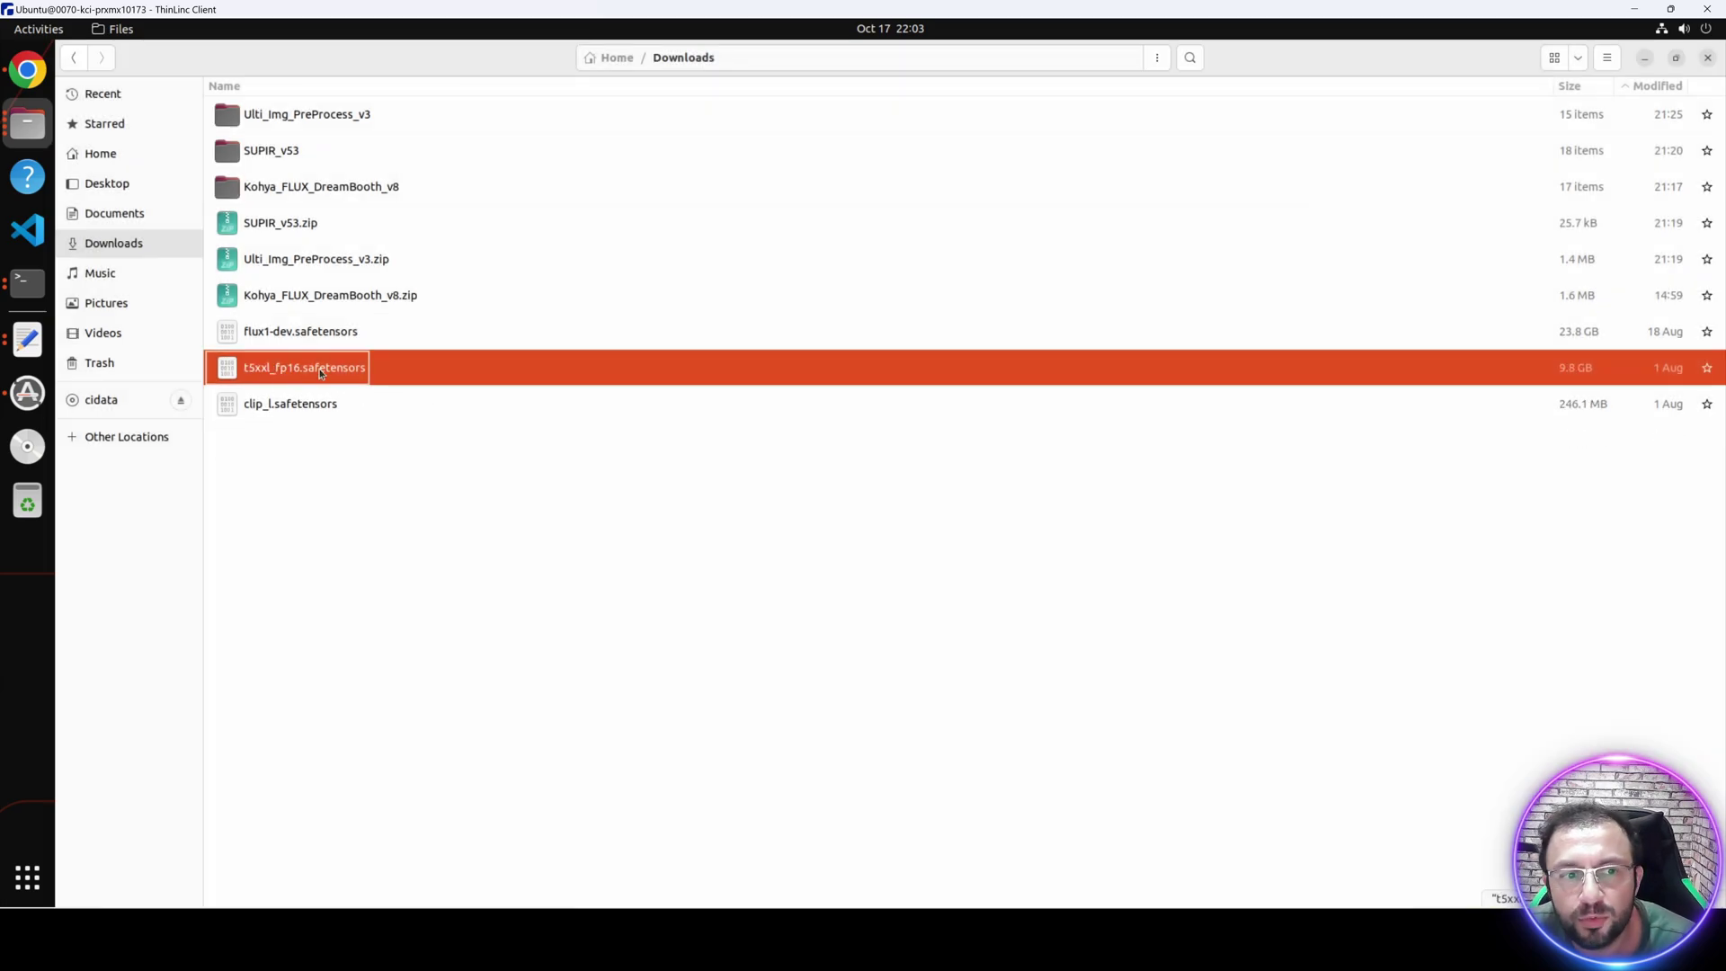
Move t5xxl_fp16.safetensors and clip_l.safetensors from Downloads into apps/StableSwarmUI/Models/clip.
right_click(319, 382)
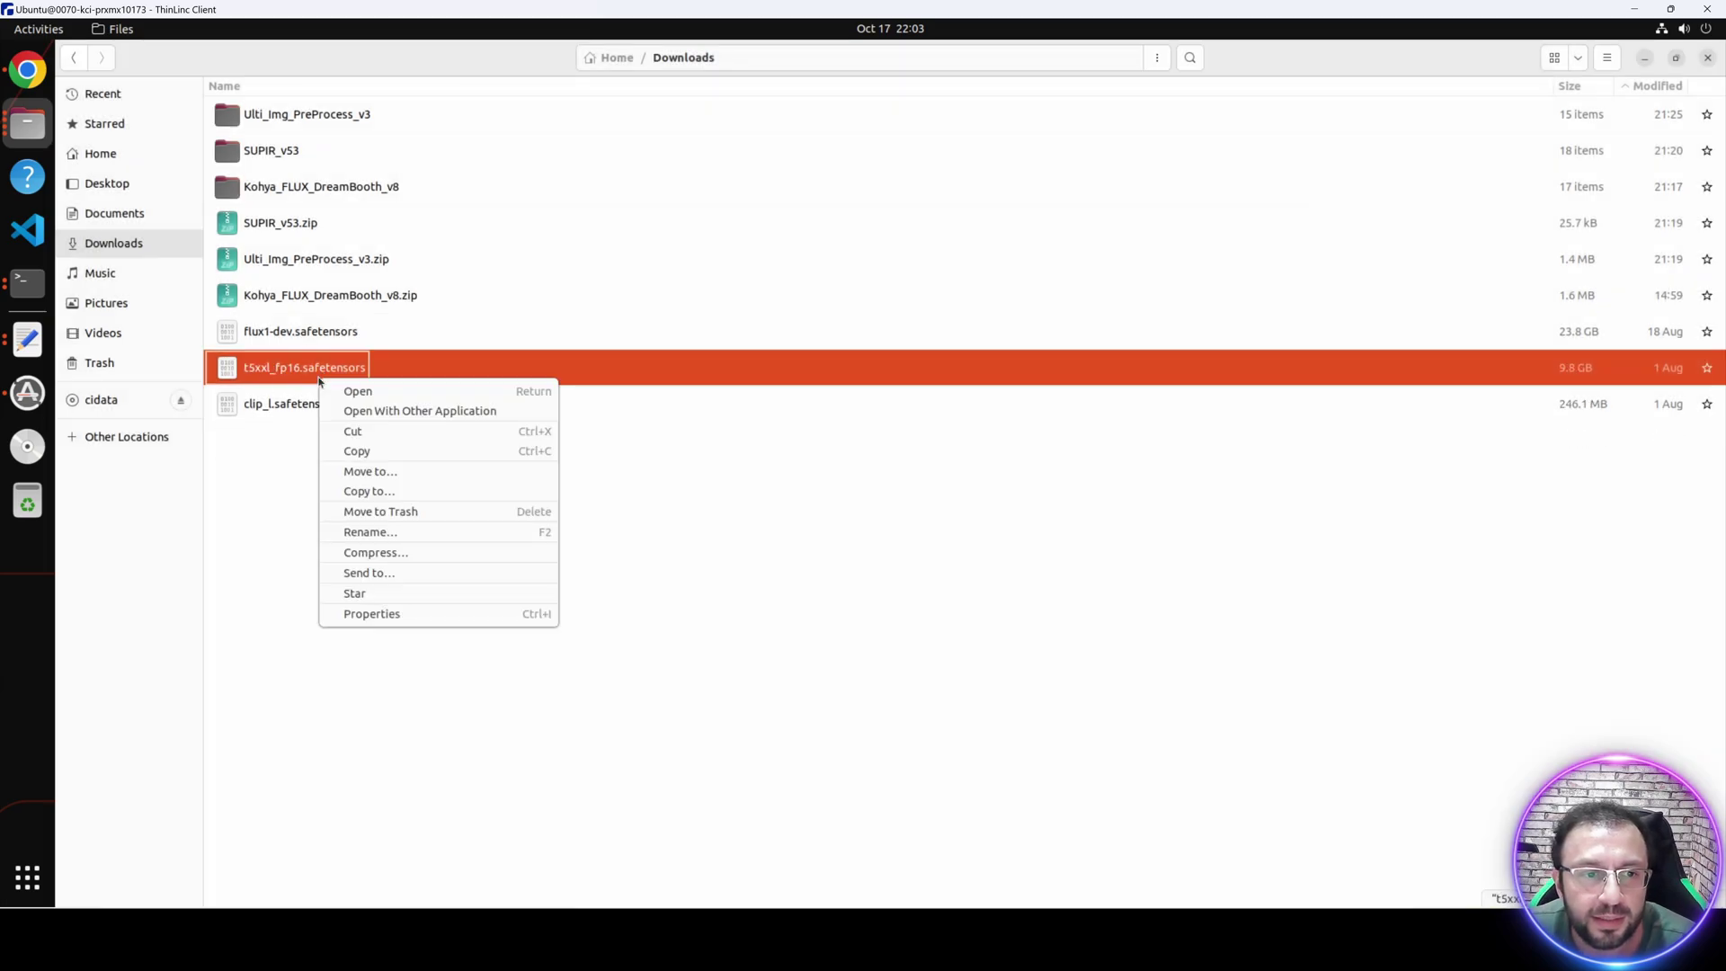
left_click(278, 401)
left_click(277, 408)
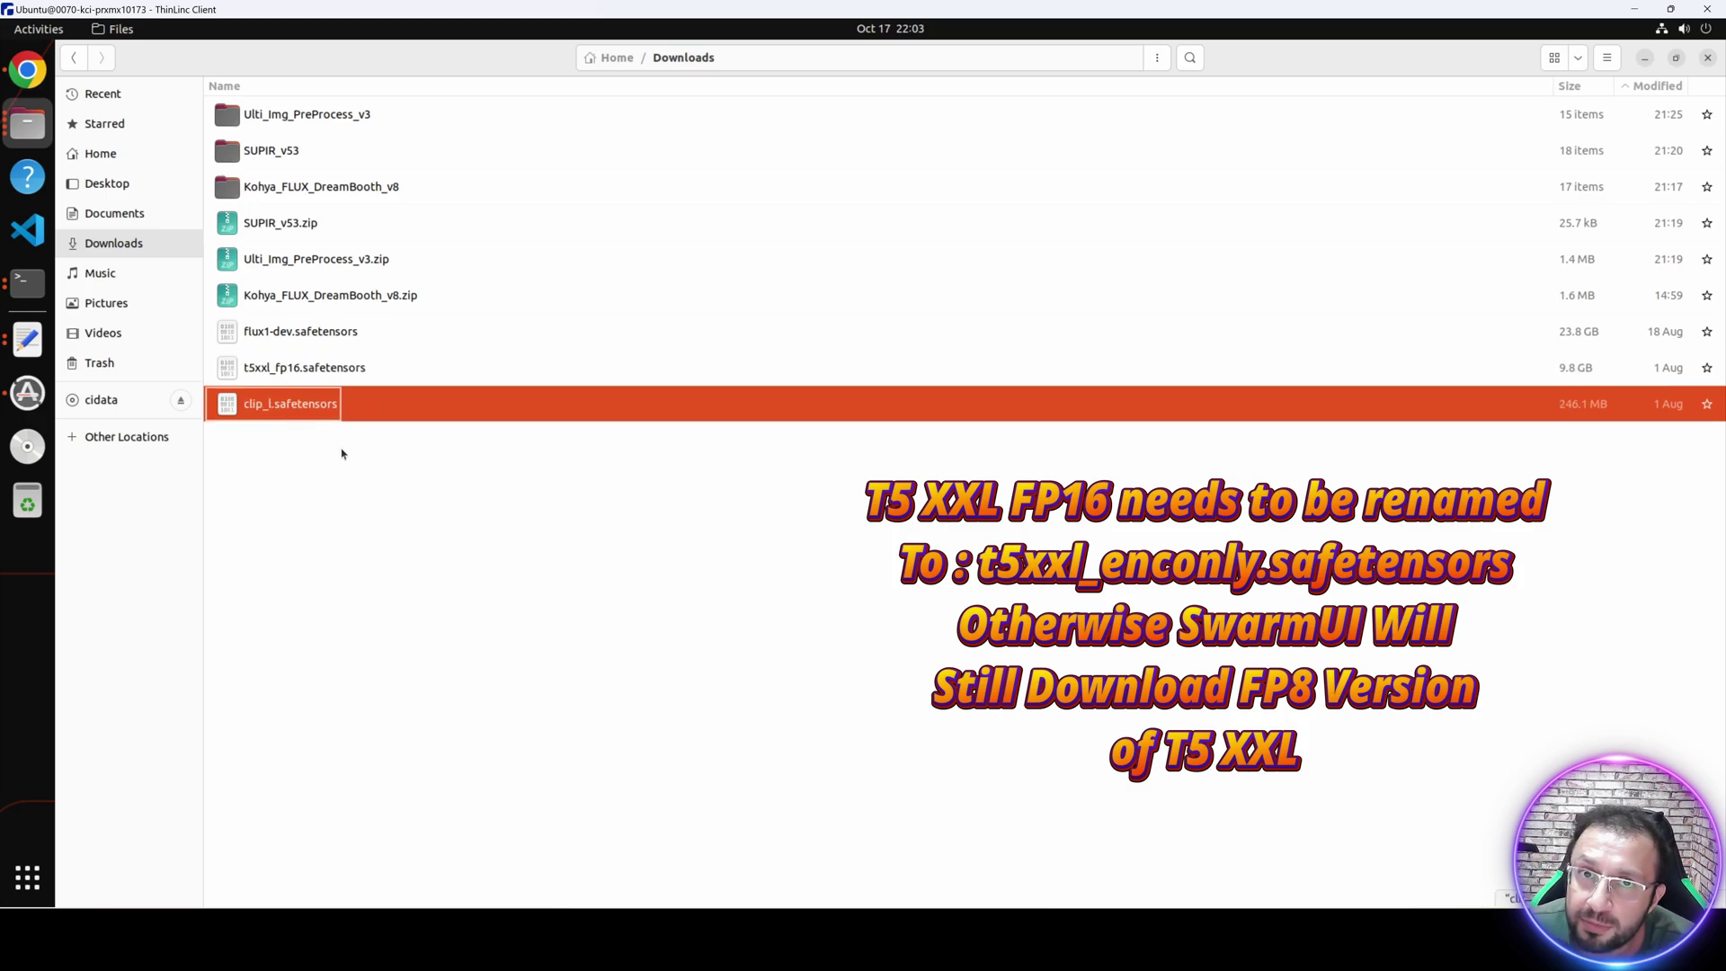
left_click(299, 371, "ctrl")
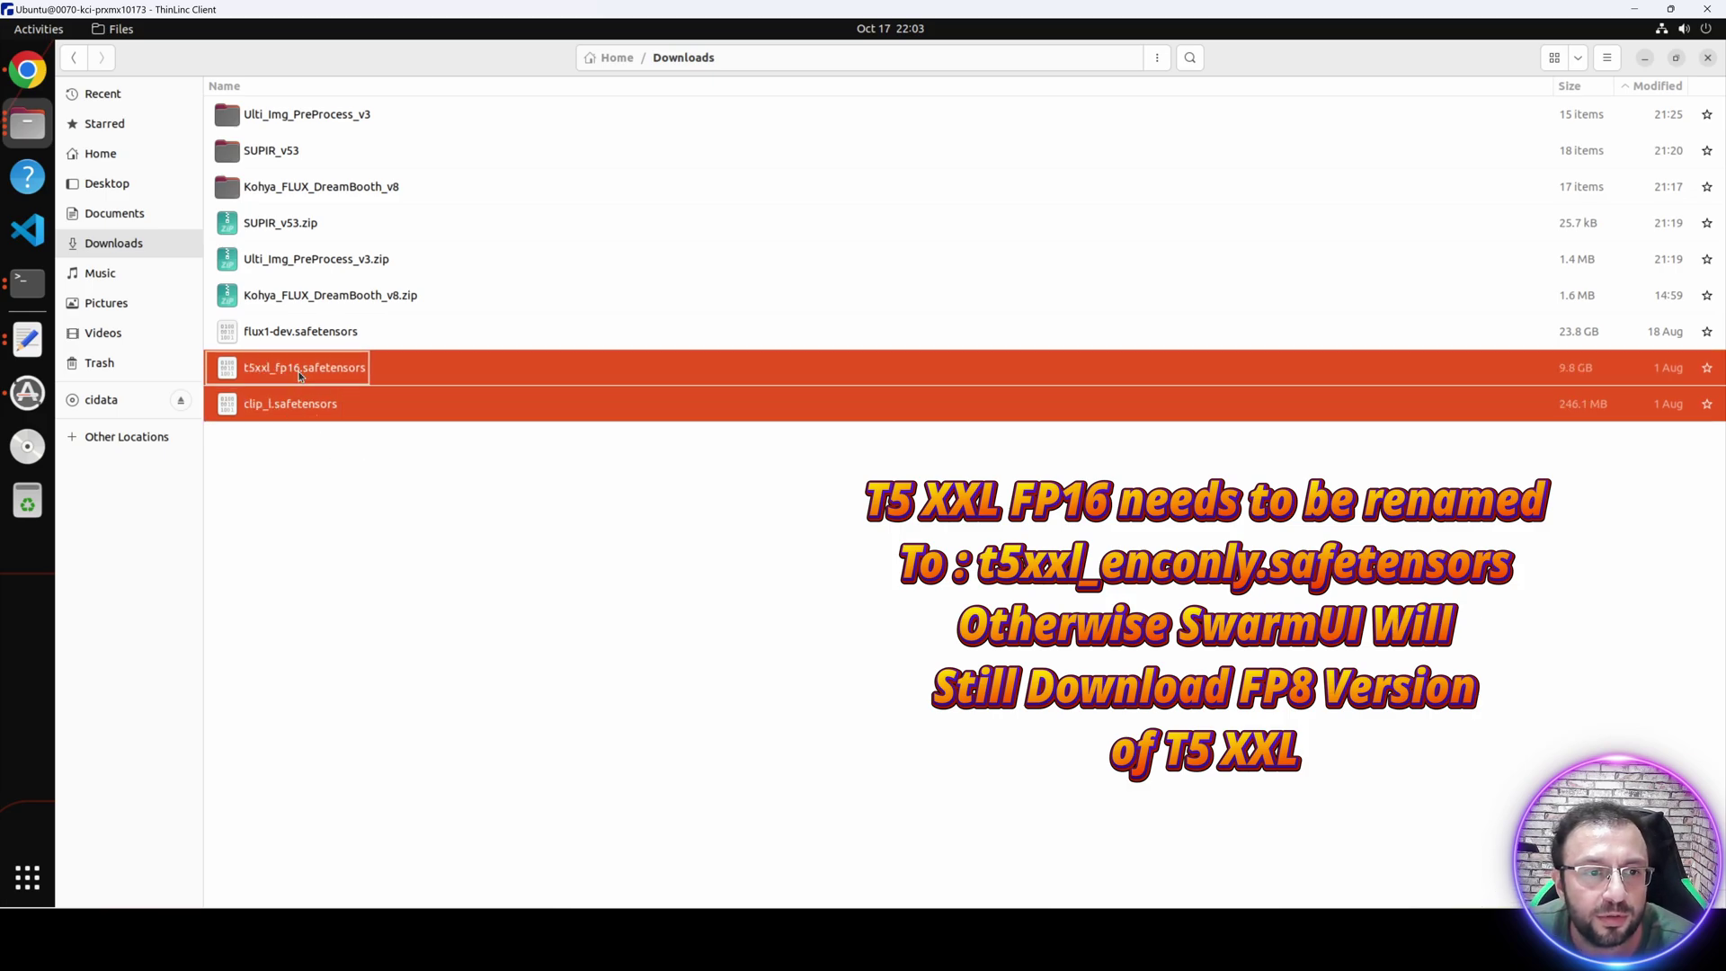
right_click(300, 375)
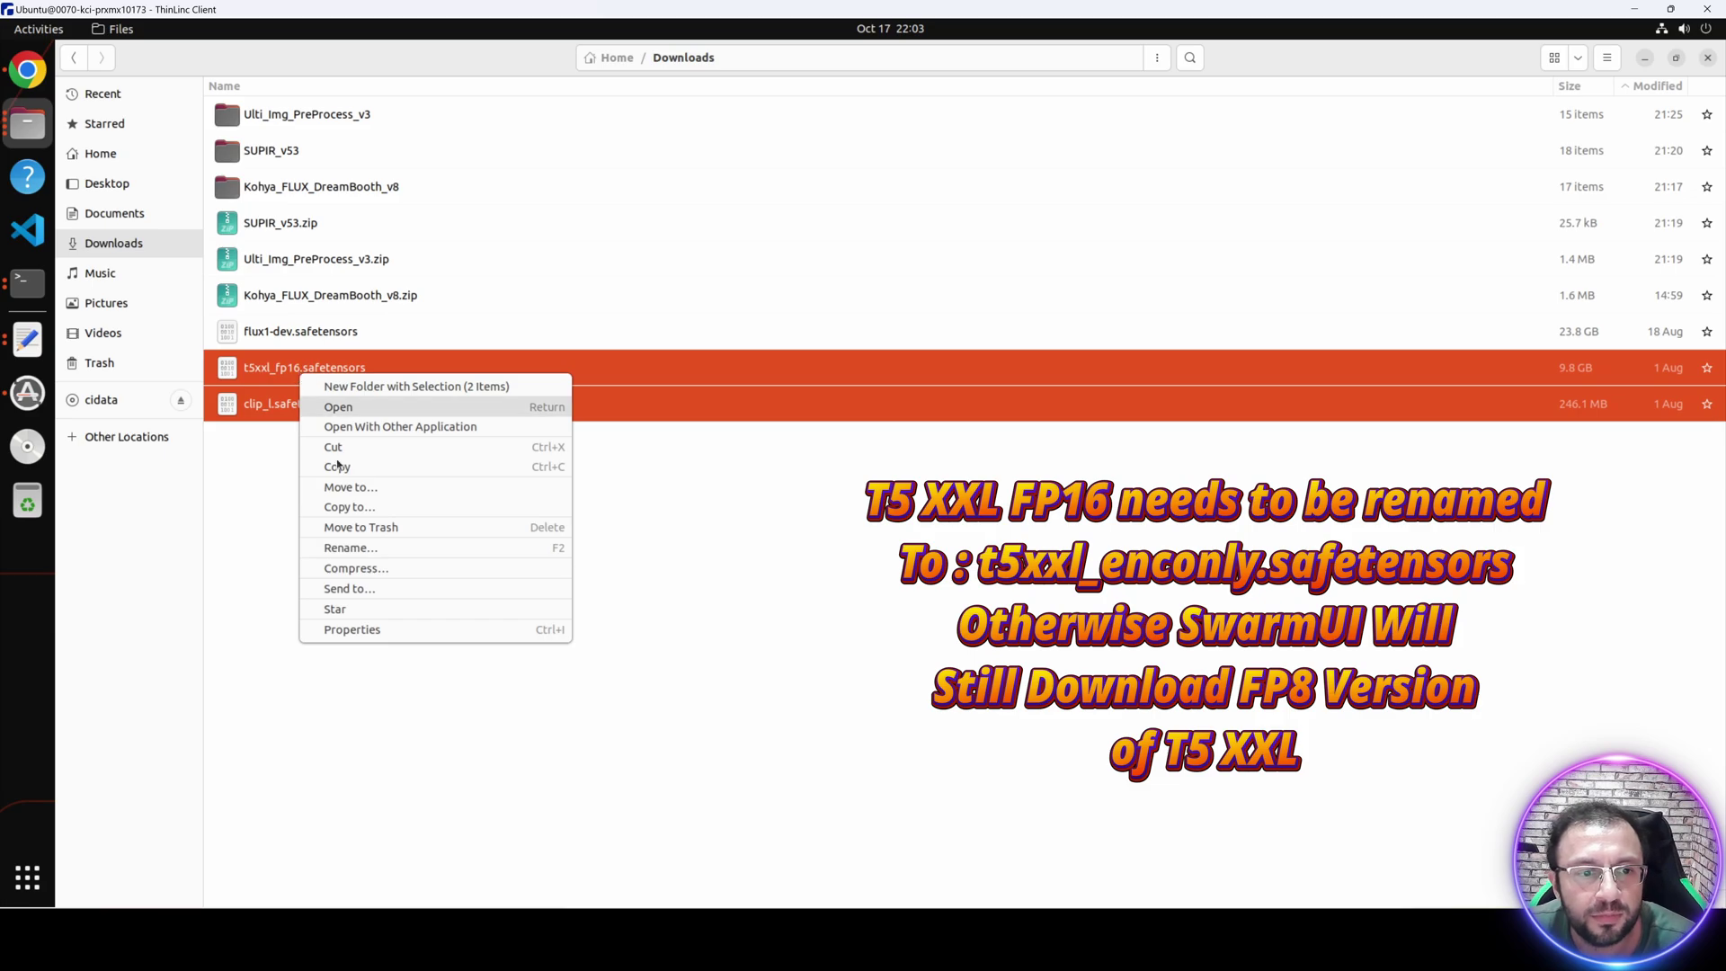
left_click(352, 486)
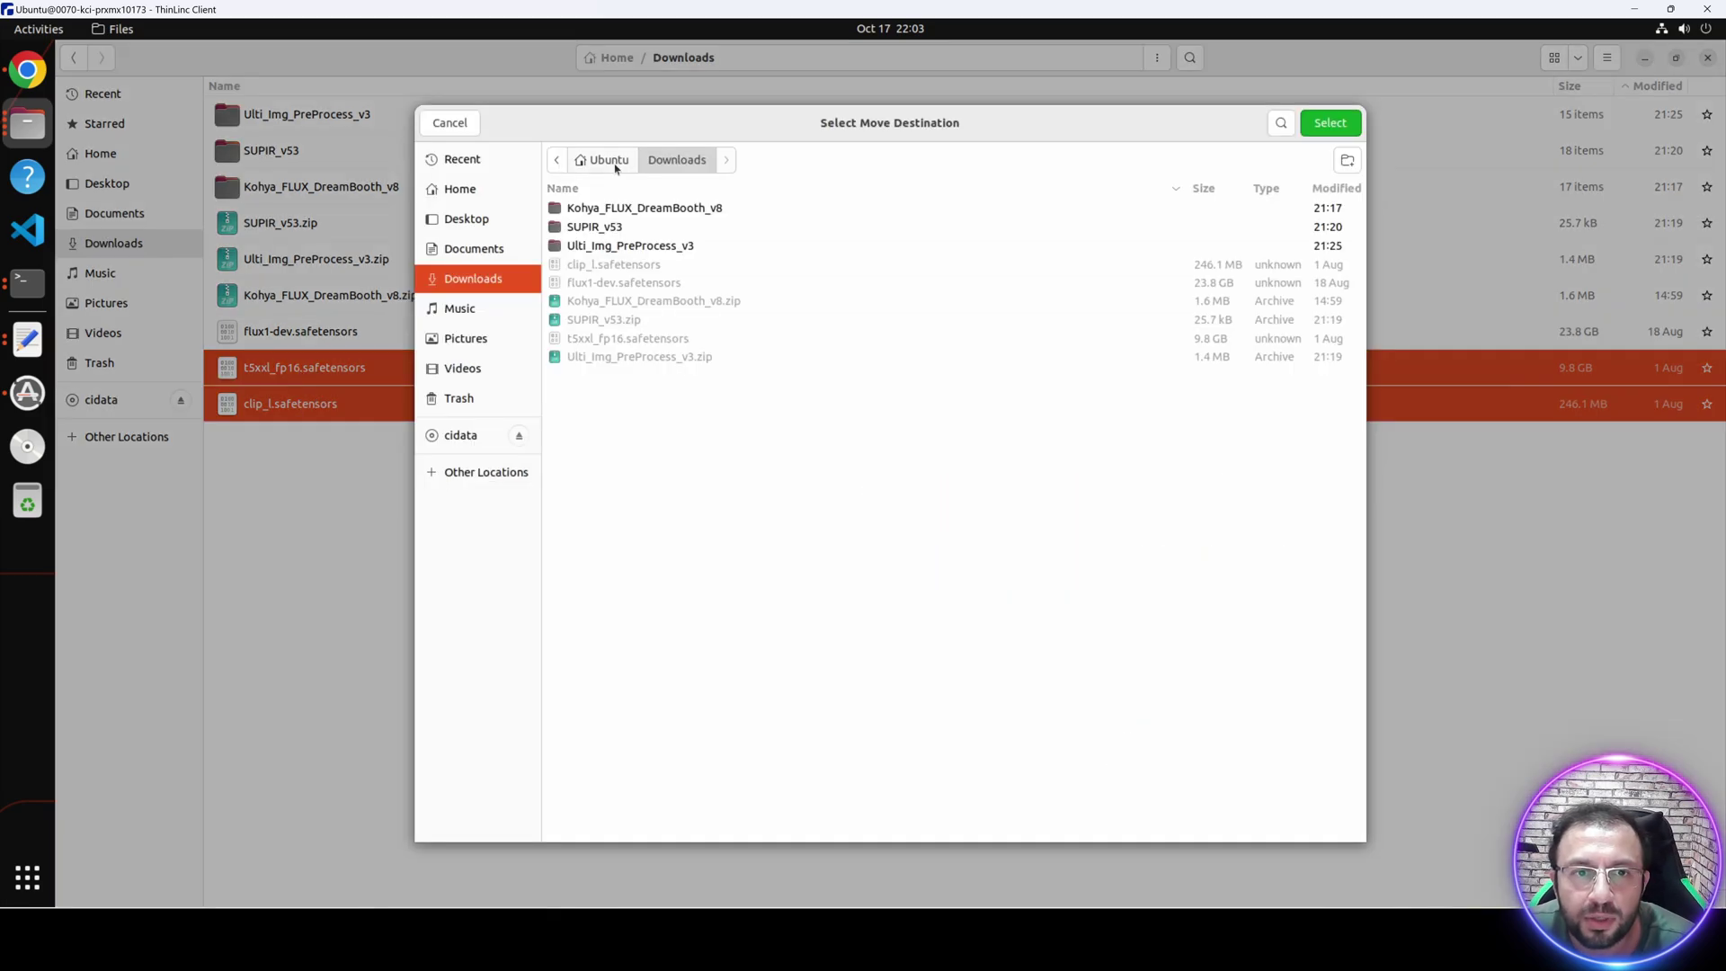
double_click(604, 209)
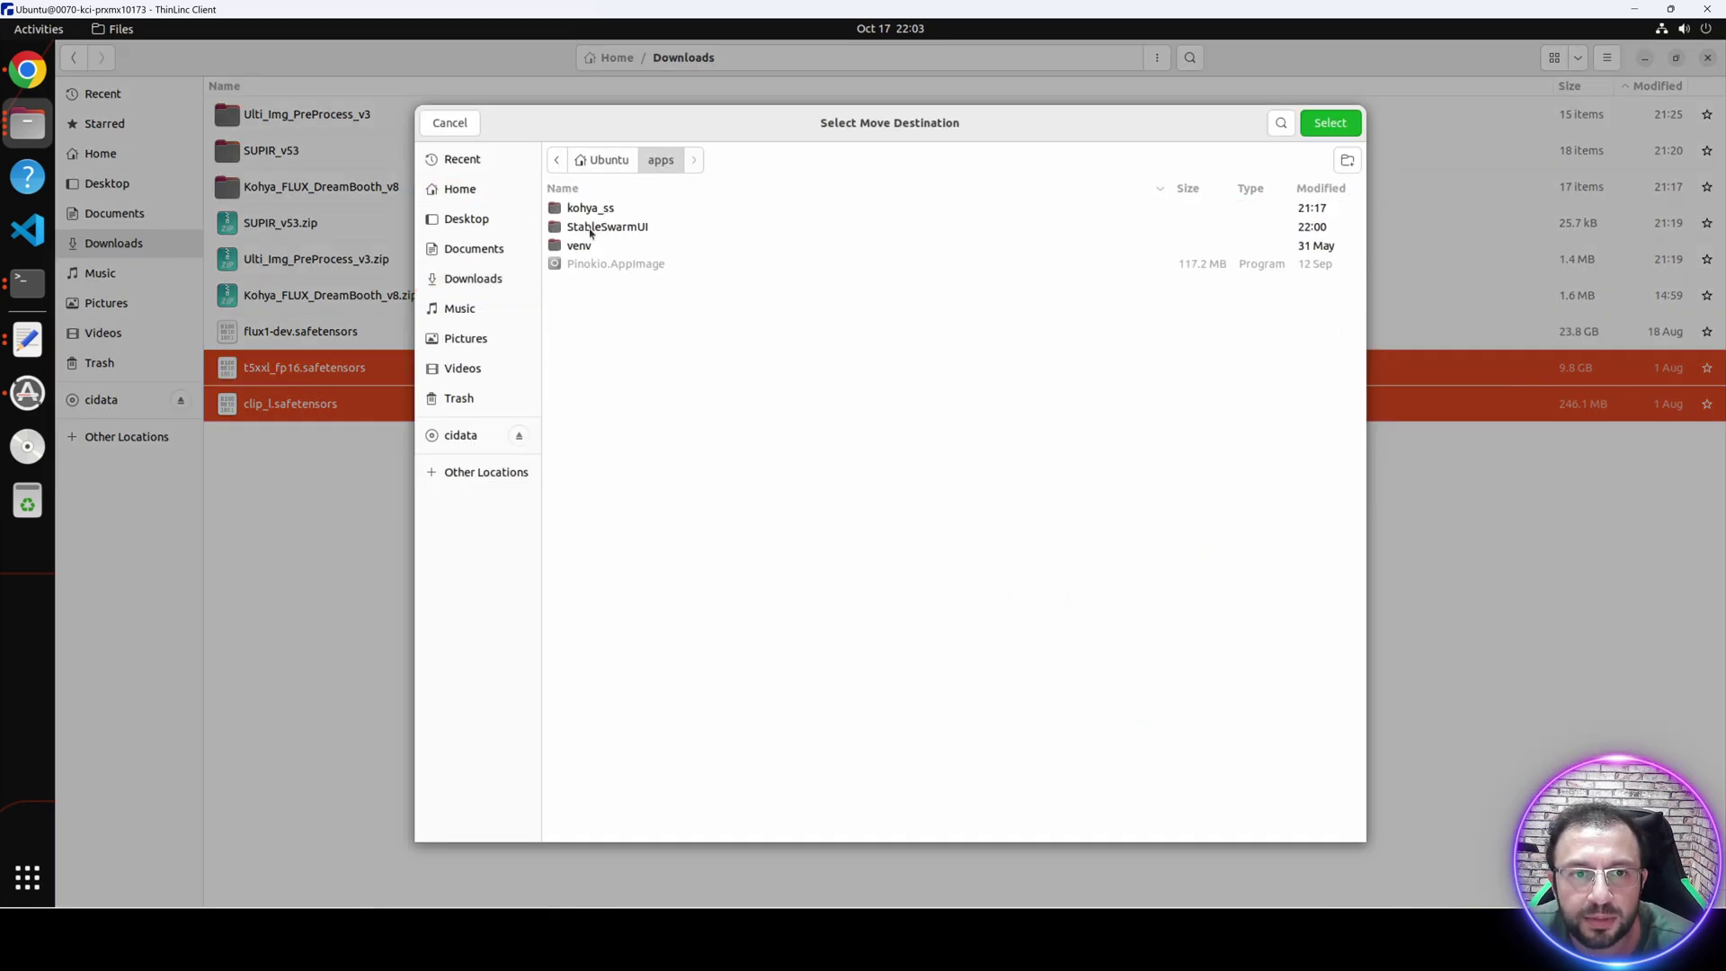
double_click(590, 227)
double_click(586, 320)
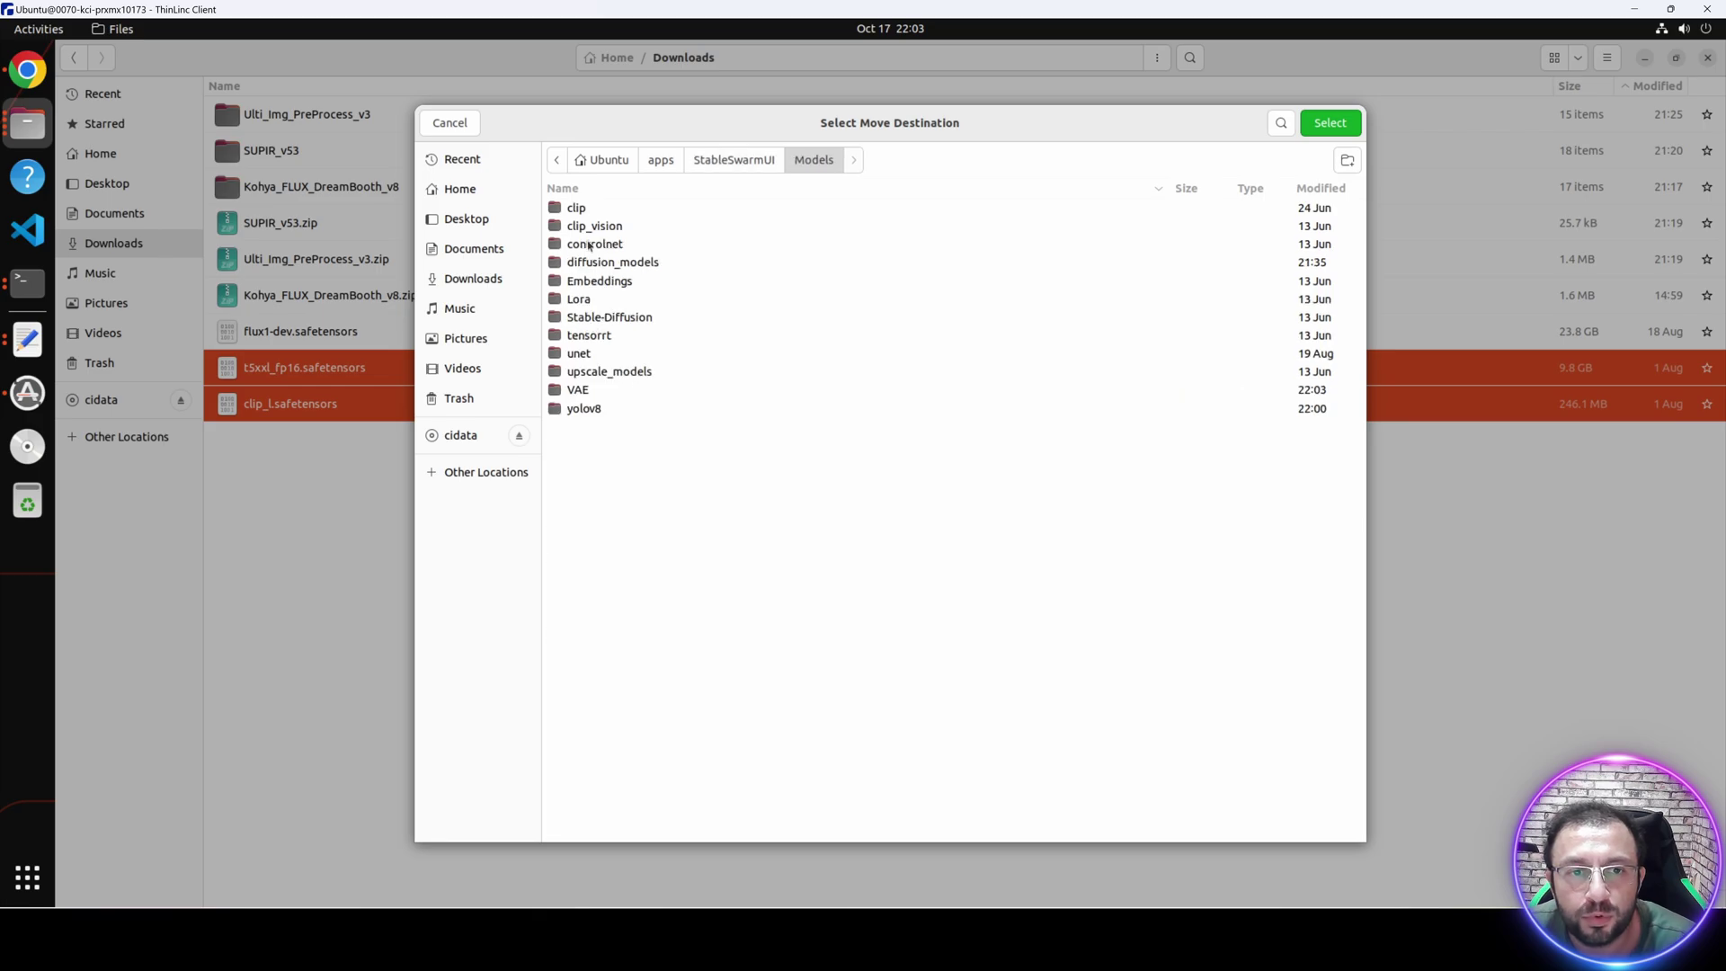
double_click(579, 212)
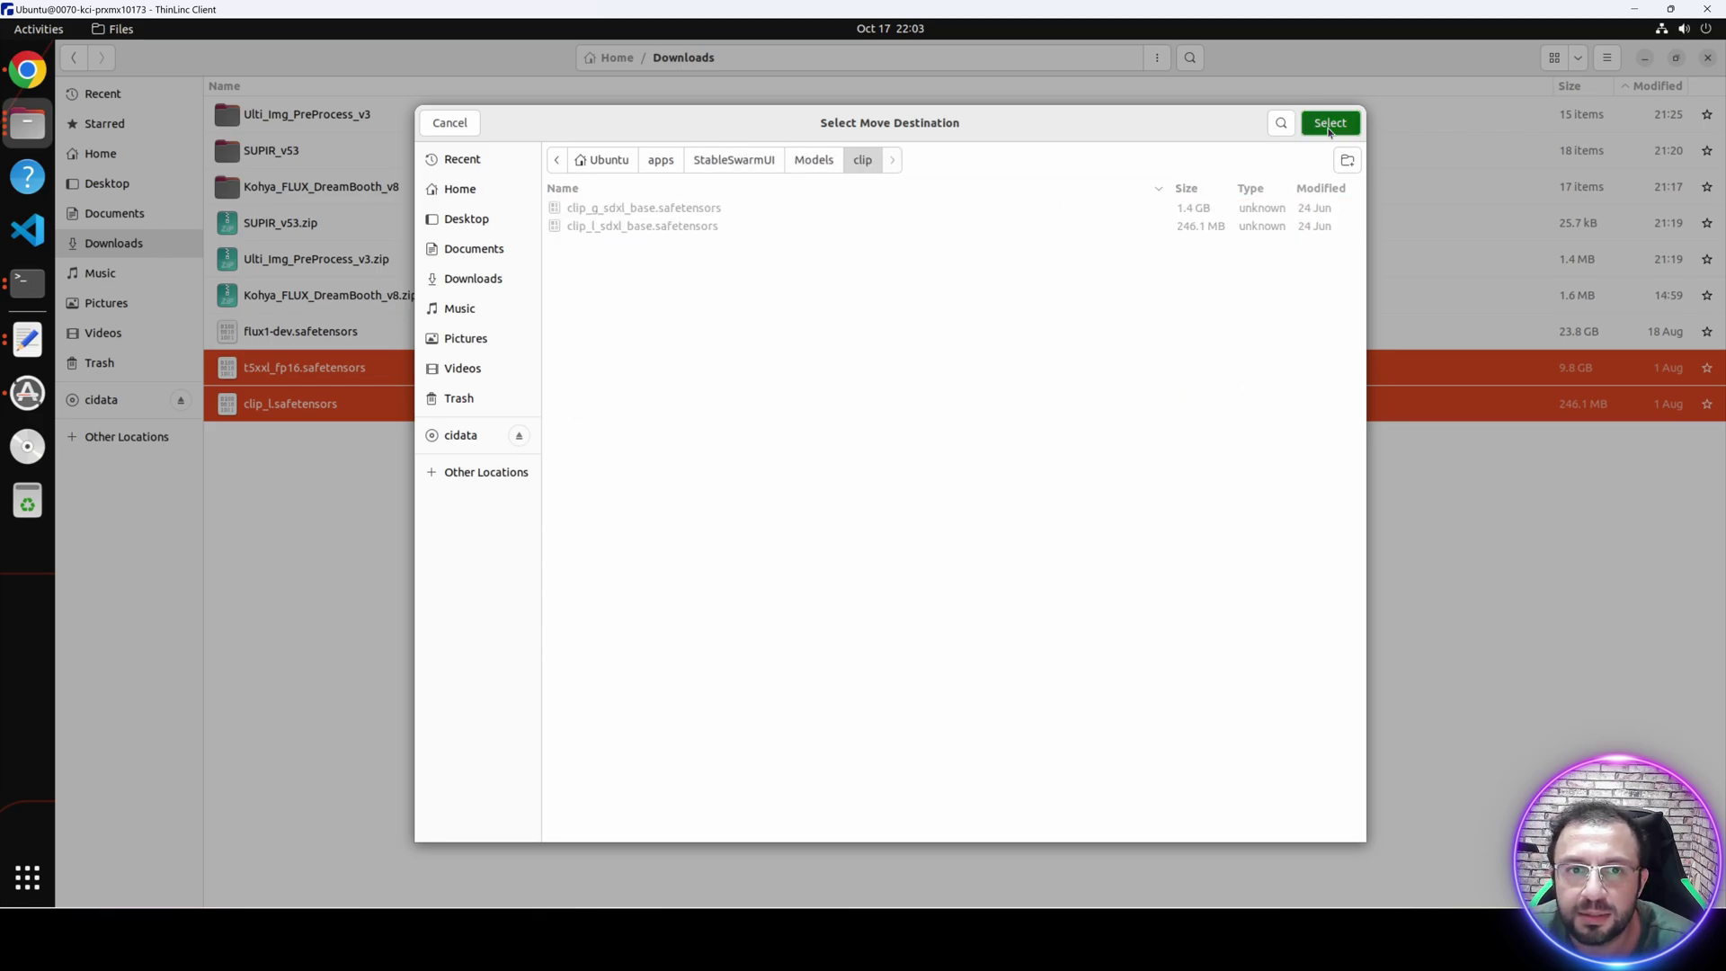
left_click(1329, 124)
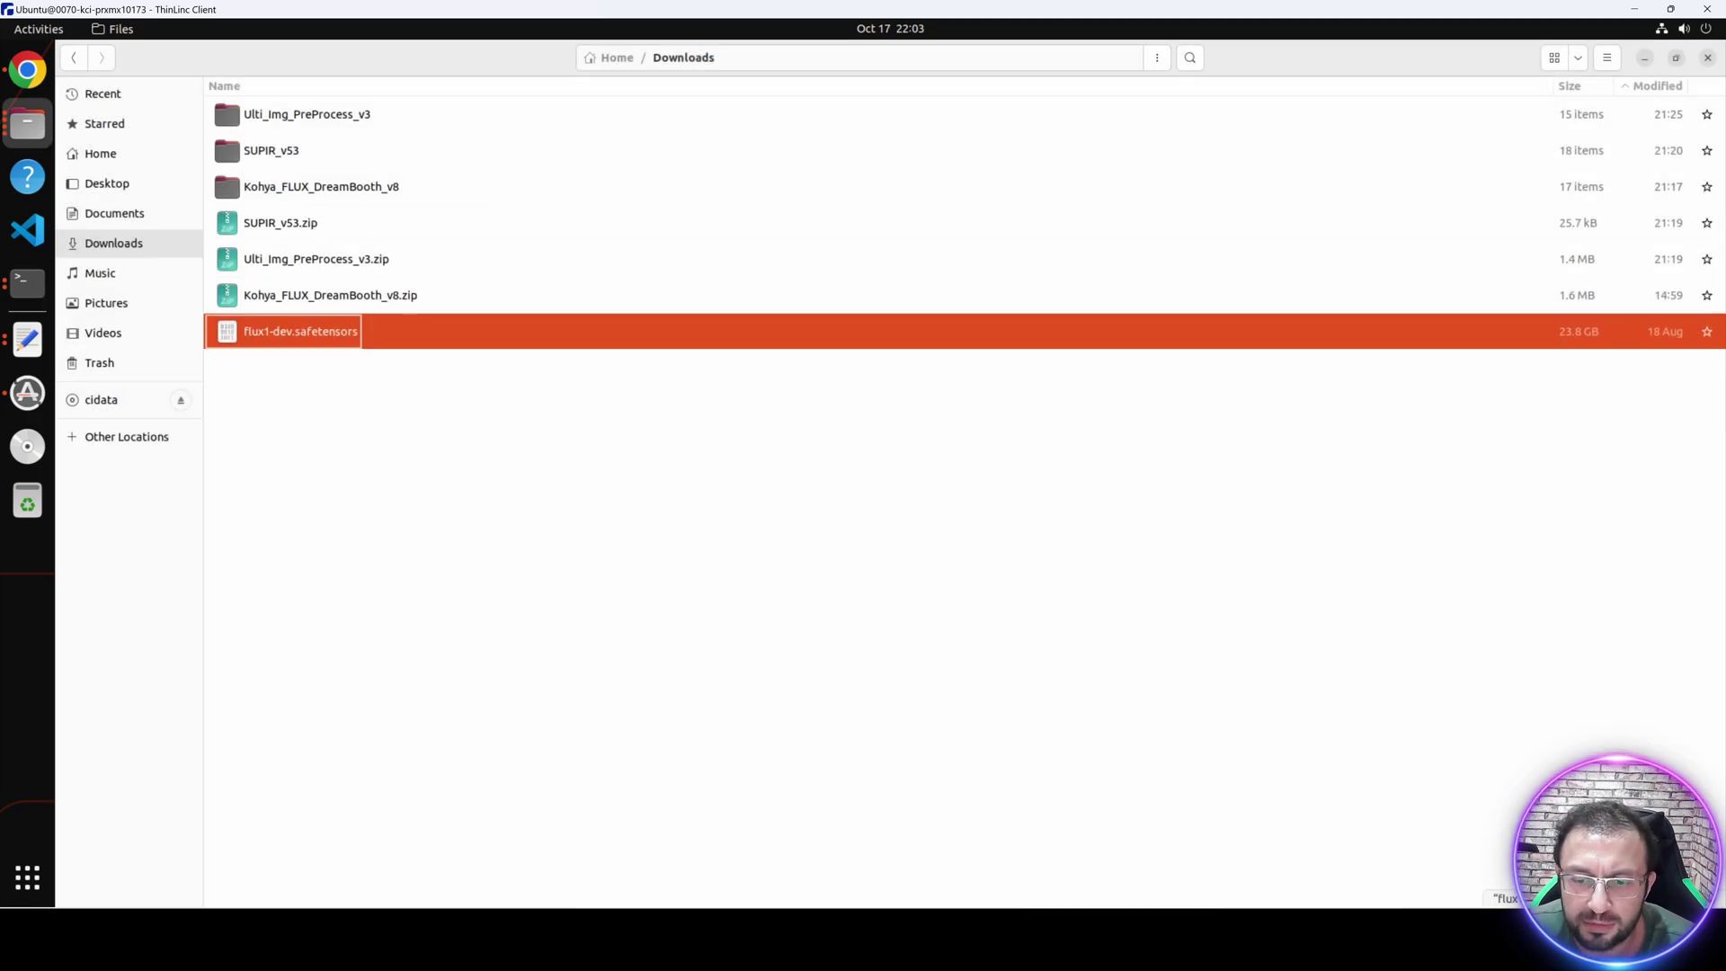
Switch to SwarmUI in the browser, reload the page, and enable the VAE under Advanced Model Addons with ae selected.
key("alt+Tab")
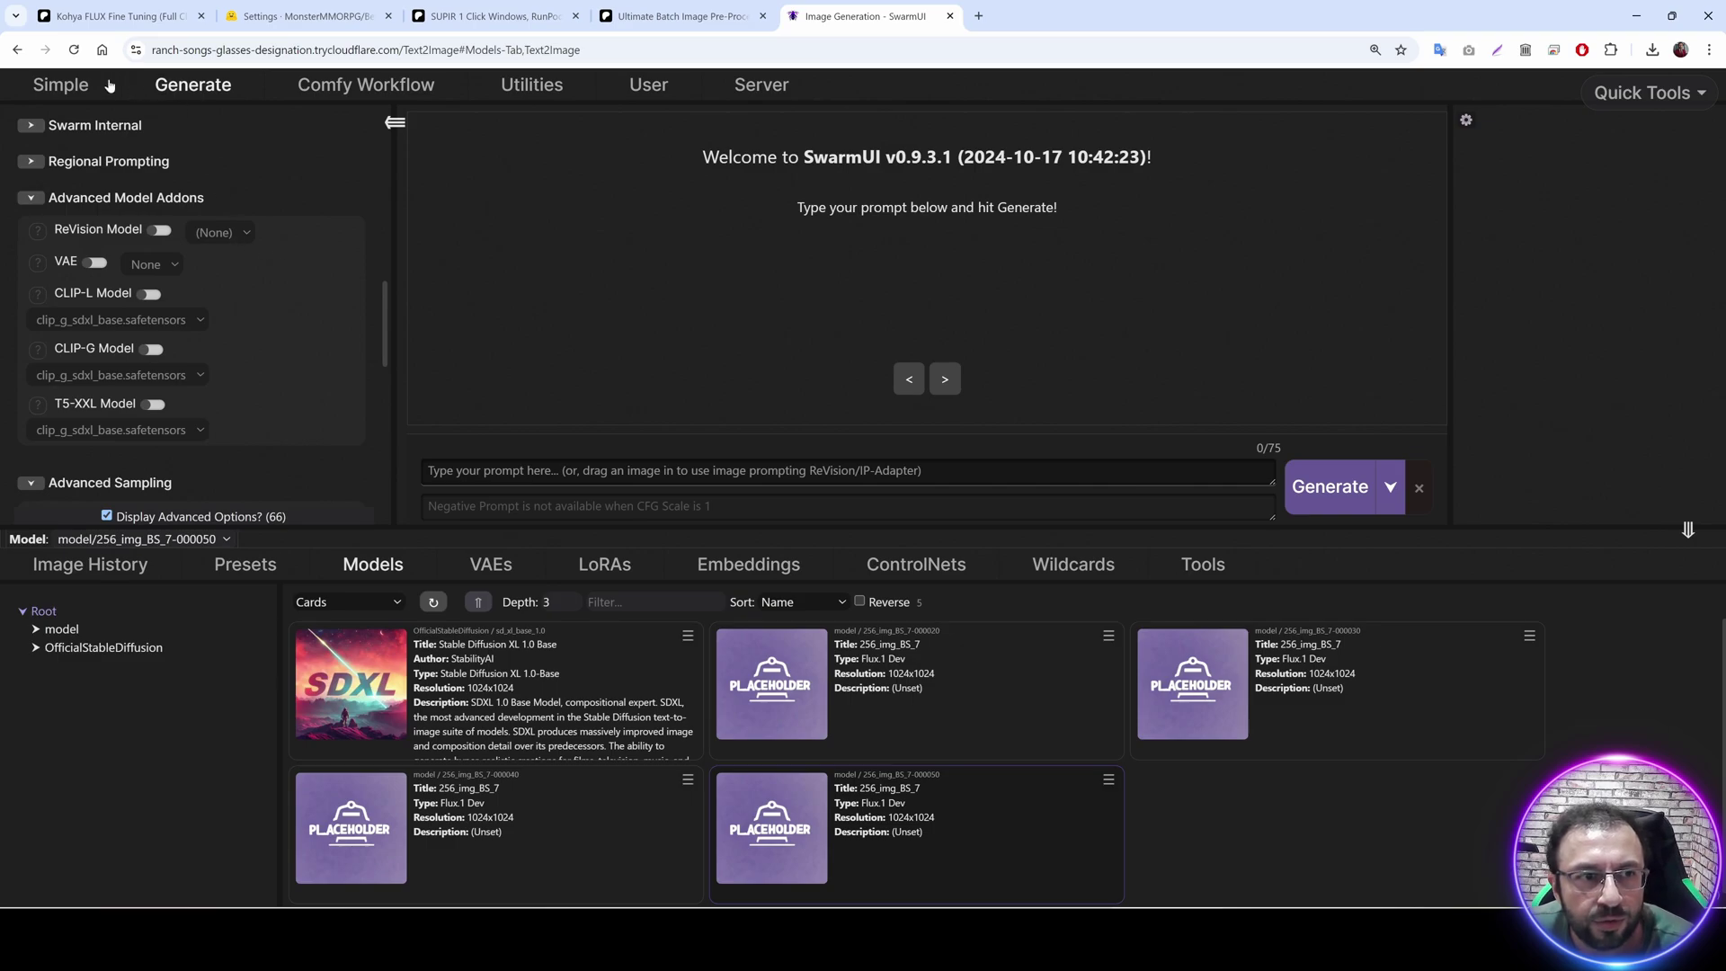
left_click(74, 49)
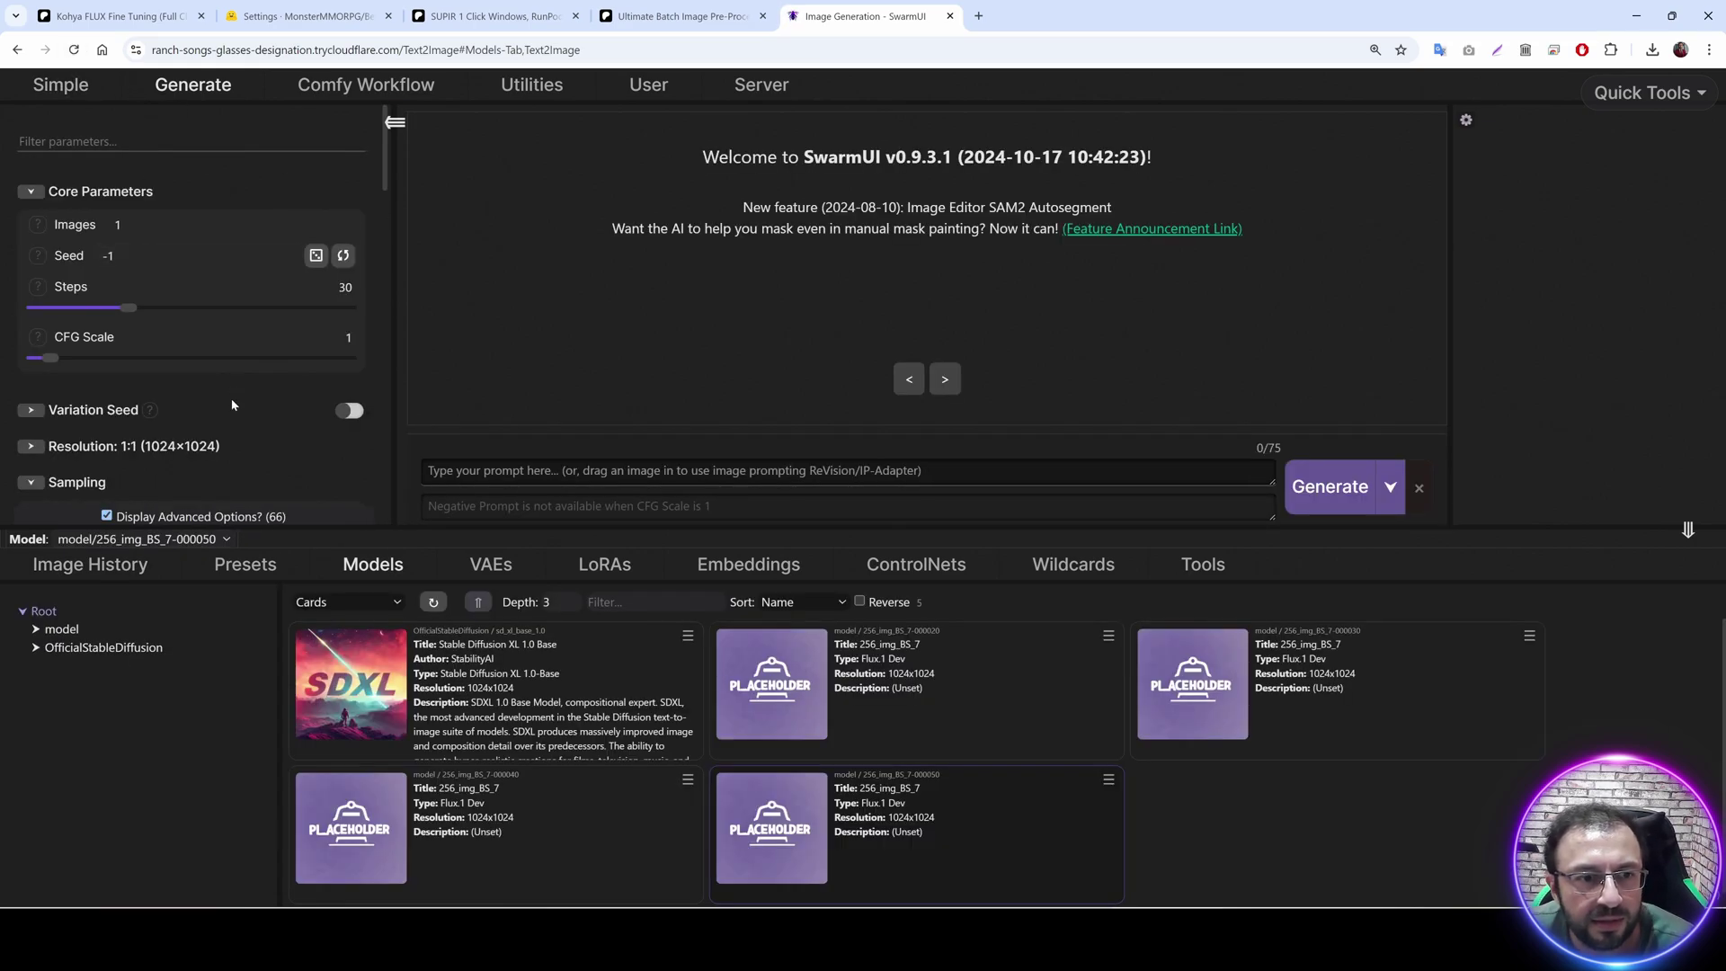
scroll(230, 407, "down", 15)
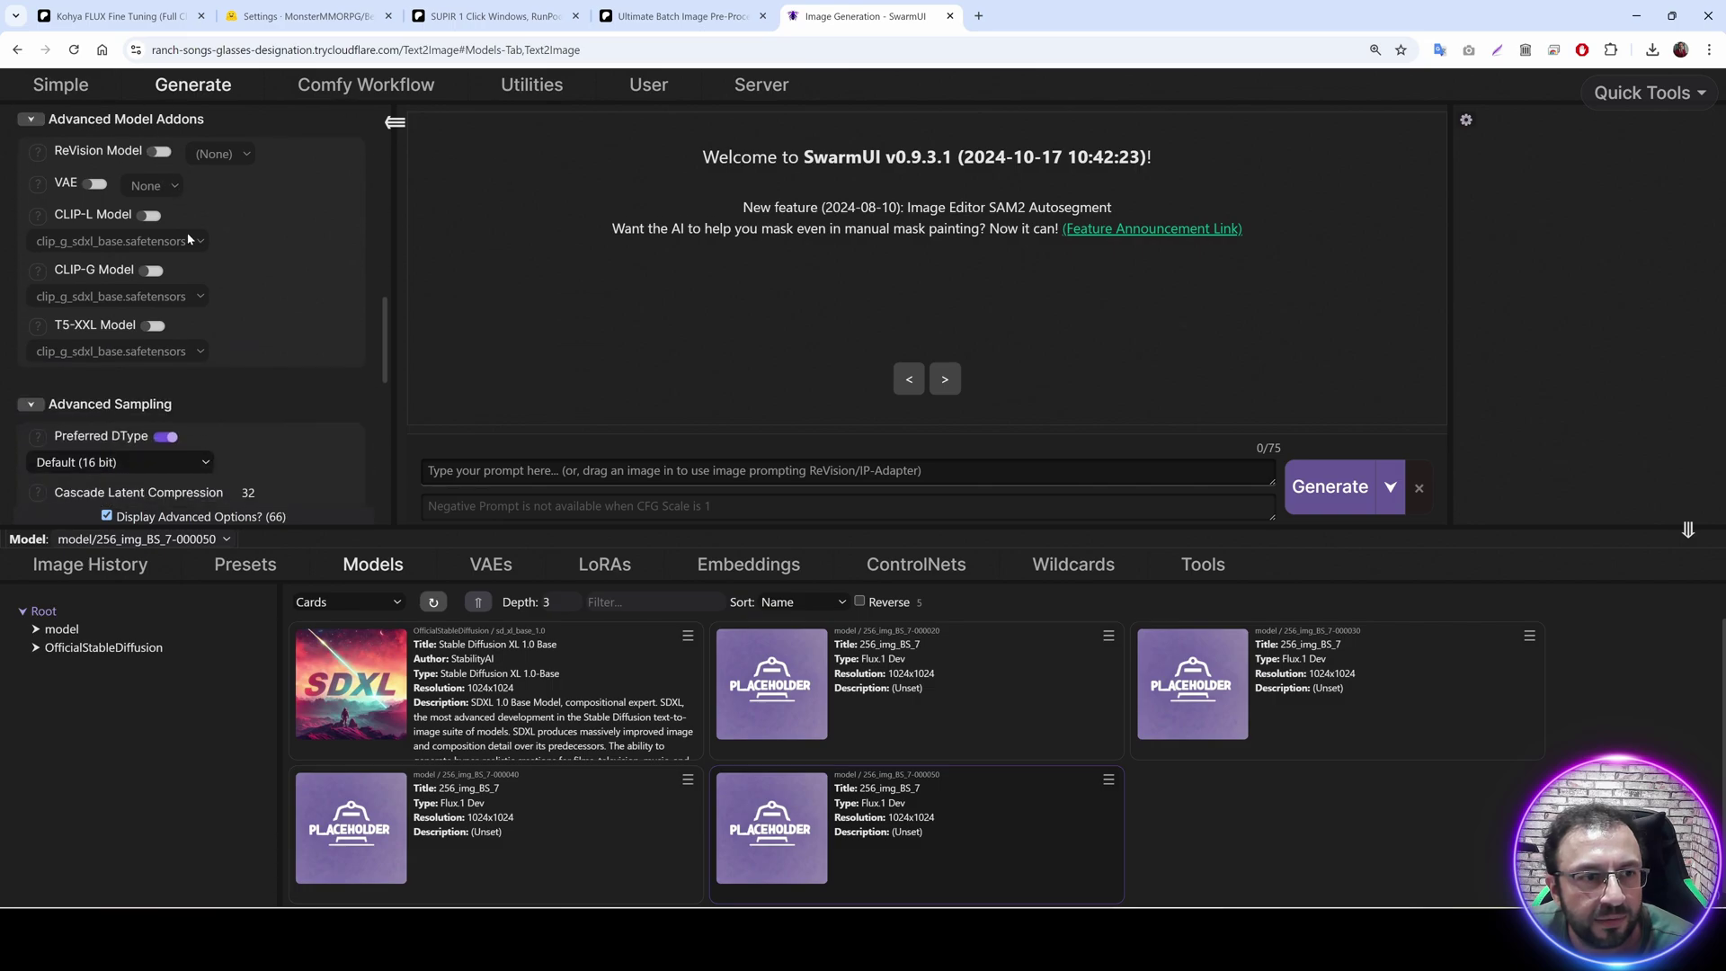
left_click(132, 191)
left_click(132, 191)
left_click(134, 220)
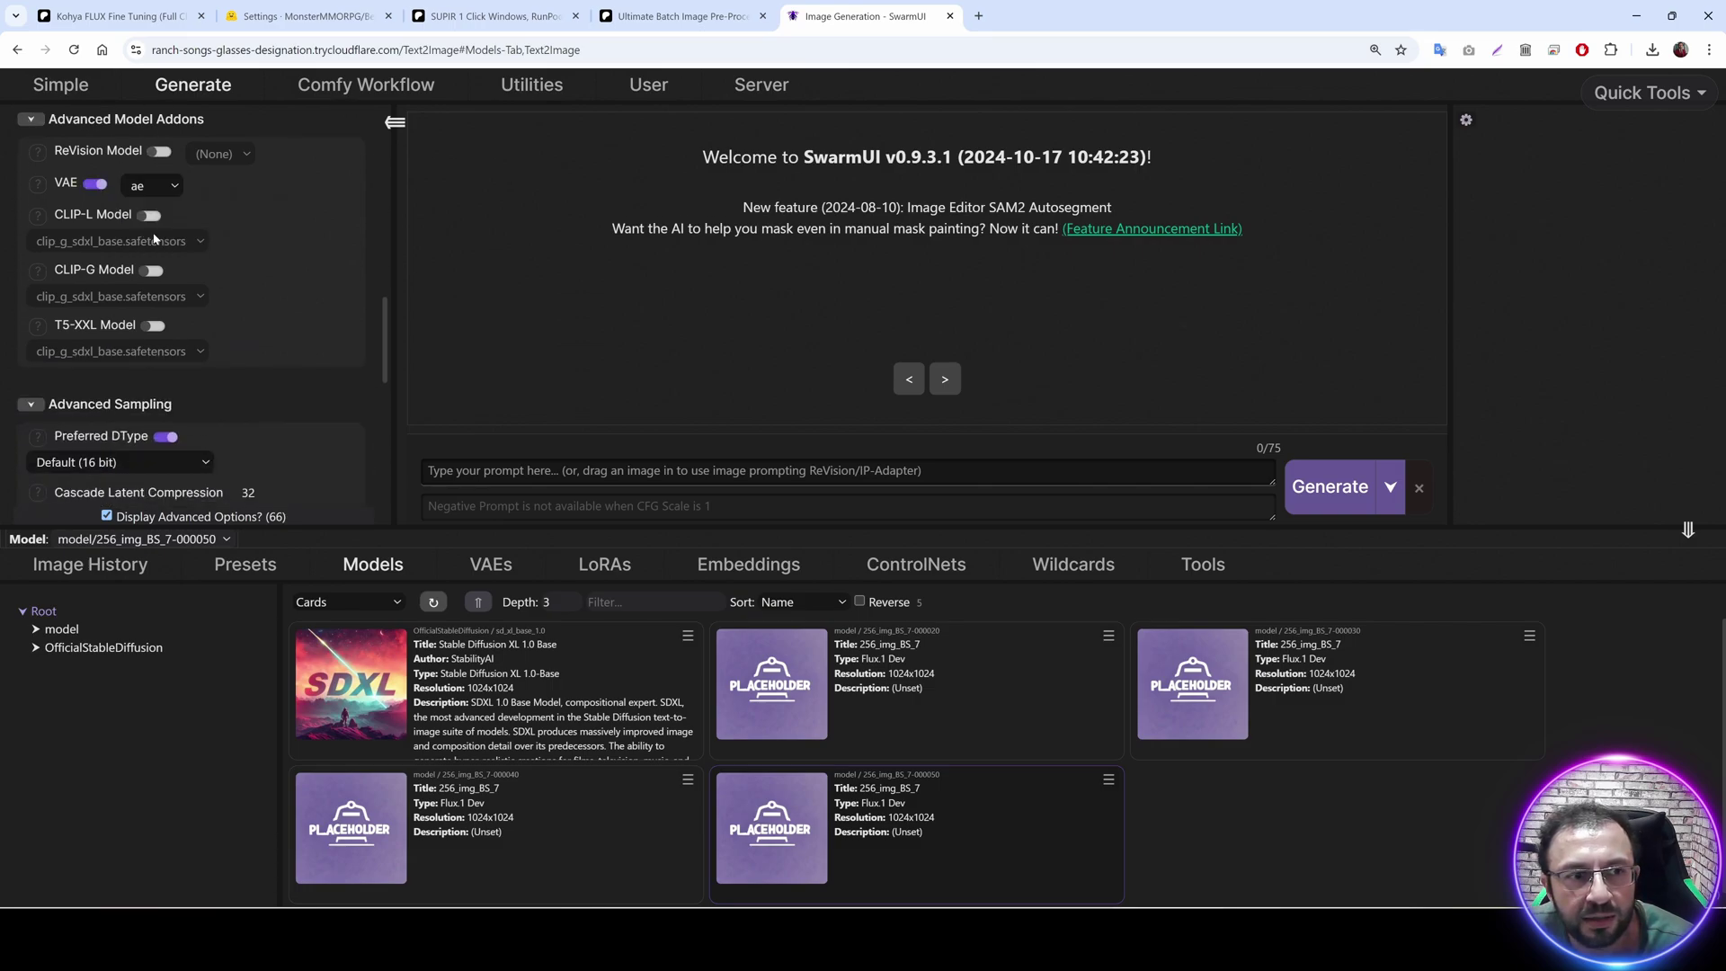
Enable the CLIP-L and T5-XXL models, choosing clip_l.safetensors and t5xxl_fp16.safetensors respectively.
left_click(143, 215)
left_click(116, 241)
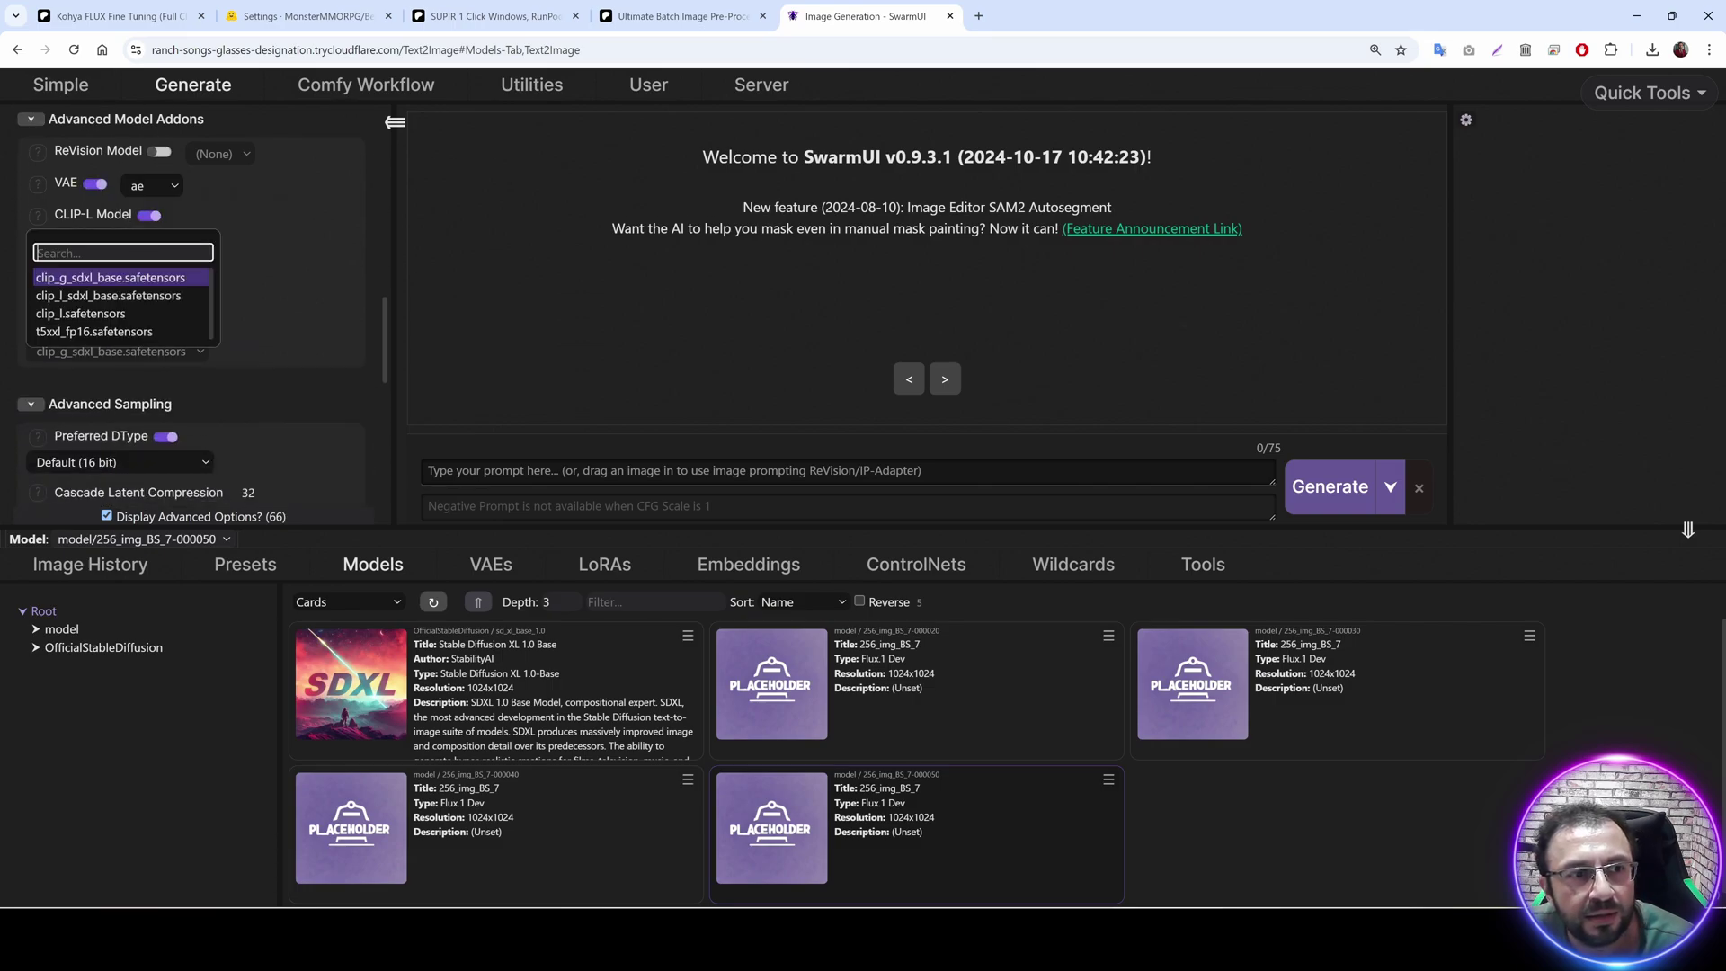
left_click(112, 315)
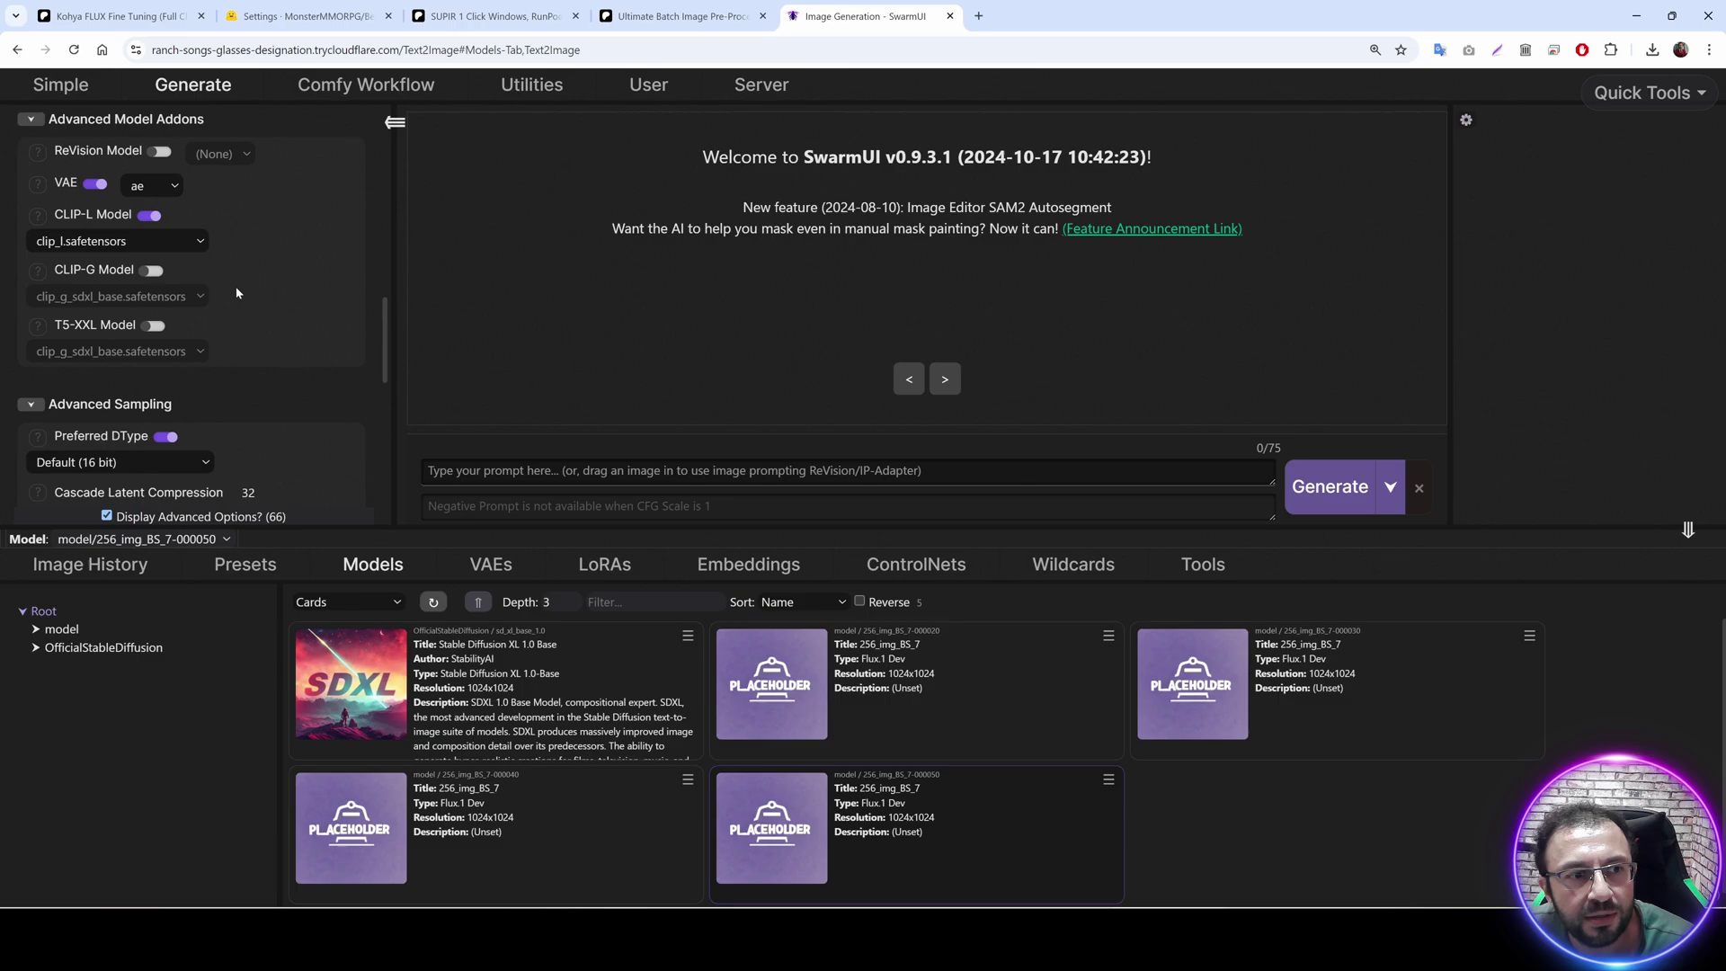
left_click(150, 327)
left_click(116, 351)
left_click(94, 444)
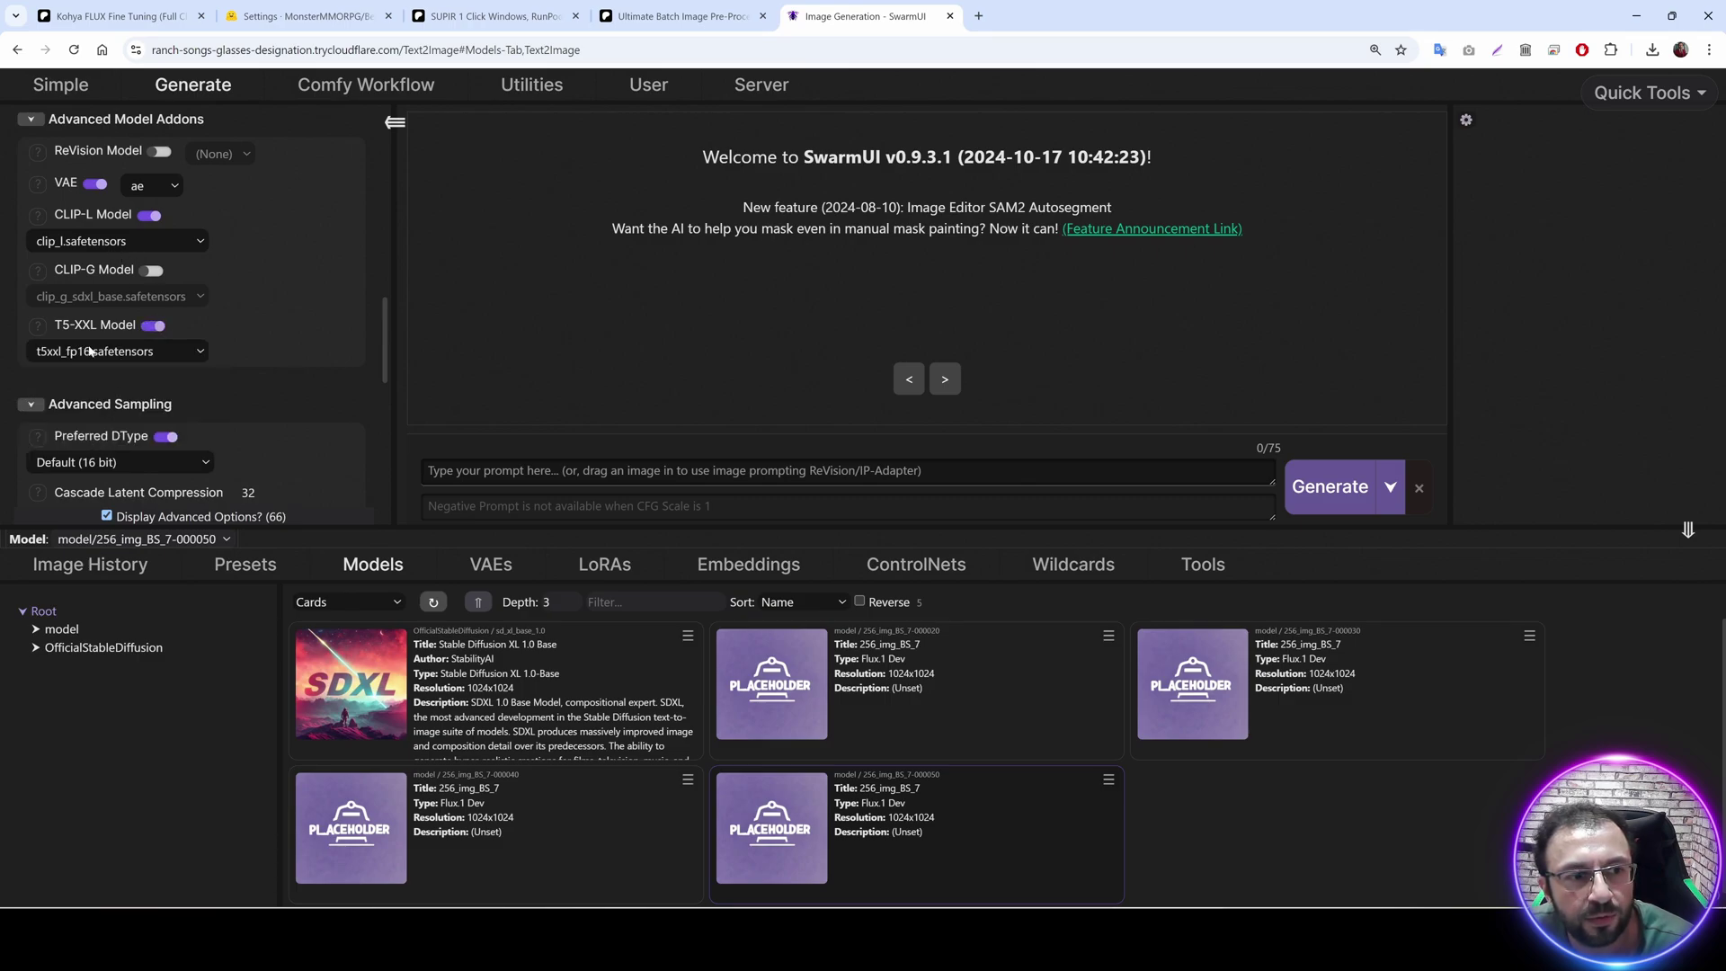
scroll(228, 375, "down", 5)
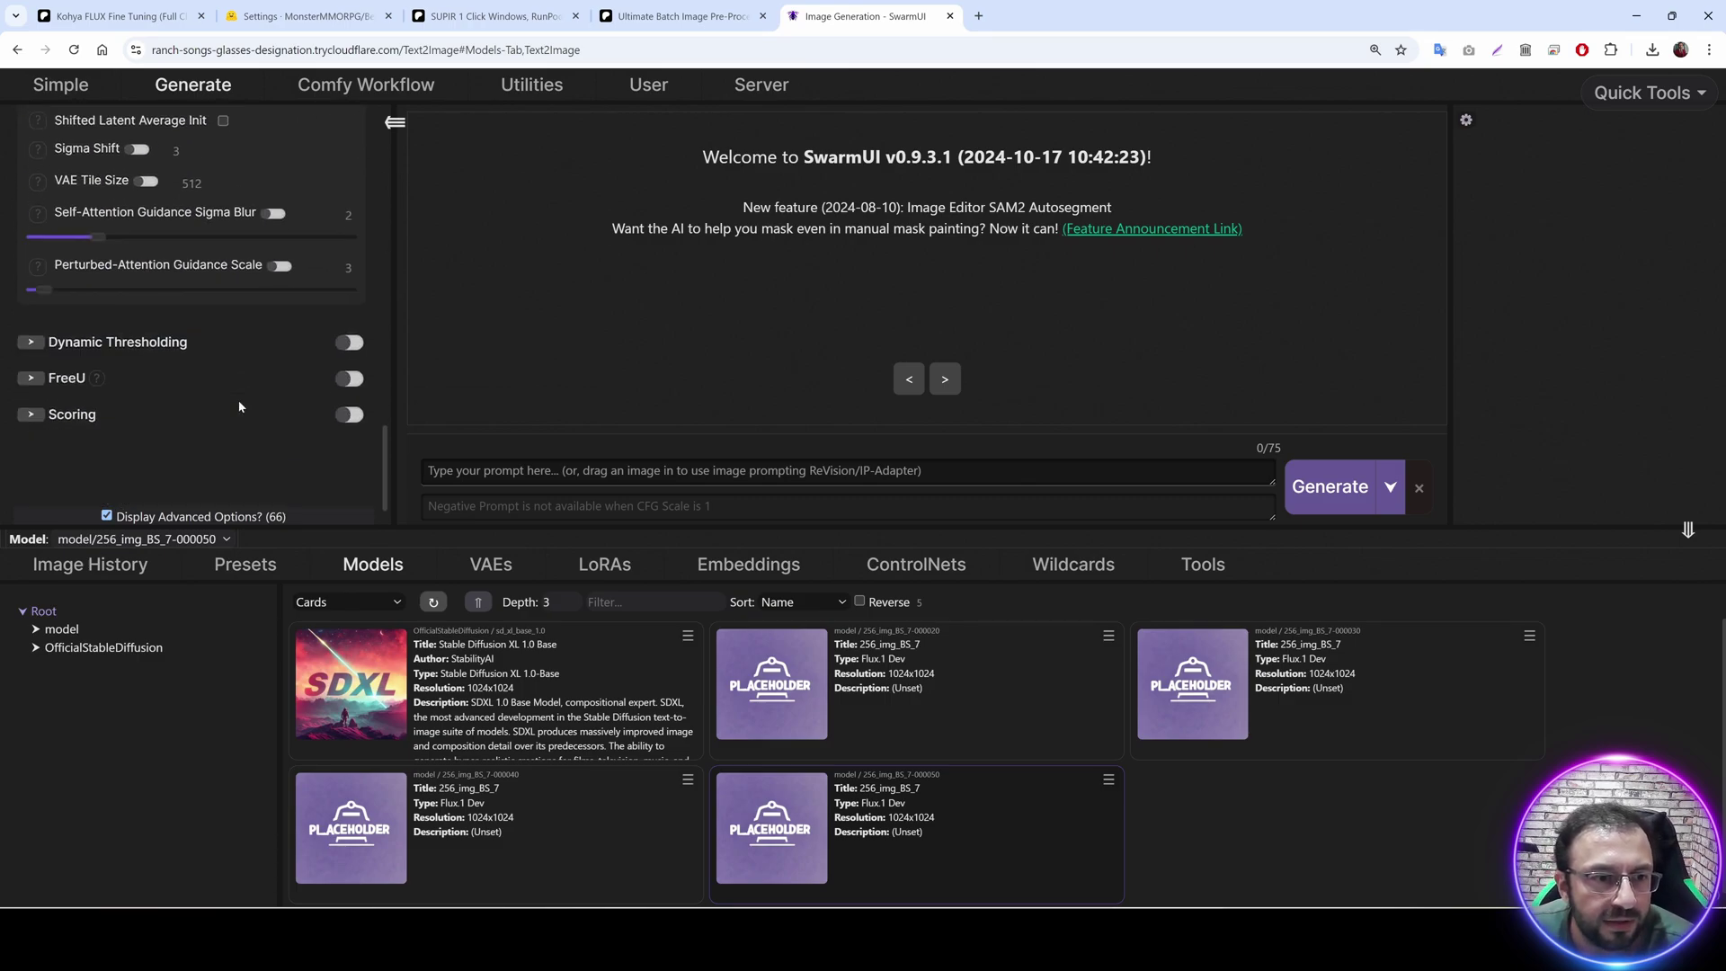
scroll(228, 375, "up", 15)
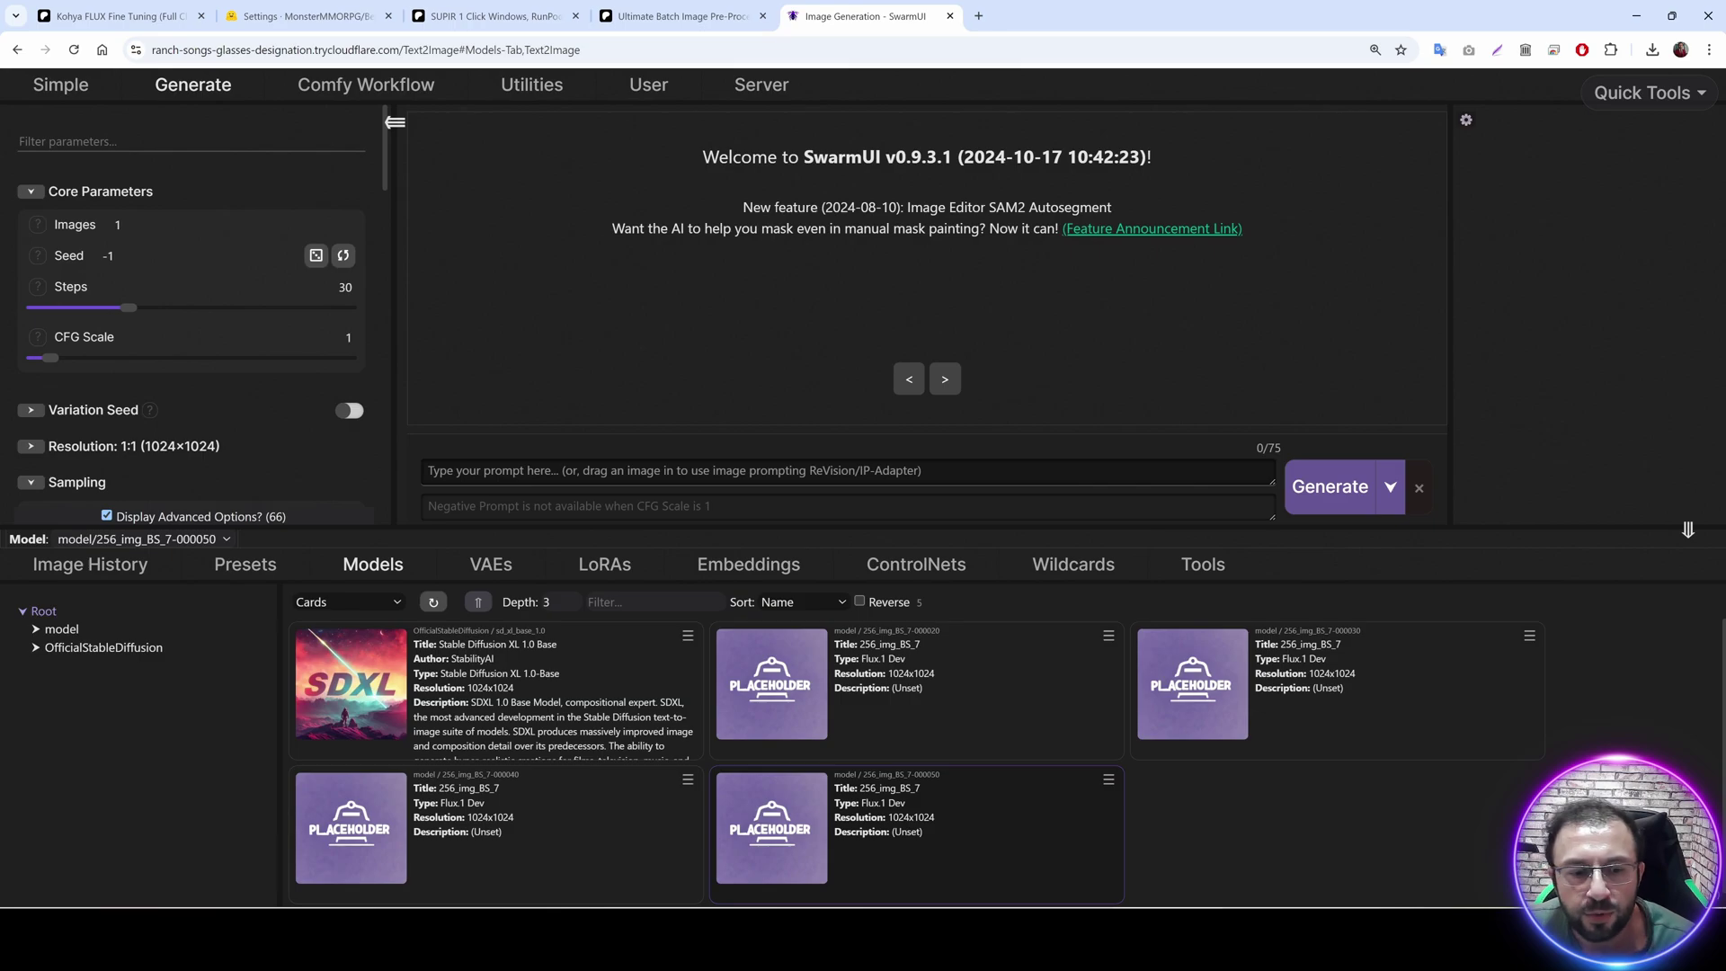
Open 28_Realism_Prompts.txt from mass_compute/Kohya_FLUX_DreamBooth_v7/Test_Prompts and copy its first prompt, the close headshot portrait in a white suit.
key("alt+Tab")
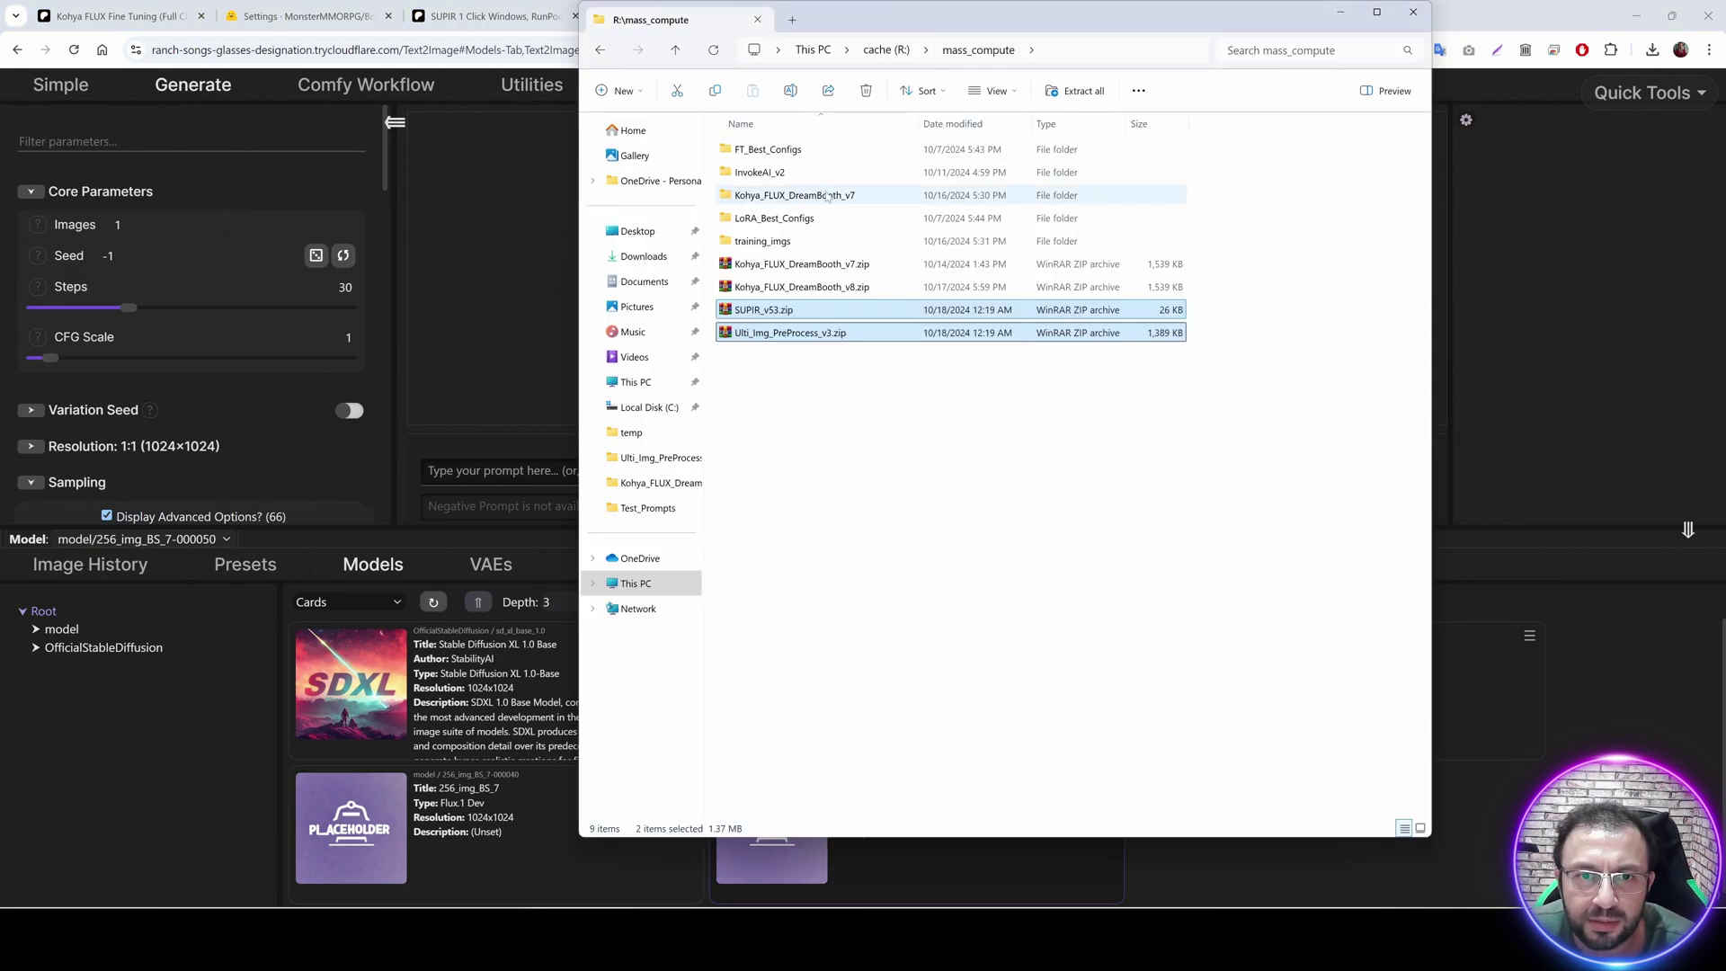
left_click(825, 197)
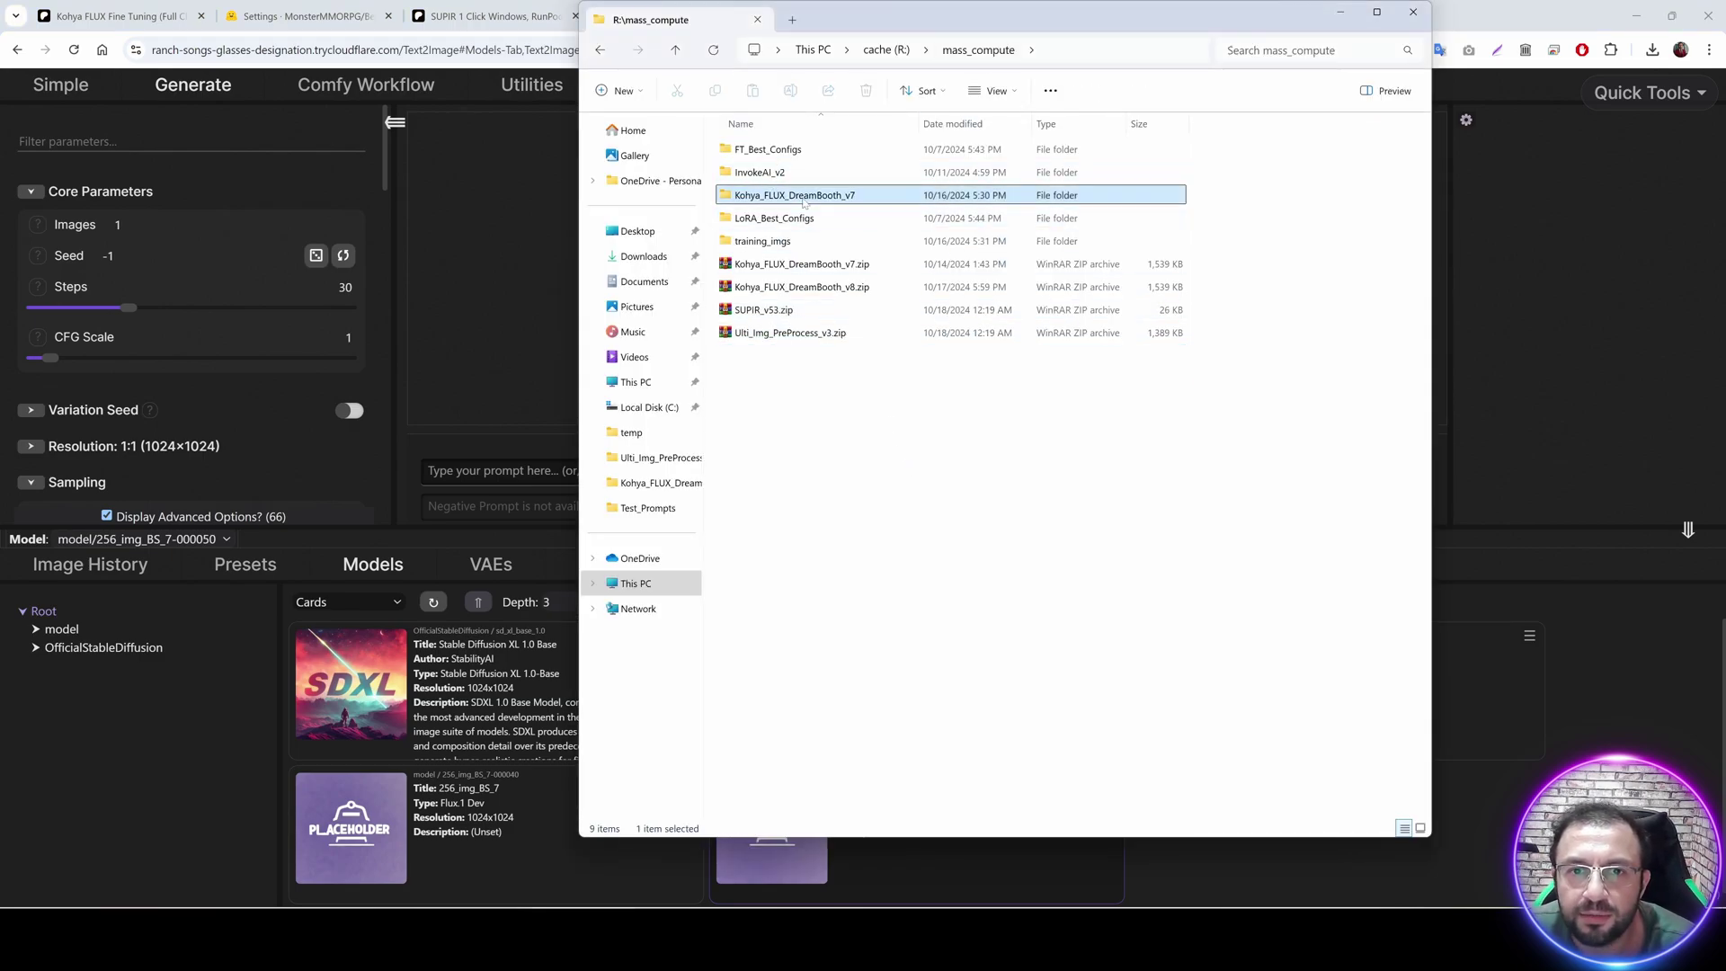
double_click(805, 198)
double_click(804, 217)
left_click(802, 173)
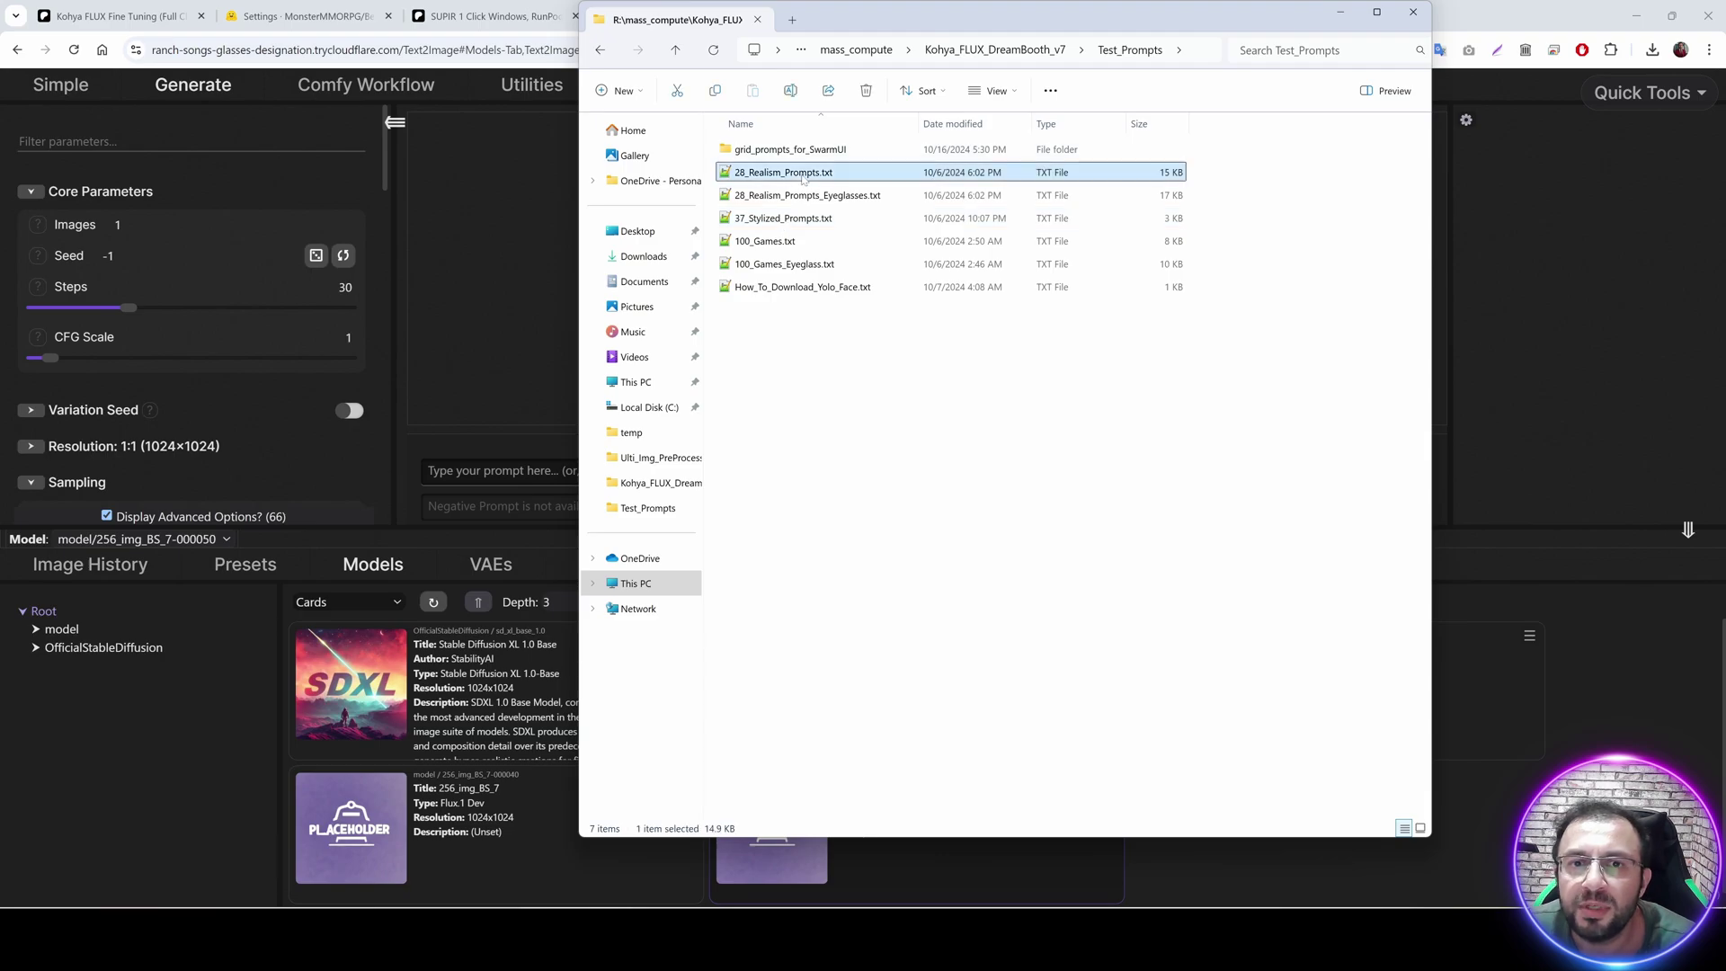
double_click(763, 177)
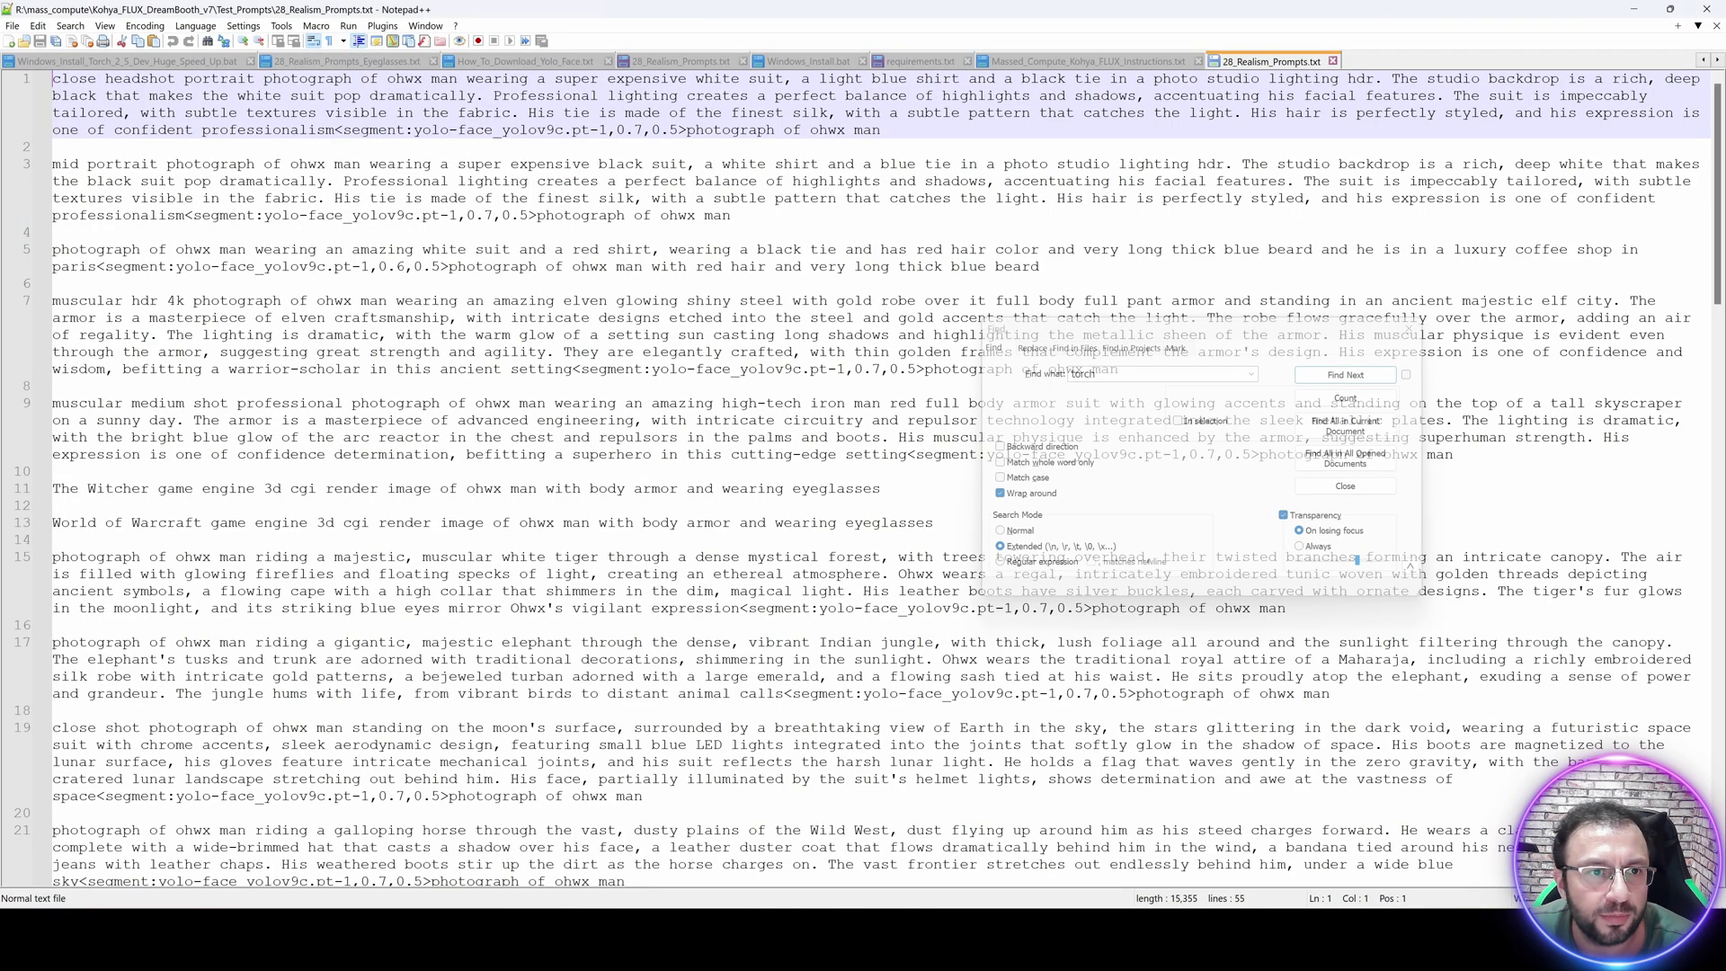
triple_click(620, 130)
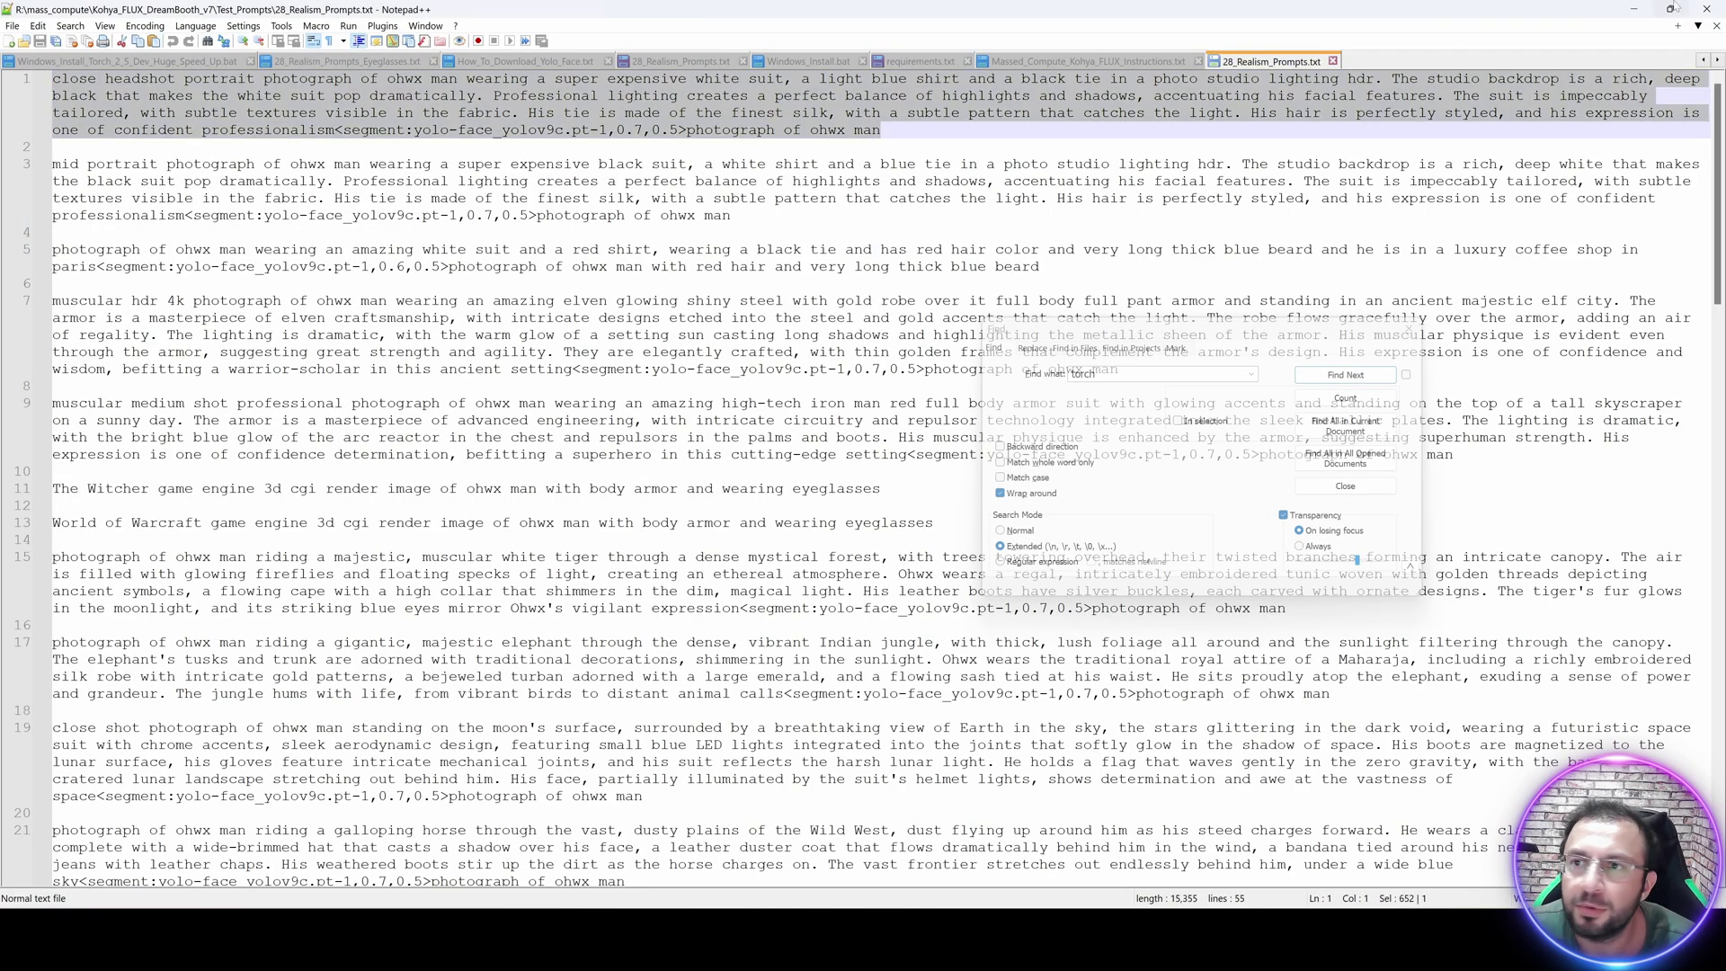
Return to SwarmUI with the white-suit headshot text, including its yolo-face segment tag, as the prompt and generate one image.
left_click(1633, 9)
left_click_drag(1003, 452, 1166, 452)
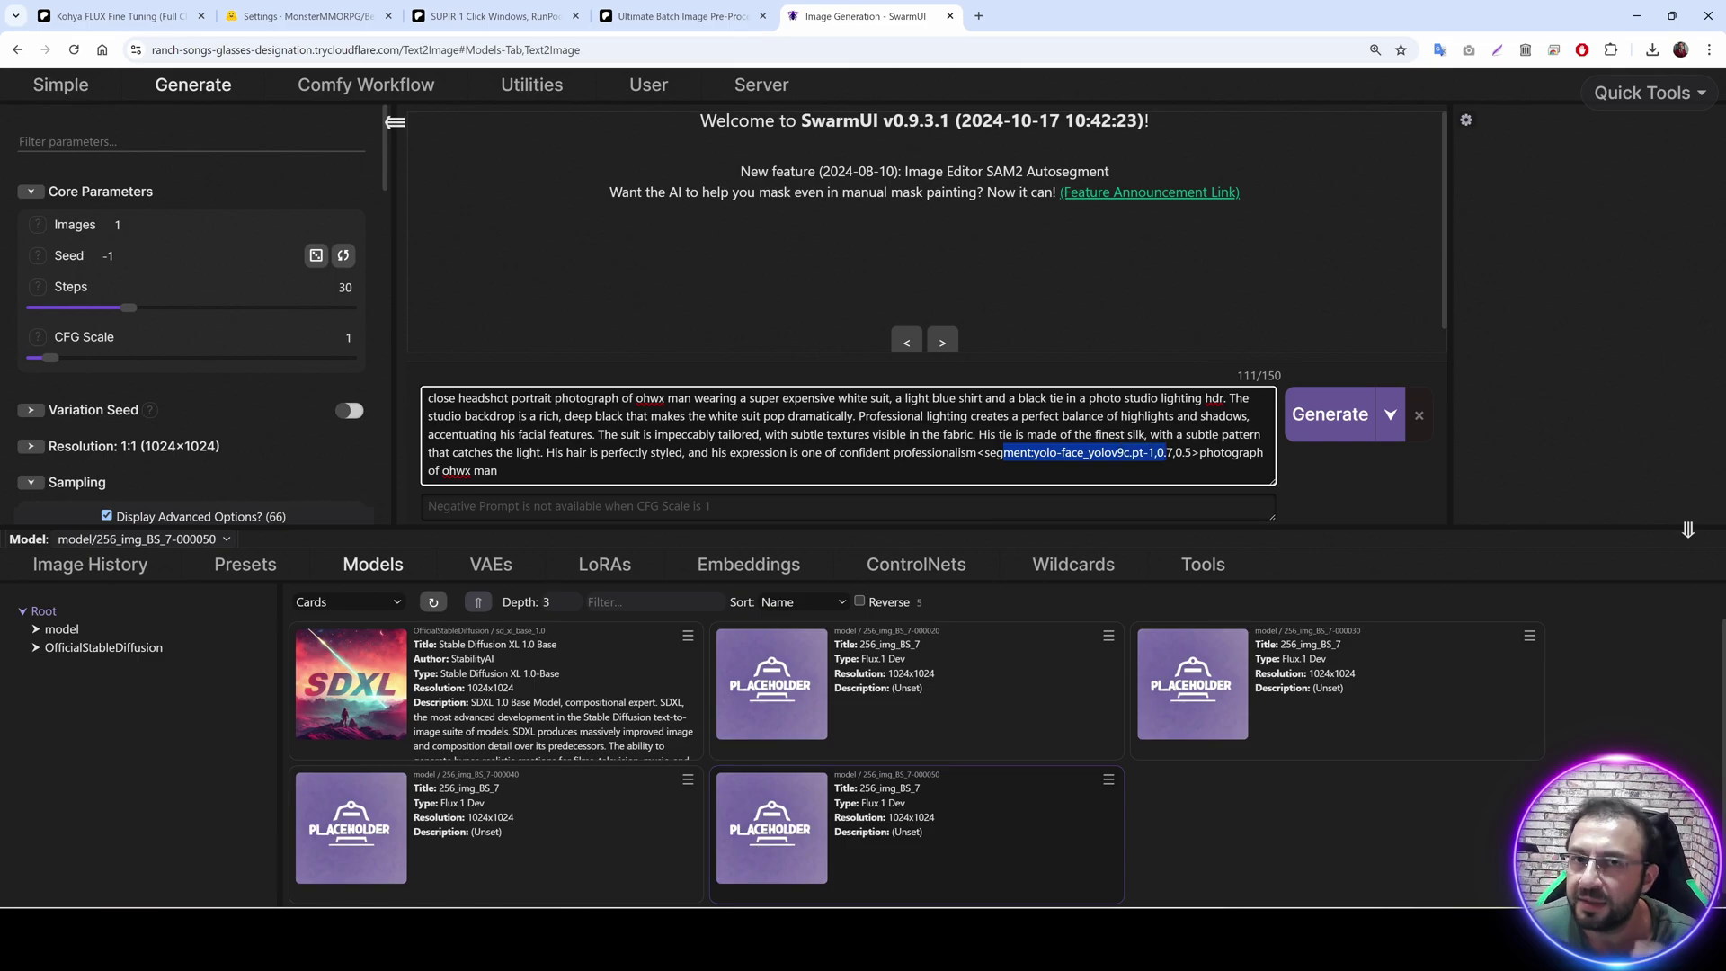
left_click(1301, 432)
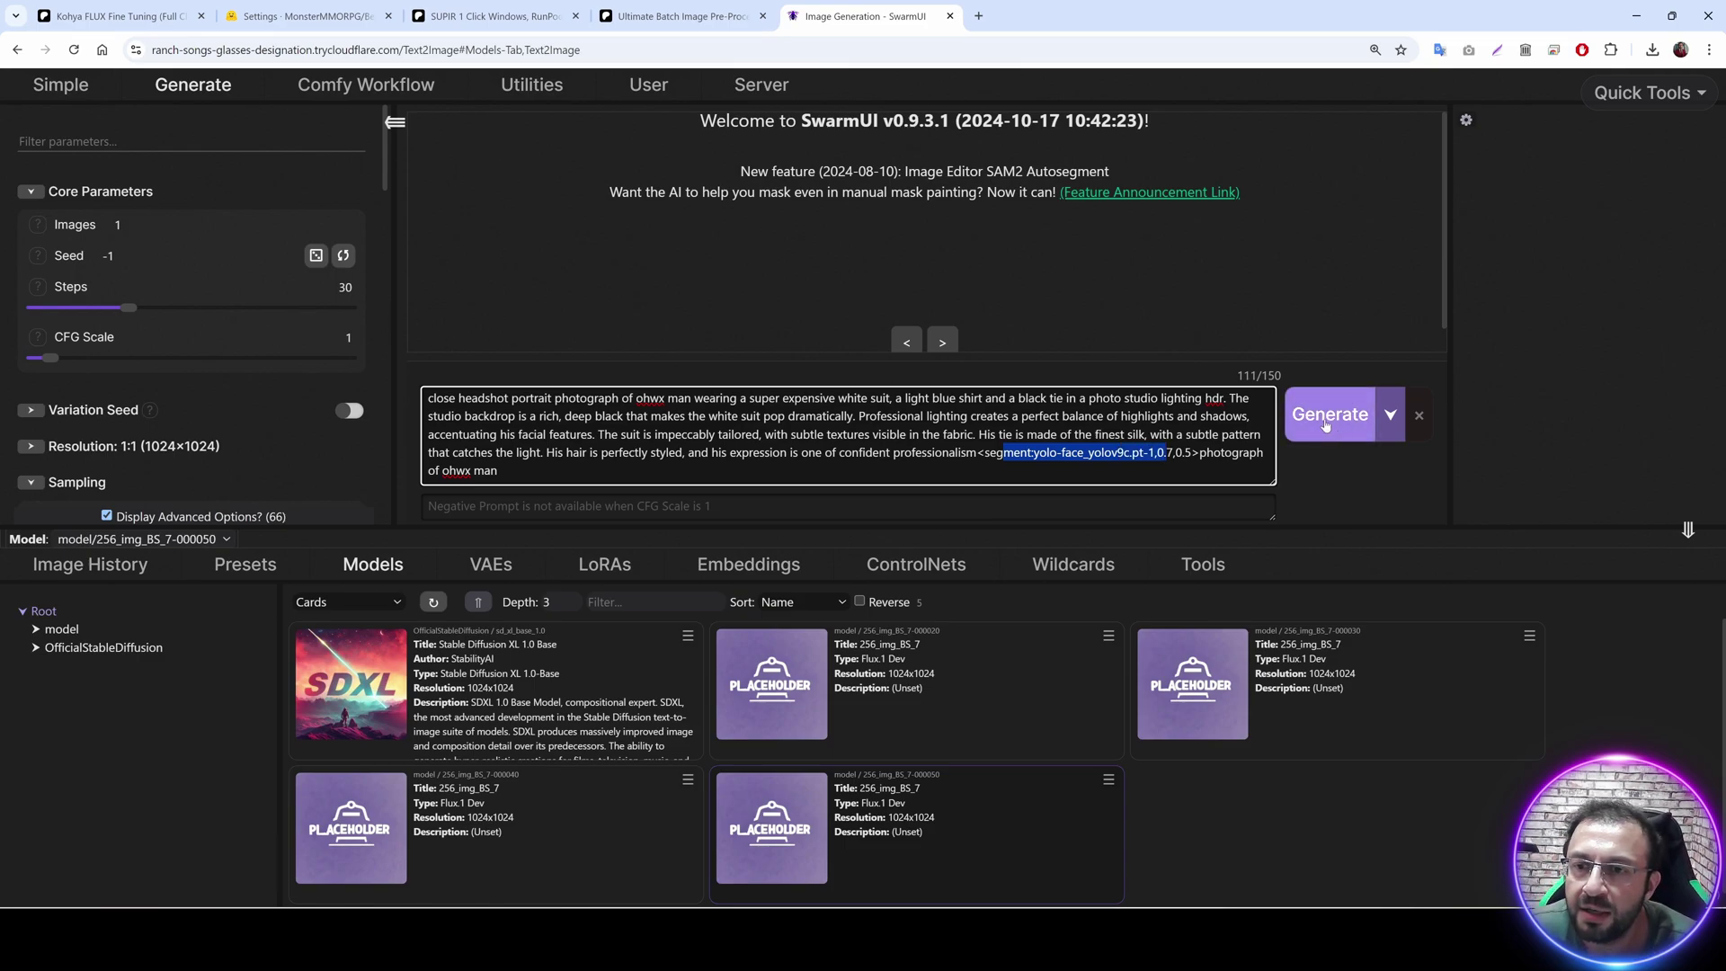
Examine the server logs at Debug level, then recheck the VAE, CLIP-L and T5-XXL selections under Advanced Model Addons.
left_click(760, 90)
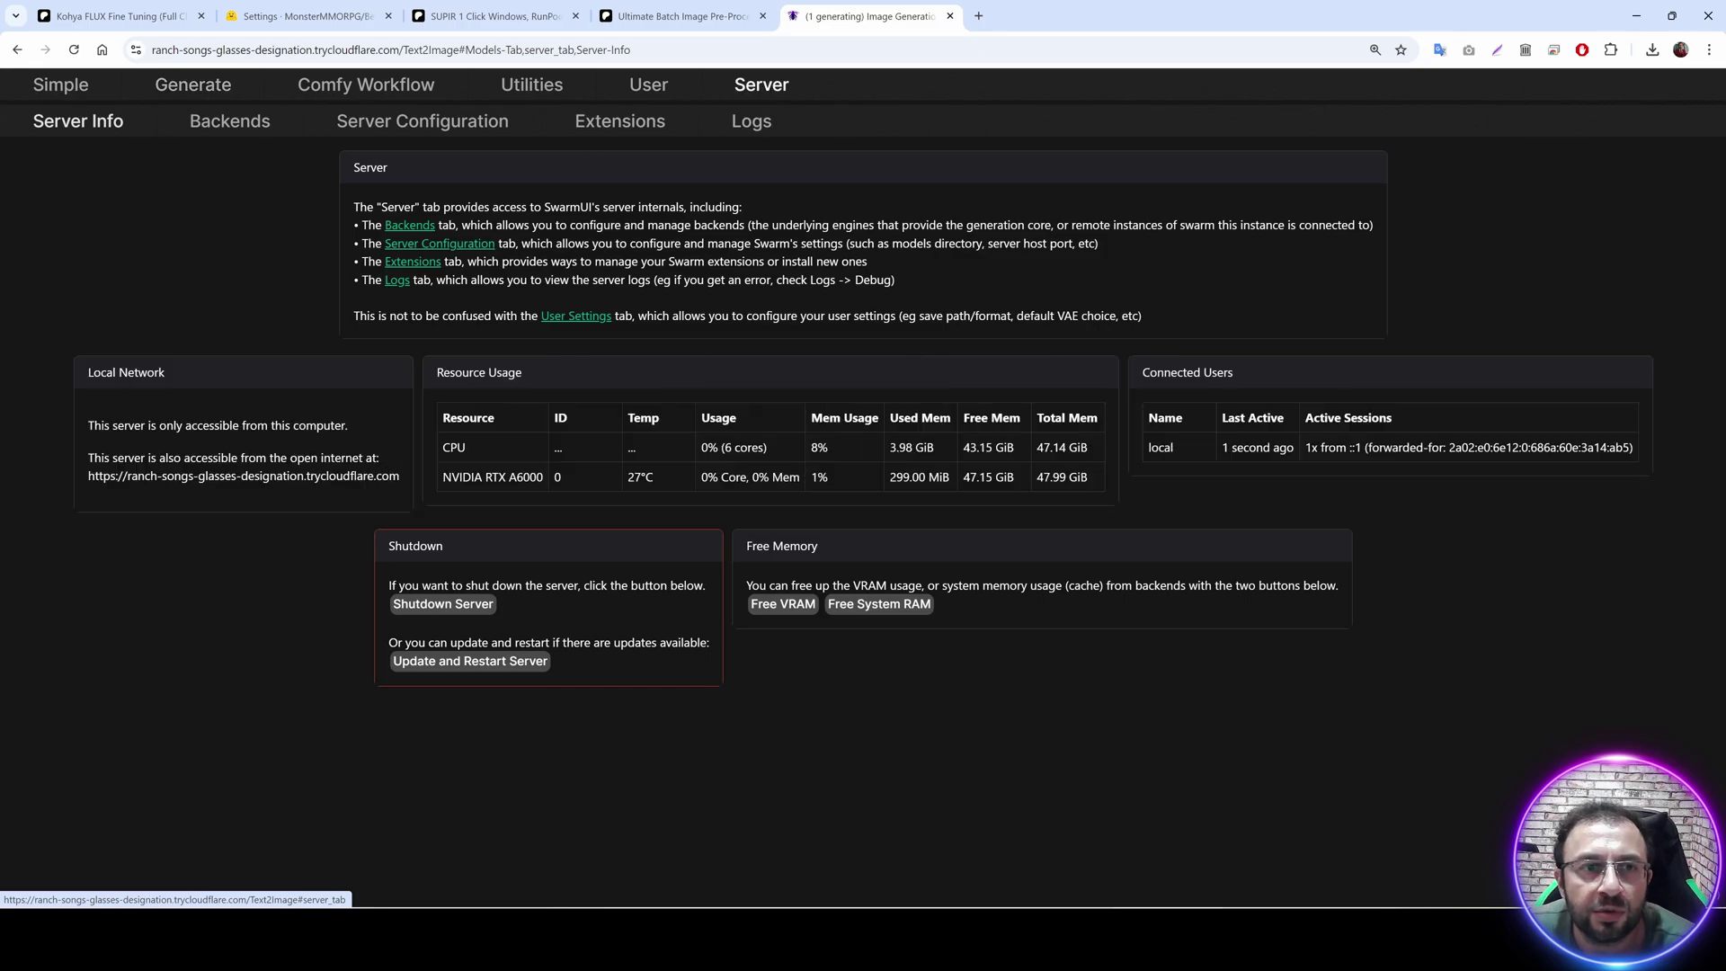
left_click(751, 121)
left_click(755, 153)
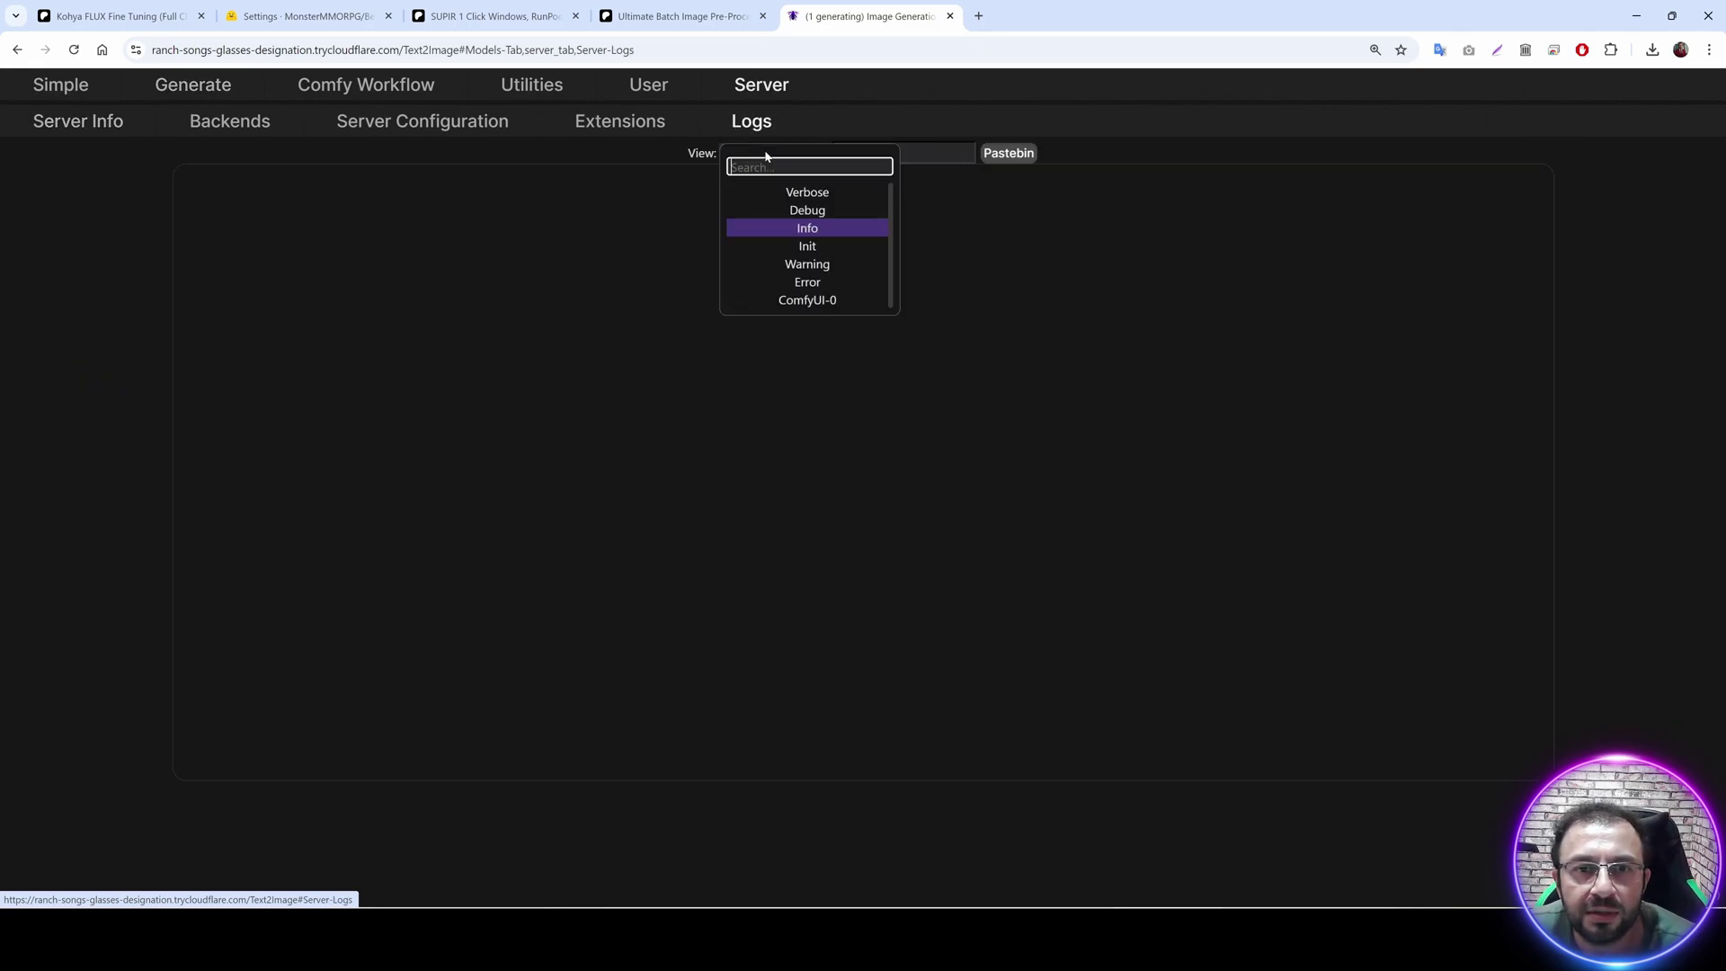
left_click(805, 208)
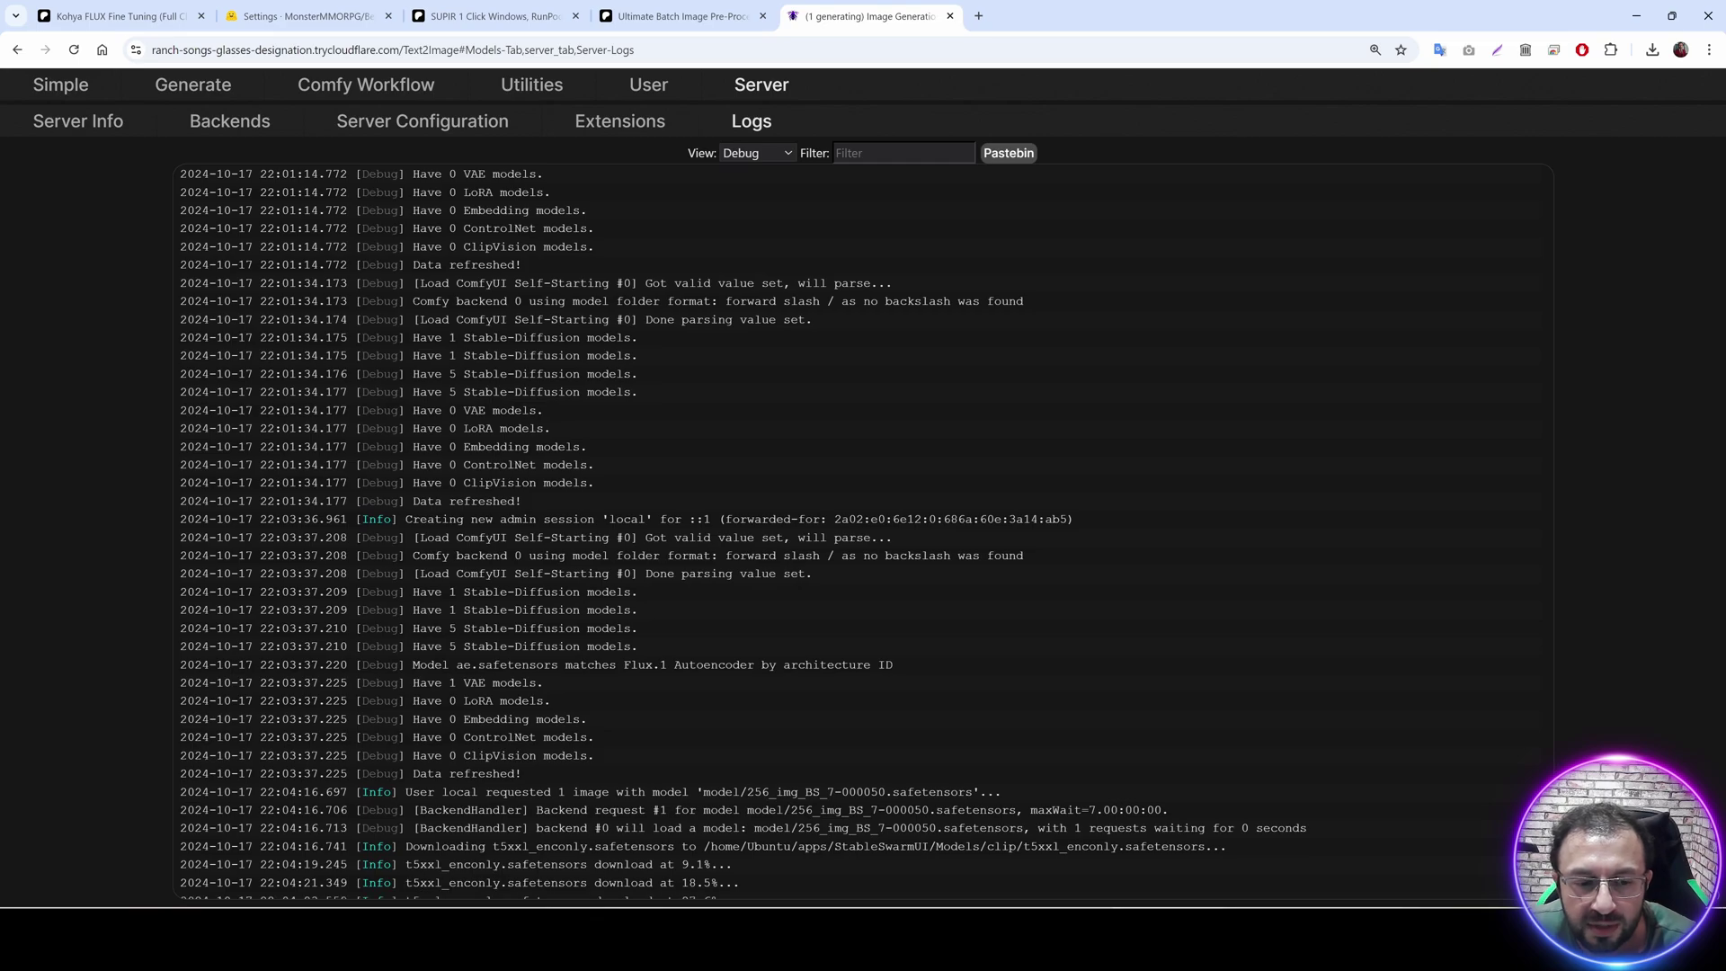
key("ctrl+minus")
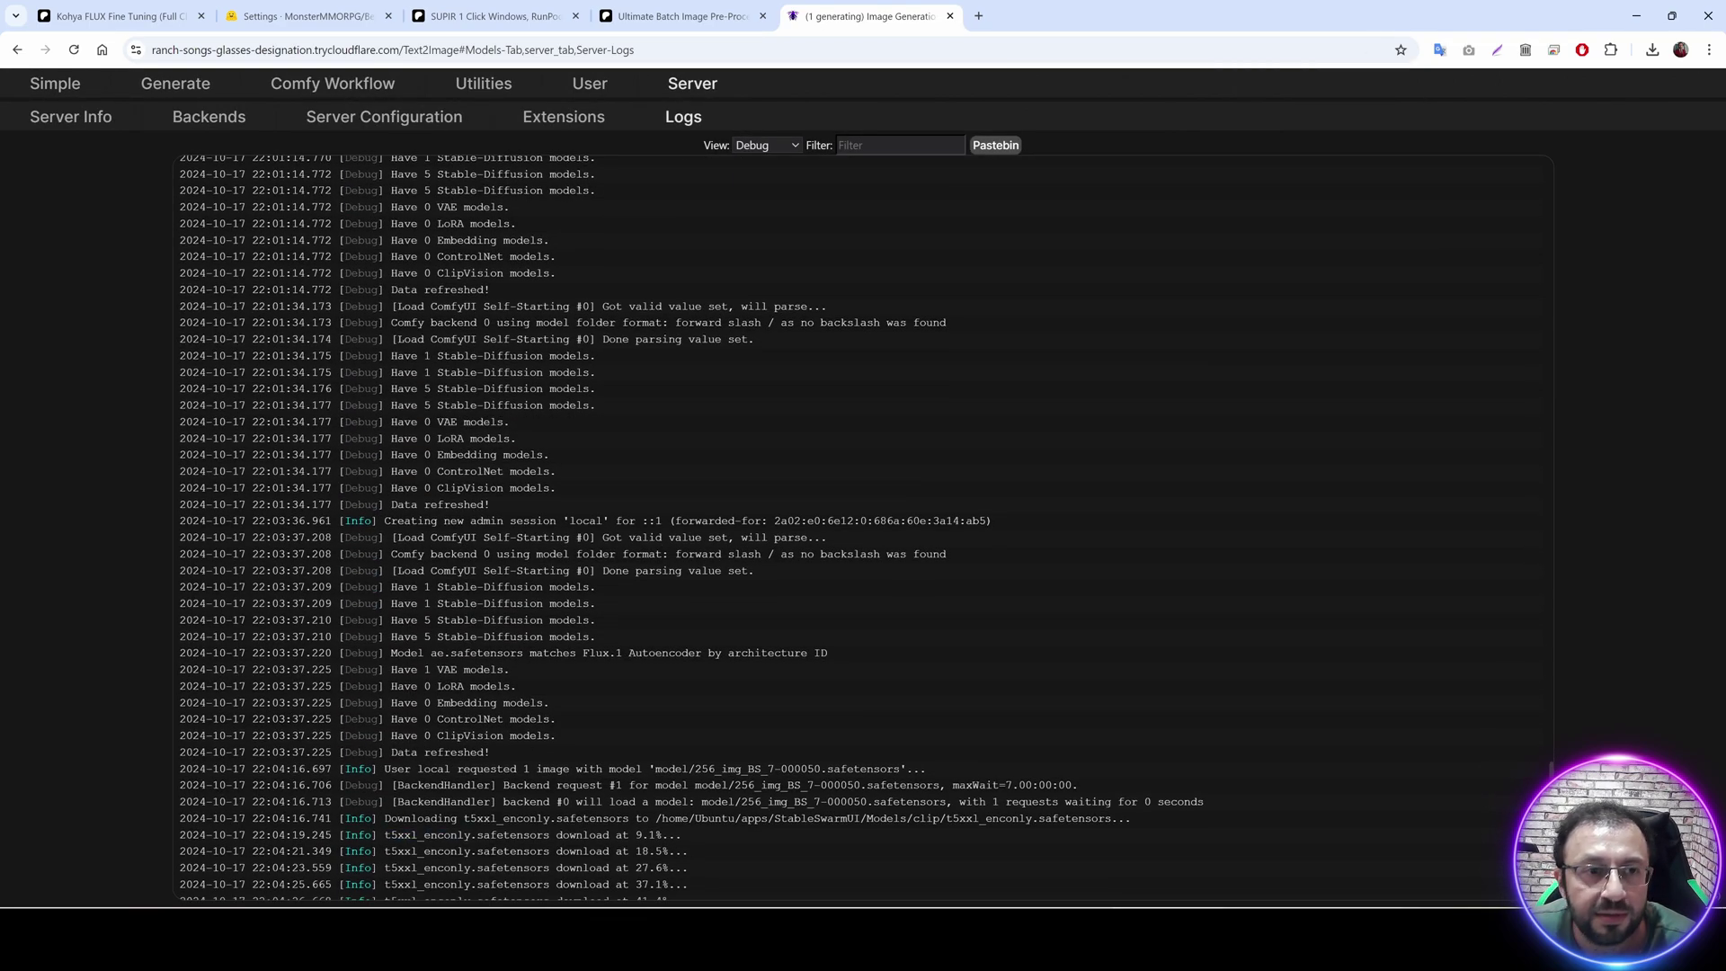
left_click(175, 82)
scroll(198, 409, "down", 10)
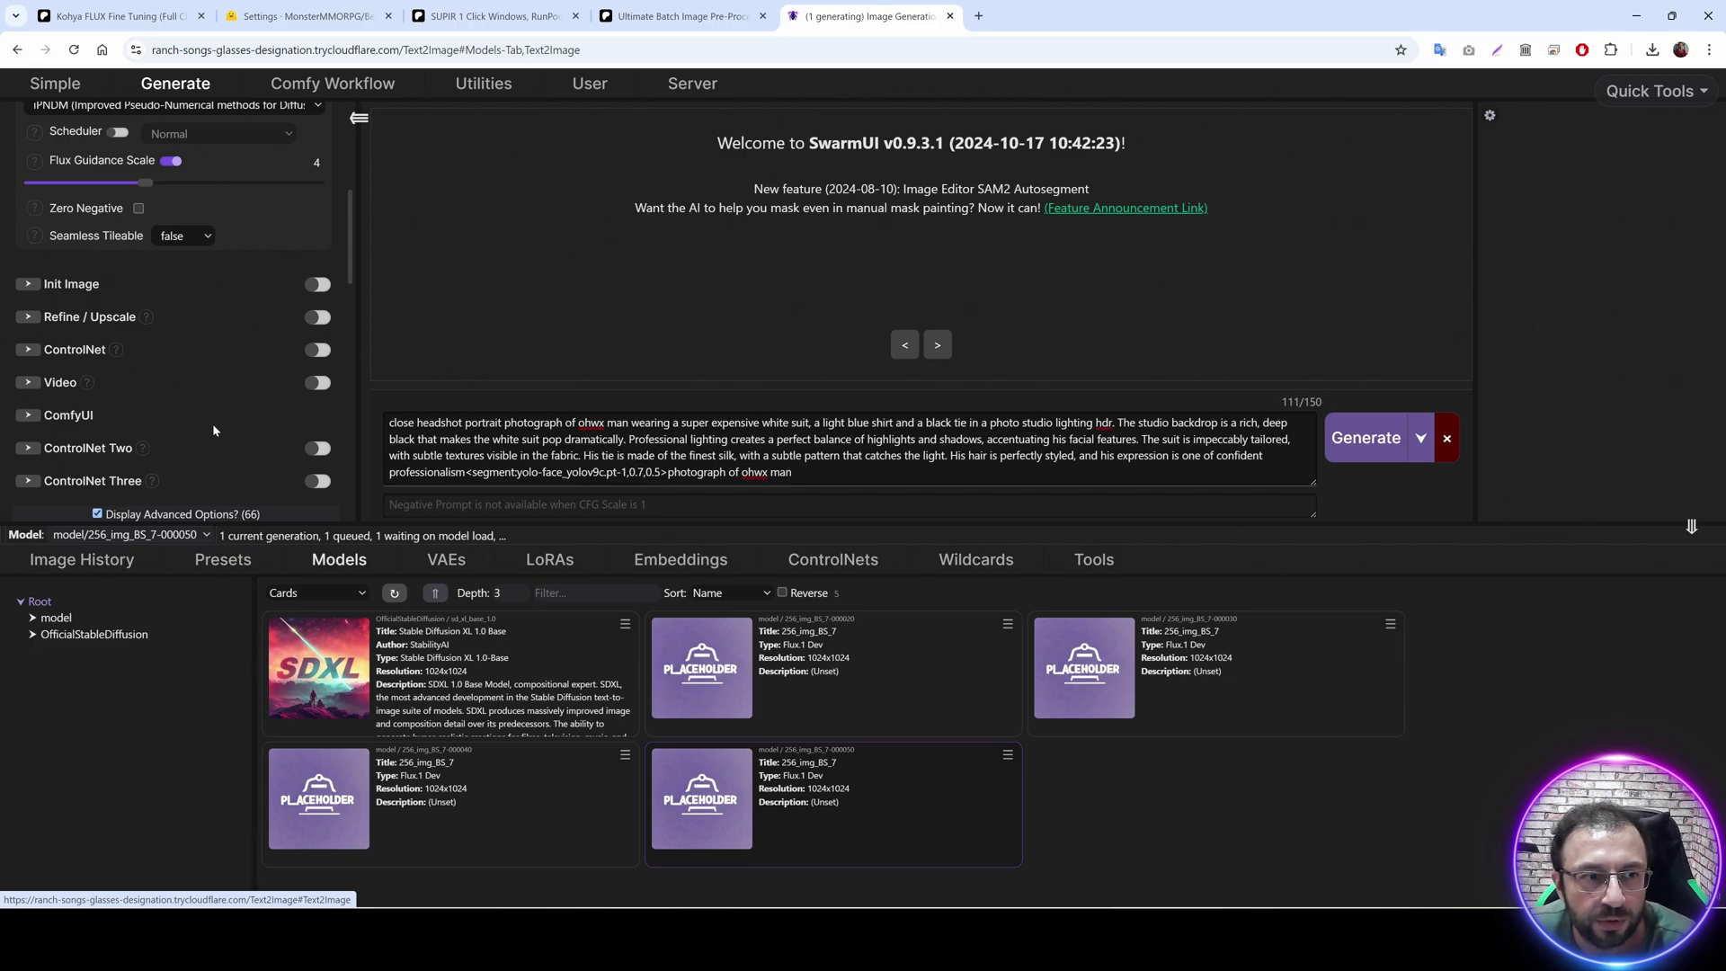
scroll(94, 392, "down", 5)
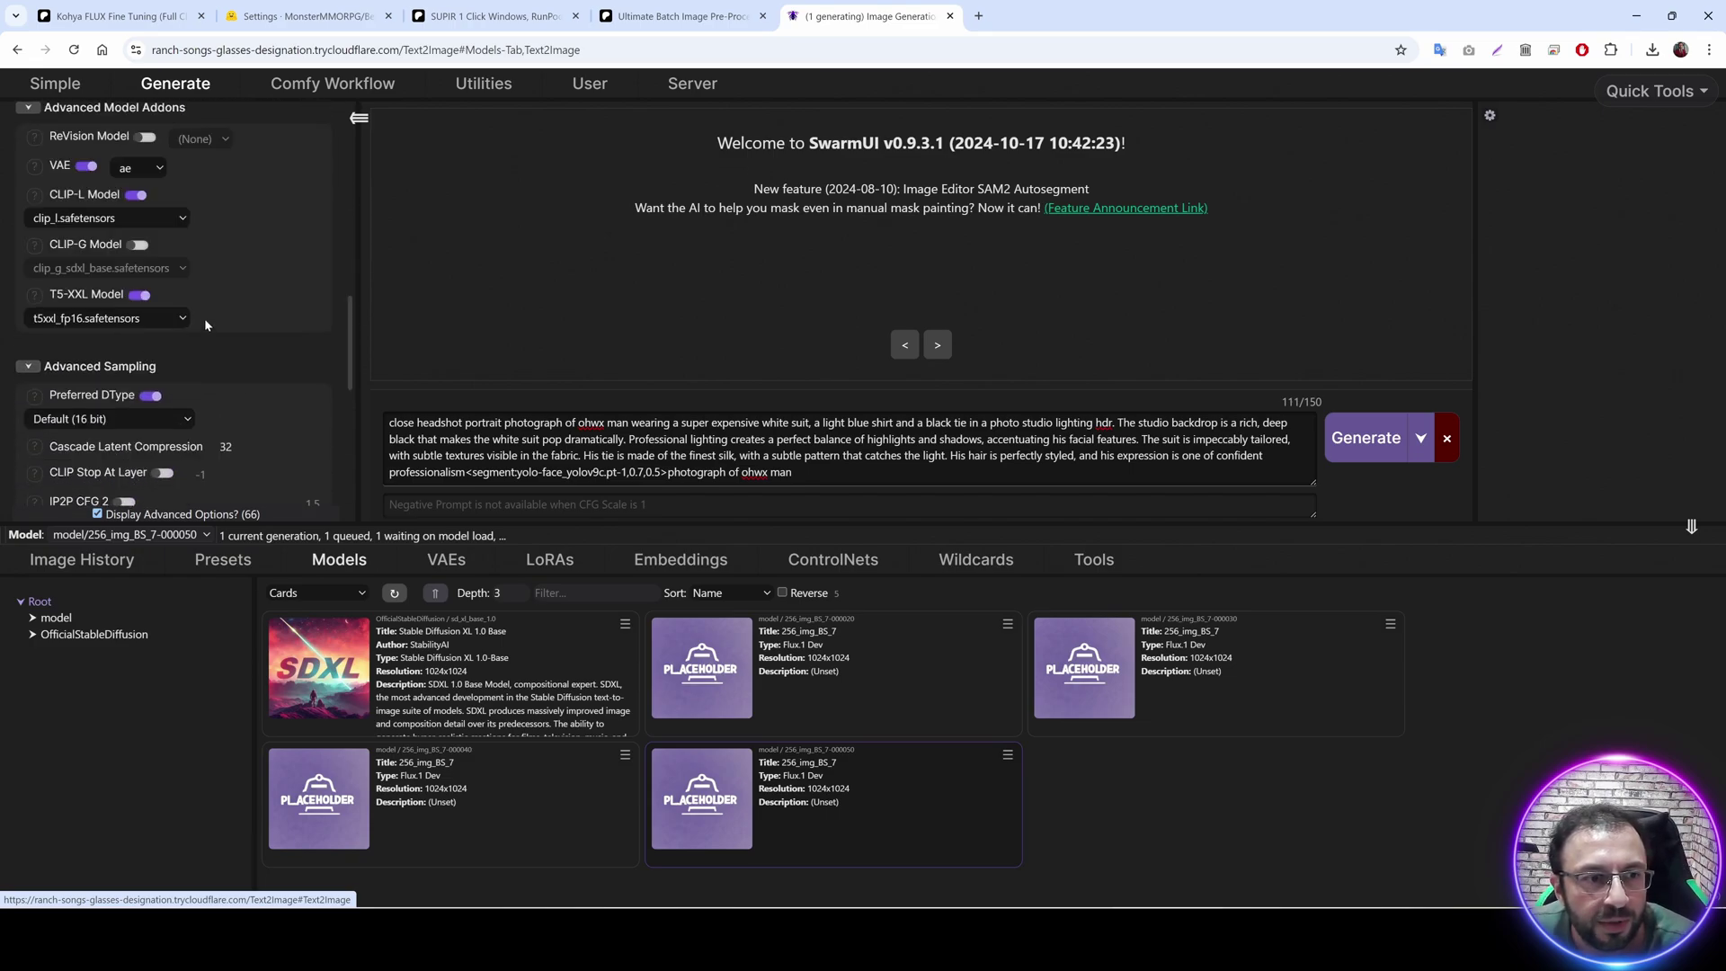
scroll(261, 409, "up", 1)
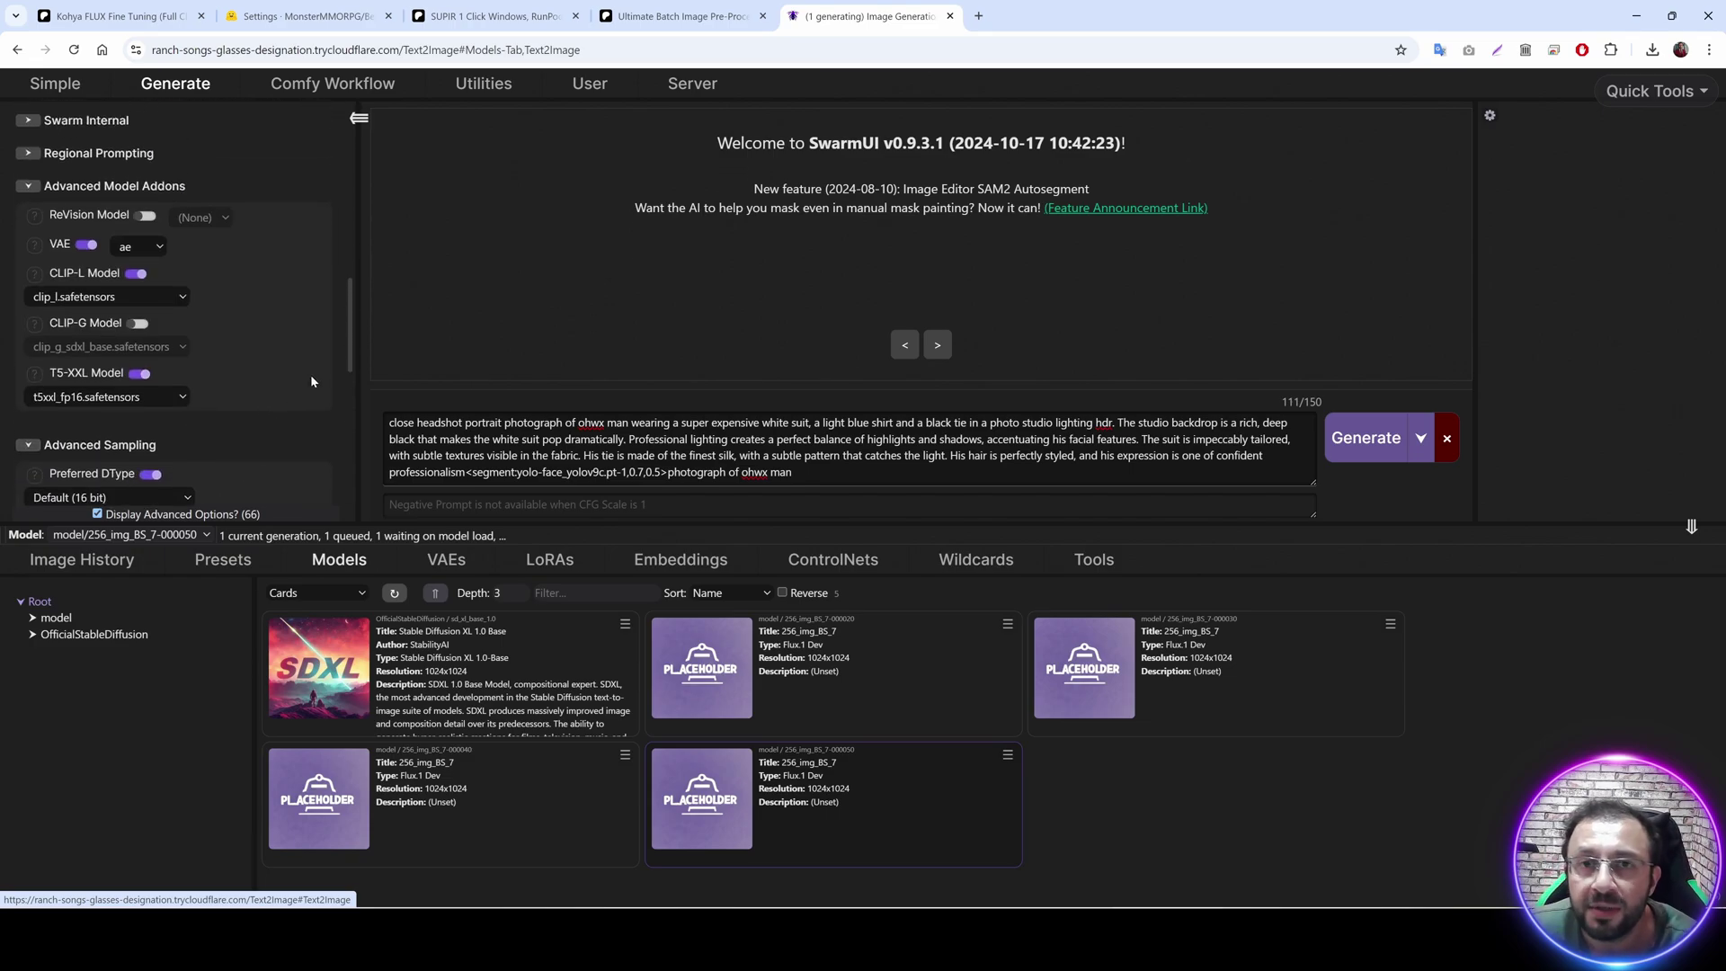
Copy the name t5xxl_enconly from the server's debug log and bring up the SwarmUI terminal on the remote desktop.
left_click(692, 83)
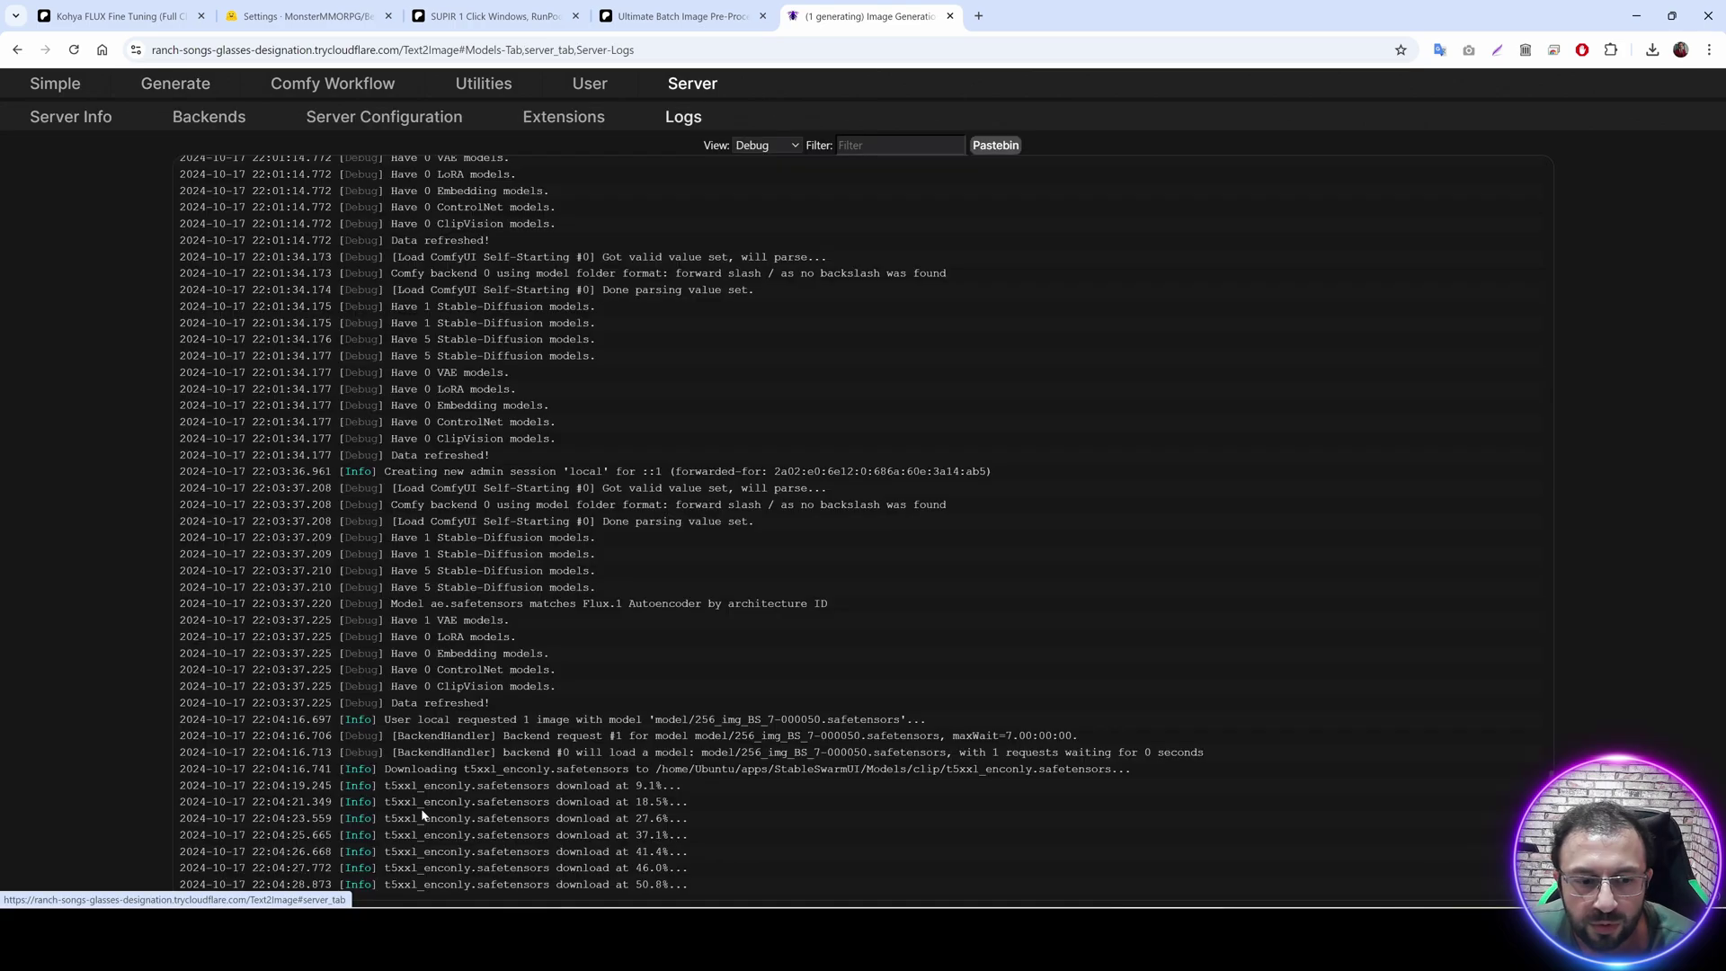
double_click(427, 818)
key("ctrl+c")
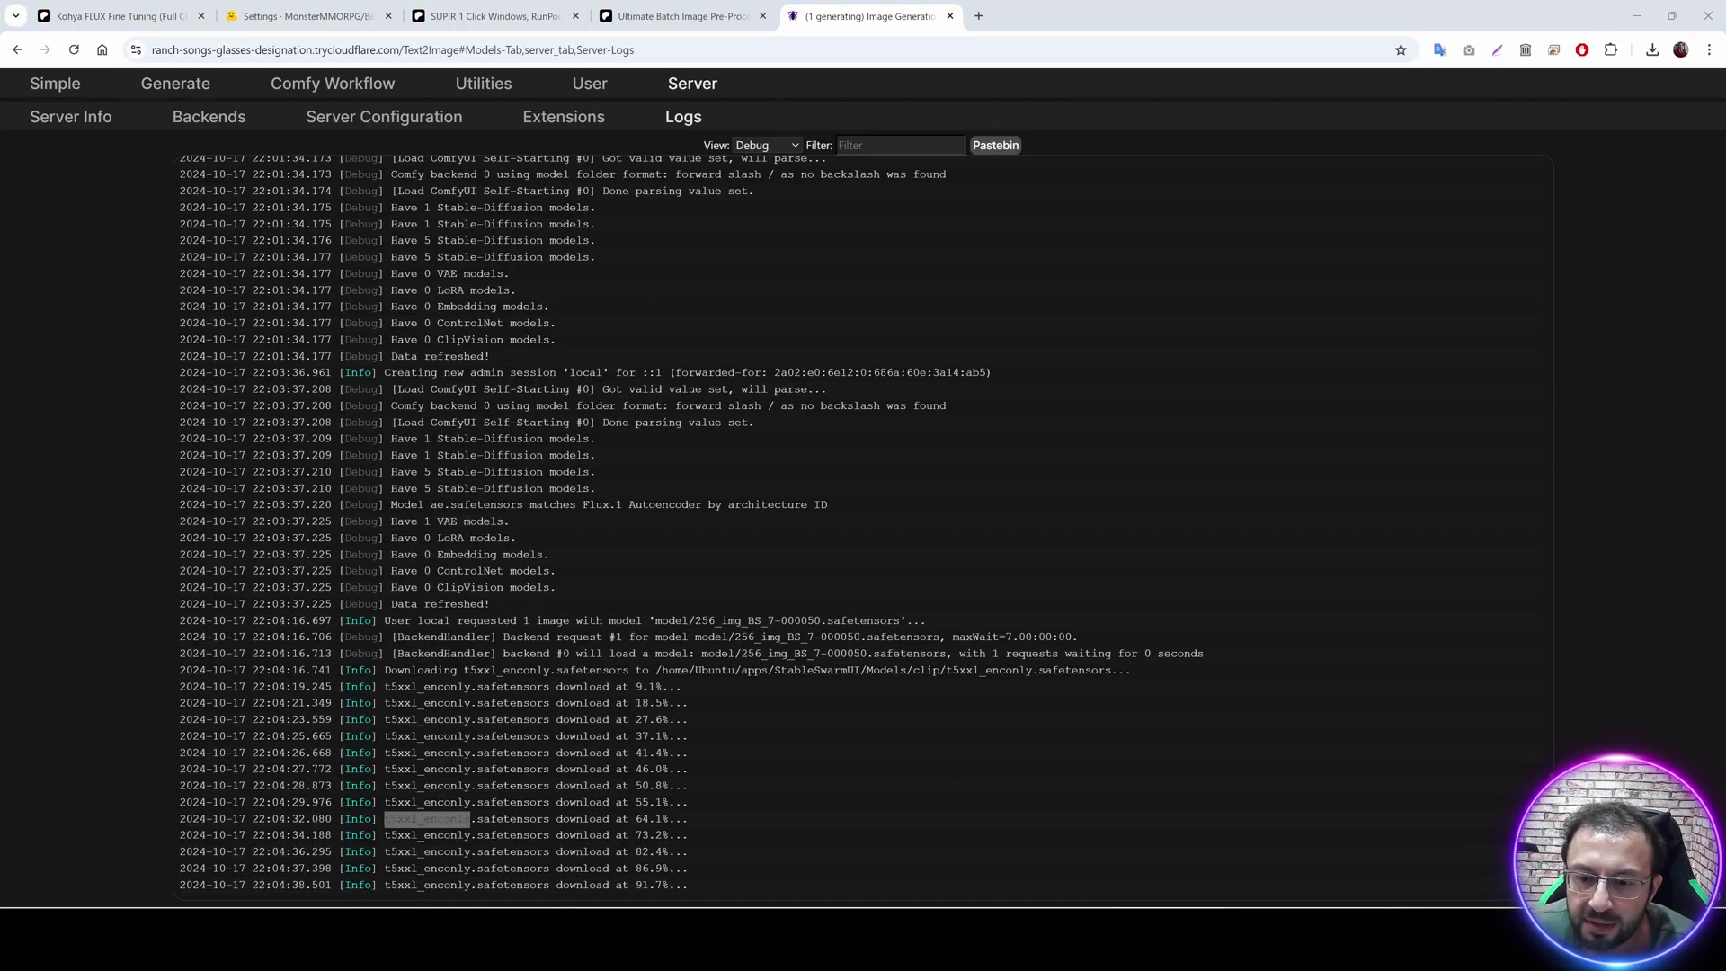
key("alt+Tab")
left_click(27, 282)
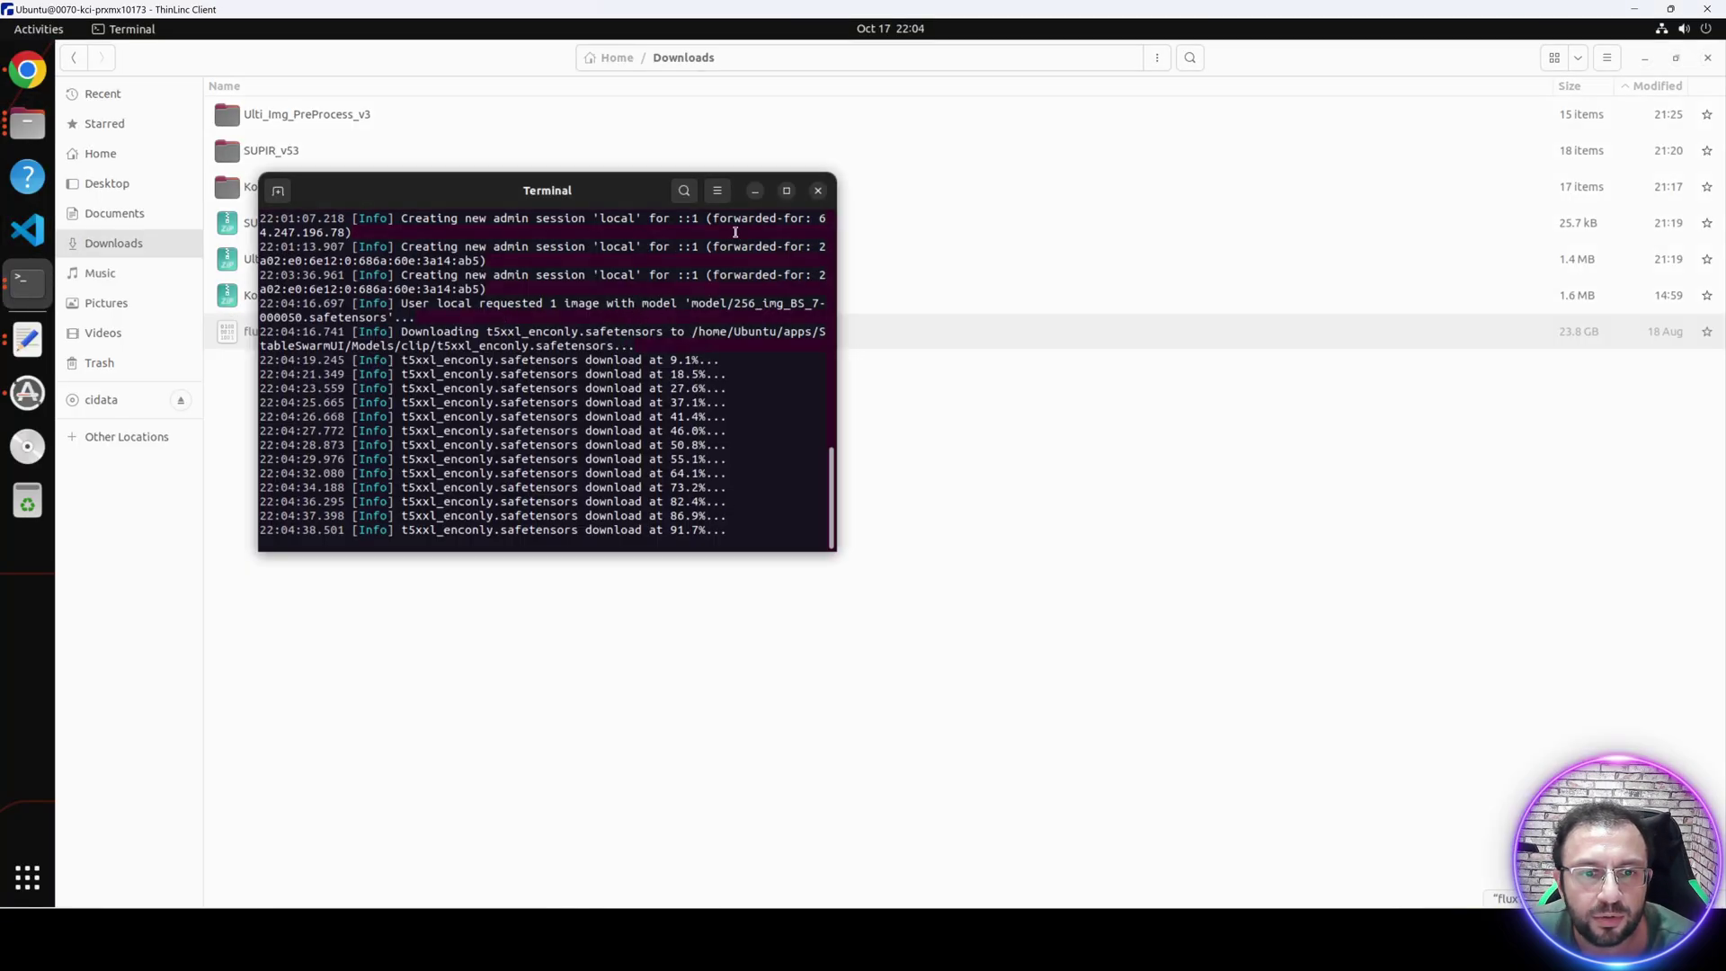
In StableSwarmUI/Models/clip, permanently delete the downloaded t5xxl_enconly.safetensors file.
key("alt+Tab")
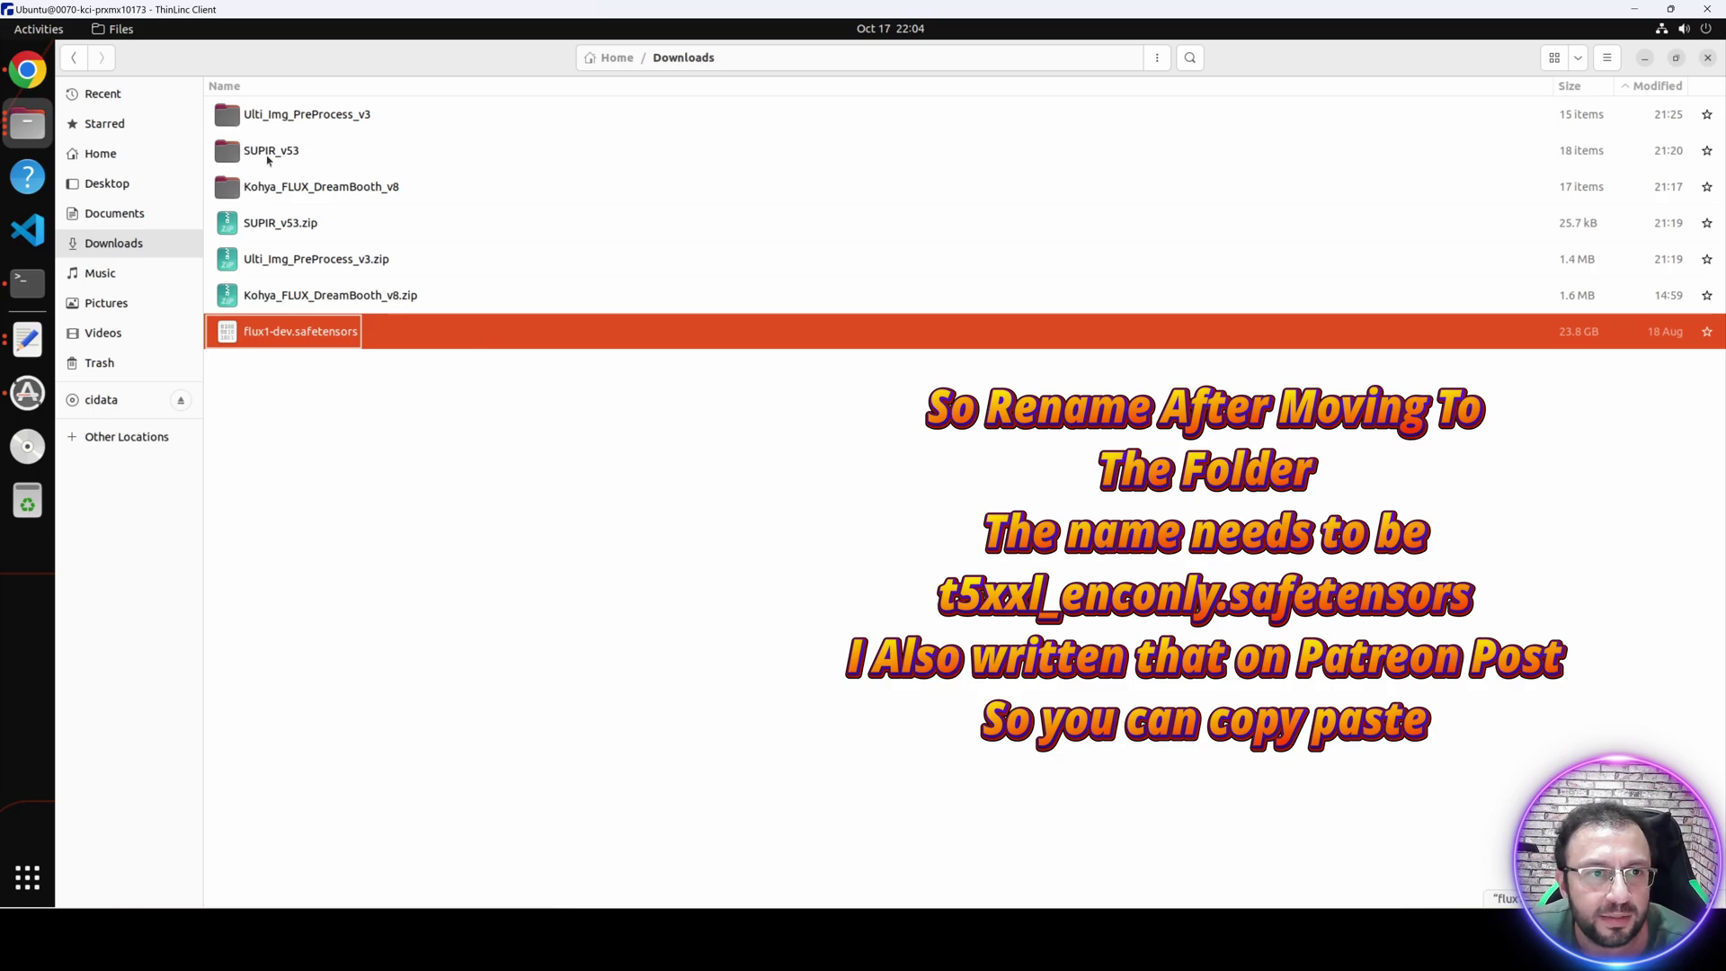
left_click_drag(263, 158, 388, 352)
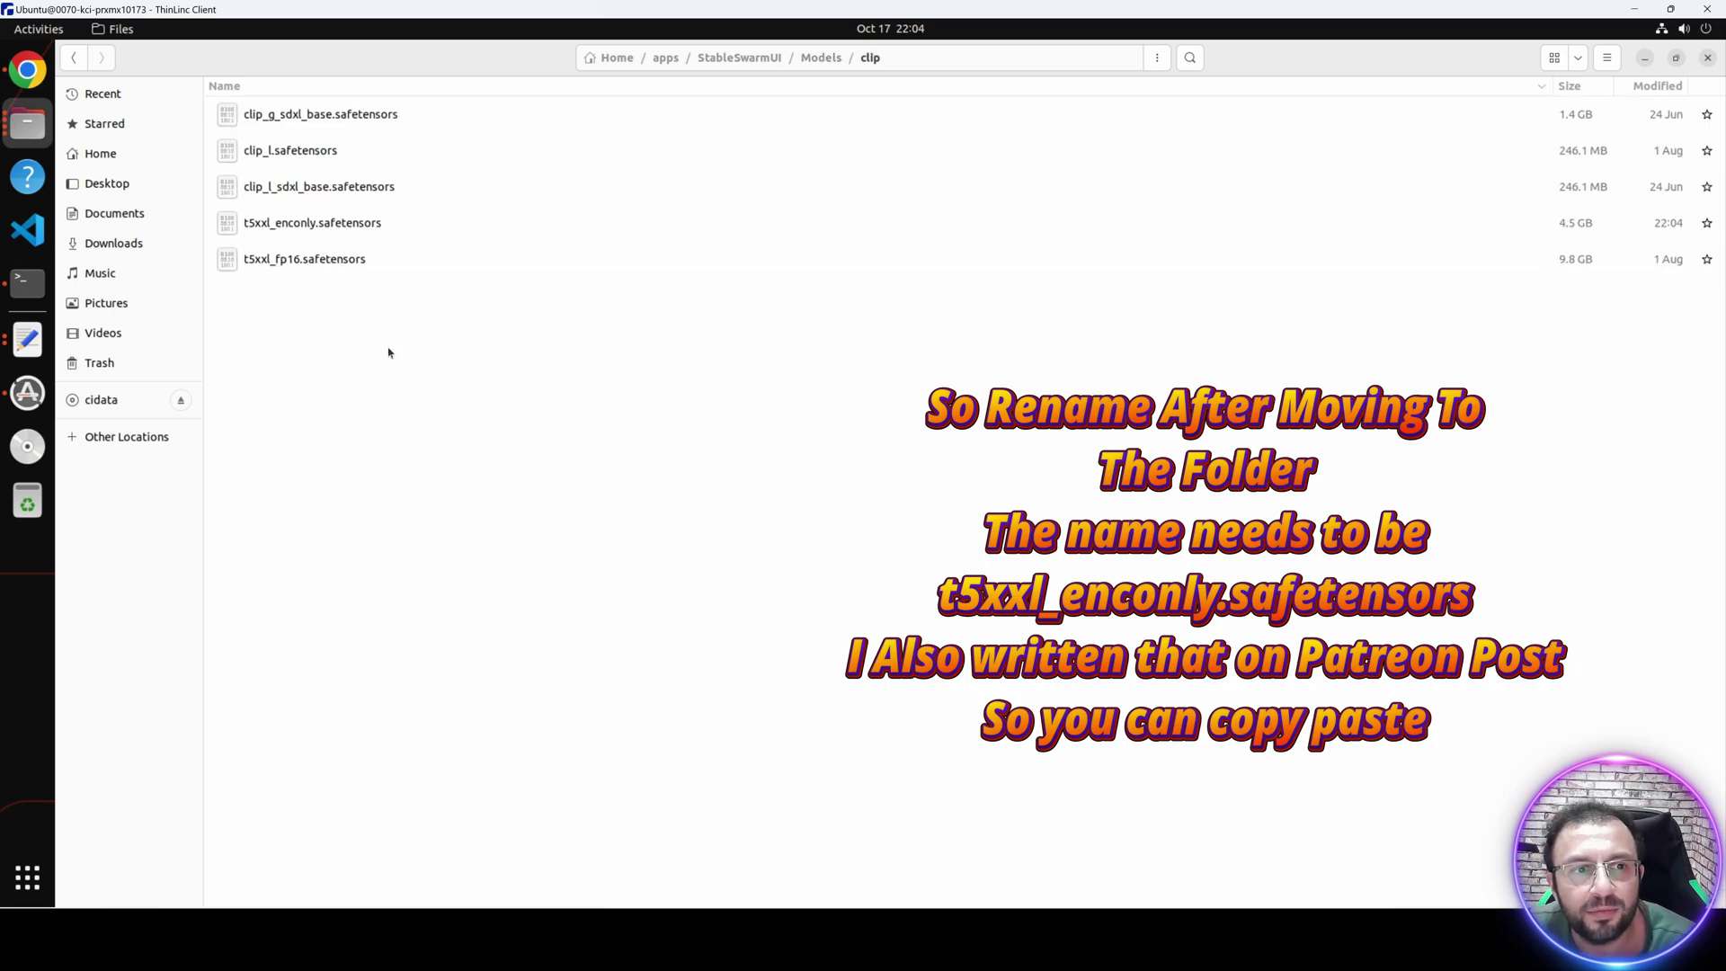
left_click(307, 260)
left_click(312, 227)
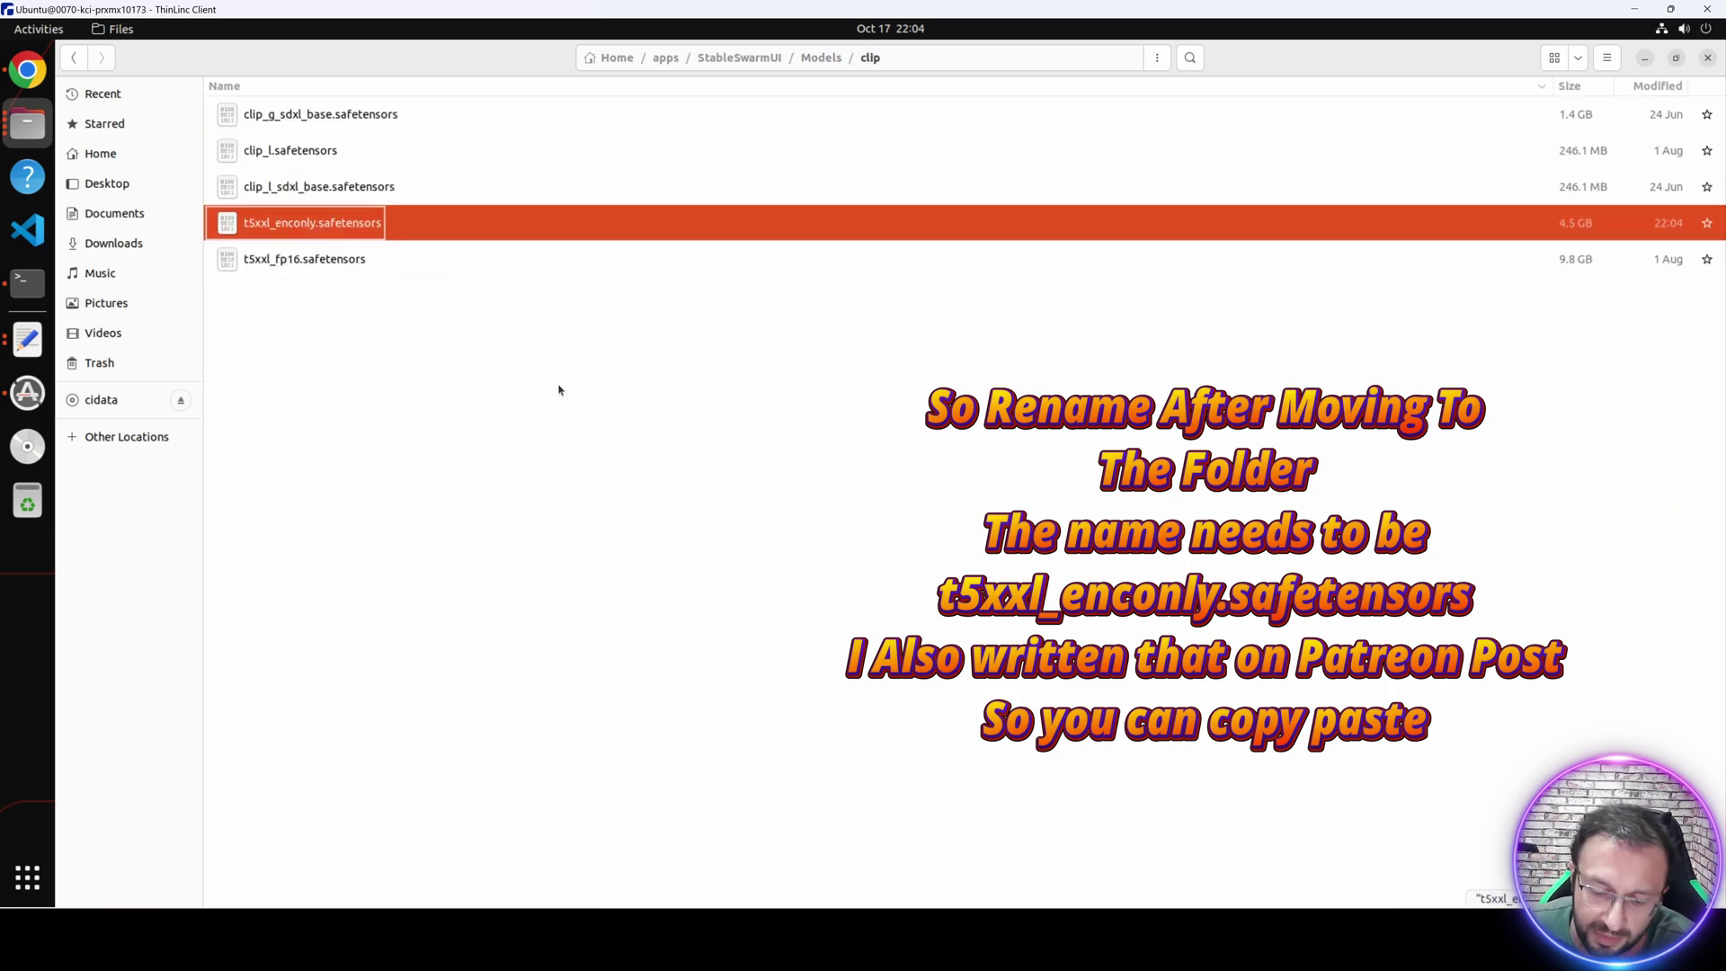
key("shift+Delete")
key("Return")
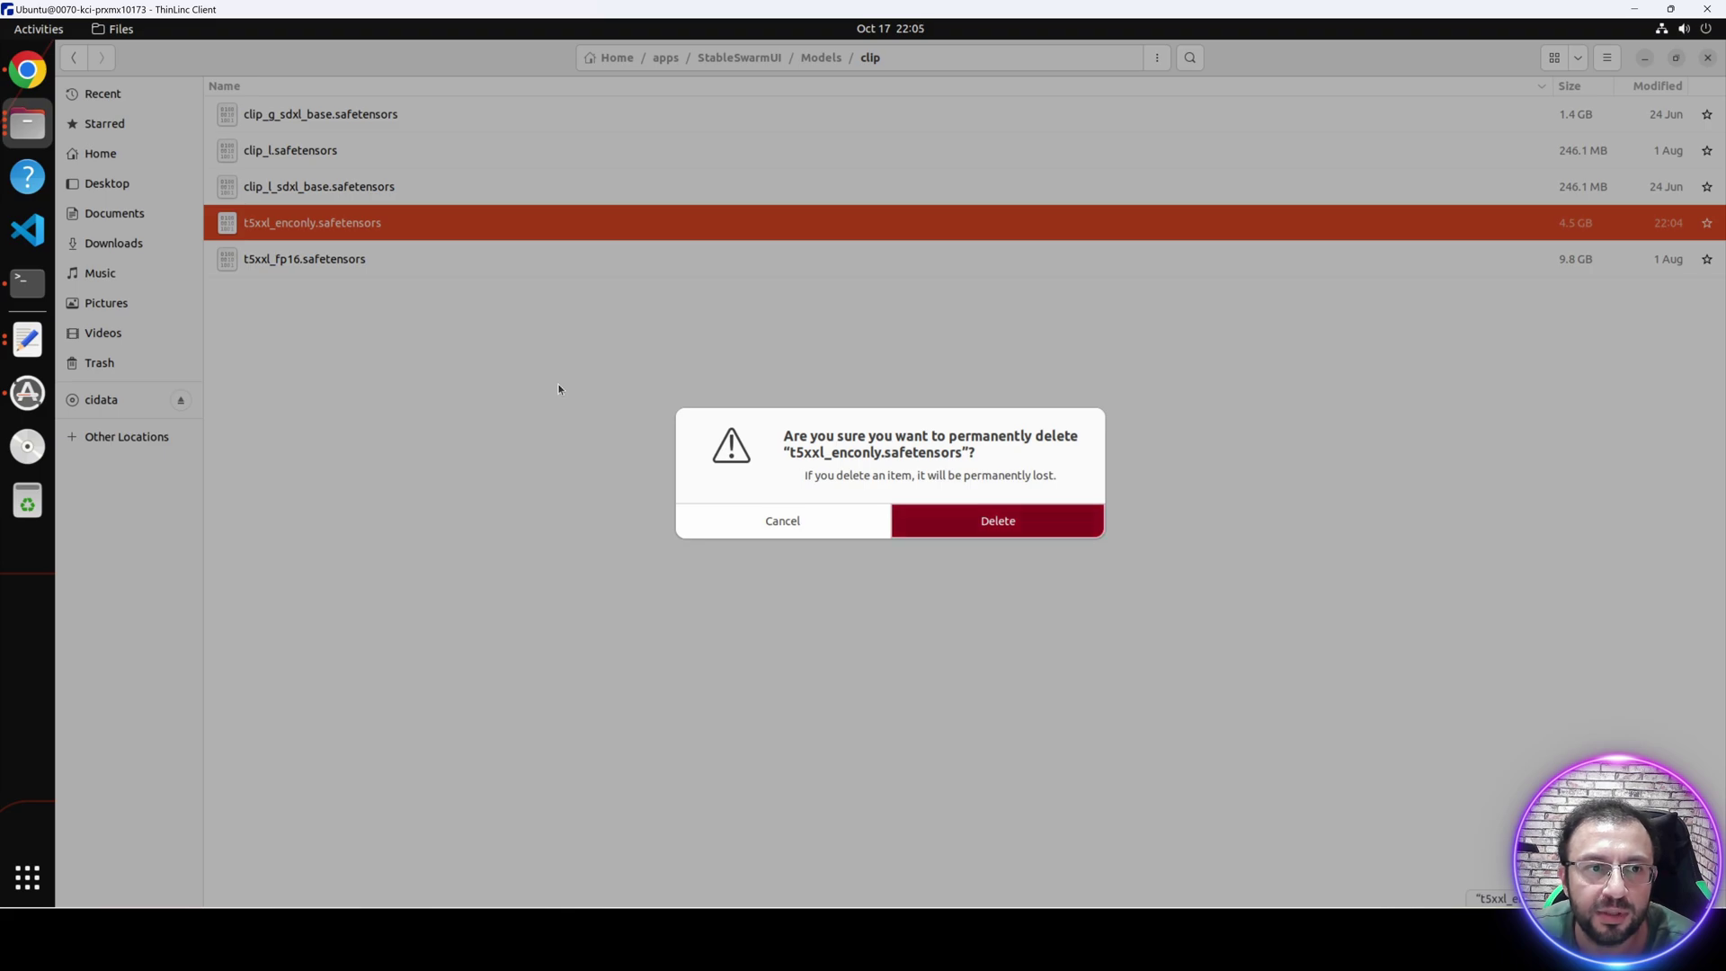
Rename t5xxl_fp16.safetensors in the clip folder as t5xxl_enconly.safetensors, using the copied name.
key("F2")
key("ctrl+v")
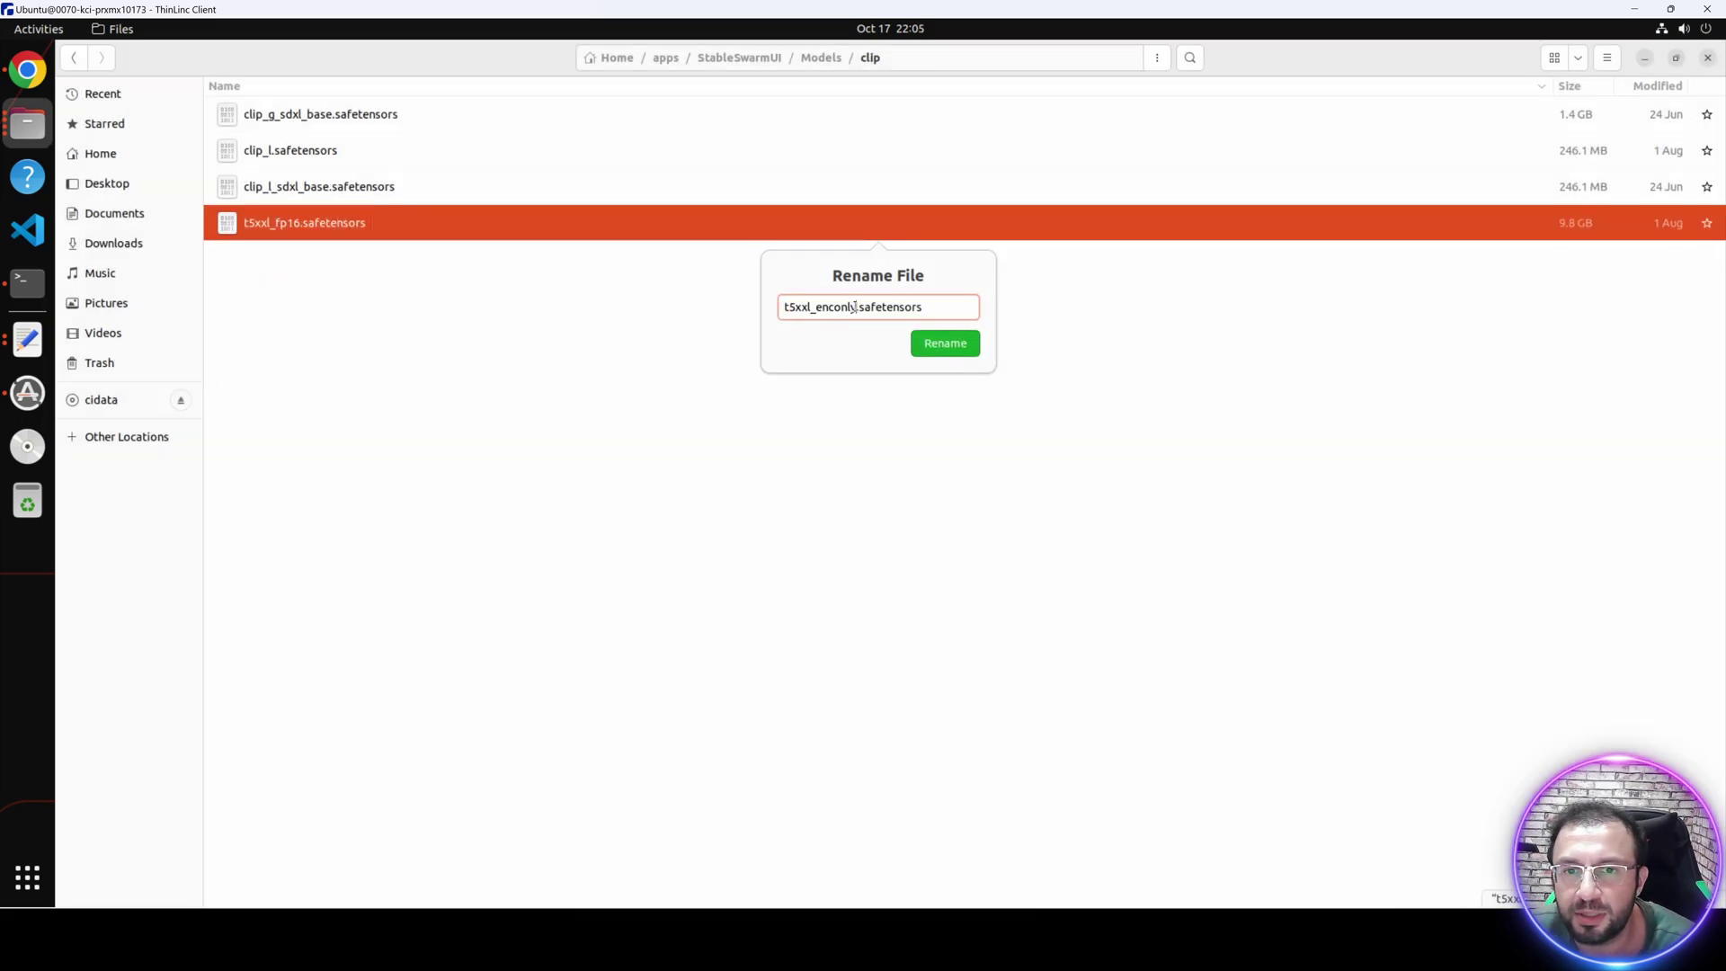
left_click(937, 355)
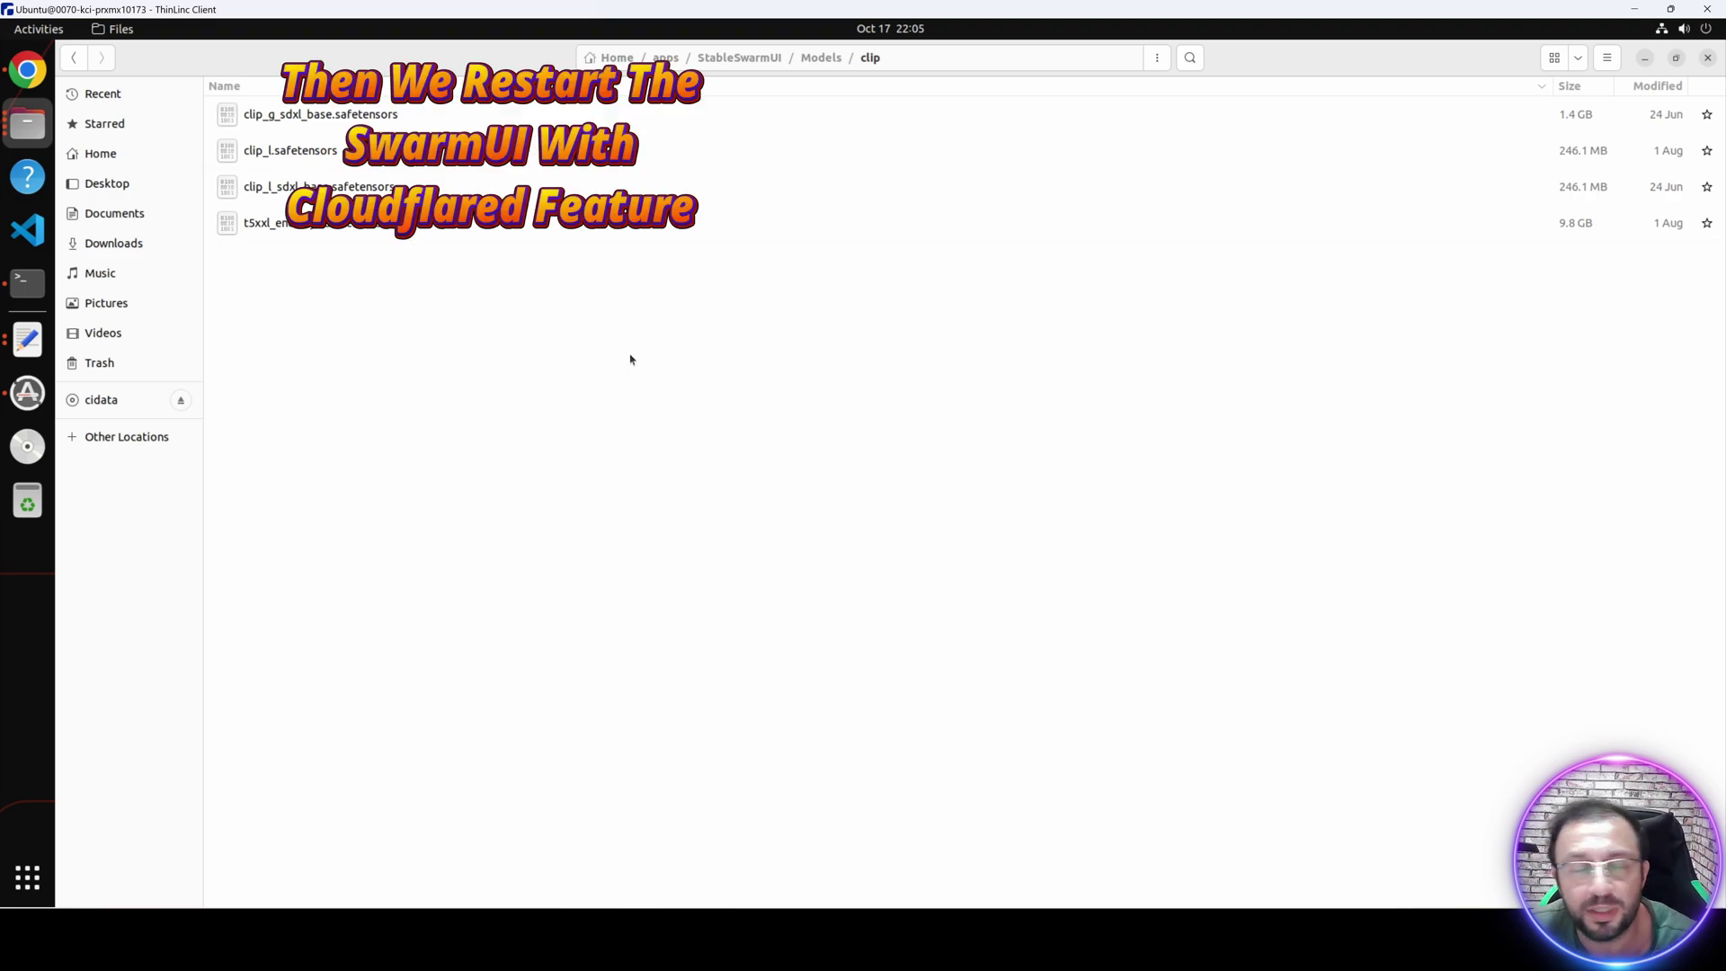
Restart SwarmUI with the Run Cloudflare StableSwarmUI launcher and open its new trycloudflare.com link from the terminal.
double_click(210, 458)
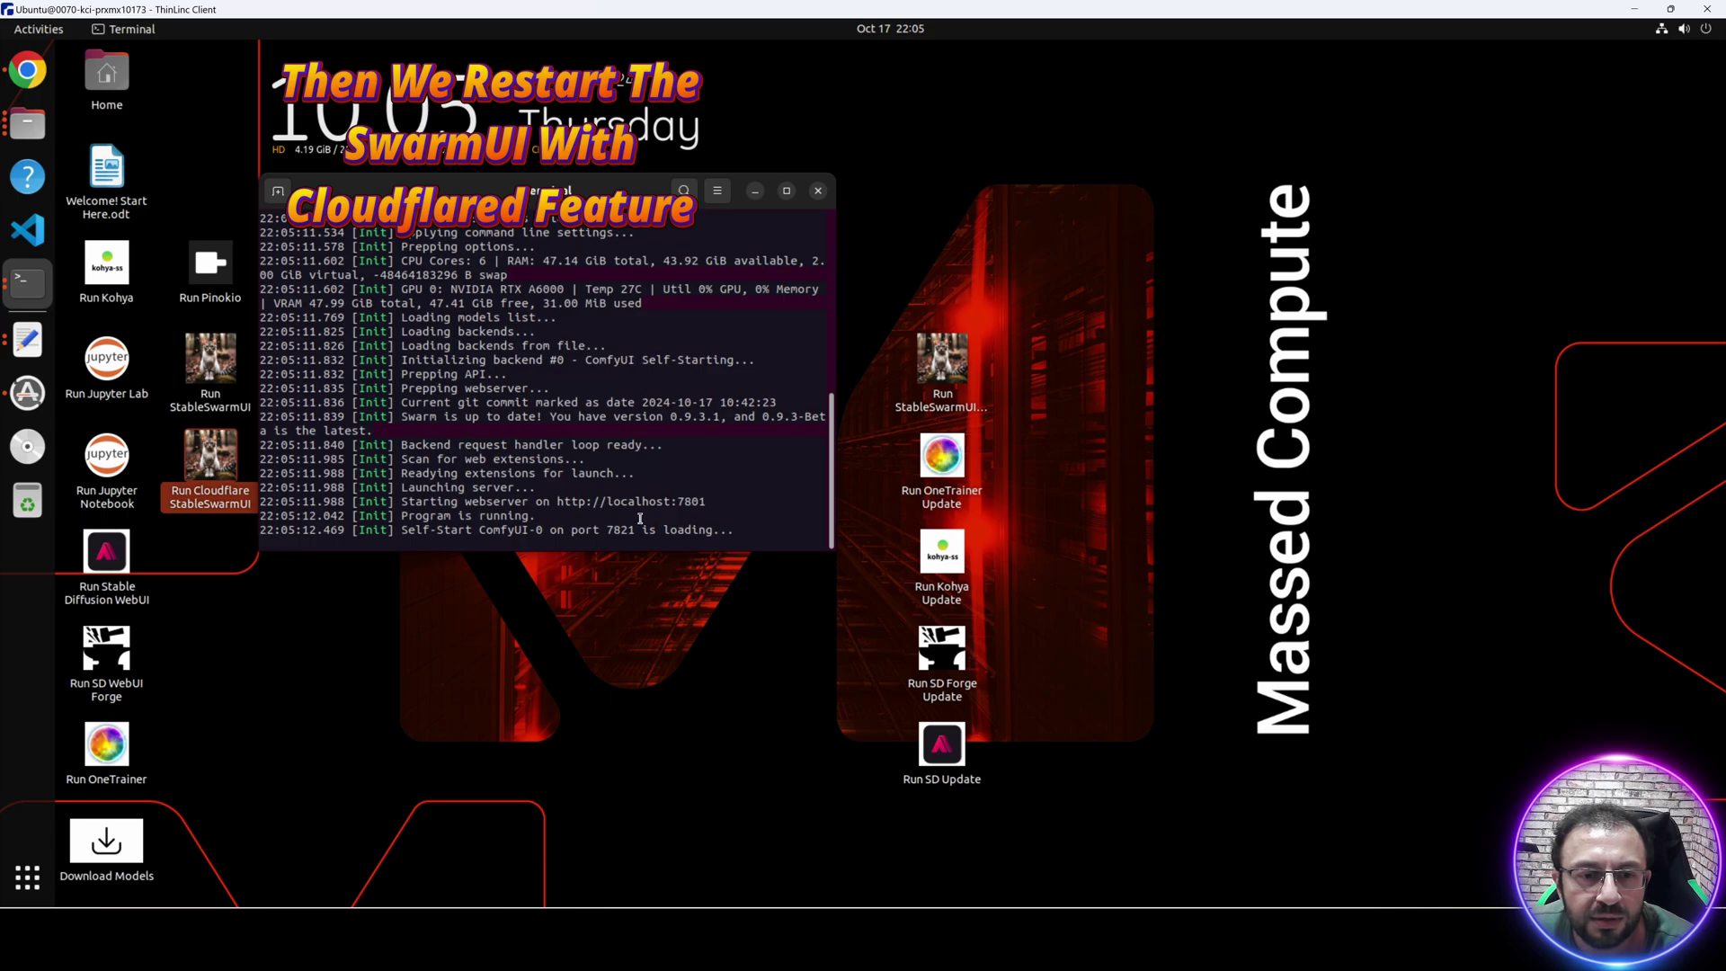
right_click(669, 517)
left_click(700, 528)
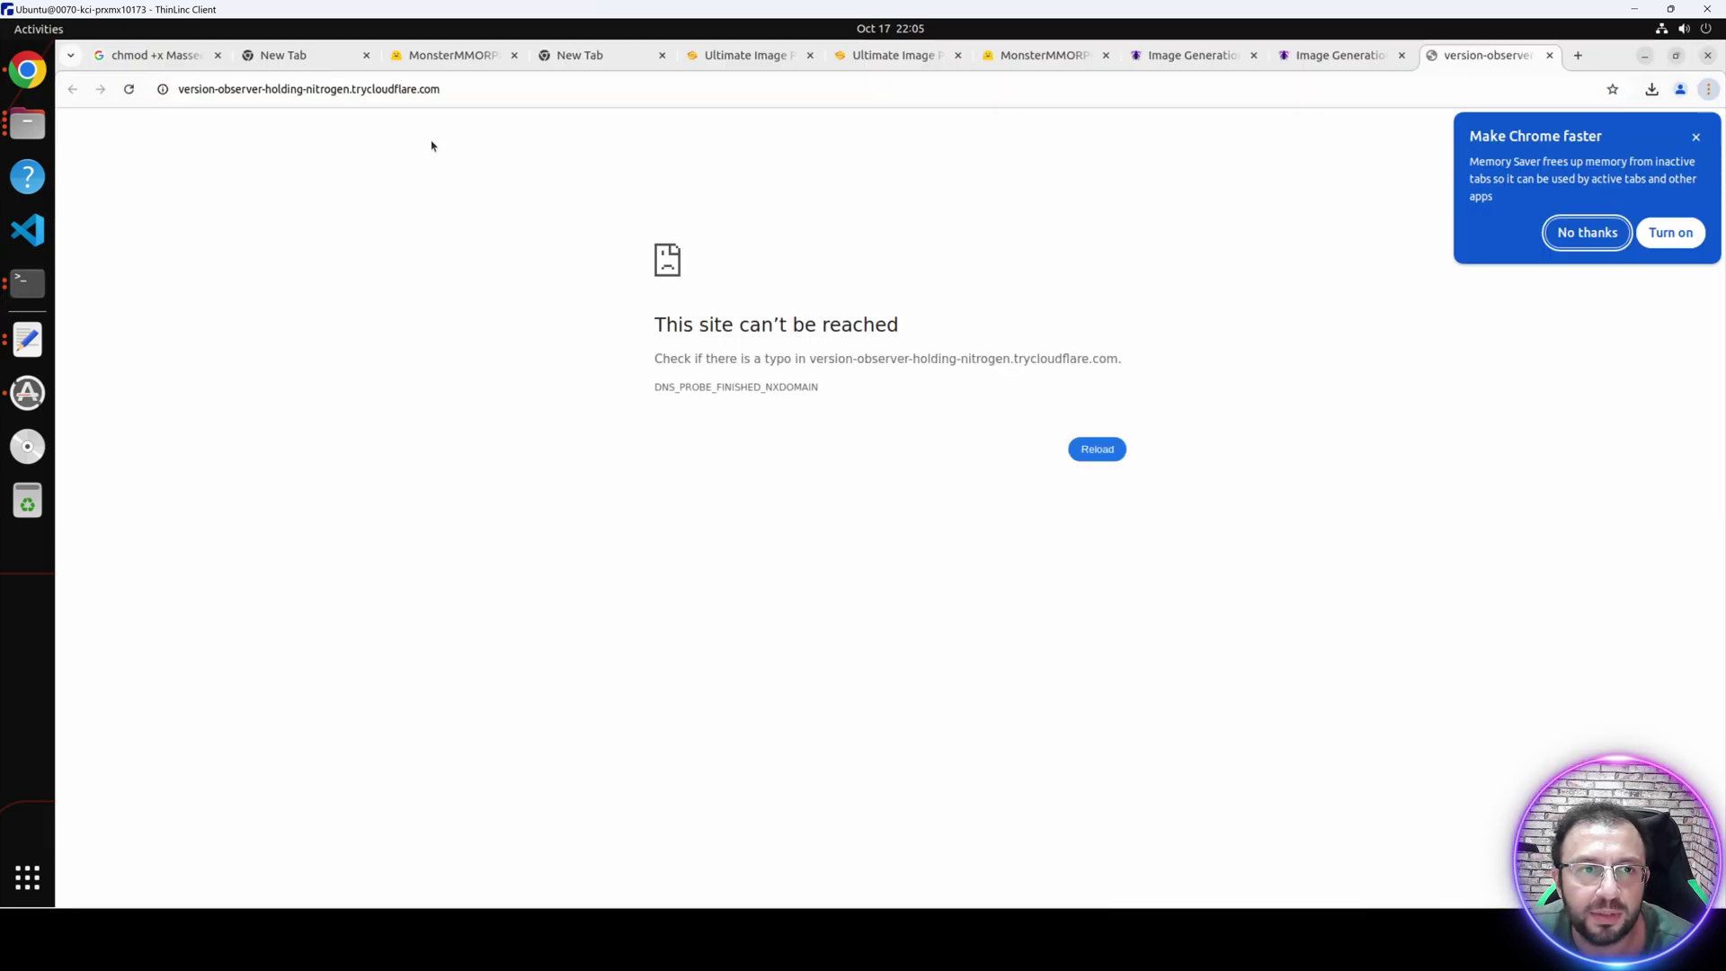
Load the new trycloudflare.com SwarmUI address in the local browser and close the old SwarmUI tab.
left_click(128, 89)
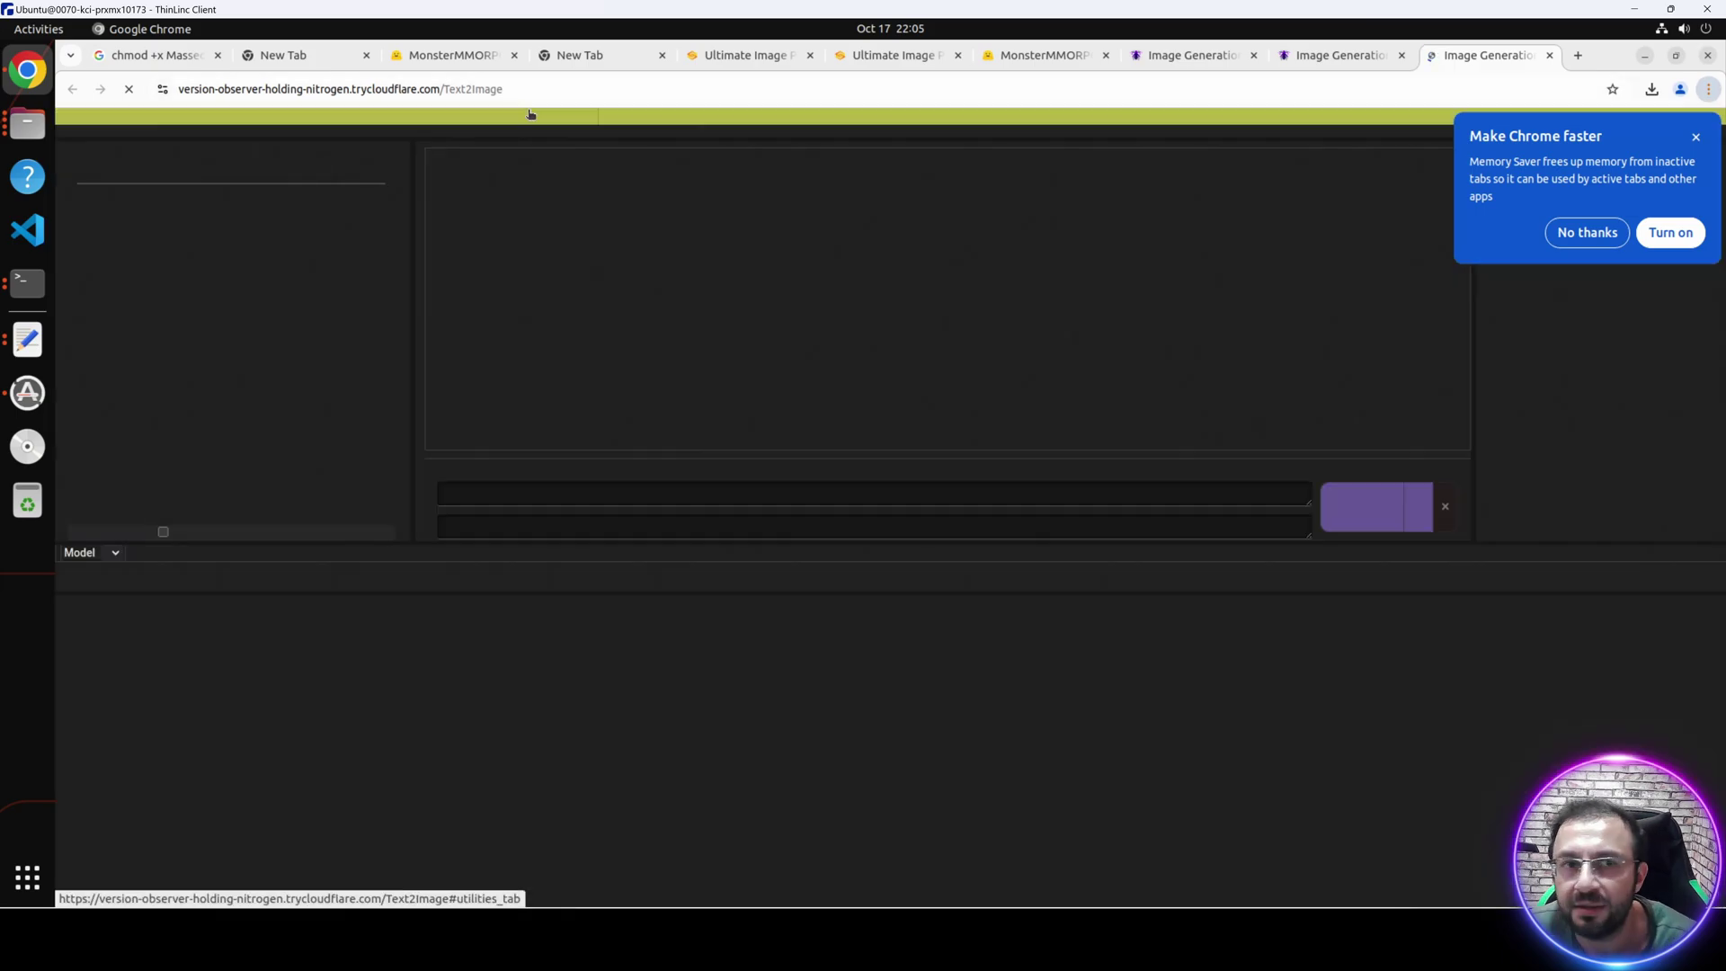
left_click(525, 89)
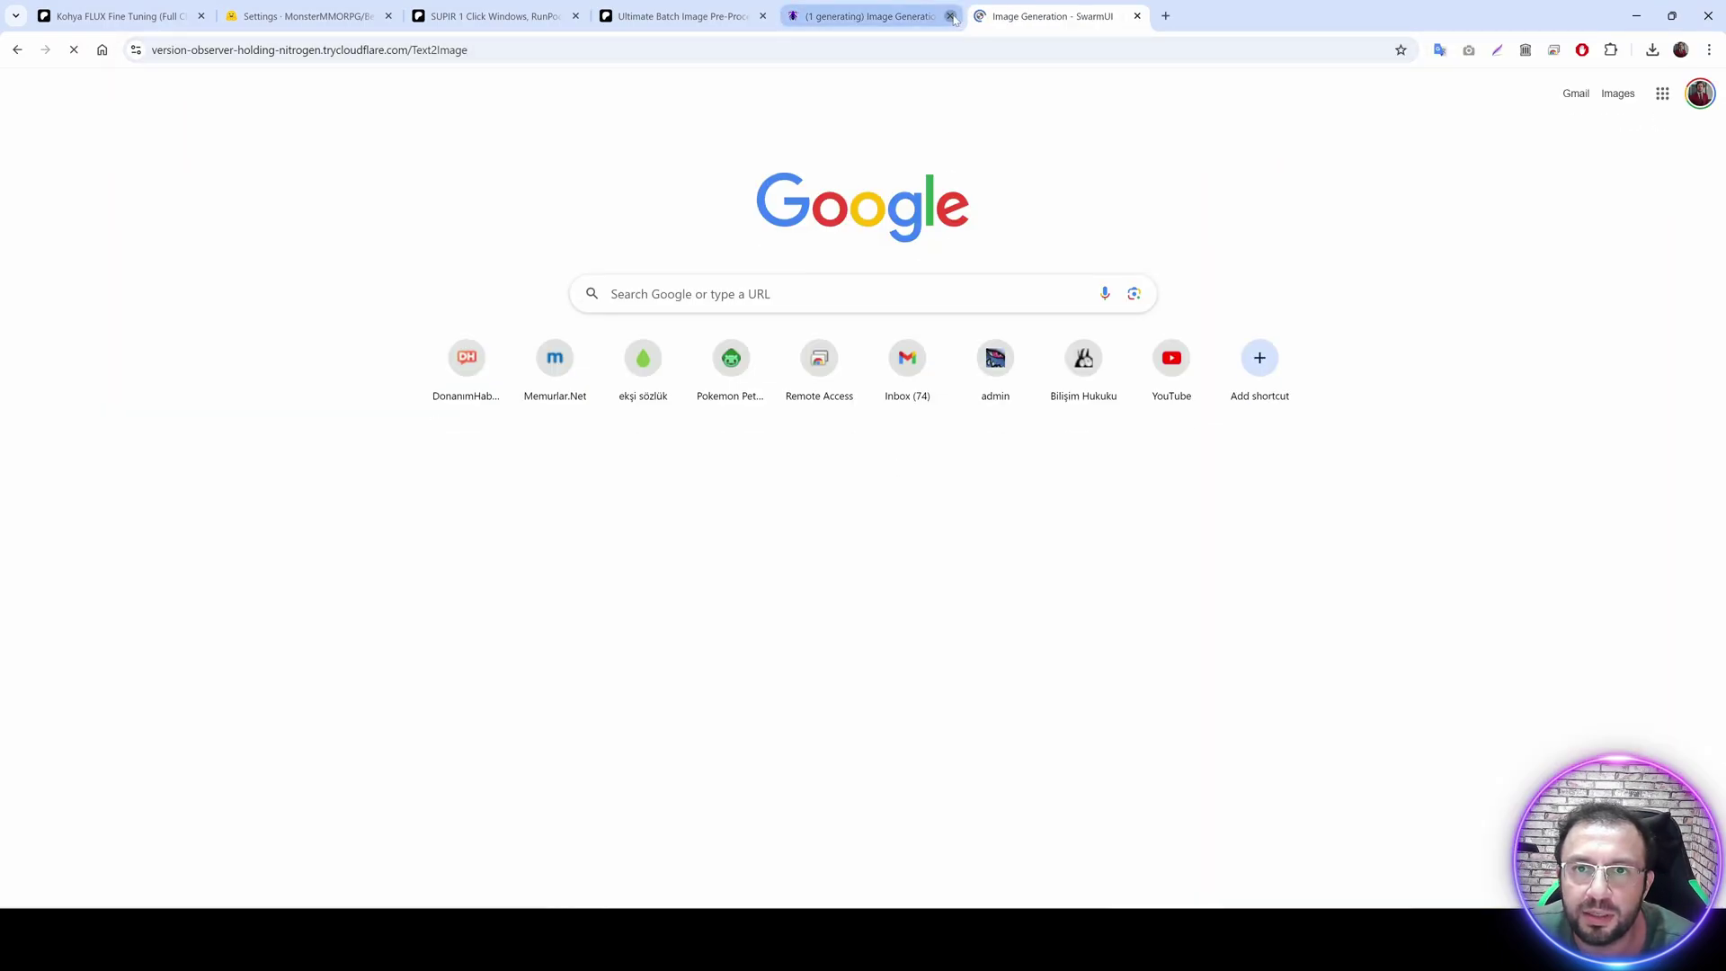
left_click(950, 16)
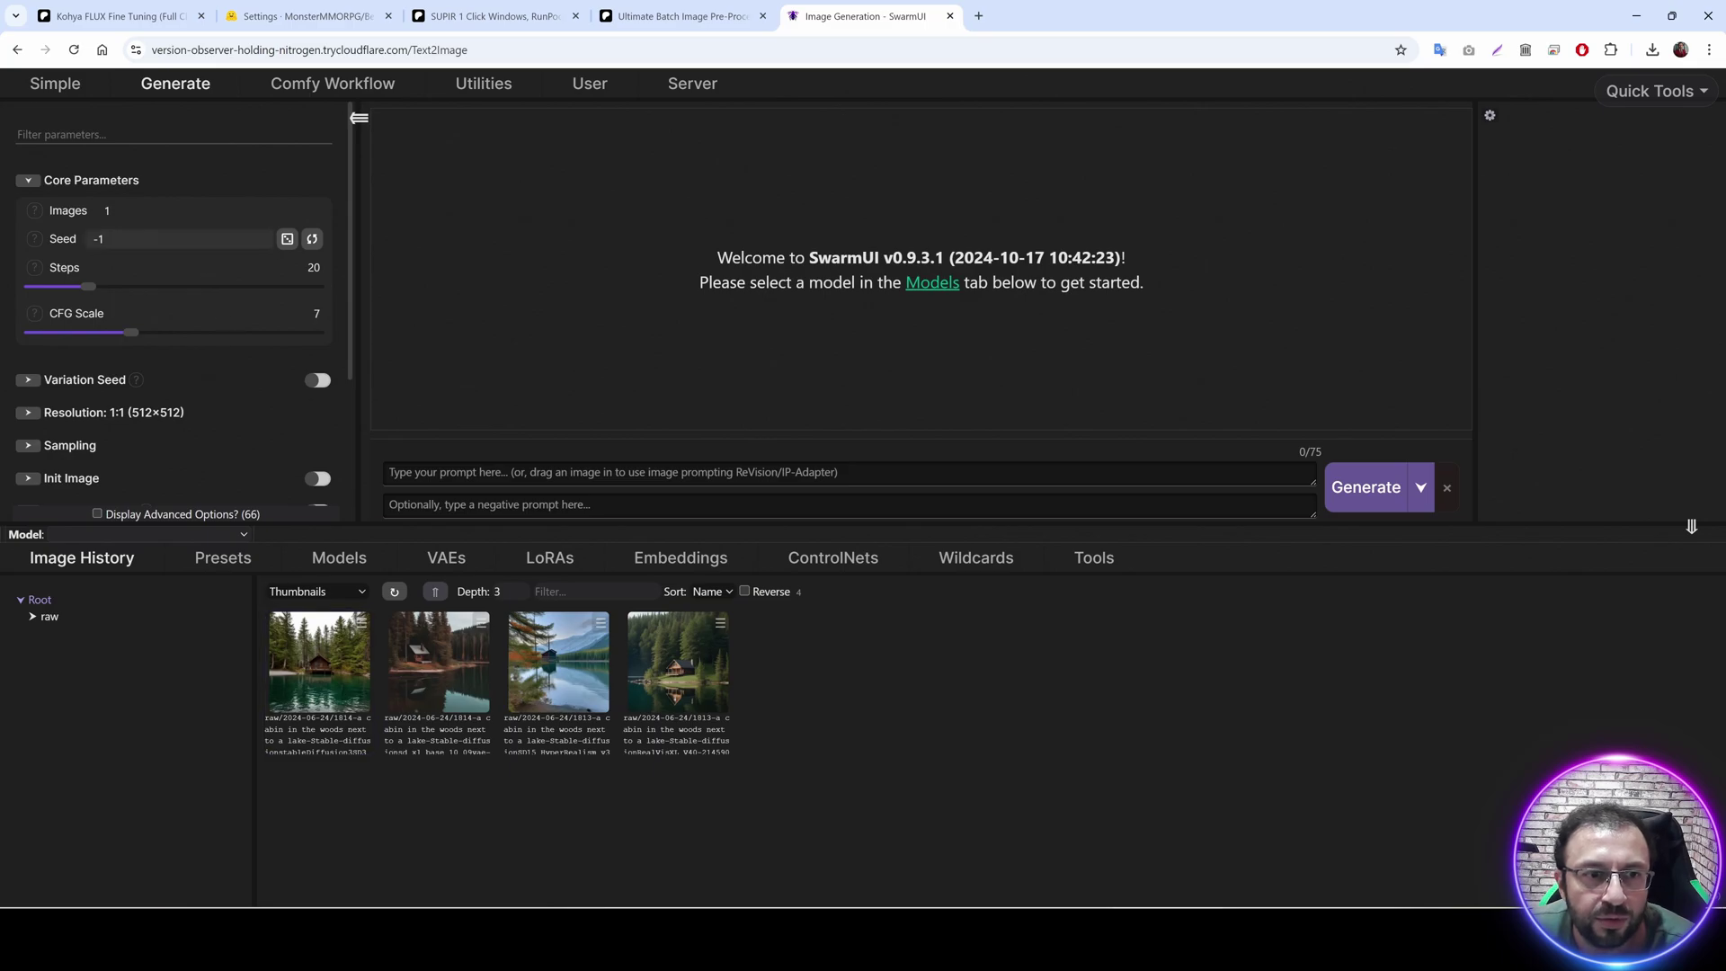
Set Steps to 30 and CFG Scale to 1, and choose the model/256_img_BS_7-000050 checkpoint.
double_click(314, 267)
type("30")
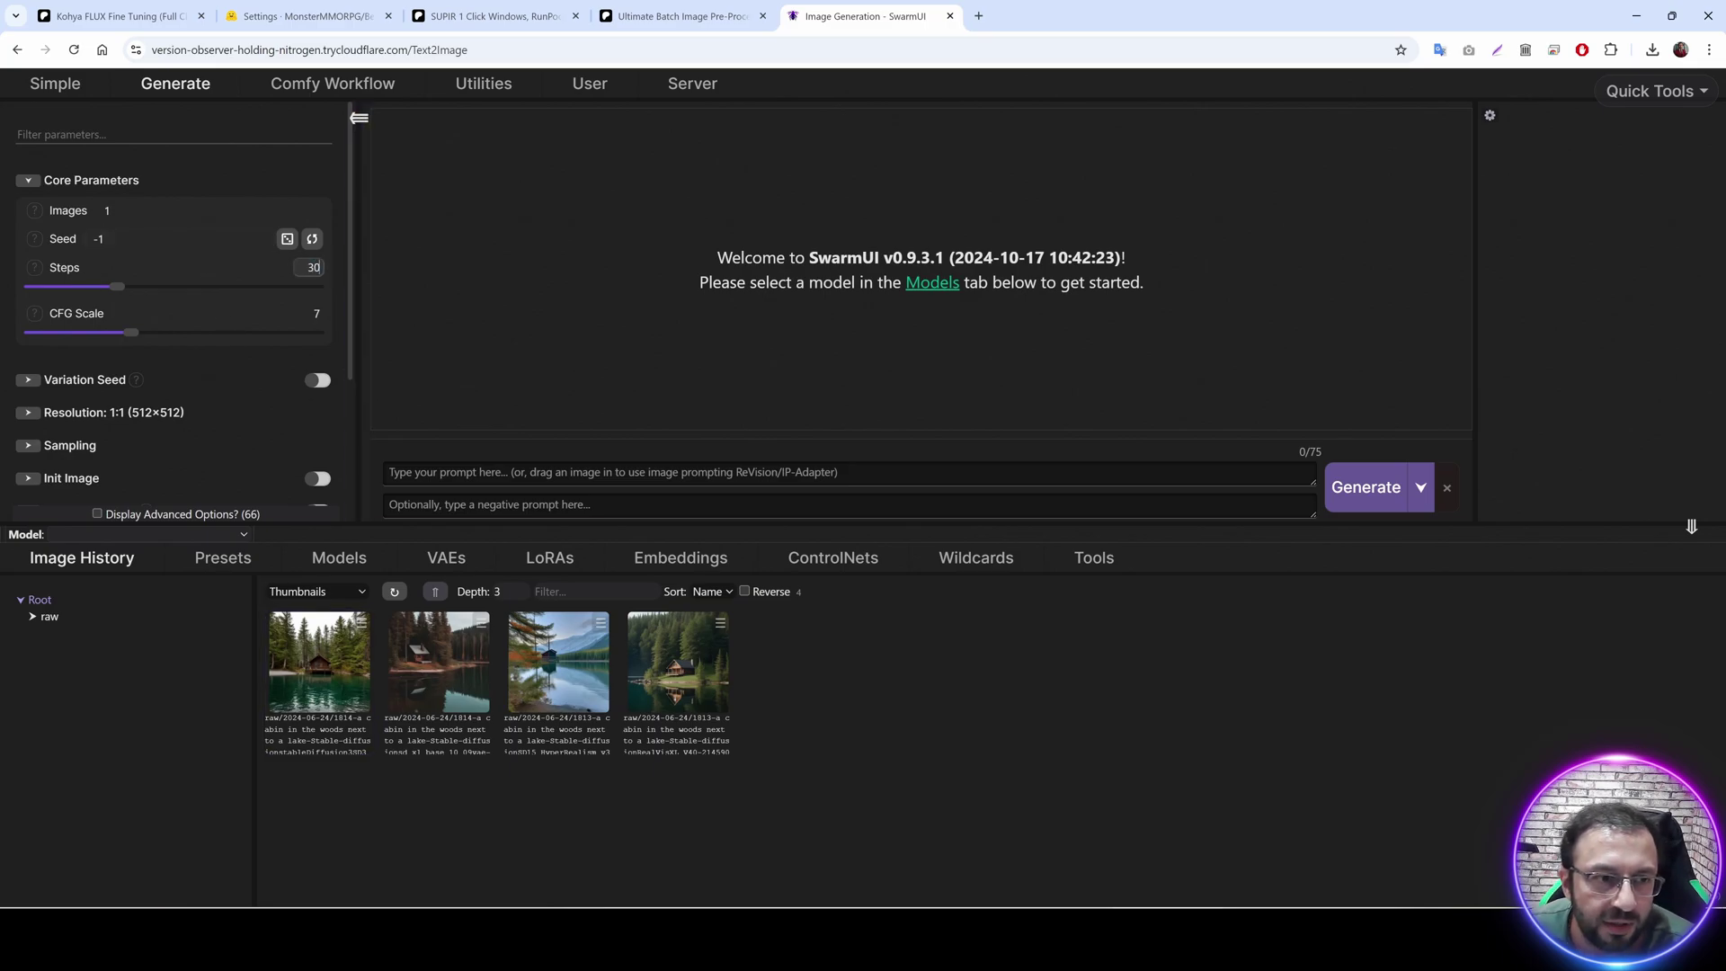
double_click(313, 313)
type("1")
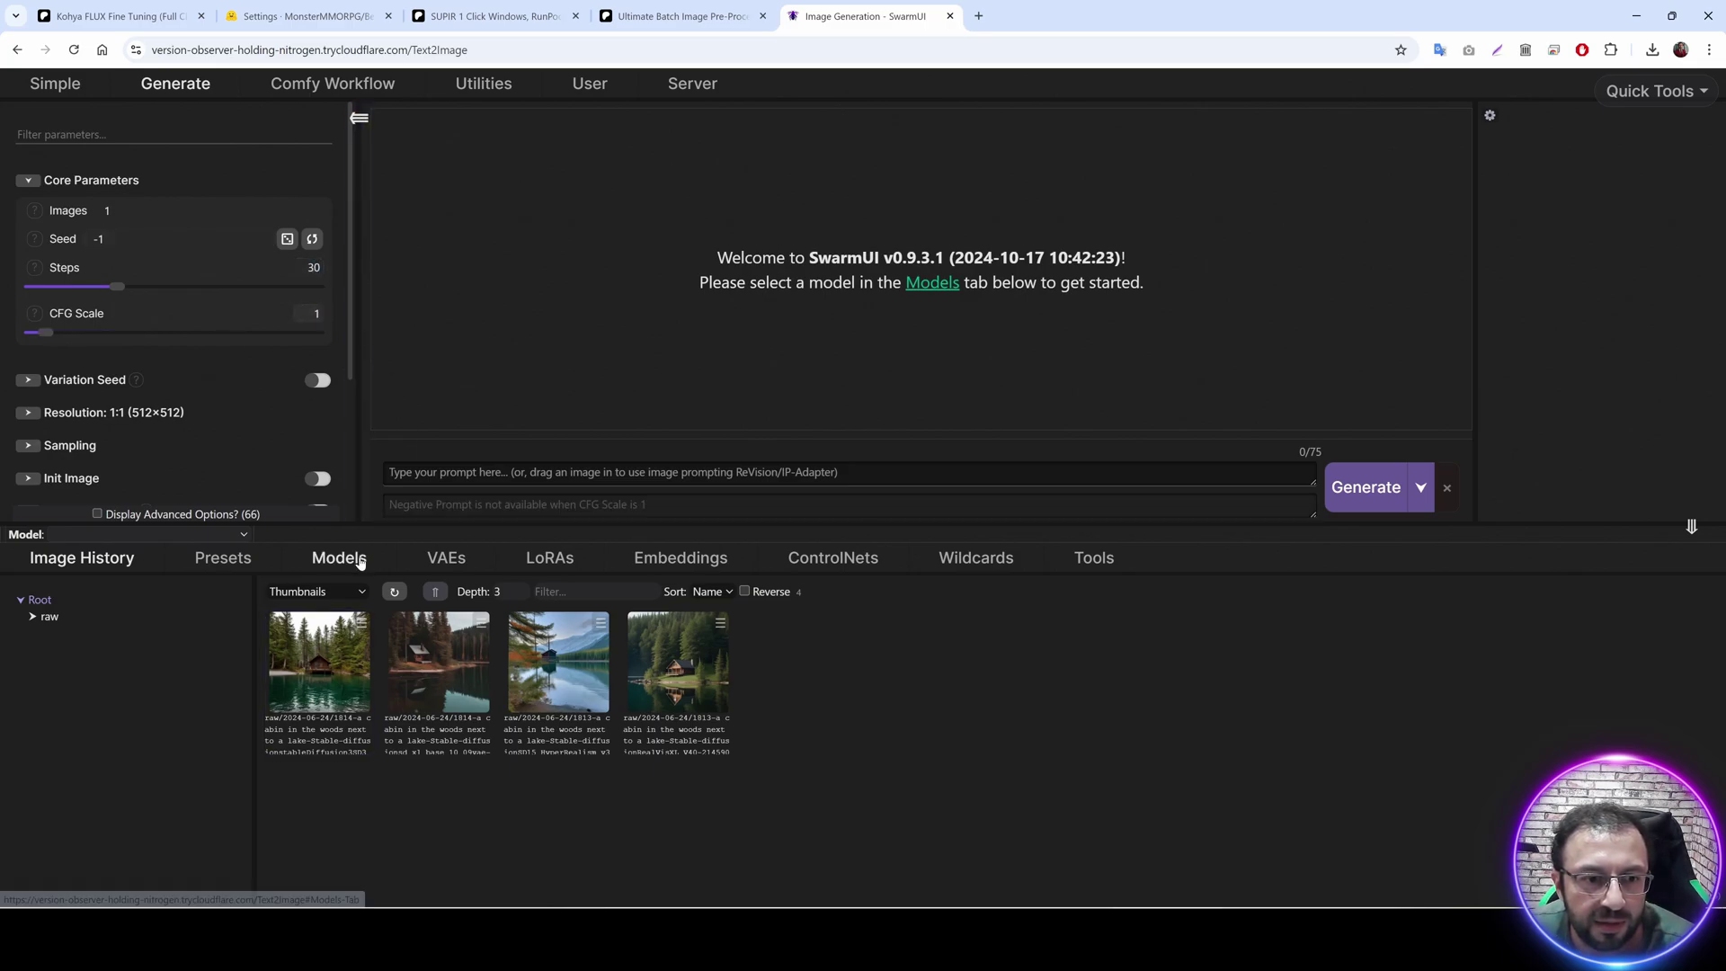
left_click(359, 559)
left_click(743, 789)
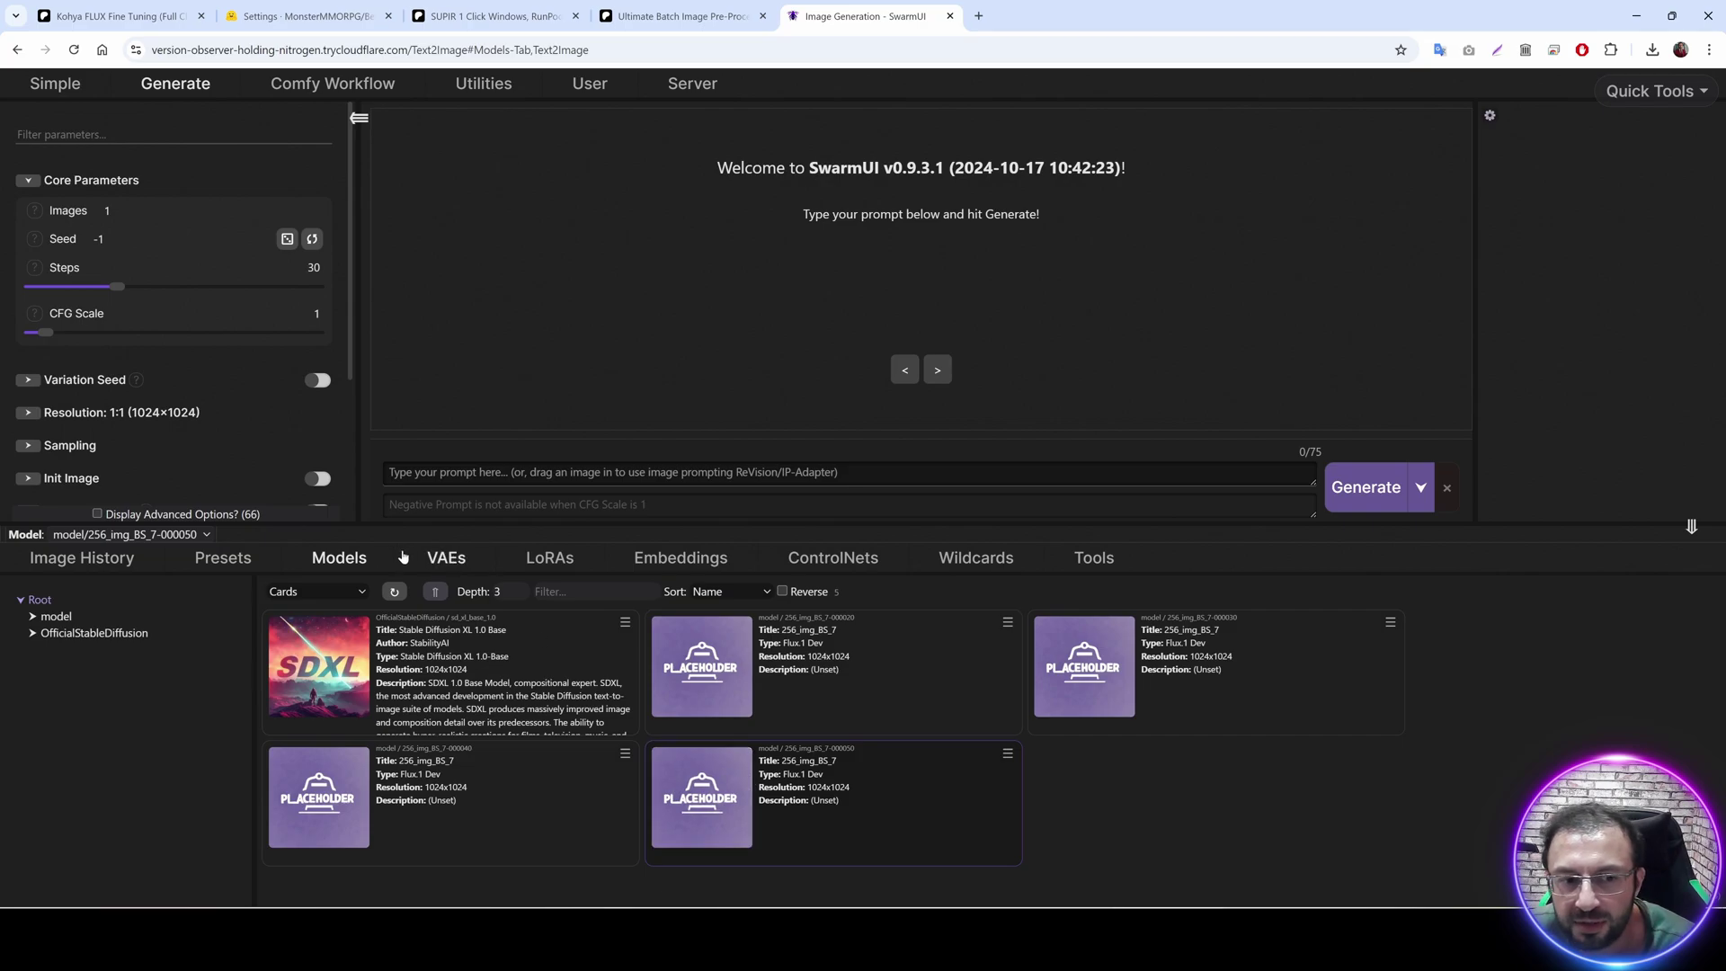
Display the advanced generation options and go to the parameter groups below Core Parameters.
left_click(97, 513)
scroll(166, 377, "down", 2)
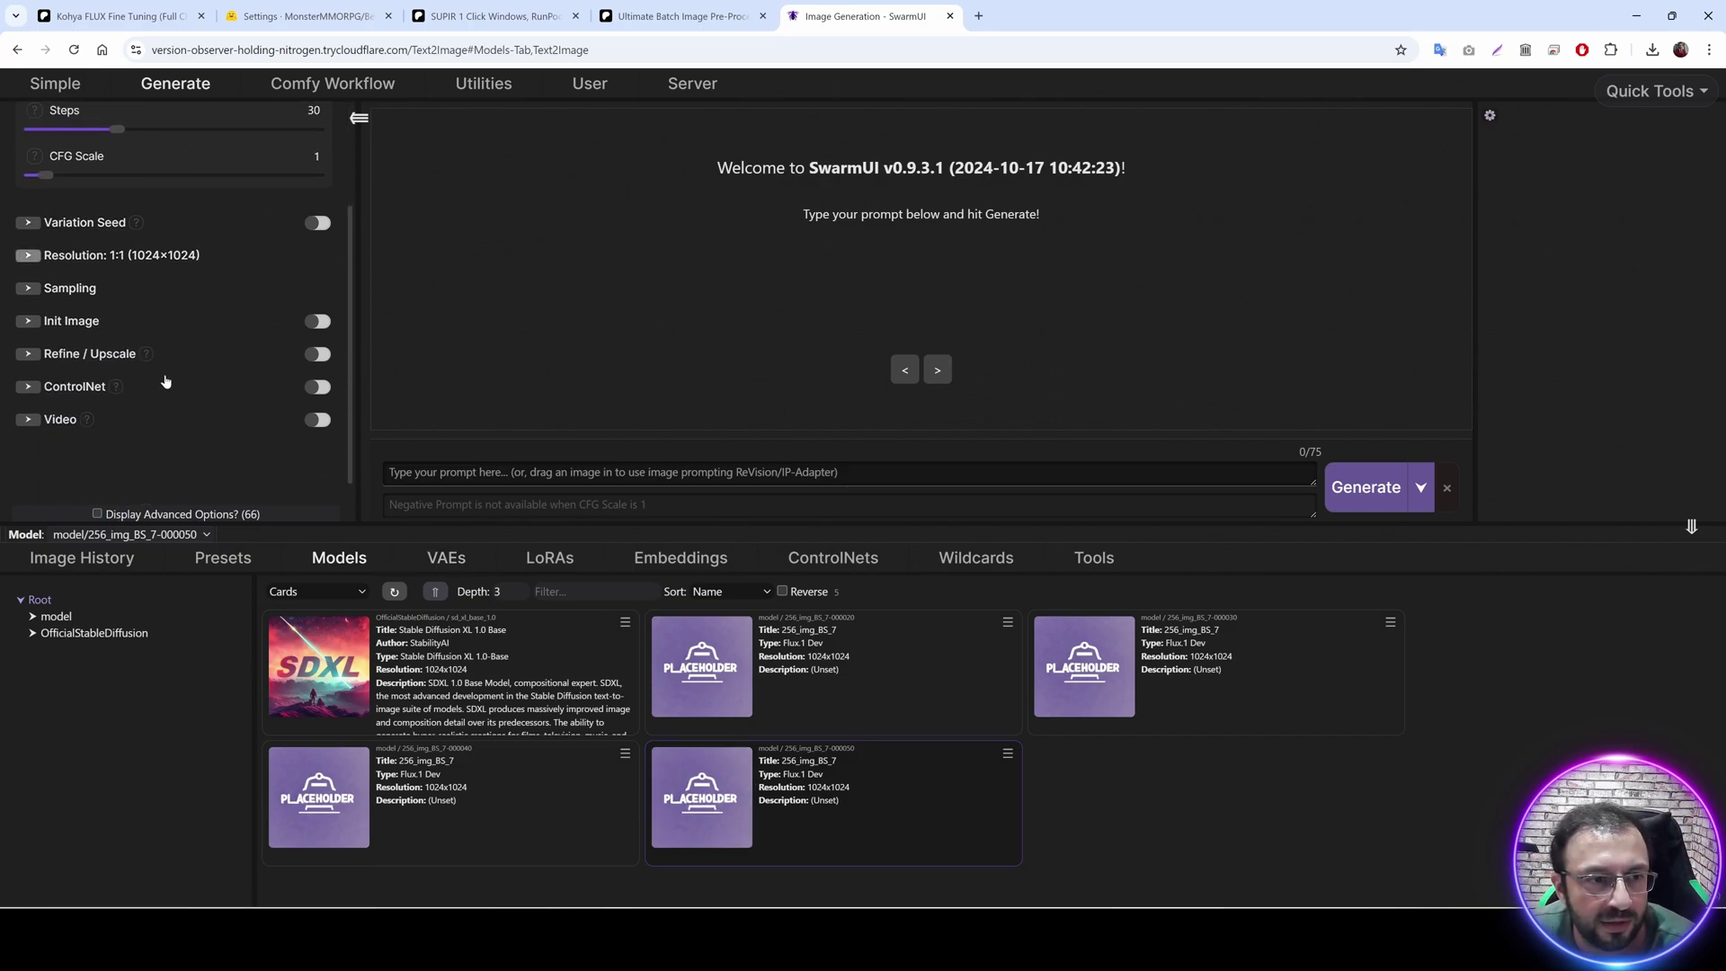
Set the sampler to iPNDM and raise the Flux Guidance Scale to 4 in the sampling parameters.
left_click(93, 289)
scroll(115, 263, "down", 1)
left_click(110, 263)
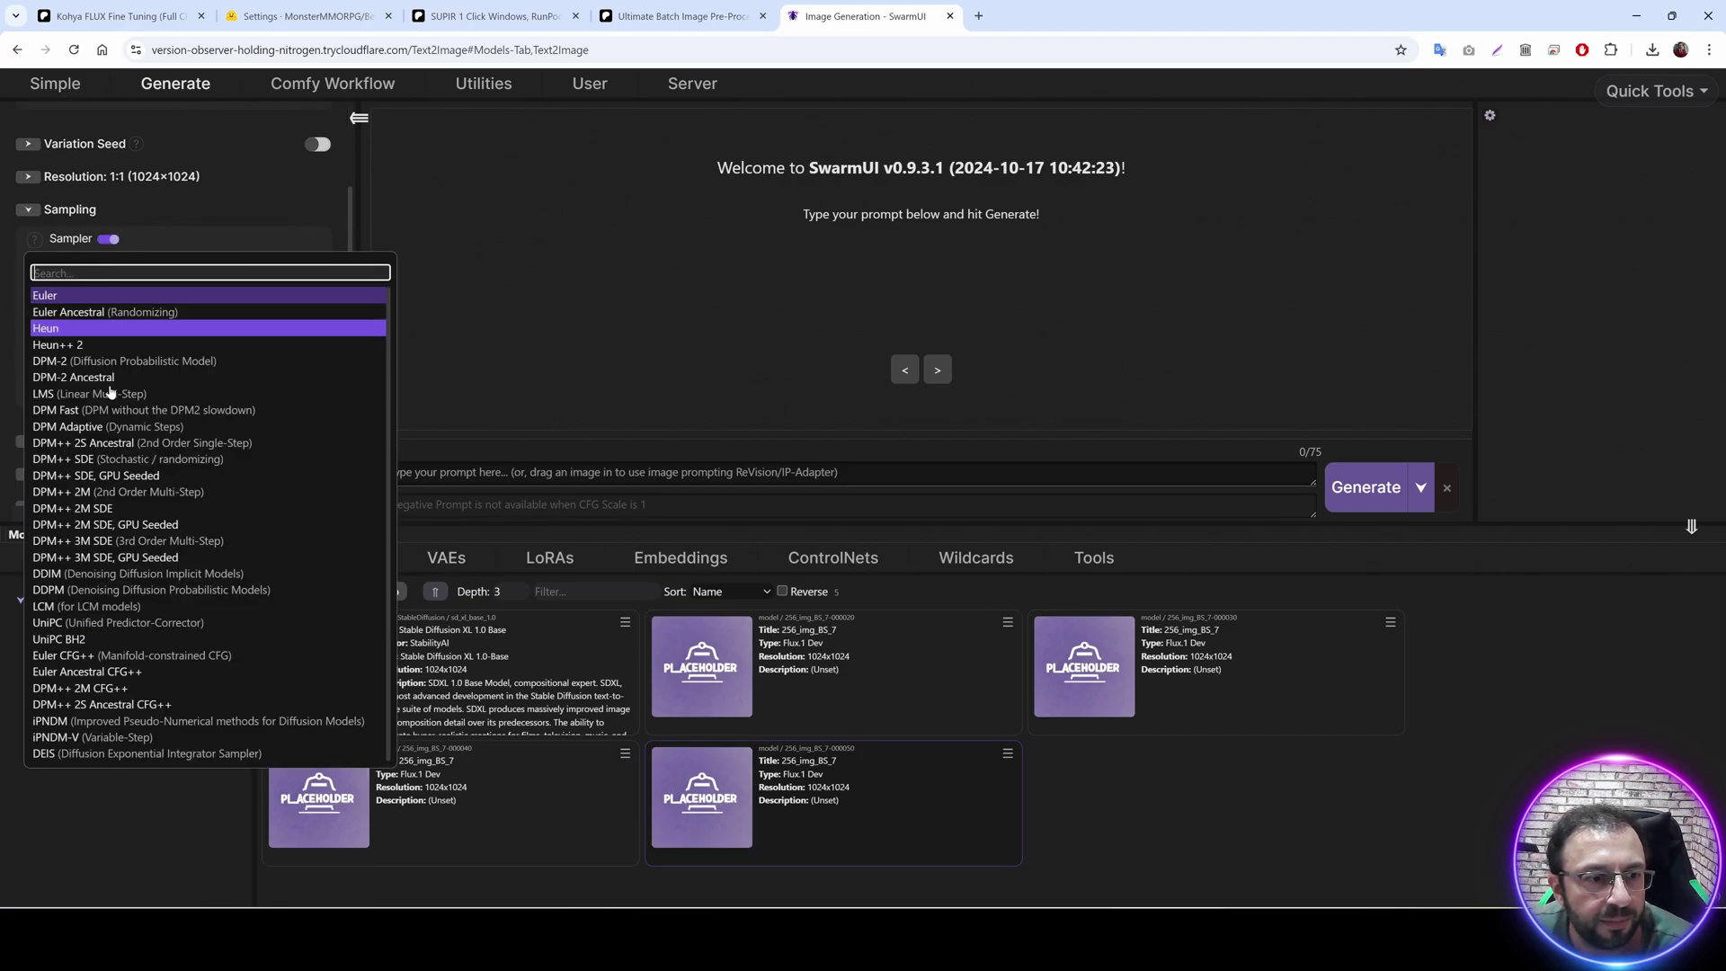
left_click(108, 722)
scroll(142, 279, "down", 1)
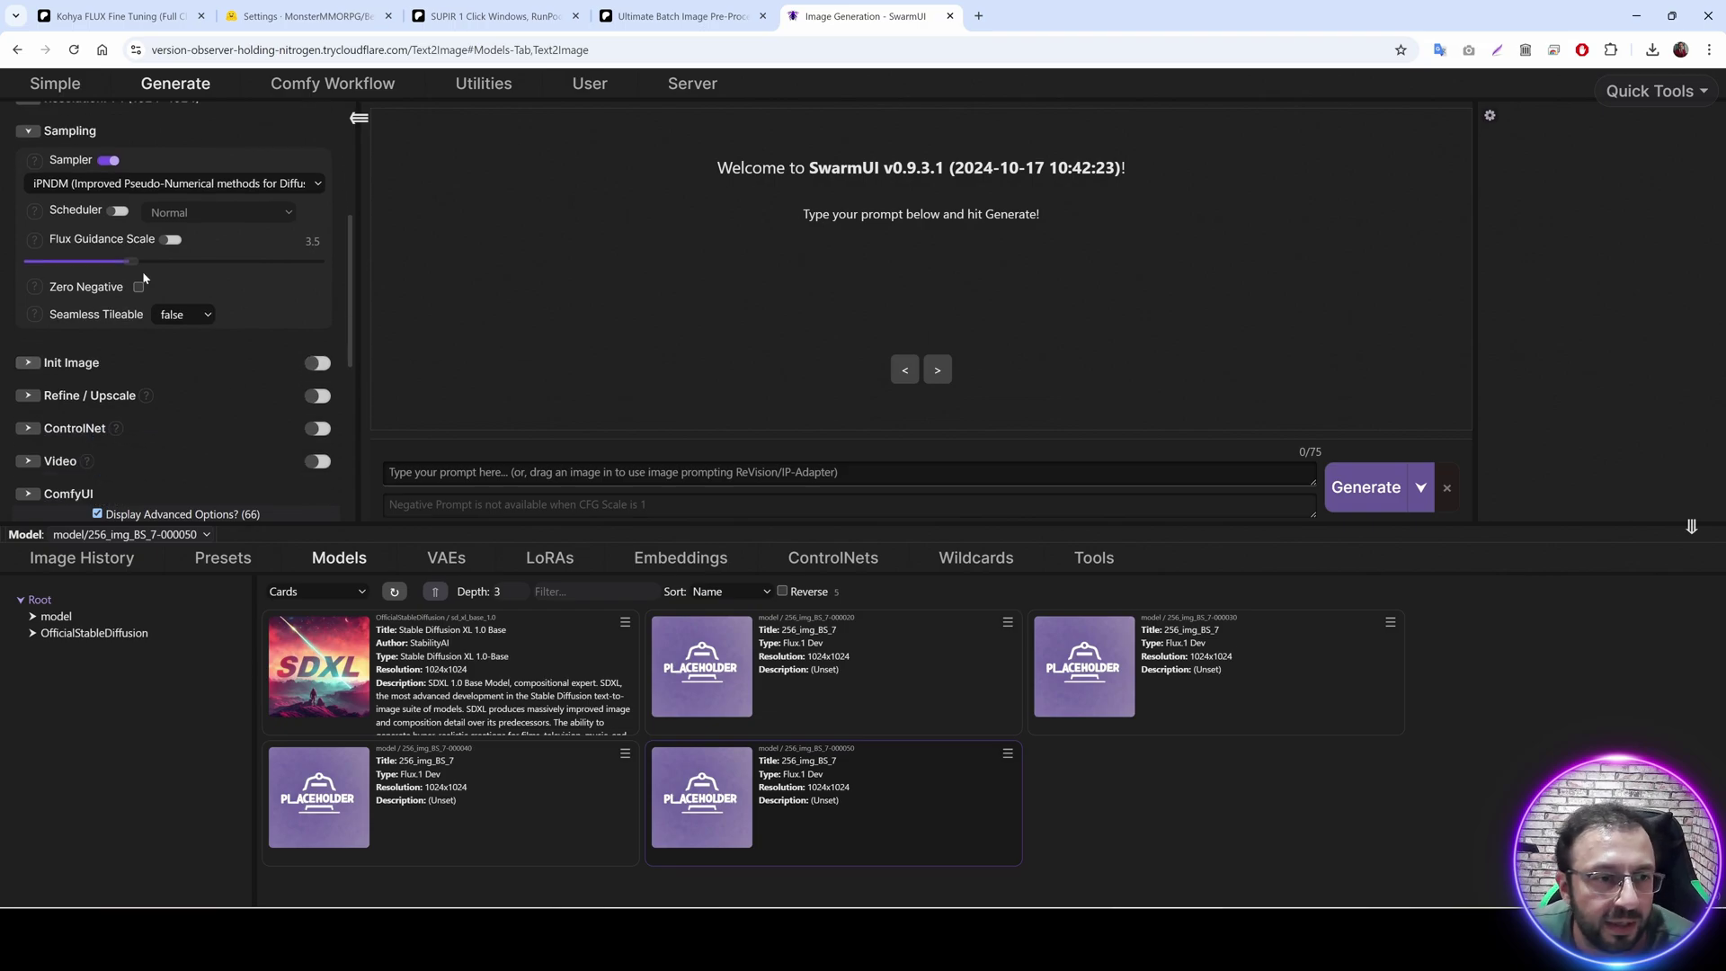
left_click_drag(140, 266, 144, 268)
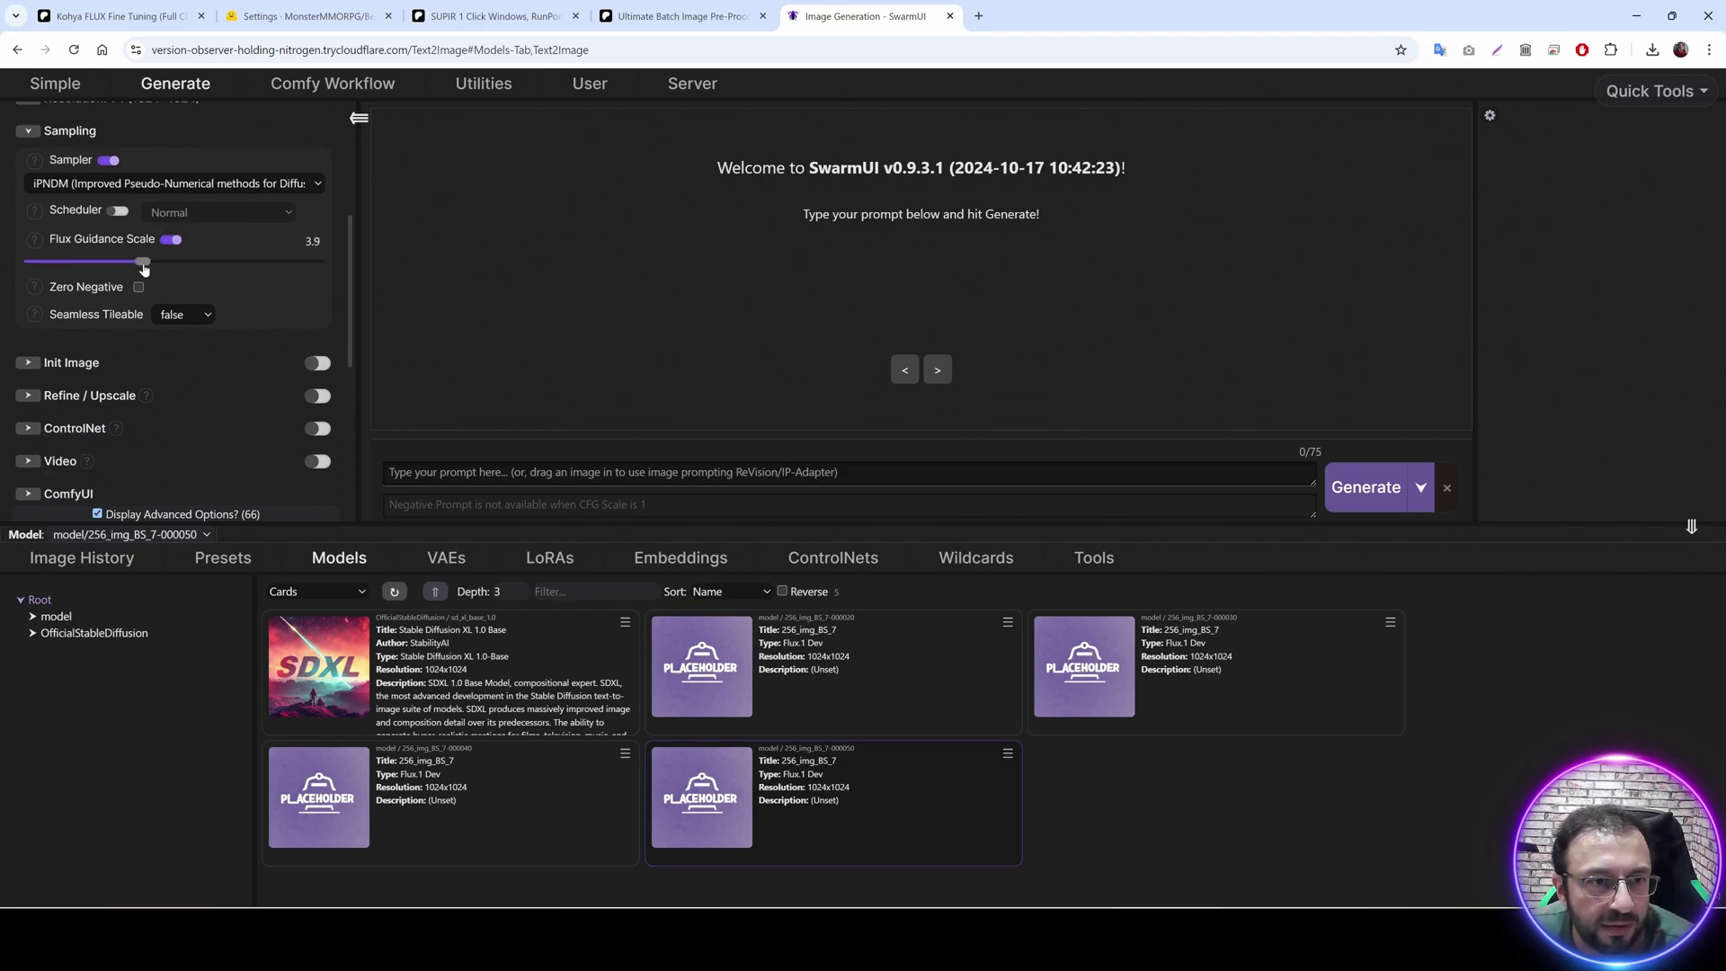
Expand Advanced Model Addons and review the VAE, CLIP and T5-XXL model options.
scroll(125, 287, "down", 5)
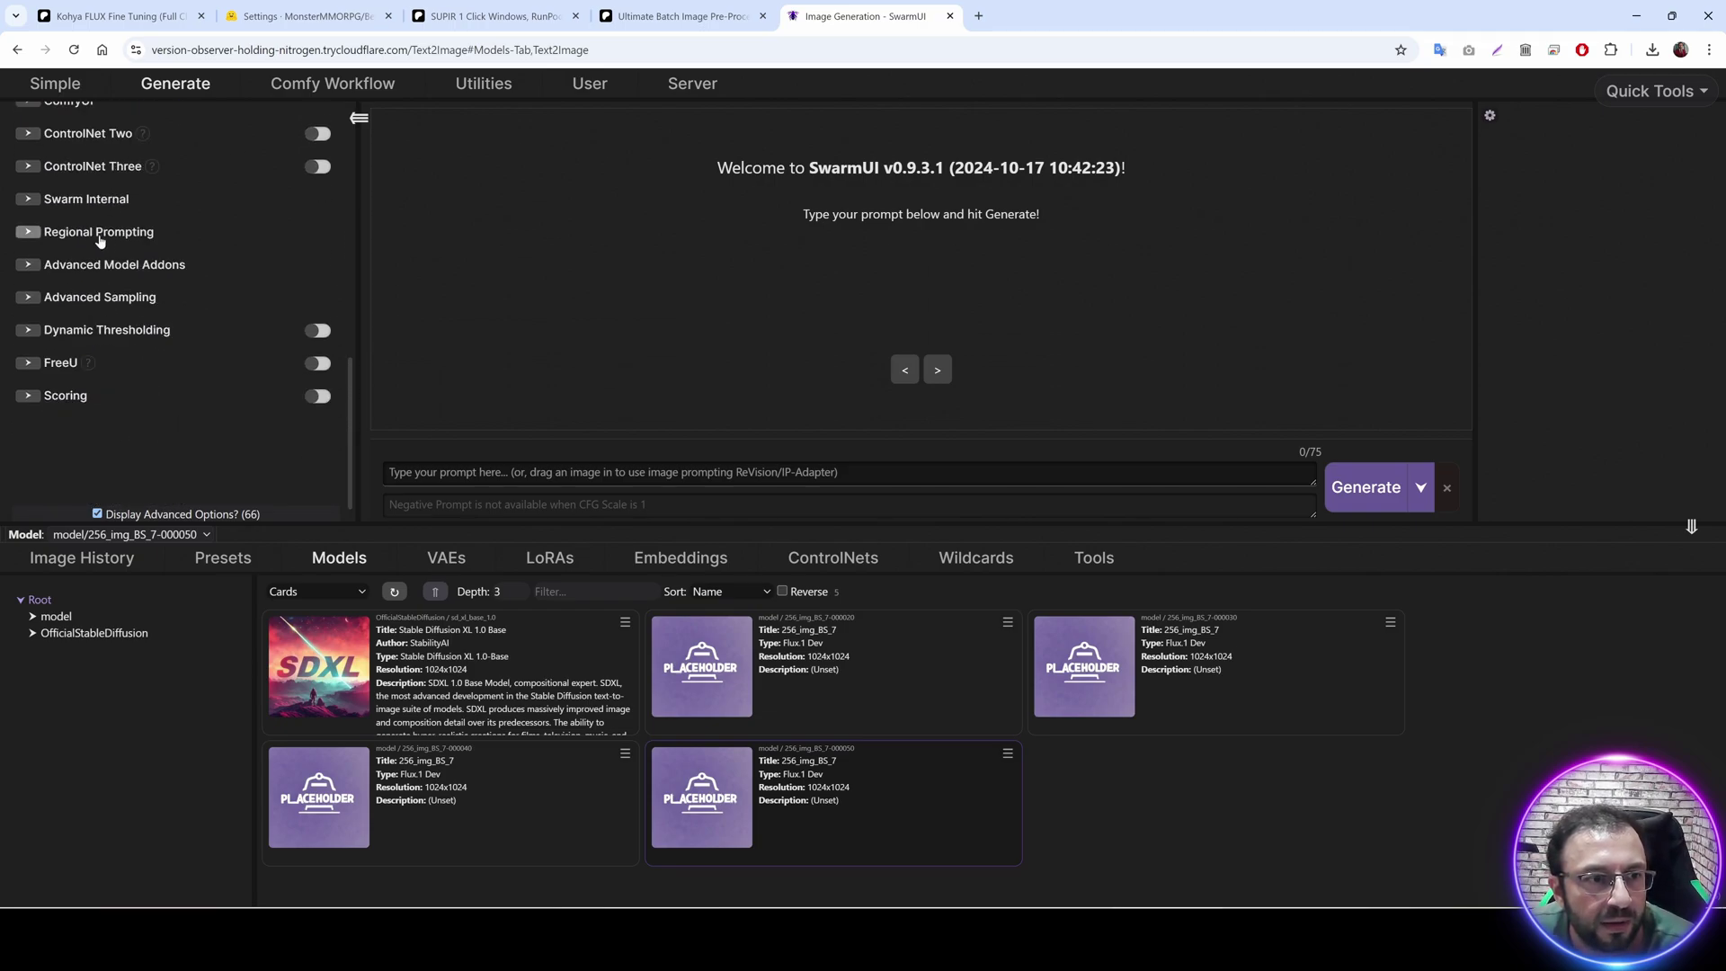
left_click(117, 264)
scroll(90, 253, "down", 1)
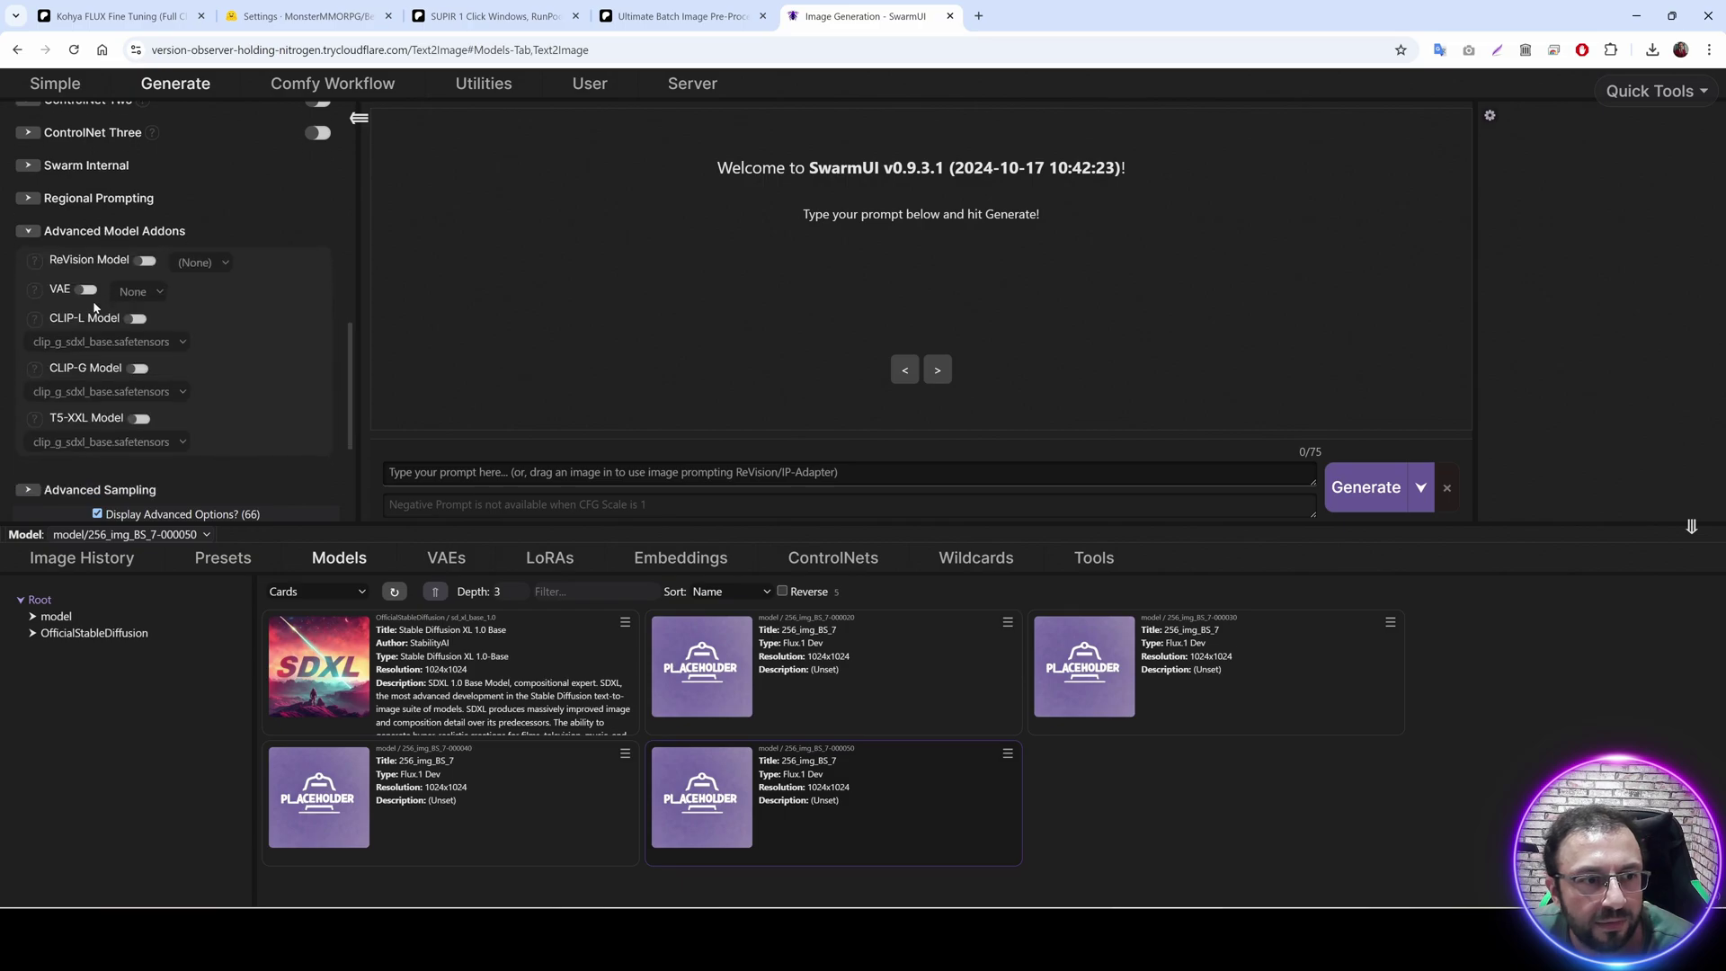
left_click(135, 246)
left_click(143, 275)
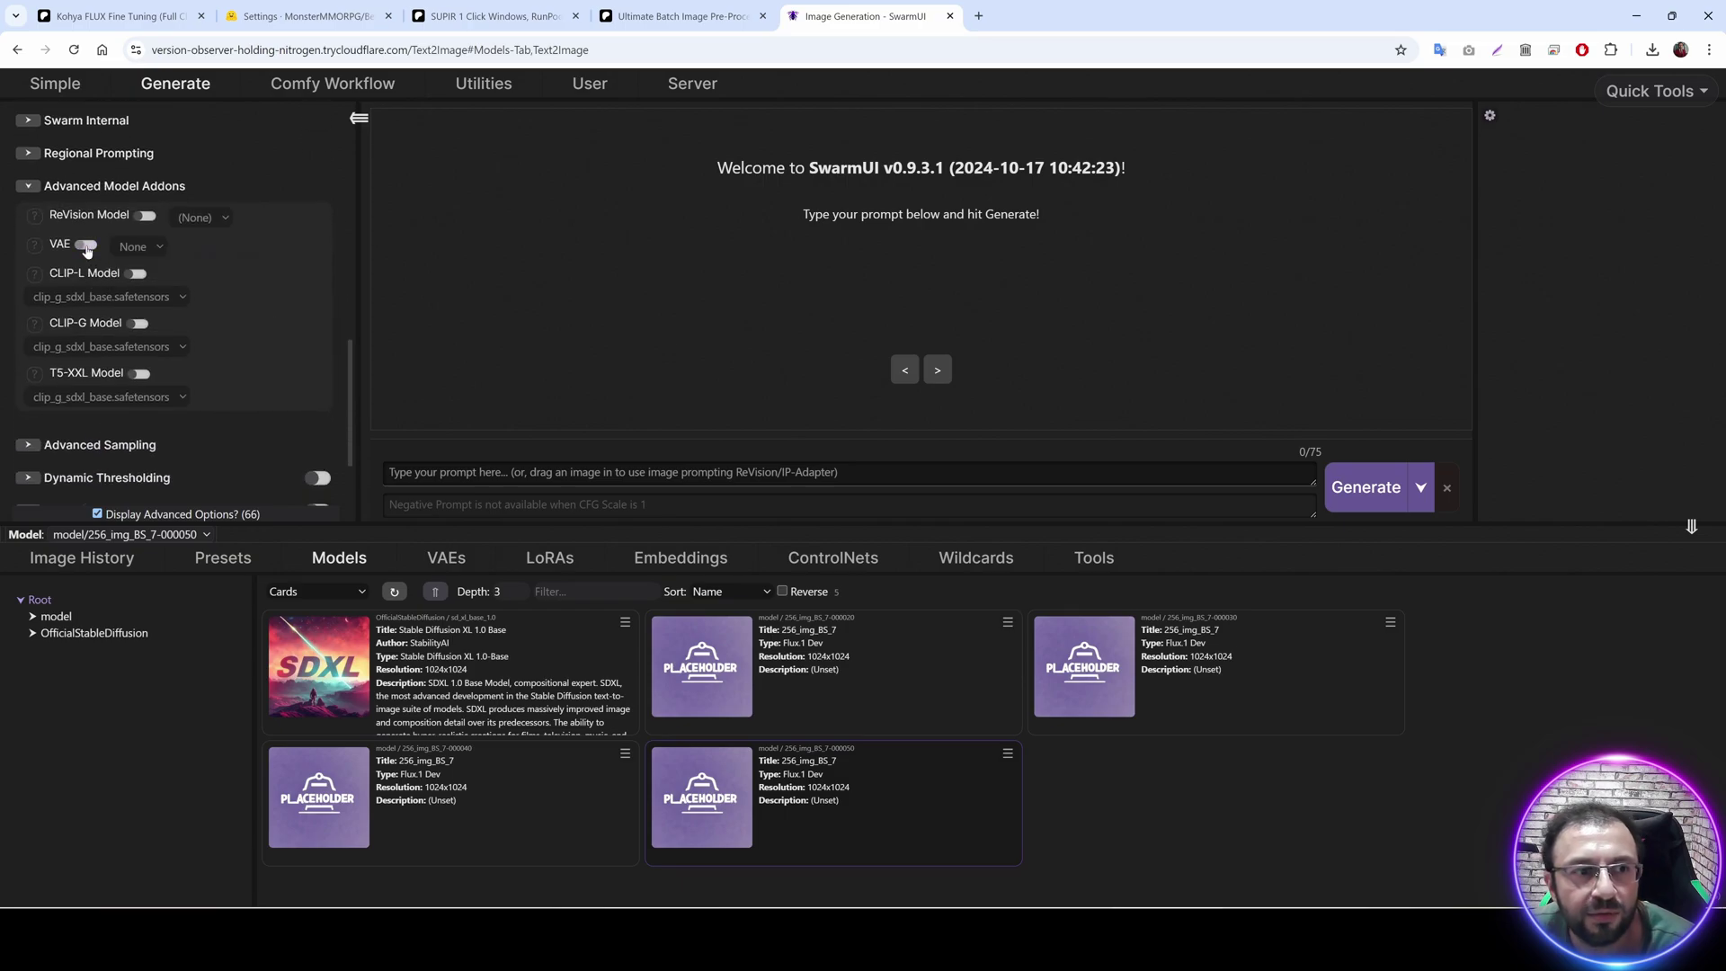
scroll(152, 292, "down", 2)
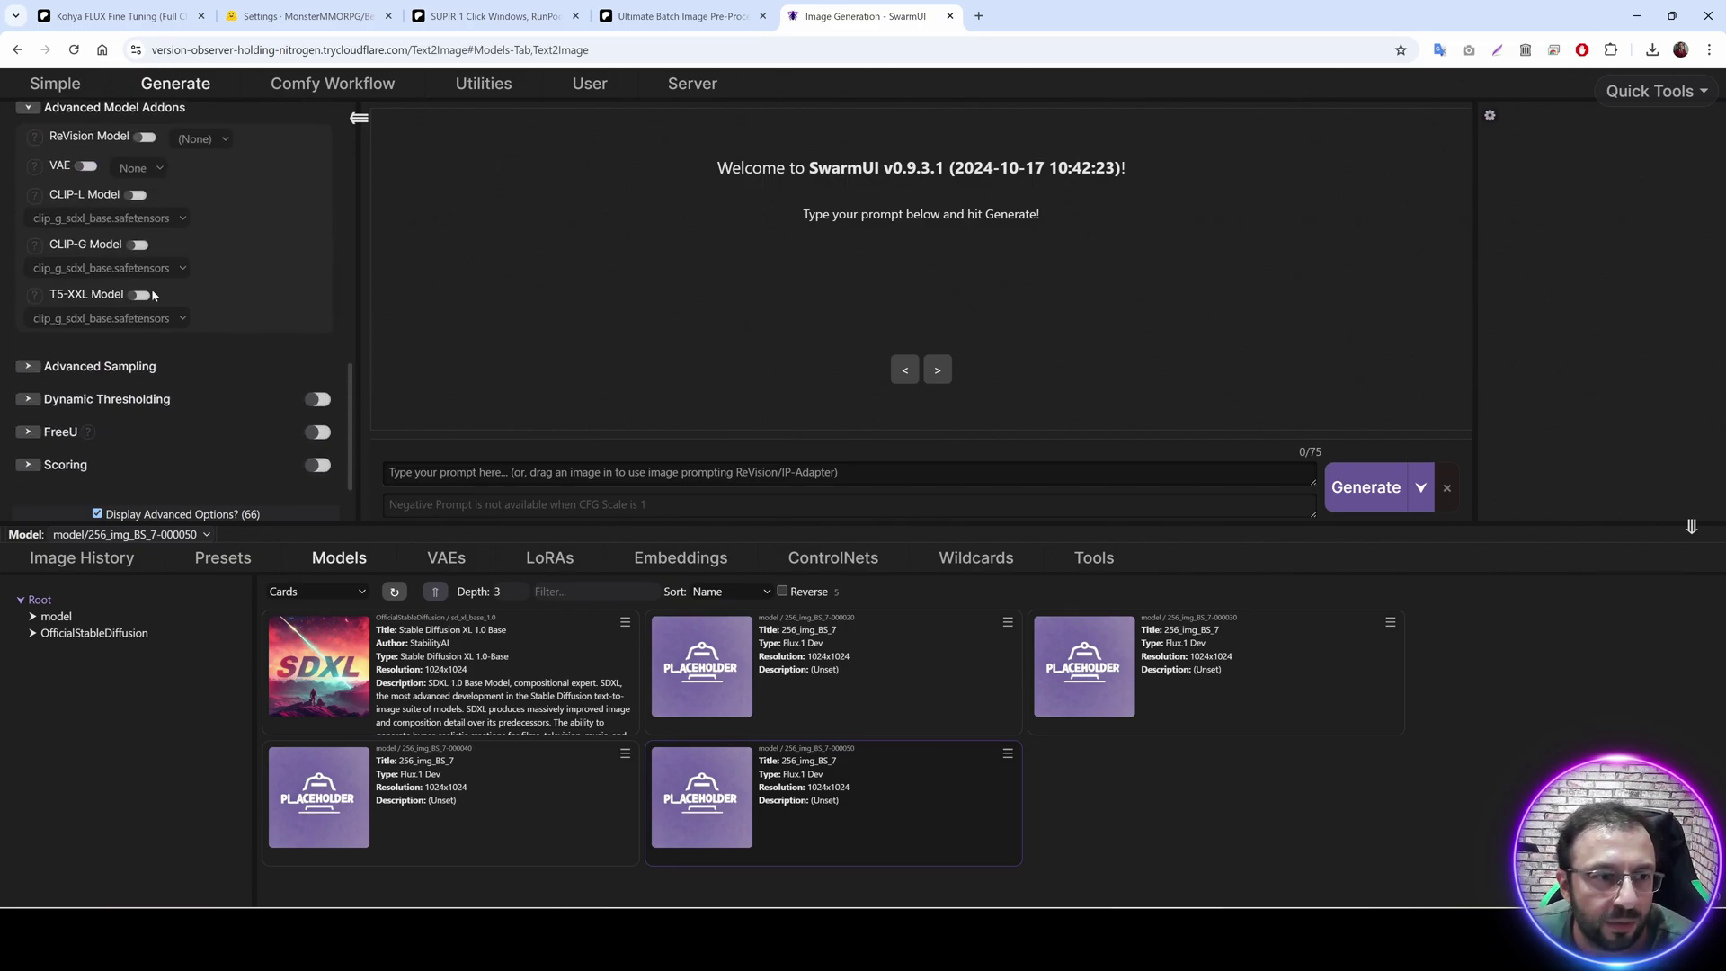
Enable Preferred DType in the Advanced Sampling parameters and set it to Default (16 bit).
left_click(99, 264)
scroll(135, 225, "down", 1)
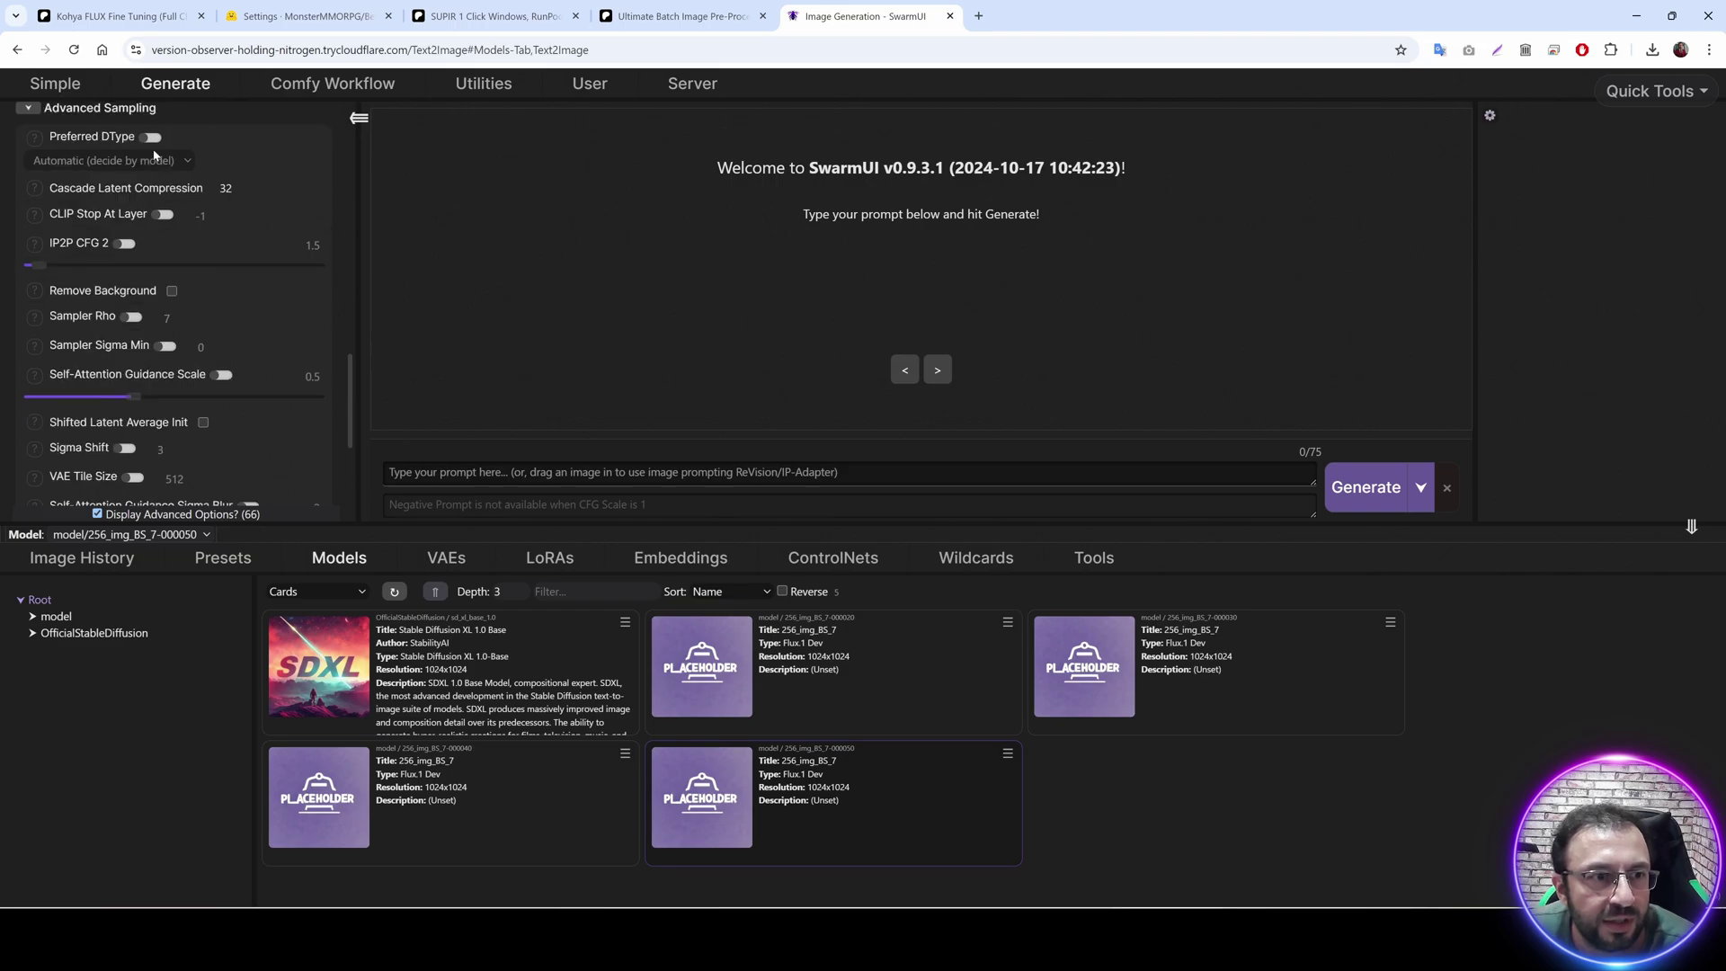
left_click(150, 136)
left_click(94, 162)
left_click(89, 196)
scroll(239, 407, "down", 2)
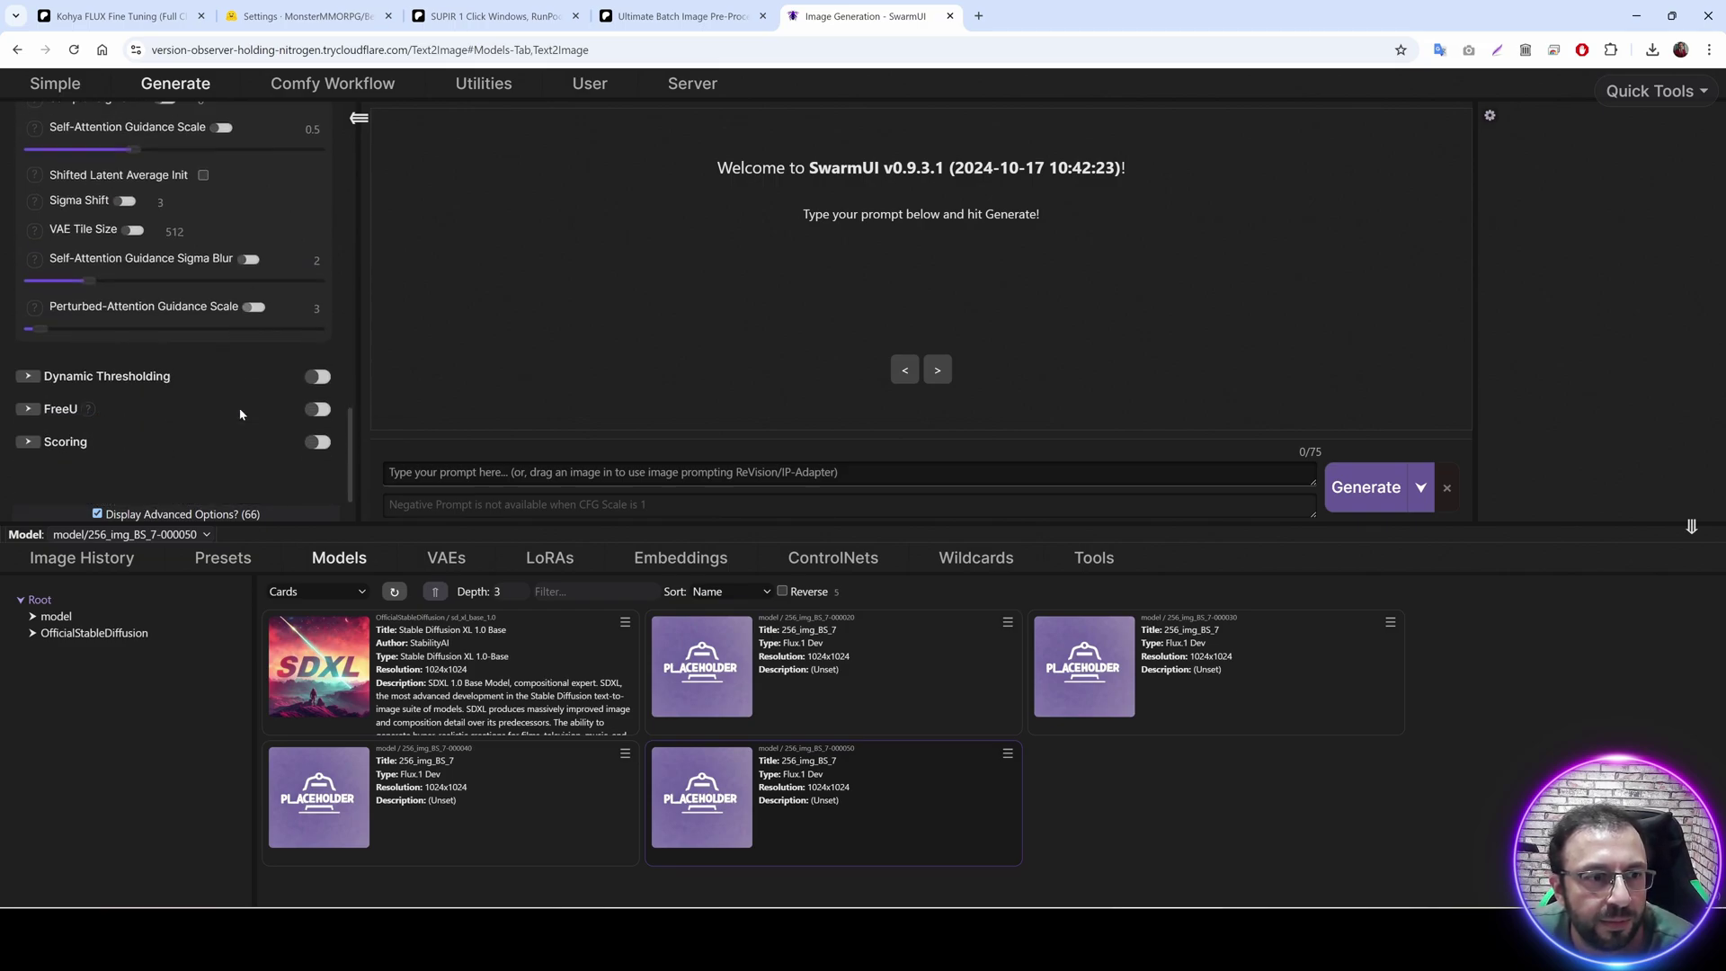
Expand the Regional Prompting parameters and examine the segmentation options, including Segmentation Sort Order.
scroll(216, 368, "up", 6)
left_click(99, 276)
scroll(216, 351, "down", 4)
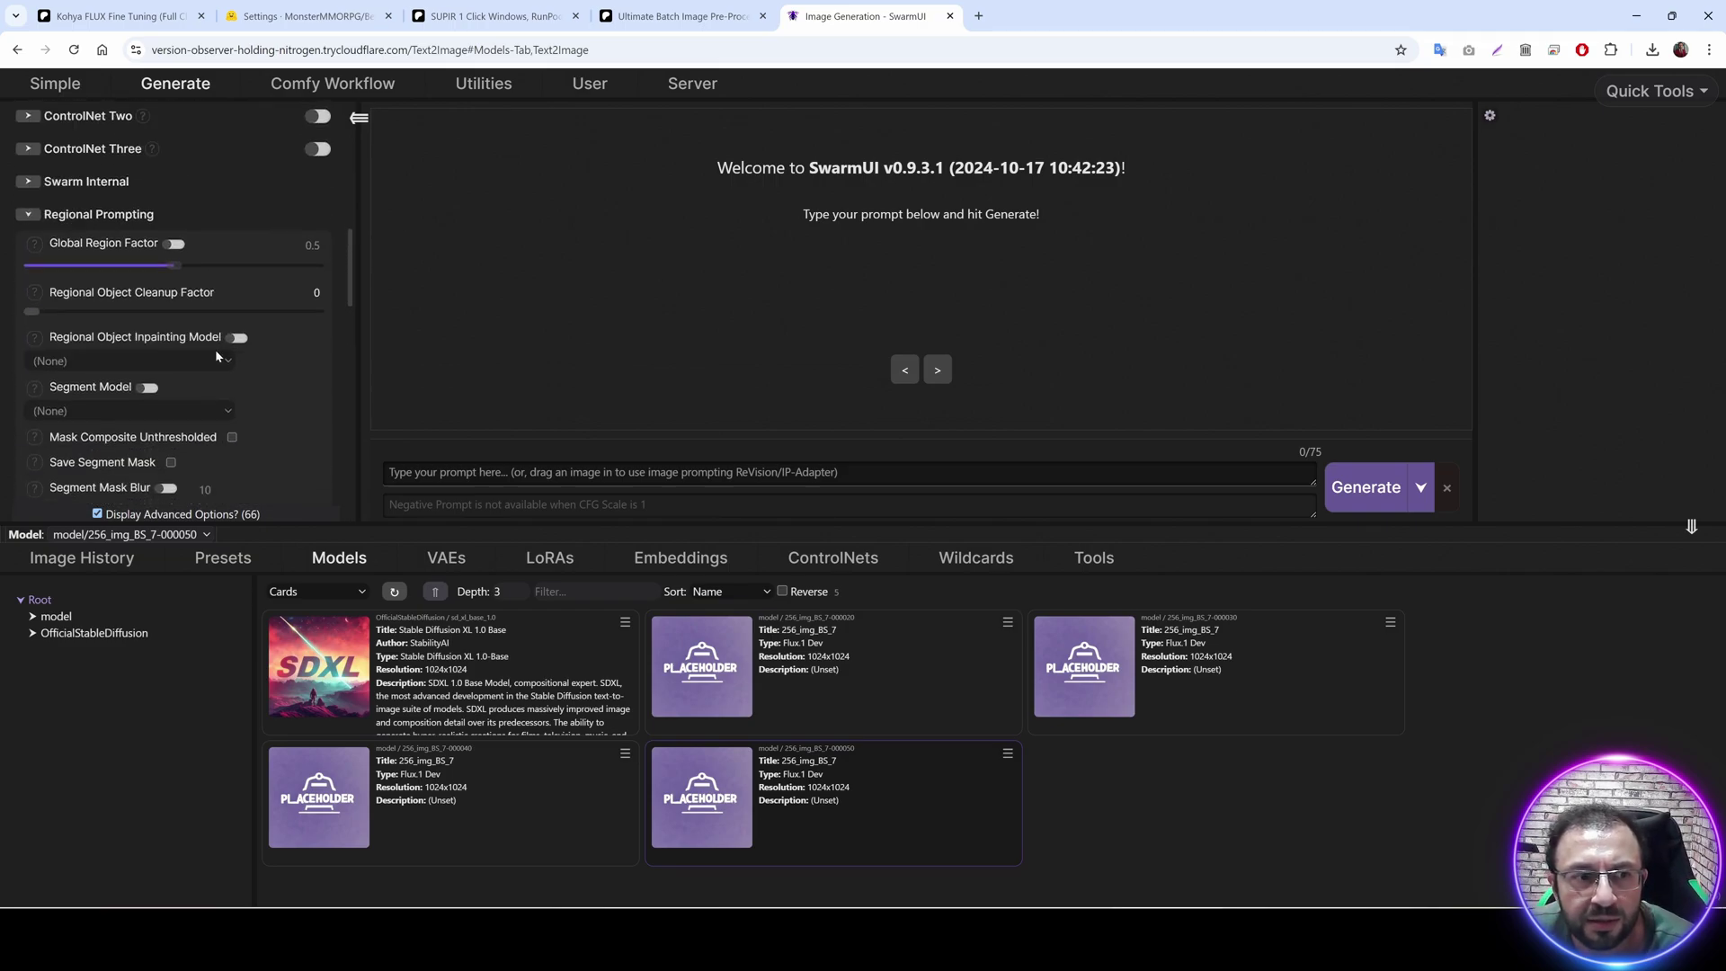
scroll(184, 278, "up", 1)
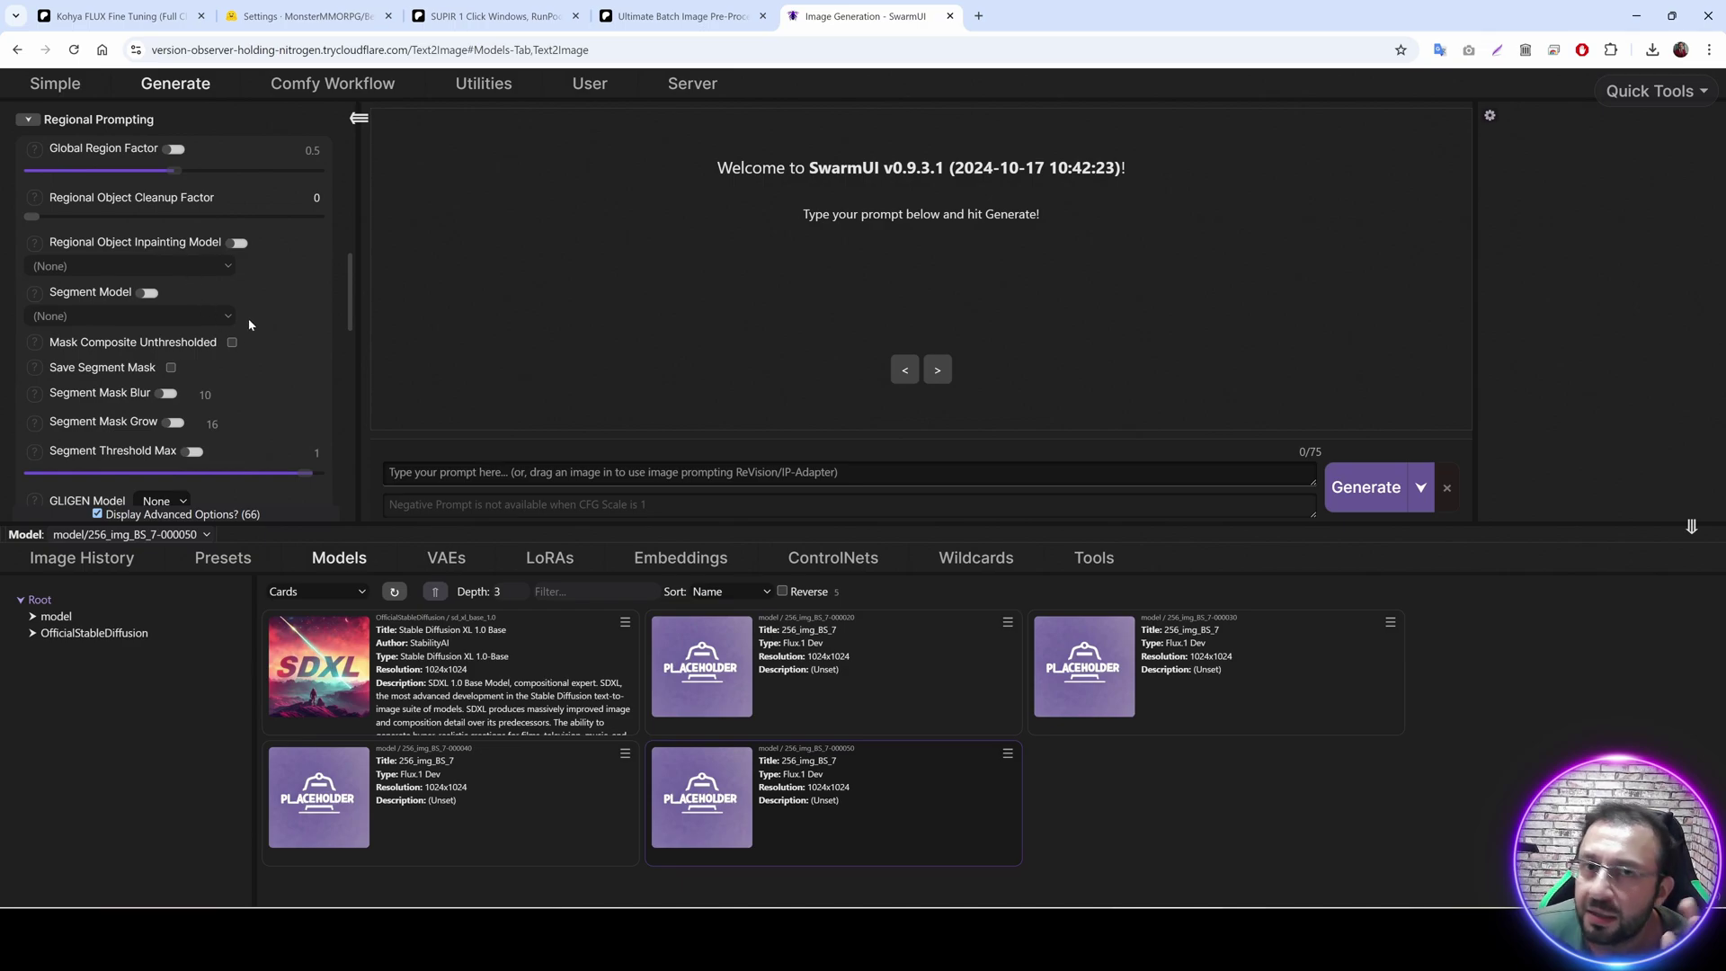
scroll(235, 323, "down", 1)
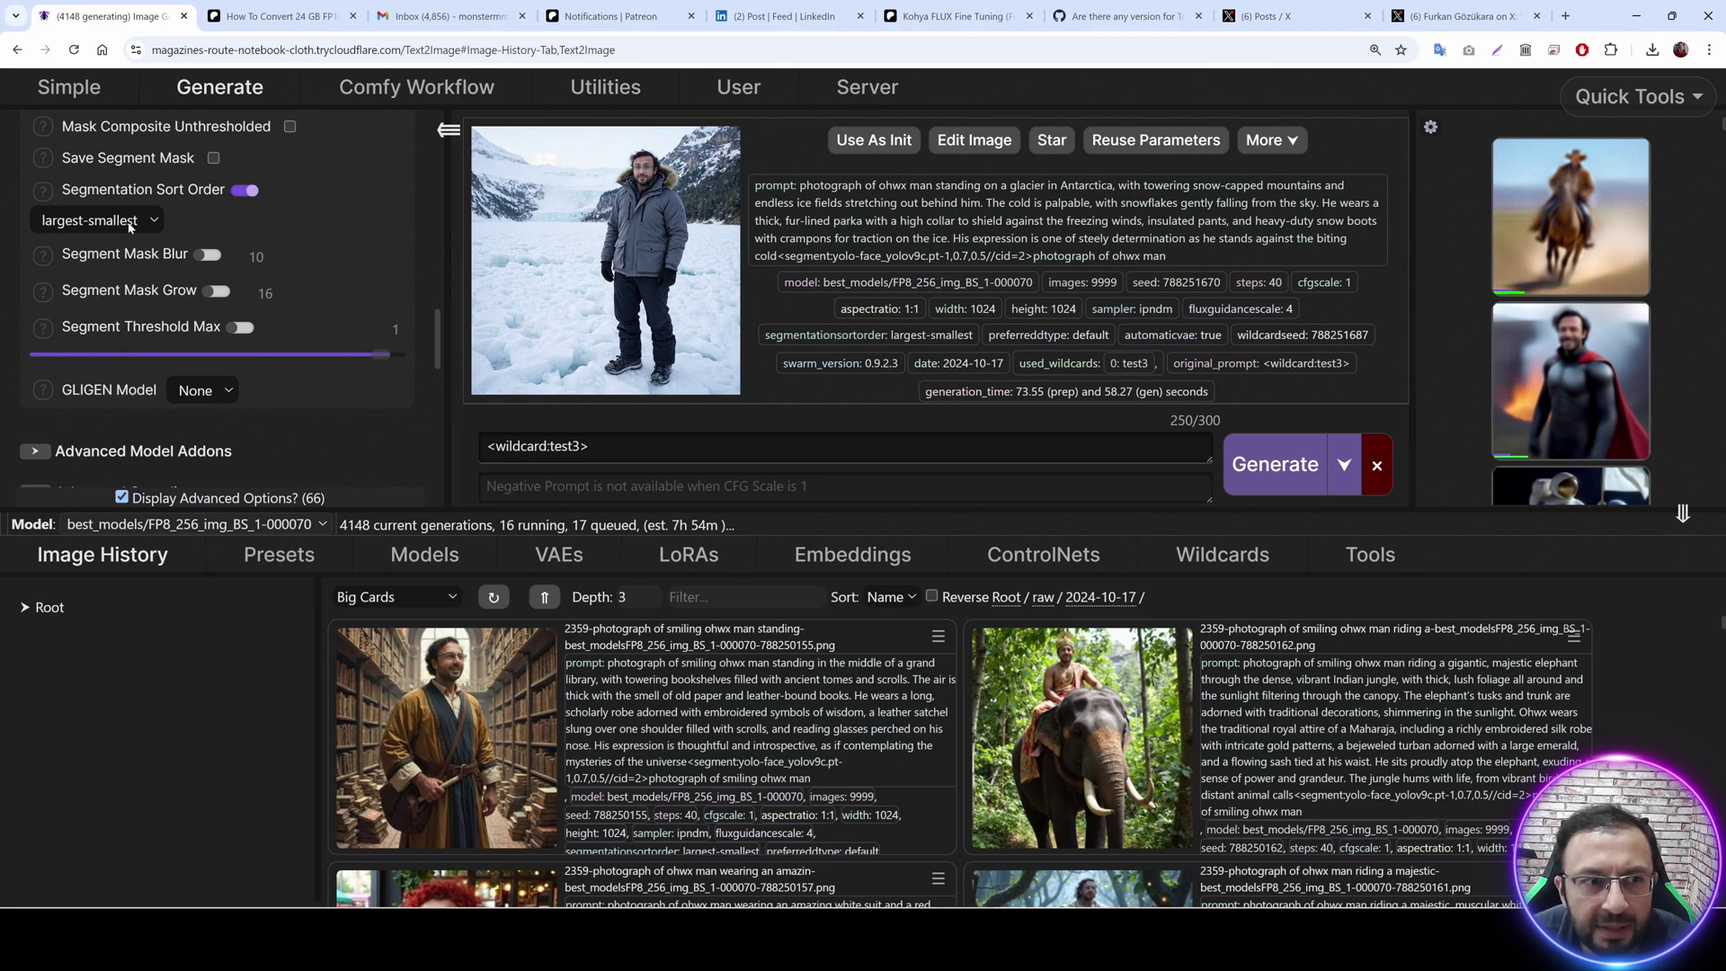
scroll(199, 282, "up", 1)
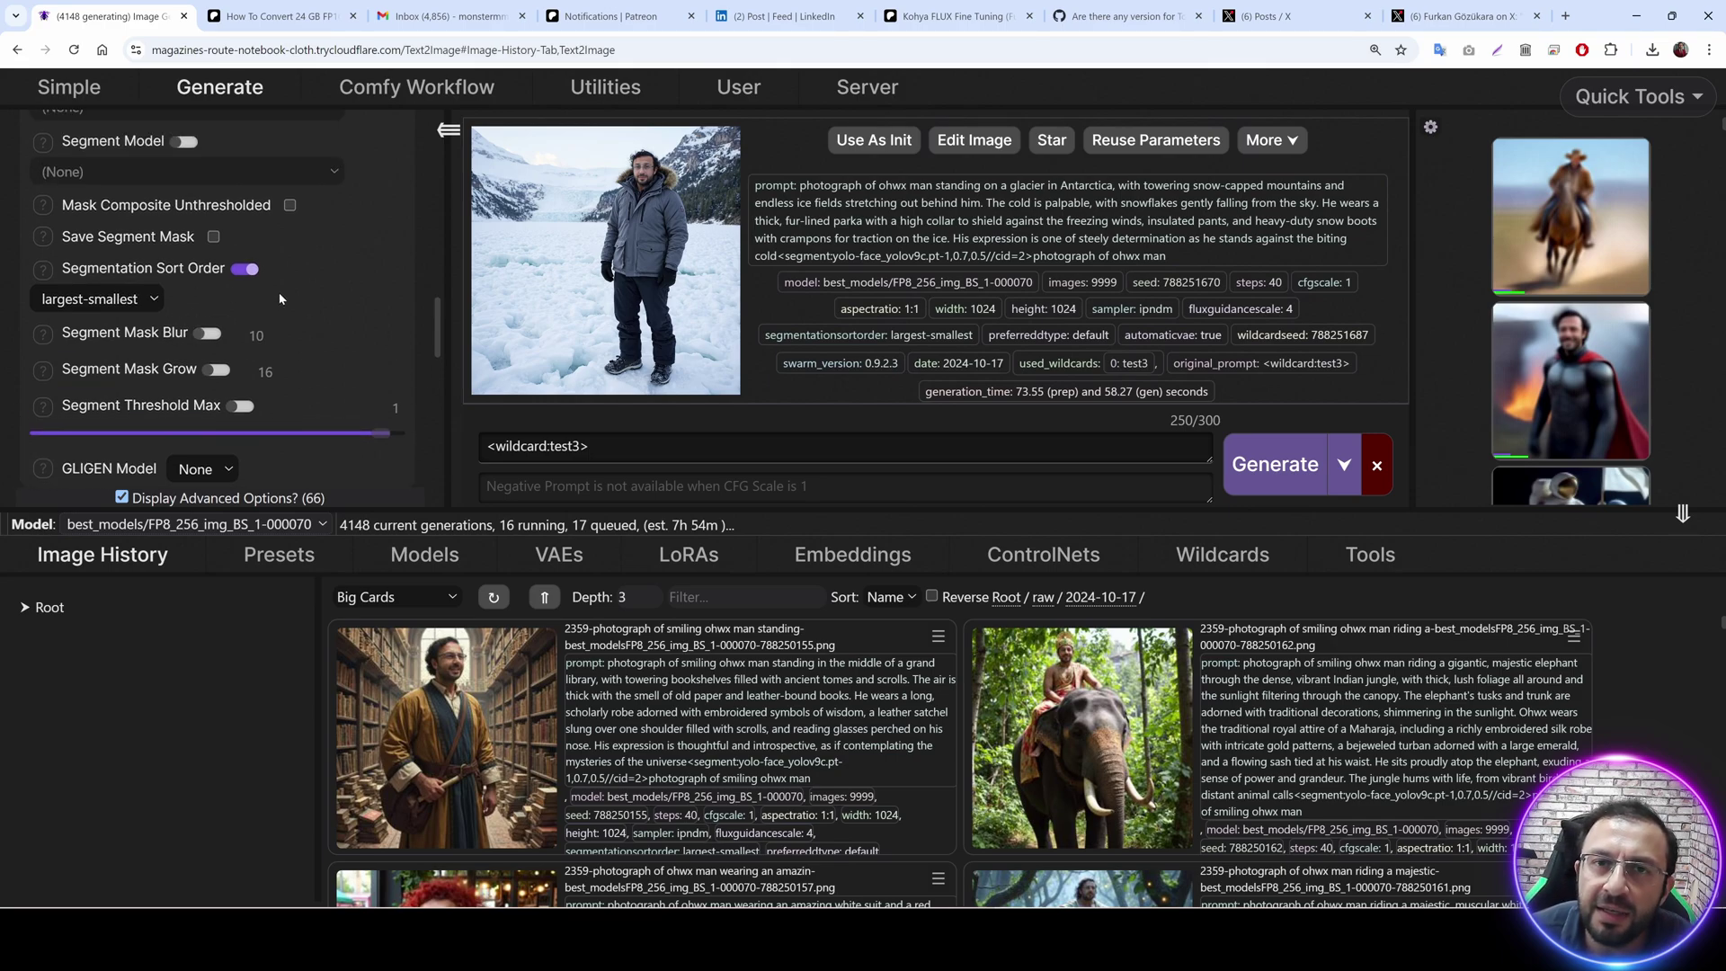
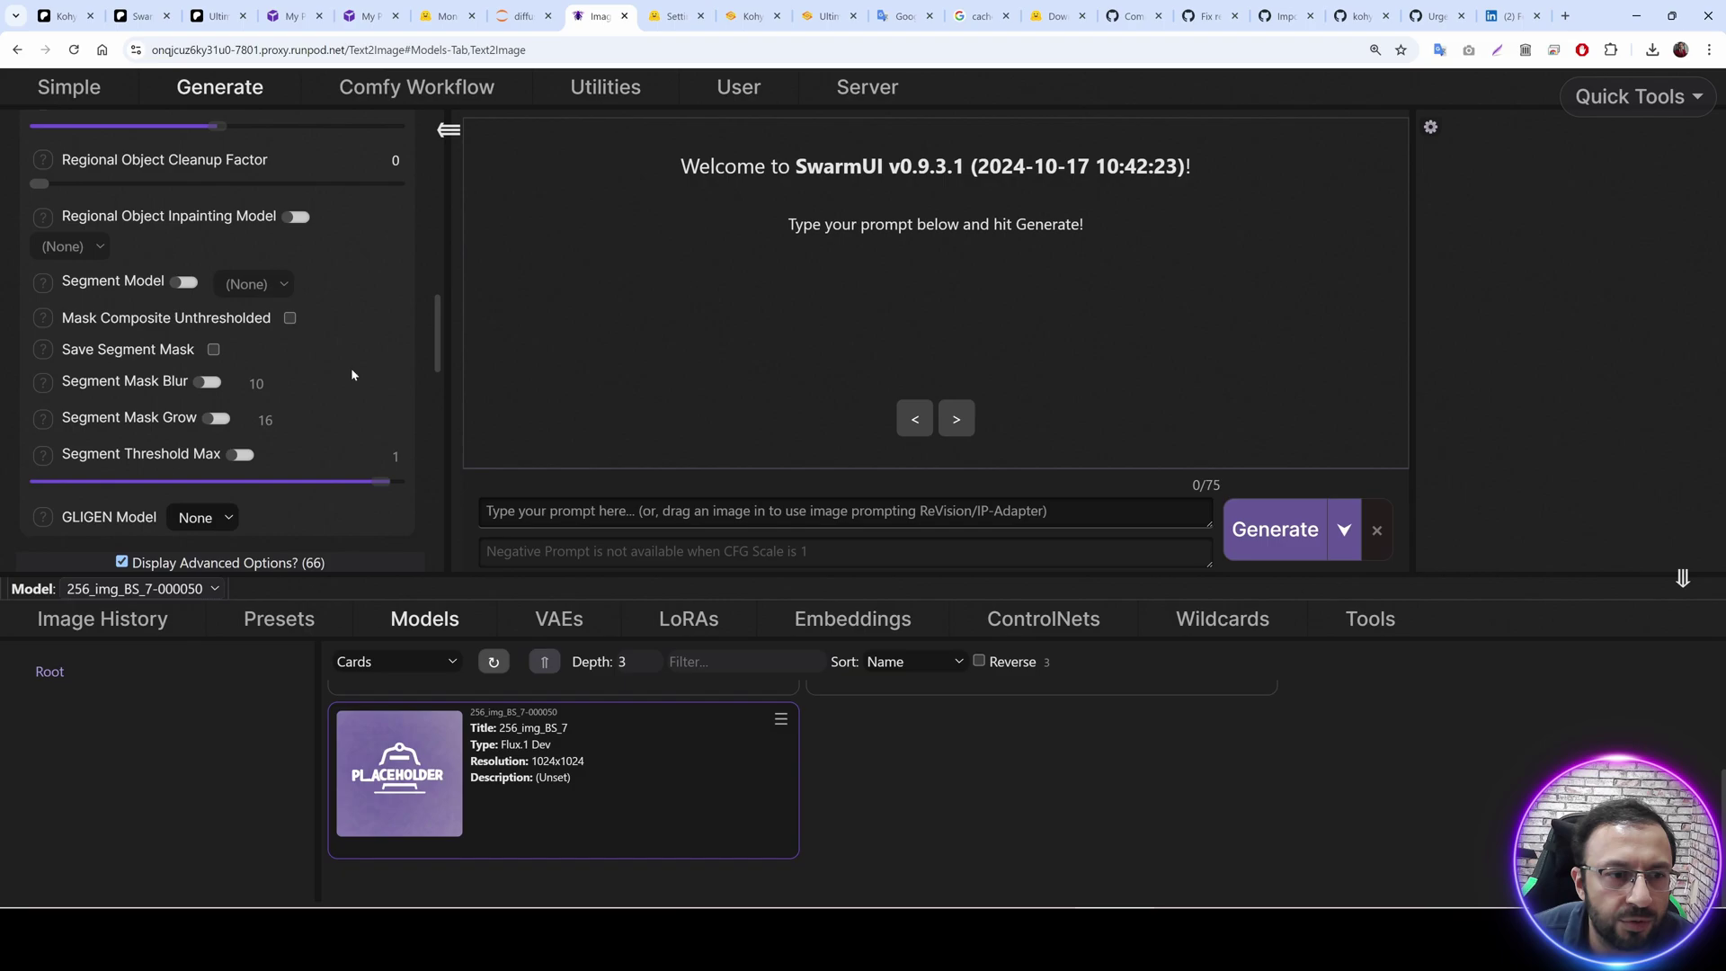
scroll(353, 387, "down", 2)
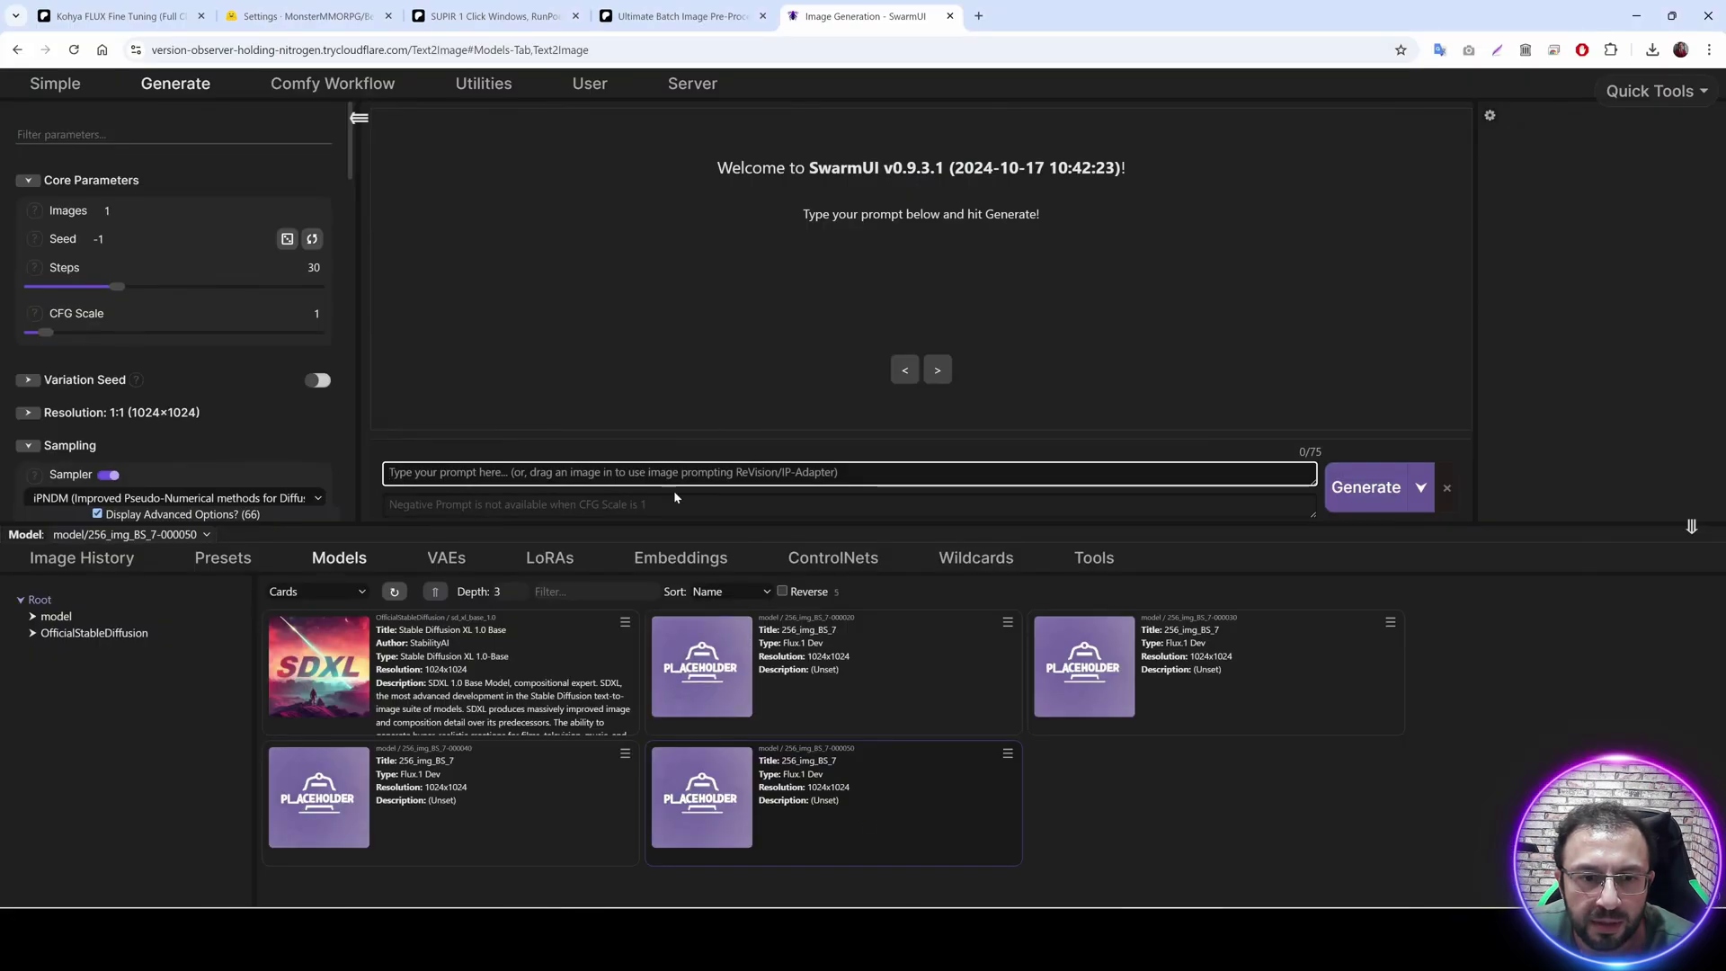
Enter the close headshot portrait prompt of ohwx man in a white suit with the yolo-face_yolov9c.pt face segment, and generate the image.
type("close headshot portrait photograph of ohwx man wearing a super expensive white suit, a light blue shirt and a black tie in a photo studio lighting hdr. The studio backdrop is a rich, deep black that makes the white suit pop dramatically. Professional lighting creates a perfect balance of highlights and shadows, accentuating his facial features. The suit is impeccably tailored, with subtle textures visible in the fabric. His tie is made of the finest silk, with a subtle pattern that catches the light. His hair is perfectly styled, and his expression is one of confident professionalism<segment:yolo-face_yolov9c.pt-1,0.7,0.5>photograph of ohwx man")
left_click(1365, 438)
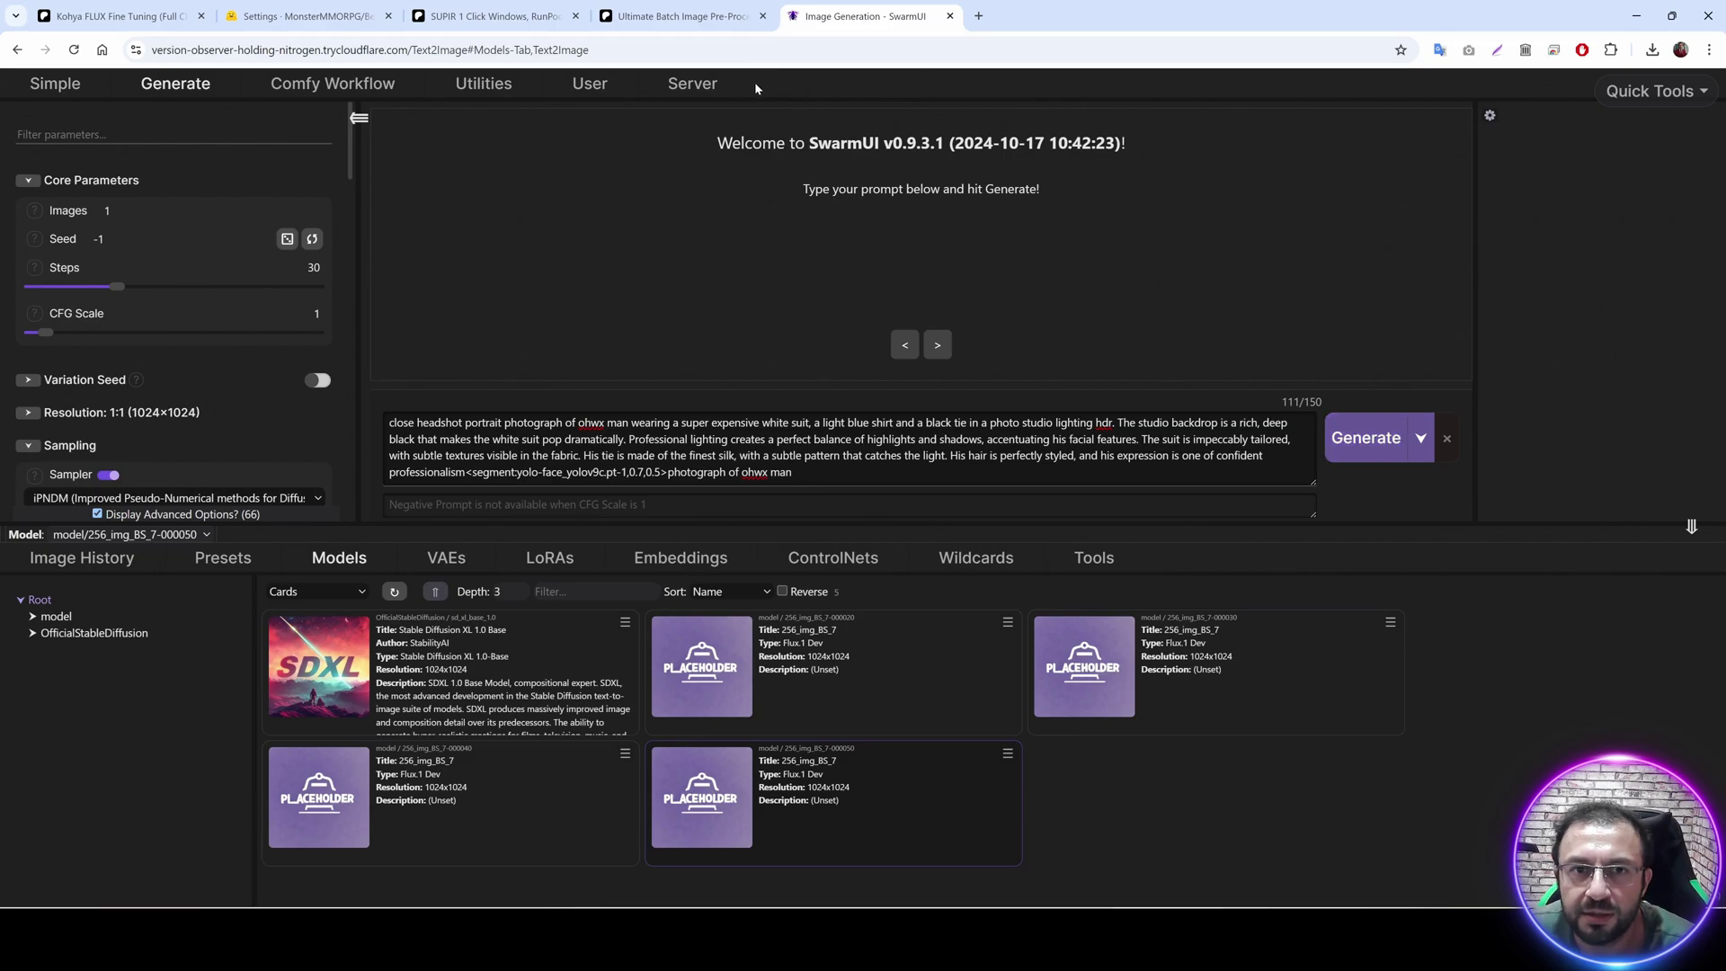
Show the server logs at Debug level and check the Preferred DType option in the generation parameters.
left_click(696, 83)
left_click(683, 117)
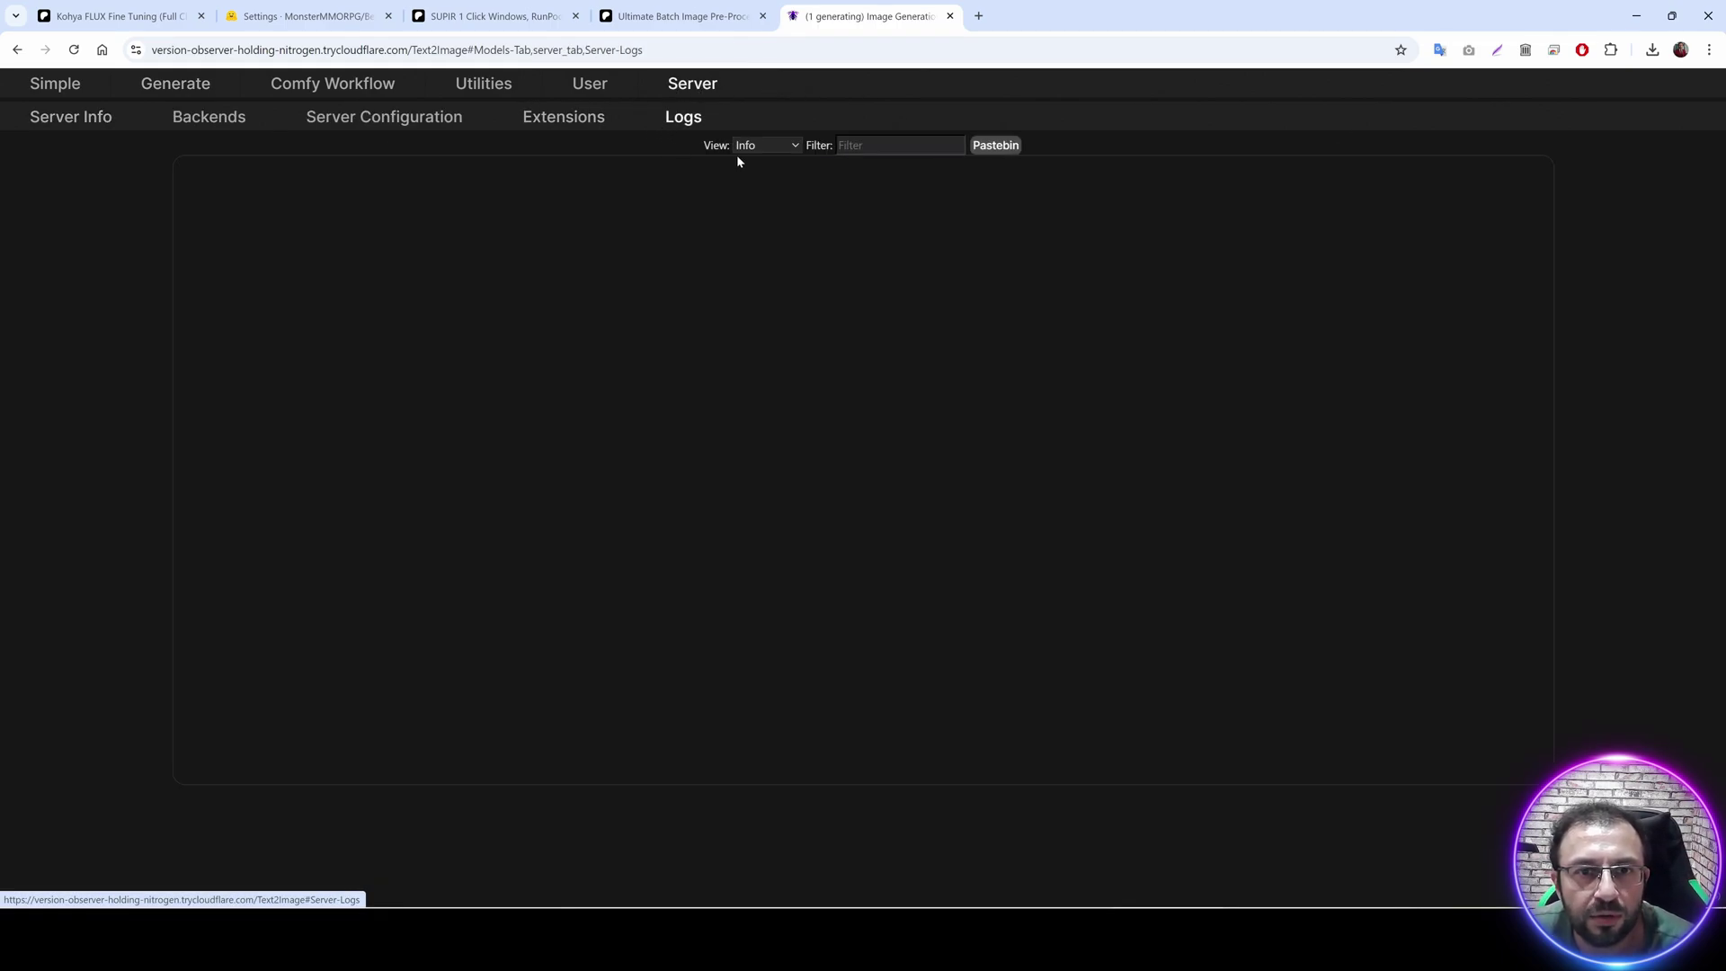
left_click(764, 145)
left_click(785, 344)
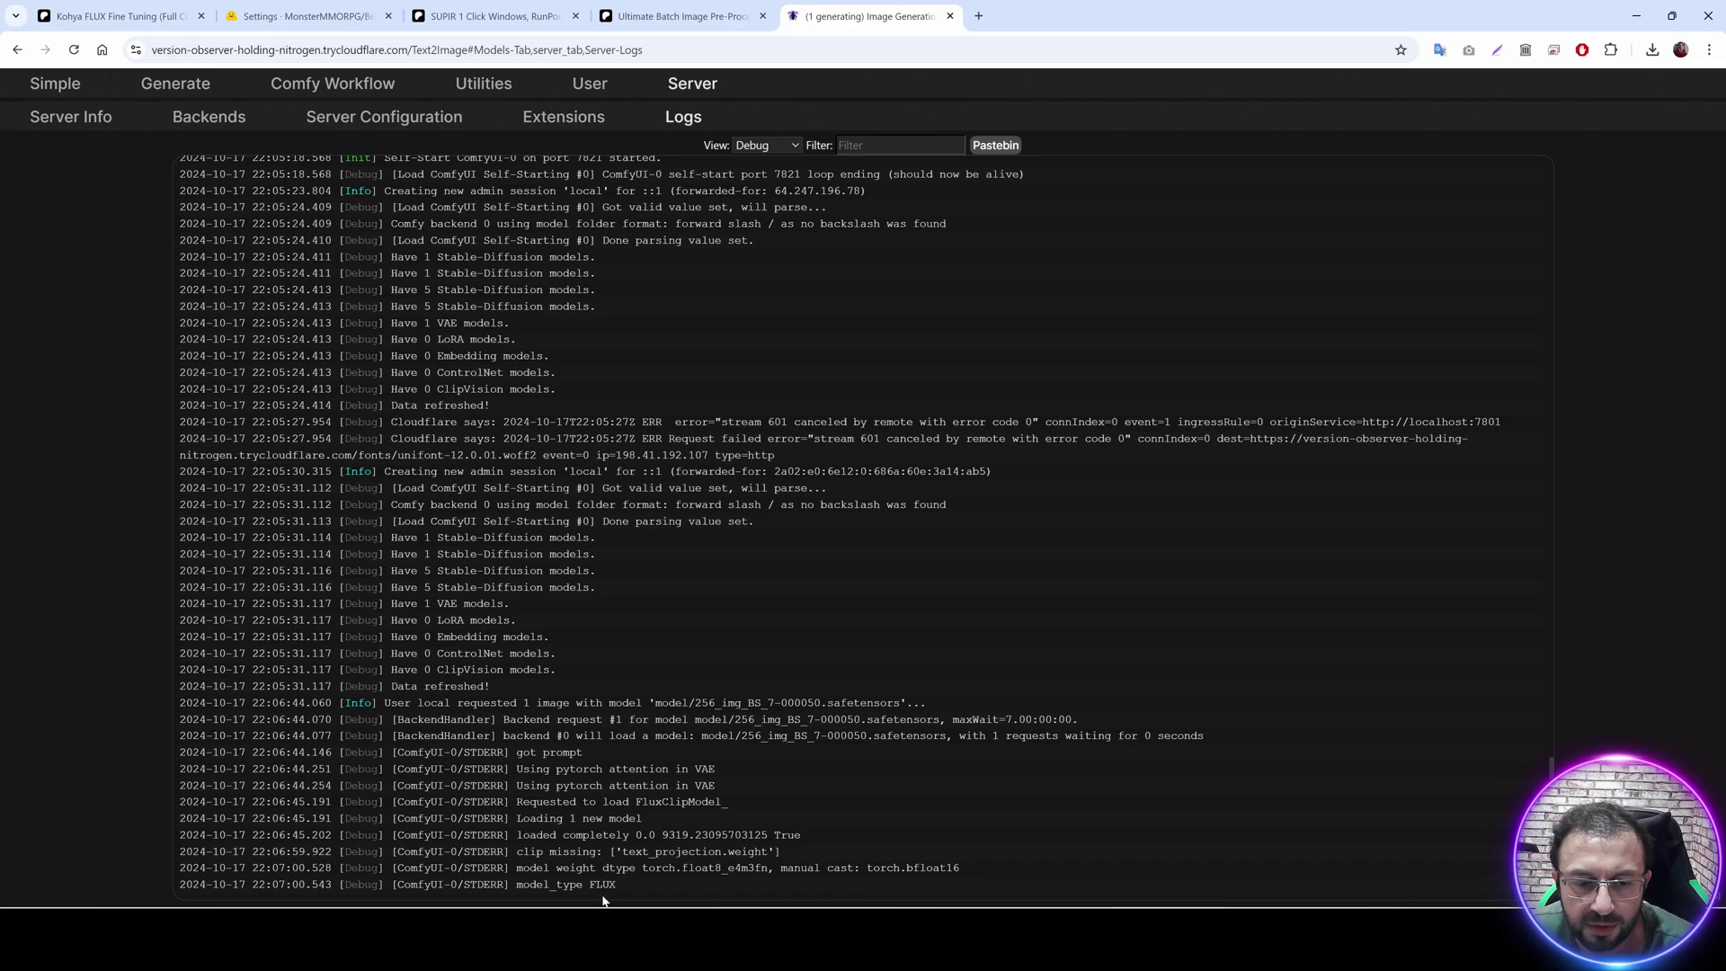
left_click(176, 83)
scroll(158, 396, "down", 3)
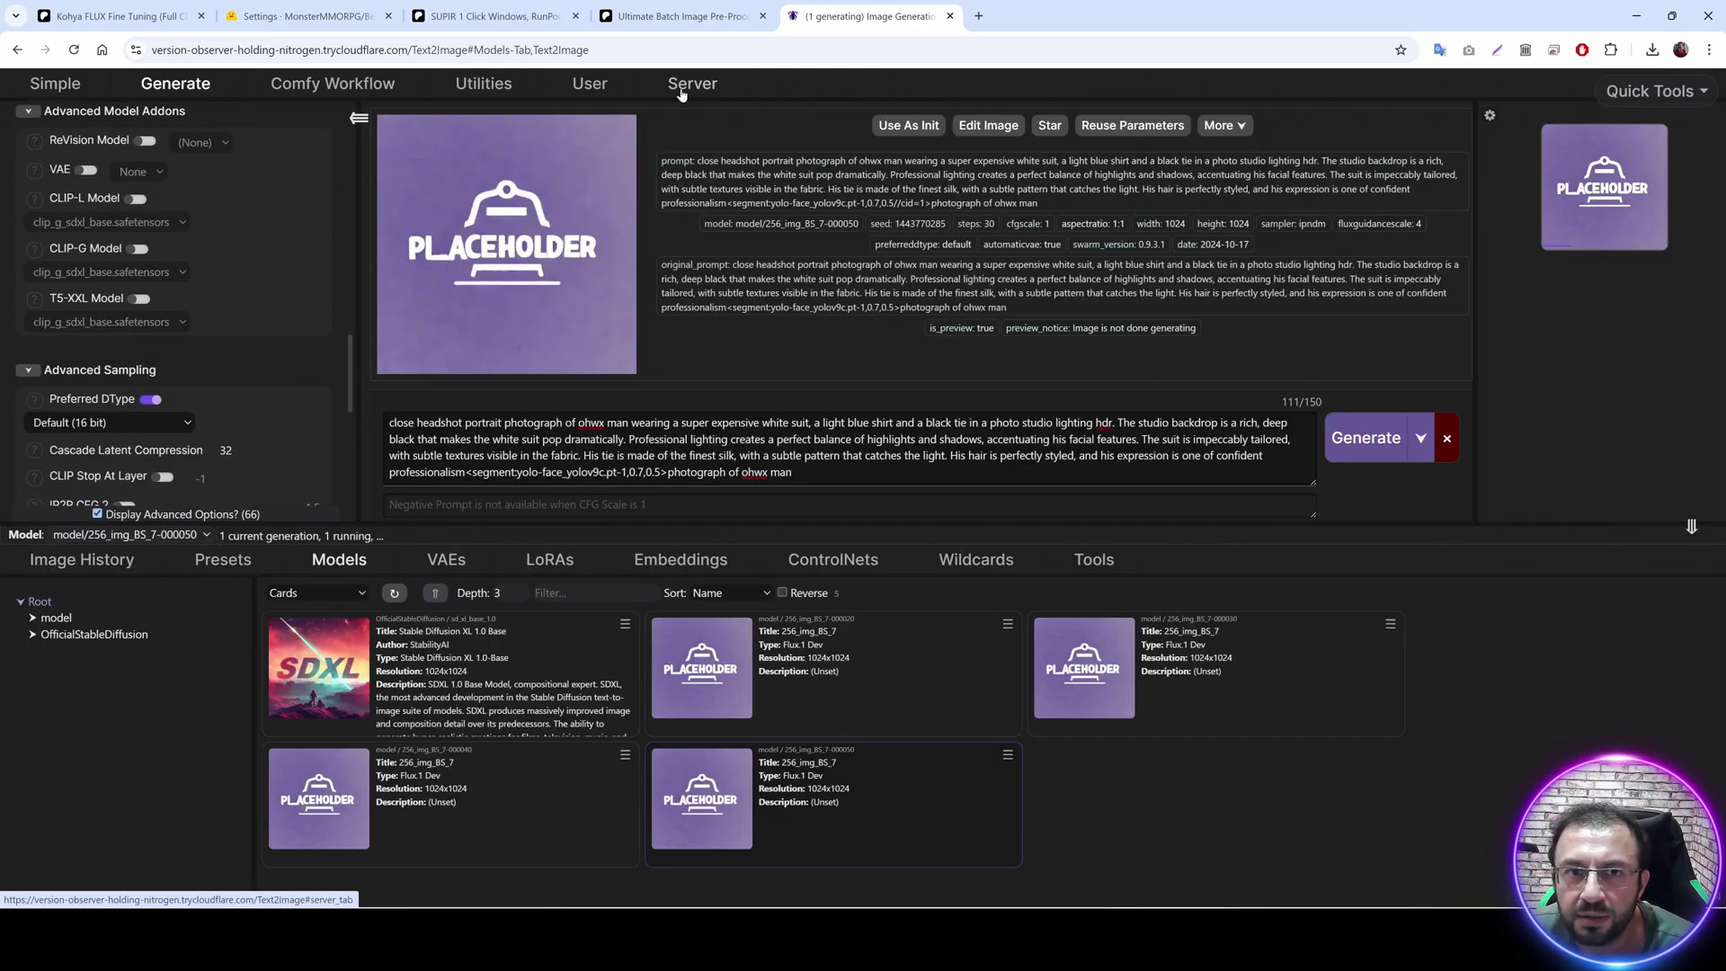
Edit the ComfyUI Self-Starting backend and enter --fast as its ExtraArgs.
left_click(681, 93)
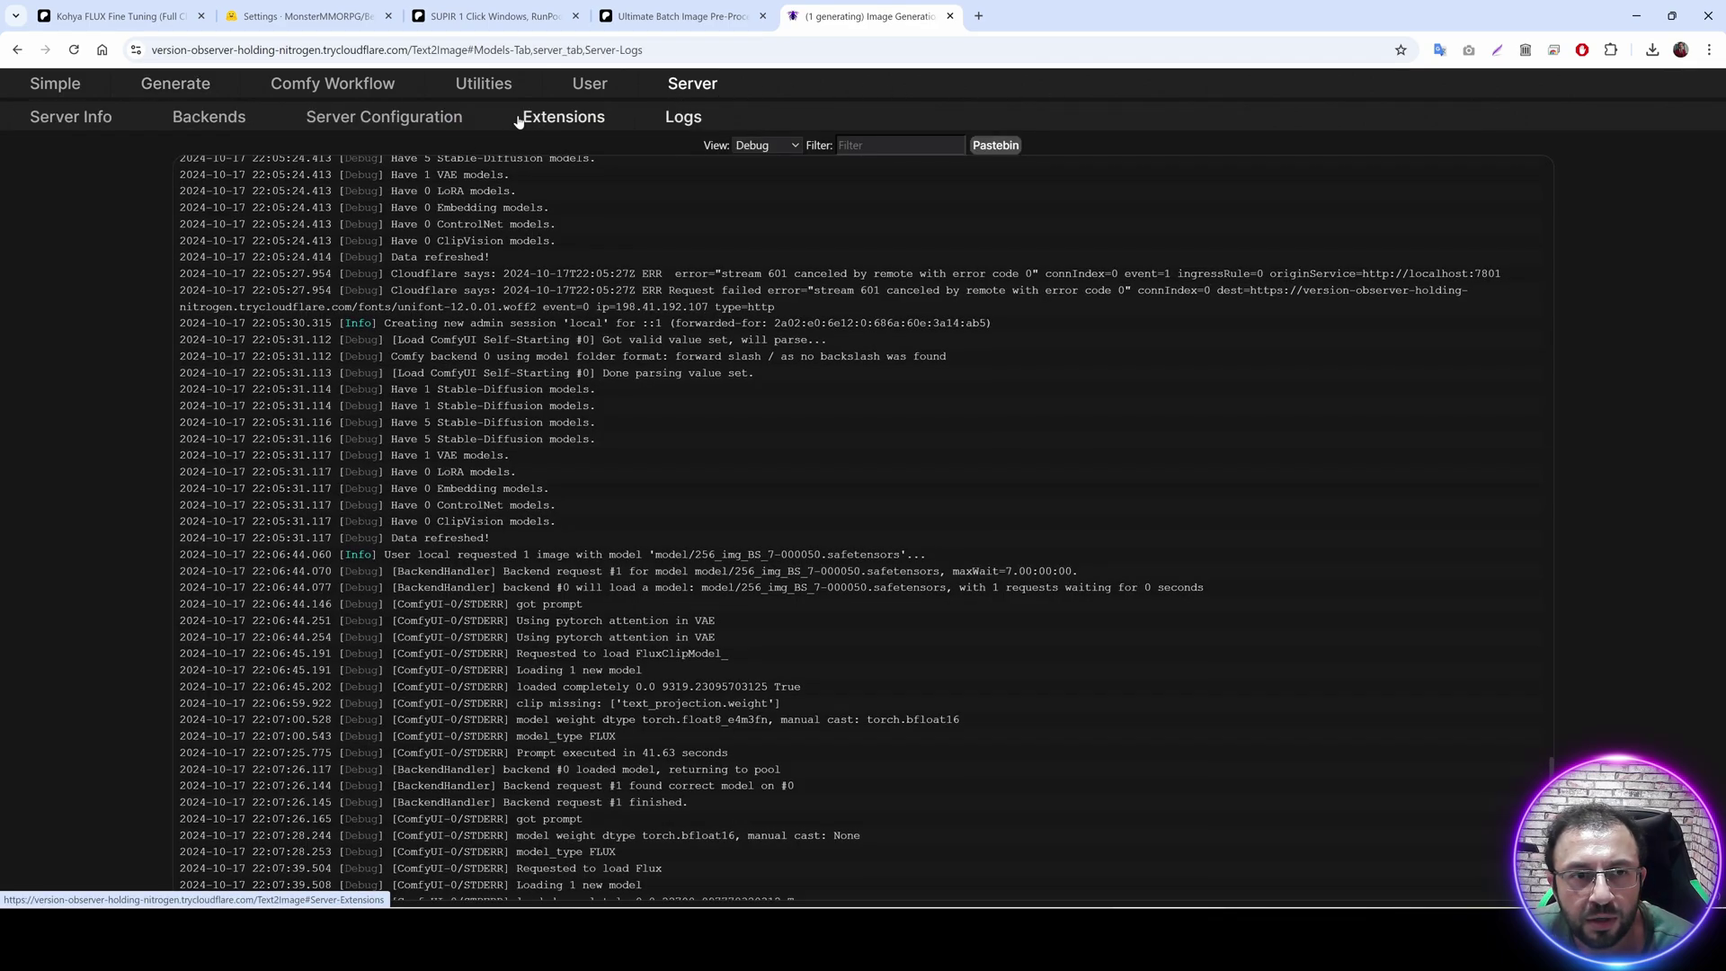
left_click(239, 123)
key("ctrl+plus")
key("ctrl+plus")
key("ctrl+plus")
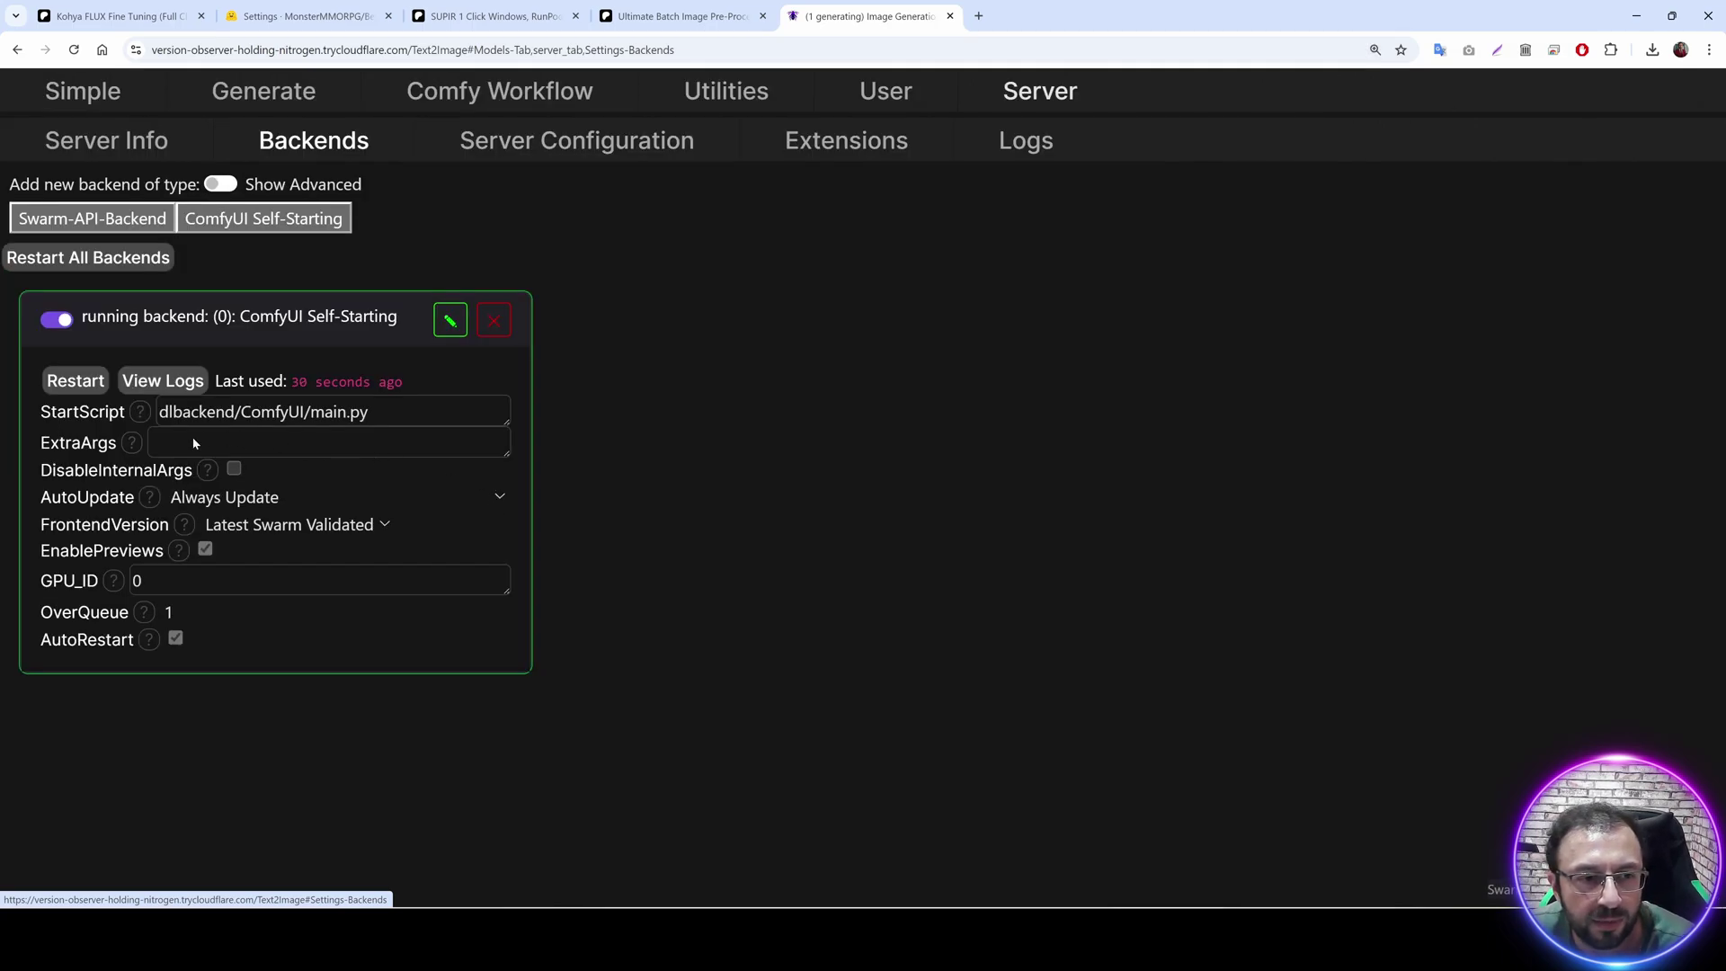
left_click(450, 320)
left_click(351, 443)
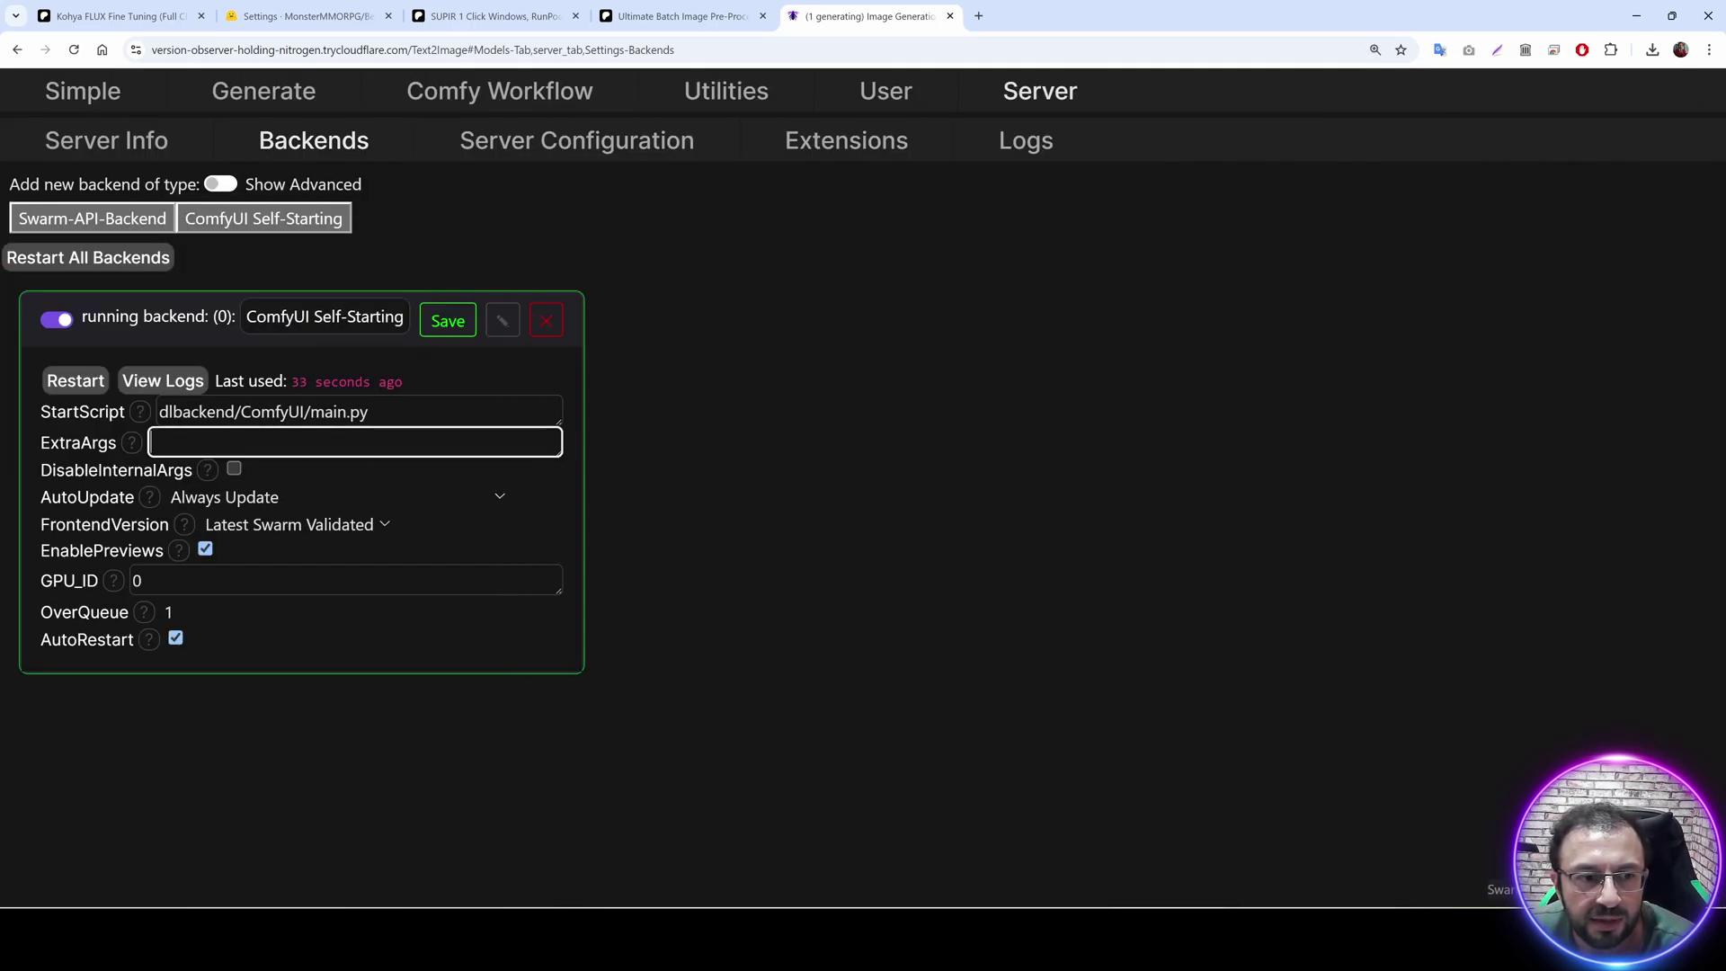
type("--fast")
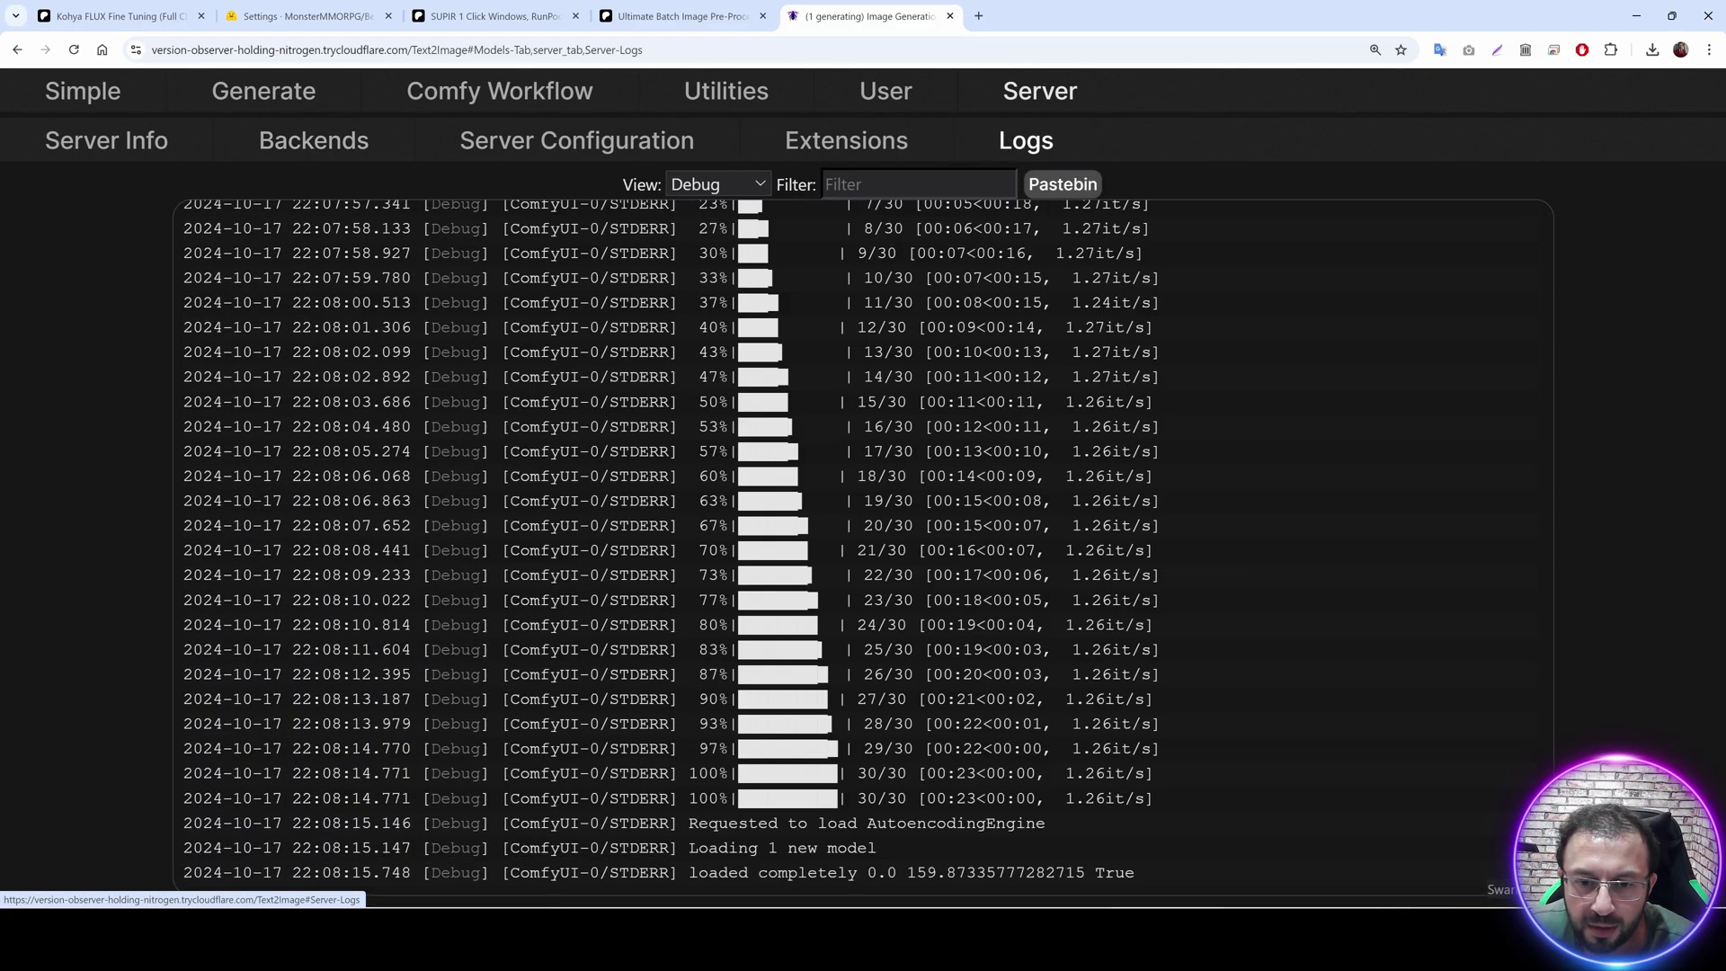
Read the sampling speed in the debug log and open the image history on the generation page.
left_click_drag(1154, 798, 917, 774)
left_click(263, 91)
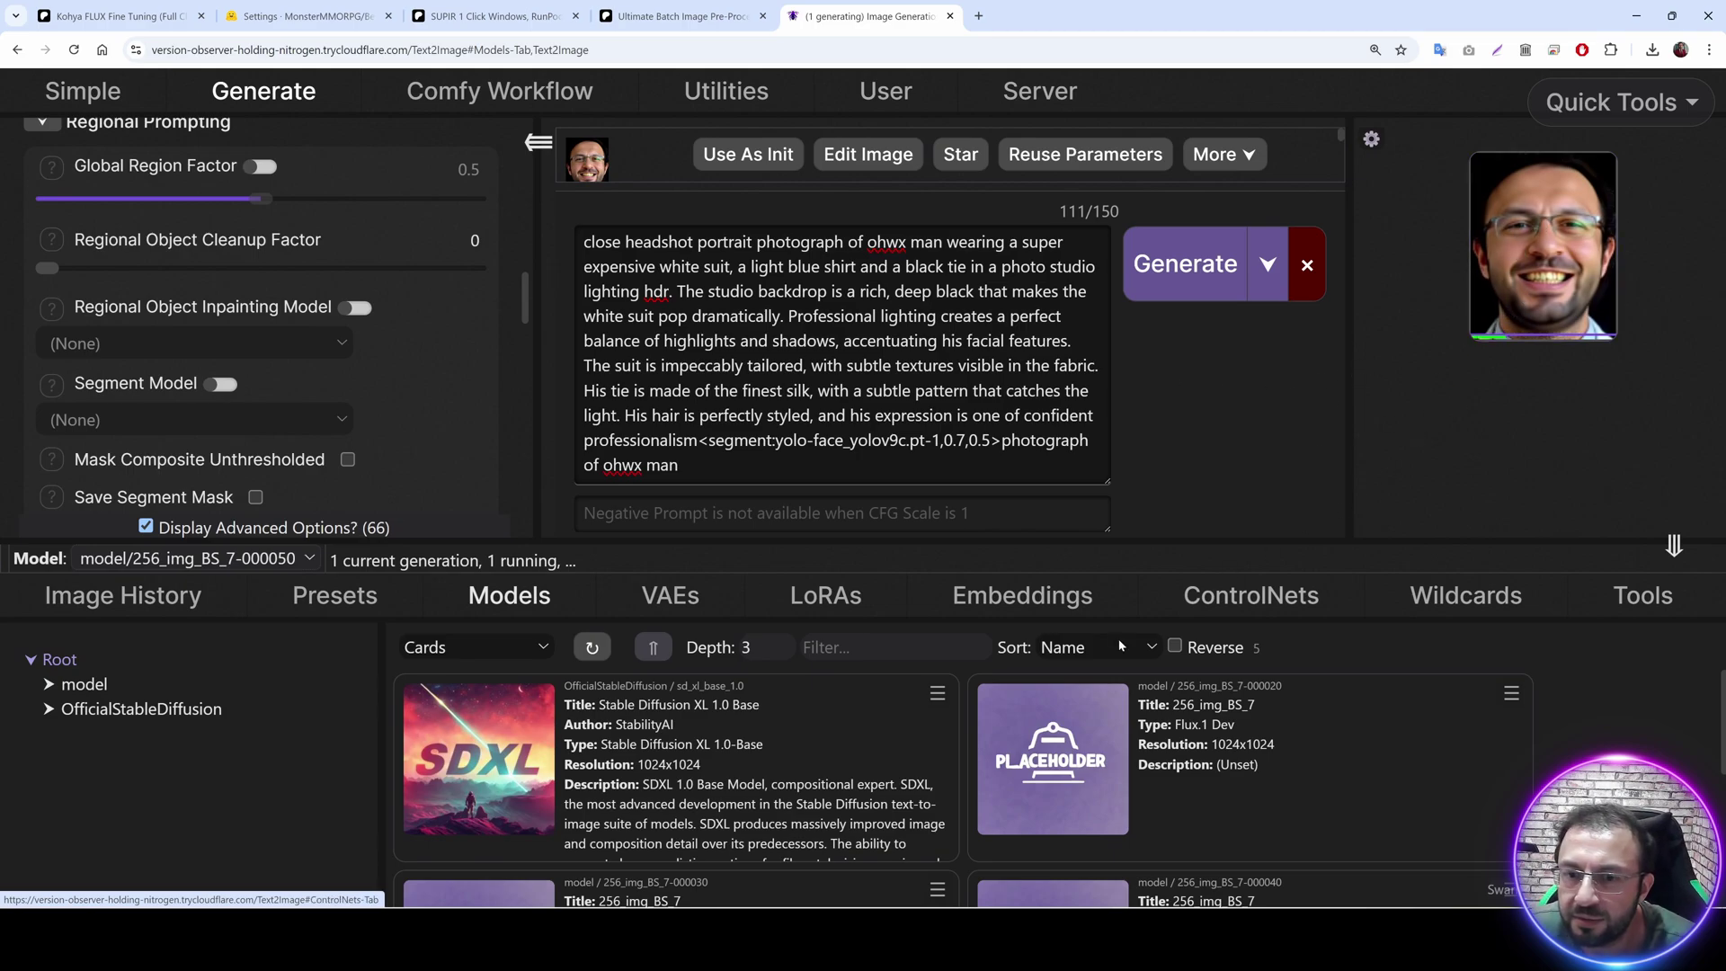
left_click(123, 595)
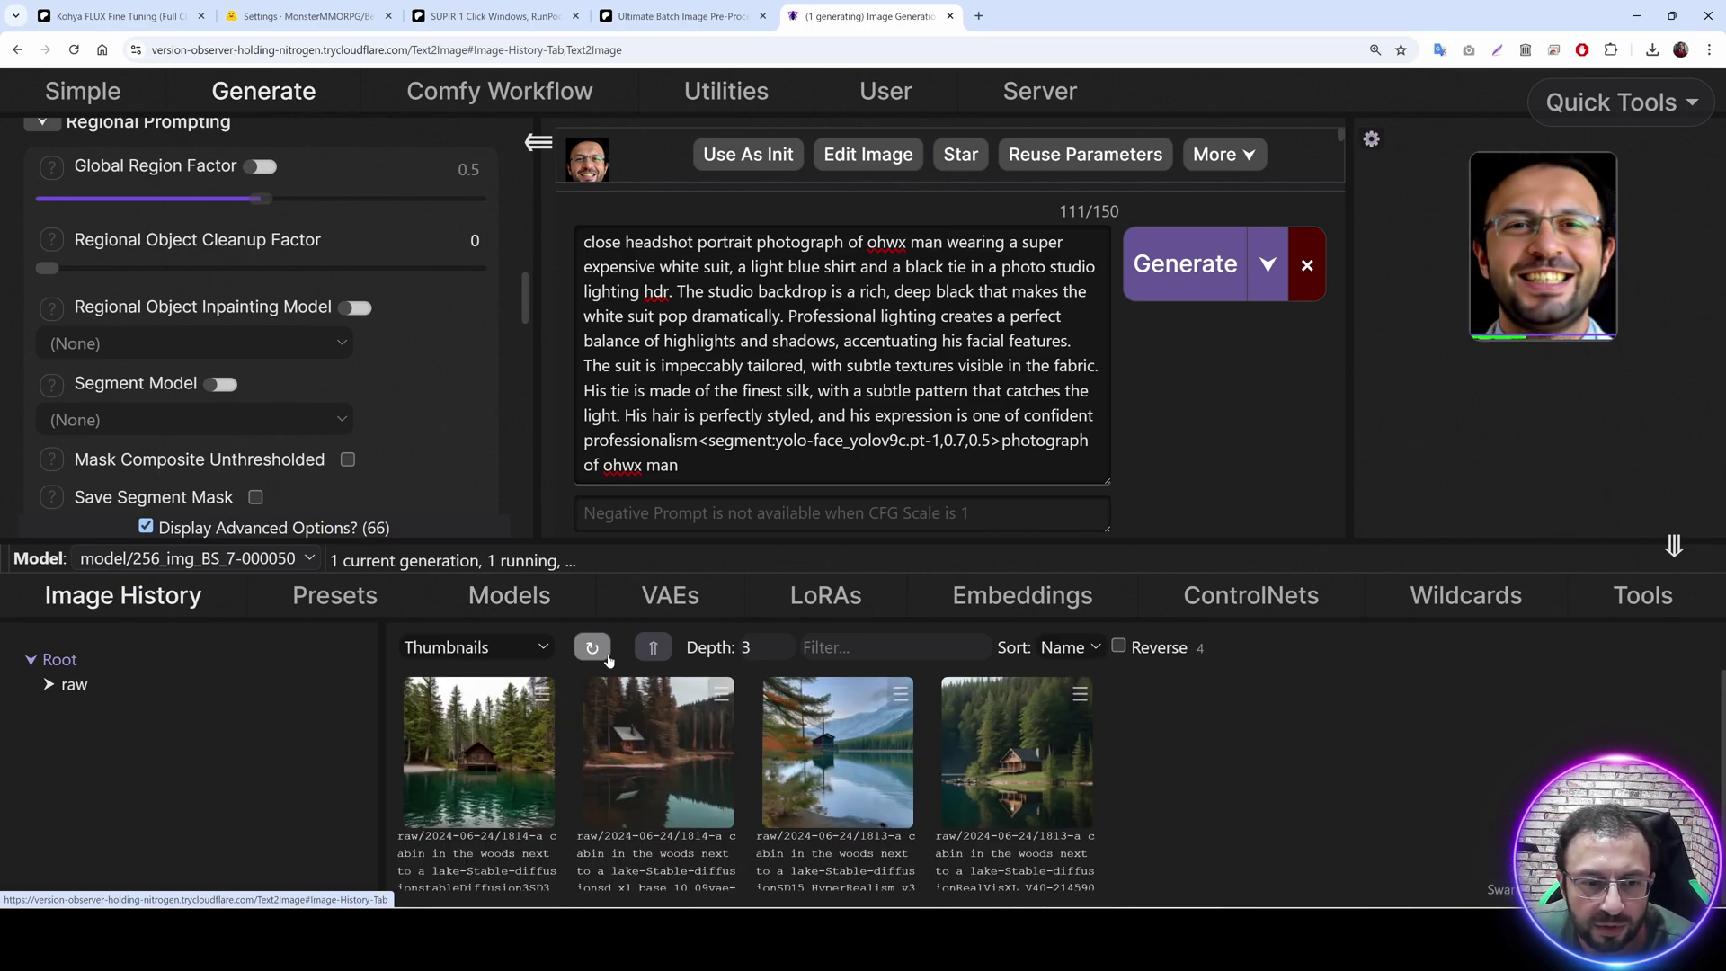
Examine the server log for the iteration speed of the base generation and the face segment pass.
left_click(1040, 90)
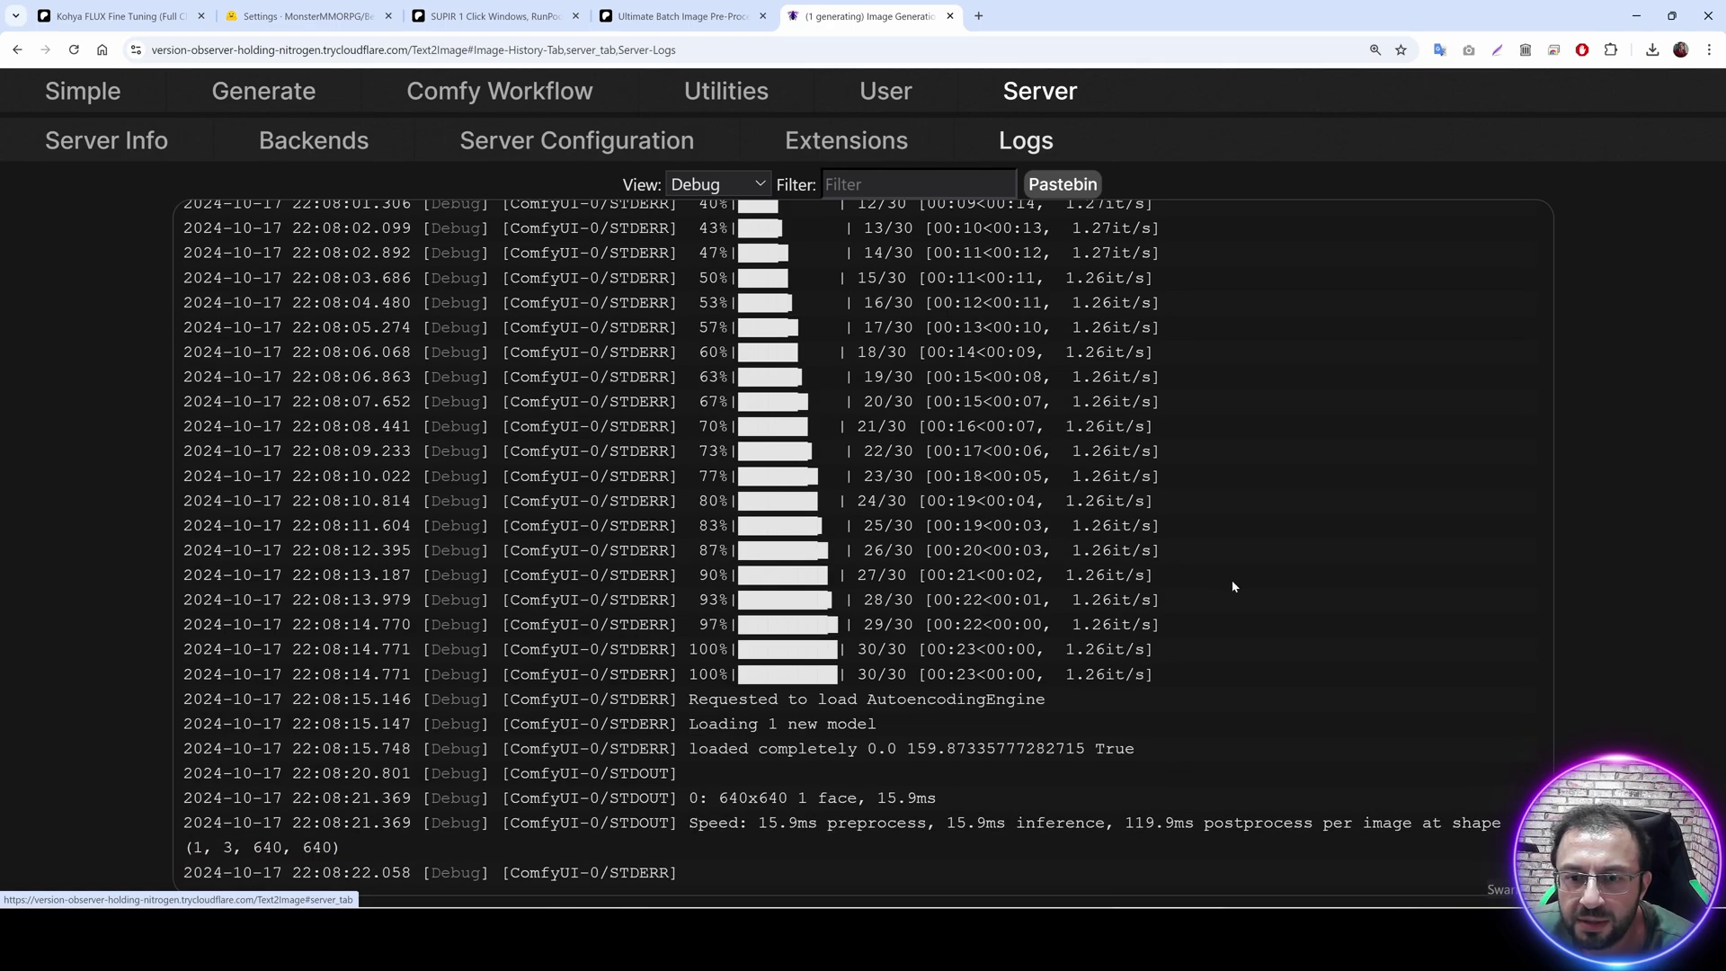
left_click_drag(1227, 582, 962, 517)
left_click_drag(1168, 454, 916, 426)
left_click(952, 747)
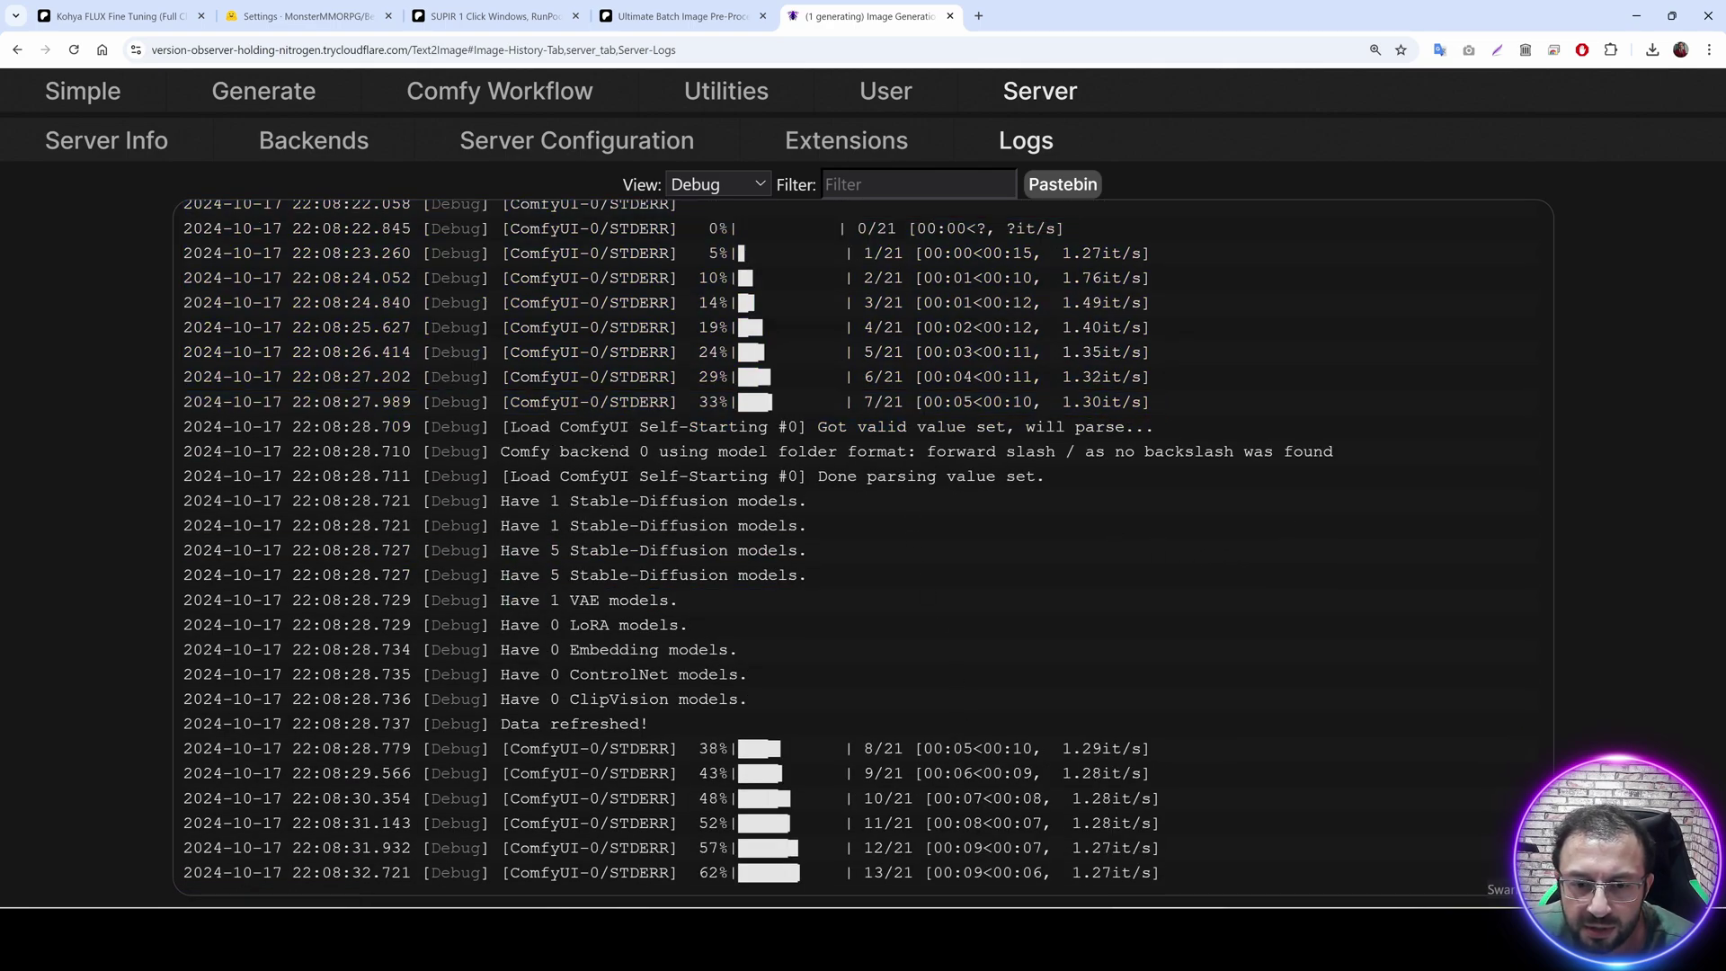
scroll(952, 701, "up", 5)
left_click_drag(1154, 506, 1169, 791)
scroll(812, 455, "down", 7)
left_click(1168, 791)
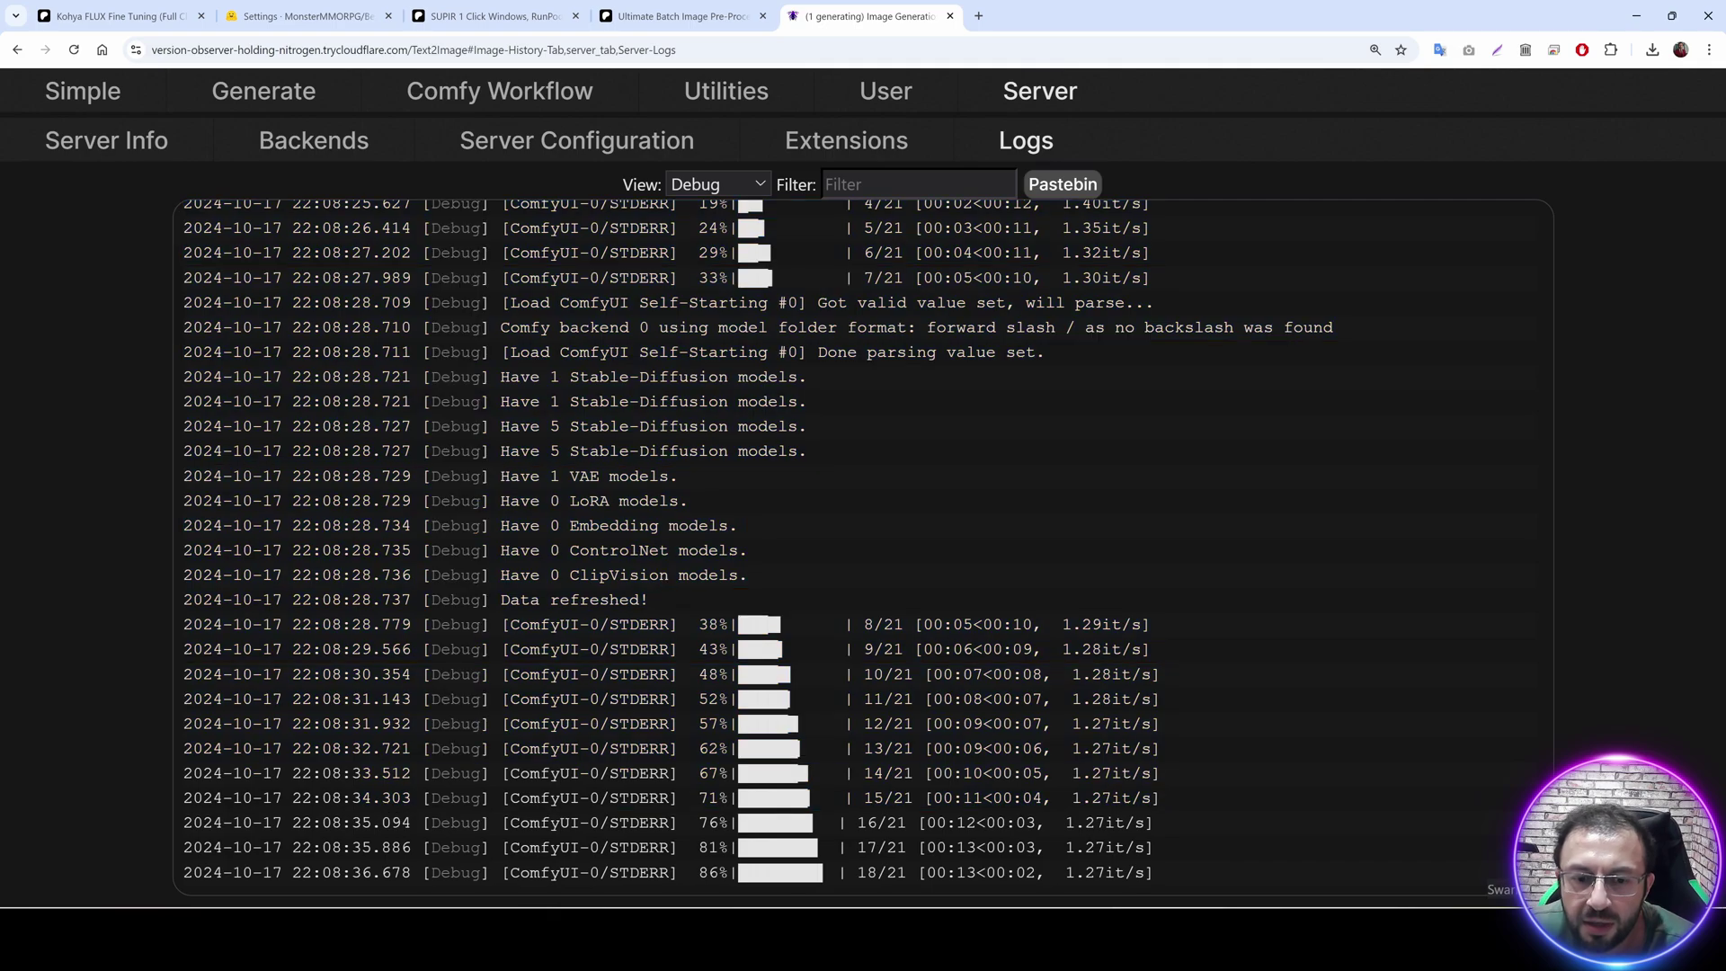
View the finished white-suit portrait at full size and close the enlarged view.
left_click(259, 94)
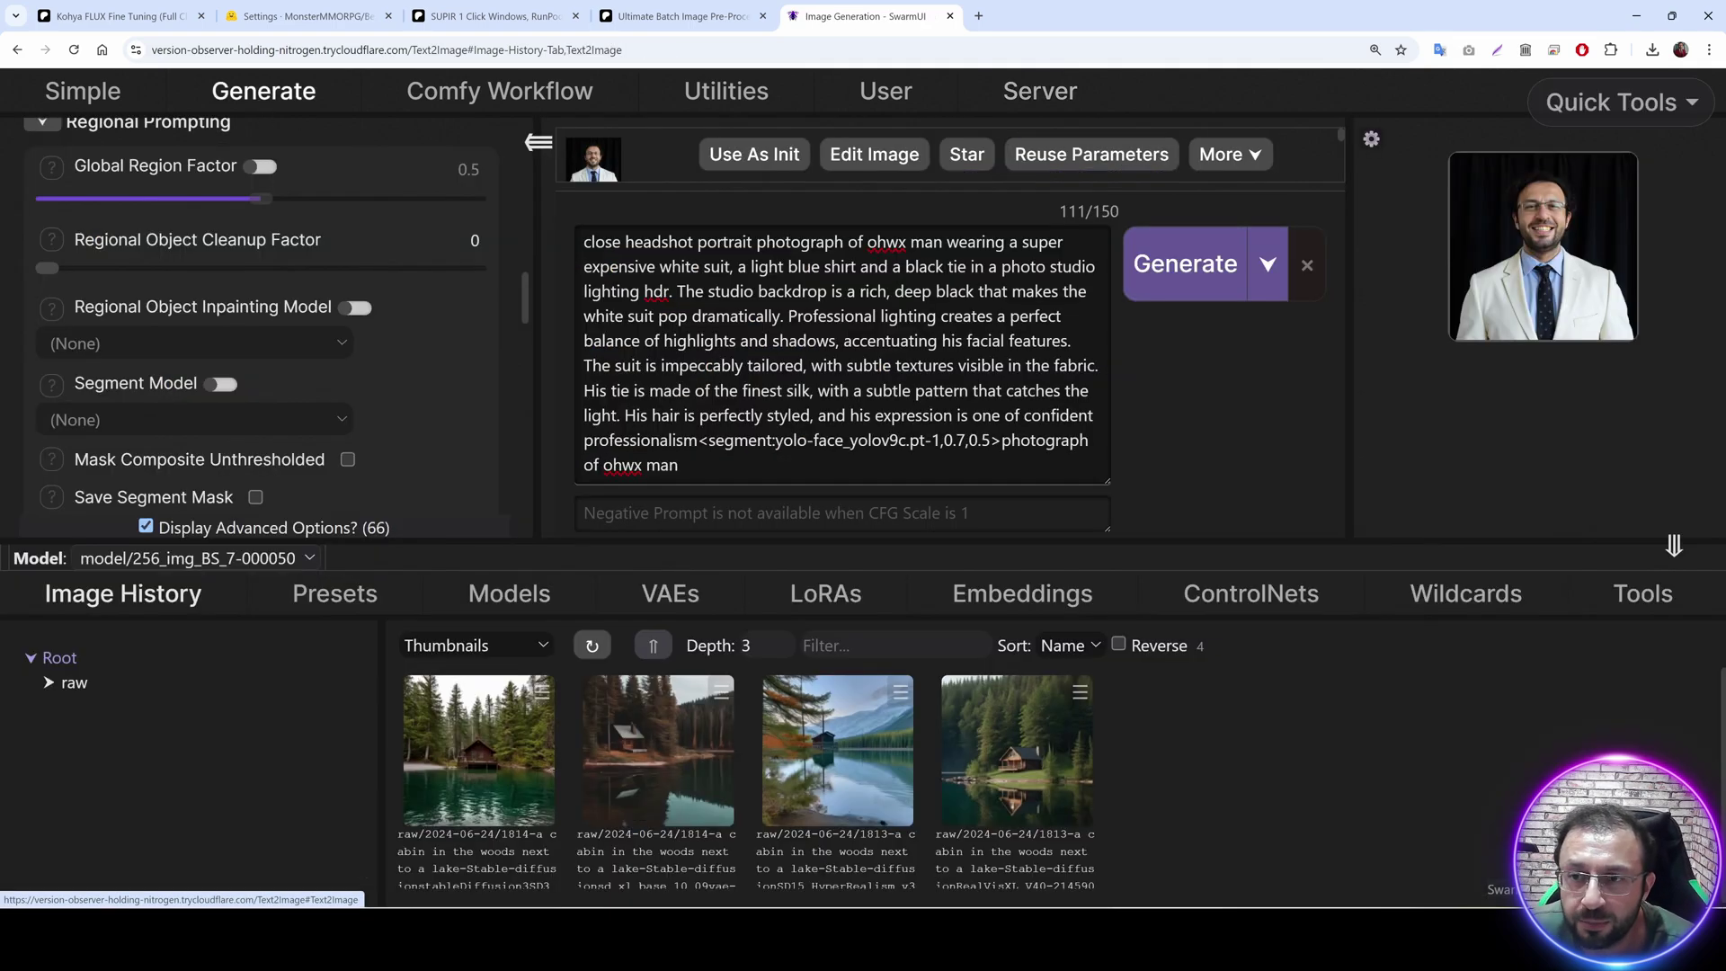
left_click(1549, 239)
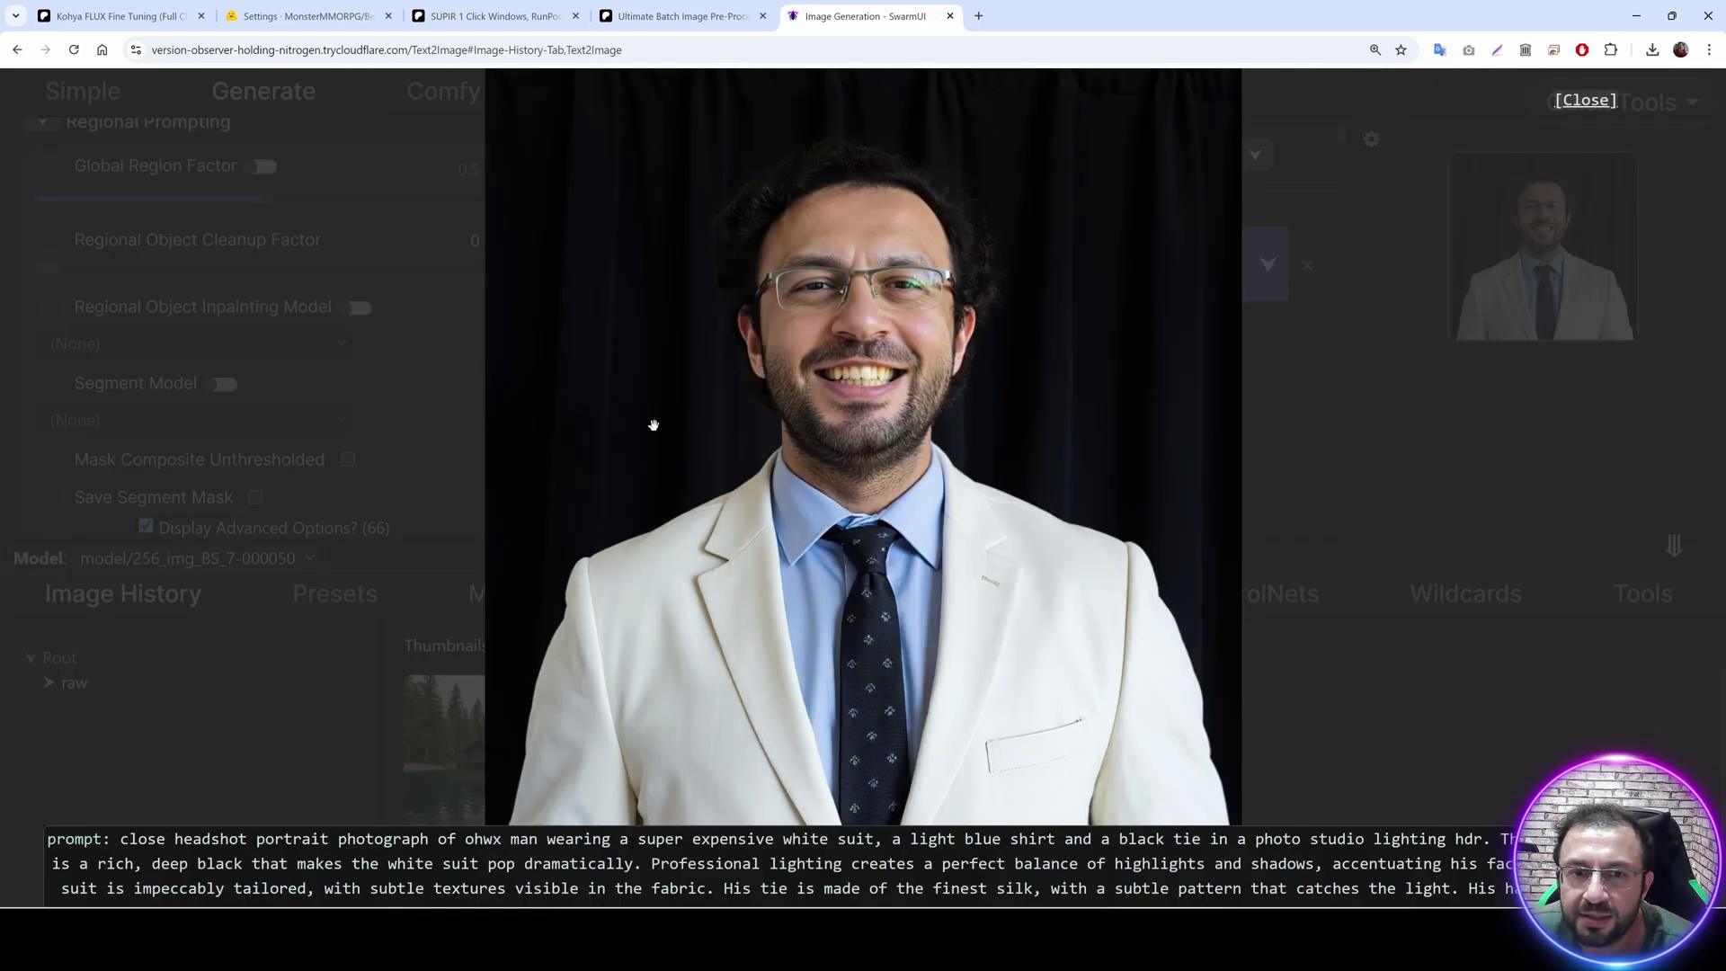
left_click(1335, 430)
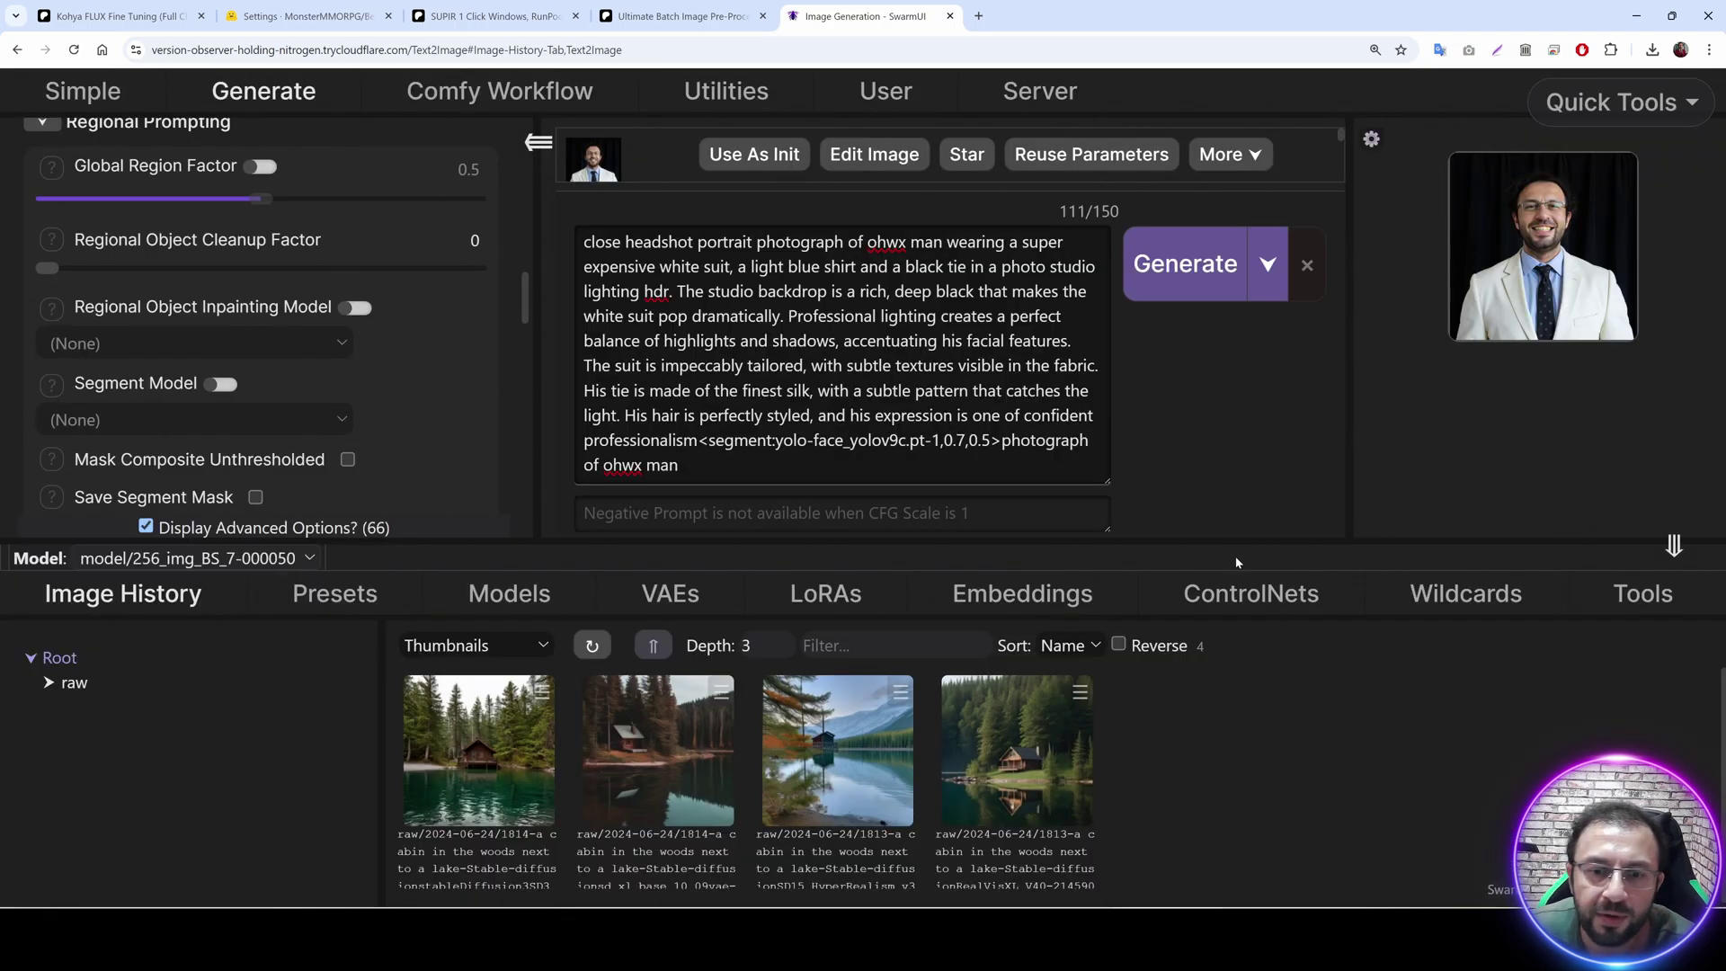
Open the Grid Generator tool and set its output folder name to test1.
left_click(1464, 595)
left_click(1641, 595)
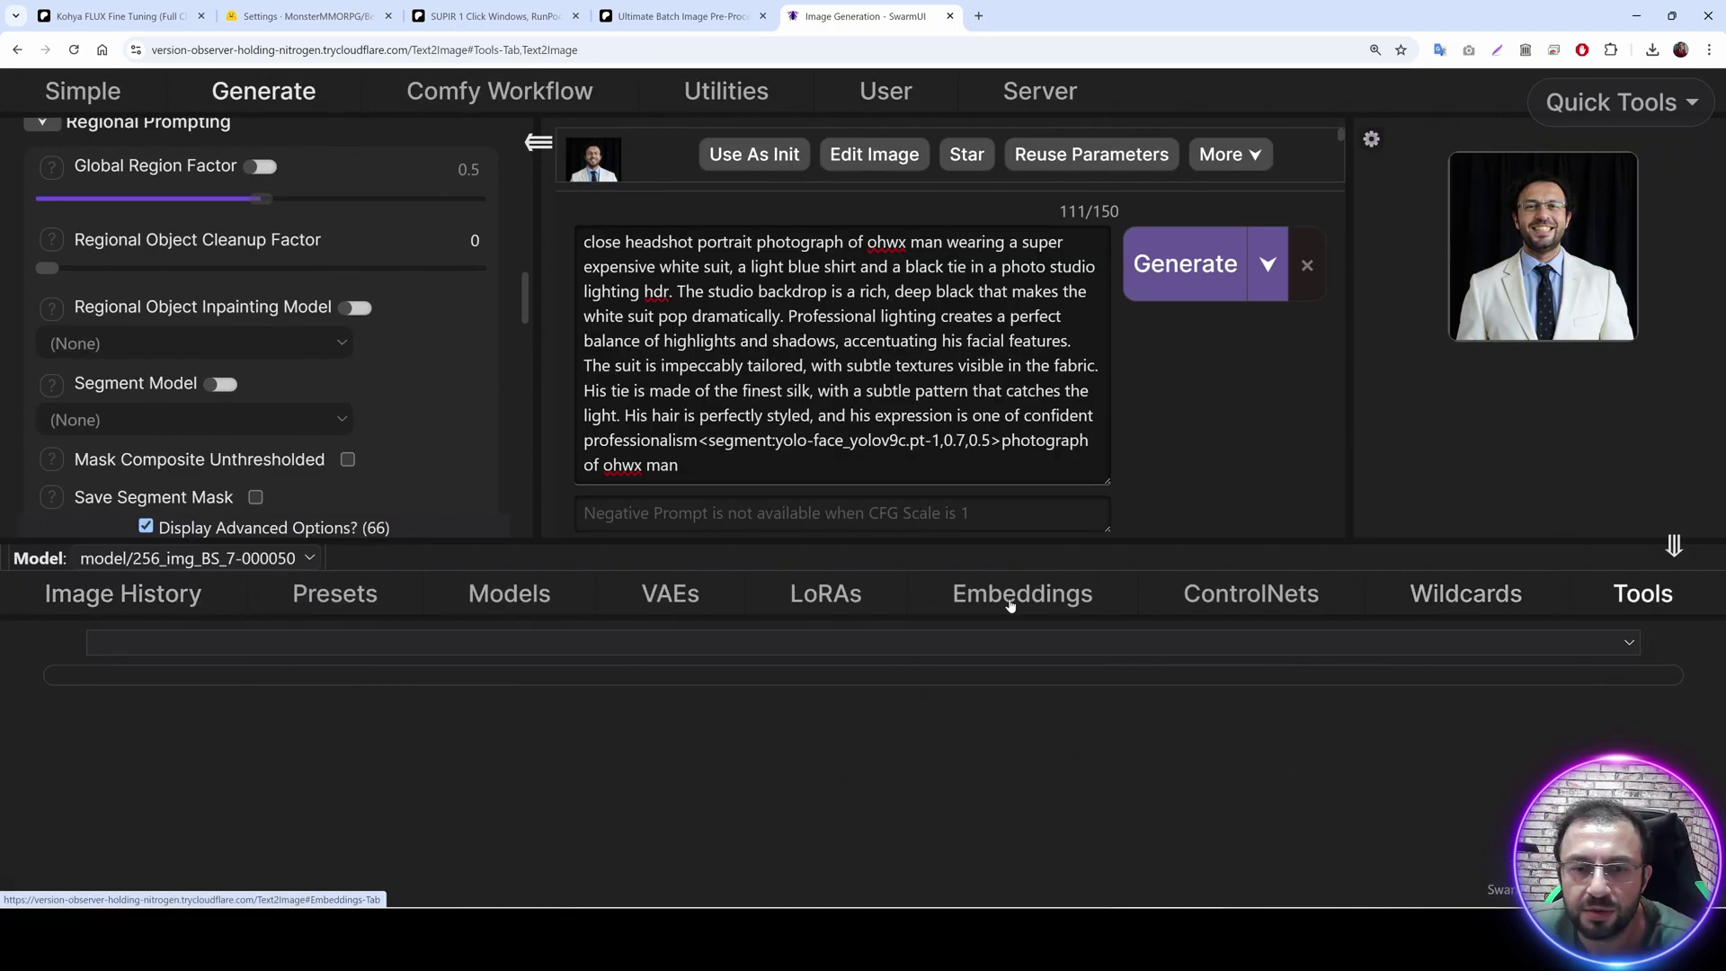
key("ctrl+minus")
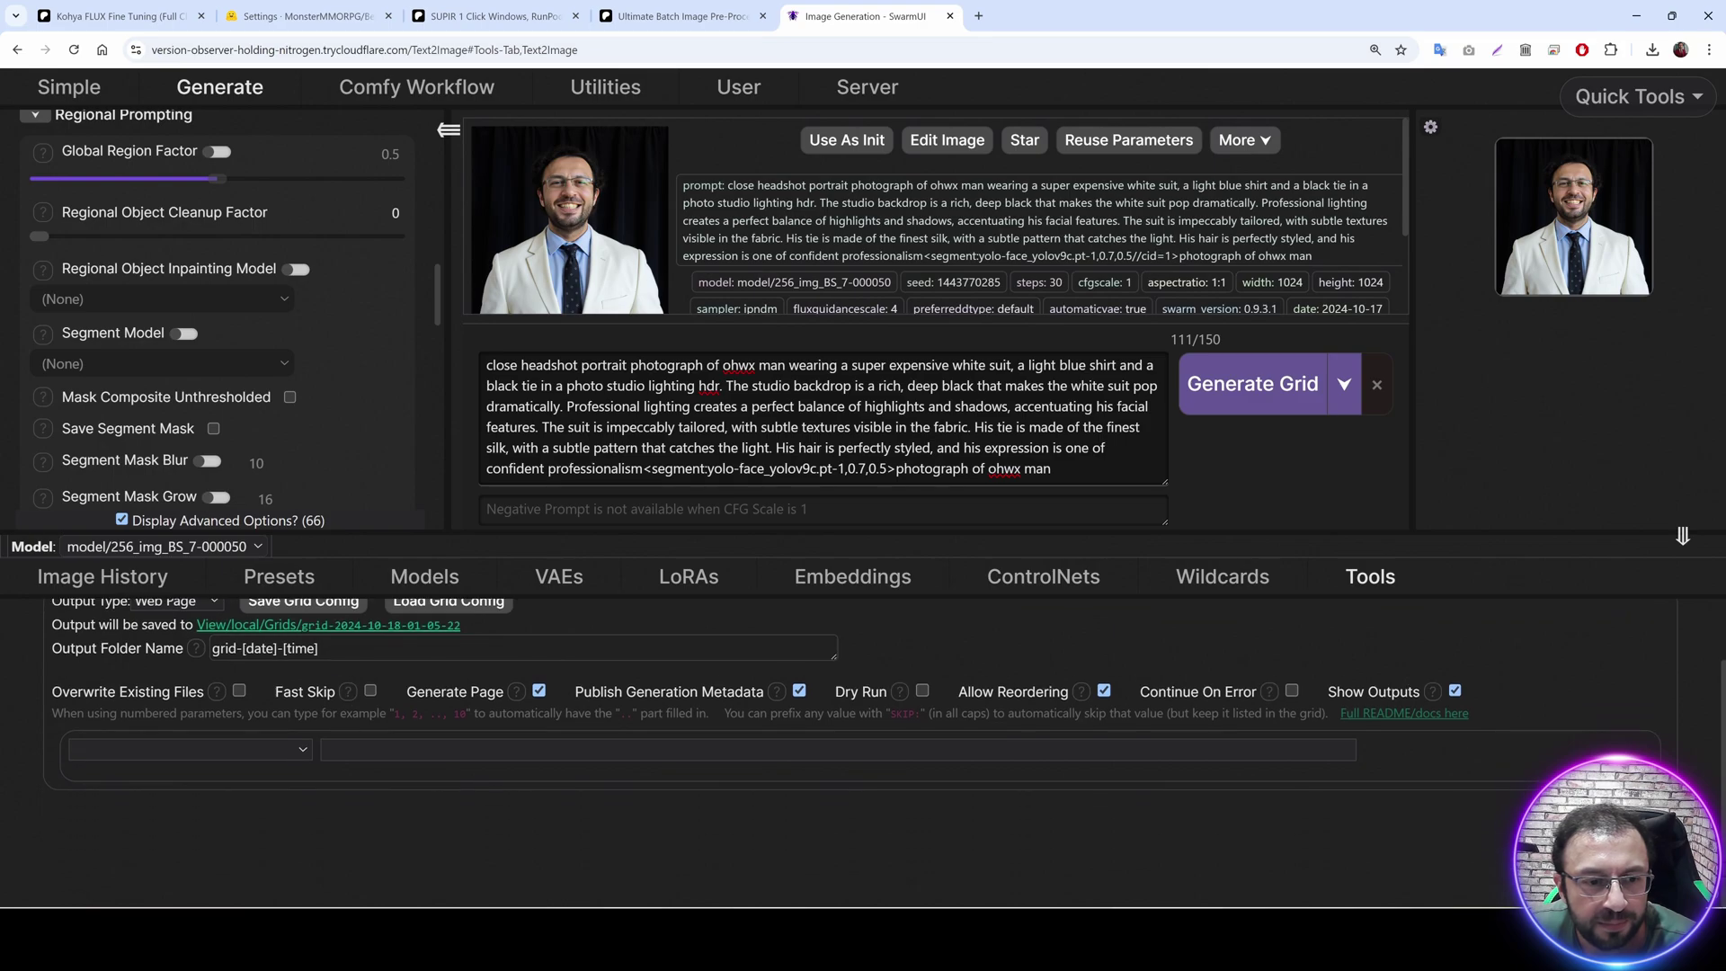
type("test1")
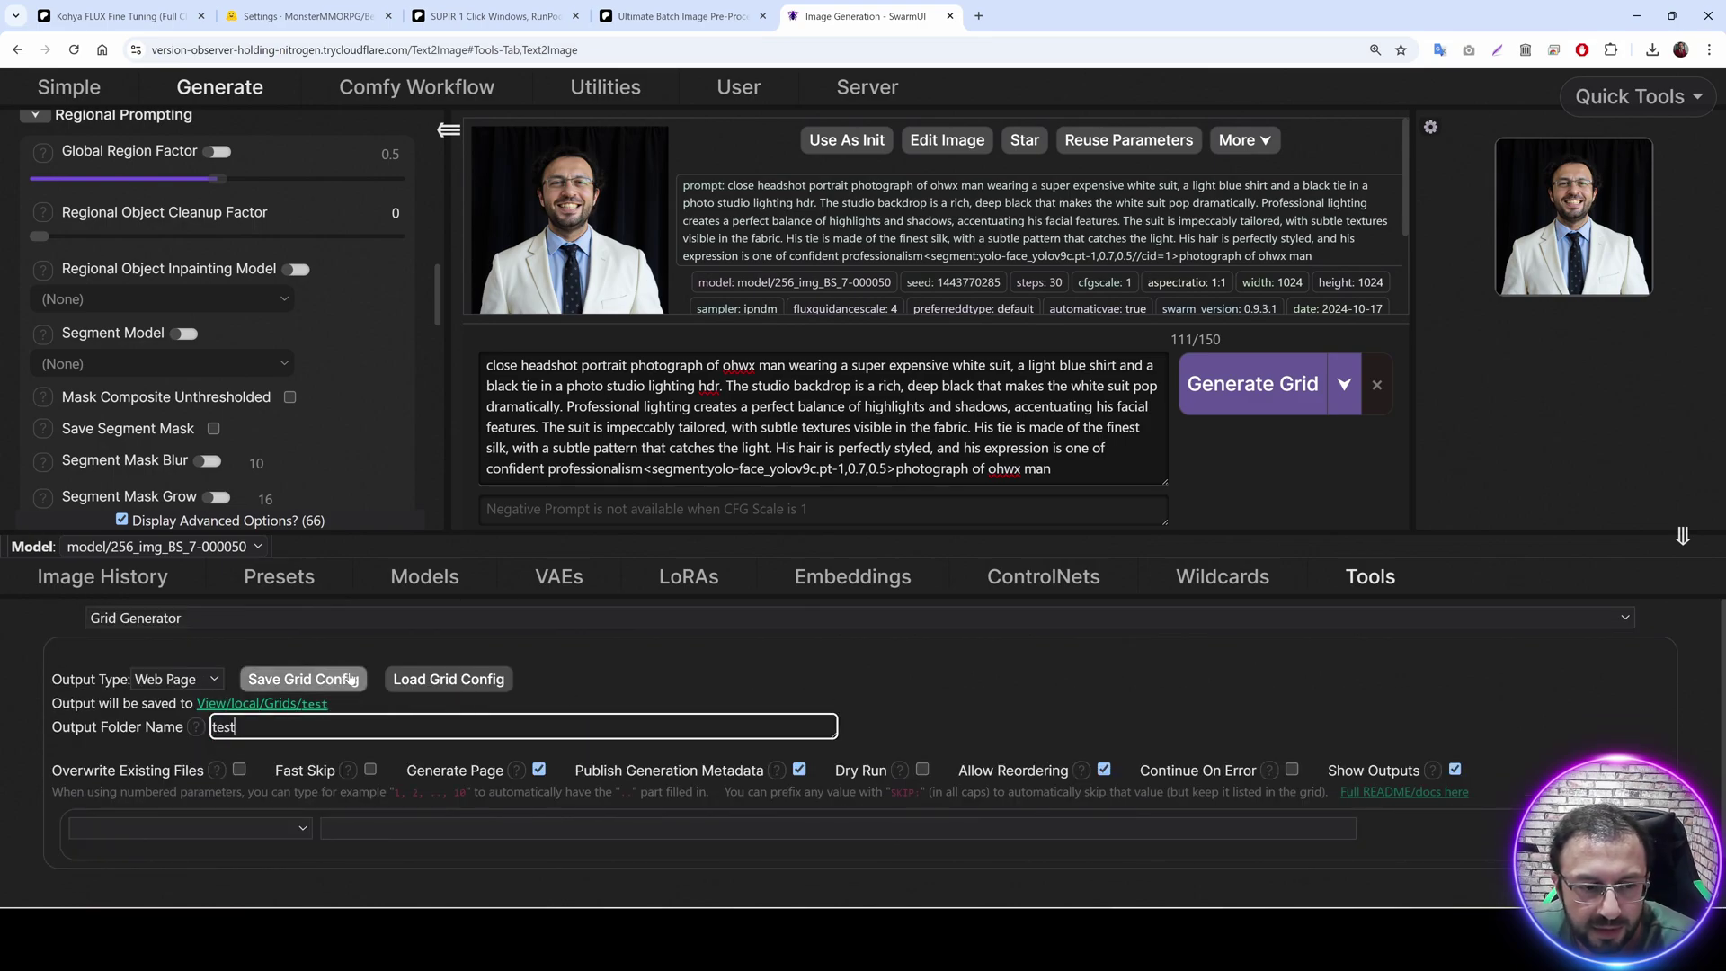
Add a Model axis to the grid, fill it with the available models, and keep only the 256_img_BS_7 checkpoints 000020, 000030, 000040 and 000050.
scroll(209, 733, "down", 1)
left_click(208, 732)
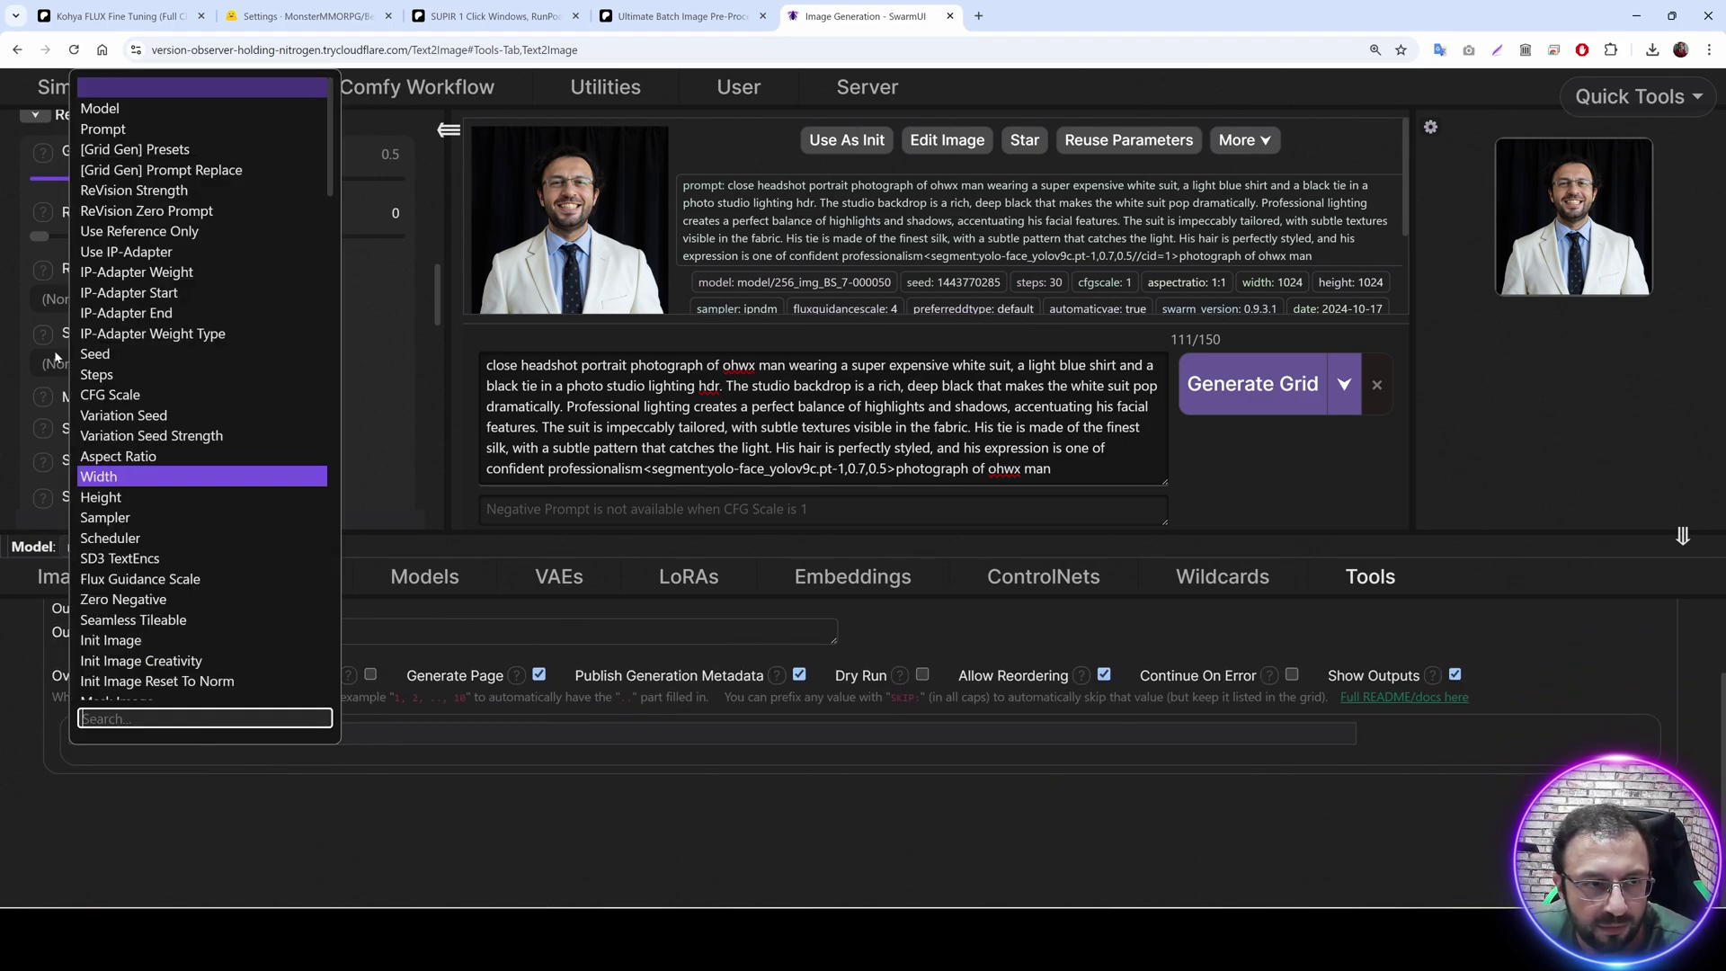
left_click(126, 106)
left_click(1382, 735)
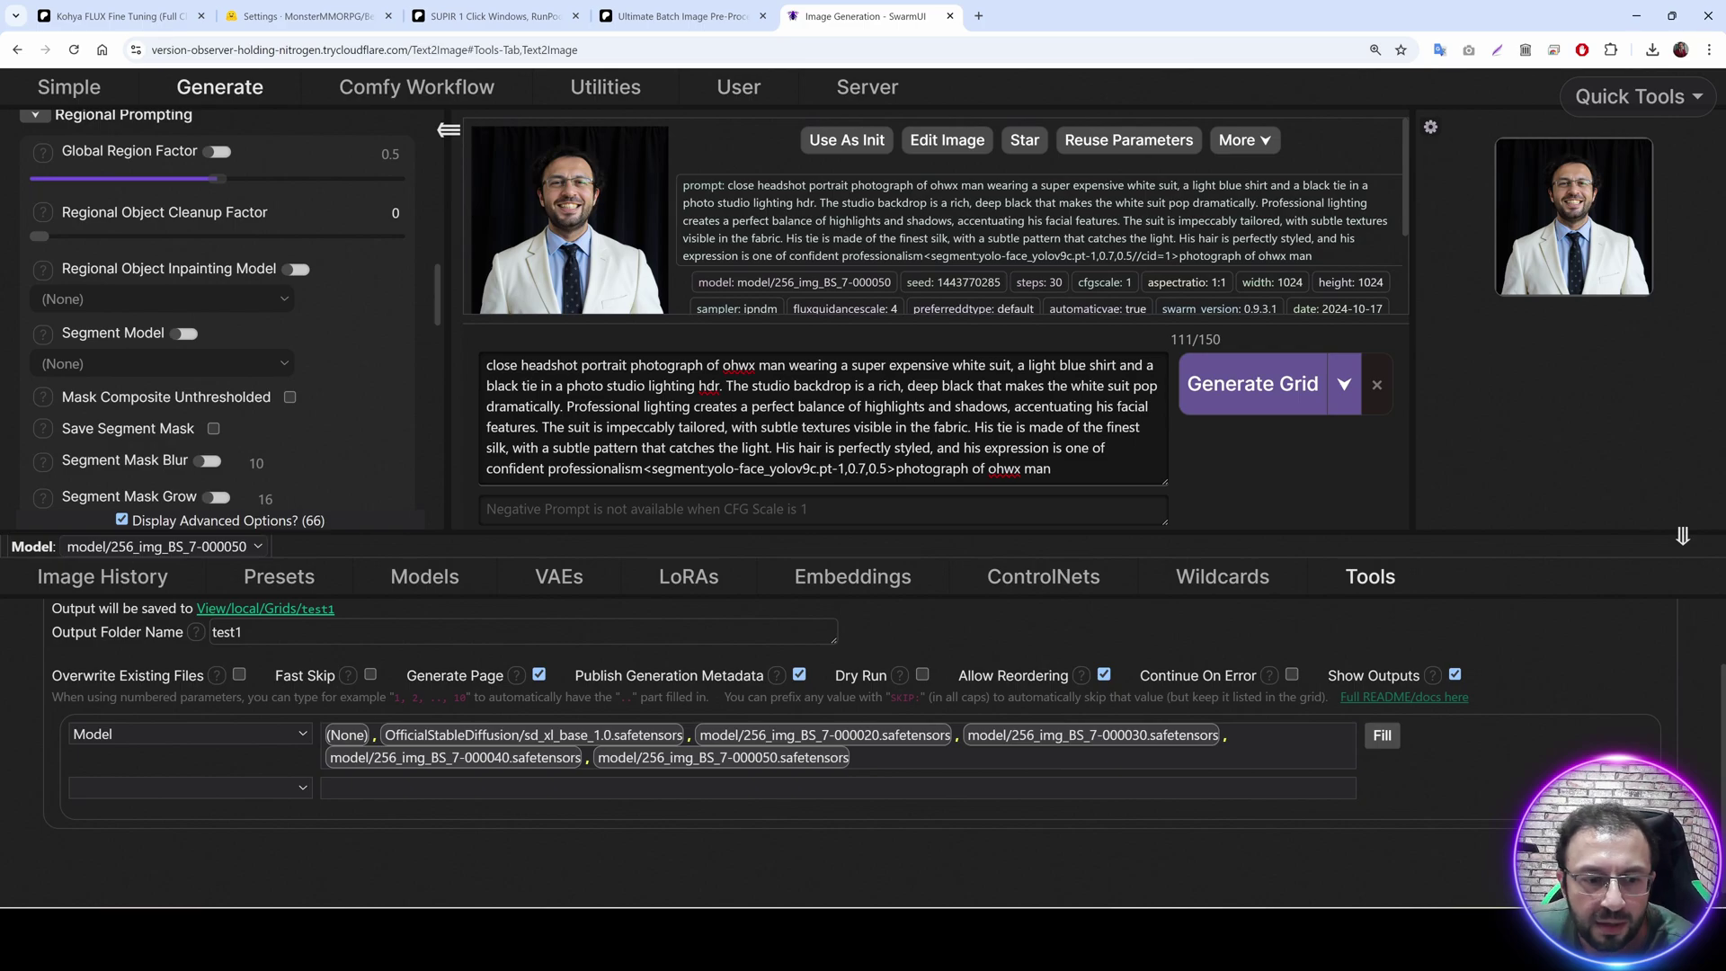
key("BackSpace")
left_click_drag(381, 735, 634, 735)
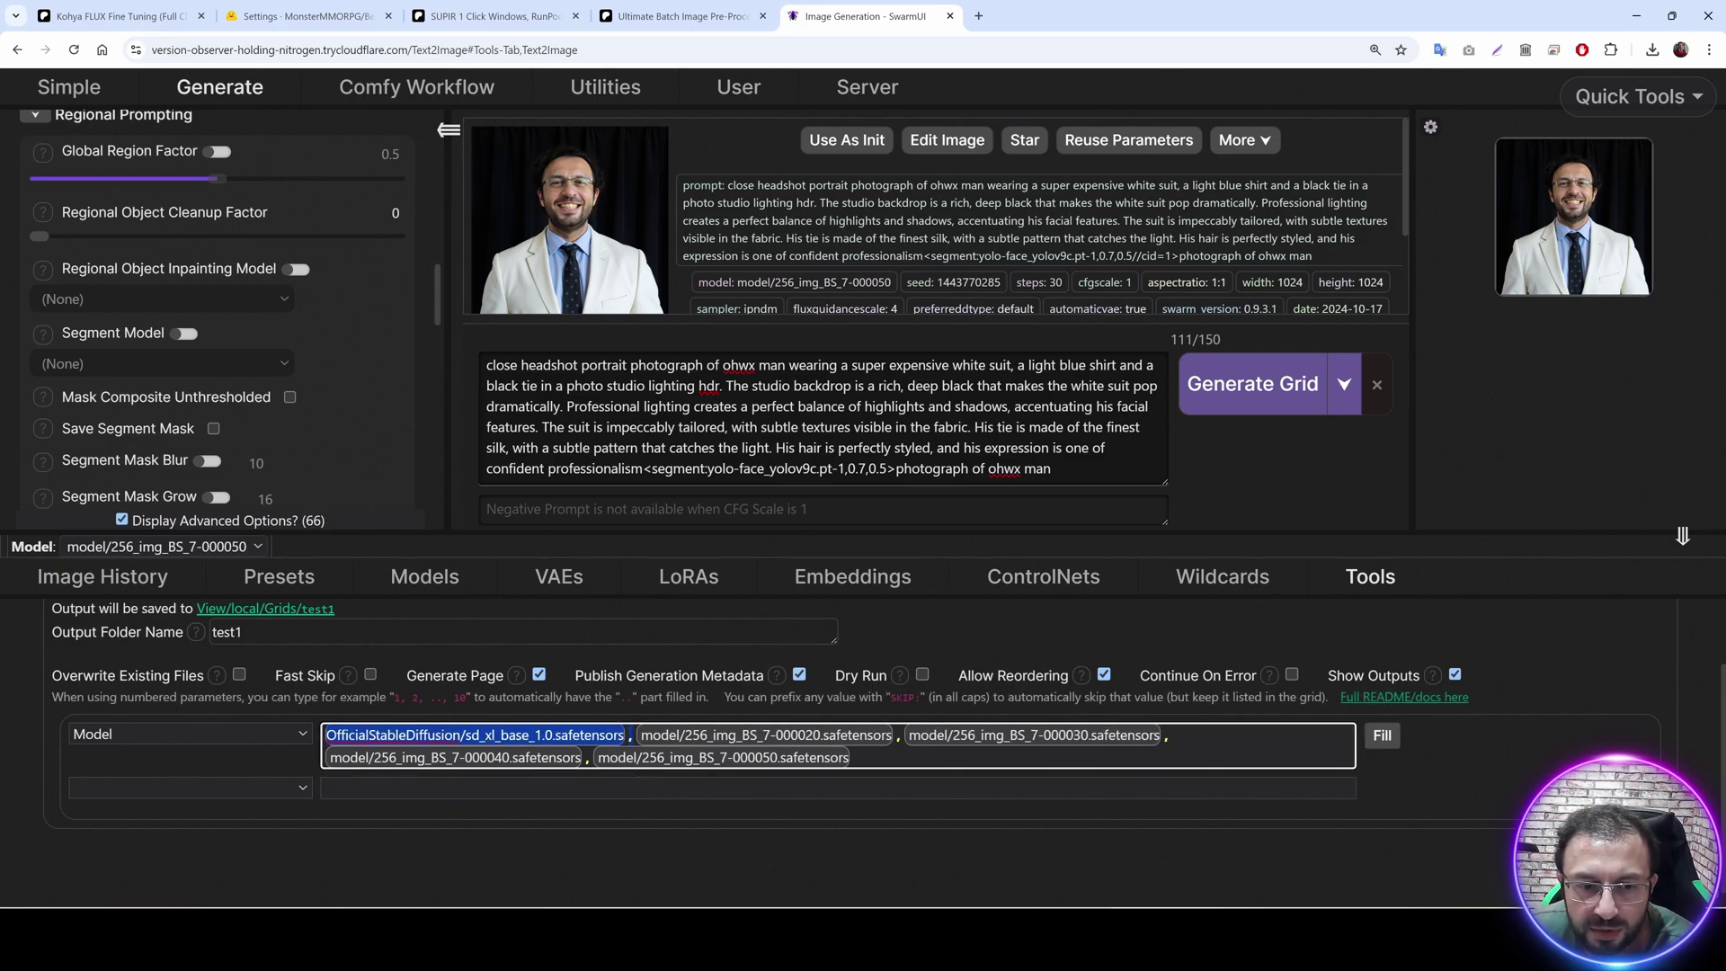
key("BackSpace")
left_click(581, 757)
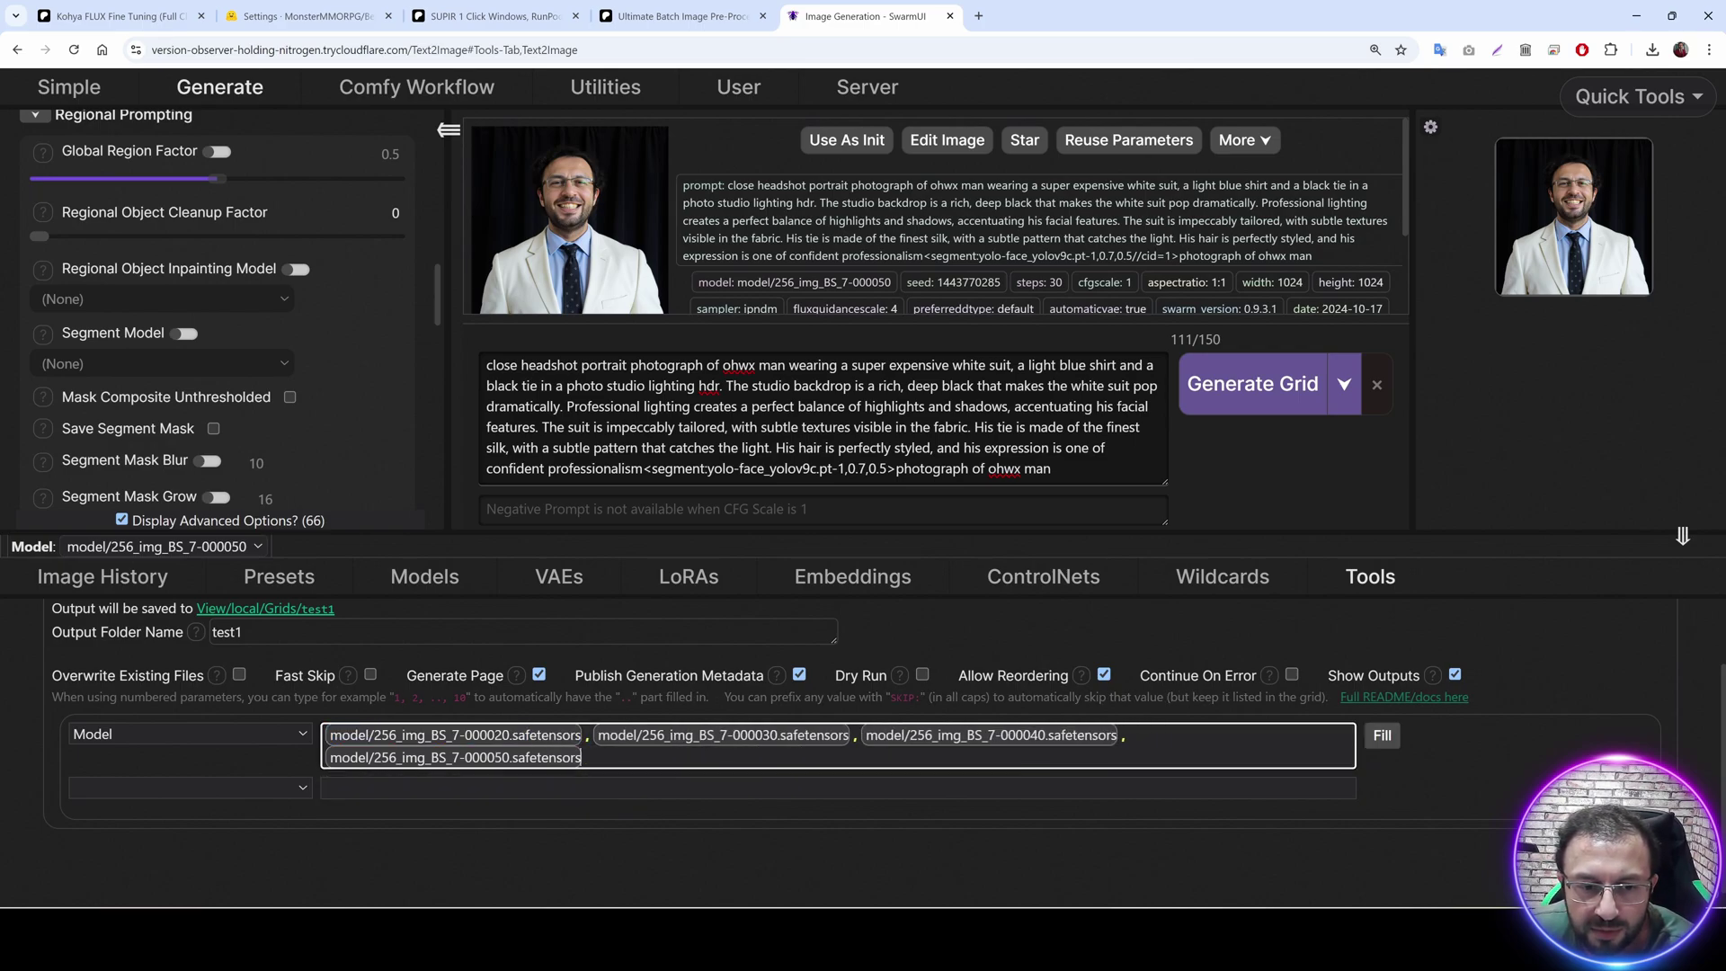
Add Prompt as the second axis of the grid.
left_click(210, 786)
left_click(121, 130)
scroll(863, 719, "down", 1)
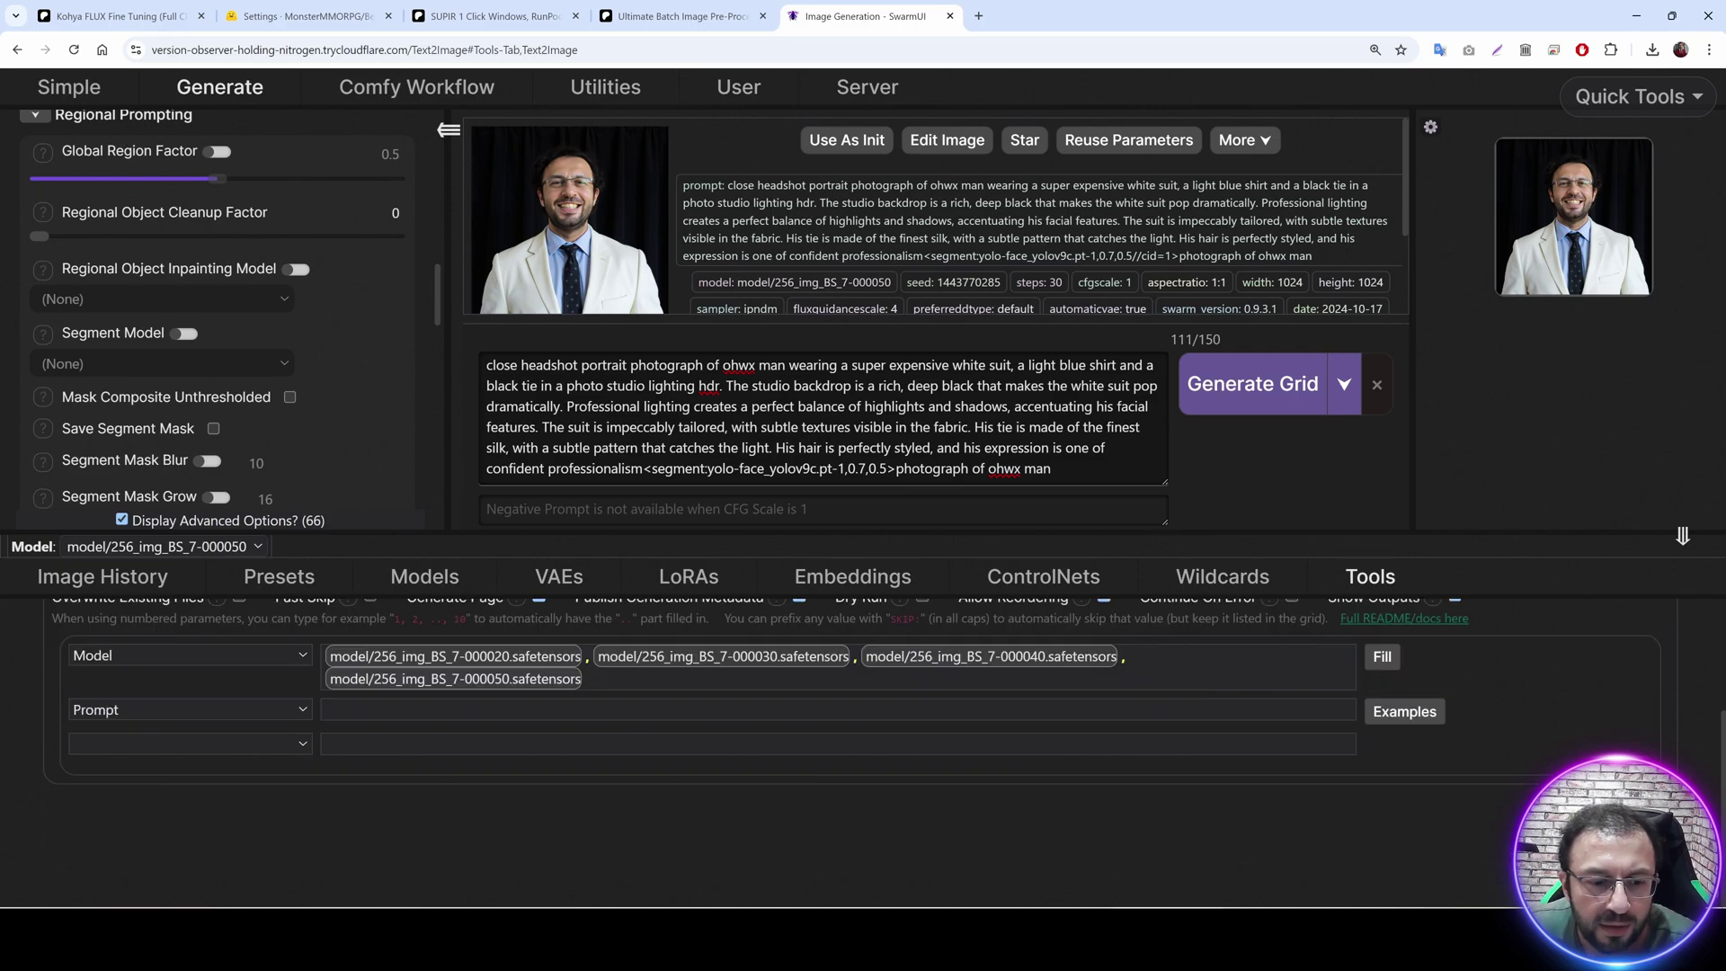
Open 28_Realism_Prompts_Eyeglasses.txt from the grid_prompts_for_SwarmUI folder and copy all of its text.
key("alt+Tab")
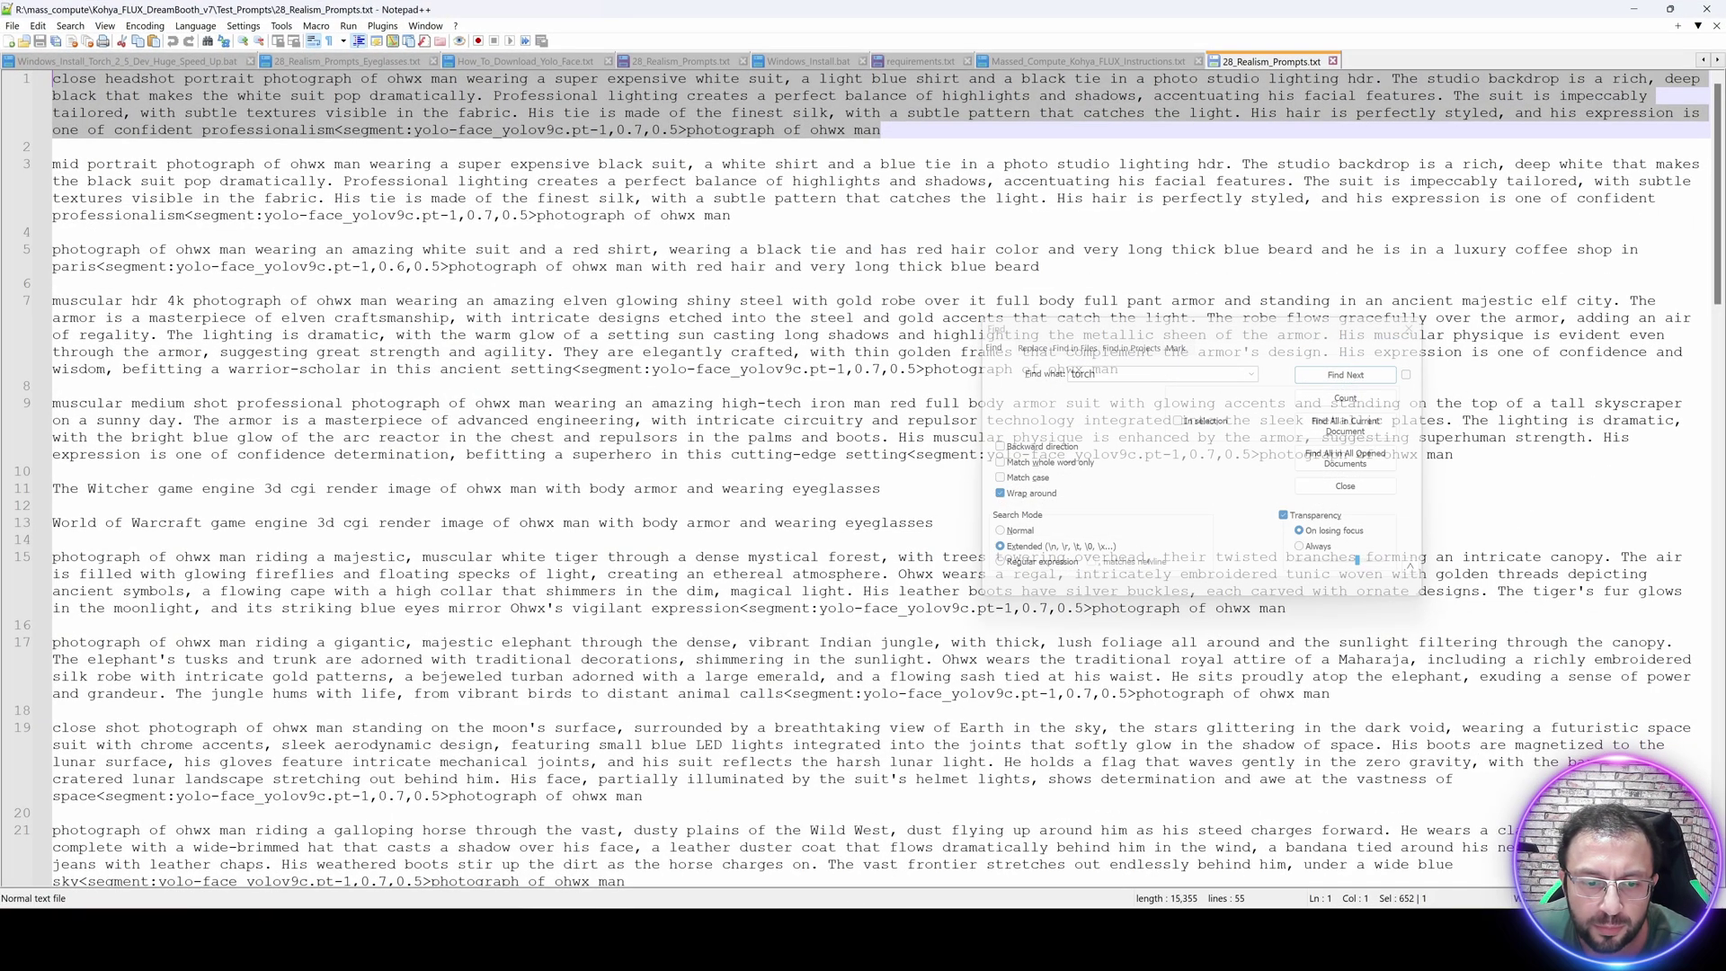
key("alt+Tab")
double_click(809, 149)
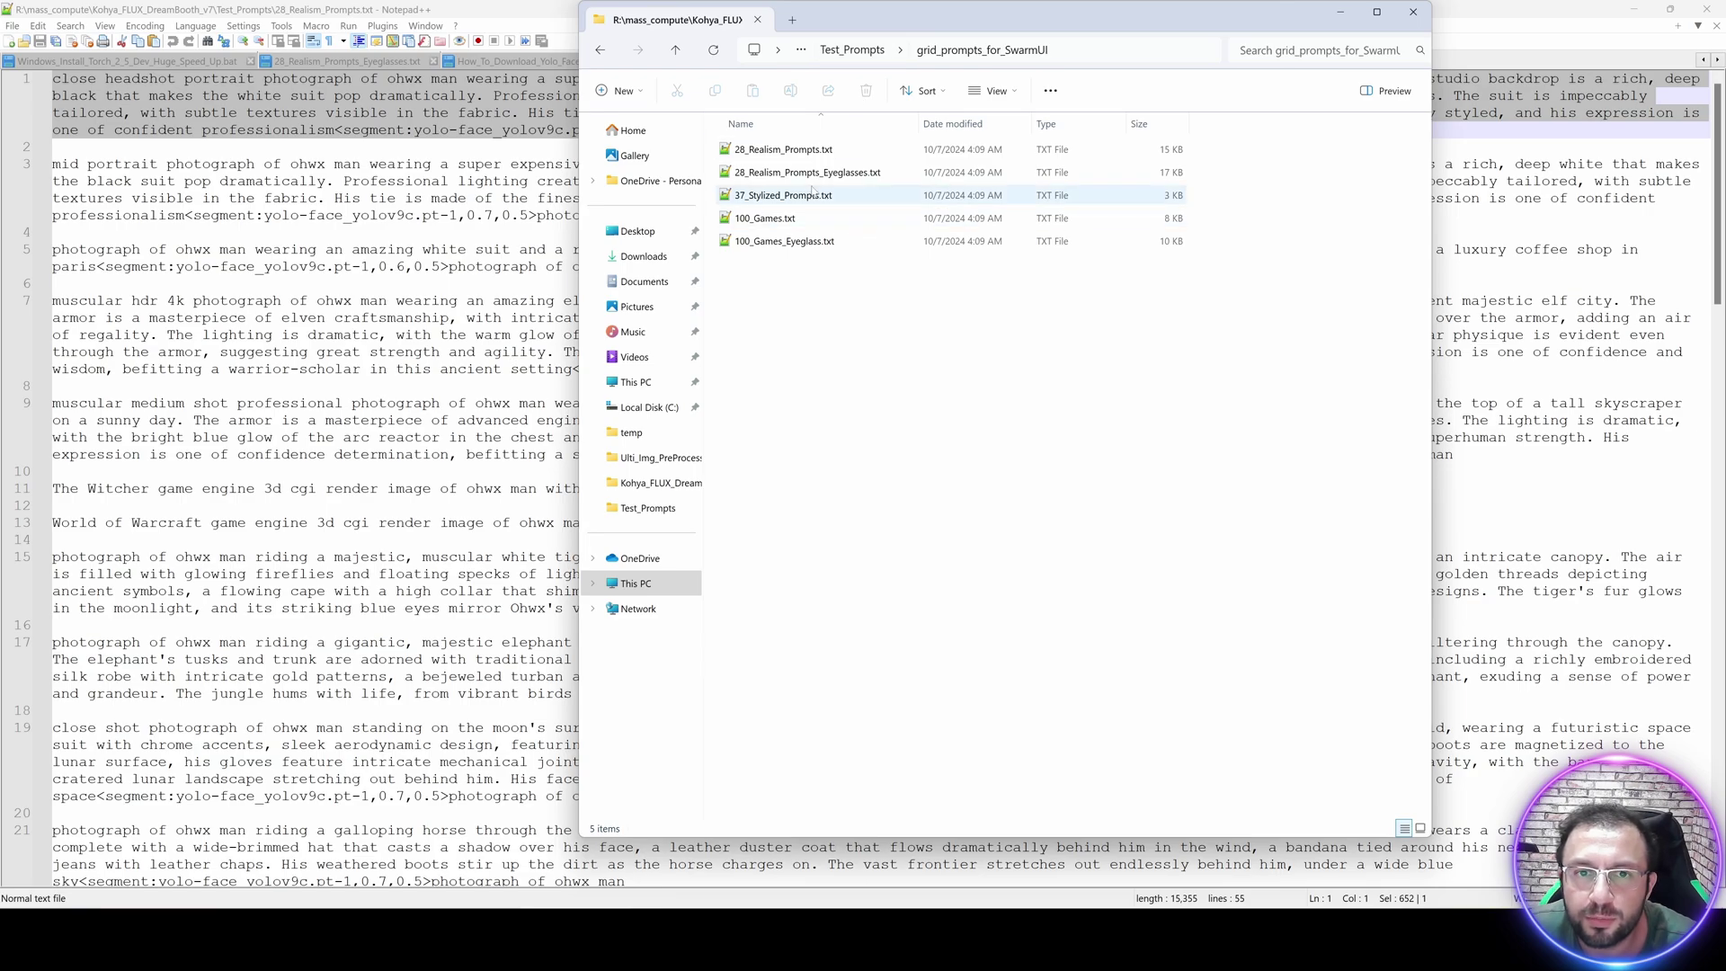
double_click(807, 171)
key("ctrl+a")
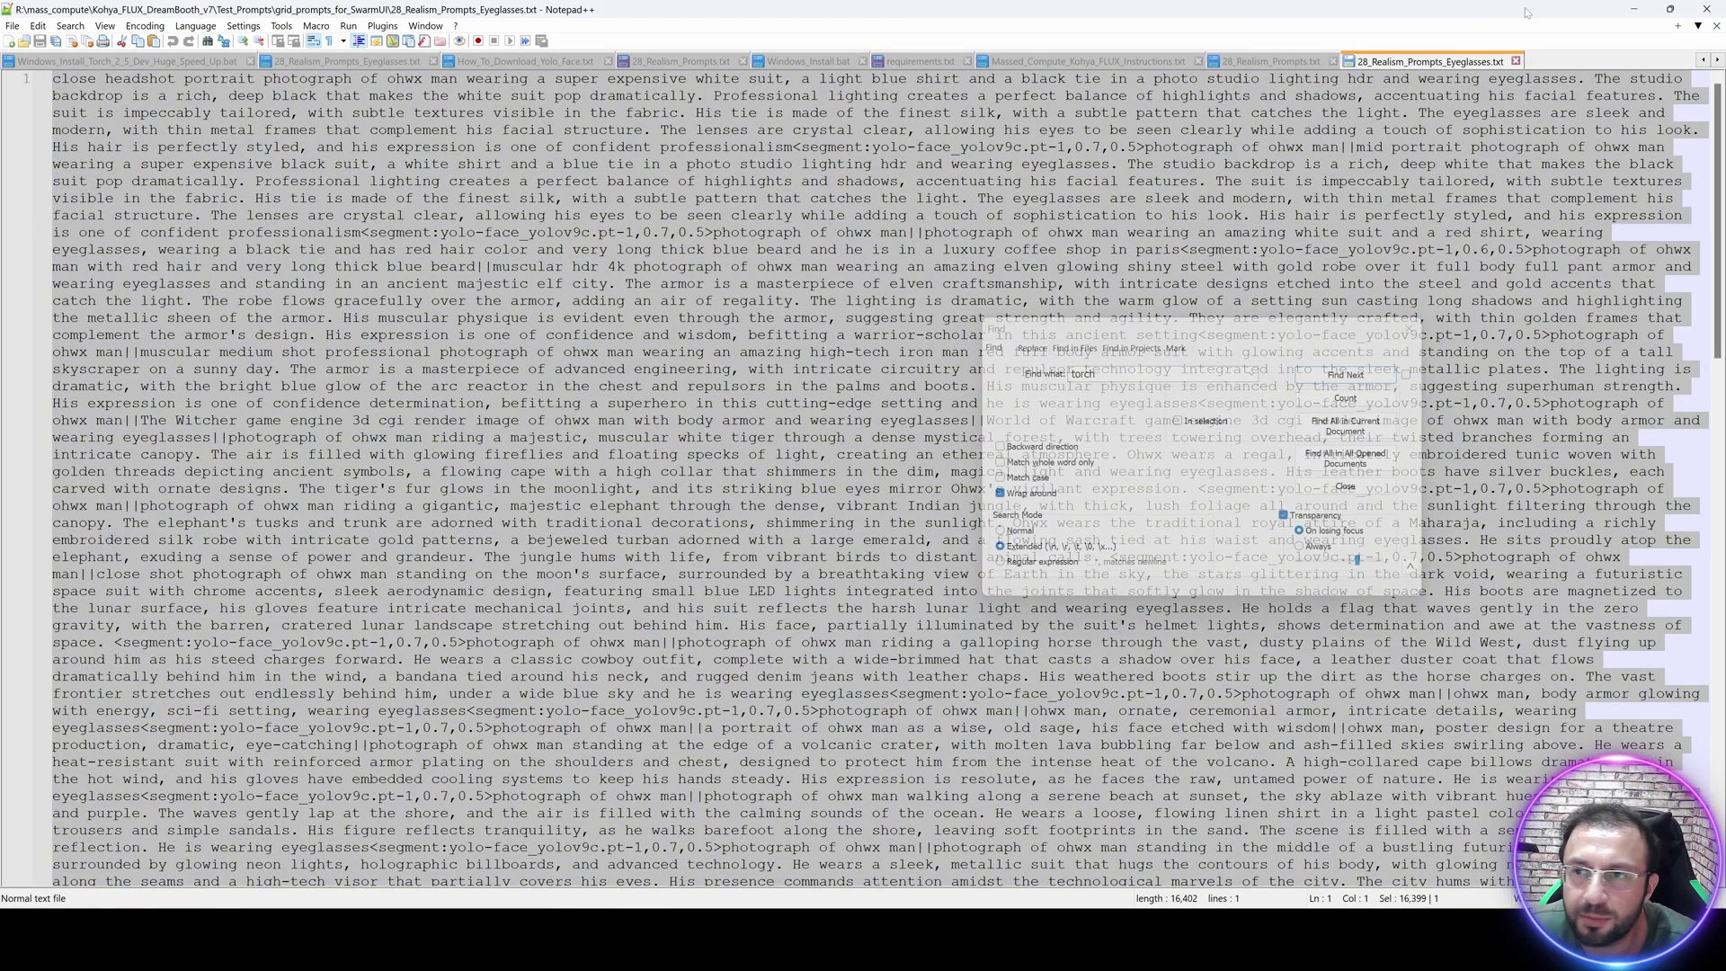
left_click(1633, 9)
Switch back to SwarmUI and fill the Prompt axis with the copied eyeglasses prompts, separated by ||.
key("alt+Tab")
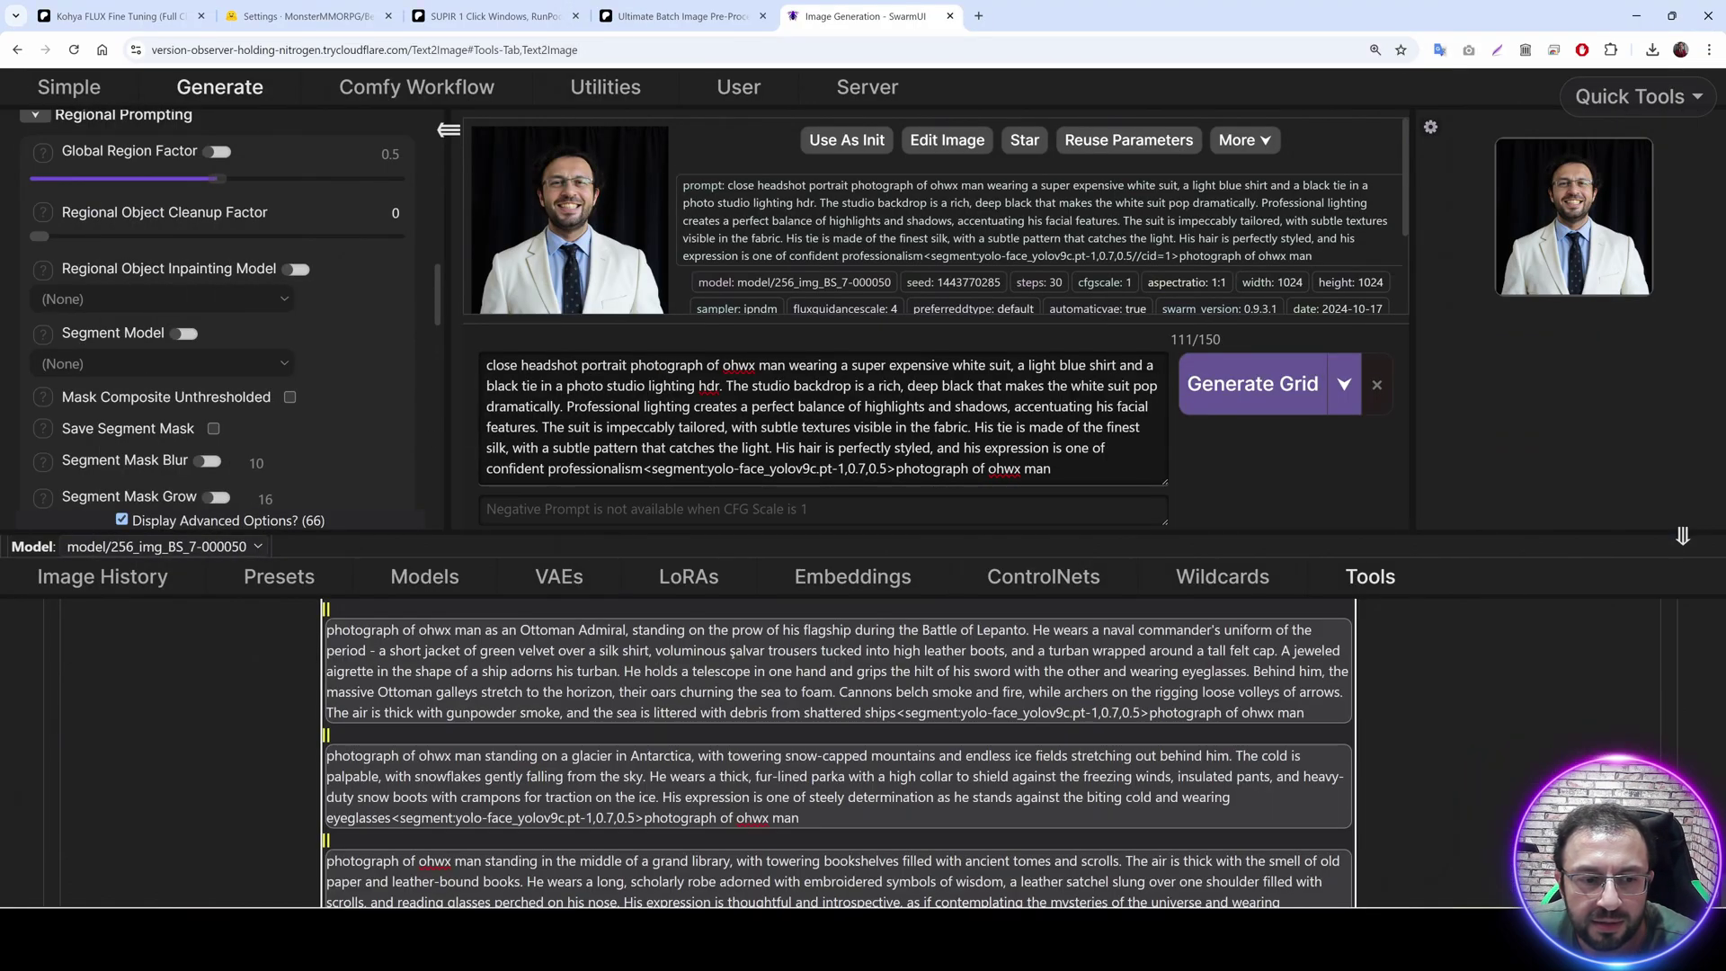
key("ctrl+a")
scroll(385, 736, "up", 1)
scroll(386, 736, "up", 4)
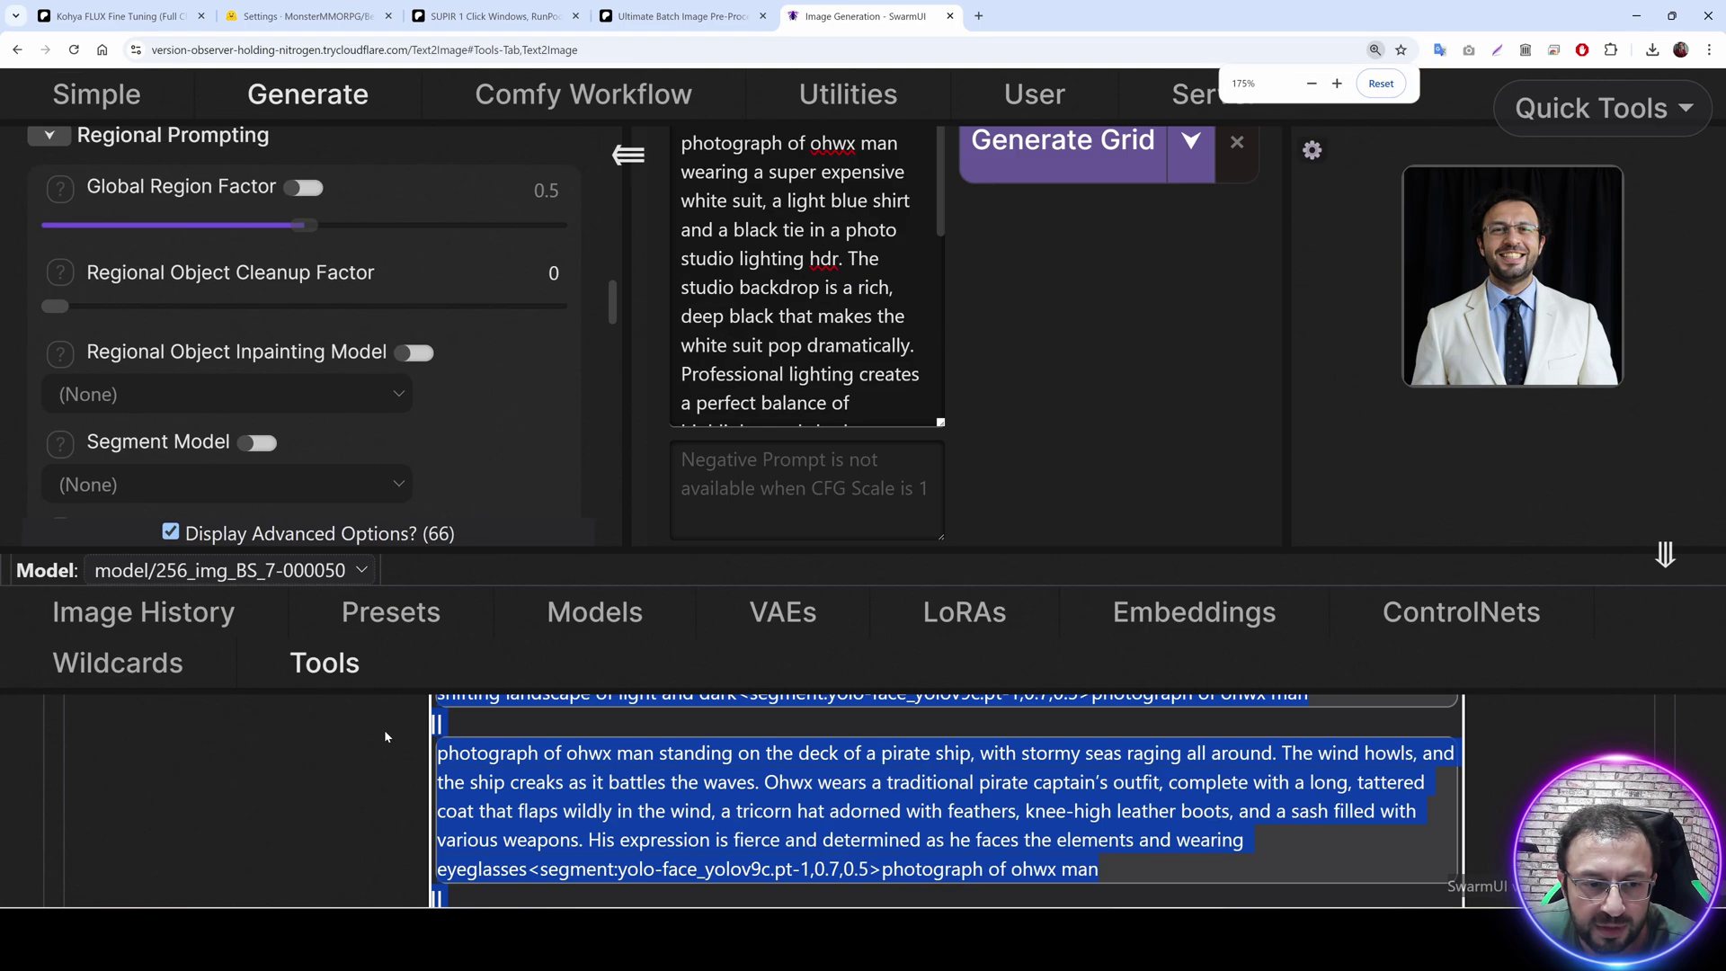
key("ctrl+v")
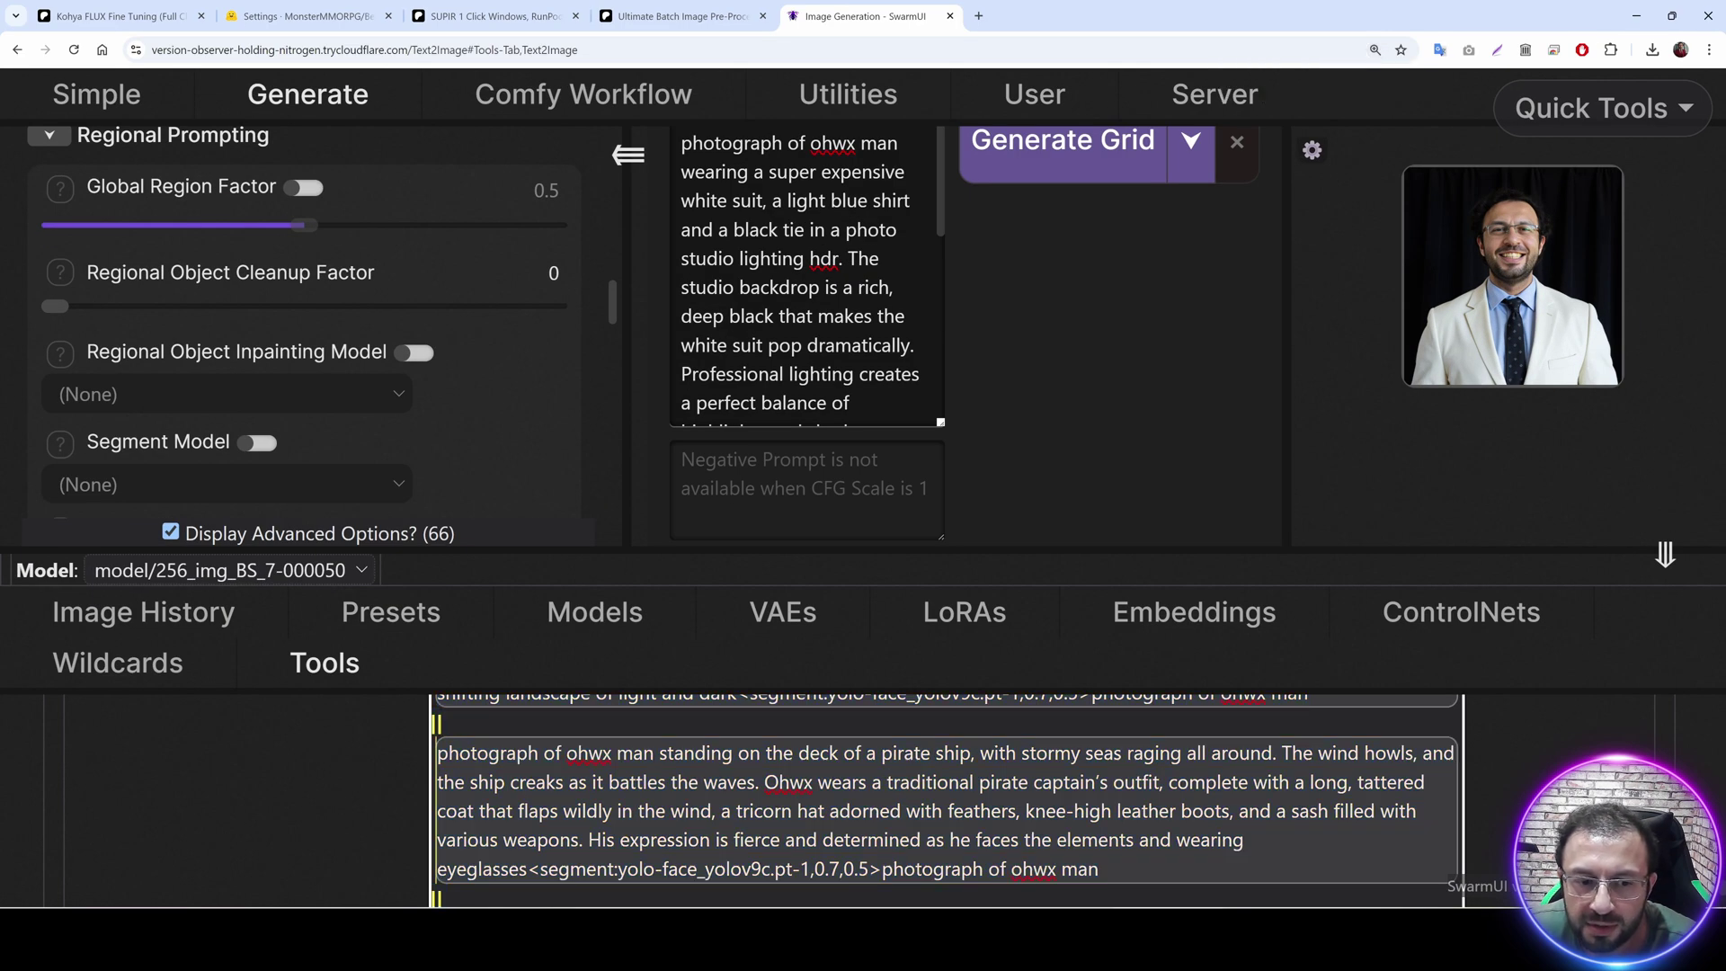
scroll(944, 800, "up", 1)
key("ctrl+minus")
key("ctrl+minus")
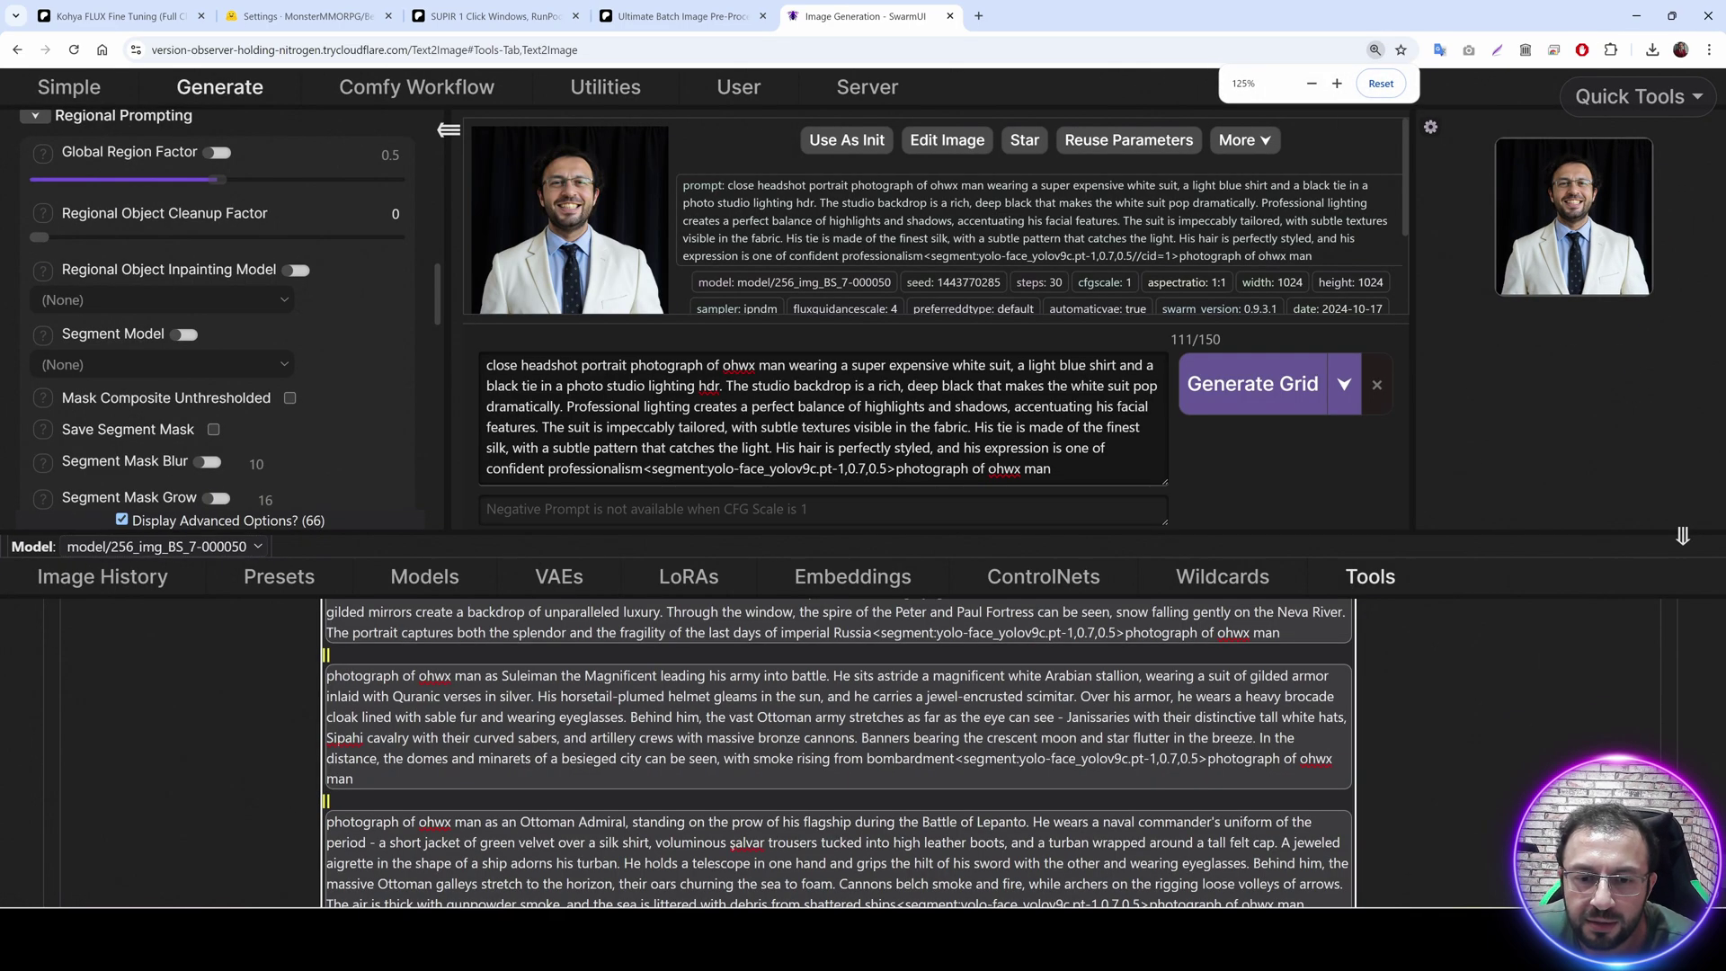
Start generating the test1 grid and return to the top of the grid settings.
scroll(836, 753, "down", 5)
scroll(1371, 743, "up", 5)
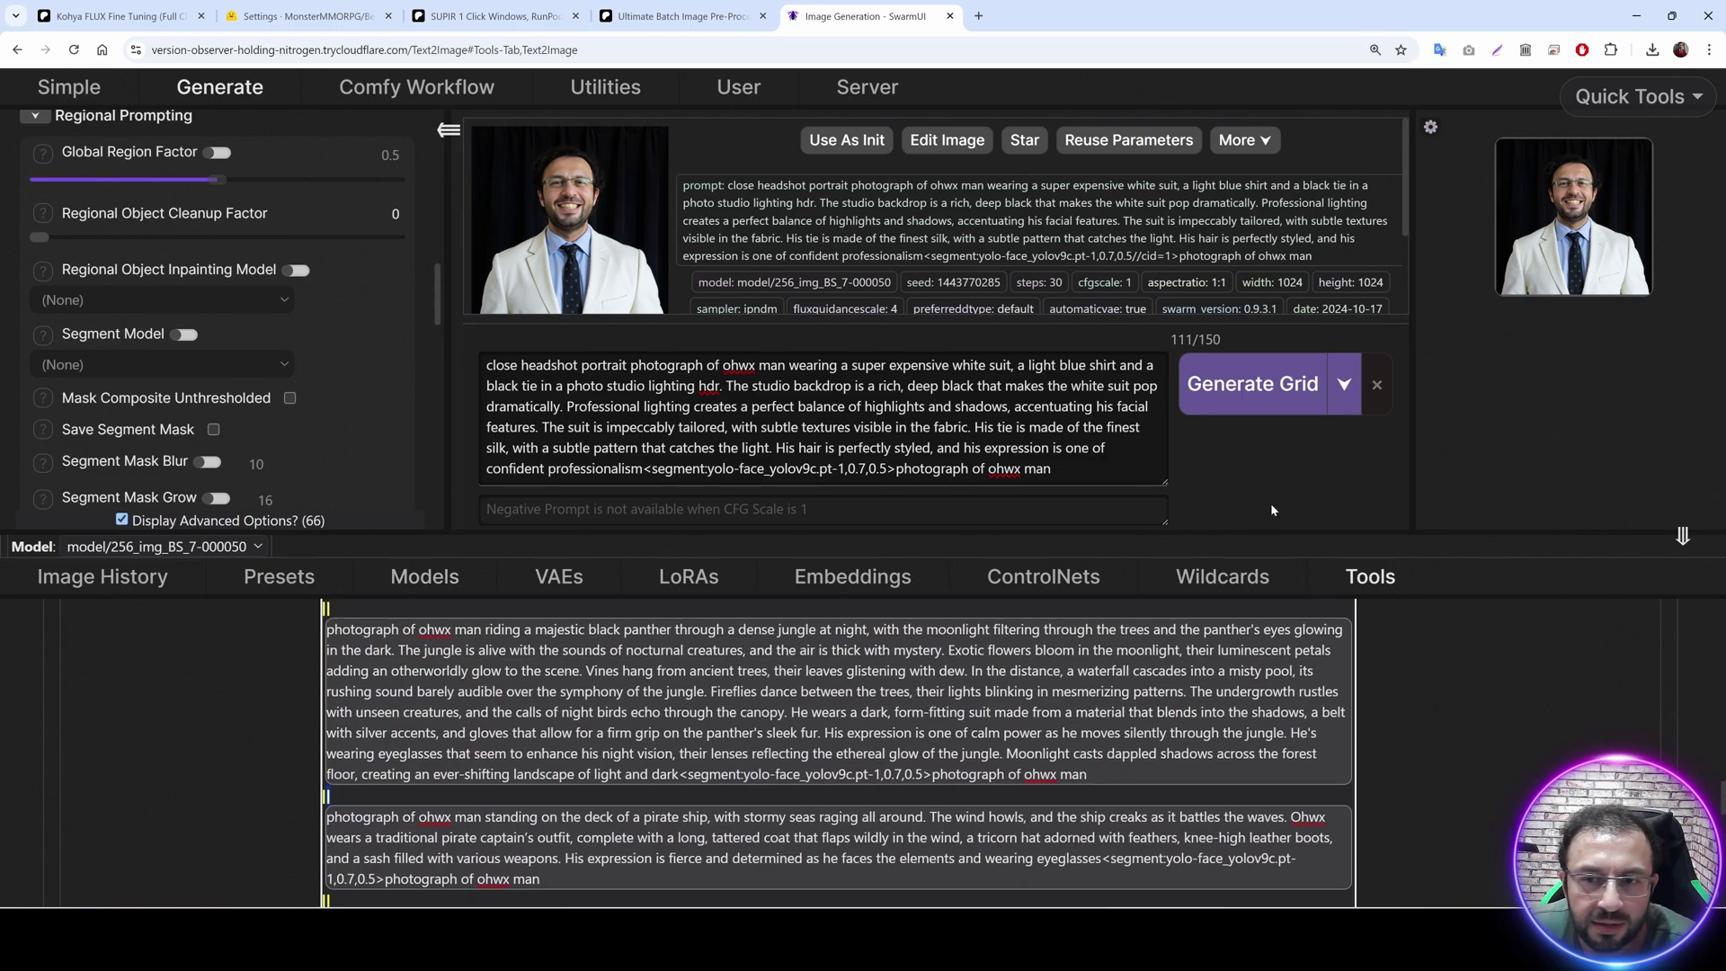
scroll(1371, 743, "up", 10)
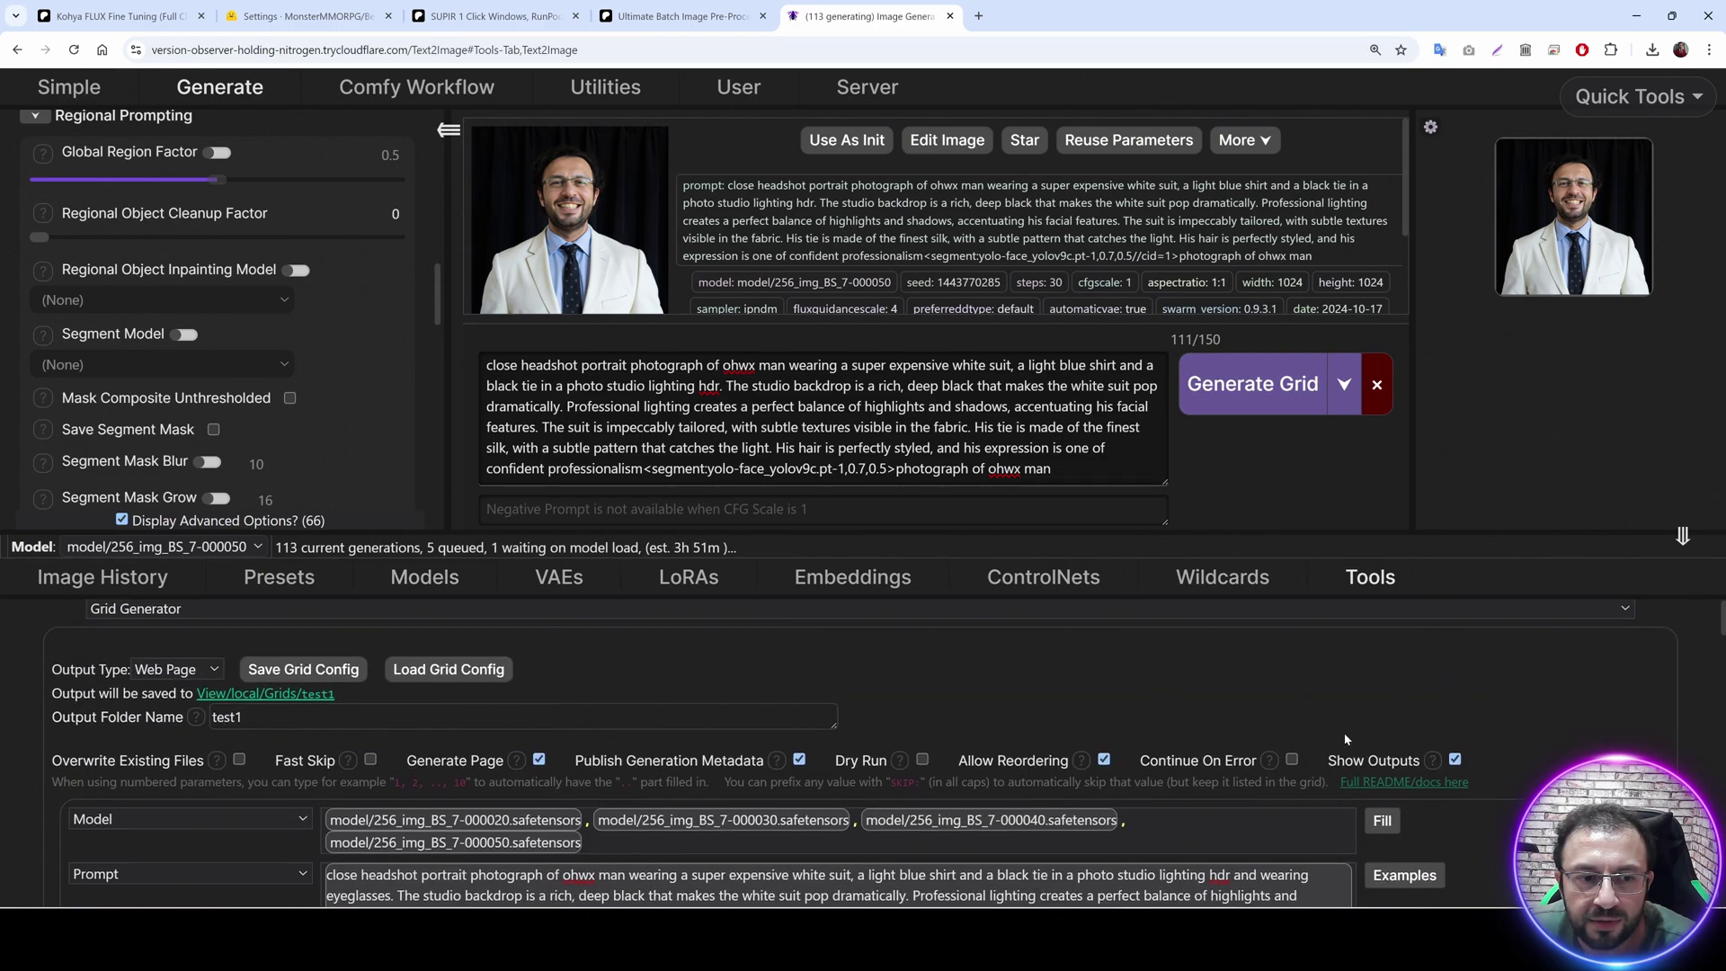
Open the output page of the test1 grid and inspect its prompt list, axes and image cells.
left_click(283, 709)
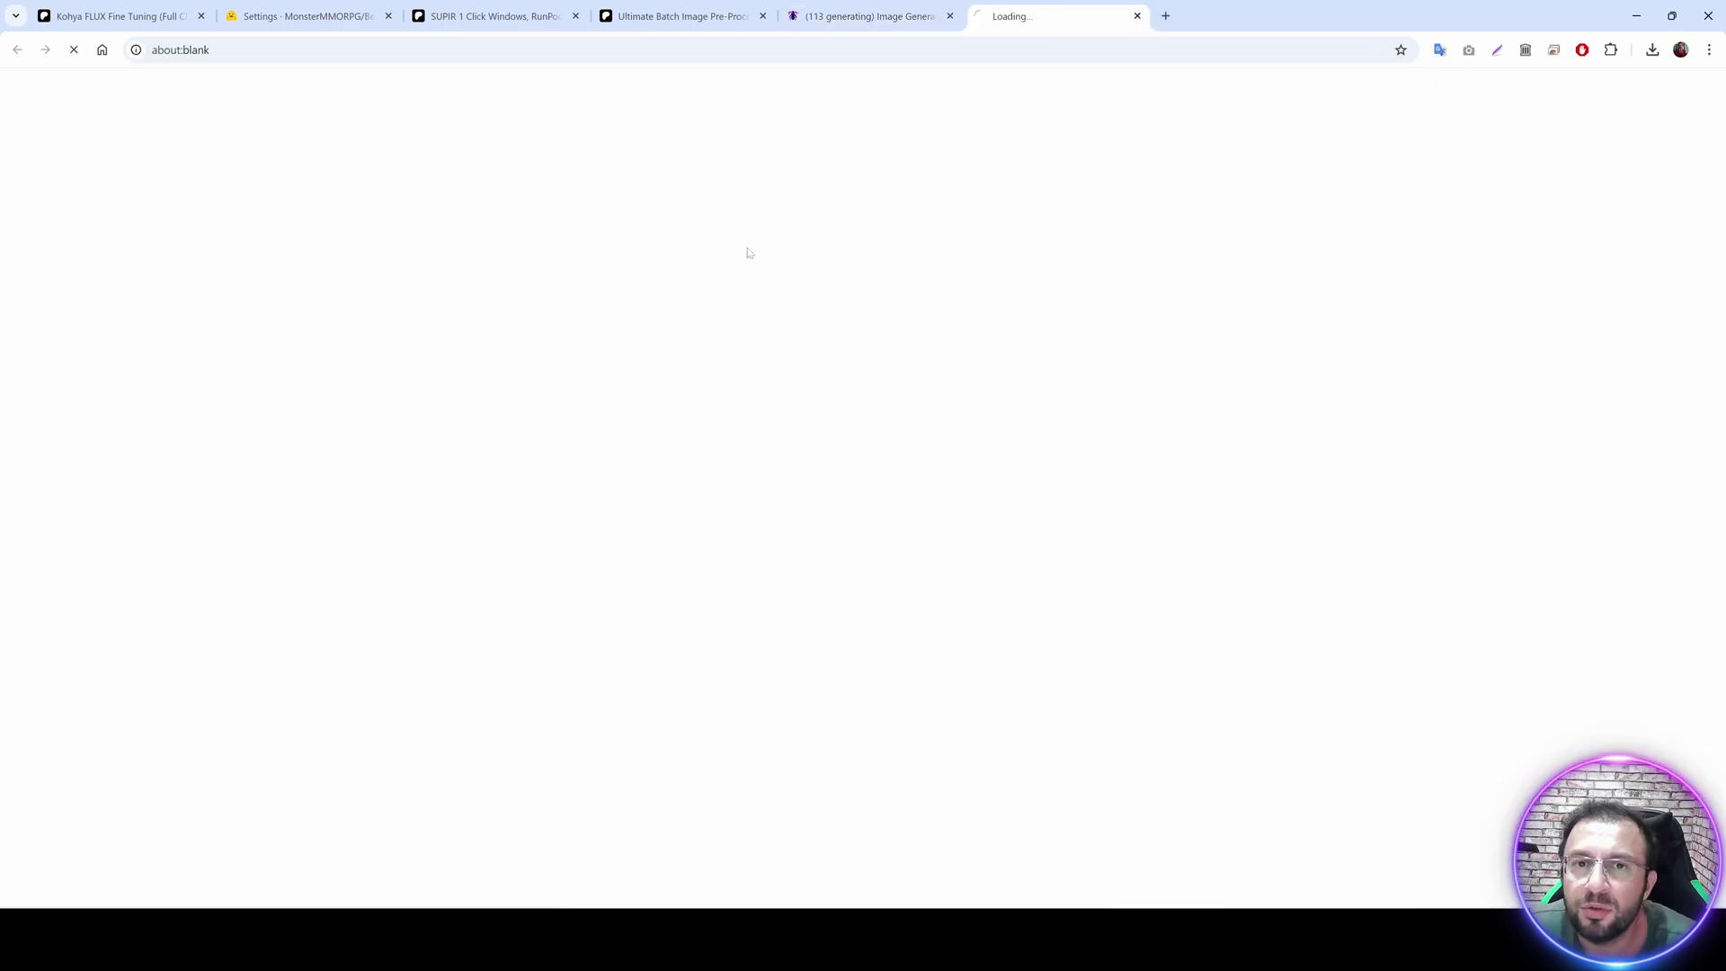
scroll(919, 470, "down", 20)
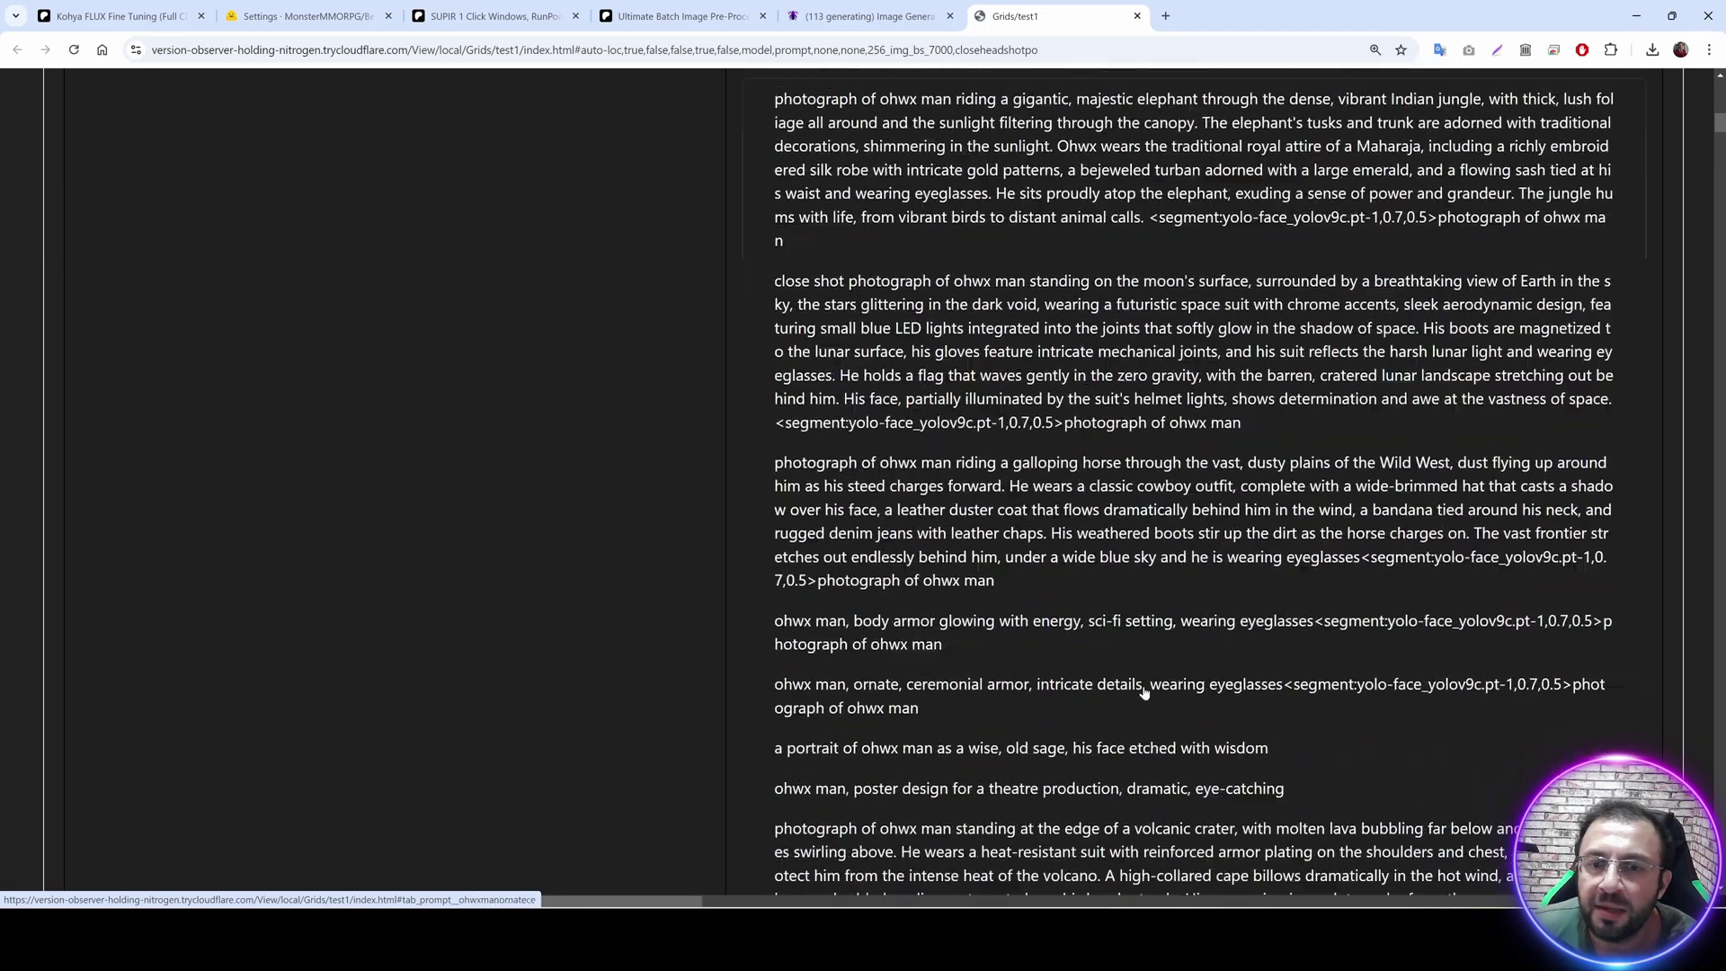
left_click(1164, 768)
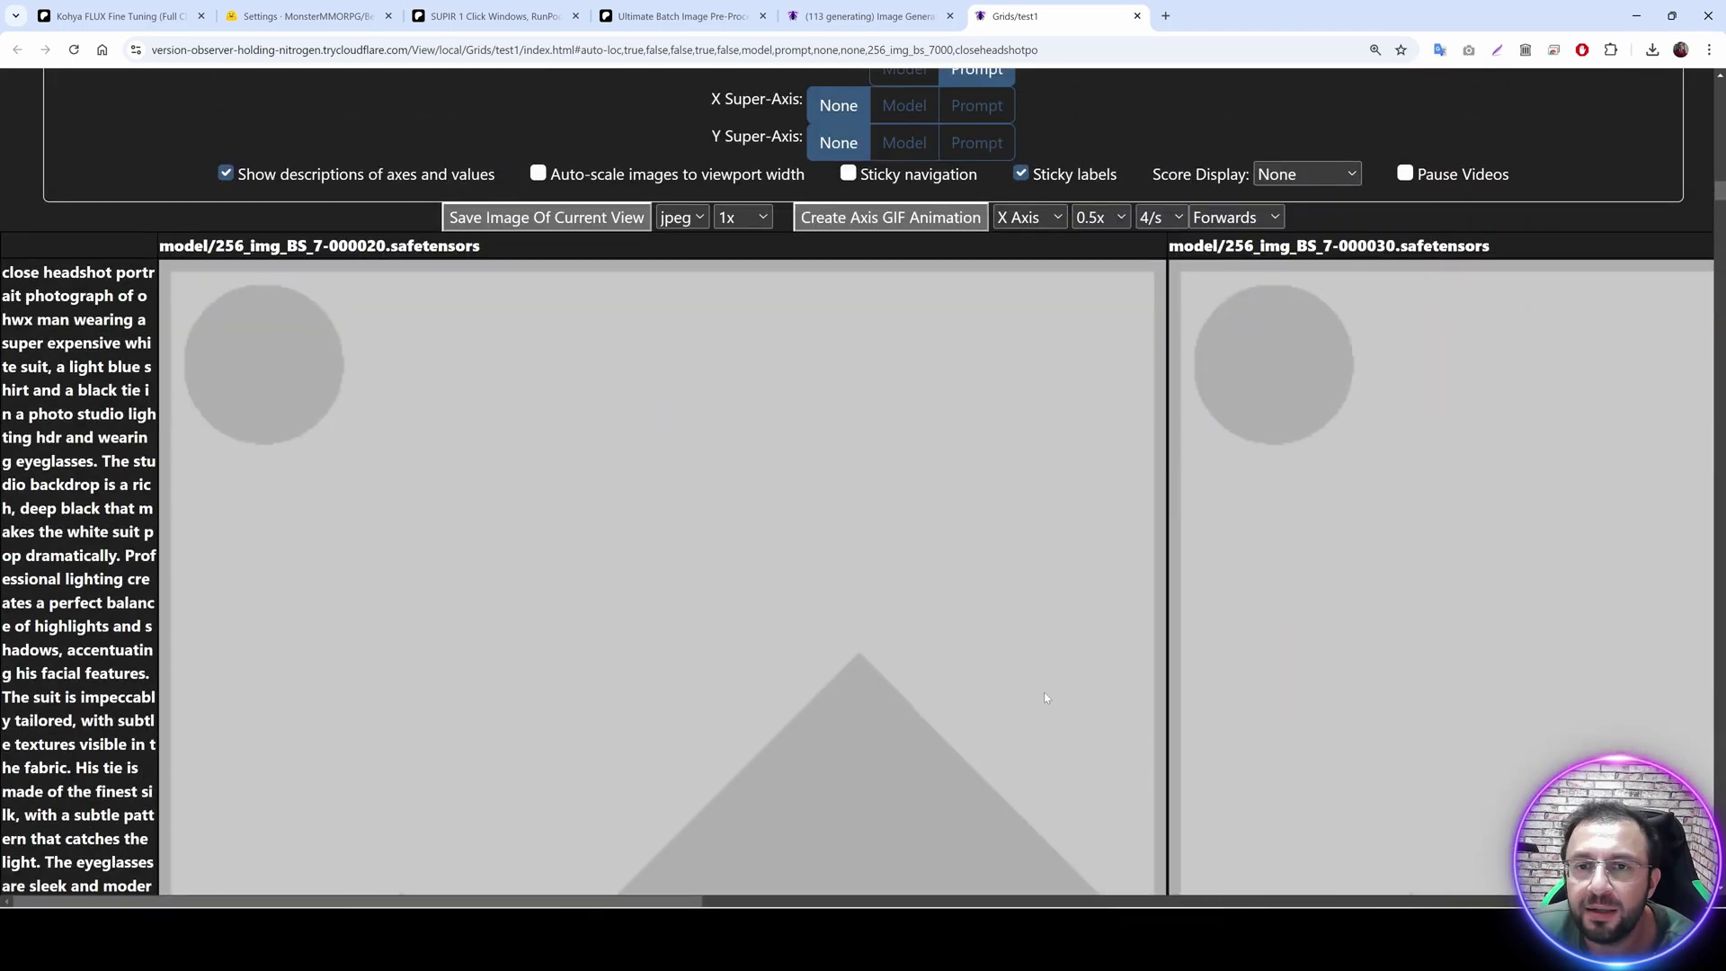
key("ctrl+minus")
key("ctrl+minus")
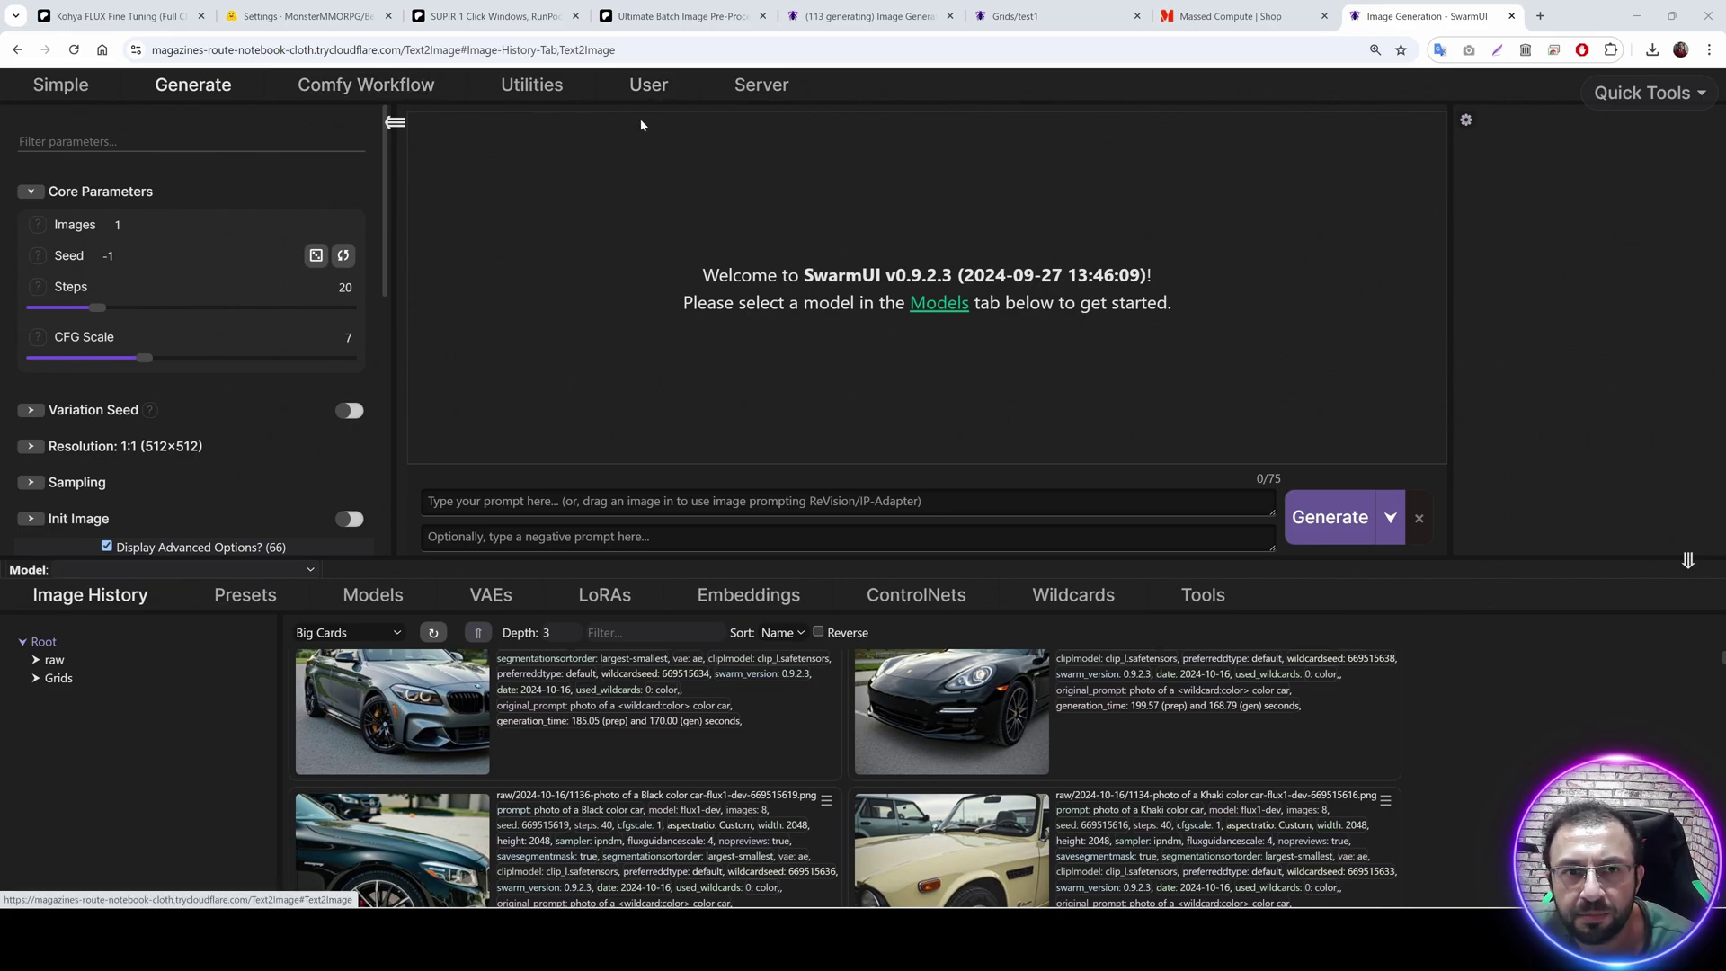
Examine the backends configured on the other SwarmUI server and their GPU assignments.
left_click(759, 85)
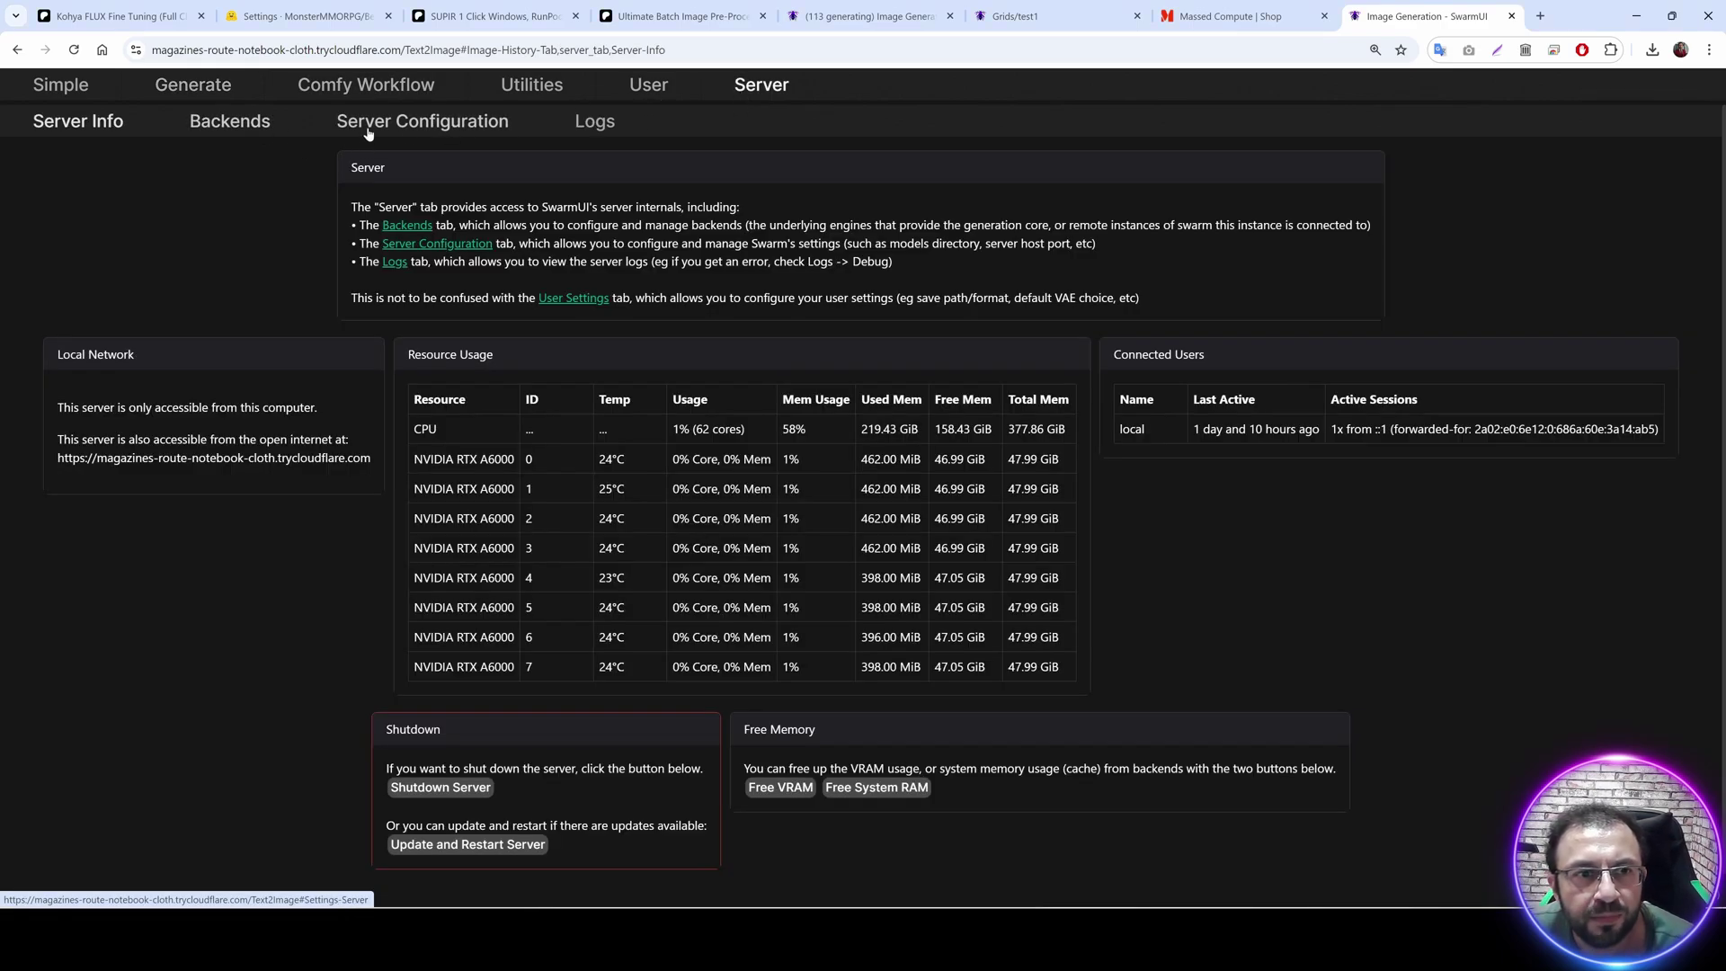
left_click(418, 122)
left_click(231, 121)
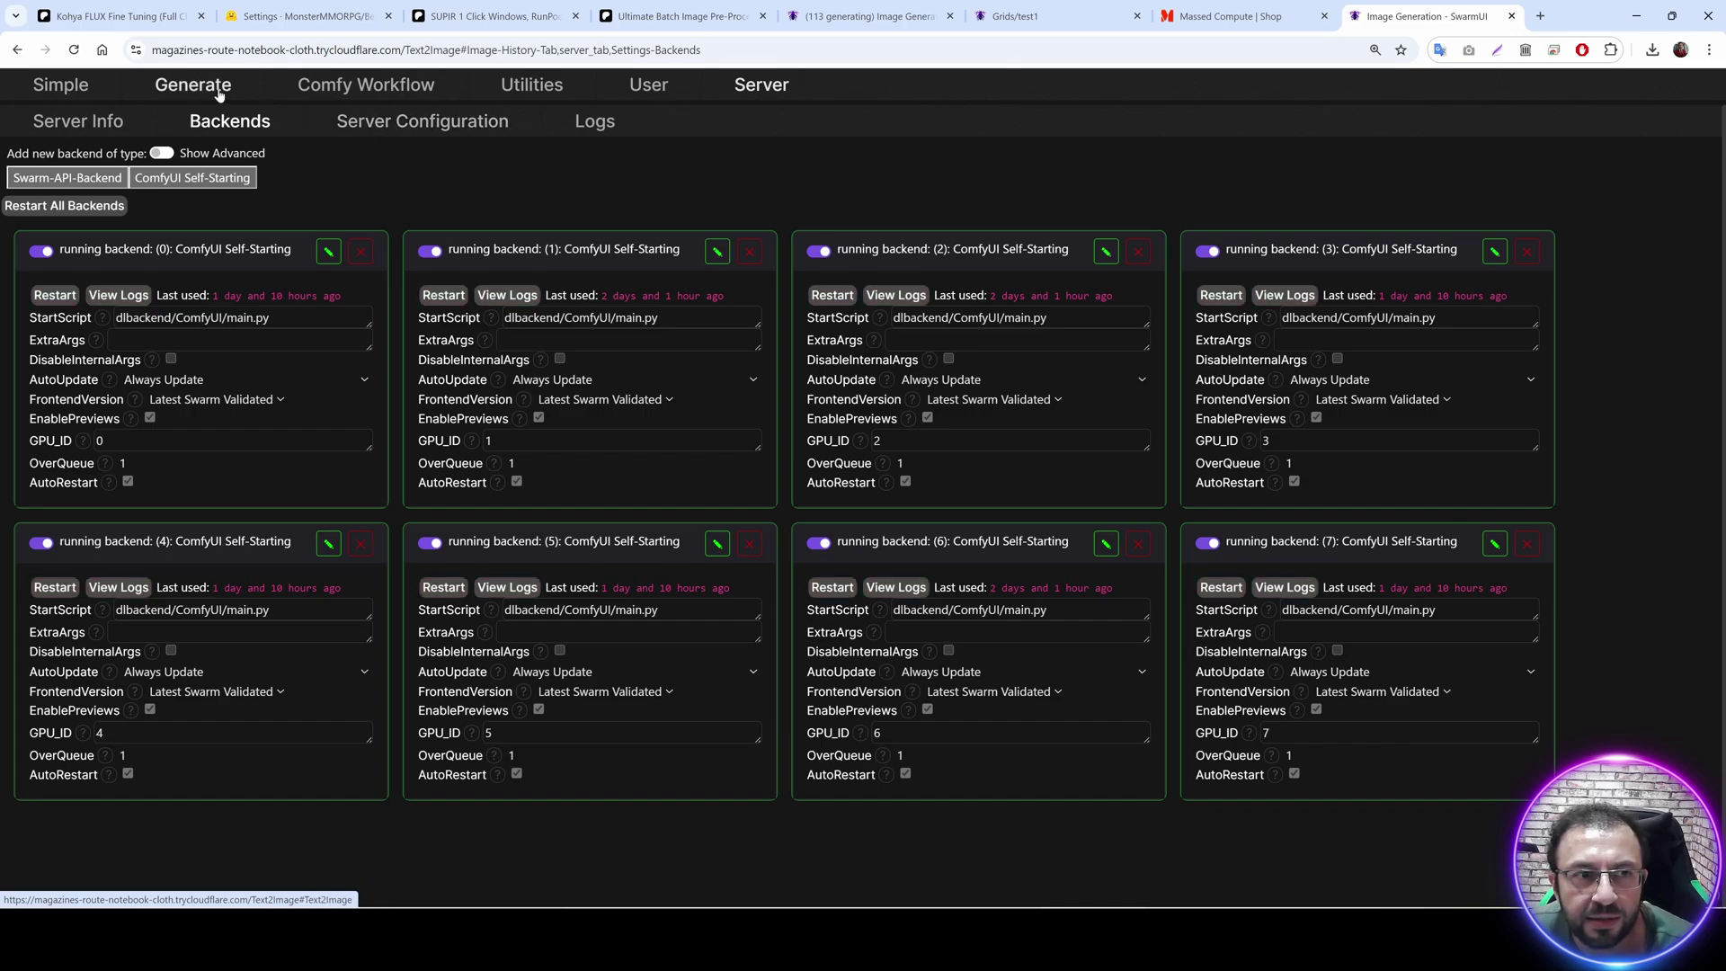
On the generation page, expand the Regional Prompting parameters and enable Segmentation Sort Order.
left_click(216, 86)
scroll(147, 327, "down", 5)
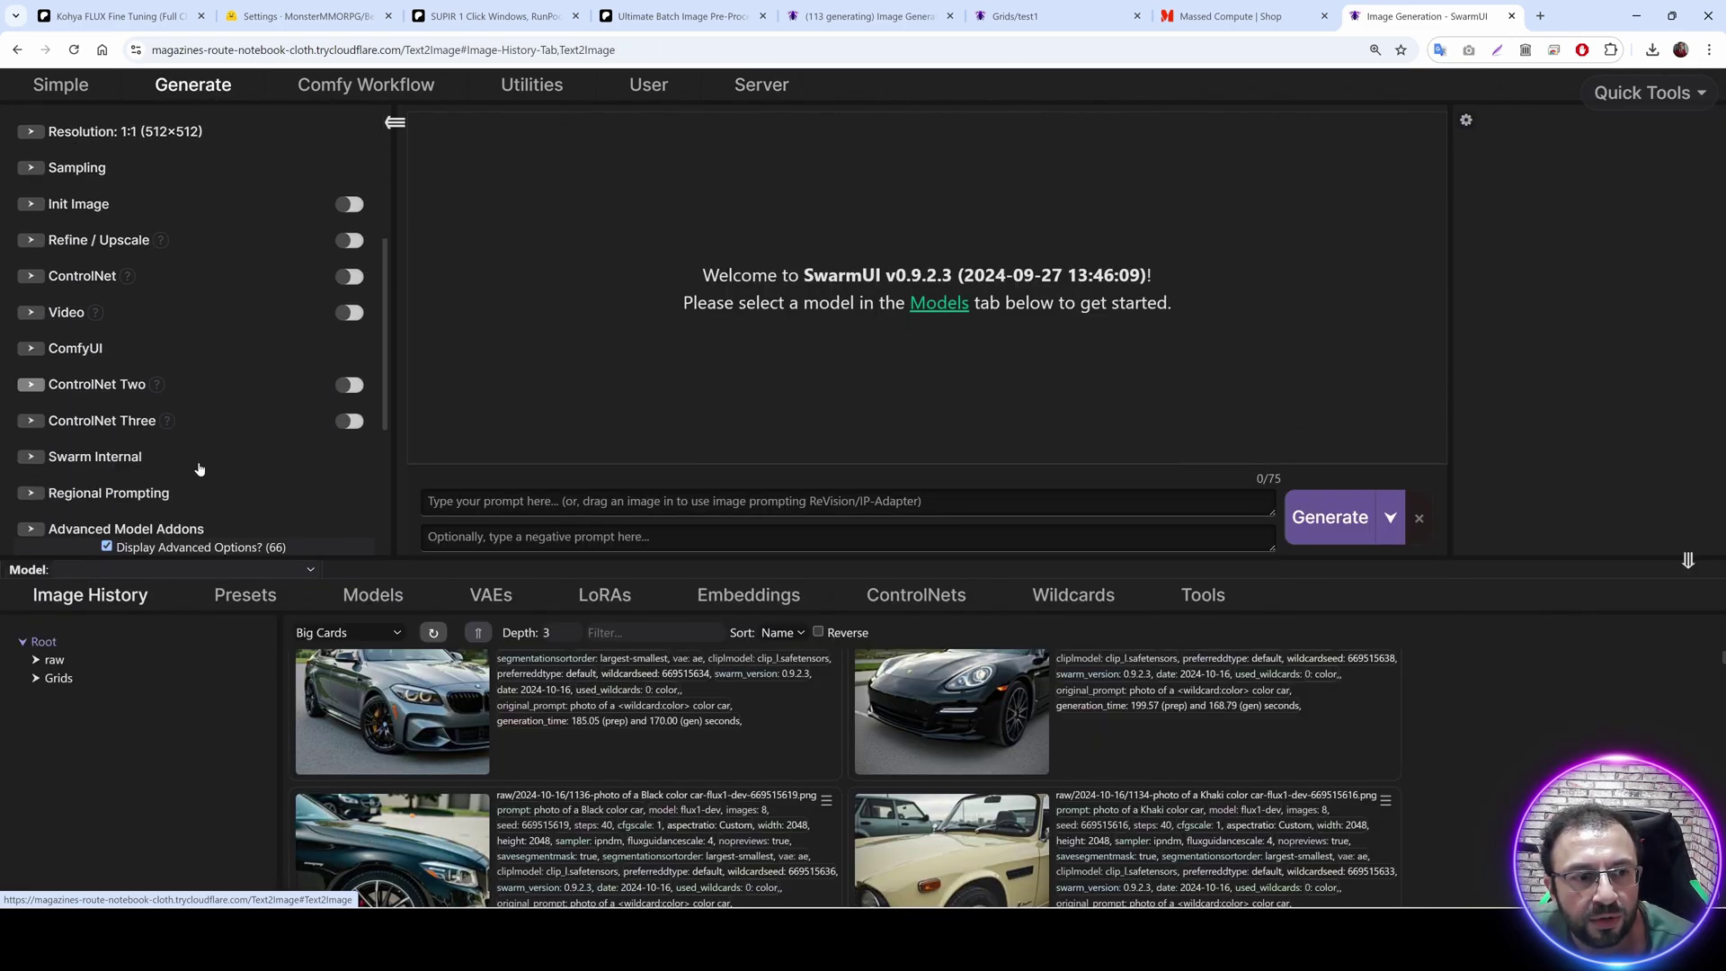
scroll(129, 397, "down", 2)
left_click(99, 258)
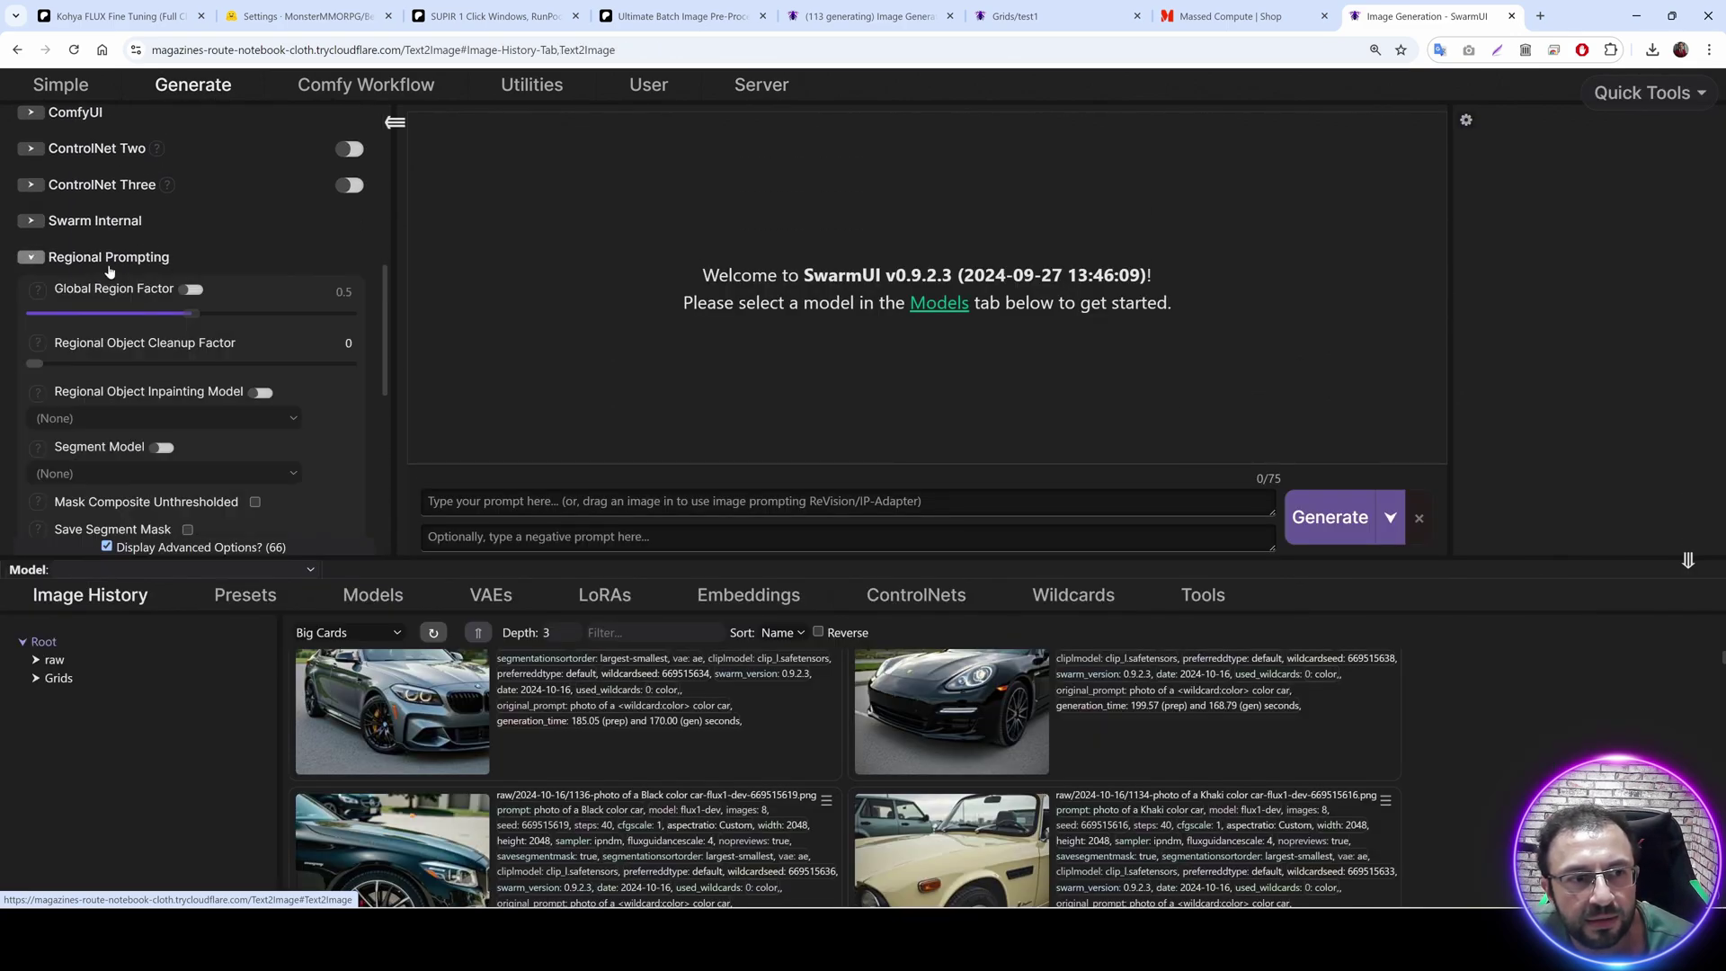
scroll(196, 397, "down", 3)
scroll(196, 398, "down", 2)
scroll(144, 316, "up", 1)
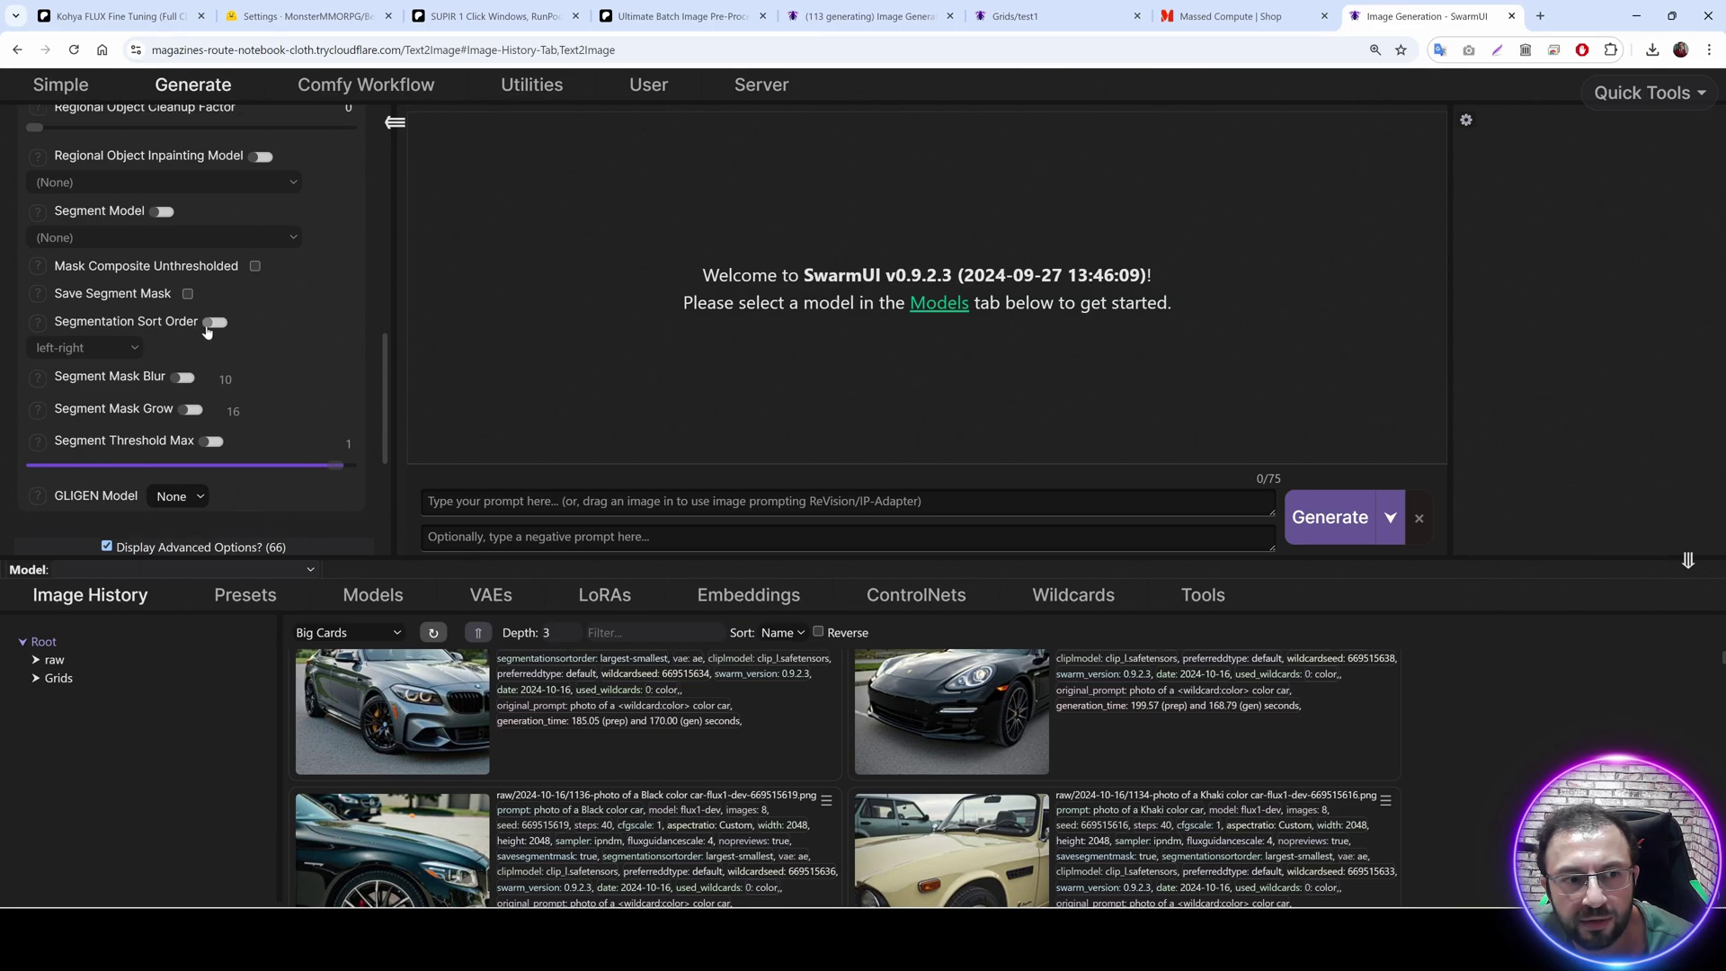
left_click(212, 324)
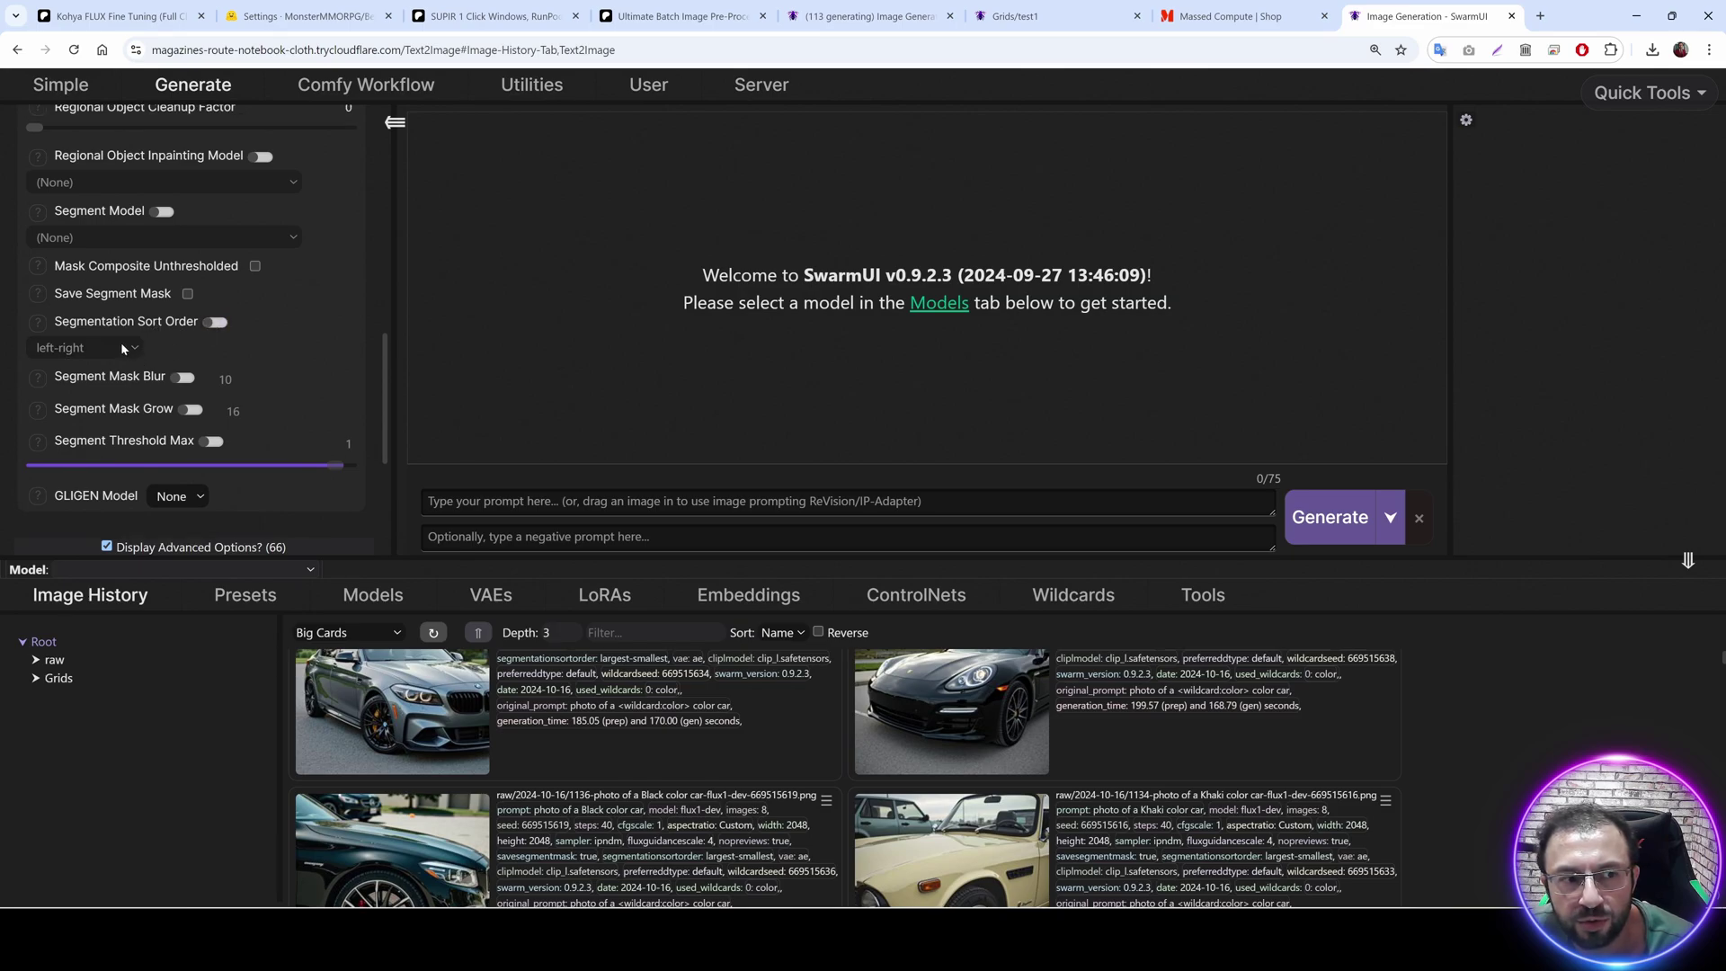
Open the Grid Generator tool and load the grid config History - 15_img_LoRA_BS7_realism_v1.
left_click(1203, 596)
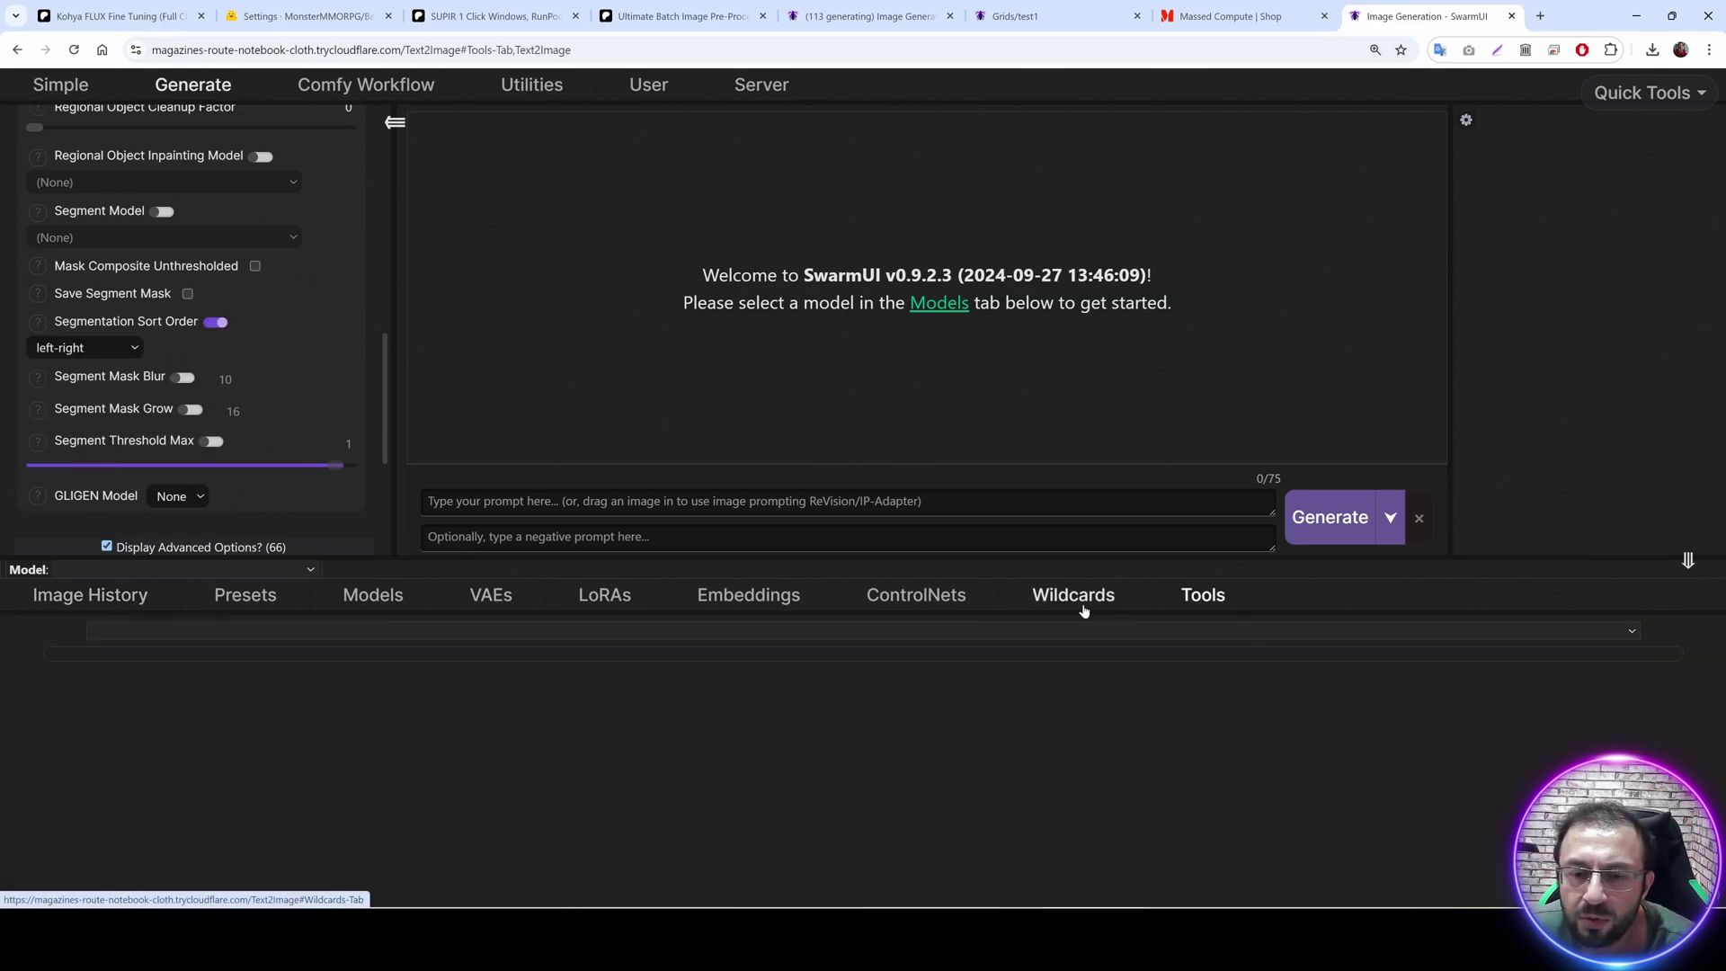
left_click(1010, 631)
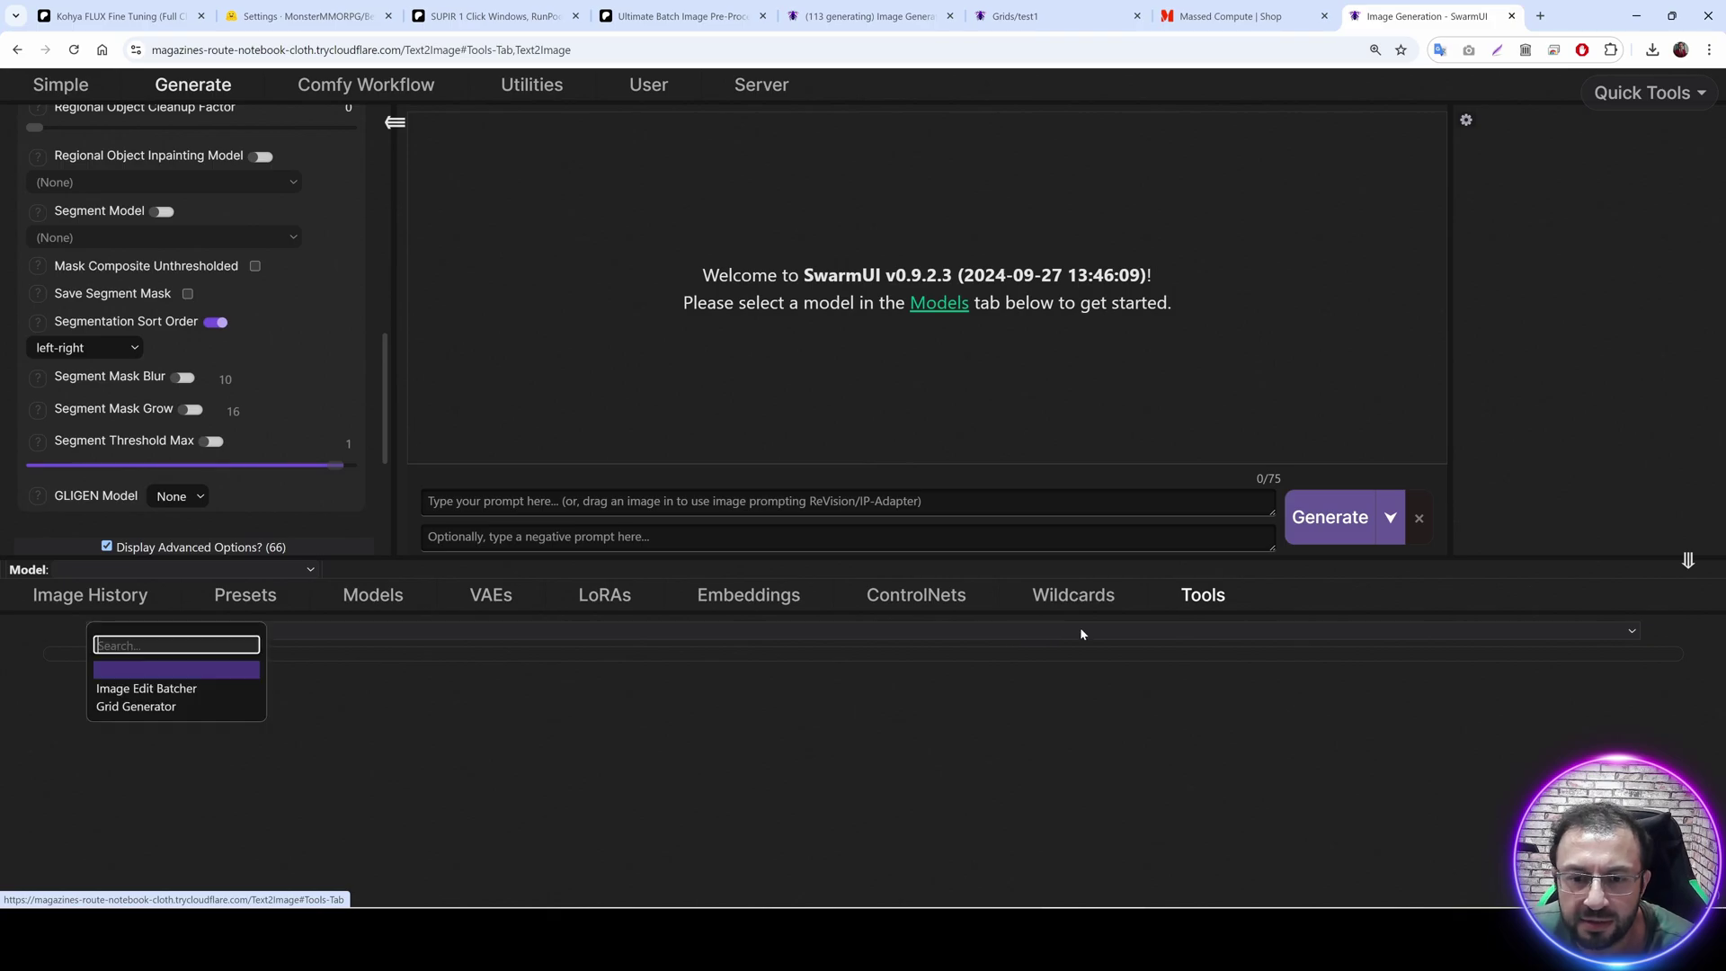
left_click(180, 706)
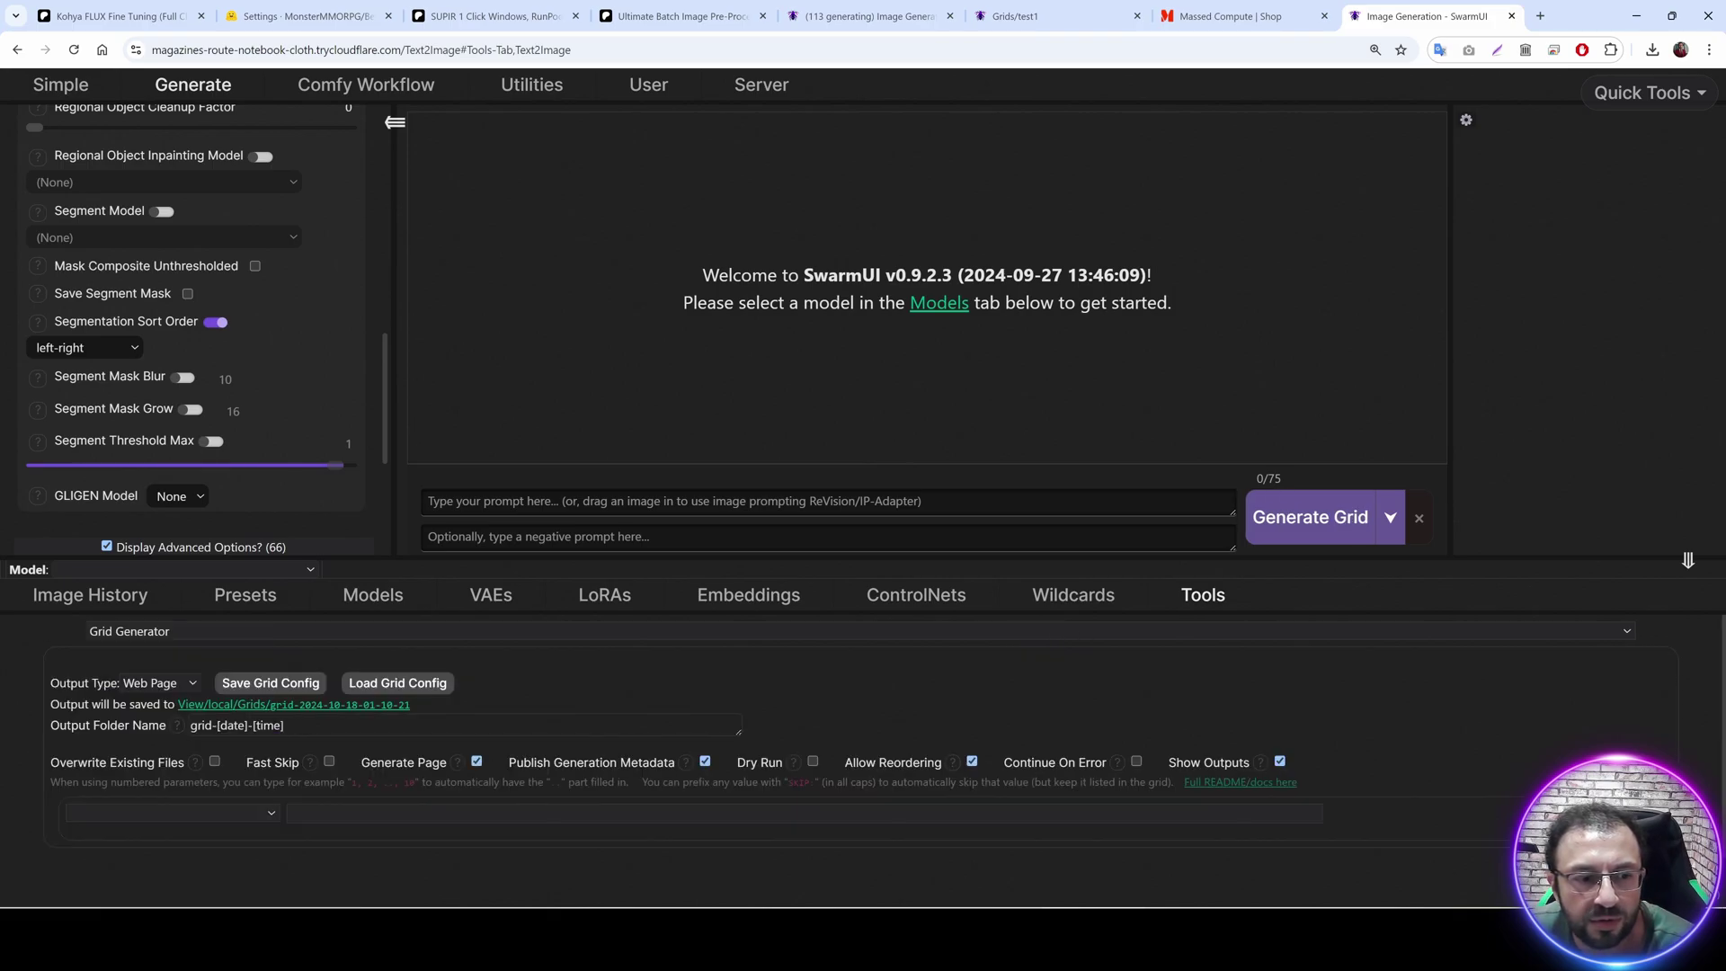
left_click(397, 684)
left_click(812, 205)
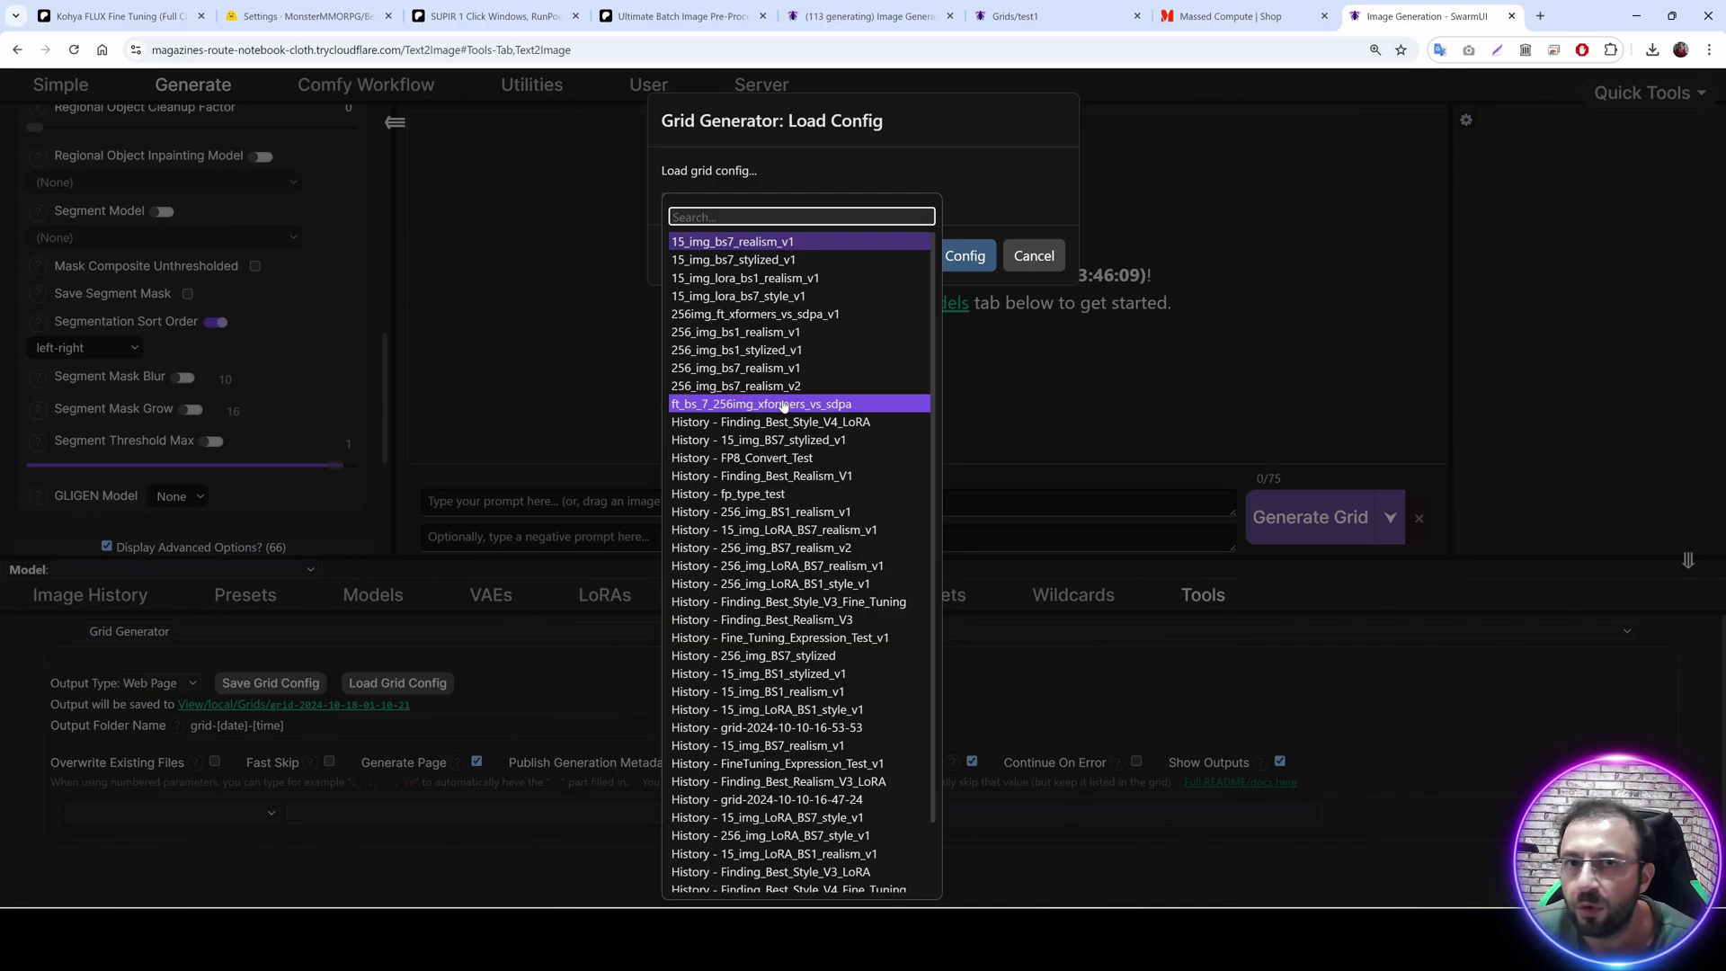
left_click(815, 530)
left_click(876, 259)
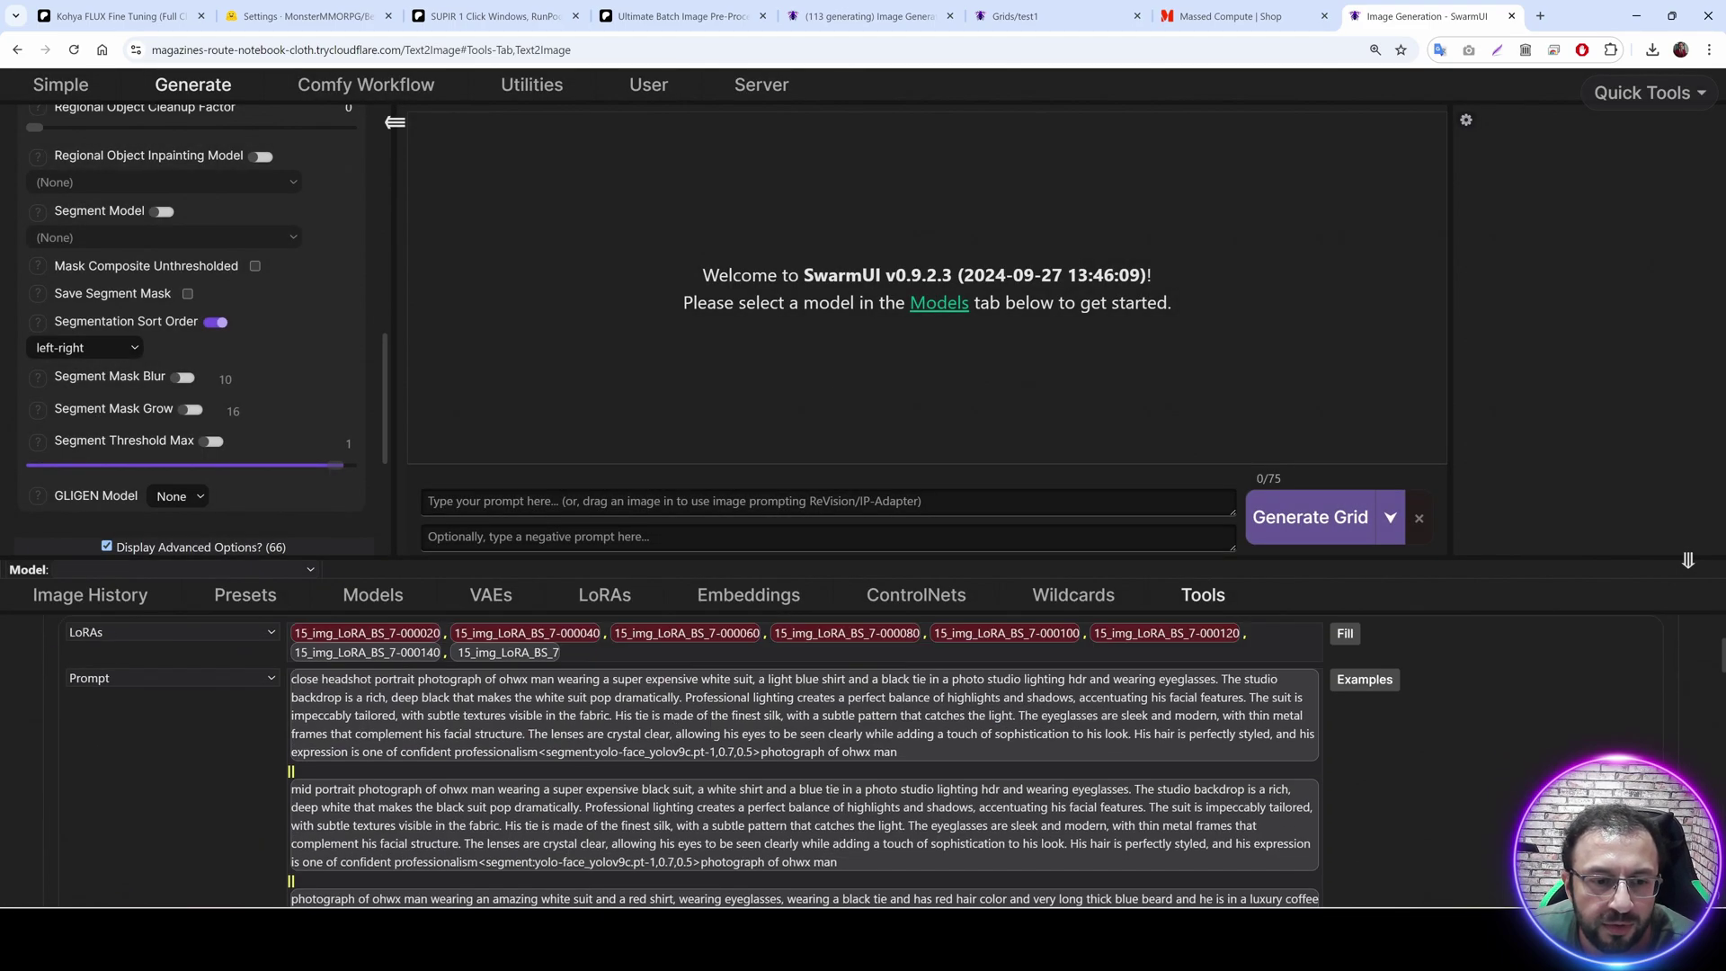
Open the output page of the 15_img_LoRA_BS7_realism_v1 grid and compare the white-suit portraits across the LoRA checkpoints.
scroll(861, 760, "up", 2)
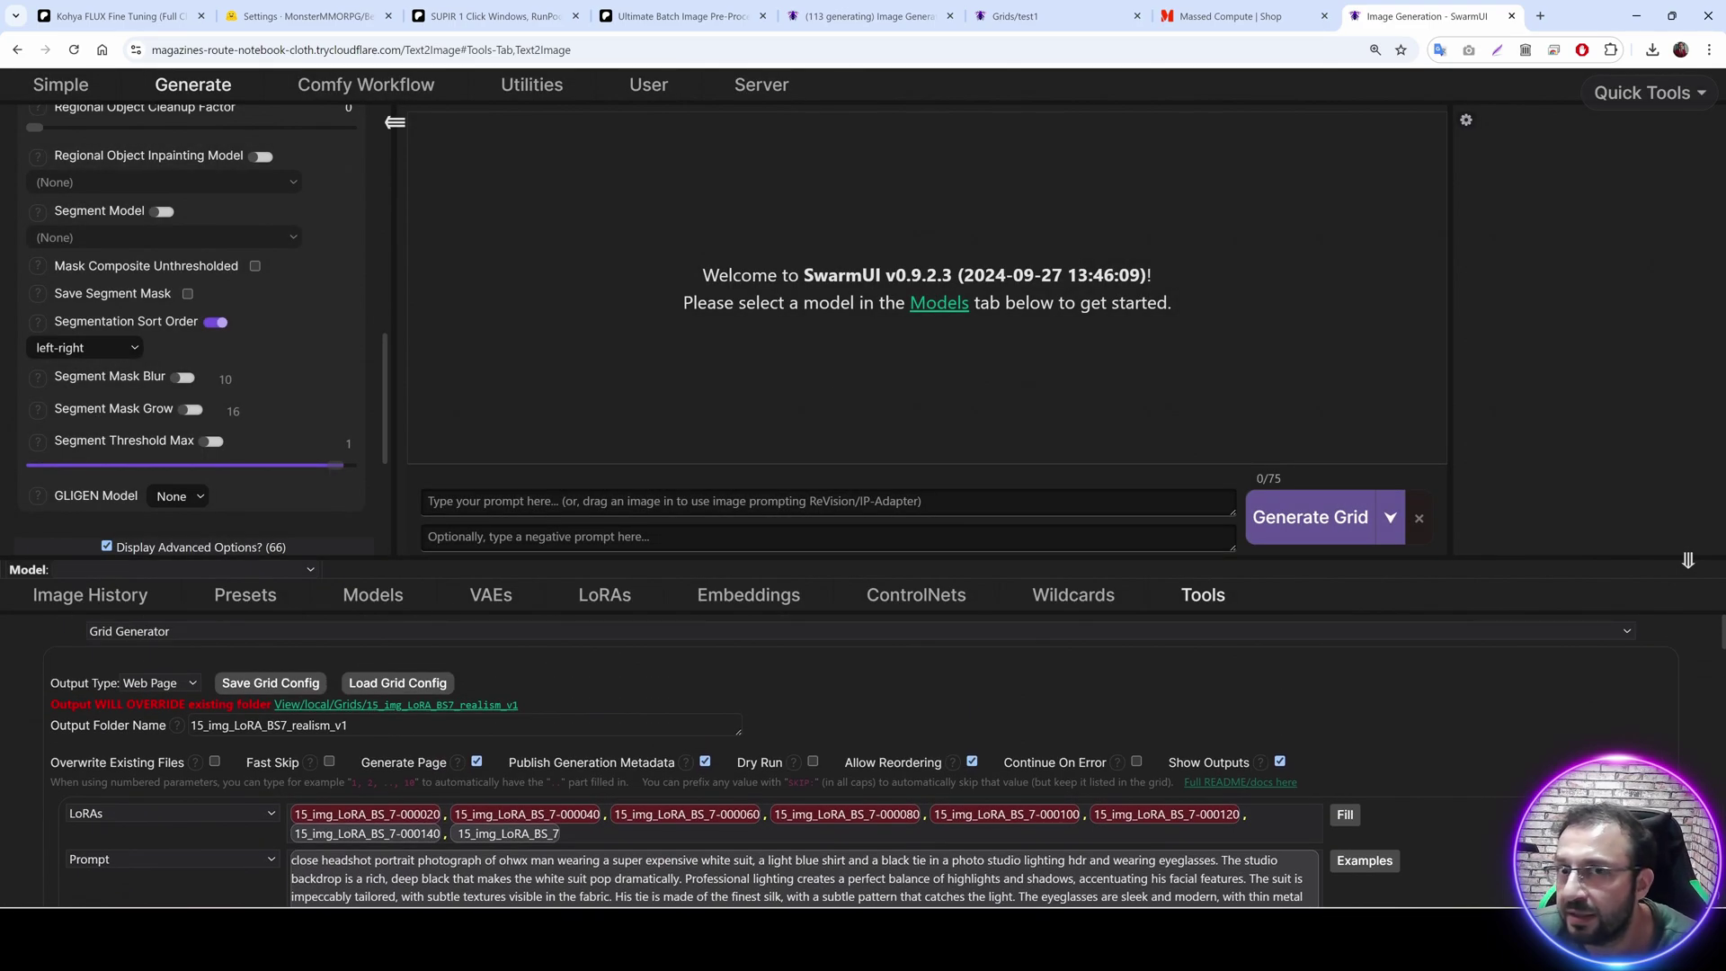
left_click(501, 705)
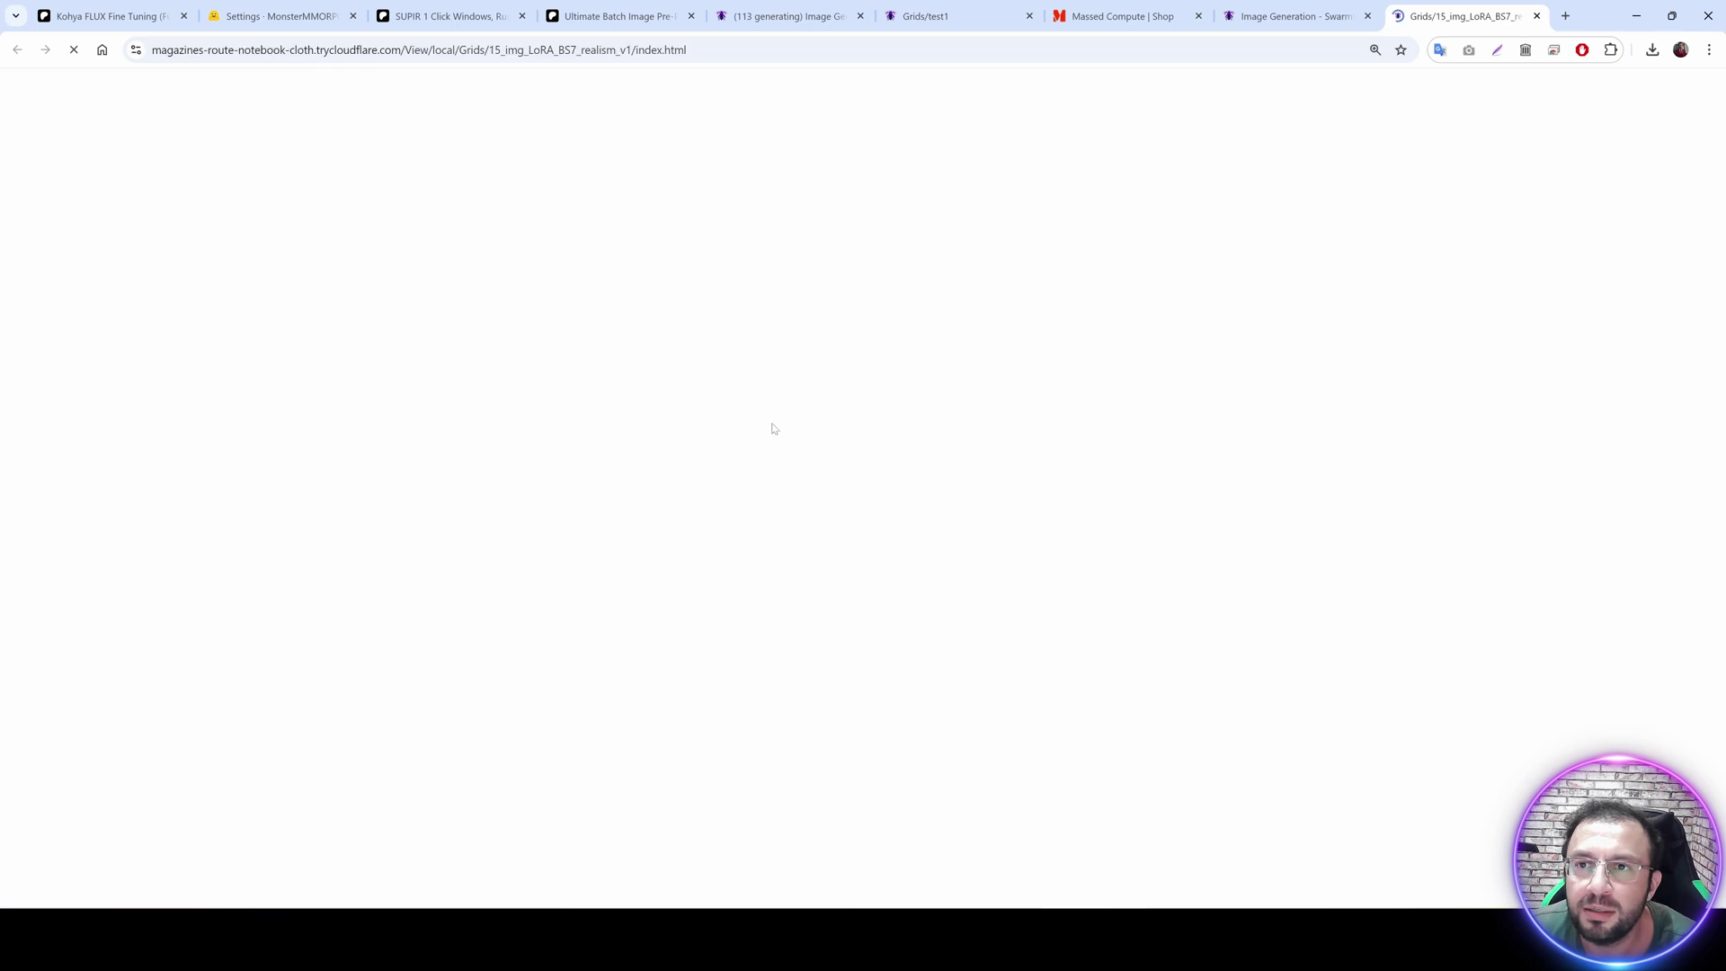
scroll(813, 494, "down", 10)
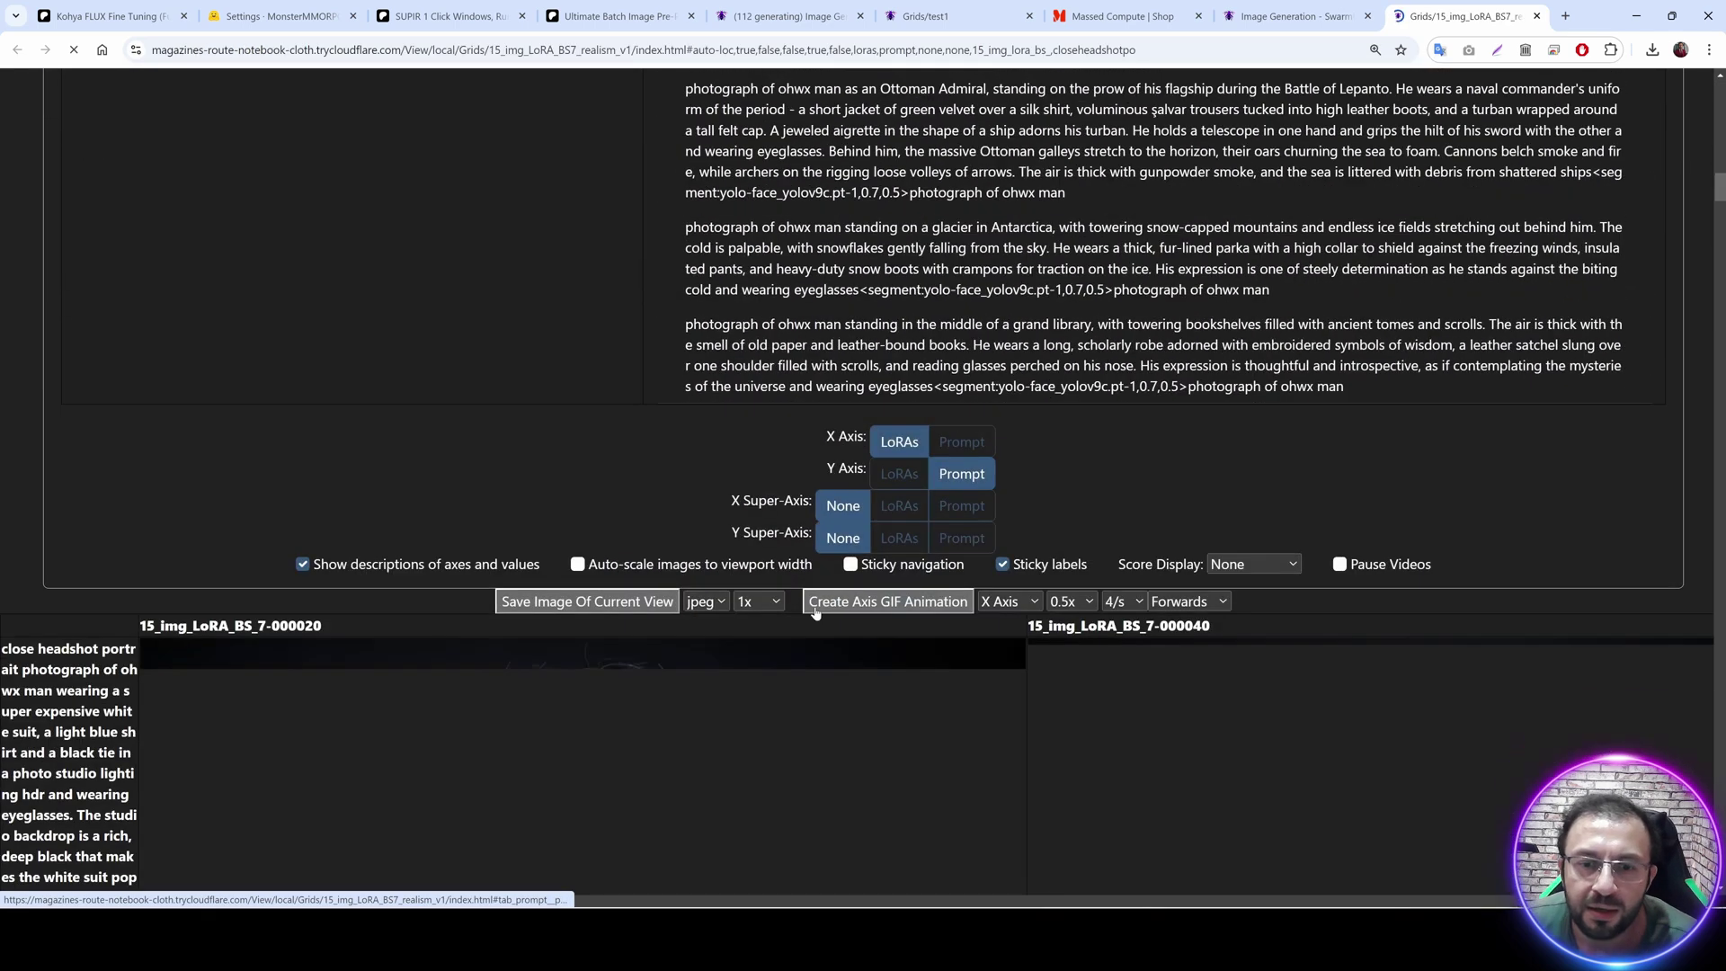
scroll(817, 575, "down", 5)
key("ctrl+minus")
key("ctrl+minus")
key("ctrl+minus")
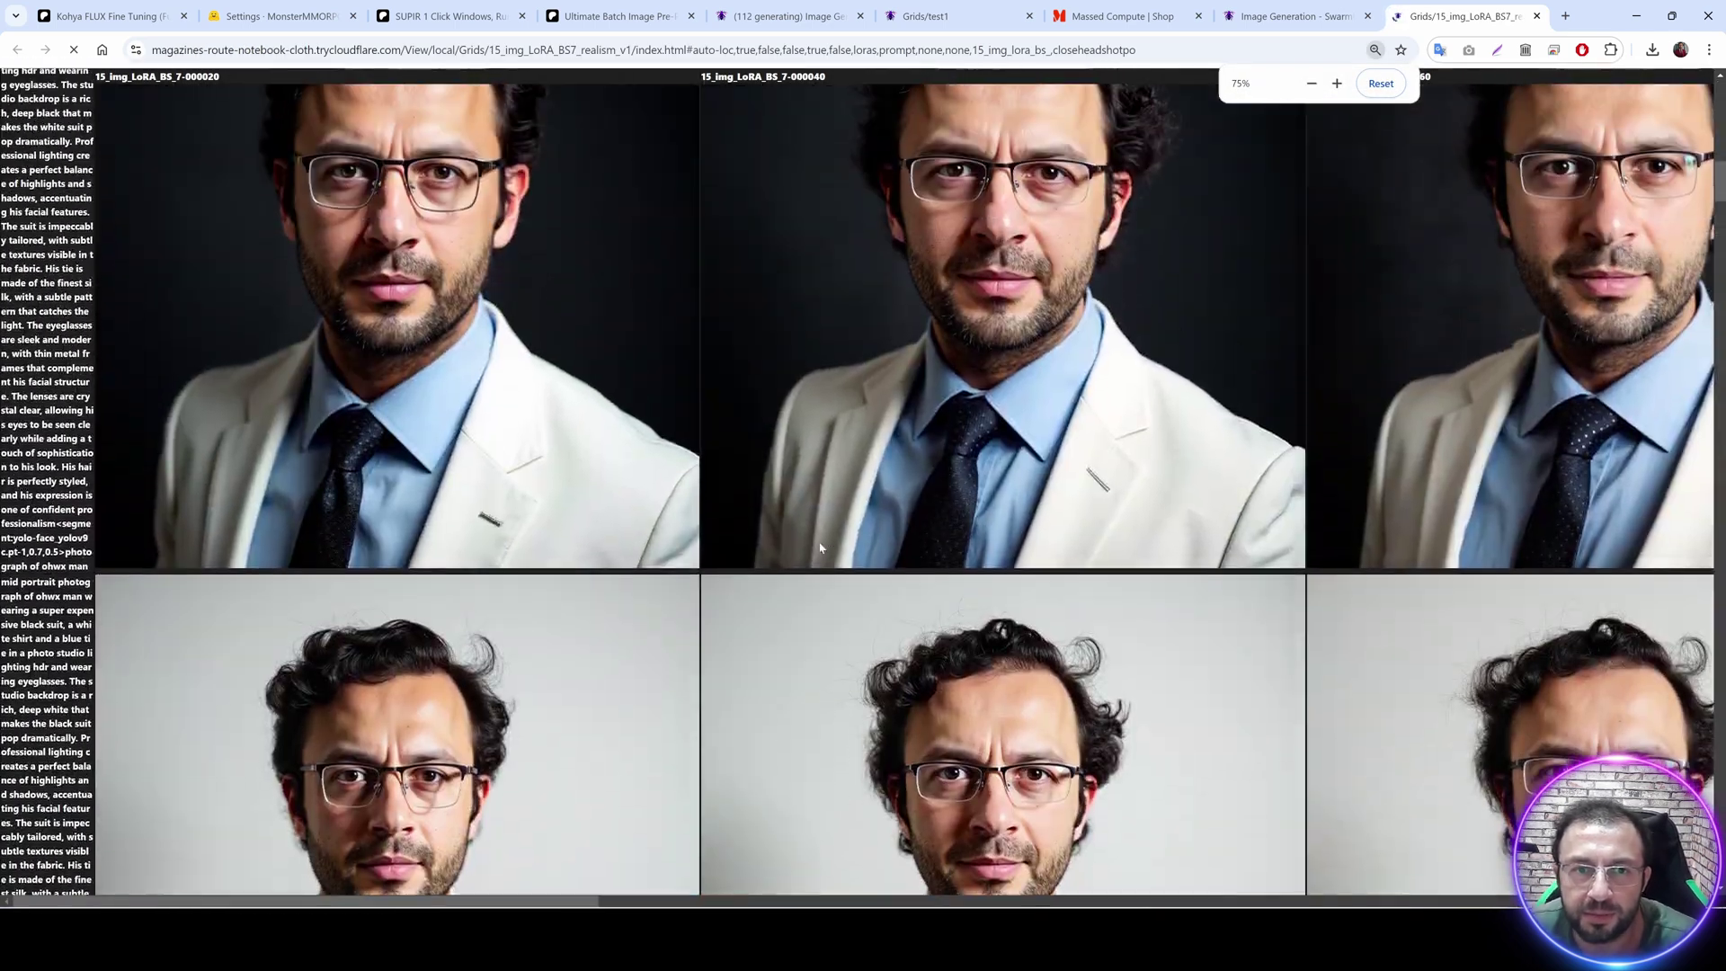
scroll(819, 548, "up", 3)
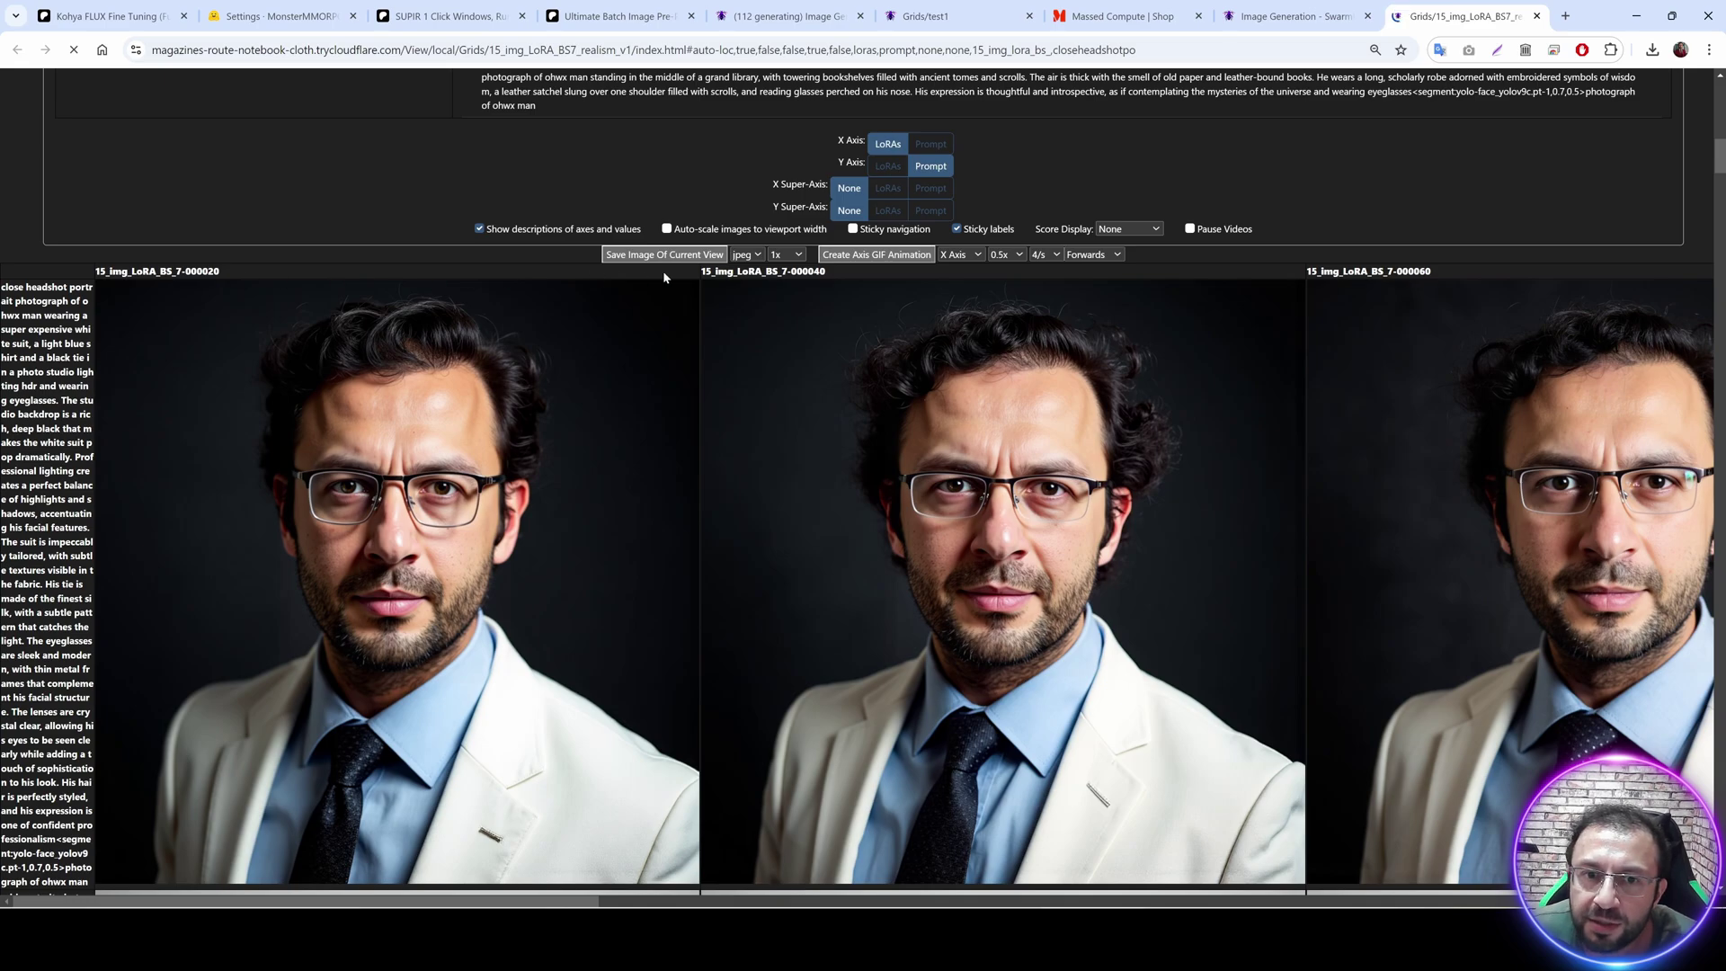
left_click_drag(592, 897, 929, 897)
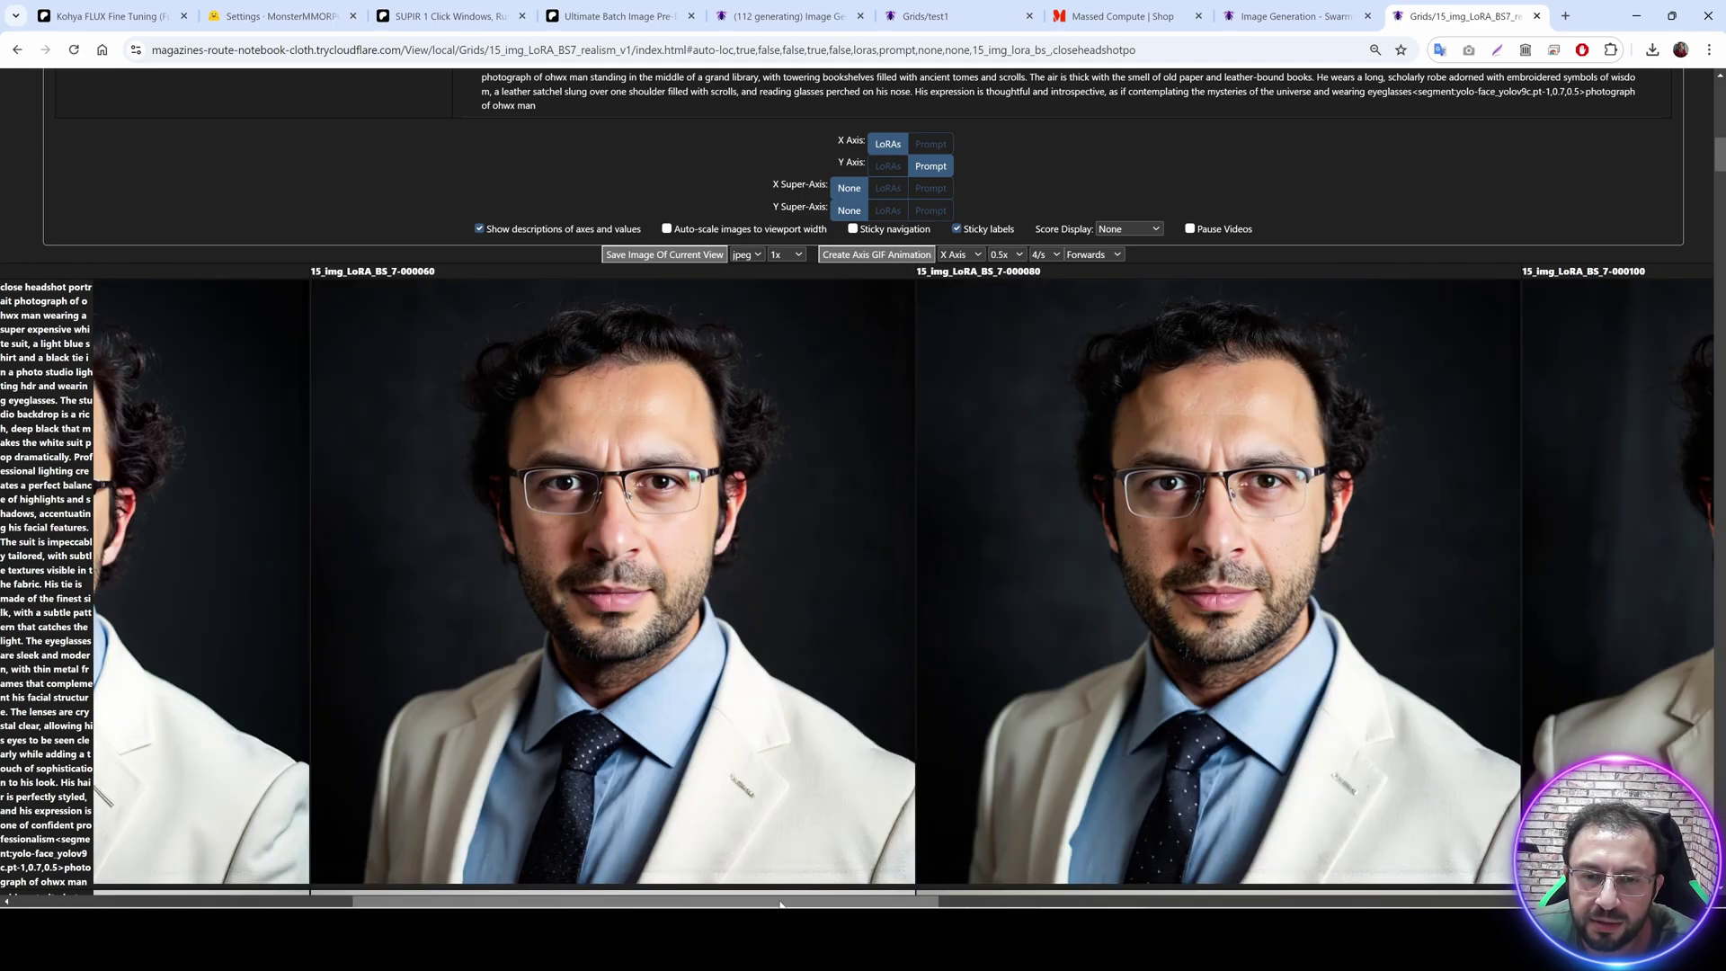
Compare the white-suit portraits of the later checkpoints, 15_img_LoRA_BS_7-000140 and 15_img_LoRA_BS_7.
left_click_drag(775, 898, 1619, 897)
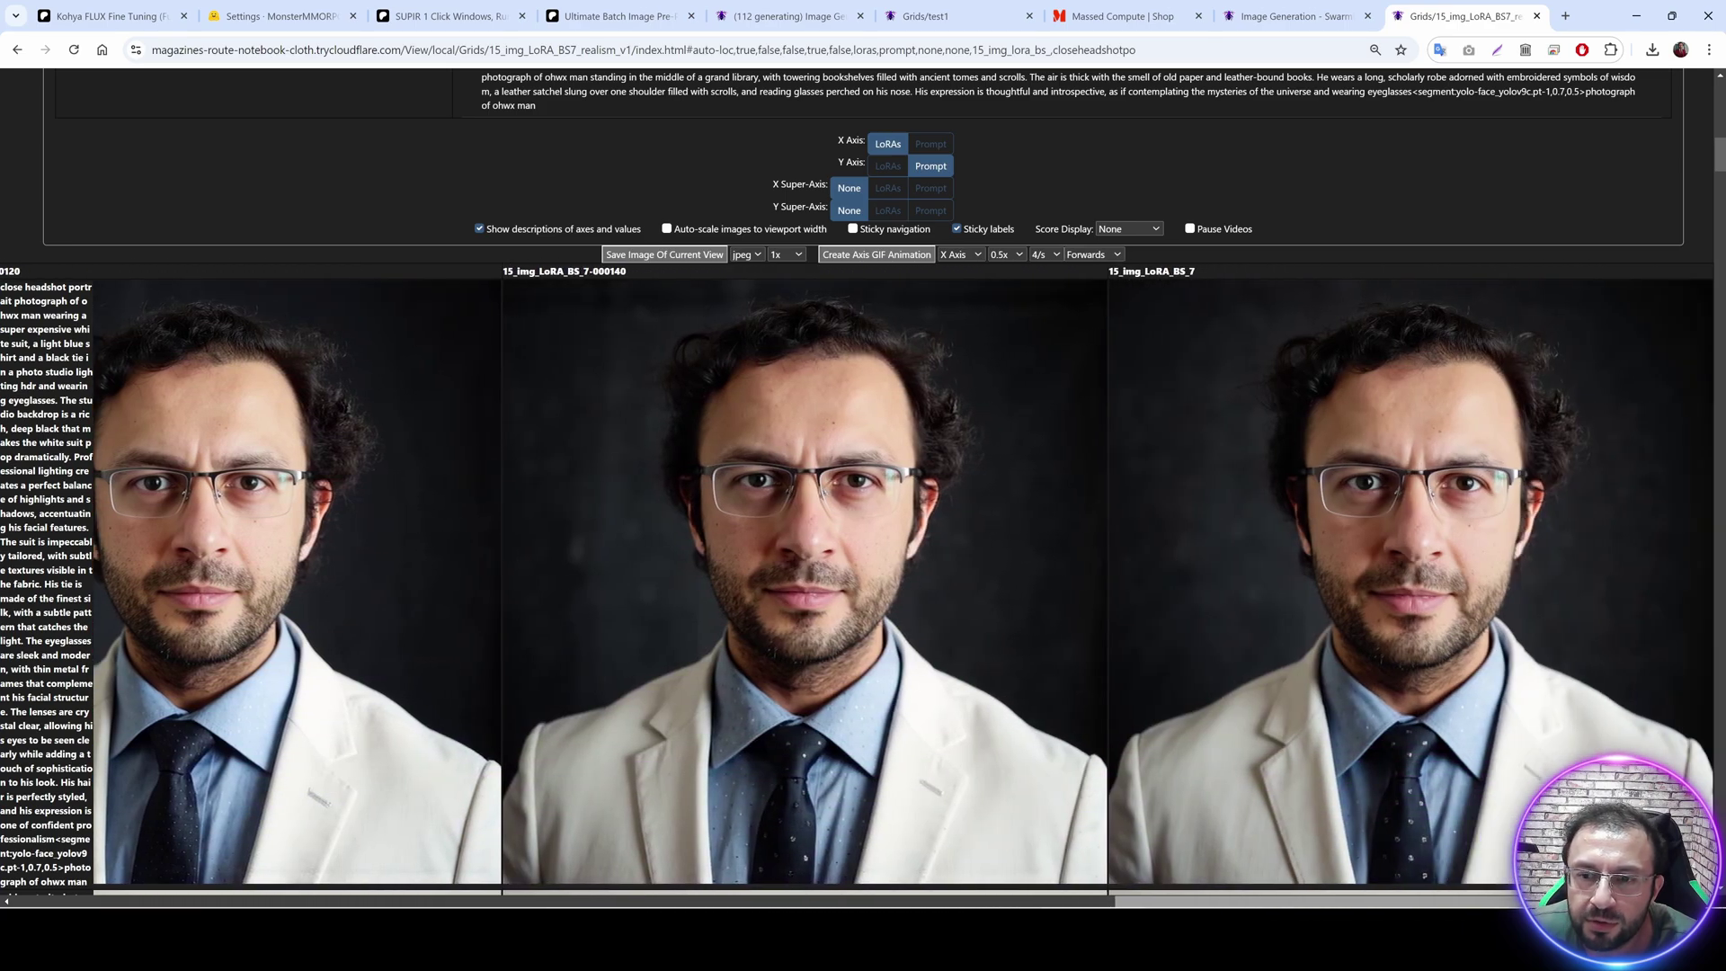
scroll(1174, 311, "down", 1)
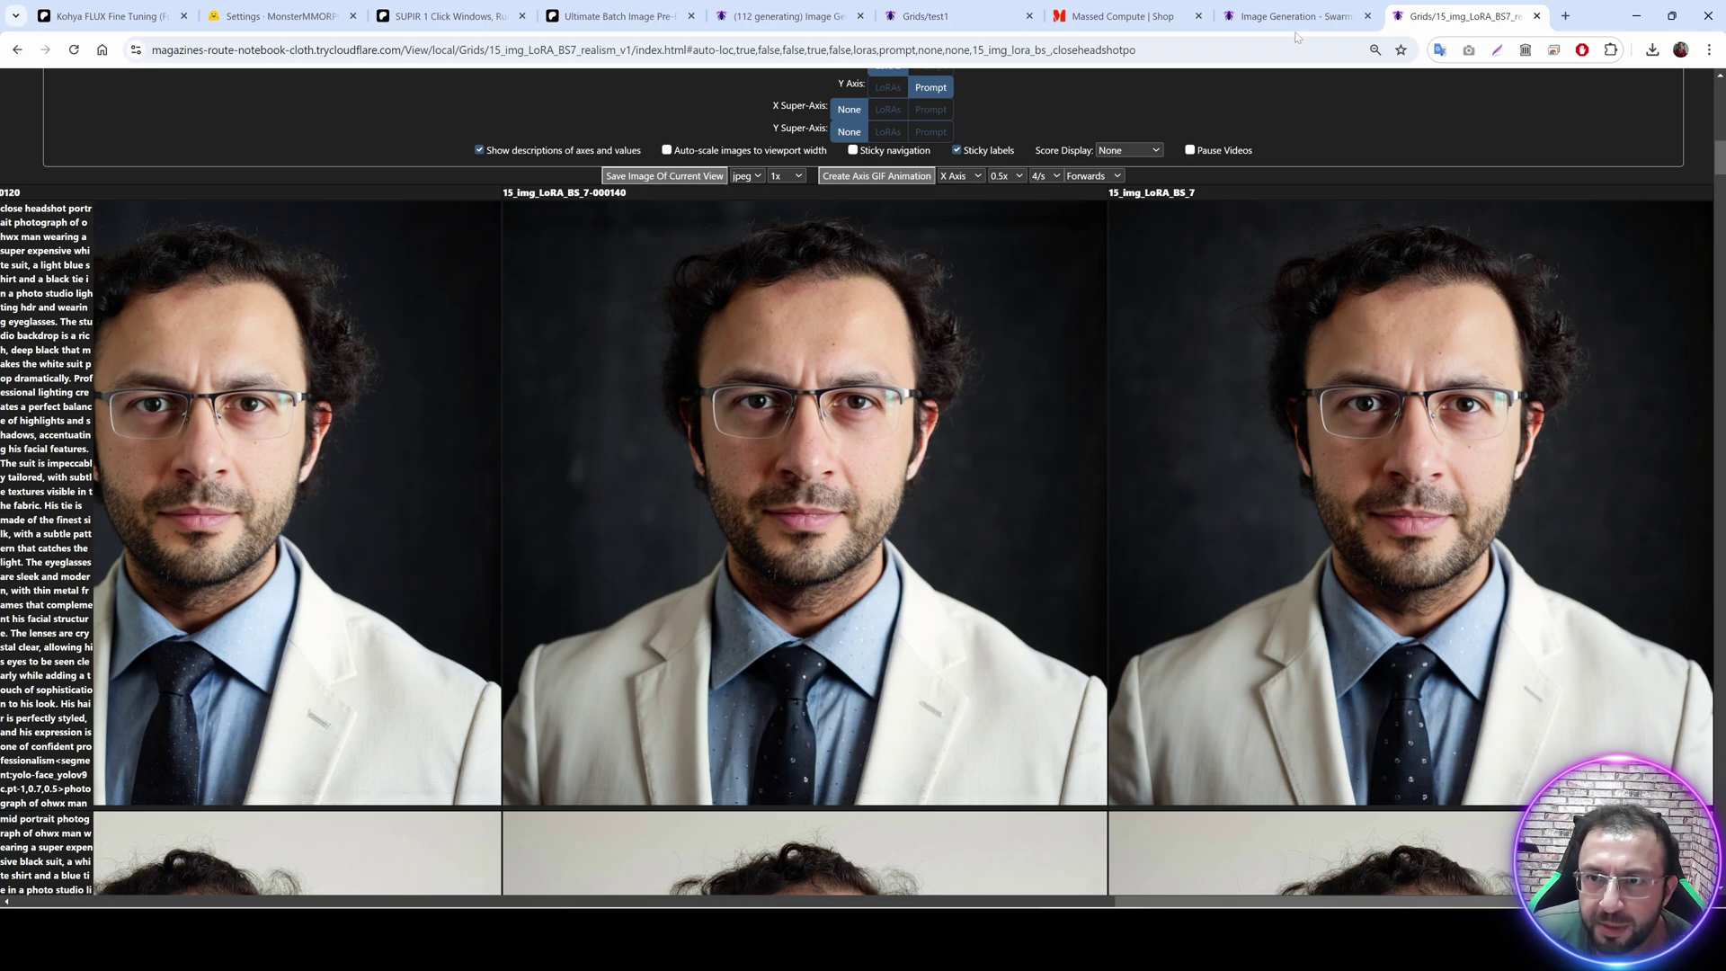
scroll(1106, 677, "down", 3)
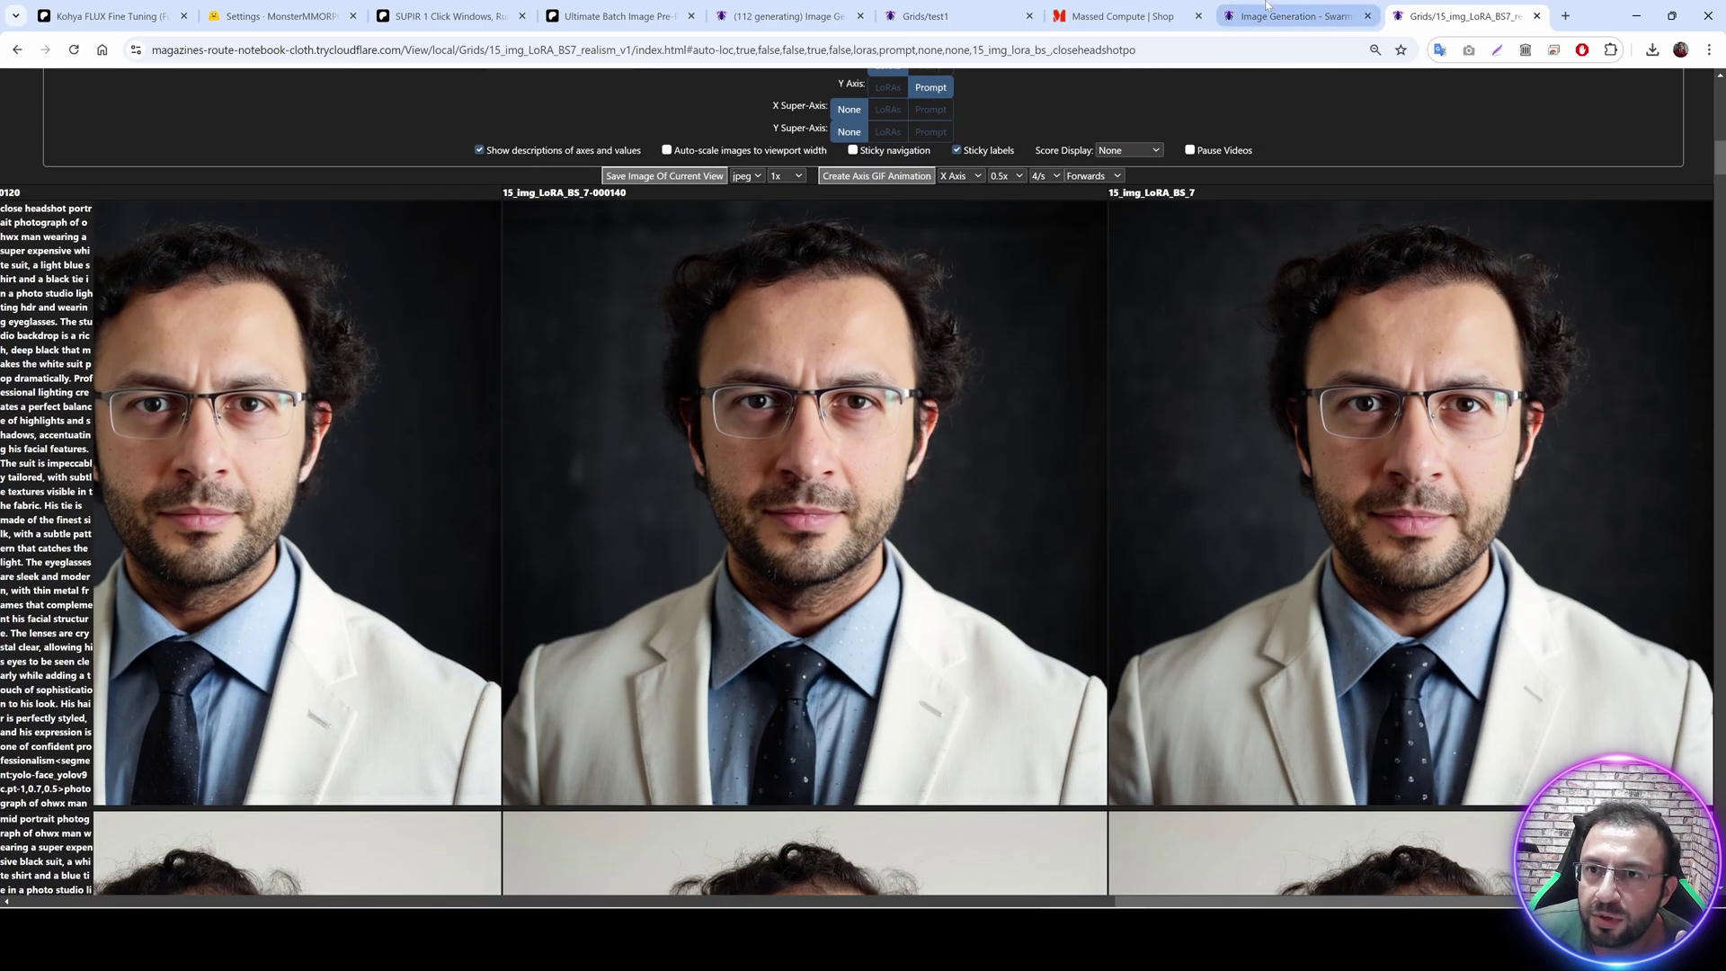
Return to the Grid Generator and load the grid config History - 256_img_BS7_realism_v2.
left_click(1295, 16)
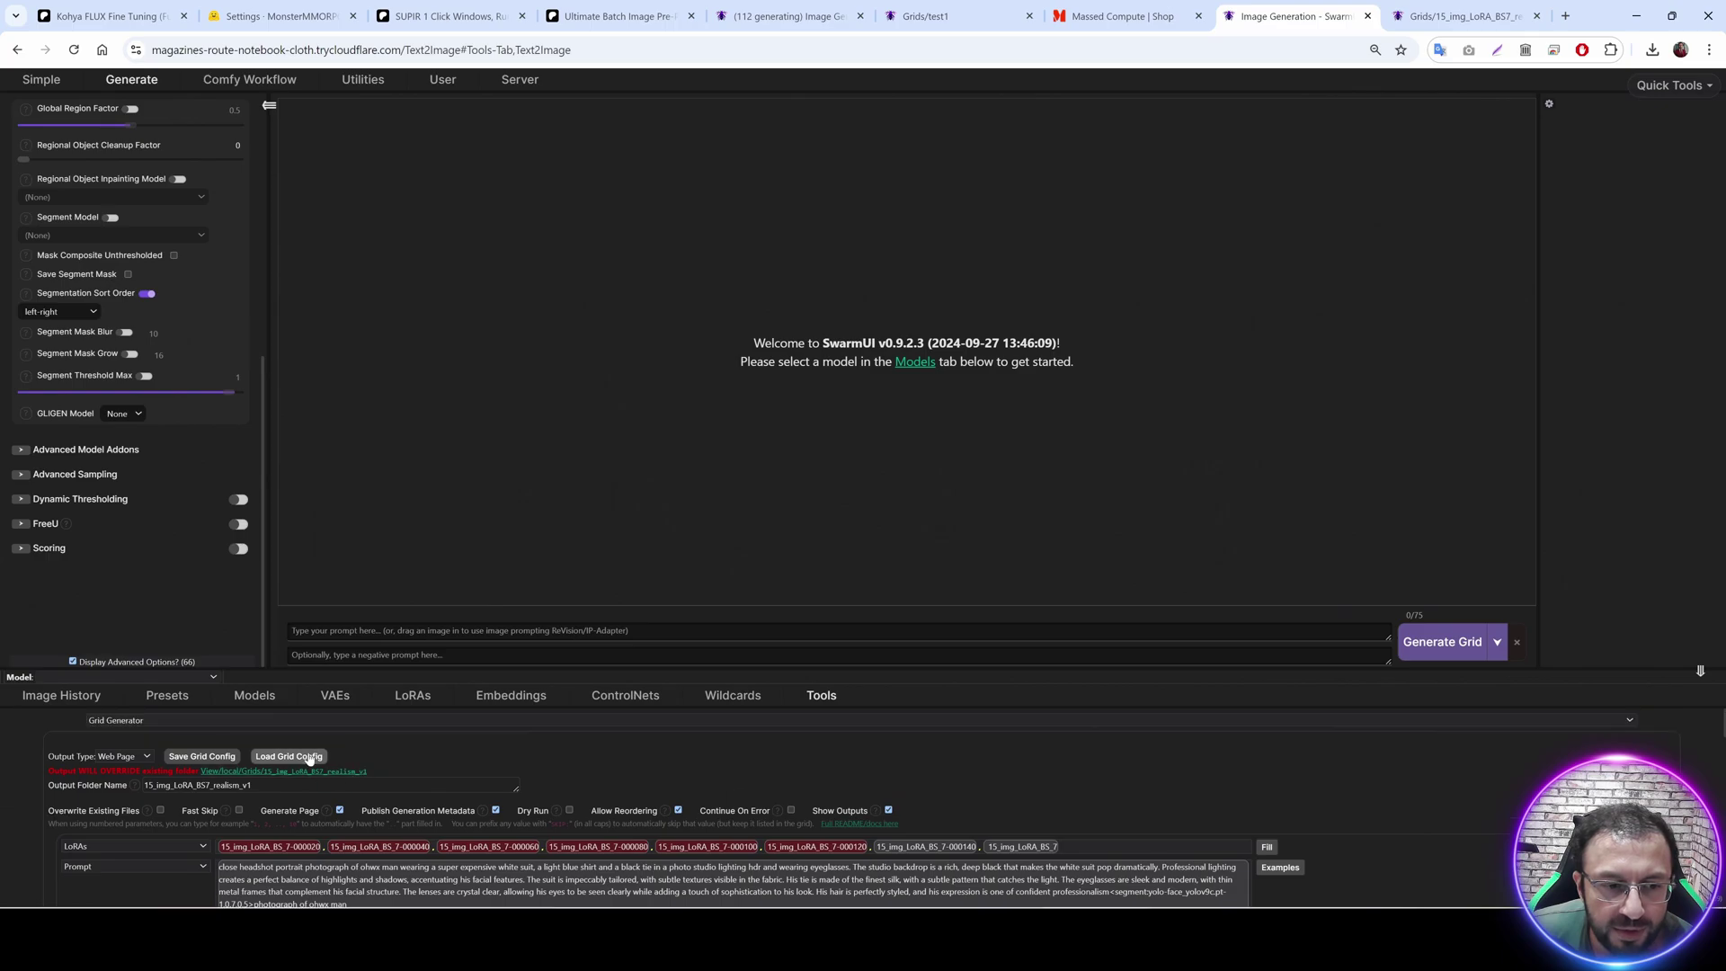
left_click(289, 756)
left_click(742, 48)
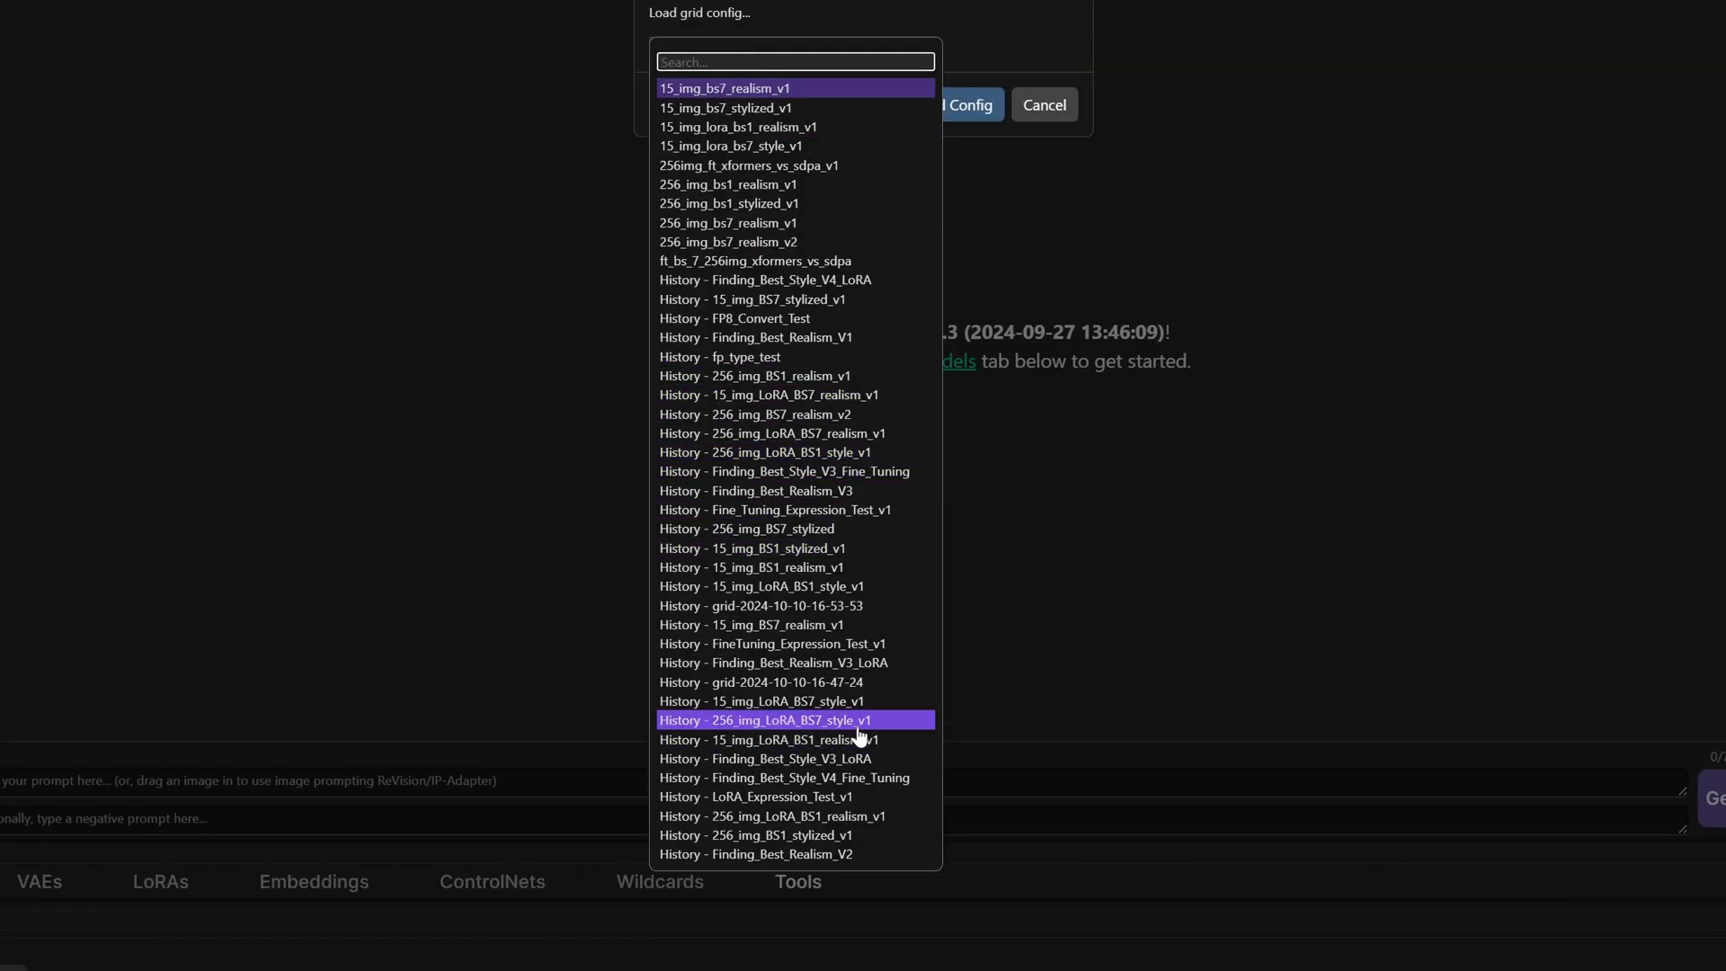
left_click(809, 417)
left_click(909, 197)
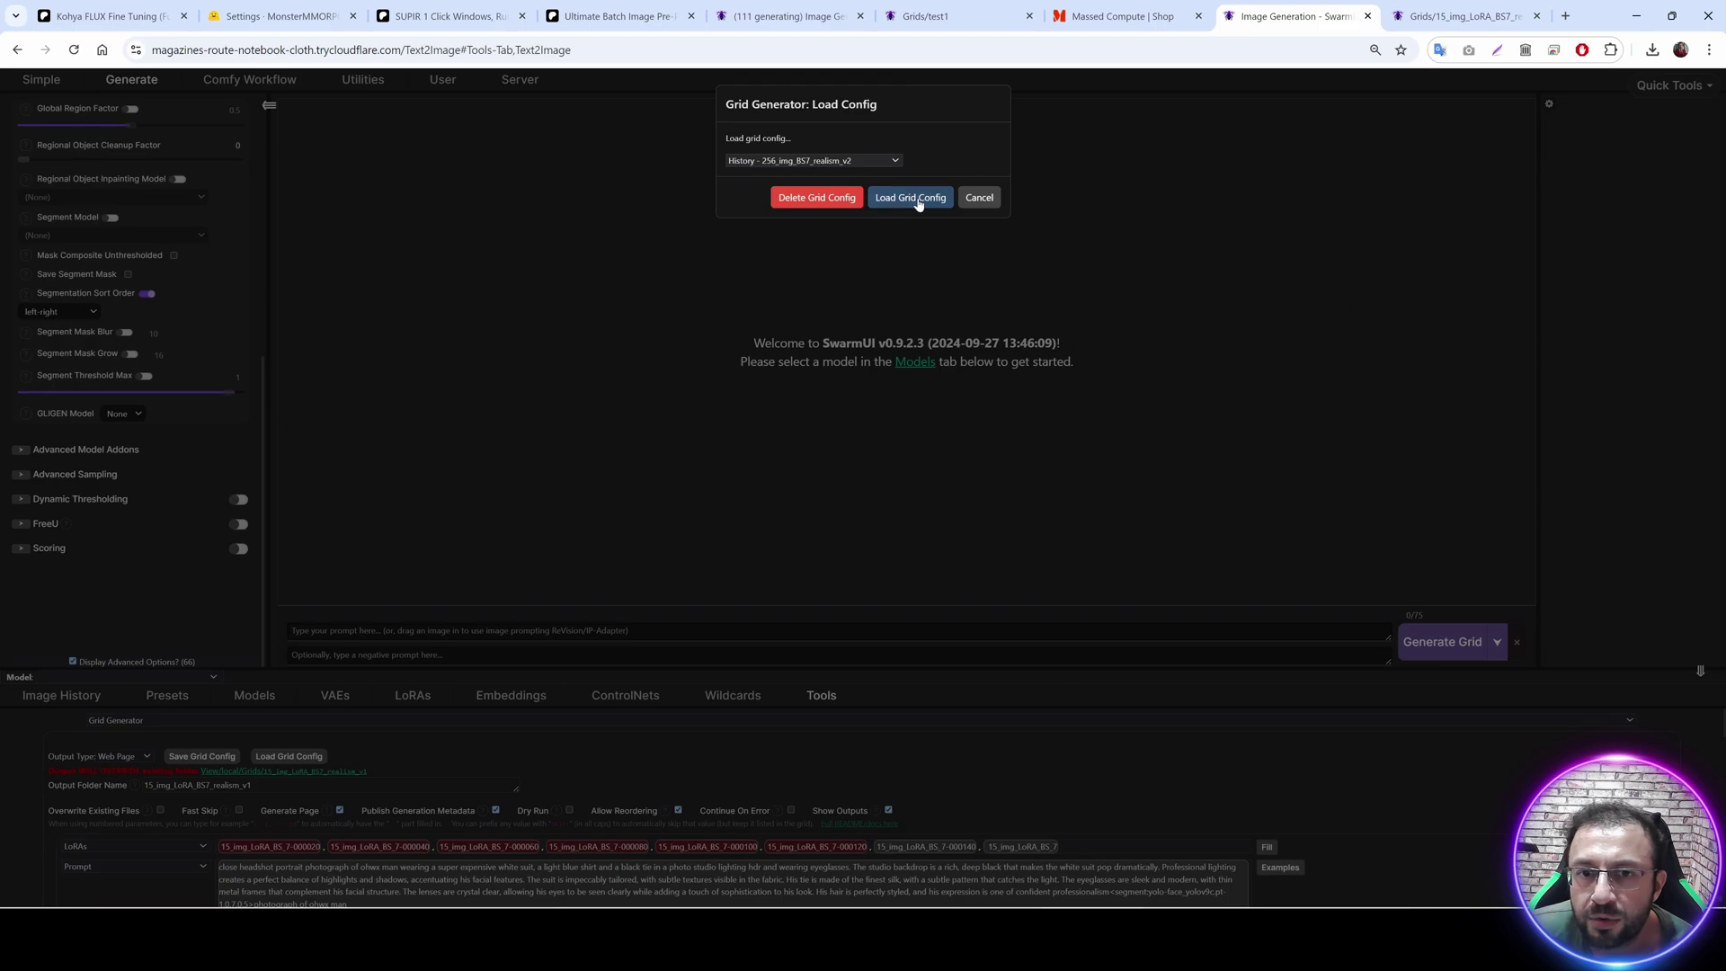
Open the 256_img_BS7_realism_v2 grid output page and compare the white-suit headshots and red-bearded coffee shop portraits across checkpoints.
left_click(316, 772)
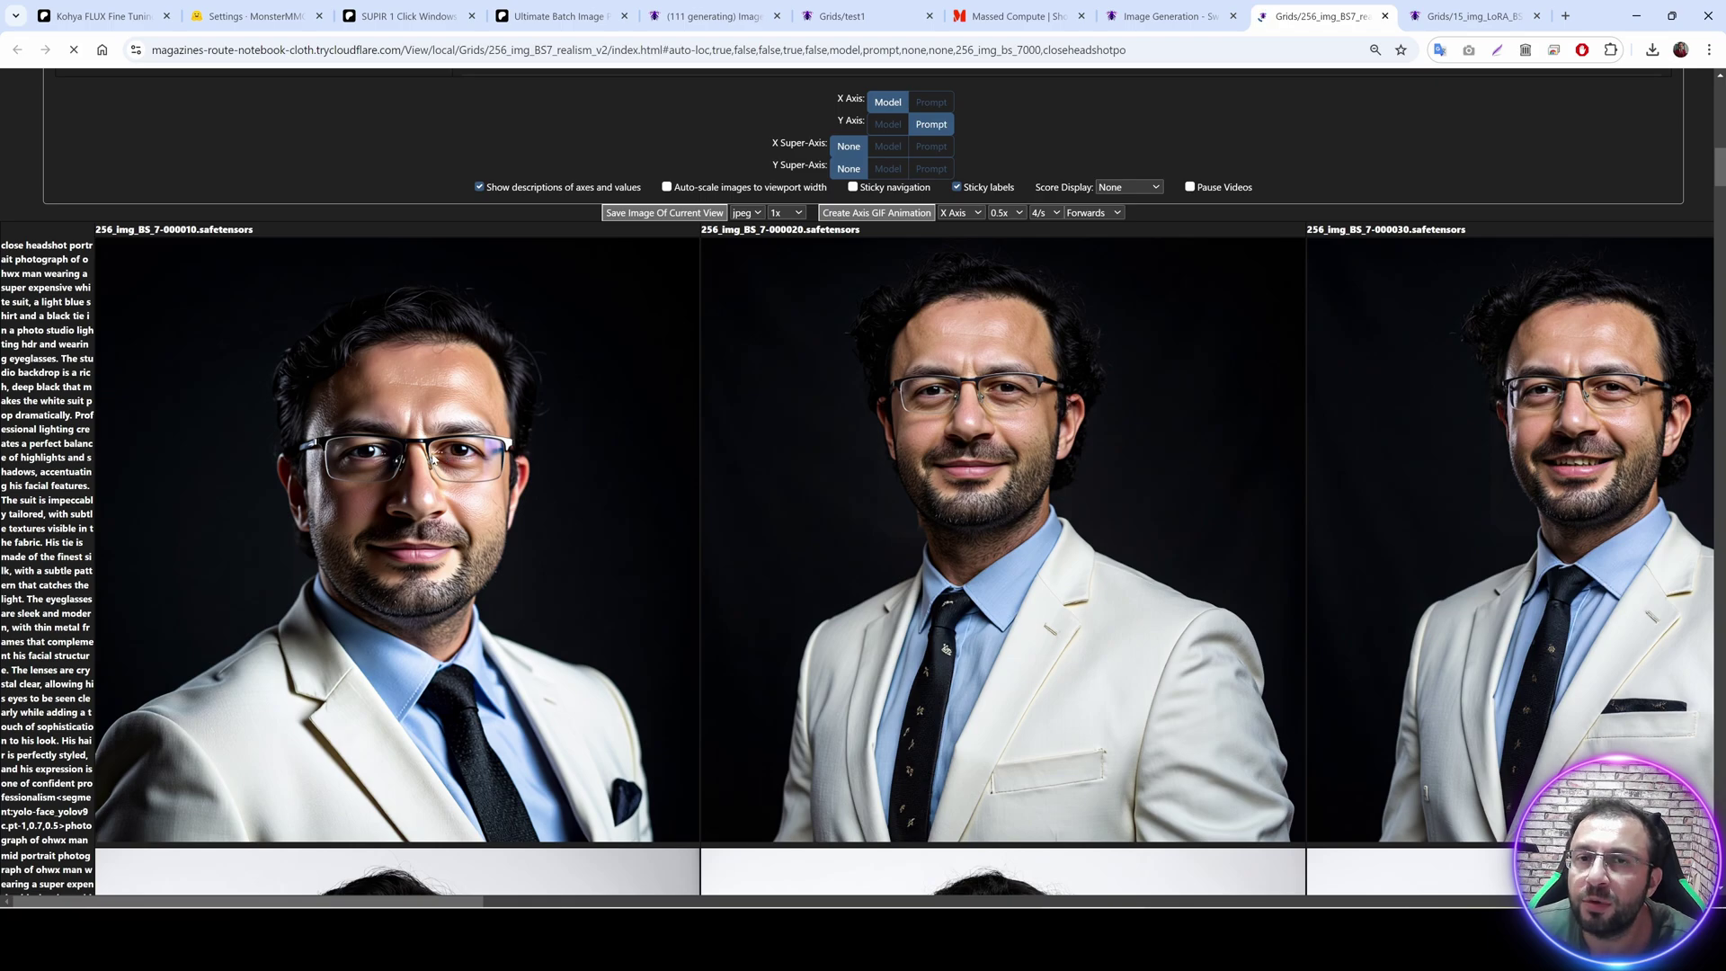
scroll(663, 467, "right", 3)
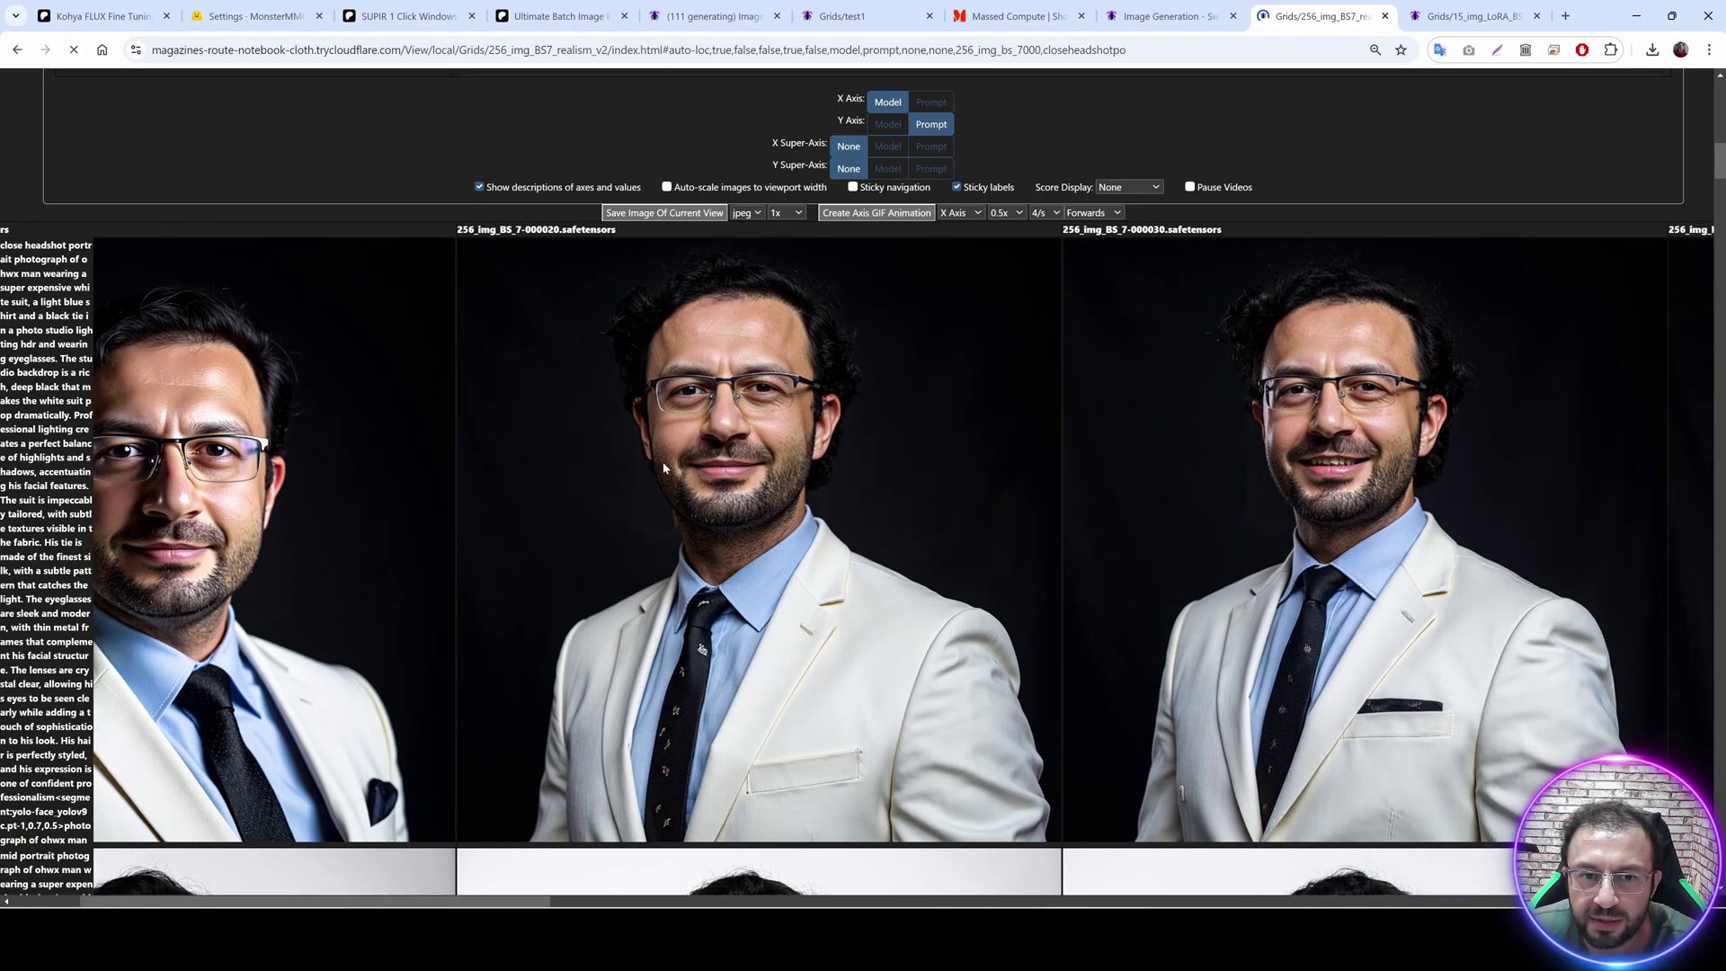
scroll(479, 881, "right", 20)
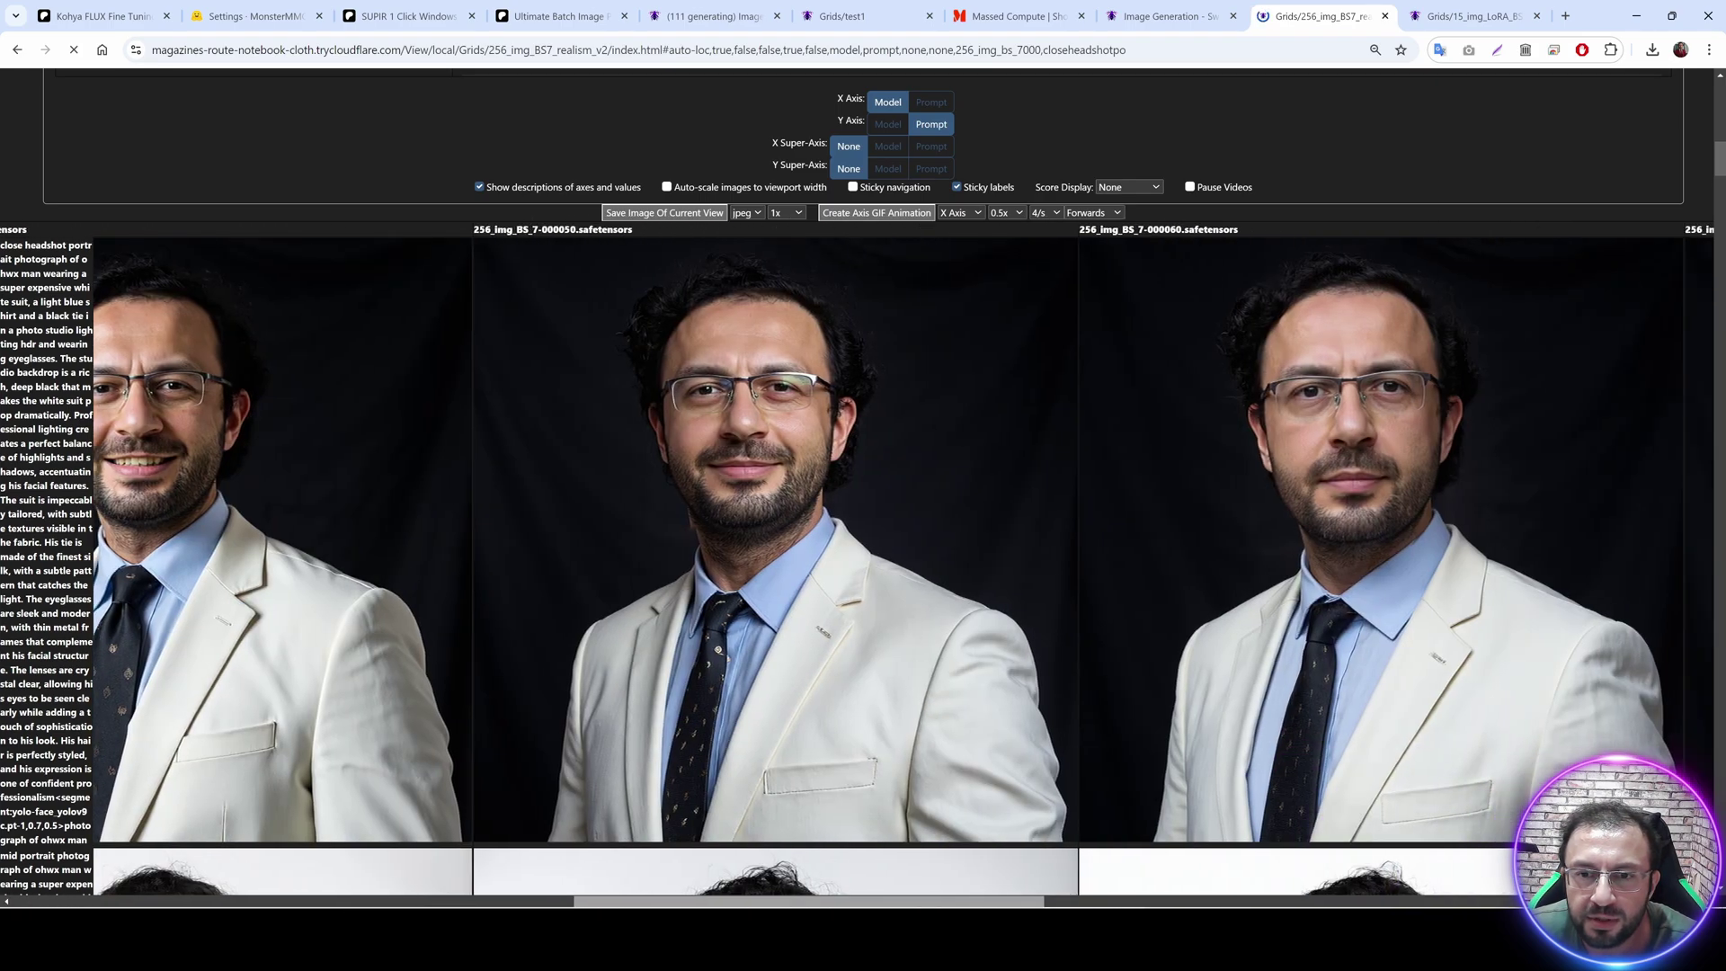
scroll(858, 566, "right", 15)
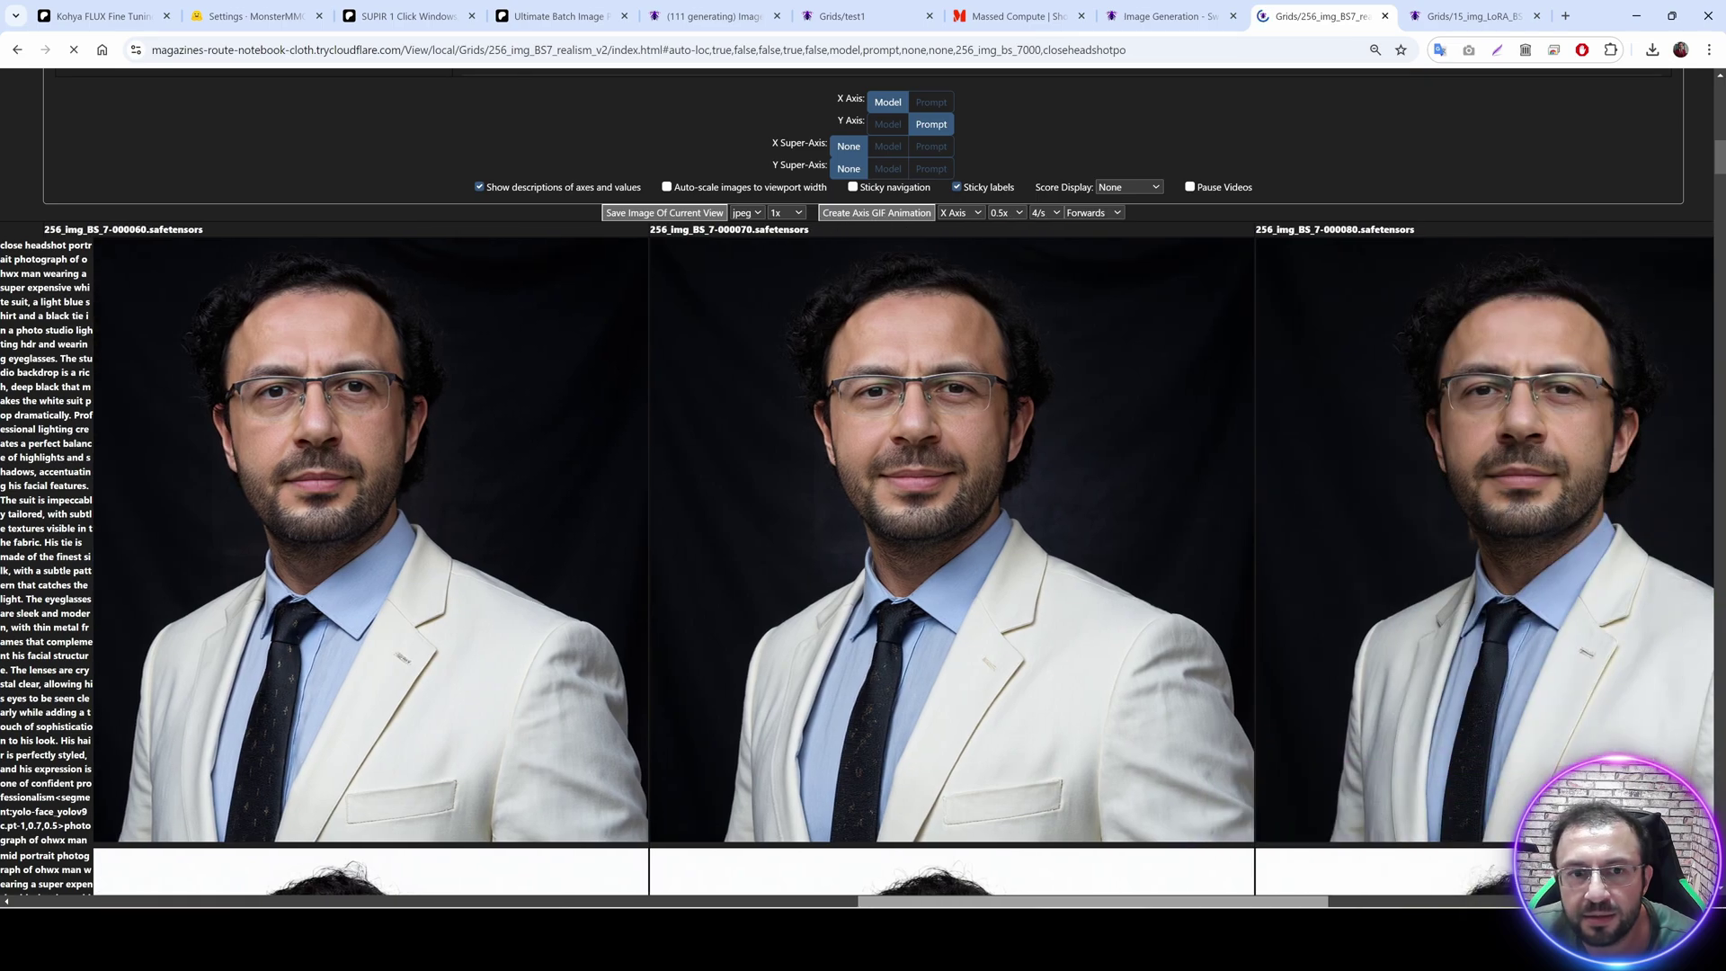
scroll(859, 539, "right", 10)
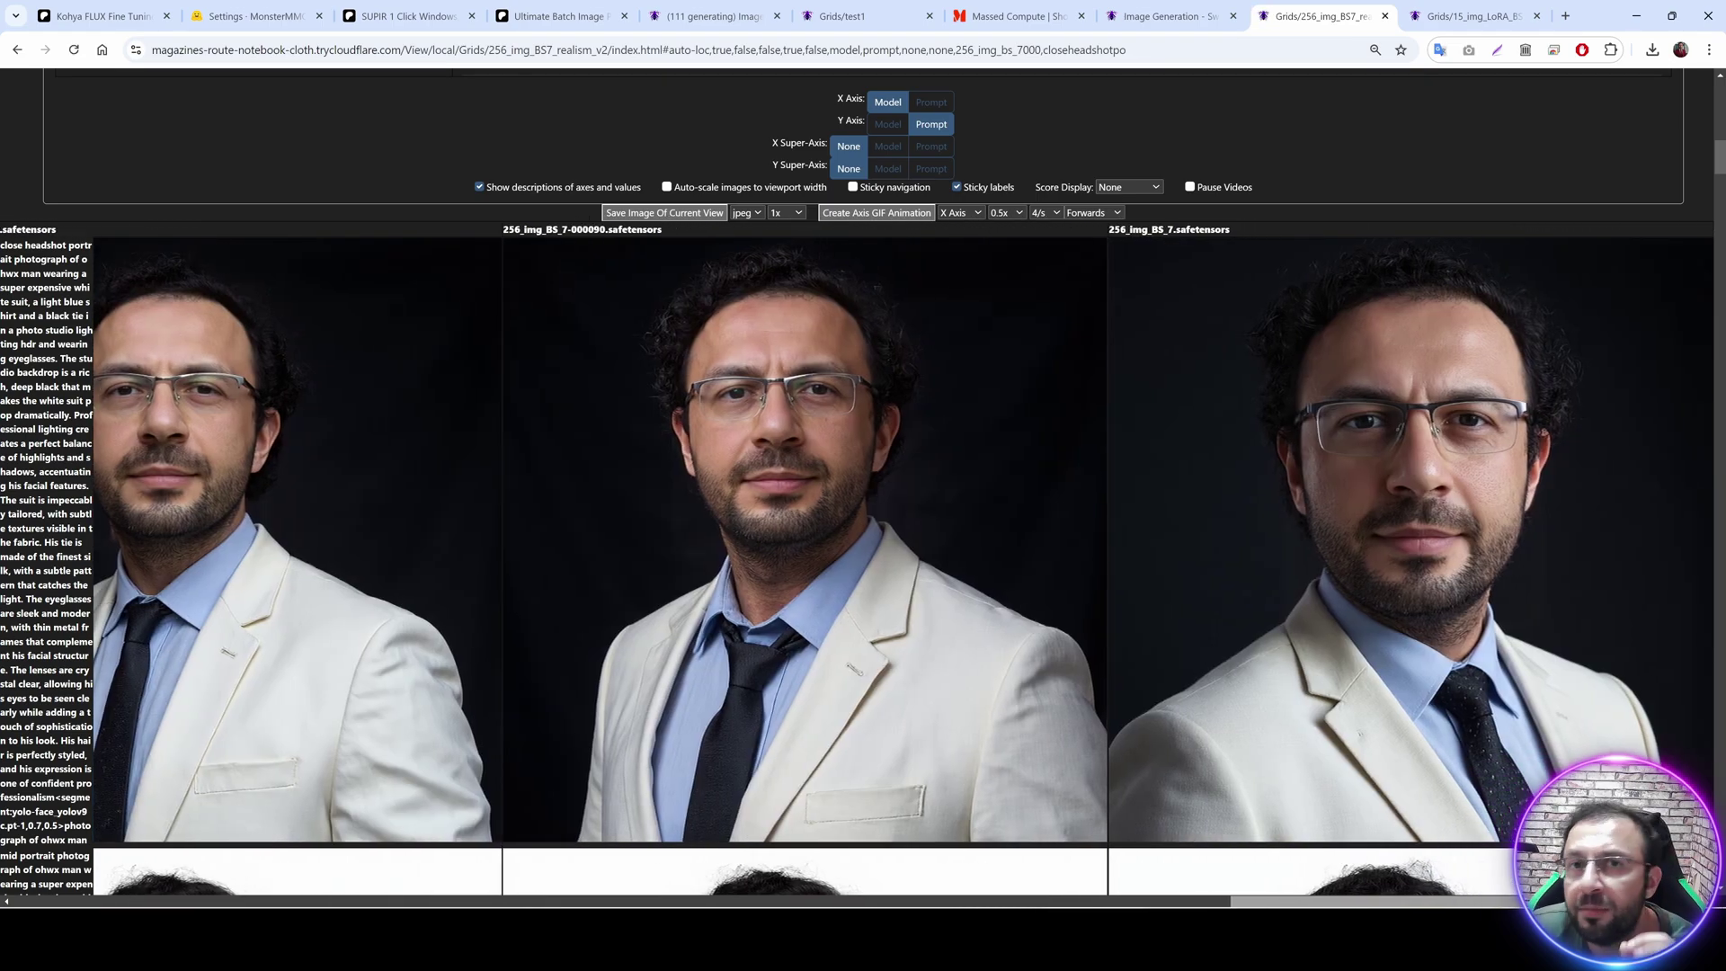
scroll(762, 580, "left", 20)
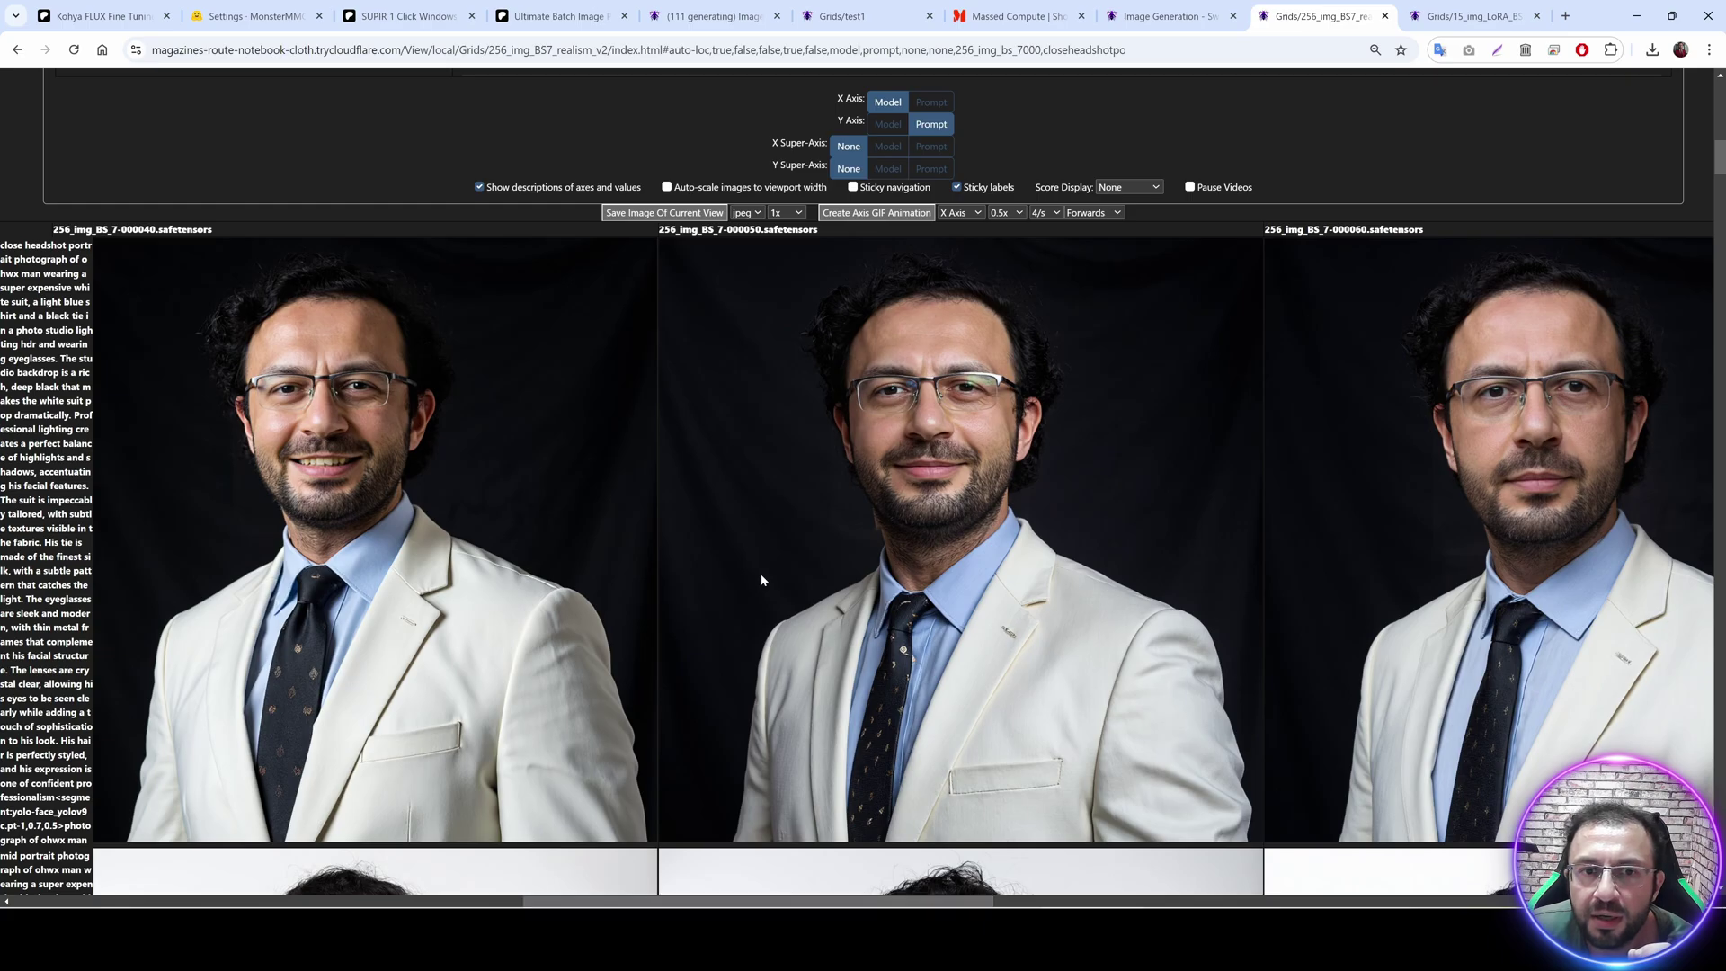
scroll(760, 299, "left", 6)
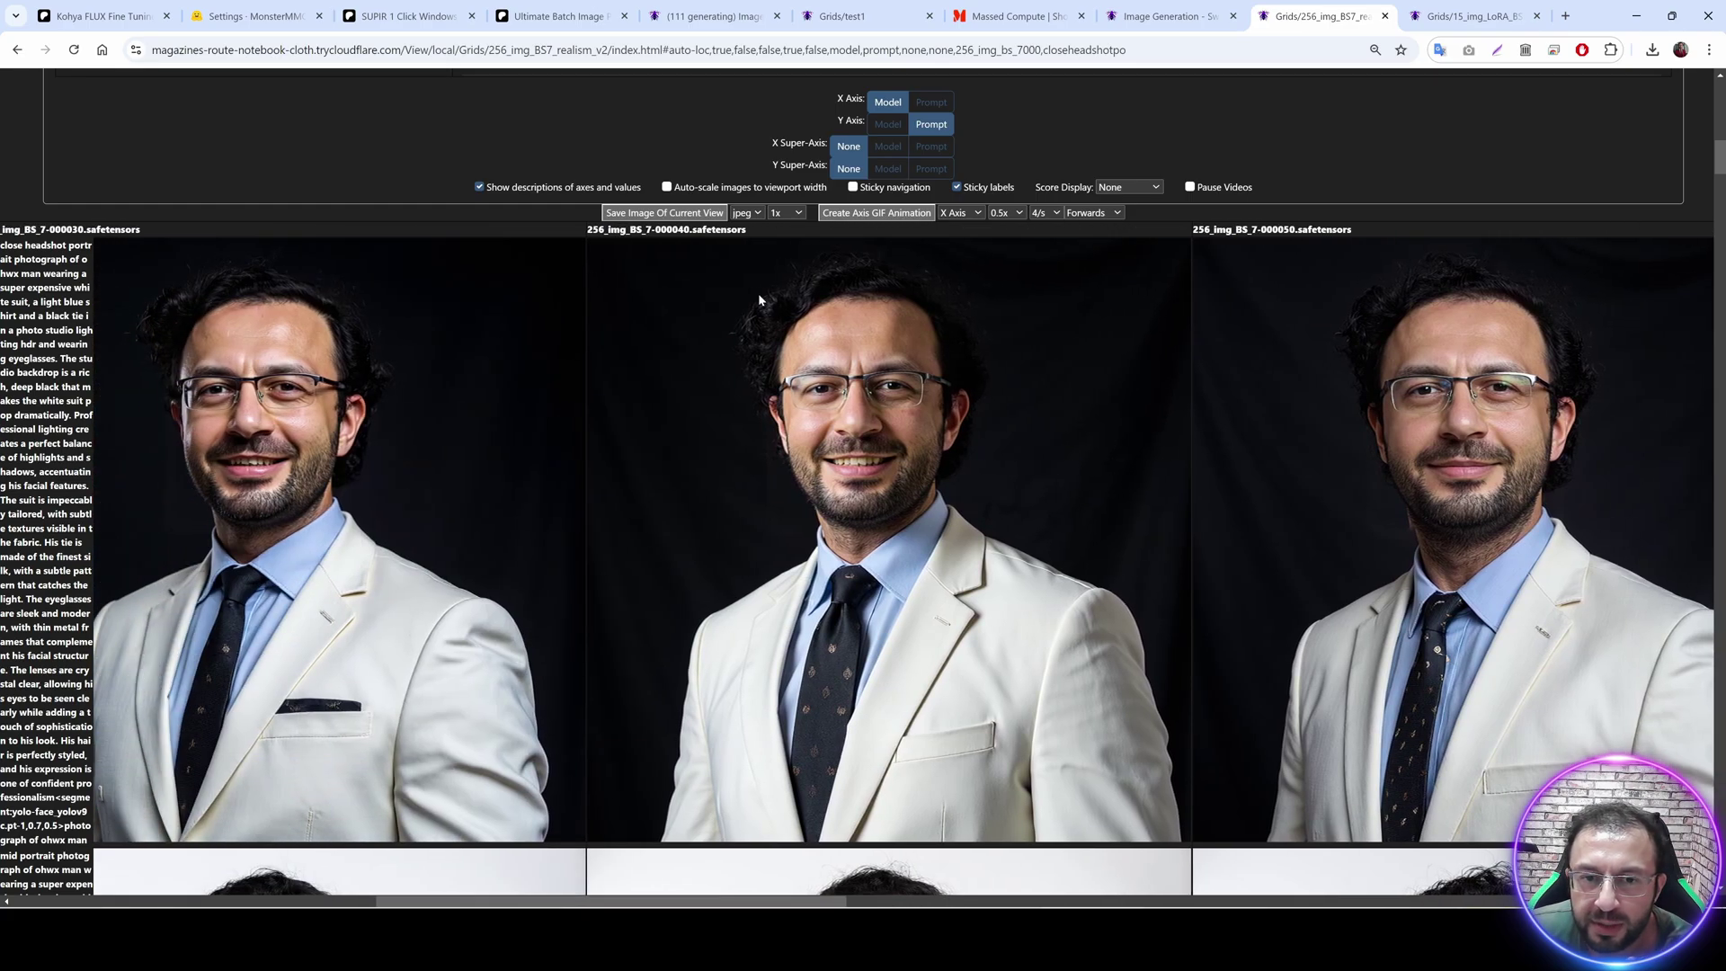
scroll(848, 410, "down", 14)
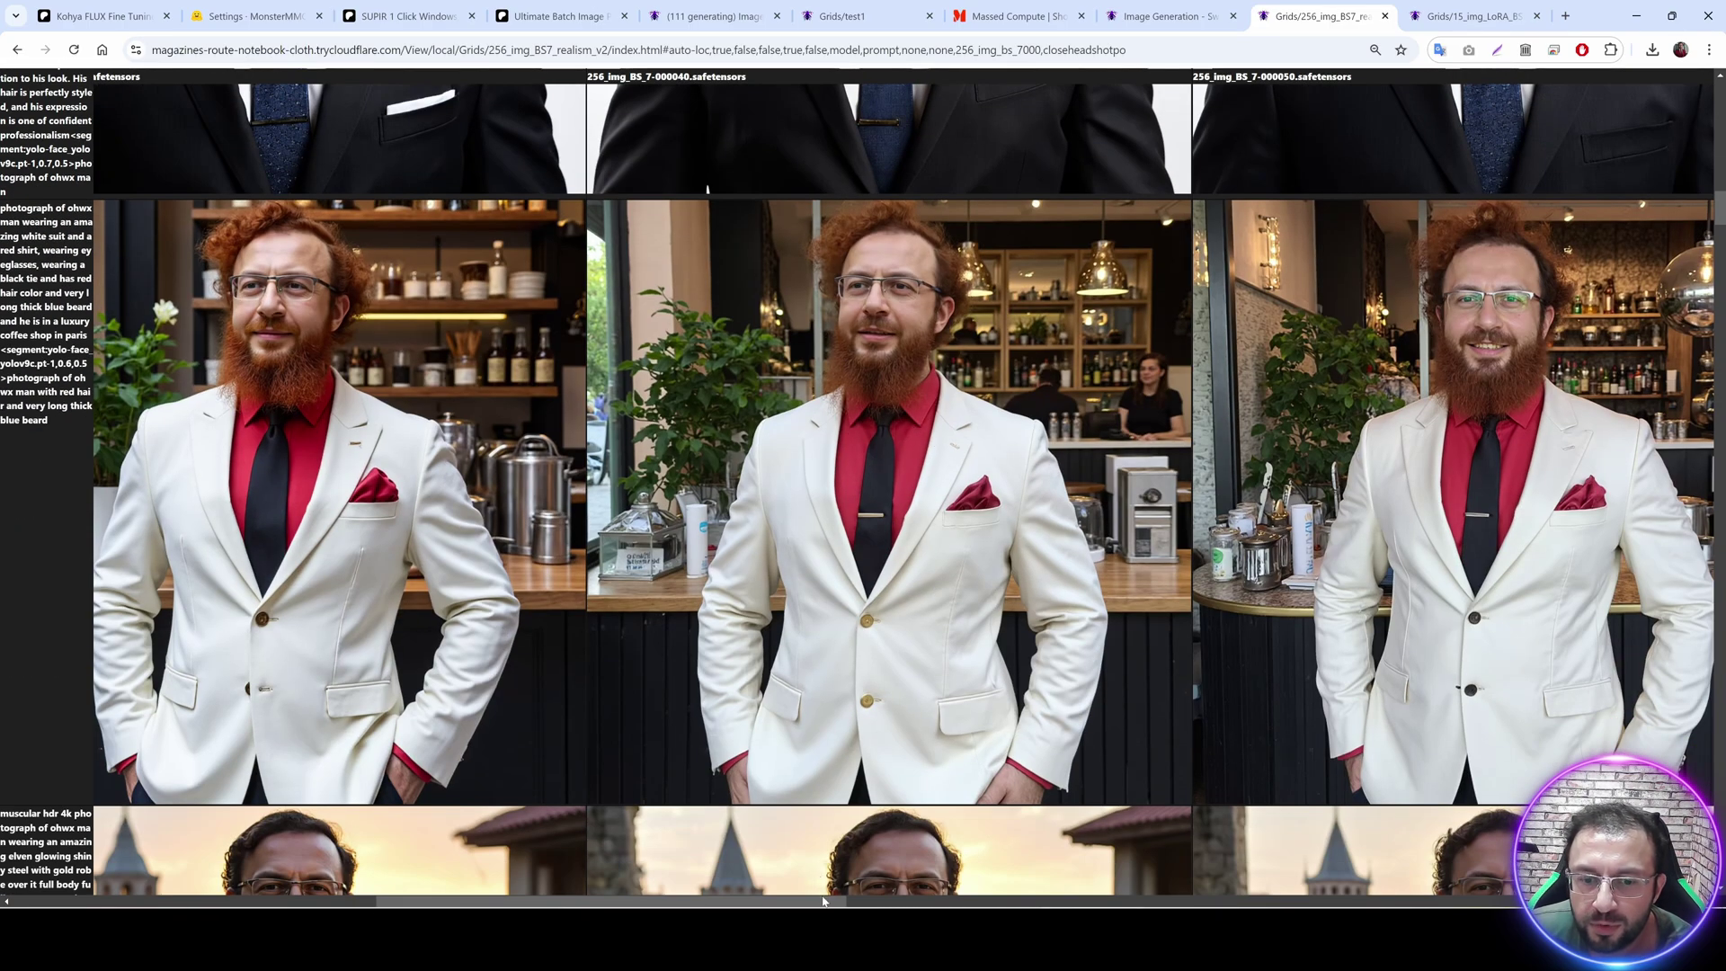
left_click_drag(822, 901, 1677, 900)
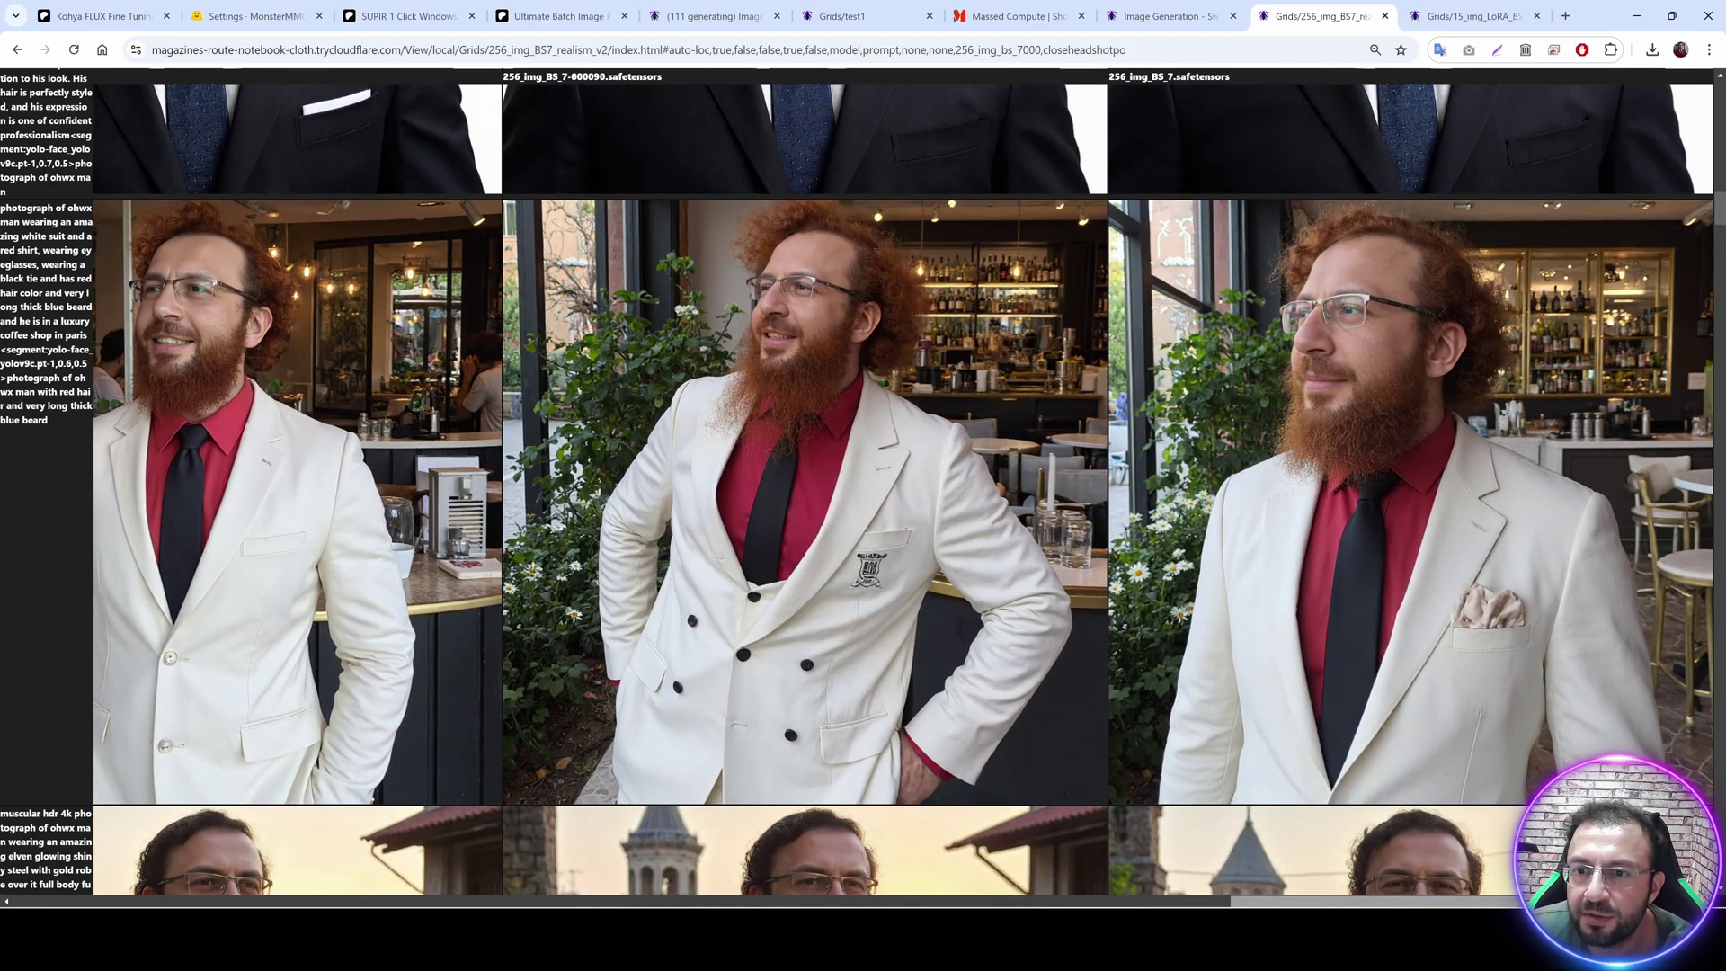
Compare the elven armor and Iron Man rows across checkpoints, enlarging the elven armor images of 256_img_BS_7 and 256_img_BS_7-000040.
scroll(1393, 455, "down", 7)
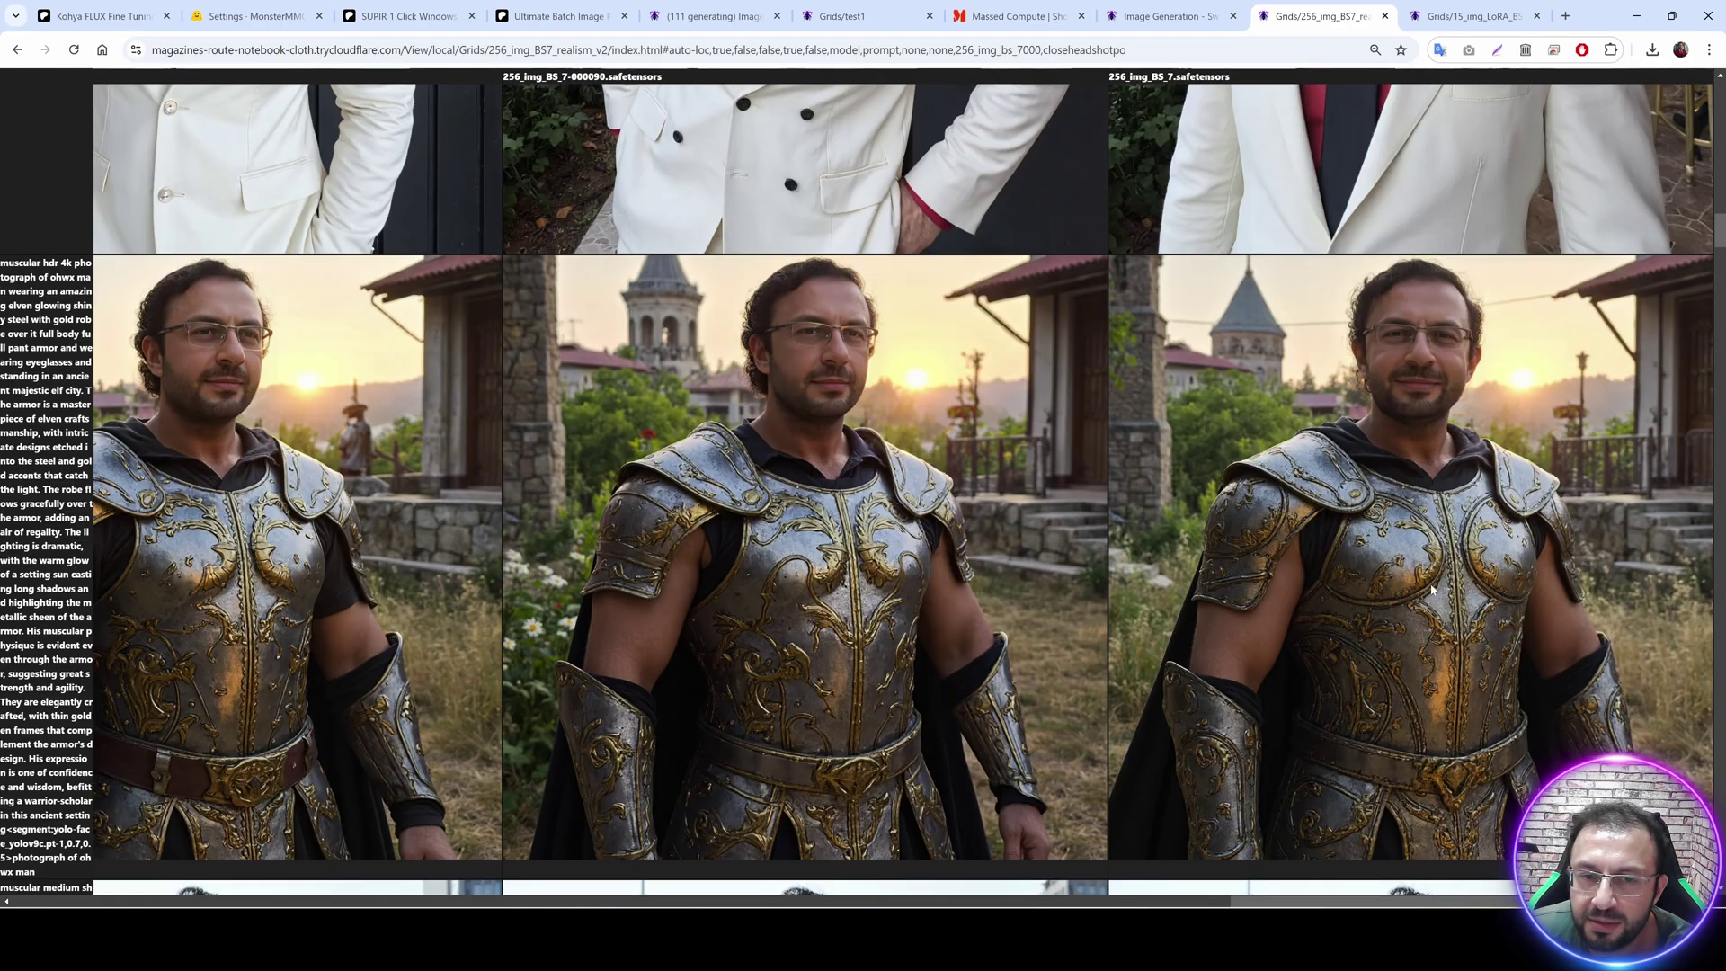
left_click(1393, 456)
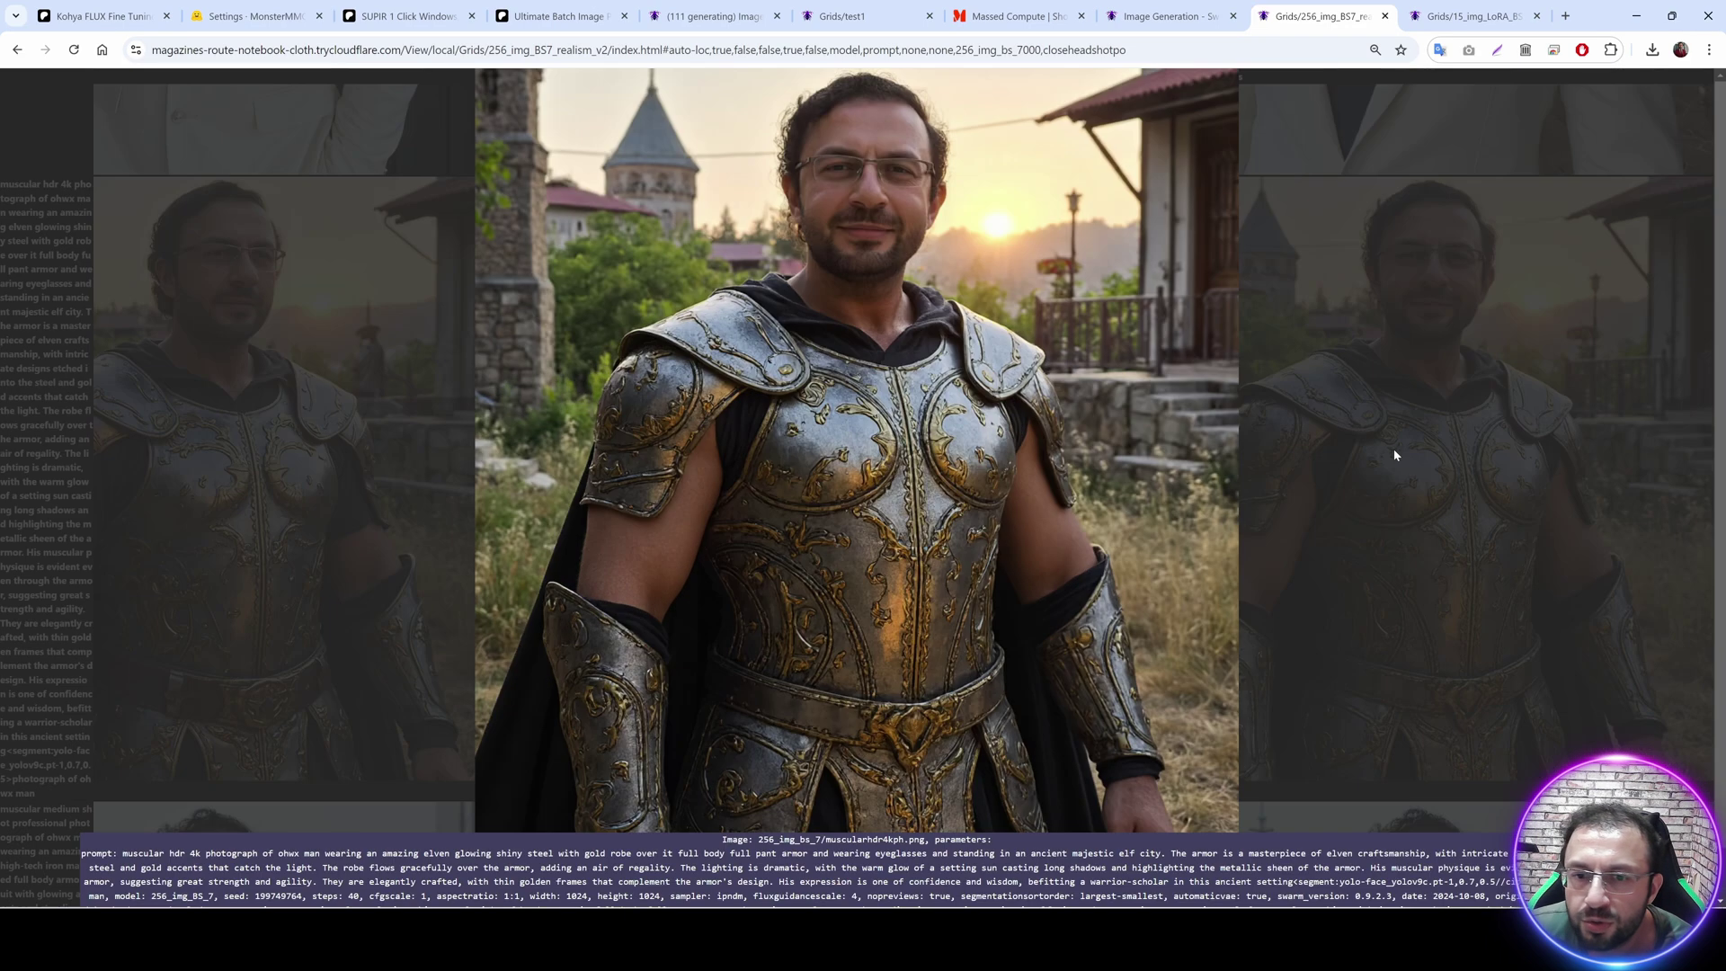
left_click(1456, 491)
left_click_drag(1474, 900, 656, 899)
left_click(756, 427)
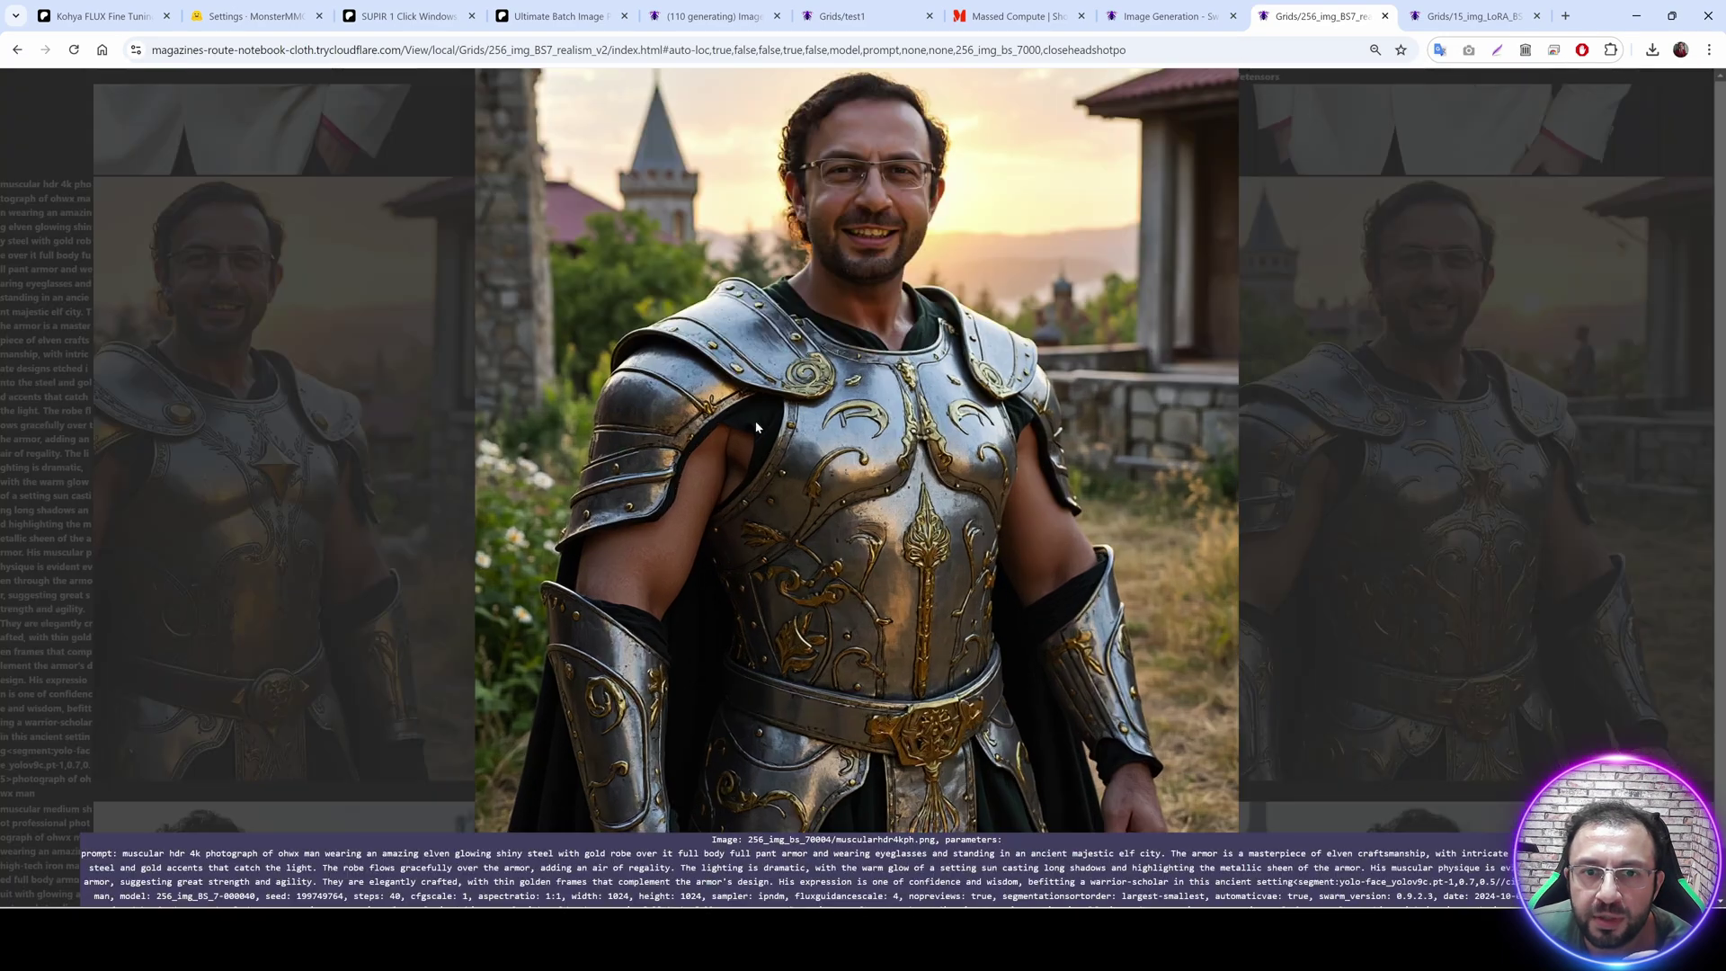
left_click(1268, 610)
left_click(1204, 901)
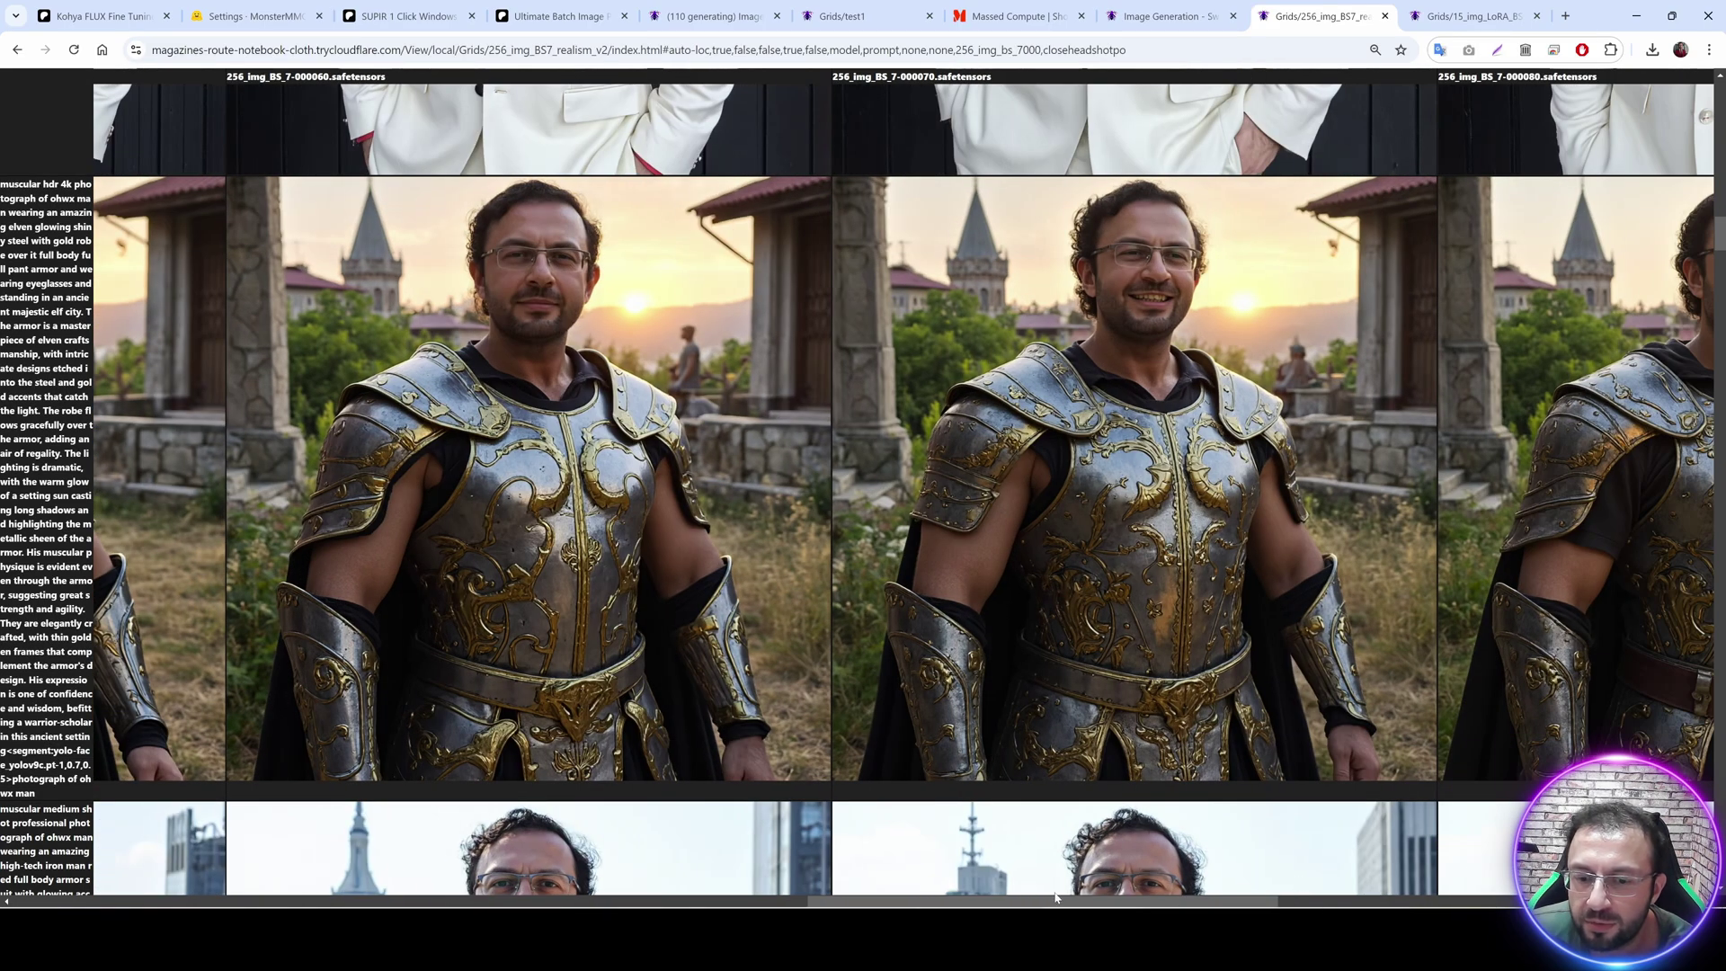
scroll(1119, 603, "down", 6)
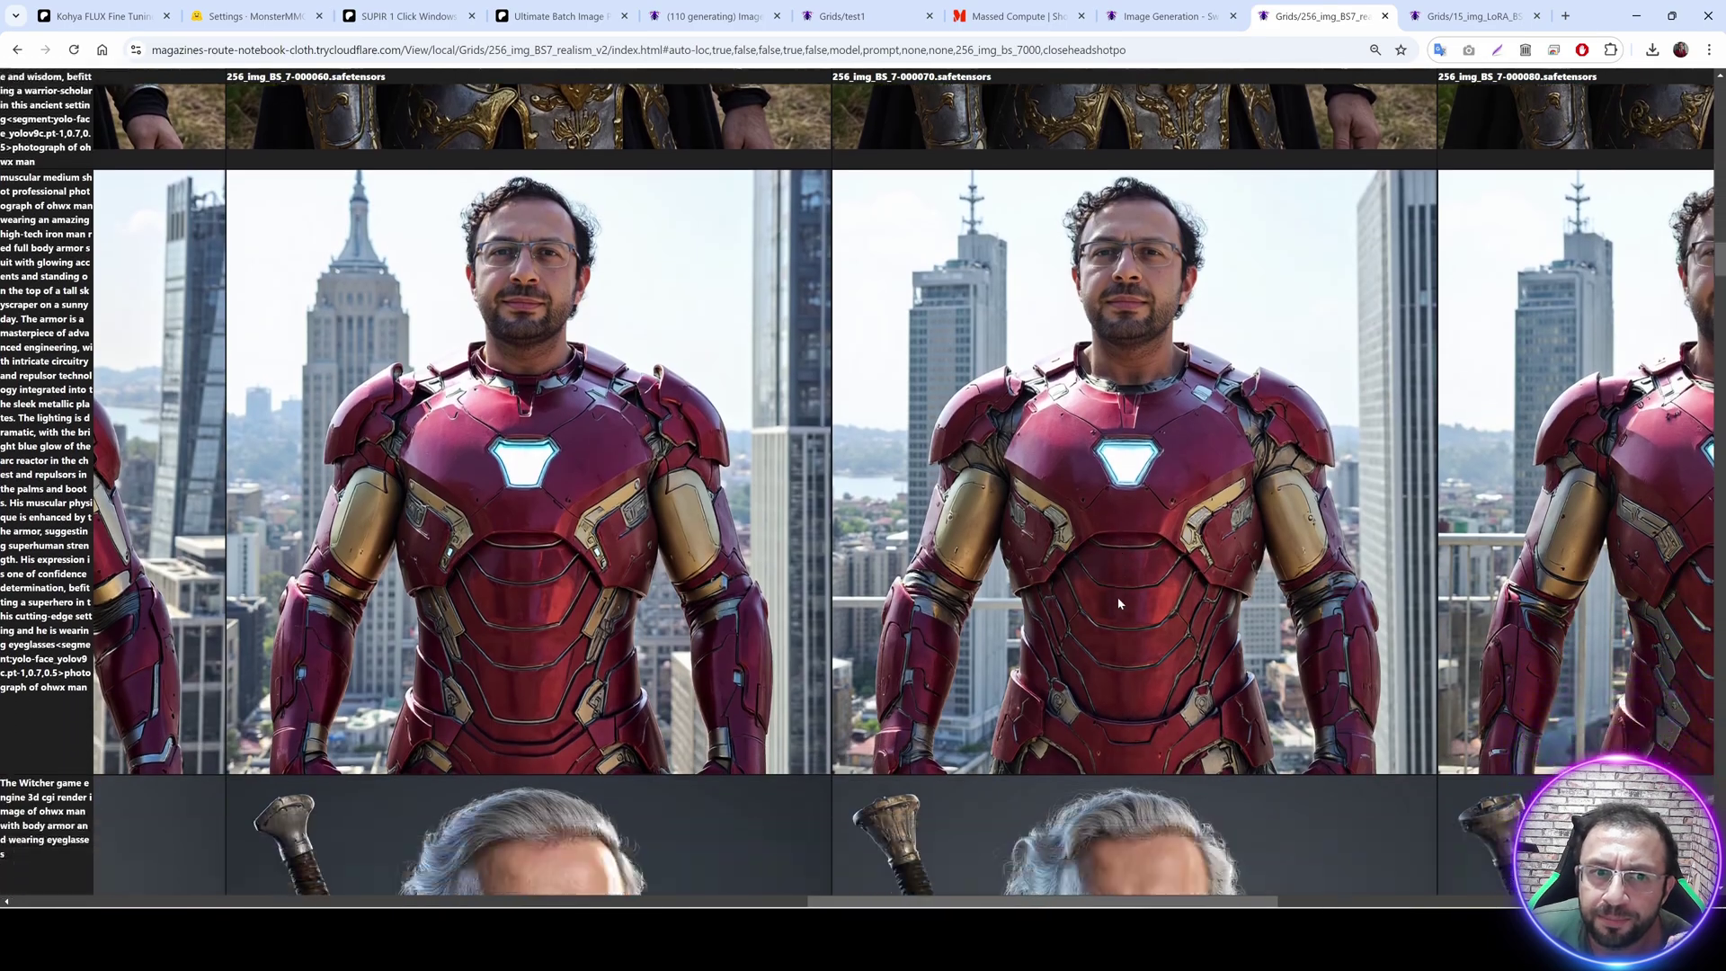
scroll(1119, 603, "down", 1)
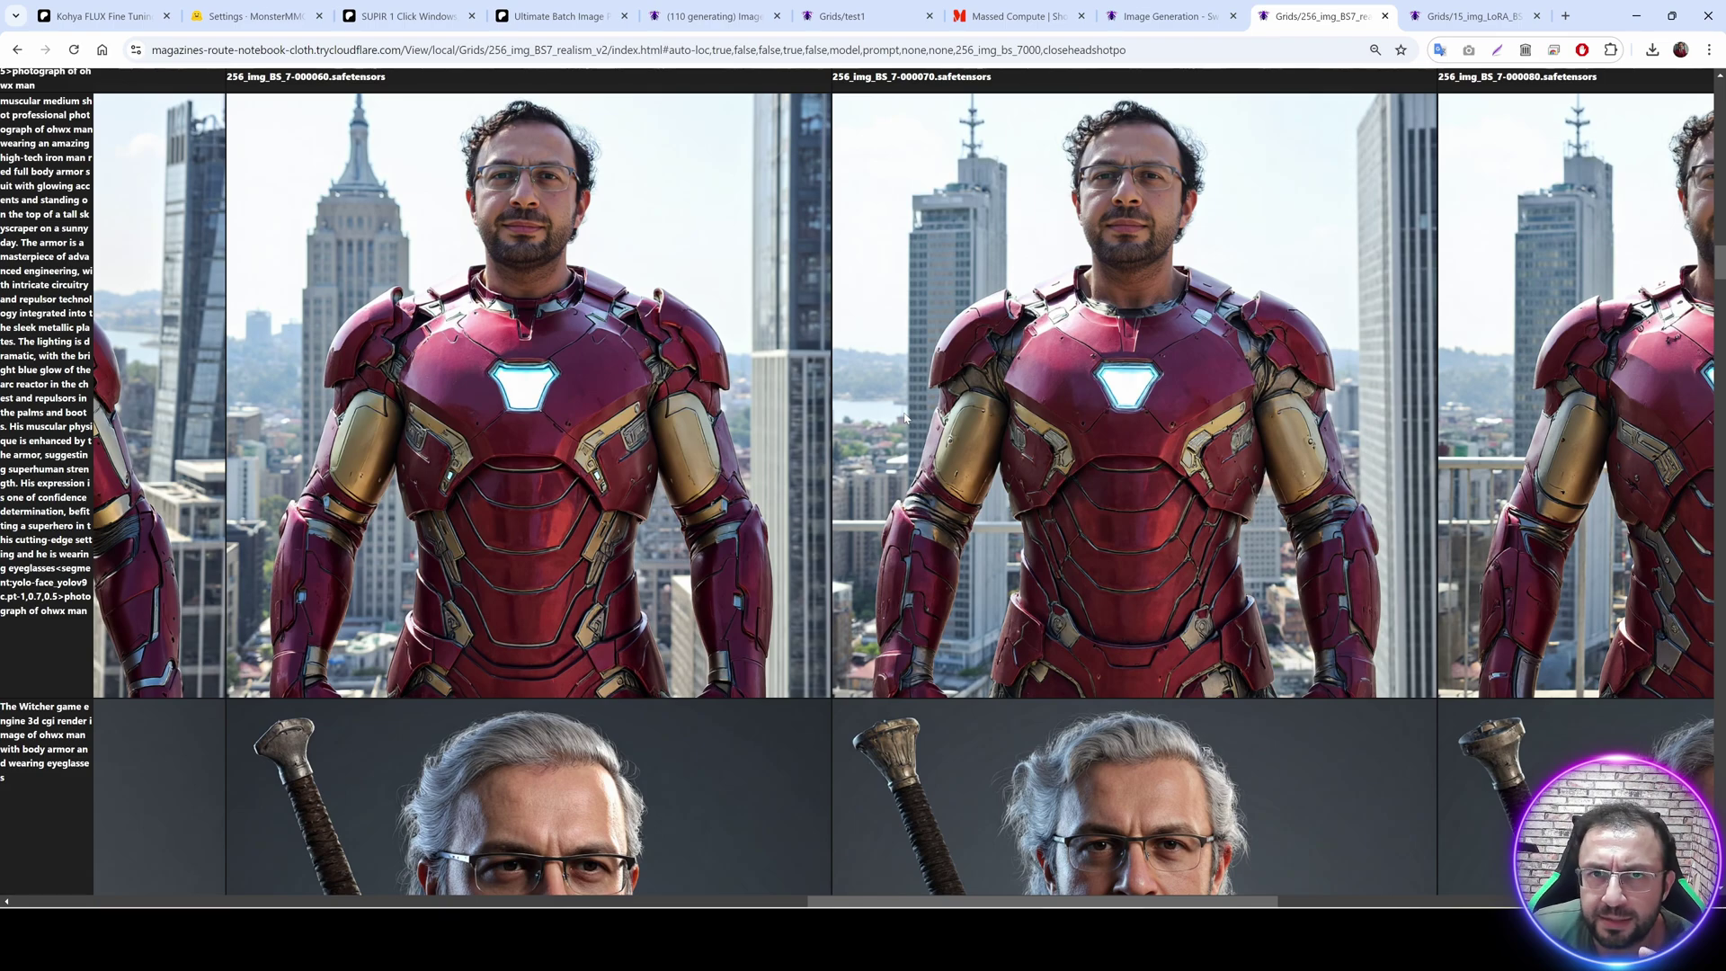
Compare the Witcher row across checkpoints, enlarging the images of 256_img_BS_7-000010, 256_img_BS_7-000040 and 256_img_BS_7.
scroll(961, 455, "down", 6)
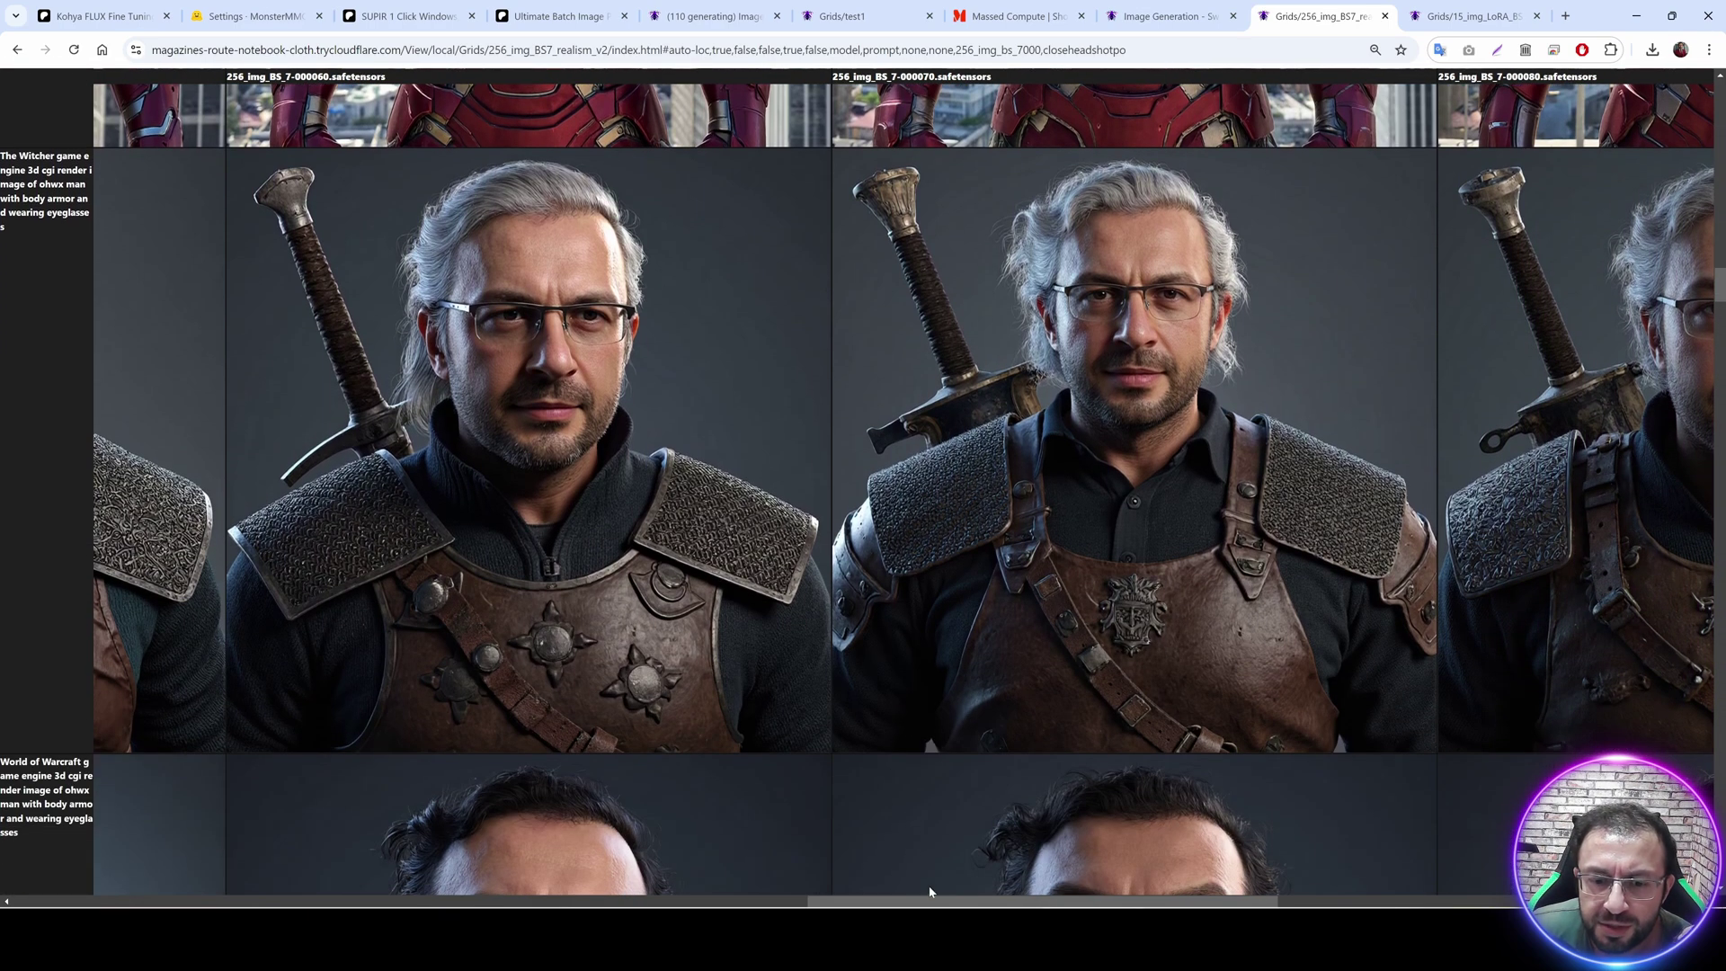
left_click_drag(912, 903, 16, 896)
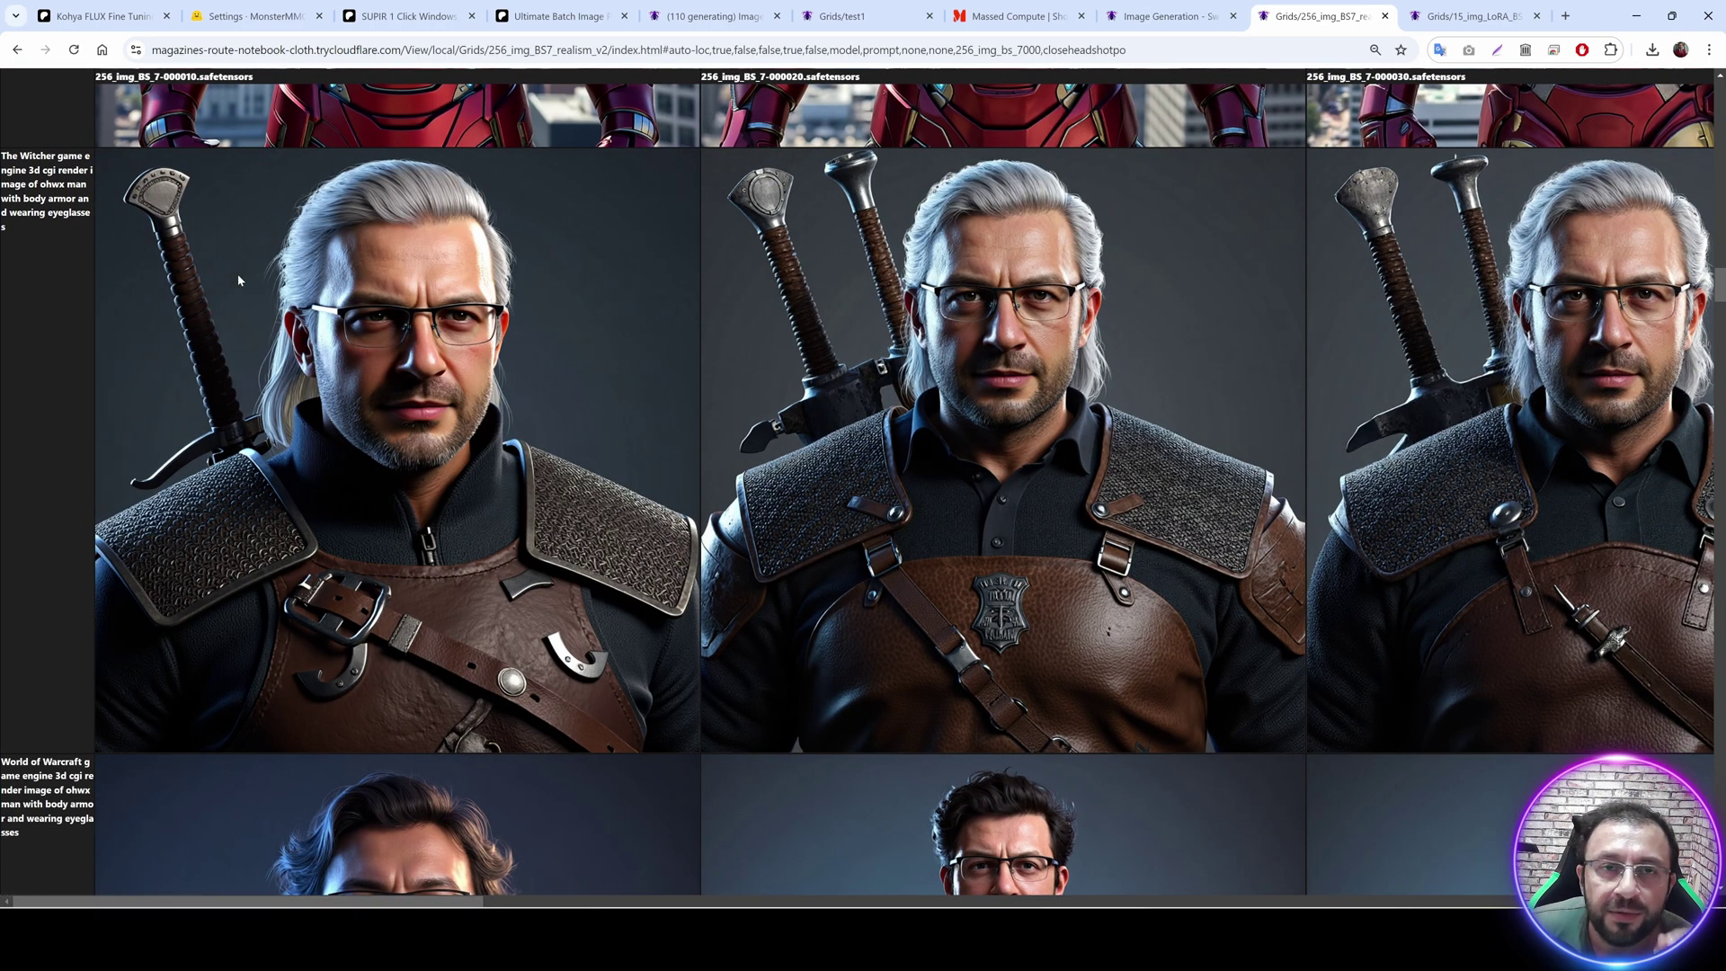
left_click(519, 329)
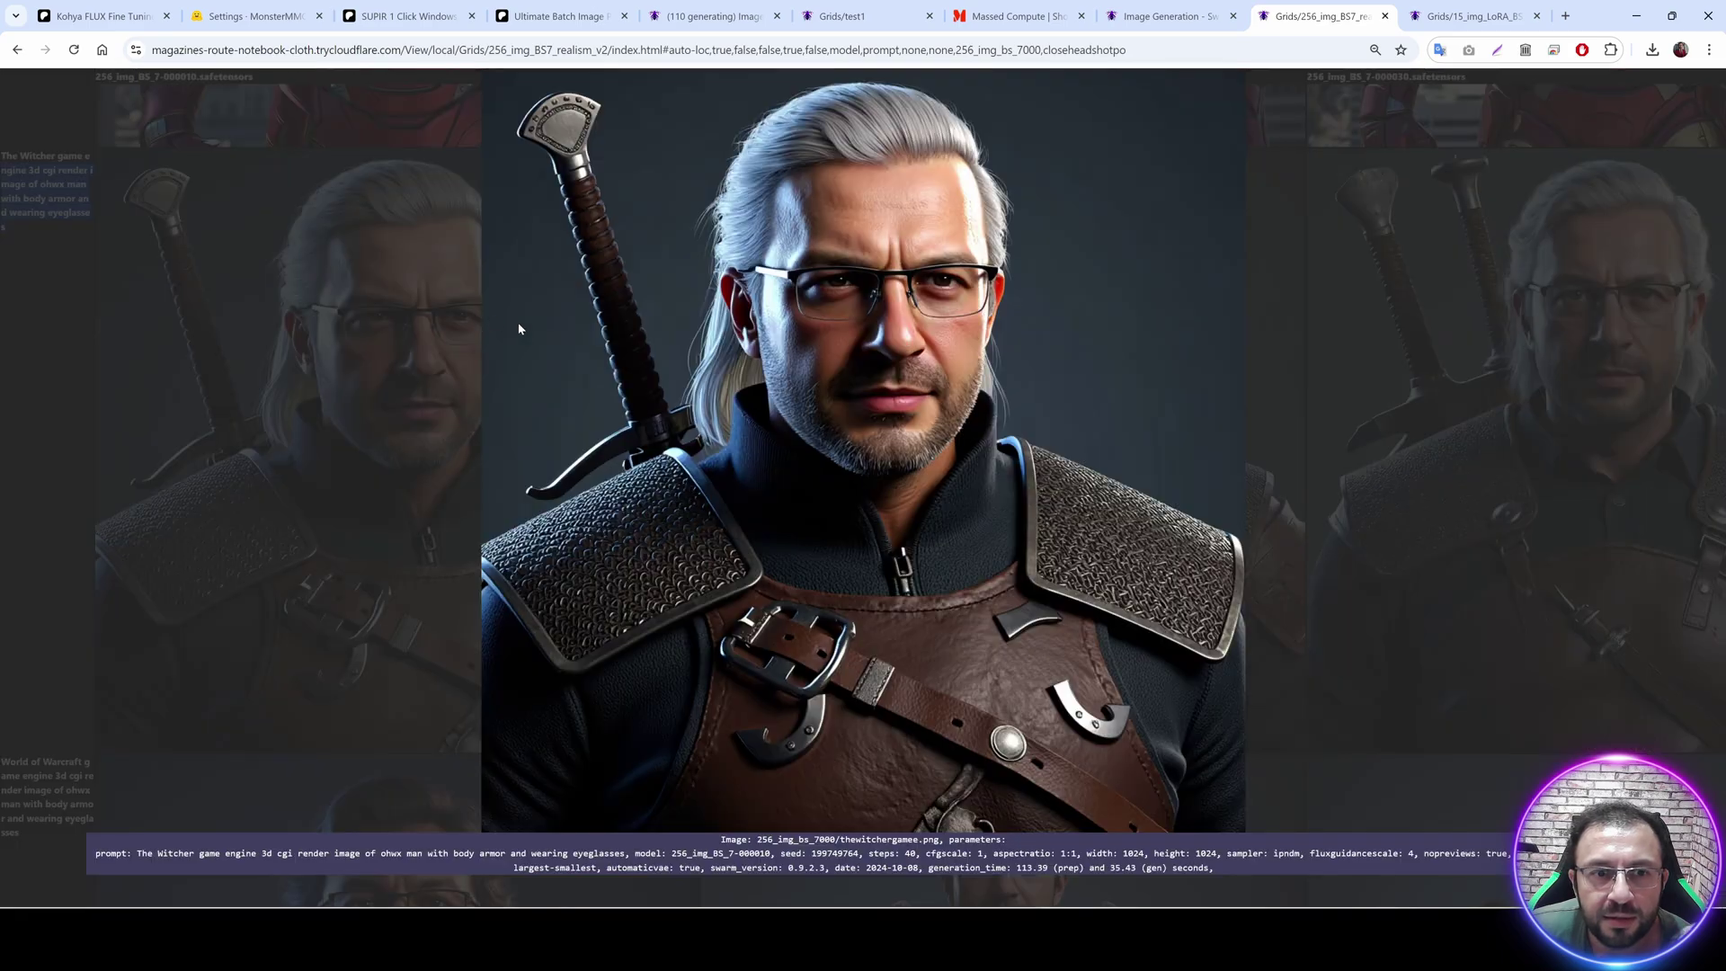
left_click(1425, 460)
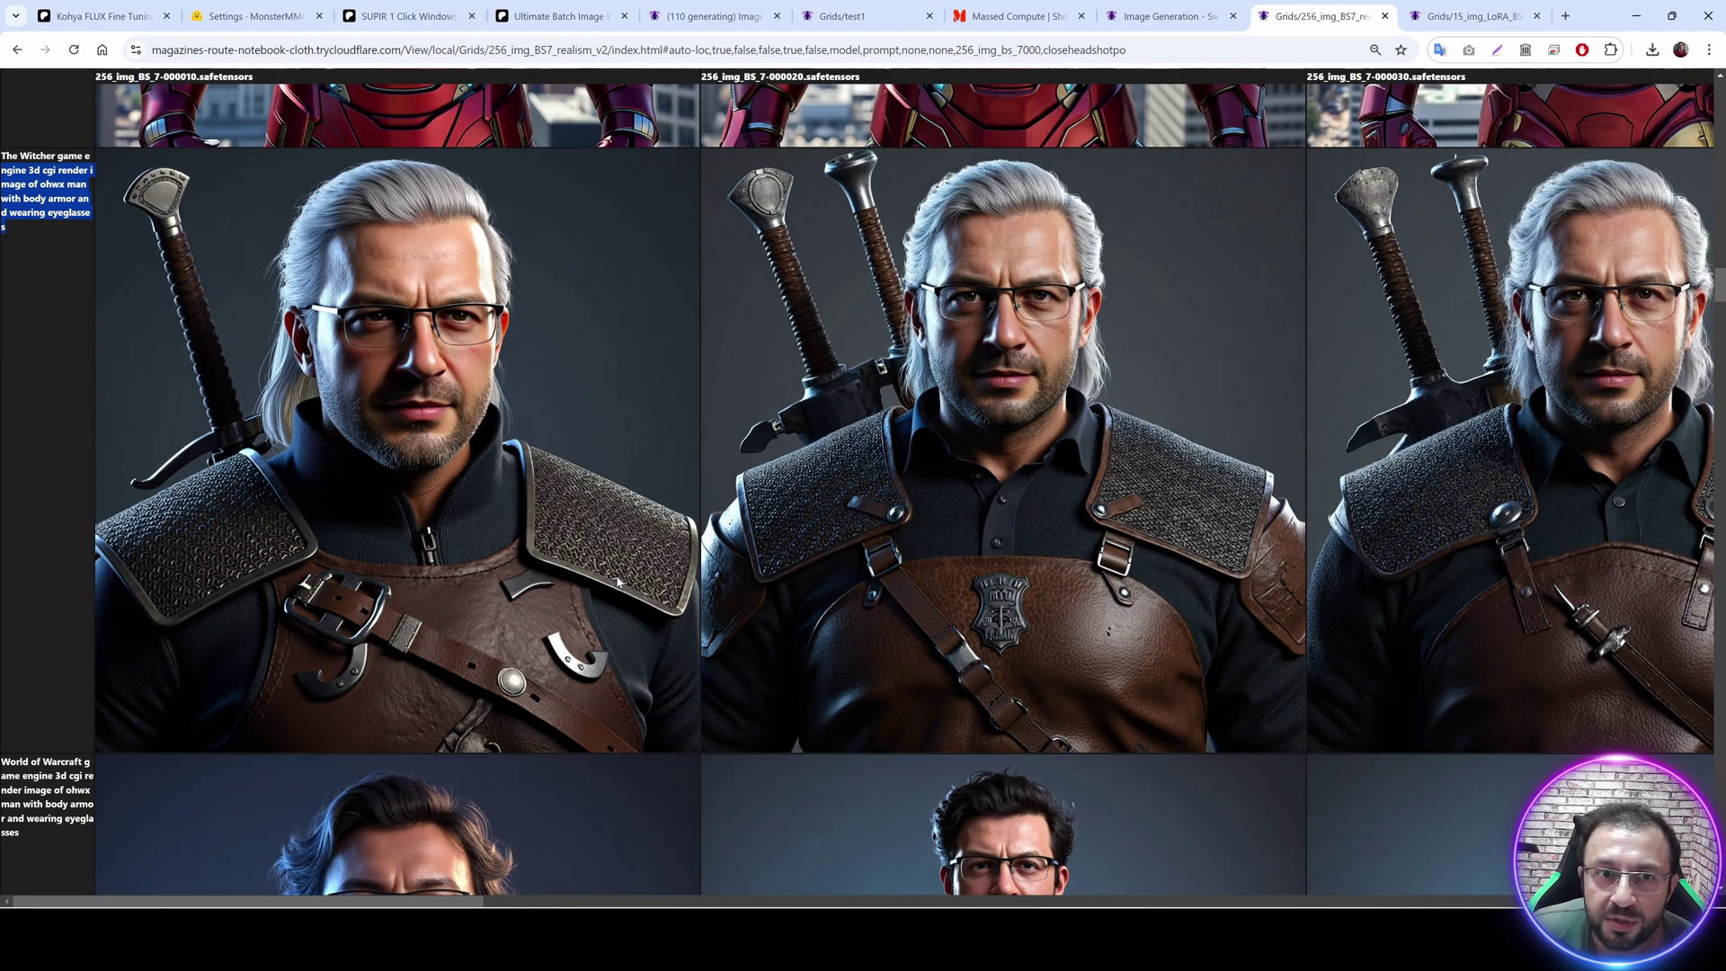
left_click_drag(476, 901, 550, 900)
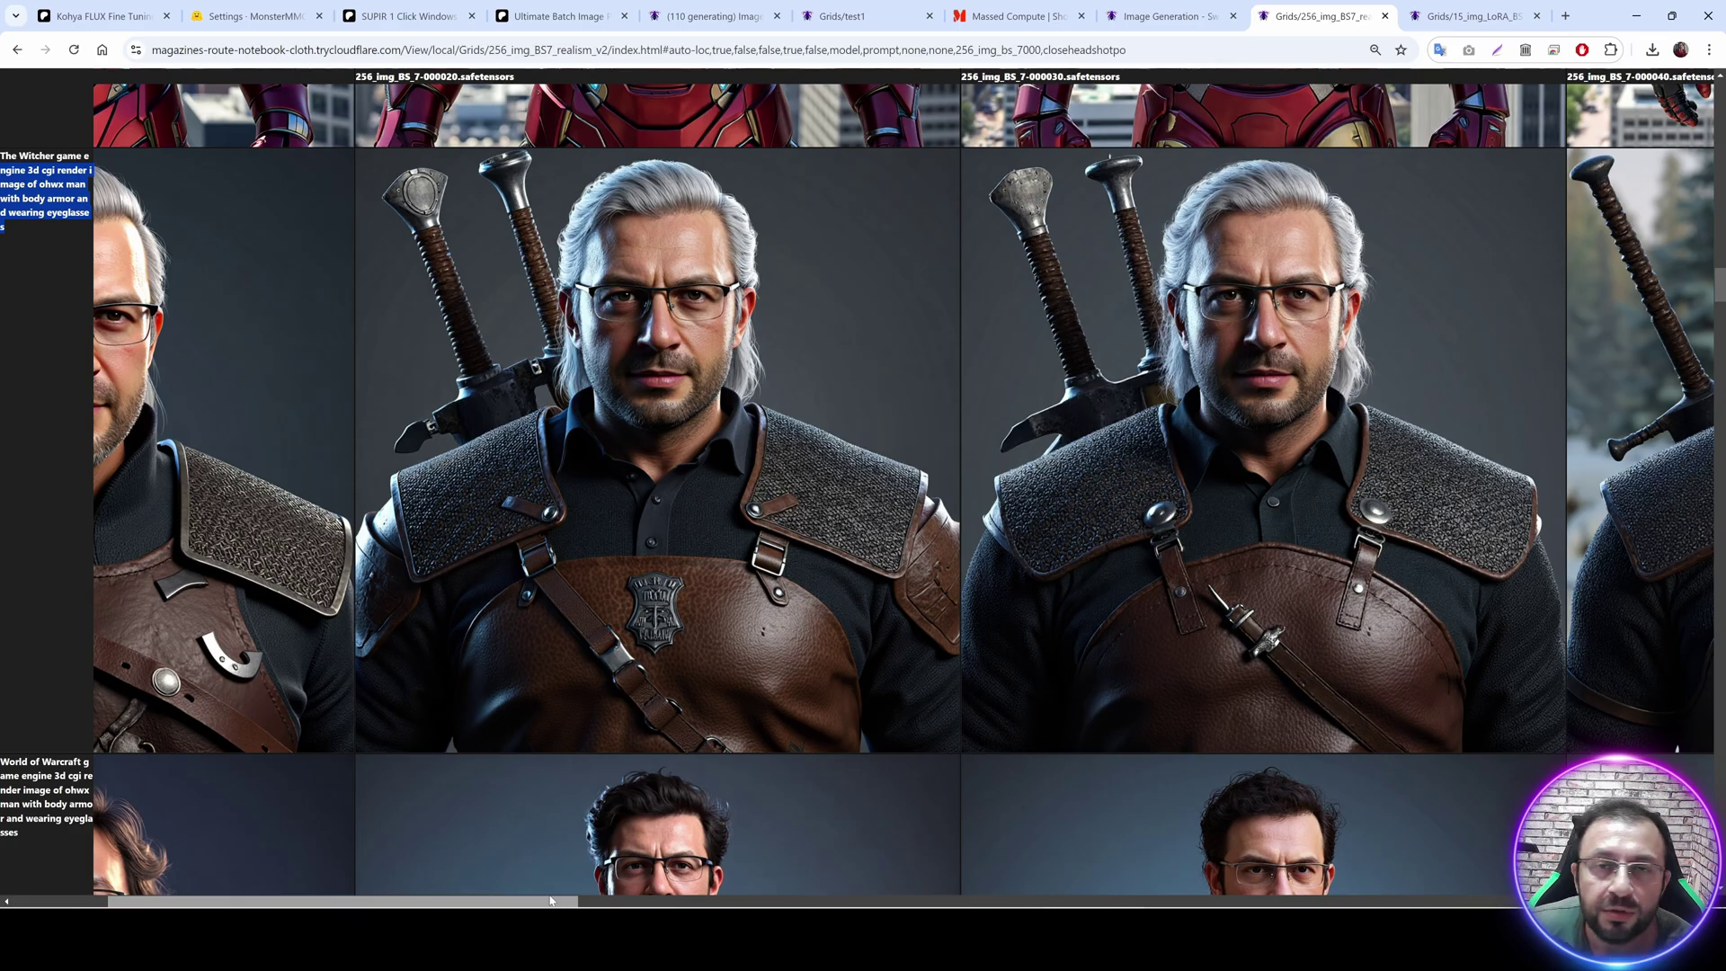
left_click_drag(550, 900, 823, 897)
left_click(925, 387)
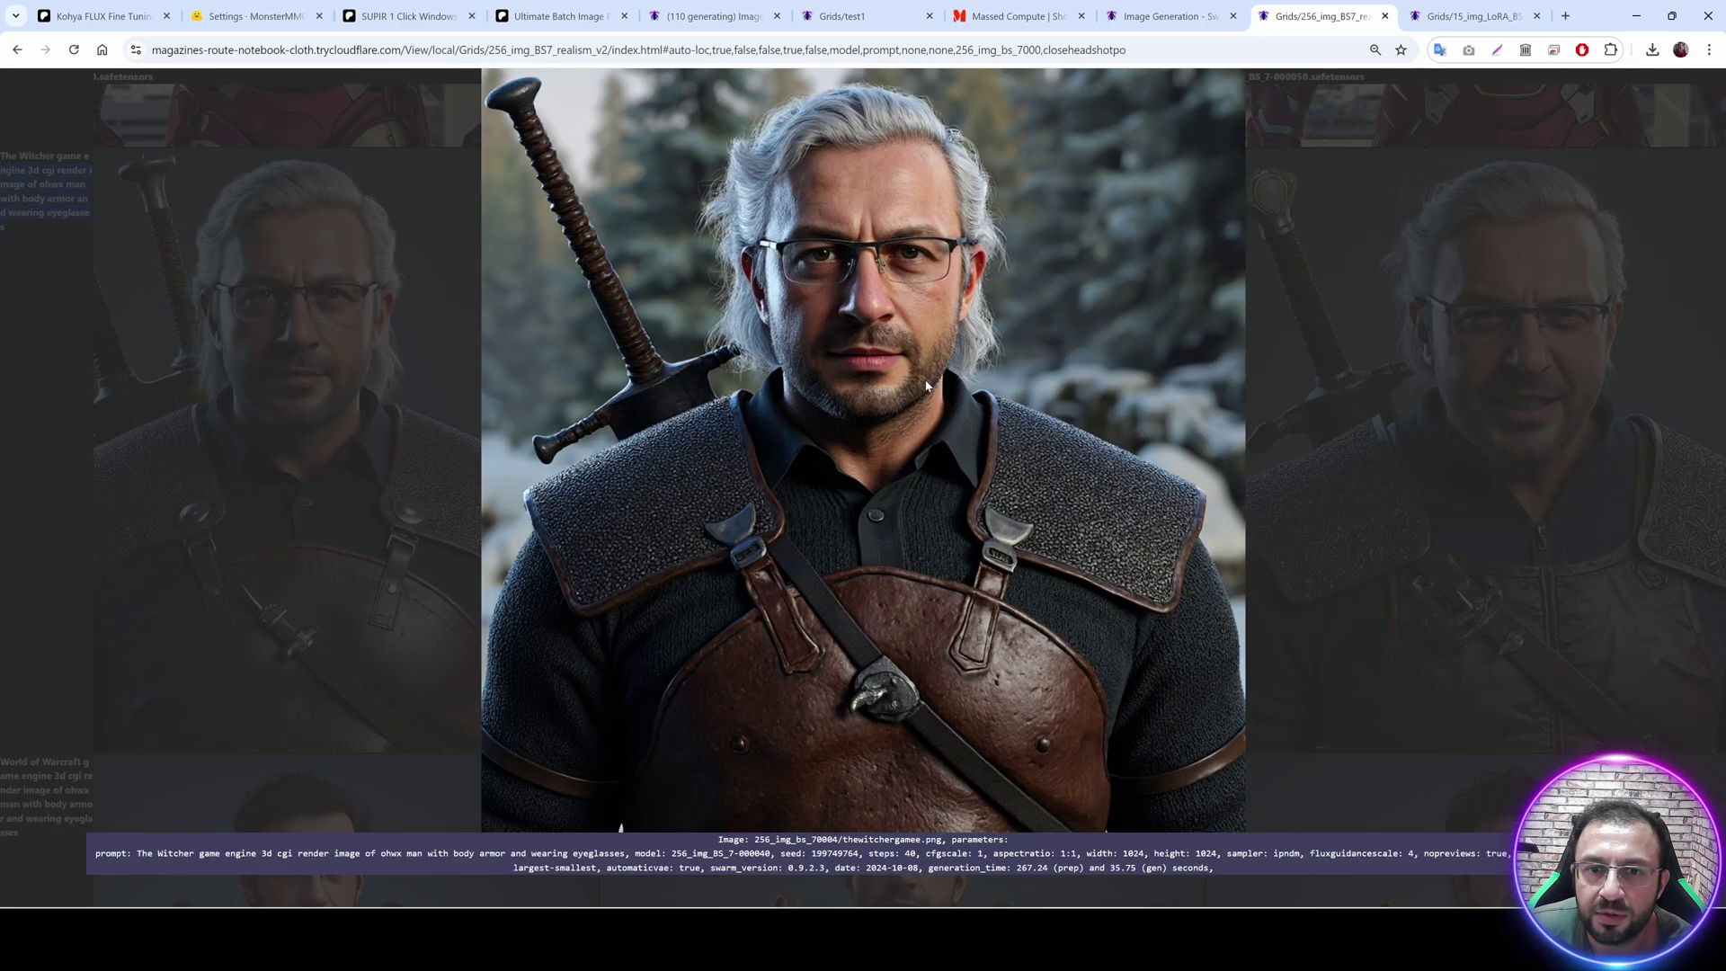
left_click(1260, 558)
scroll(710, 748, "right", 15)
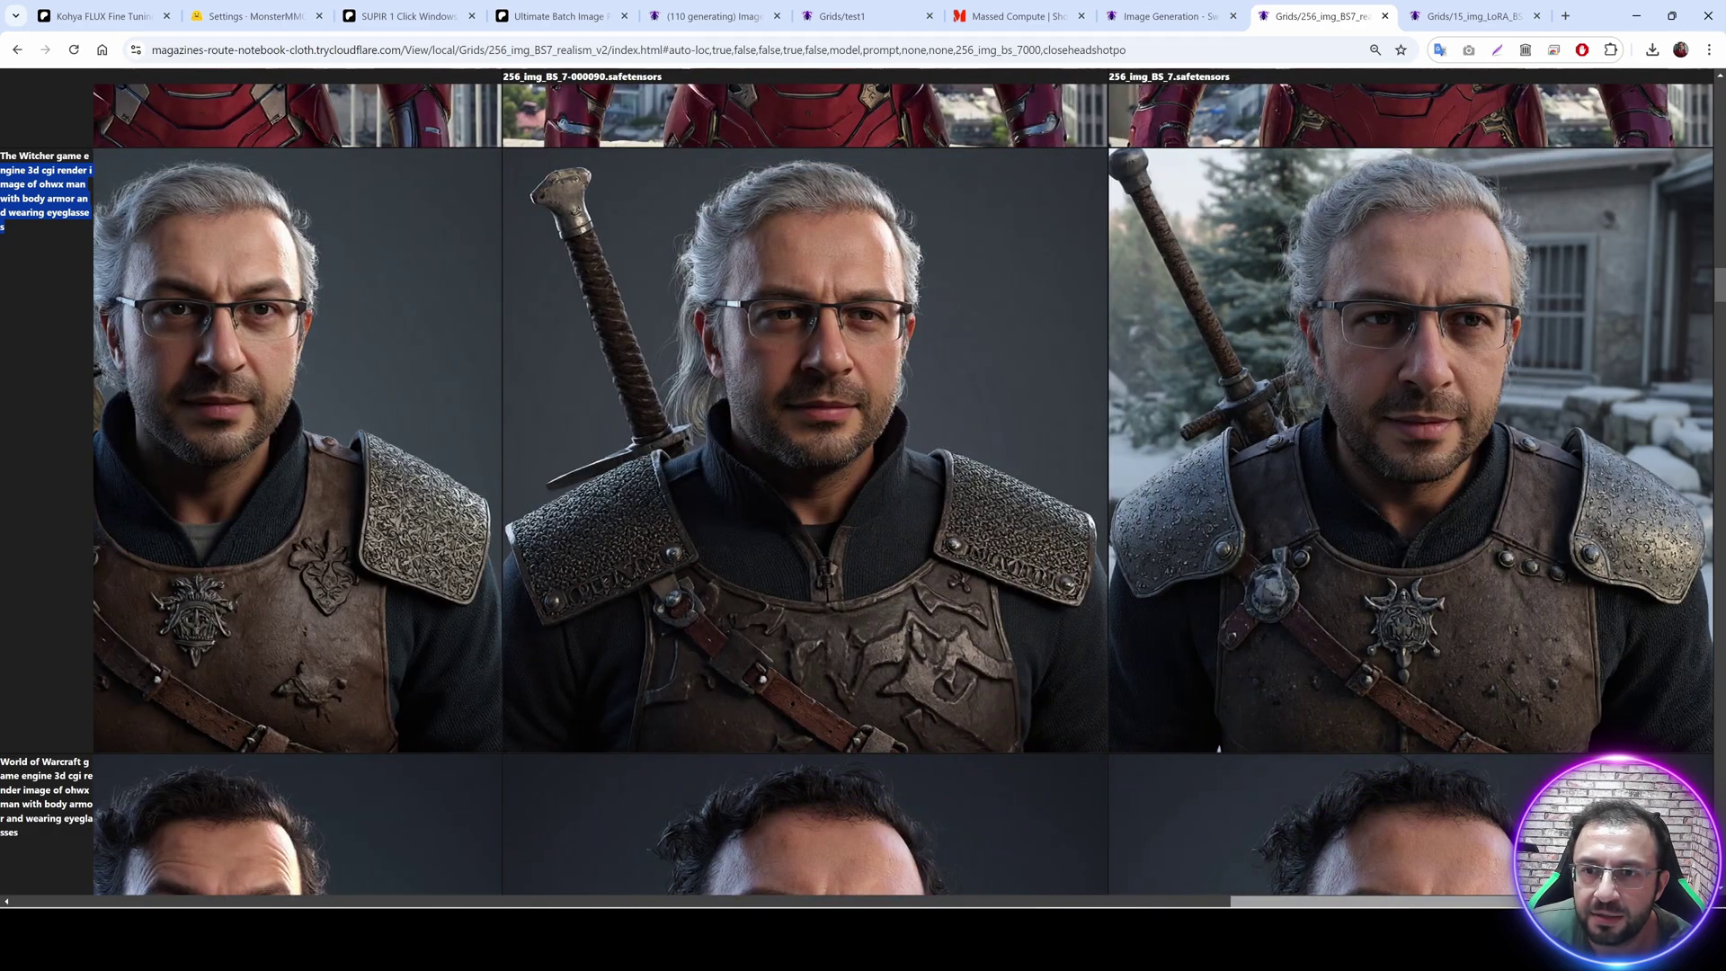
left_click(1474, 381)
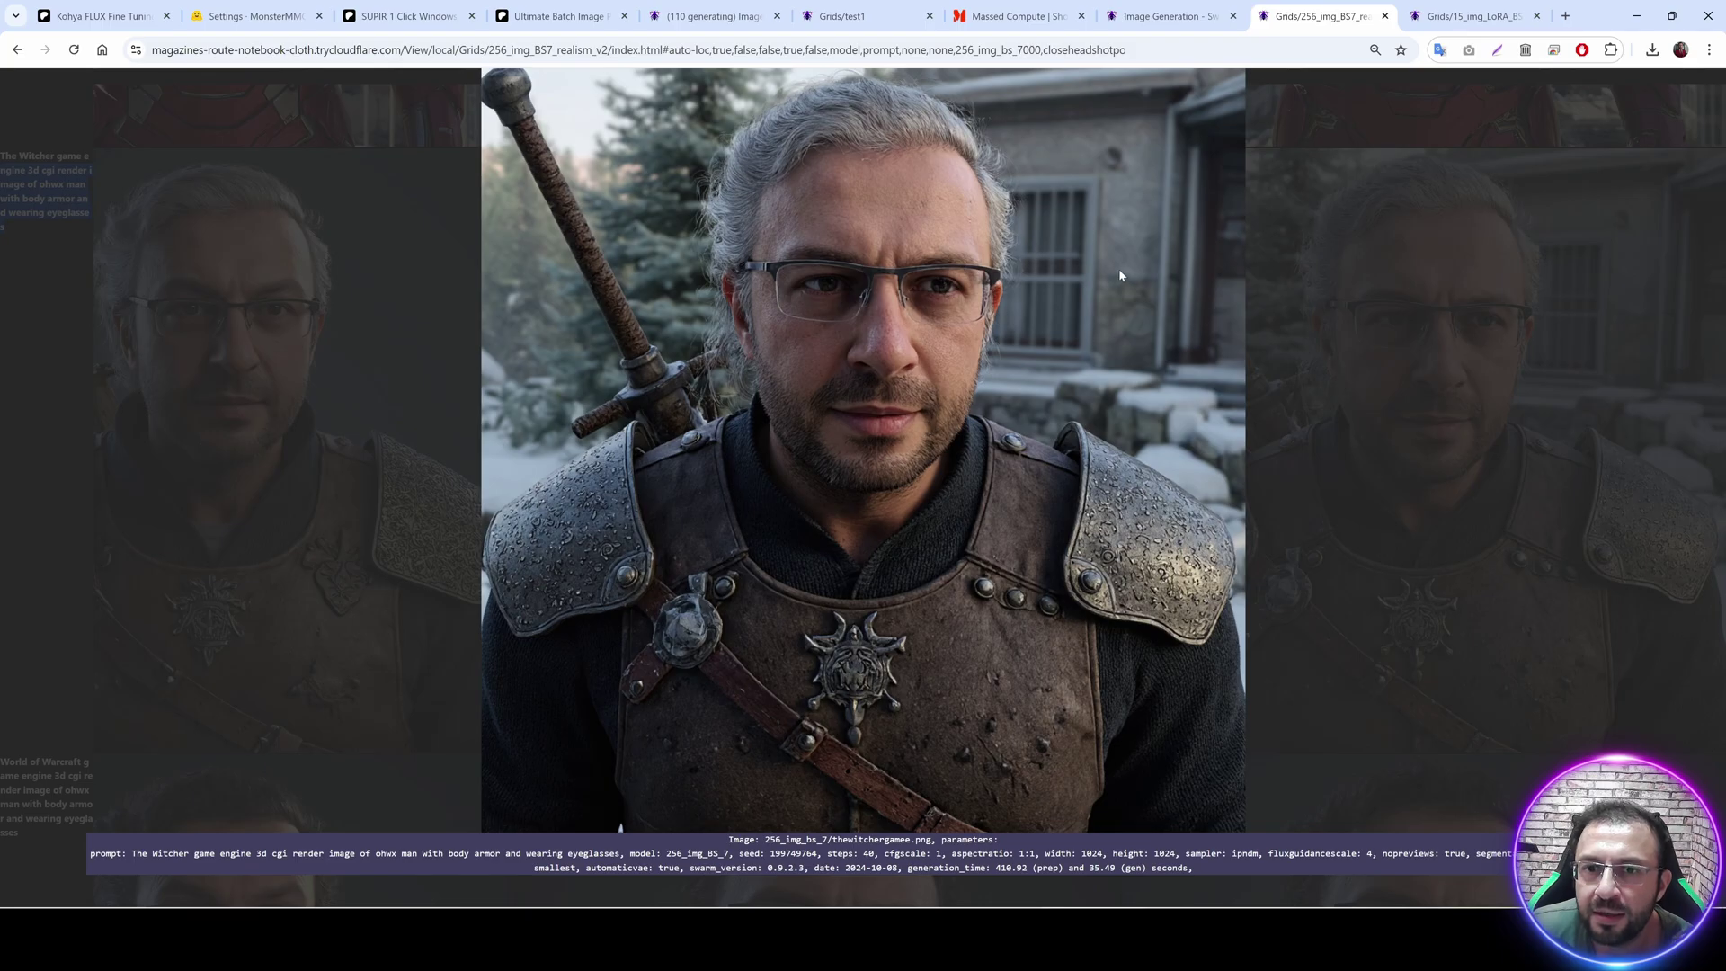
left_click(1380, 359)
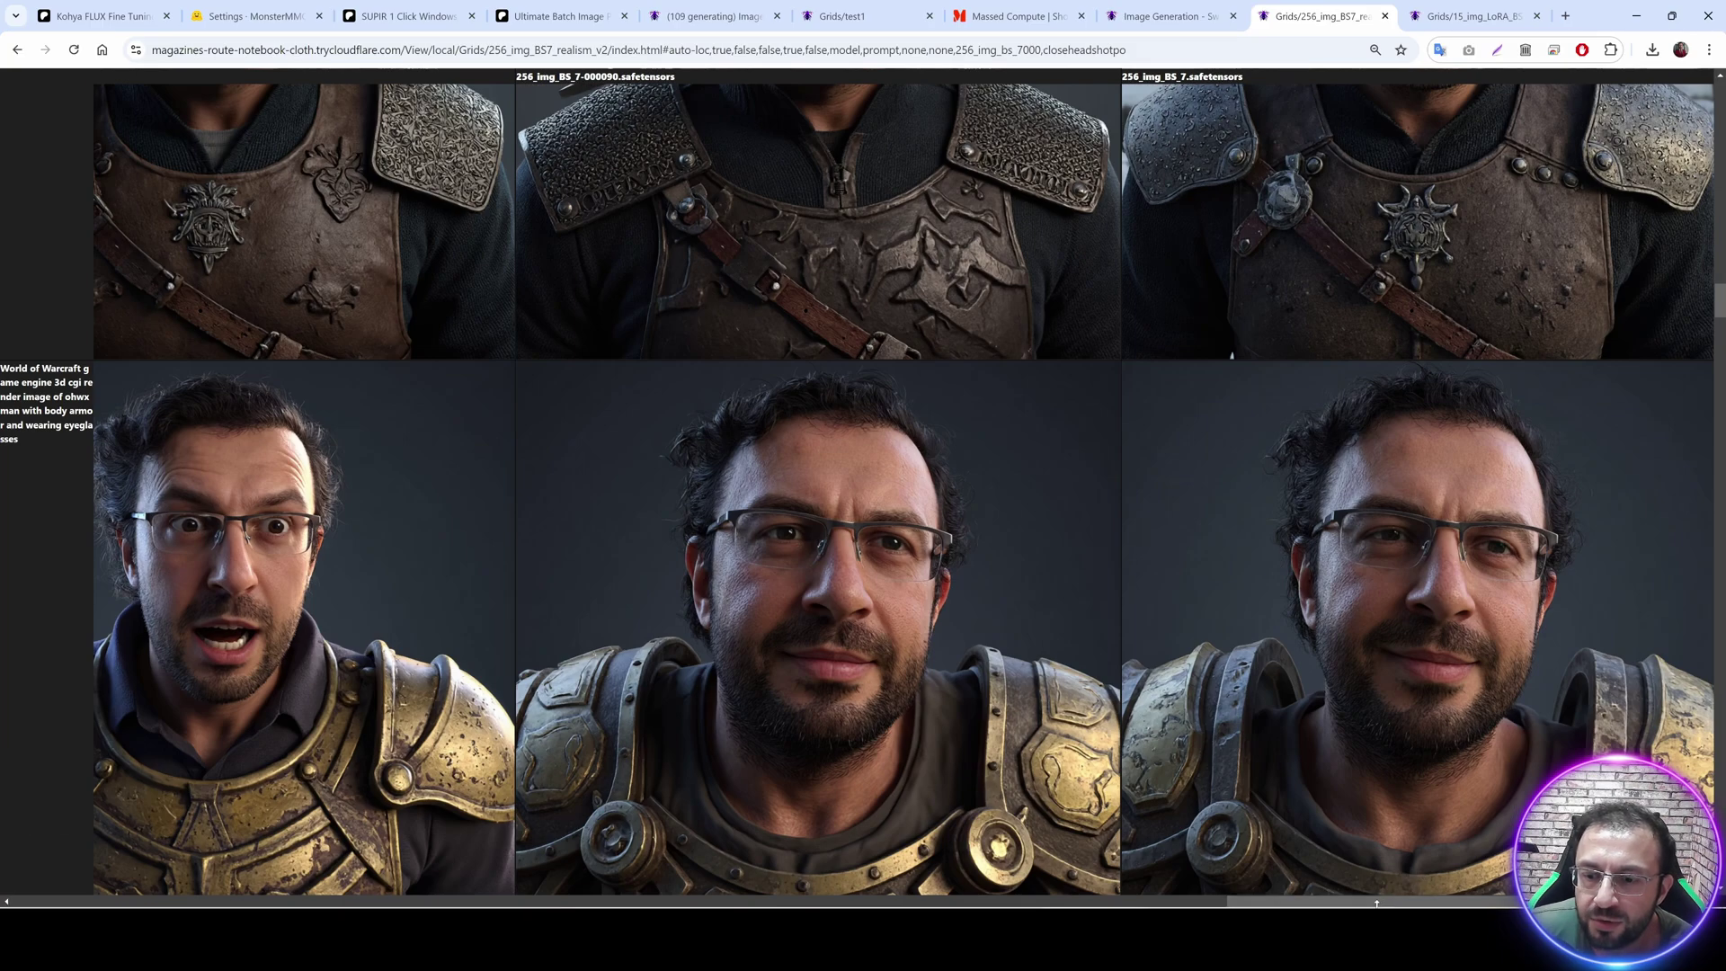
Compare the World of Warcraft row across checkpoints, enlarging the 256_img_BS_7-000010 and 256_img_BS_7-000020 images.
scroll(944, 890, "left", 3)
scroll(944, 890, "left", 15)
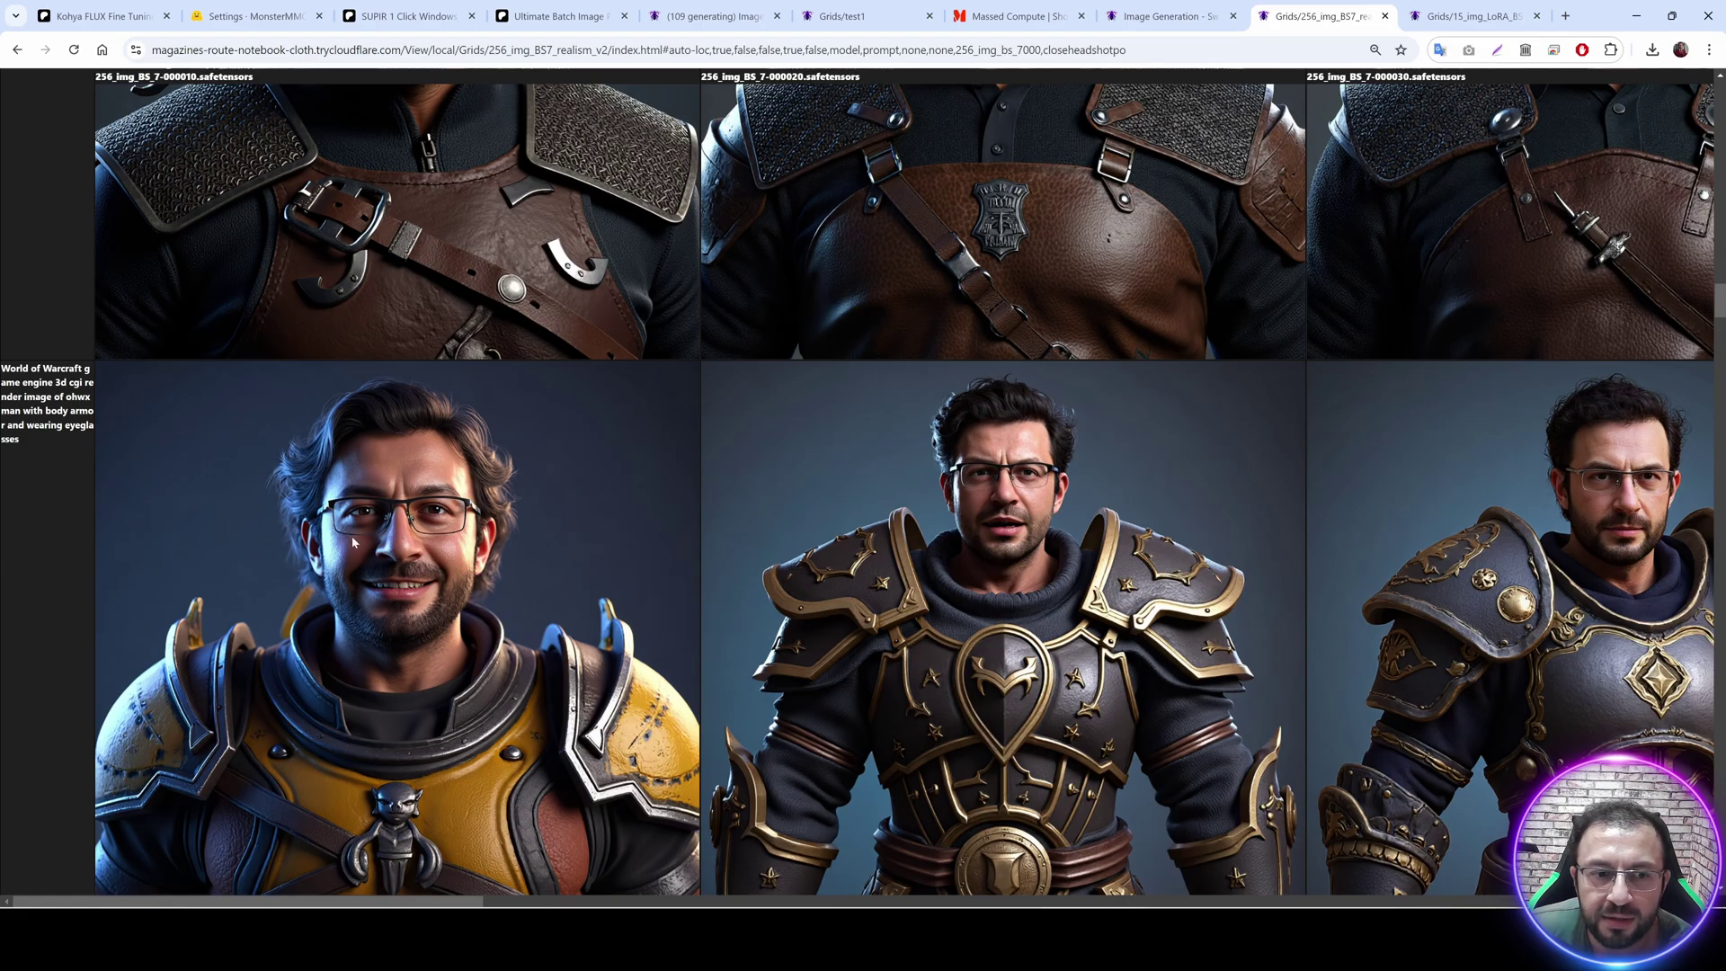
left_click(353, 542)
left_click(353, 542)
left_click(1048, 589)
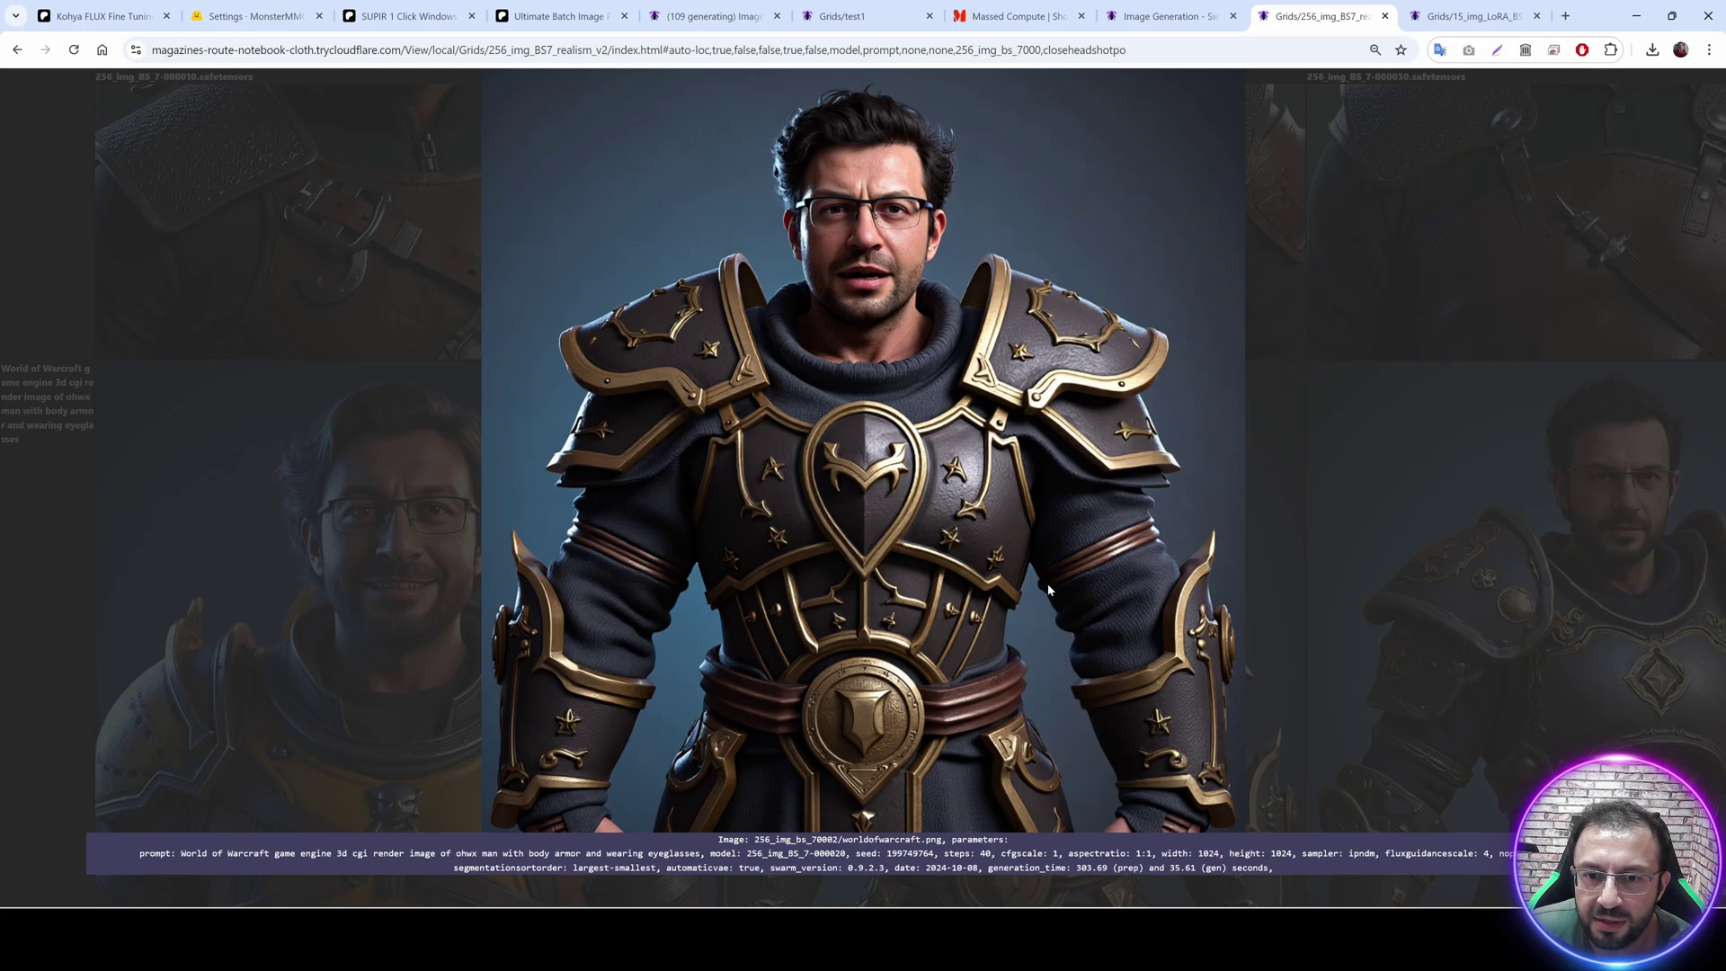
left_click(1048, 527)
scroll(1049, 528, "right", 10)
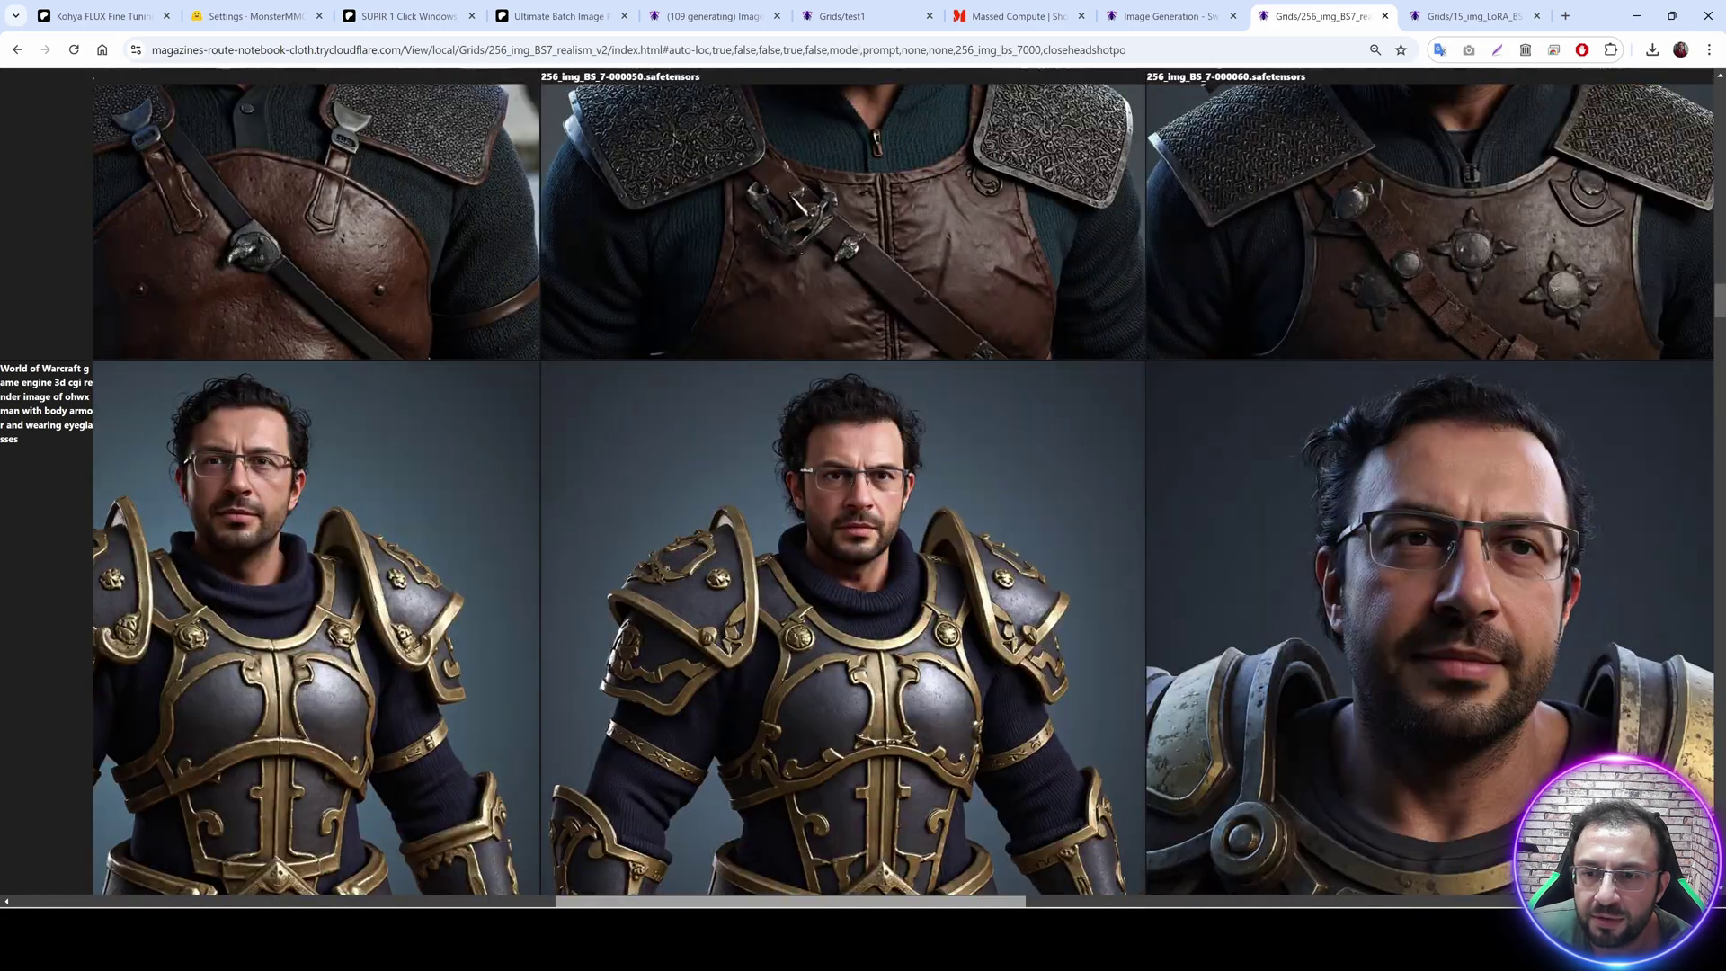
scroll(630, 383, "left", 10)
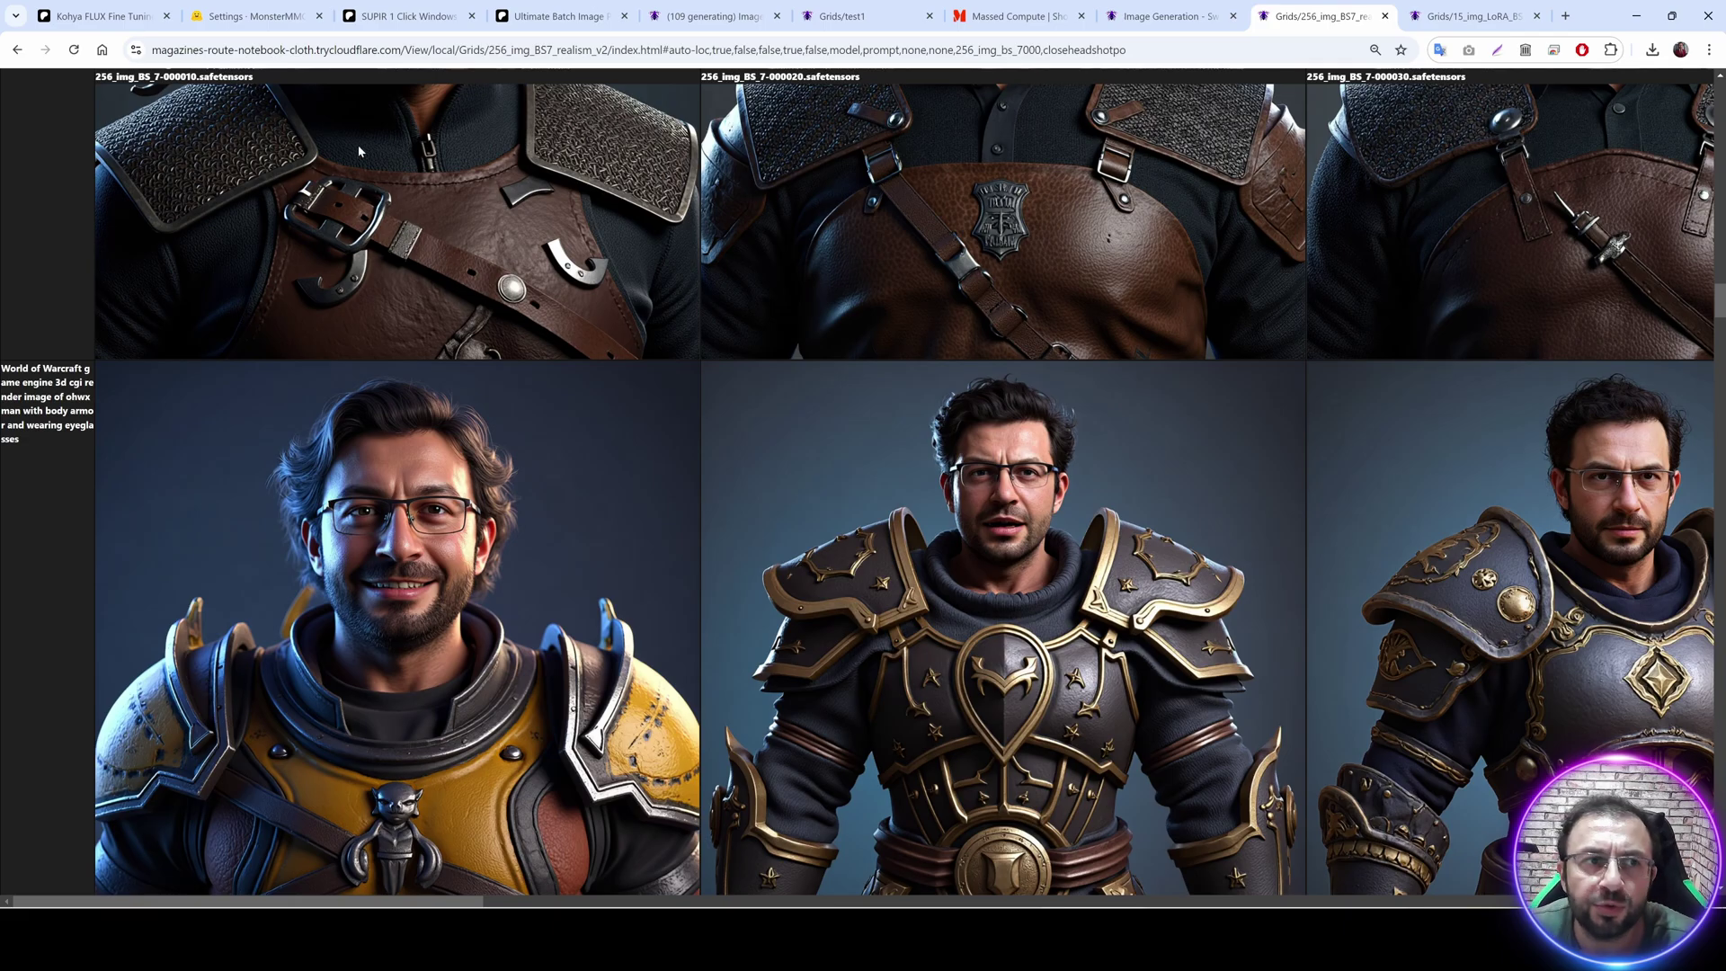
Switch to the Kohya FLUX Fine Tuning post on Patreon and review the list of realism and style epoch test images.
left_click(104, 16)
scroll(997, 352, "down", 3)
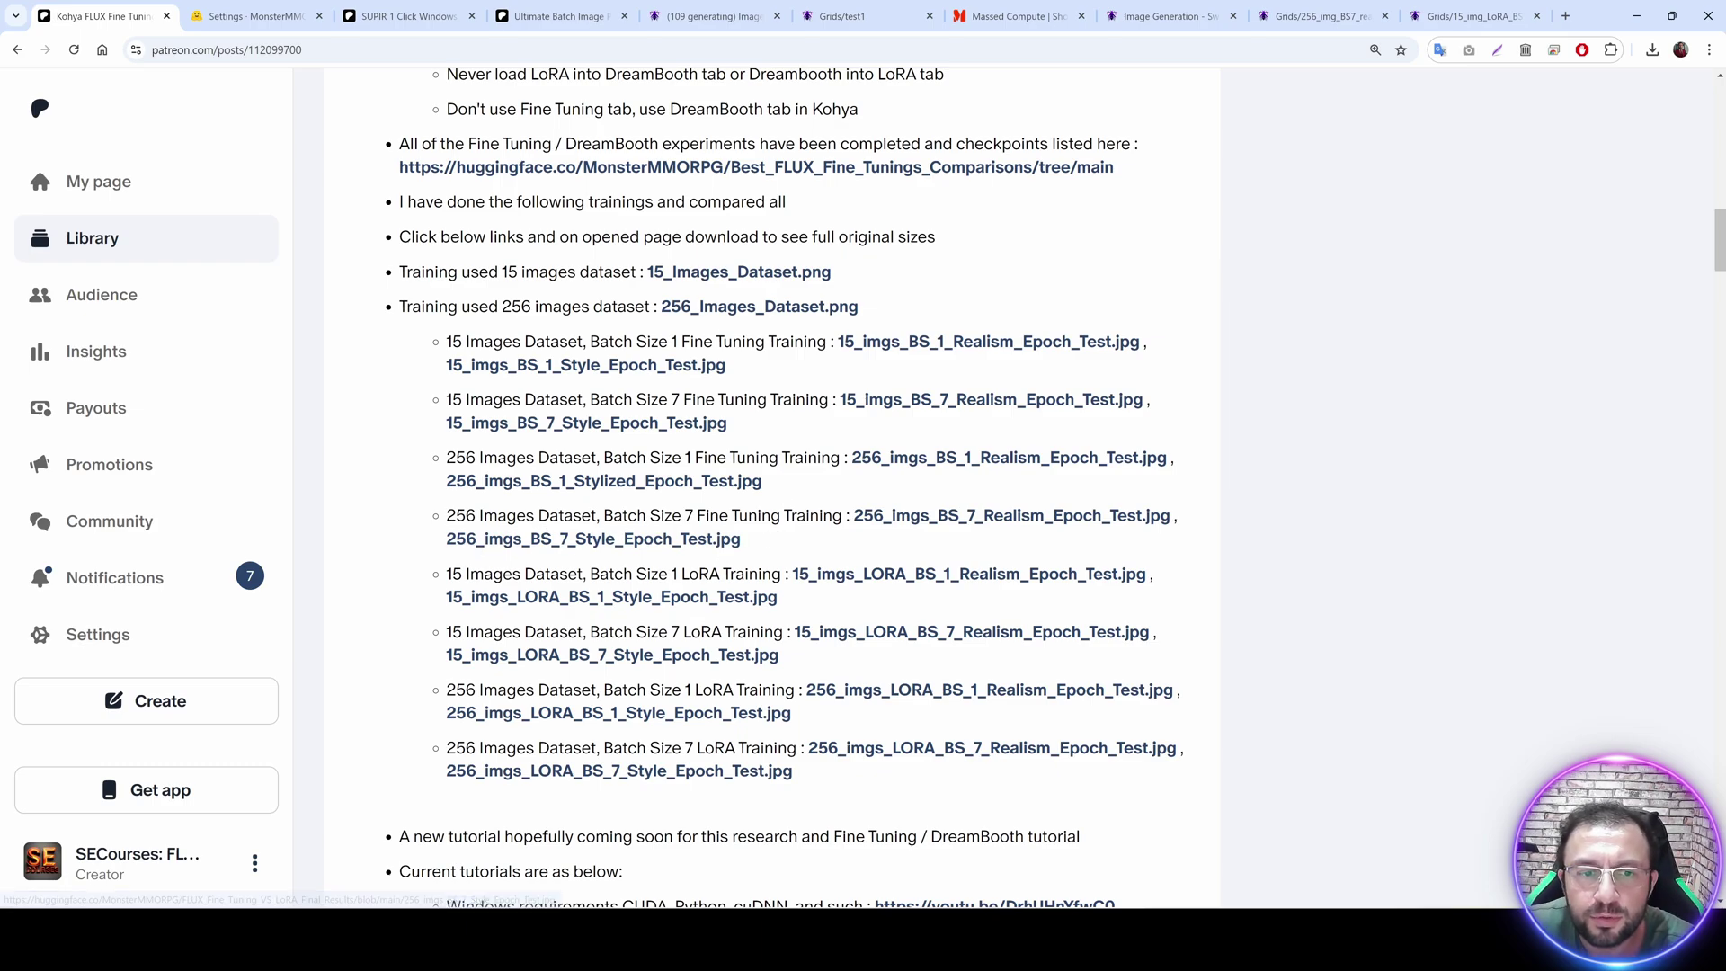
Download 256_imgs_BS_7_Style_Epoch_Test.jpg from its Hugging Face page and open the image in paint.net.
left_click_drag(664, 517, 796, 517)
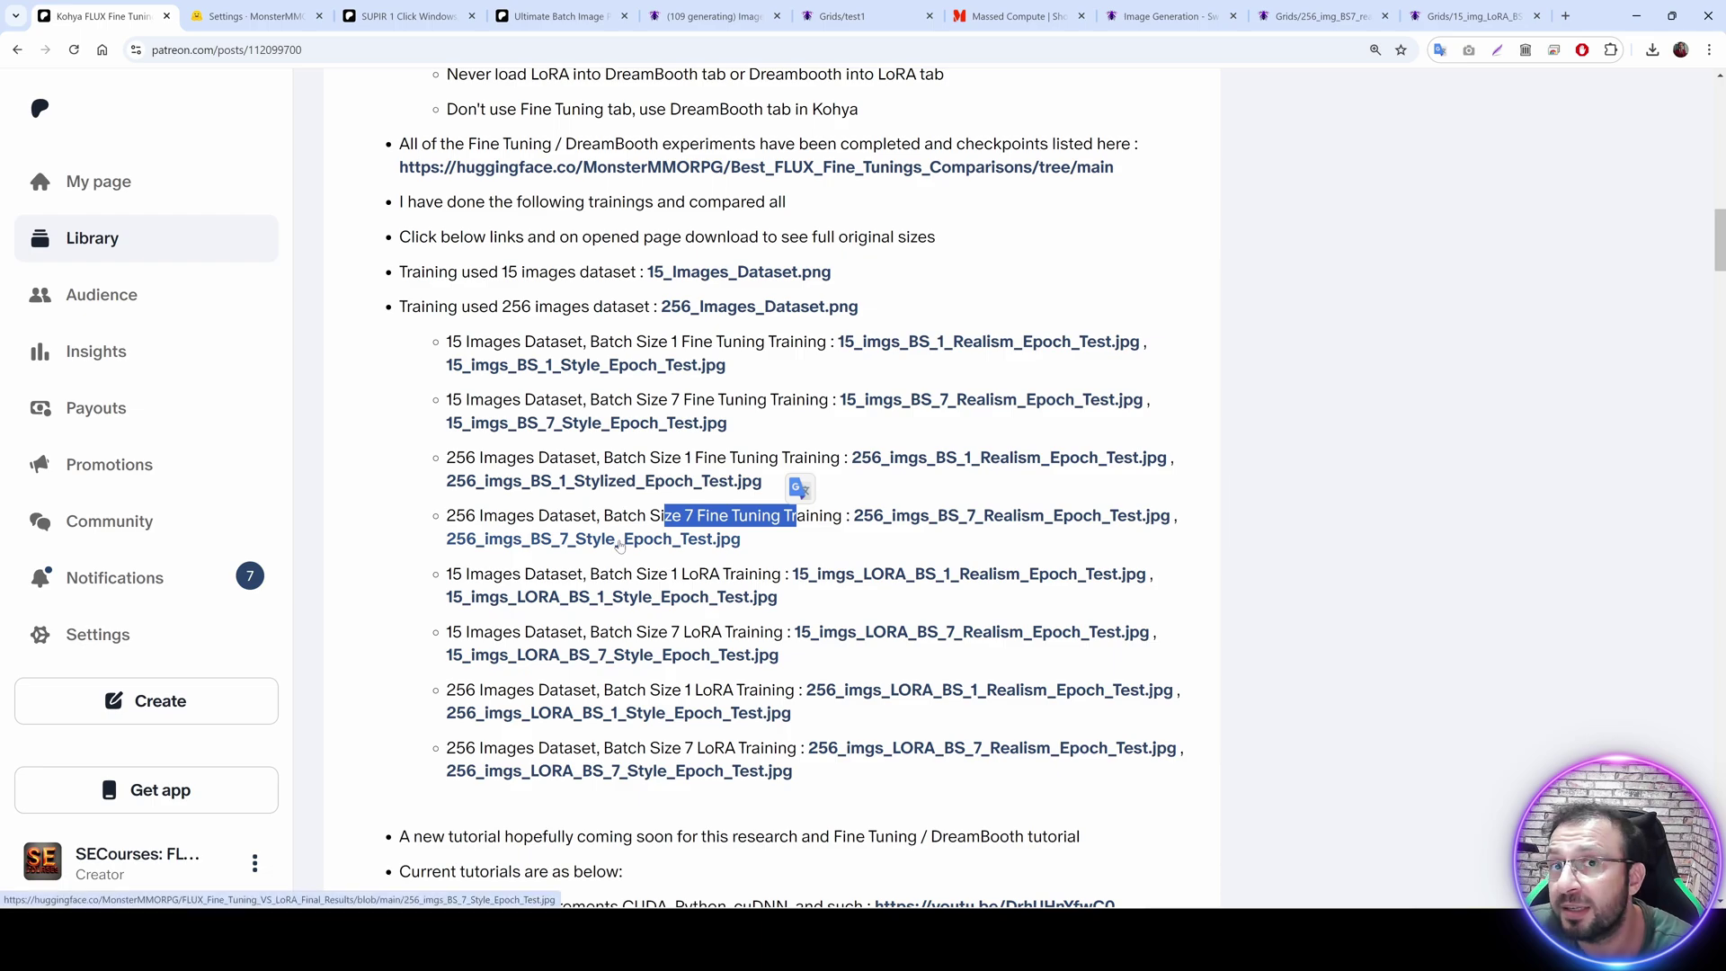
scroll(619, 544, "down", 1)
left_click(629, 465)
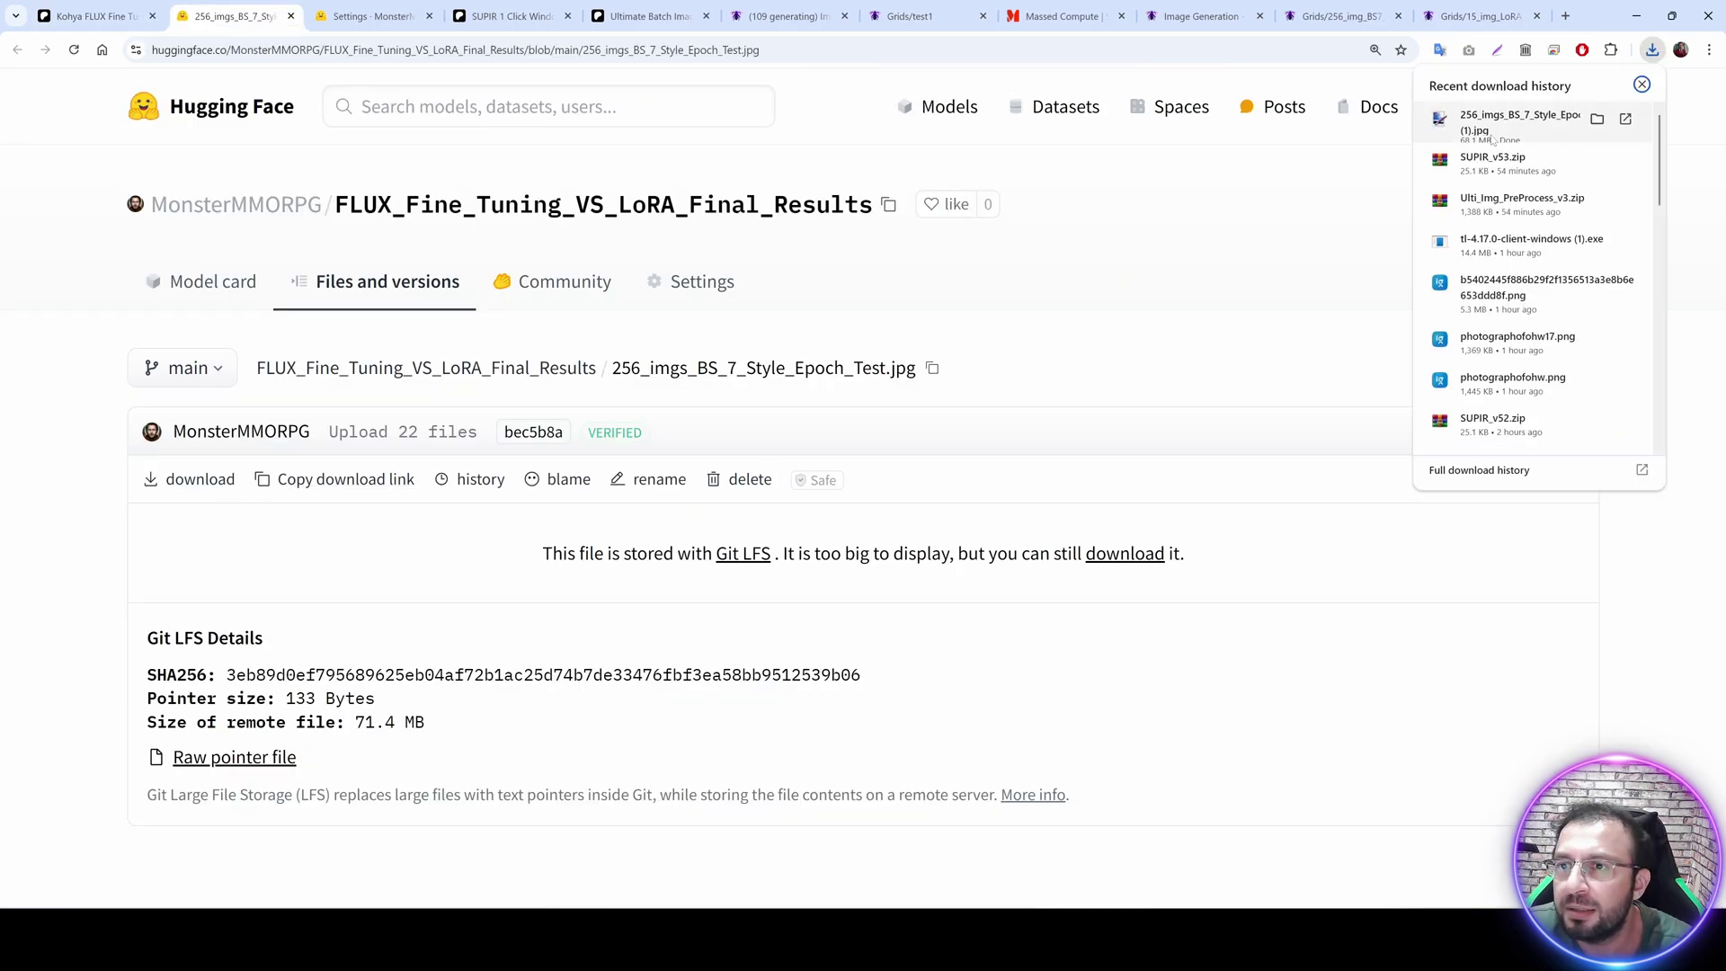
left_click(1478, 126)
Compare the armored superhero row of the style epoch test across the 256_img_BS_7 checkpoints from 000010 to 000050.
scroll(860, 234, "up", 8)
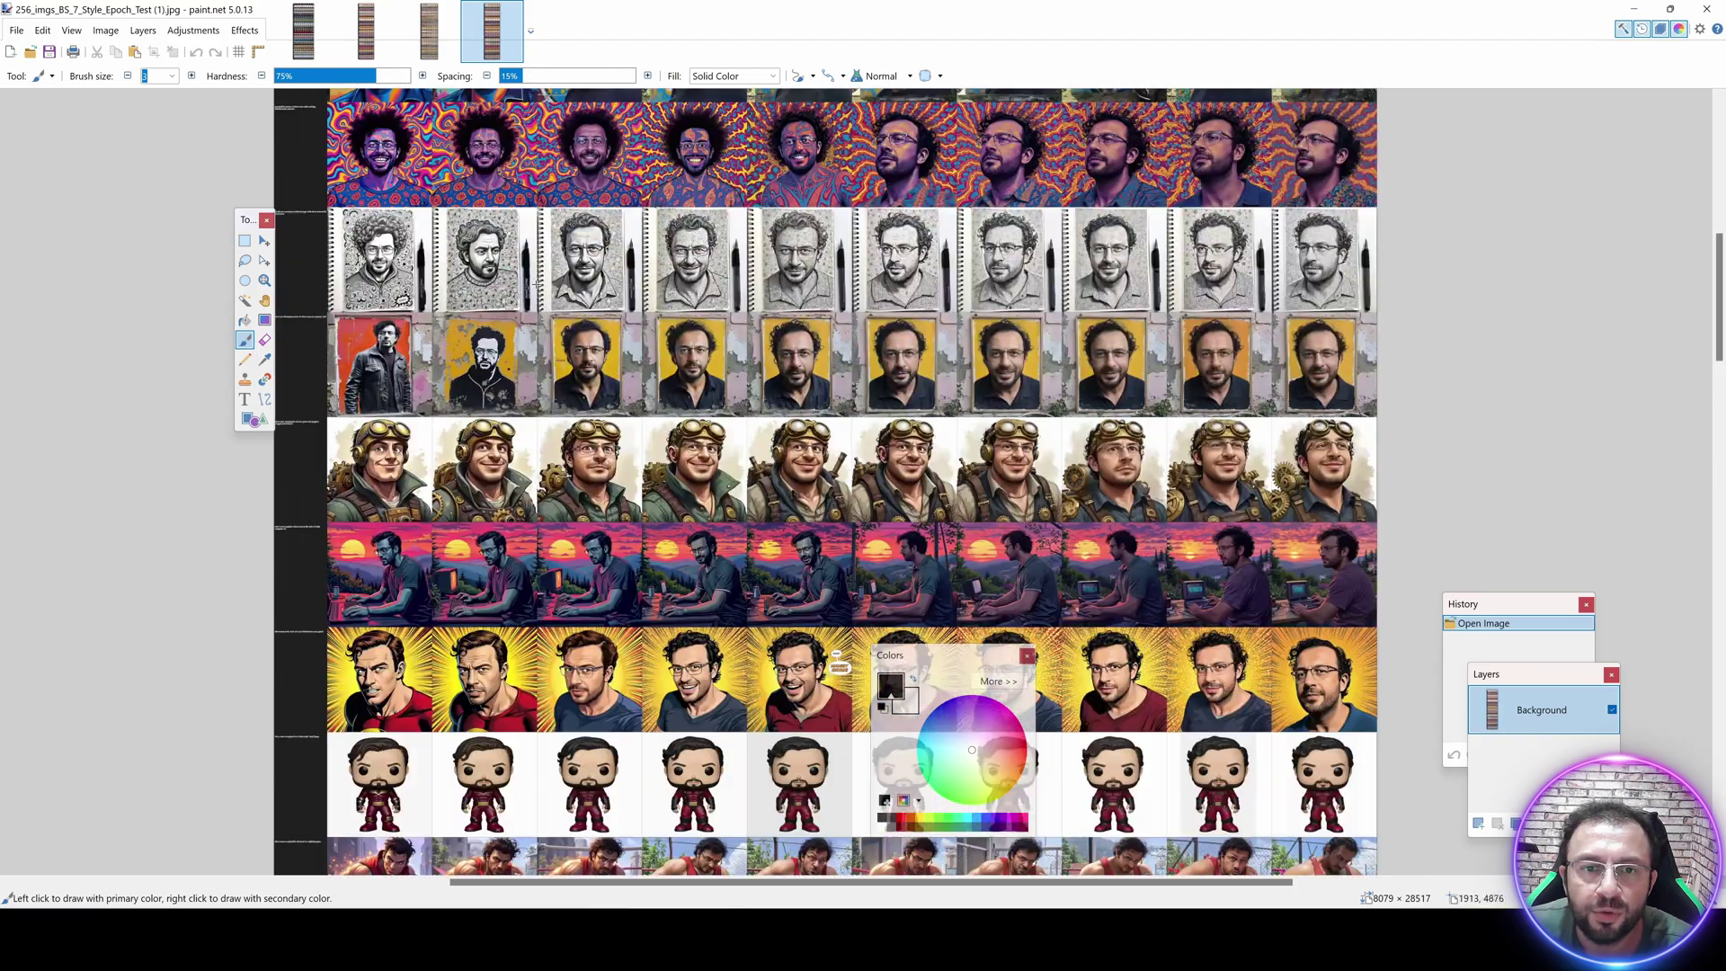
scroll(180, 183, "up", 4)
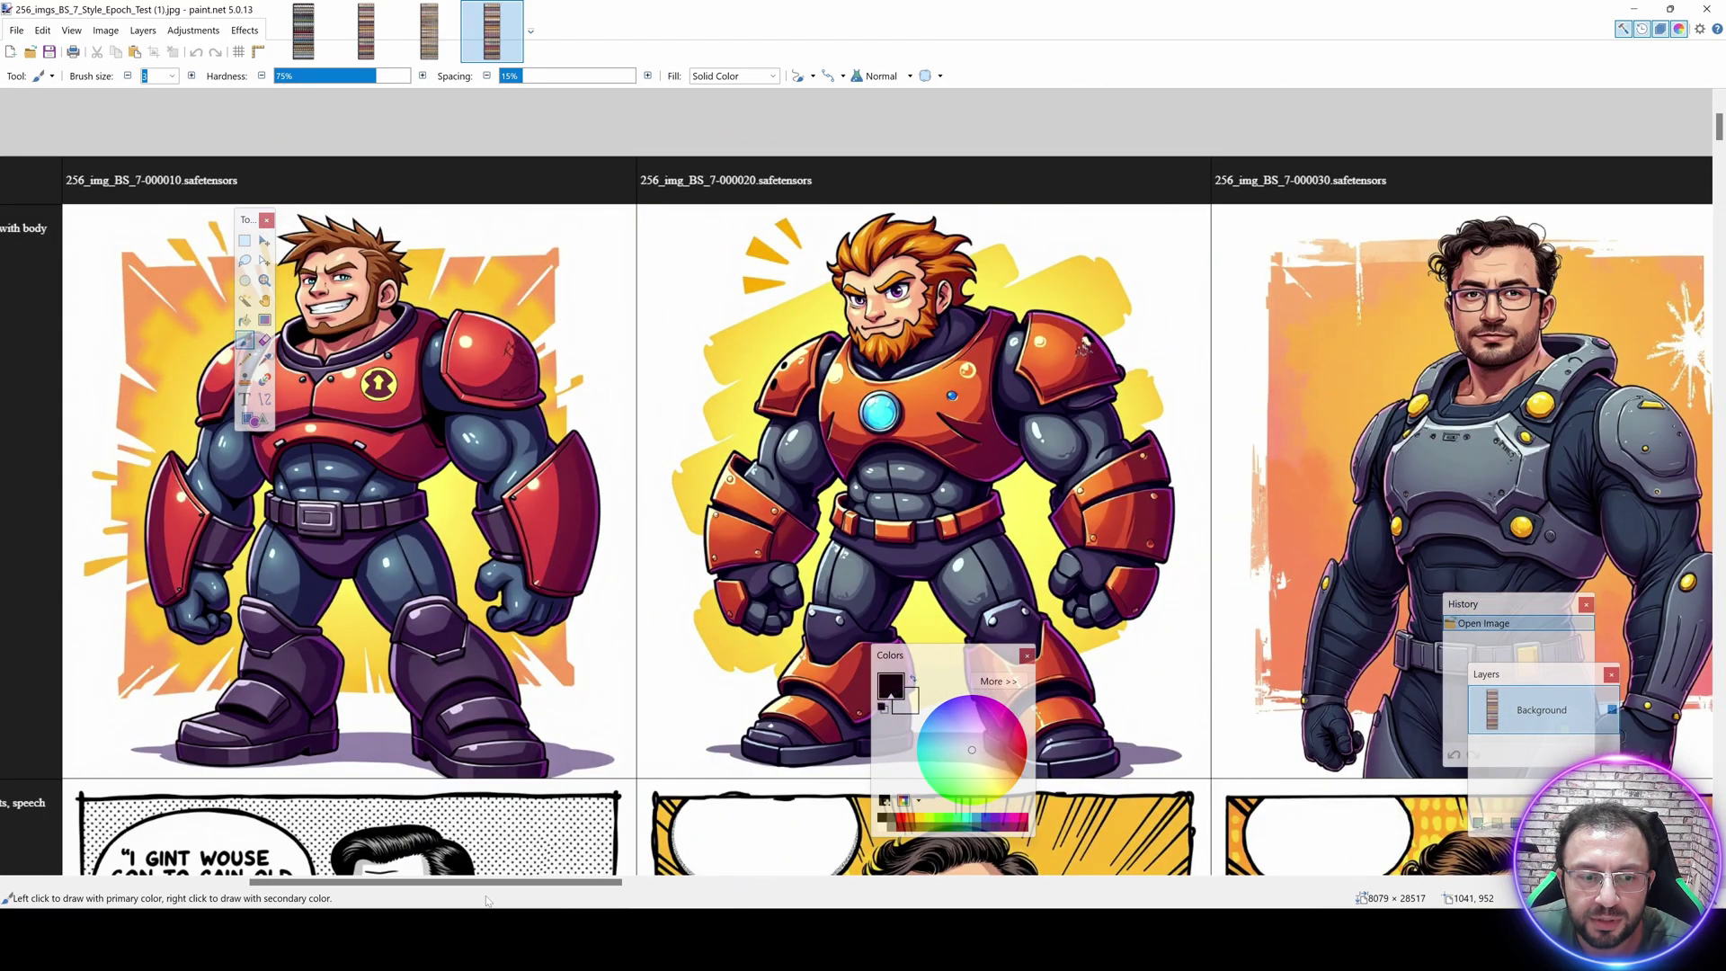
left_click_drag(487, 882, 684, 883)
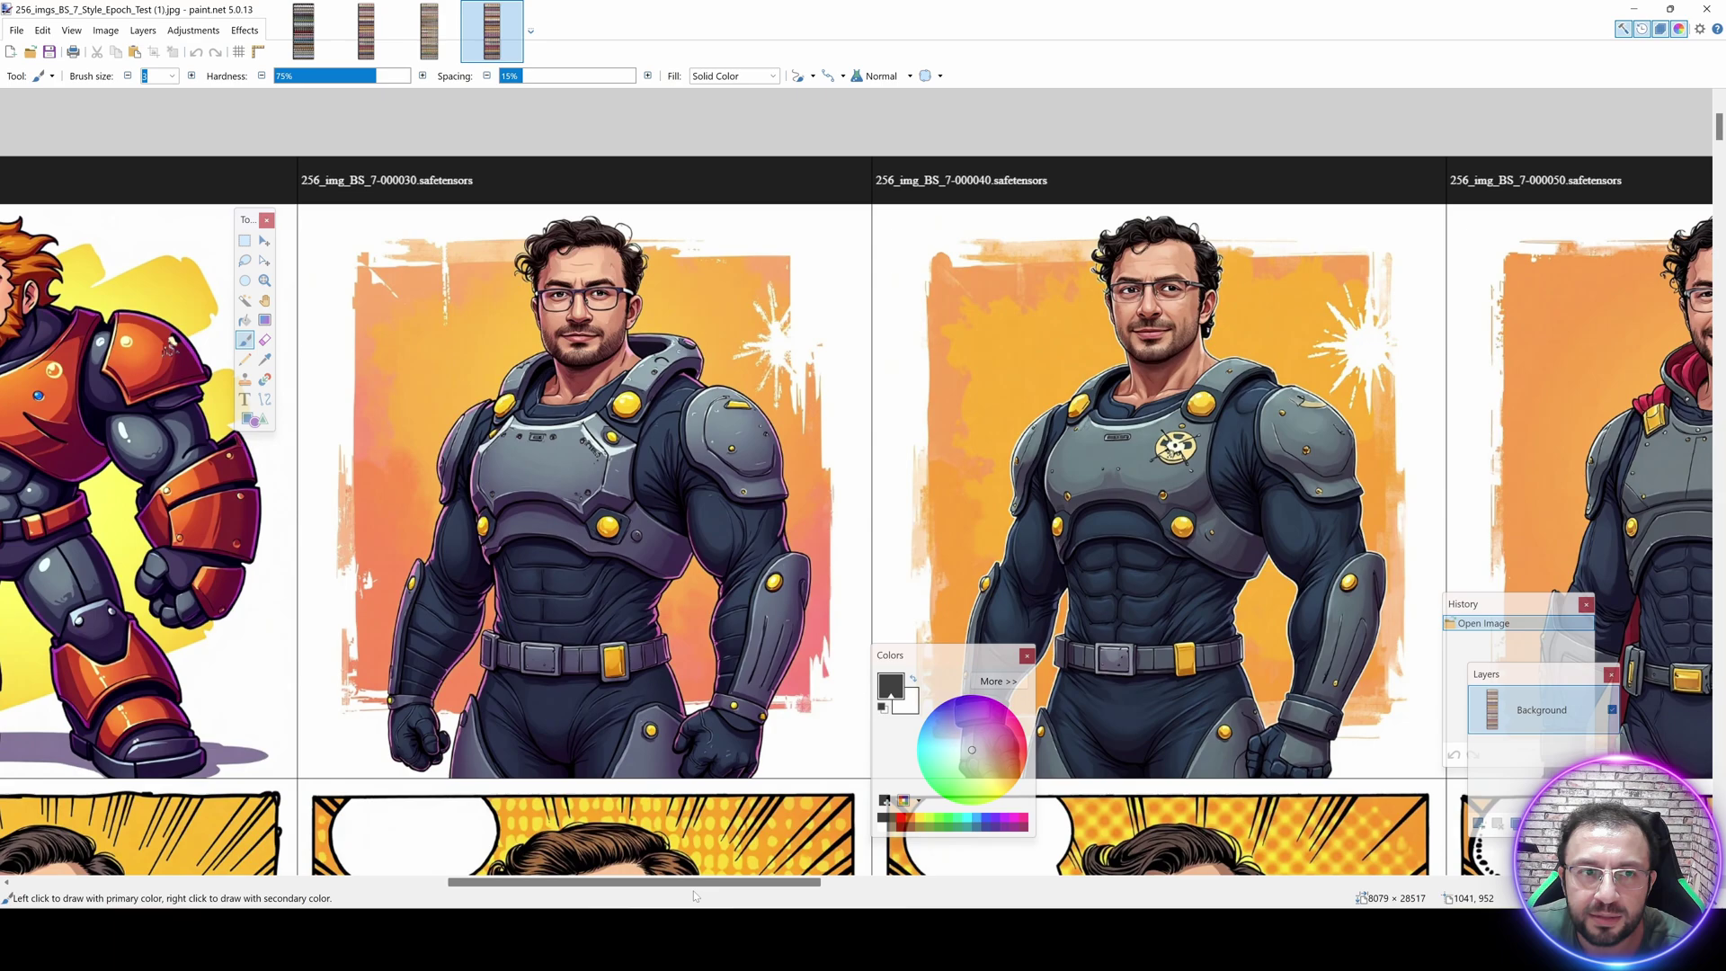
left_click(422, 205)
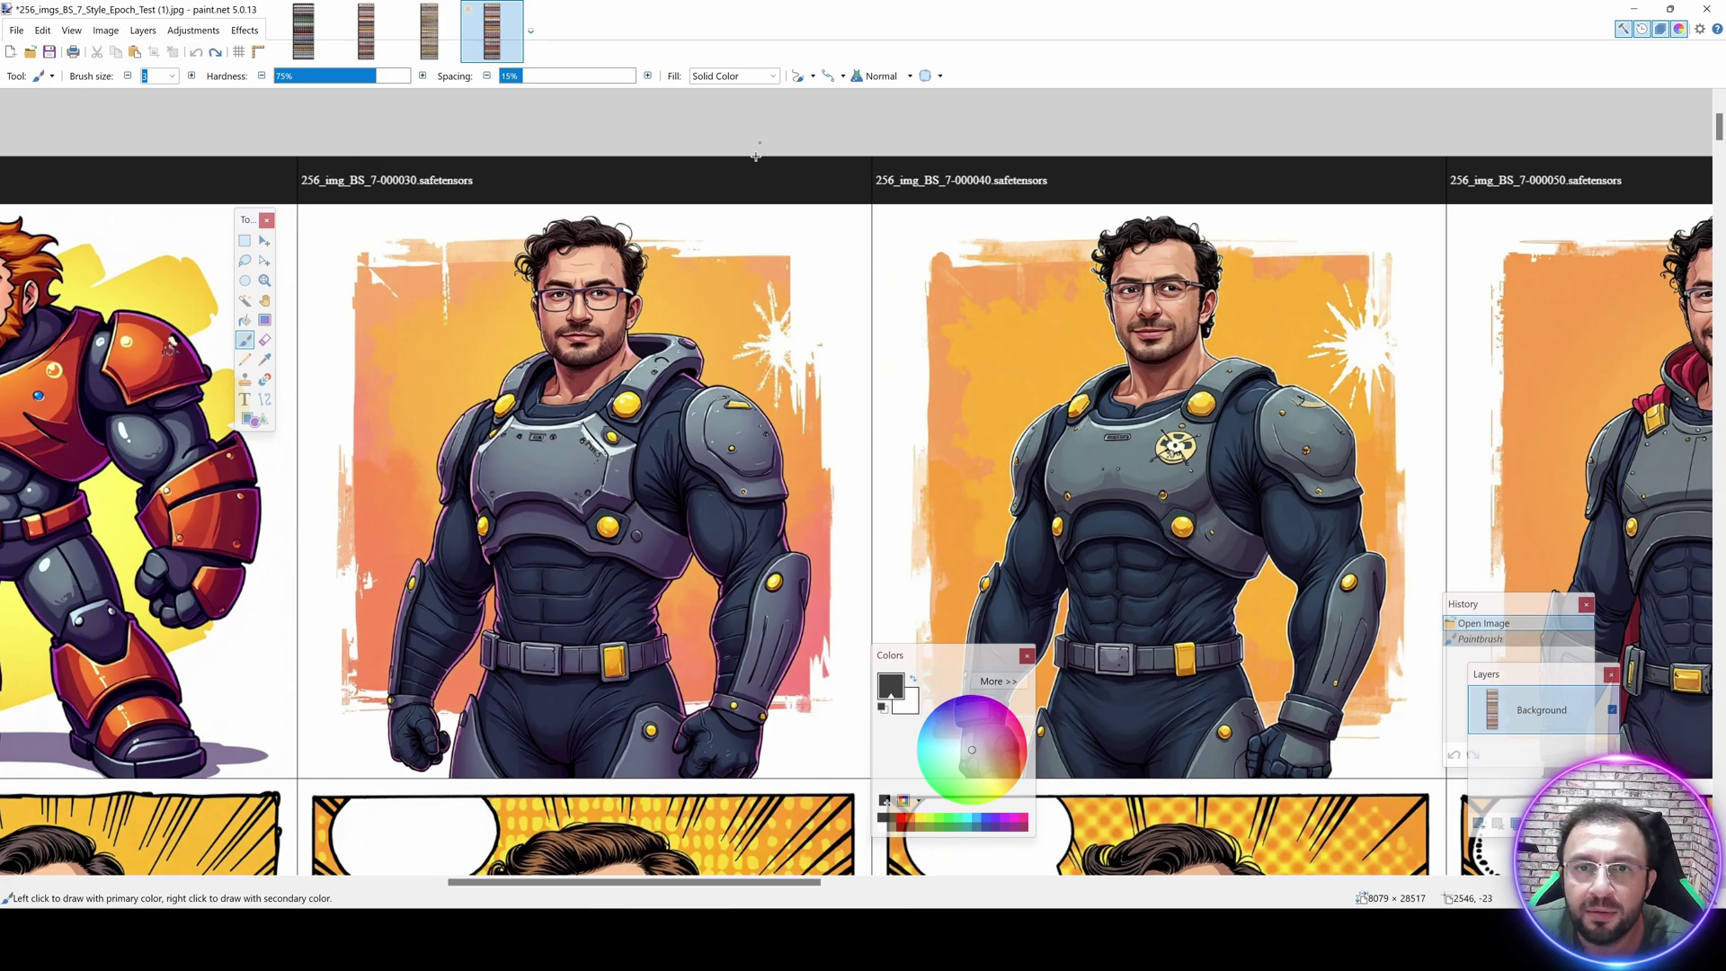
left_click_drag(823, 892, 898, 892)
scroll(829, 236, "up", 2)
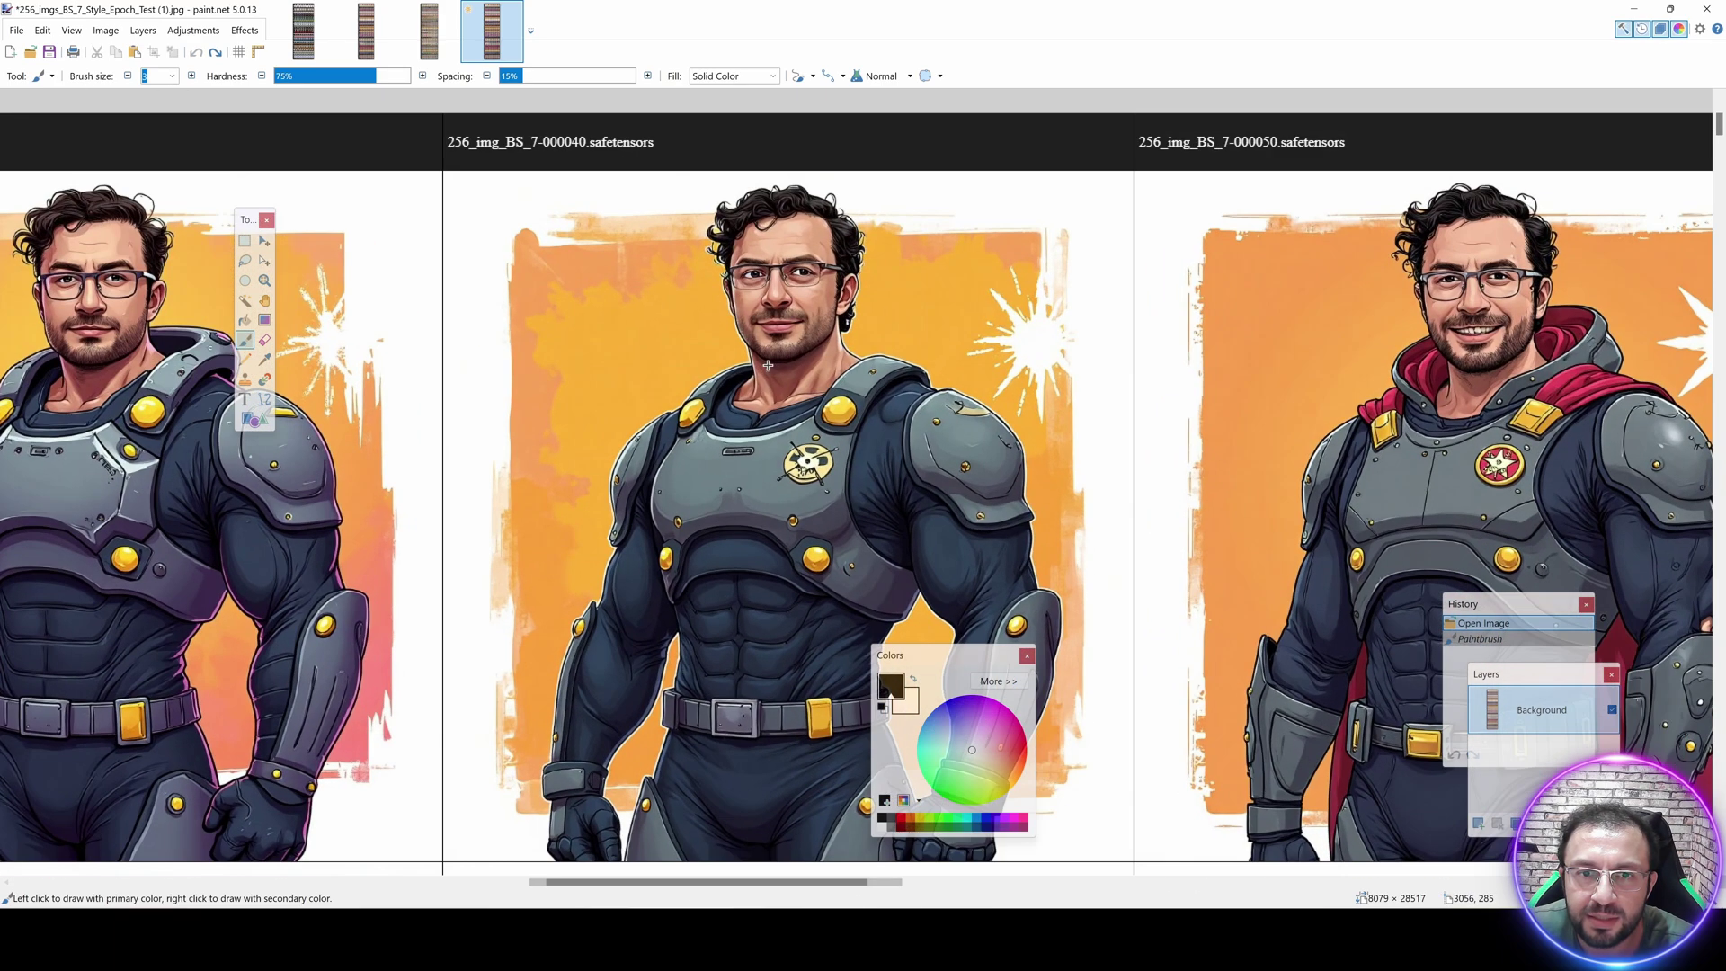
Compare the comic-style newspaper row through to the last checkpoint, enlarging the faces in the final images.
scroll(752, 442, "down", 2)
scroll(752, 442, "down", 5)
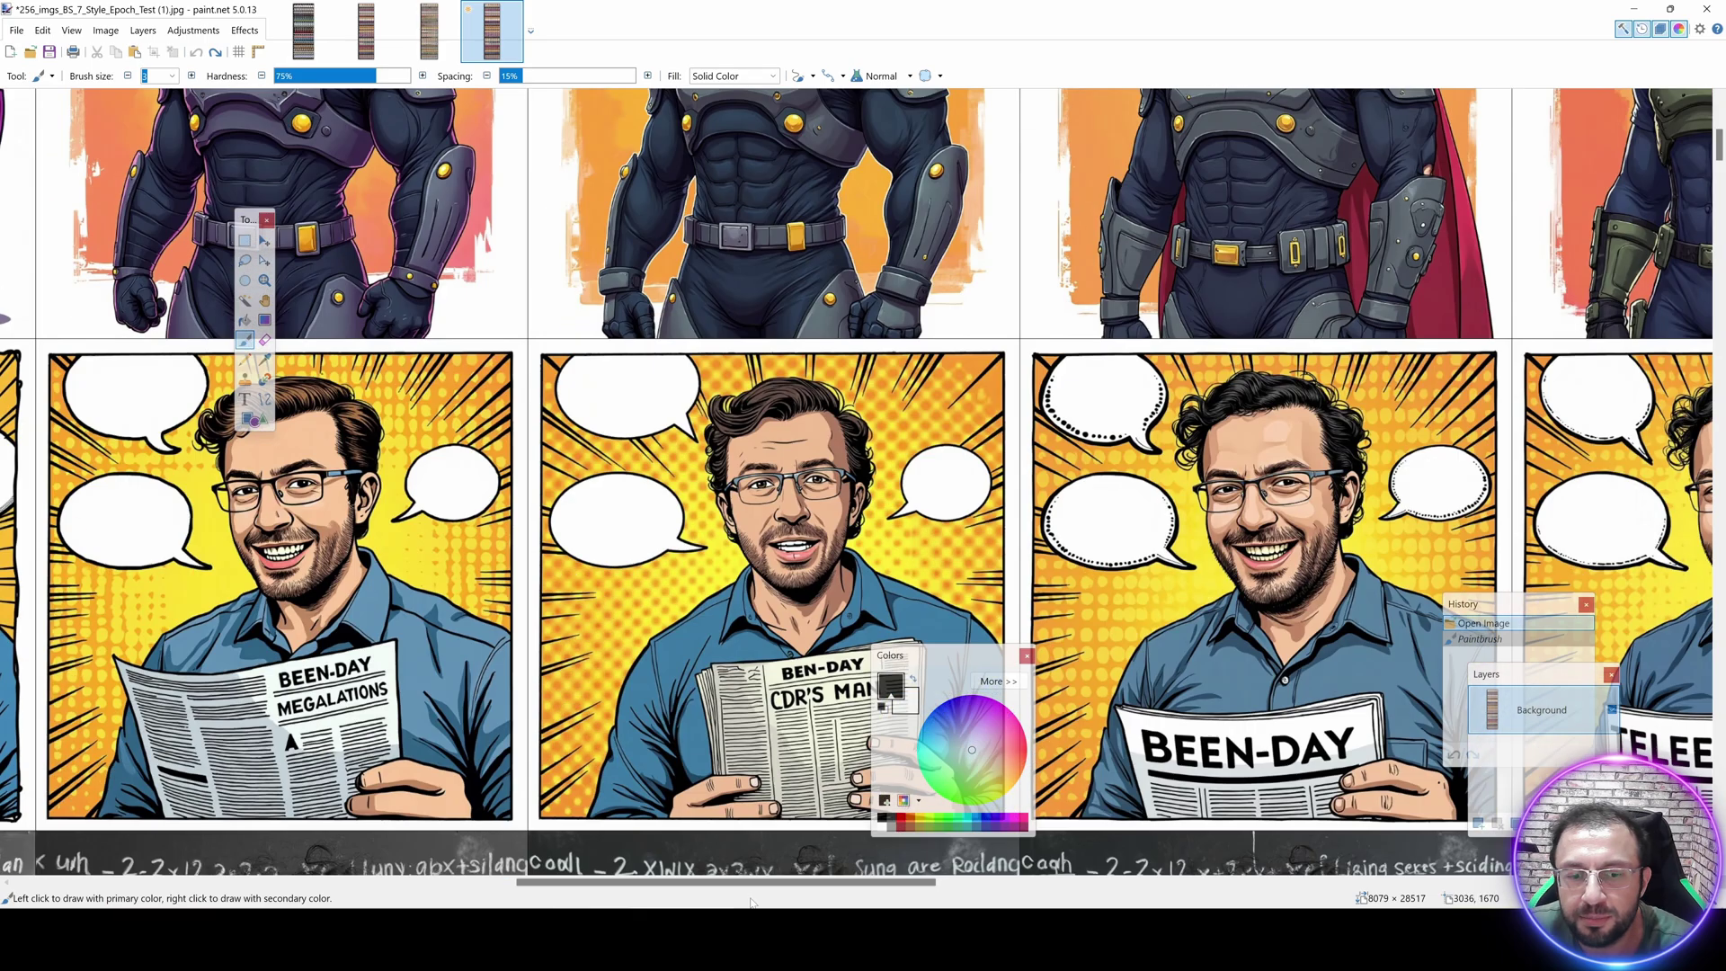
left_click_drag(754, 884, 1380, 895)
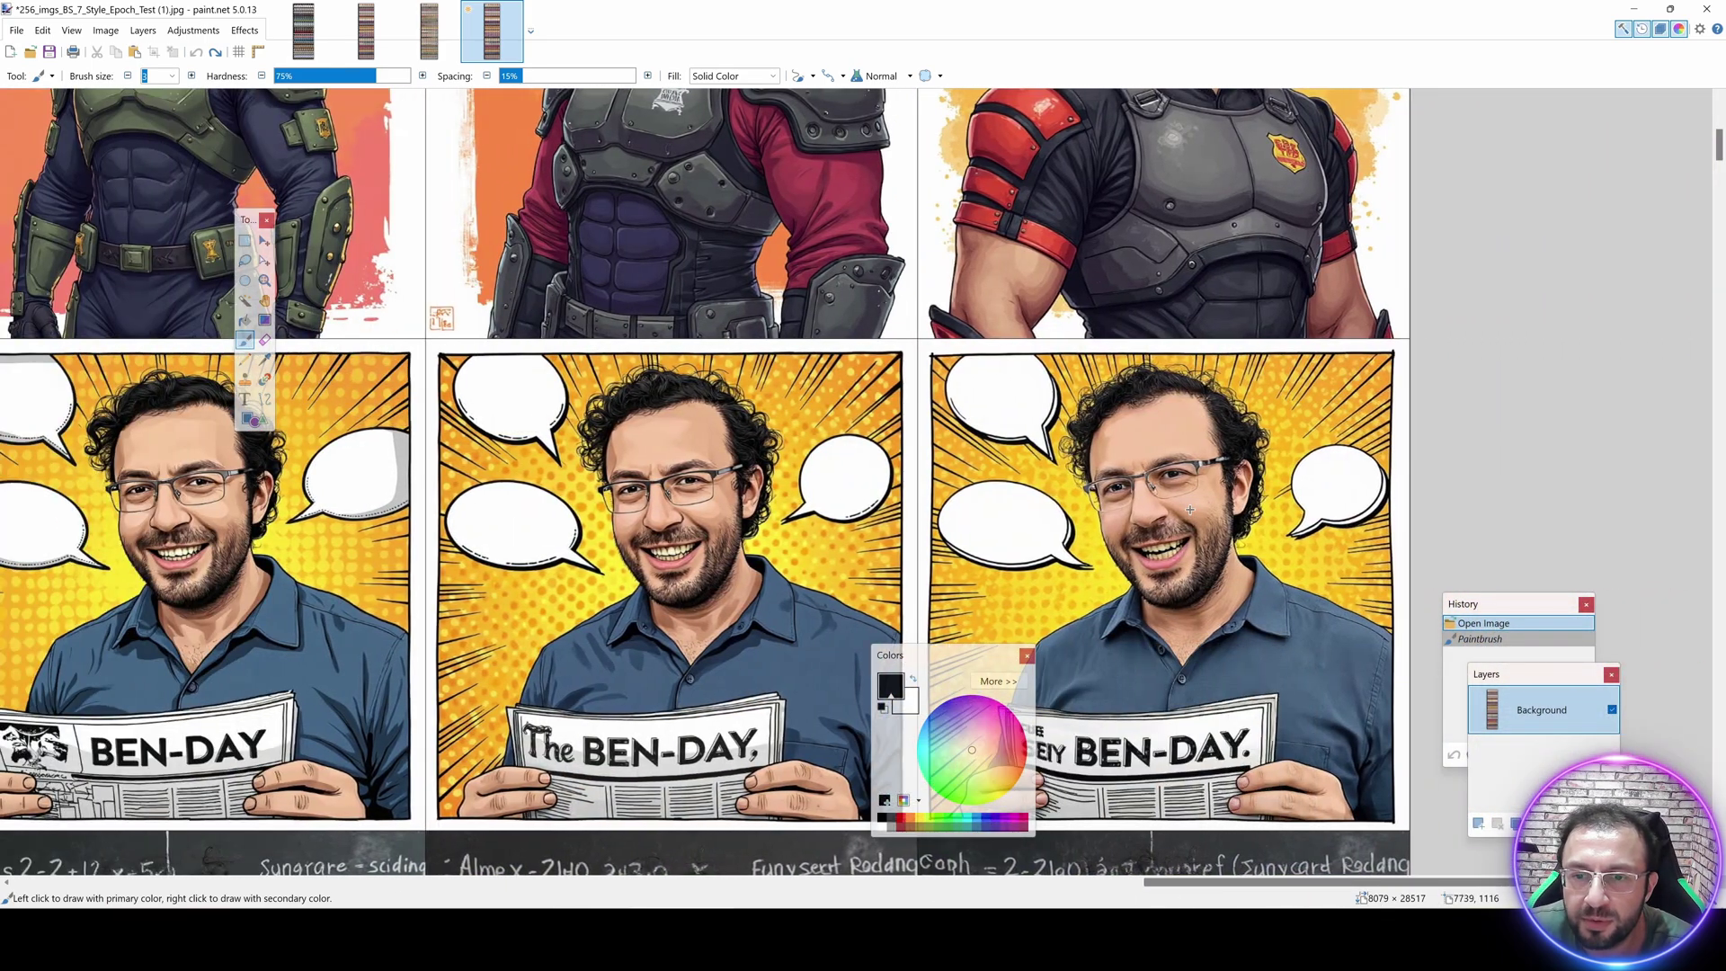
scroll(1191, 510, "up", 3)
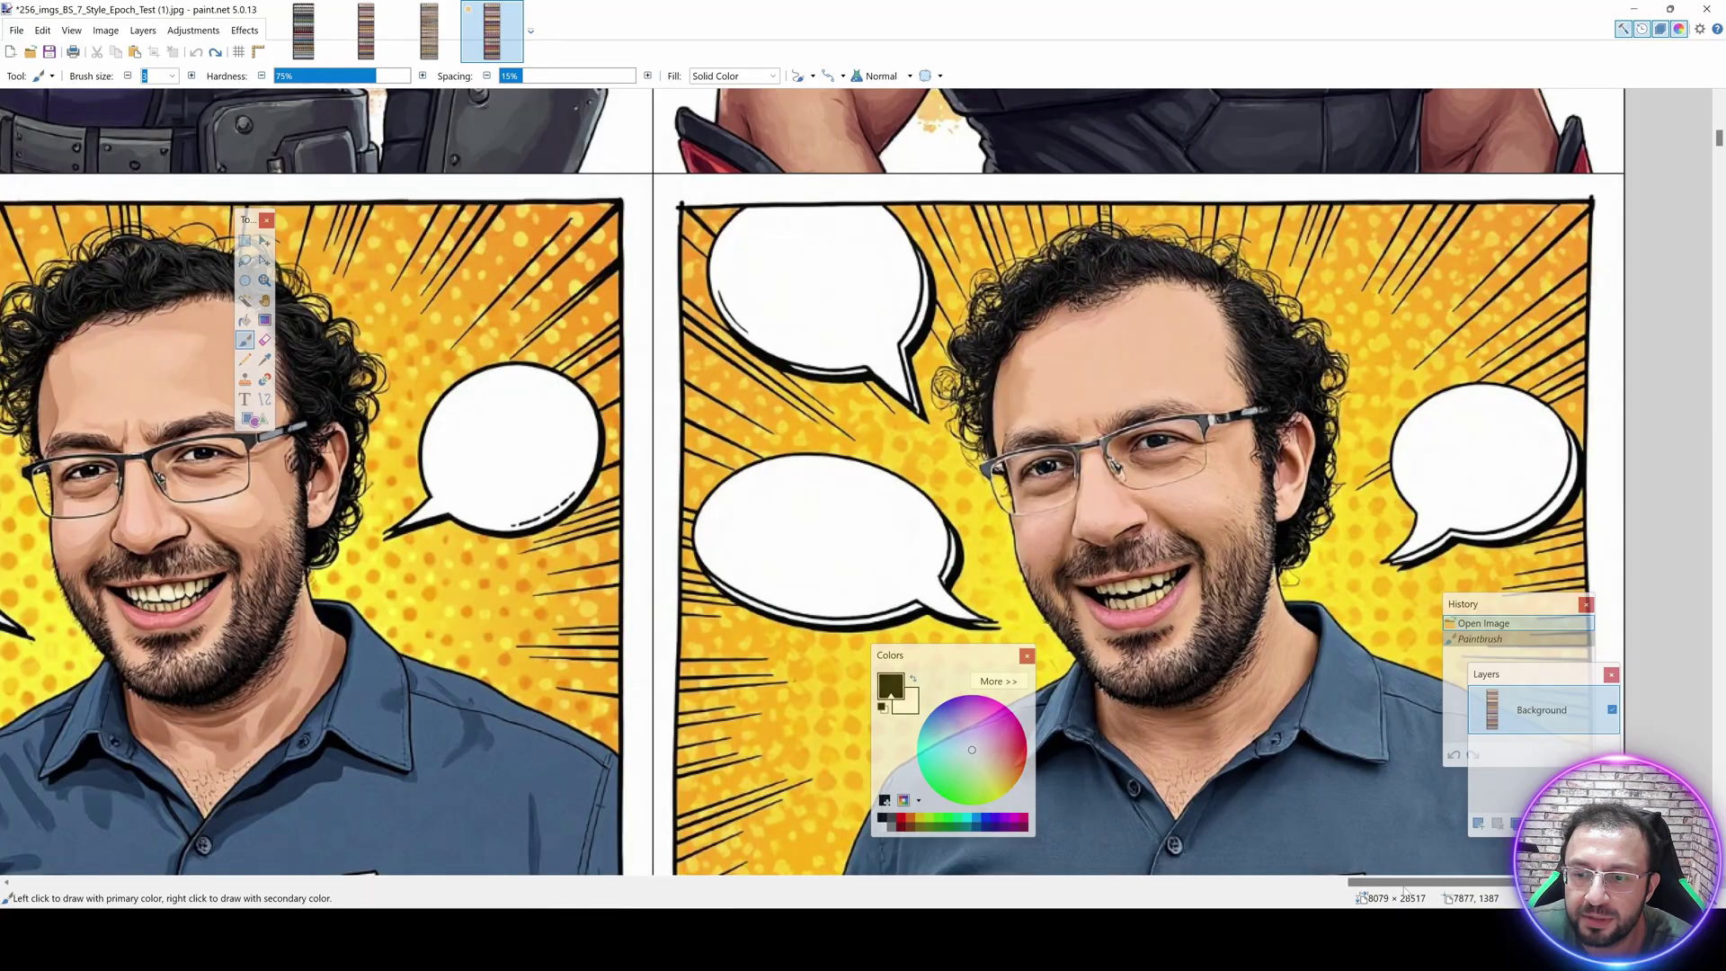
left_click_drag(1413, 888, 697, 887)
Examine the framed street poster, steampunk and sunset computer rows in the style epoch test image.
scroll(485, 370, "down", 3)
scroll(617, 531, "down", 10)
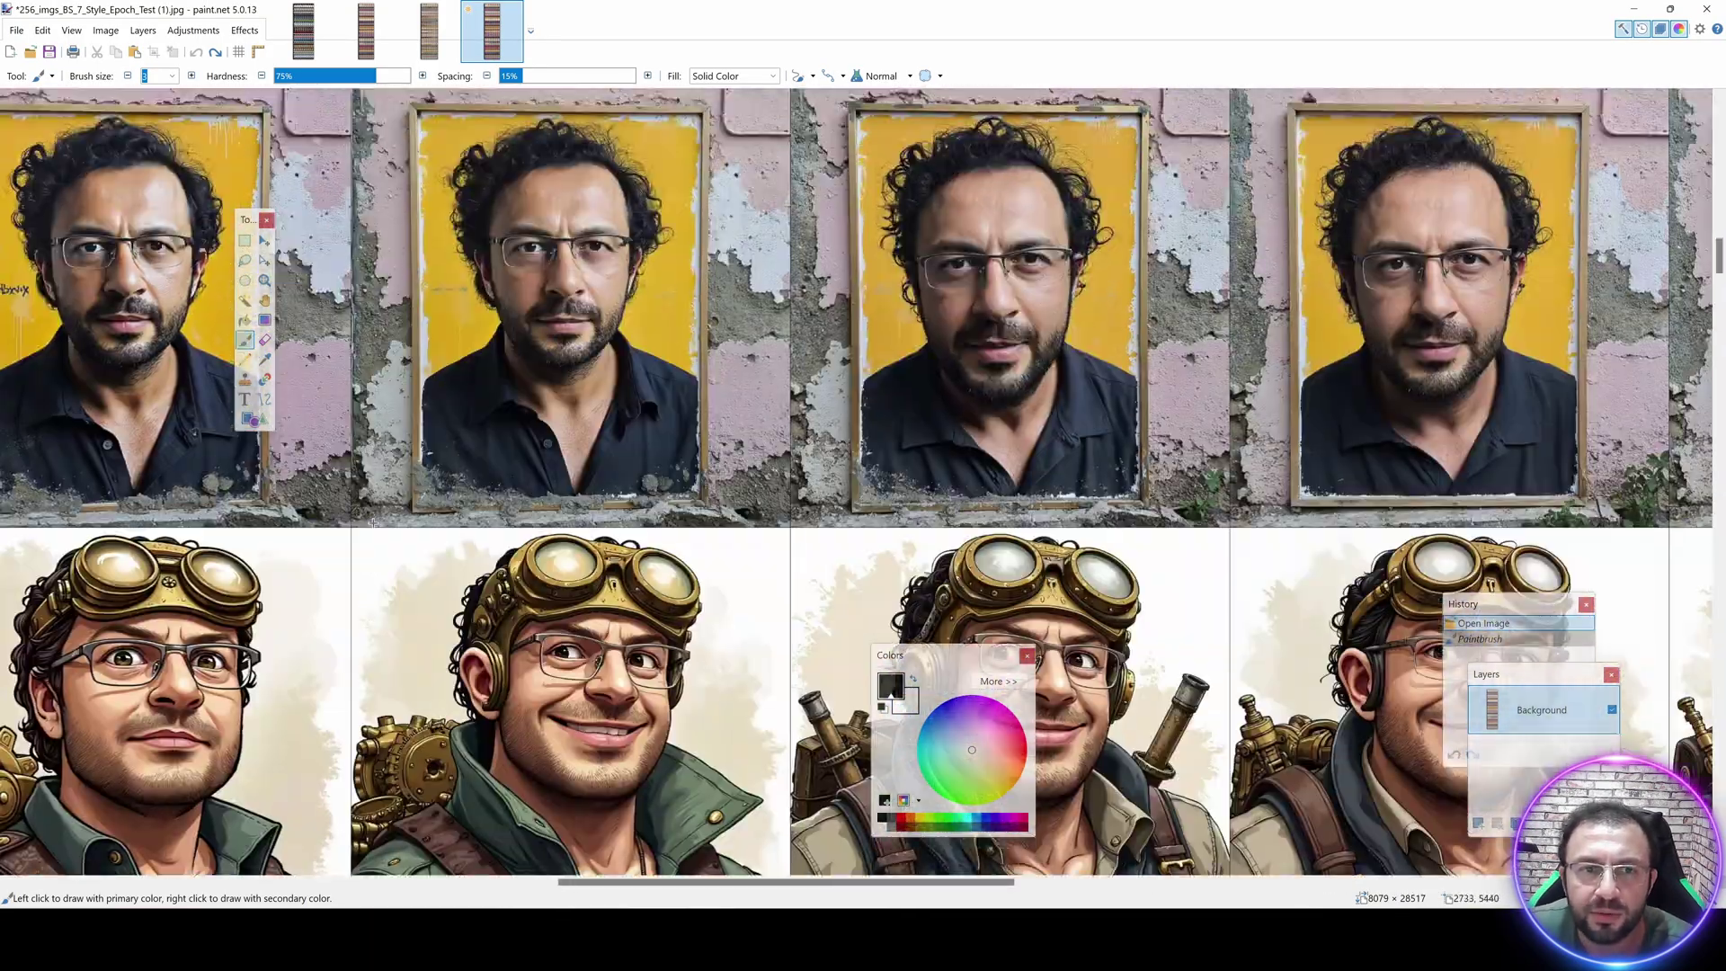
scroll(617, 531, "down", 5)
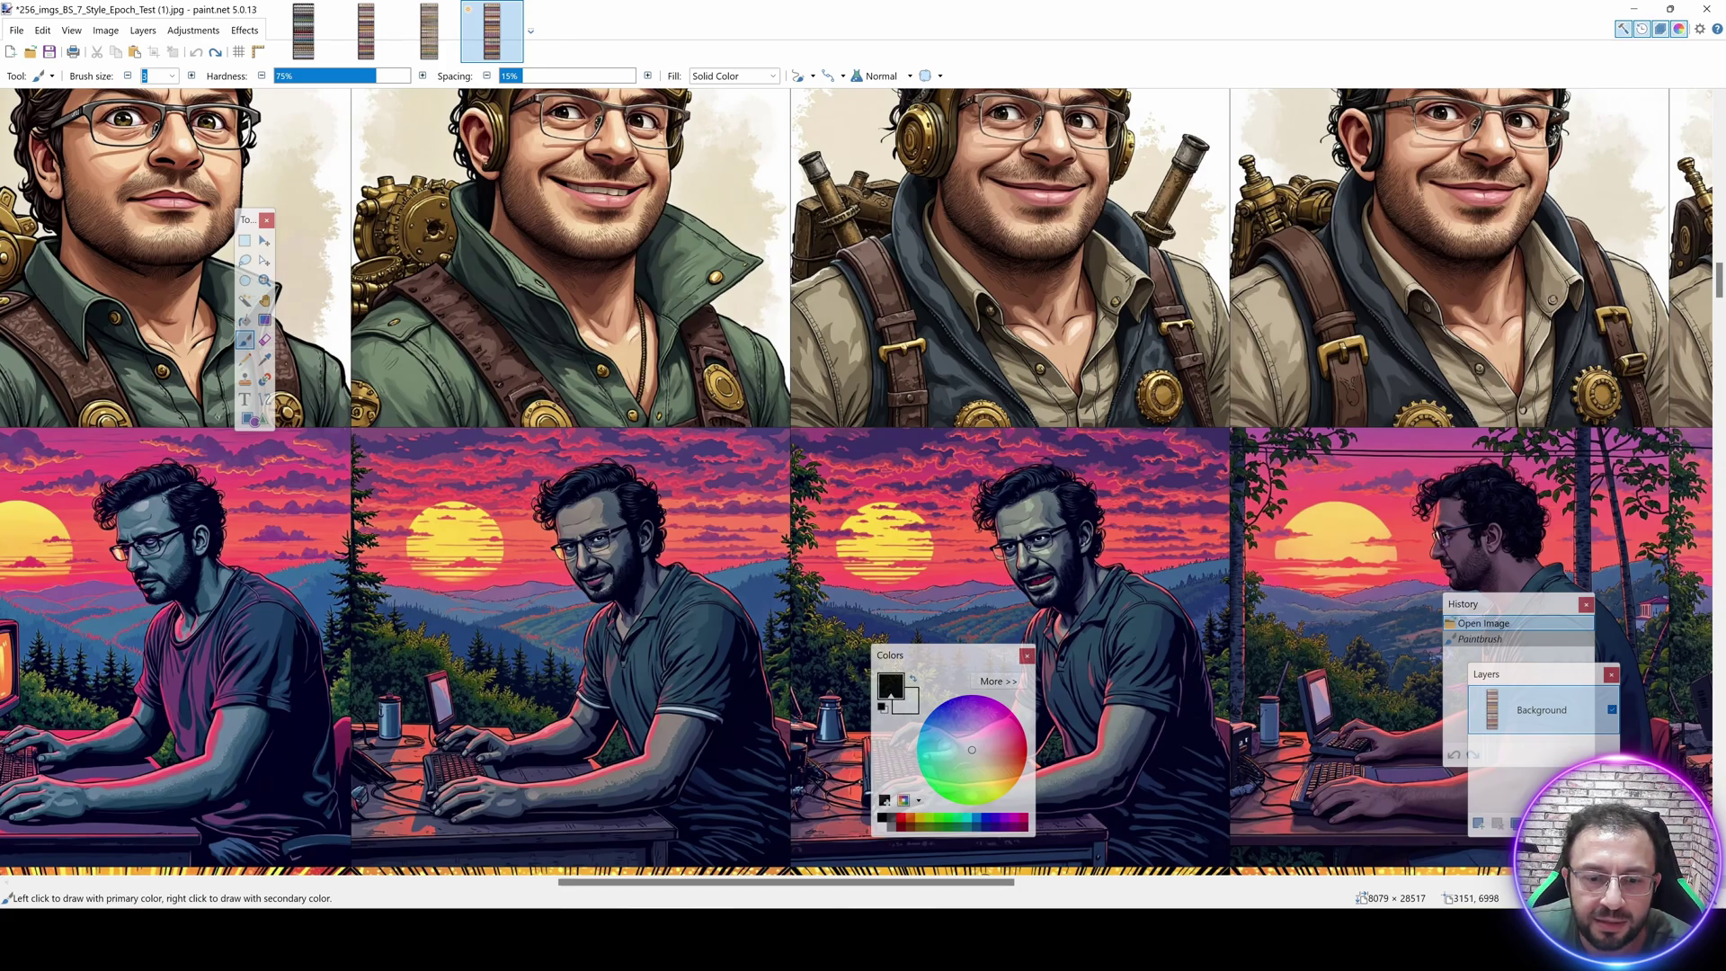
Switch to File Explorer and open the Different_Config_Training_Logs_Durations folder inside Kohya_FLUX_DreamBooth_v7.
key("alt+Tab")
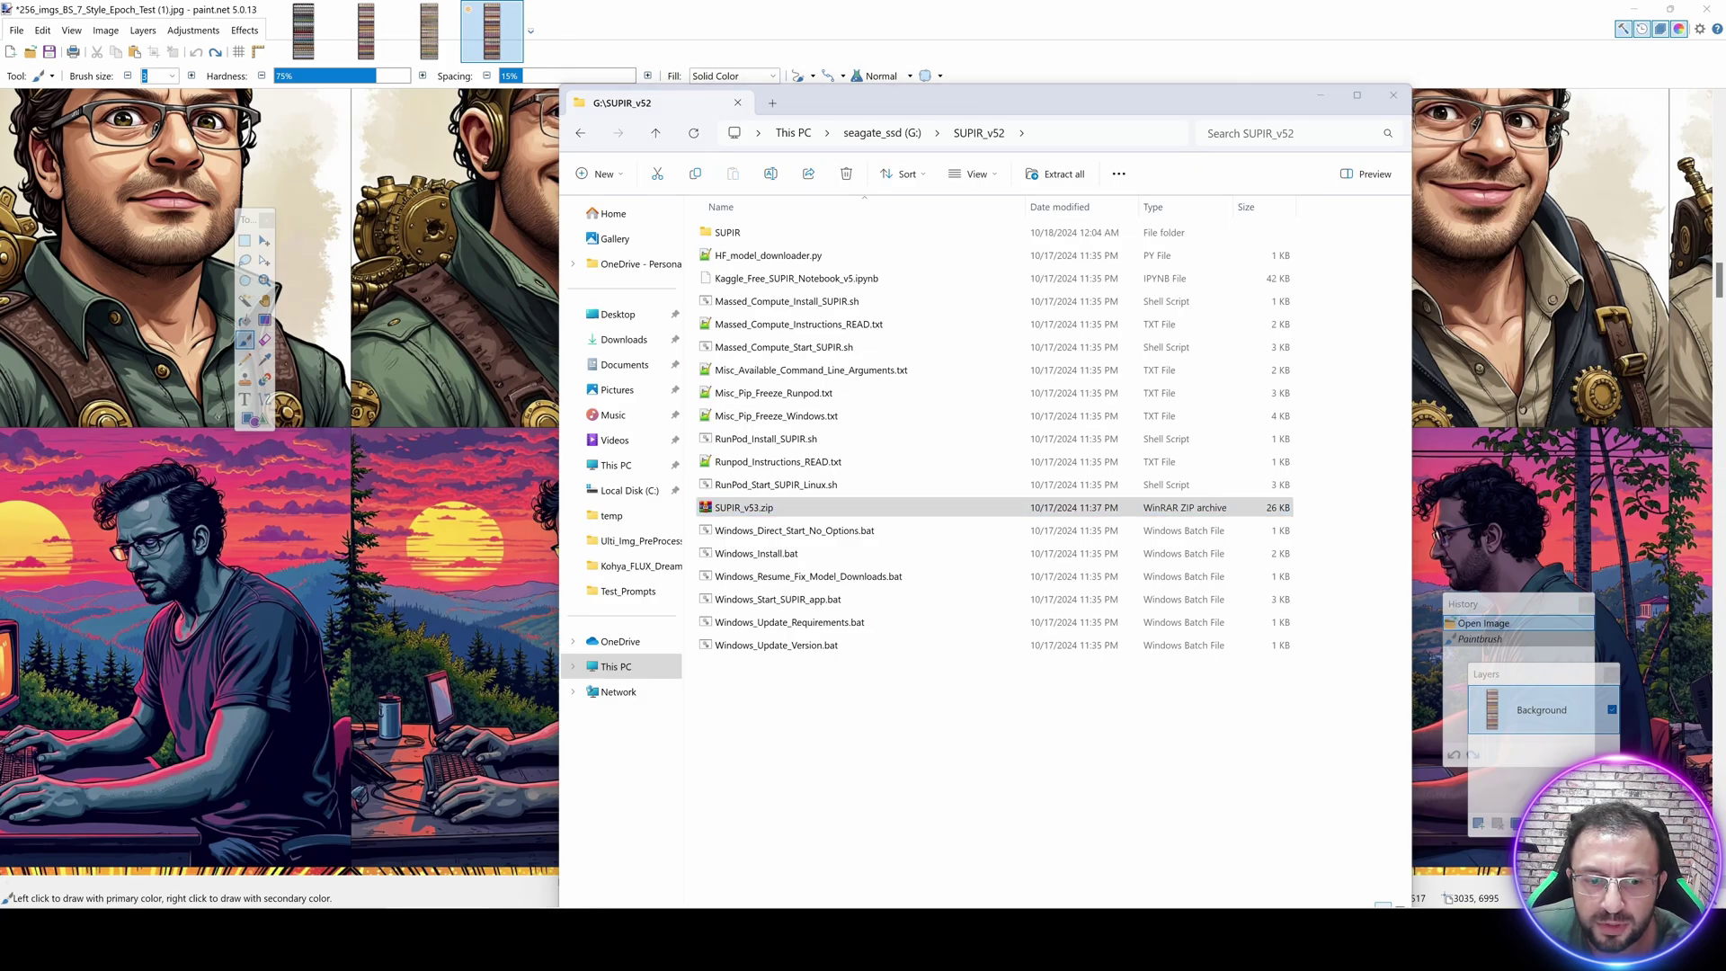
key("alt+Tab")
left_click(850, 49)
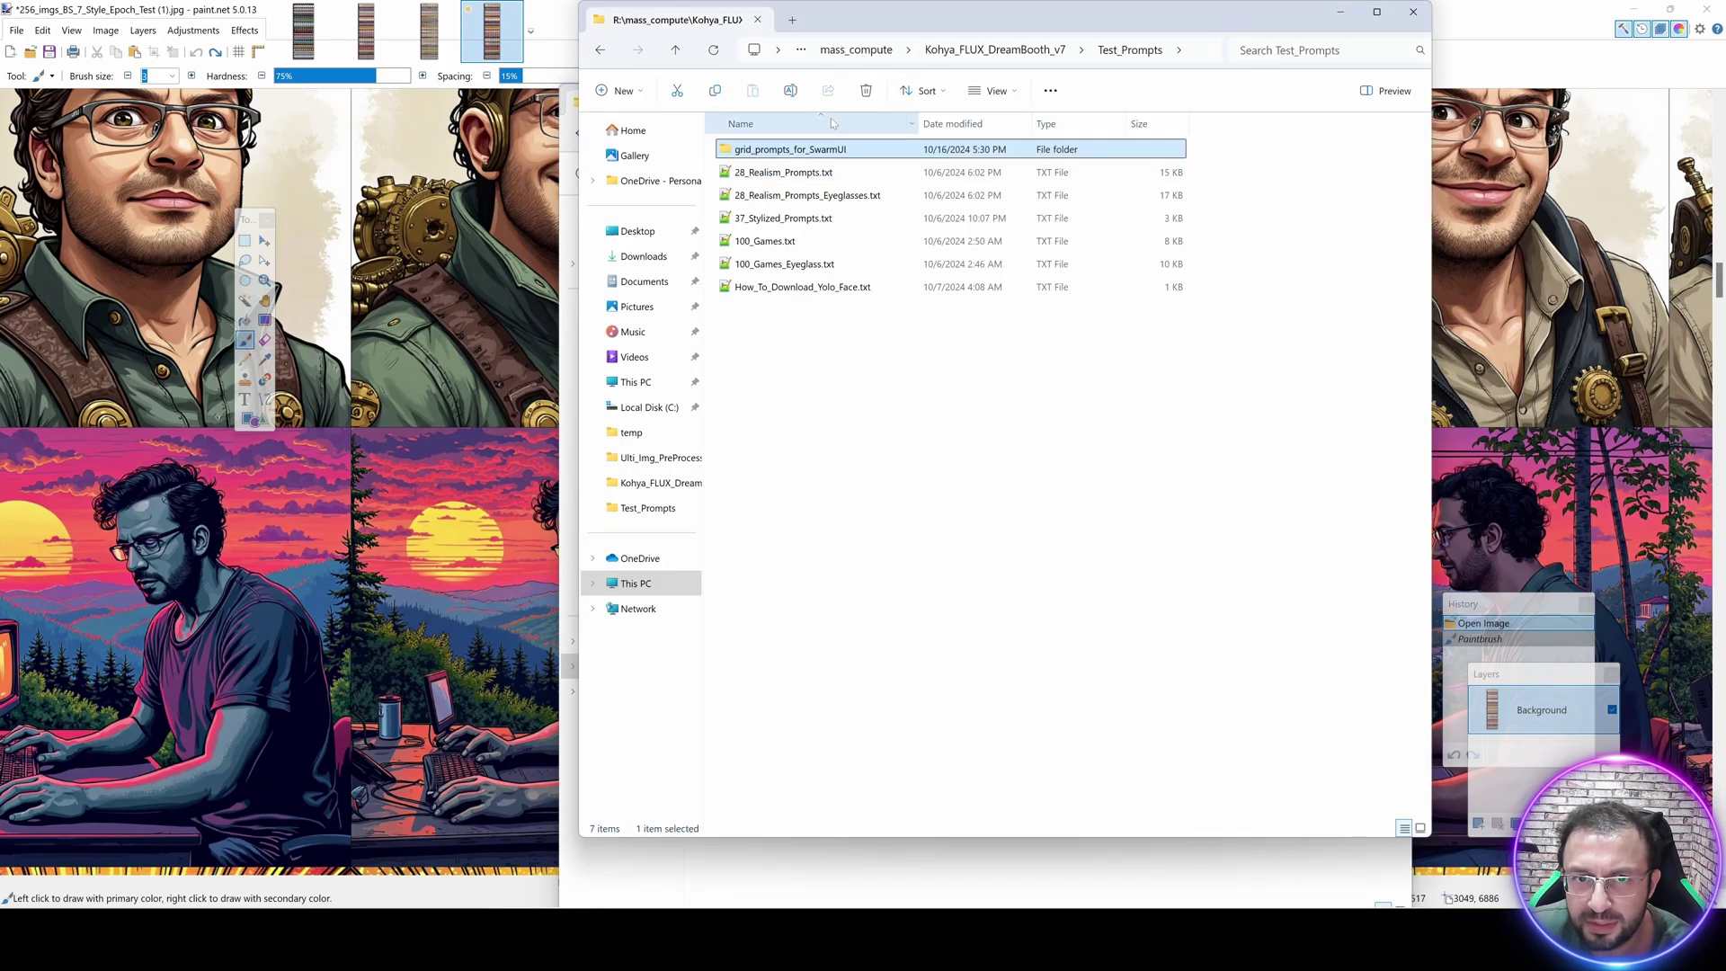
left_click(915, 52)
double_click(861, 149)
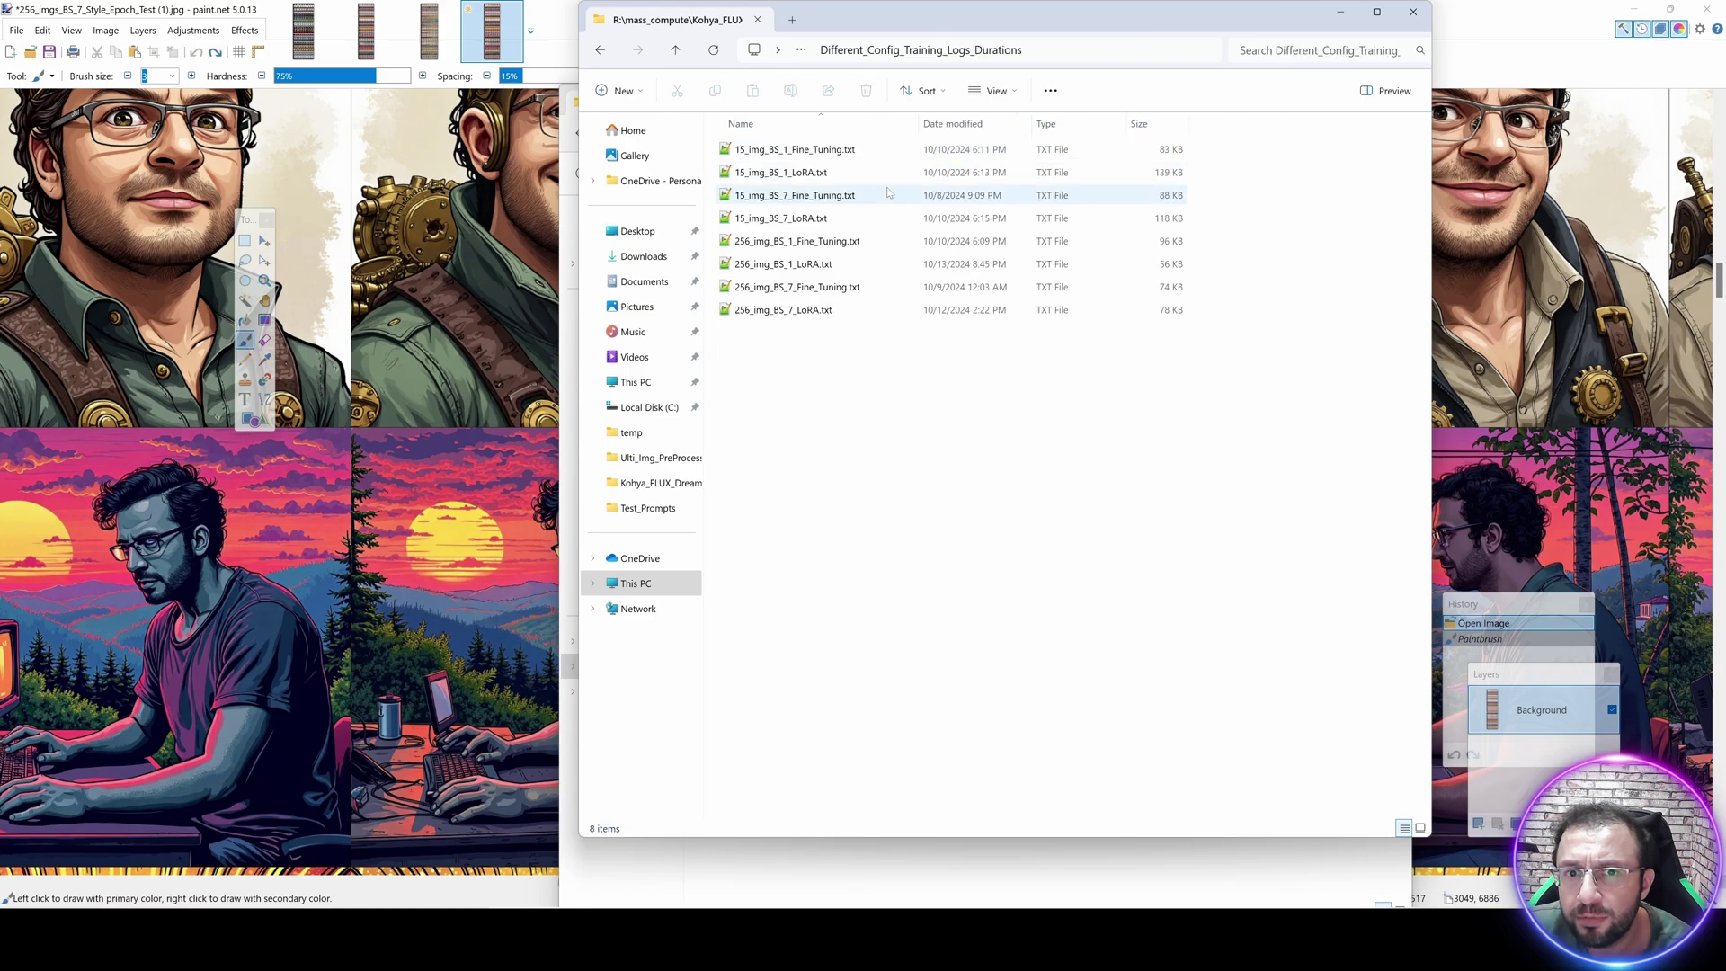
Open 256_img_BS_7_Fine_Tuning.txt in Notepad++ and review the training log from its GPU setup to the final steps.
left_click_drag(917, 123, 976, 123)
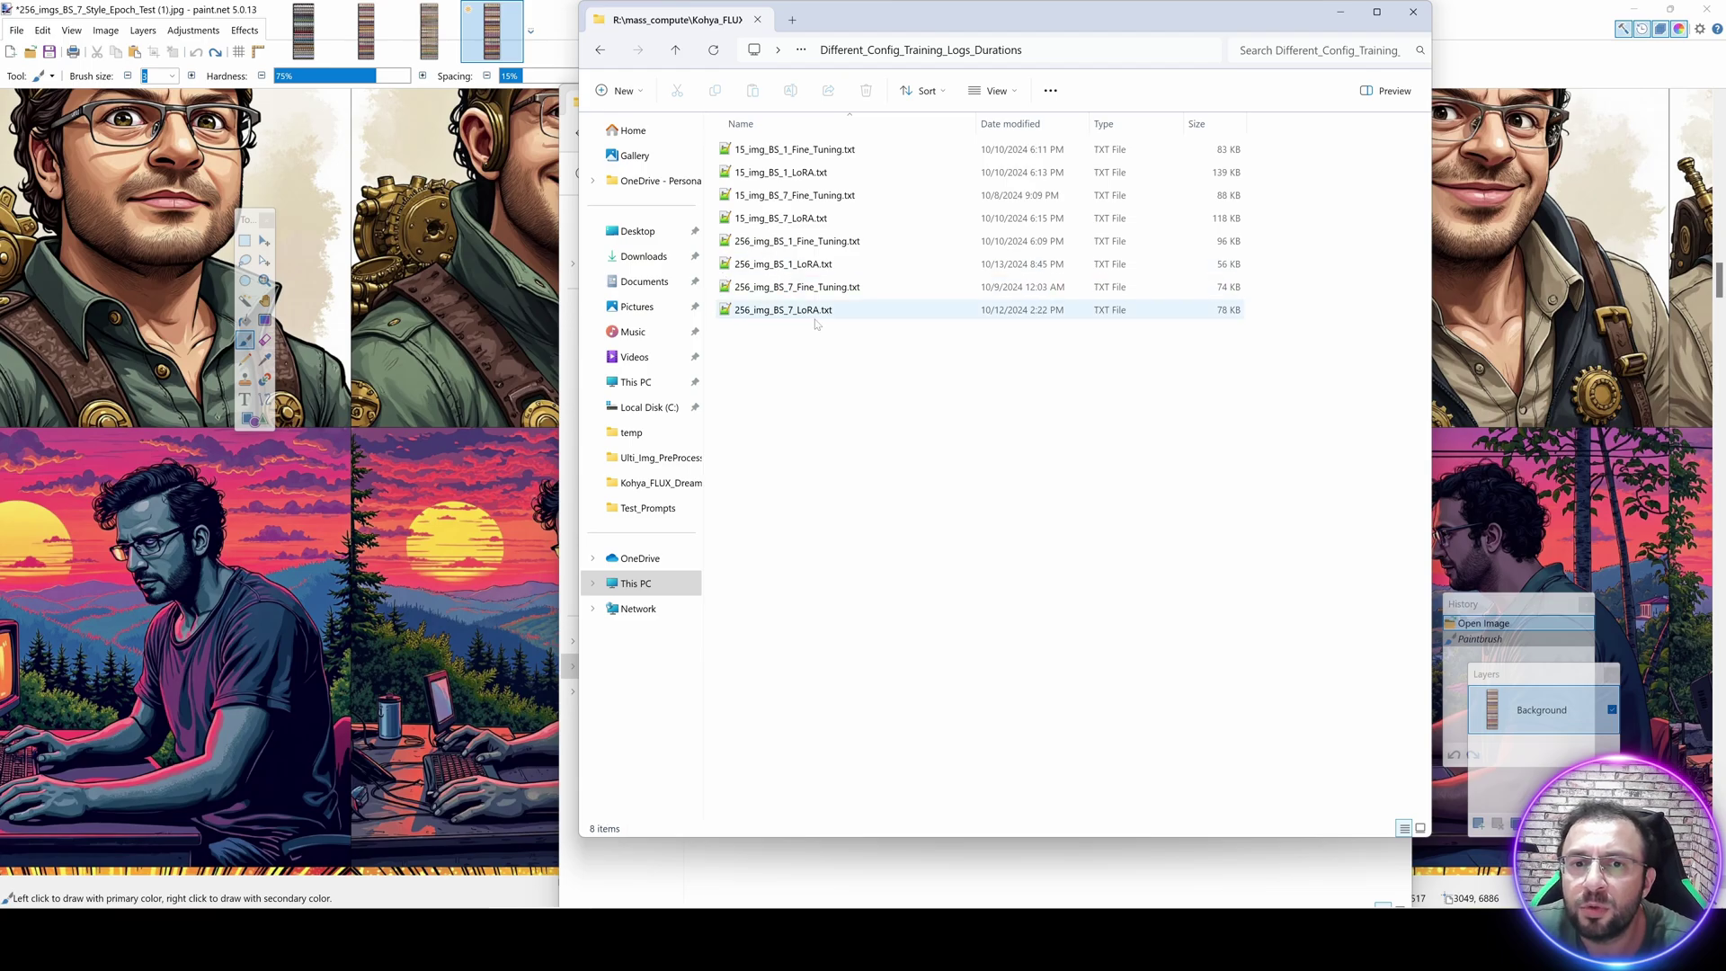
left_click(818, 288)
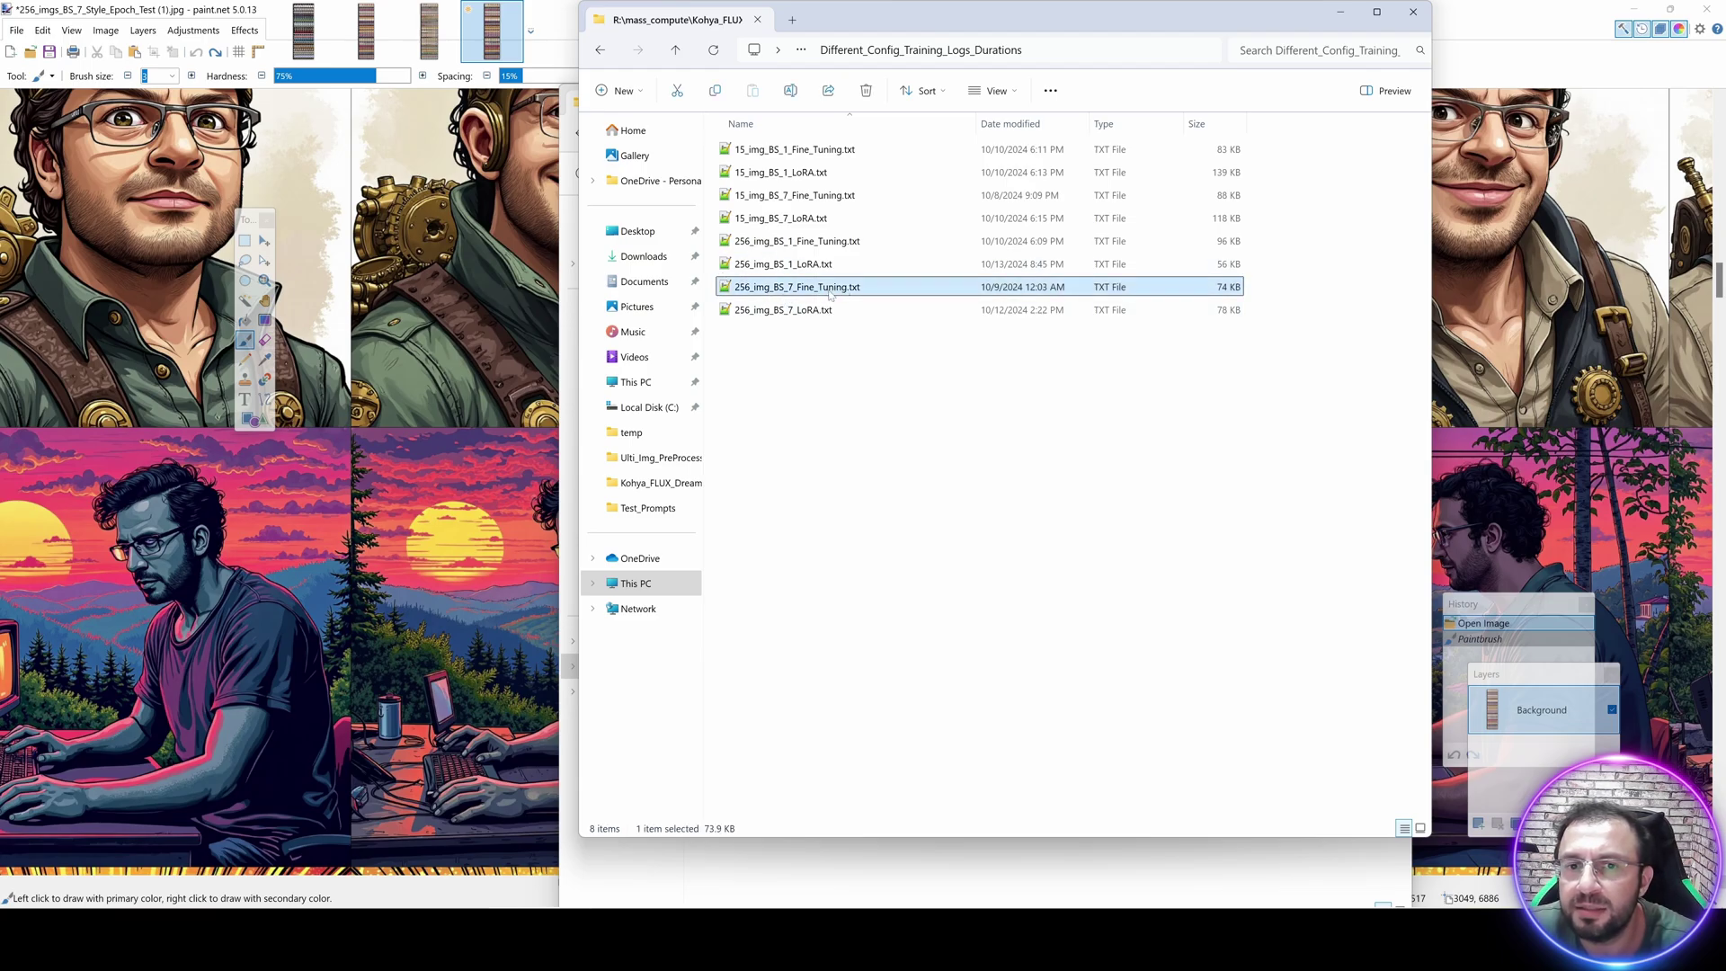
double_click(828, 288)
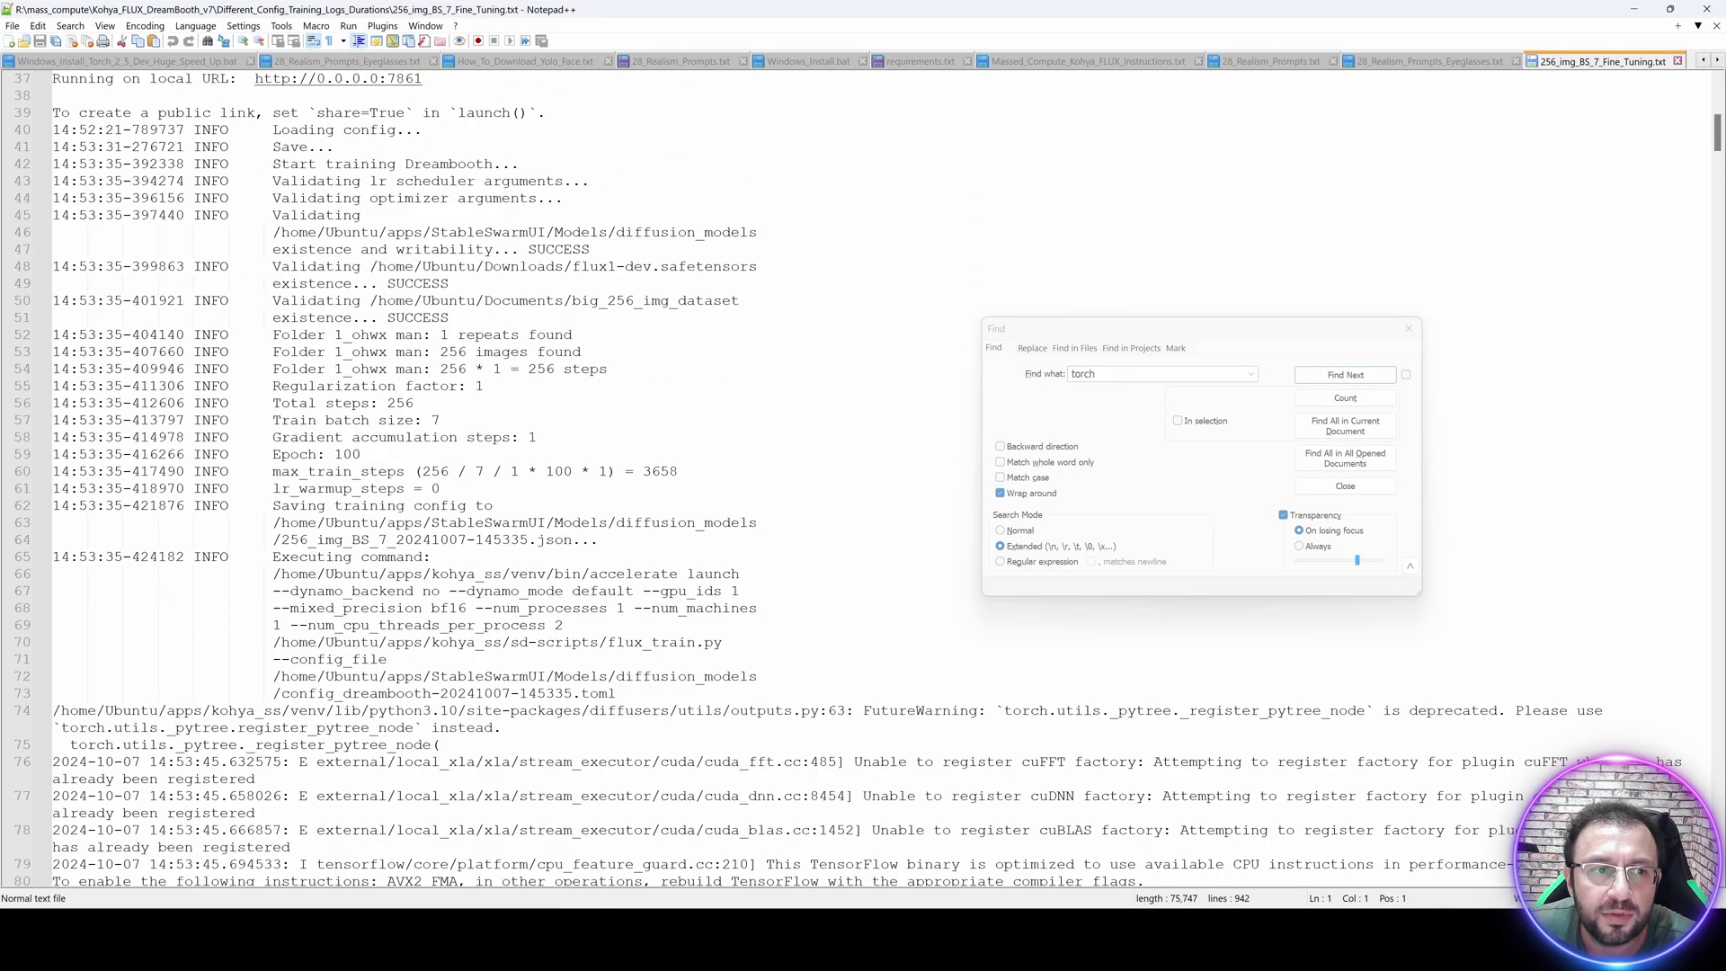
left_click_drag(100, 317, 87, 318)
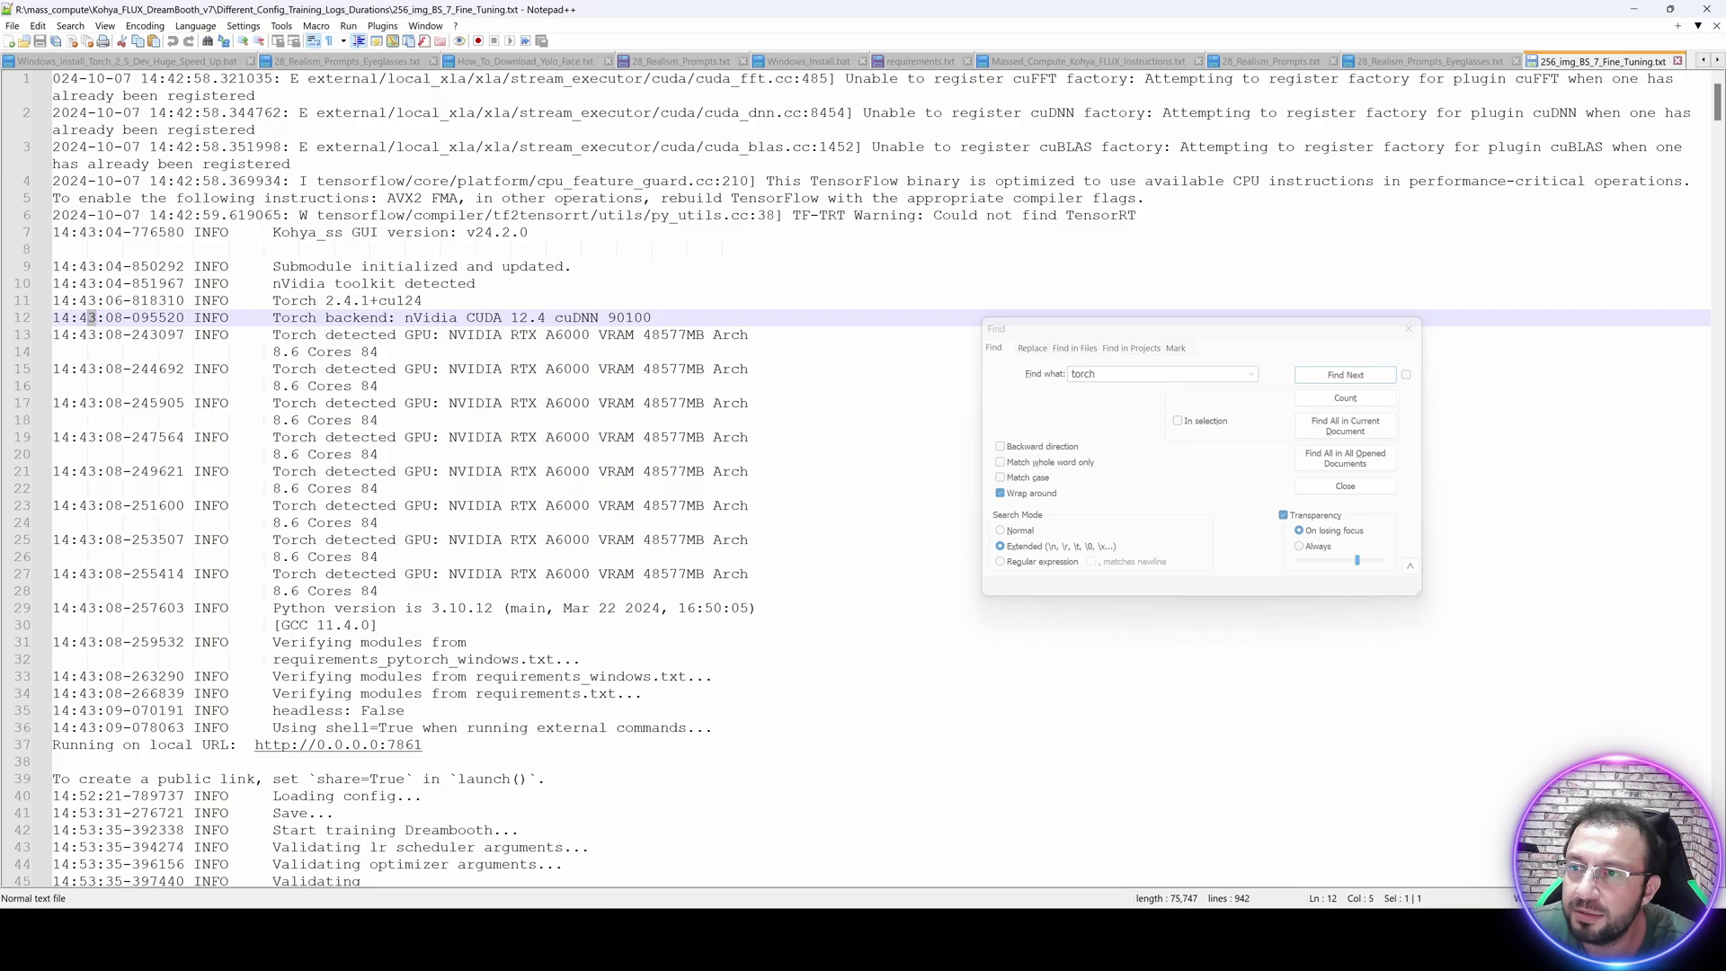
left_click_drag(1717, 101, 1717, 810)
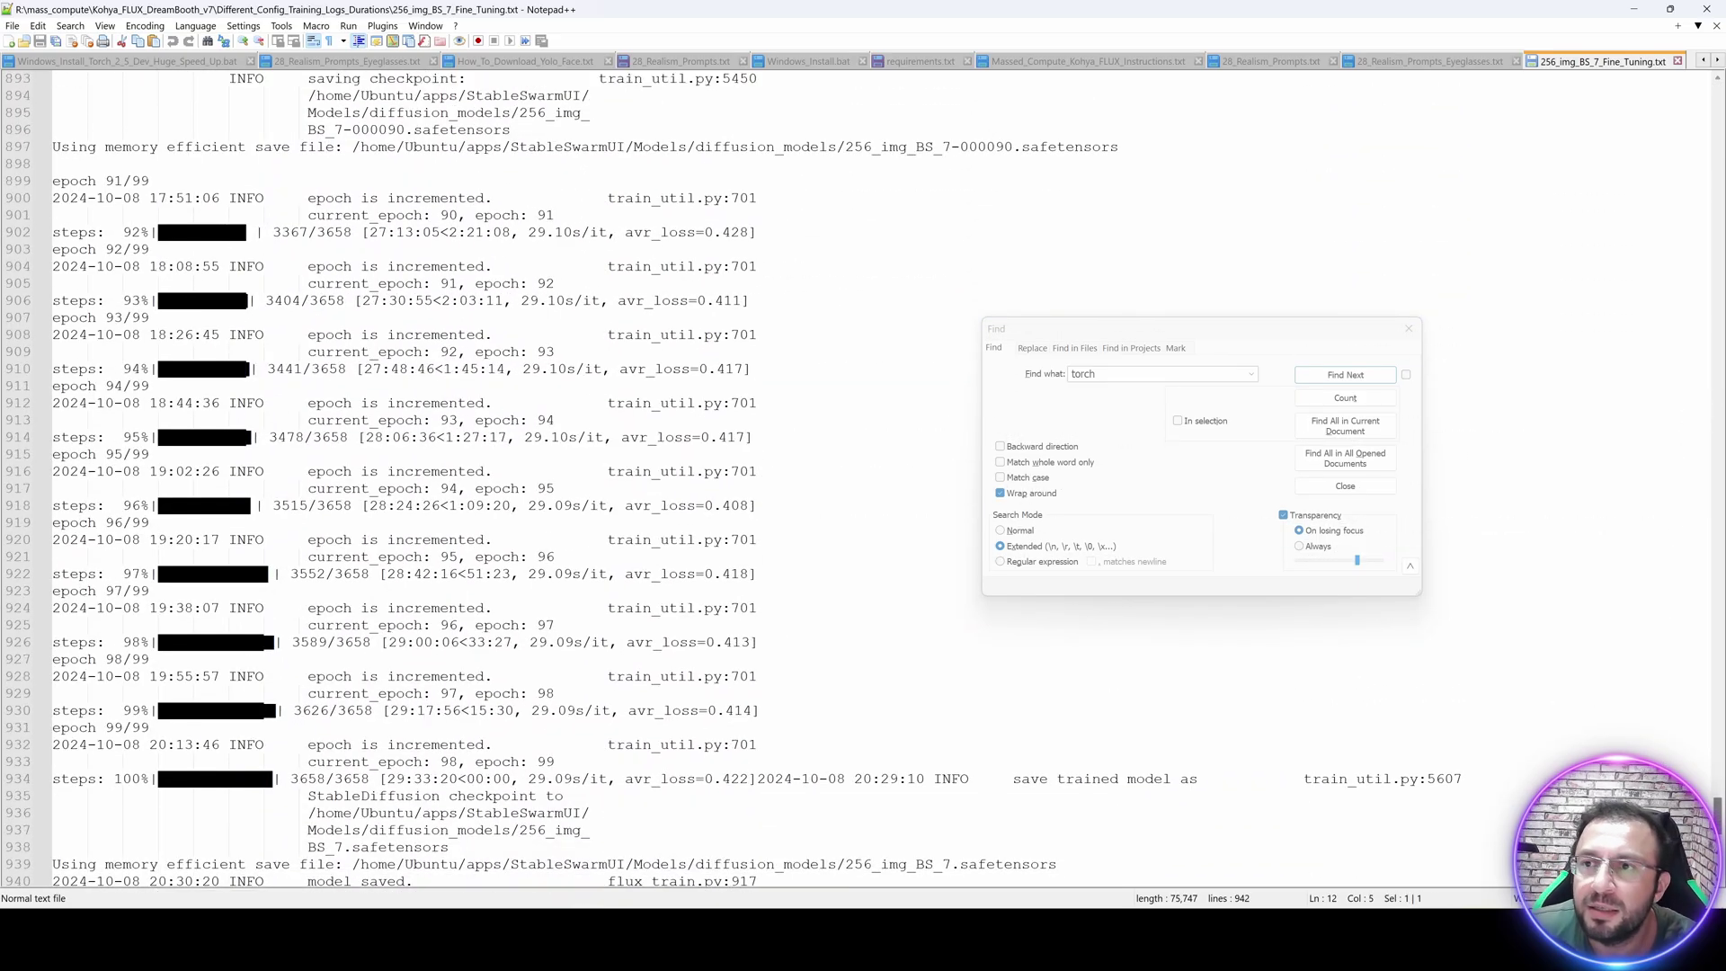
left_click(1632, 11)
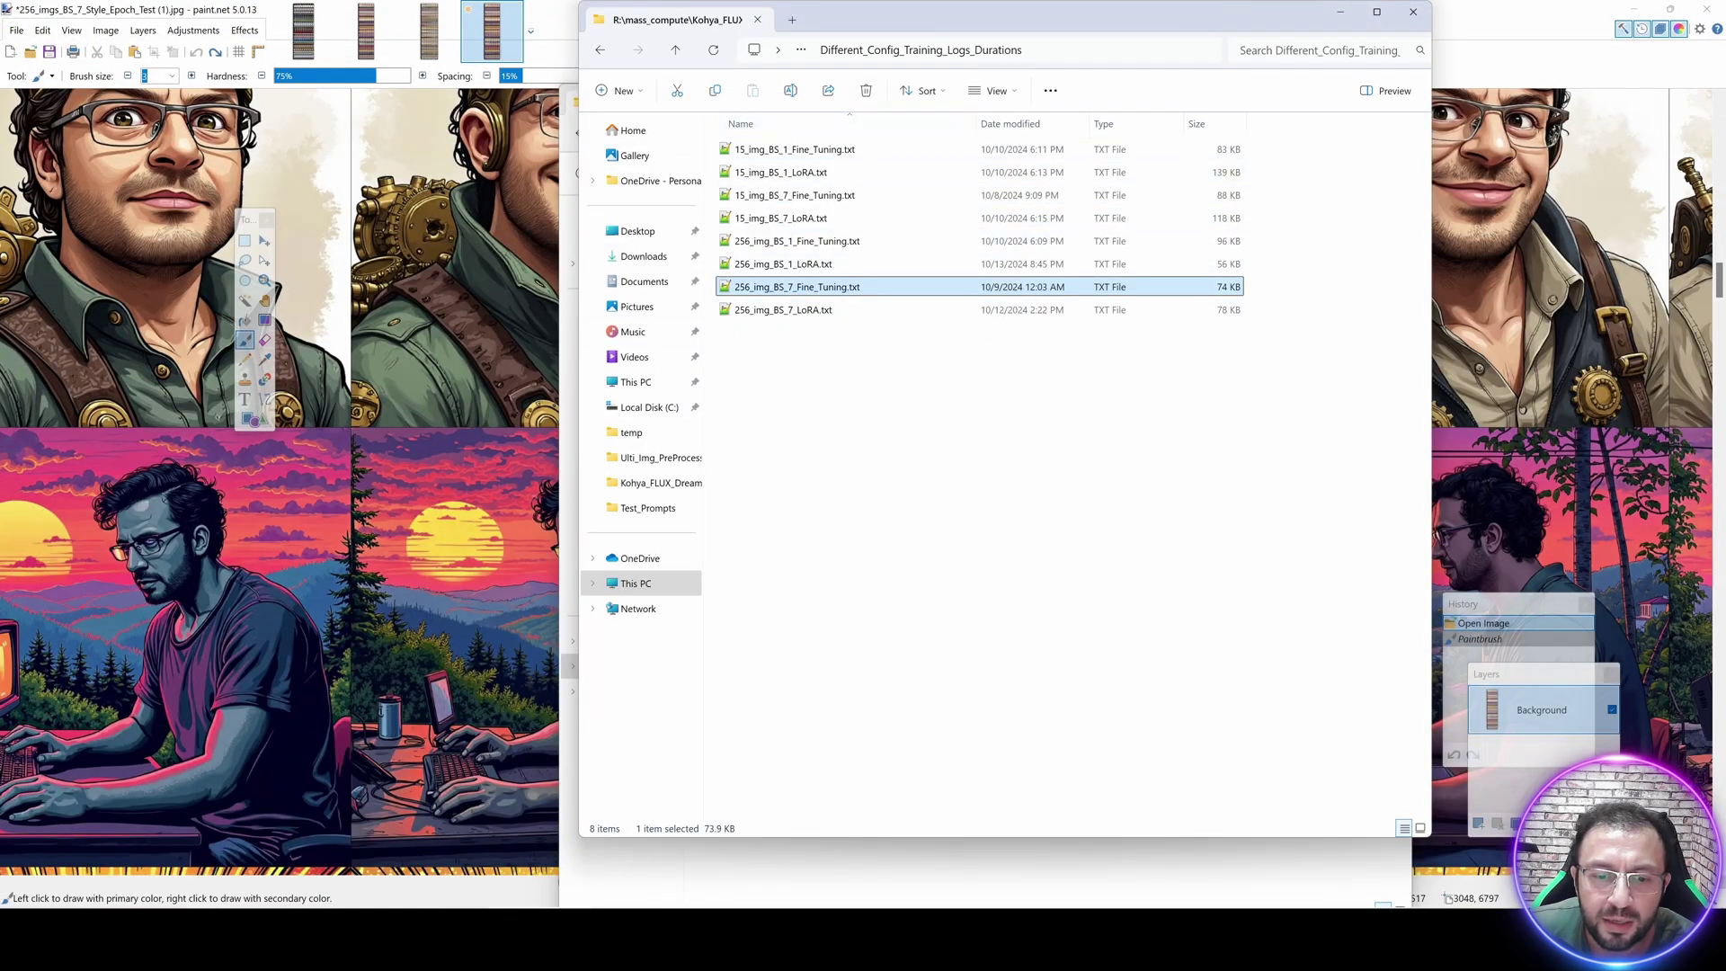
Return to the Kohya FLUX Fine Tuning post on Patreon and review its zip file, tools and tutorial links.
key("alt+Tab")
left_click(94, 16)
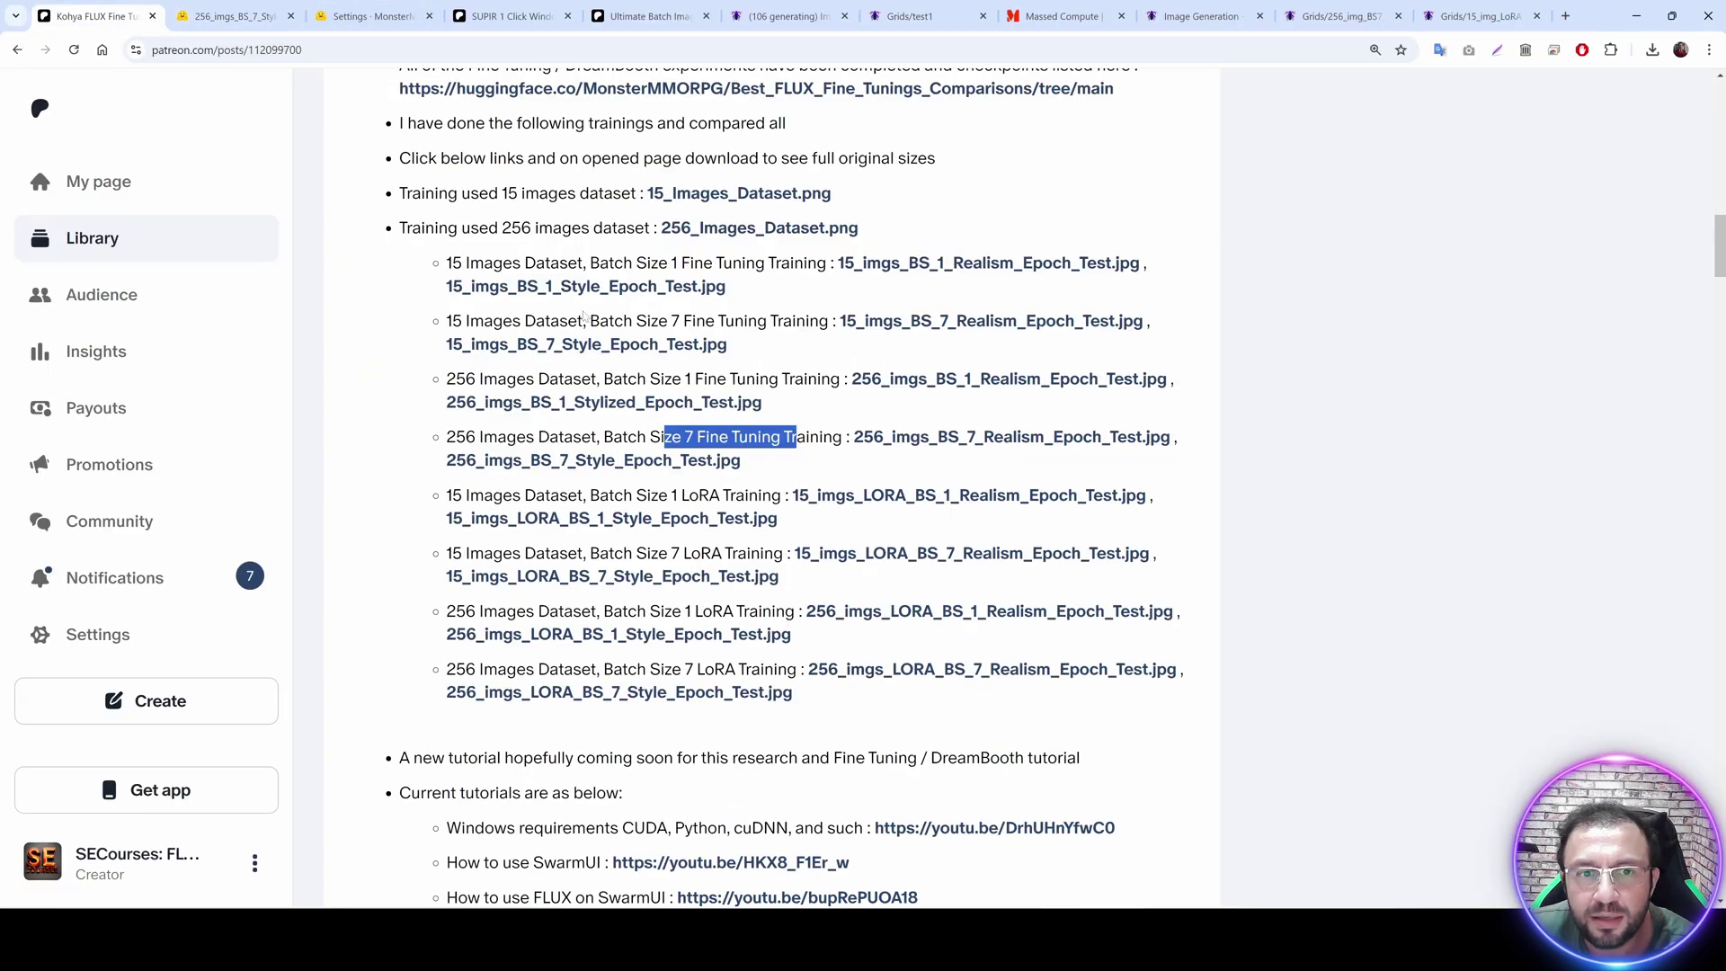
scroll(909, 473, "up", 15)
scroll(909, 473, "up", 3)
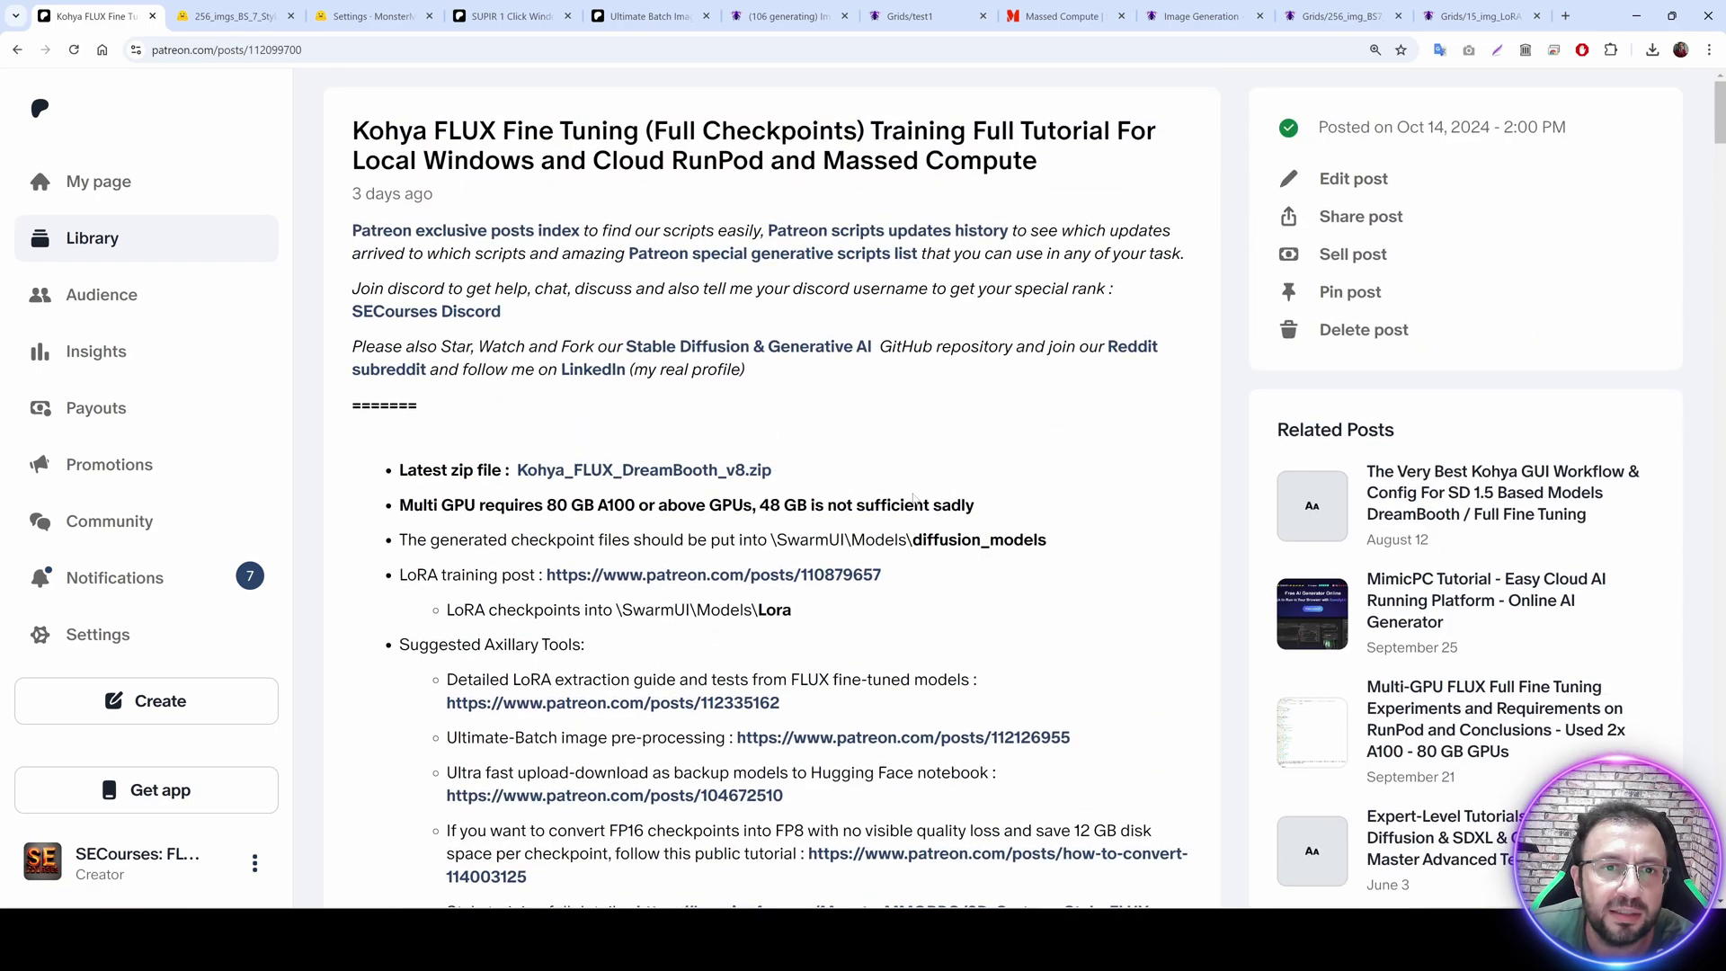
scroll(912, 327, "down", 15)
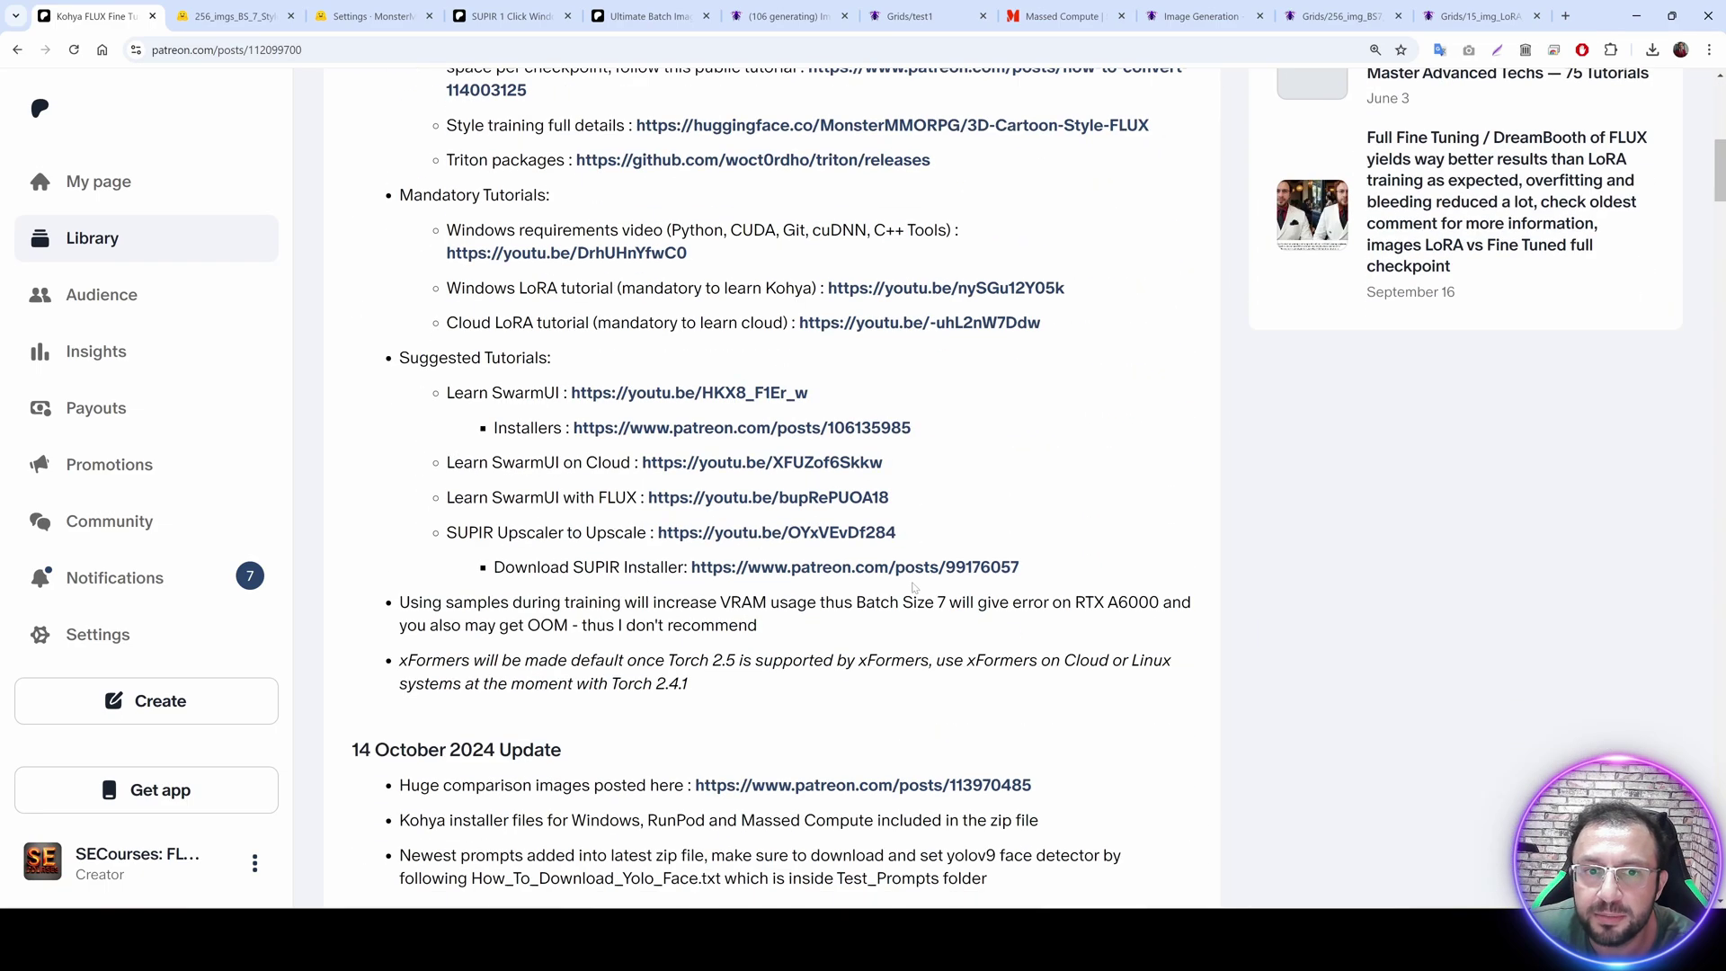
Return to the Grids/test1 page and examine the images generated for 256_img_BS_7-000020.
key("alt+Tab")
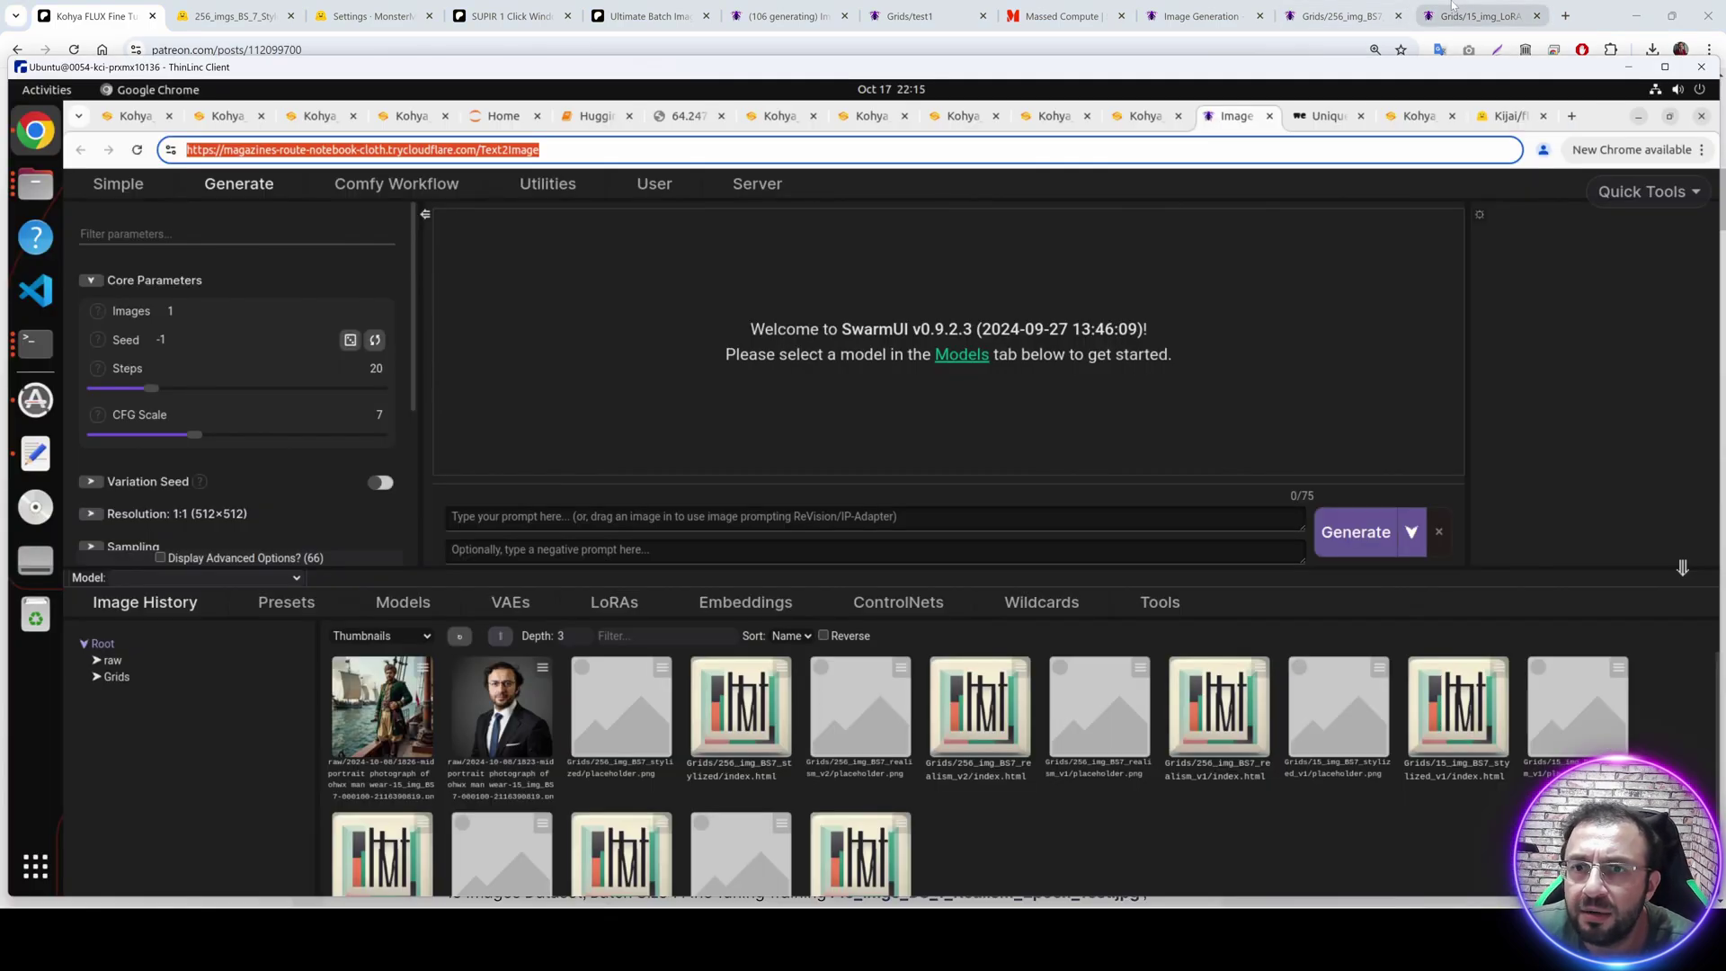
left_click(1452, 7)
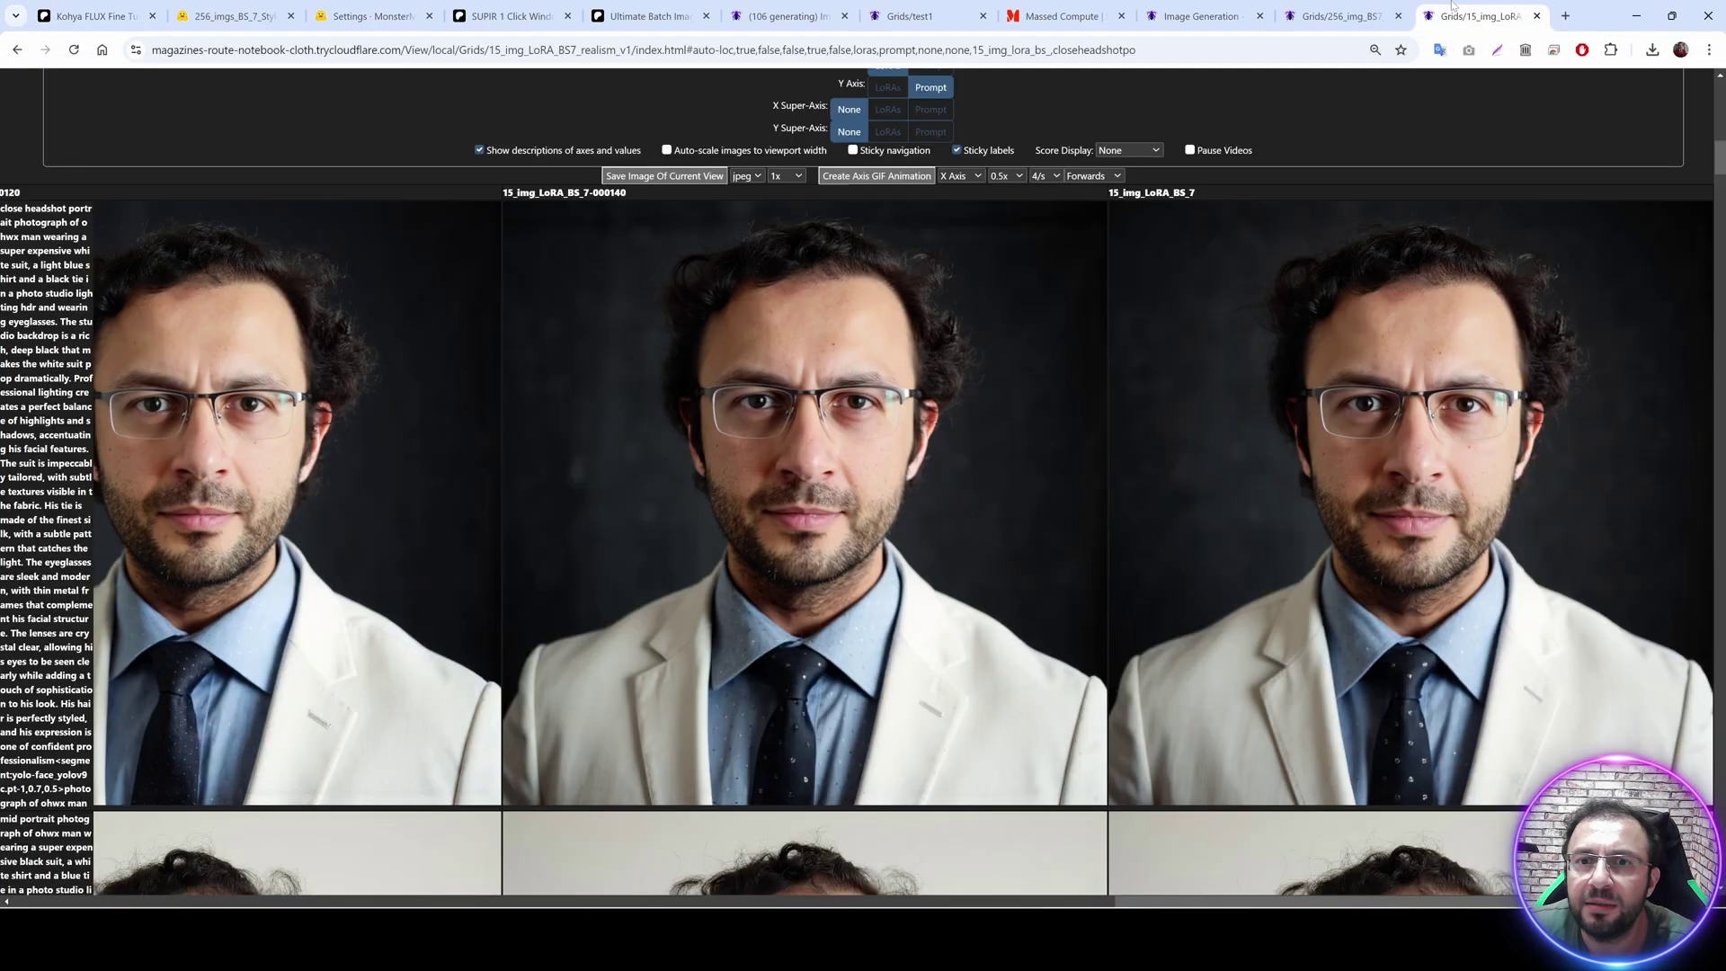
left_click(1343, 5)
left_click(908, 15)
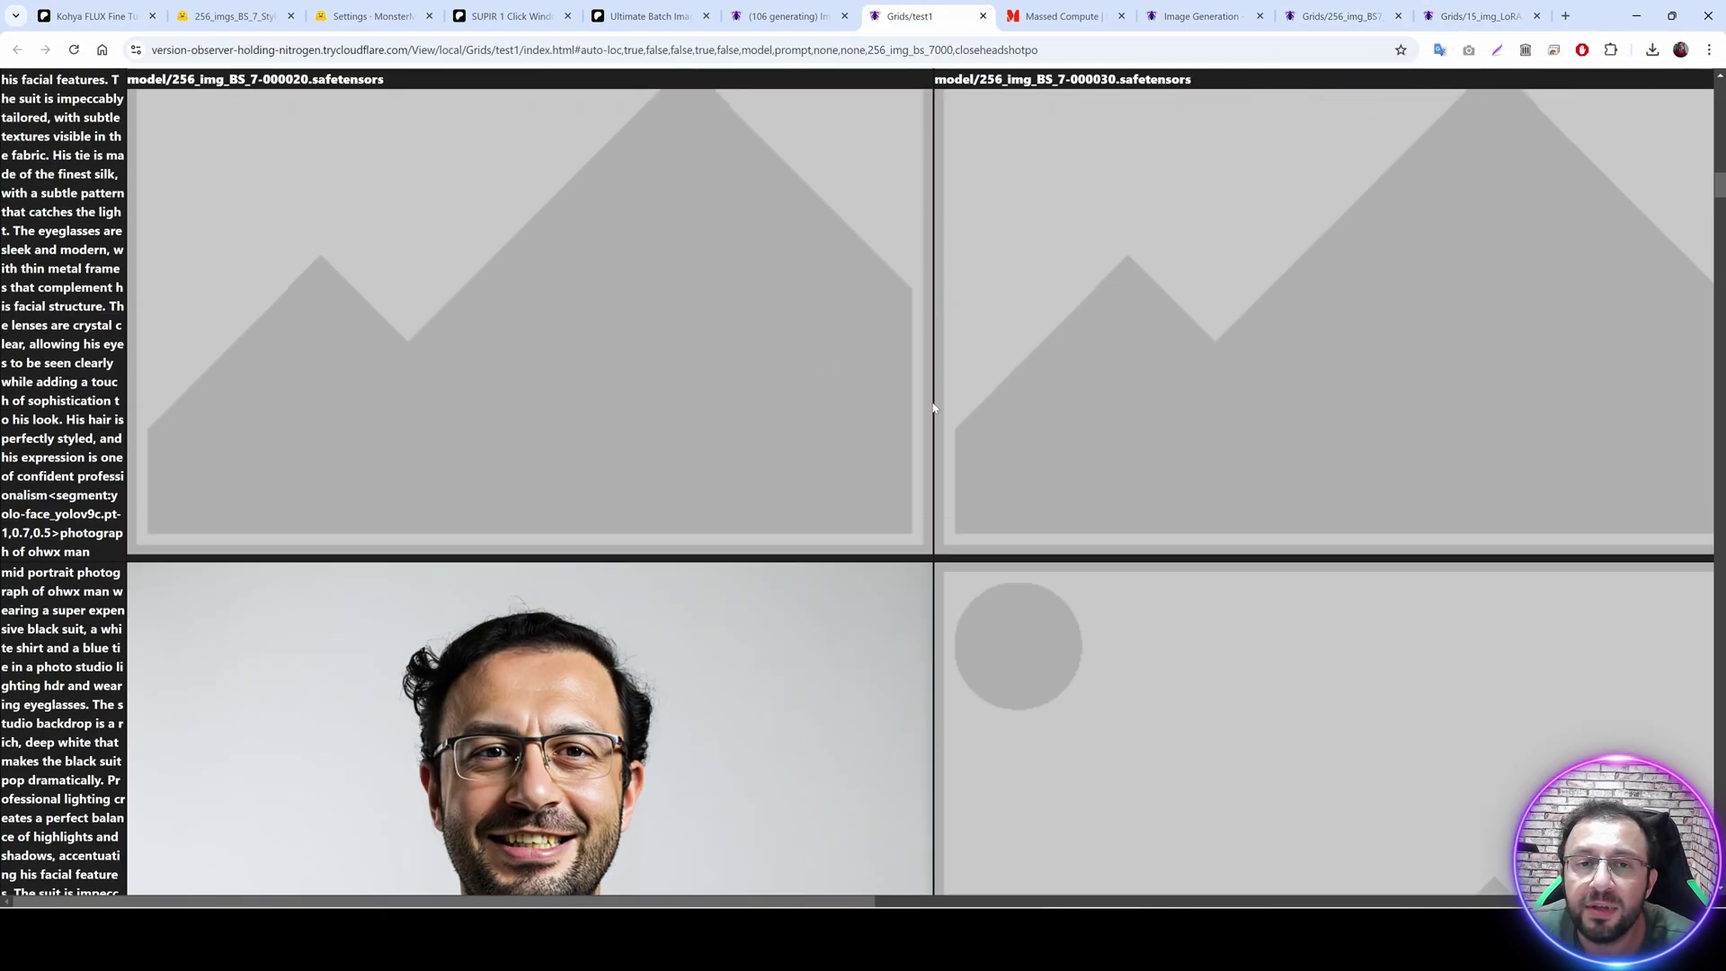
scroll(935, 549, "down", 15)
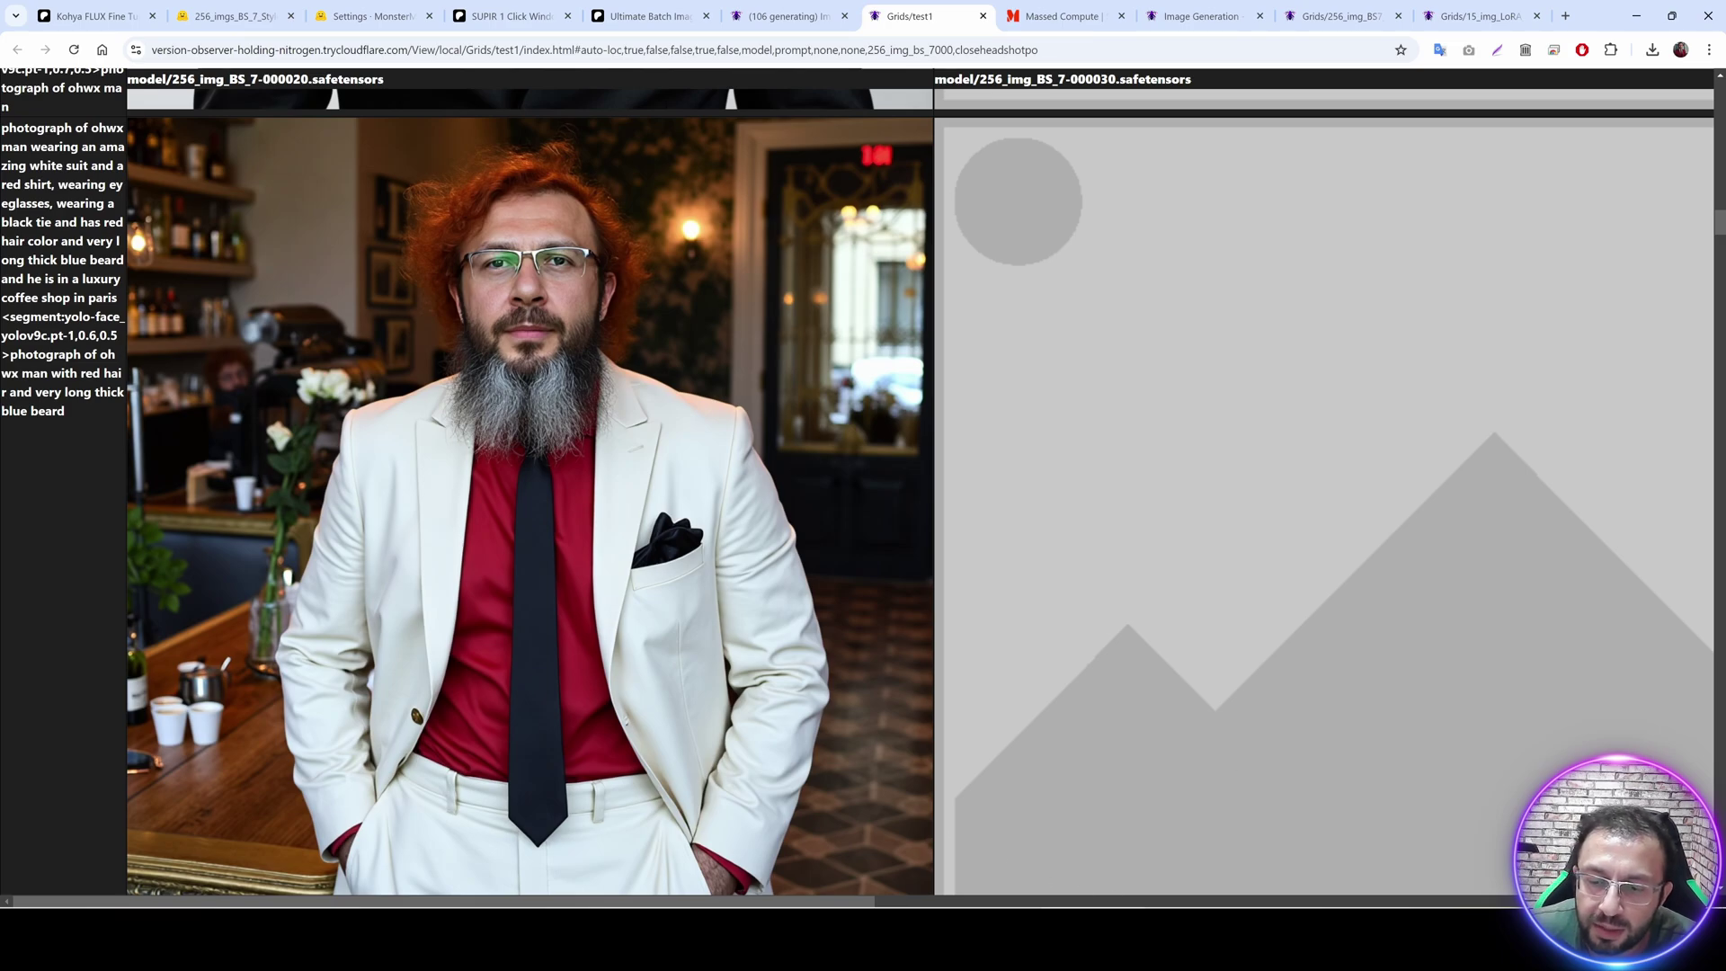
scroll(878, 538, "down", 1)
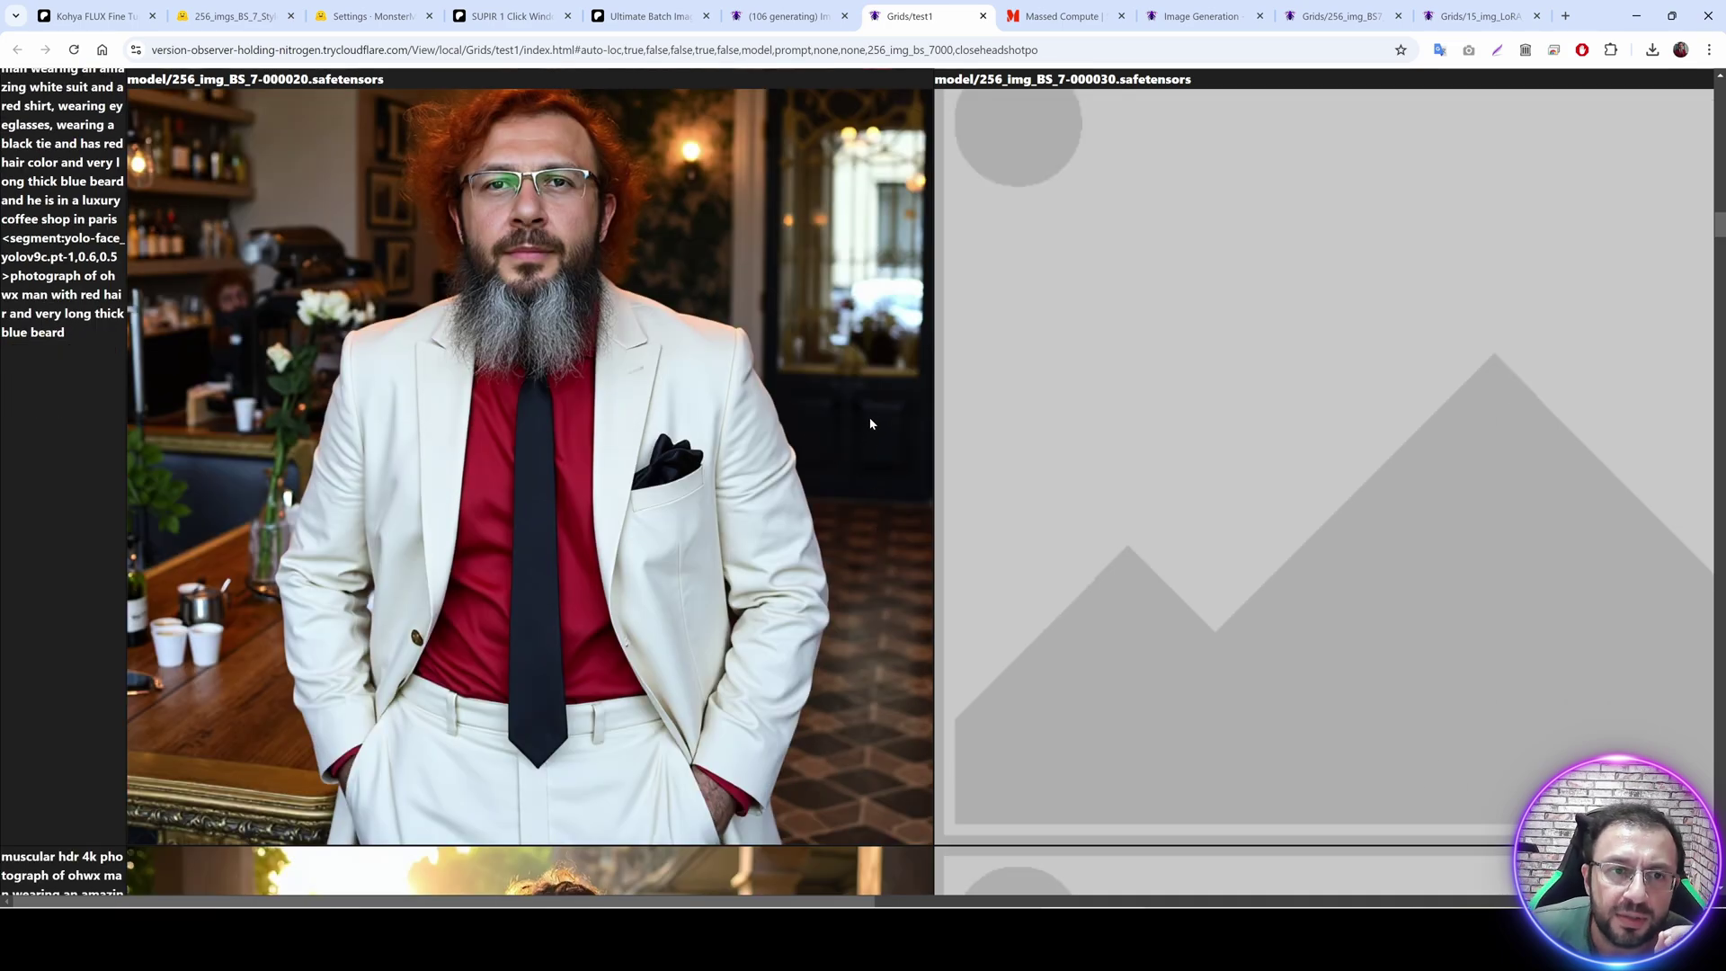
scroll(876, 440, "up", 2)
Switch to the SwarmUI page running the grid and check the extra actions available for the World of Warcraft image.
left_click(784, 15)
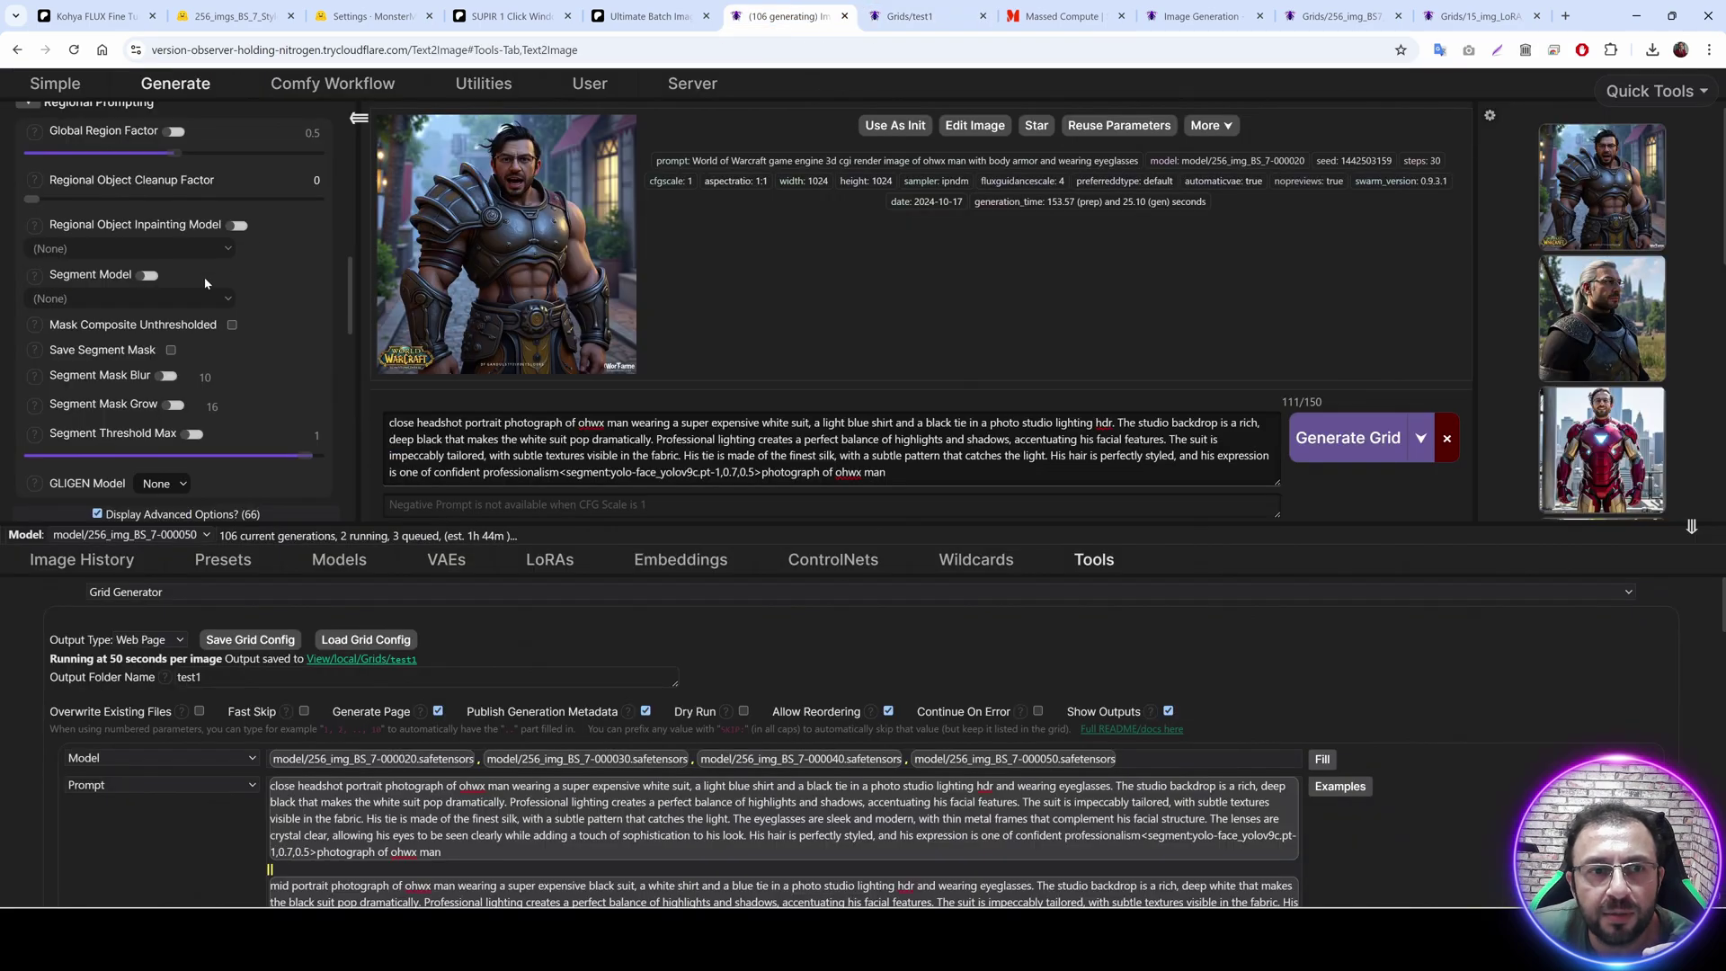
left_click(1205, 125)
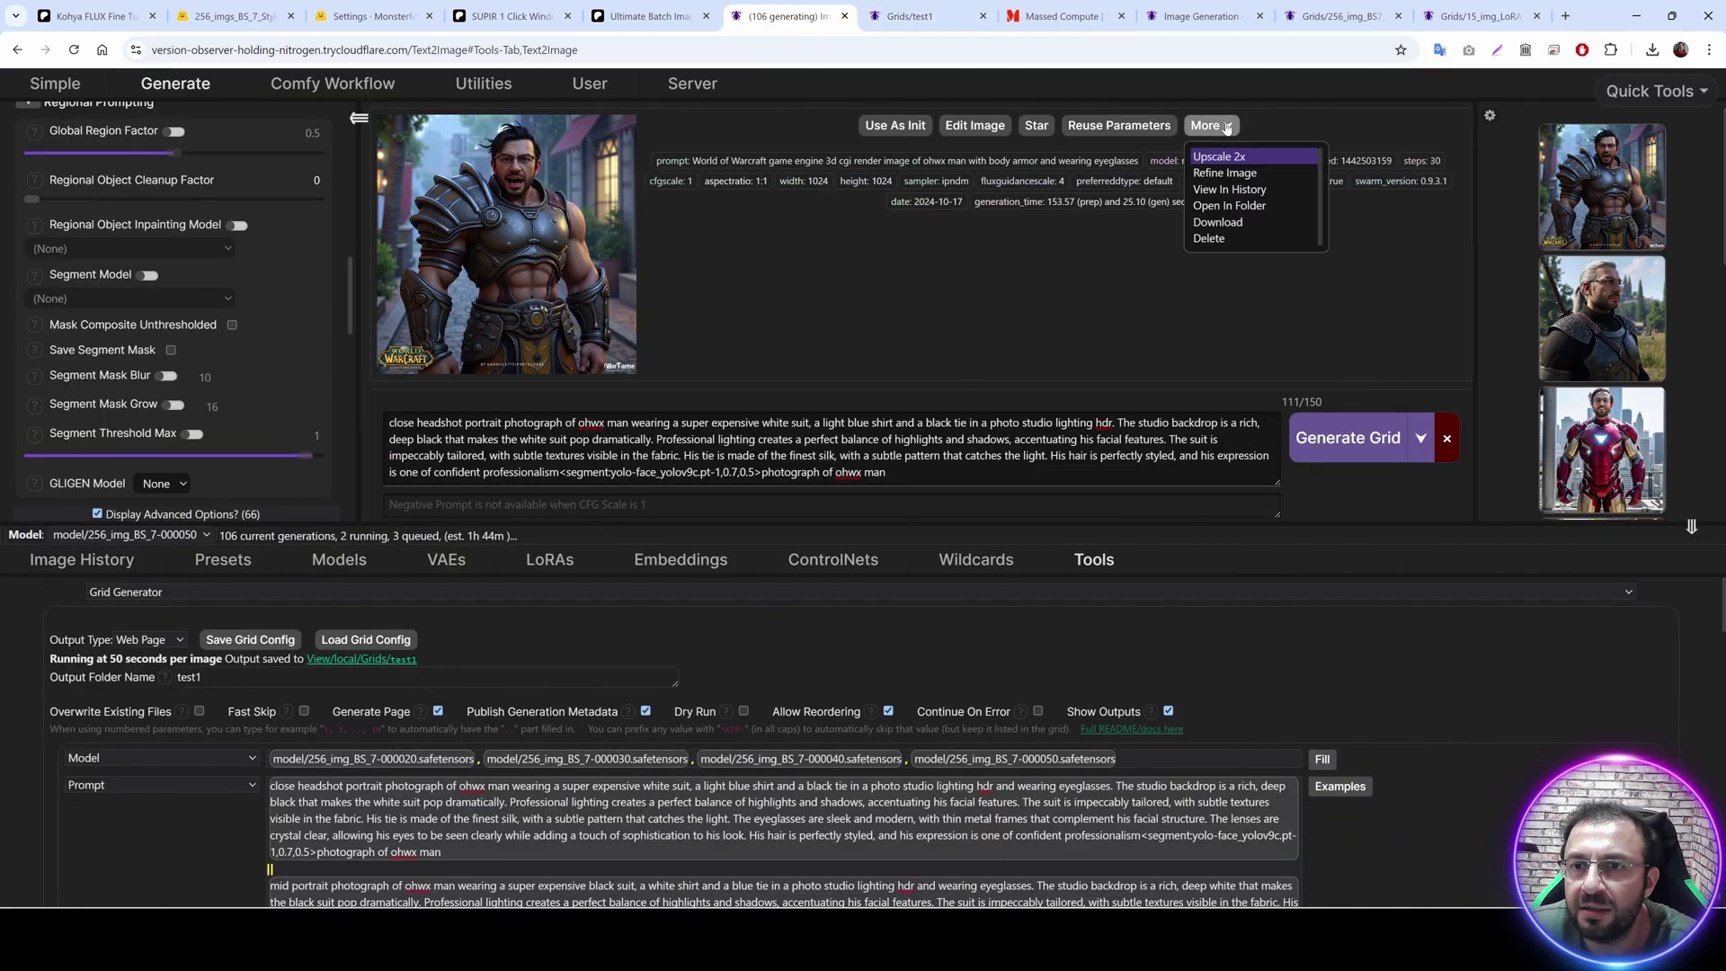
scroll(184, 298, "up", 4)
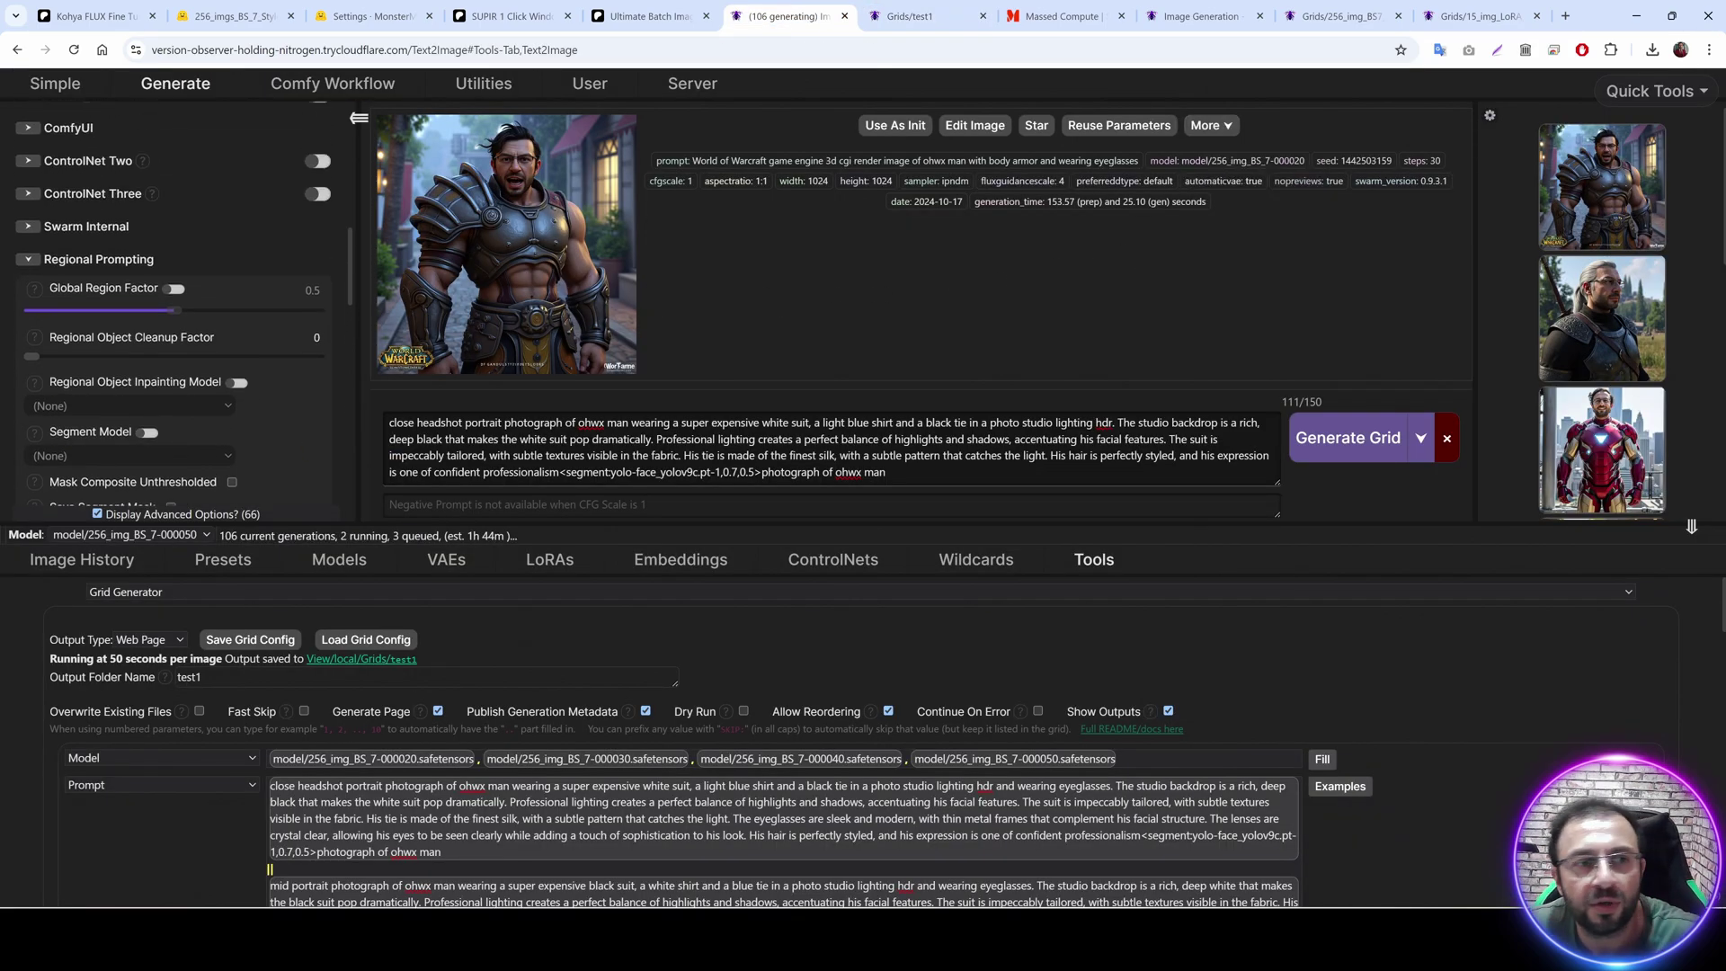
Switch to the ThinLinc remote desktop, close the terminal running SwarmUI, and bring up the NVITOP GPU monitor.
key("ctrl+plus")
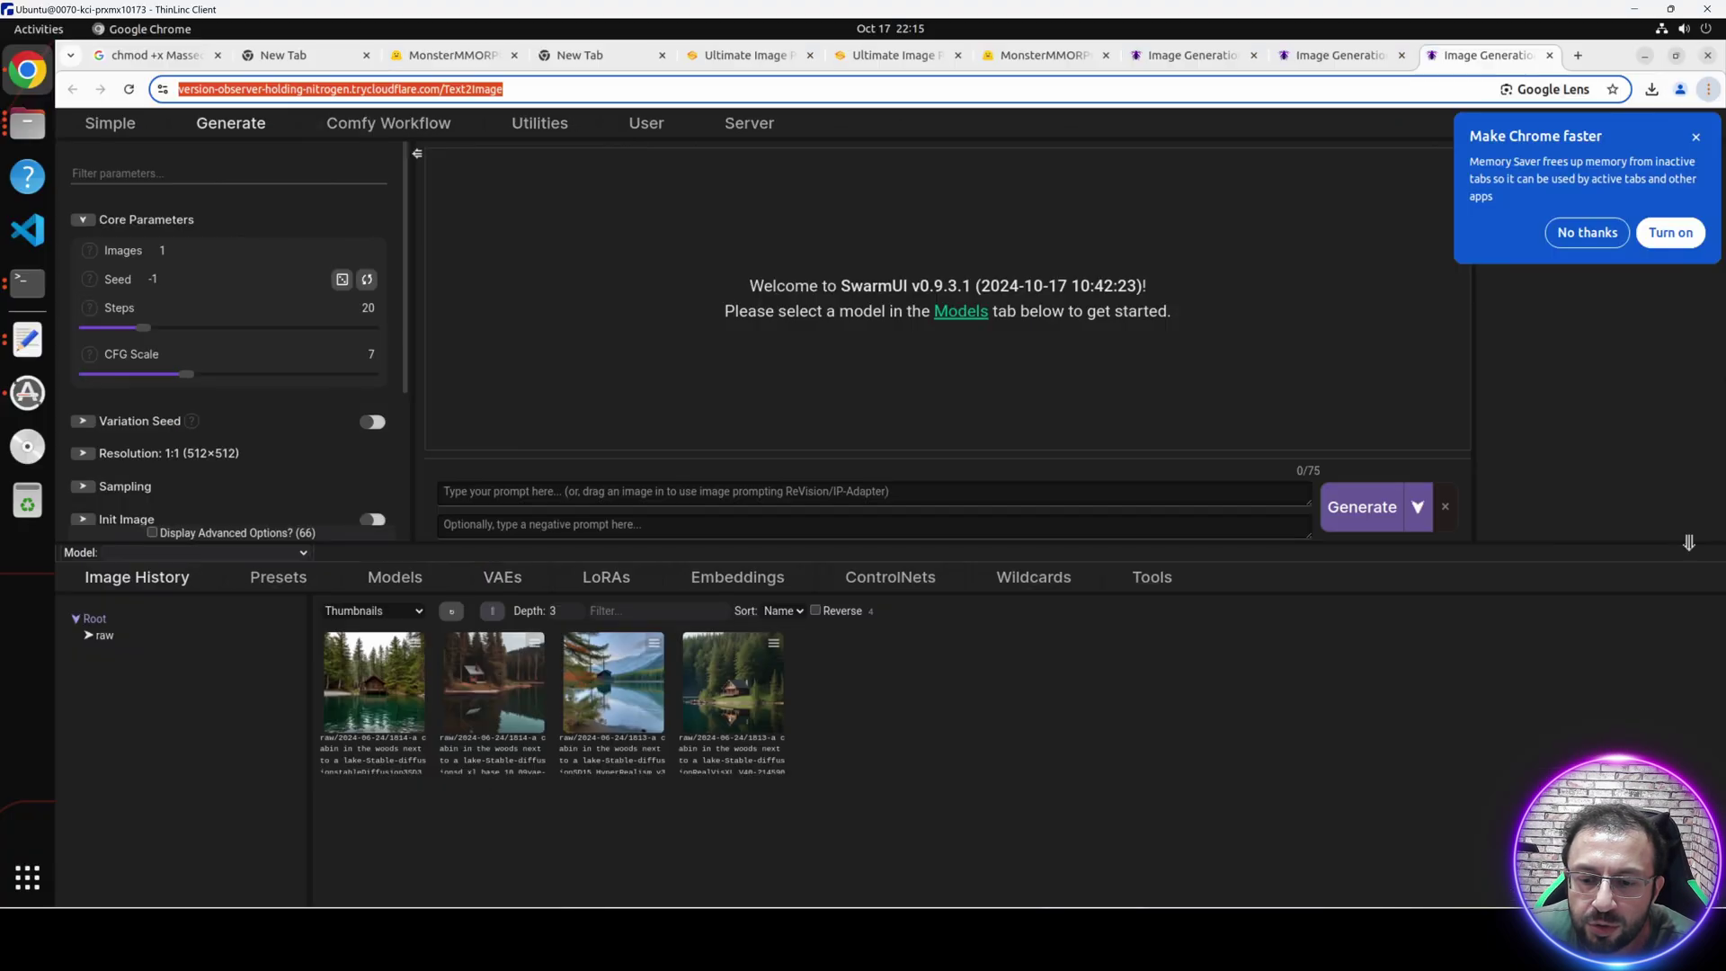
left_click(27, 283)
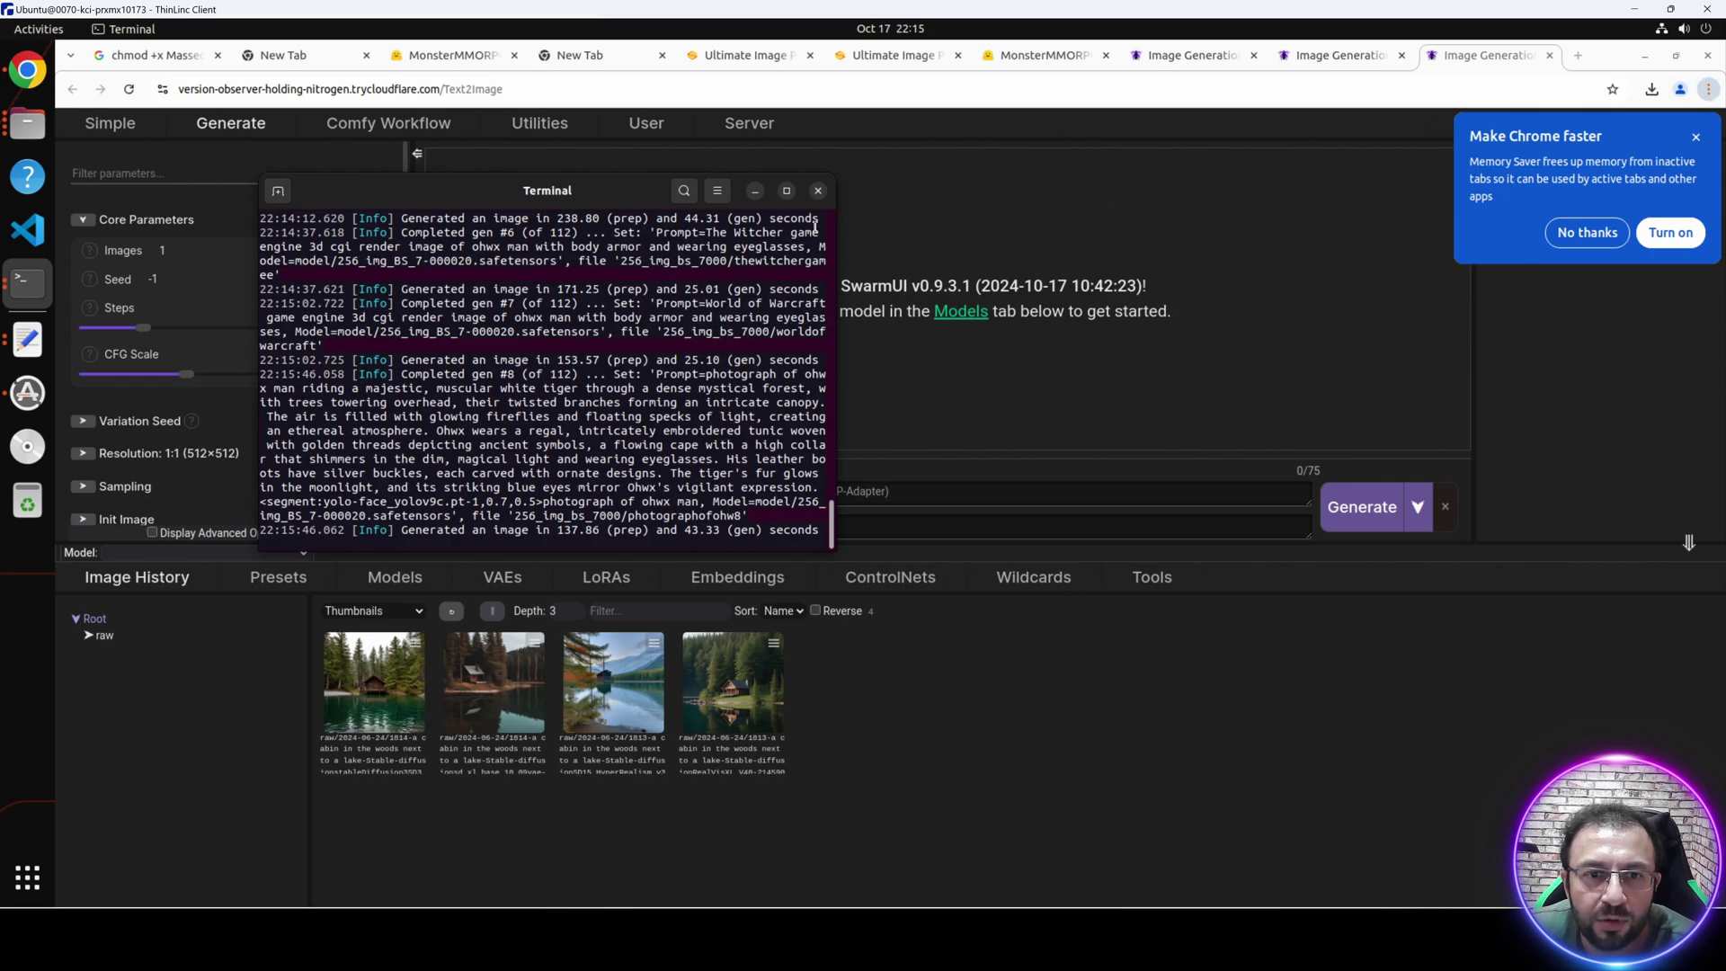
left_click(818, 191)
left_click(34, 285)
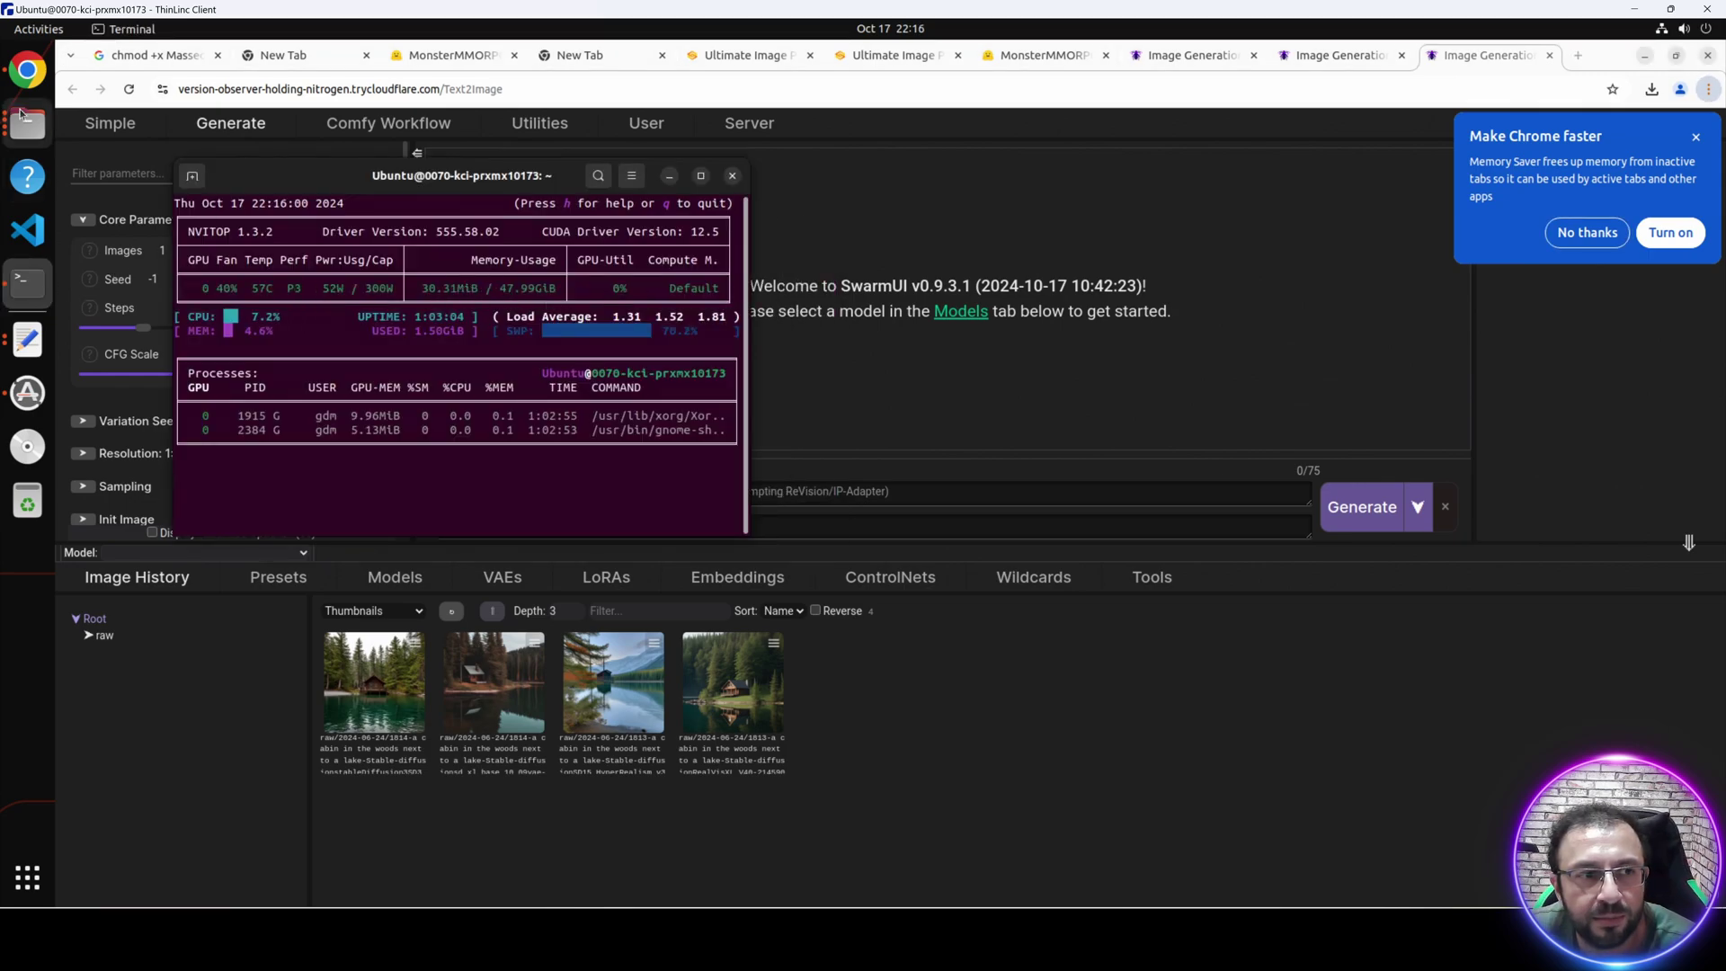
Switch to the remote file manager and open the SUPIR_v53 folder in Downloads.
left_click(22, 115)
left_click(666, 59)
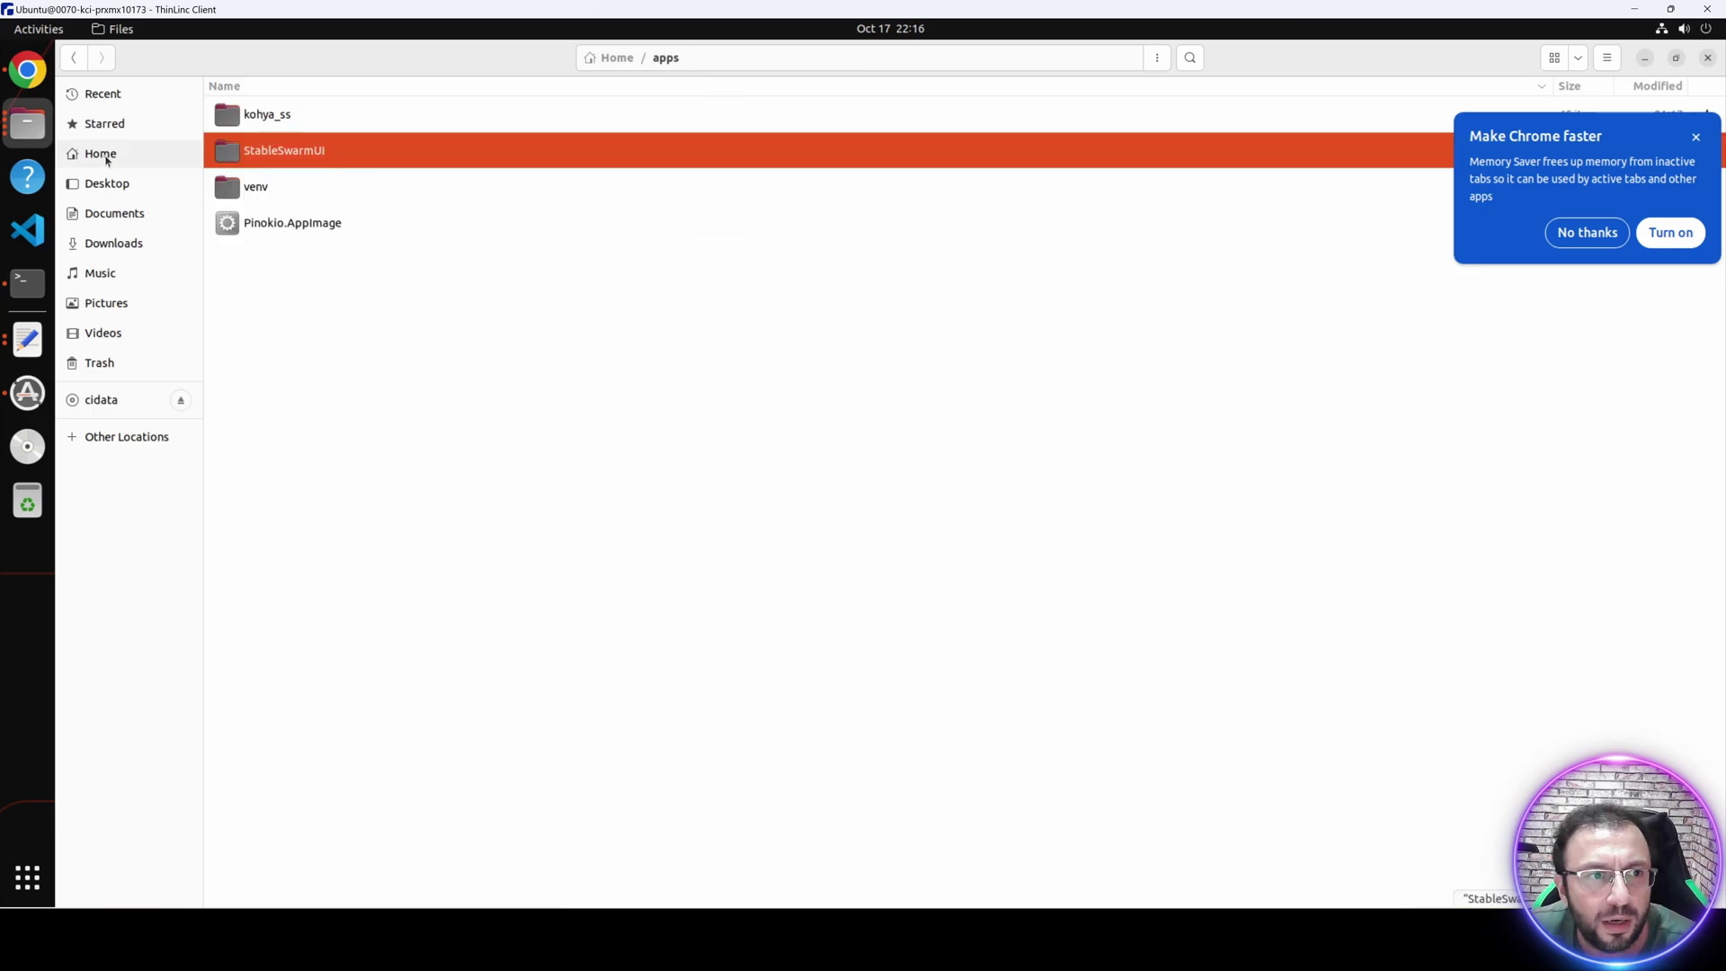
left_click(114, 246)
double_click(306, 159)
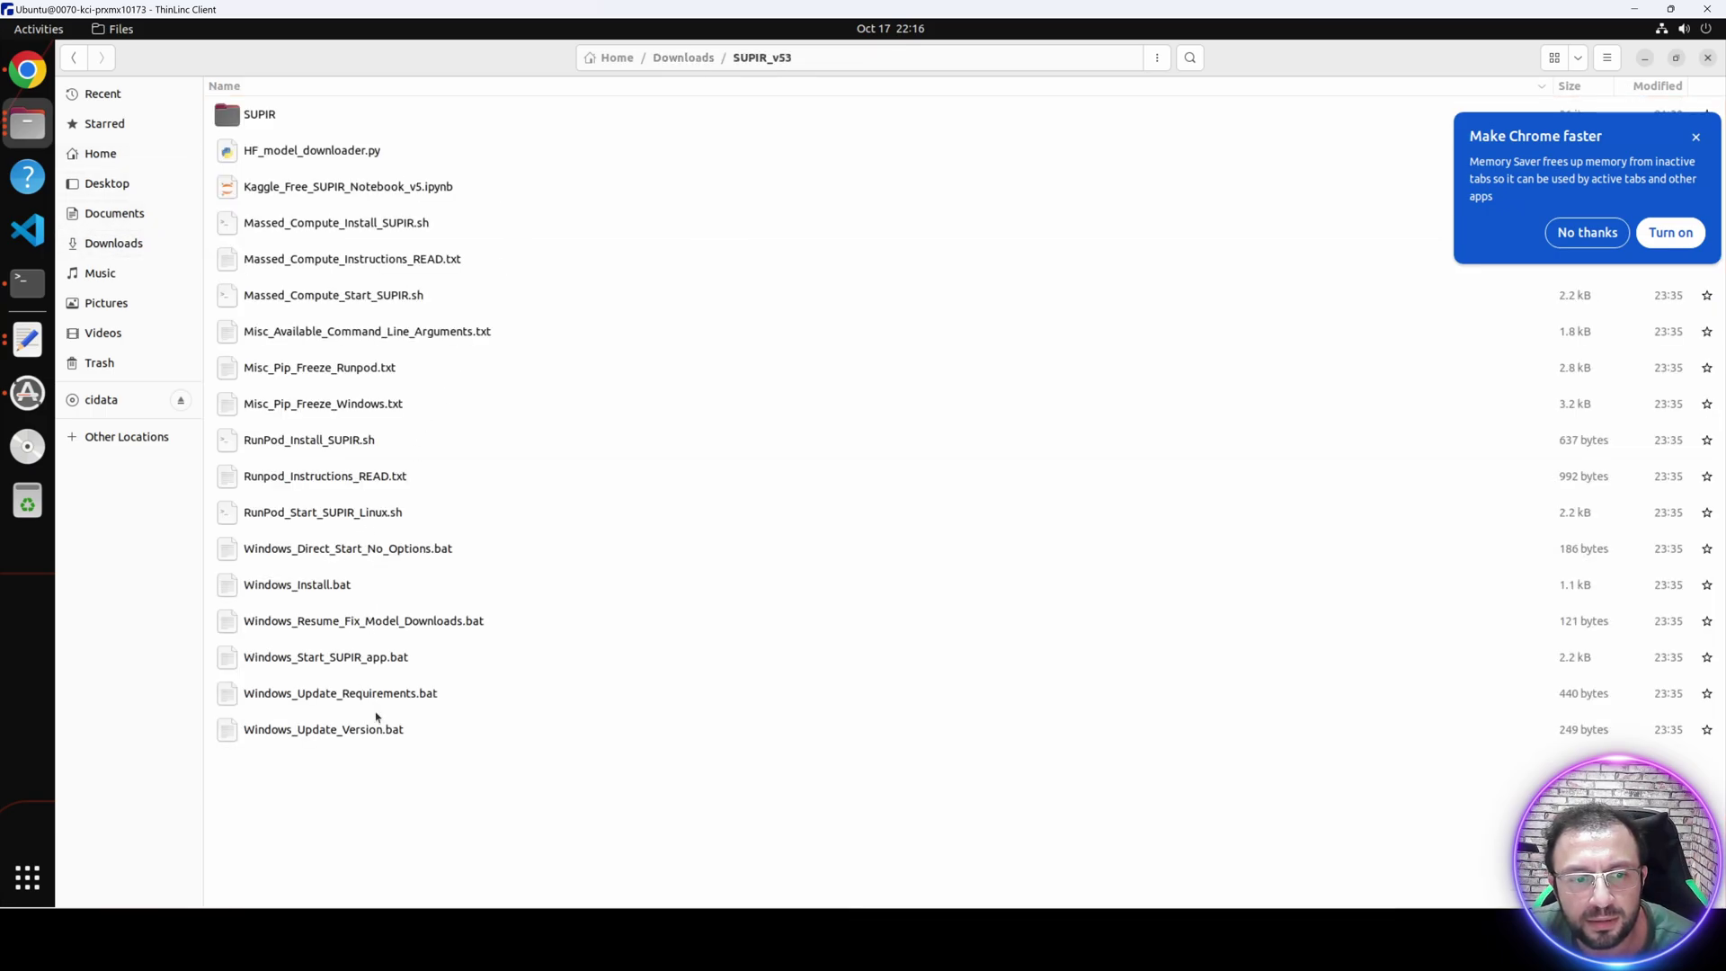
Open Massed_Compute_Instructions_READ.txt and copy the SUPIR command from it.
double_click(311, 260)
left_click_drag(297, 626, 76, 558)
key("super+c")
Open a terminal in the SUPIR_v53 folder, run the copied command there, and maximize the terminal window.
left_click(27, 123)
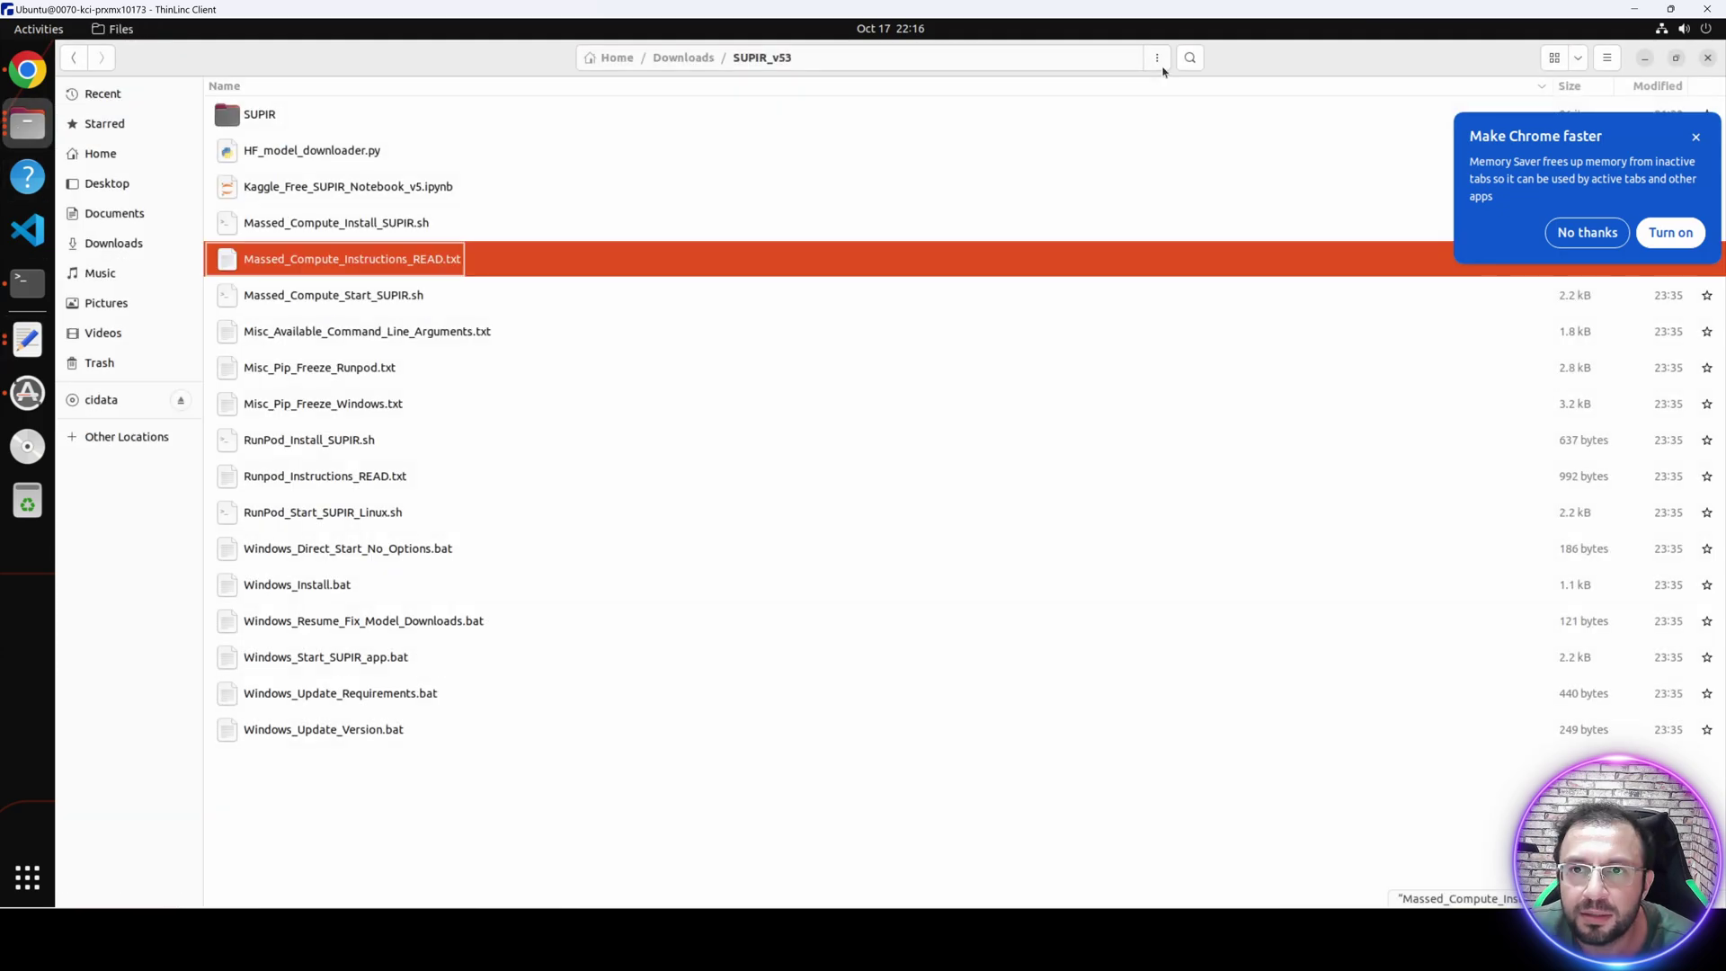
left_click(1157, 59)
left_click(1146, 190)
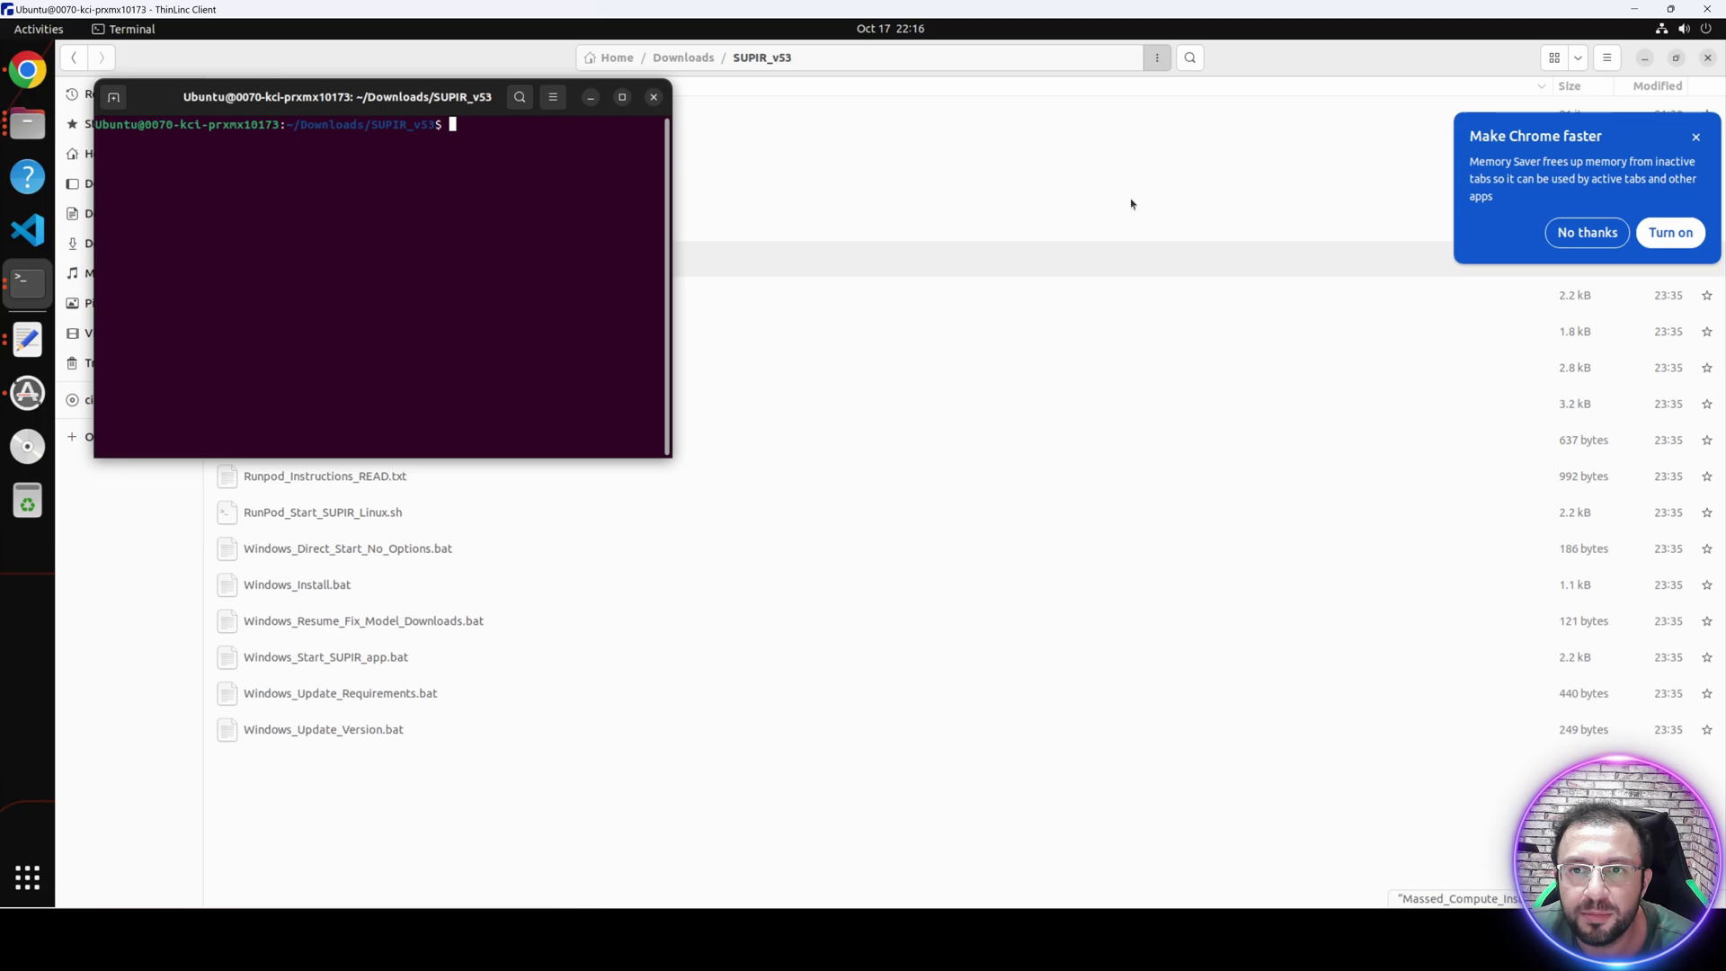
right_click(497, 191)
left_click(528, 250)
key("Return")
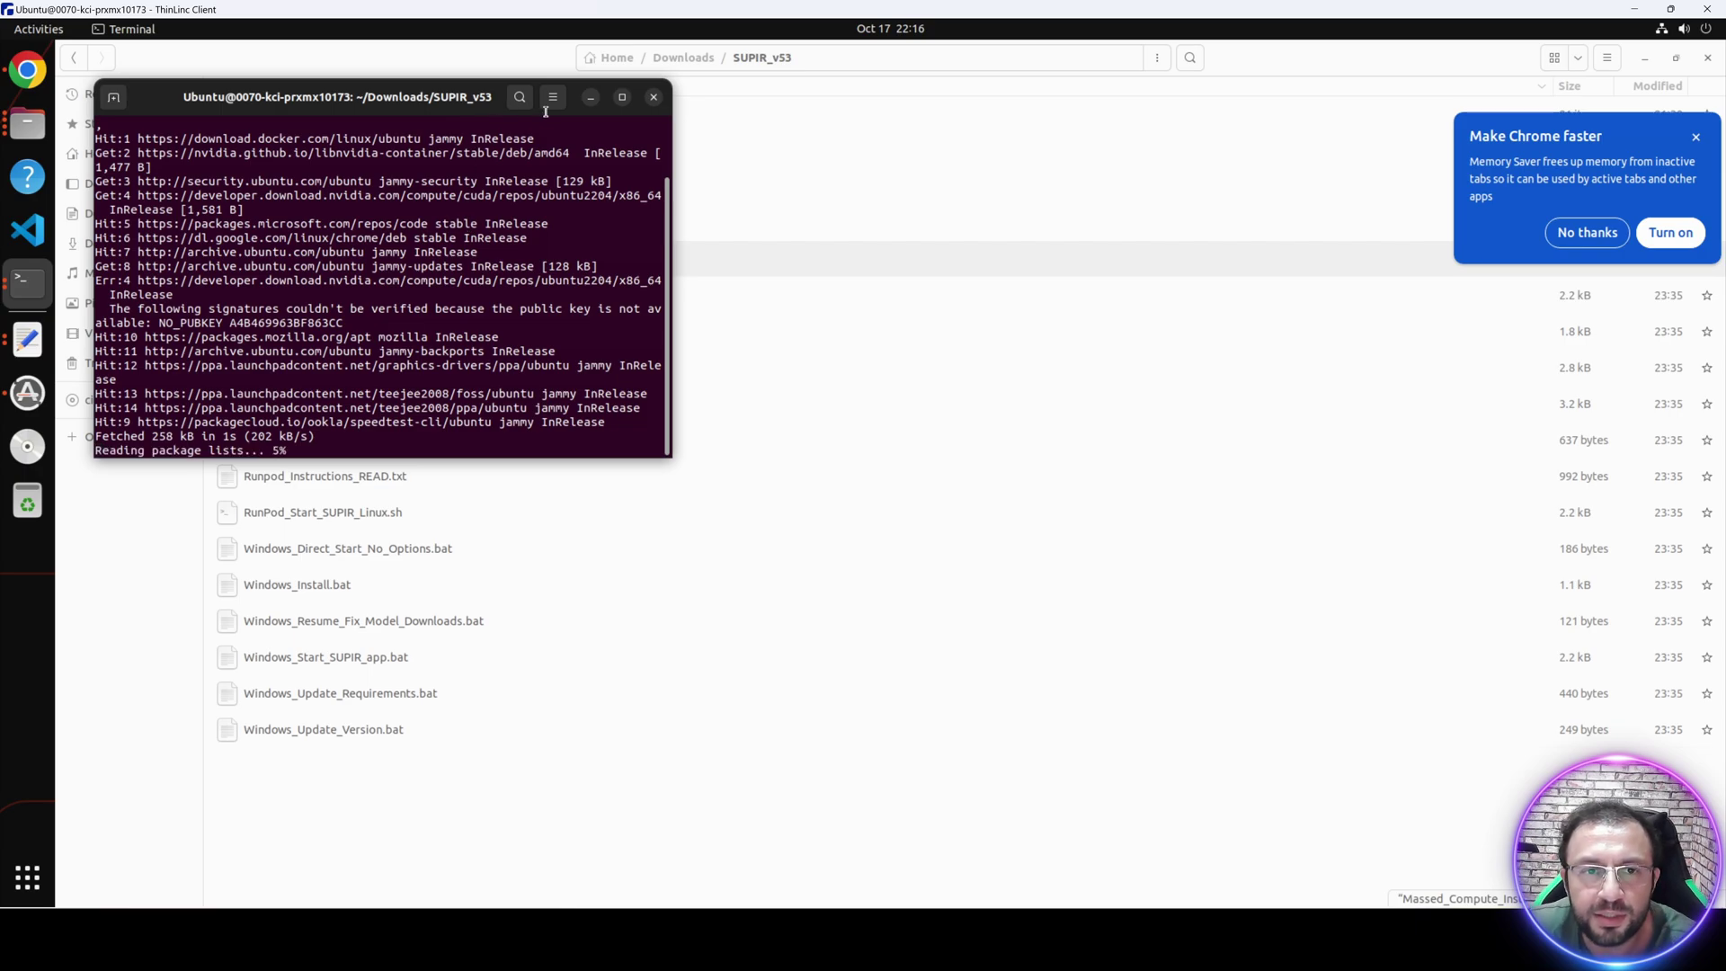
left_click(621, 97)
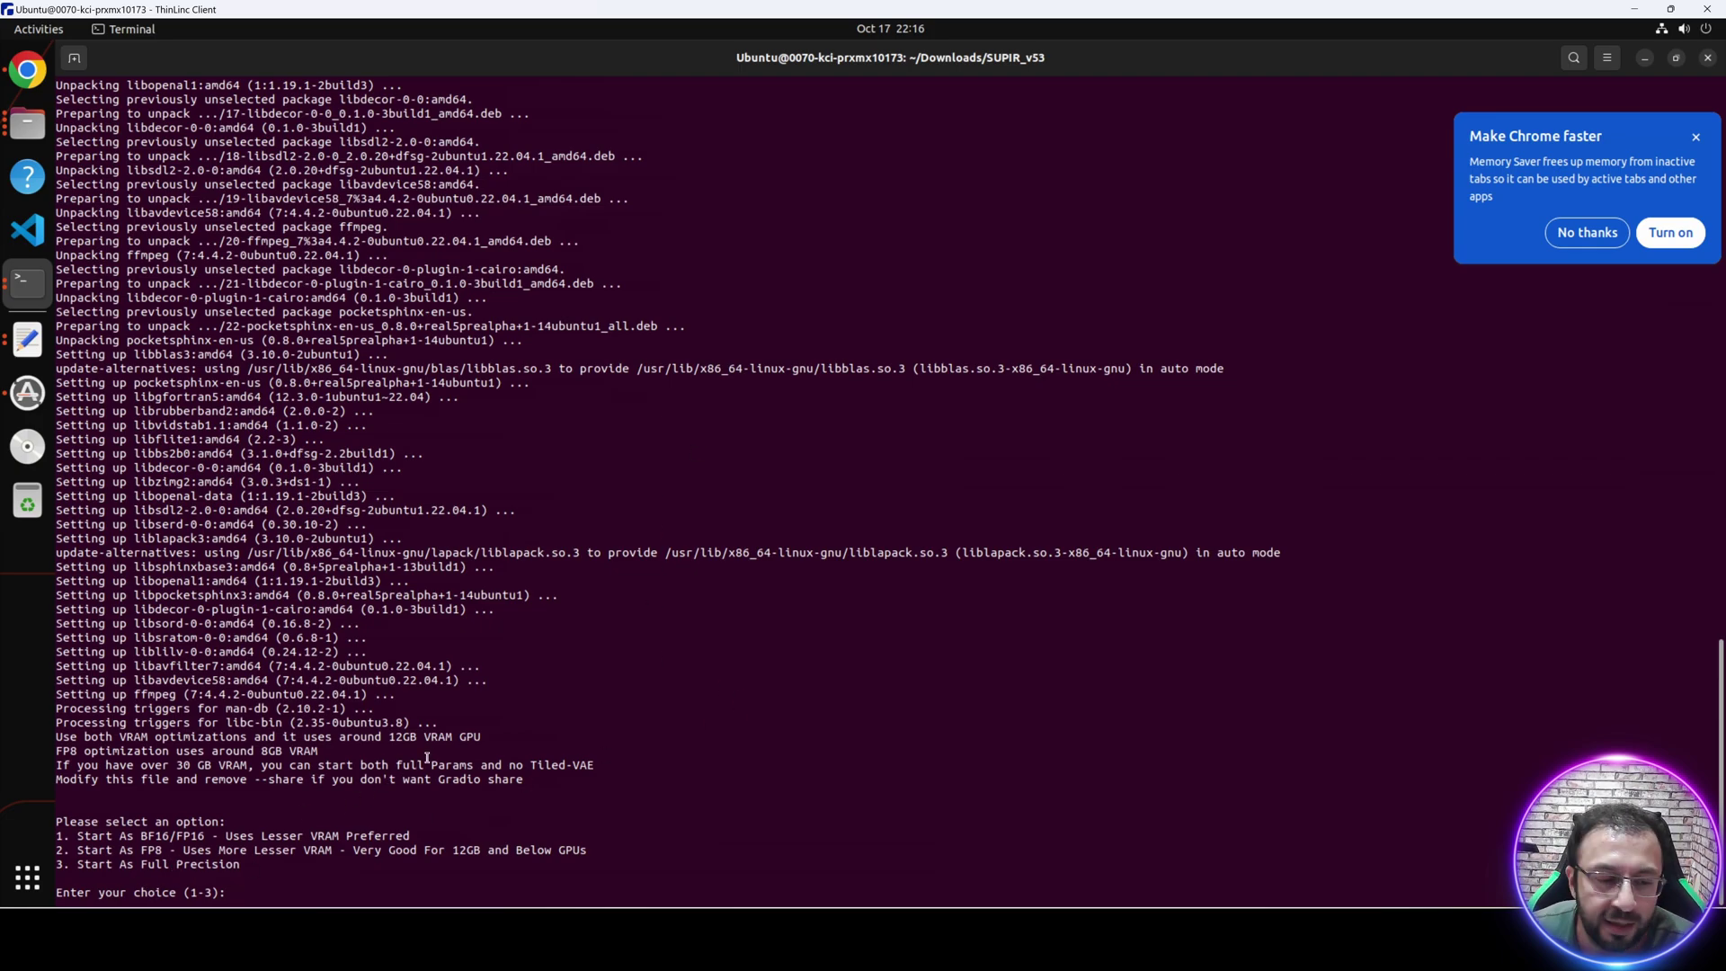
Answer the SUPIR startup choices with FP8 (2), Tiled VAE (1), Auto Move To CPU (1) and Light Theme (1).
type("2")
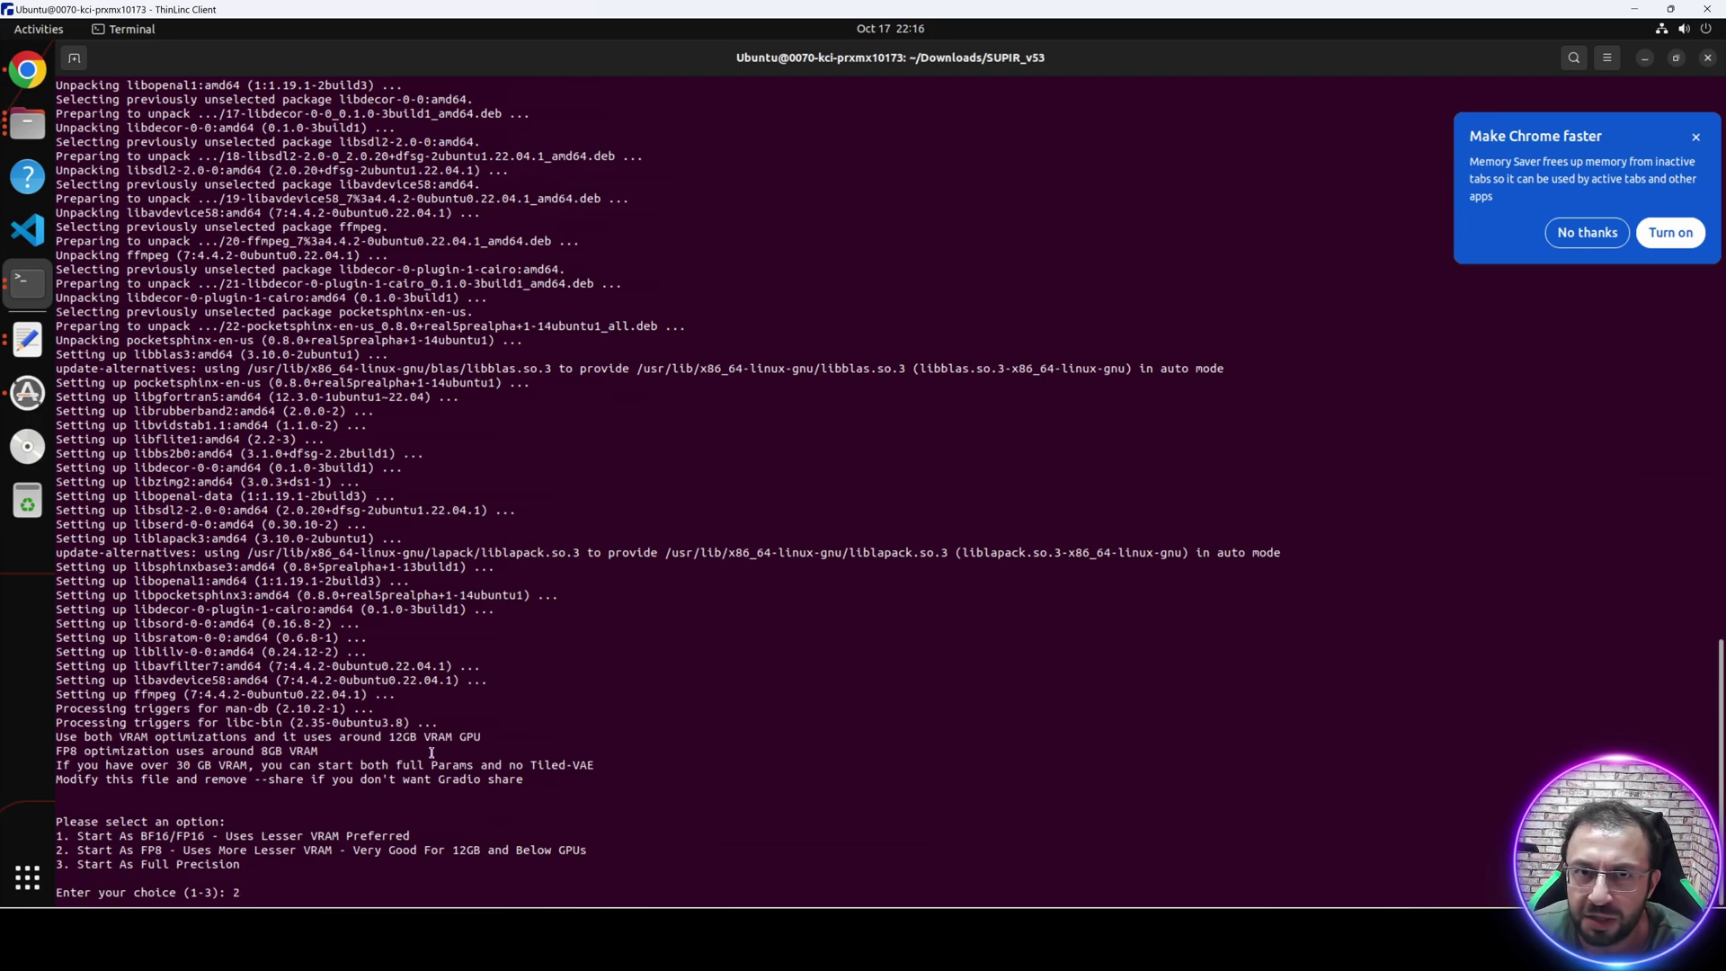
key("Return")
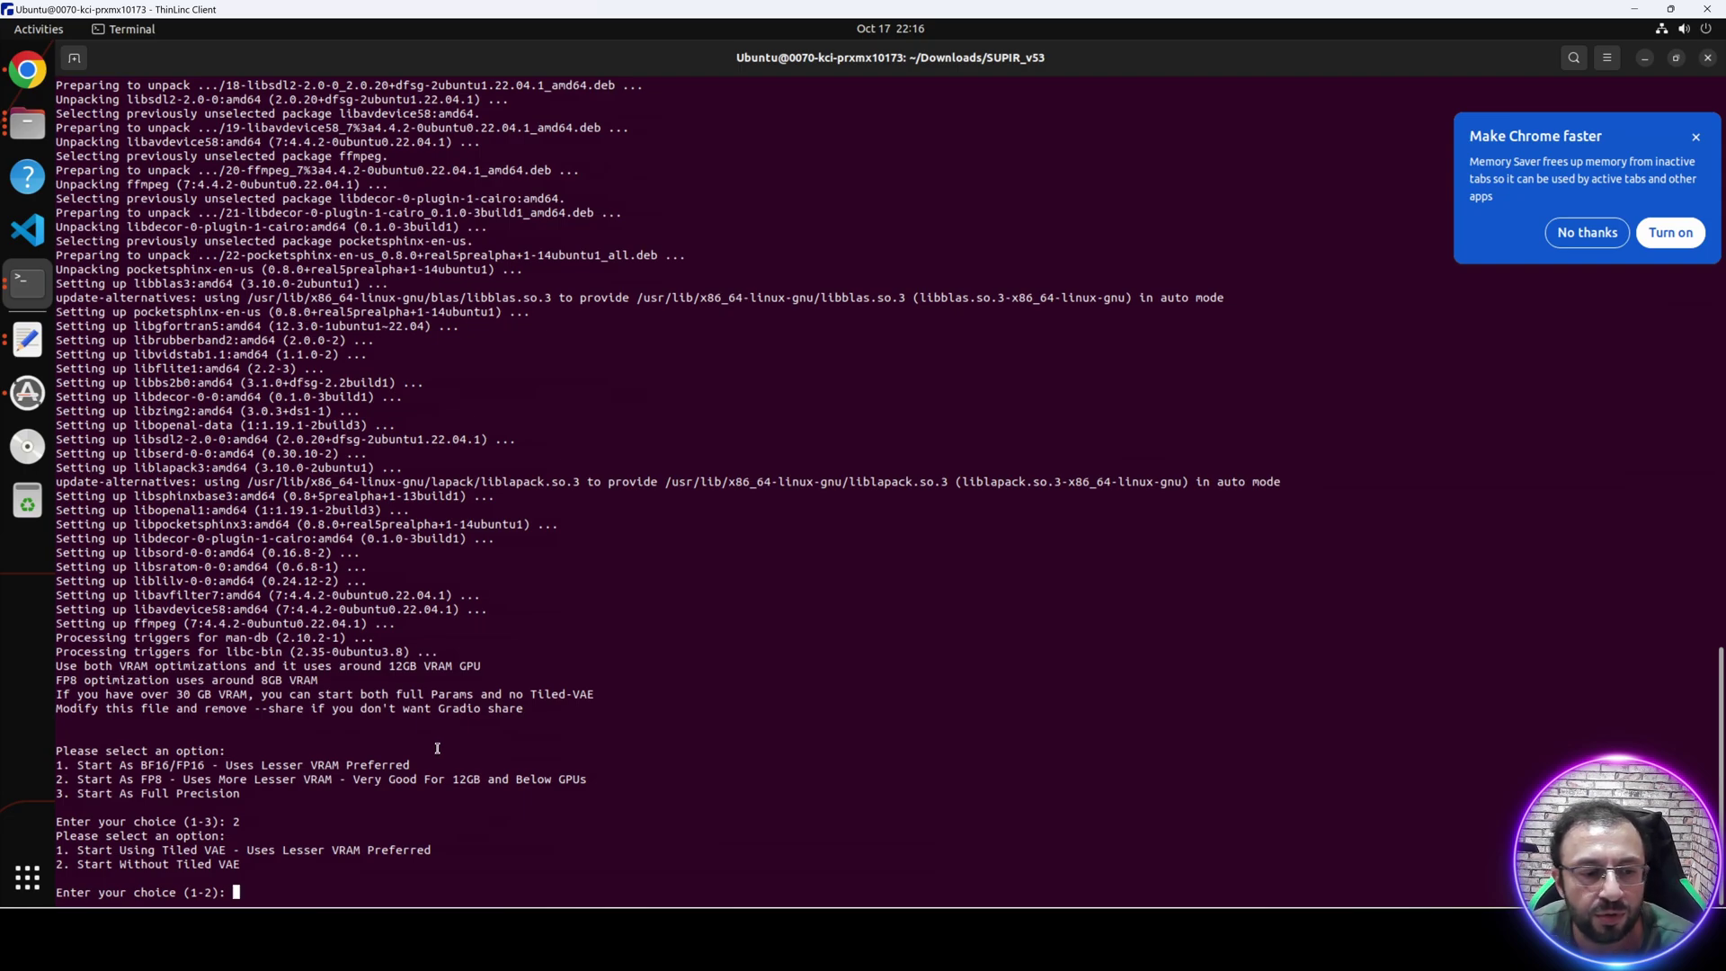
left_click(1676, 58)
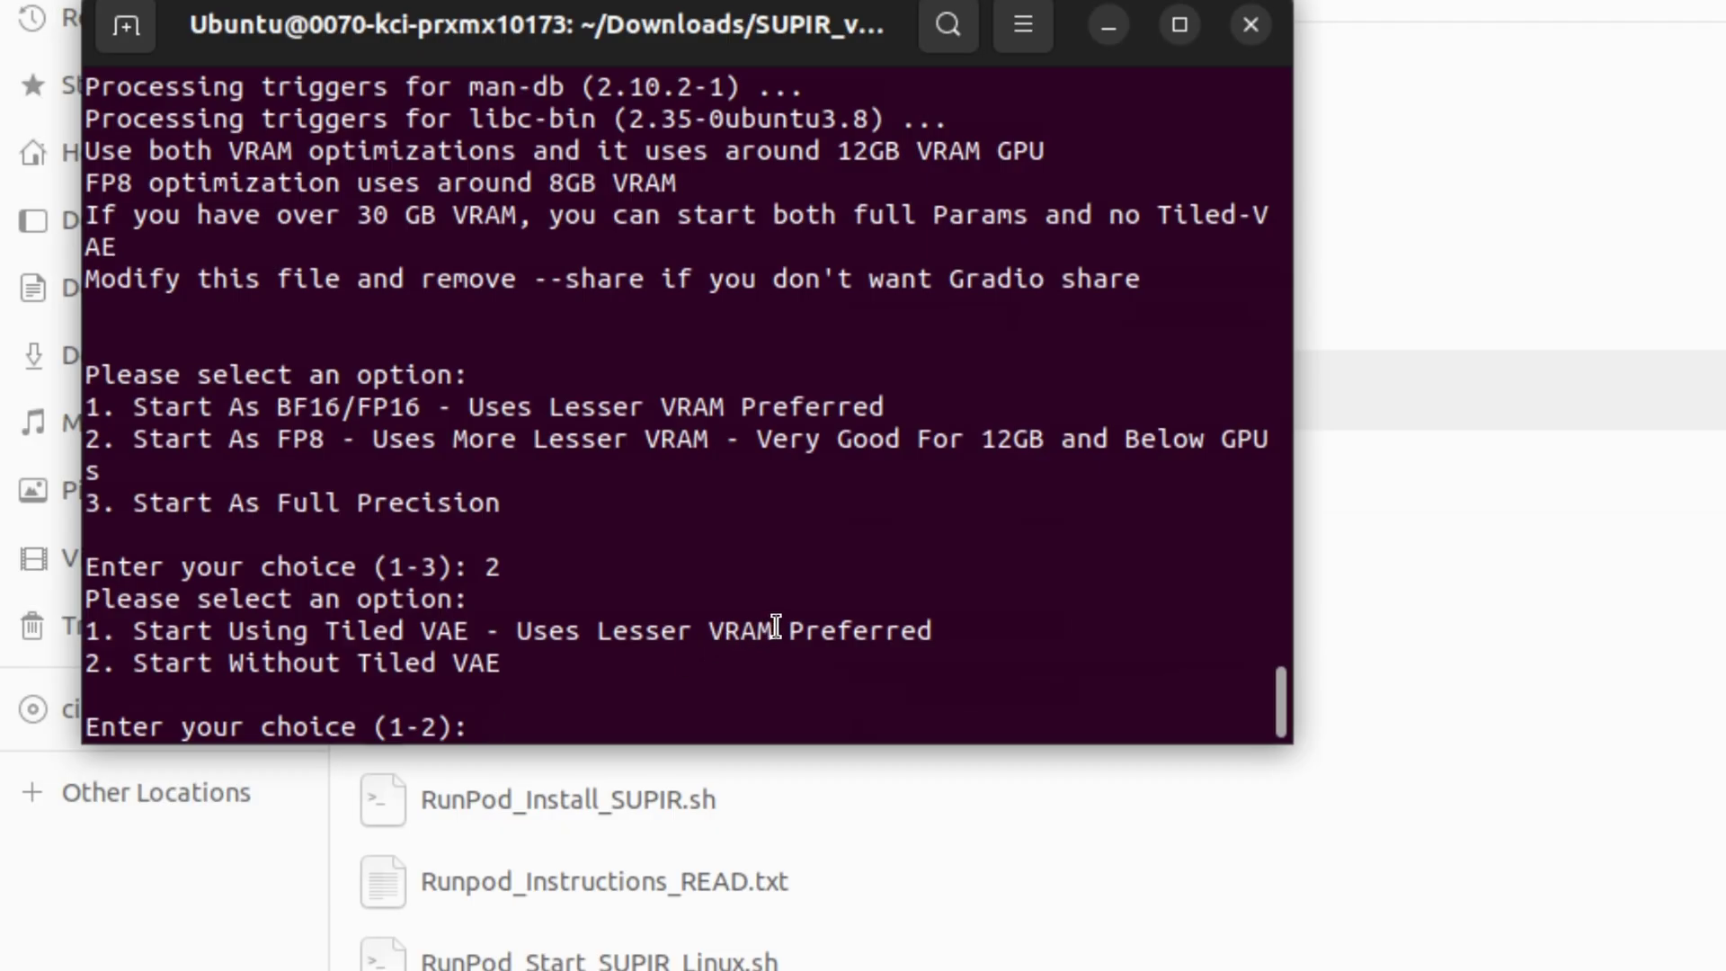
type("1")
key("Return")
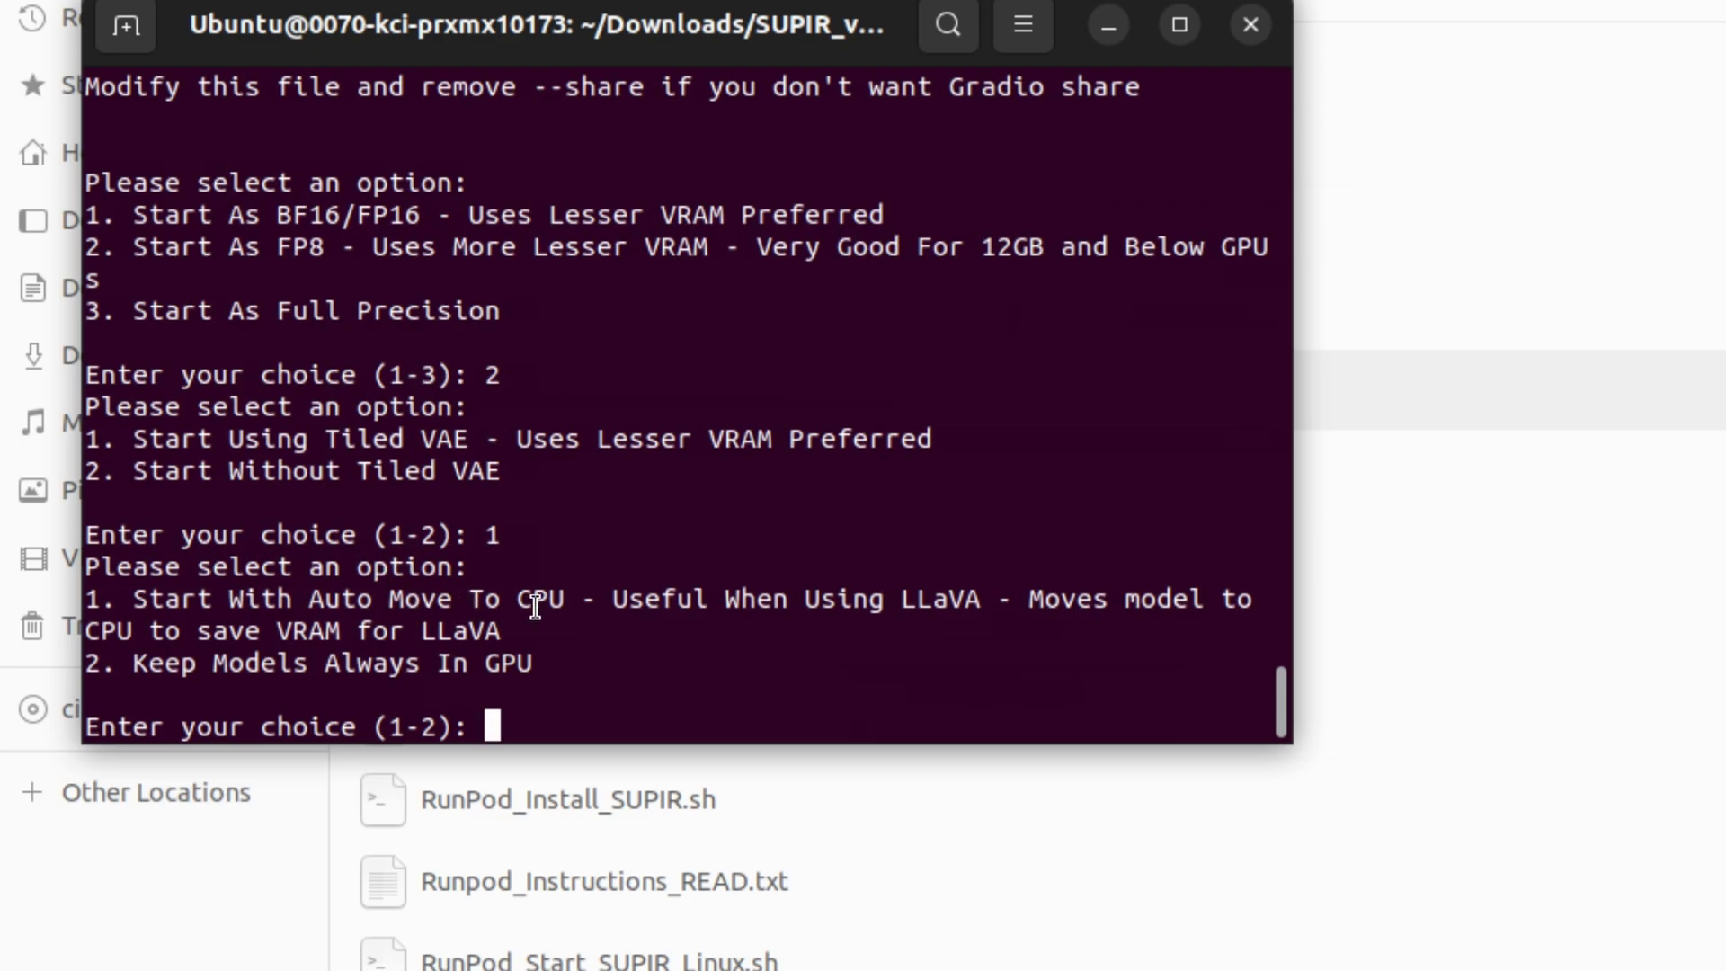
type("1")
key("Return")
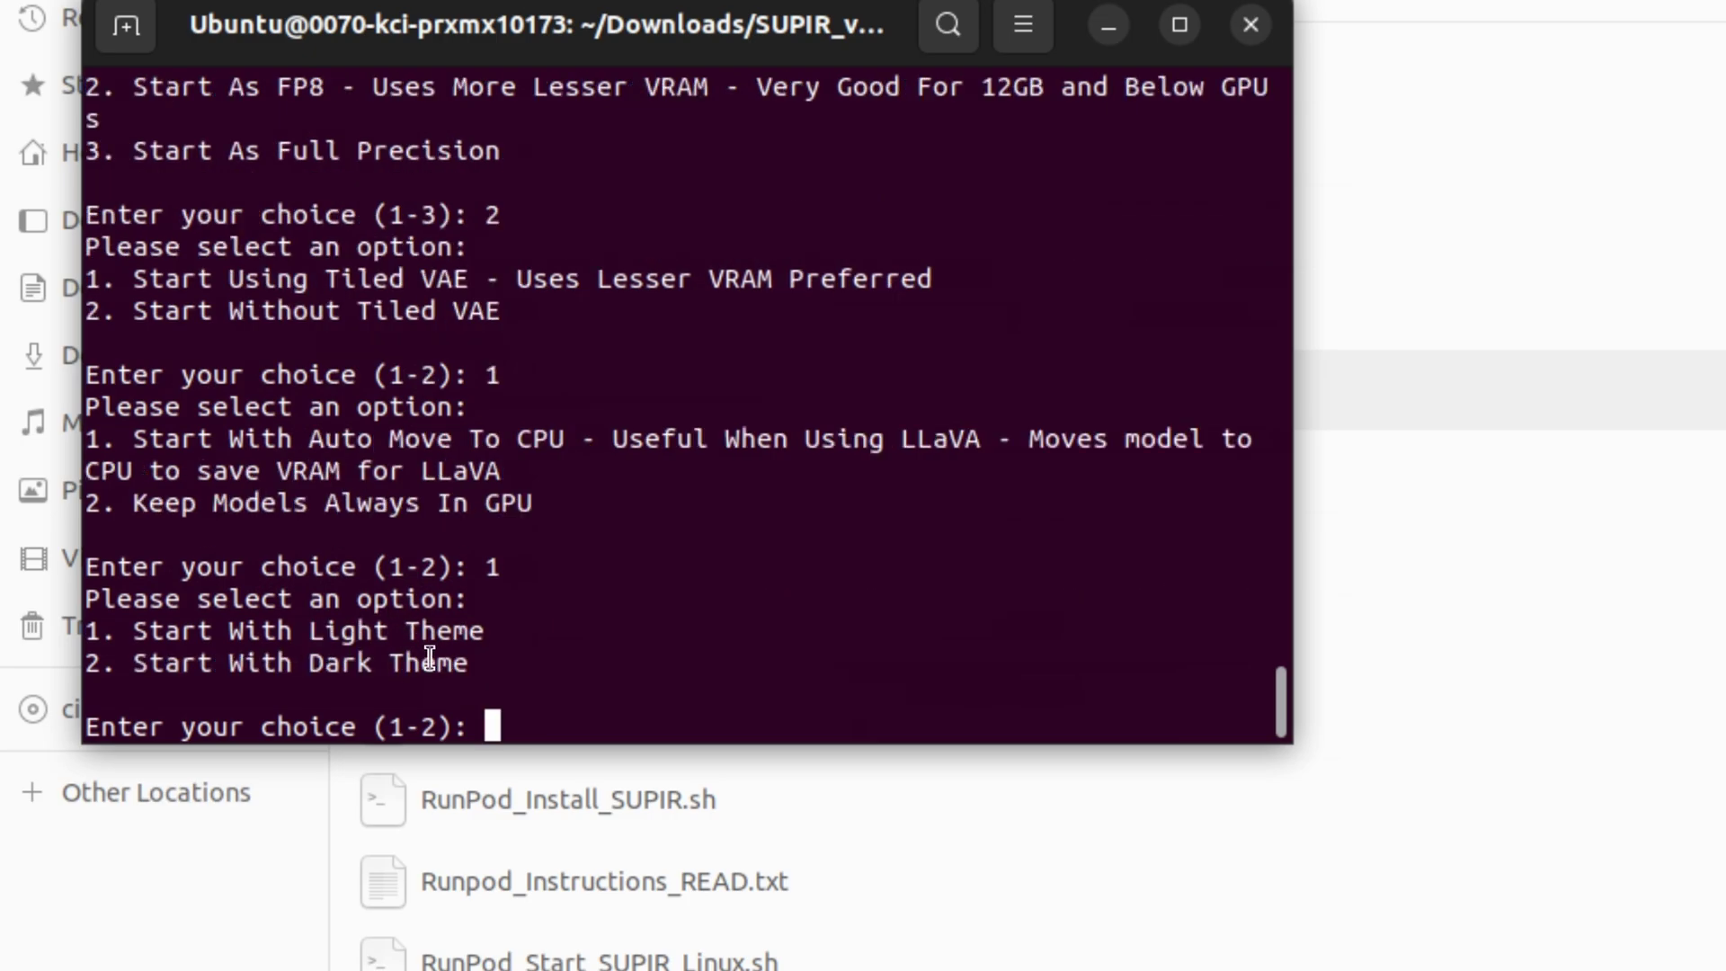
type("1")
key("Return")
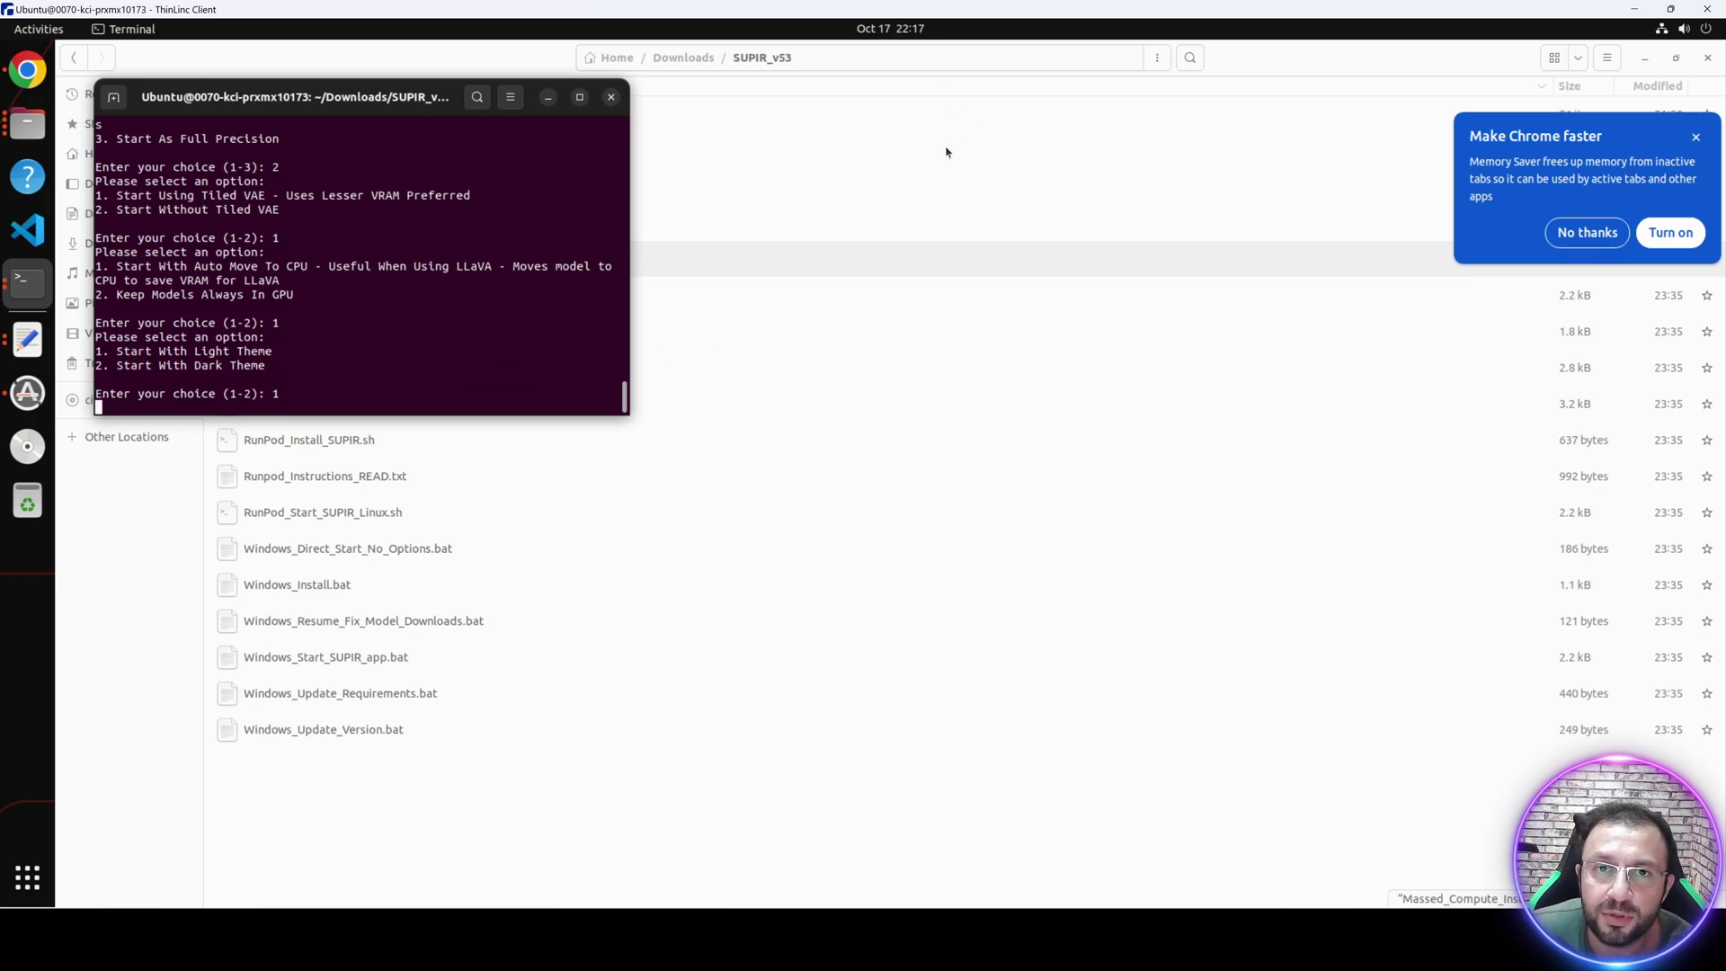
left_click(27, 283)
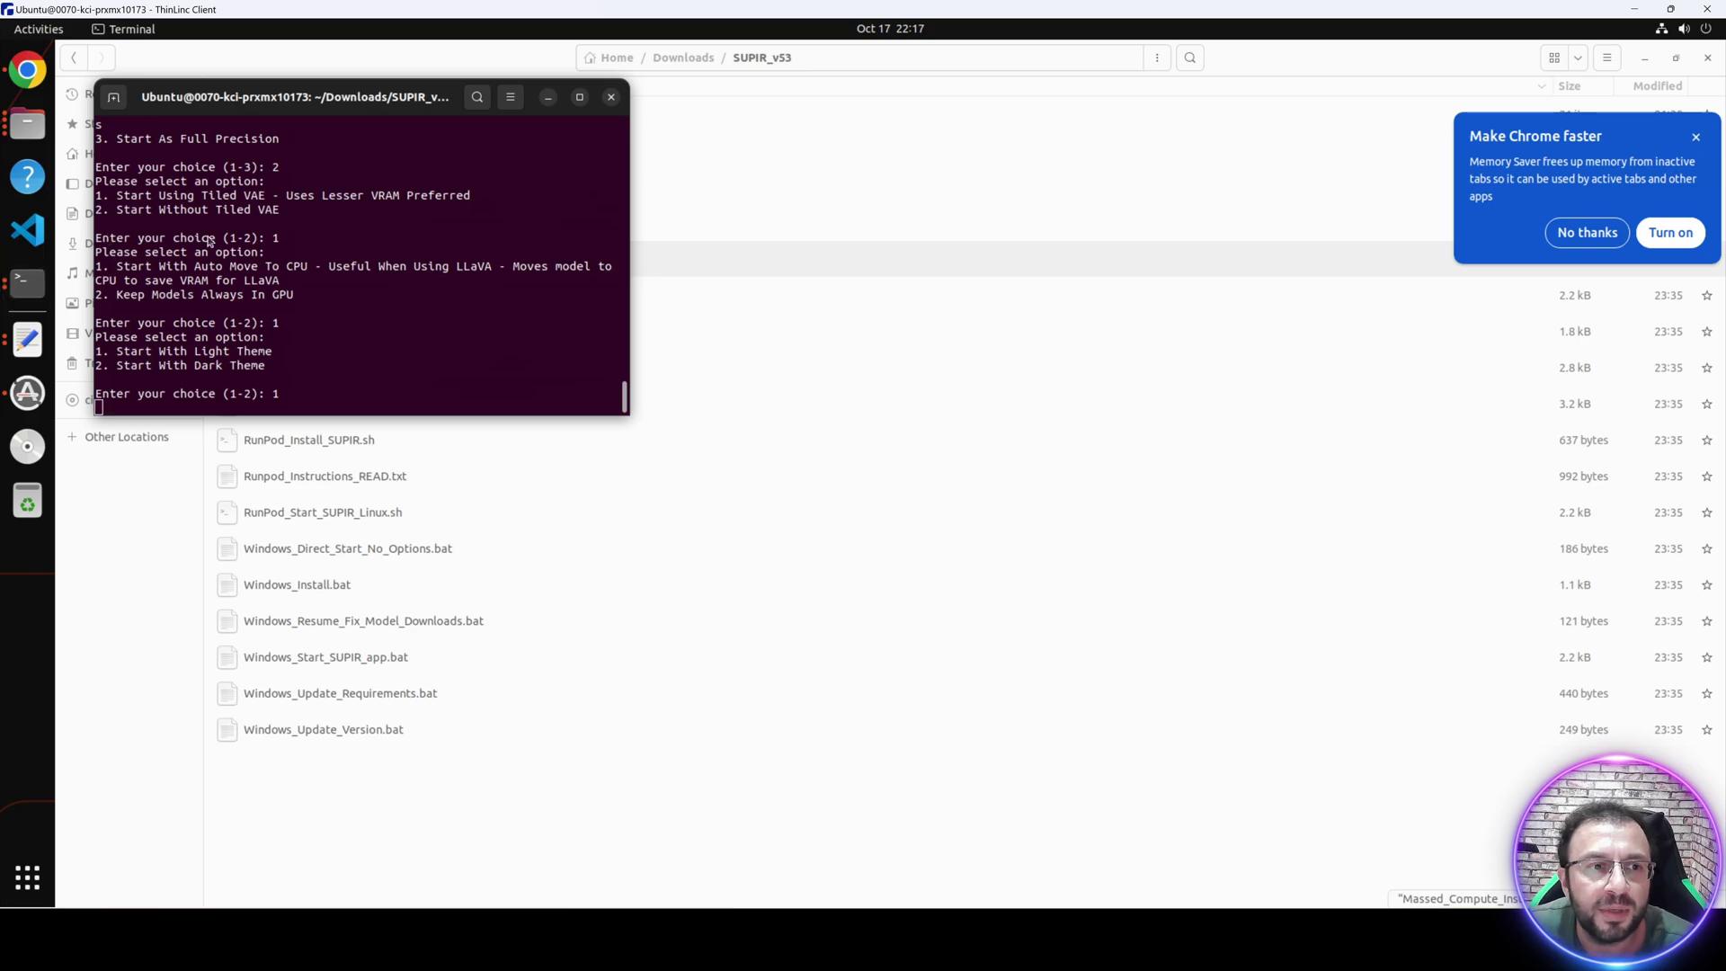
left_click(186, 190)
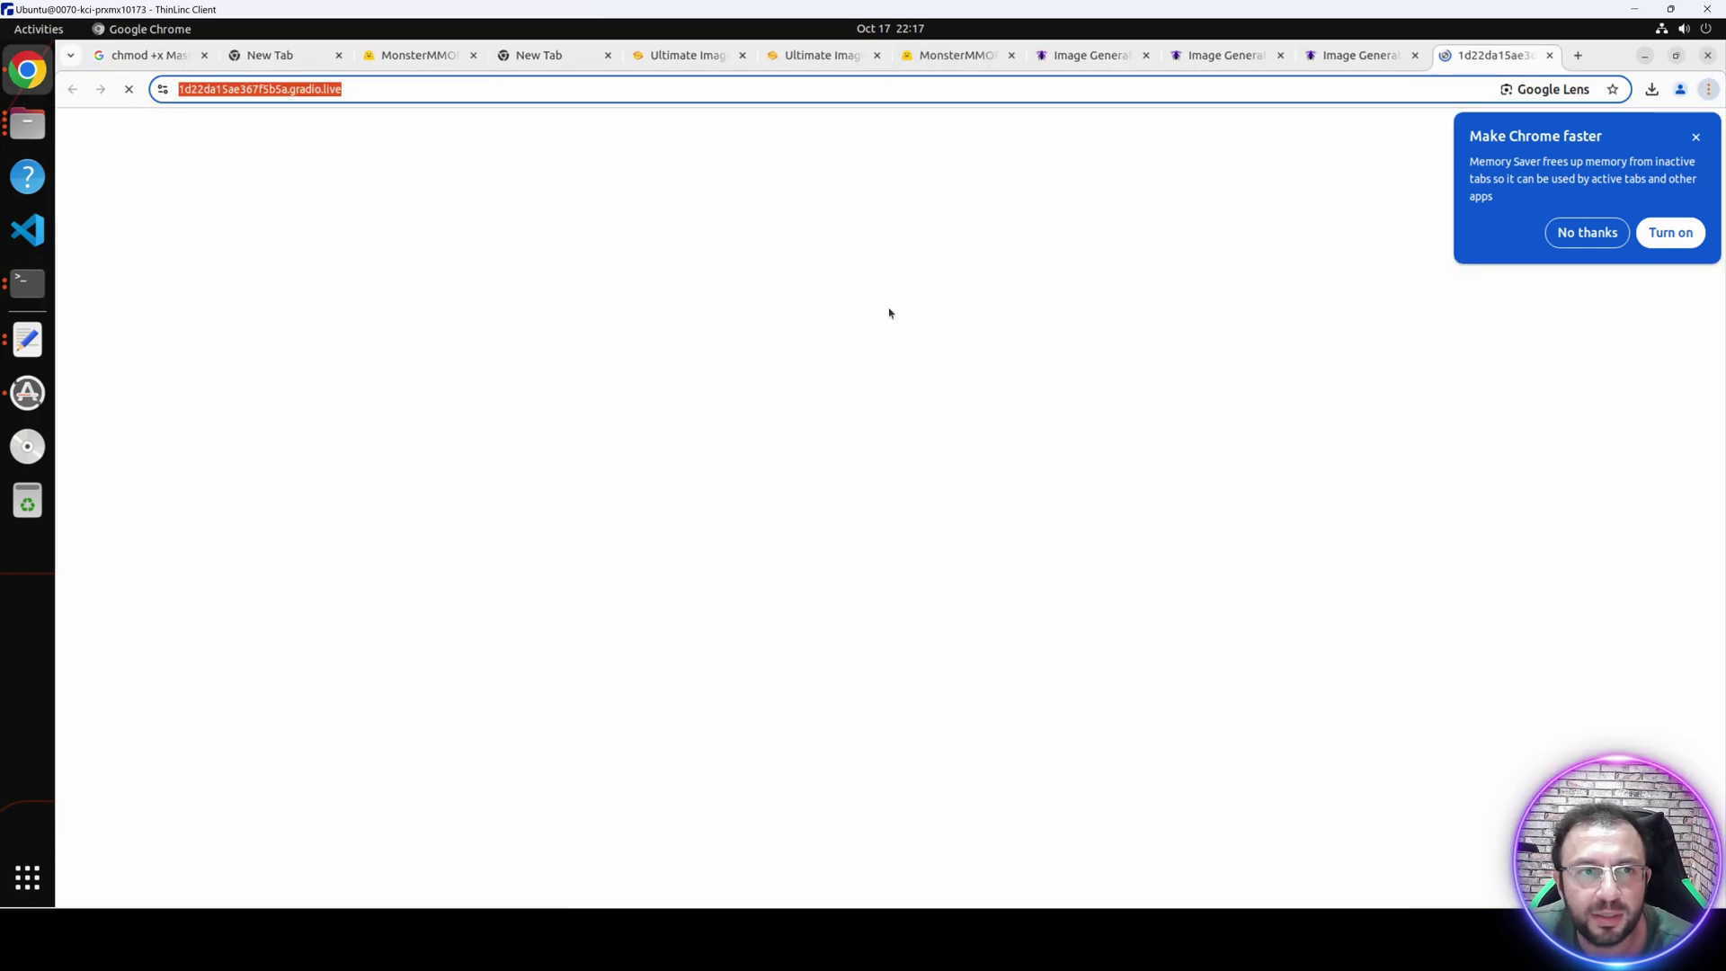
Copy the SUPIR gradio.live address from the remote browser and open it in a new tab of the local Chrome.
left_click(396, 89)
left_click_drag(397, 89, 148, 93)
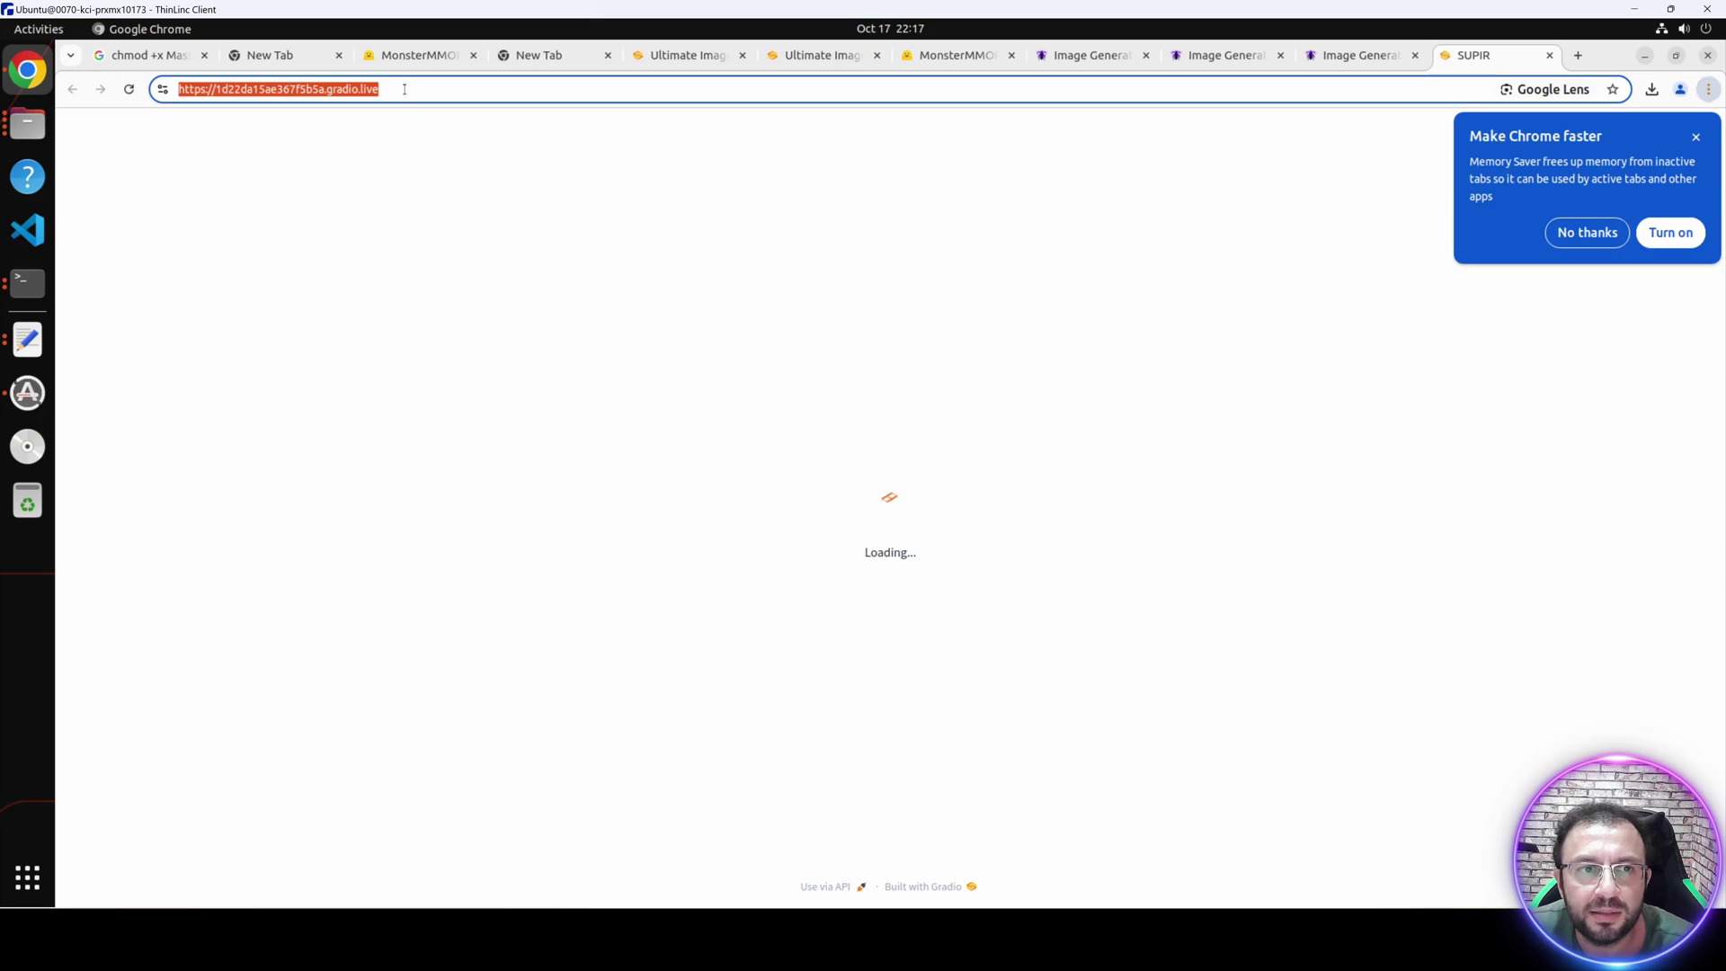
key("ctrl+c")
key("alt+Tab")
key("ctrl+t")
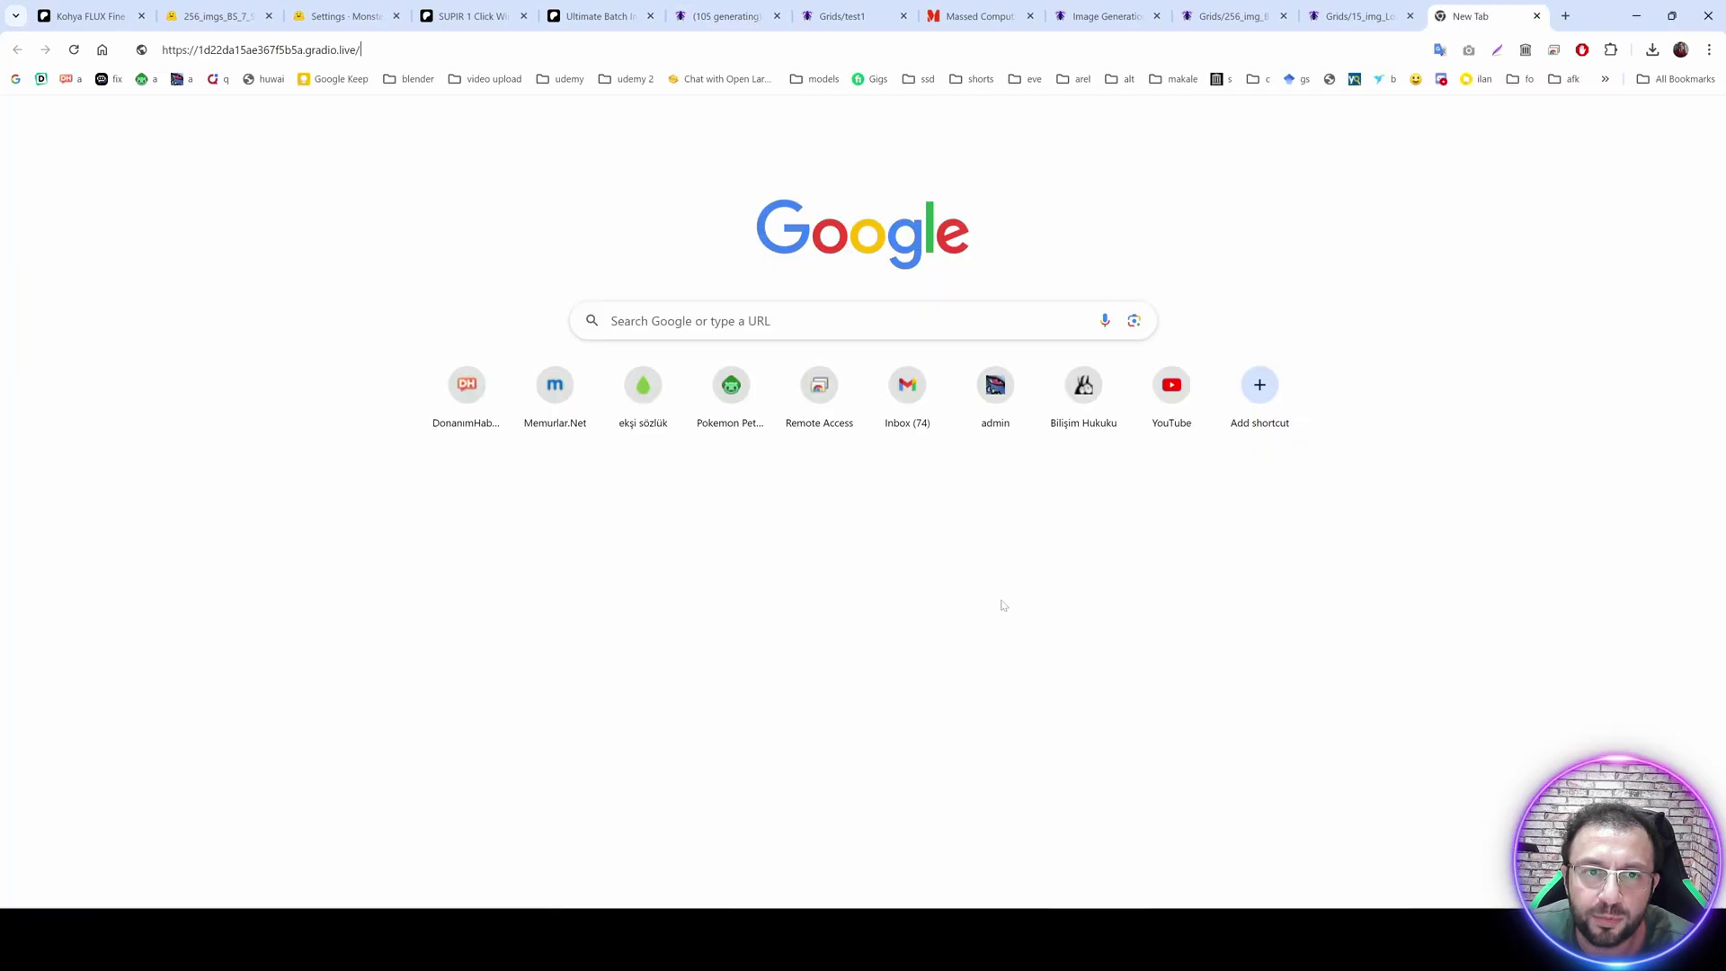
key("ctrl+v")
key("Return")
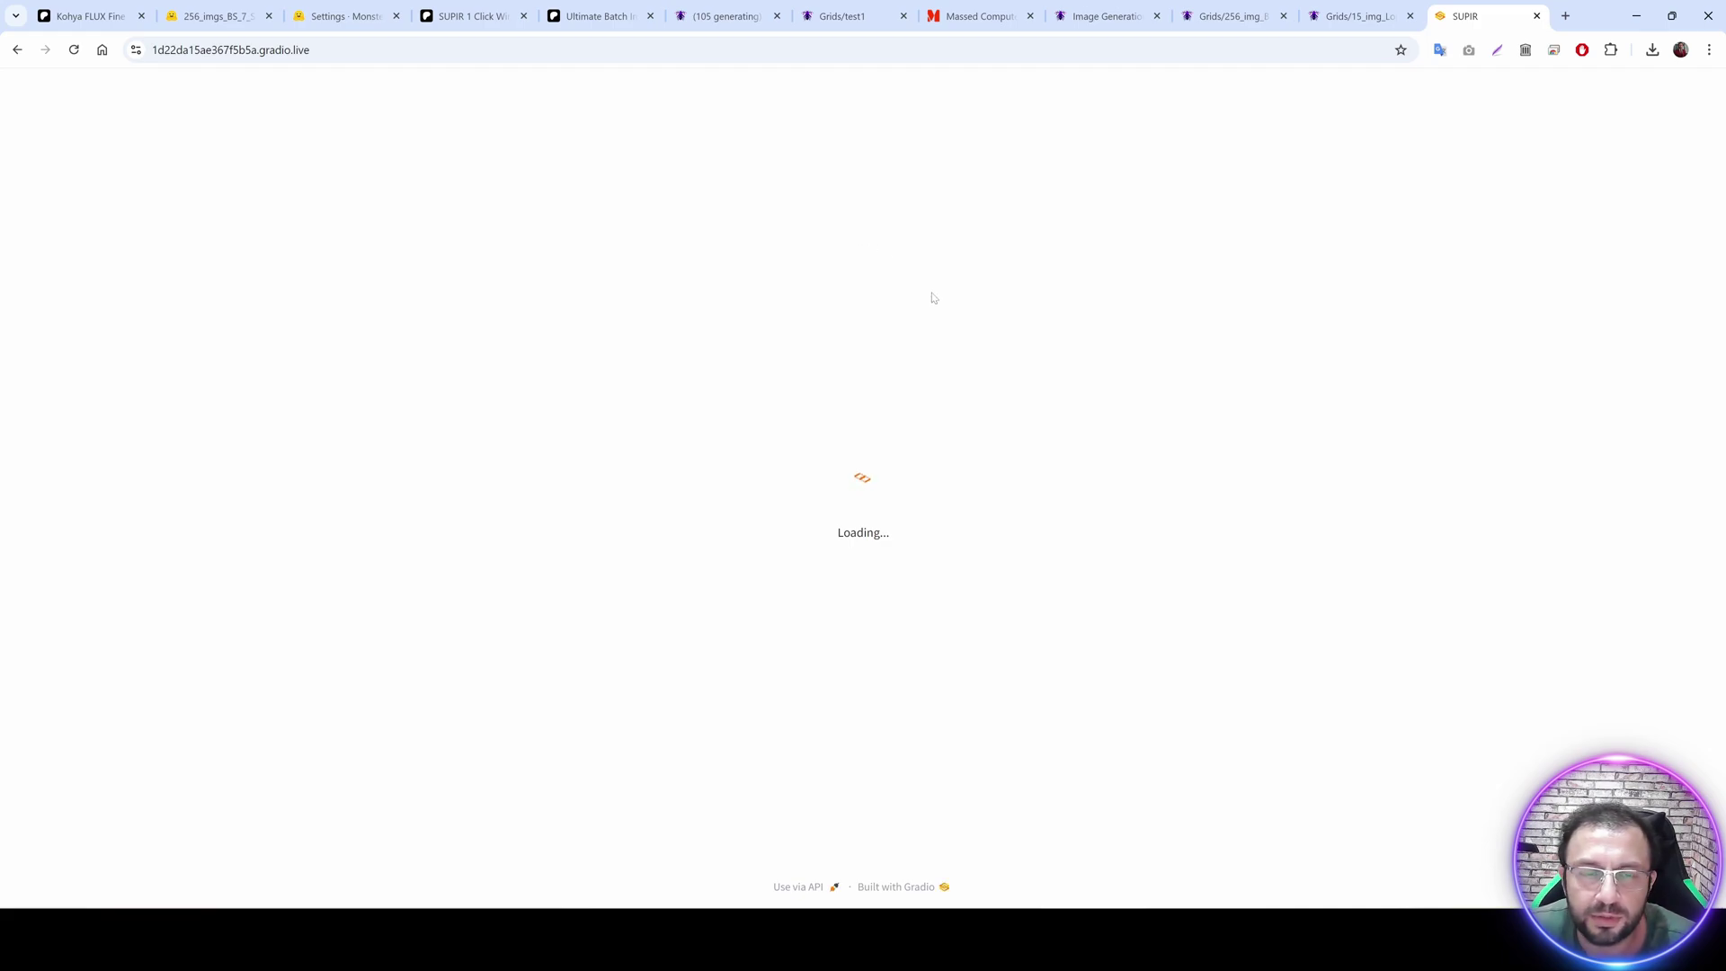
Load photographofohw17.png from Downloads as the SUPIR input image and enlarge the page to 150%.
left_click(570, 379)
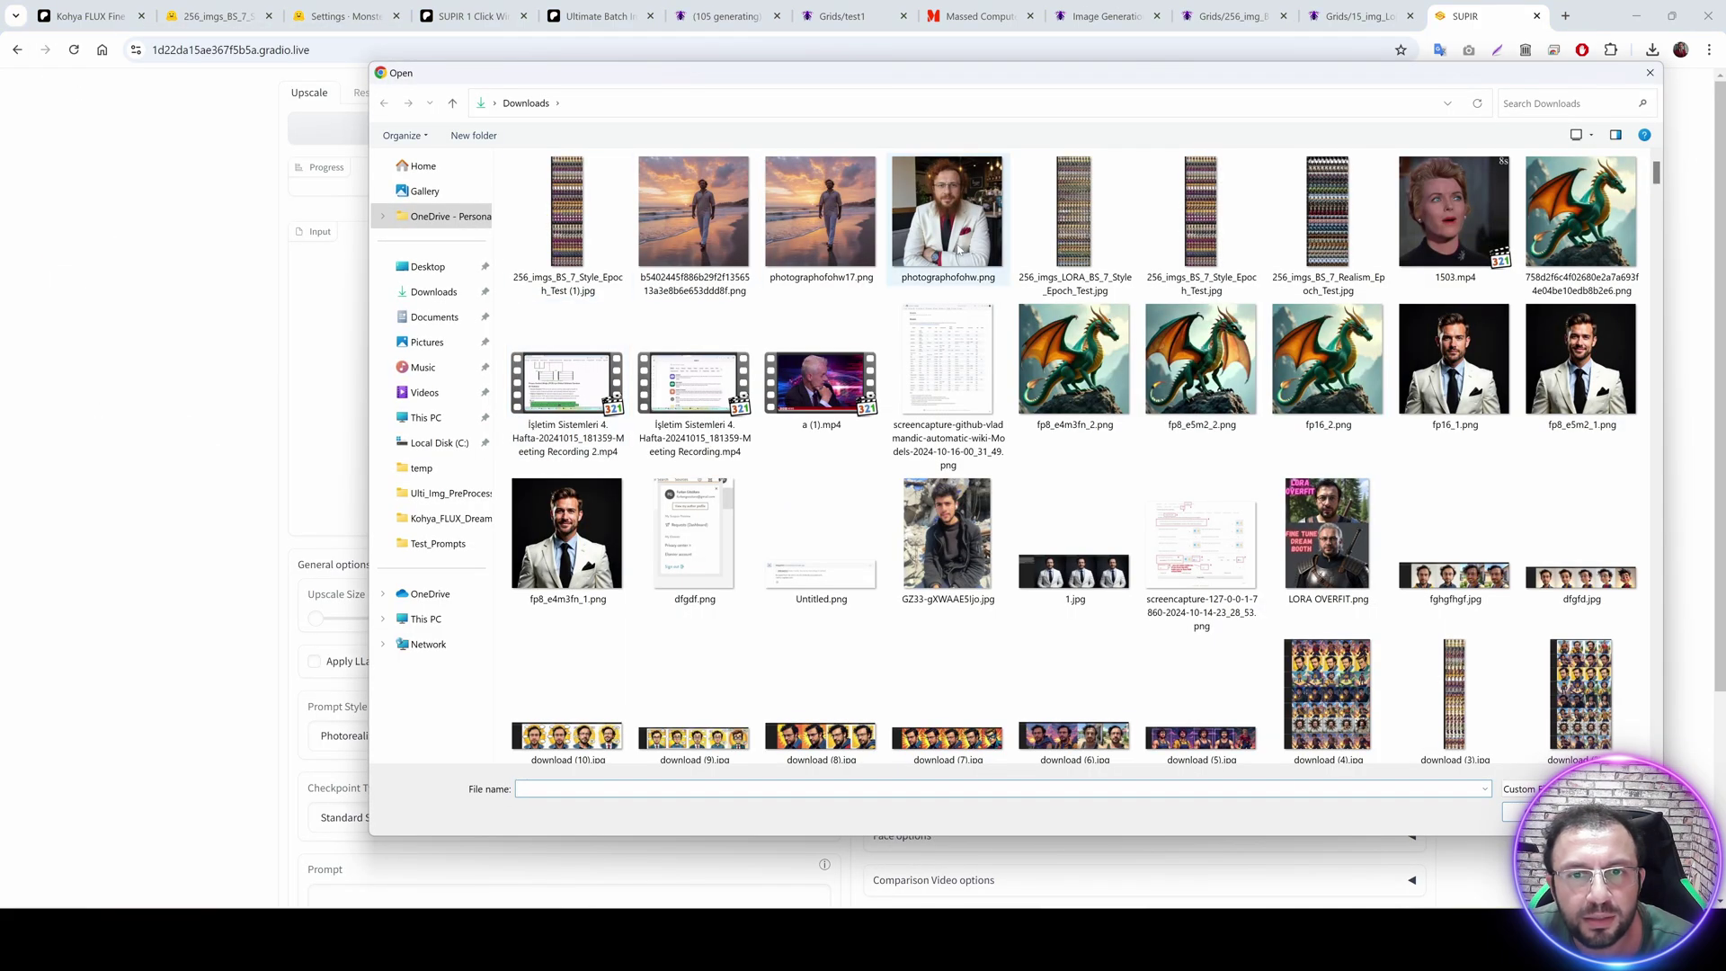
double_click(825, 212)
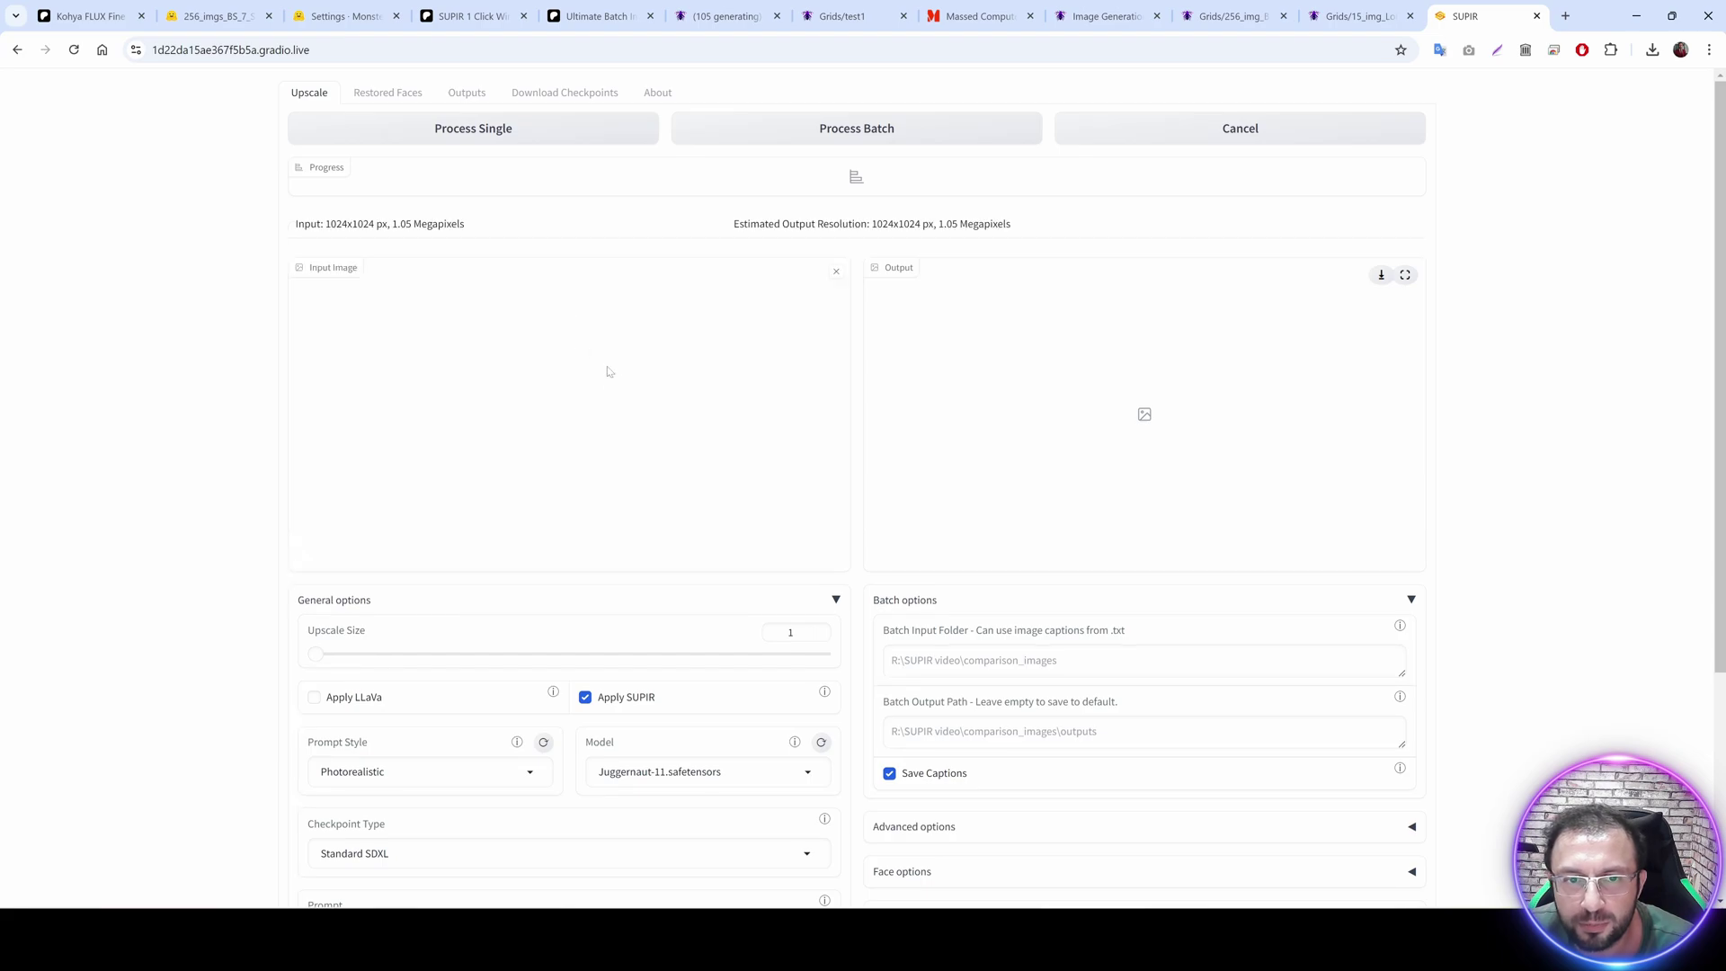
key("ctrl+plus")
key("ctrl+plus")
key("ctrl+plus")
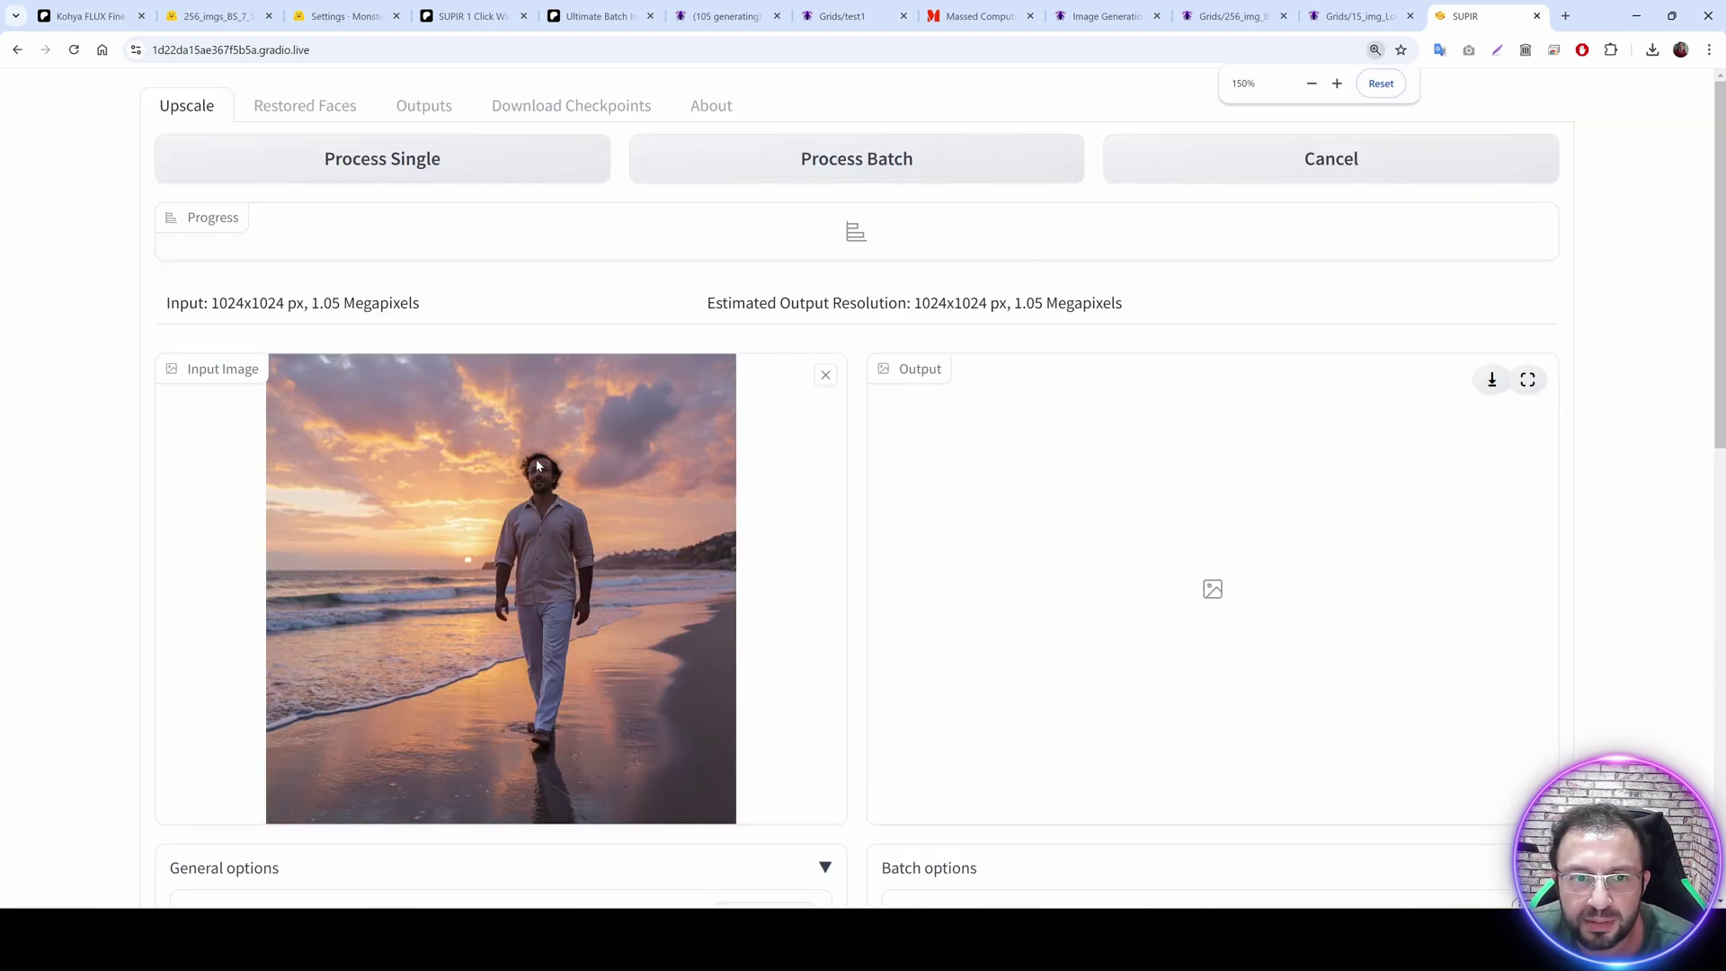
Set the Upscale Size to 2 in the general options.
scroll(557, 431, "down", 1)
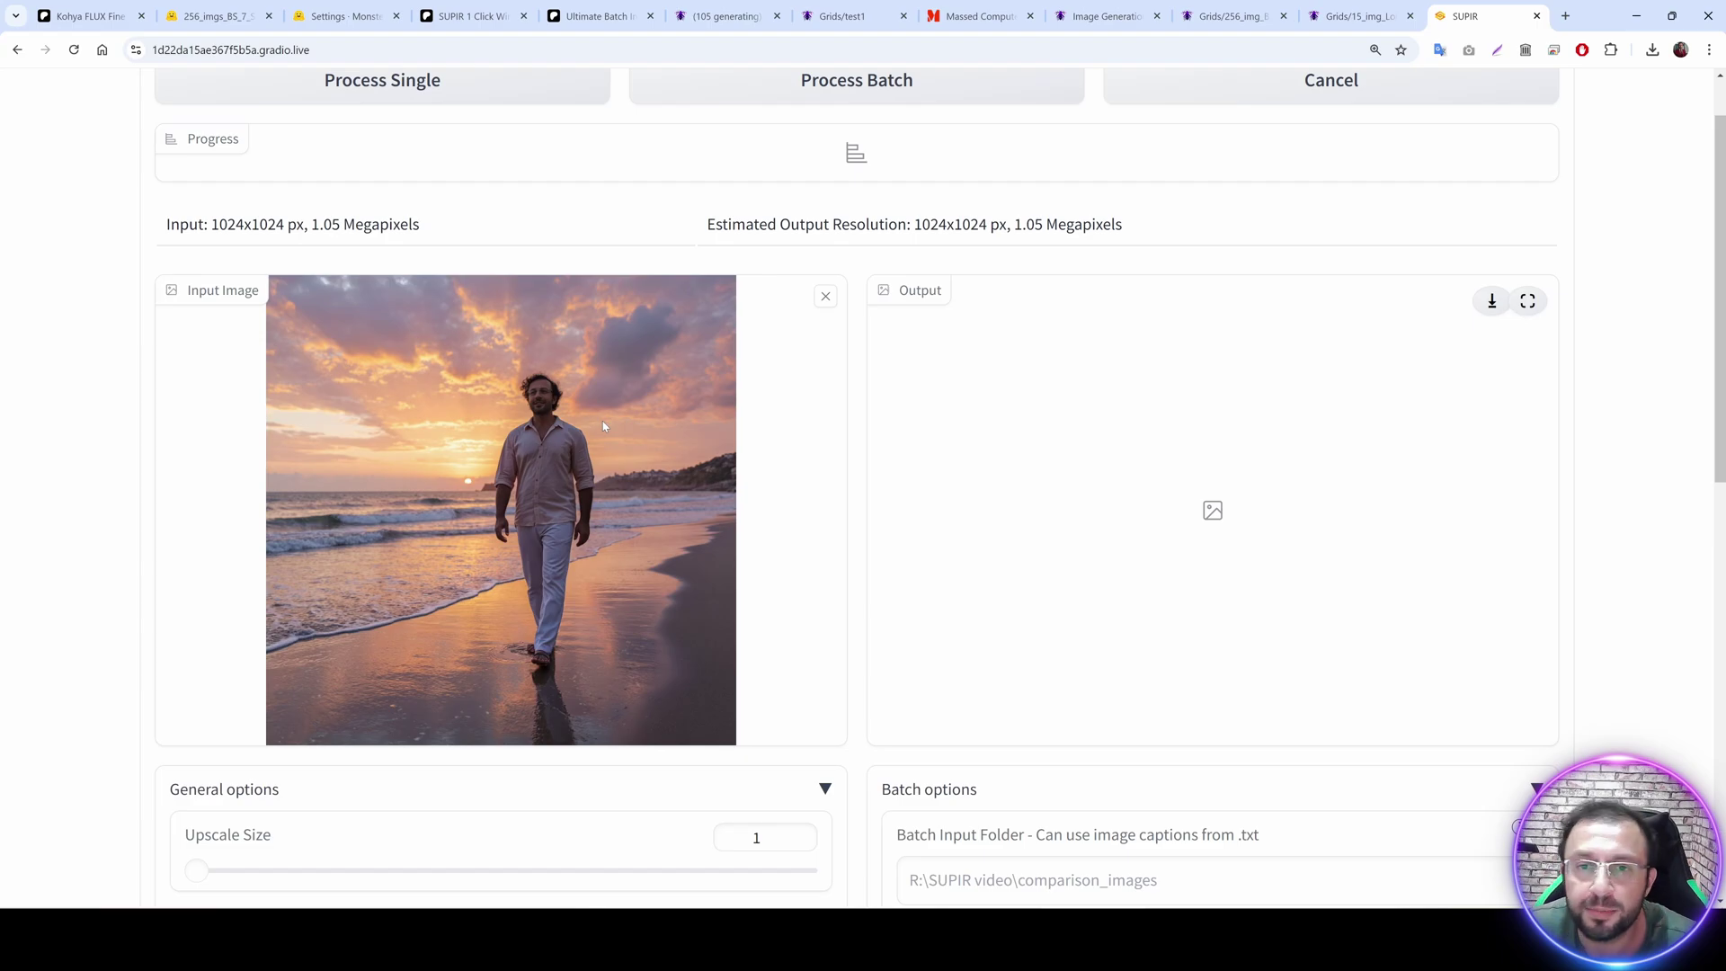
key("ctrl+minus")
scroll(558, 493, "down", 6)
scroll(319, 284, "up", 3)
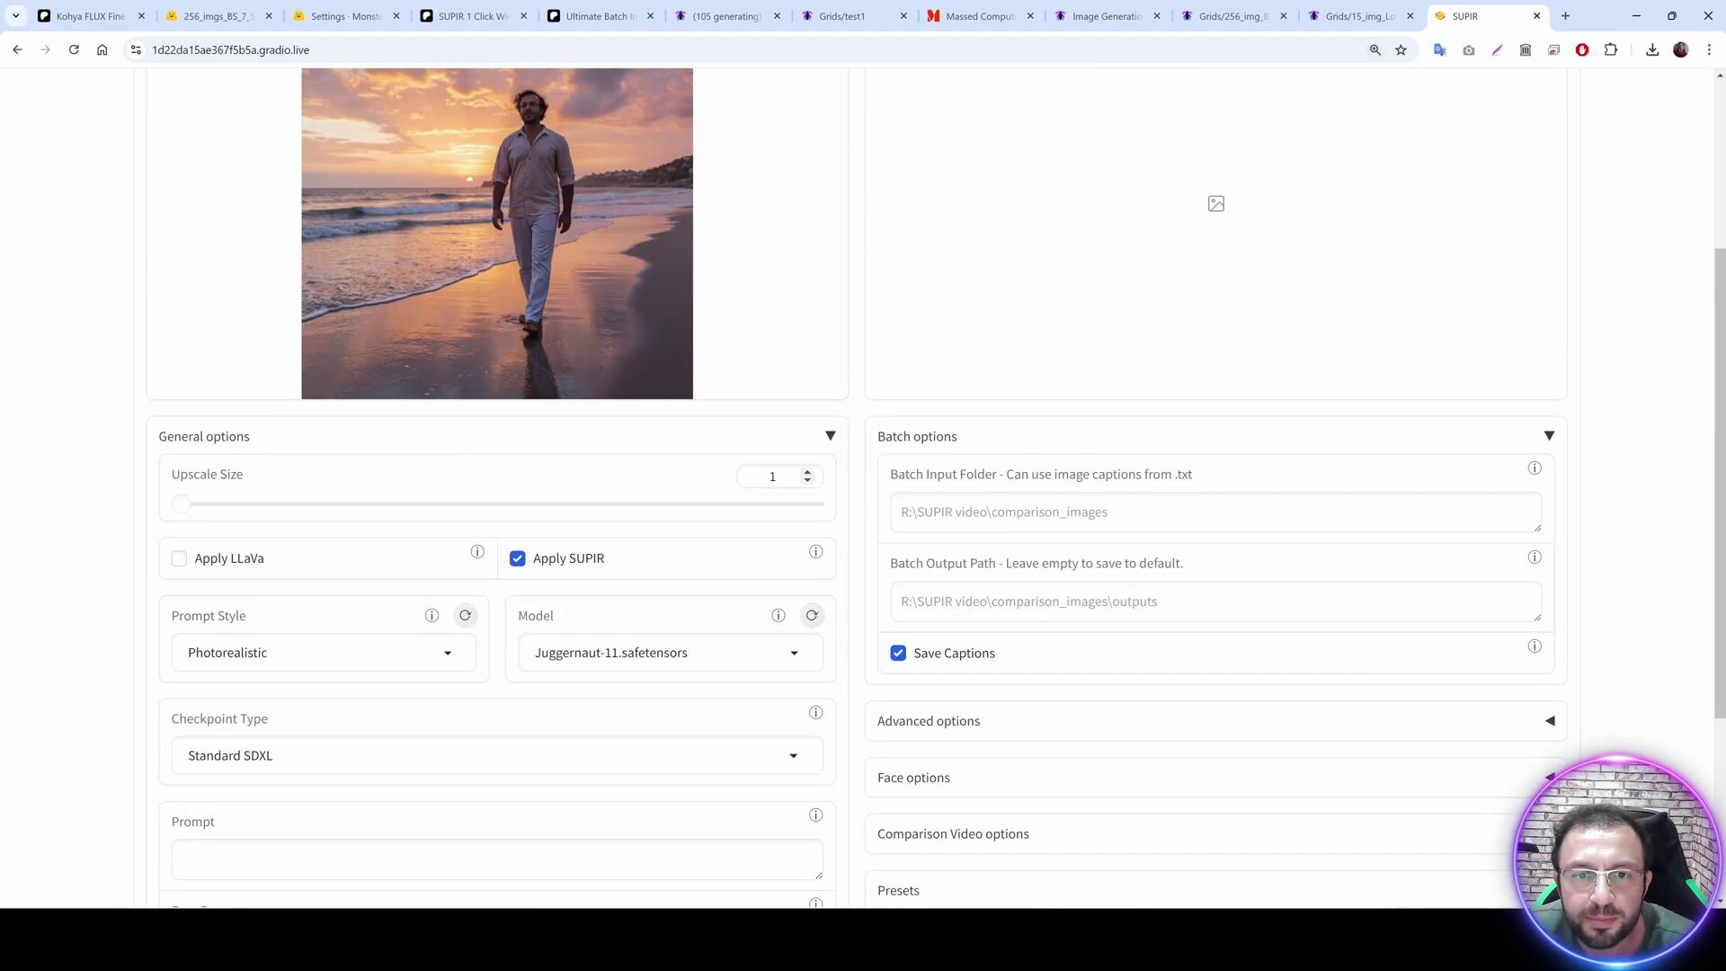
left_click(805, 471)
scroll(813, 360, "up", 3)
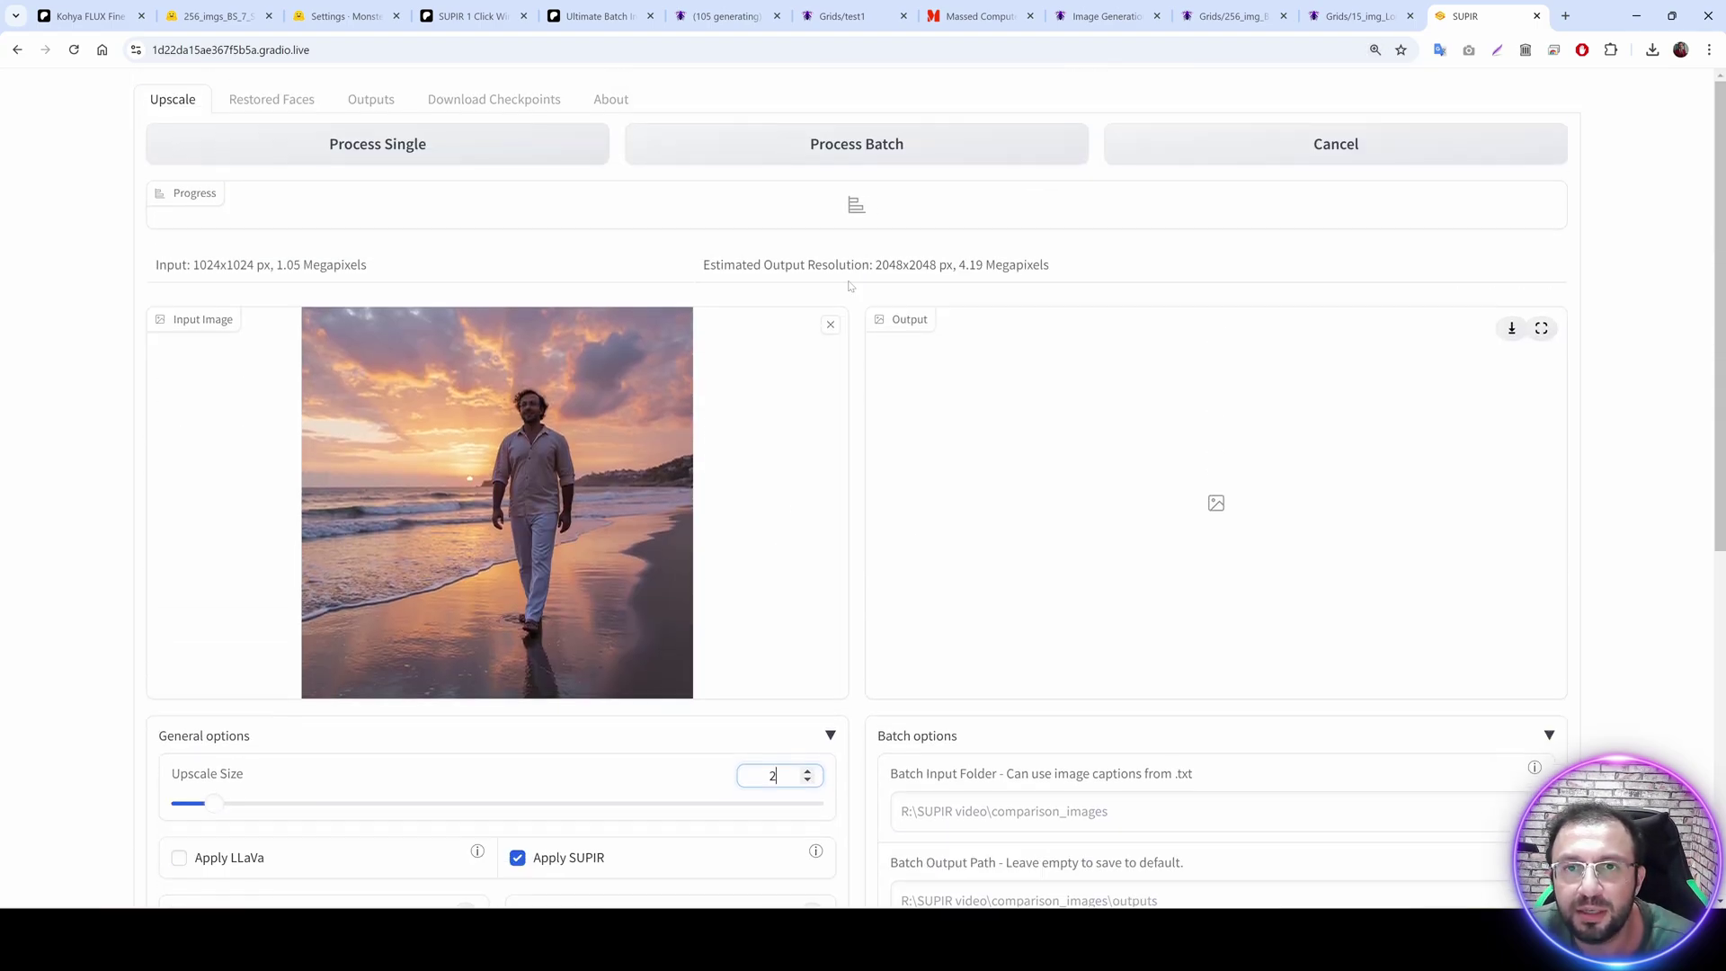
Check the SUPIR Upscaler tutorial link in the Kohya FLUX Fine Tuning post, then return to the SUPIR page.
left_click(87, 16)
scroll(898, 612, "down", 4)
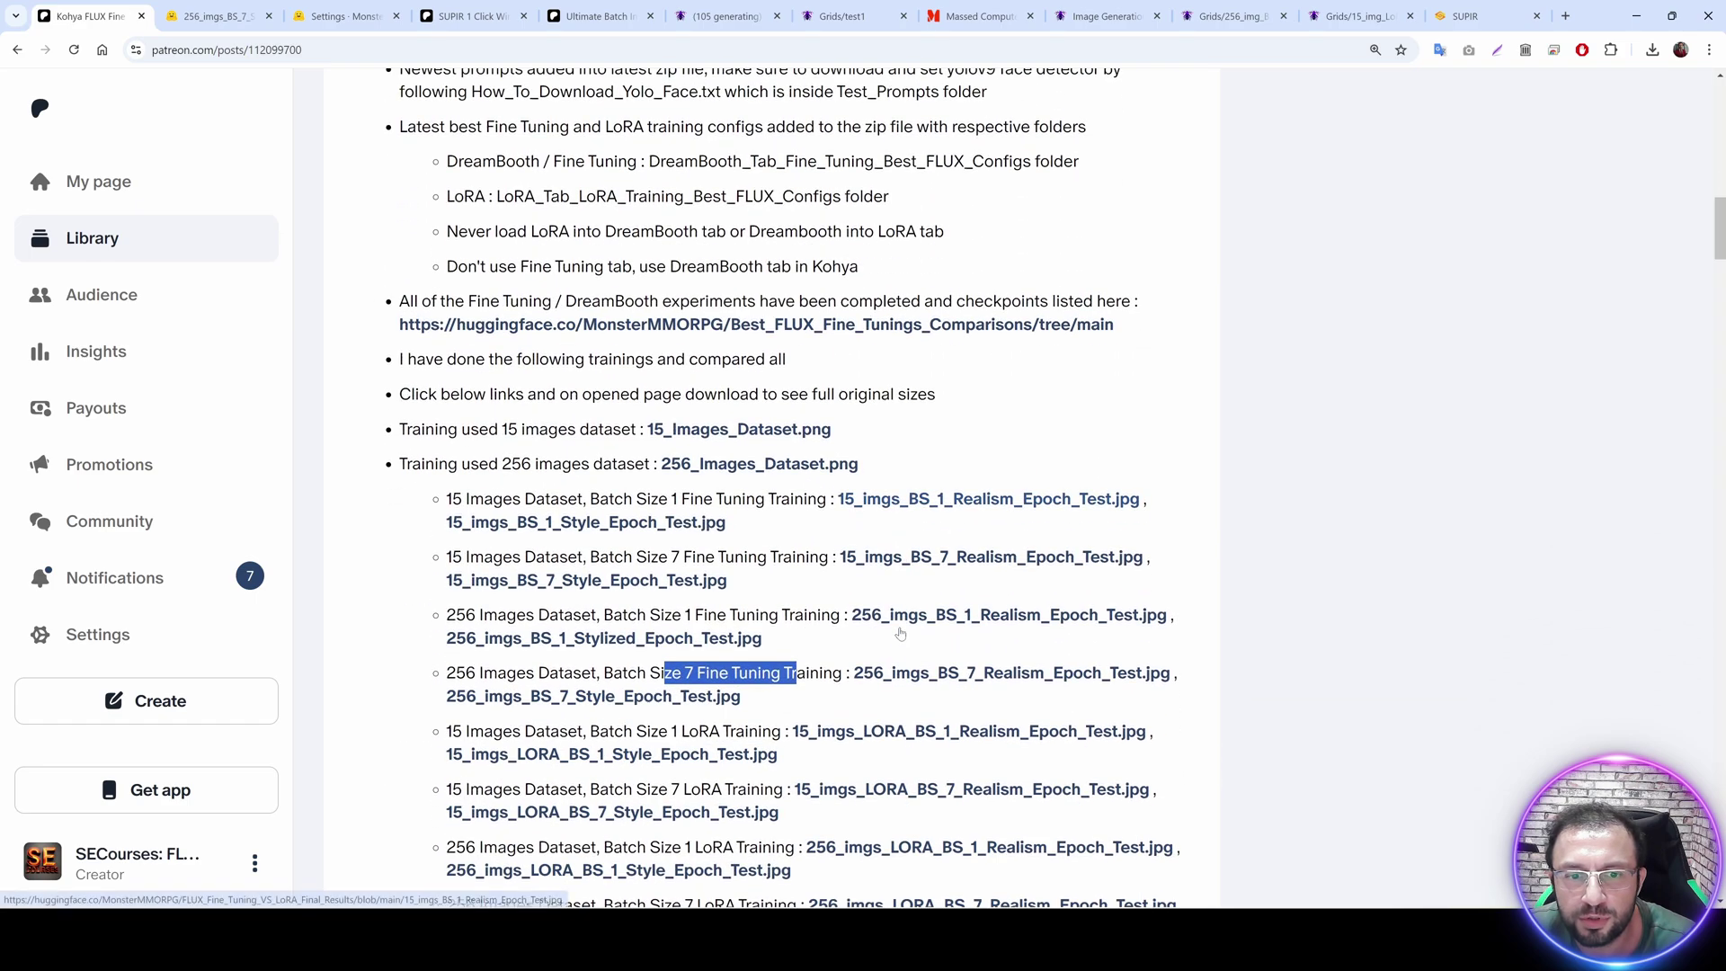
scroll(886, 613, "up", 8)
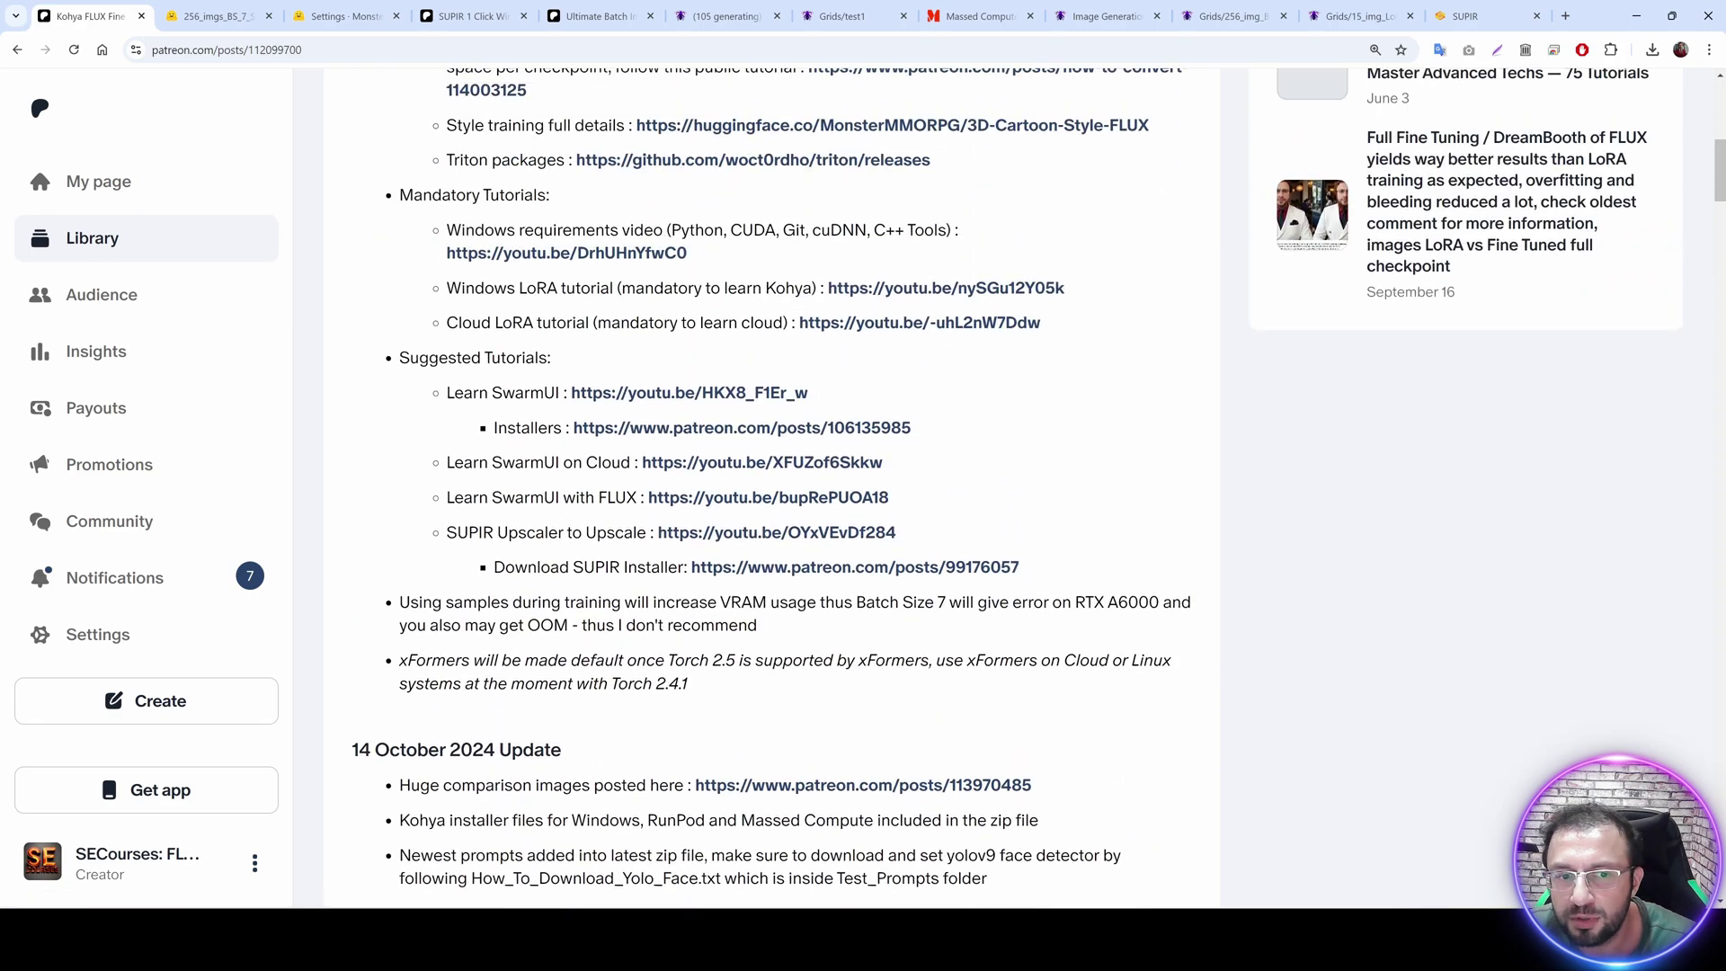
left_click_drag(447, 533, 897, 532)
left_click(1474, 15)
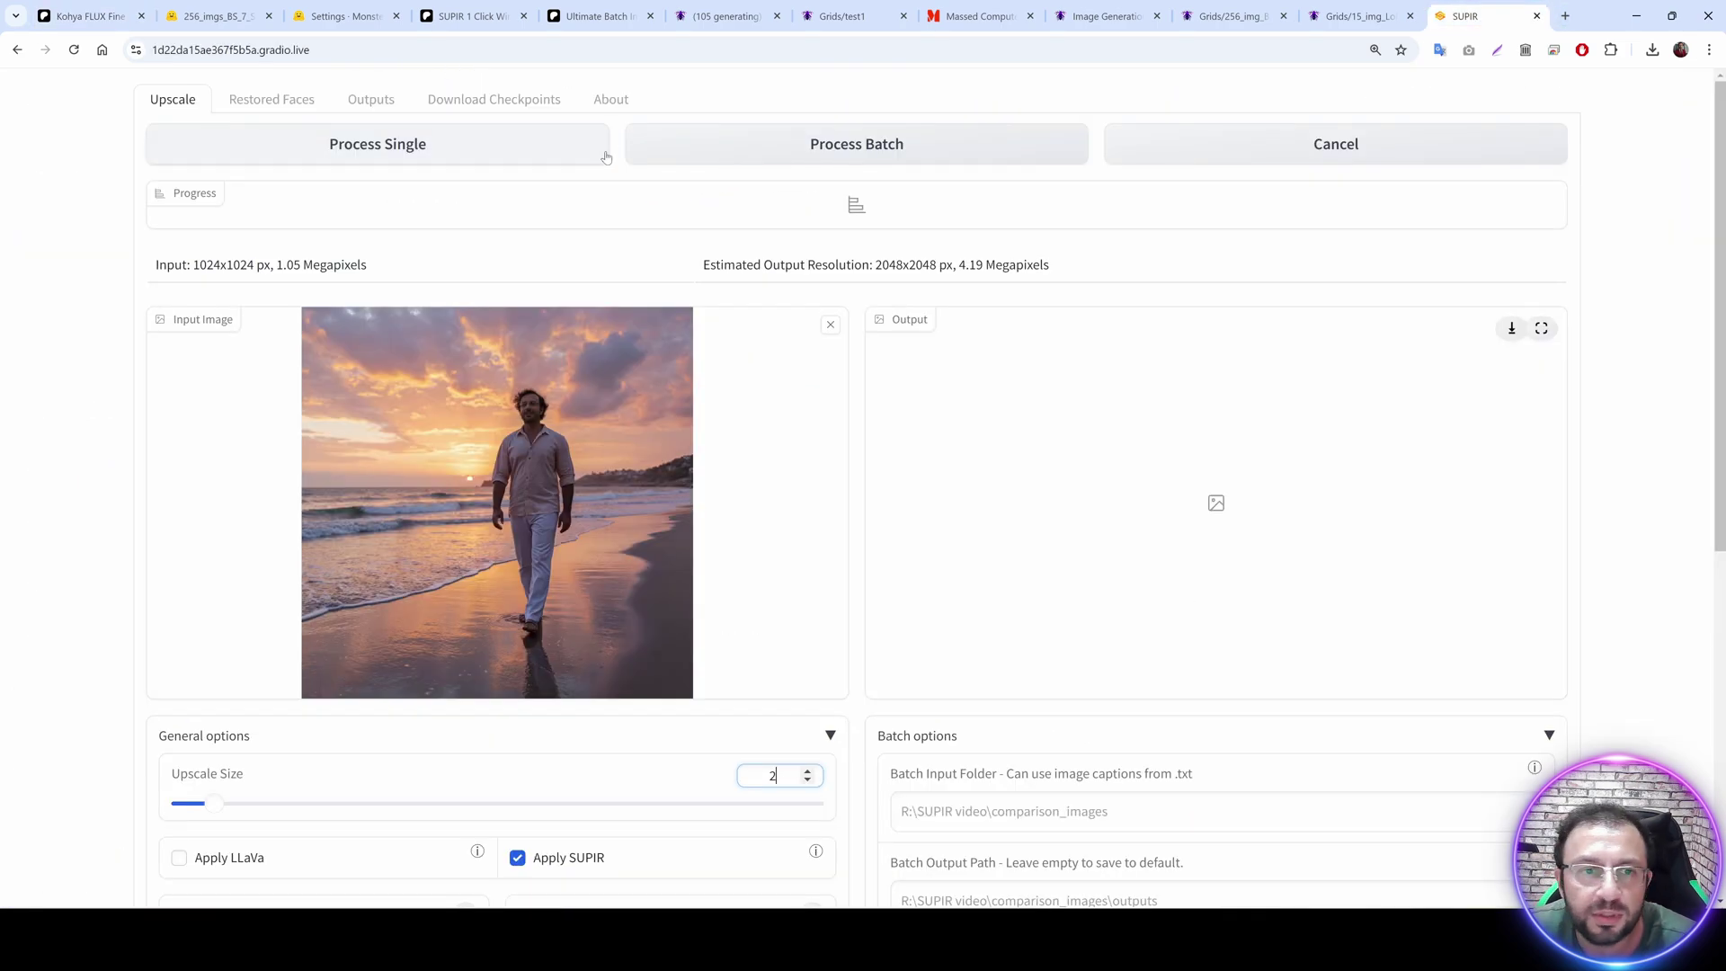
Enable Apply LLaVa and enter "photo of a man" as the face prompt.
scroll(605, 157, "down", 7)
left_click(216, 248)
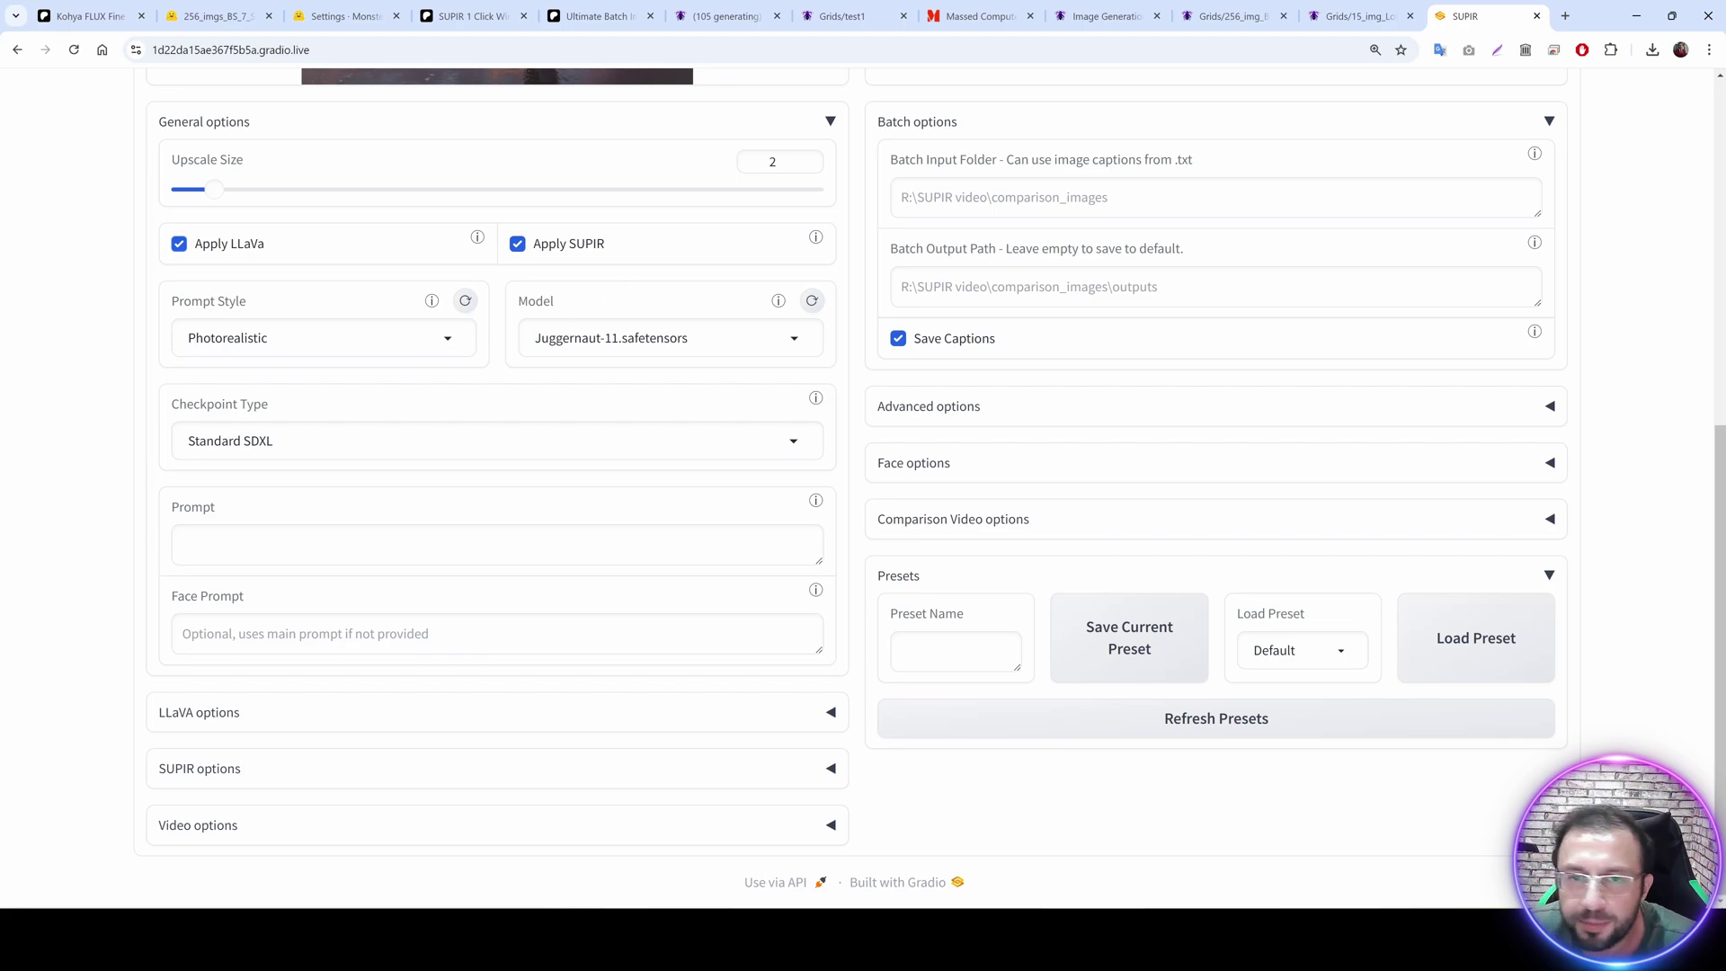
left_click(220, 548)
key("Return")
key("Return")
key("Return")
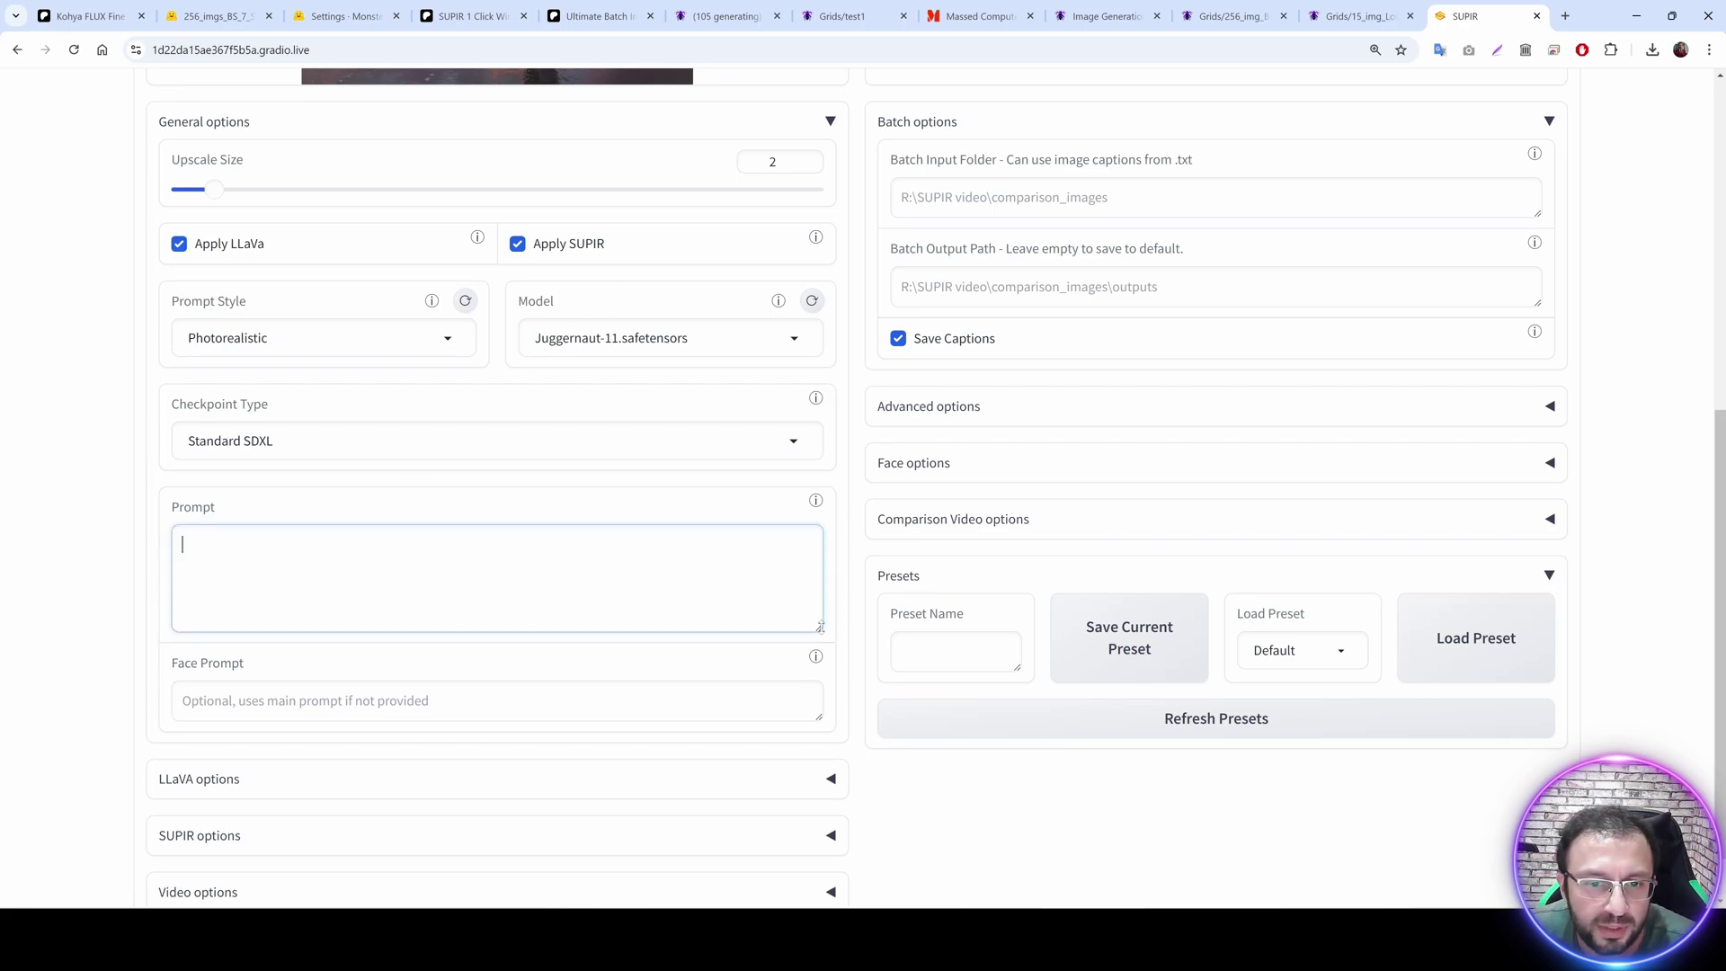
key("Tab")
type("p")
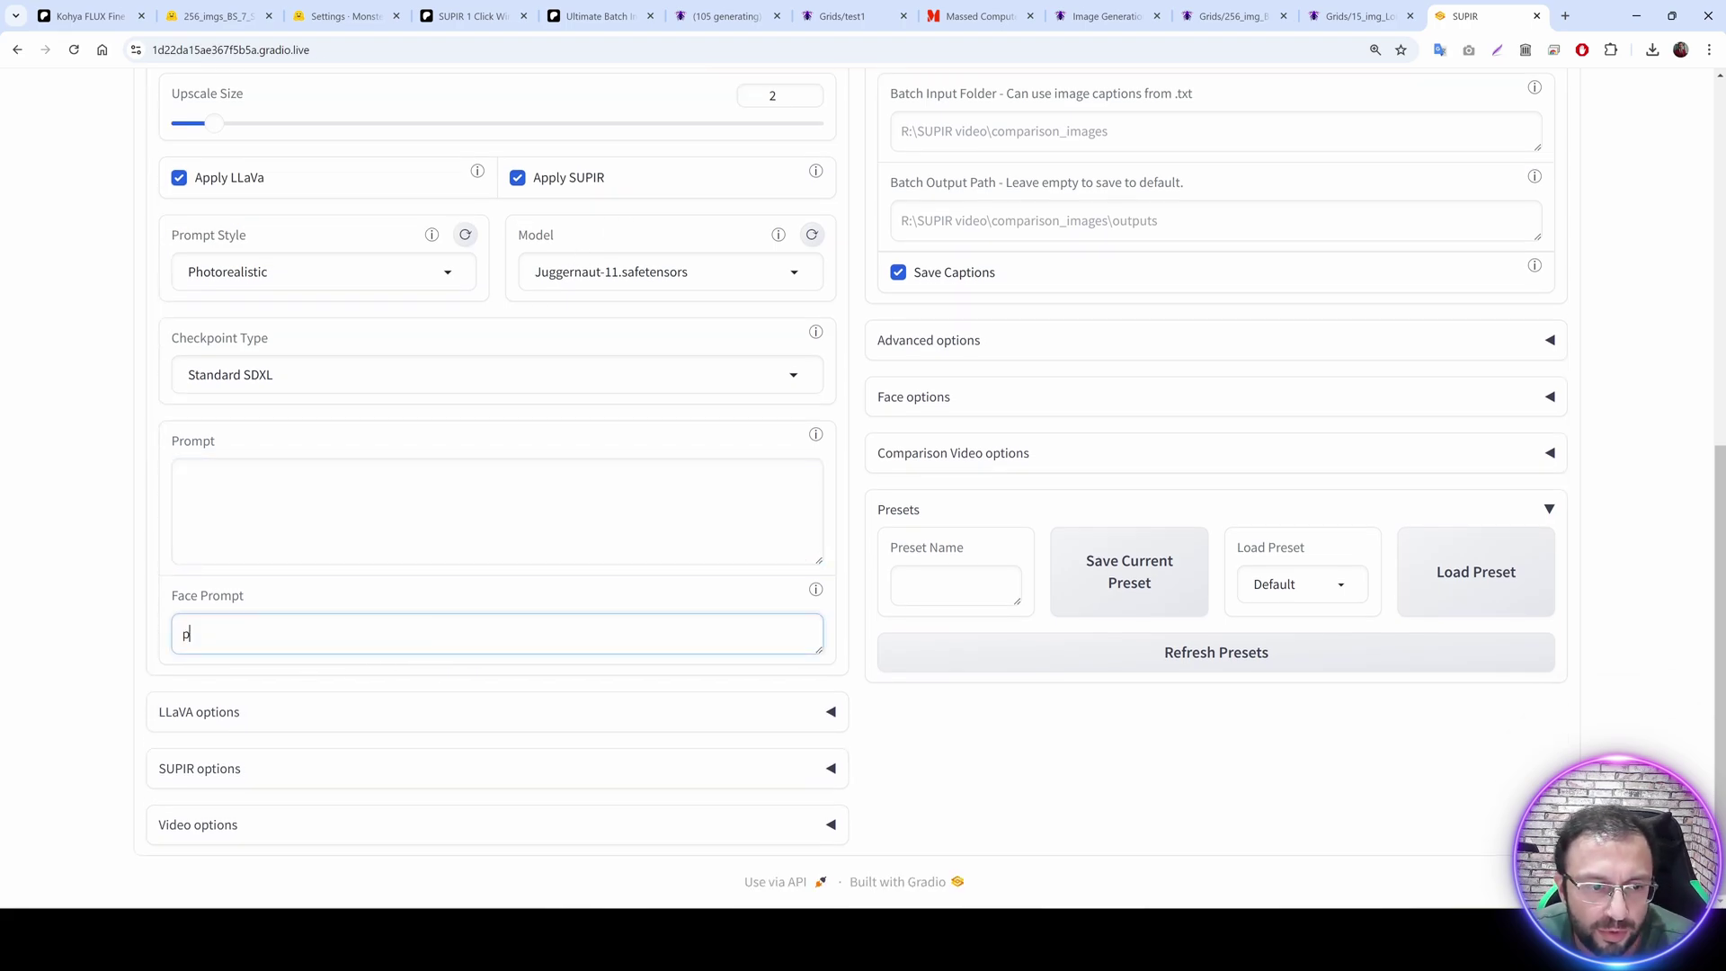
type("hoto of a man")
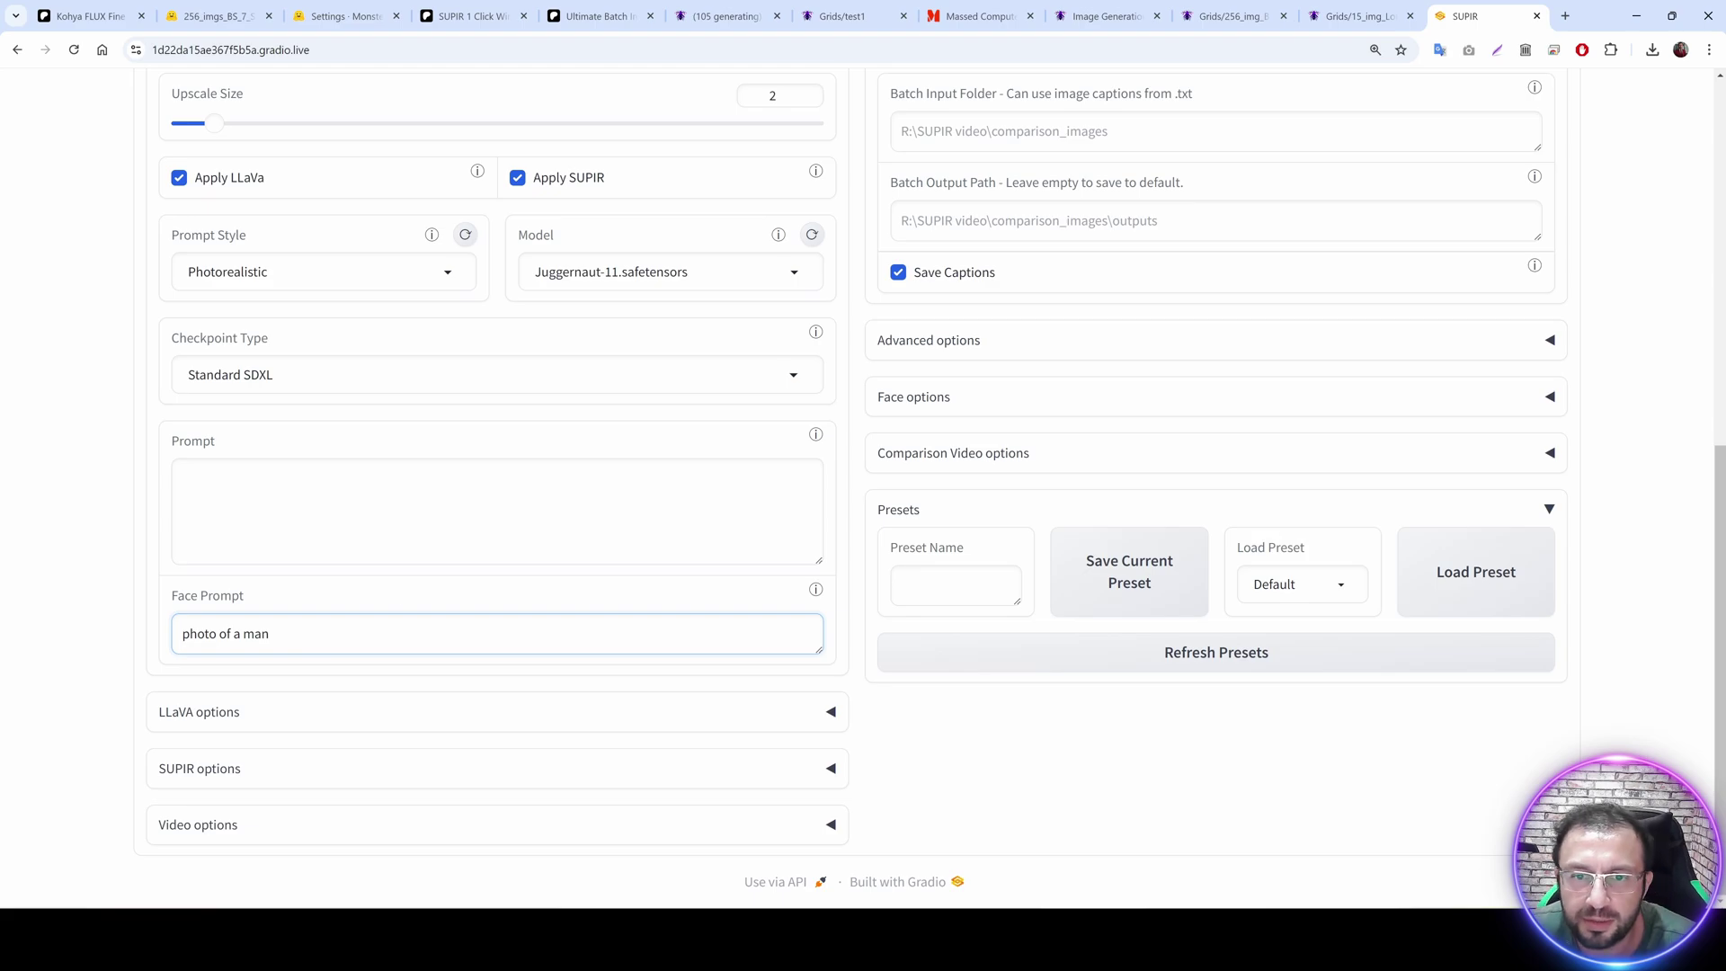
Check the available presets and models, choosing the Default preset and the Juggernaut-11.safetensors model.
left_click(1340, 585)
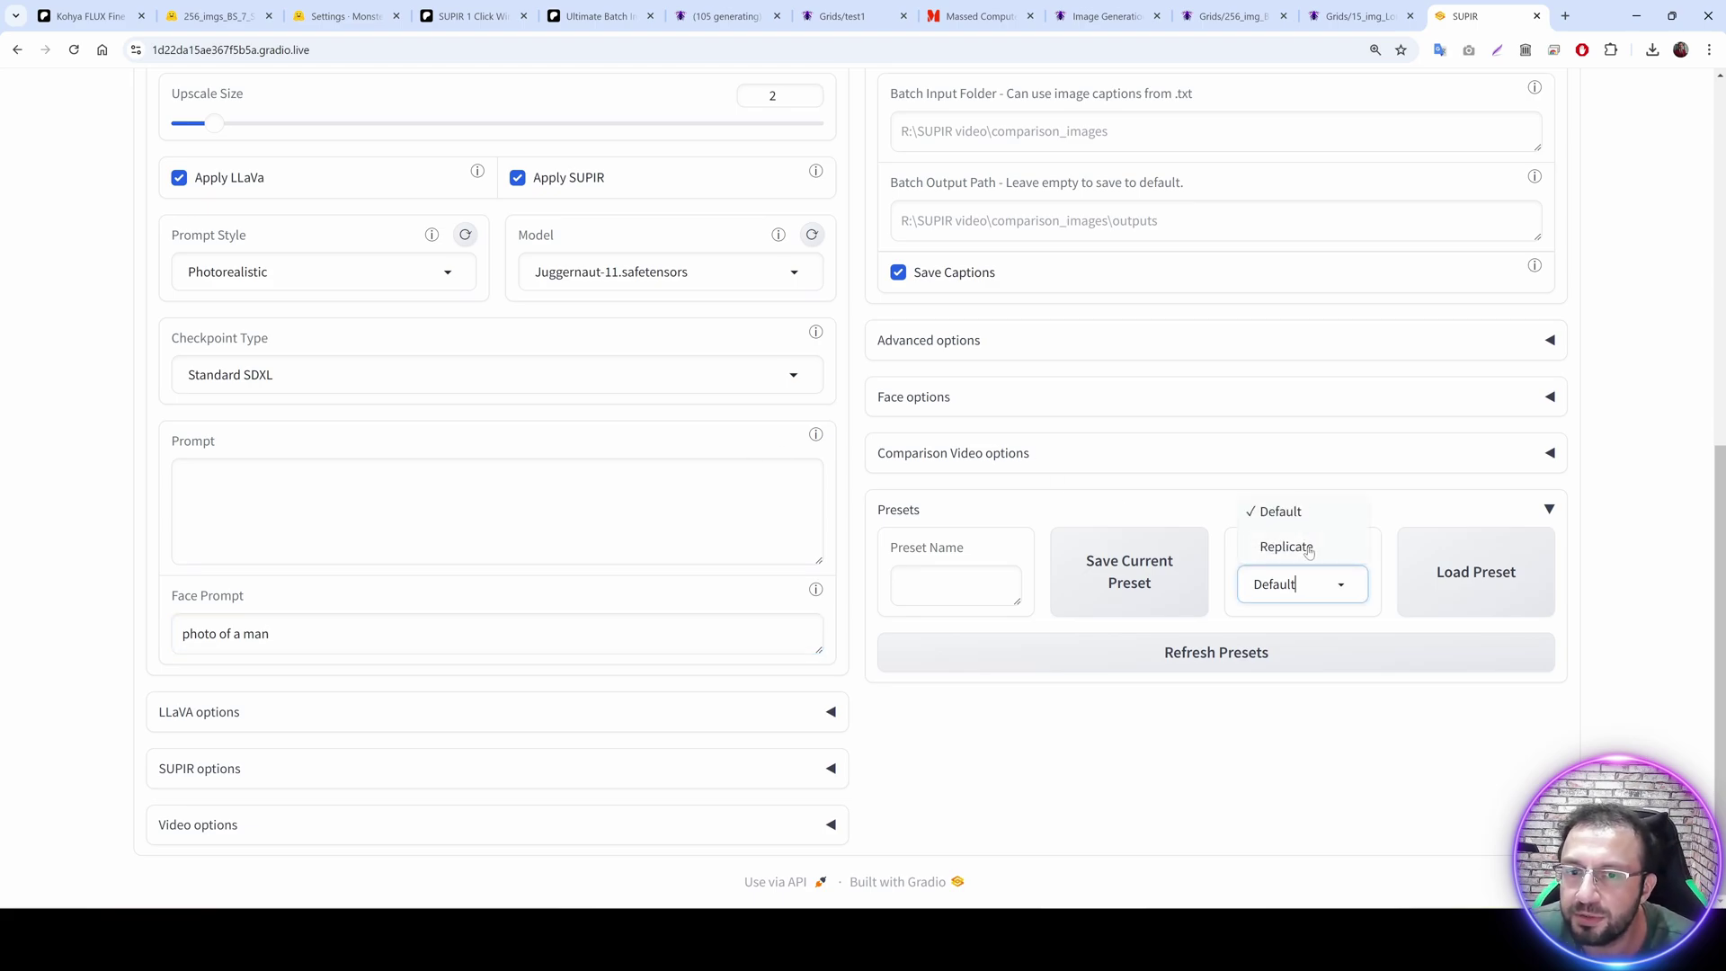
left_click(1298, 521)
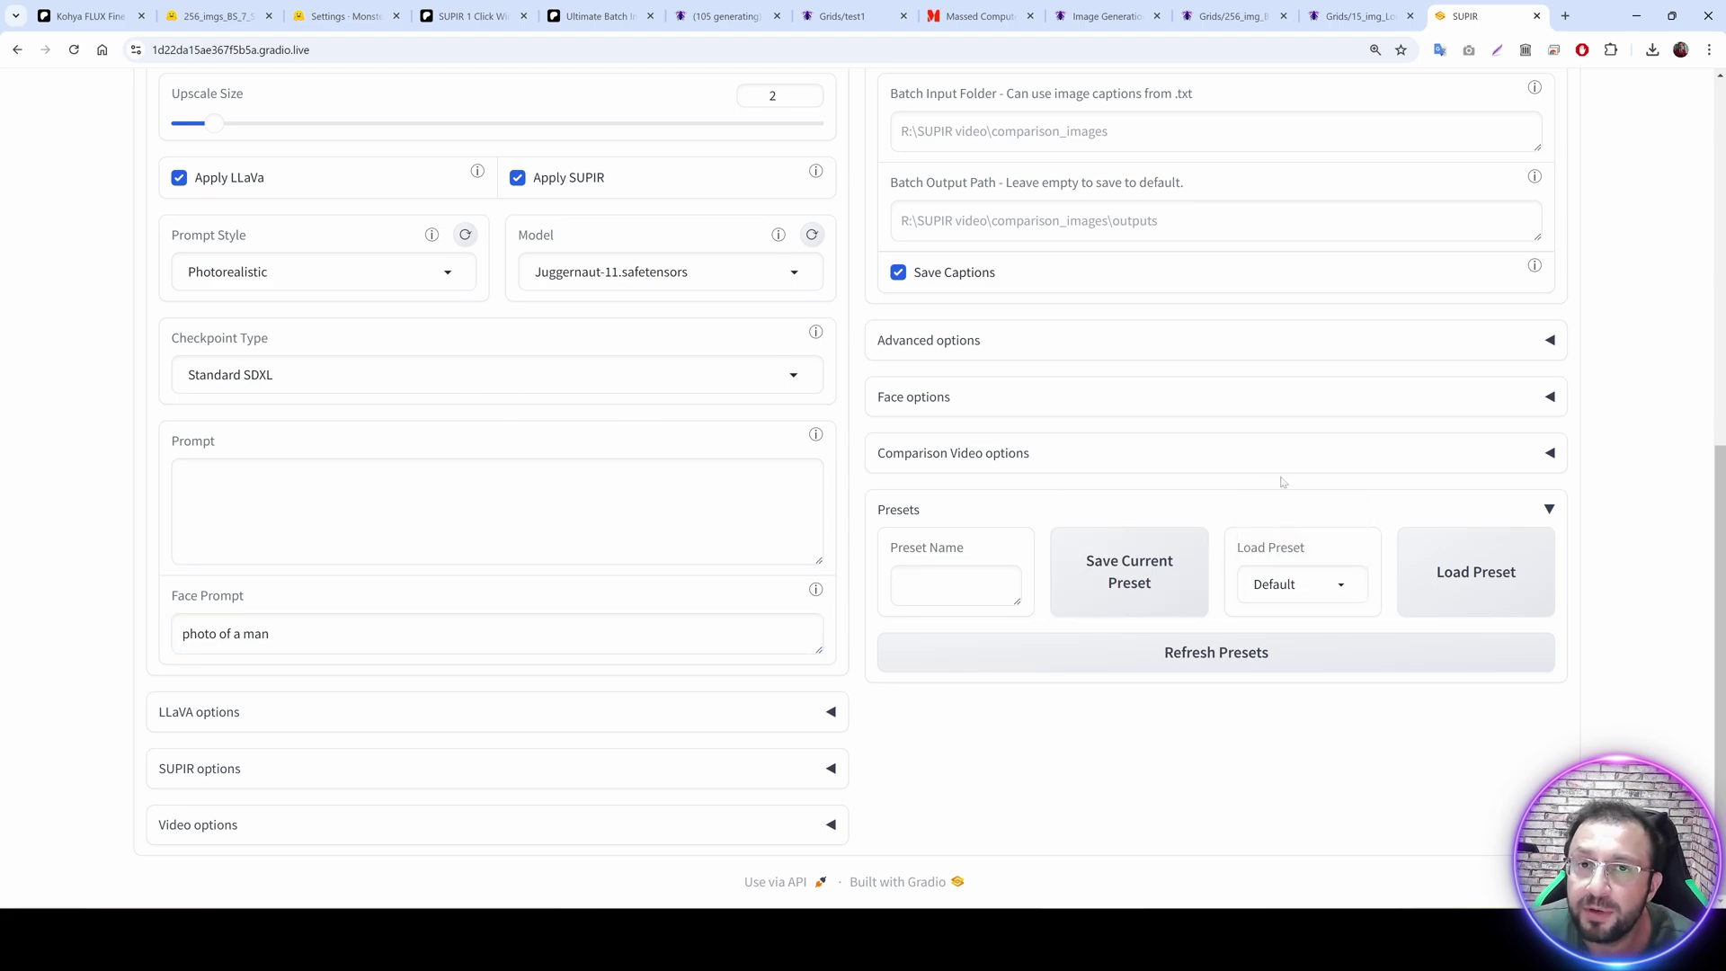
scroll(1171, 264, "up", 8)
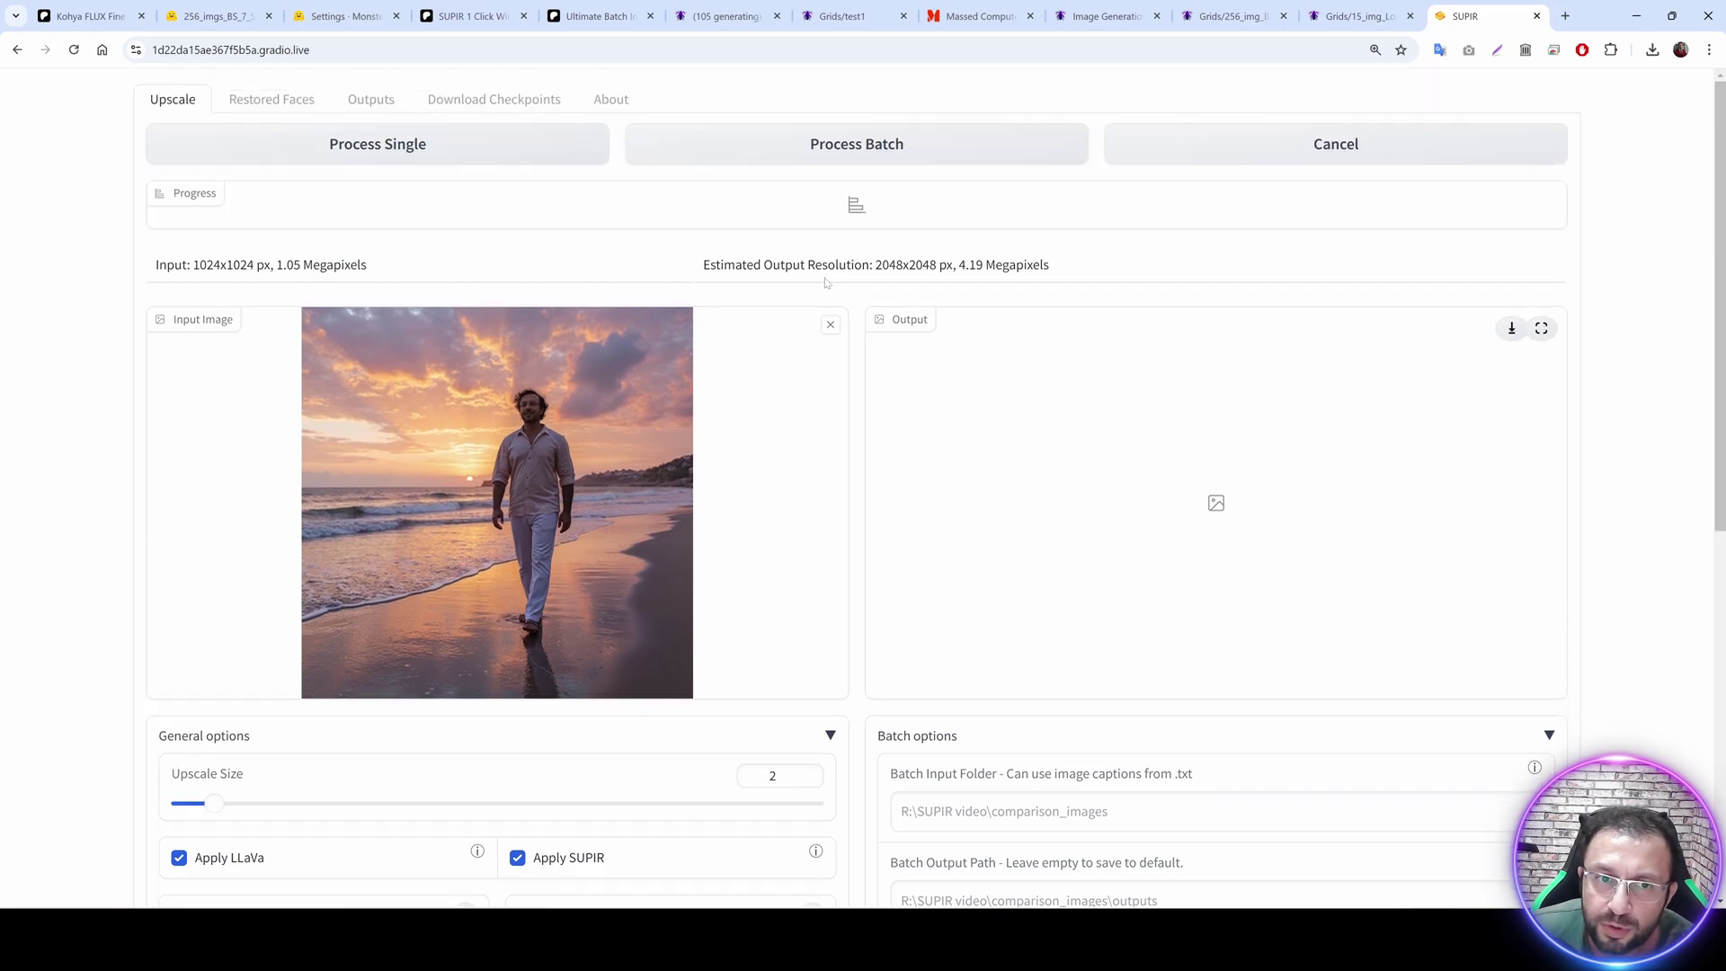
scroll(836, 506, "down", 7)
left_click(649, 321)
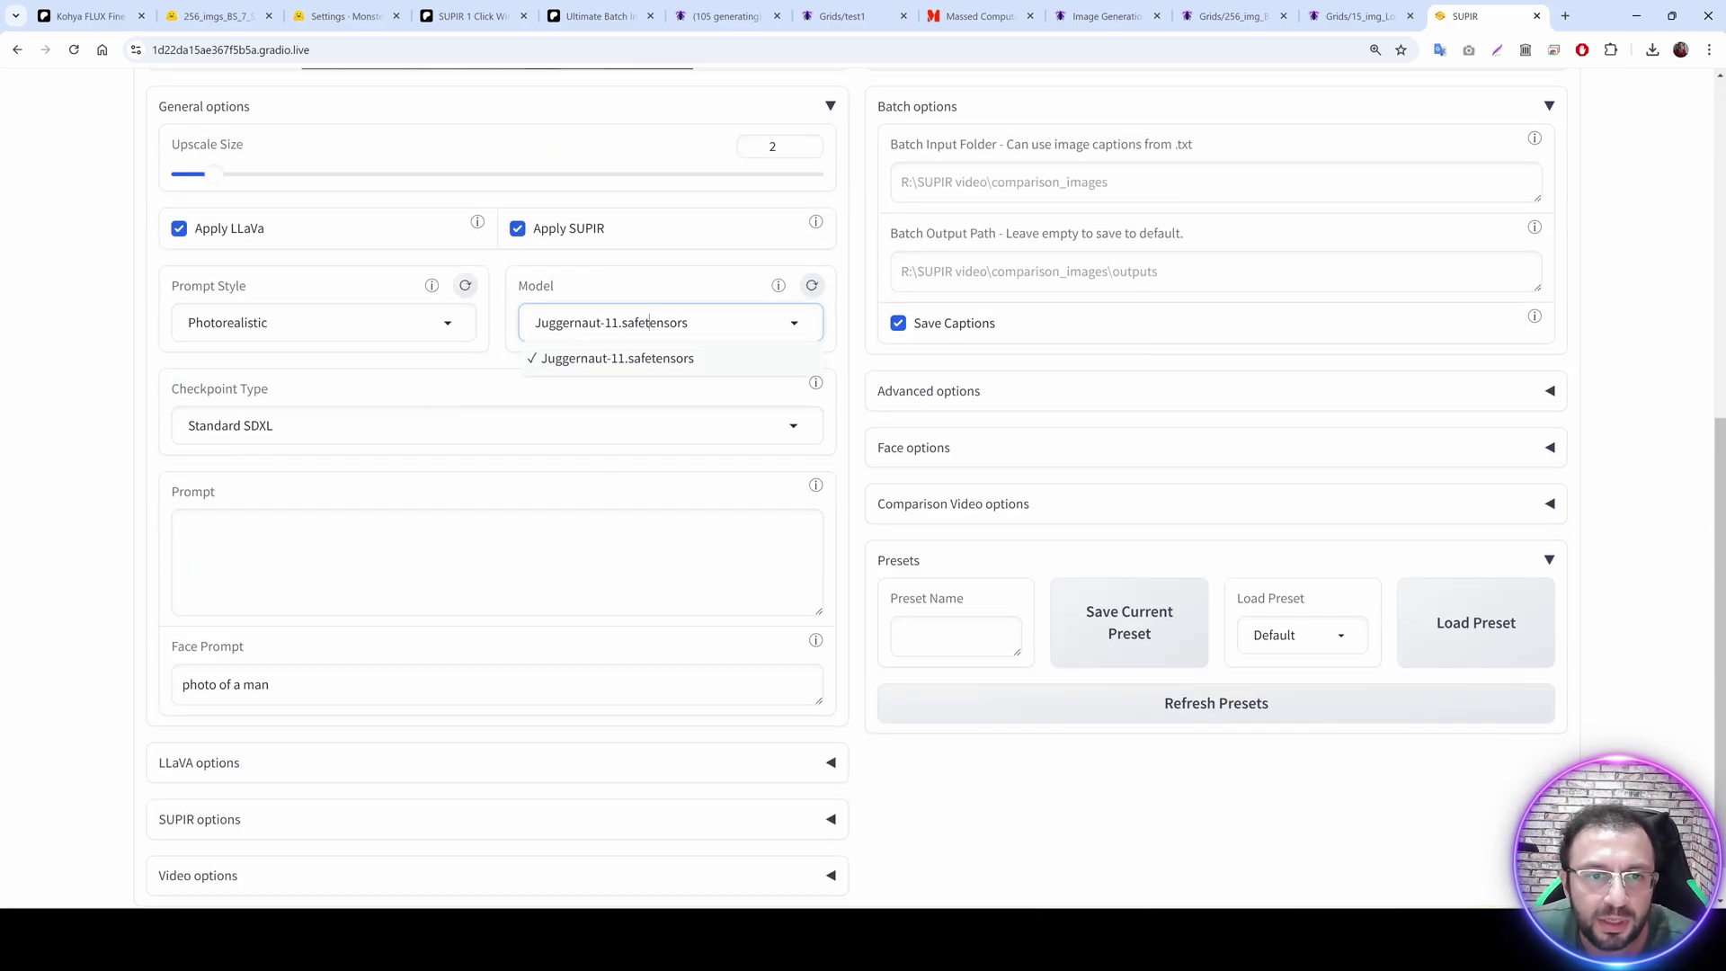
left_click(589, 360)
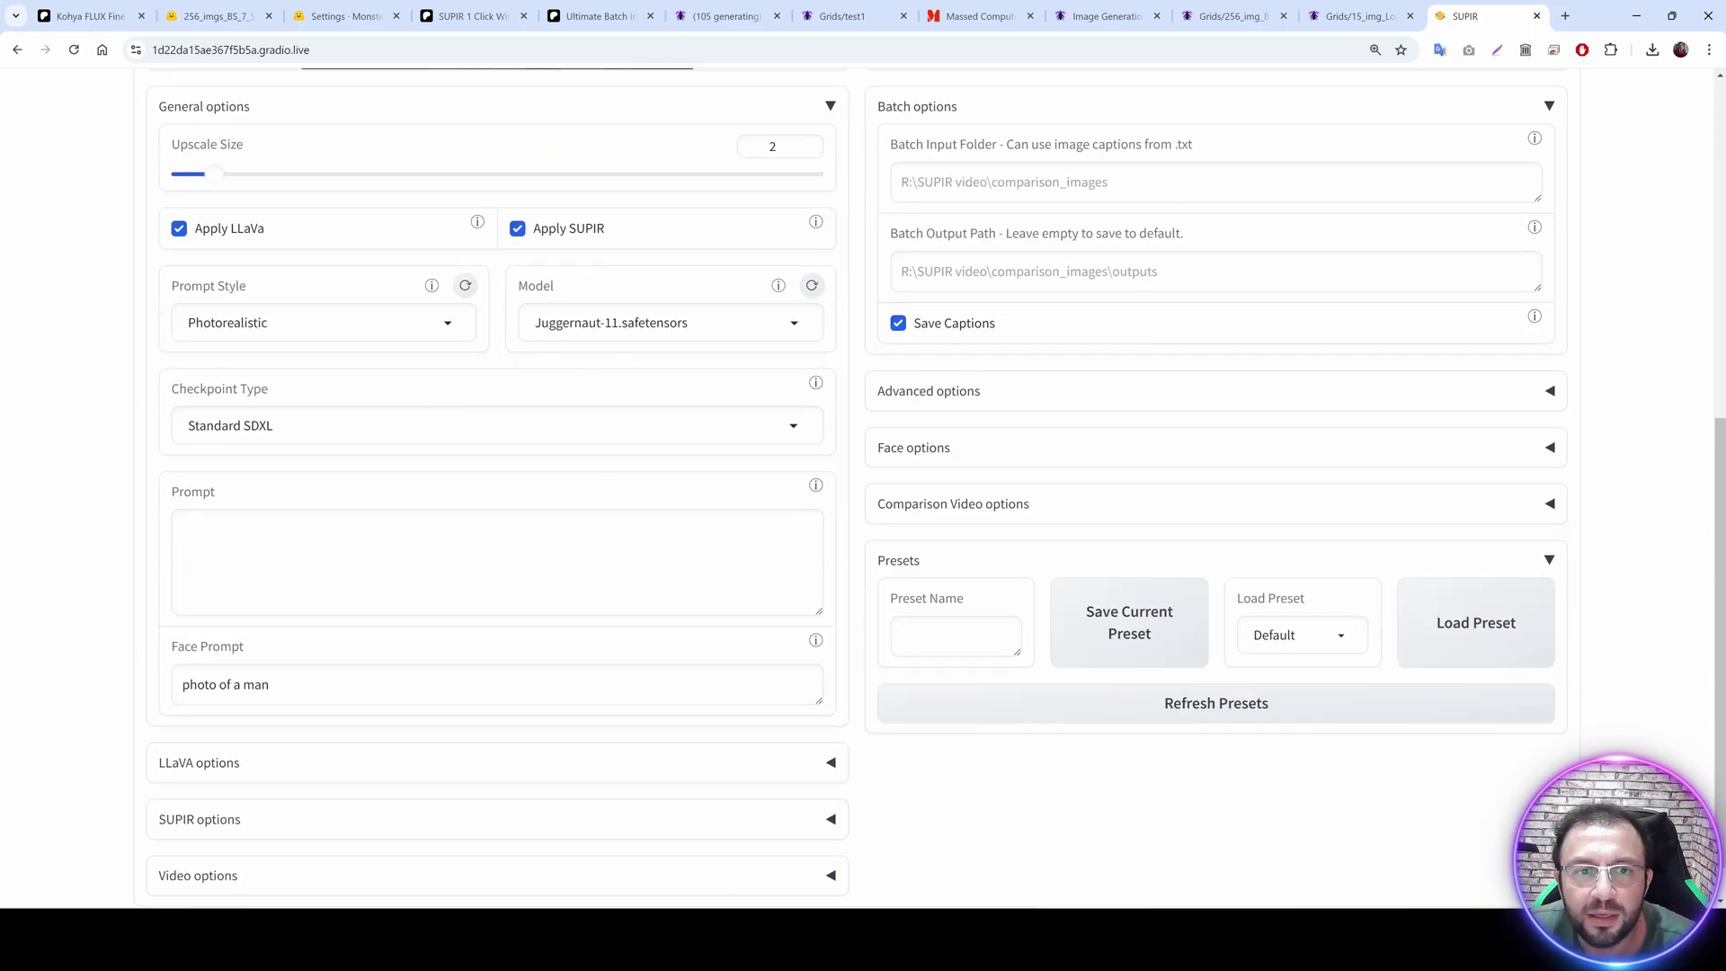
Check the available models, prompt styles and checkpoint types in the SUPIR general options, keeping Juggernaut-11.safetensors, Photorealistic and Standard SDXL.
left_click(665, 322)
left_click(364, 364)
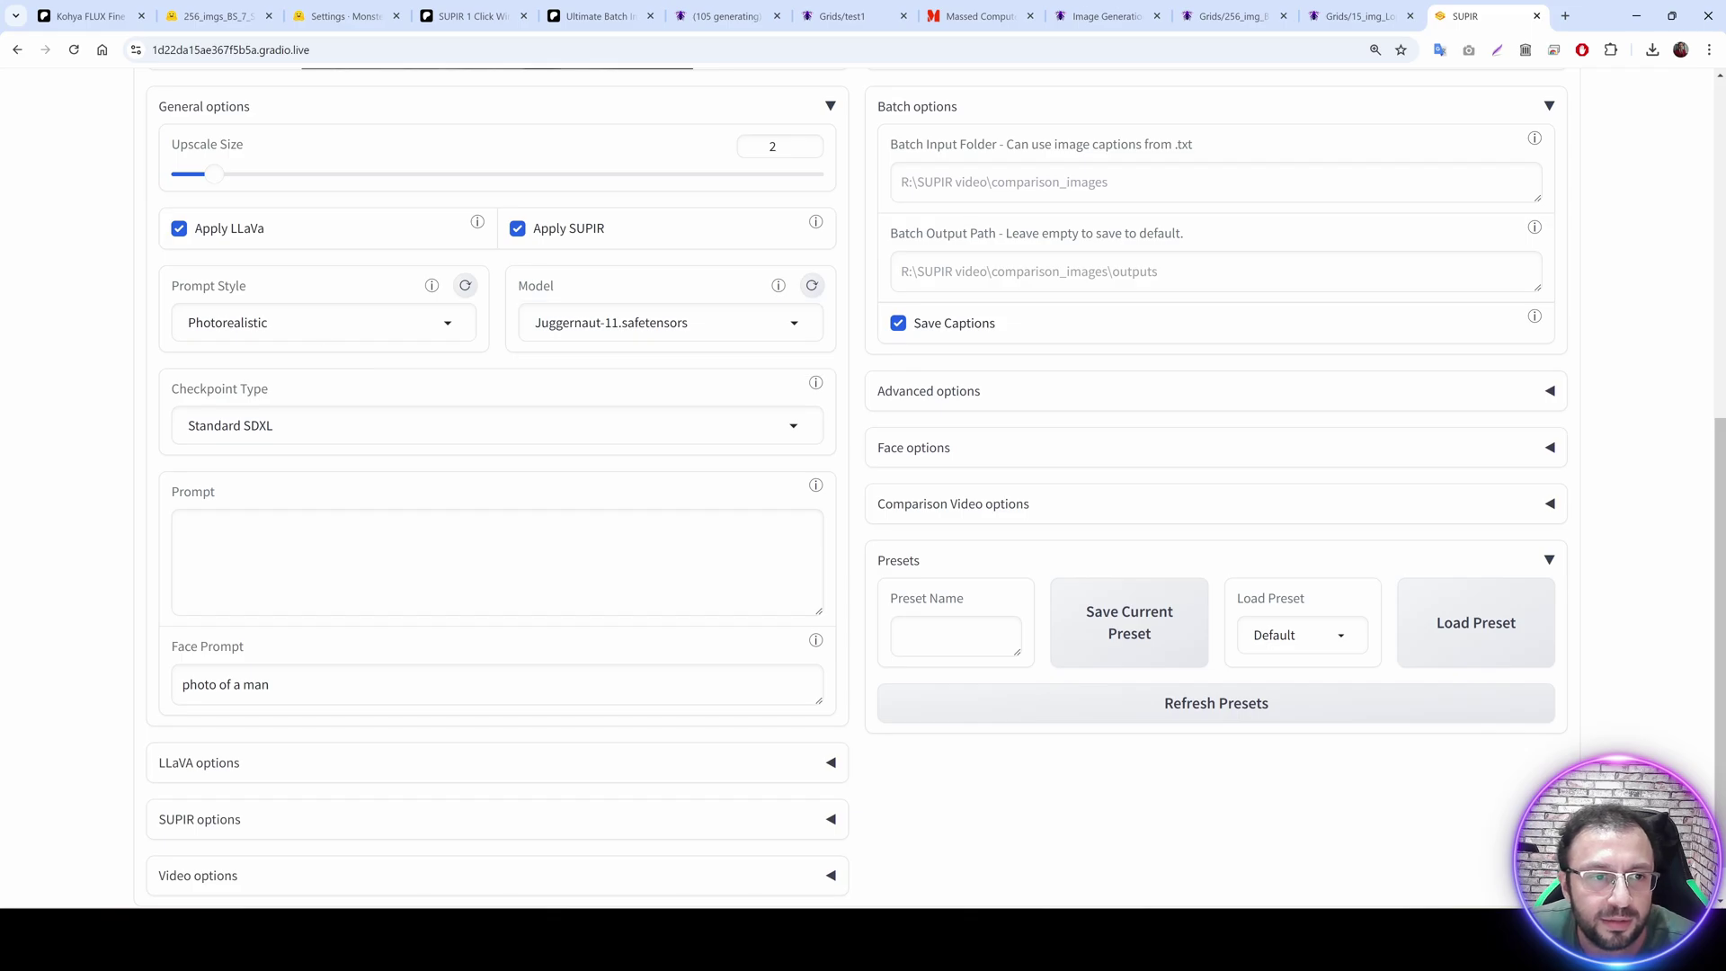
left_click(251, 324)
left_click(259, 425)
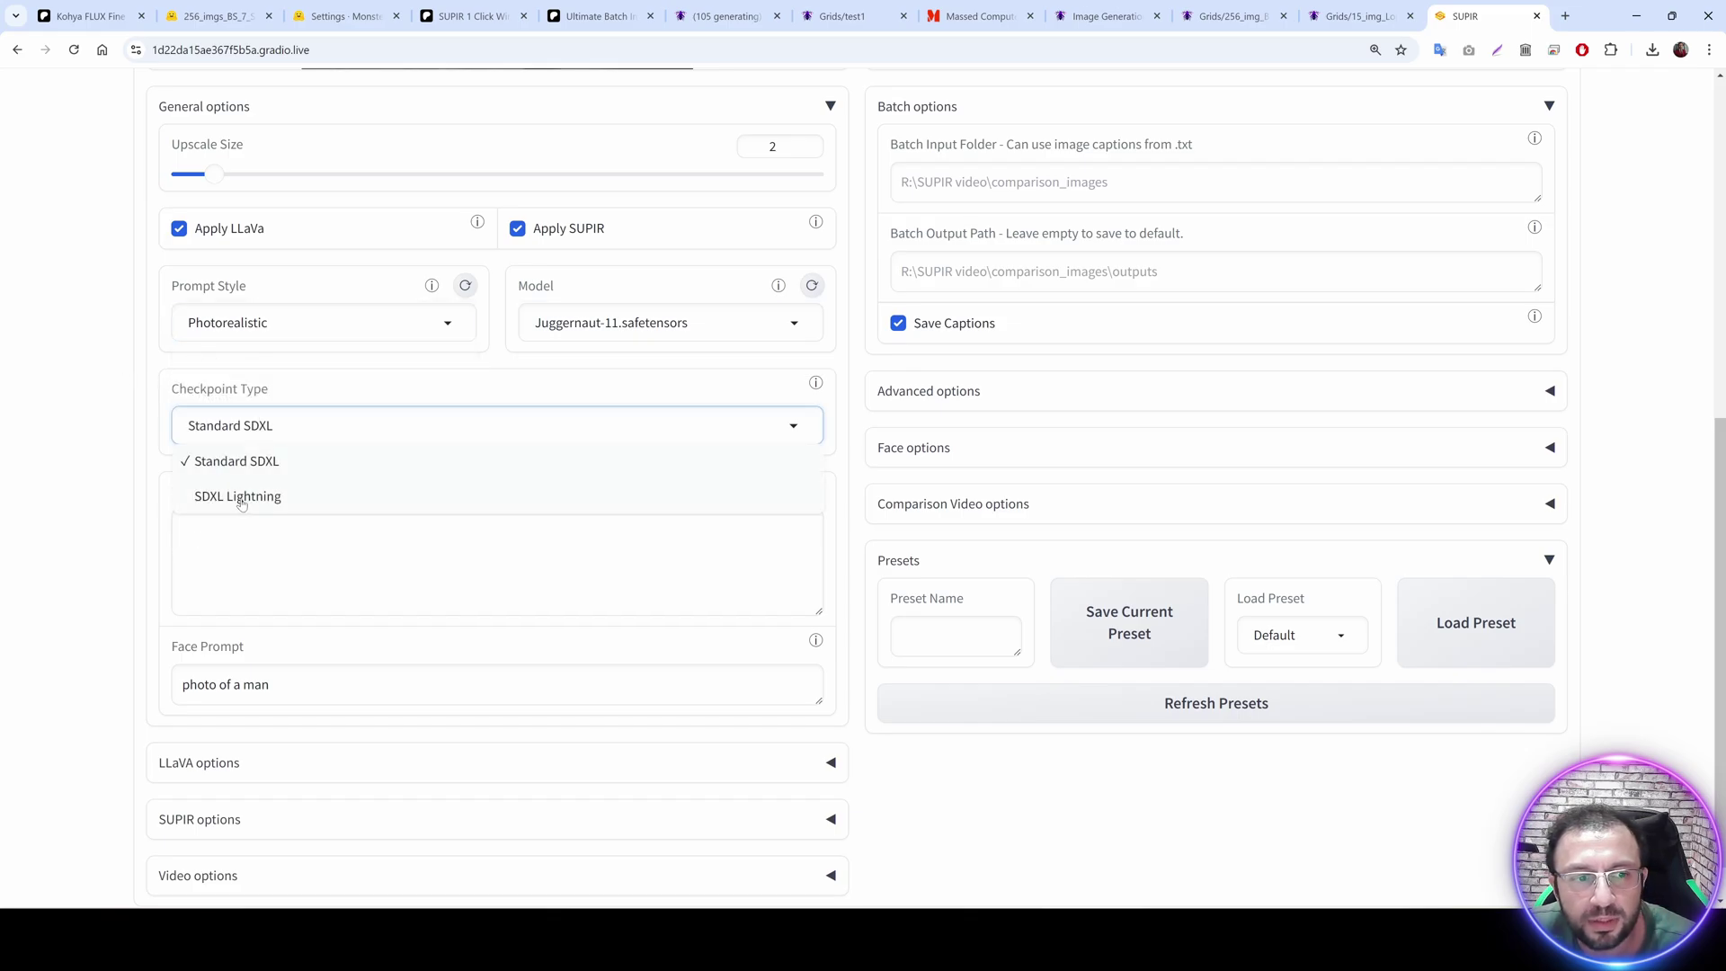
left_click(57, 467)
scroll(58, 467, "down", 1)
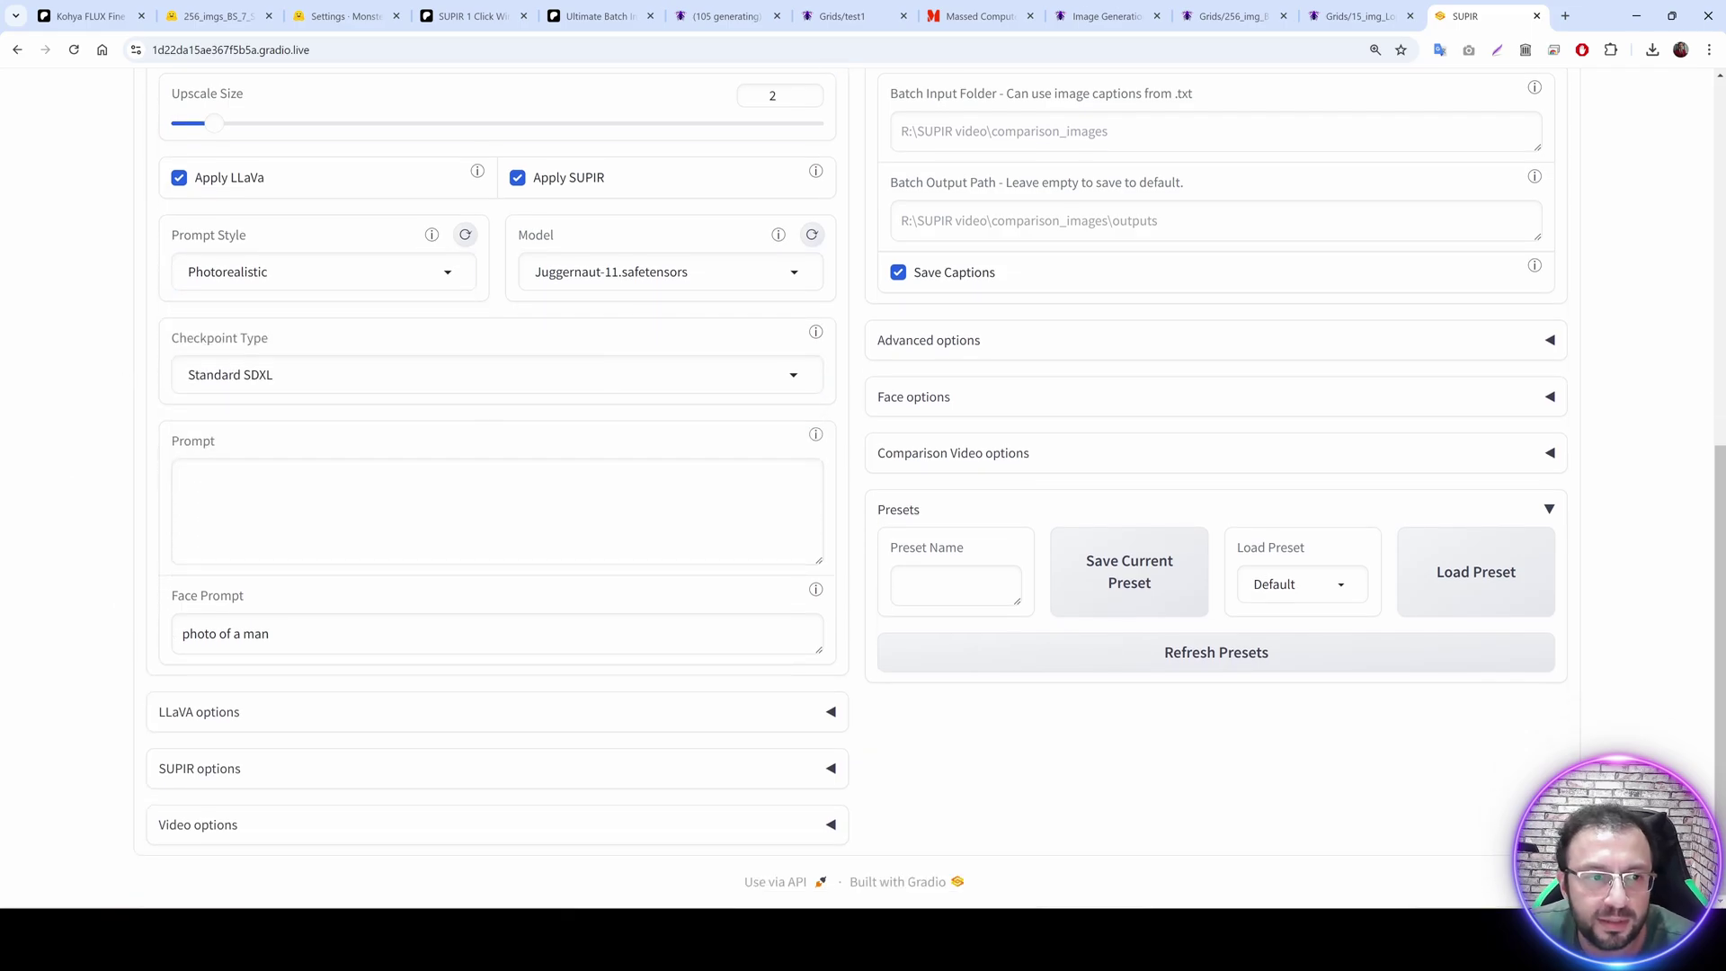
scroll(890, 411, "up", 6)
scroll(890, 411, "down", 6)
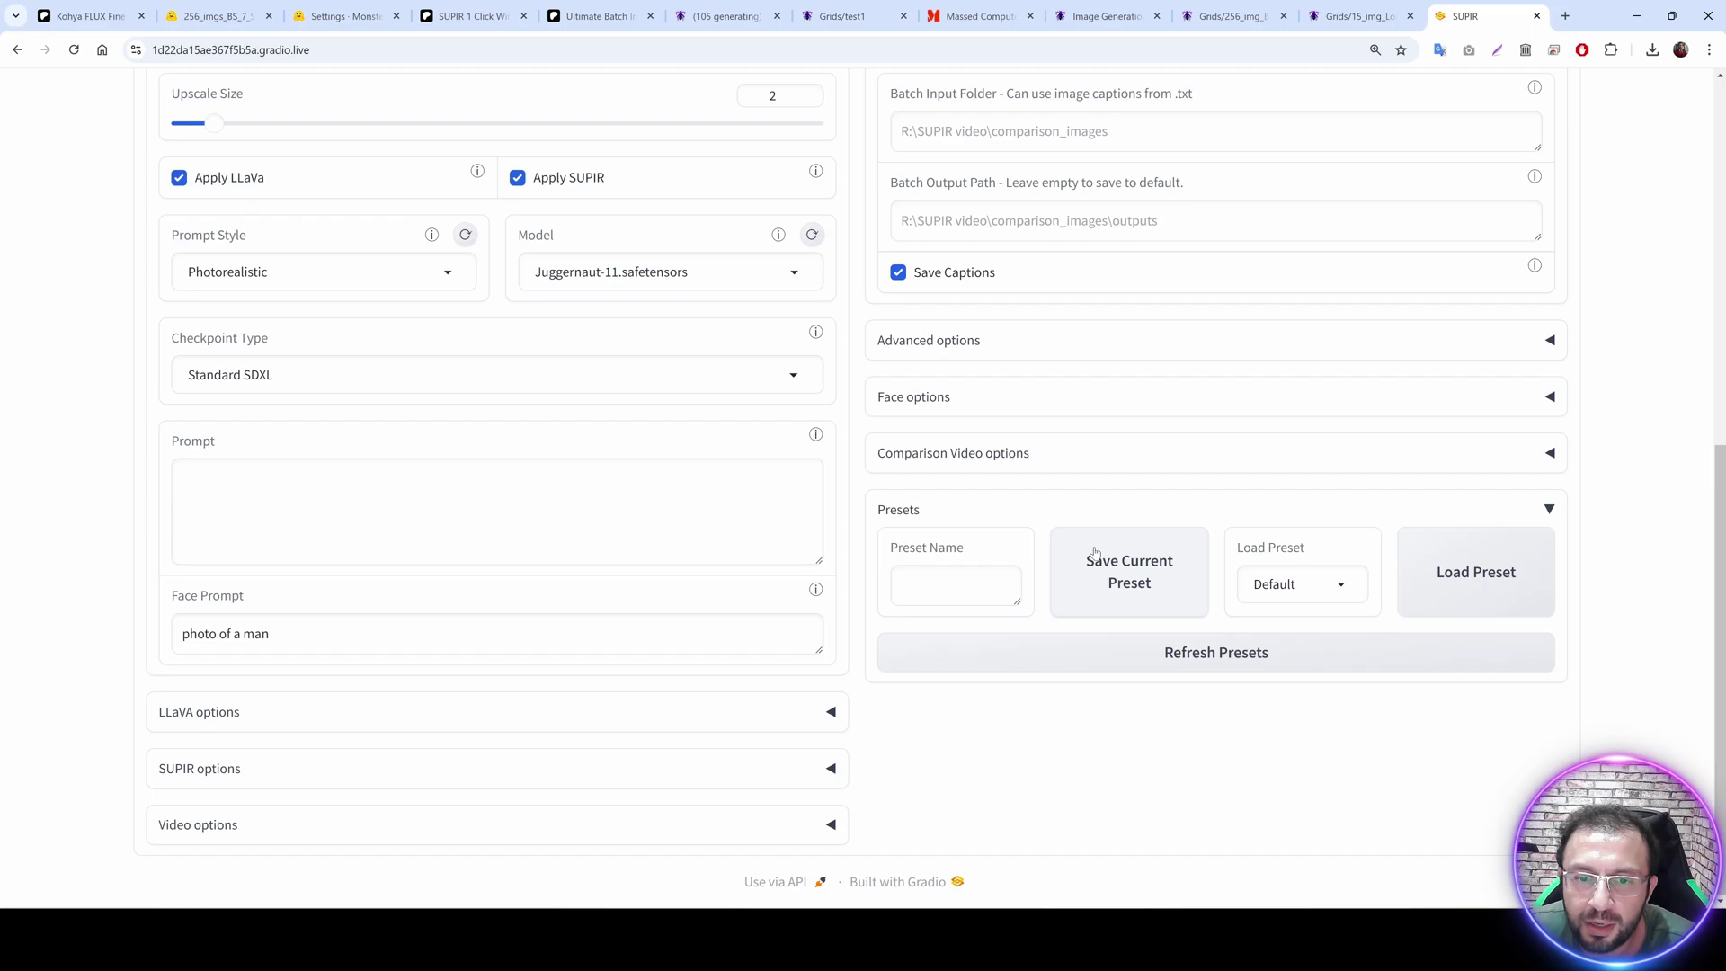
Enable Face restoration in the SUPIR face options, keeping BG restoration on.
left_click(890, 411)
left_click(914, 522)
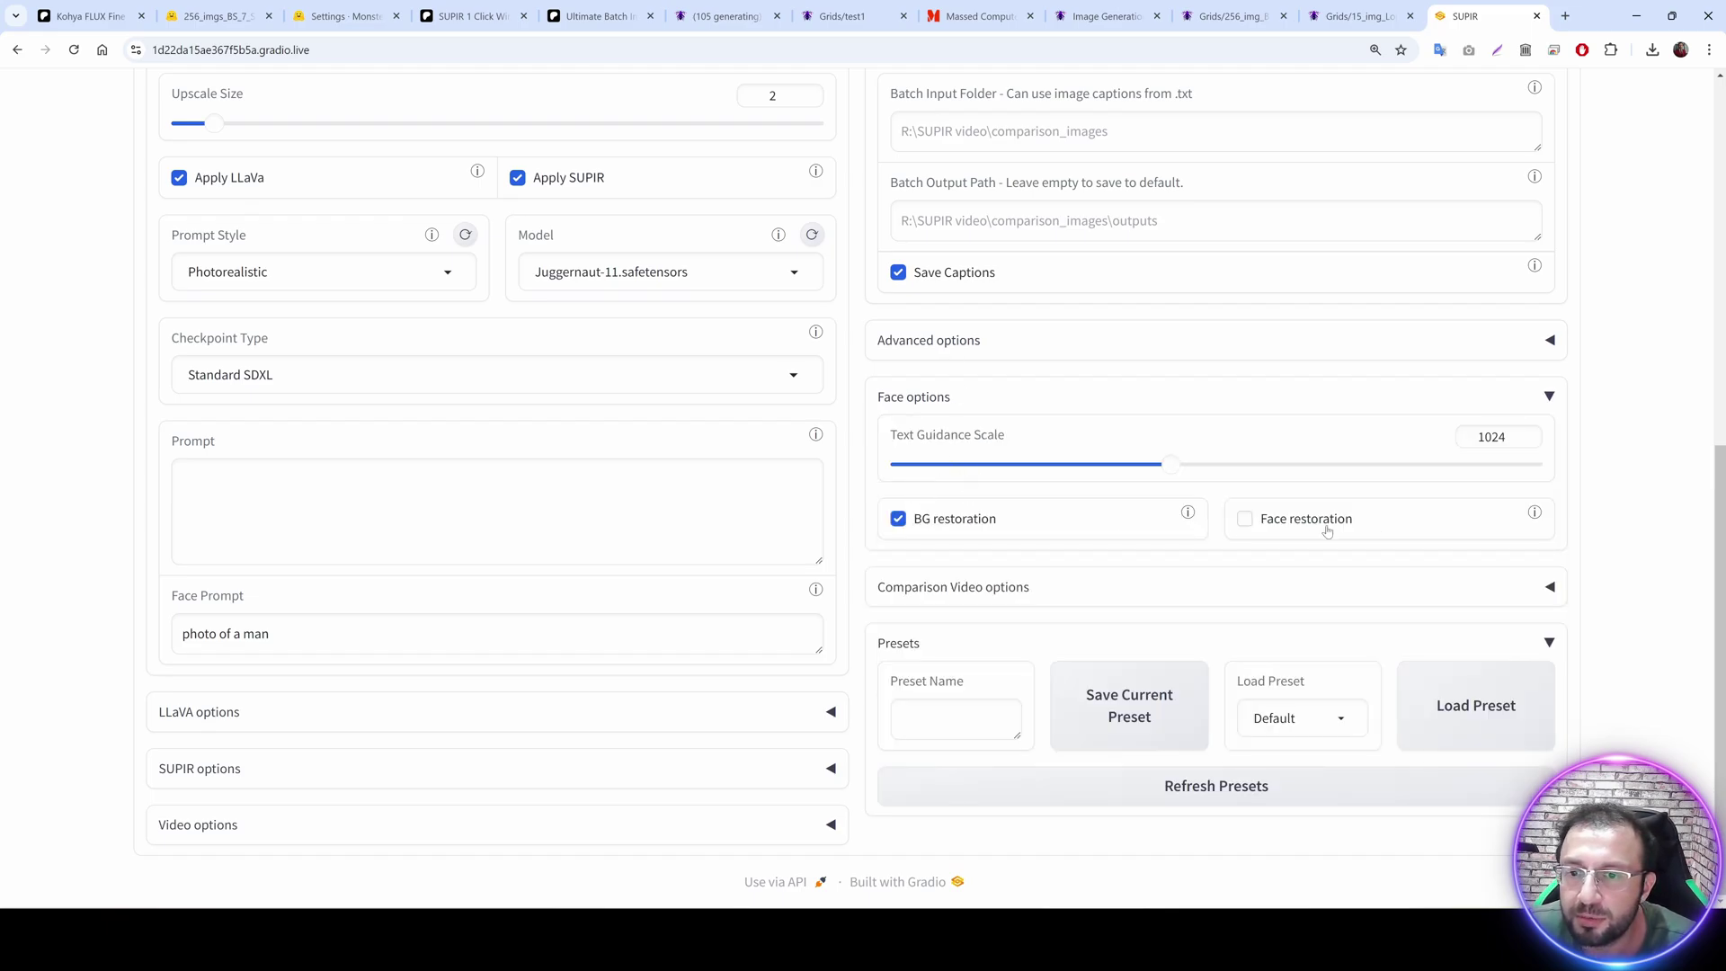
left_click(1242, 523)
scroll(1278, 528, "up", 6)
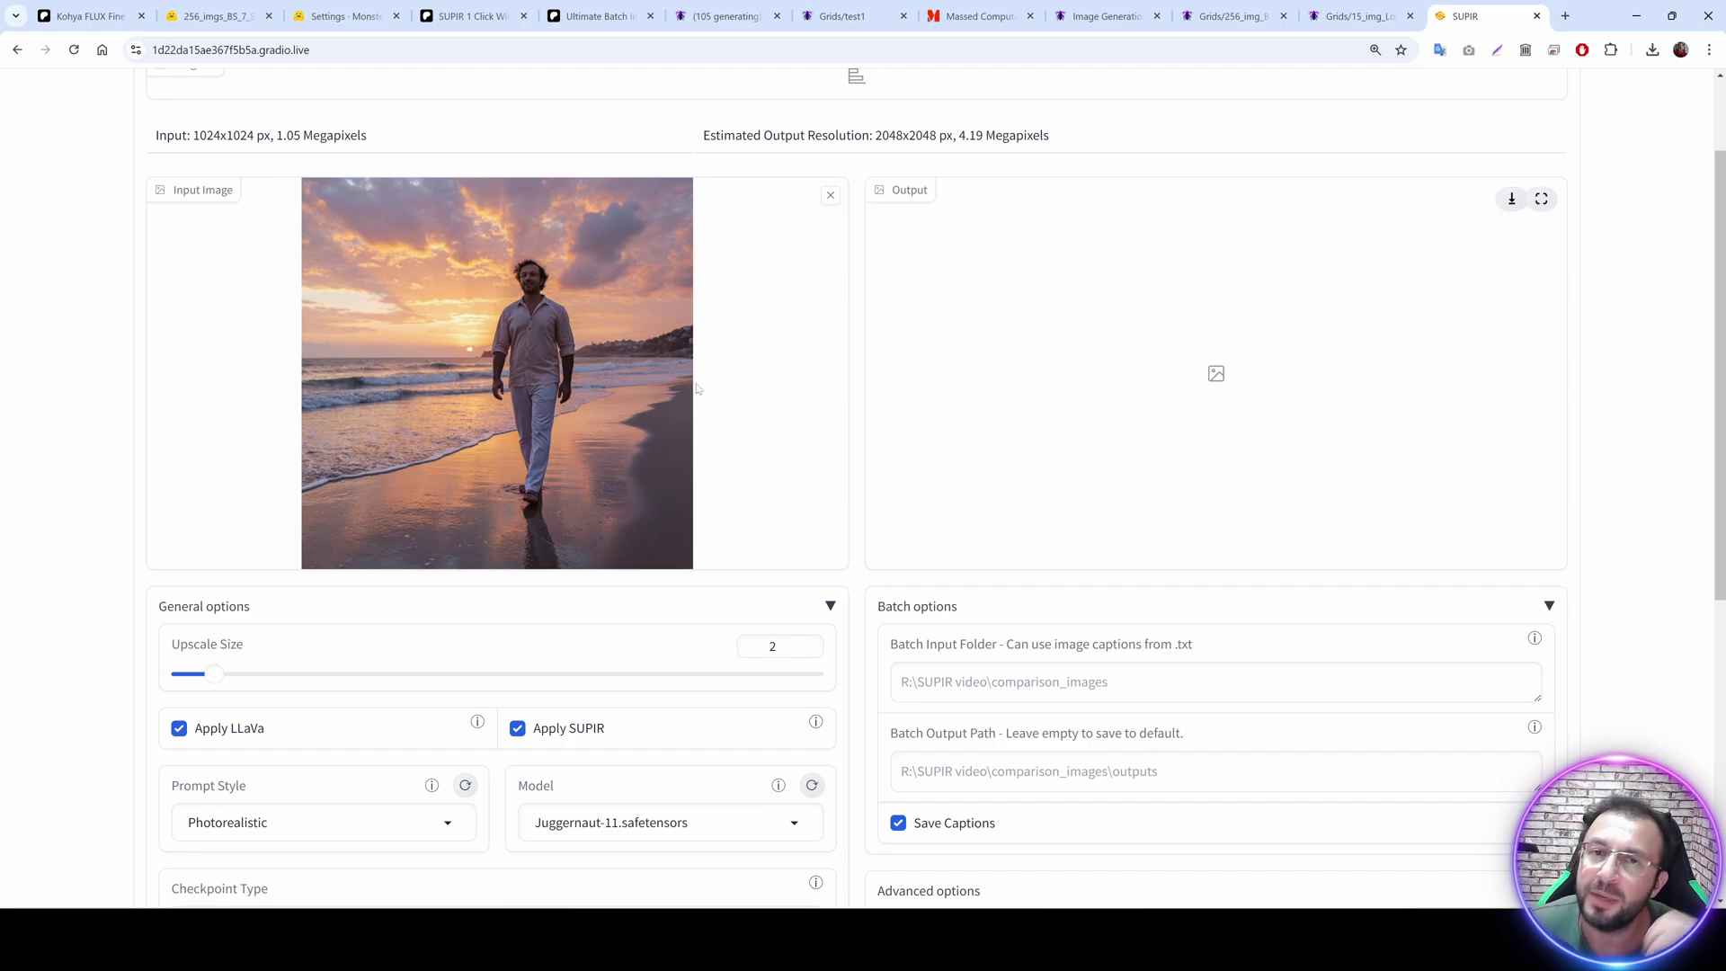
scroll(744, 360, "down", 6)
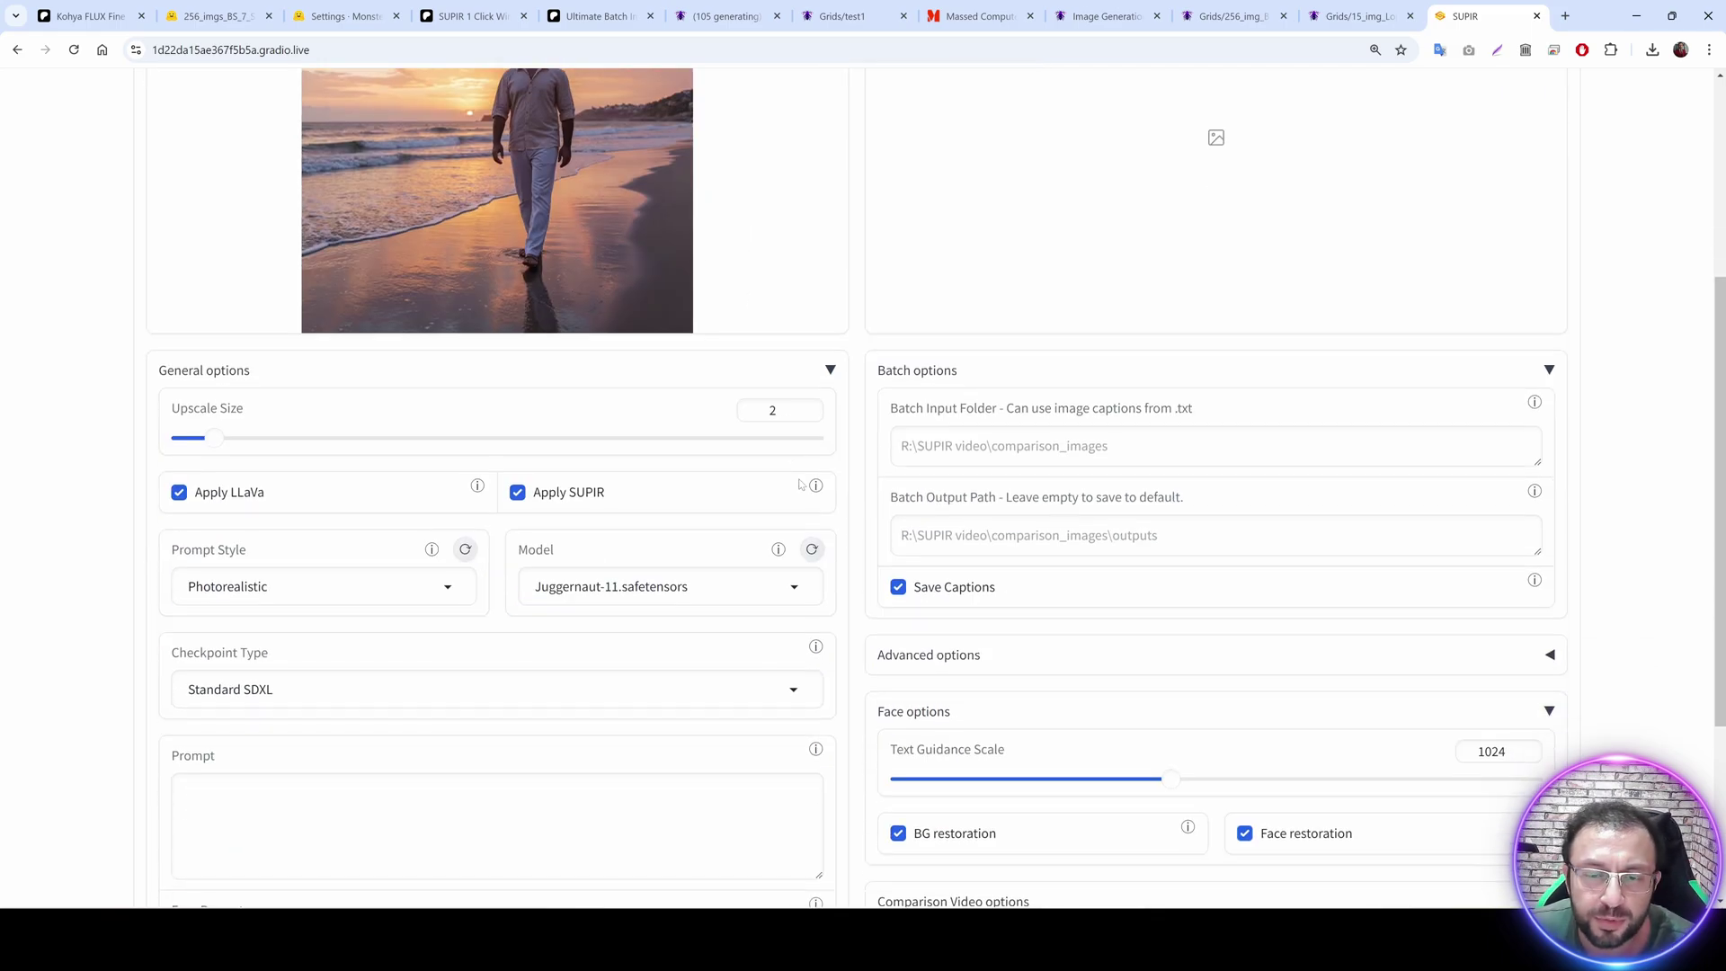
Start the single-image upscale in SUPIR and bring up its terminal beside the GPU monitor on the cloud machine to check progress.
scroll(202, 821, "up", 8)
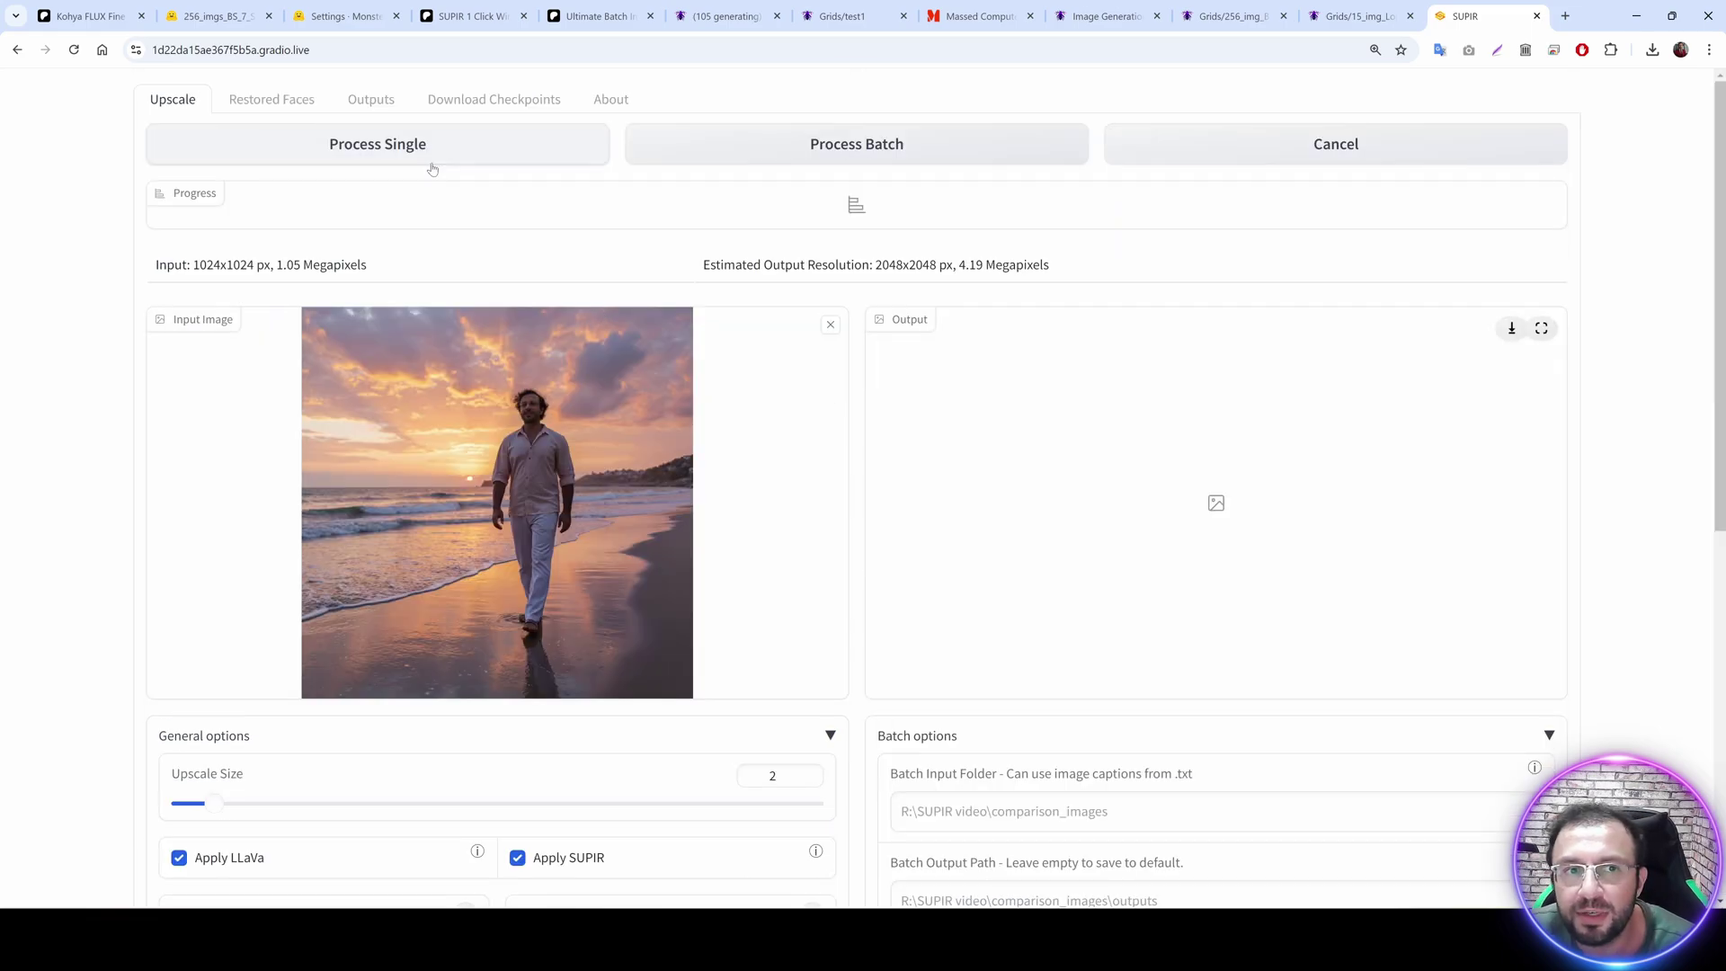
left_click(432, 162)
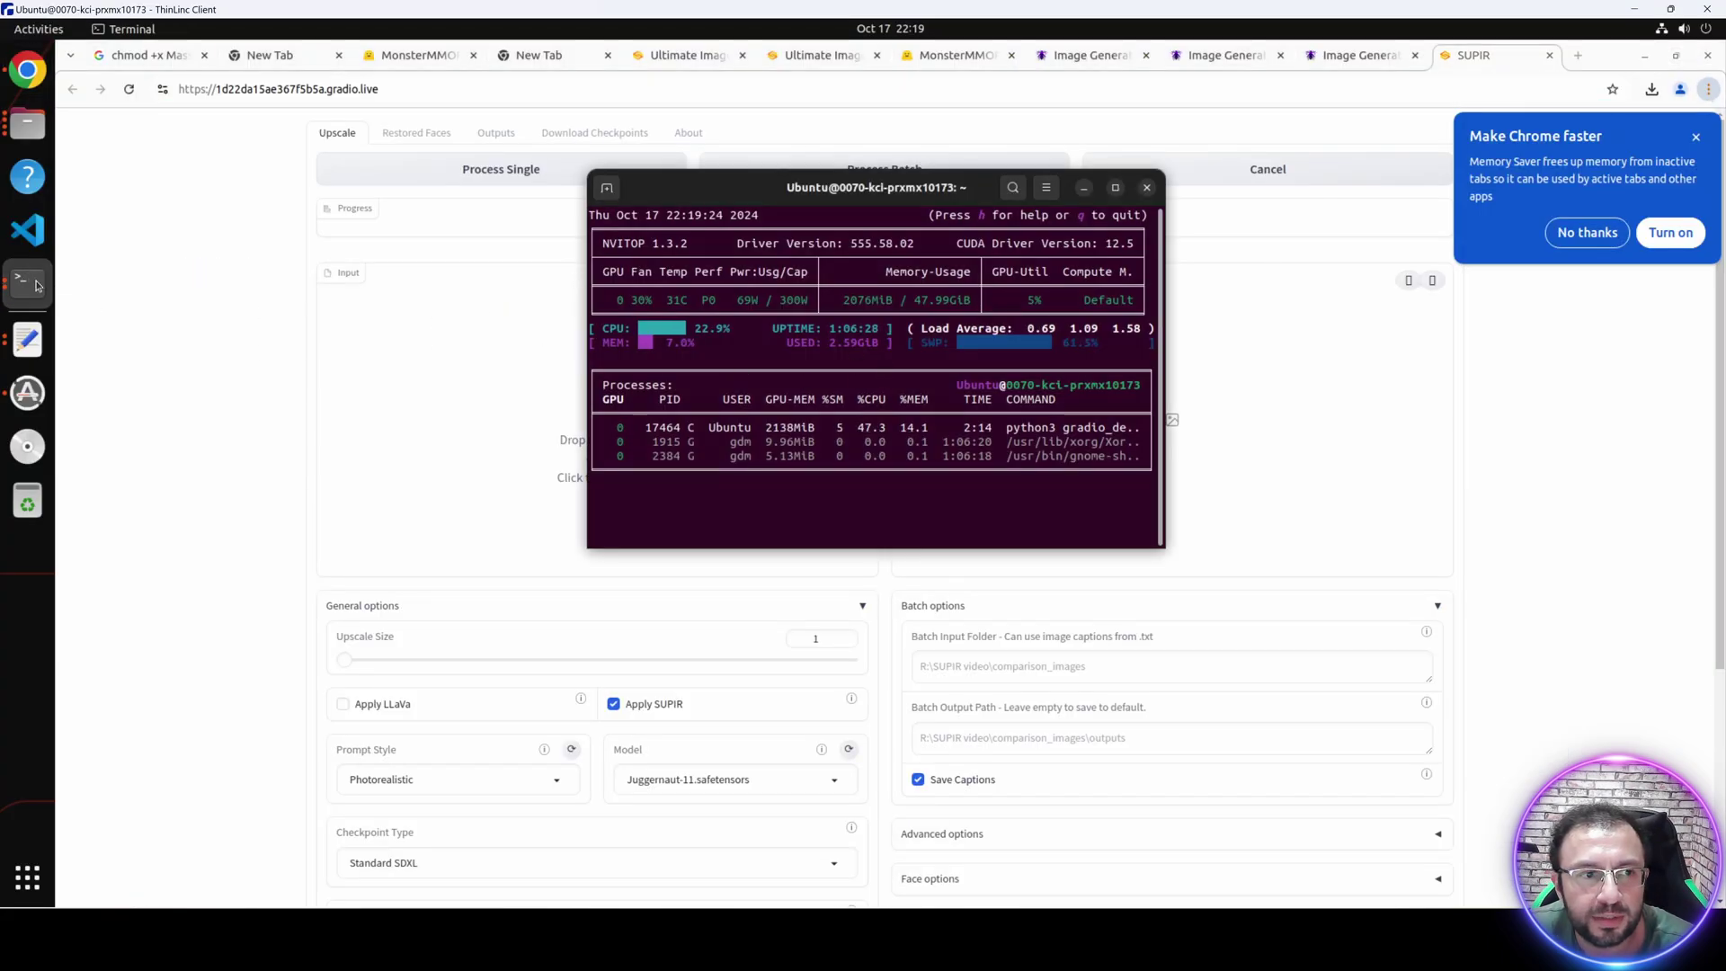
left_click(27, 283)
left_click(265, 373)
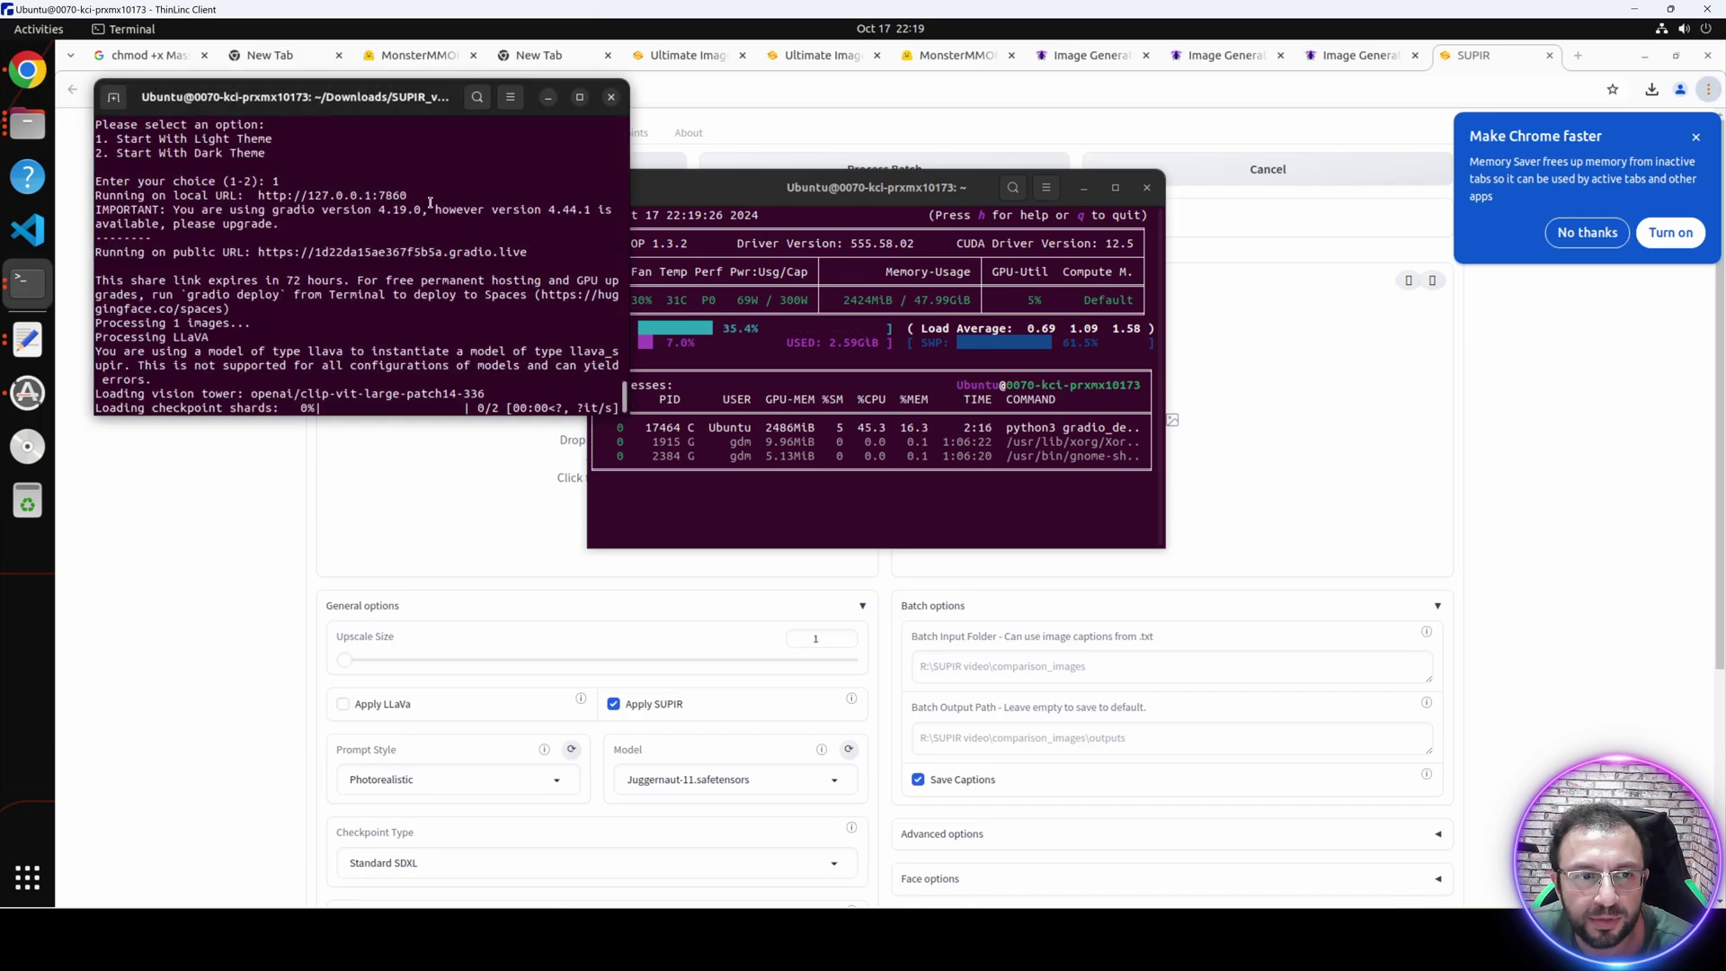
left_click_drag(889, 187, 961, 153)
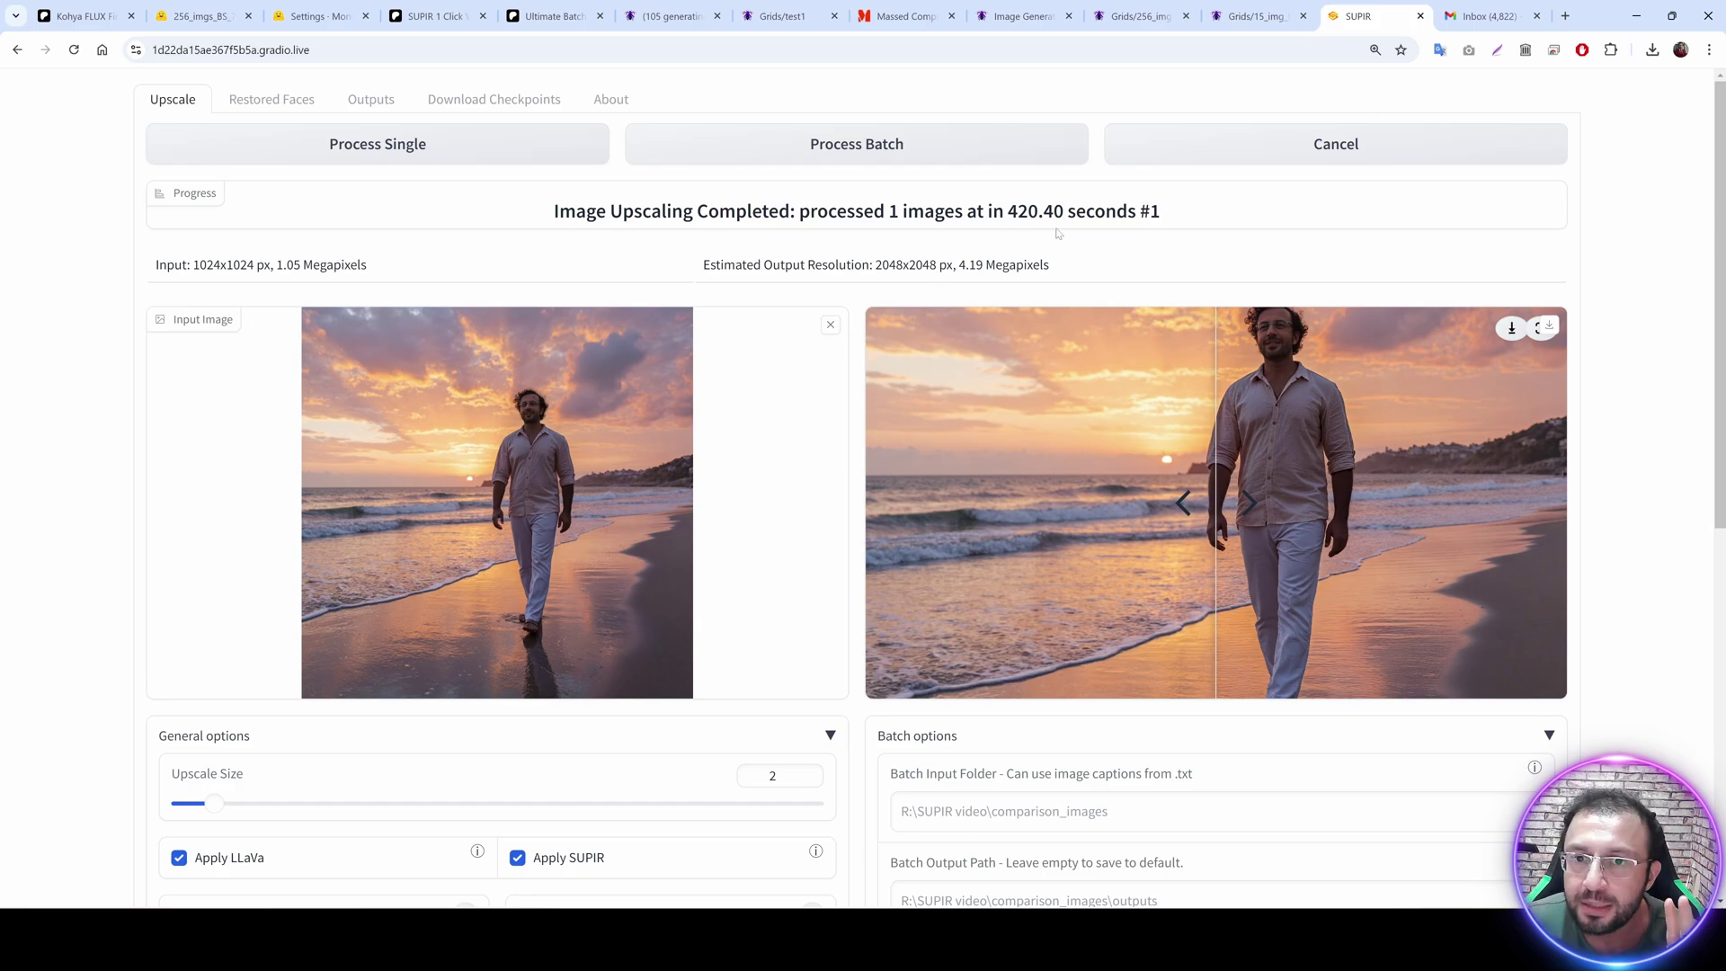
Compare the original and upscaled photo in the SUPIR output and download the upscaled image.
left_click_drag(1249, 503, 1117, 501)
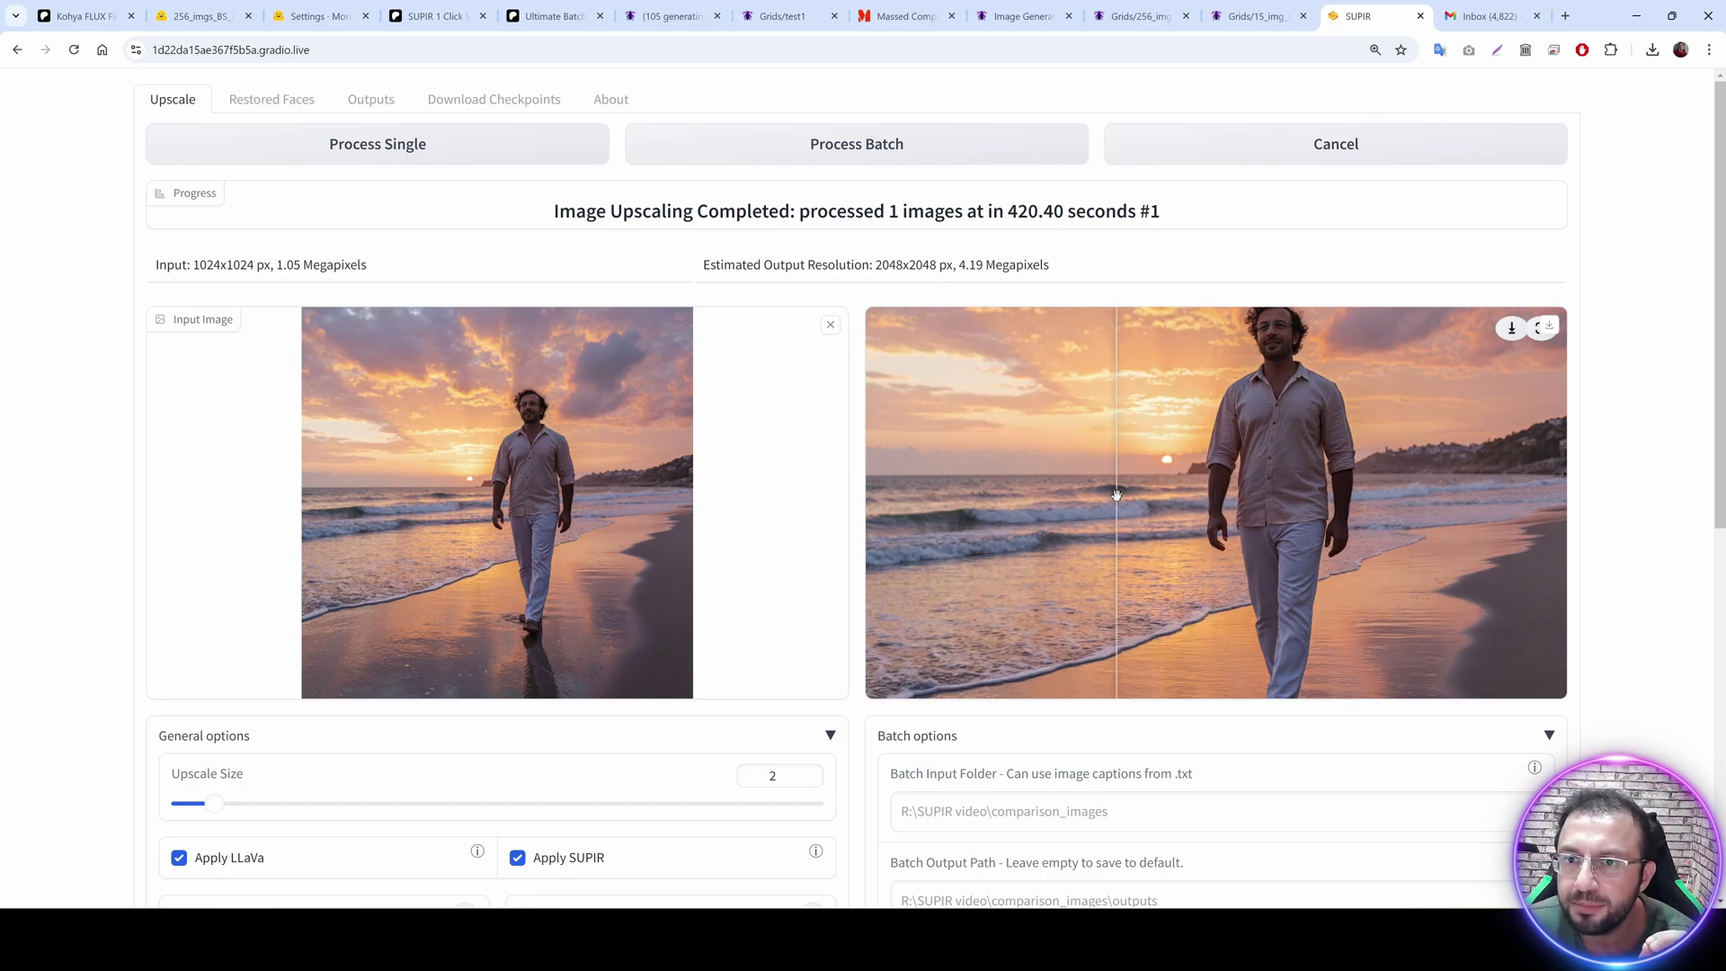
left_click(1510, 329)
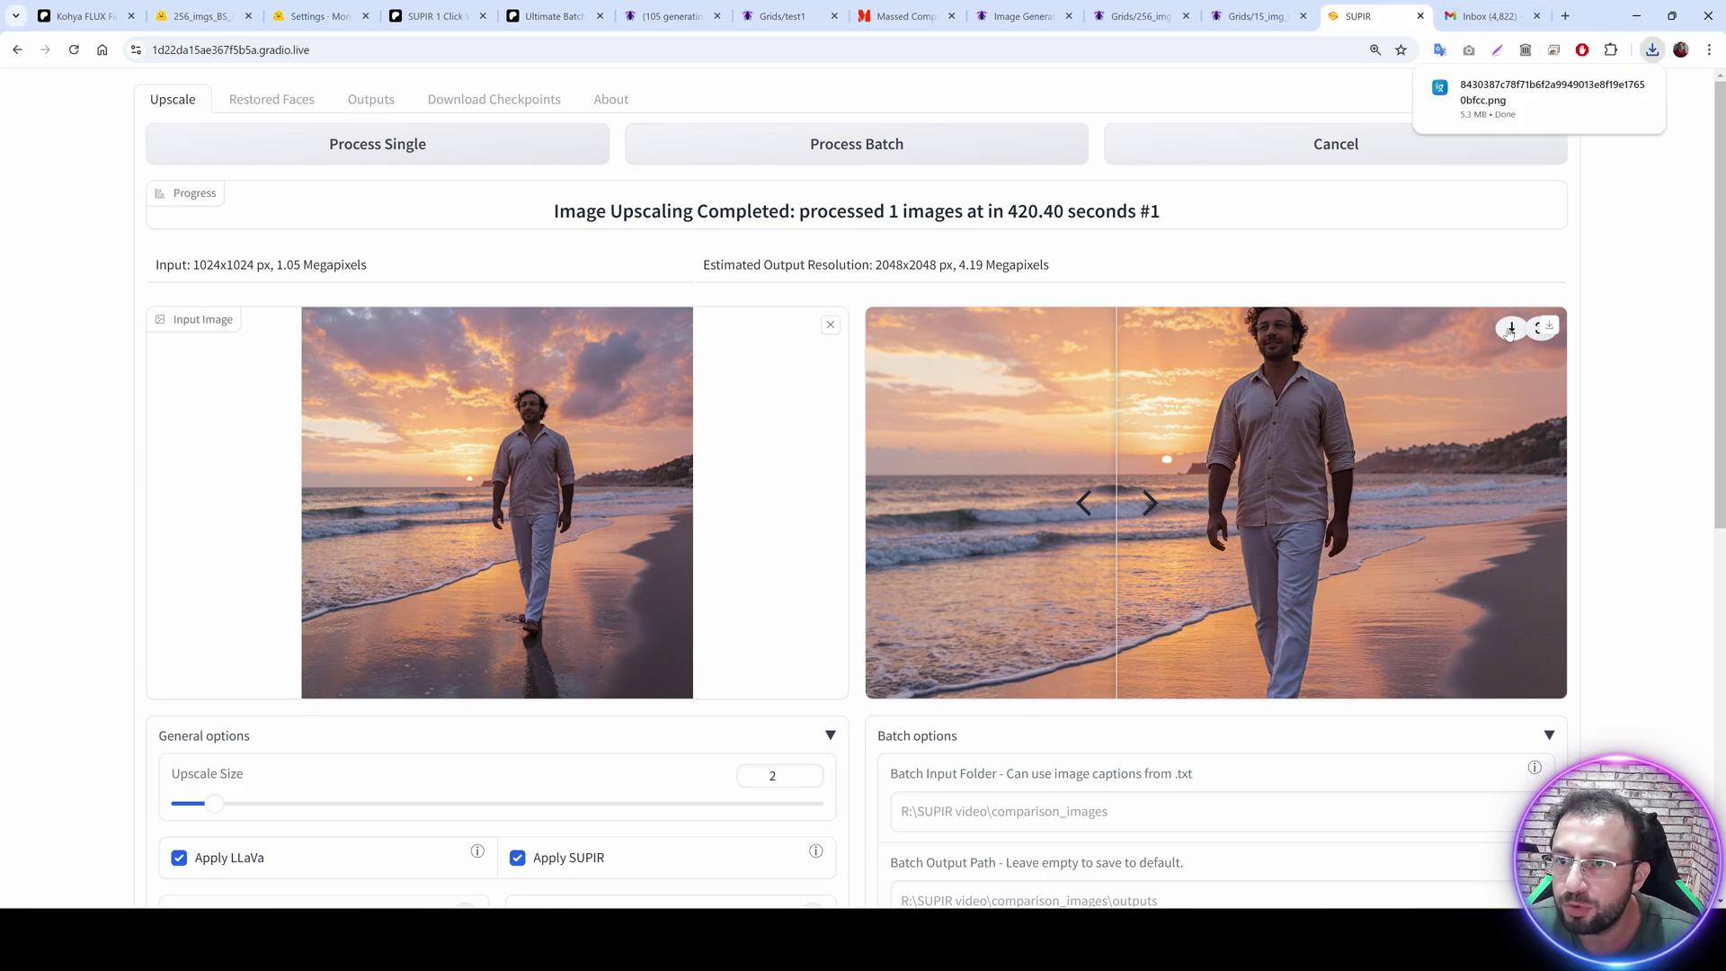
Open imgsli in a new browser tab and start a new album with photographofohw17.png as the first image.
left_click(1565, 16)
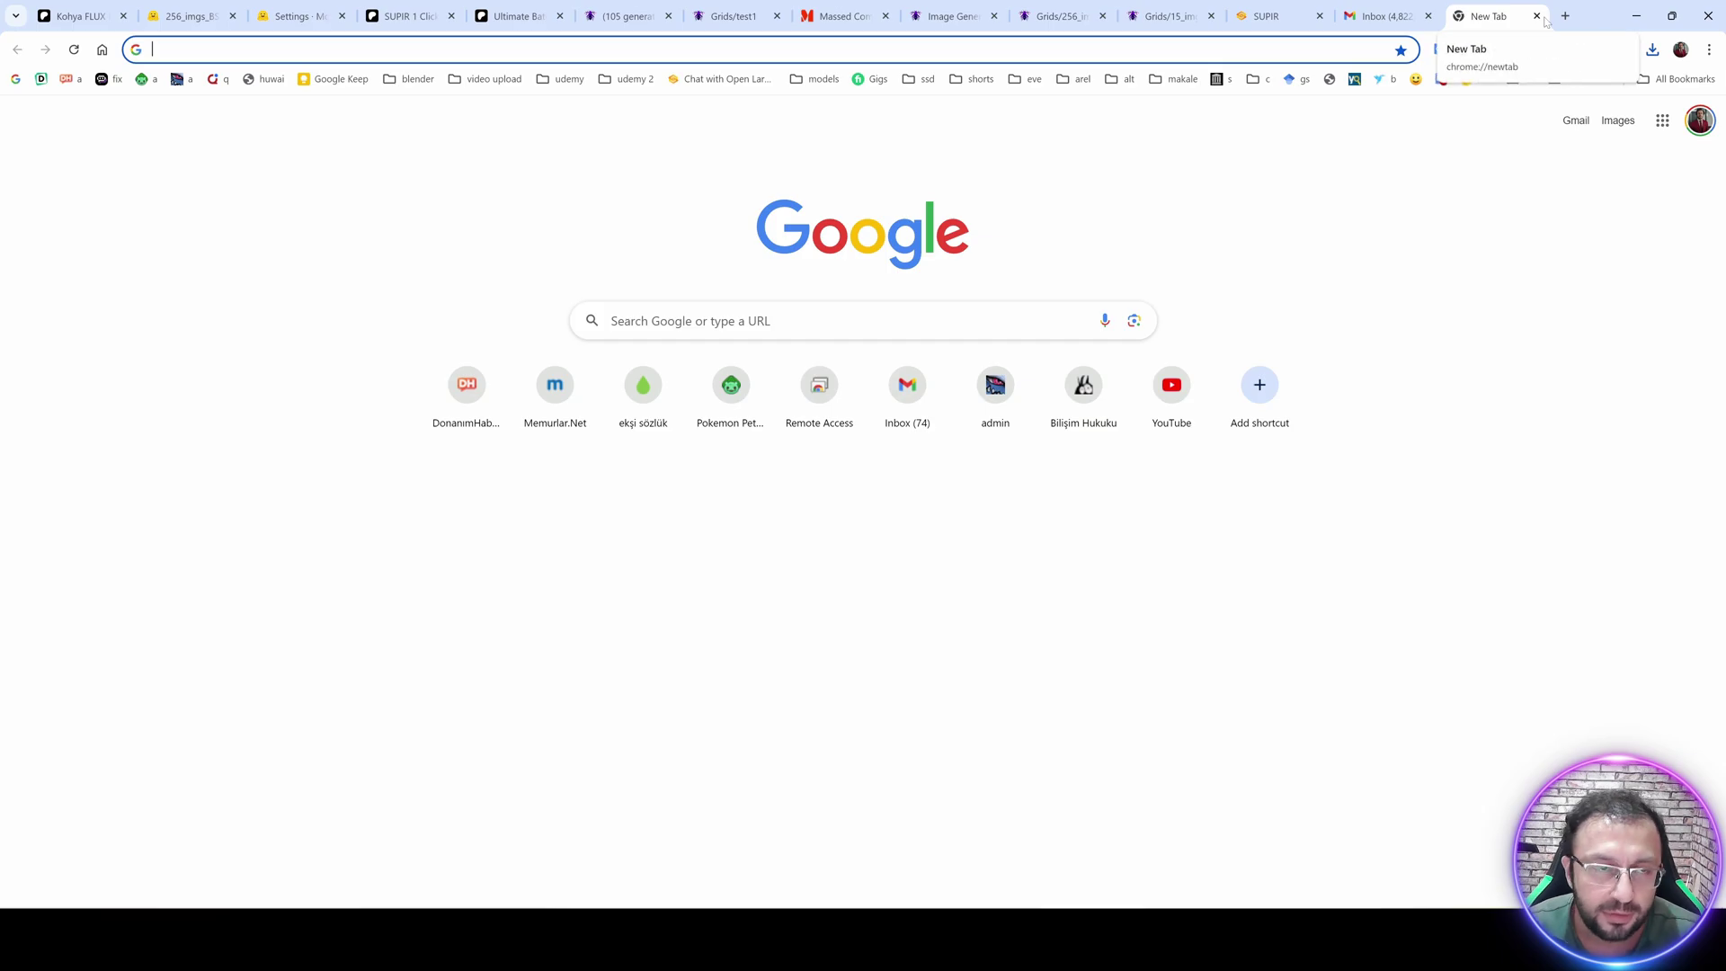
type("imgs")
key("Return")
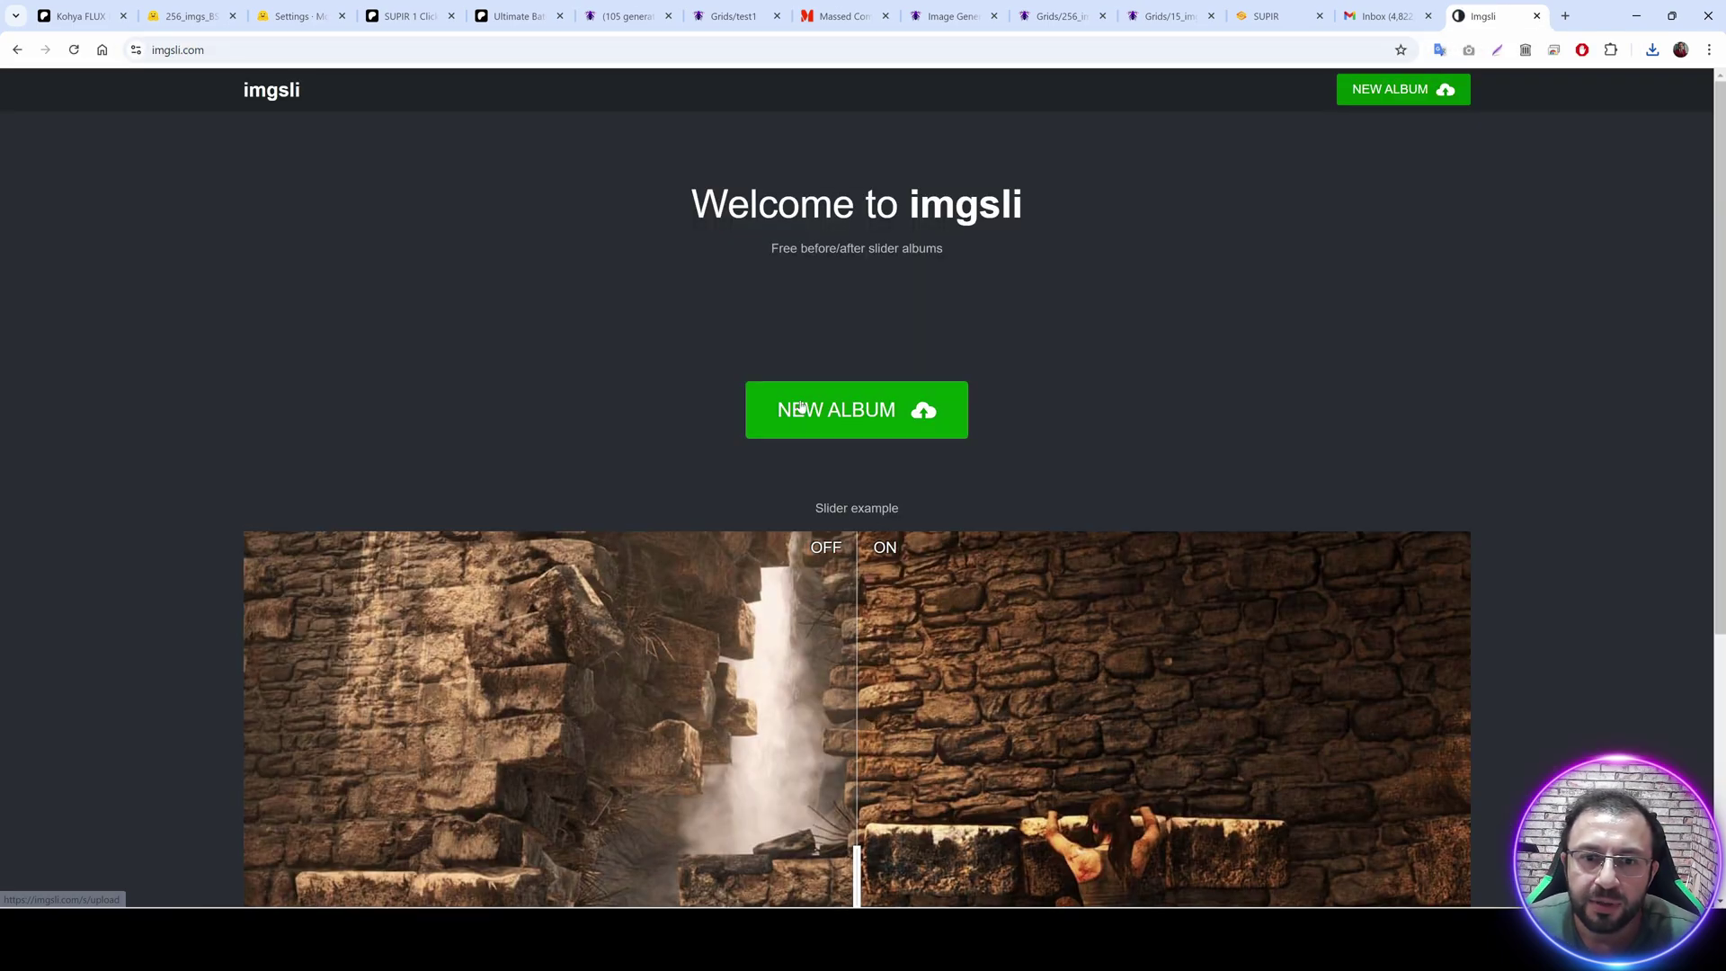
left_click(856, 410)
left_click(714, 462)
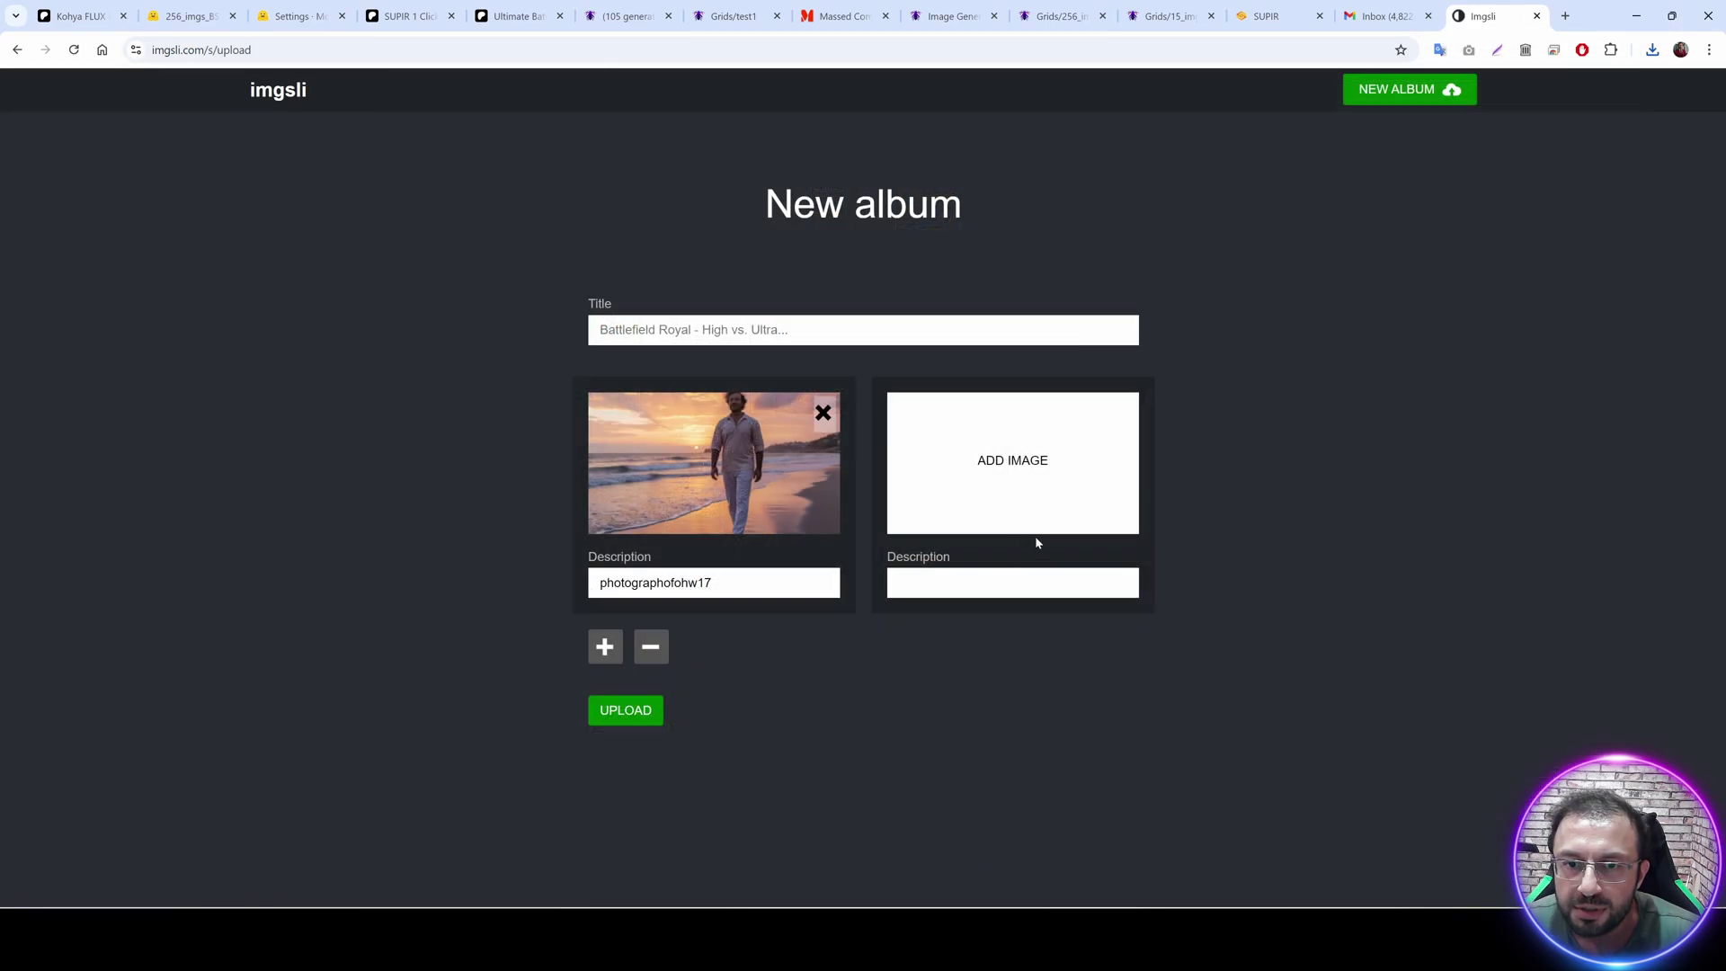
Add the newly downloaded upscaled PNG as the album's second image and upload the album.
left_click(946, 437)
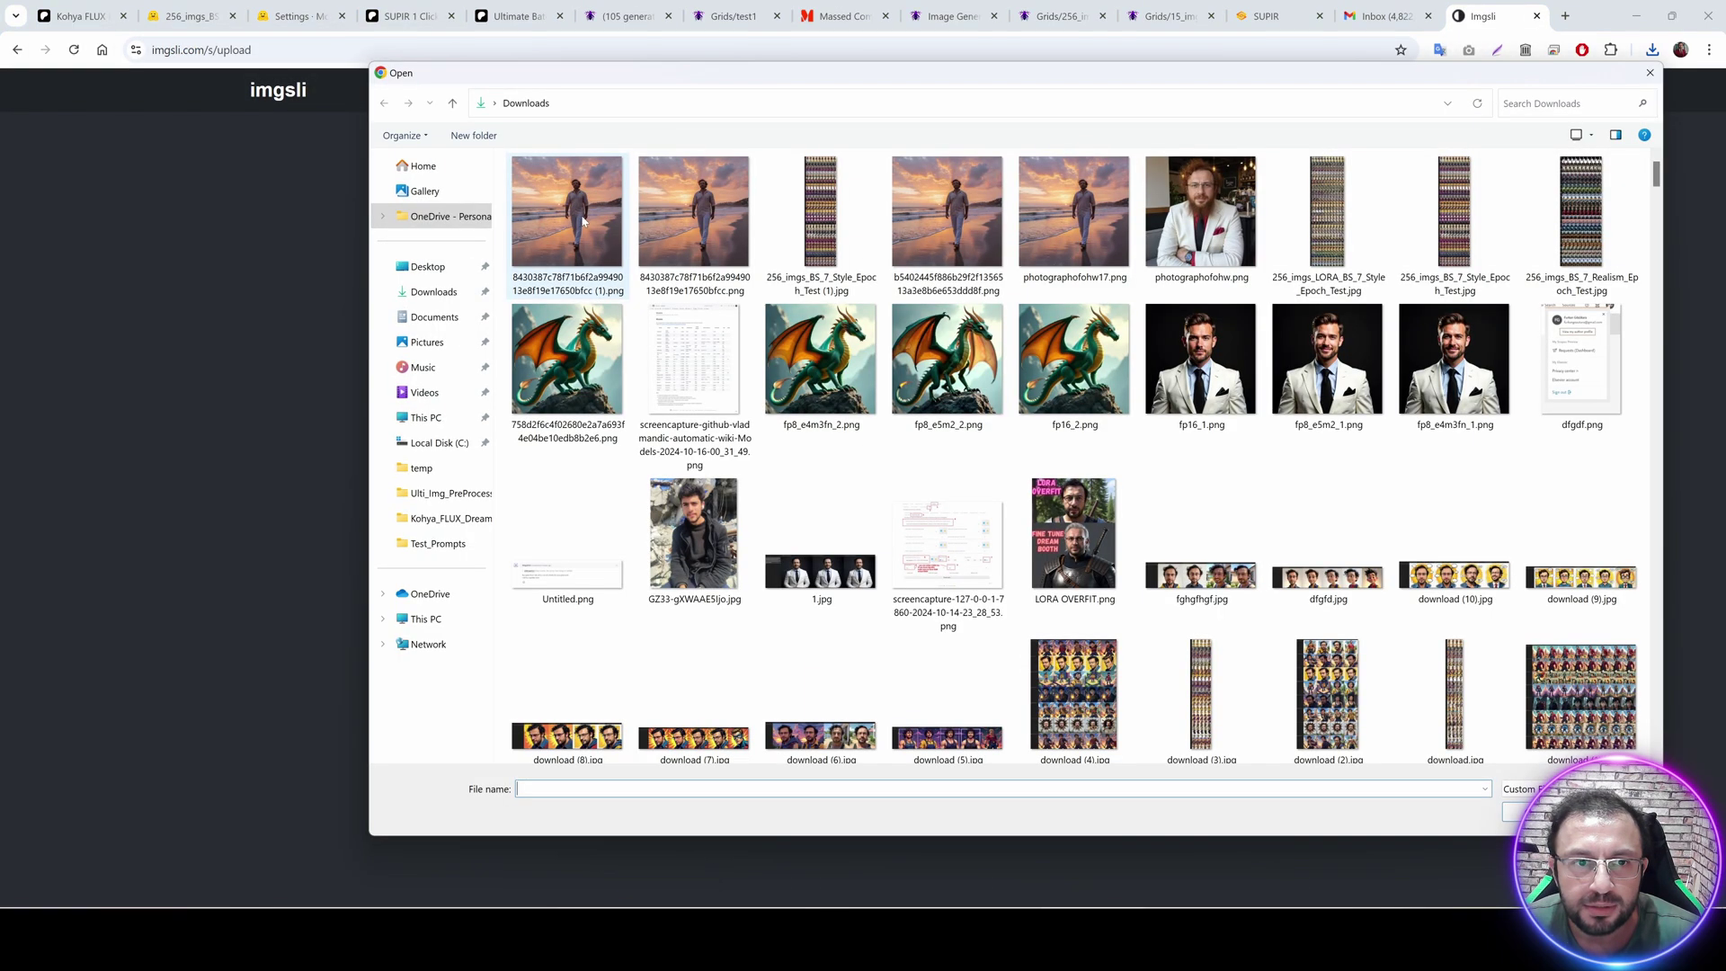
double_click(566, 212)
left_click(590, 719)
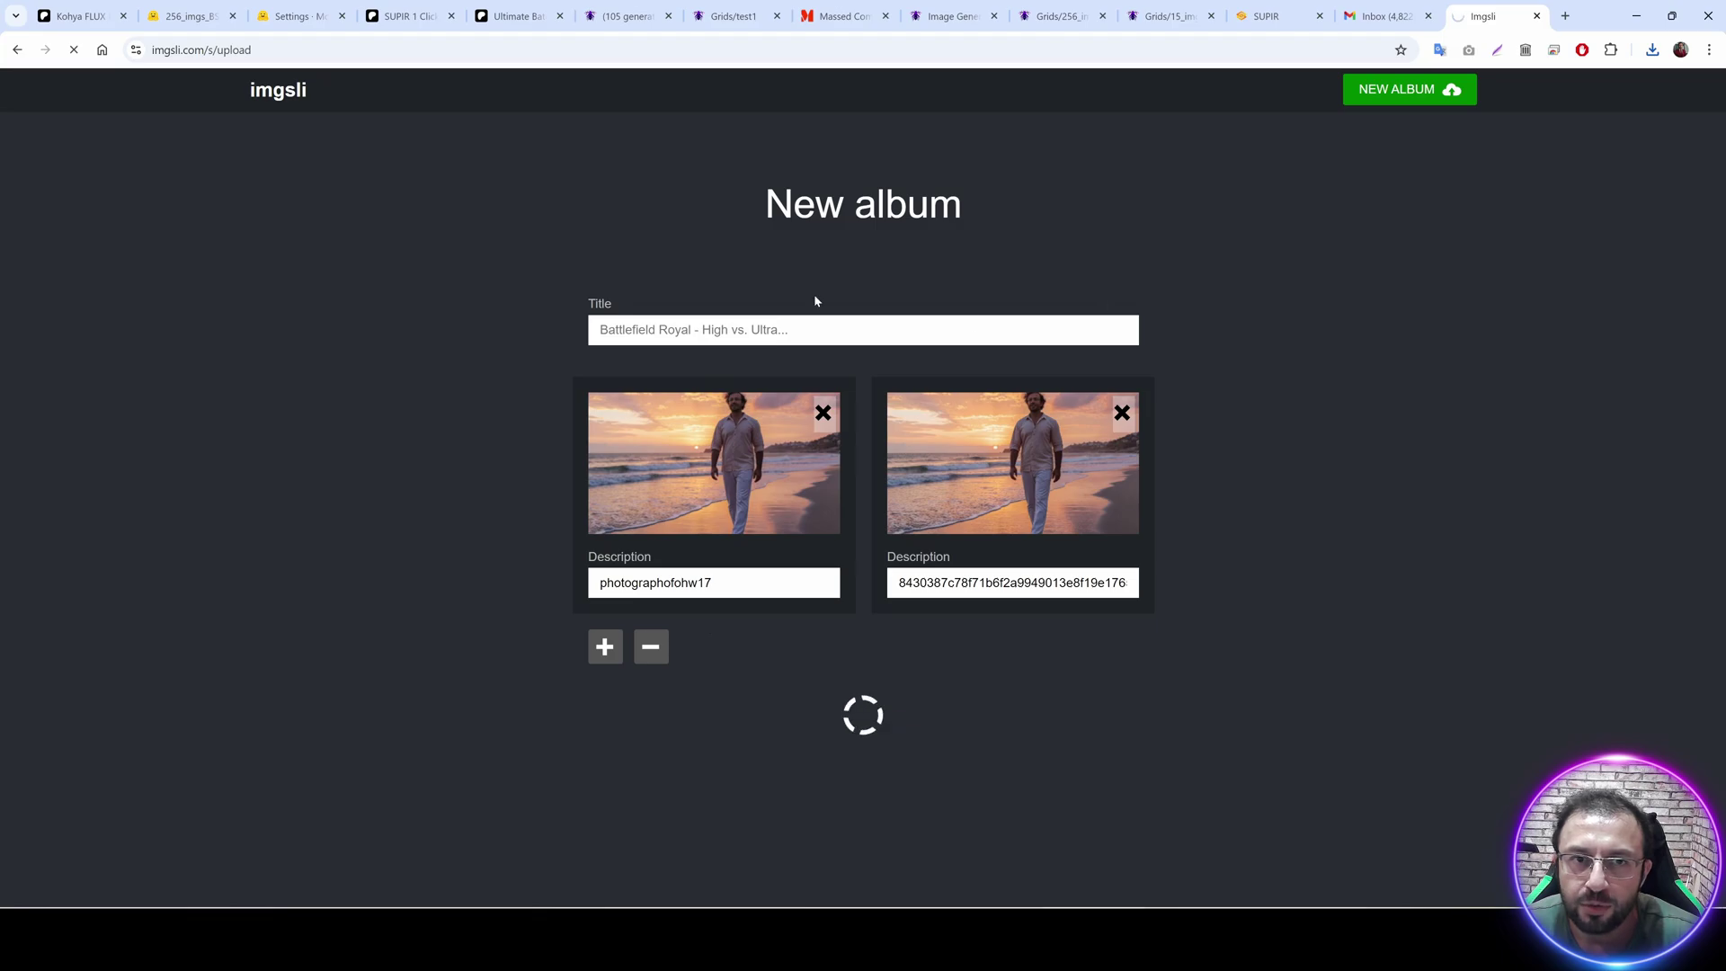
Compare the original and upscaled beach photo in the imgsli before/after slider, examining the face, shirt, waves and background up close.
scroll(913, 534, "up", 2)
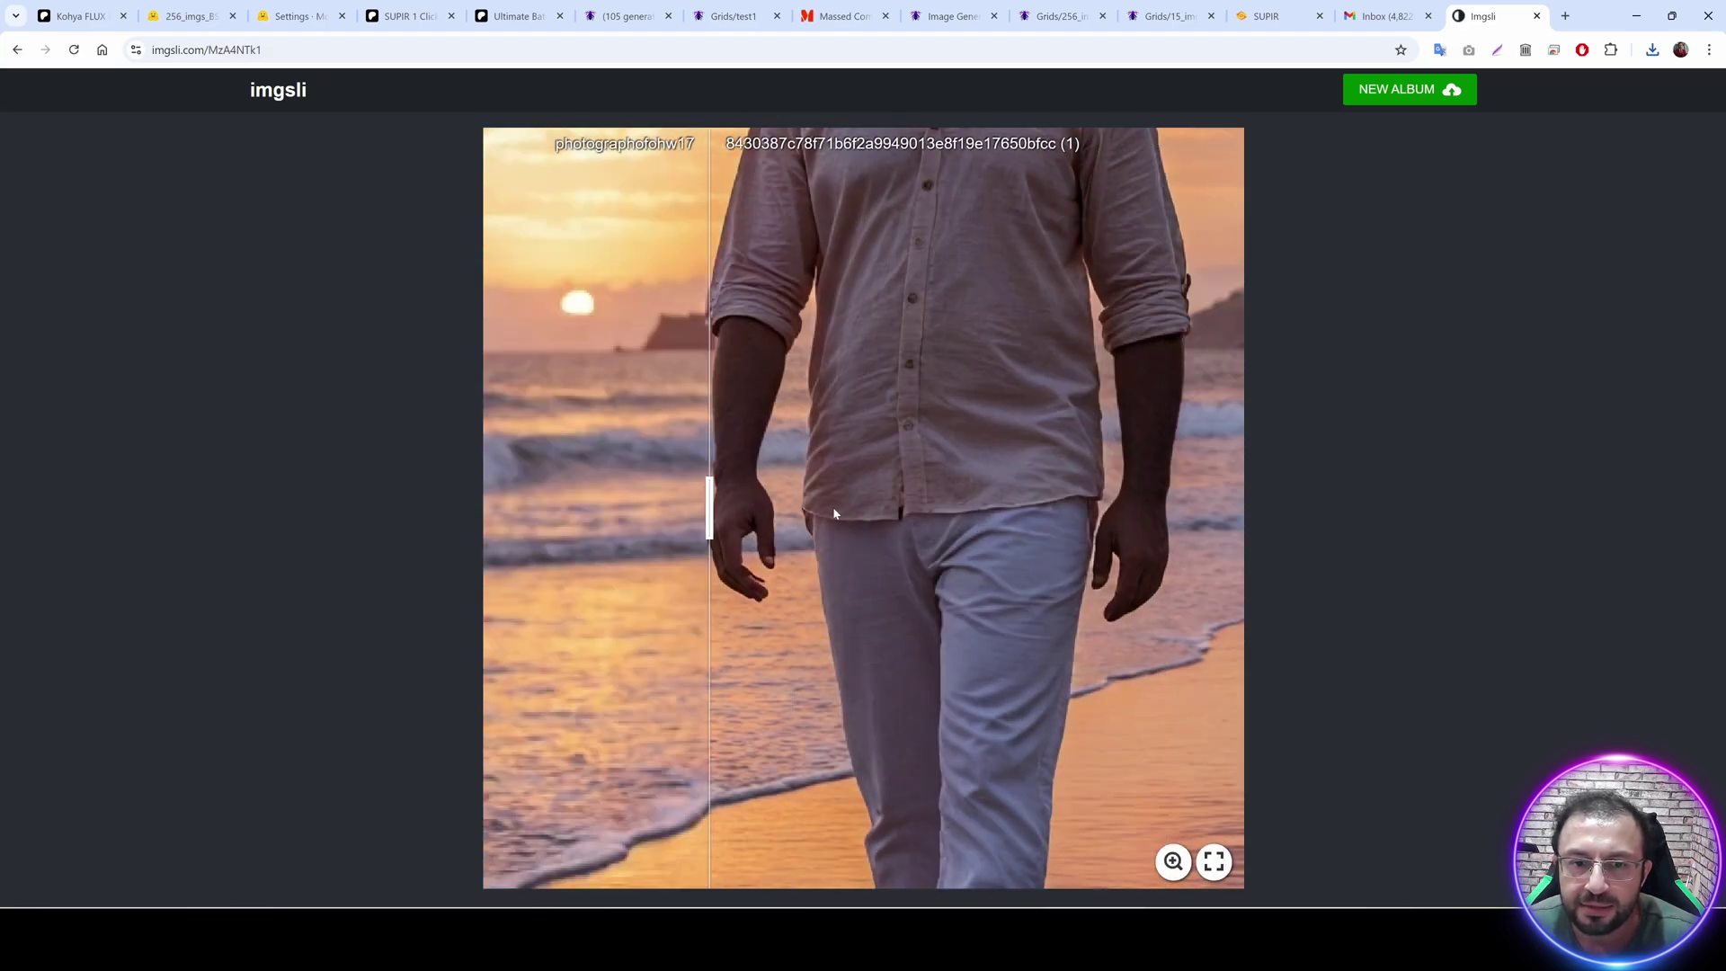
scroll(834, 513, "down", 2)
scroll(773, 396, "up", 1)
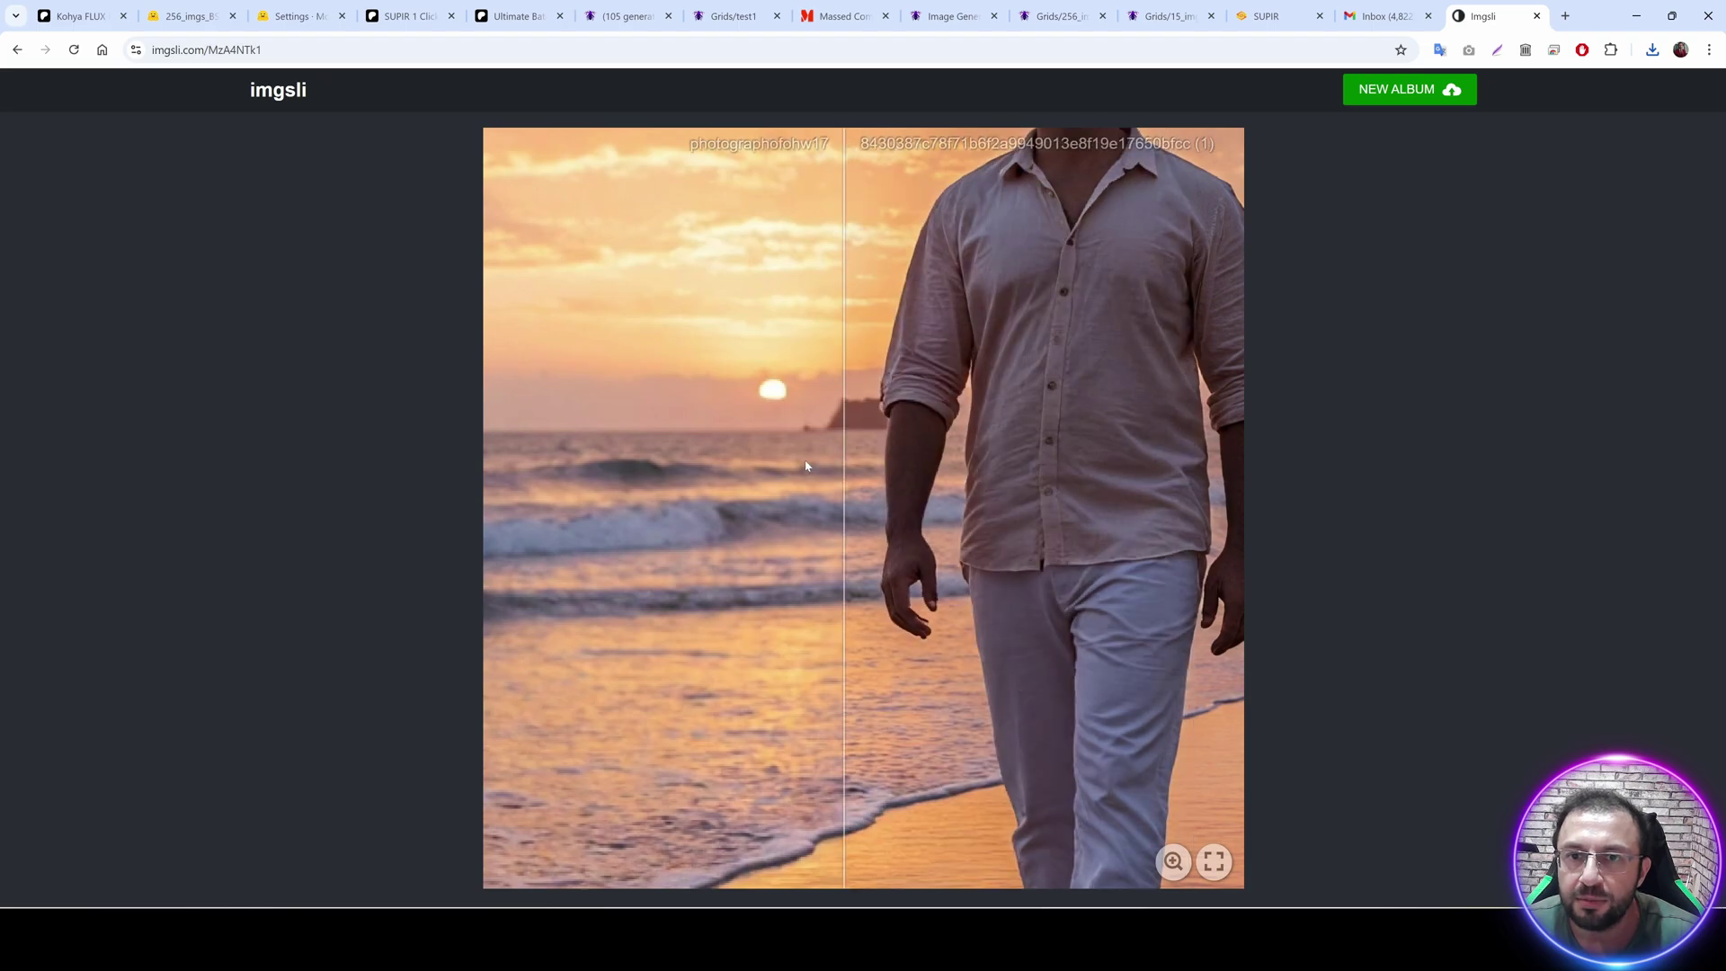
scroll(1159, 415, "down", 3)
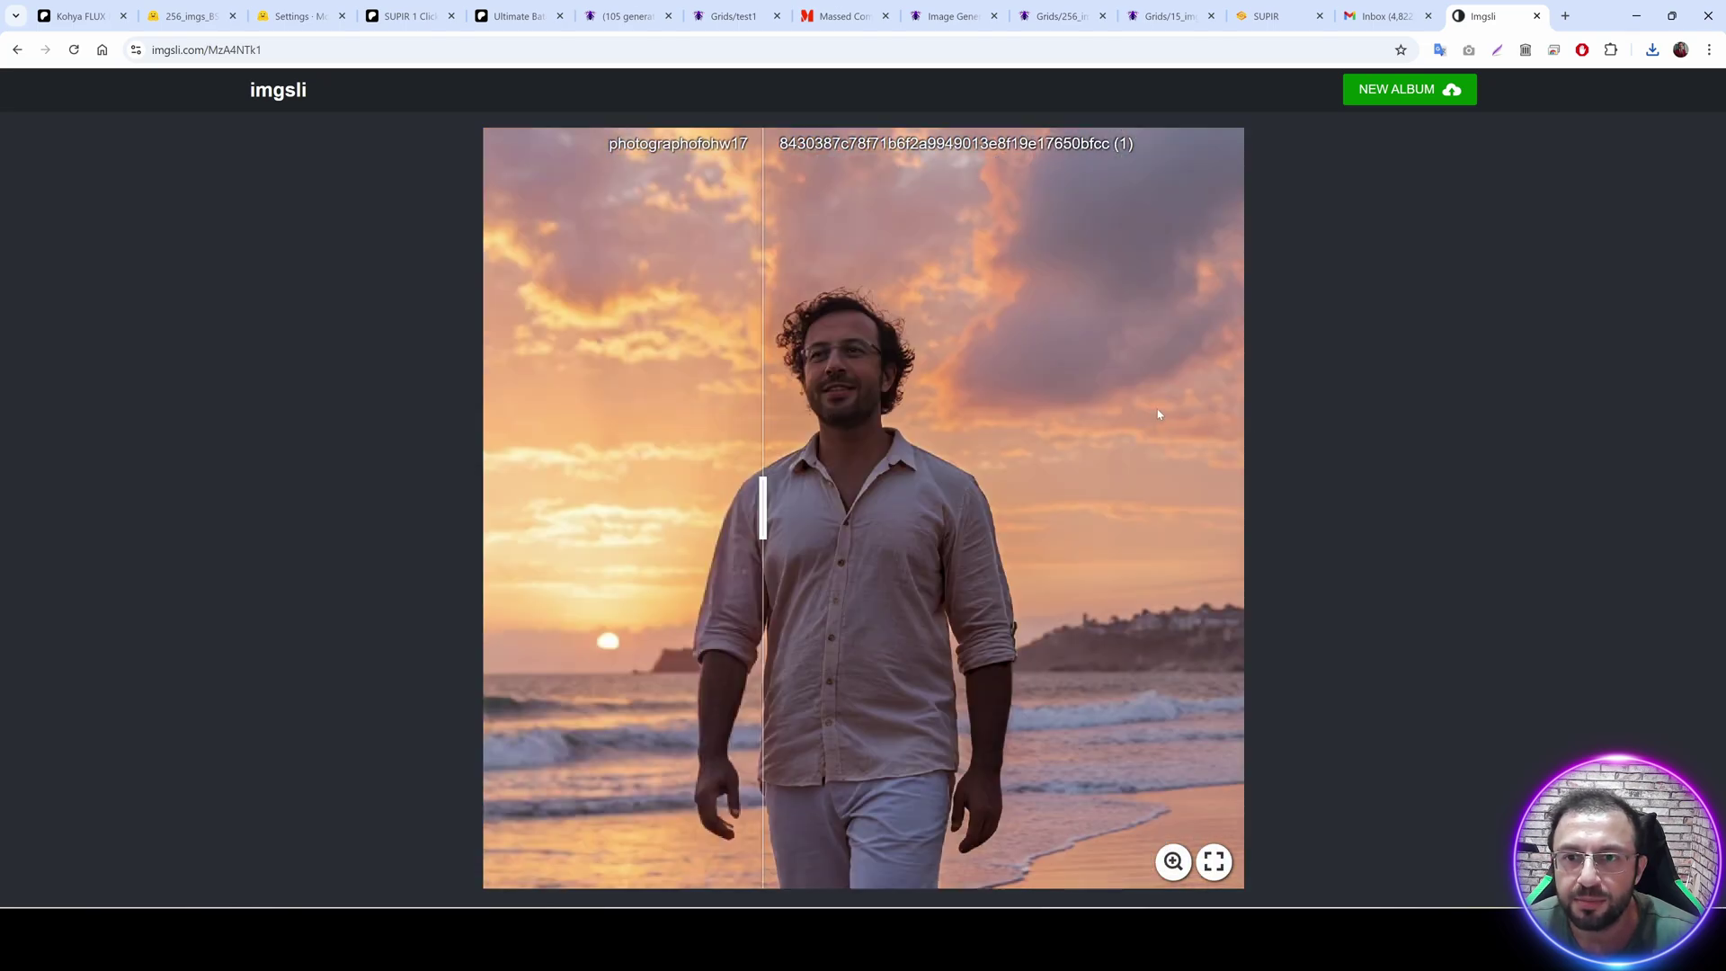
scroll(1158, 414, "down", 2)
scroll(1133, 377, "up", 5)
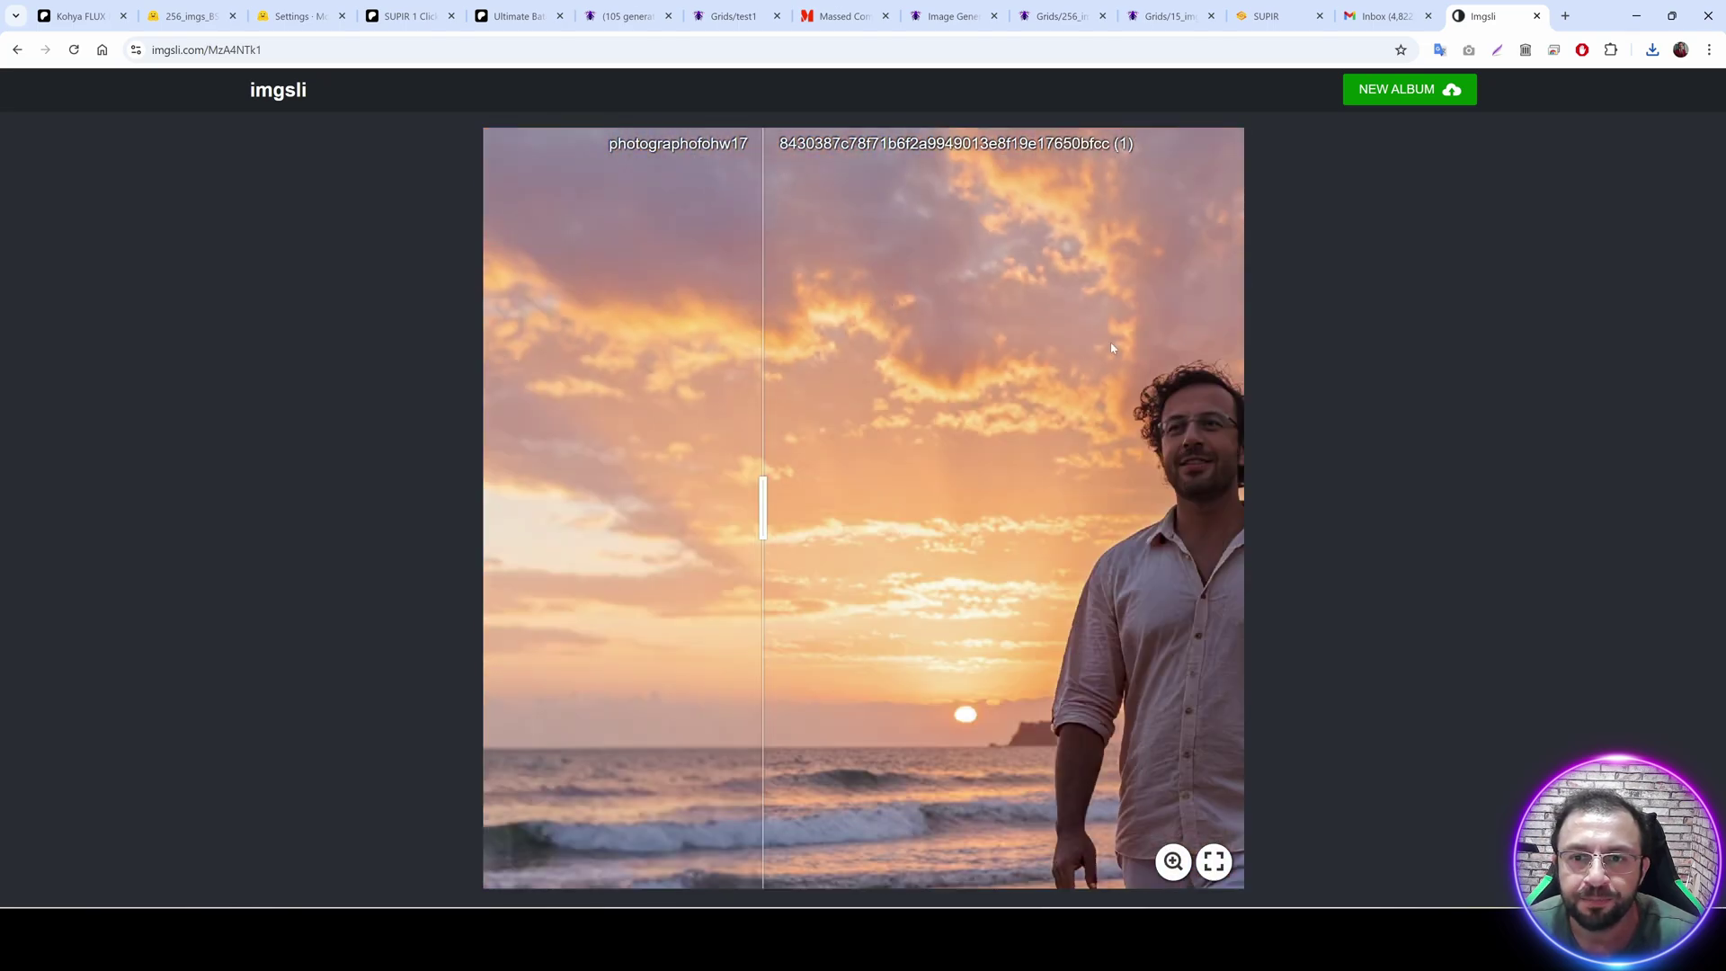
scroll(1043, 459, "up", 1)
left_click_drag(758, 526, 959, 526)
scroll(1120, 489, "down", 2)
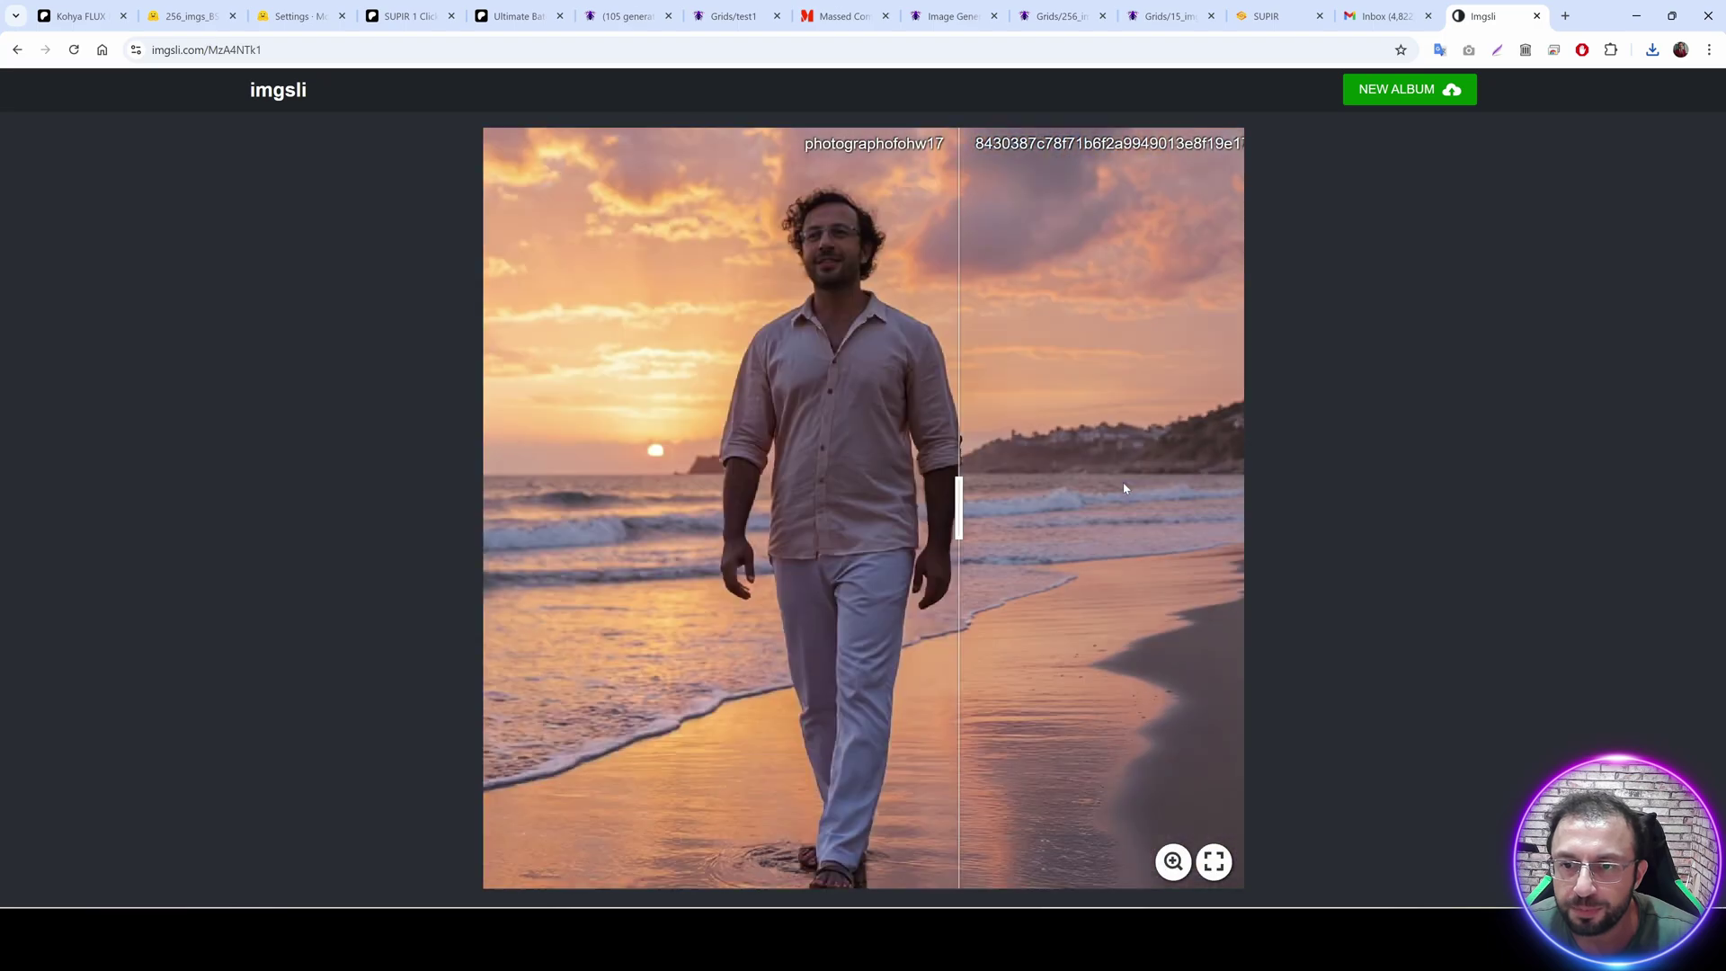
scroll(1072, 405, "up", 2)
scroll(1087, 413, "down", 2)
scroll(1118, 439, "up", 2)
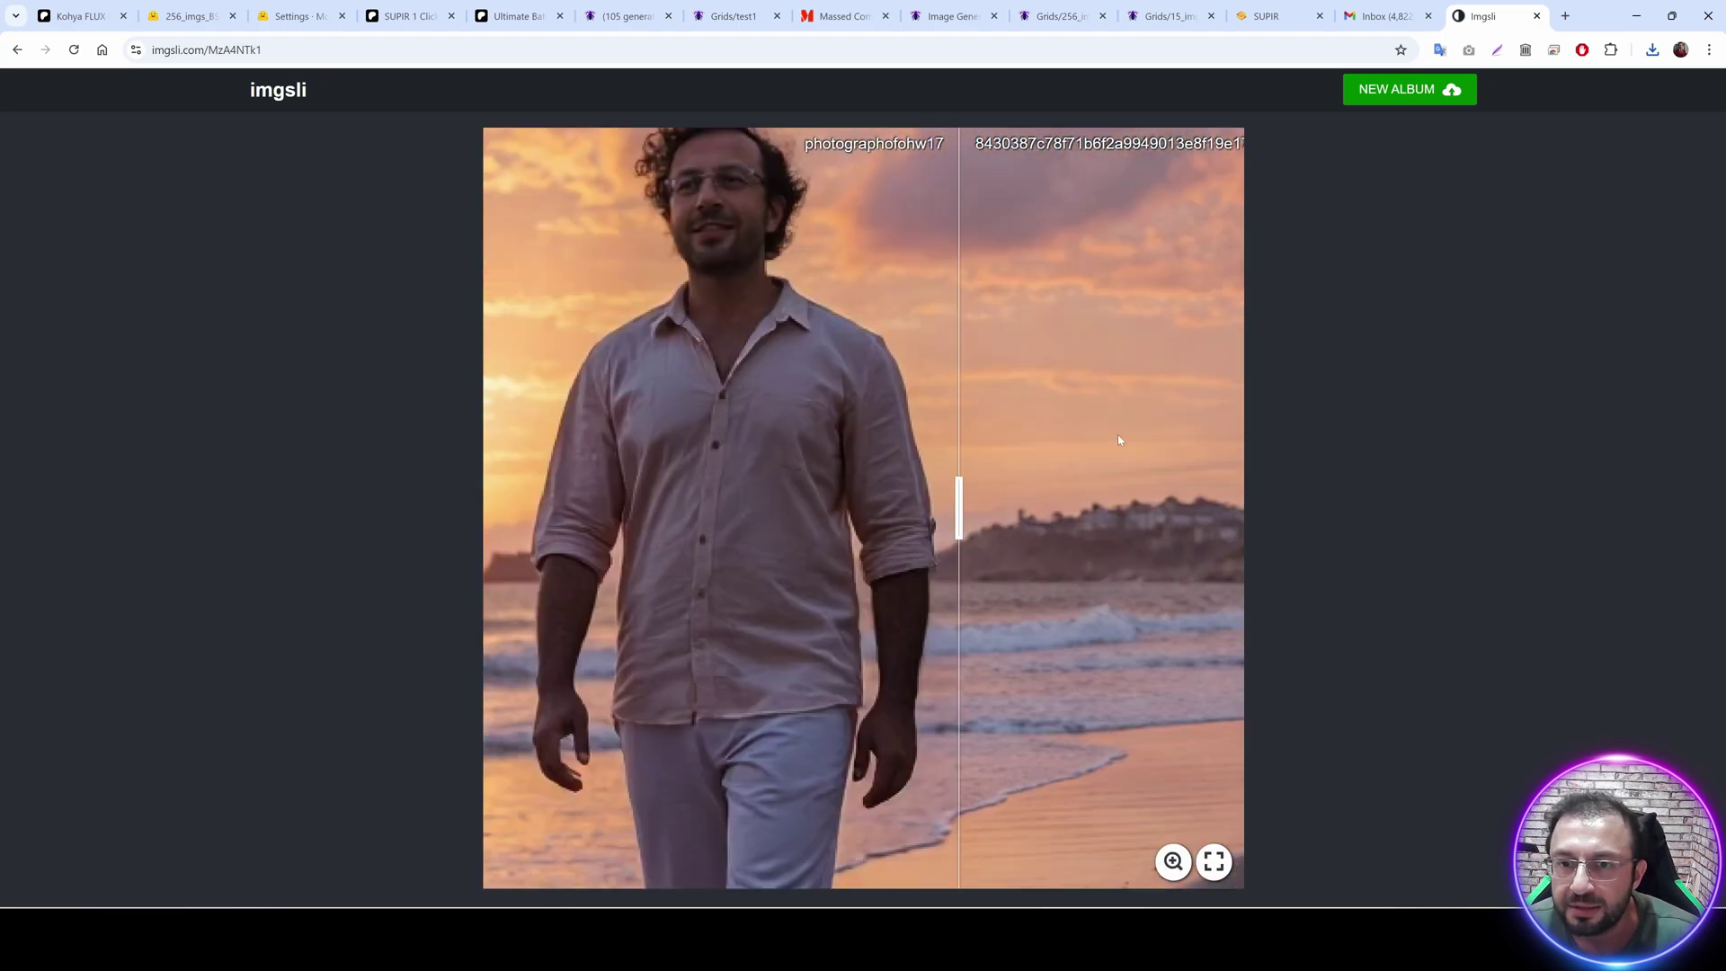
left_click_drag(986, 533, 583, 511)
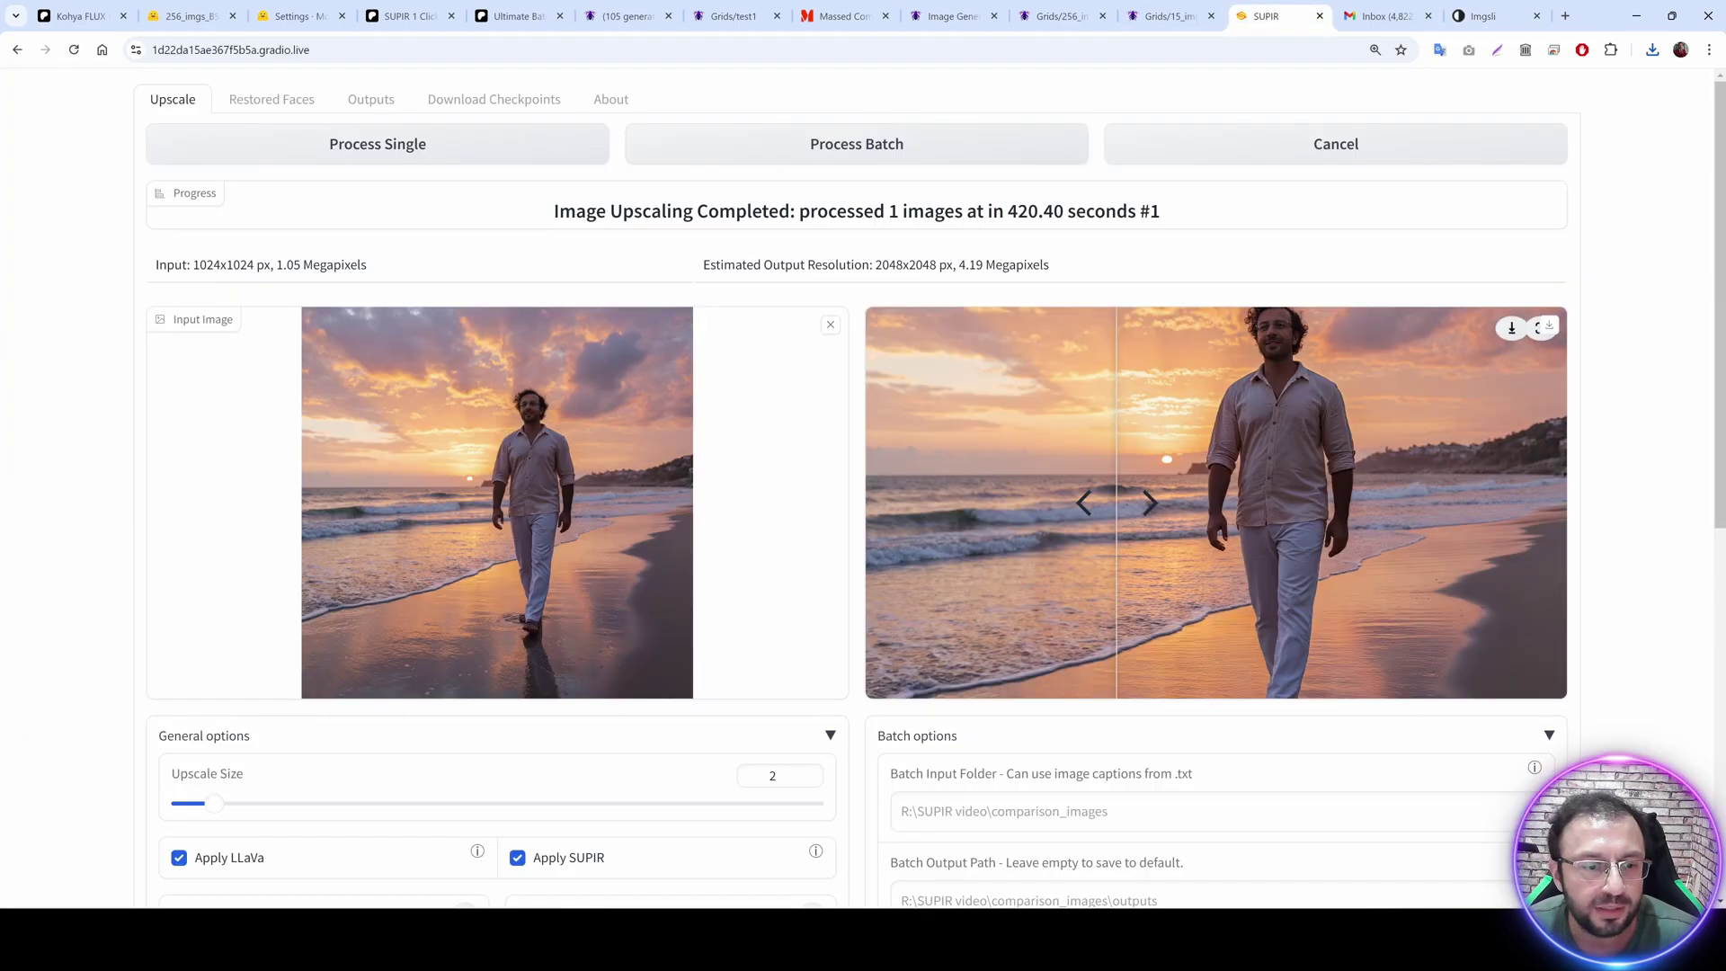
Check the LLaVA prompt on the SUPIR page, then open the downloaded photos in ImageGlass and alternate between the original and upscaled versions.
scroll(863, 486, "down", 5)
scroll(244, 674, "down", 2)
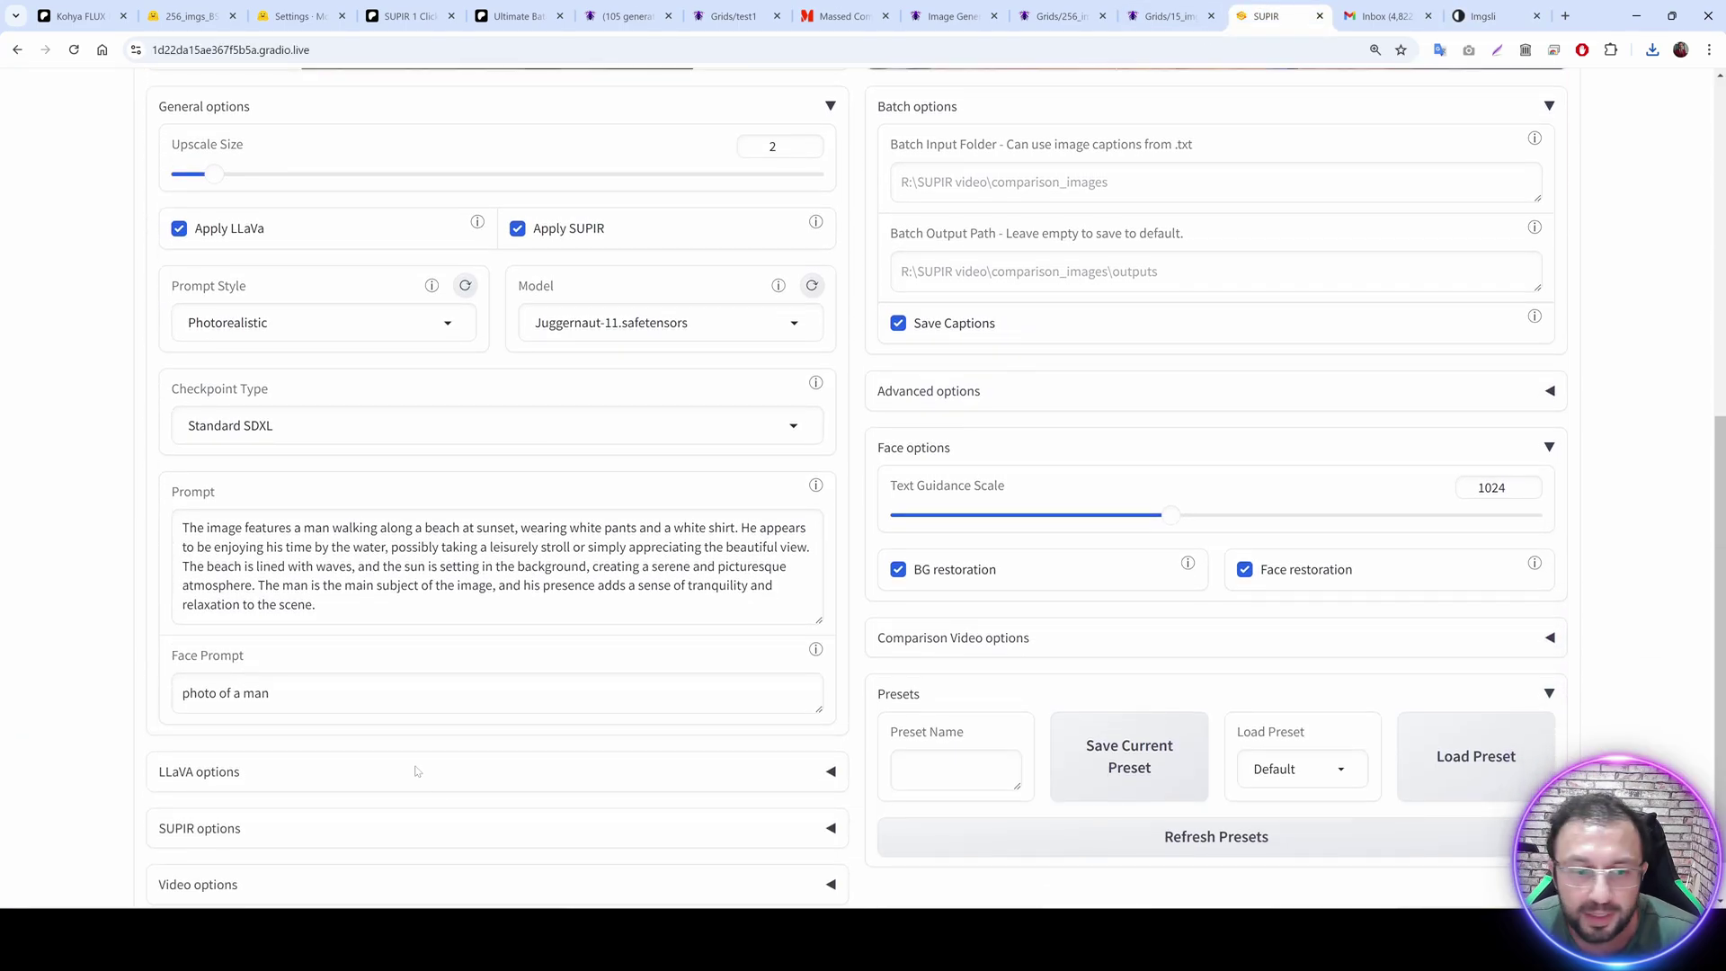
key("alt+Tab")
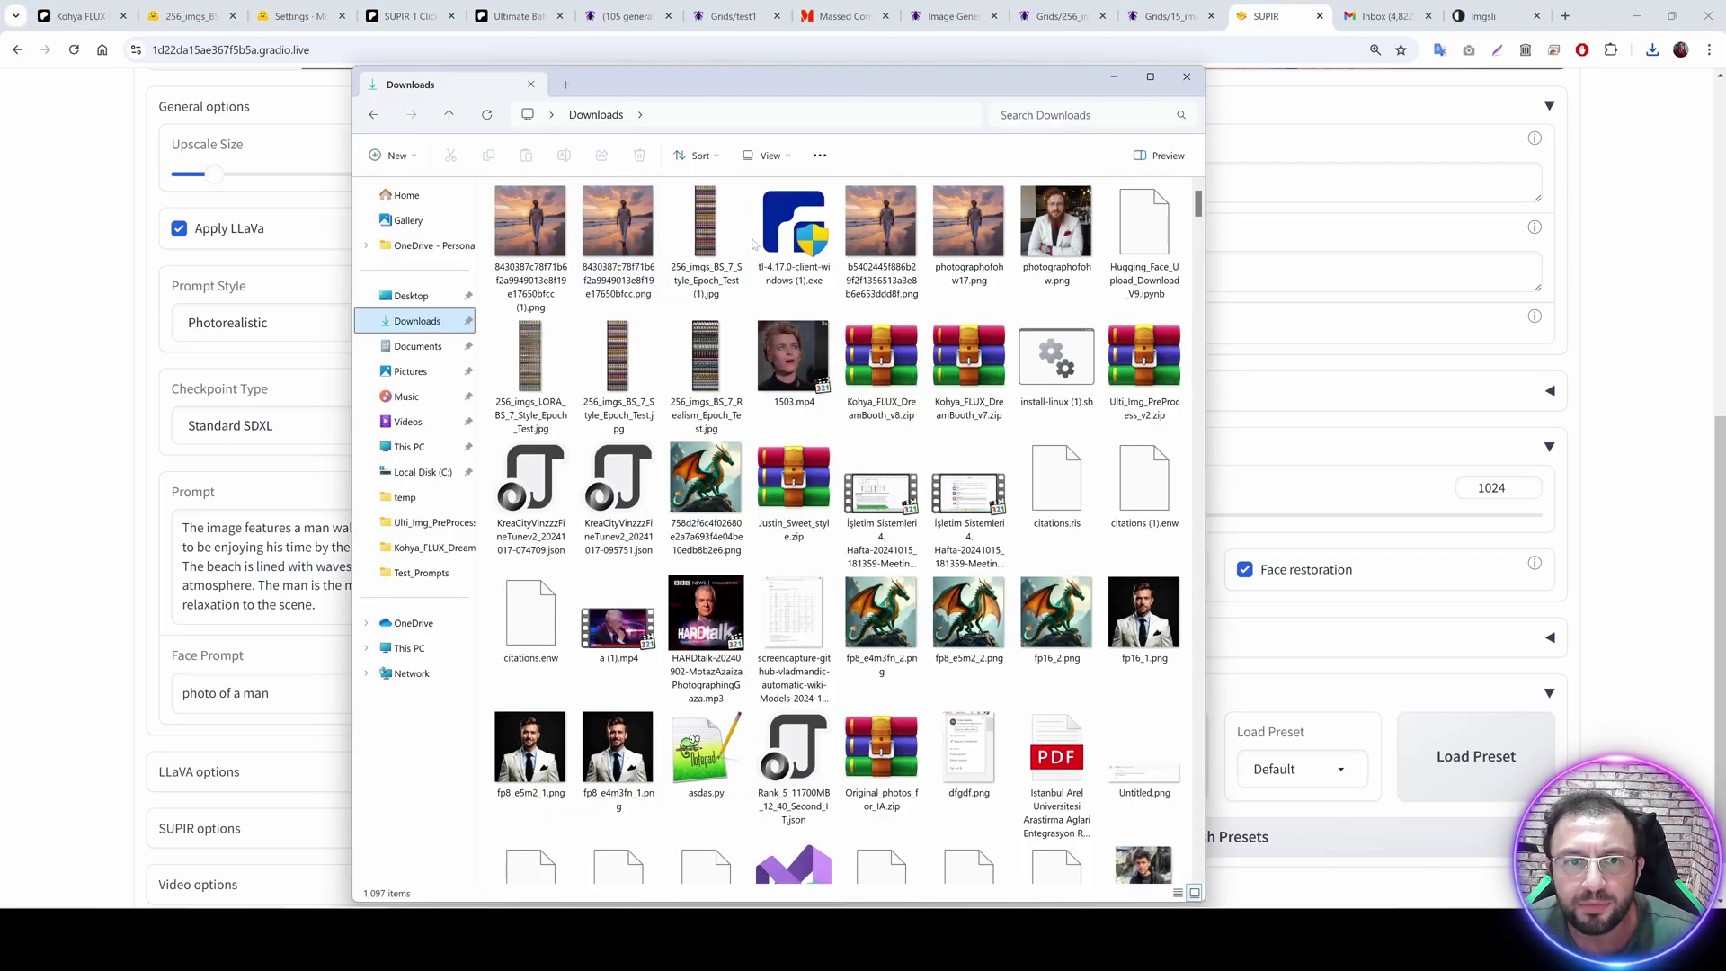
double_click(961, 237)
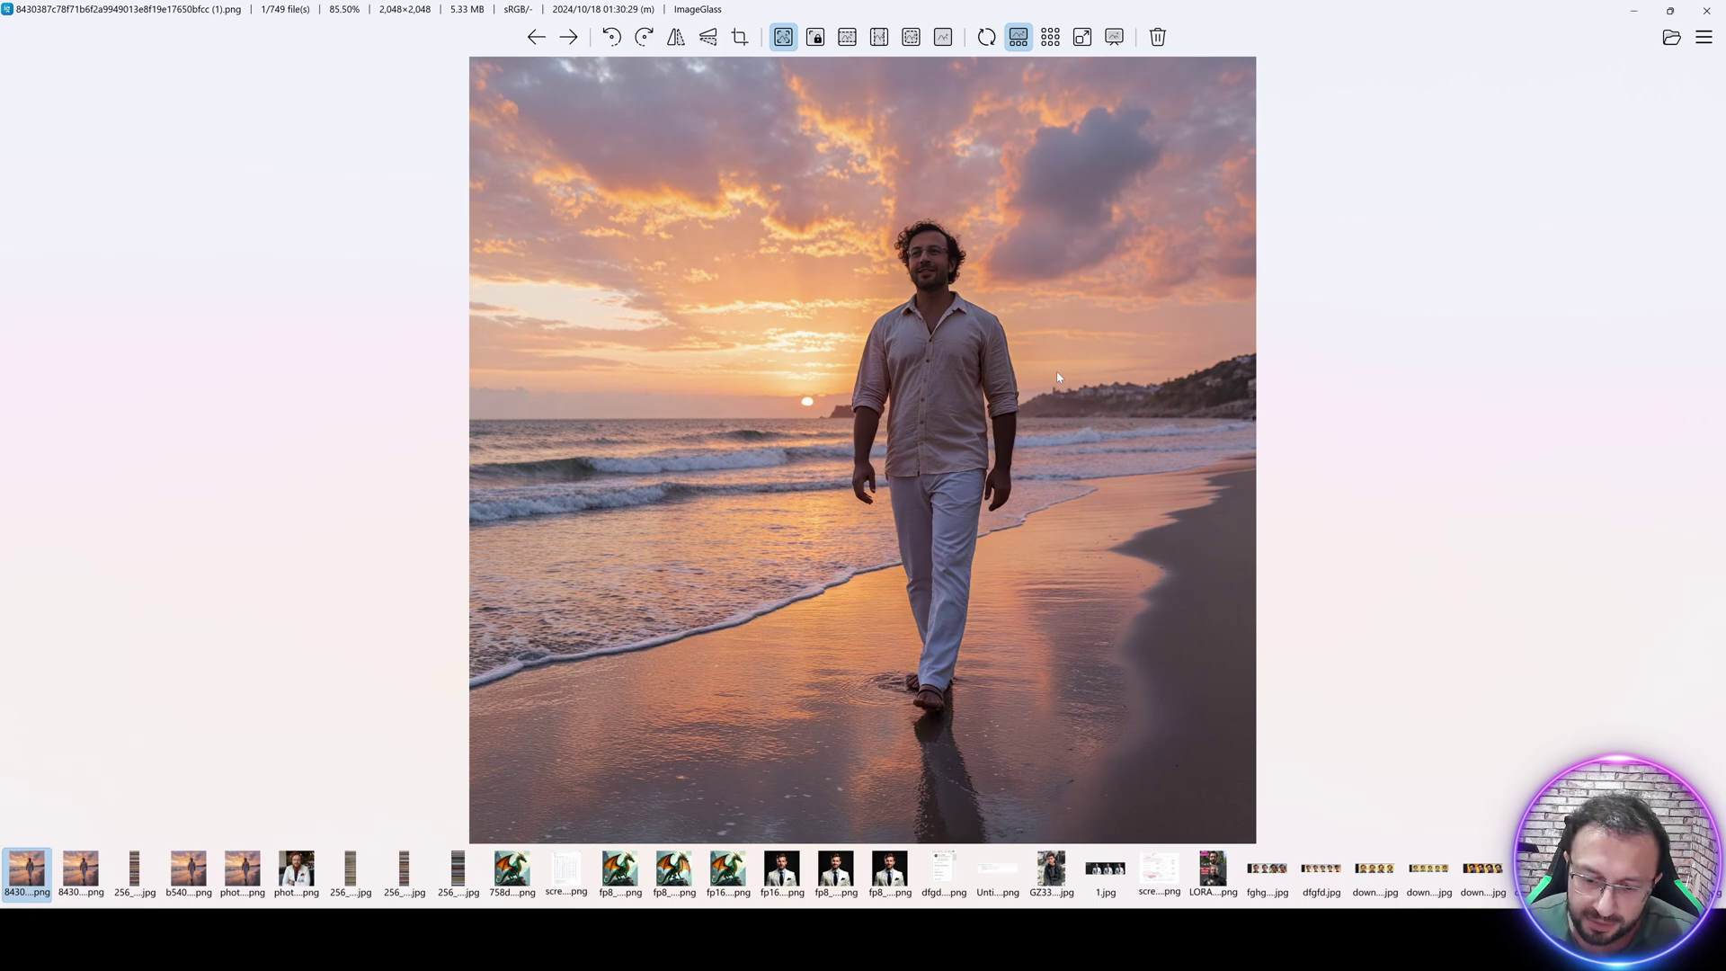
key("Left")
key("Right")
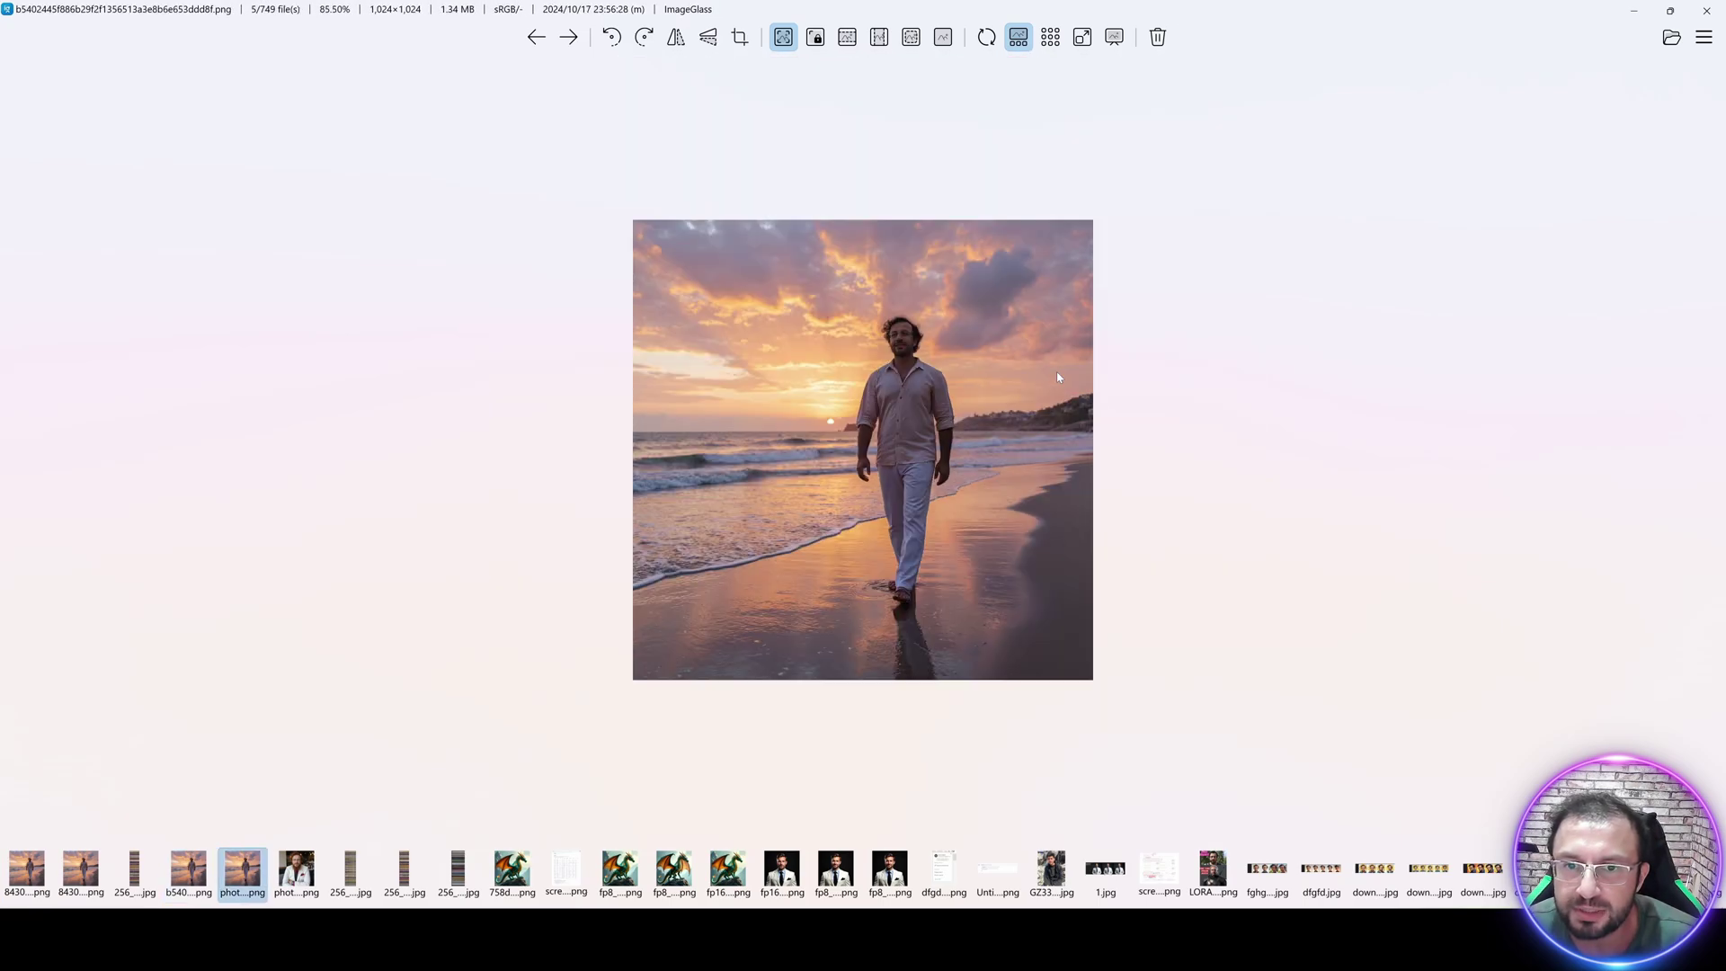
key("Left")
key("Right")
key("Left")
key("Right")
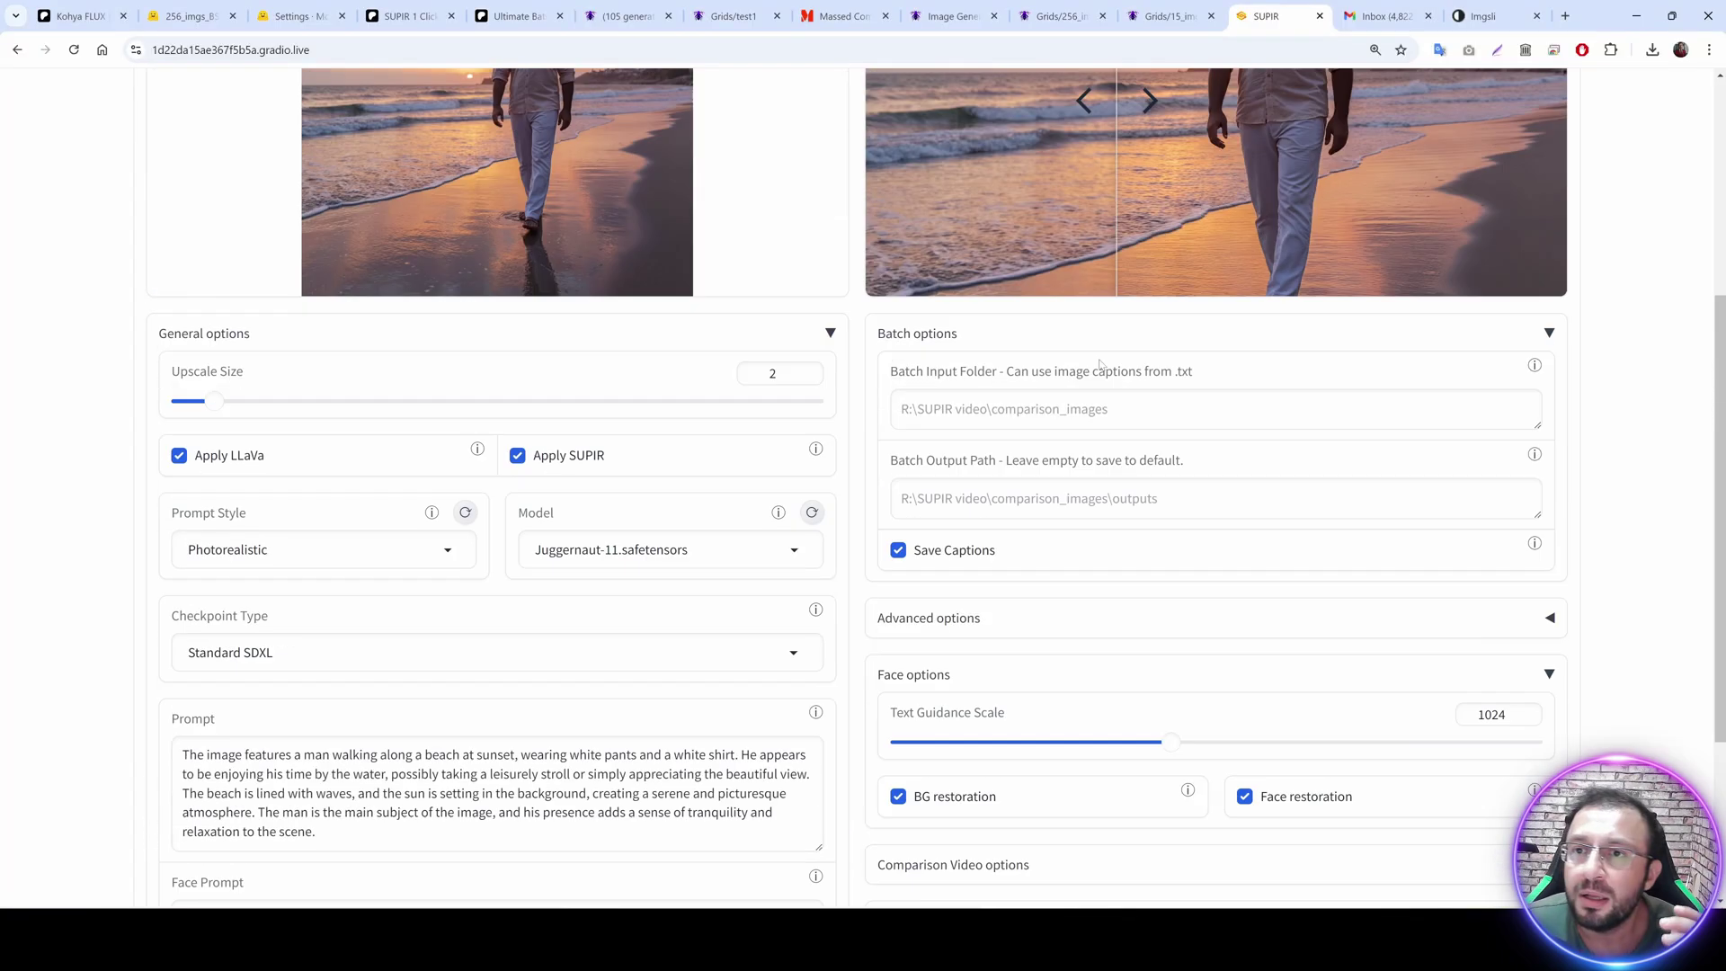
Compare the SUPIR output against the original in full screen, then exit full screen and review the upscale settings.
scroll(1209, 460, "up", 5)
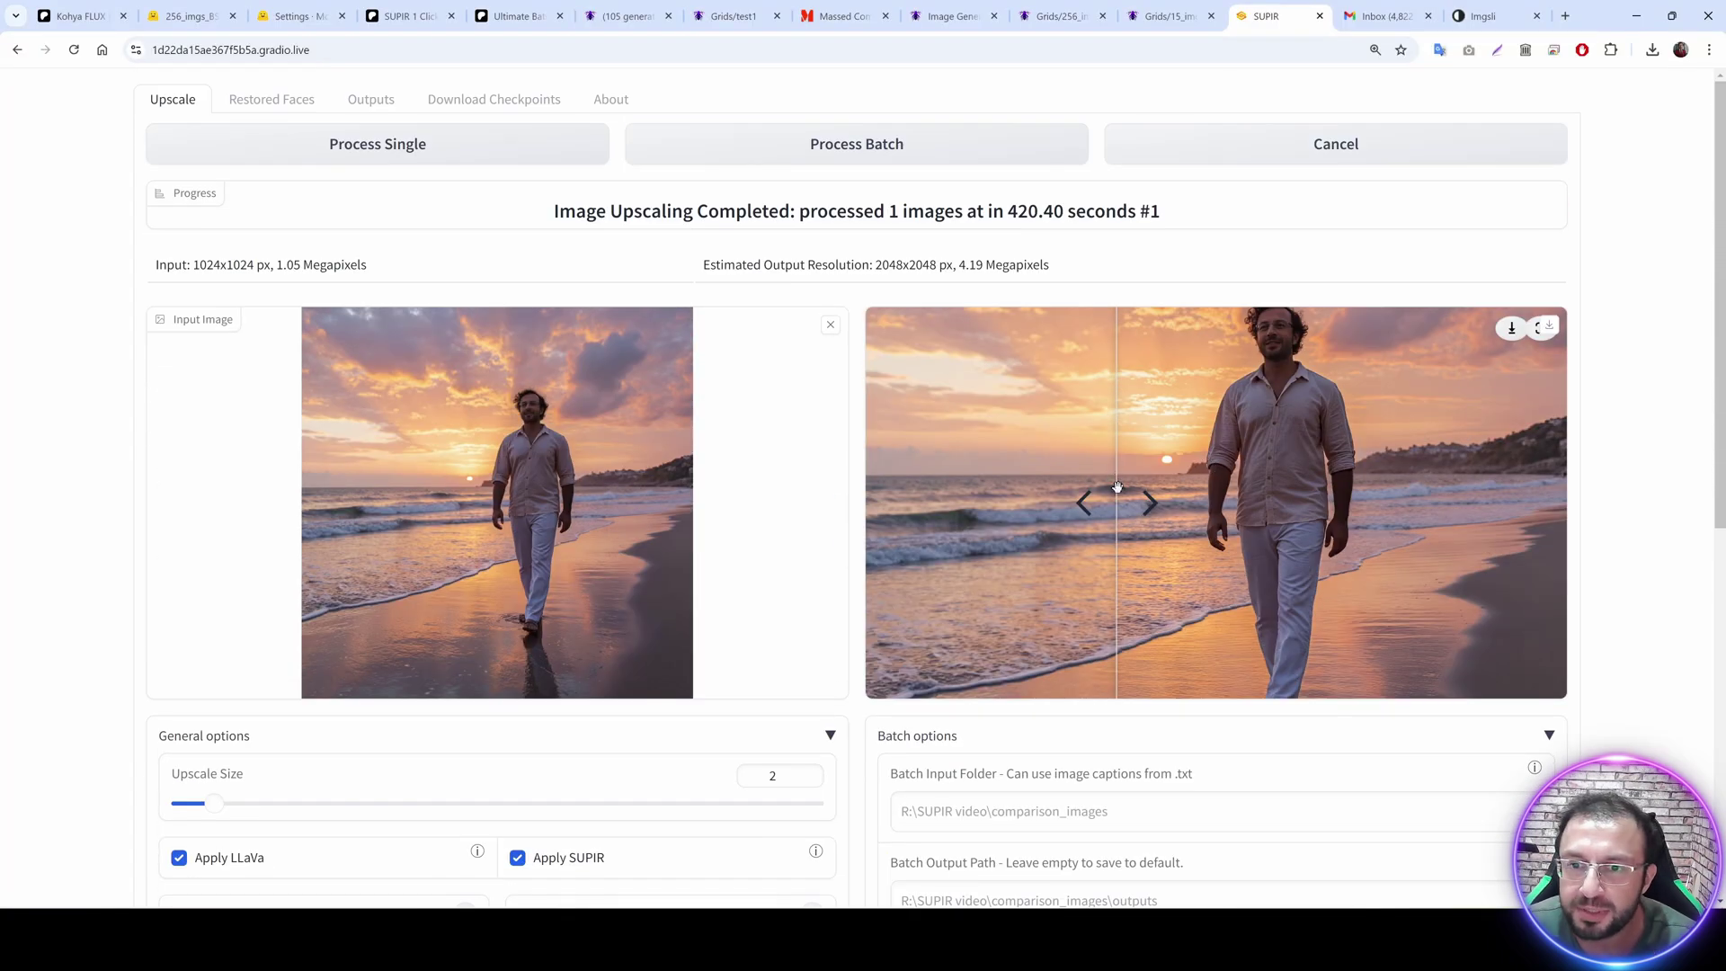
mouse_move(1117, 486)
left_mouse_down()
mouse_move(1449, 493)
mouse_move(1075, 496)
mouse_move(1261, 501)
mouse_move(1134, 508)
left_mouse_up()
left_click(1539, 329)
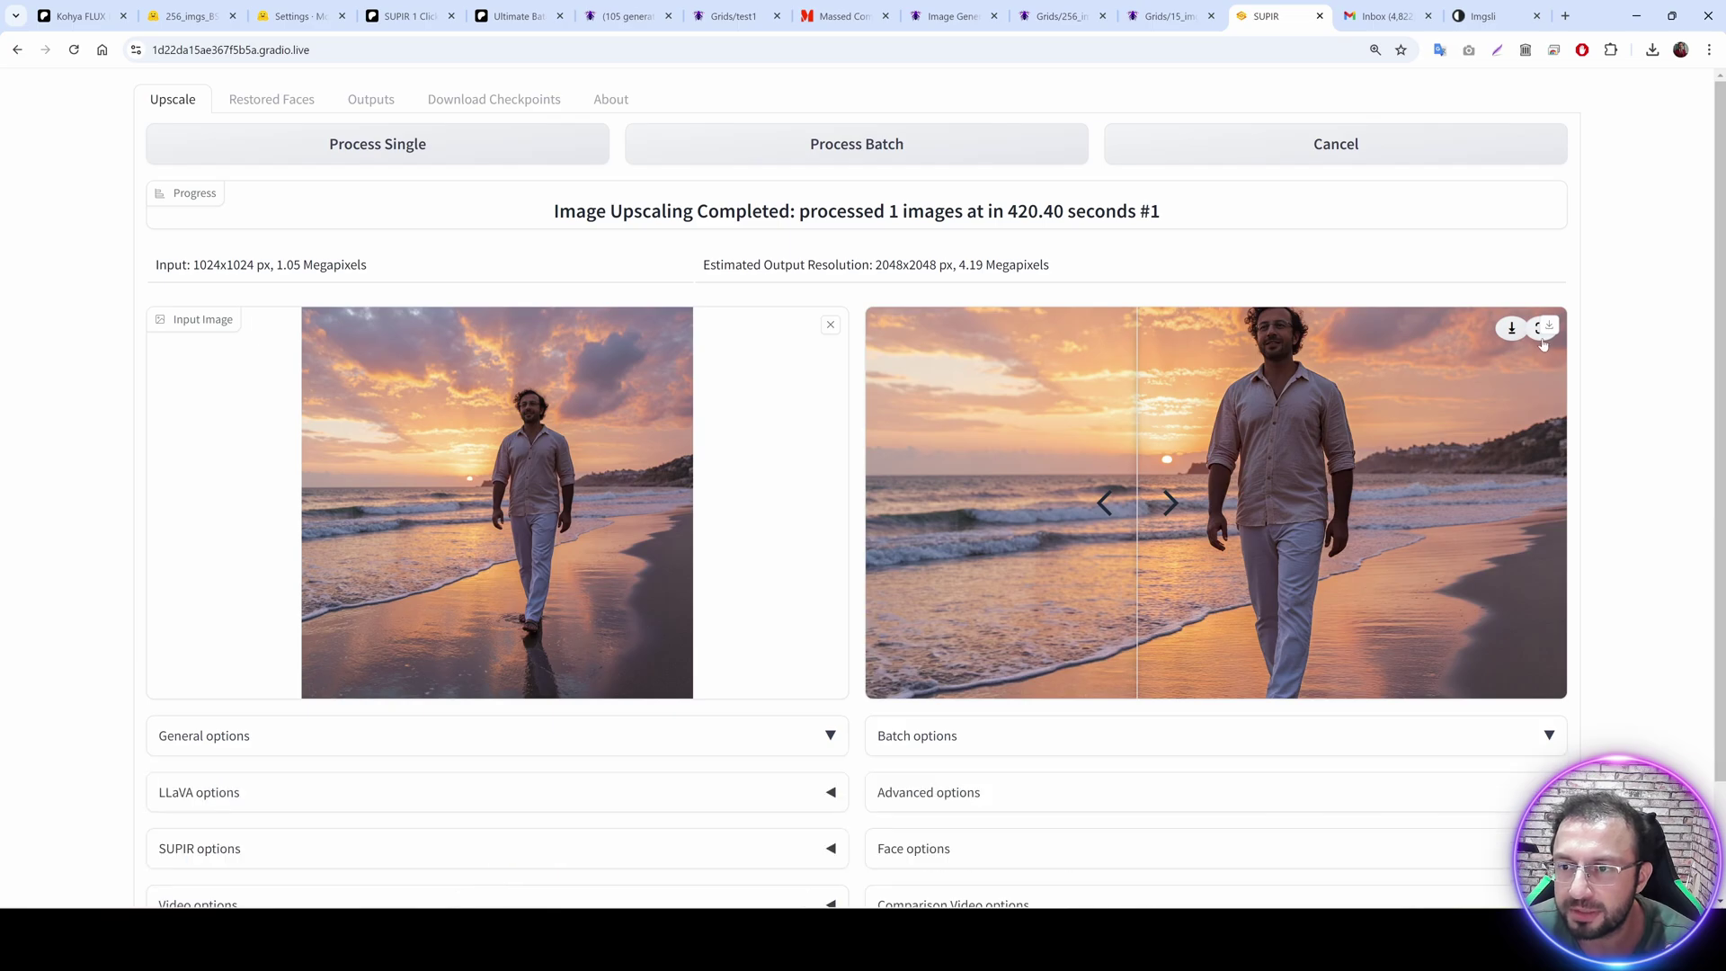
left_click_drag(893, 460, 558, 467)
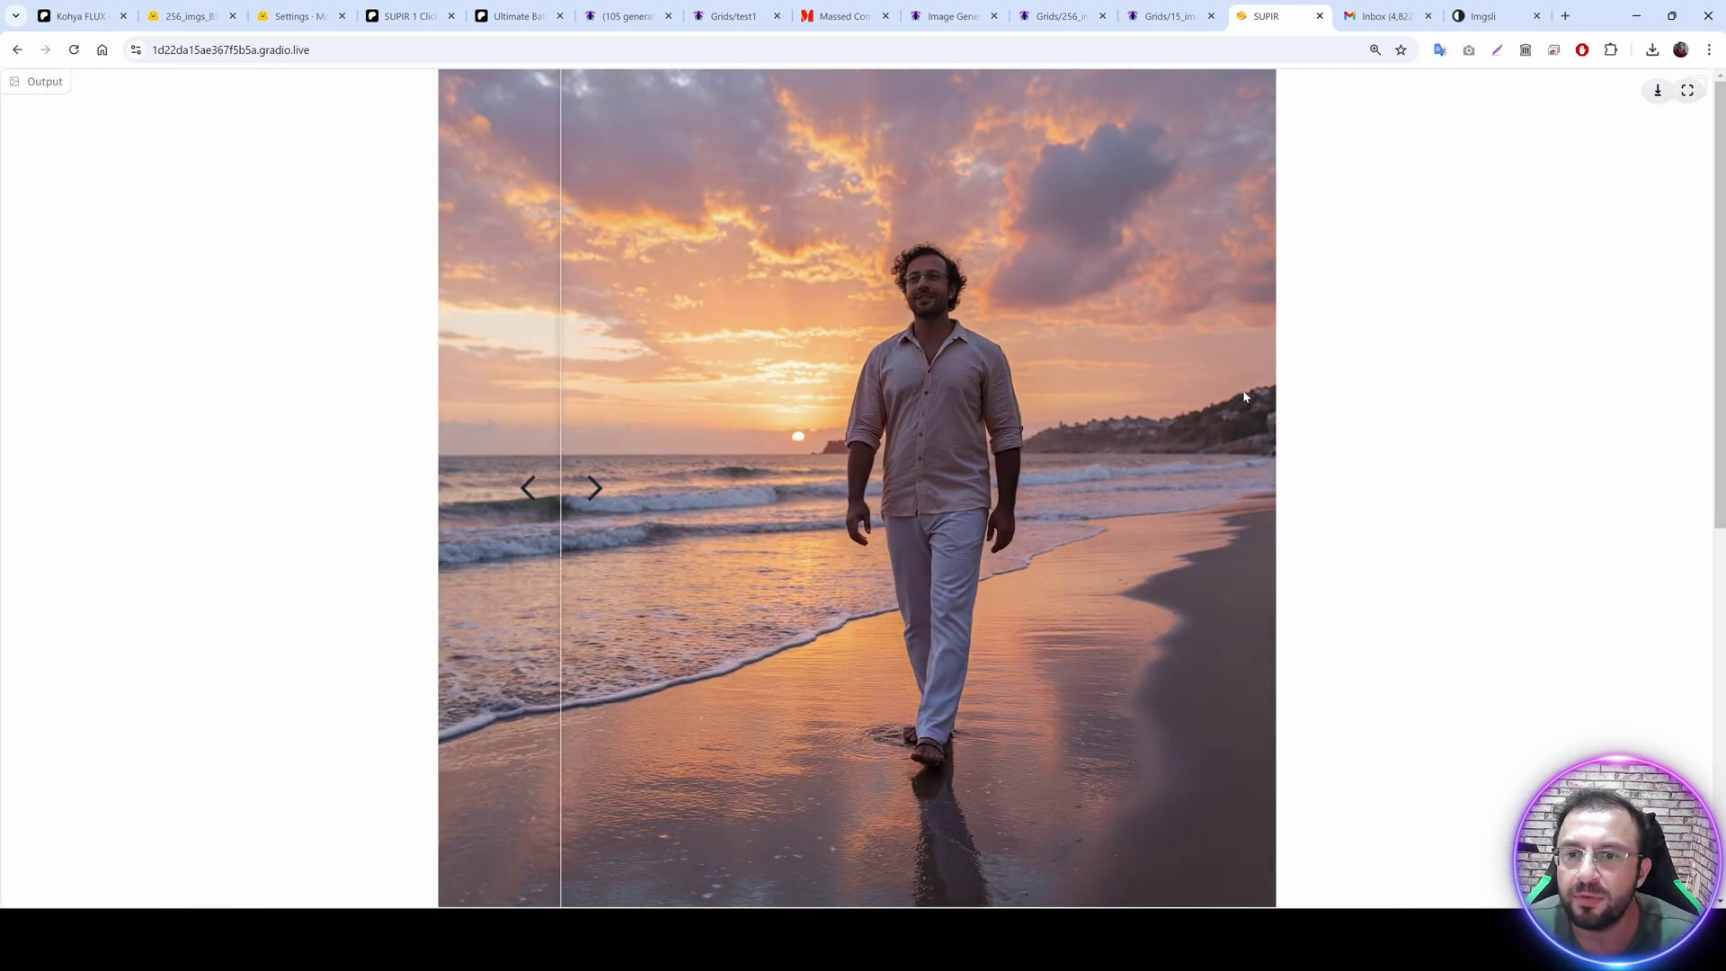
key("Escape")
scroll(1294, 189, "down", 3)
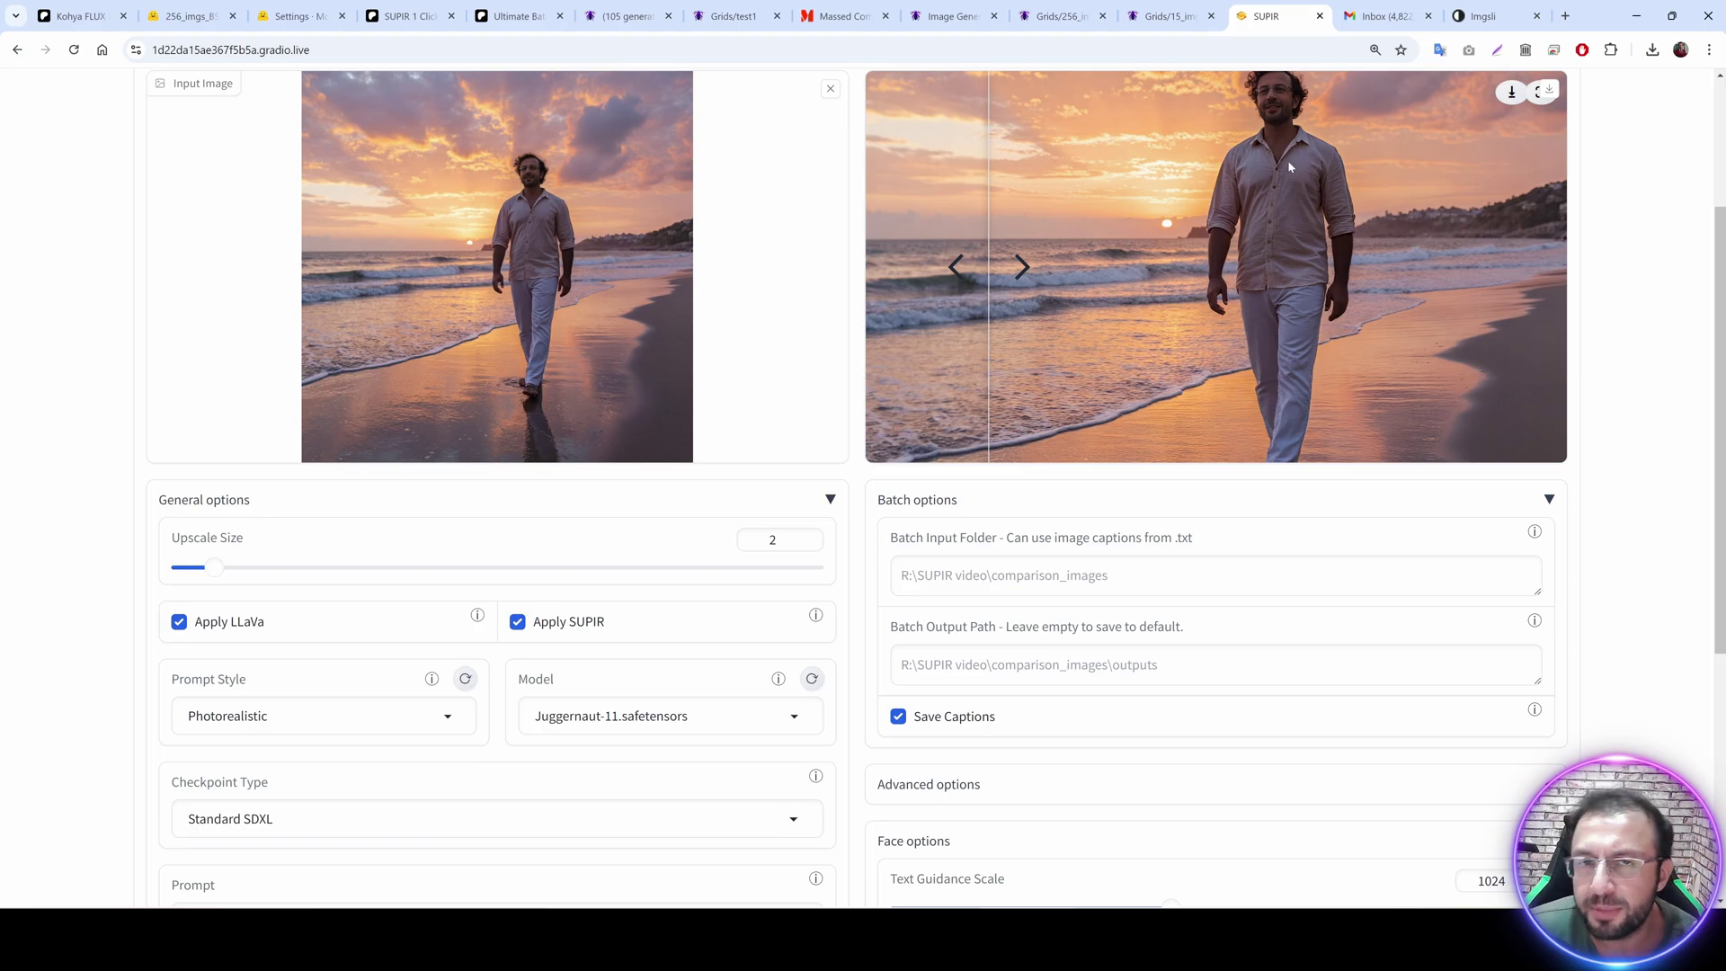
scroll(1104, 472, "down", 3)
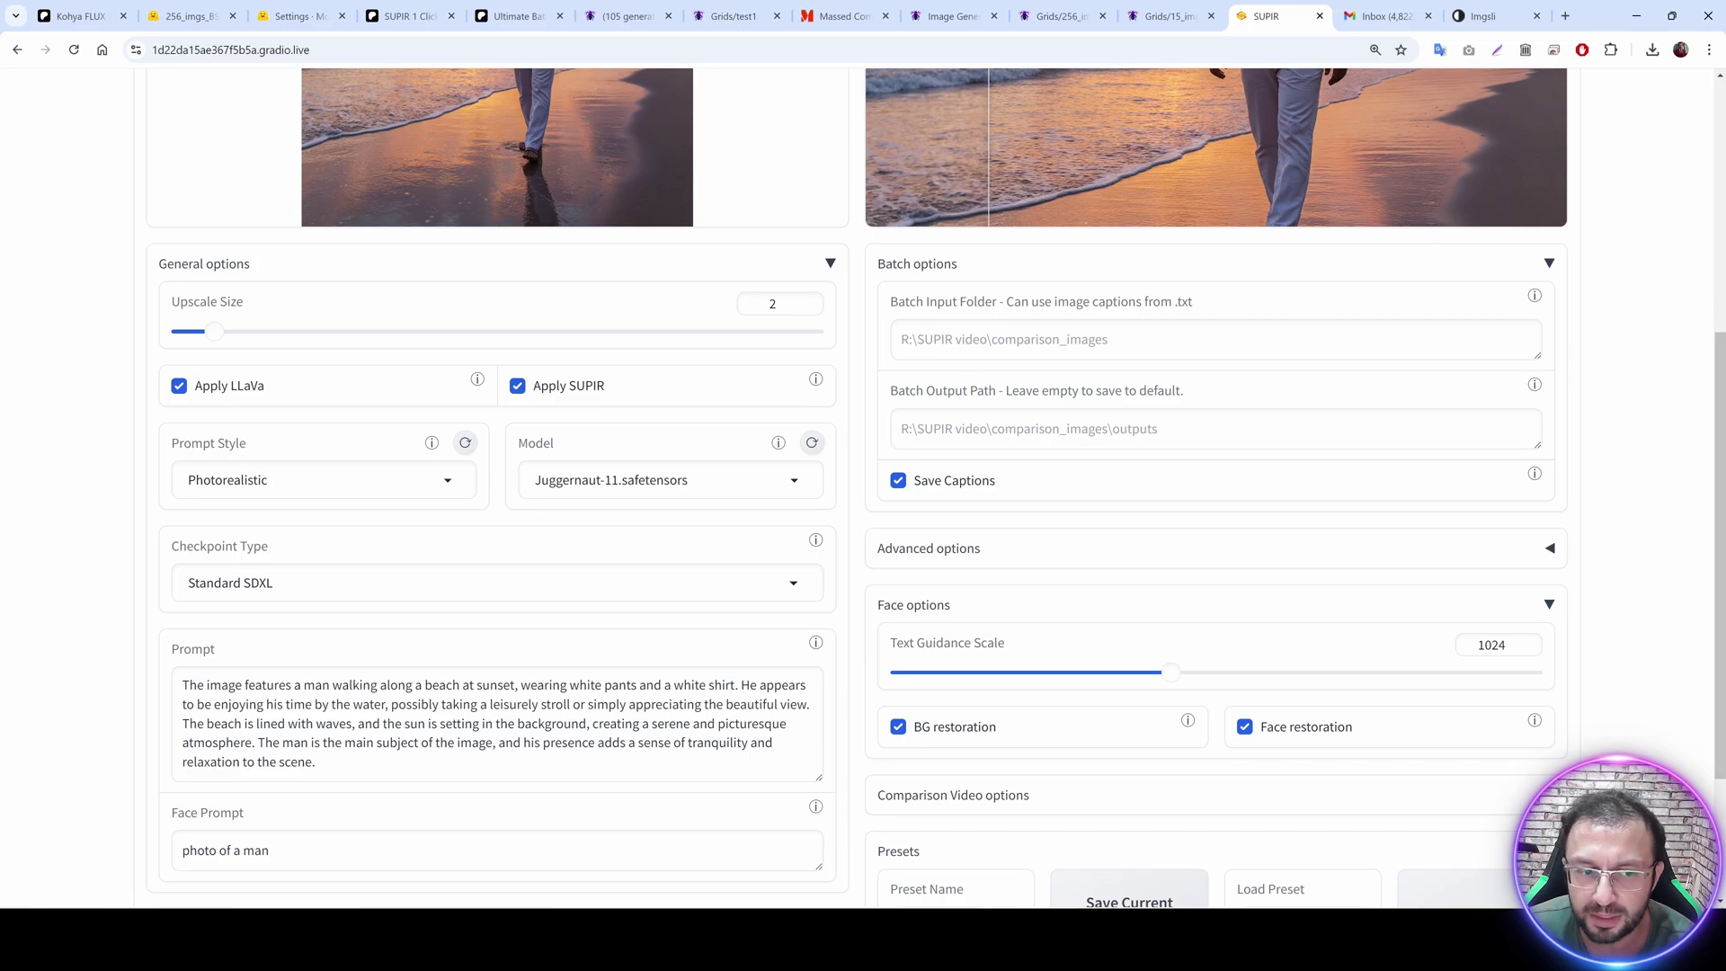
Rerun the single-image SUPIR upscale of the beach photo with the current 2x settings and move the comparison divider onto the man.
scroll(1034, 620, "up", 2)
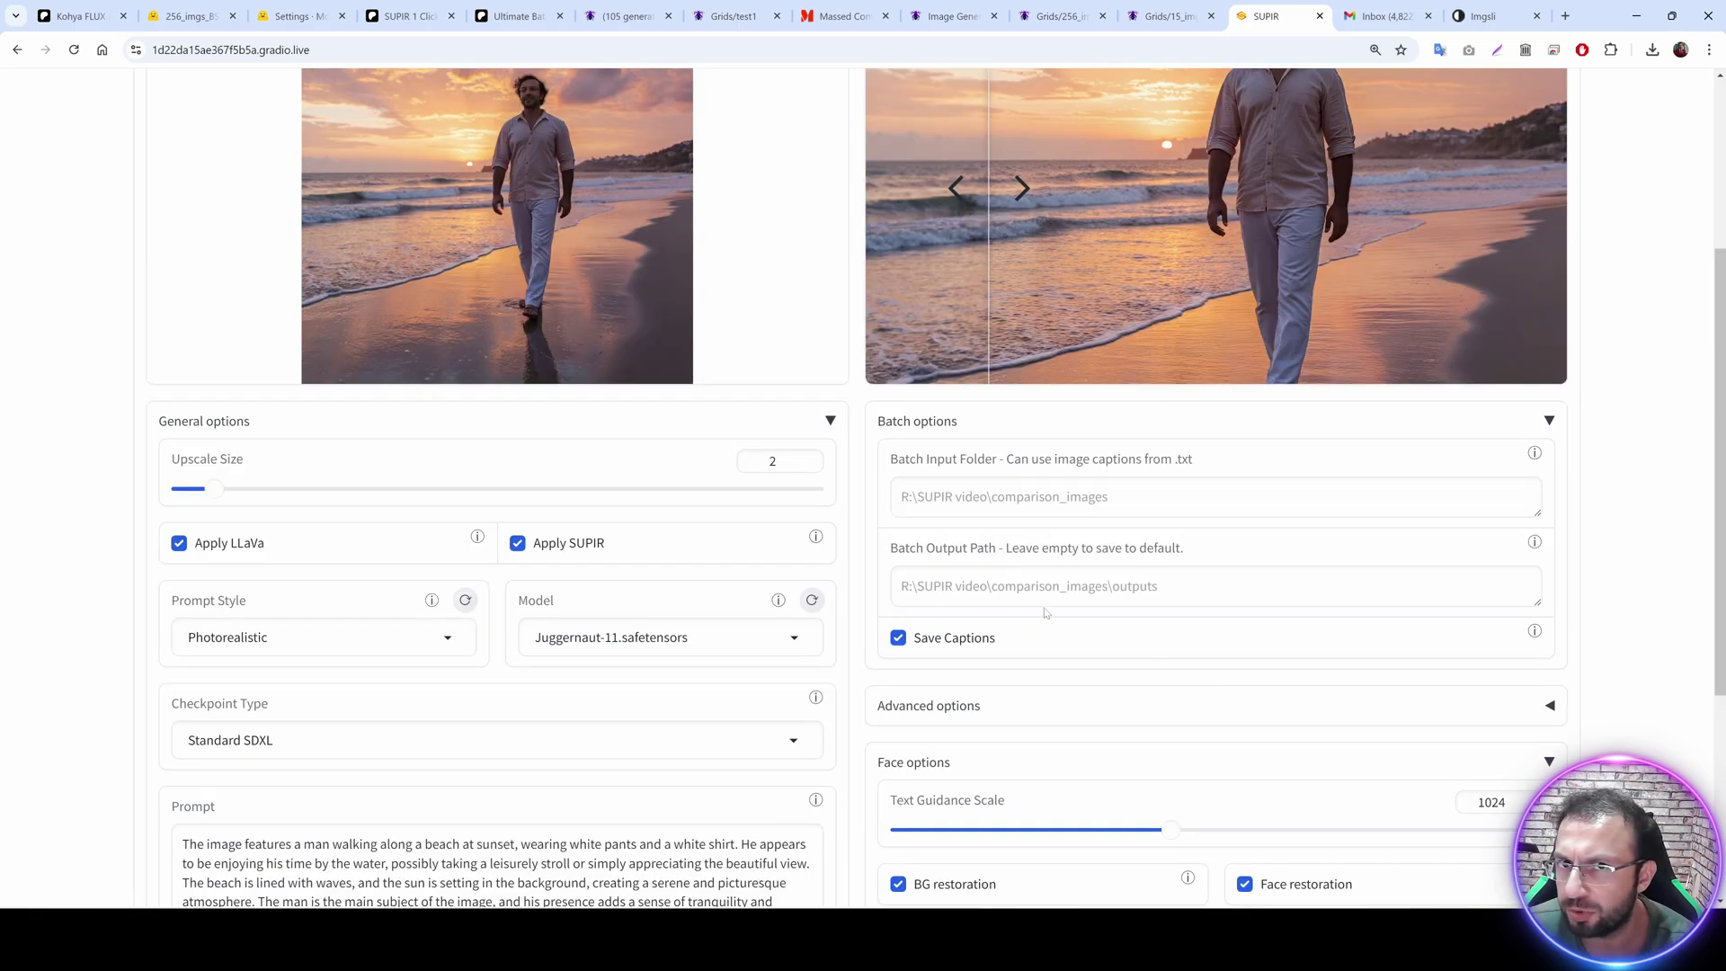
scroll(899, 656, "up", 2)
scroll(1137, 620, "down", 4)
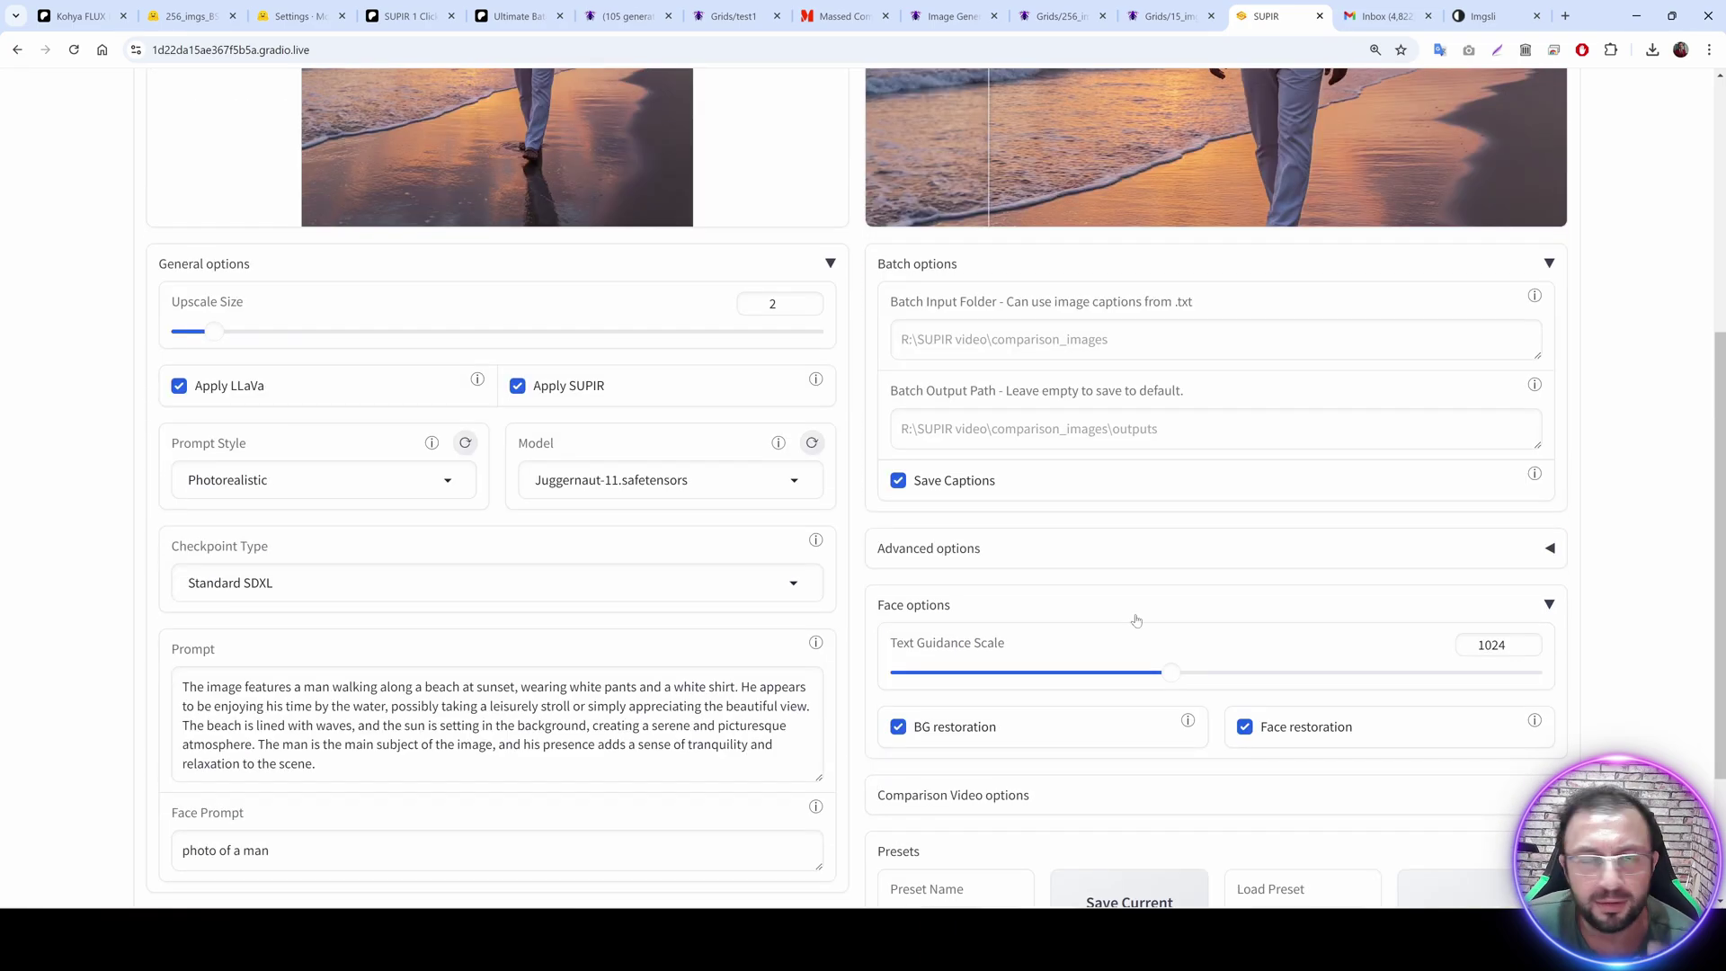
scroll(1050, 481, "up", 1)
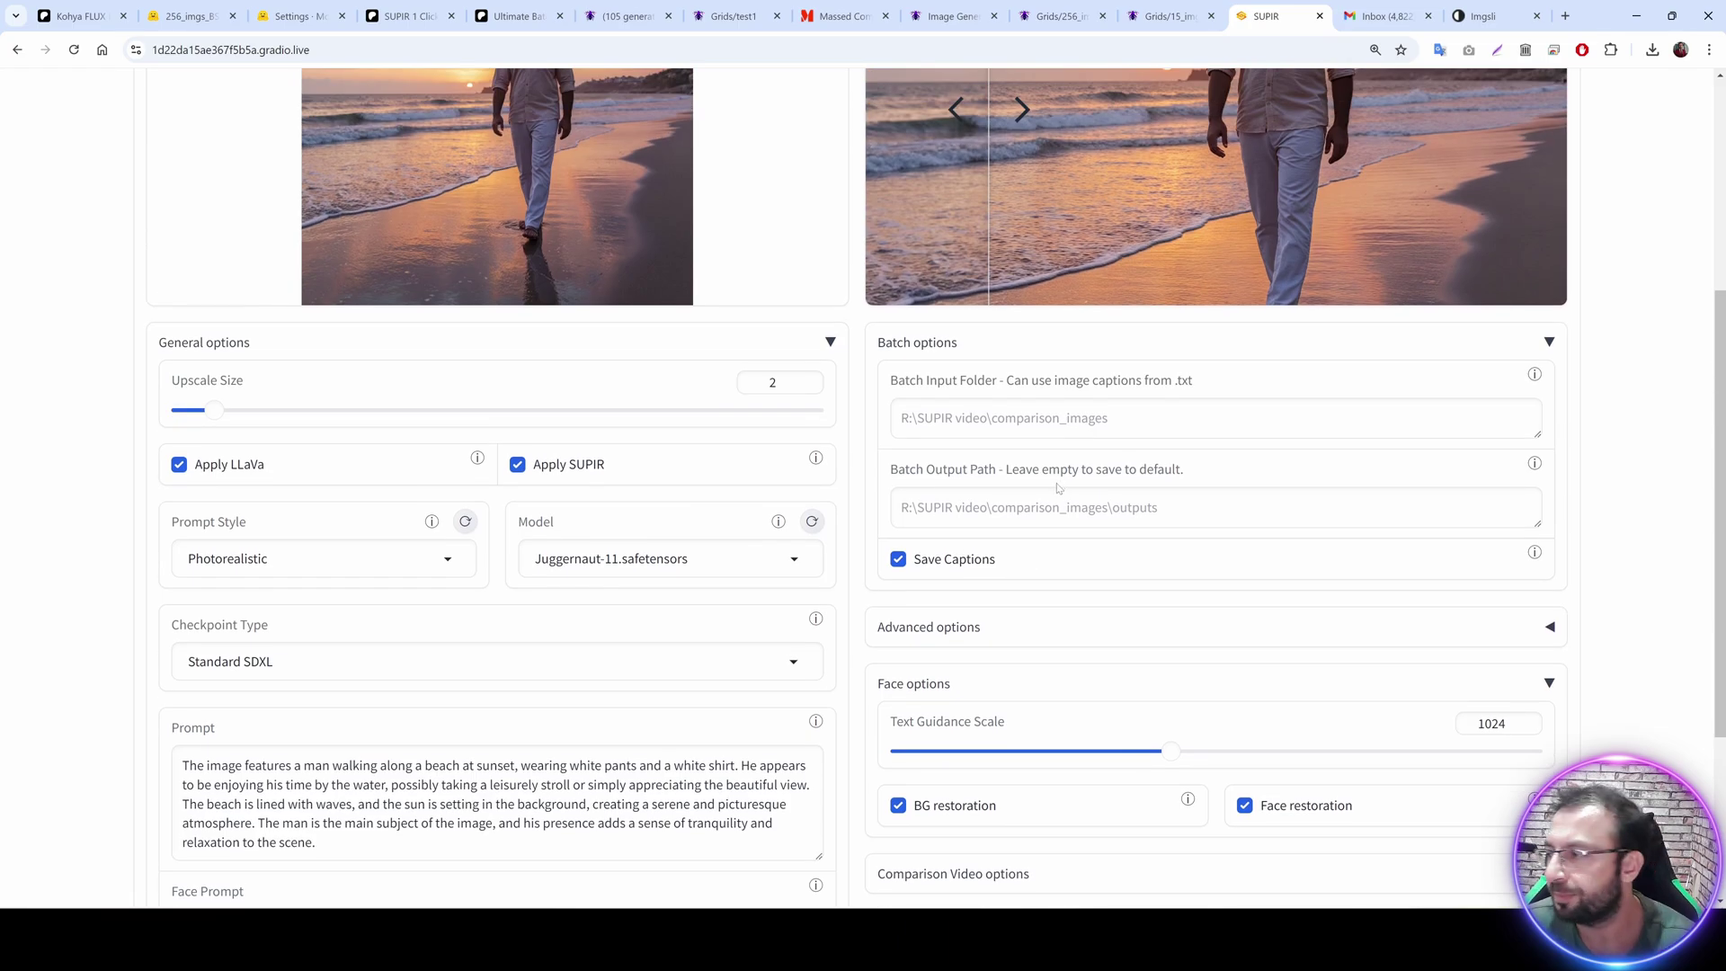
scroll(1058, 488, "up", 5)
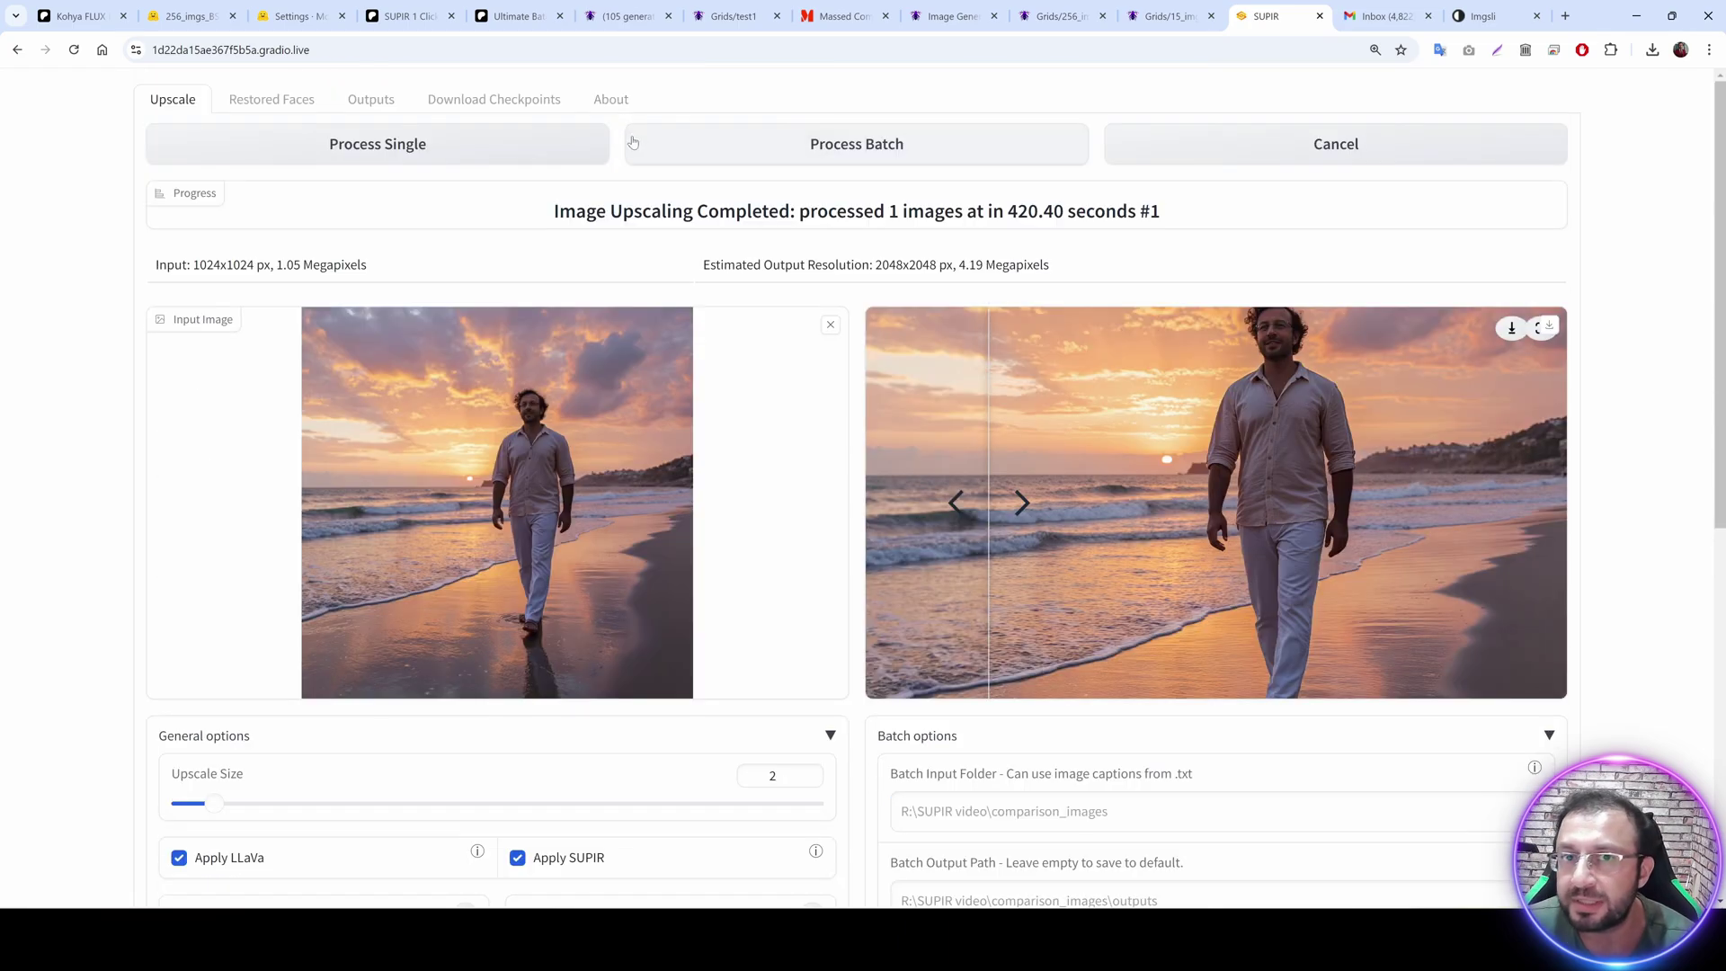
left_click(484, 154)
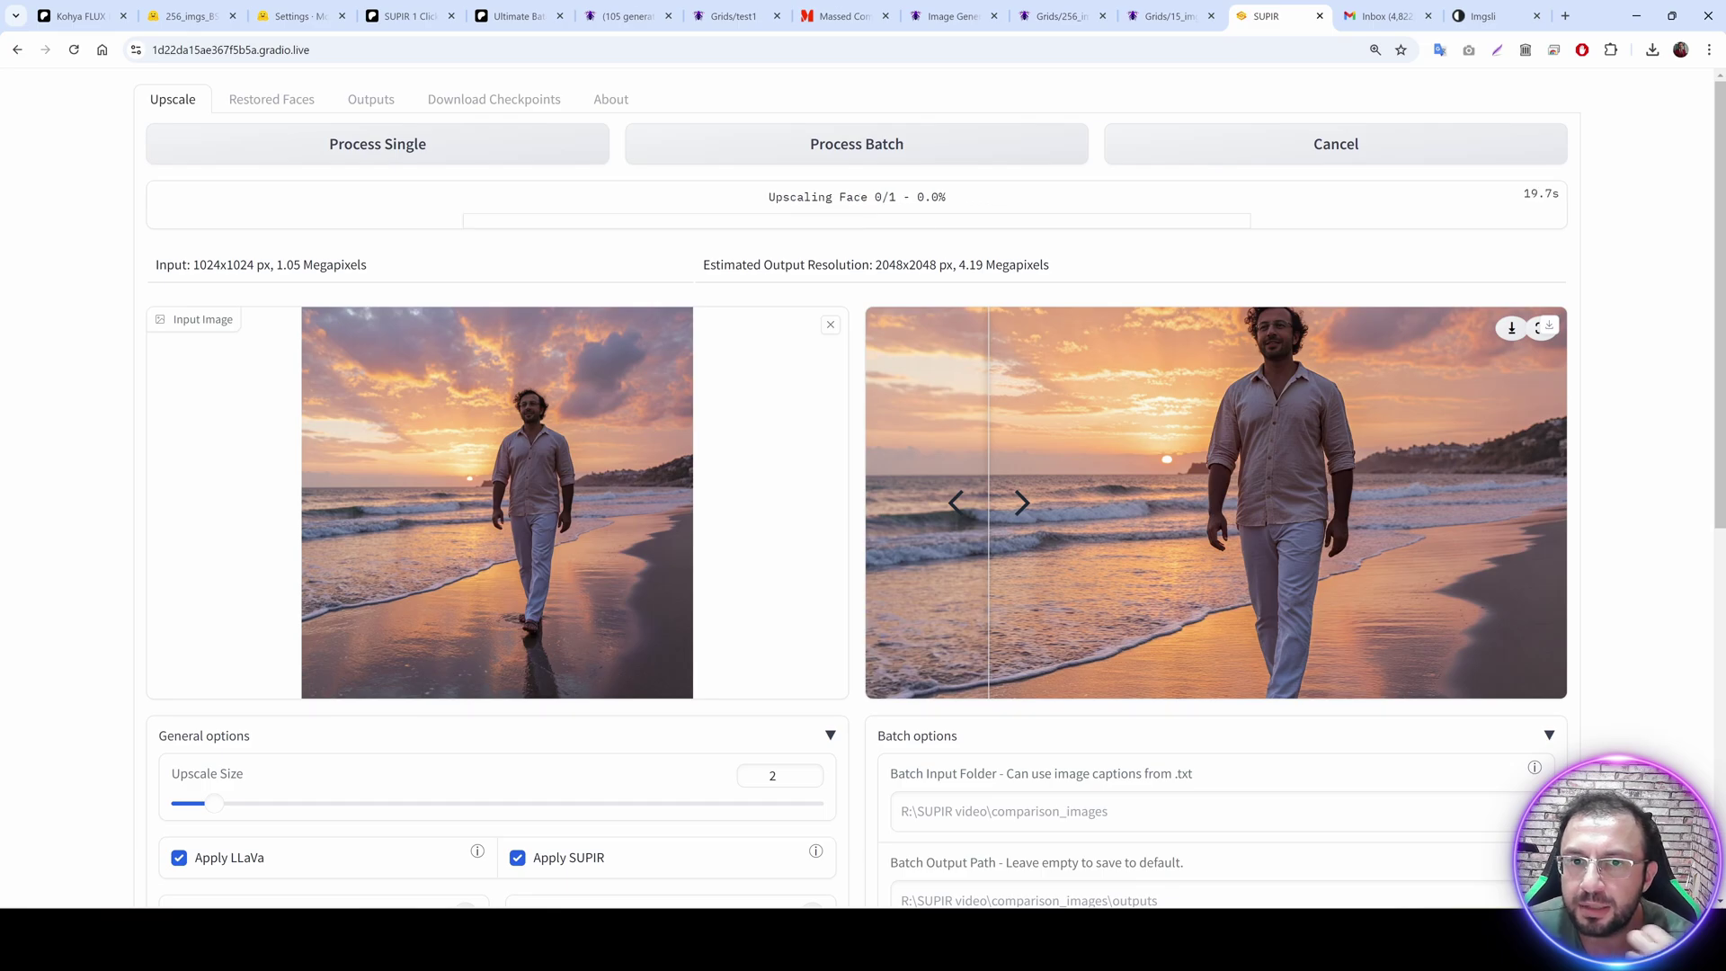
left_click_drag(996, 473, 1241, 476)
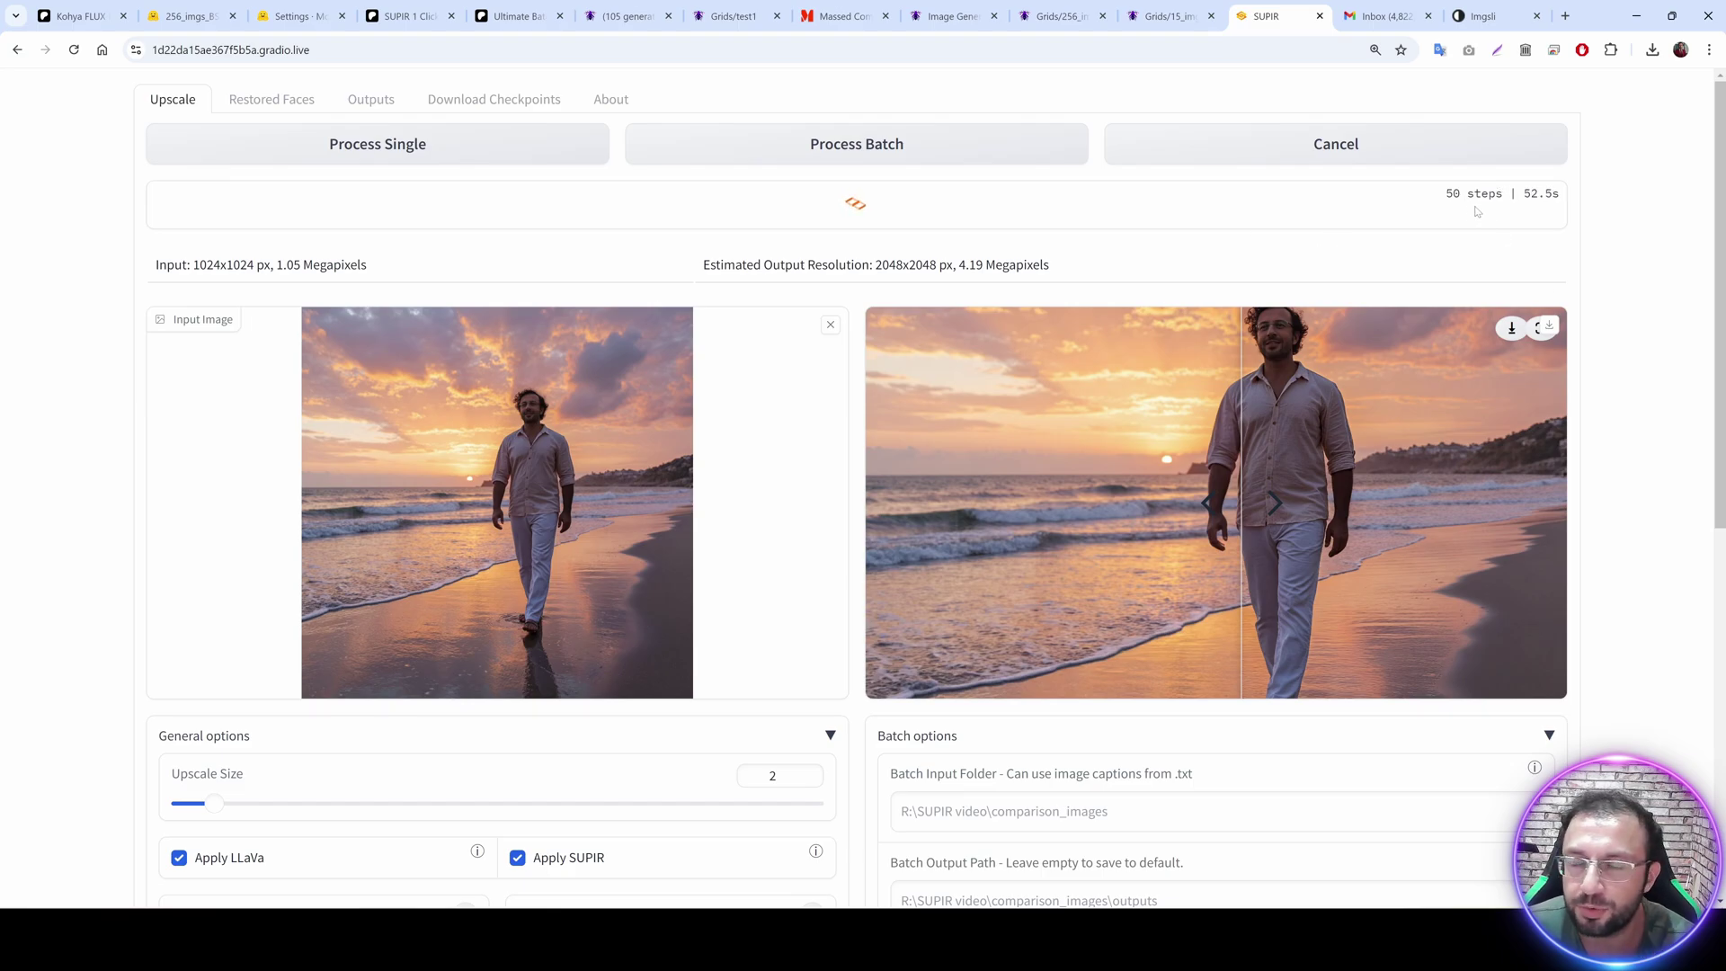
Check the hourly price of the 1x RTX A6000 instance in Massed Compute, then return to the SUPIR page.
key("ctrl+8")
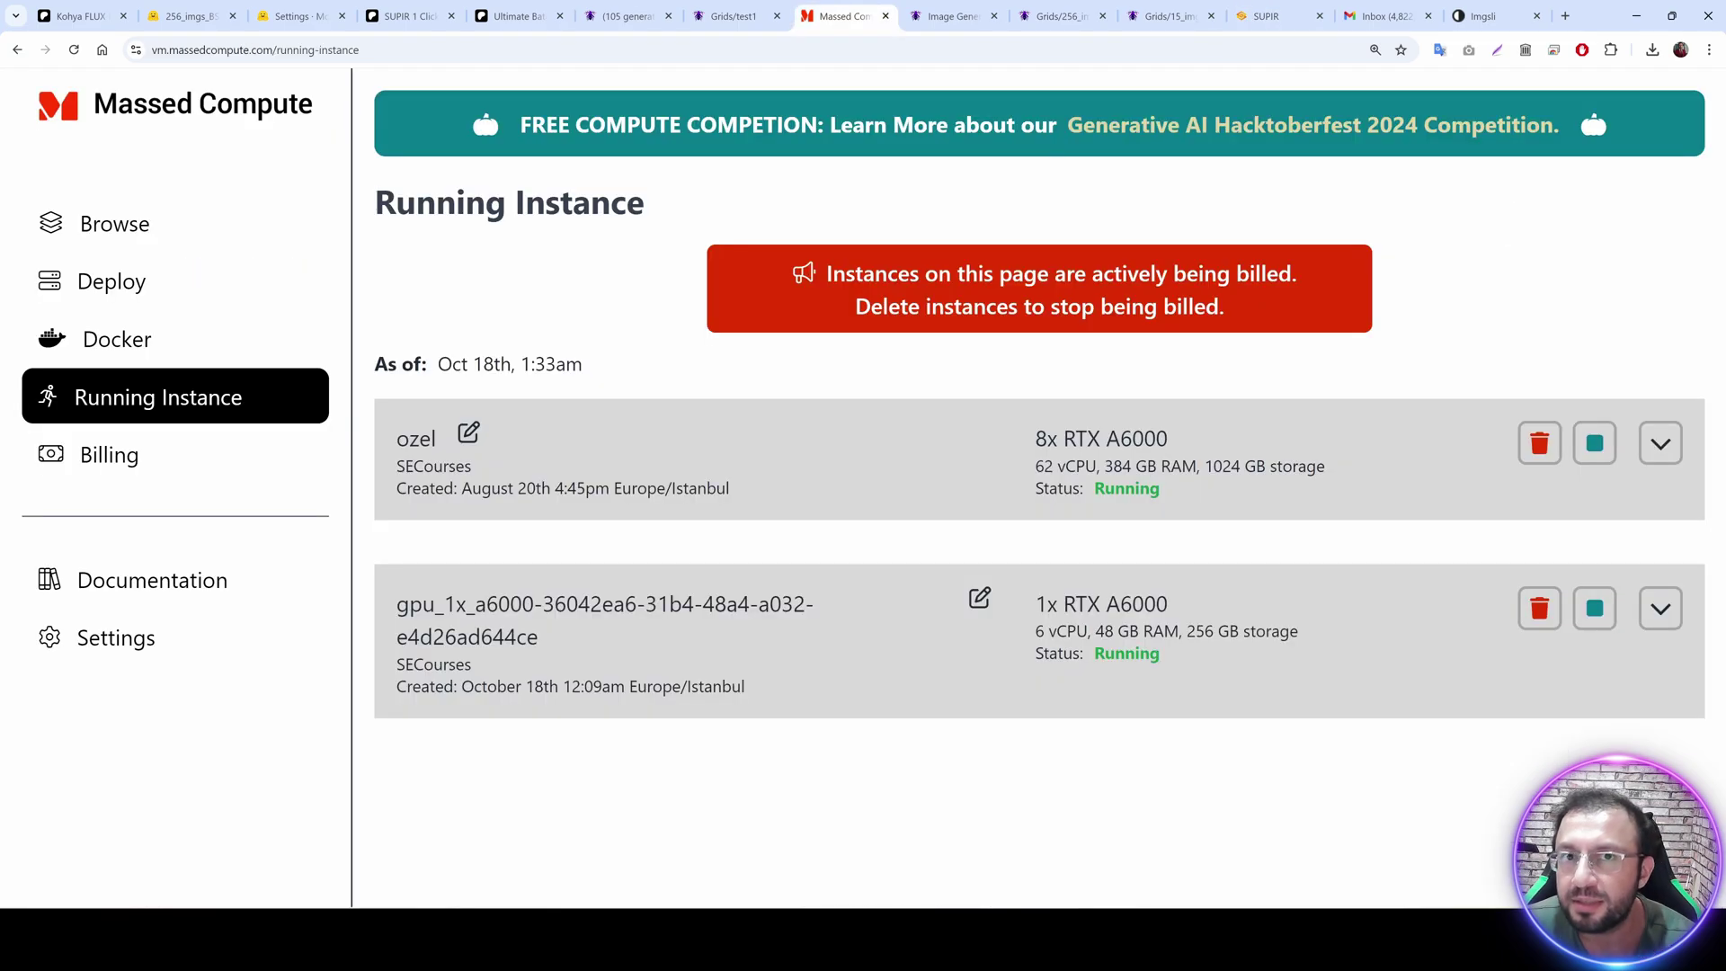
left_click(1659, 607)
scroll(1073, 571, "down", 3)
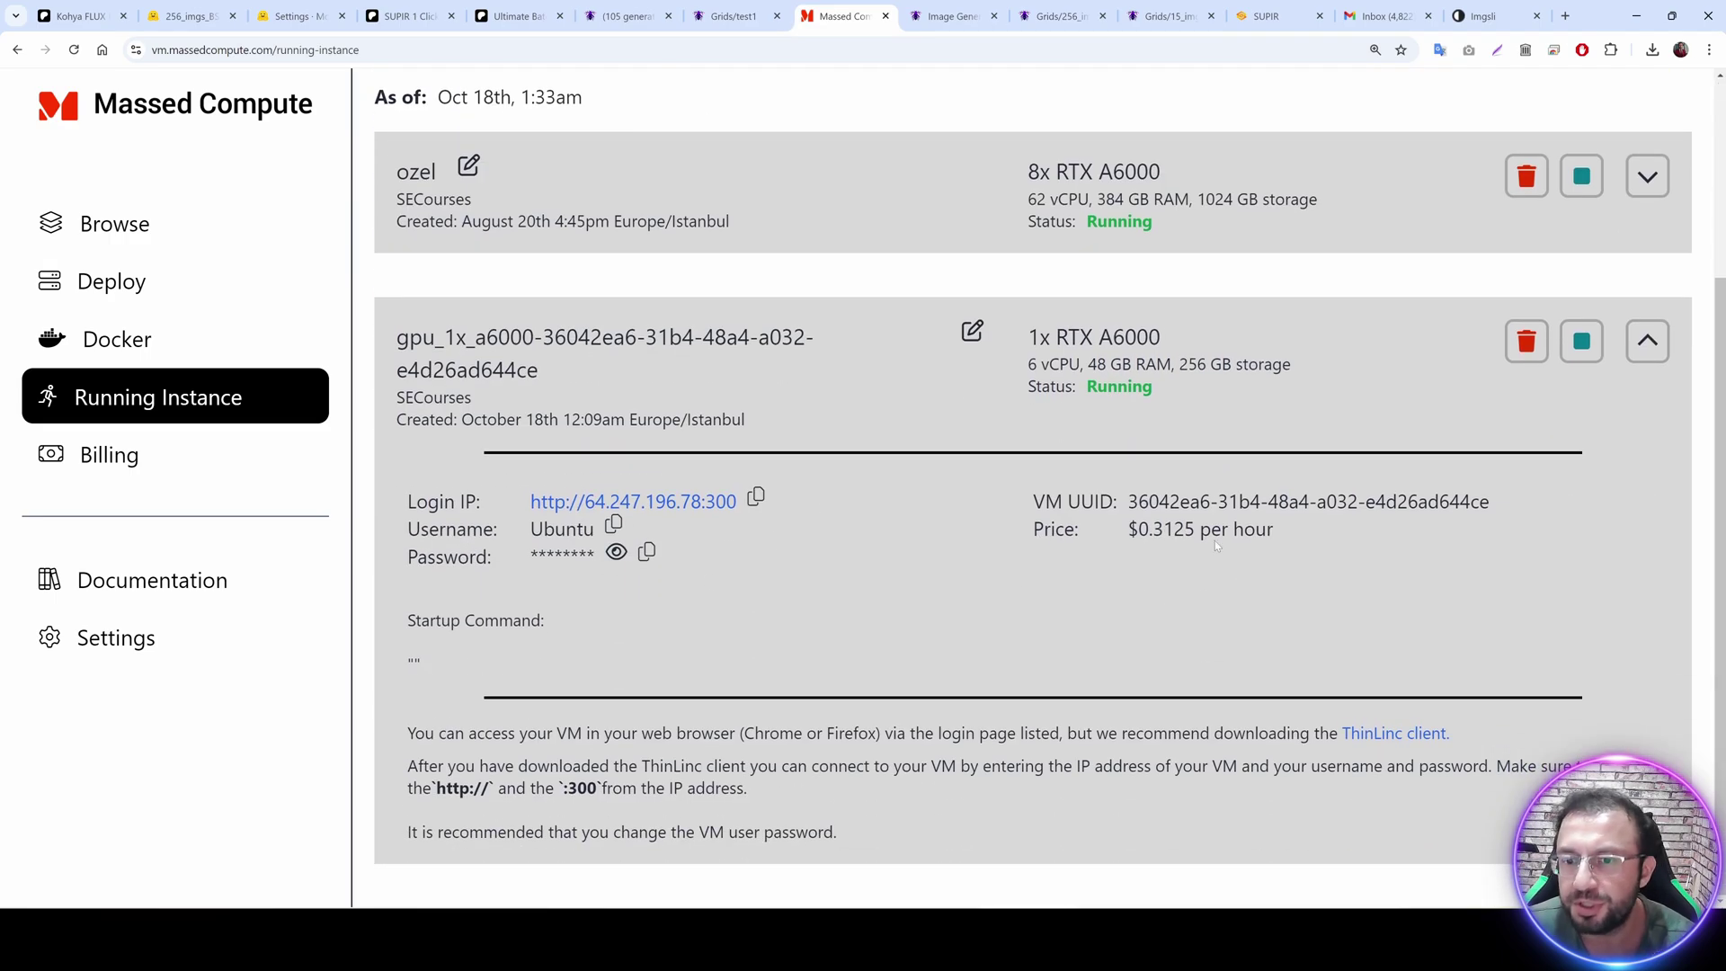
left_click_drag(1196, 531, 1138, 532)
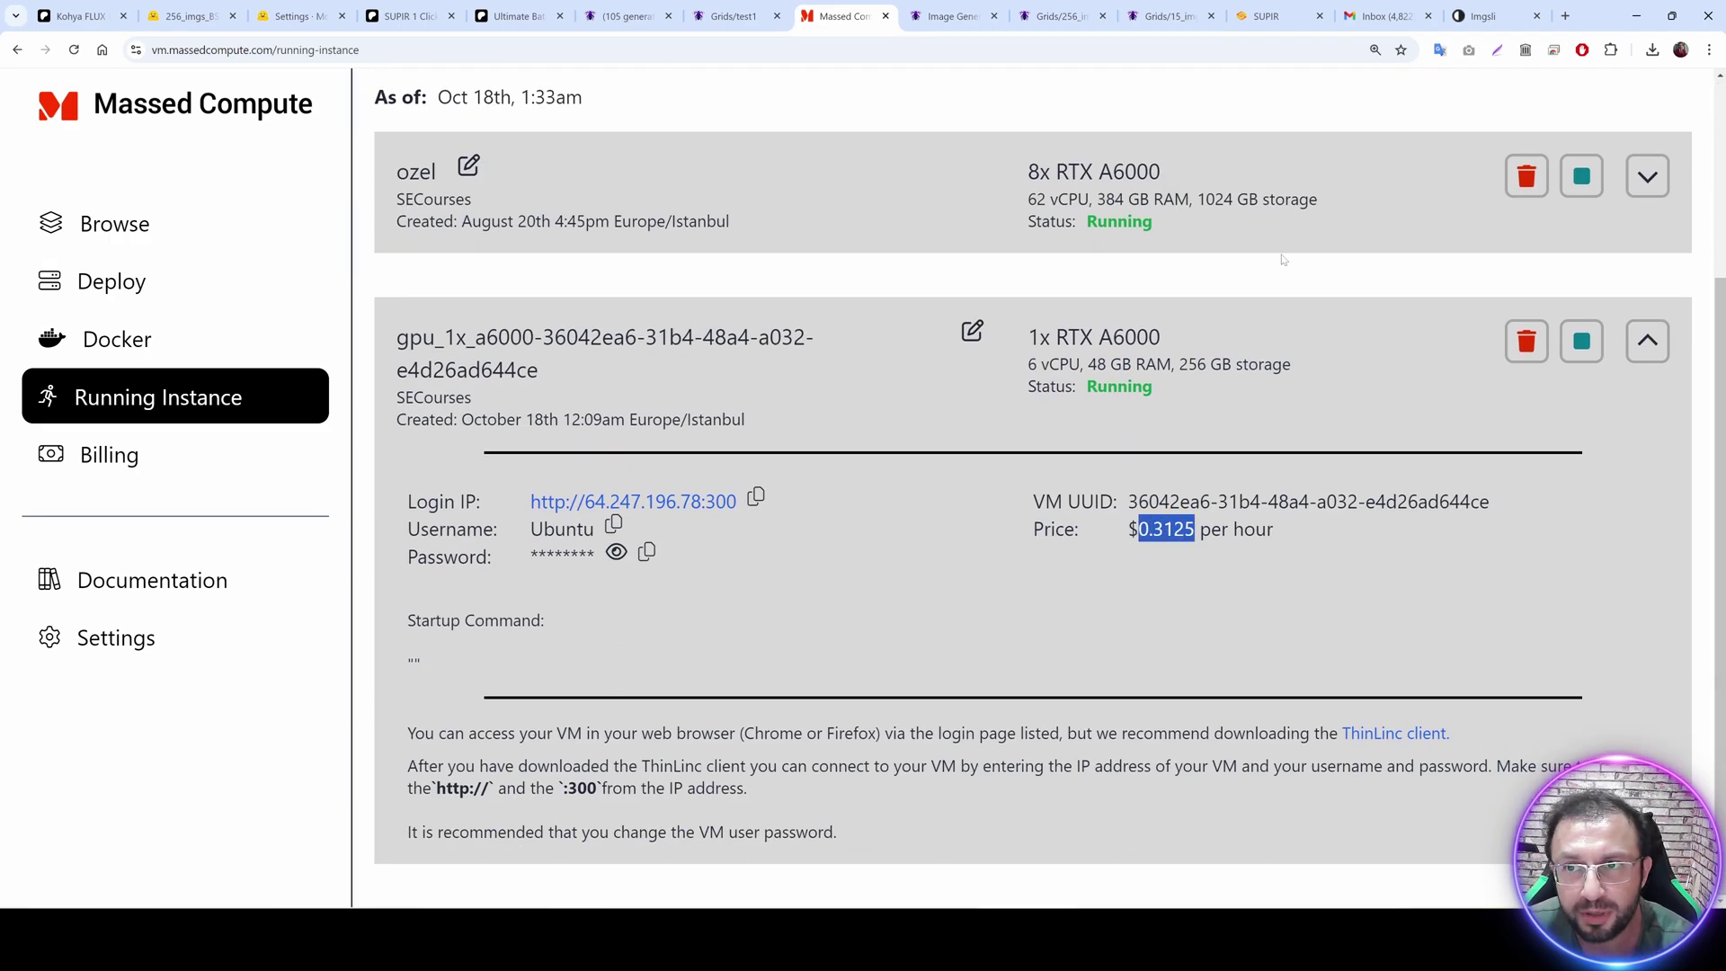
left_click(1298, 6)
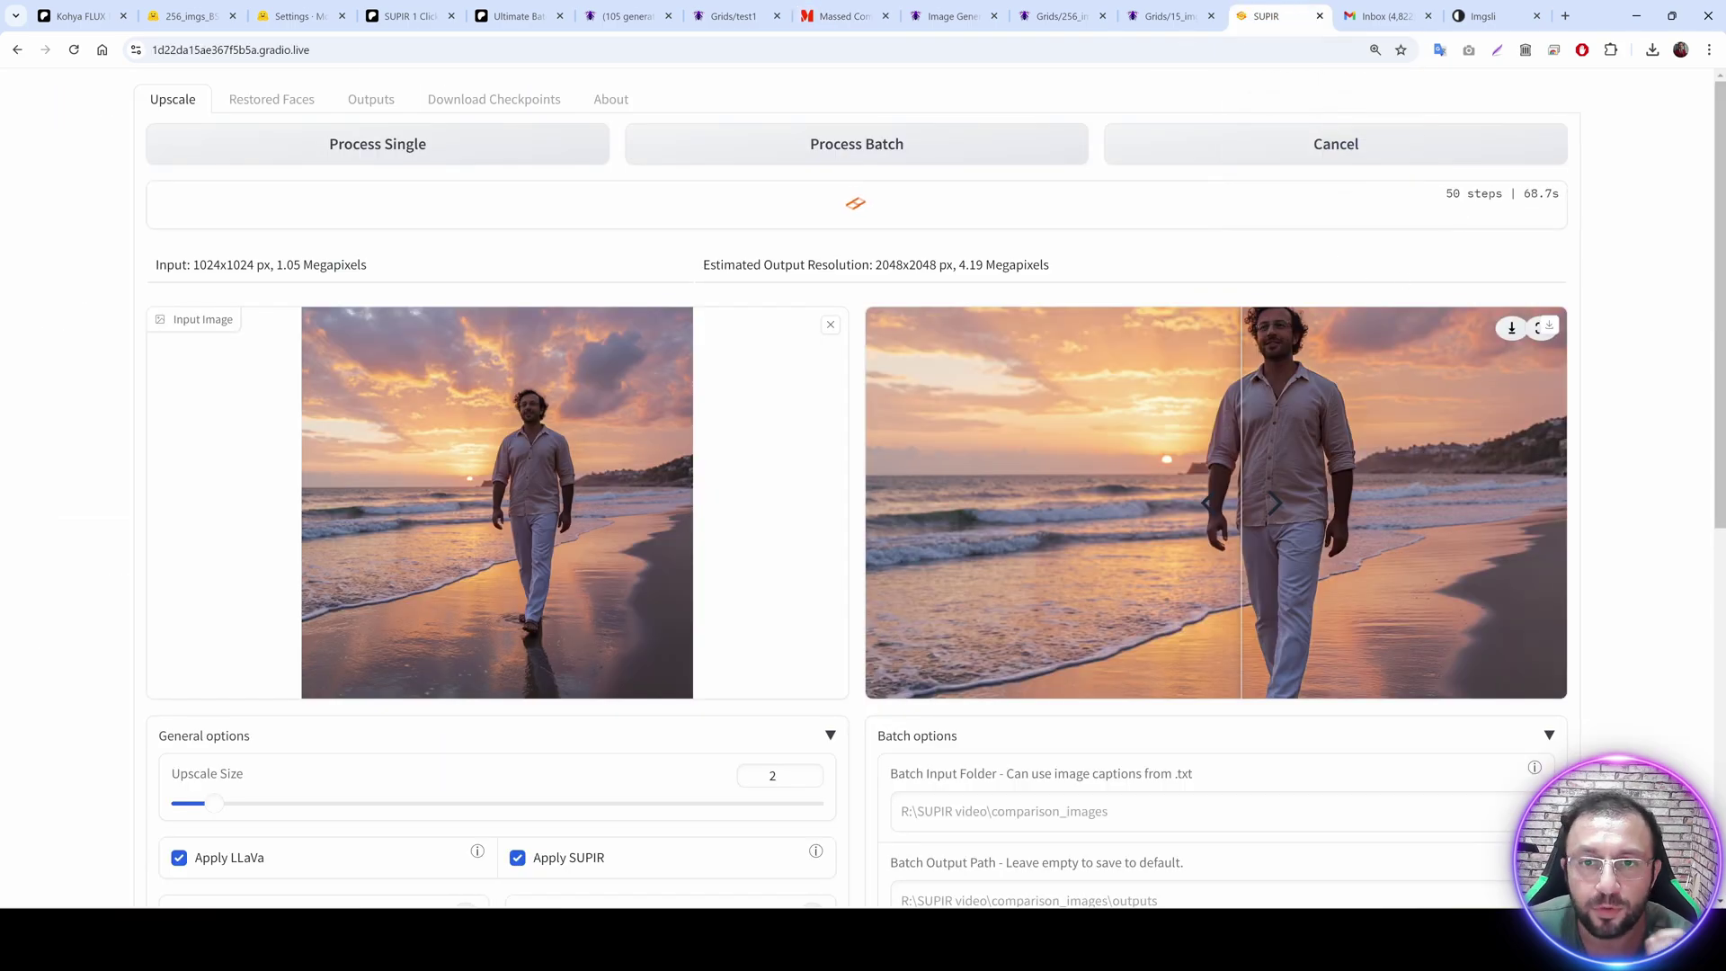
In the Kohya FLUX Patreon post, find the ultra fast Hugging Face upload-download notebook entry and open its linked post.
mouse_move(1241, 937)
left_click(1155, 858)
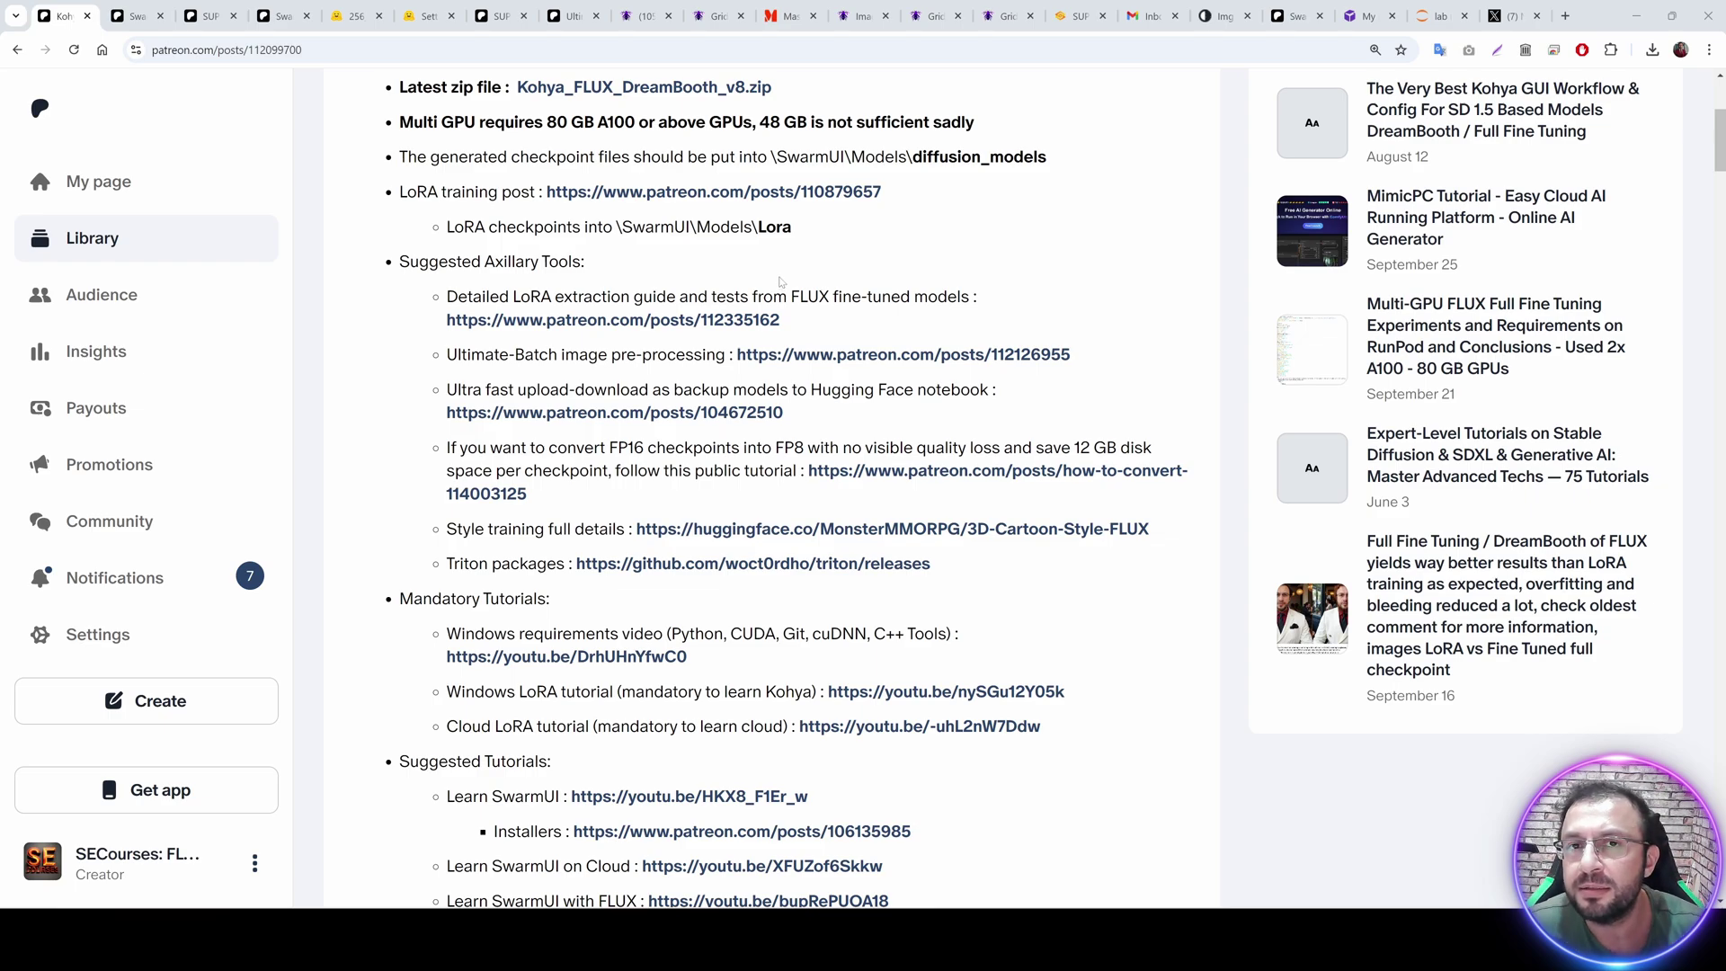
scroll(786, 278, "down", 1)
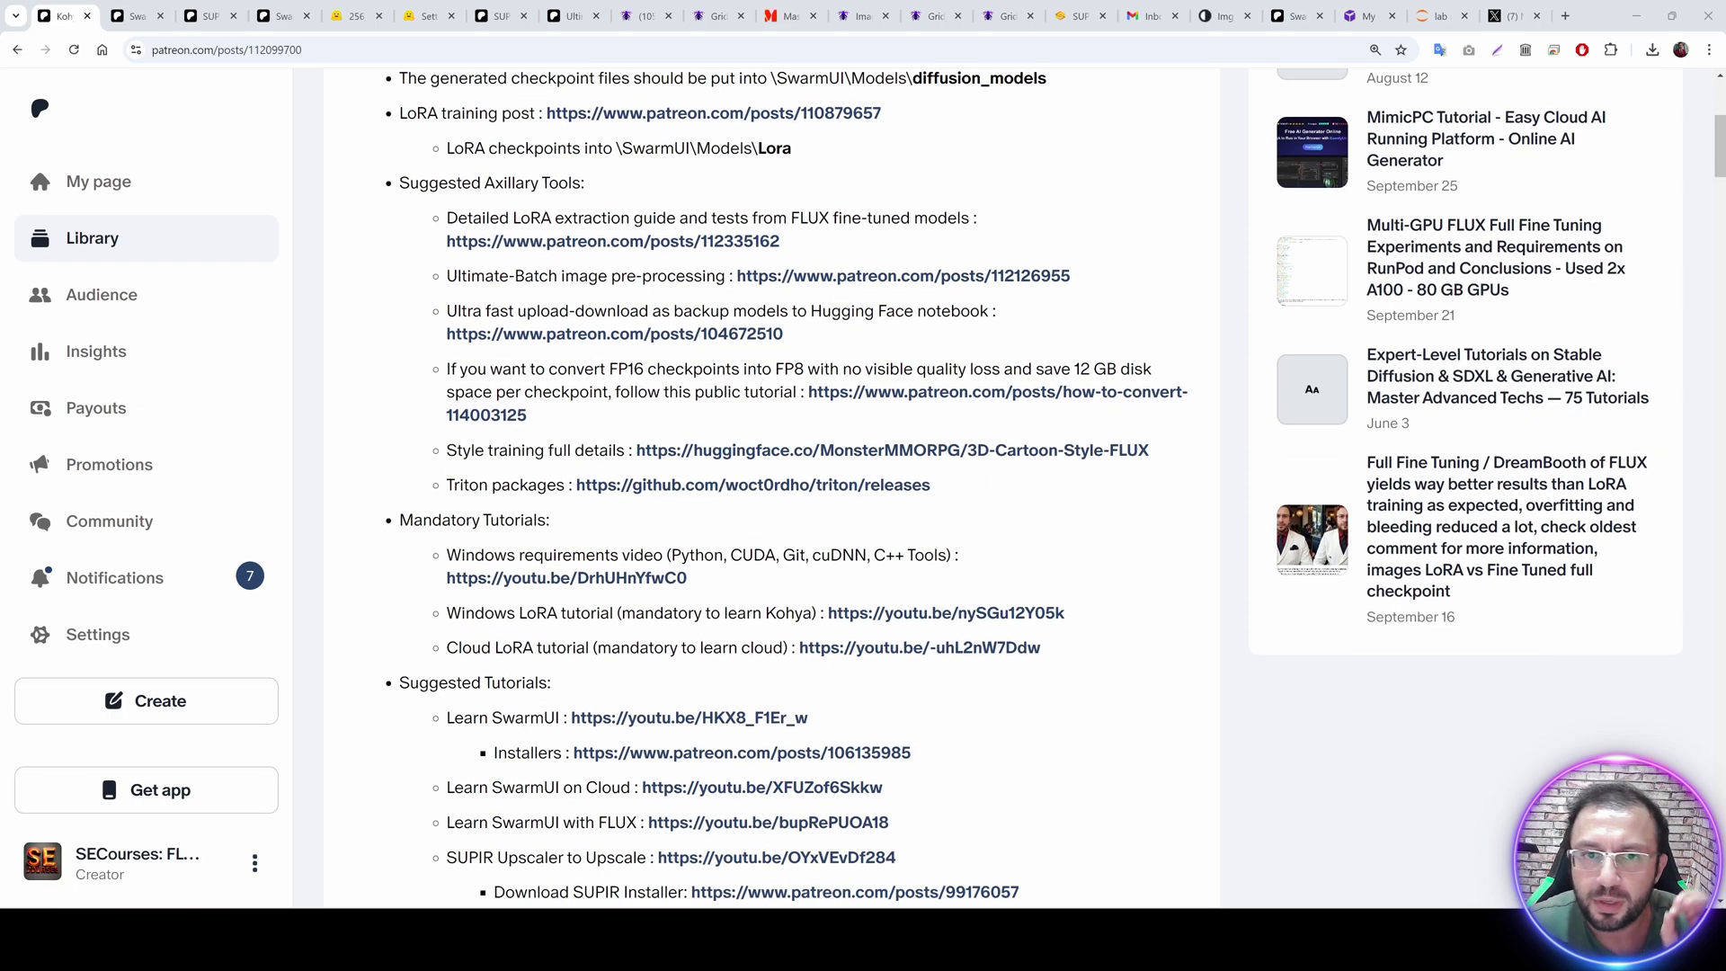
scroll(813, 304, "up", 1)
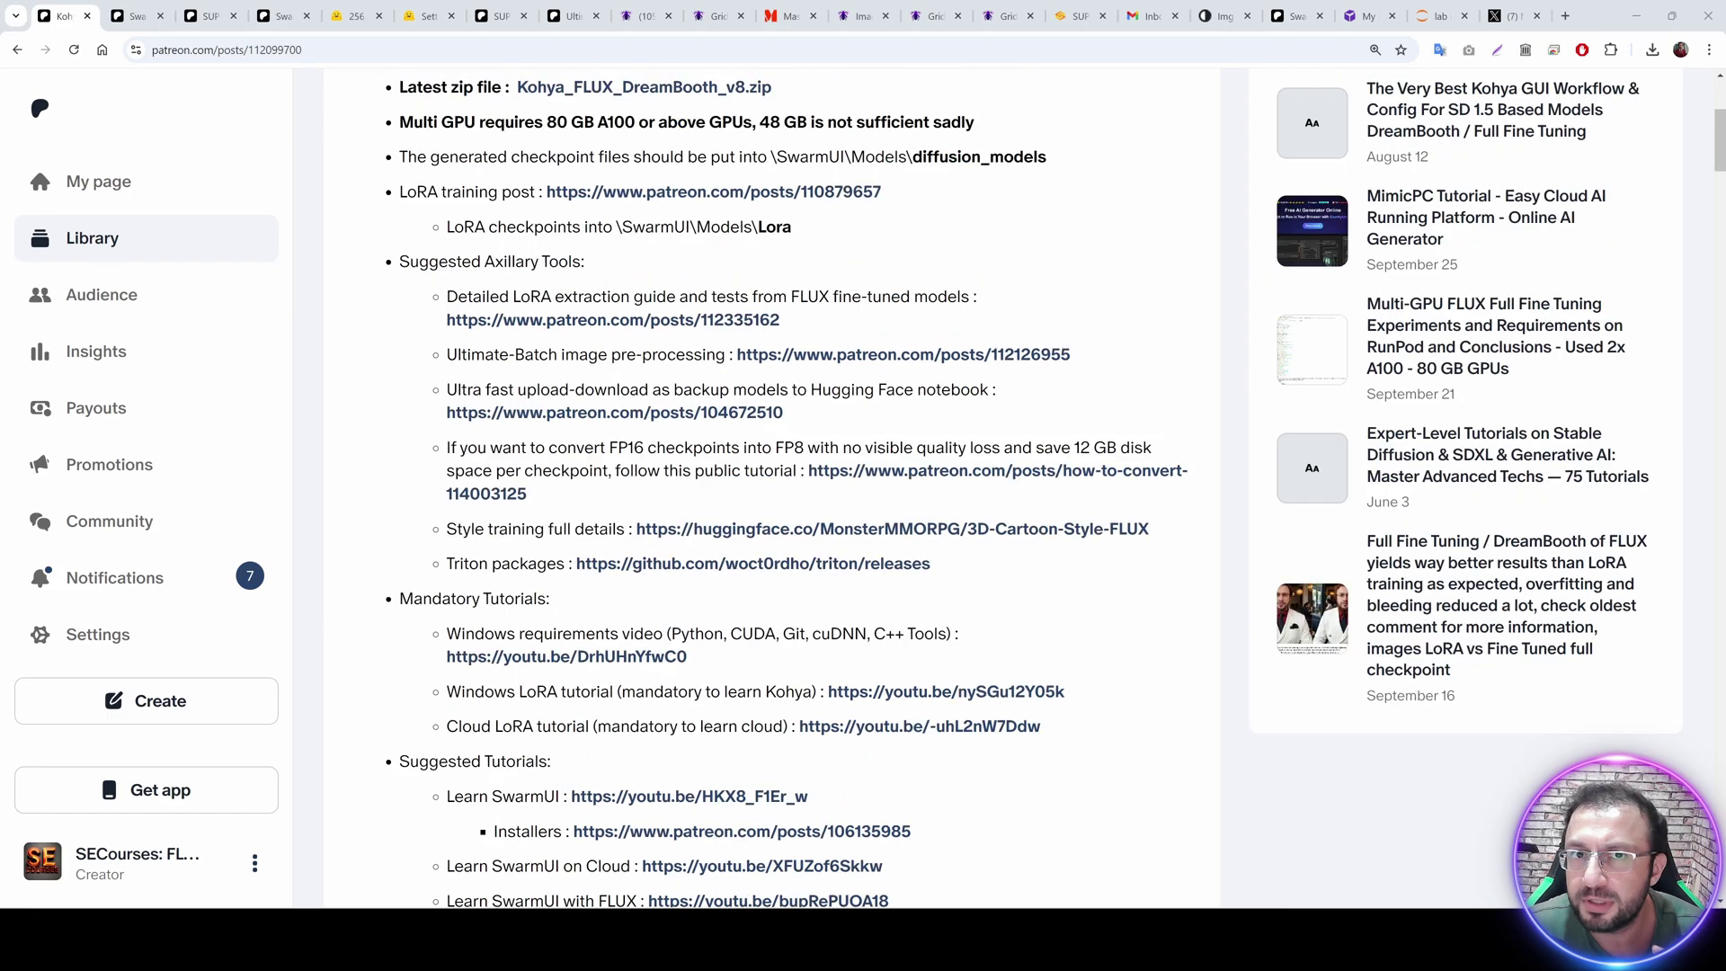
scroll(787, 334, "down", 1)
left_click_drag(784, 334, 446, 310)
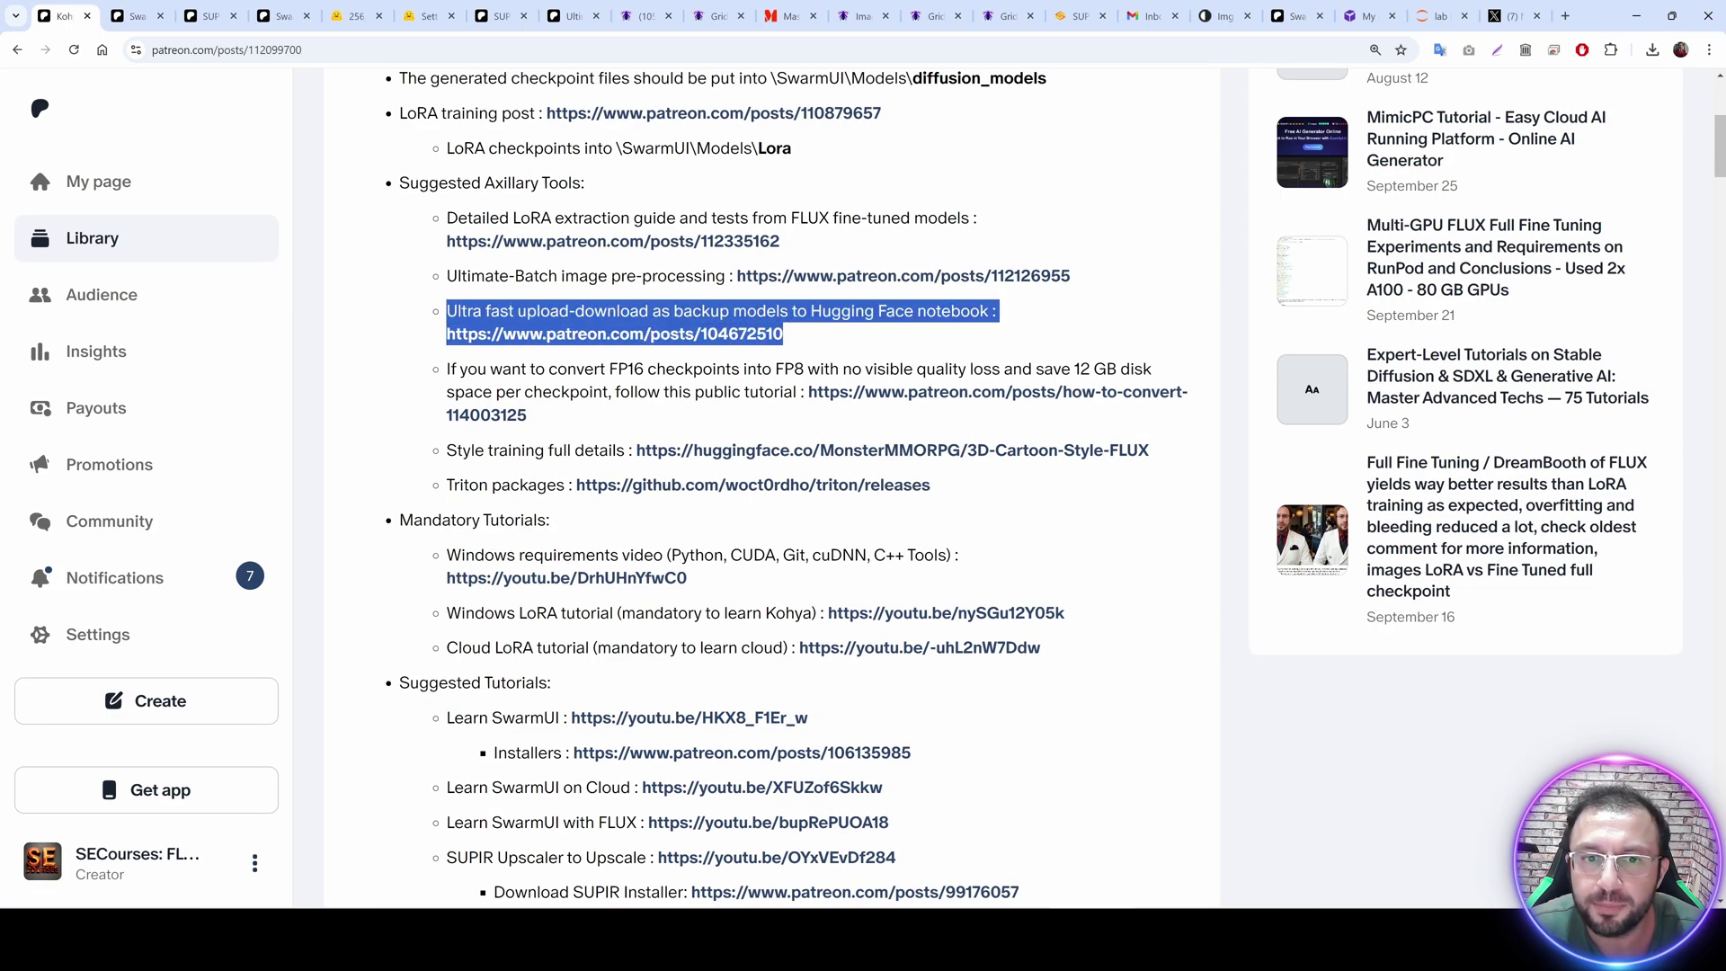
left_click(600, 344)
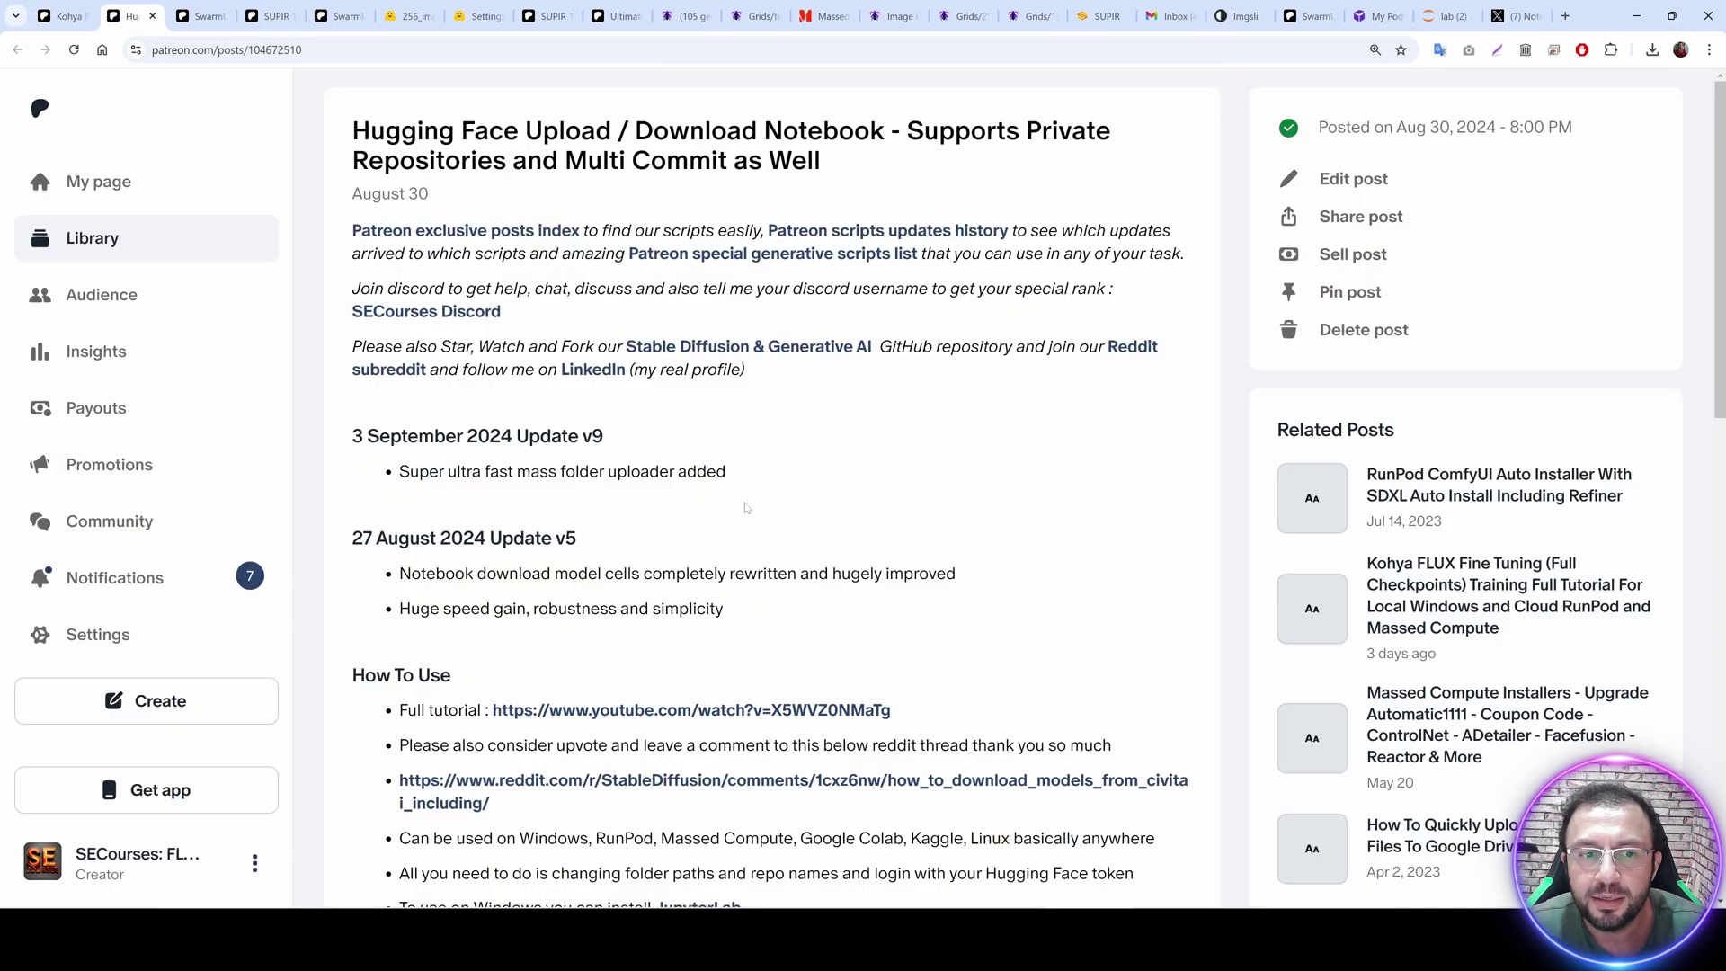
Download the Hugging_Face_Upload_Download_V9.ipynb attachment from the post into the shared mass_compute folder.
scroll(758, 537, "down", 2)
scroll(703, 563, "up", 1)
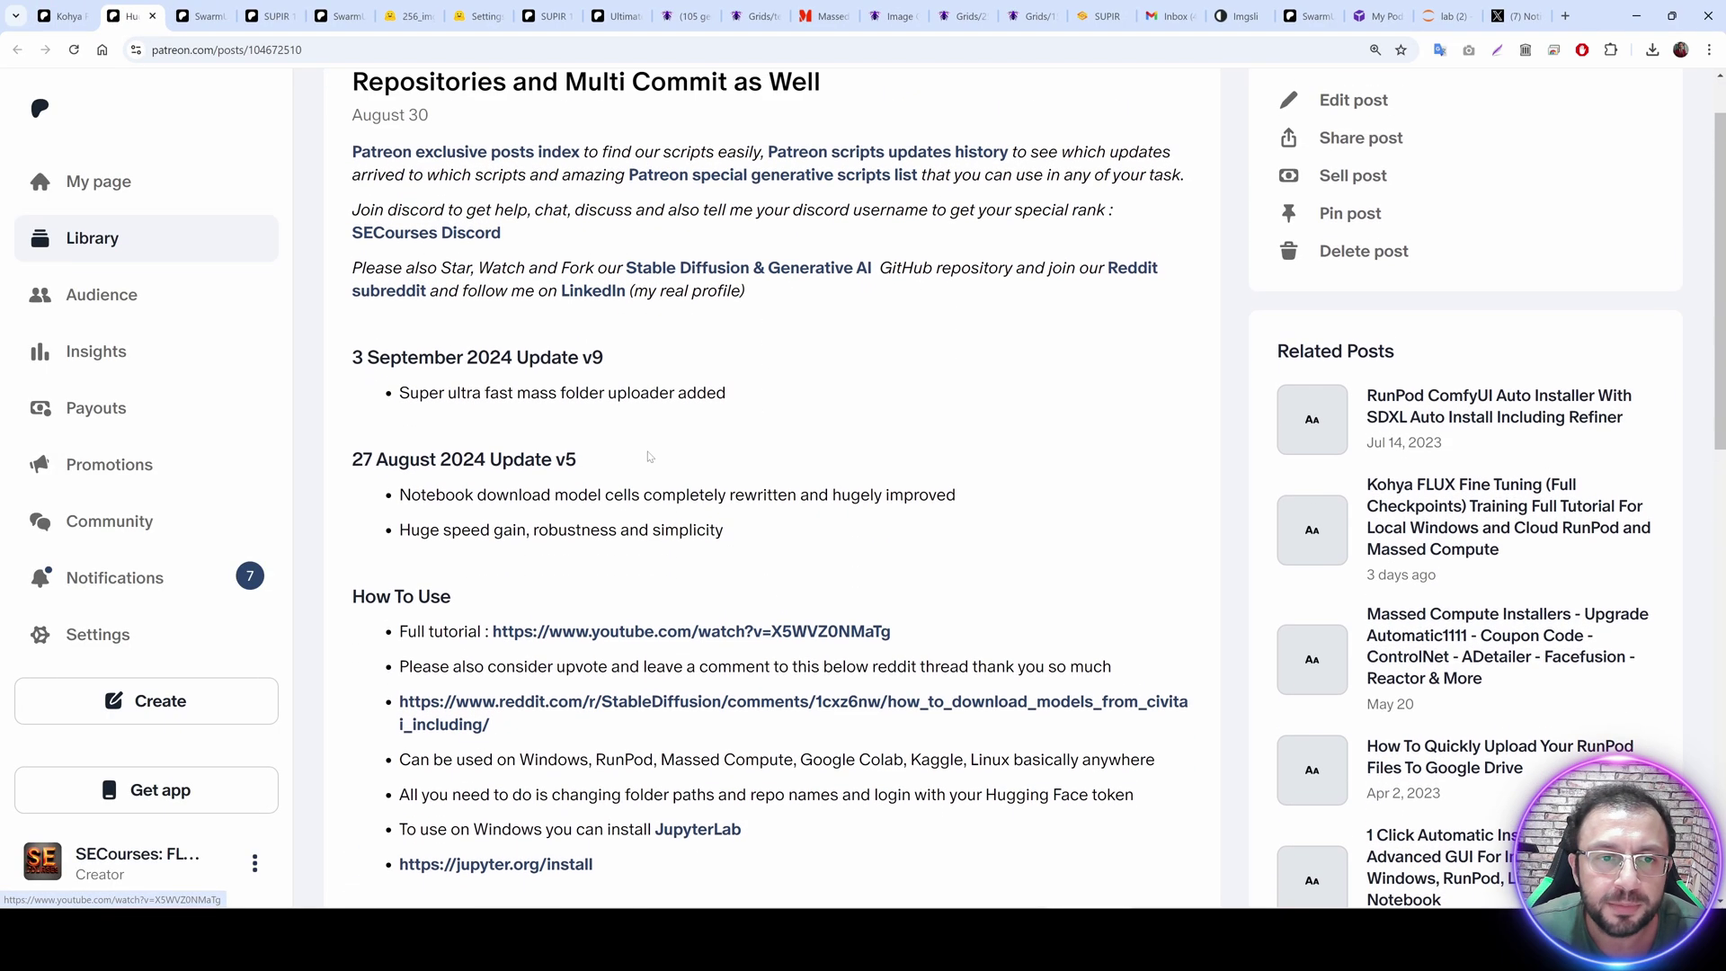
scroll(629, 593, "down", 3)
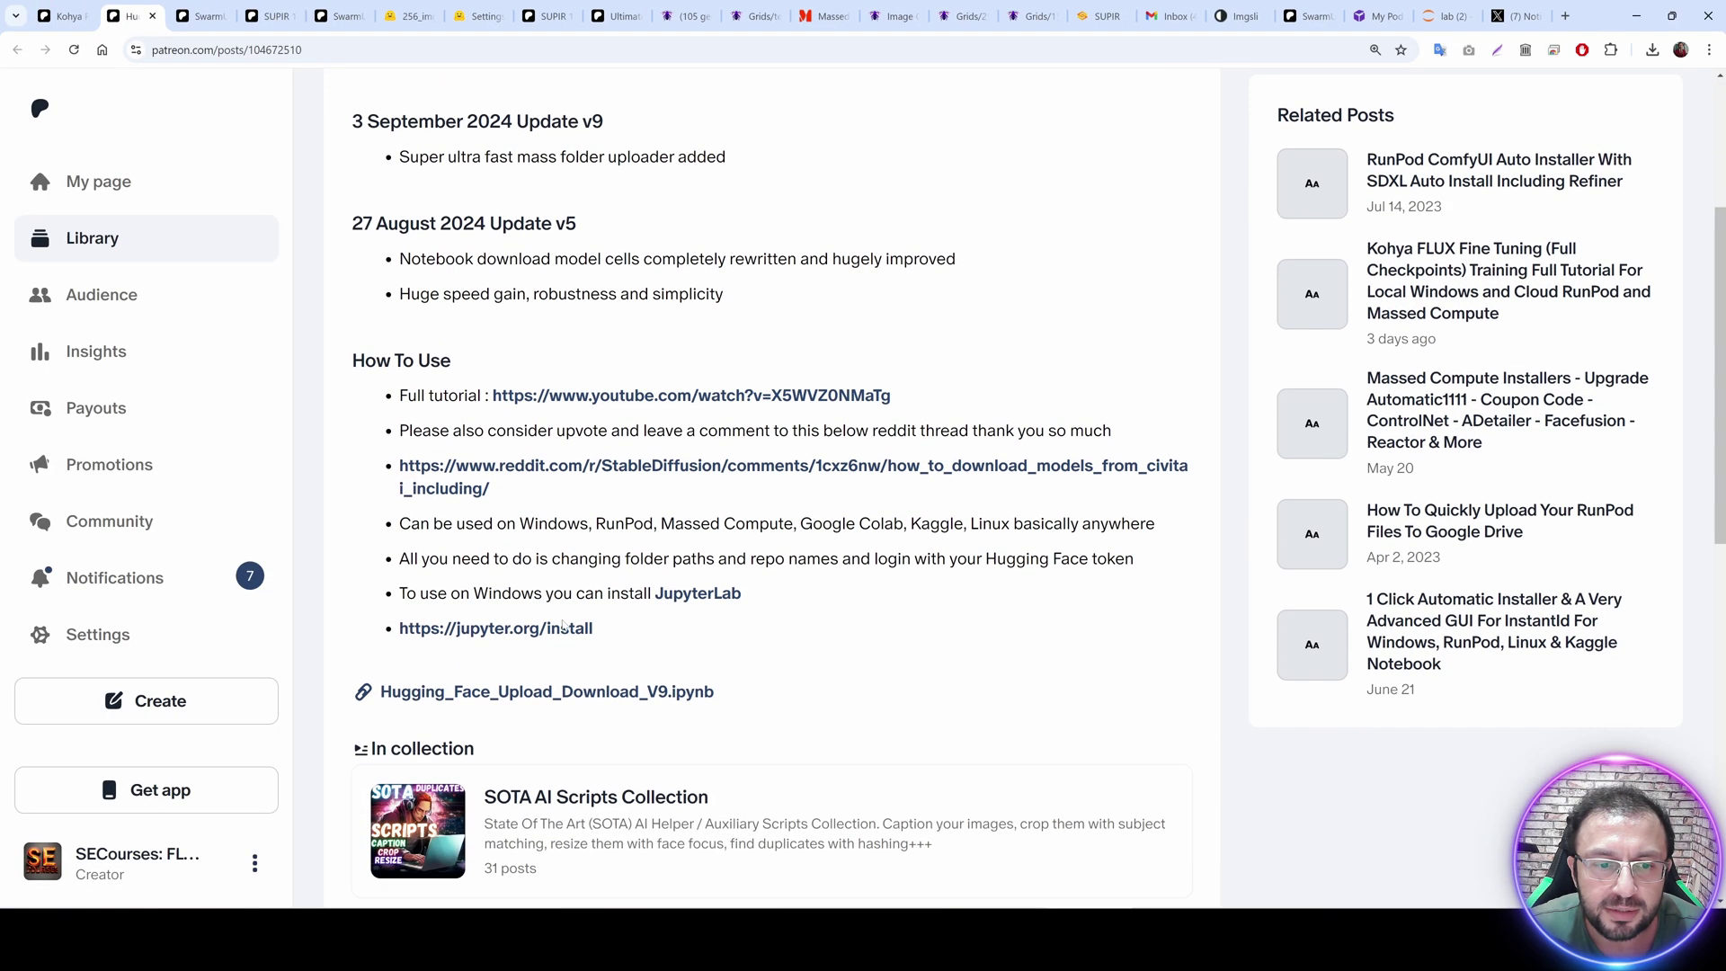
left_click(637, 697)
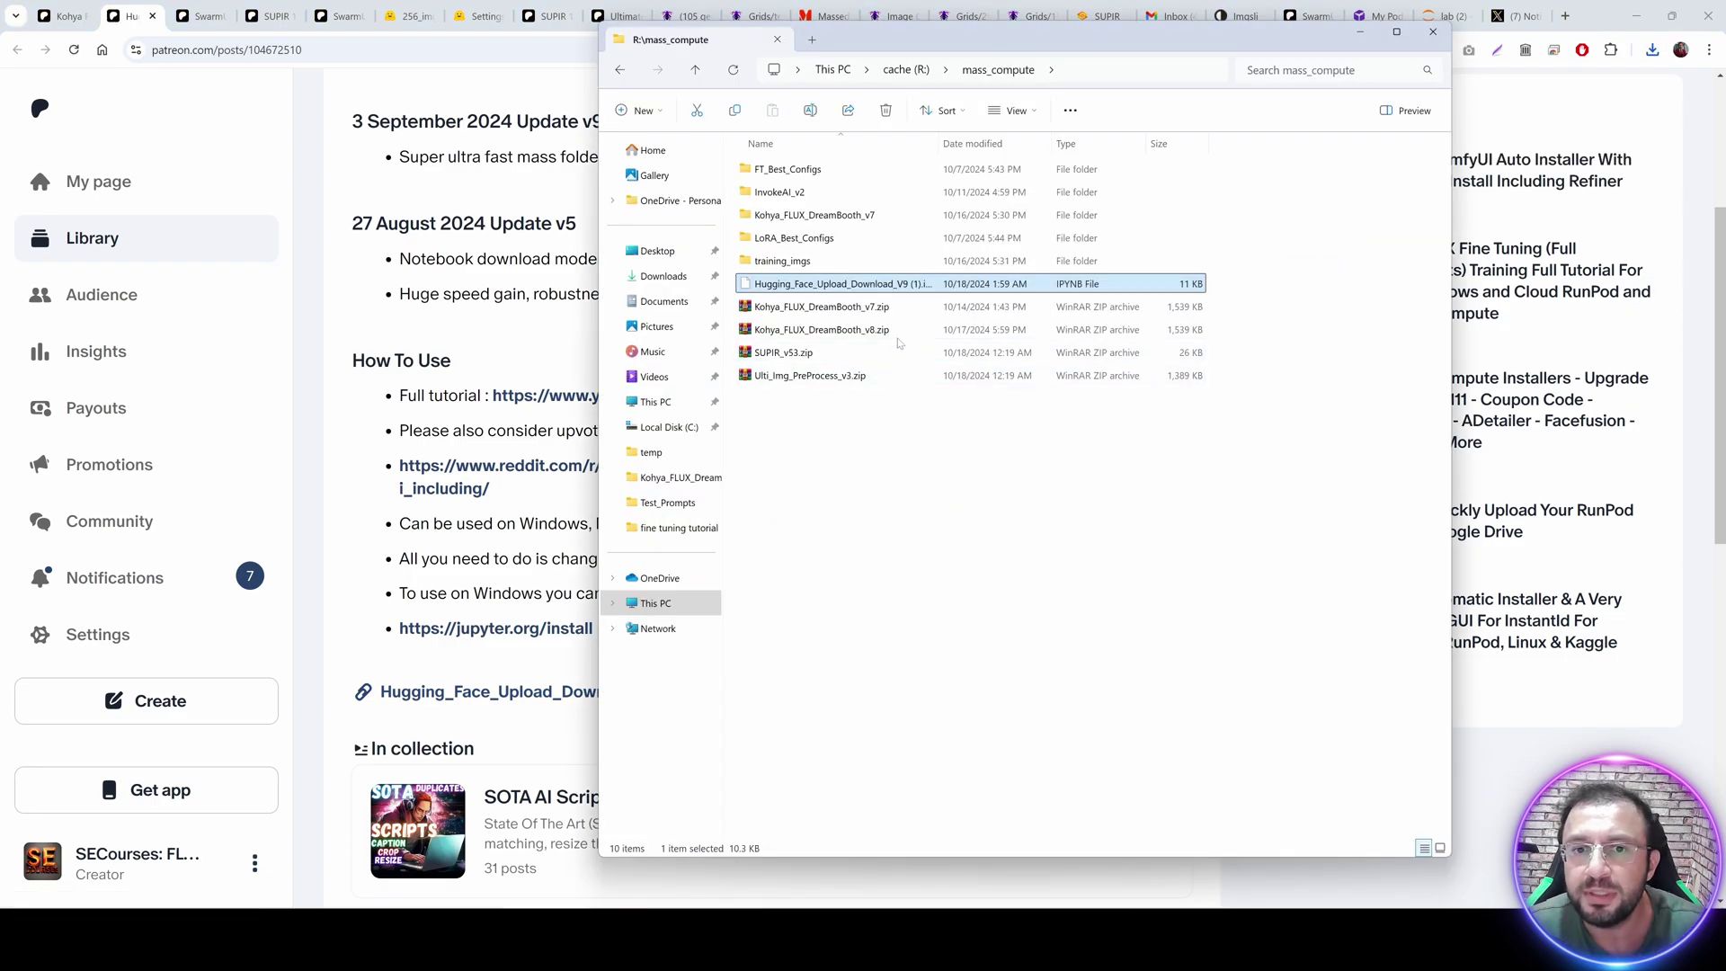
Rename the downloaded notebook in mass_compute as Hugging_Face_Upload_Download_V9.ipynb, removing the duplicate-number suffix.
key("F2")
key("Right")
key("BackSpace")
key("BackSpace")
key("BackSpace")
key("BackSpace")
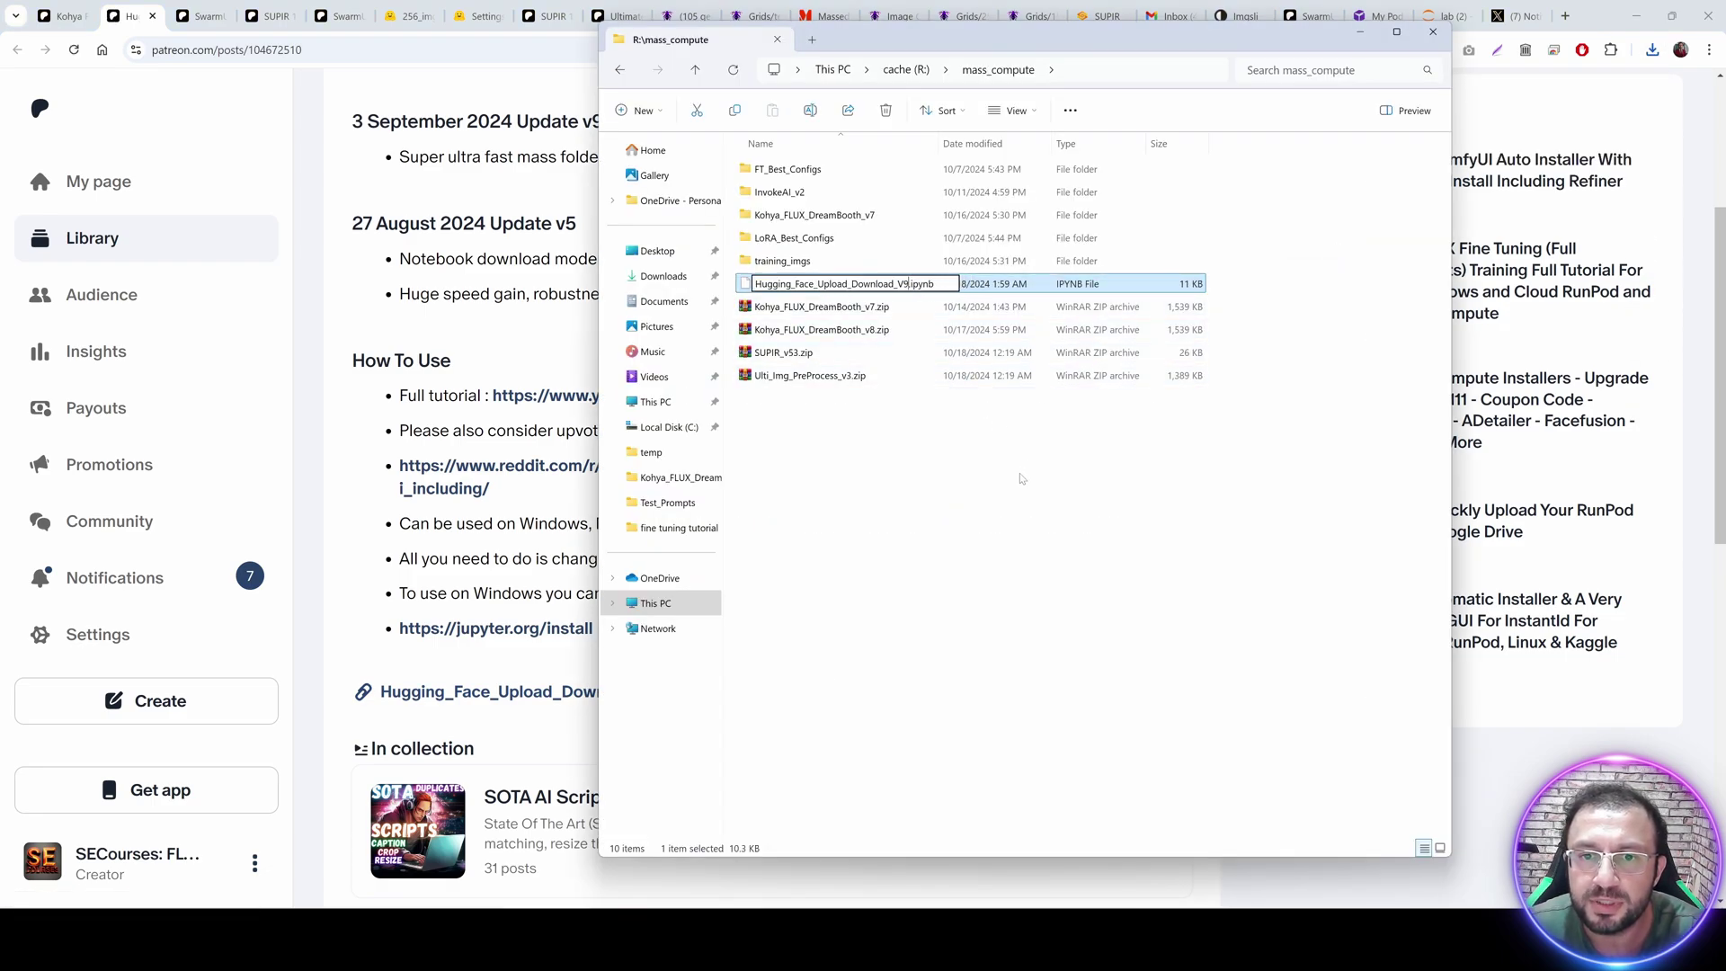
left_click(987, 426)
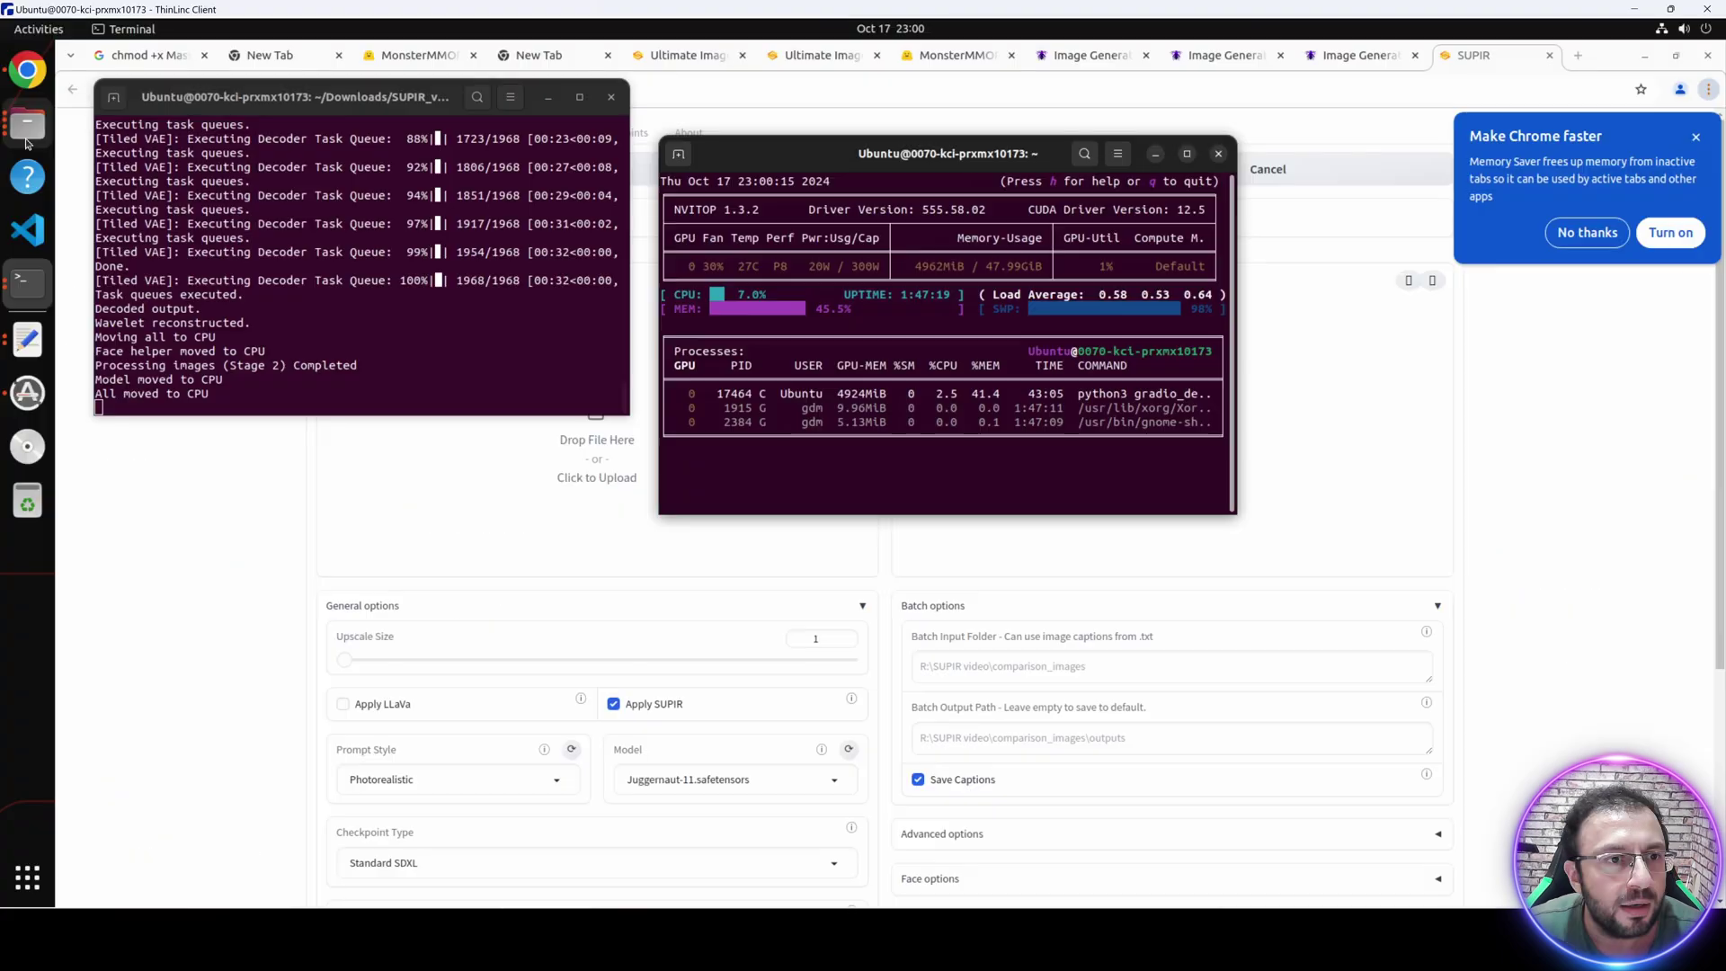
Switch to the ThinLinc cloud machine, show its desktop and launch Jupyter Lab.
left_click(27, 124)
left_click(855, 593)
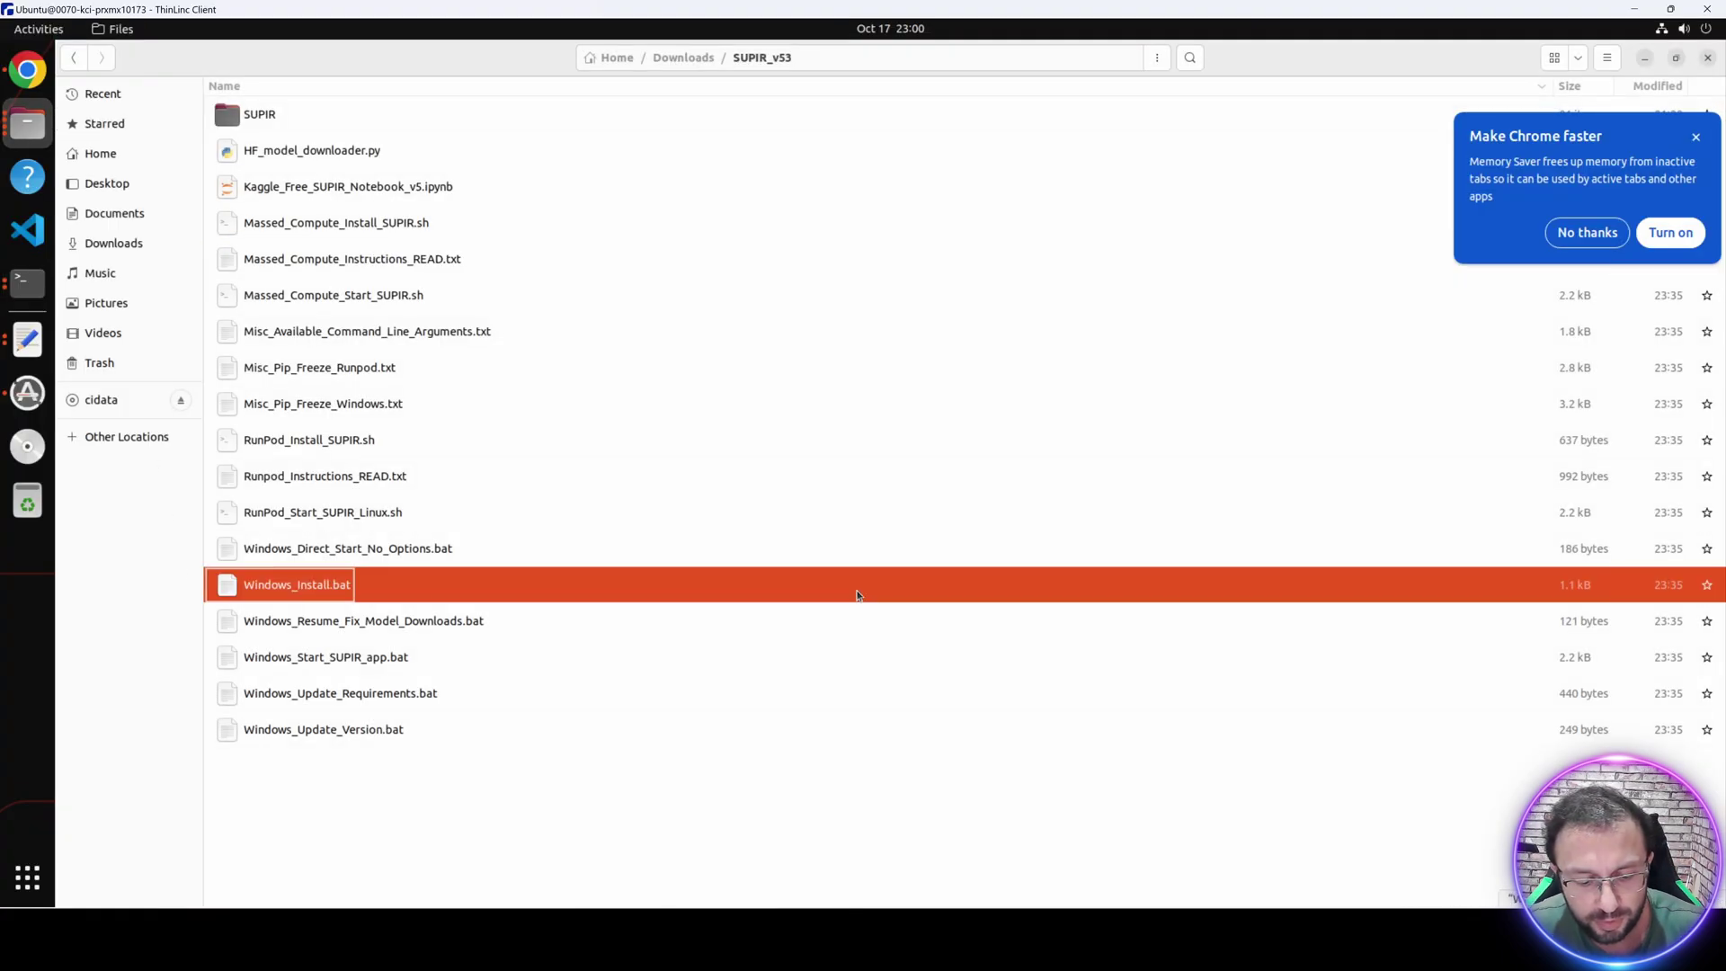
key("super+d")
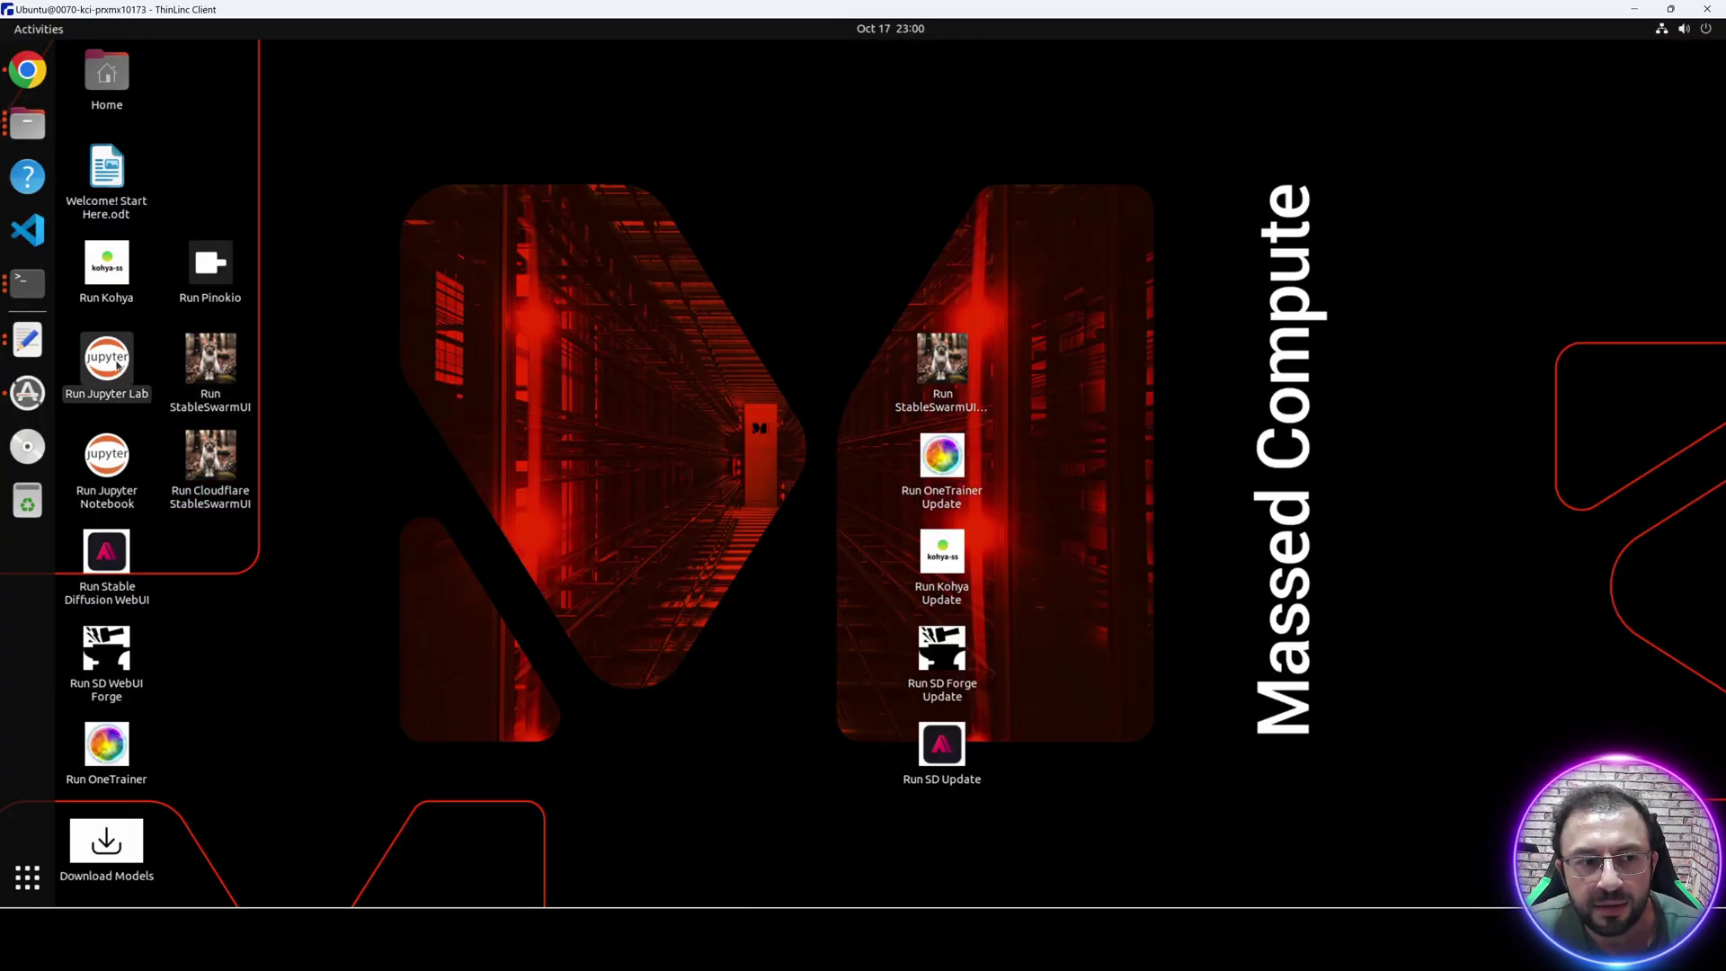
double_click(118, 363)
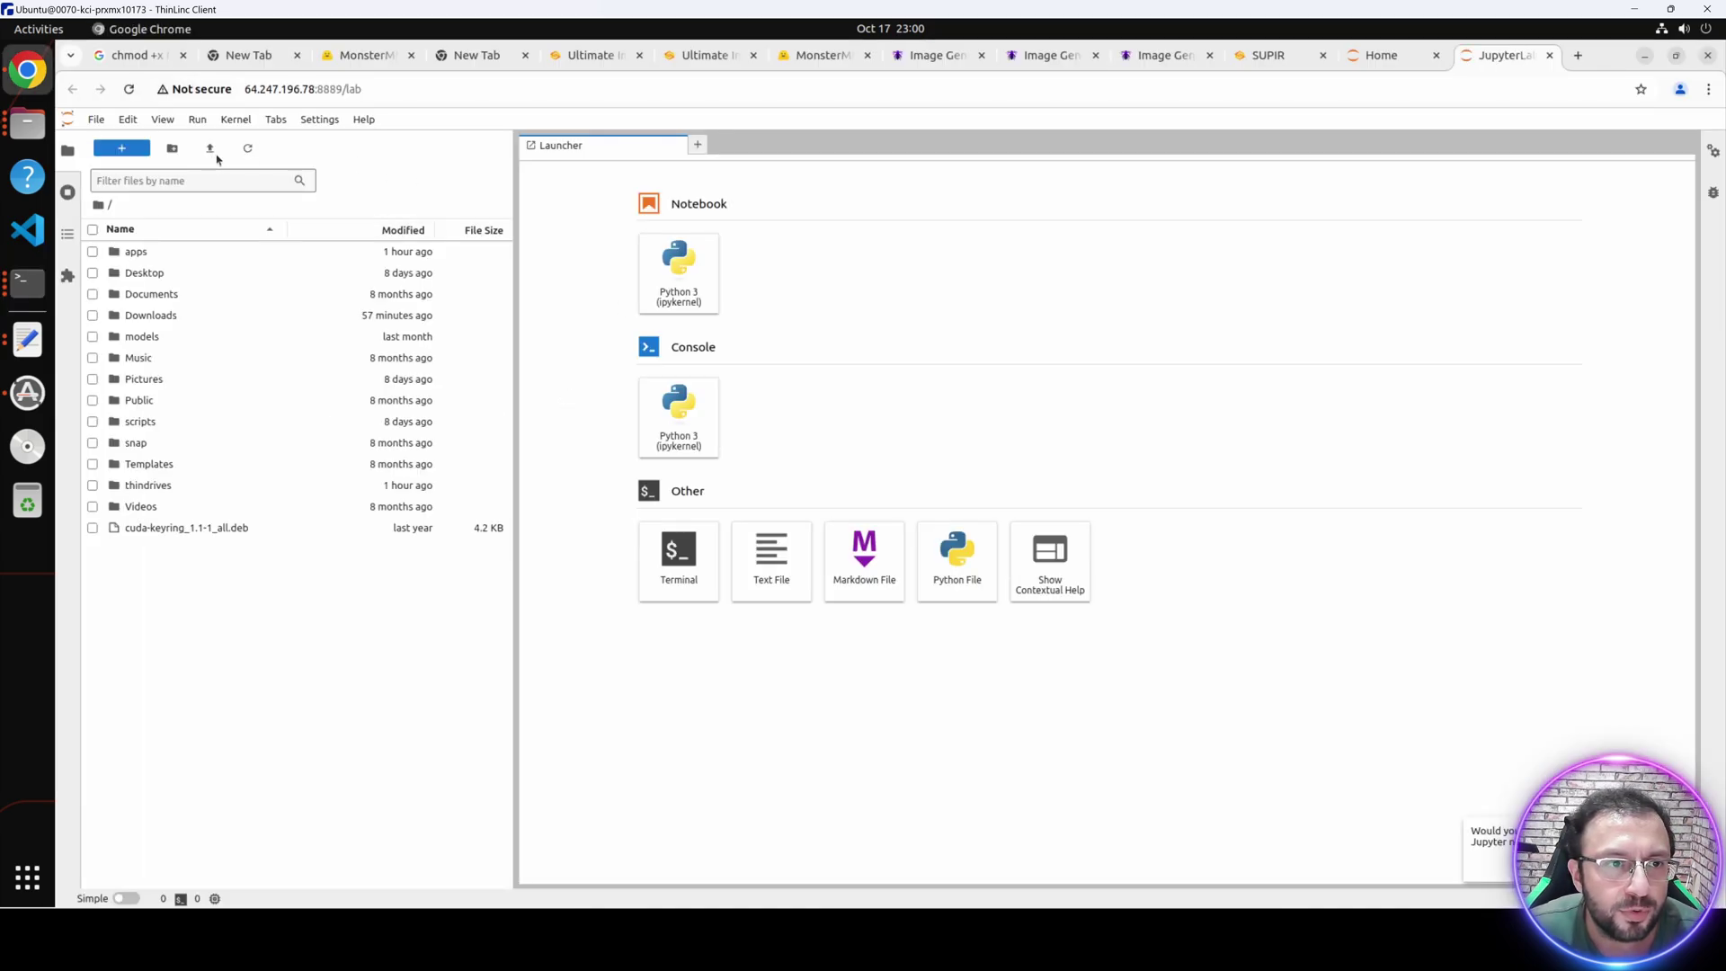
Enlarge the JupyterLab page to 150% and open Hugging_Face_Upload_Download_V9.ipynb from the thindrives/mass_compute folder.
key("ctrl+plus")
key("ctrl+plus")
key("ctrl+plus")
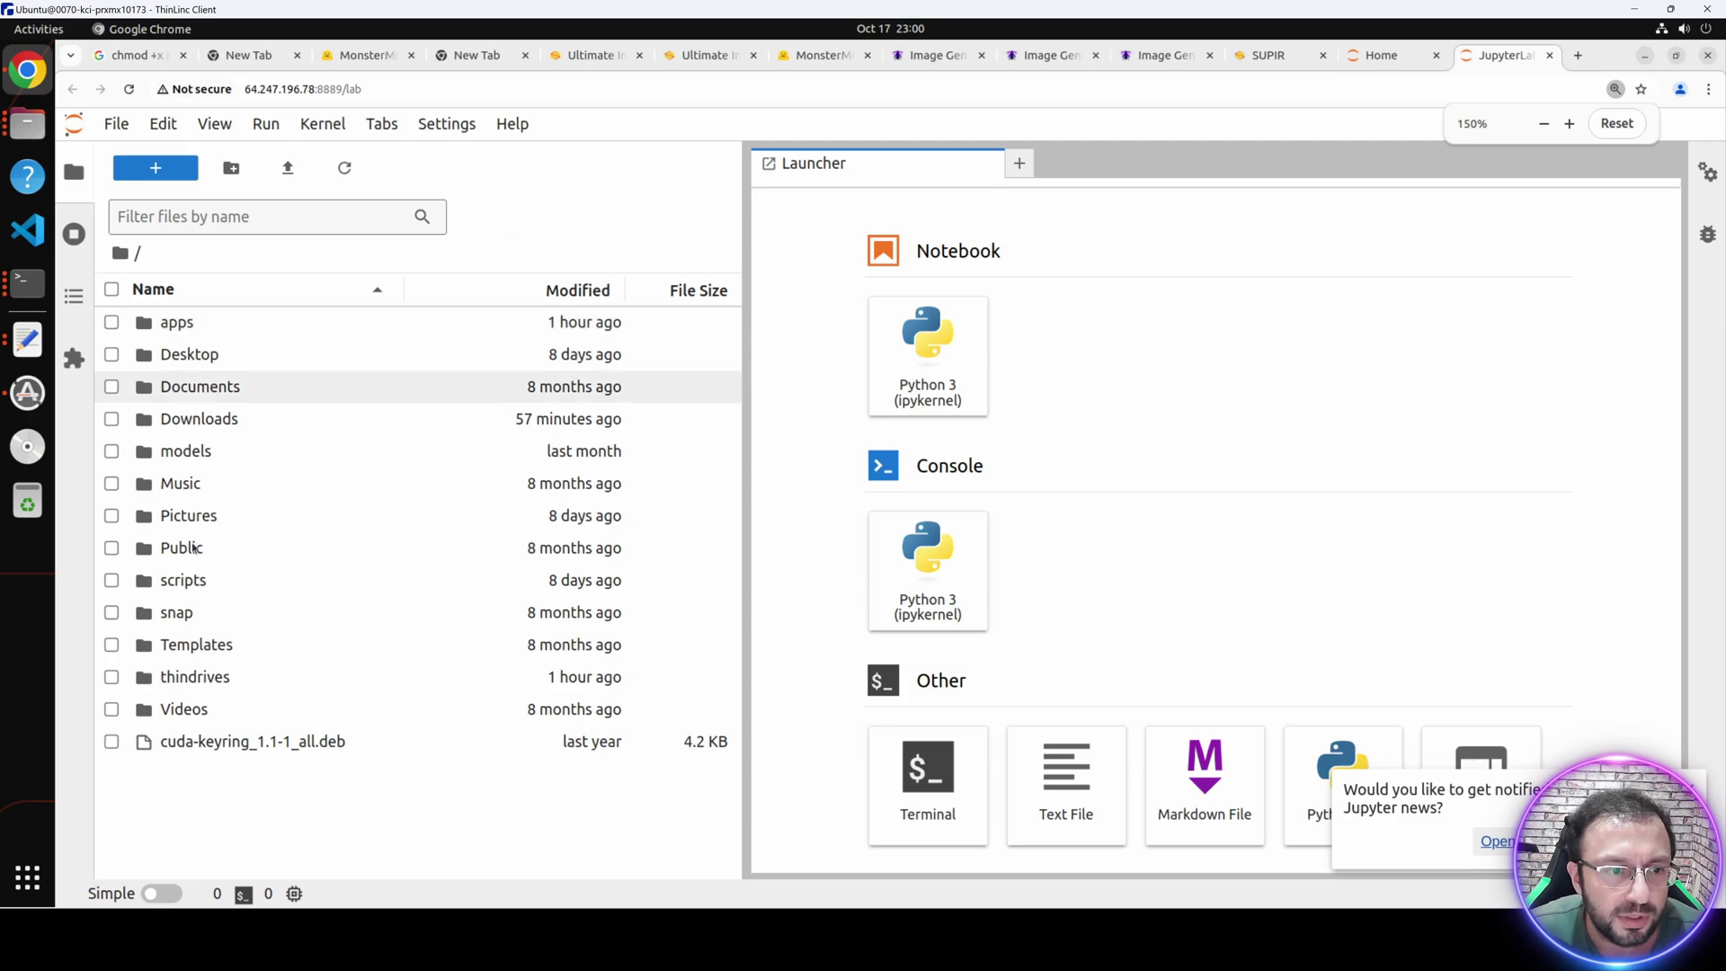
left_click(202, 686)
double_click(203, 686)
left_click(209, 331)
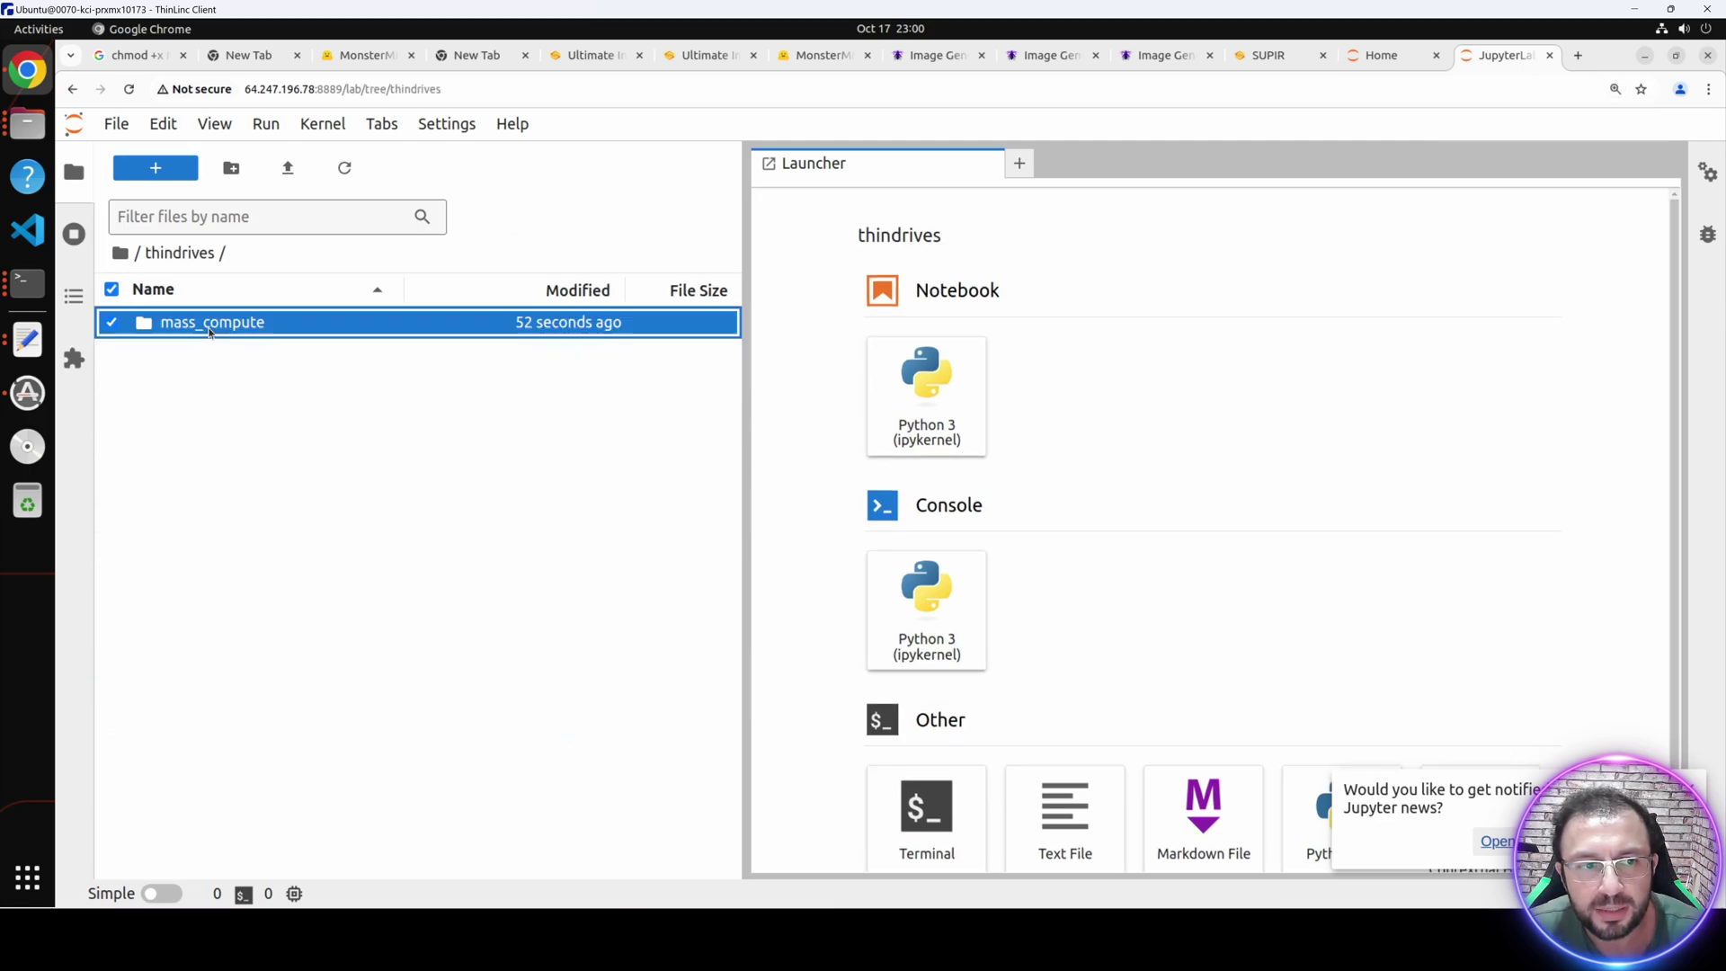
double_click(259, 332)
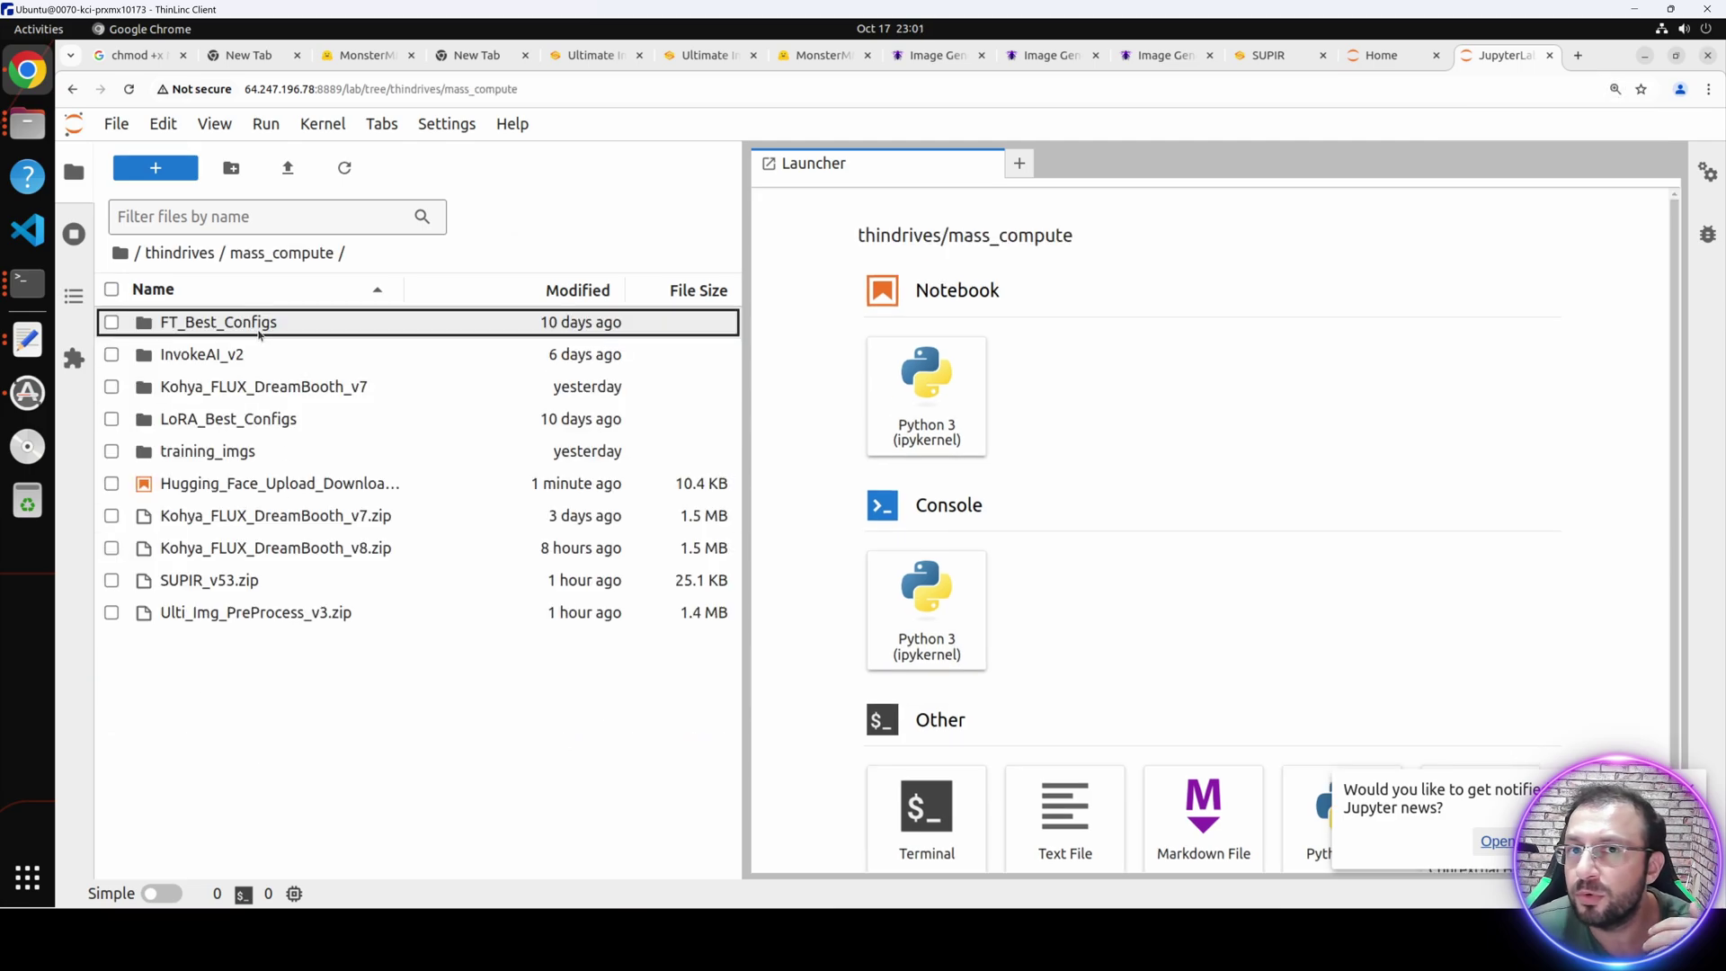
double_click(247, 485)
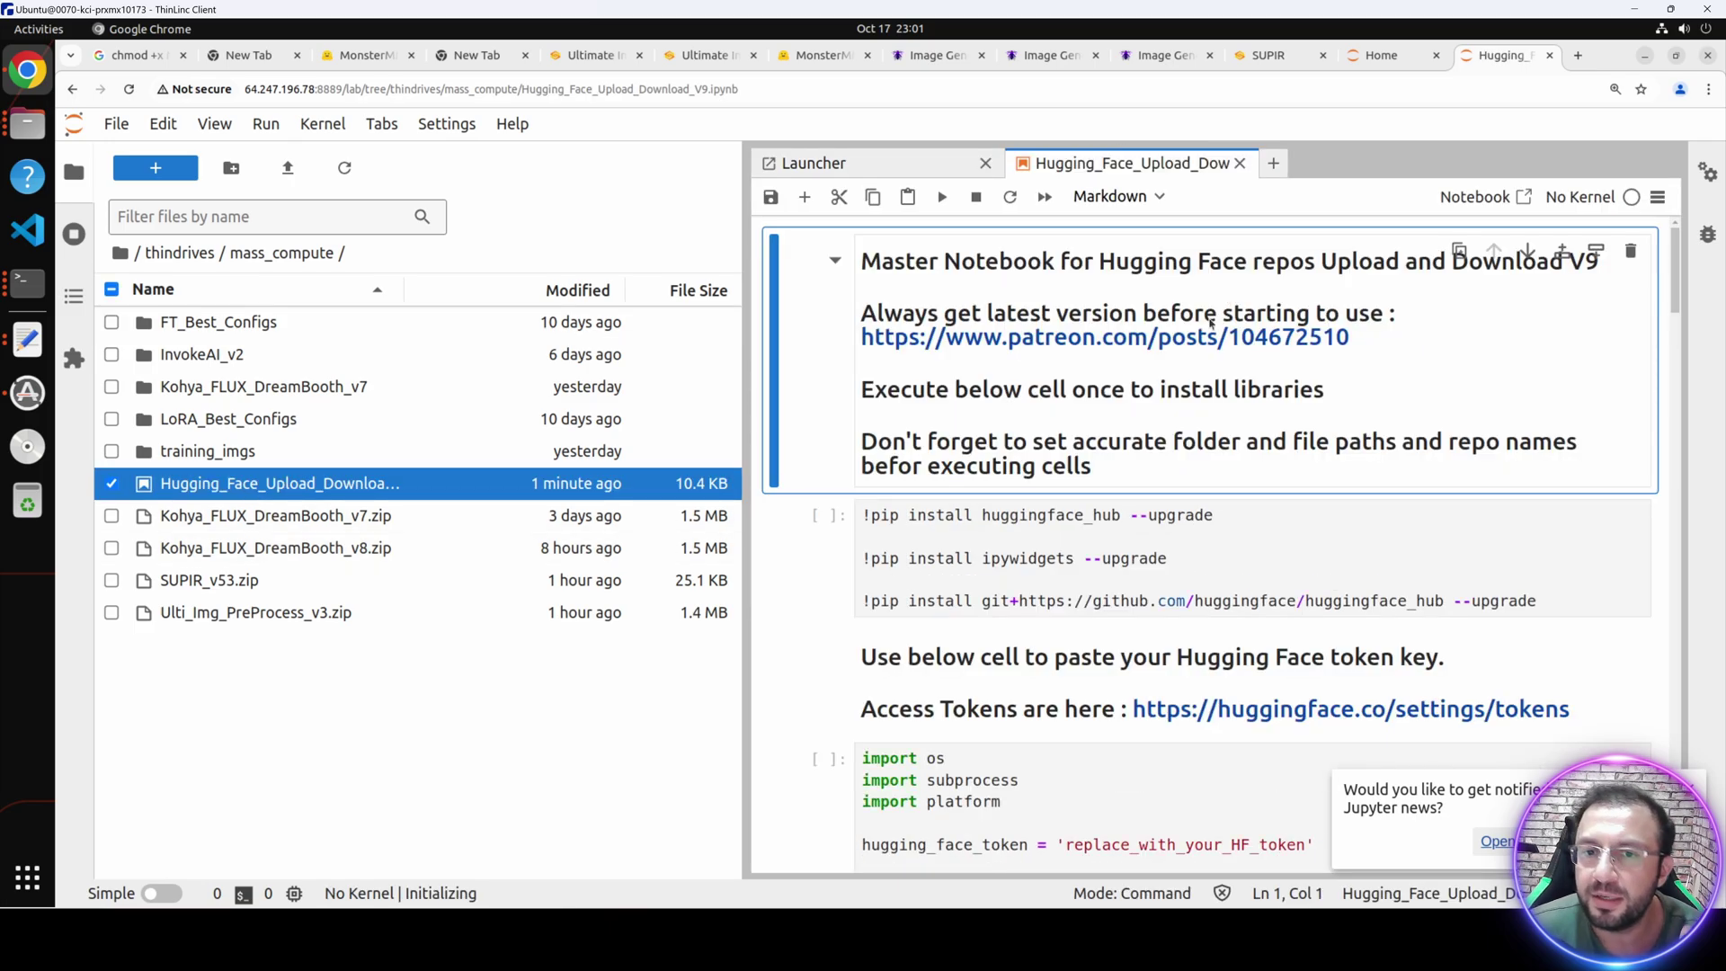
Run the notebook's introduction and library installation cells to install huggingface_hub and ipywidgets, and review the following cells.
left_click(941, 197)
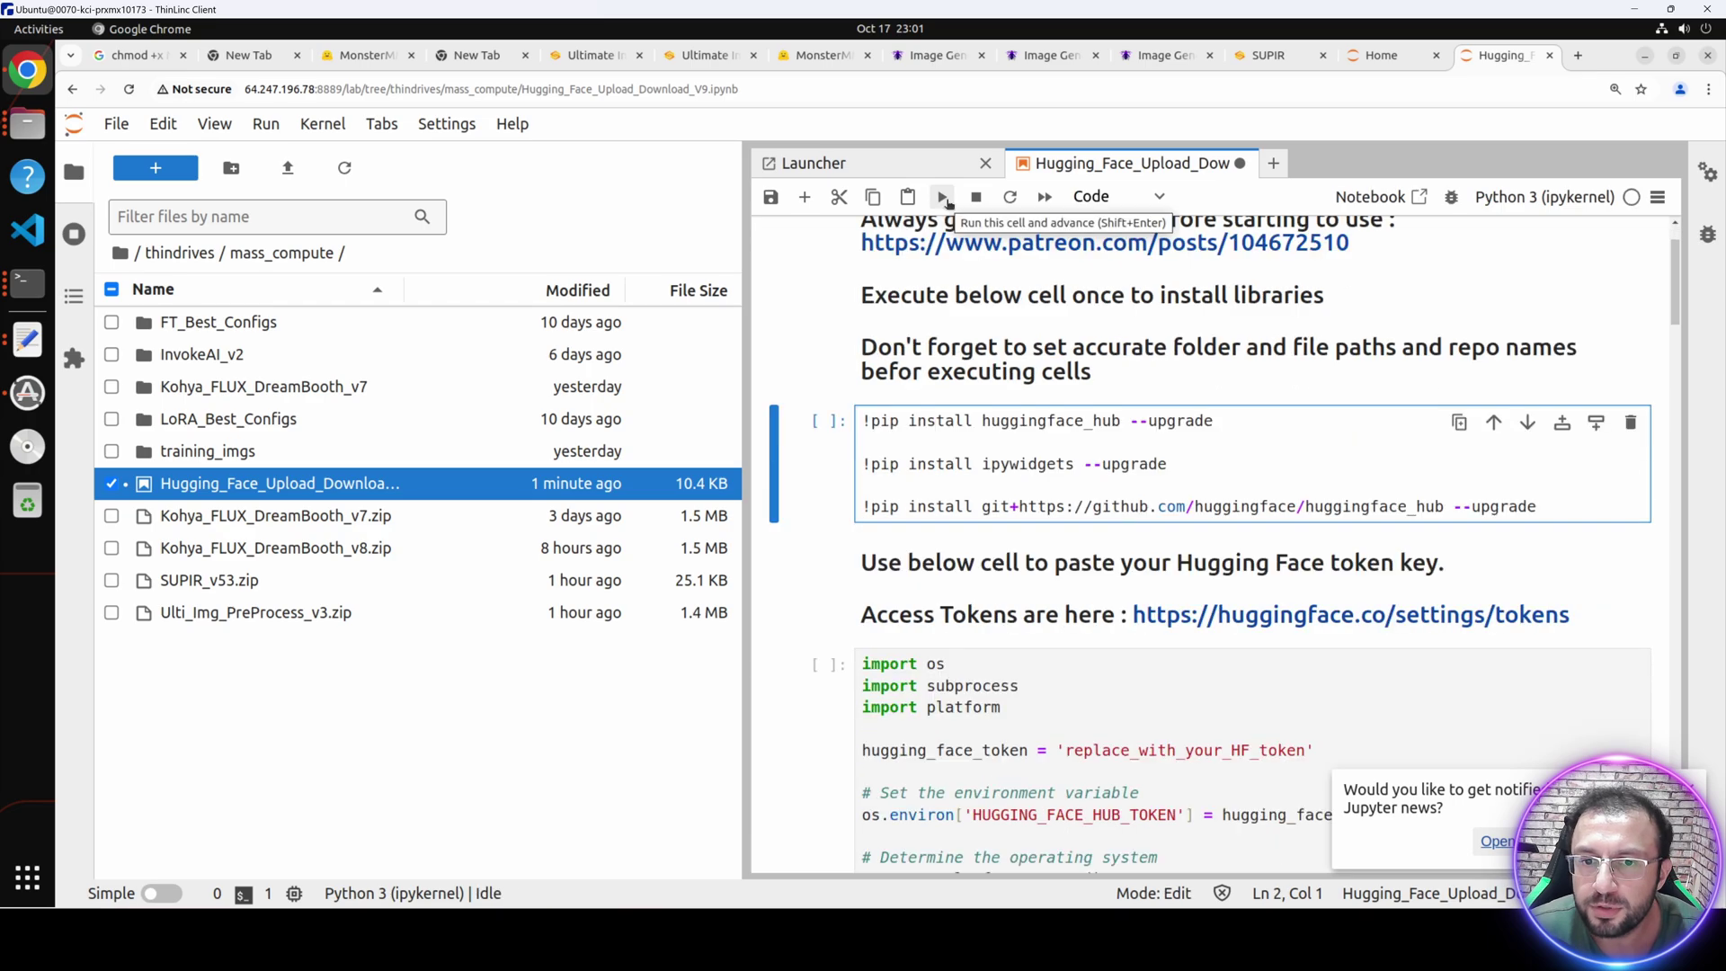
left_click(942, 197)
left_click(1033, 438)
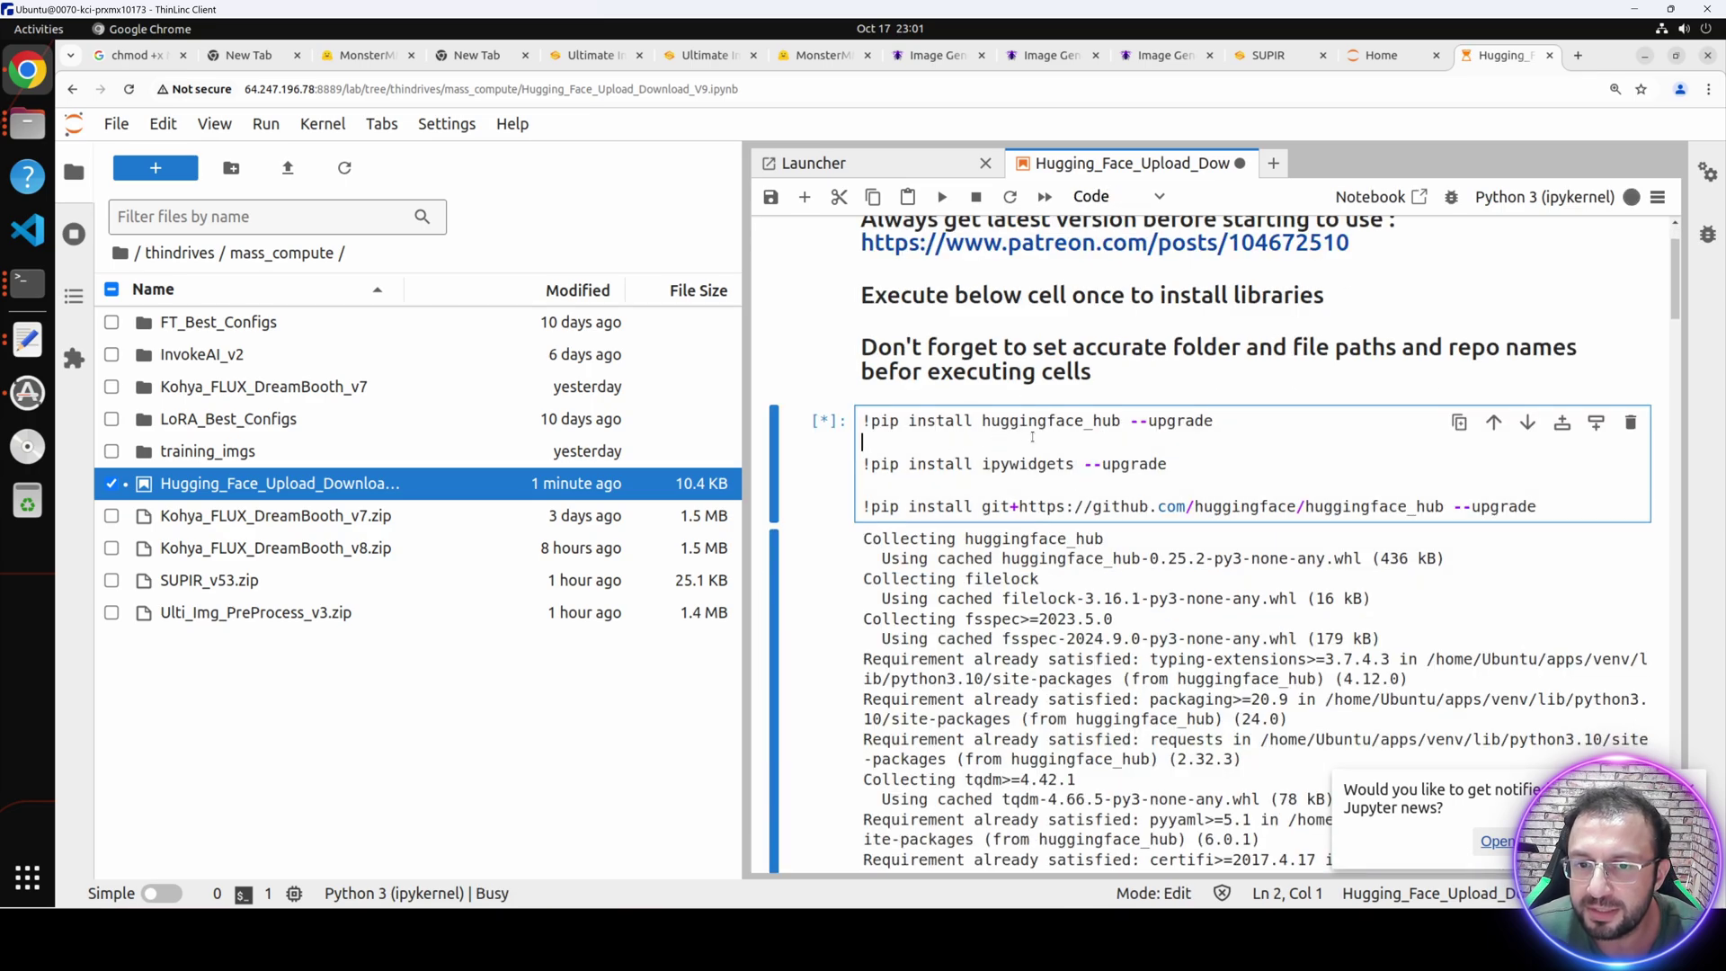
scroll(1107, 622, "down", 10)
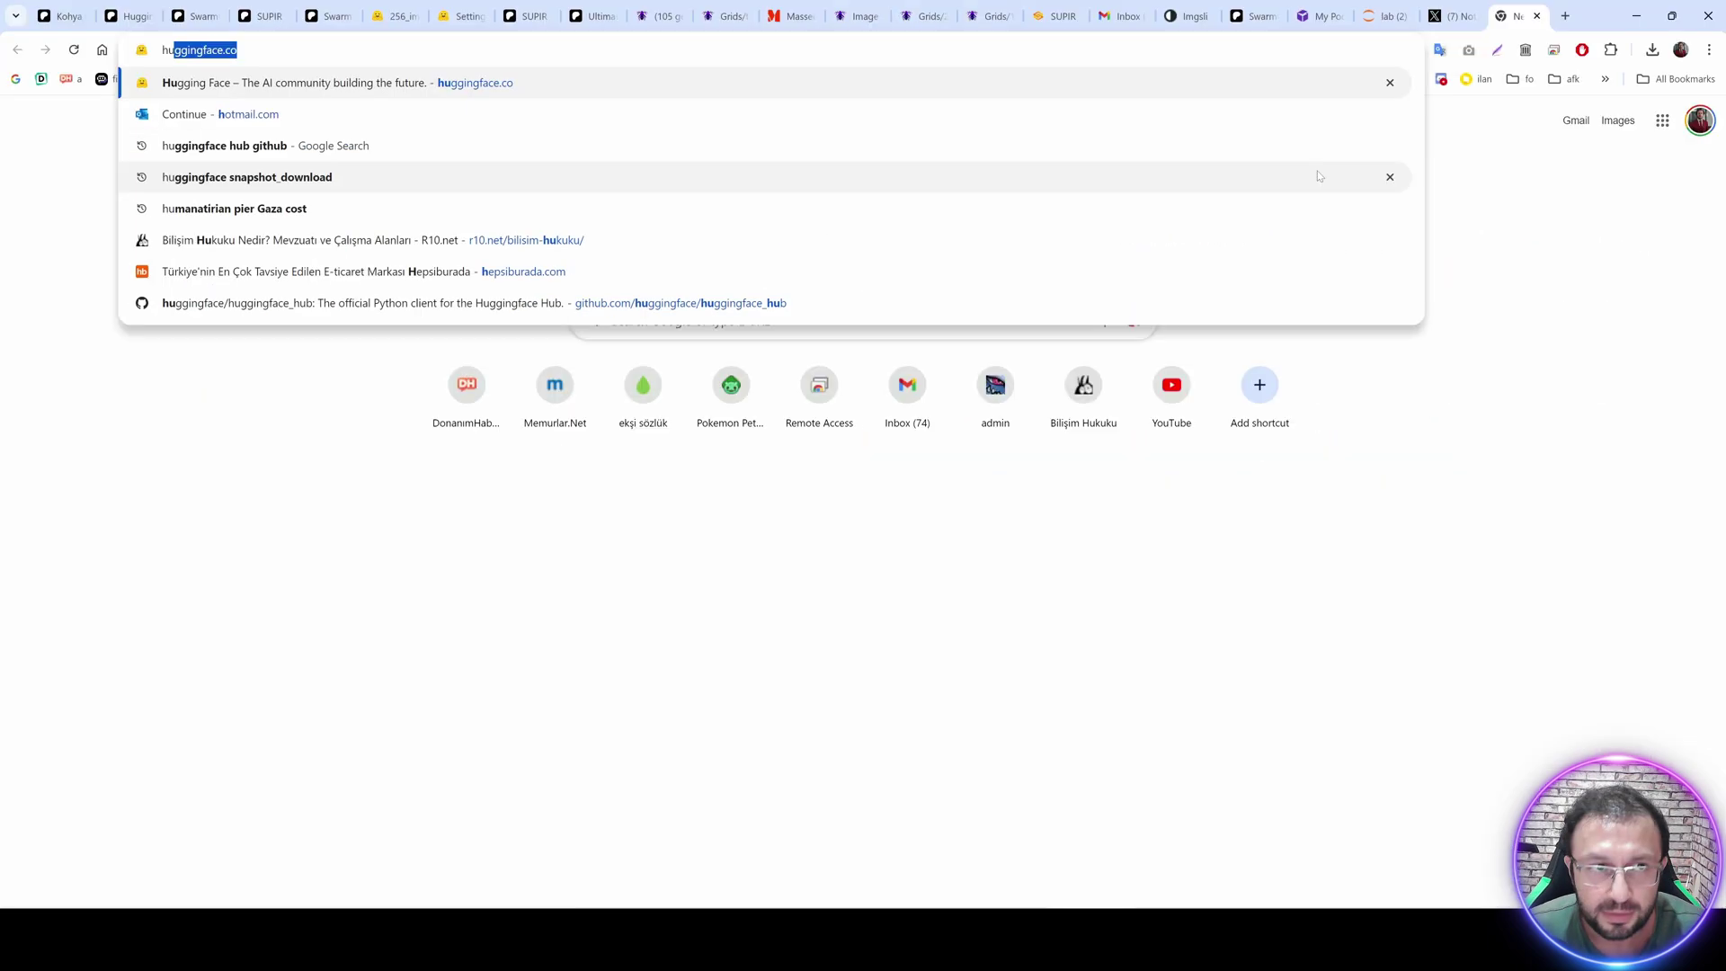
Open huggingface.co in the local browser, go to the account's access tokens and copy the name of the delete_later token.
key("Return")
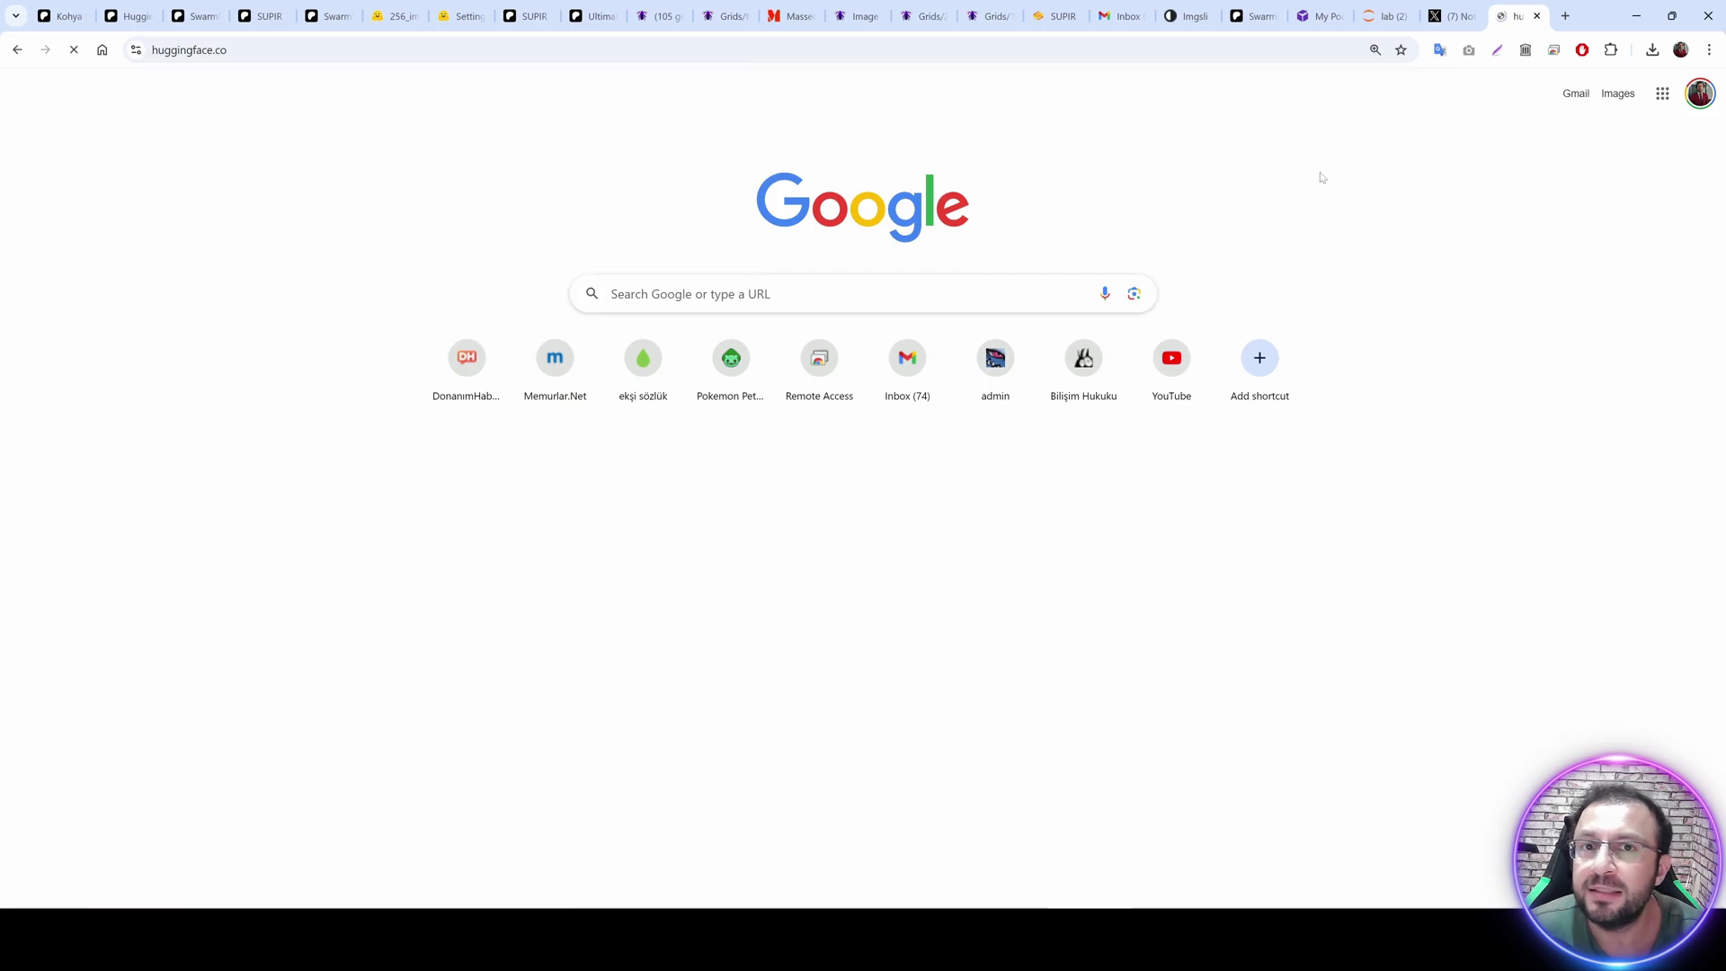
left_click(1580, 108)
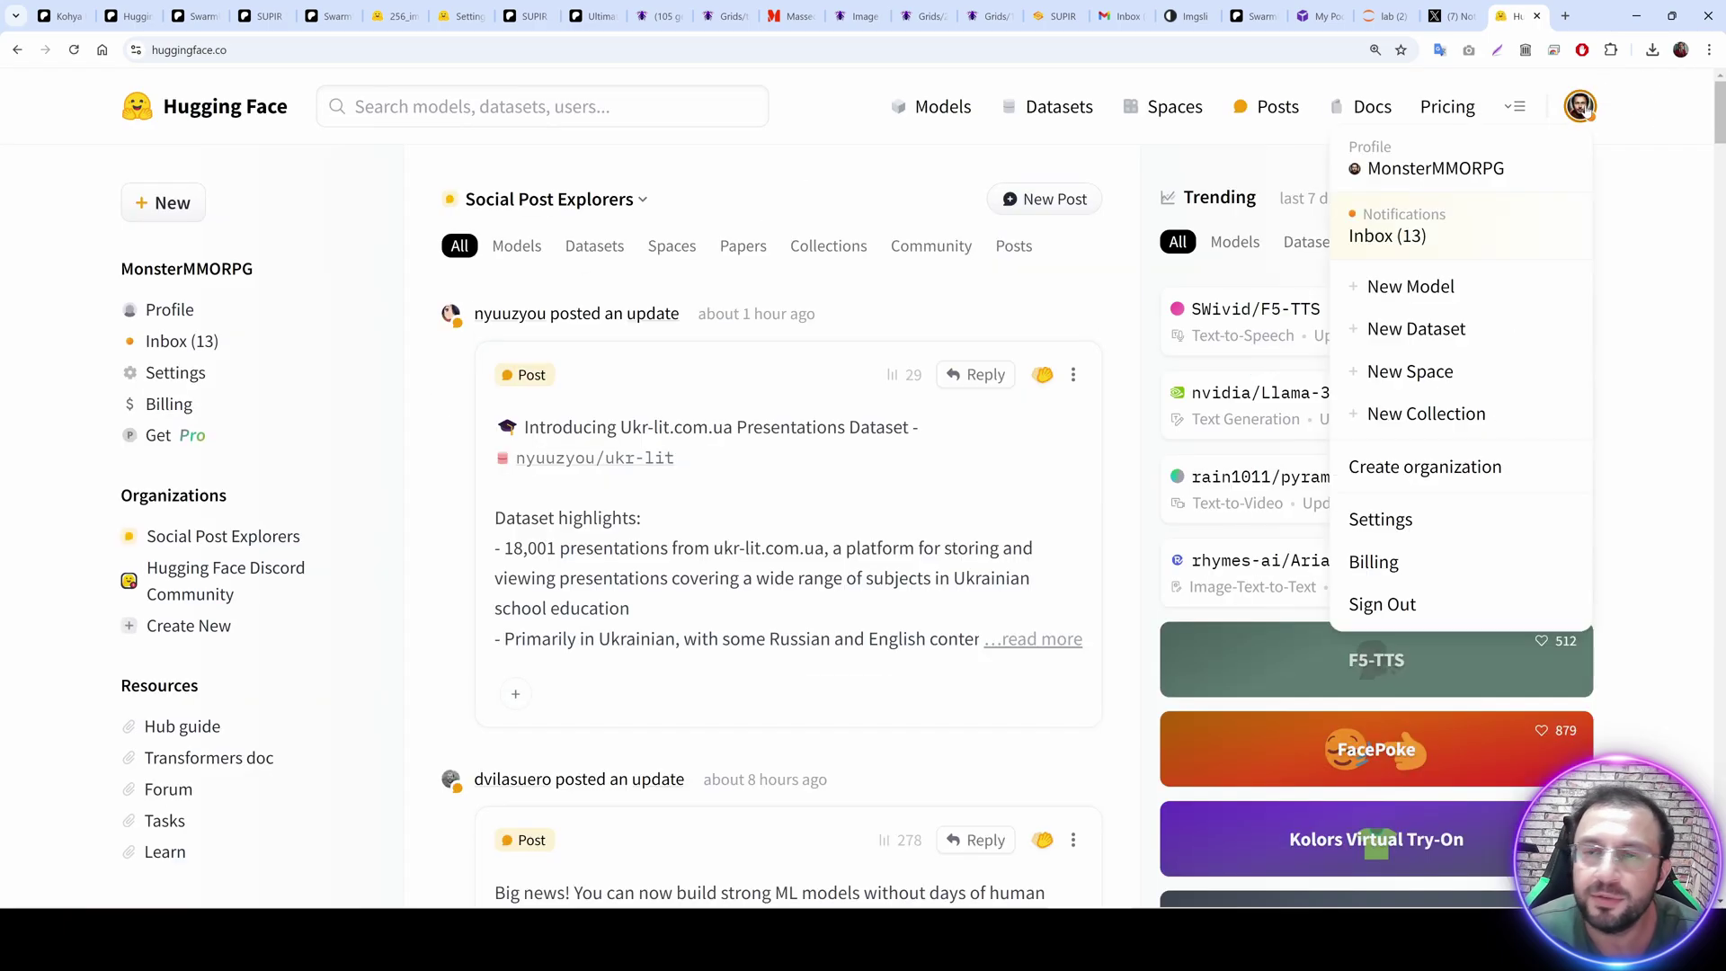
left_click(1395, 524)
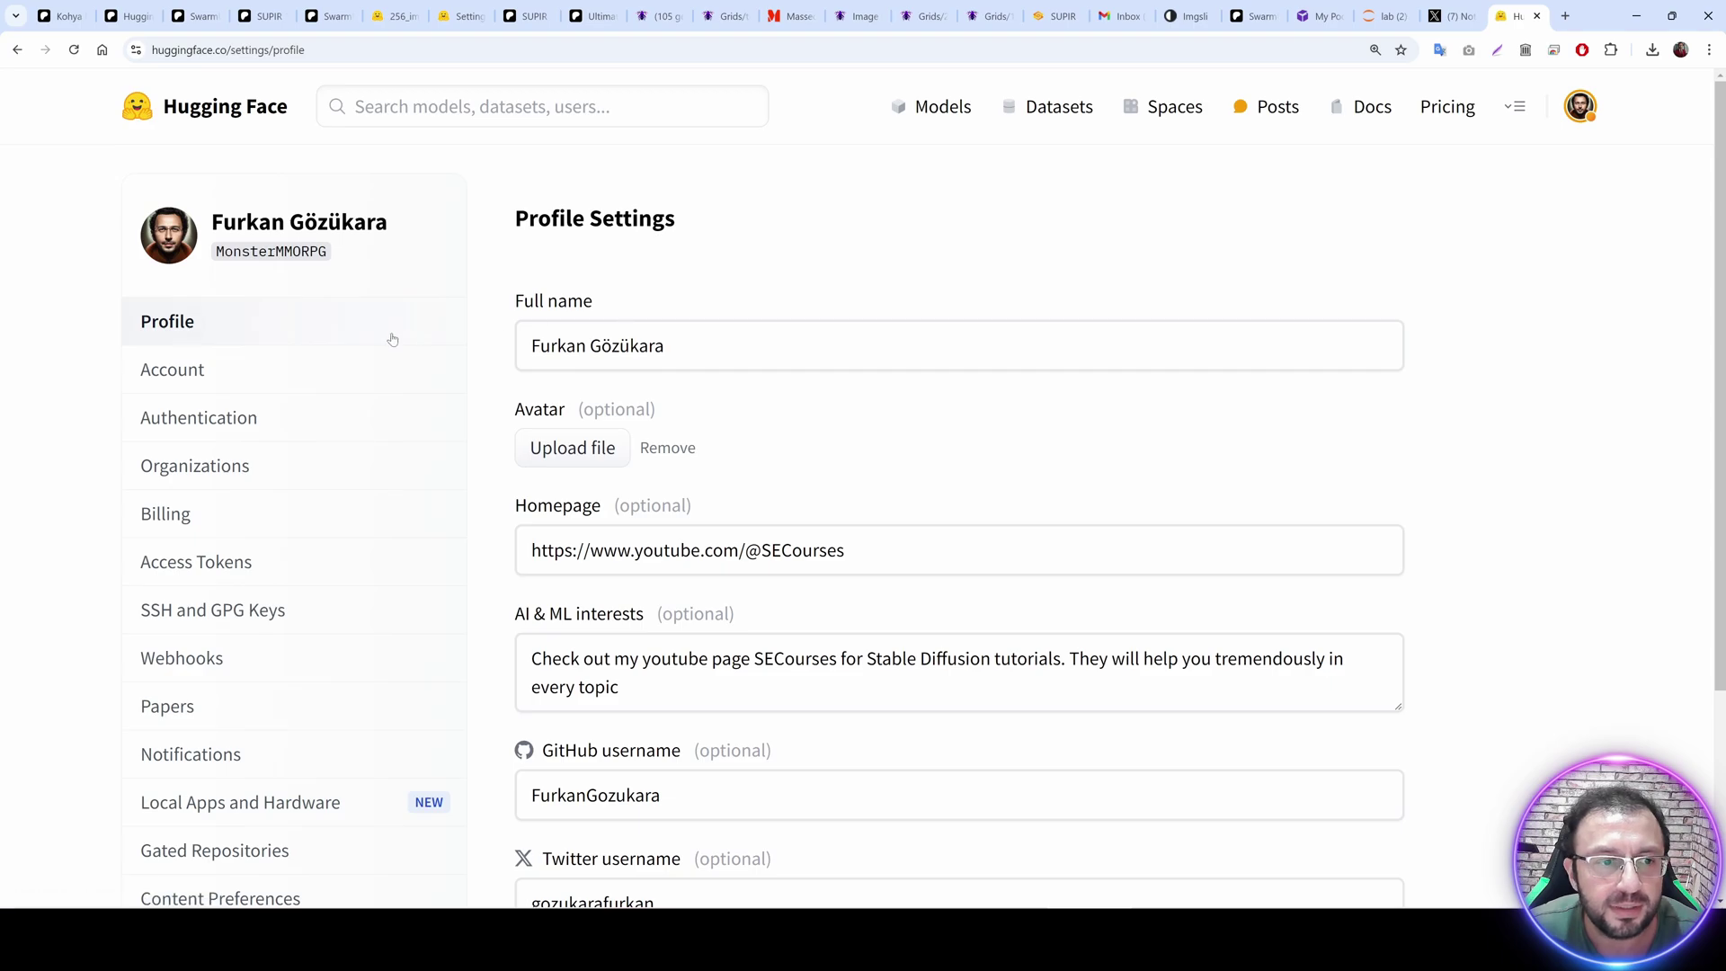
left_click(184, 562)
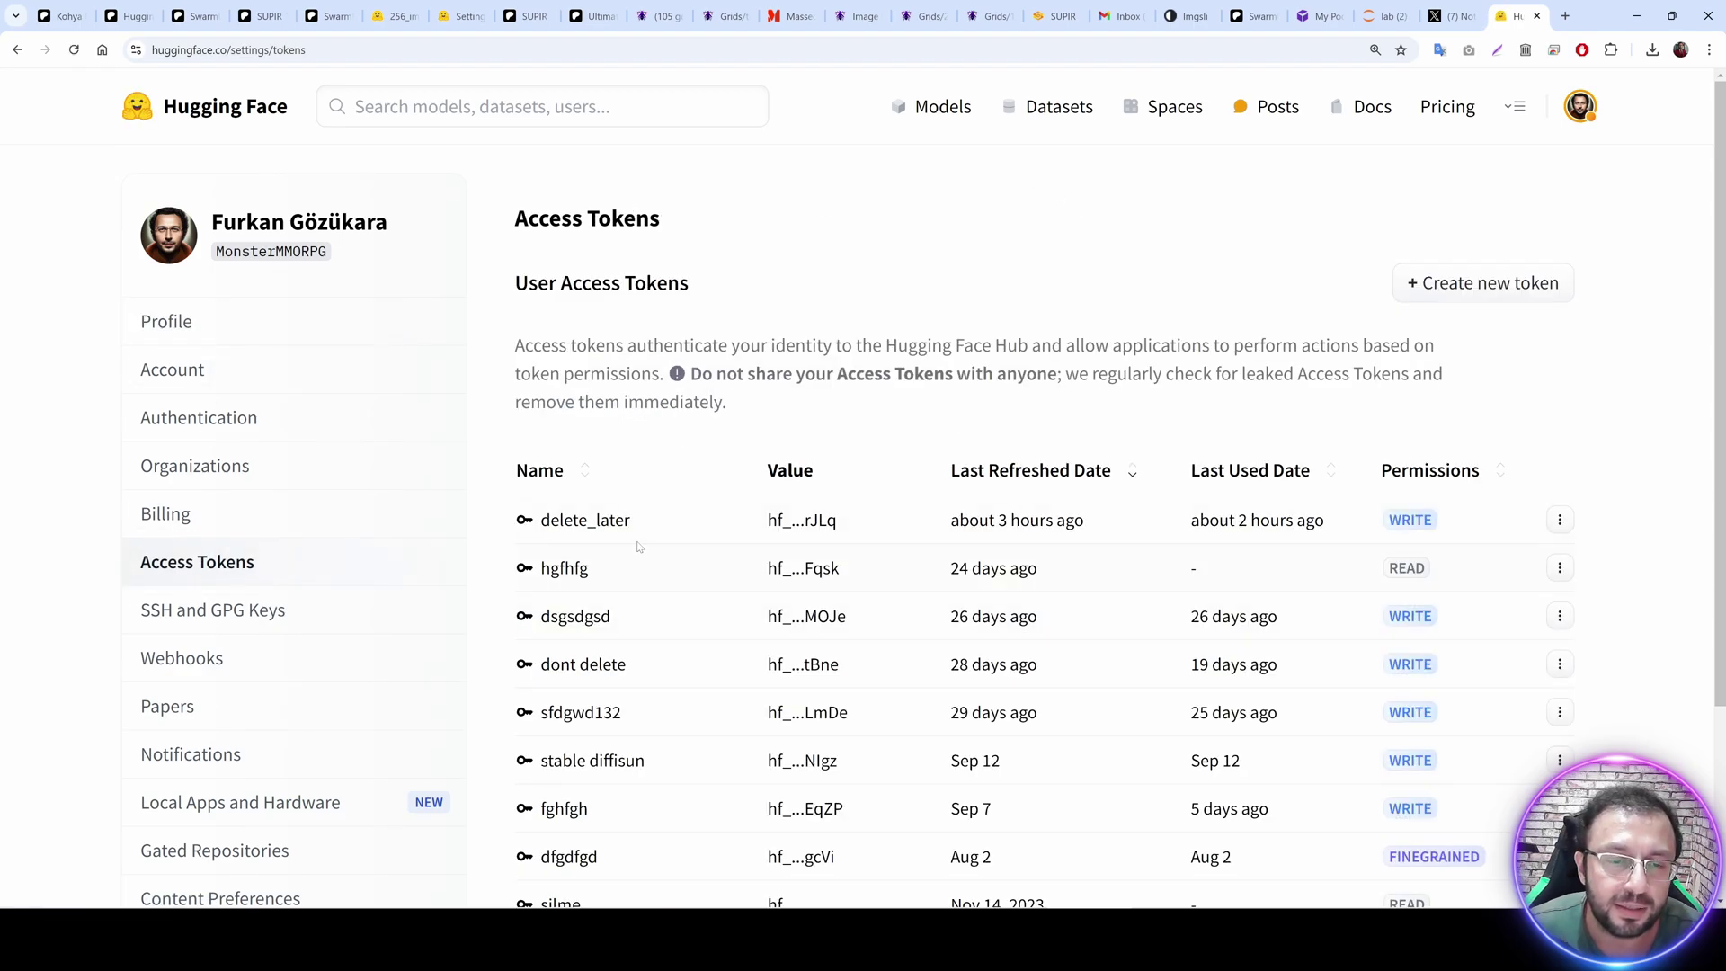
left_click_drag(641, 528, 537, 521)
key("ctrl+c")
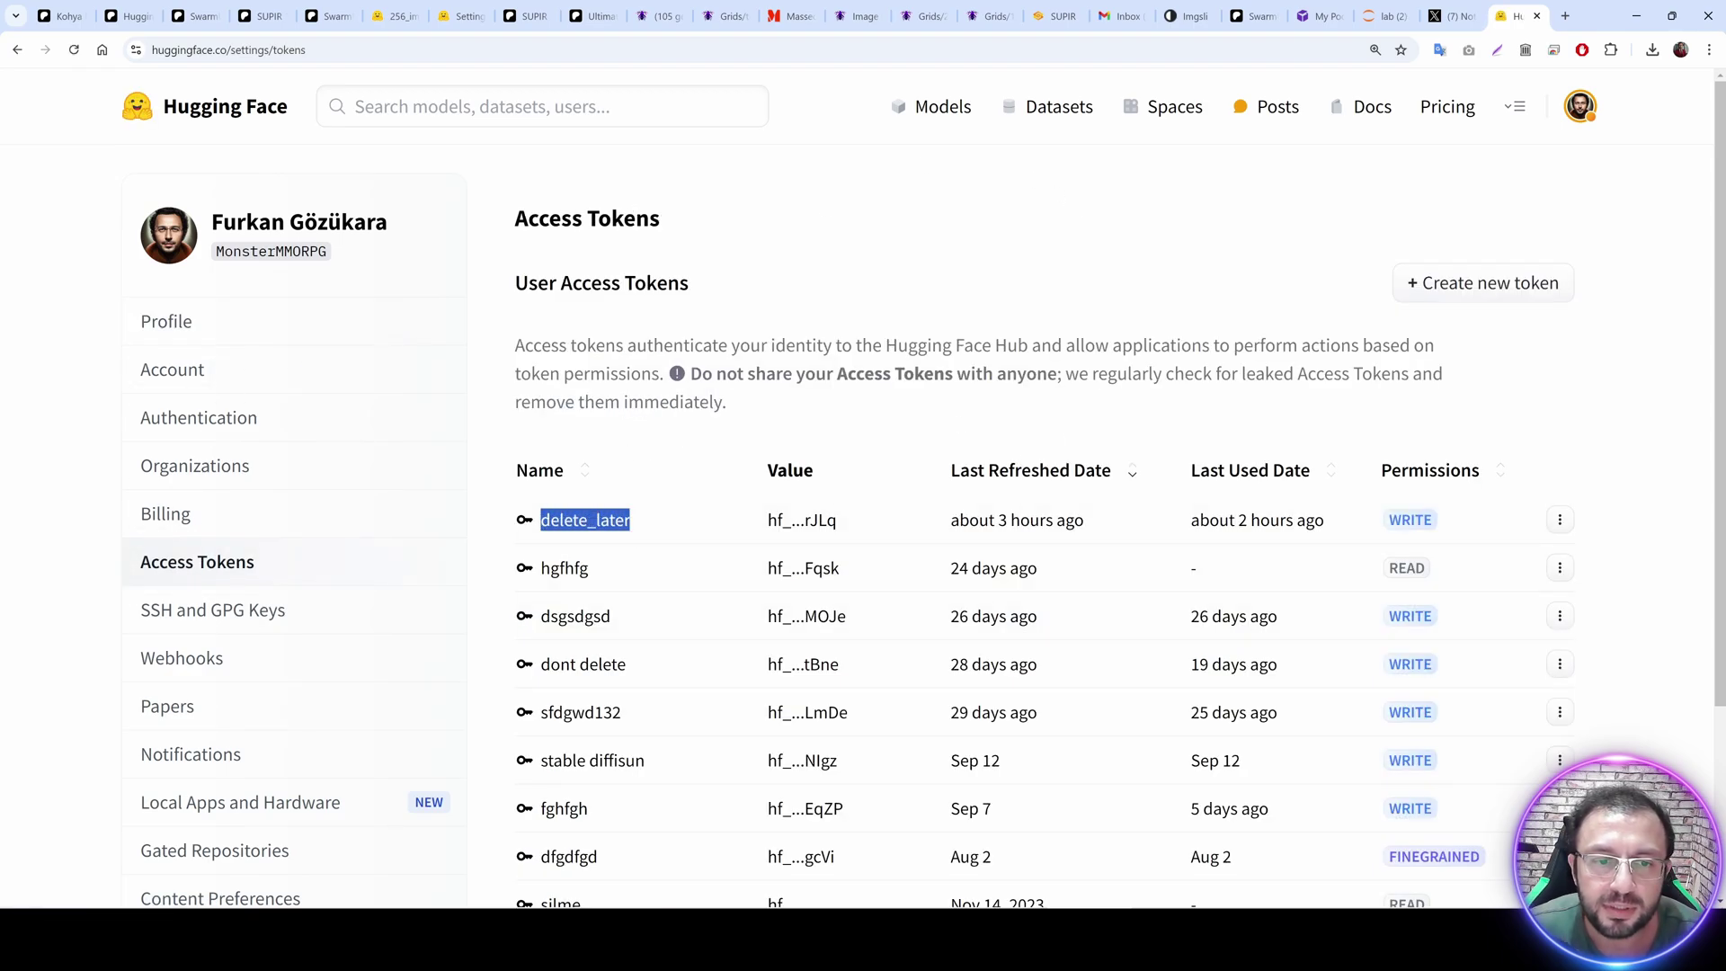
Create a new Hugging Face access token of type Write named delete_later2 and copy its value.
left_click(1460, 287)
left_click(701, 449)
key("ctrl+v")
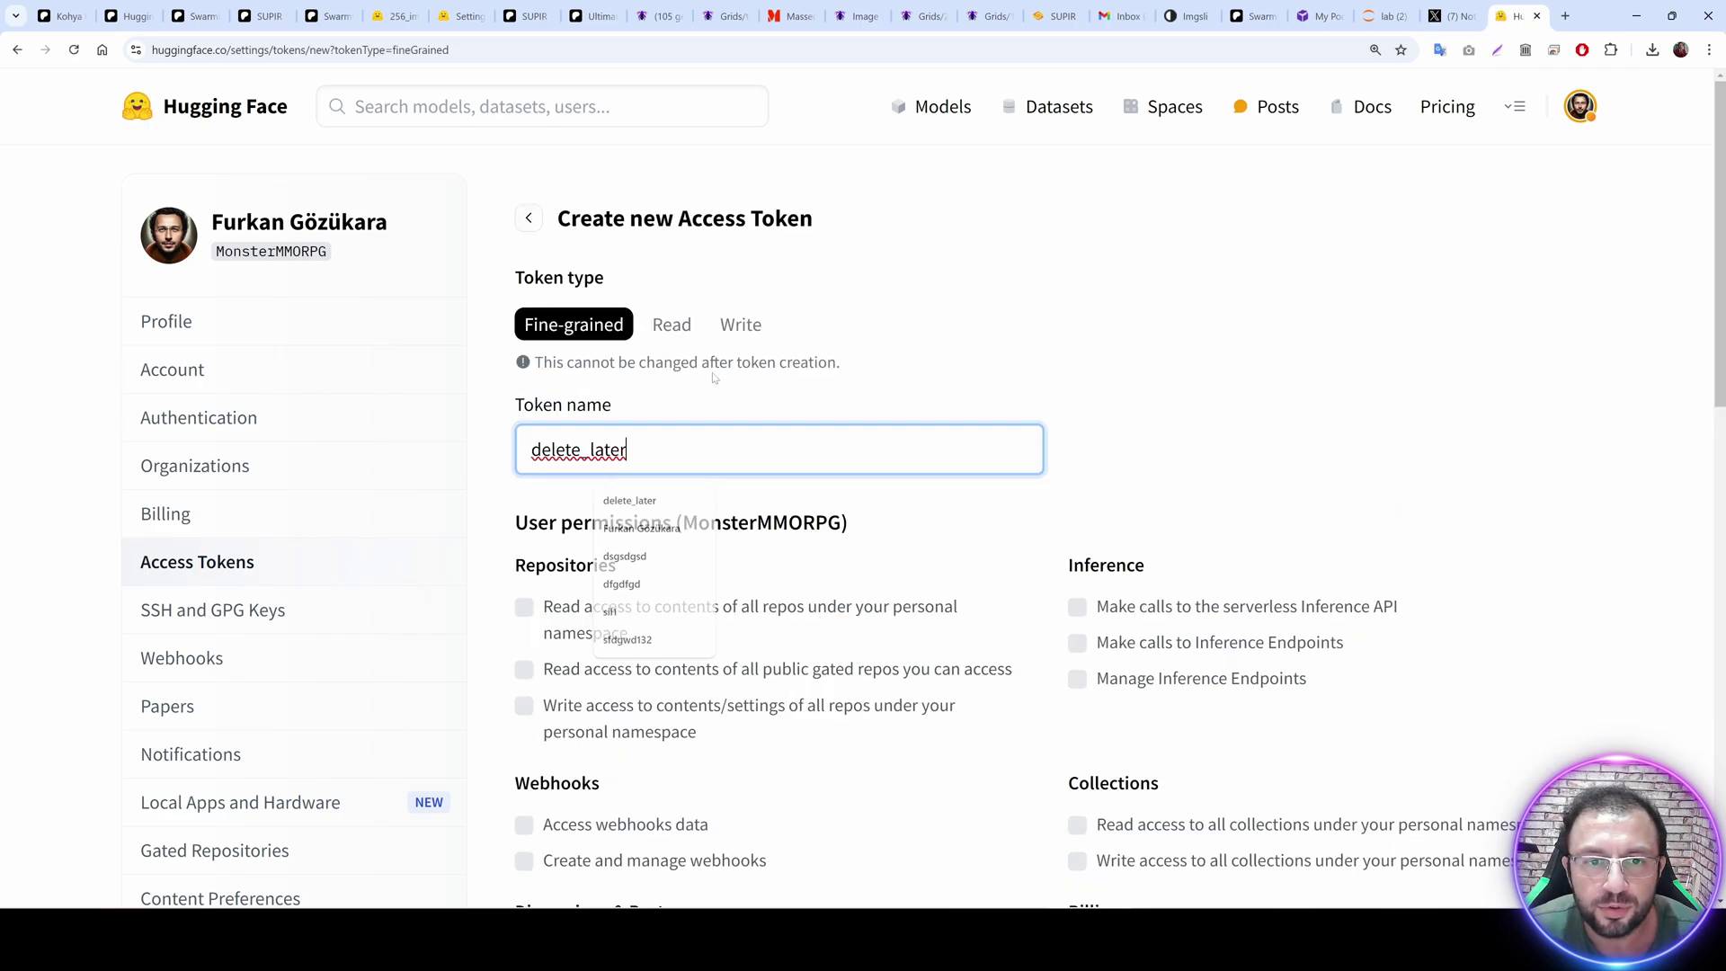
left_click(739, 325)
left_click(647, 450)
type("2")
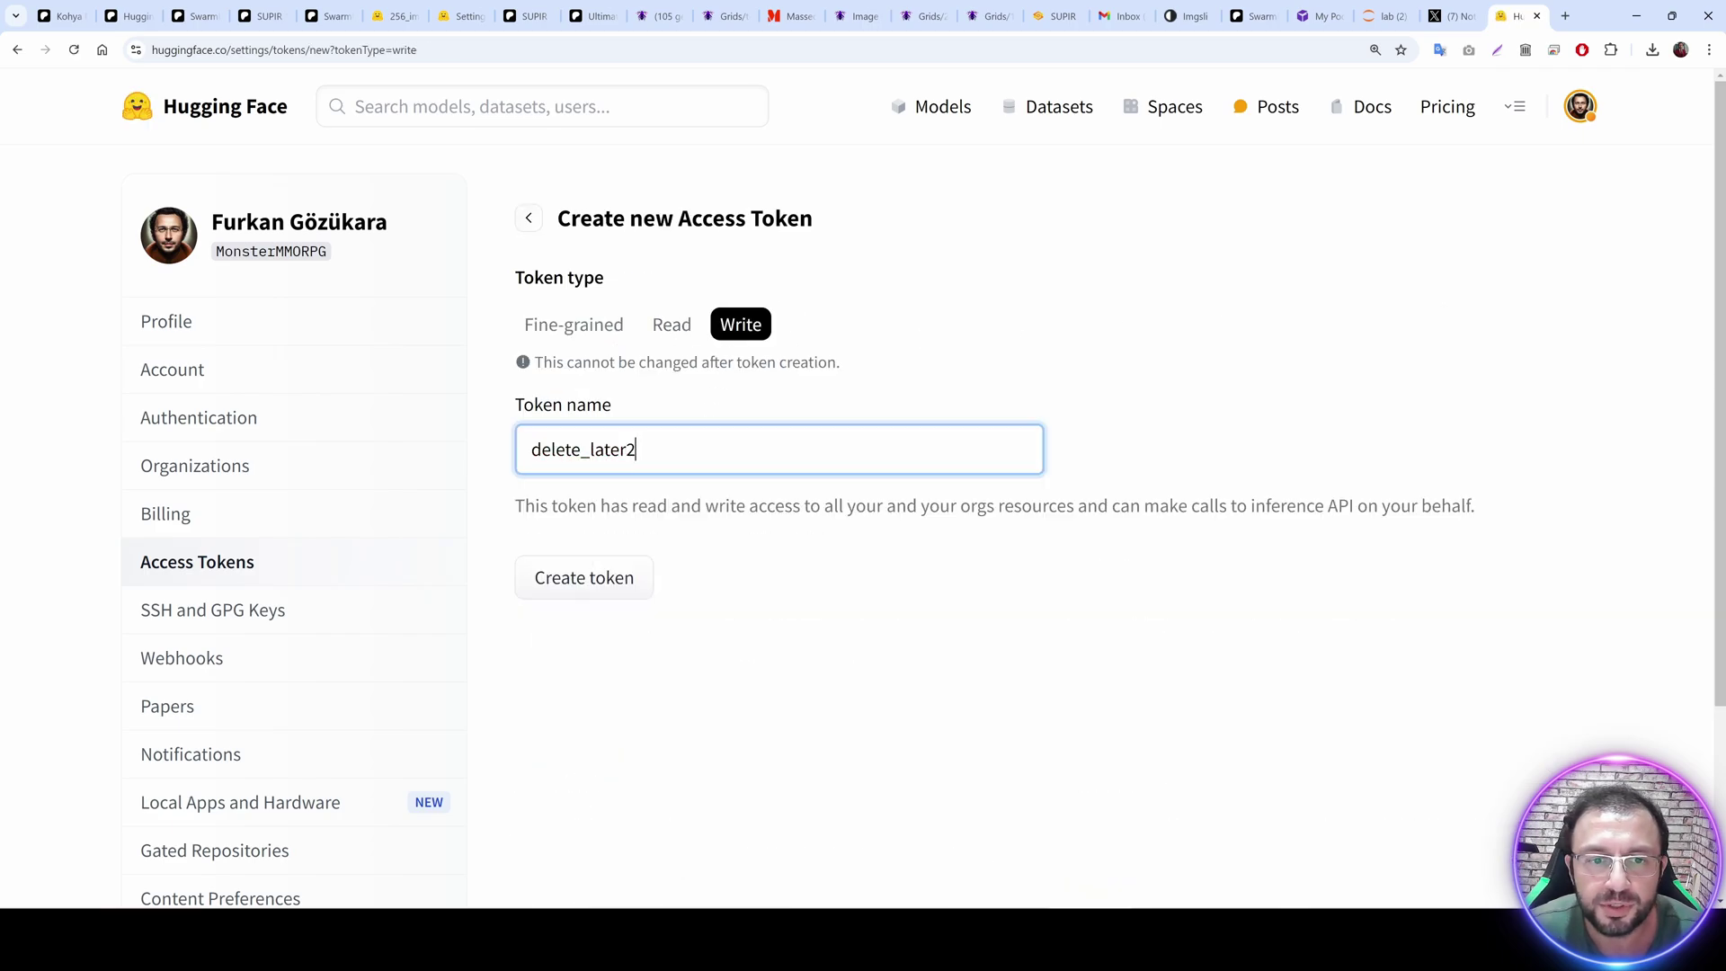
left_click(596, 582)
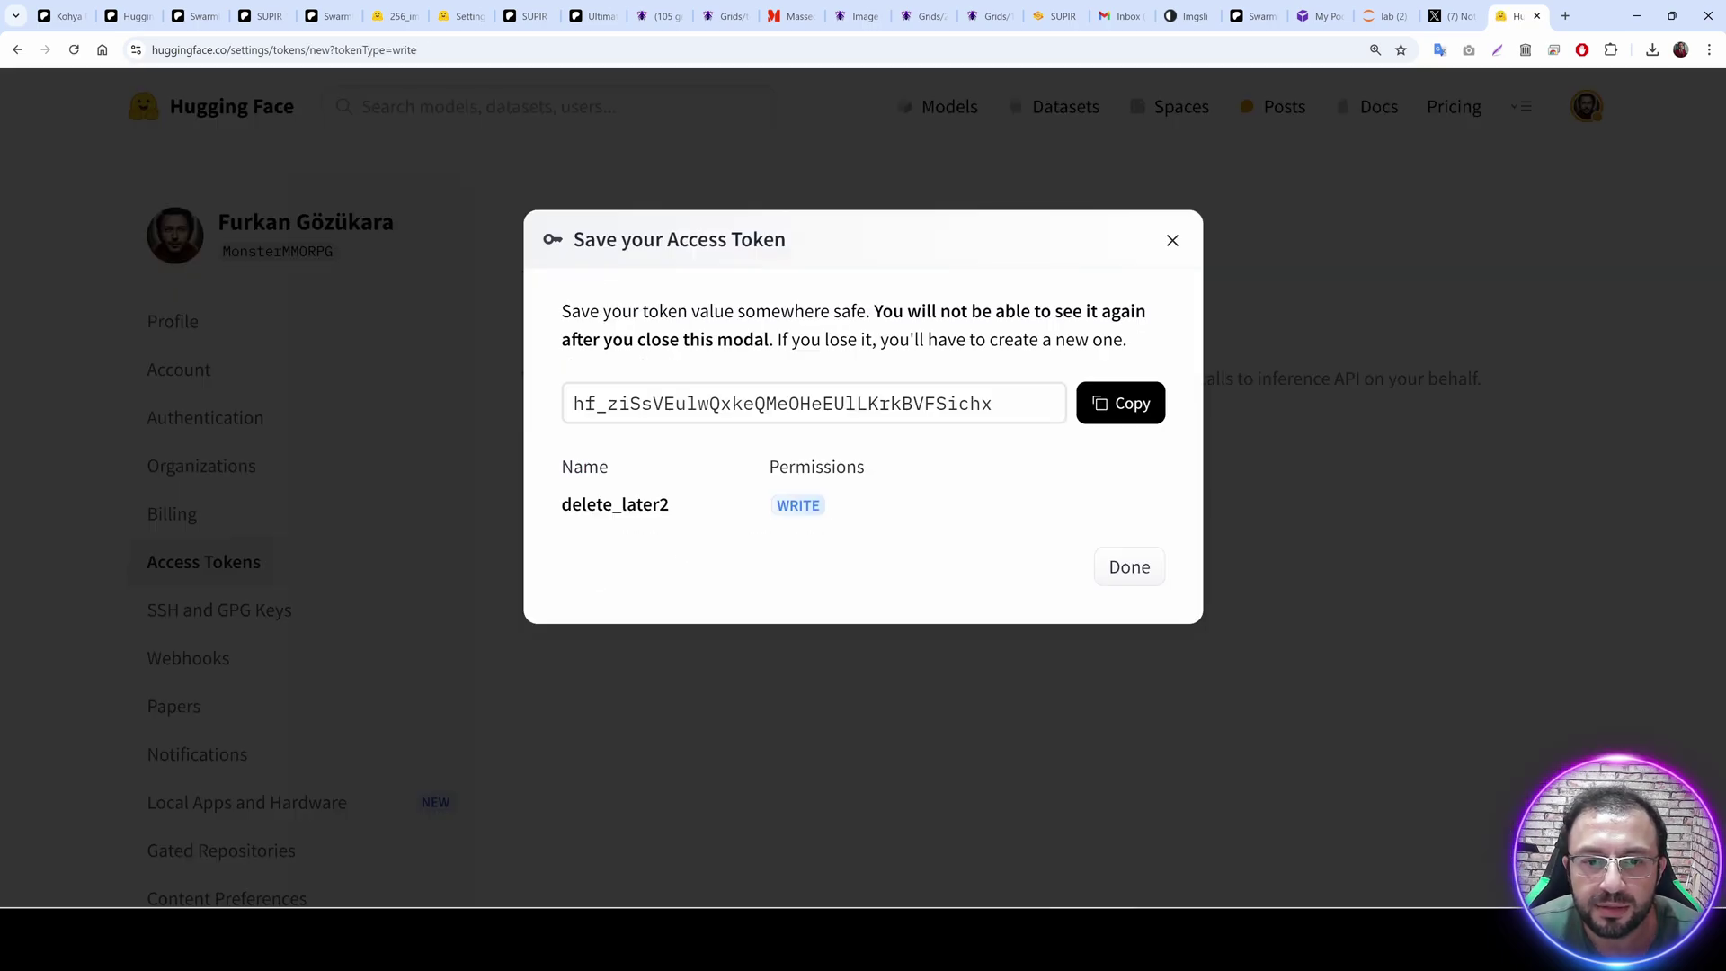
left_click(1133, 406)
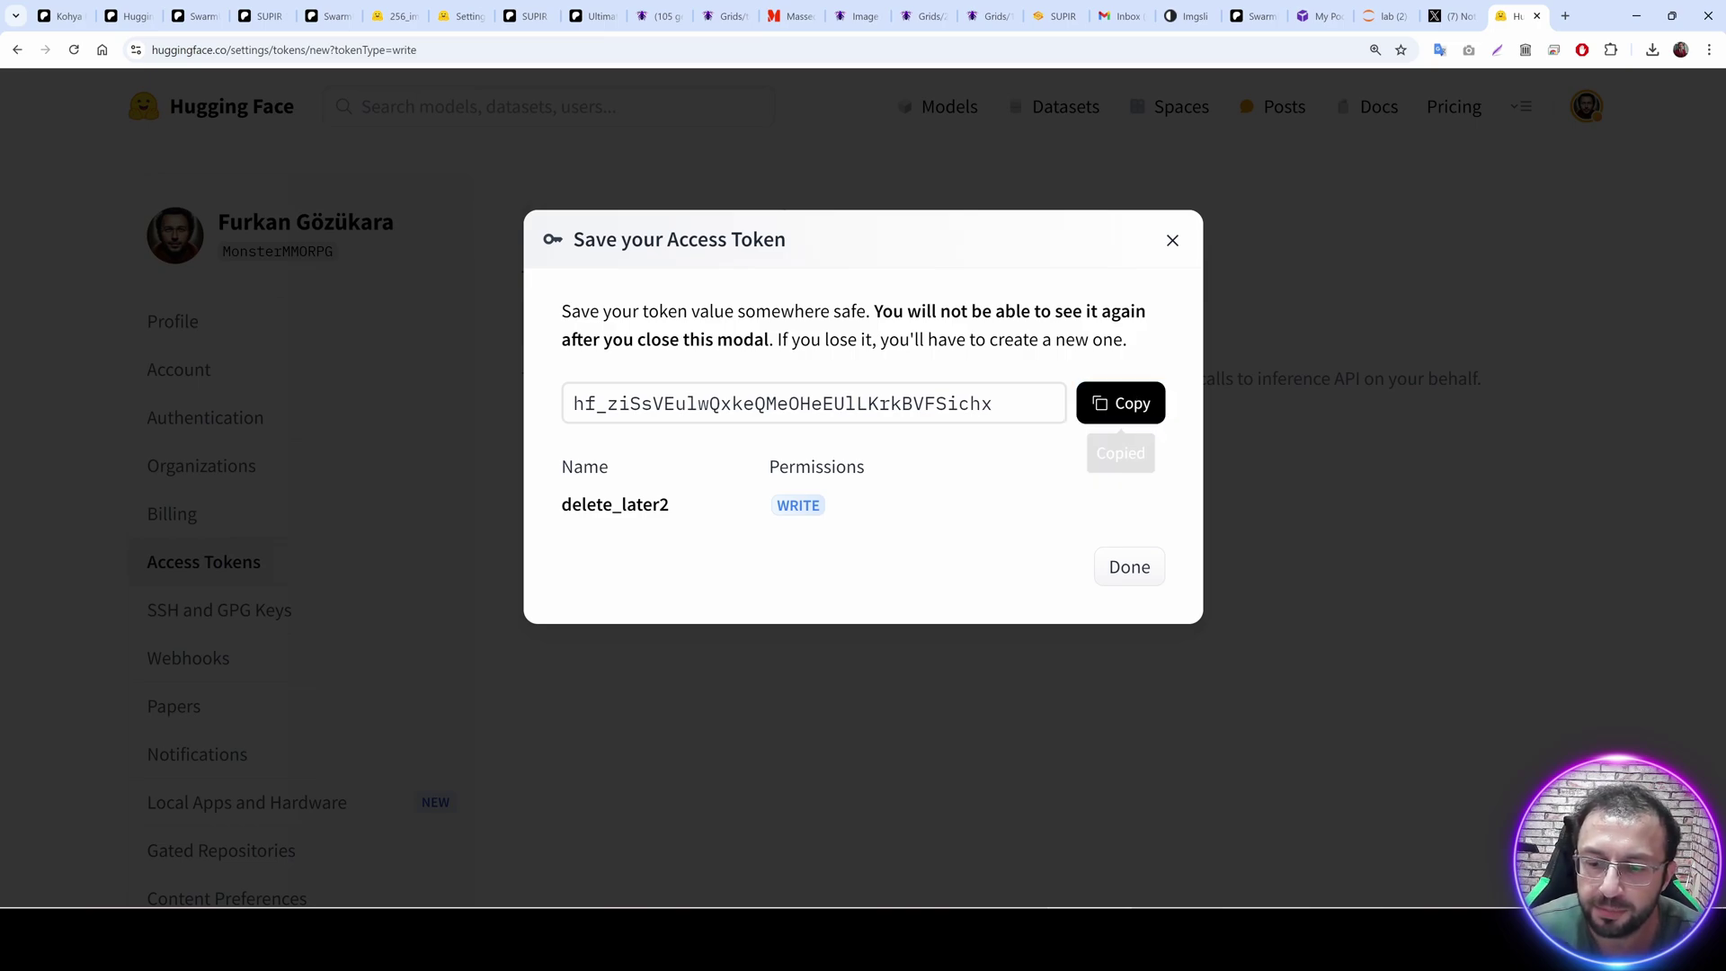
Switch back to the cloud machine's notebook, paste the access token as the hugging_face_token value and run the login cell.
key("alt+Tab")
scroll(1016, 374, "up", 3)
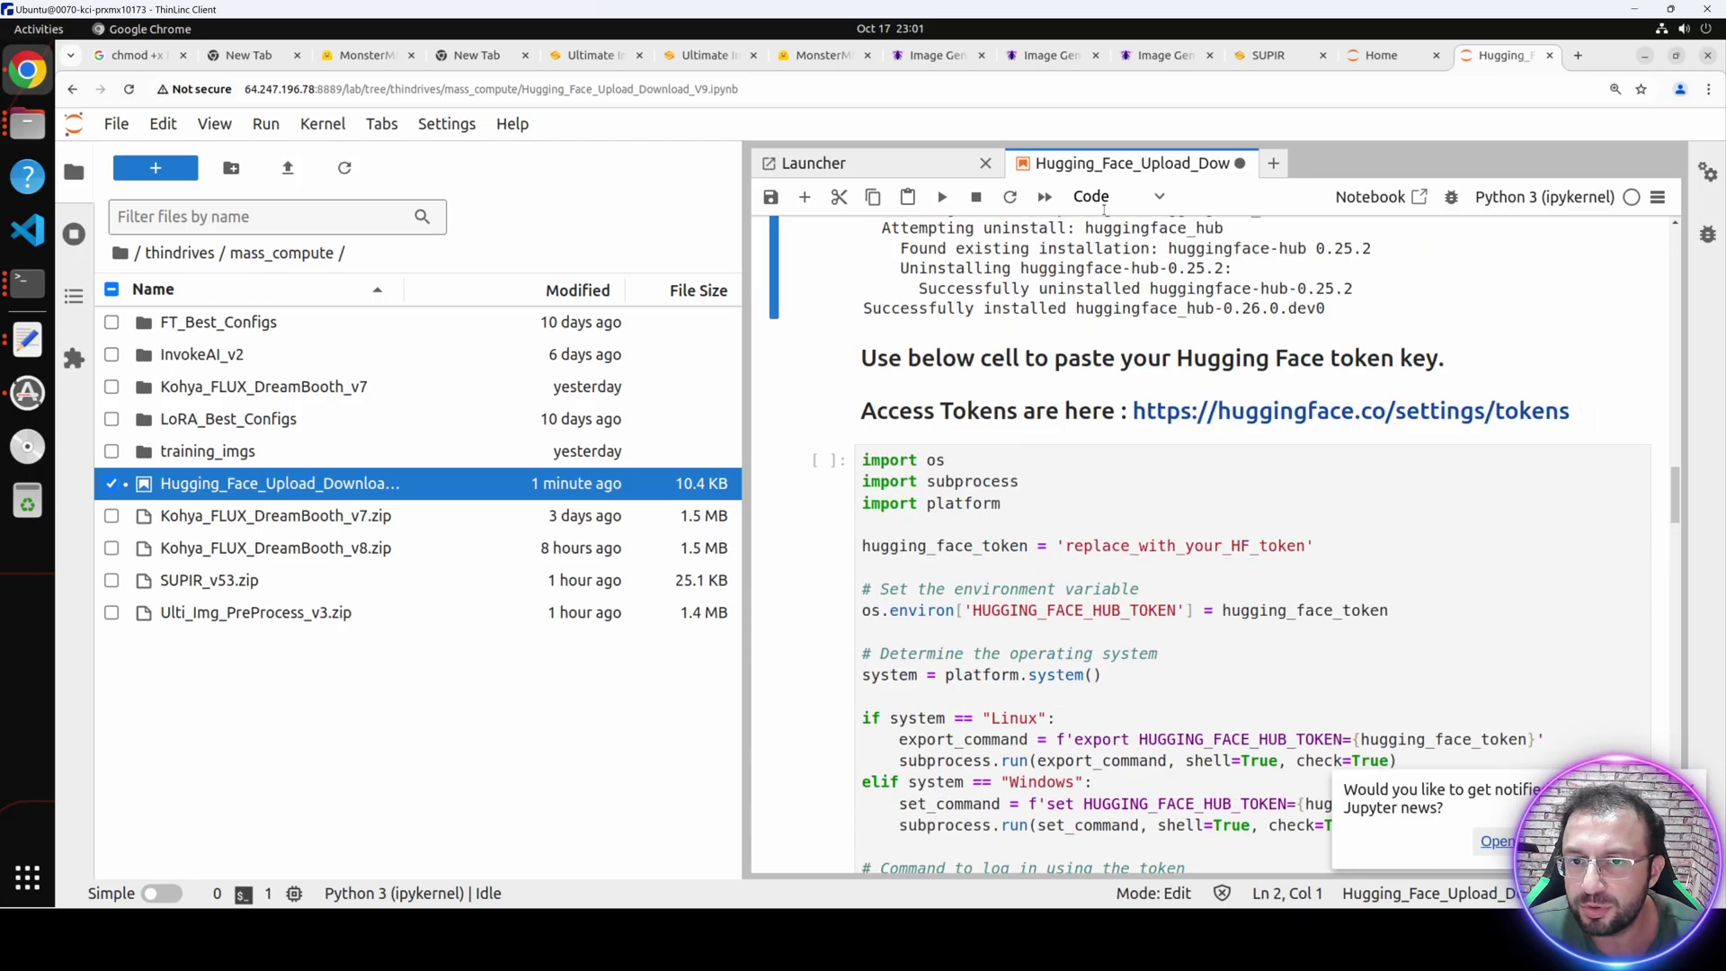
double_click(1153, 543)
key("ctrl+v")
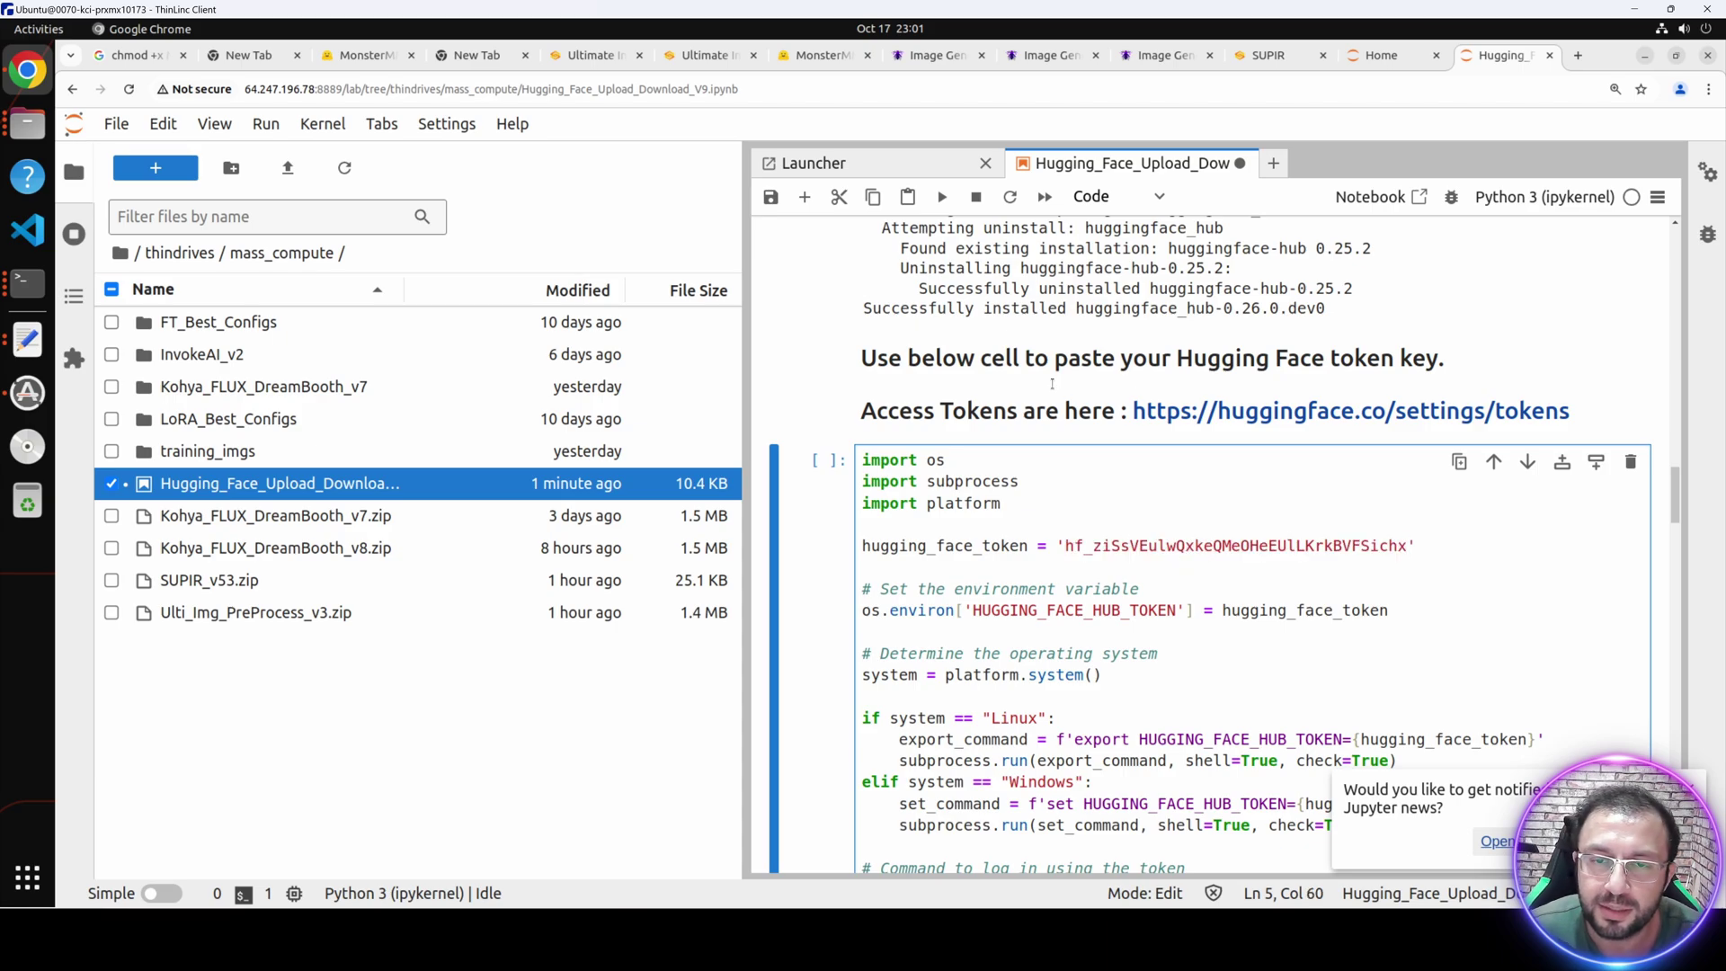
left_click(943, 198)
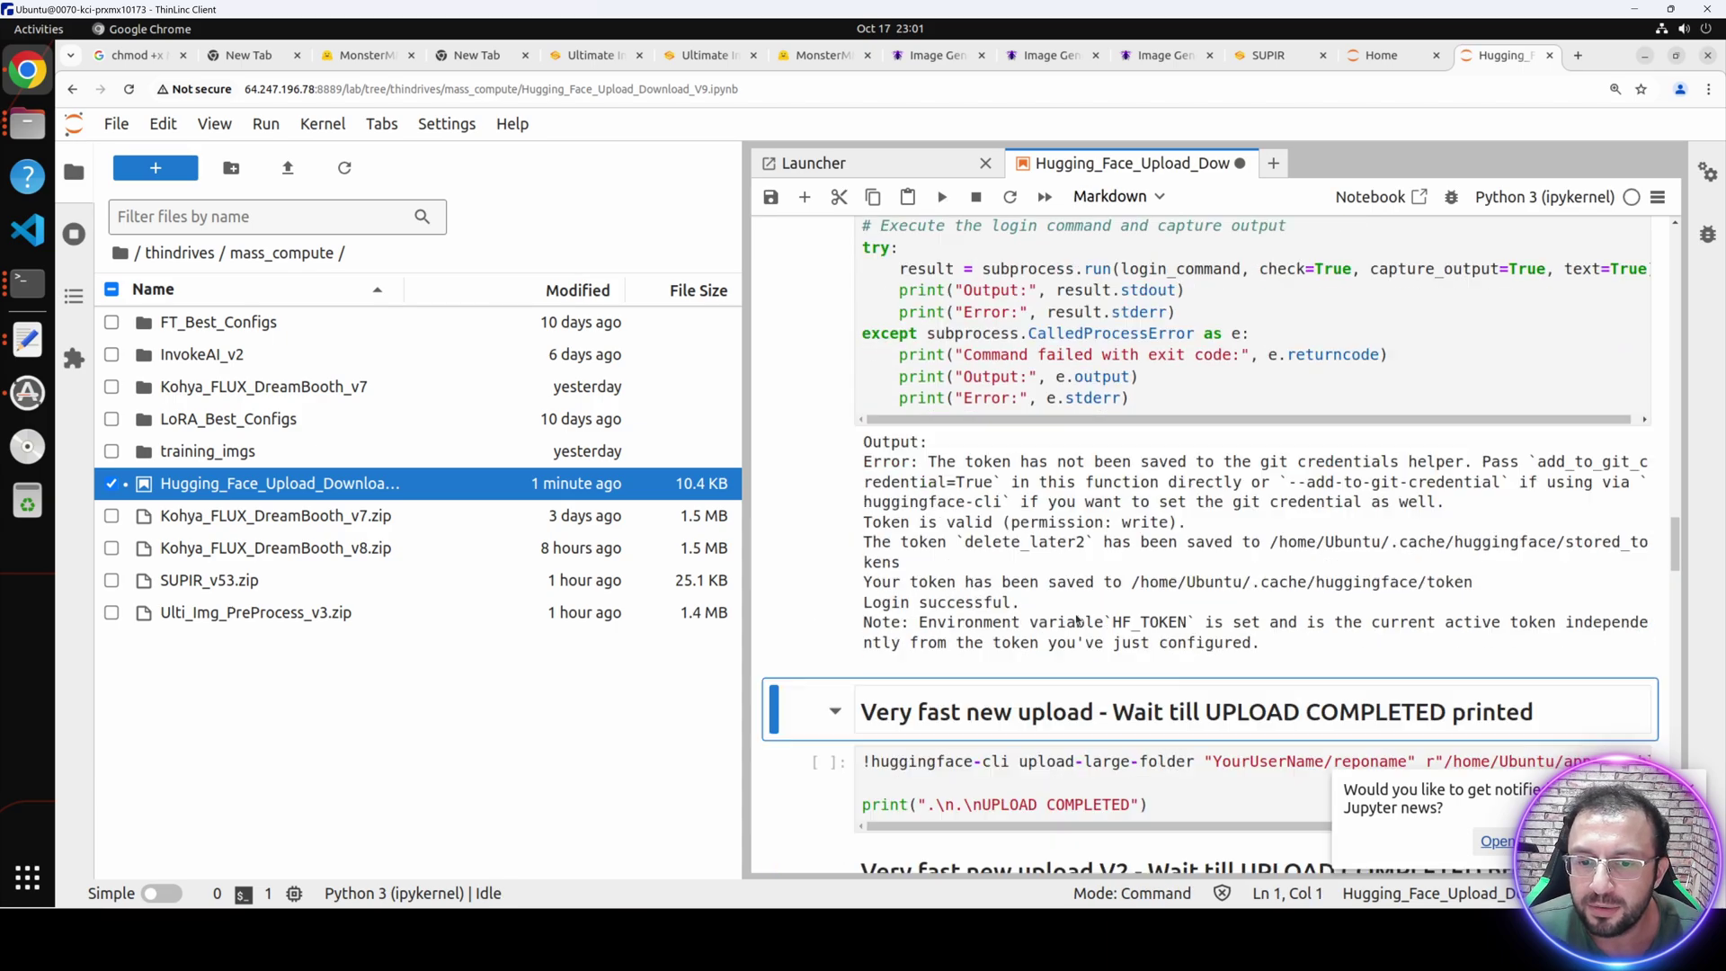
Check the login cell's output, then go to the "Very fast new upload V2" cell.
left_click_drag(1017, 509, 866, 499)
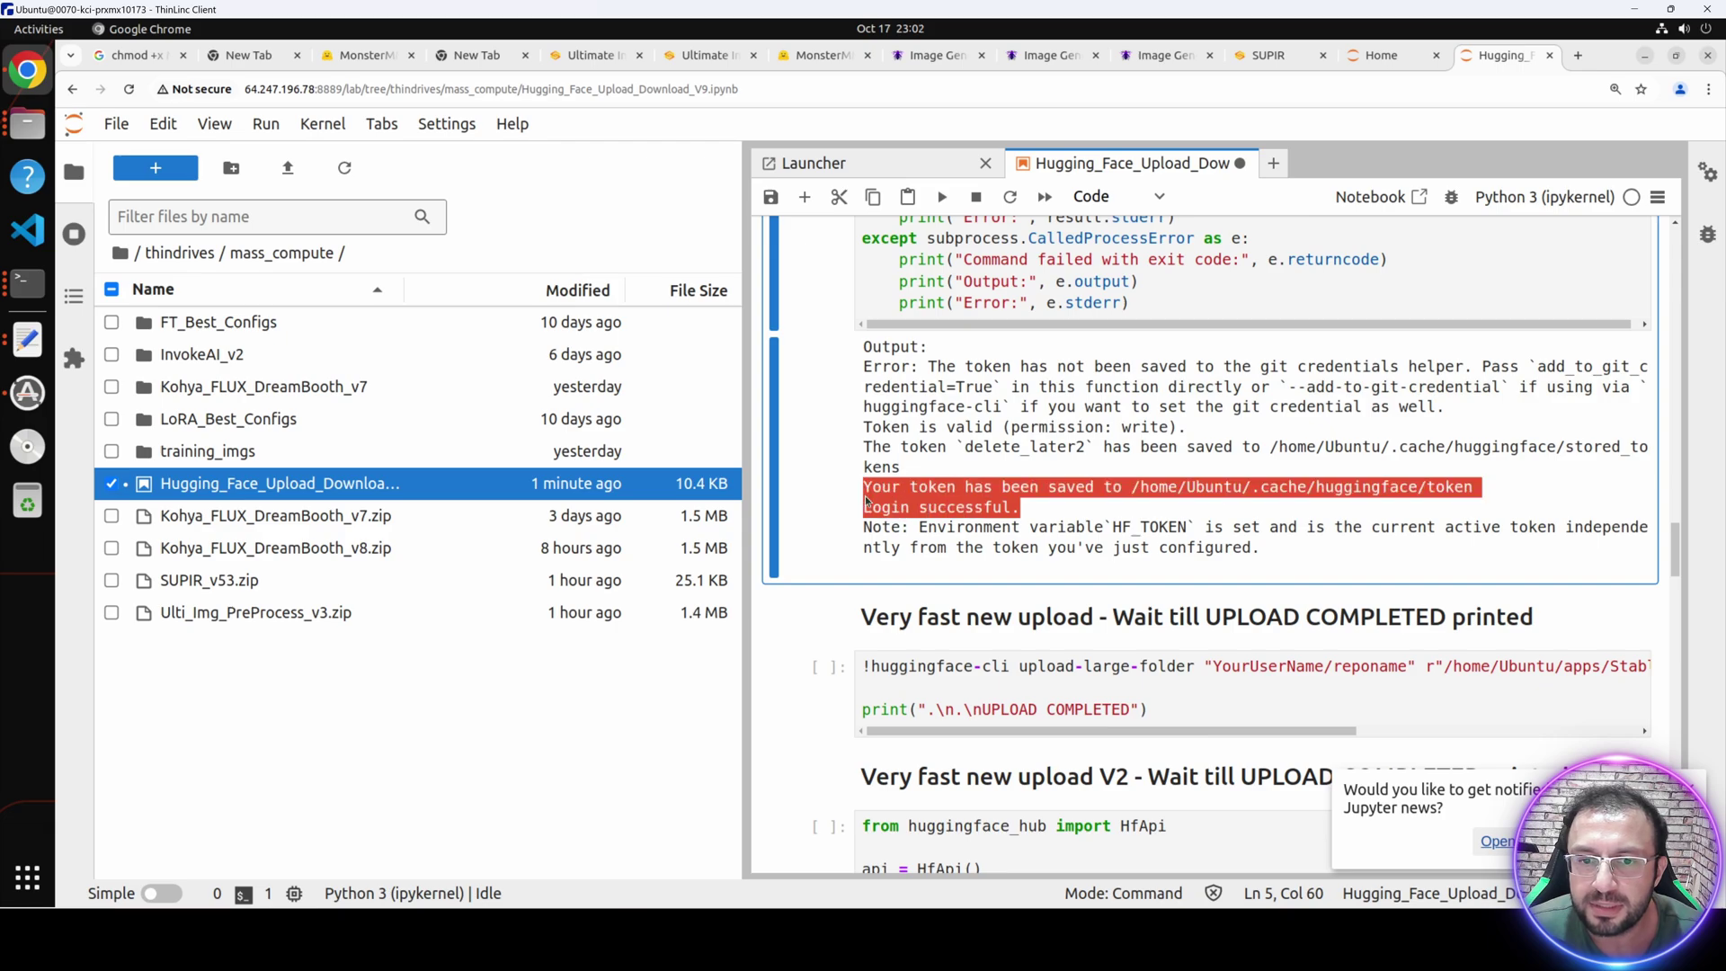
scroll(1181, 550, "down", 3)
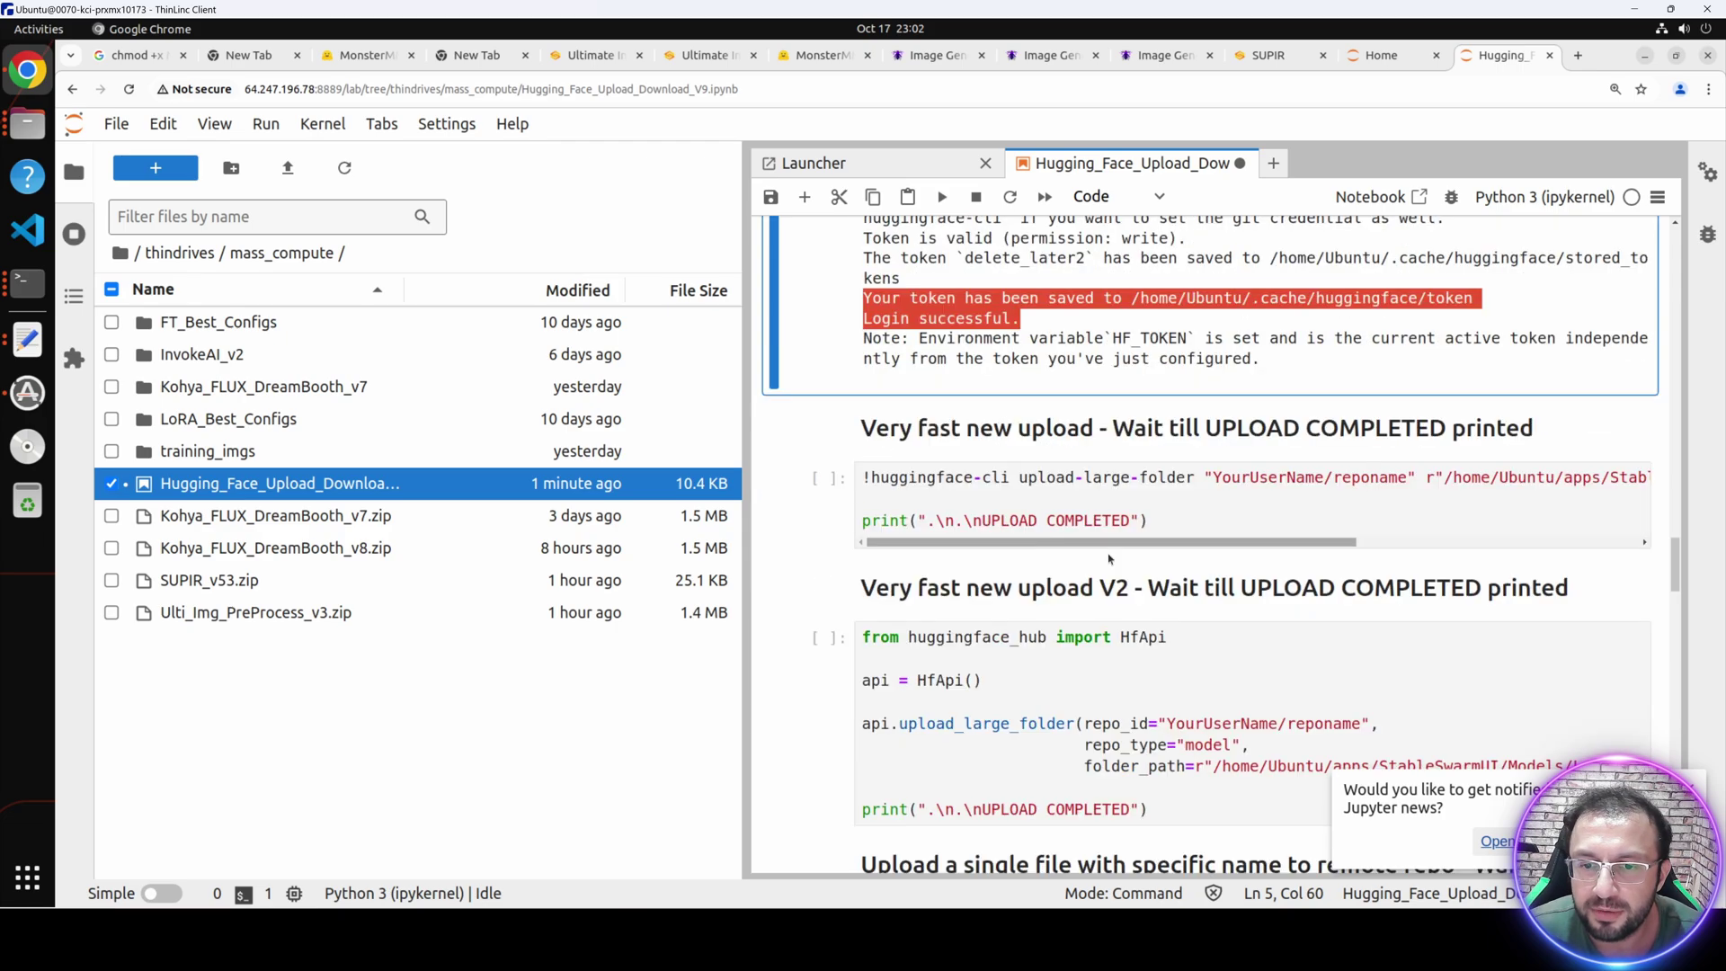
scroll(968, 446, "down", 3)
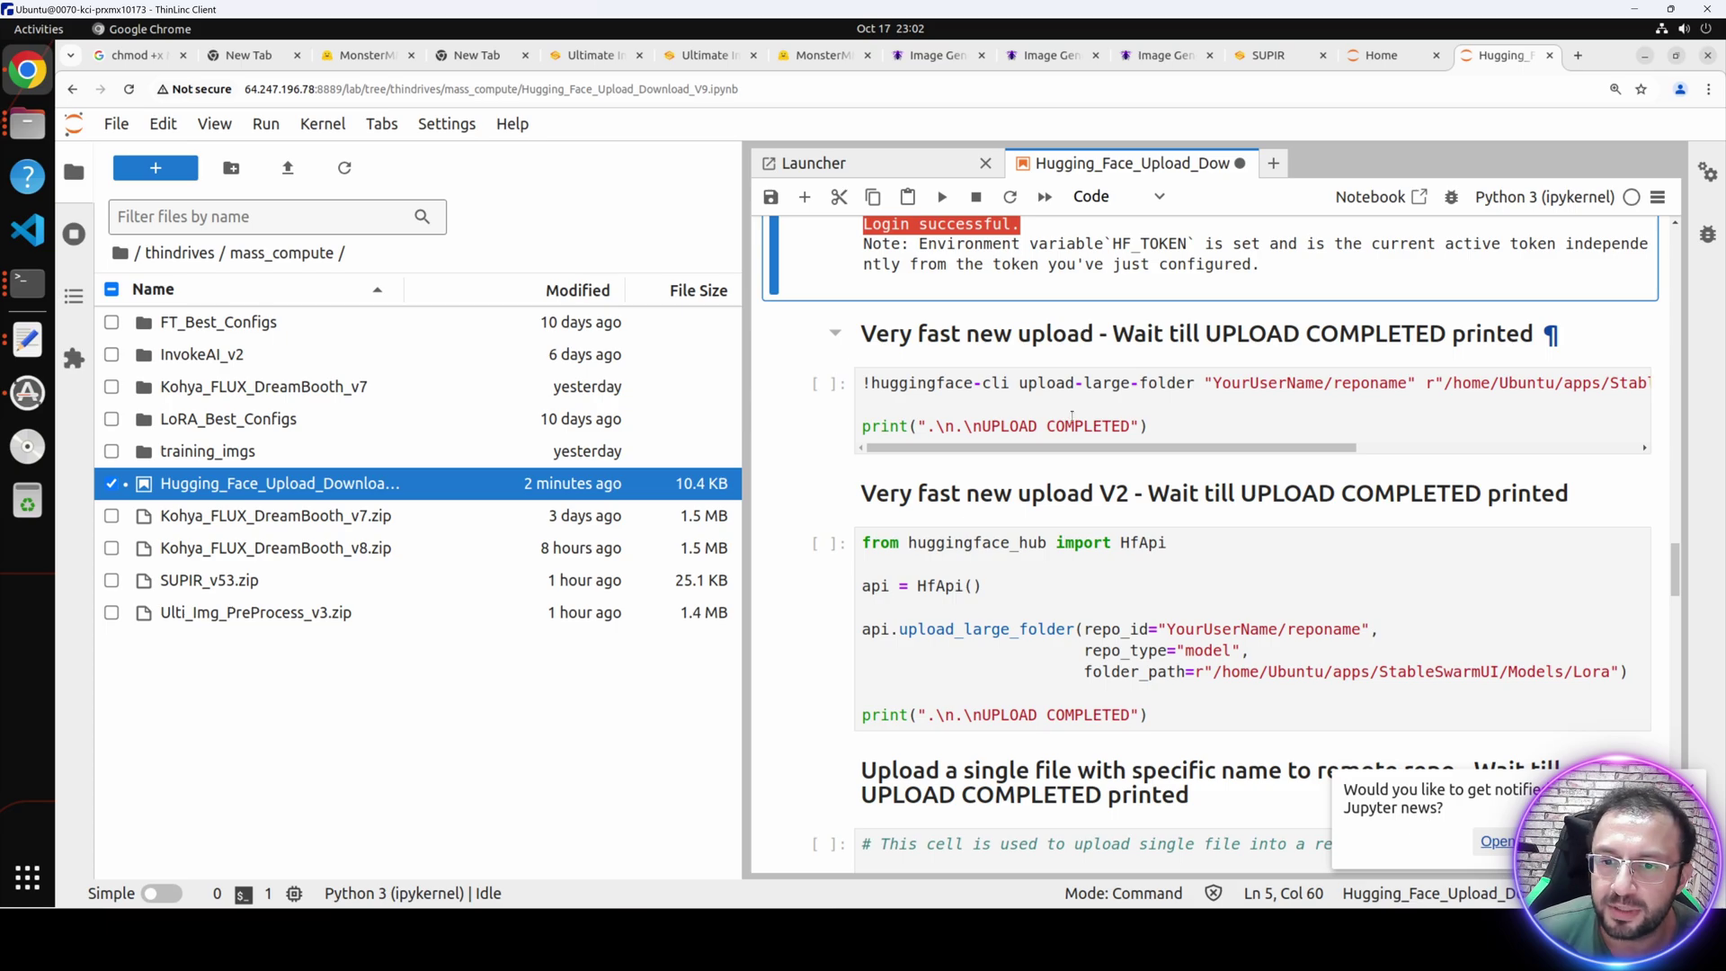
left_click(1081, 542)
scroll(1081, 553, "down", 2)
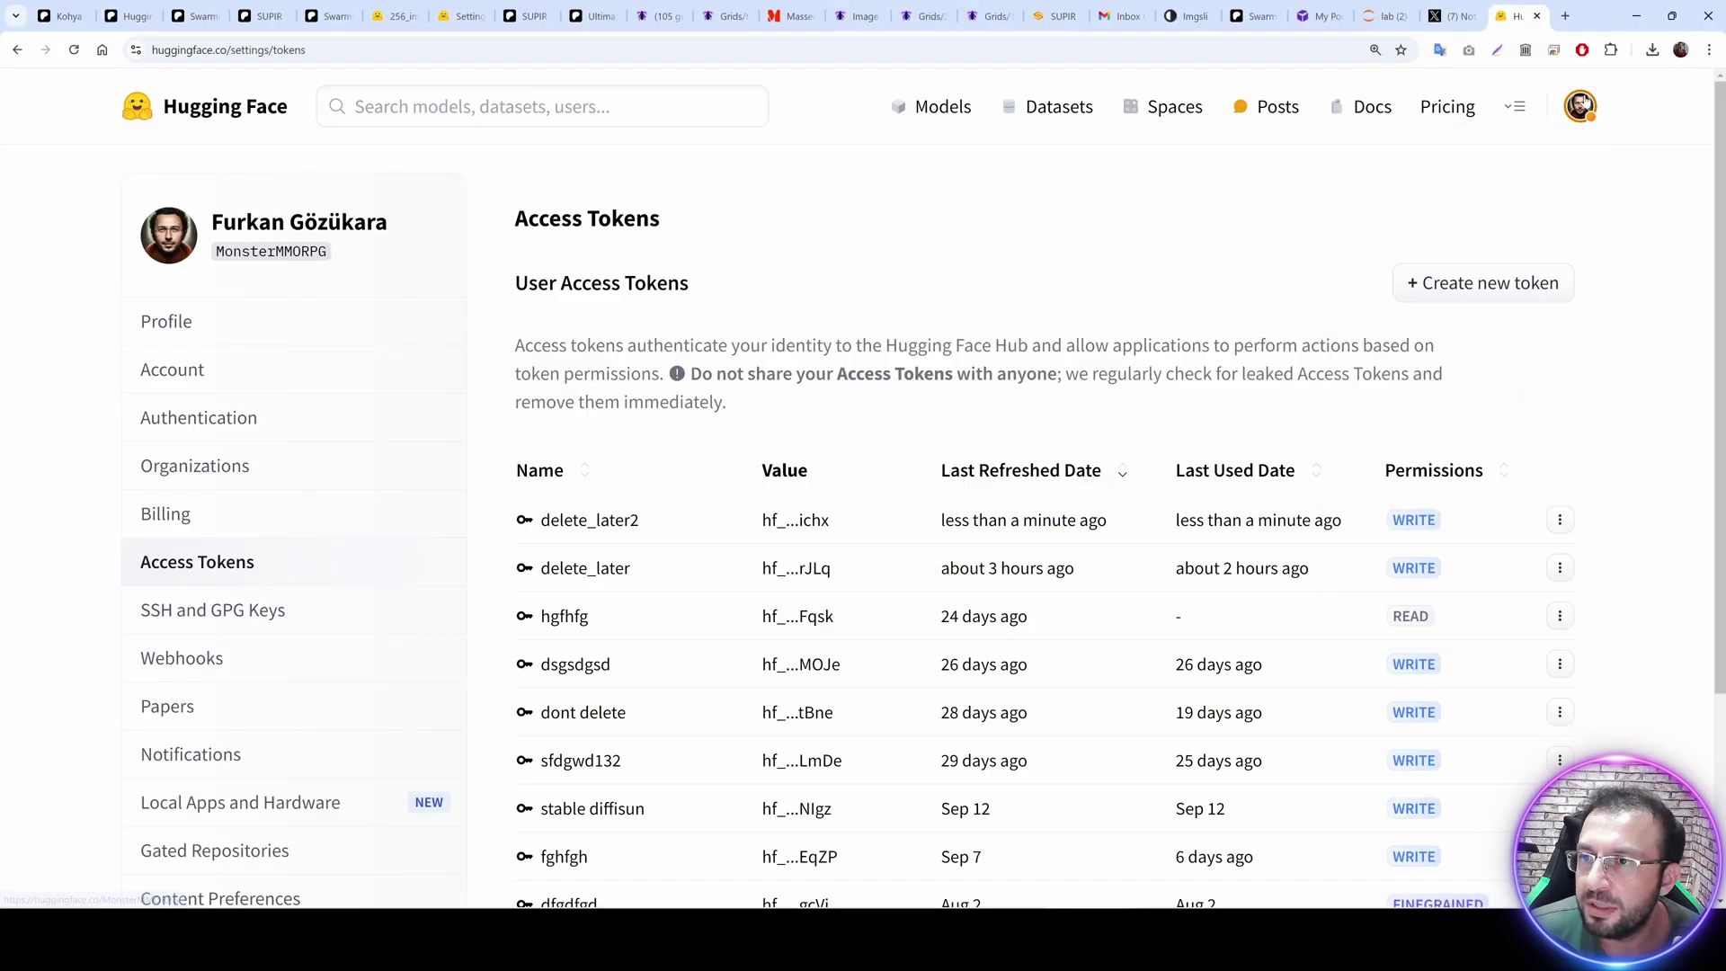
Create a private Hugging Face model repository named tempdelete2 and copy its full repository name.
left_click(1410, 286)
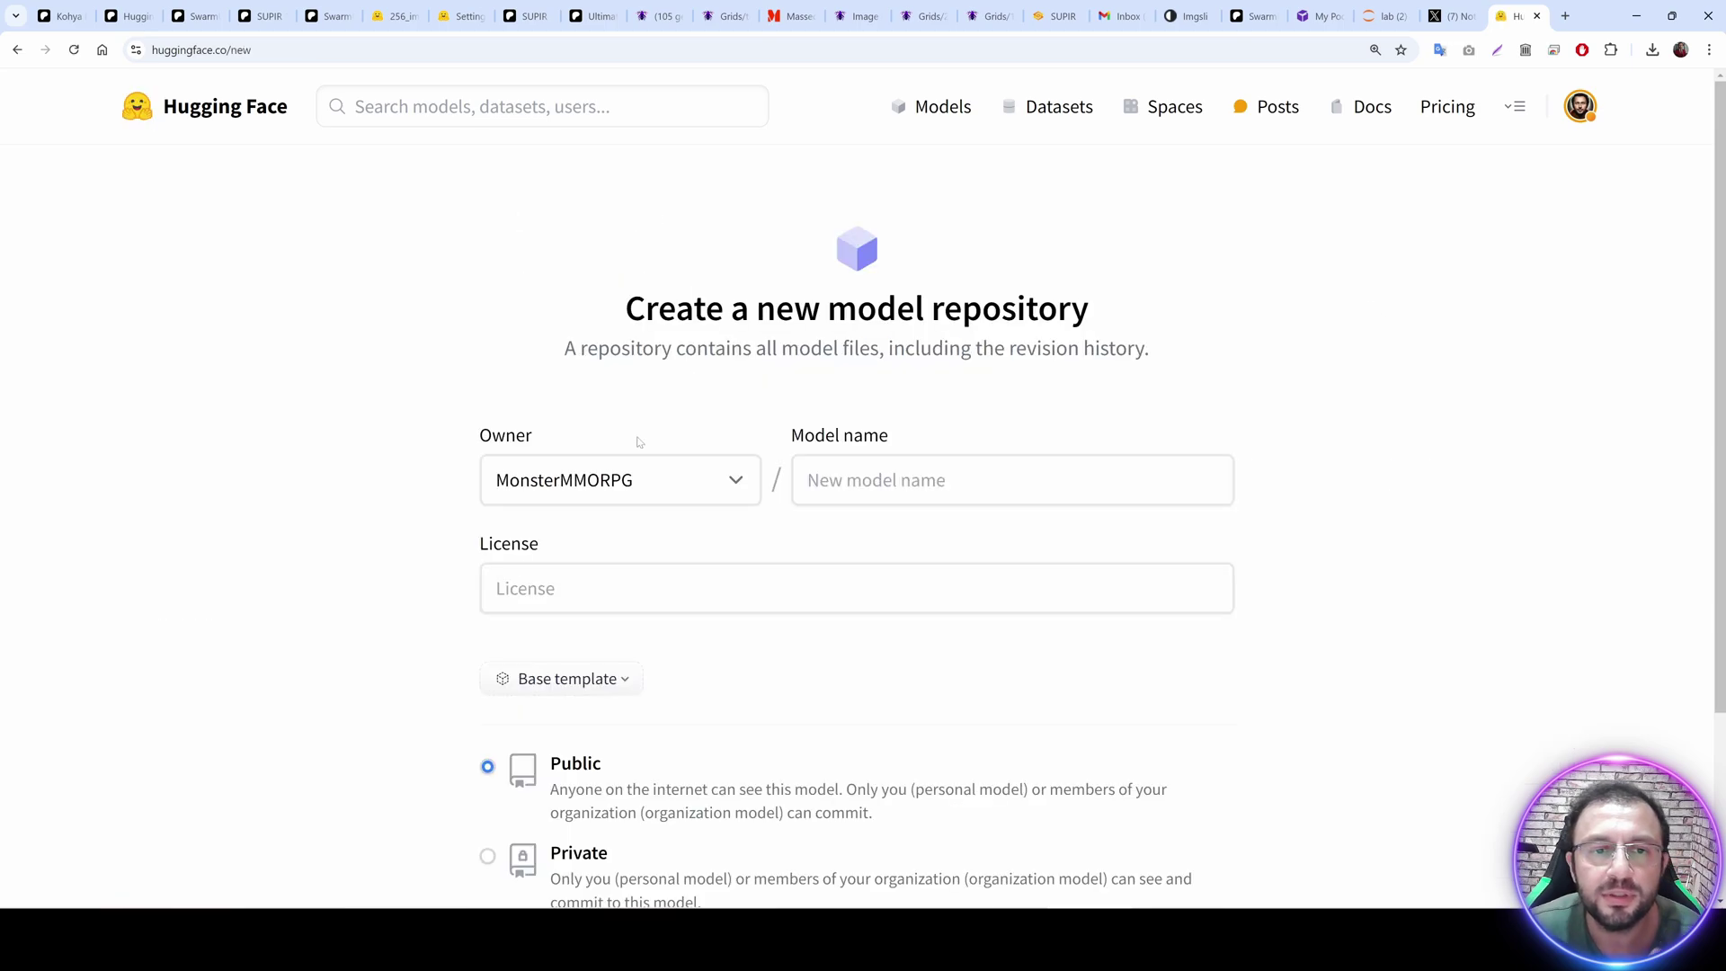
type("tempdelete2")
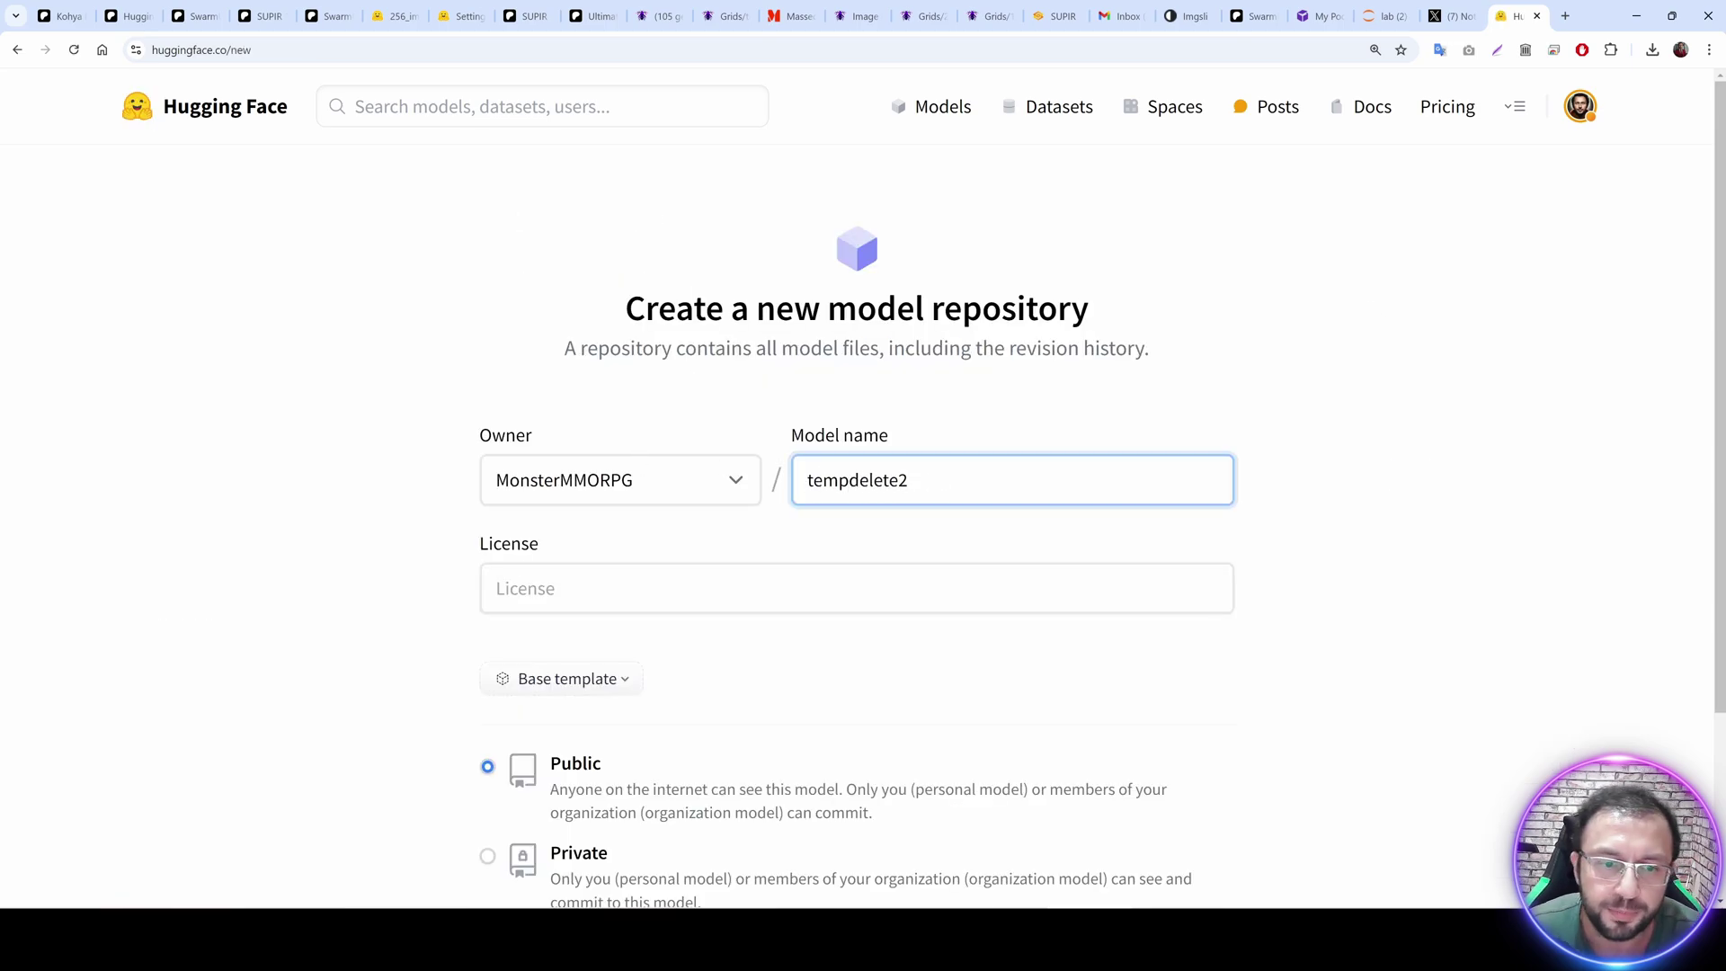
scroll(560, 613, "down", 2)
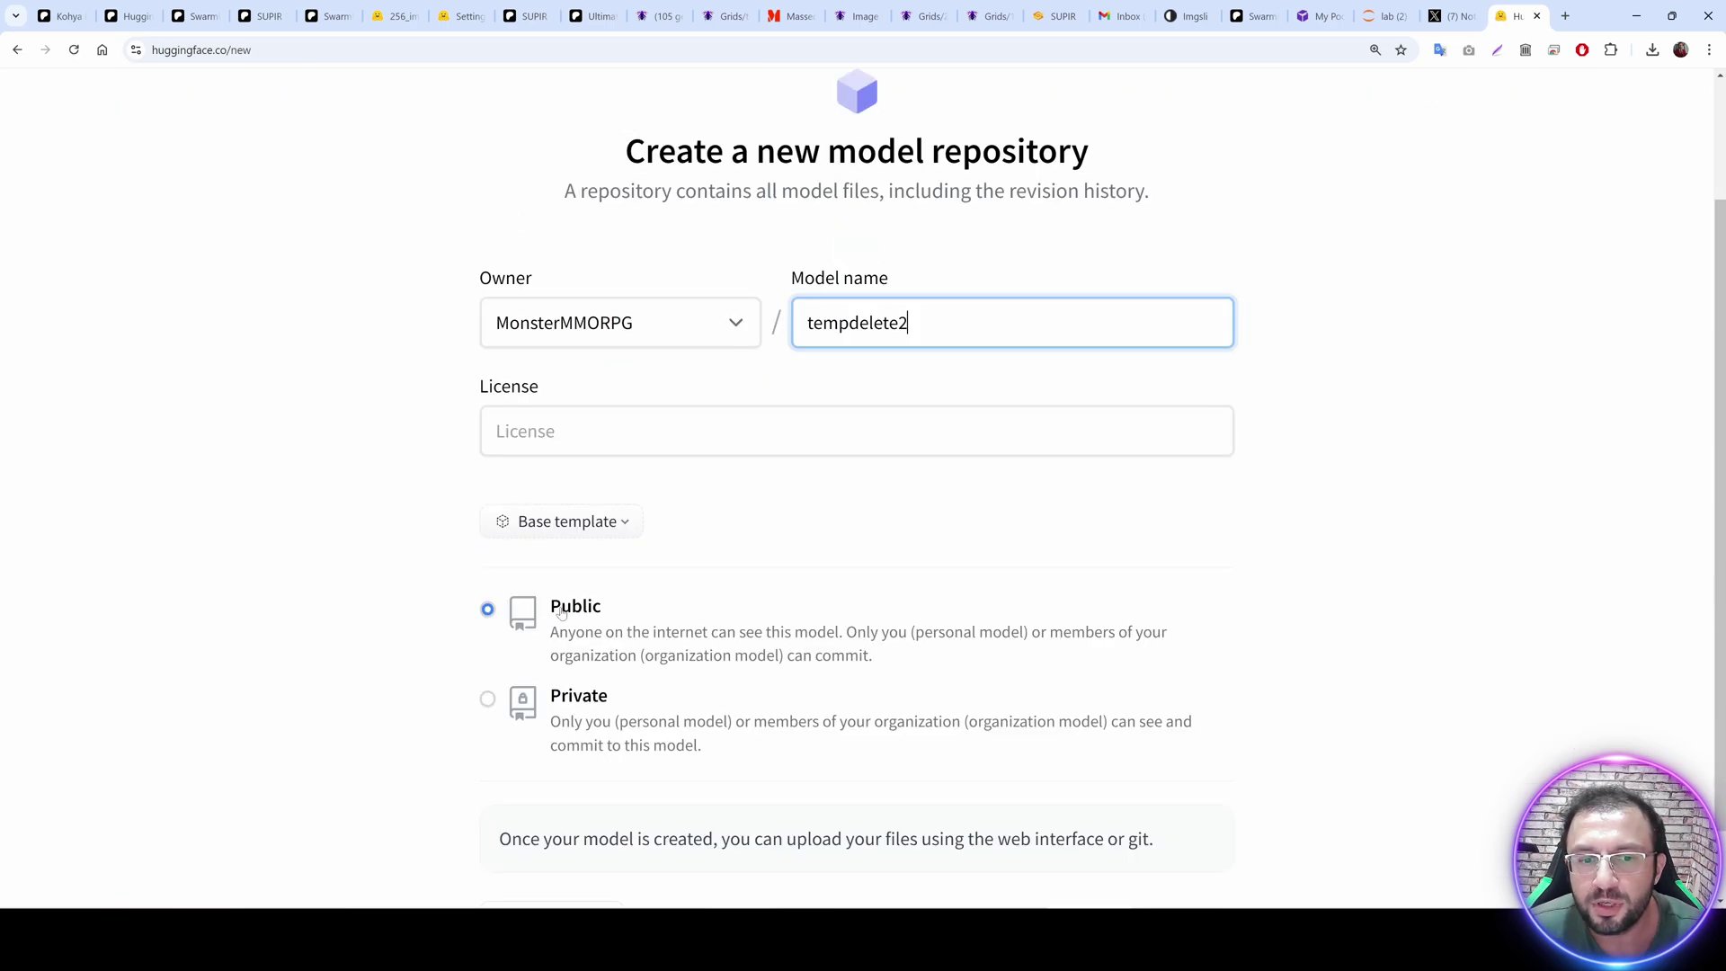
left_click(586, 726)
left_click_drag(918, 323, 900, 324)
key("ctrl+a")
scroll(578, 809, "down", 1)
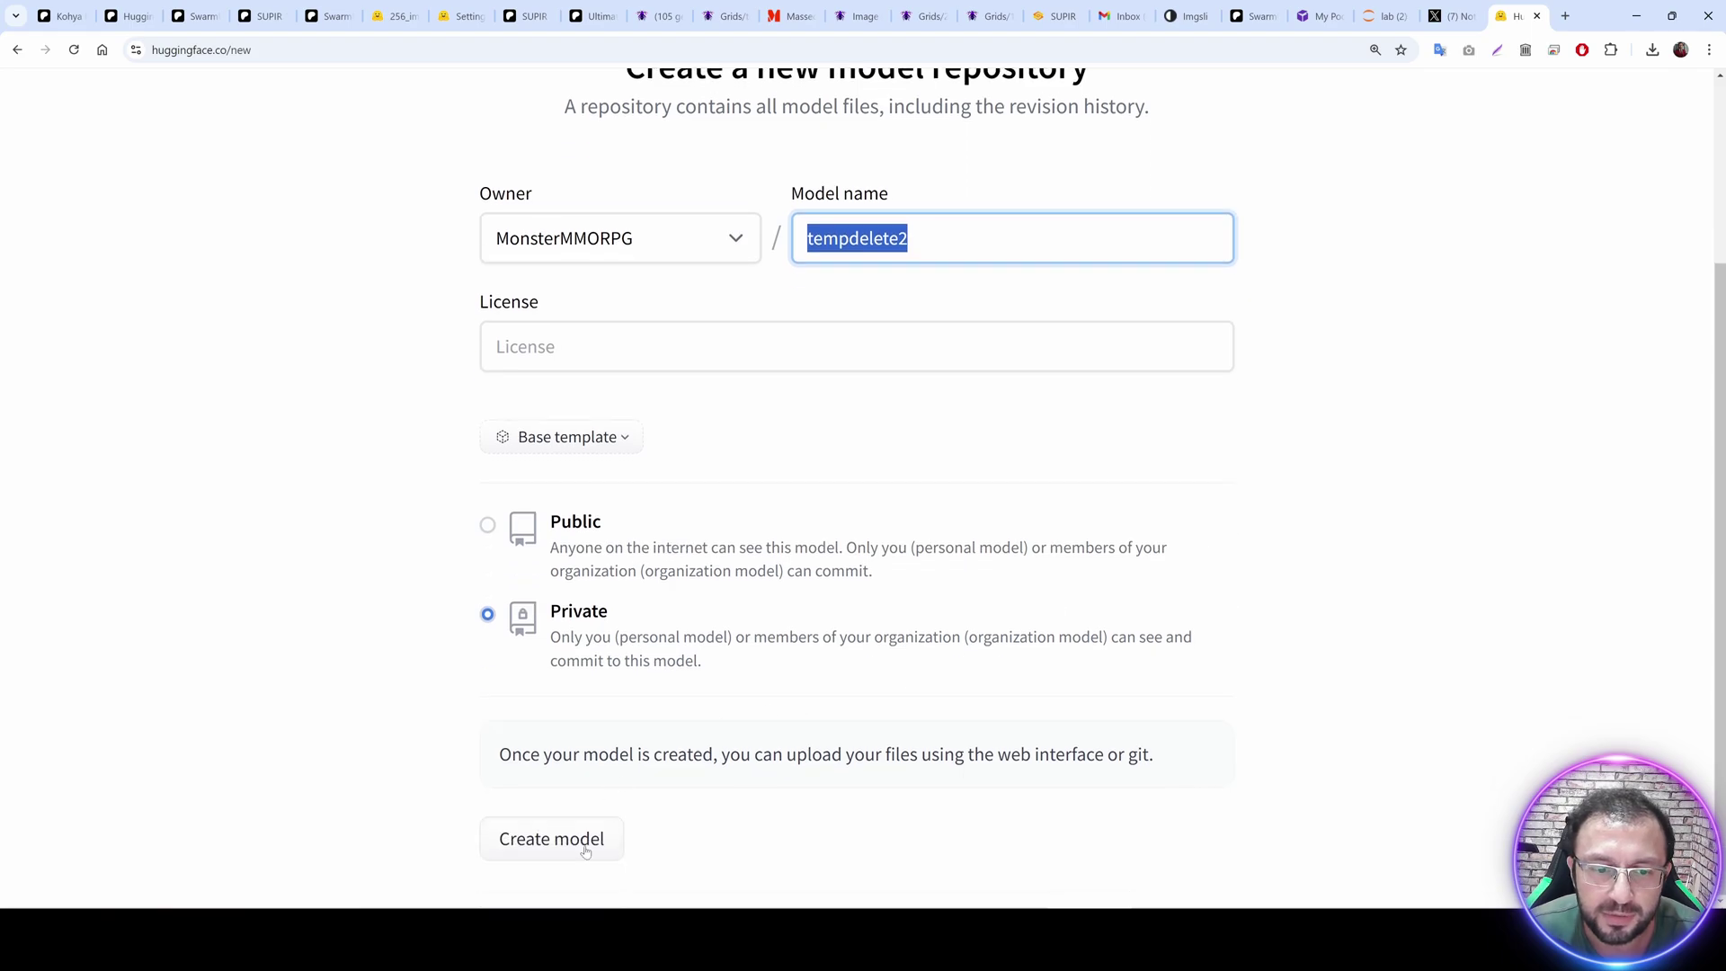
left_click(578, 837)
left_click(506, 205)
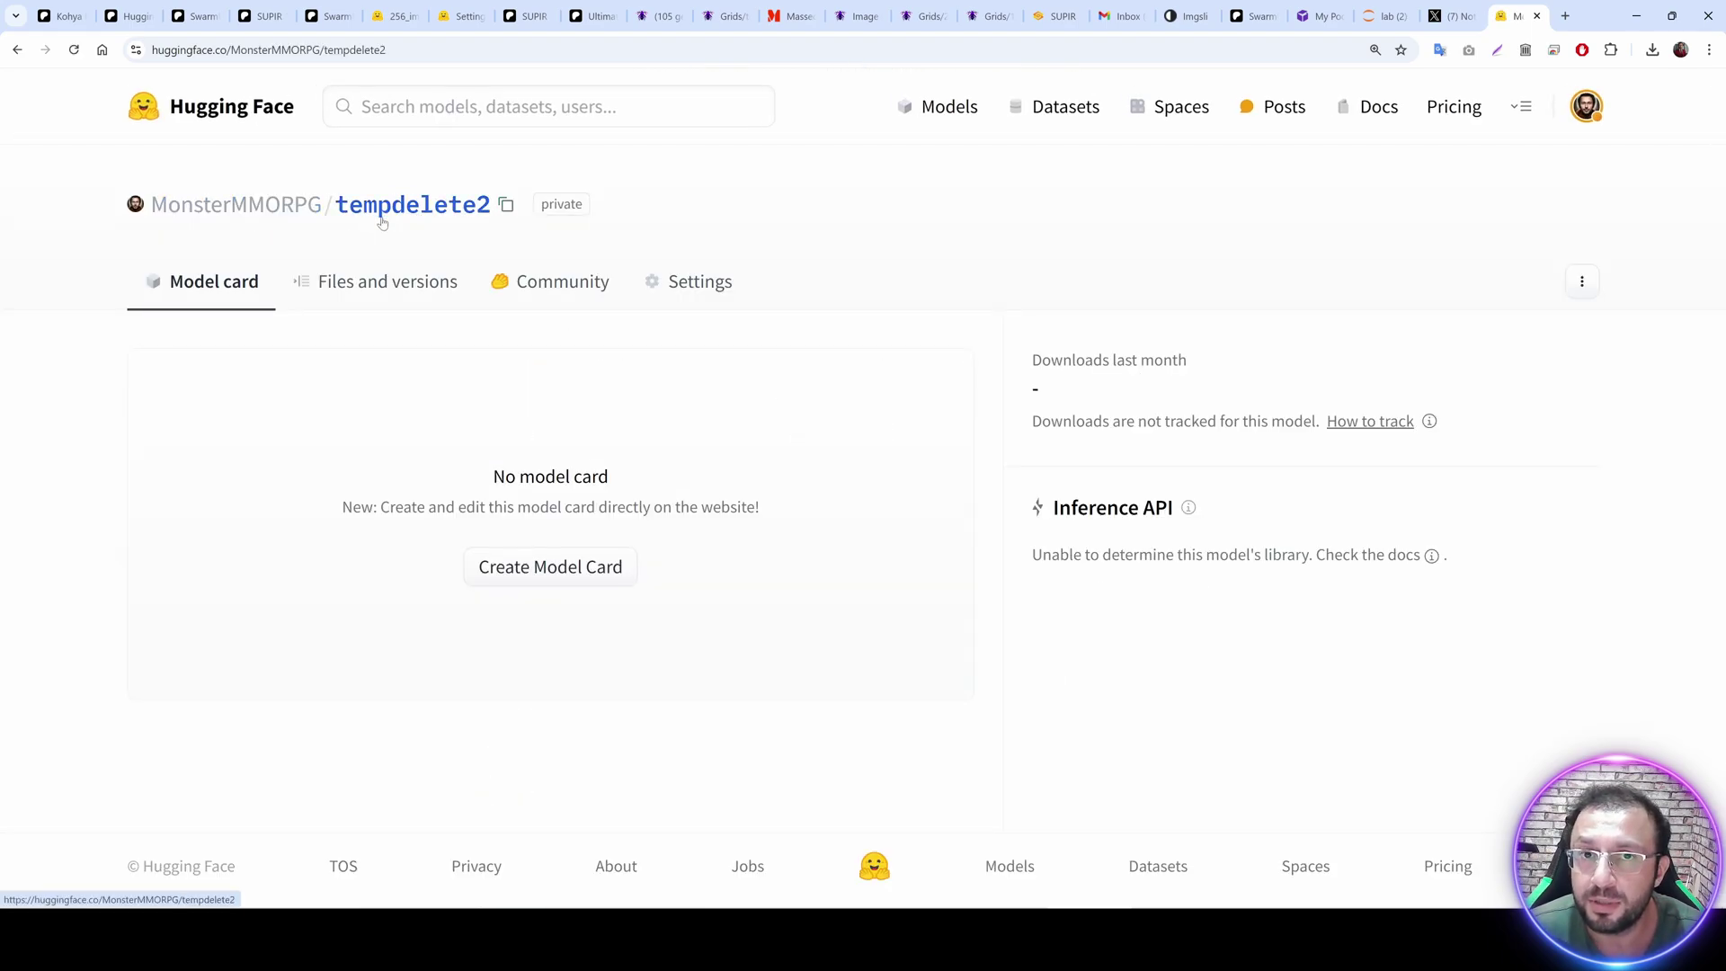
Set repo_id in the notebook's "Very fast new upload V2" cell to the copied tempdelete2 repository name.
left_click(809, 939)
left_click_drag(1368, 534, 1169, 534)
key("BackSpace")
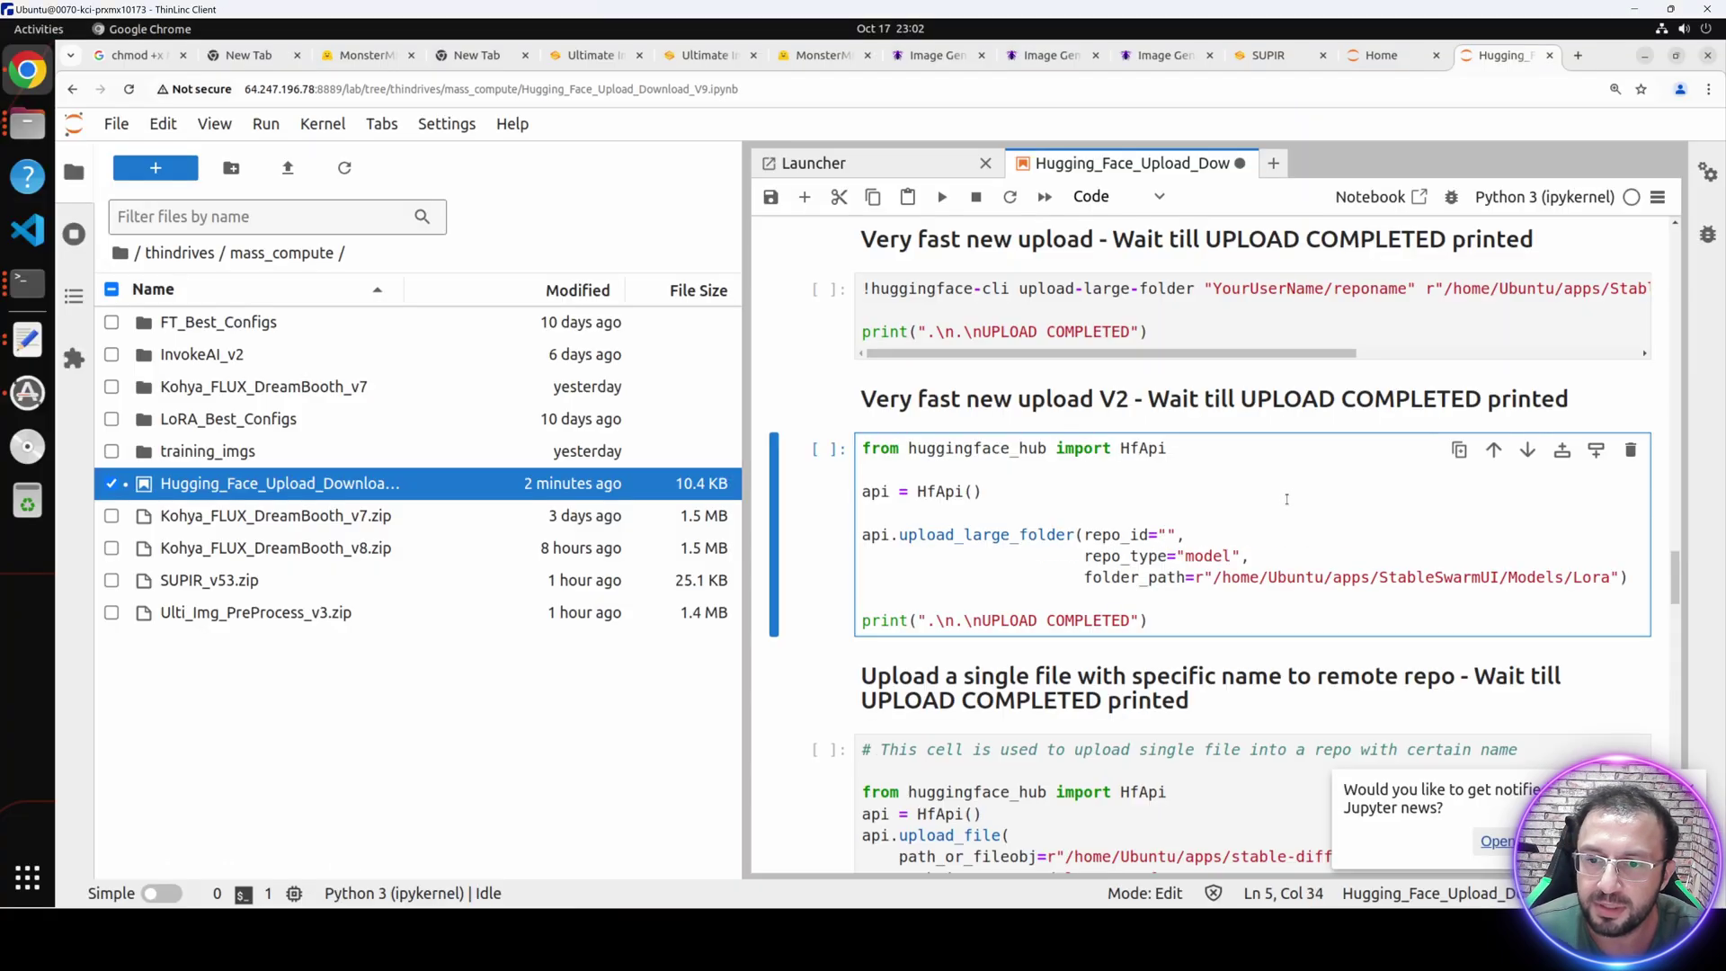
key("ctrl+v")
double_click(1212, 555)
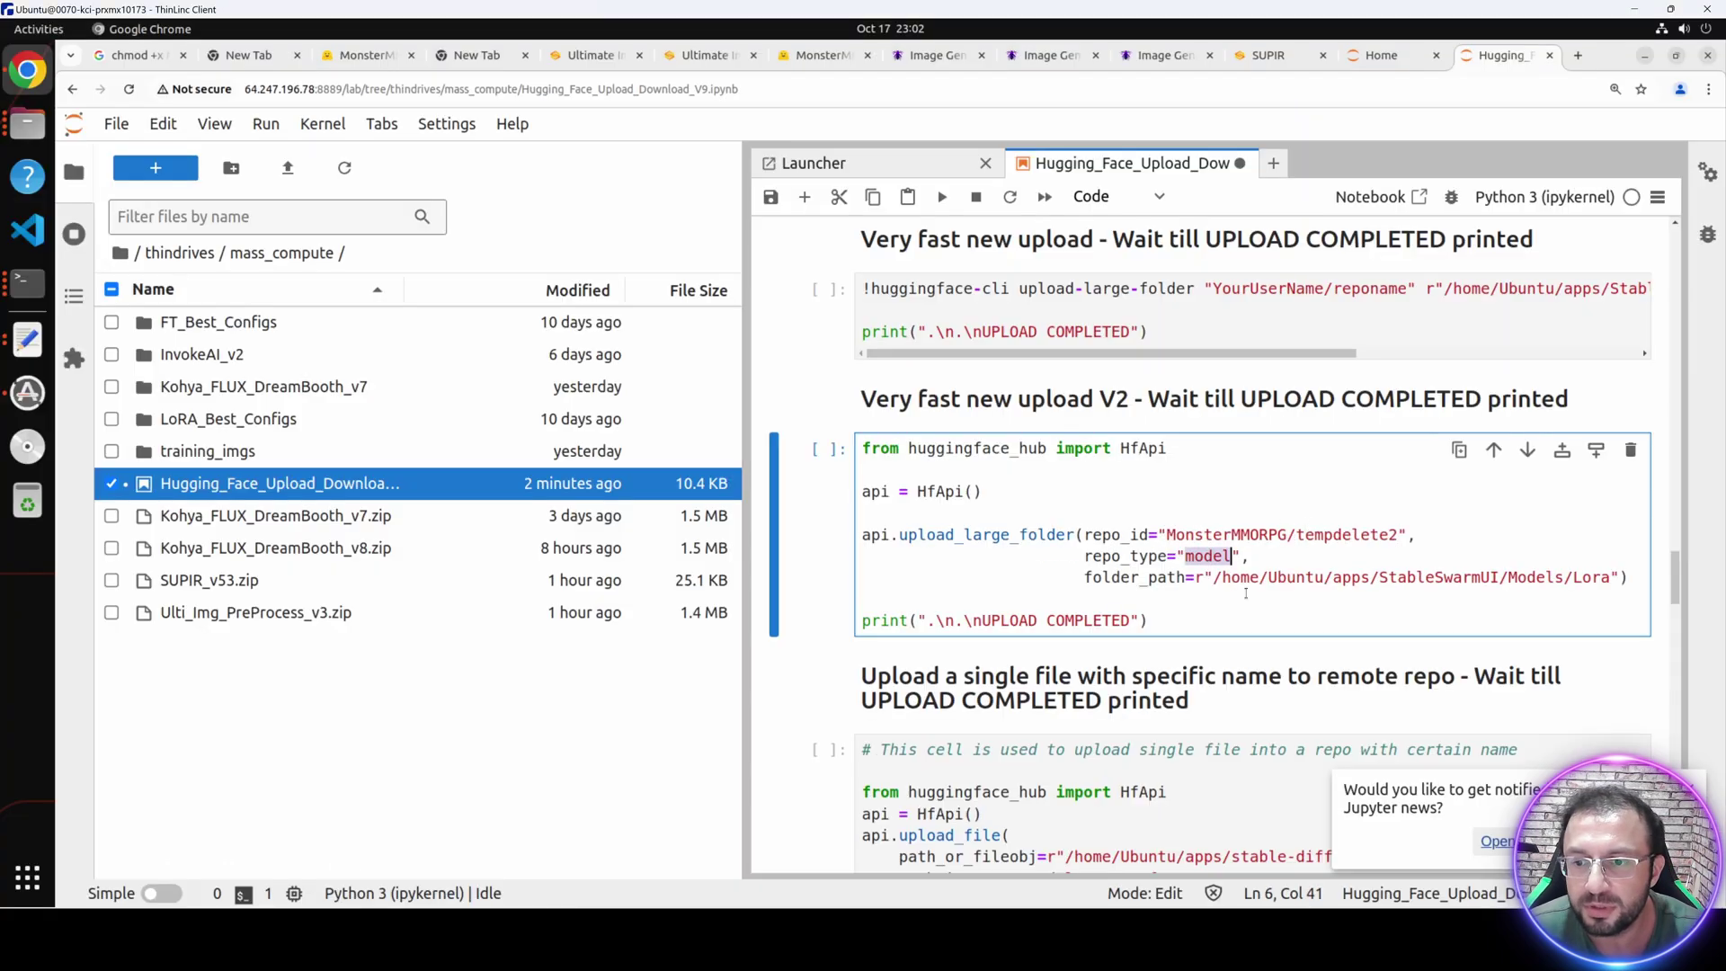
left_click(1253, 579)
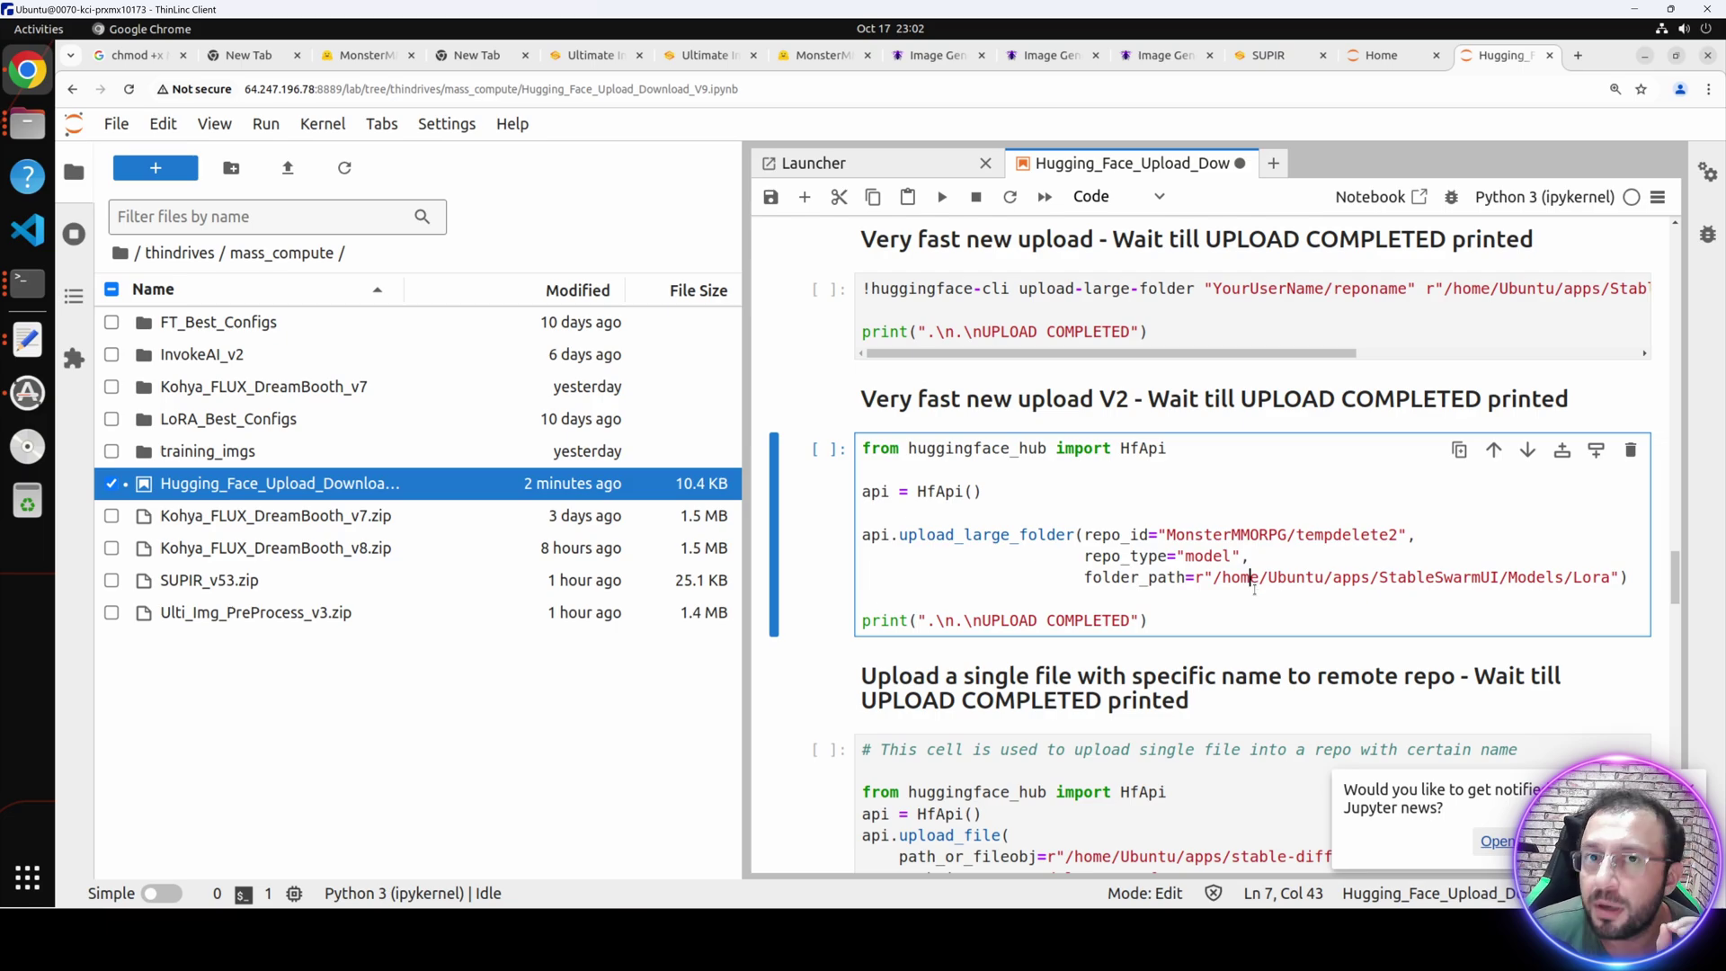
Switch to the file manager and browse from Home through apps, StableSwarmUI, Models and diffusion_models to the model folder.
key("alt+Tab")
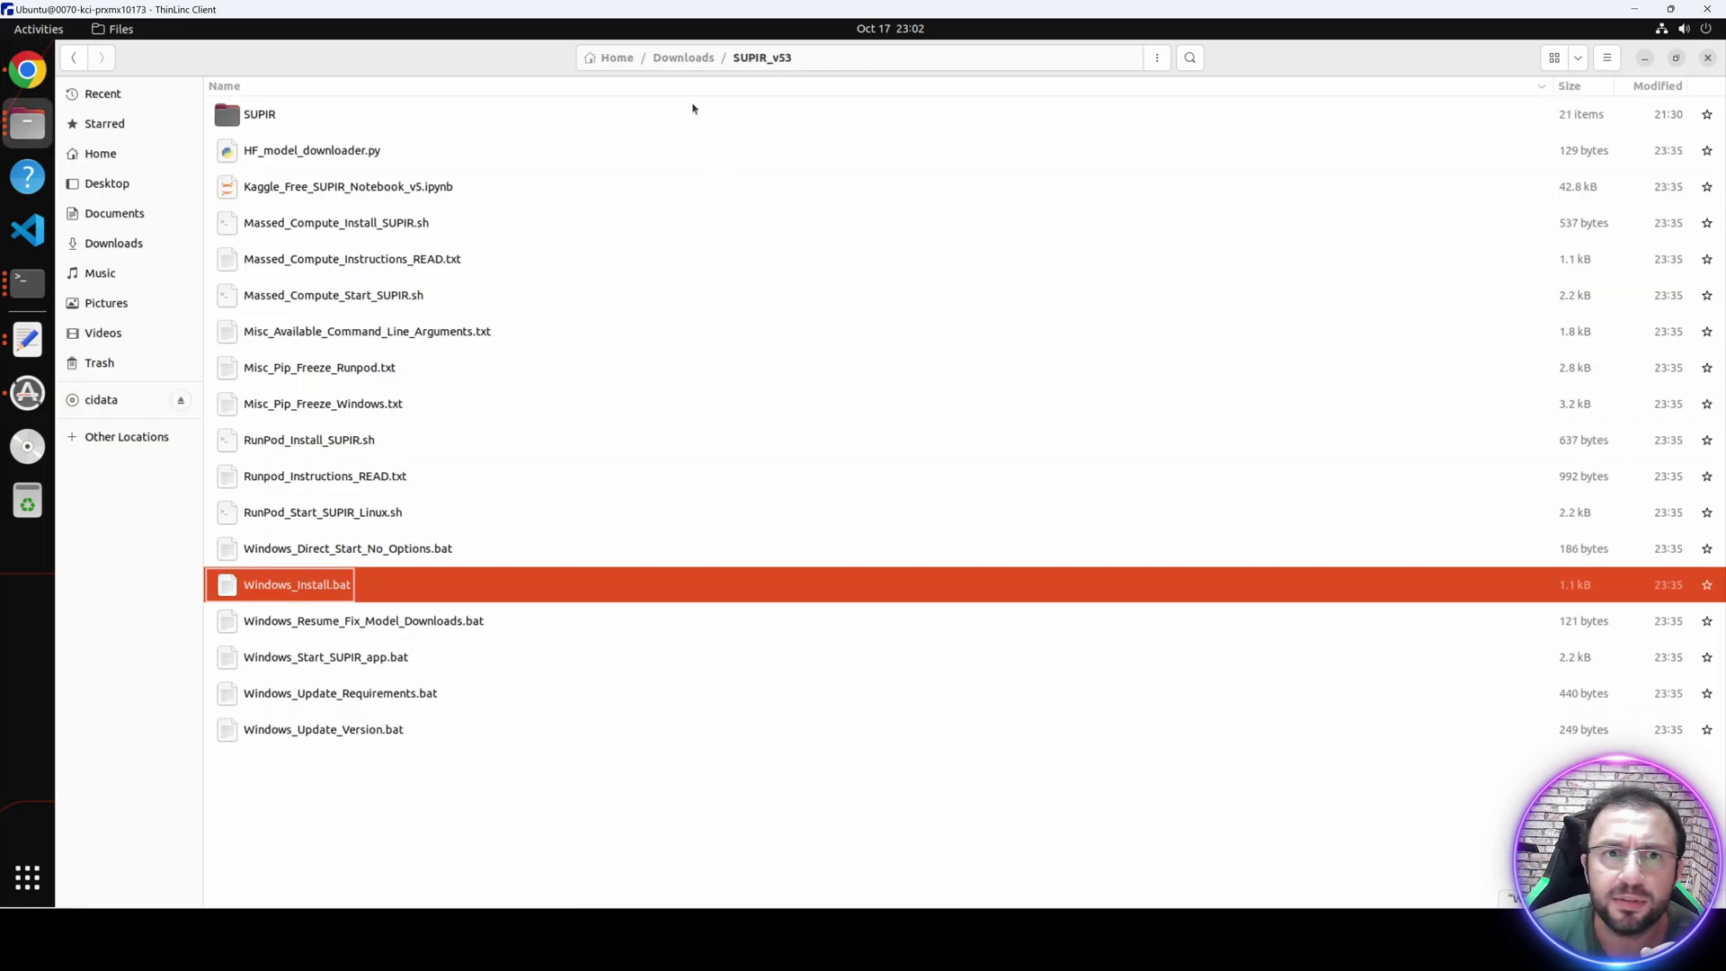
left_click(683, 57)
left_click(126, 154)
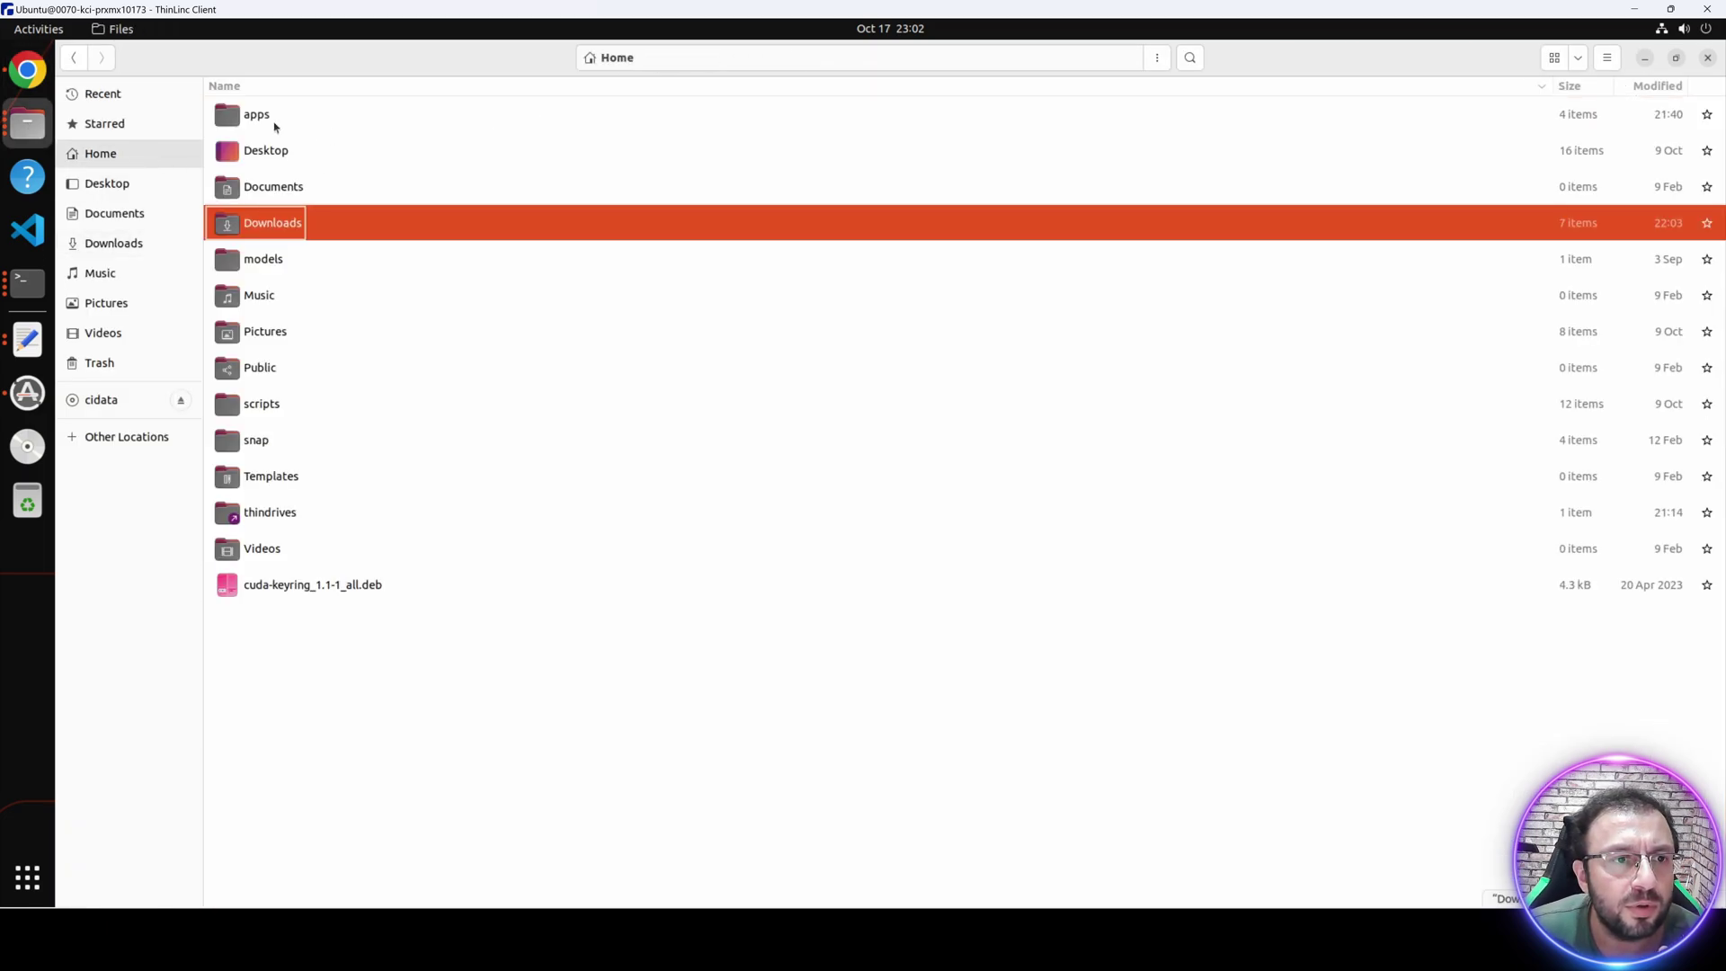
double_click(270, 115)
double_click(296, 150)
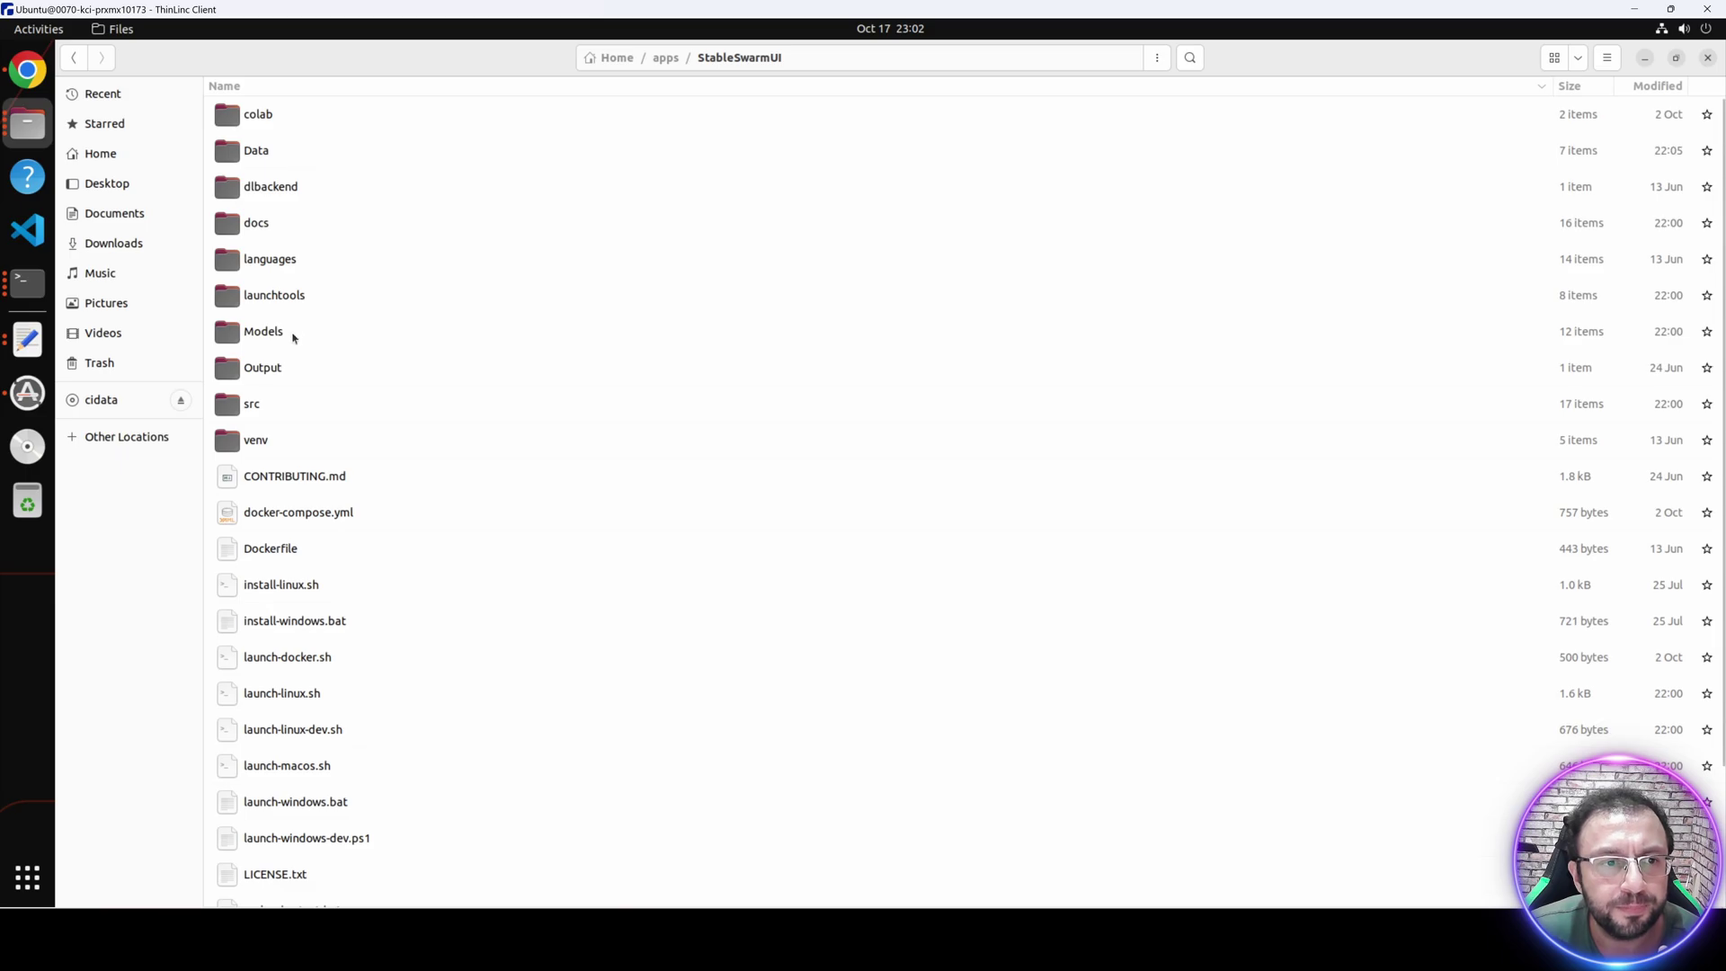
double_click(263, 331)
double_click(289, 223)
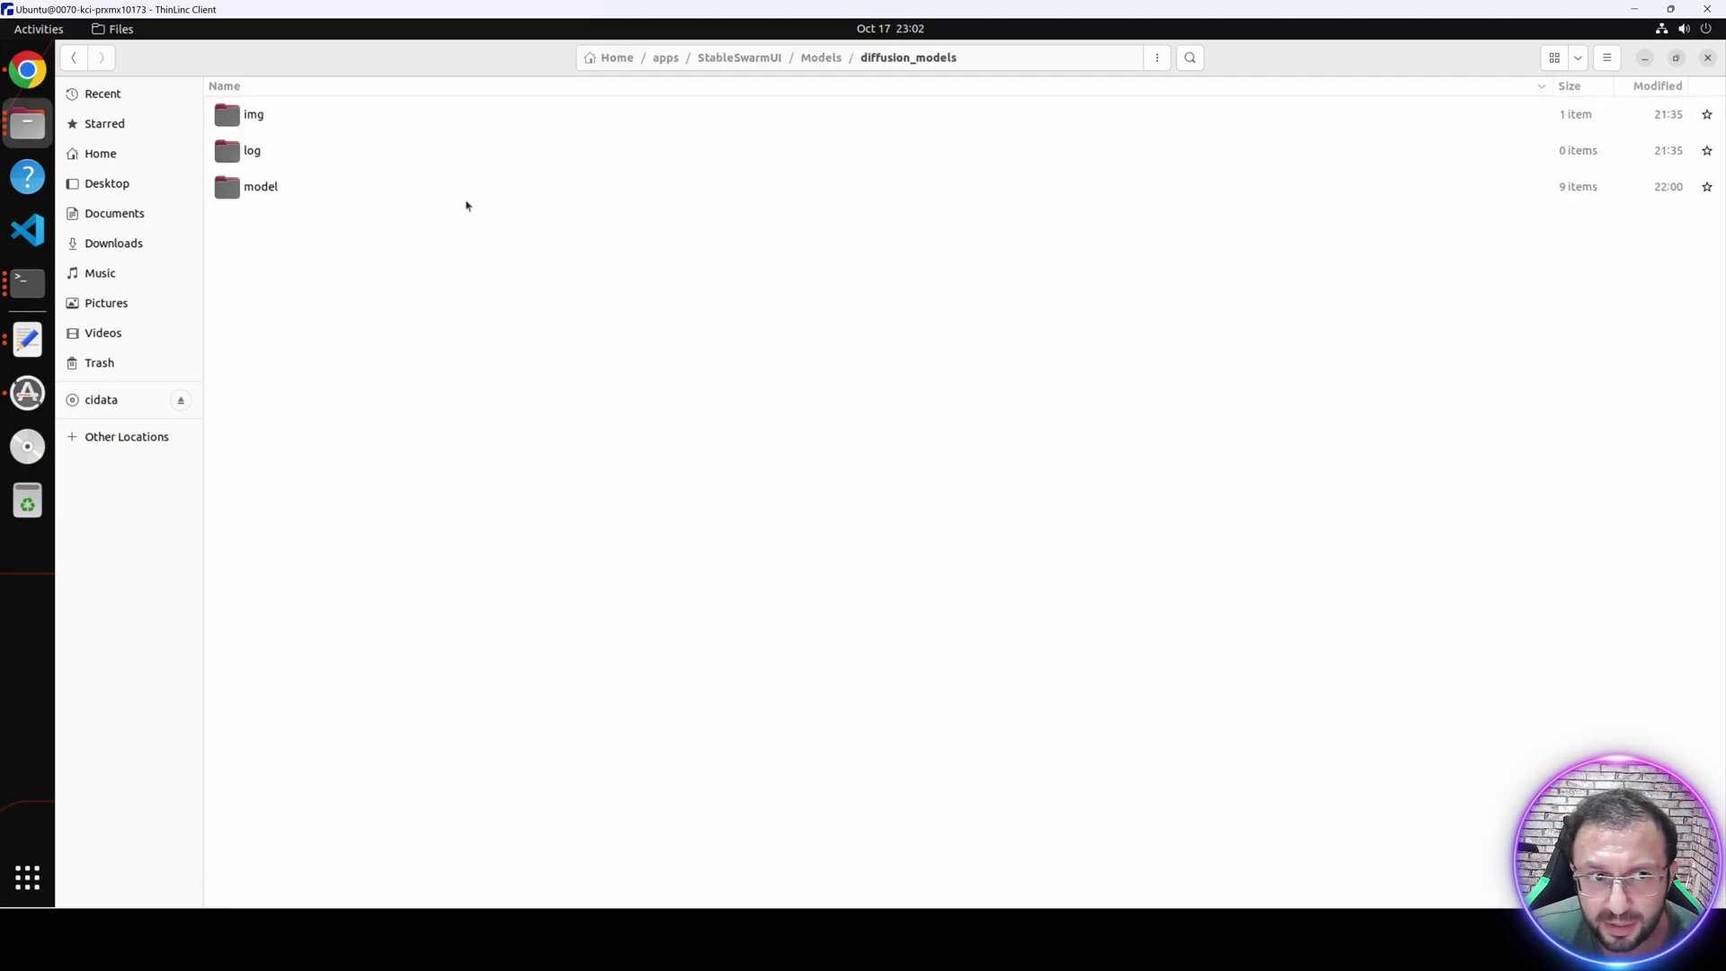
double_click(270, 186)
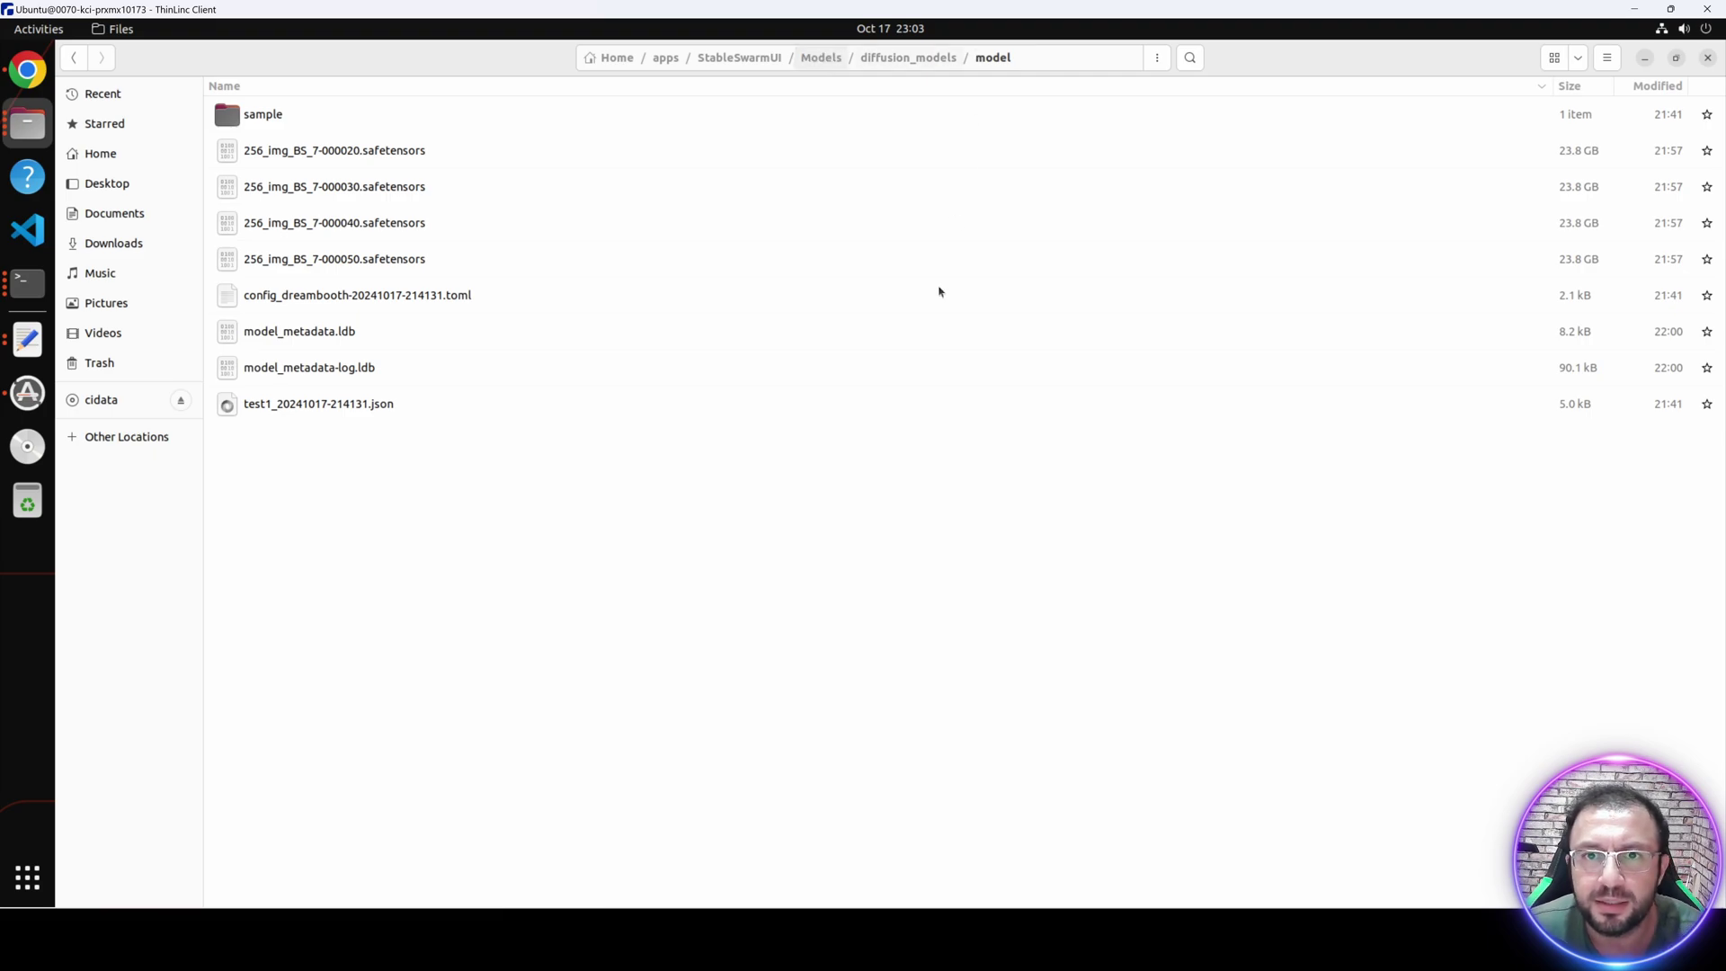
Return to the parent diffusion_models folder and copy its full path.
key("alt+Up")
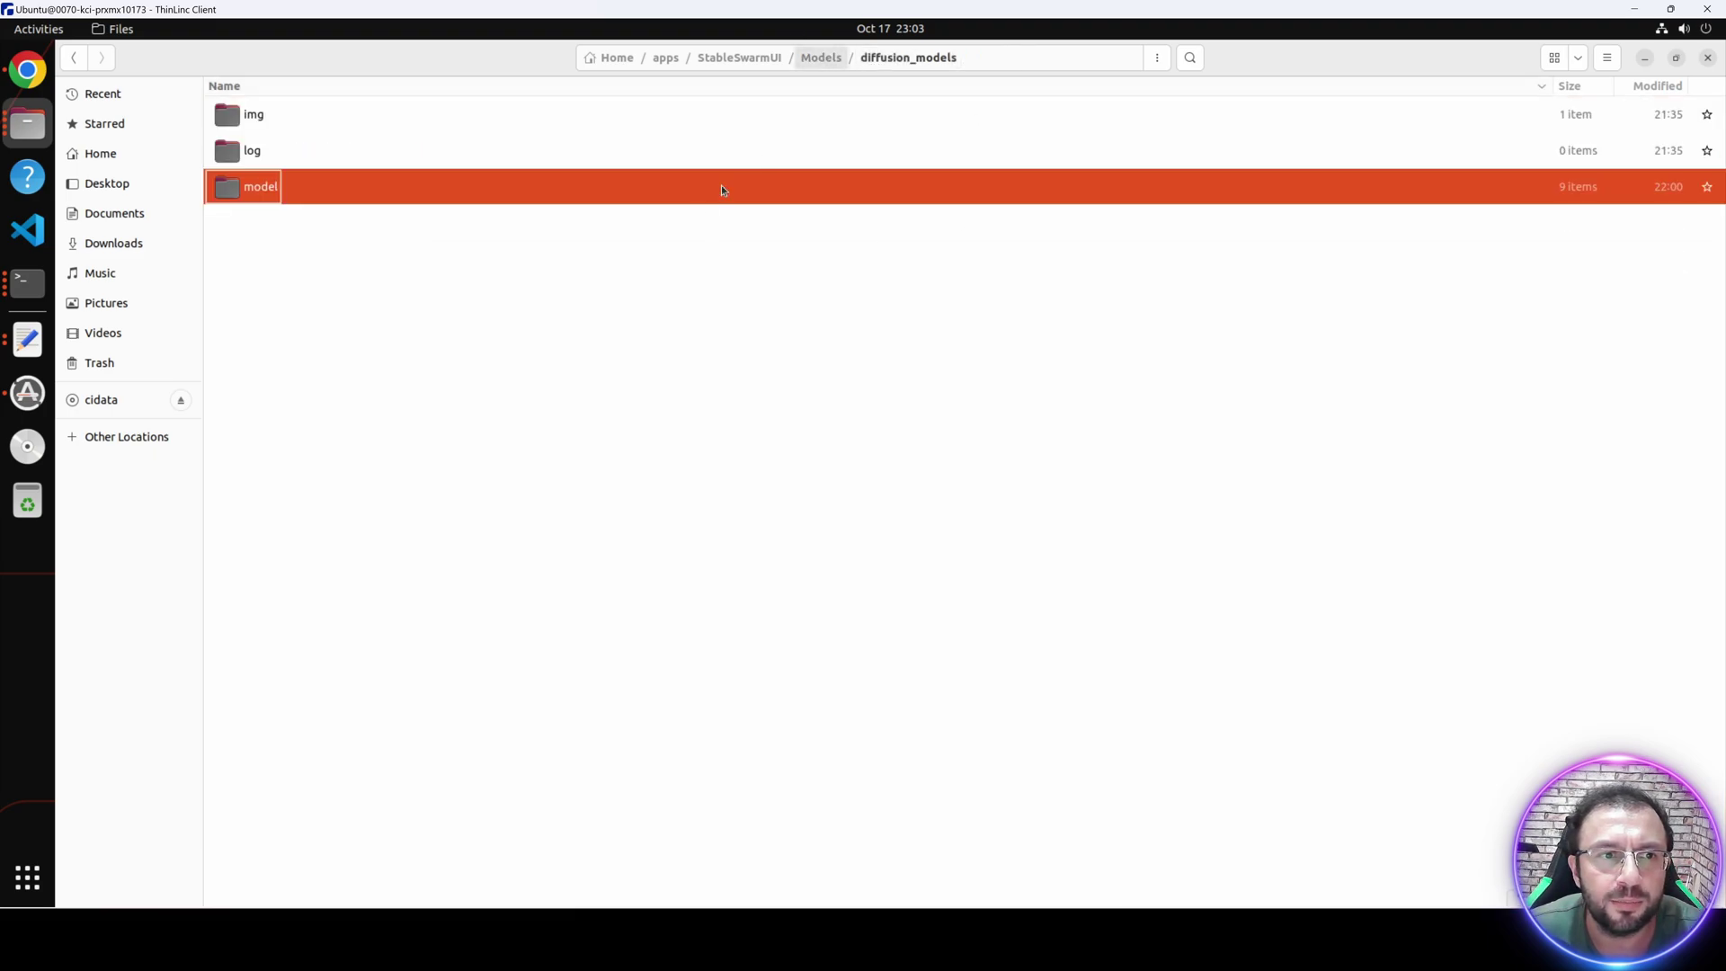
left_click(744, 351)
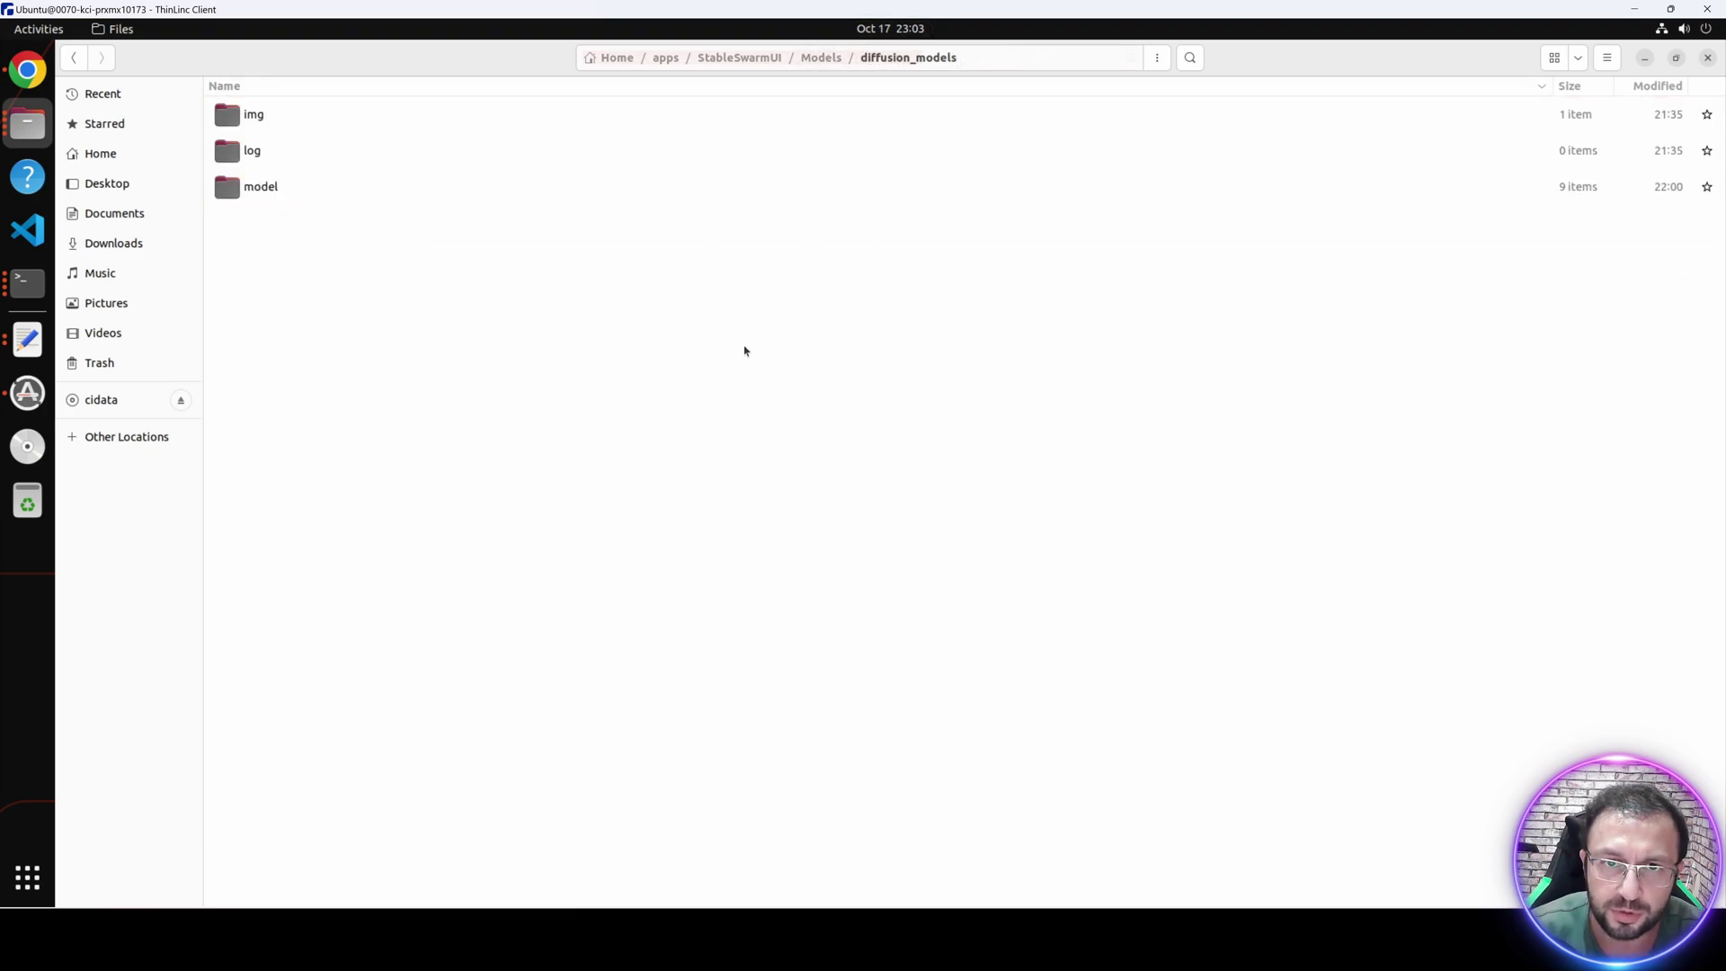
key("ctrl+l")
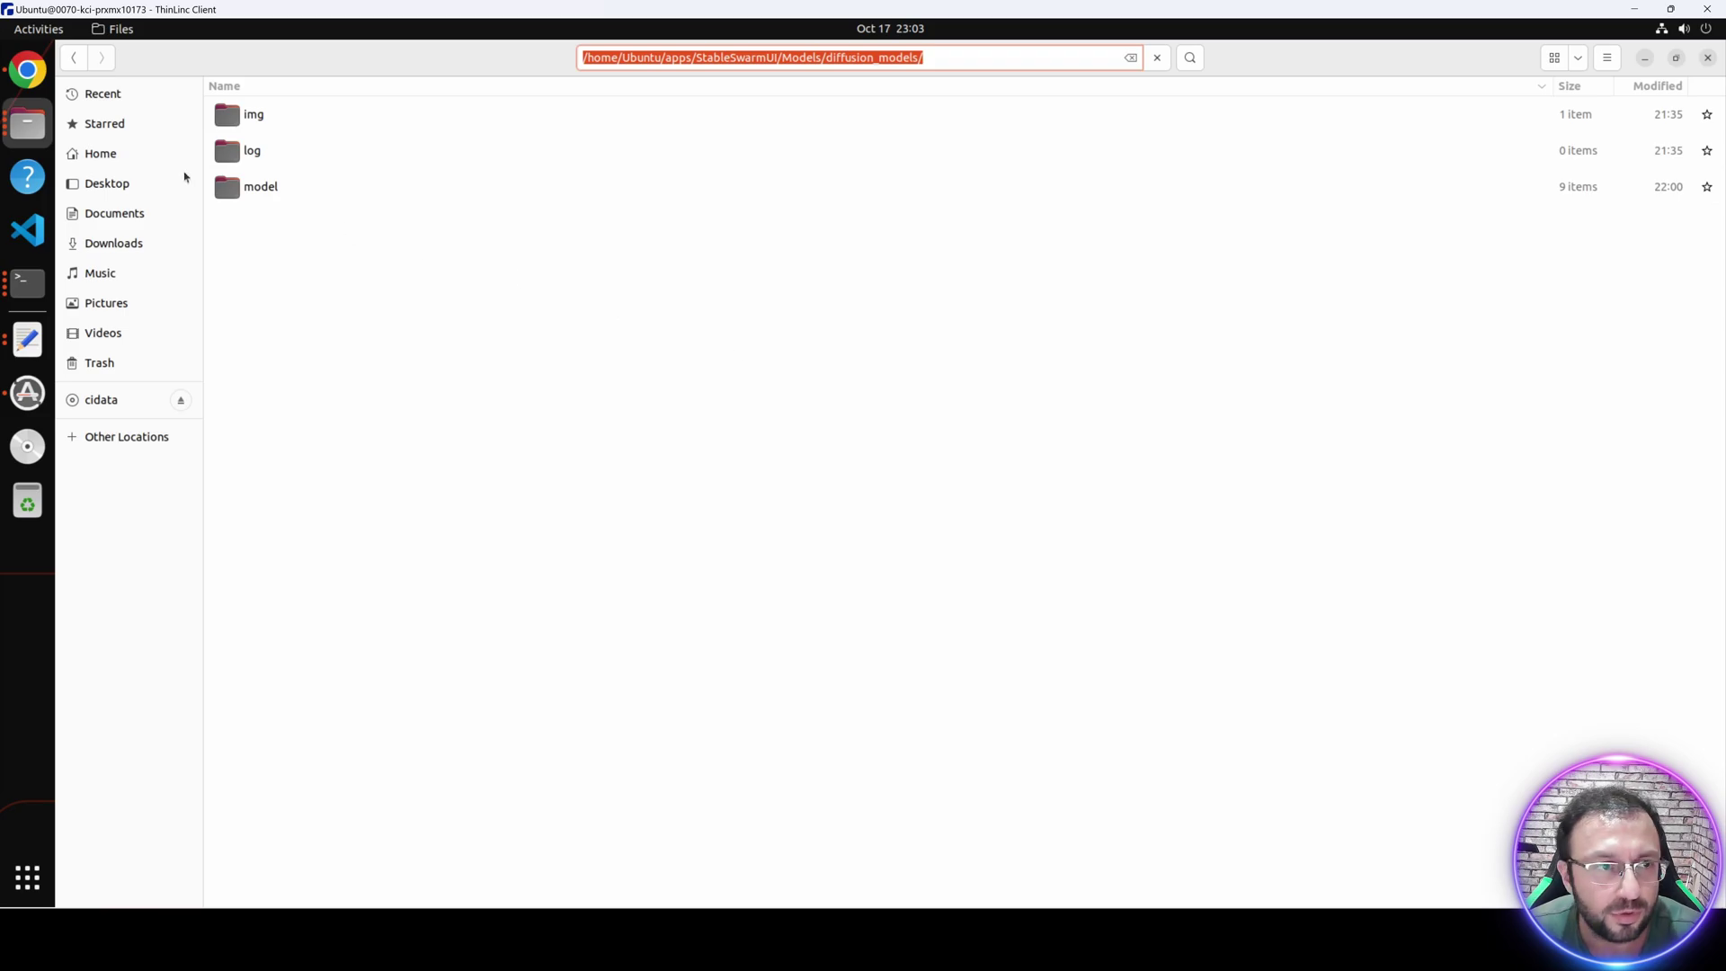
Set folder_path in the notebook's V2 upload cell to /home/Ubuntu/apps/StableSwarmUI/Models/diffusion_models.
key("alt+Tab")
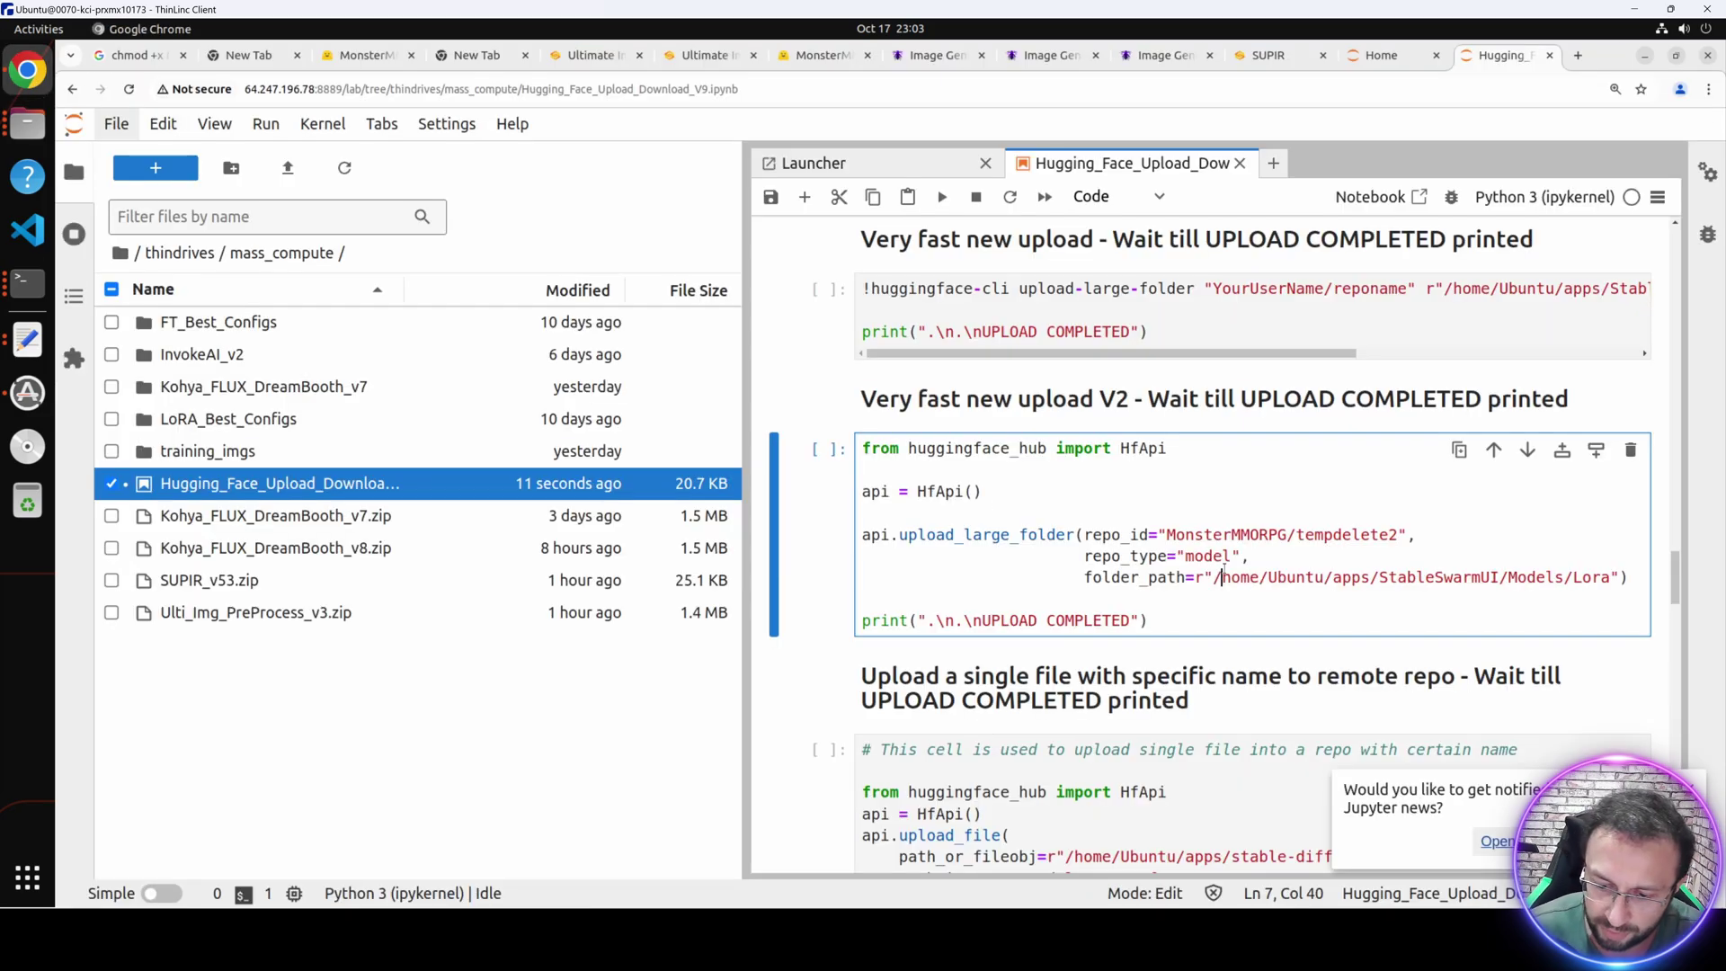
key("ctrl+shift+Right")
key("ctrl+shift+Right")
key("ctrl+shift+Right")
key("ctrl+shift+Right")
key("ctrl+shift+Right")
key("ctrl+shift+Right")
key("ctrl+shift+Right")
key("Delete")
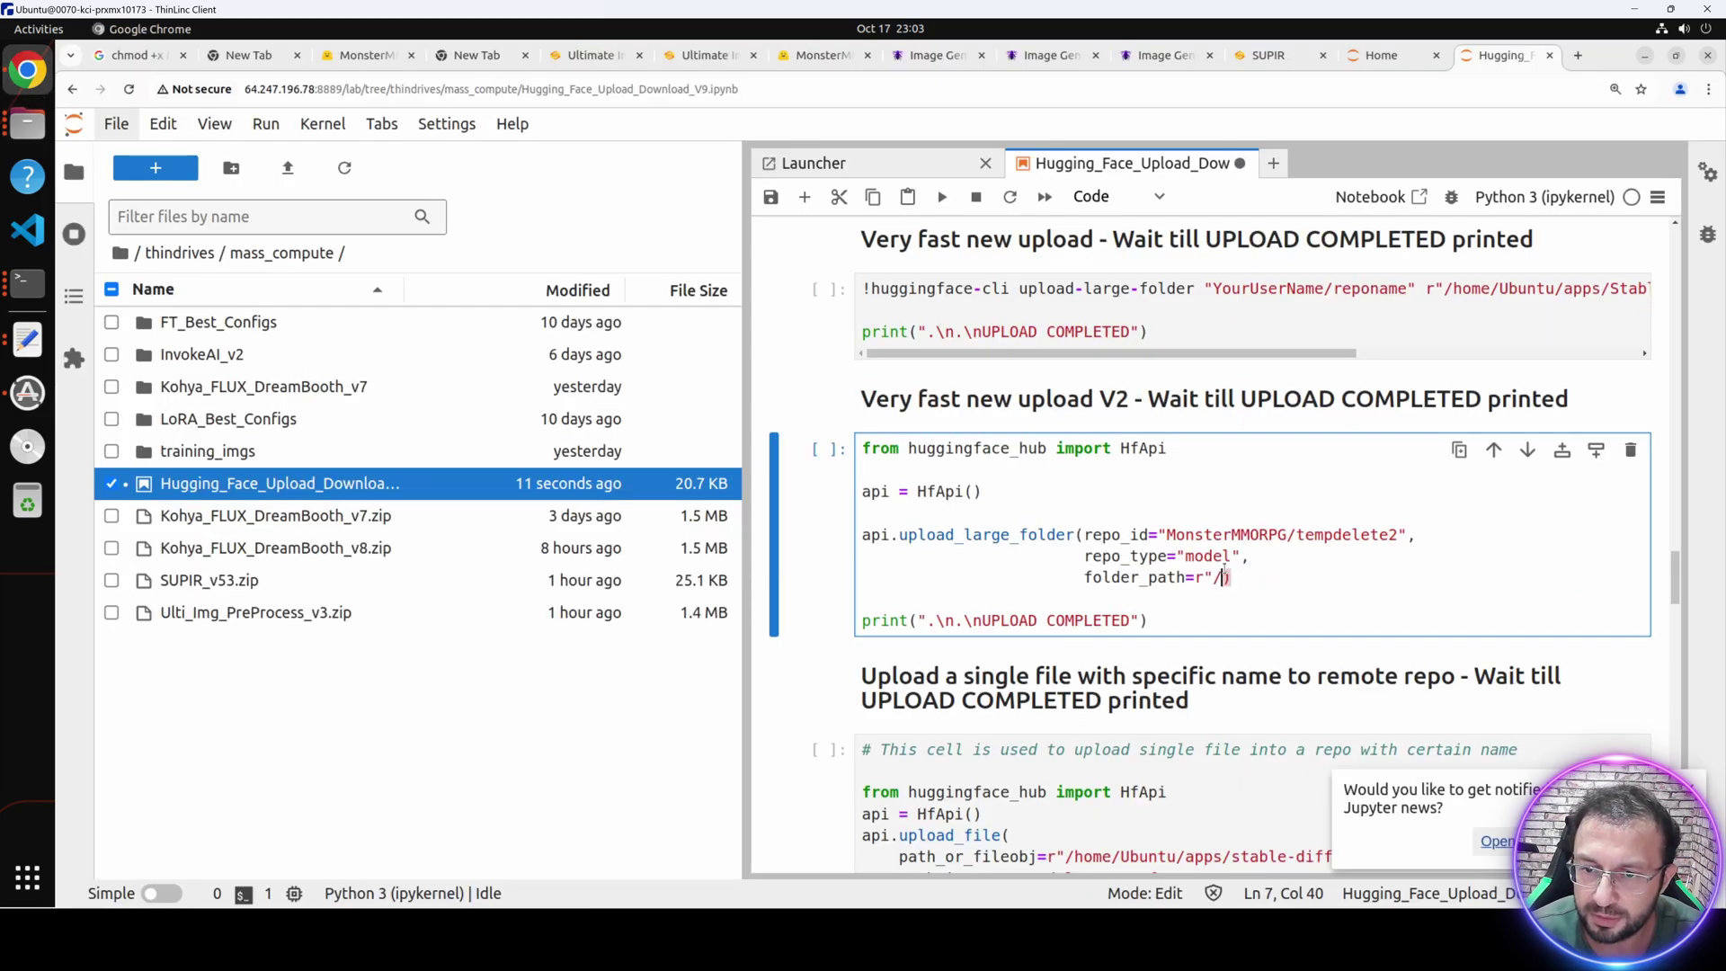
key("ctrl+v")
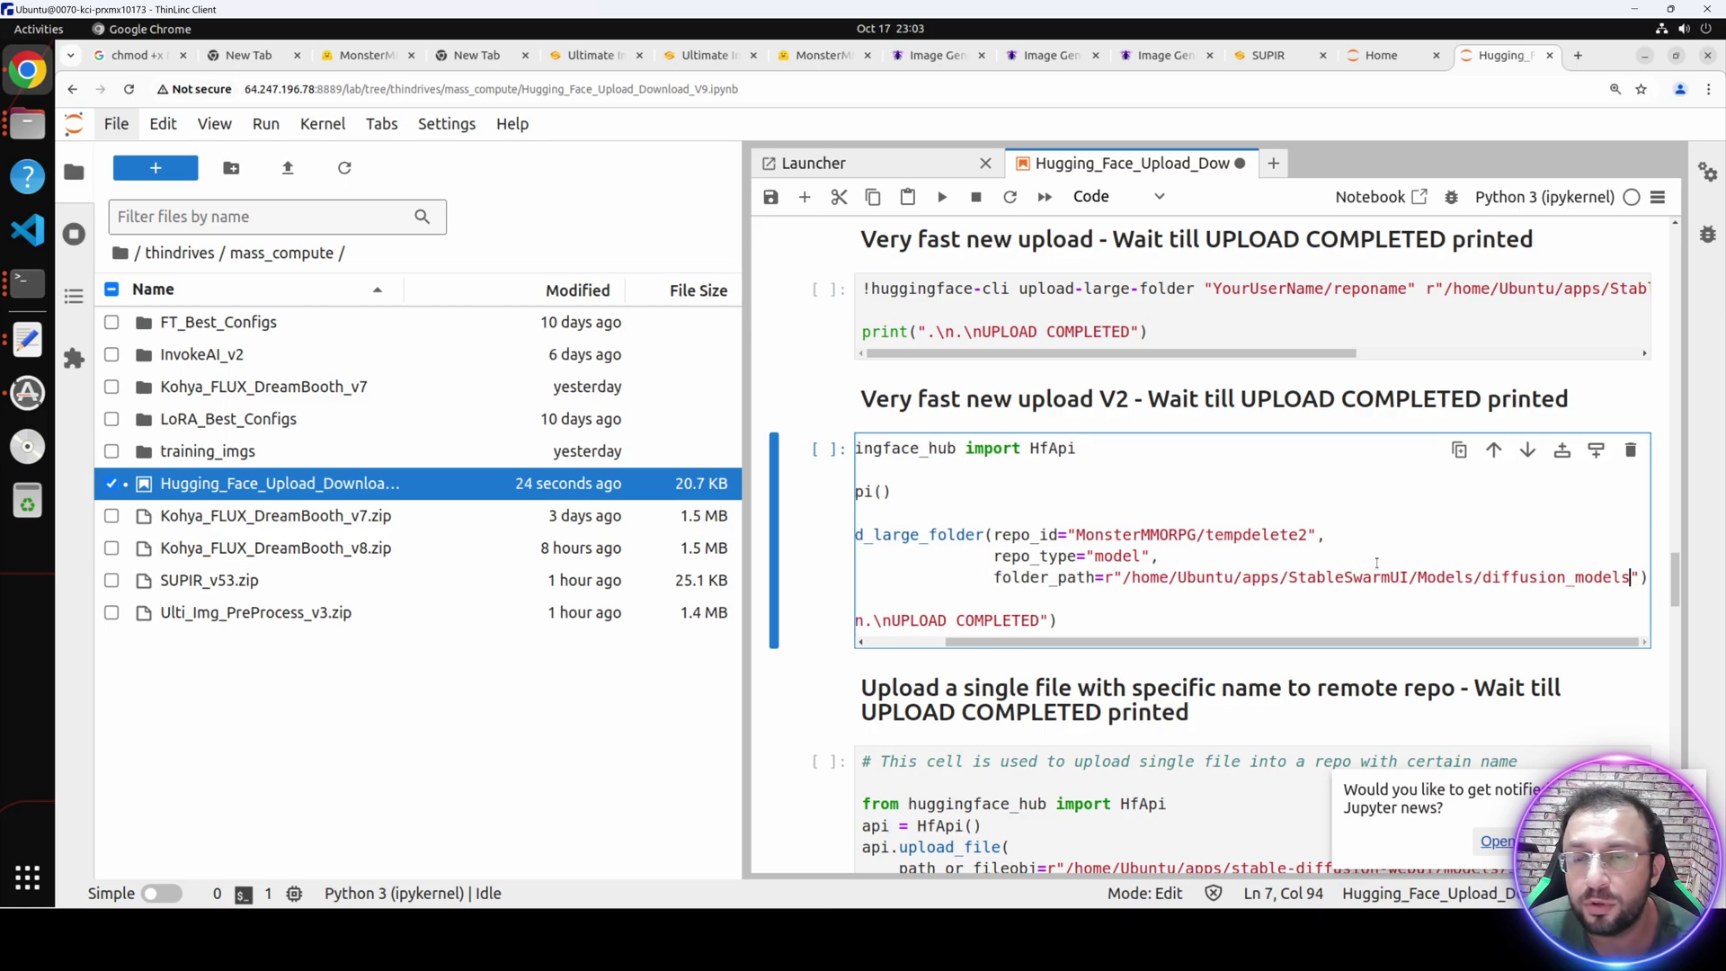
left_click(1376, 555)
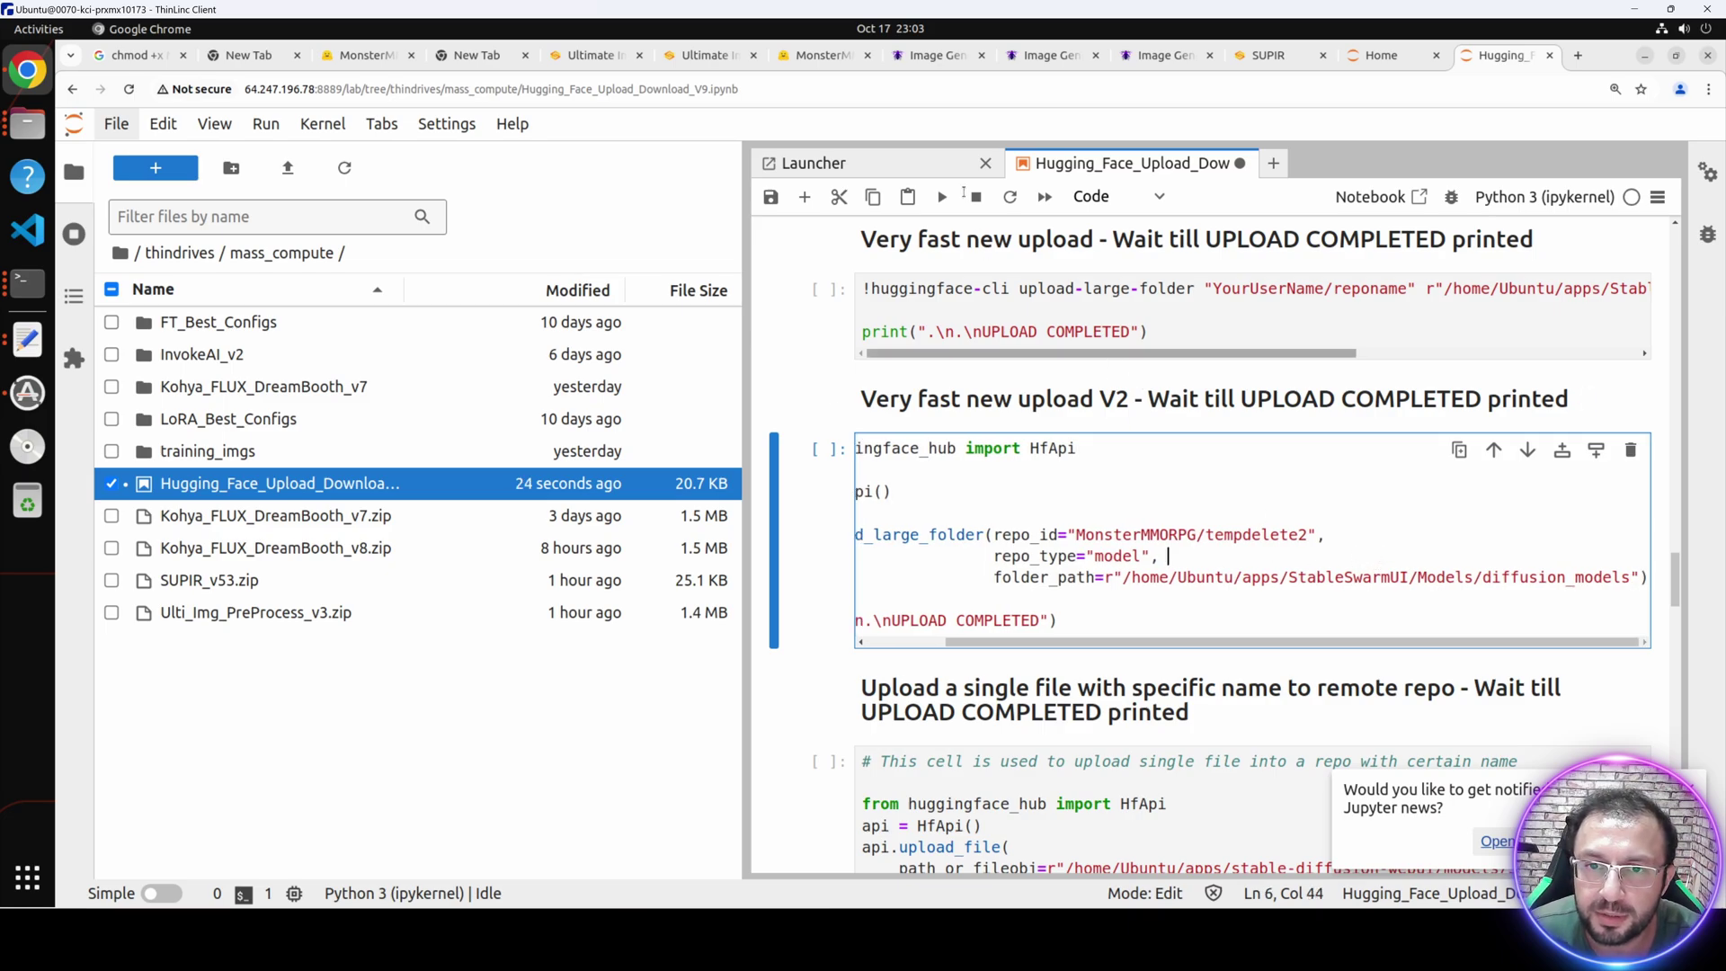
Run the V2 upload cell to upload the diffusion_models folder and follow its progress output.
key("shift+Return")
scroll(1419, 508, "down", 1)
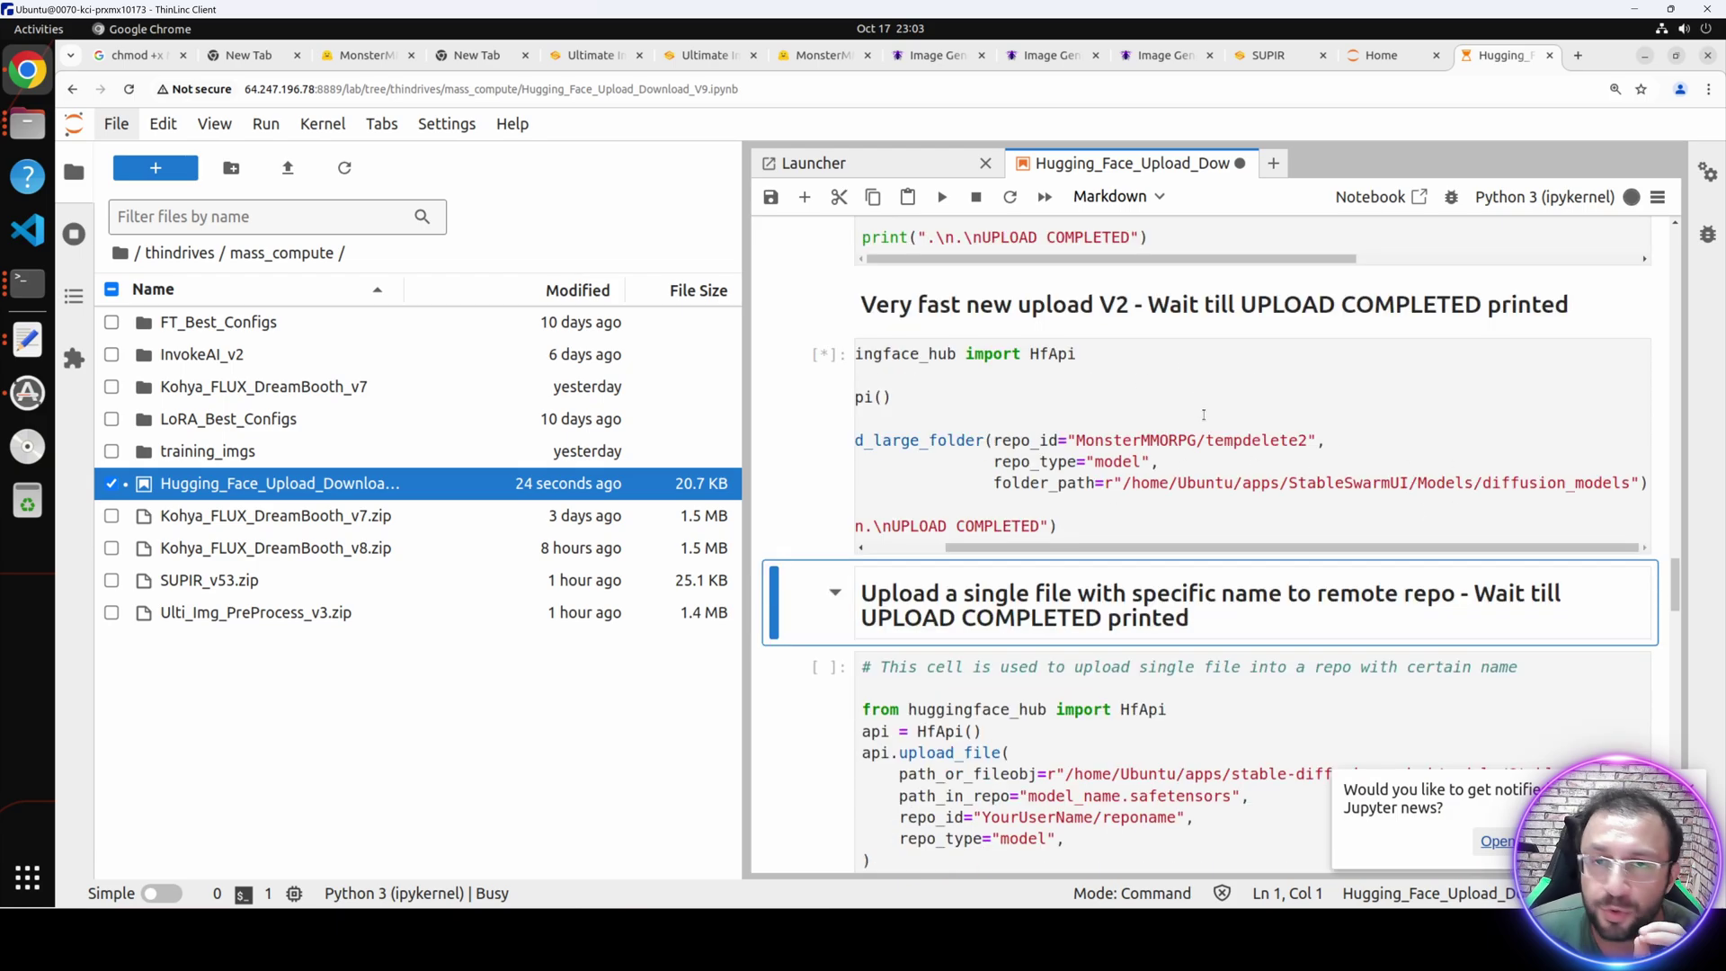
scroll(1259, 604, "down", 2)
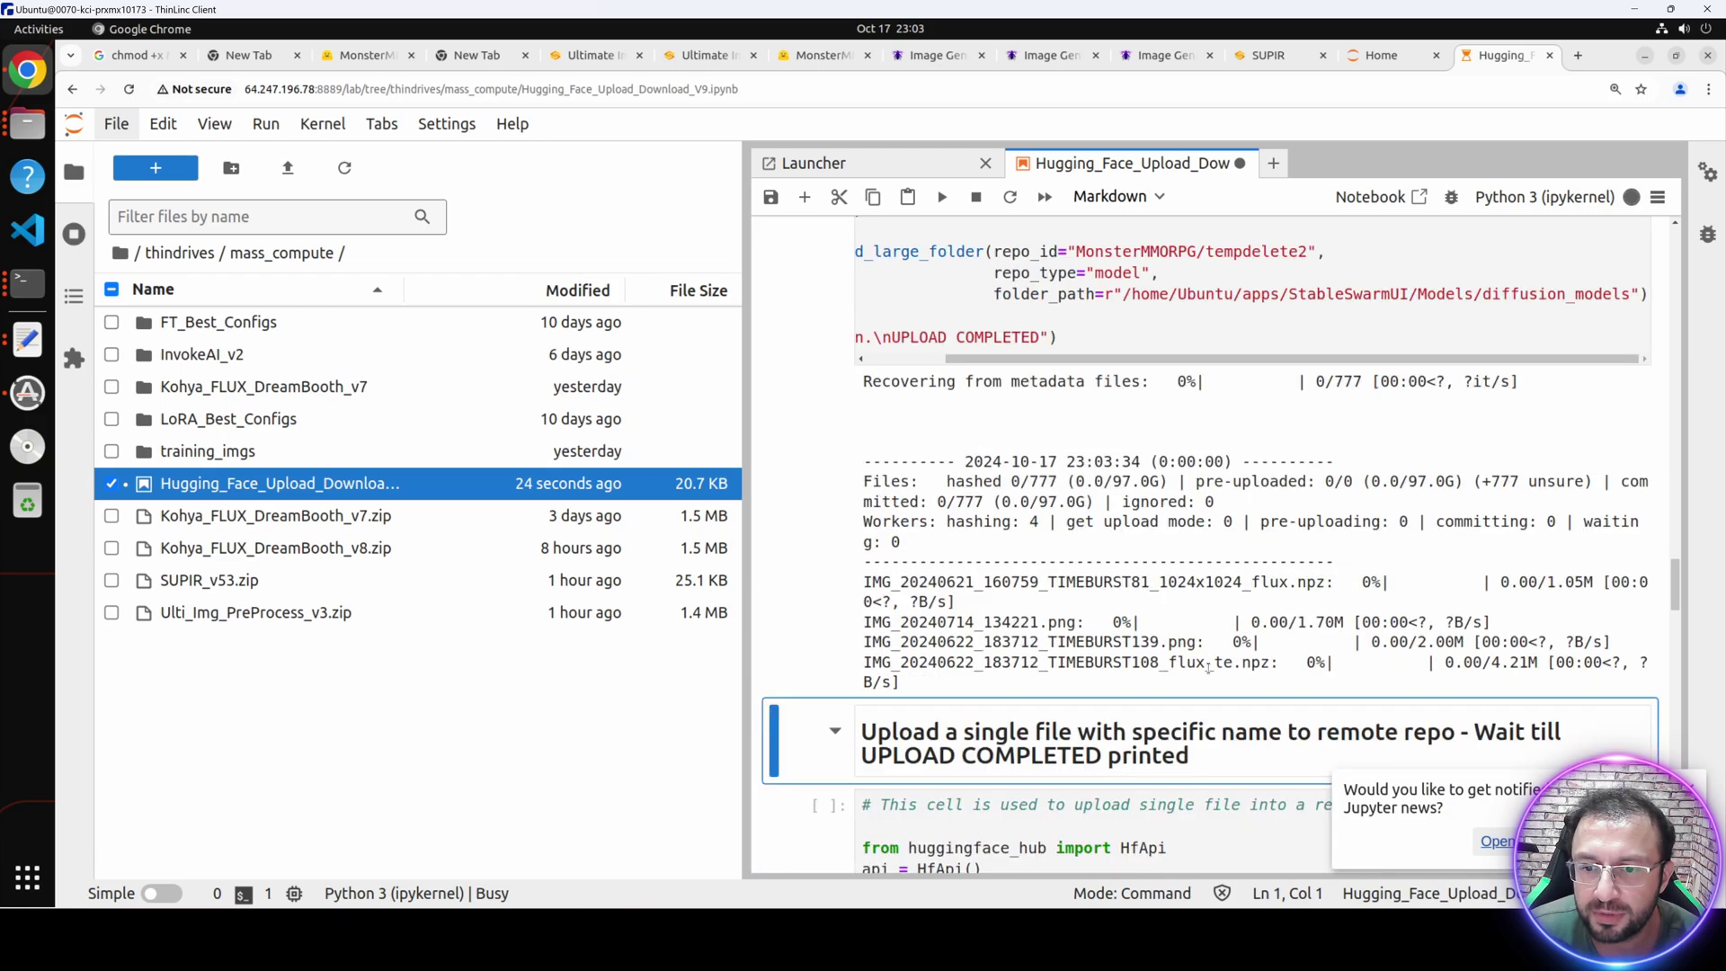
scroll(1259, 604, "down", 2)
scroll(1404, 426, "down", 1)
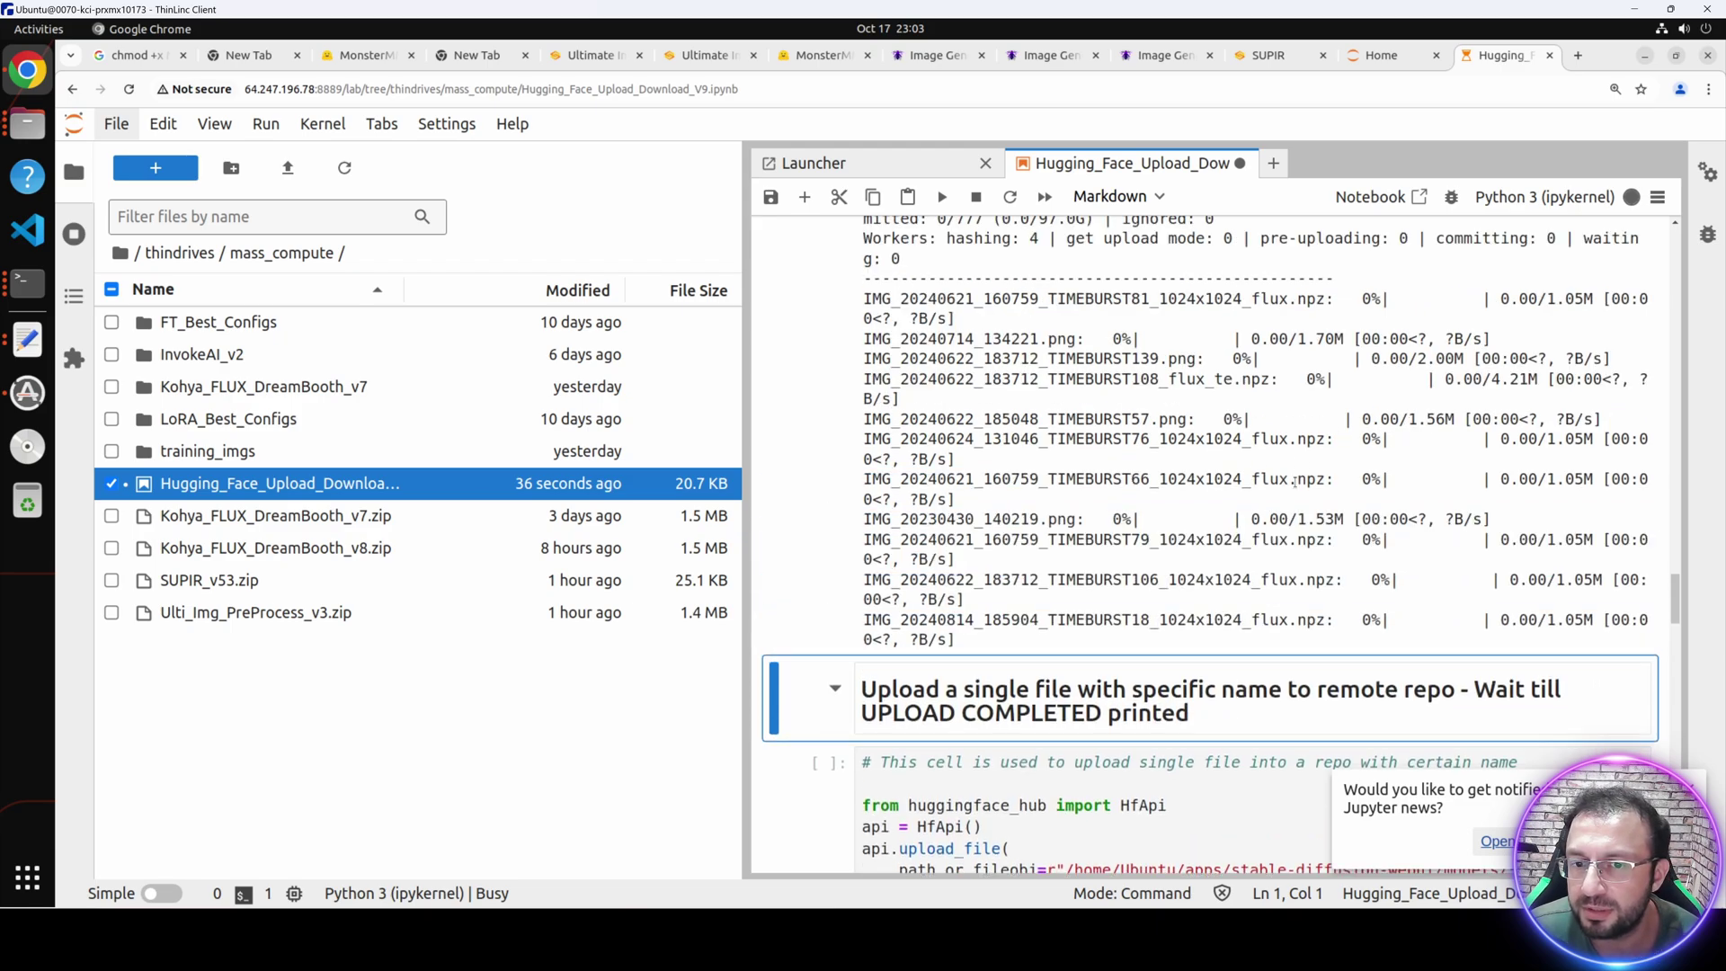
scroll(1158, 605, "down", 3)
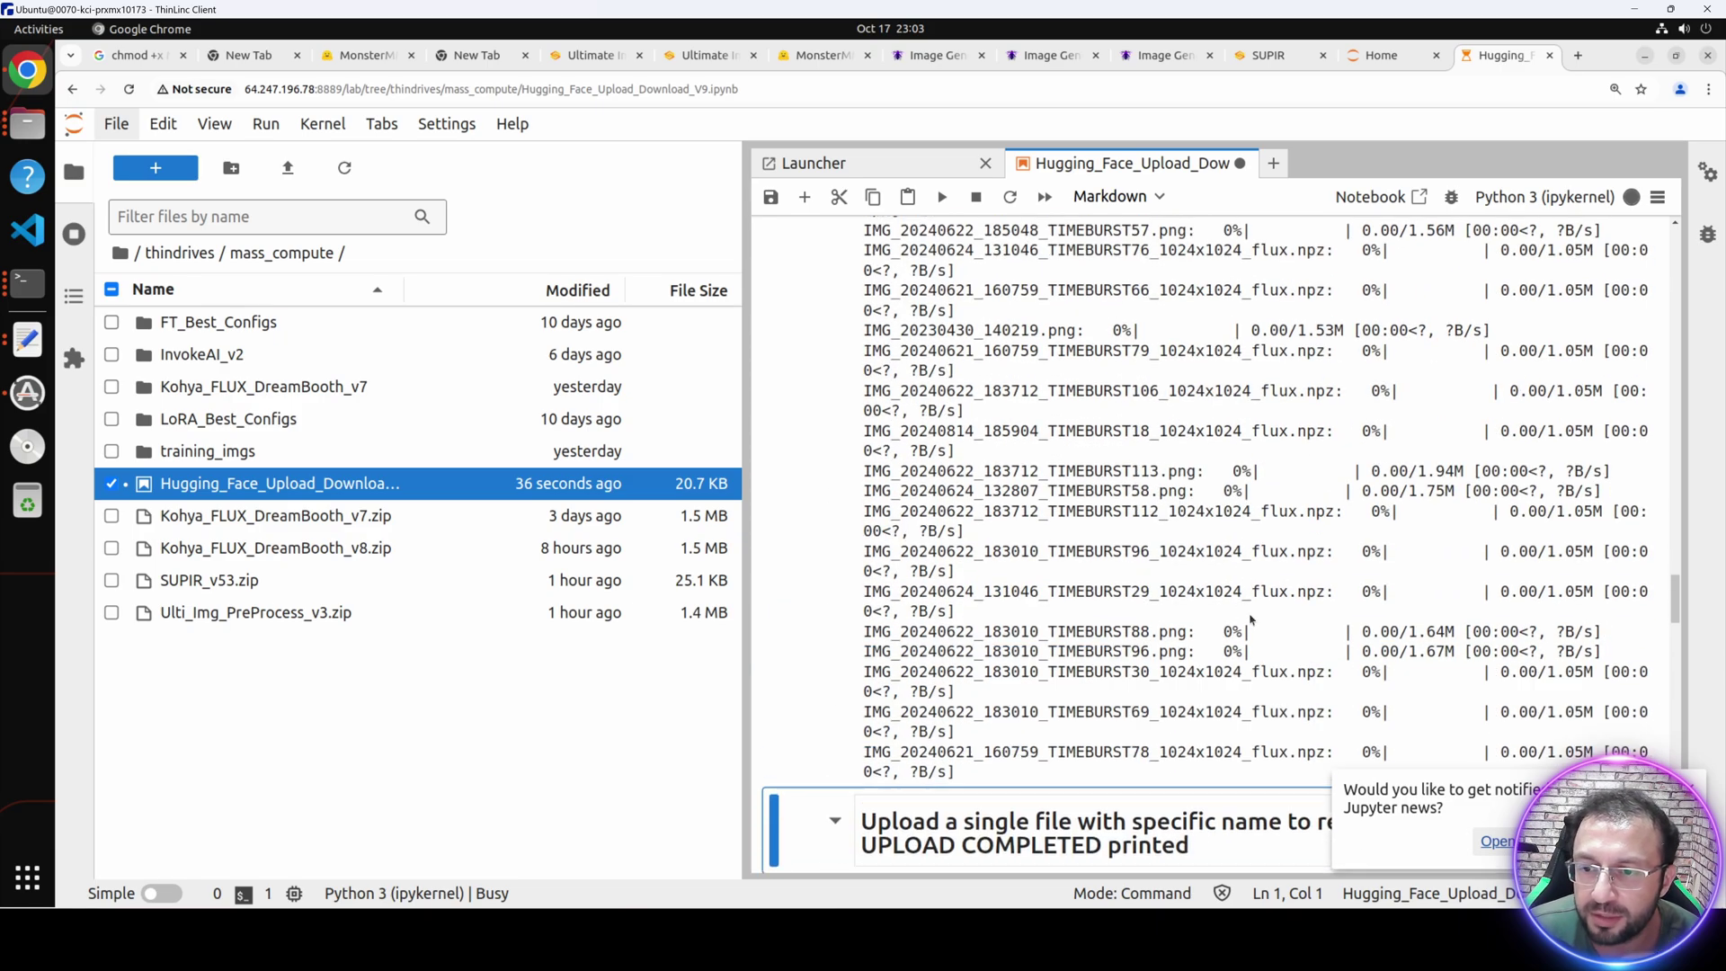
Examine the V2 upload cell's repository settings and the pre-uploaded and committed amounts in its progress output.
scroll(1158, 605, "up", 10)
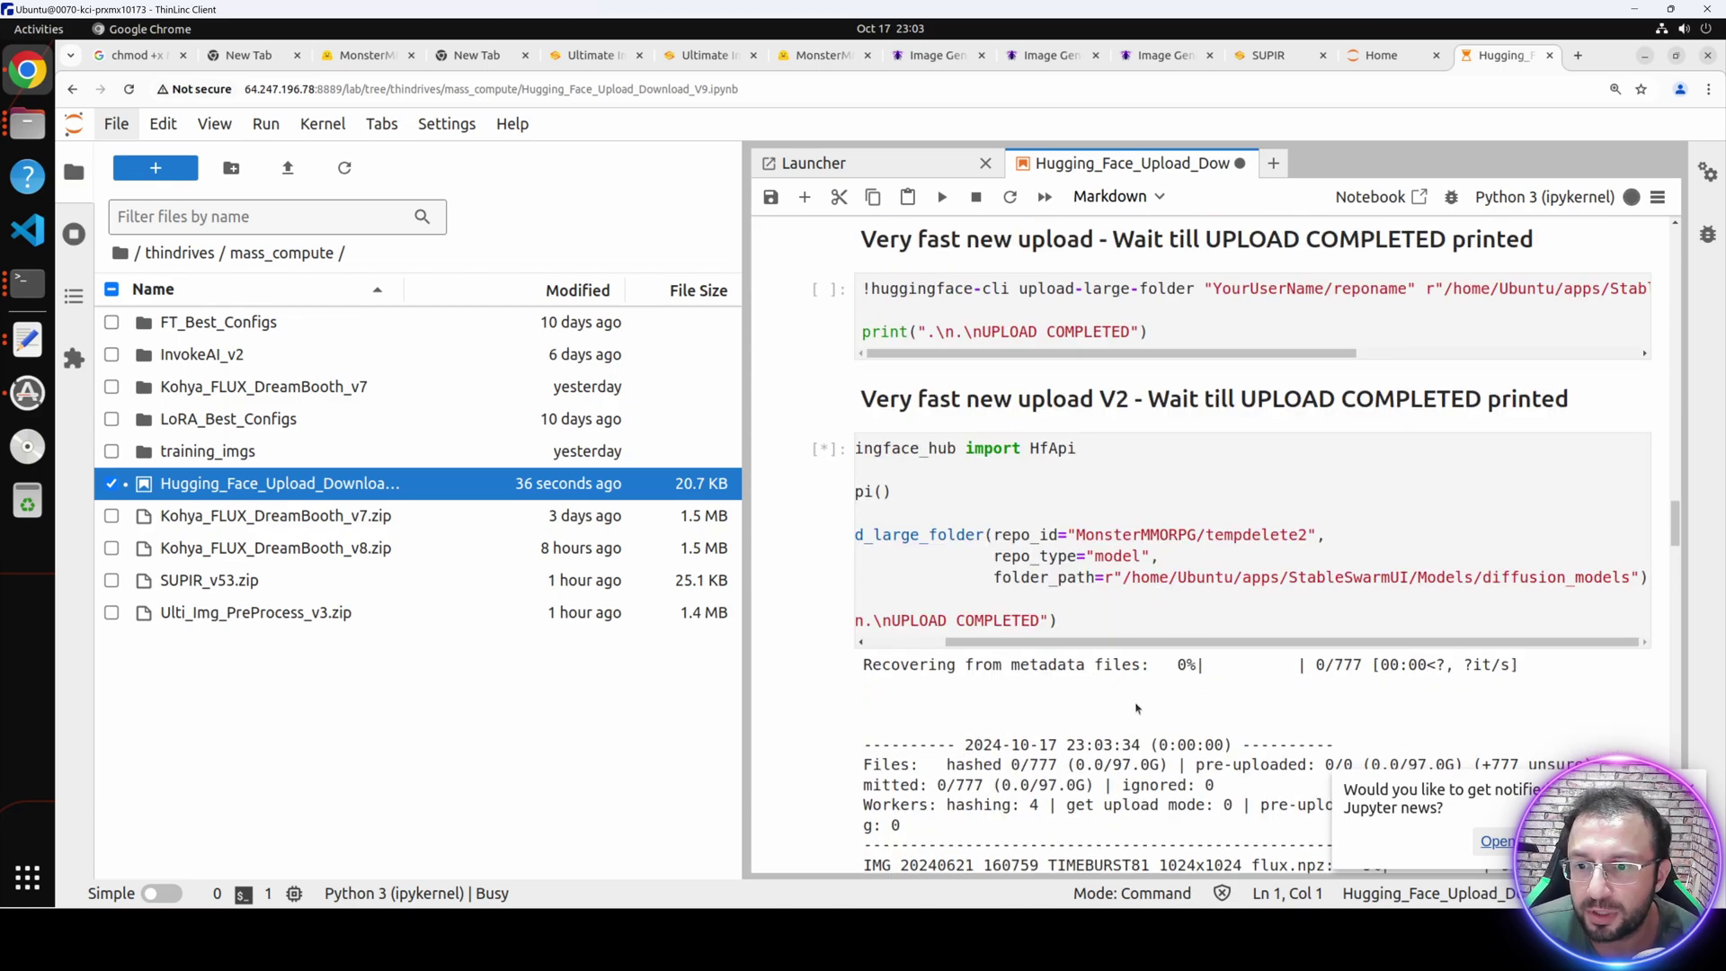
scroll(1159, 620, "down", 10)
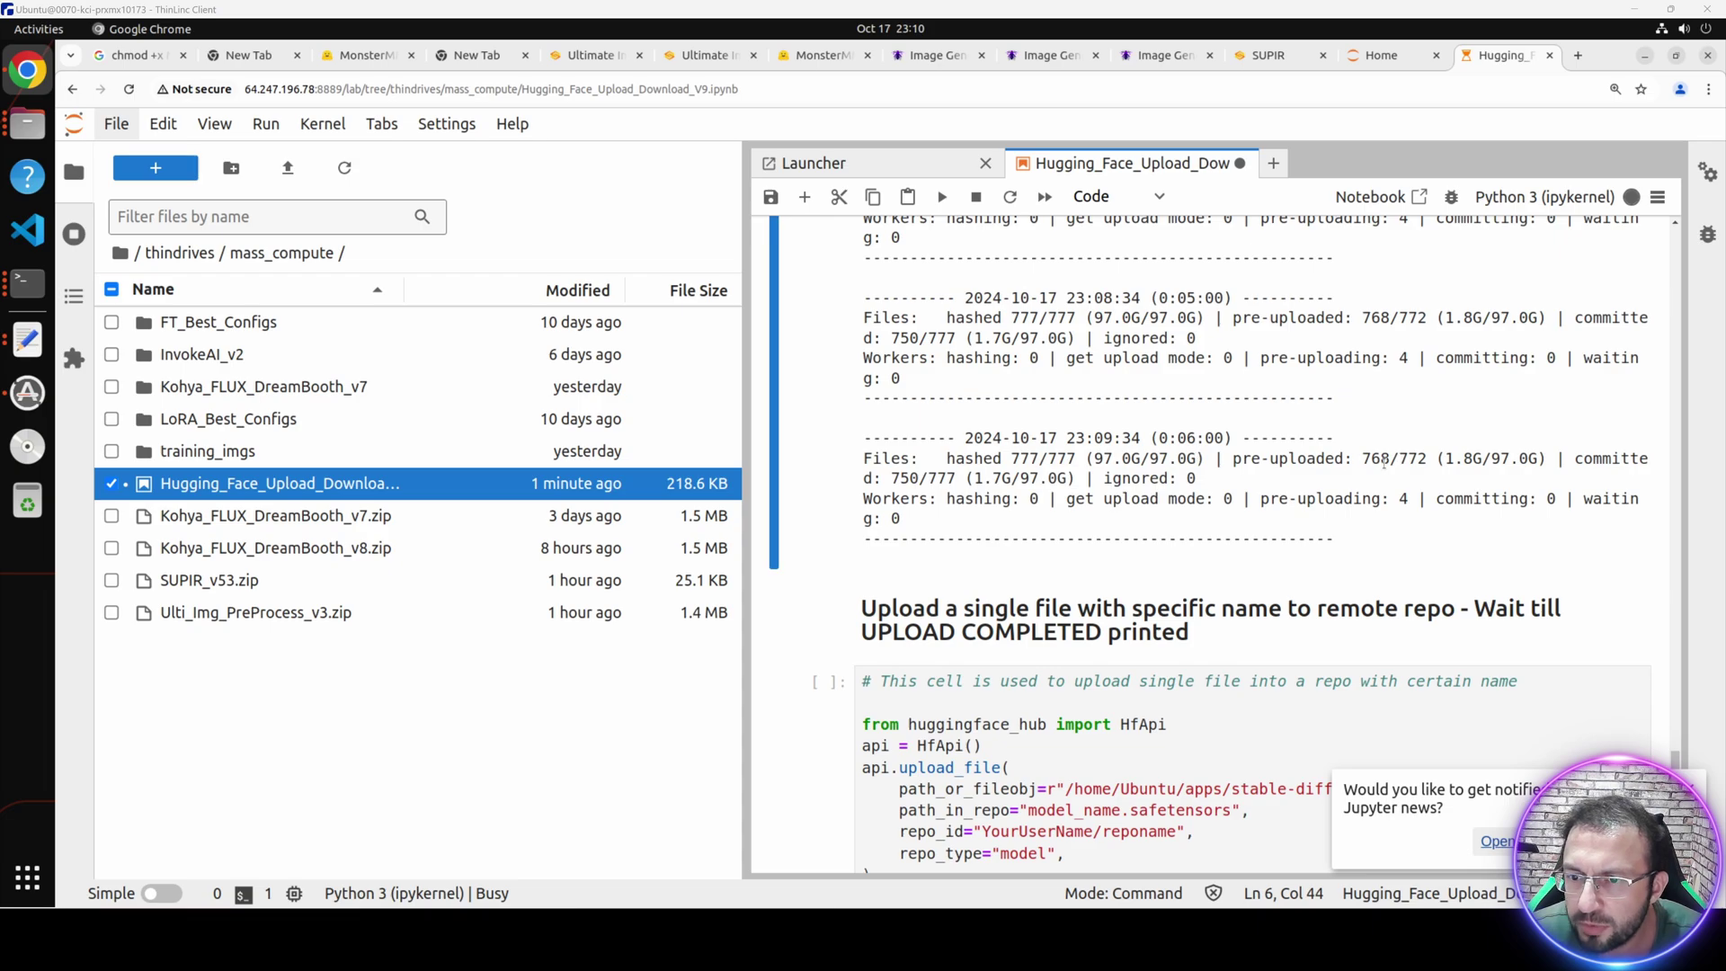
left_click_drag(1389, 458, 1363, 459)
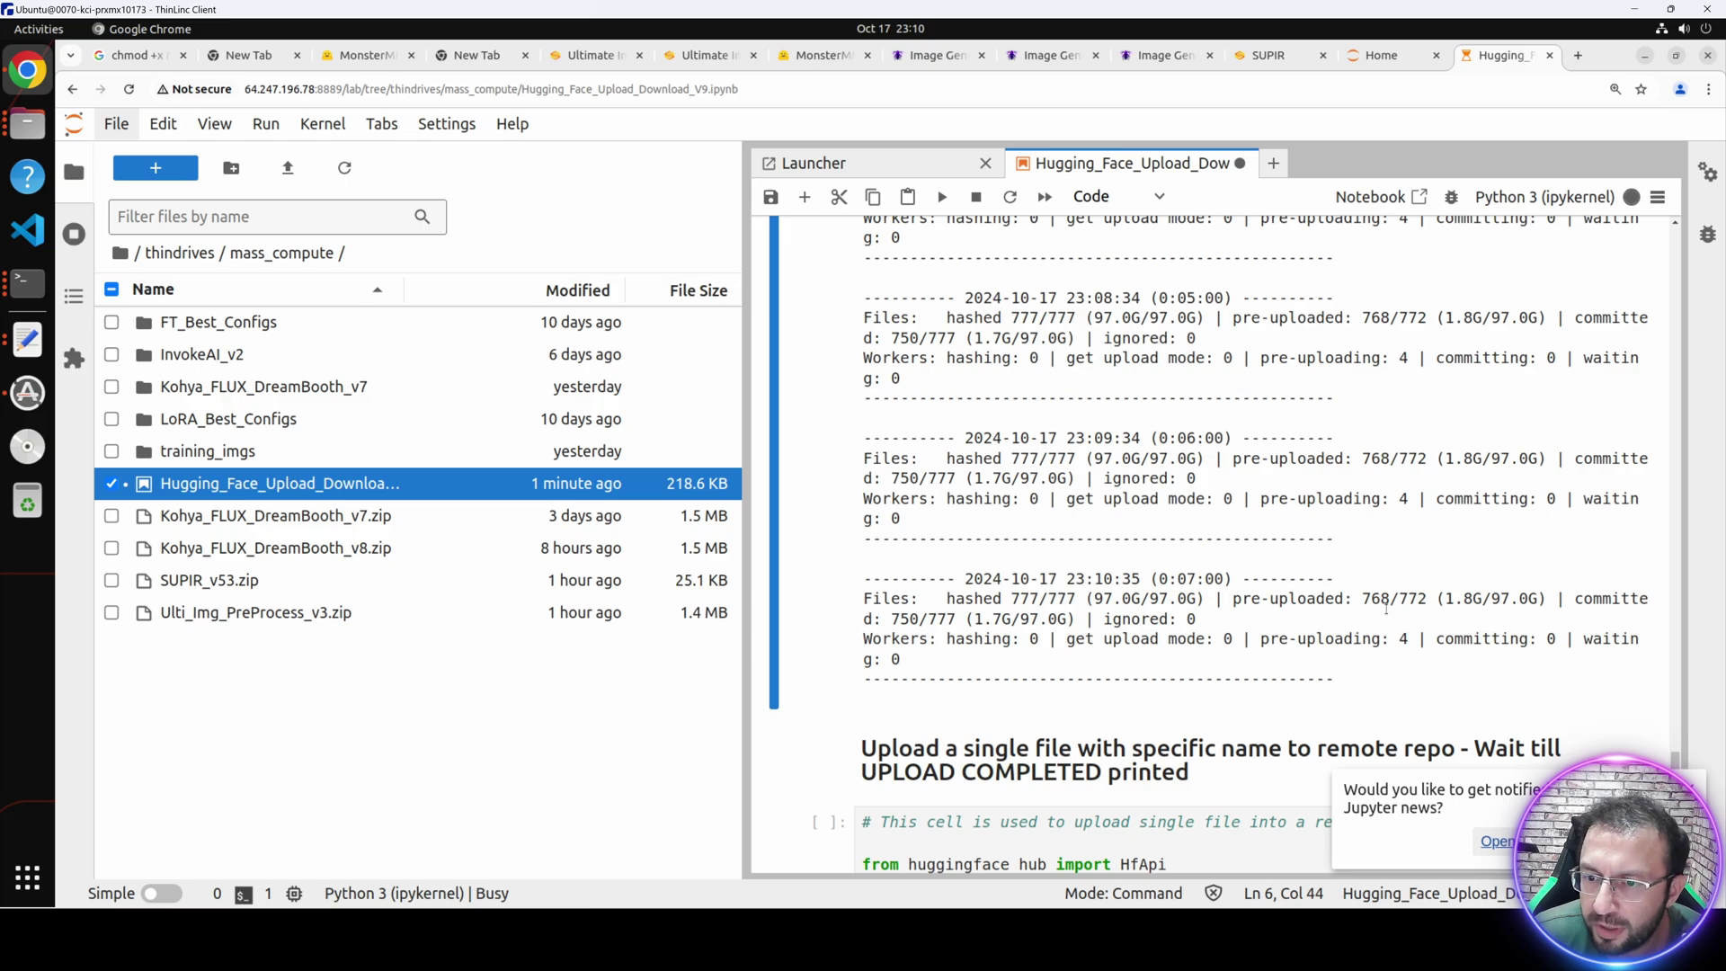
scroll(1205, 593, "down", 2)
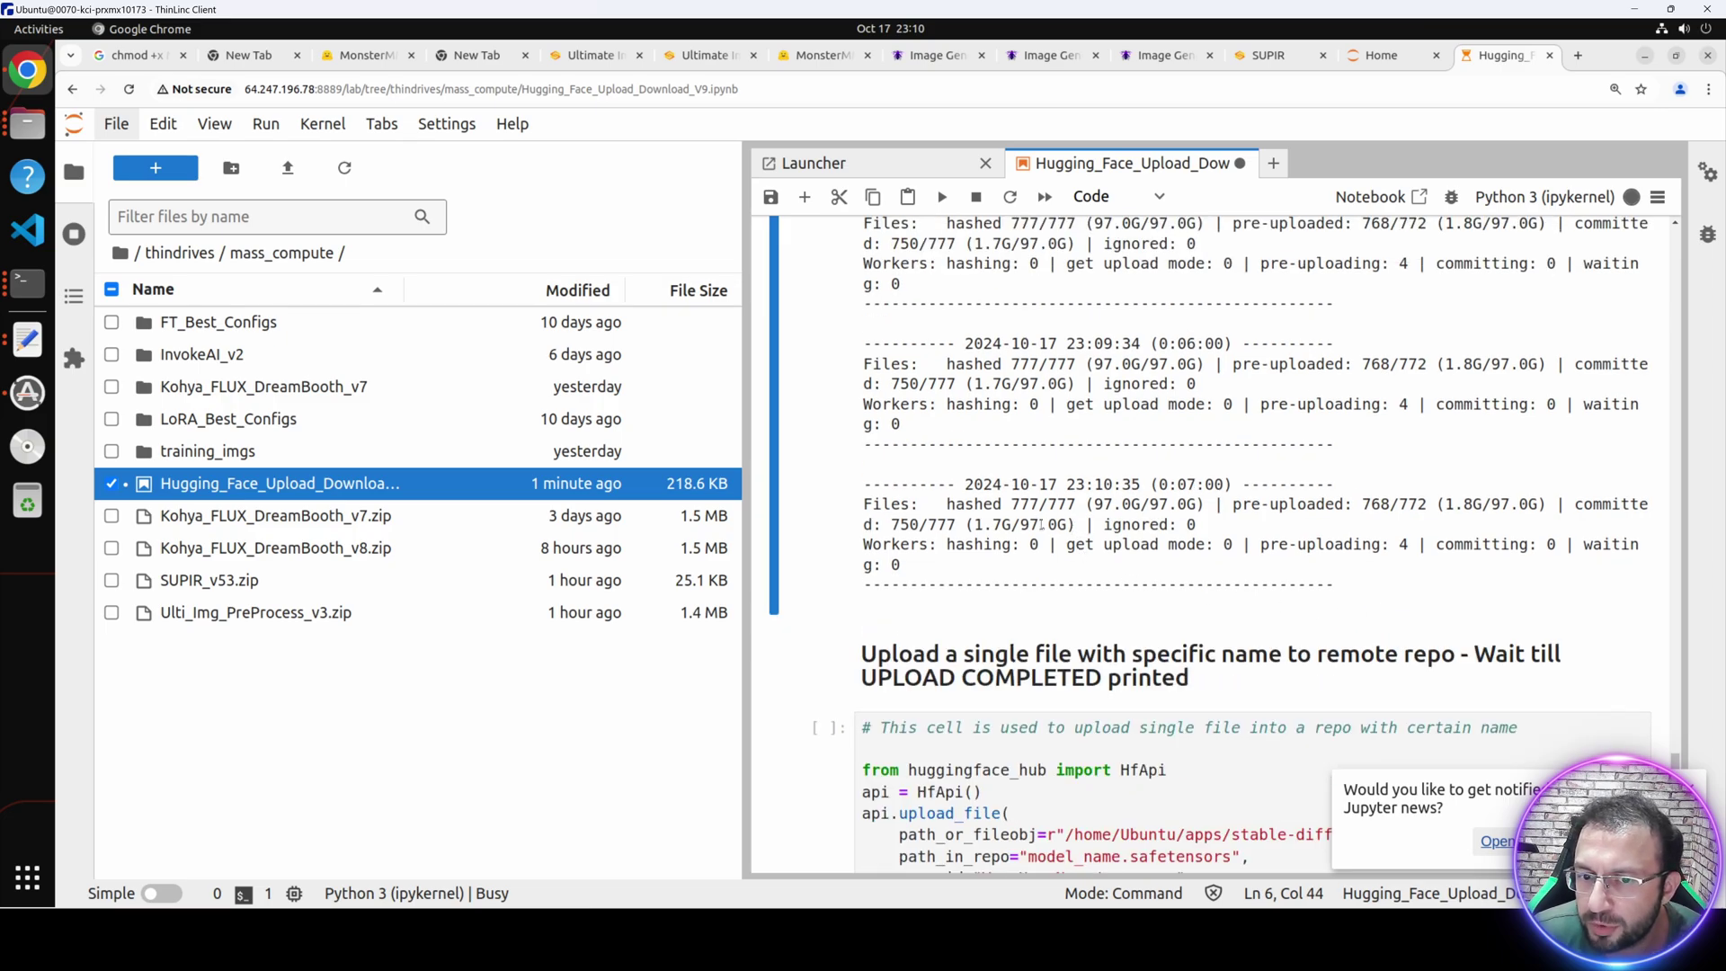
left_click_drag(1074, 524, 975, 524)
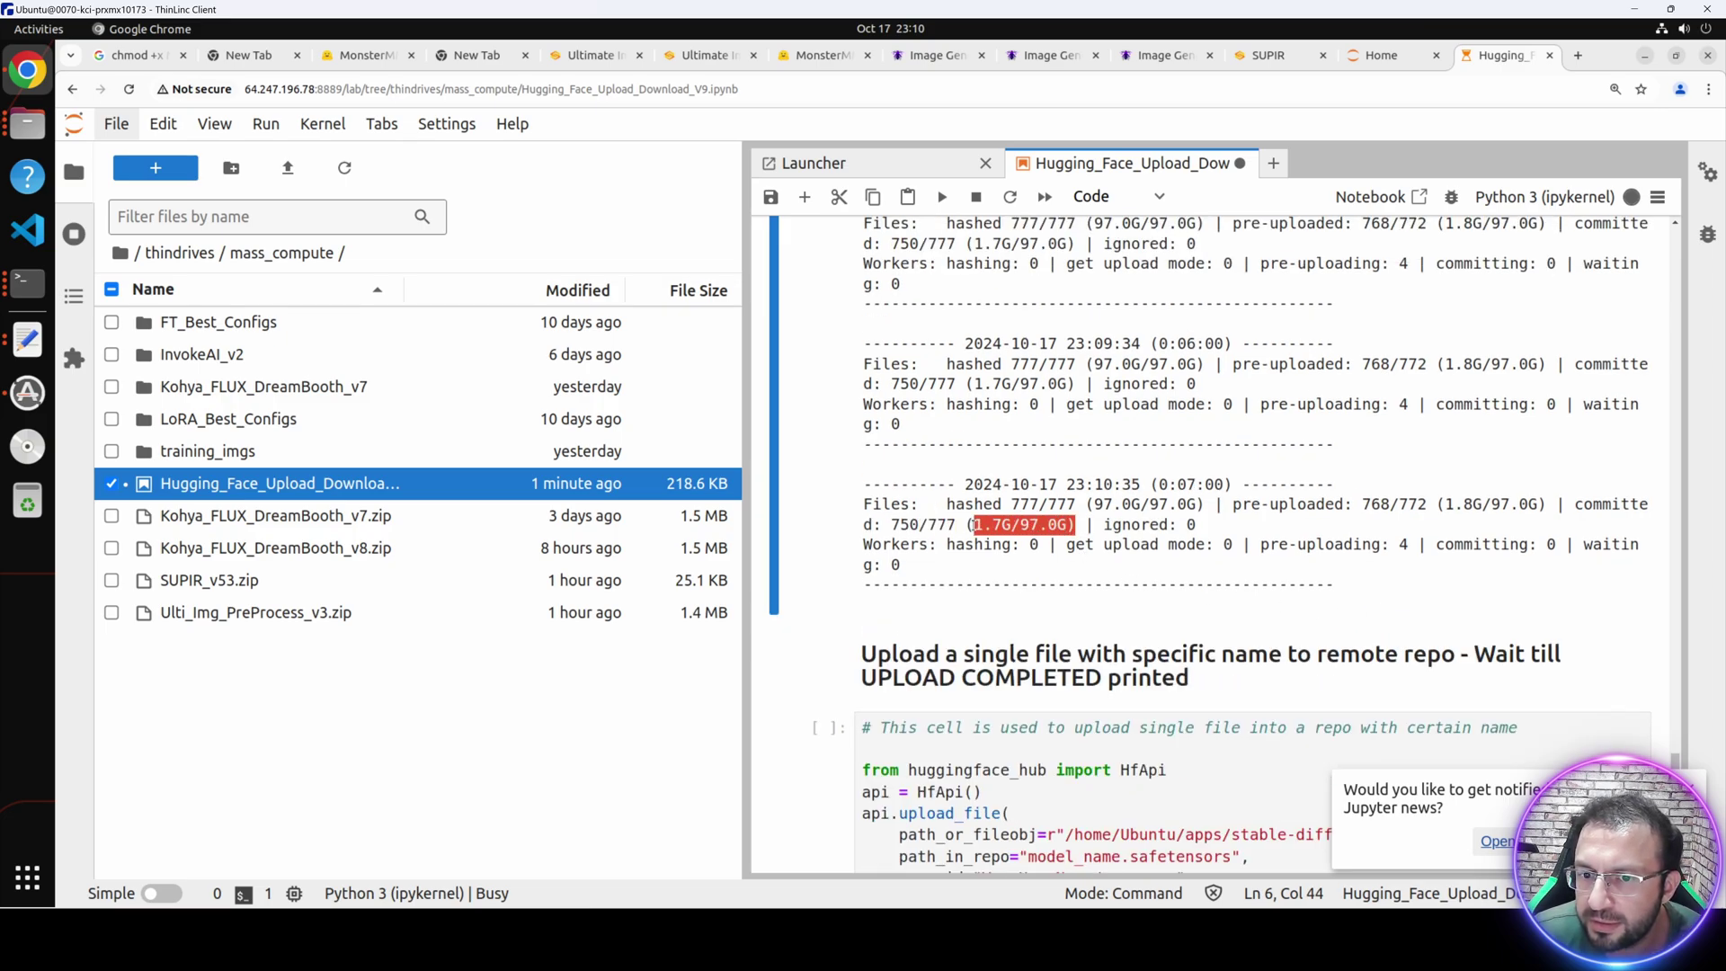
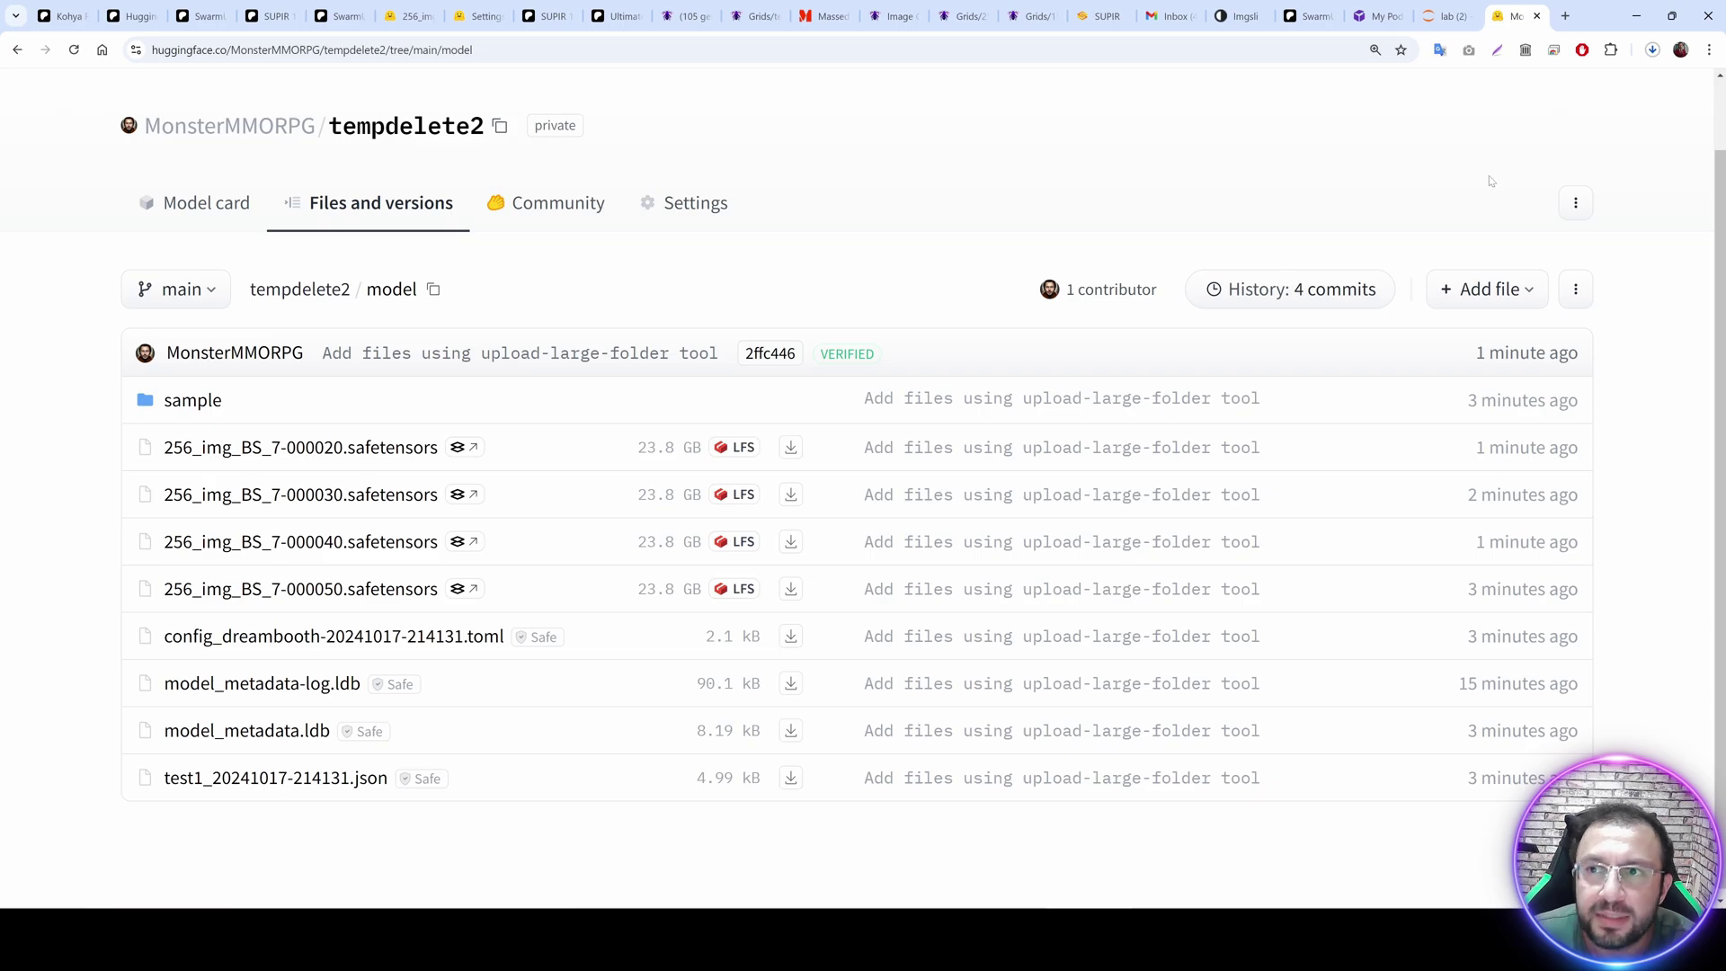
Check the recent downloads in the local browser, copy the tempdelete2 repository's full name, and return to the notebook.
left_click(1652, 49)
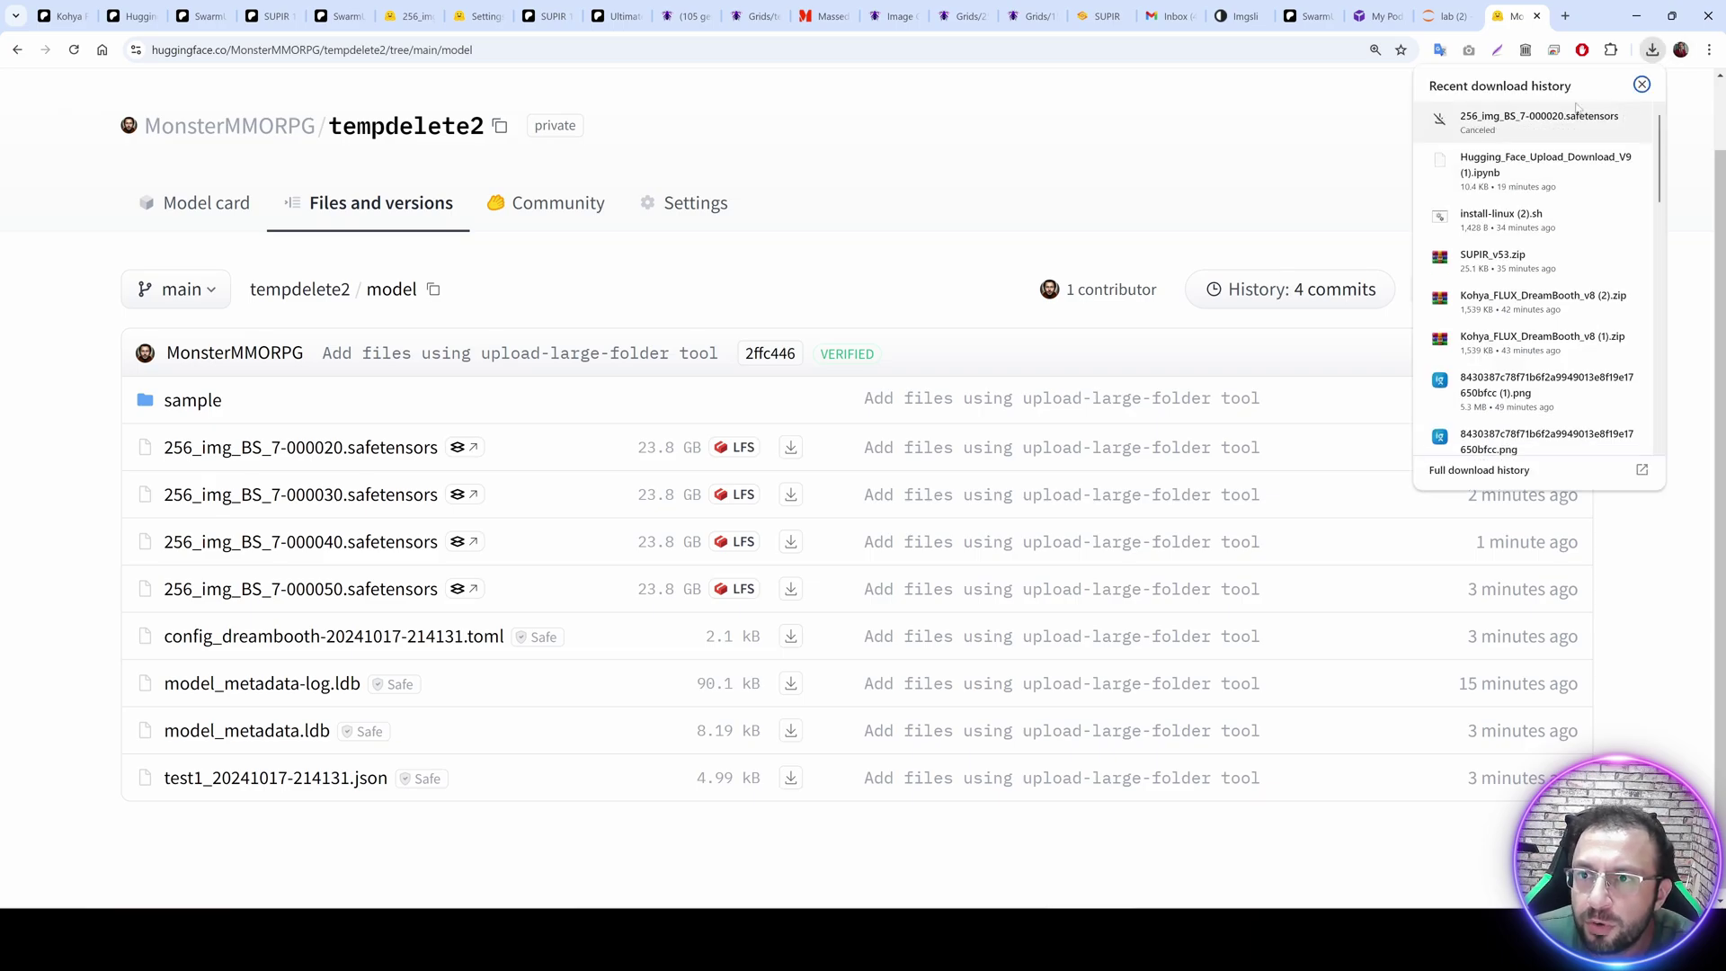
left_click(501, 130)
key("alt+Tab")
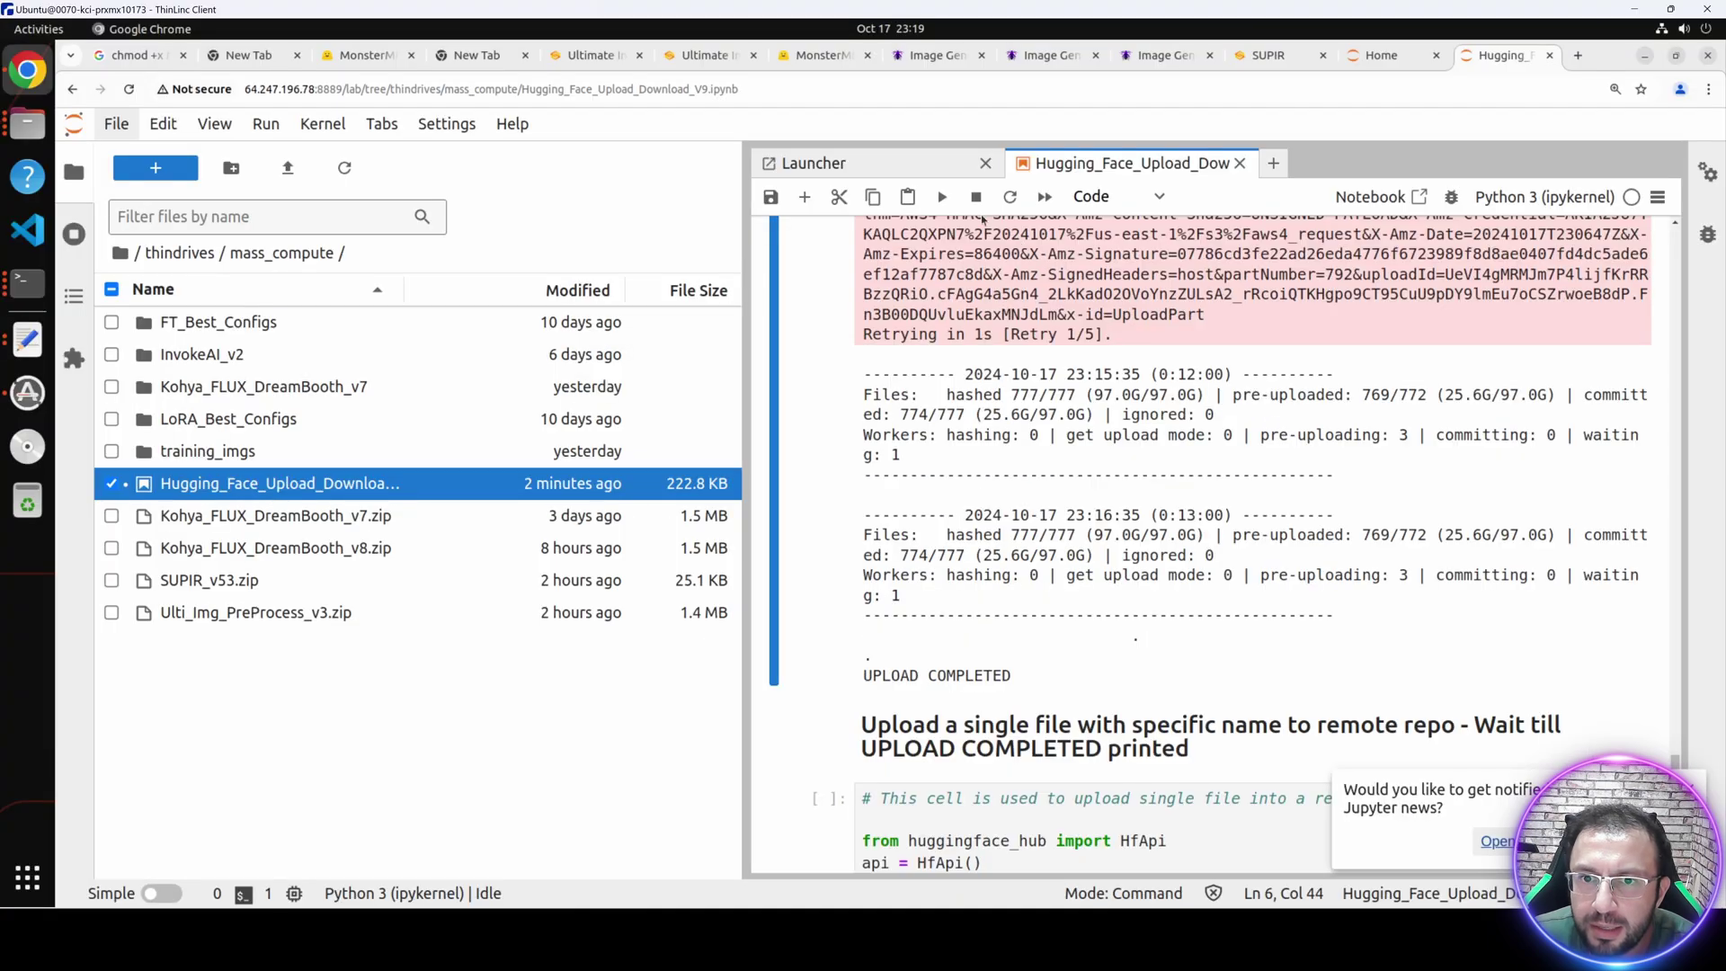
Clear the outputs of all cells in the notebook after checking the end of the upload output.
right_click(1011, 679)
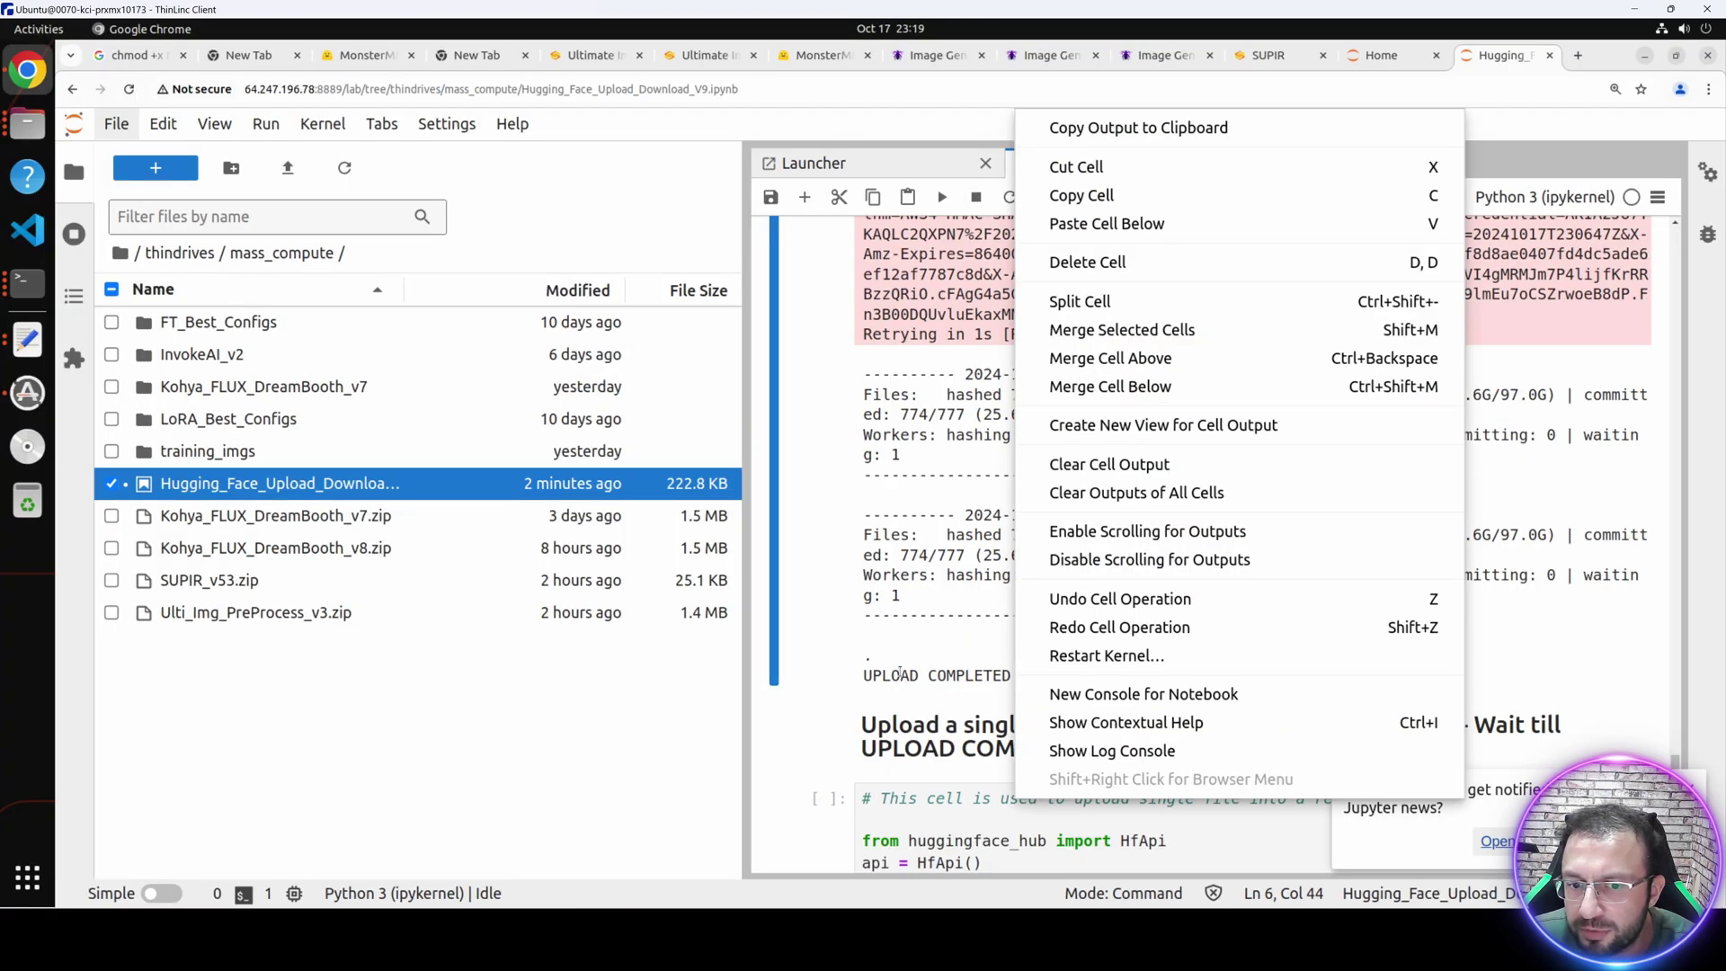
left_click_drag(892, 674, 964, 672)
right_click(981, 429)
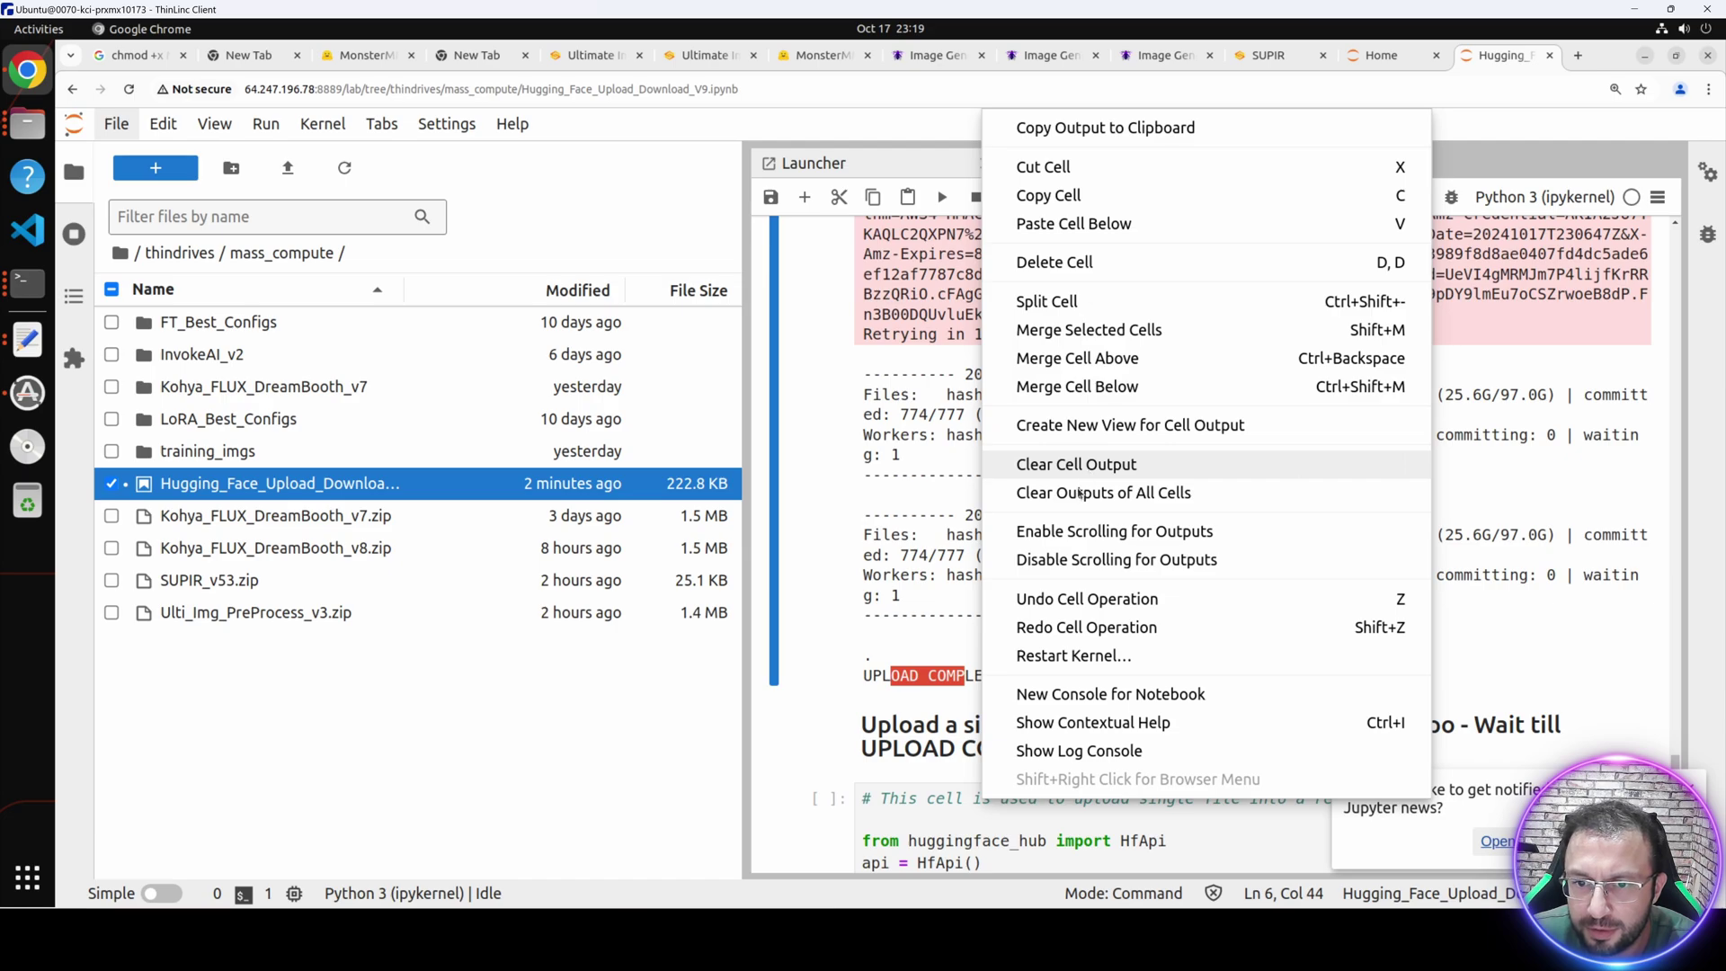
left_click(1080, 493)
Set repo_id in the cell that downloads all repository files to MonsterMMORPG/tempdelete2.
scroll(1046, 605, "down", 5)
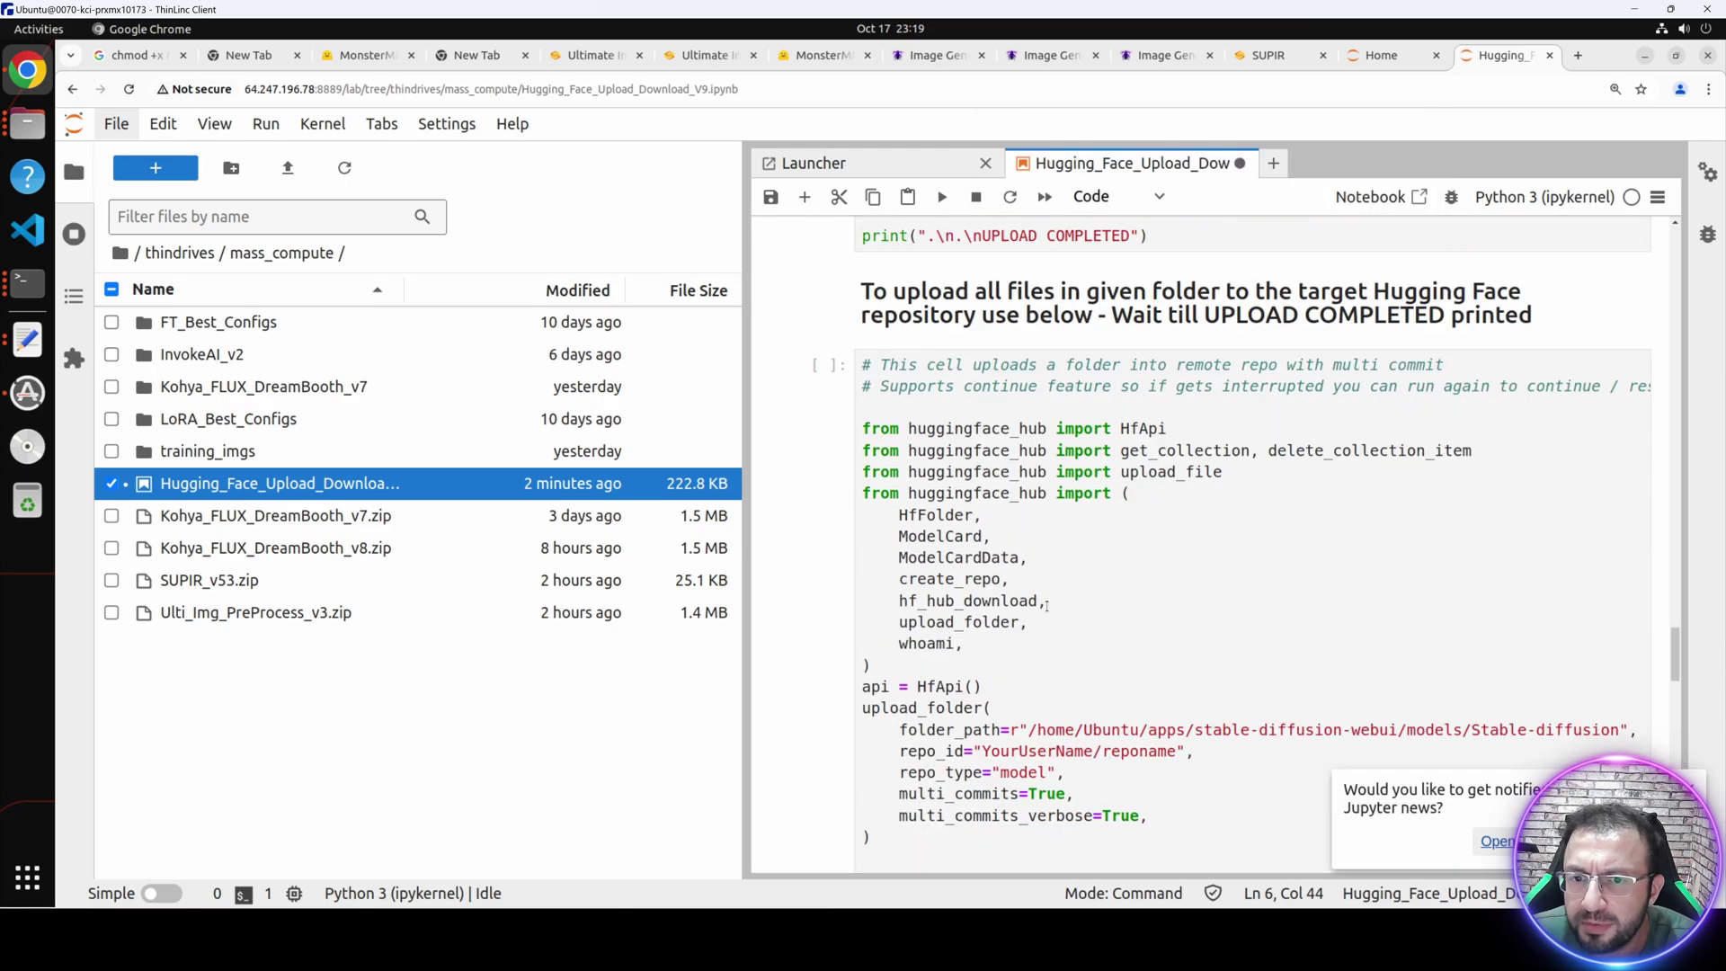
scroll(1046, 605, "up", 6)
scroll(1074, 636, "down", 5)
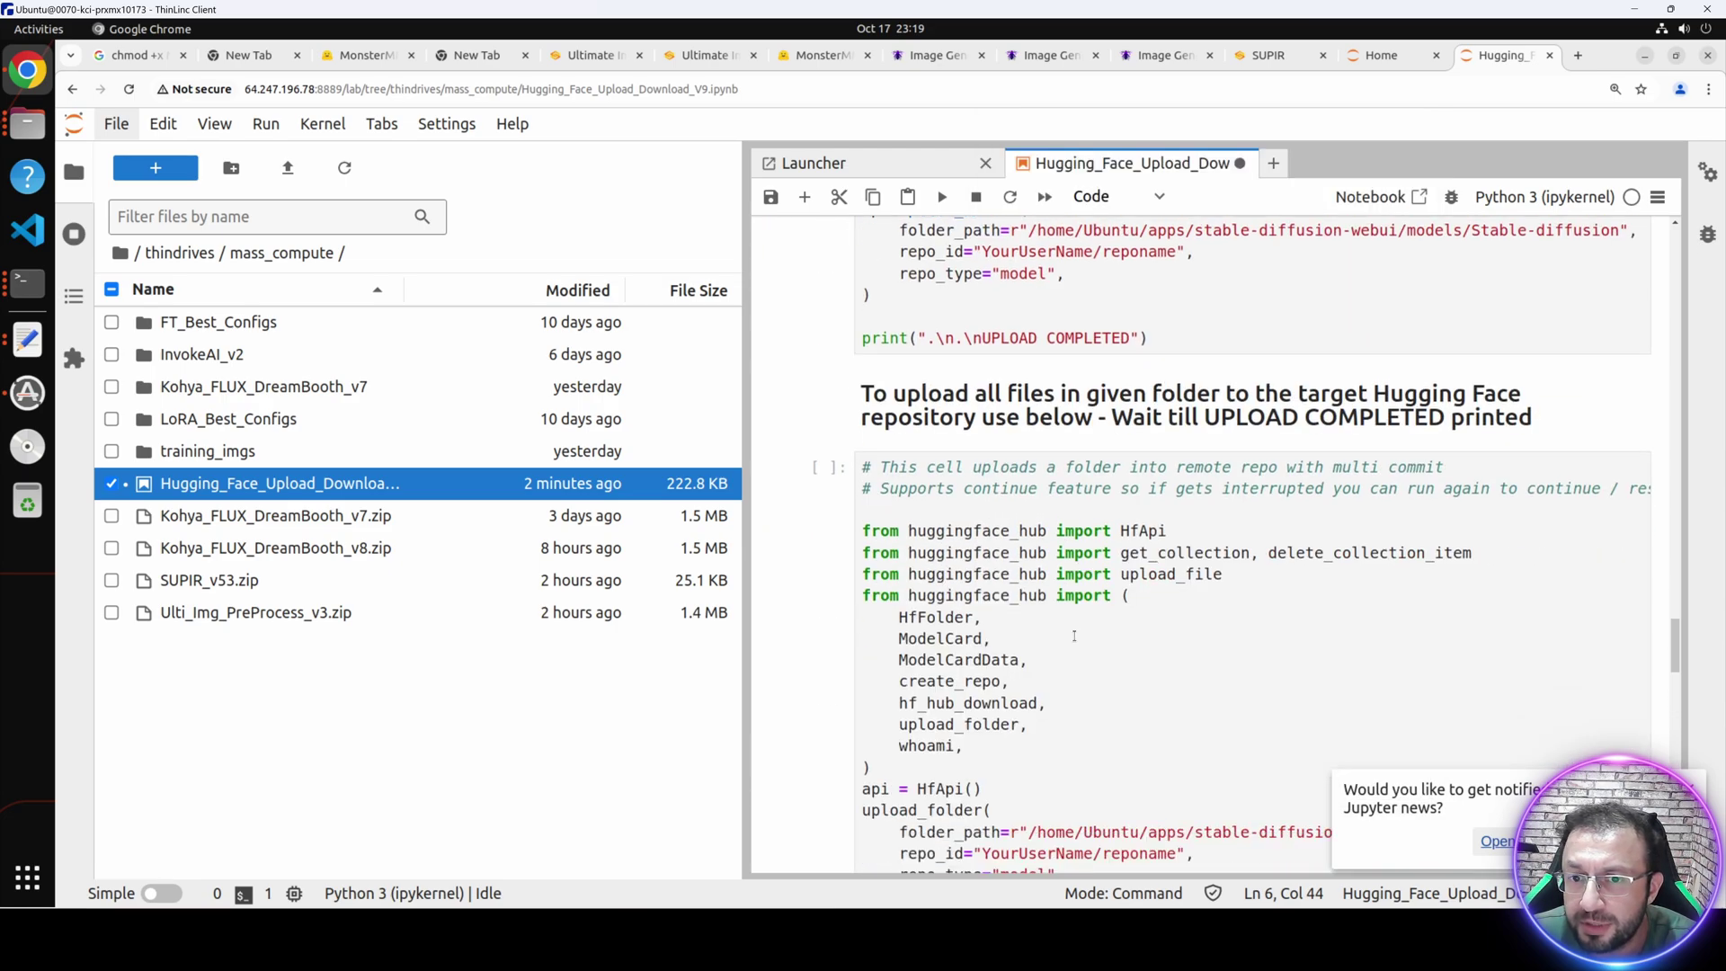
scroll(1074, 636, "up", 6)
scroll(1078, 647, "down", 10)
scroll(1088, 676, "up", 5)
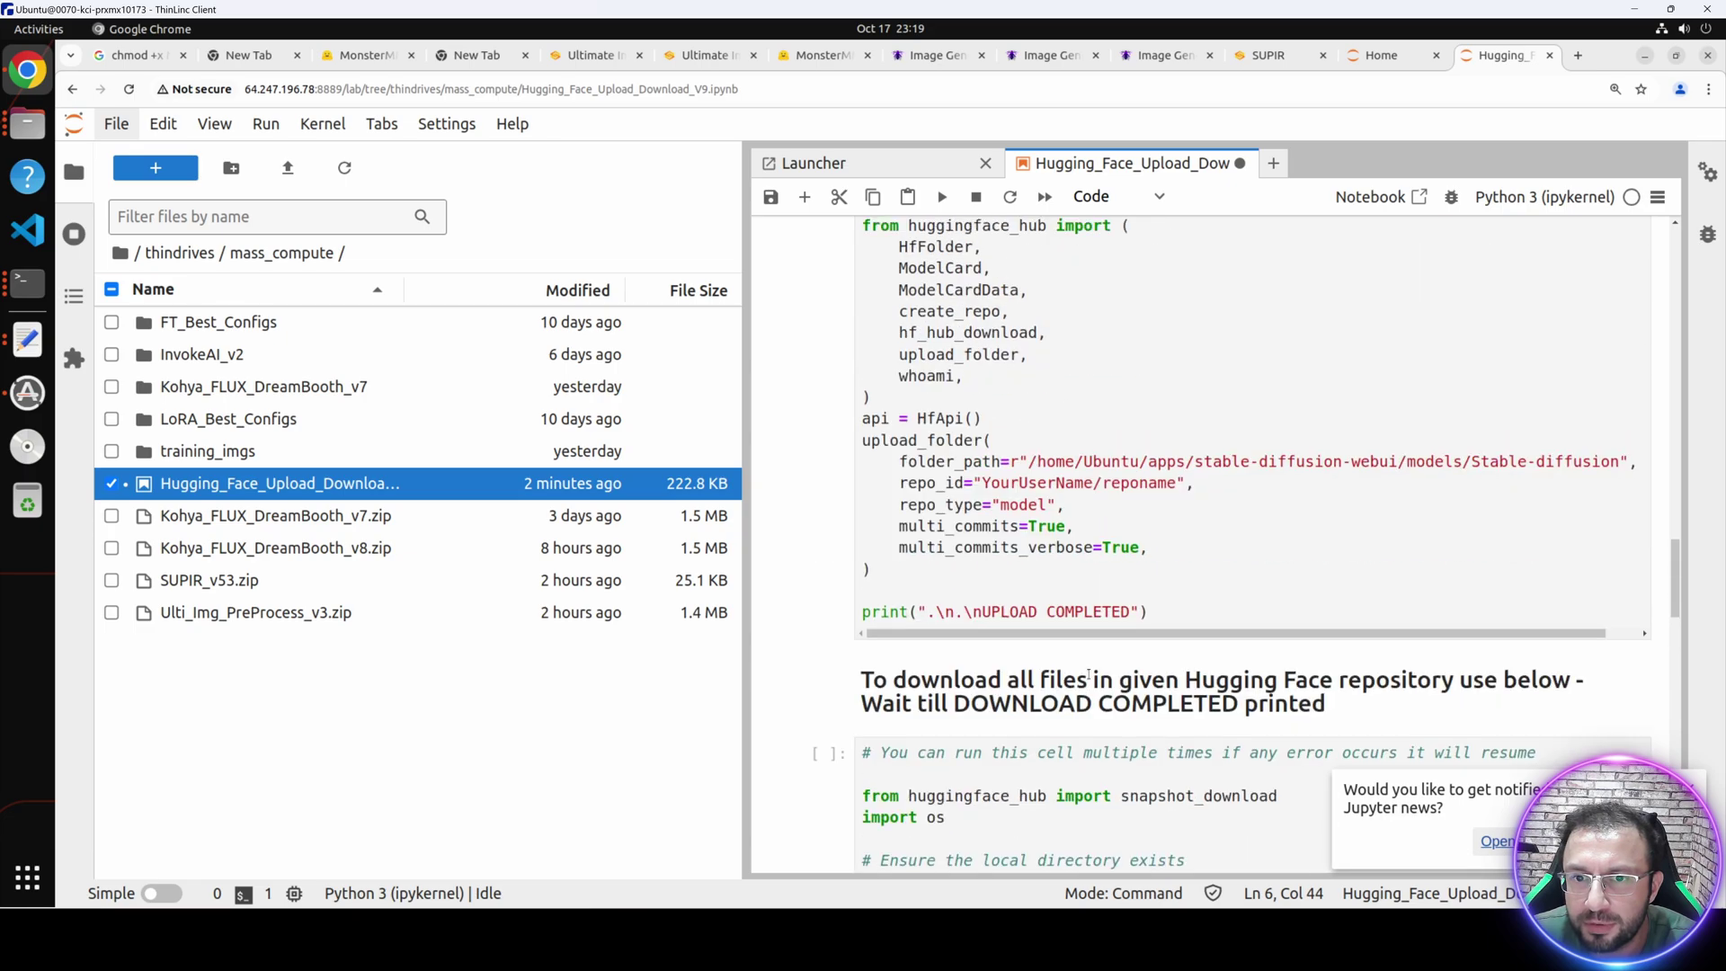
scroll(1088, 676, "down", 15)
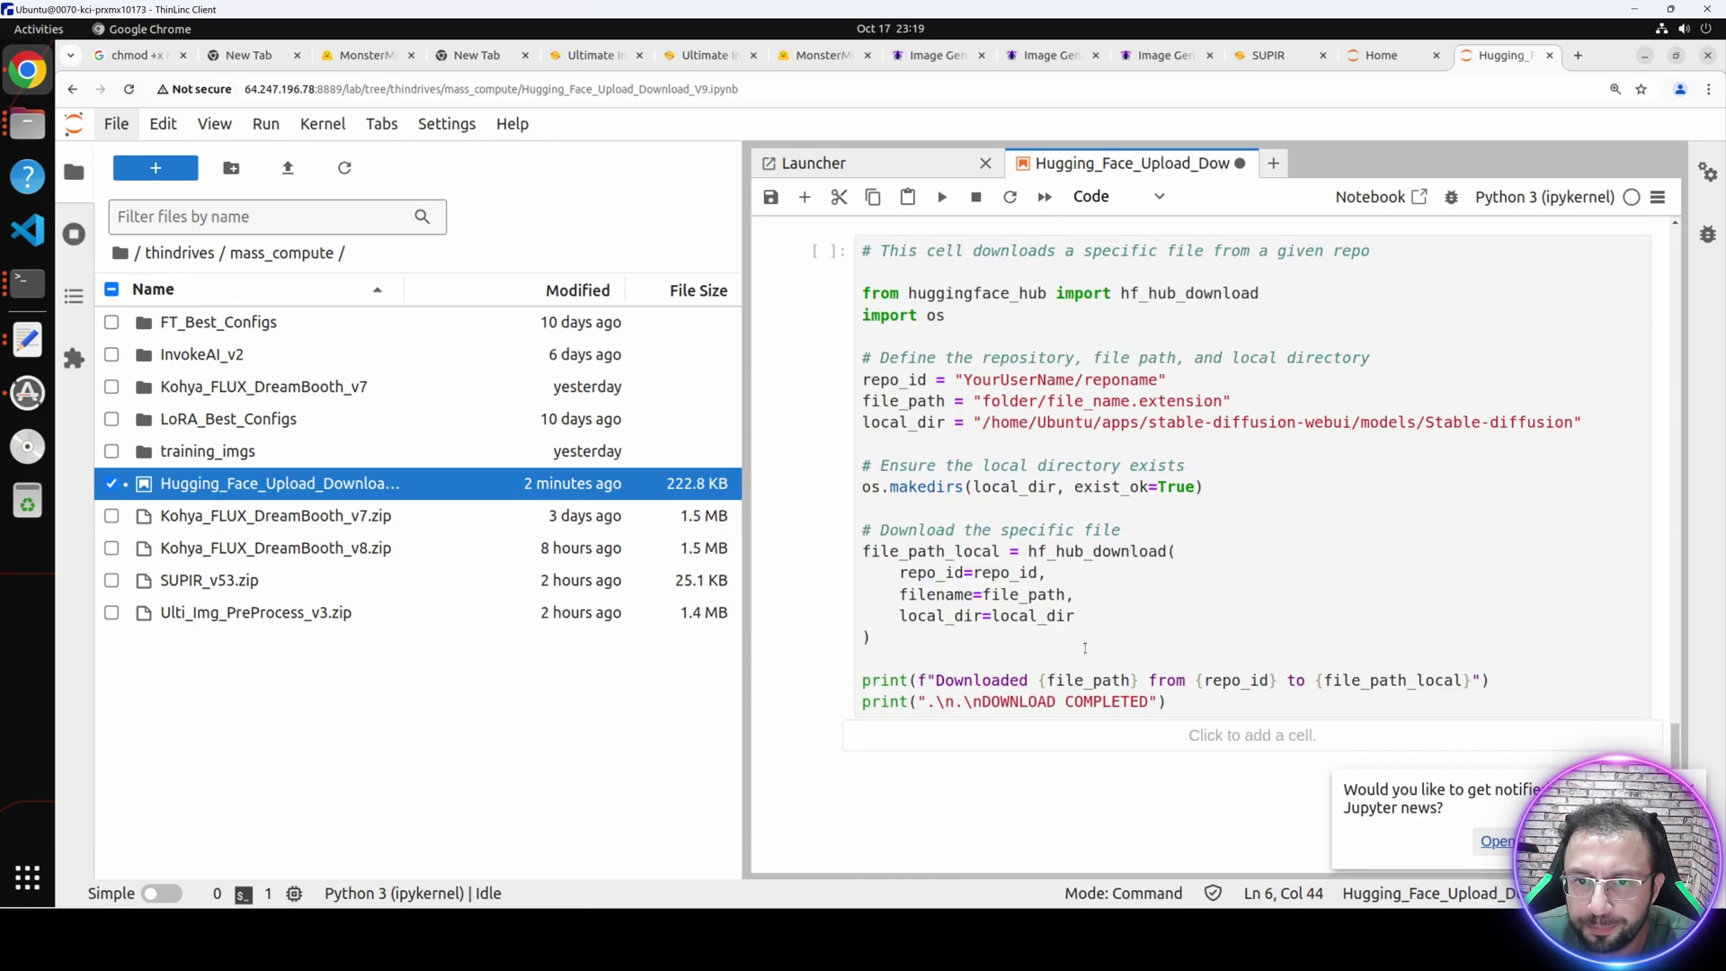
scroll(1085, 647, "up", 10)
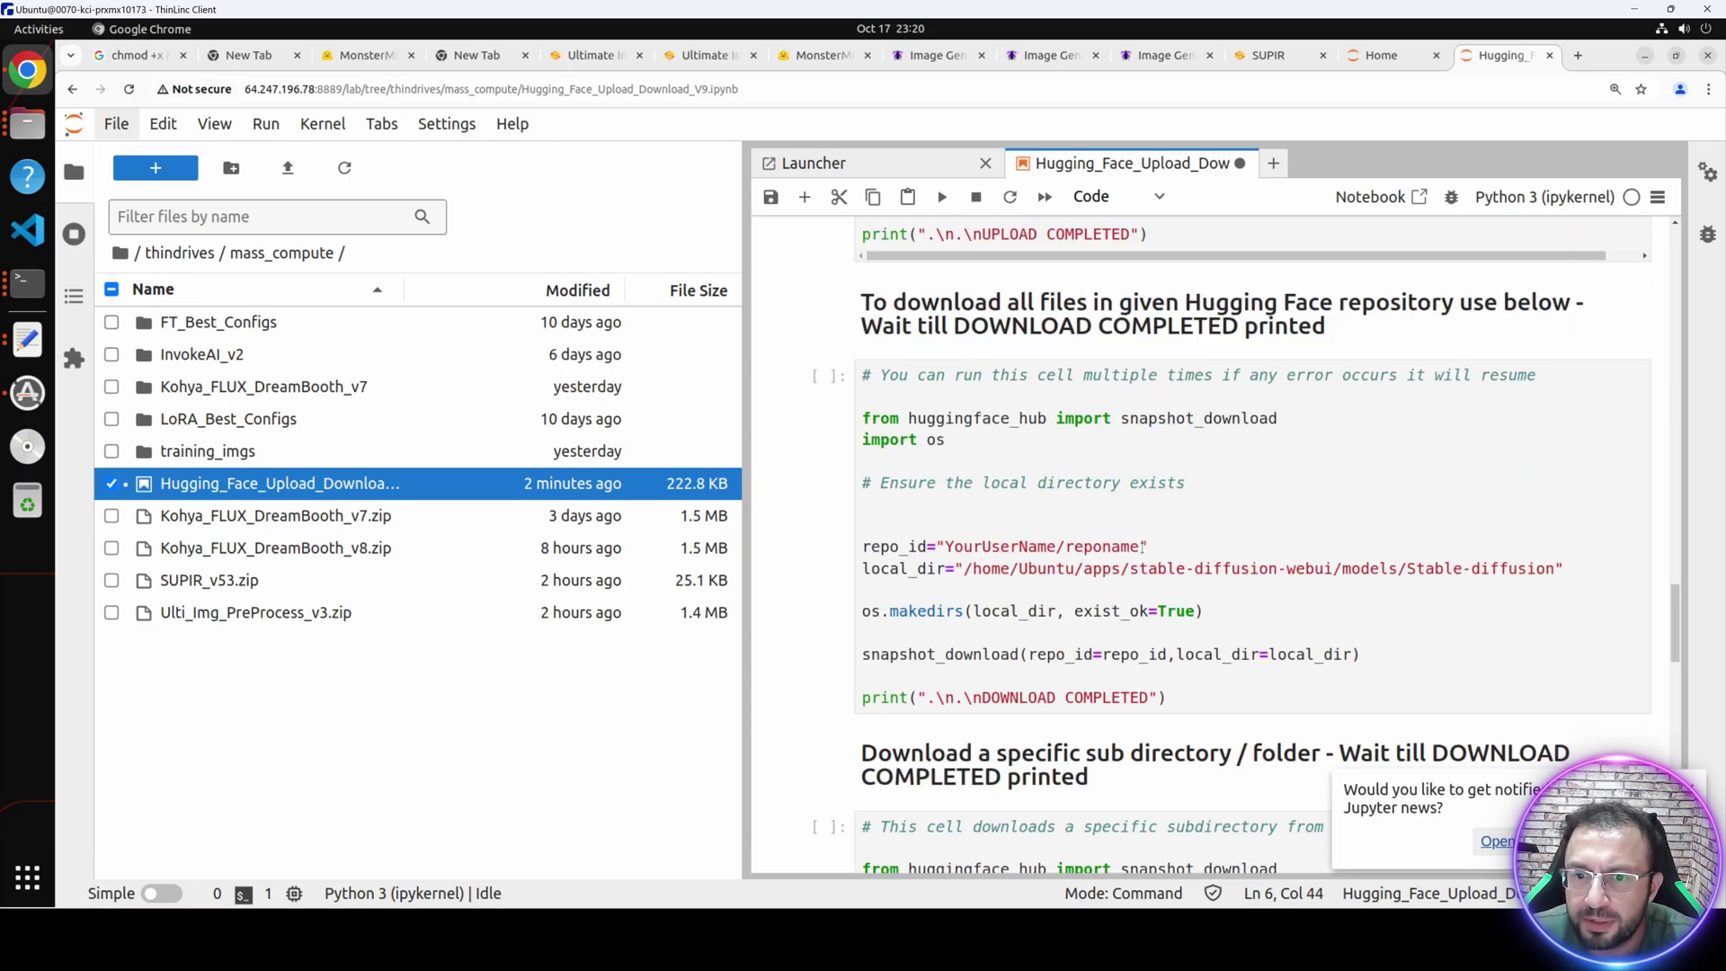
left_click_drag(1136, 545, 943, 545)
key("ctrl+v")
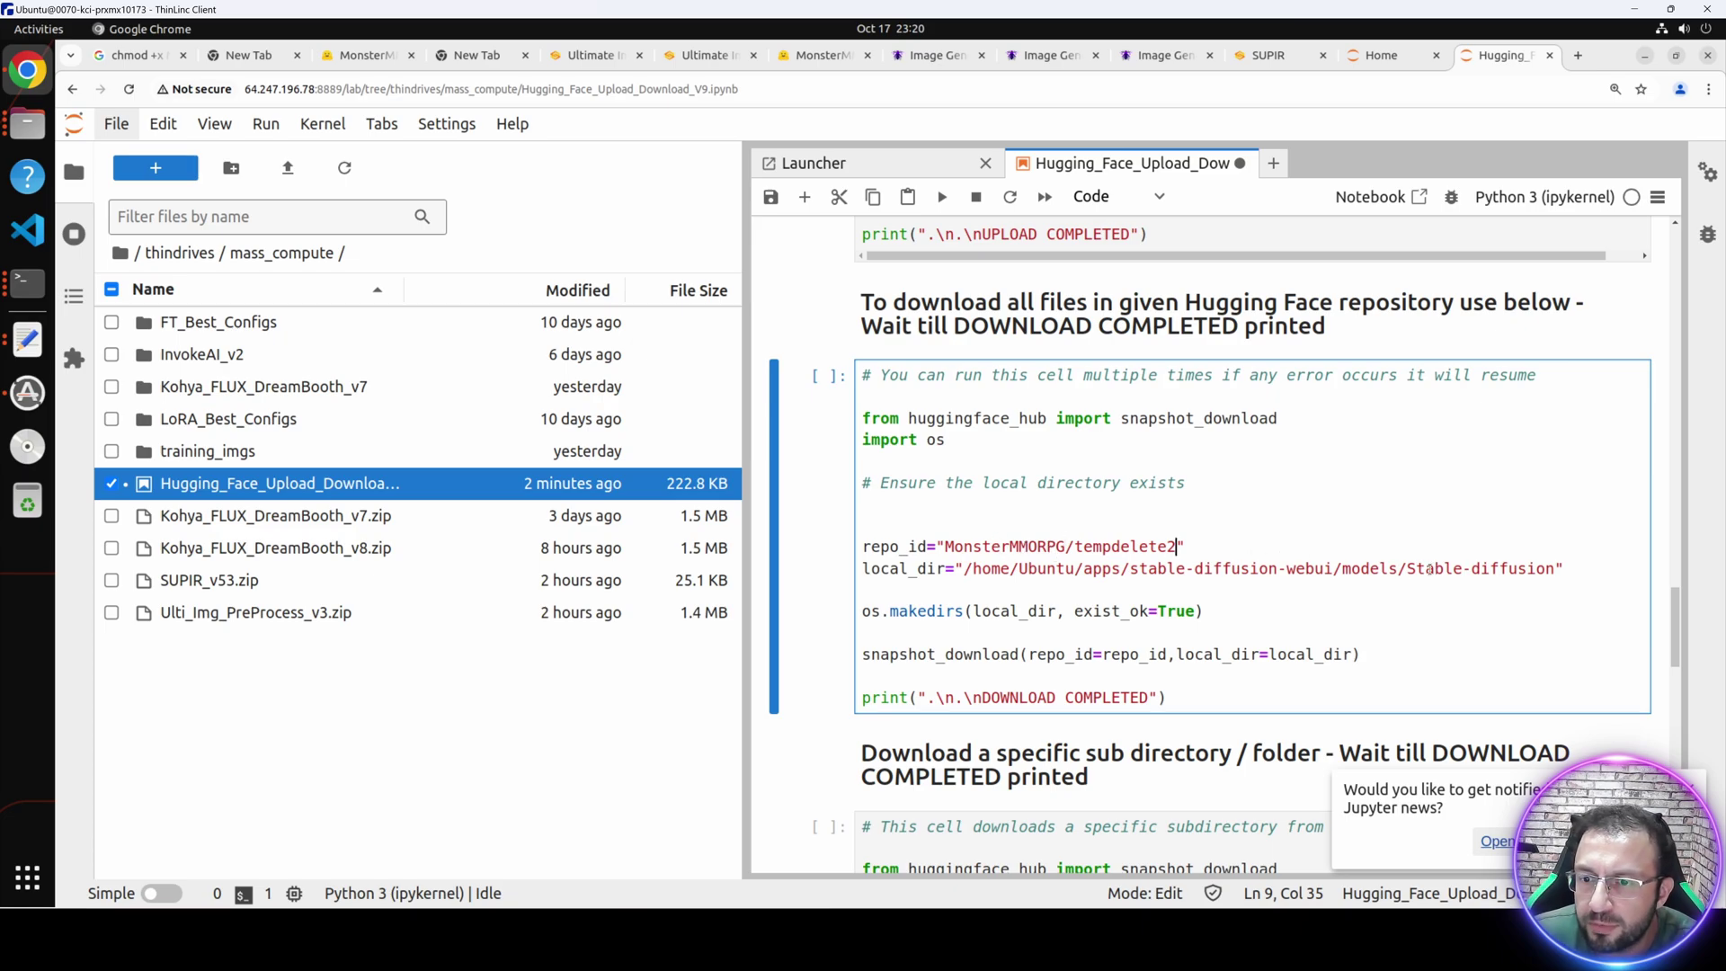
left_click(1476, 569)
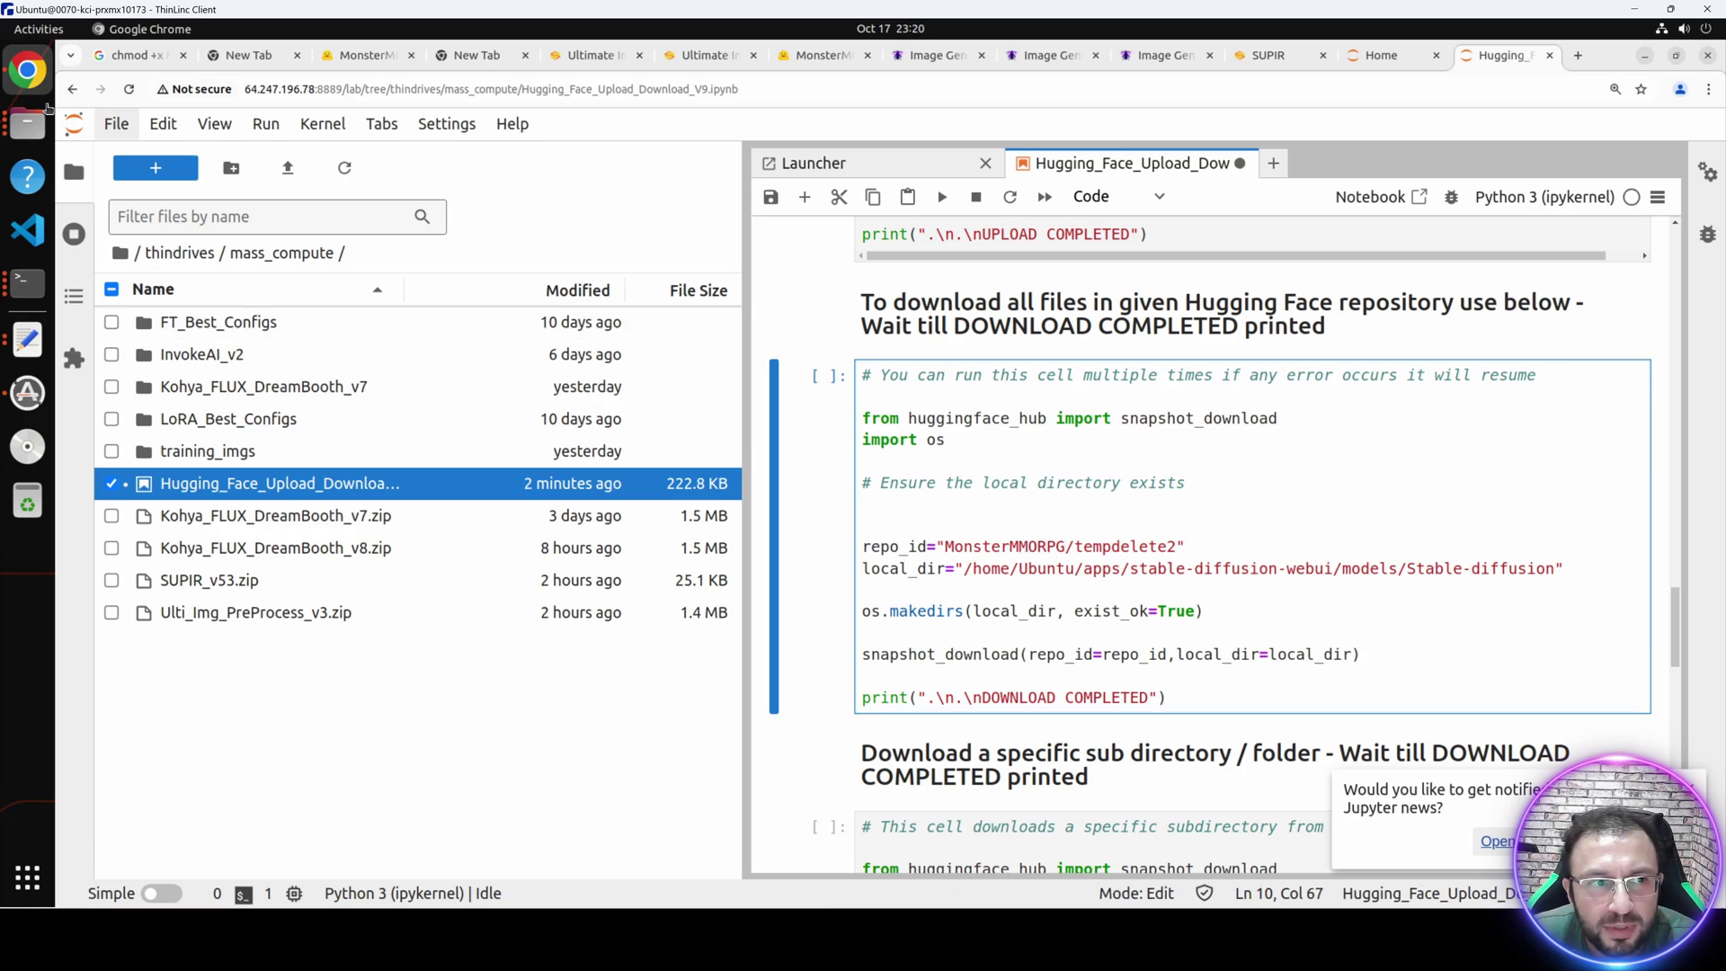
Switch to the file manager and look through the four safetensors checkpoints in the model folder.
left_click(27, 124)
double_click(270, 188)
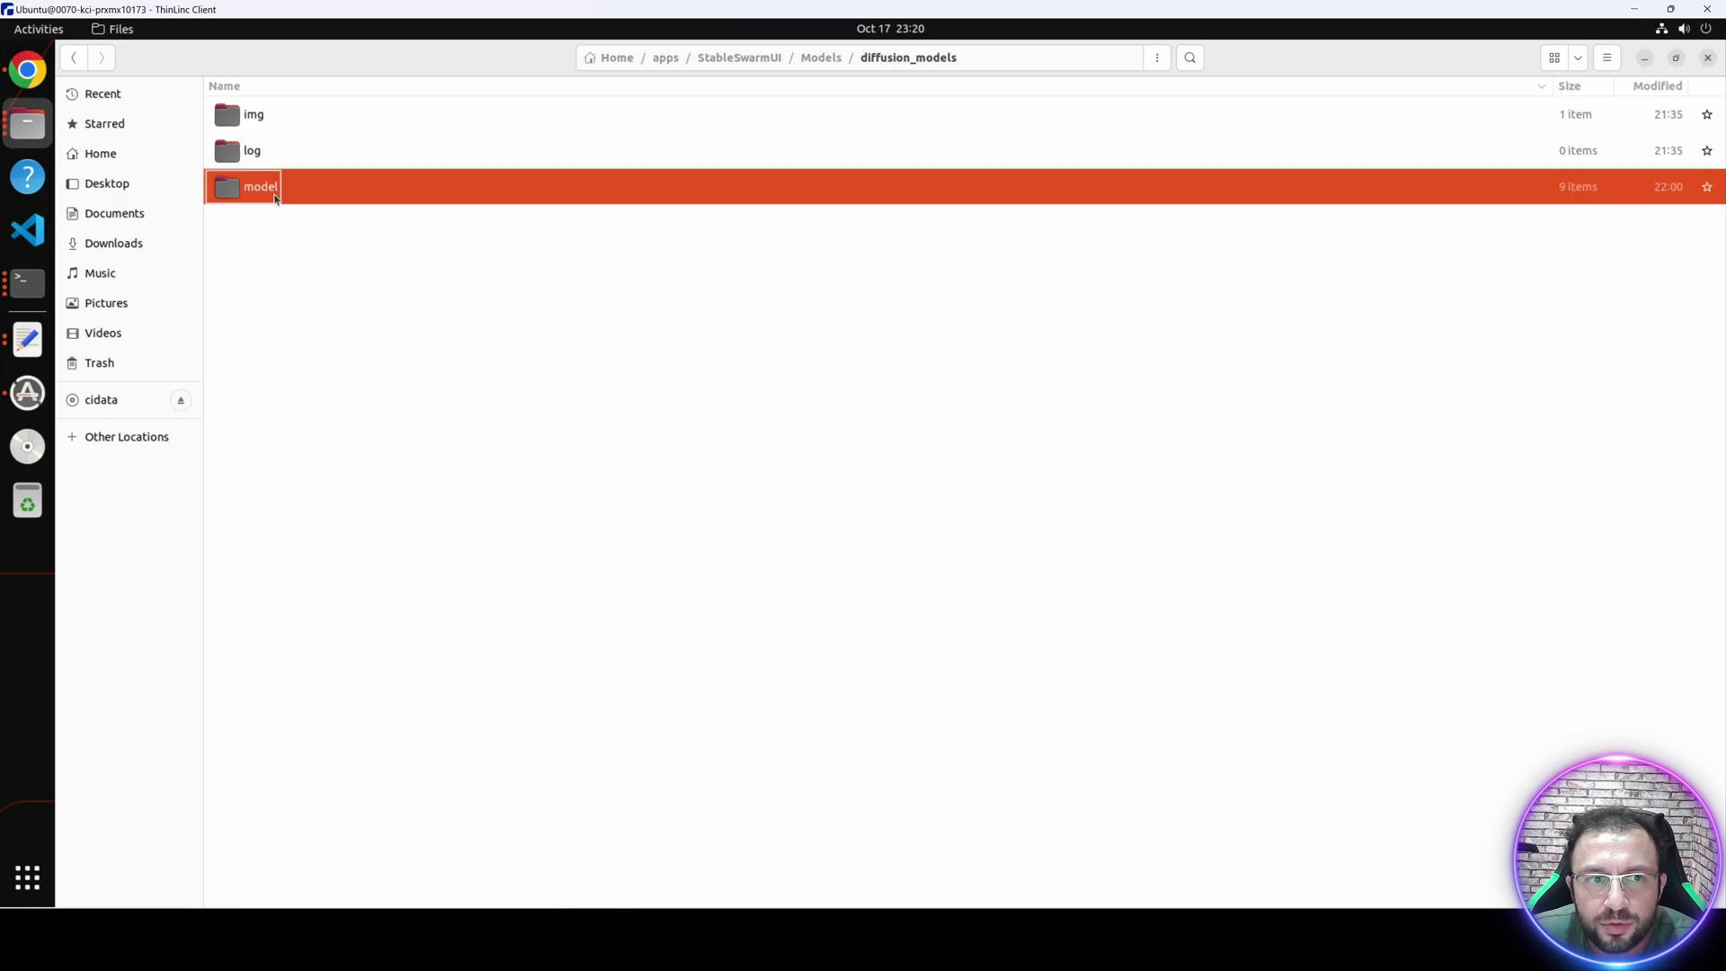
left_click(397, 160)
left_click(408, 258, "shift")
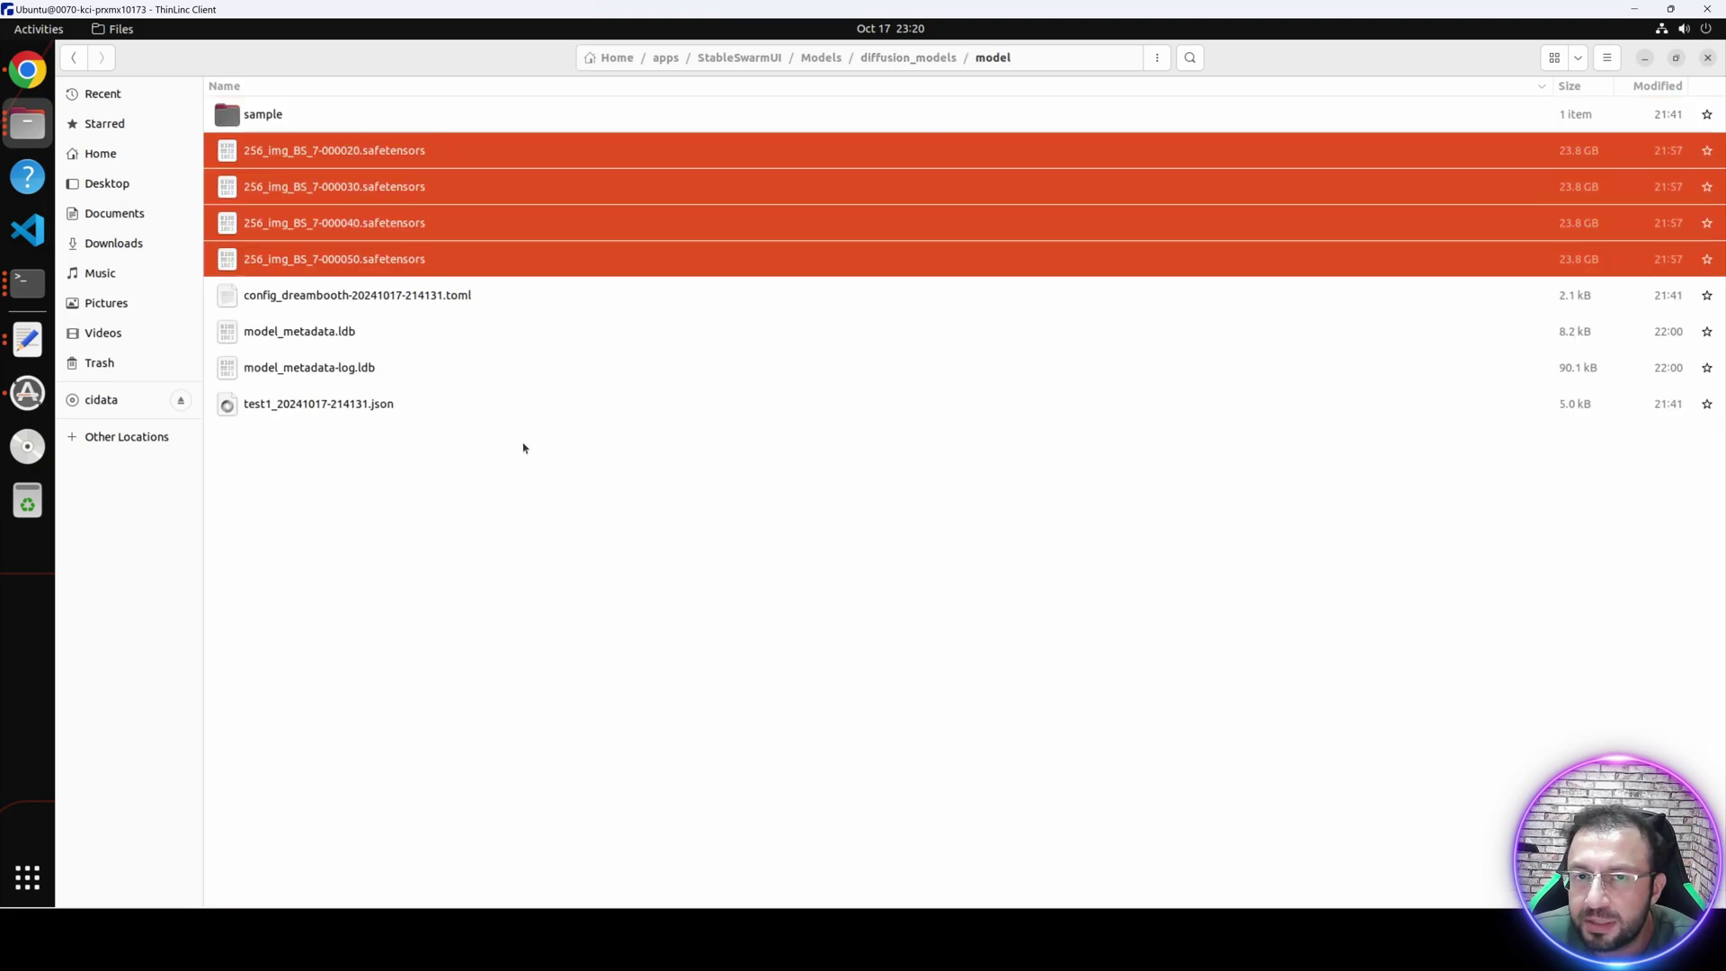
right_click(1025, 60)
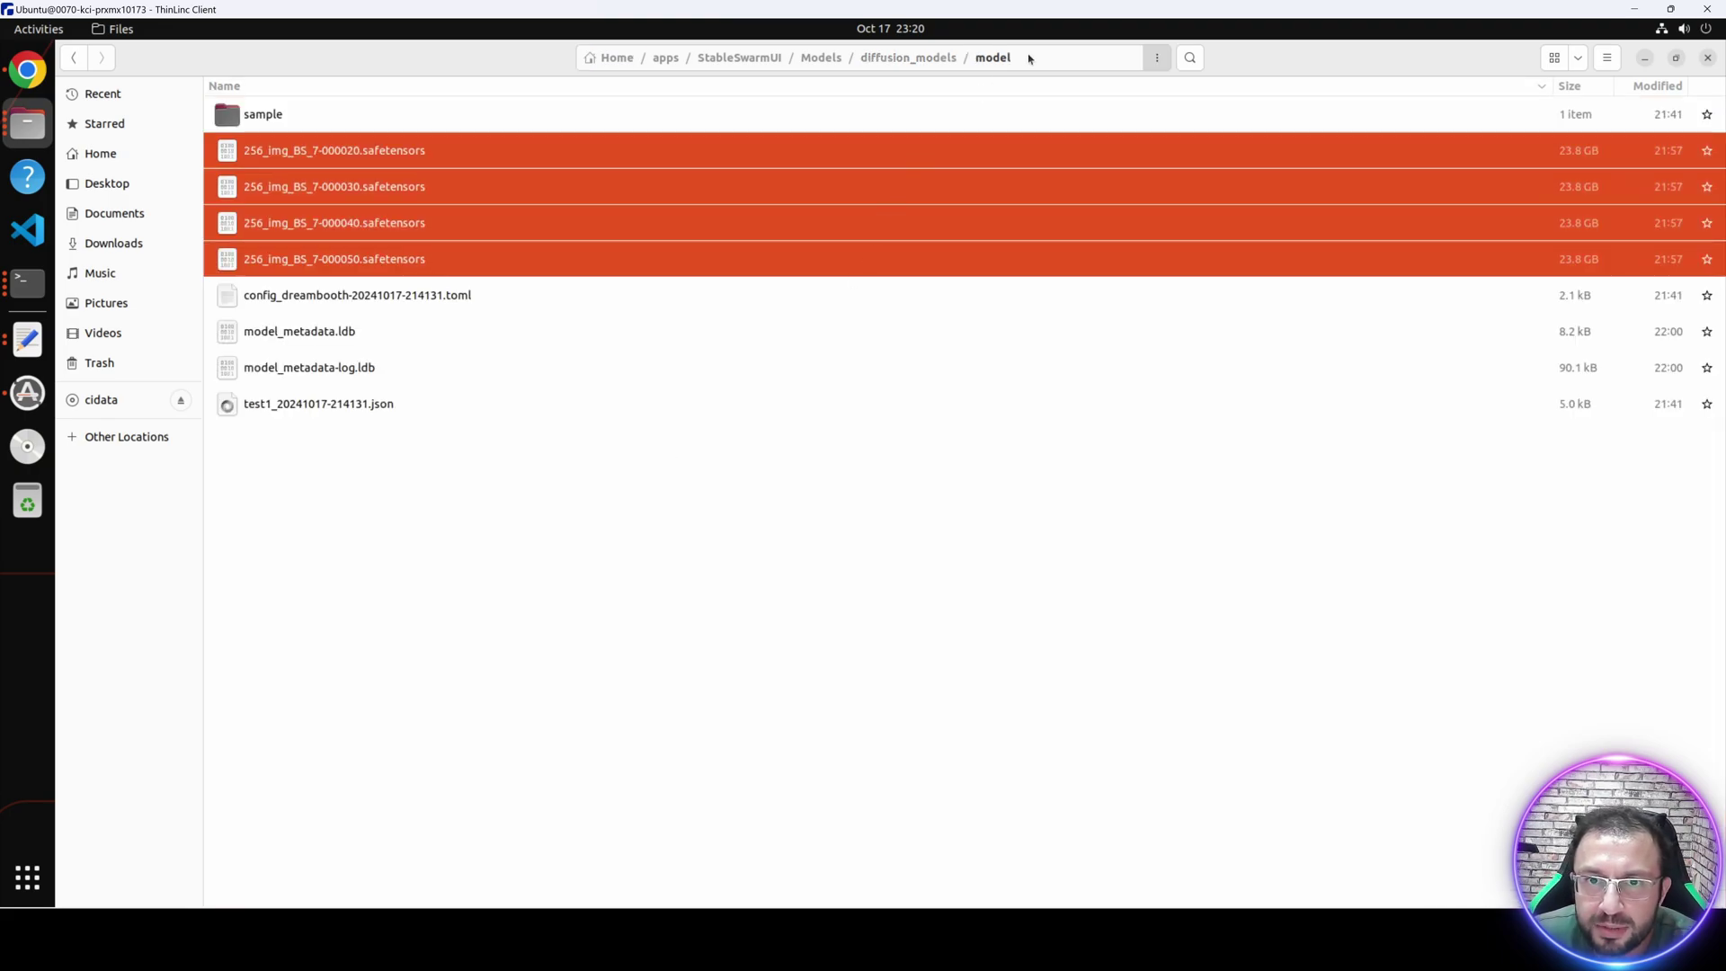
left_click(1024, 60)
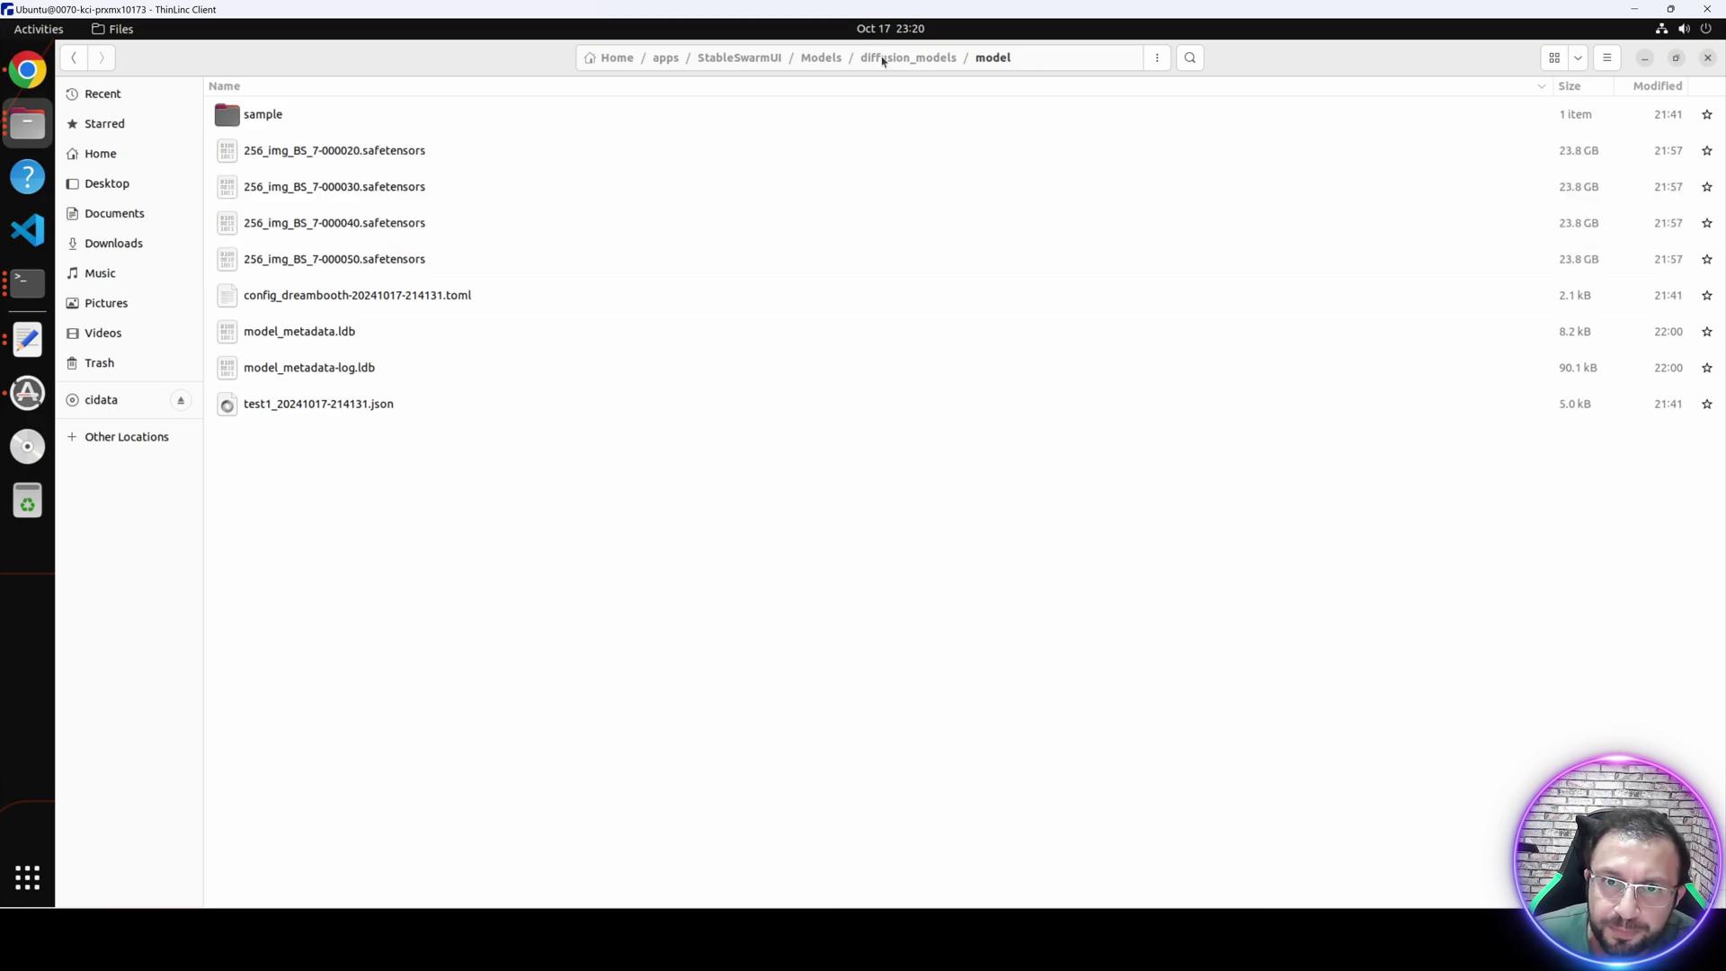
Return to the diffusion_models folder and permanently delete its img, log and model folders.
left_click(892, 62)
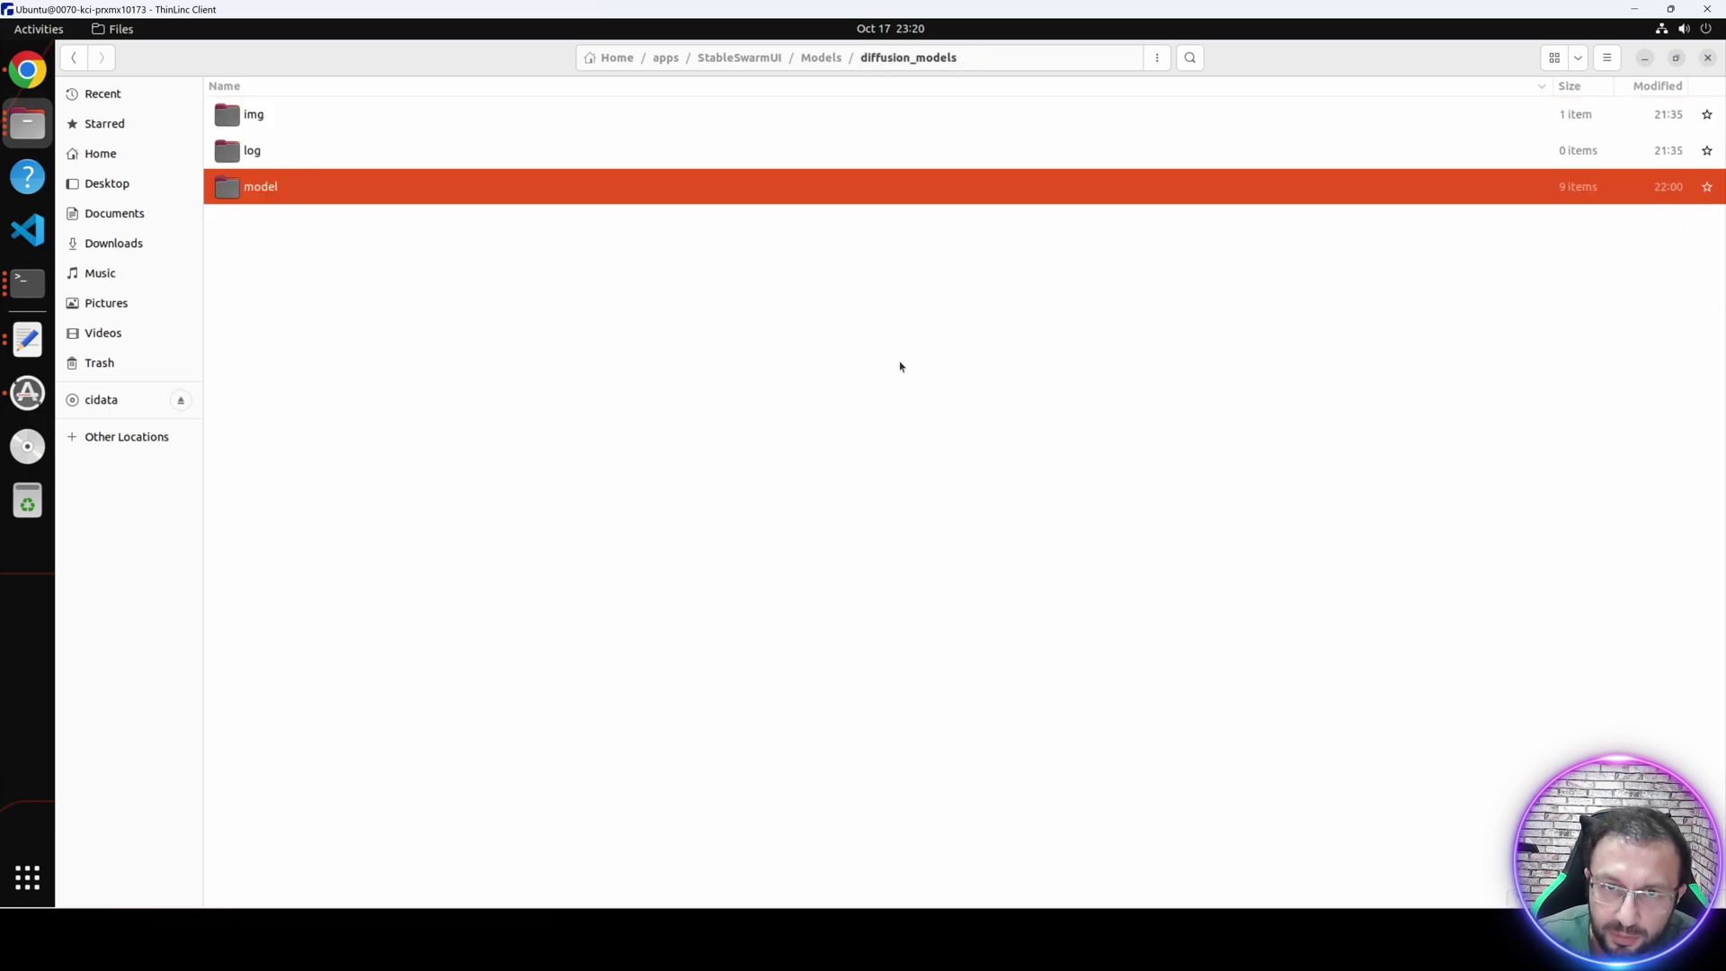
key("ctrl+a")
left_click(620, 380)
key("ctrl+a")
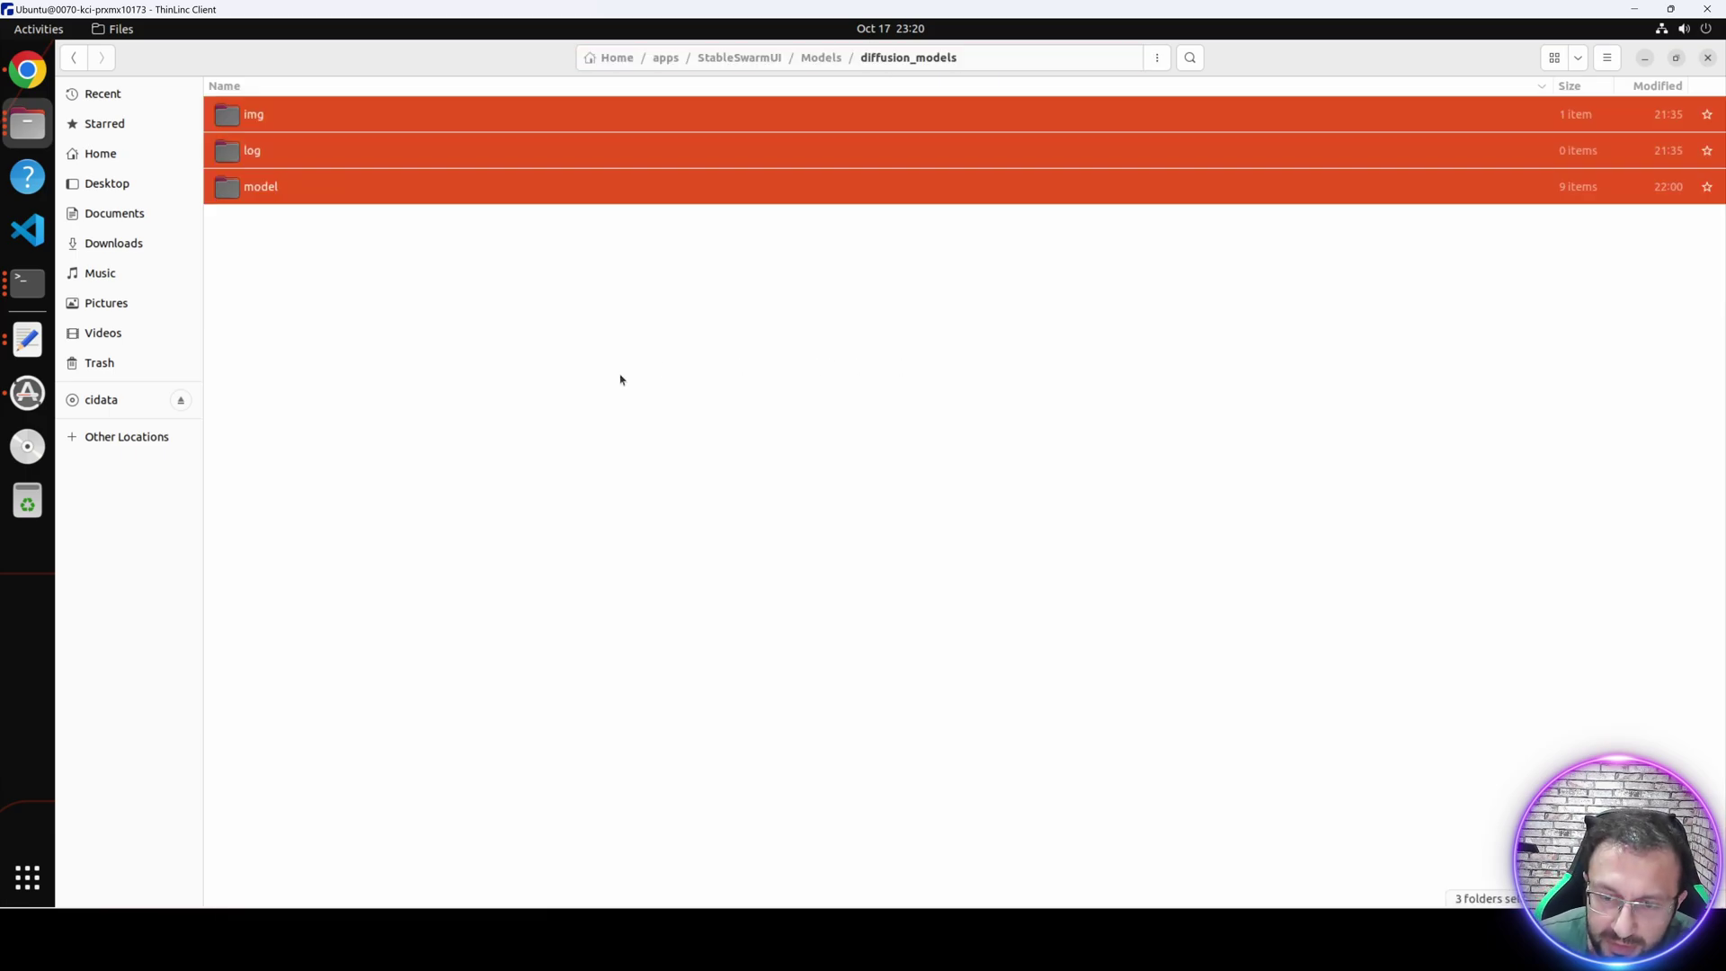
key("shift+Delete")
key("Return")
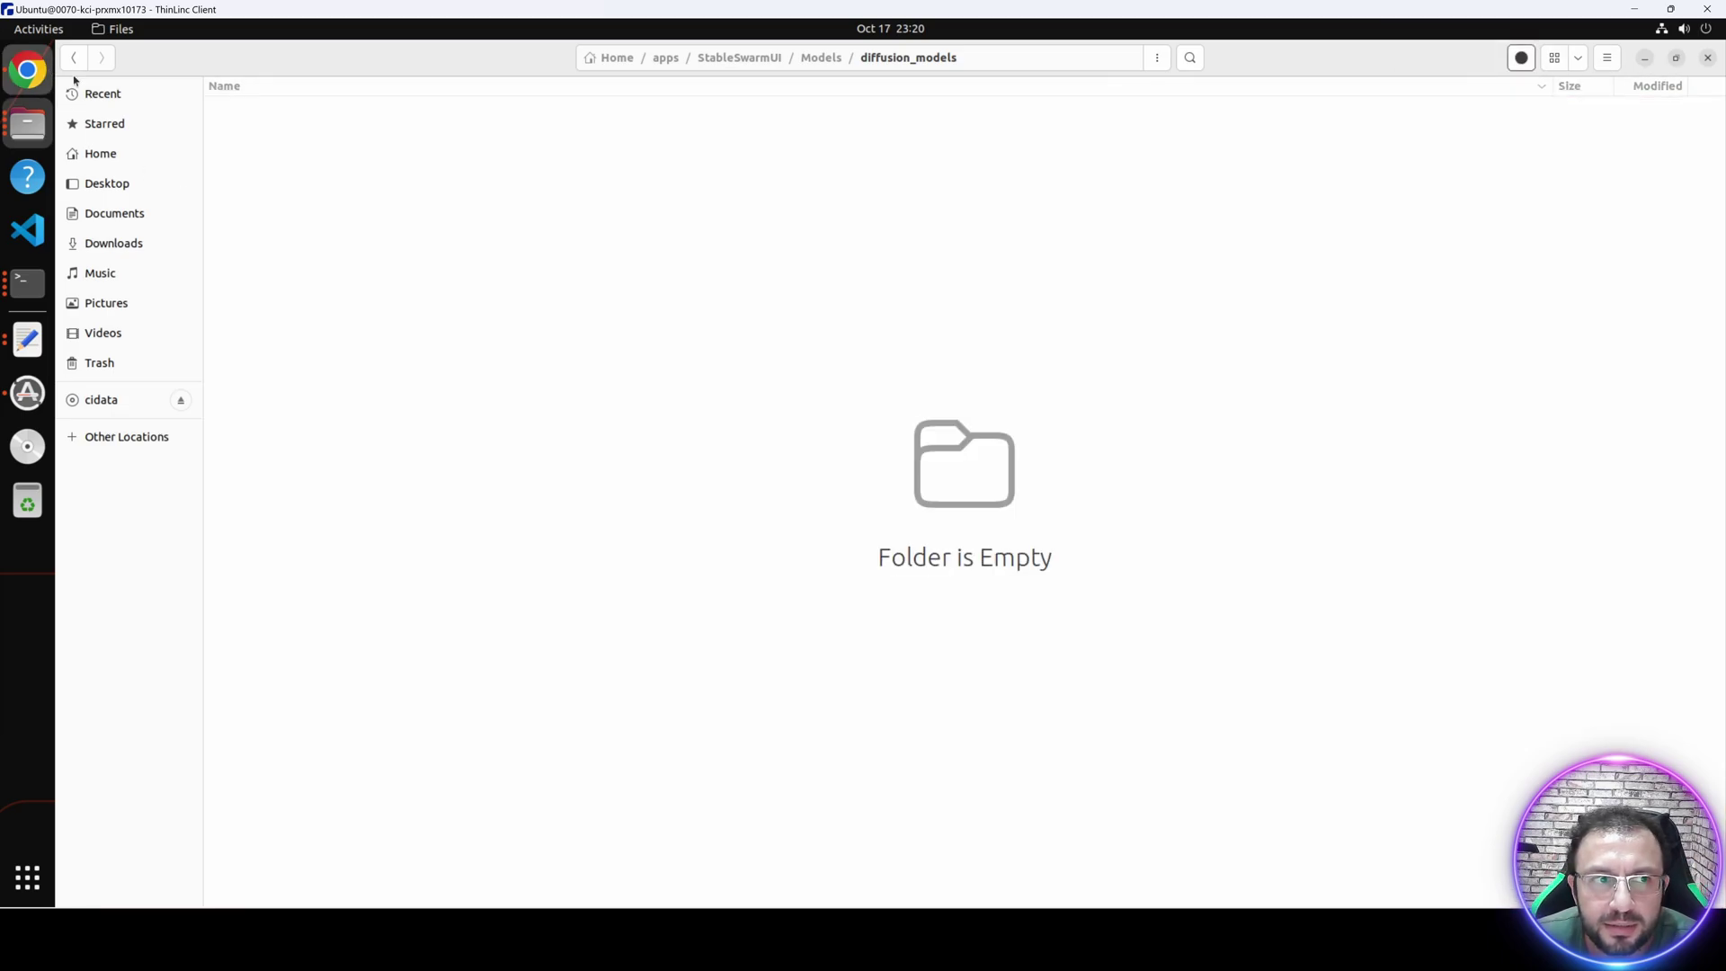
Switch back to the notebook and set the download cell's local_dir to /home/Ubuntu/apps/StableSwarmUI/Models/diffusion_models.
left_click(36, 70)
left_click_drag(1558, 567, 963, 569)
key("BackSpace")
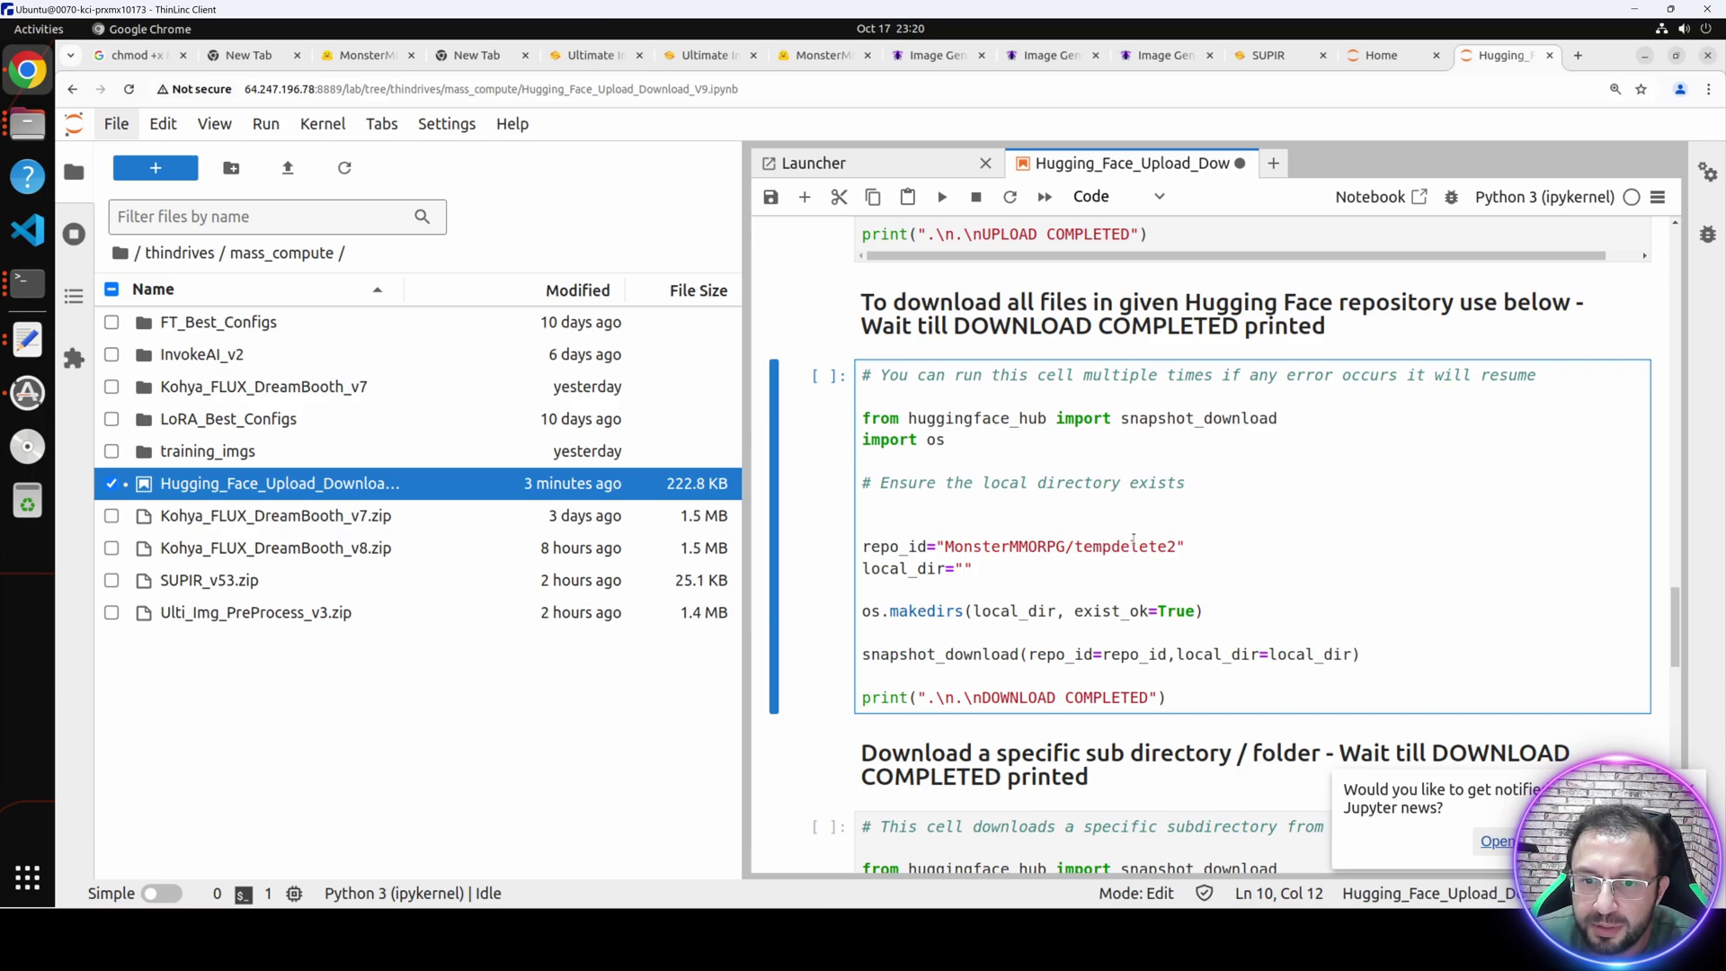
type("/home/Ubuntu/apps/StableSwarmUI/Models/diffusion_models")
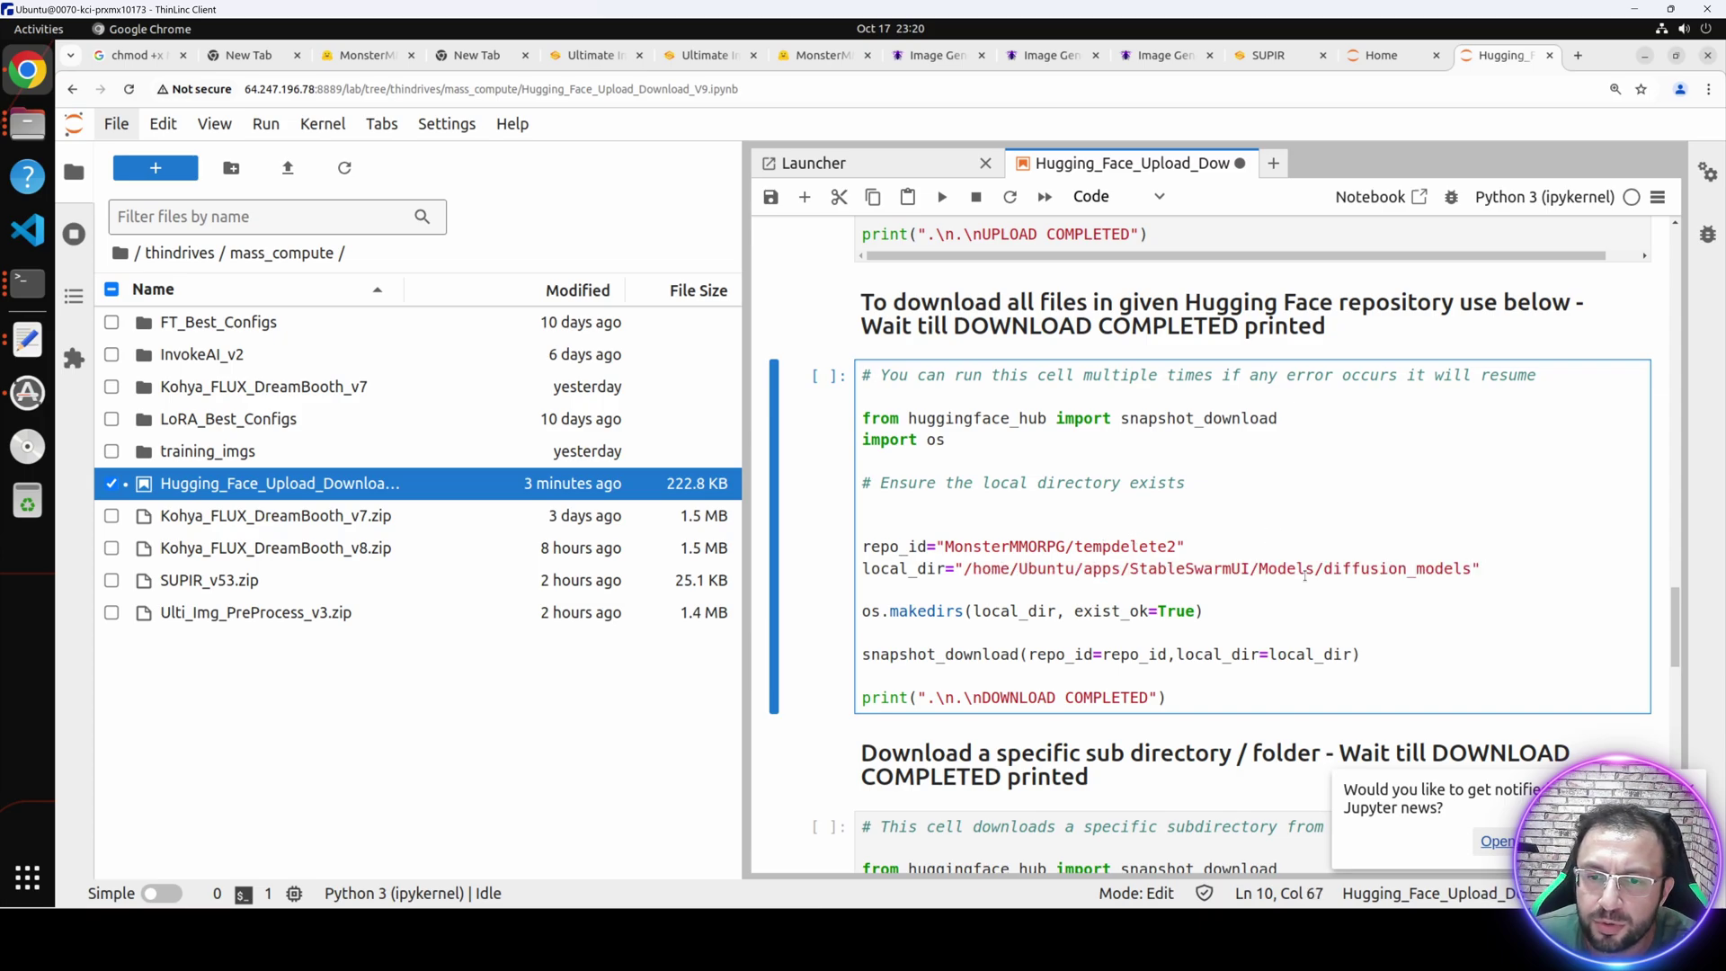
Run the cell that downloads all repository files and follow its output.
left_click(1284, 655)
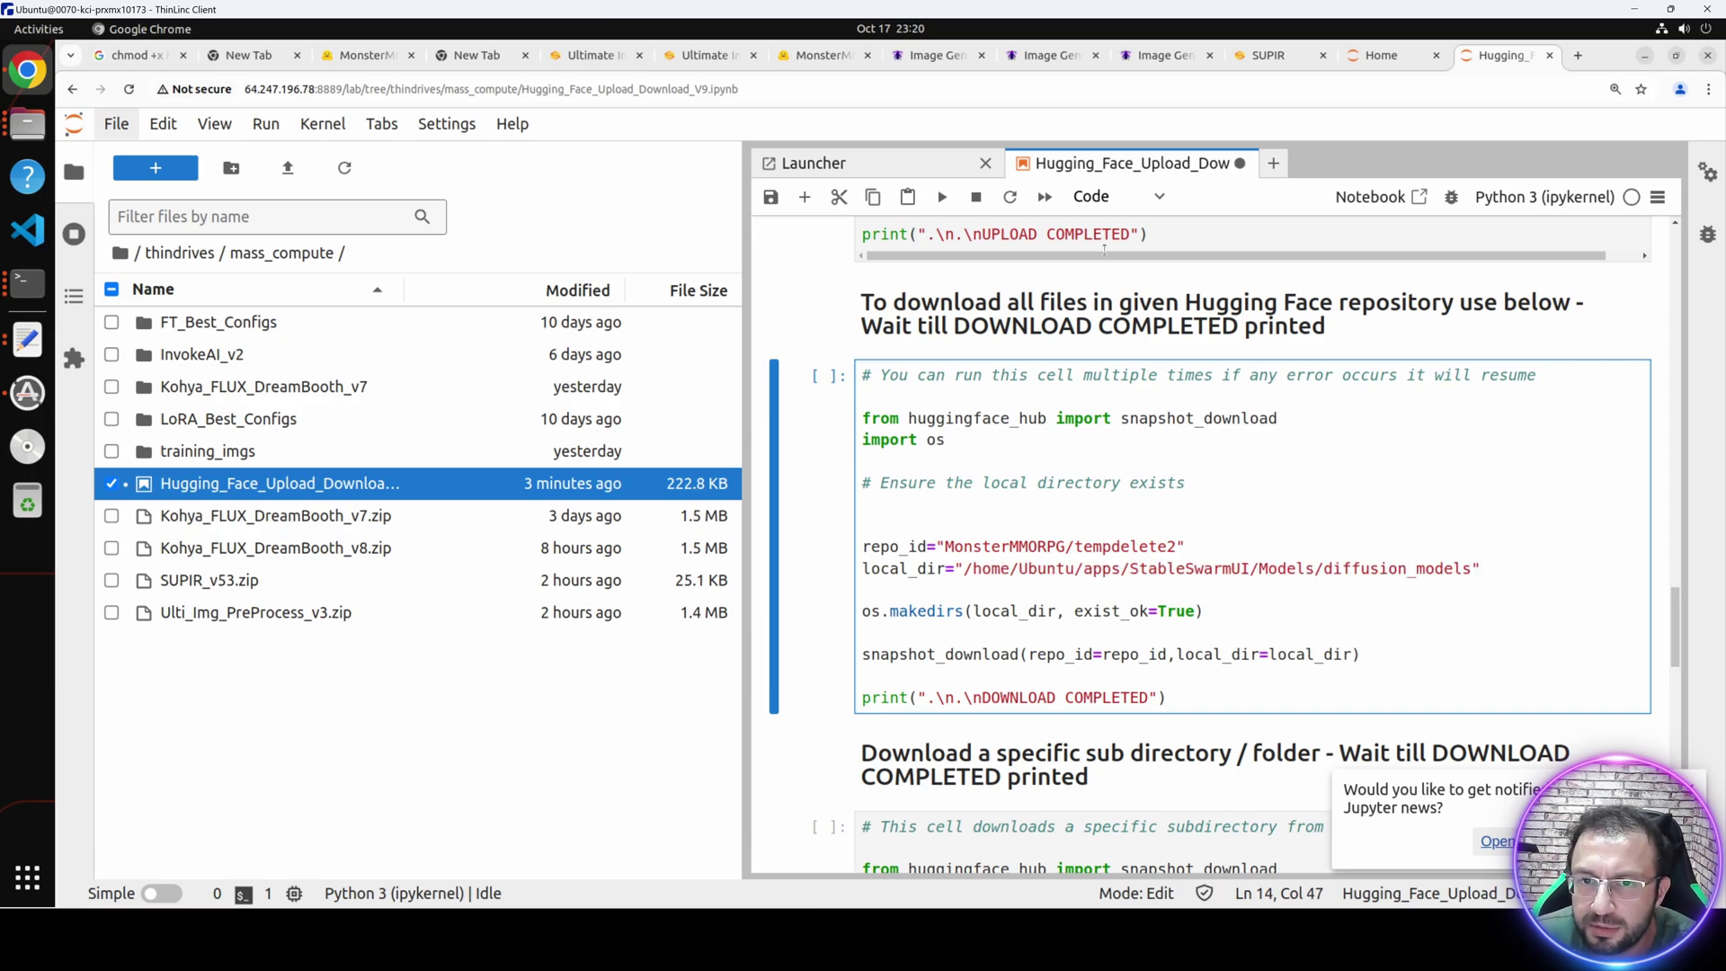
left_click(941, 197)
scroll(1015, 528, "down", 4)
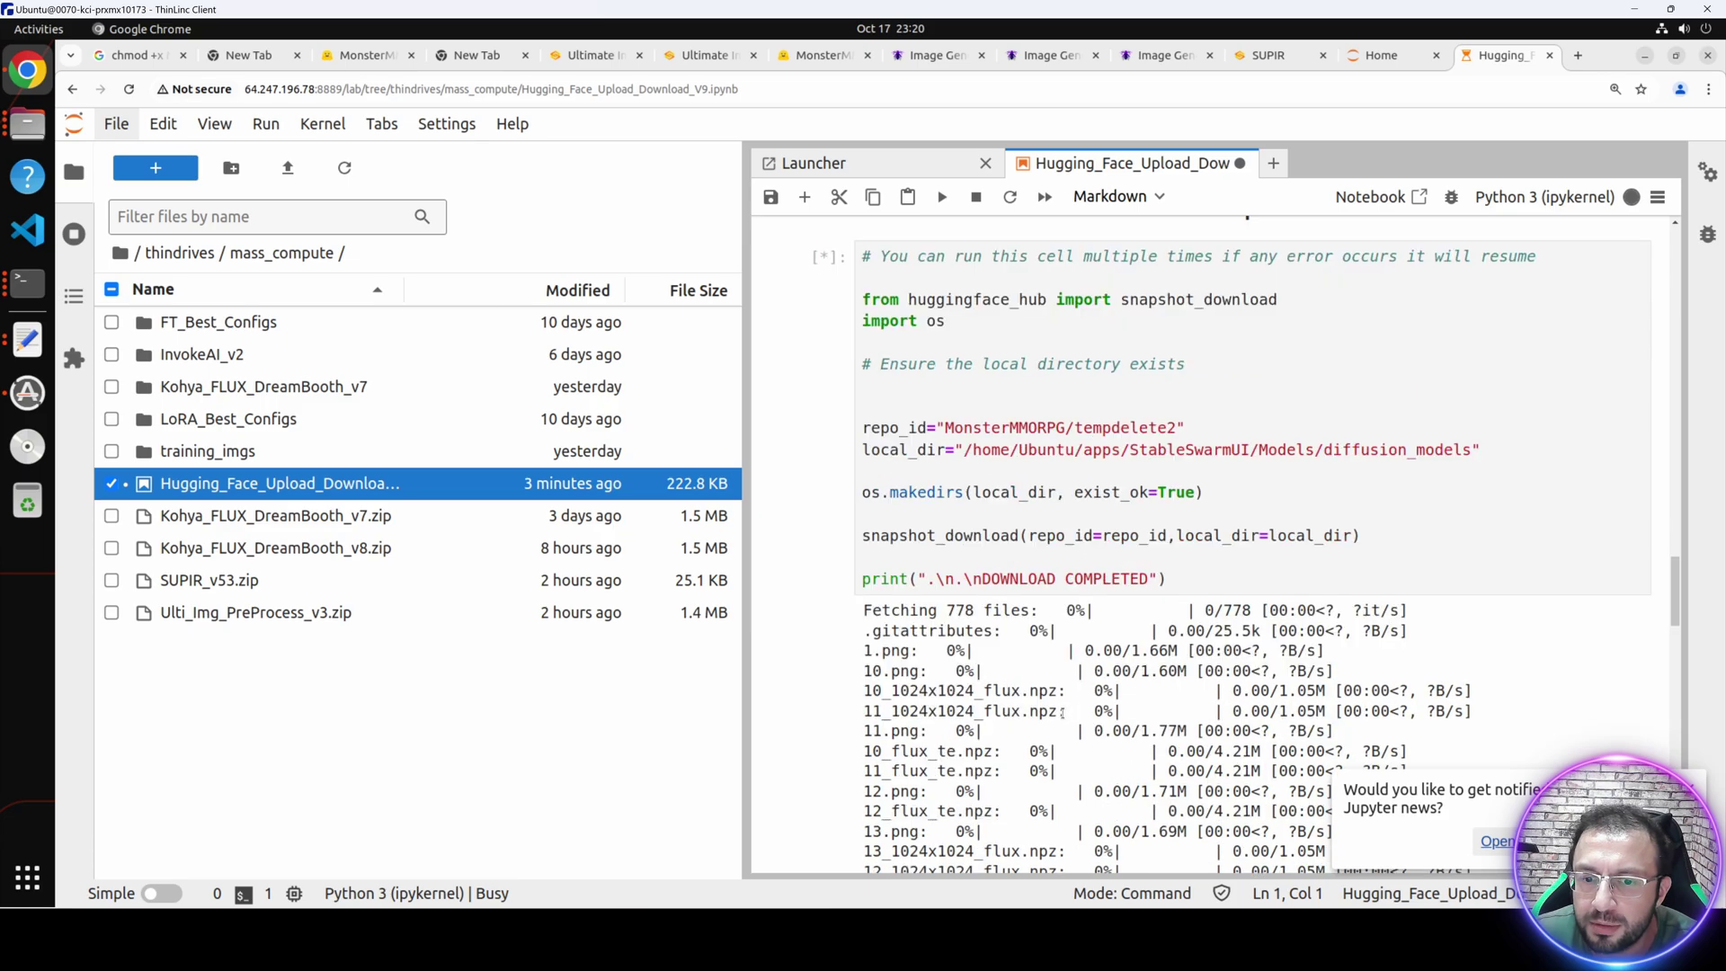
scroll(1166, 533, "down", 8)
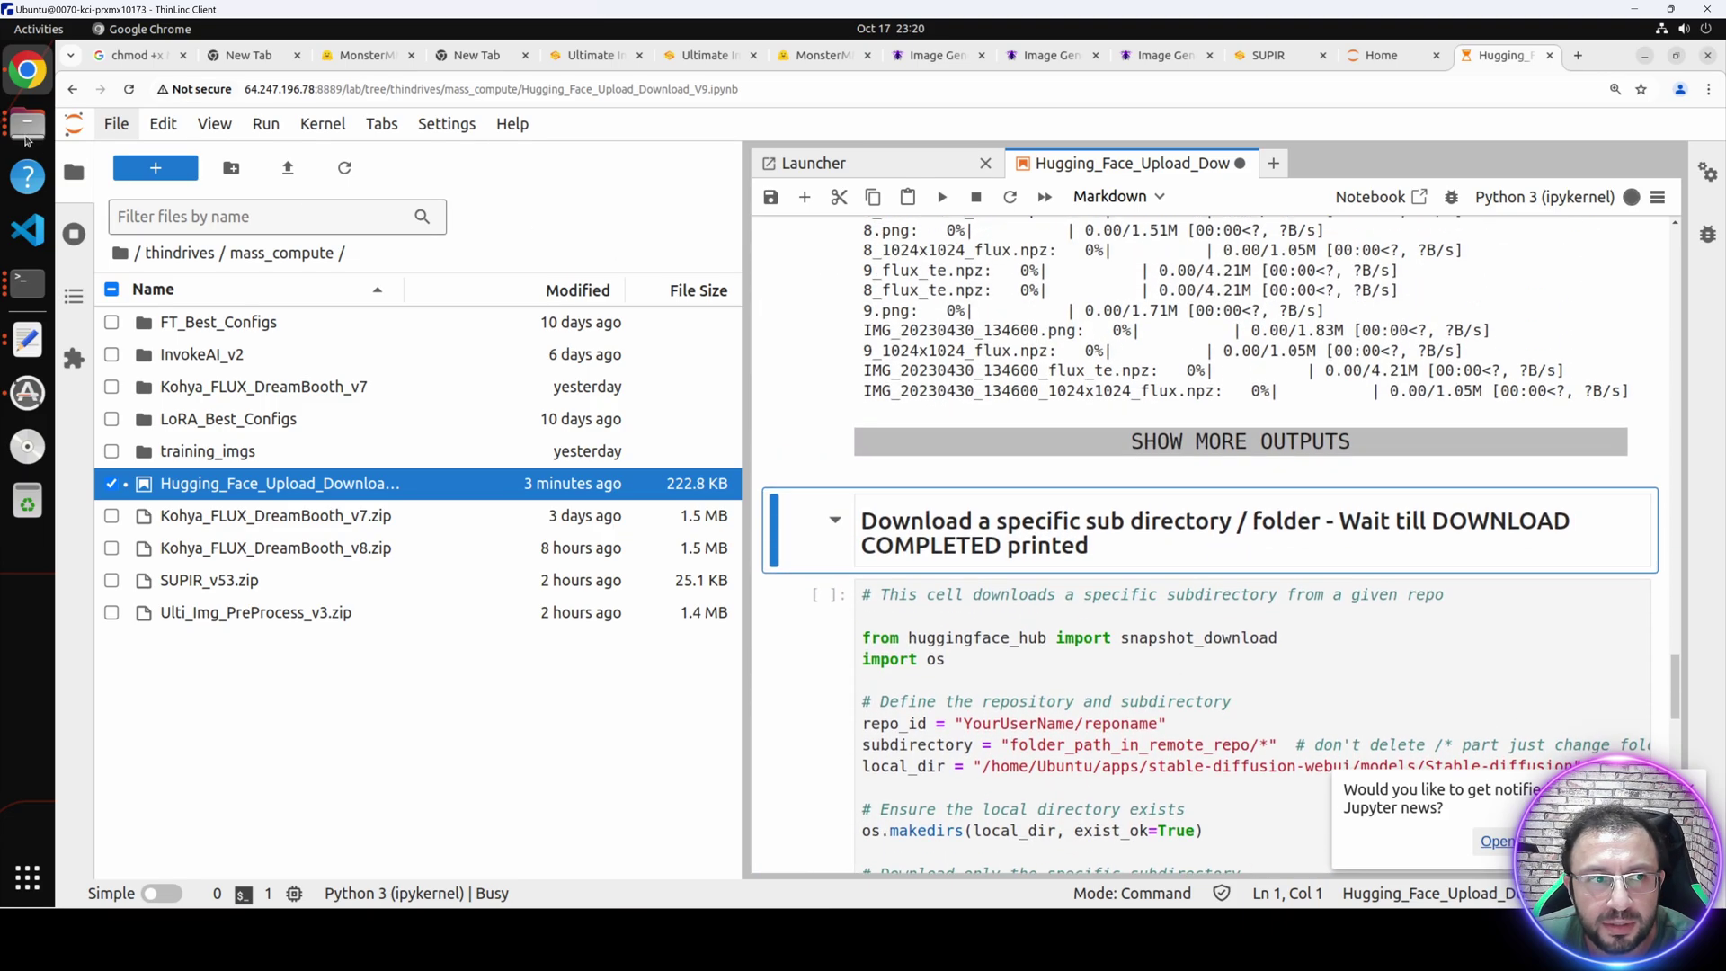
In the file manager, check the files downloaded into img/1_ohwx man and return to the diffusion_models folder.
left_click(27, 123)
double_click(267, 117)
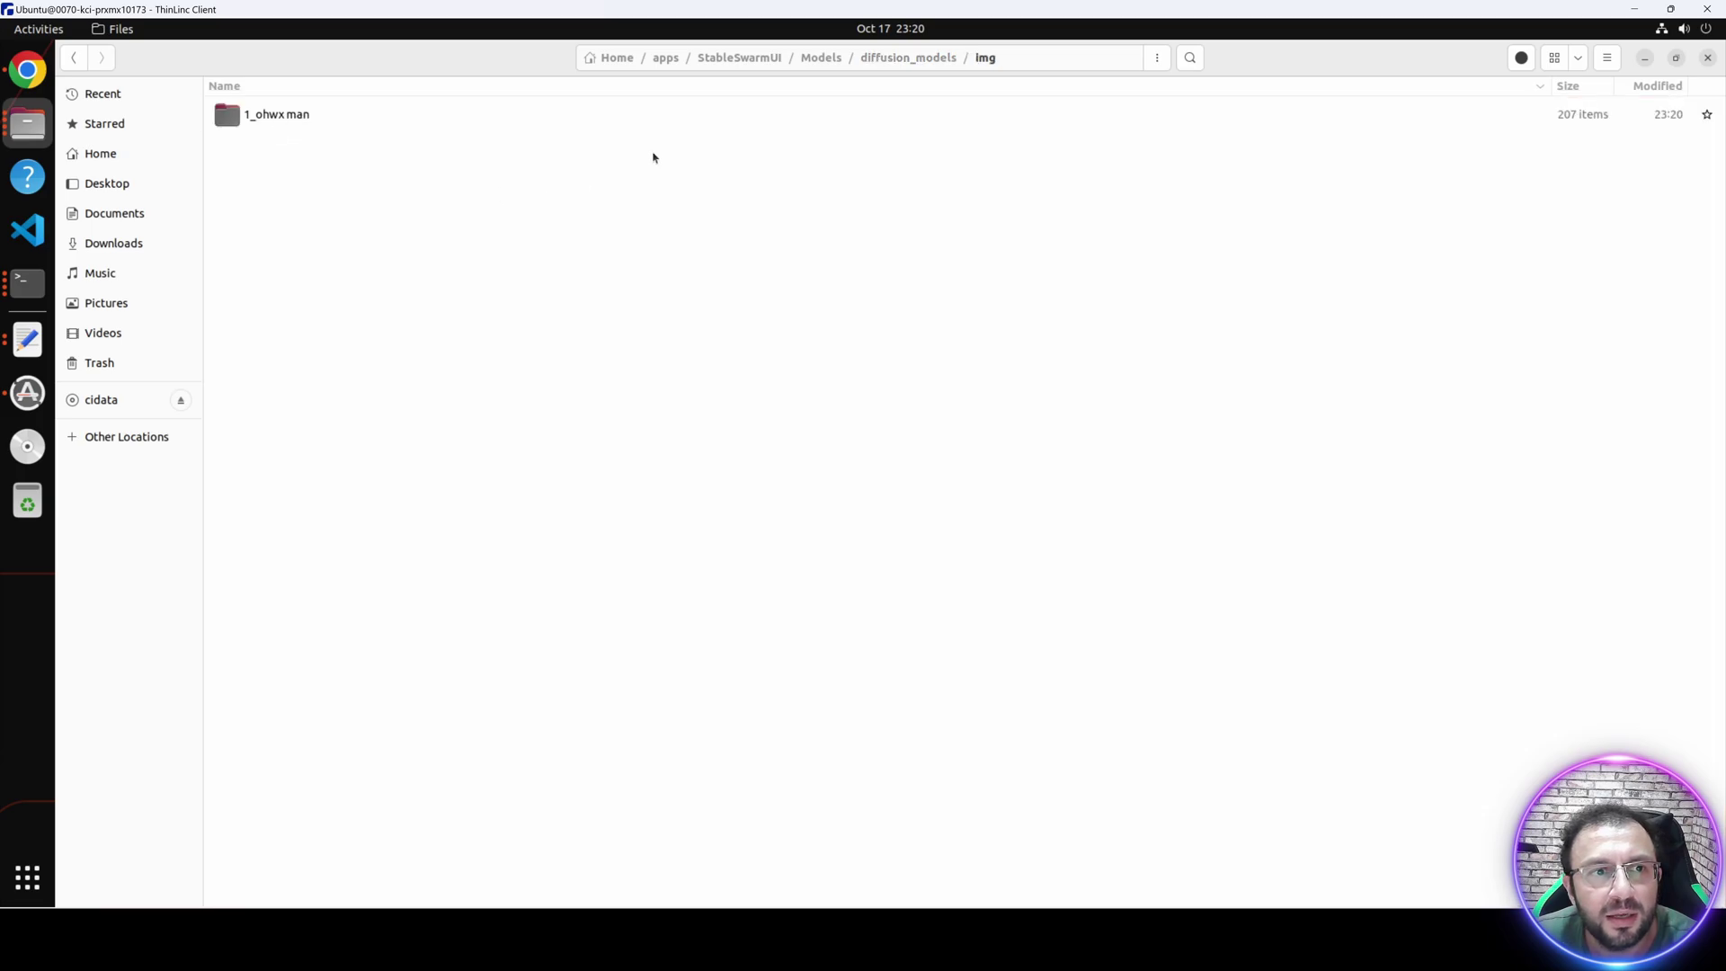
left_click(326, 130)
double_click(327, 132)
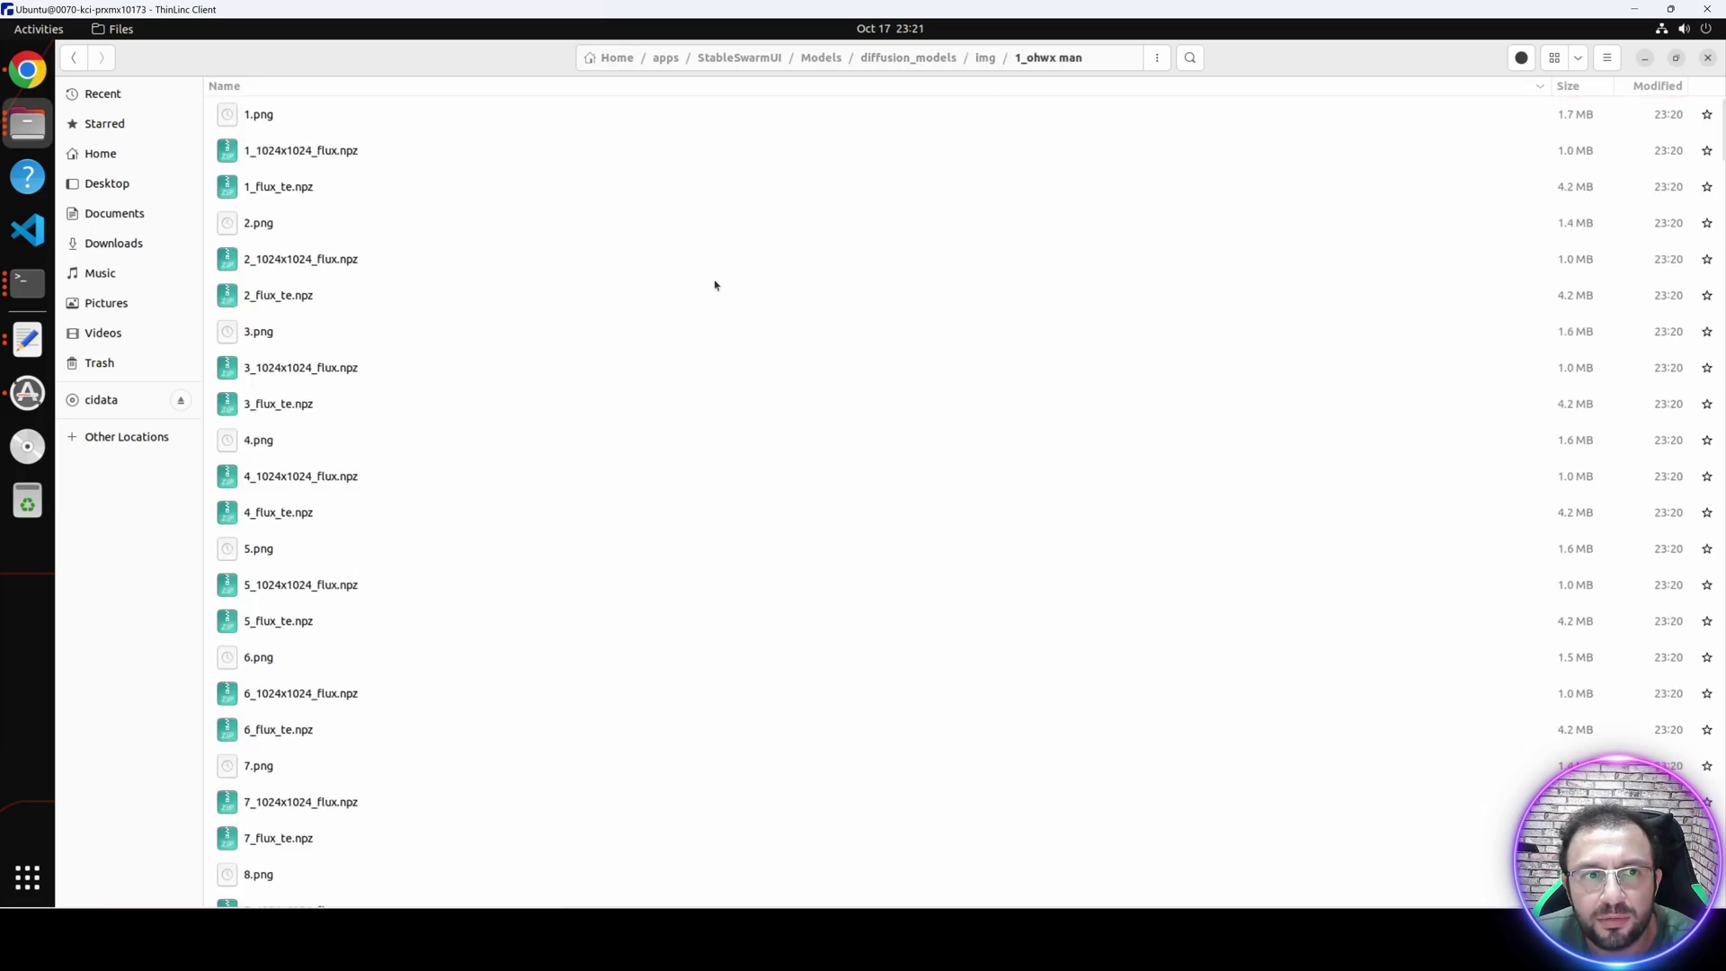
left_click(821, 57)
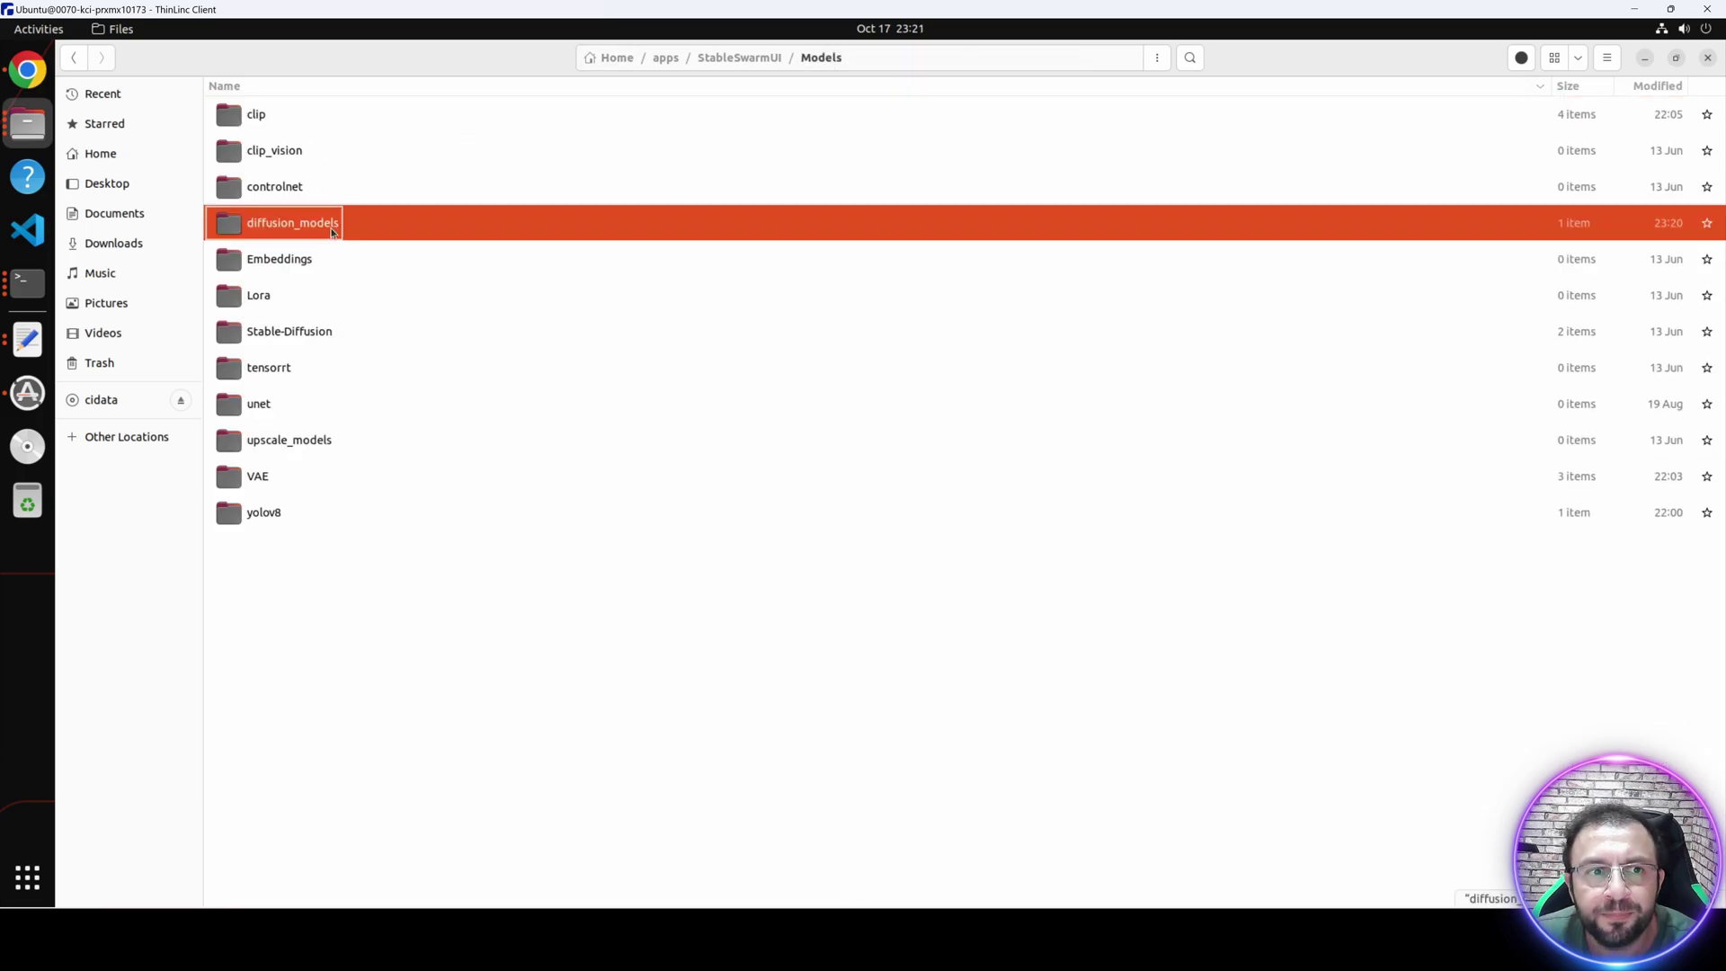
key("Return")
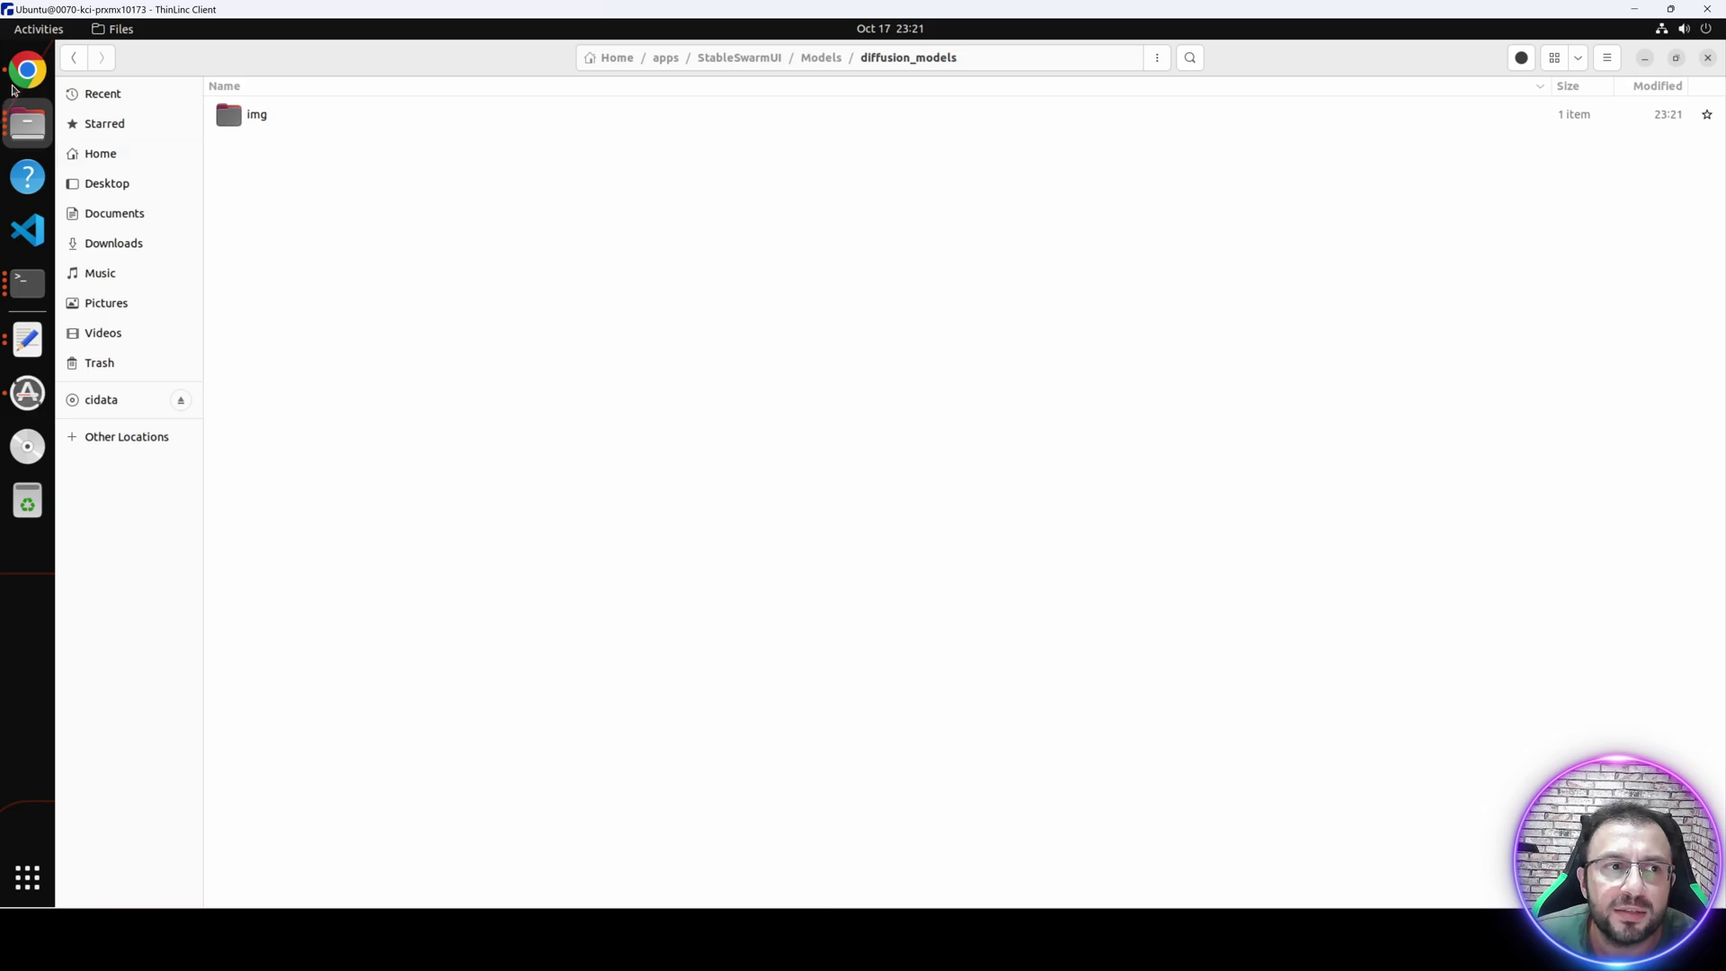
Return to the notebook and expand the download cell's truncated output to view the remaining files.
key("alt+Tab")
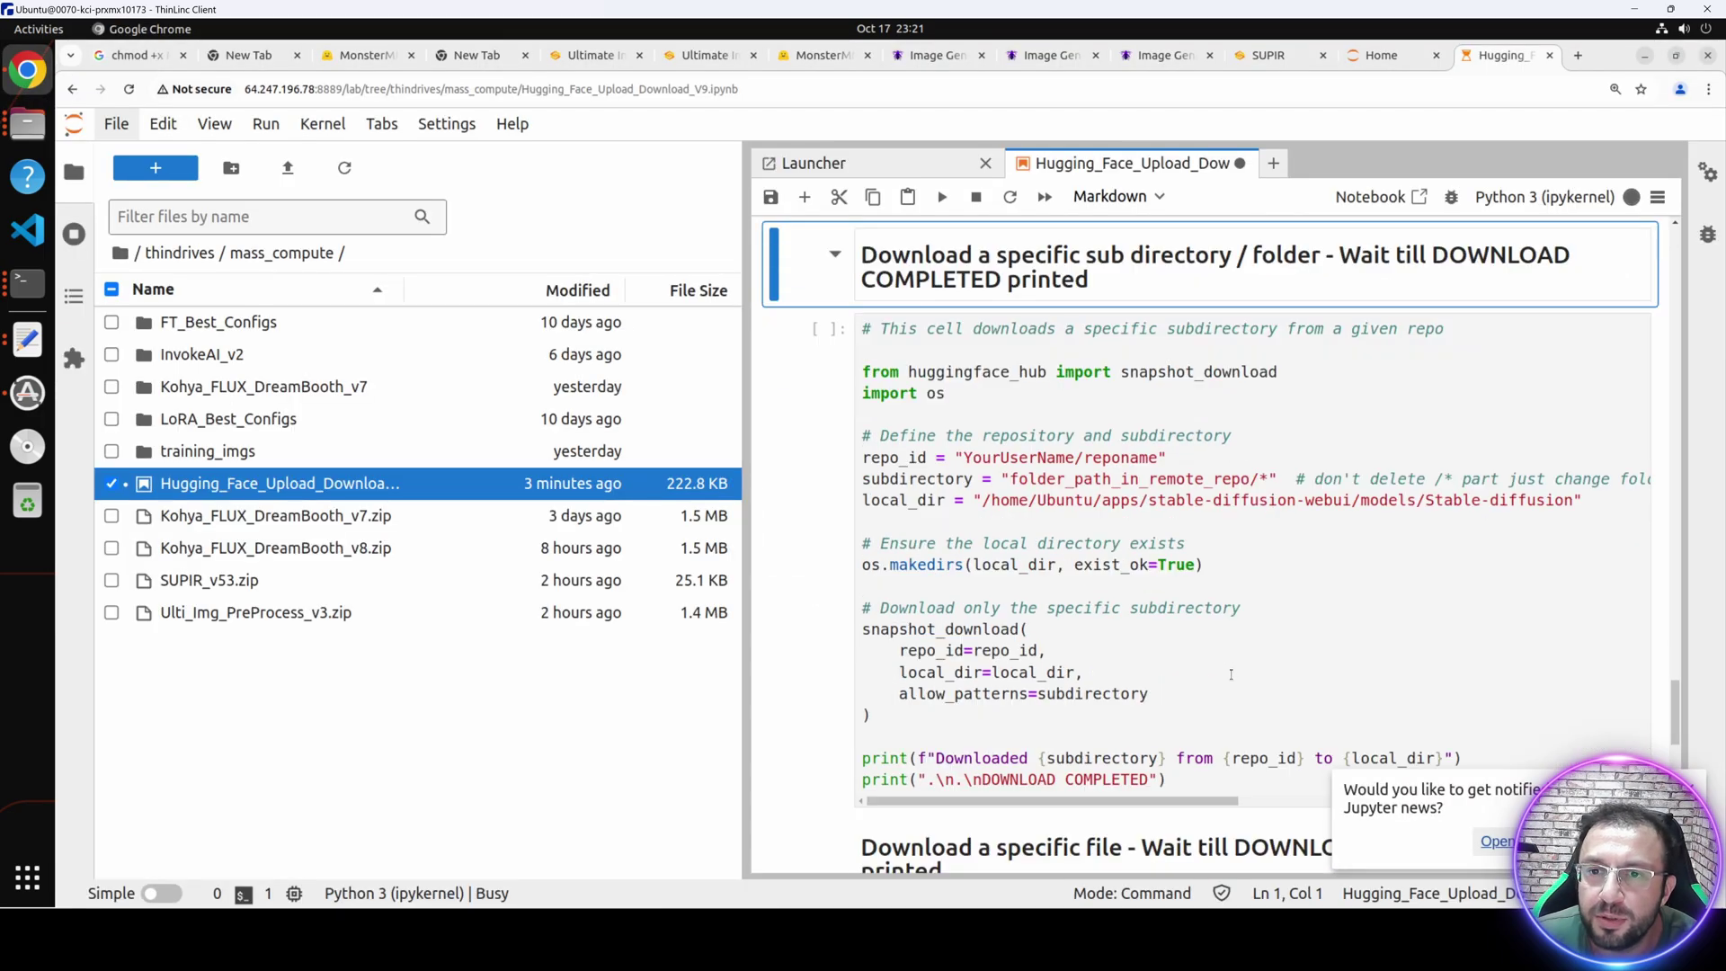
left_click(1198, 442)
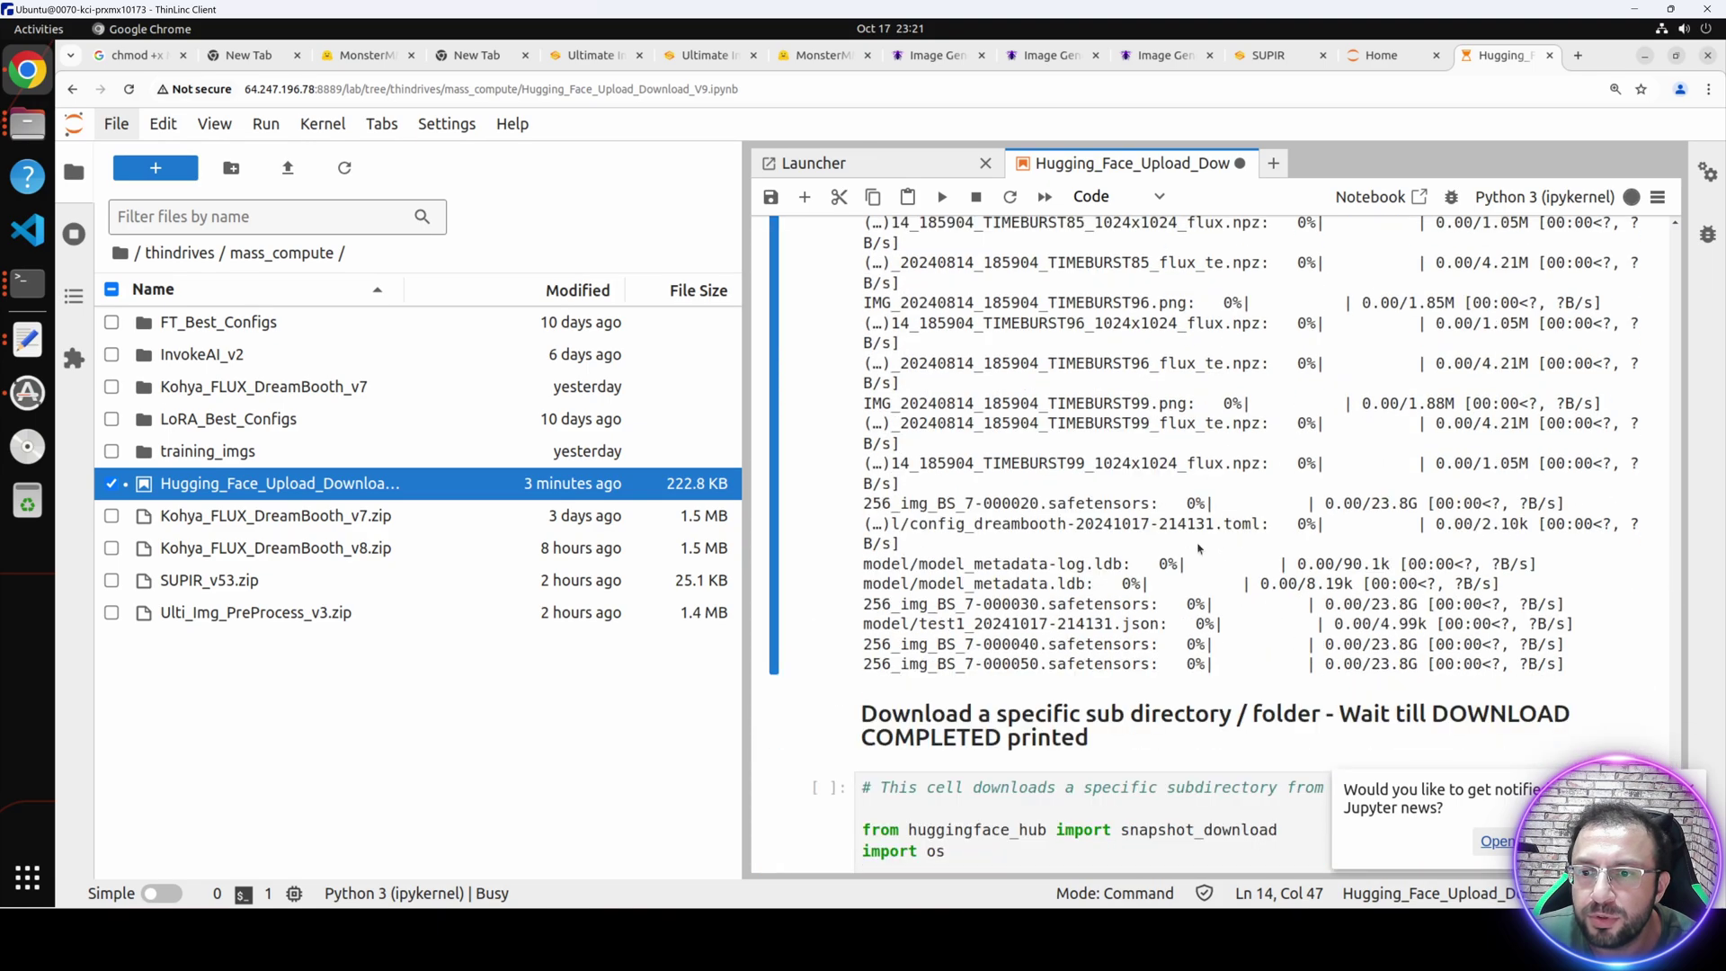
Examine the download progress lines of the 256_img_BS_7 safetensors checkpoints in the cell output.
scroll(1298, 490, "down", 1)
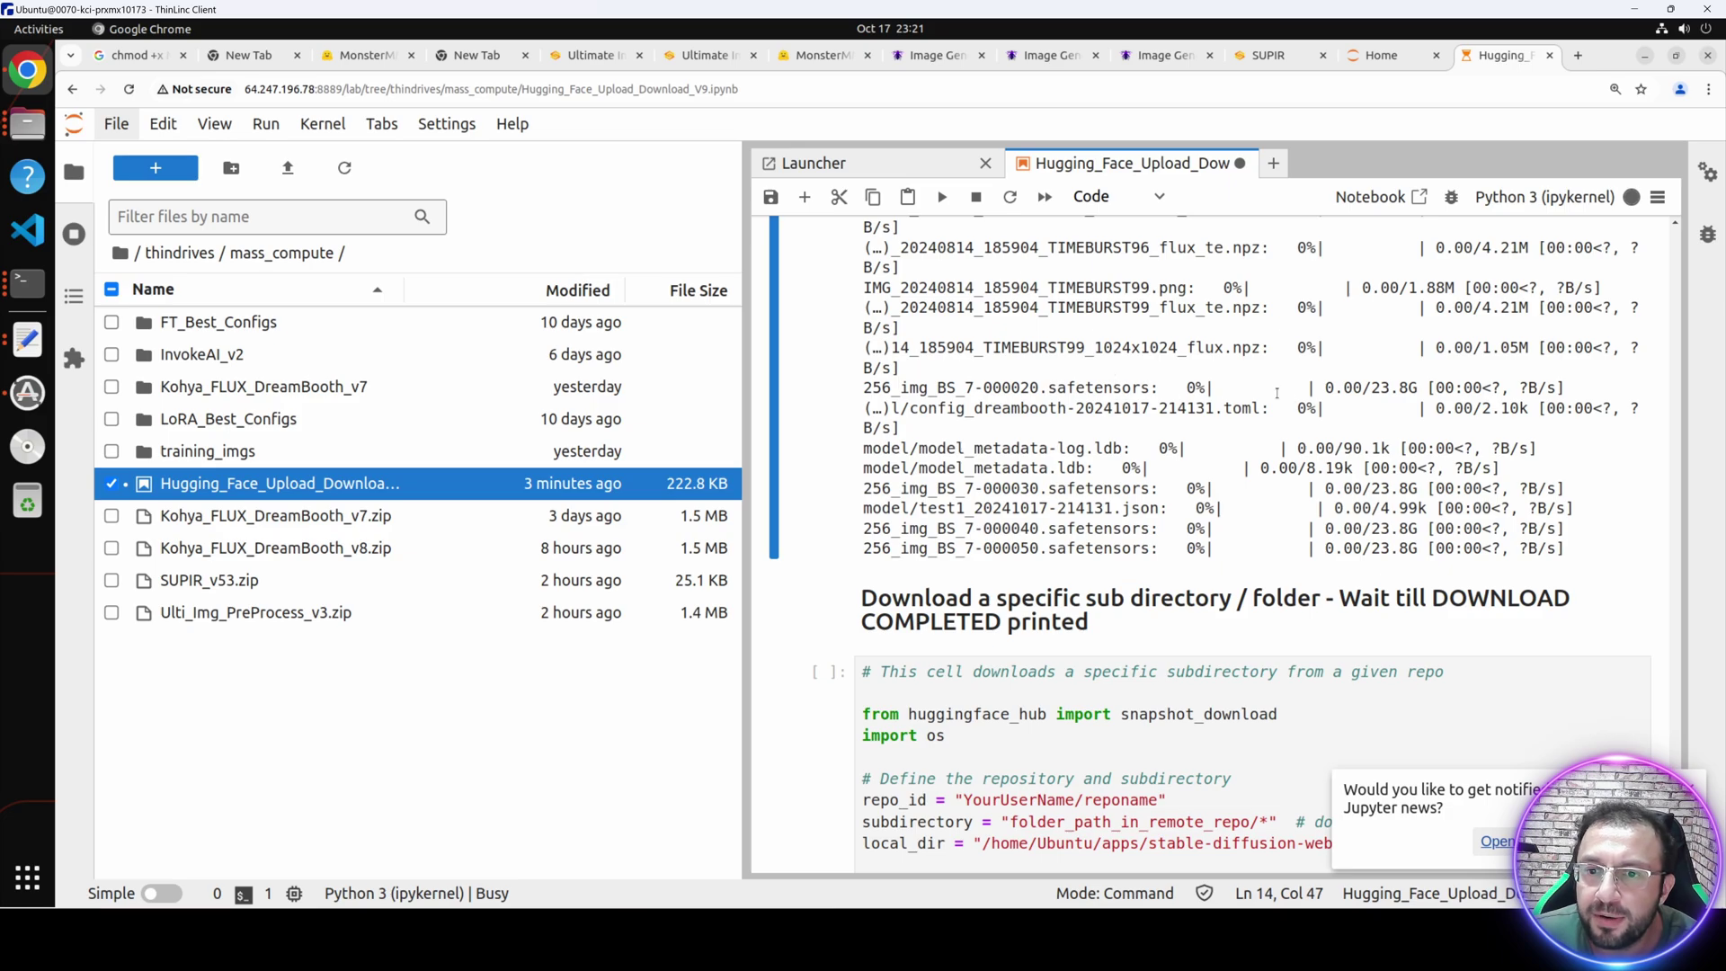
left_click_drag(1178, 389, 1219, 388)
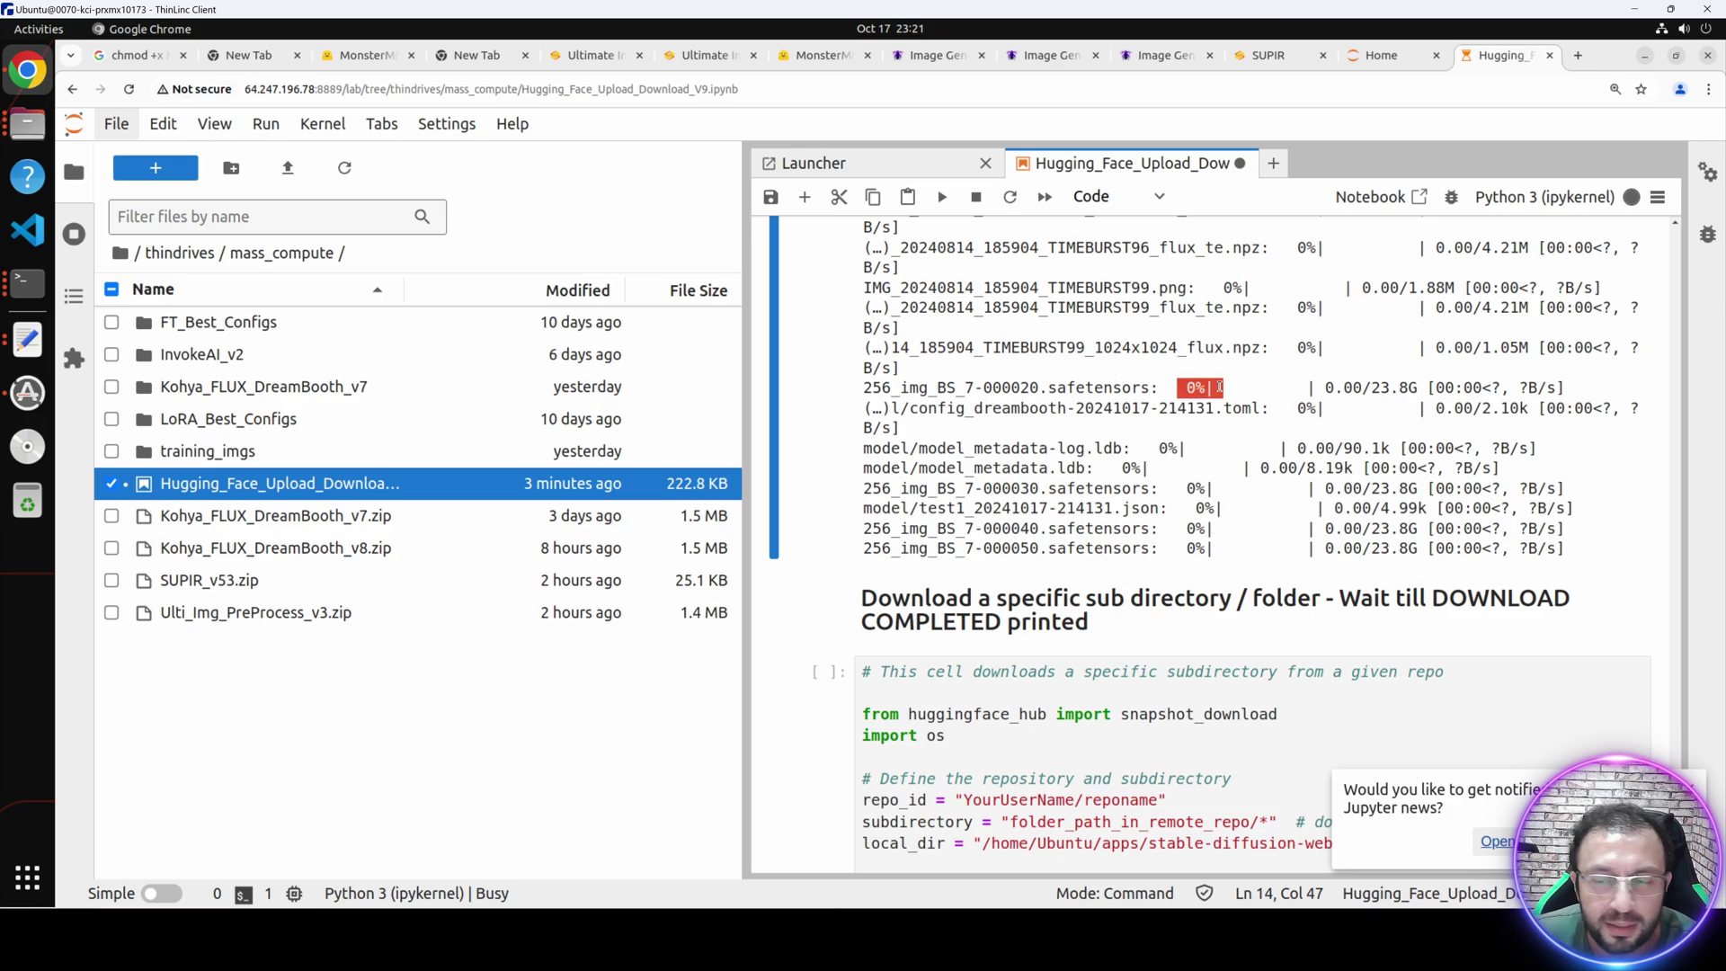
left_click_drag(1175, 488, 1217, 501)
left_click(1198, 548)
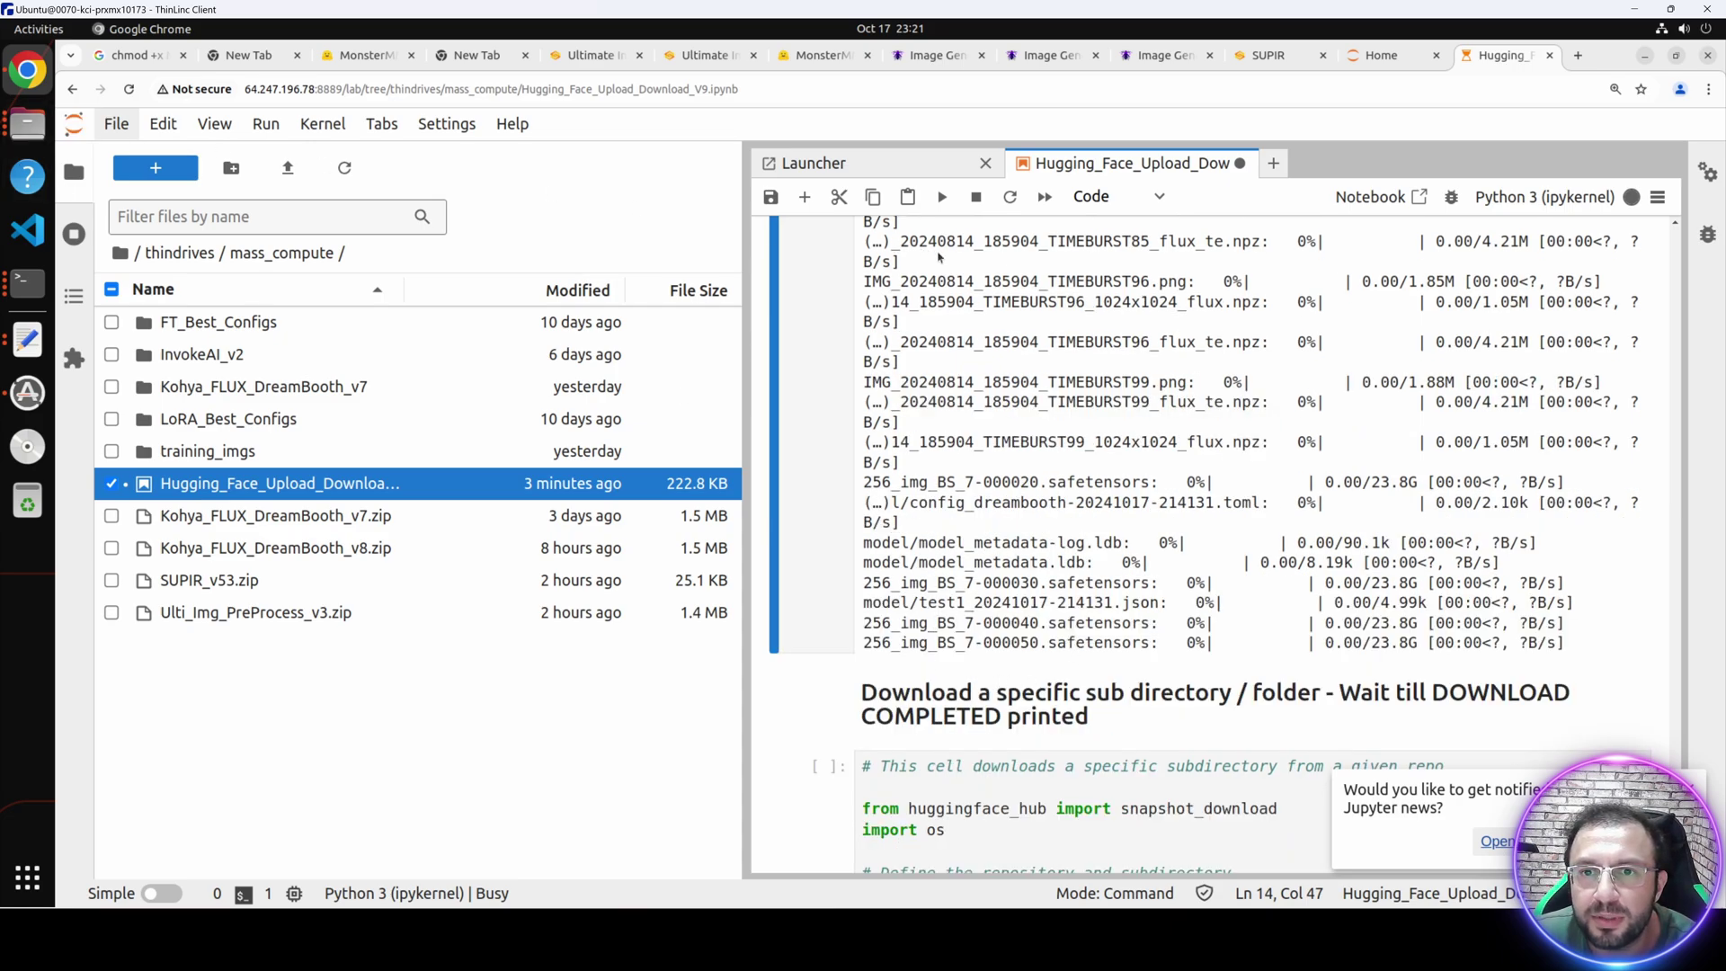
In the file manager, check the files downloaded into the model folder and its sample subfolder.
left_click(25, 144)
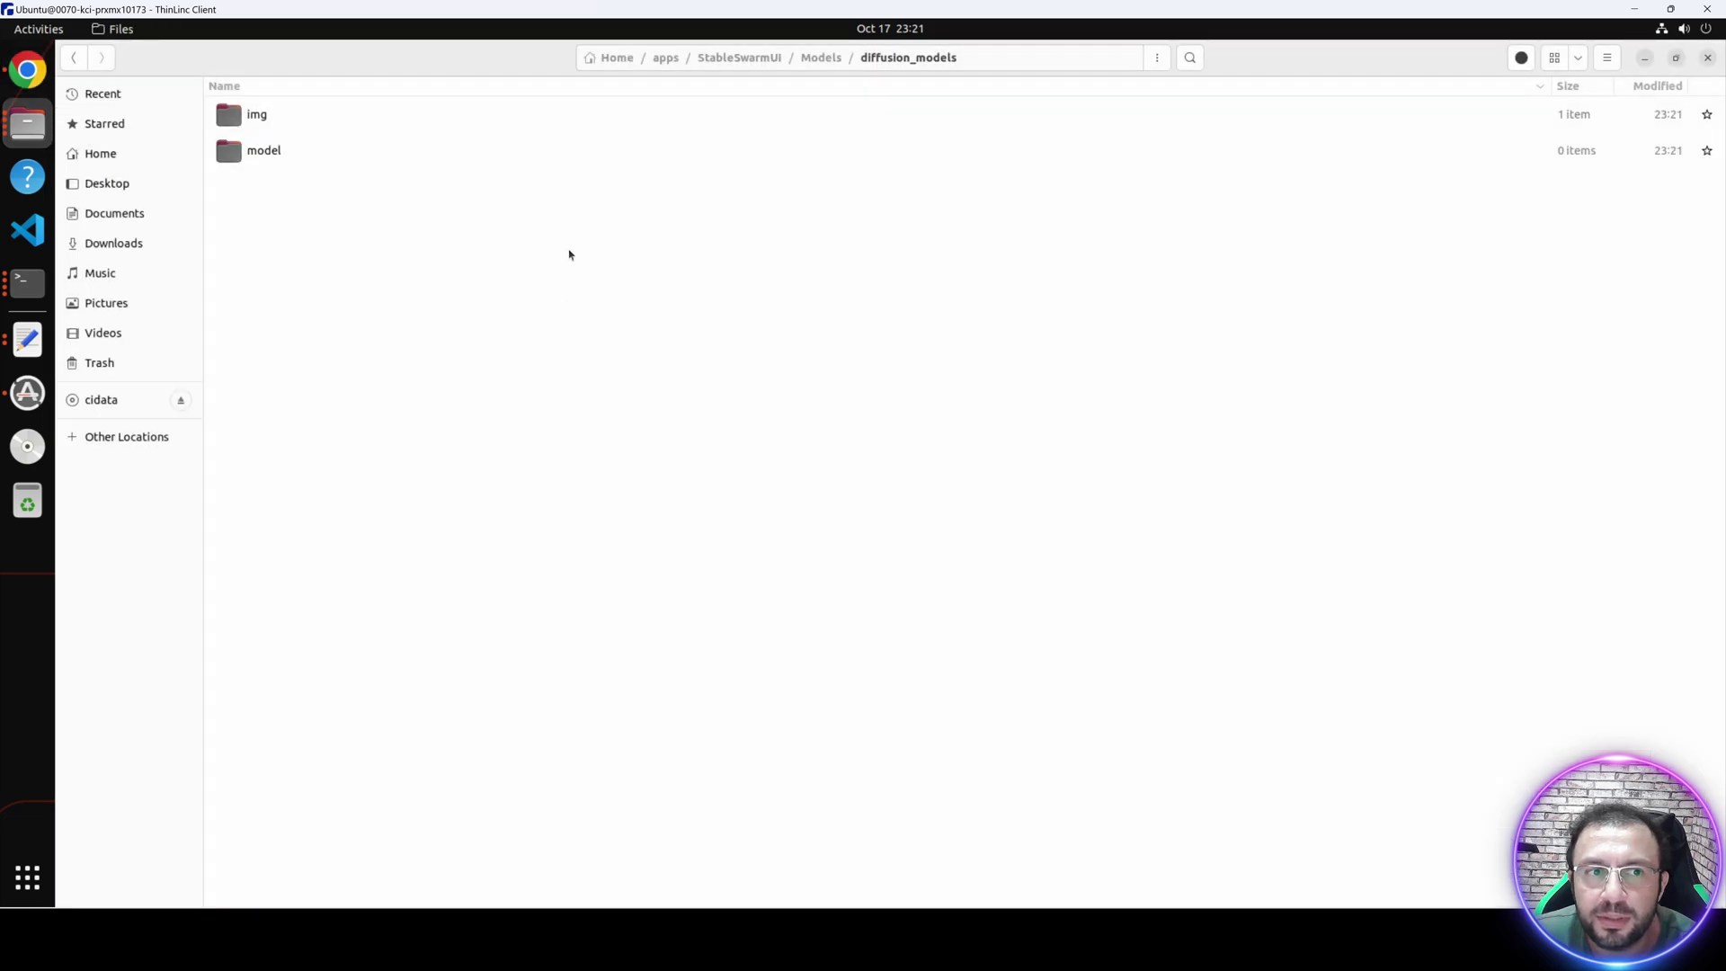
double_click(253, 153)
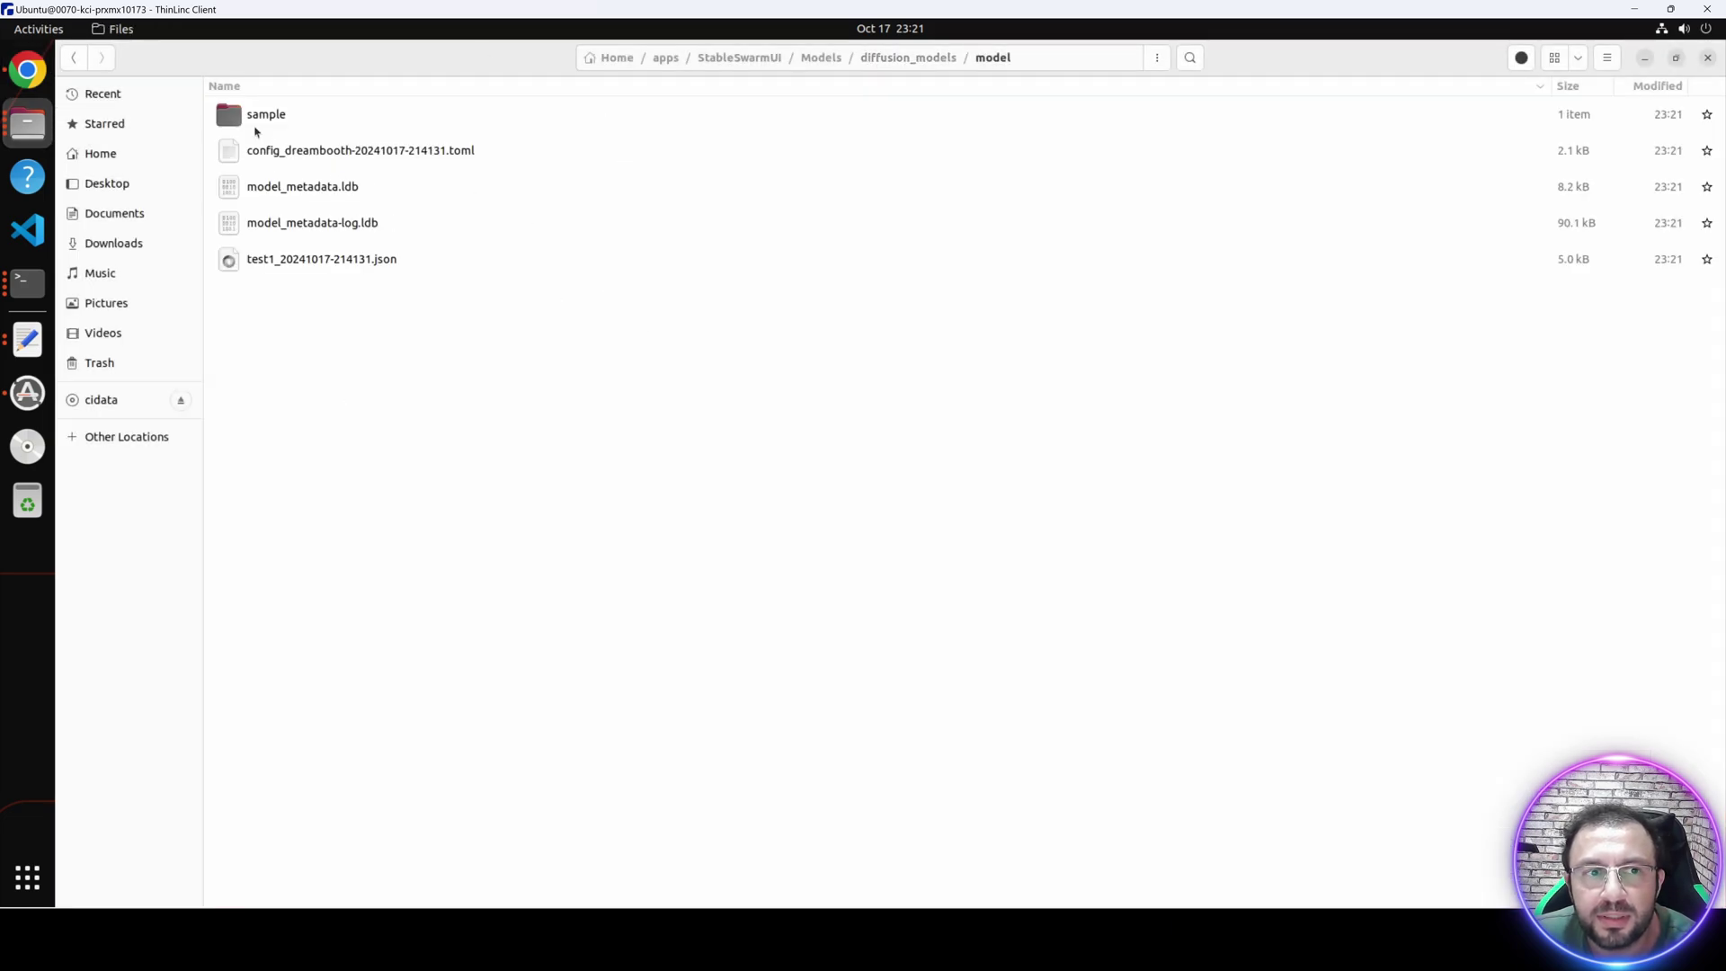
double_click(260, 115)
left_click(993, 58)
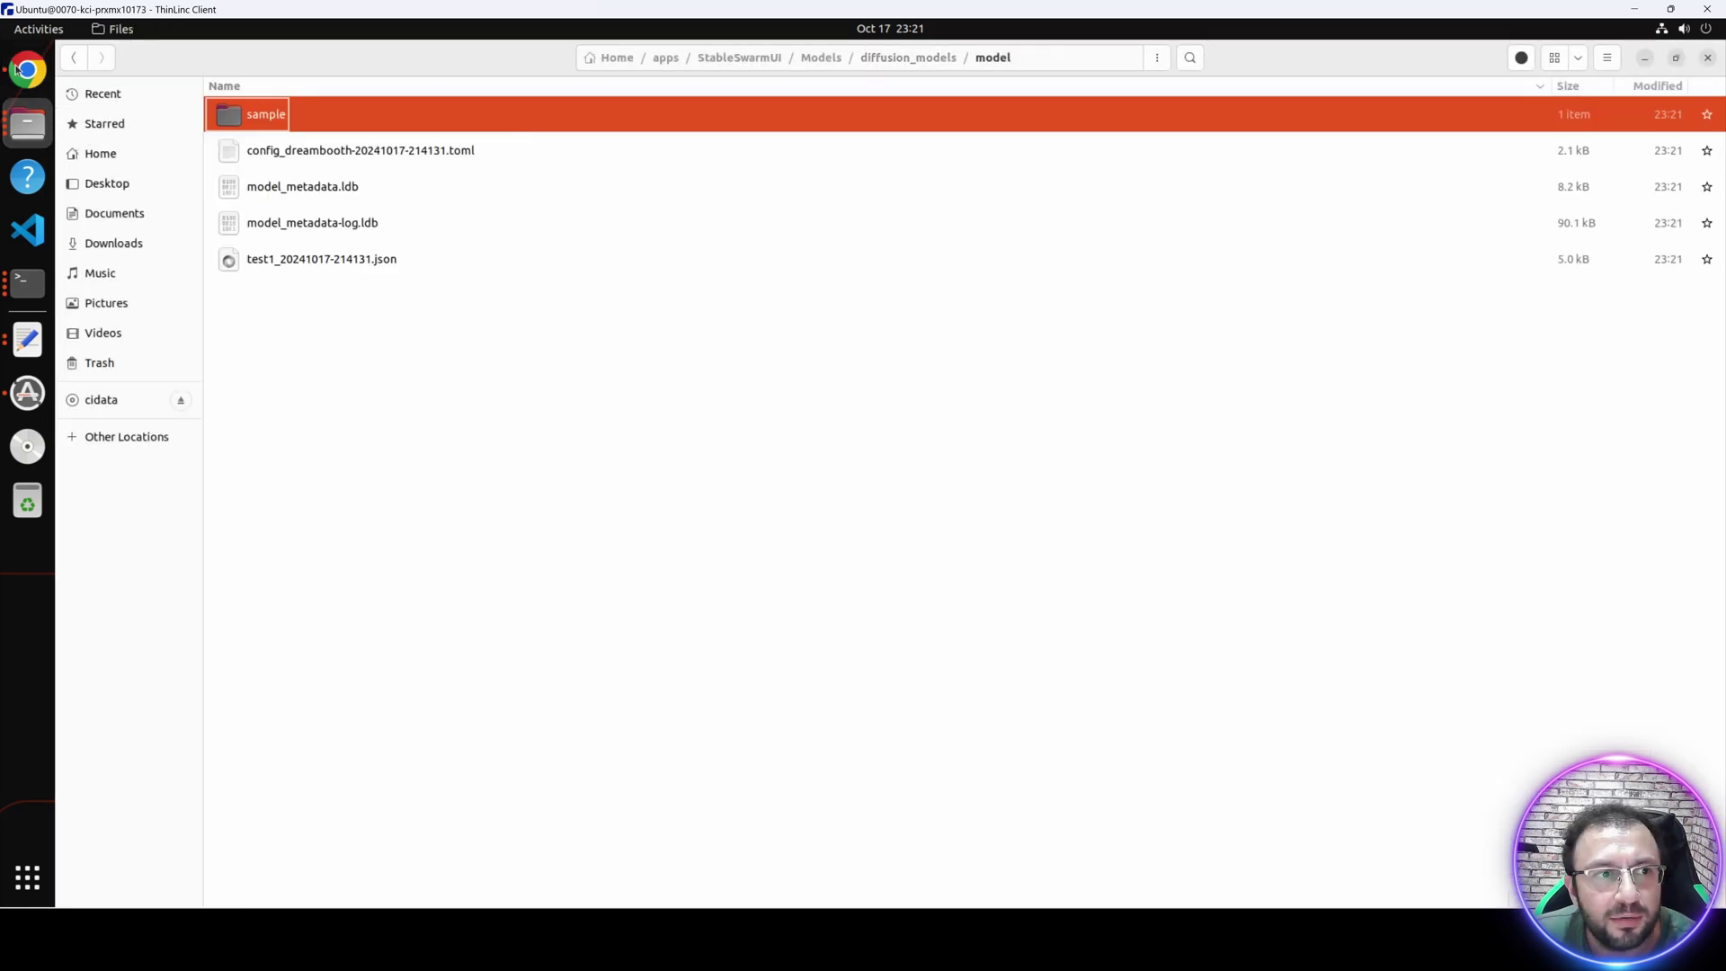
Return to the notebook, check the end of the download cell's output for completion, and switch back to the file manager.
left_click(27, 70)
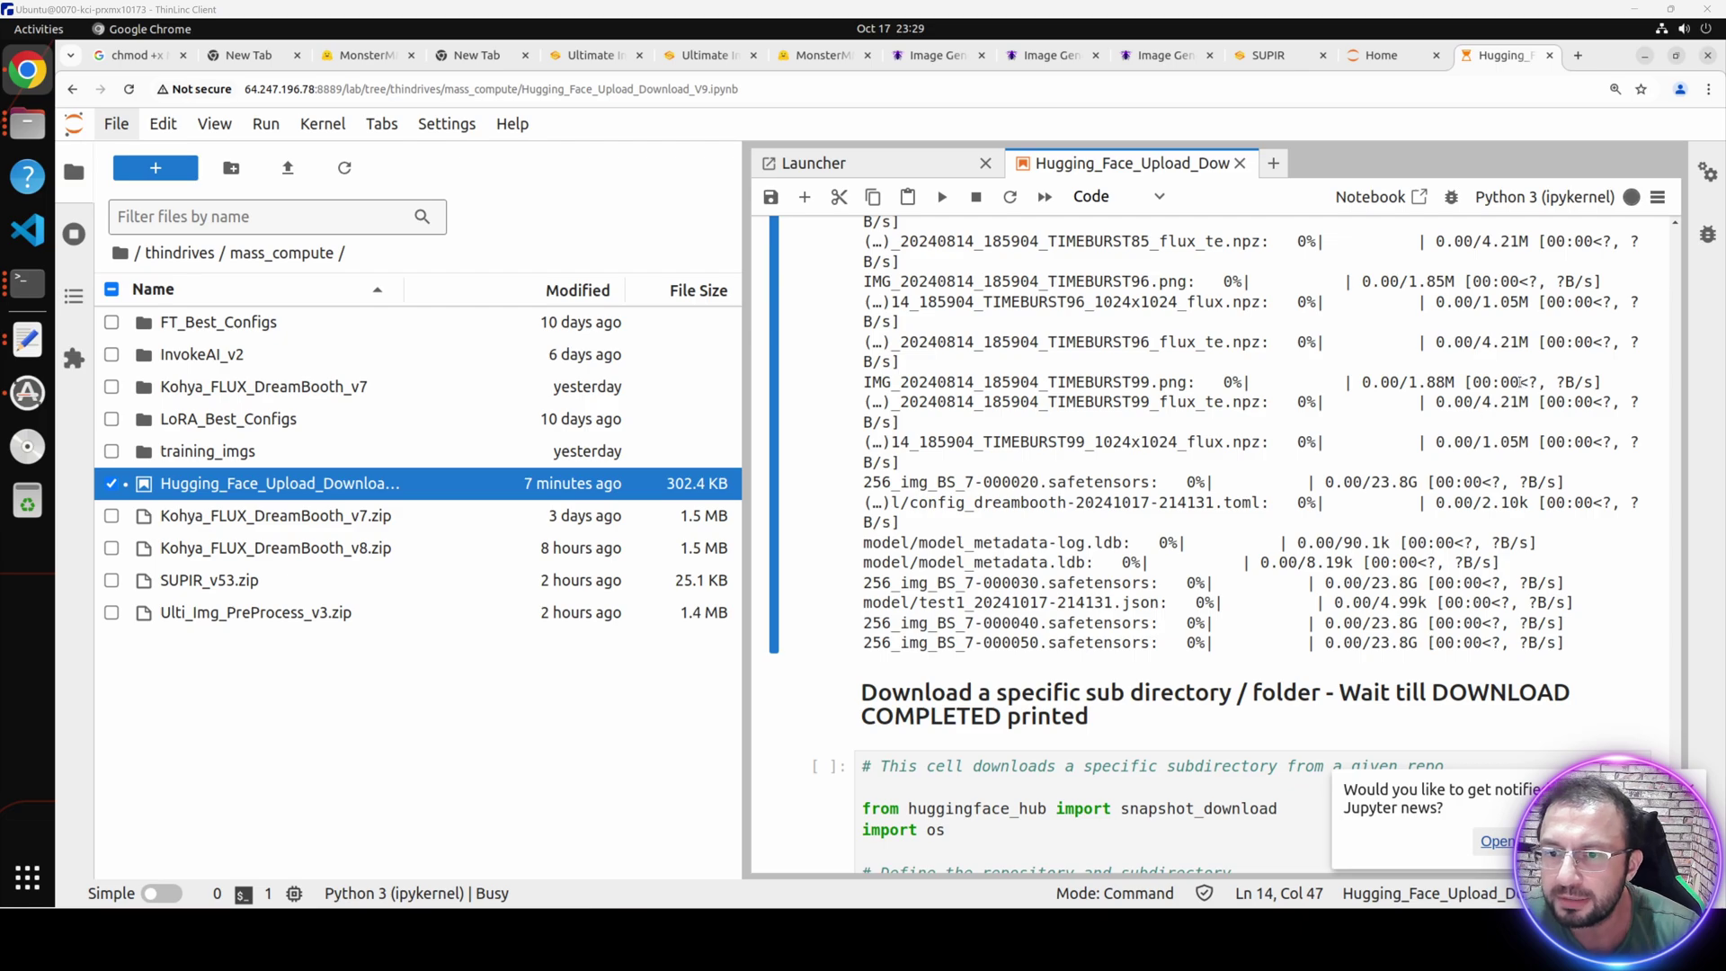
mouse_move(1633, 205)
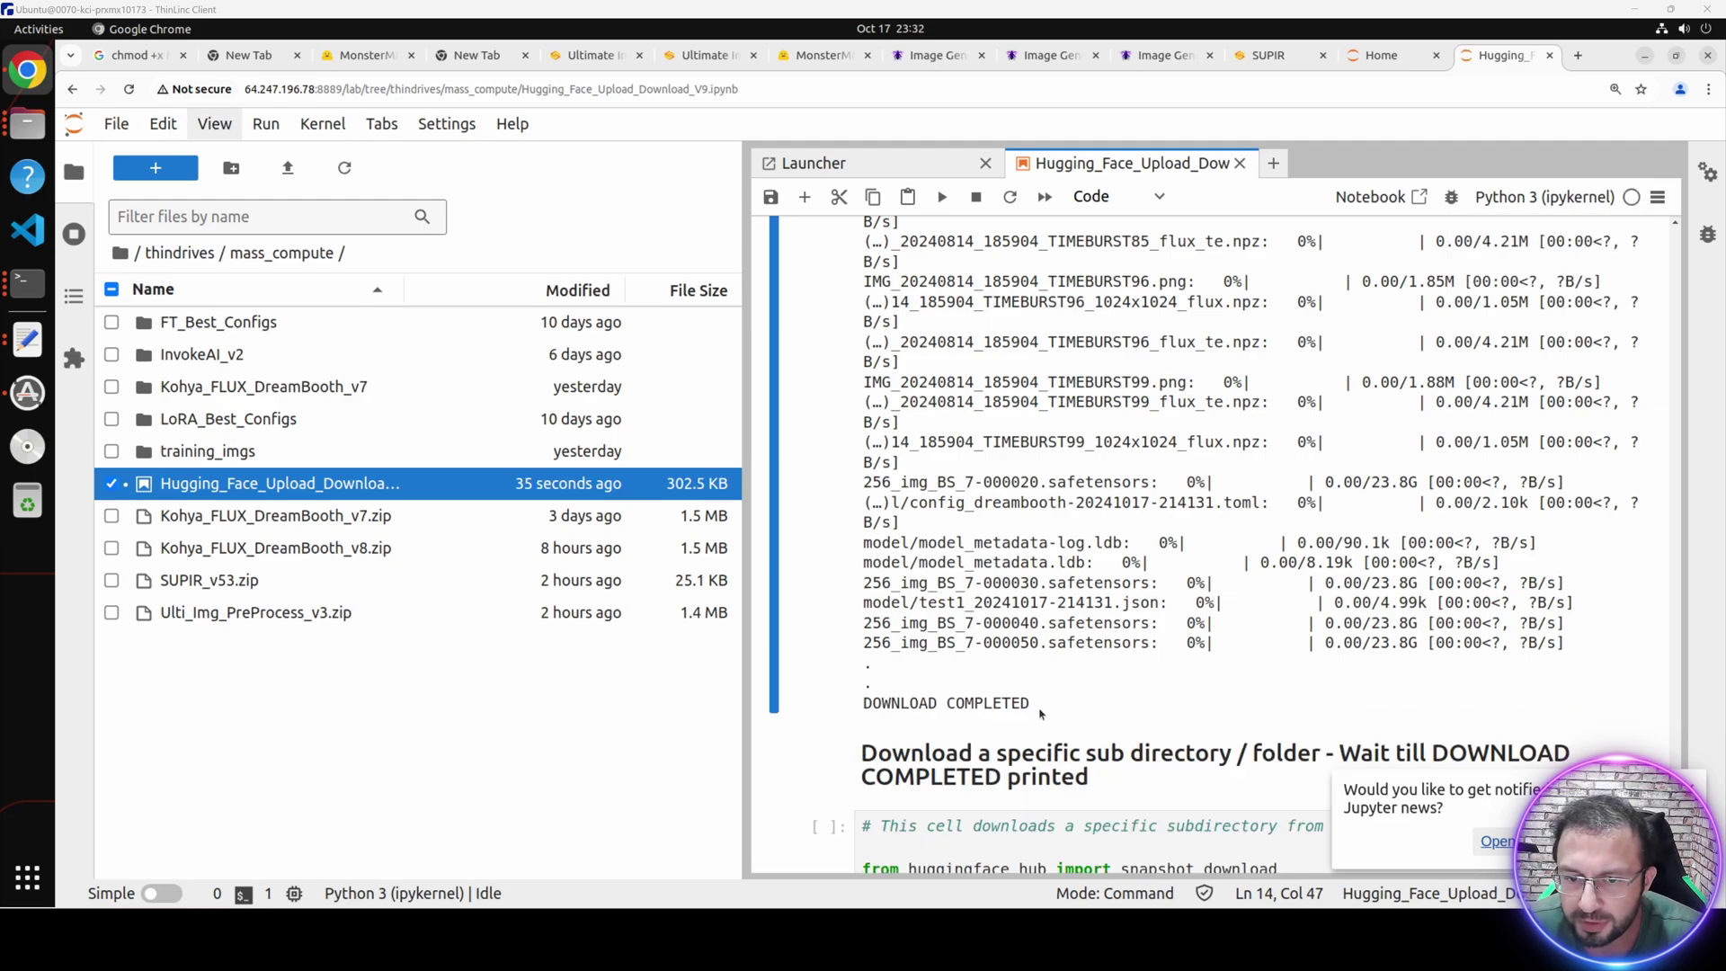
left_click_drag(1033, 706, 870, 709)
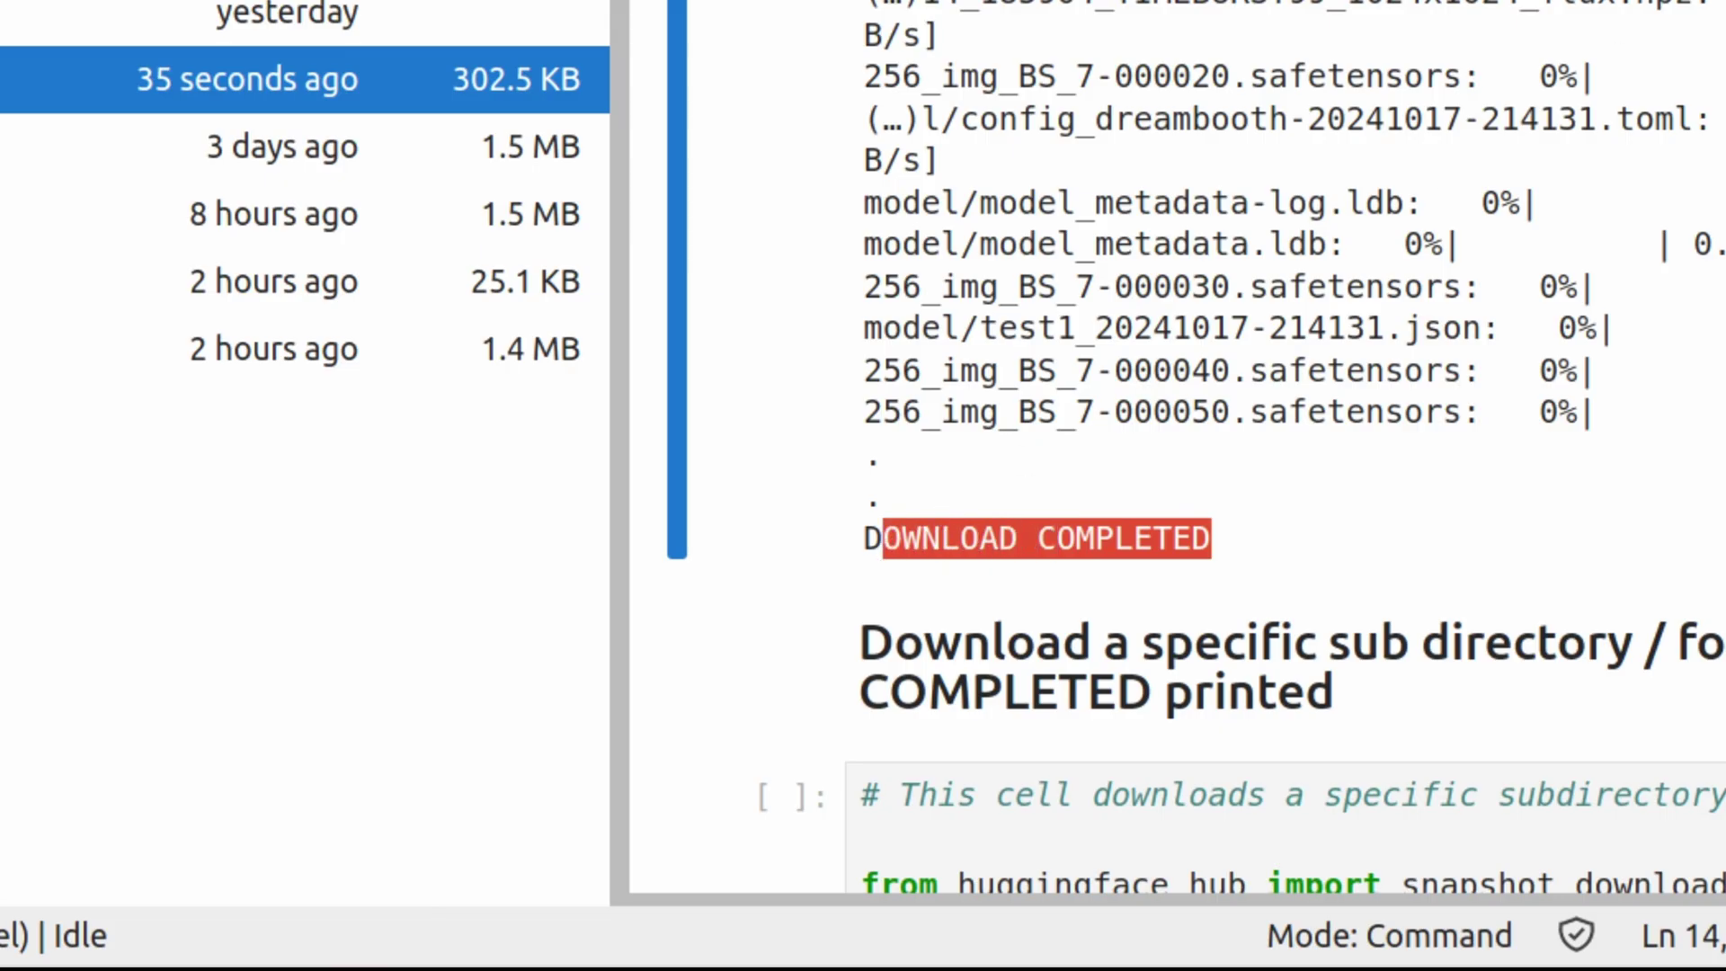
left_click(884, 540)
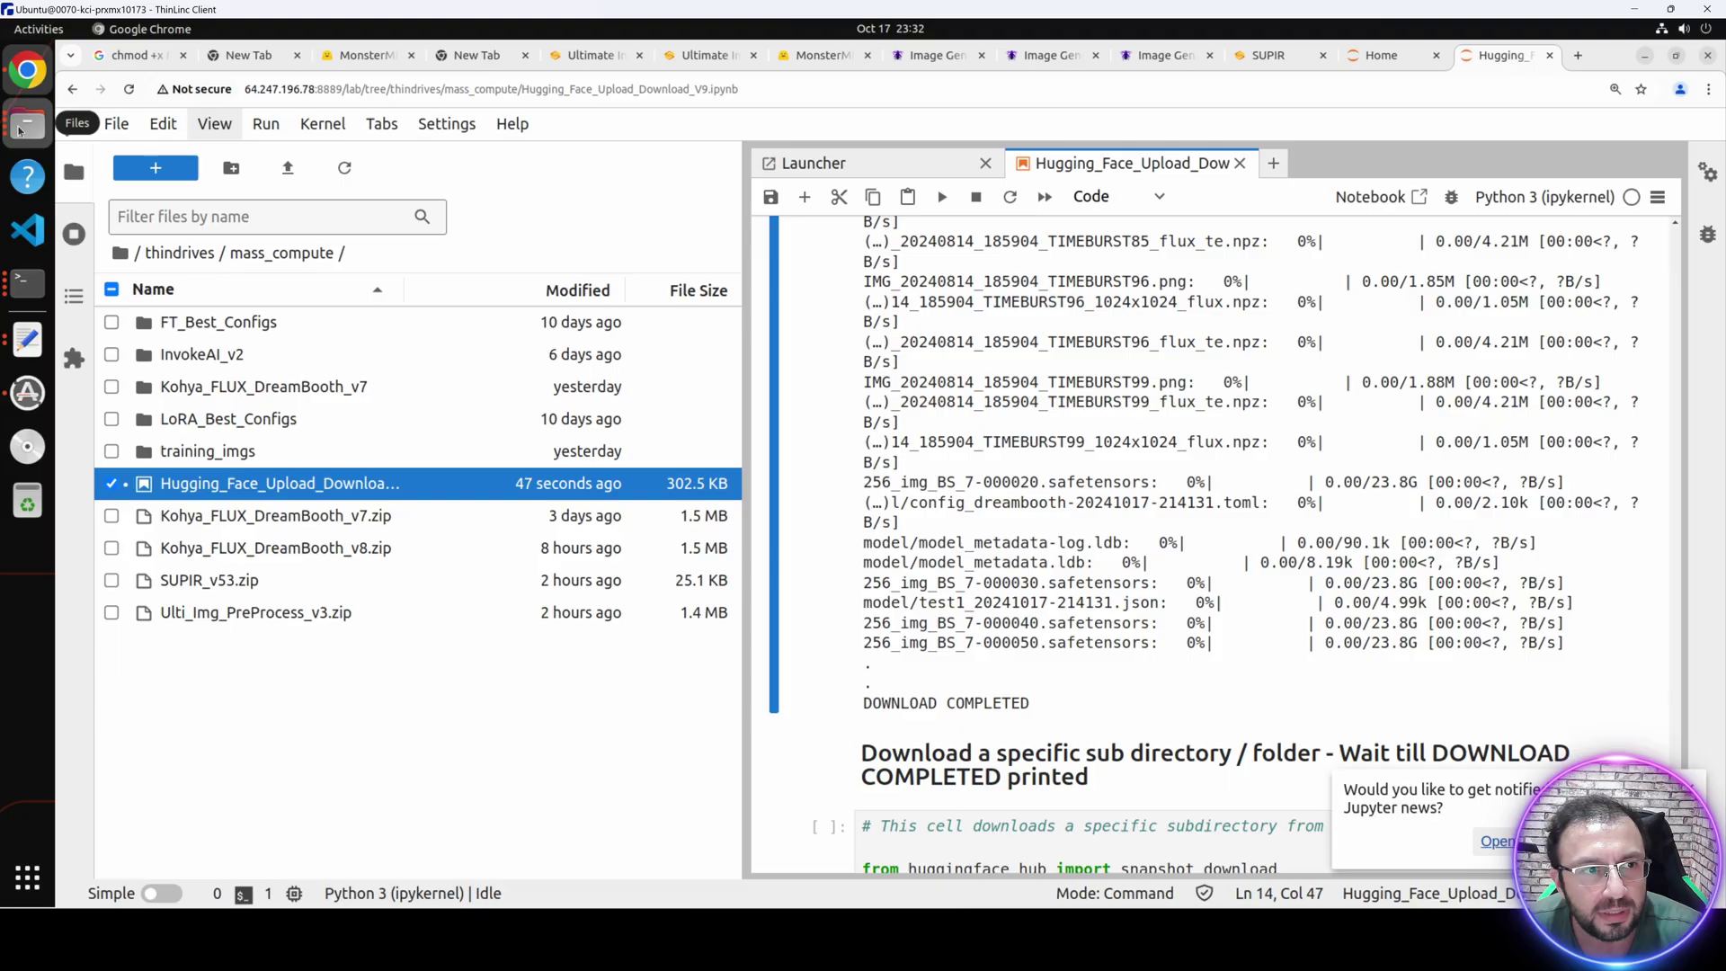
left_click(18, 132)
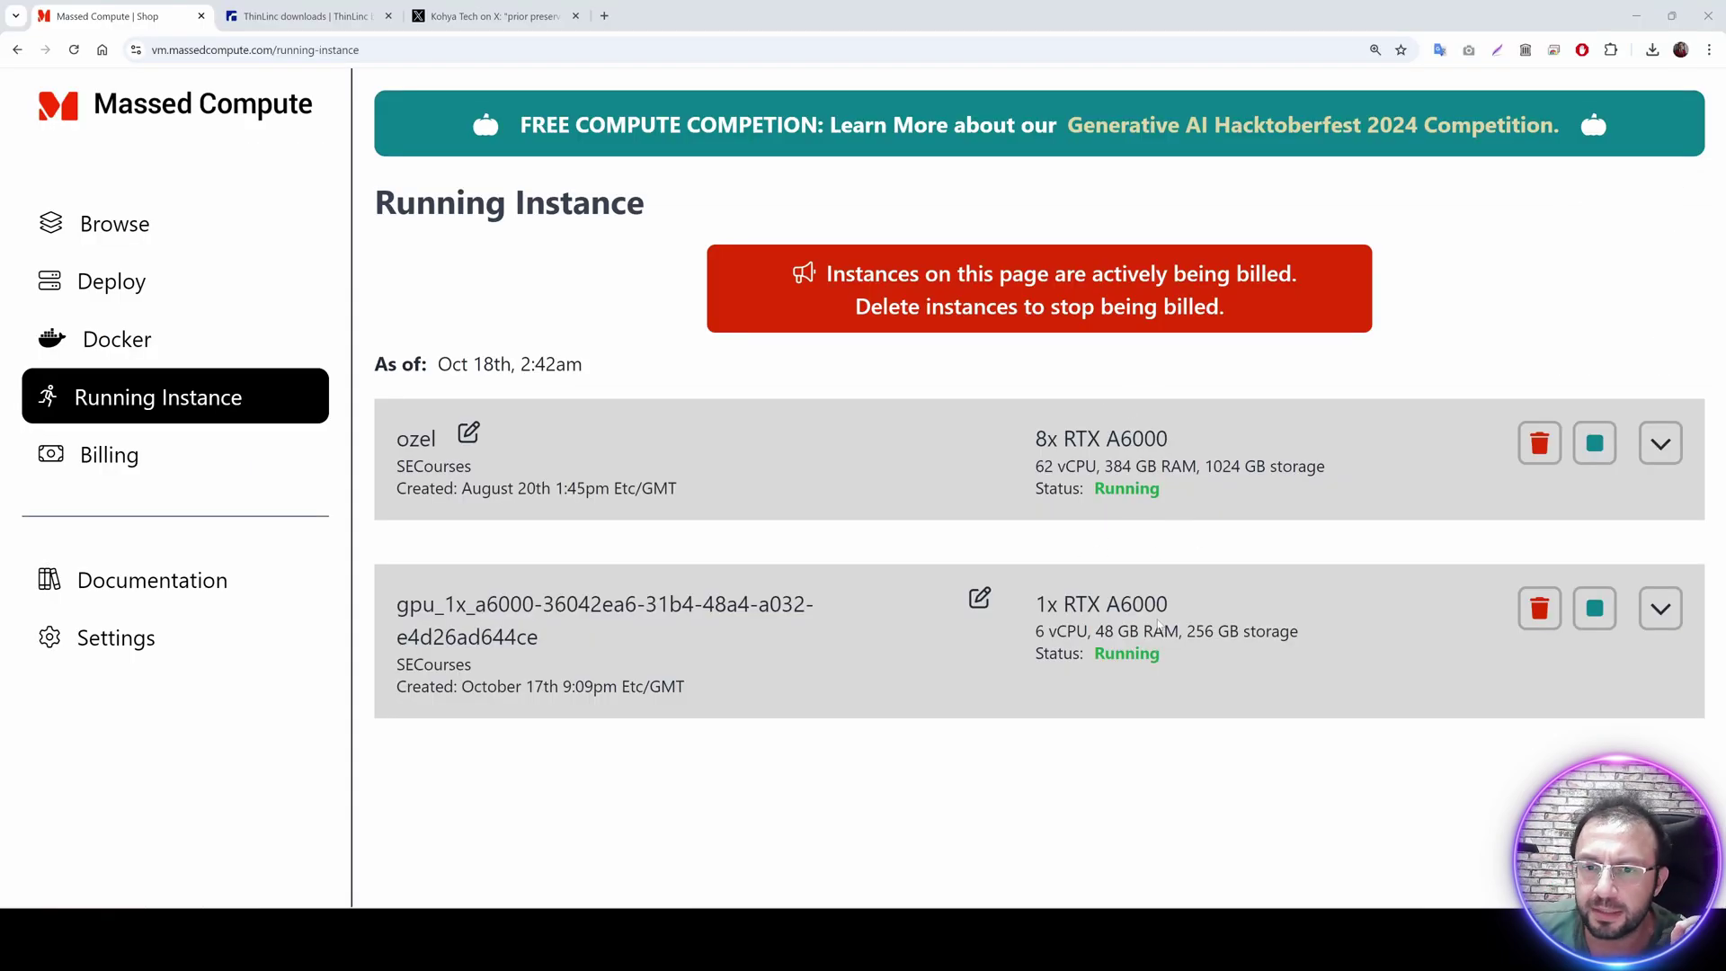
On the Massed Compute site, review the details of the 1x RTX A6000 instance and delete that instance.
left_click(1660, 609)
scroll(1448, 504, "down", 2)
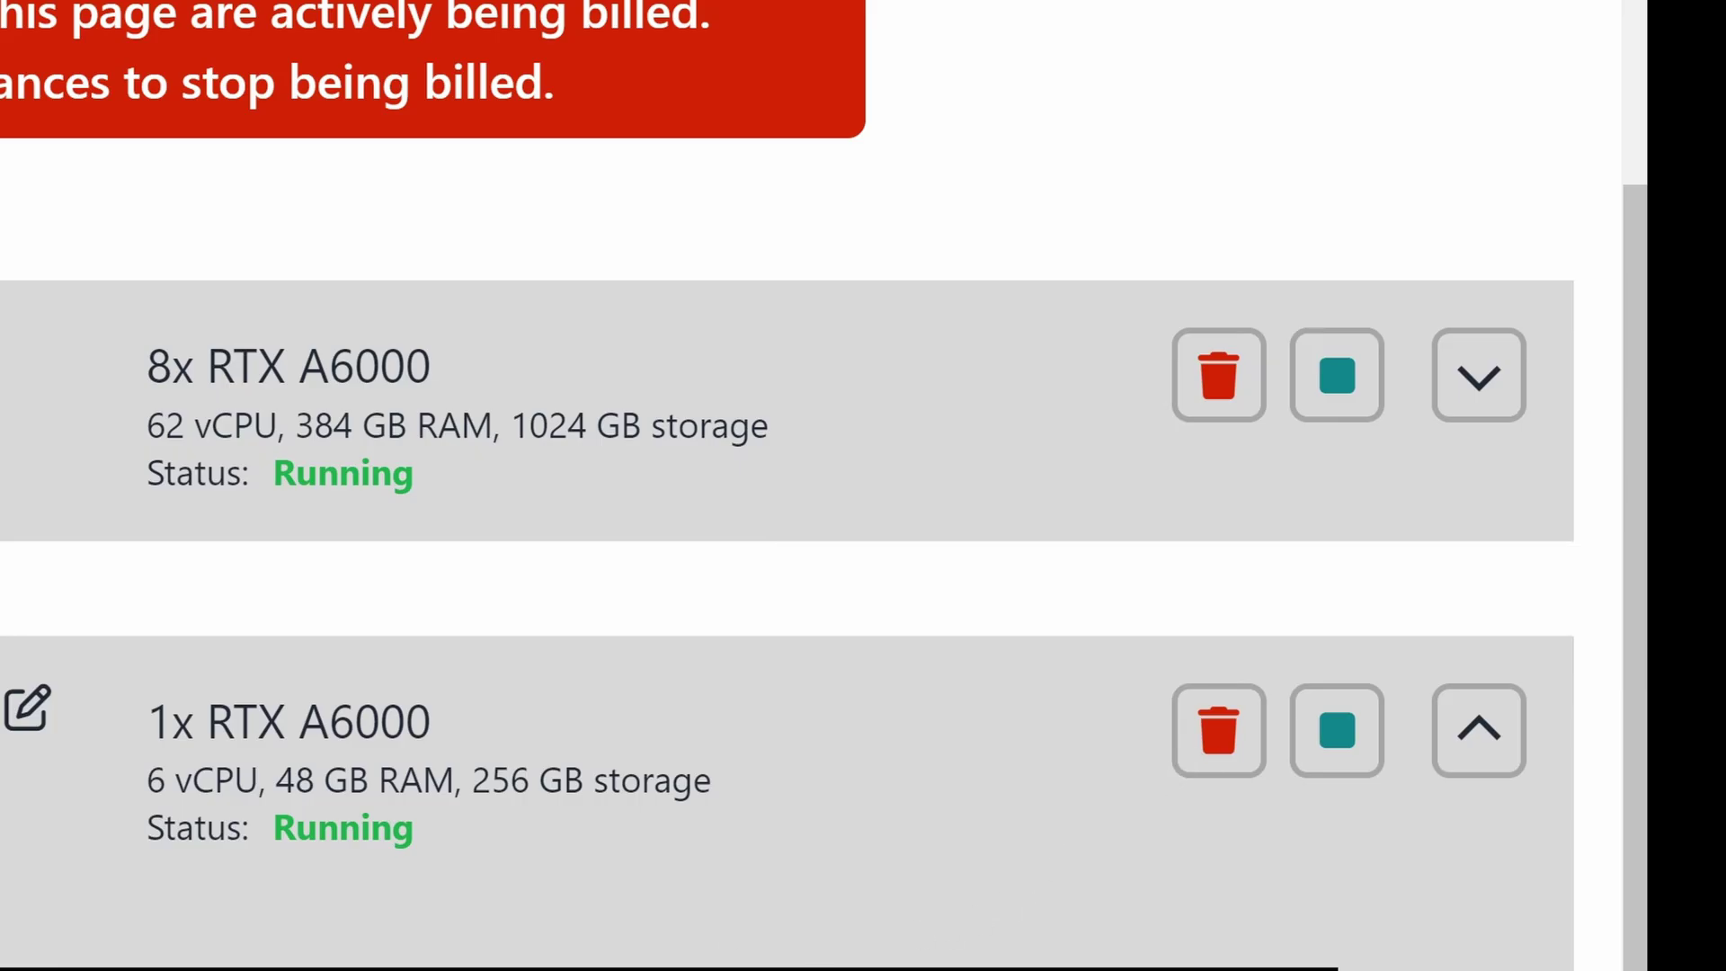
scroll(786, 485, "down", 2)
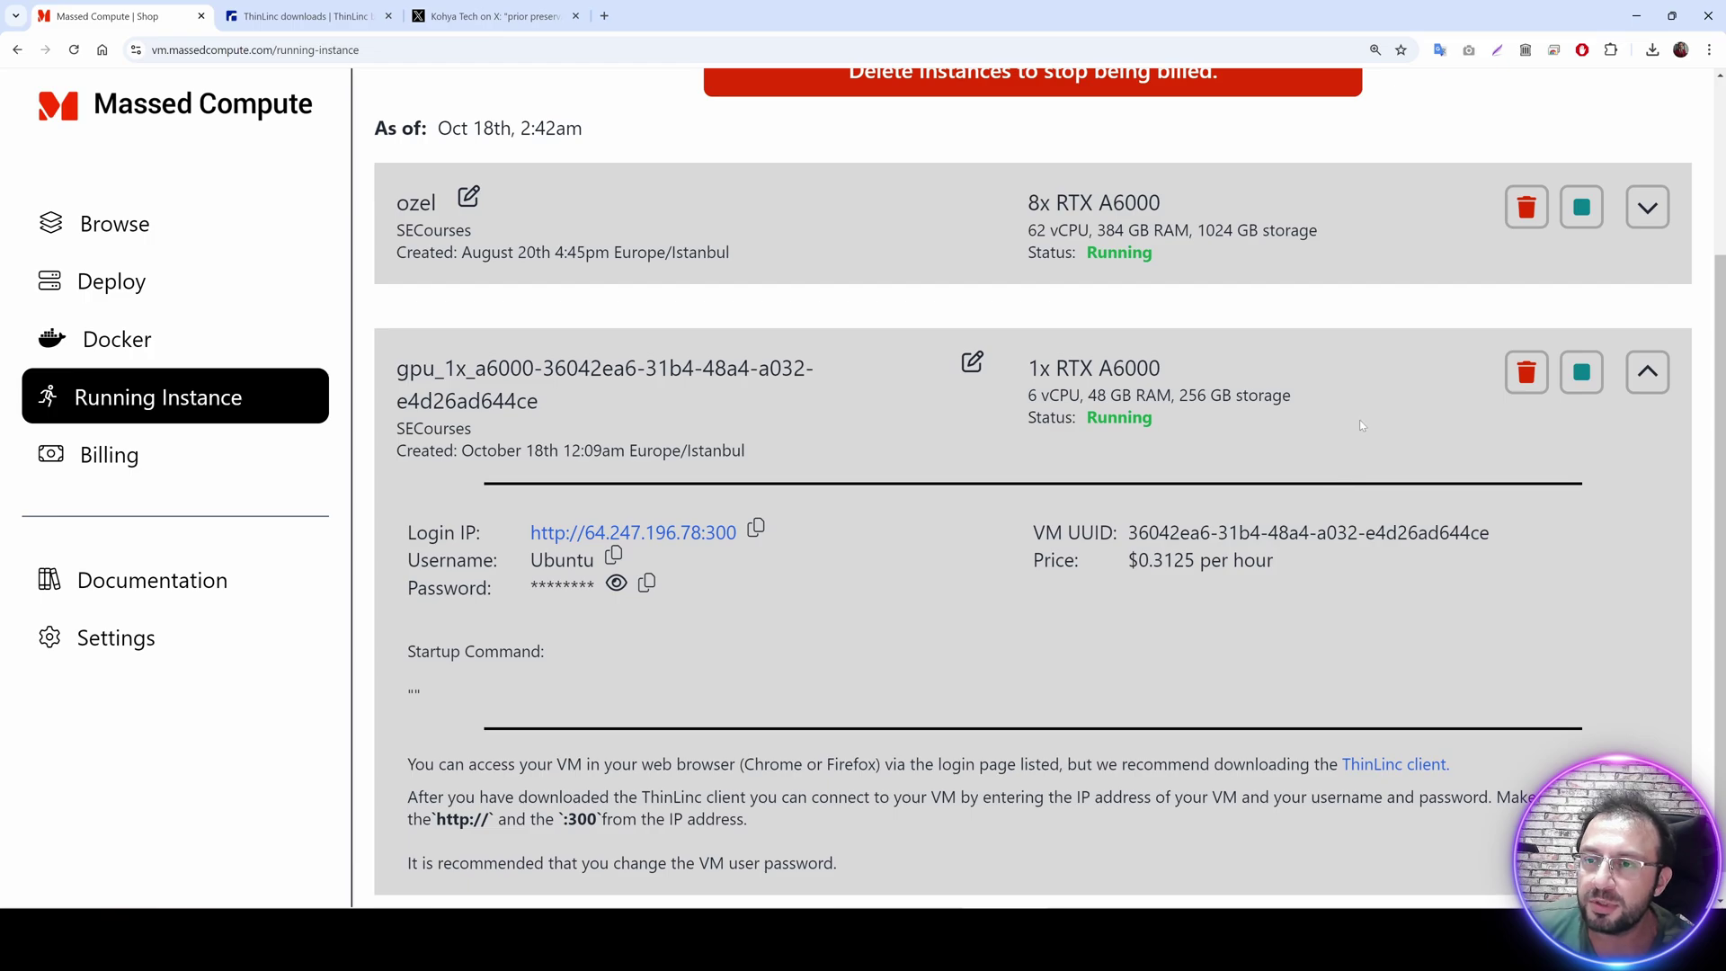
left_click(1528, 382)
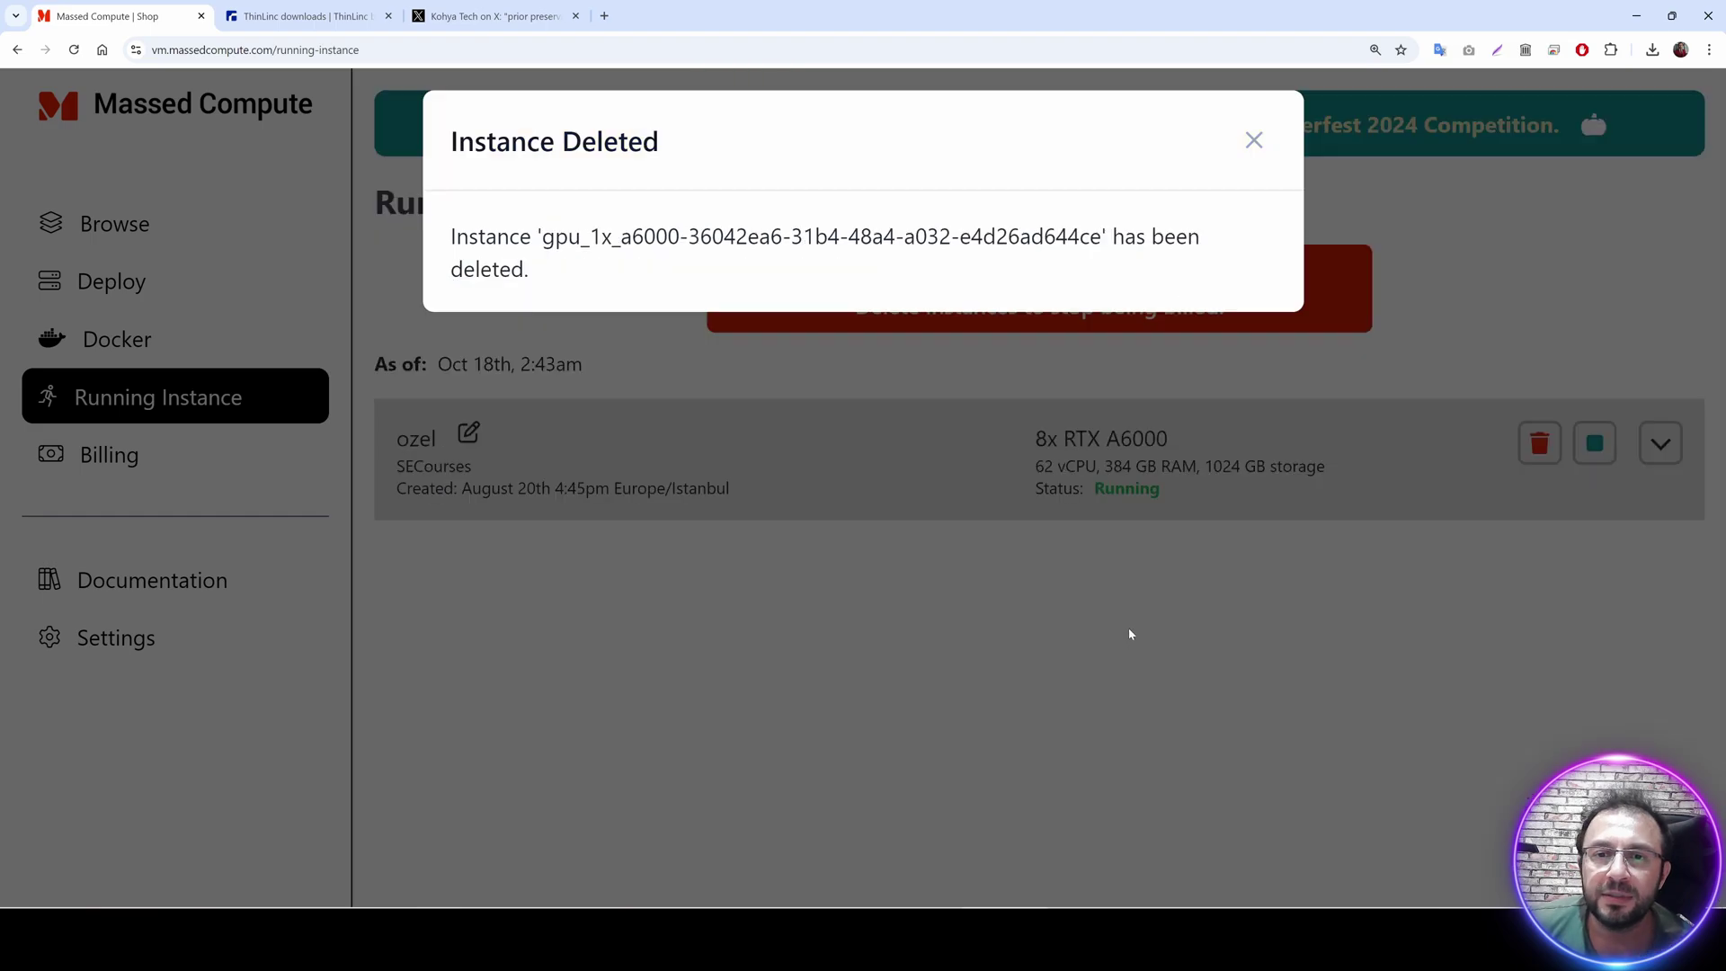
left_click(1253, 139)
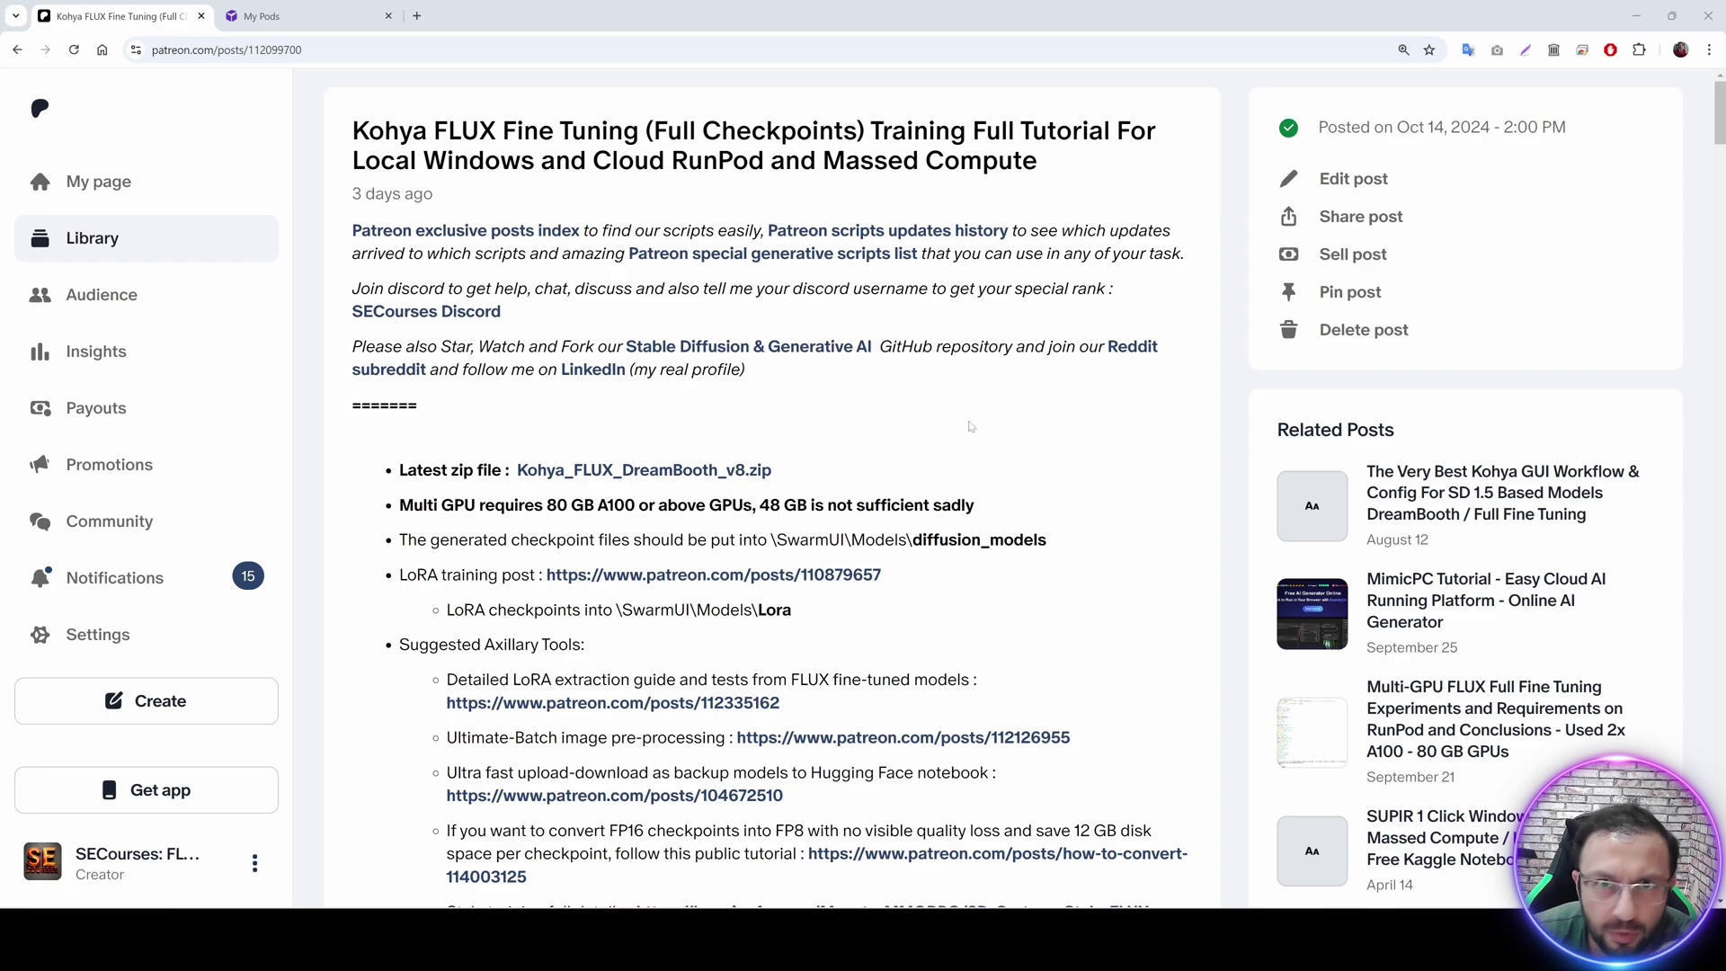
Download Kohya_FLUX_DreamBooth_v8.zip from the Patreon post and read RunPod_Install_Instructions.txt from the archive.
scroll(931, 434, "down", 2)
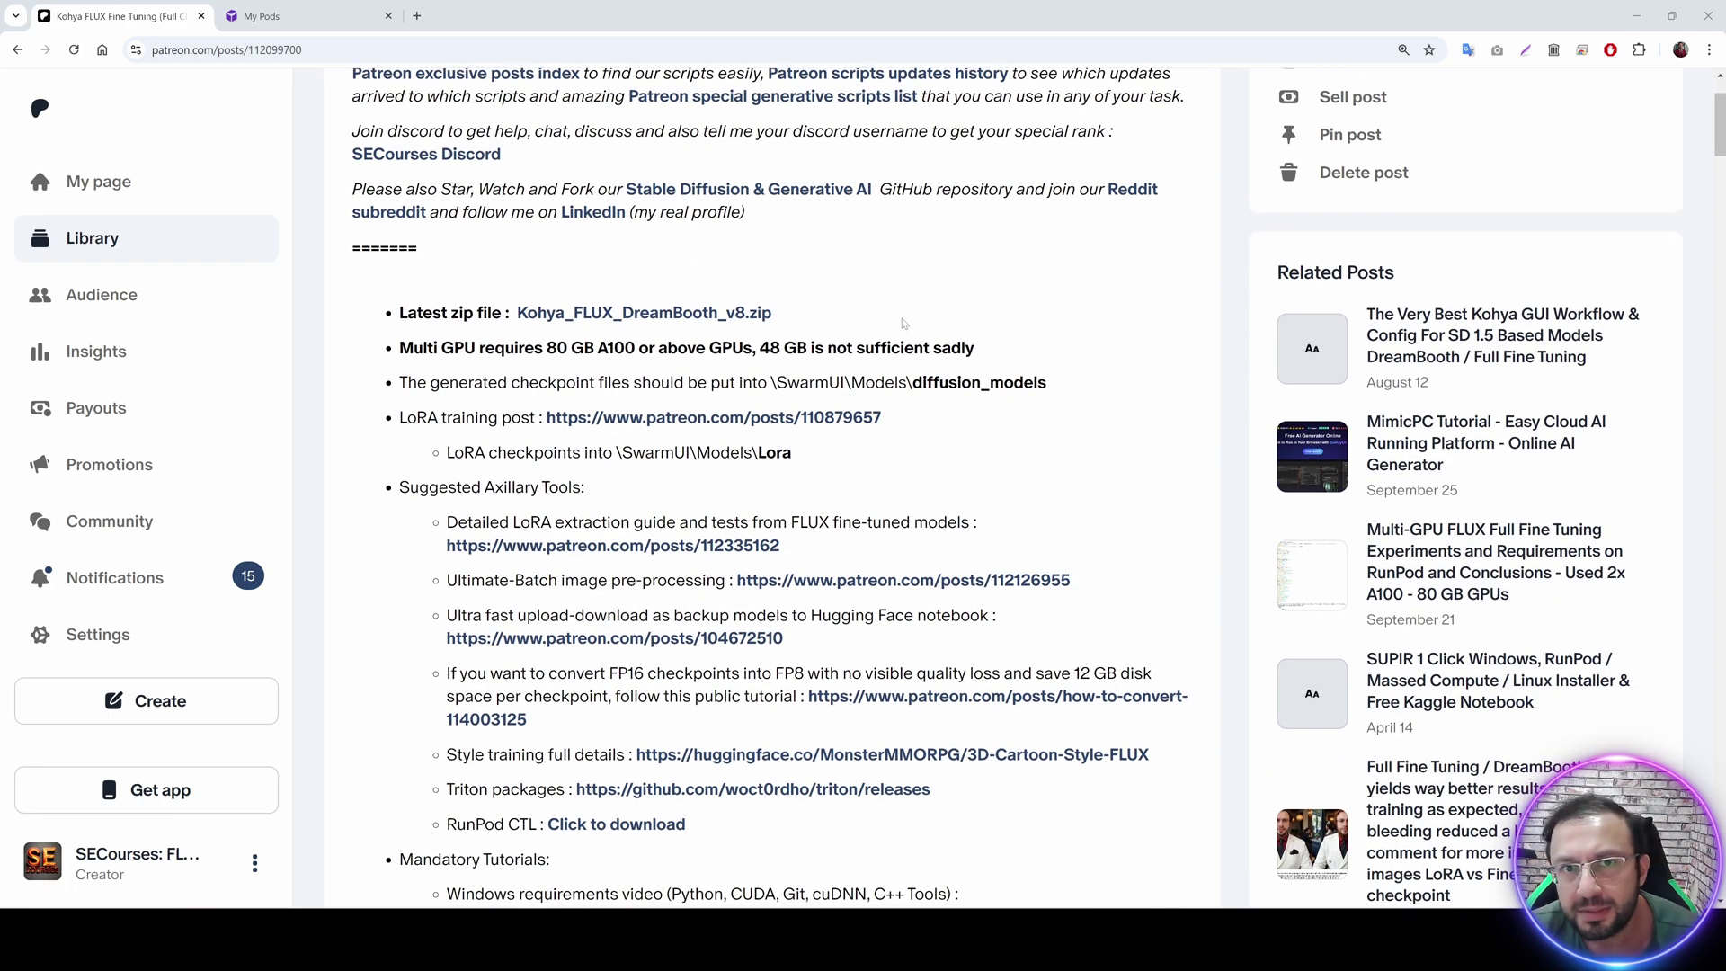
scroll(903, 324, "down", 1)
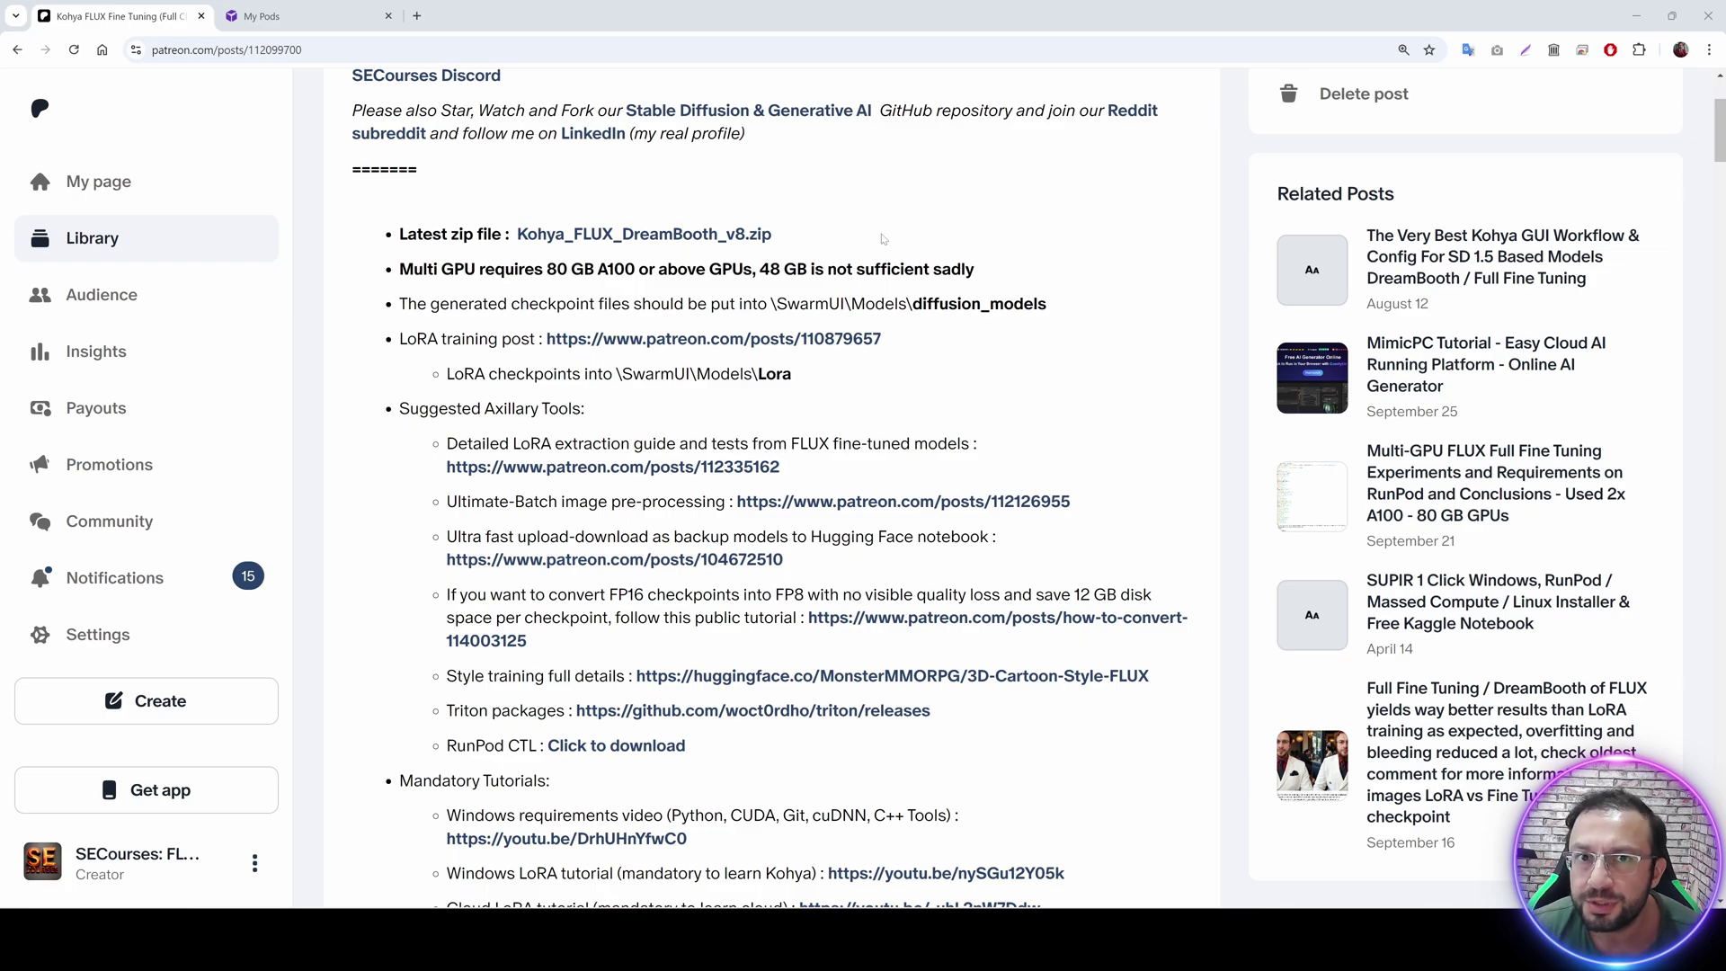
left_click(686, 237)
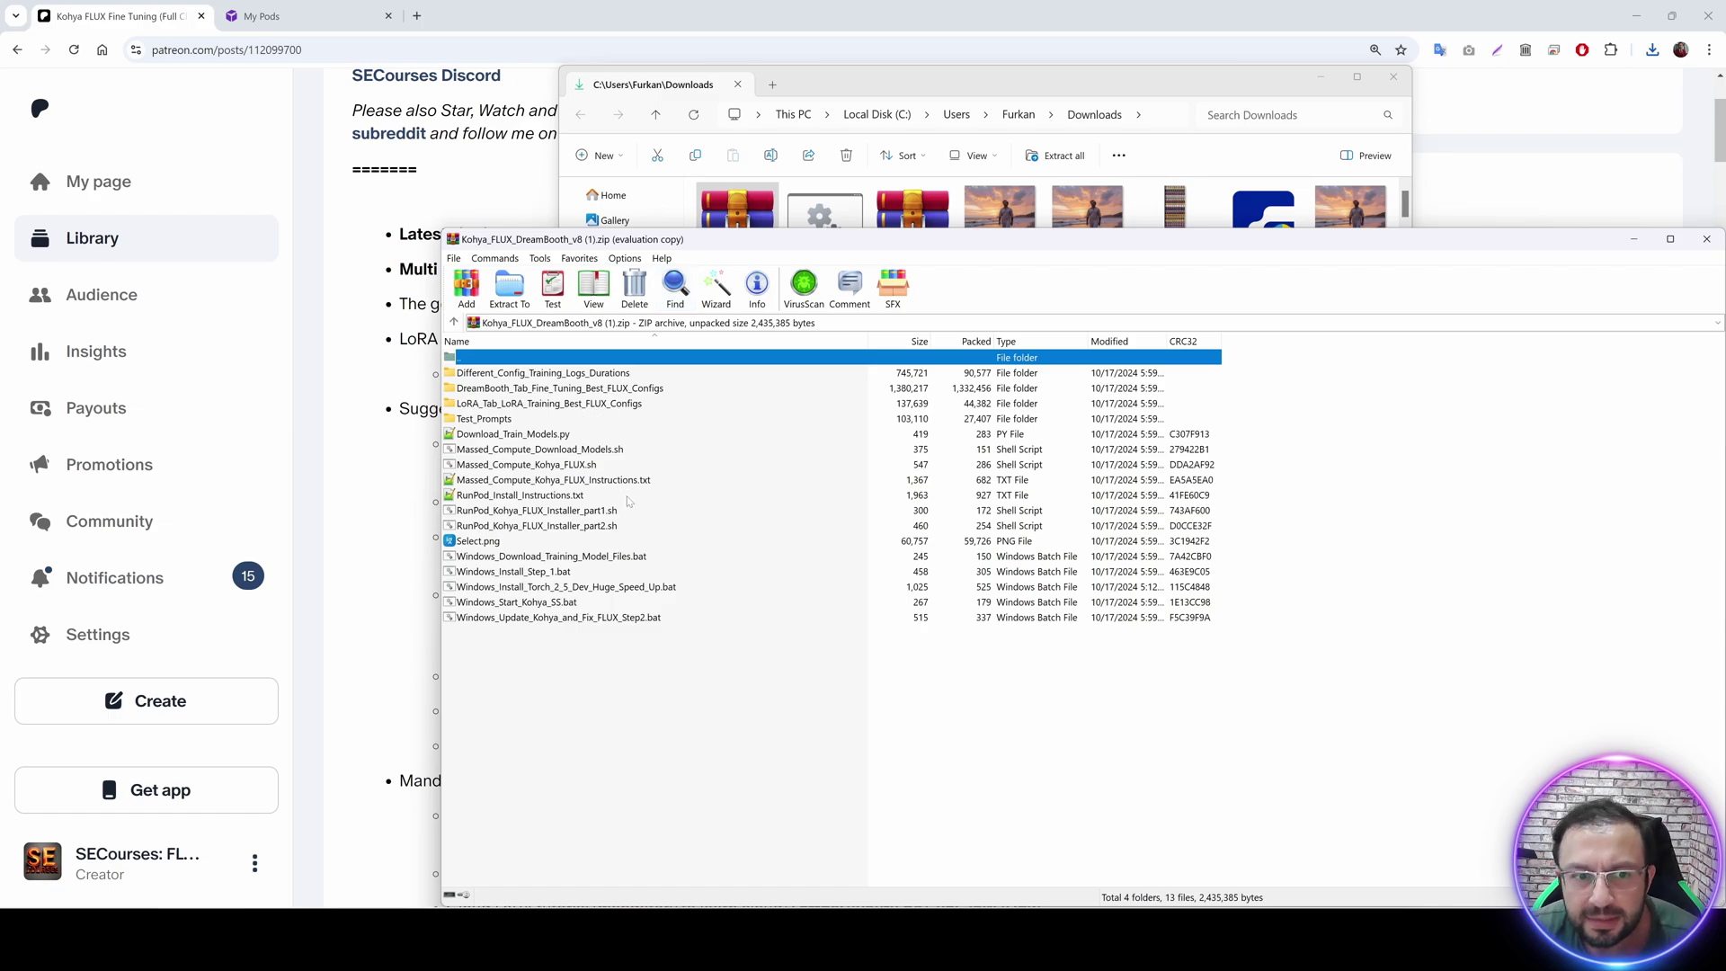
left_click(524, 496)
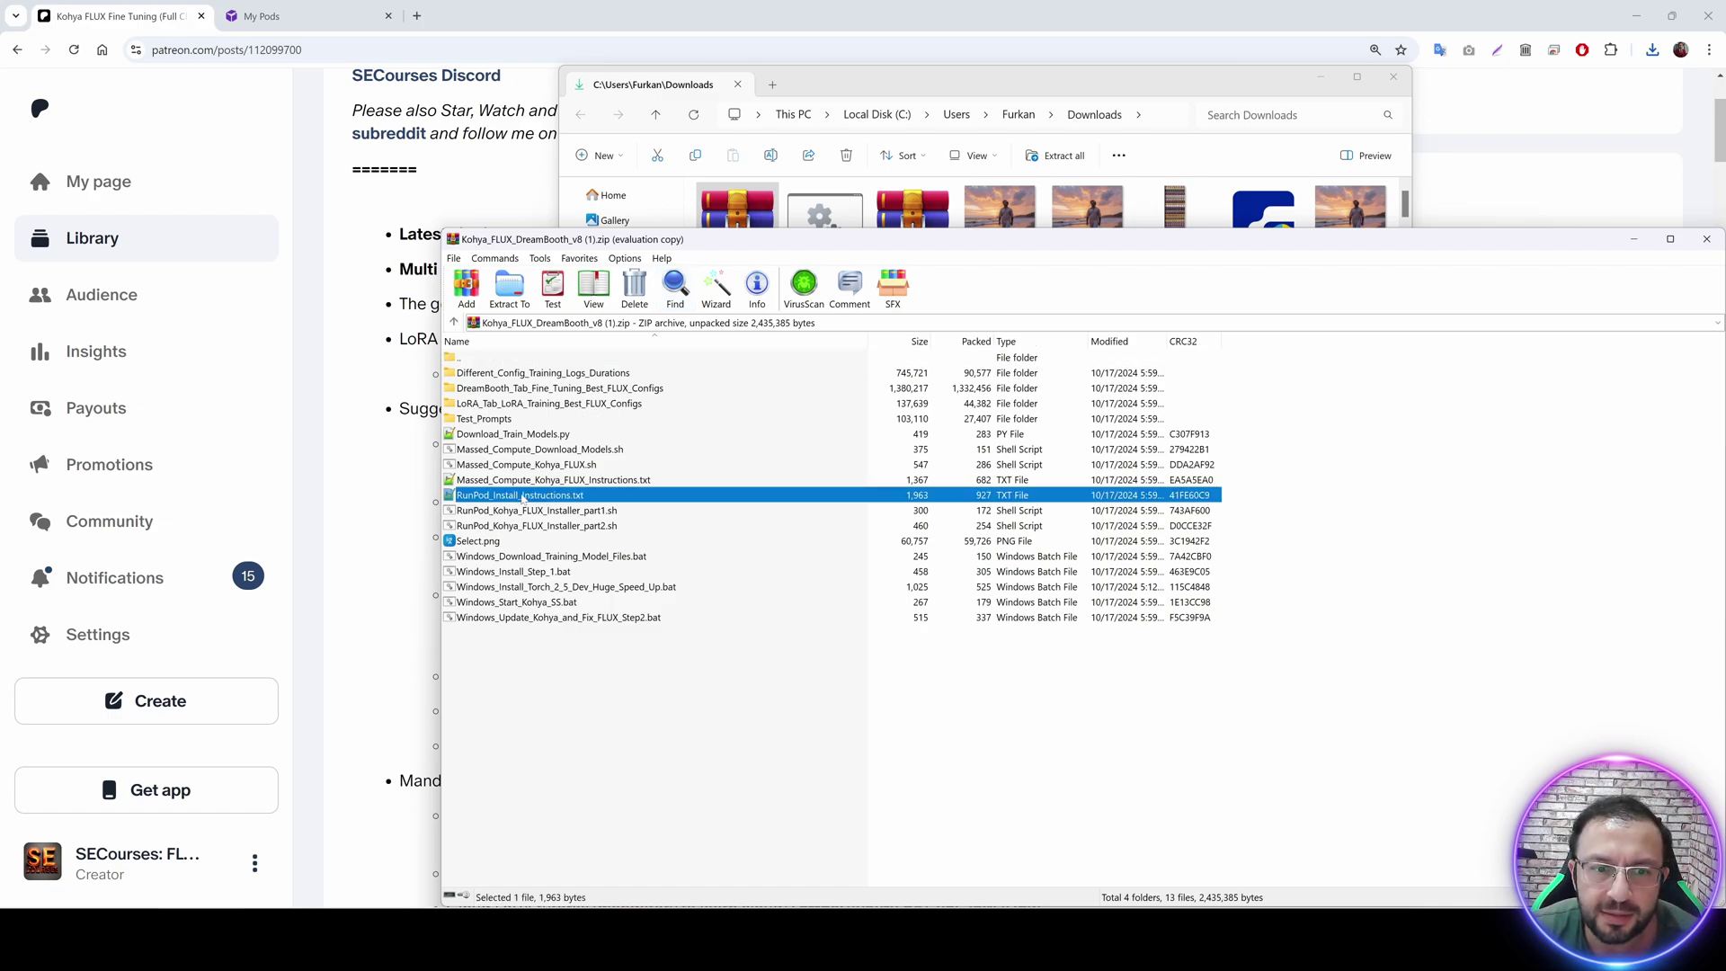
double_click(545, 496)
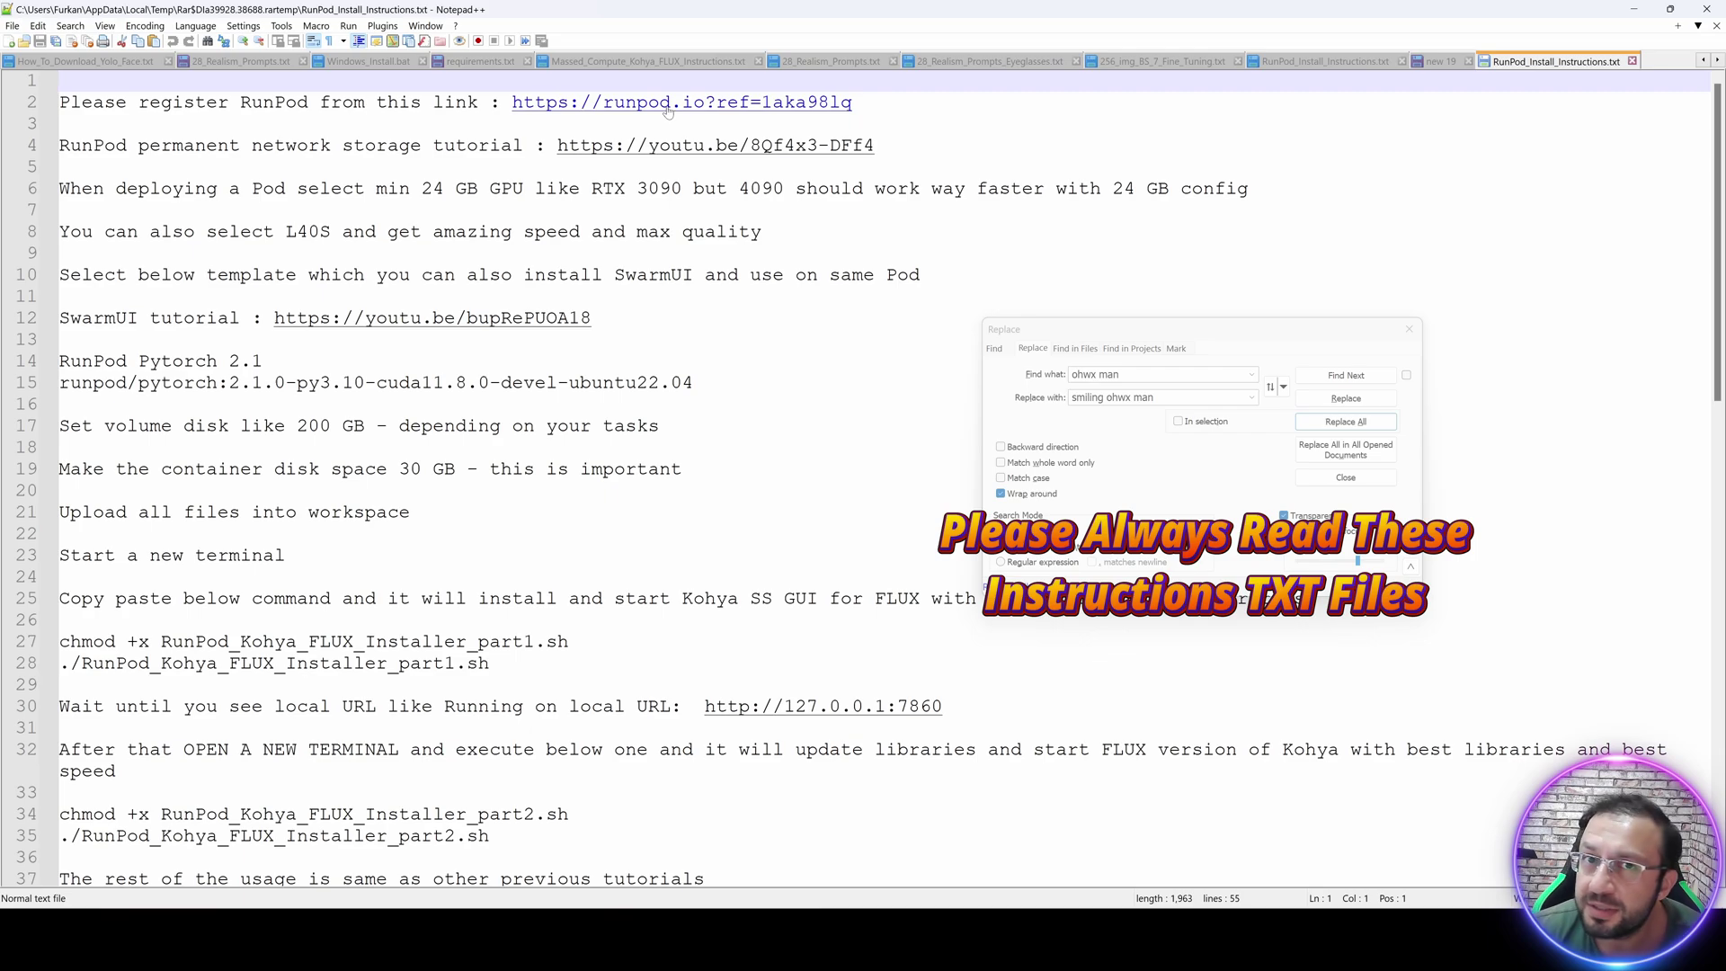
left_click_drag(81, 145, 480, 146)
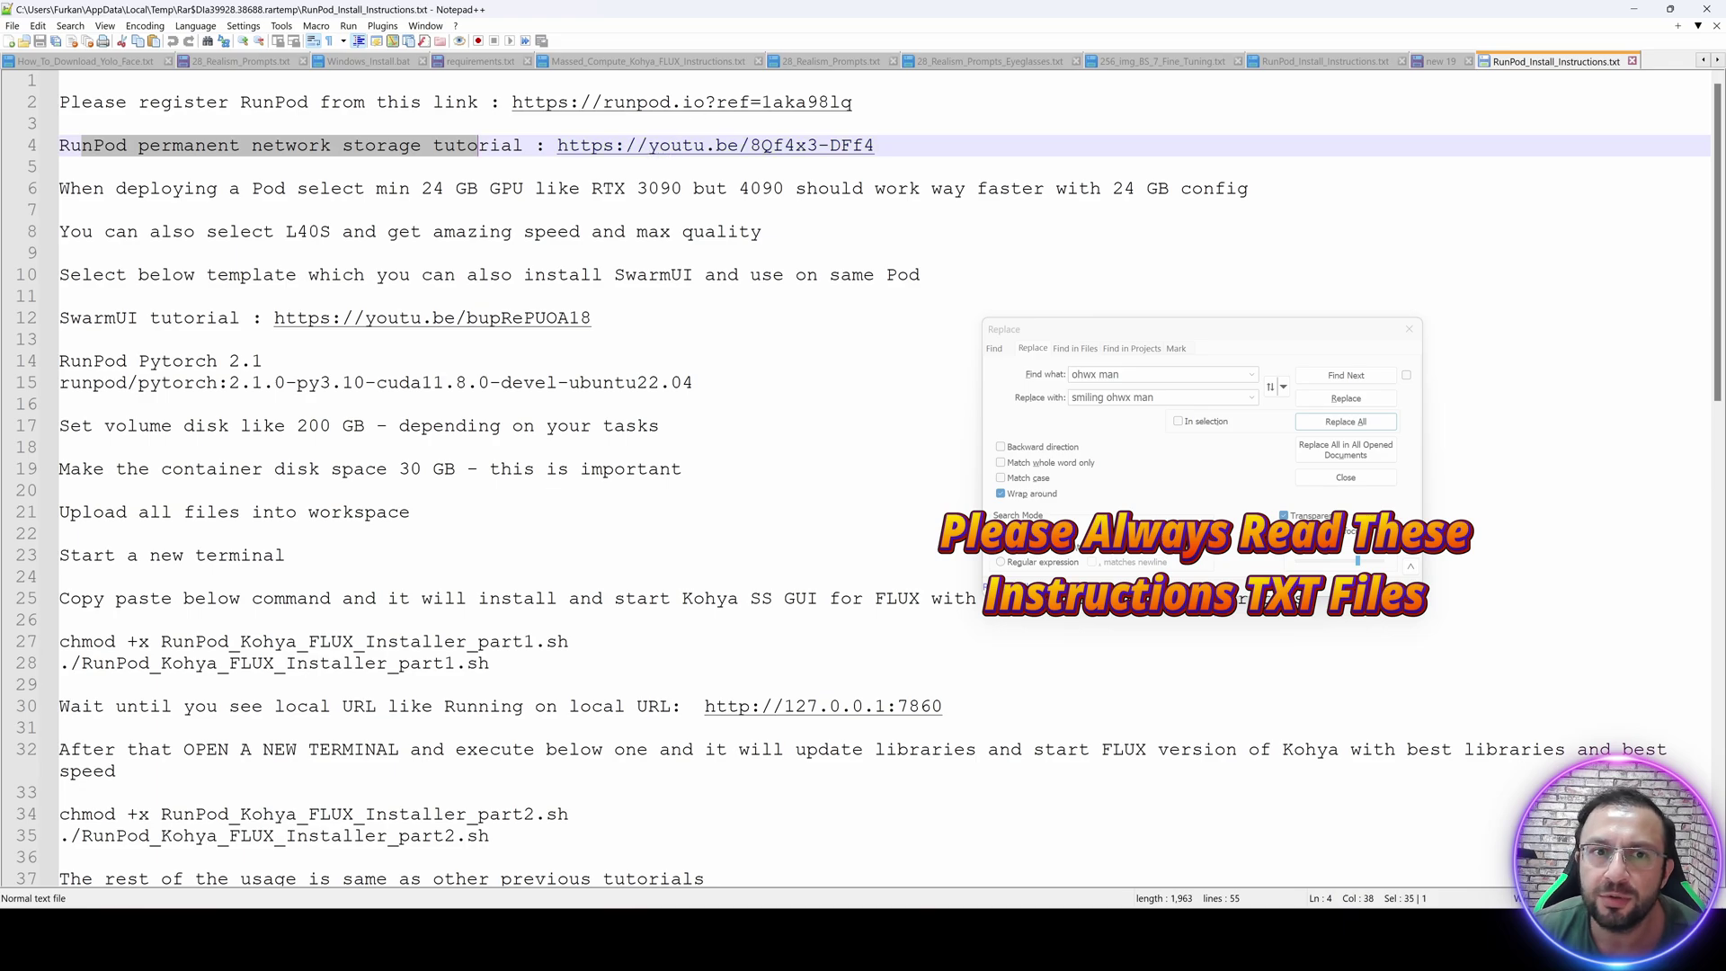
Log in to RunPod through the registration link in the instructions and view the account's billing page.
double_click(696, 104)
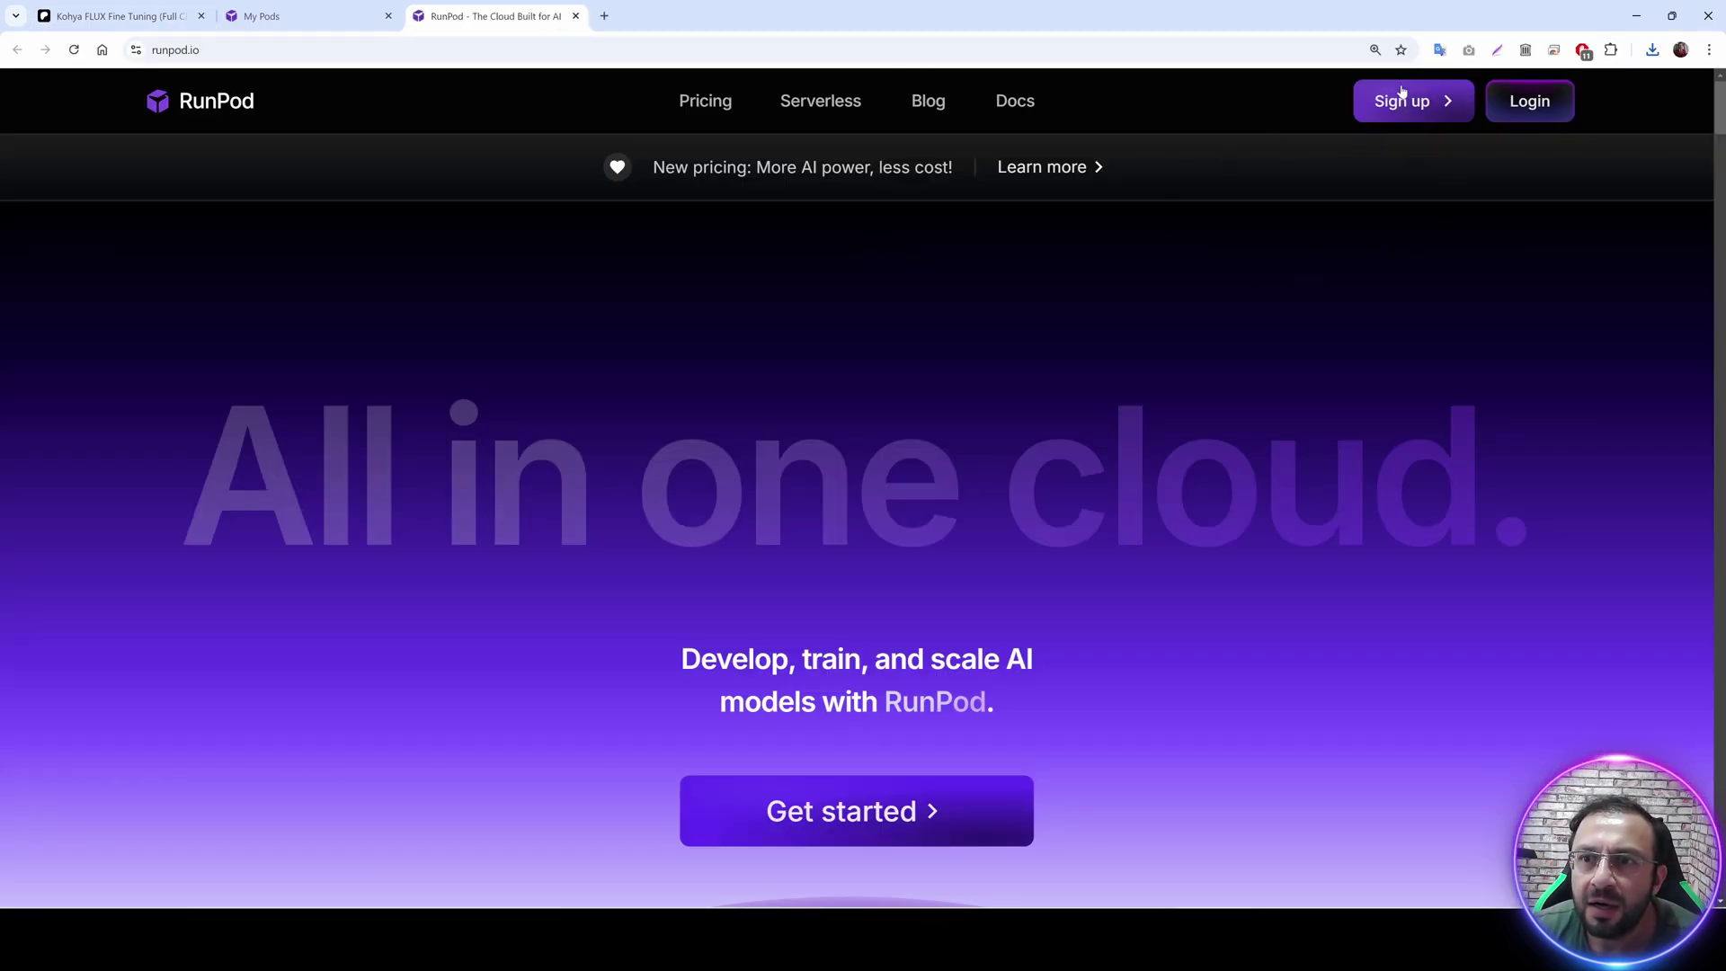
left_click(1529, 102)
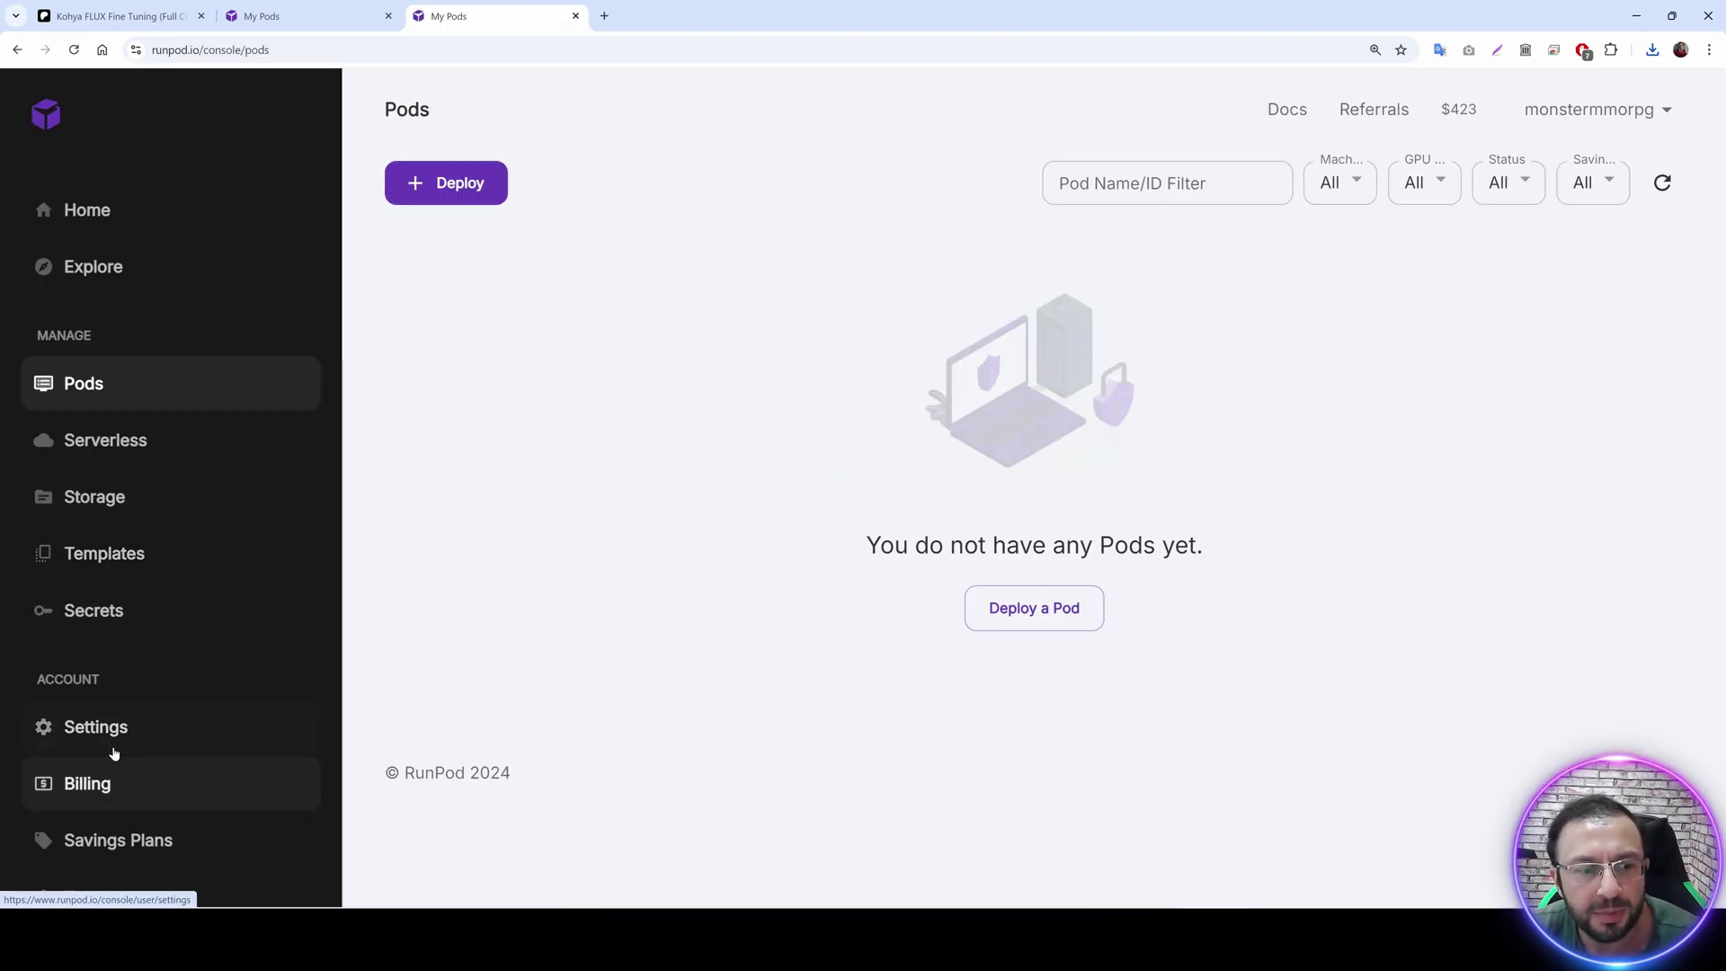
left_click(118, 784)
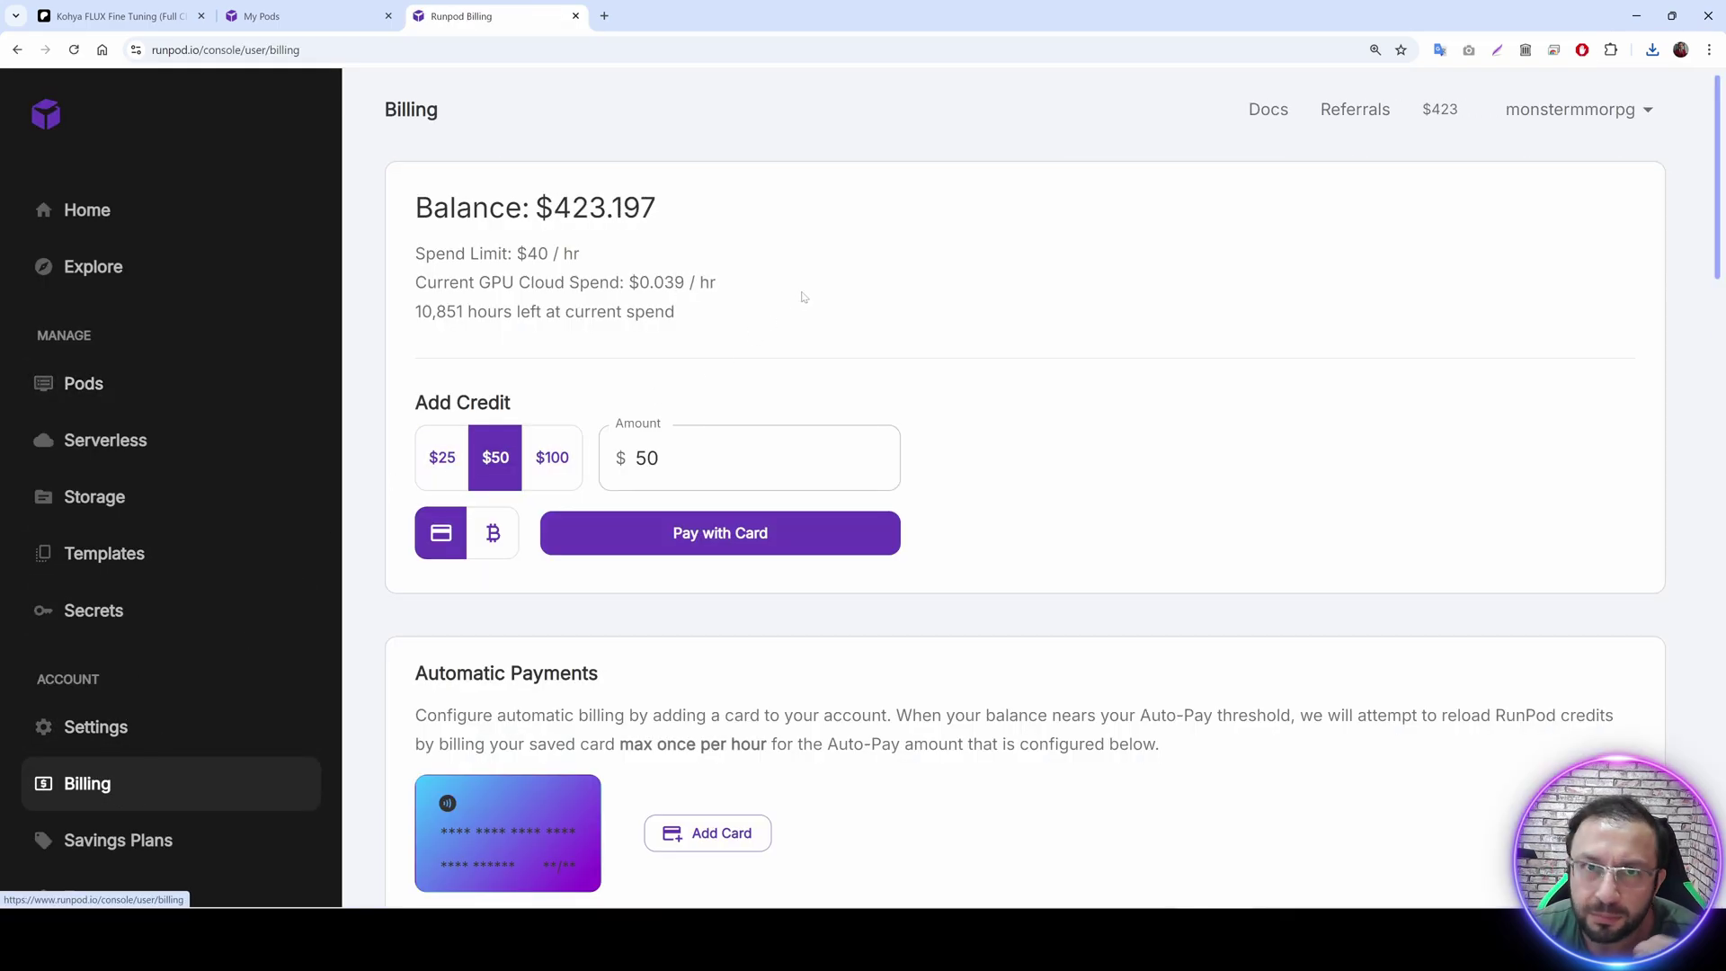
Start a GPU pod deployment on Secure Cloud in the US-TX-3 region with the L40S GPU.
left_click(113, 390)
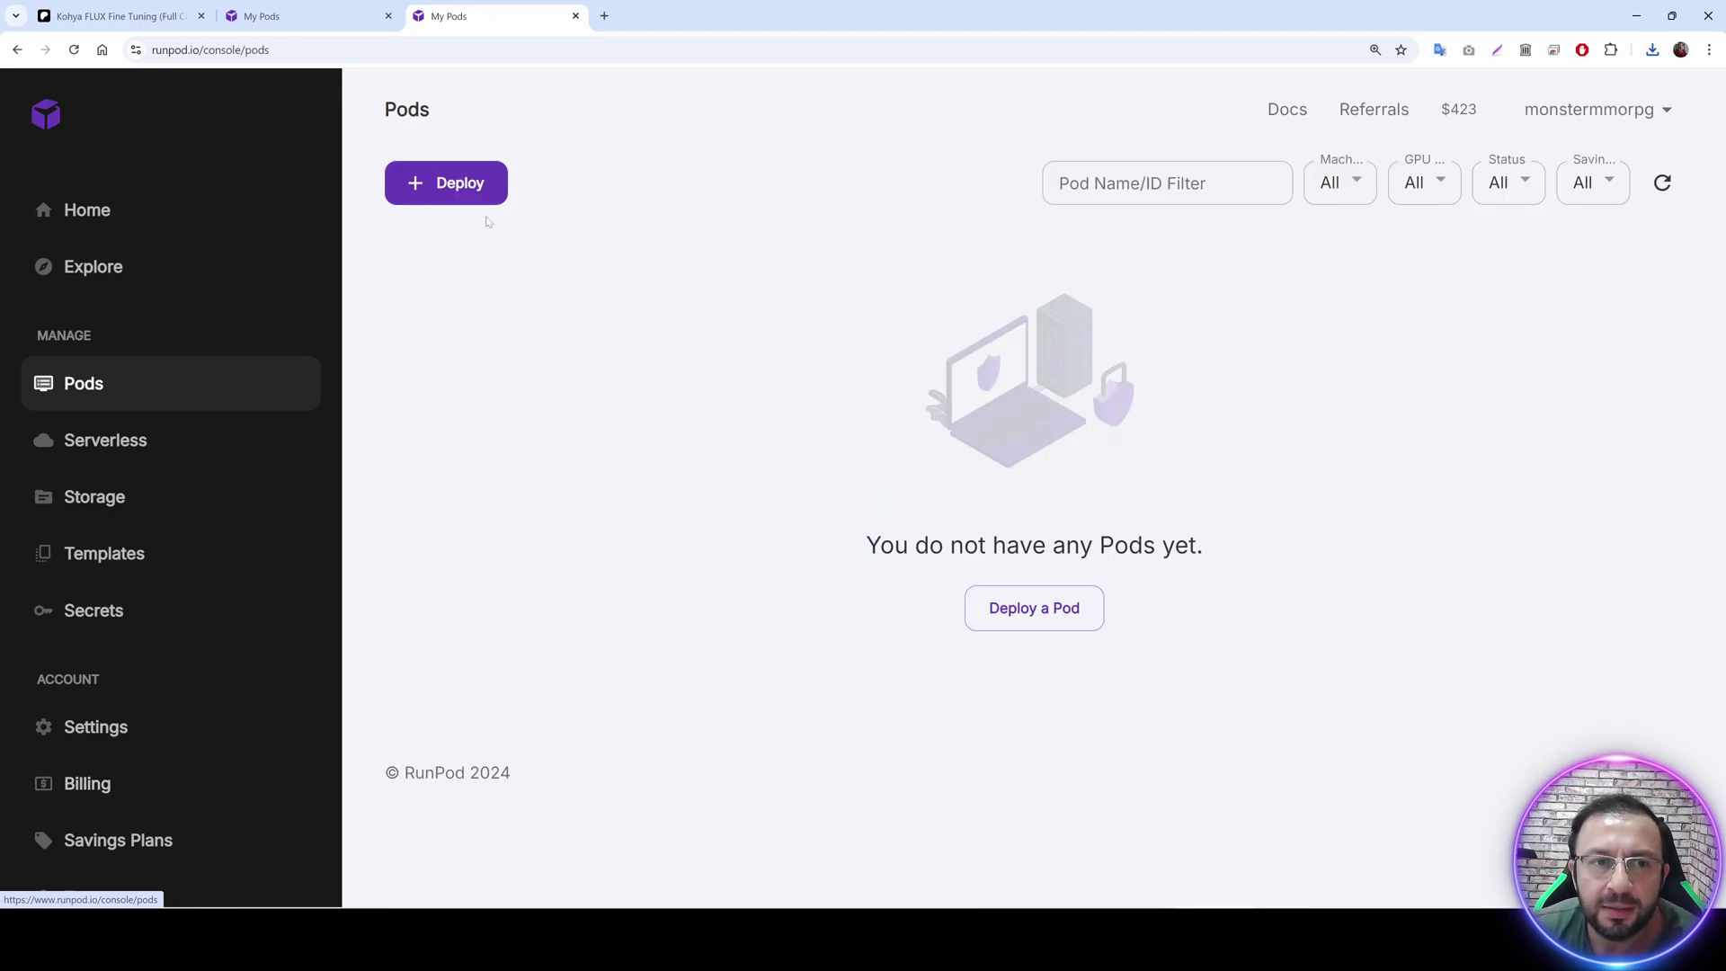
left_click(463, 184)
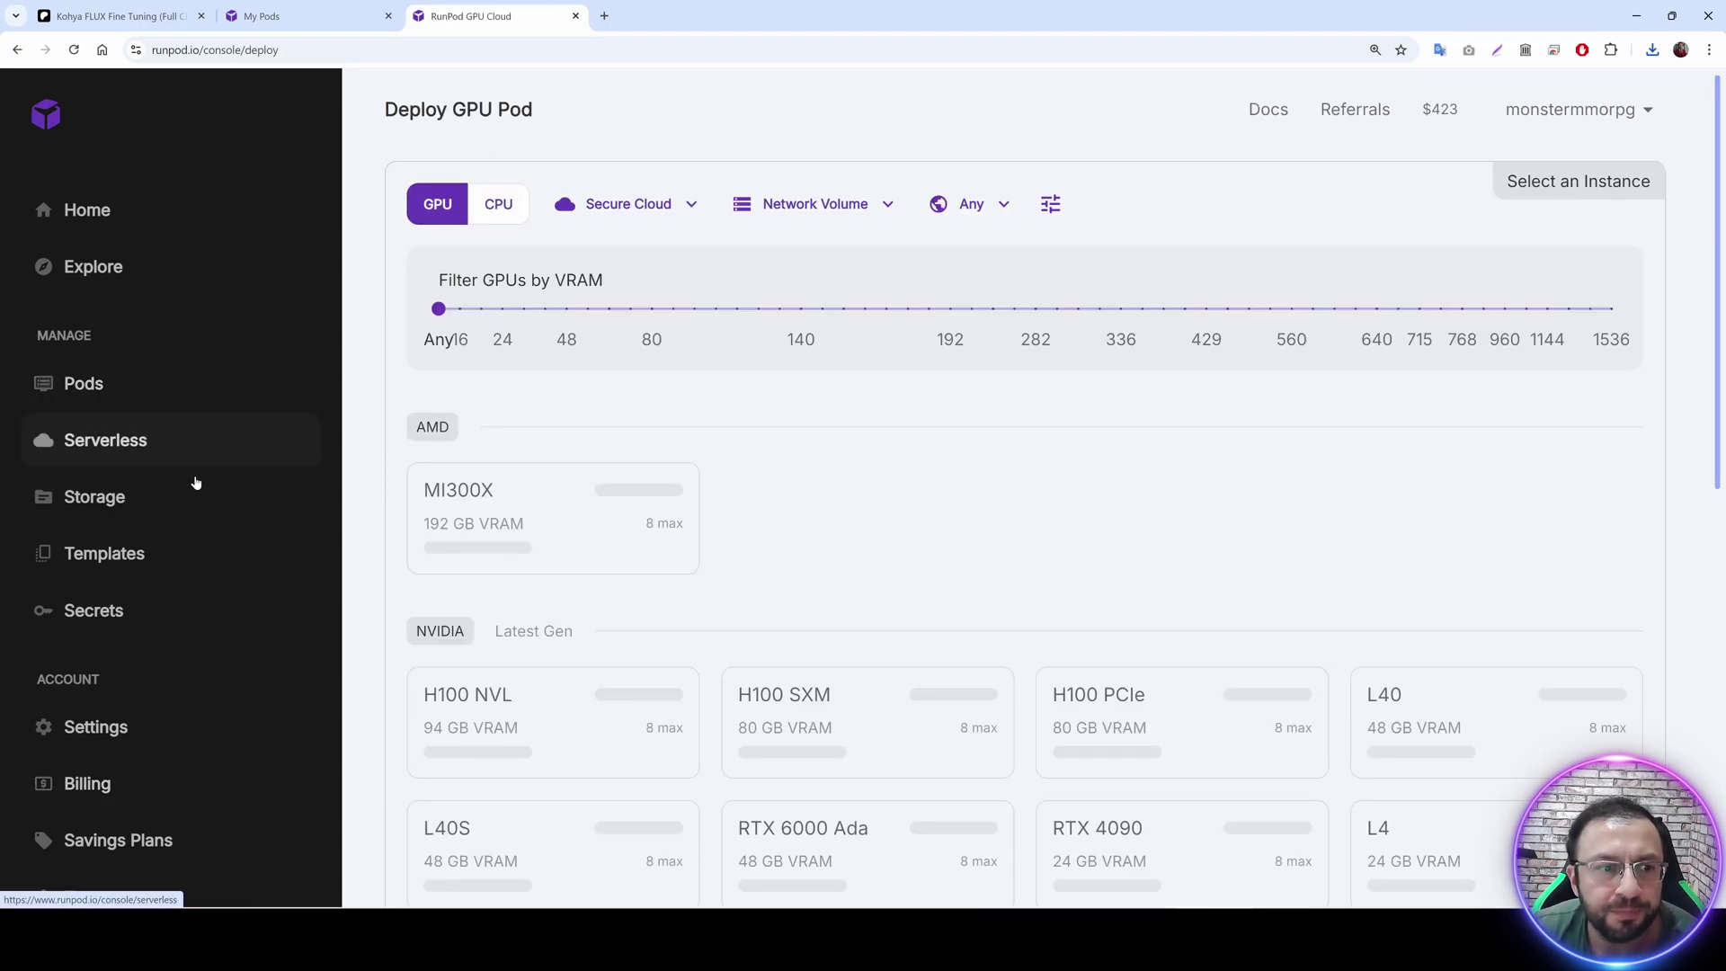
left_click(645, 209)
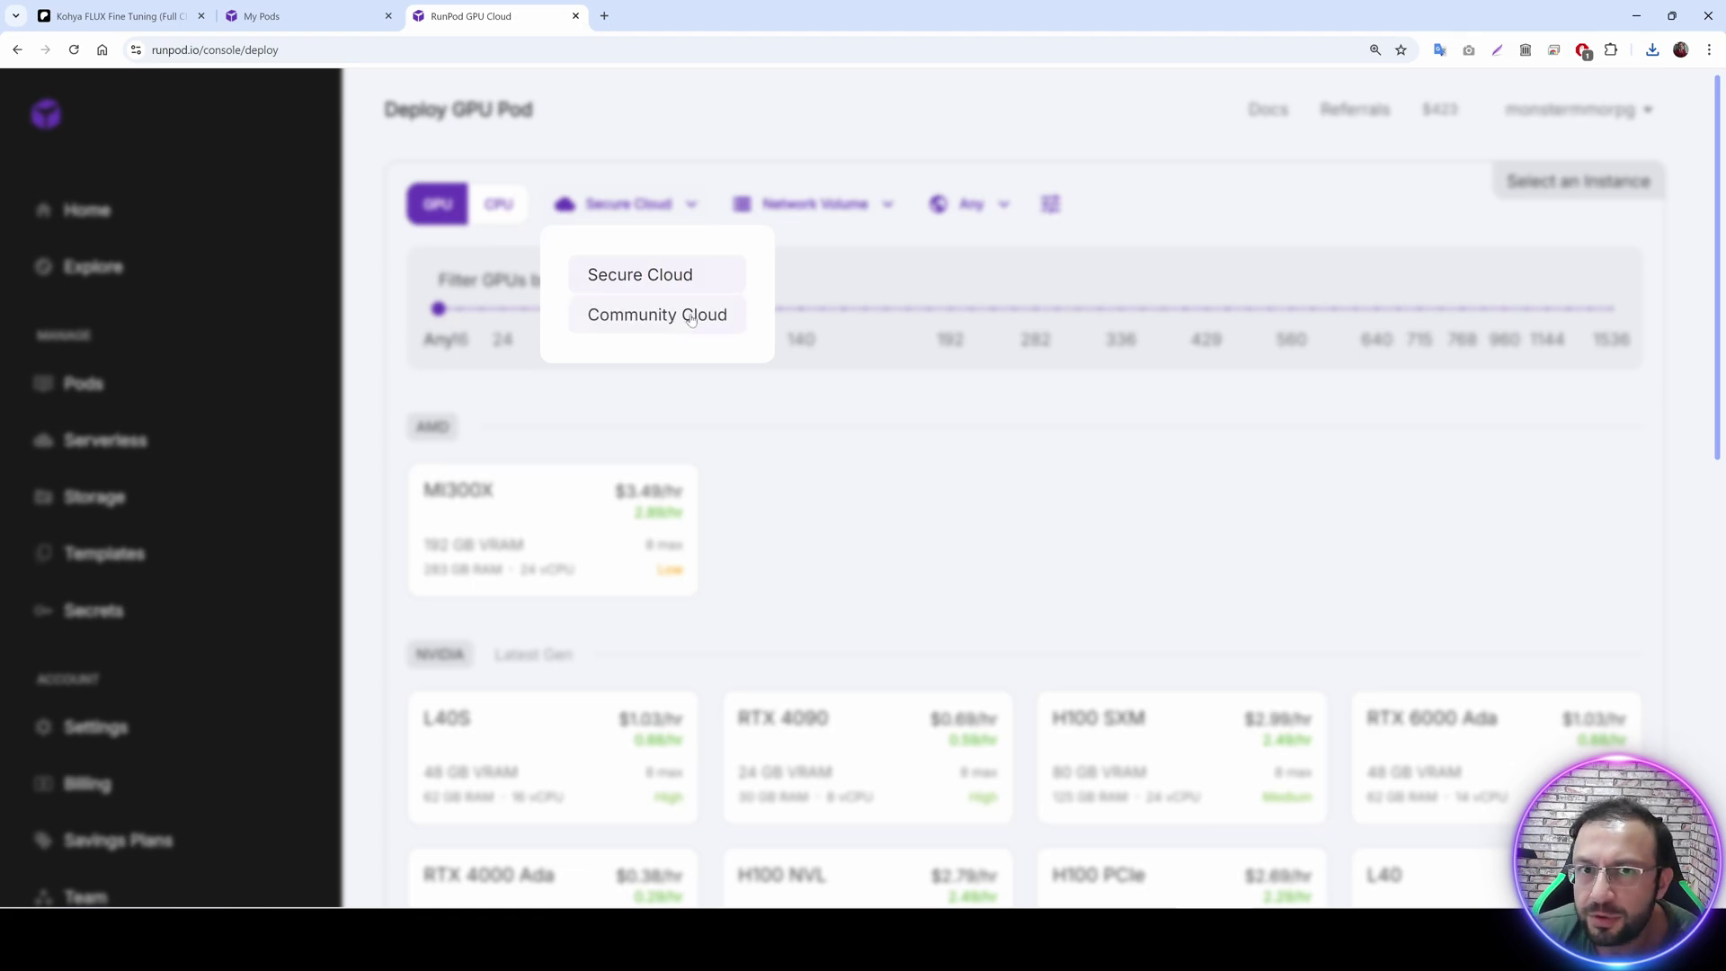
left_click(683, 277)
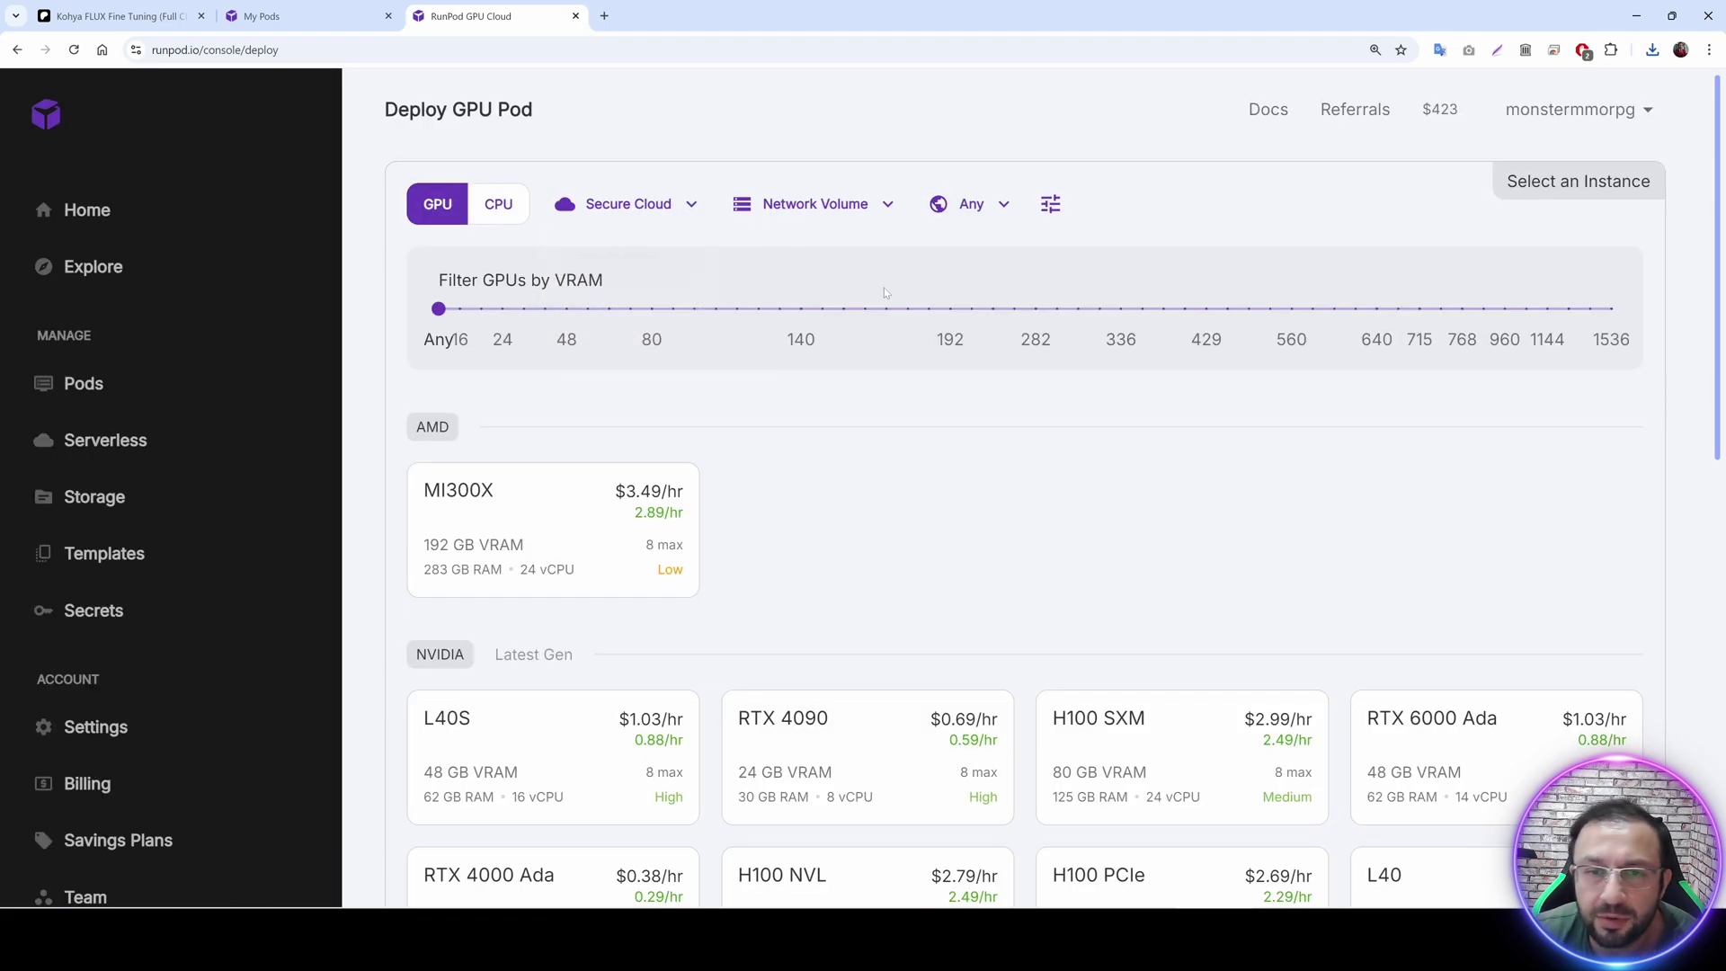
left_click(999, 214)
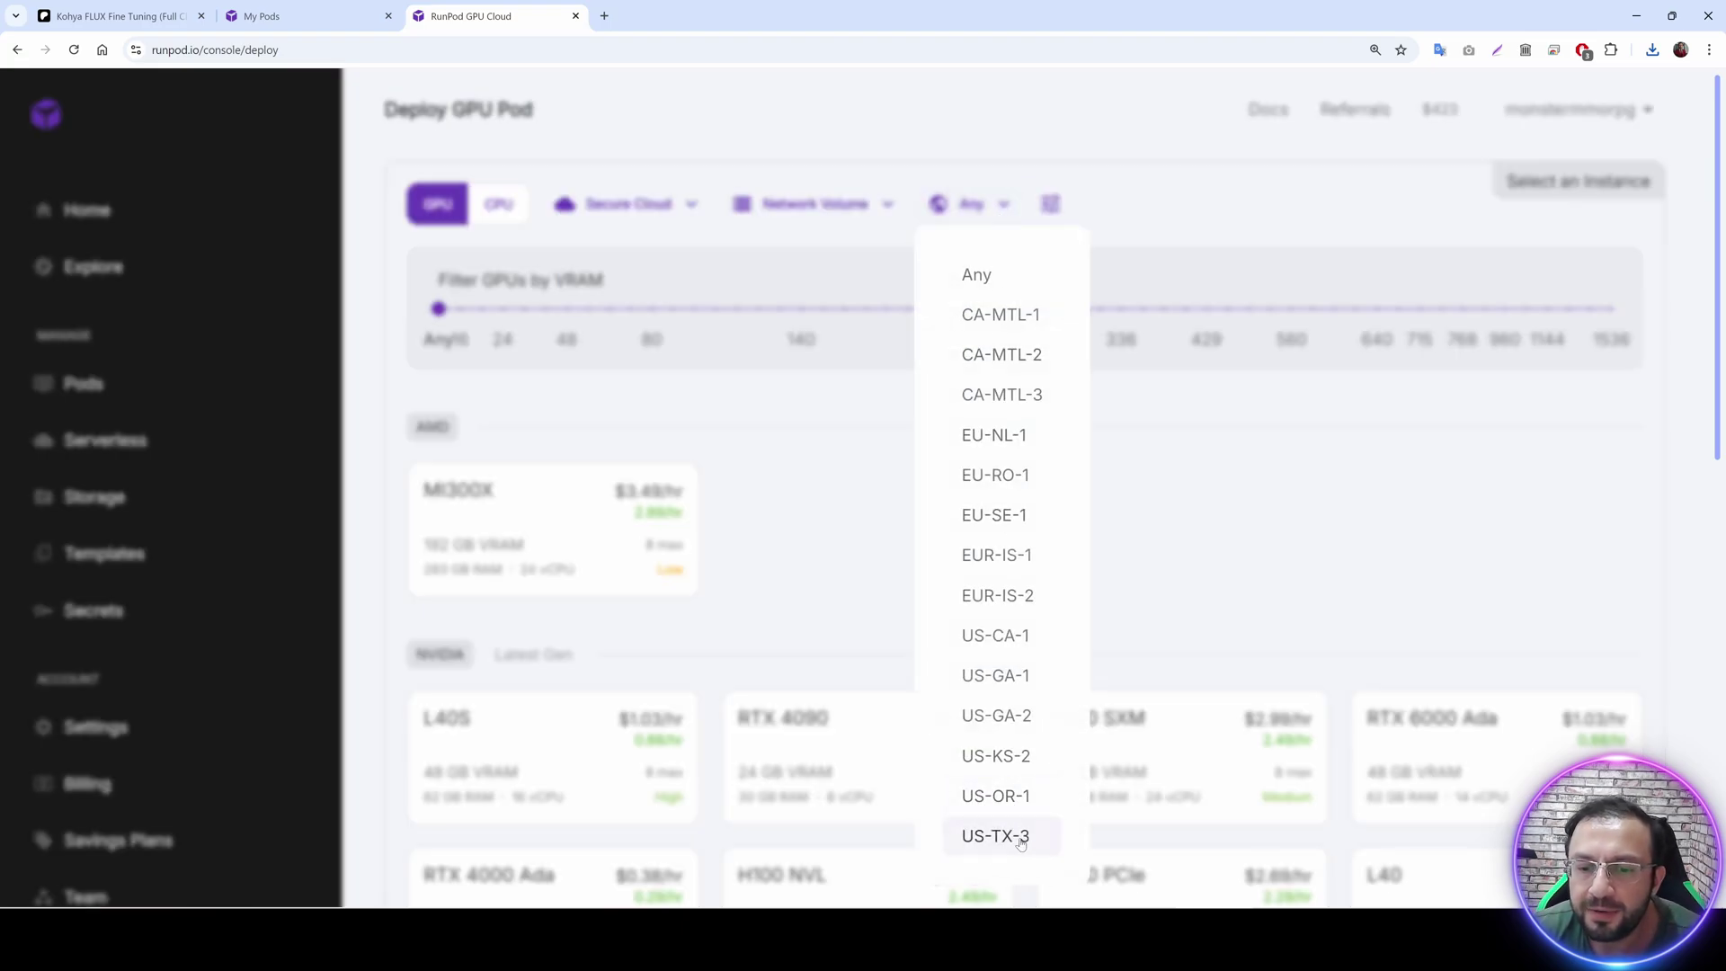
left_click(1026, 848)
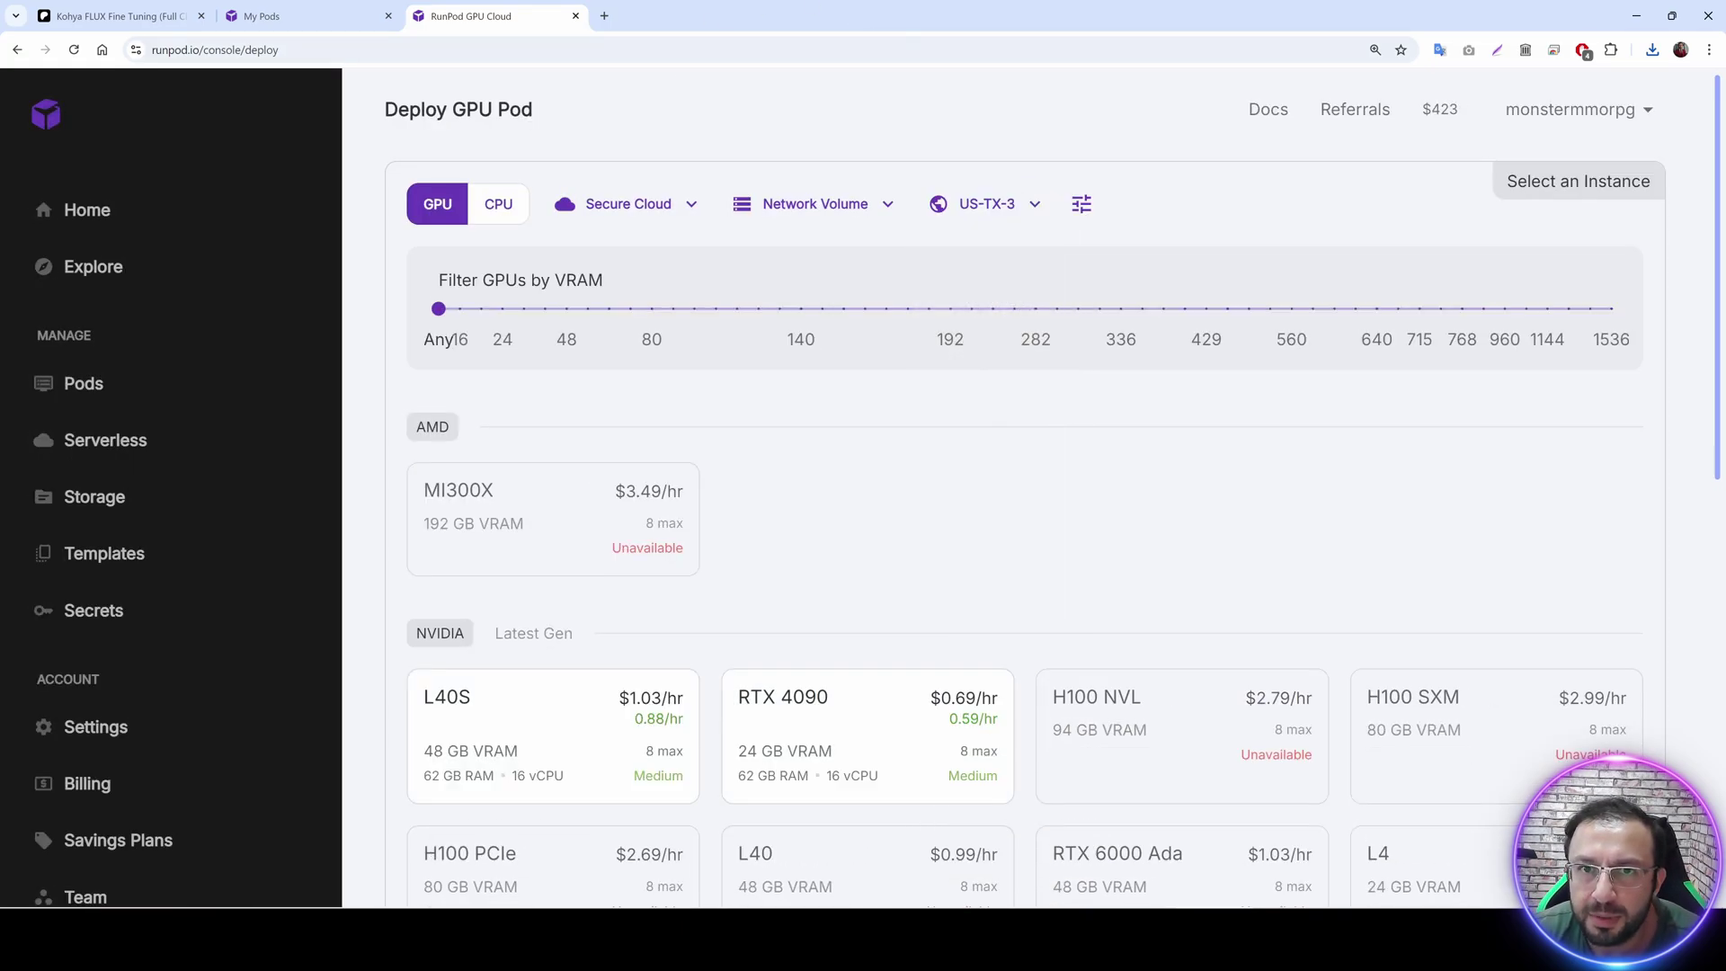
left_click(1019, 220)
left_click(874, 489)
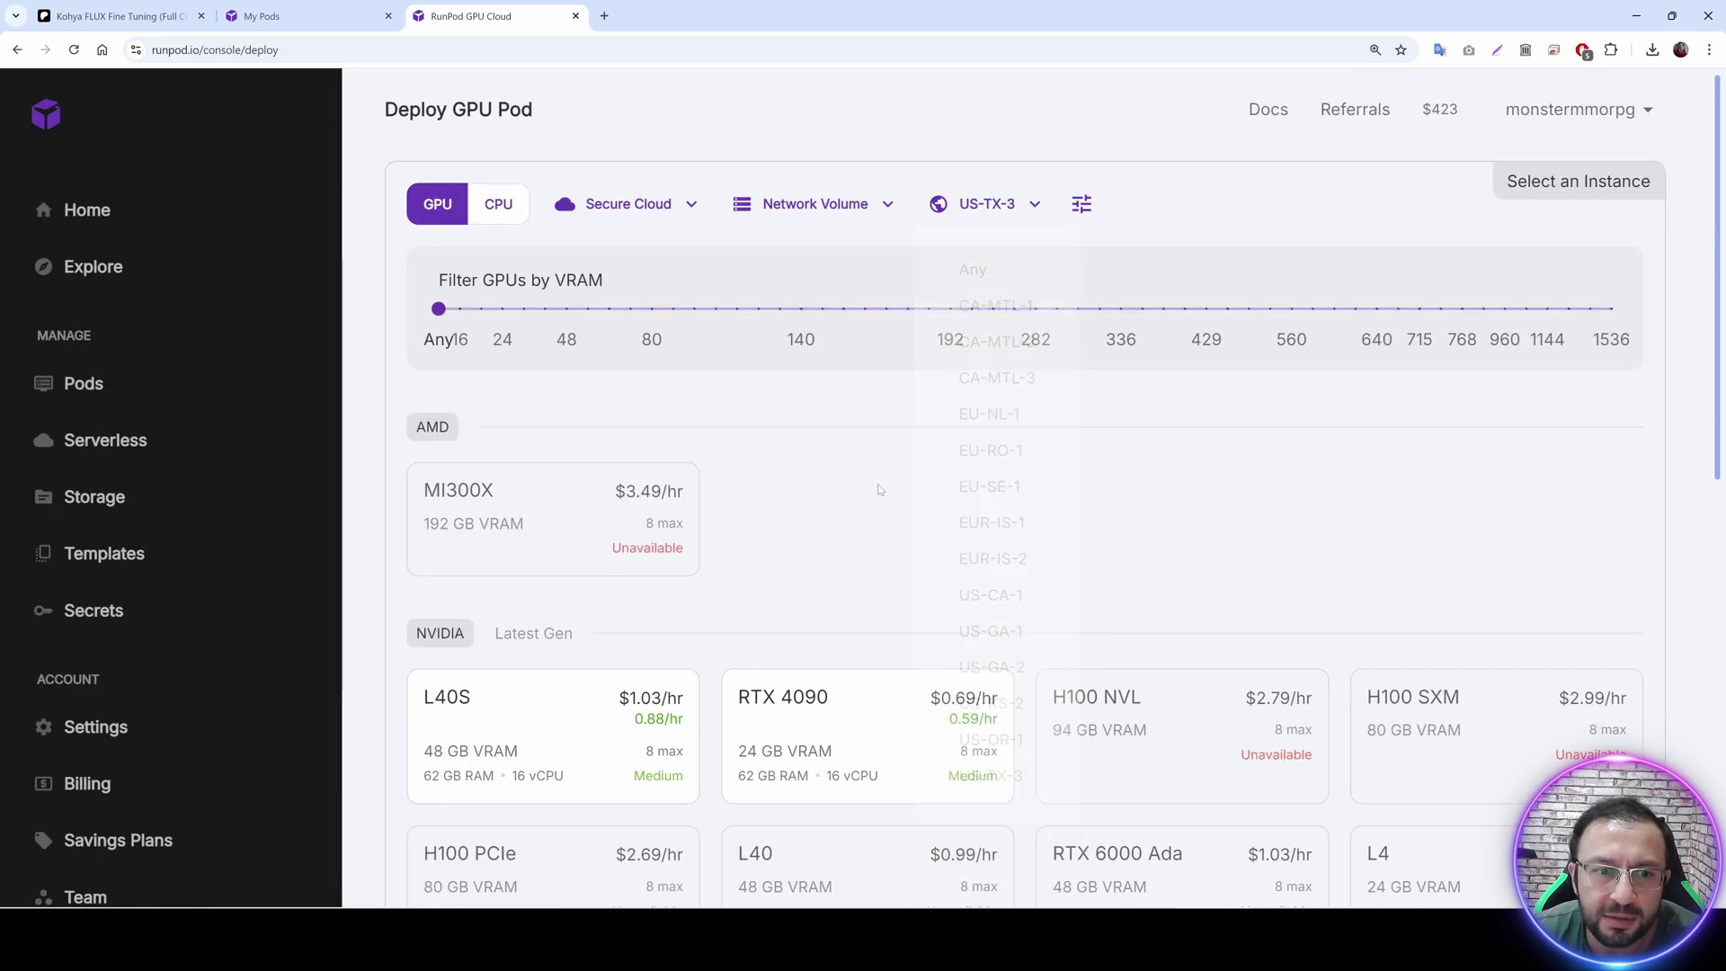
scroll(838, 490, "down", 3)
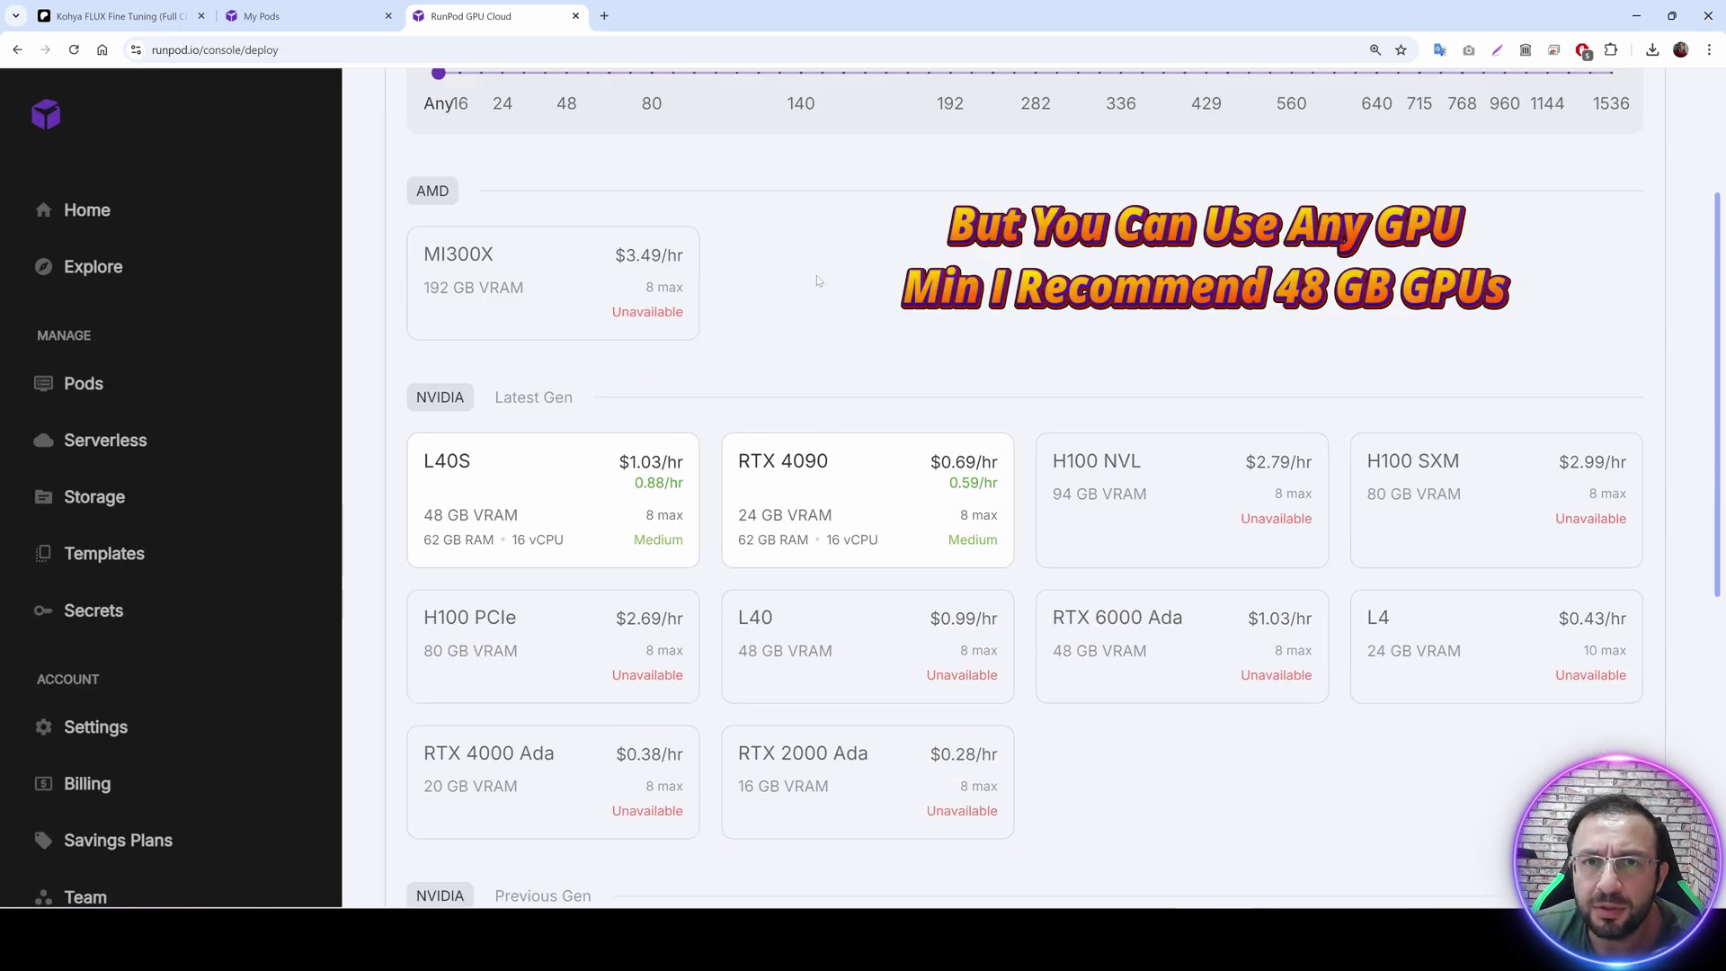
left_click(586, 537)
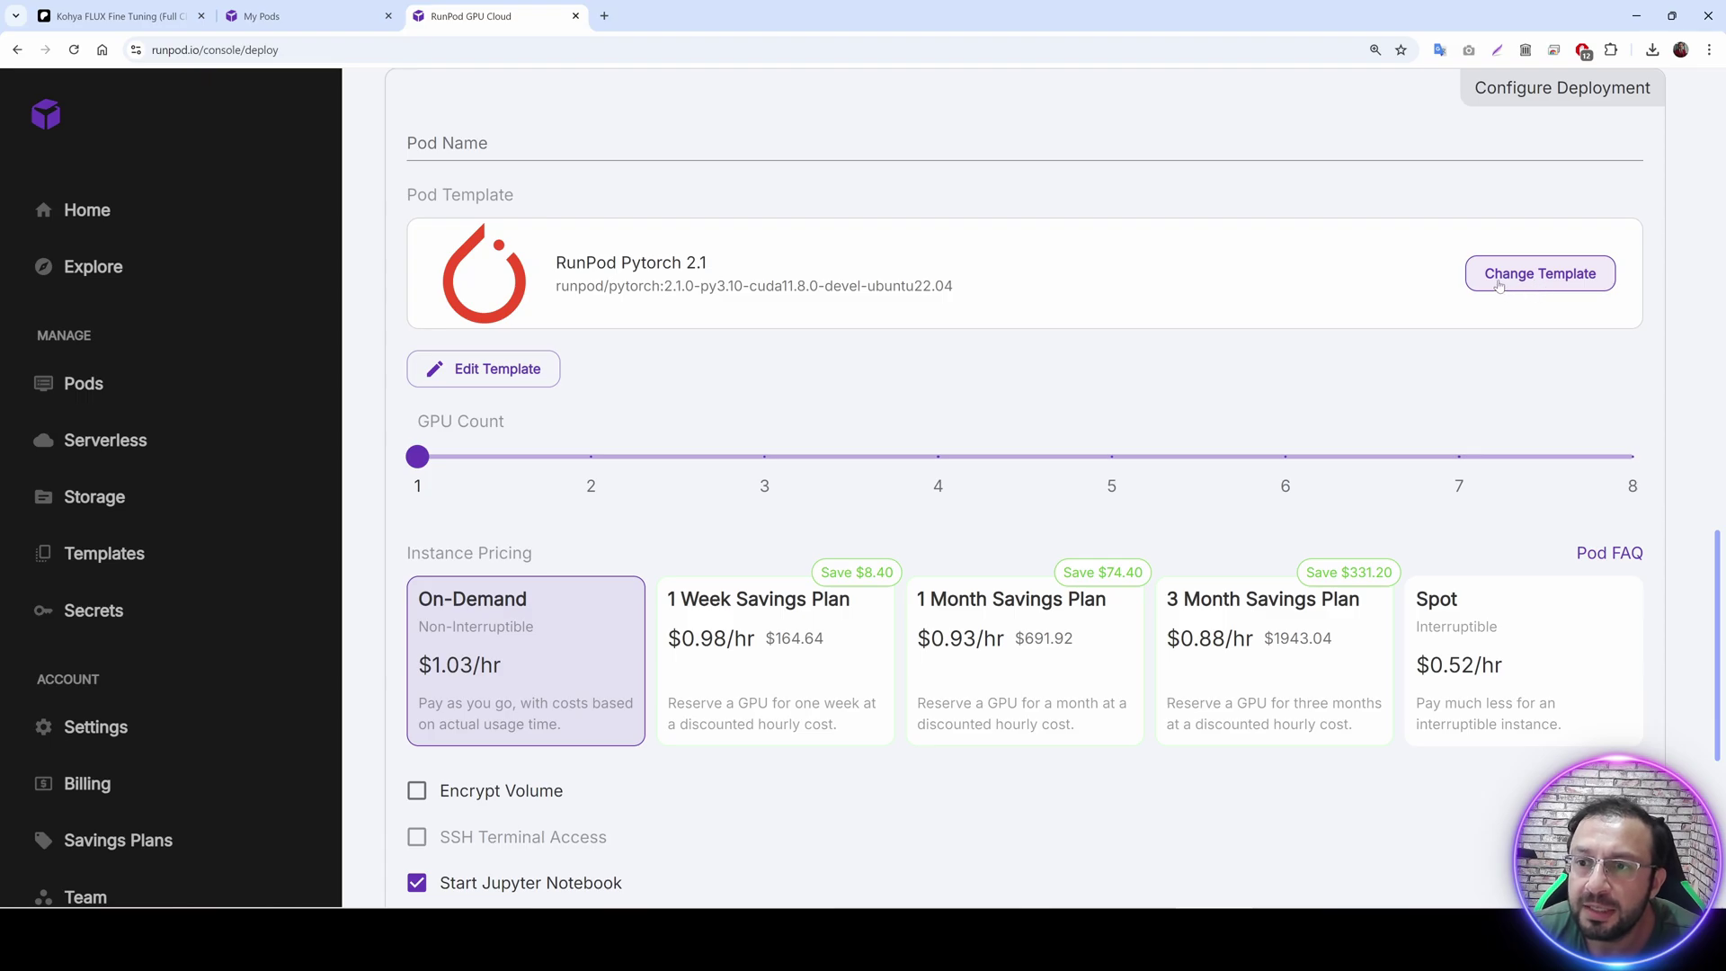
Choose the official RunPod Pytorch 2.1 template for the pod and check it against the template named in RunPod_Install_Instructions.txt.
left_click(1535, 282)
type("pytorch")
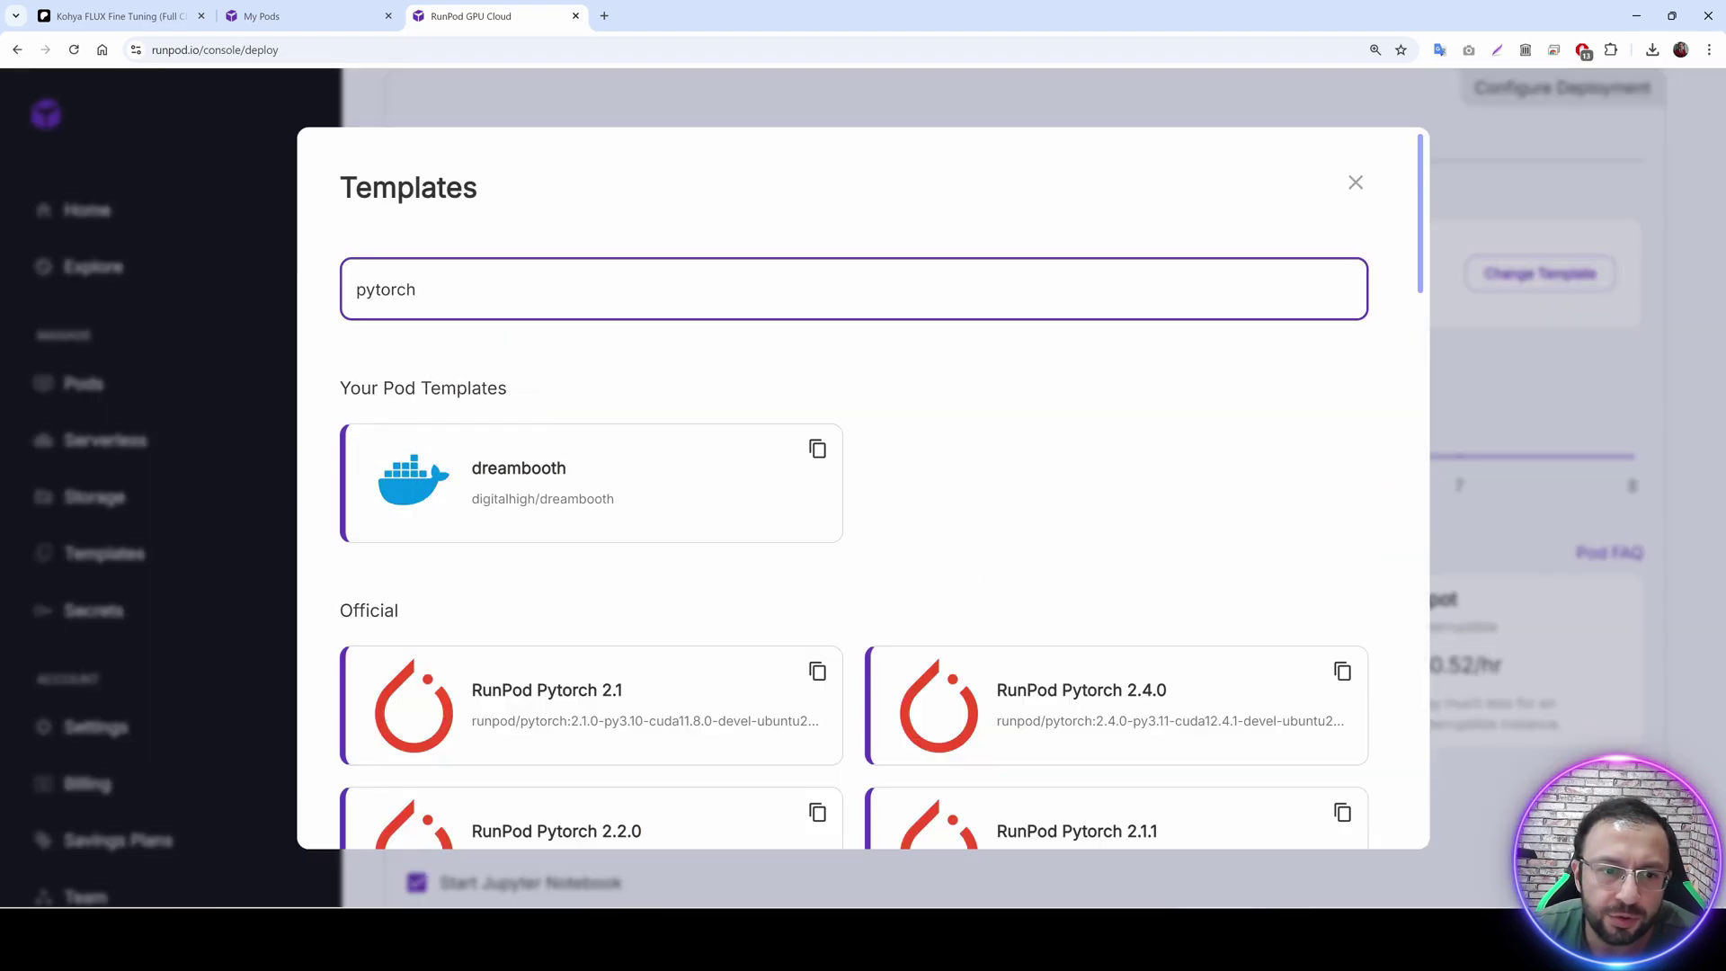
scroll(656, 449, "down", 3)
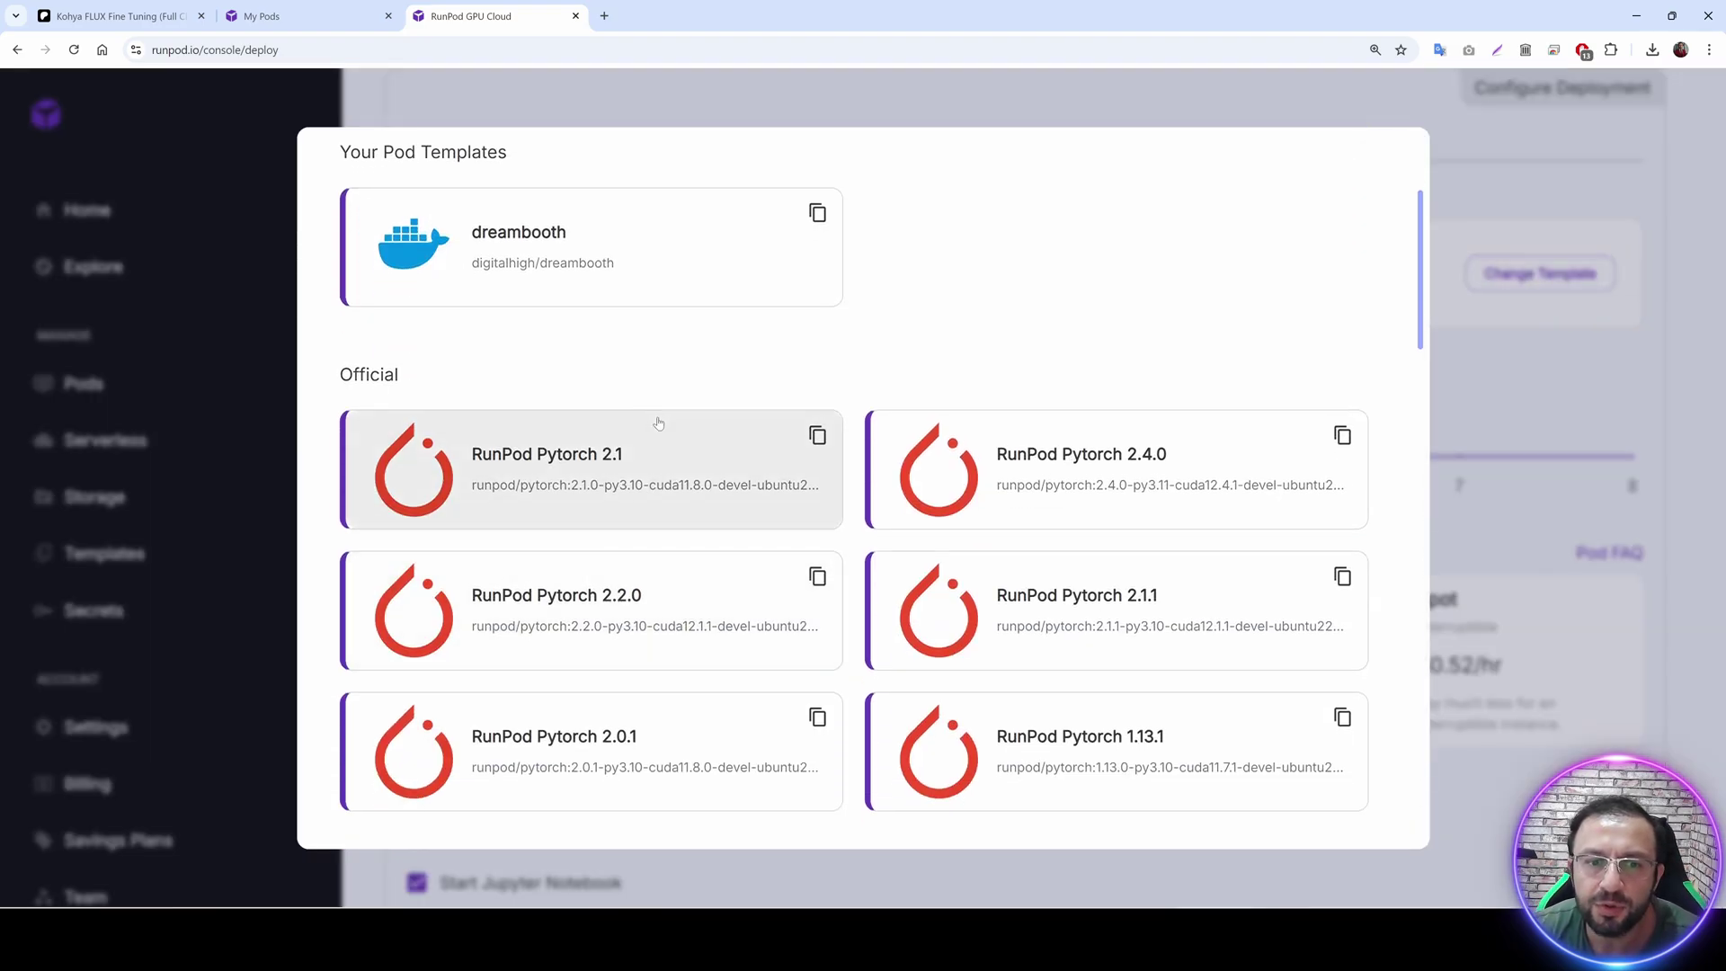
left_click(692, 478)
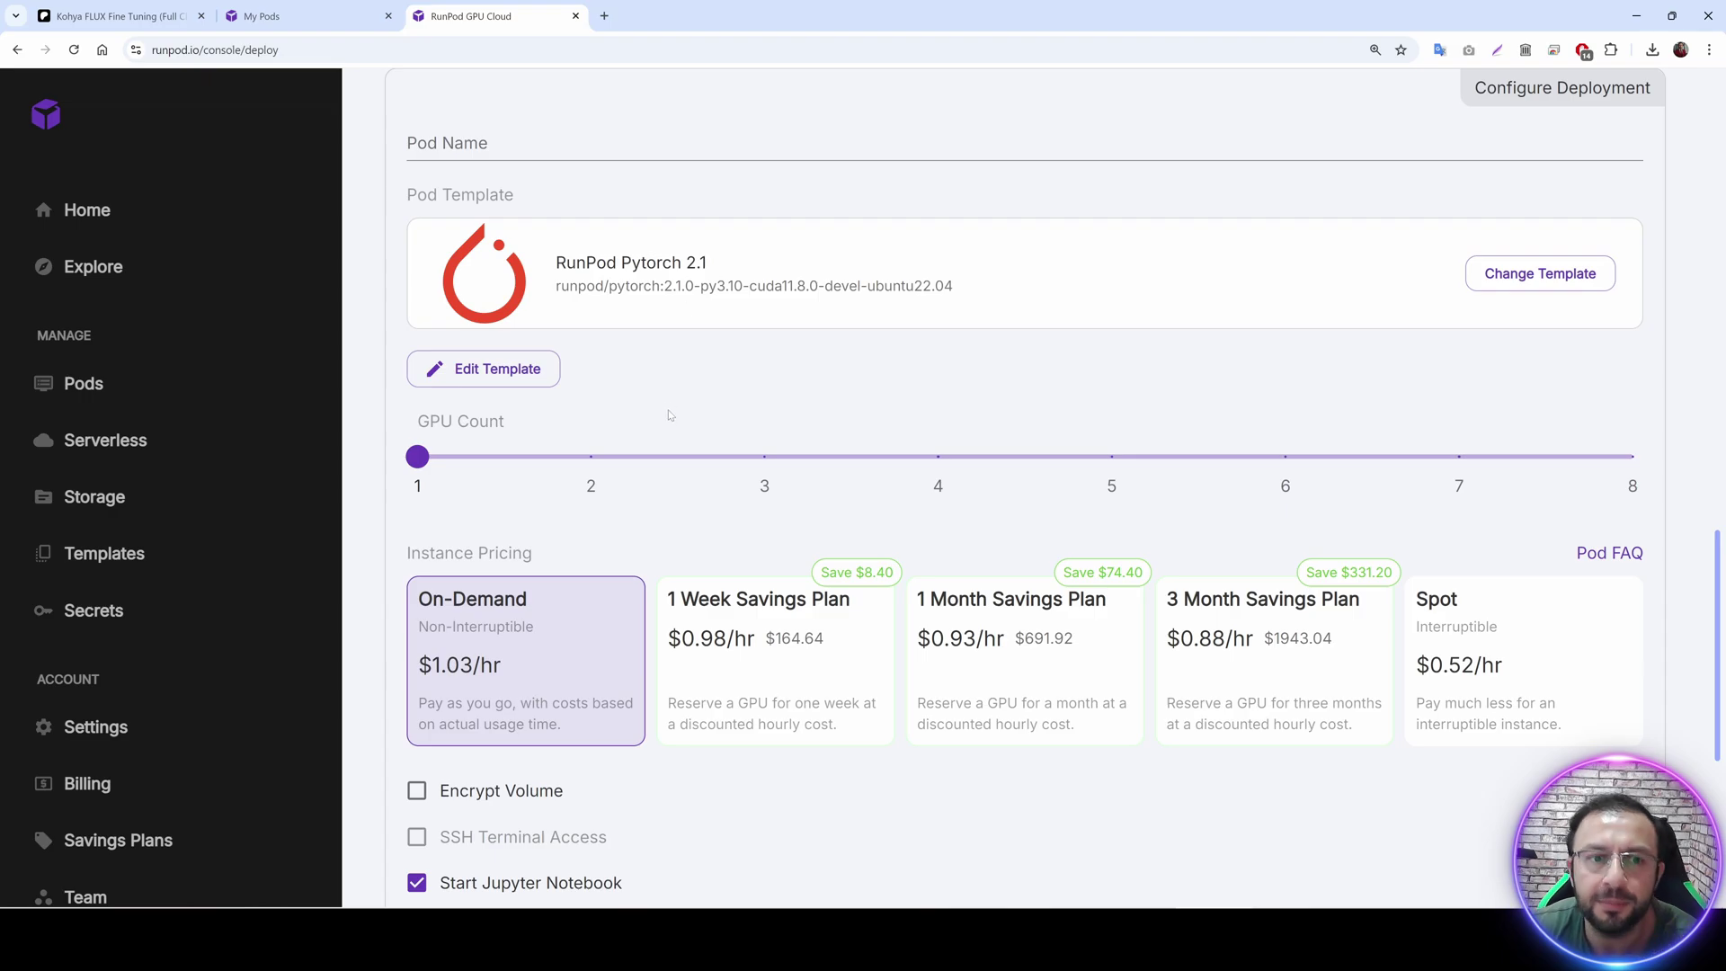
scroll(668, 416, "down", 1)
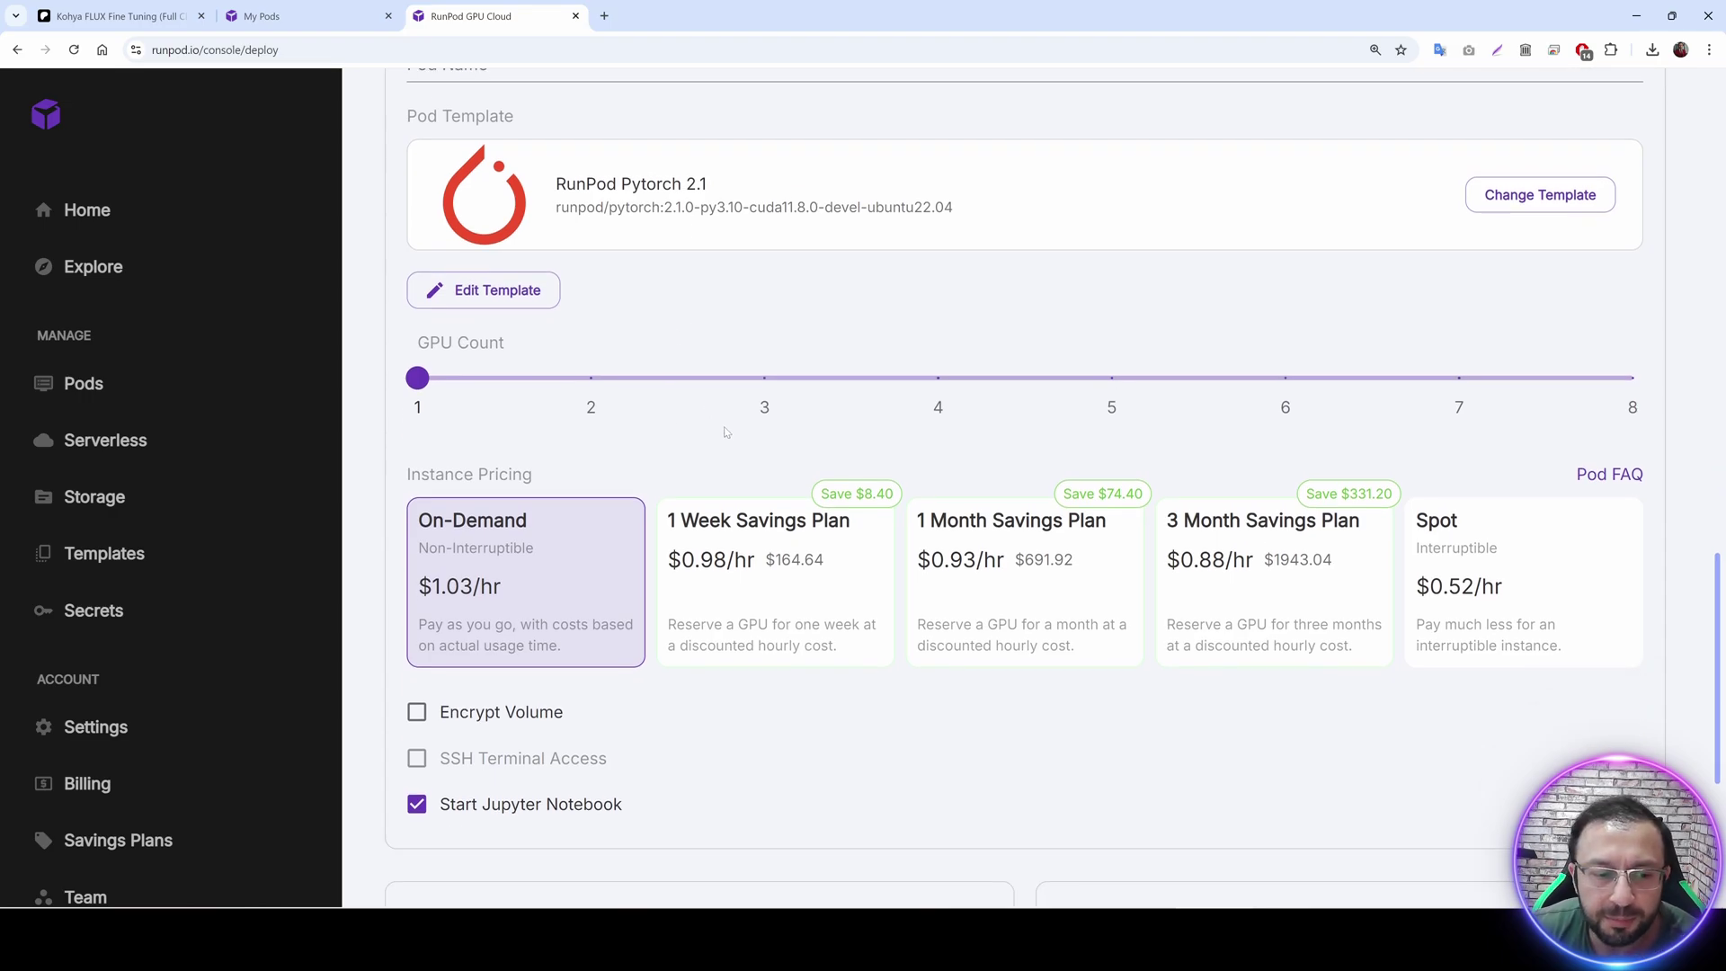
key("alt+Tab")
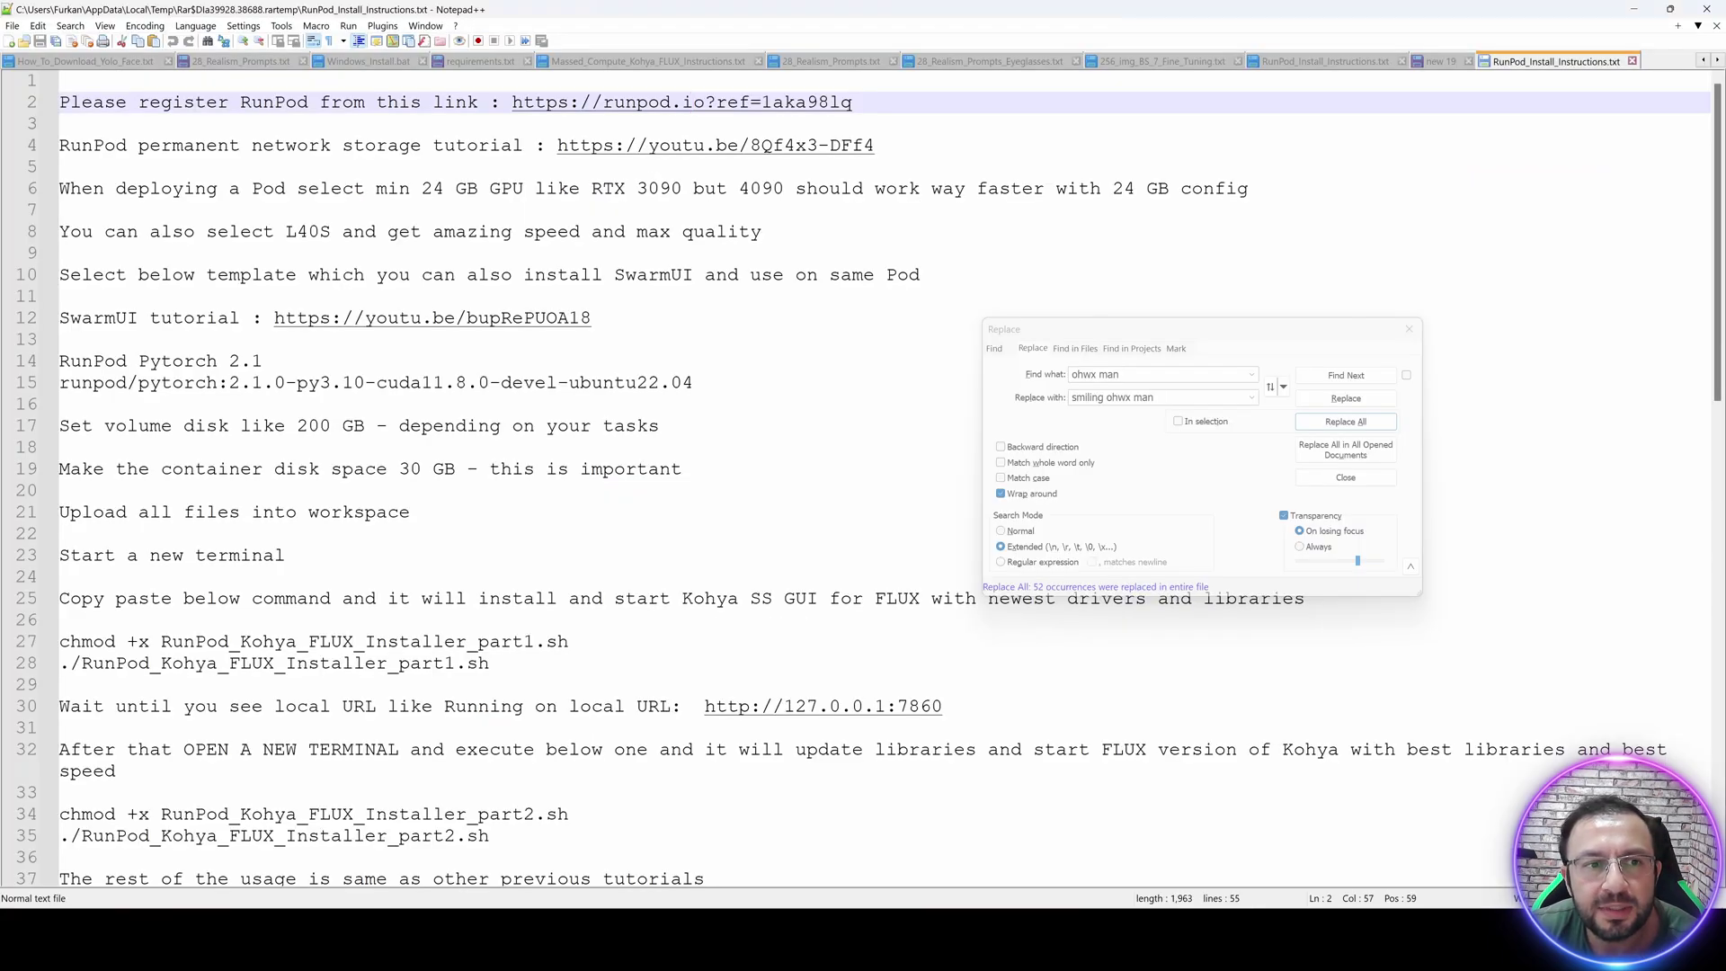
left_click_drag(264, 361, 60, 361)
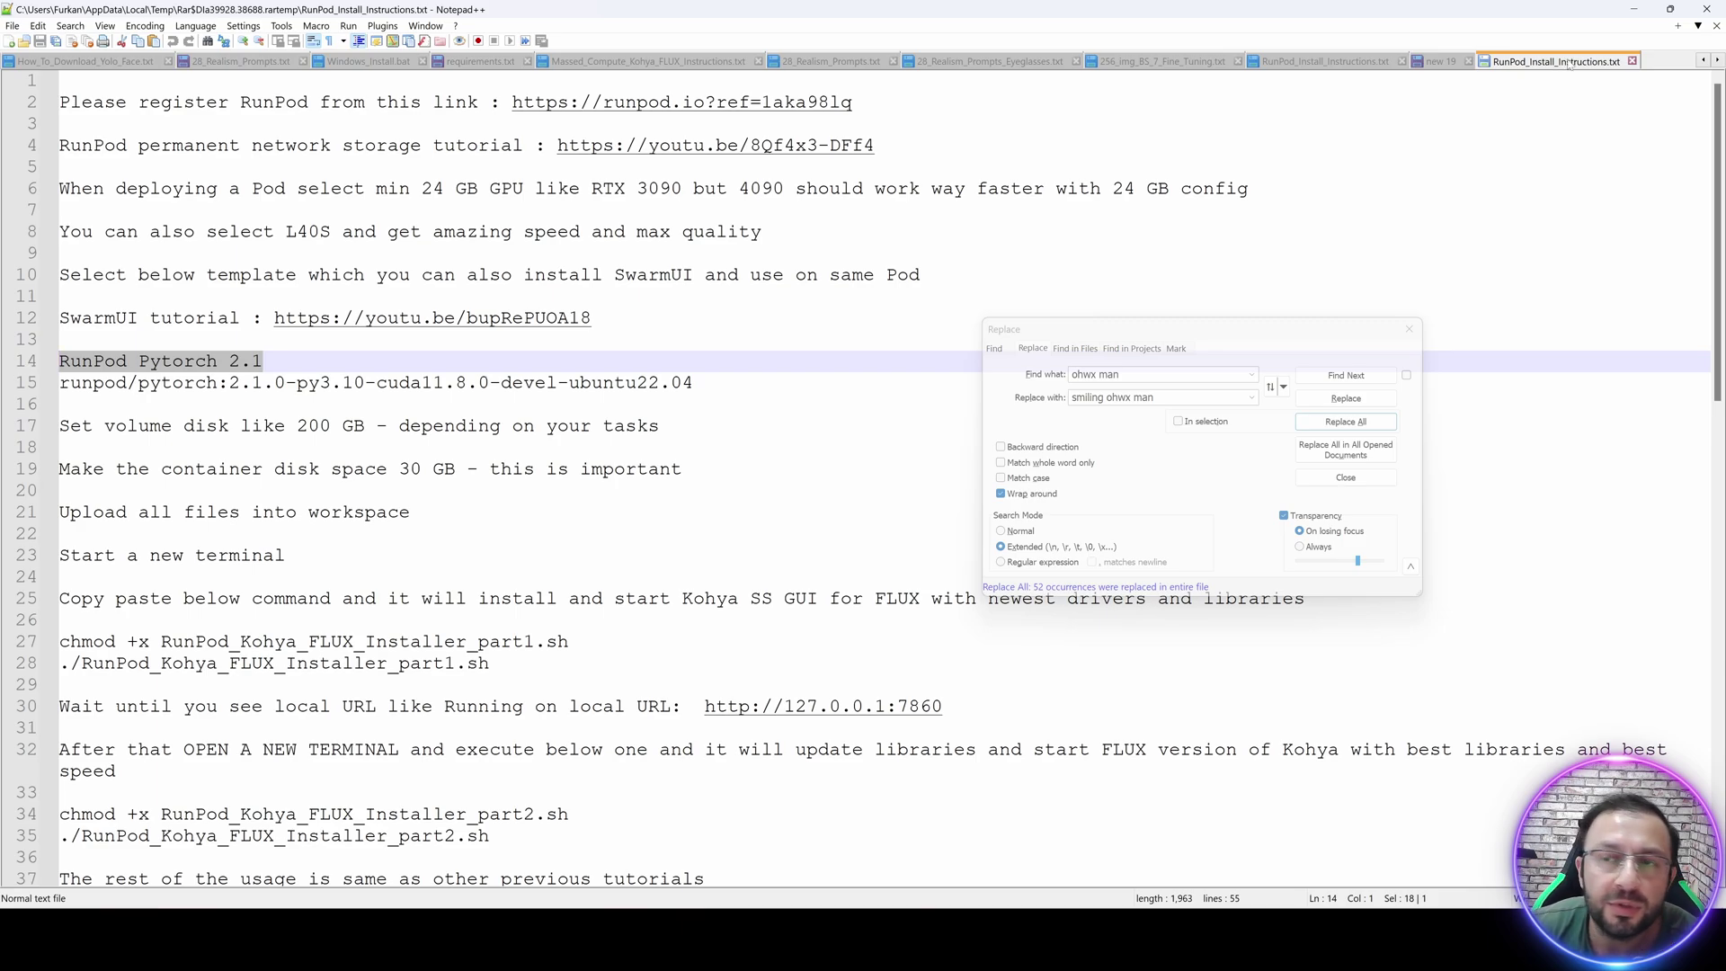
key("alt+Tab")
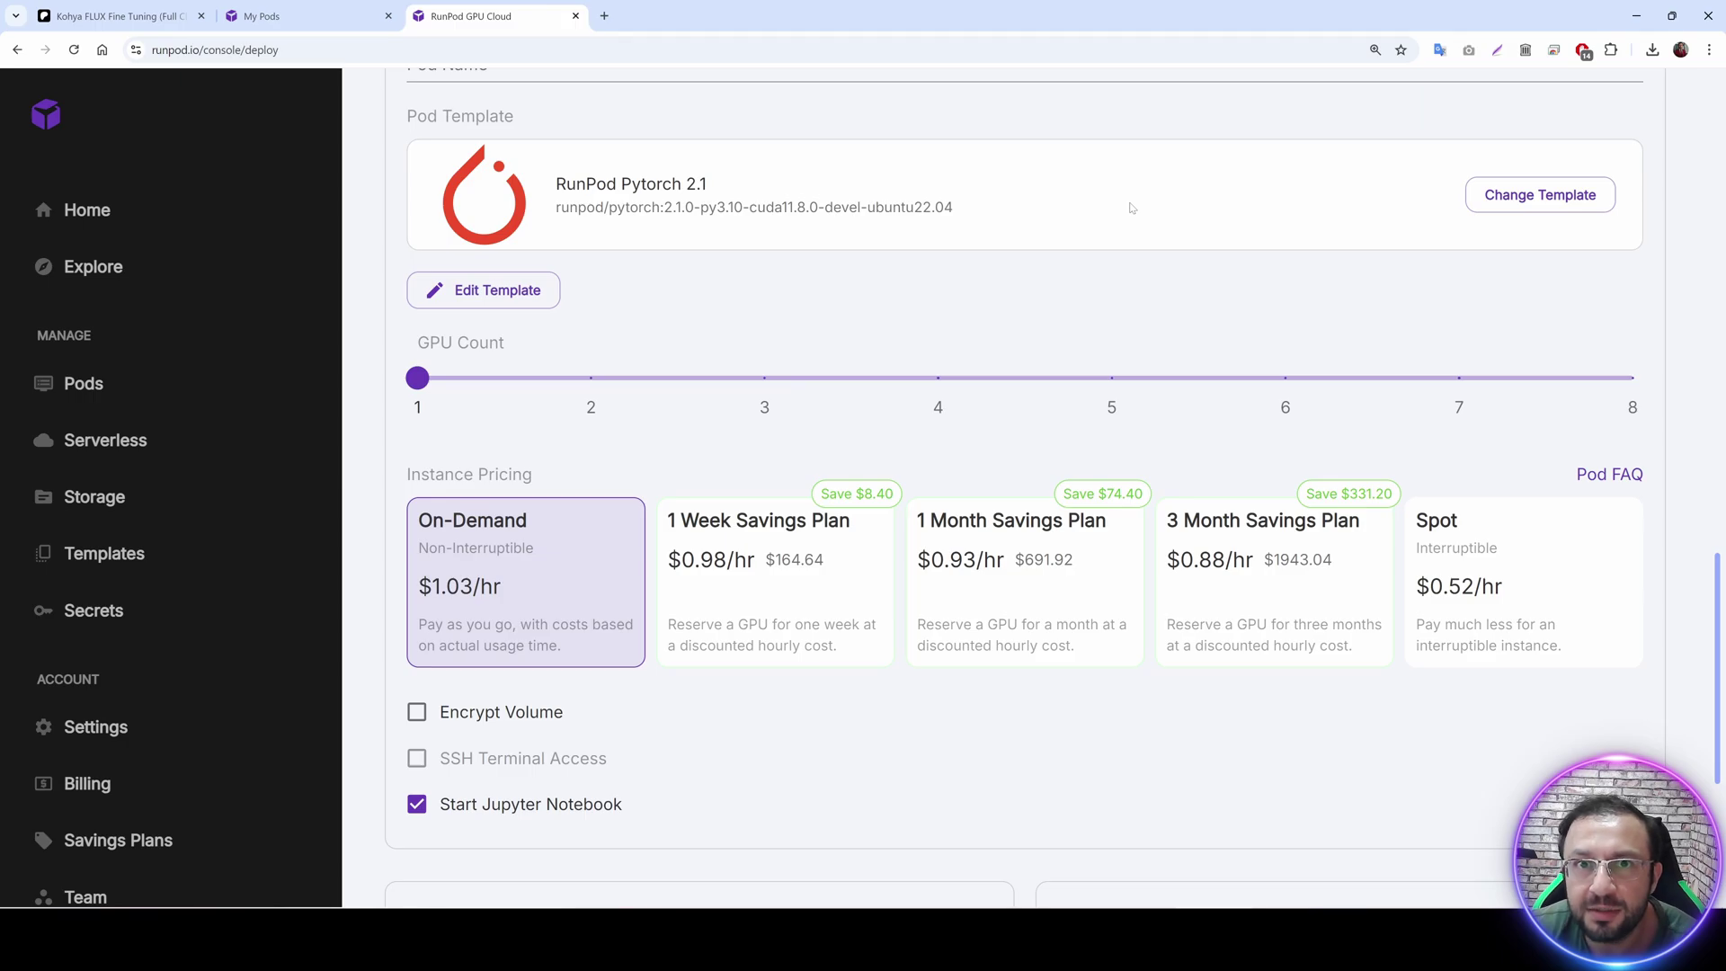
Override the pod template with HTTP ports 8888,7801 and a 400 GB persistent volume disk.
scroll(597, 297, "down", 2)
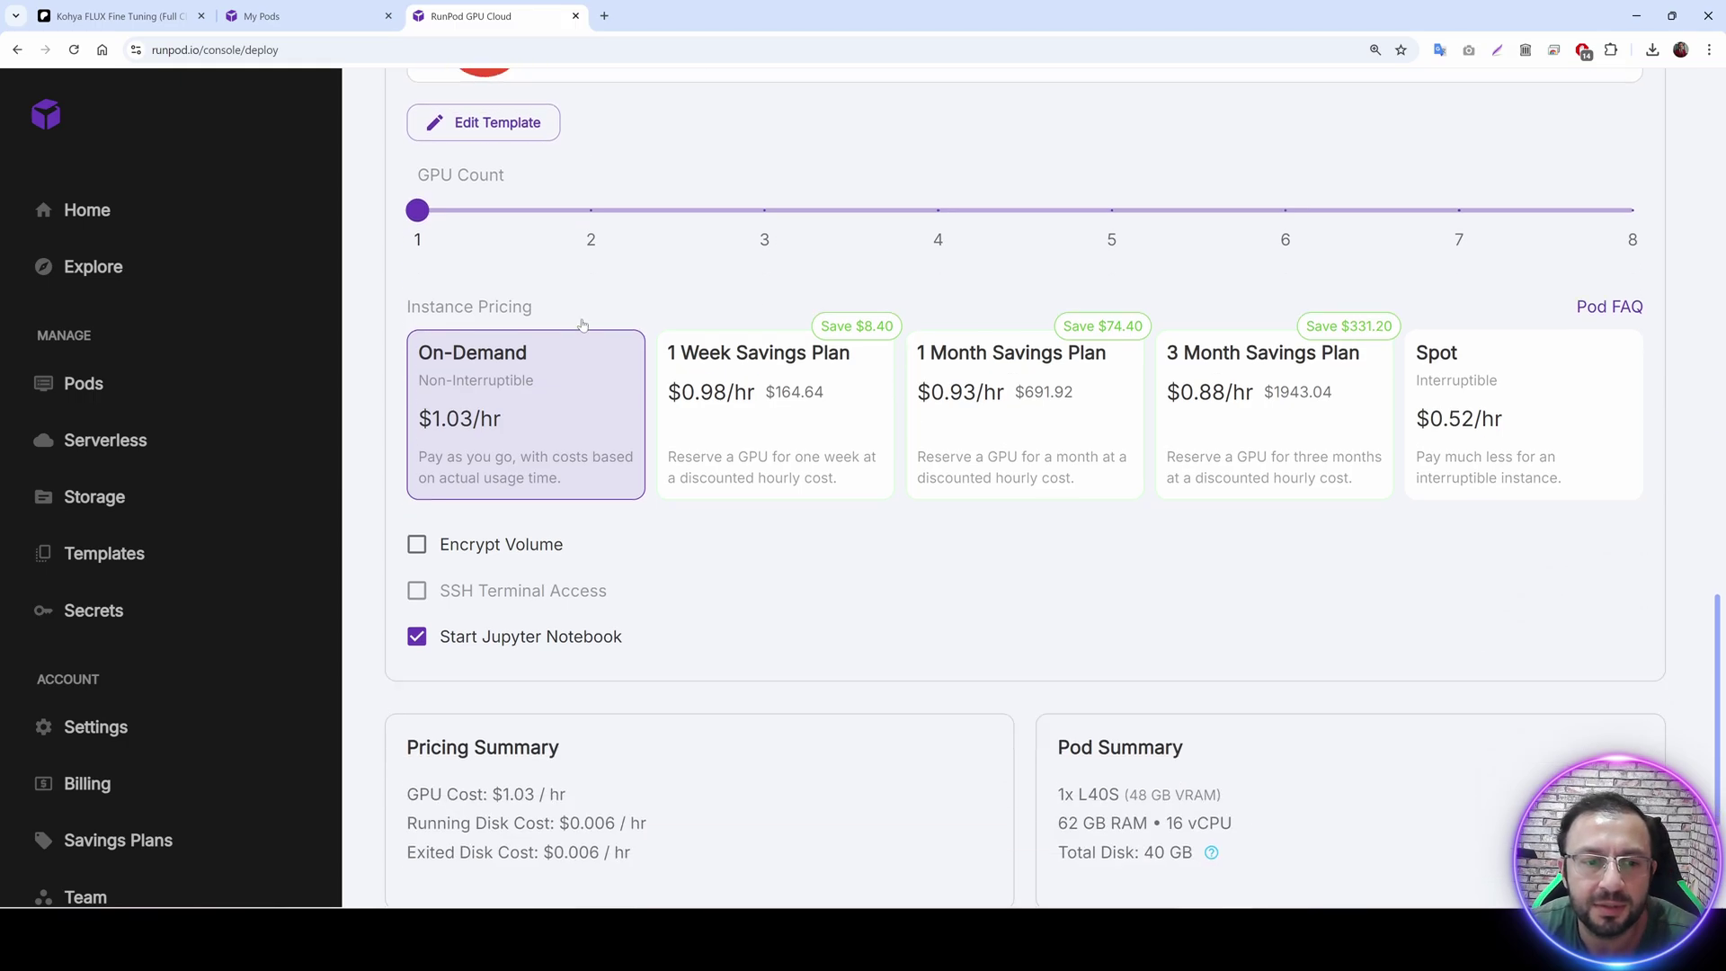
scroll(479, 304, "up", 2)
left_click(479, 297)
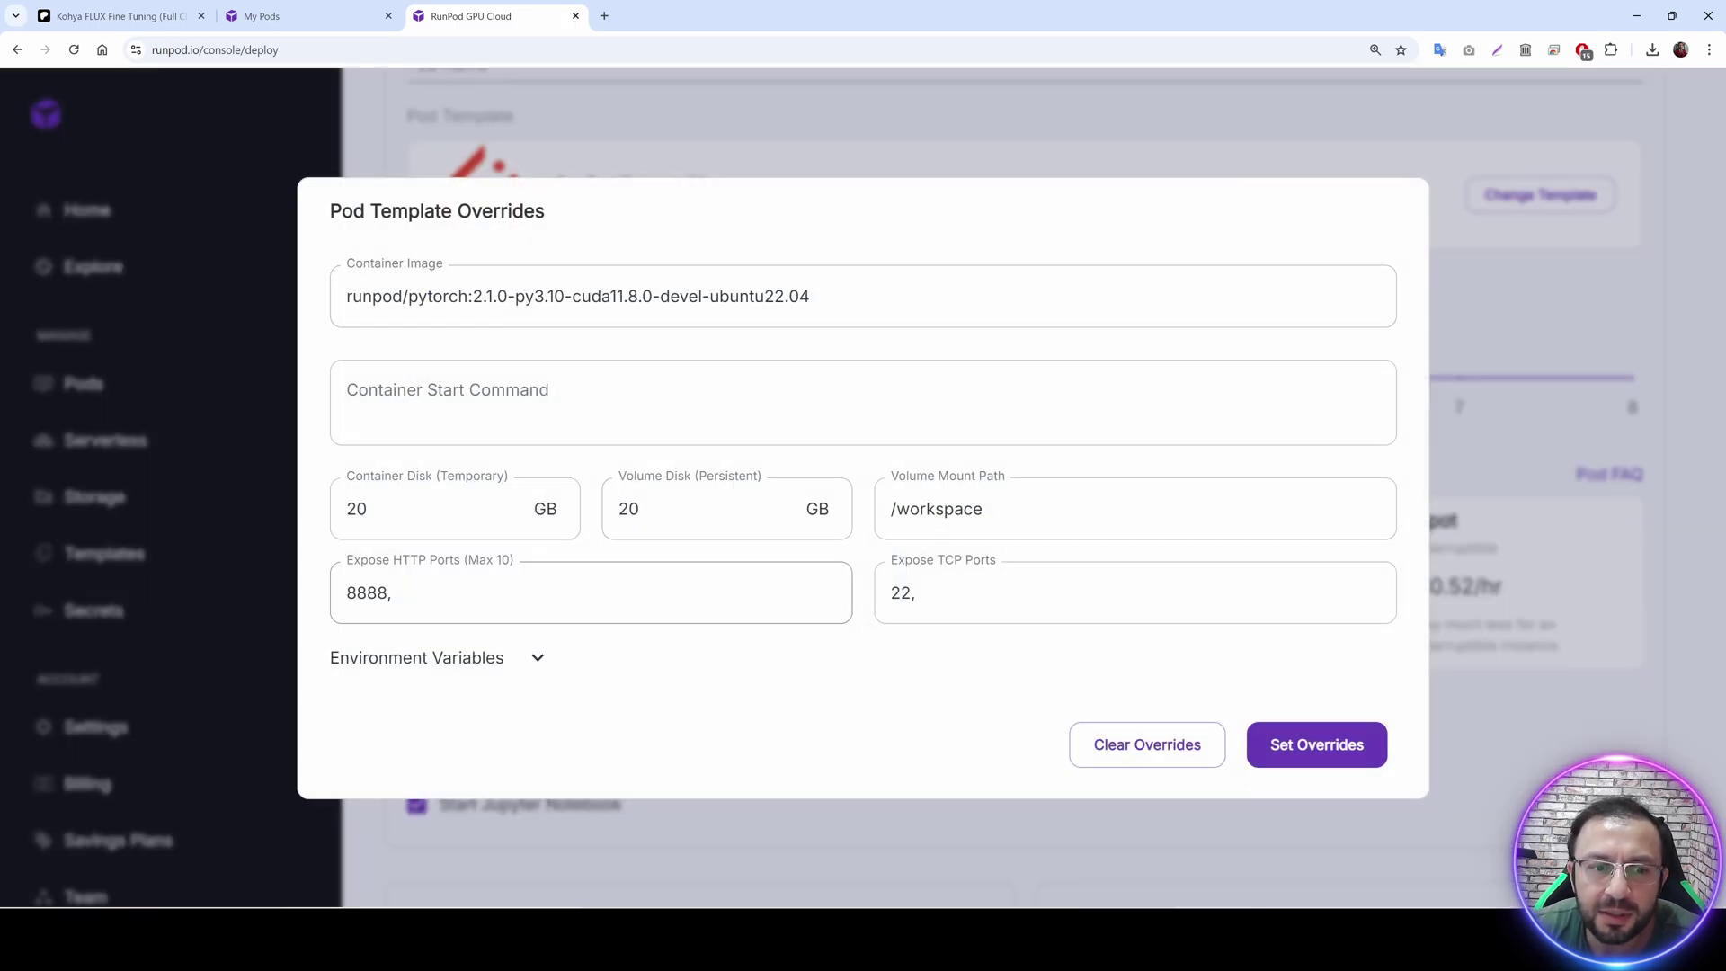
left_click(405, 592)
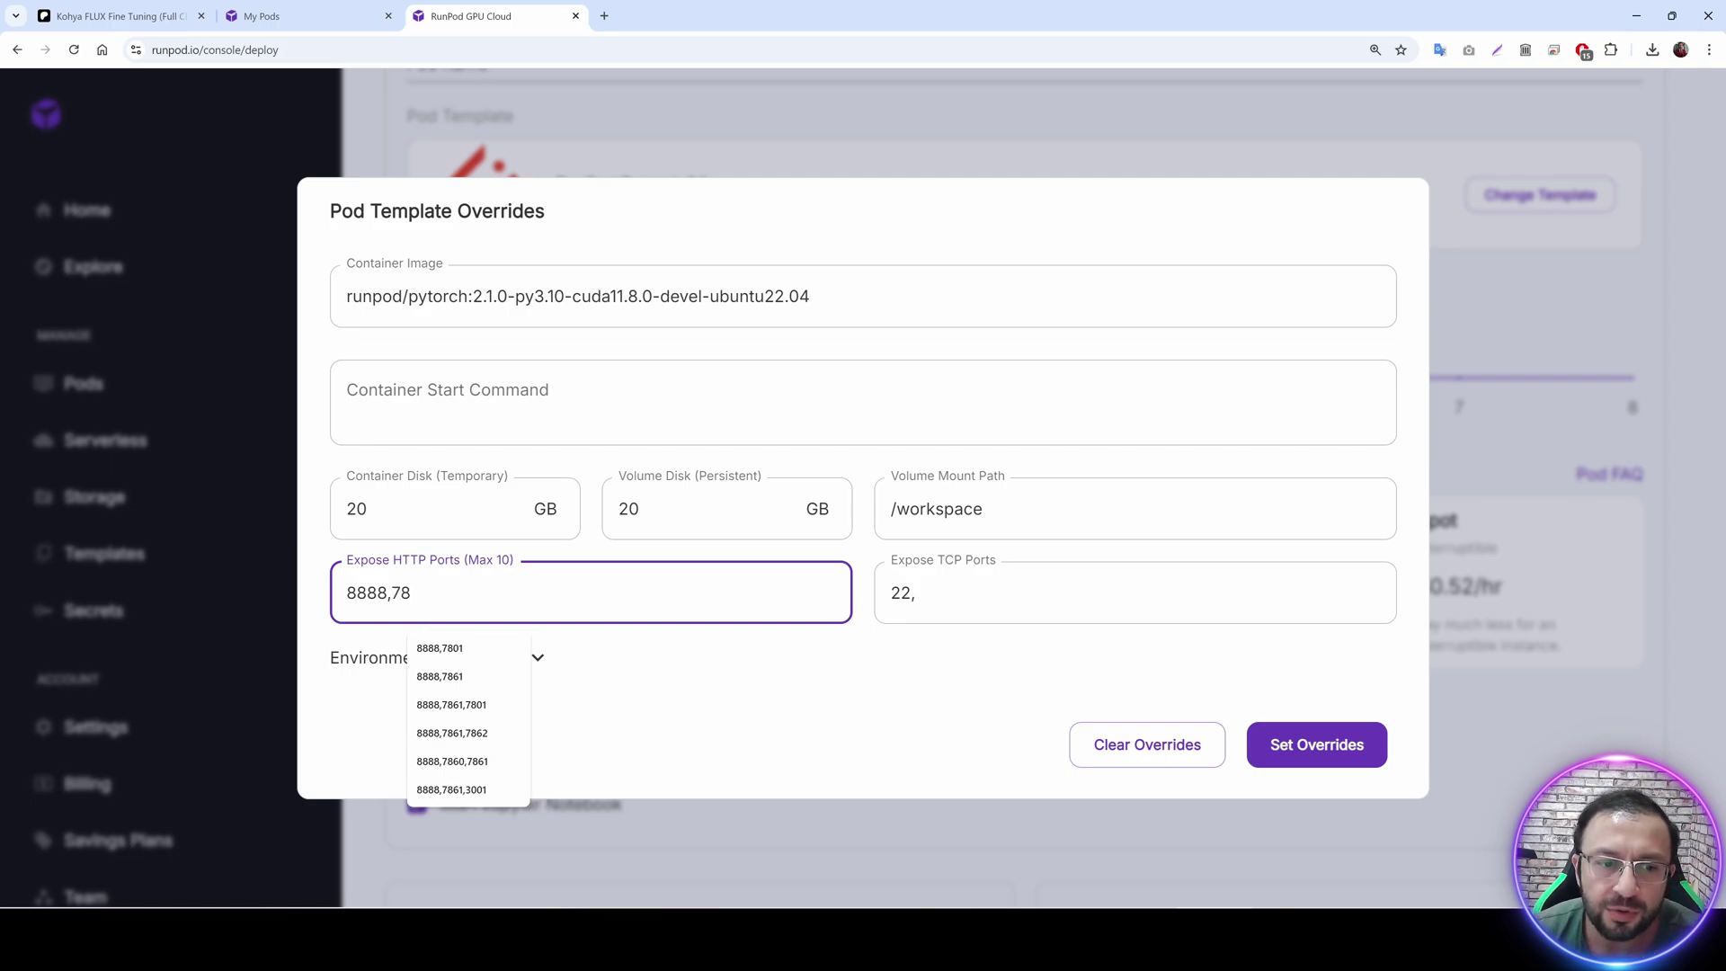
type("01")
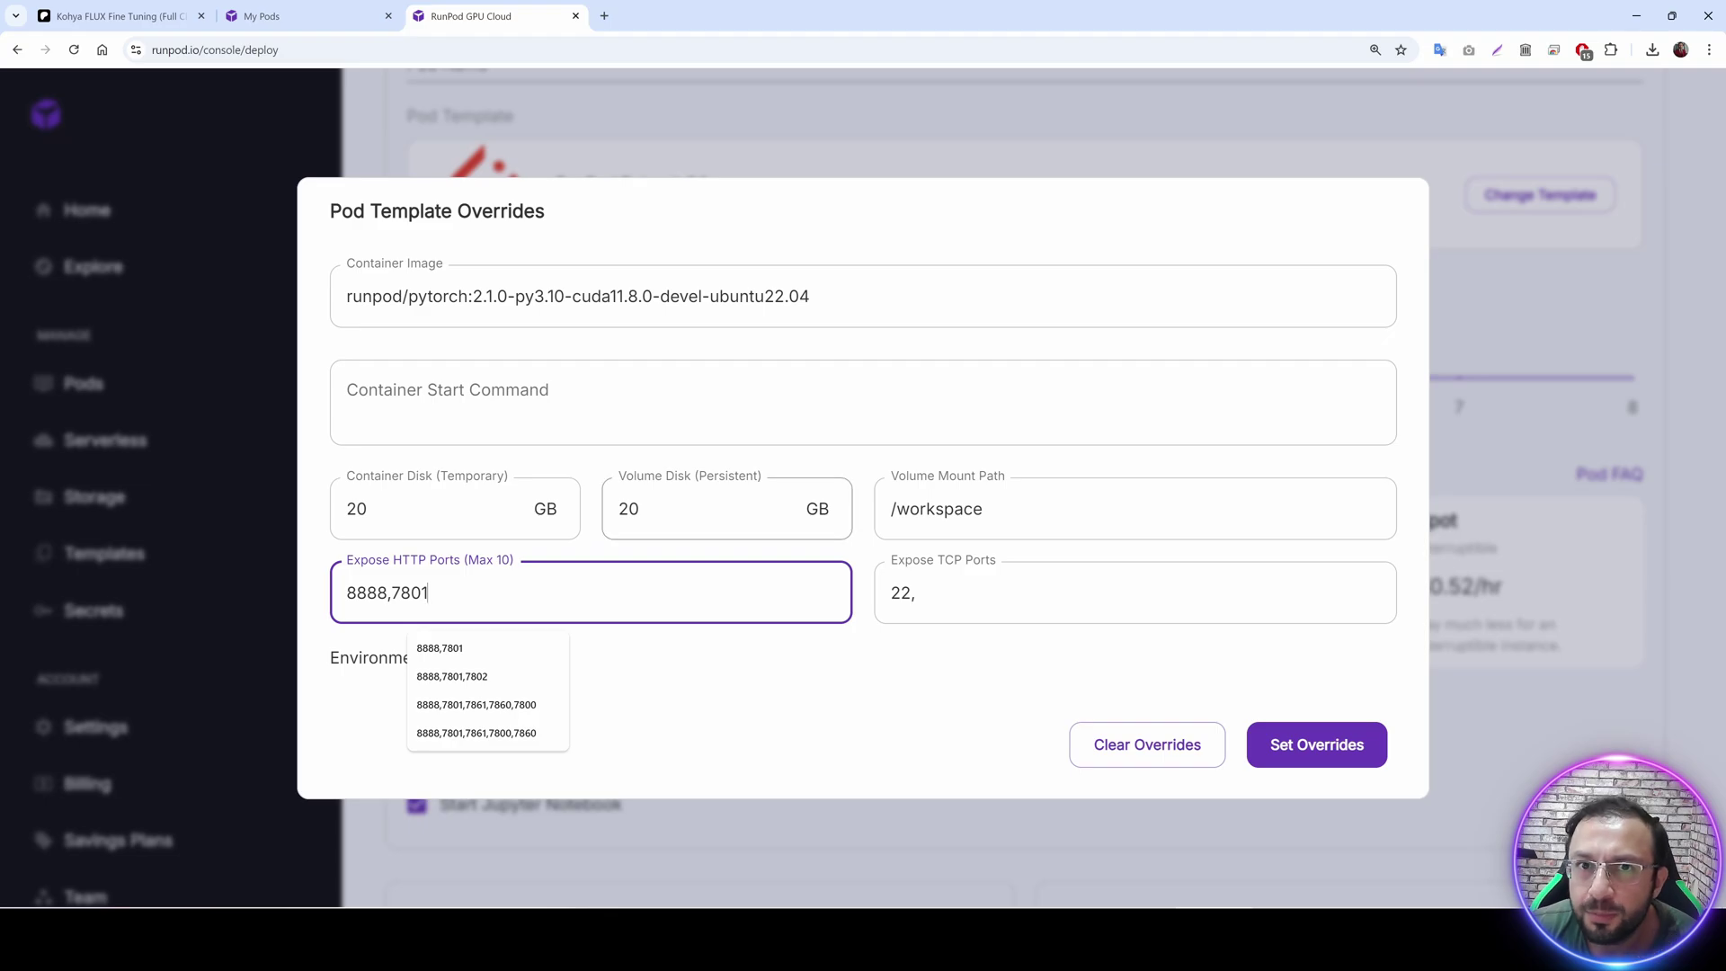
double_click(628, 509)
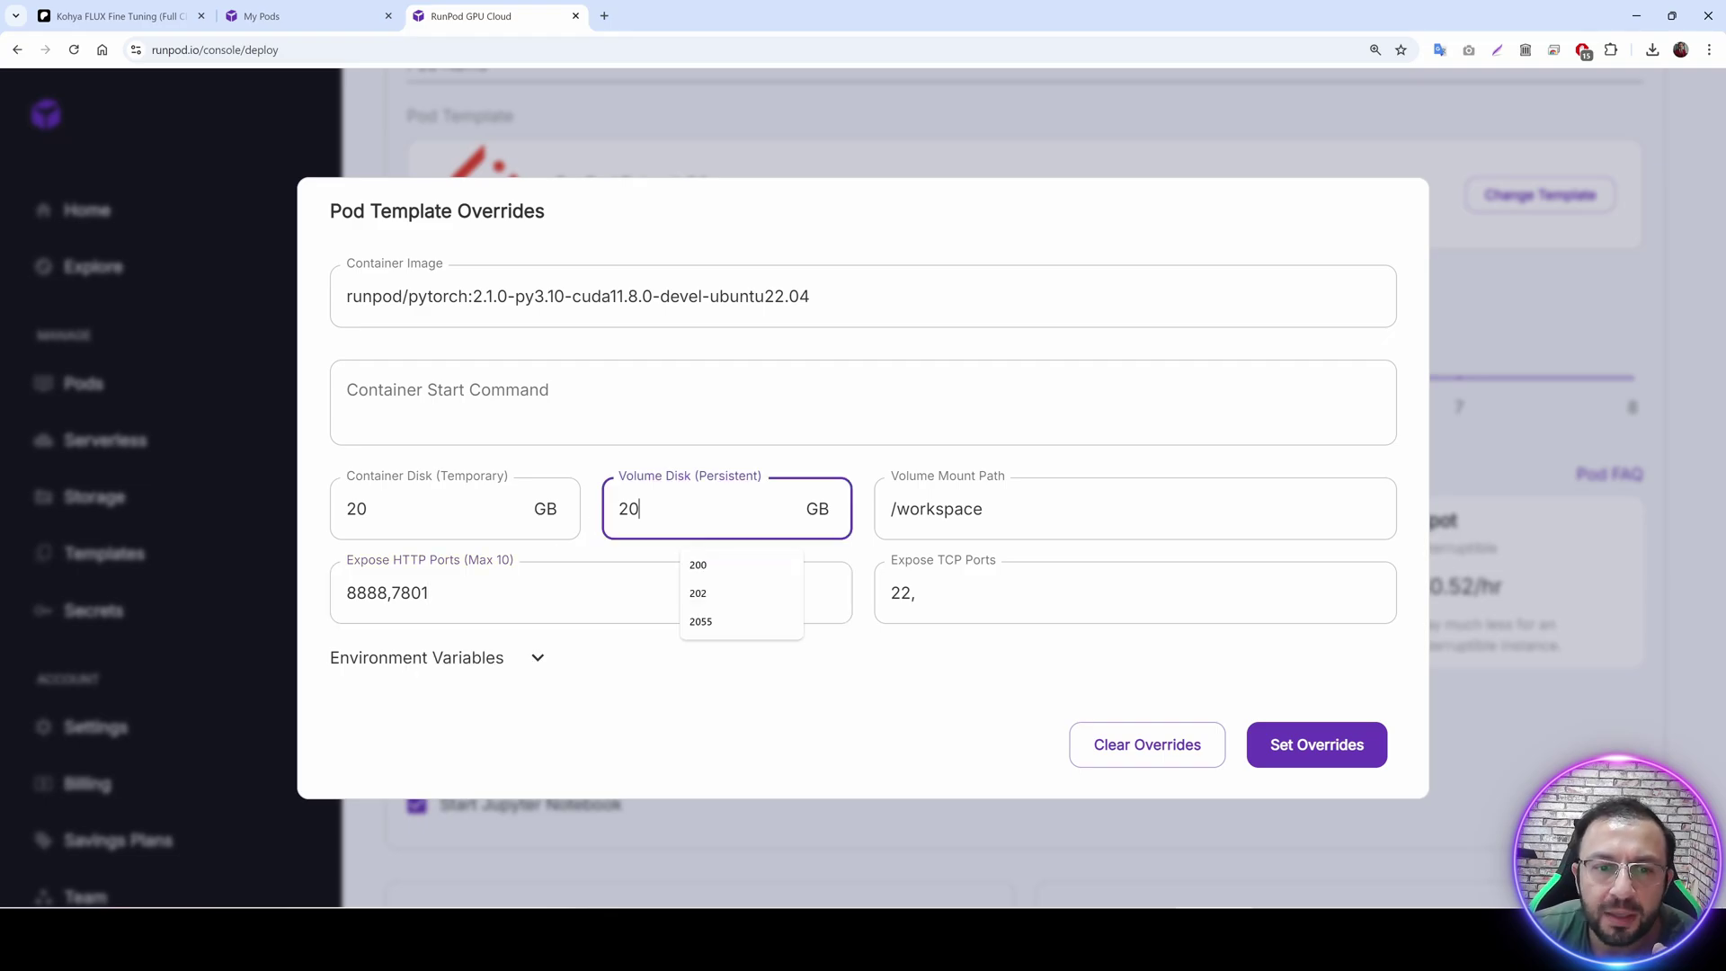
type("400")
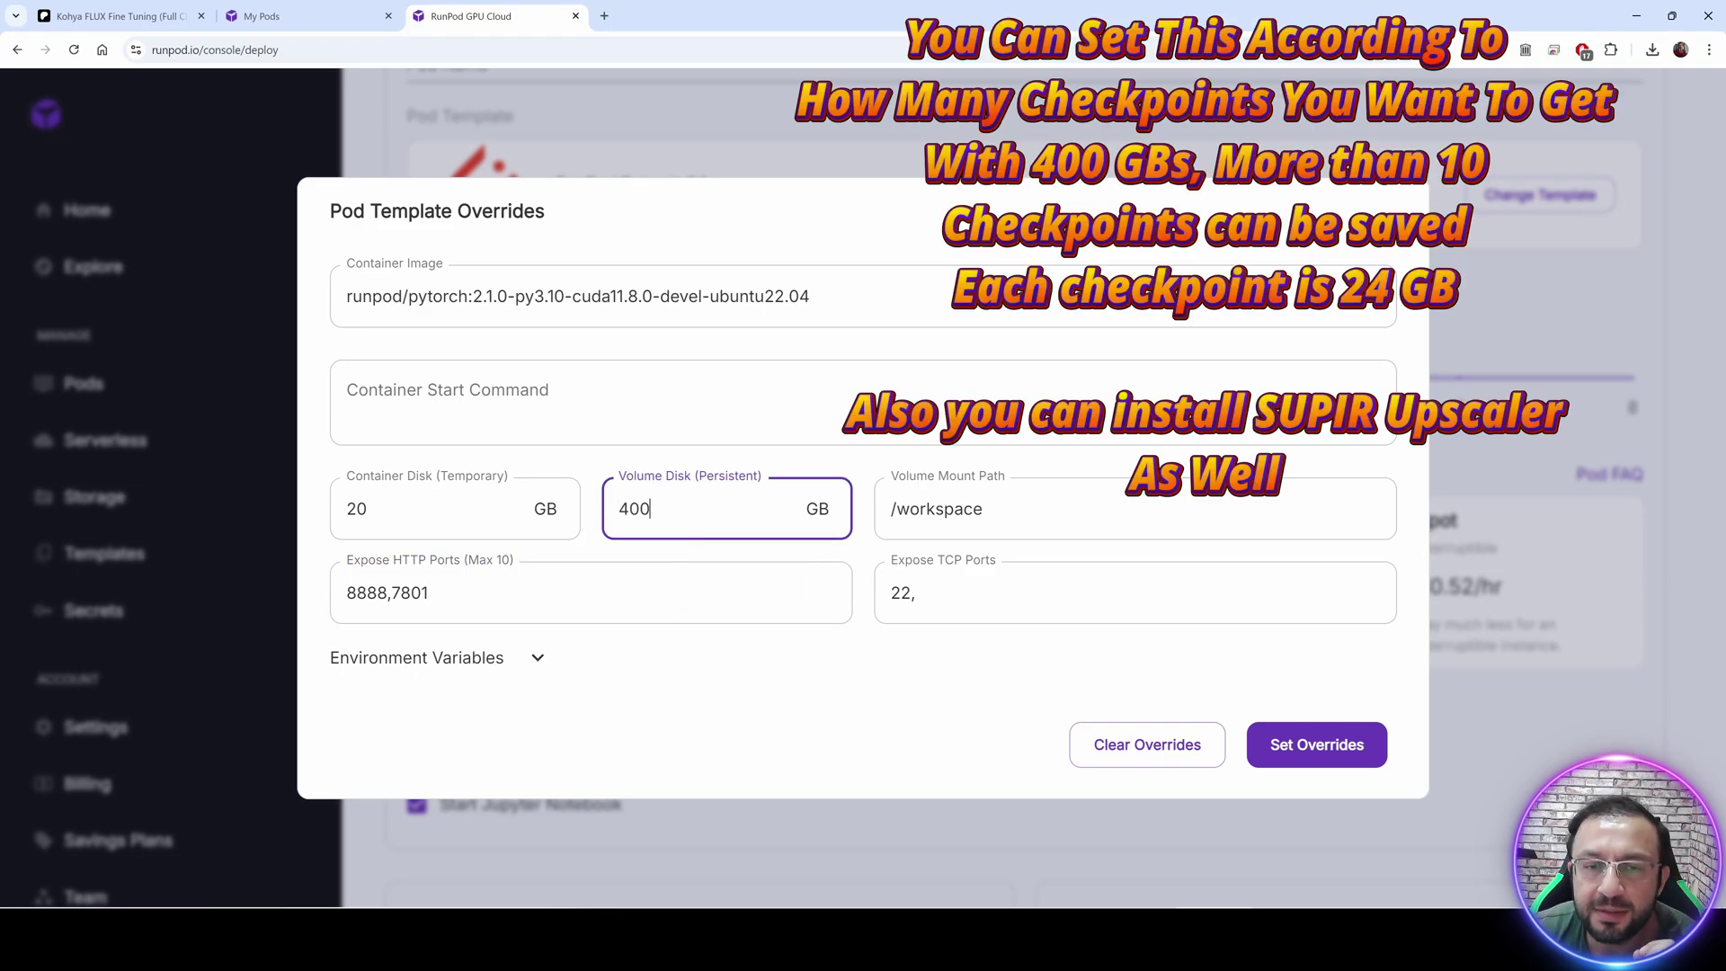
left_click(1337, 762)
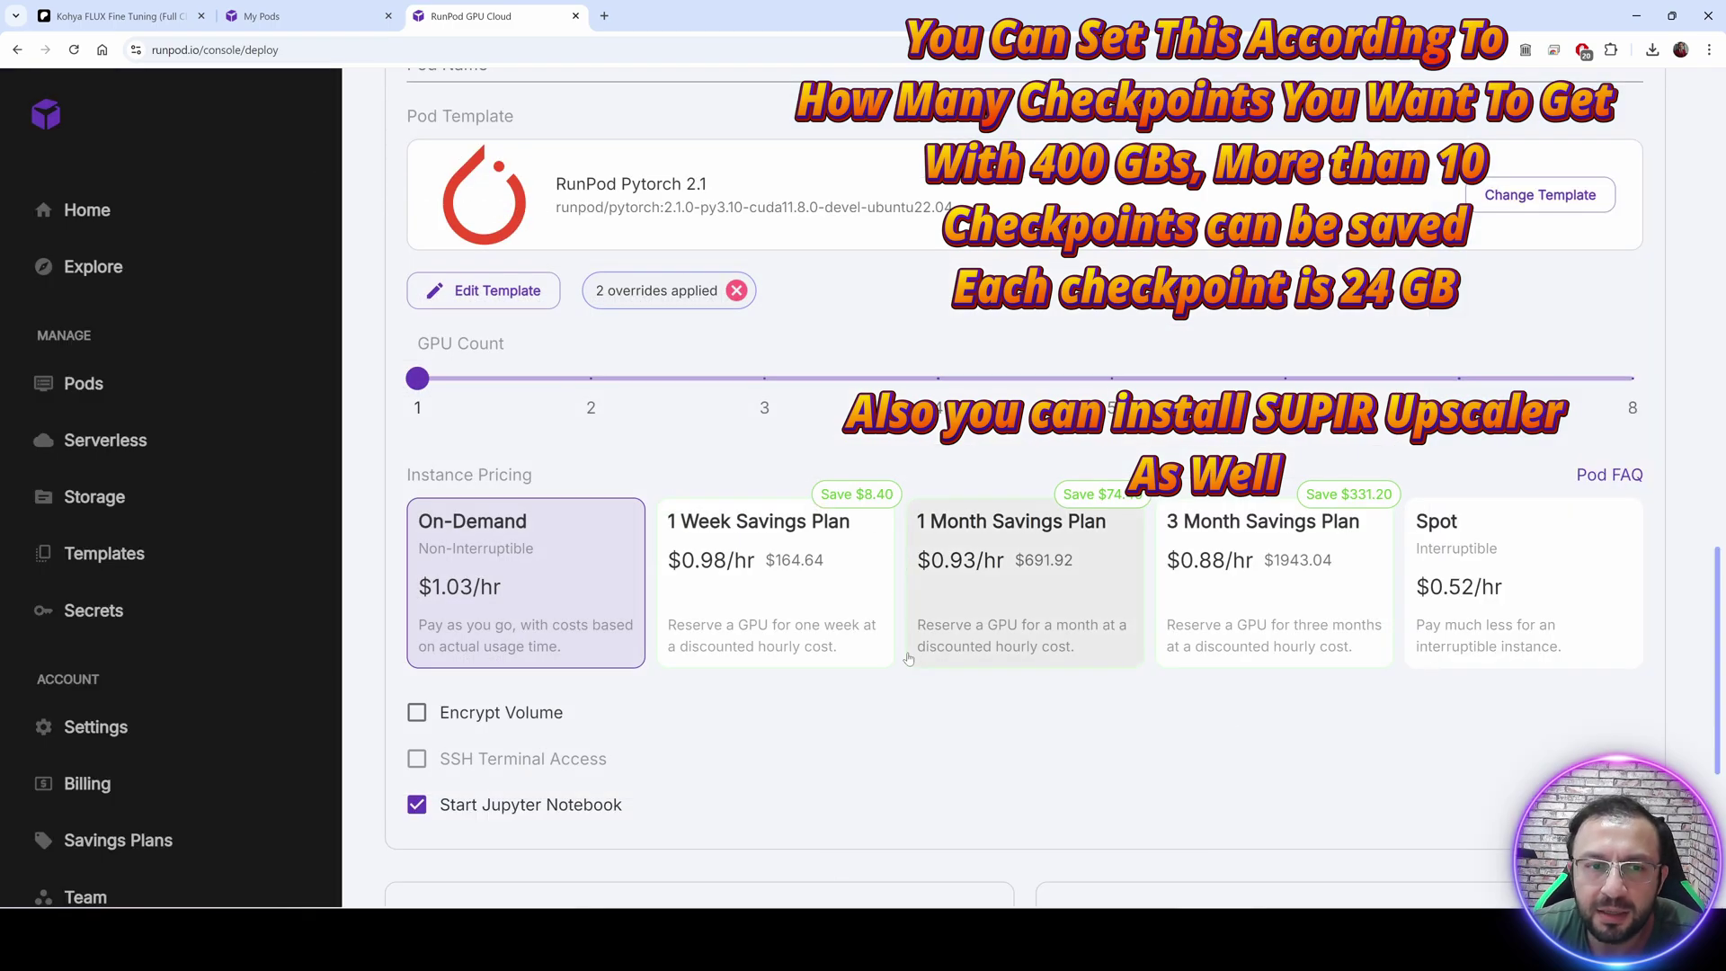
Deploy the on-demand L40S pod and expand its details in the pod list.
scroll(907, 531, "down", 3)
scroll(906, 531, "down", 1)
left_click(1013, 733)
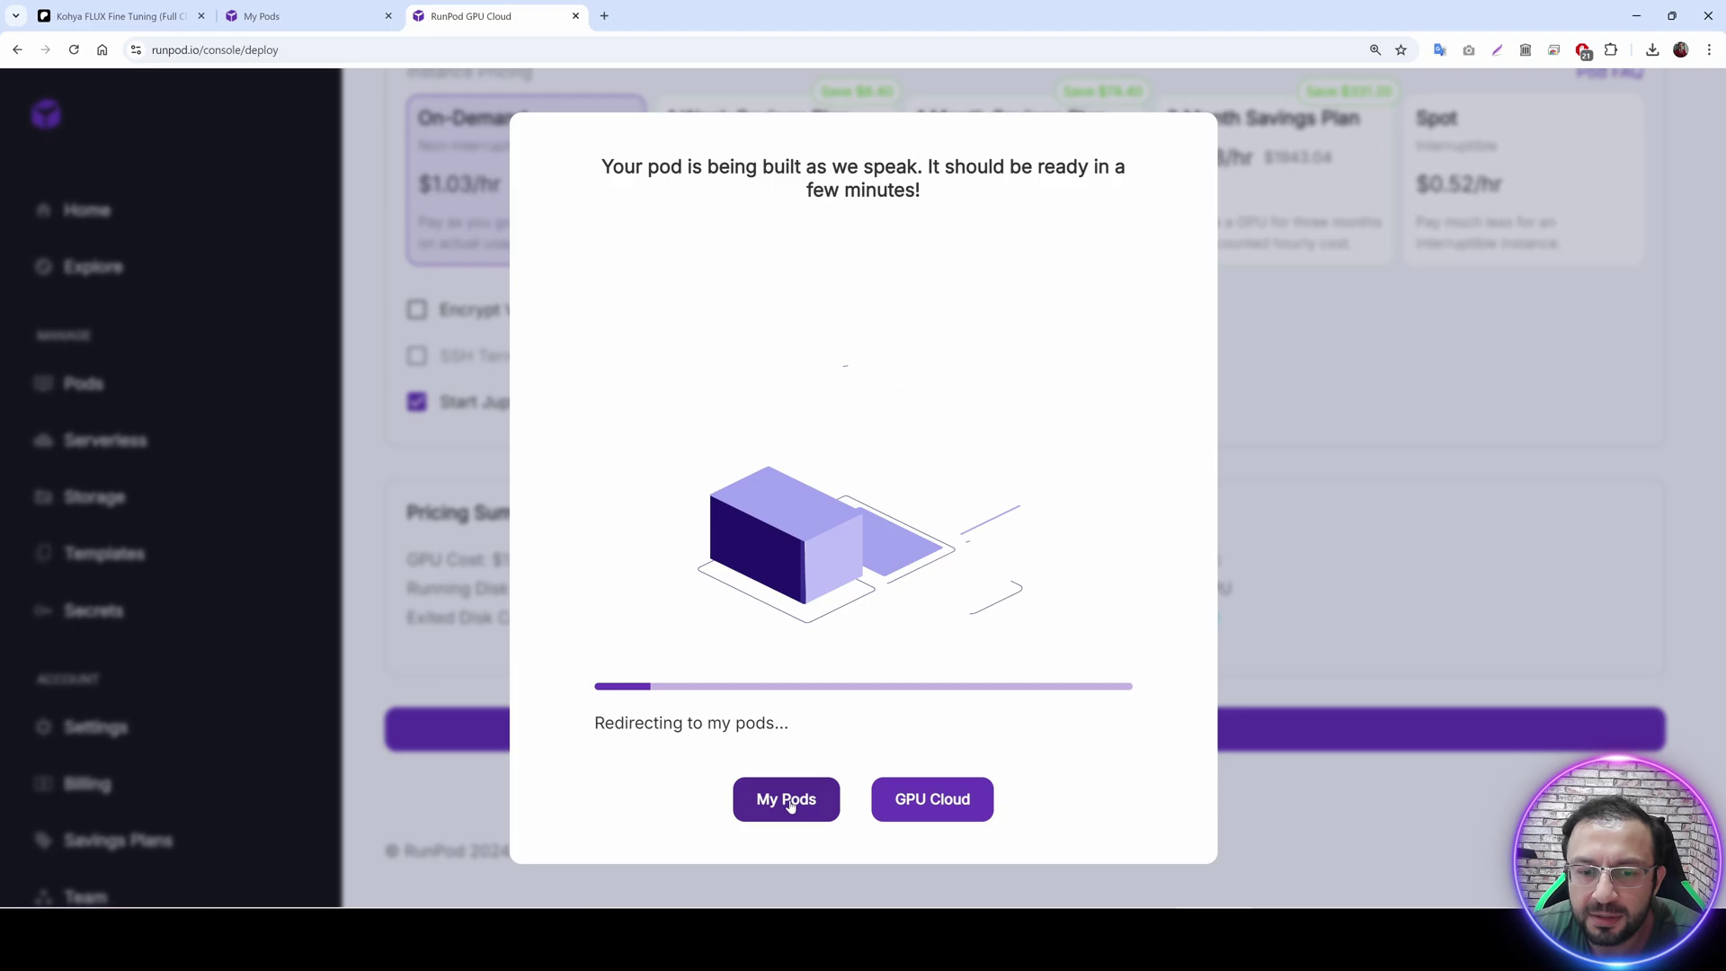
left_click(789, 799)
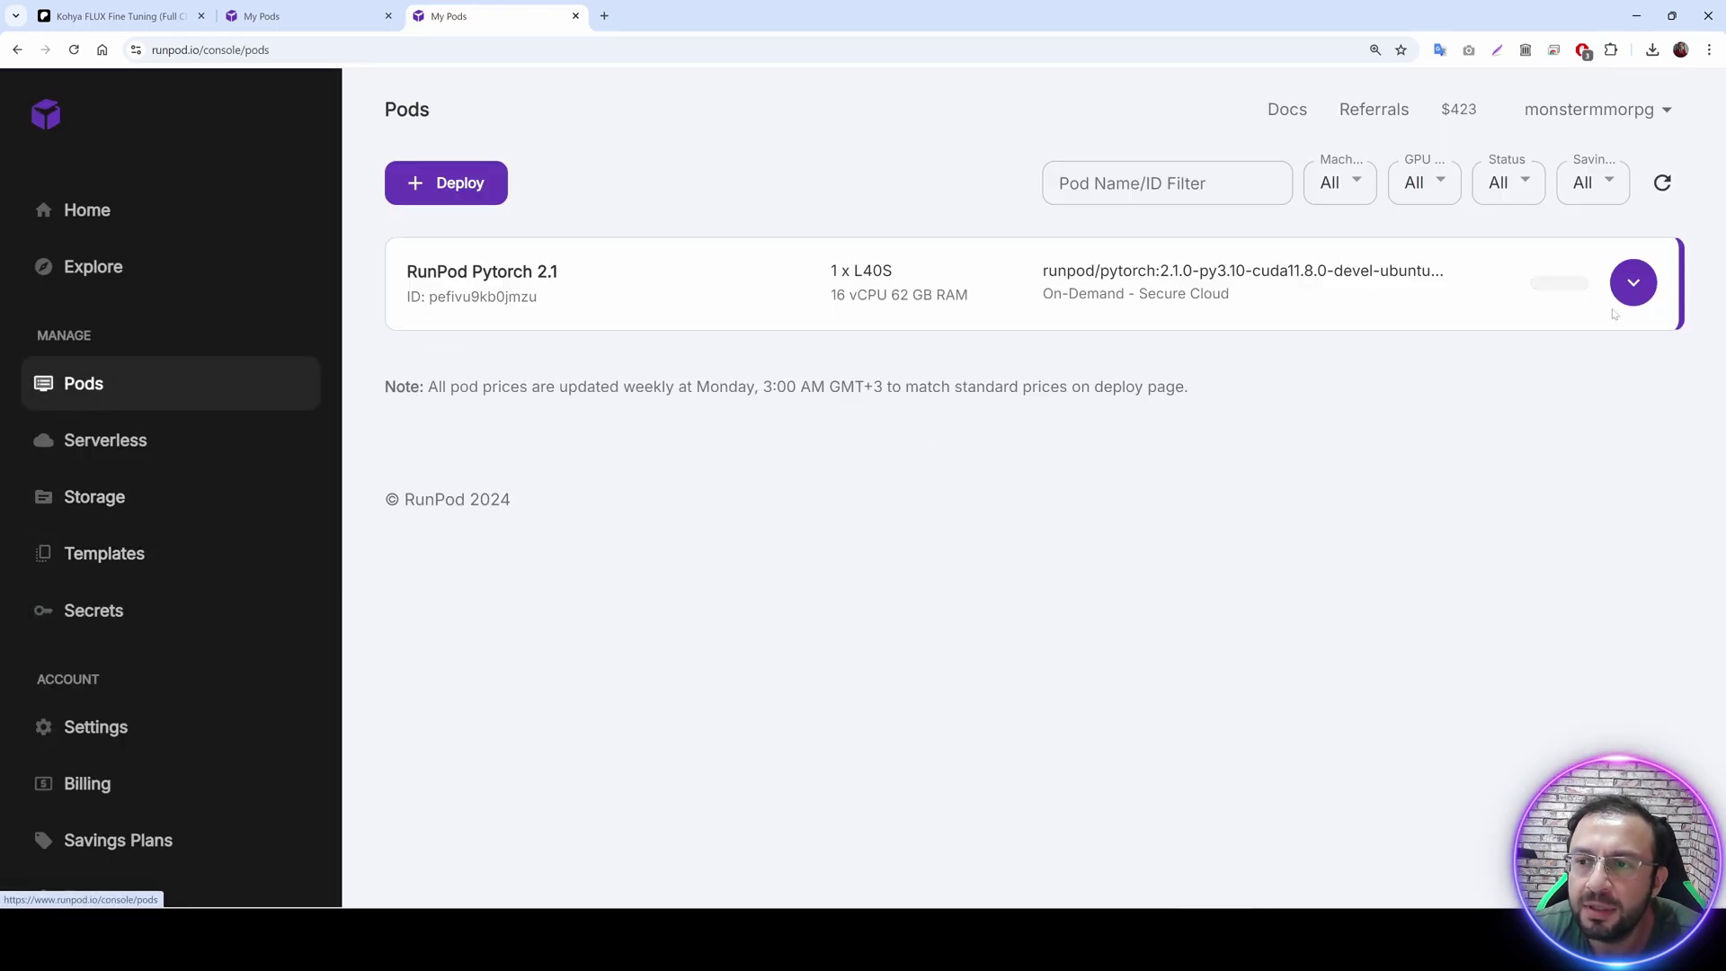
left_click(1613, 313)
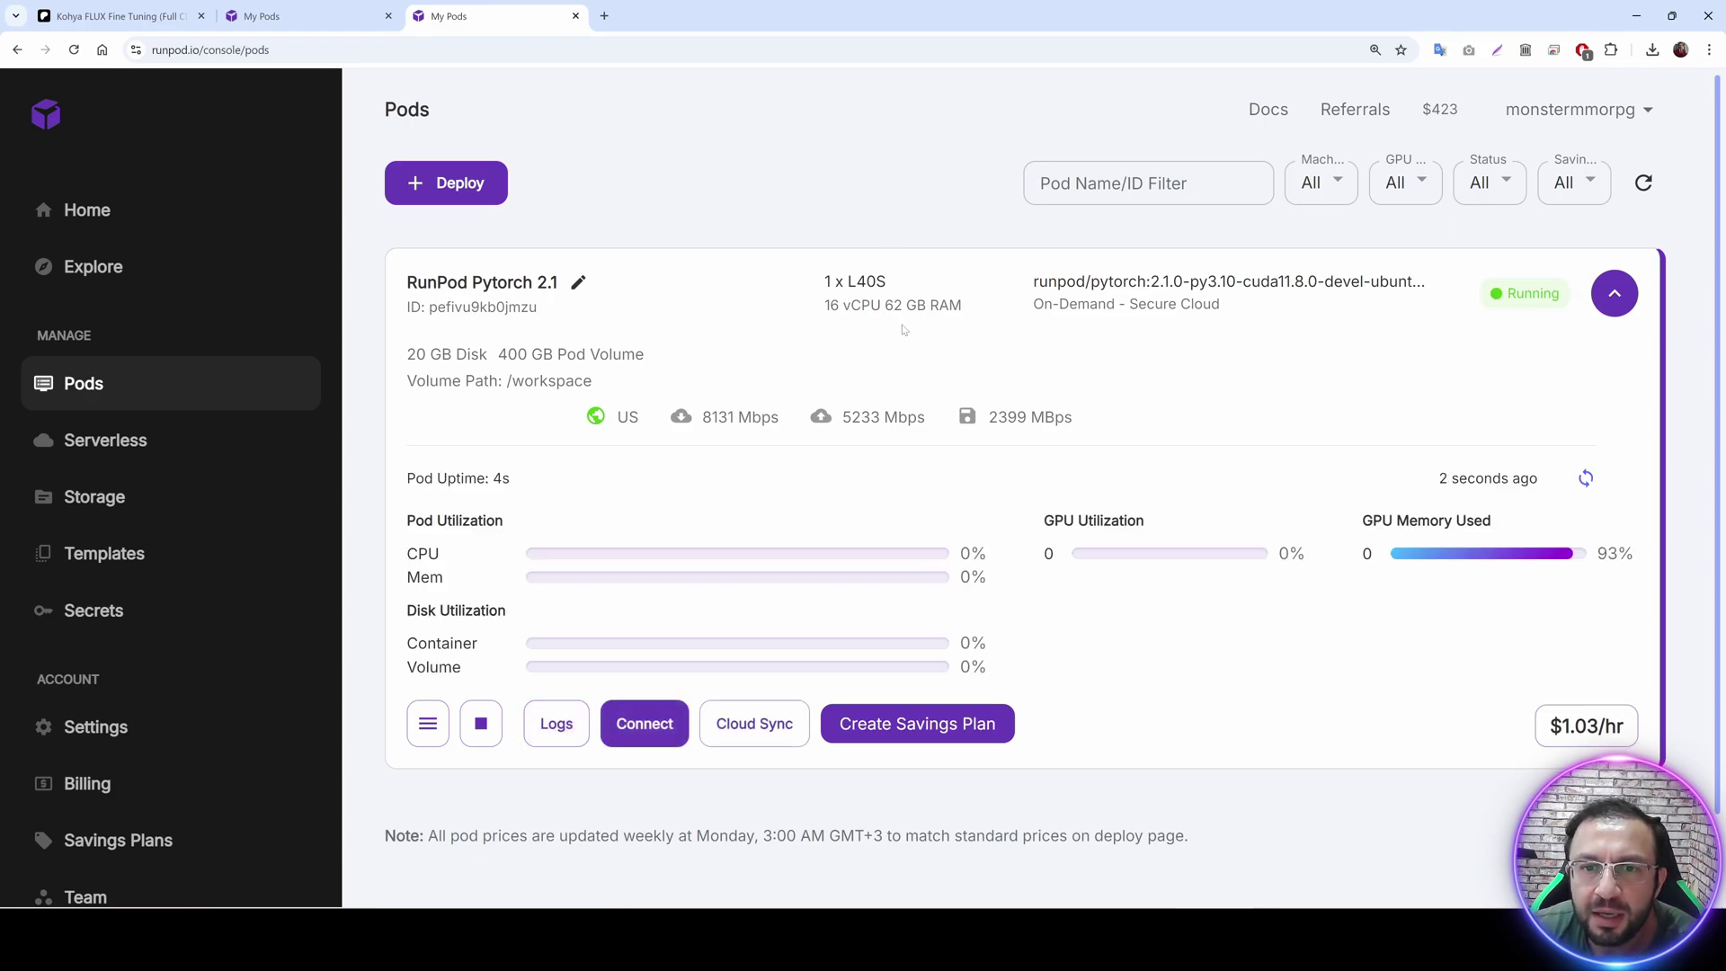
Start another Secure Cloud GPU pod deployment in the US-TX-3 region and filter for NVME disks.
left_click(458, 183)
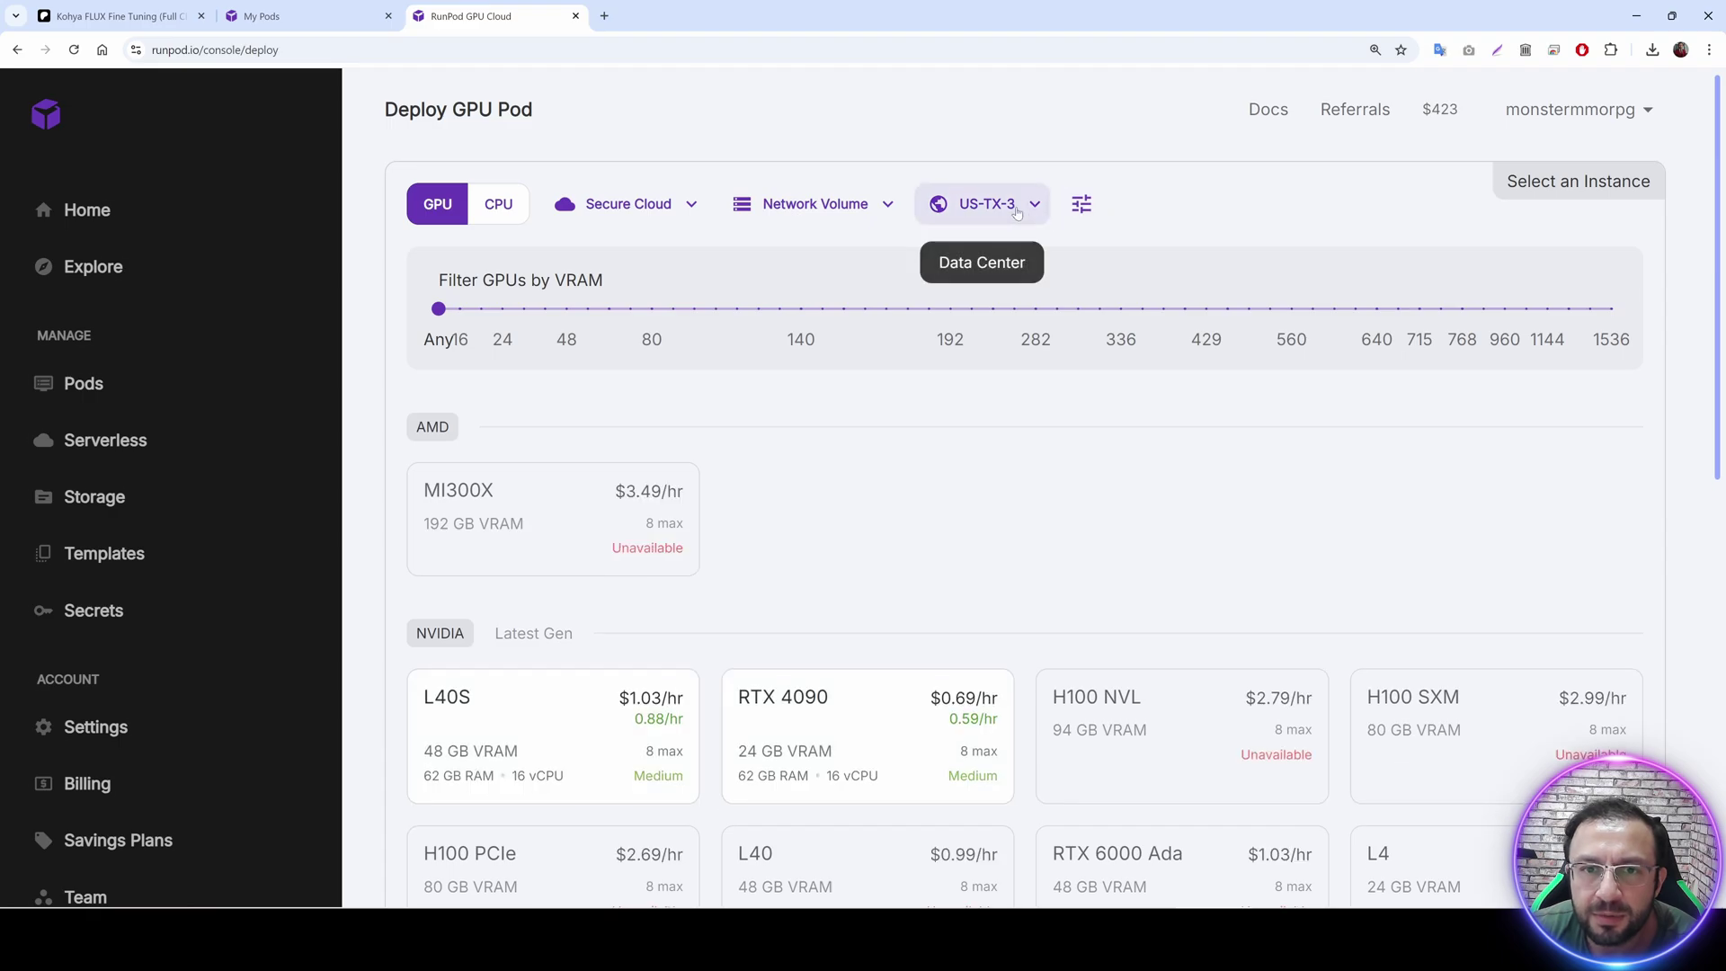
left_click(986, 204)
left_click(995, 835)
left_click(1081, 204)
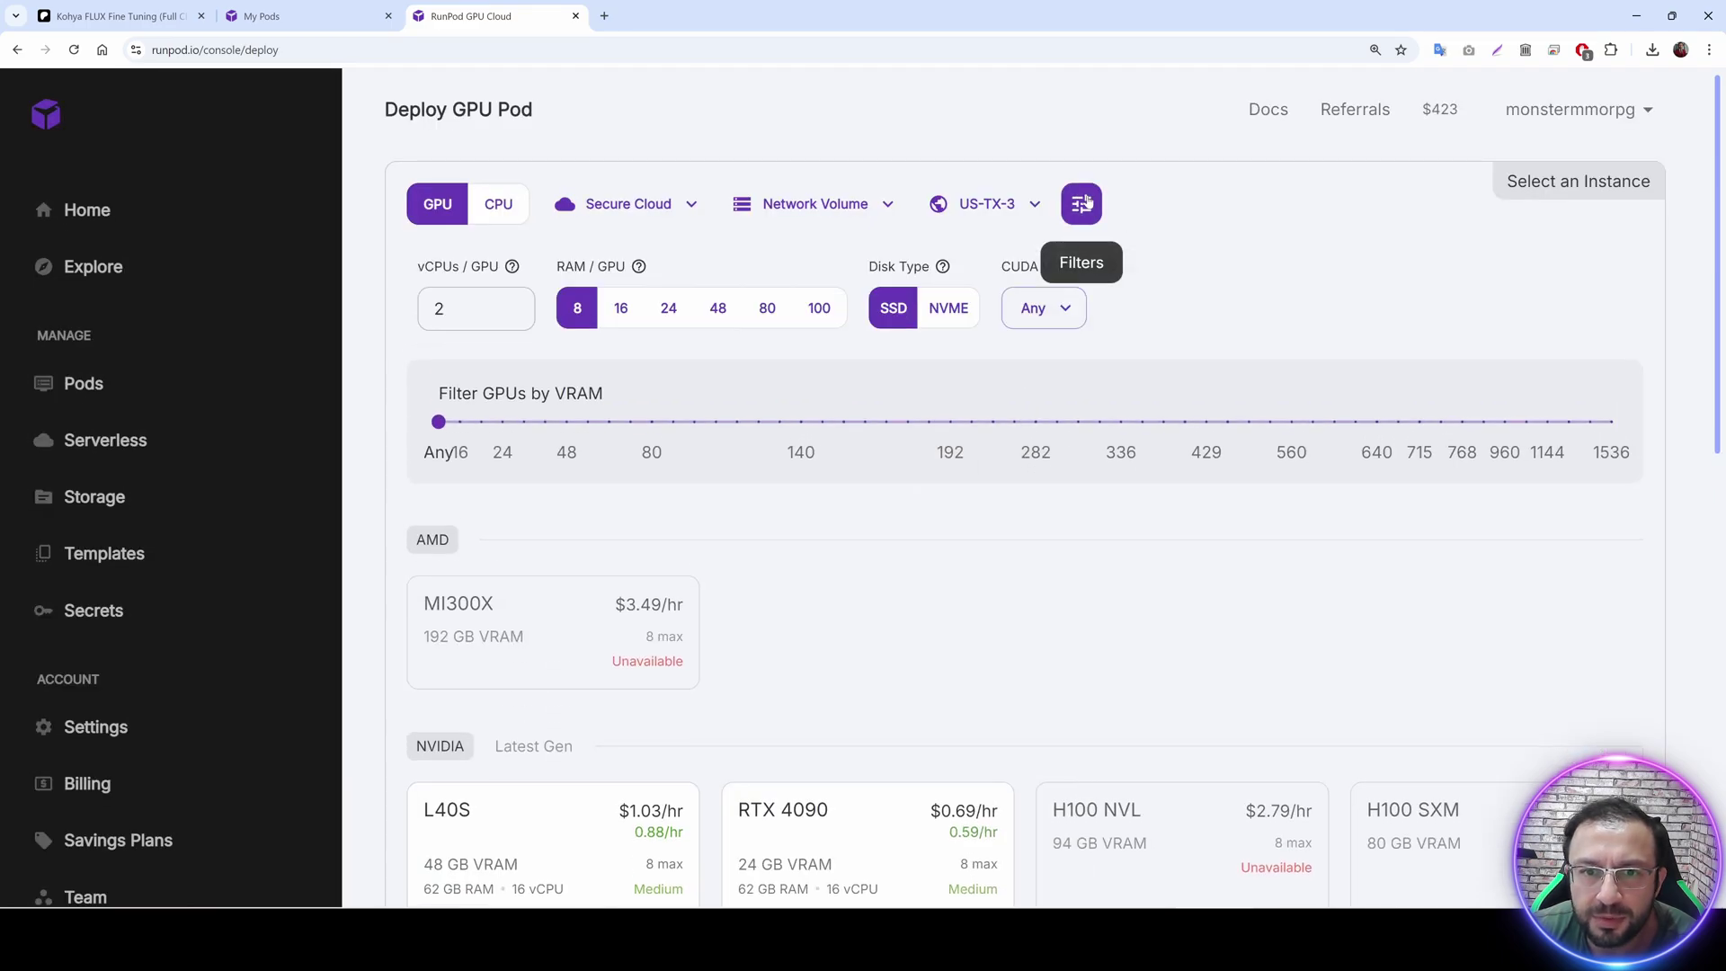
left_click(960, 311)
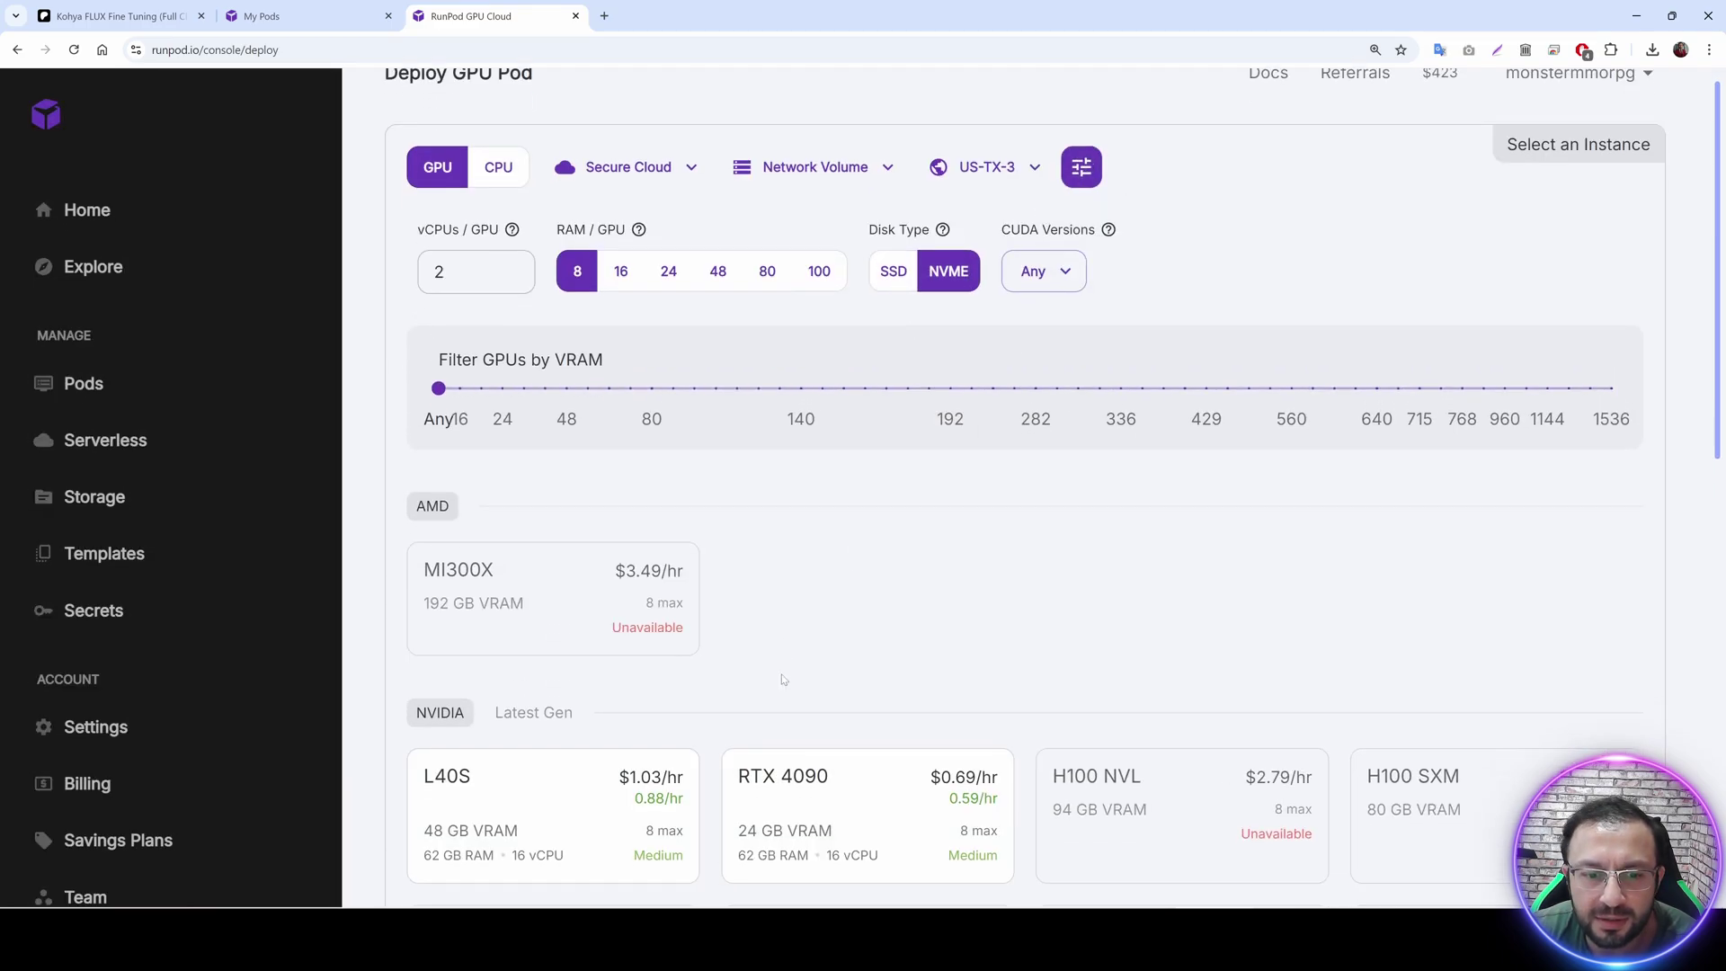
Try the 80 GB RAM per GPU filter, switch it to 48 GB, and select the L40S GPU.
left_click(767, 308)
scroll(858, 564, "down", 3)
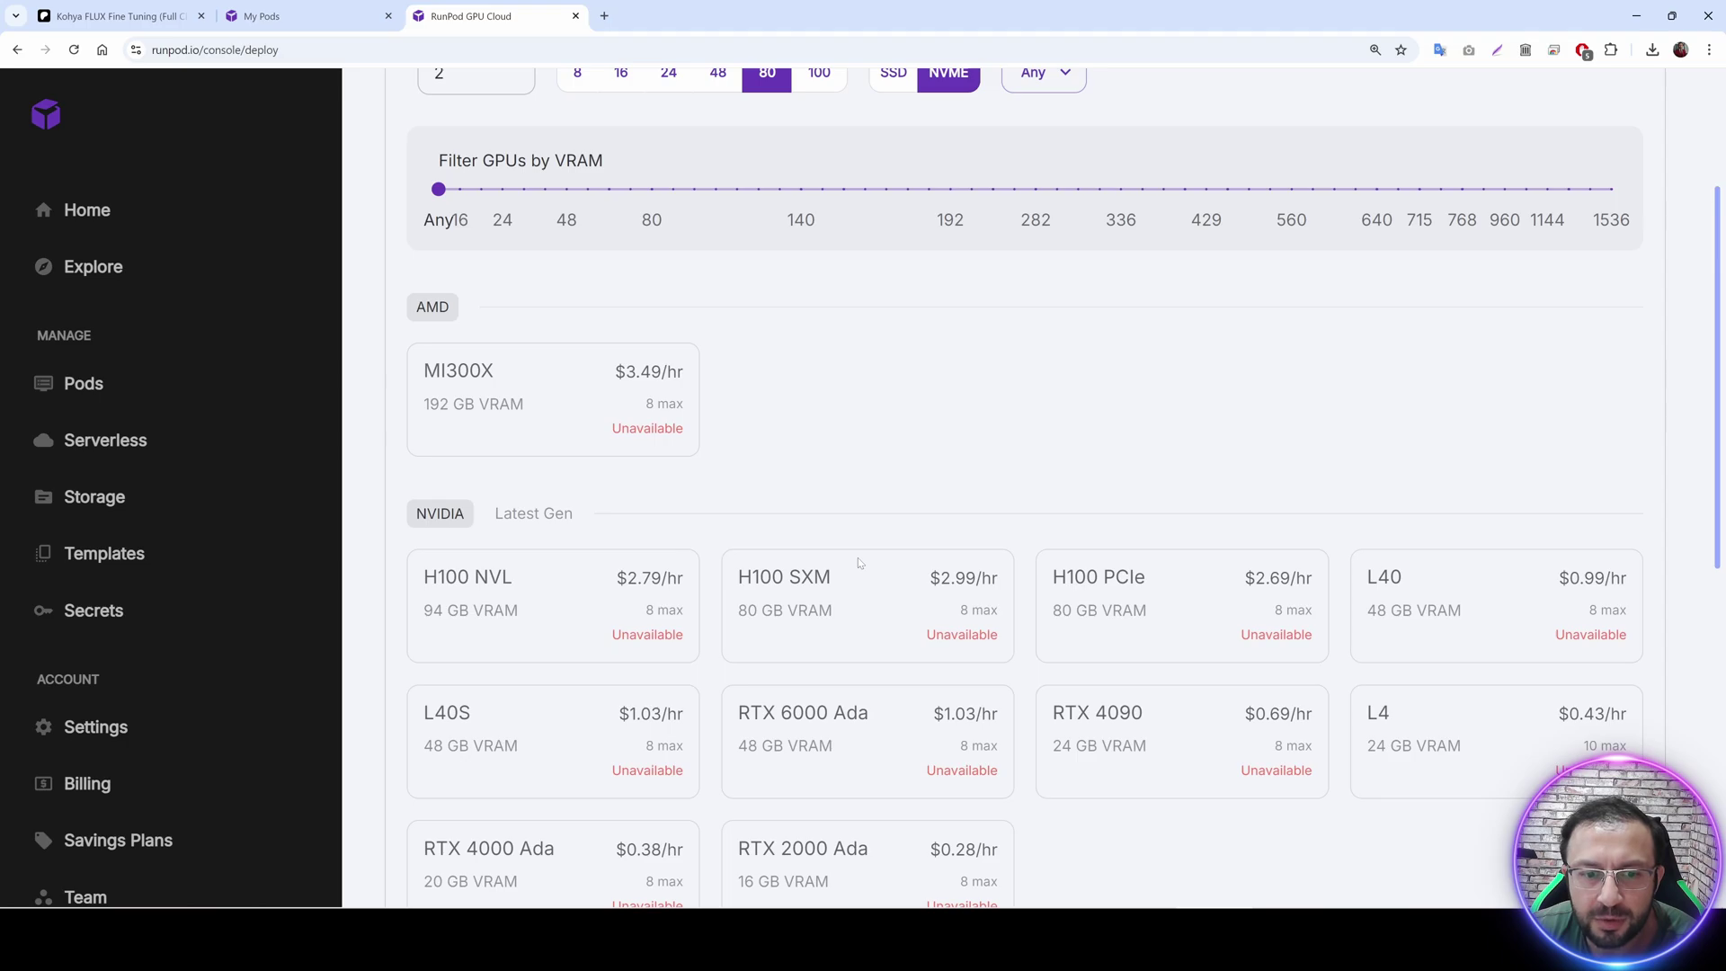
scroll(859, 563, "up", 3)
left_click(717, 308)
scroll(791, 569, "down", 3)
left_click(614, 608)
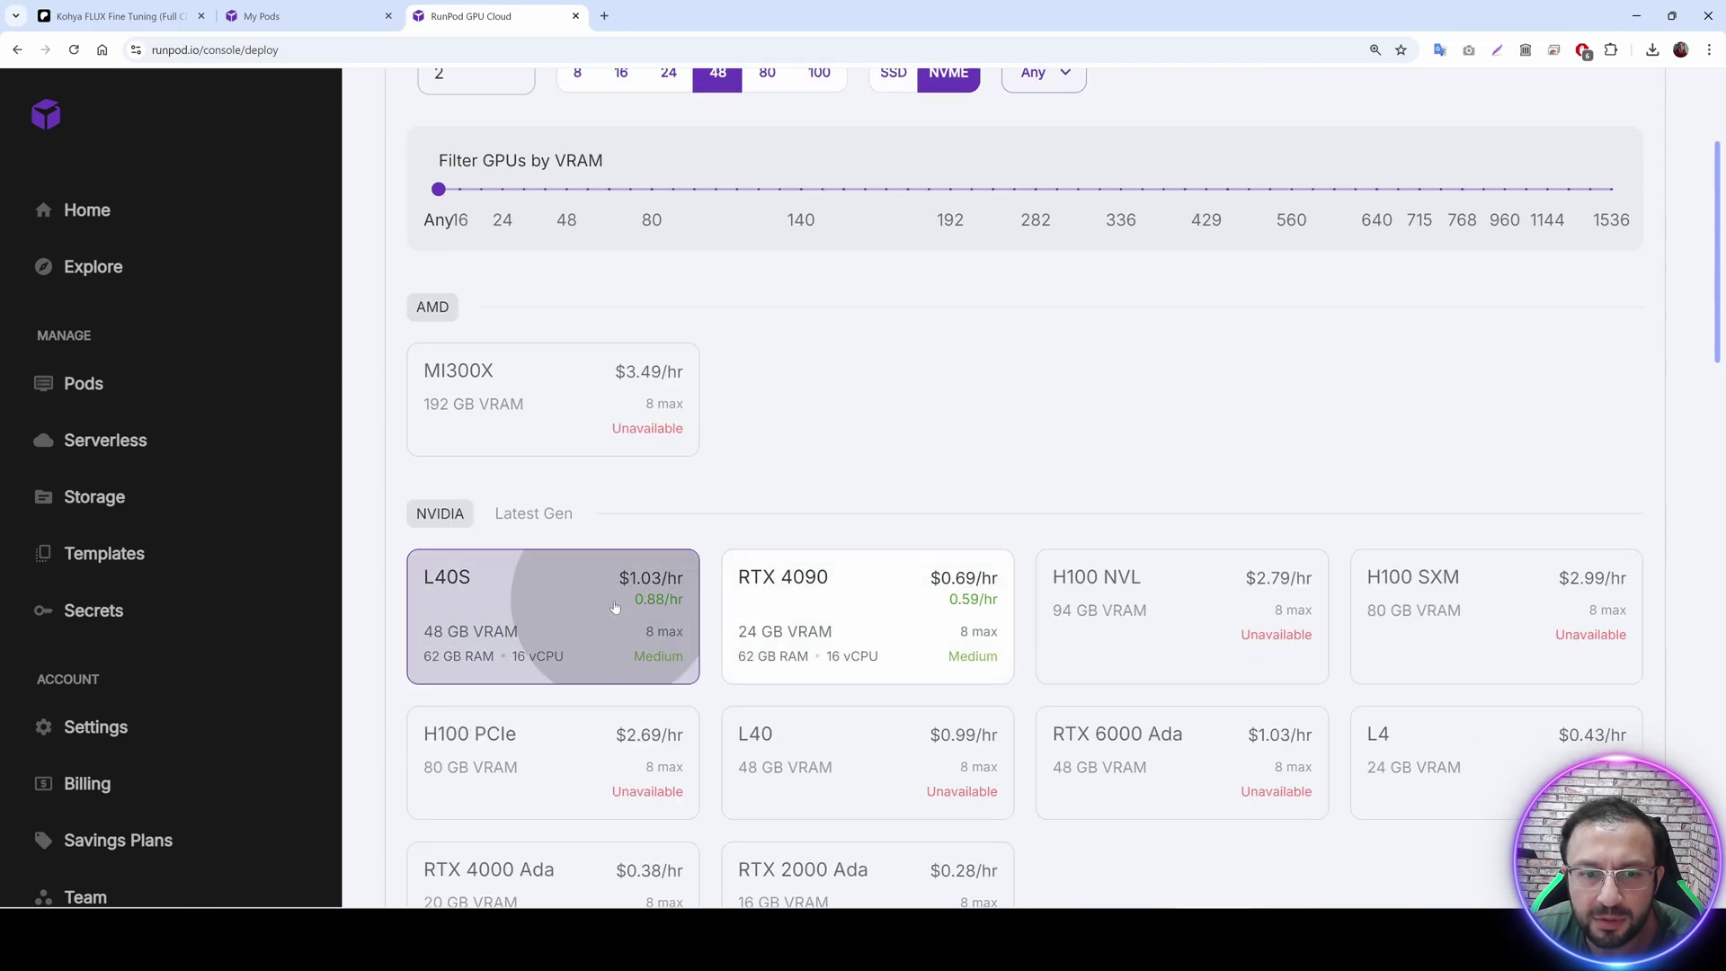
Set the new pod's persistent volume disk to 400 GB and its exposed HTTP ports to 8888,7801.
left_click(487, 367)
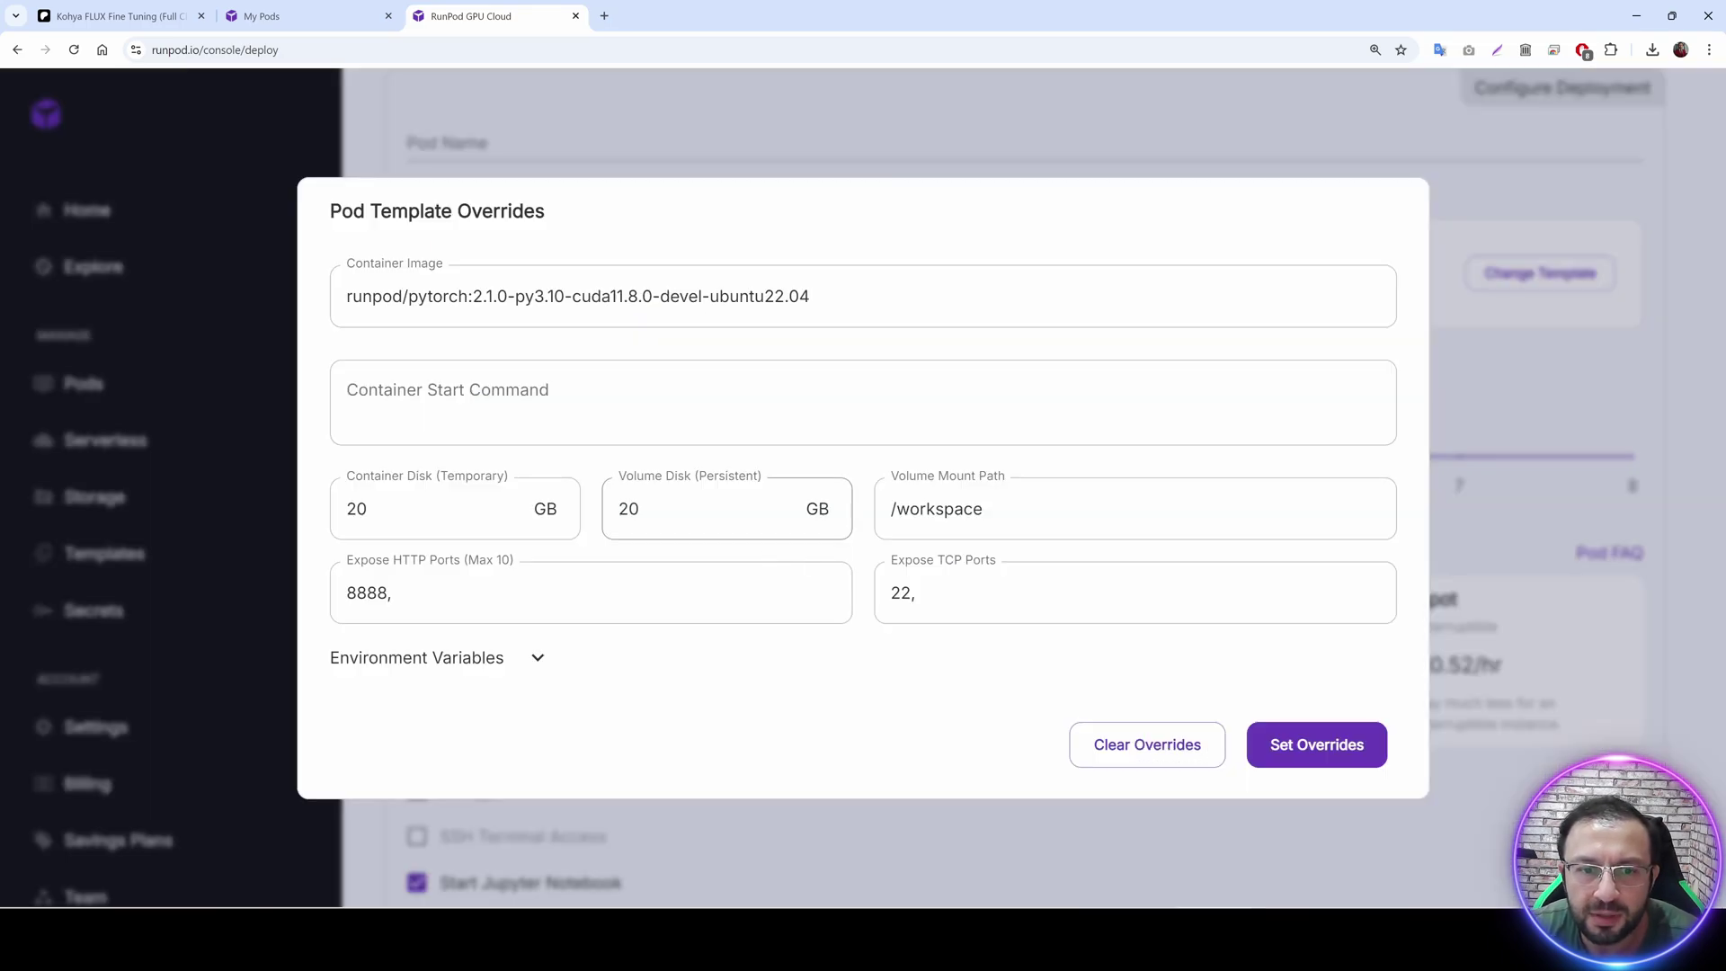
left_click_drag(640, 509, 593, 509)
type("400")
left_click(545, 570)
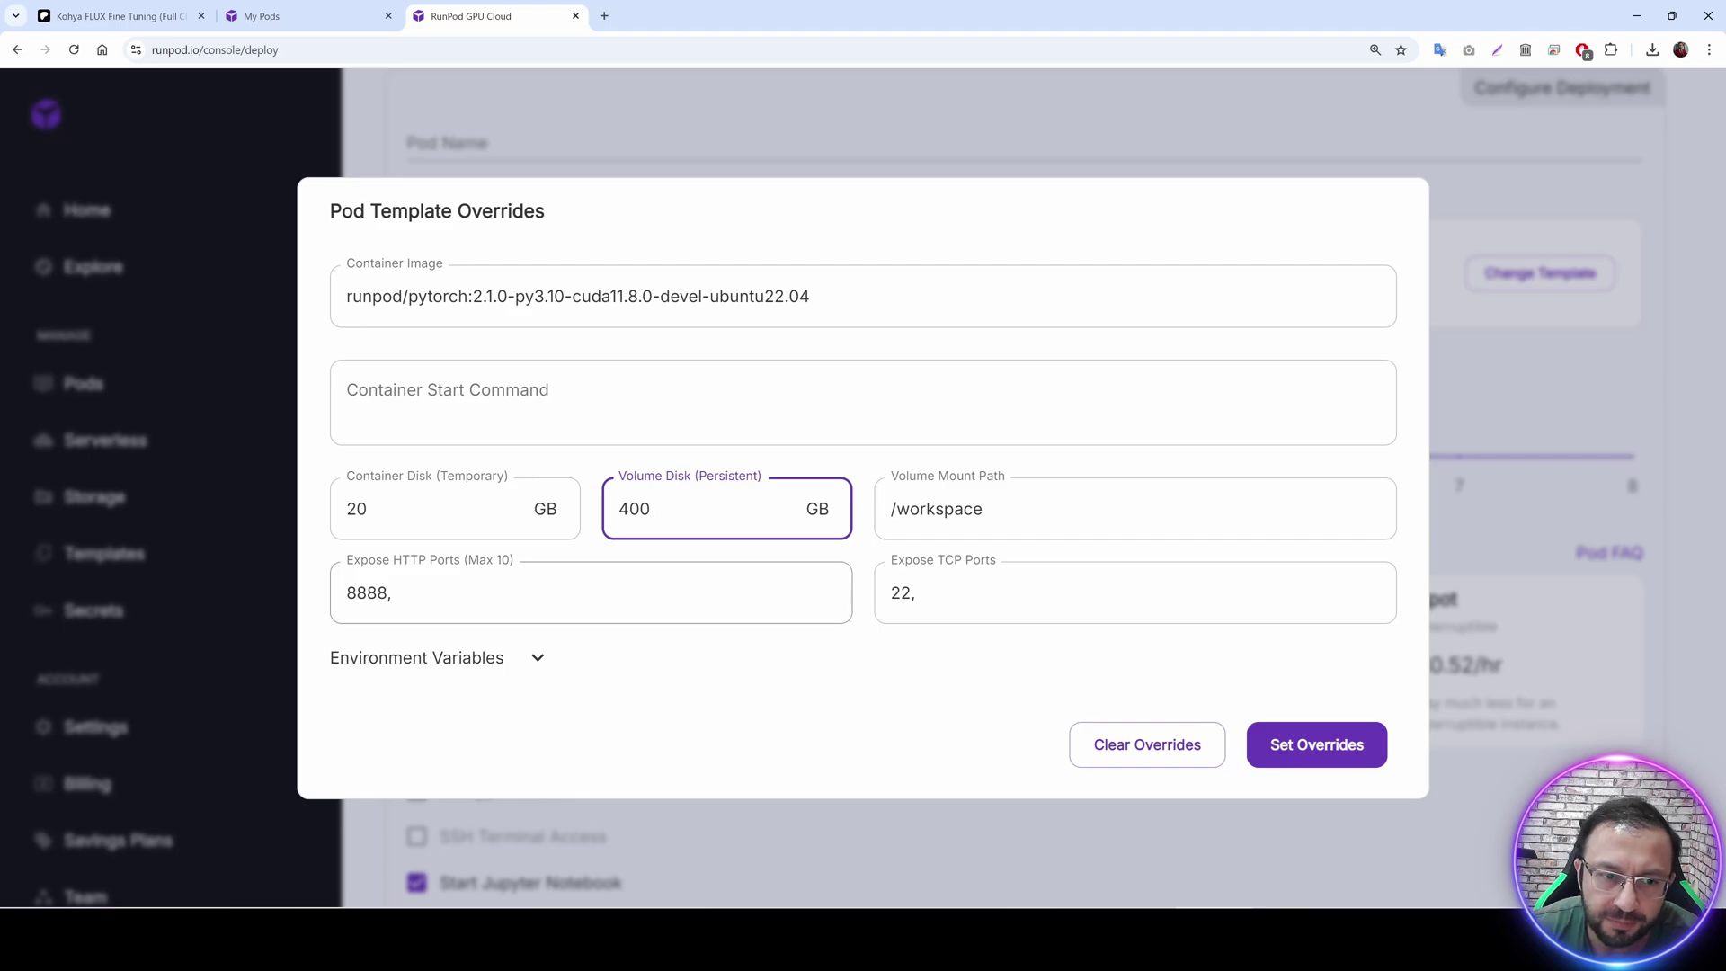
type("7801")
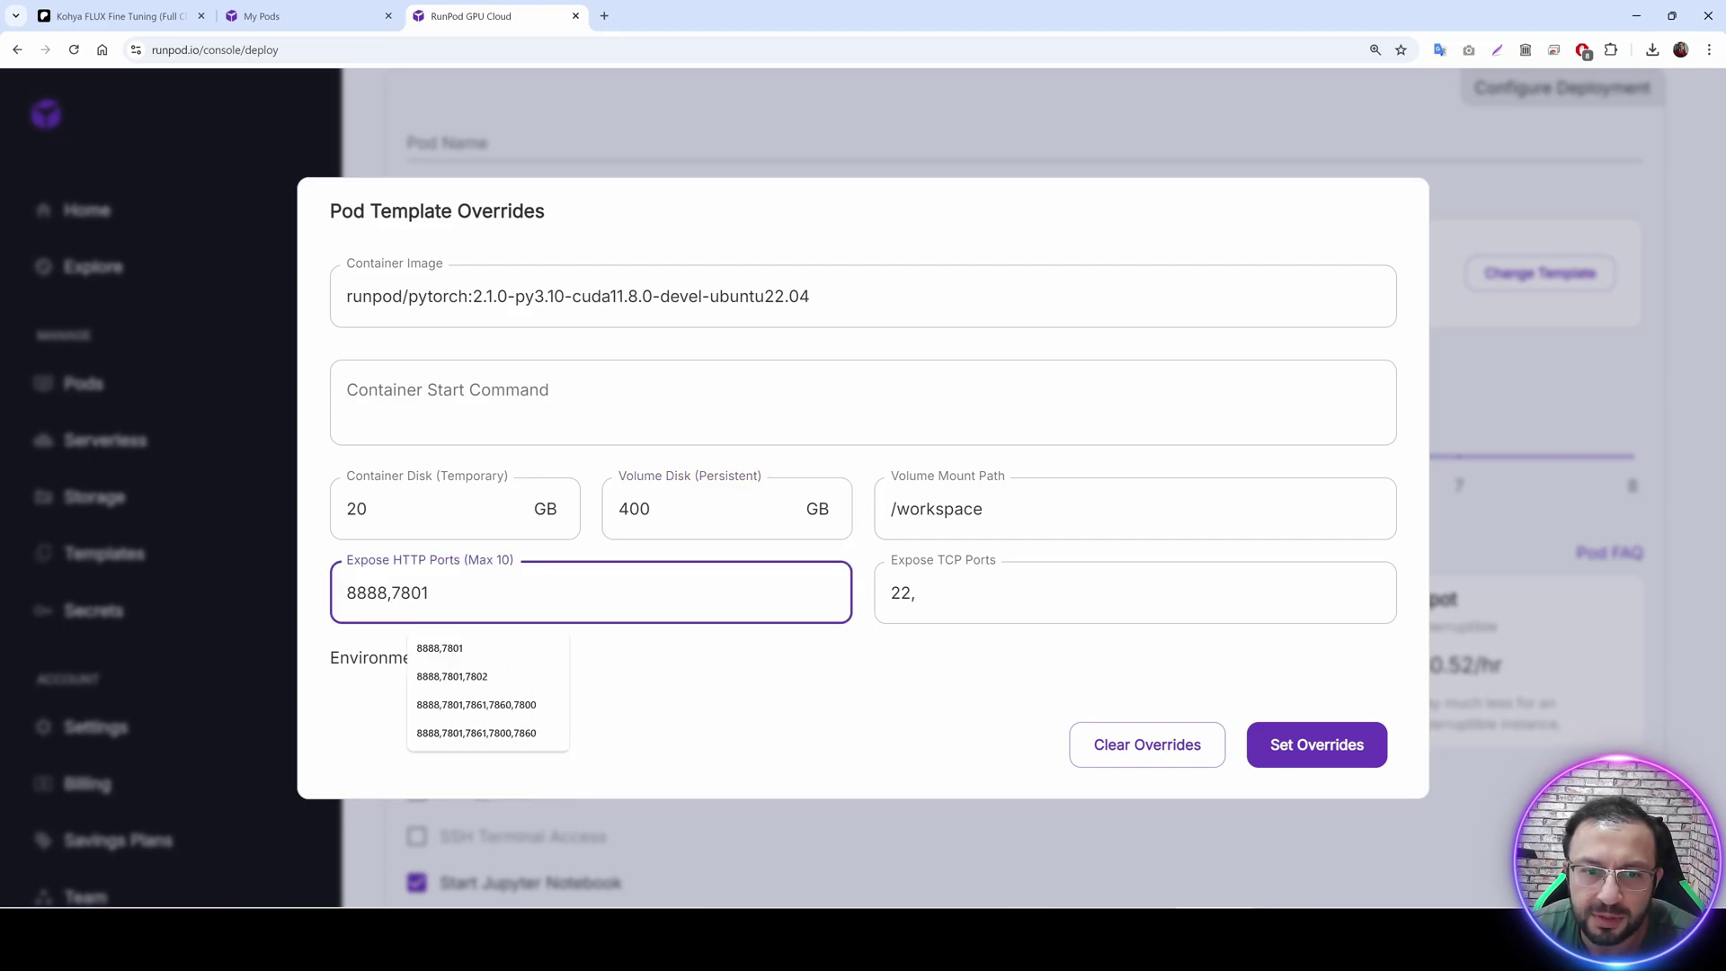
left_click(1330, 751)
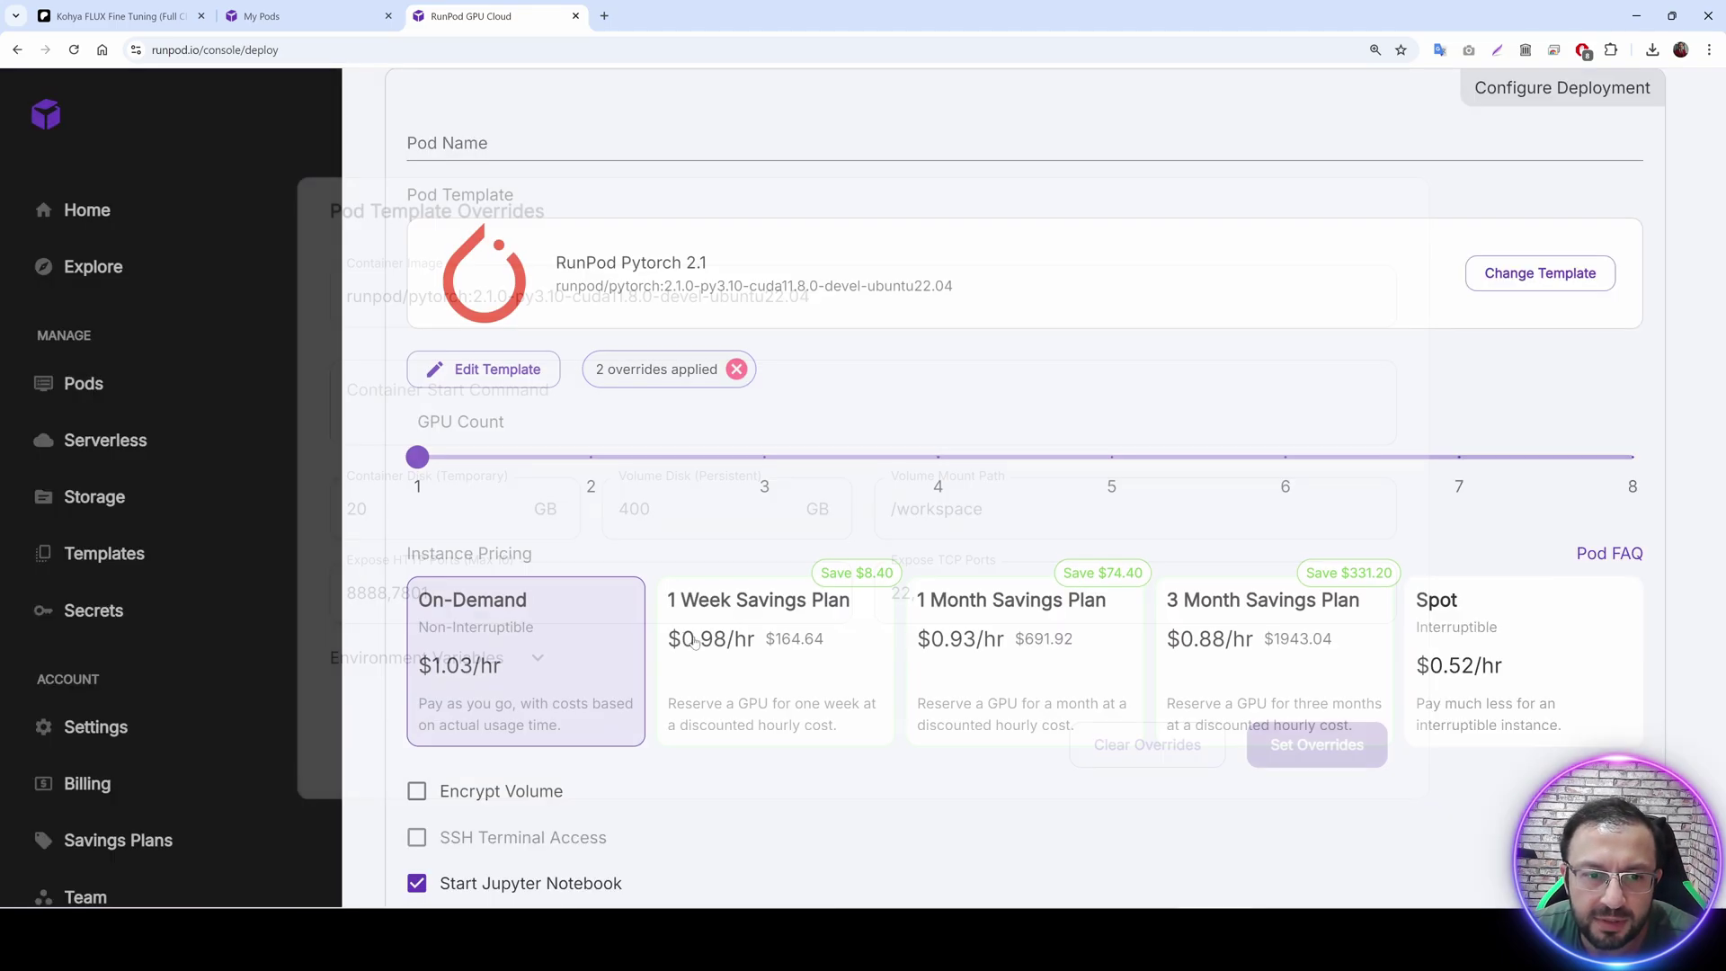
Deploy the second L40S pod and compare its network speeds and usage details with the first pod's.
scroll(1004, 716, "down", 5)
scroll(1003, 716, "up", 3)
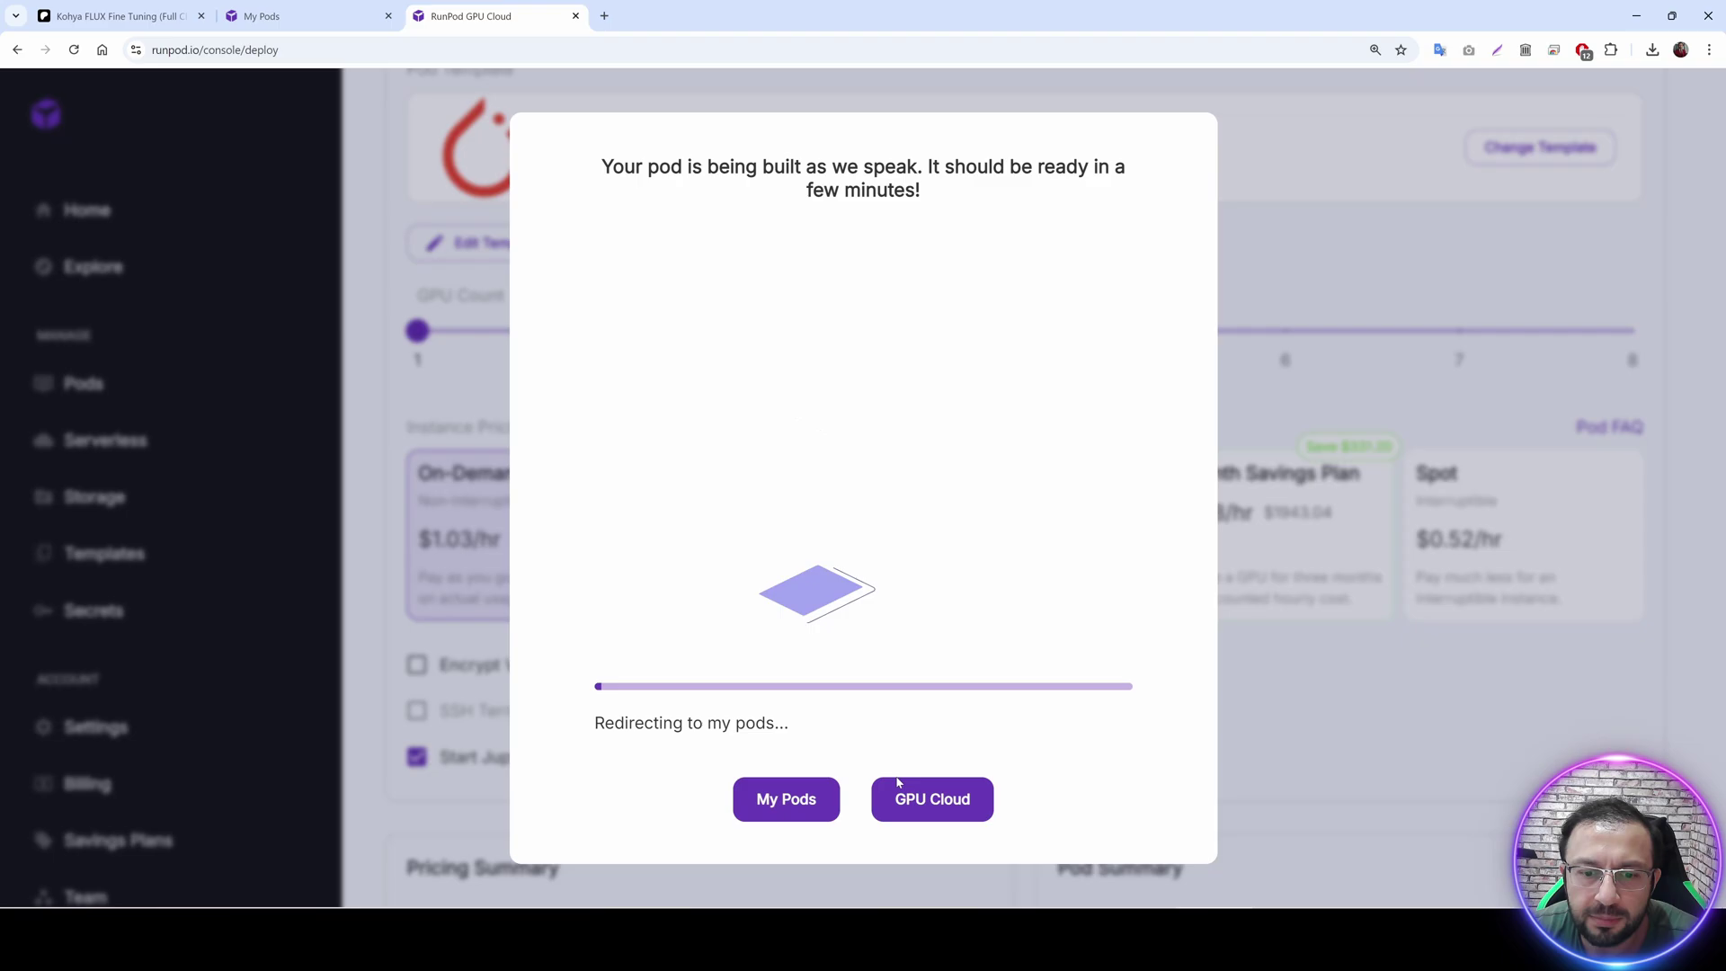
left_click(809, 798)
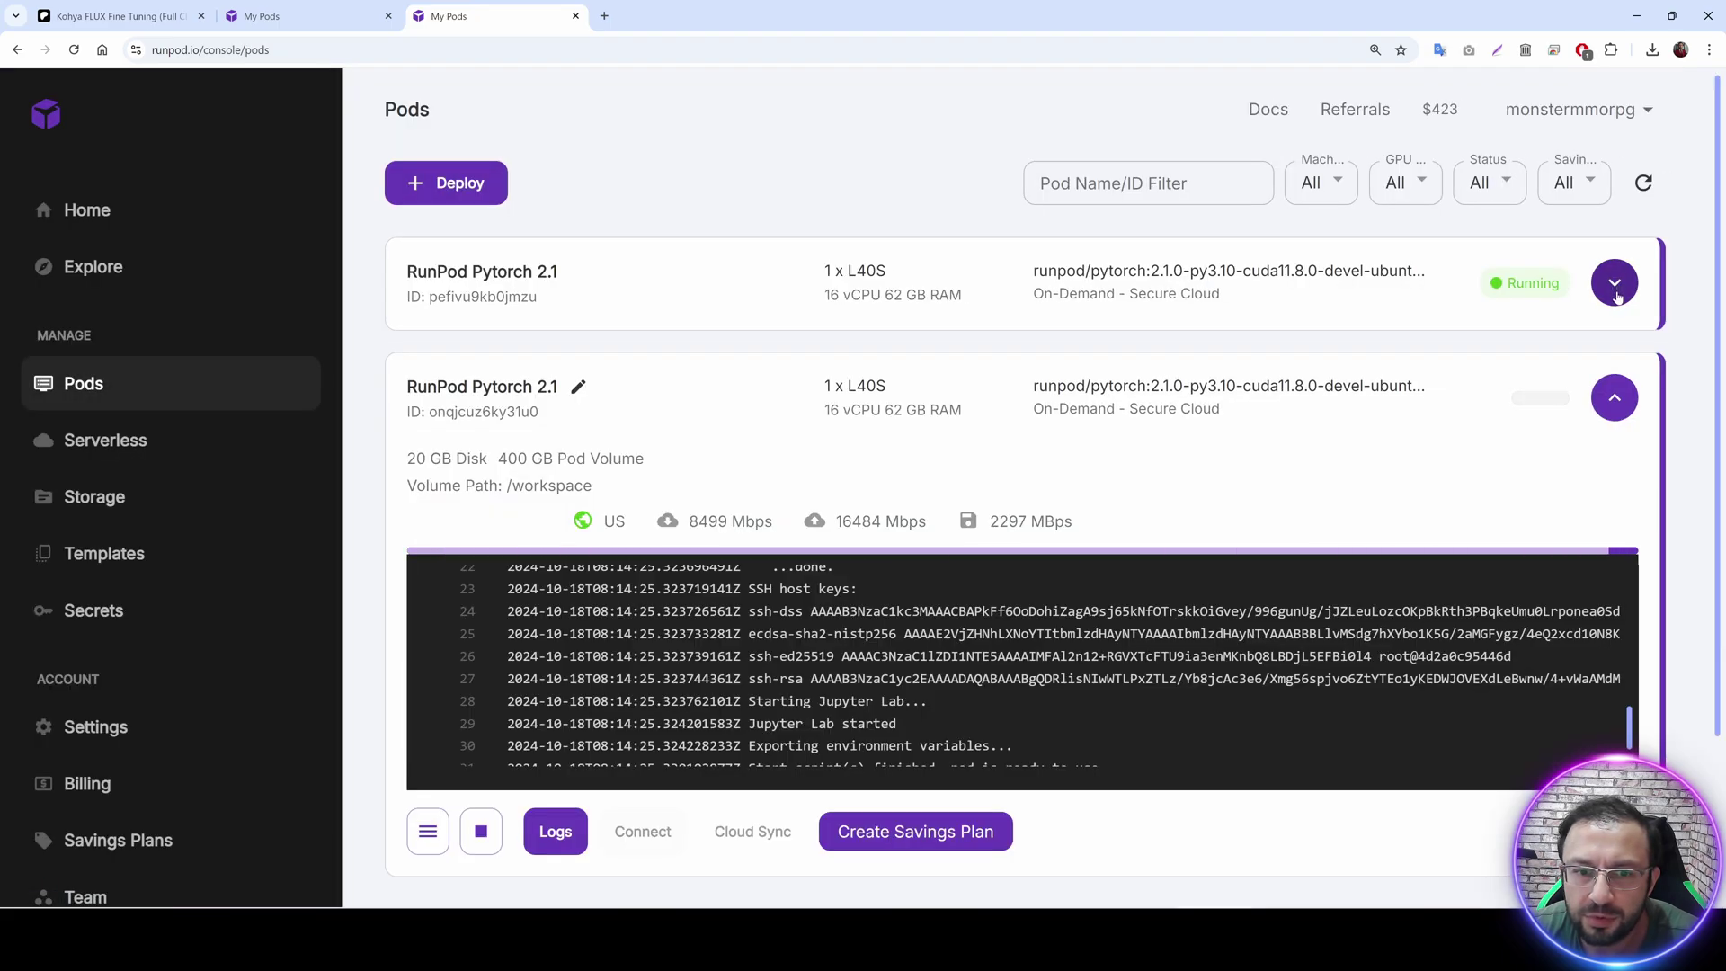
left_click(1614, 286)
scroll(1033, 558, "down", 3)
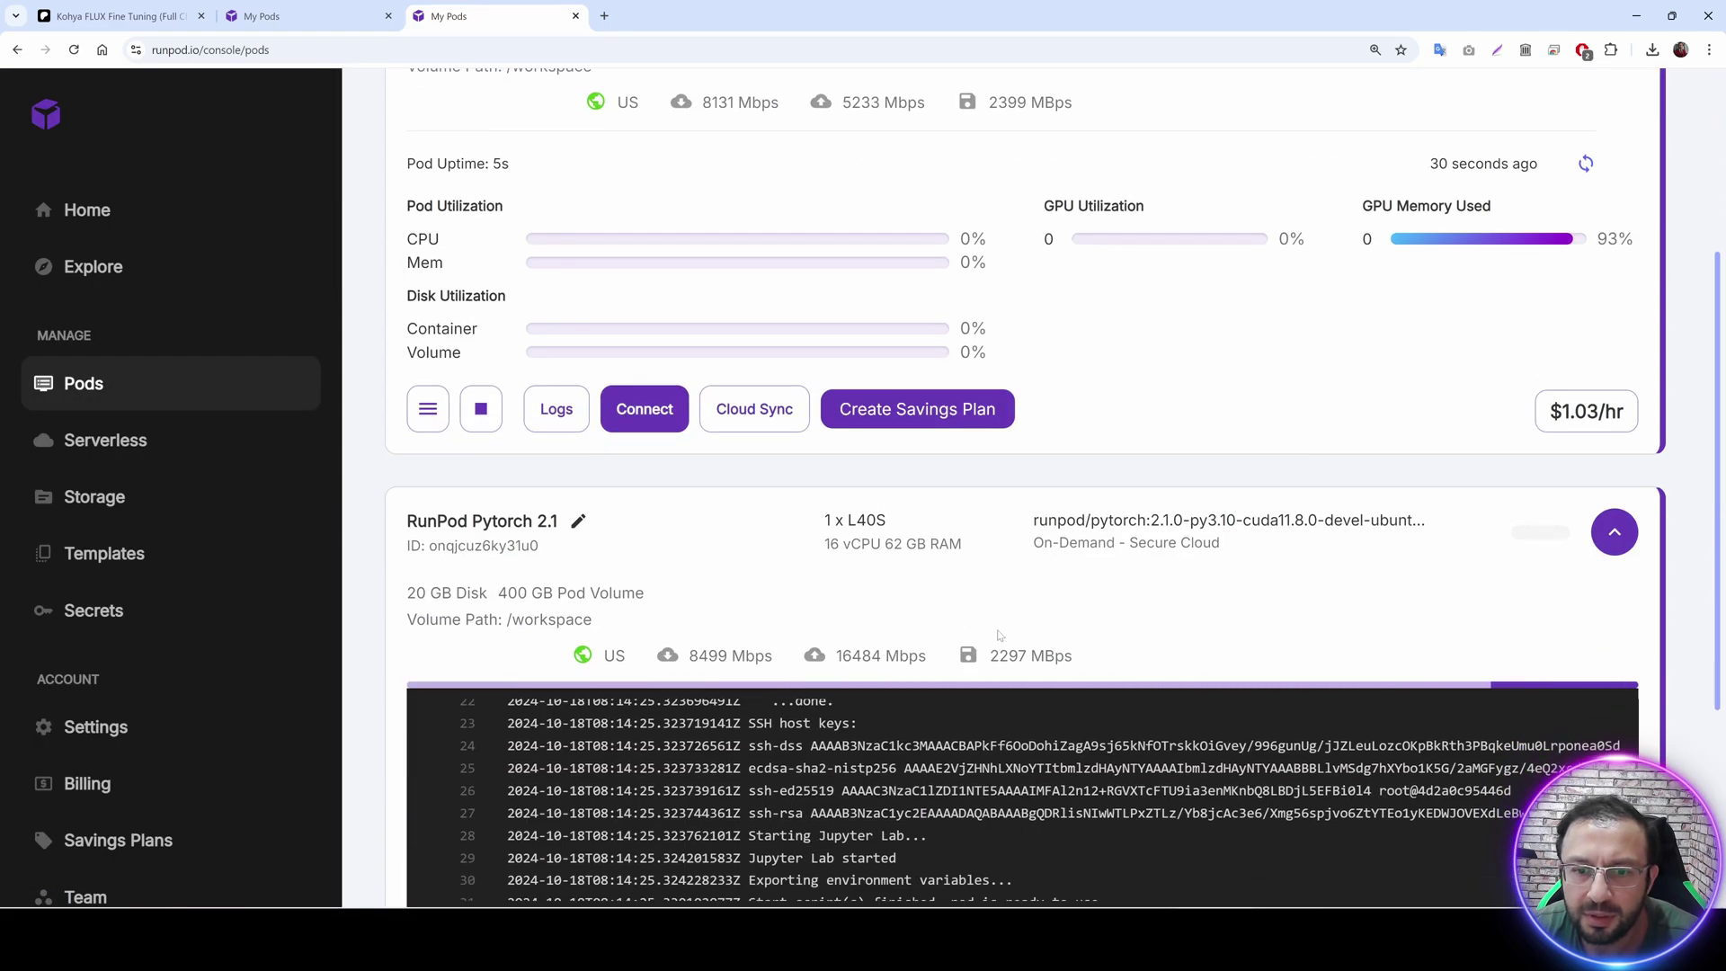
left_click_drag(927, 655, 687, 659)
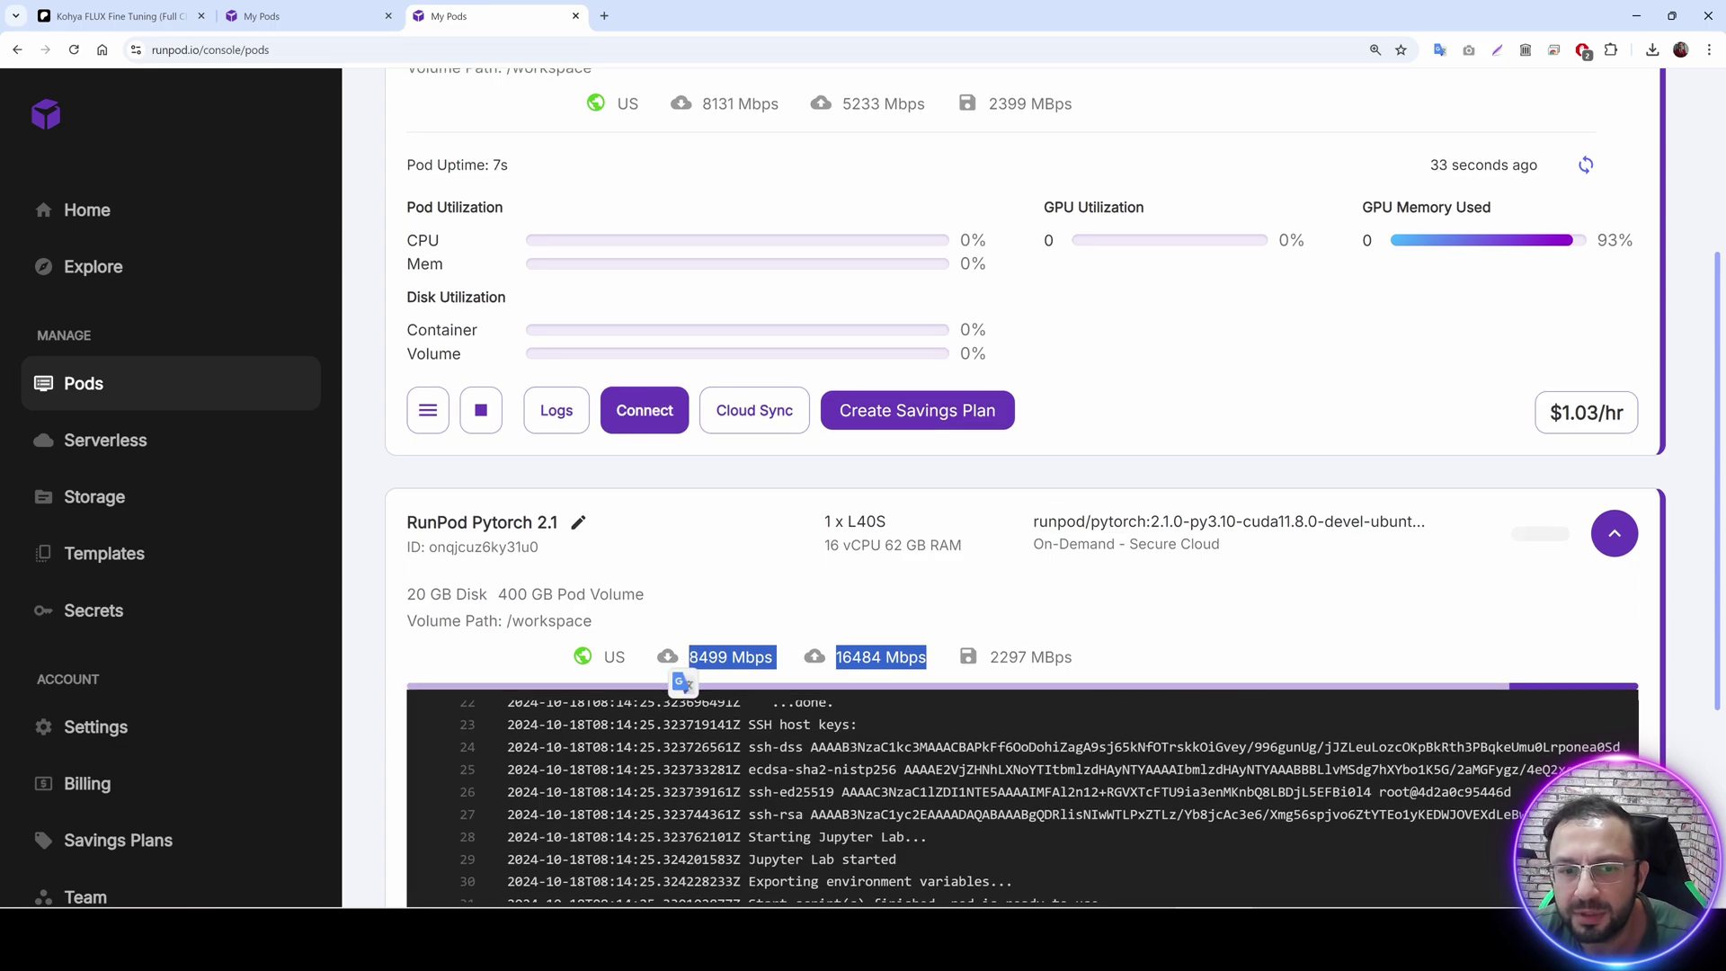
Stop the first L40S pod and remove it, keeping only the newly deployed one.
scroll(676, 665, "up", 3)
left_click(485, 647)
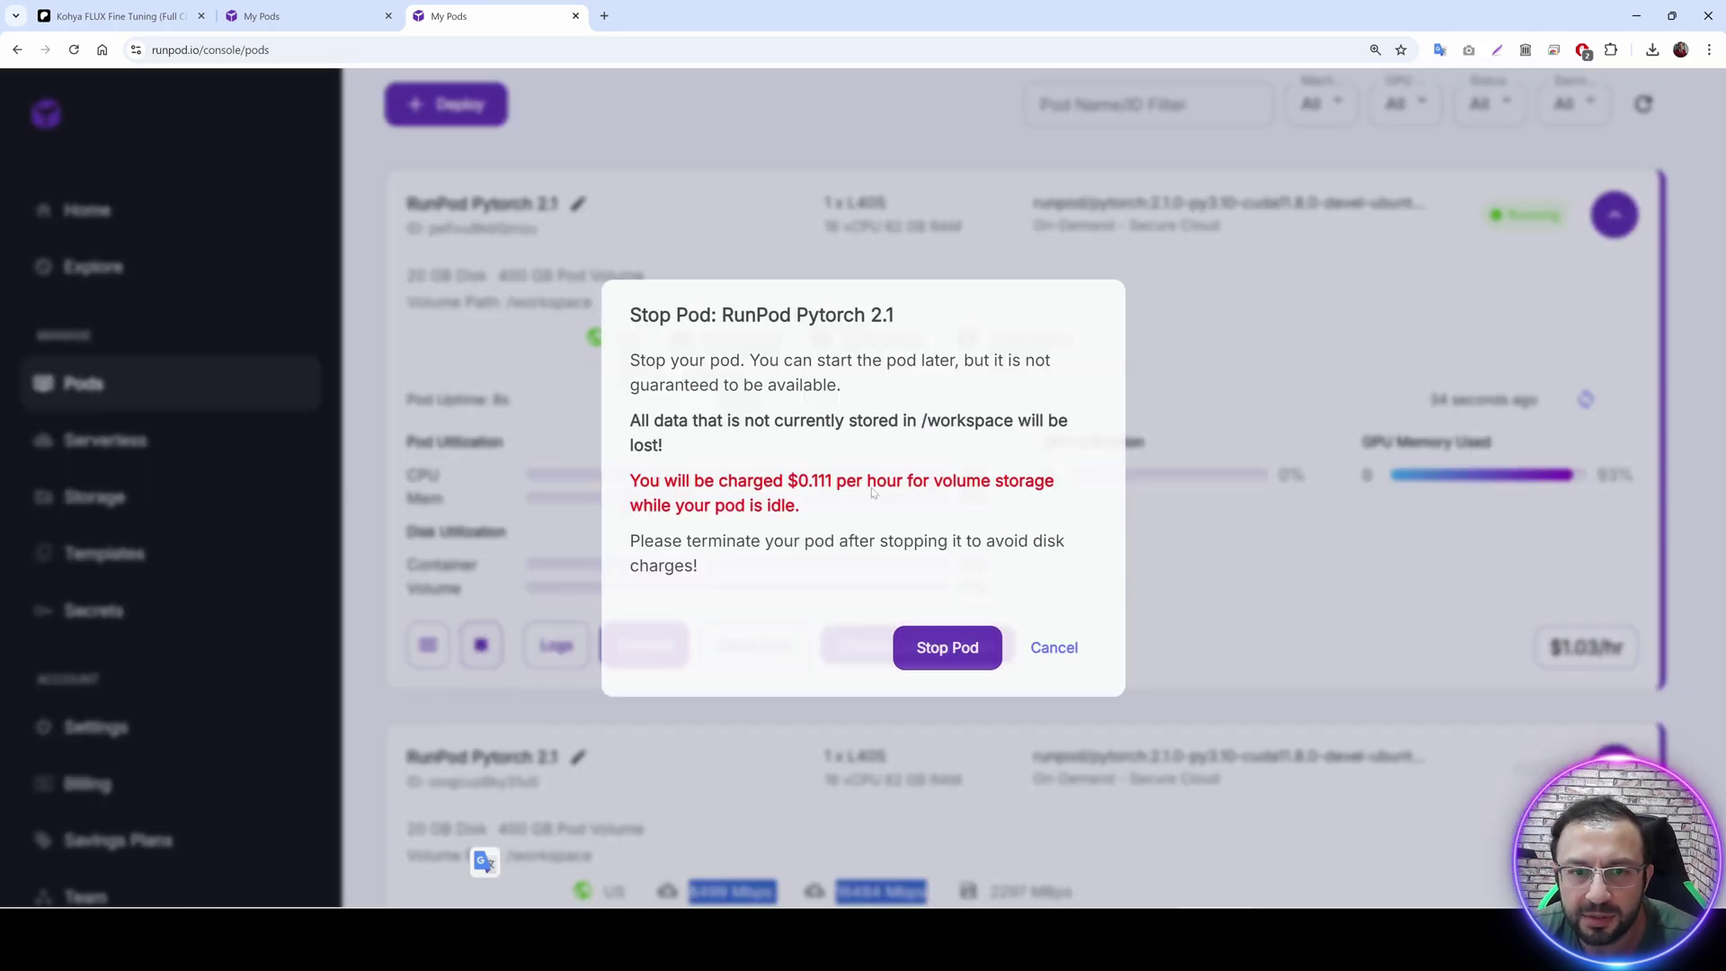
left_click(947, 644)
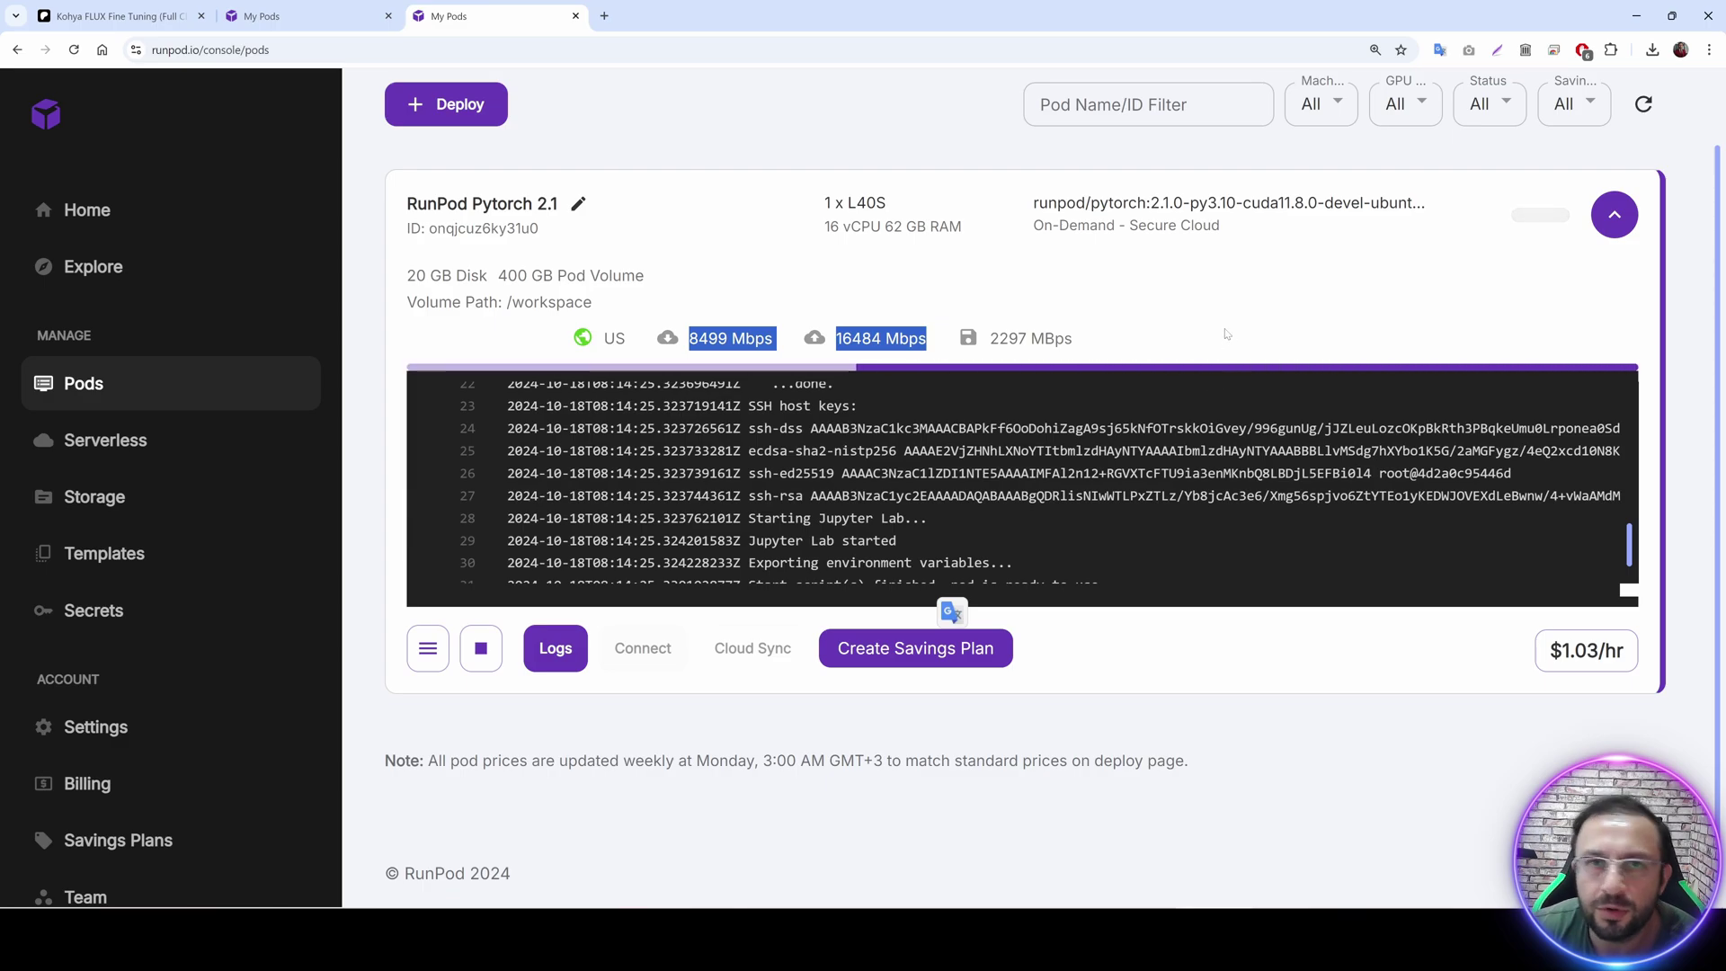
Check the remaining pod's disk speed and open its connection options.
scroll(1168, 504, "down", 1)
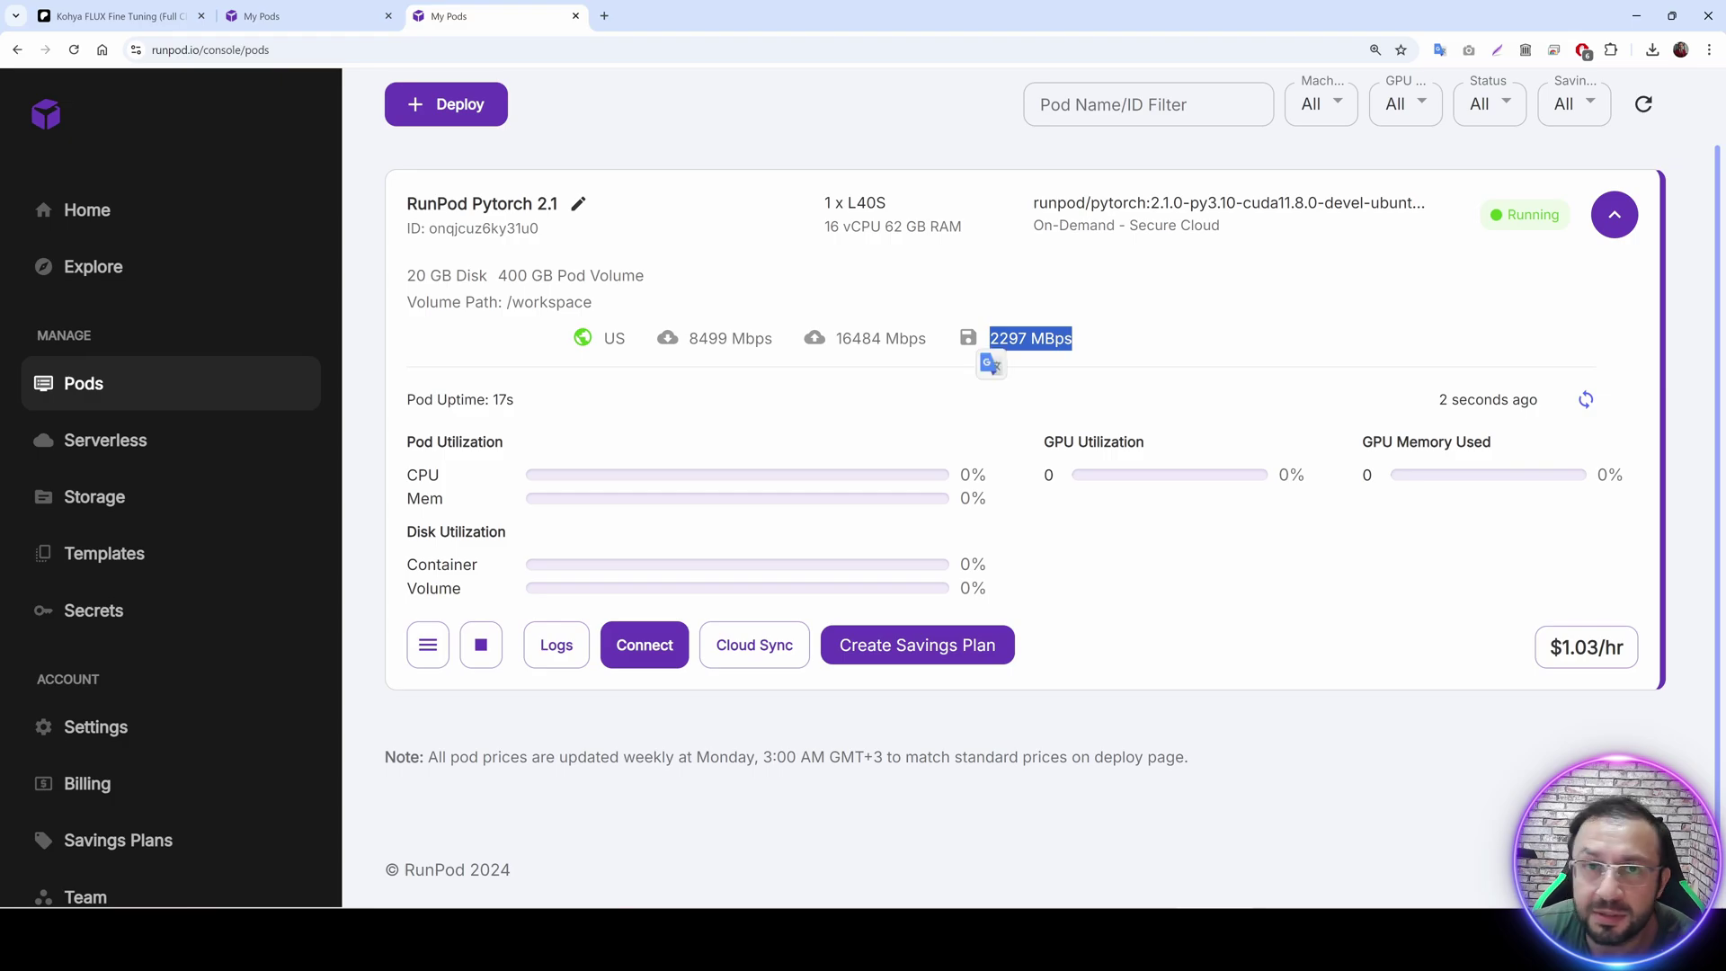
left_click_drag(1121, 340, 974, 349)
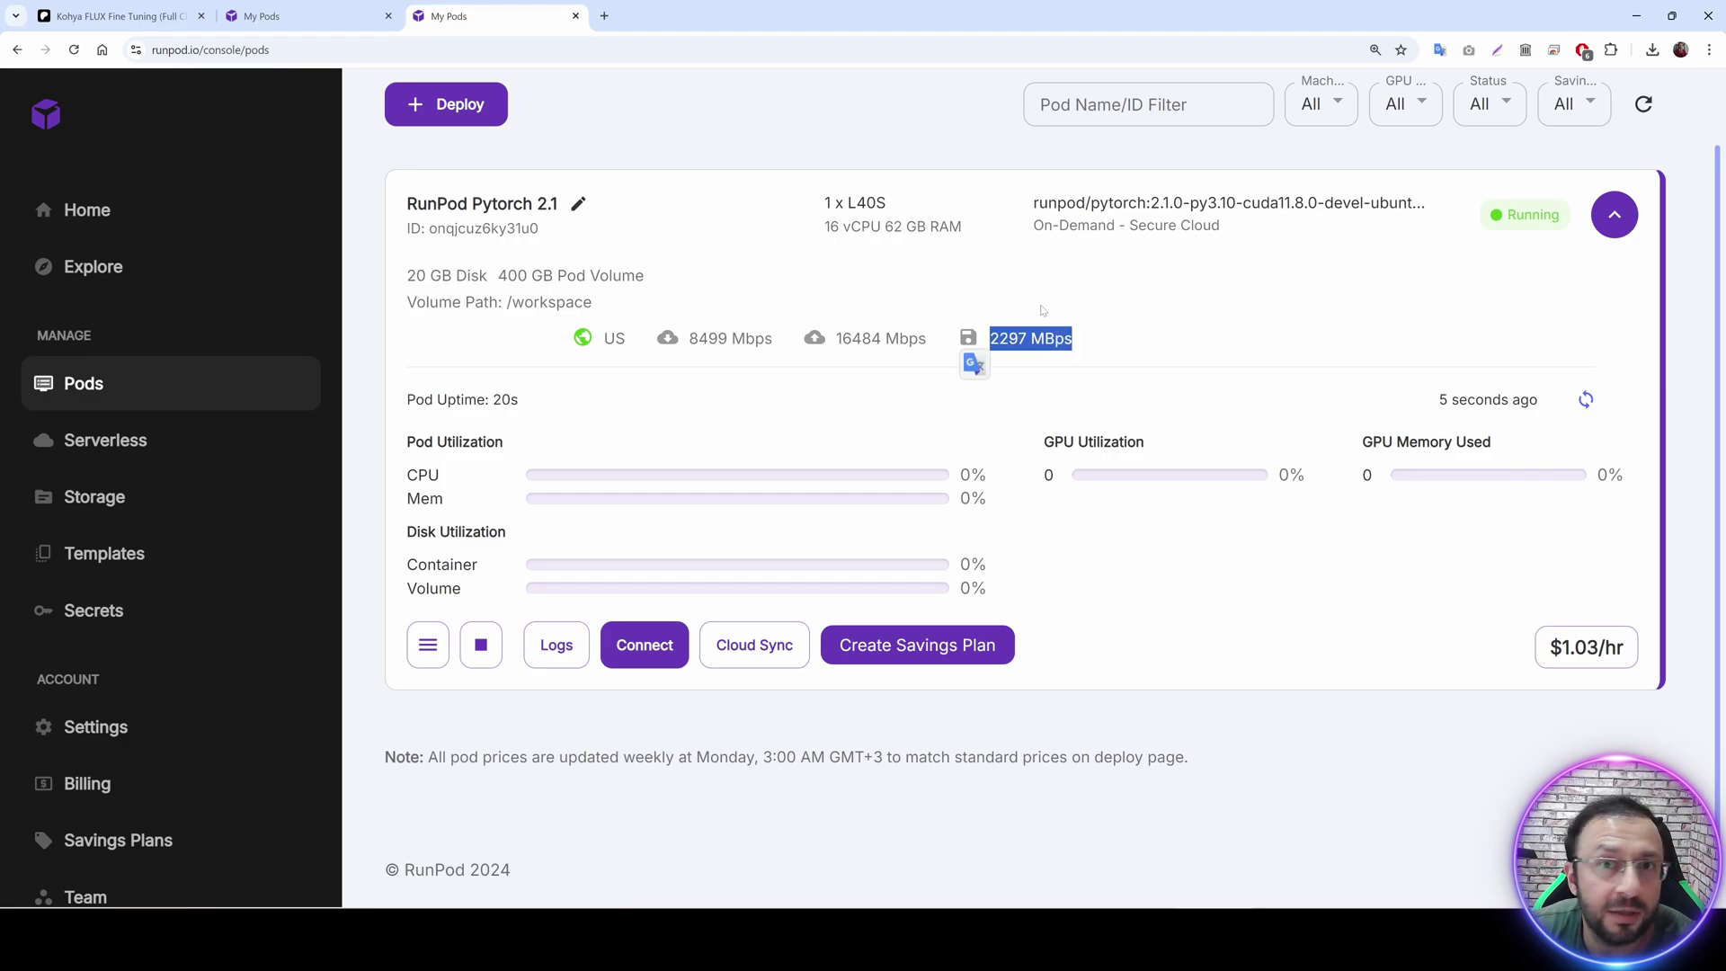
left_click(644, 645)
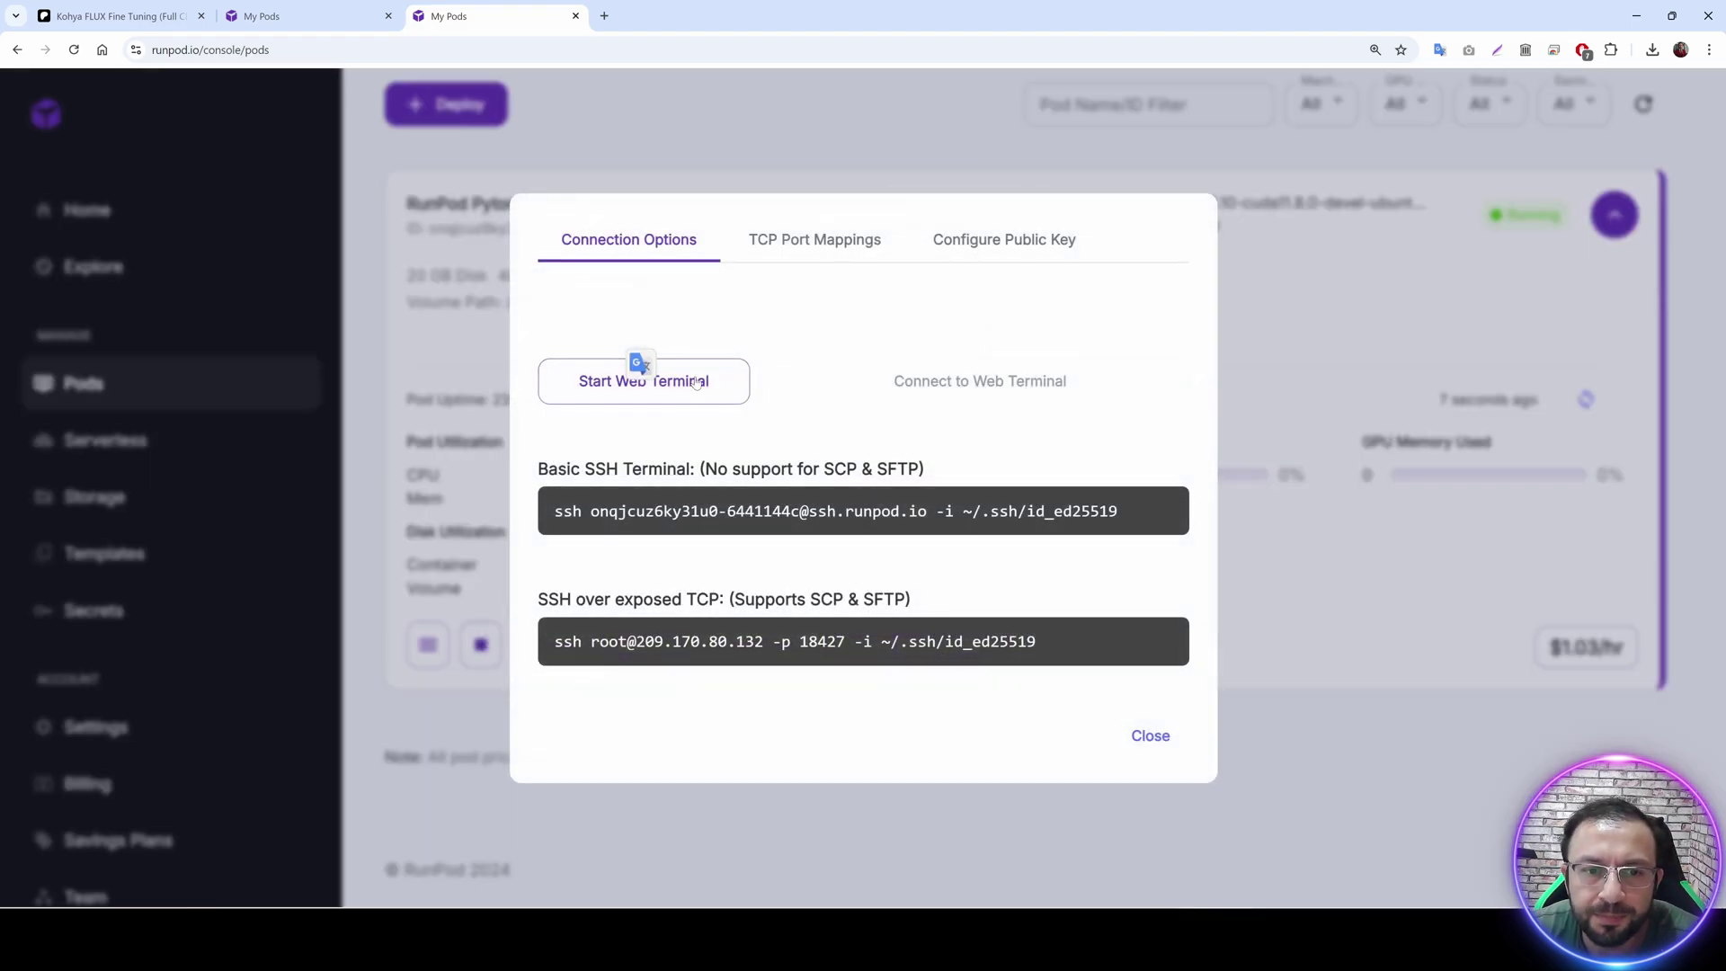
Reopen the pod's connection options and connect to Jupyter Lab on port 8888.
key("Escape")
left_click(650, 652)
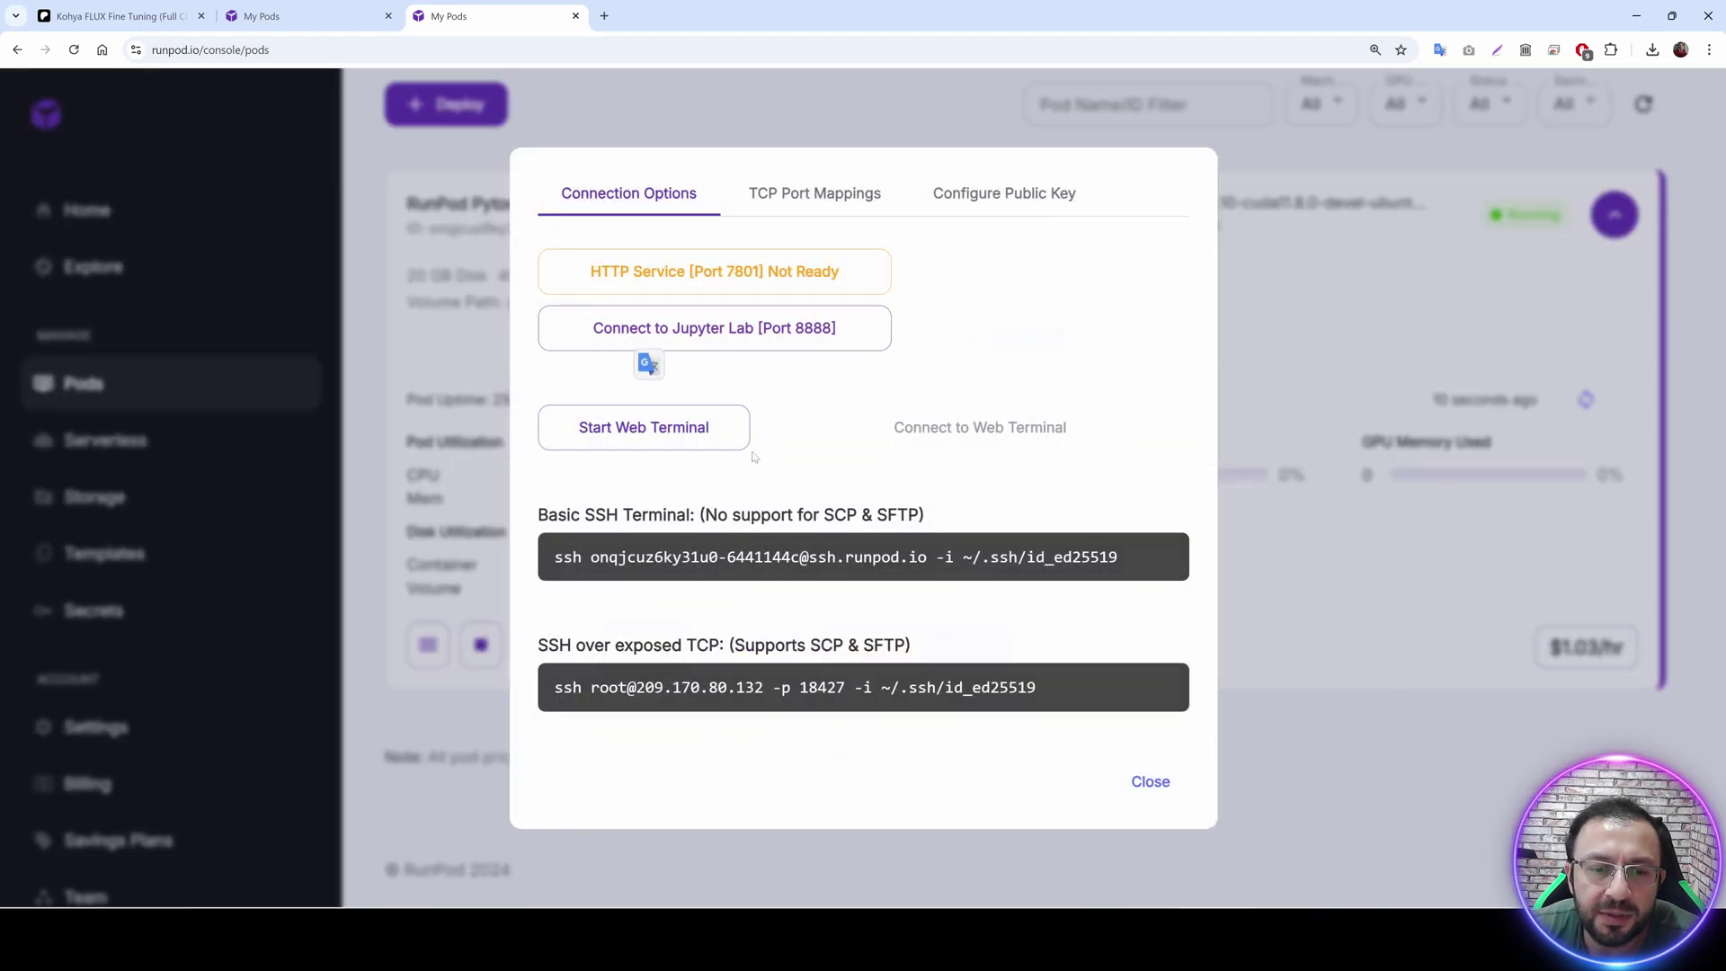
left_click(757, 326)
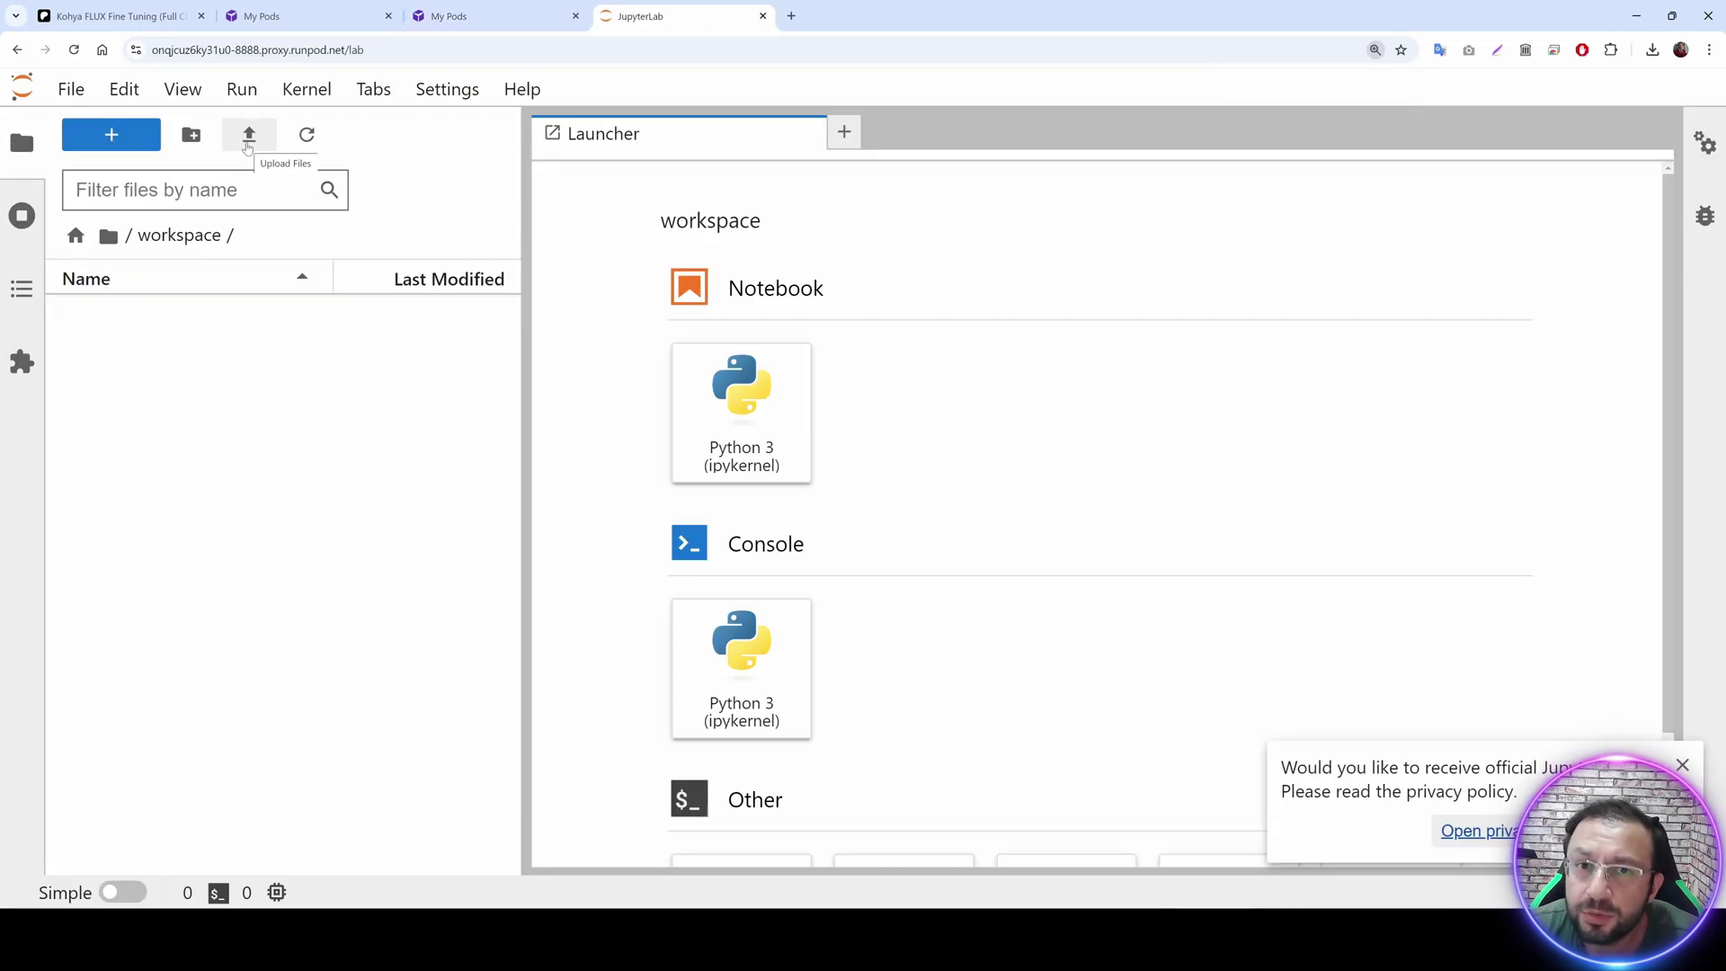
Upload Kohya_FLUX_DreamBooth_v8.zip from Downloads into the workspace folder and widen the file browser to show full file names.
left_click(249, 137)
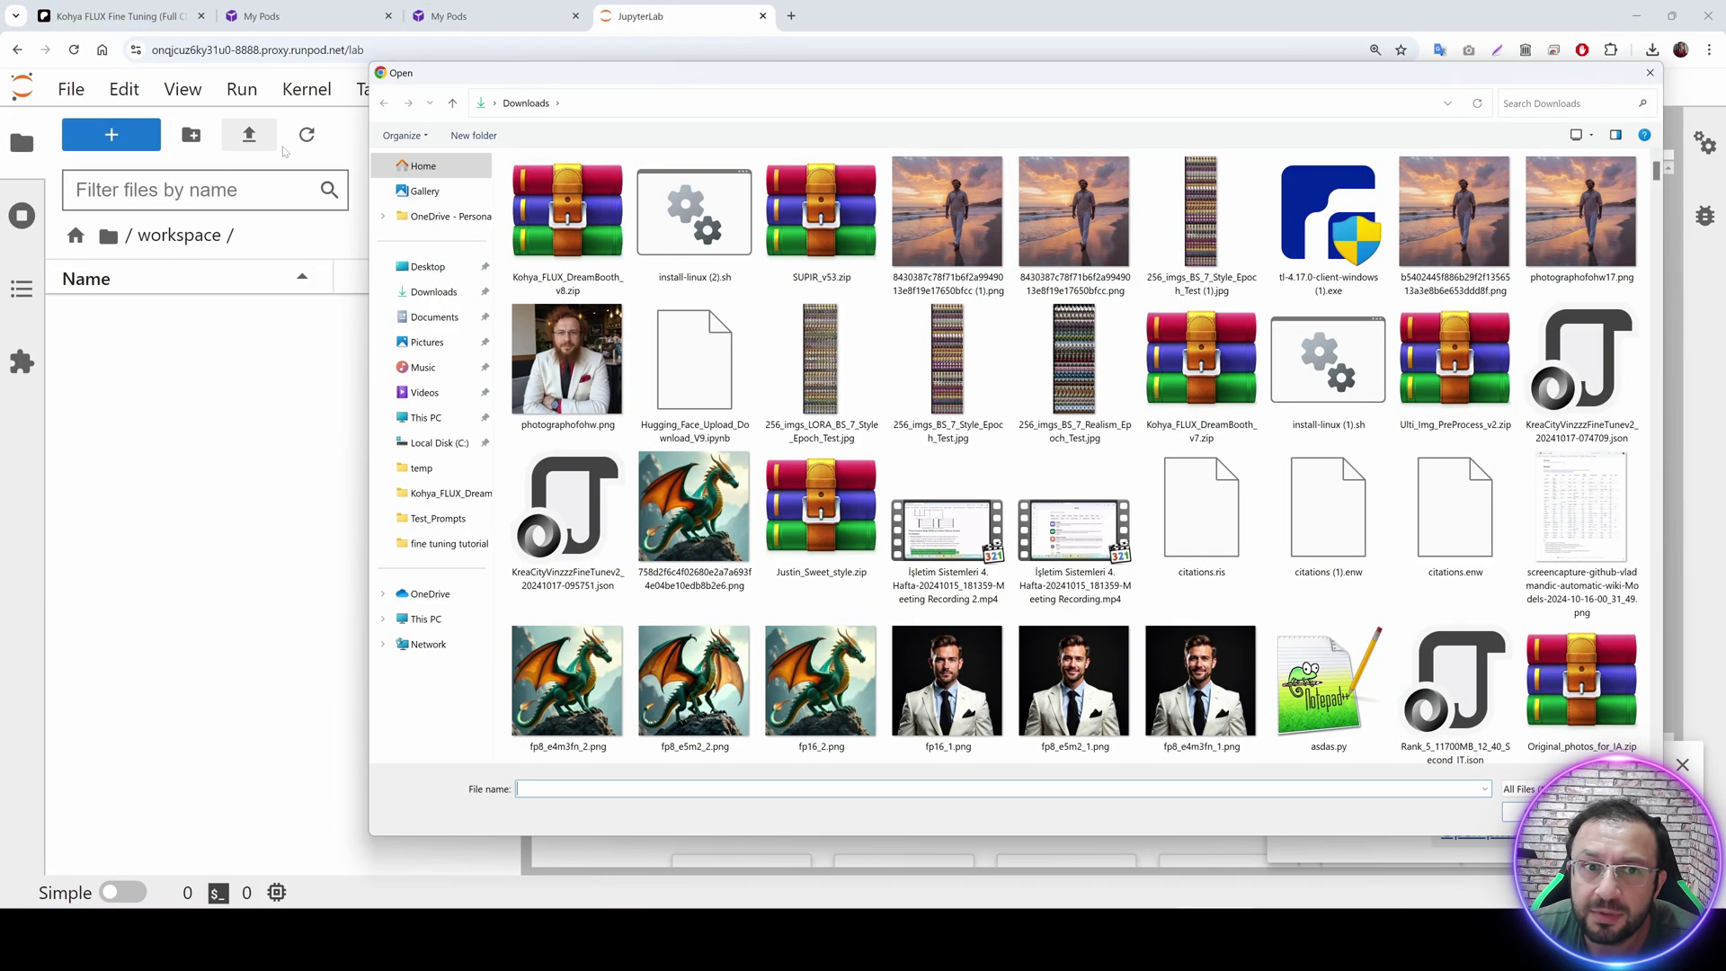
double_click(576, 225)
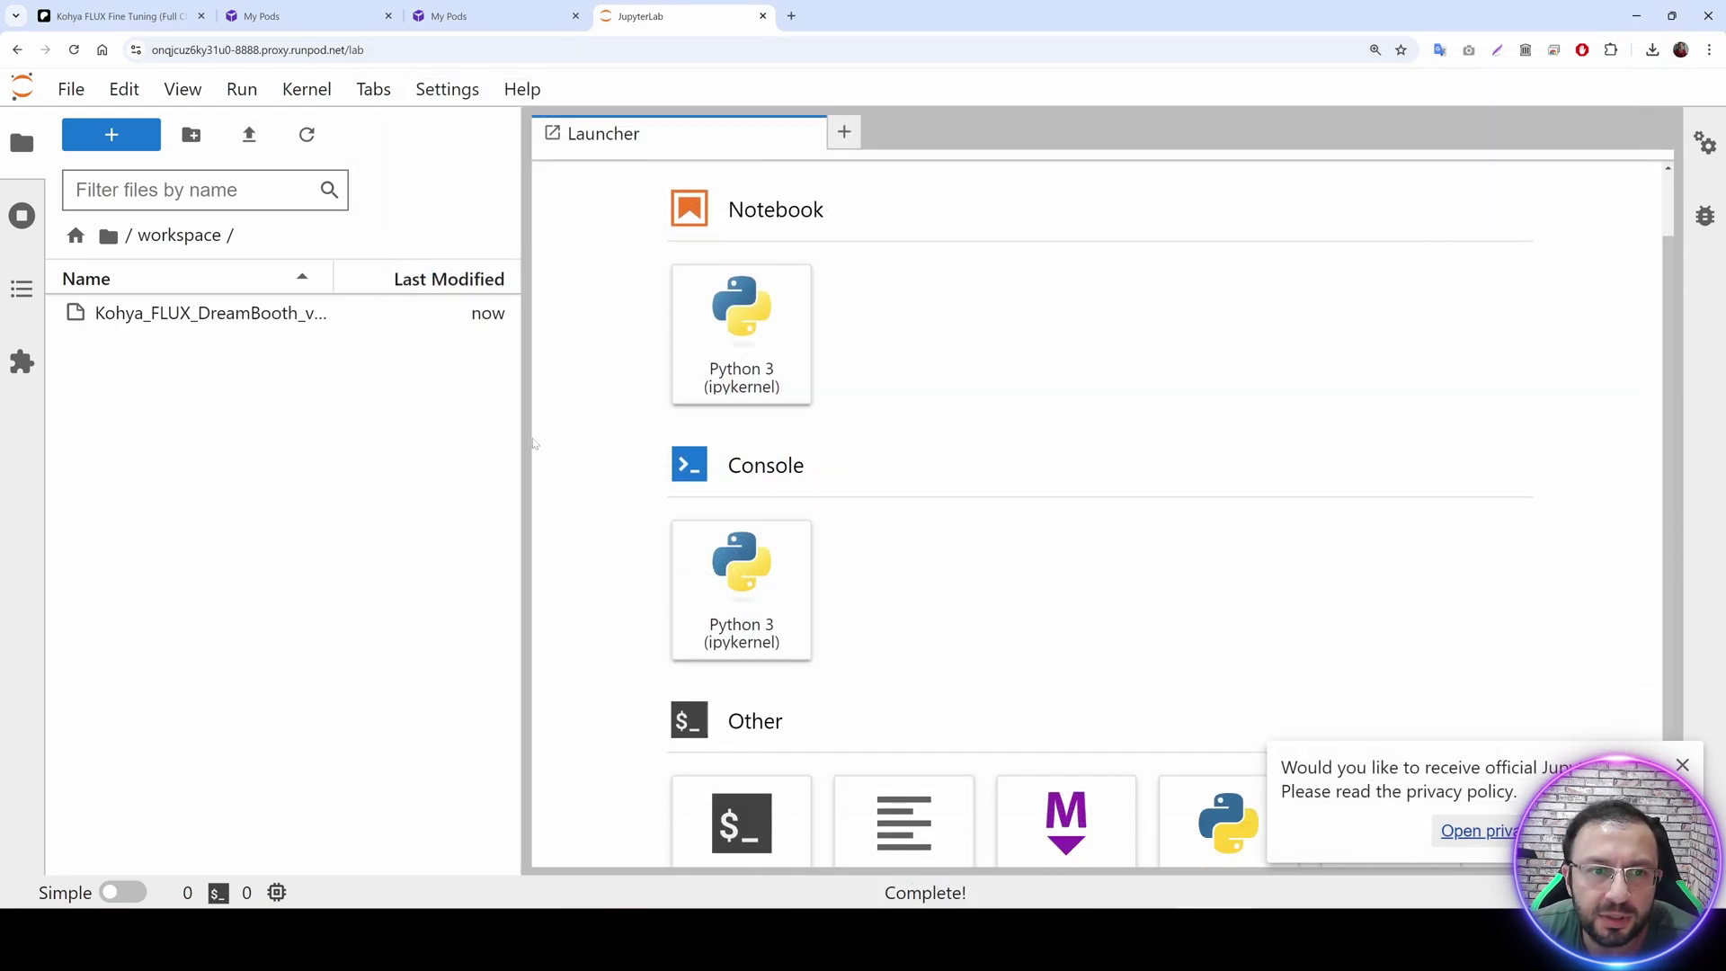
left_click_drag(522, 432, 604, 433)
Extract the Kohya_FLUX_DreamBooth_v8.zip archive in the workspace folder and refresh the file list.
left_click(256, 314)
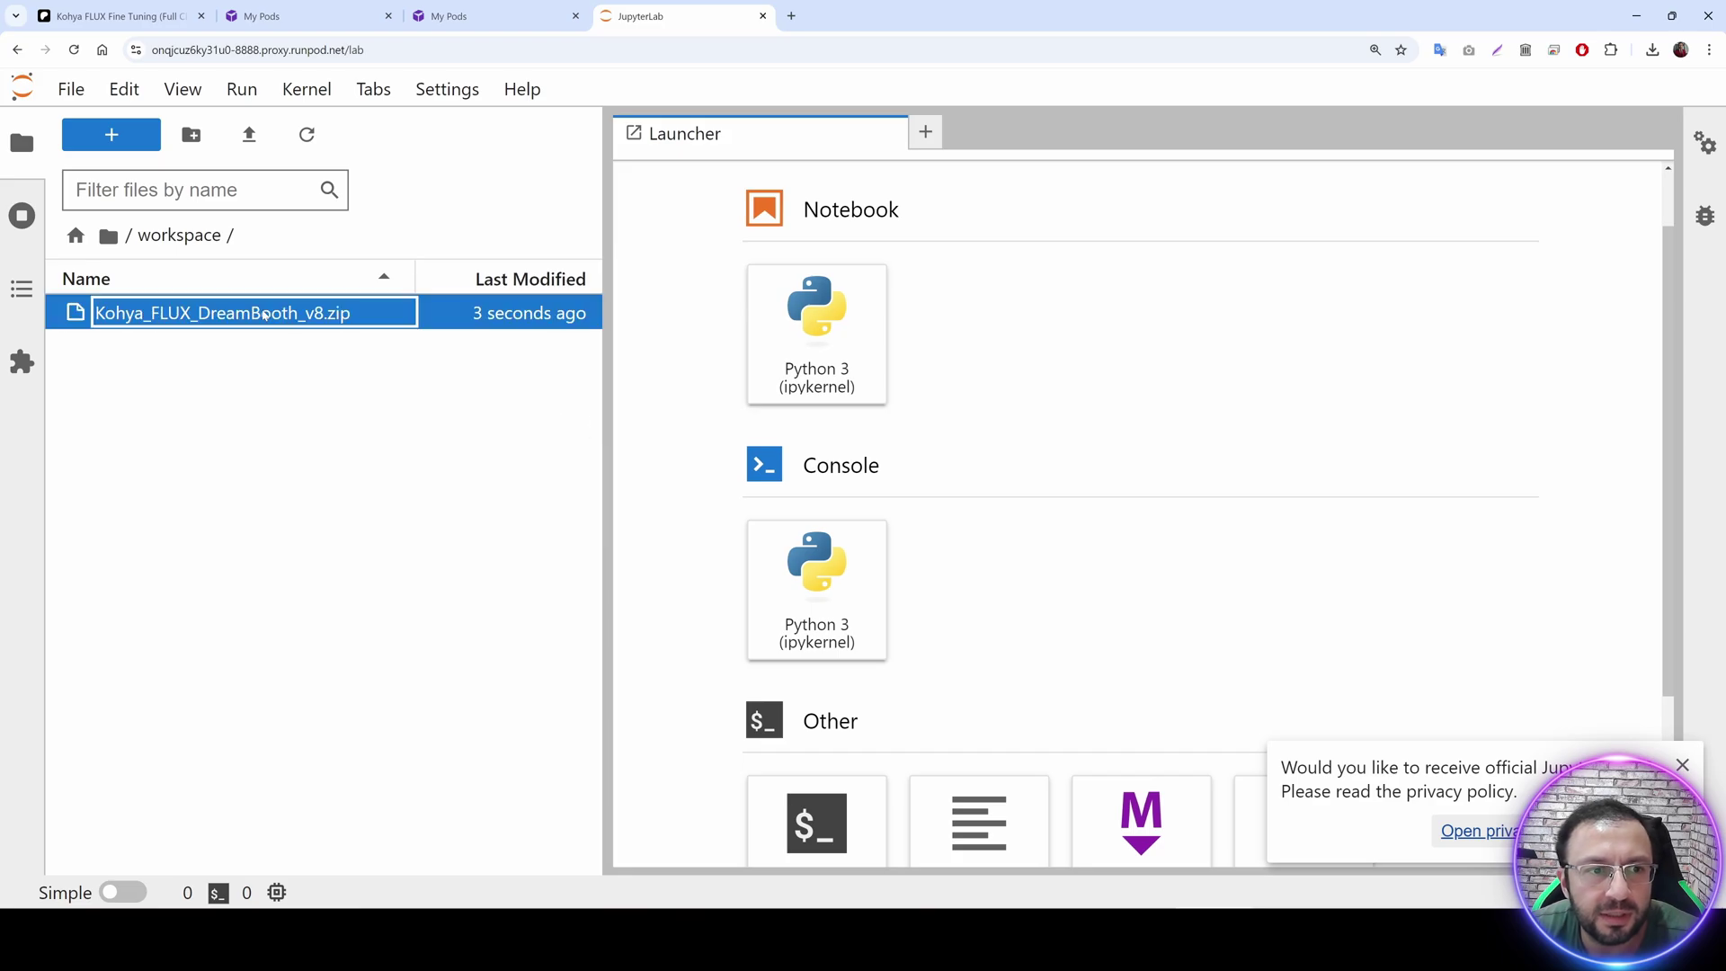
right_click(256, 313)
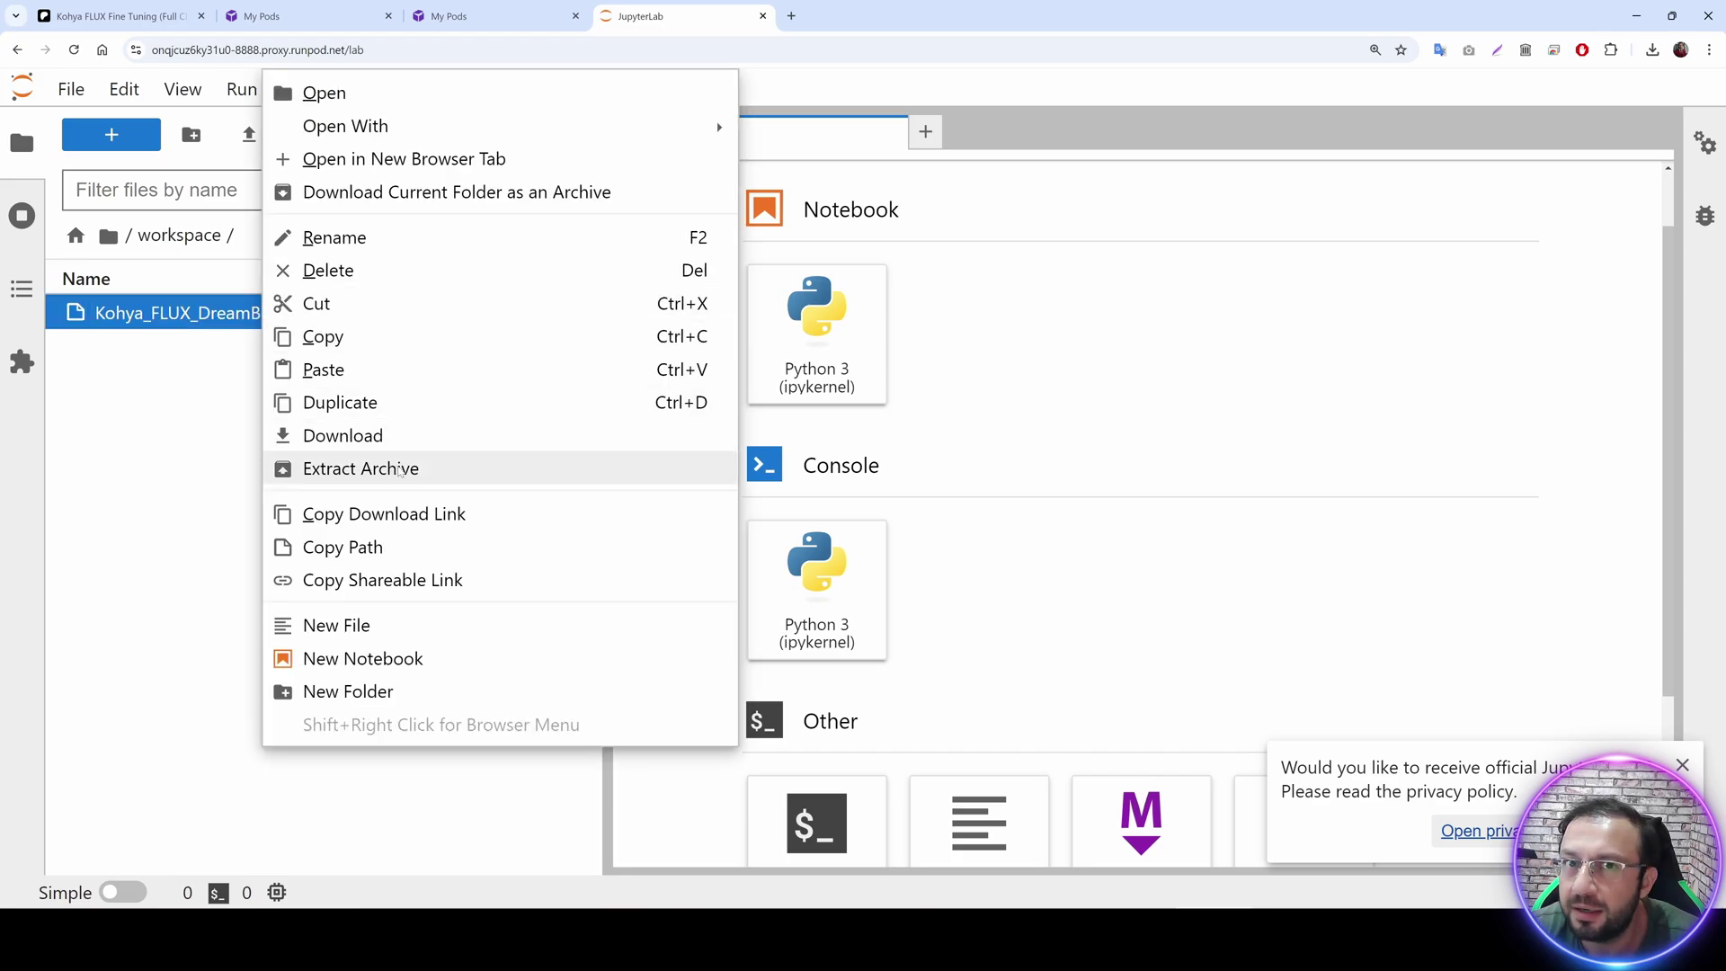
left_click(399, 469)
scroll(691, 595, "down", 1)
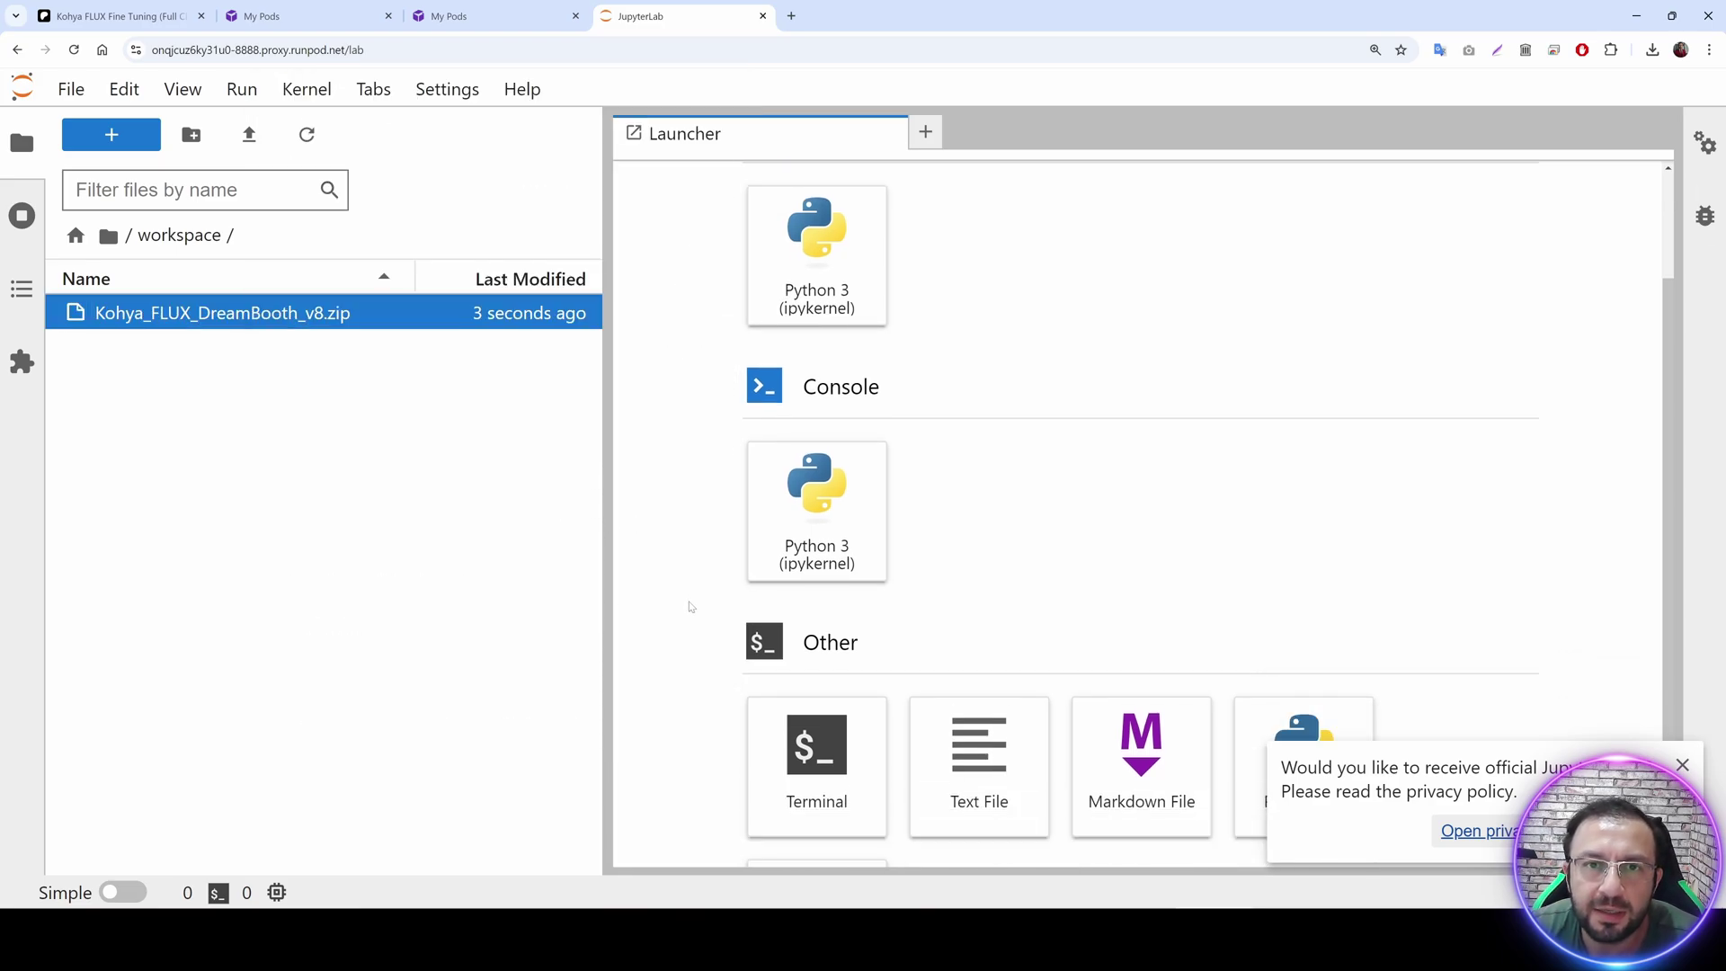
key("ctrl+minus")
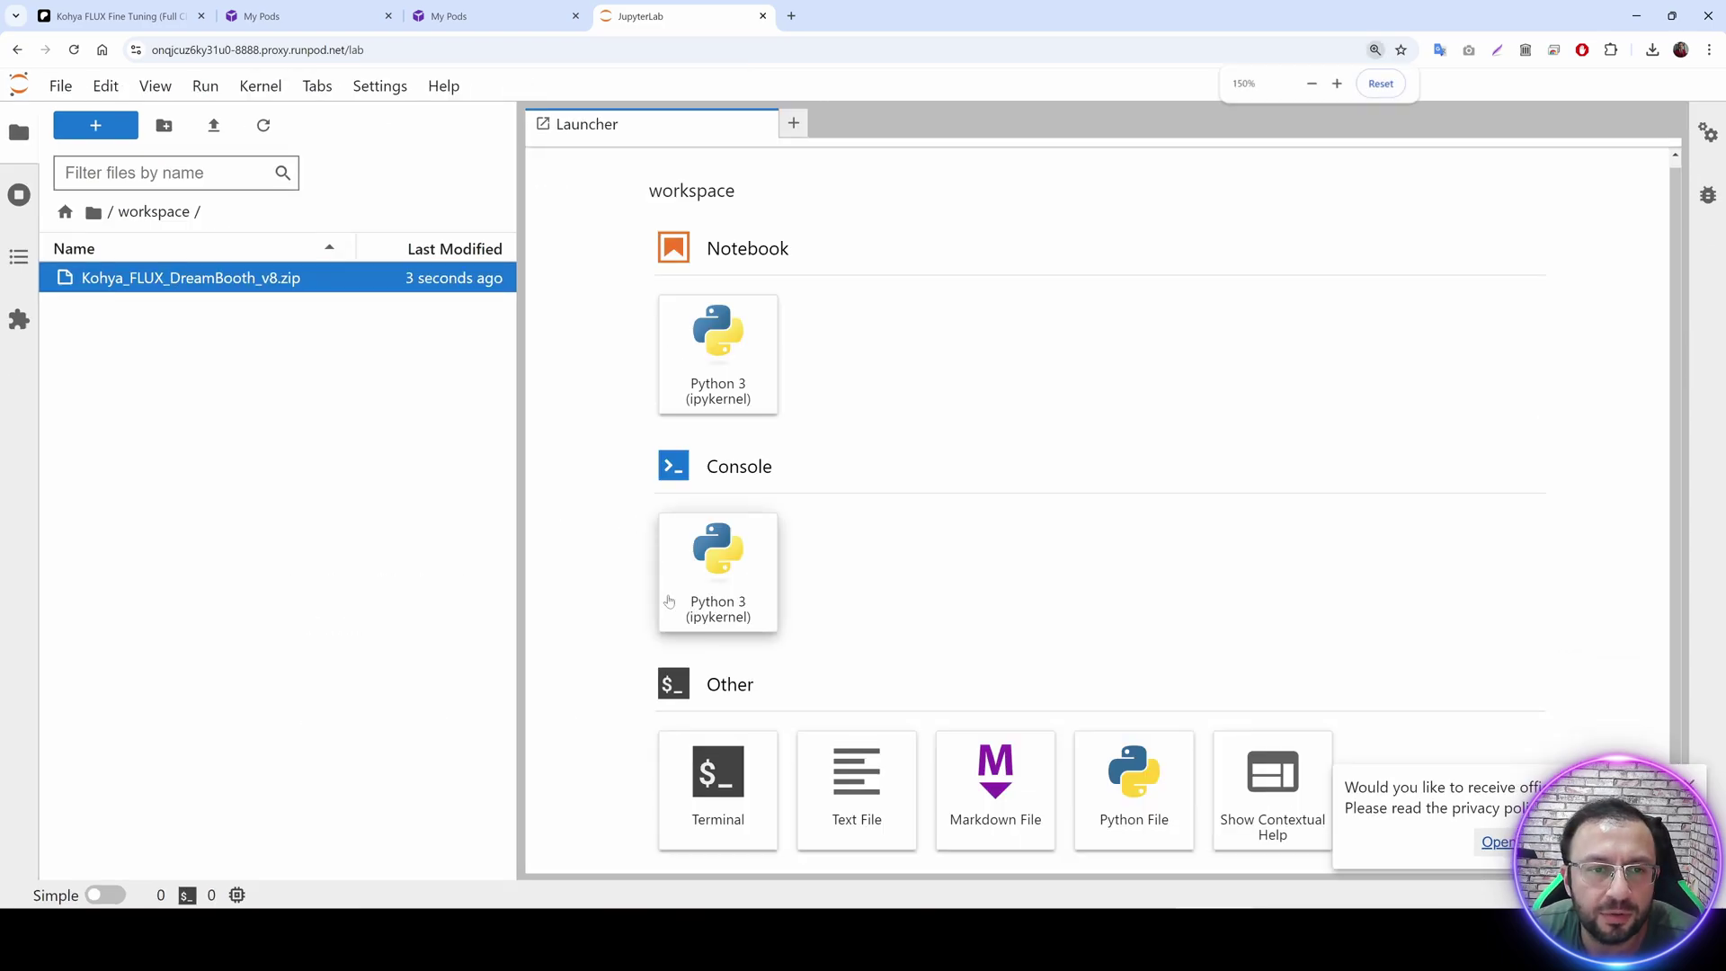
left_click(266, 131)
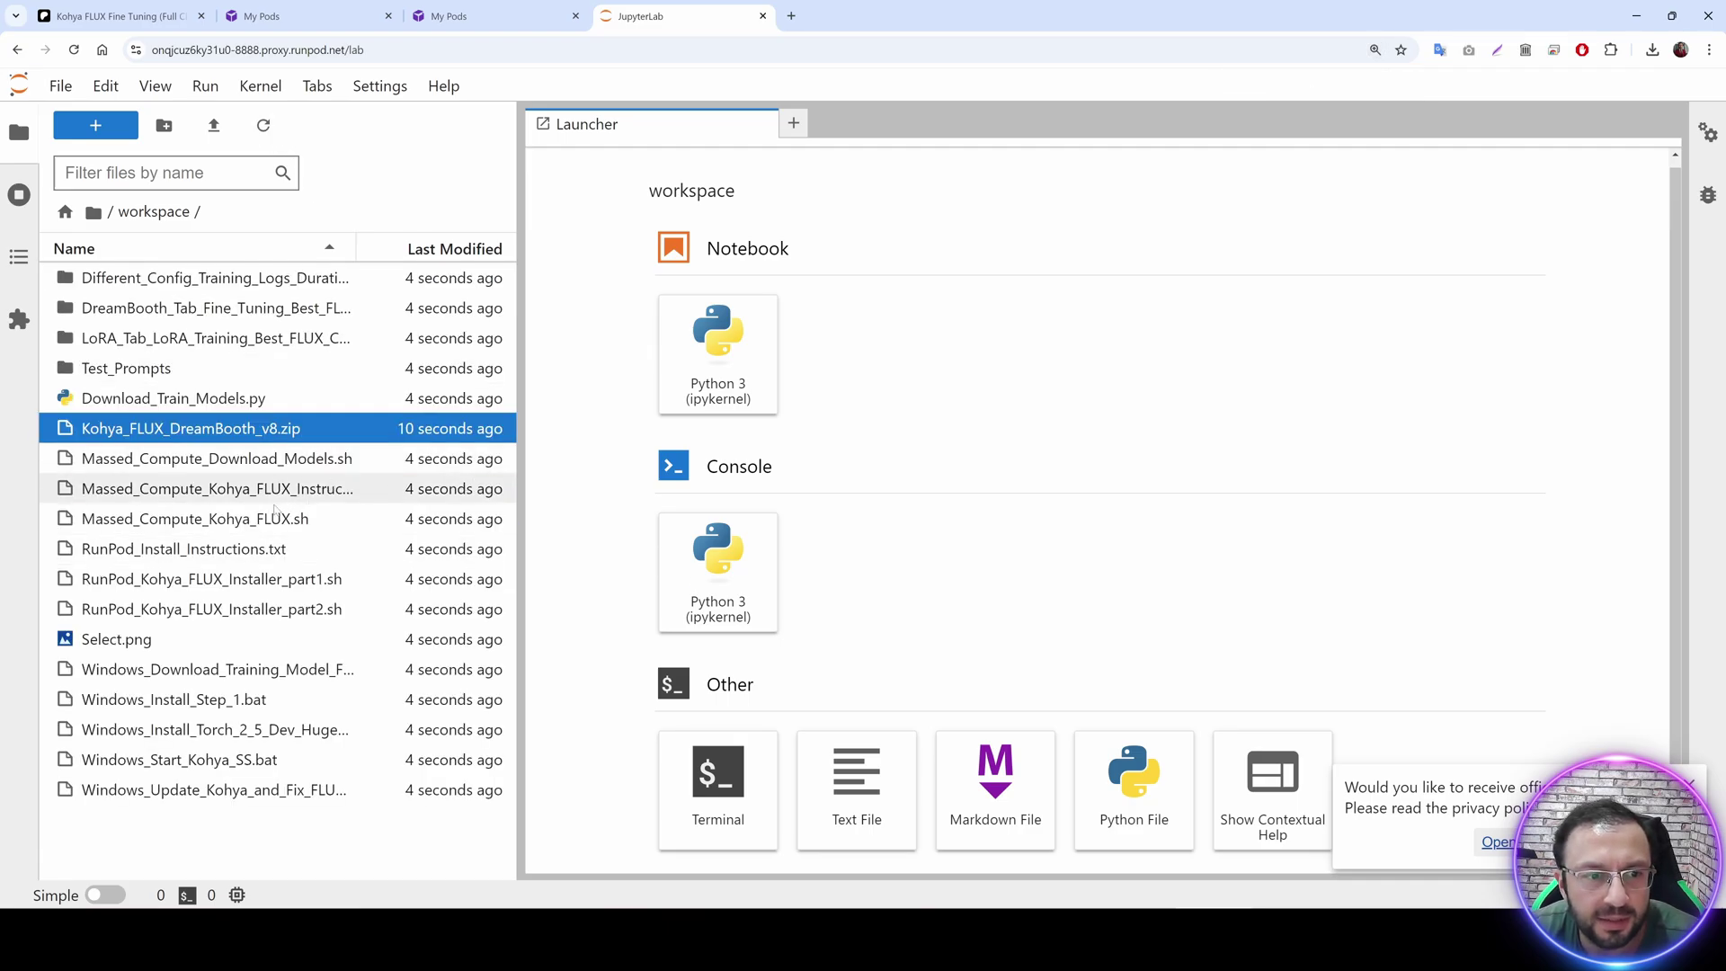
Select the RunPod_Install_Instructions.txt file in the workspace folder.
left_click(192, 552)
key("F2")
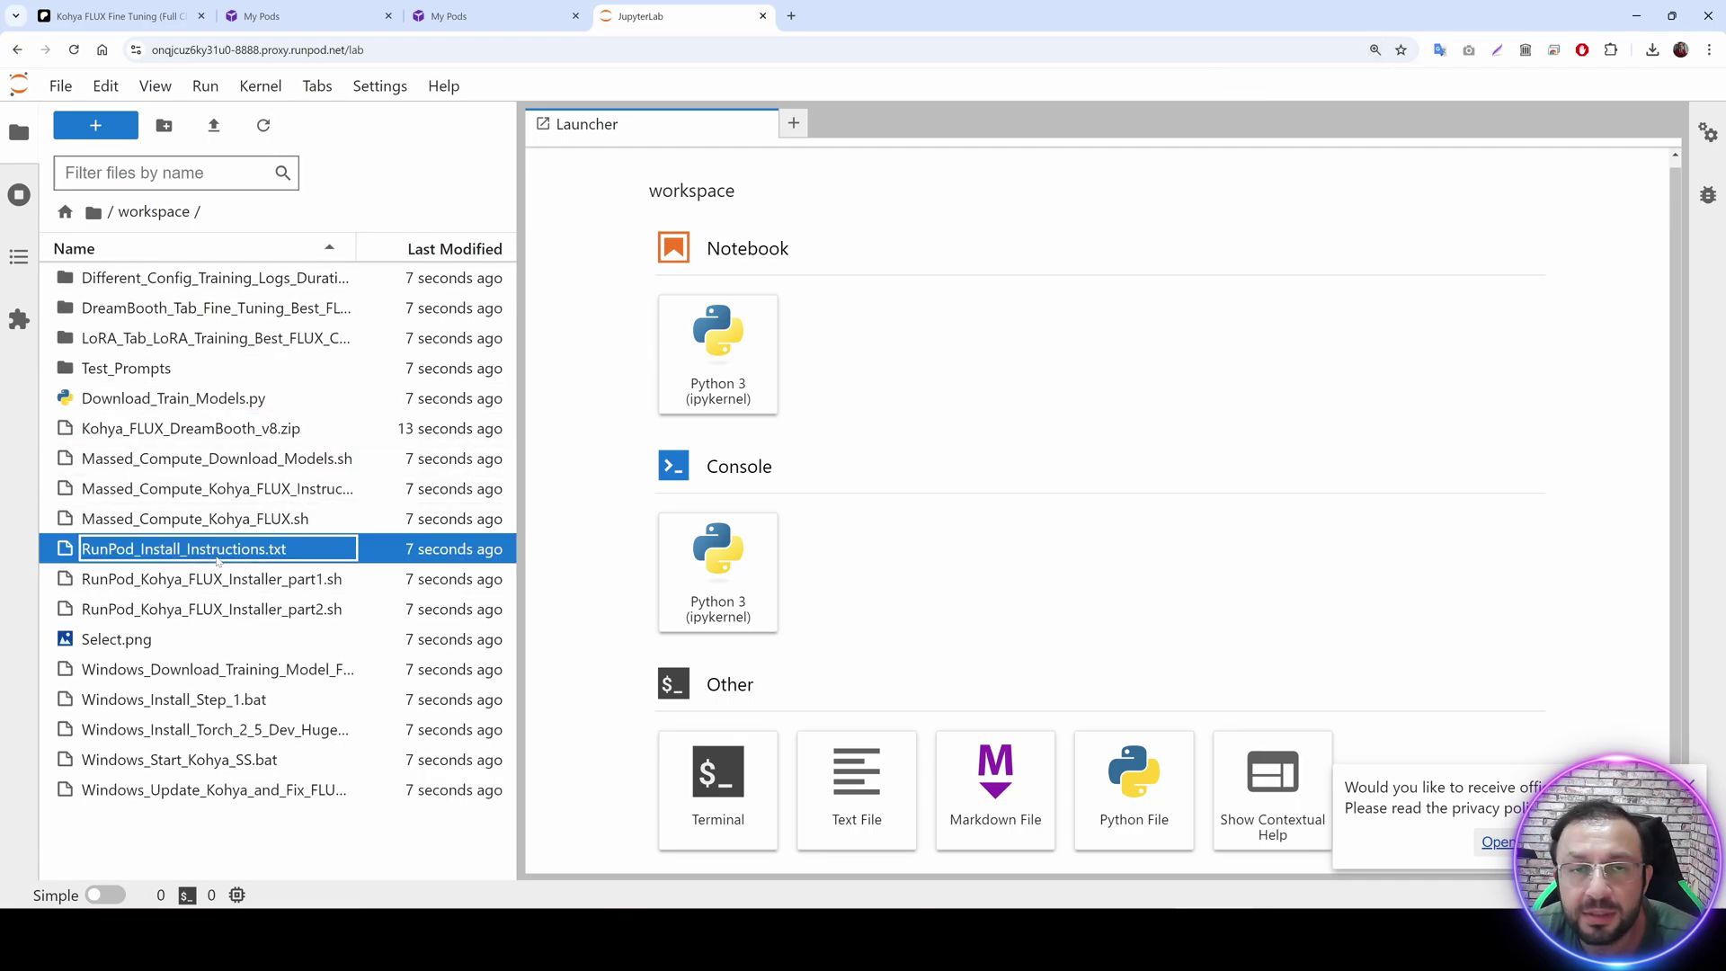
Open RunPod_Install_Instructions.txt, copy the RunPod_Kohya_FLUX_Installer_part1.sh commands and run them in a new terminal.
key("Return")
scroll(899, 503, "down", 4)
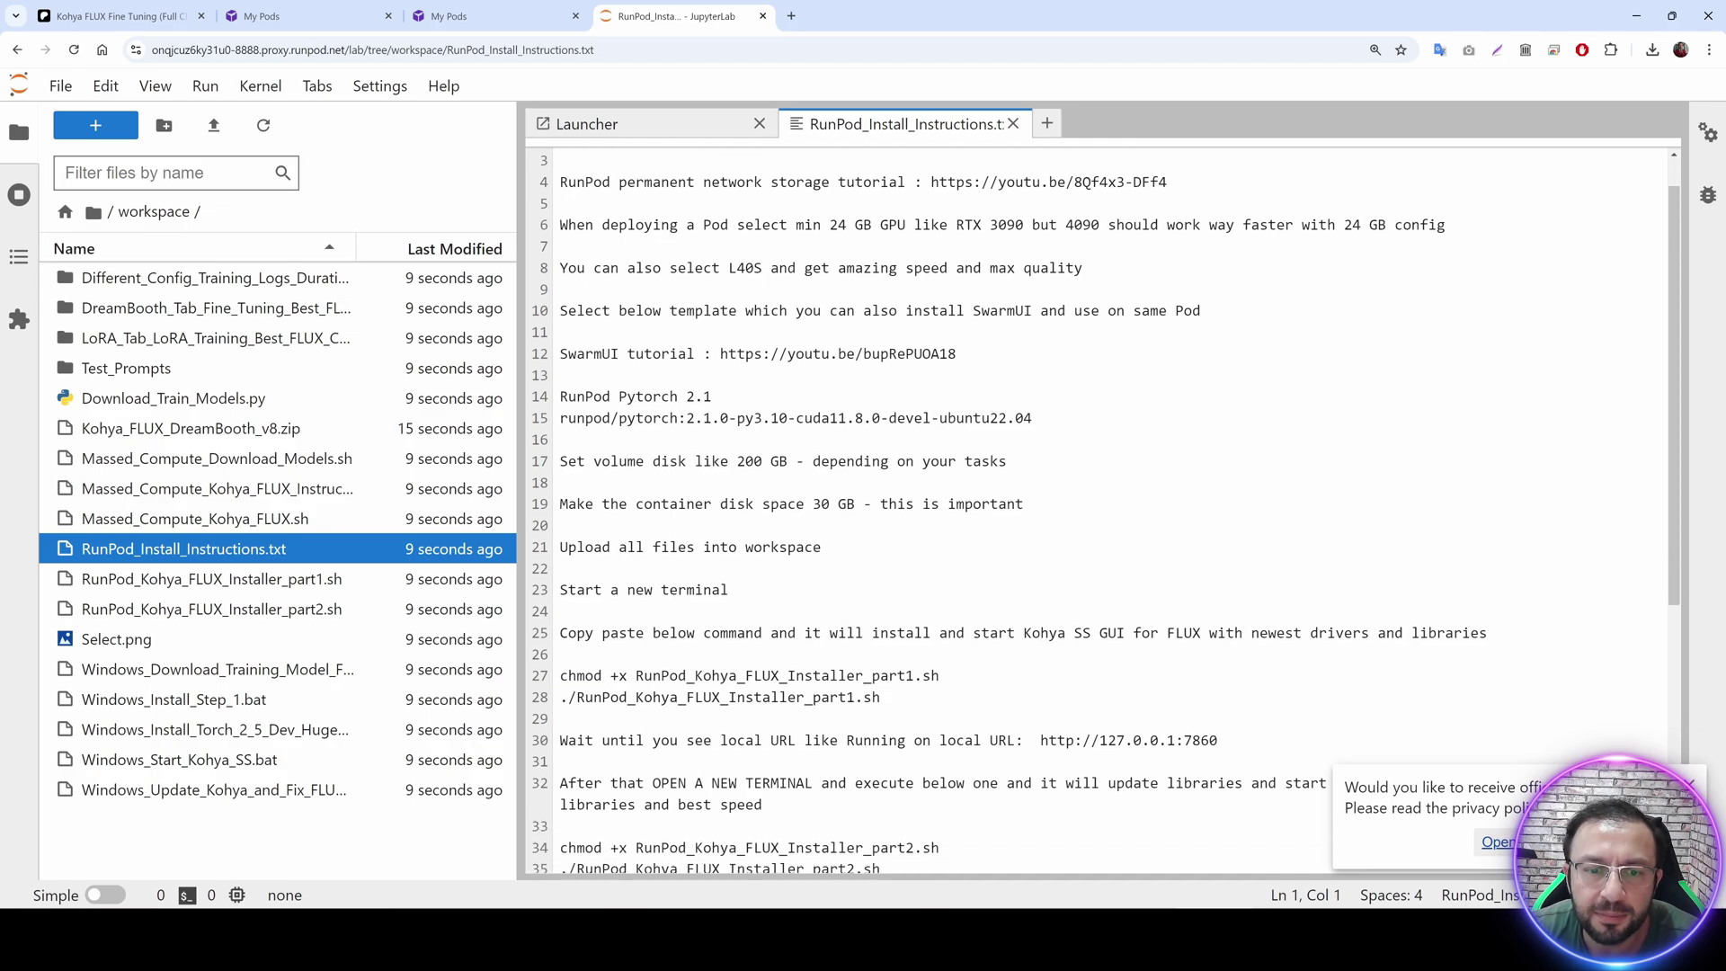
left_click_drag(881, 506, 560, 485)
key("ctrl+c")
left_click(96, 125)
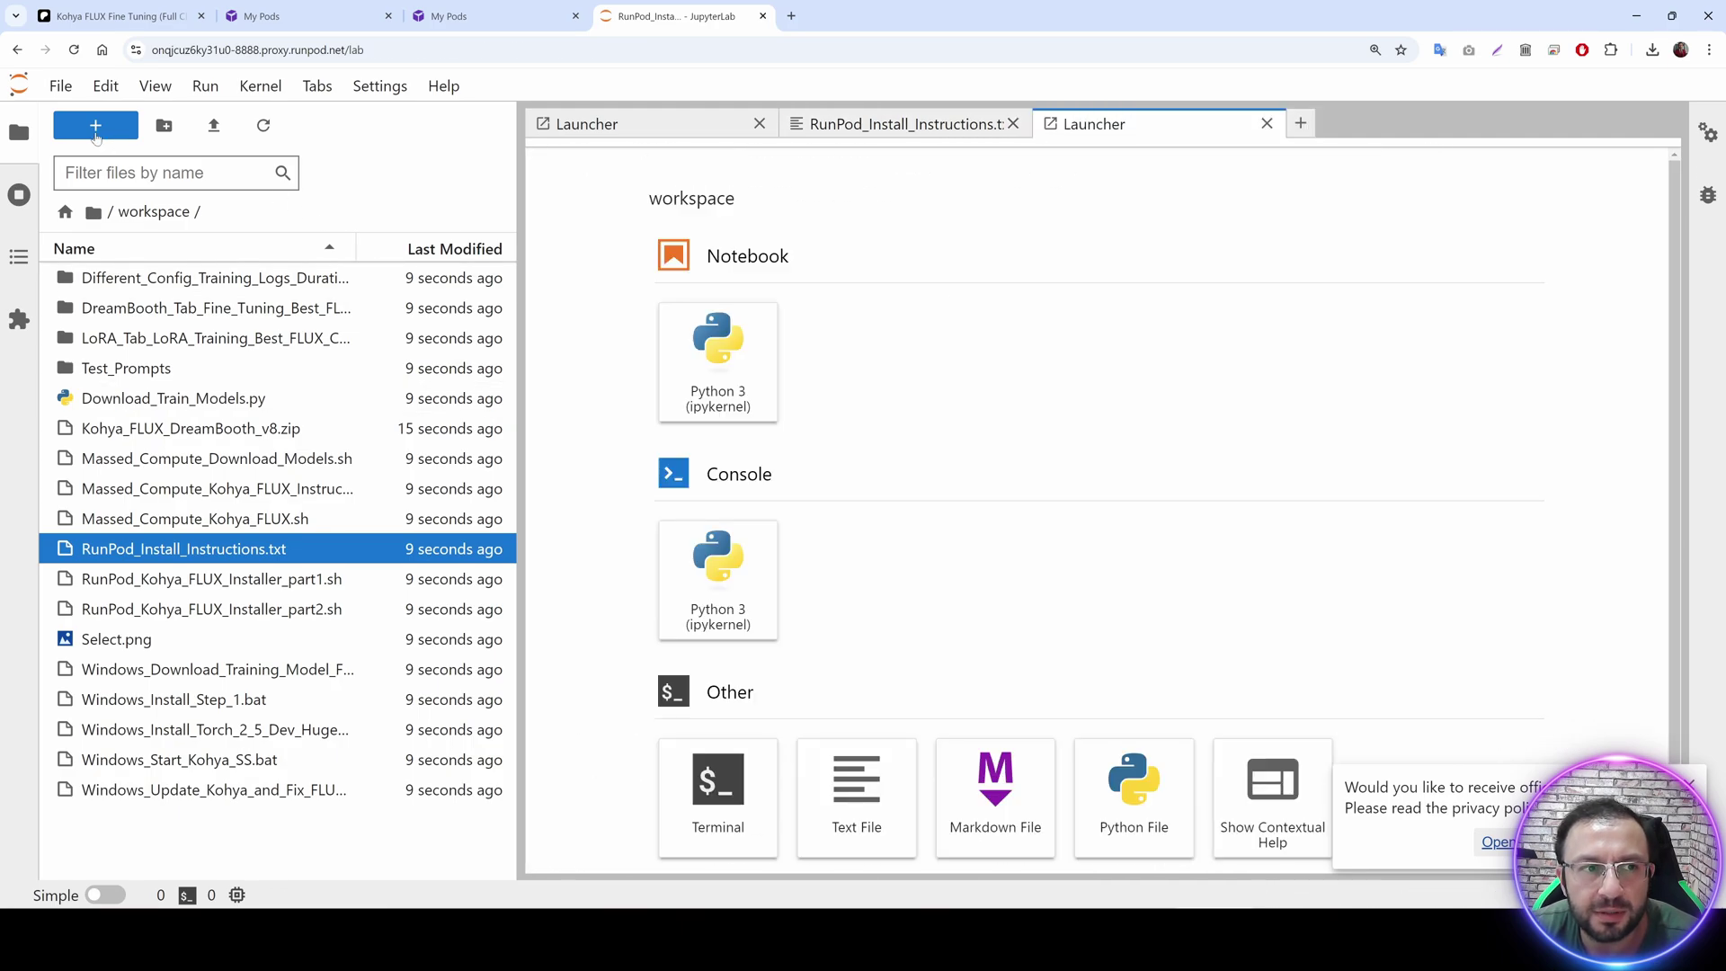
left_click(719, 796)
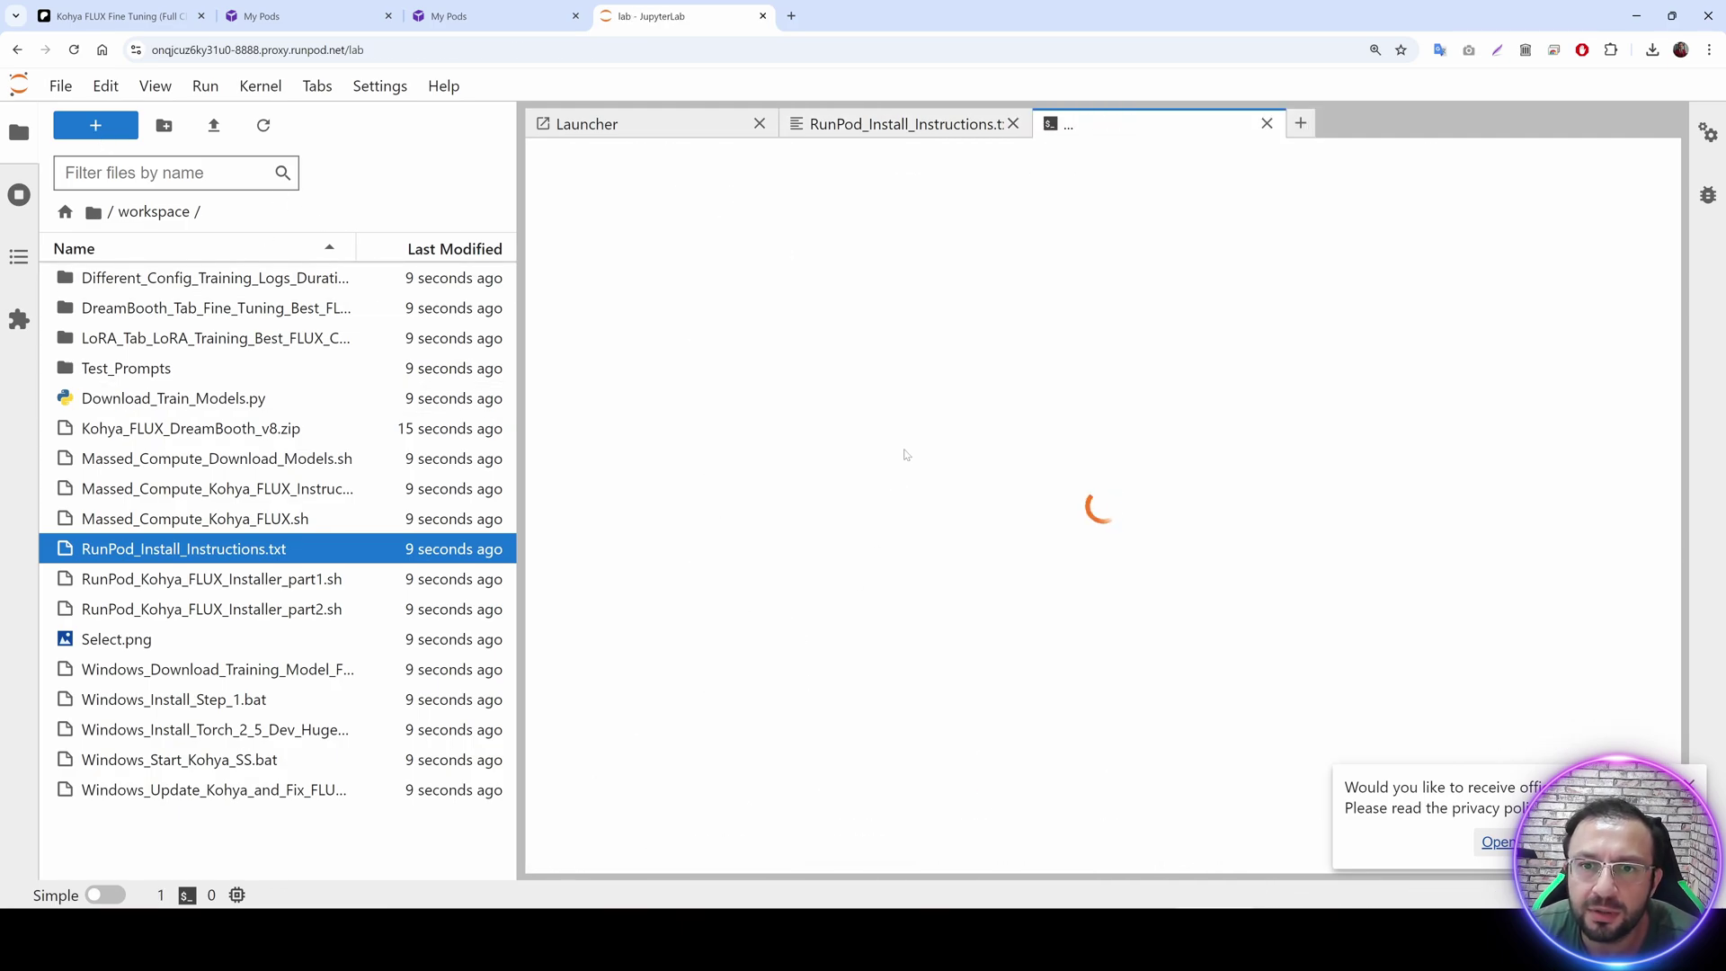
key("ctrl+v")
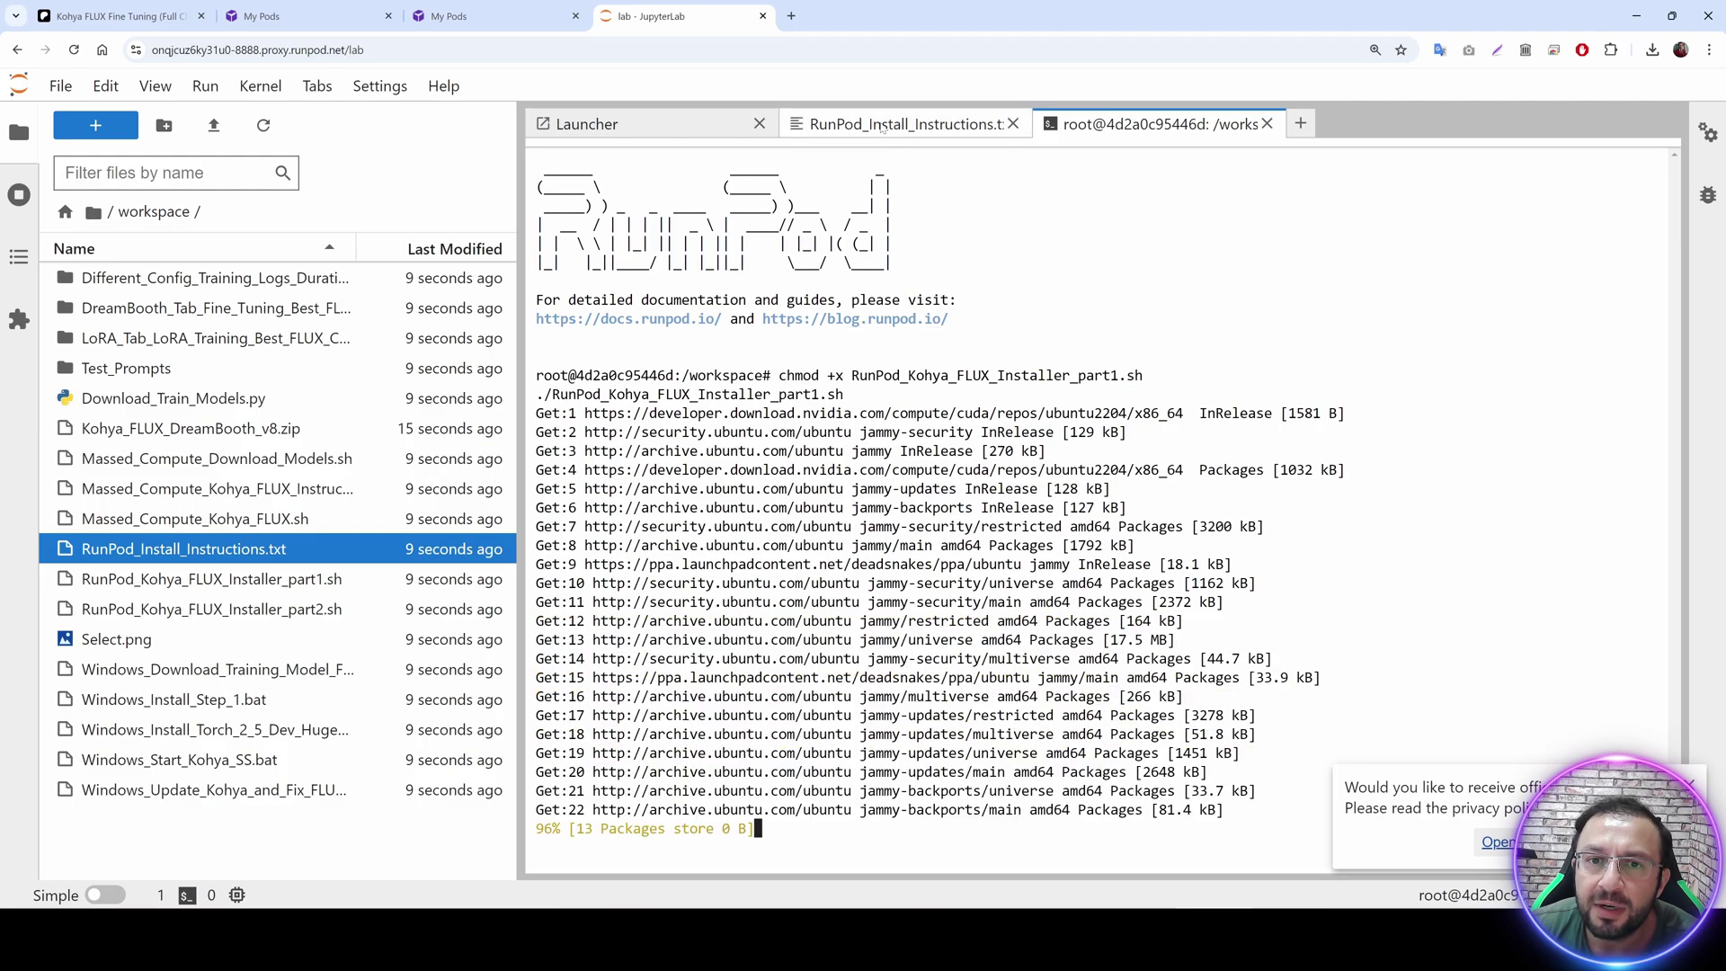
Copy the four wget model download commands from RunPod_Install_Instructions.txt and run them in a second new terminal.
left_click(880, 126)
scroll(1105, 510, "down", 3)
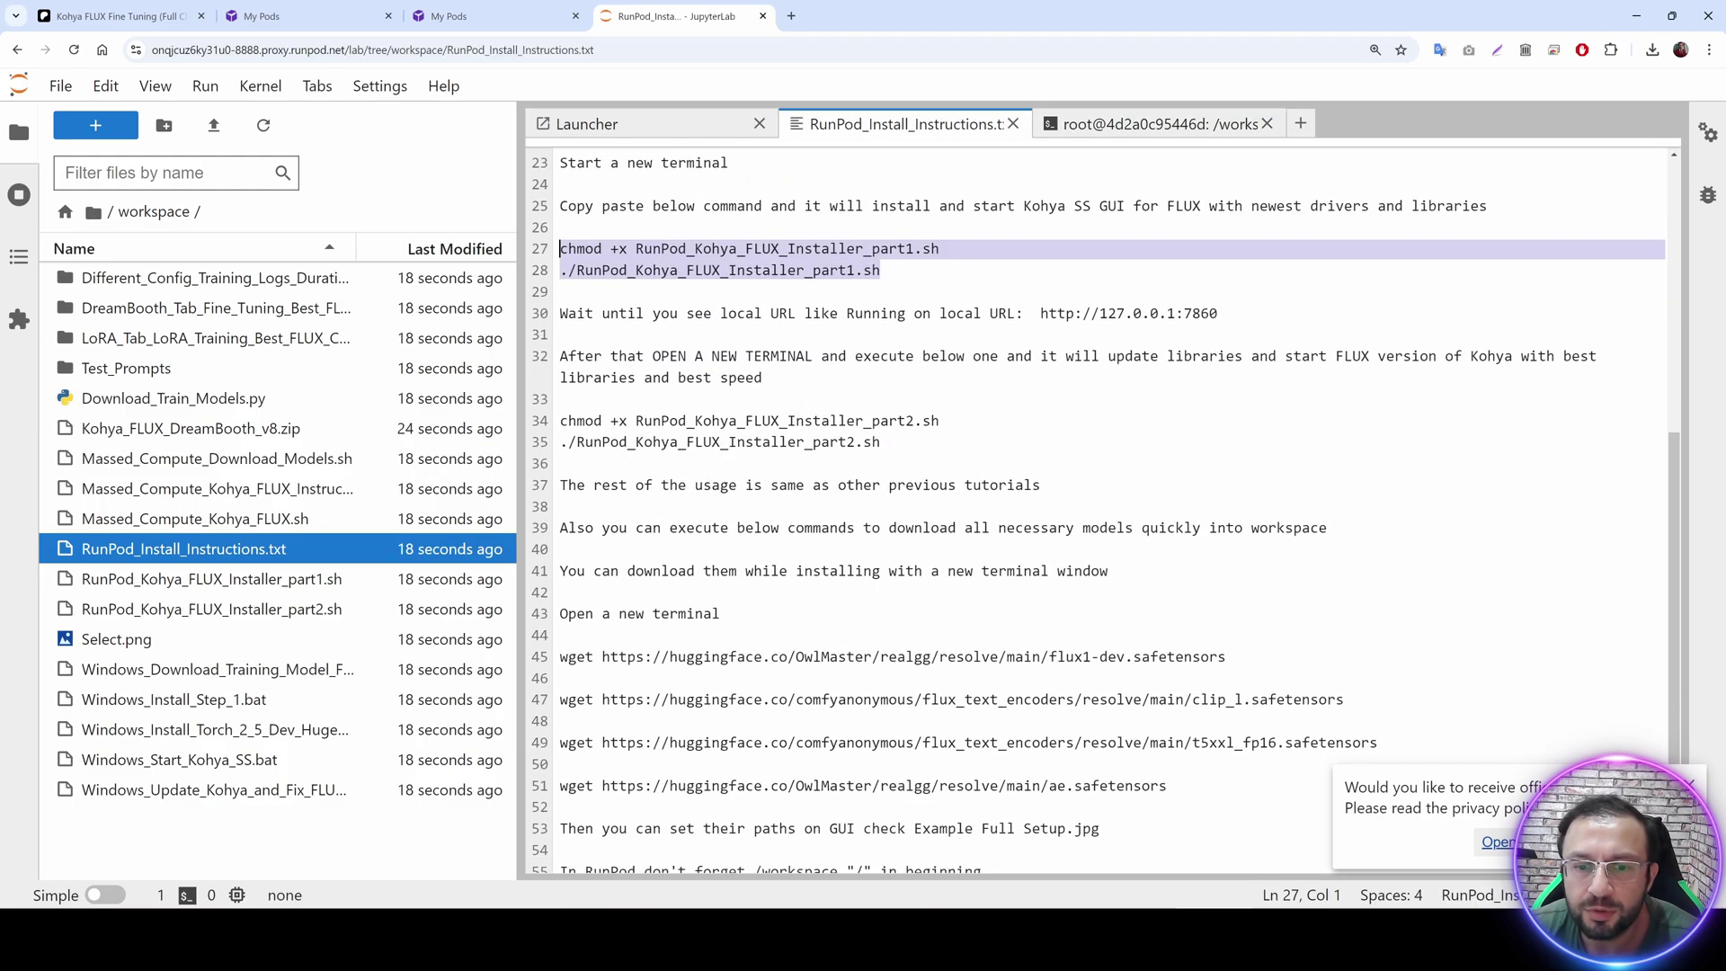
left_click_drag(1166, 771, 559, 641)
key("ctrl+c")
key("ctrl+shift+l")
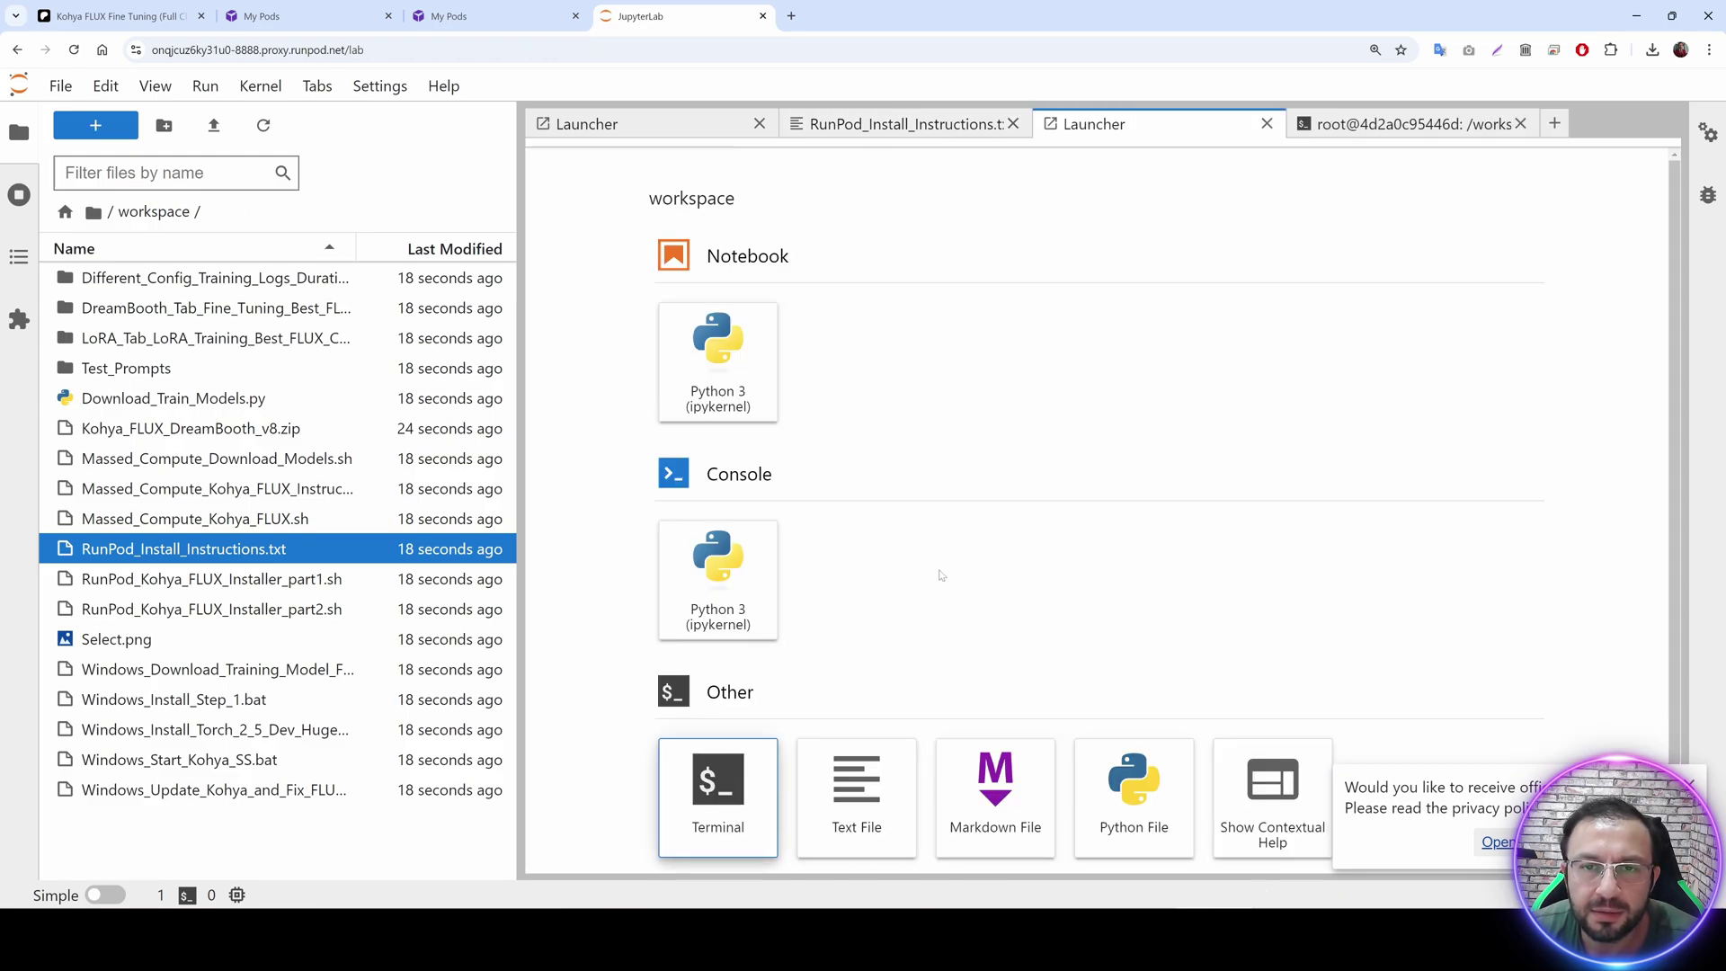
left_click(718, 789)
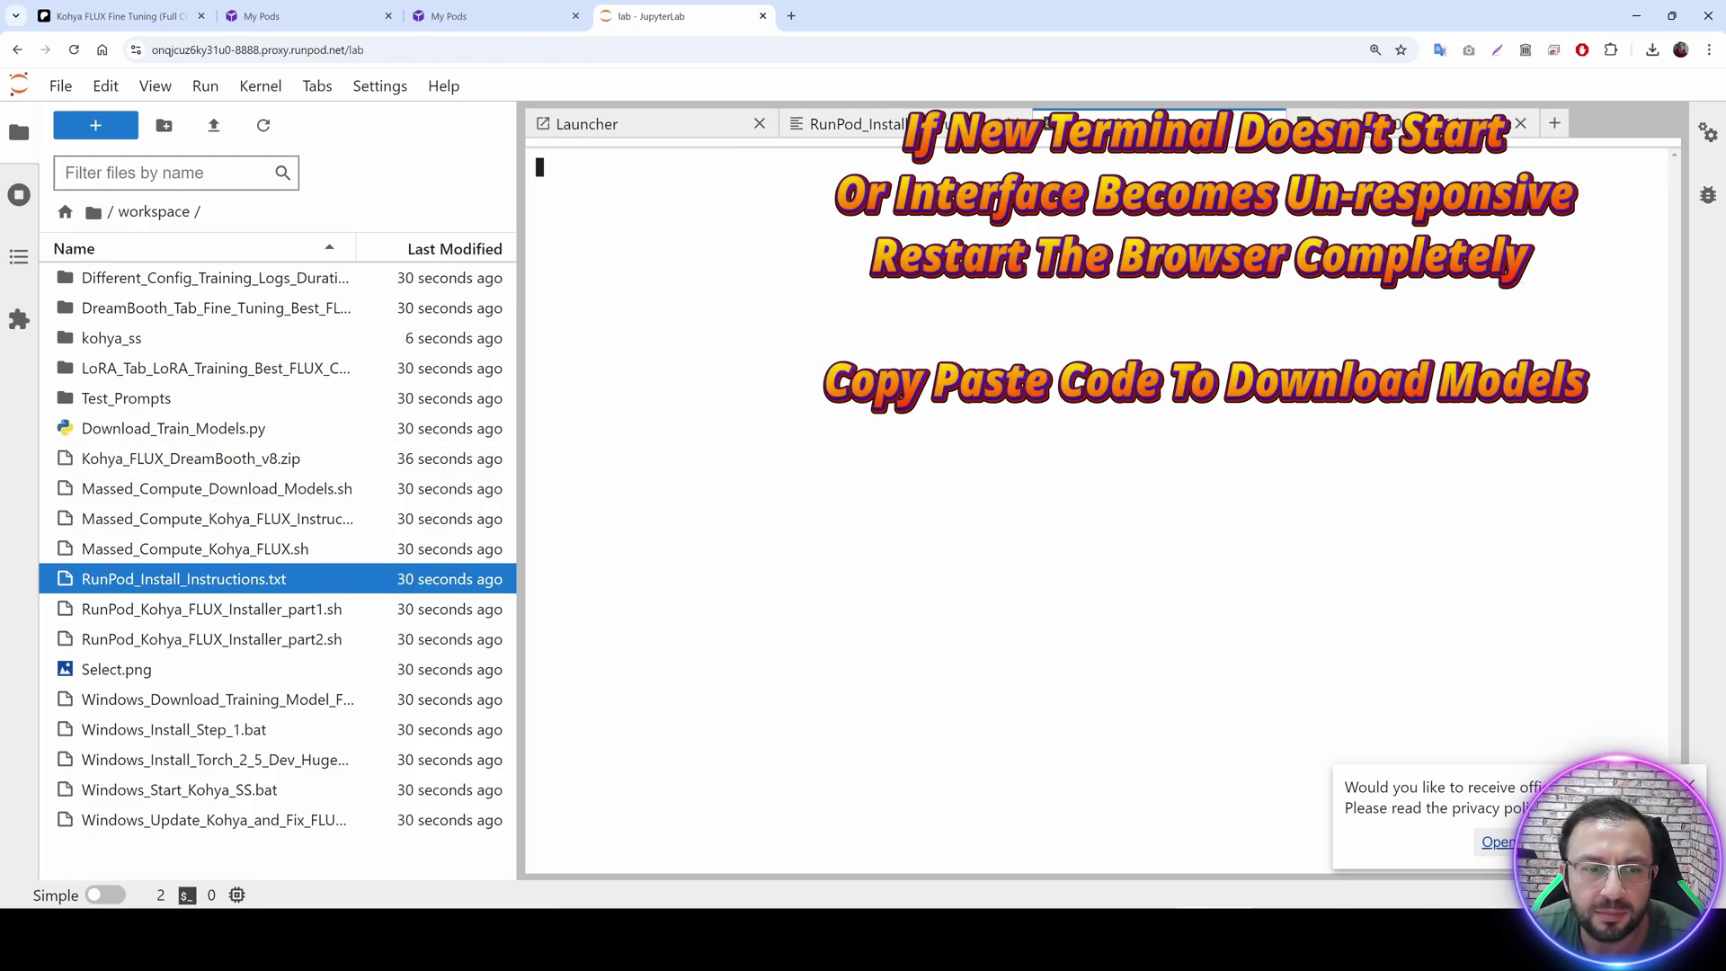
key("ctrl+v")
key("Return")
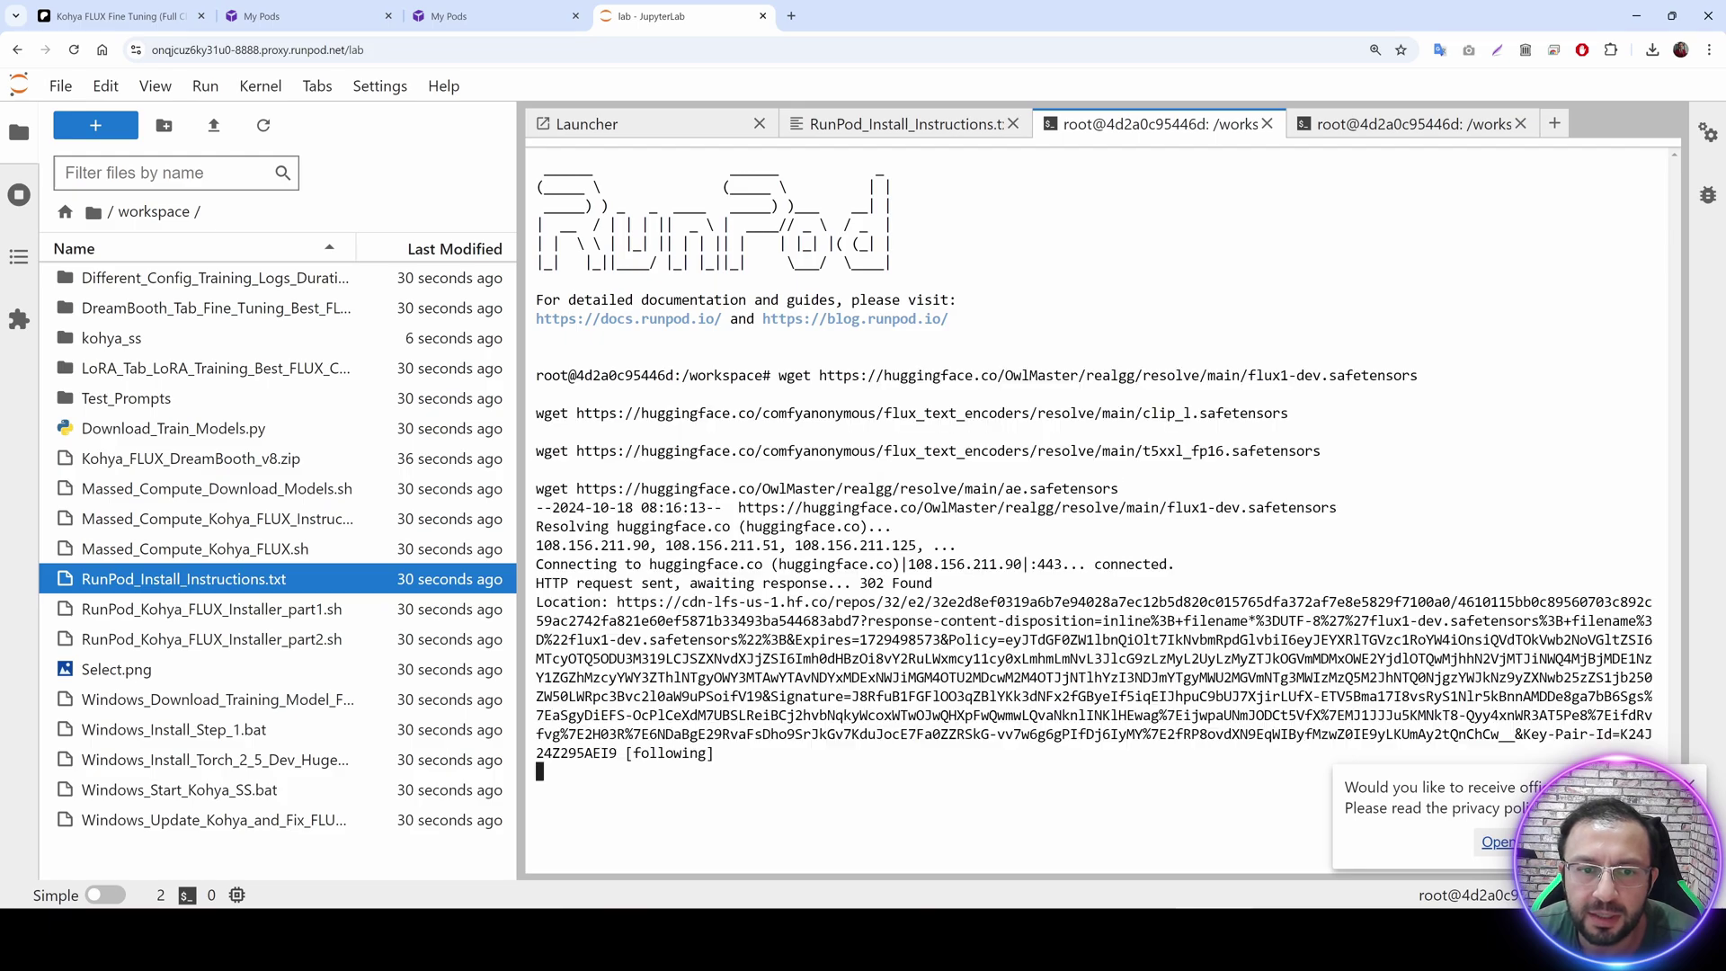
Check the installer terminal, return to the model download terminal and dismiss the notification prompt.
left_click(1407, 123)
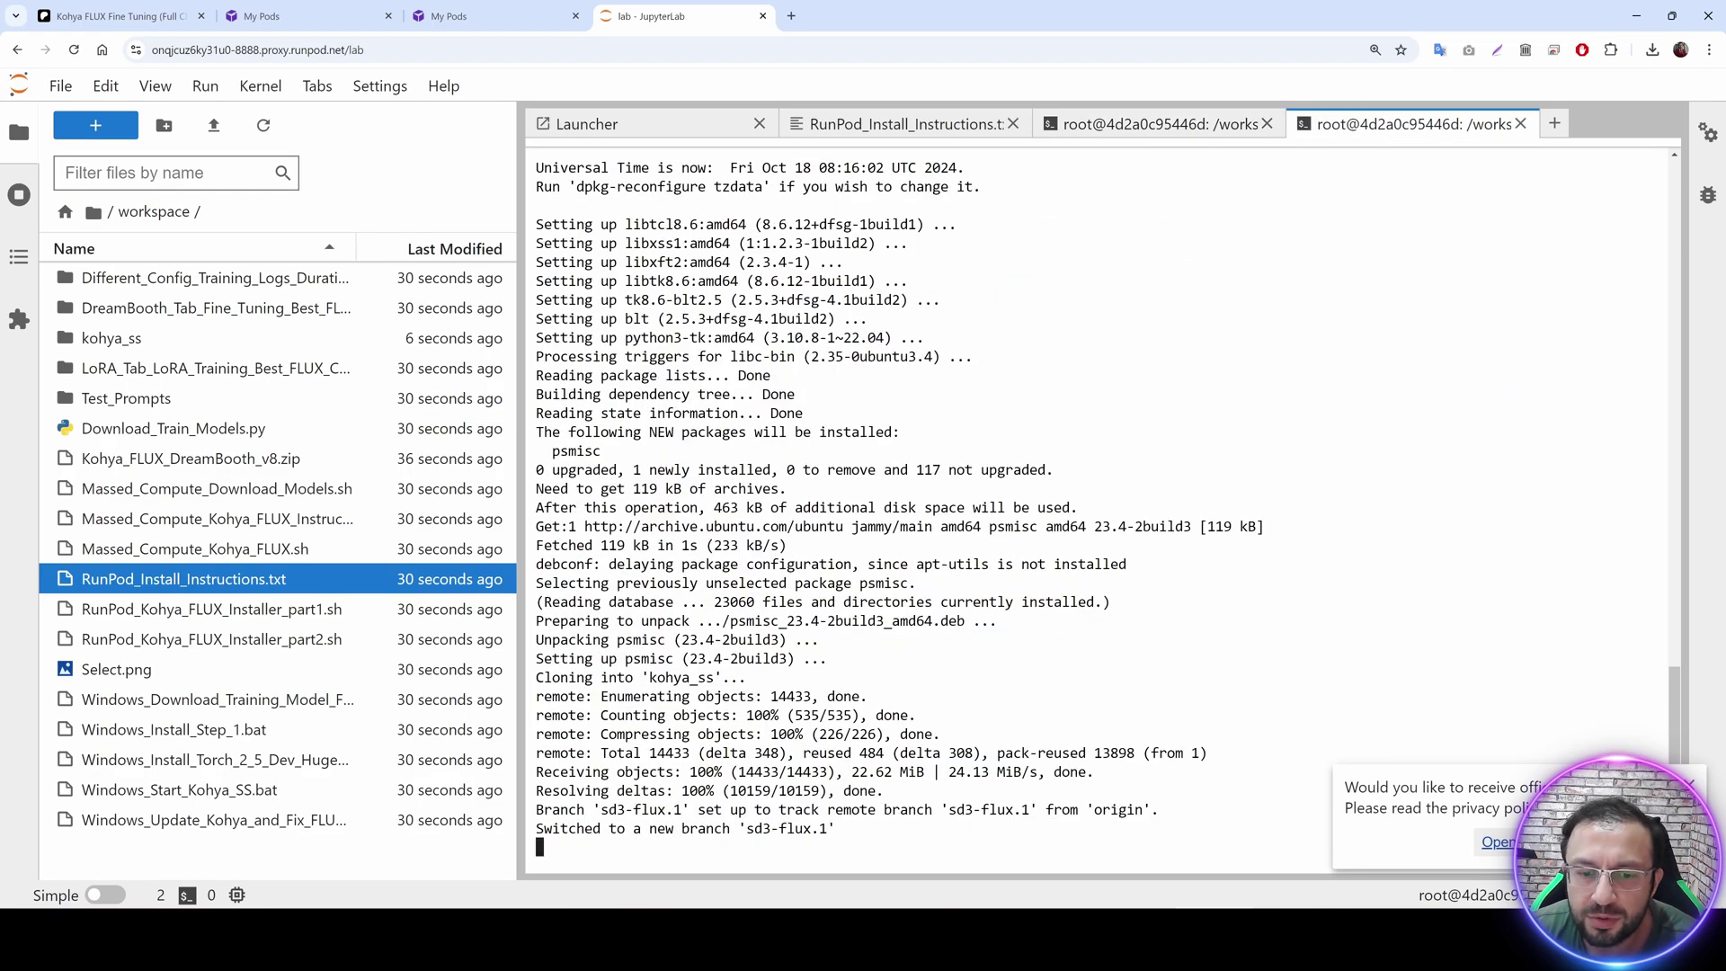
left_click(1155, 124)
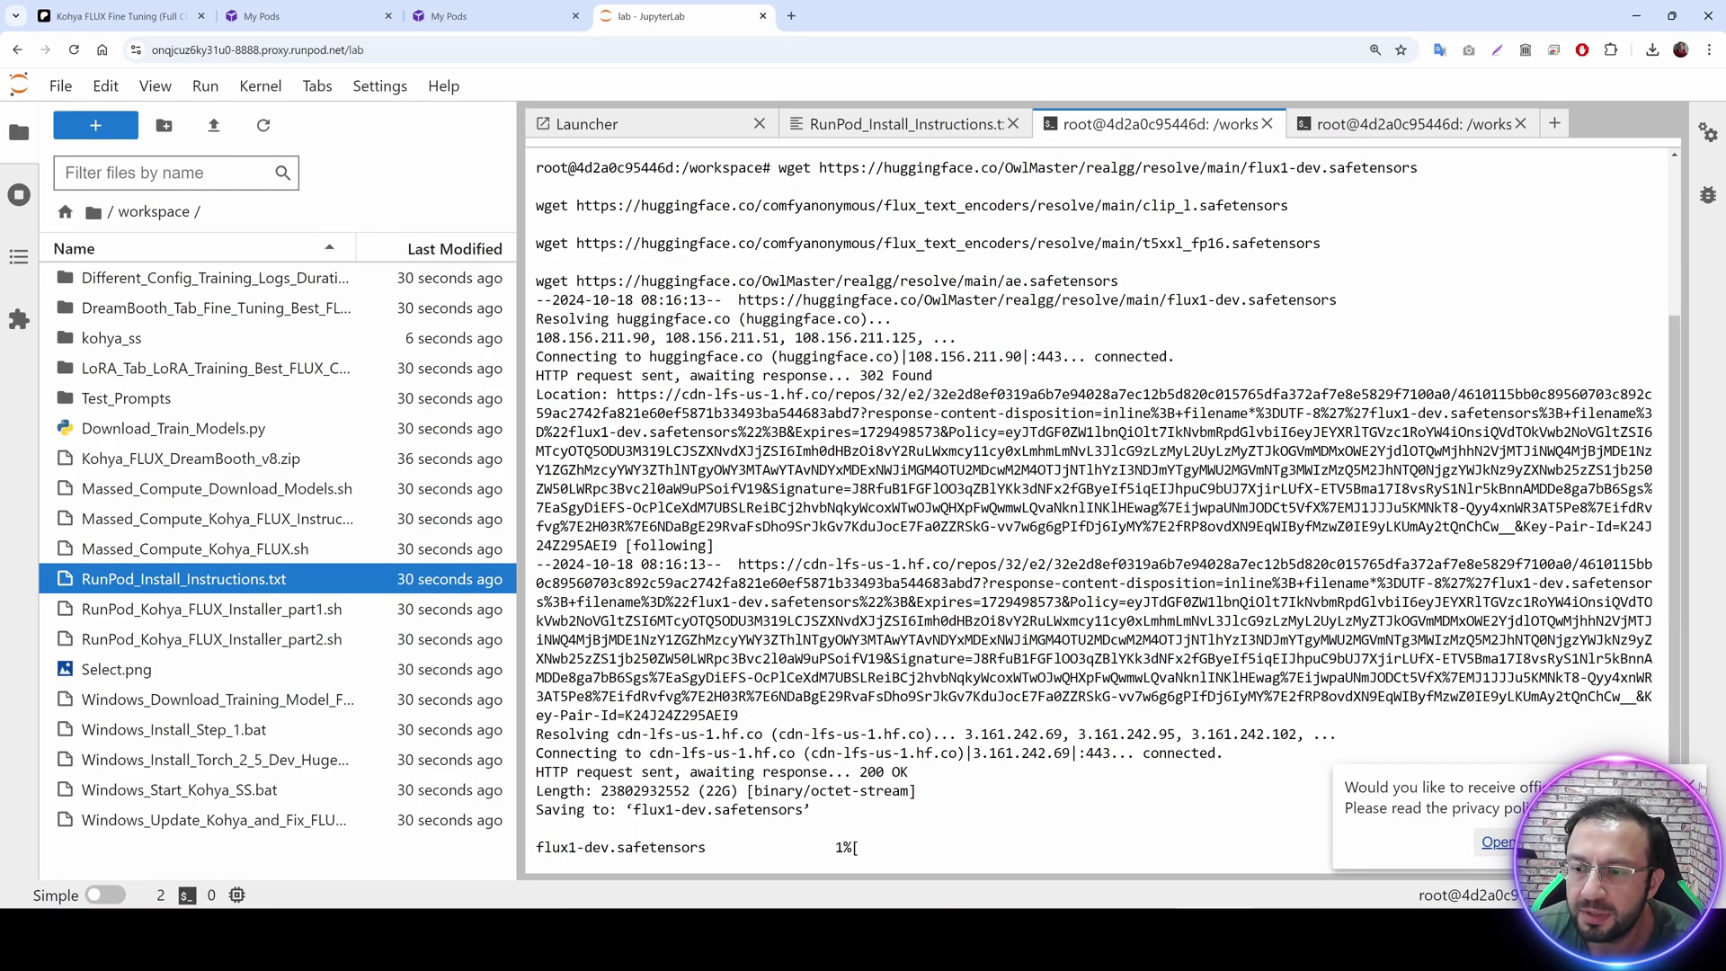
left_click(1694, 785)
Inspect the flux1-dev.safetensors download progress enlarged, restore the page size and widen the file browser to fit the file names.
key("ctrl+plus")
key("ctrl+plus")
key("ctrl+plus")
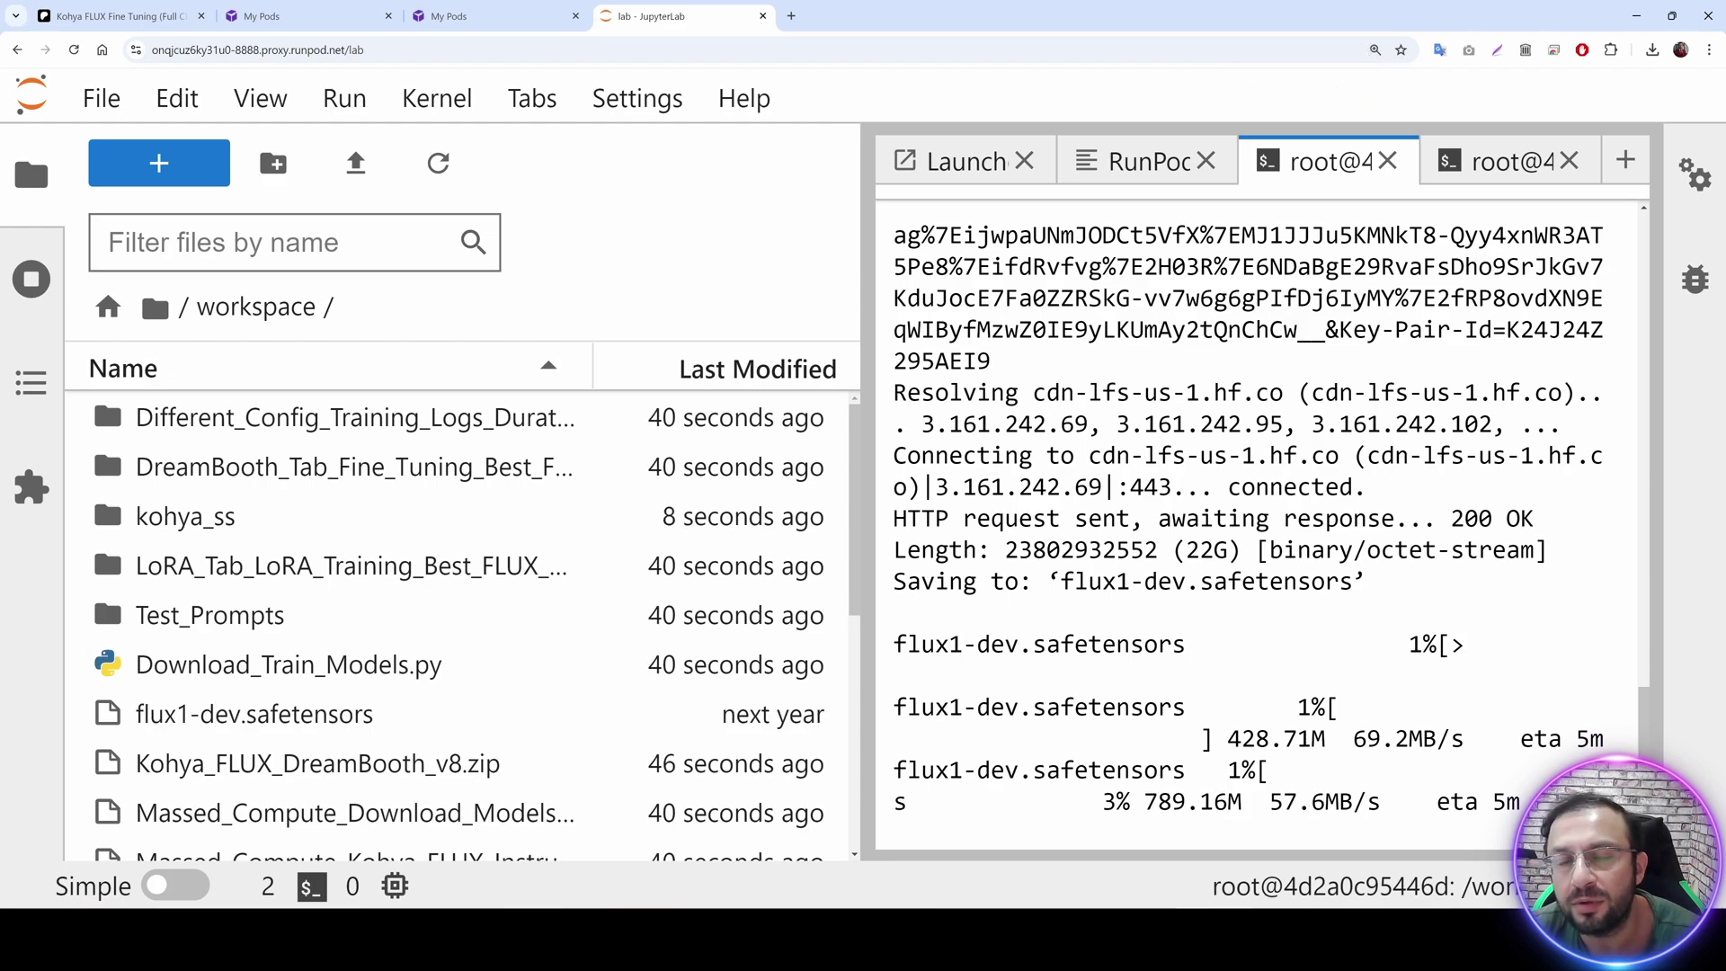
key("ctrl+minus")
key("ctrl+minus")
key("ctrl+minus")
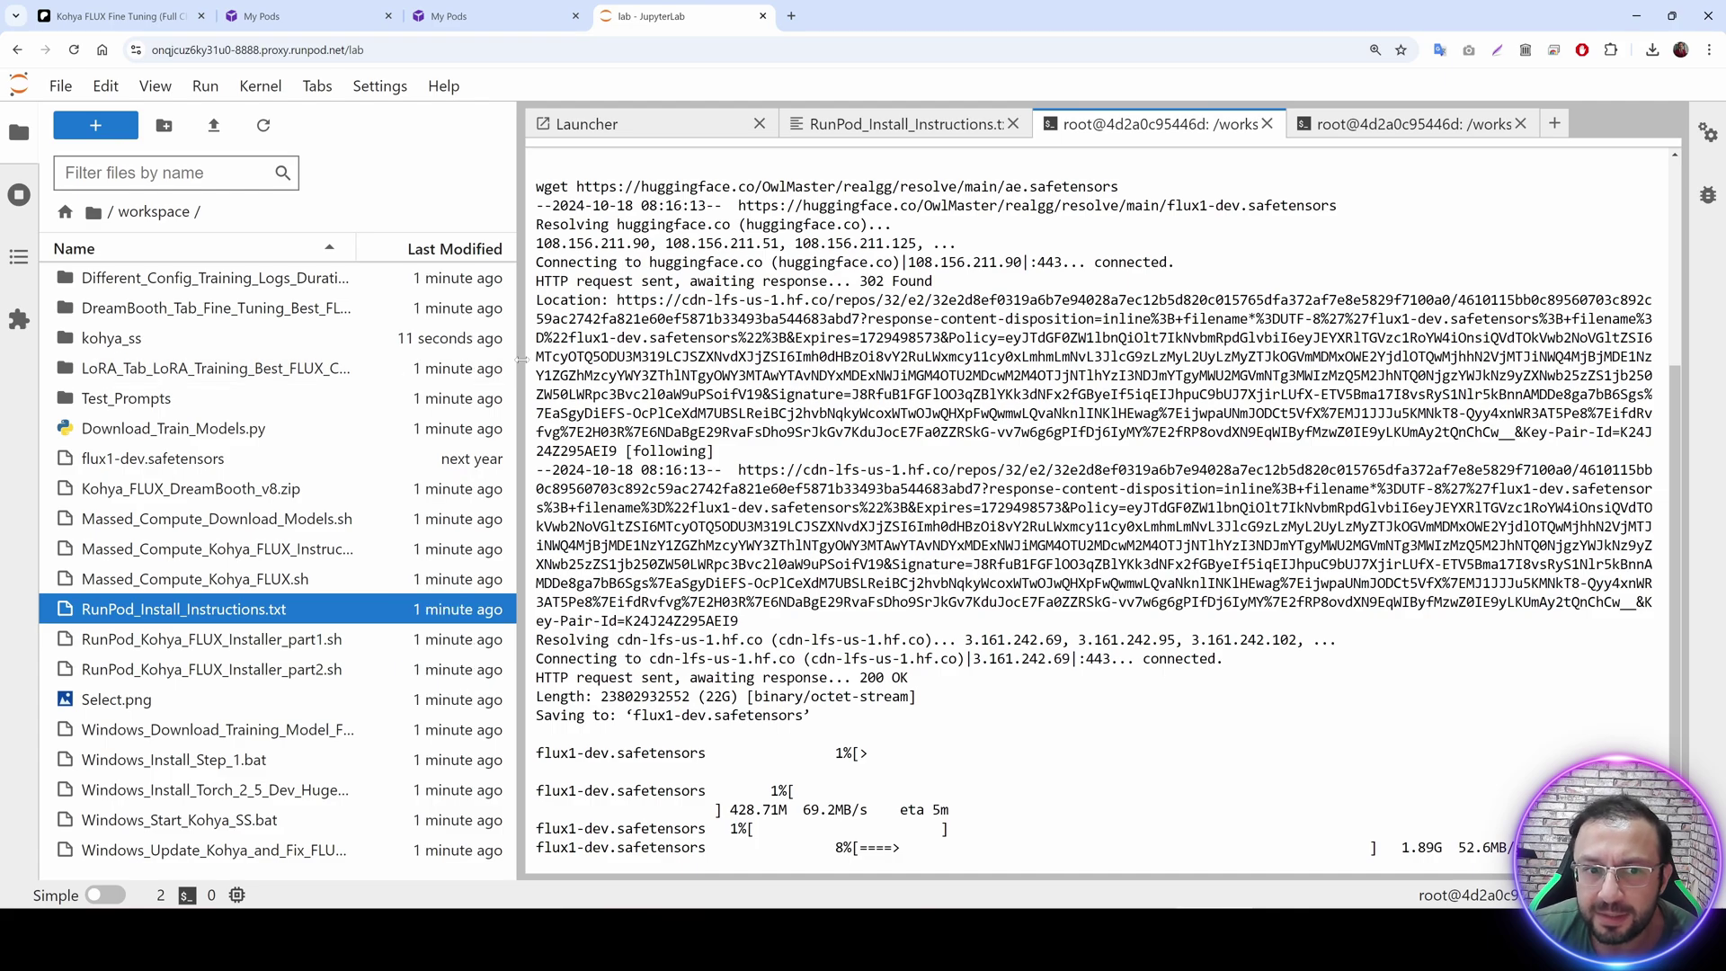
left_click_drag(518, 364, 565, 361)
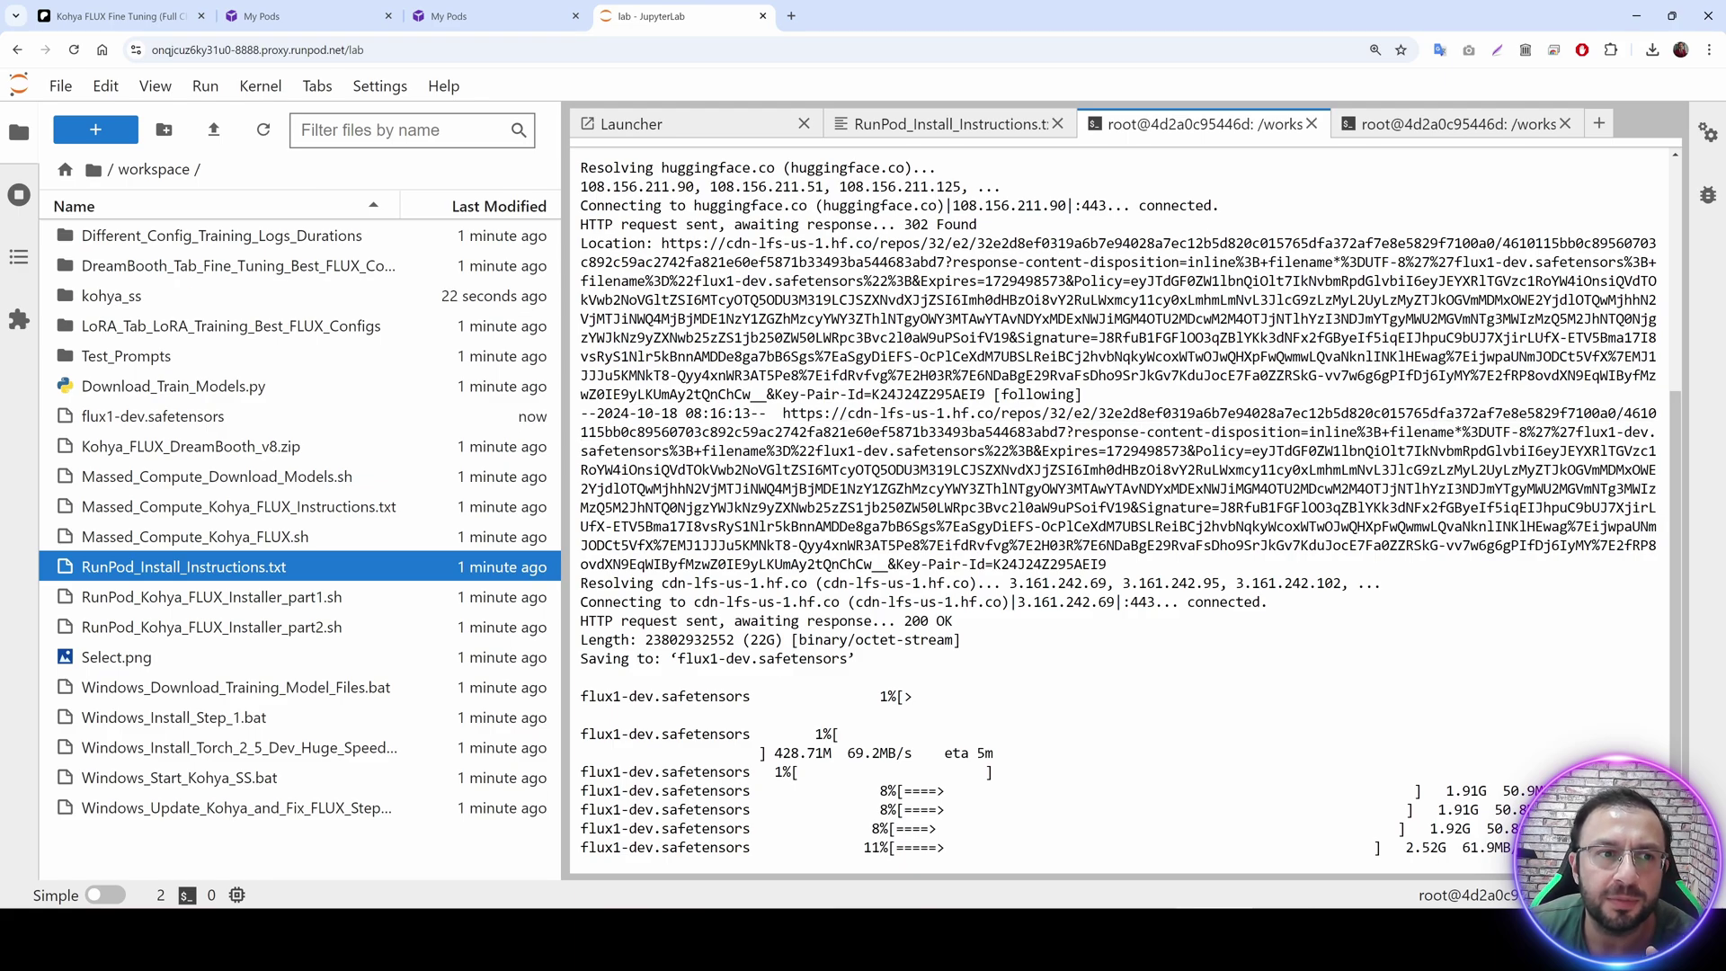
Switch to File Explorer and review the images in big_expression_dataset_raw and its zip archive in Pictures.
key("alt+Tab")
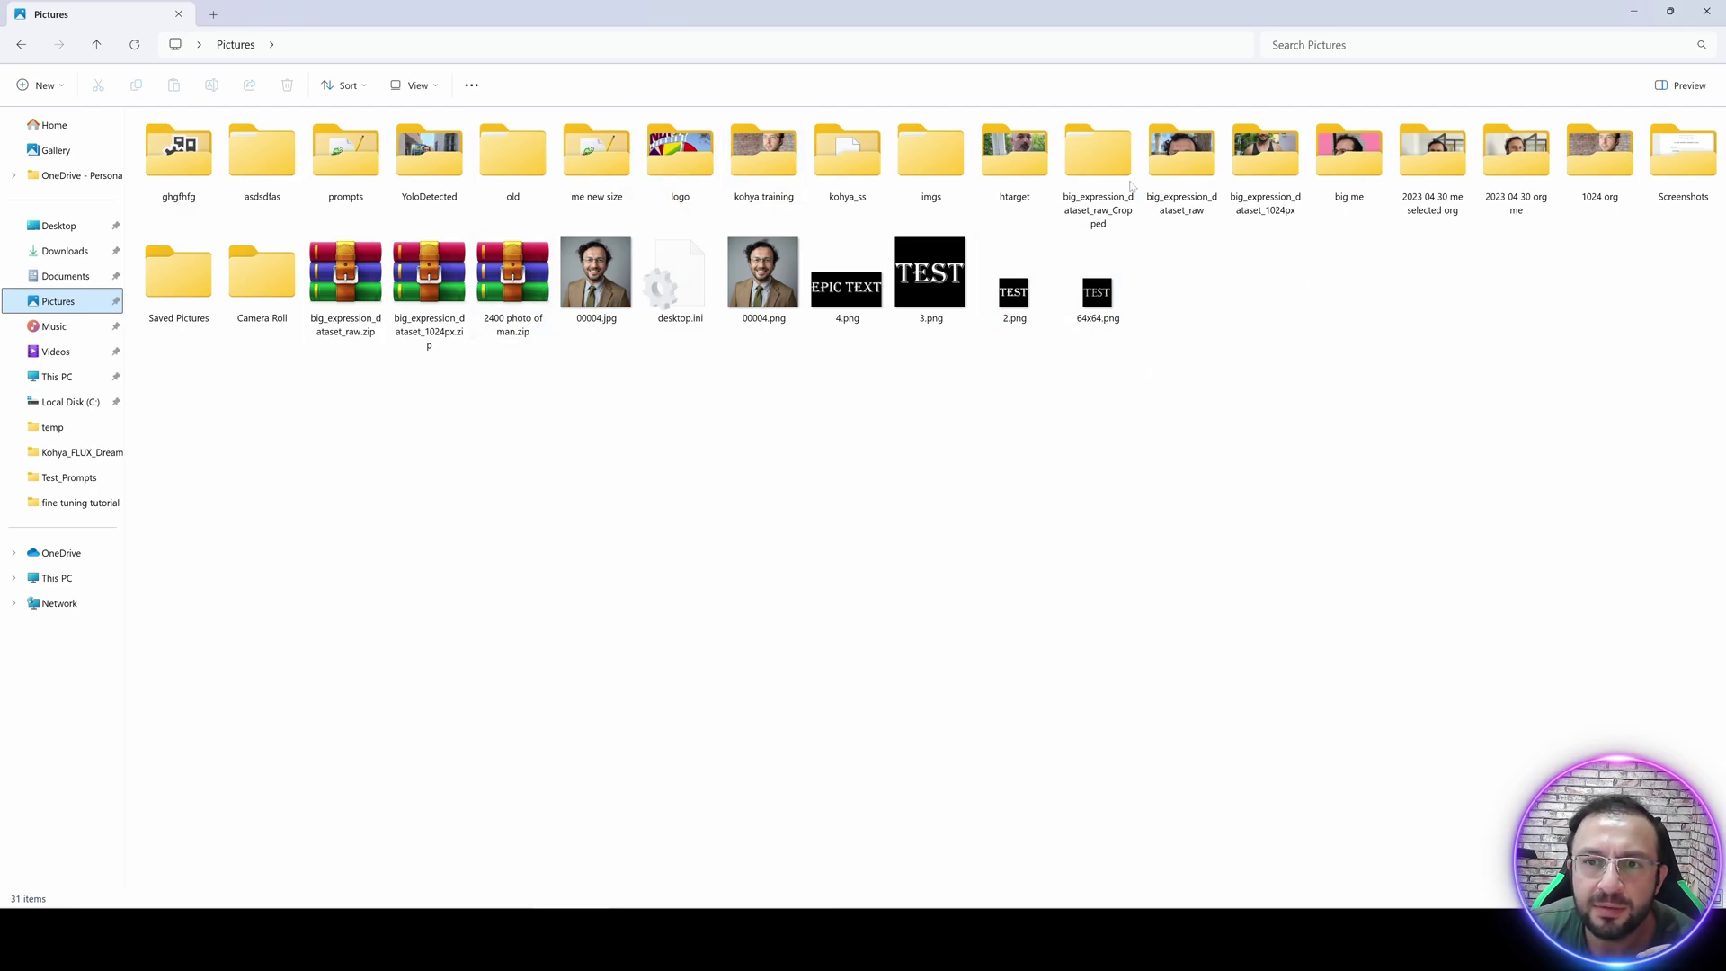
double_click(1171, 169)
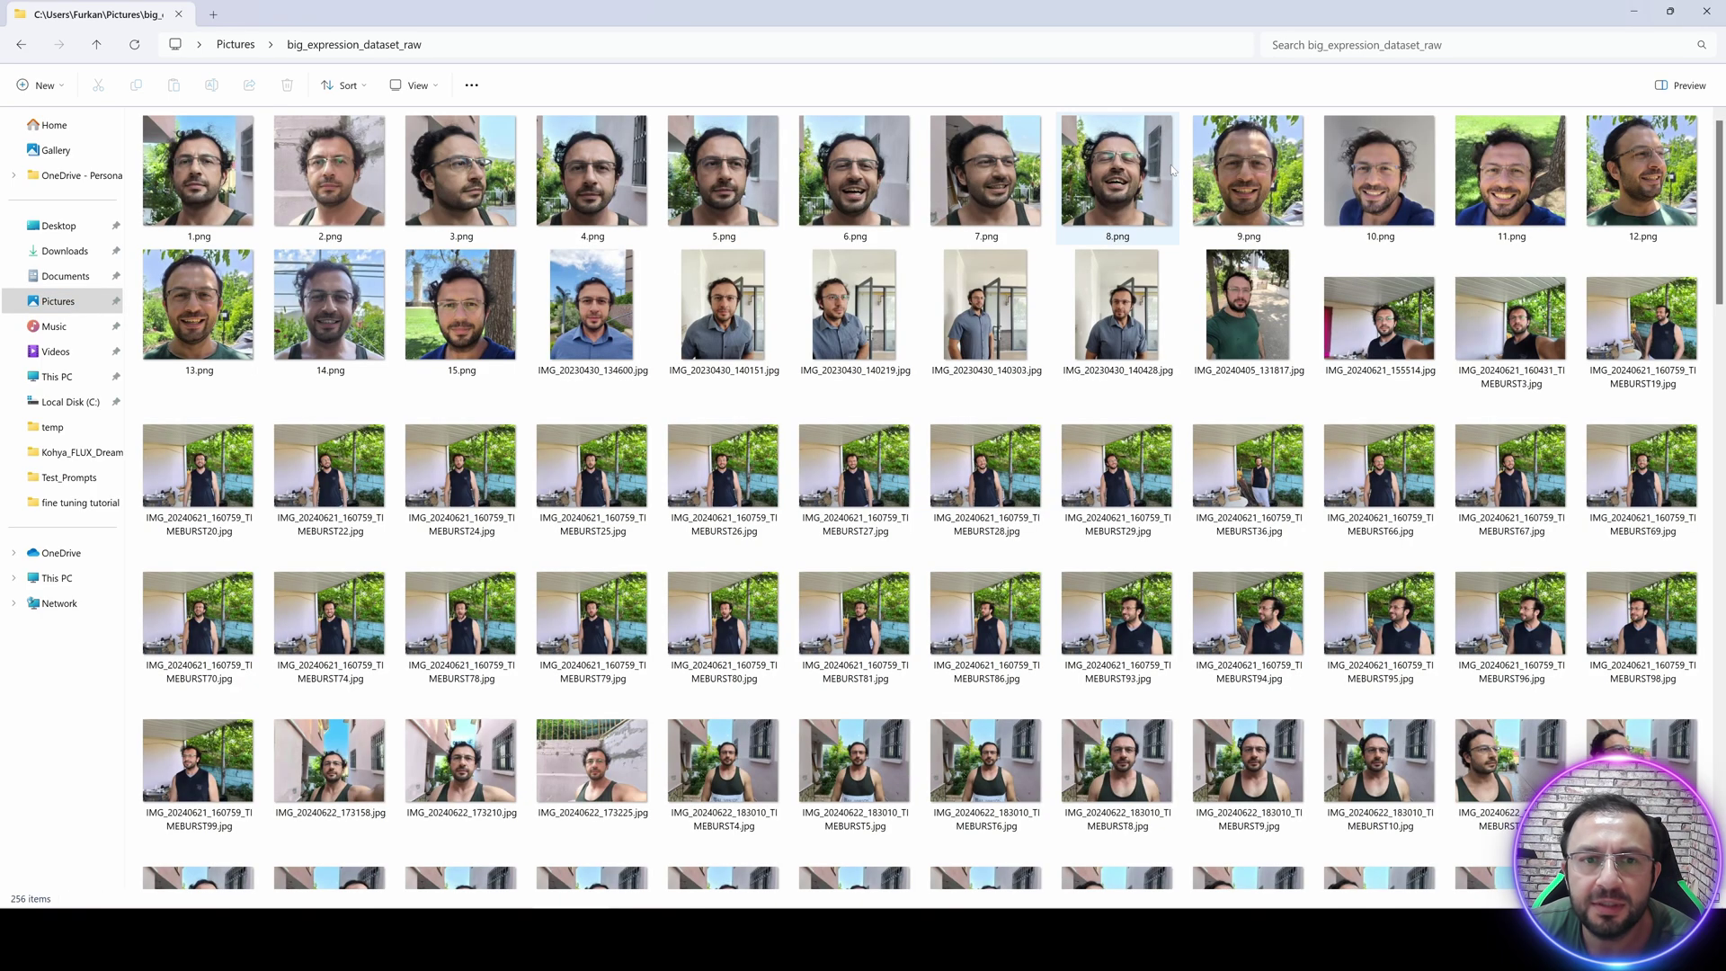
scroll(858, 380, "down", 5)
scroll(858, 380, "up", 5)
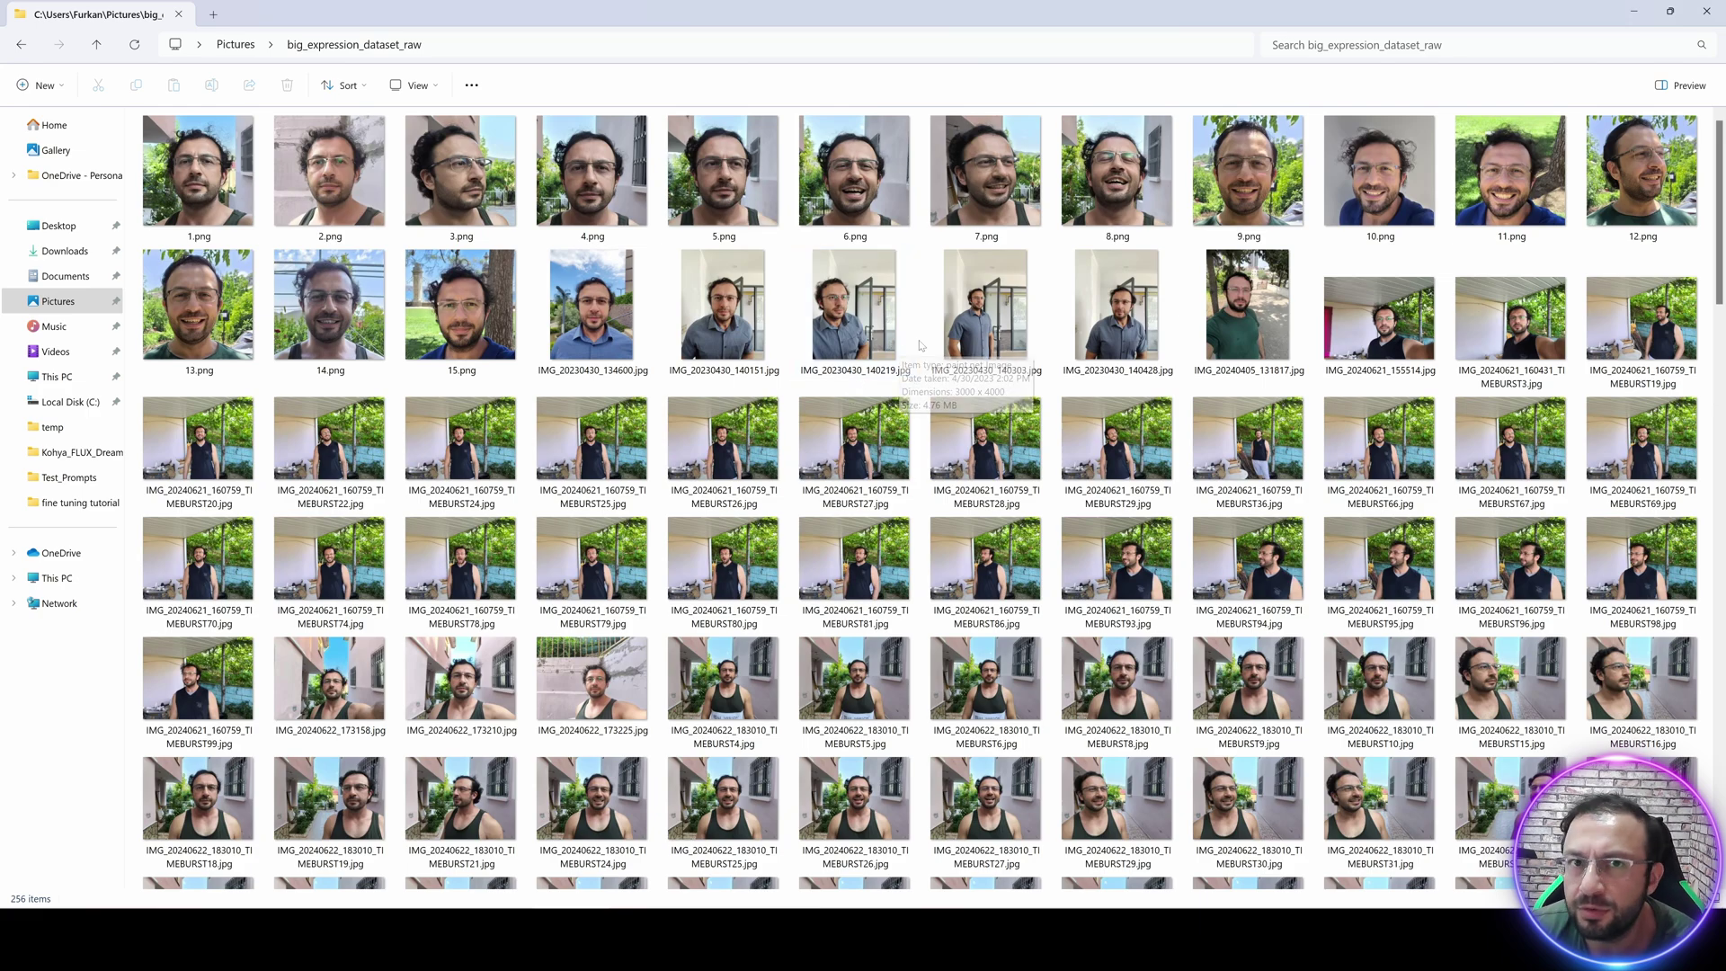
key("alt+Left")
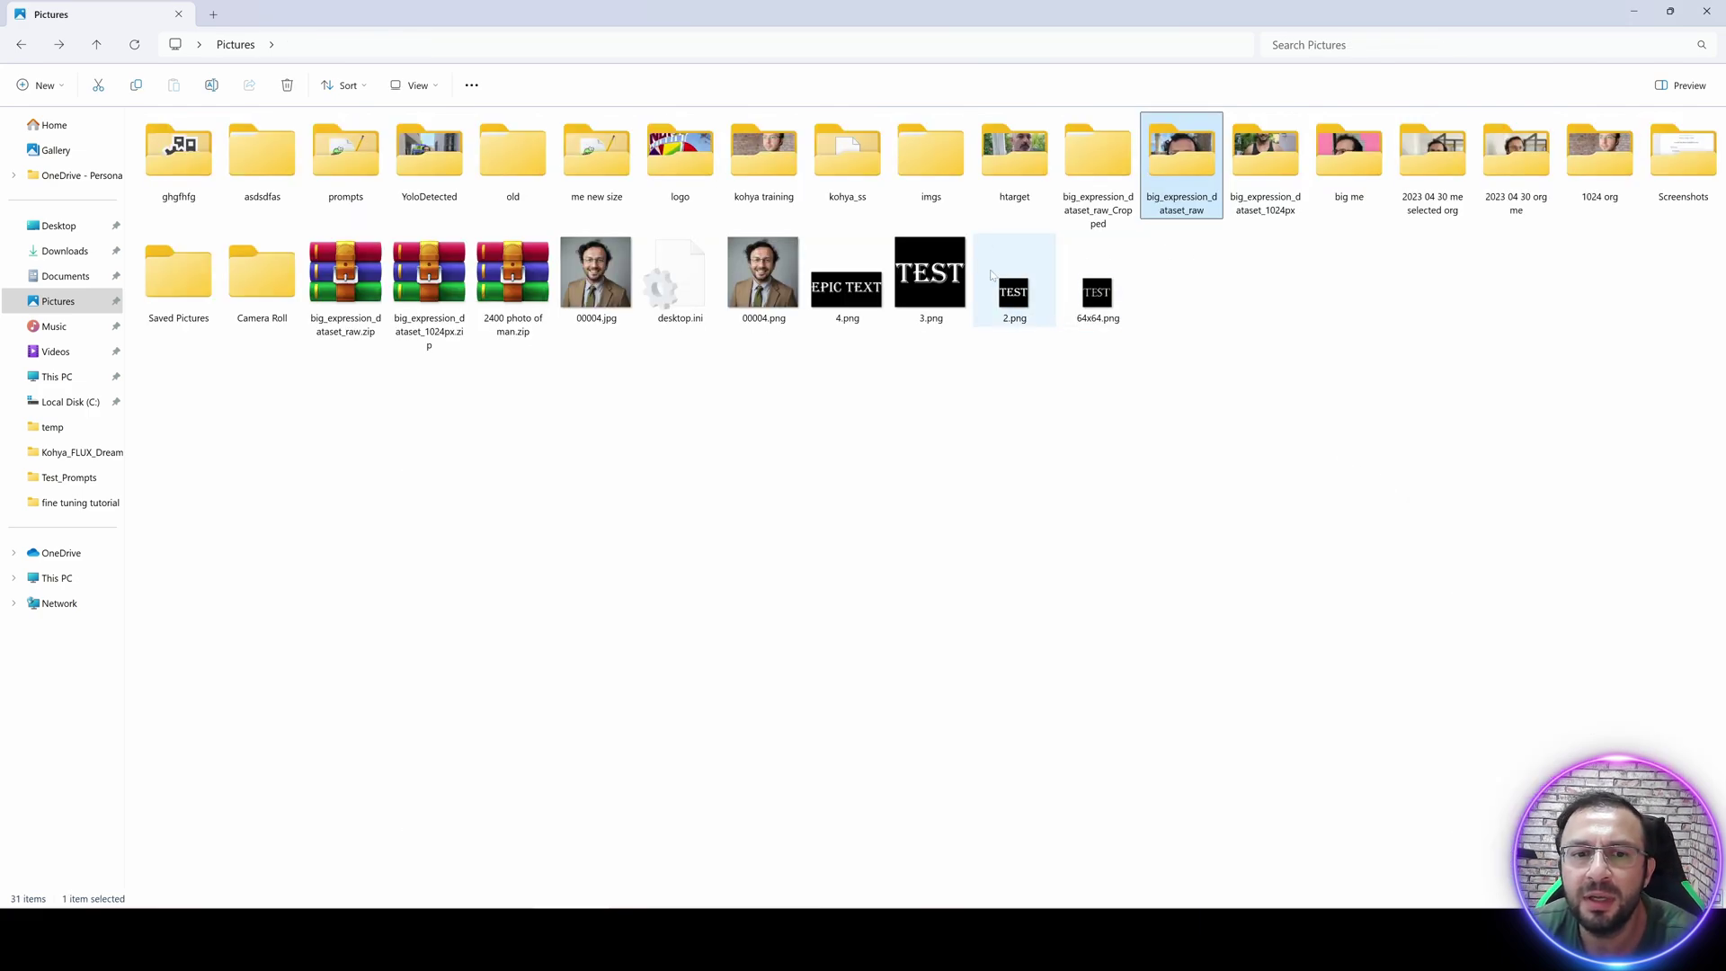
left_click(429, 278)
left_click(356, 291)
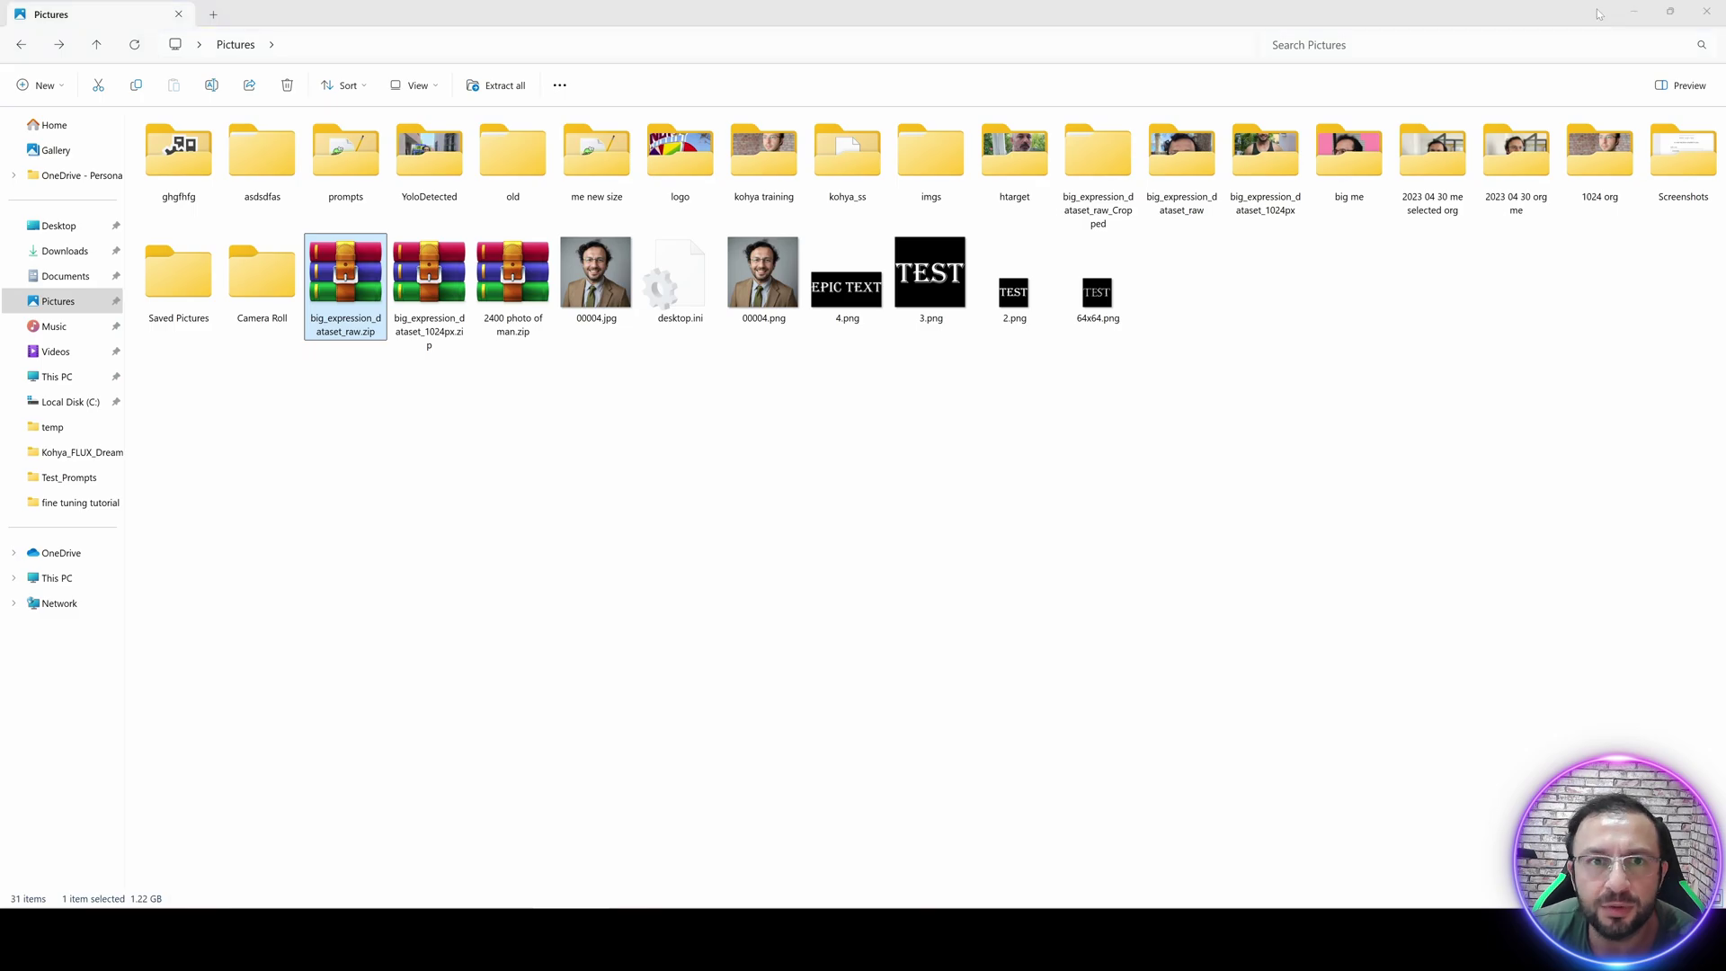
left_click(1630, 11)
Download the RunPod CTL executable from the Patreon post and show the file in its download folder.
key("ctrl+1")
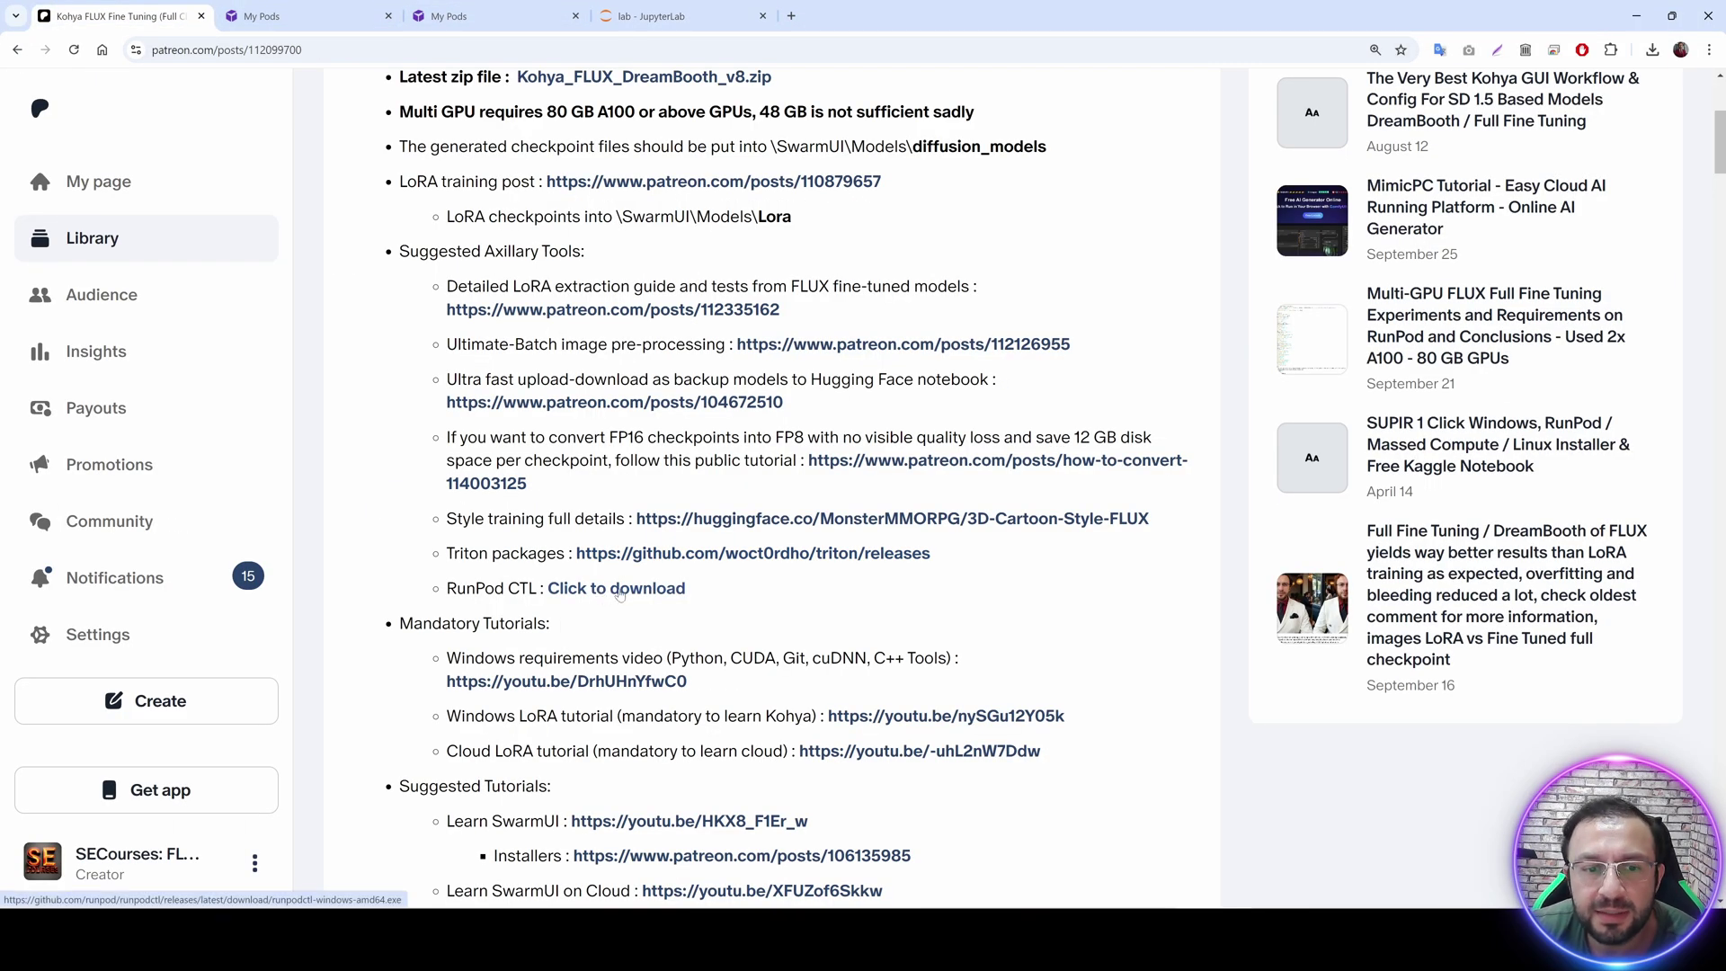
left_click(625, 588)
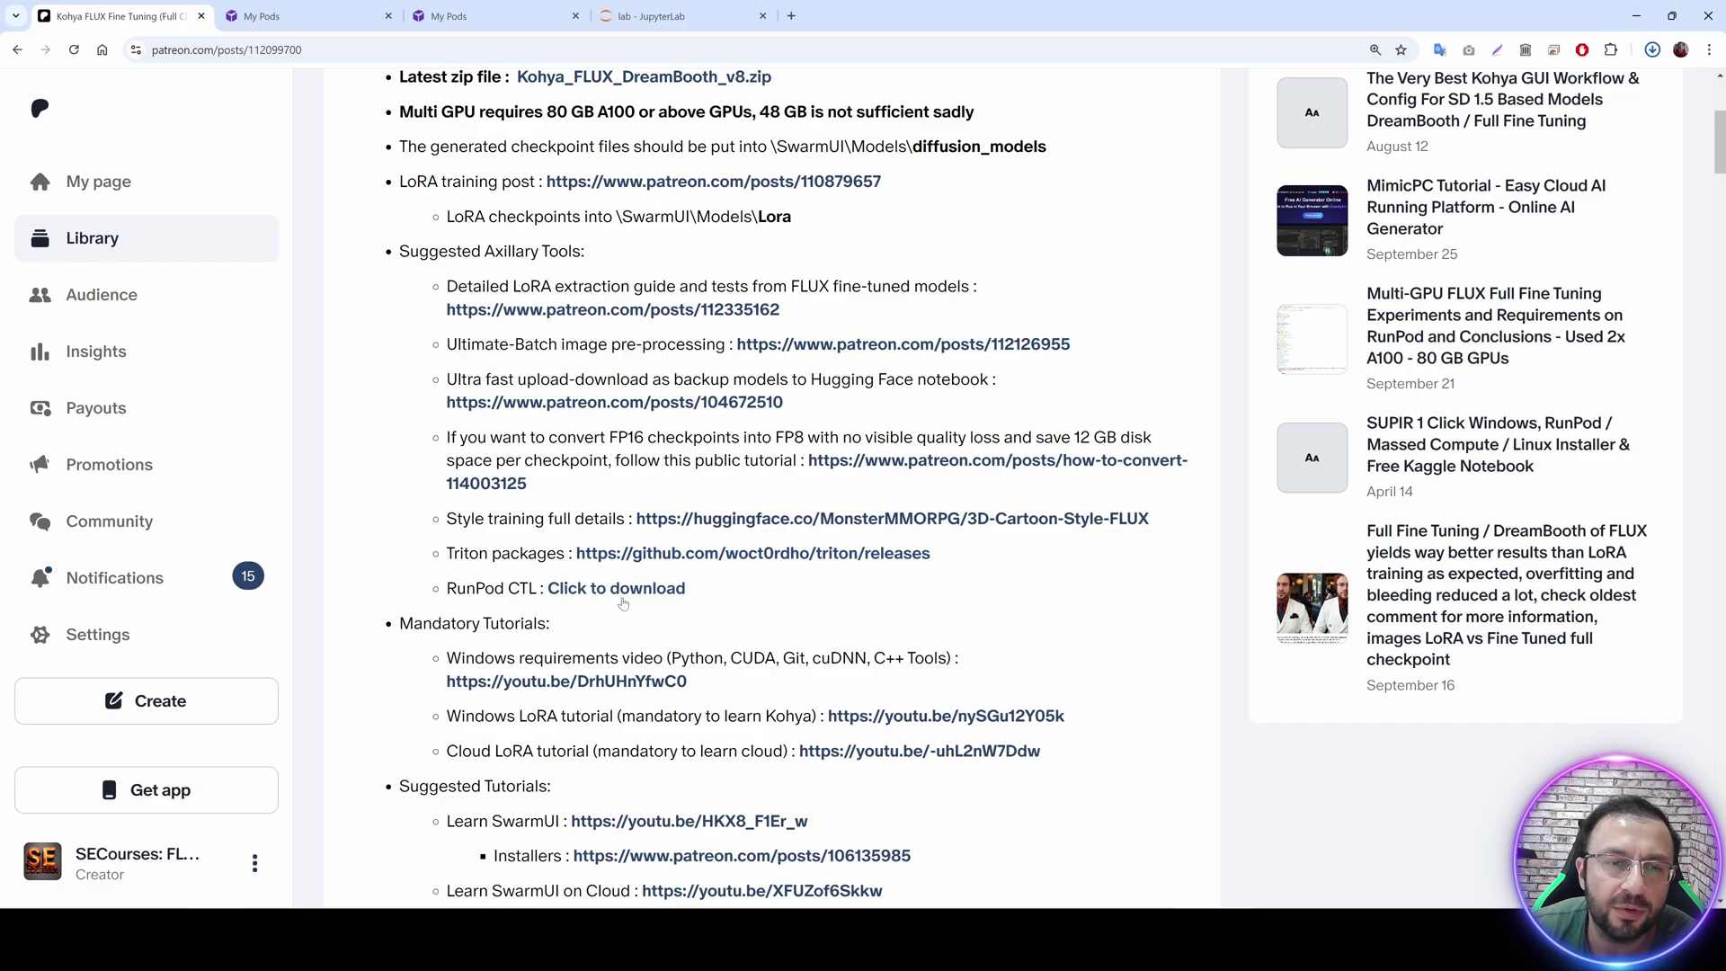
left_click(1651, 49)
left_click(1598, 124)
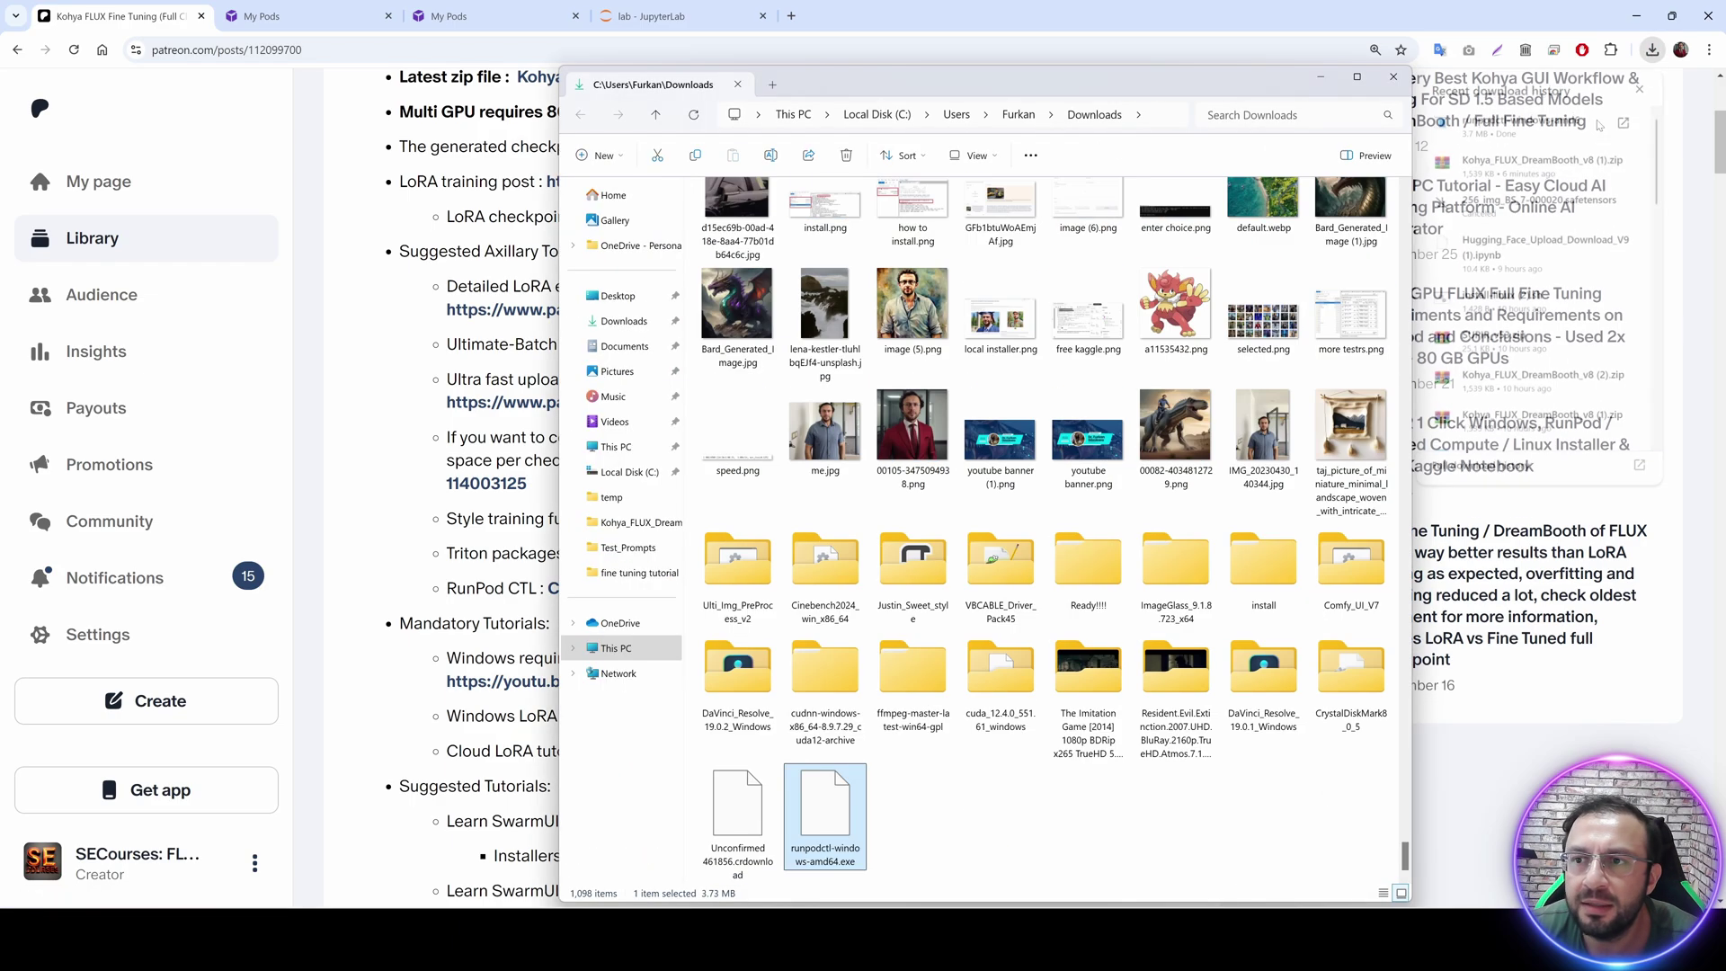
Place runpodctl-windows-amd64.exe in the runpodctl_exe folder on Local Disk (C:).
left_click(629, 470)
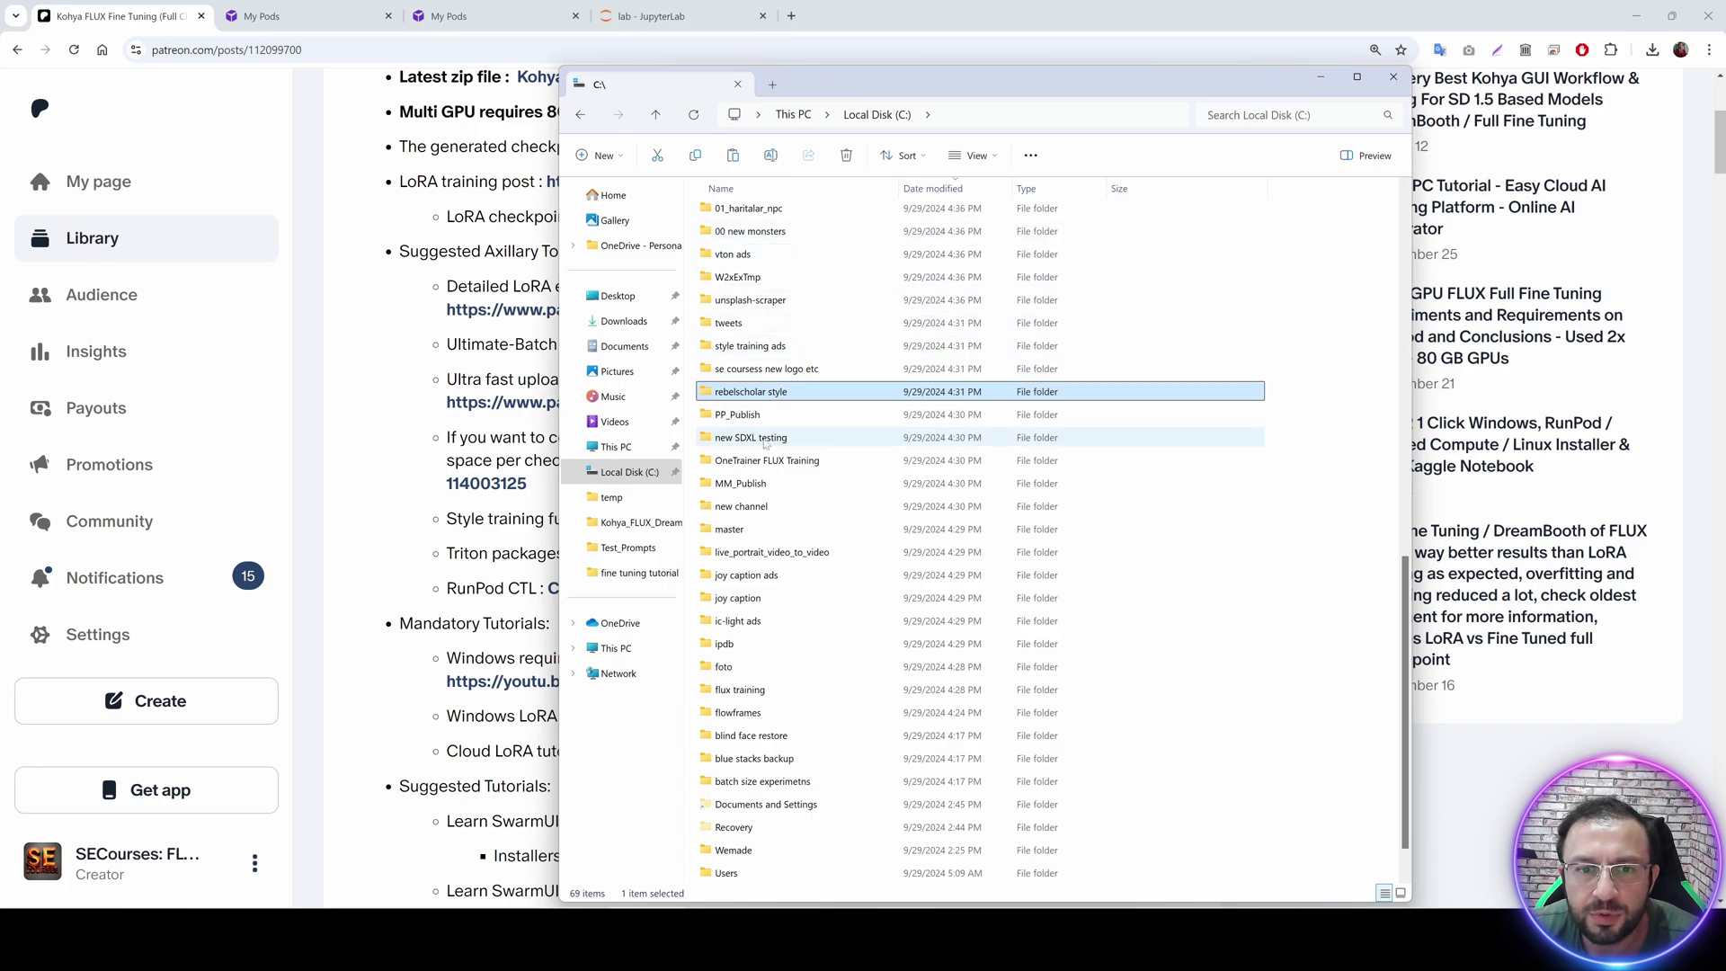
type("ru")
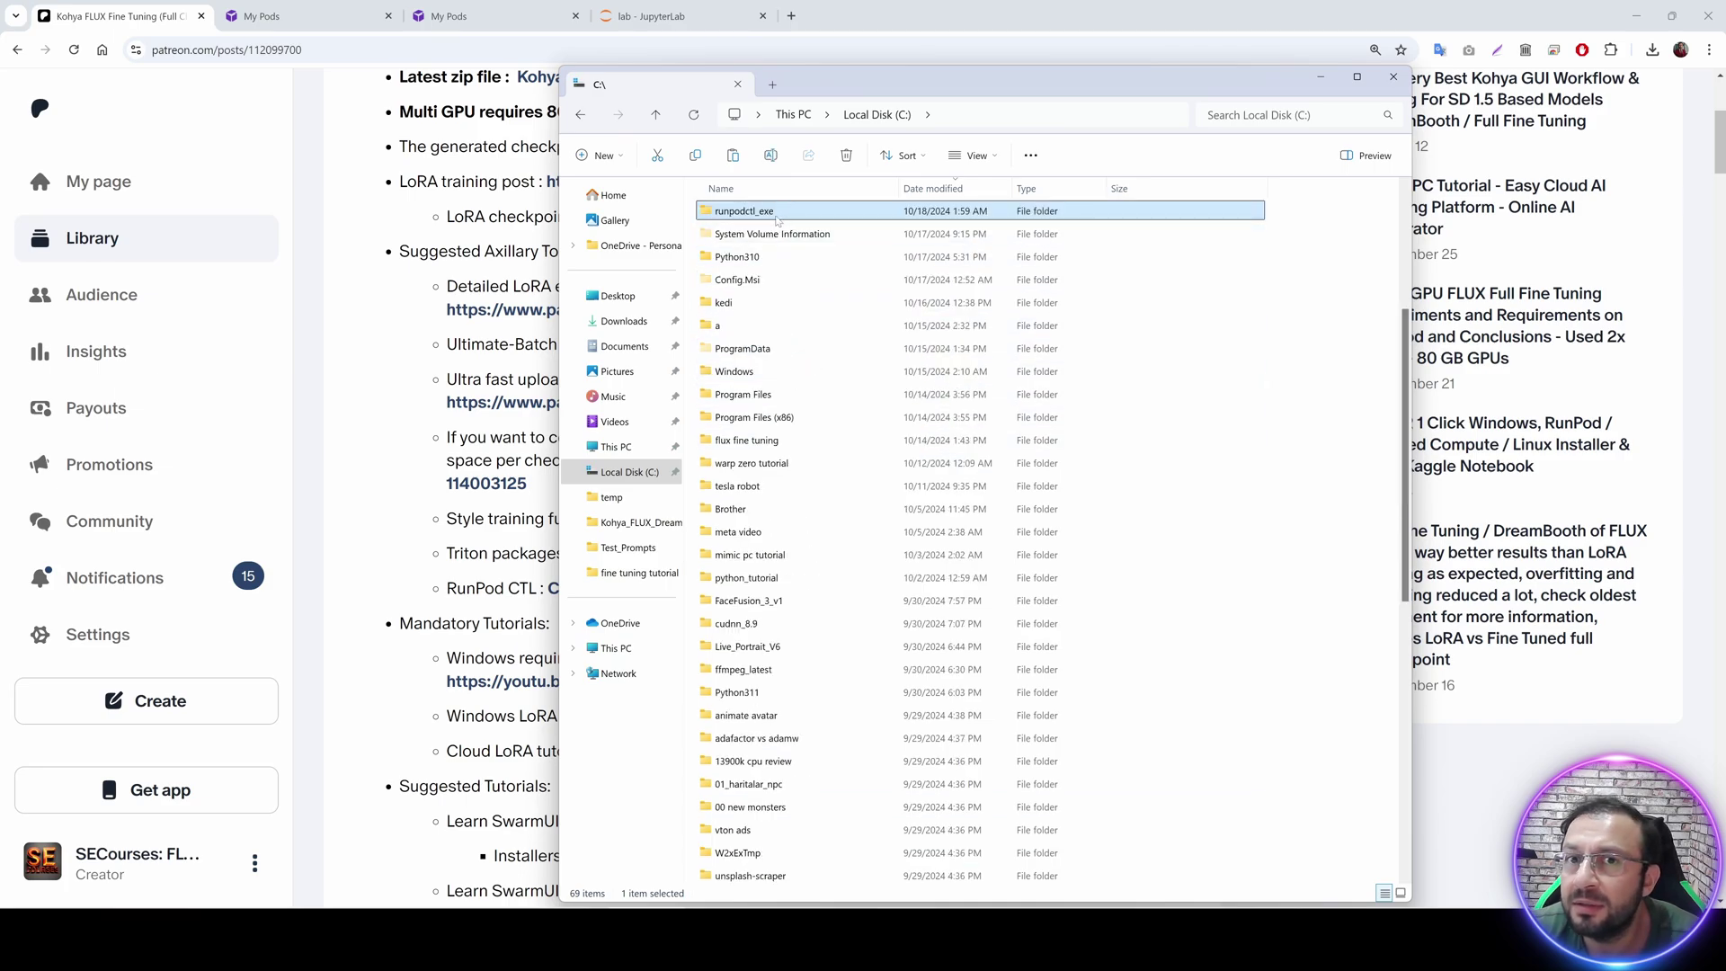
double_click(777, 216)
key("ctrl+v")
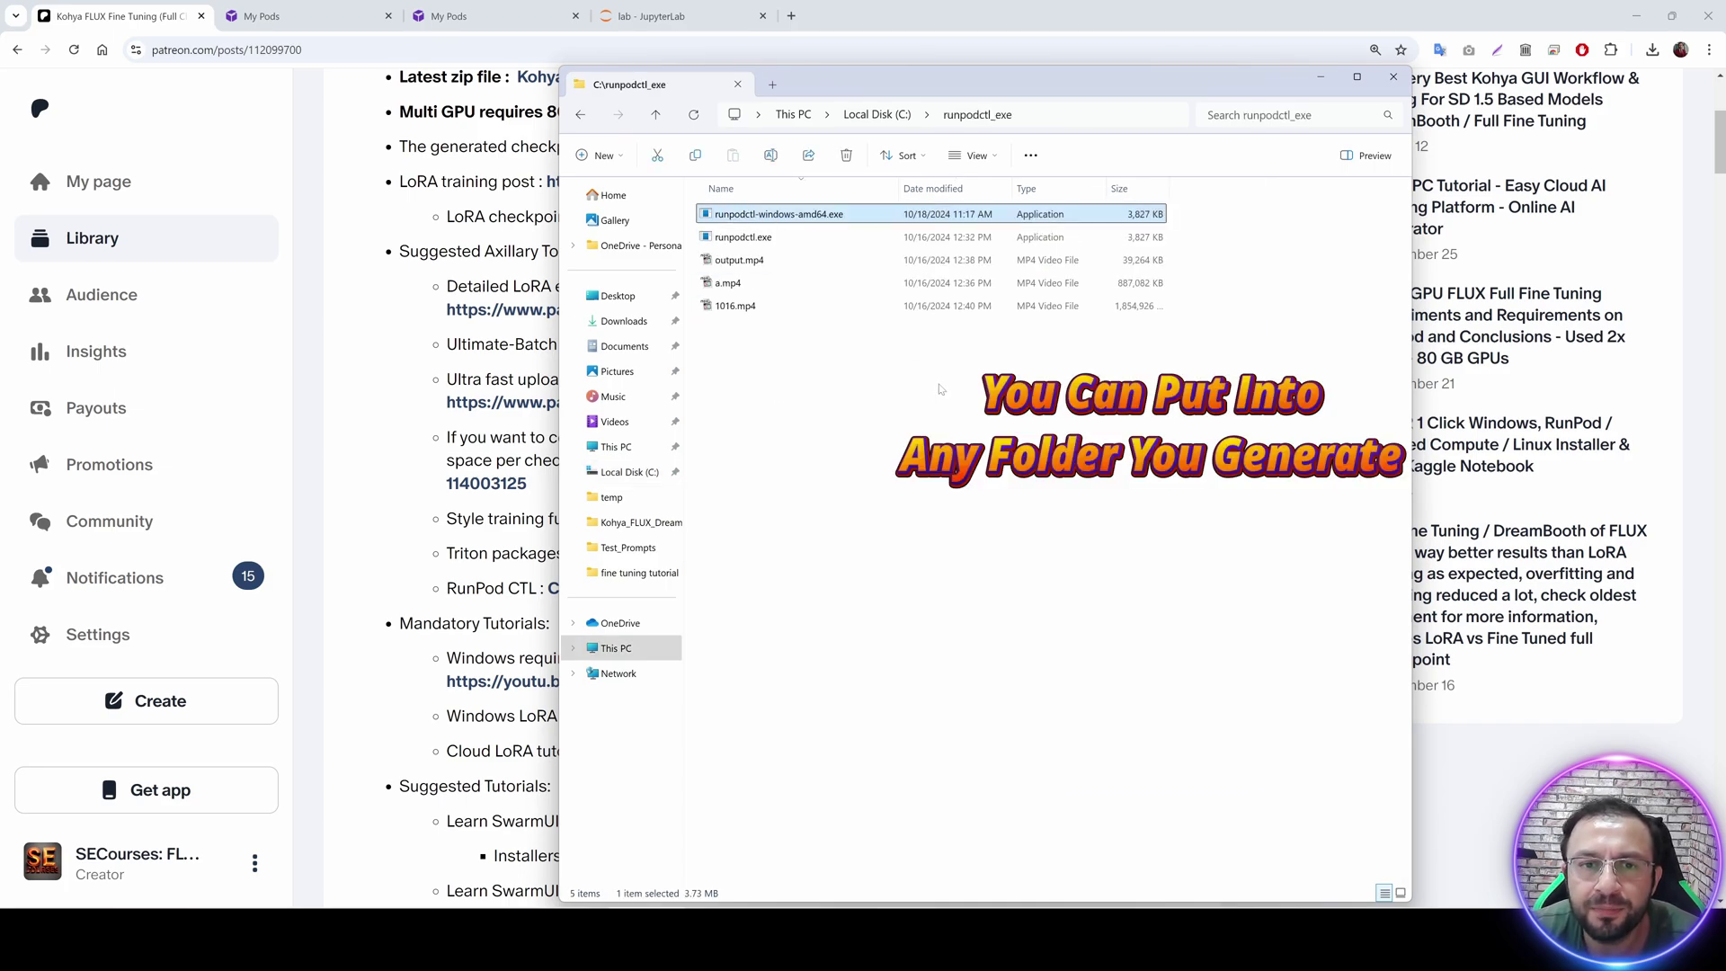
Delete the older runpodctl.exe from the C:\runpodctl_exe folder.
key("Down")
key("F2")
key("Escape")
key("Delete")
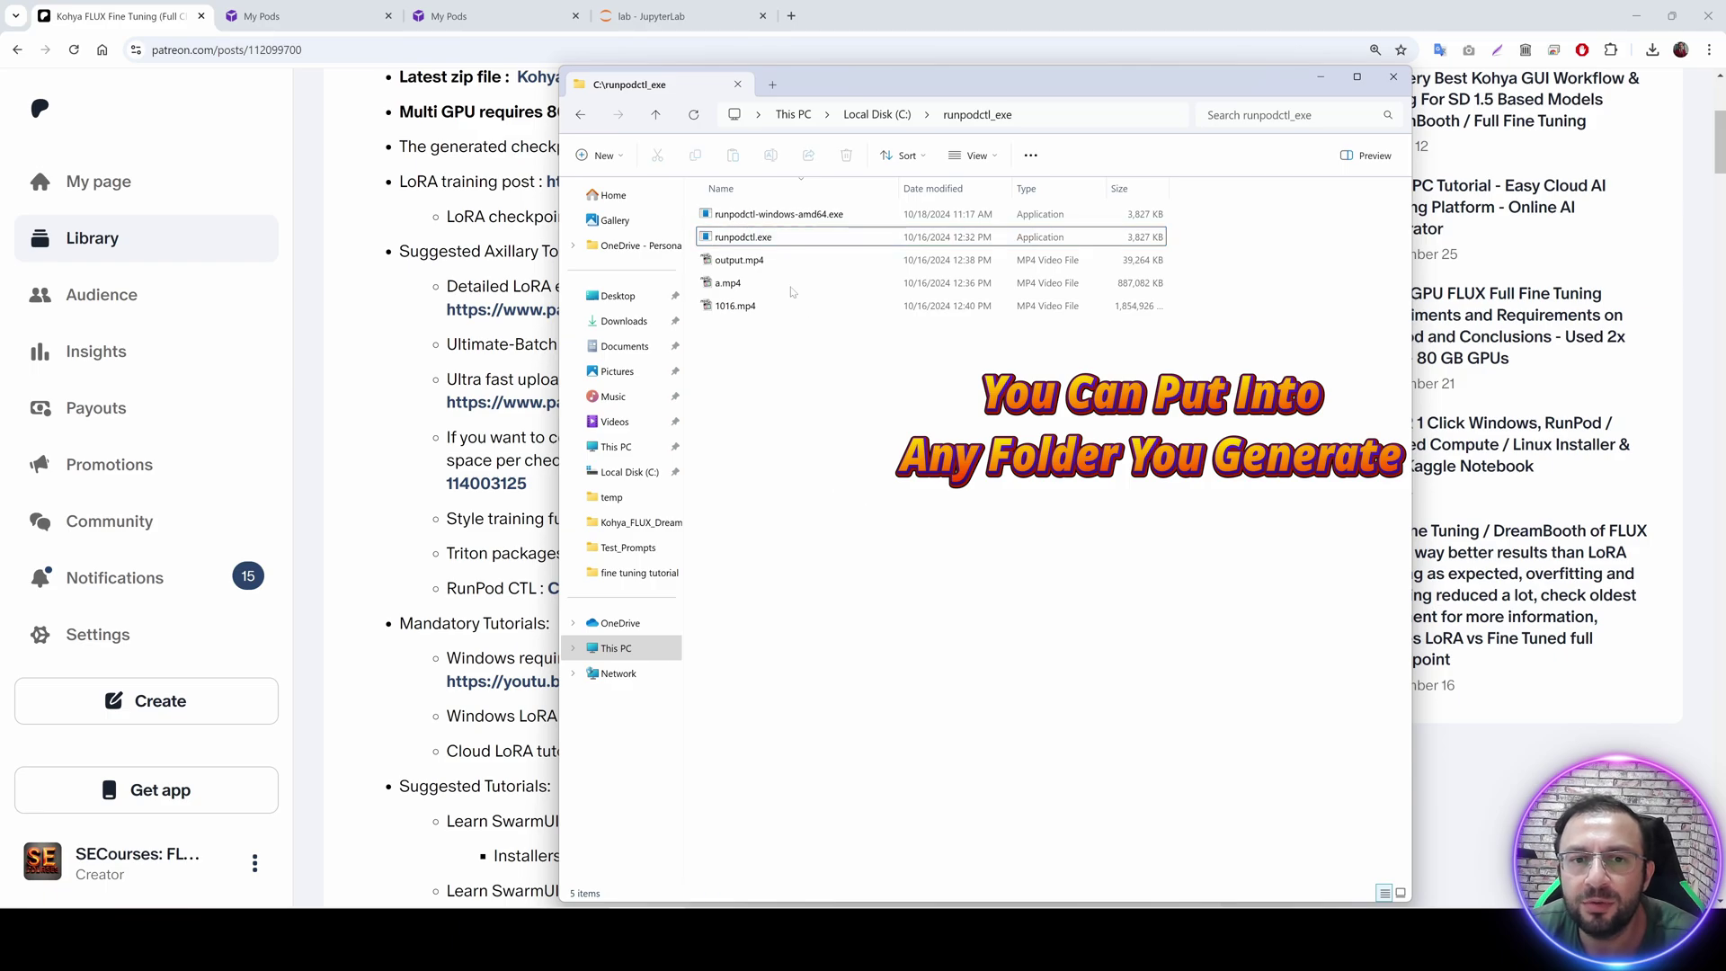
Rename runpodctl-windows-amd64.exe as runpodctl.exe.
key("Up")
key("F2")
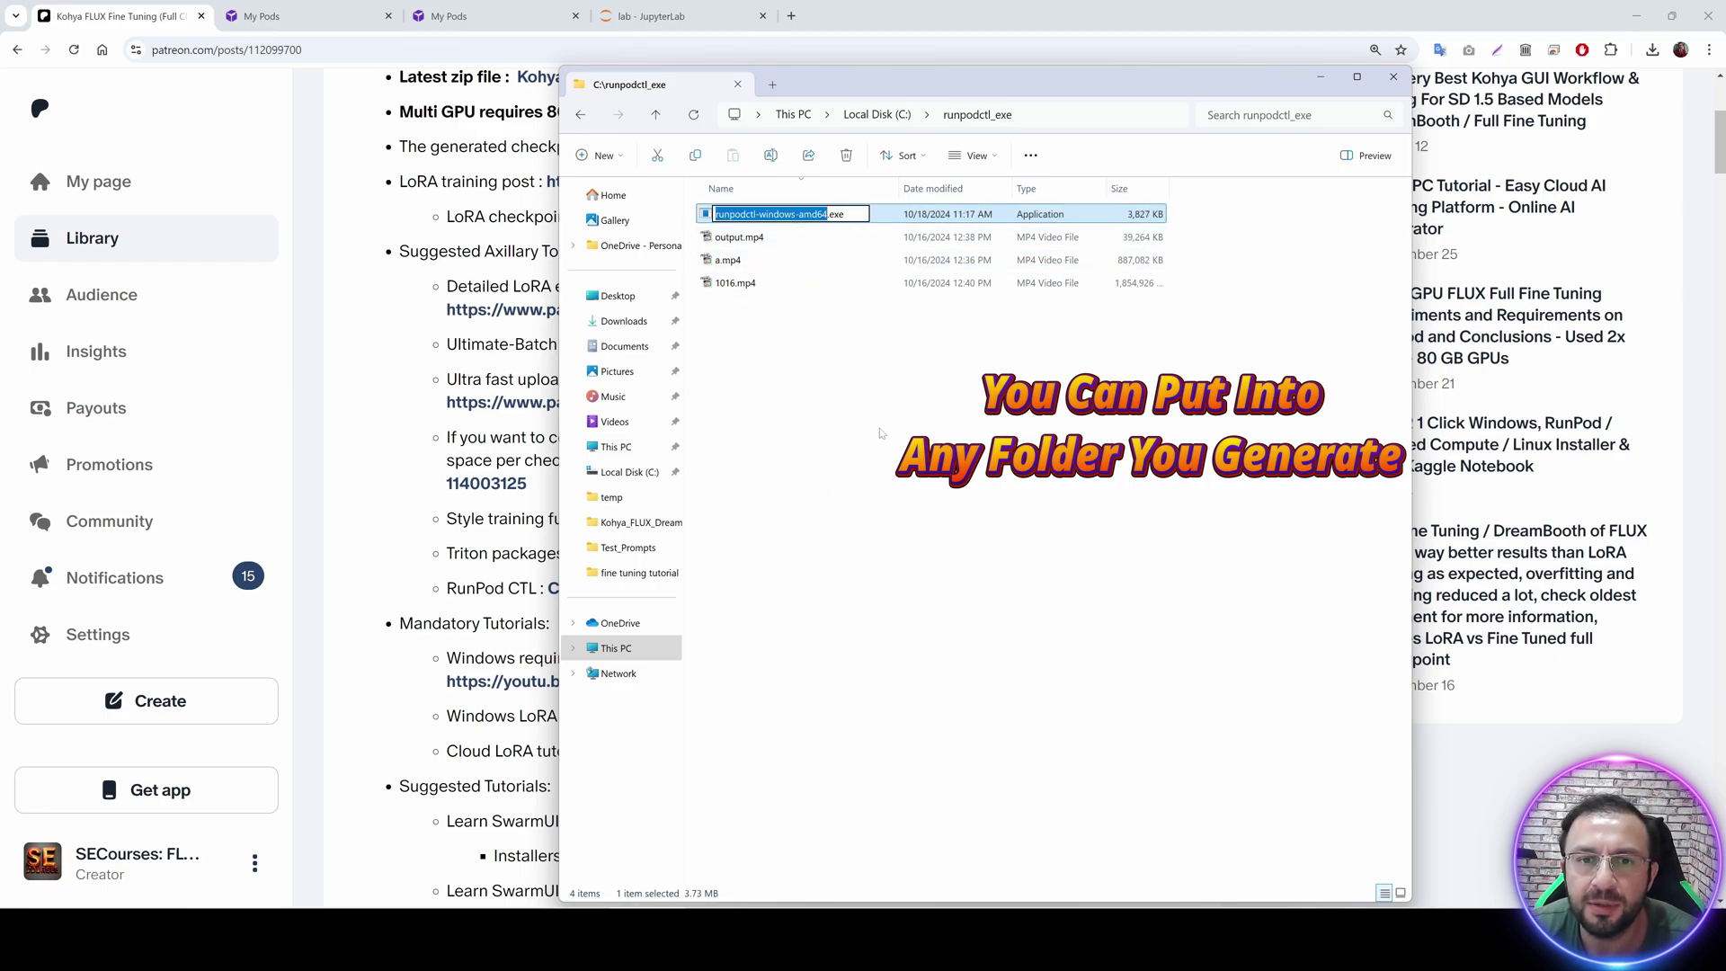
type("runpodctl")
key("Return")
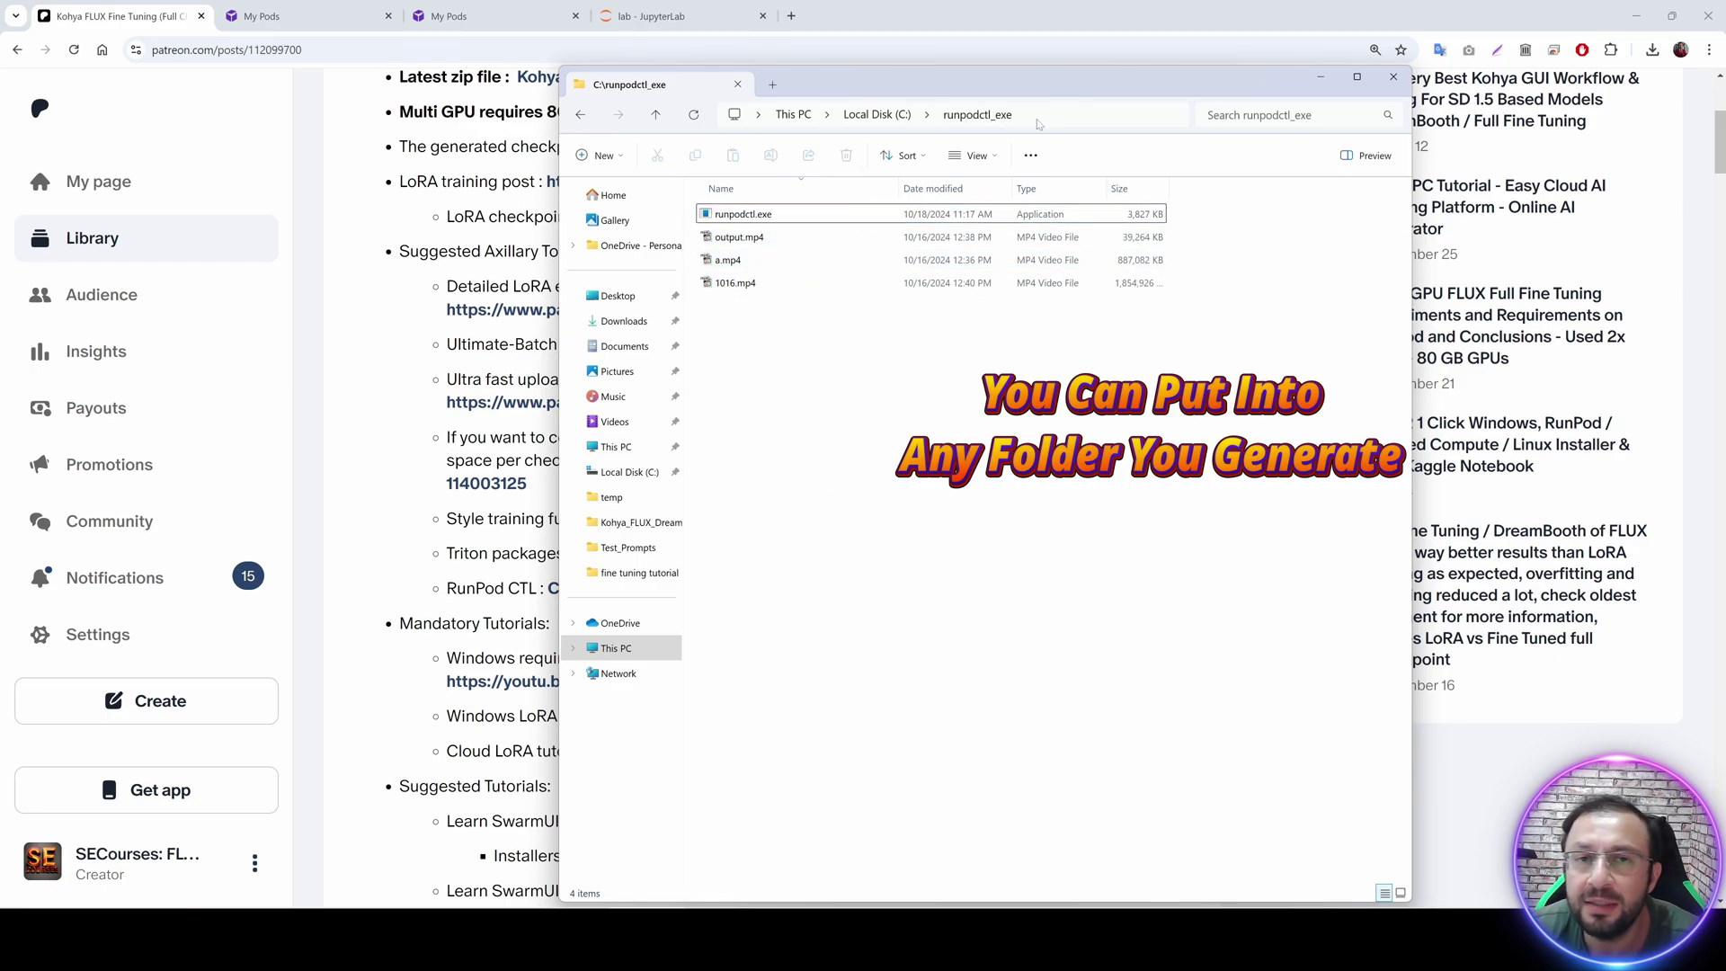
Open the Windows environment variables and the user Path variable for editing.
key("super")
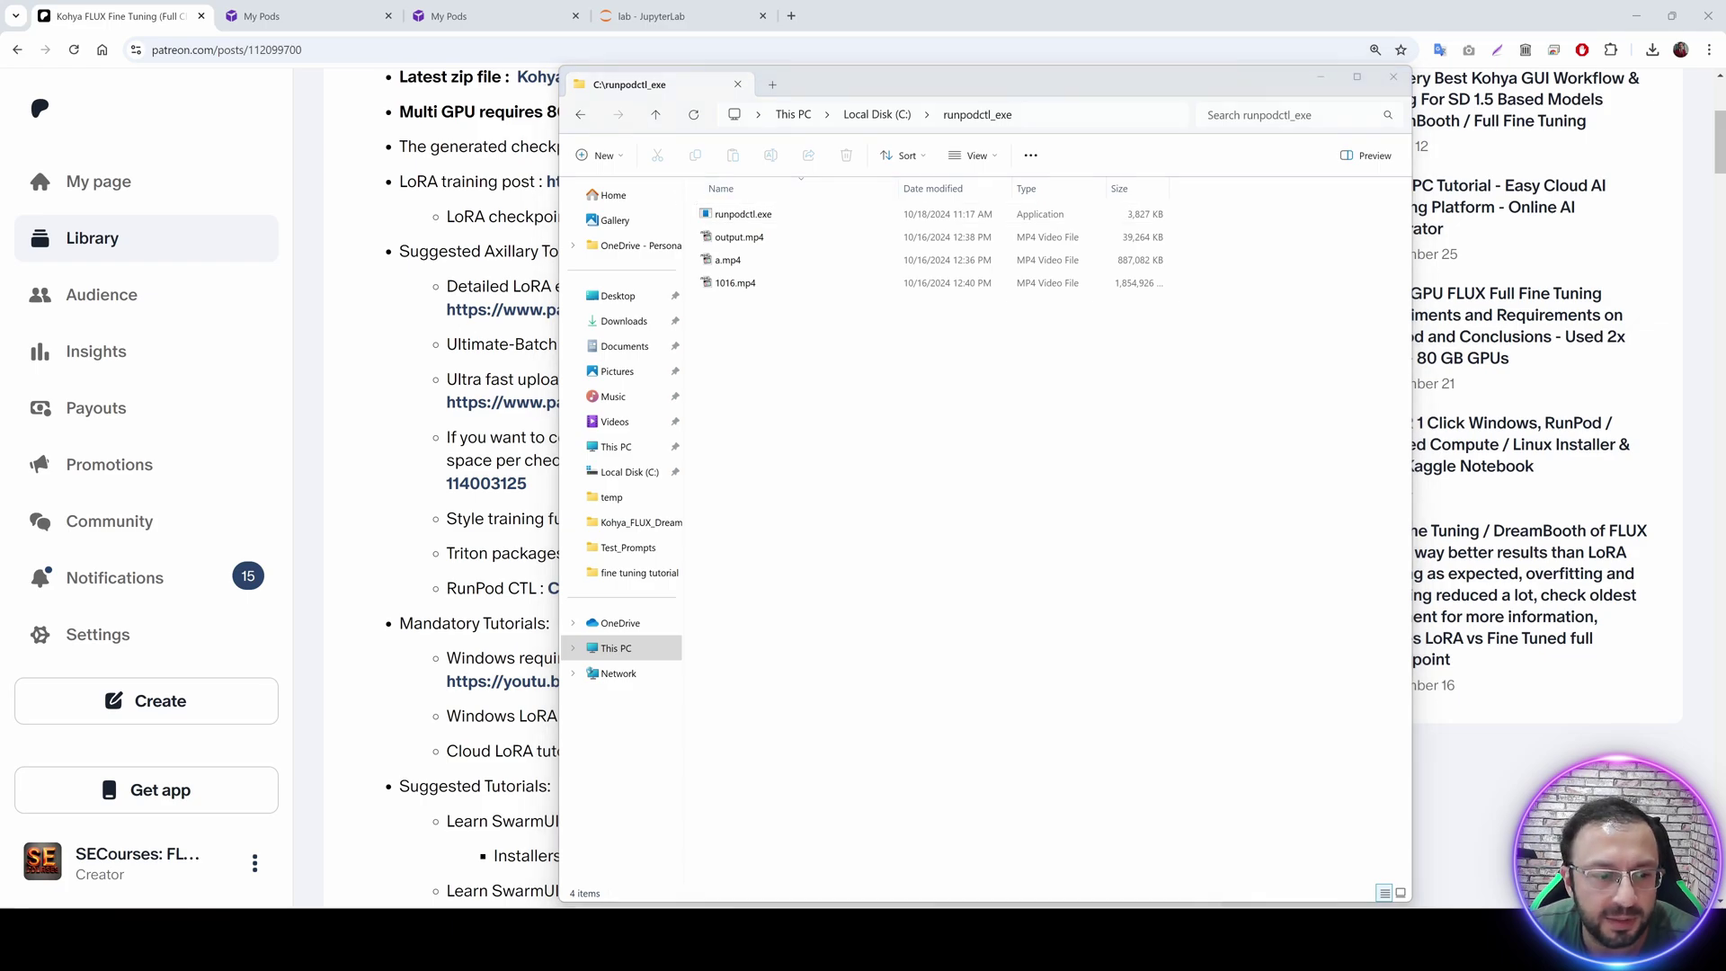
type("en")
left_click(133, 499)
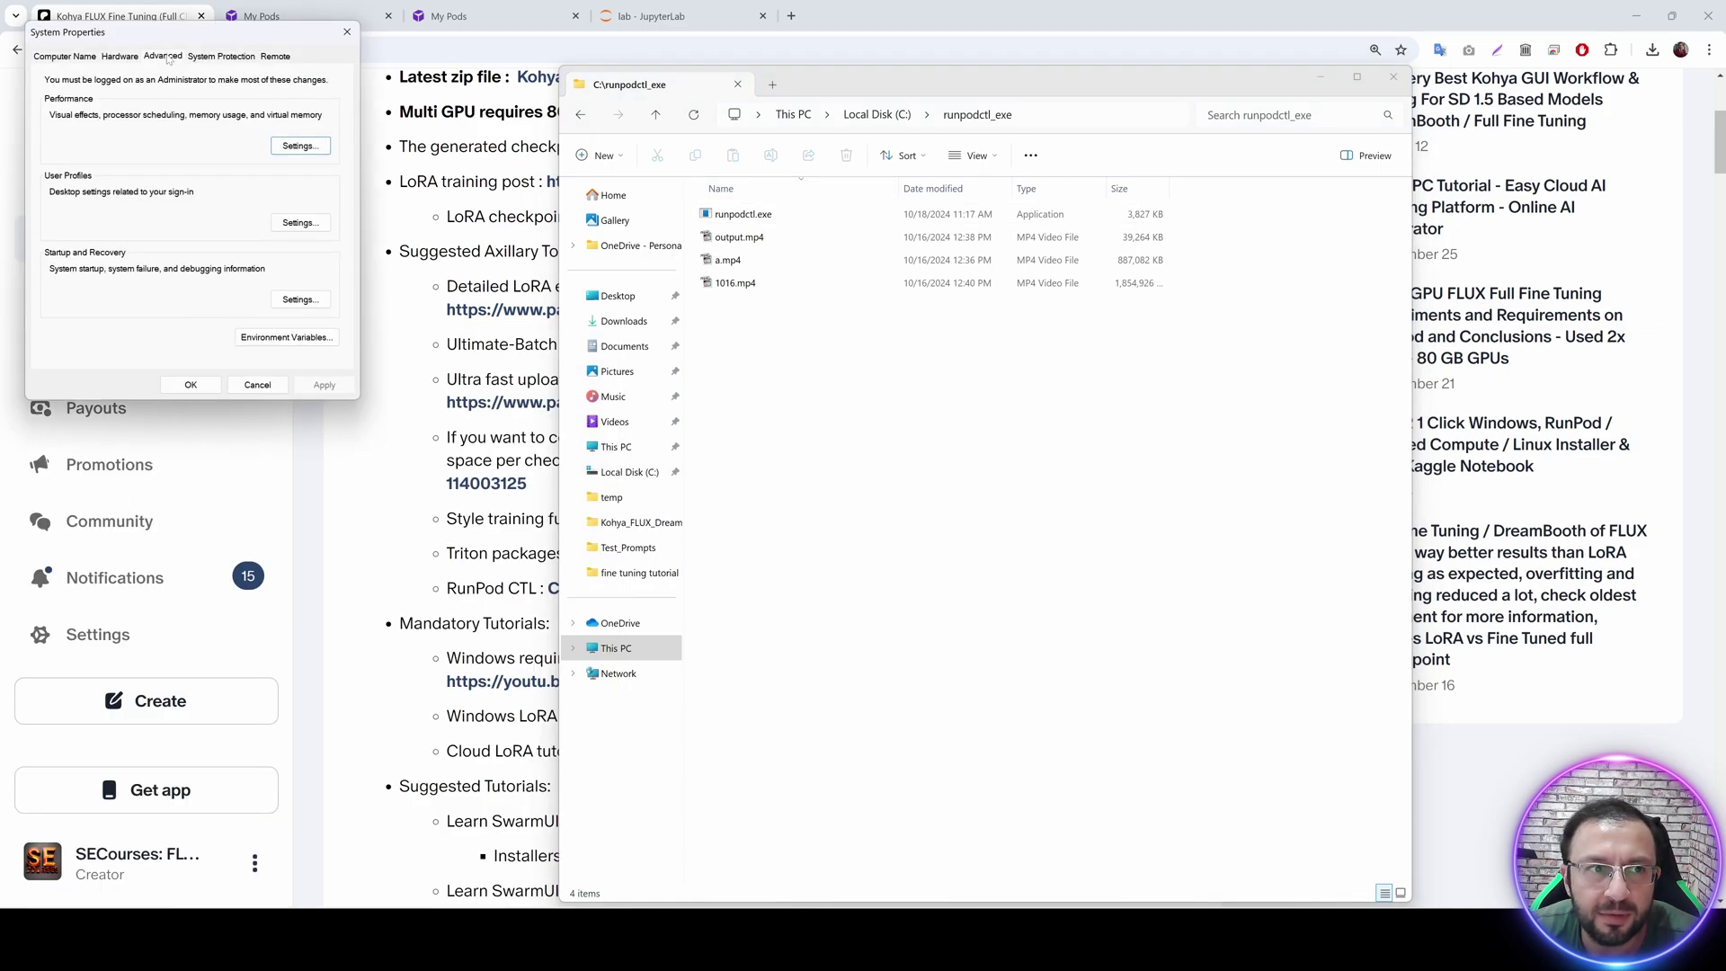
left_click_drag(167, 33, 769, 229)
left_click(888, 534)
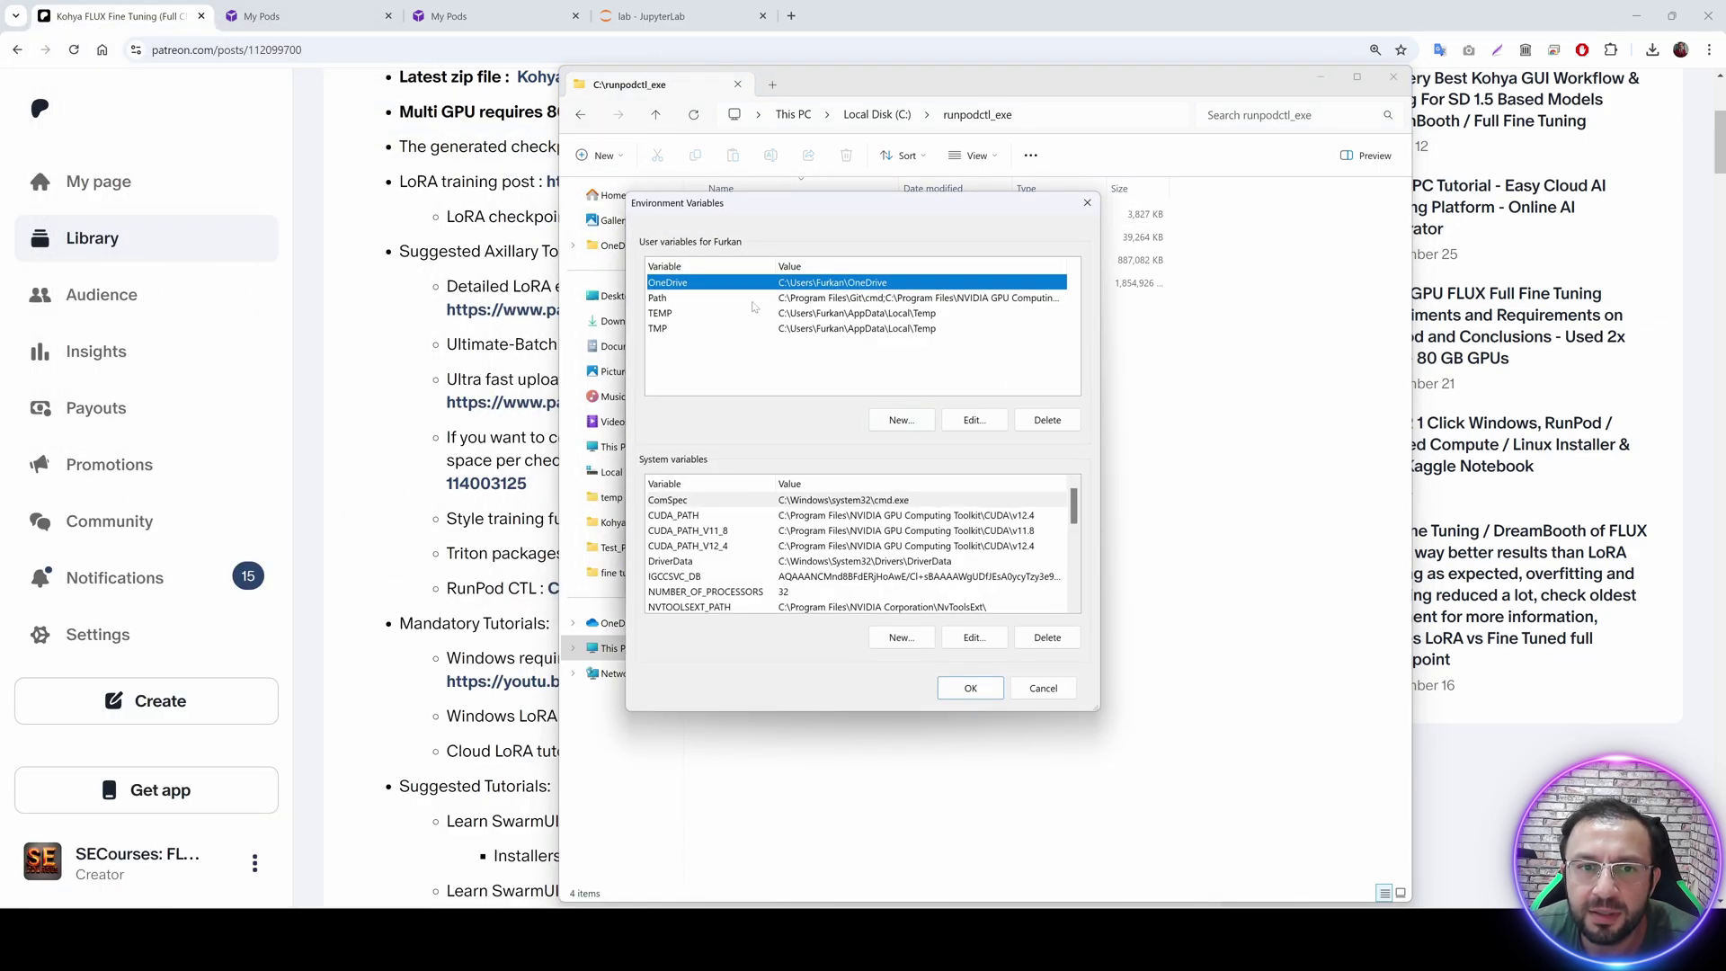
left_click(753, 299)
left_click(974, 419)
Remove the existing C:\runpodctl_exe entry from the user Path variable.
scroll(821, 539, "down", 2)
left_click(821, 599)
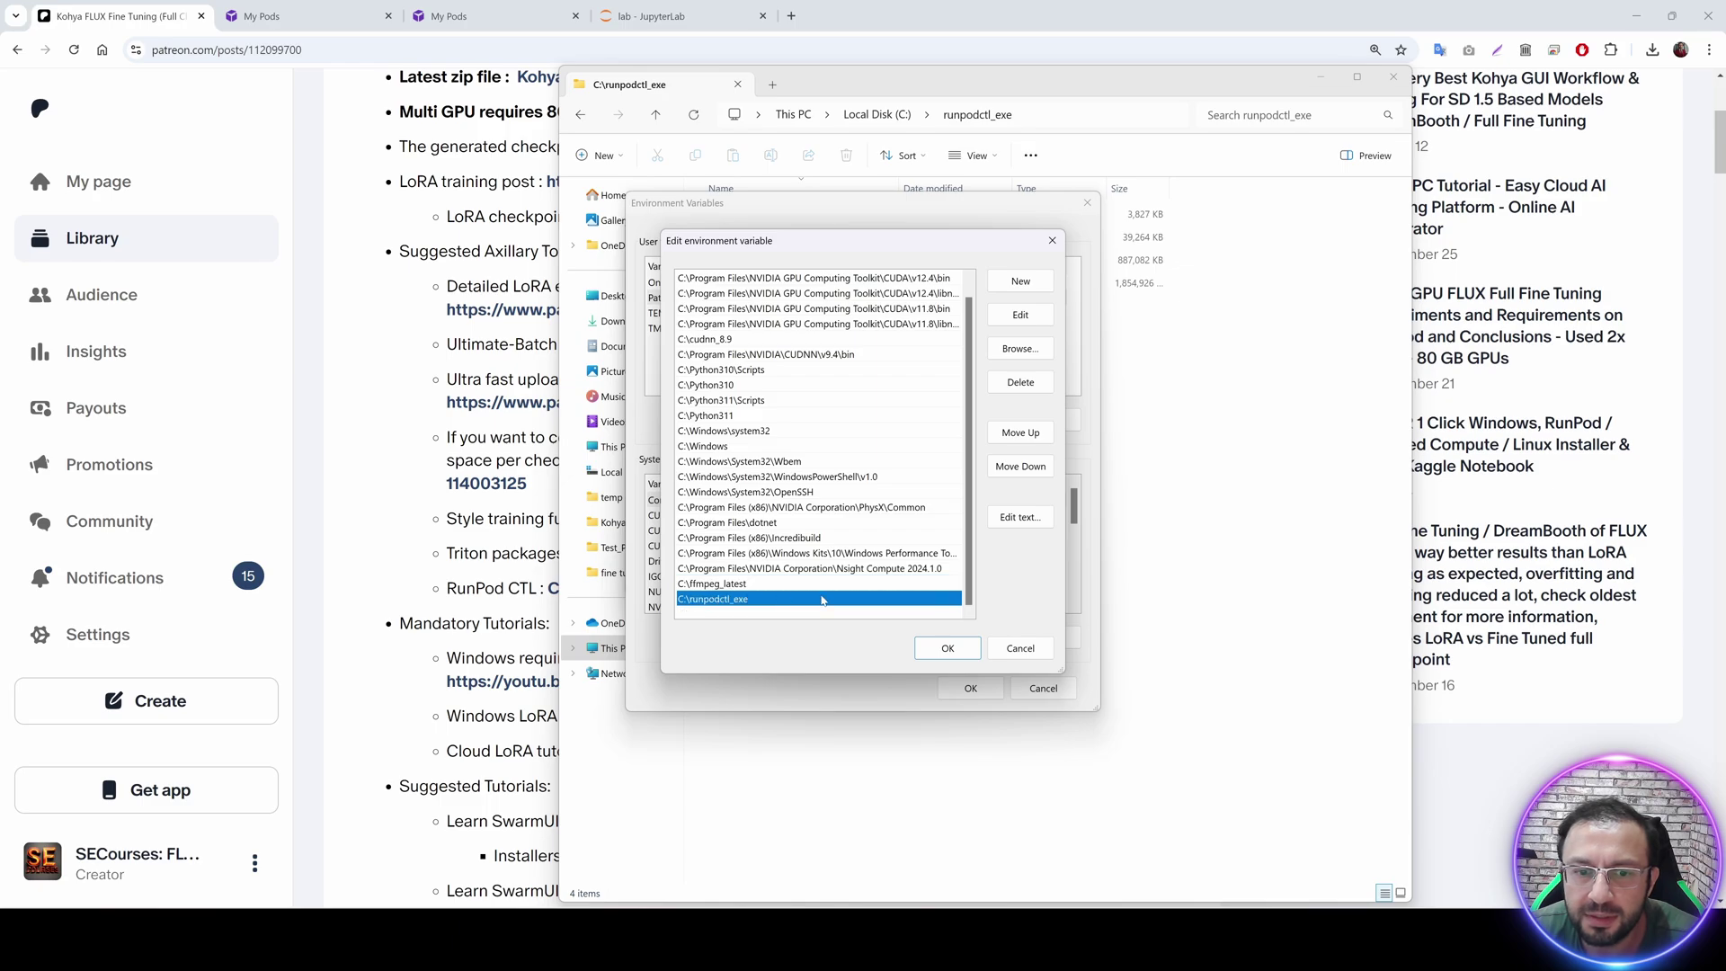
left_click(1014, 385)
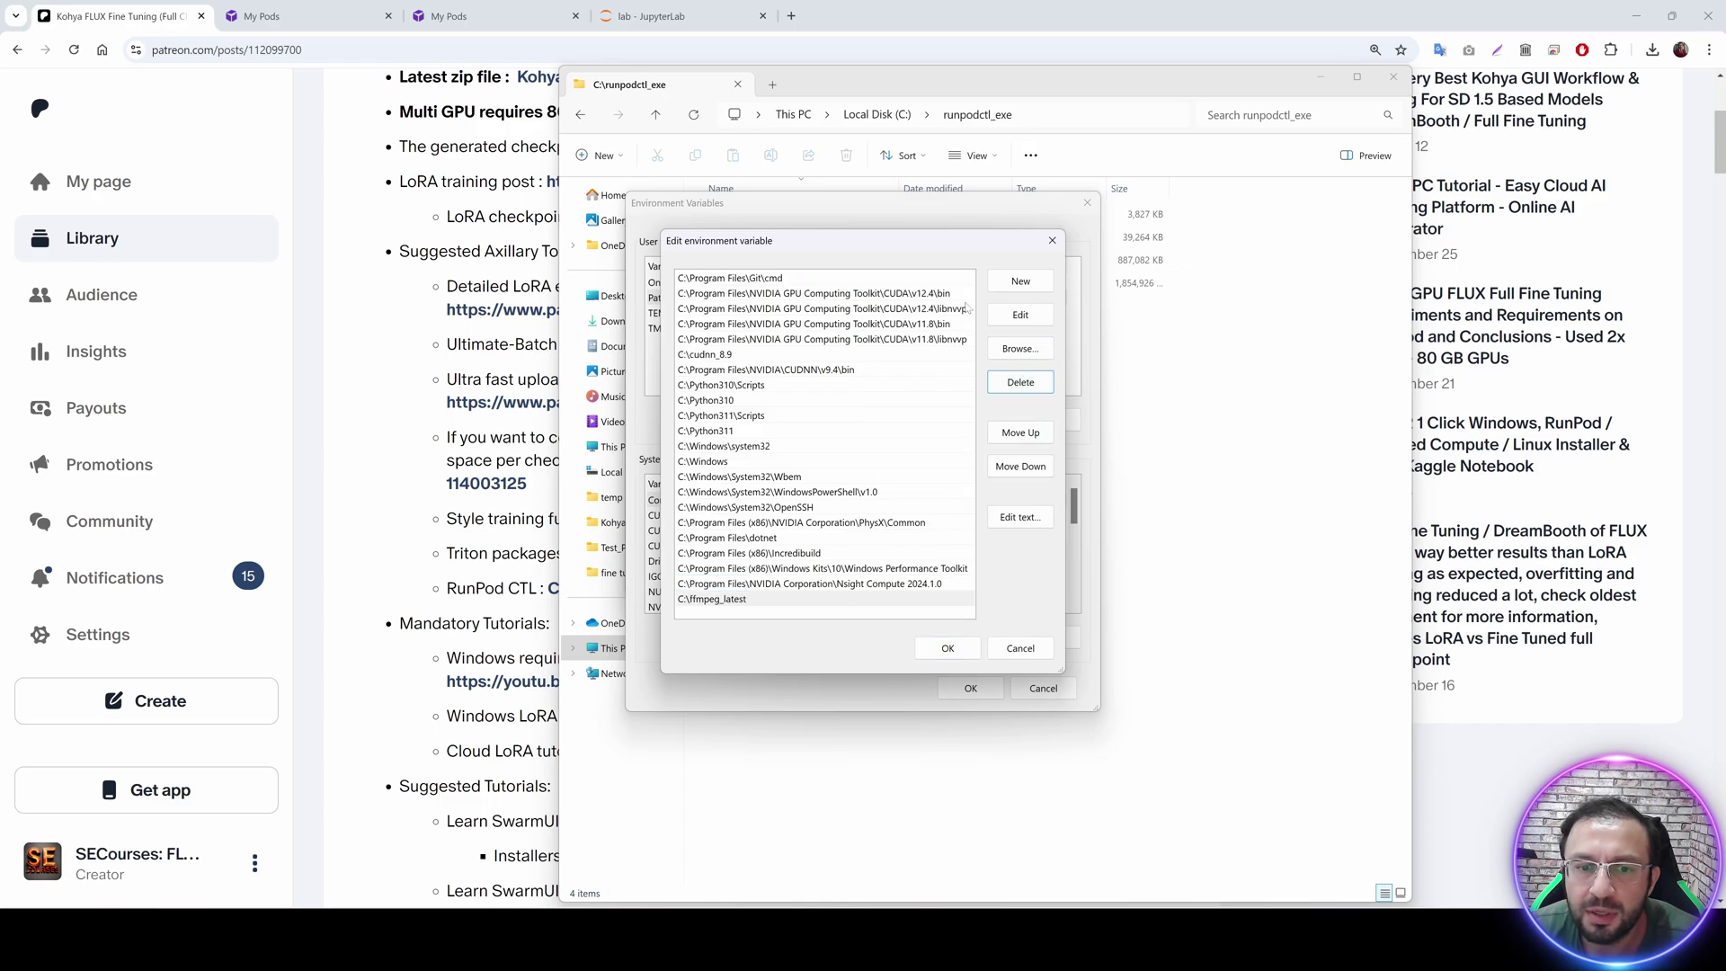
Add the C:\runpodctl_exe folder to the user Path variable and save the environment variable and system property changes.
left_click(1020, 280)
left_click(1029, 355)
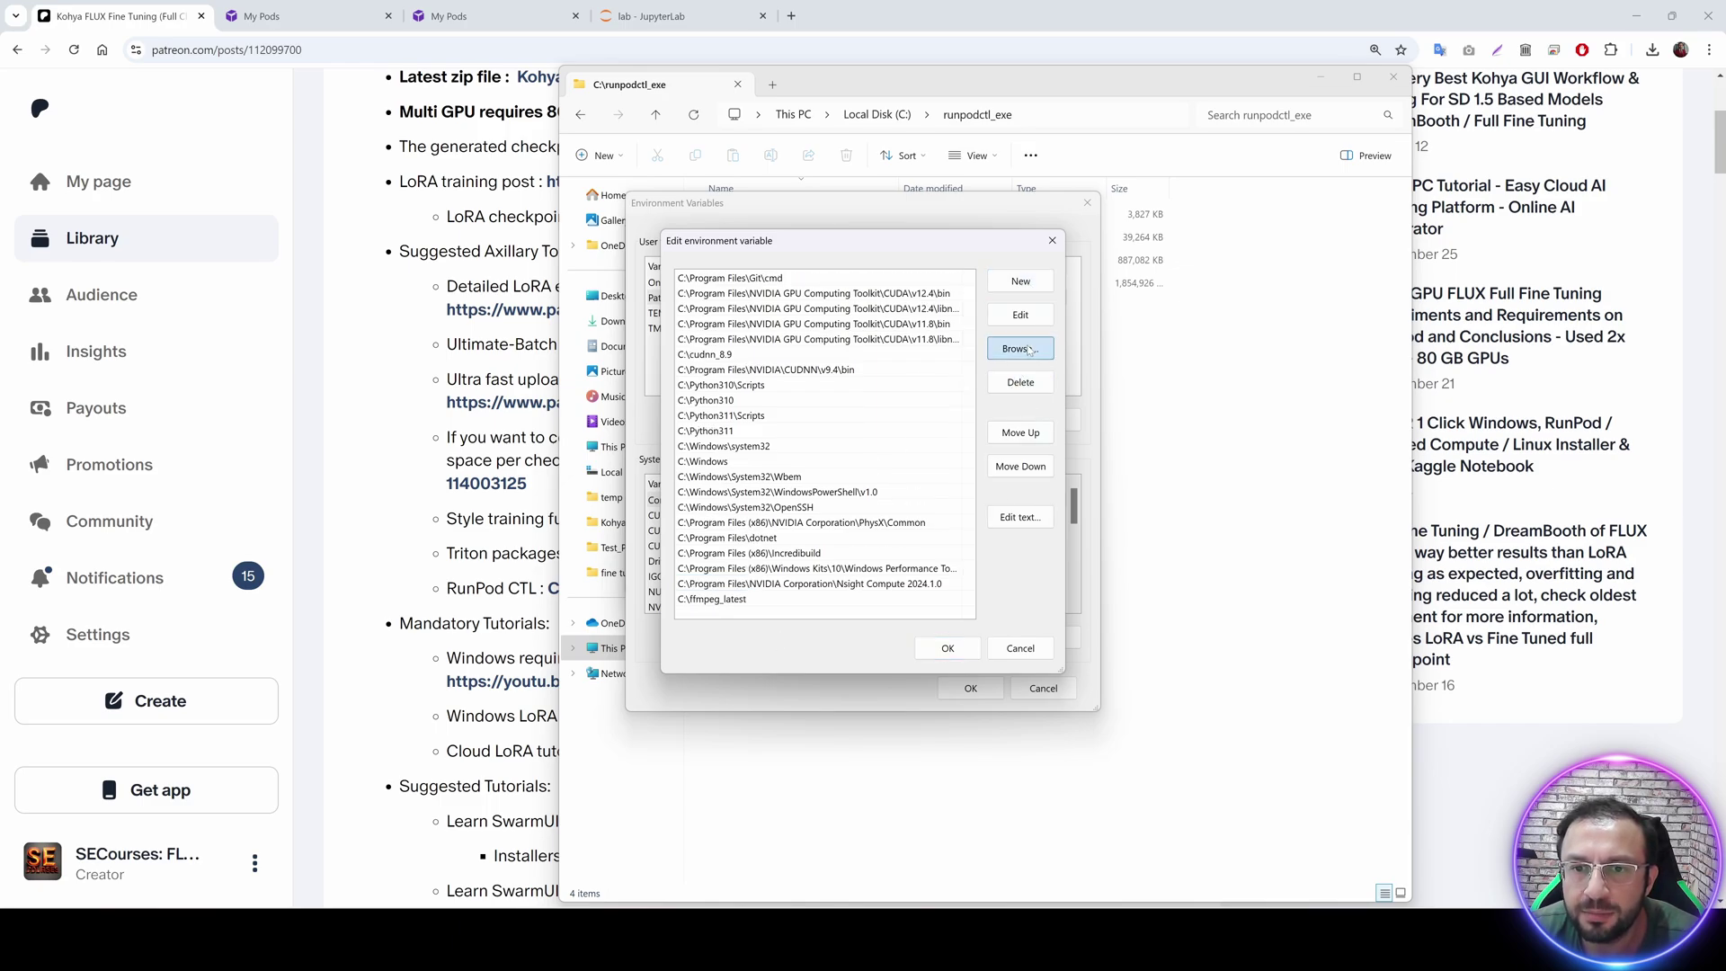
double_click(803, 531)
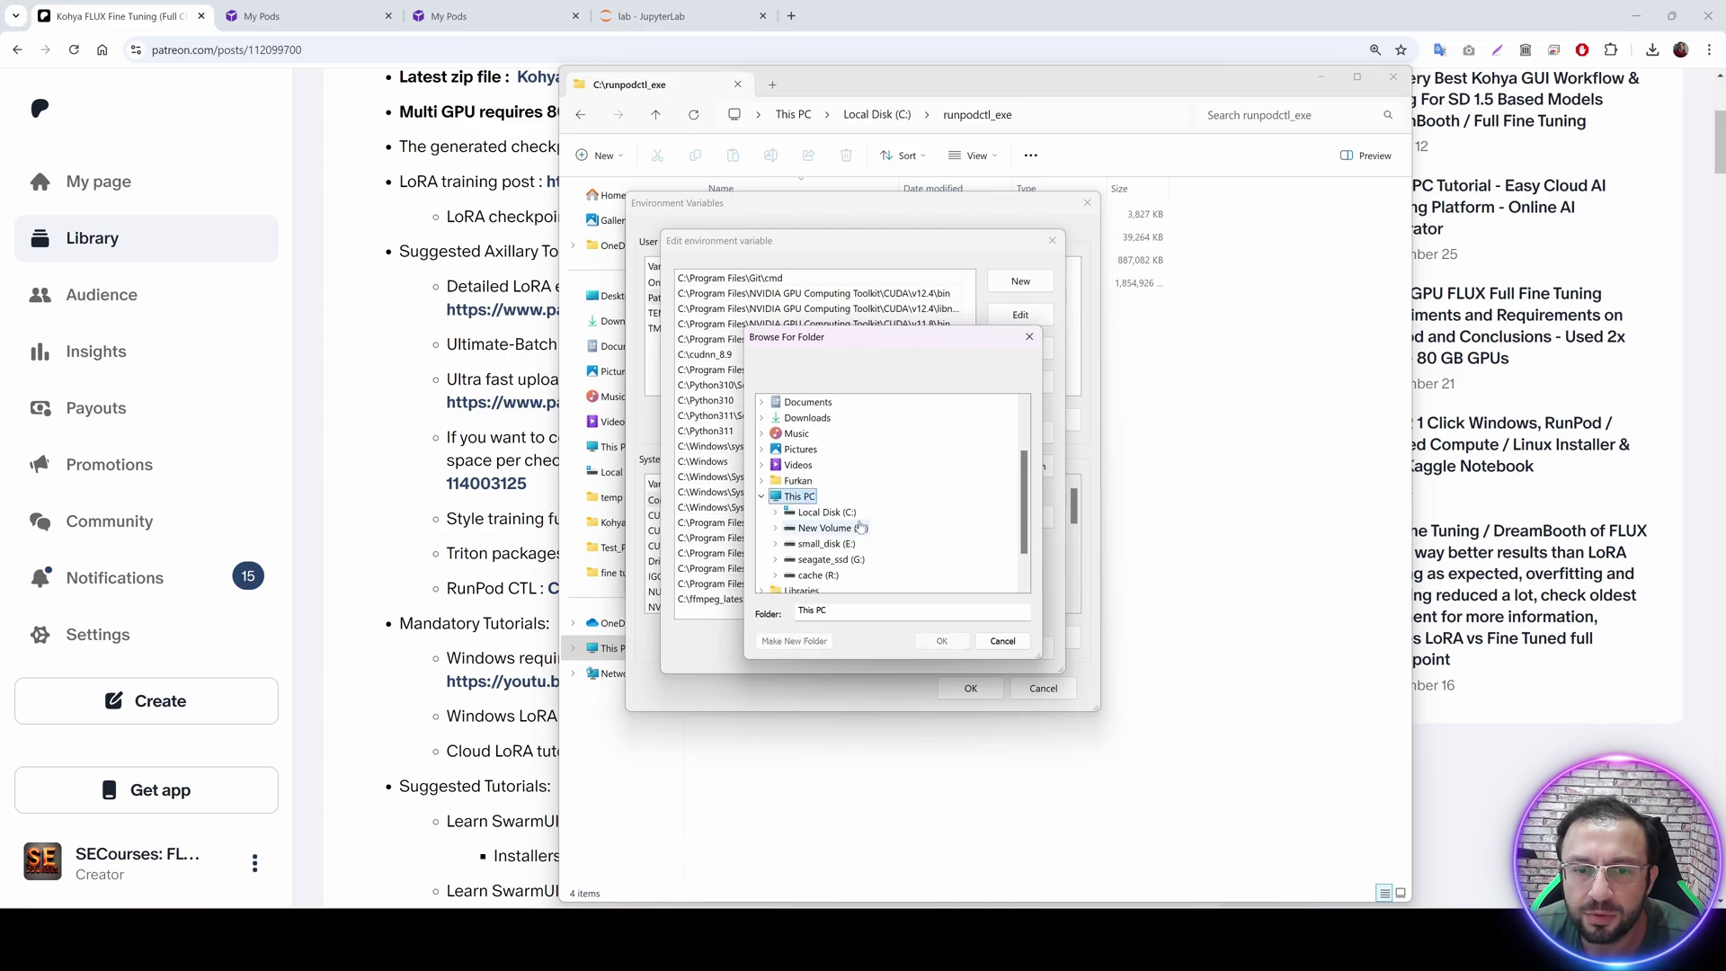
double_click(841, 513)
left_click(870, 495)
scroll(919, 517, "down", 10)
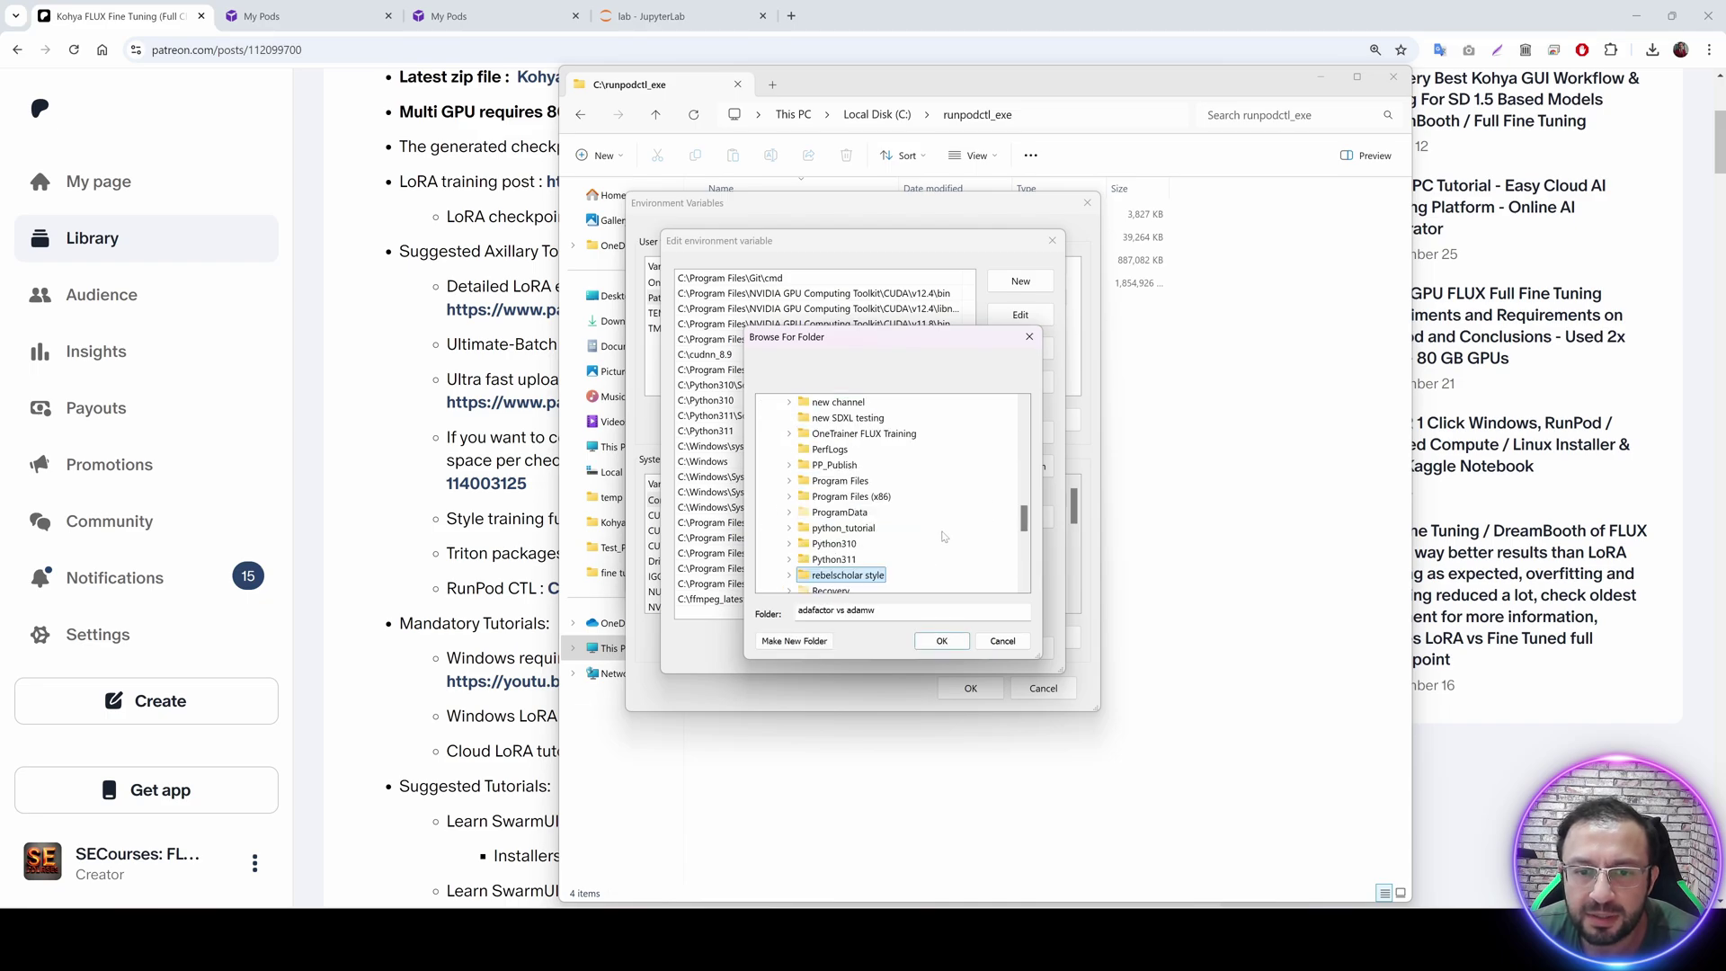
left_click(840, 464)
left_click(942, 641)
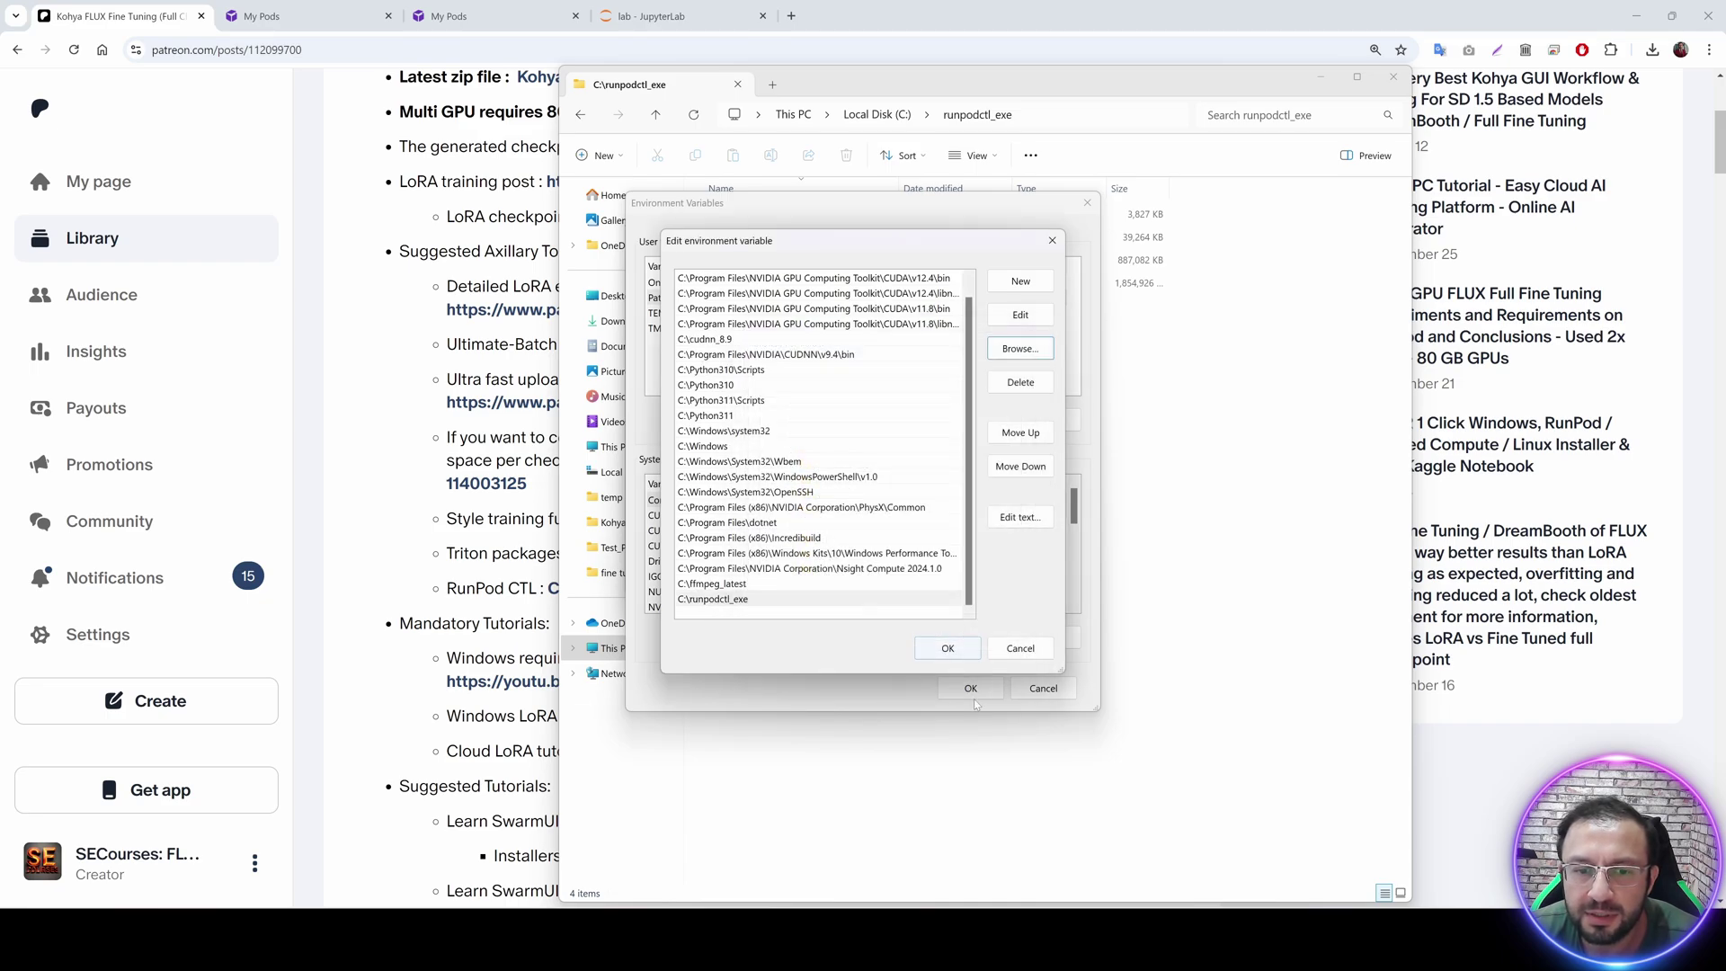
left_click(947, 647)
left_click(969, 687)
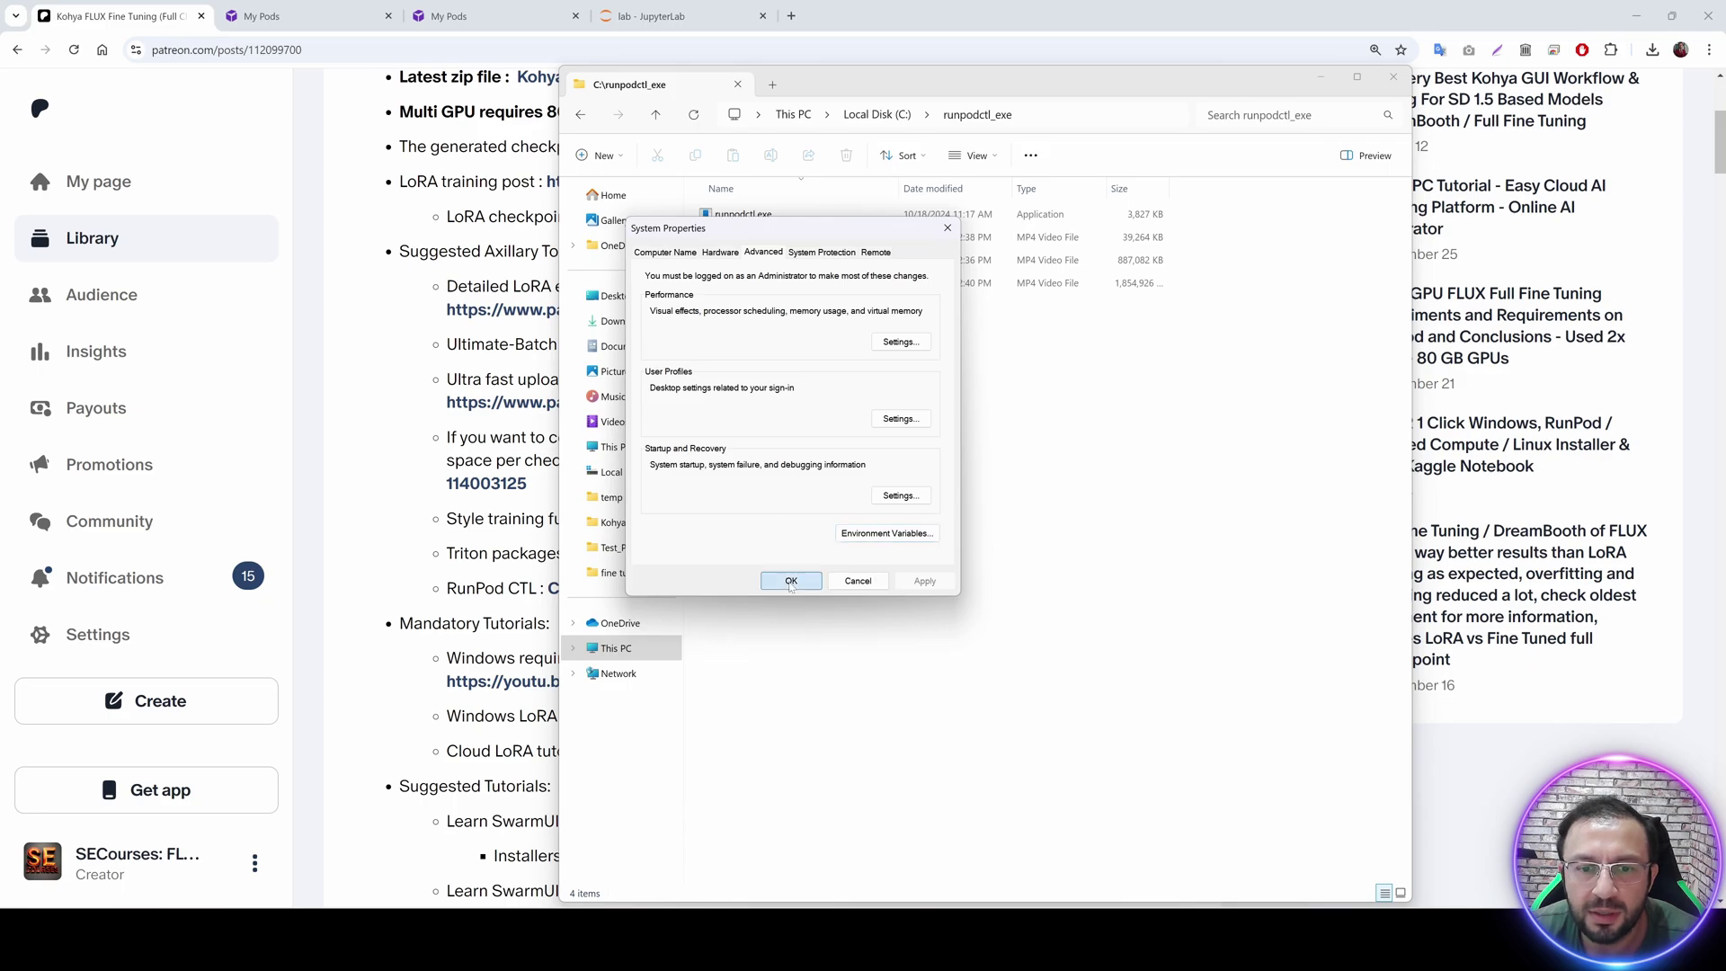
left_click(791, 582)
Open a Windows command prompt and run runpodctl to check that the command works.
key("super")
type("cmd")
key("Return")
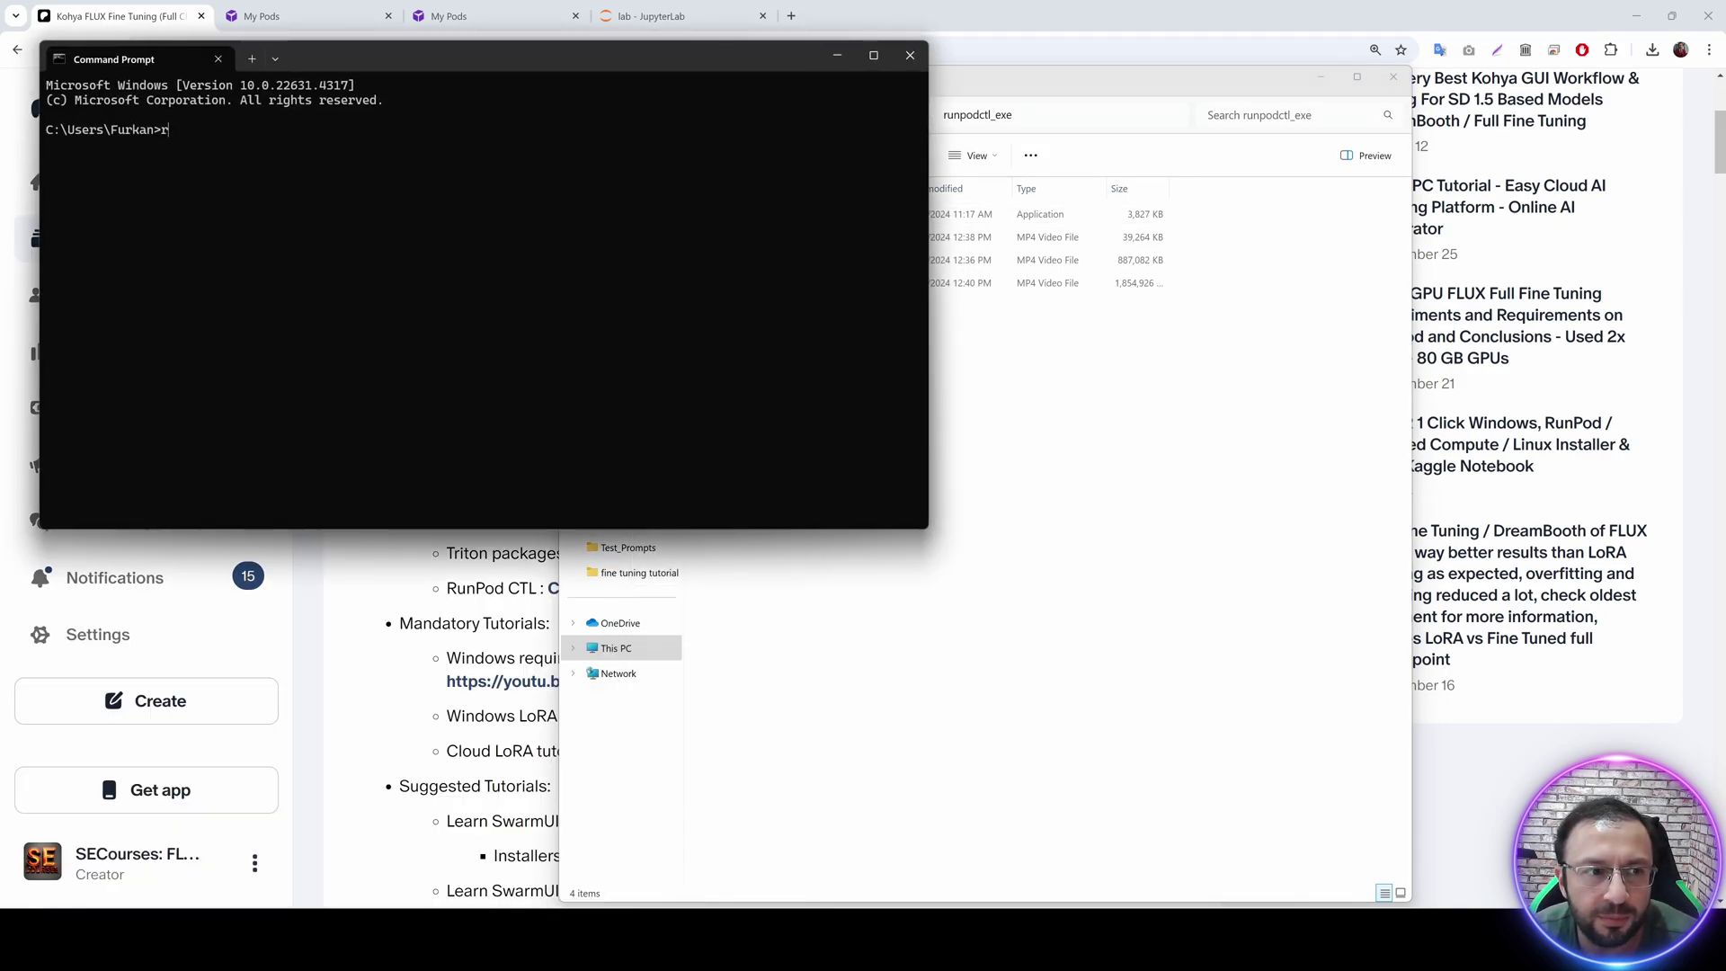
type("runpodctl")
scroll(478, 299, "up", 3)
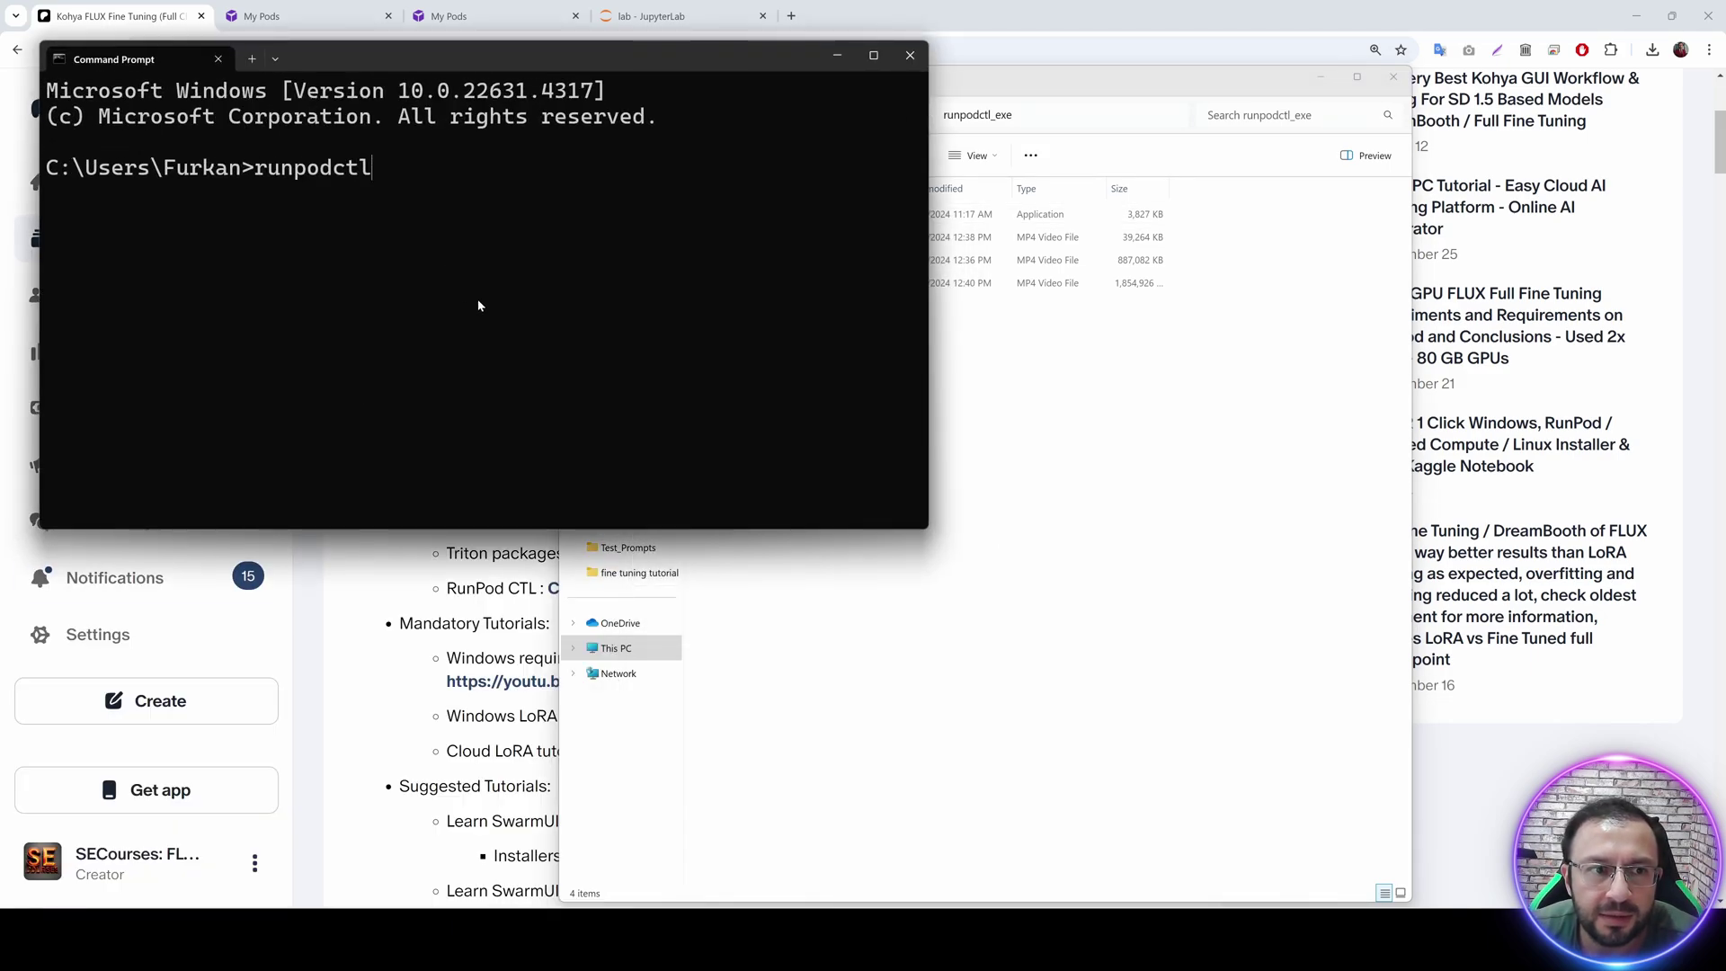
key("Return")
scroll(512, 265, "up", 4)
scroll(512, 265, "down", 5)
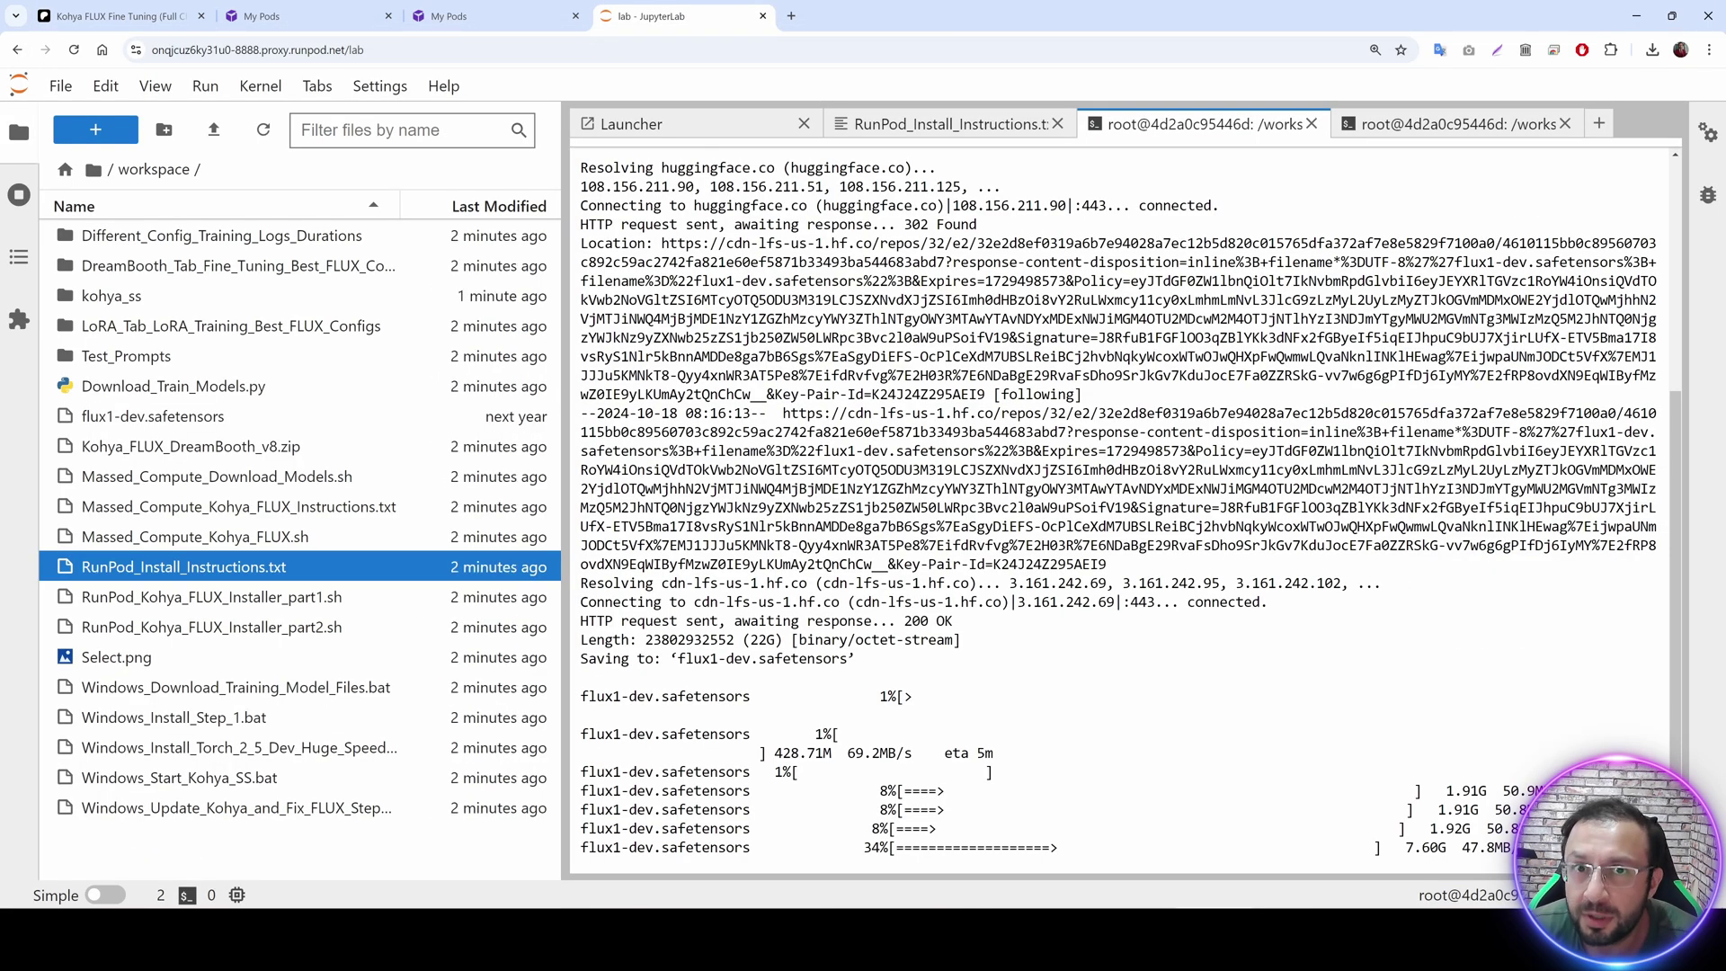
Open a new JupyterLab terminal in the workspace and a Windows command prompt in the Pictures folder.
left_click(130, 129)
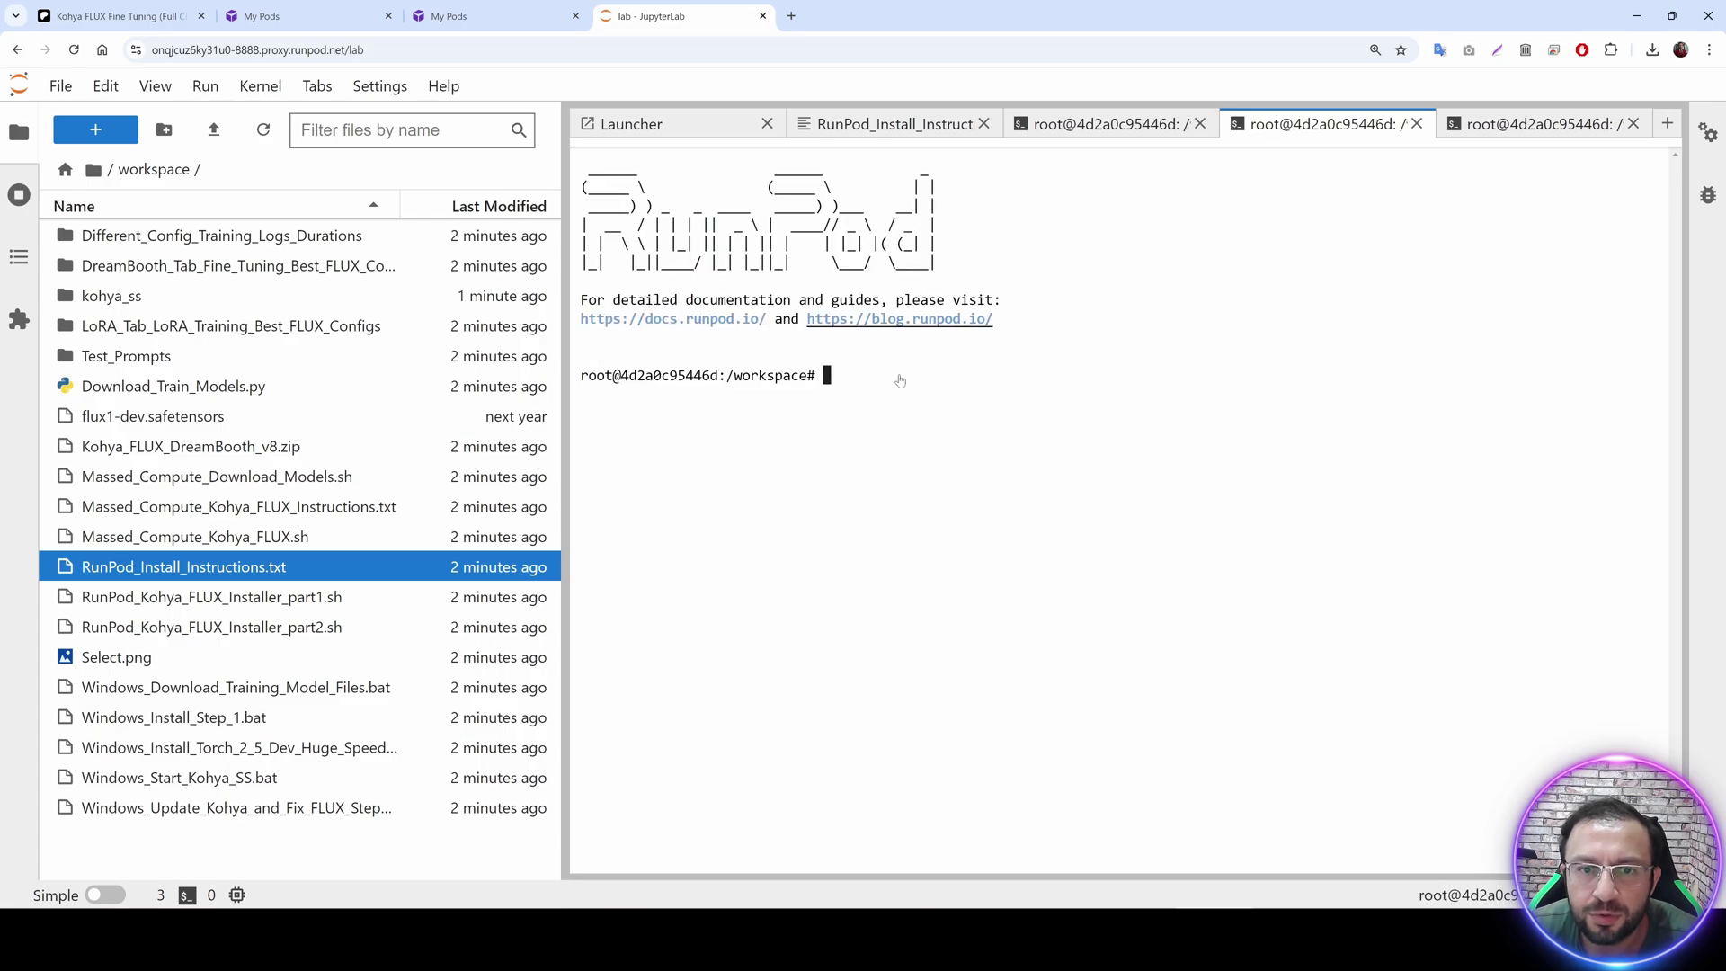
key("alt+Tab")
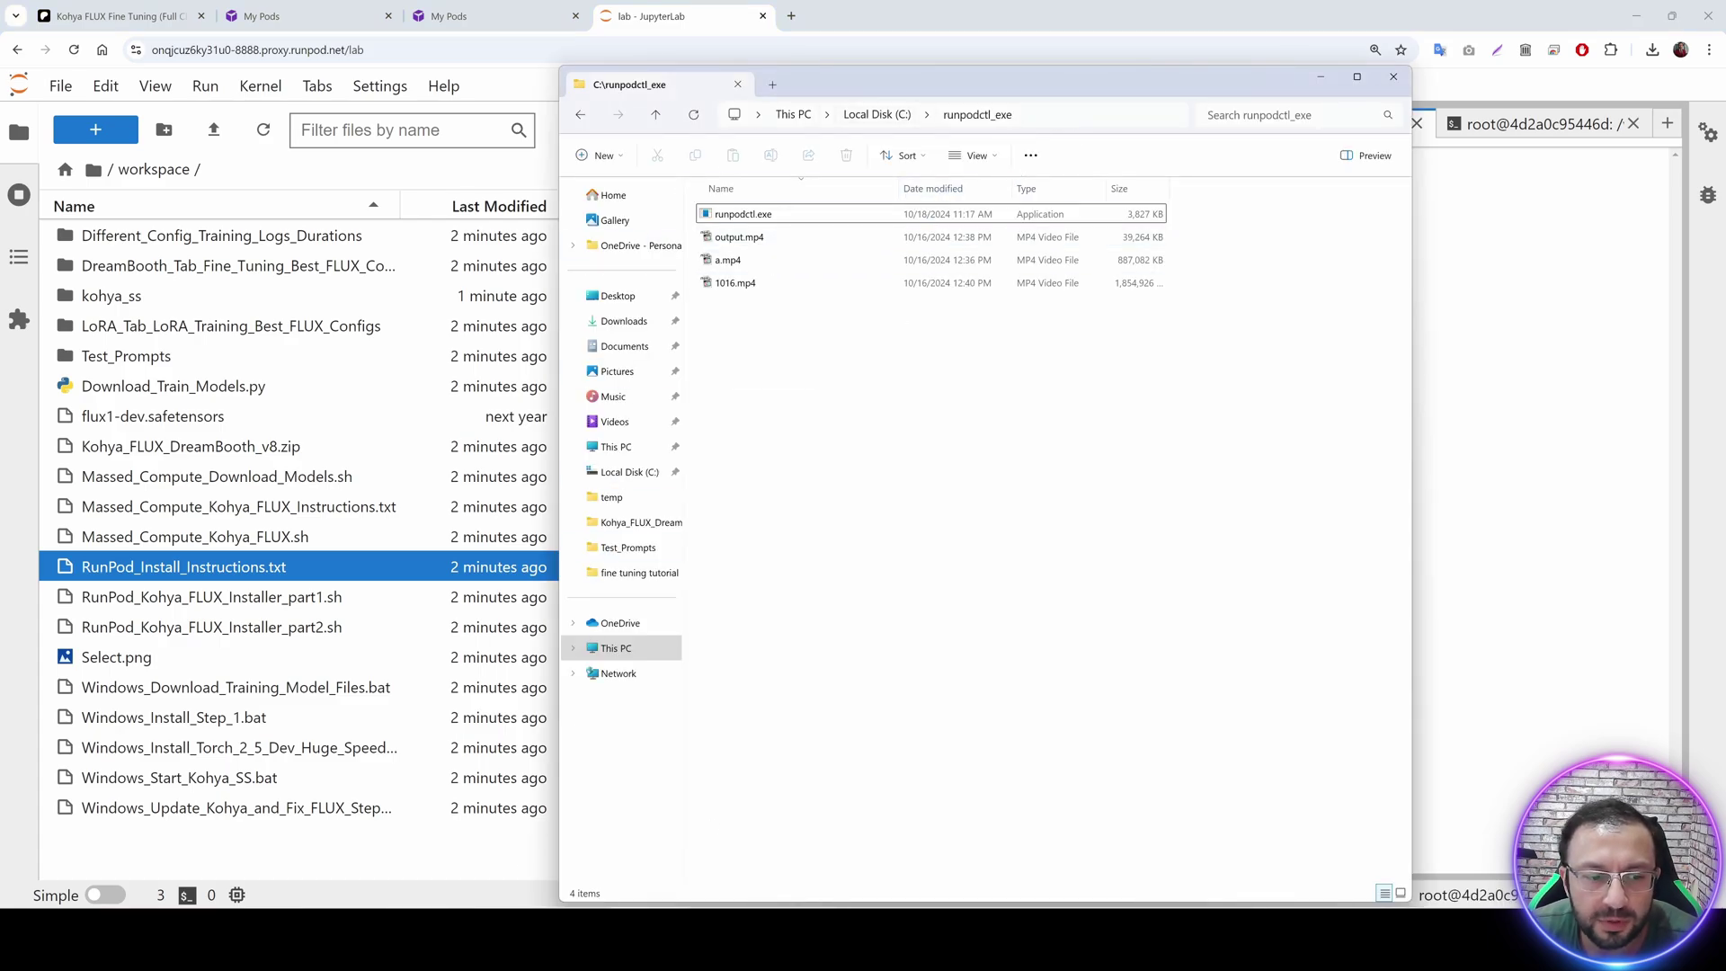
left_click(616, 878)
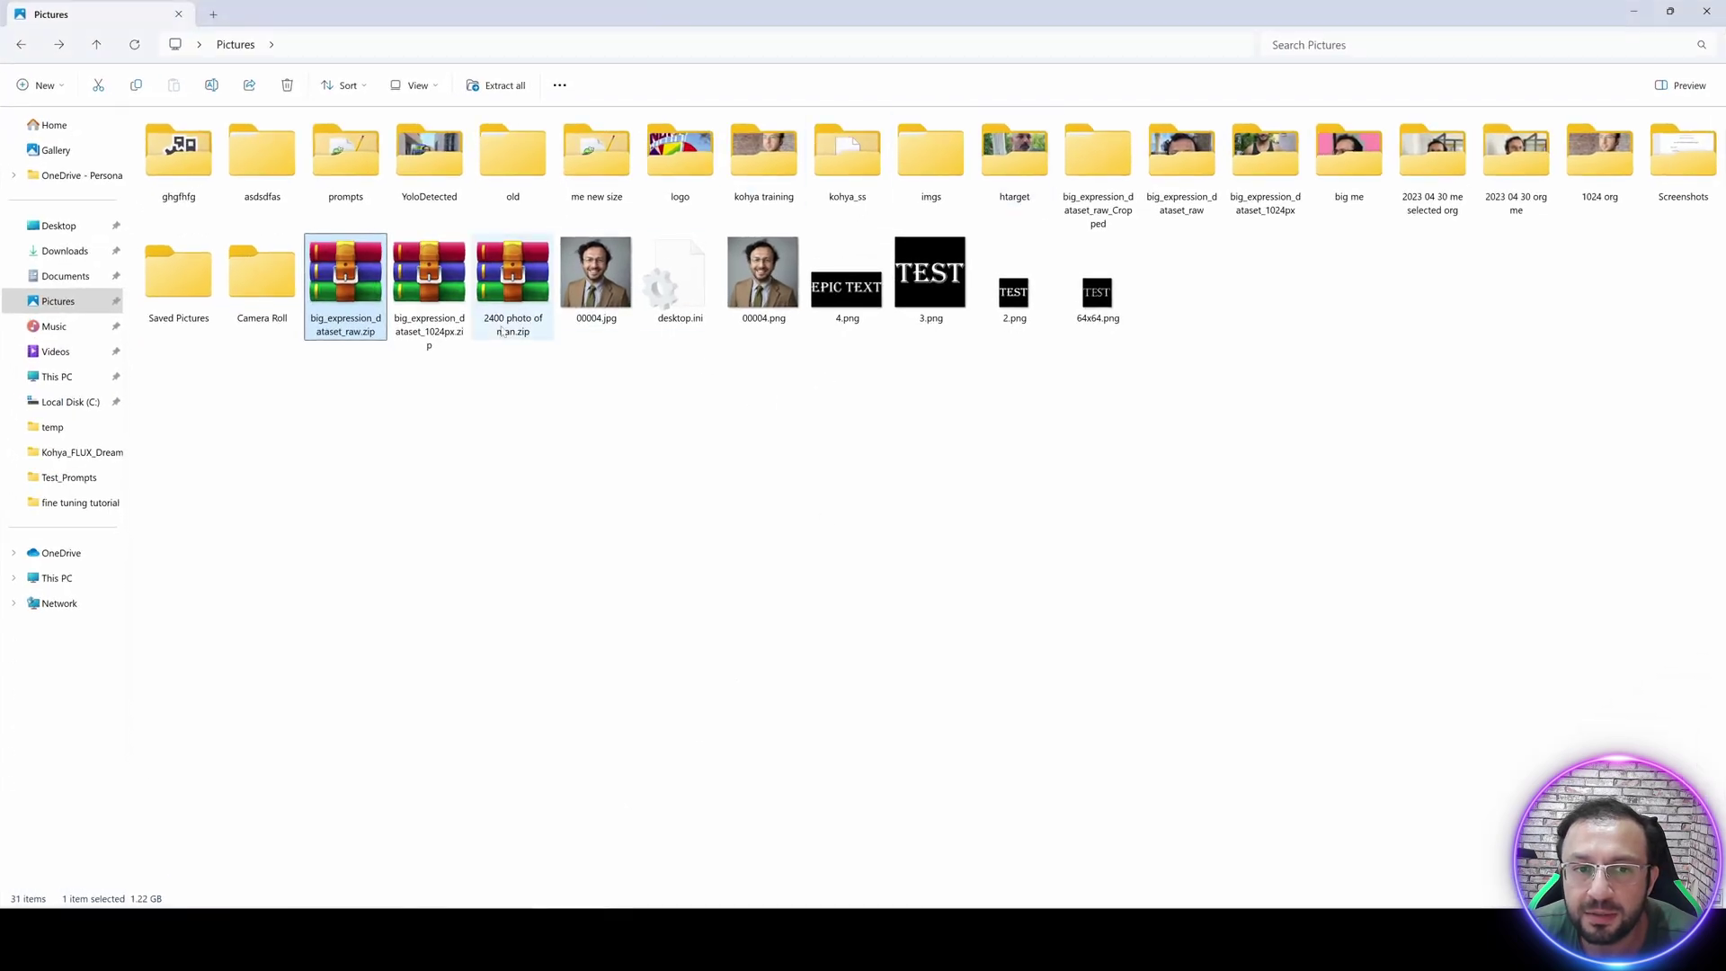
key("F2")
left_click(558, 45)
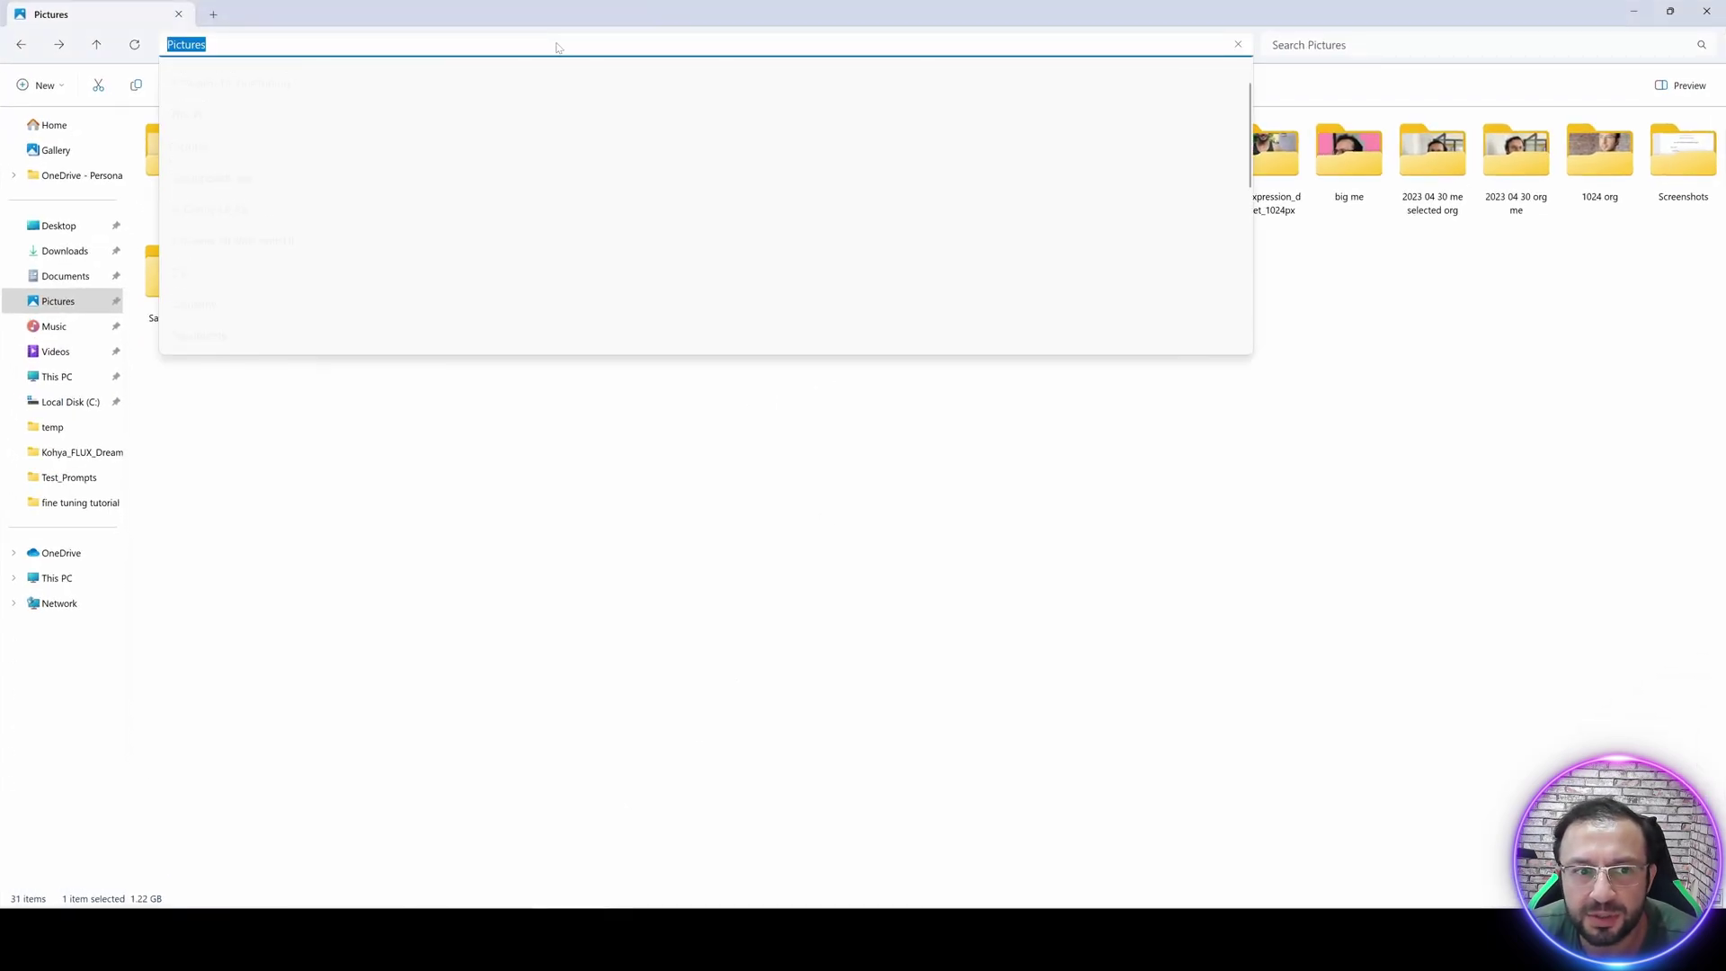
type("cmd")
key("Return")
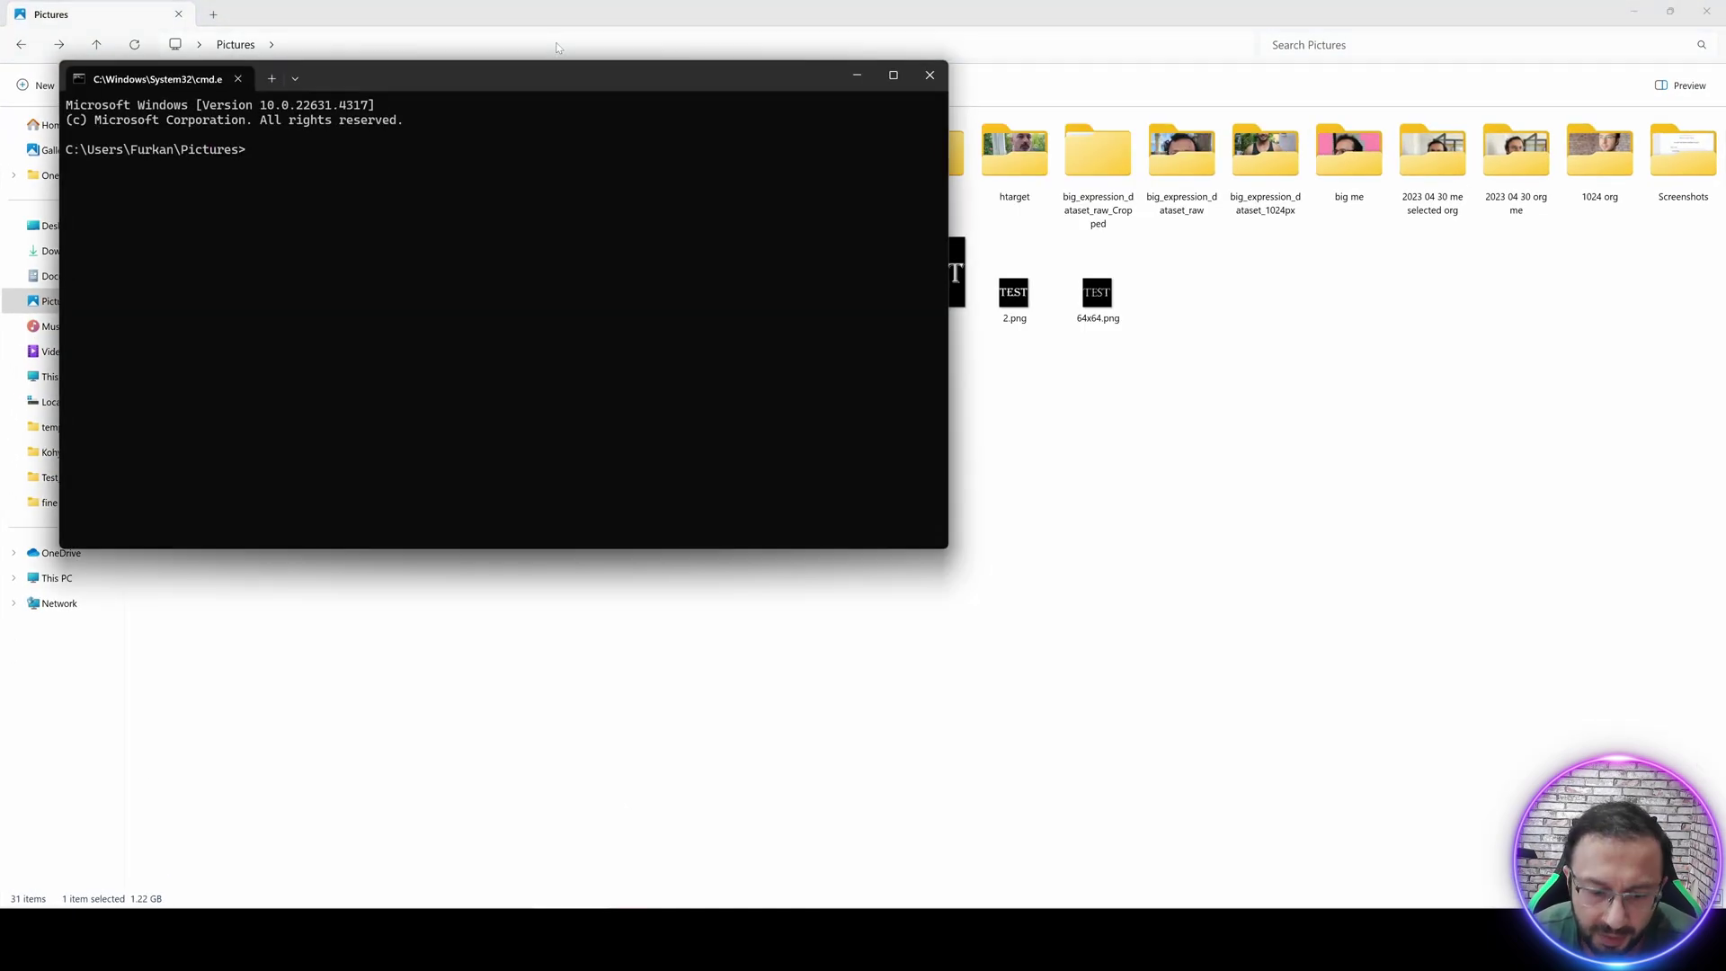
Send big_expression_dataset_raw.zip from the Pictures folder with the runpodctl send command.
type("runpodctl s")
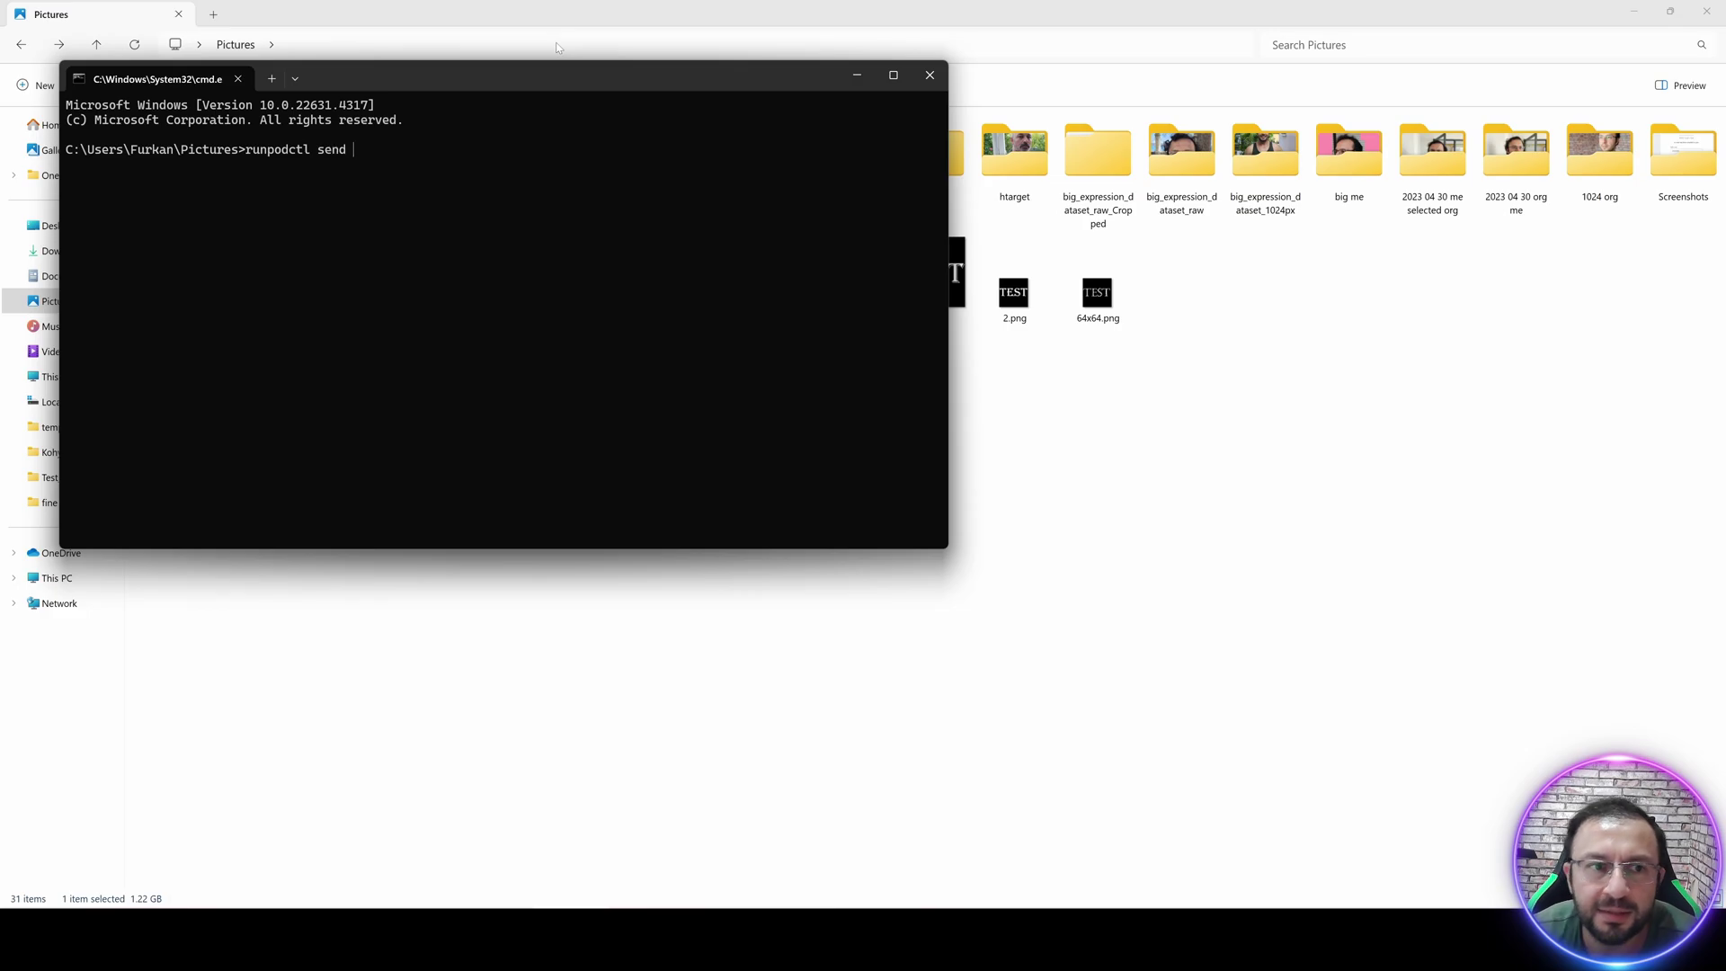
type("end")
type("big_expression_dataset_raw.zip")
scroll(536, 295, "up", 3)
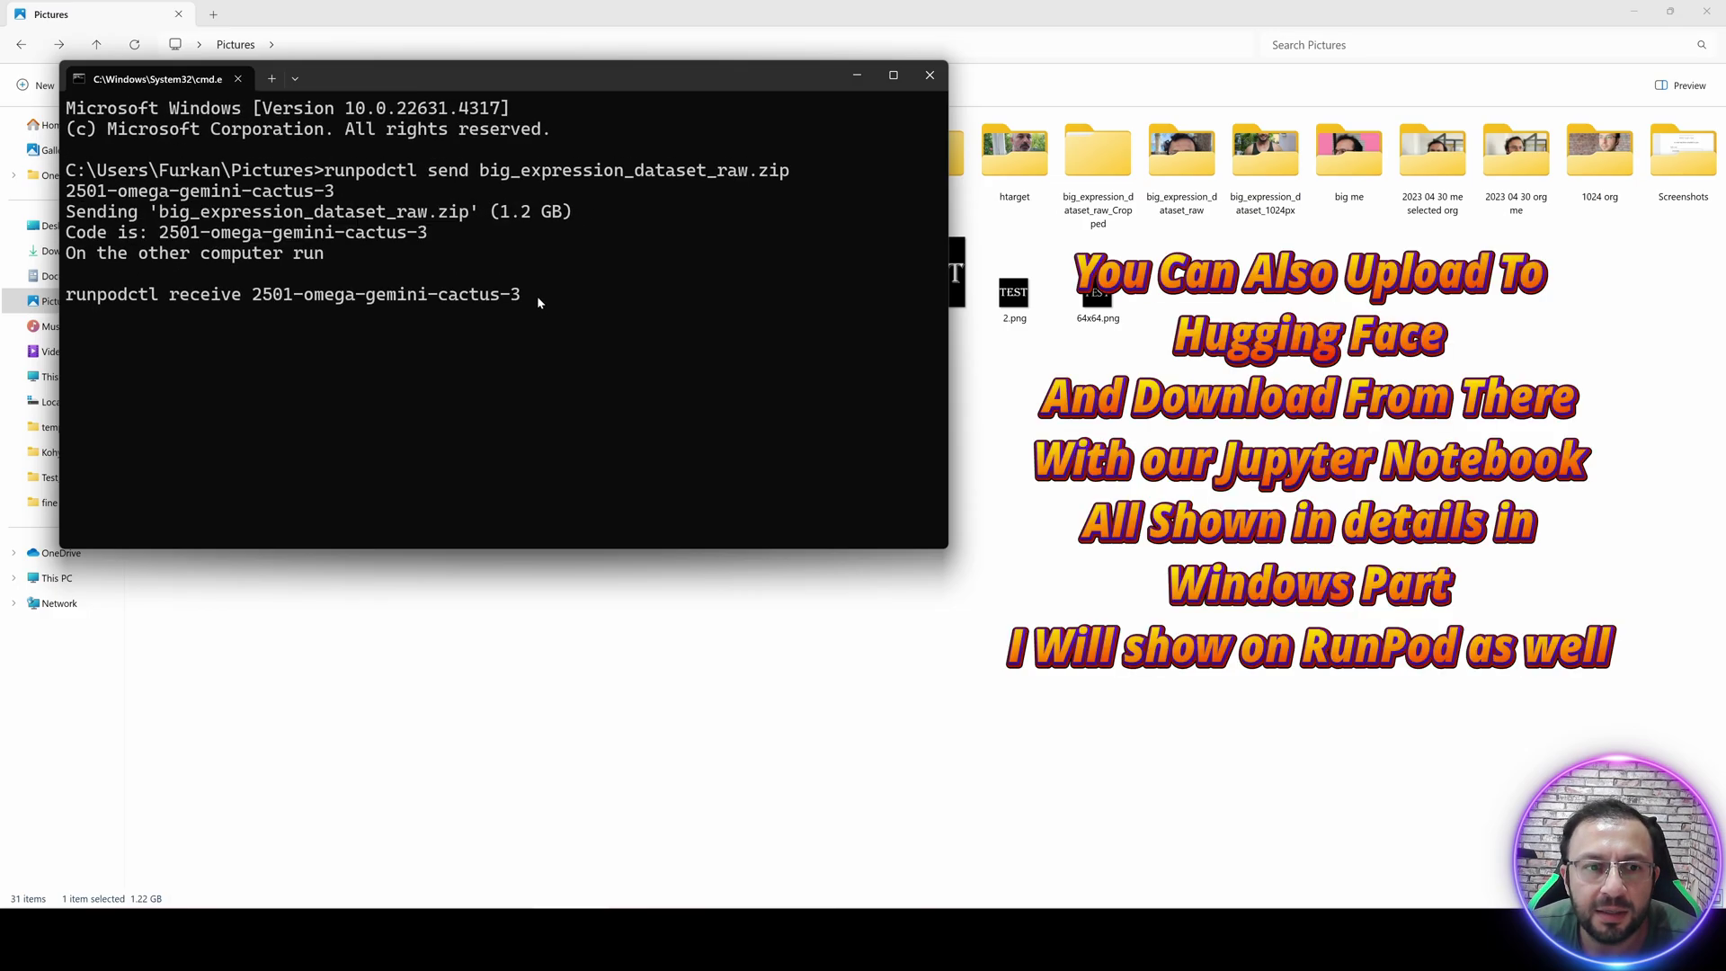
Copy the generated runpodctl receive command with its one-time transfer code and run it in the new JupyterLab terminal.
left_click_drag(531, 295, 68, 298)
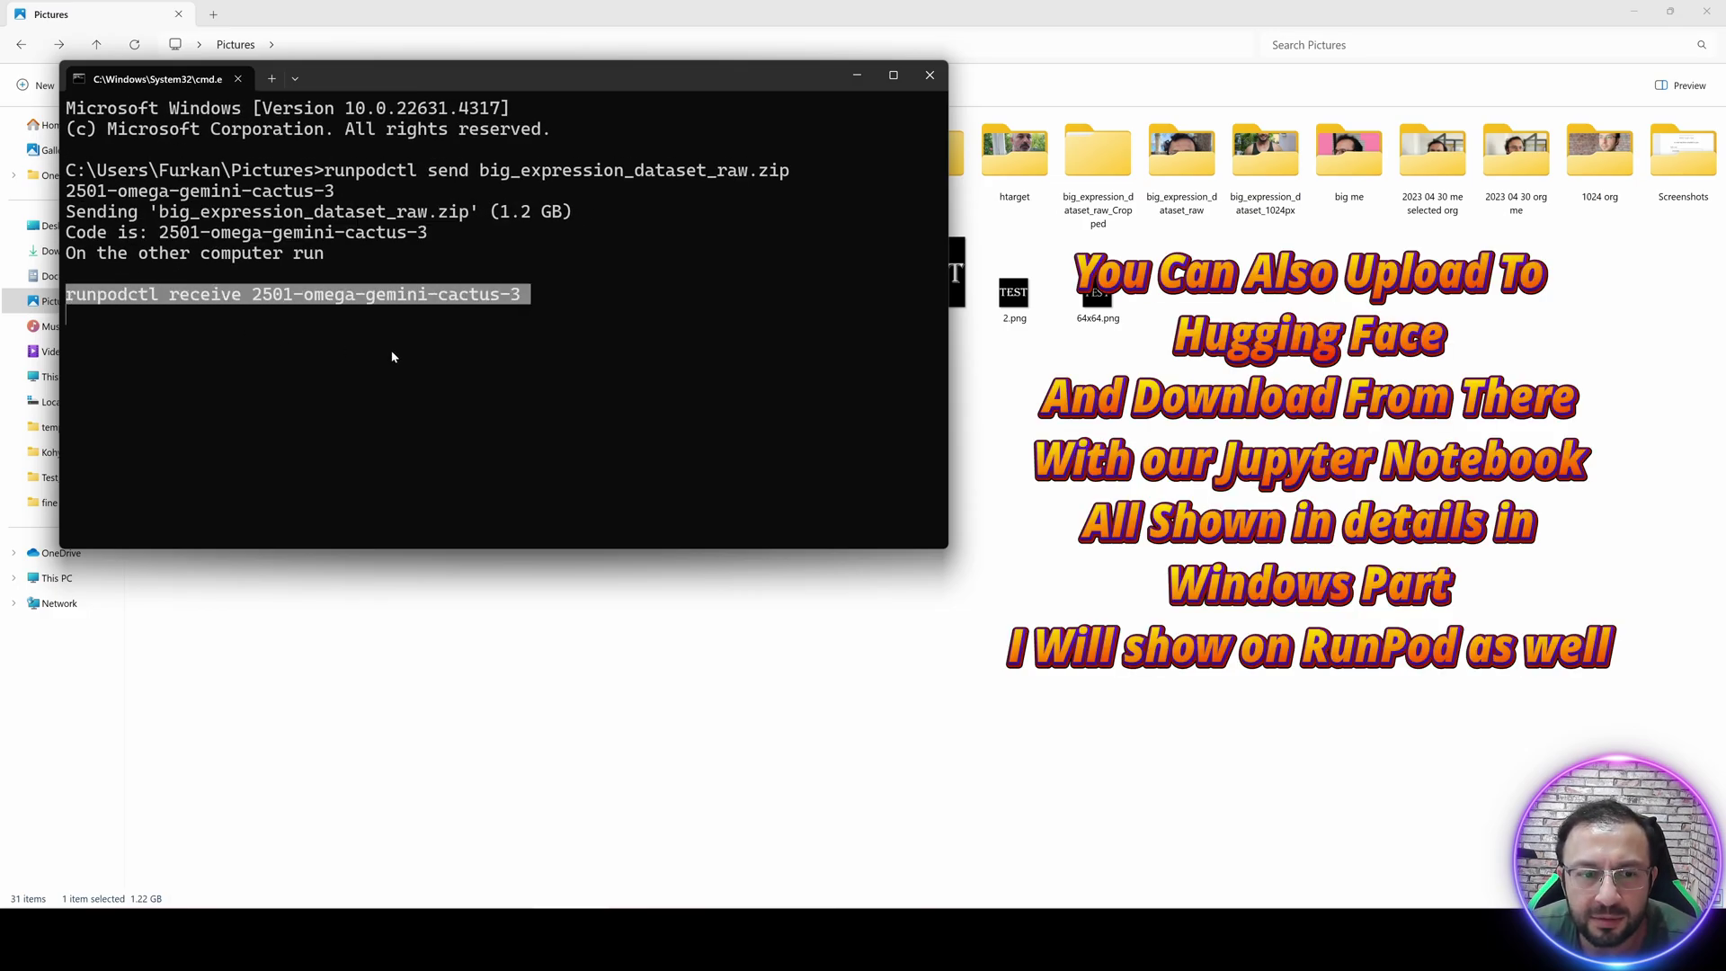
key("ctrl+c")
key("alt+Tab")
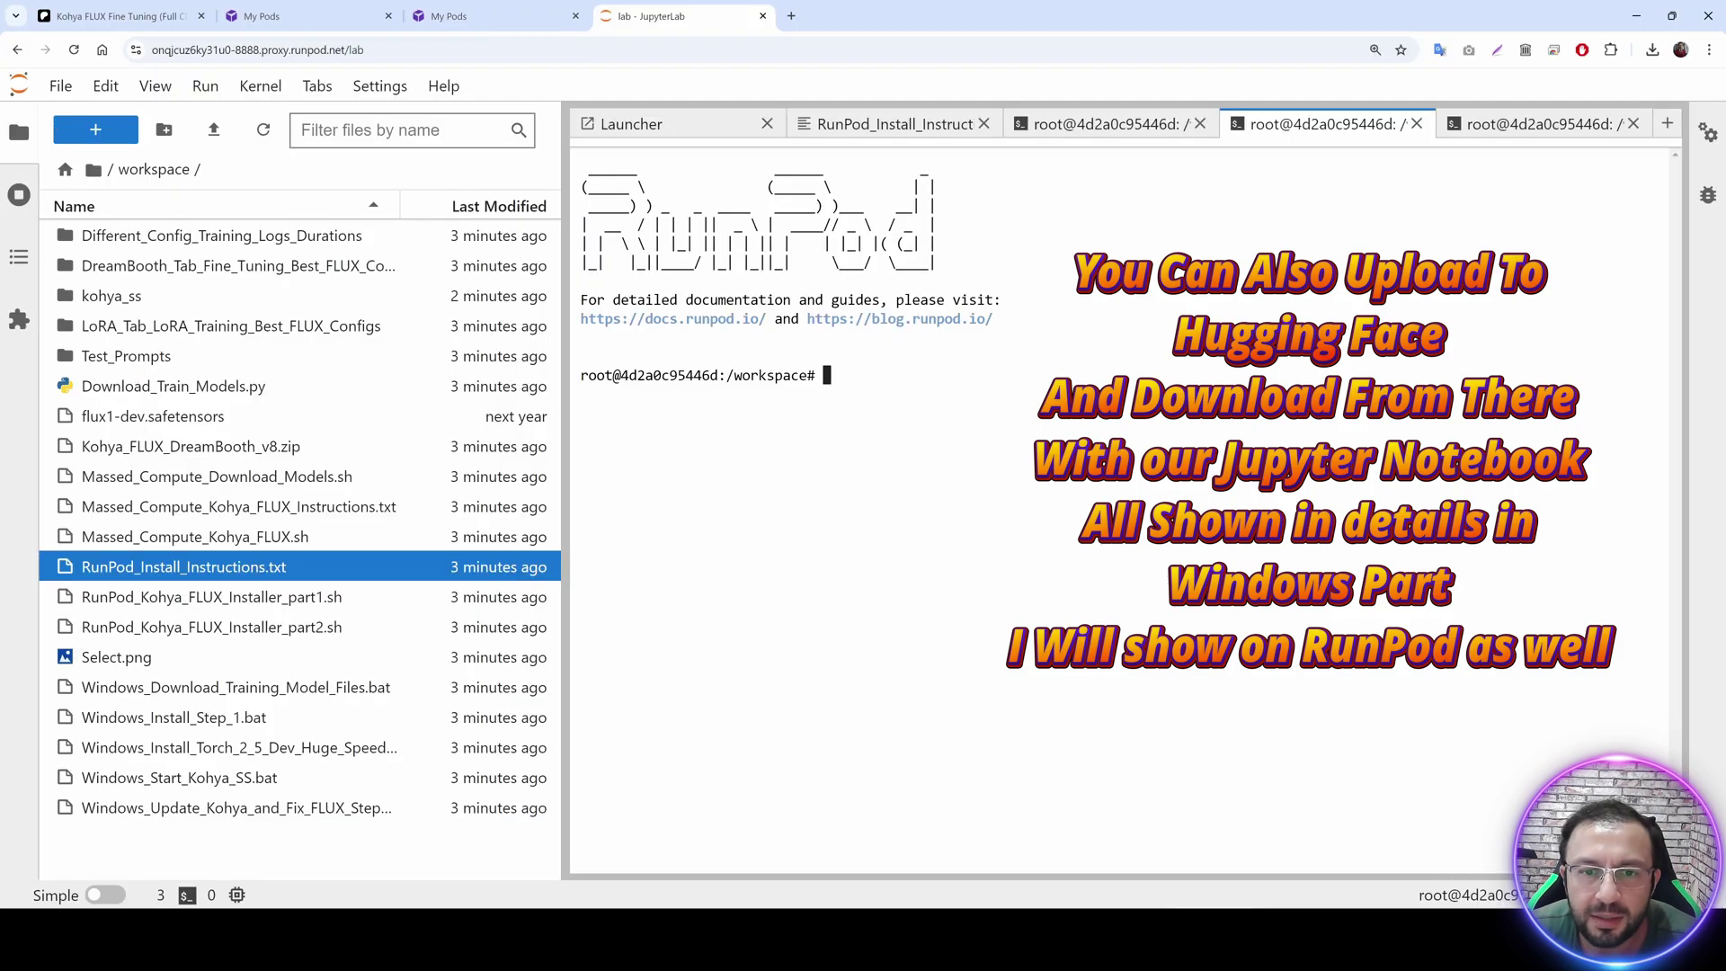
key("ctrl+v")
key("Return")
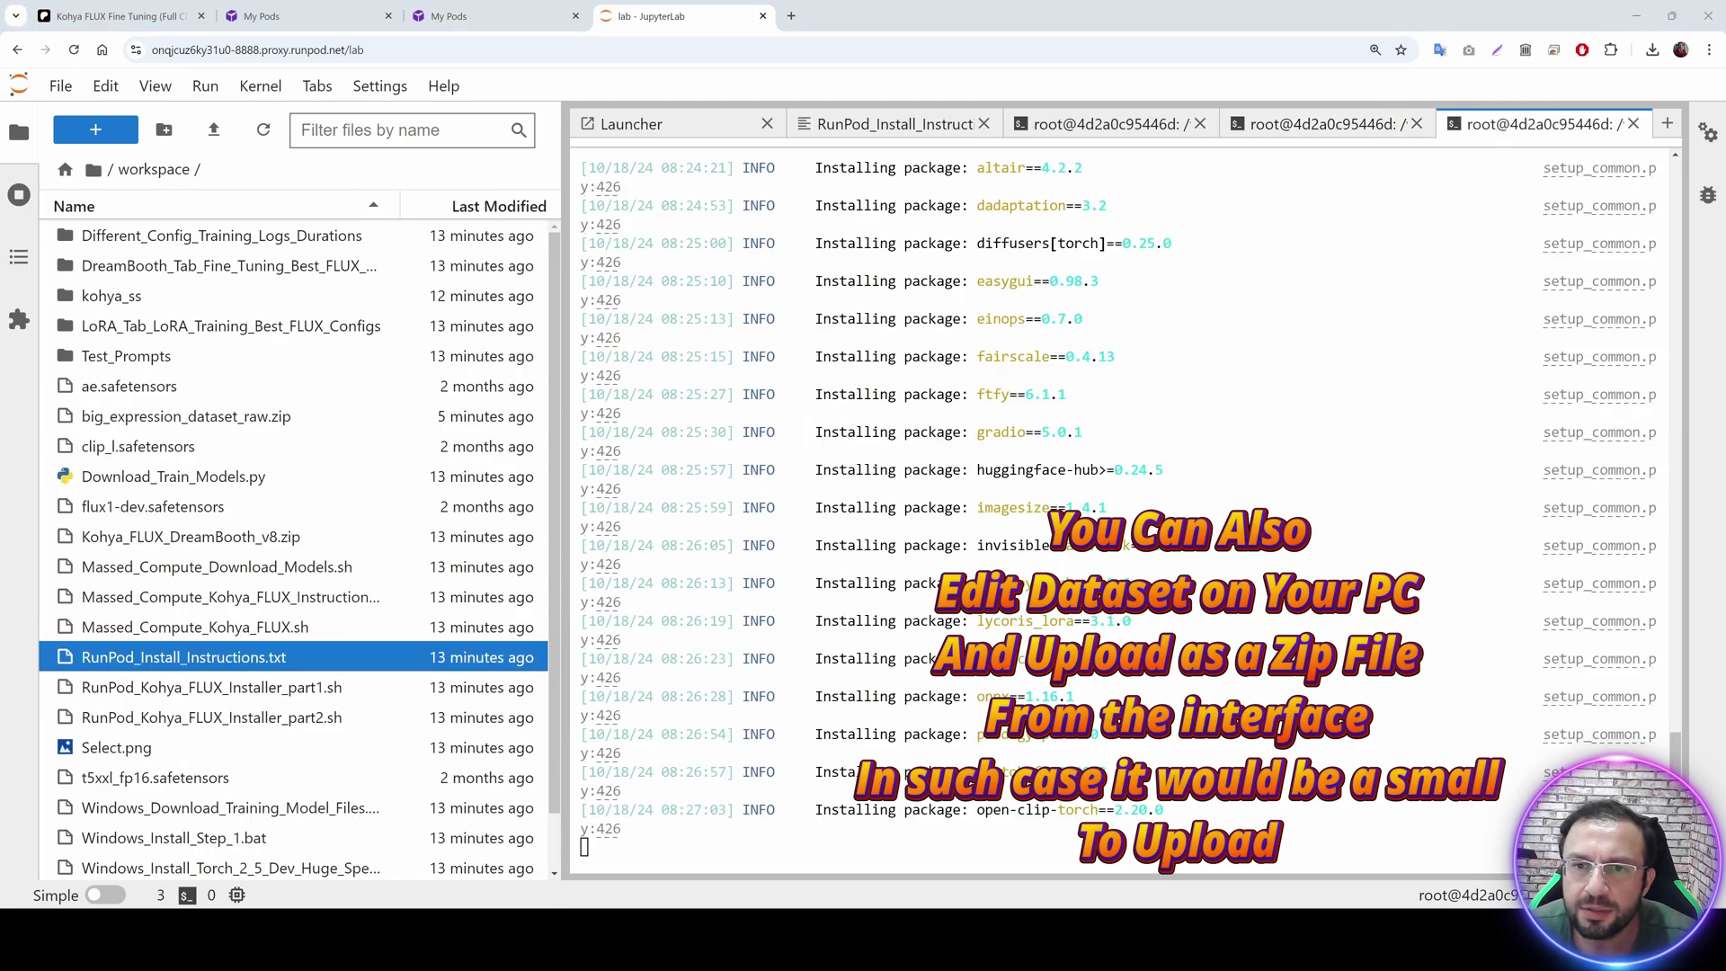
Check the Kohya installation log, the model download terminal and the dataset transfer terminal for progress.
scroll(1123, 508, "up", 9)
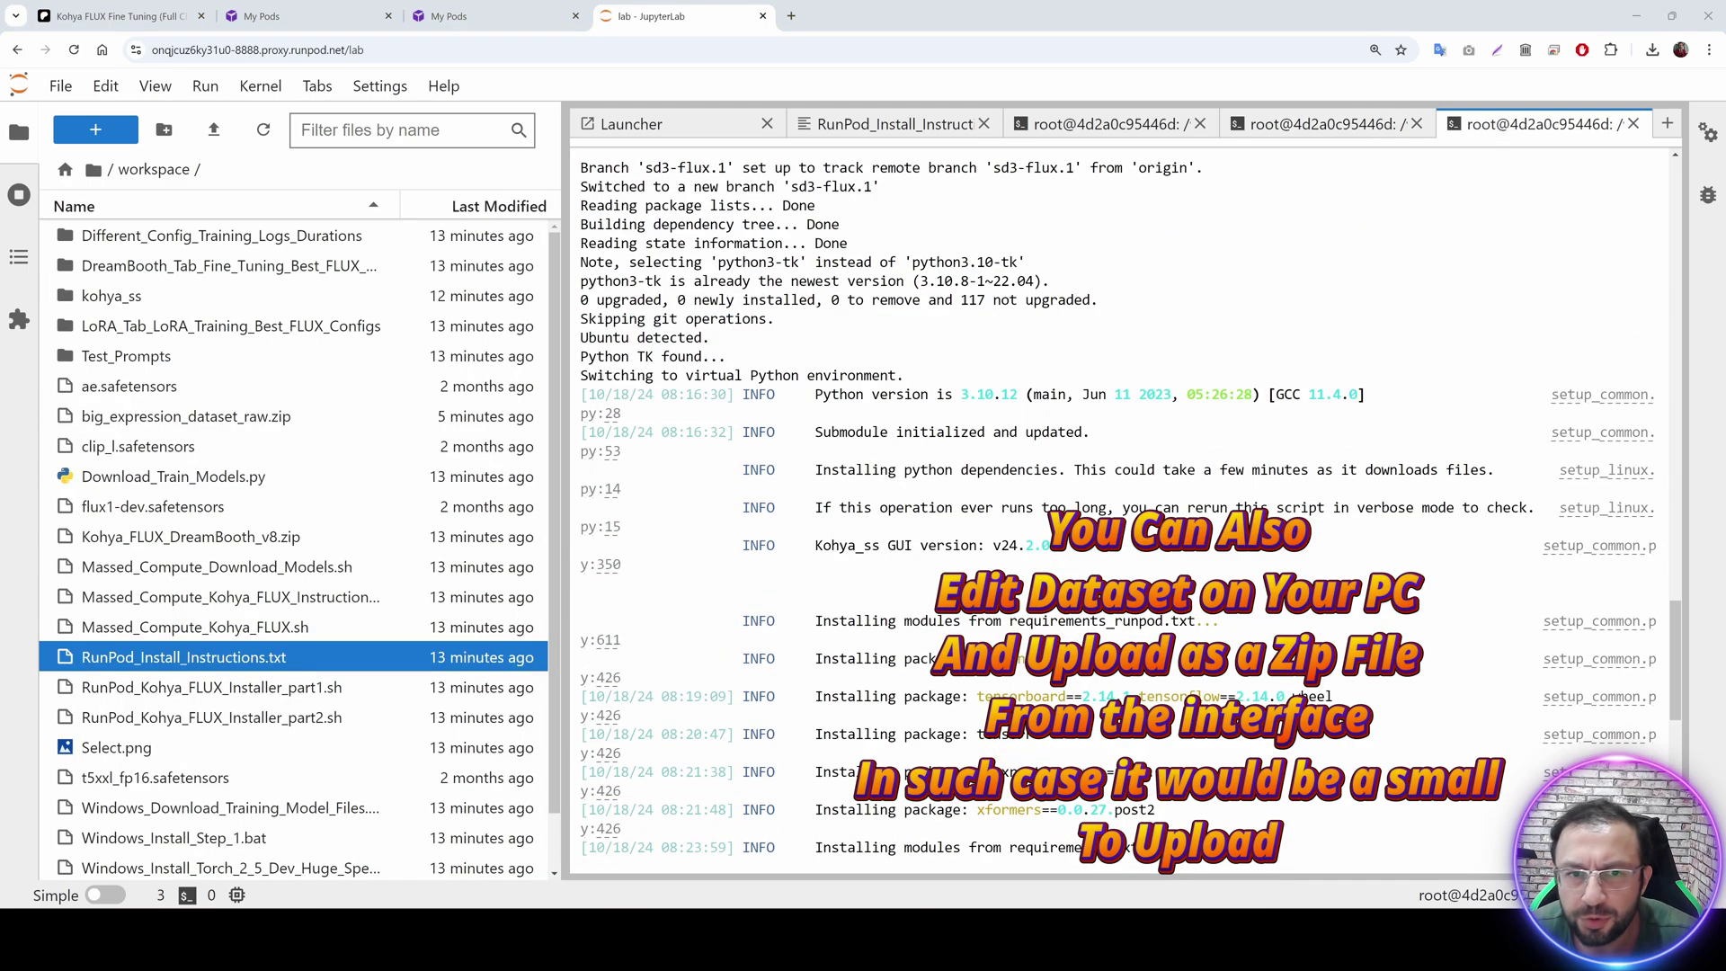
scroll(1124, 508, "down", 9)
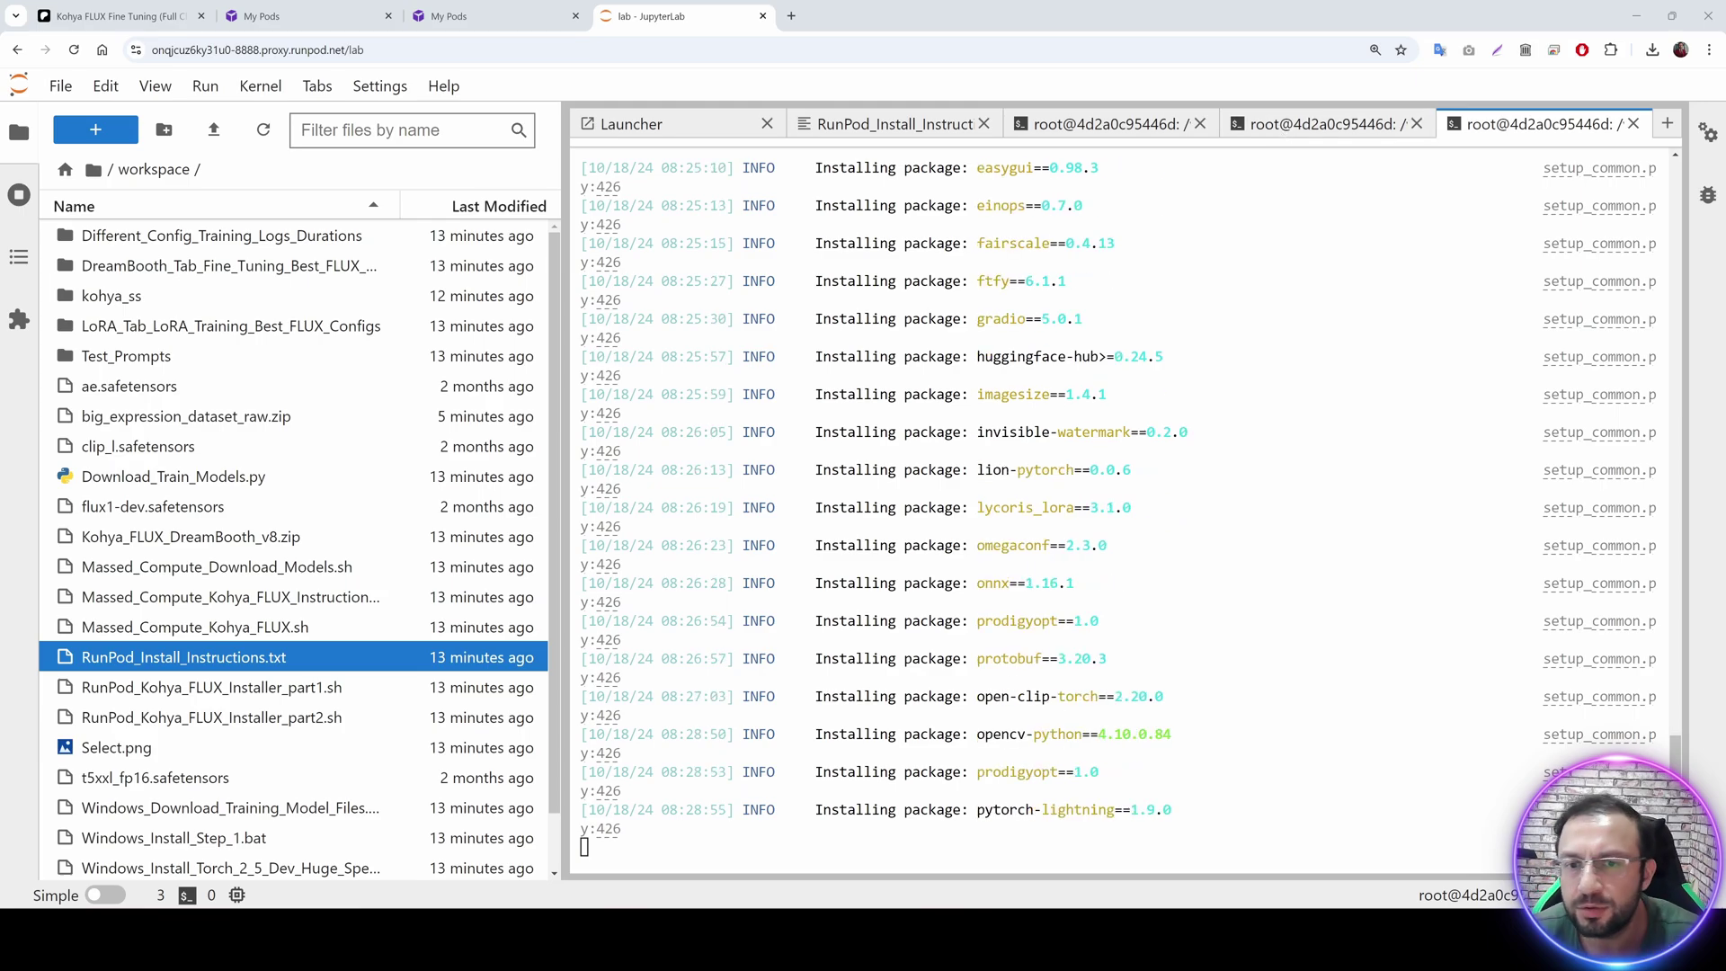
left_click(1321, 123)
left_click(1105, 123)
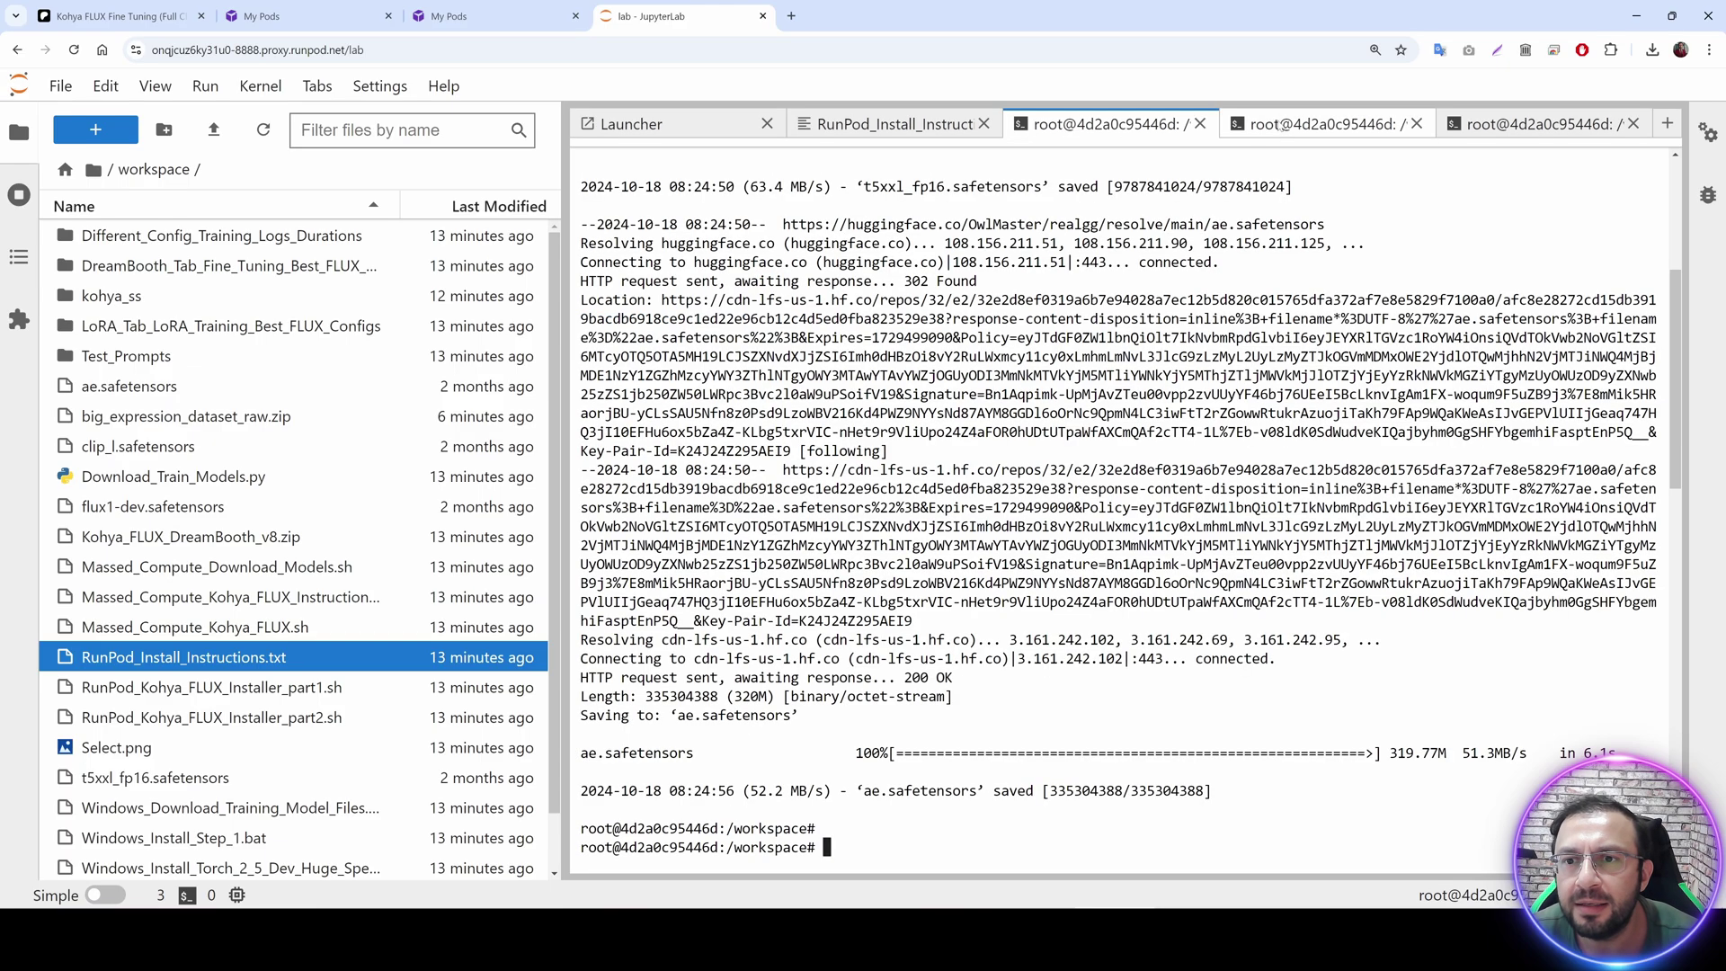
left_click(1321, 123)
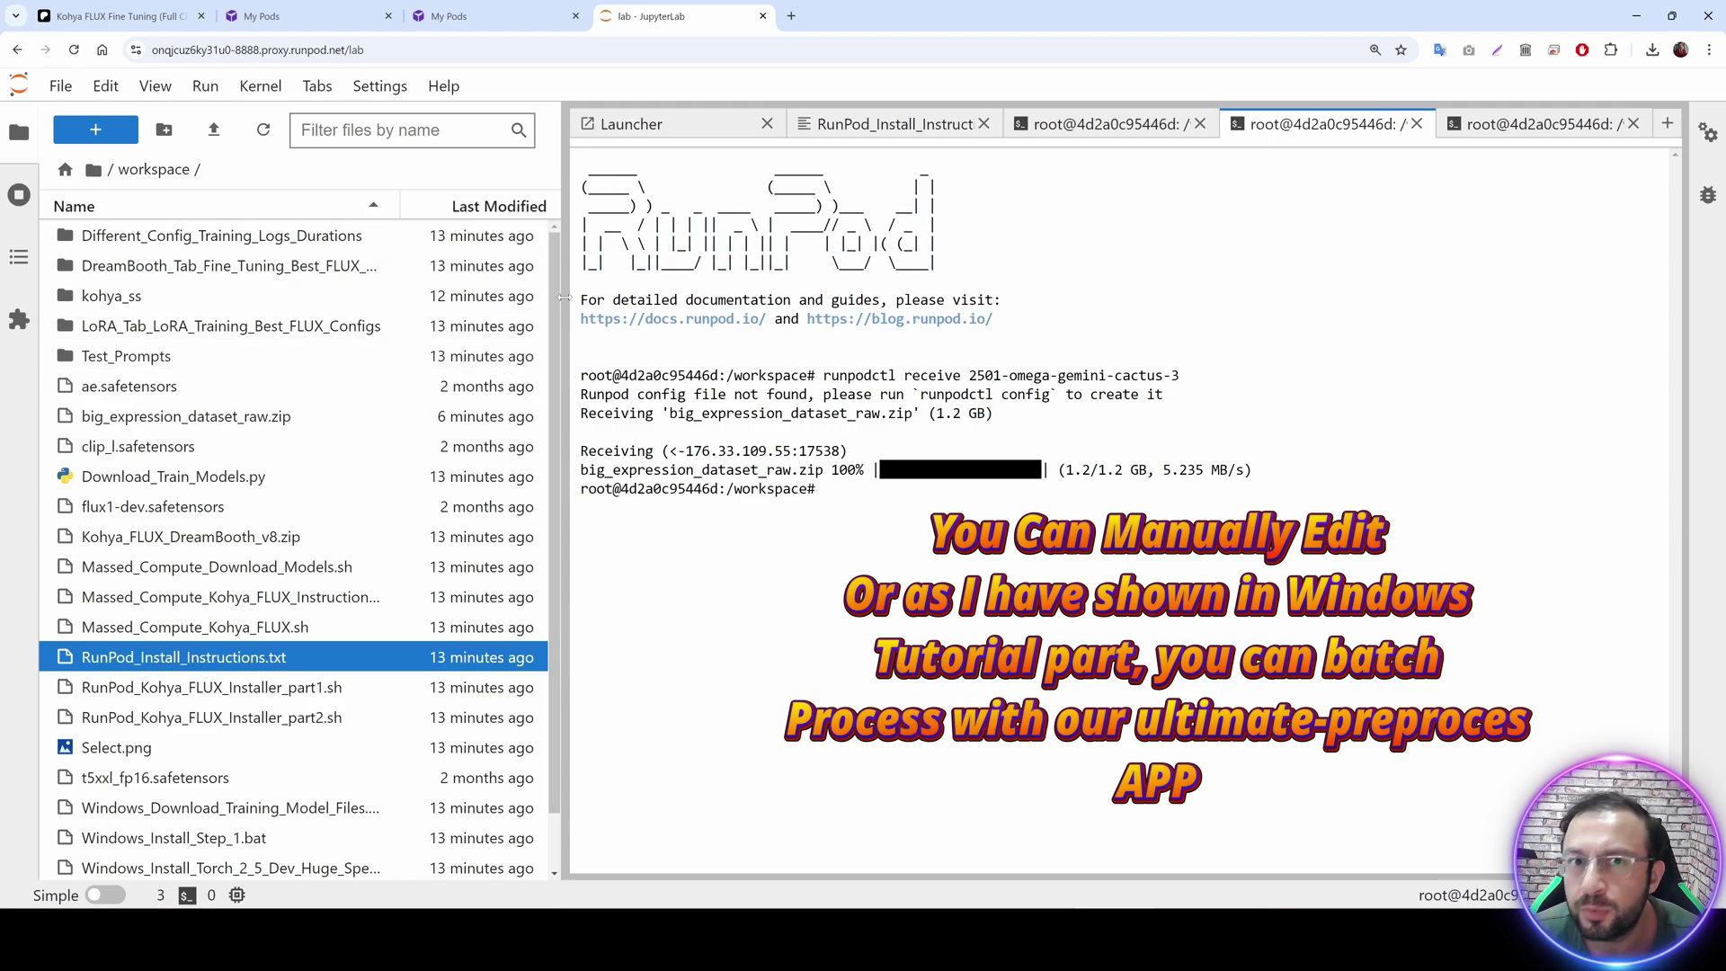
Widen the JupyterLab file browser and sort the workspace files by last modified, newest first.
left_click_drag(563, 297, 620, 299)
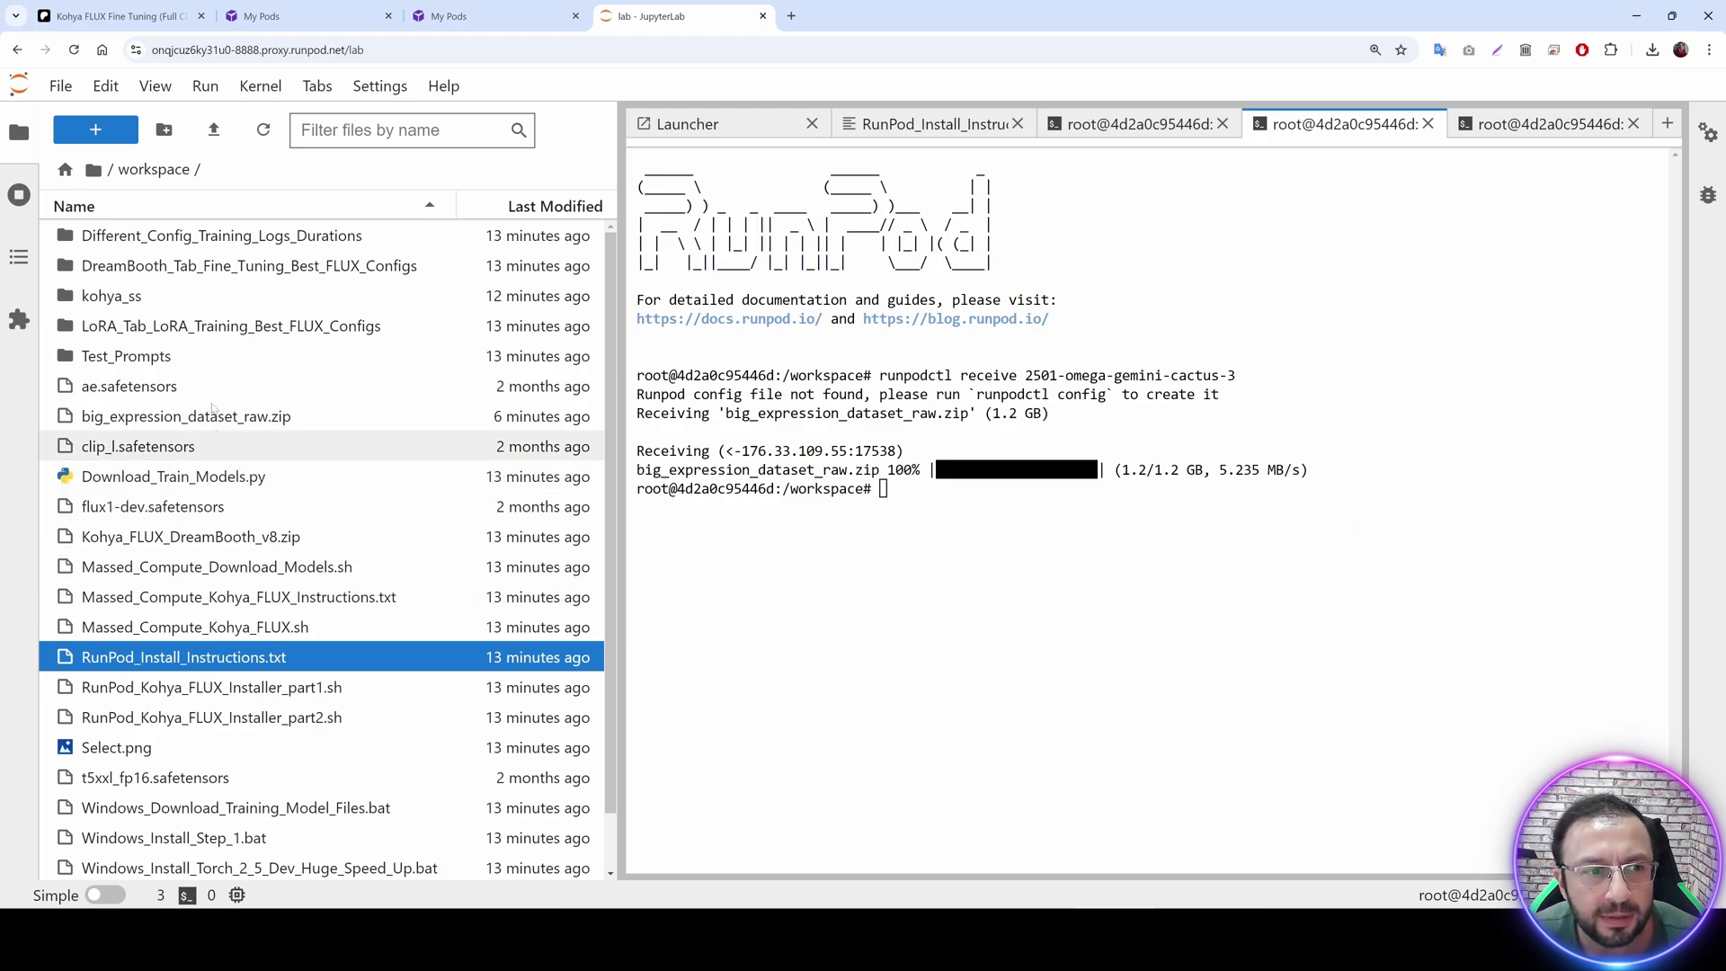
left_click(554, 207)
left_click(554, 207)
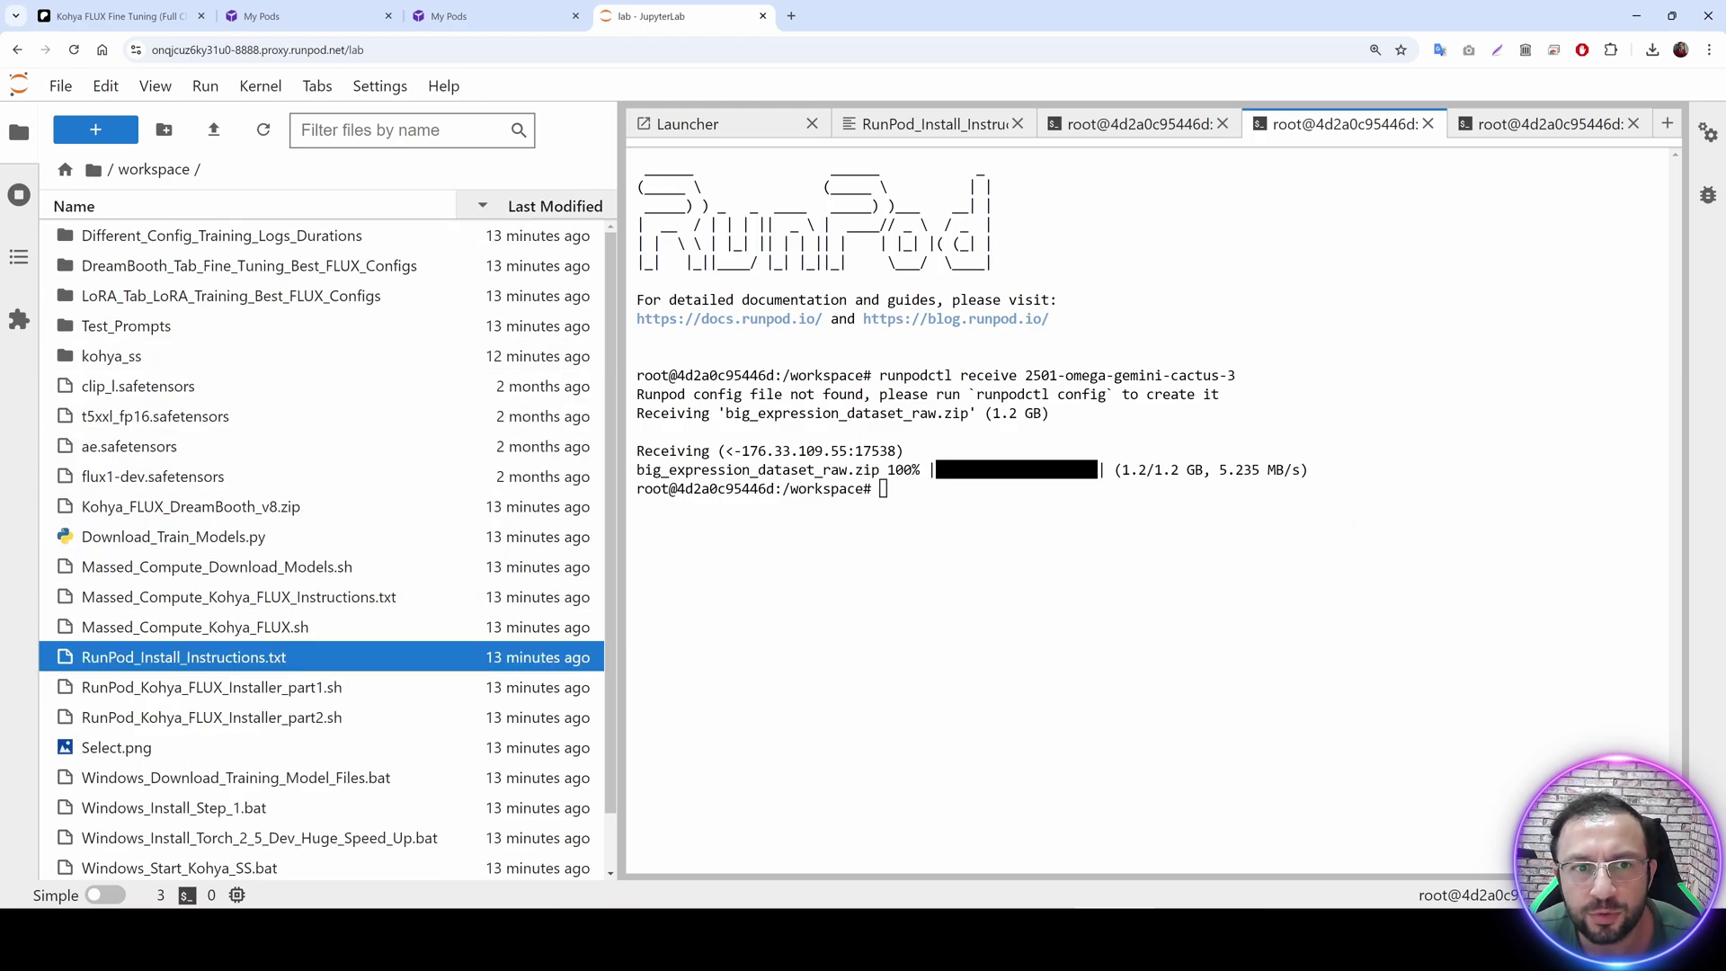
left_click(555, 207)
left_click(554, 207)
left_click(555, 207)
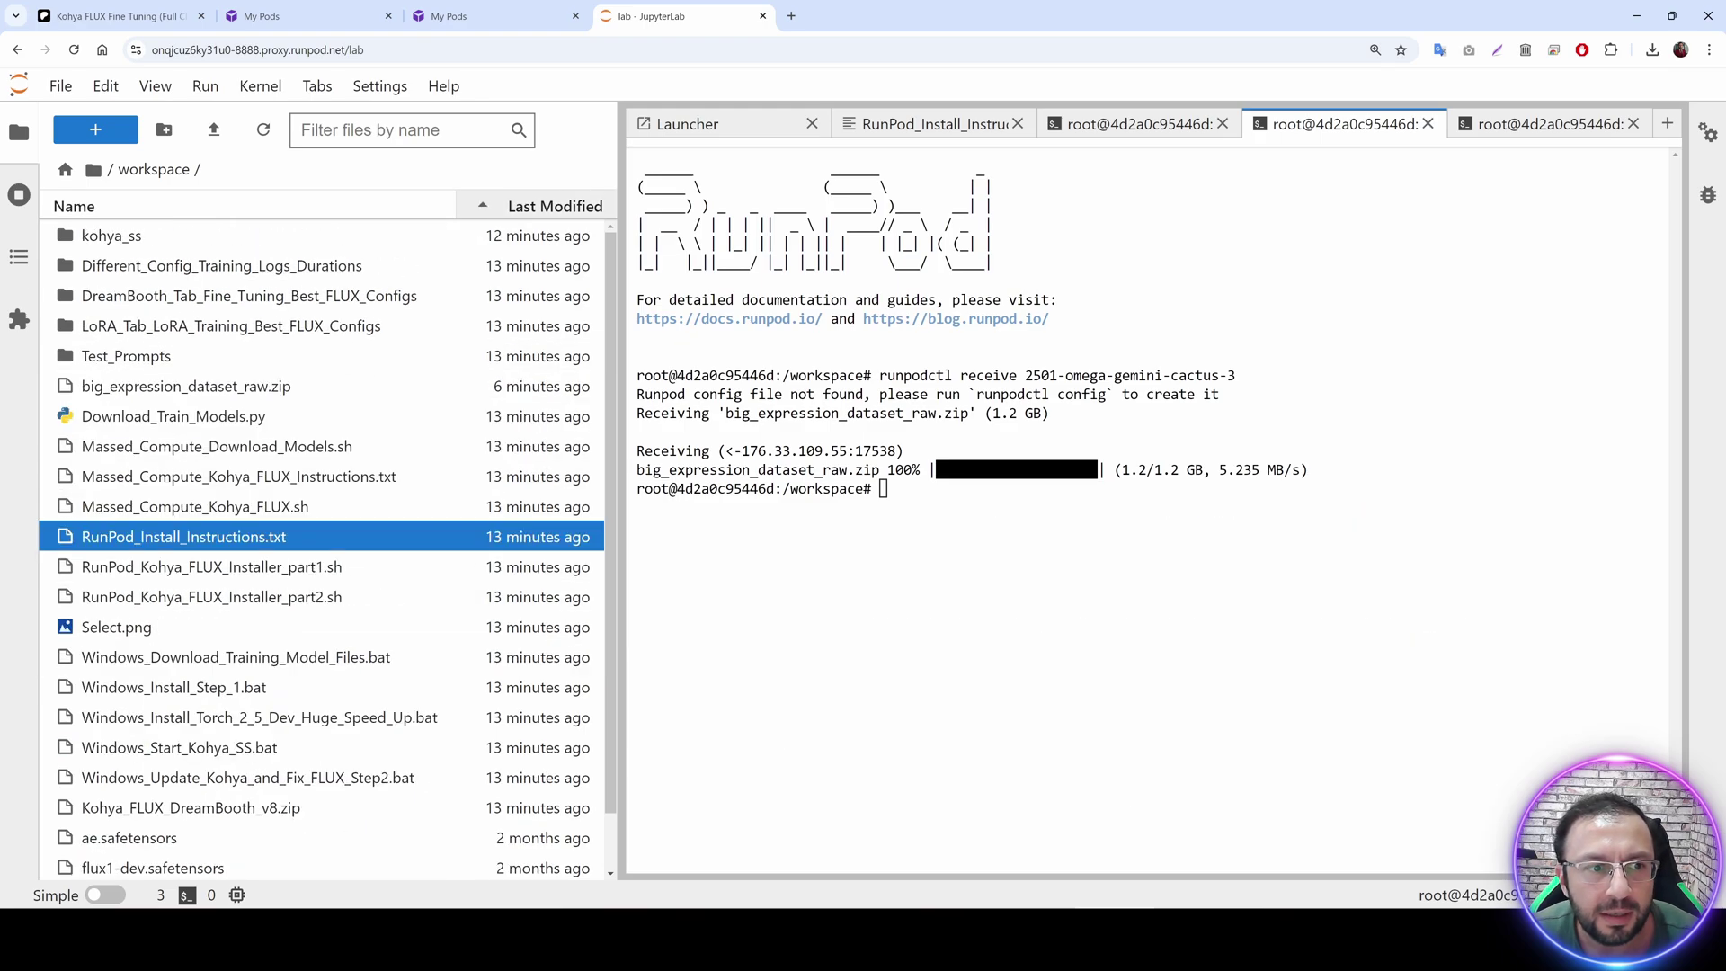
left_click(554, 207)
left_click(555, 207)
Check which file actions are available for big_expression_dataset_raw.zip in the workspace.
left_click(195, 387)
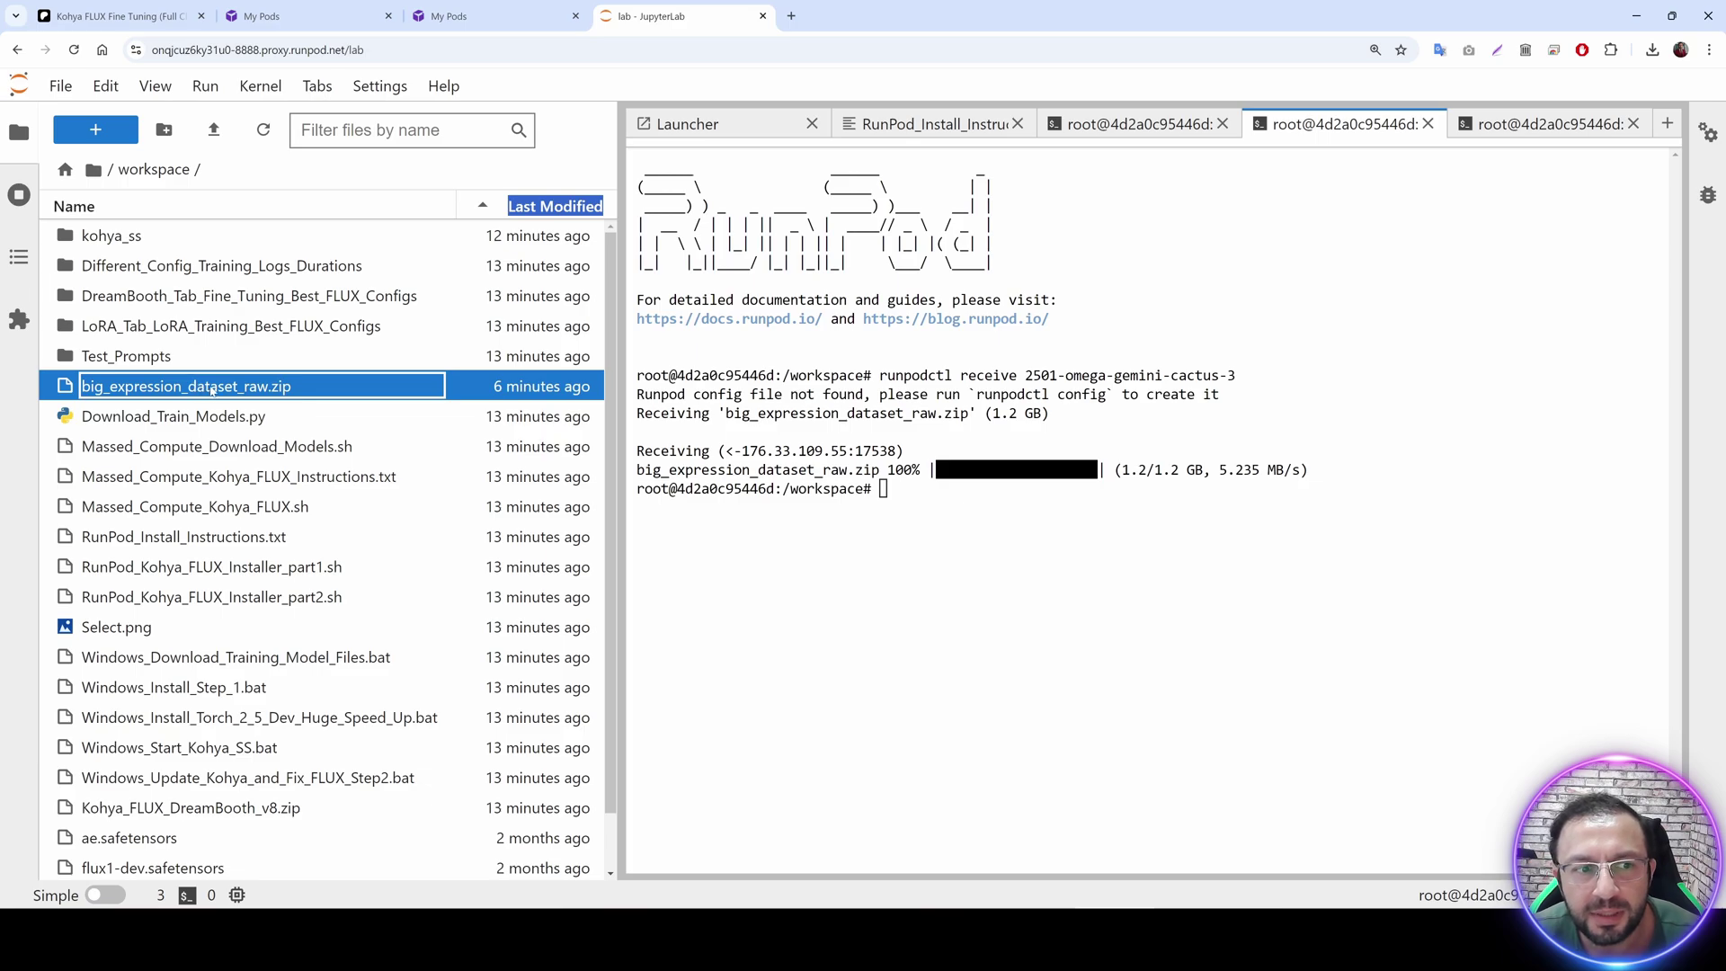
right_click(213, 388)
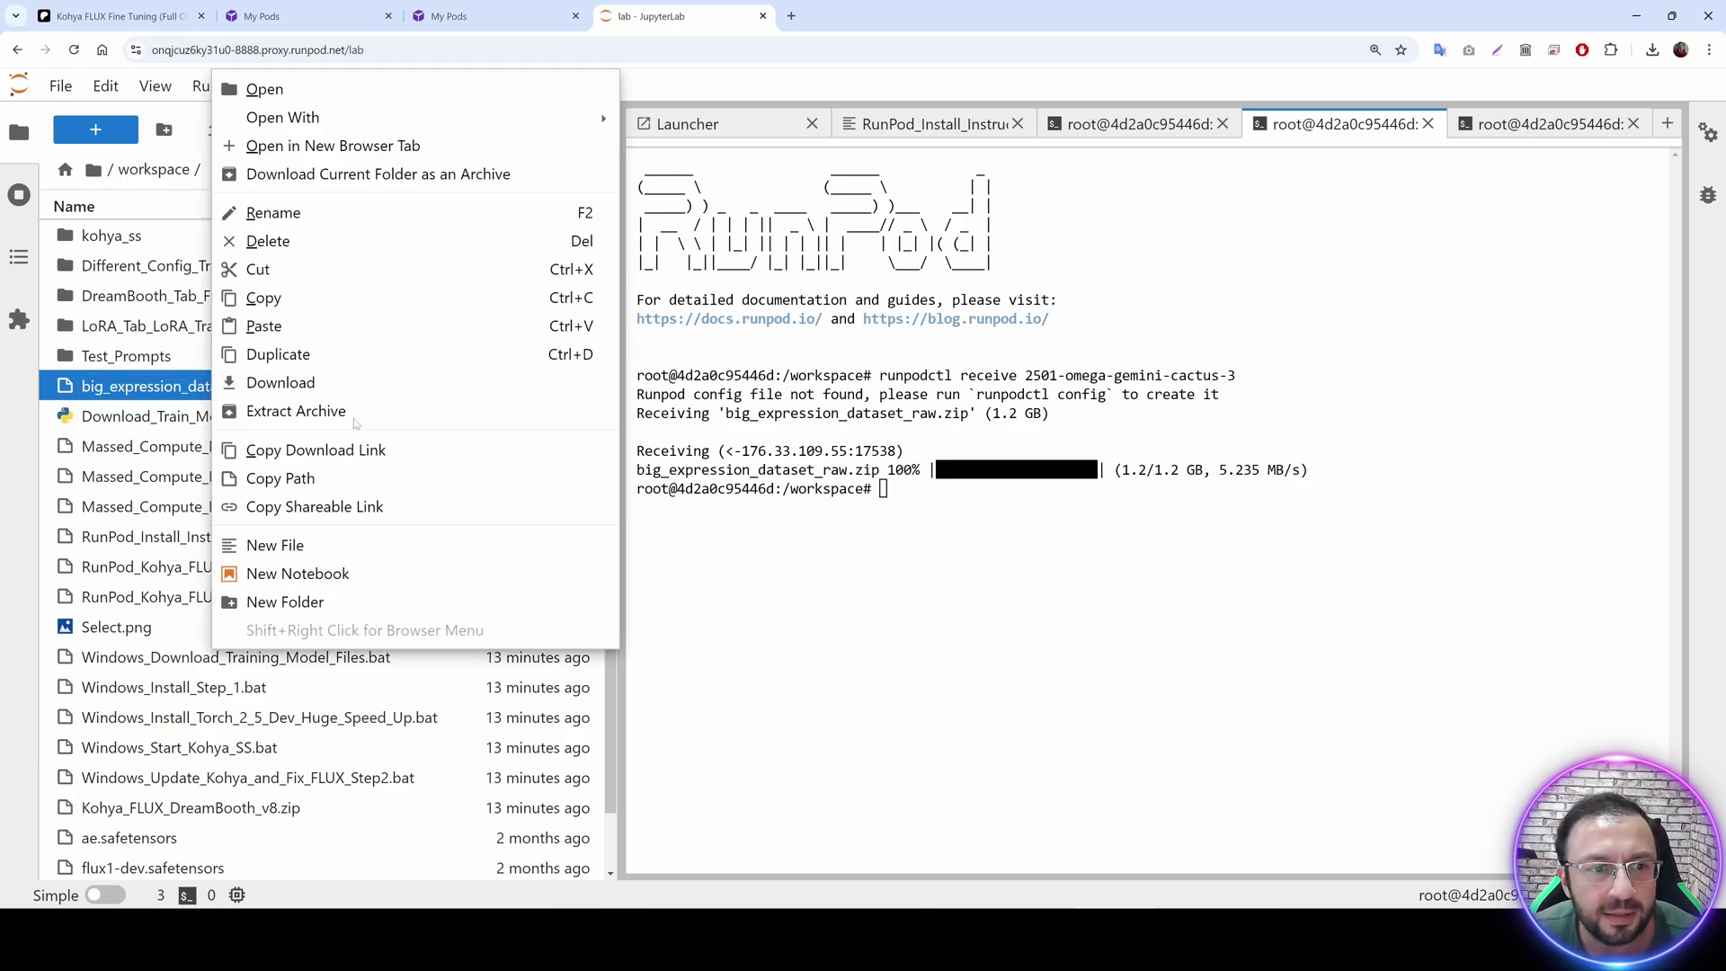
key("Escape")
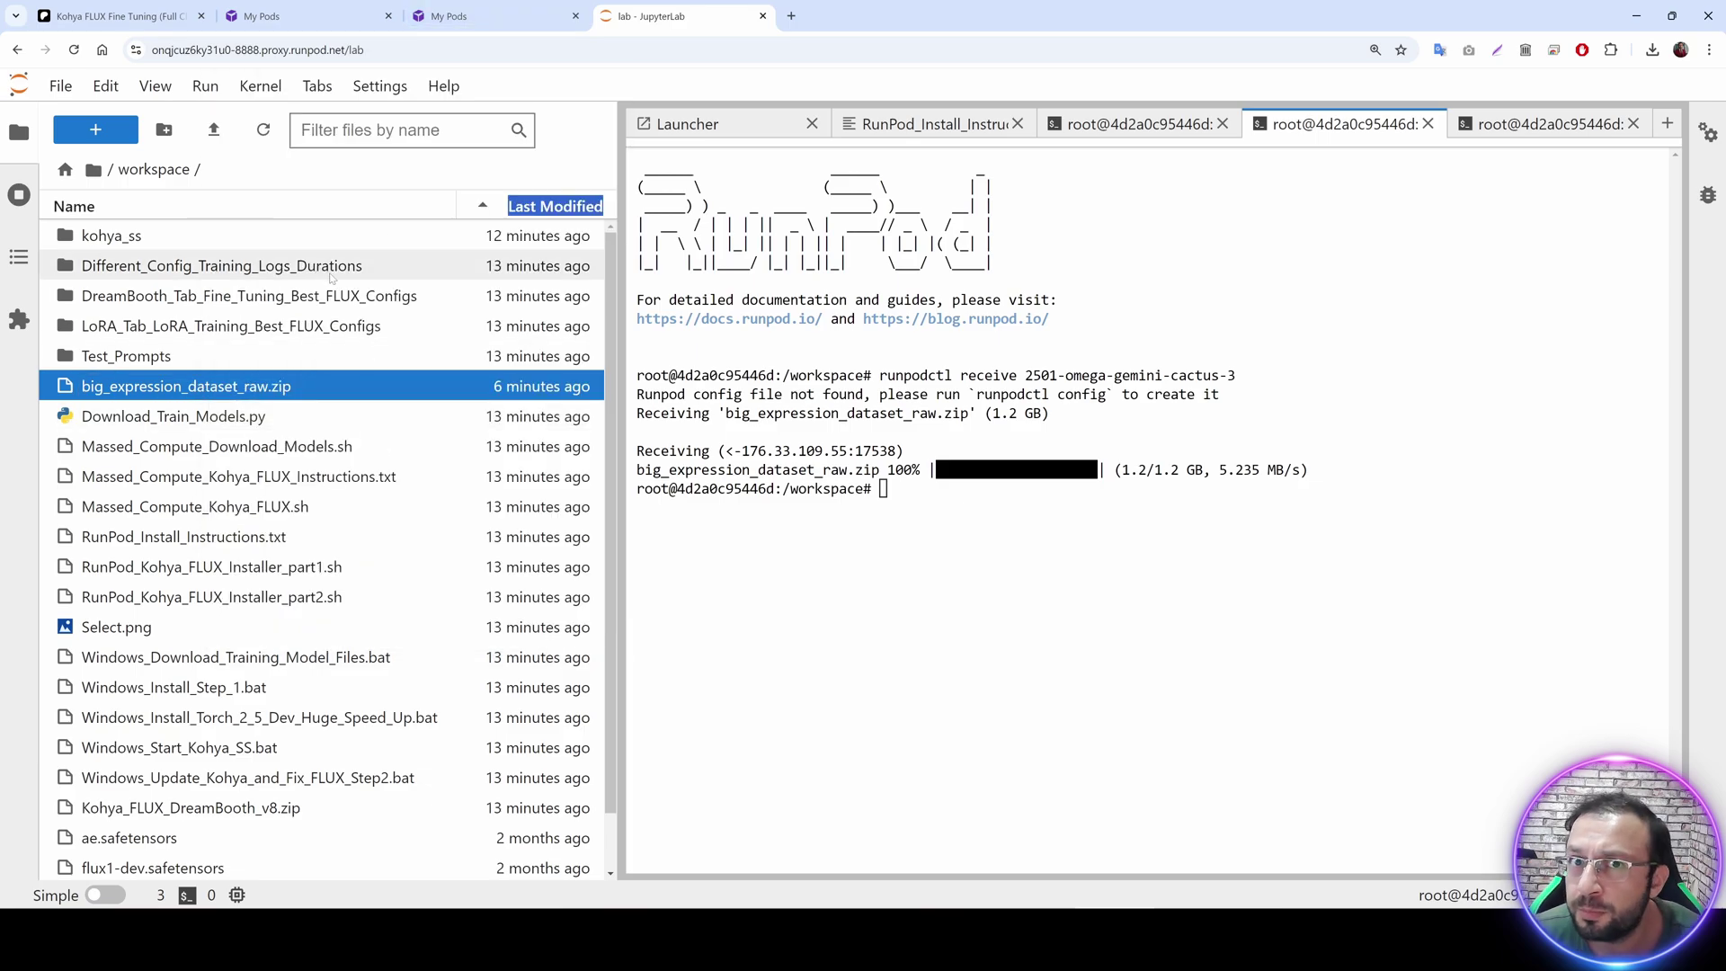
Open the Ultimate-Batch image pre-processing post linked from the Kohya FLUX Patreon post.
left_click(117, 17)
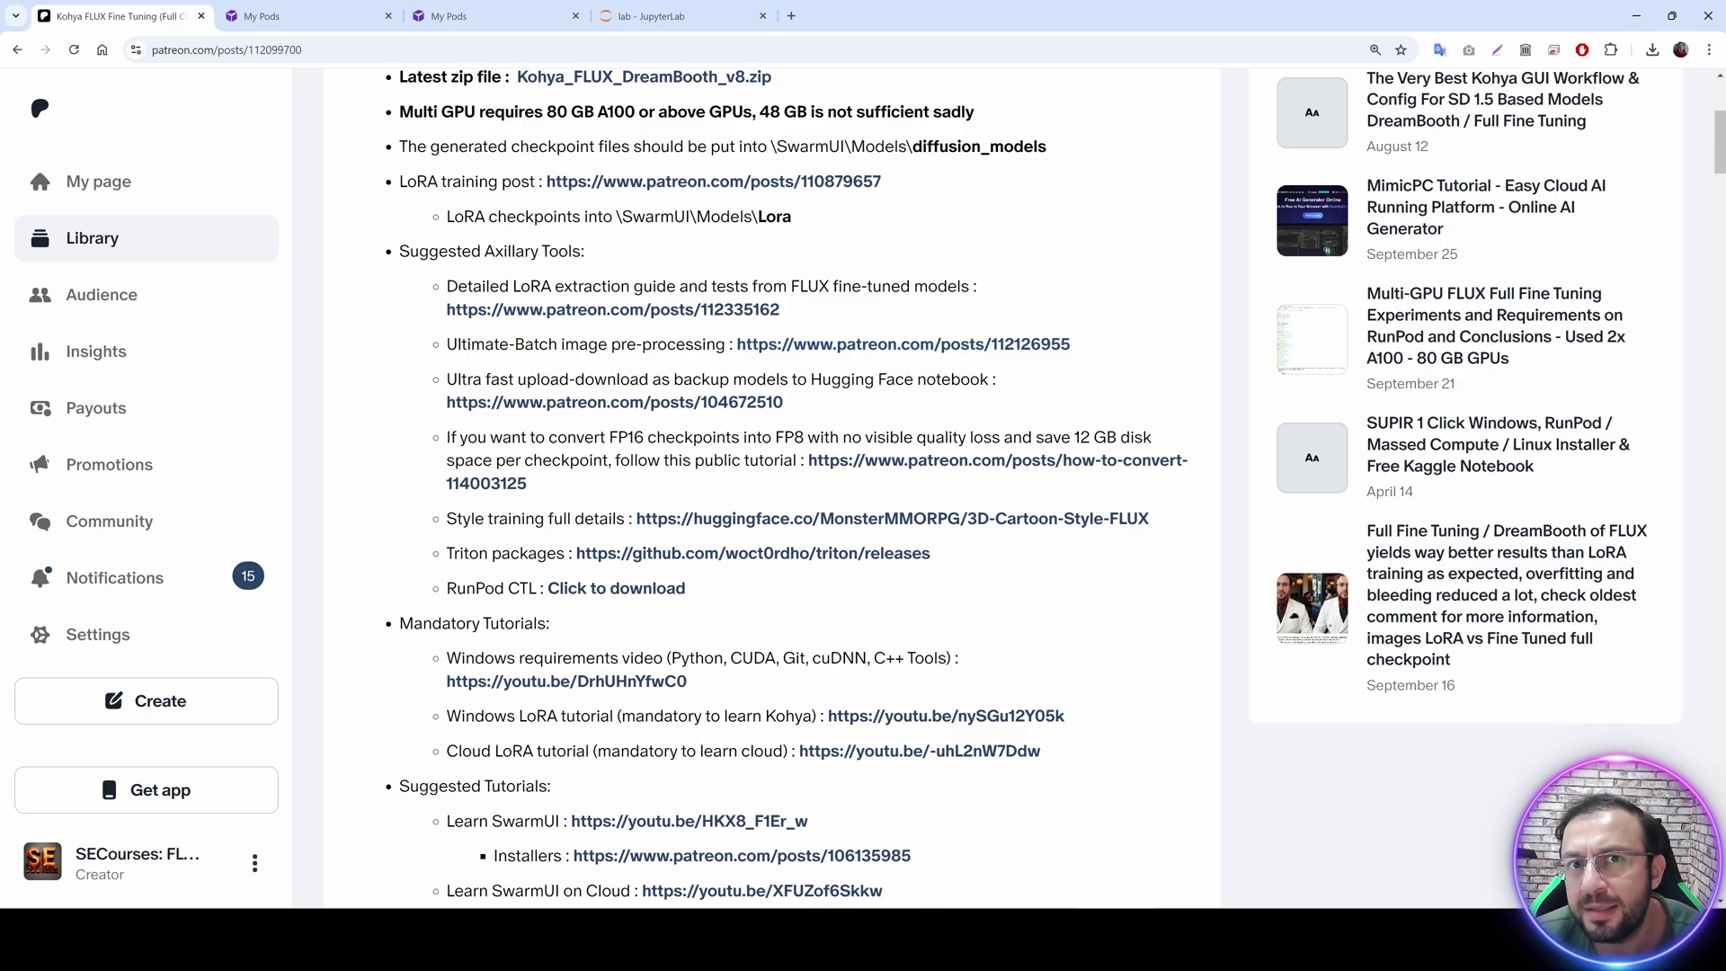
scroll(881, 291, "up", 1)
scroll(880, 292, "down", 1)
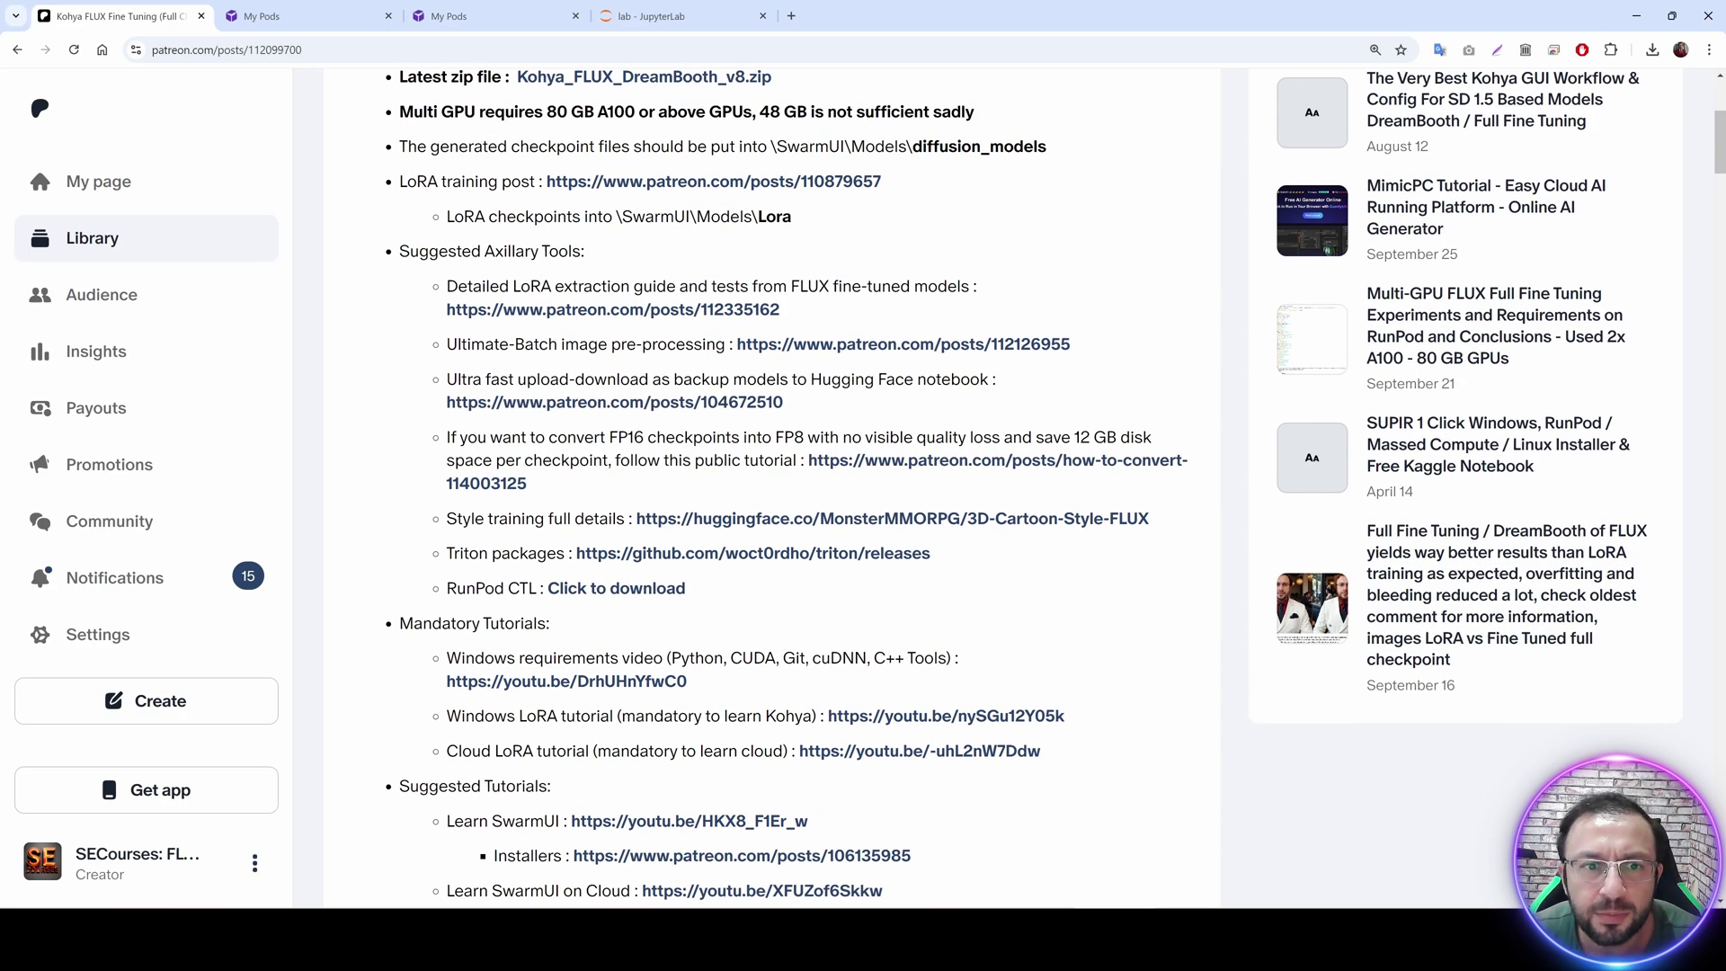
left_click_drag(458, 345, 702, 345)
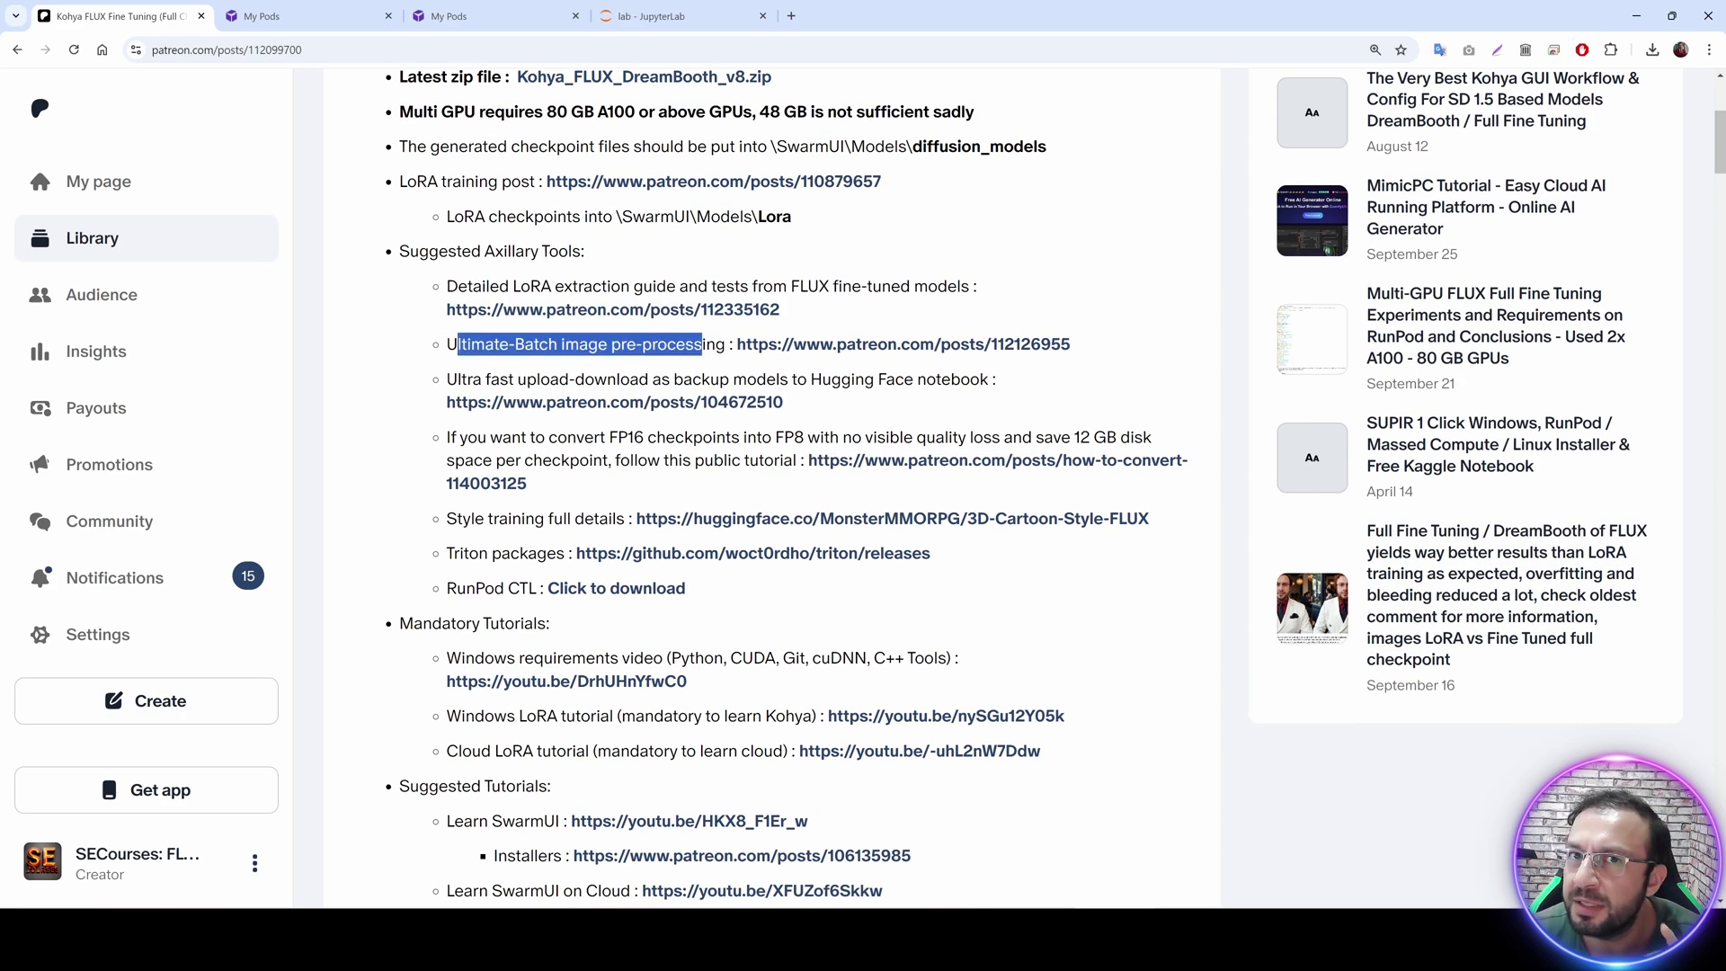
middle_click(849, 344)
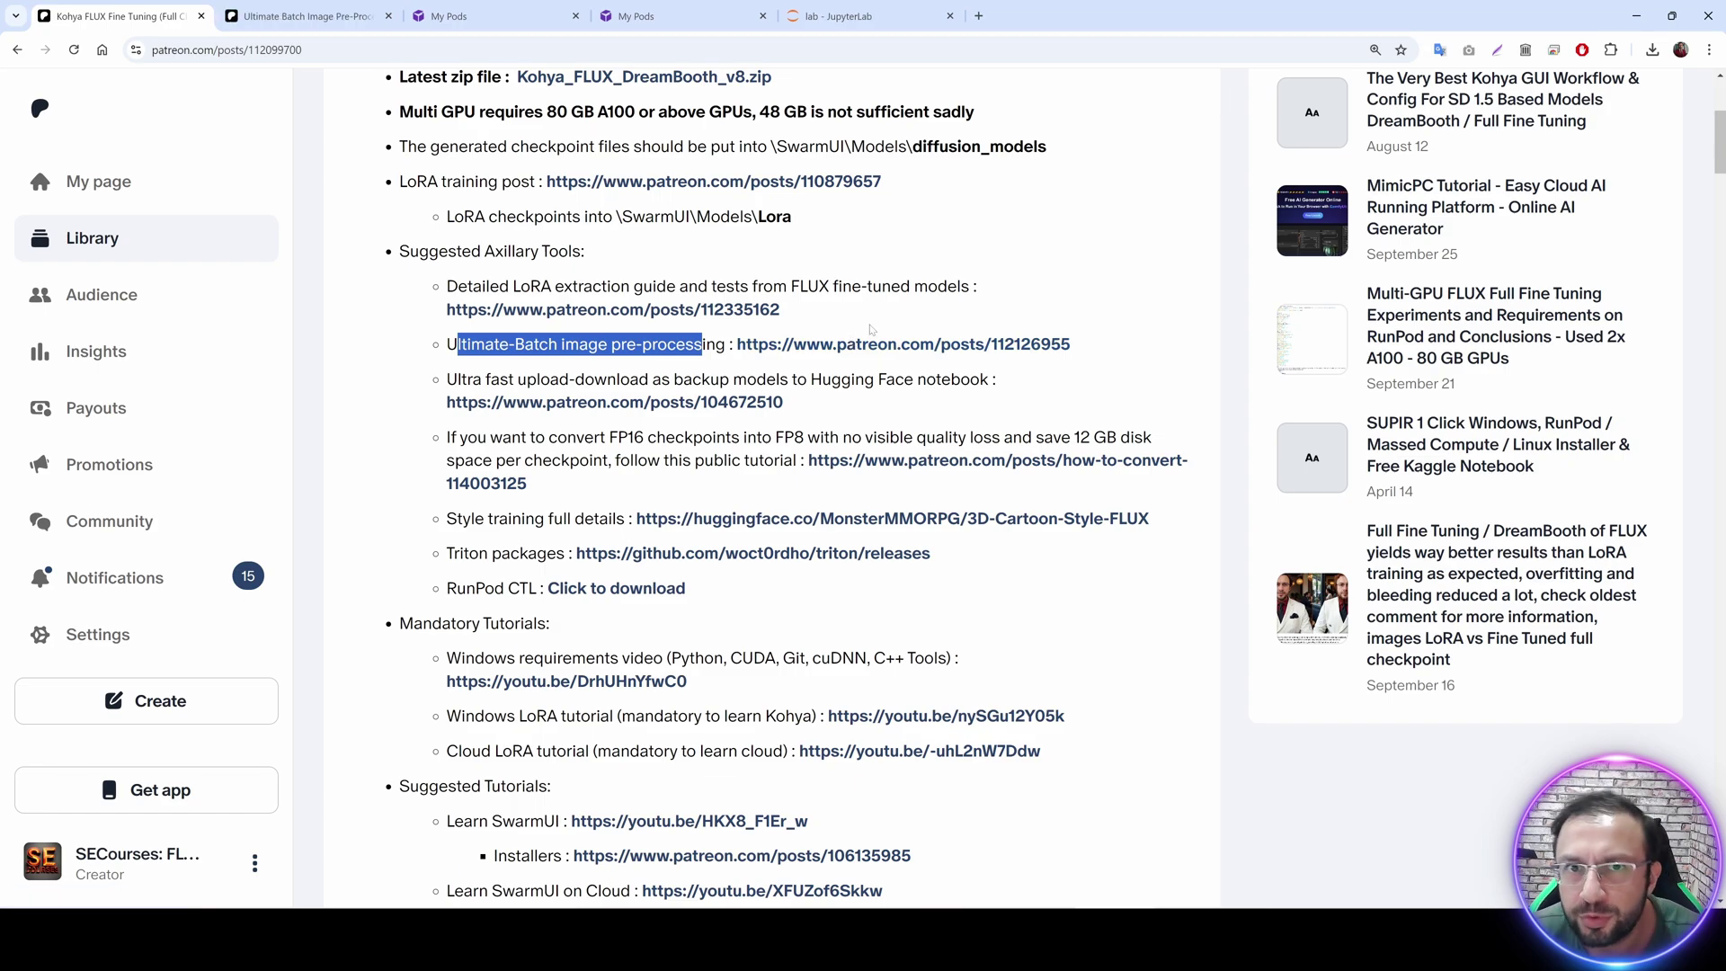
left_click(307, 16)
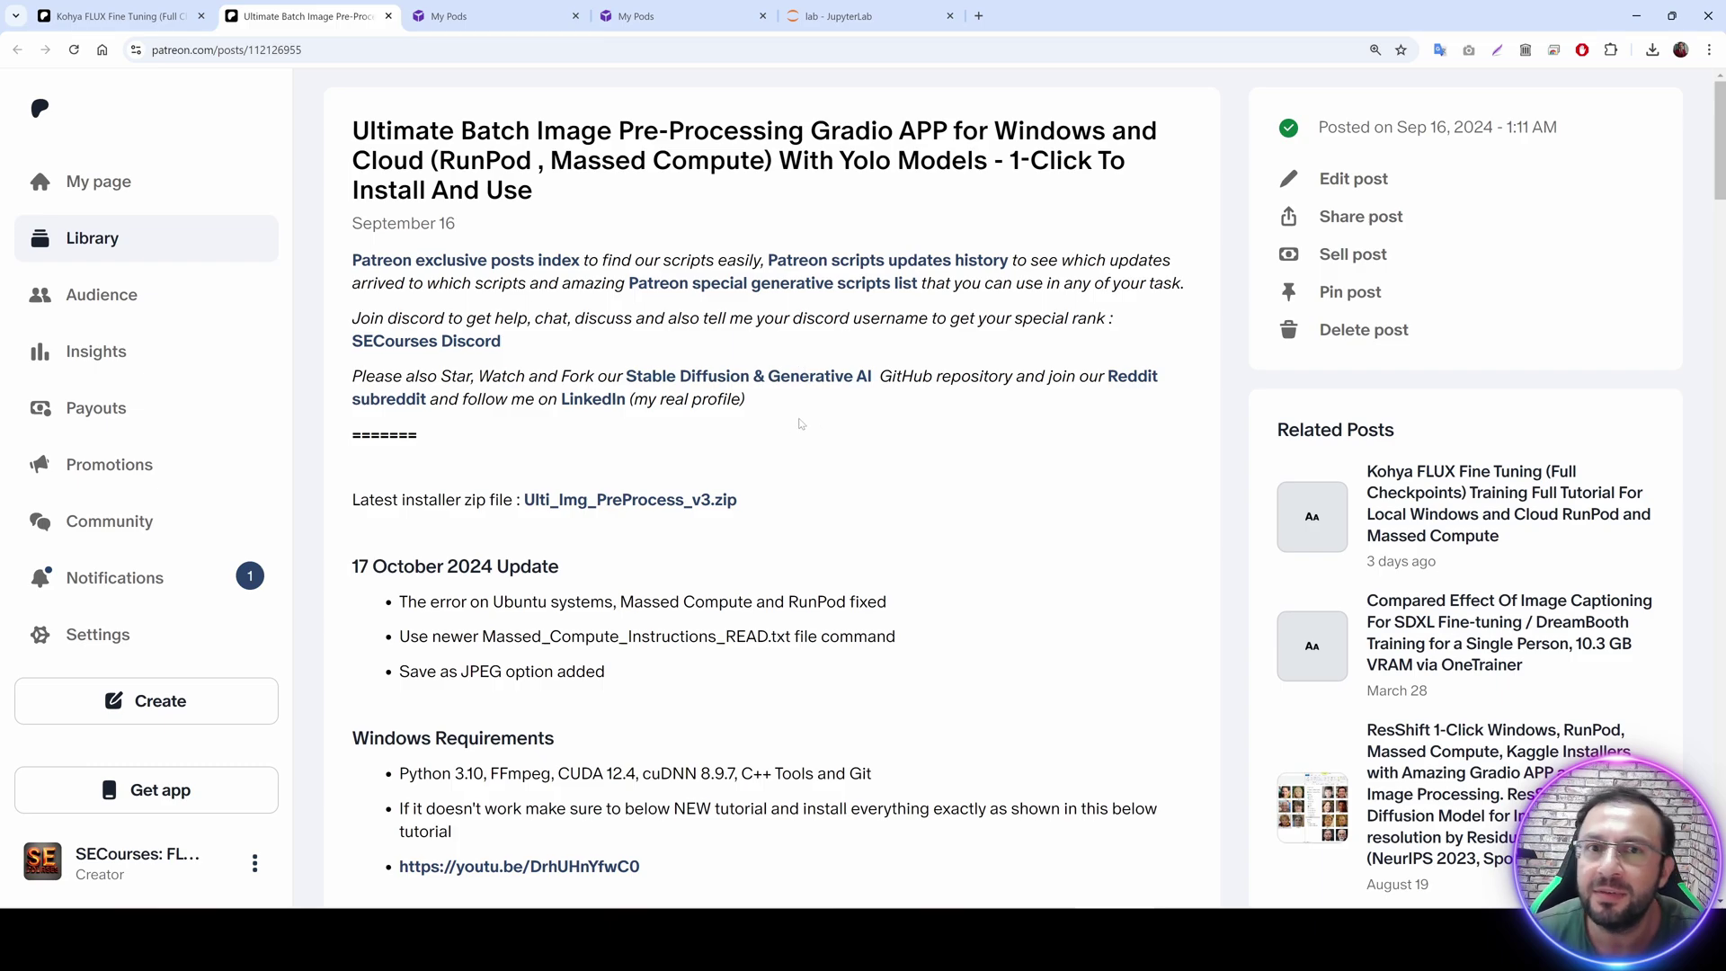
Download the Ulti_Img_PreProcess_v3.zip installer and look through the post's usage instructions.
scroll(620, 270, "down", 3)
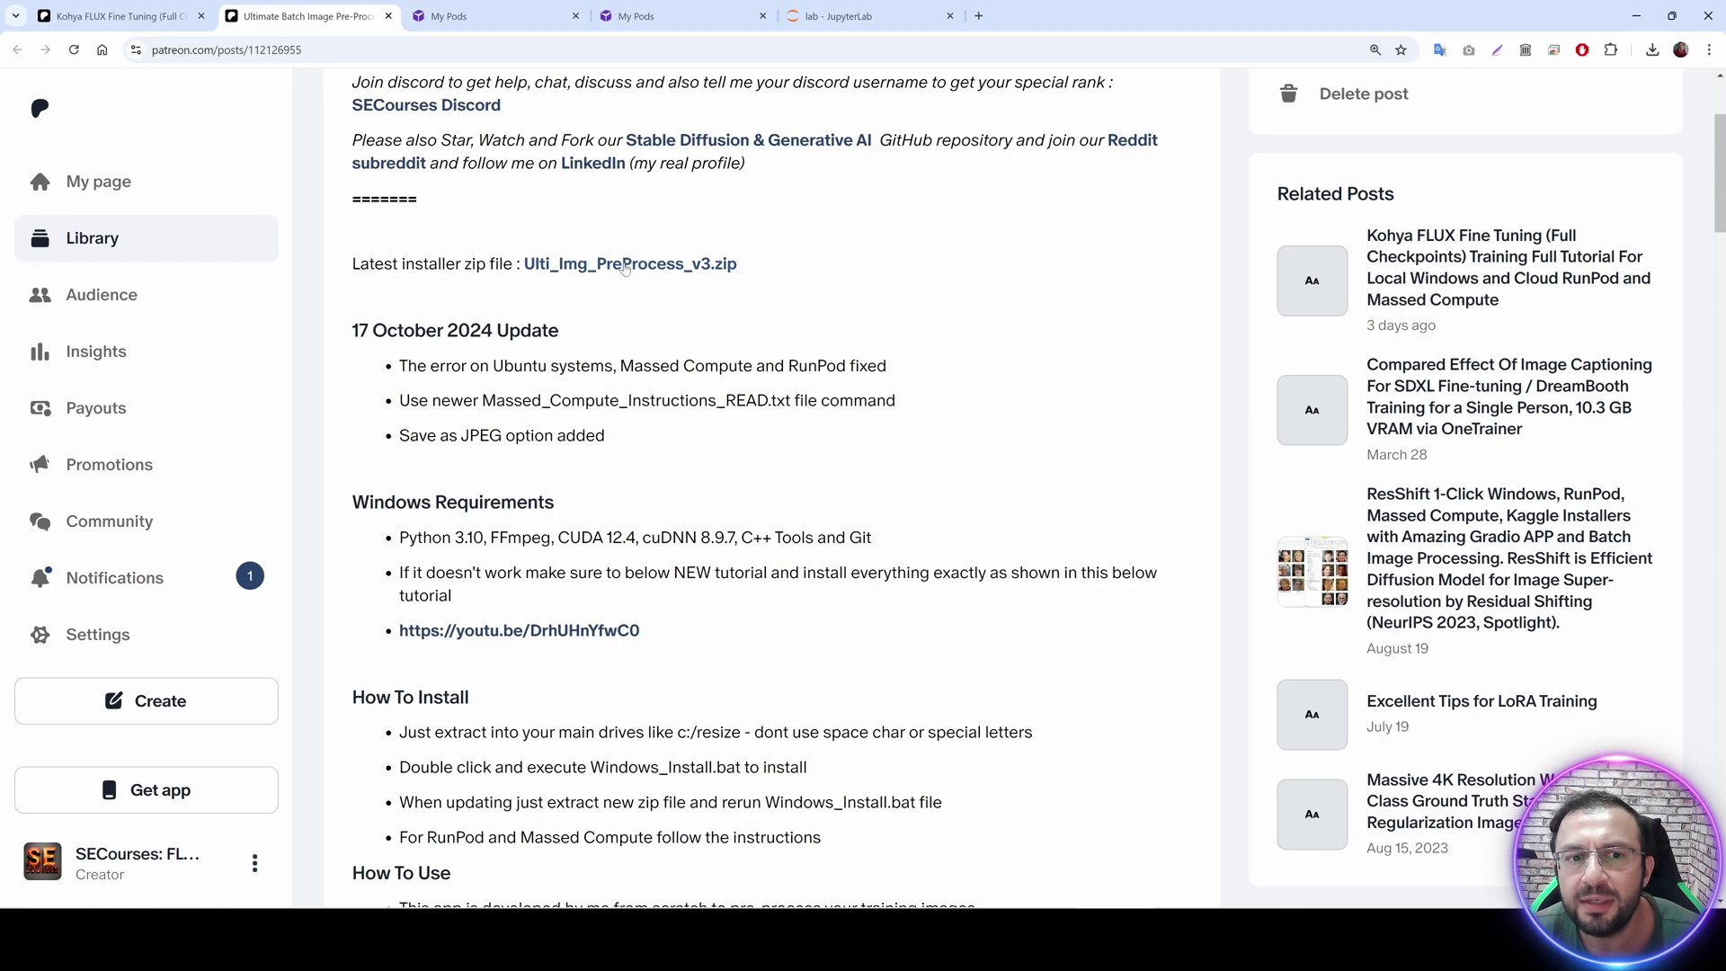
left_click(620, 262)
scroll(620, 269, "down", 1)
scroll(563, 620, "down", 20)
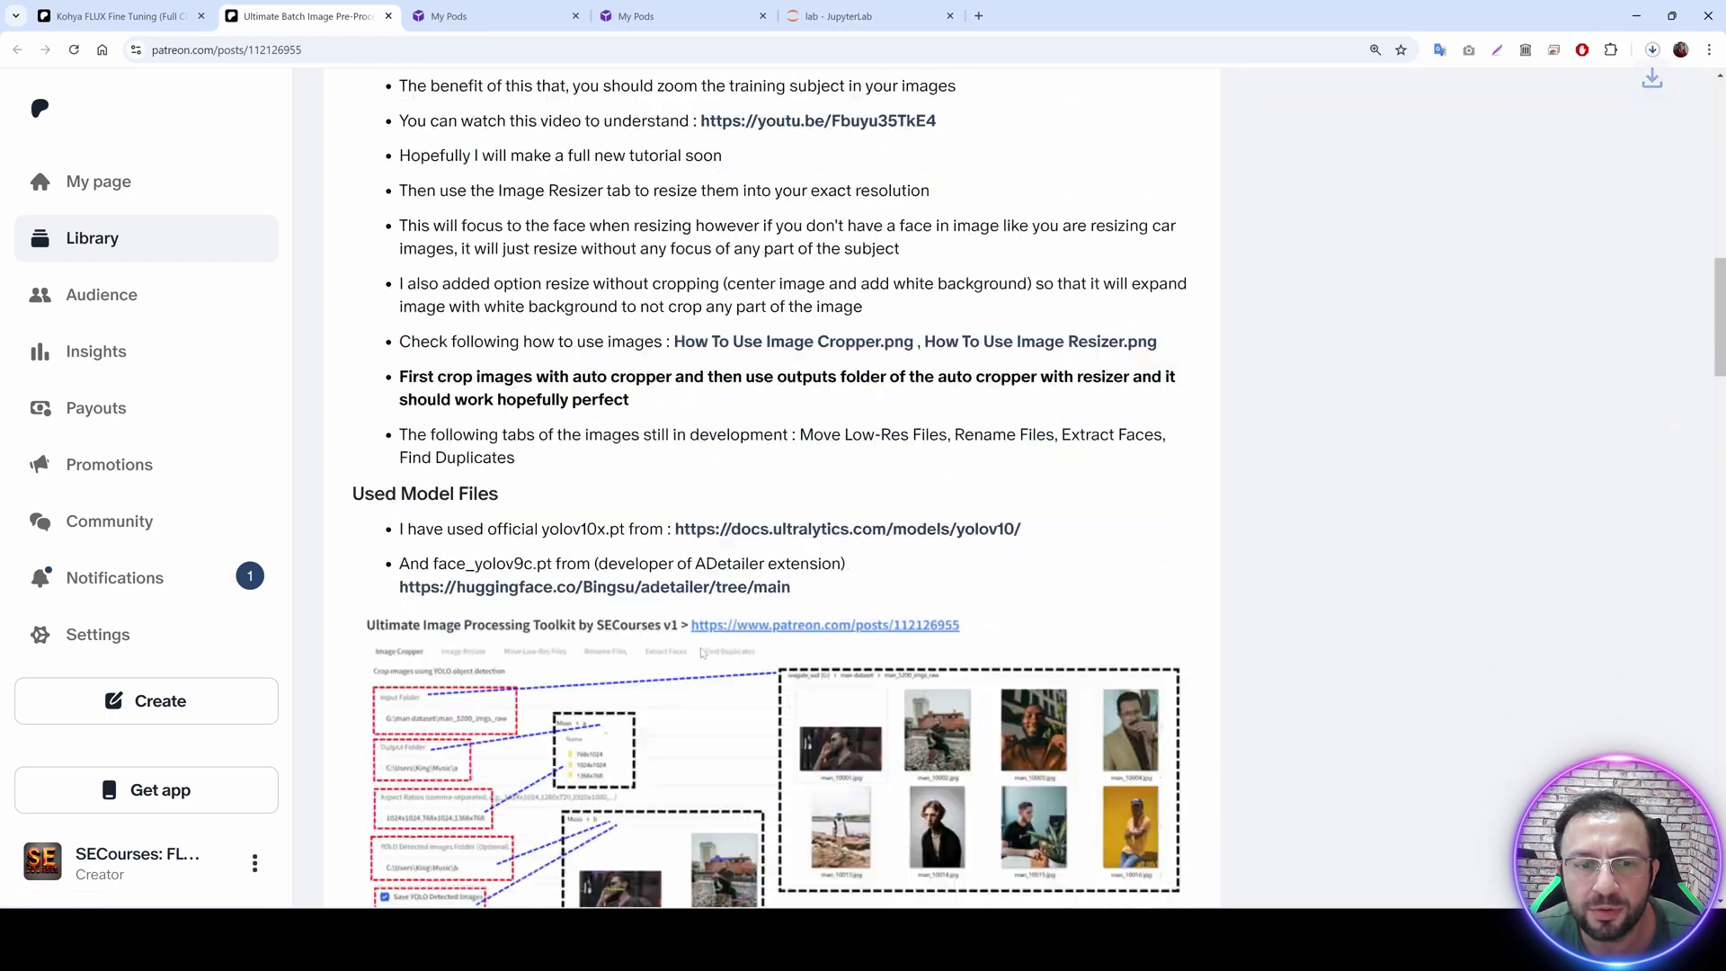
Switch to JupyterLab and upload Ulti_Img_PreProcess_v3.zip from the Downloads folder into the workspace.
scroll(589, 599, "up", 2)
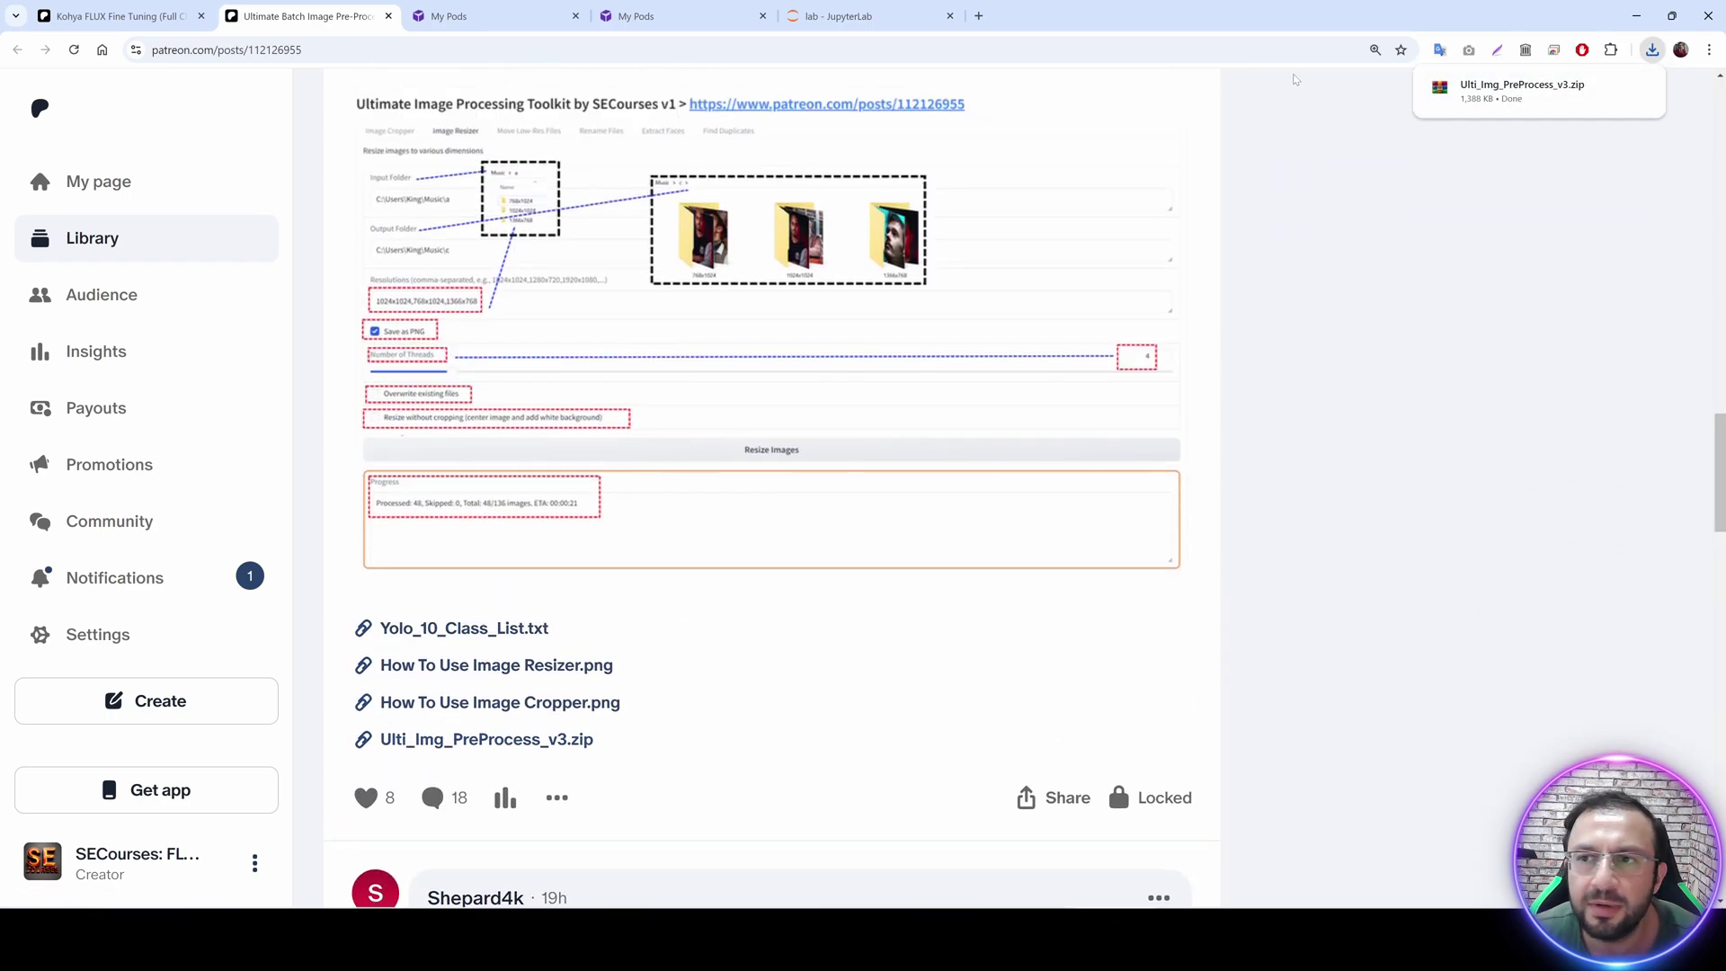
left_click(836, 16)
left_click(213, 129)
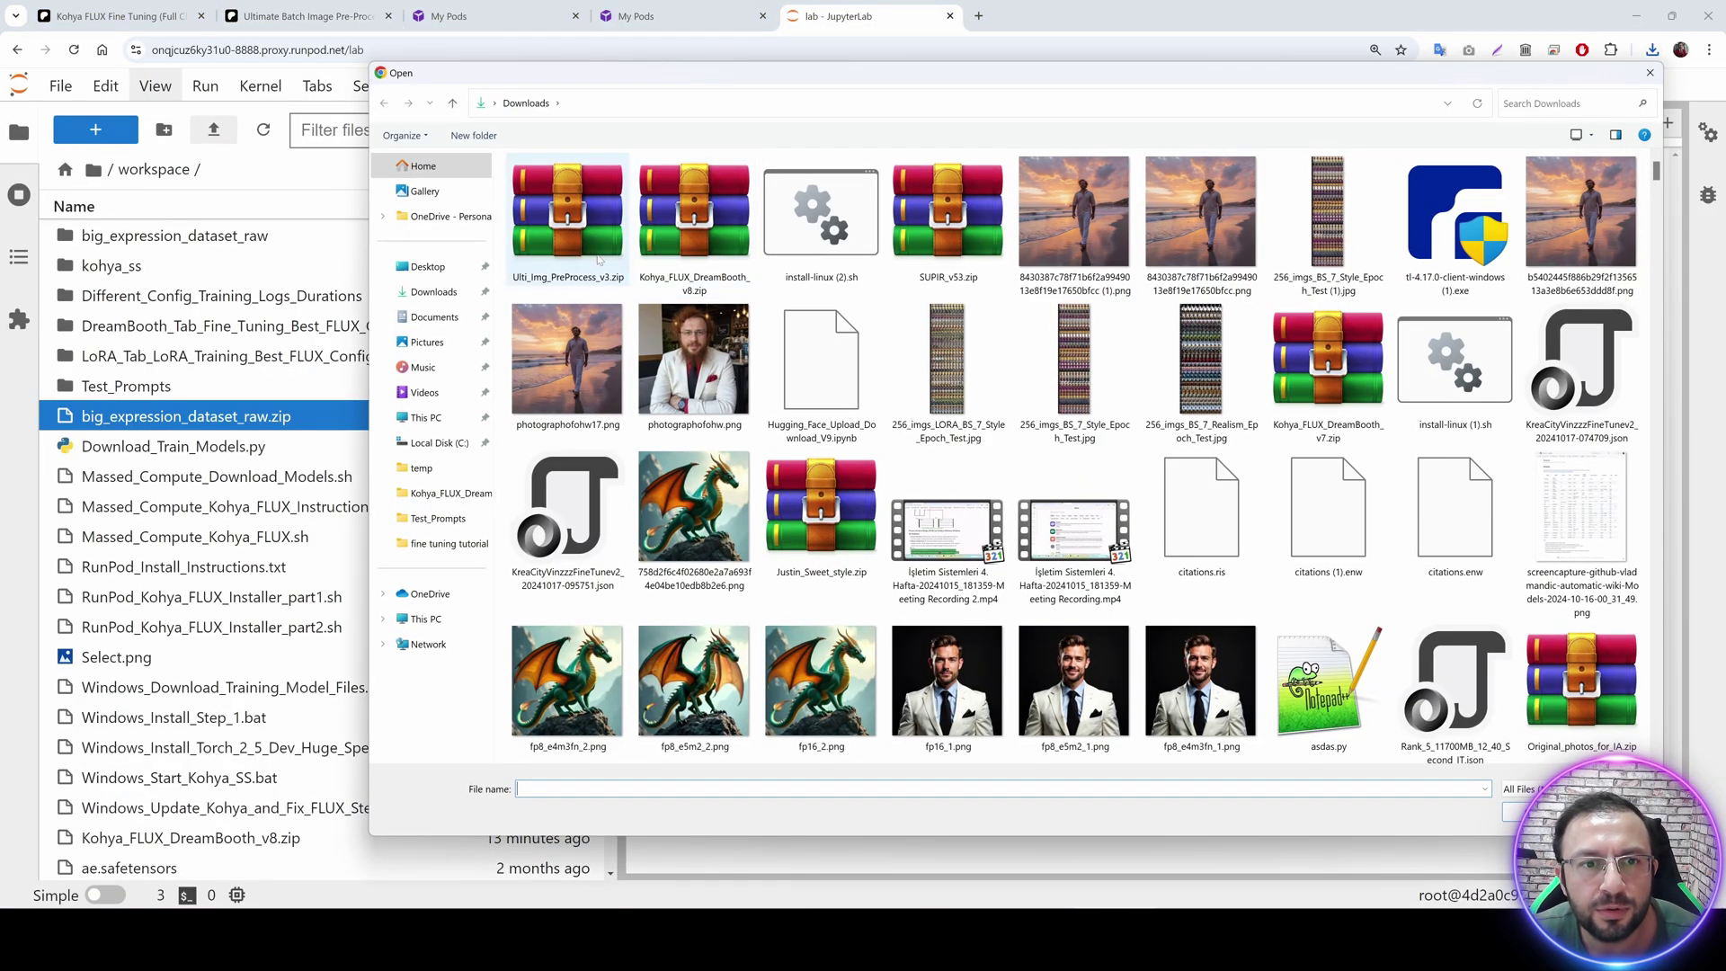
double_click(575, 227)
left_click_drag(614, 428, 693, 428)
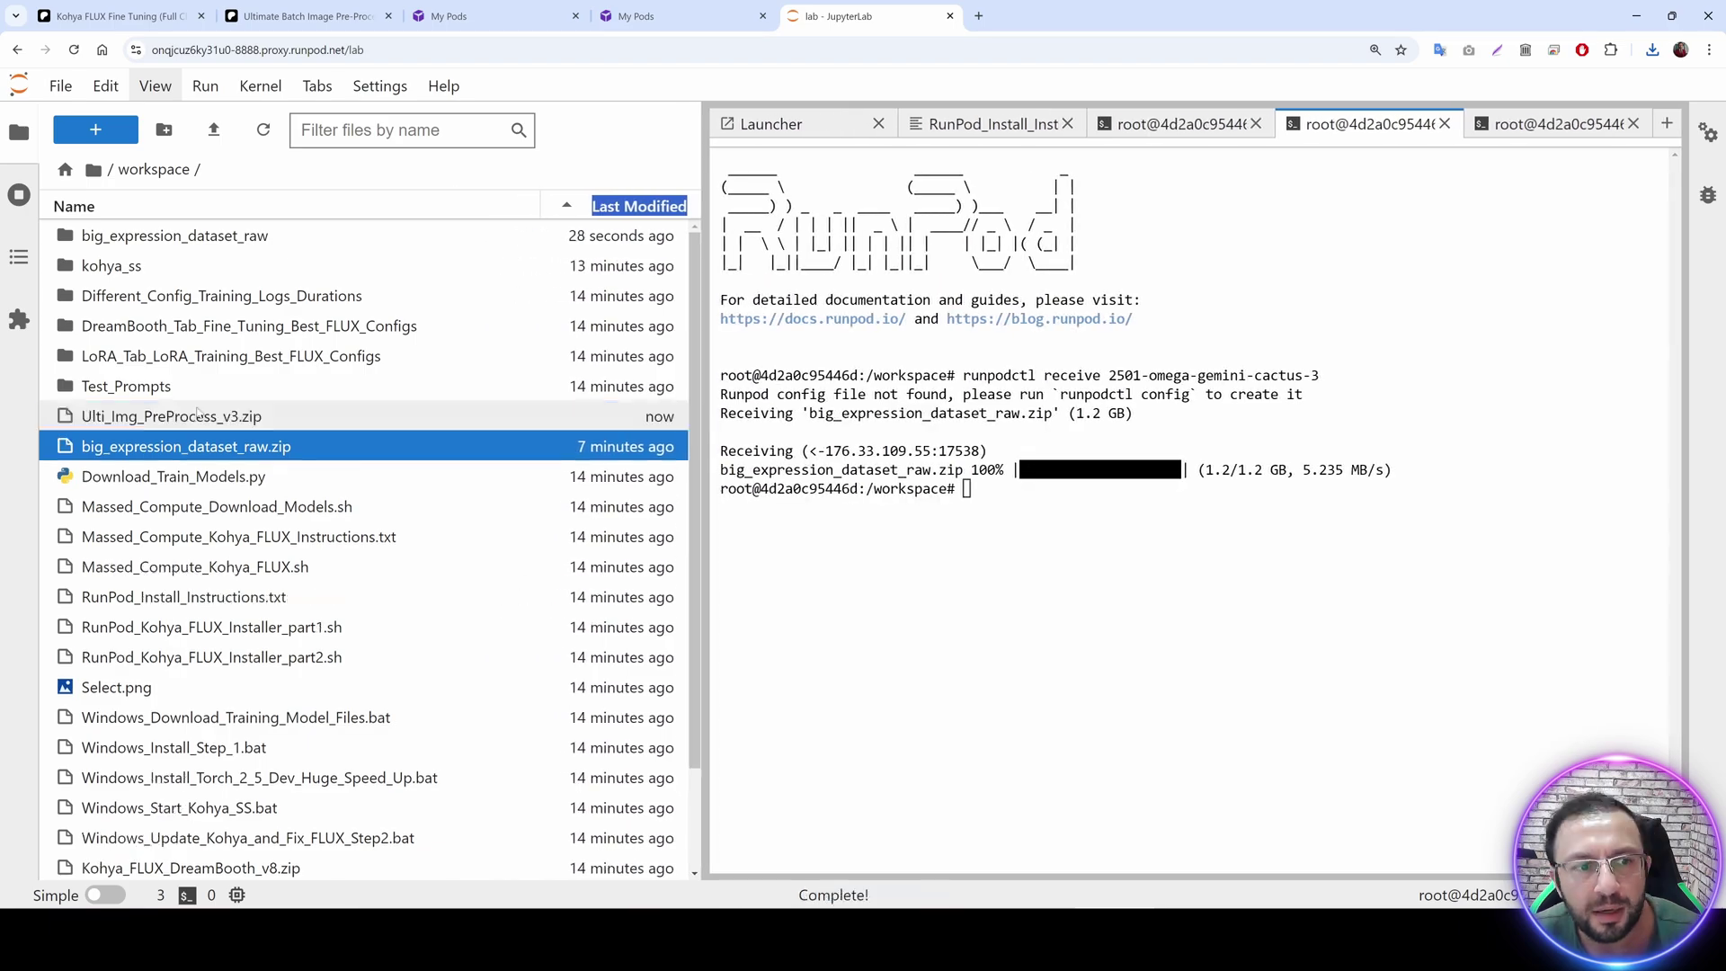
Extract the Ulti_Img_PreProcess_v3.zip archive in the workspace folder.
left_click(144, 415)
right_click(213, 415)
left_click(306, 415)
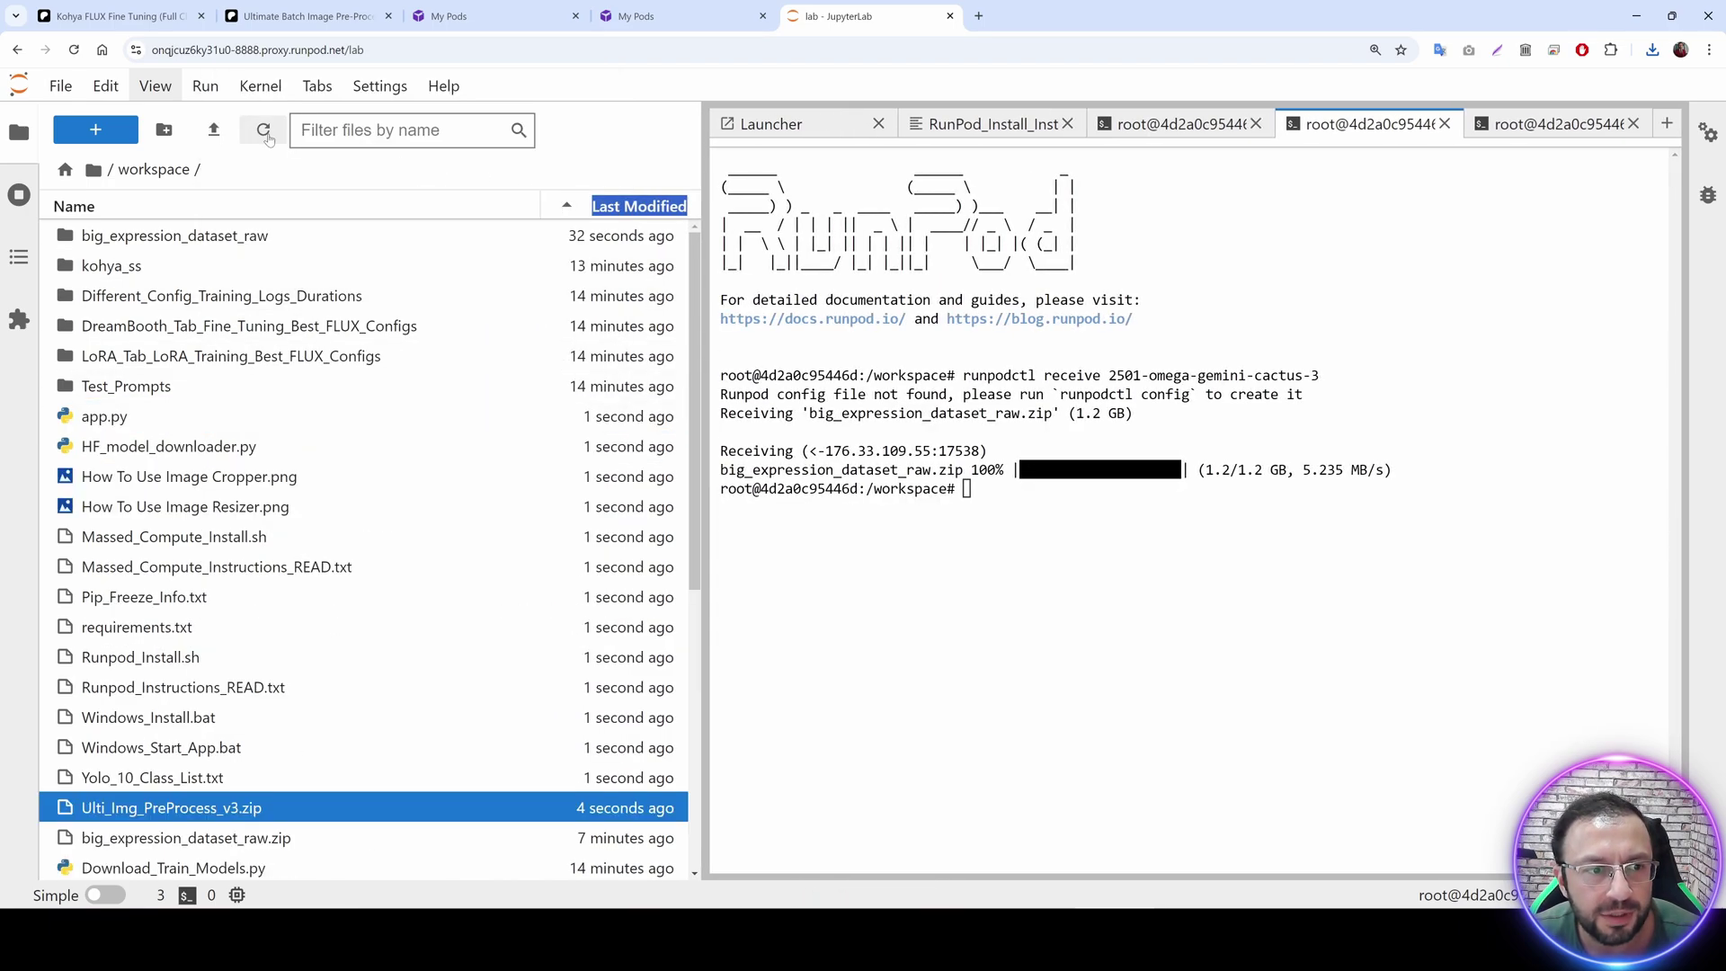
Run the install commands from Runpod_Instructions_READ.txt in a new terminal, setting HF_HOME to "/workspace" and executing Runpod_Install.sh.
double_click(215, 689)
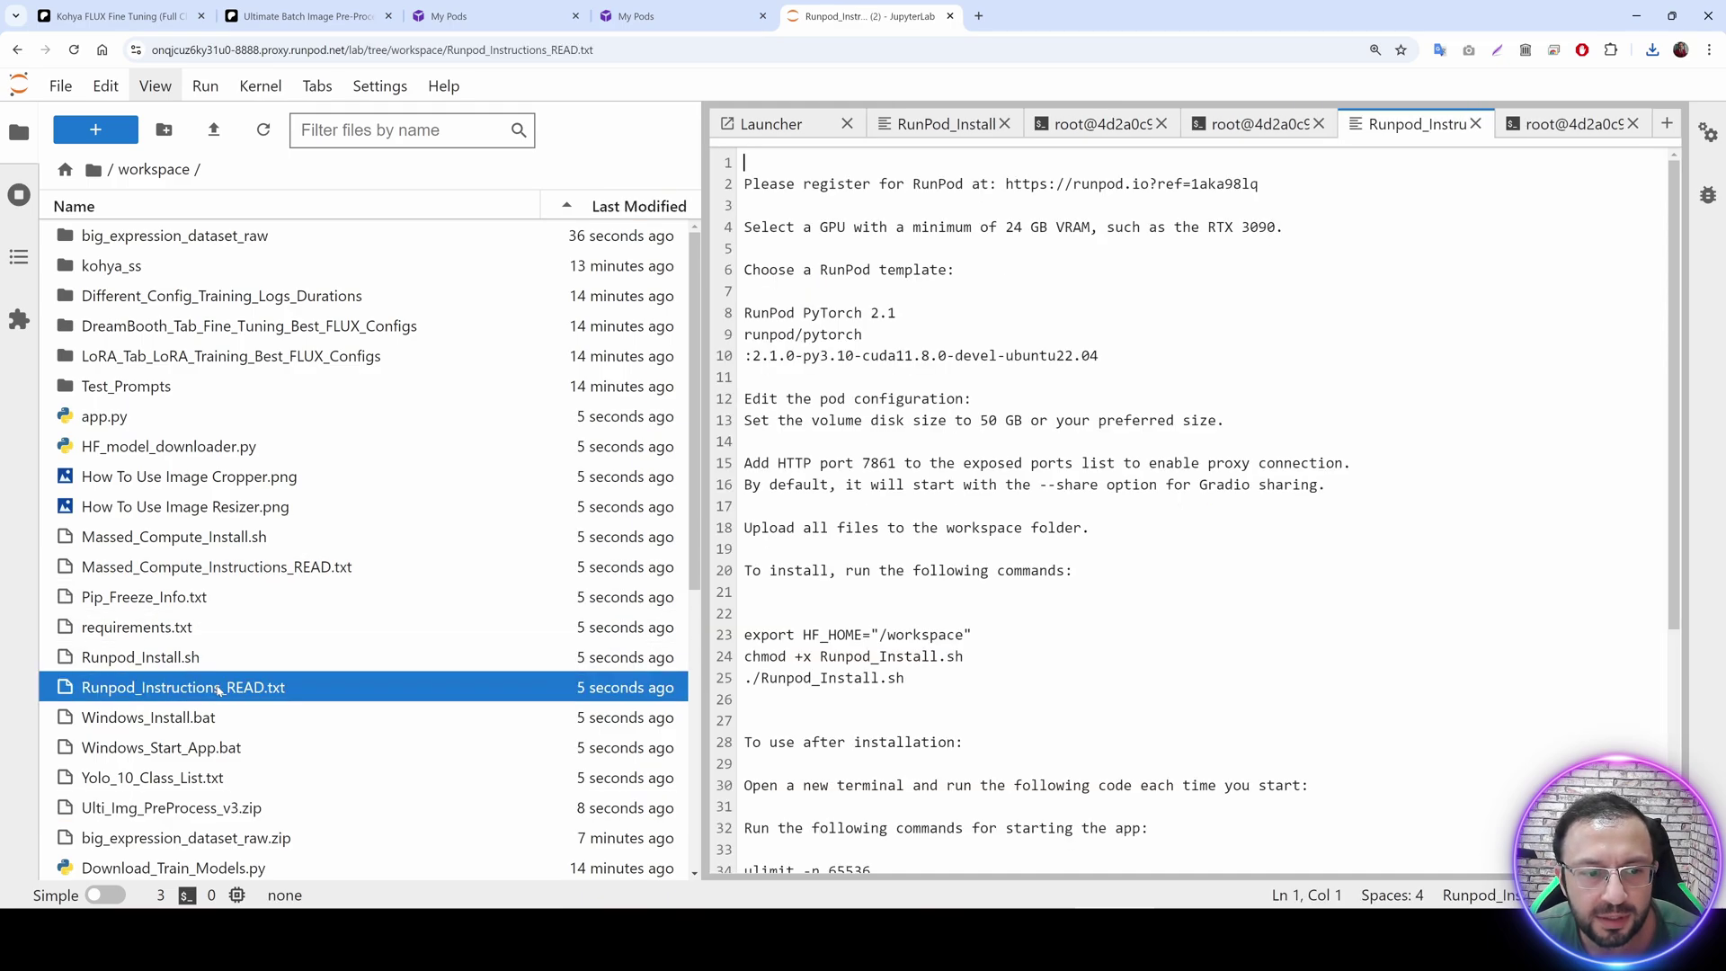
scroll(989, 539, "down", 2)
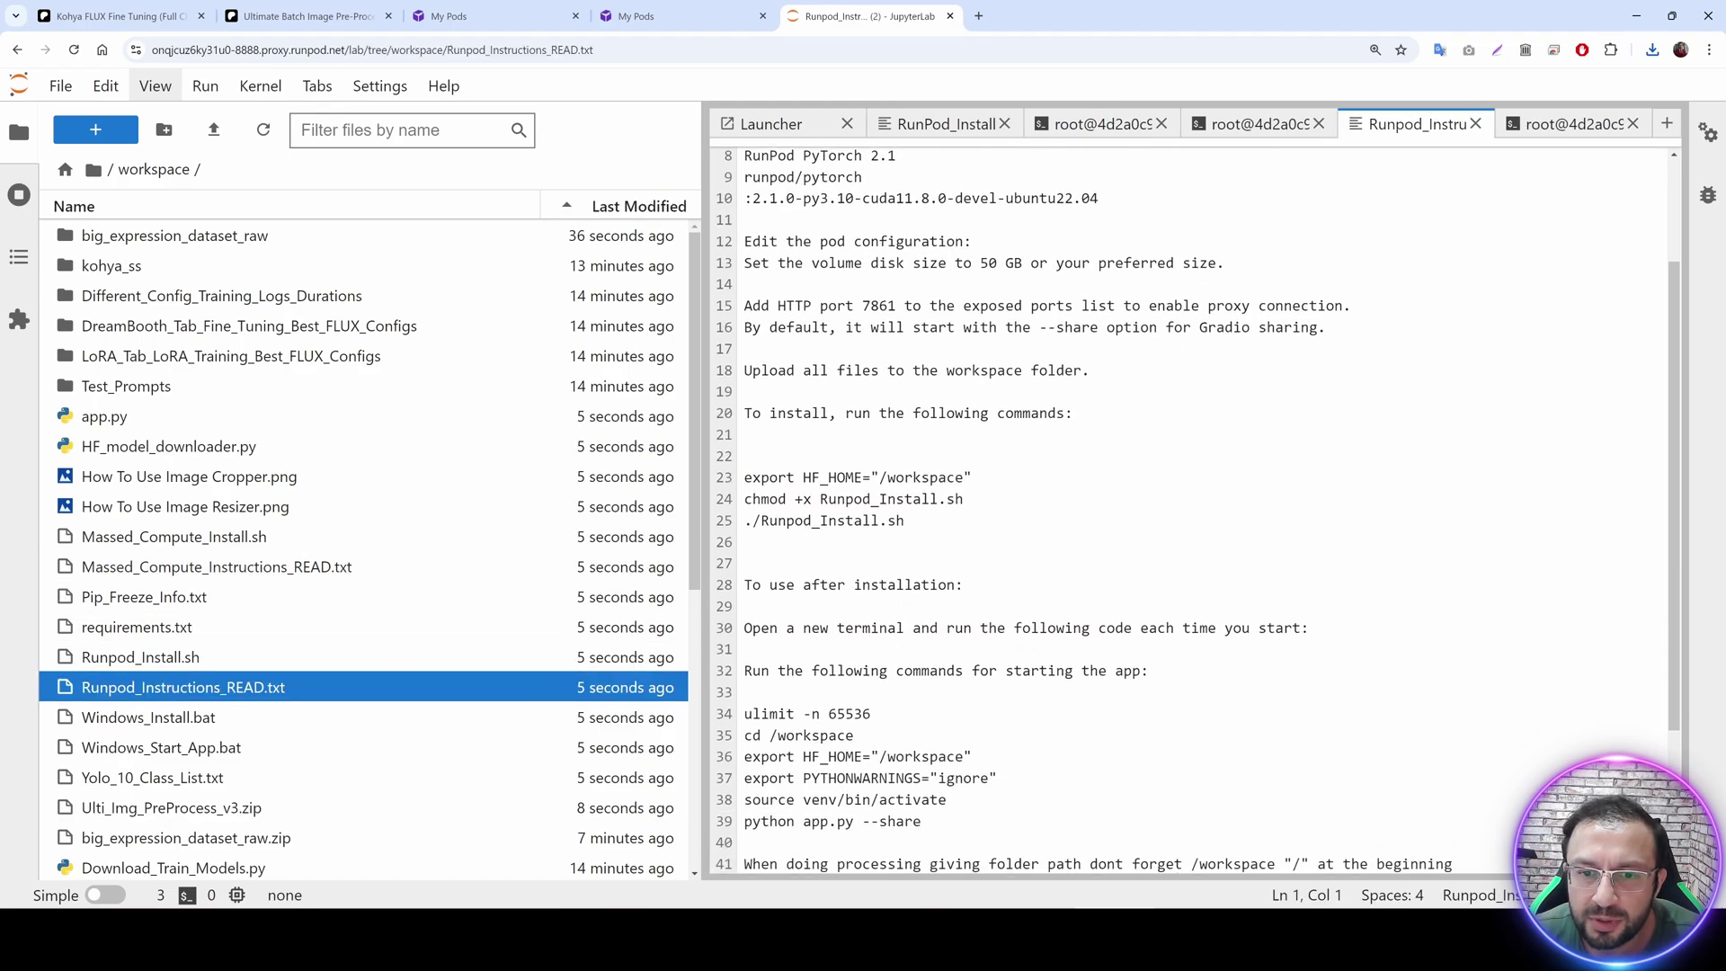
left_click_drag(989, 542, 744, 477)
key("ctrl+c")
left_click(95, 129)
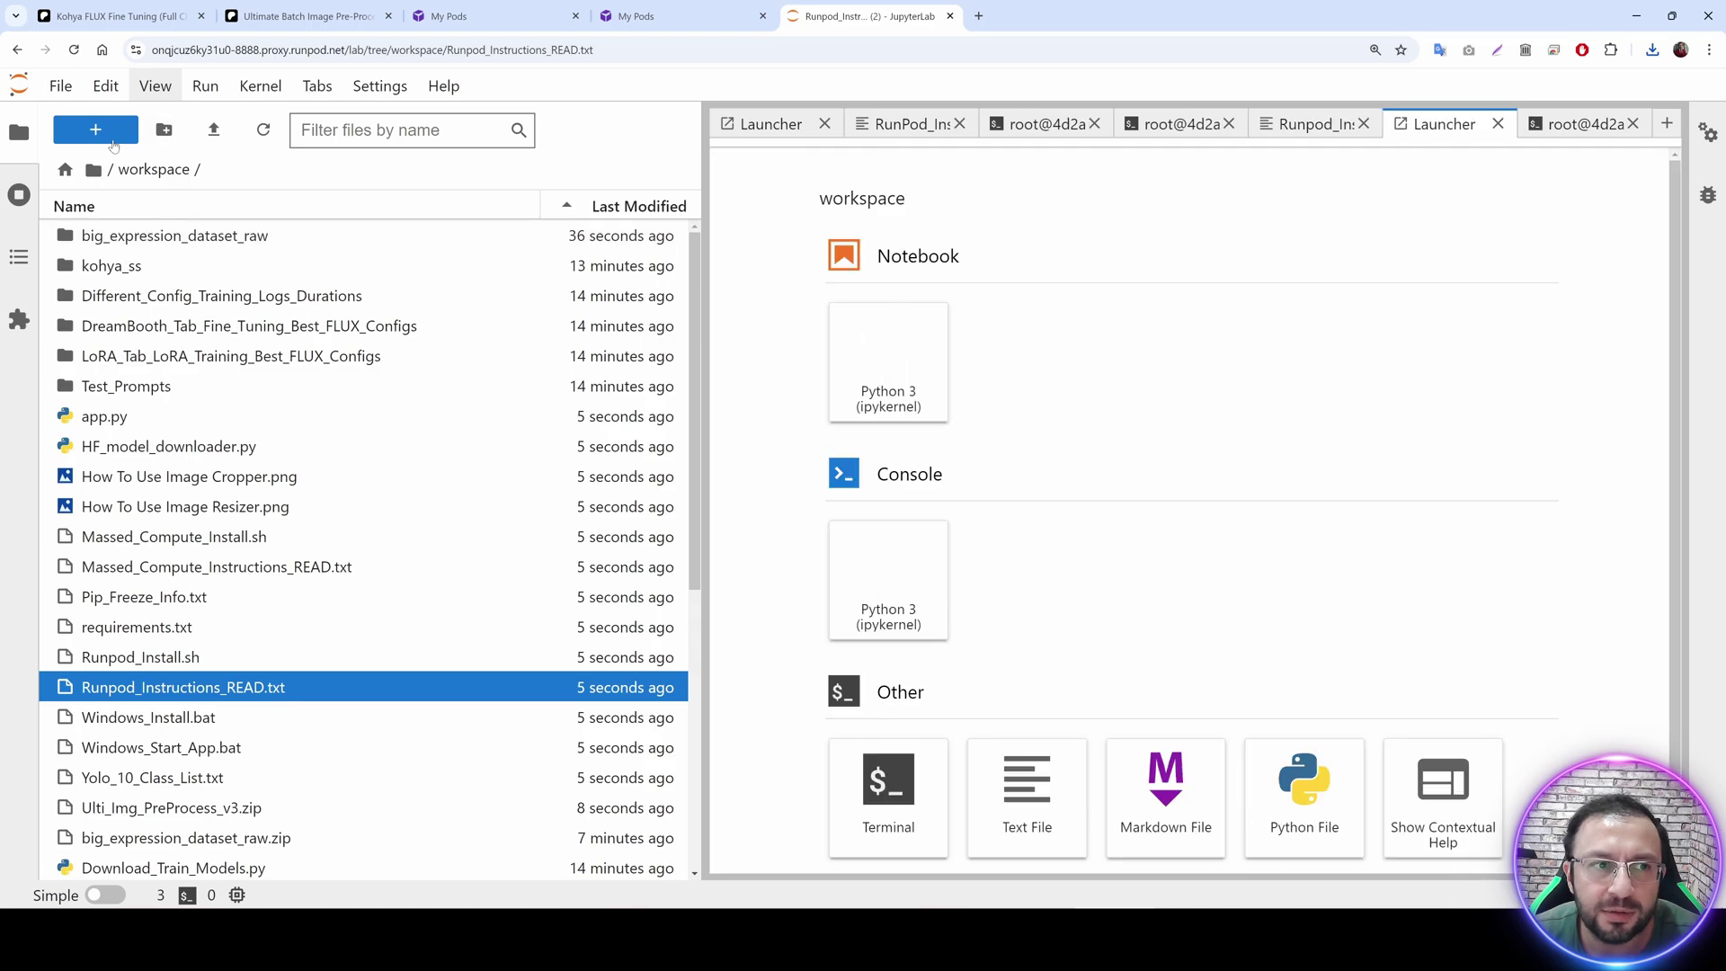
left_click(888, 789)
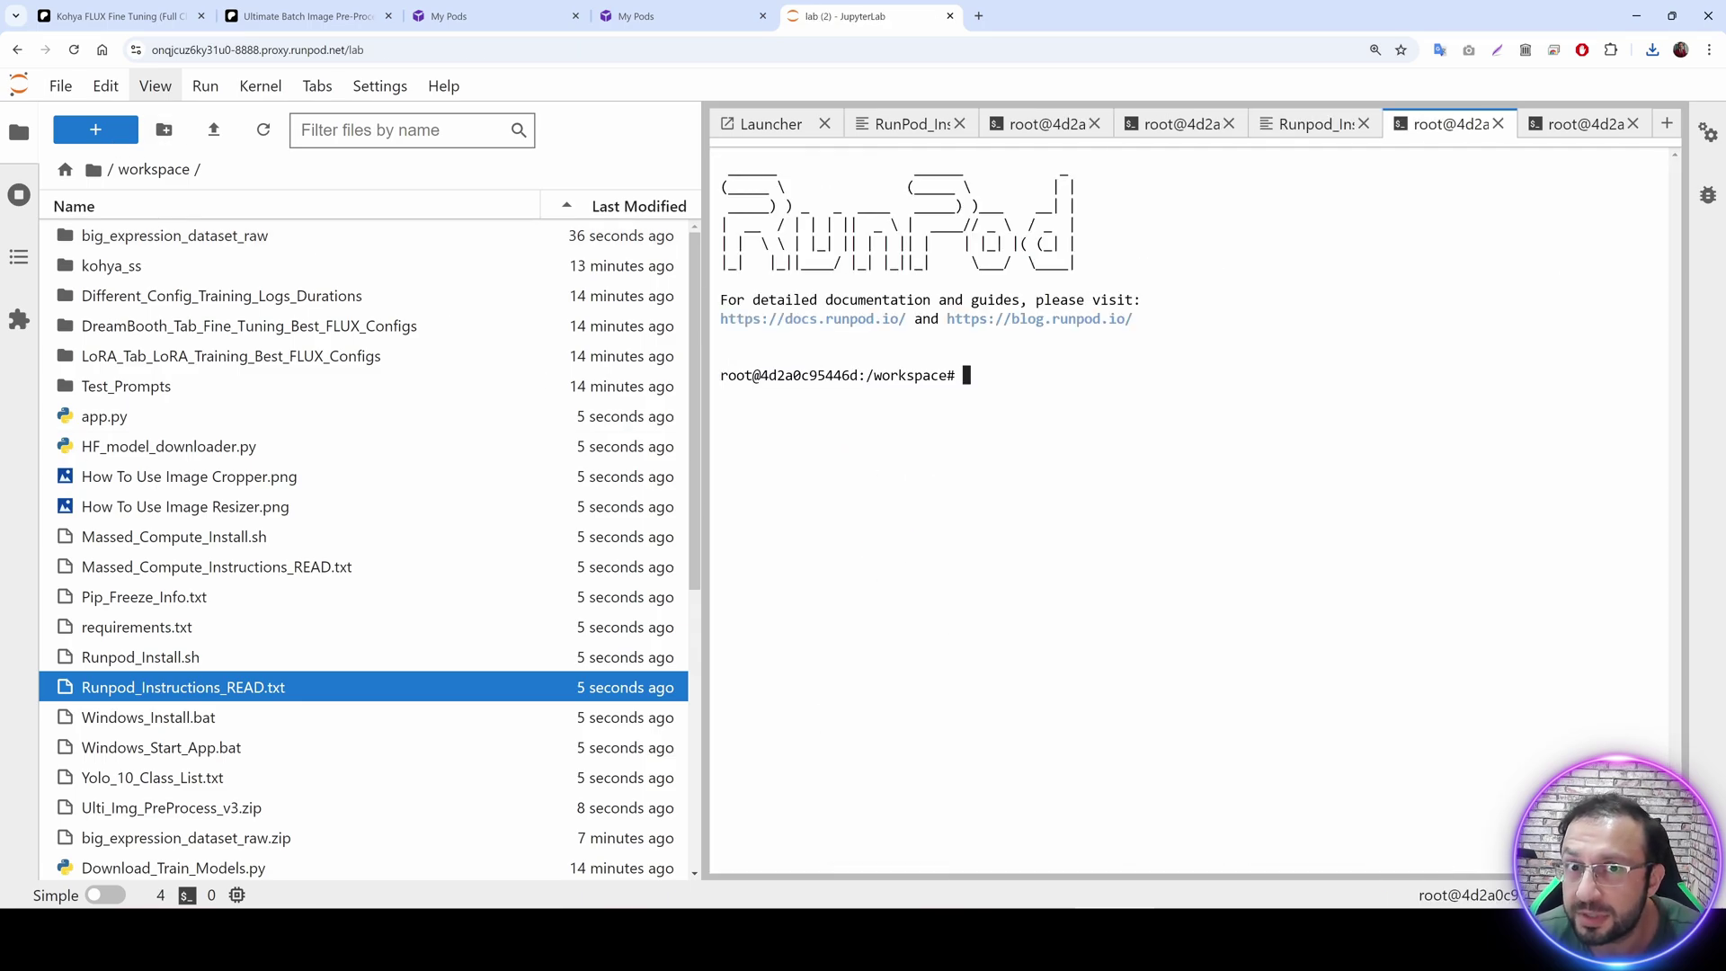
key("ctrl+v")
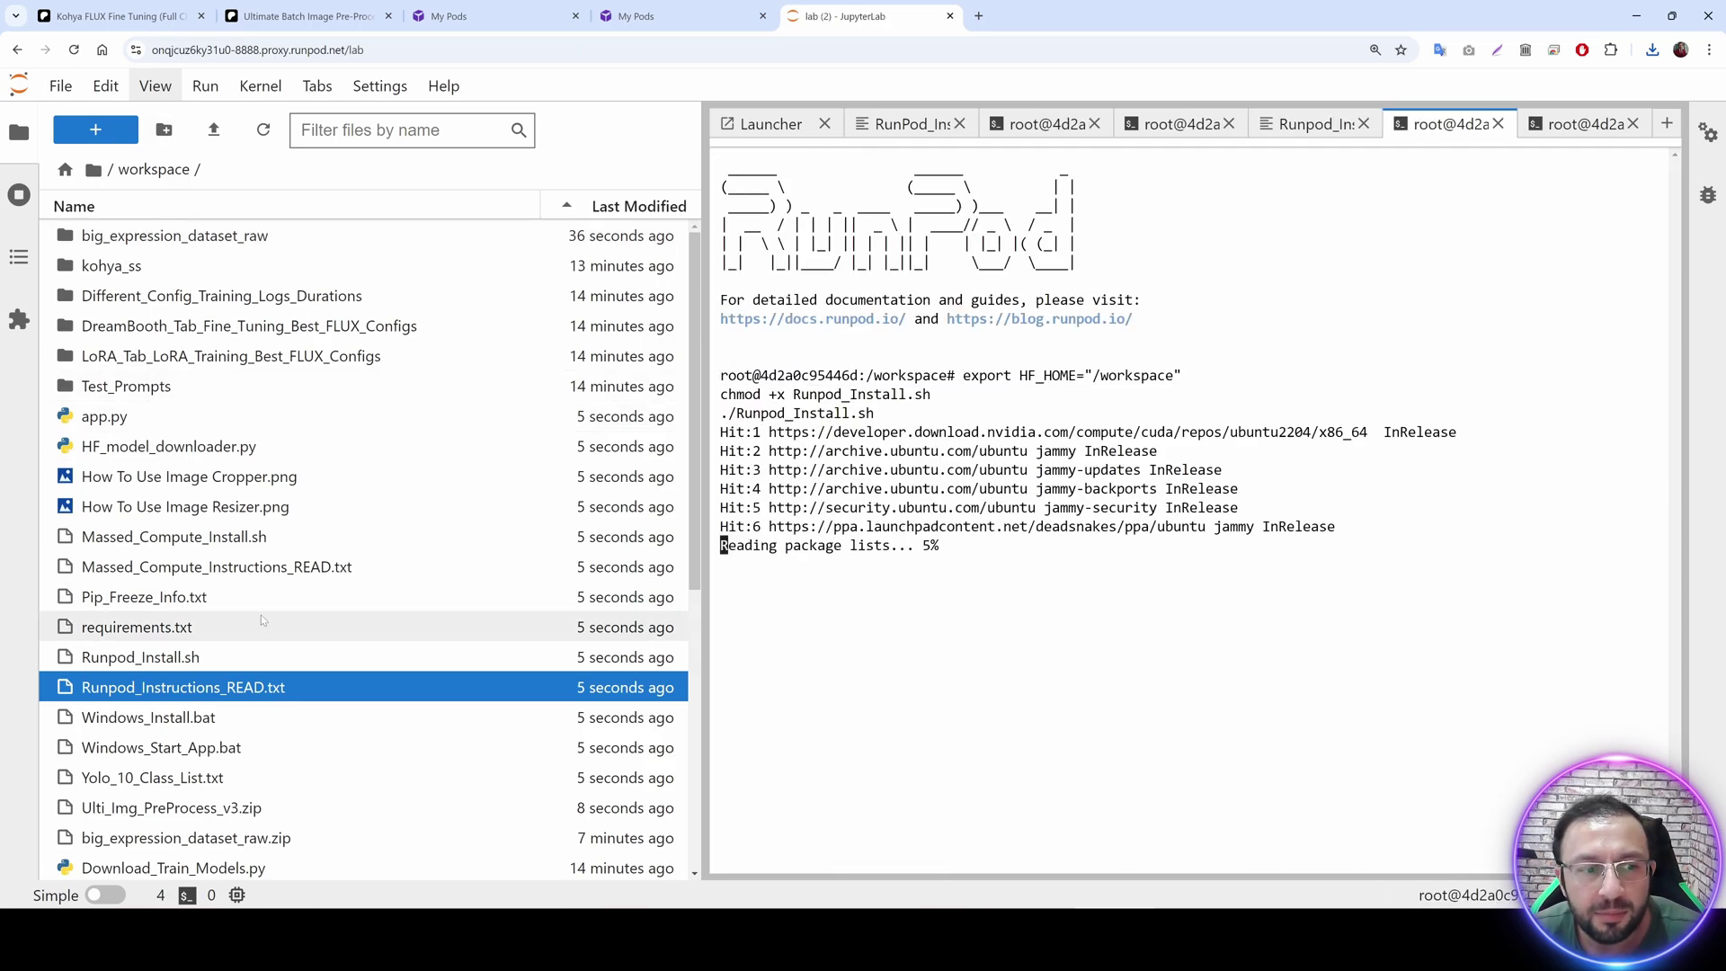
scroll(277, 591, "down", 1)
scroll(277, 590, "down", 1)
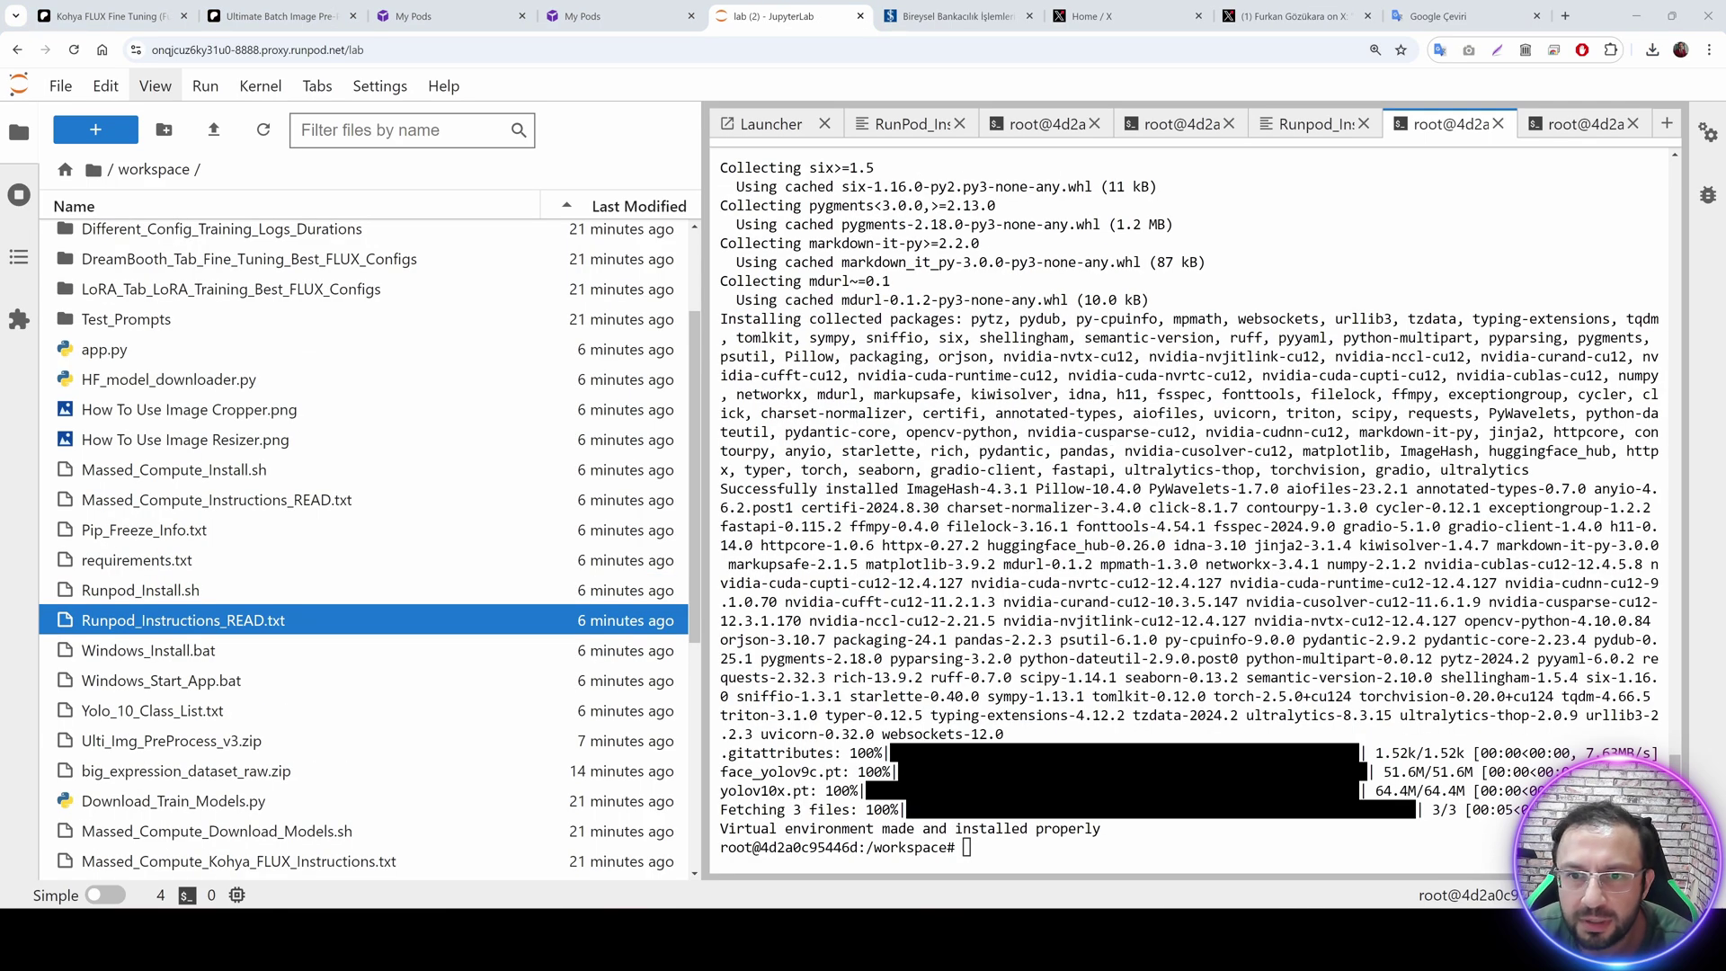
Check the Kohya part 1 installer terminal for the local URL line that the install instructions say to wait for.
left_click(1583, 123)
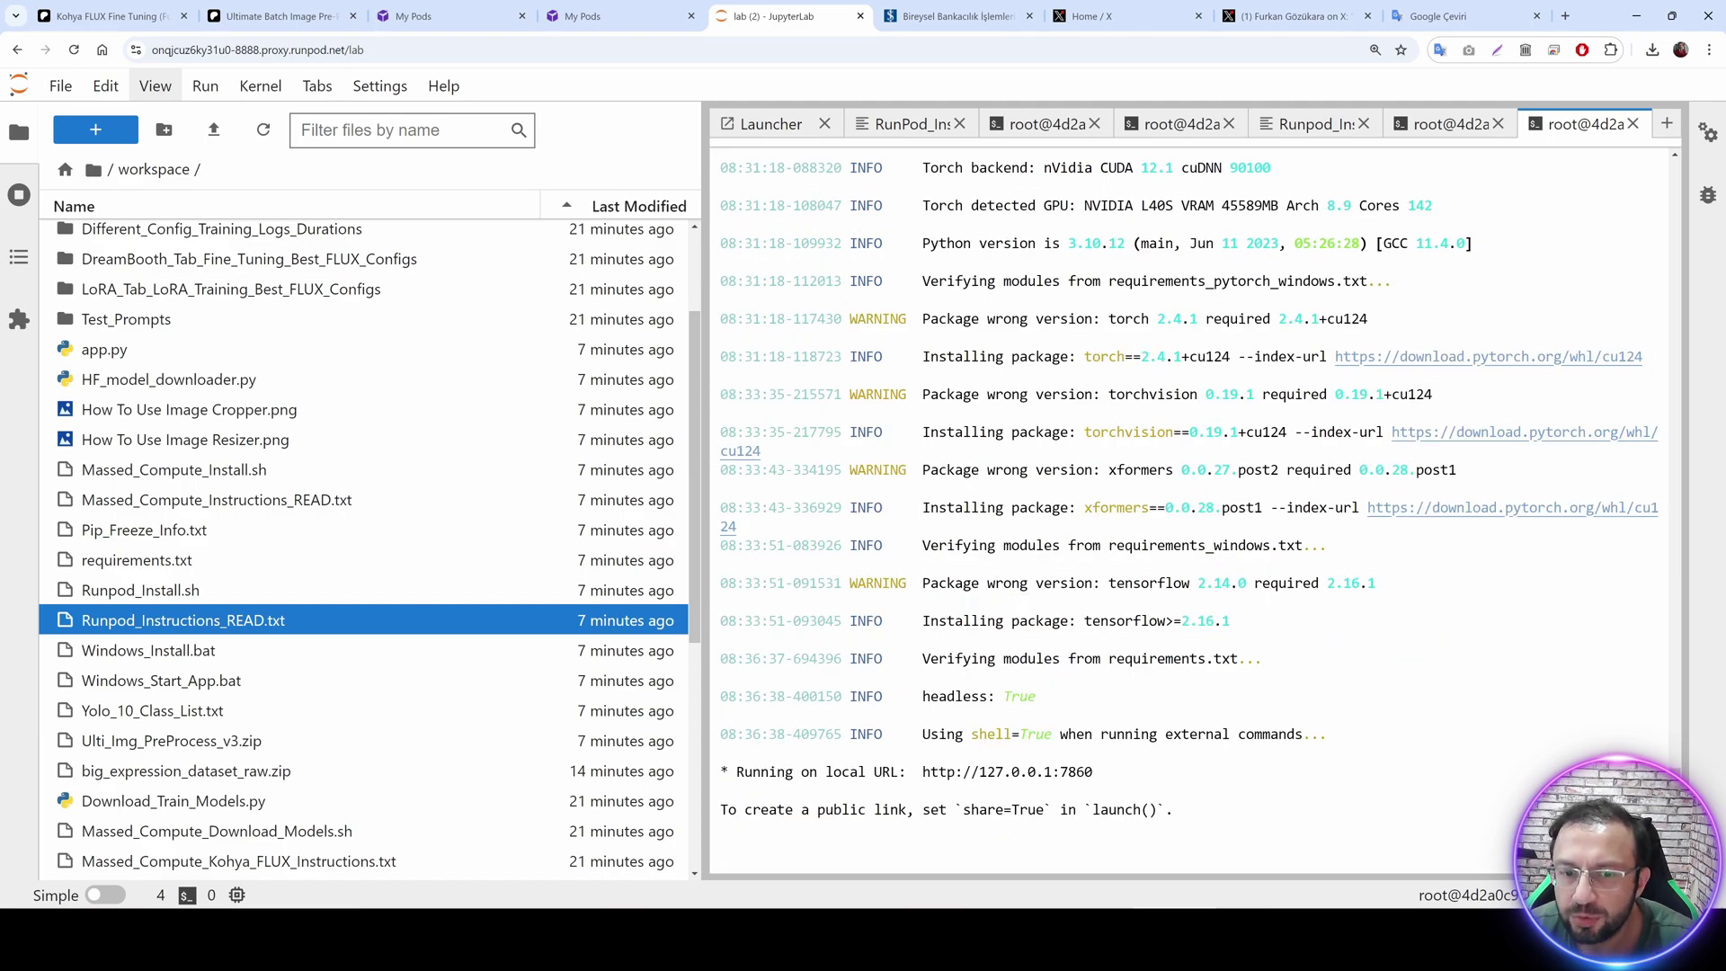
left_click_drag(808, 733, 720, 734)
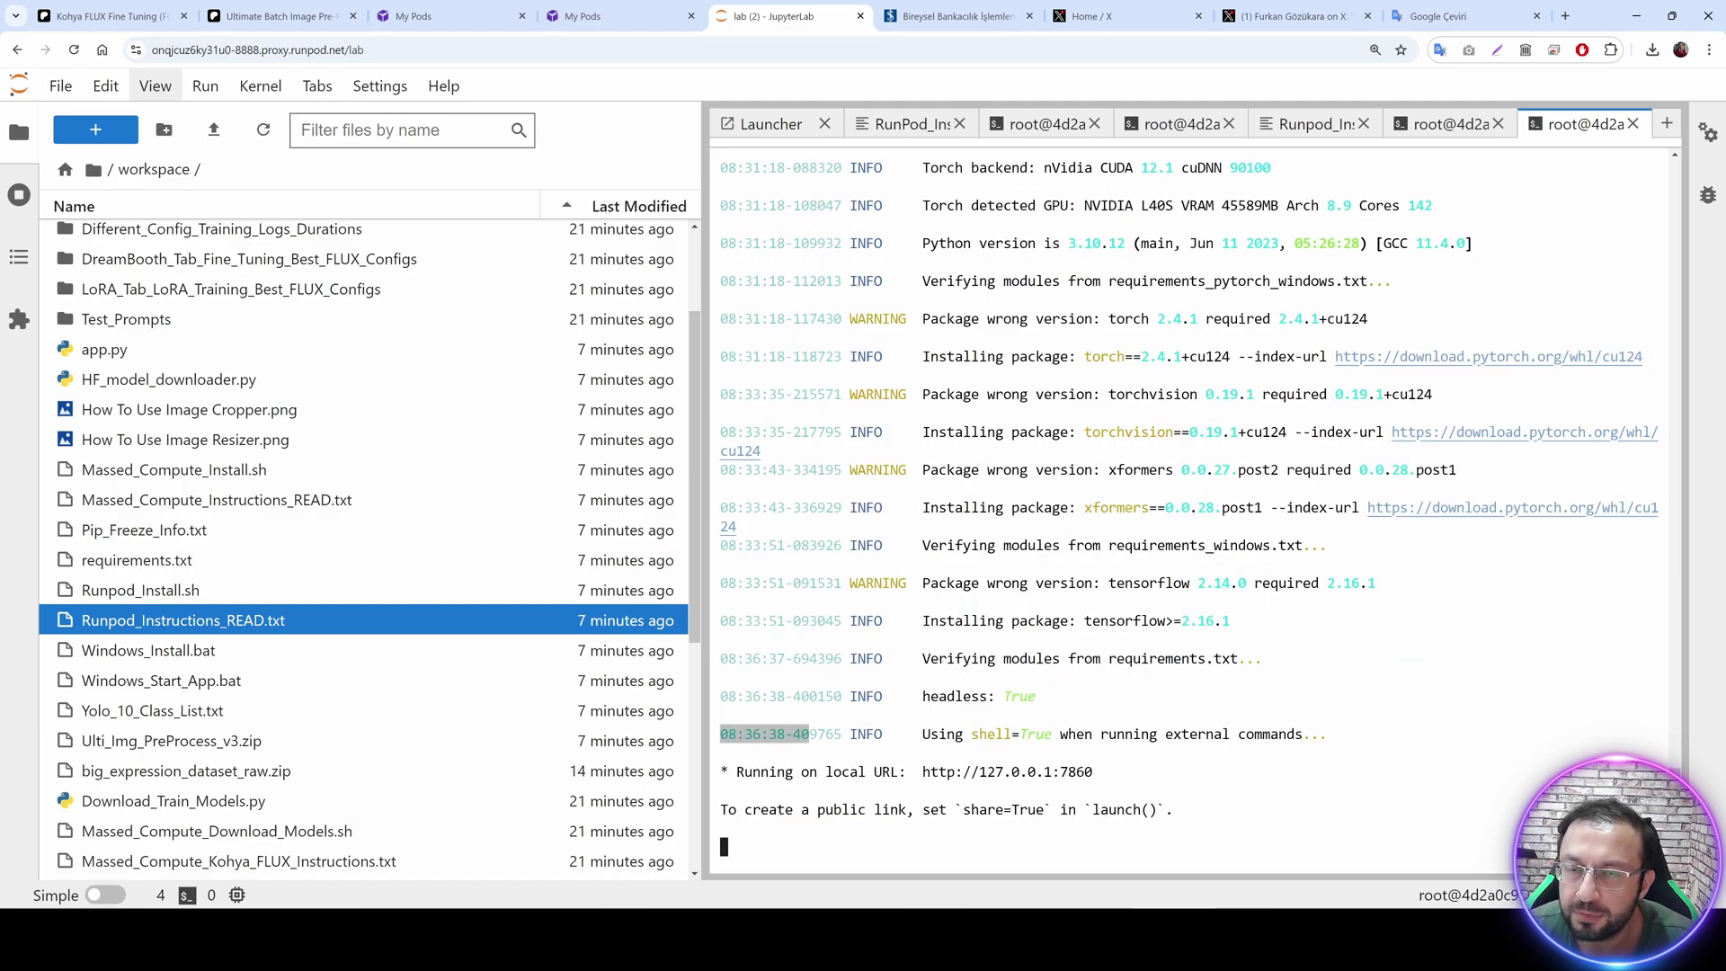
left_click(908, 123)
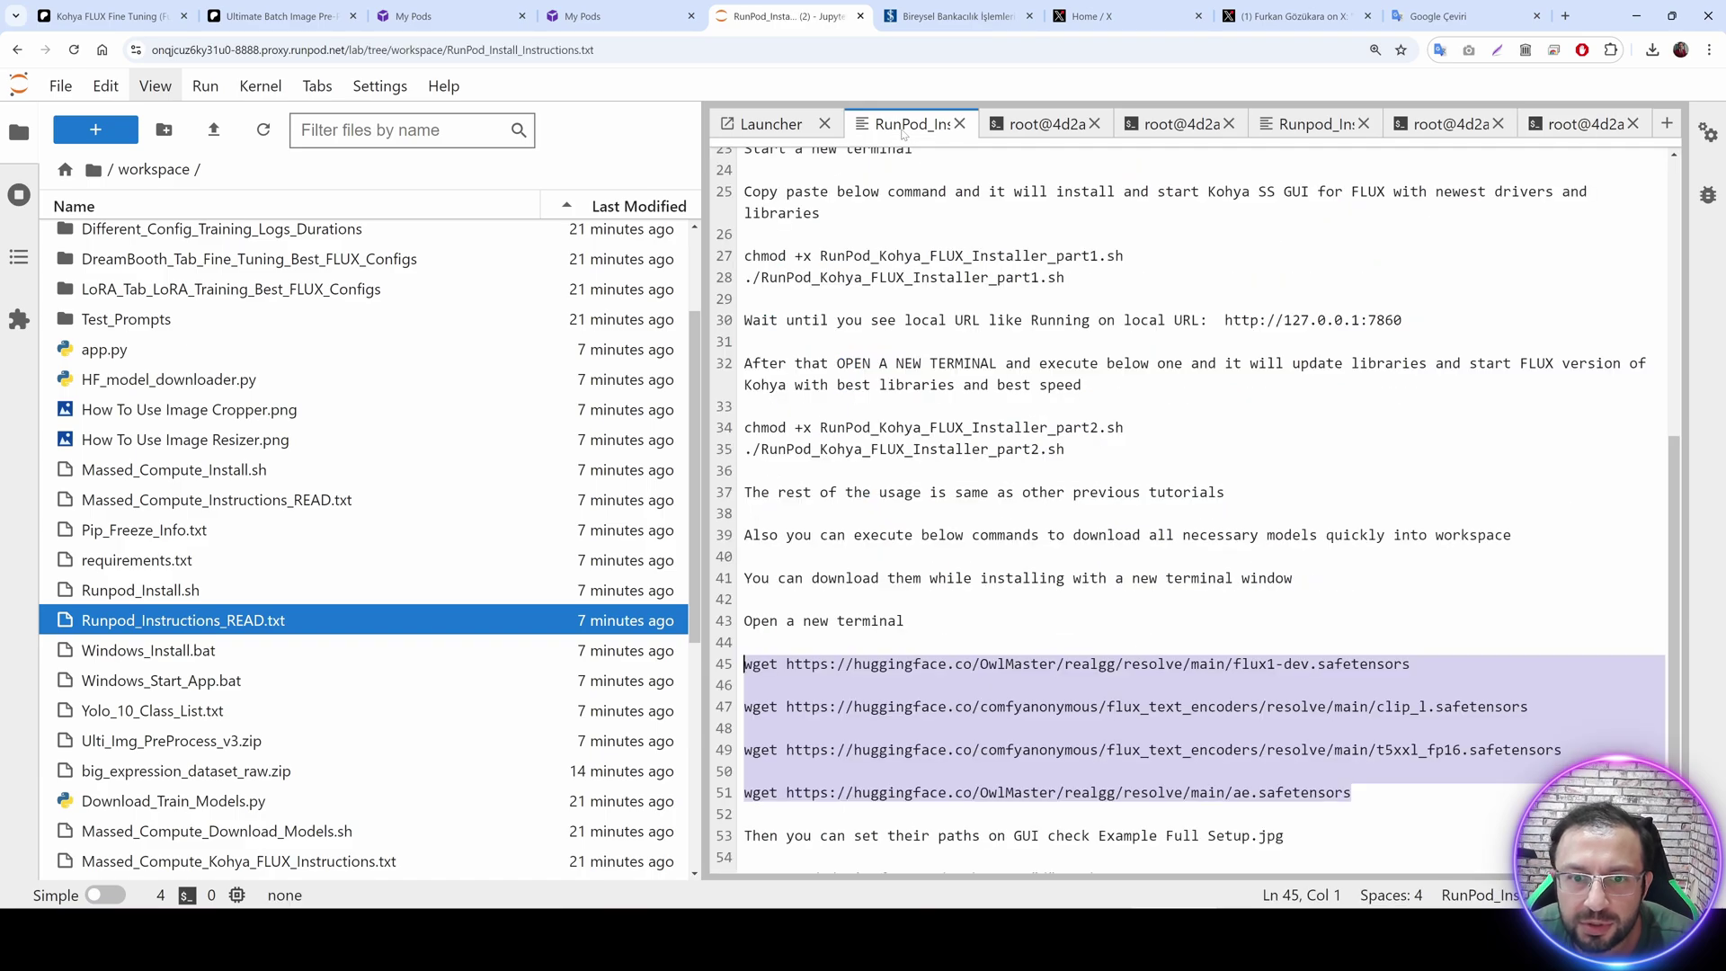
left_click(1582, 124)
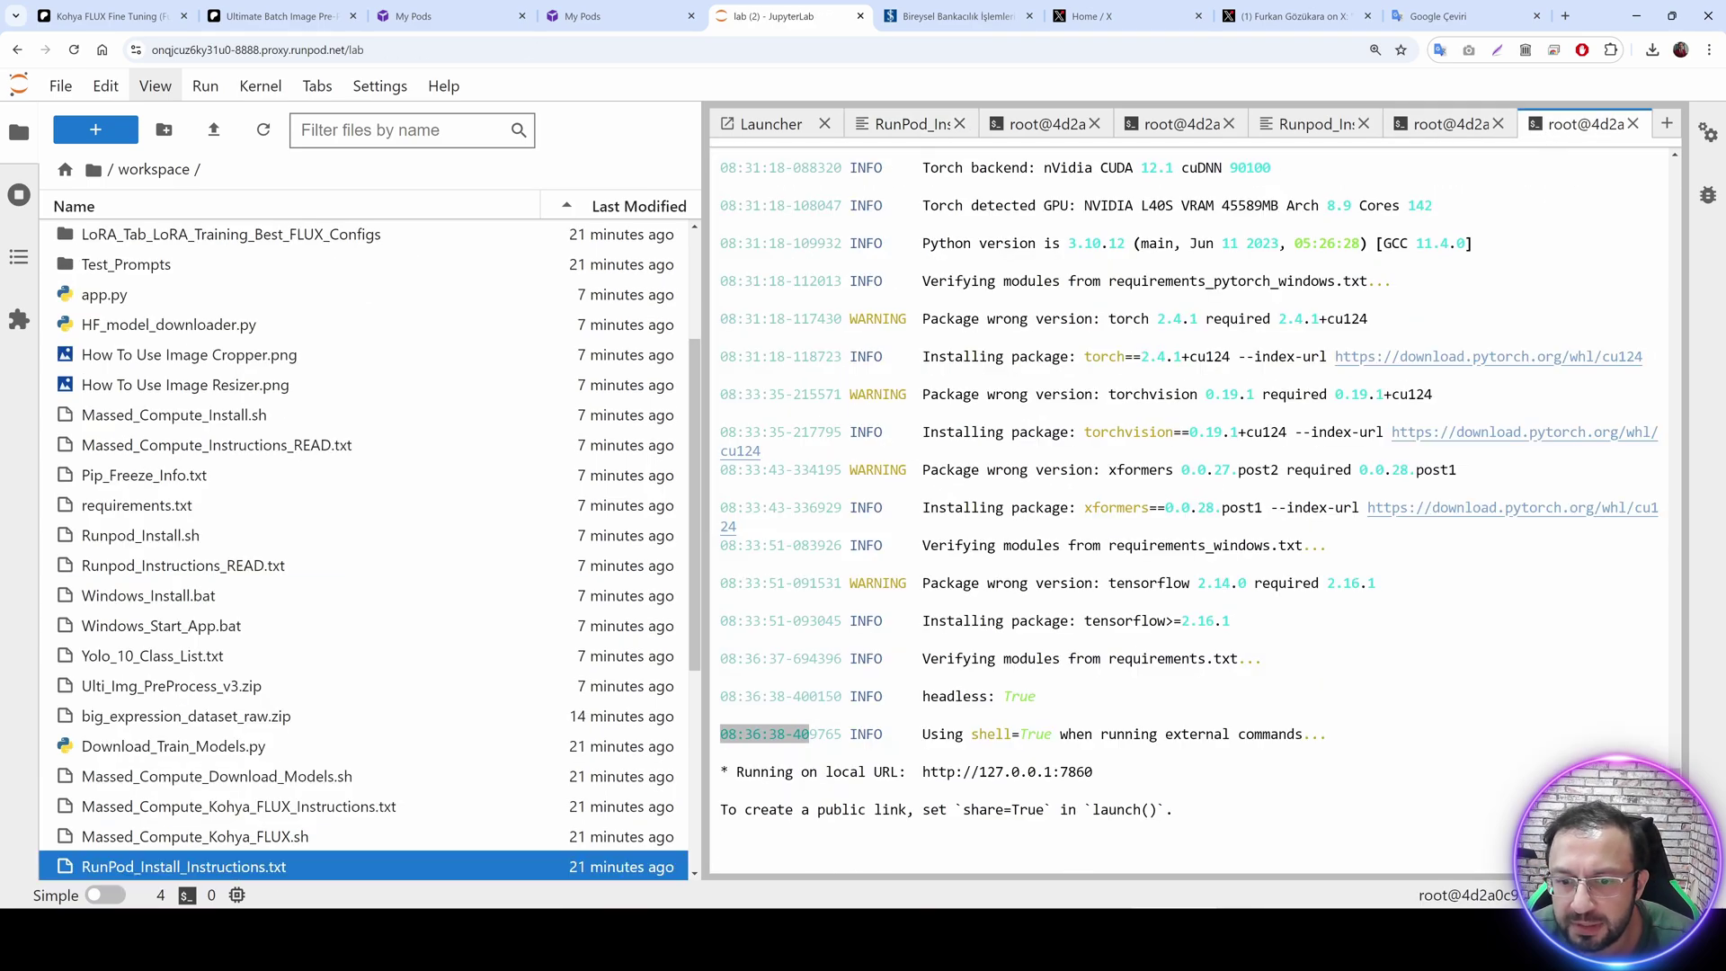
left_click_drag(1140, 771, 736, 771)
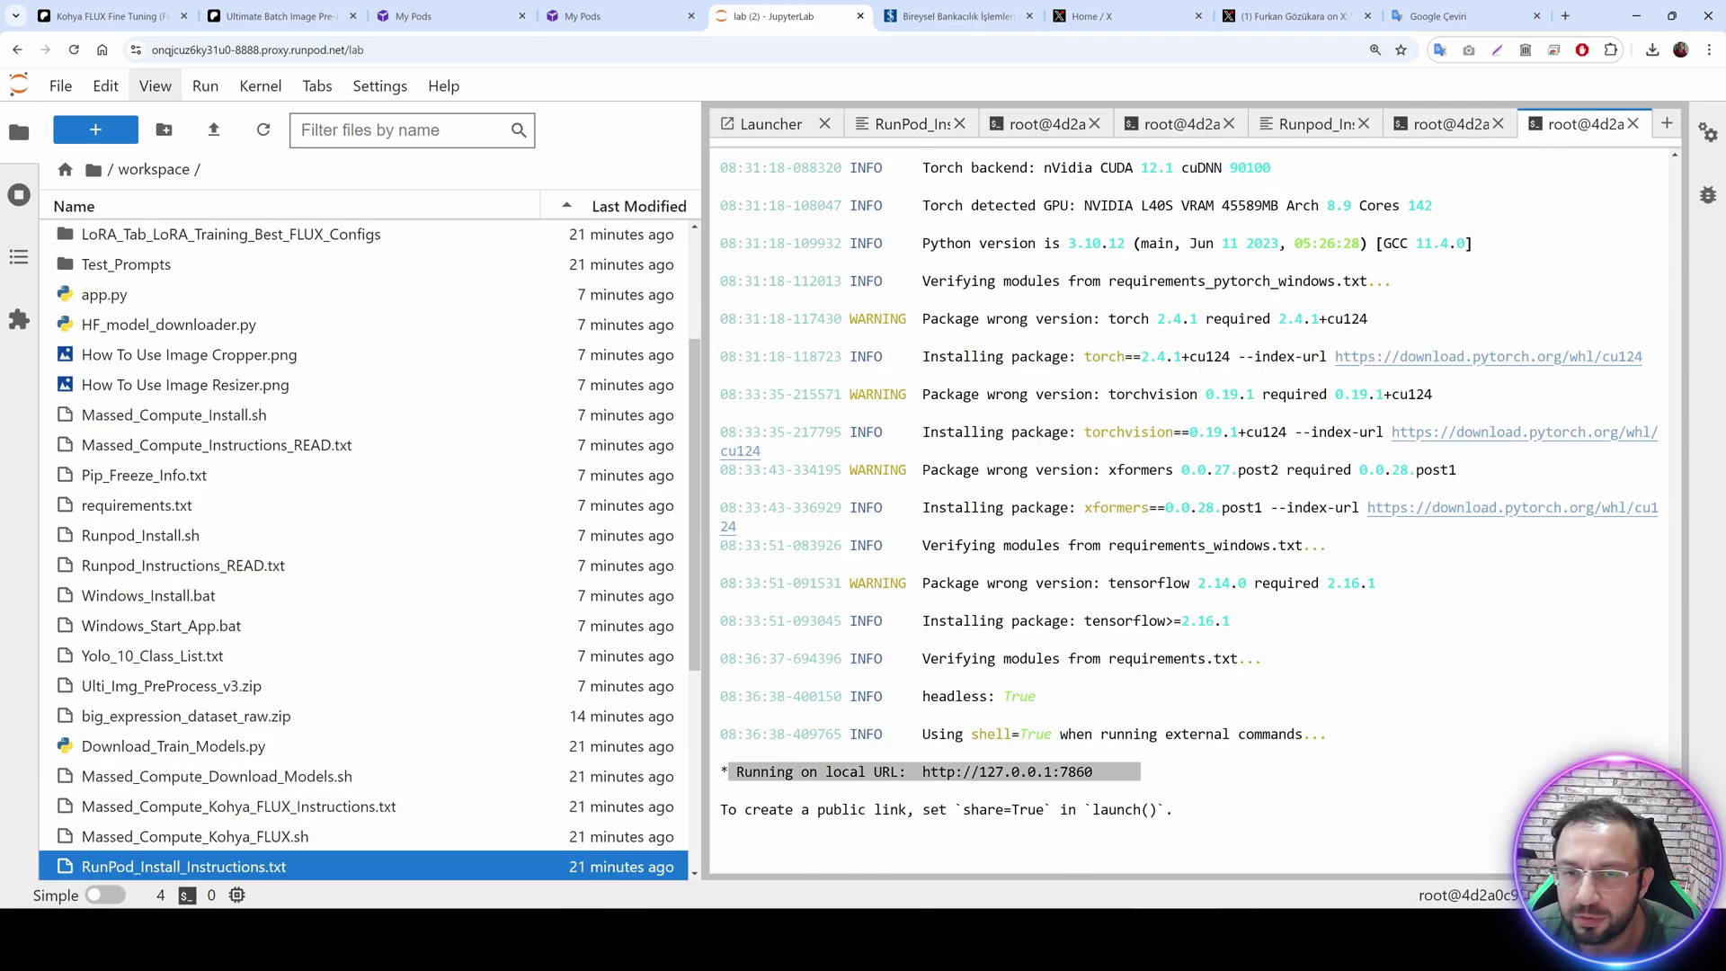
Make RunPod_Kohya_FLUX_Installer_part2.sh executable and run it in a new terminal, using the commands from RunPod_Install_Instructions.txt.
left_click(1319, 124)
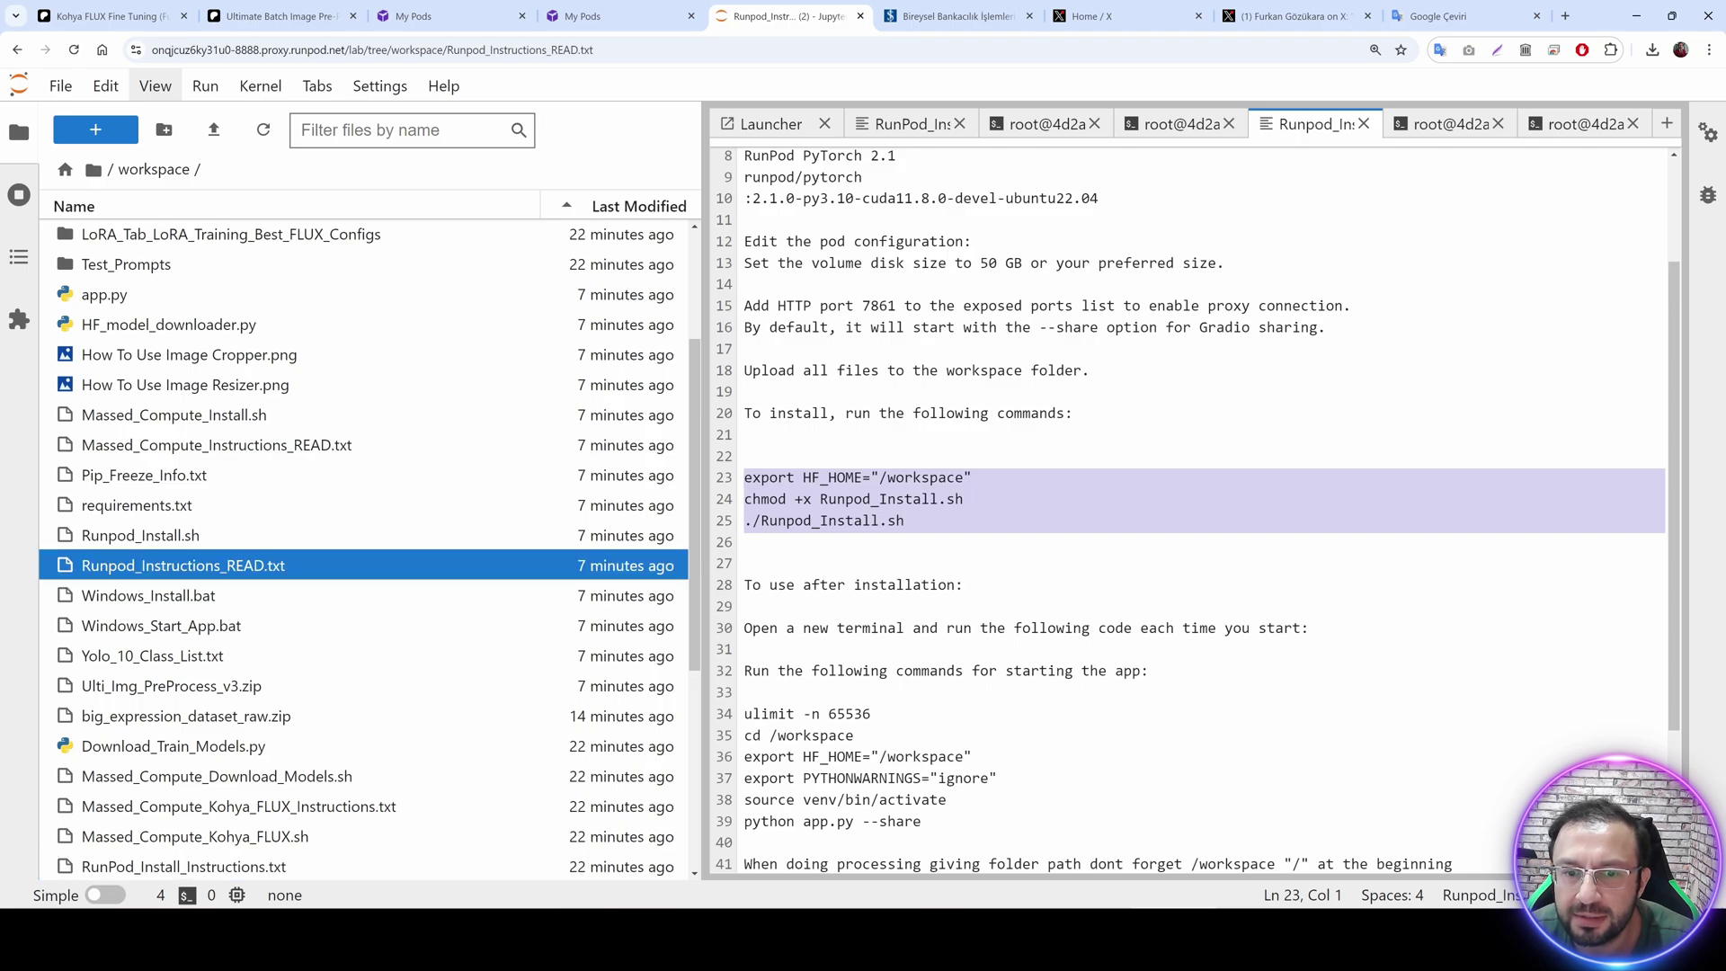
left_click(912, 124)
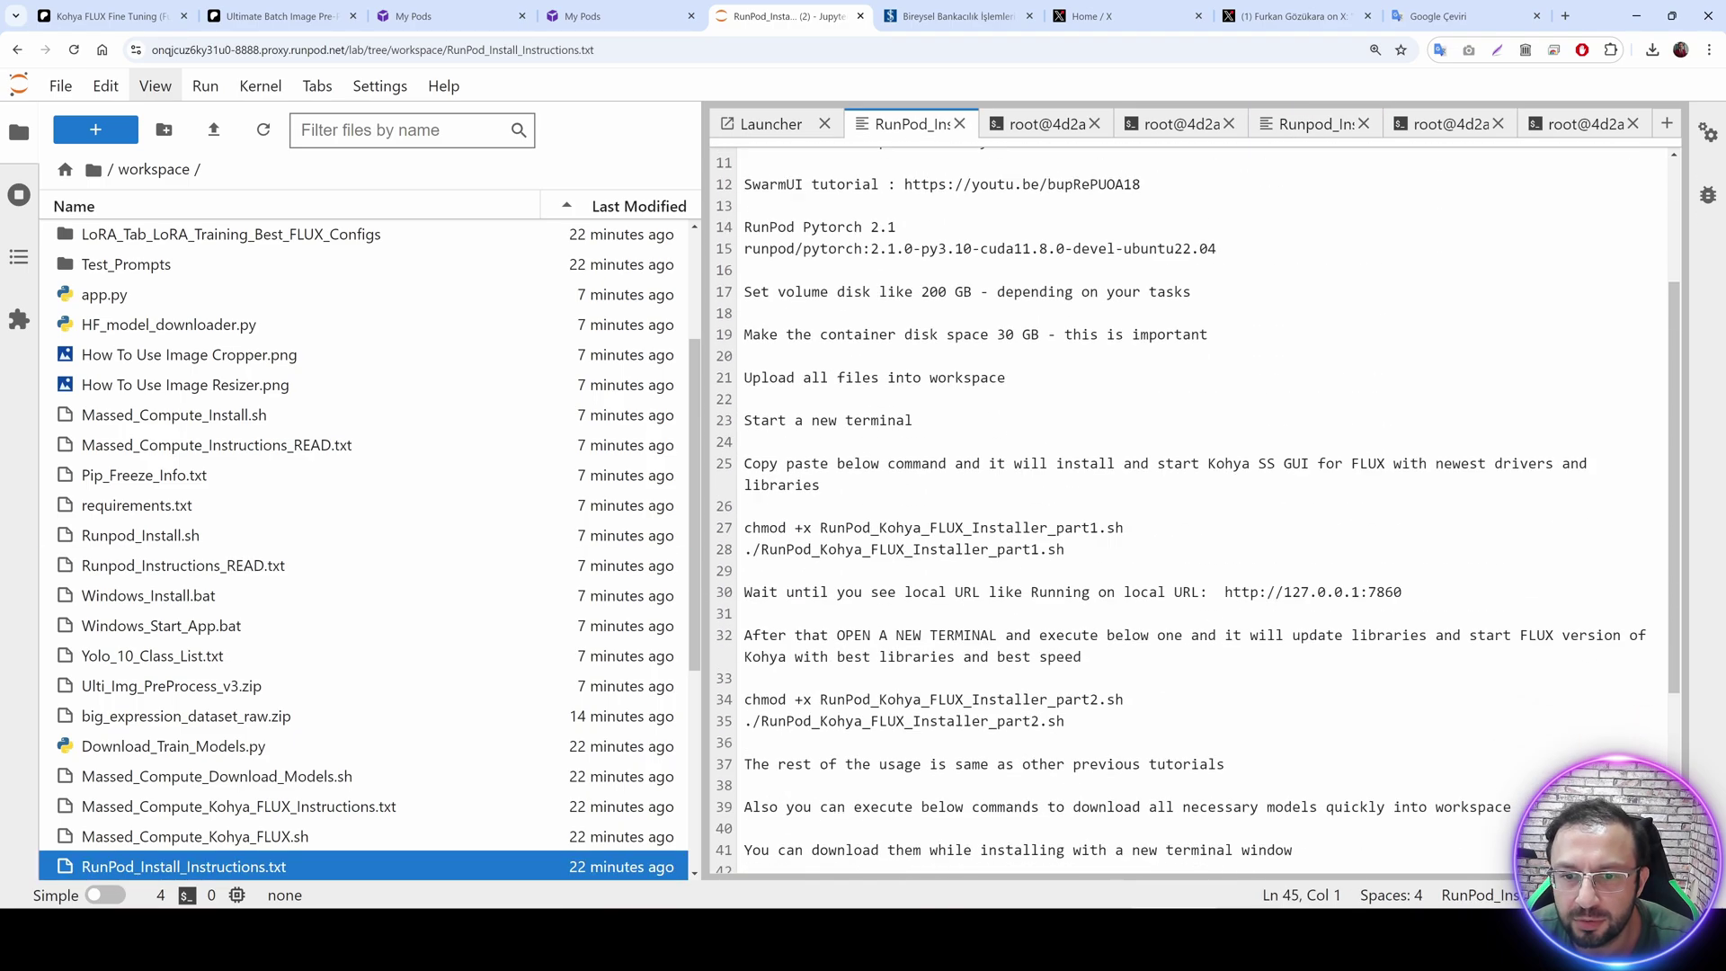
left_click_drag(1066, 585, 744, 563)
left_click(95, 130)
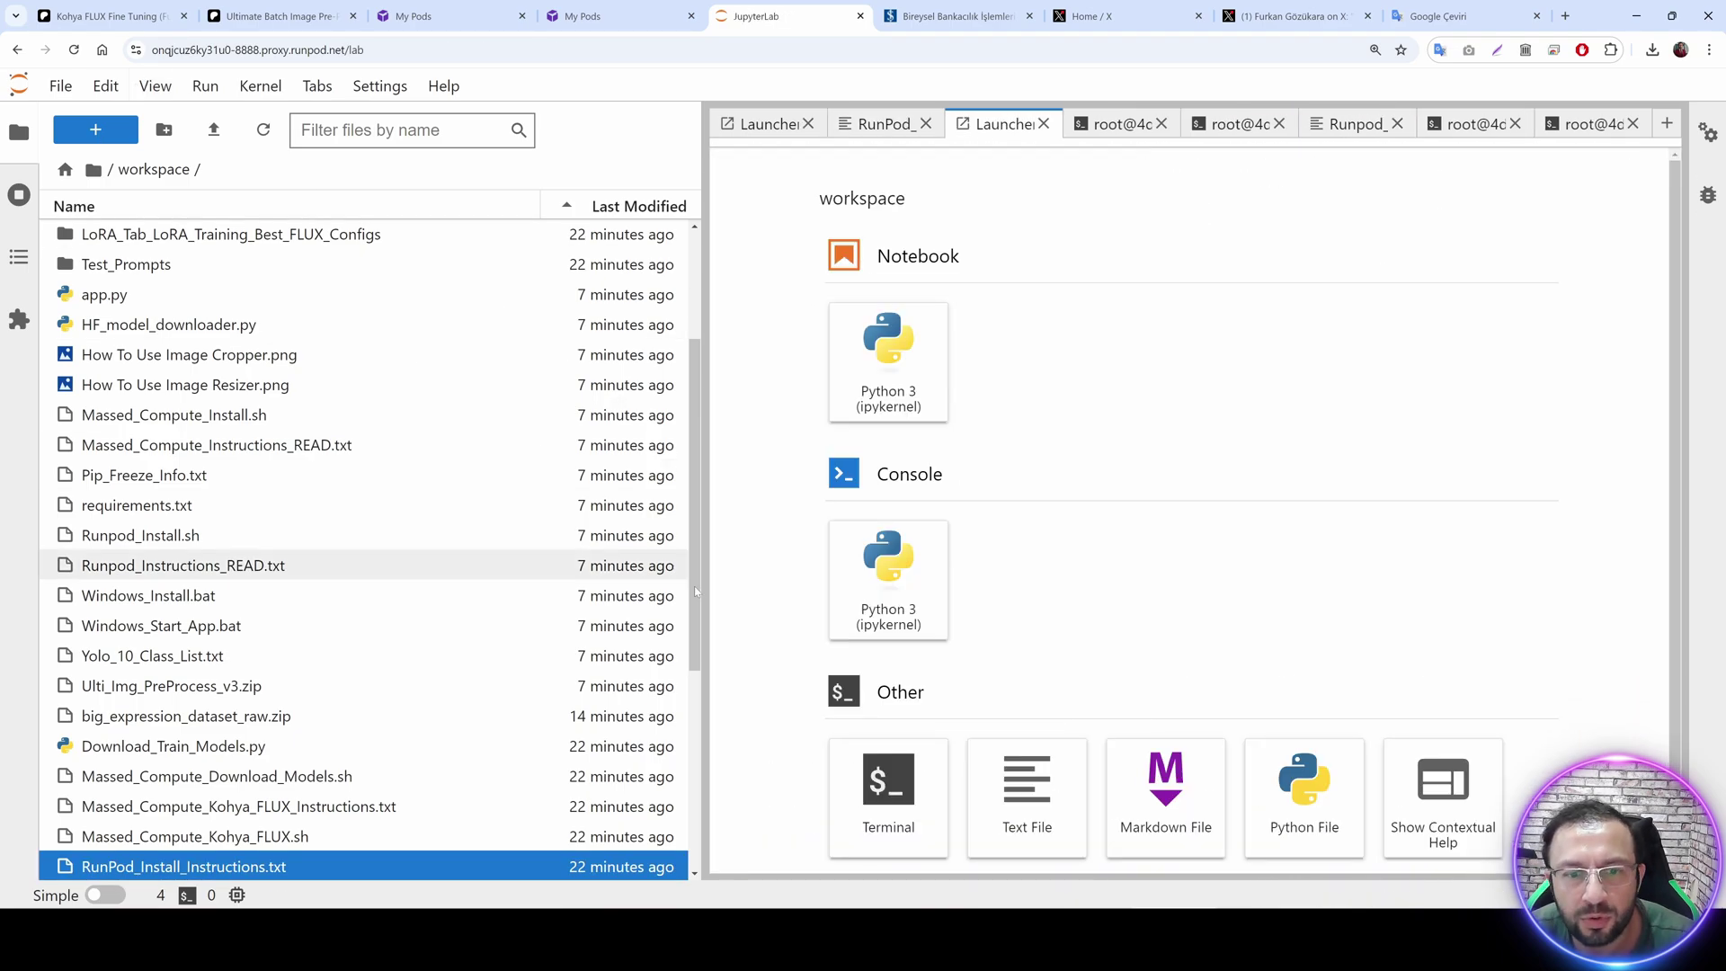
left_click(858, 809)
type("chmod +x RunPod_Kohya_FLUX_Installer_part2.sh ./RunPod_Kohya_FLUX_Installer_part2.sh")
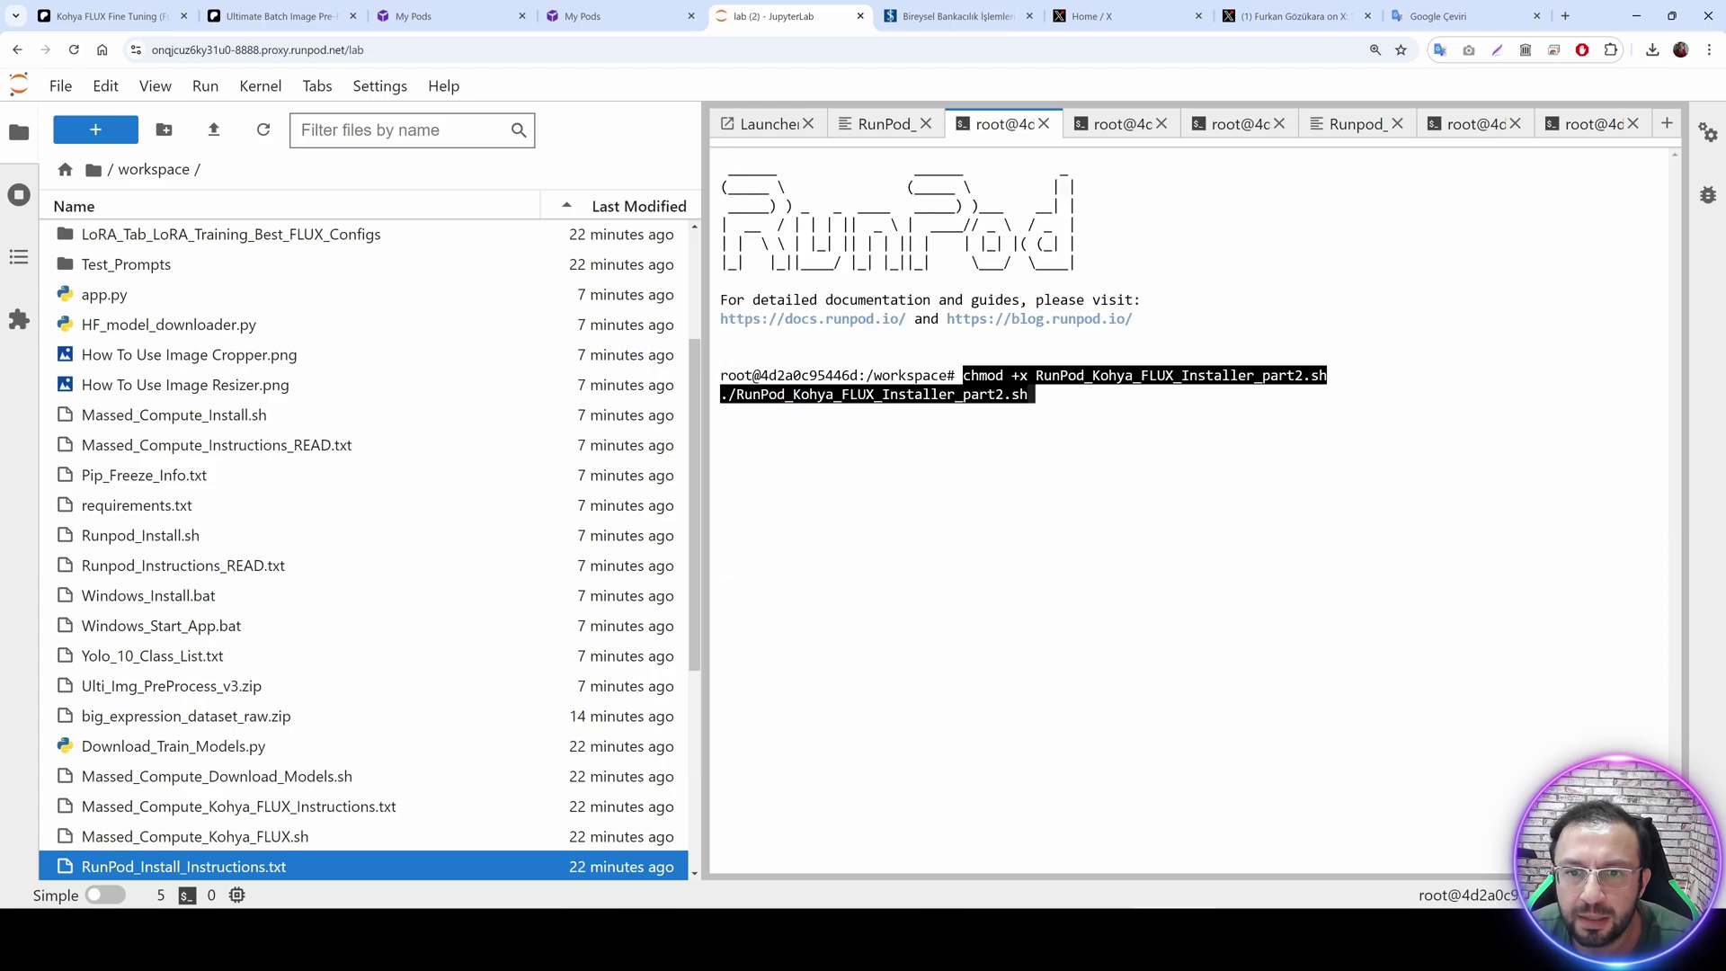
key("Return")
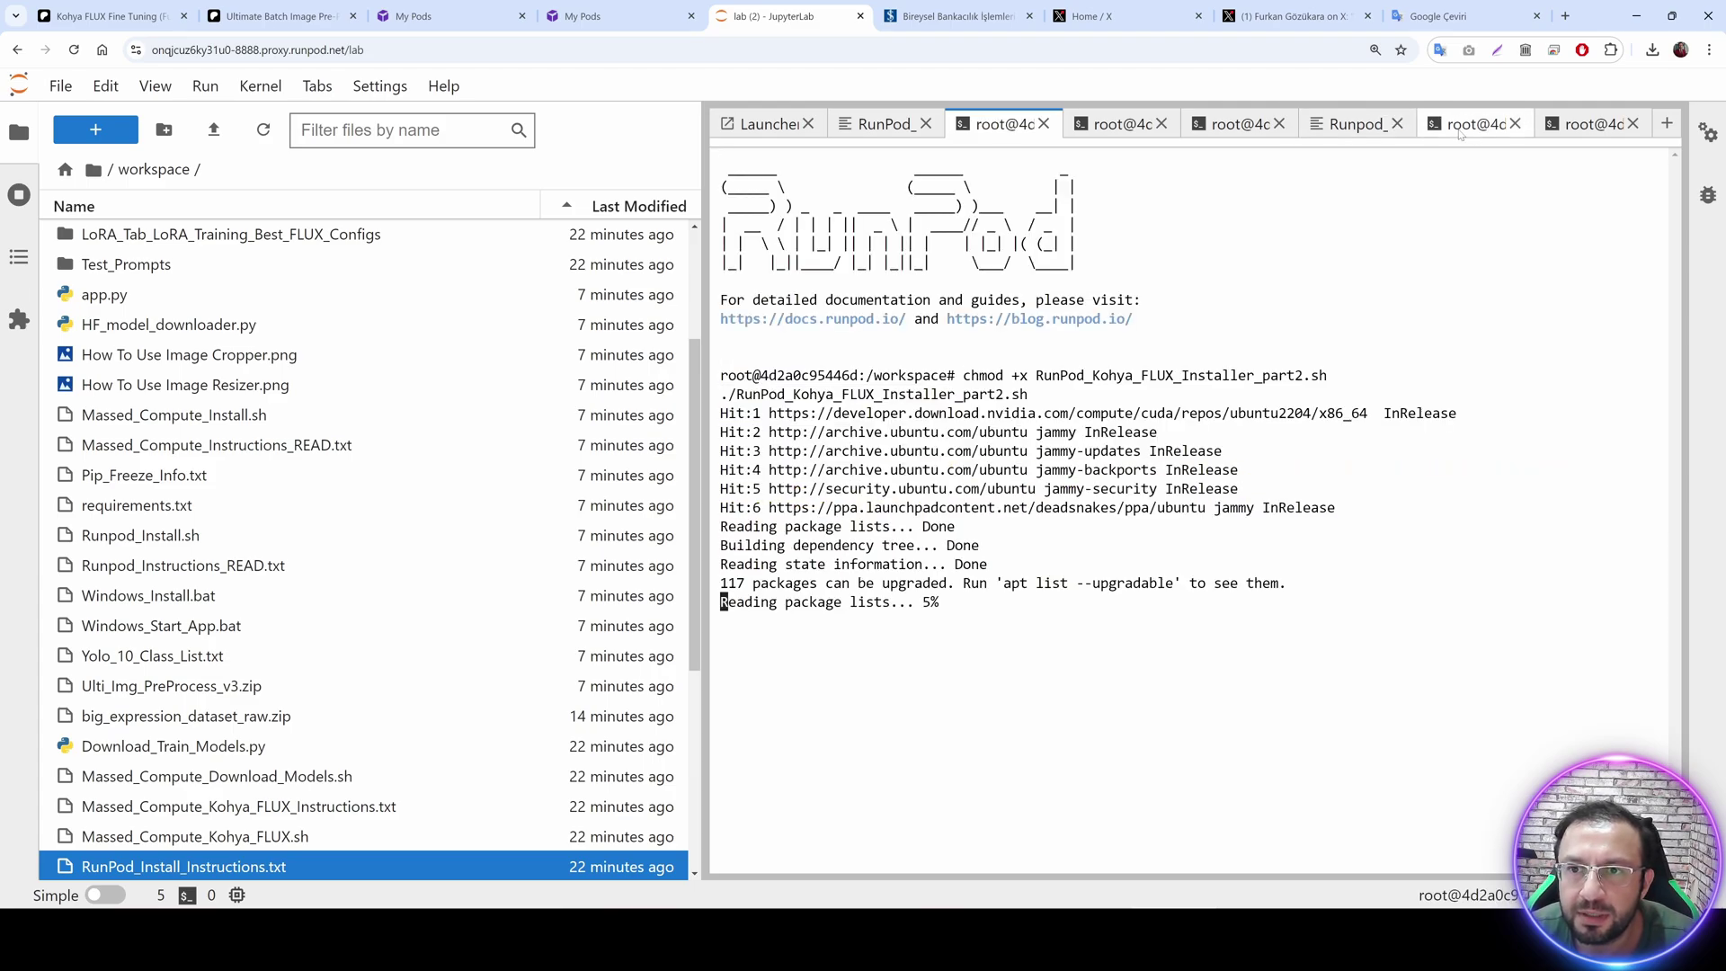
Start the image pre-processing app in a new terminal with the Runpod_Instructions_READ.txt start commands, from ulimit -n 65536 through python app.py --share.
left_click(1353, 126)
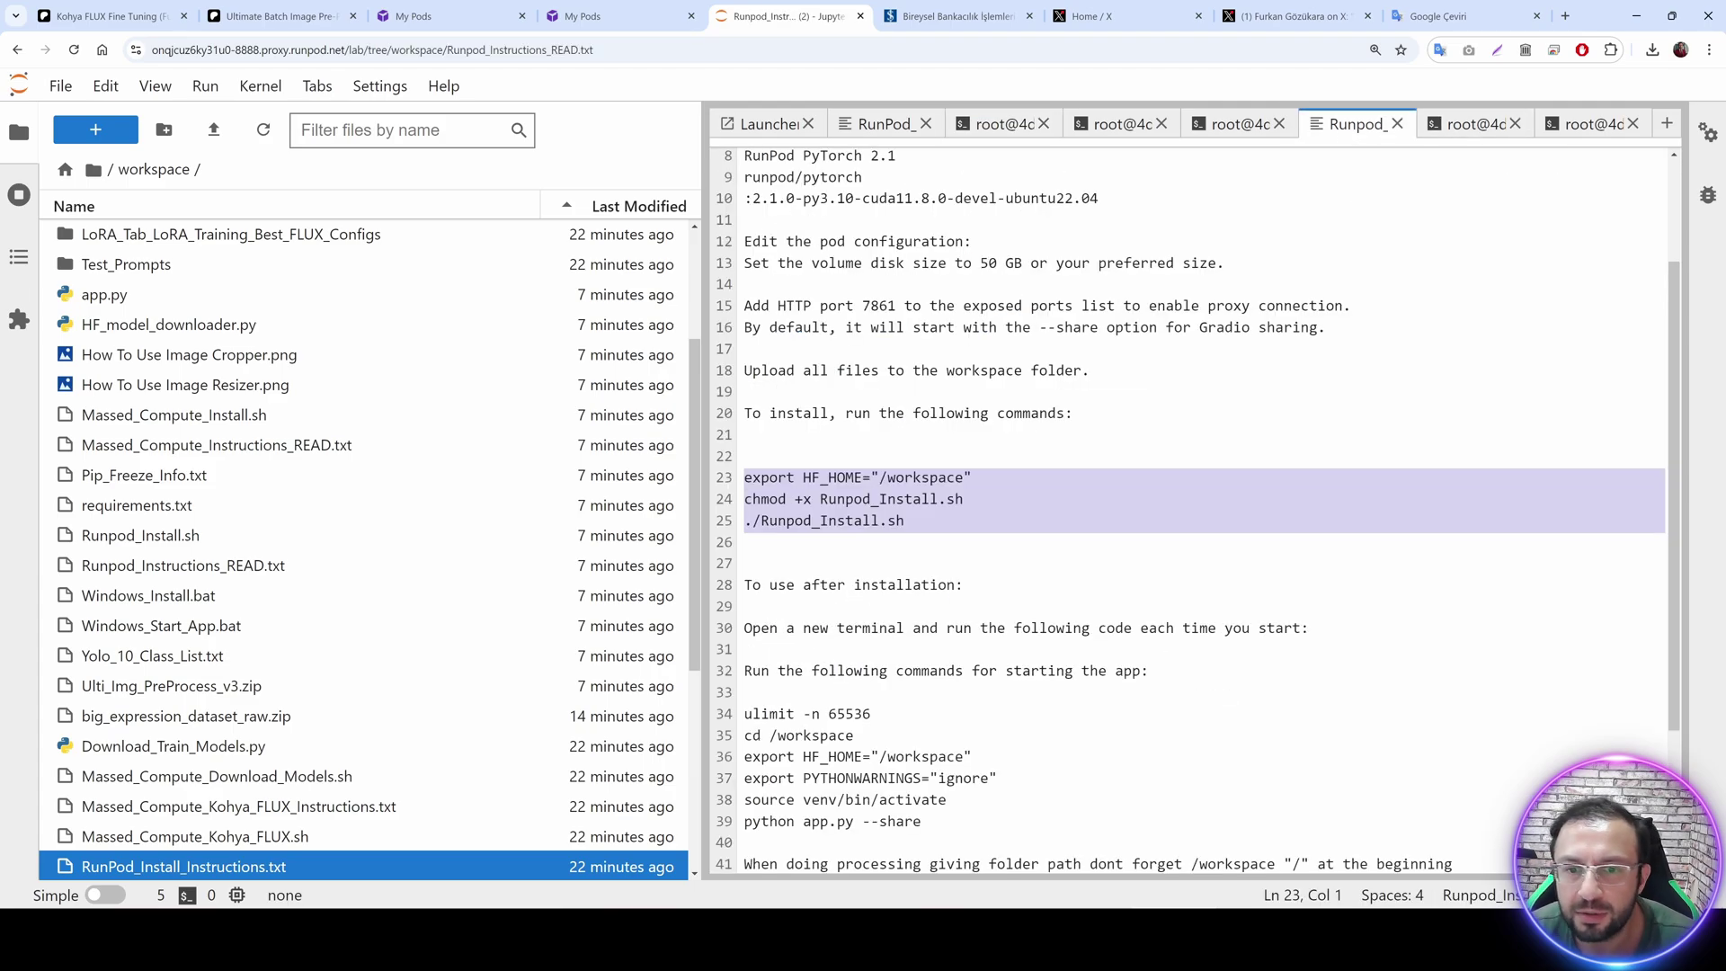
scroll(1195, 503, "down", 2)
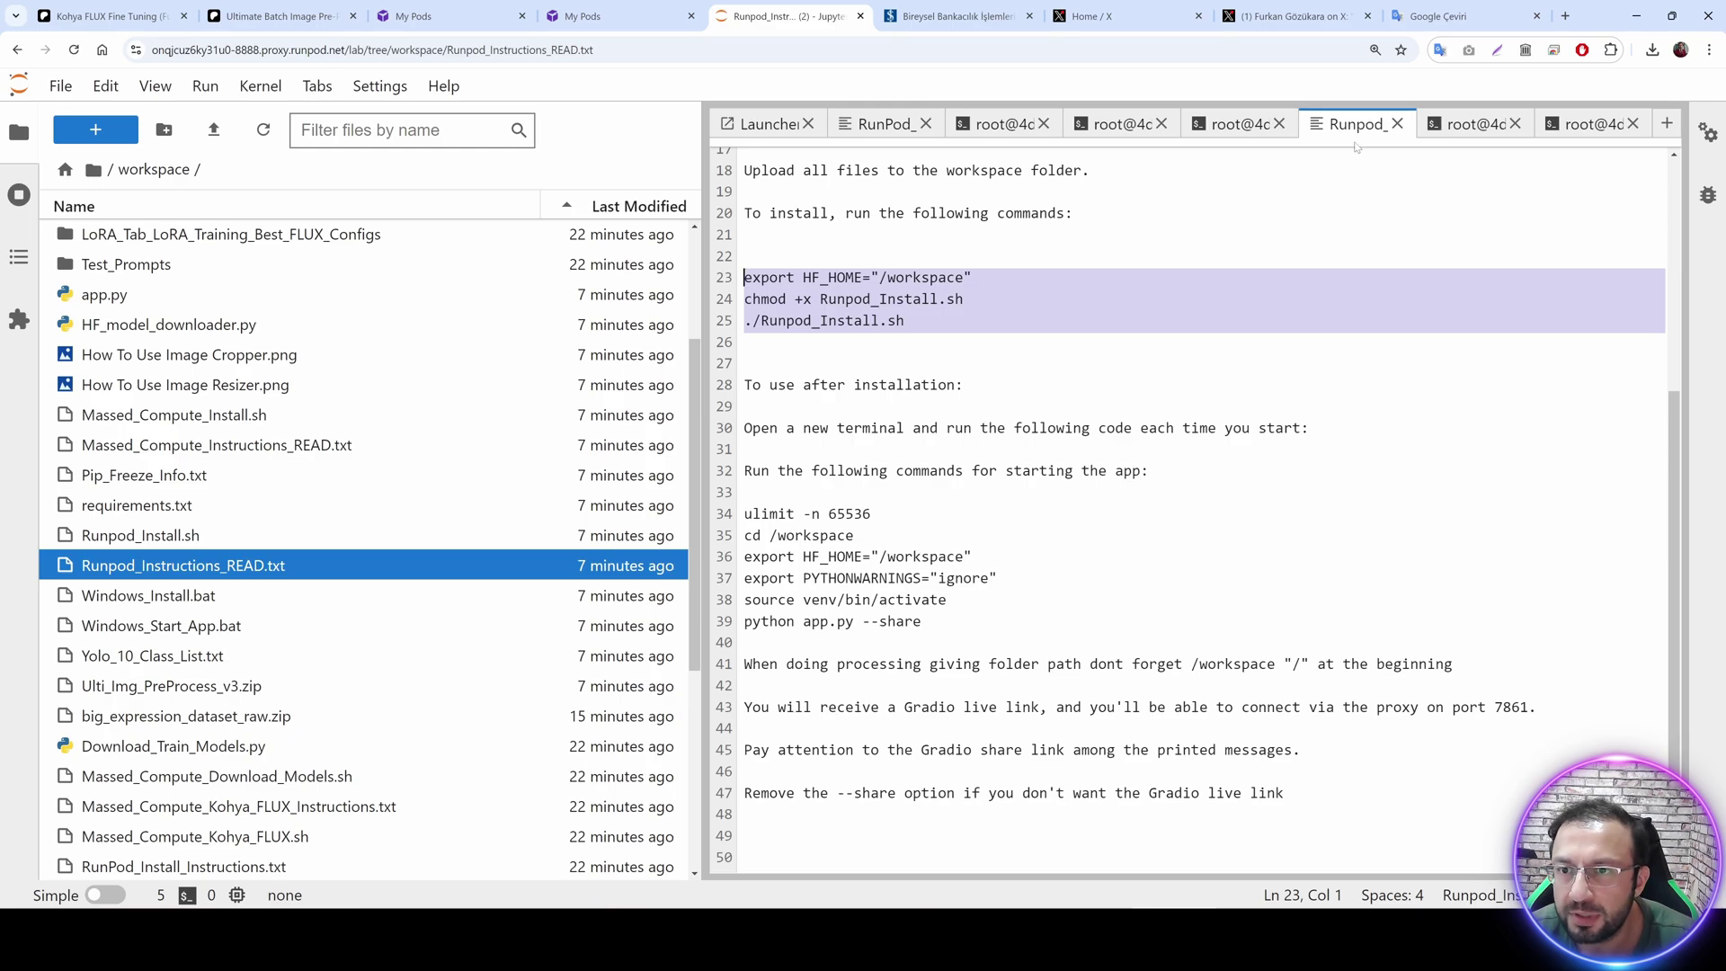
left_click_drag(921, 621, 745, 514)
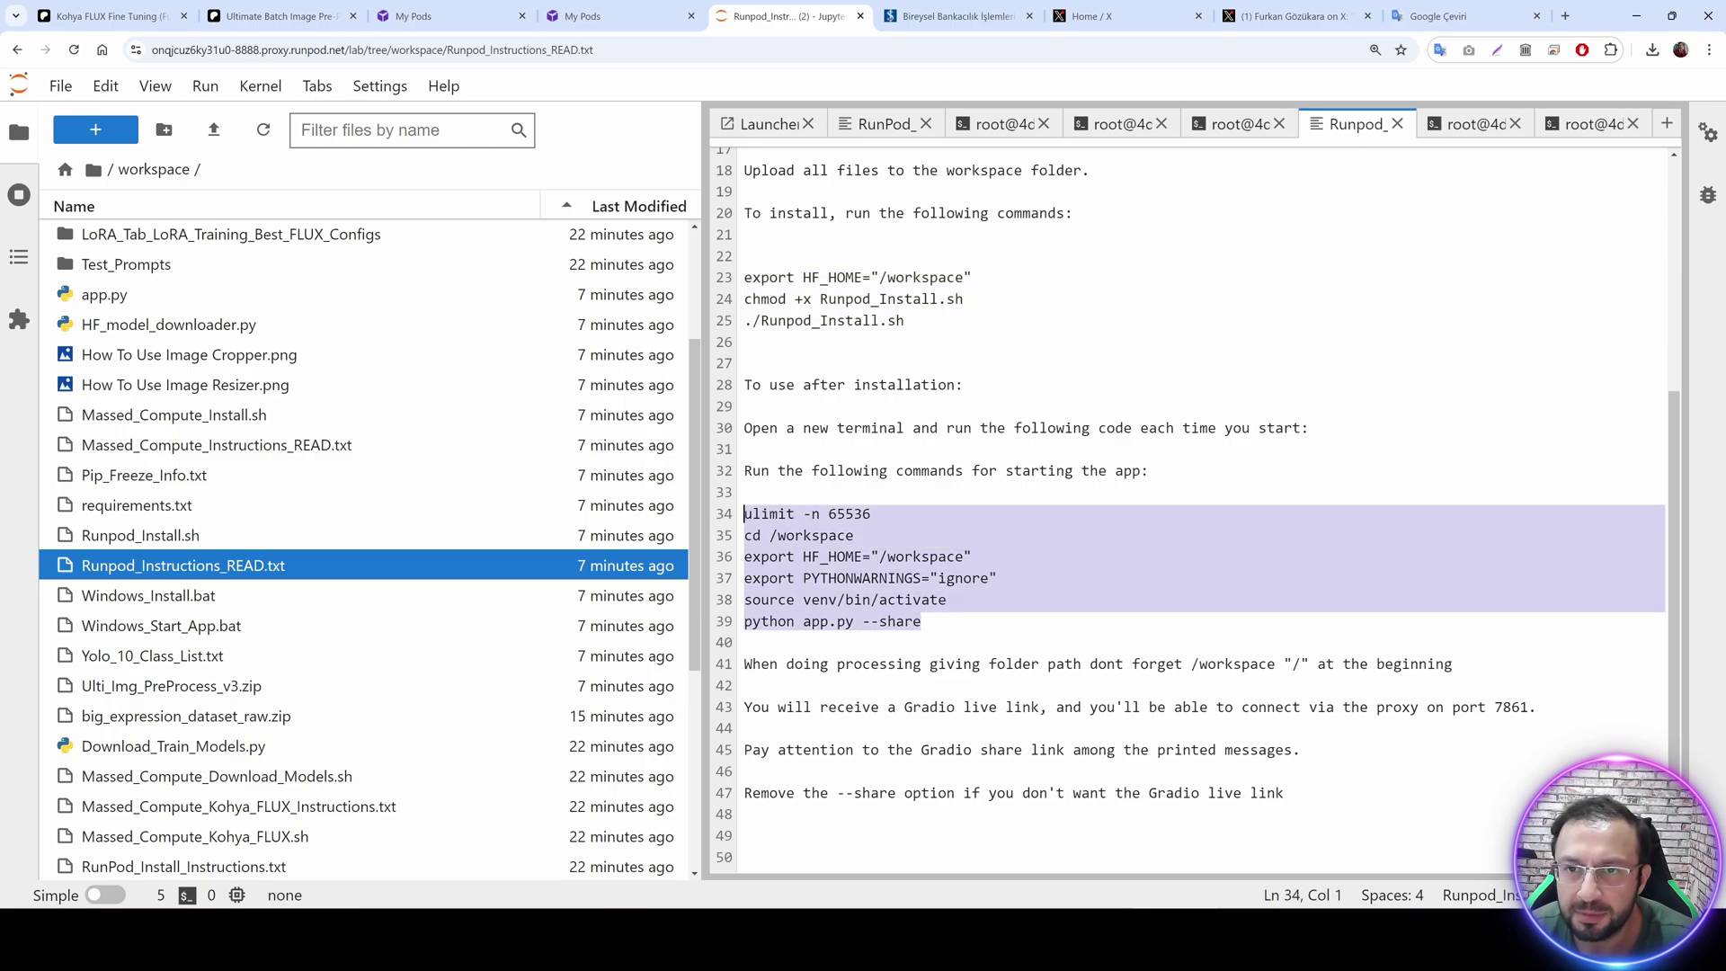
left_click_drag(922, 621, 744, 513)
key("ctrl+c")
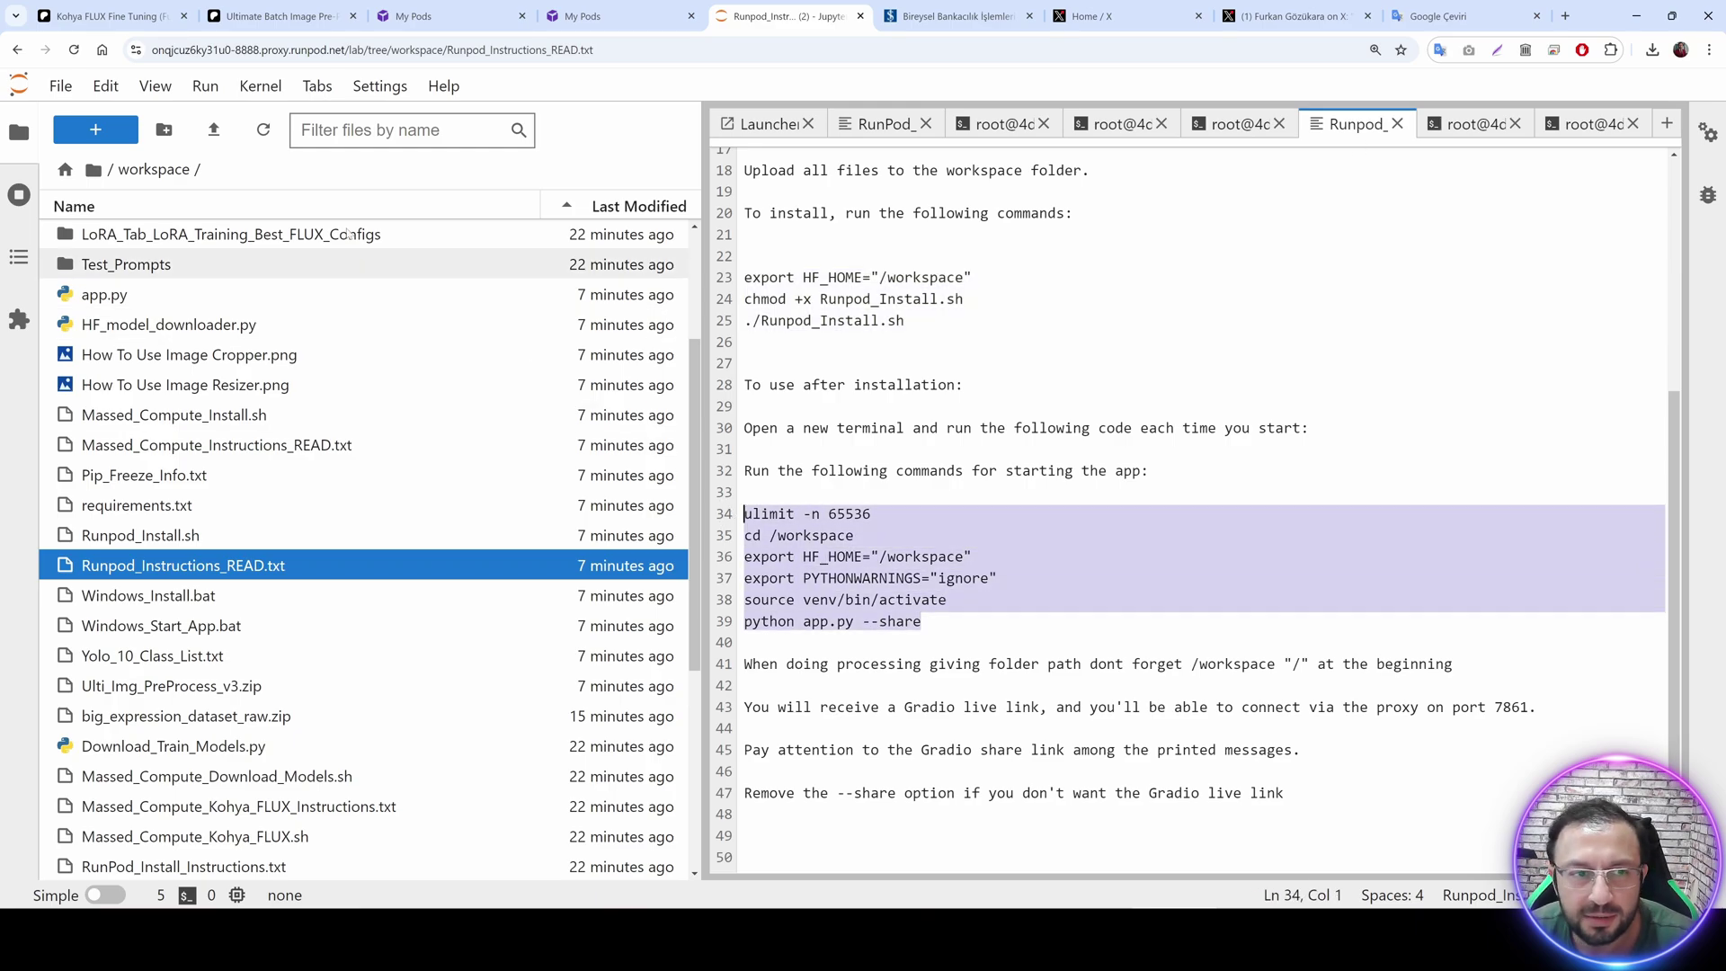
left_click(119, 139)
left_click(888, 796)
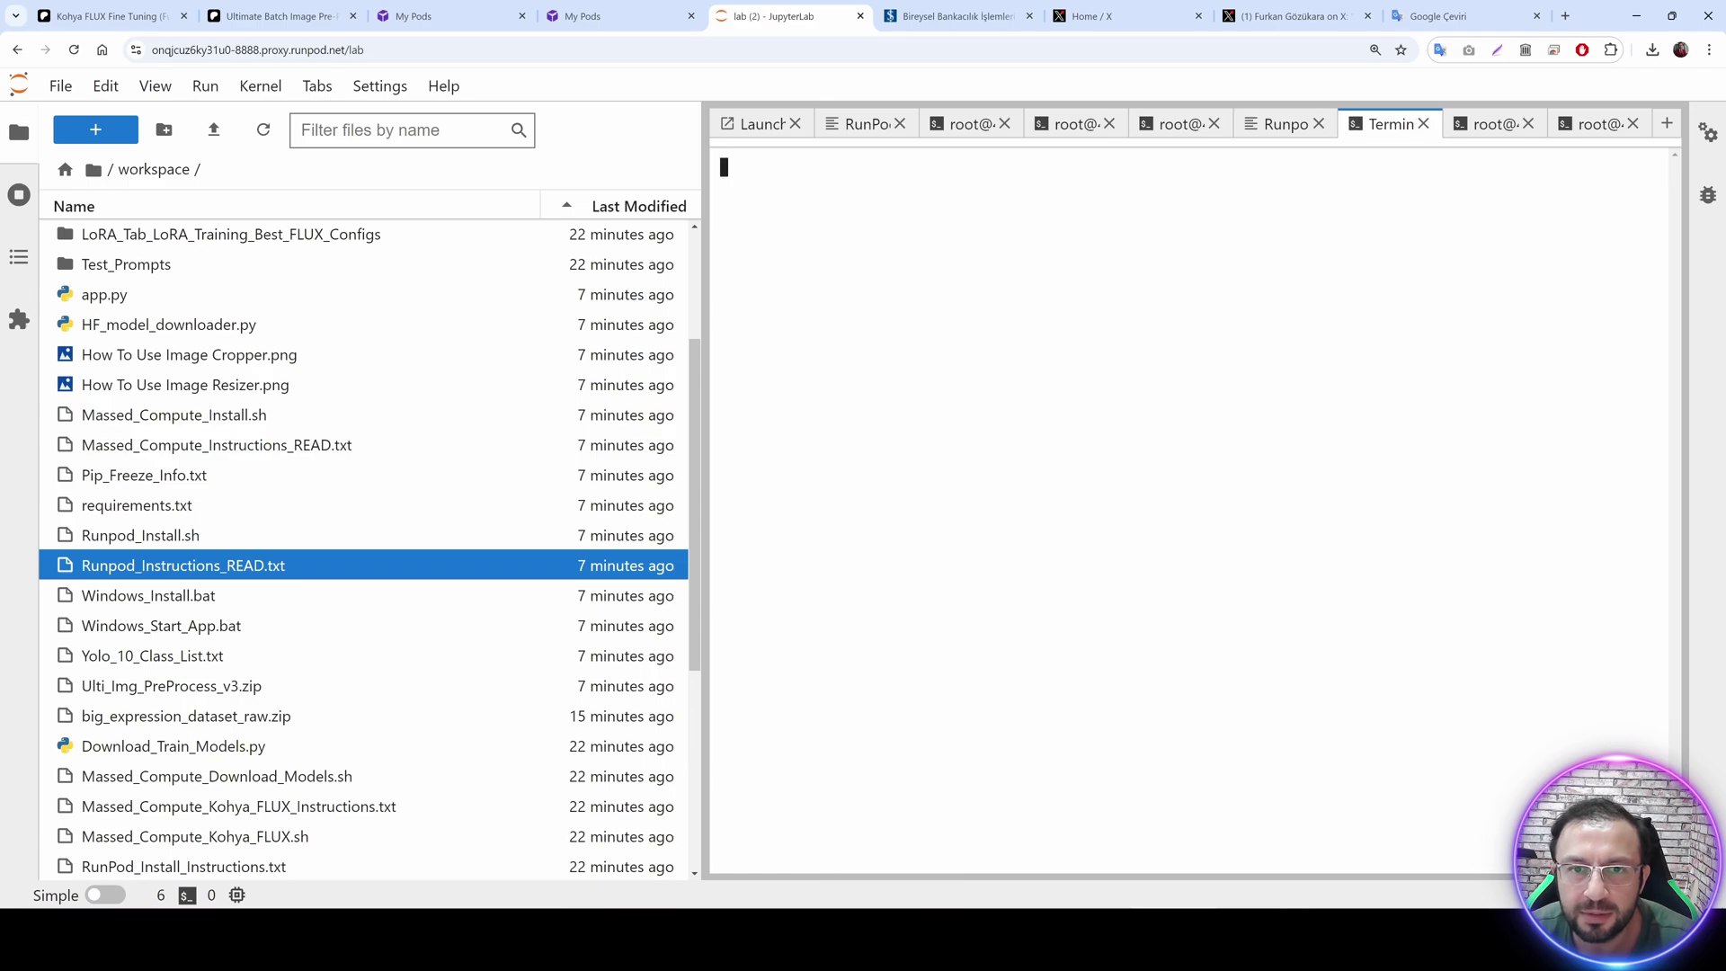
key("ctrl+v")
key("Return")
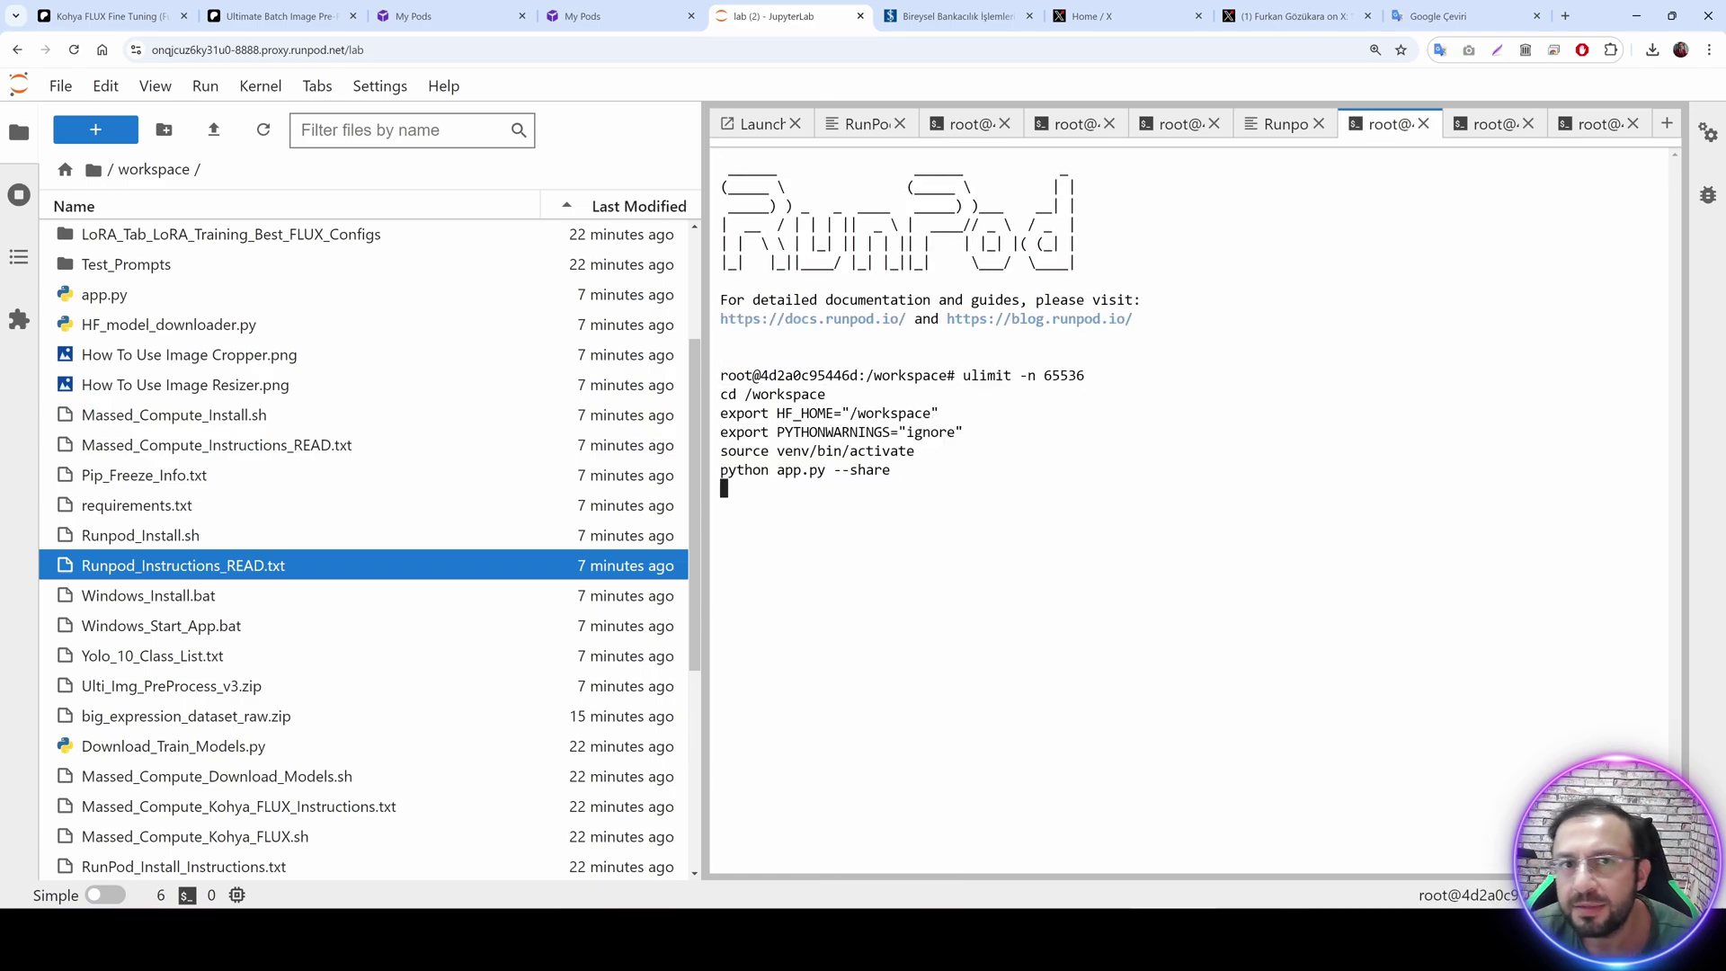
Open the app's public gradio.live link from the terminal and view its Image Cropper page.
scroll(528, 522, "up", 3)
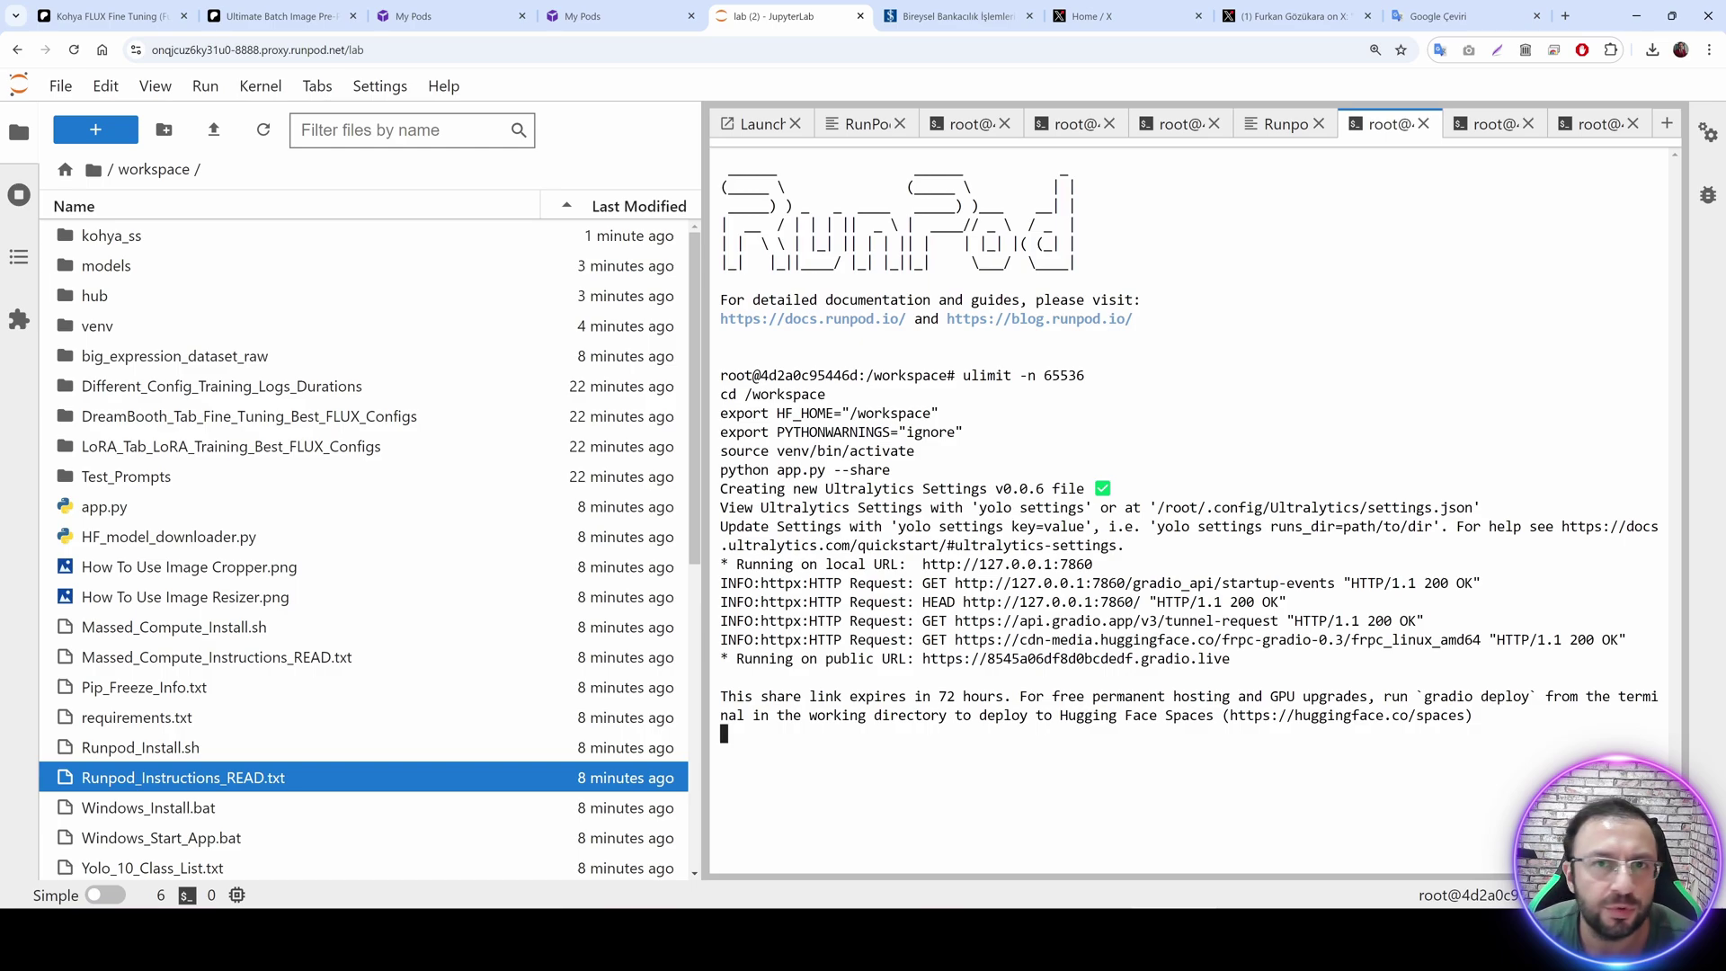
left_click(1069, 659)
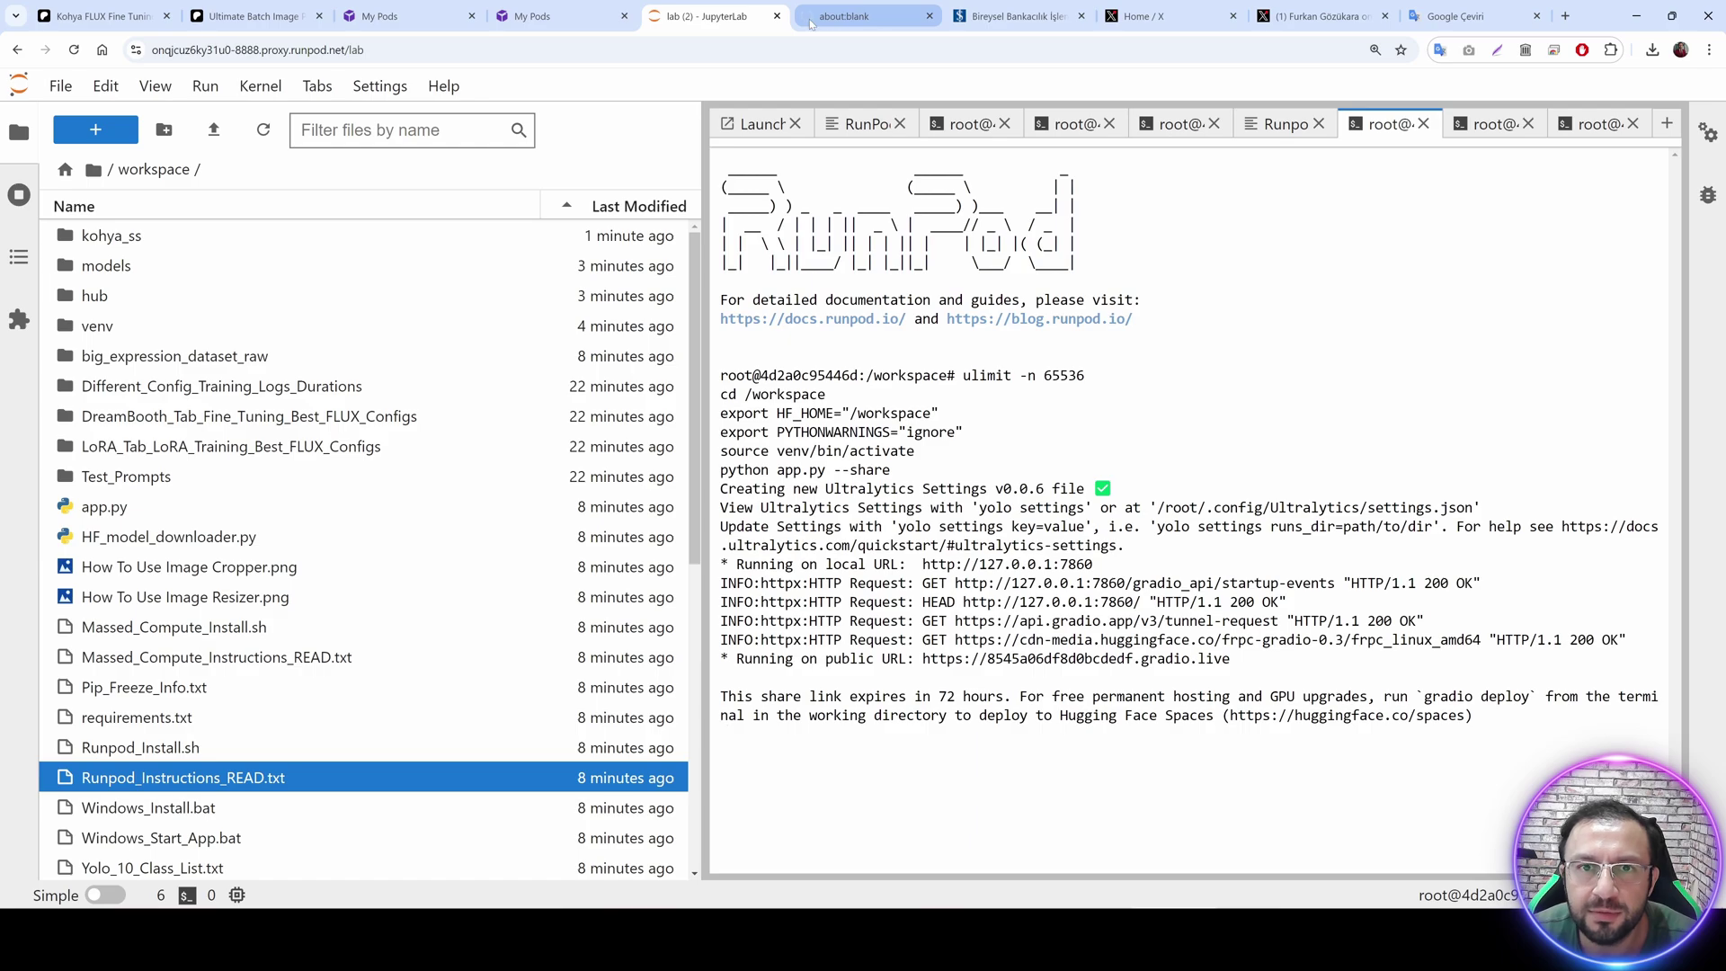
left_click(811, 18)
left_click_drag(405, 199, 142, 202)
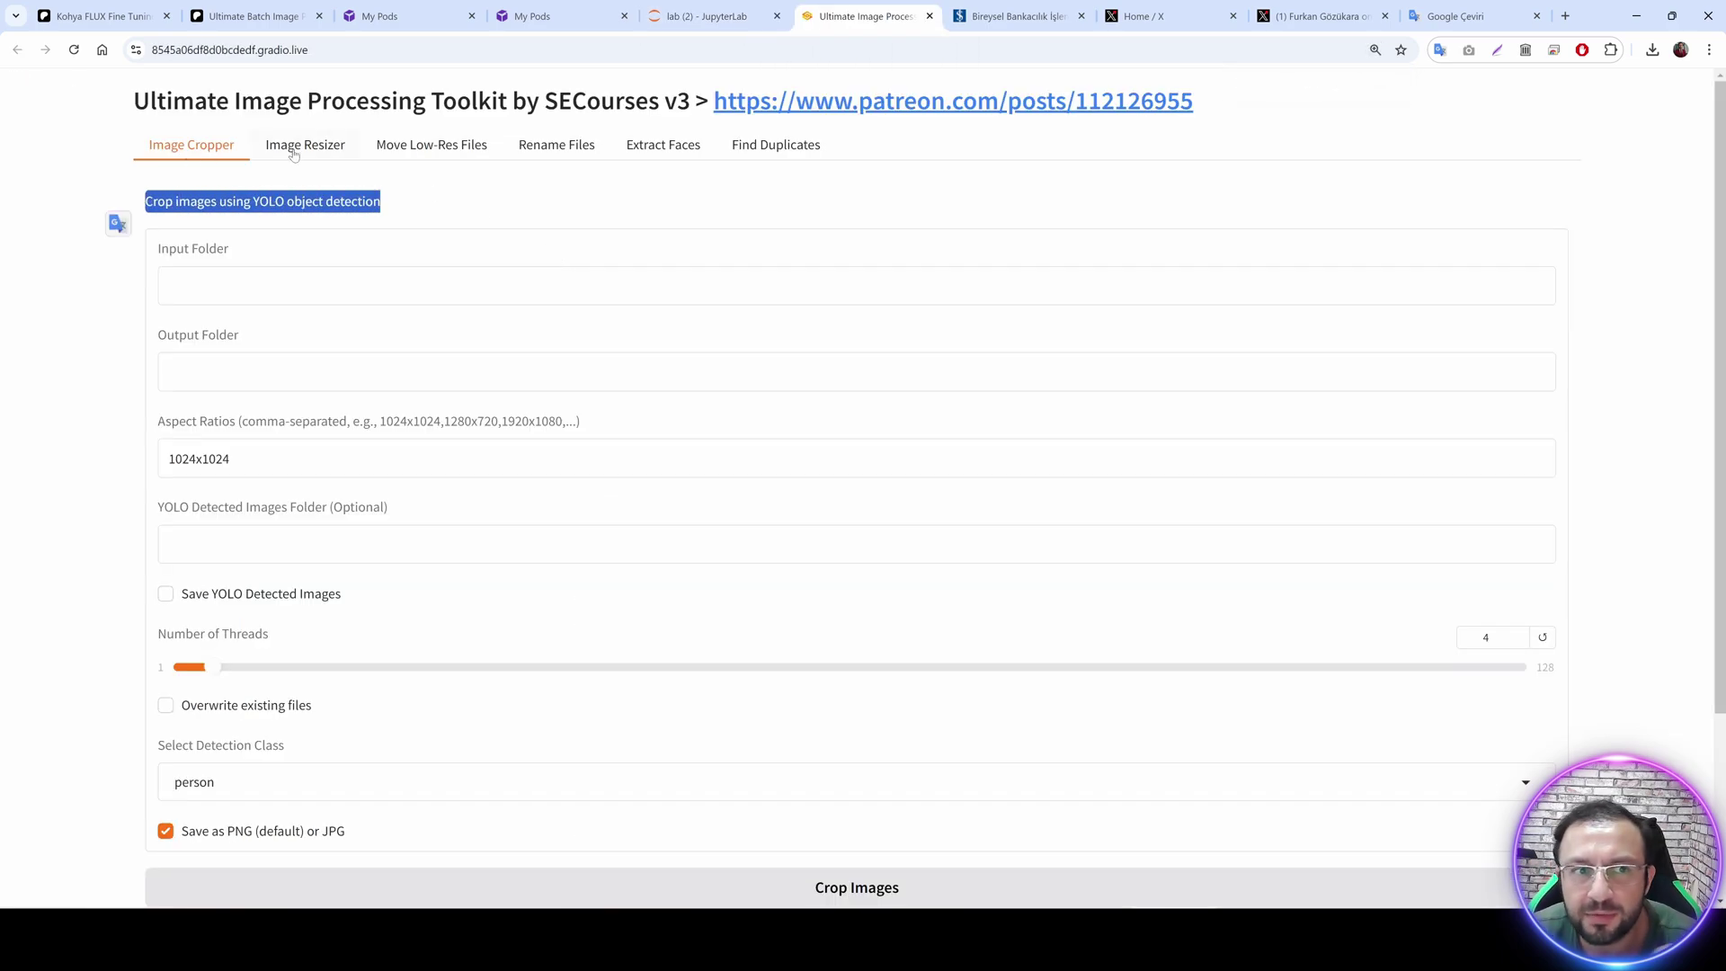
Copy the path of the big_expression_dataset_raw folder in the JupyterLab workspace.
left_click(683, 15)
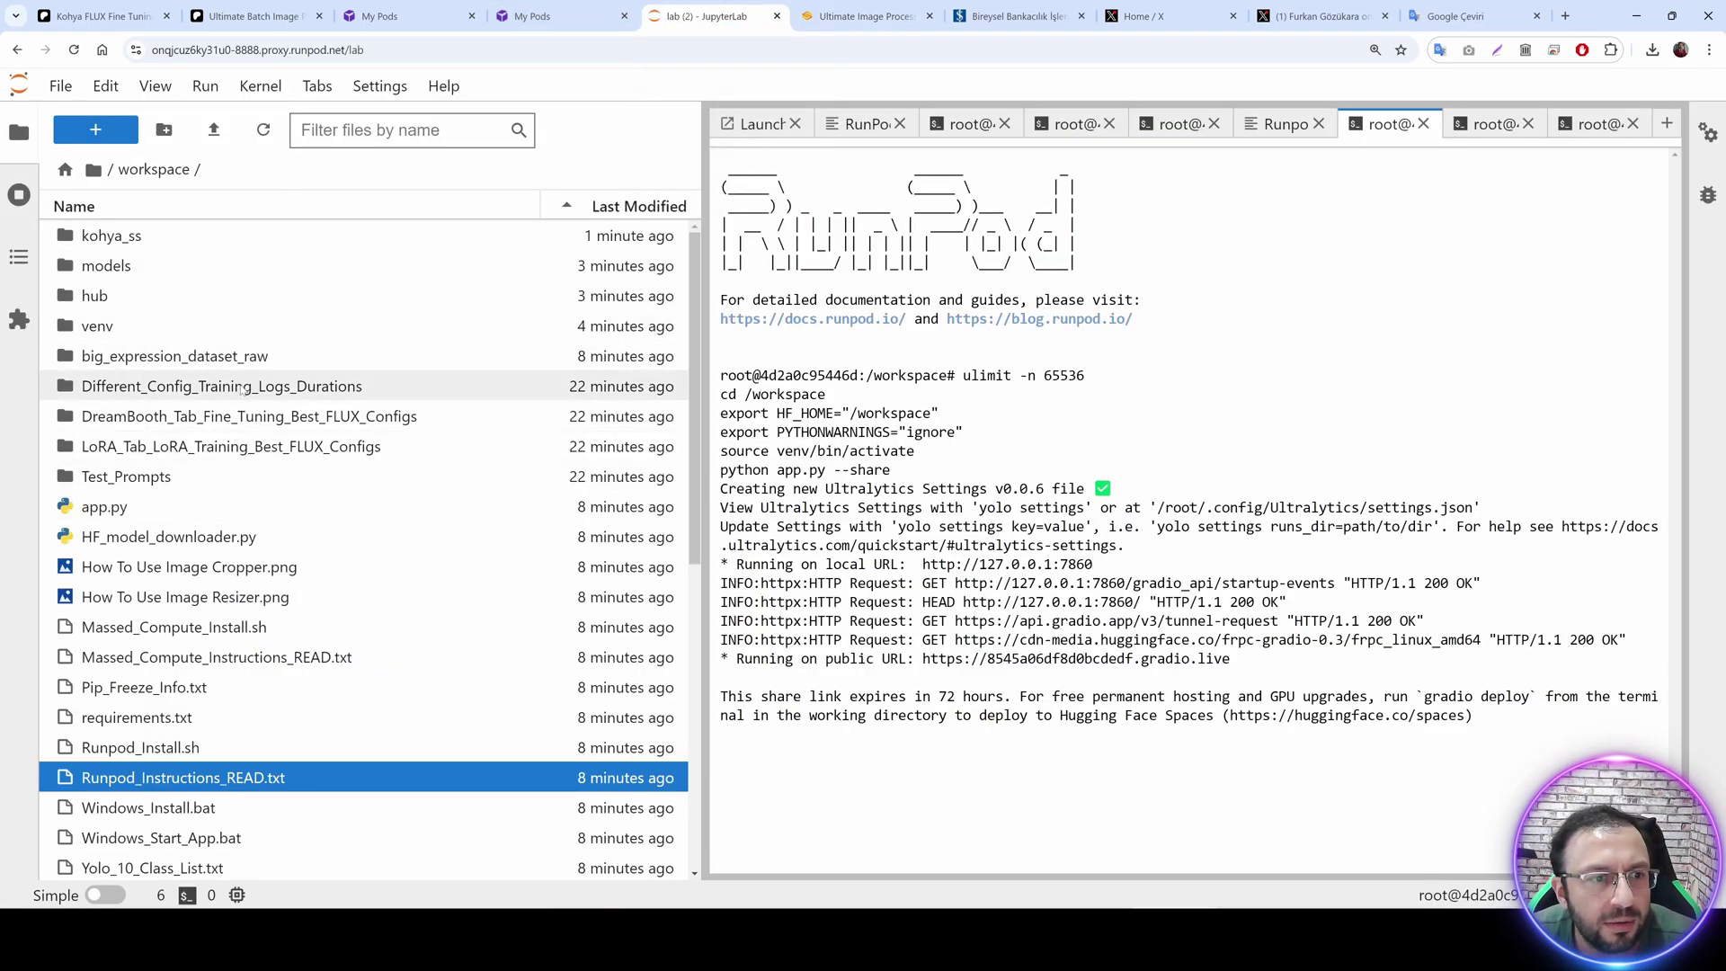
left_click(248, 357)
key("F2")
right_click(220, 359)
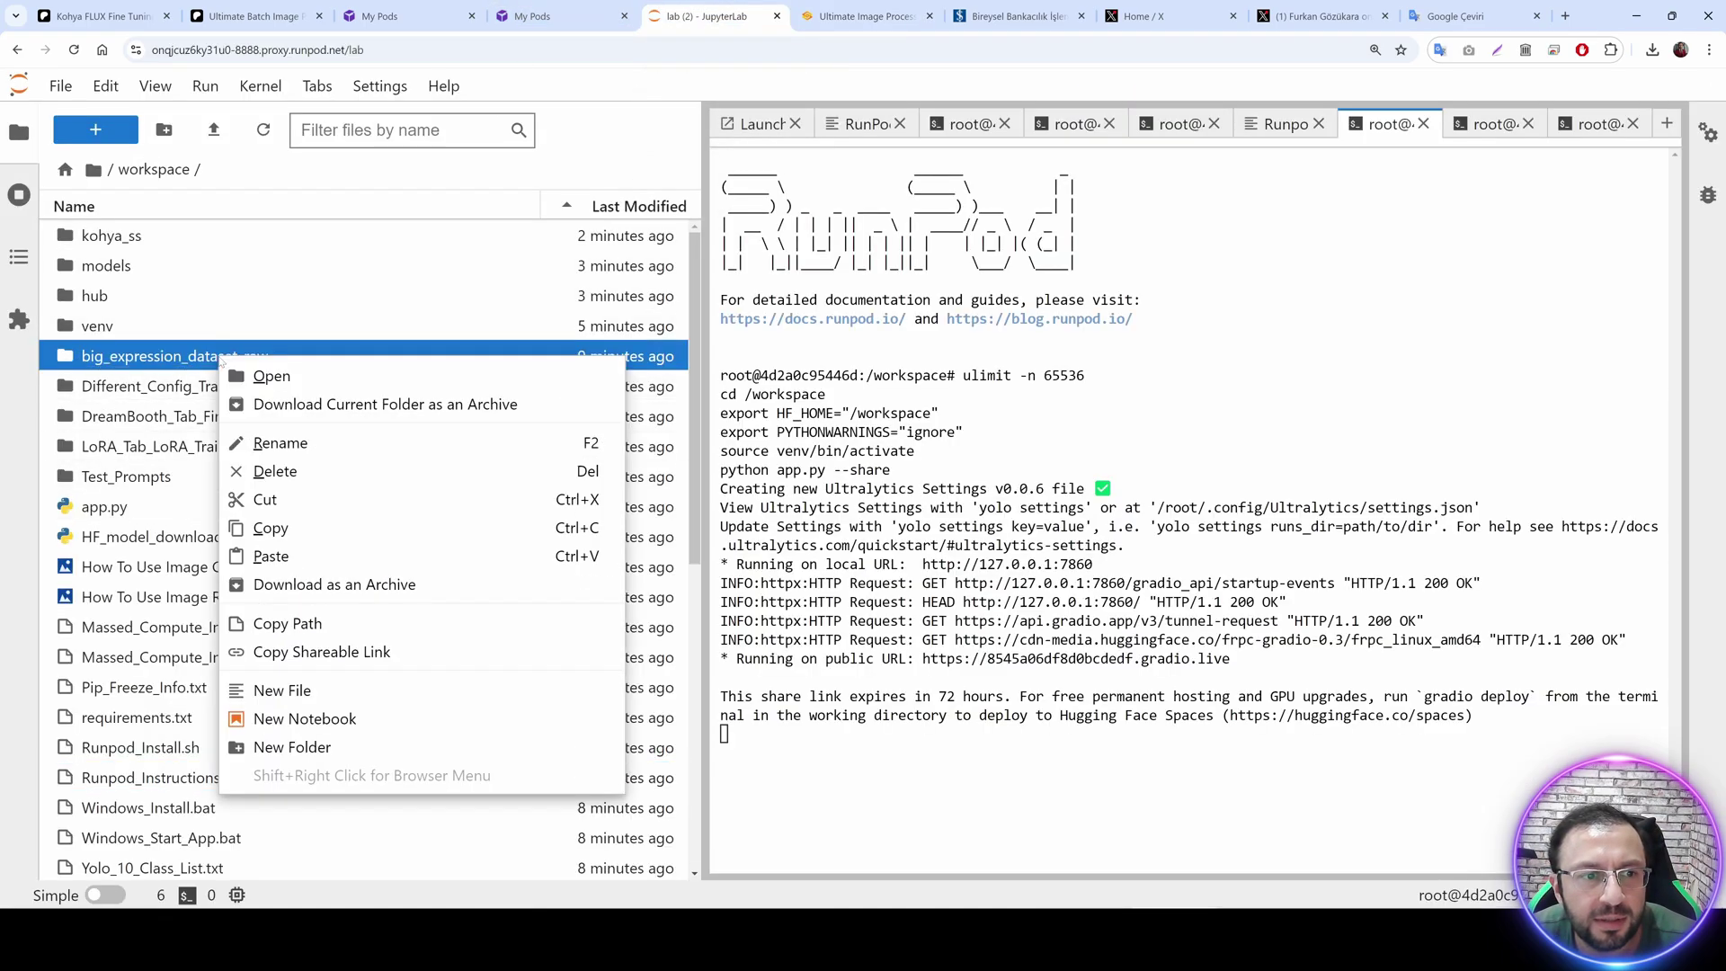
left_click(270, 620)
Set the Image Cropper's input folder to /workspace/big_expression_dataset_raw.
left_click(887, 7)
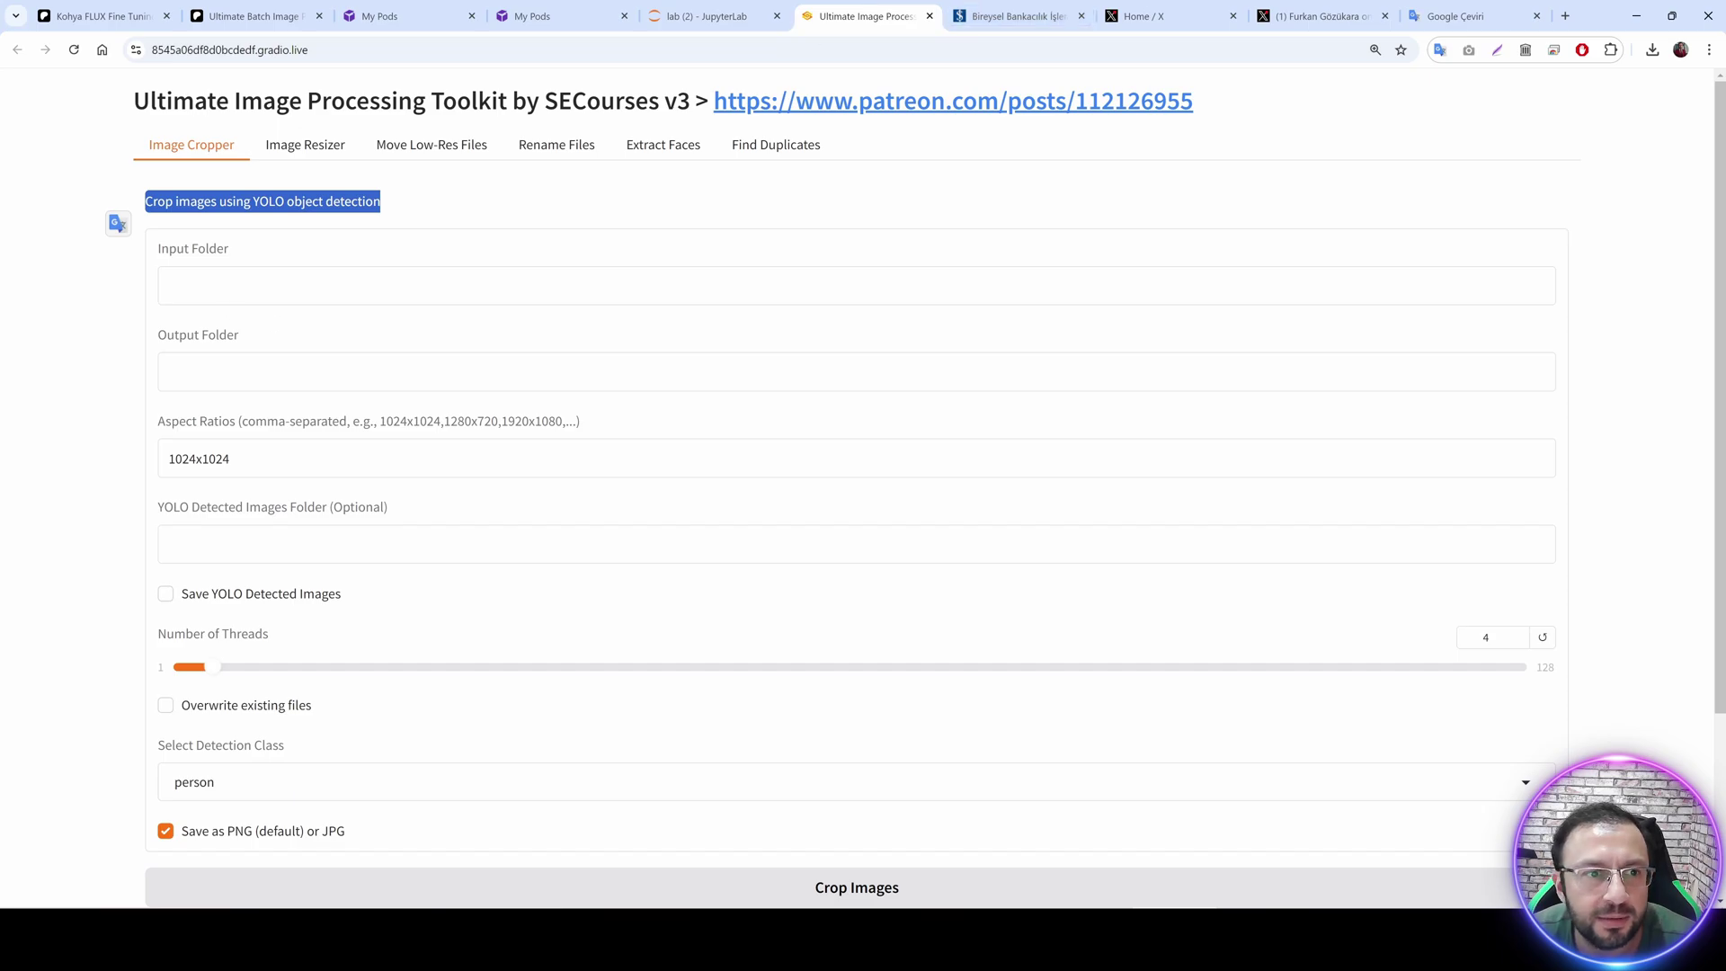
left_click(205, 295)
key("ctrl+v")
key("ctrl+plus")
key("ctrl+plus")
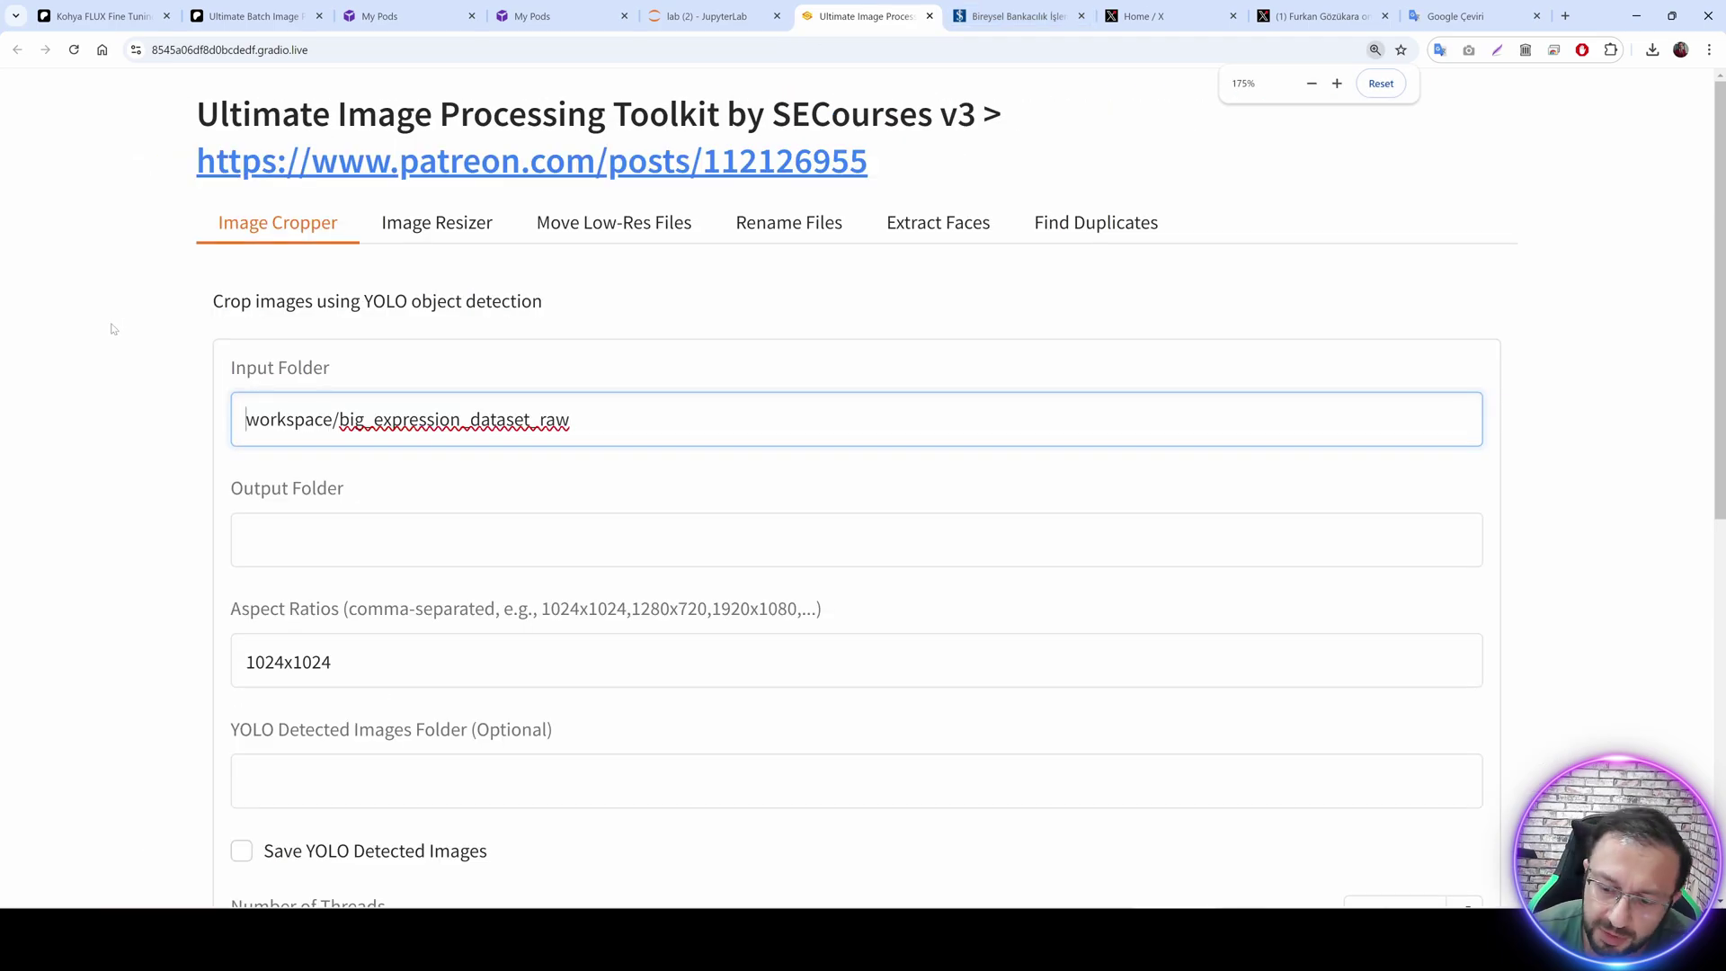
type("/")
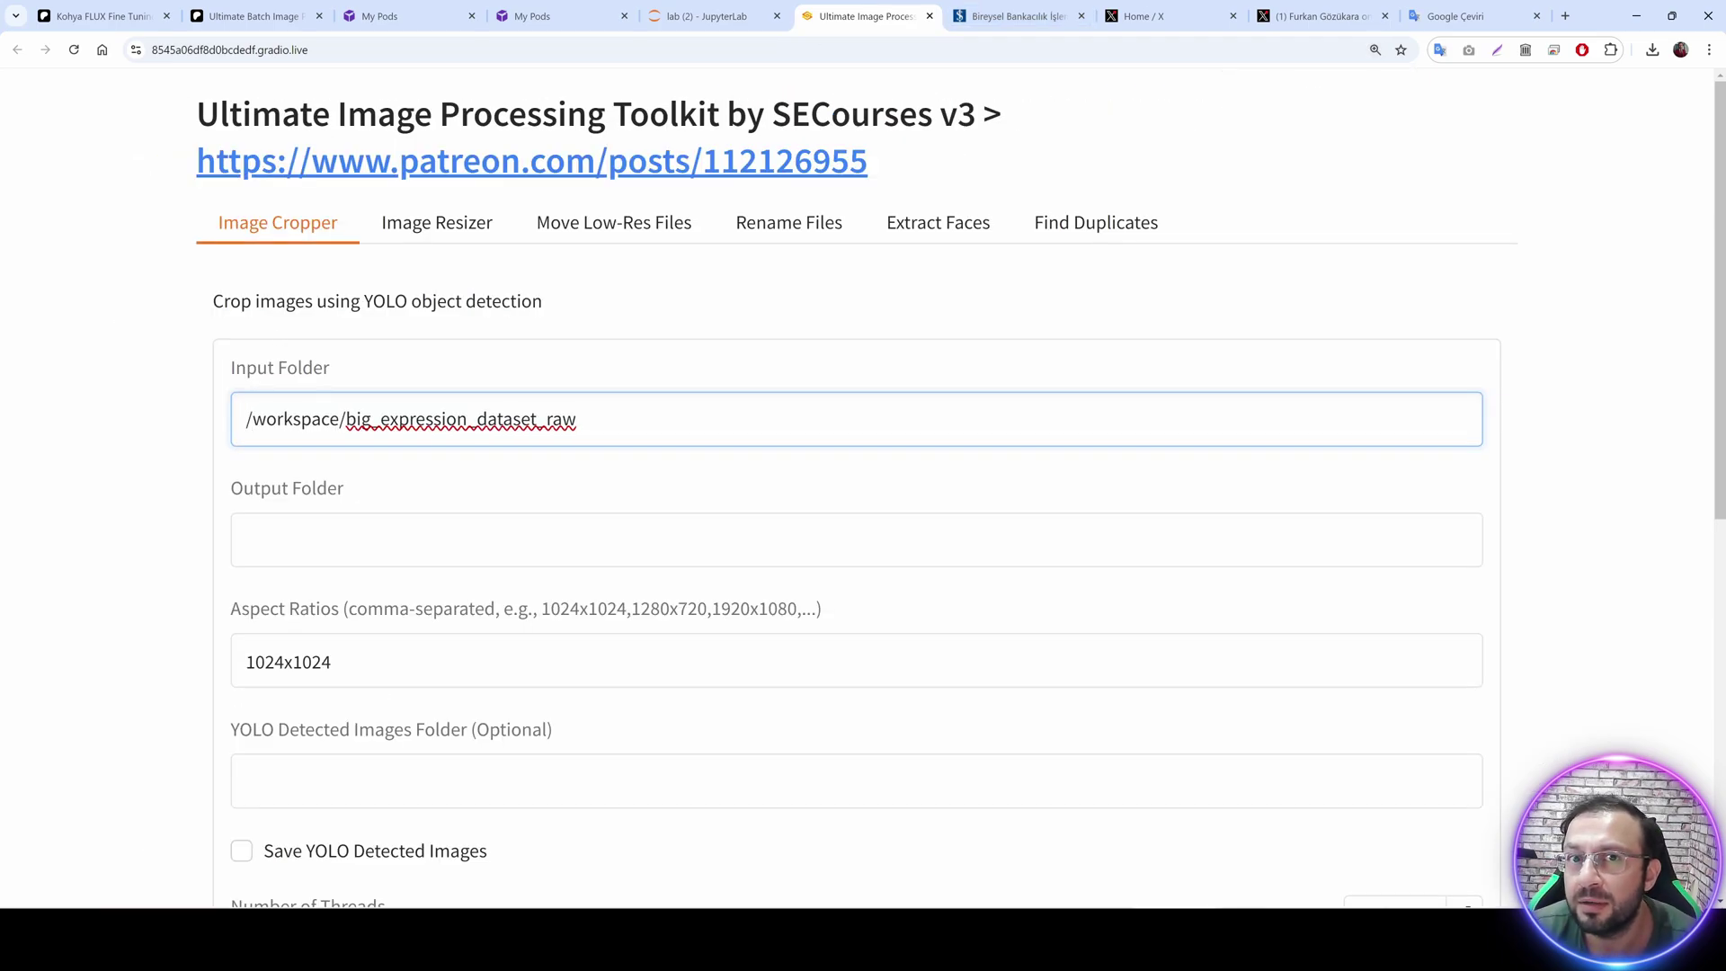
key("ctrl+minus")
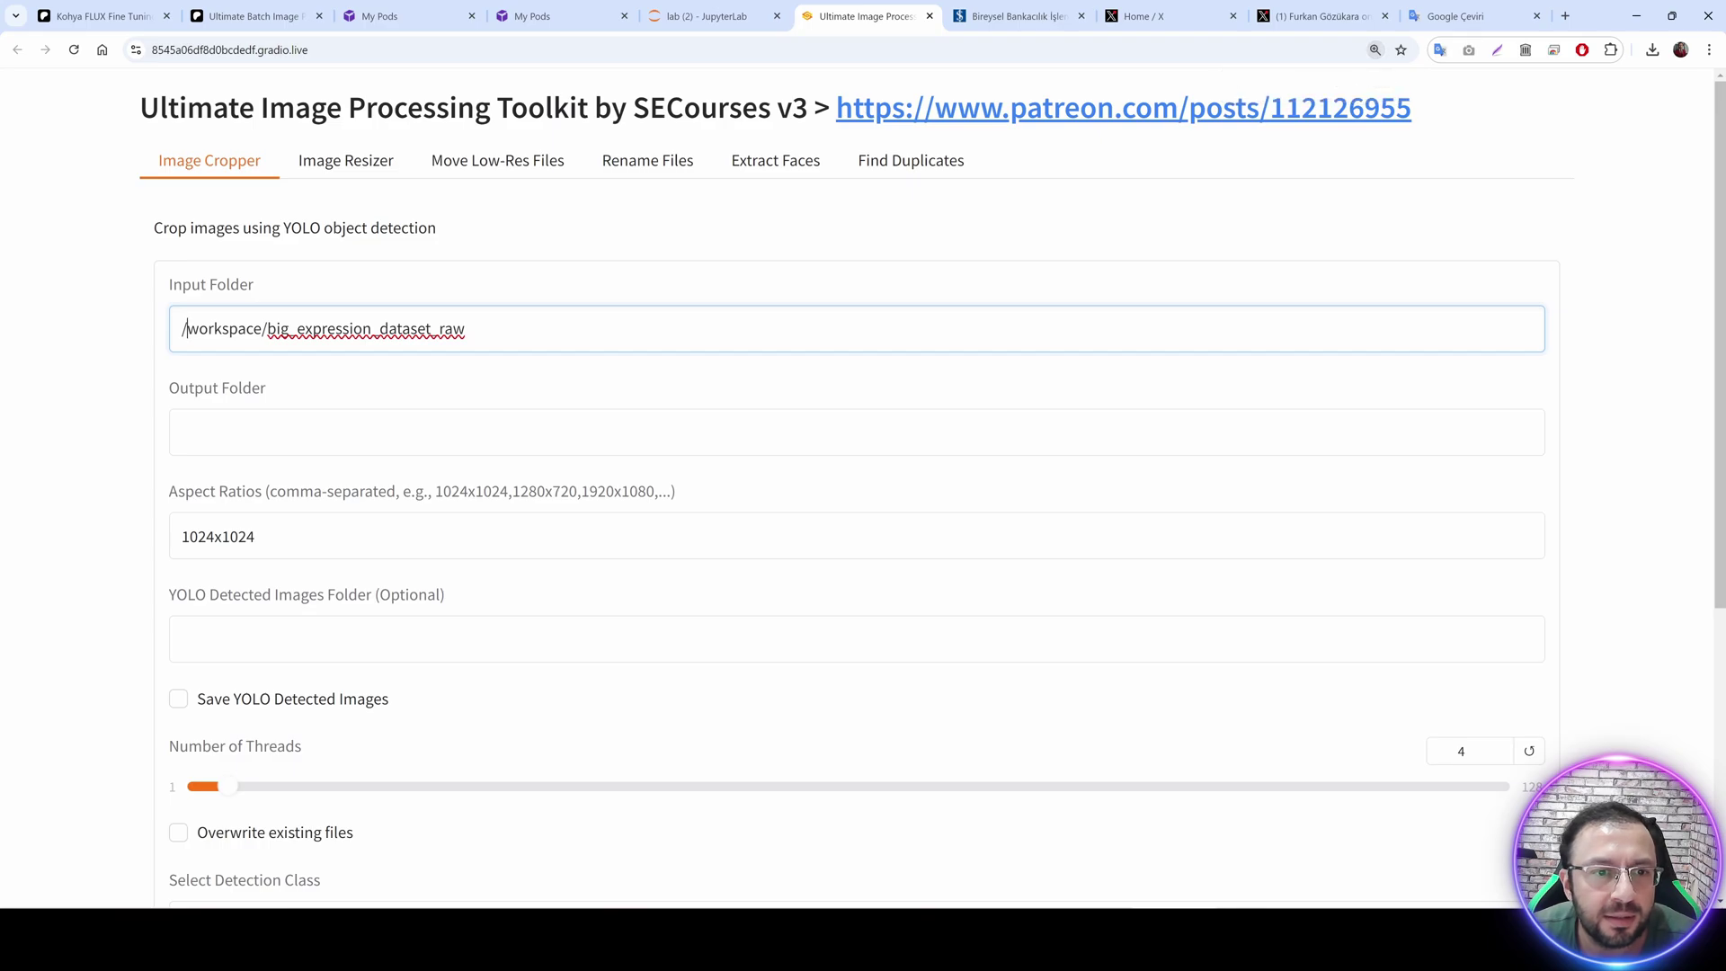
Set the Image Cropper's output folder to /workspace/cropped, based on the input folder path.
key("ctrl+a")
key("ctrl+c")
key("Tab")
key("ctrl+v")
key("ctrl+shift+Left")
type("cropped")
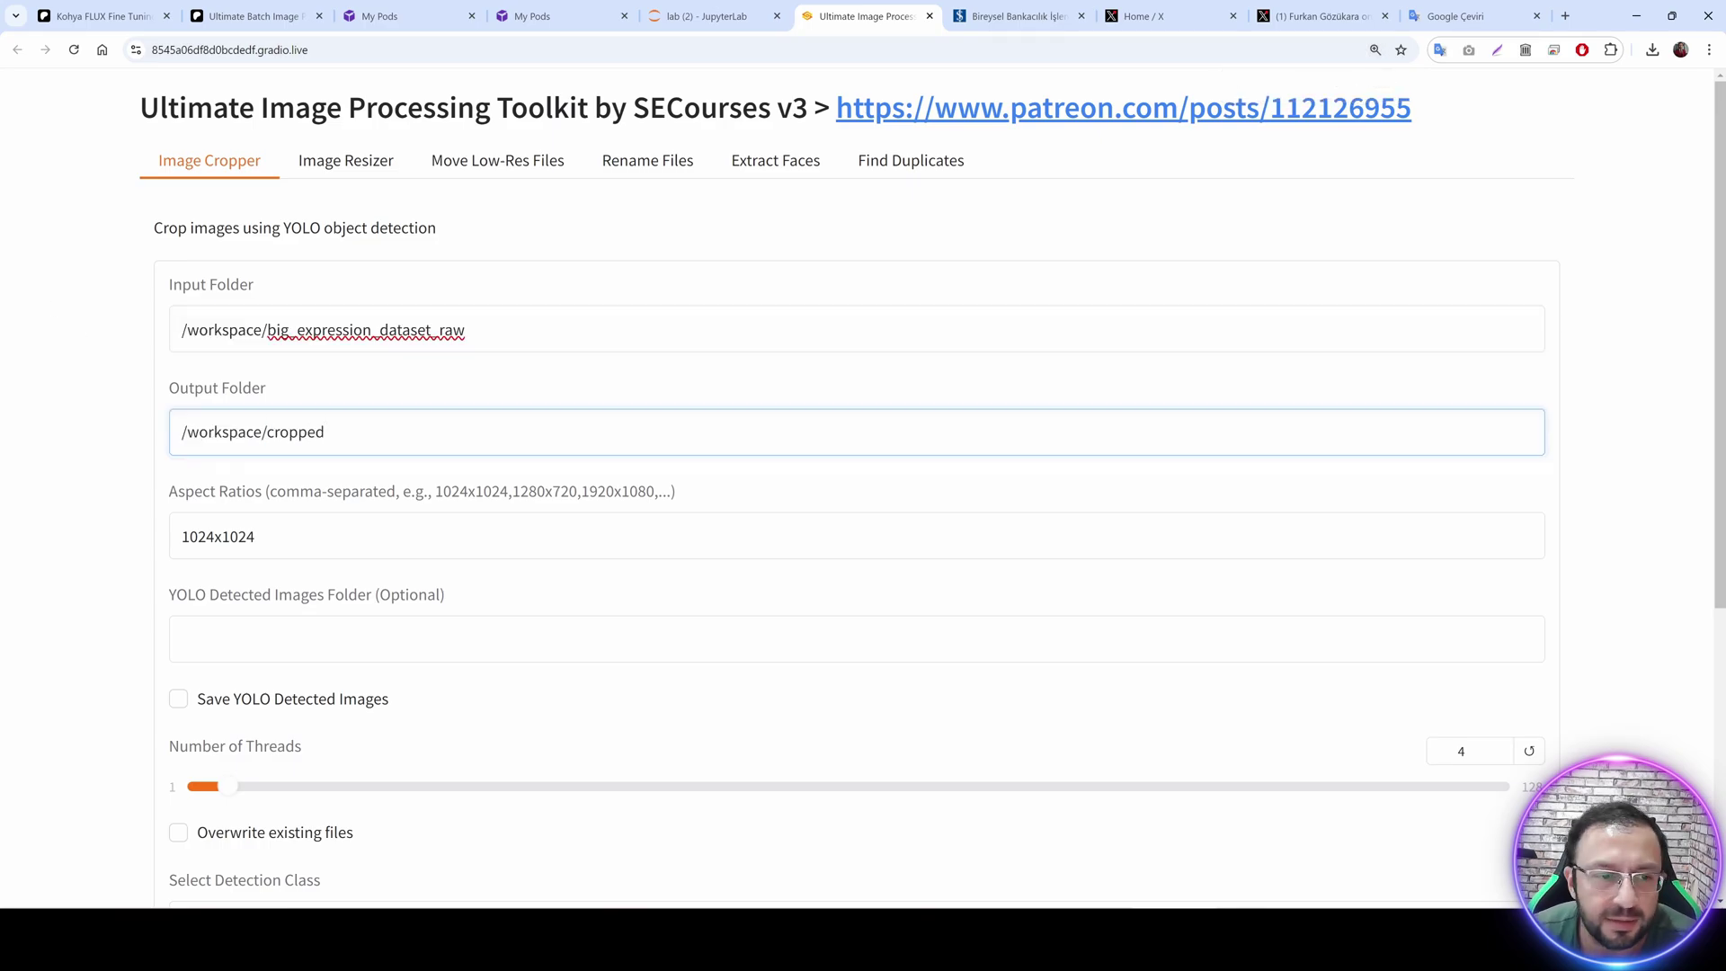
Set the Image Cropper's number of threads to 12.
scroll(856, 485, "down", 2)
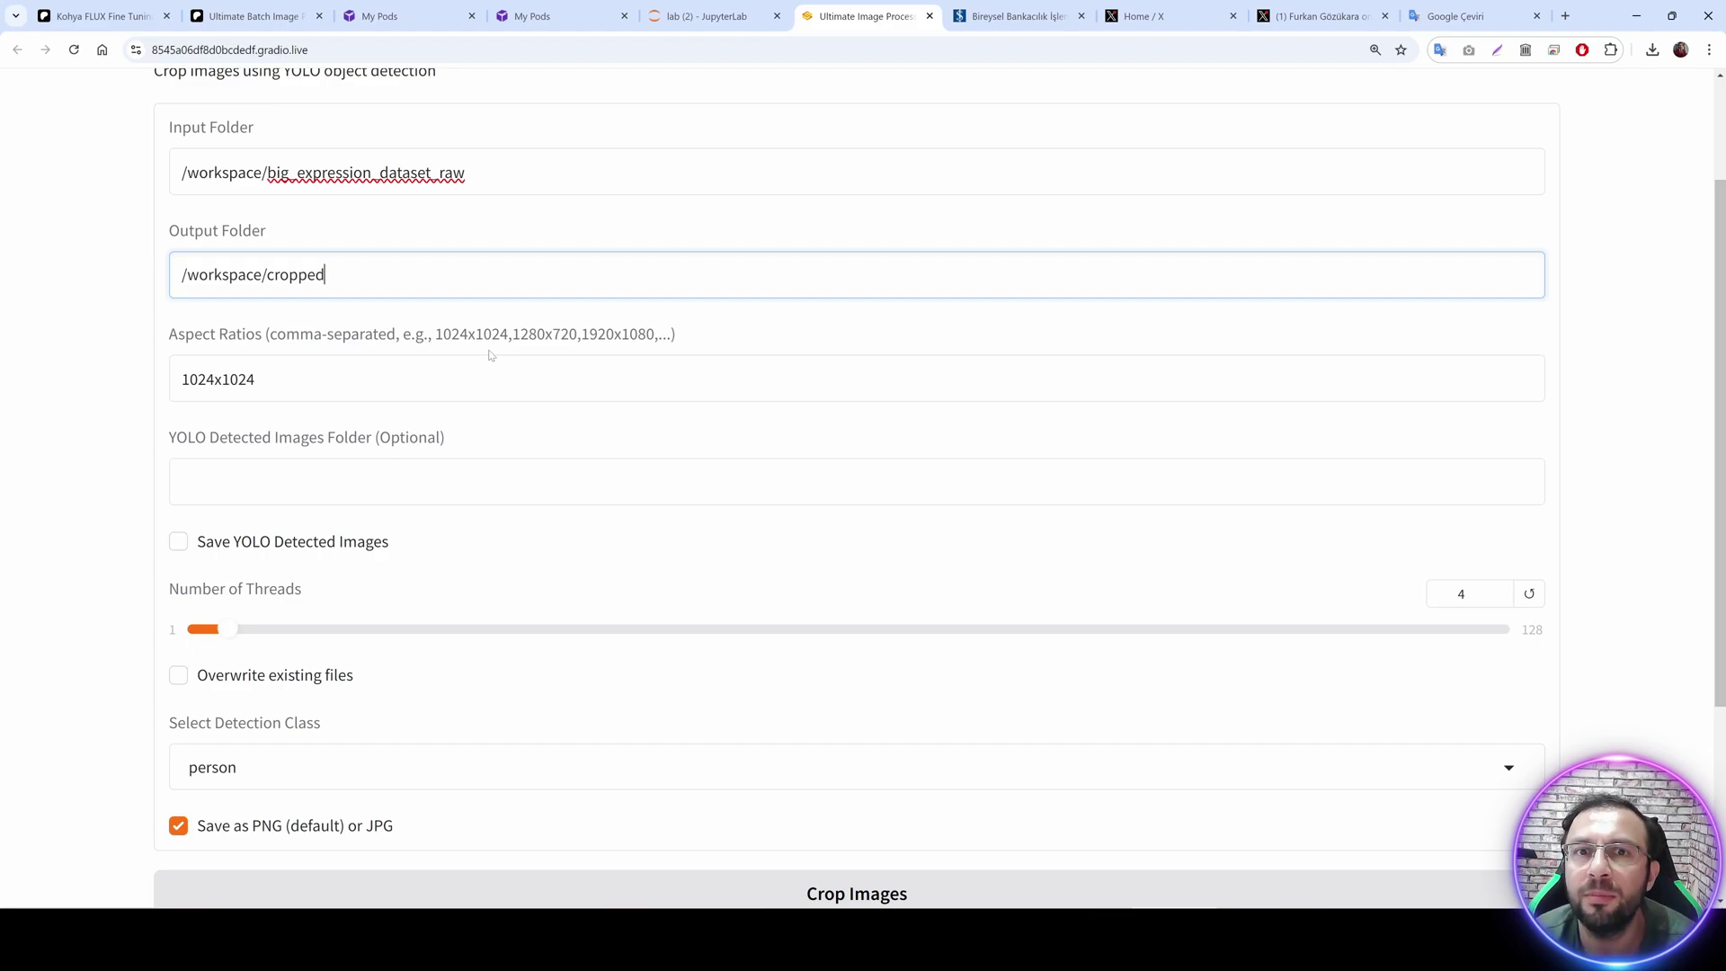
scroll(491, 356, "down", 2)
left_click_drag(231, 472, 311, 486)
double_click(1460, 436)
left_click(1467, 436)
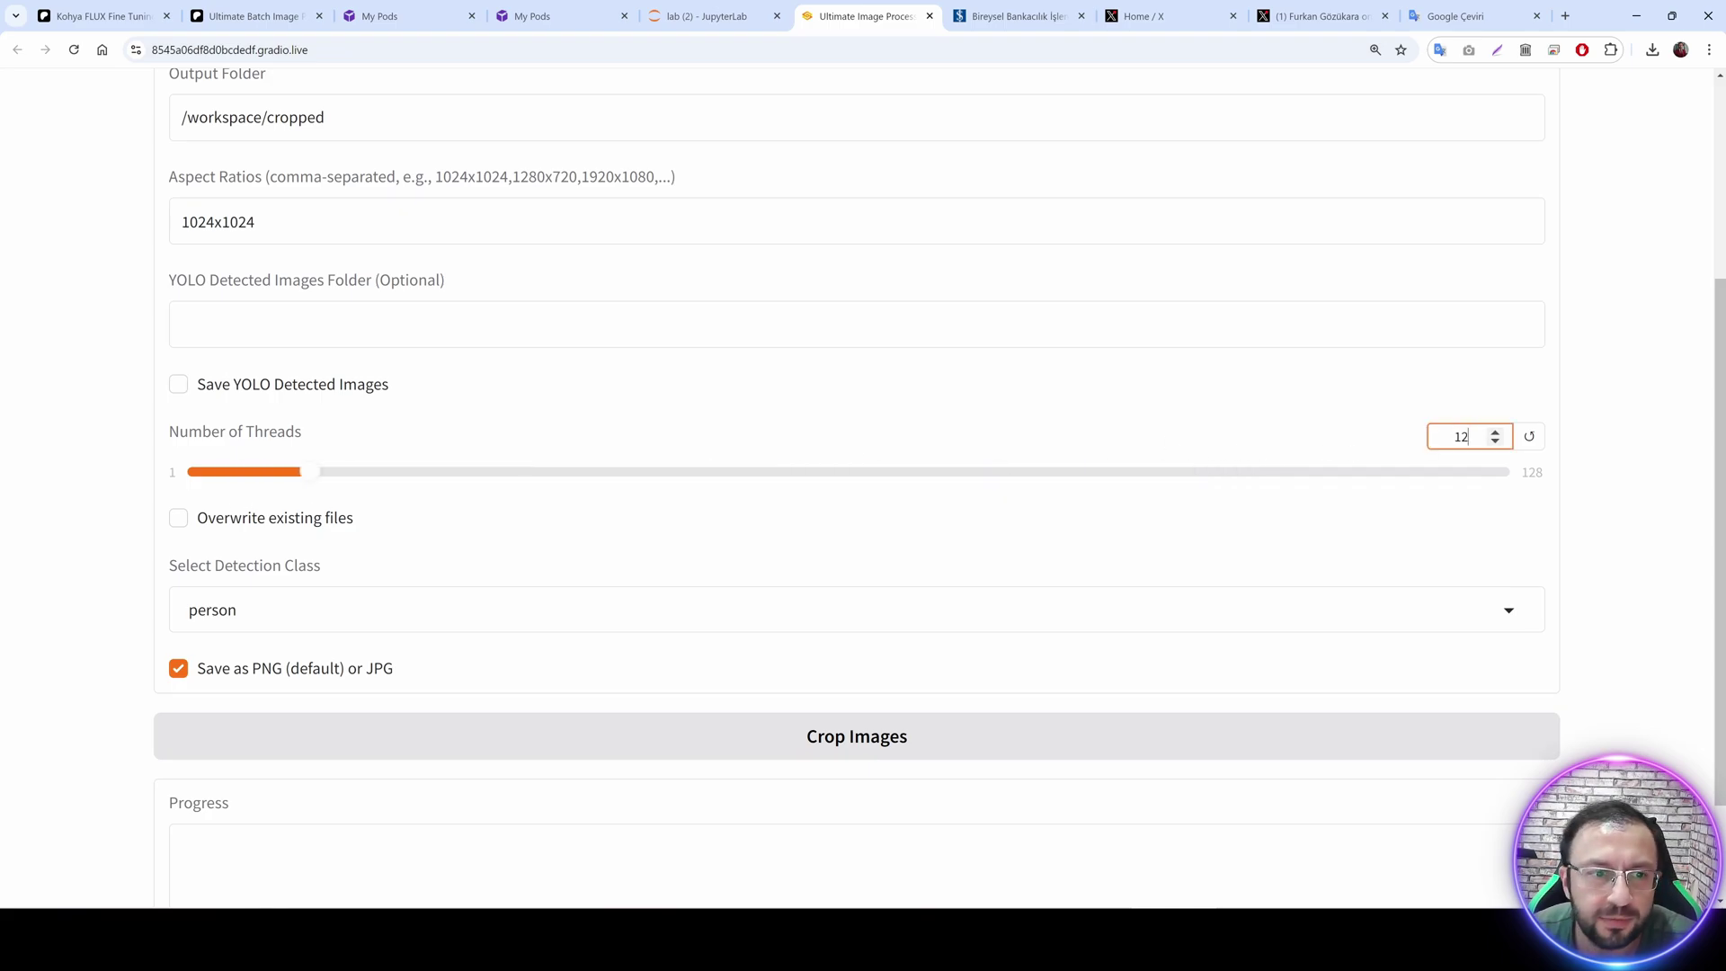
scroll(257, 533, "down", 2)
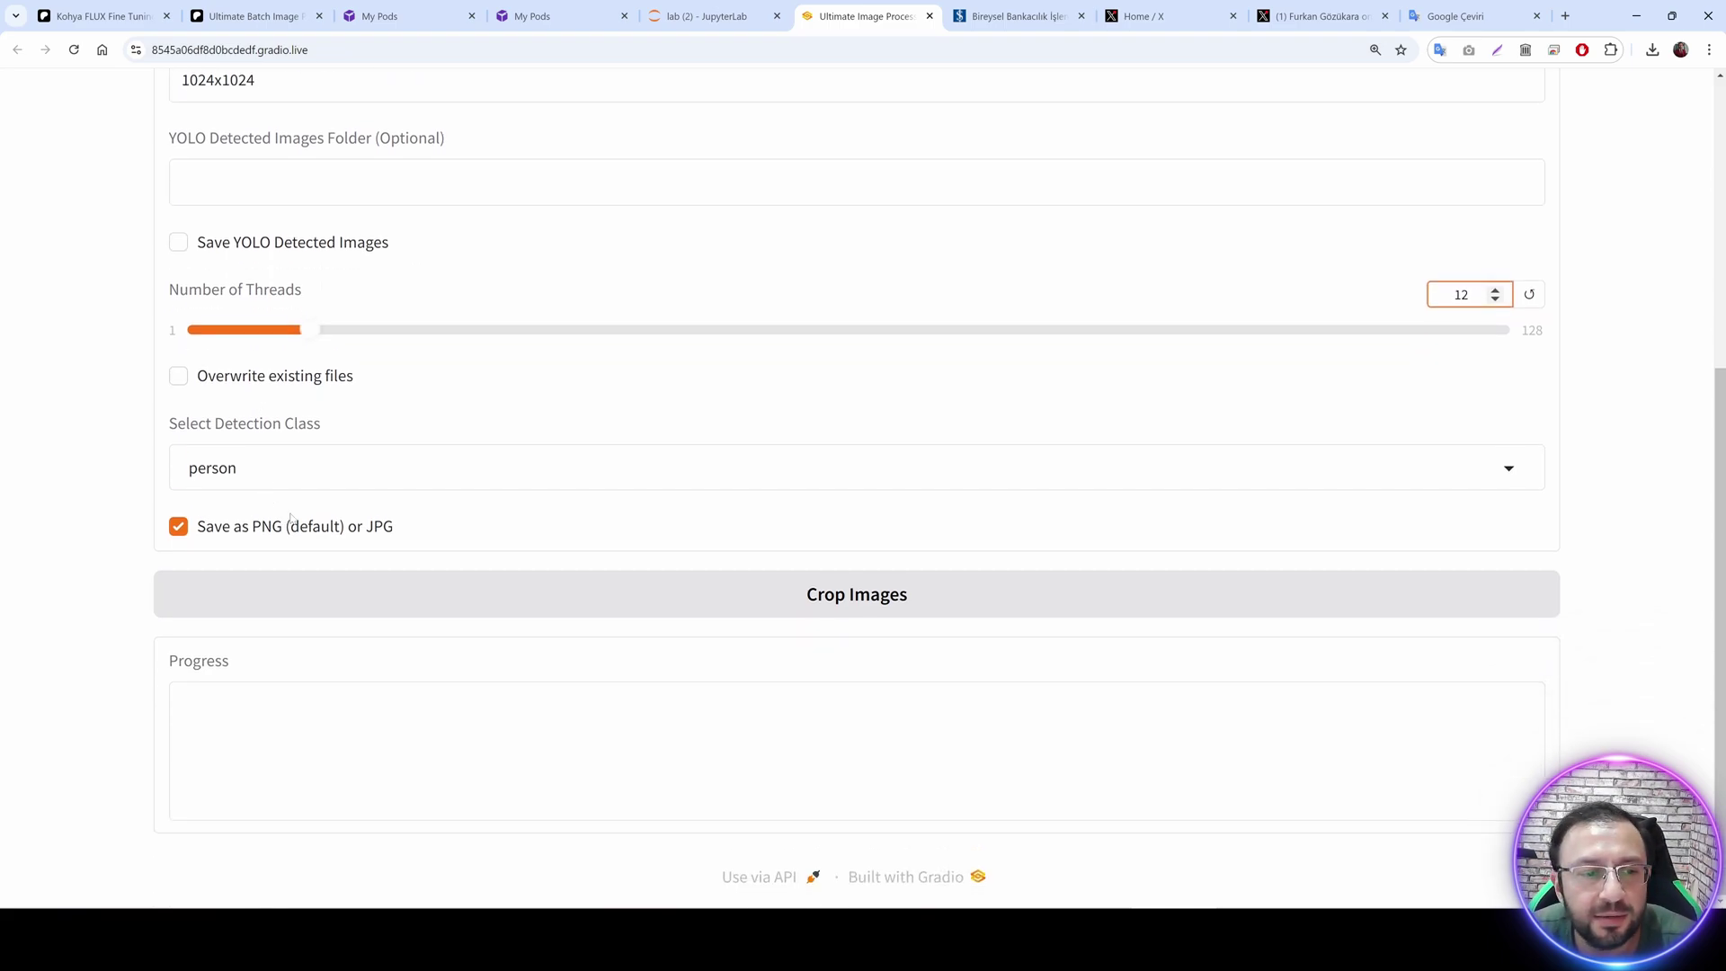
Browse the available detection classes and choose person.
left_click(306, 466)
scroll(328, 297, "up", 1)
scroll(342, 314, "down", 12)
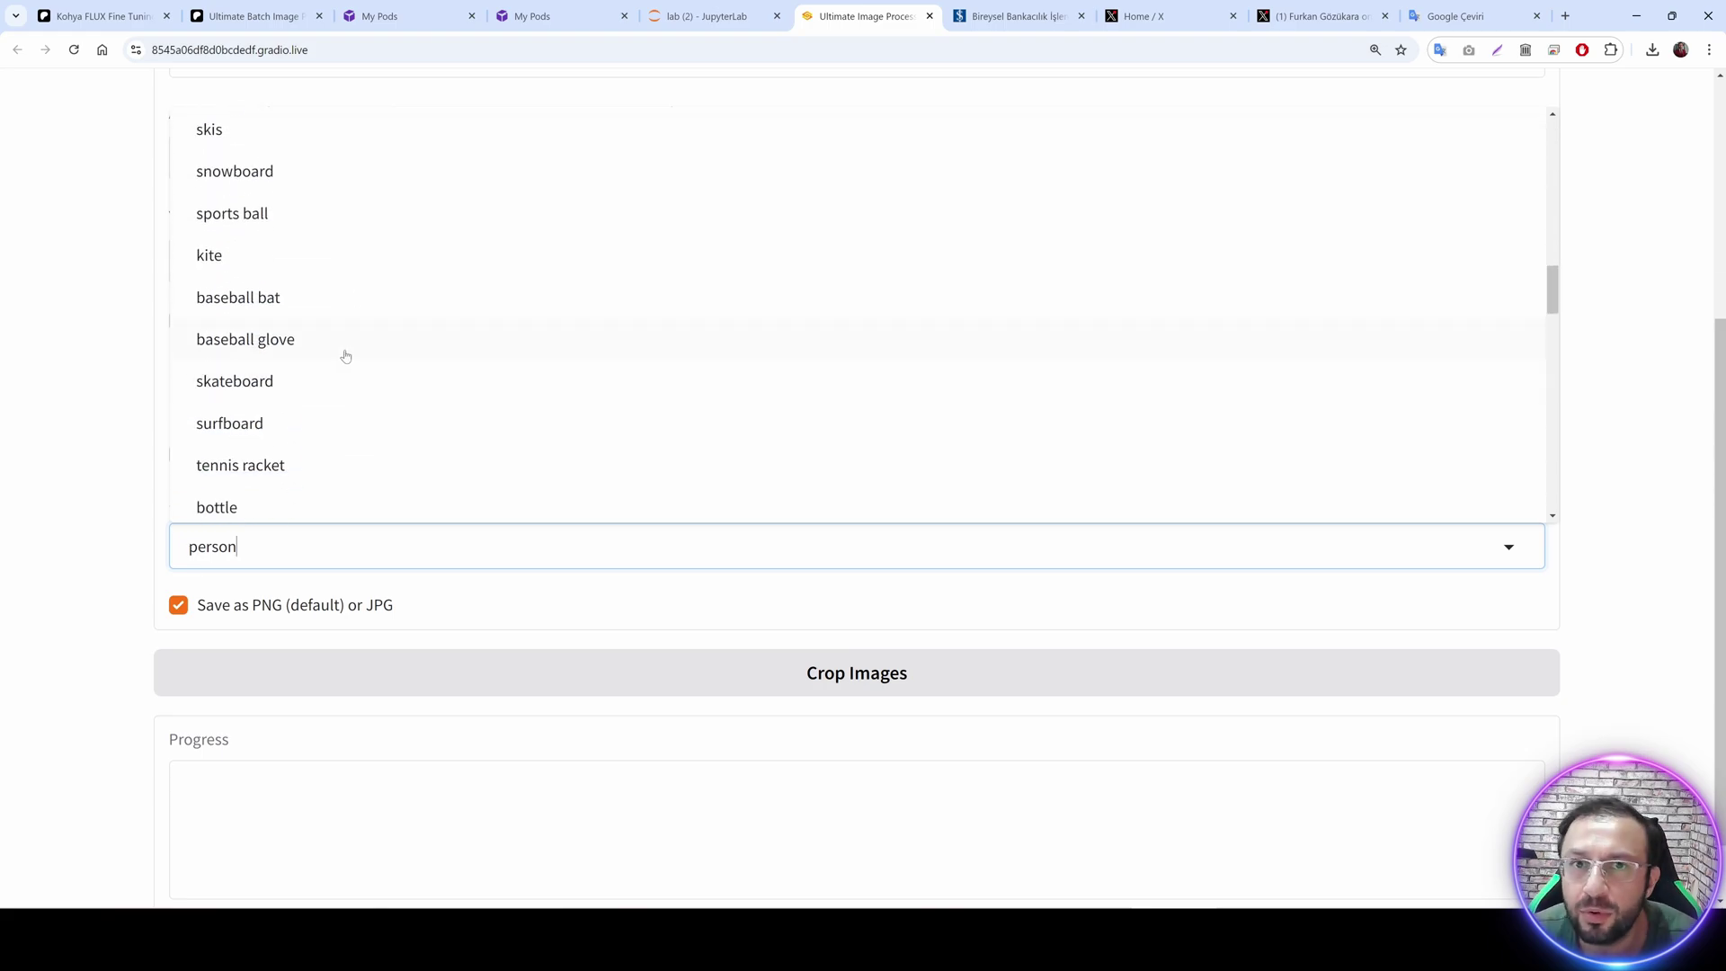
scroll(343, 354, "up", 15)
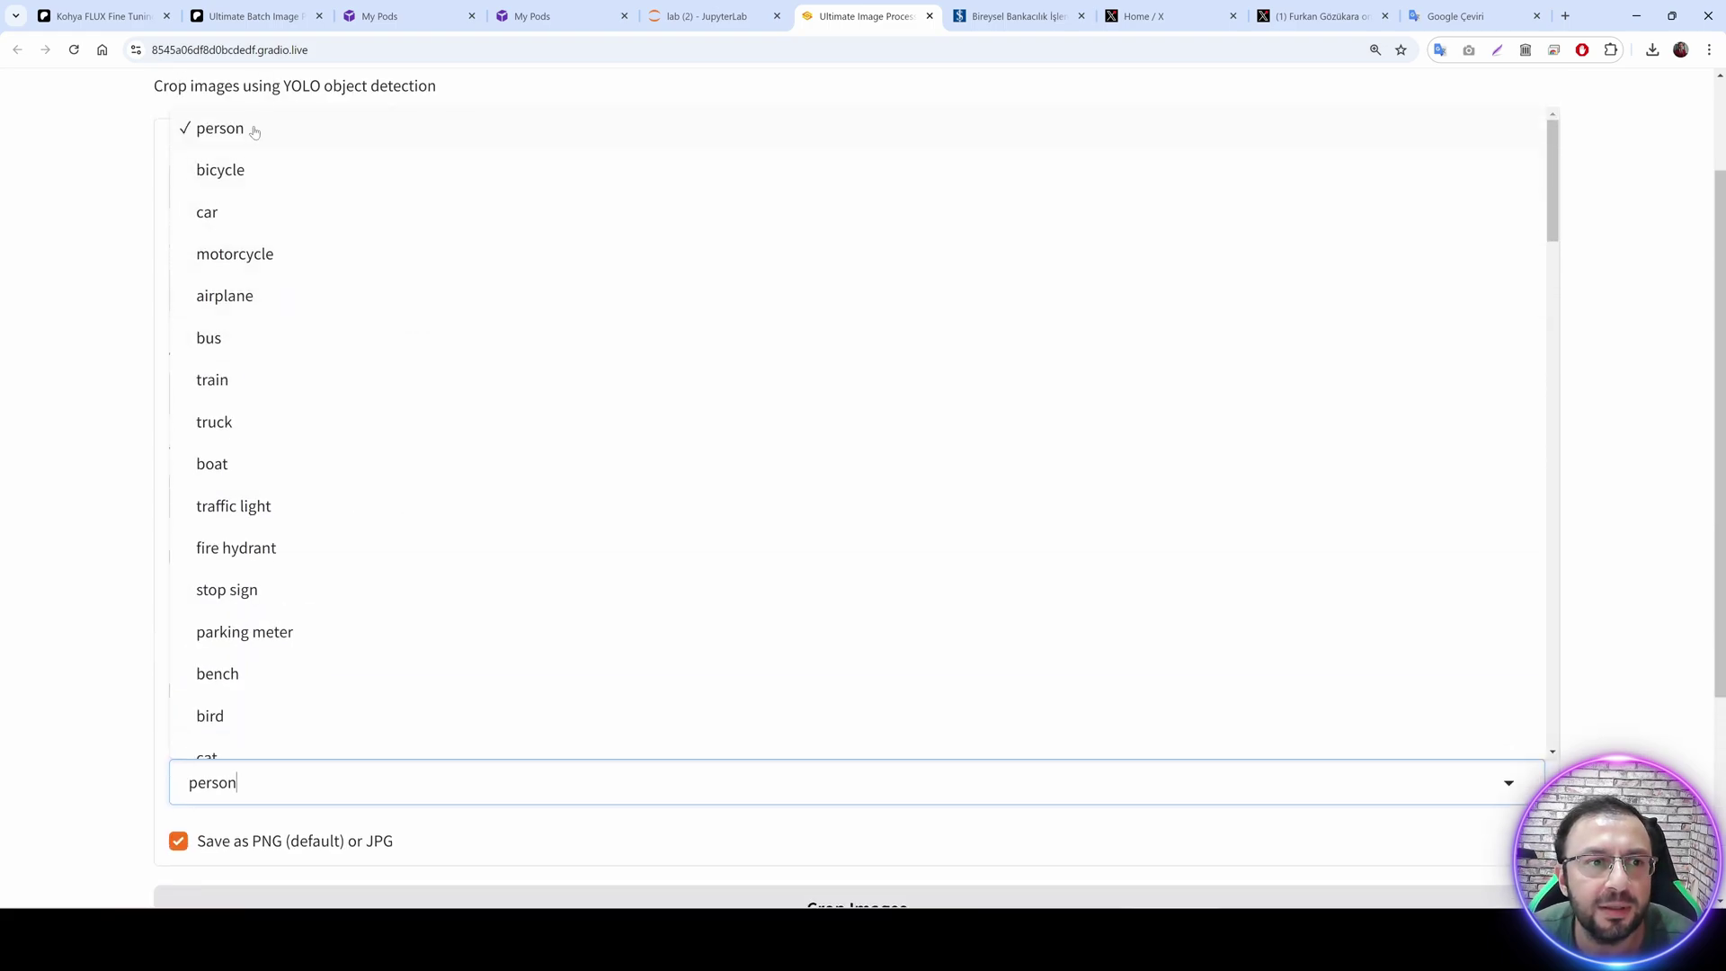
left_click(250, 129)
scroll(639, 277, "down", 3)
scroll(297, 449, "up", 1)
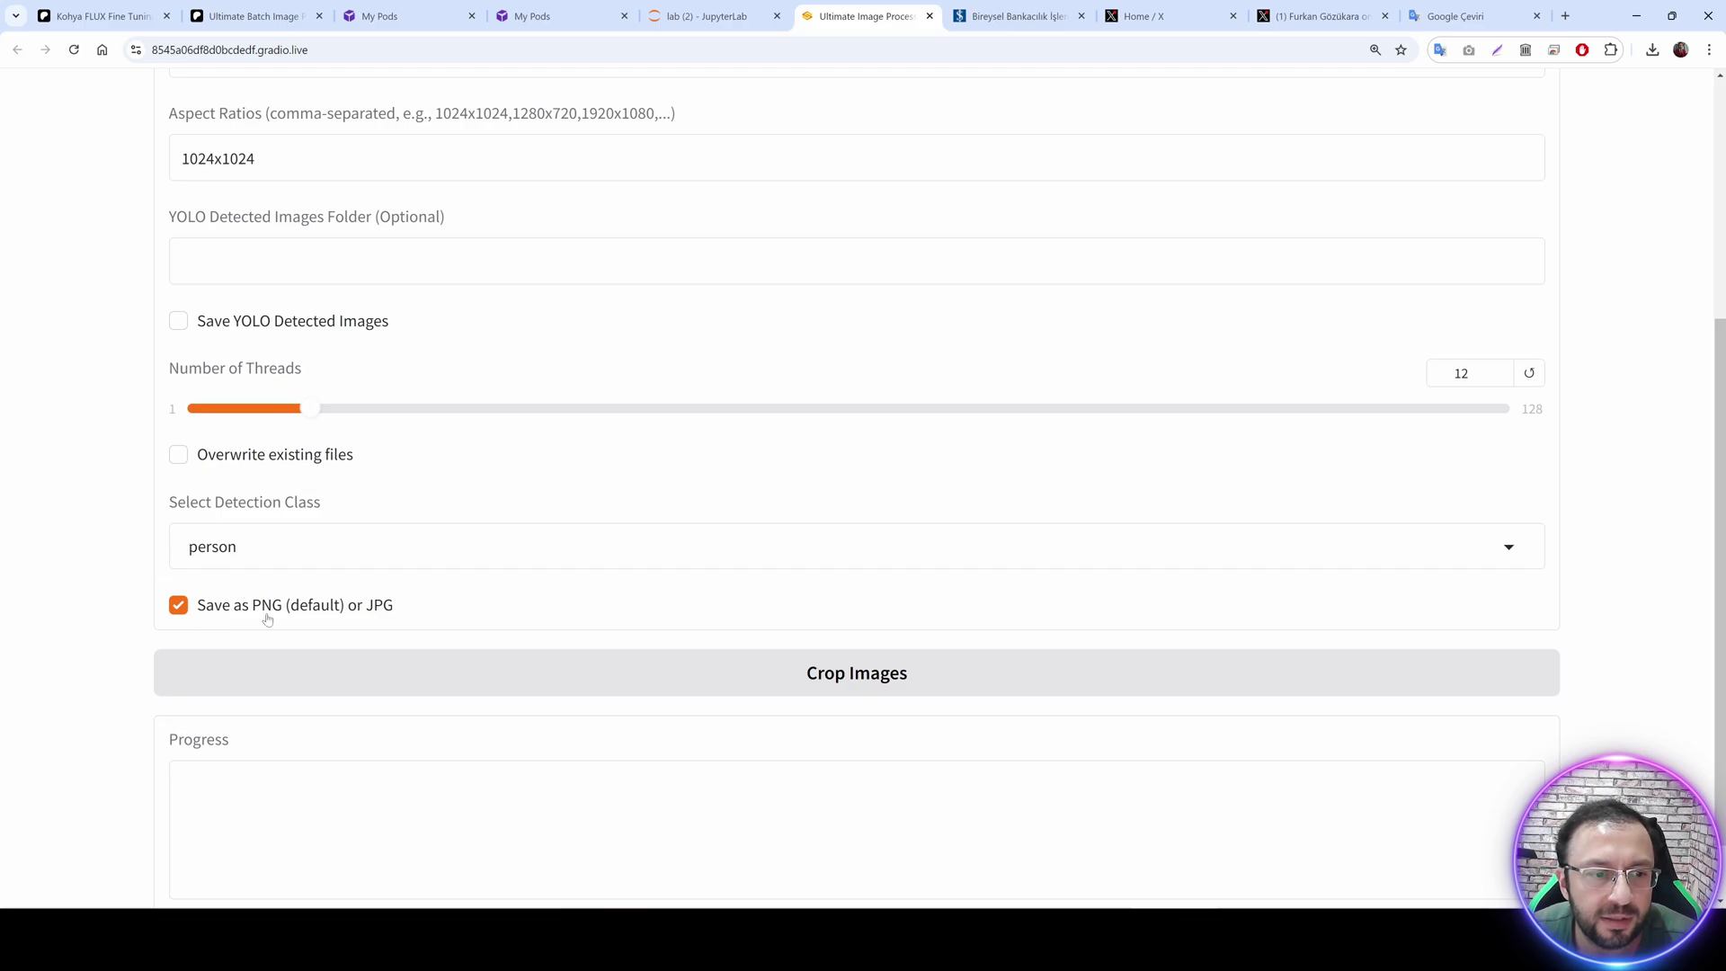
Start cropping the images and follow the progress in the JupyterLab terminal.
left_click(785, 676)
left_click(706, 16)
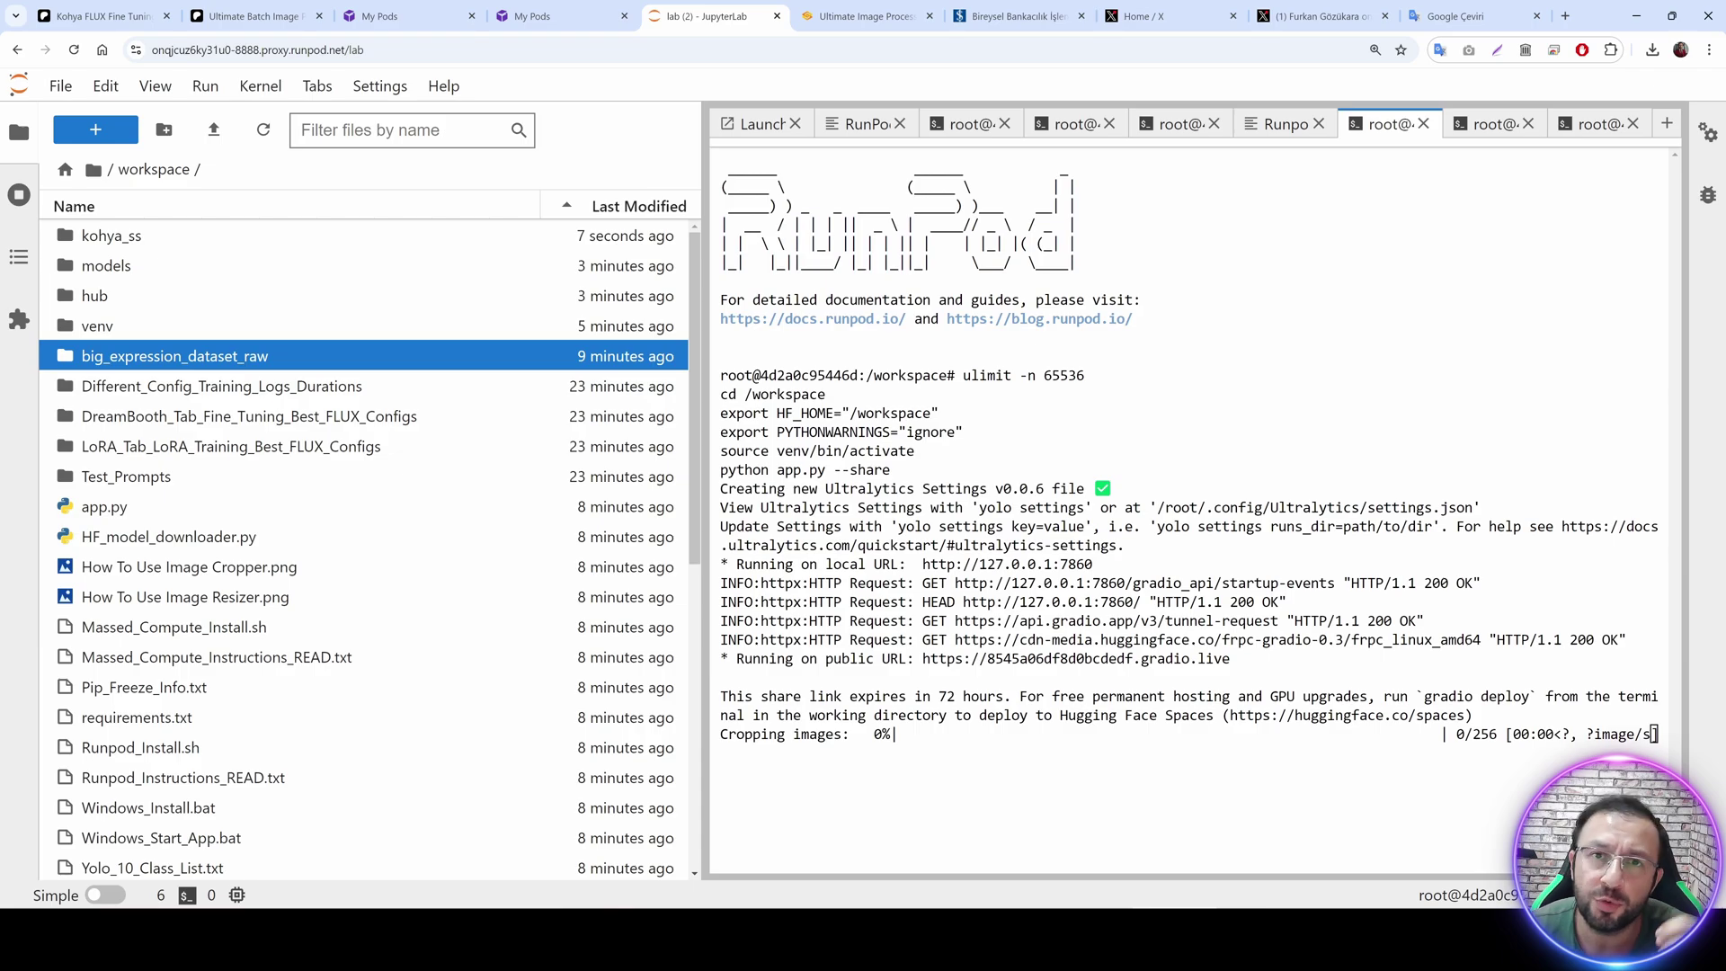
key("Return")
key("Return")
key("Return")
key("Return")
key("Return")
key("Return")
key("Return")
key("Return")
key("Return")
key("Return")
key("Return")
key("Return")
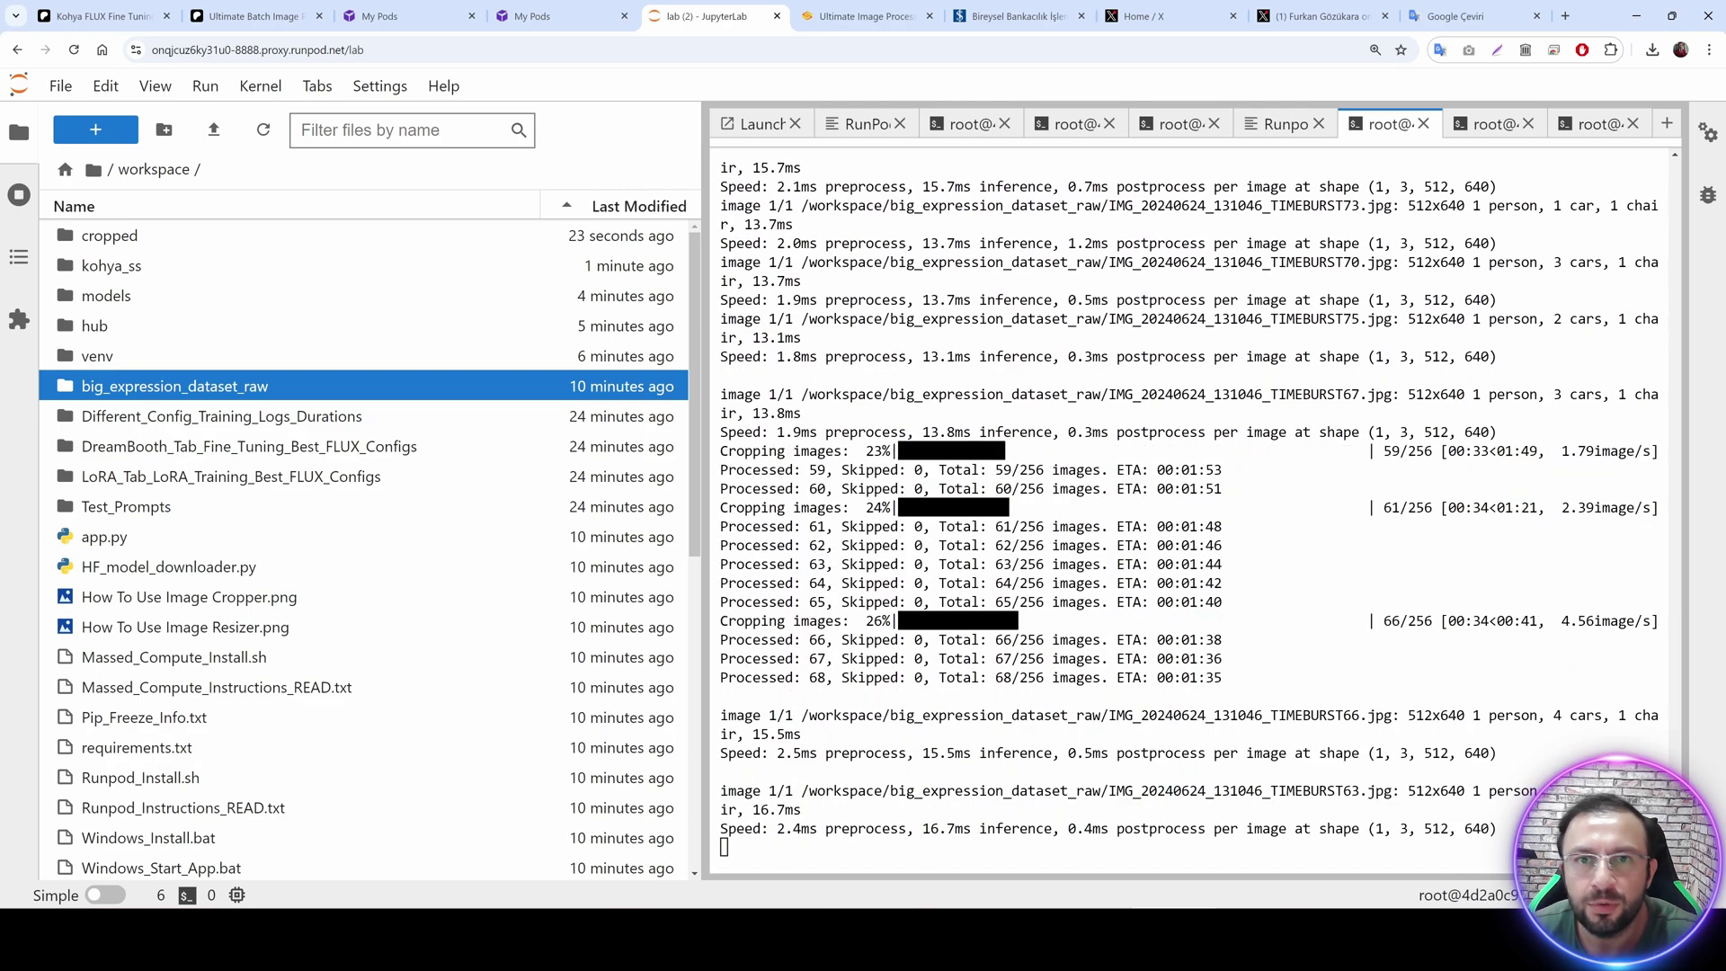
Review the Kohya FLUX Patreon post's dataset, epoch test and LoRA versus Fine Tuning comparison links.
left_click(94, 16)
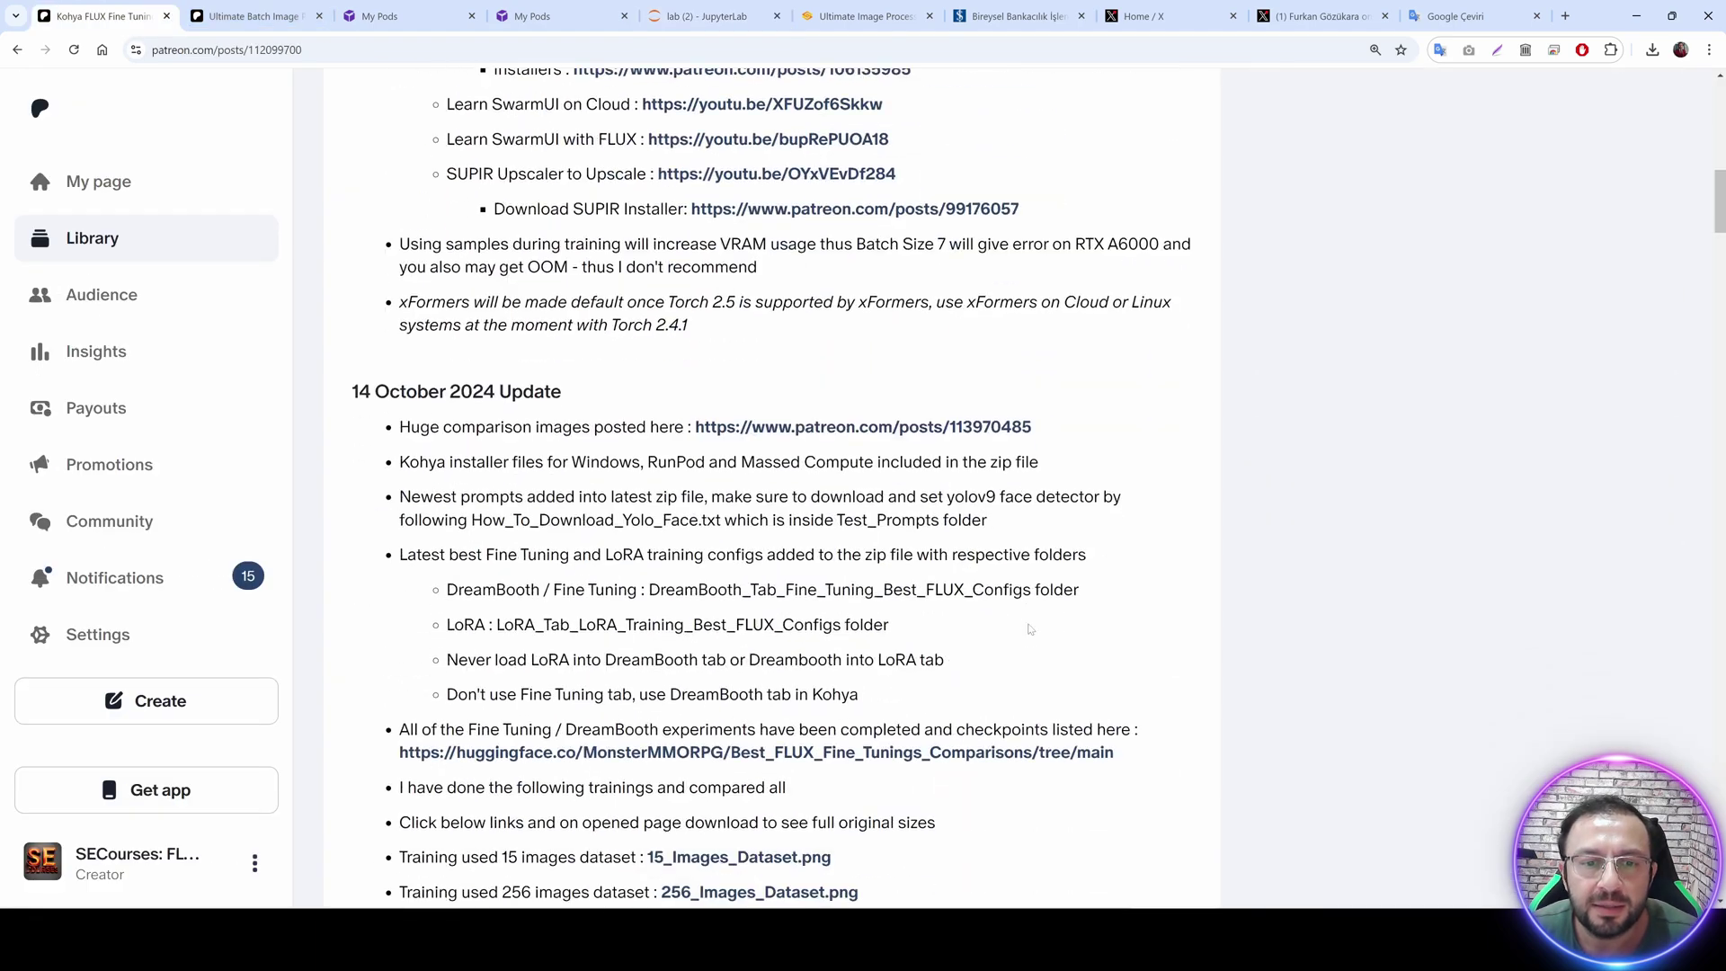
scroll(1030, 624, "down", 3)
scroll(1030, 623, "down", 3)
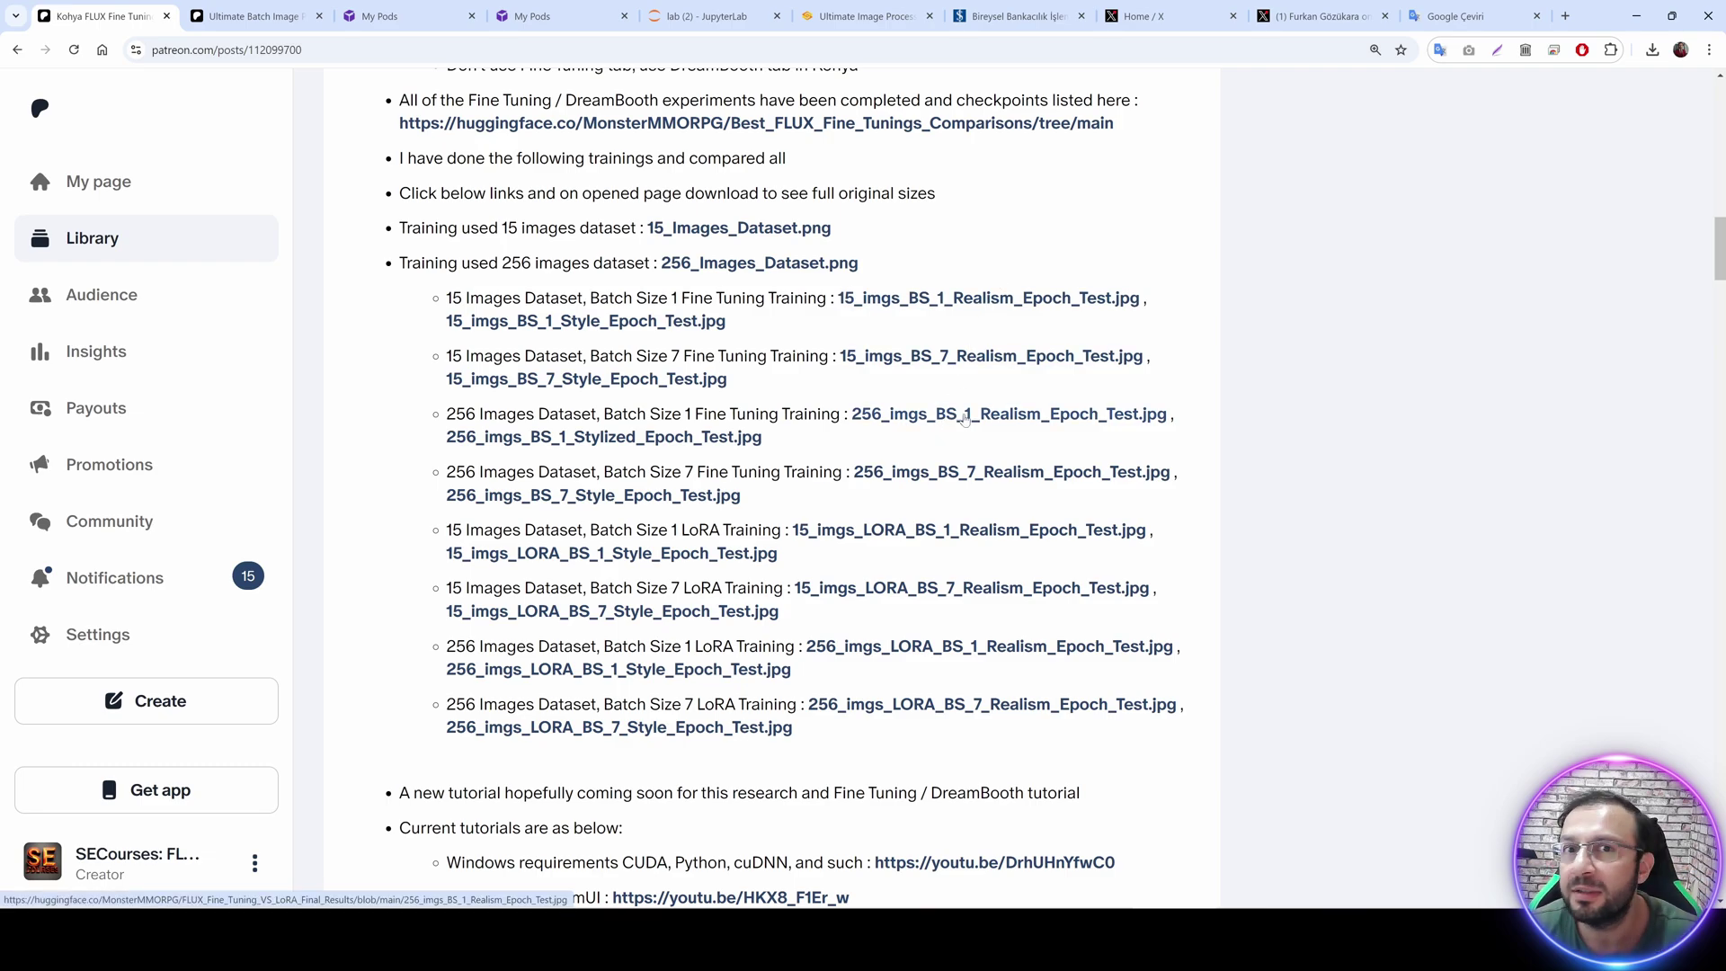
scroll(979, 414, "down", 12)
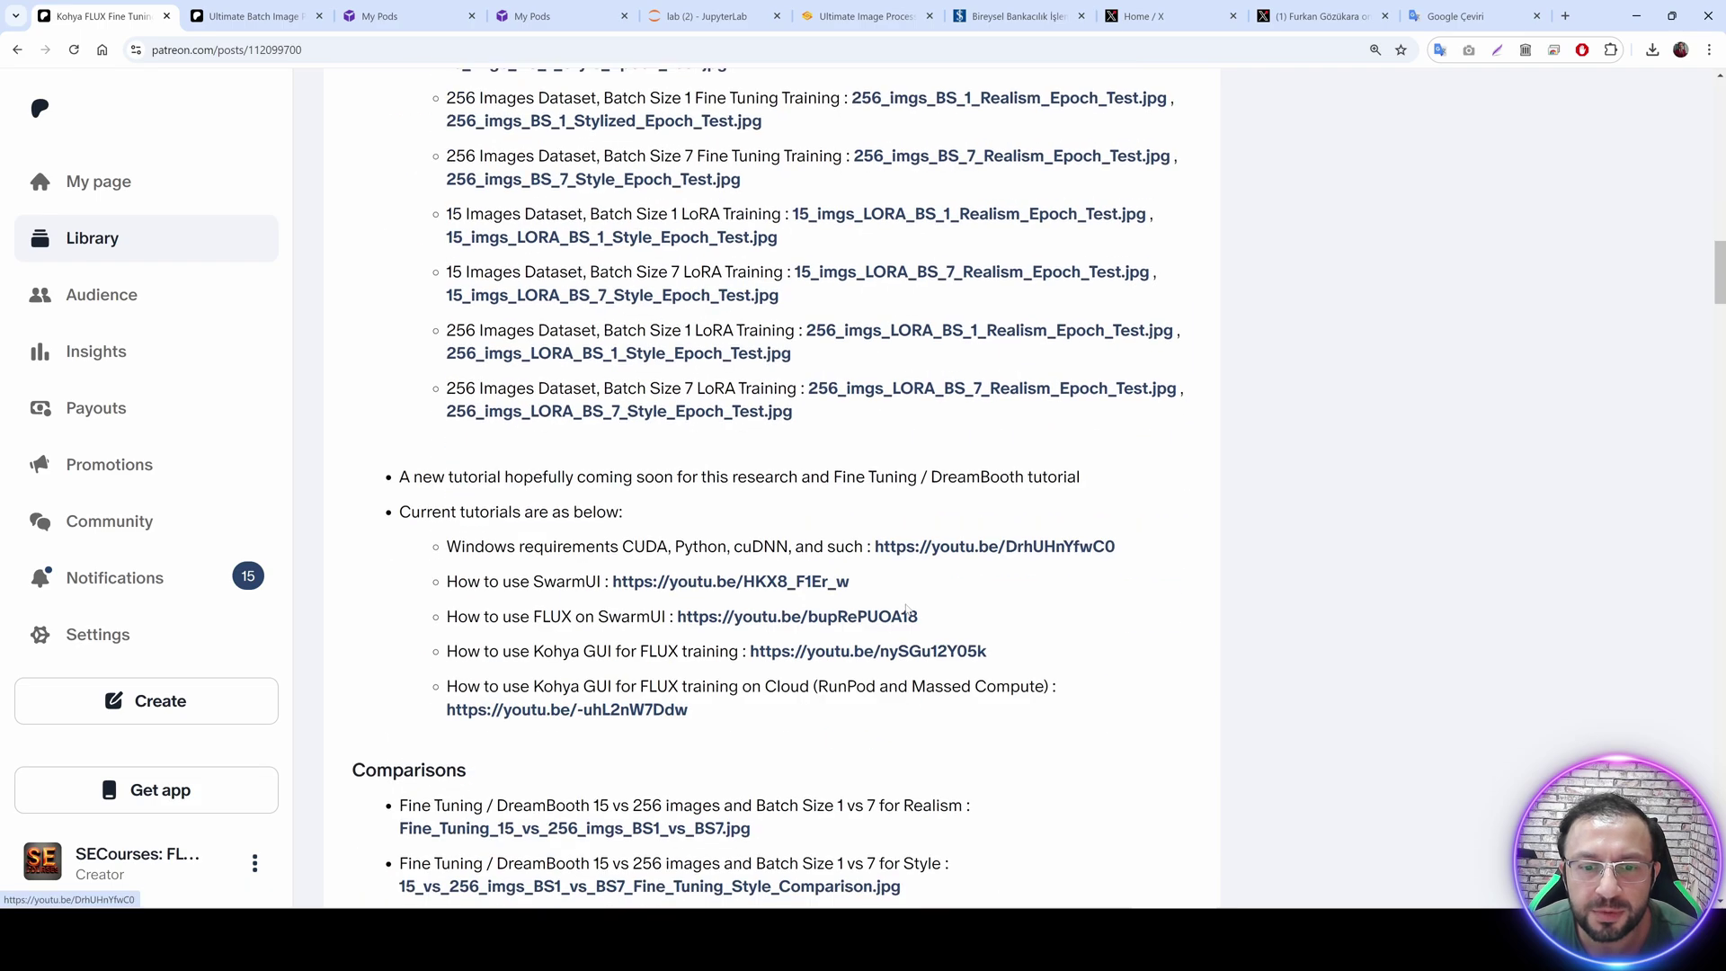
scroll(951, 620, "down", 2)
scroll(951, 597, "up", 5)
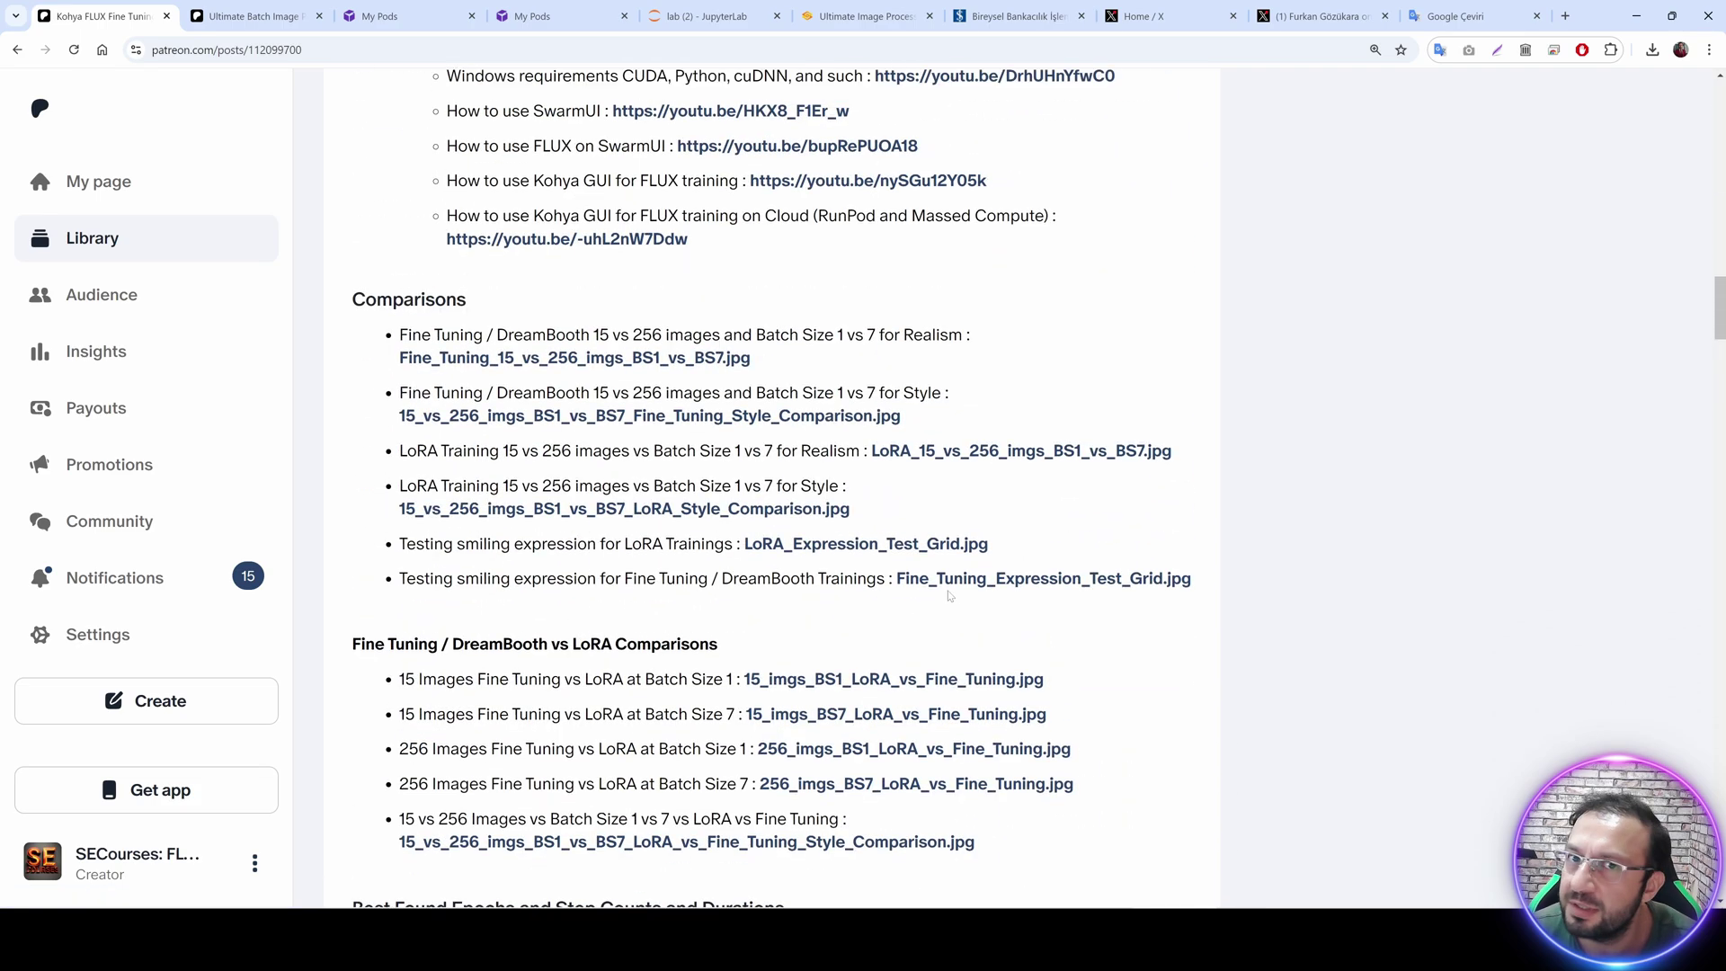
Open the cropped folder in the JupyterLab workspace and check the terminal for the end of the cropping run.
left_click(706, 16)
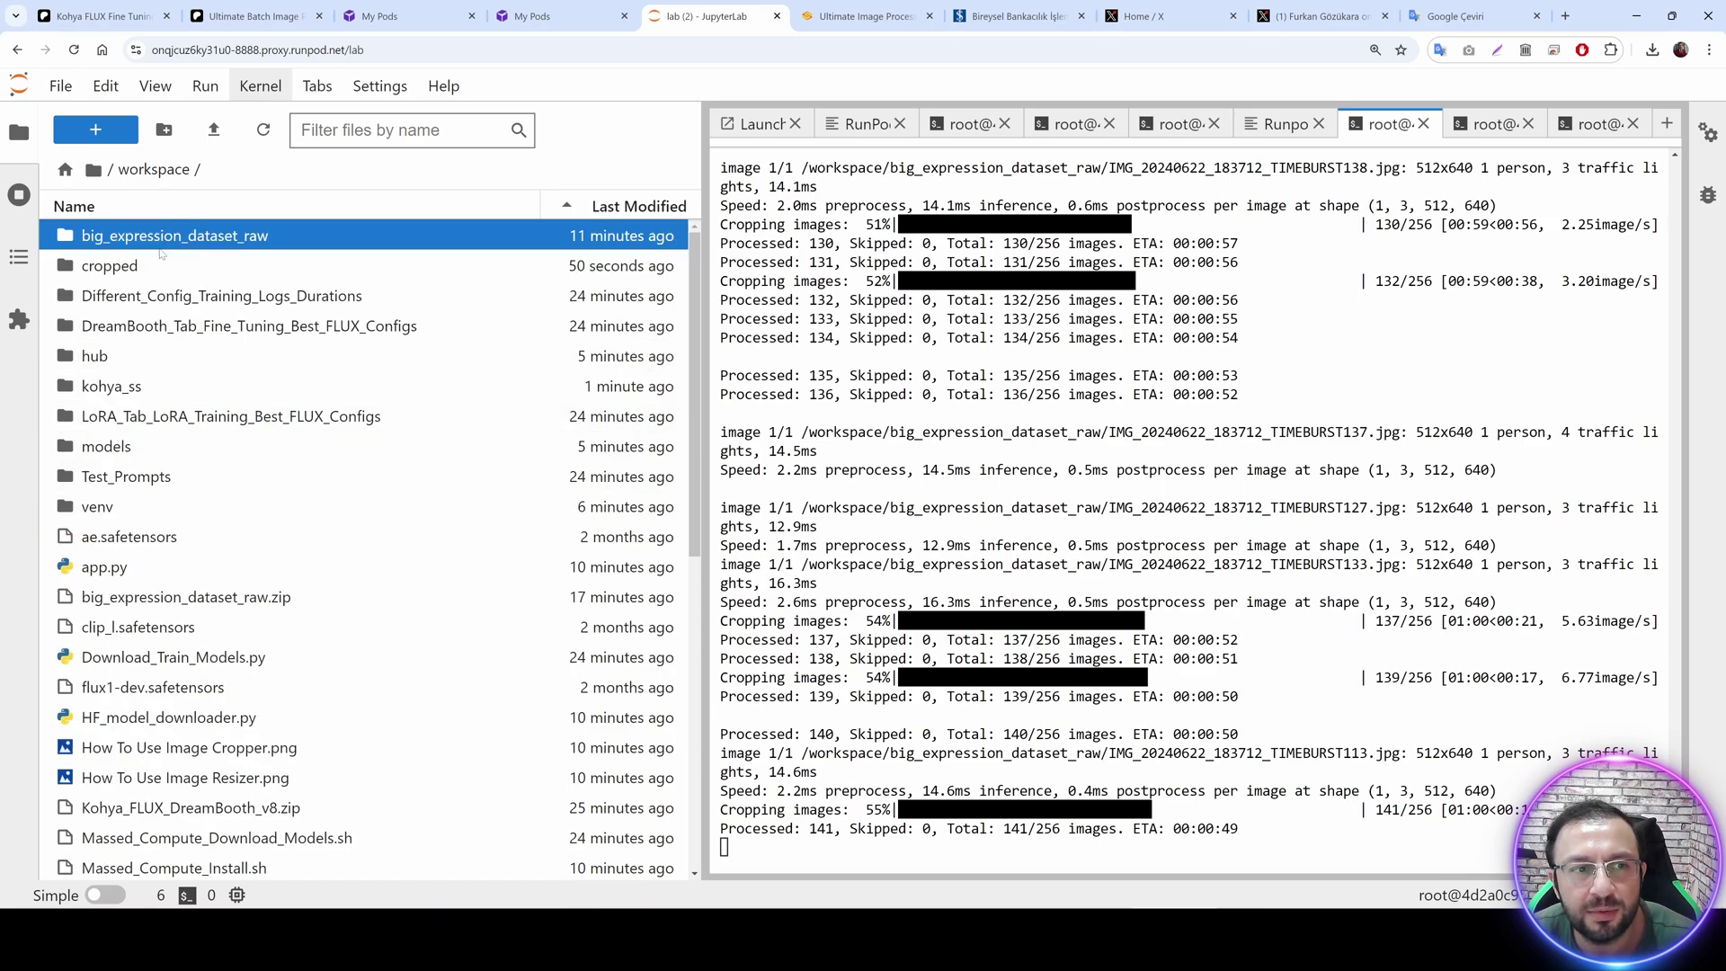
double_click(117, 266)
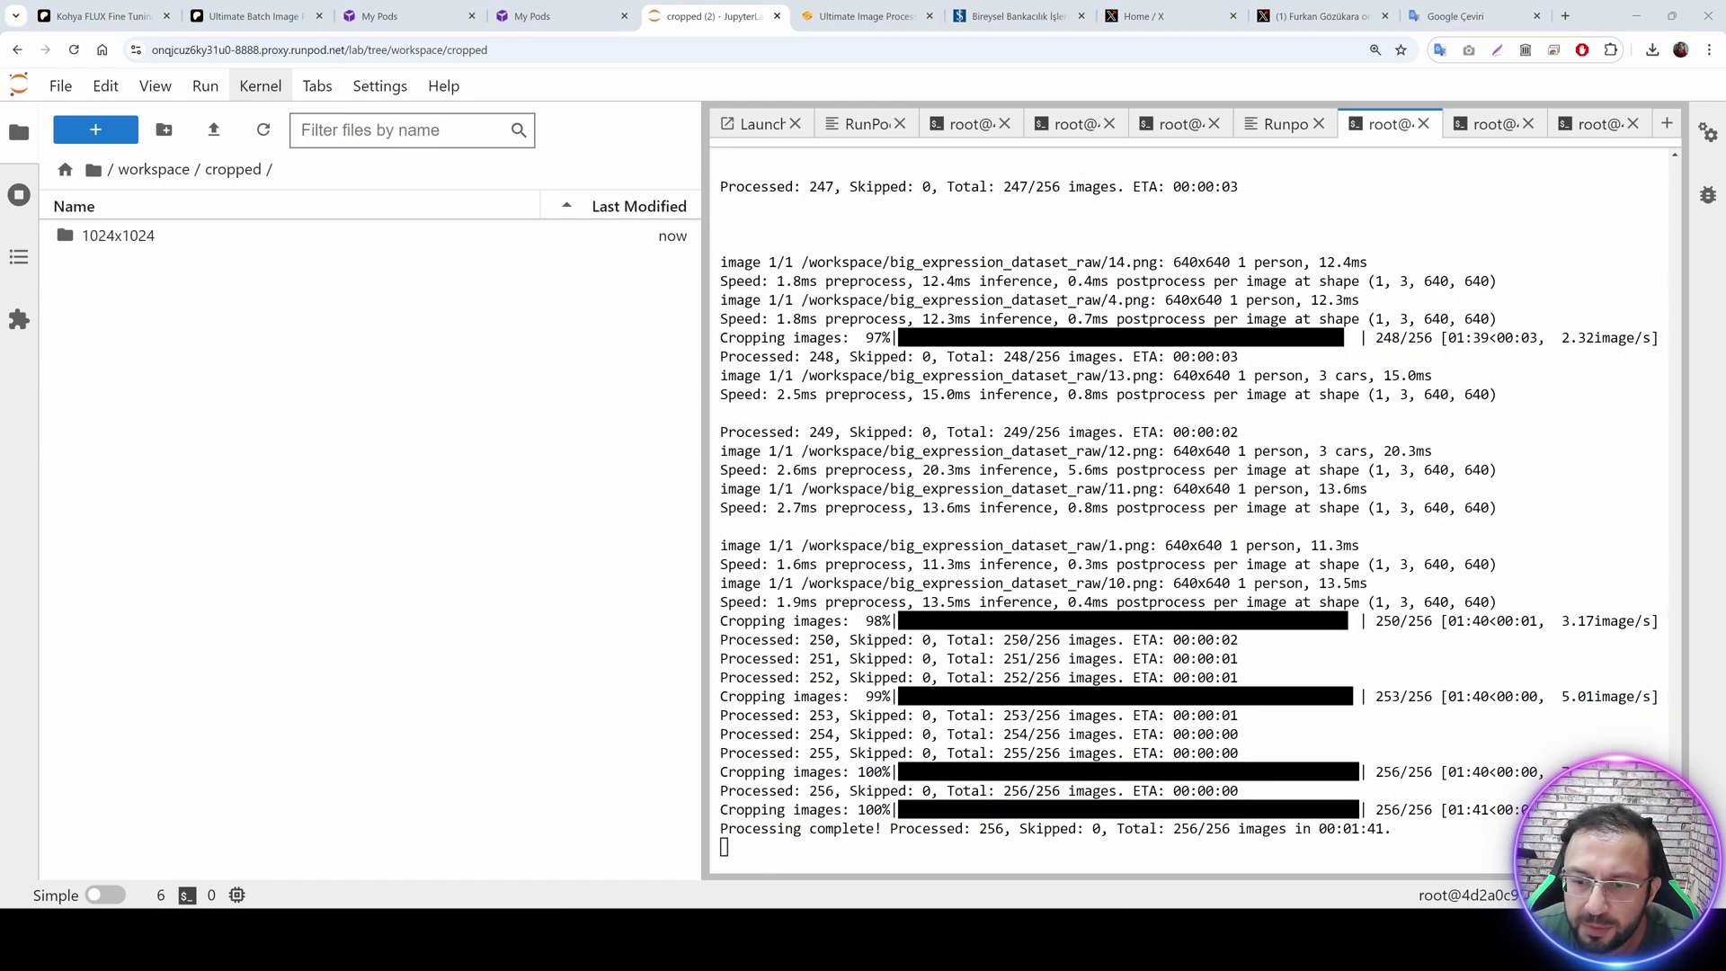
left_click_drag(1400, 827, 1269, 828)
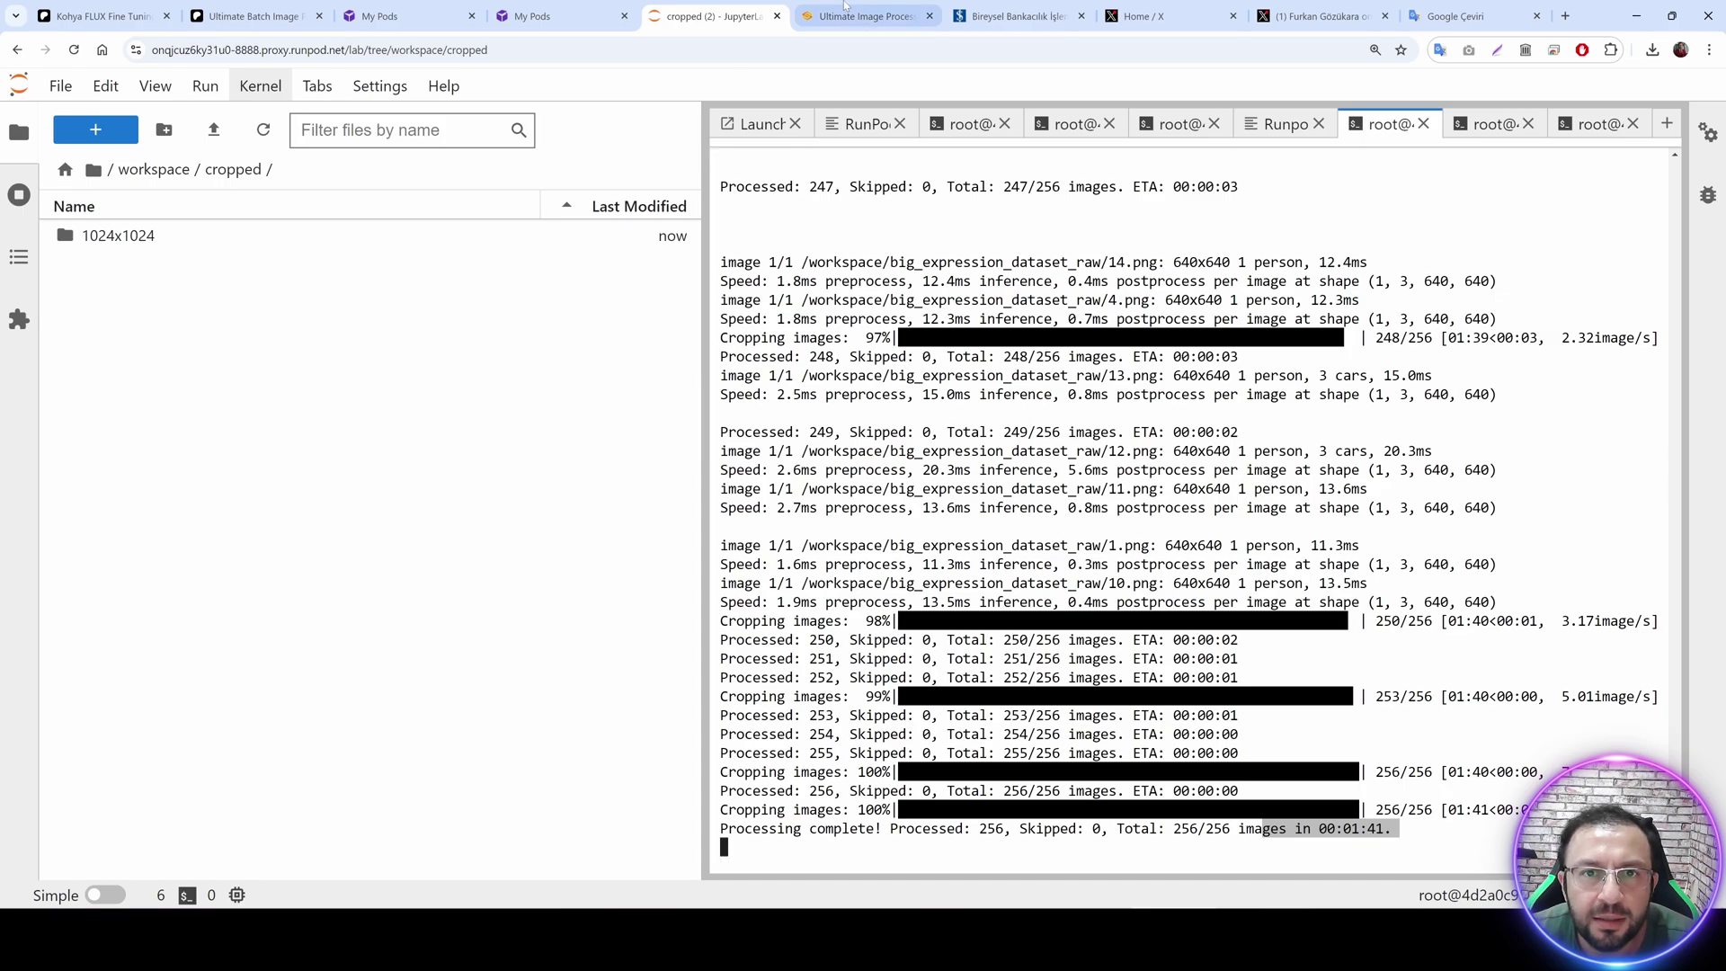
left_click(866, 17)
left_click(715, 17)
Copy the Image Cropper's output folder path and use it as the Image Resizer's input folder, /workspace/cropped.
left_click(849, 16)
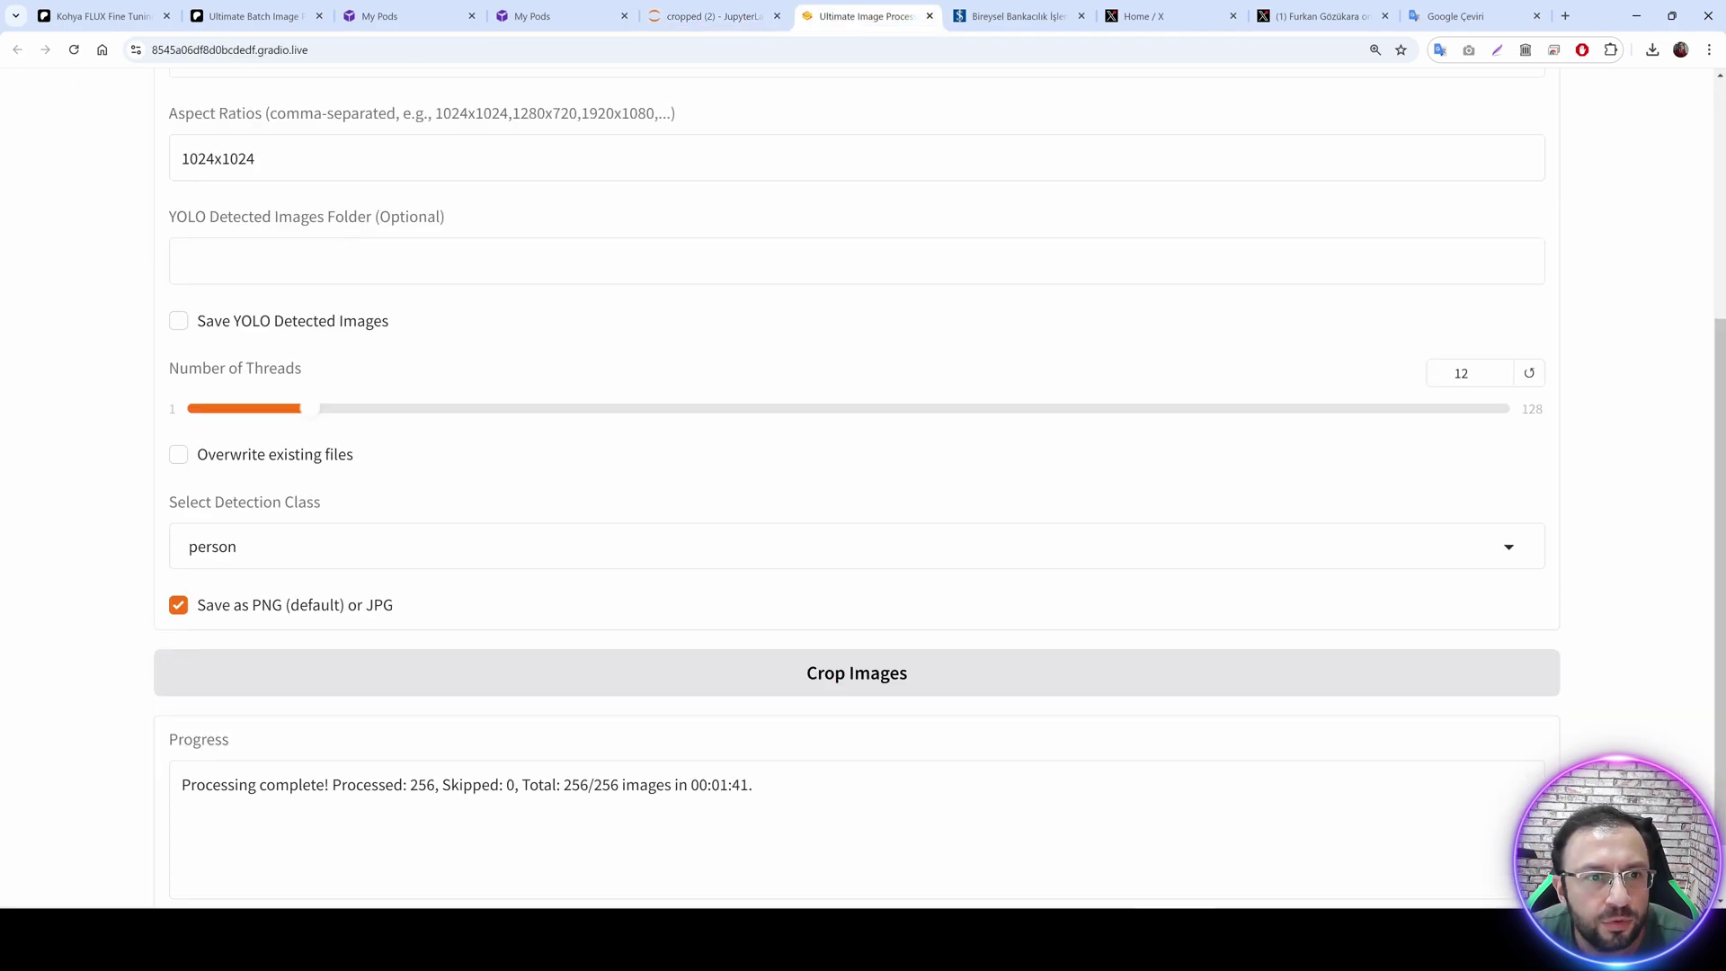
scroll(454, 558, "up", 5)
left_click_drag(337, 432, 118, 445)
key("ctrl+c")
left_click(345, 160)
left_click(342, 329)
key("ctrl+v")
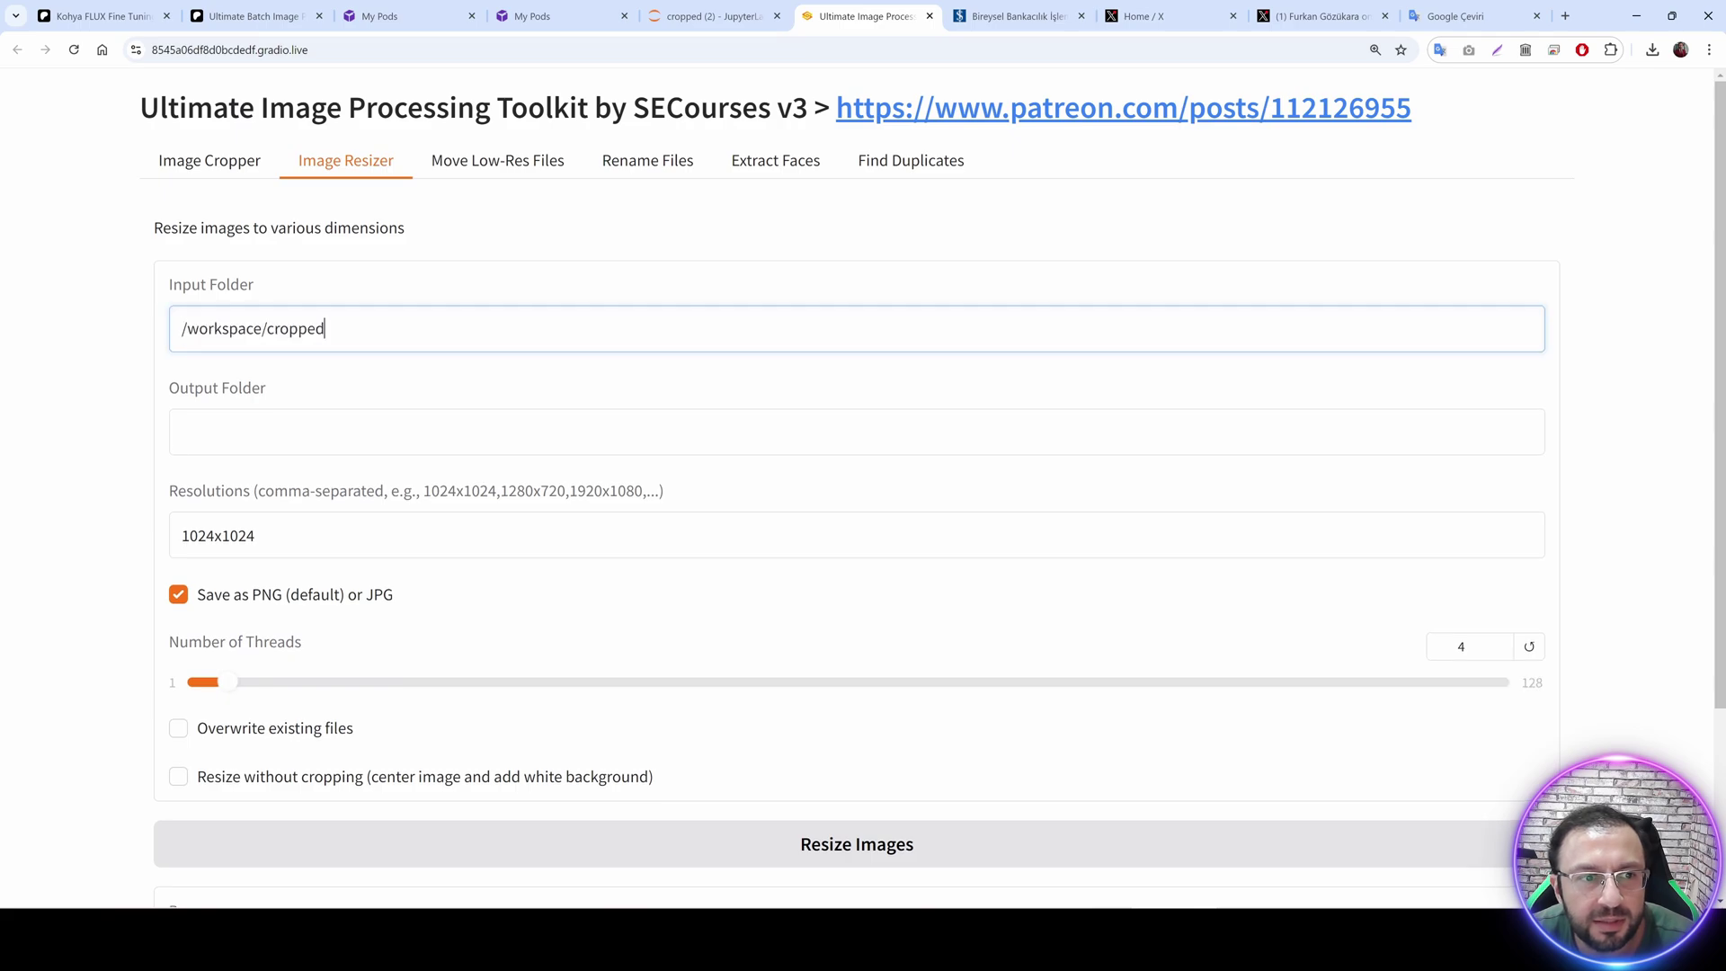
Set the Image Resizer's output folder to /workspace/images_ready.
left_click_drag(270, 536, 151, 528)
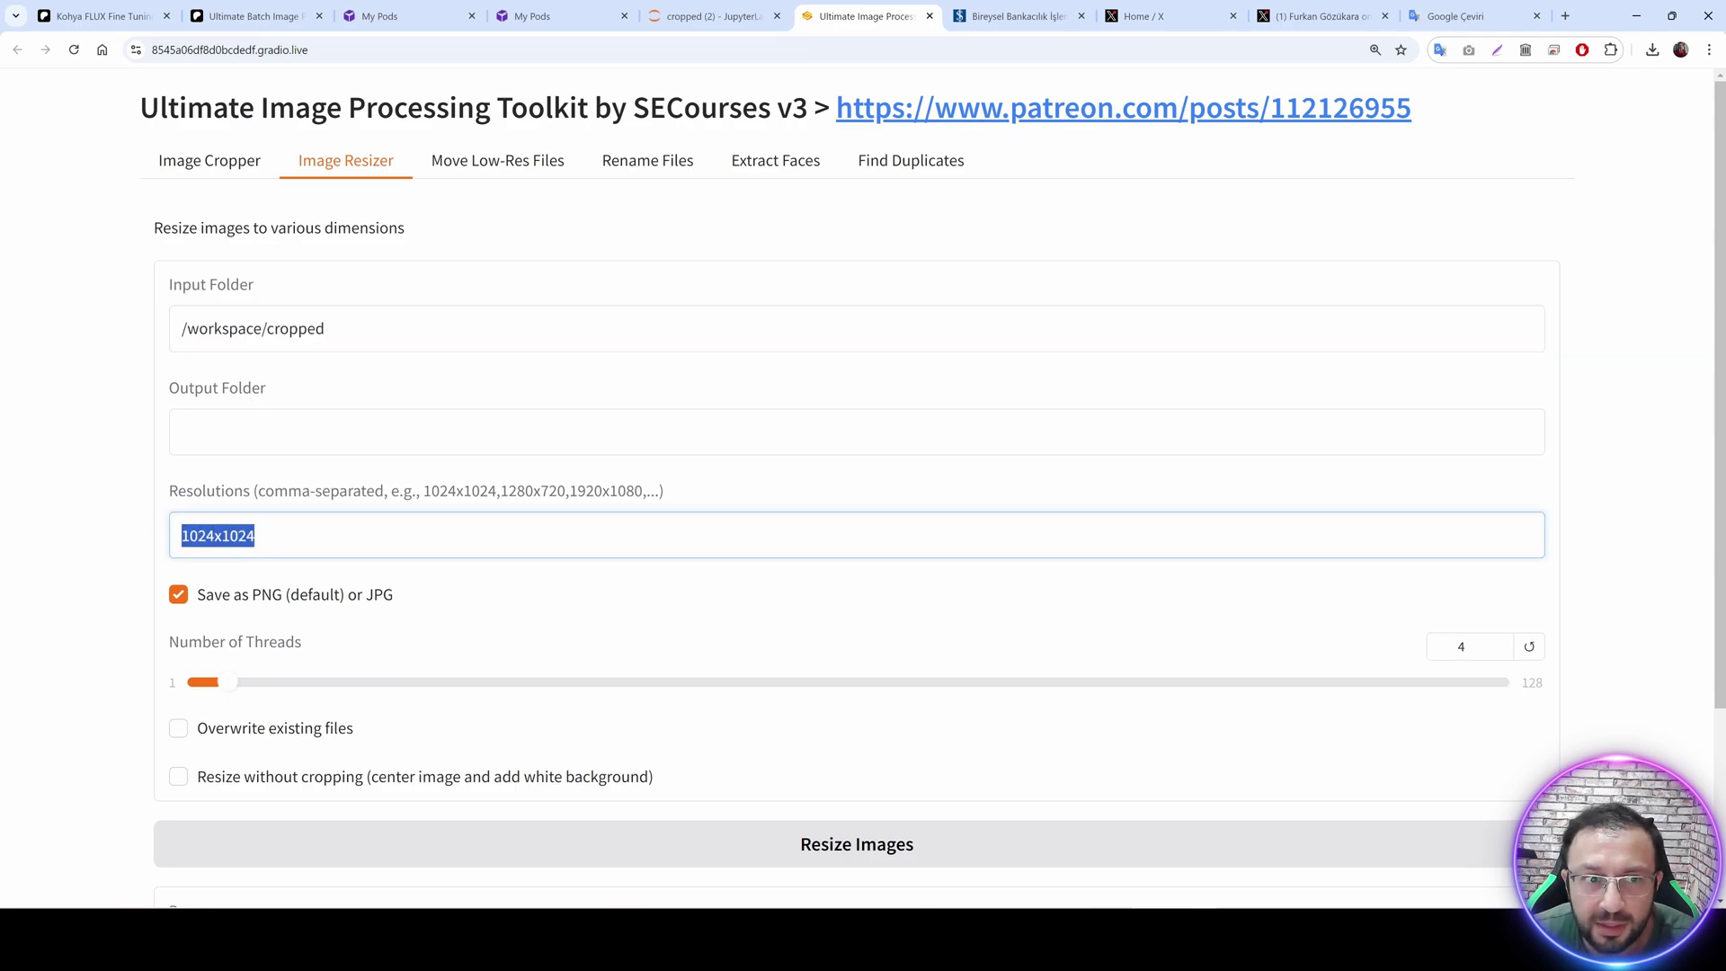
left_click_drag(331, 328, 154, 347)
key("ctrl+c")
left_click(329, 415)
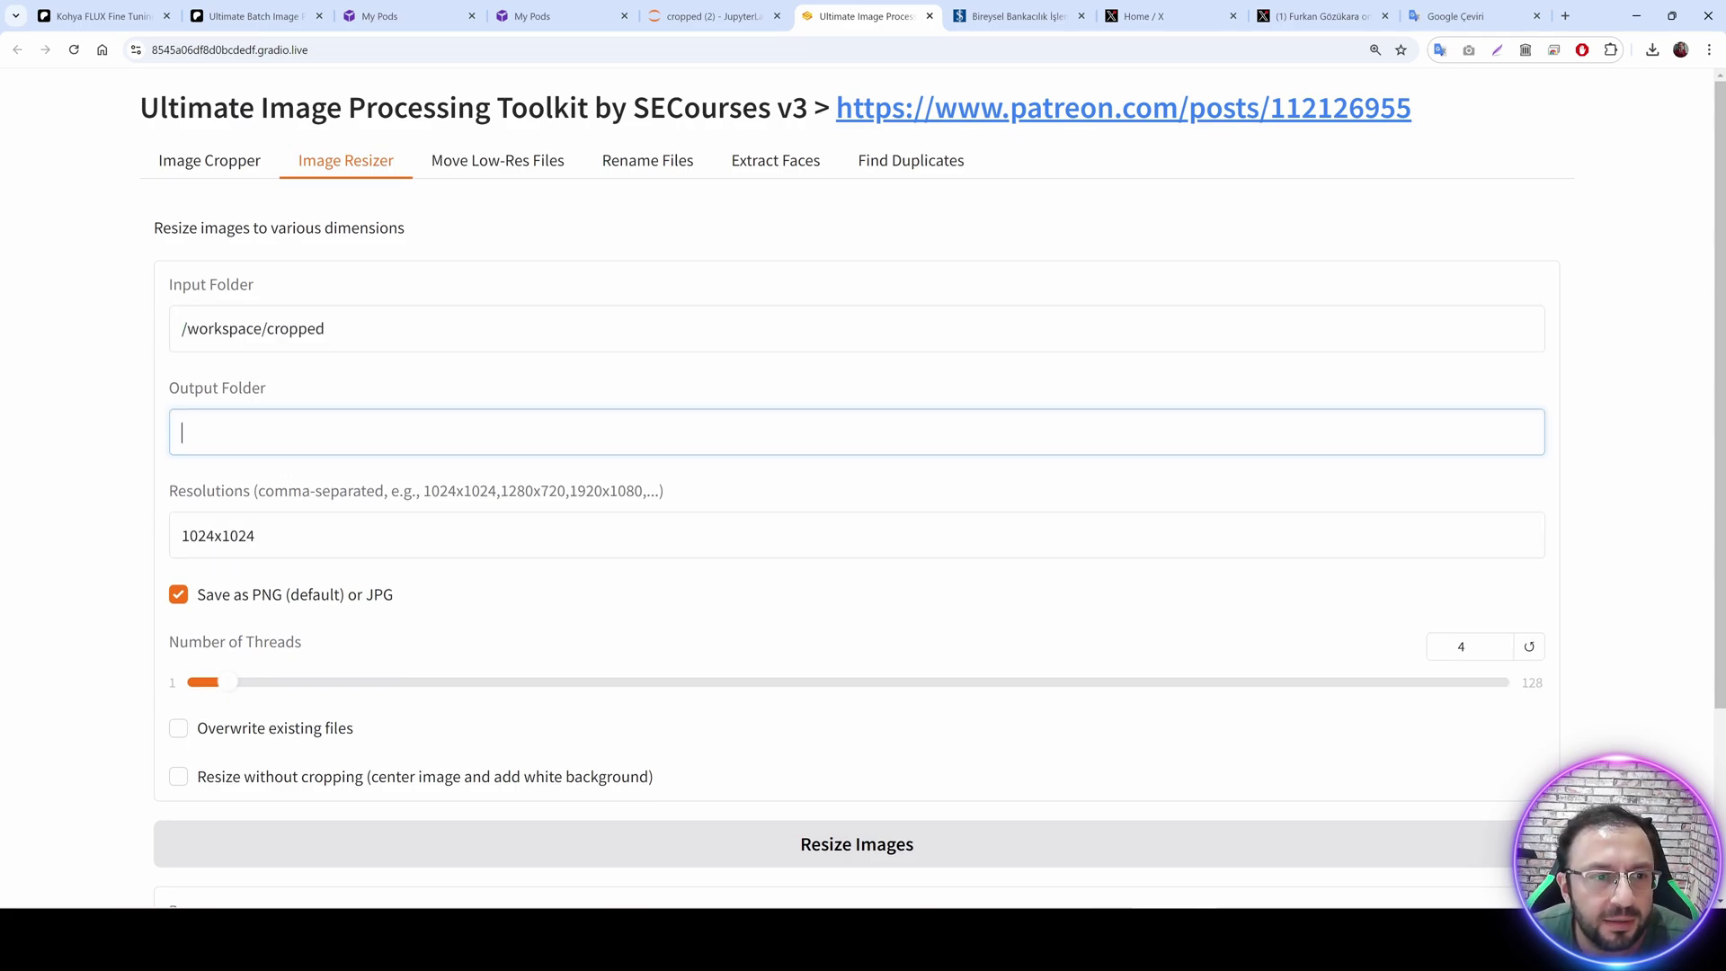
key("ctrl+v")
left_click_drag(267, 432, 354, 413)
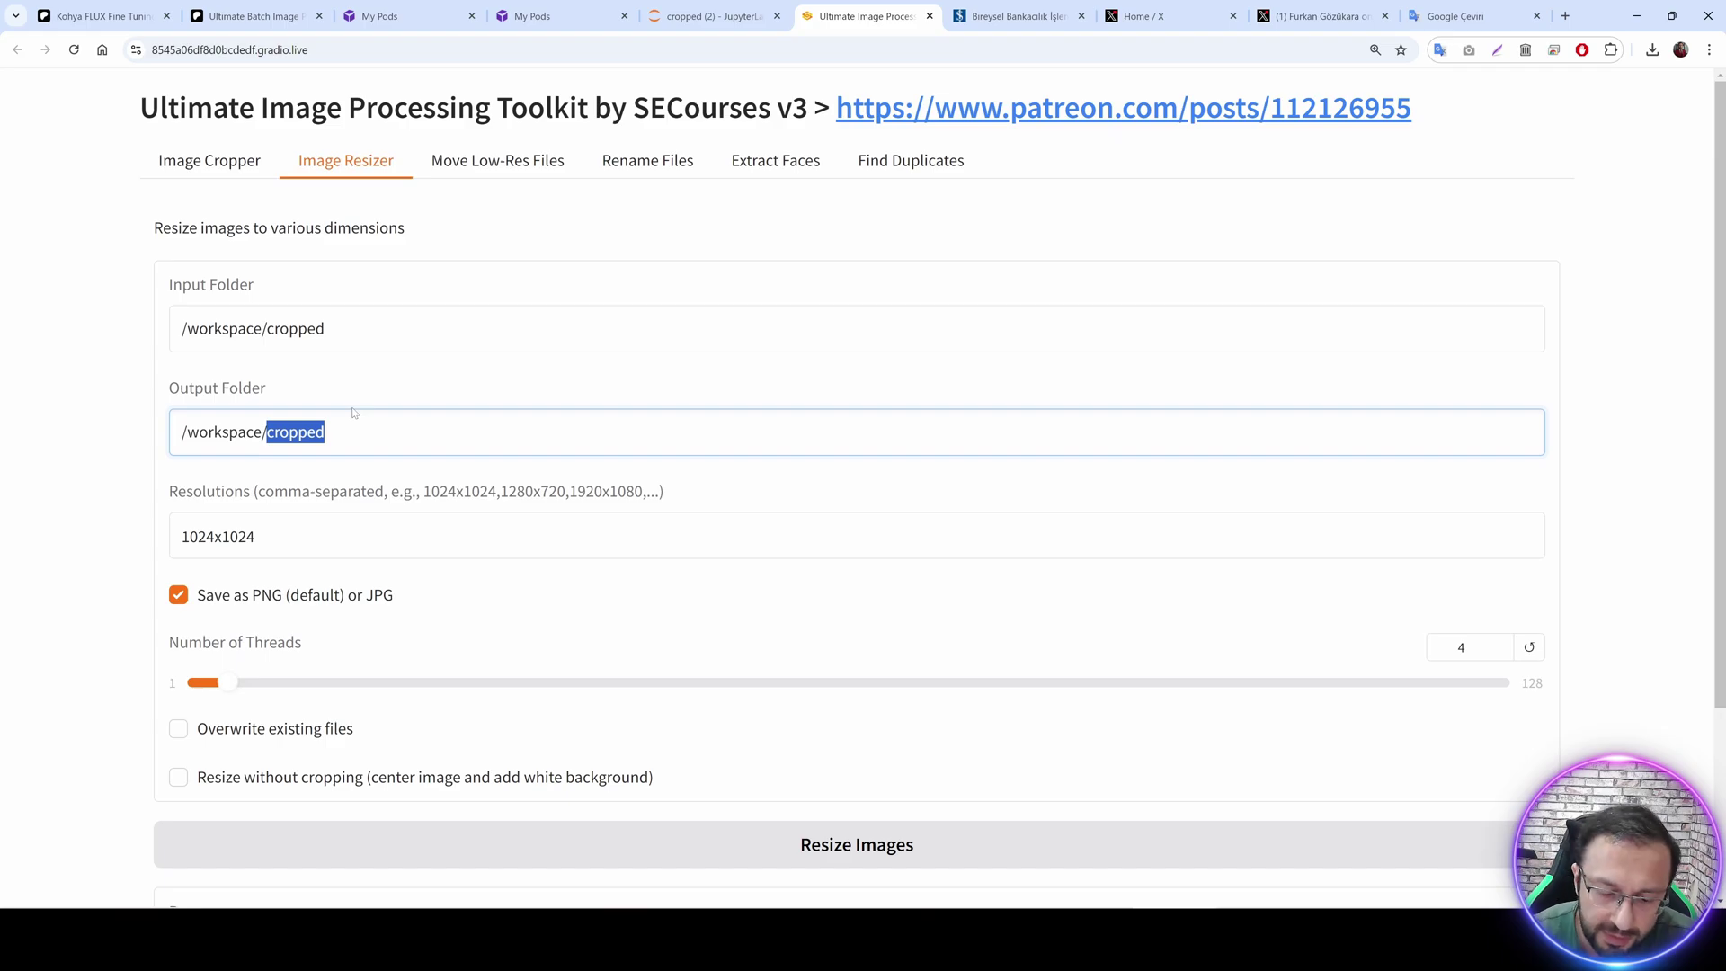
type("images_rea")
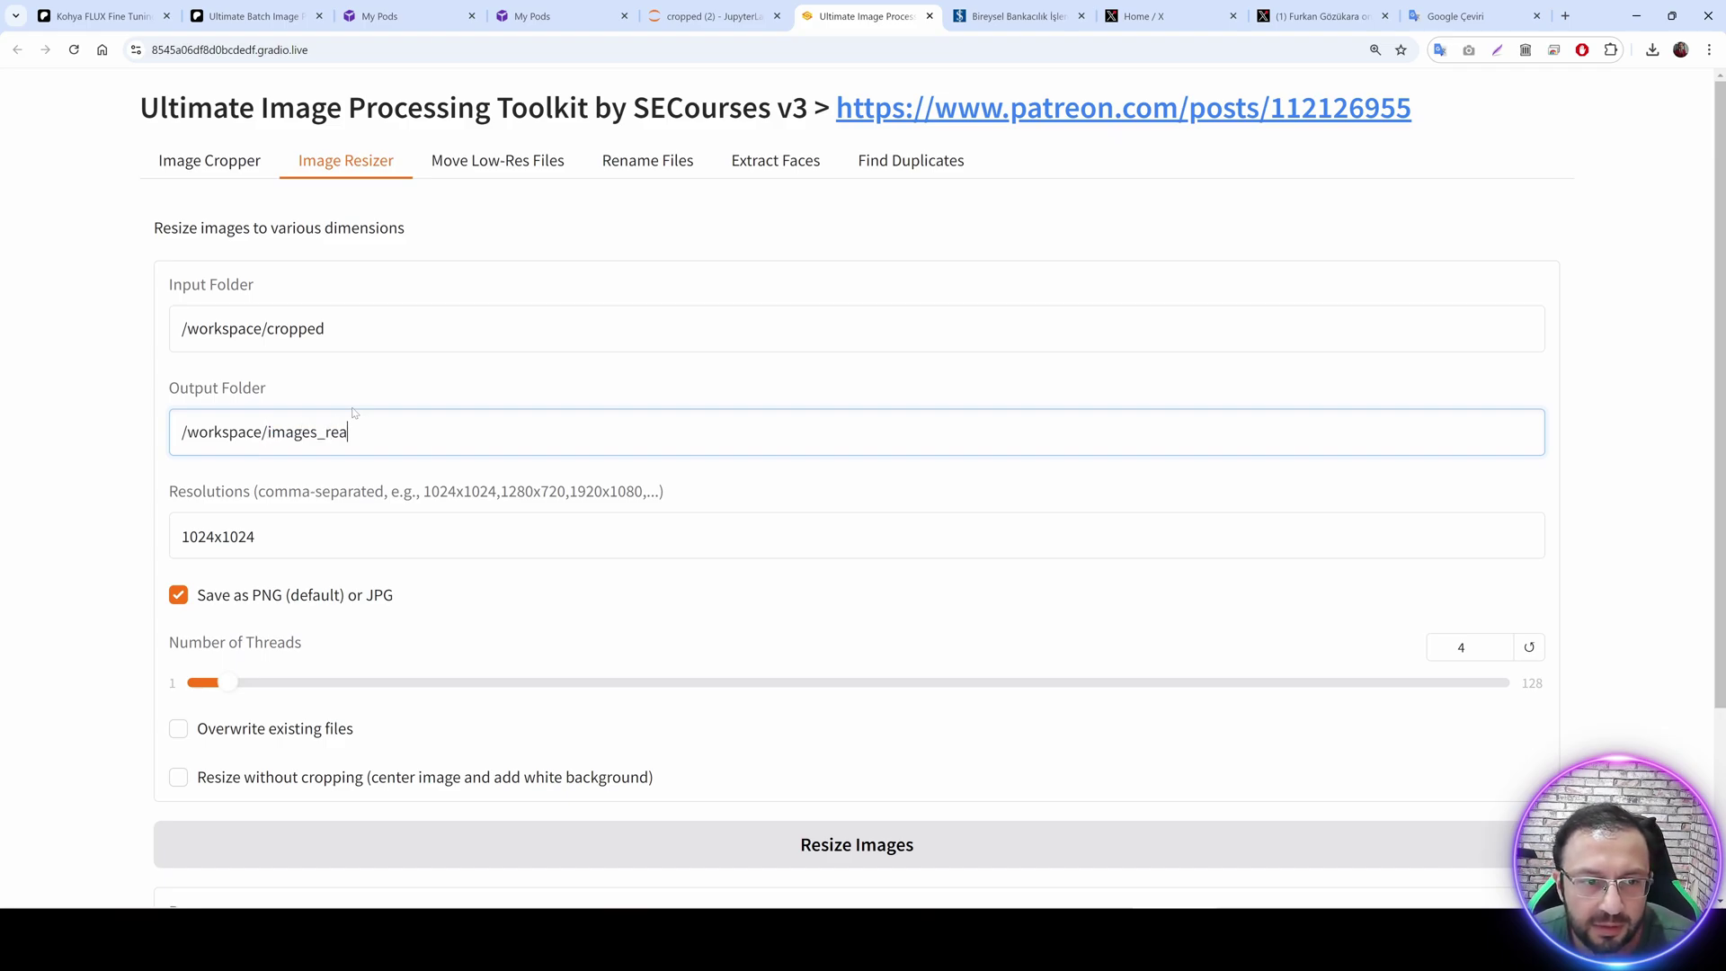
type("dy")
Set the Image Resizer's number of threads to 8 and start resizing the images.
scroll(351, 449, "down", 2)
double_click(1457, 489)
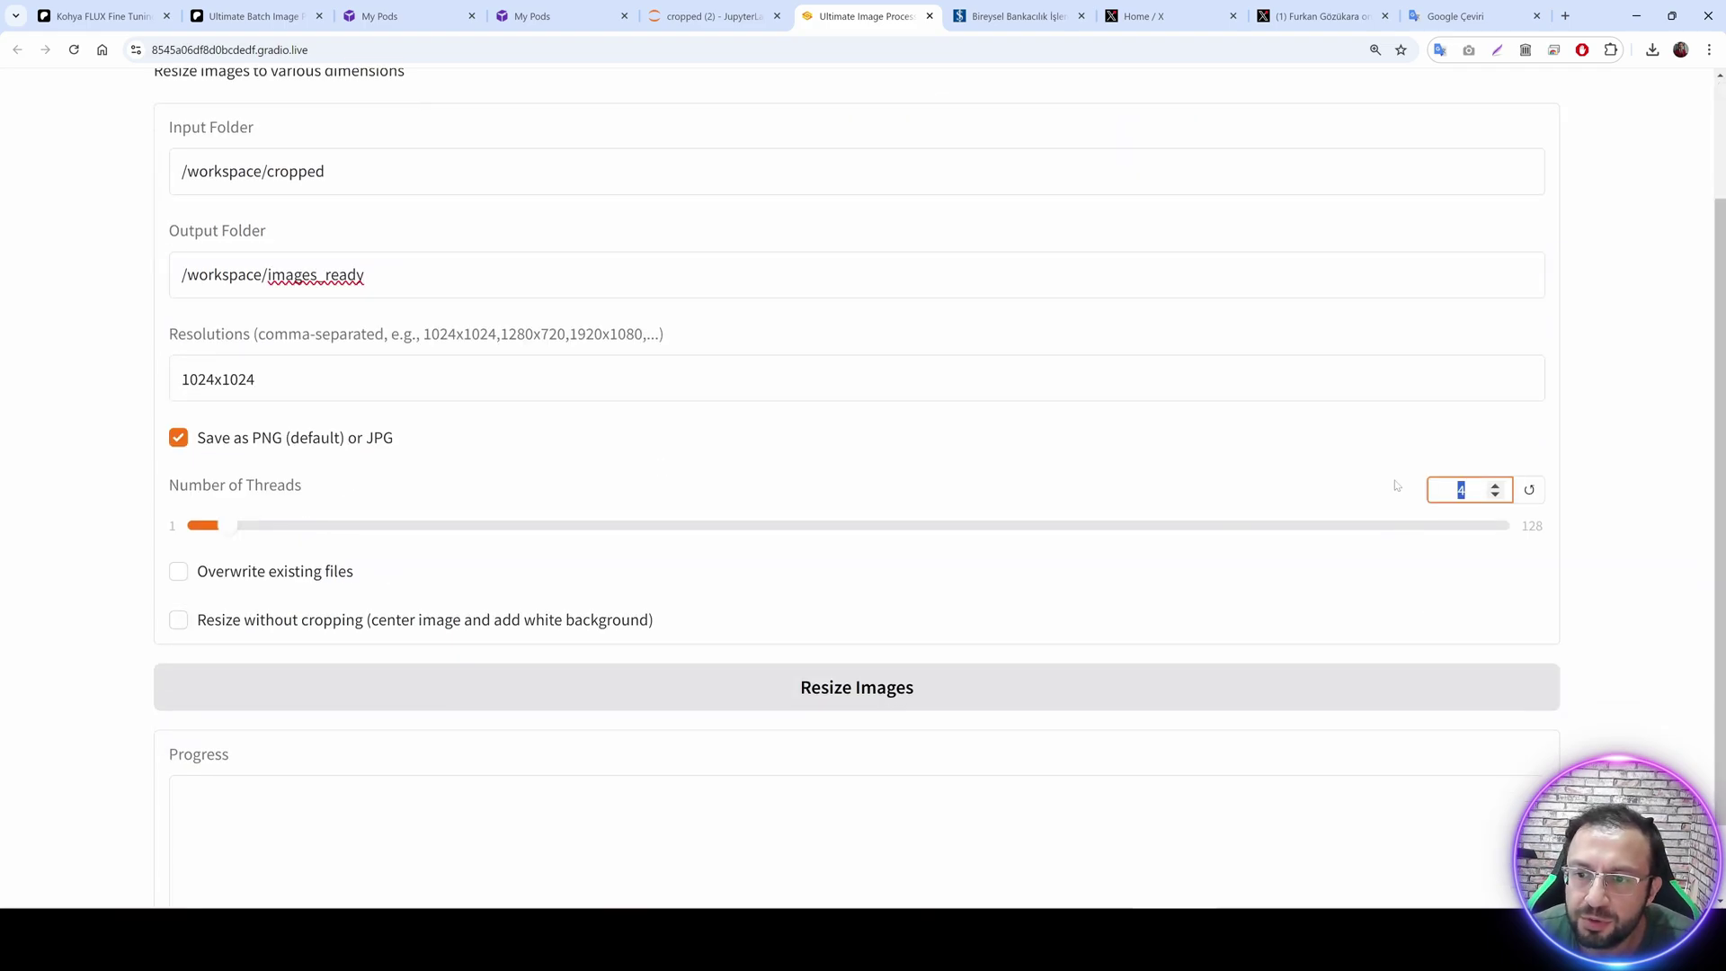
type("8")
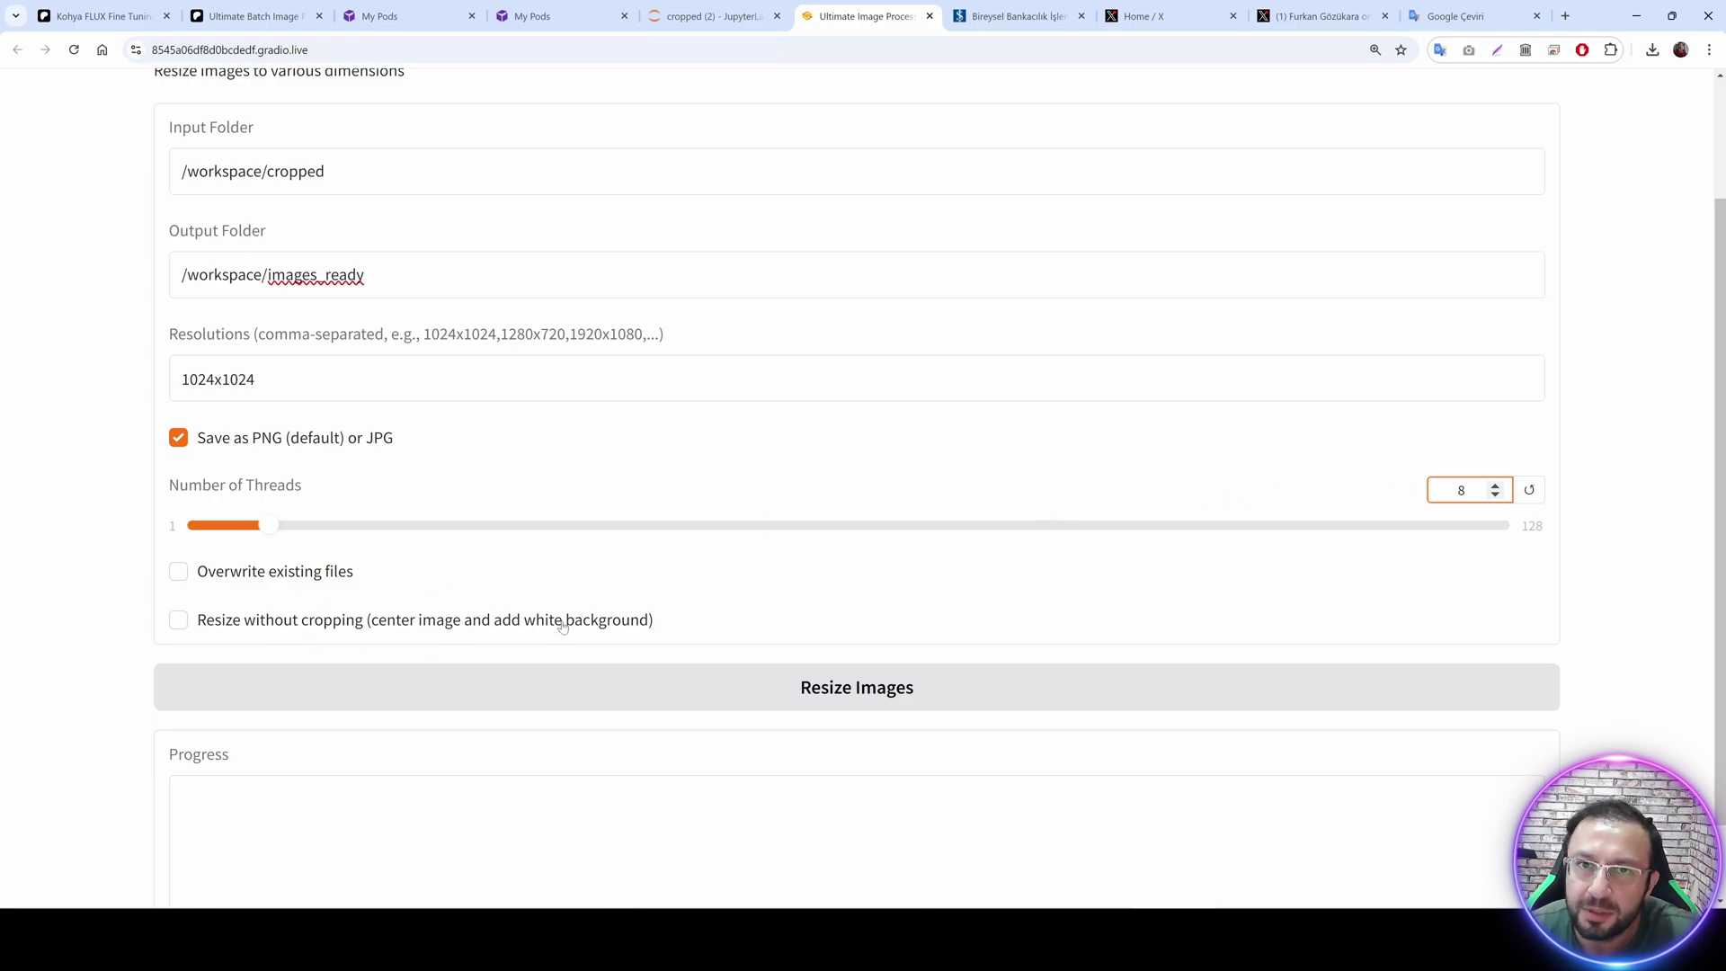
left_click(862, 688)
scroll(863, 688, "down", 2)
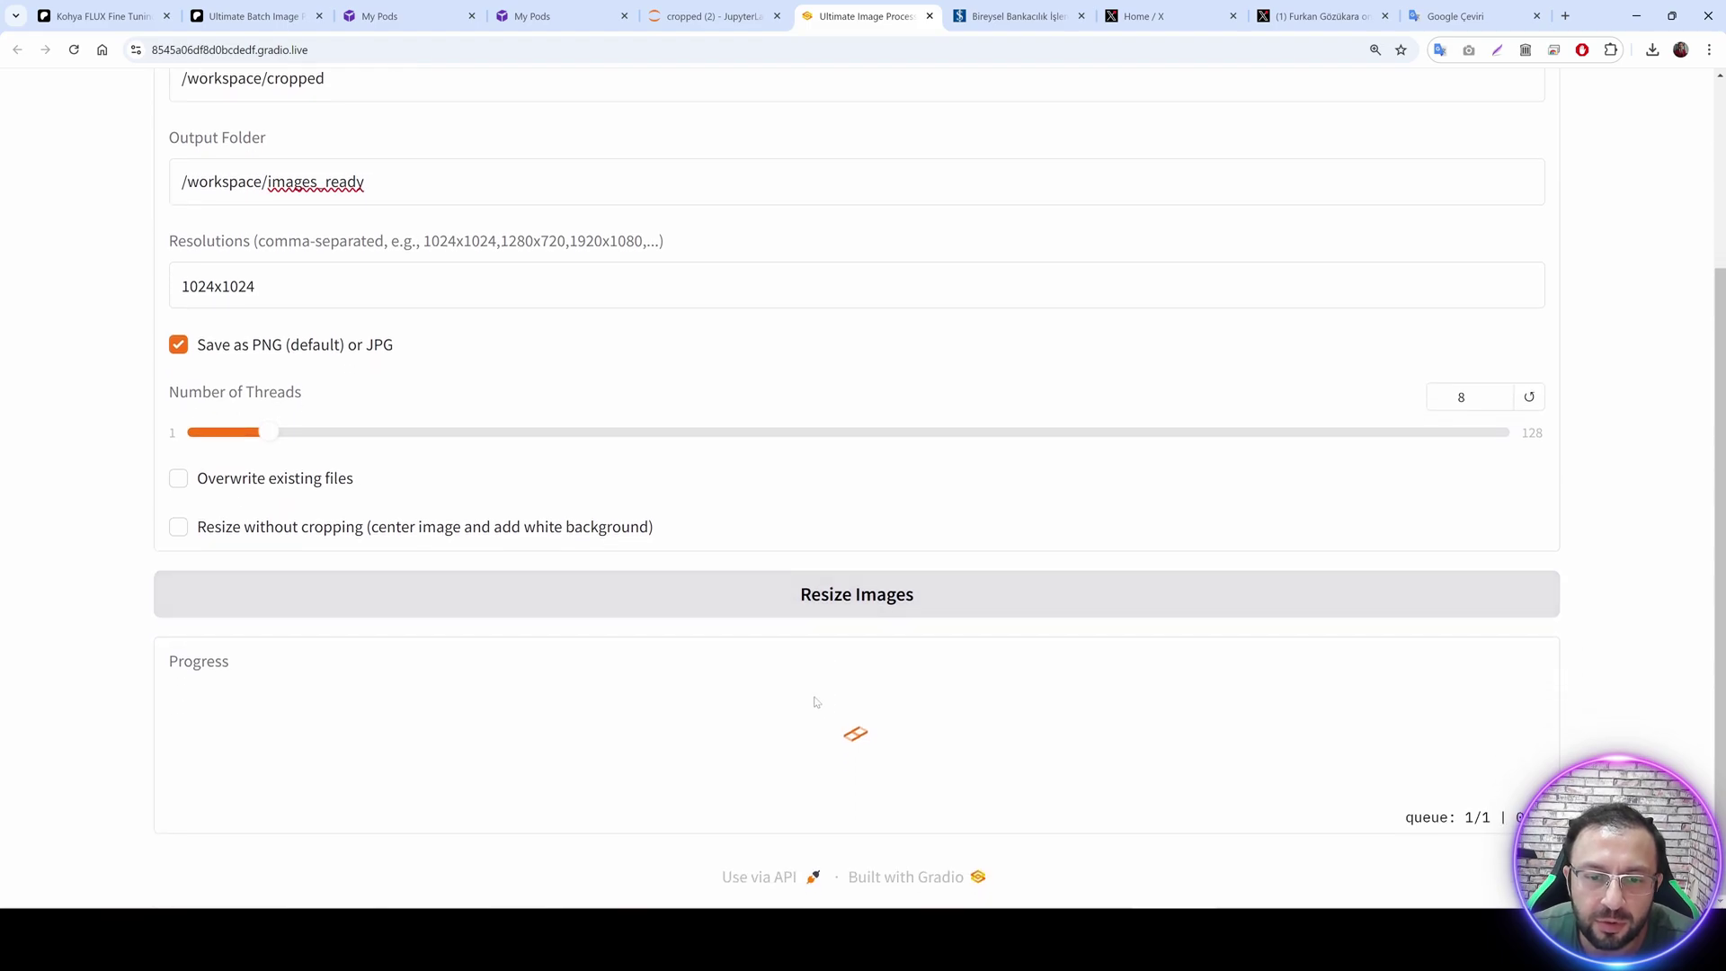
Go back to the workspace folder in JupyterLab and check the resizing run in the terminal.
left_click(760, 9)
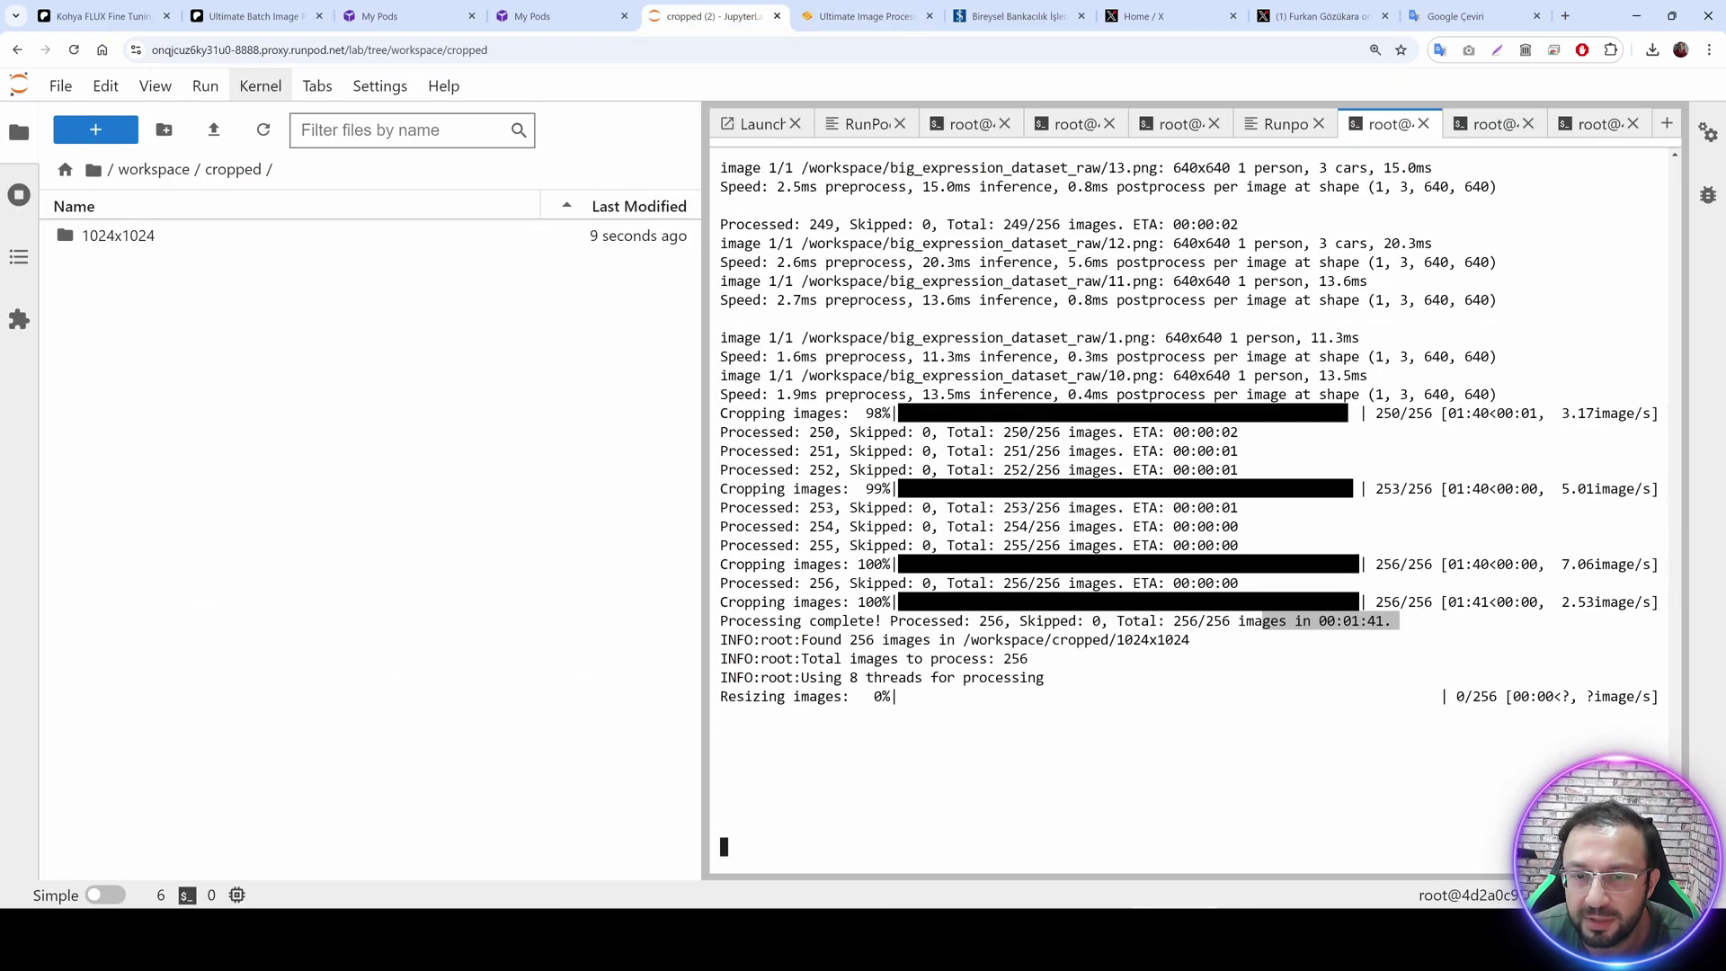
left_click(152, 169)
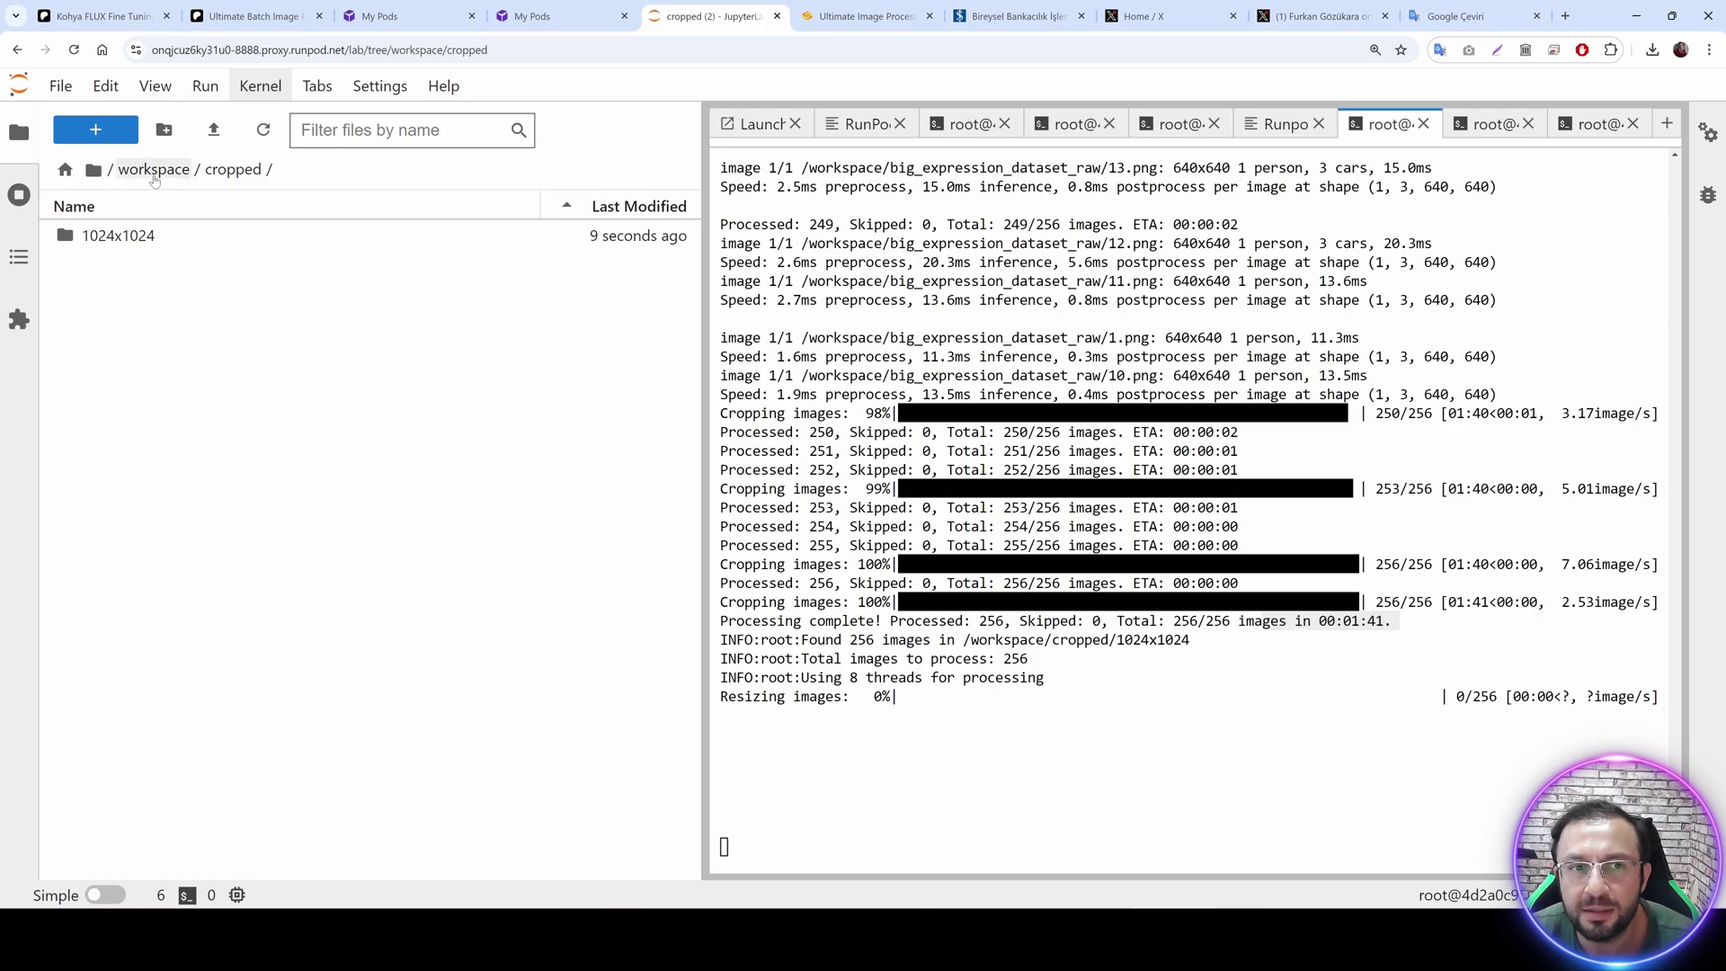
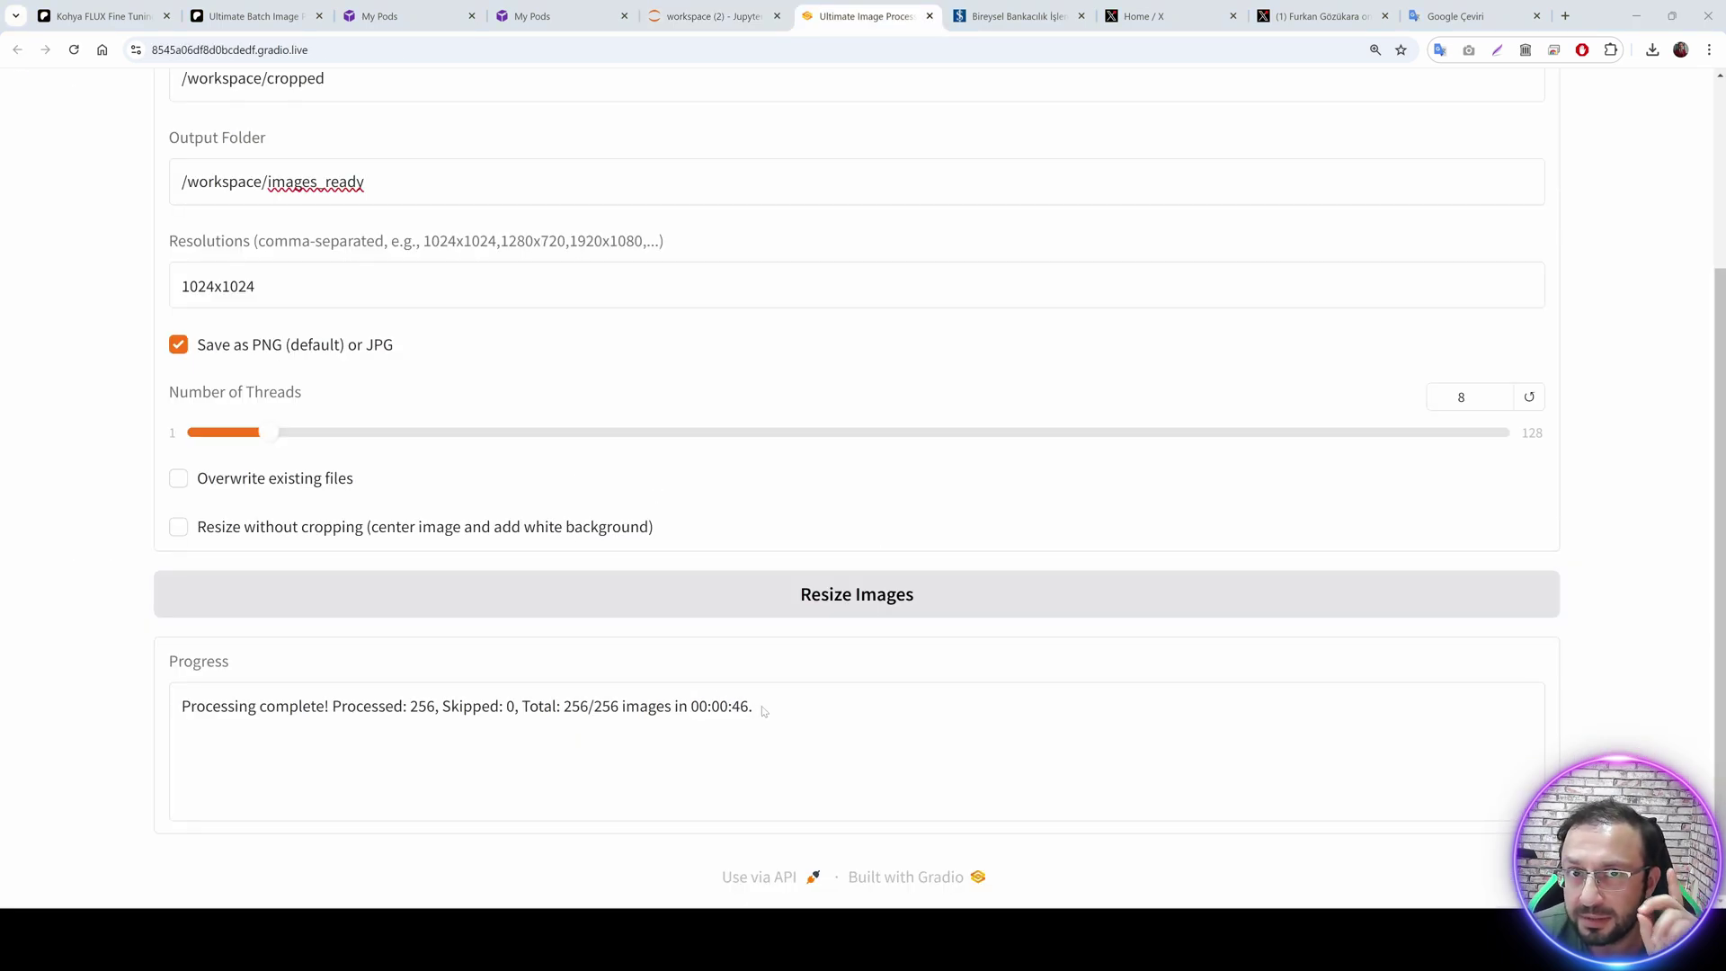
left_click(733, 15)
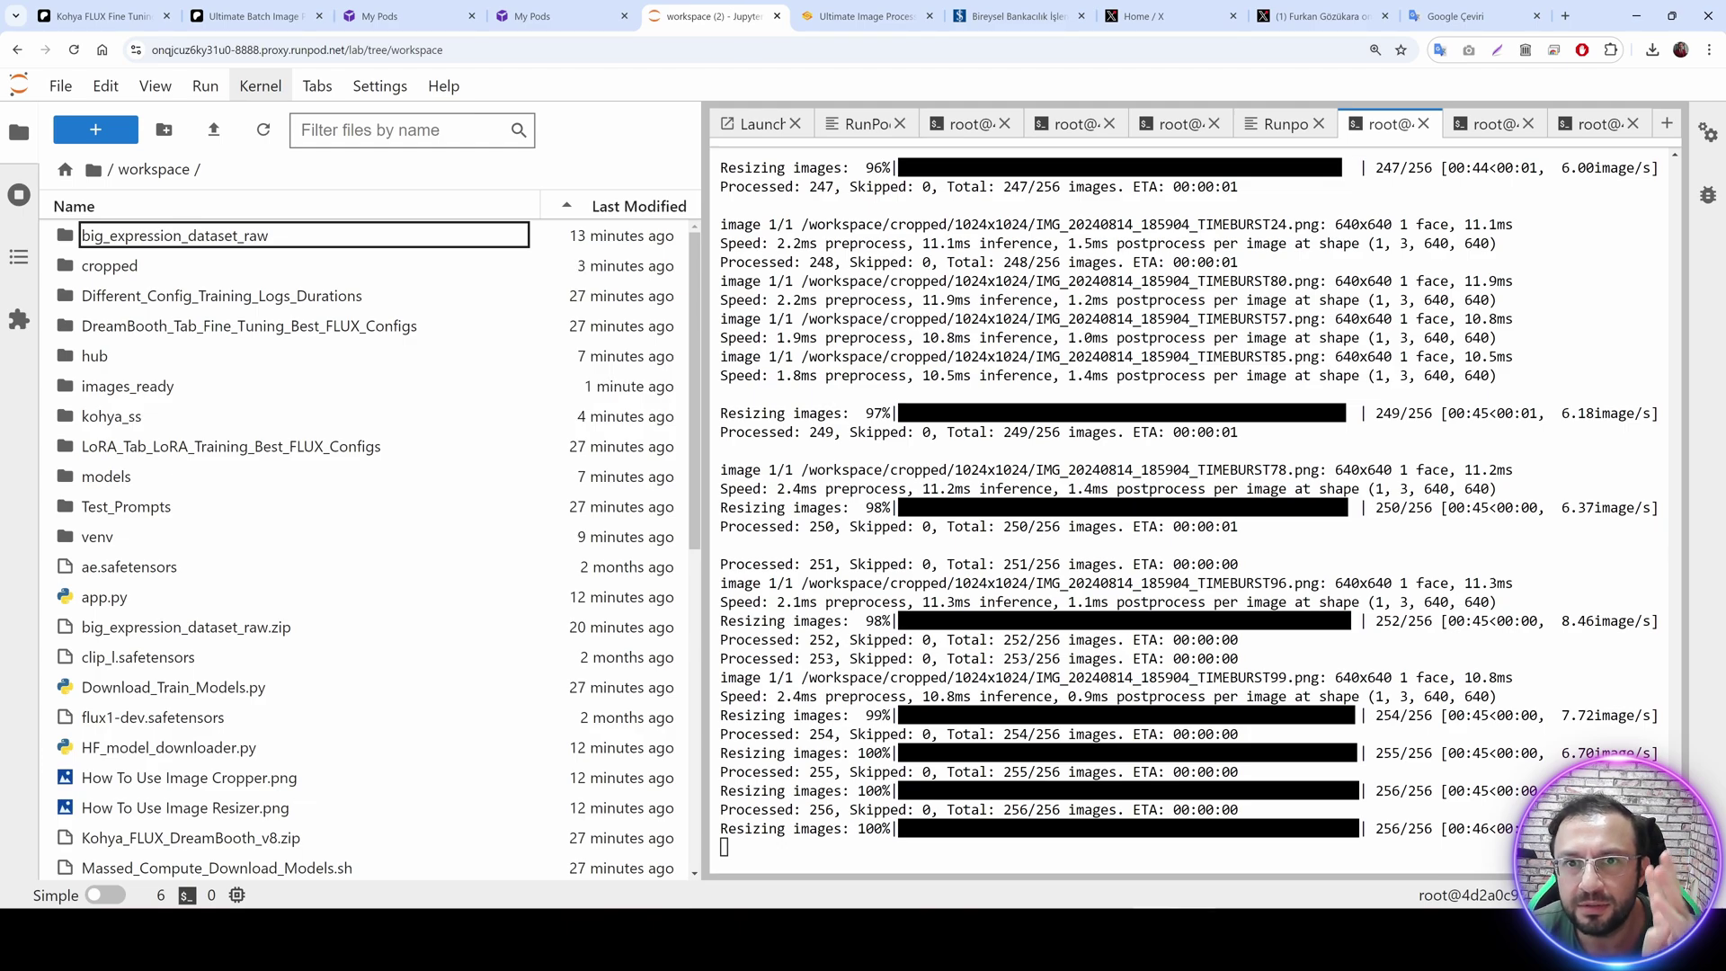
Close the JupyterLab terminals no longer needed, including the image app, its installation and the killed Kohya run.
left_click(1423, 124)
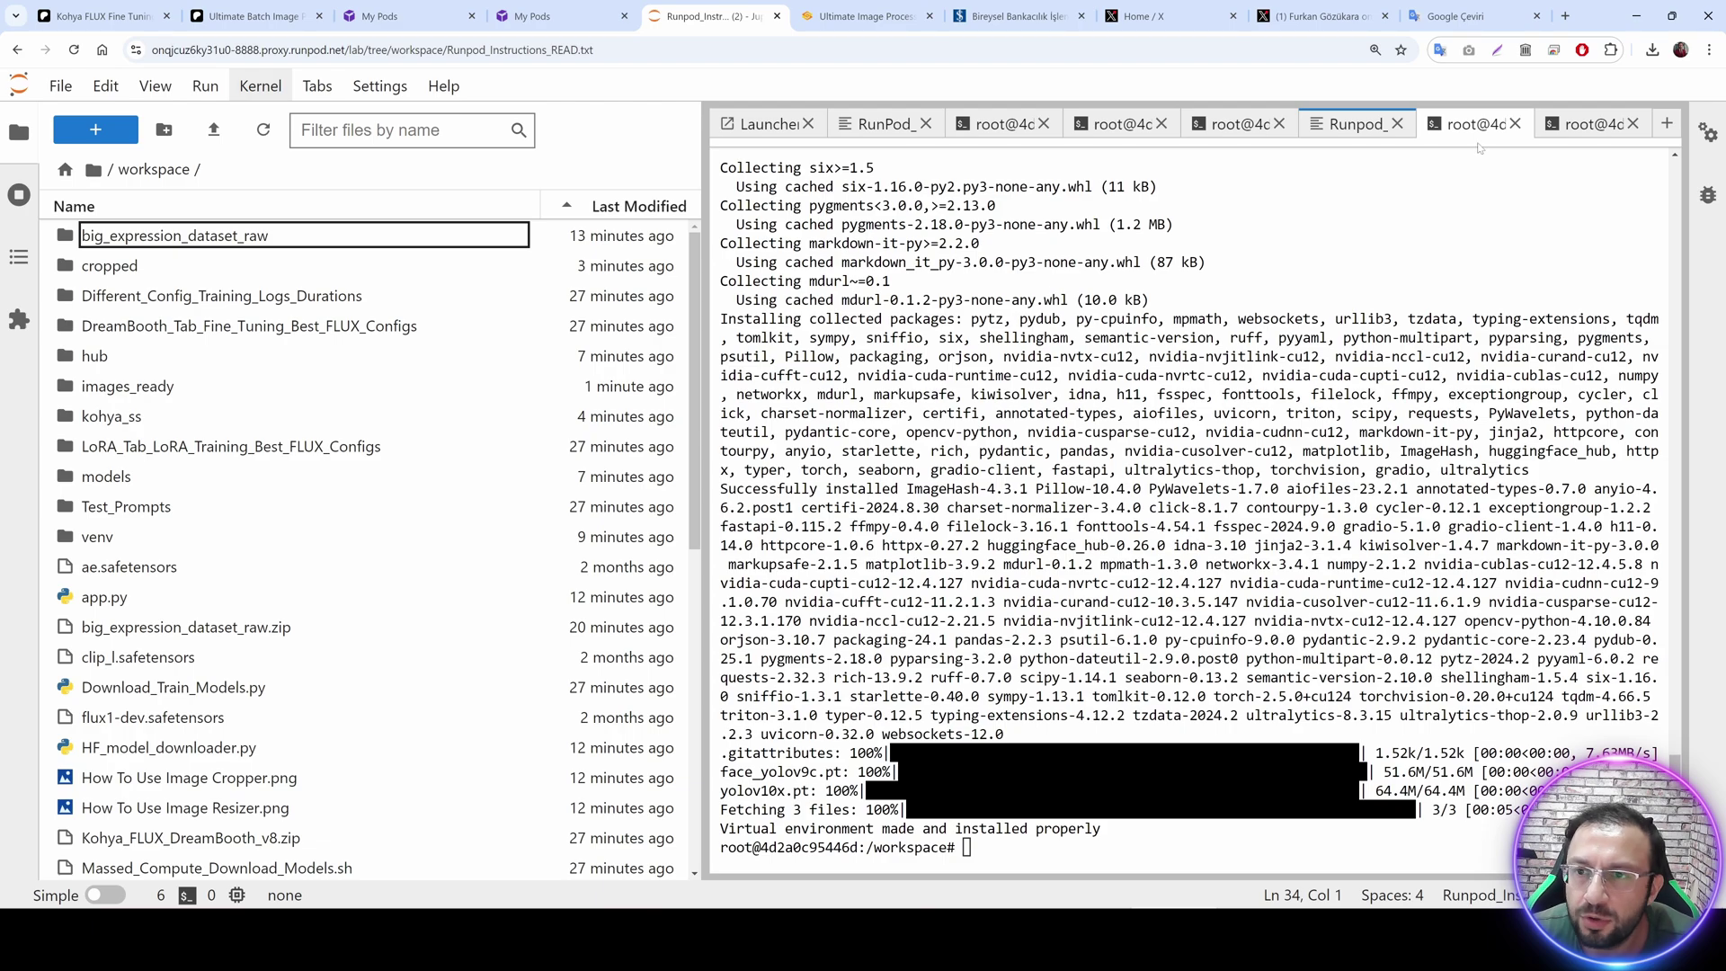
left_click(1515, 124)
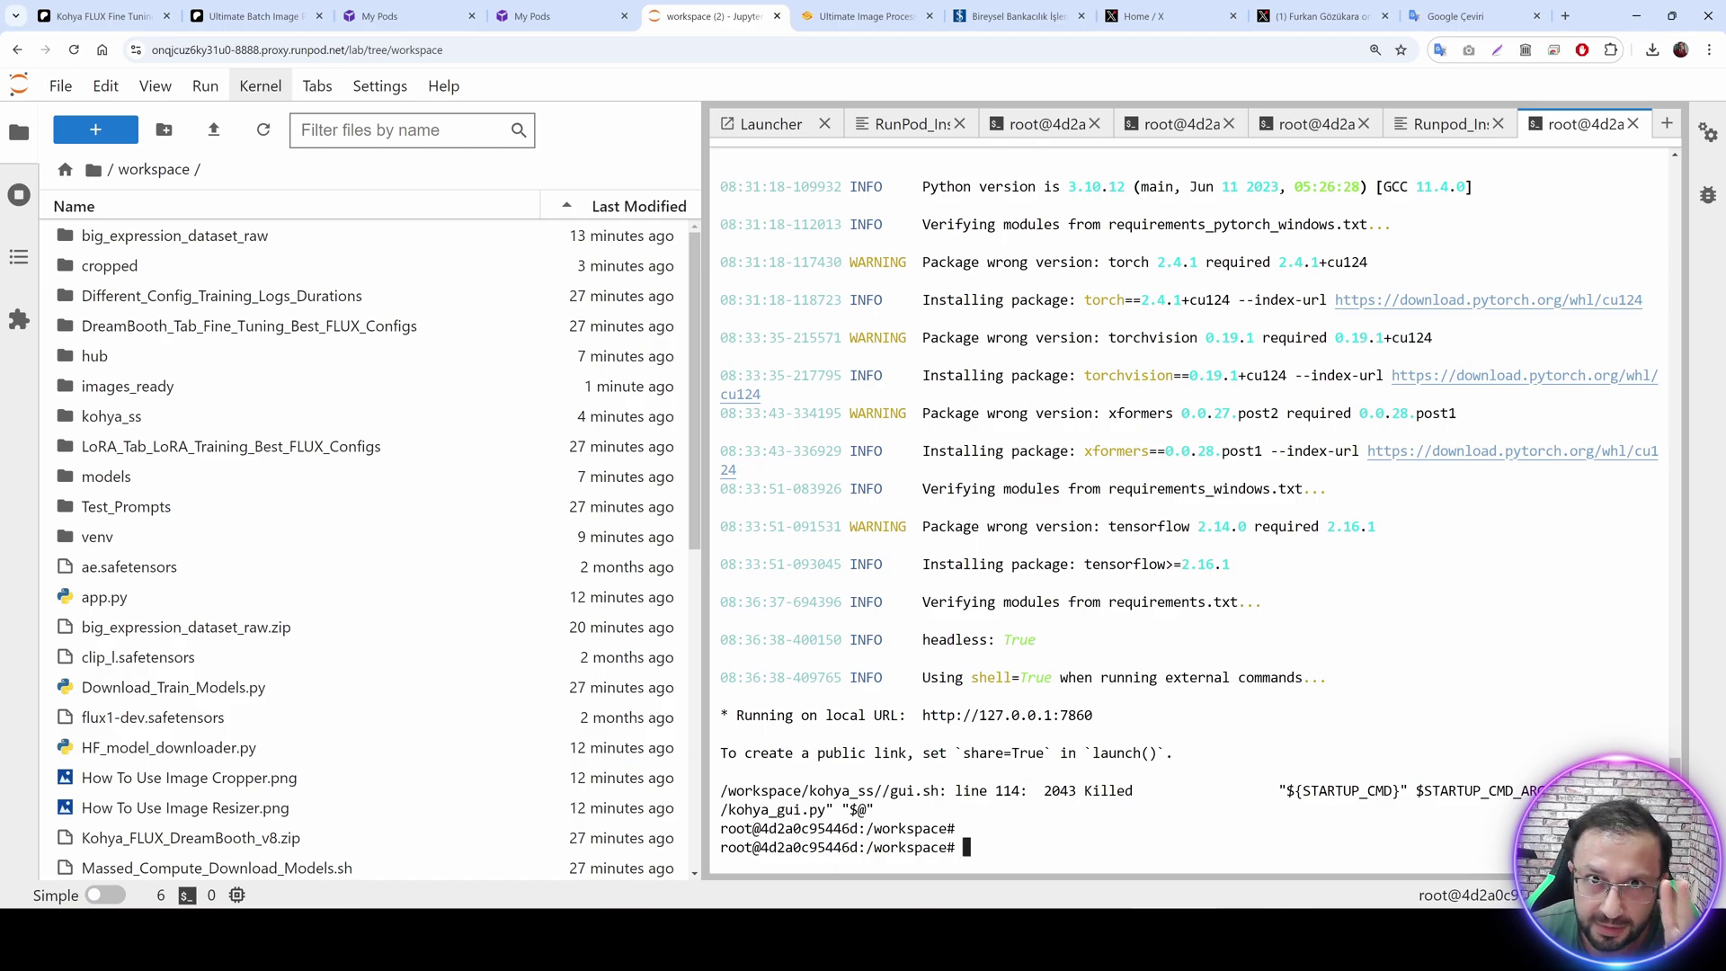
left_click(1632, 123)
left_click(1395, 133)
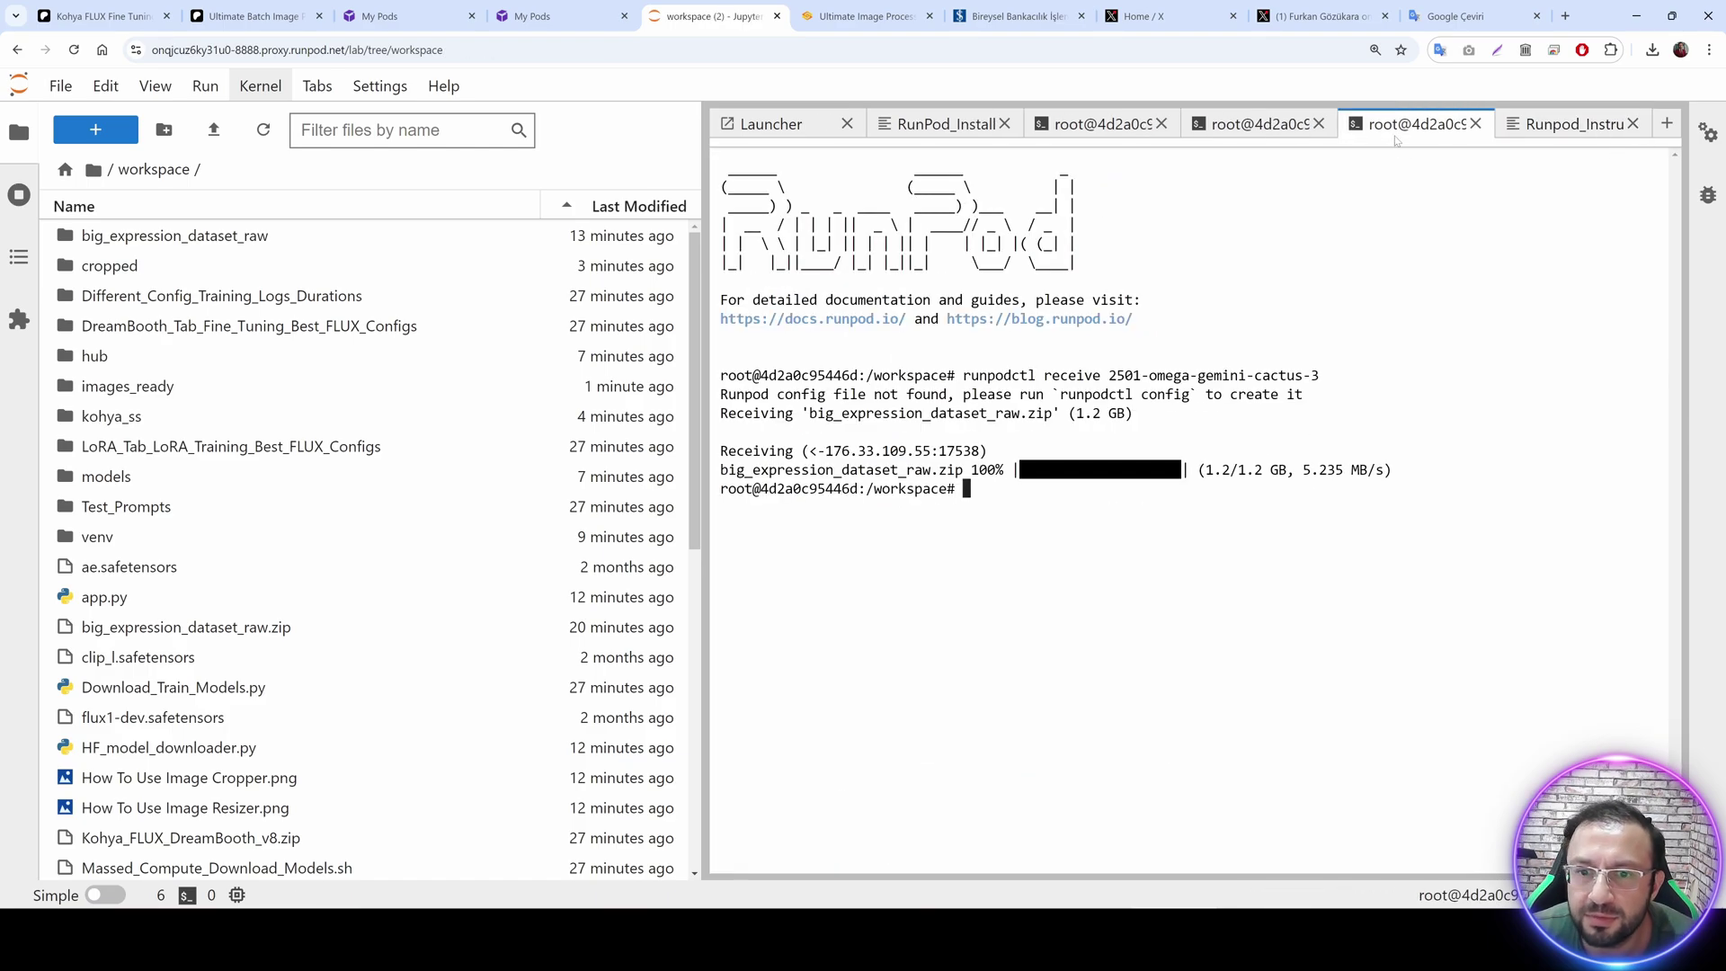
left_click(1258, 126)
left_click(1318, 124)
Open the Kohya GUI from the public gradio.live link in its running terminal and reduce the page zoom.
left_click(1143, 128)
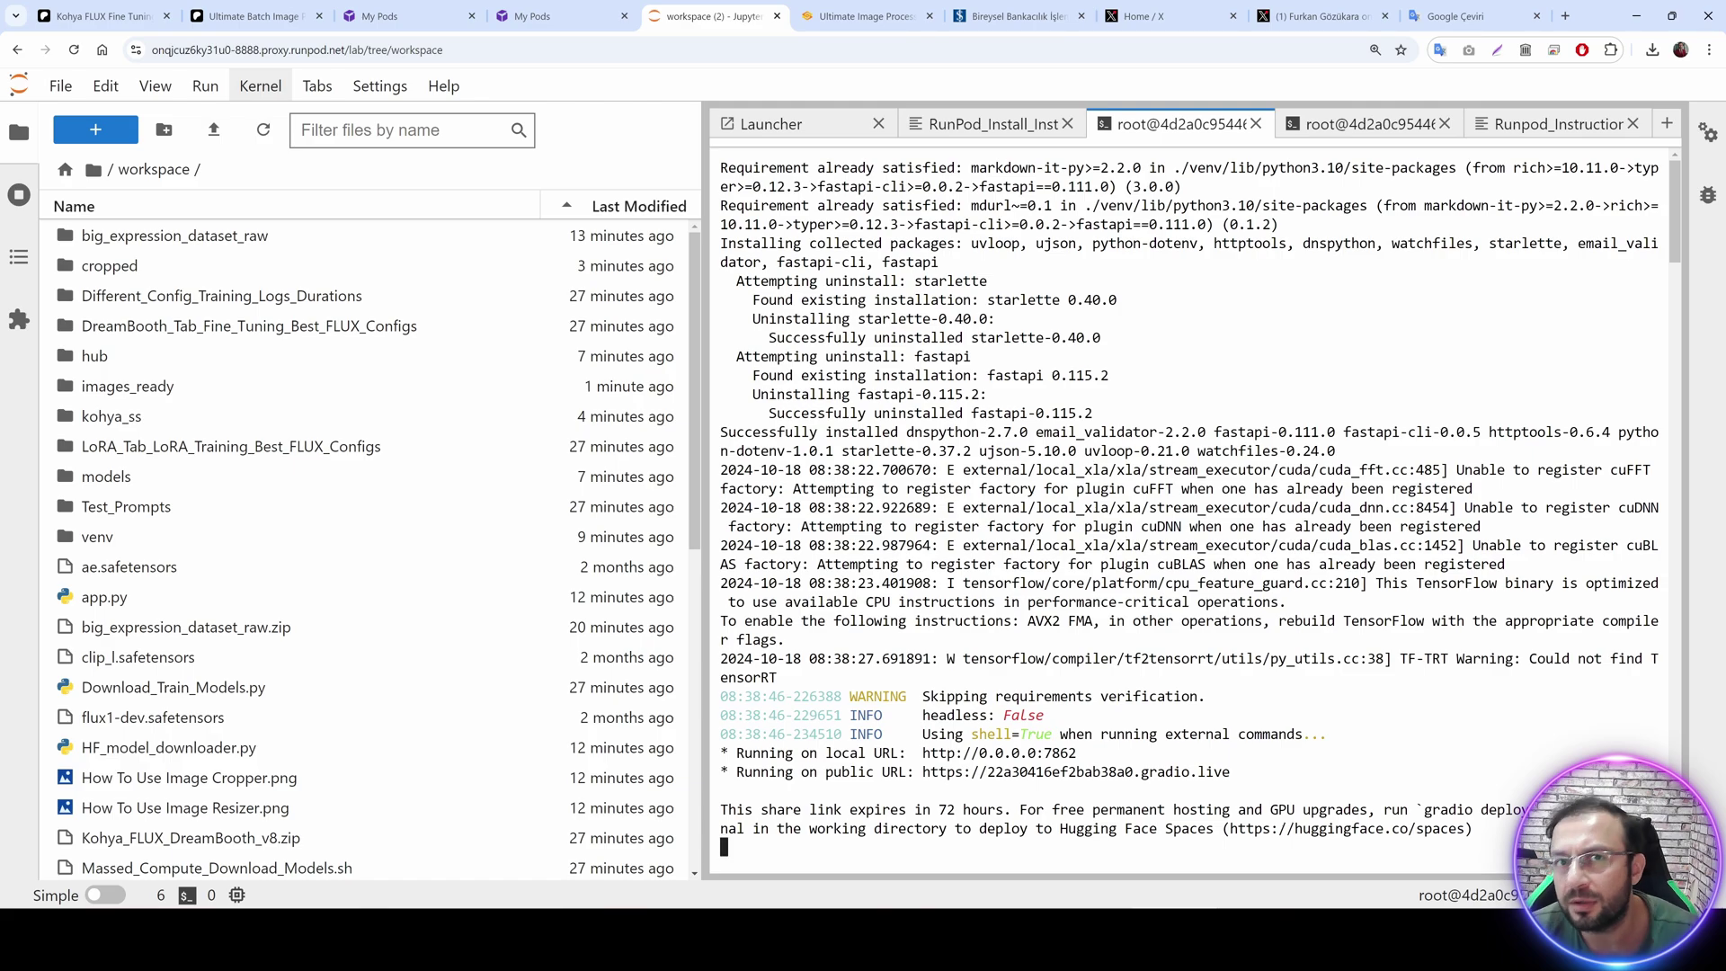
left_click(1072, 775)
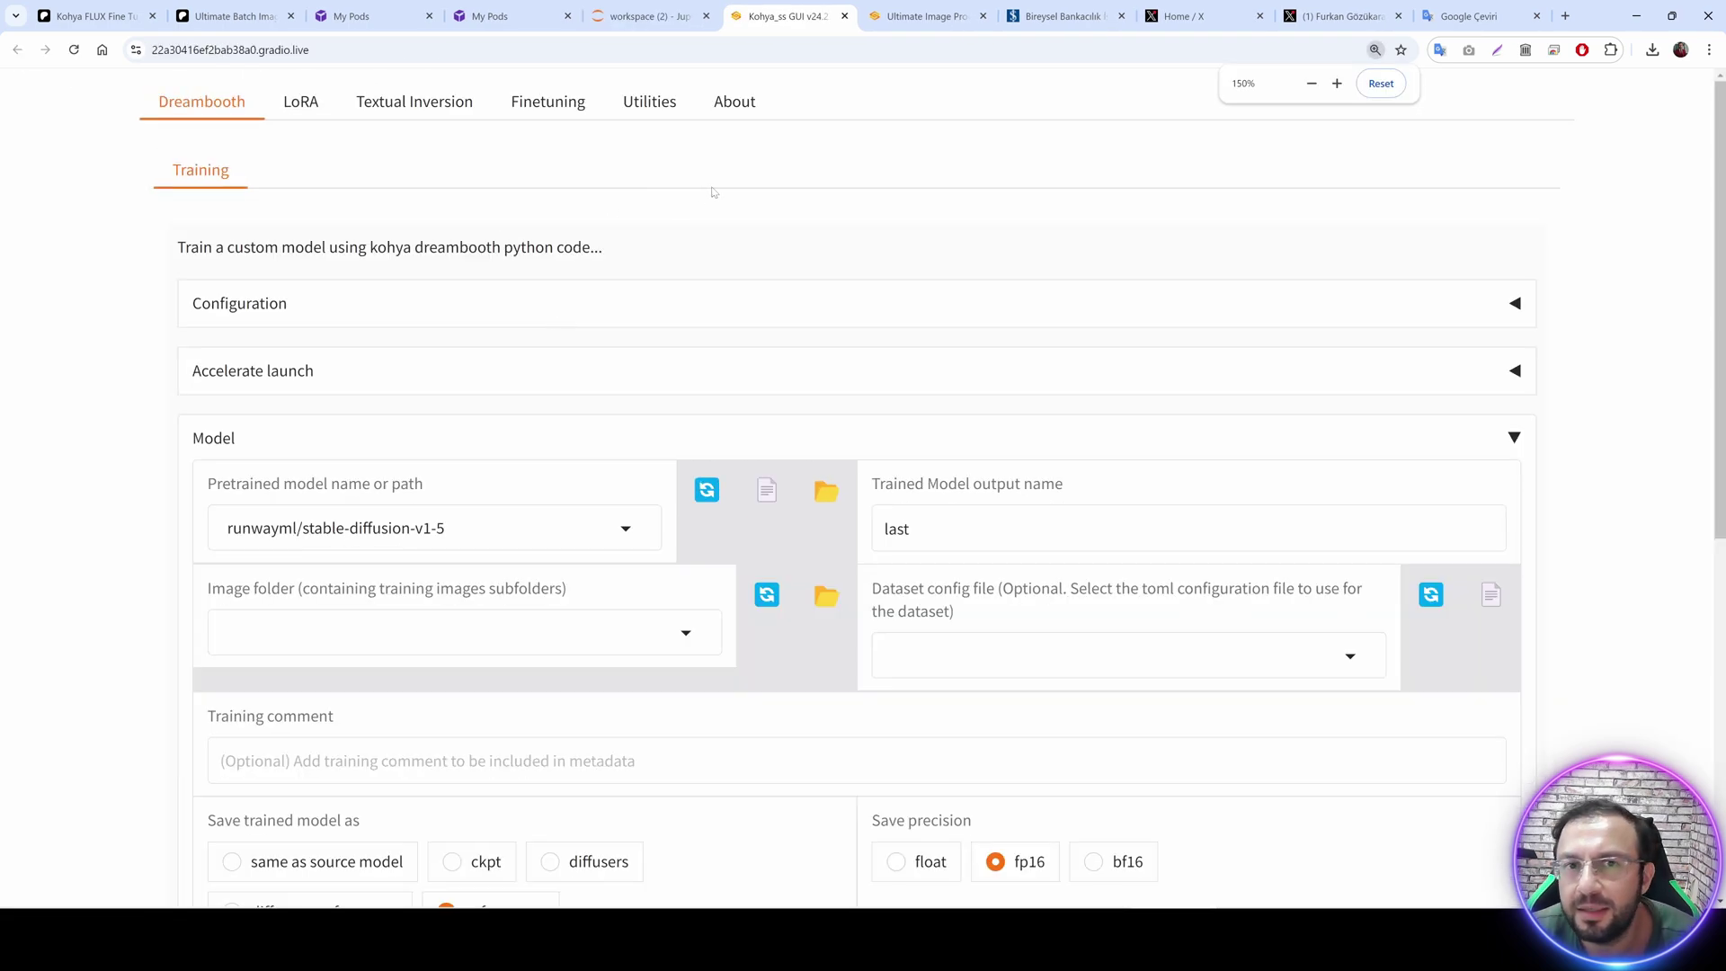
key("ctrl+minus")
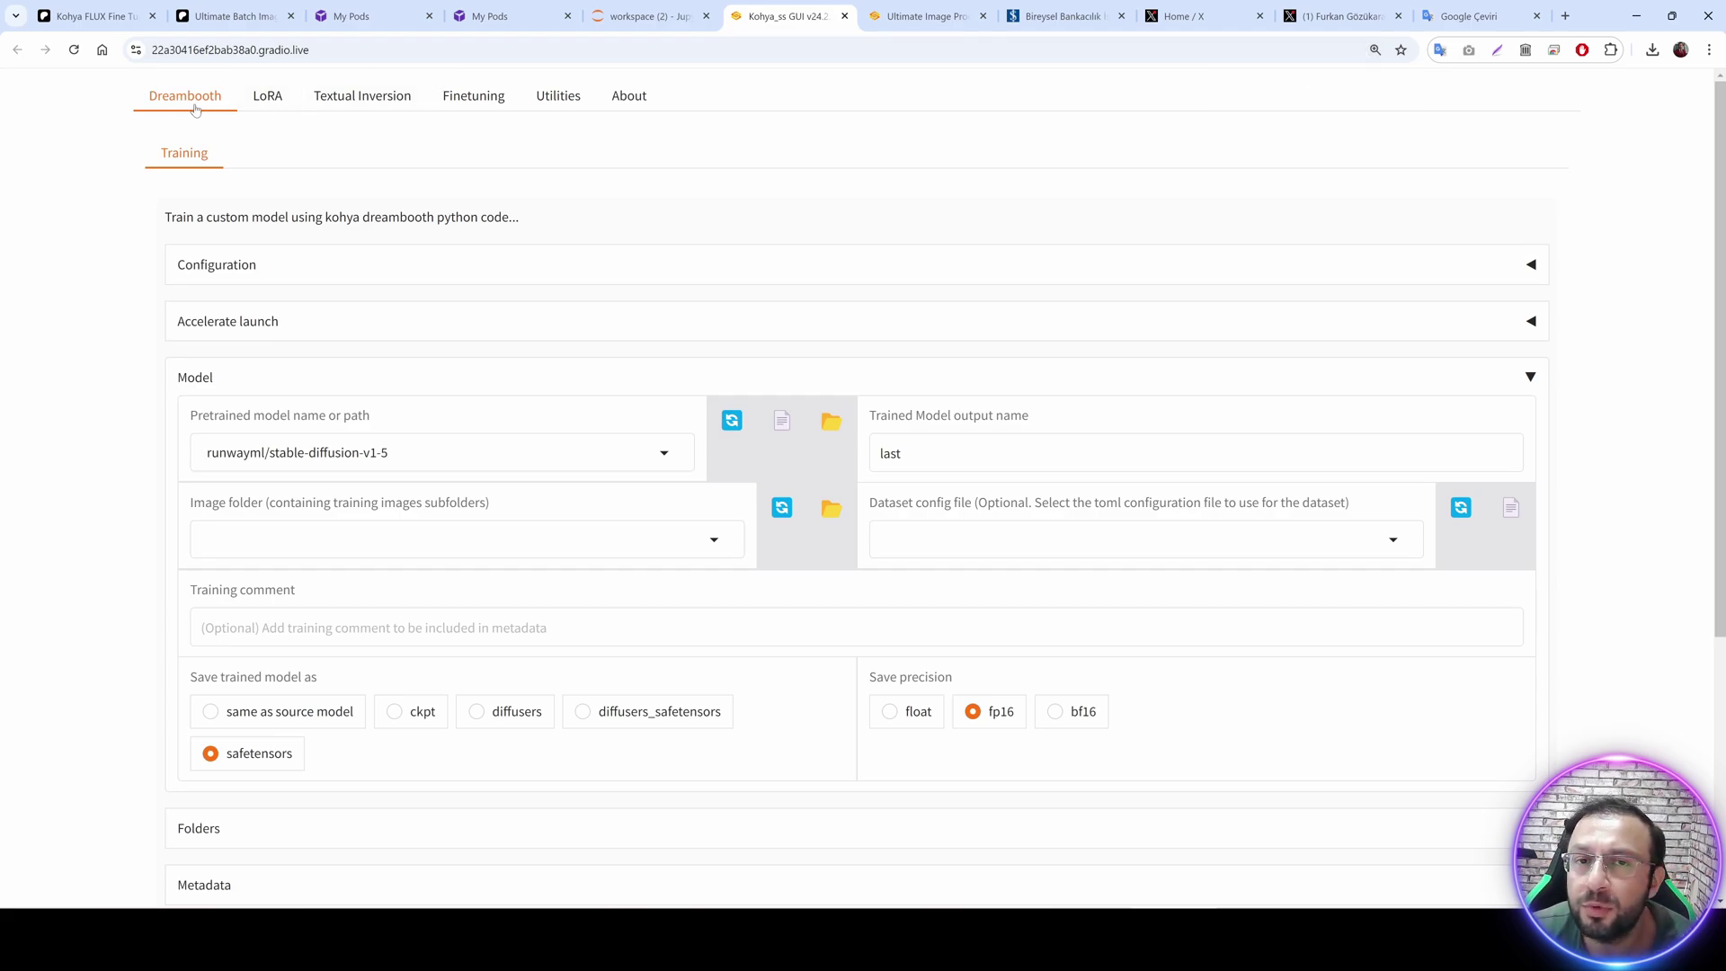
Look through the Finetuning and LoRA training pages, return to Dreambooth and expand its Configuration section.
left_click(454, 103)
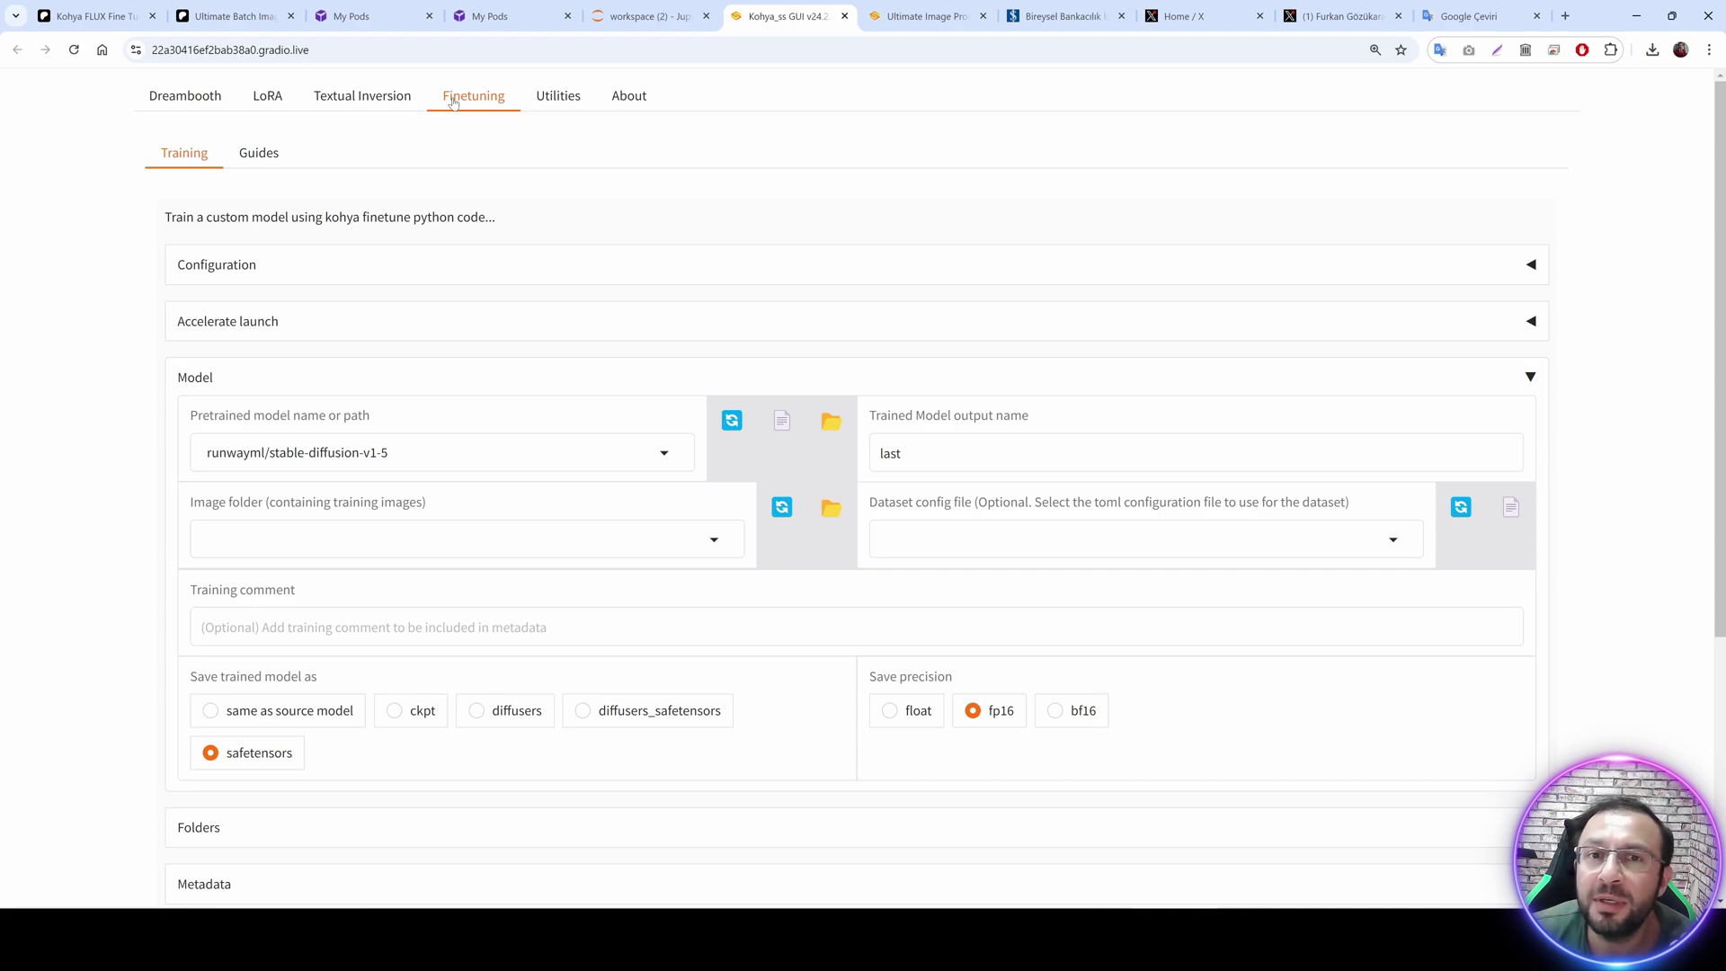
left_click(191, 100)
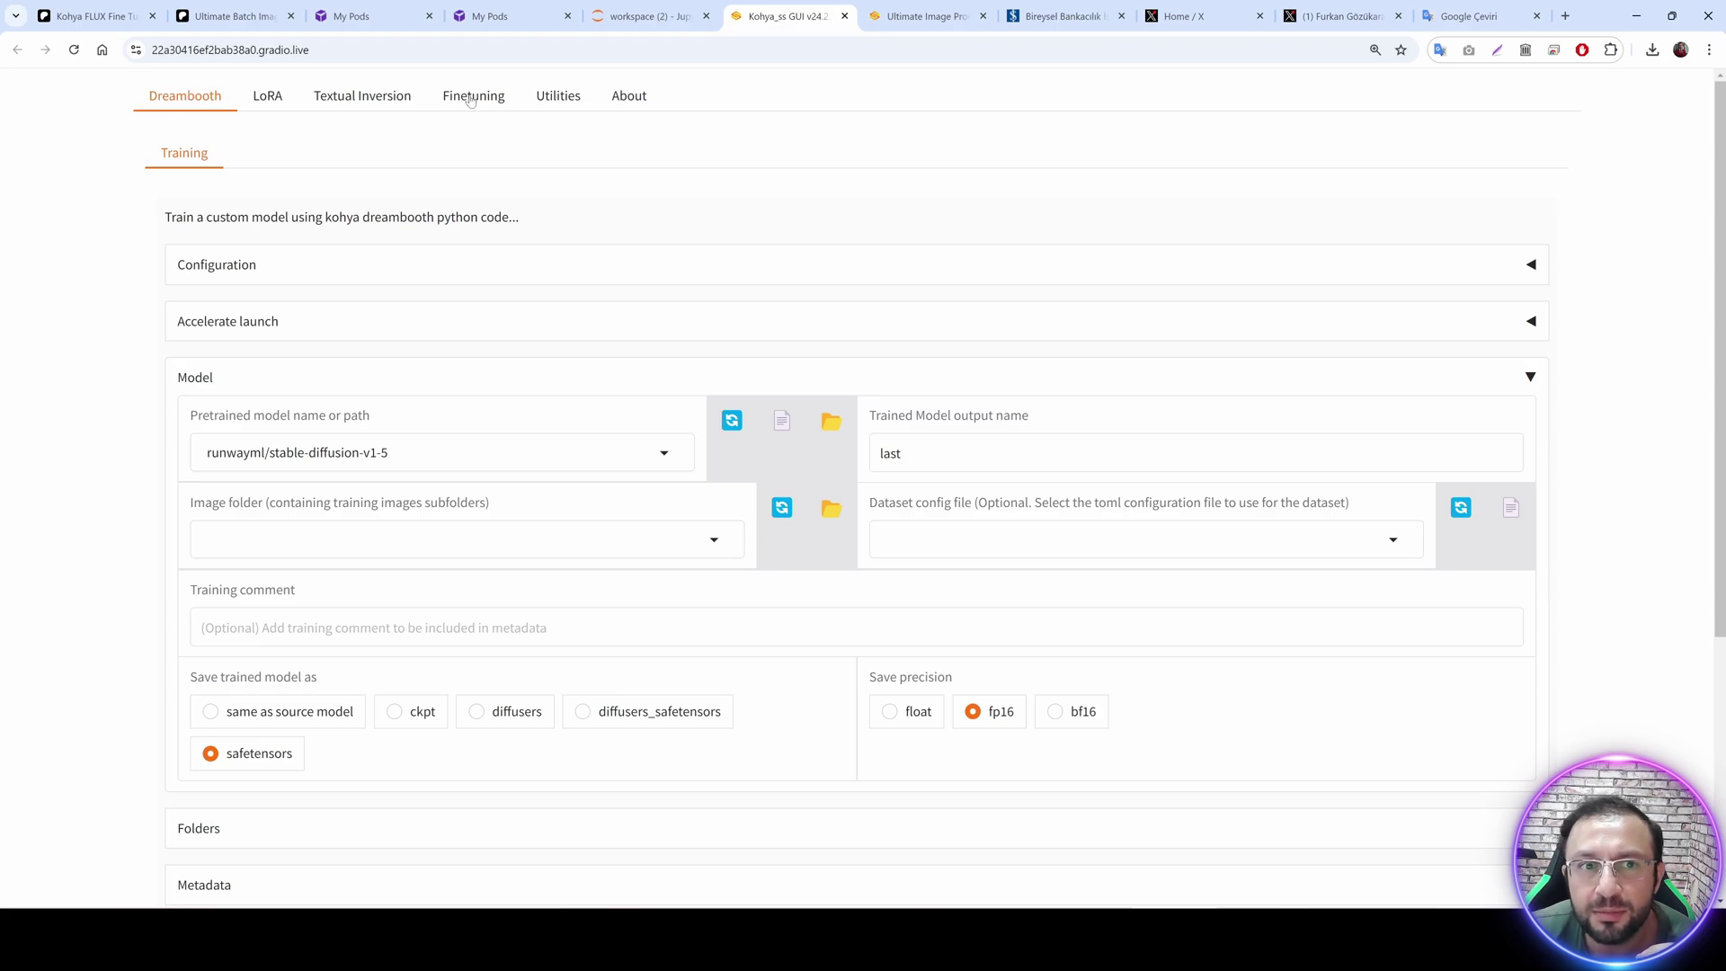
left_click(274, 100)
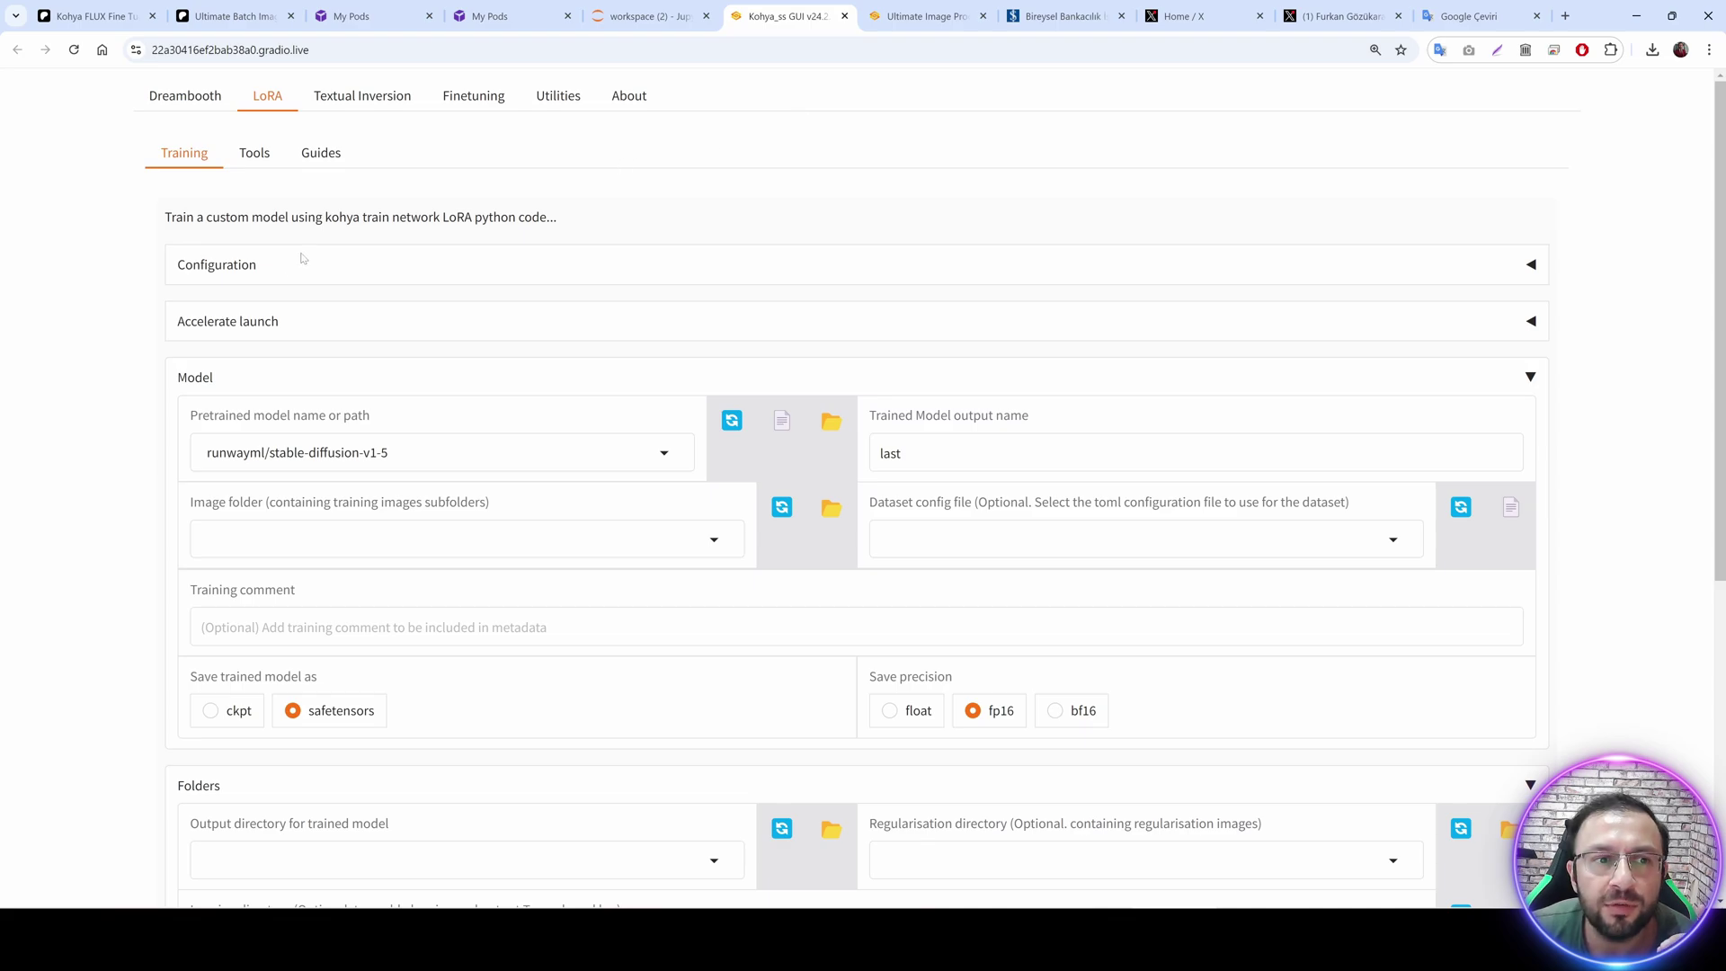
left_click(264, 276)
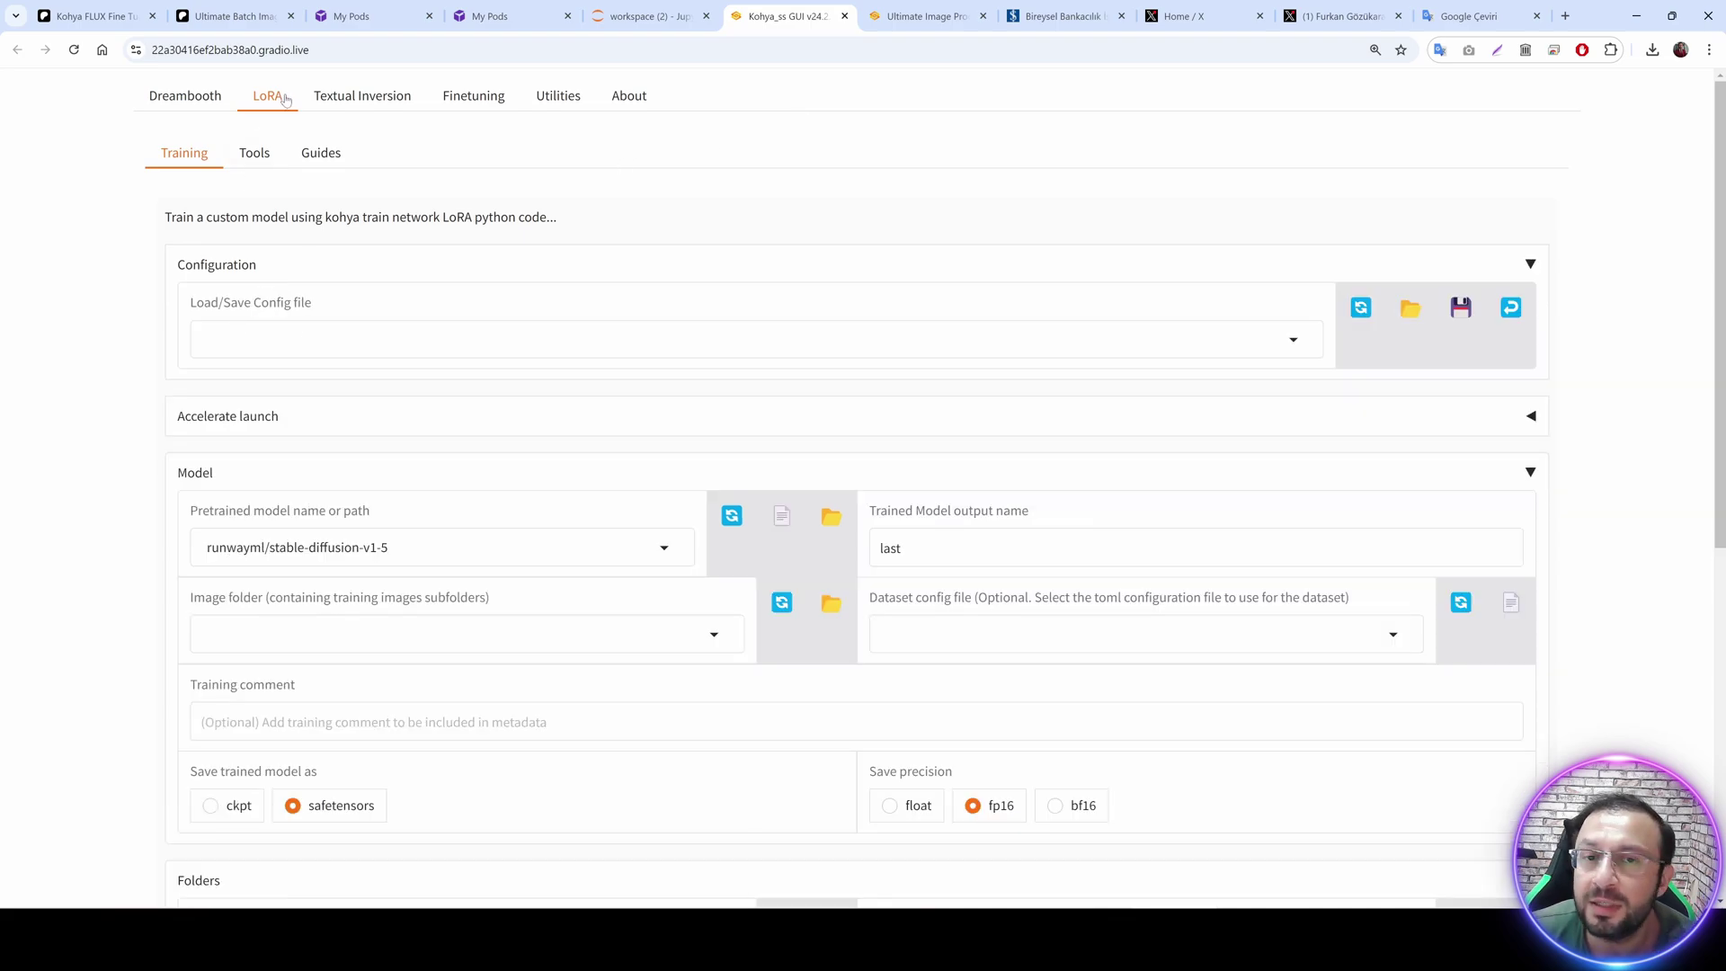
left_click(170, 103)
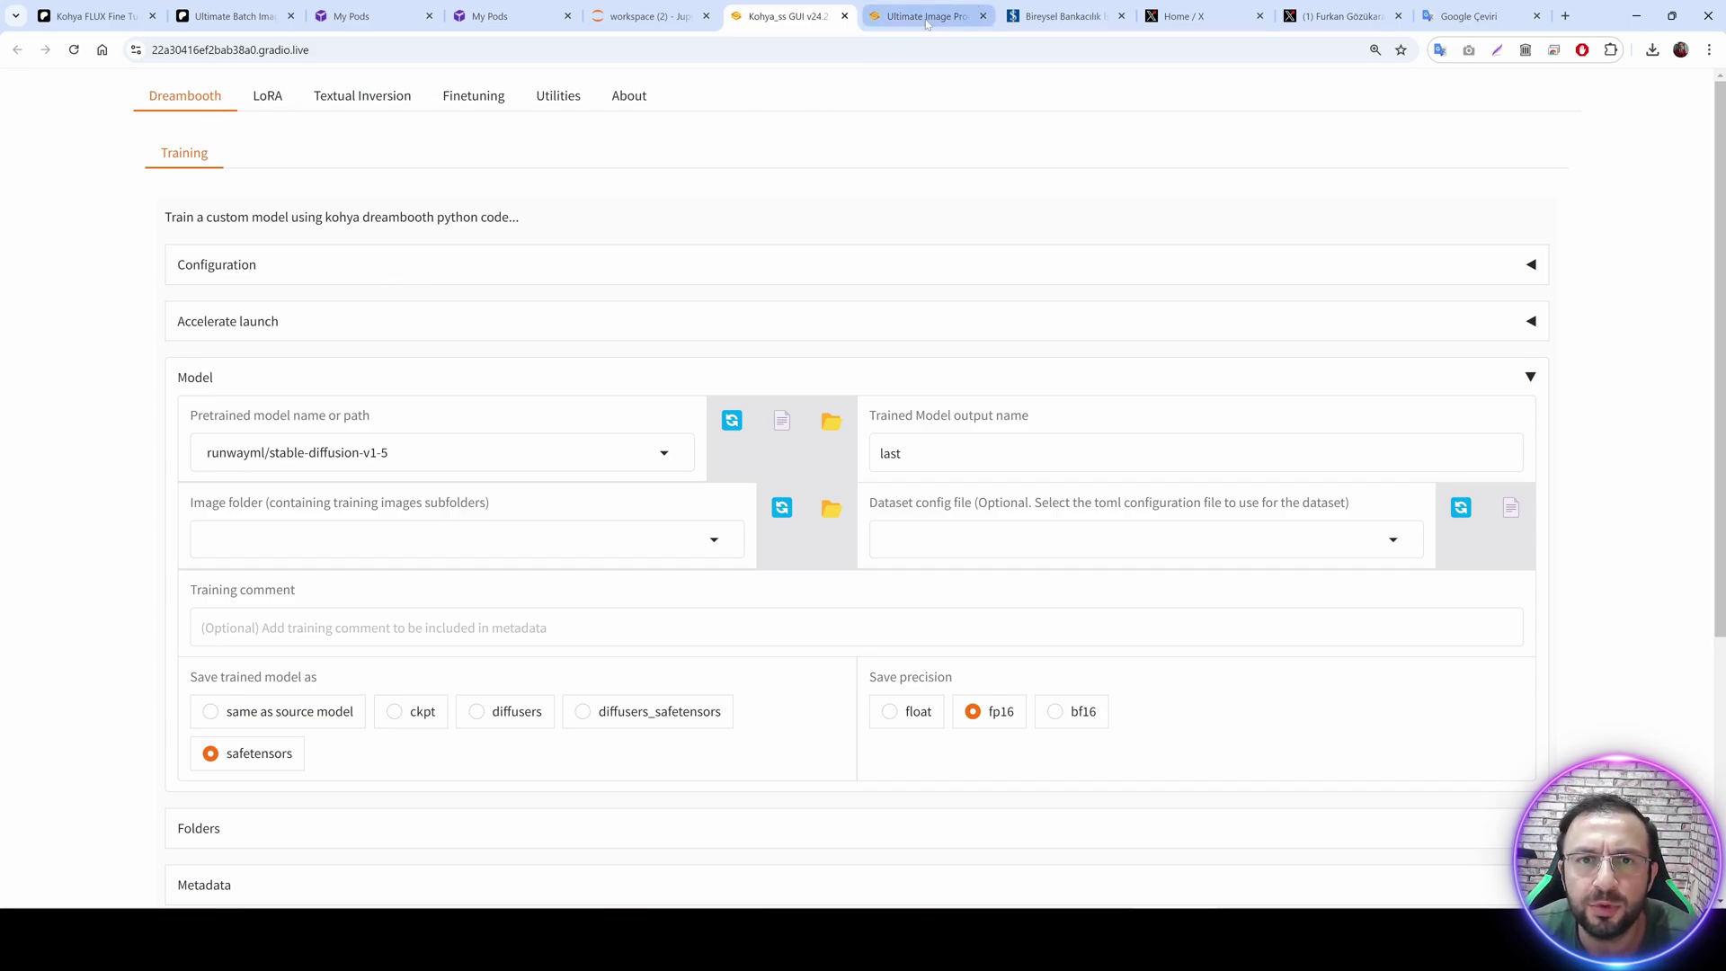
left_click(320, 266)
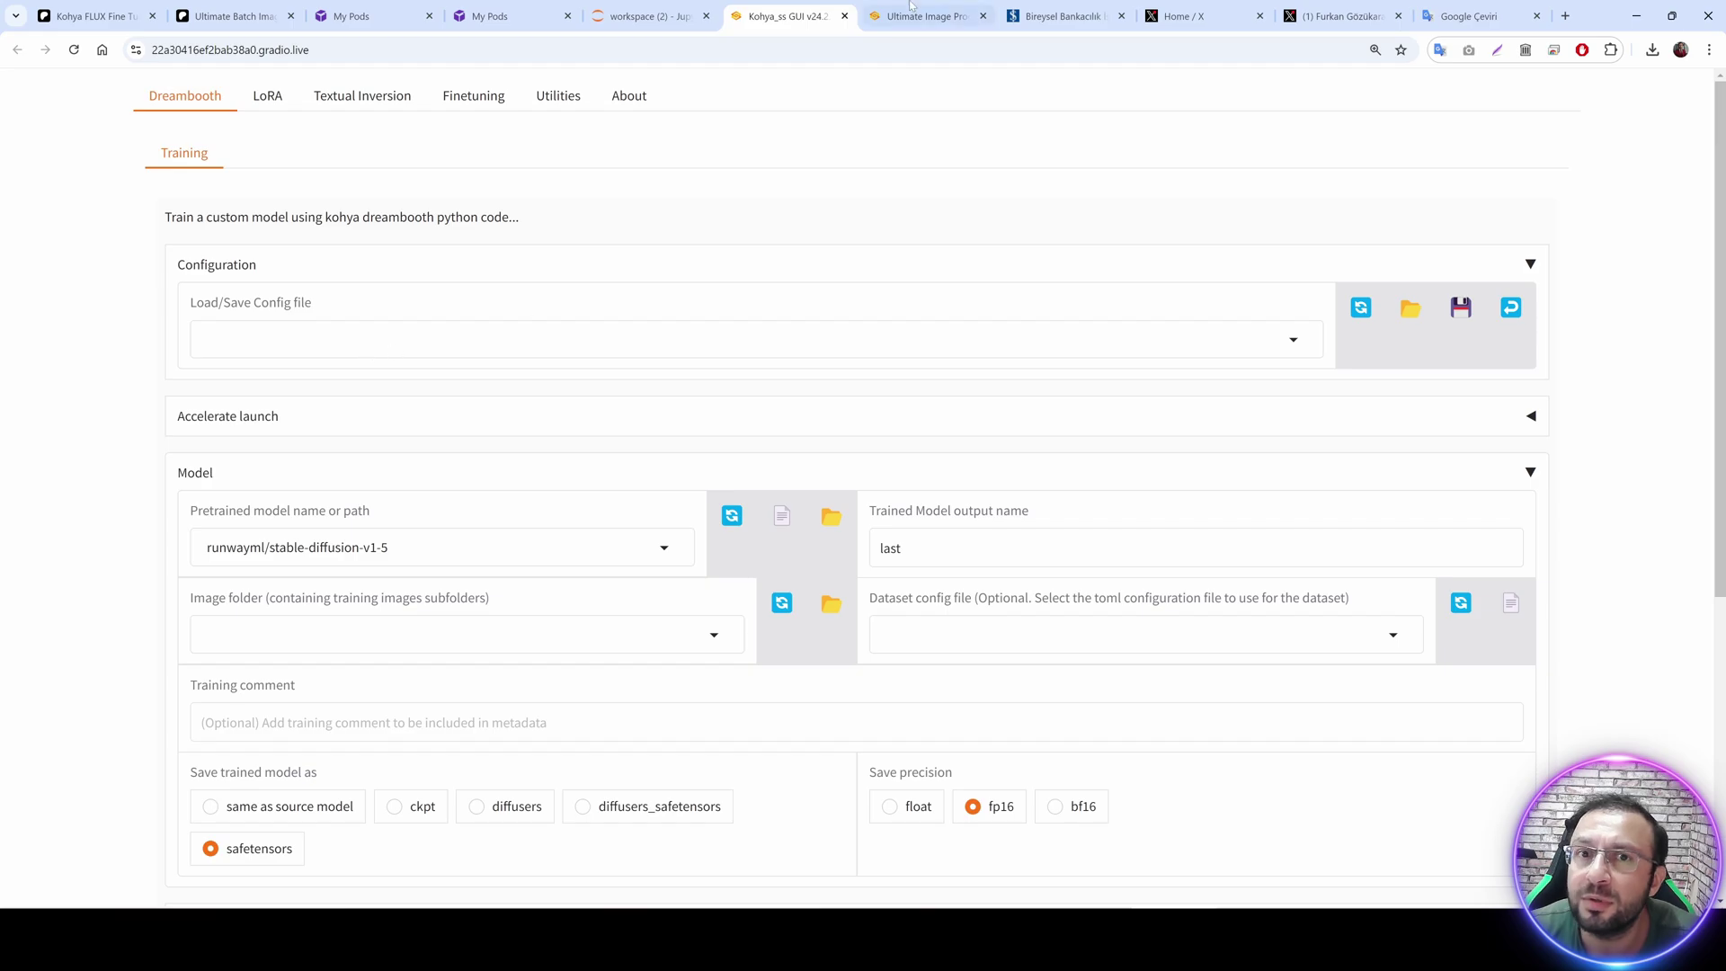
Switch to JupyterLab, open the DreamBooth_Tab_Fine_Tuning_Best_FLUX_Configs folder and select the Batch_Size_7_48GB_GPU_46250MB_28.9_second_it_Tier_1.json config.
left_click(881, 9)
left_click(649, 16)
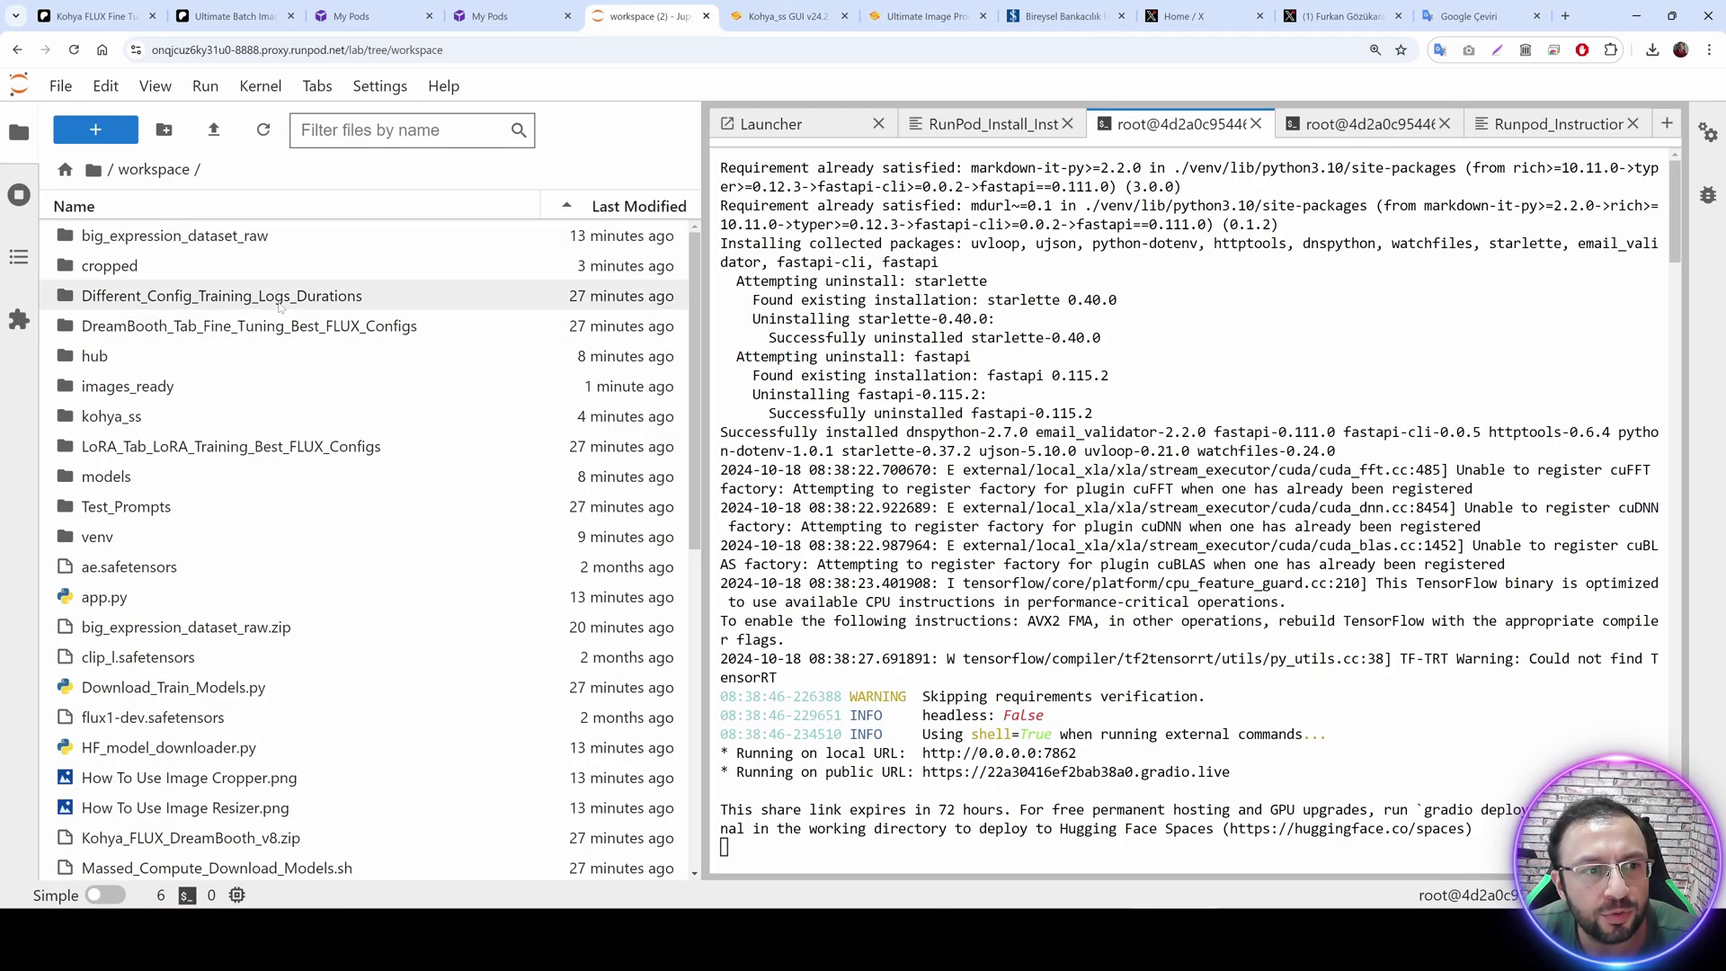
left_click(109, 333)
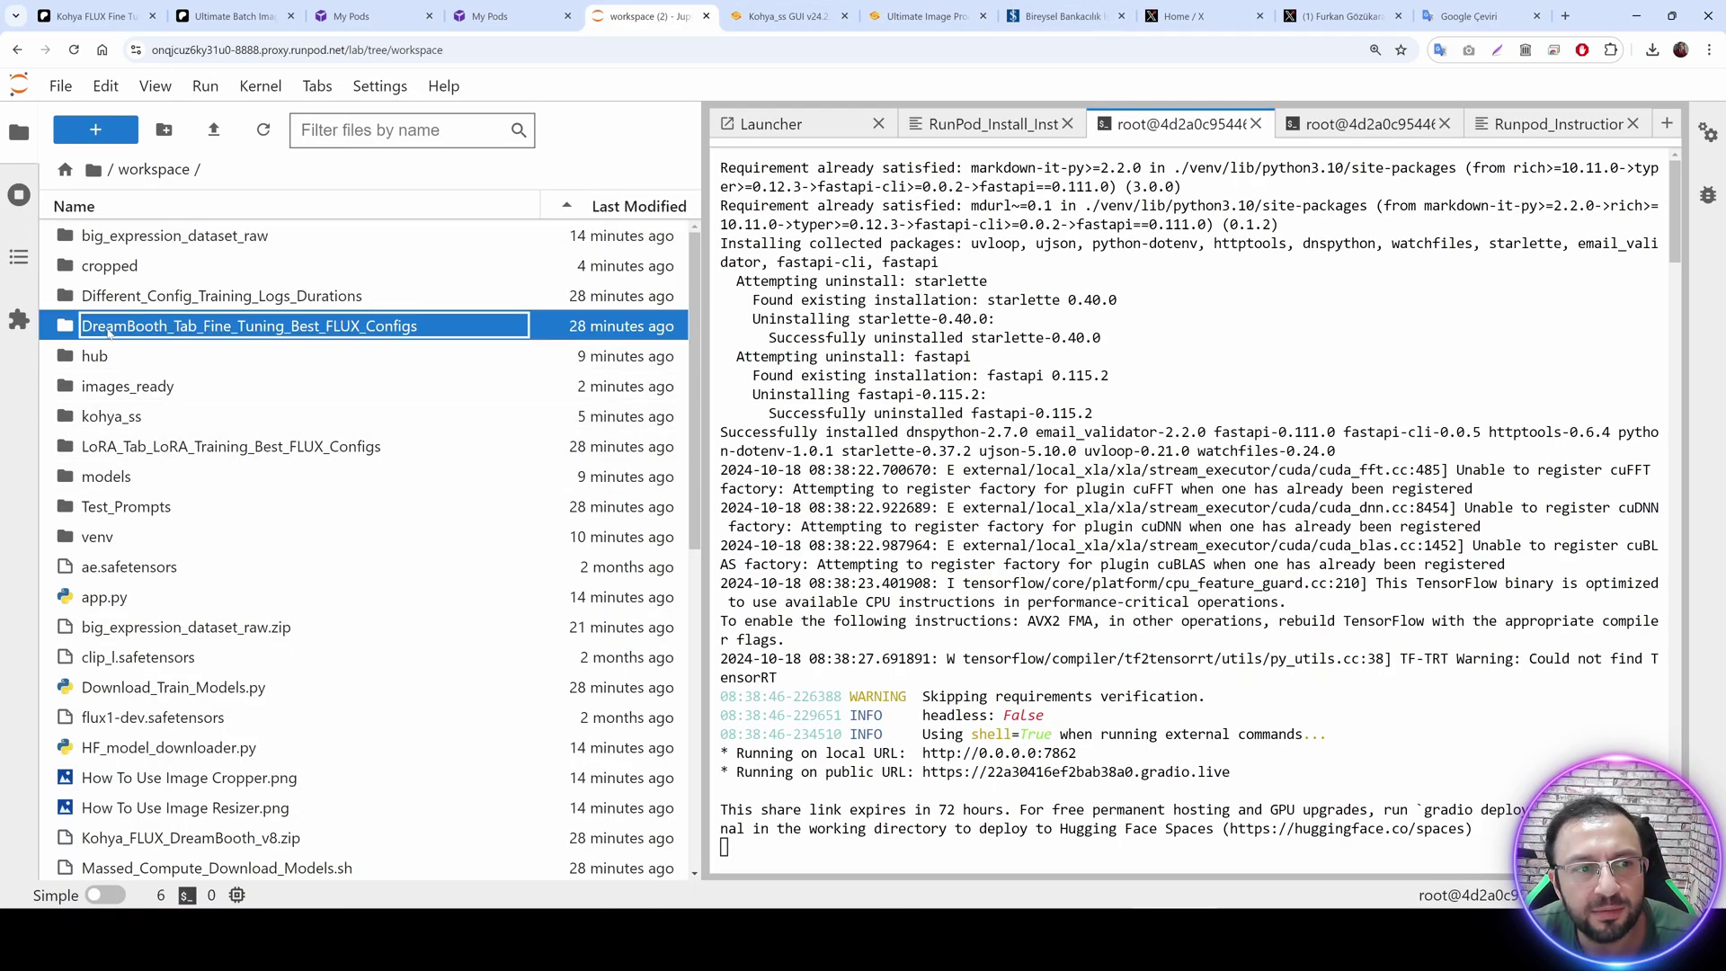
double_click(293, 331)
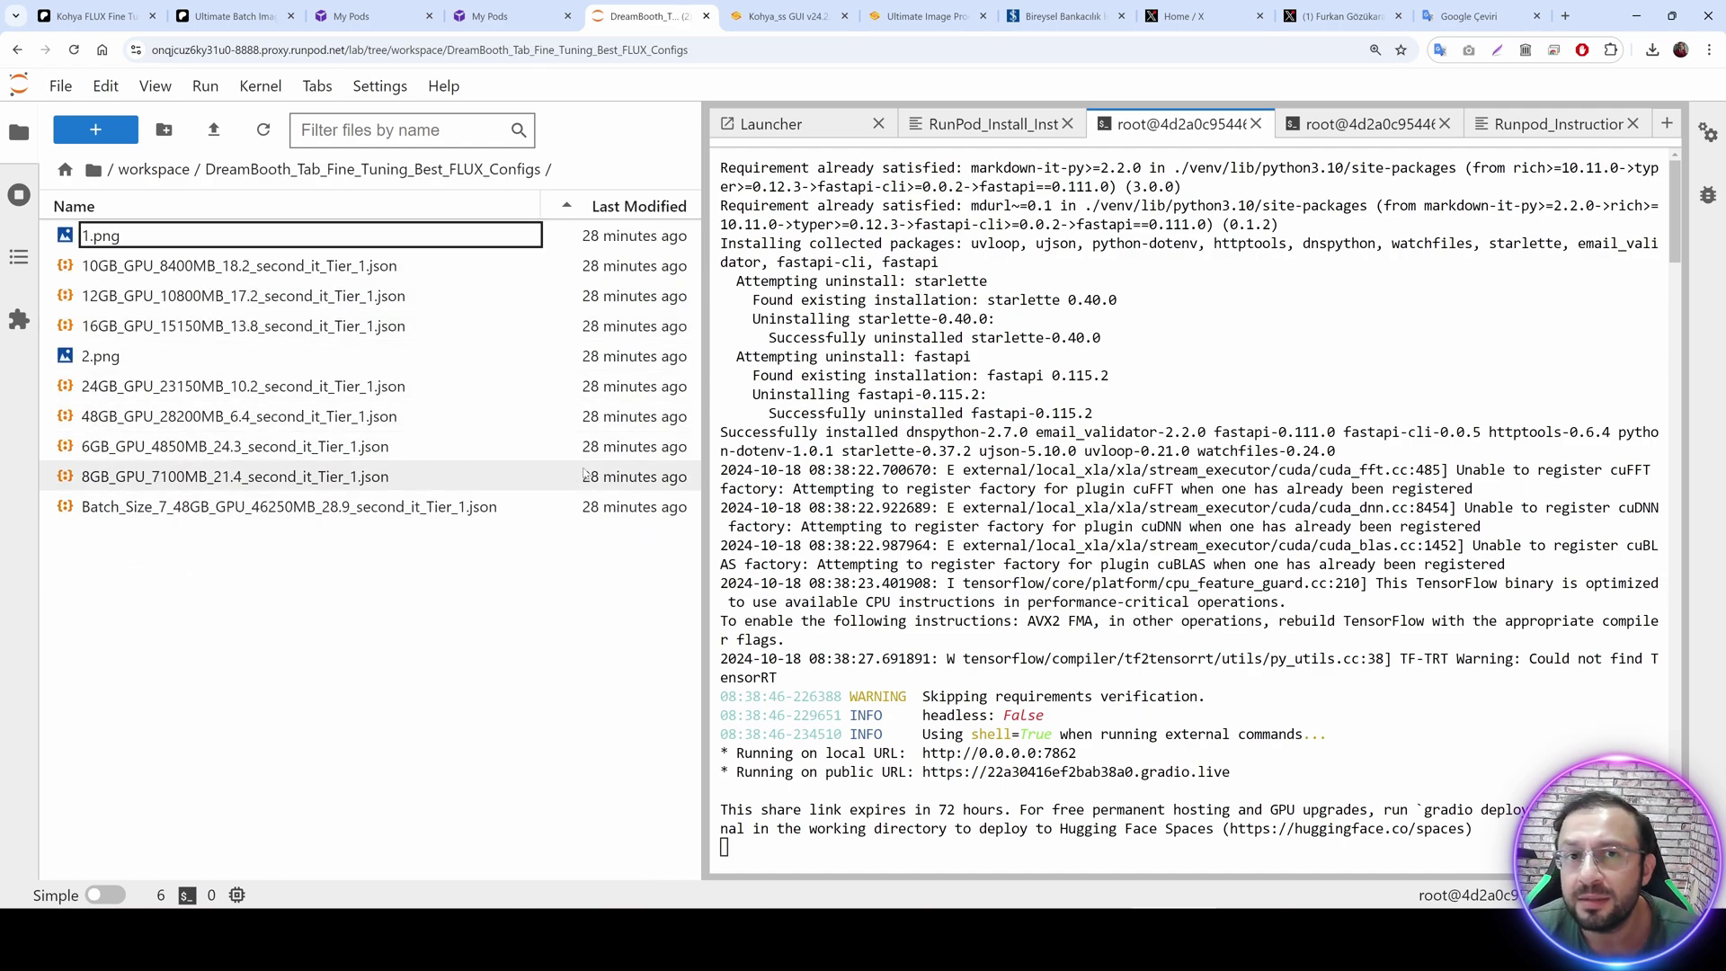
left_click(305, 516)
Check the training comparisons in the Patreon post and return to the JupyterLab config folder.
left_click(90, 15)
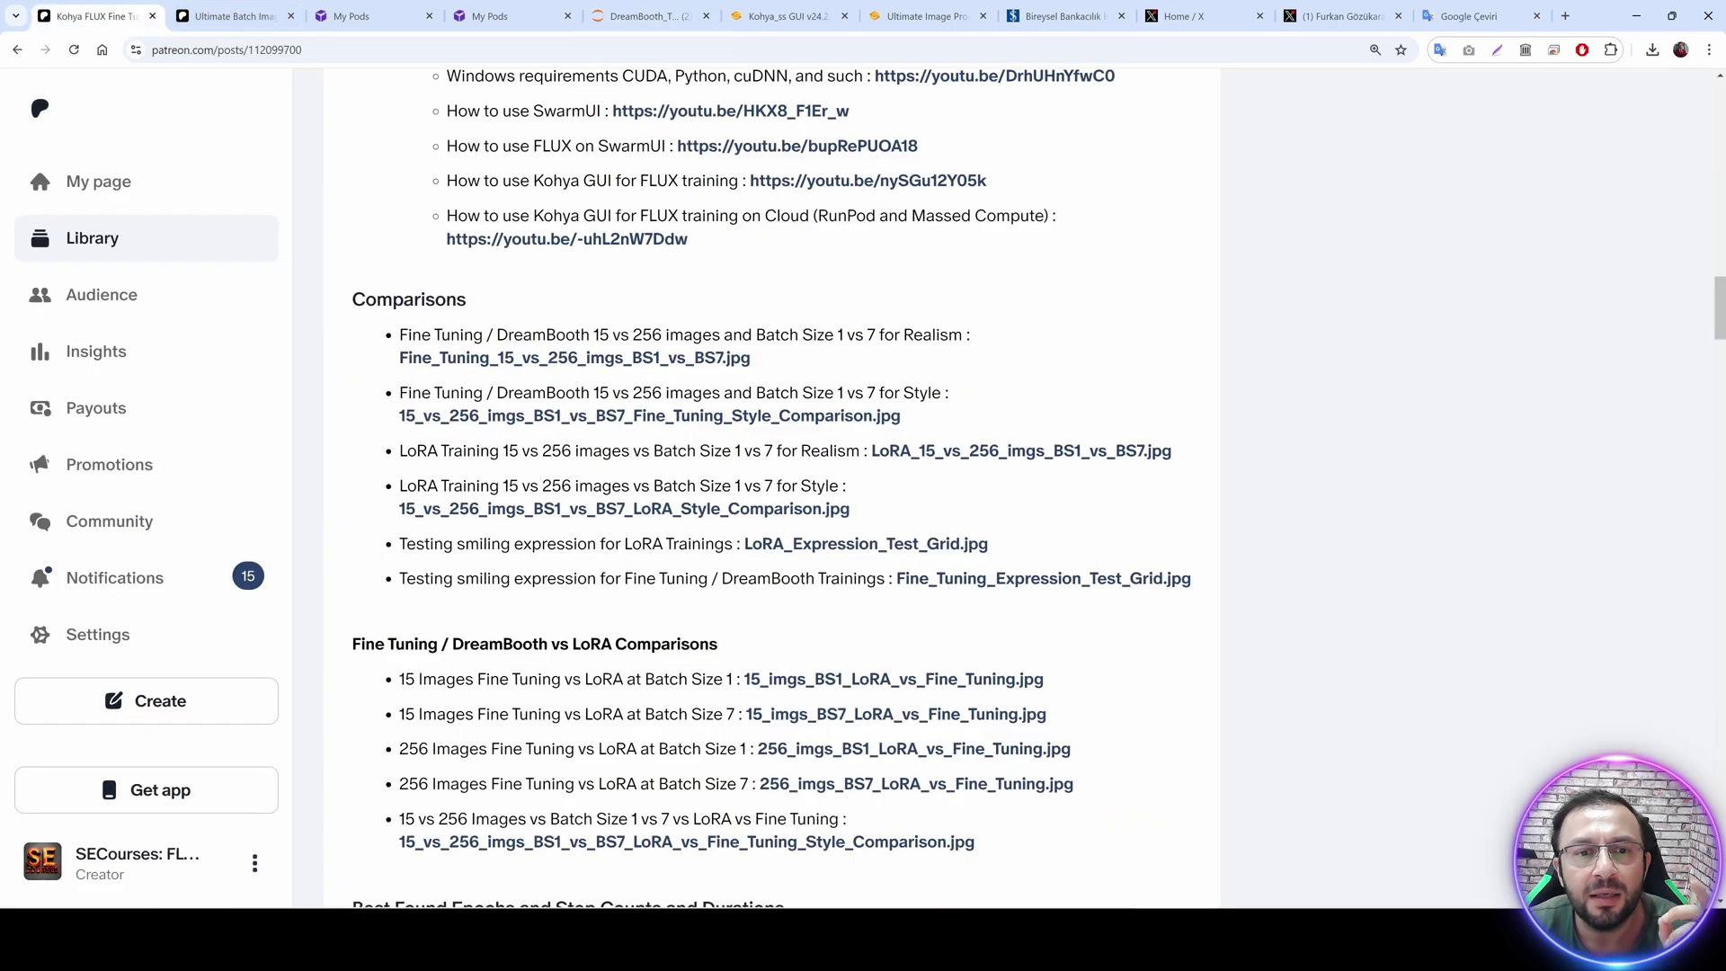
scroll(829, 634, "down", 3)
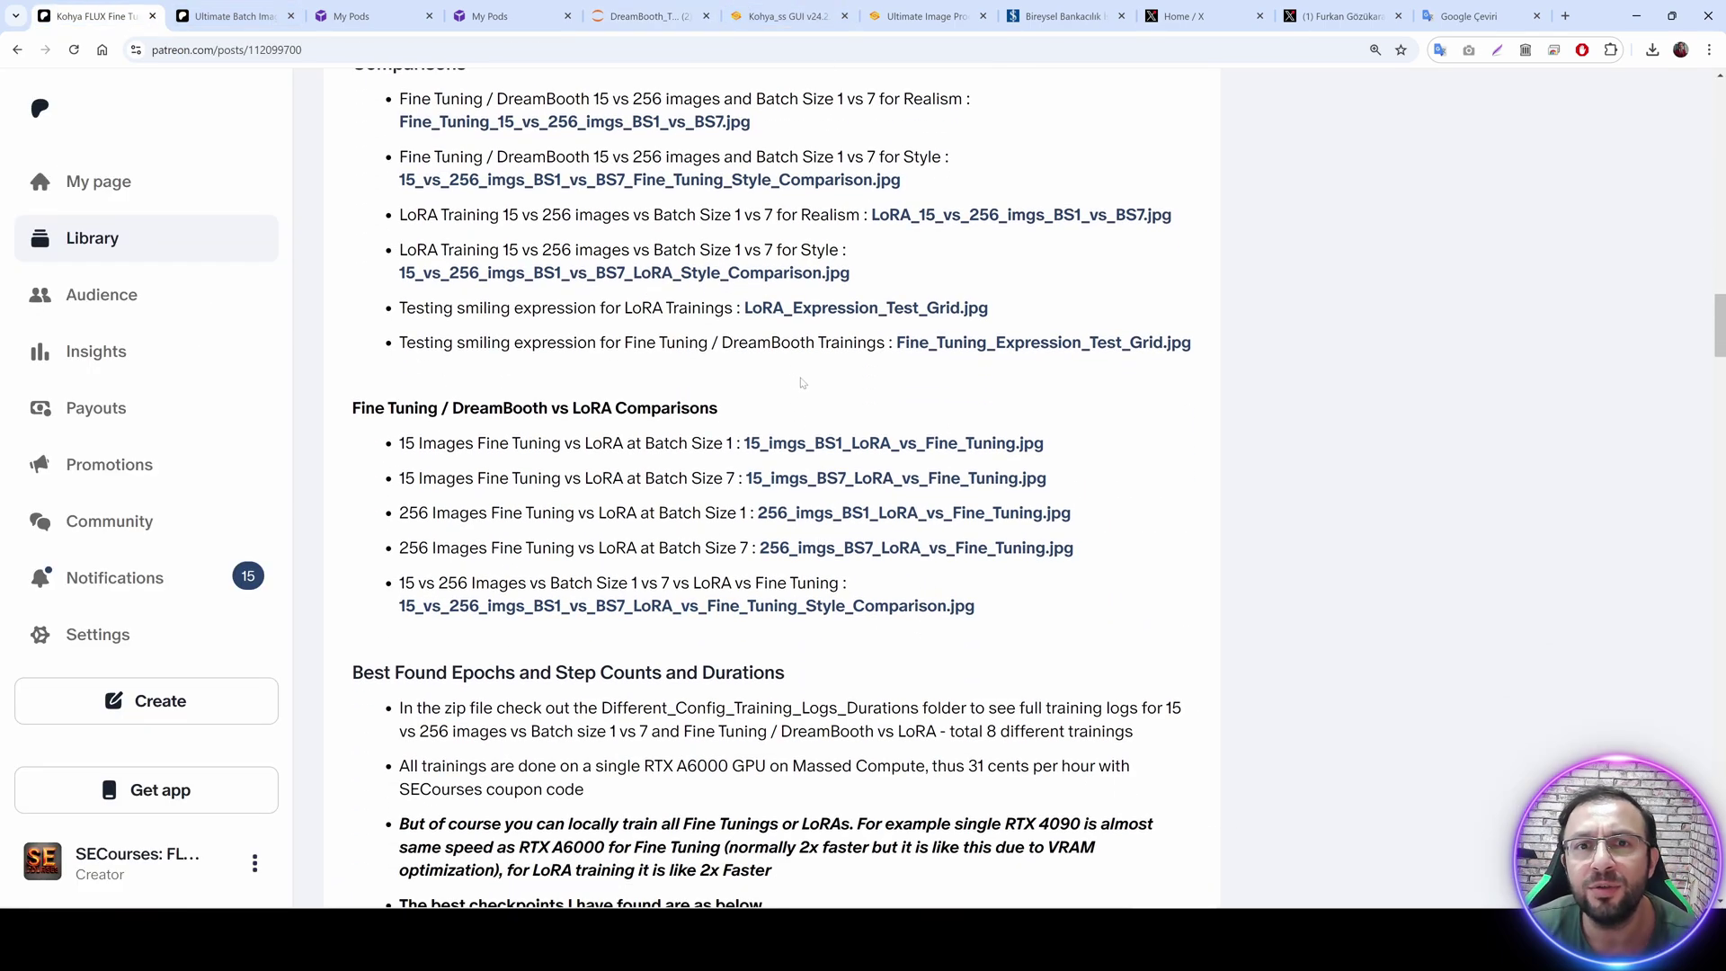
left_click(634, 12)
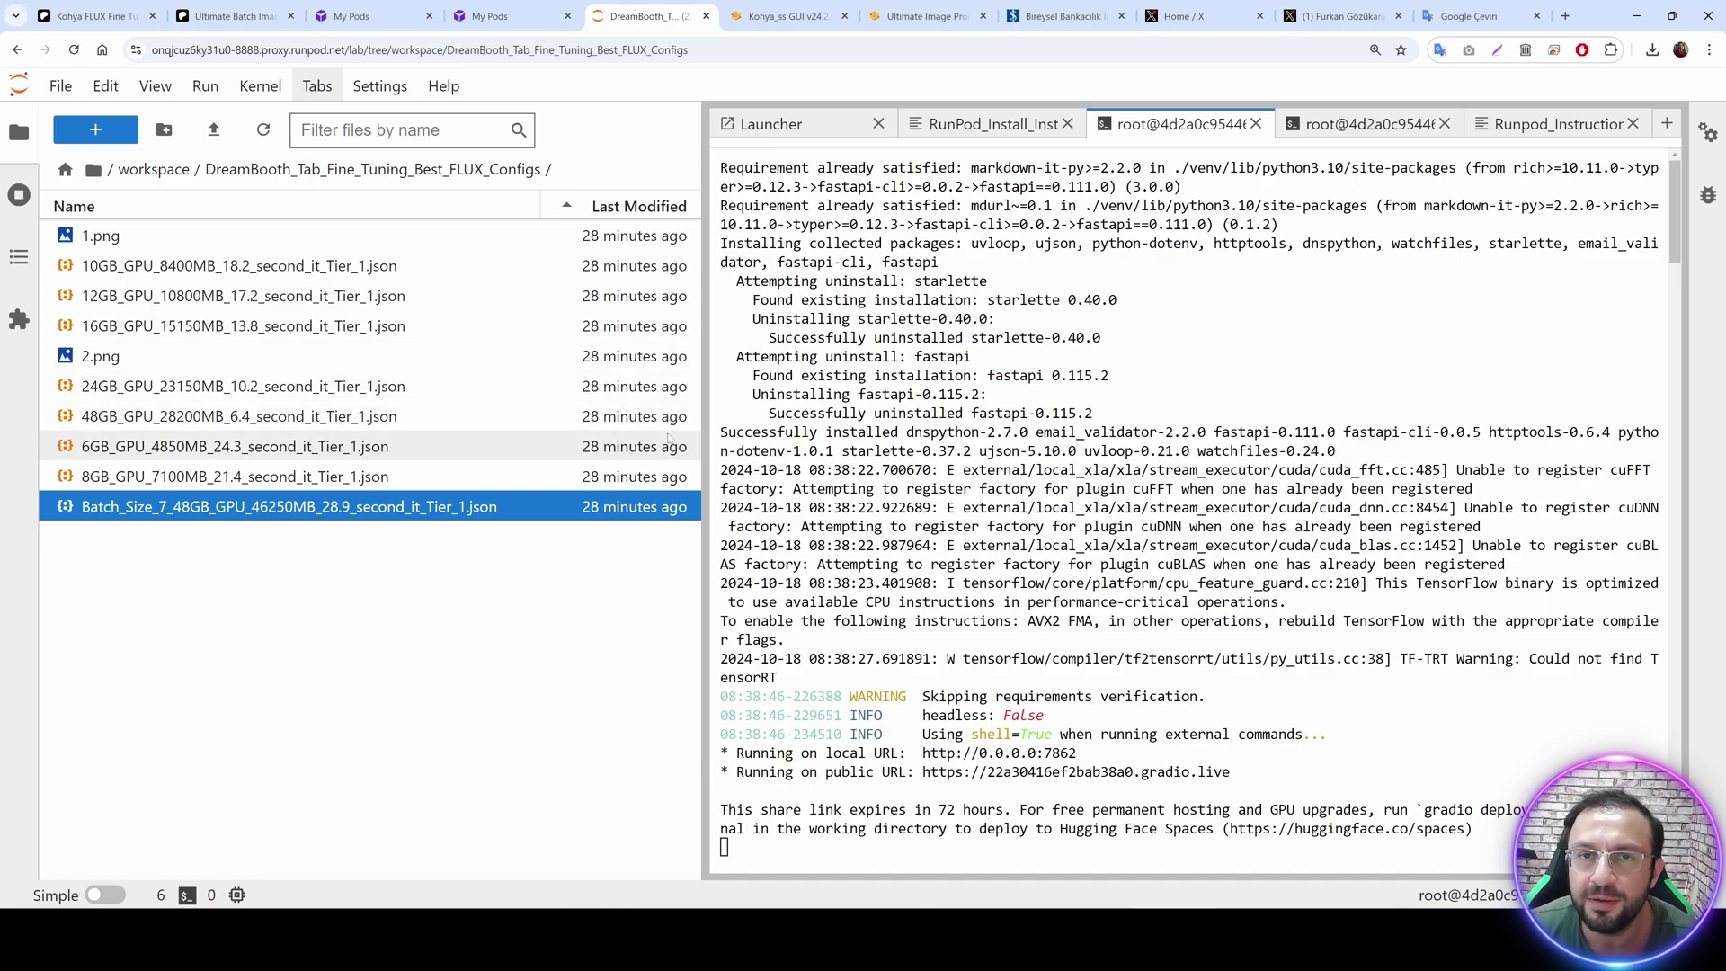
Copy the path of the Batch_Size_7_48GB_GPU_46250MB_28.9_second_it_Tier_1.json file and load that configuration in Kohya's Dreambooth training.
right_click(338, 507)
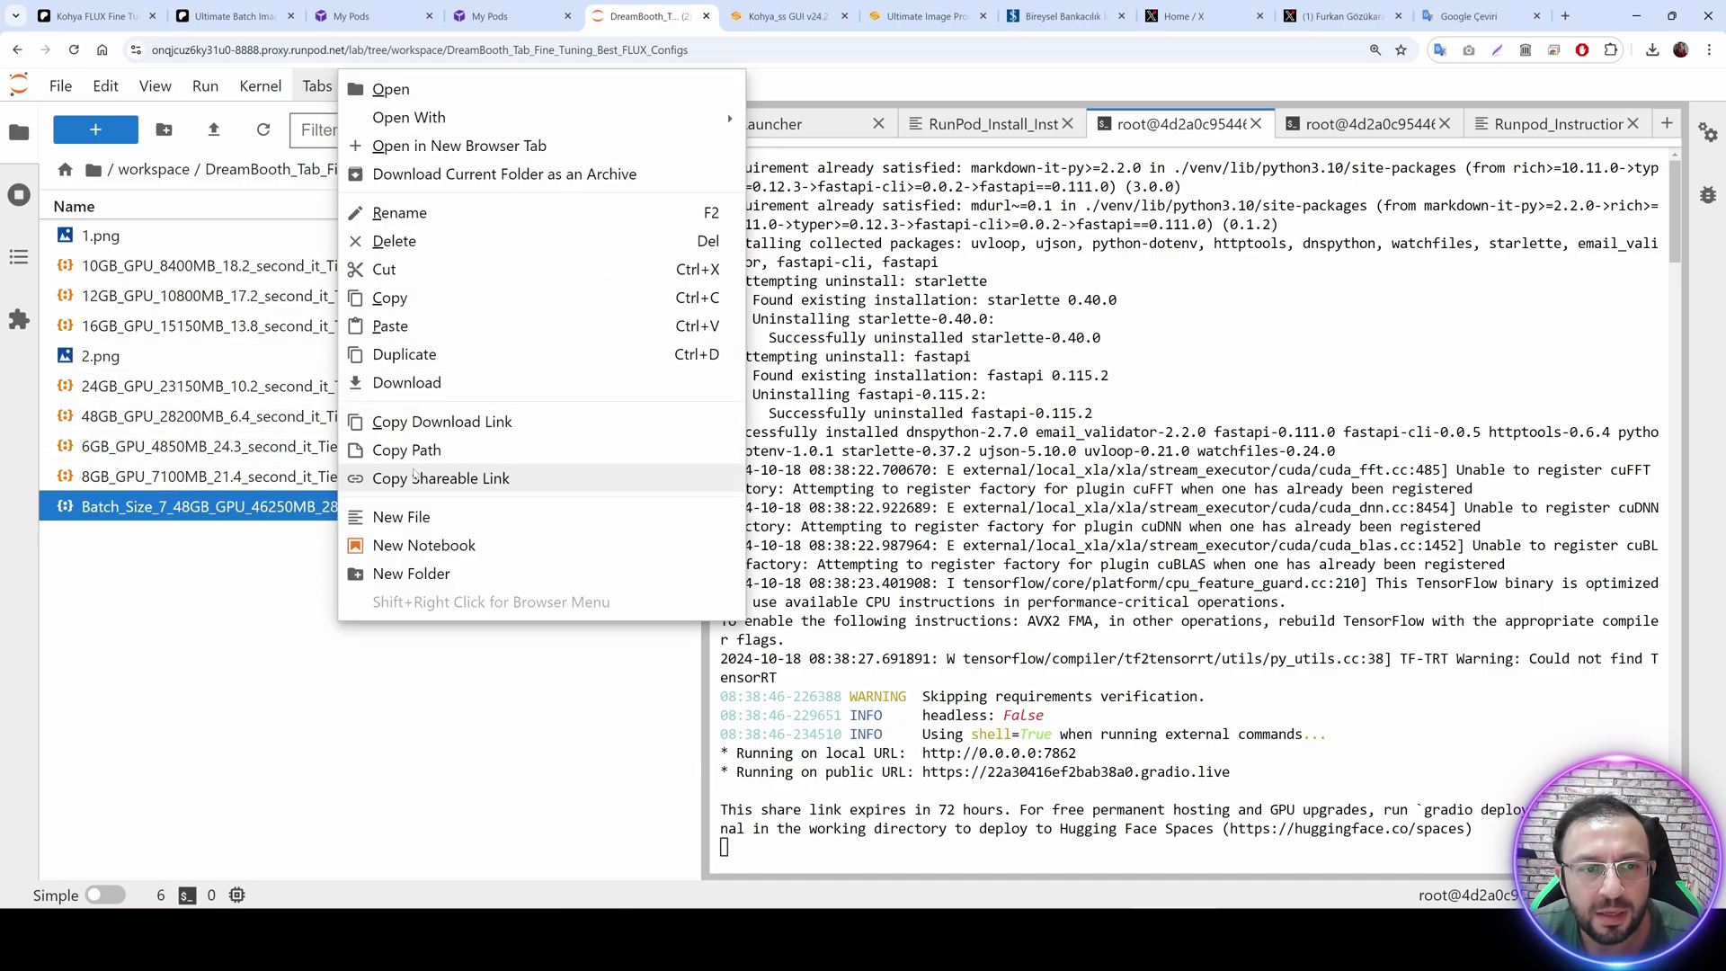
left_click(414, 450)
left_click(828, 7)
left_click(717, 339)
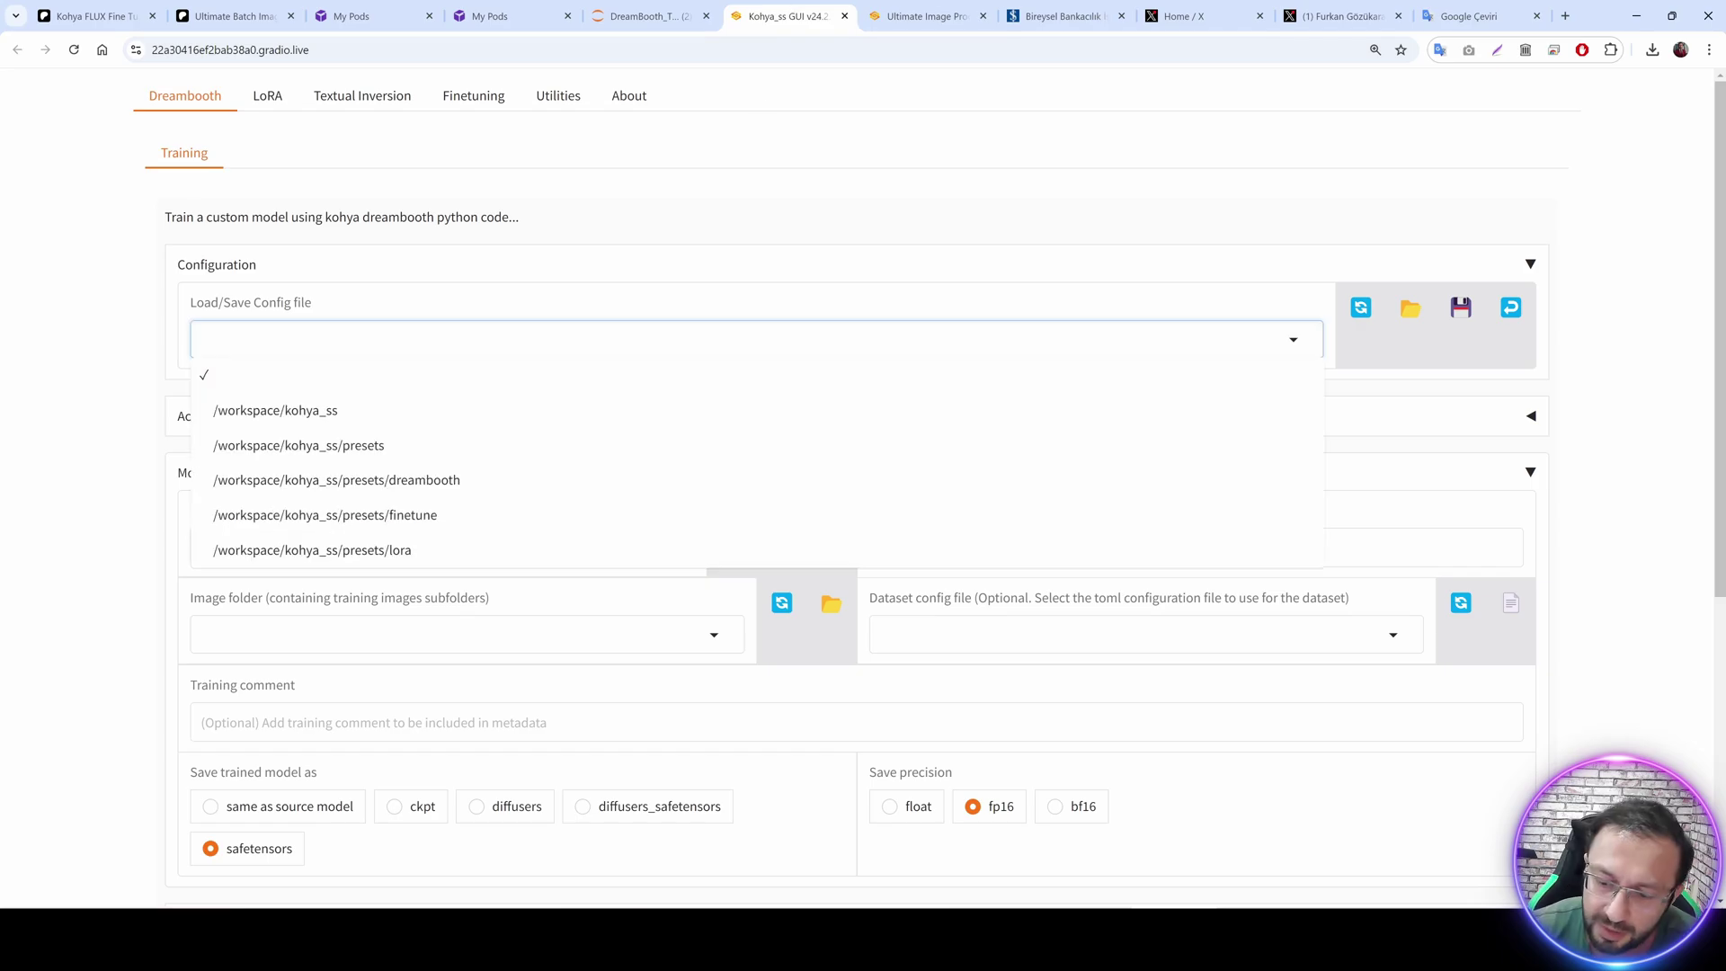
key("ctrl+v")
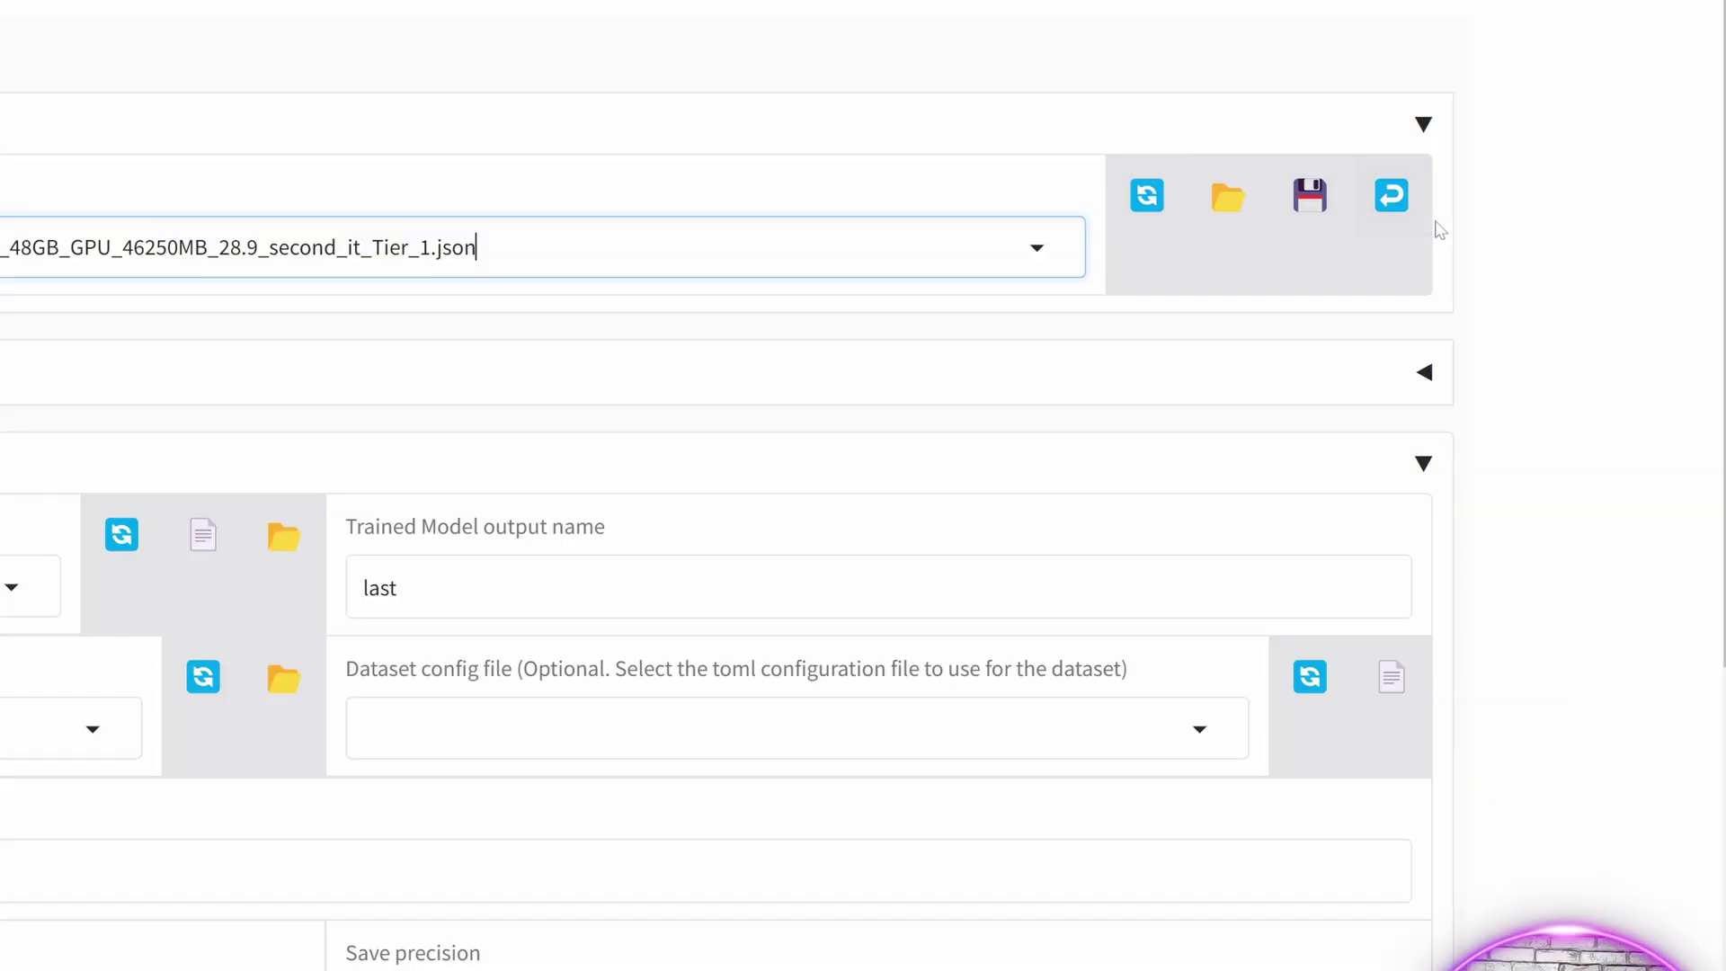
left_click(1510, 307)
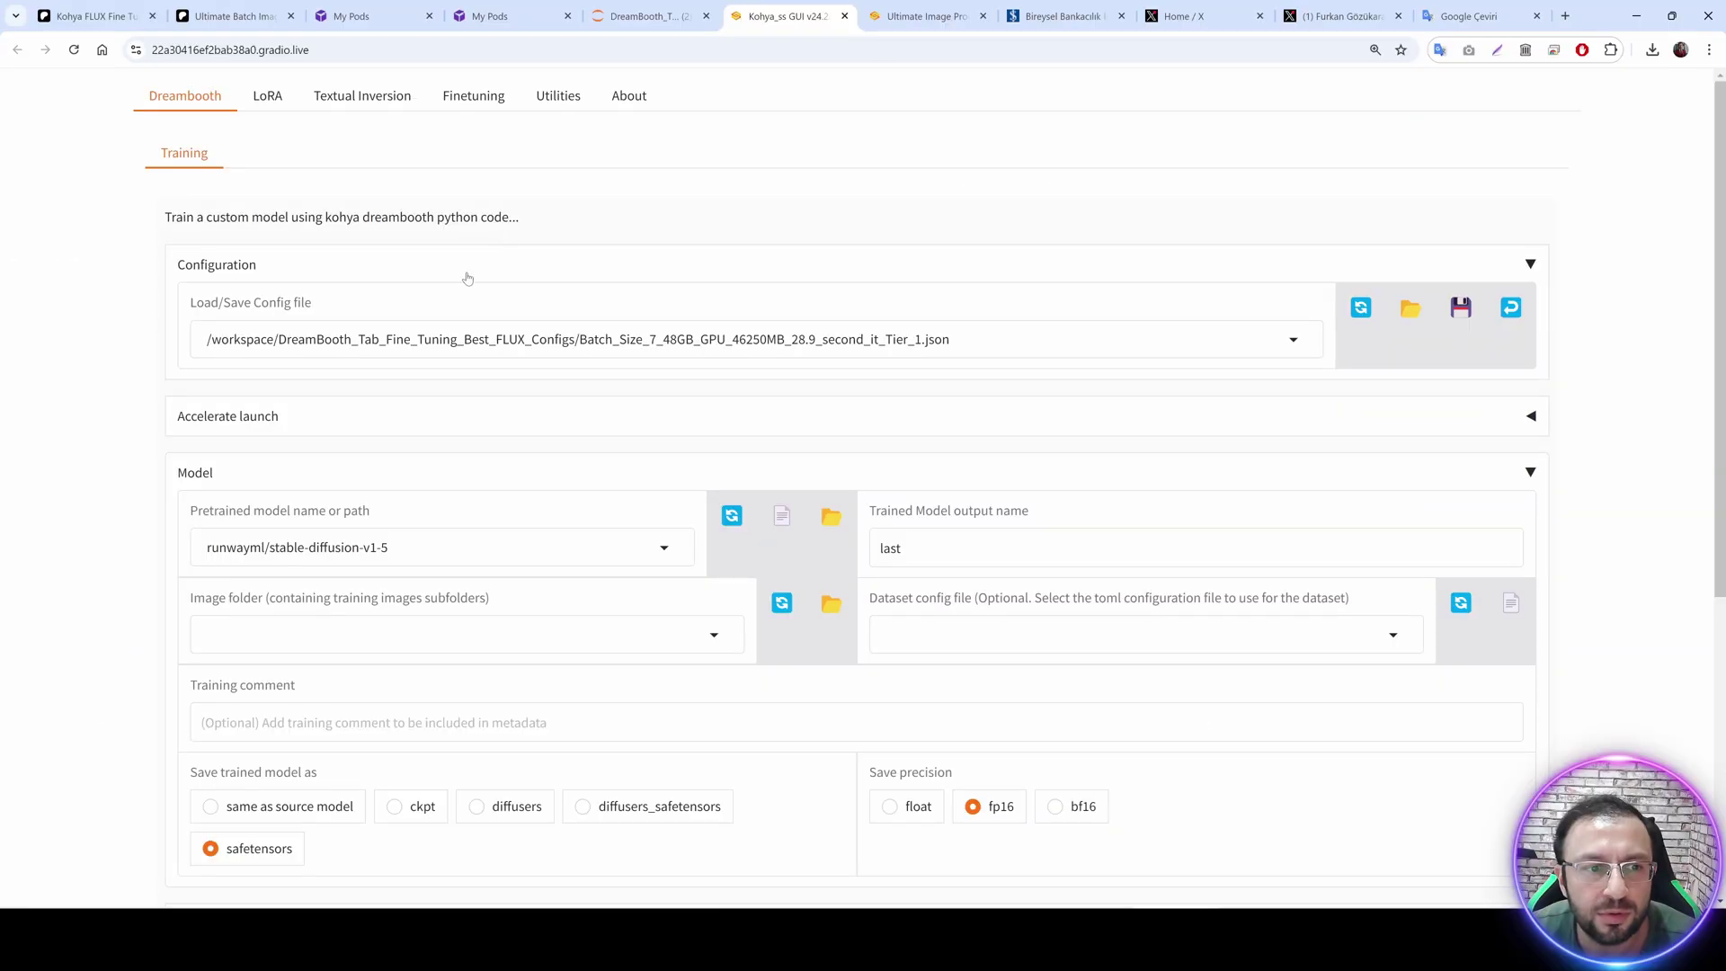
Set the pretrained model path to /workspace/flux1-dev.safetensors and refresh it so the Flux.1 model type is recognised.
scroll(537, 440, "down", 2)
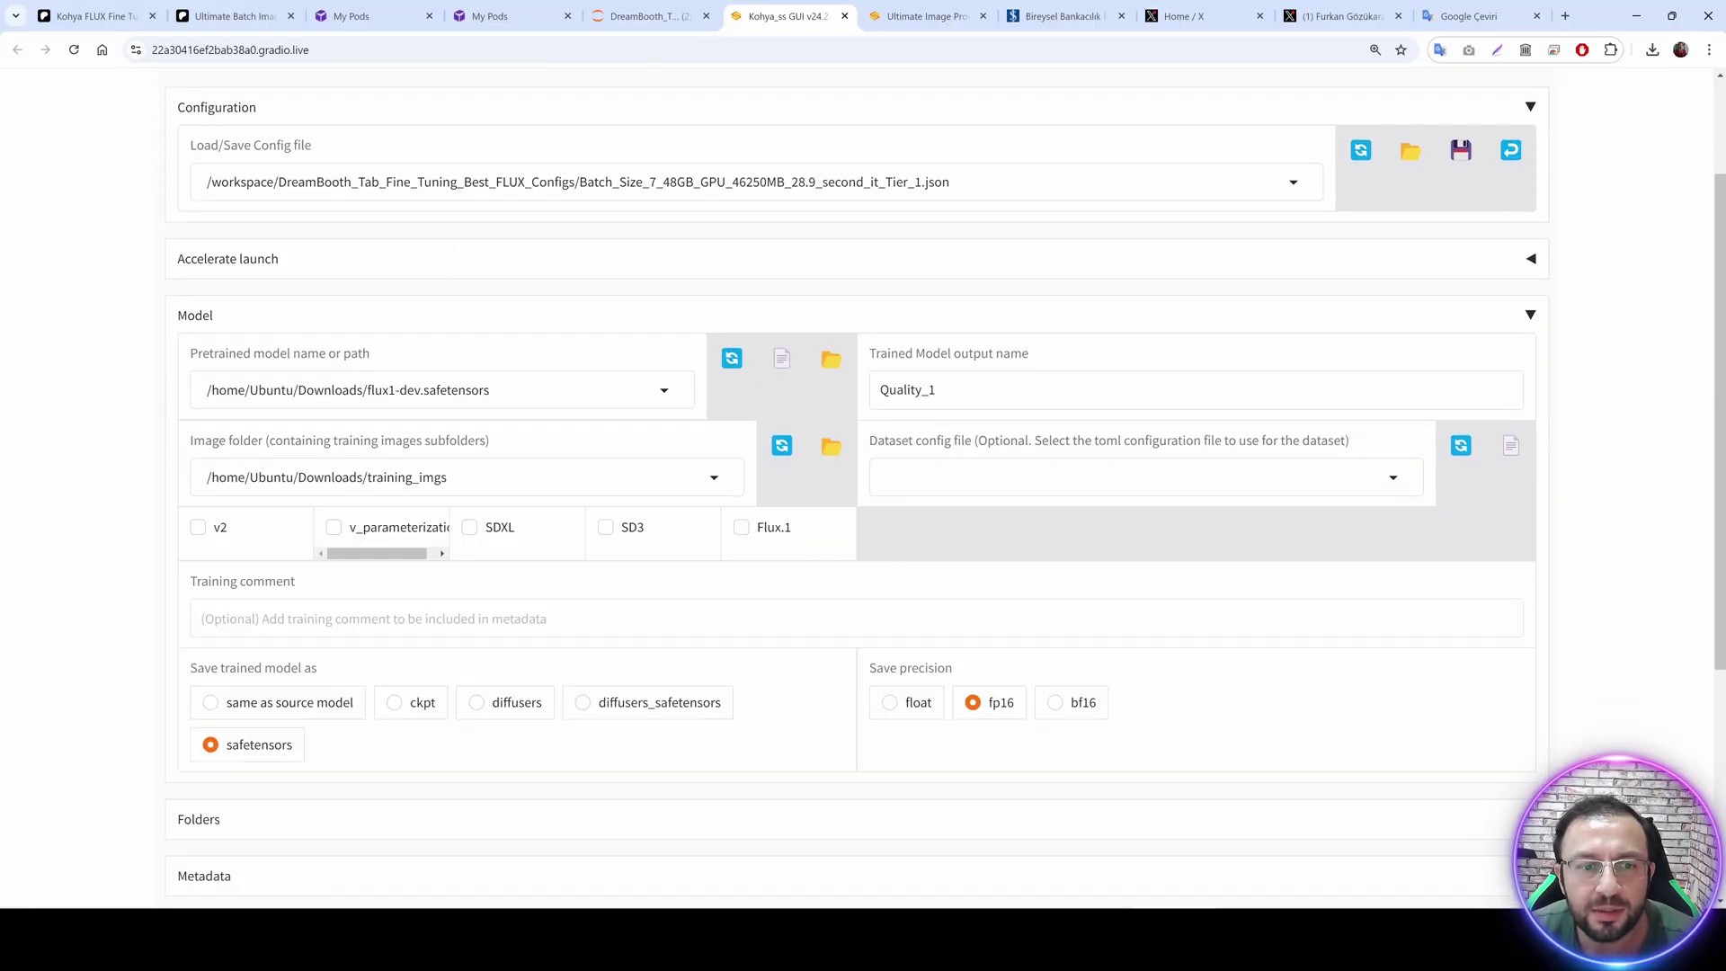
scroll(743, 432, "down", 2)
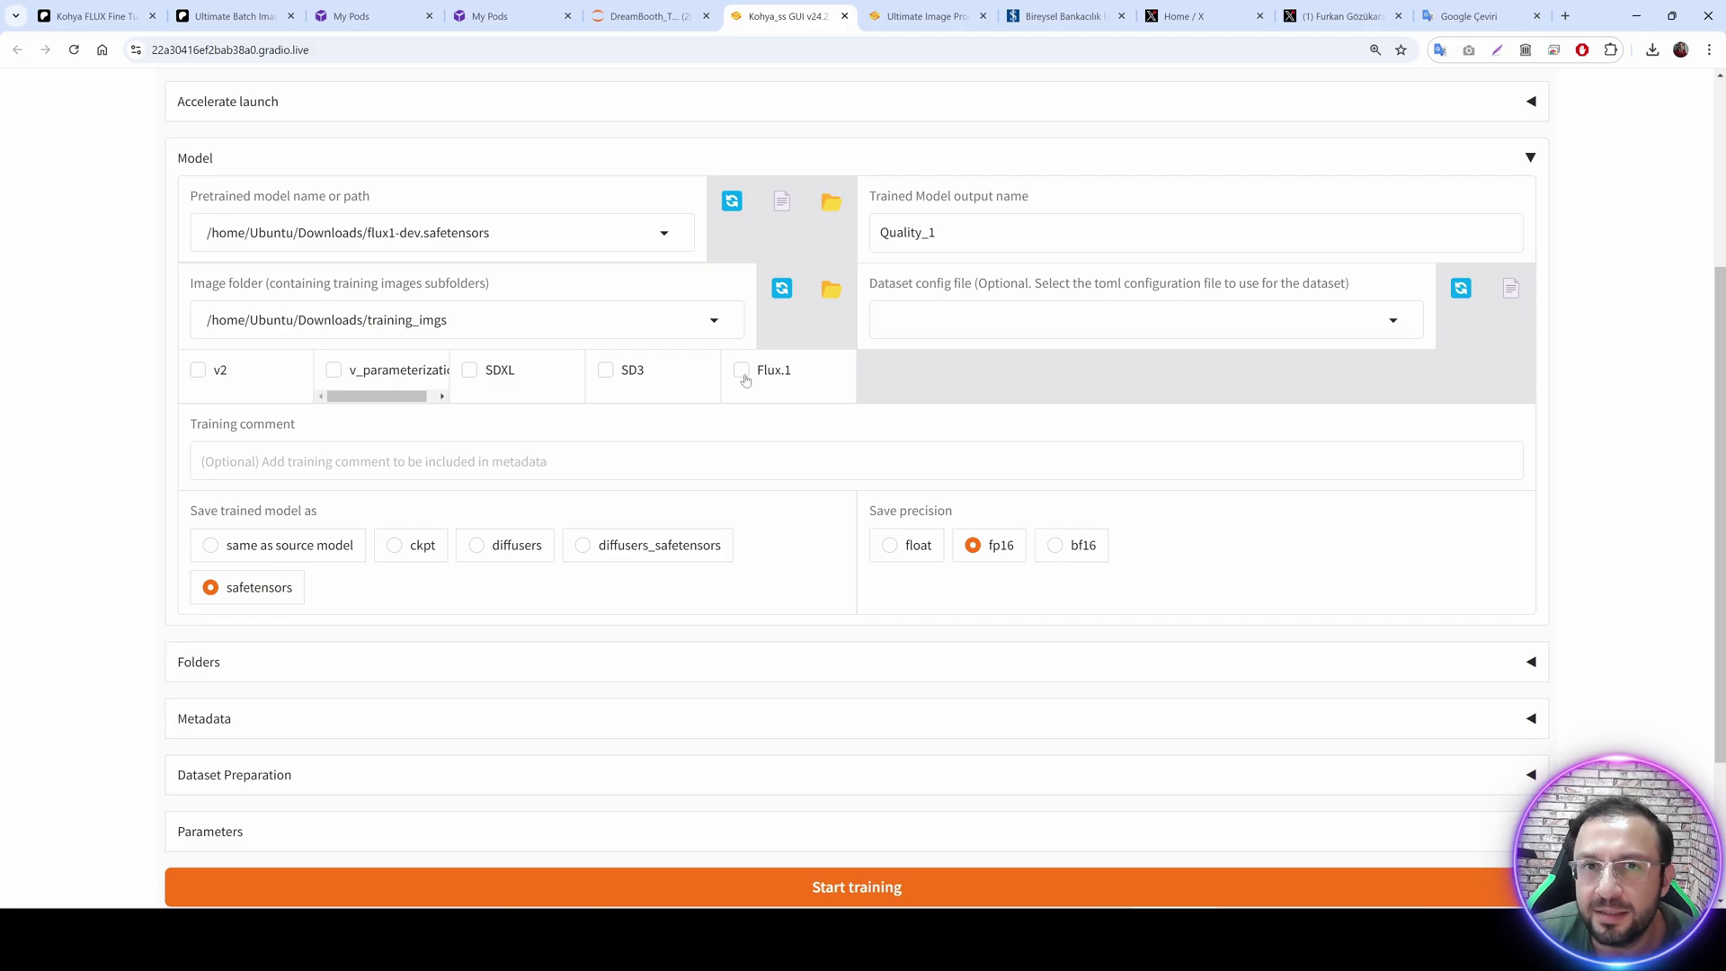
scroll(696, 401, "up", 2)
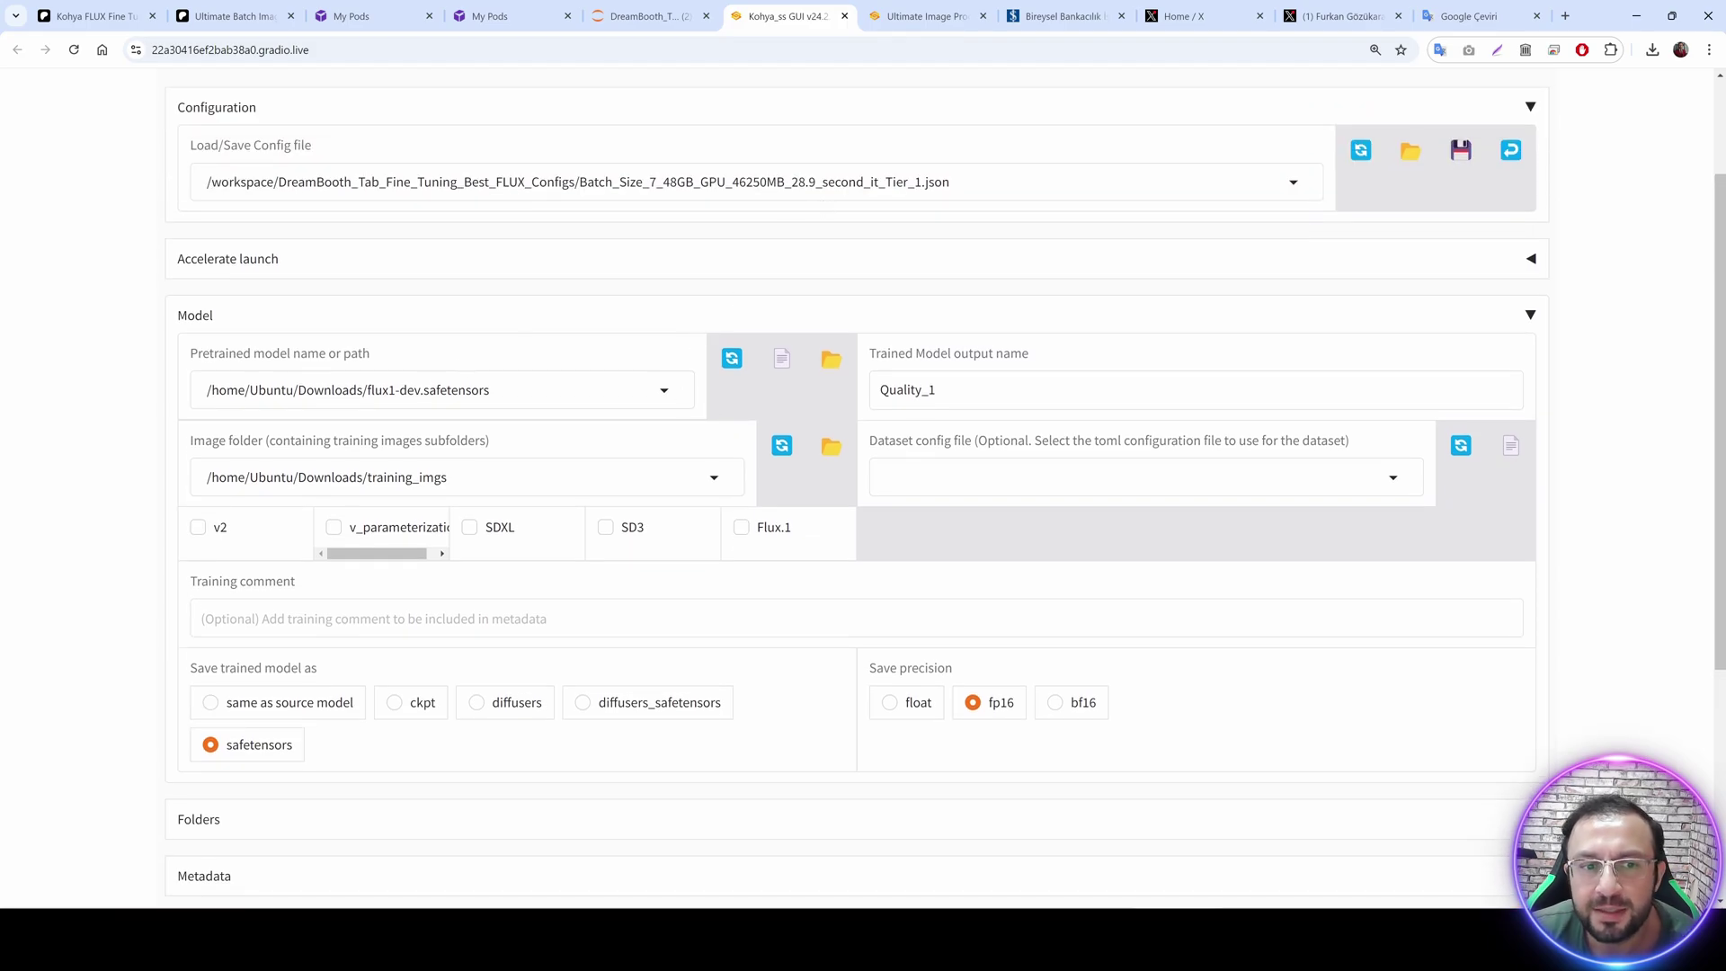
left_click_drag(363, 389, 211, 389)
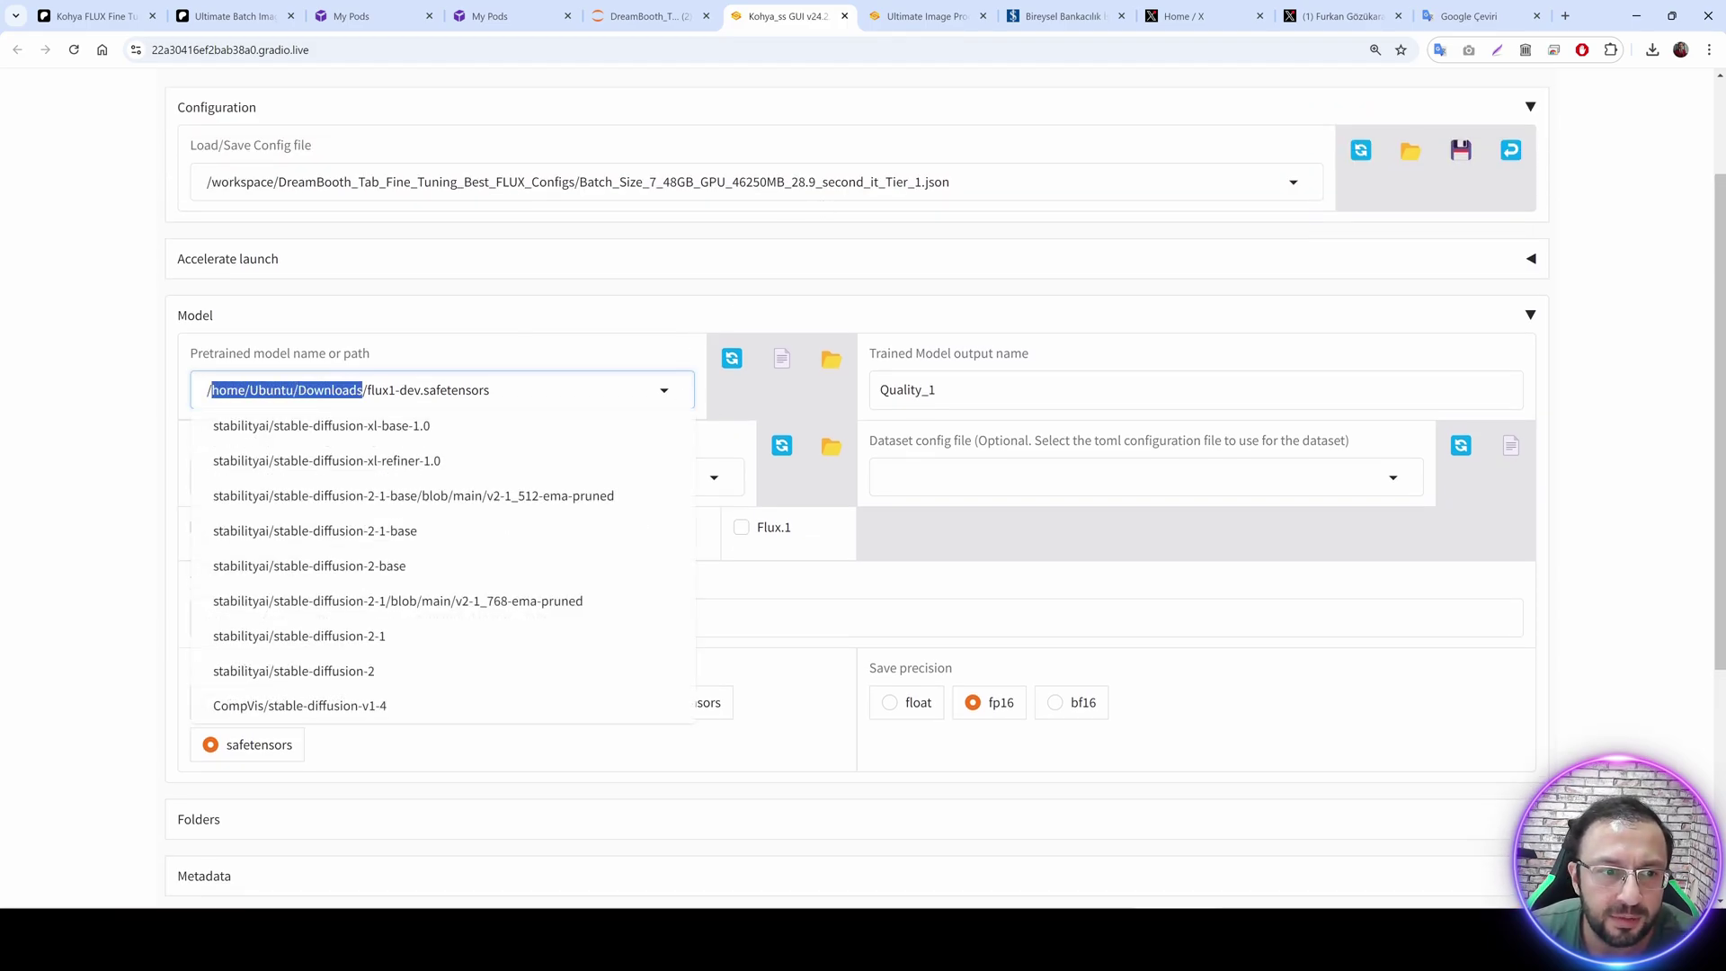
type("workspace")
left_click(448, 476)
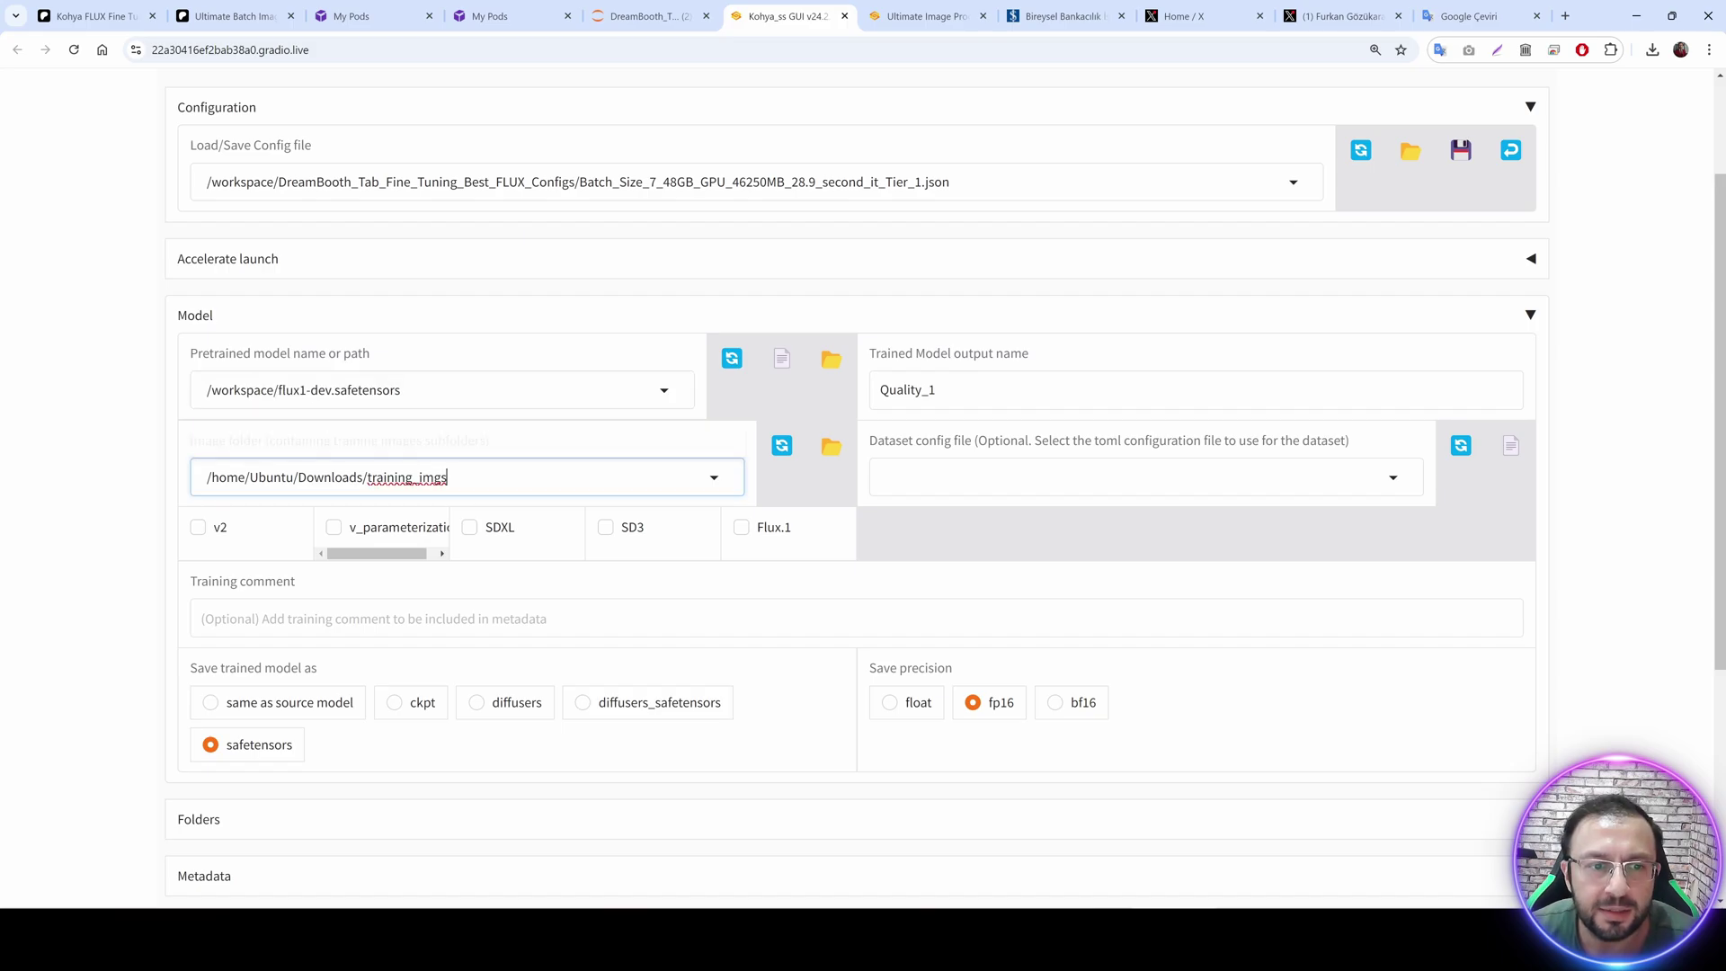
left_click(729, 362)
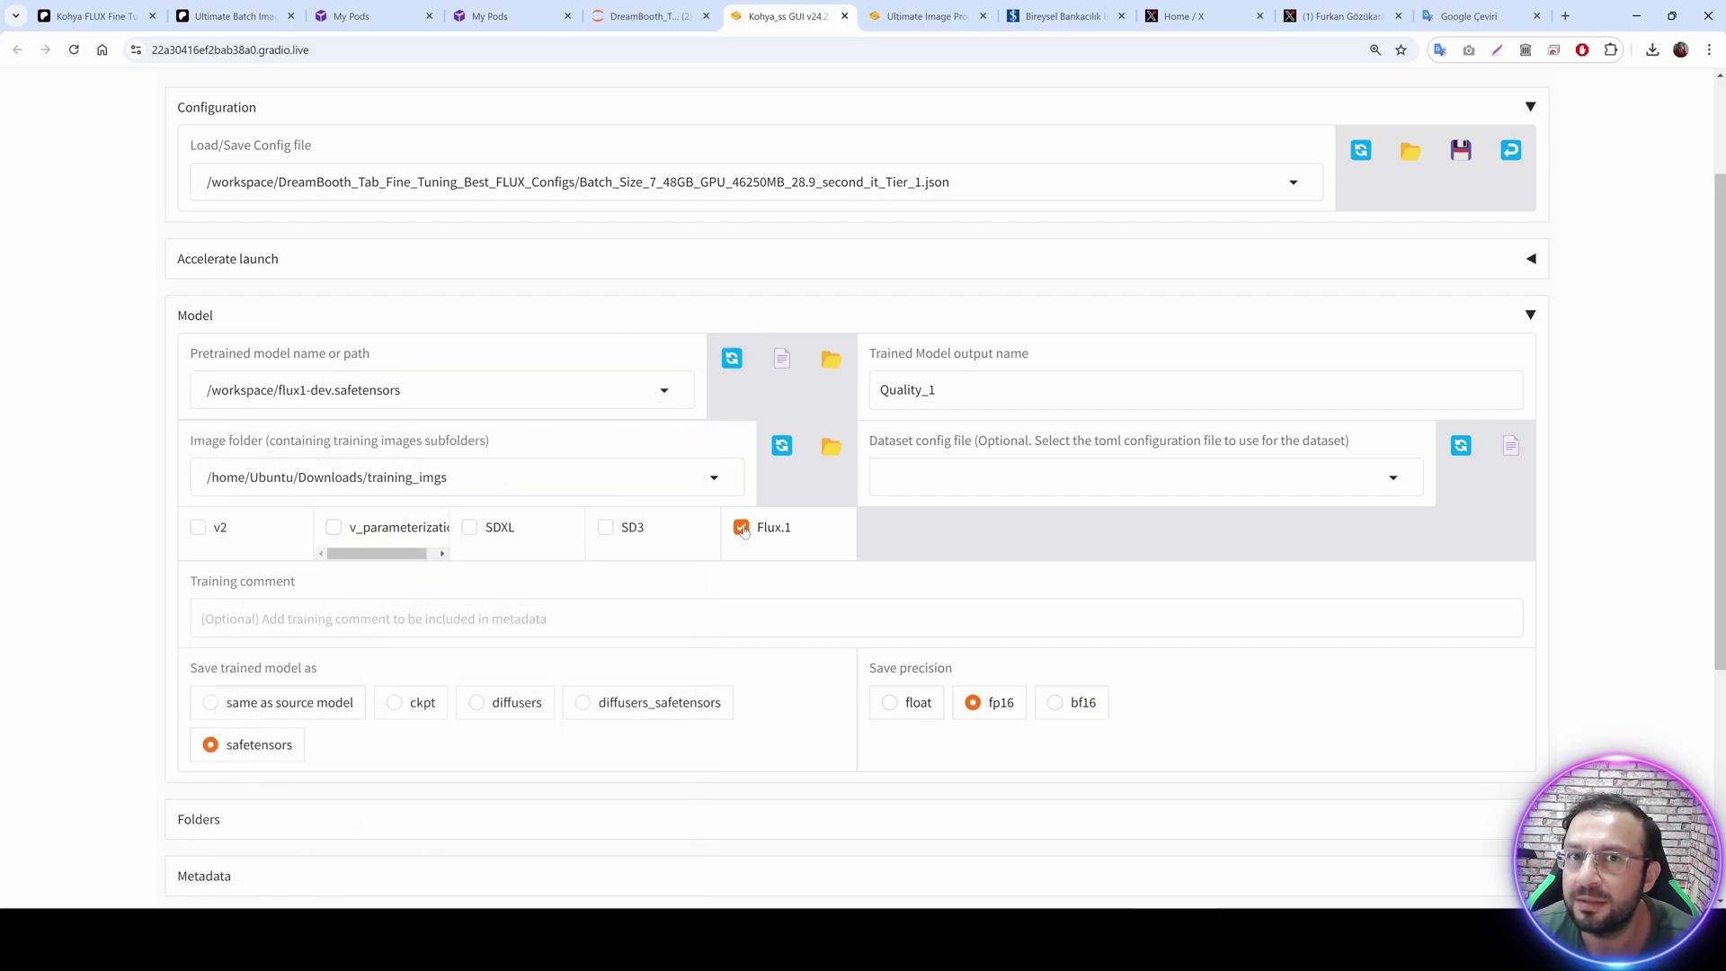
Set the trained model output name to mytest_runpod.
left_click_drag(956, 392, 812, 379)
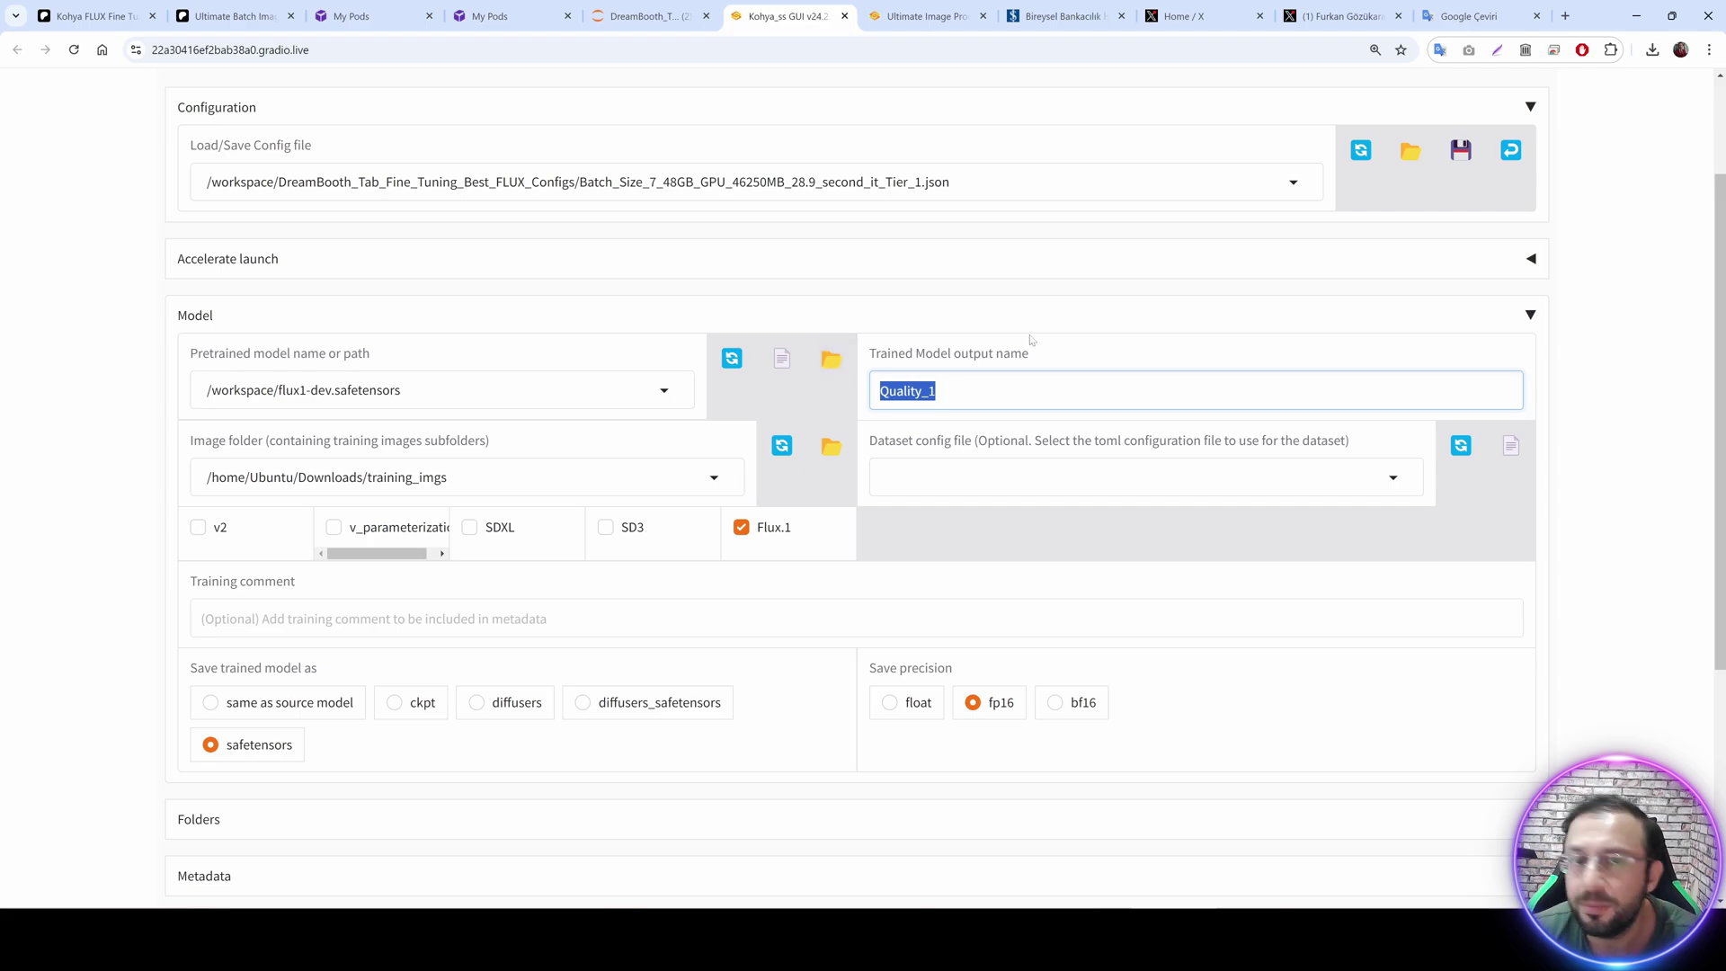
type("mytest_runpod")
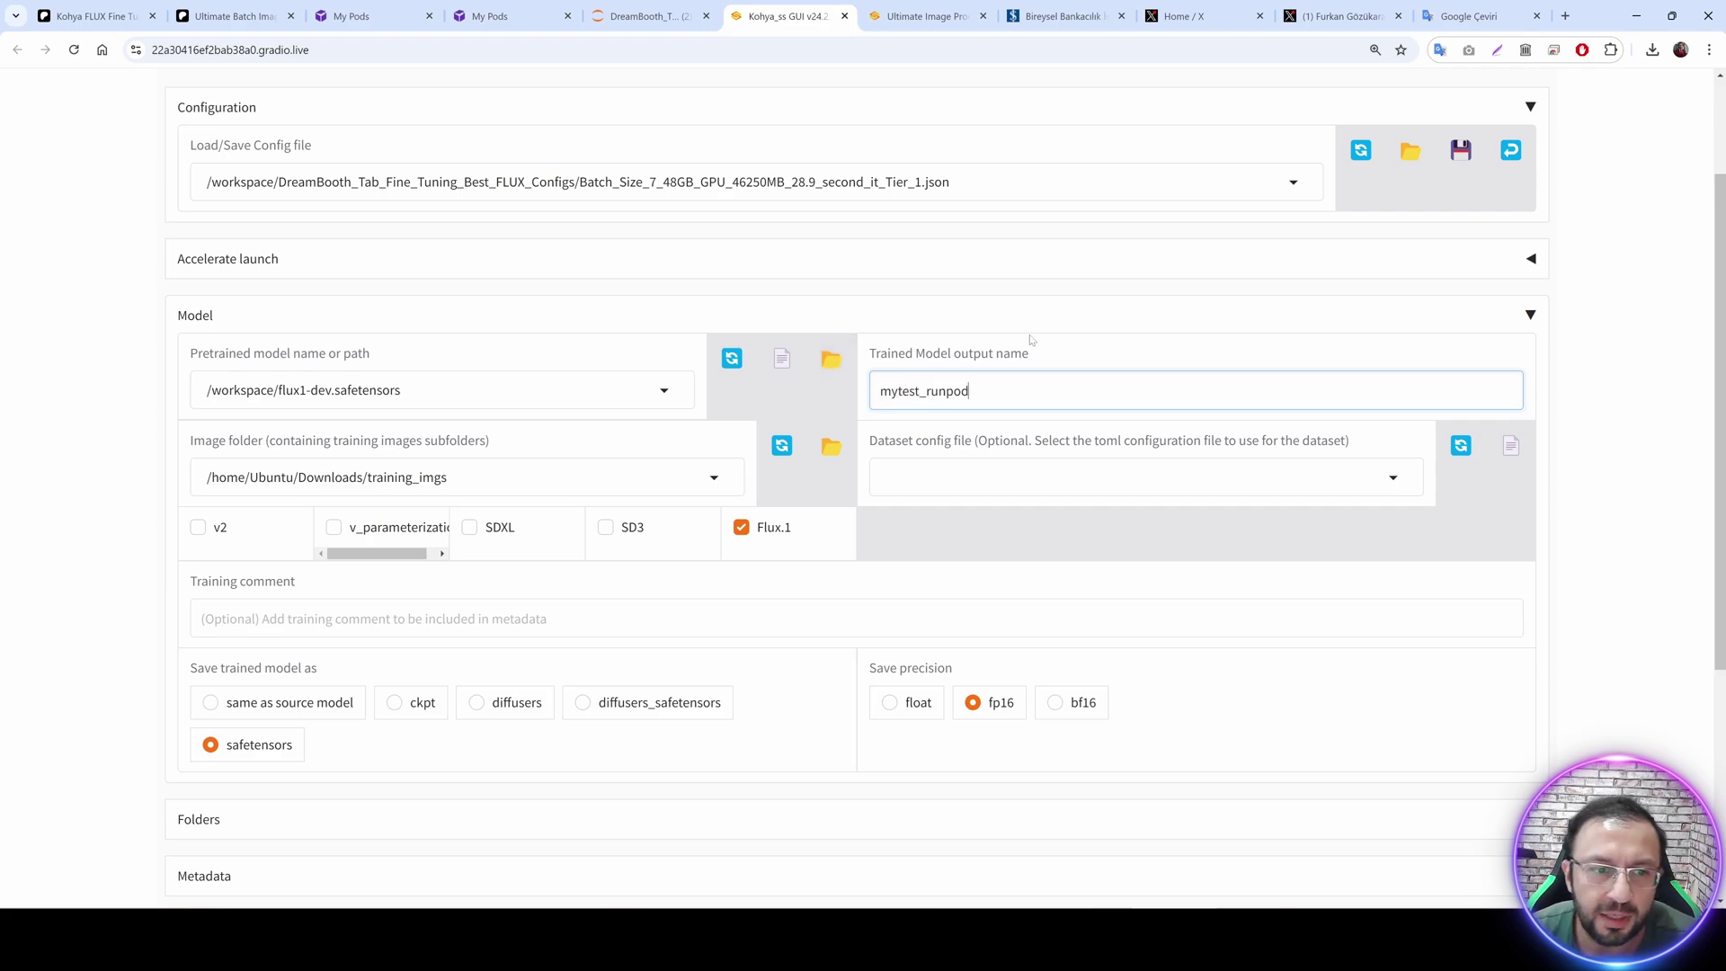
scroll(623, 365, "down", 2)
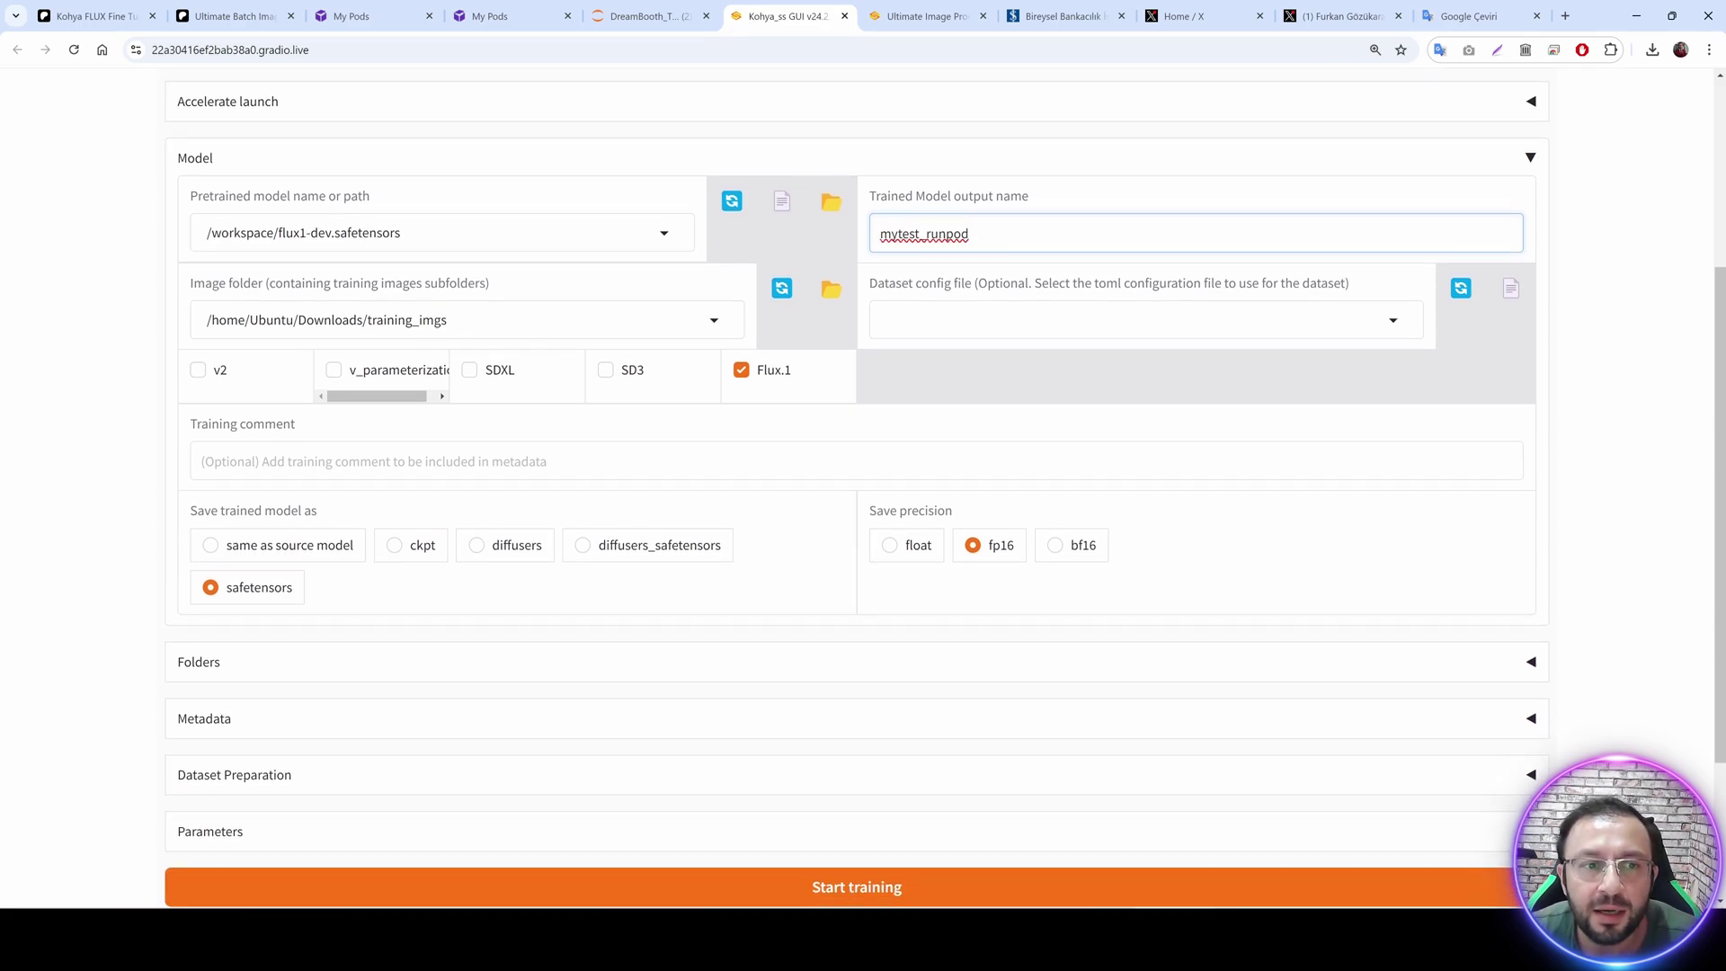
left_click(216, 322)
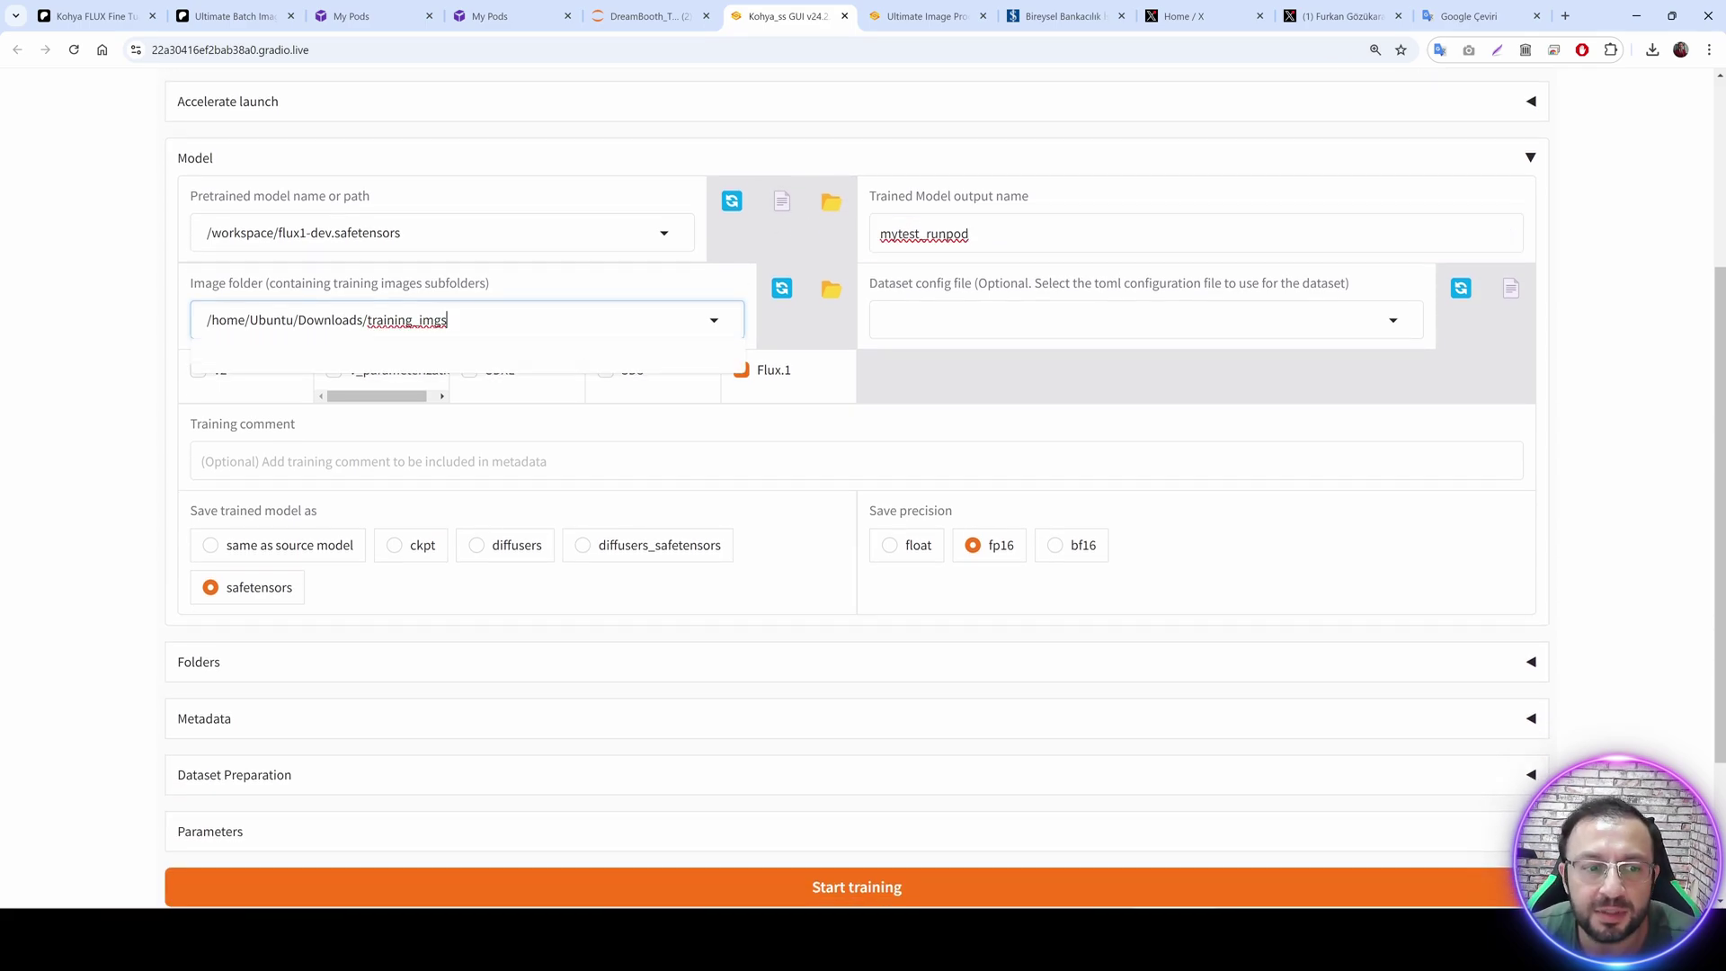
left_click(97, 347)
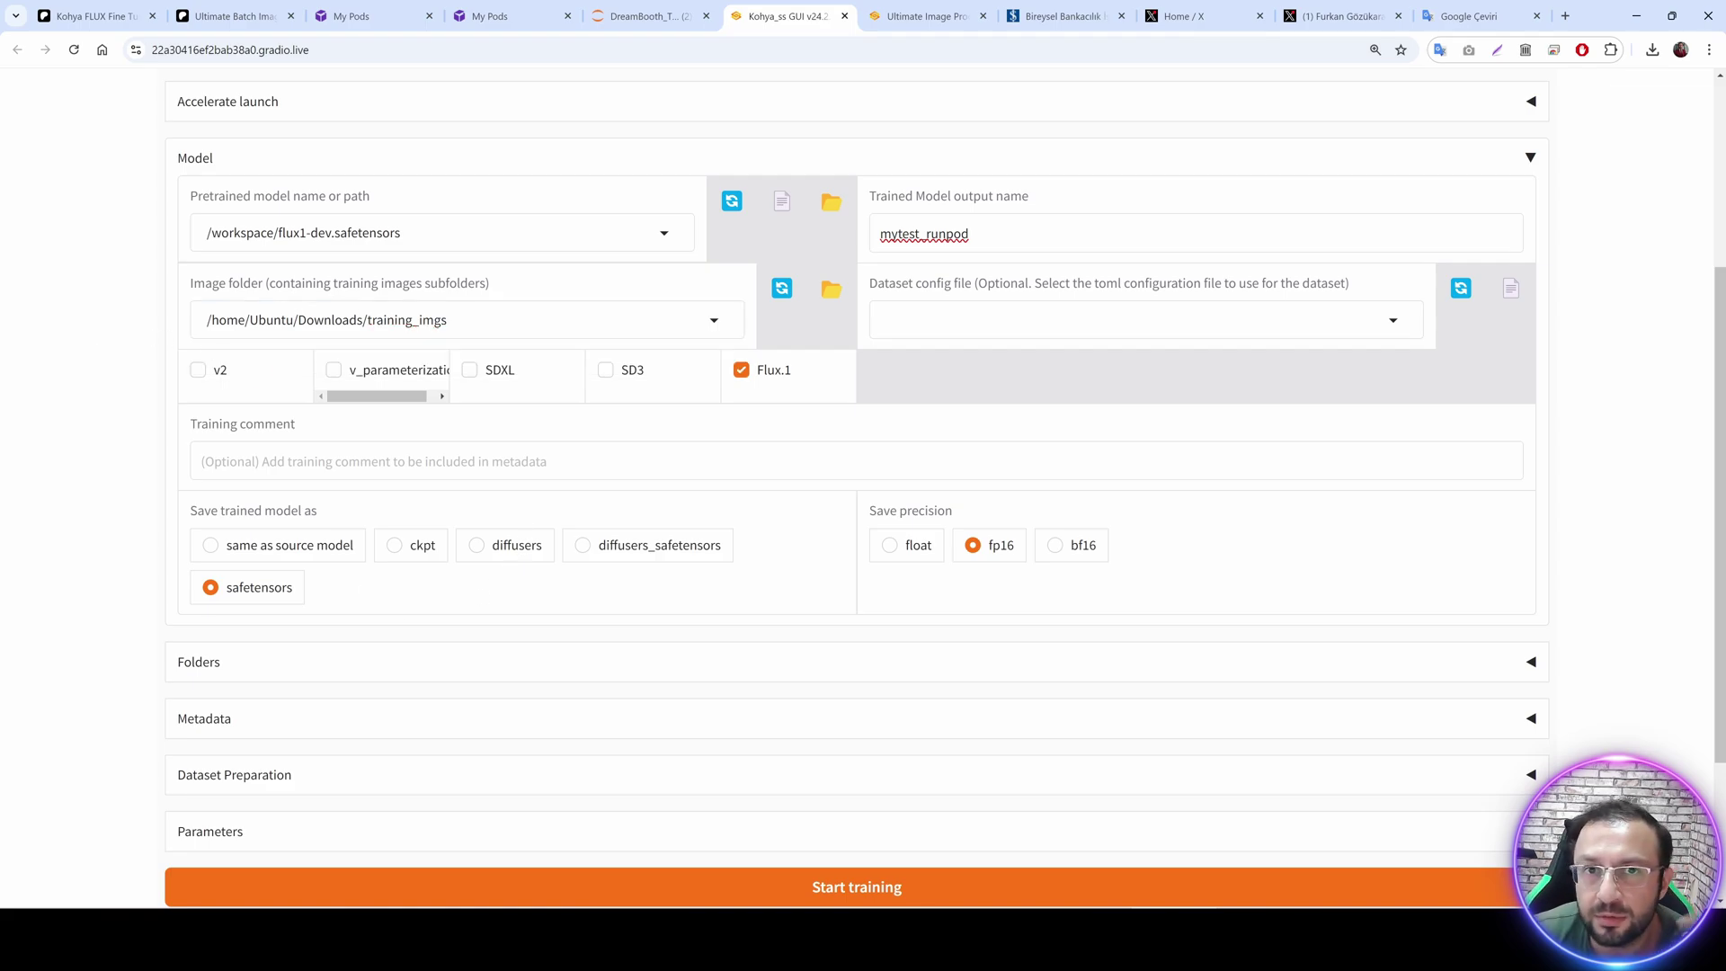
In the Dataset Preparation section, set the instance prompt to ohwx and the class prompt to man.
left_click(246, 780)
scroll(405, 710, "down", 7)
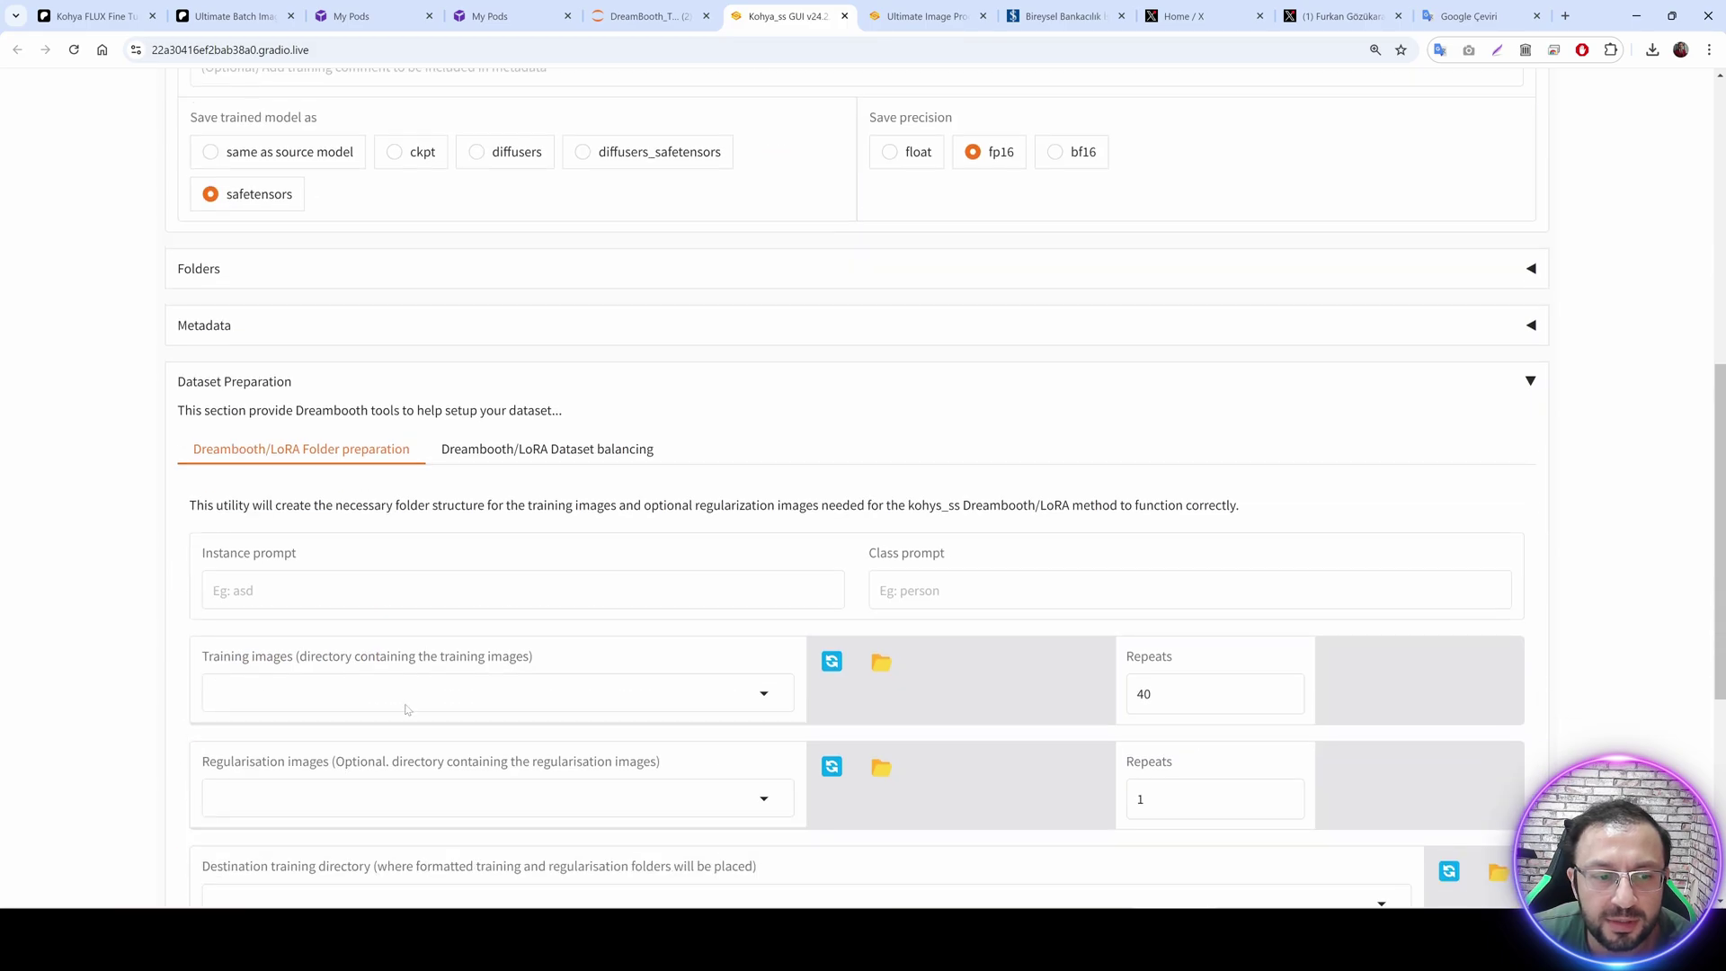
left_click(215, 354)
type("ohwx")
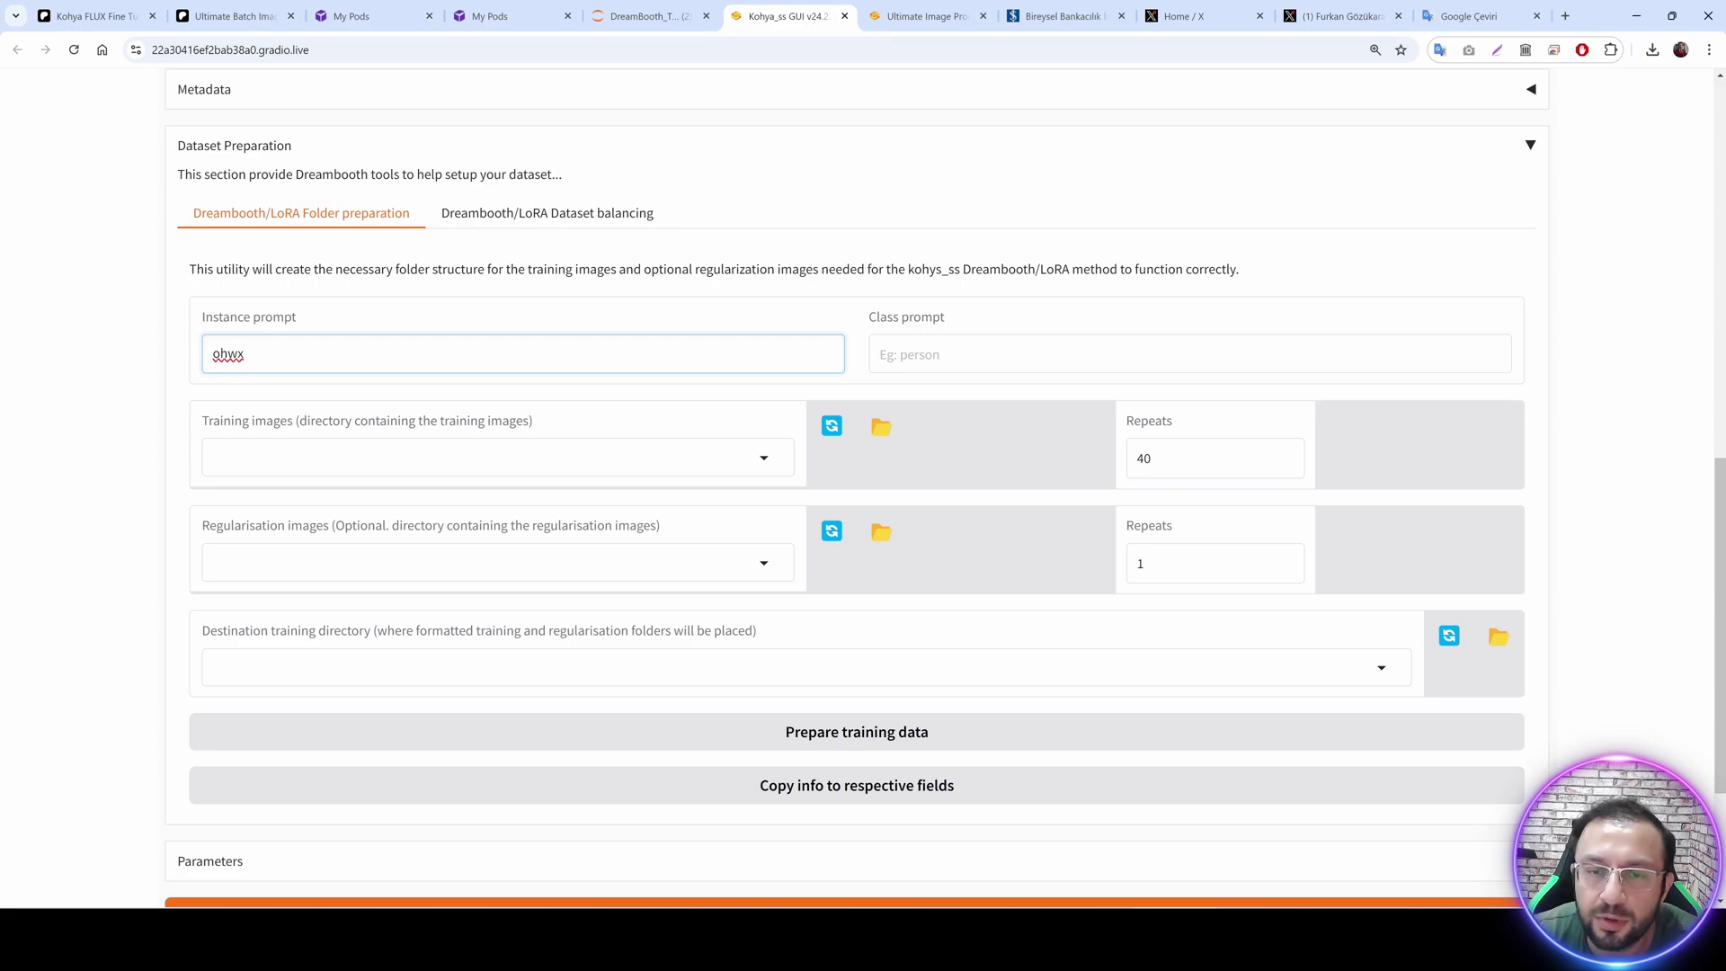
left_click(881, 354)
type("man")
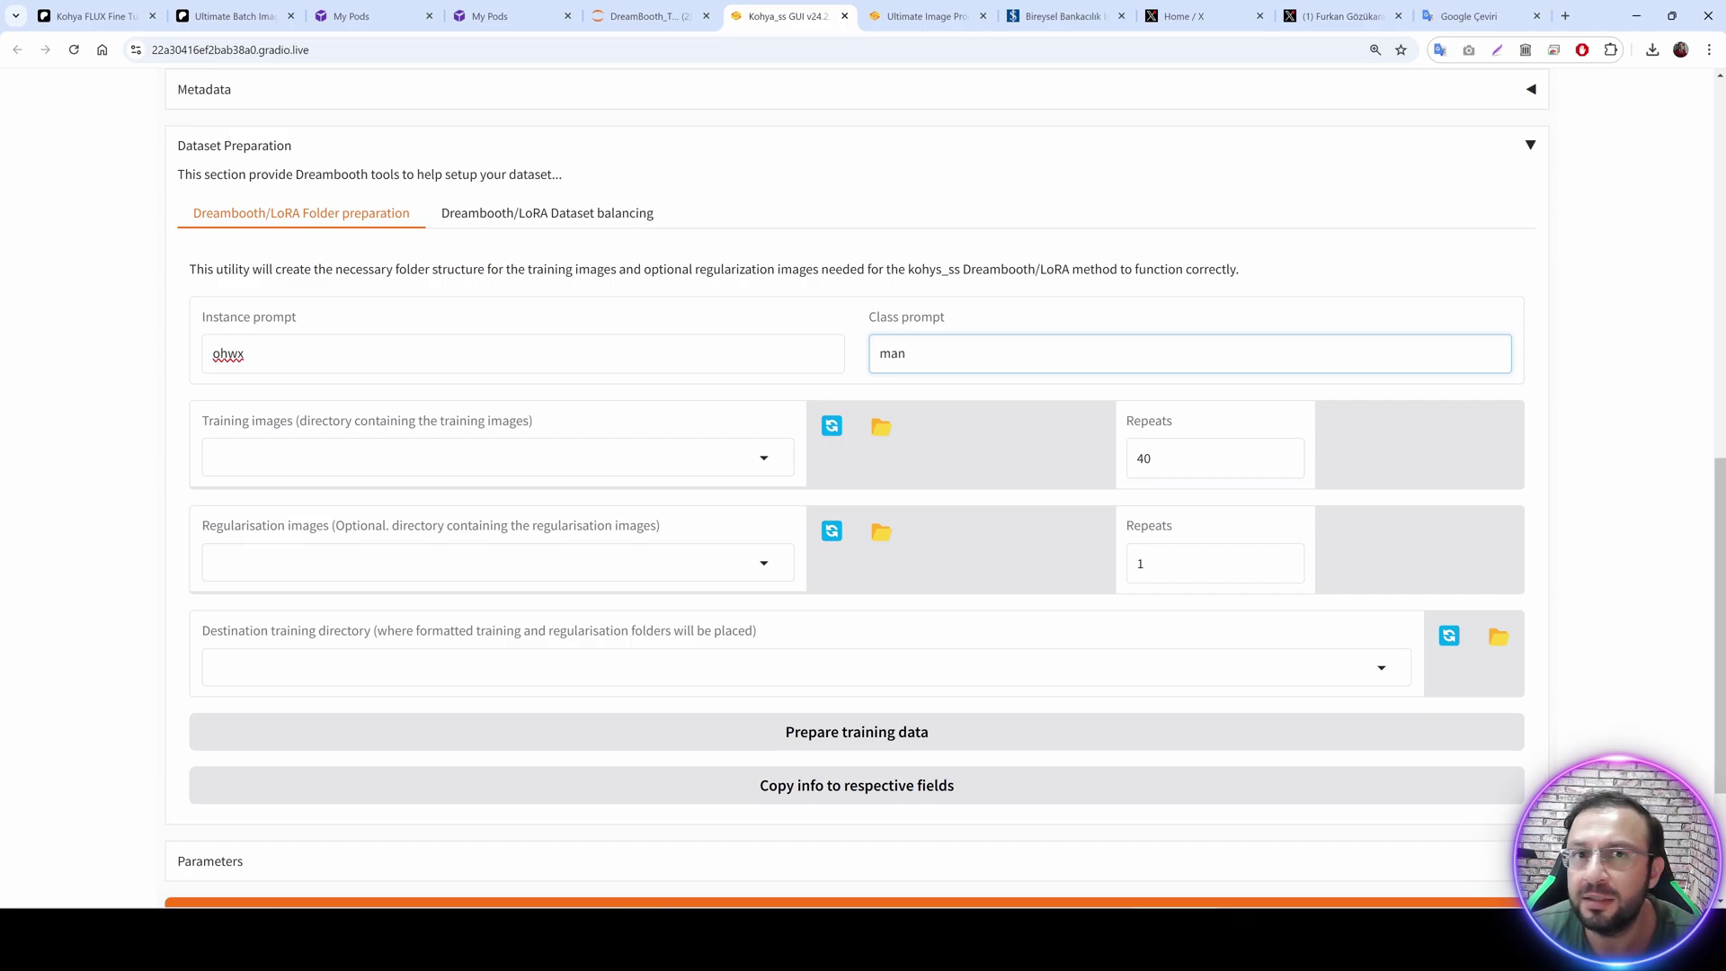
Copy the path of the images_ready folder from the JupyterLab workspace for use as the training images directory.
left_click(494, 458)
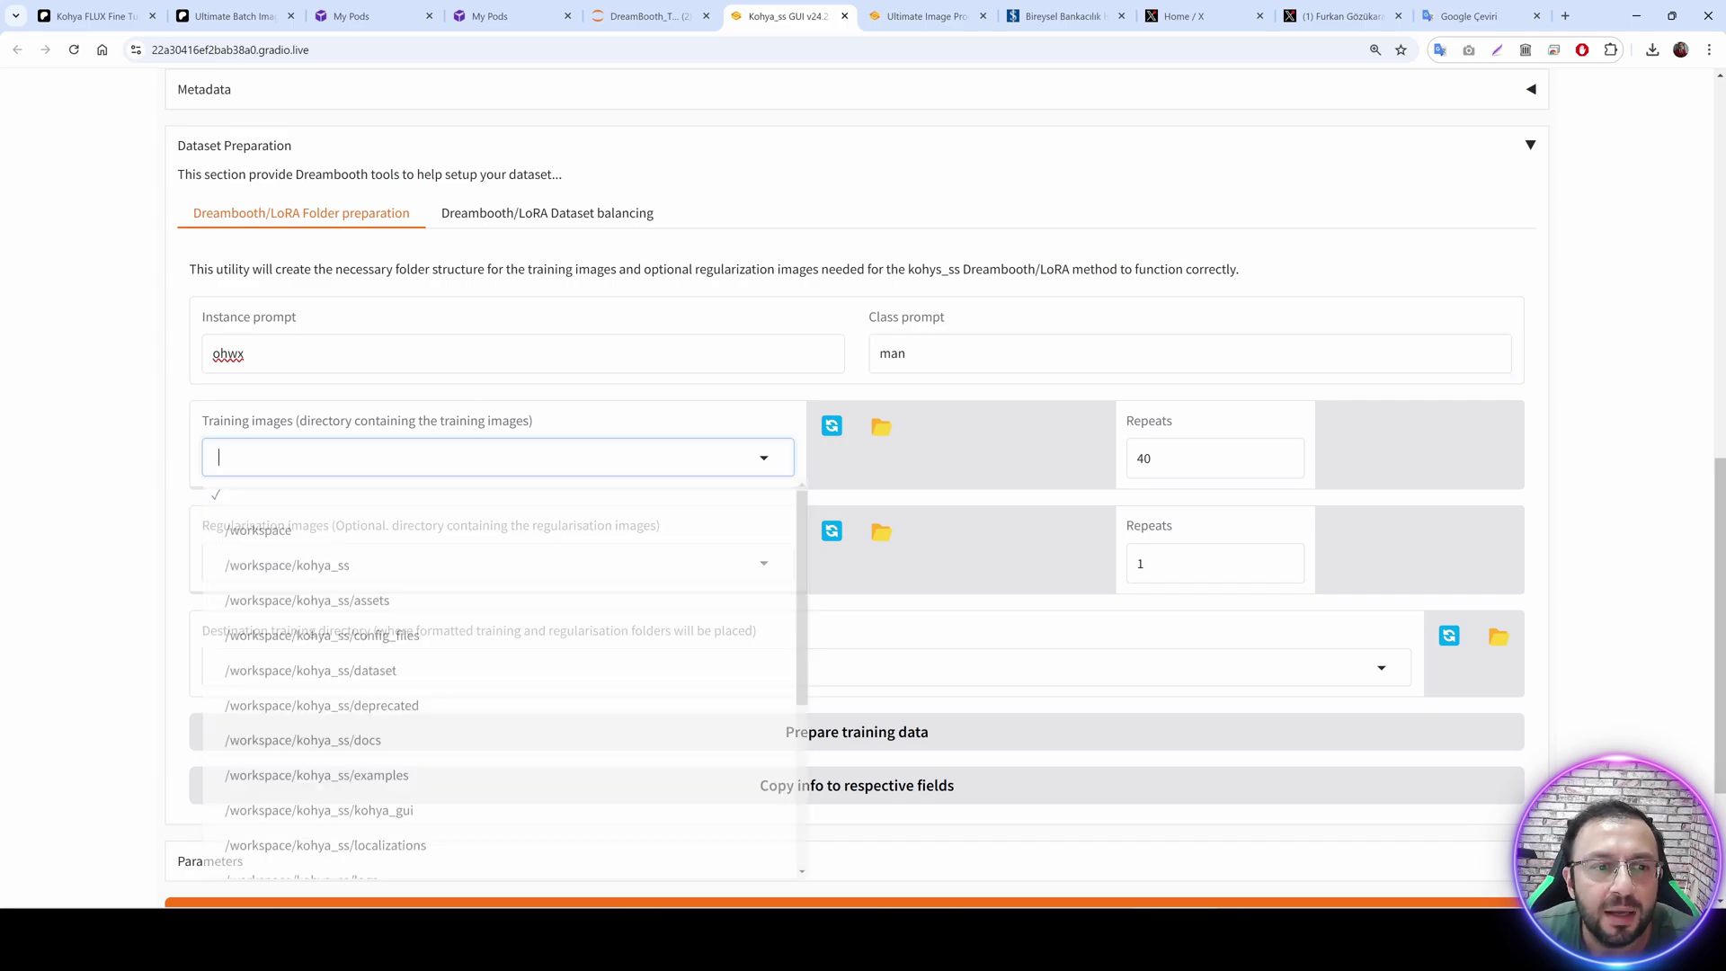
left_click(643, 15)
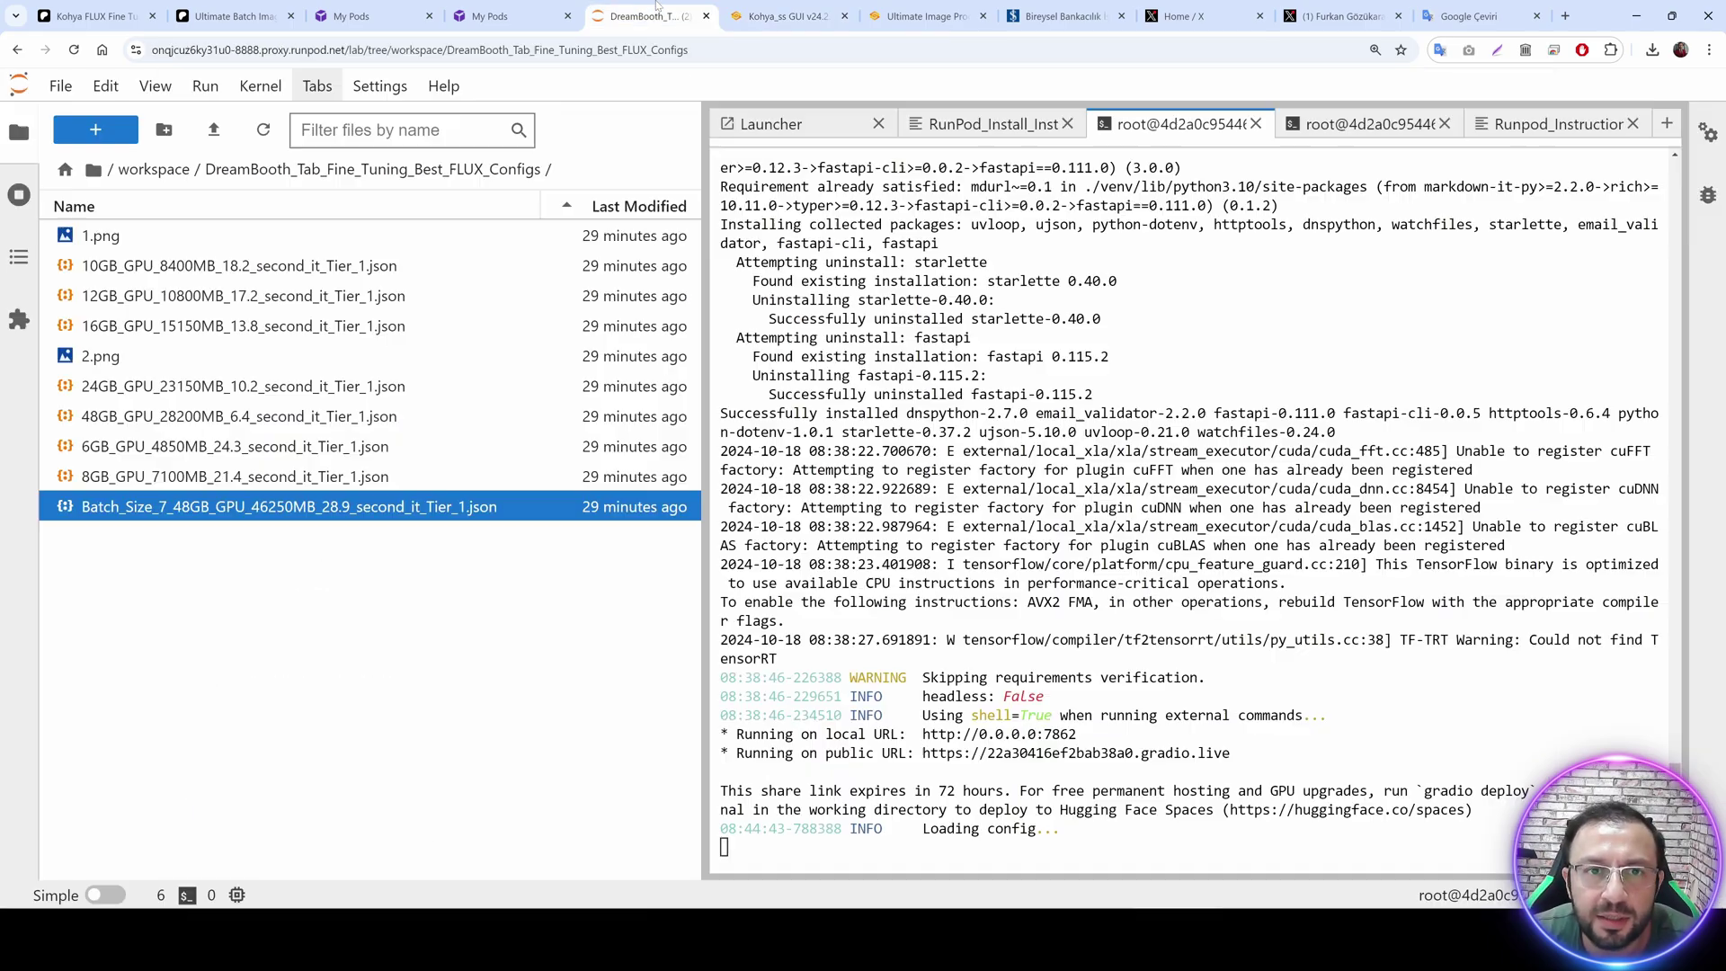
left_click(154, 169)
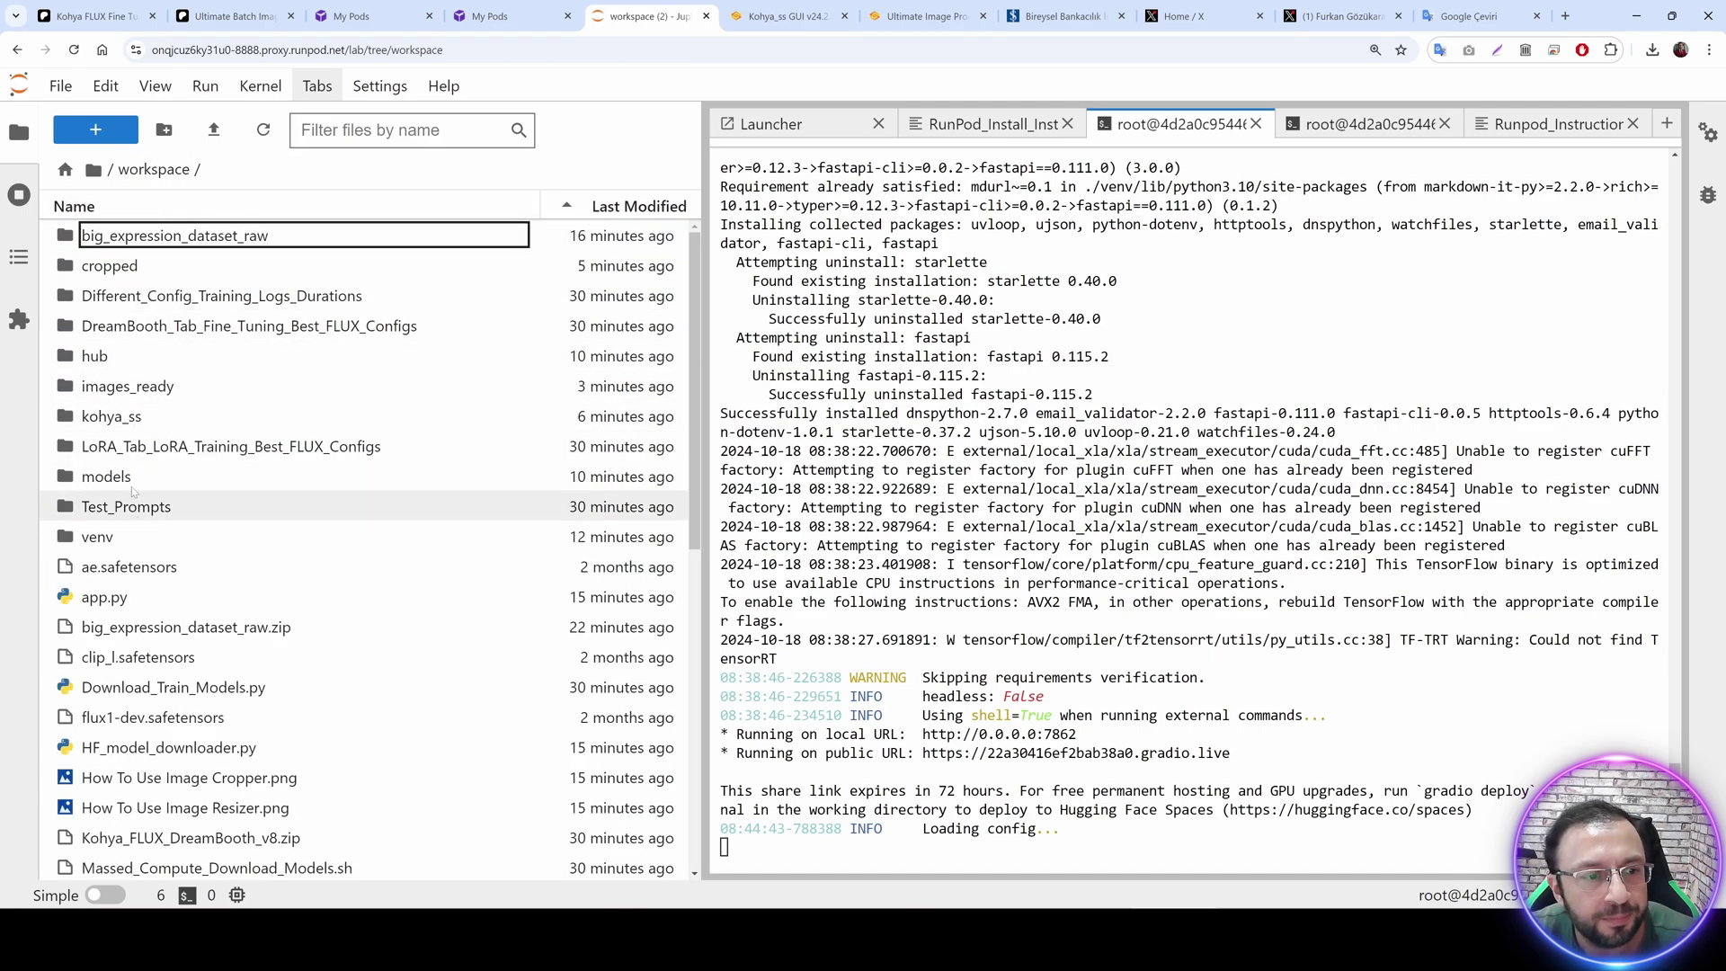
left_click(135, 395)
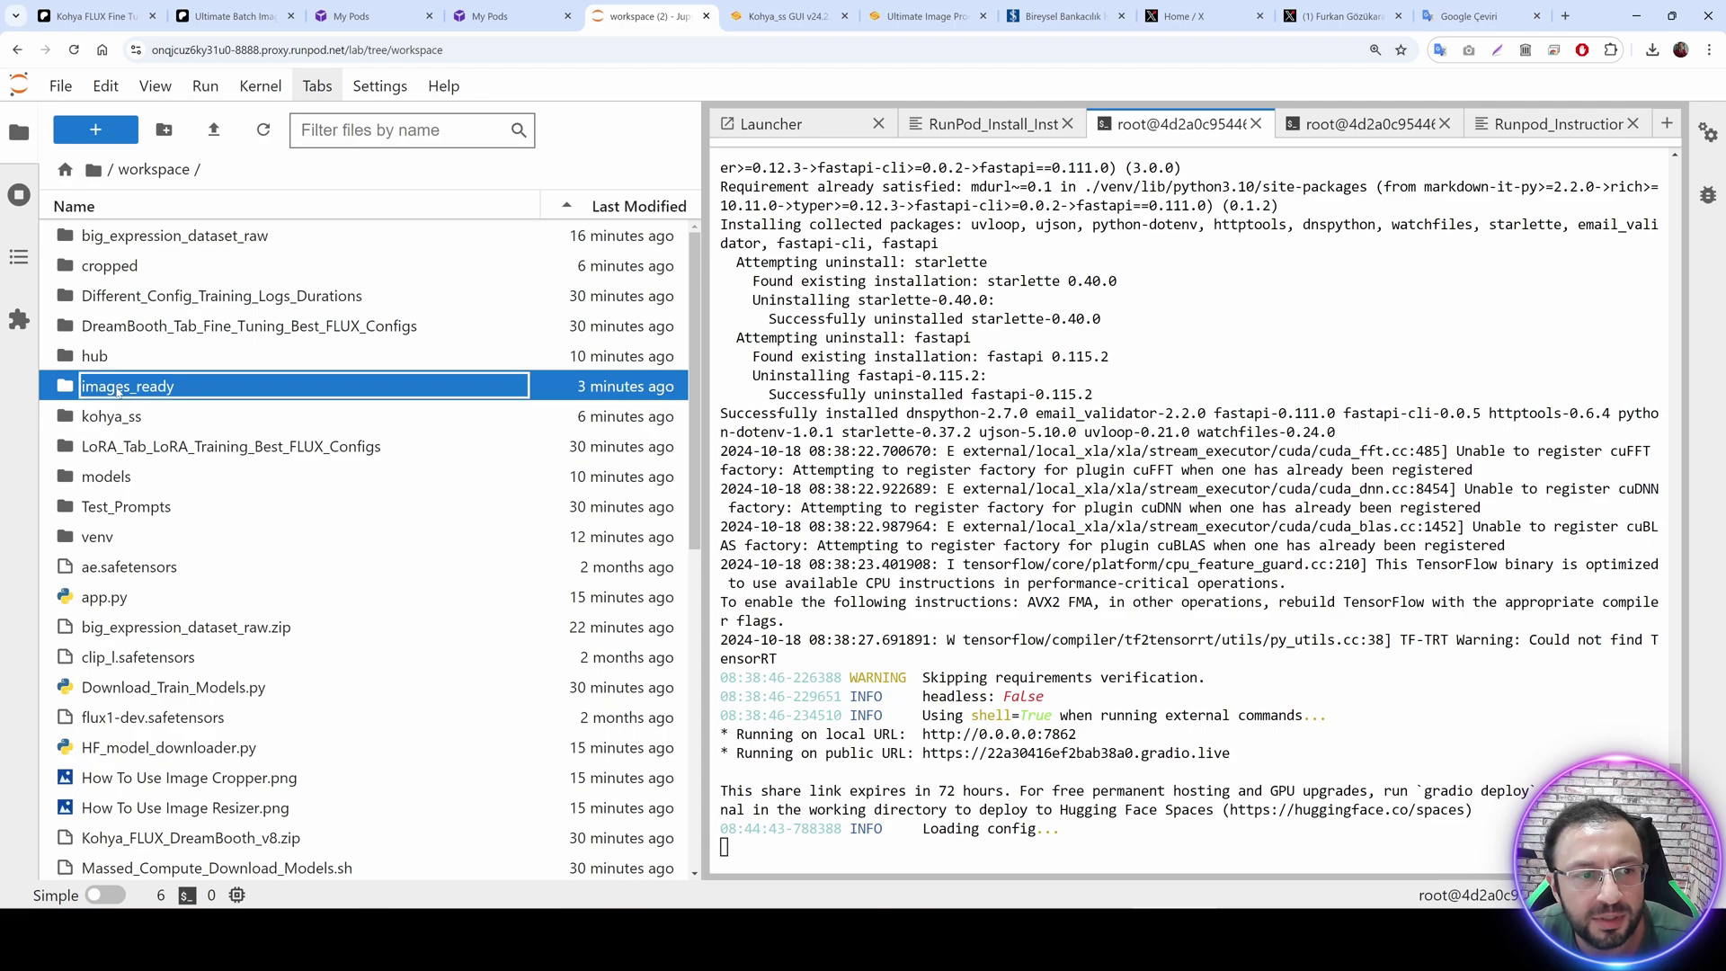
right_click(135, 401)
left_click(180, 655)
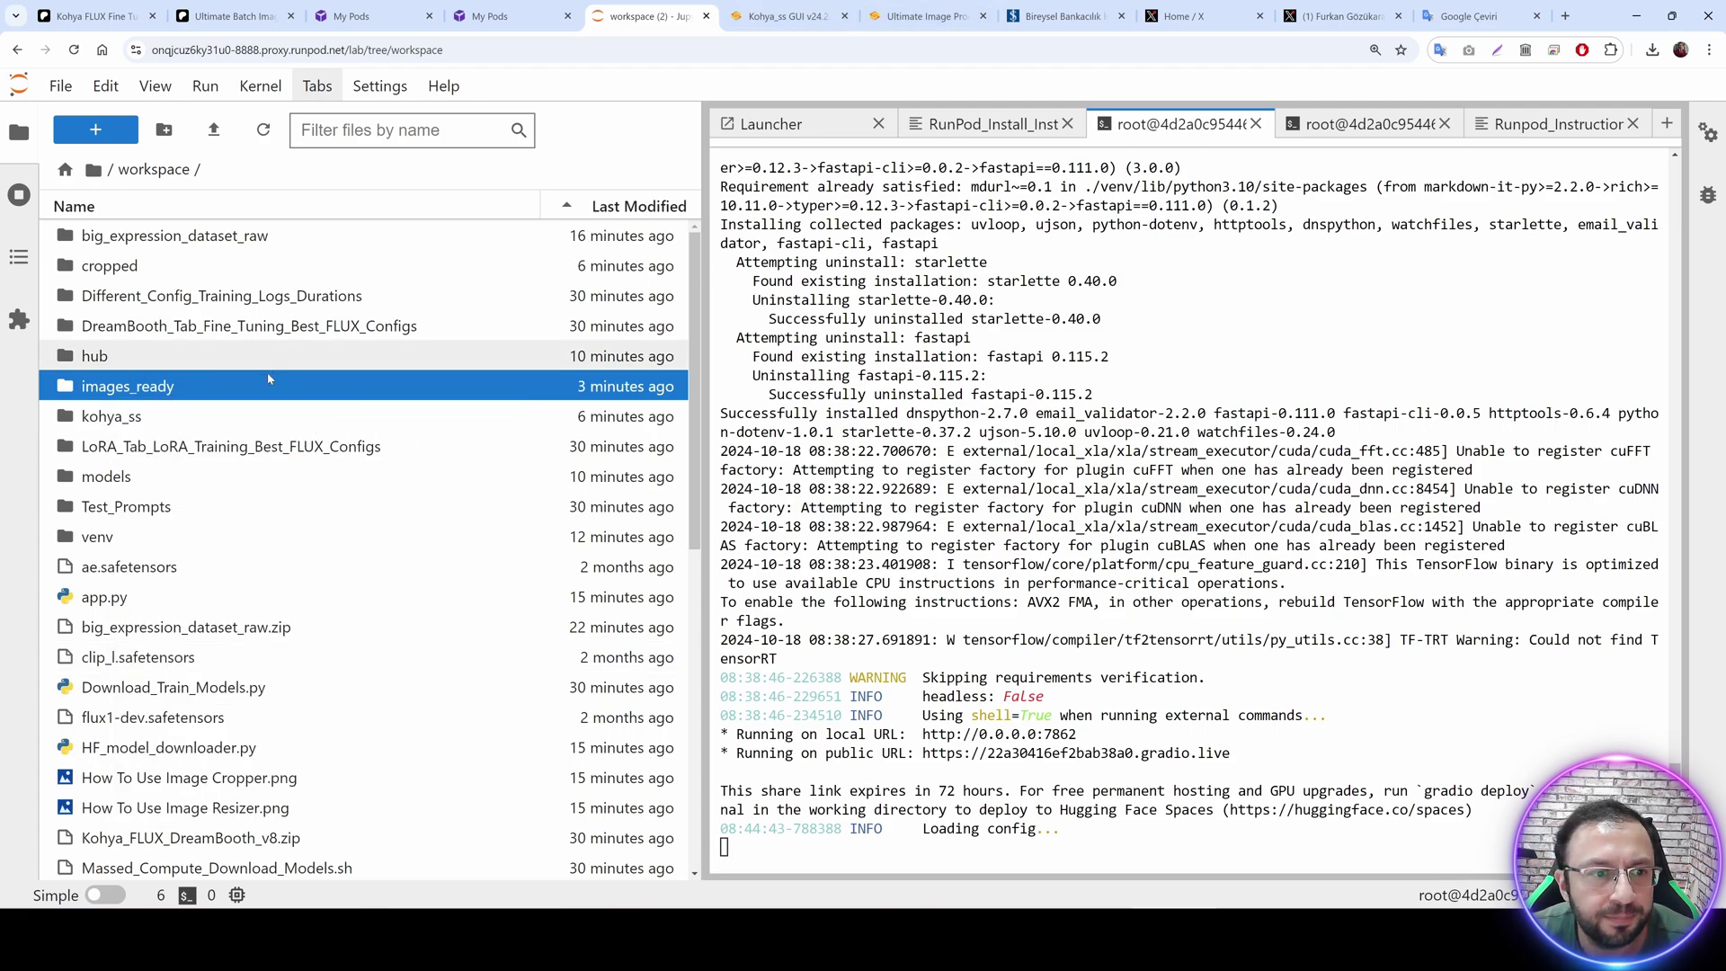
Open the images_ready folder and copy the path of its 1024x1024 subfolder.
double_click(245, 376)
left_click(153, 235)
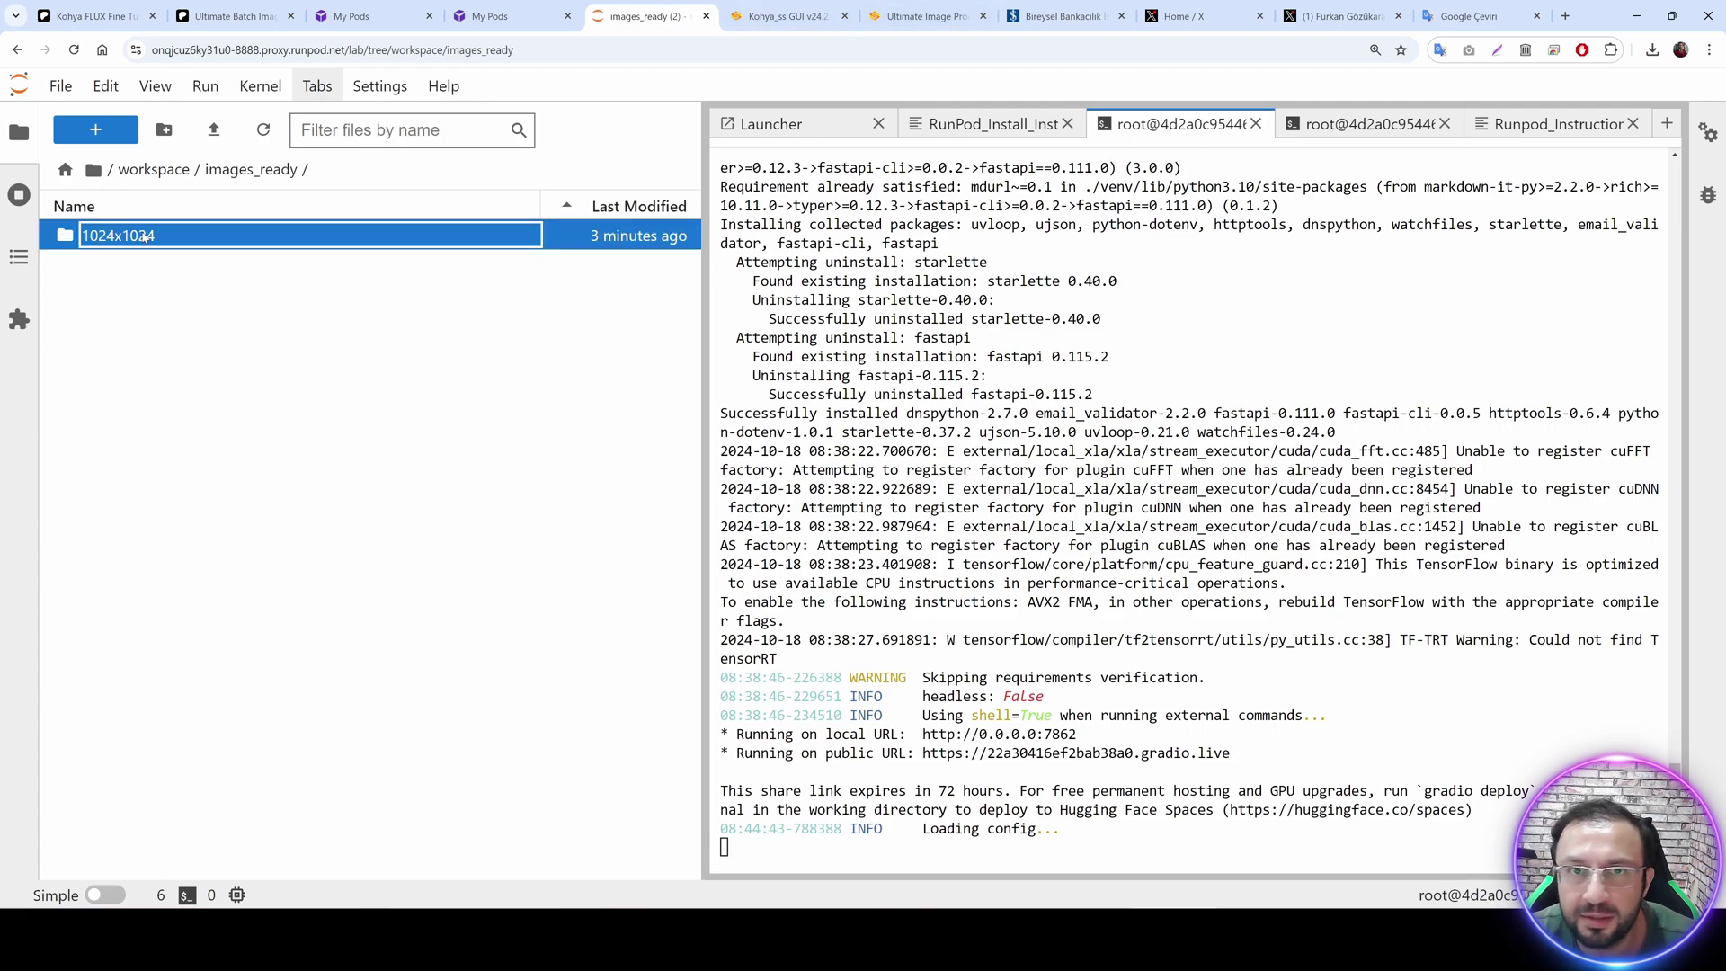
right_click(142, 236)
left_click(225, 500)
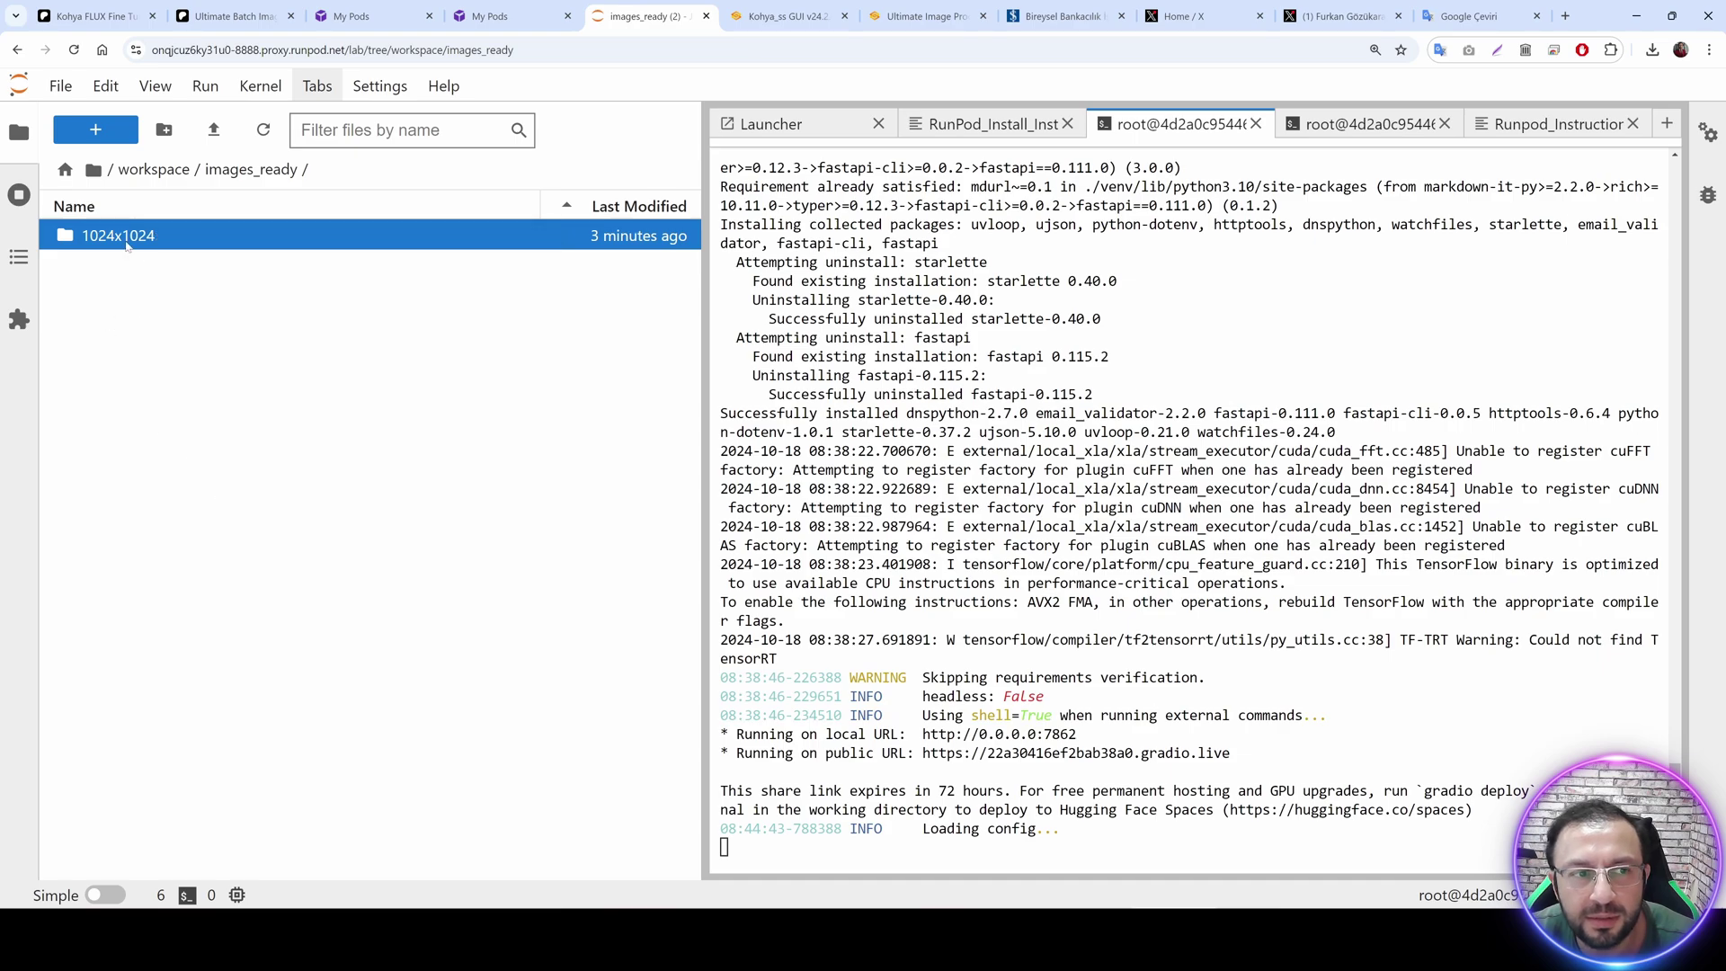
Switch to the Kohya_ss GUI and set the training images directory to /workspace/images_ready/1024x1024.
left_click(782, 17)
left_click(216, 456)
key("ctrl+v")
left_click(215, 456)
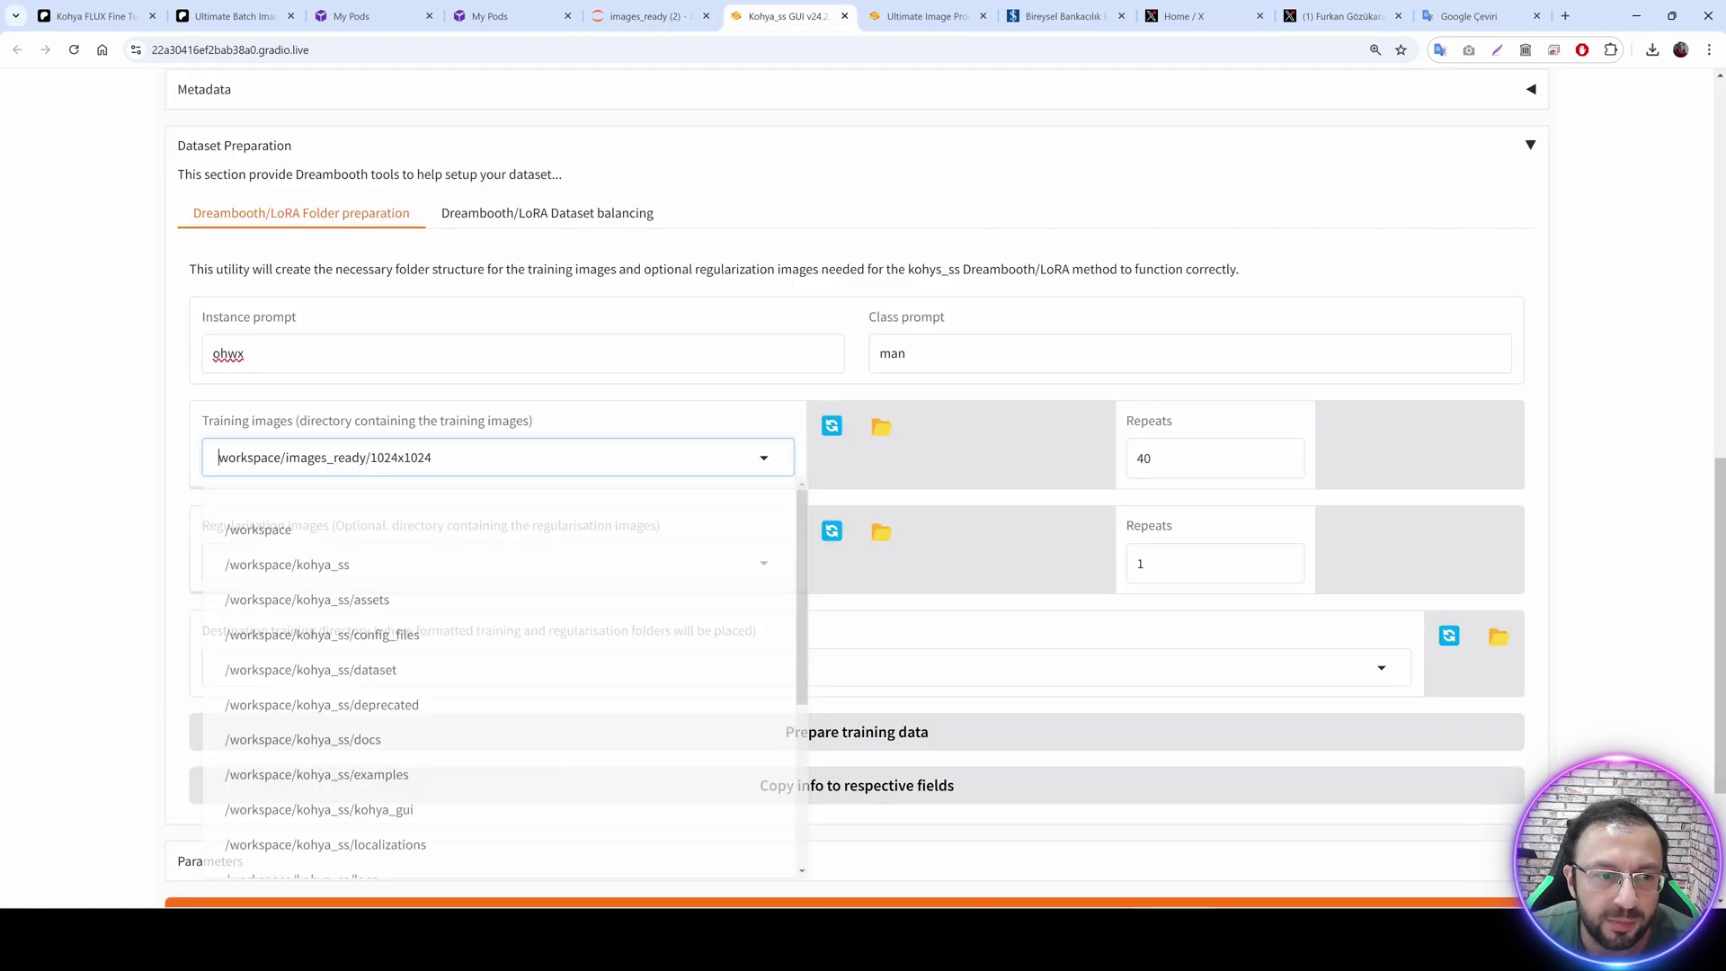
type("/")
Set the repeats for the training images to 1.
double_click(1159, 461)
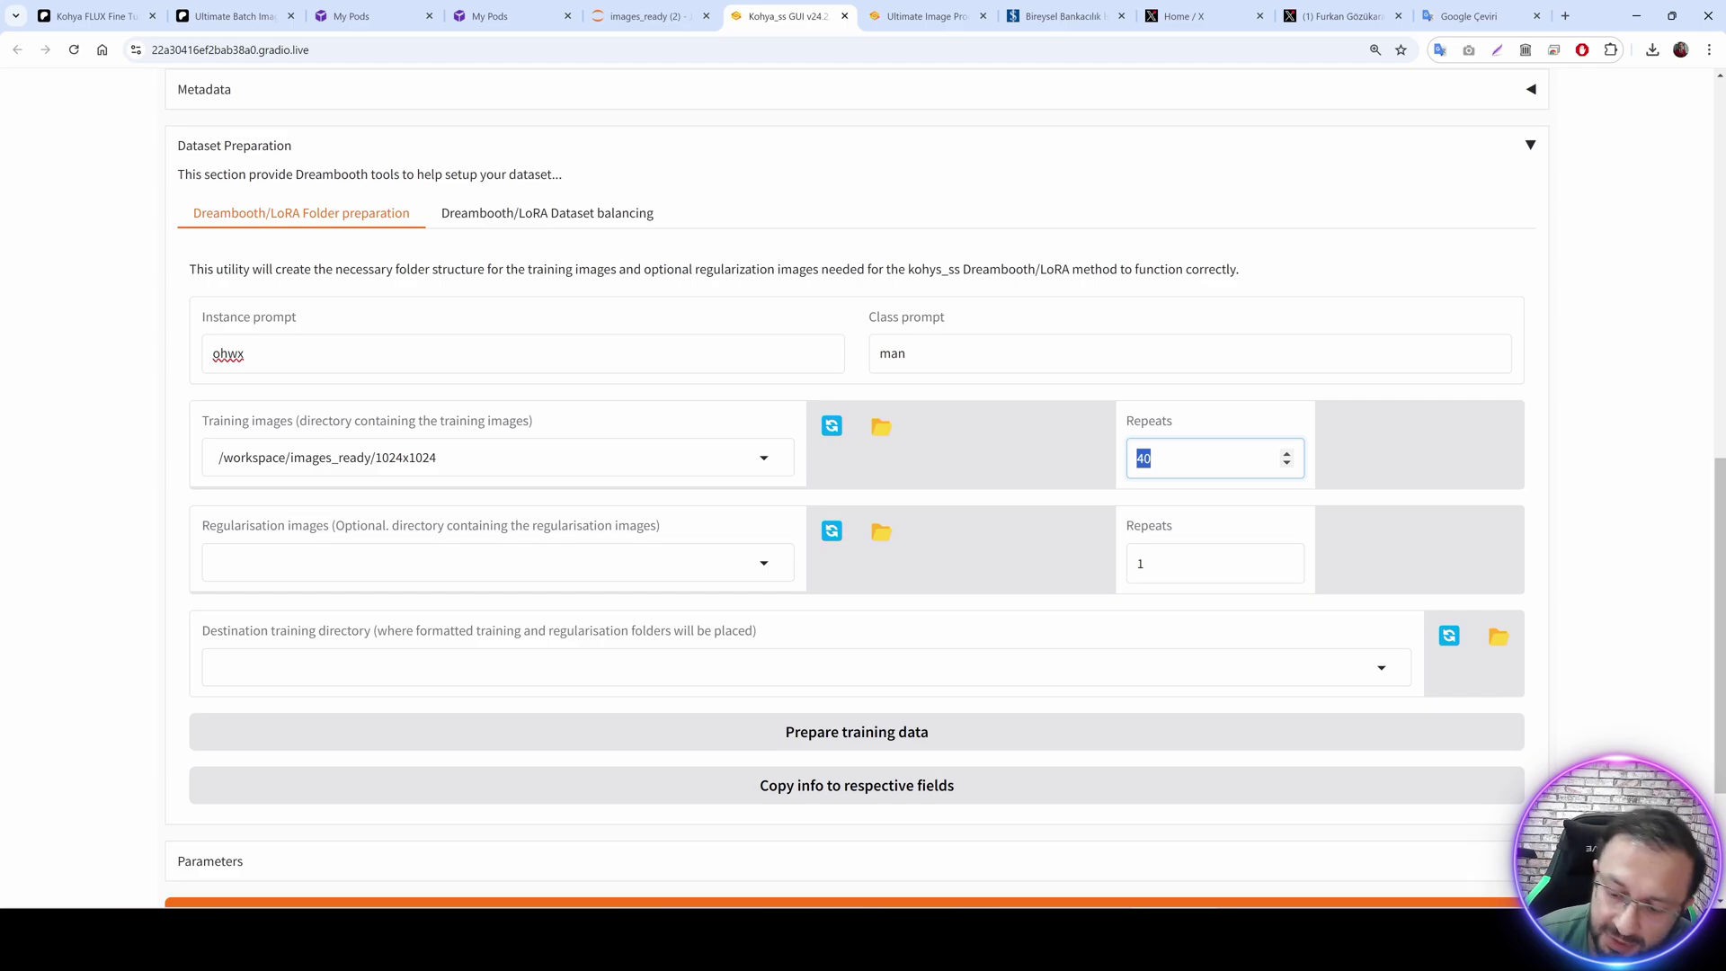
type("1")
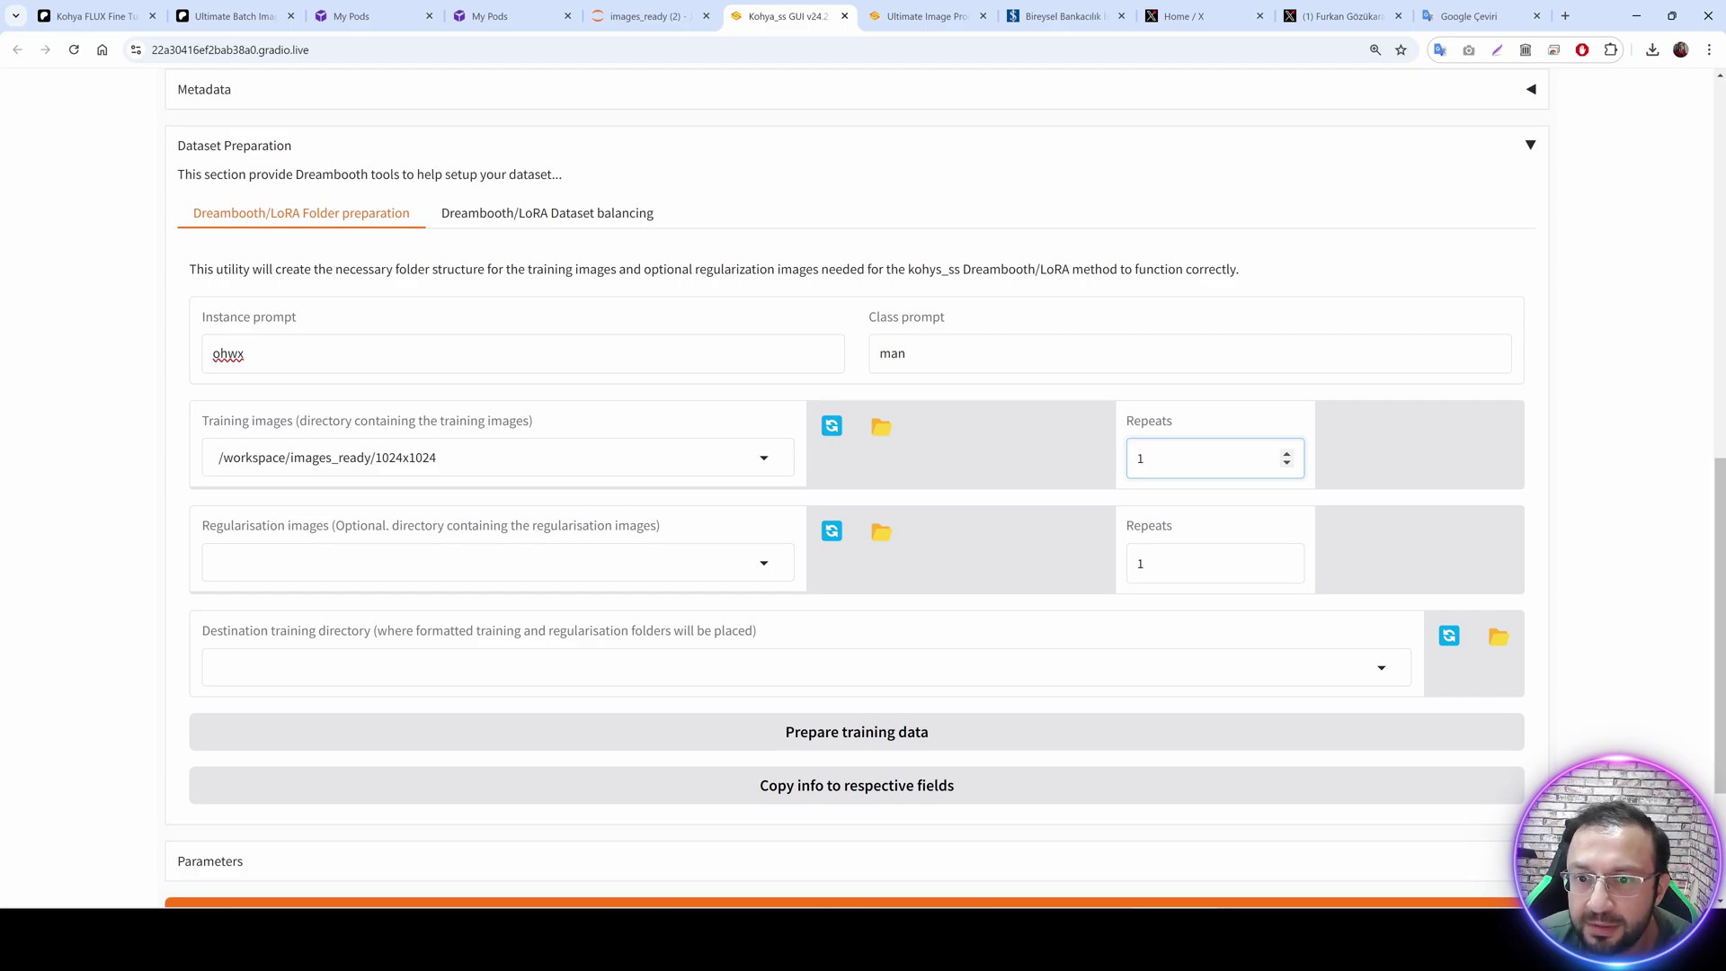
scroll(1231, 377, "down", 2)
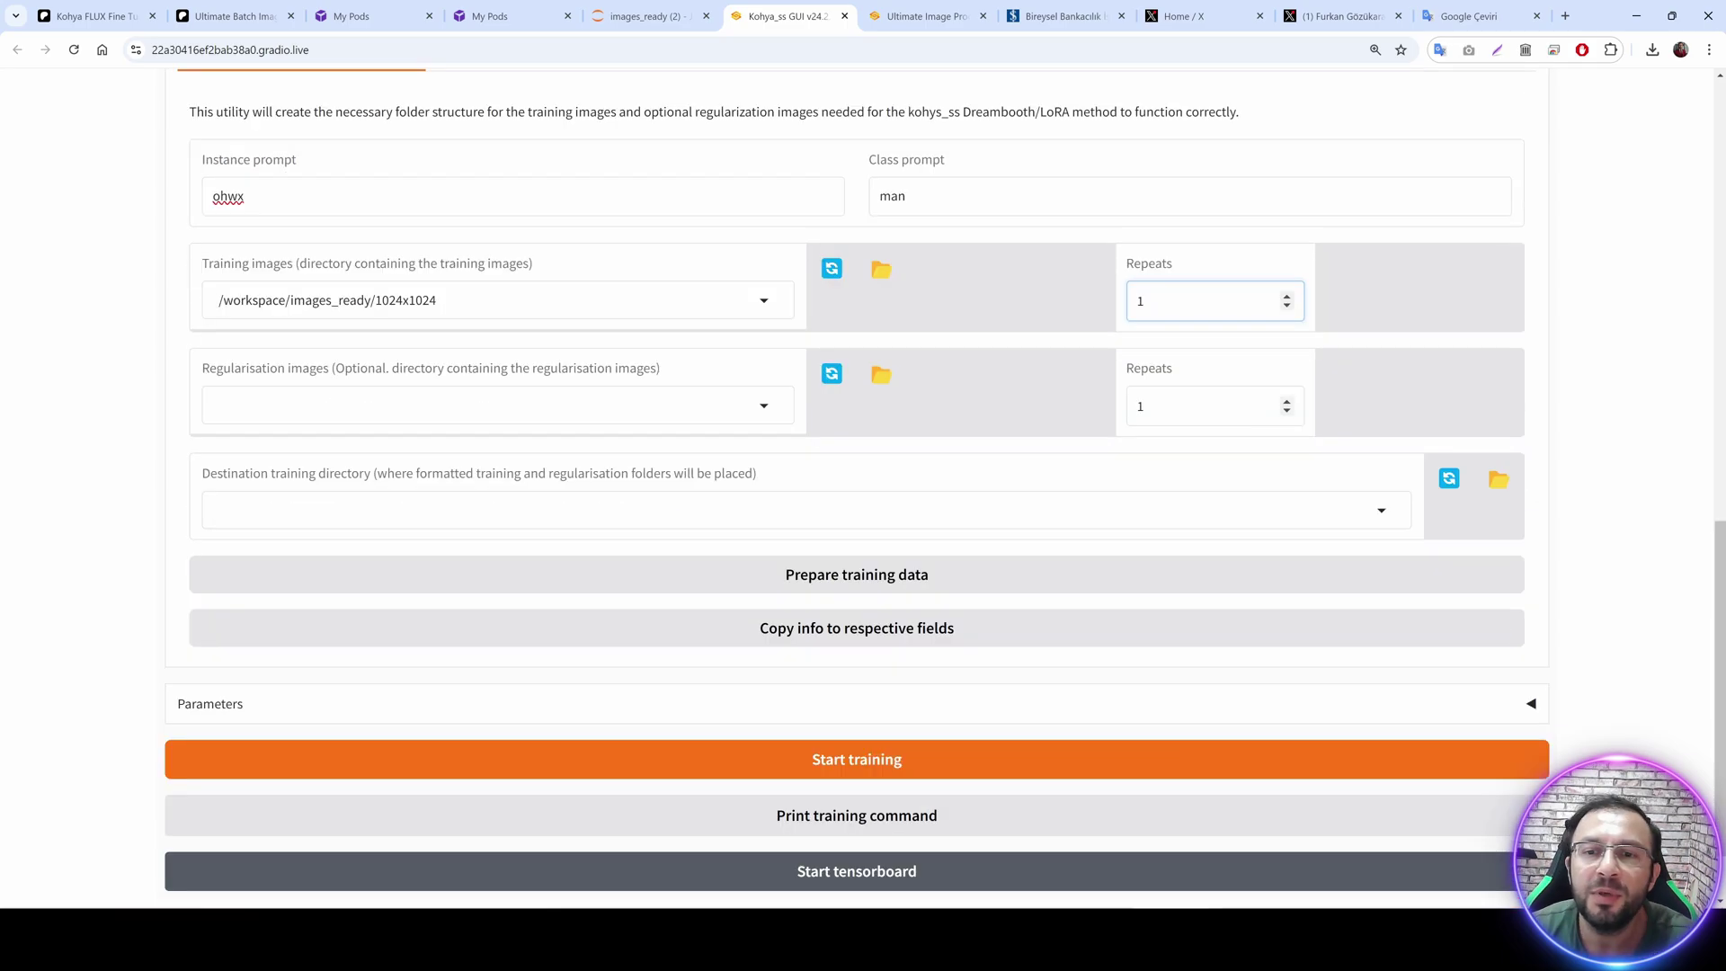
scroll(1272, 337, "up", 1)
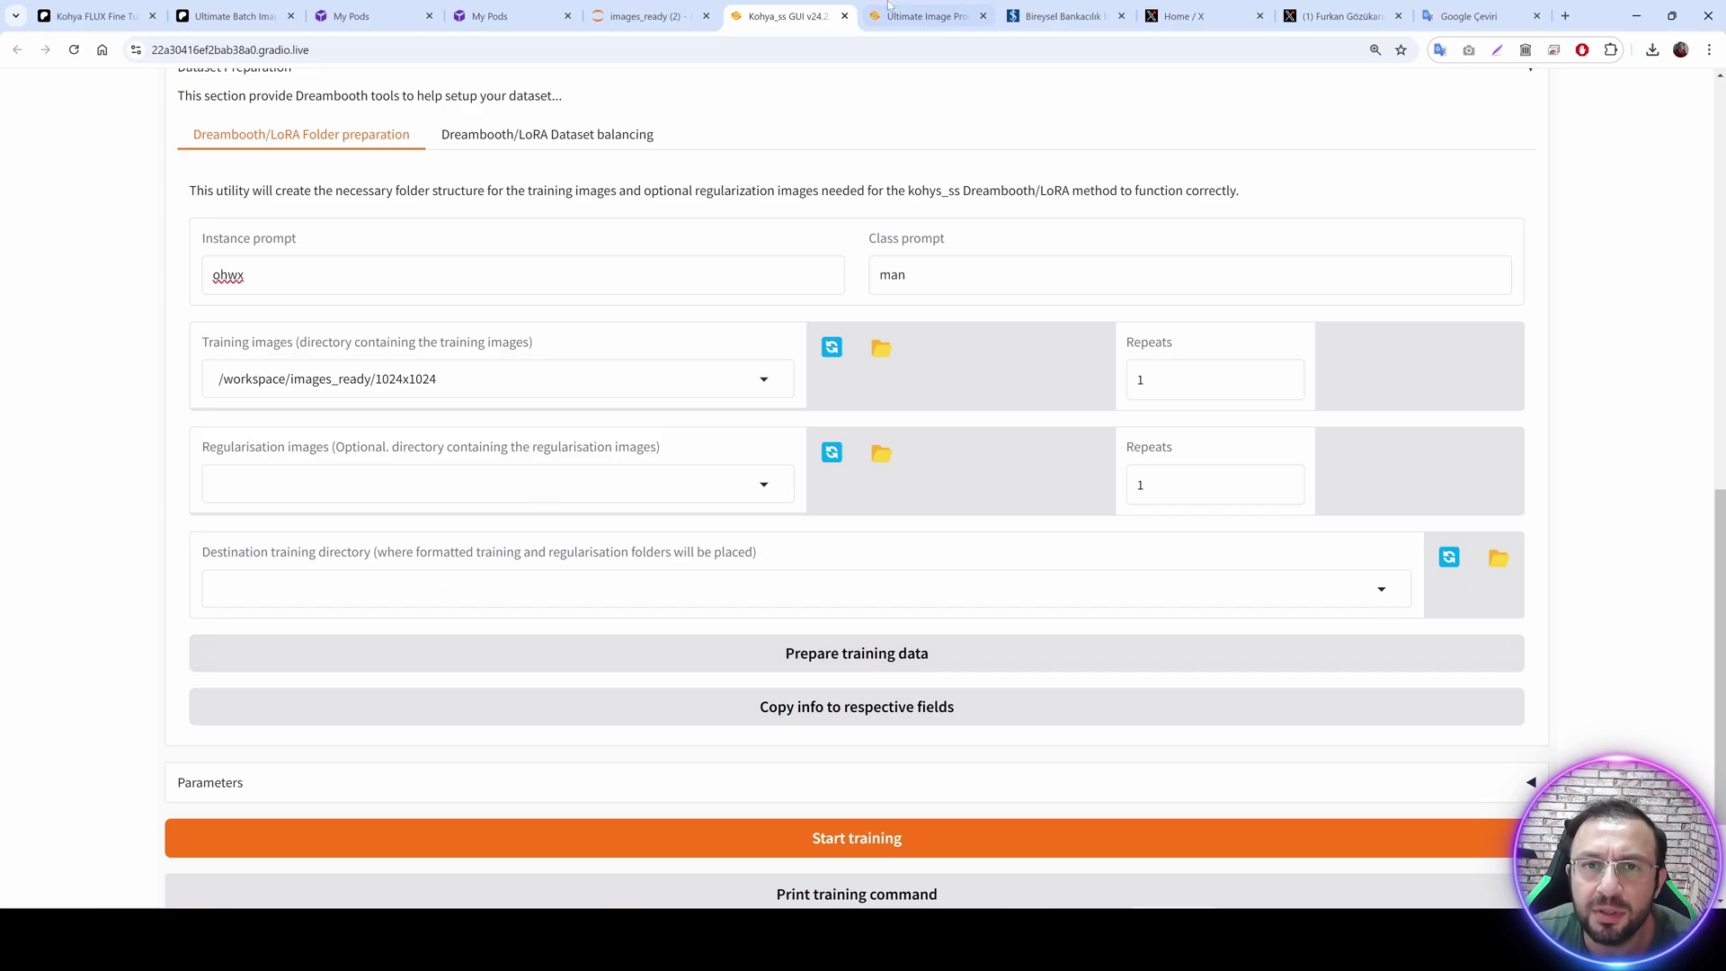
Set the destination training directory to /workspace/final_training_models and prepare the training data.
left_click(631, 11)
left_click(154, 169)
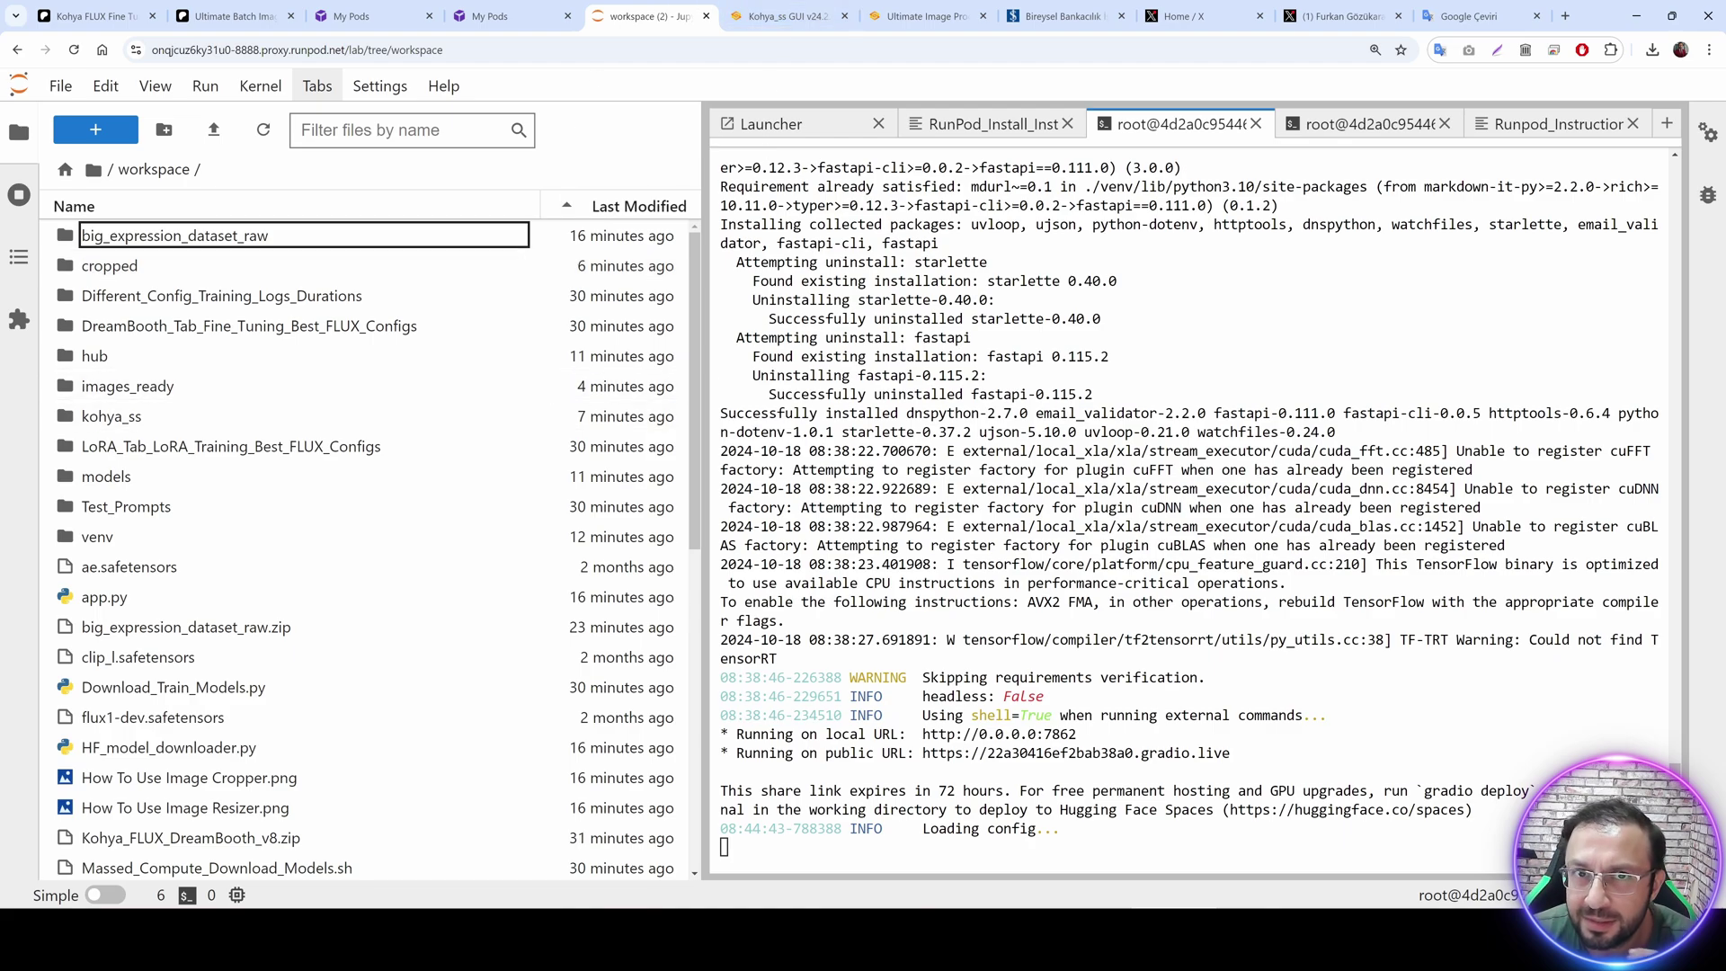
left_click(781, 18)
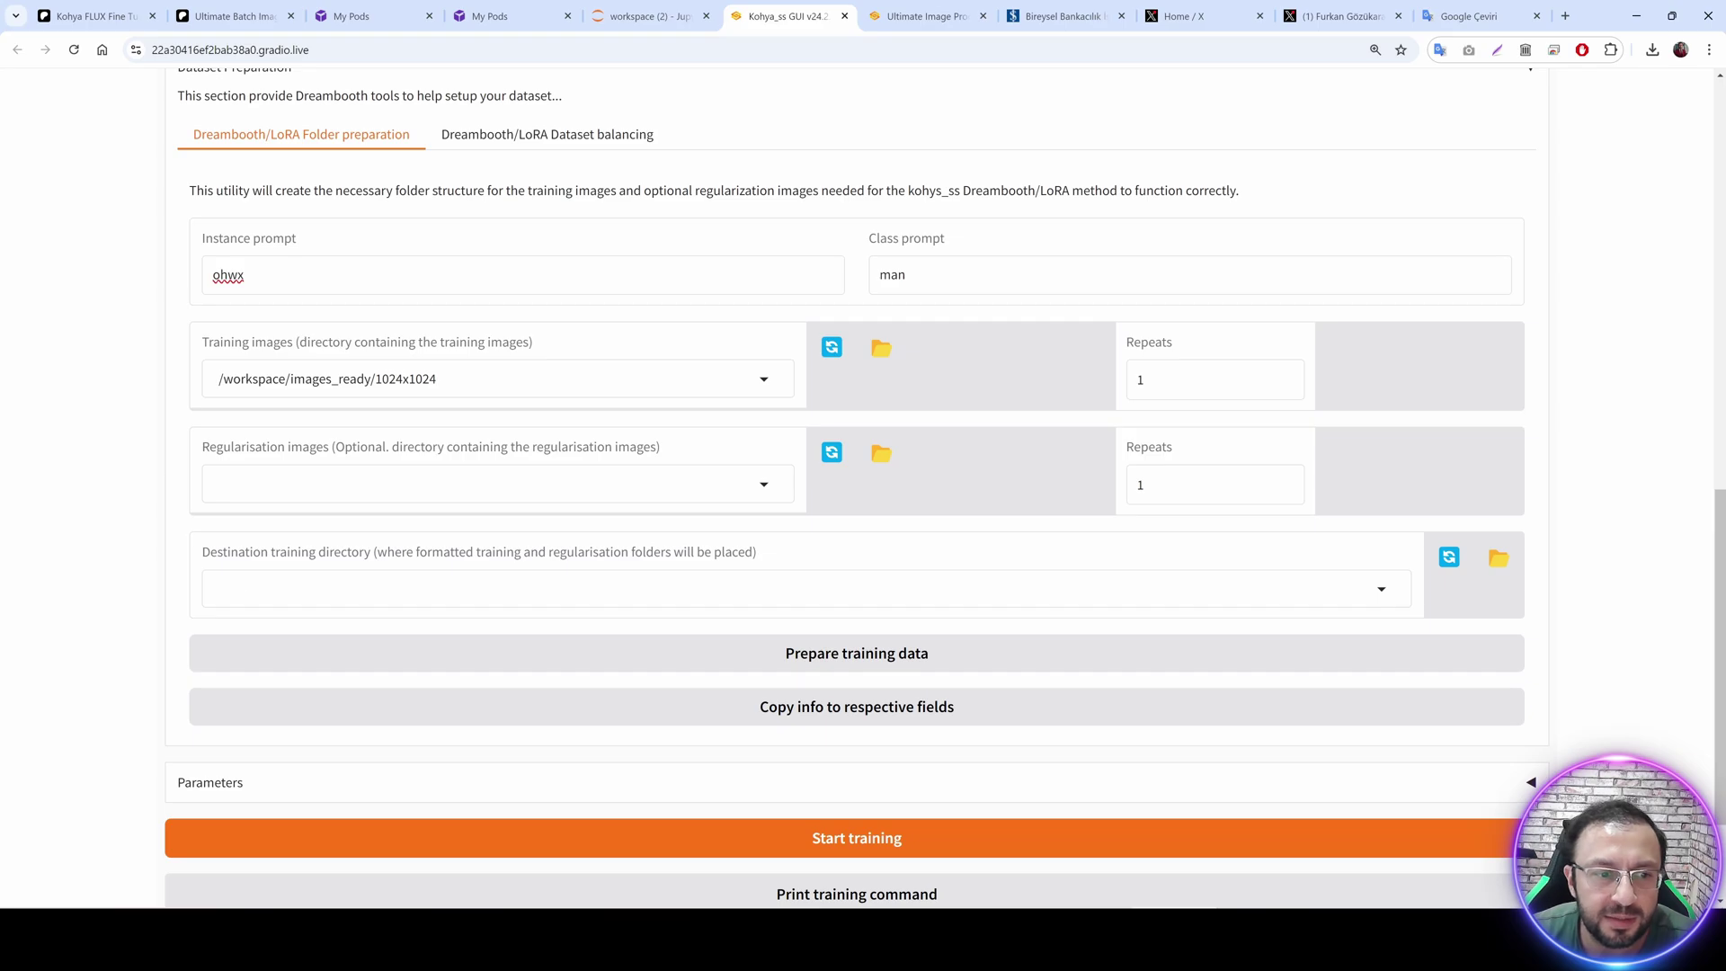
left_click(503, 589)
type("/workspace")
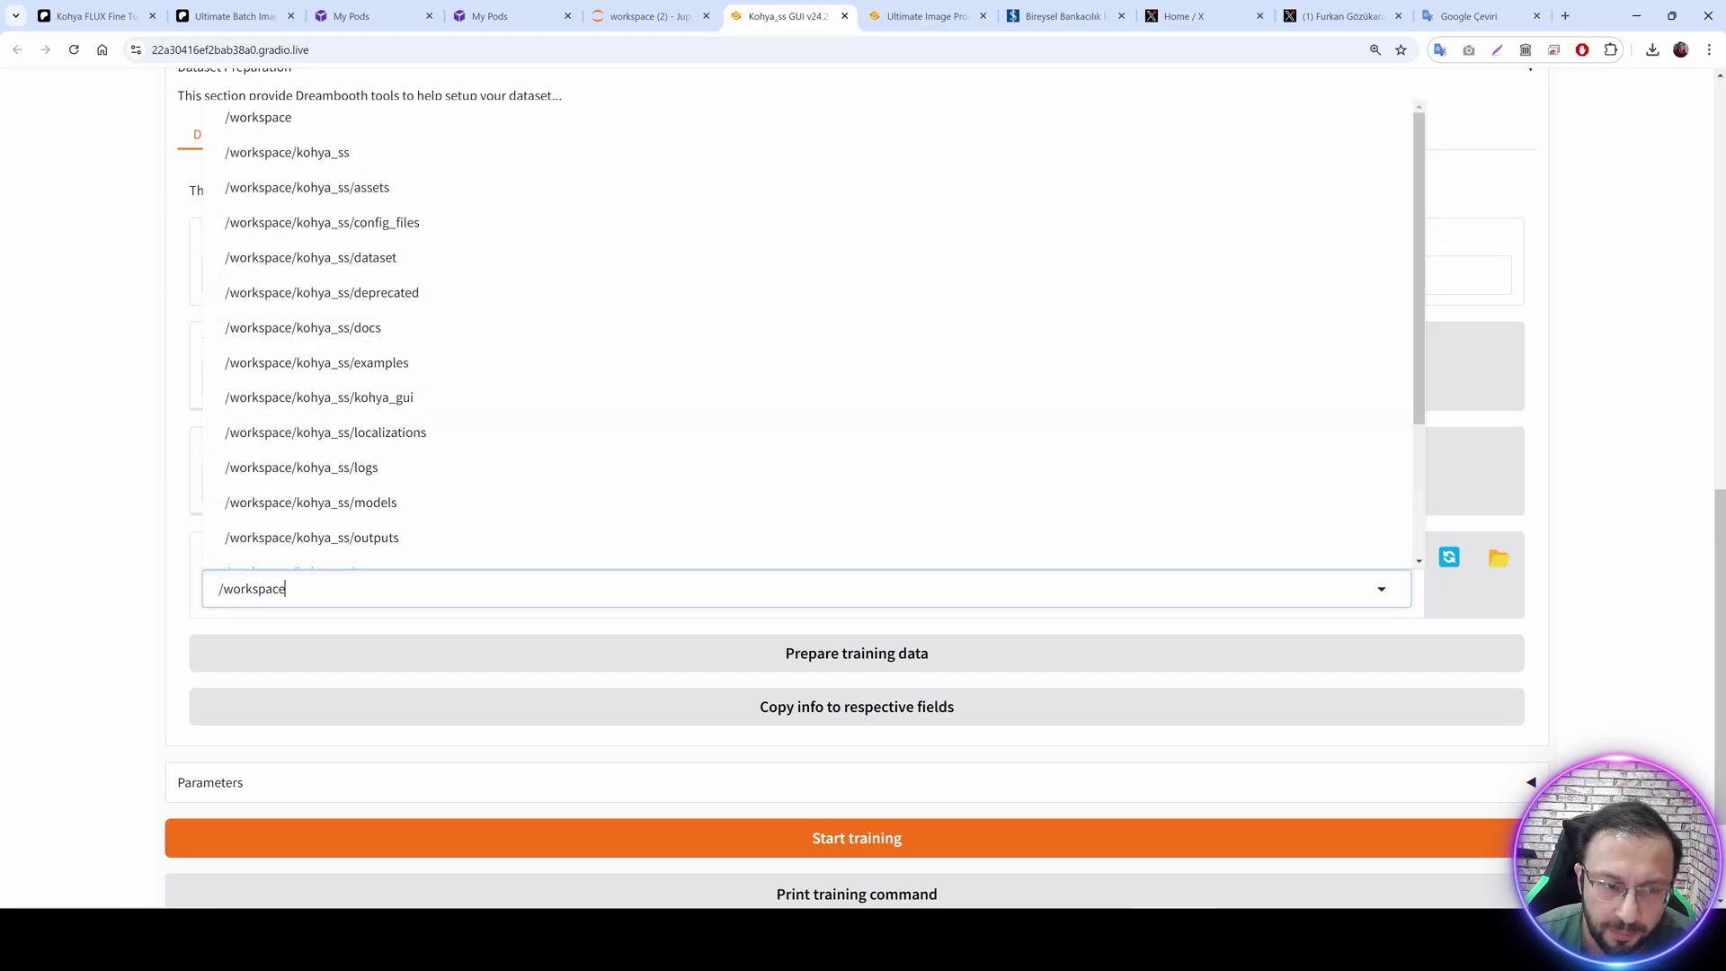
type("/final_training_mo")
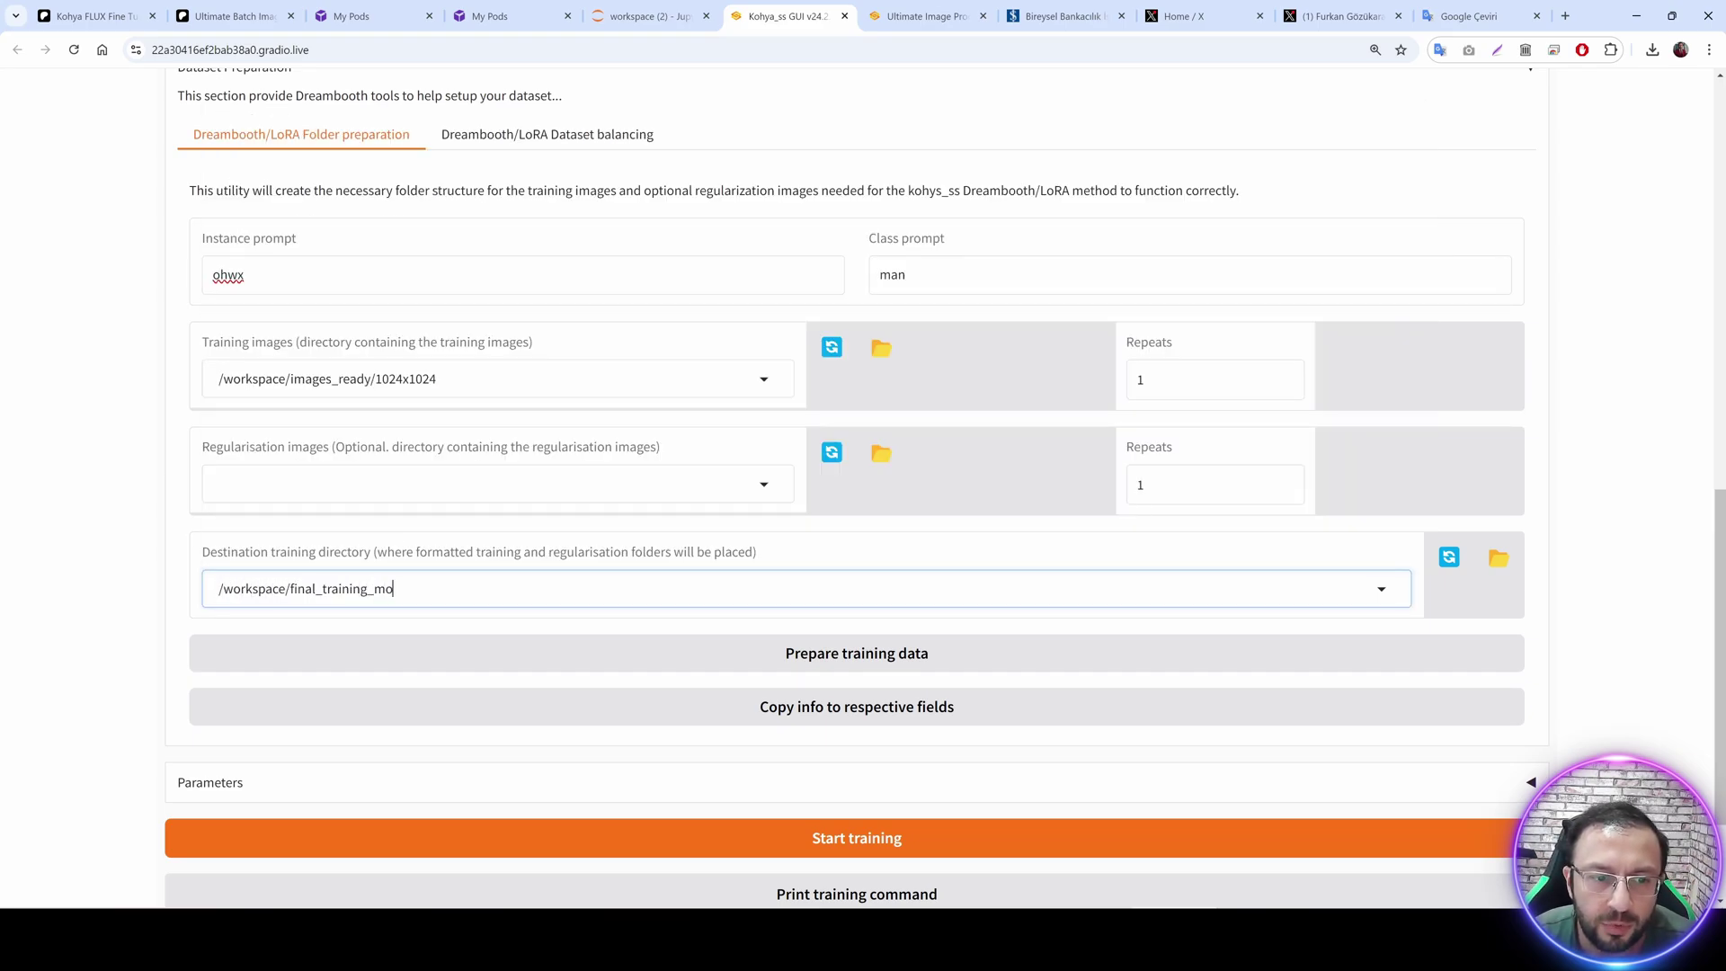
type("delsd")
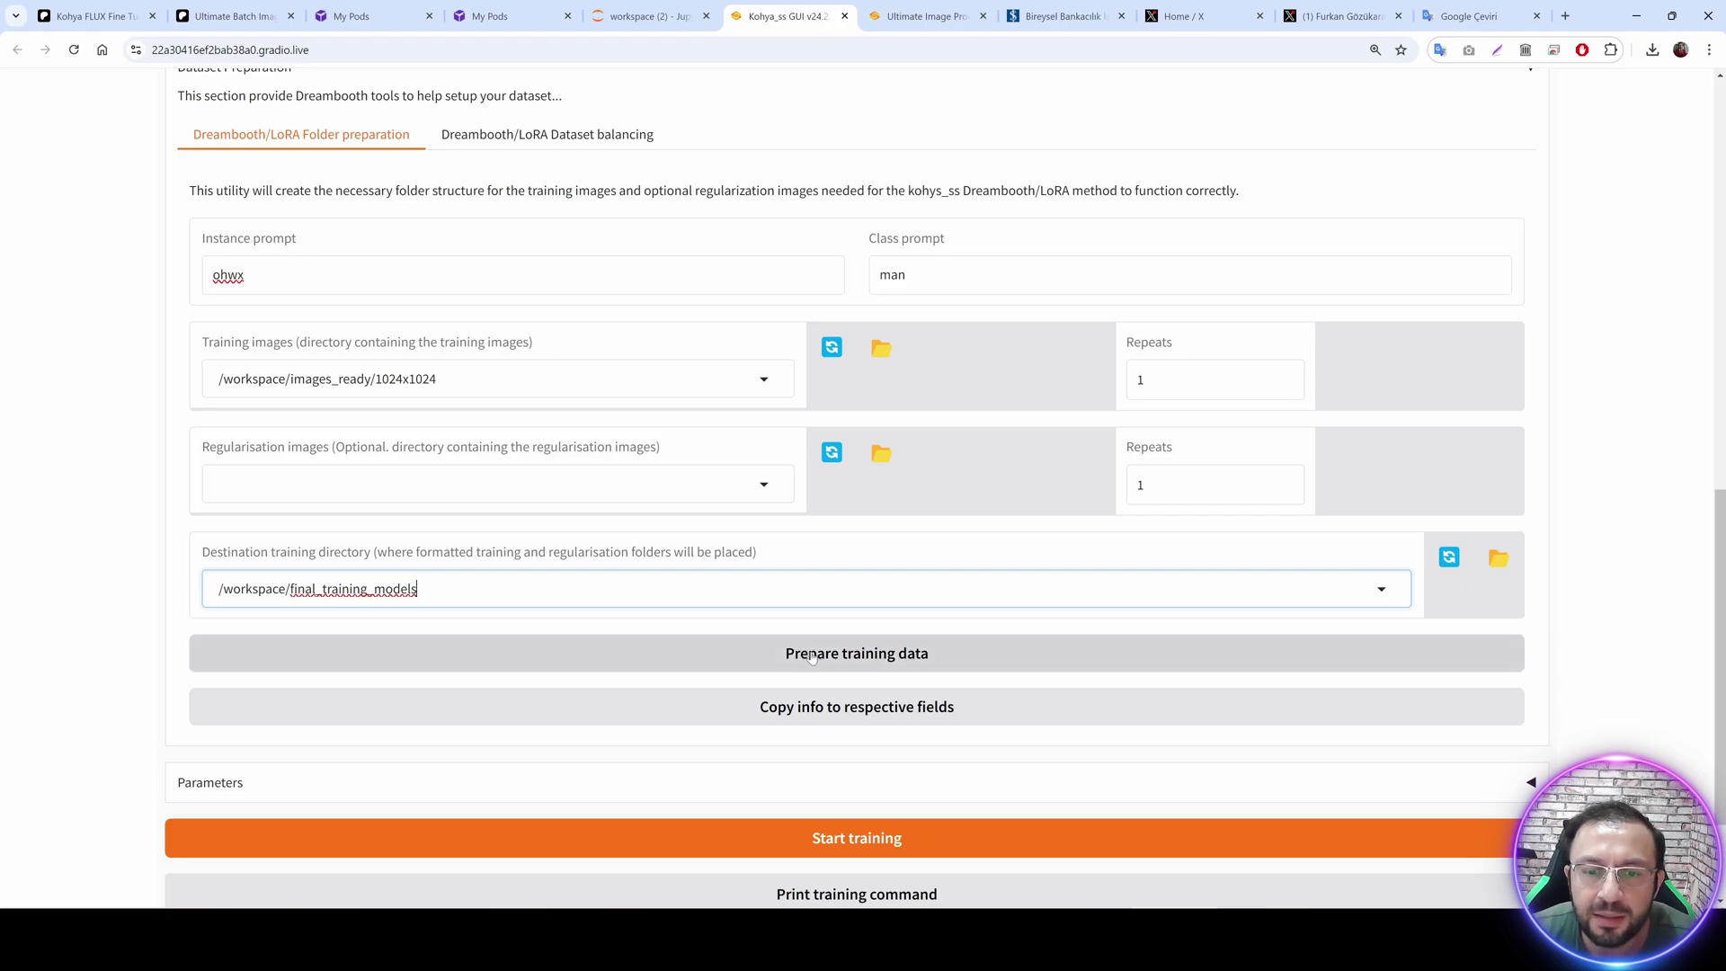
left_click(782, 654)
Switch to JupyterLab and check the terminal log of the training data preparation, including its closing warning.
left_click(680, 7)
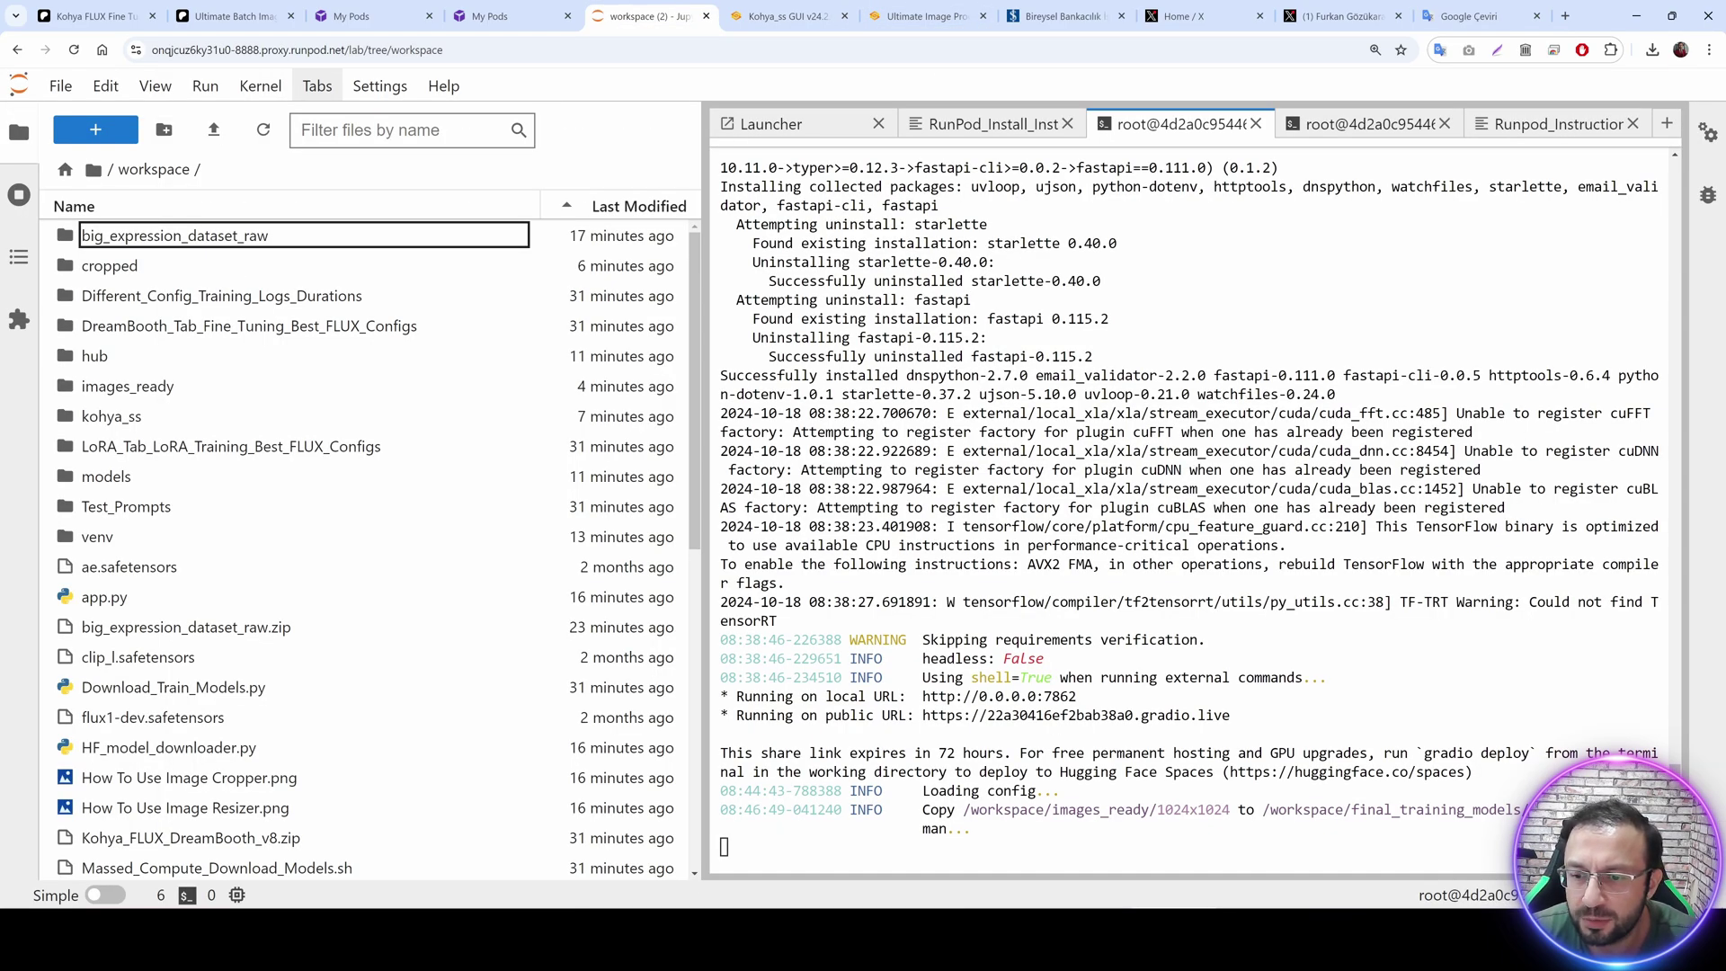
left_click(975, 868)
key("Return")
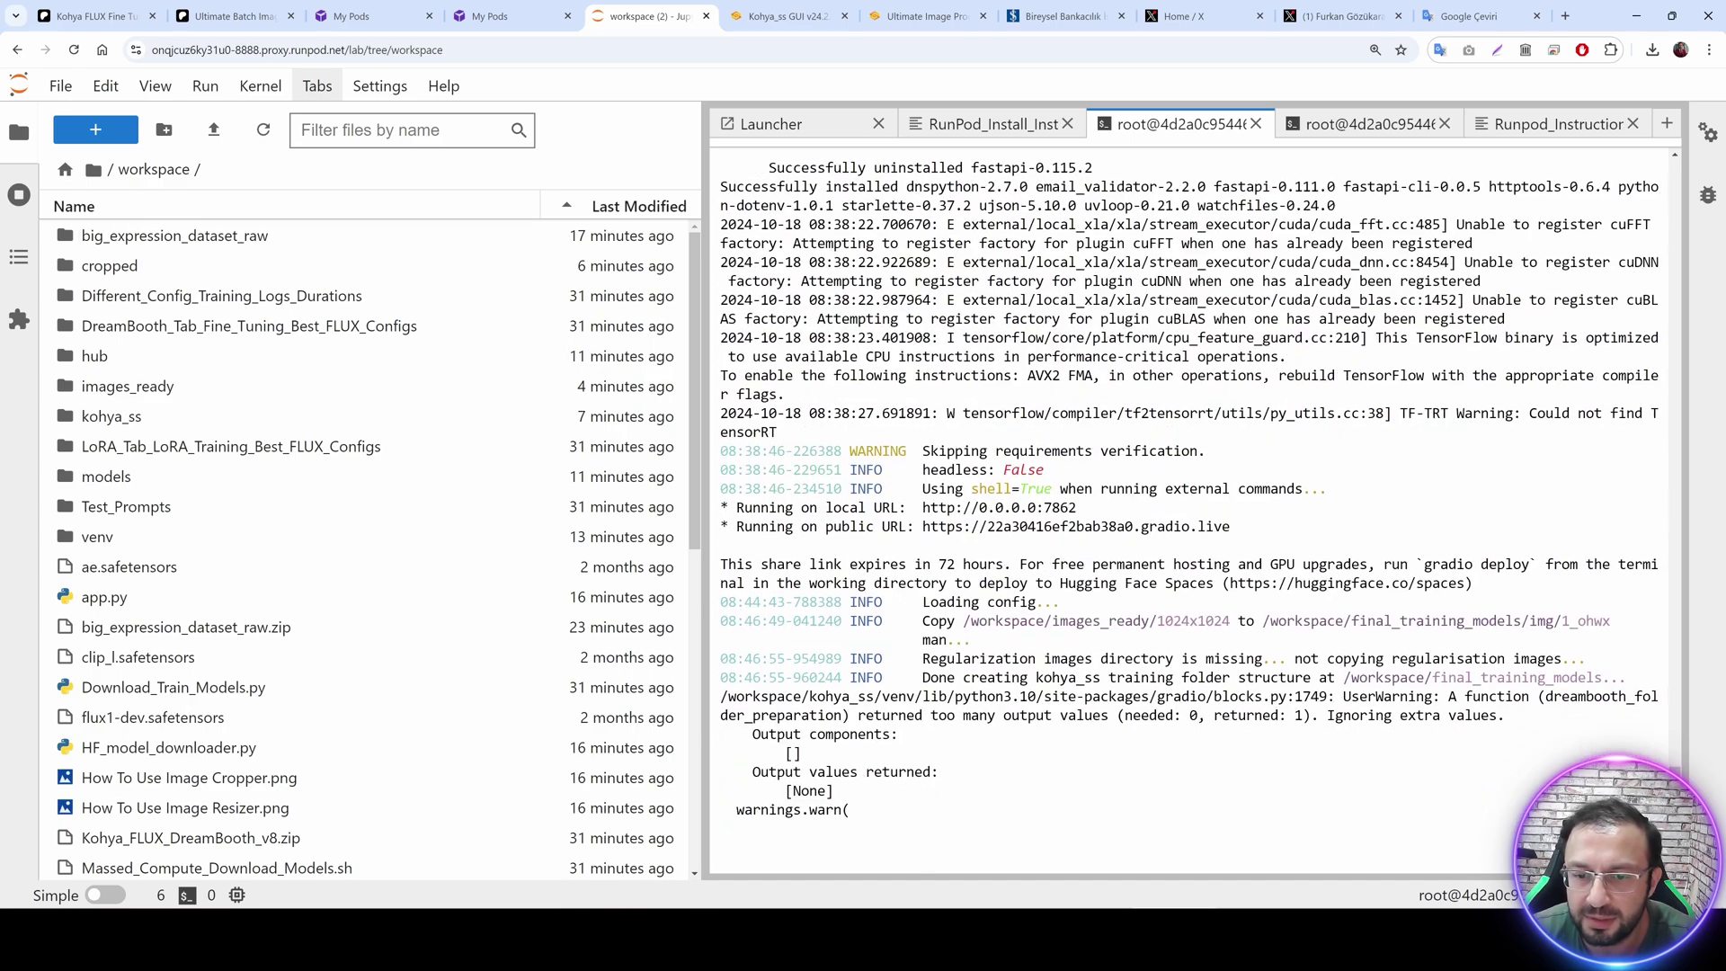
left_click_drag(889, 811, 744, 697)
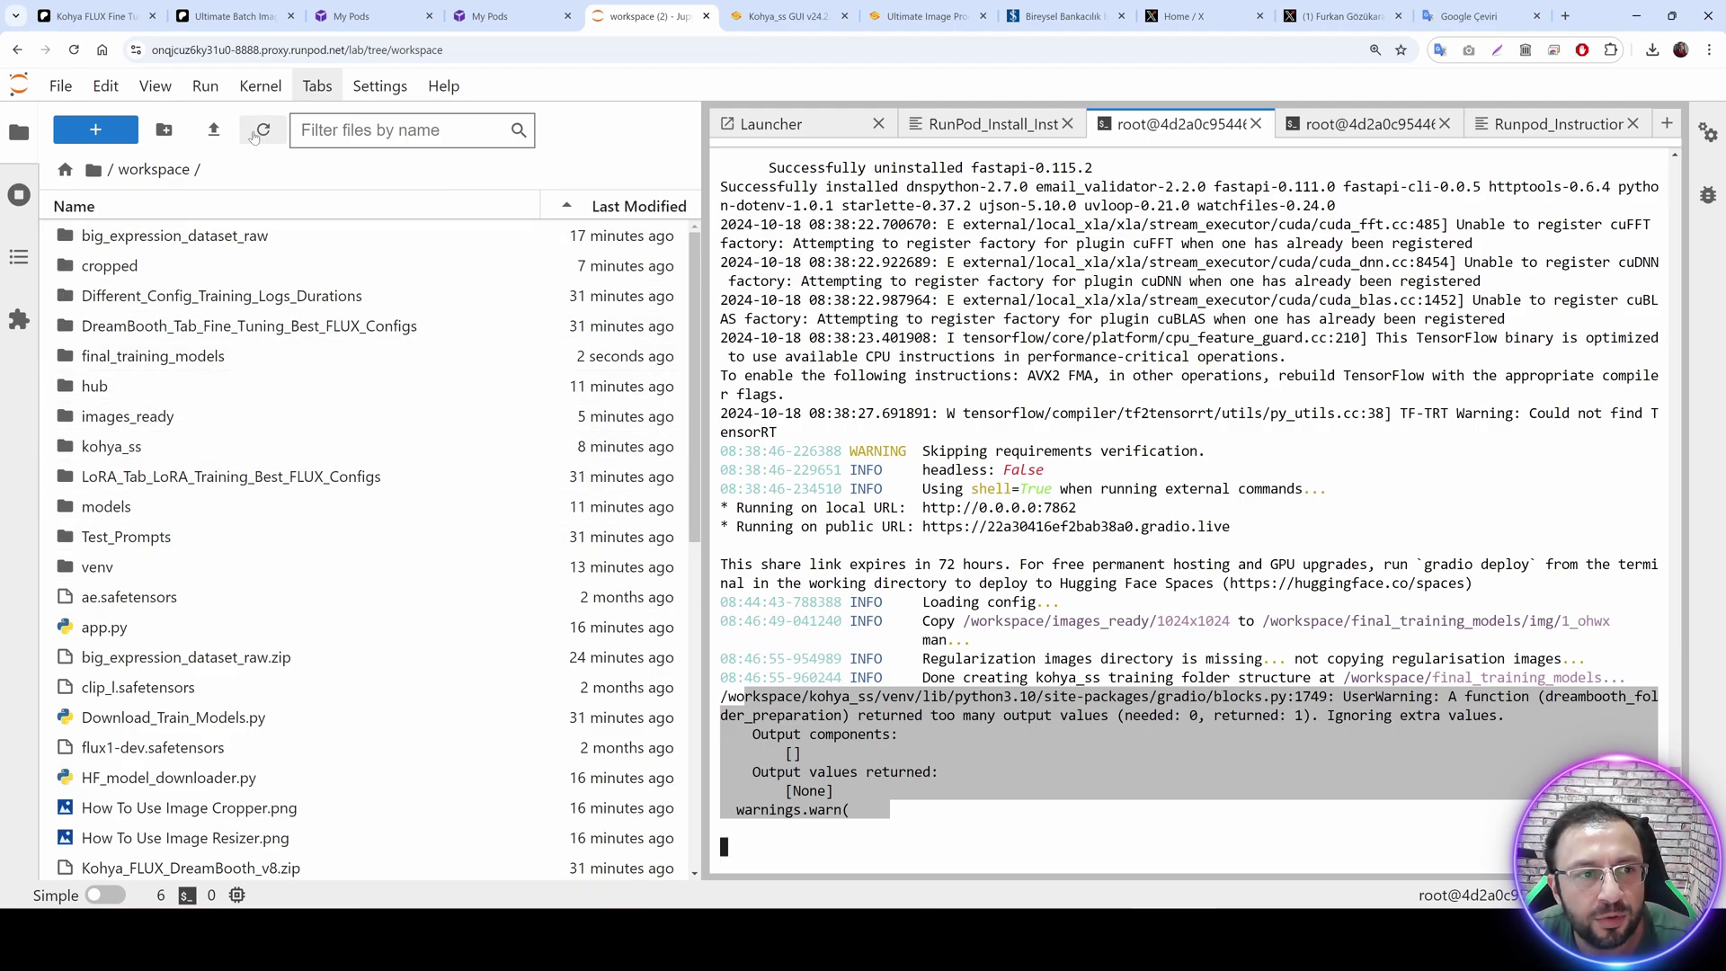
Sort the workspace by last modified and inspect the prepared images in final_training_models/img/1_ohwx man.
left_click(638, 206)
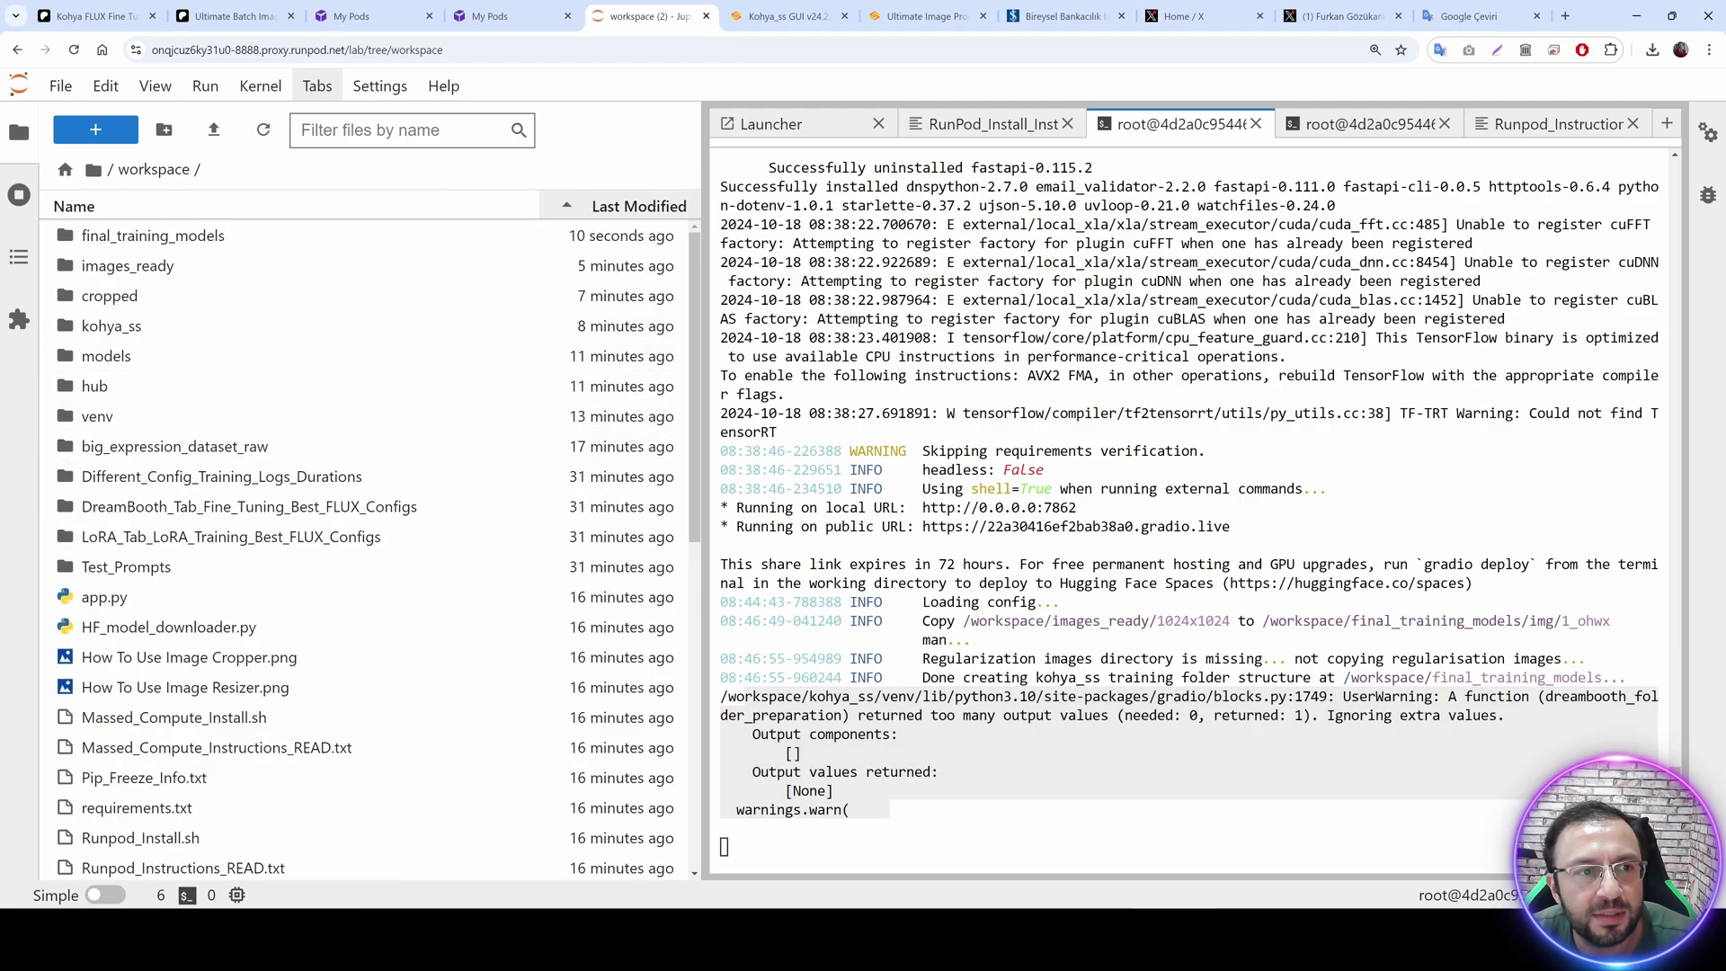
double_click(105, 235)
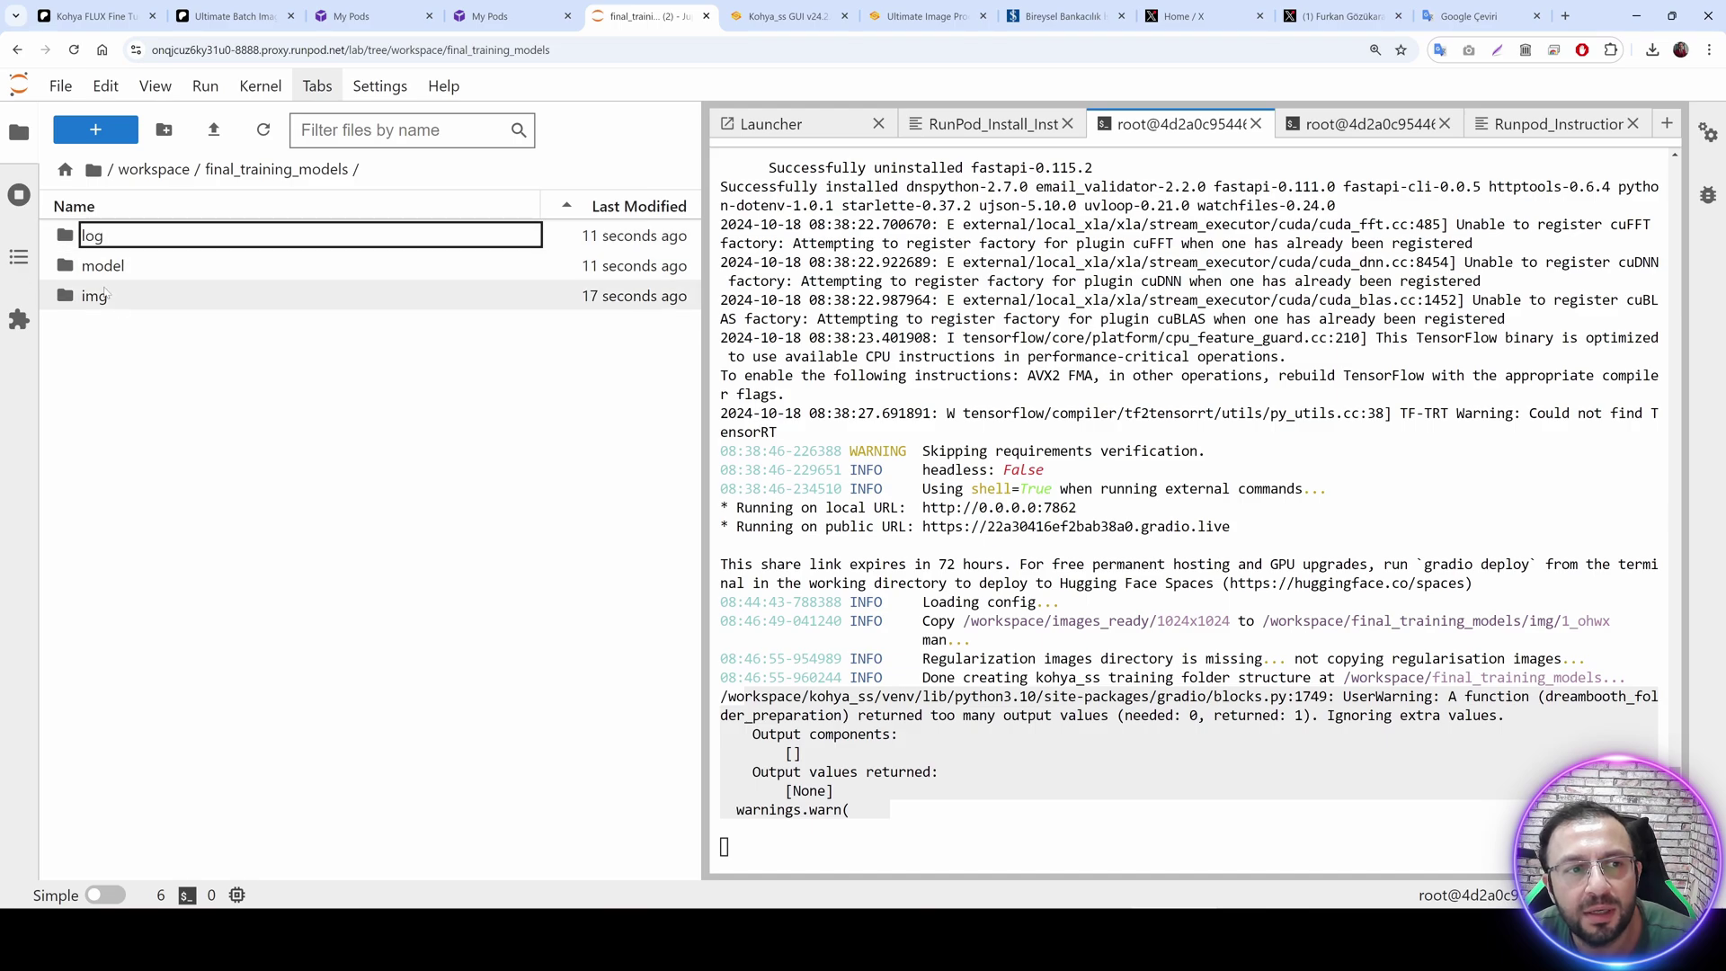
double_click(105, 295)
left_click(135, 239)
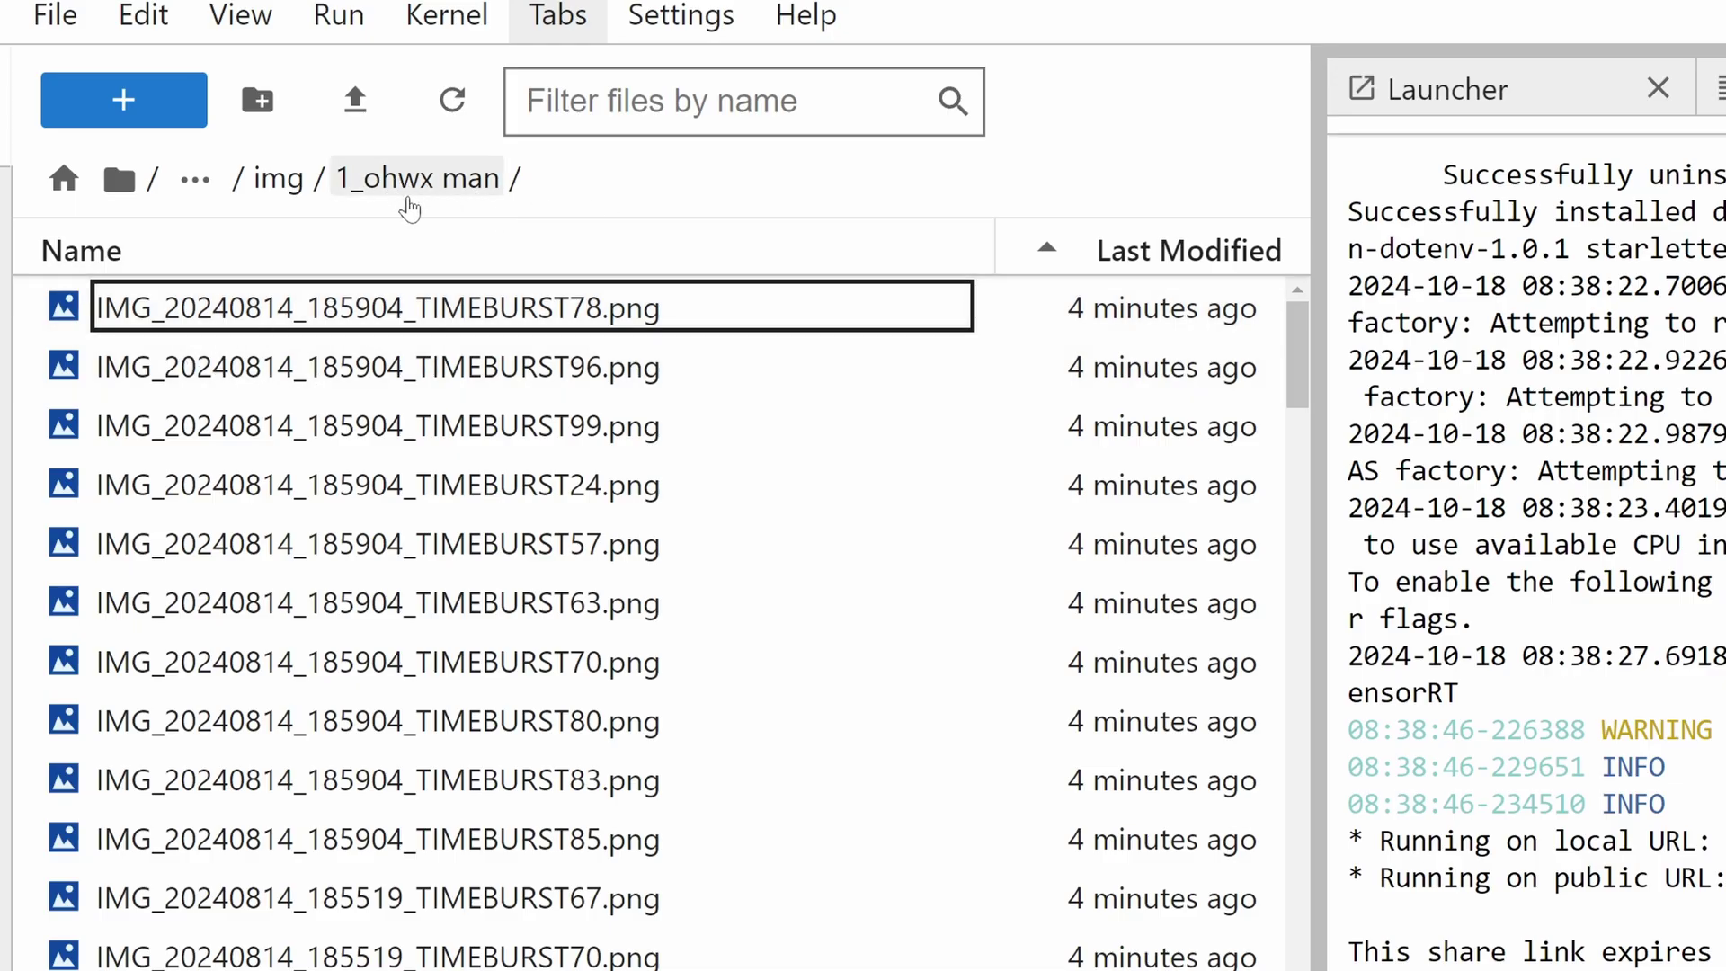
scroll(674, 782, "down", 3)
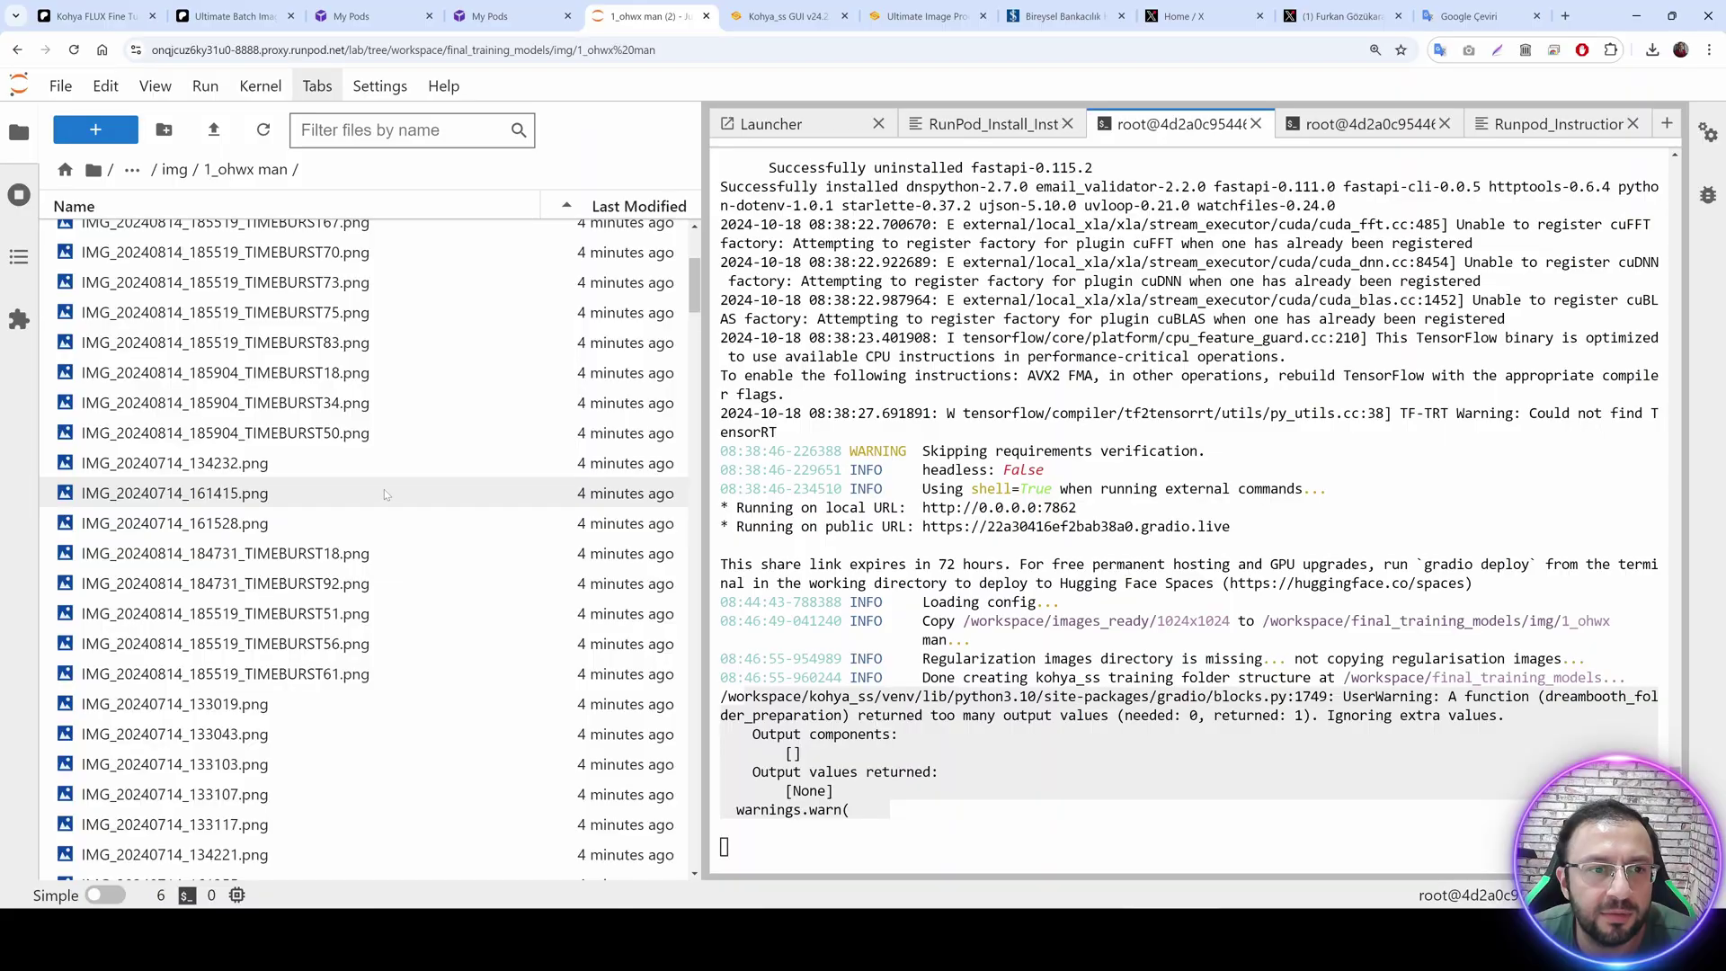
left_click(172, 170)
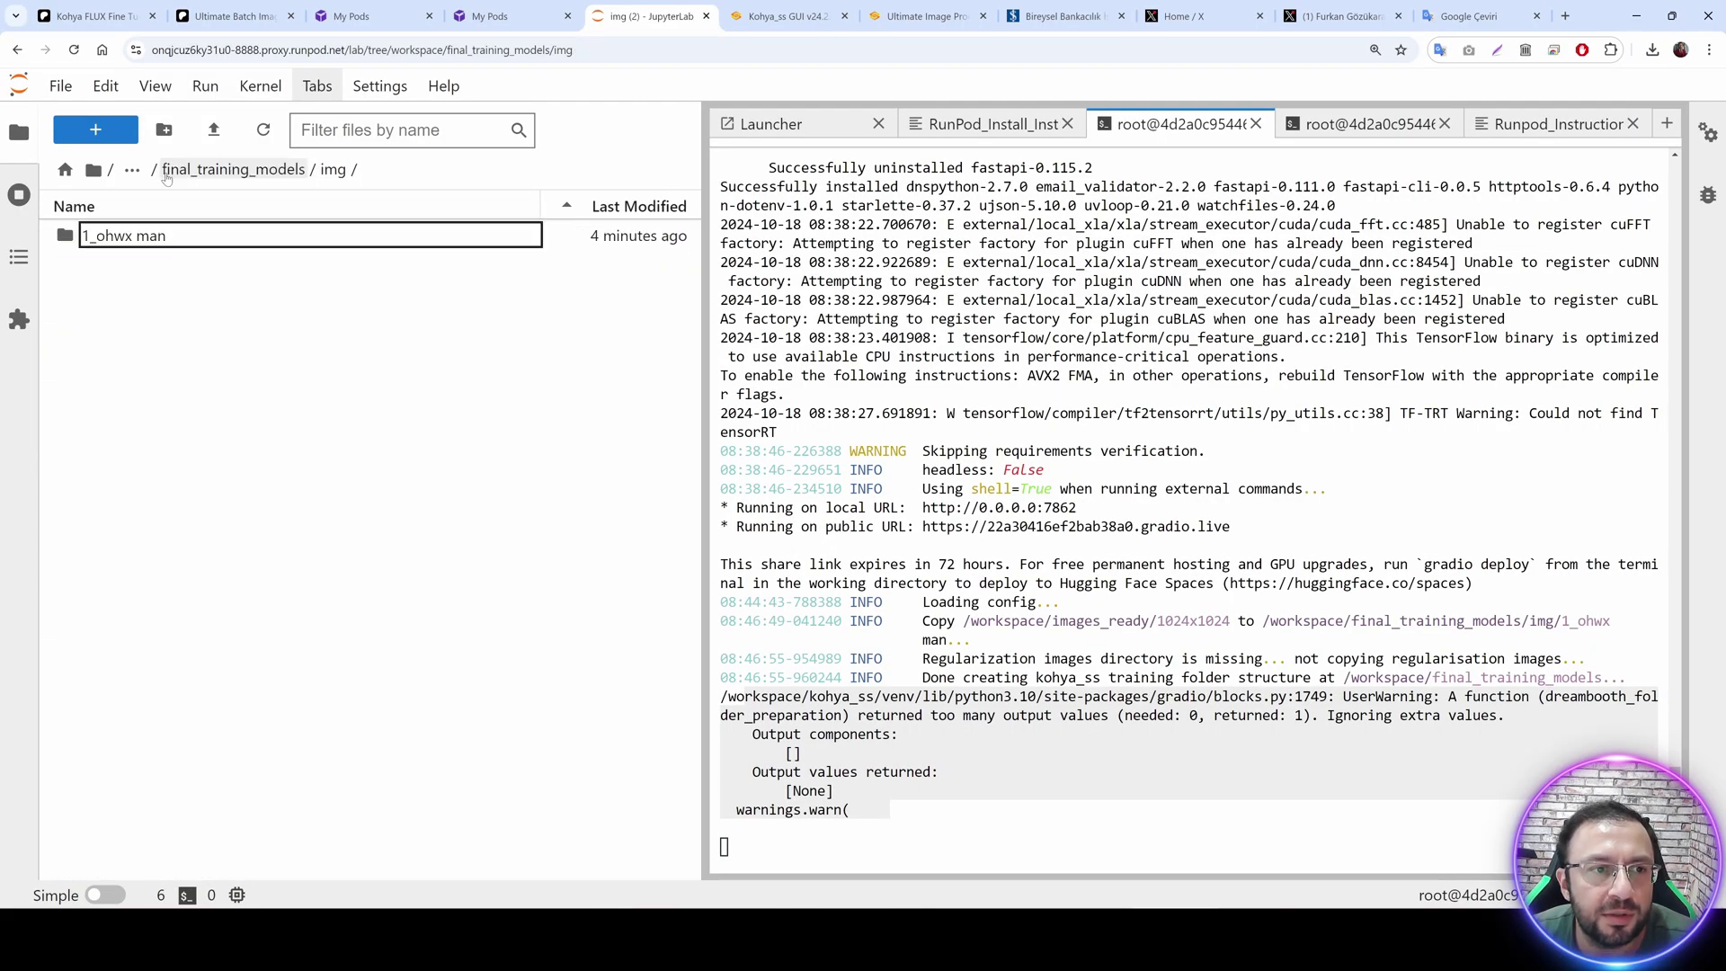
Return to the Kohya_ss GUI, copy the dataset info to the respective fields, and check the image folder path in the Model section.
left_click(133, 16)
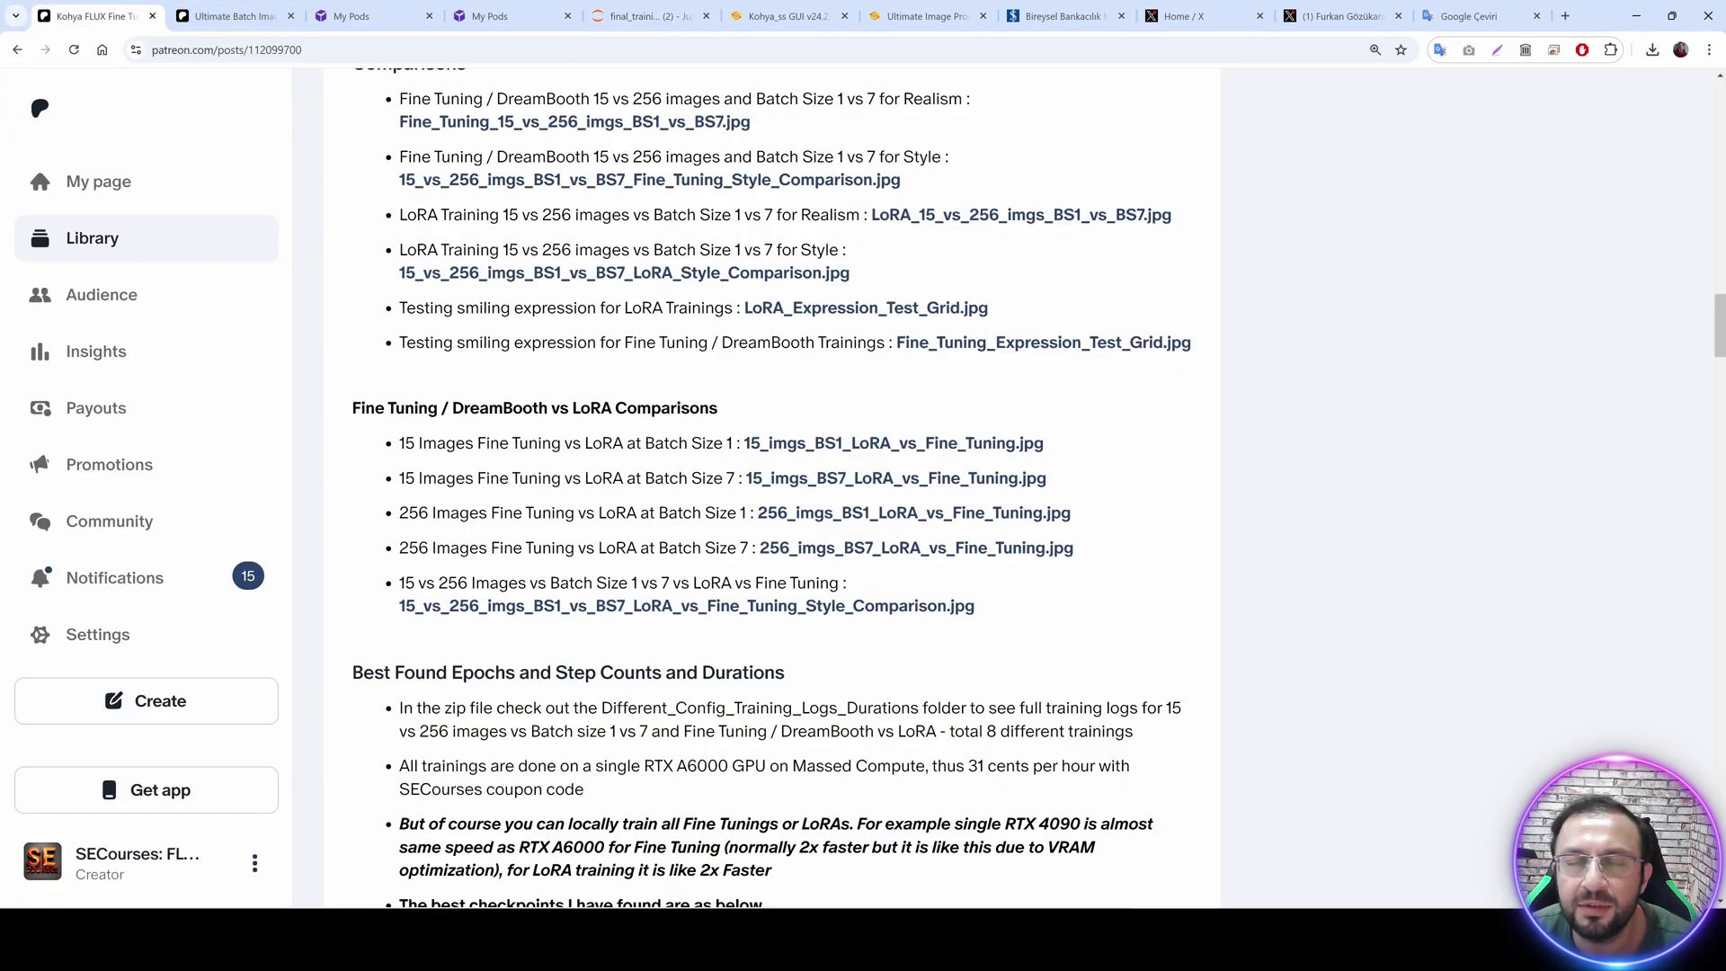
left_click(782, 16)
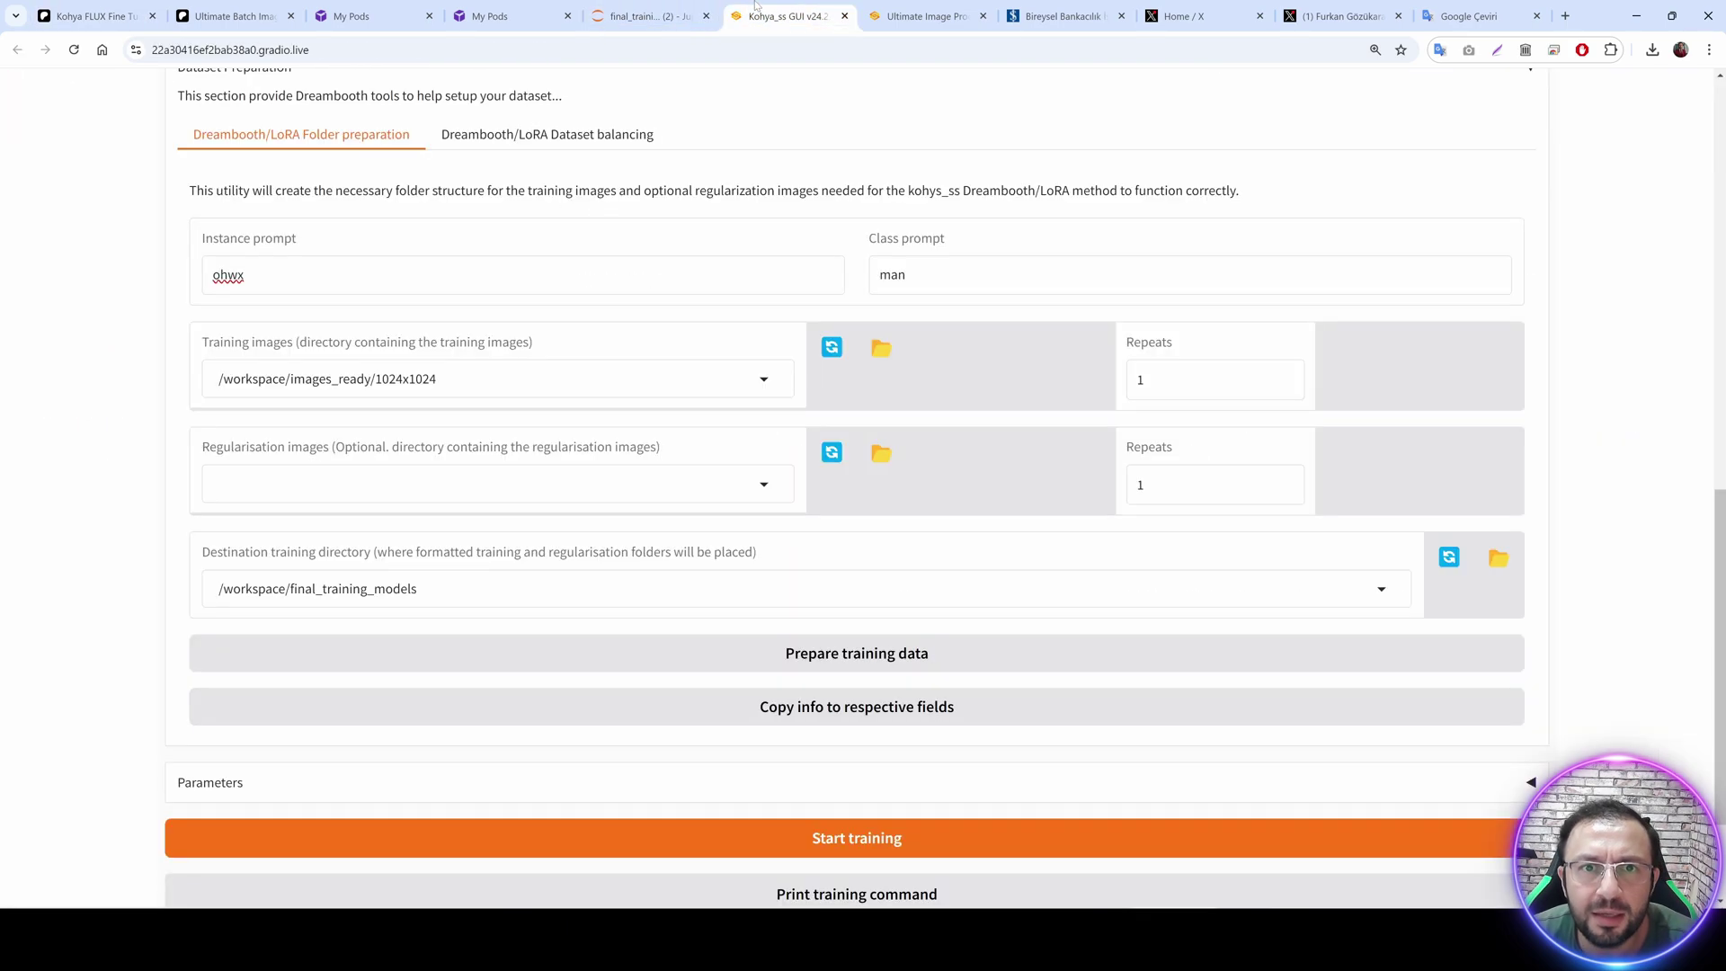
scroll(840, 725, "down", 2)
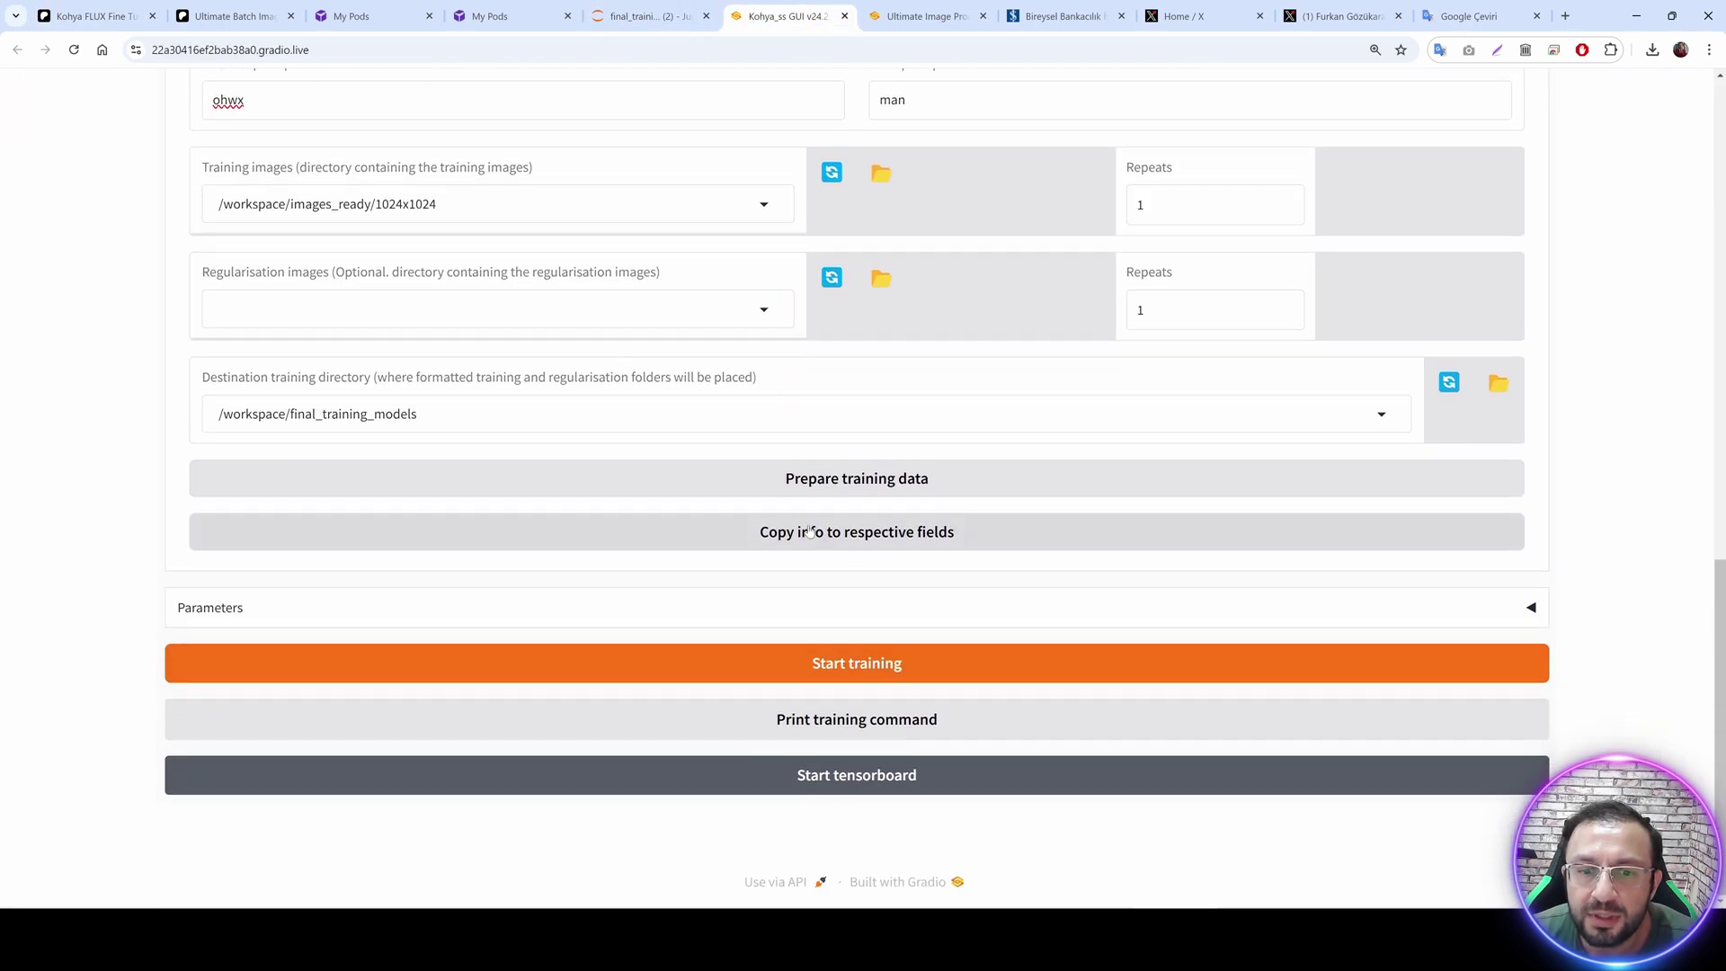
left_click(825, 544)
scroll(319, 661, "up", 15)
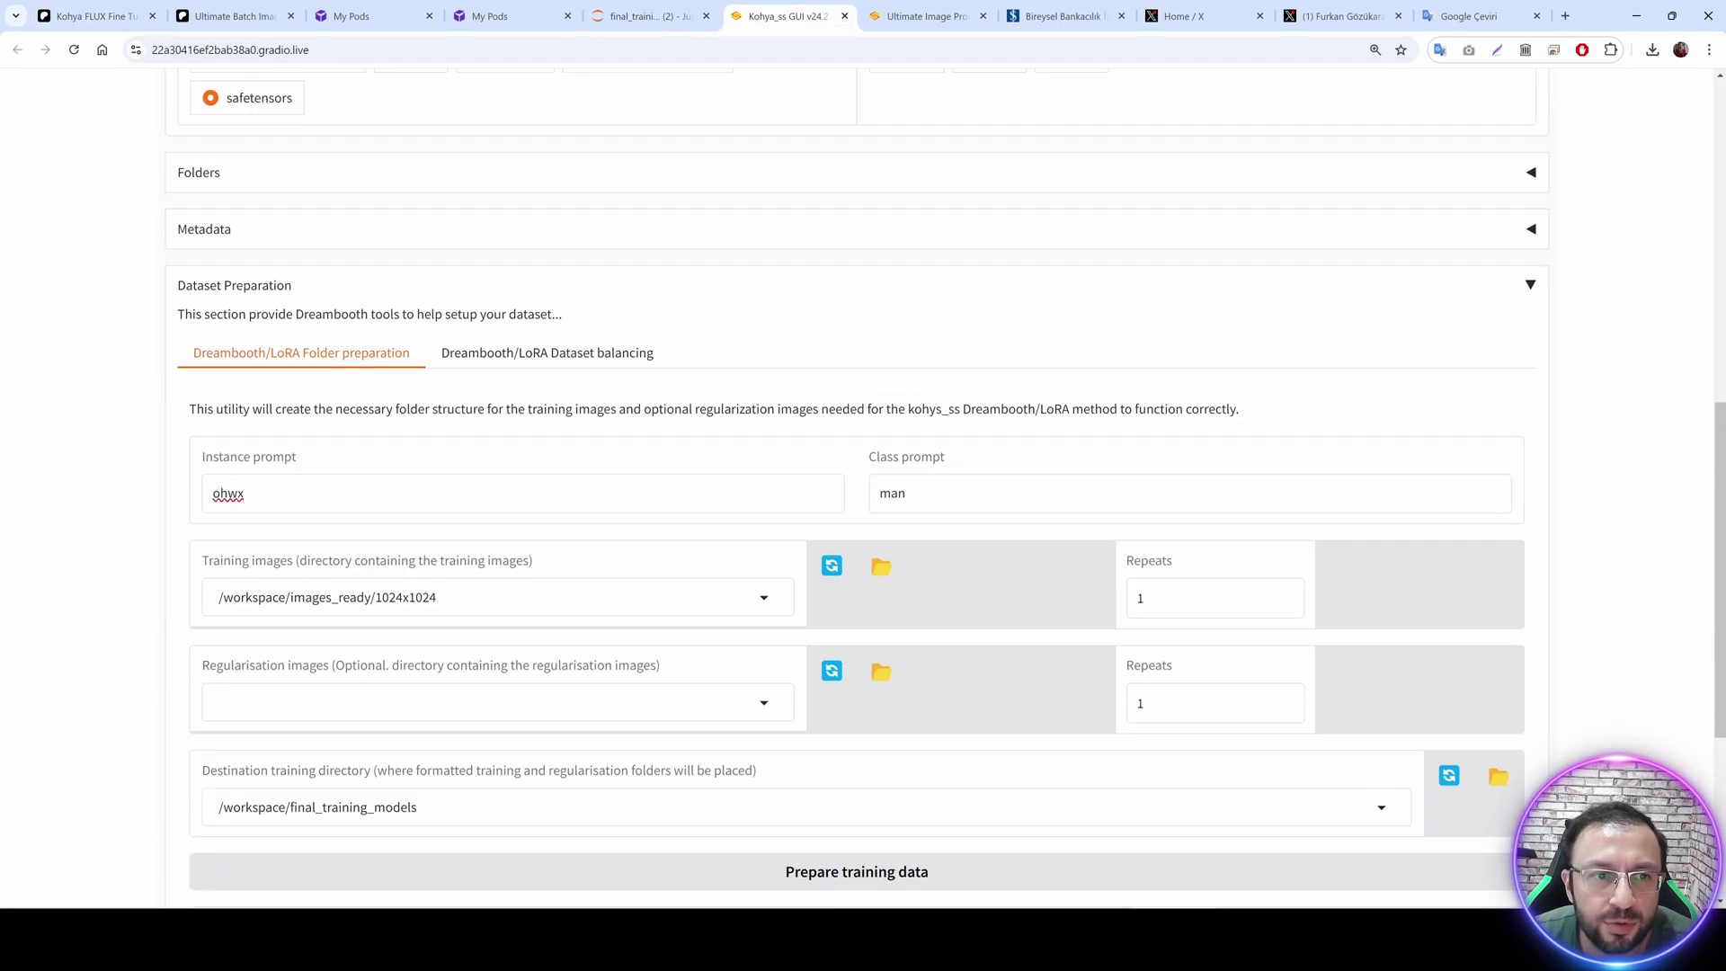
left_click(493, 624)
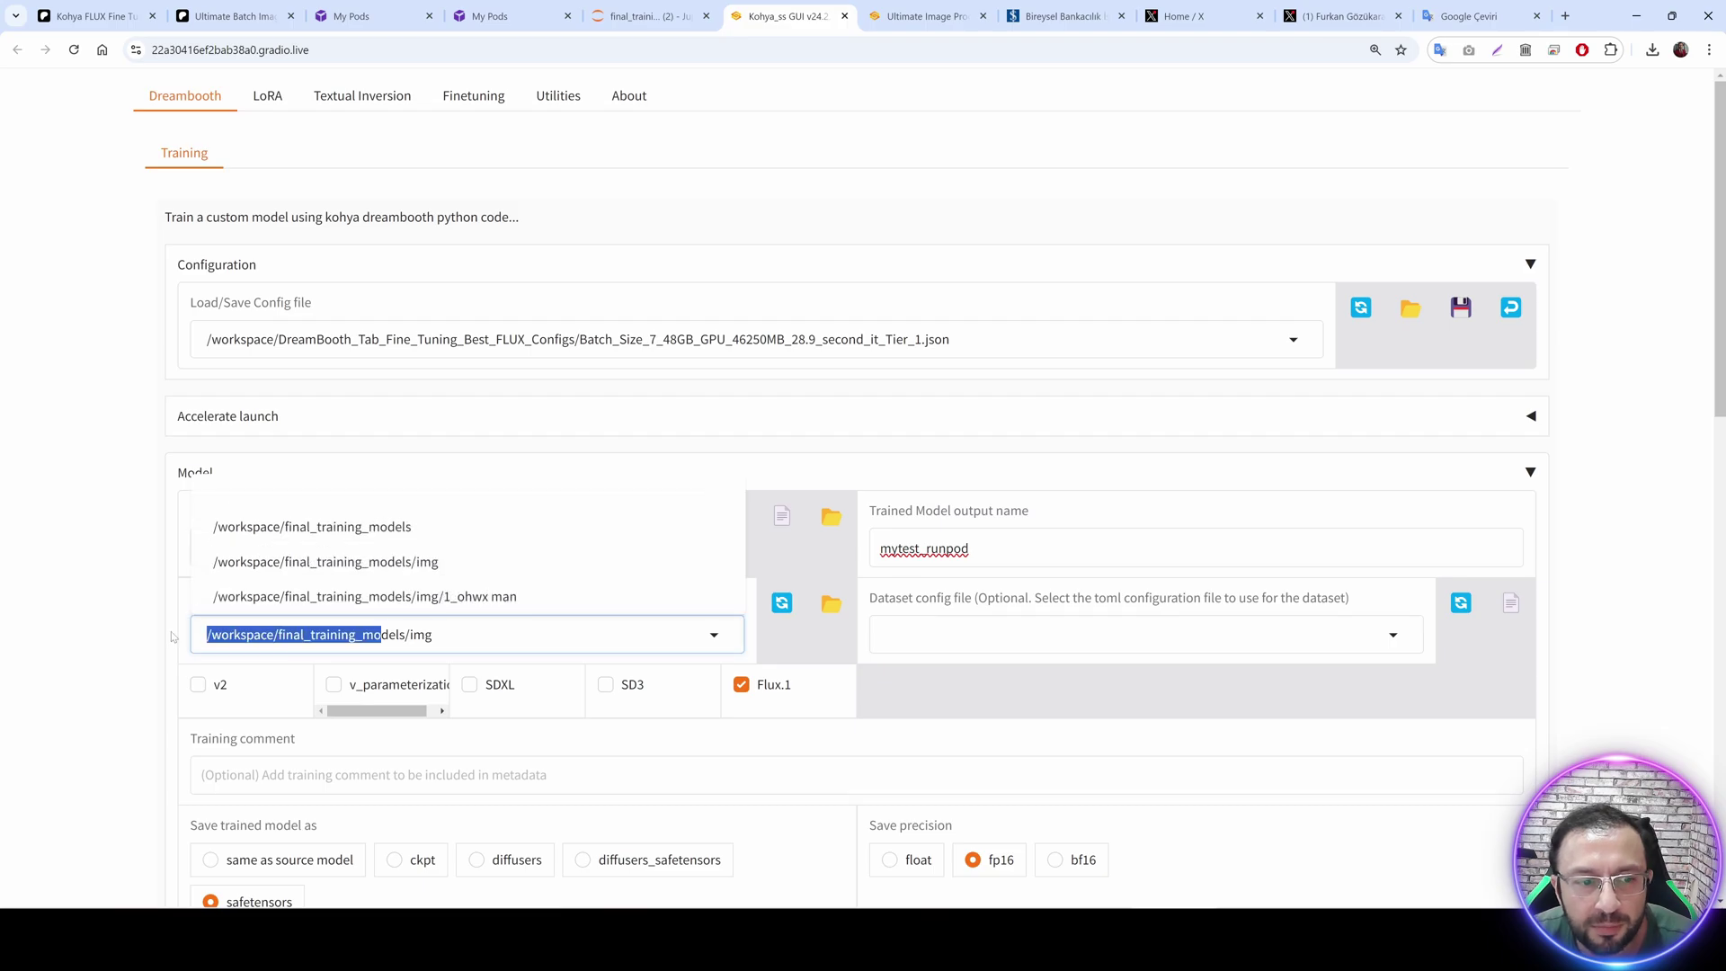
left_click(102, 627)
scroll(441, 431, "down", 3)
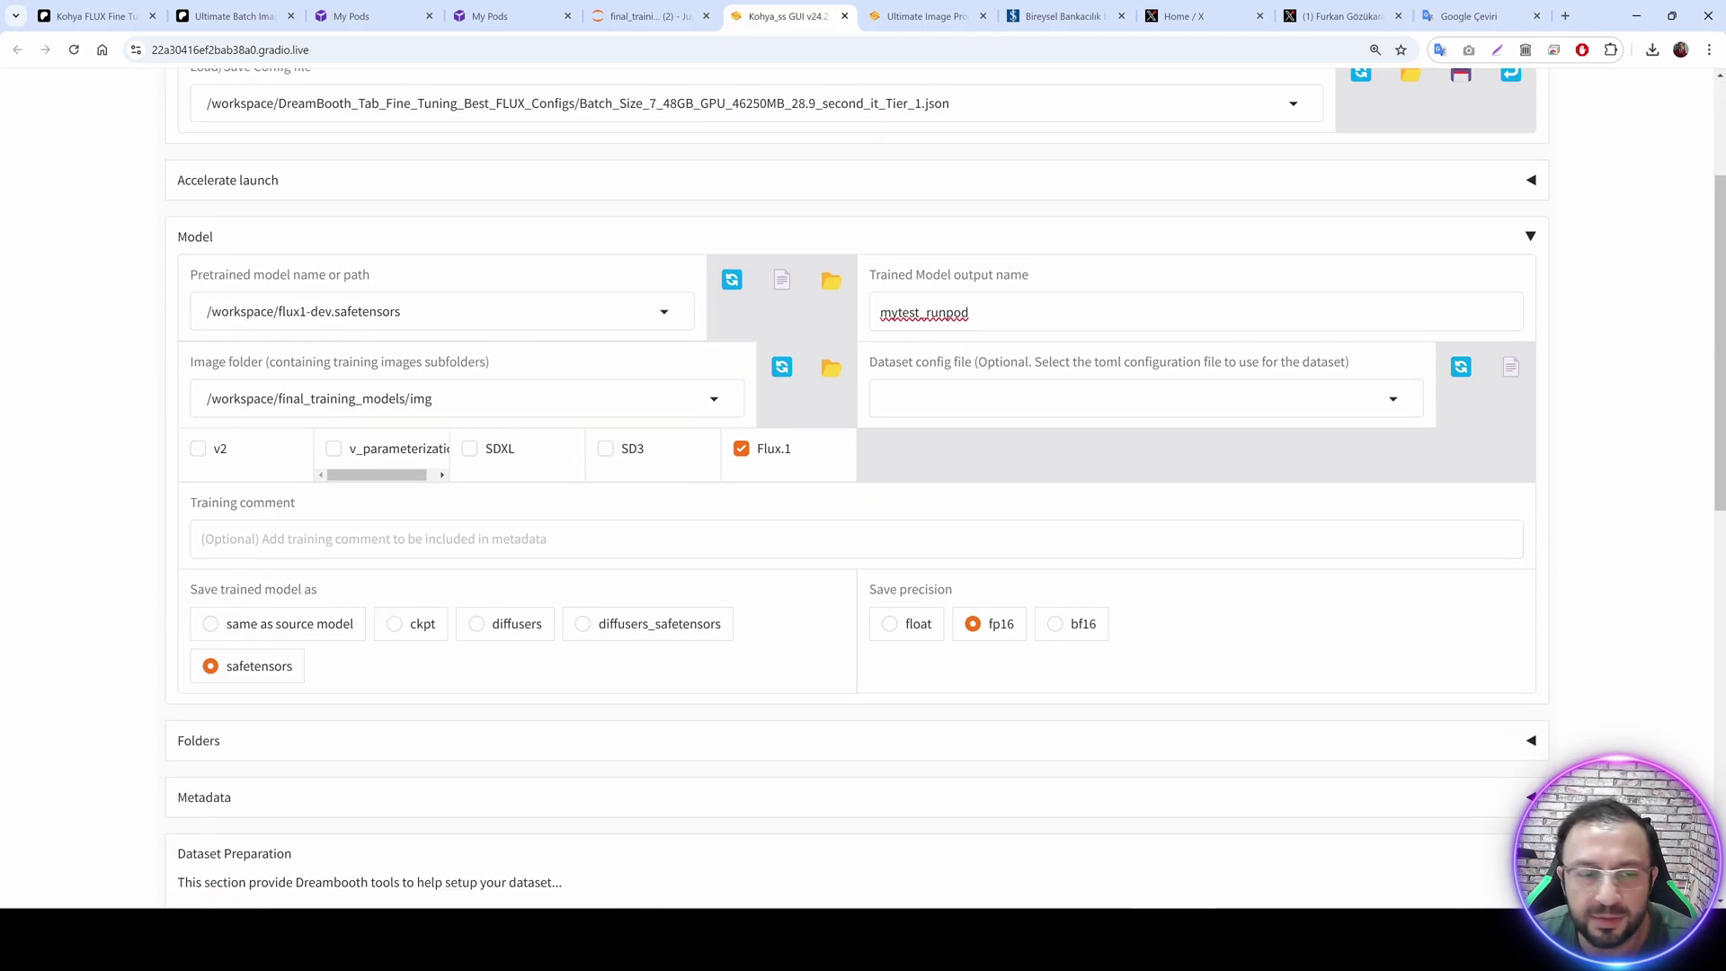
Expand the Folders section and clear the logging directory.
scroll(216, 481, "up", 1)
scroll(216, 481, "down", 5)
left_click(207, 428)
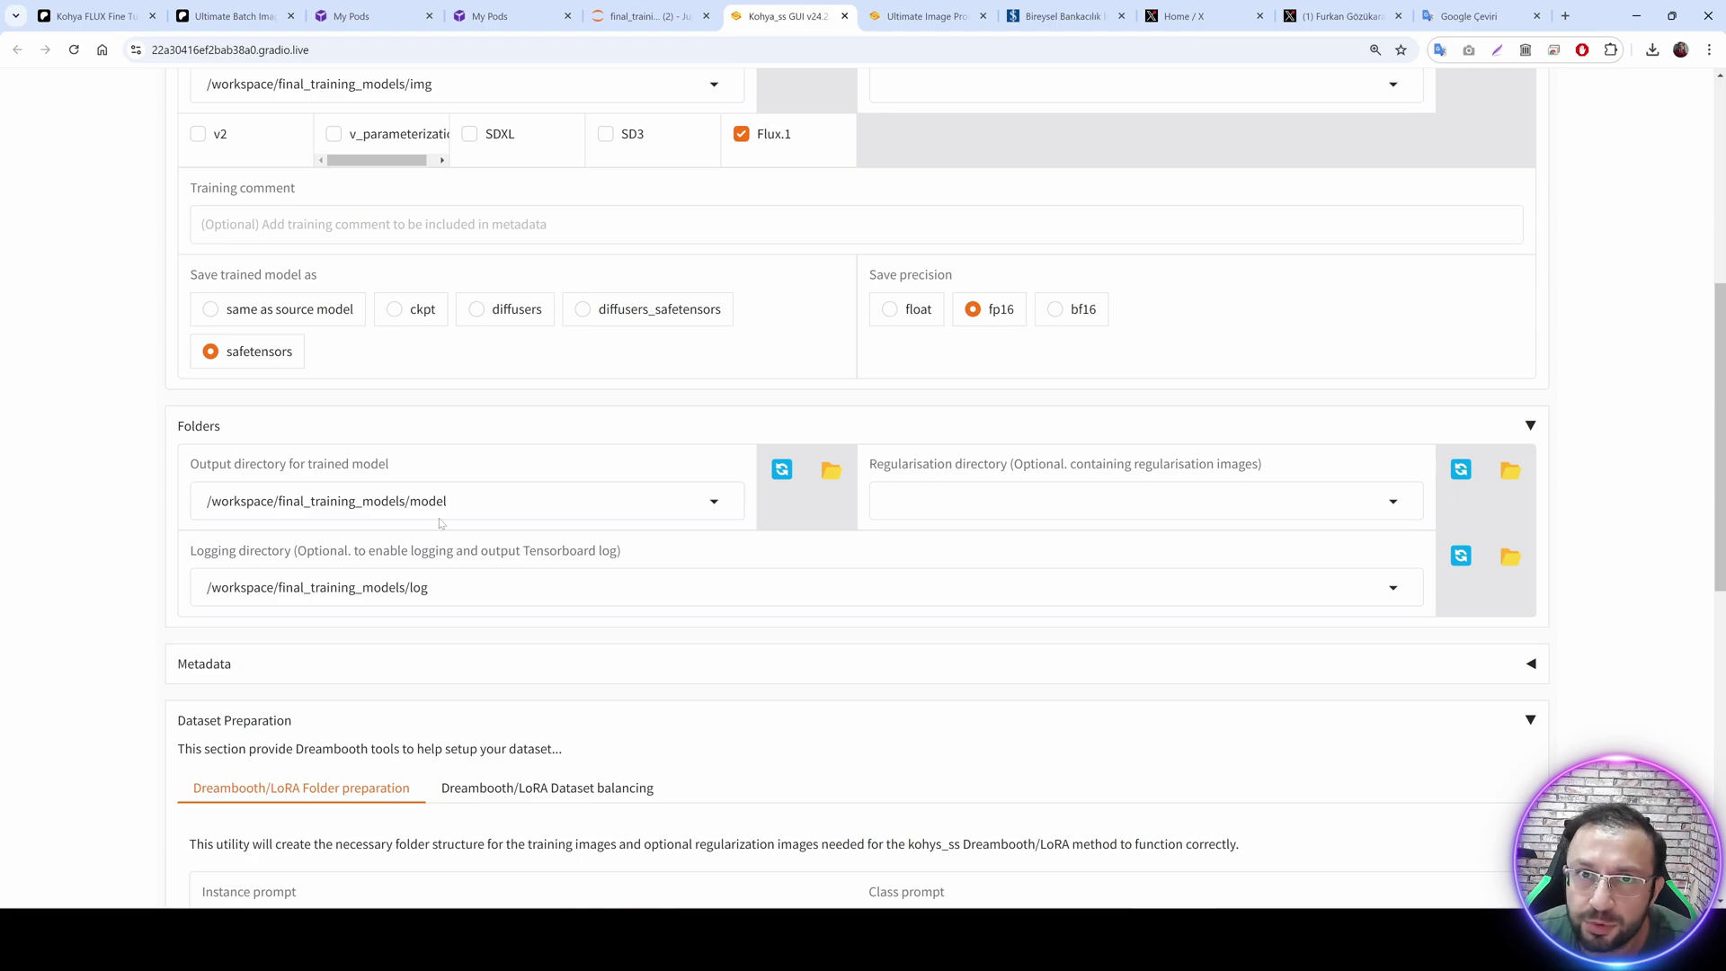
key("Tab")
key("BackSpace")
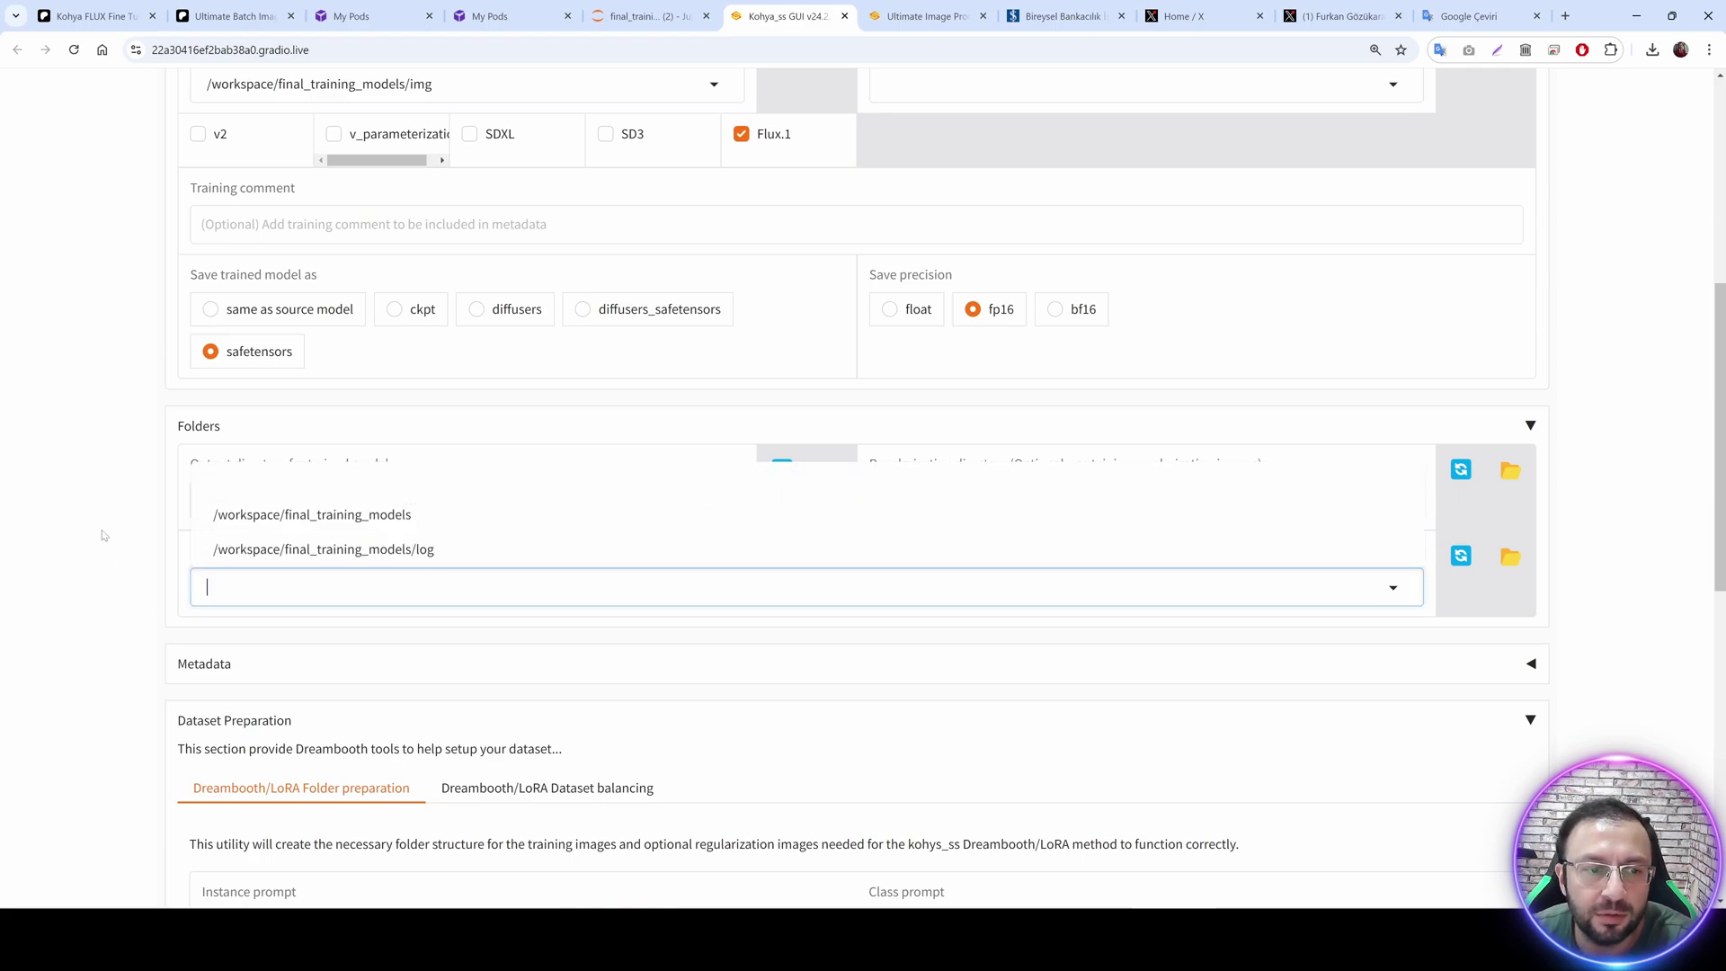
left_click(120, 537)
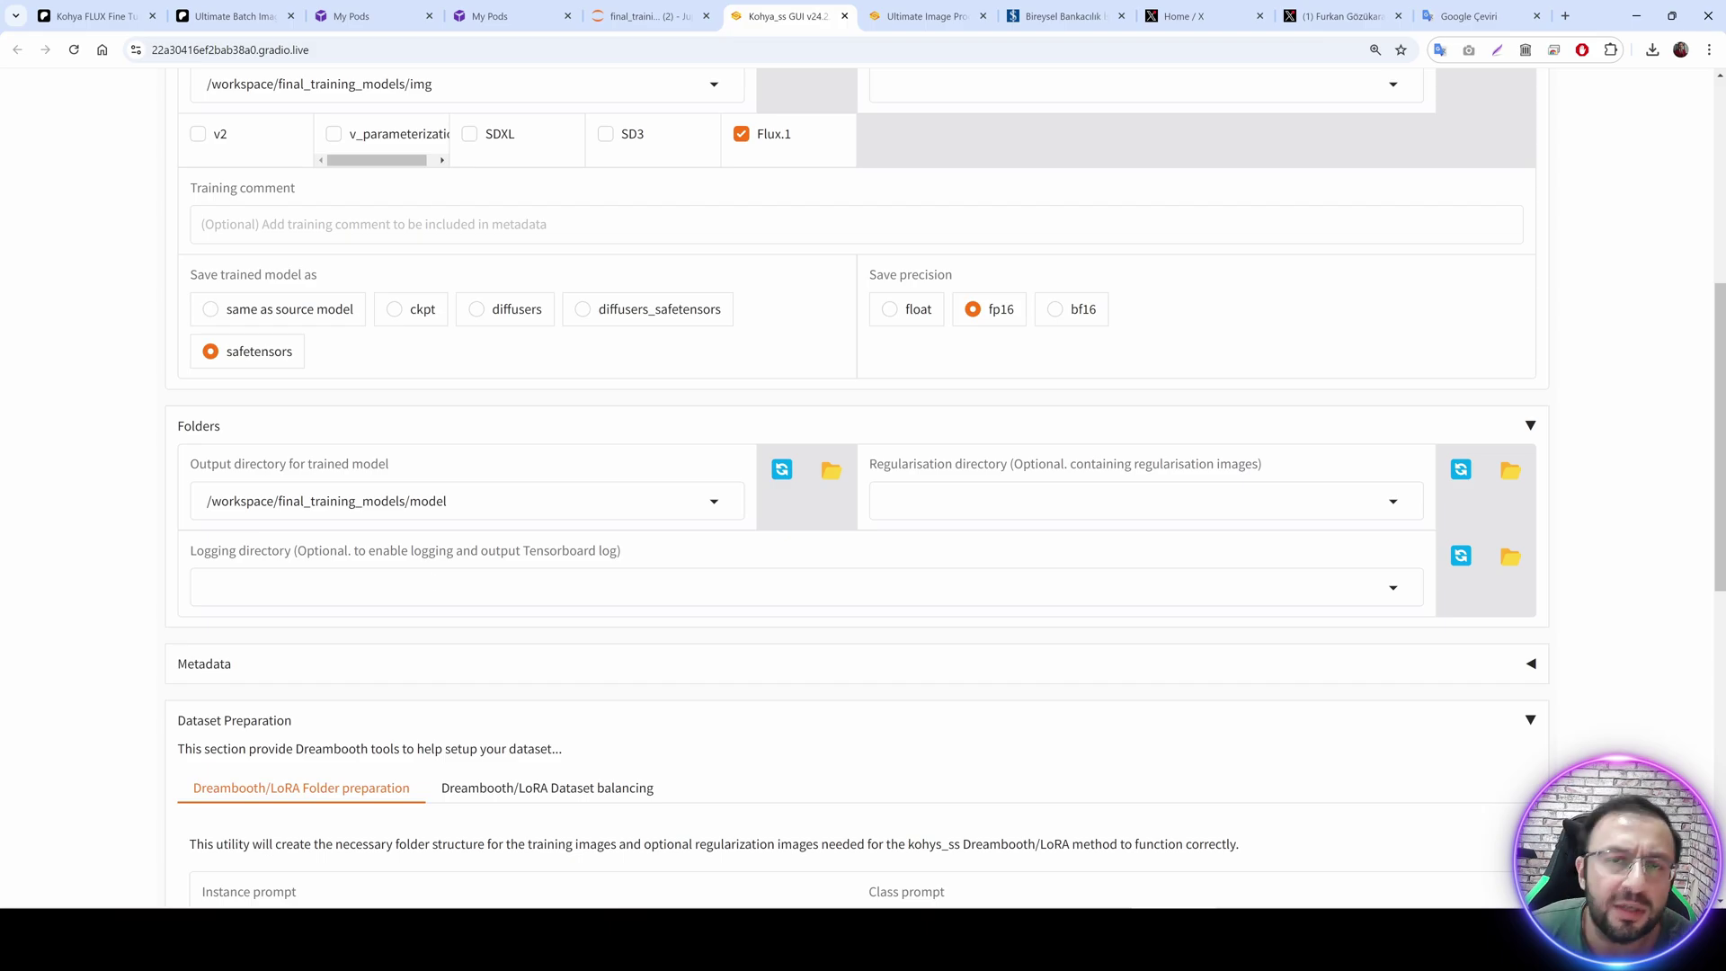
Expand the Parameters section and review the basic training settings, such as train batch size and epoch.
scroll(239, 609, "down", 10)
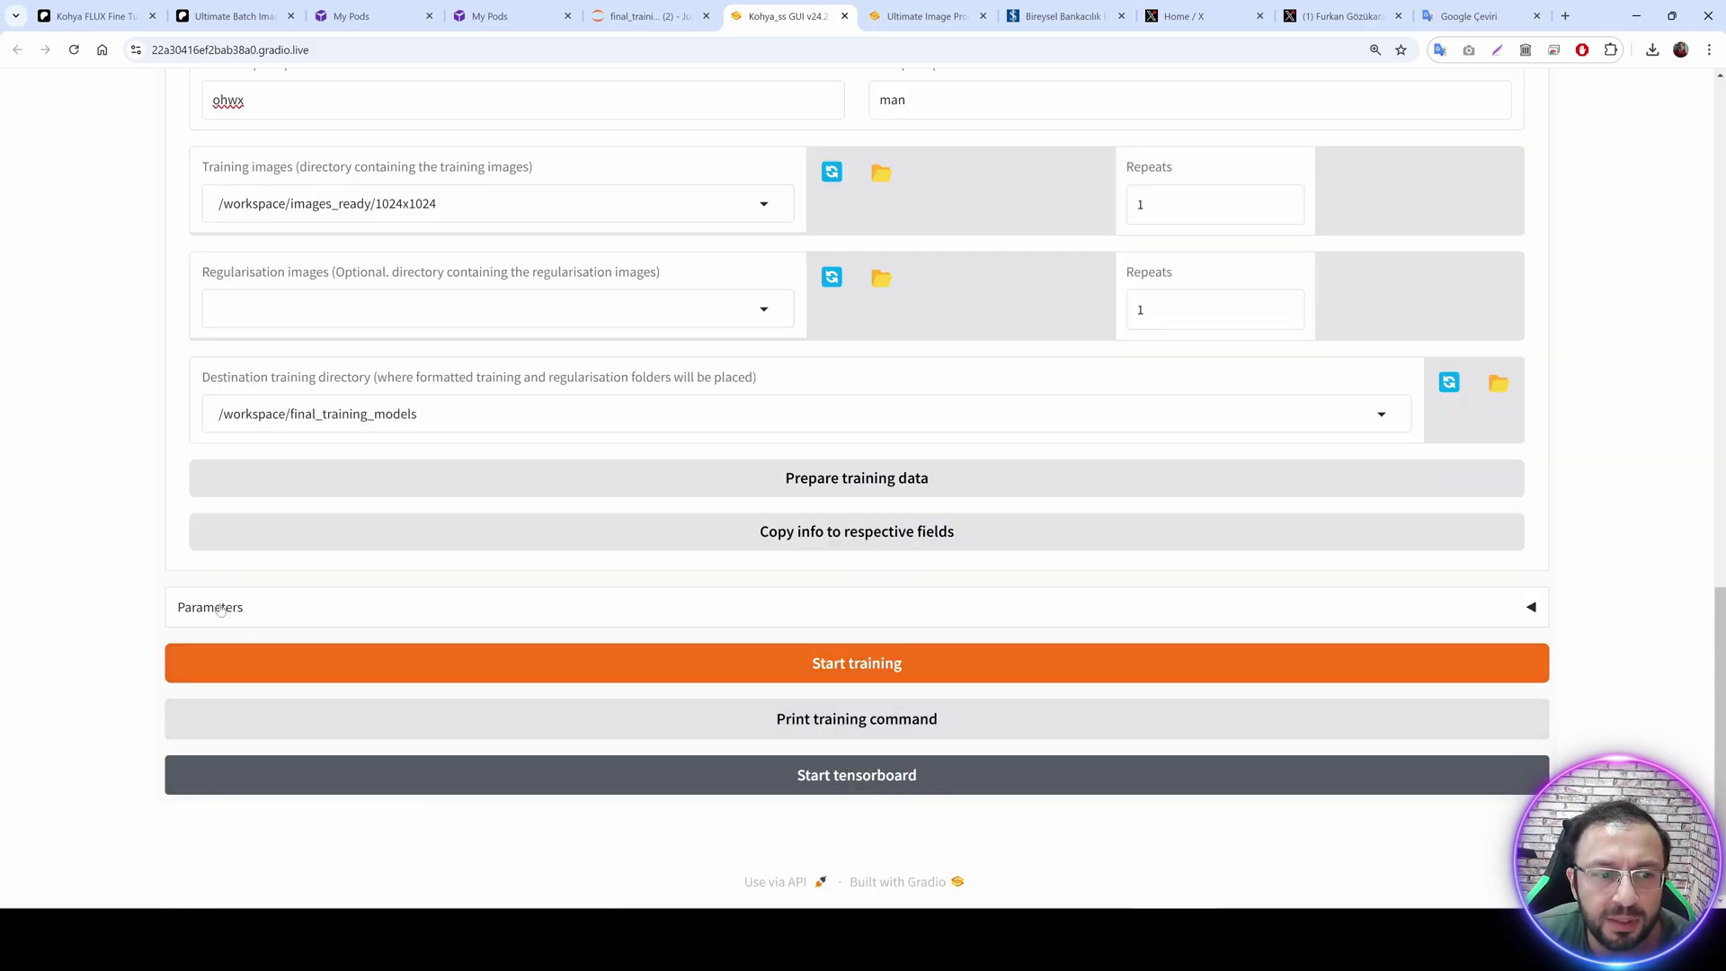
left_click(251, 618)
scroll(653, 539, "down", 2)
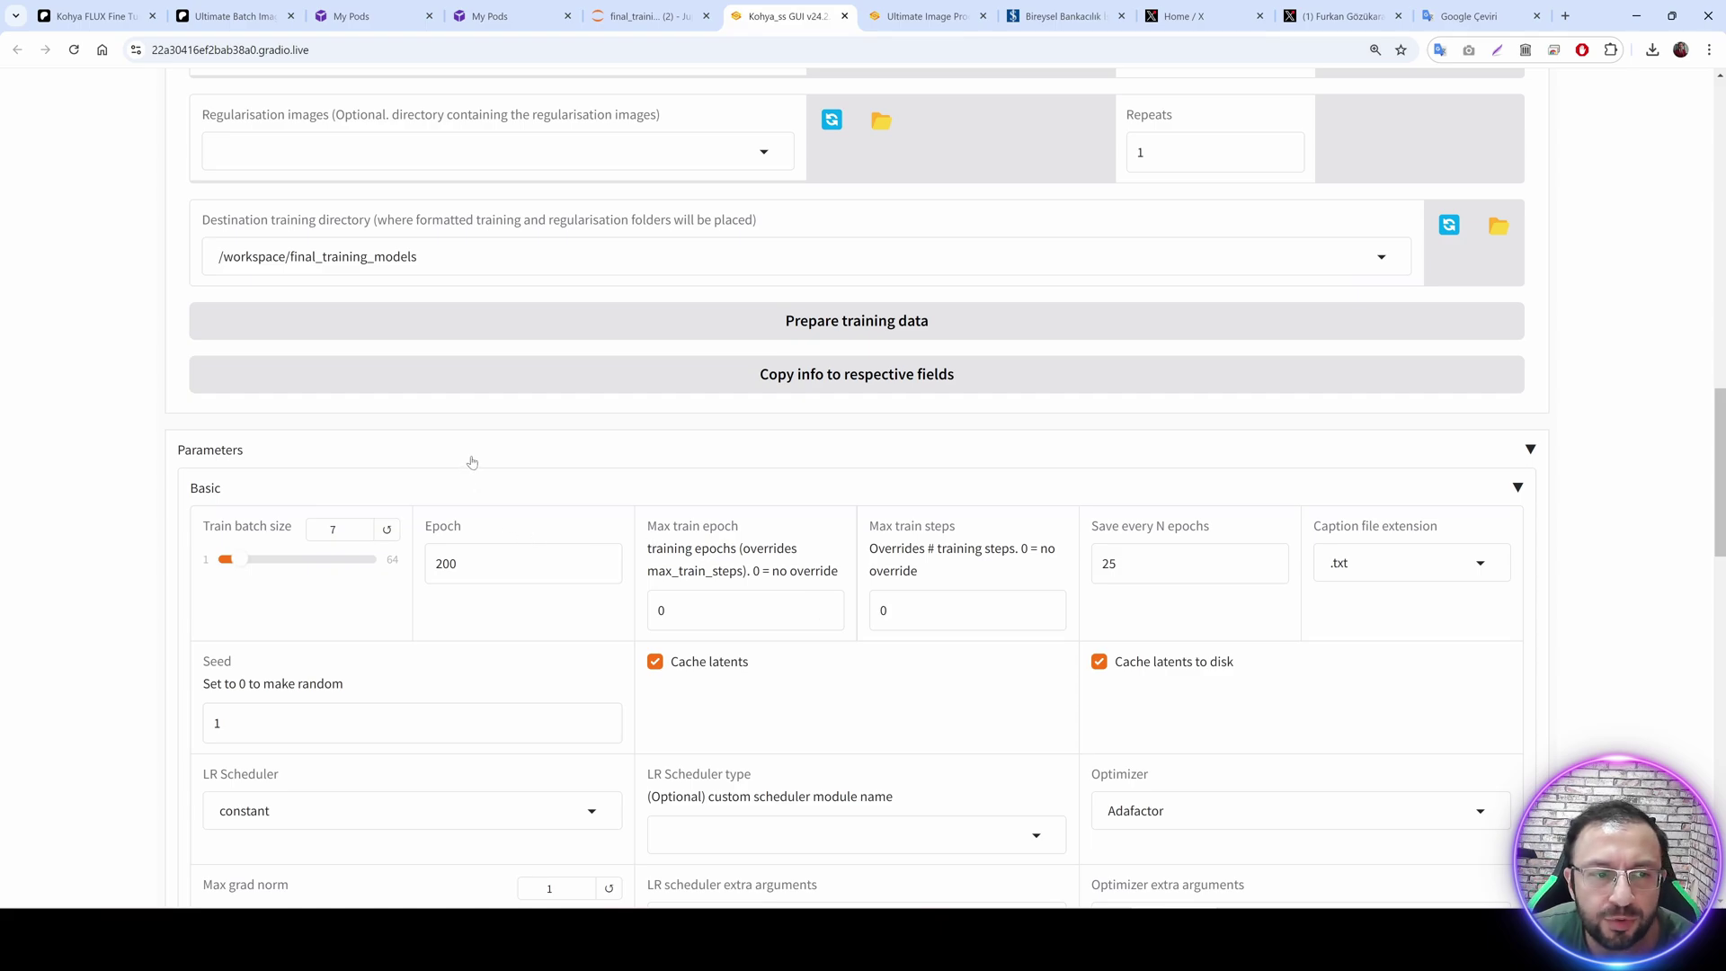
scroll(472, 463, "down", 1)
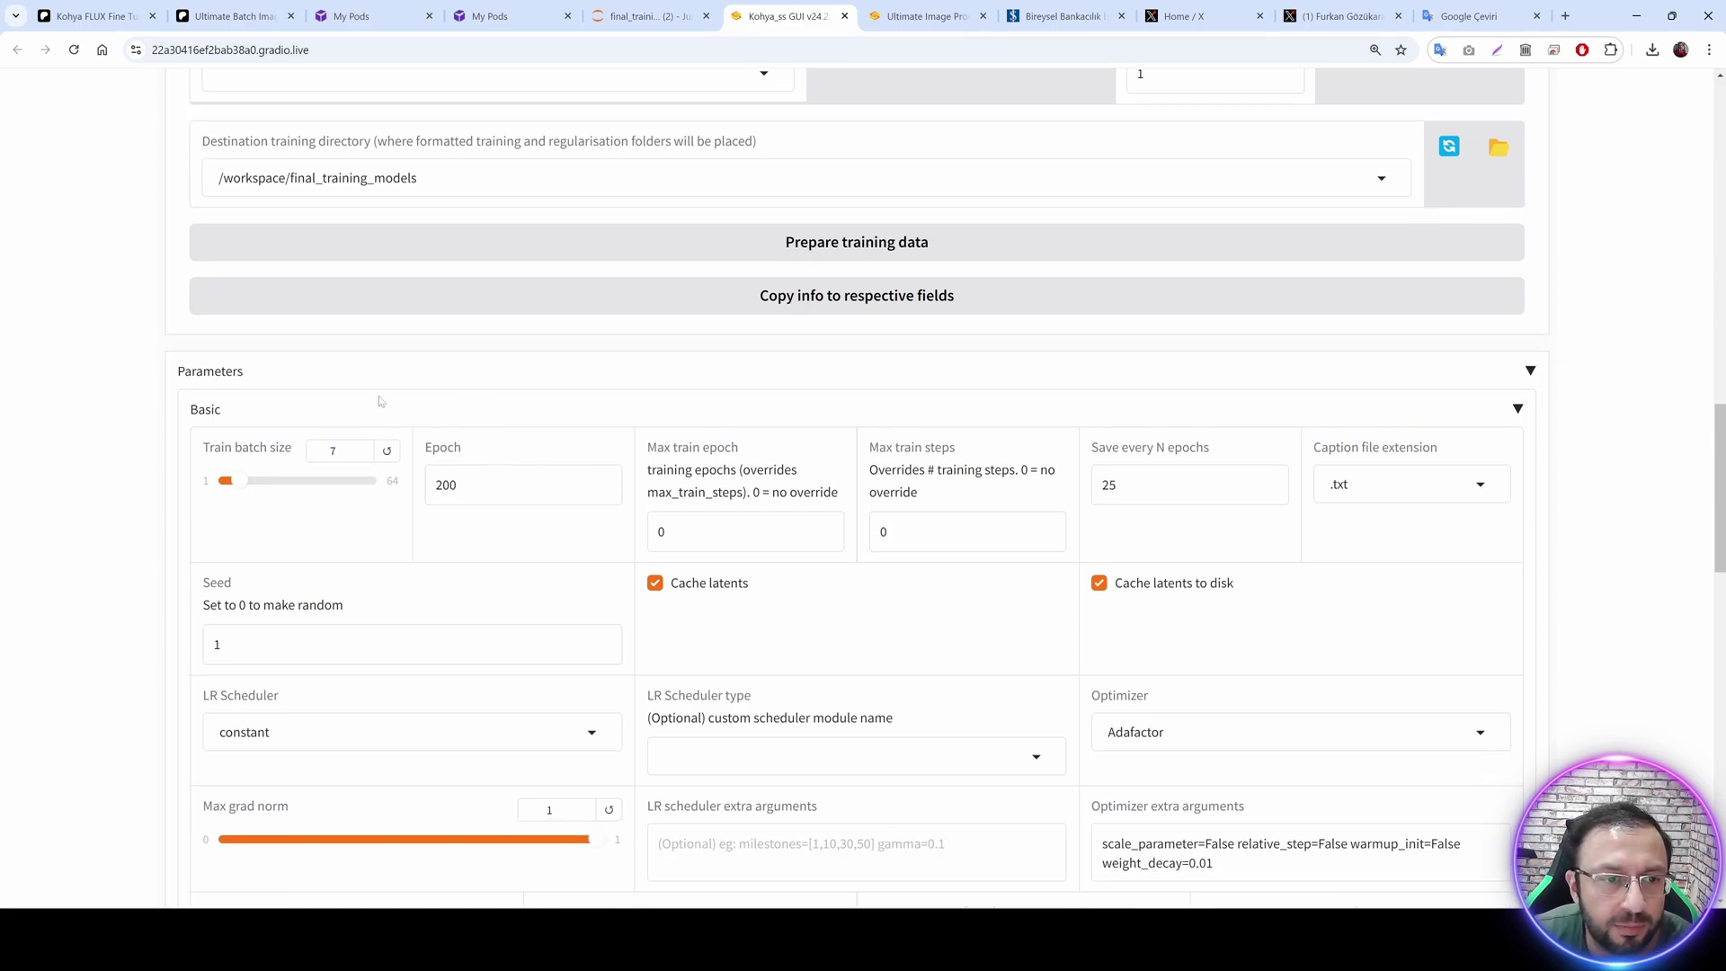
scroll(324, 415, "down", 1)
scroll(474, 474, "up", 1)
double_click(446, 484)
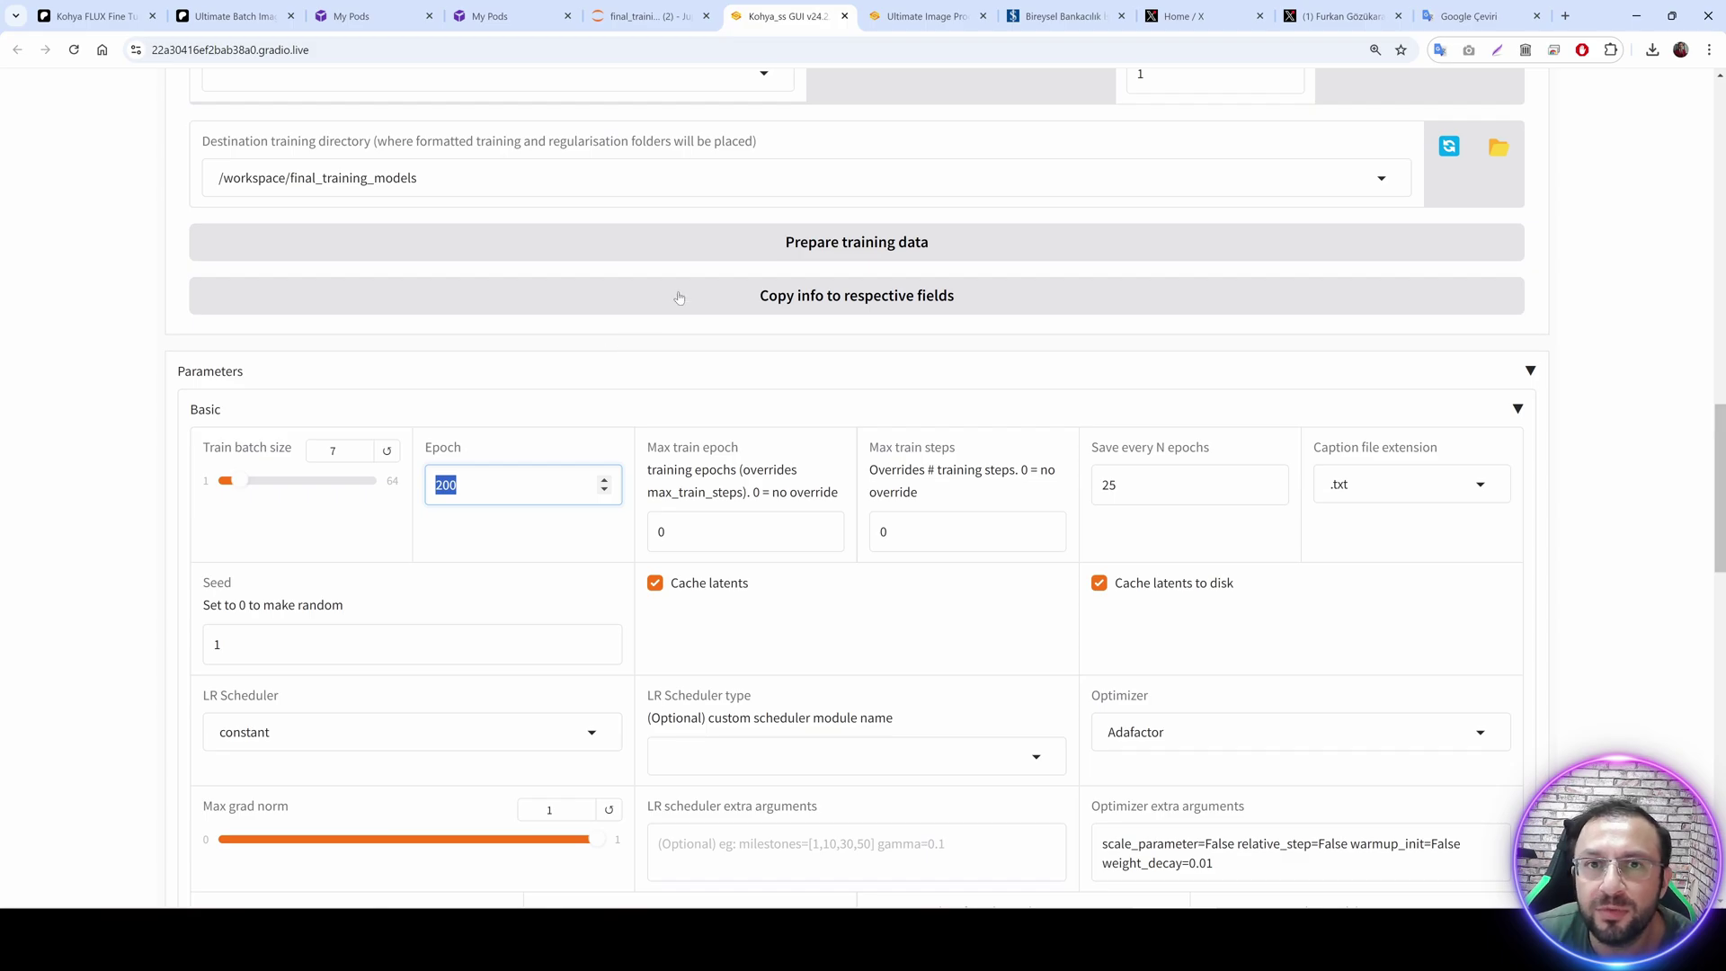
Review the fine-tuning comparisons in the Patreon post and return to the Kohya_ss GUI.
left_click(95, 15)
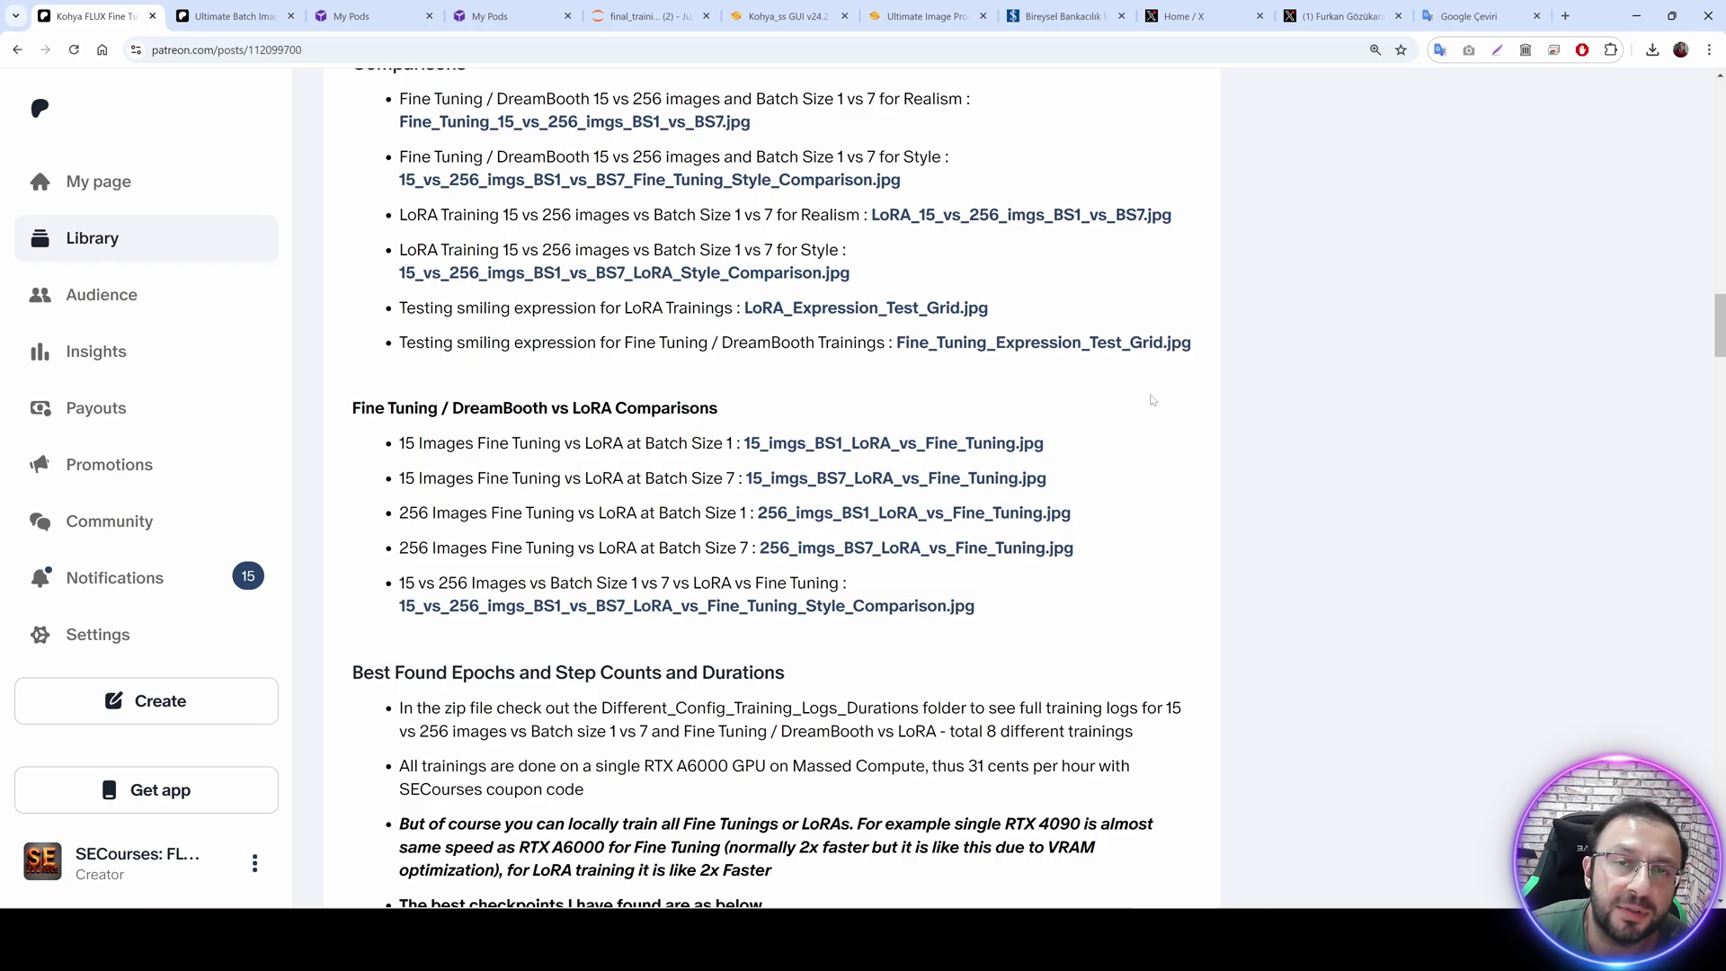
scroll(1146, 445, "up", 1)
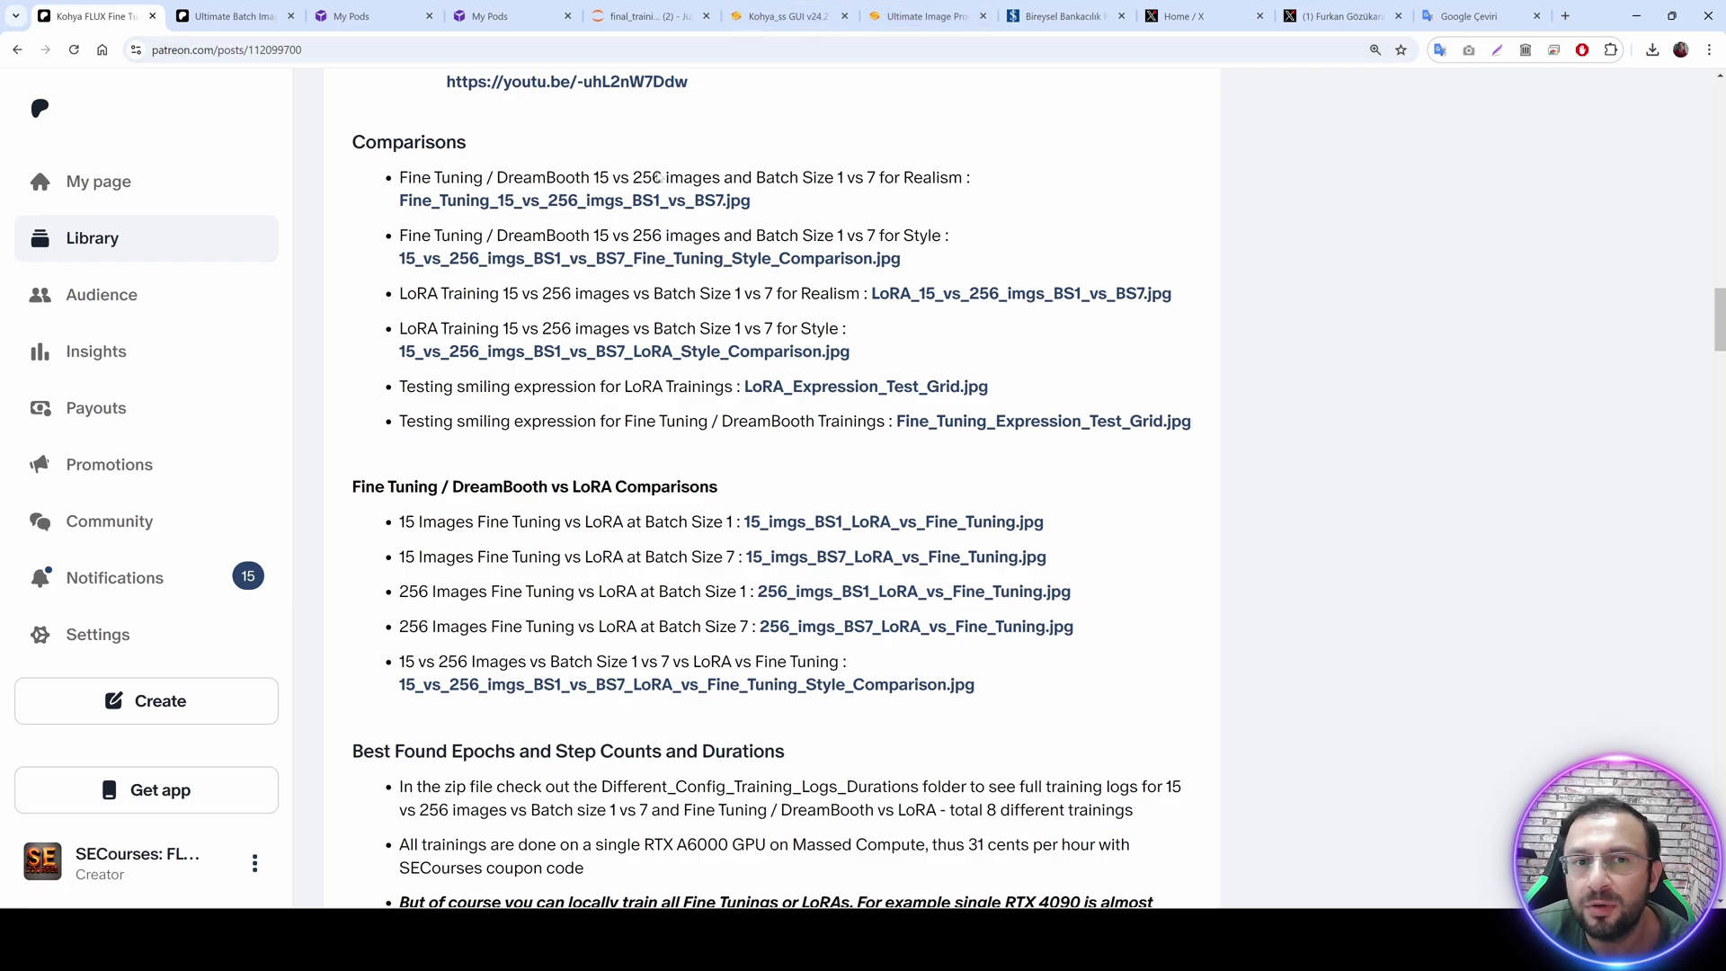
left_click(640, 13)
left_click(835, 9)
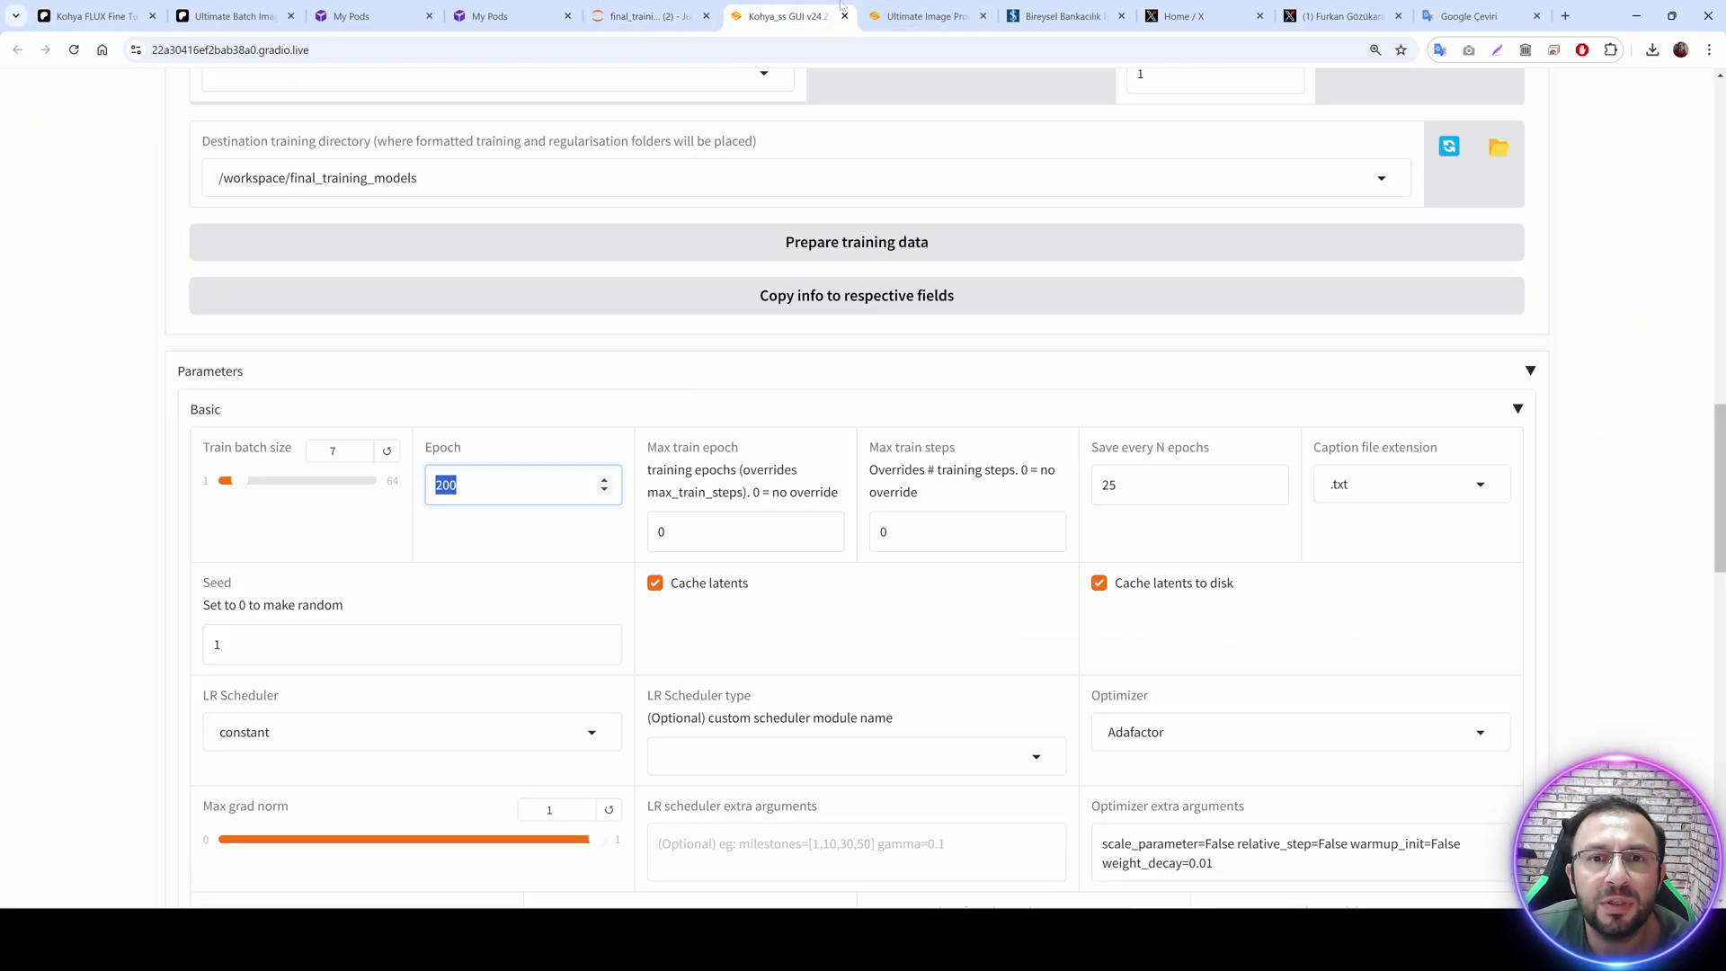
Set Epoch to 100 and Save every N epochs to 10 in the Basic parameters.
type("100")
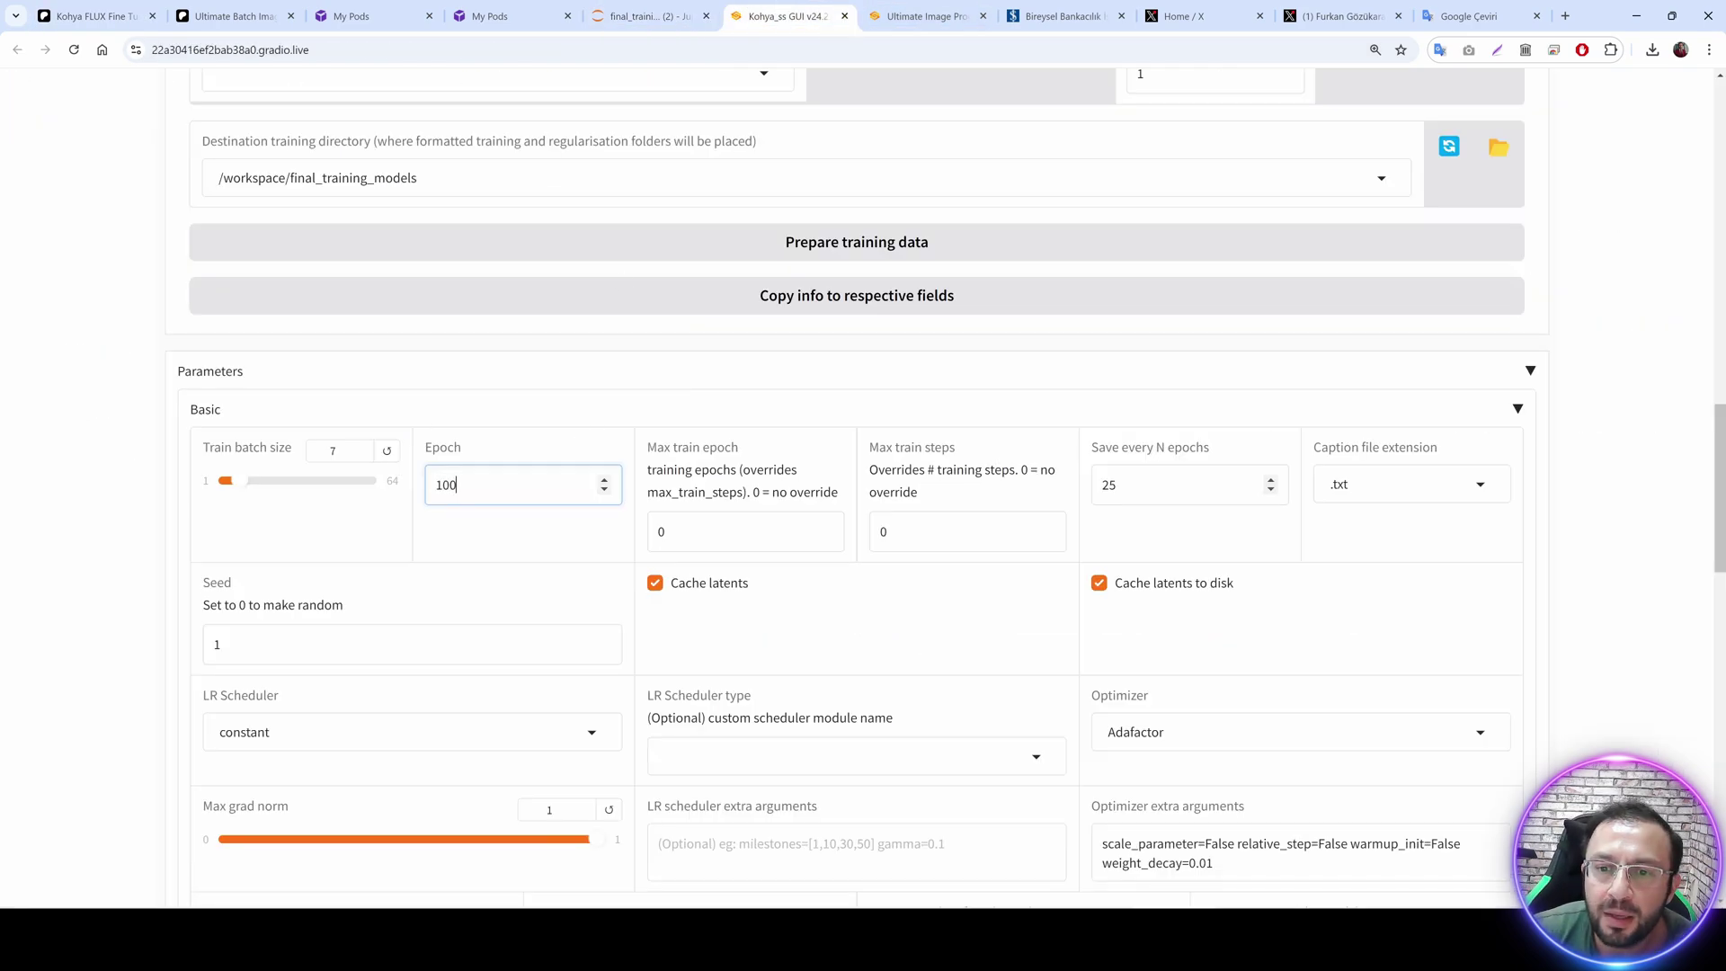
double_click(1169, 484)
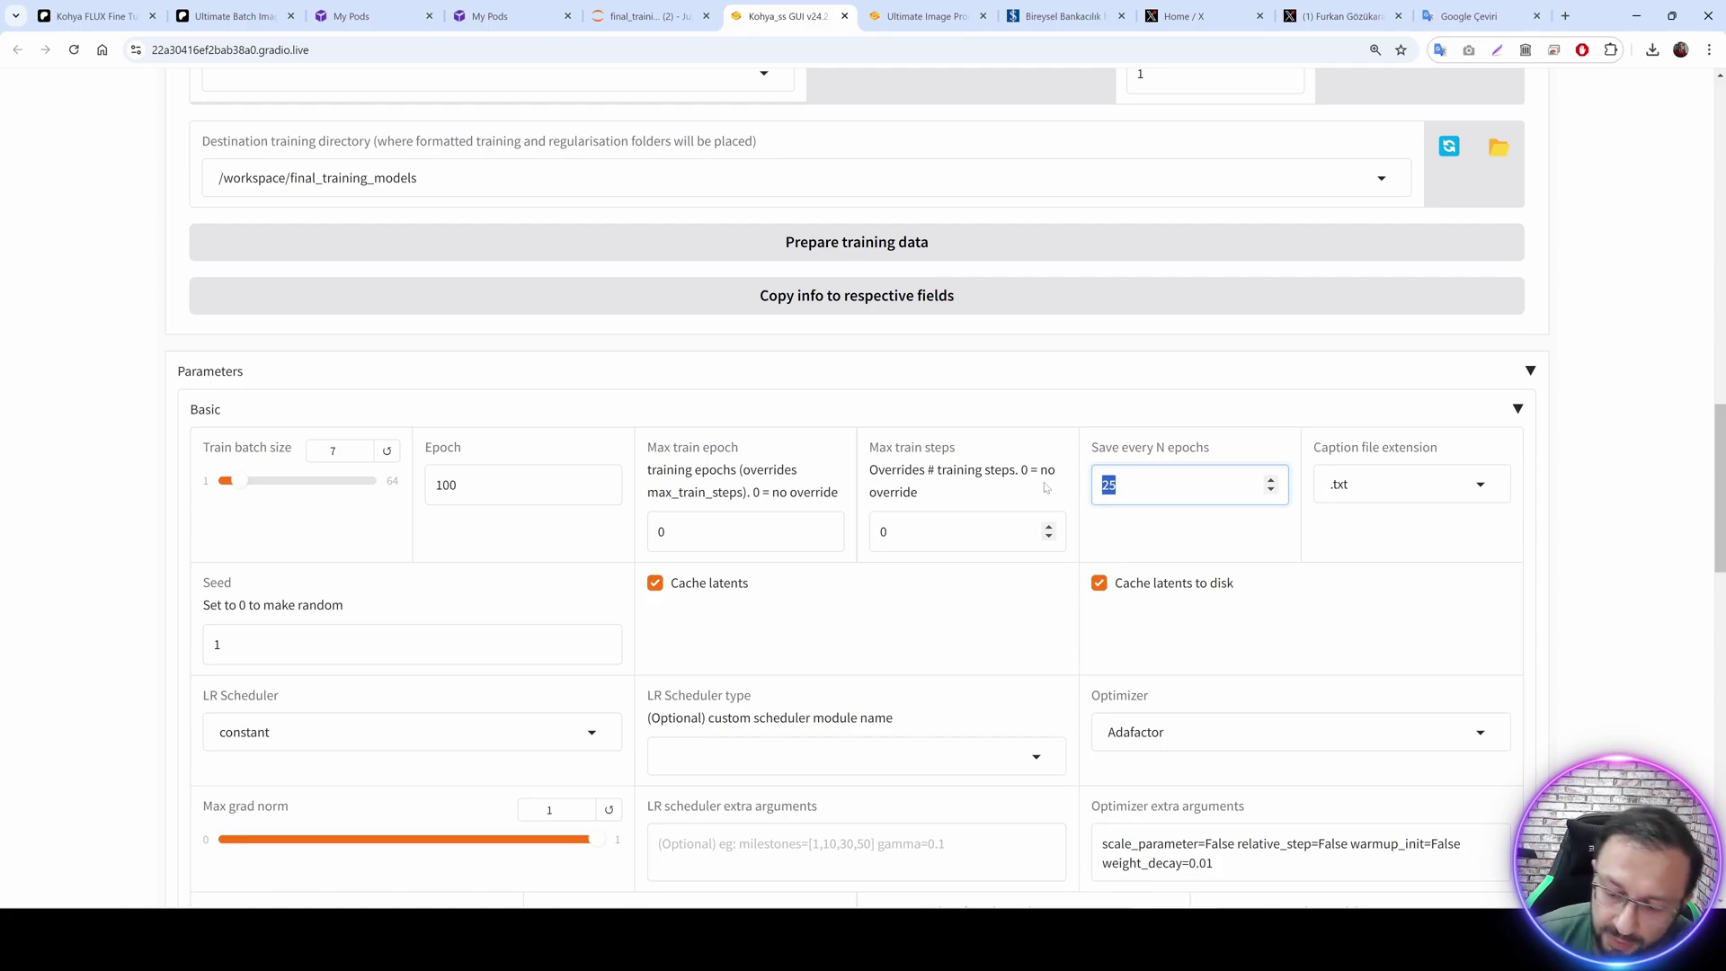
type("100")
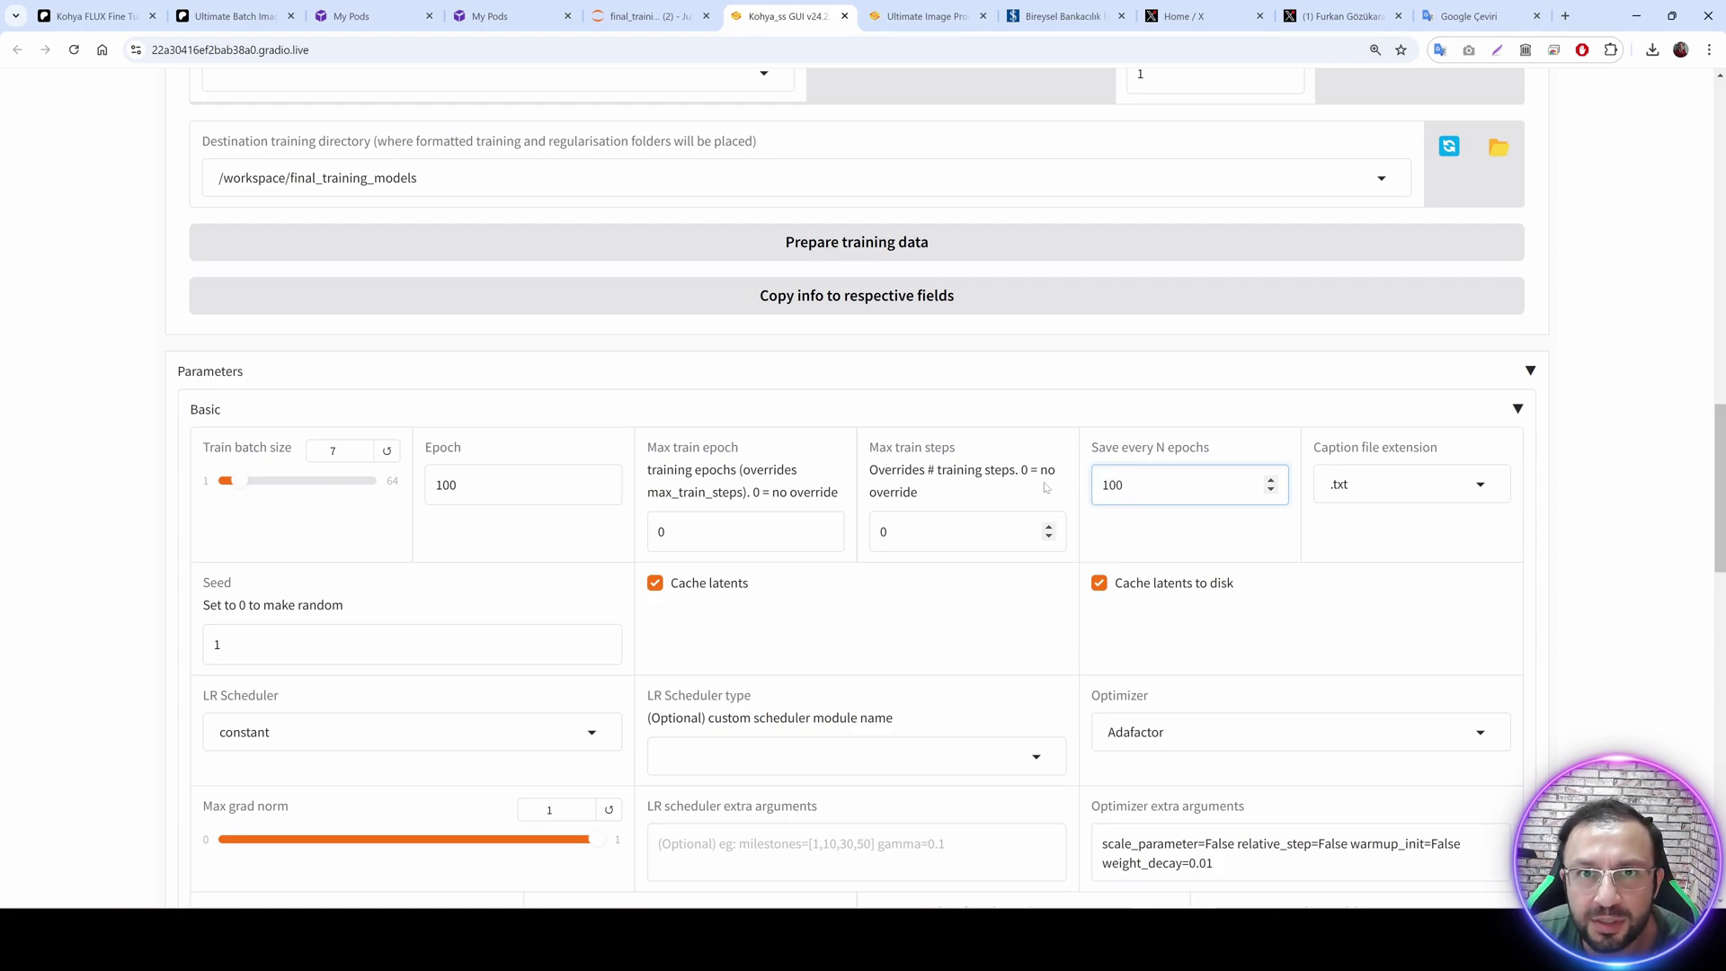
key("ctrl+a")
type("10")
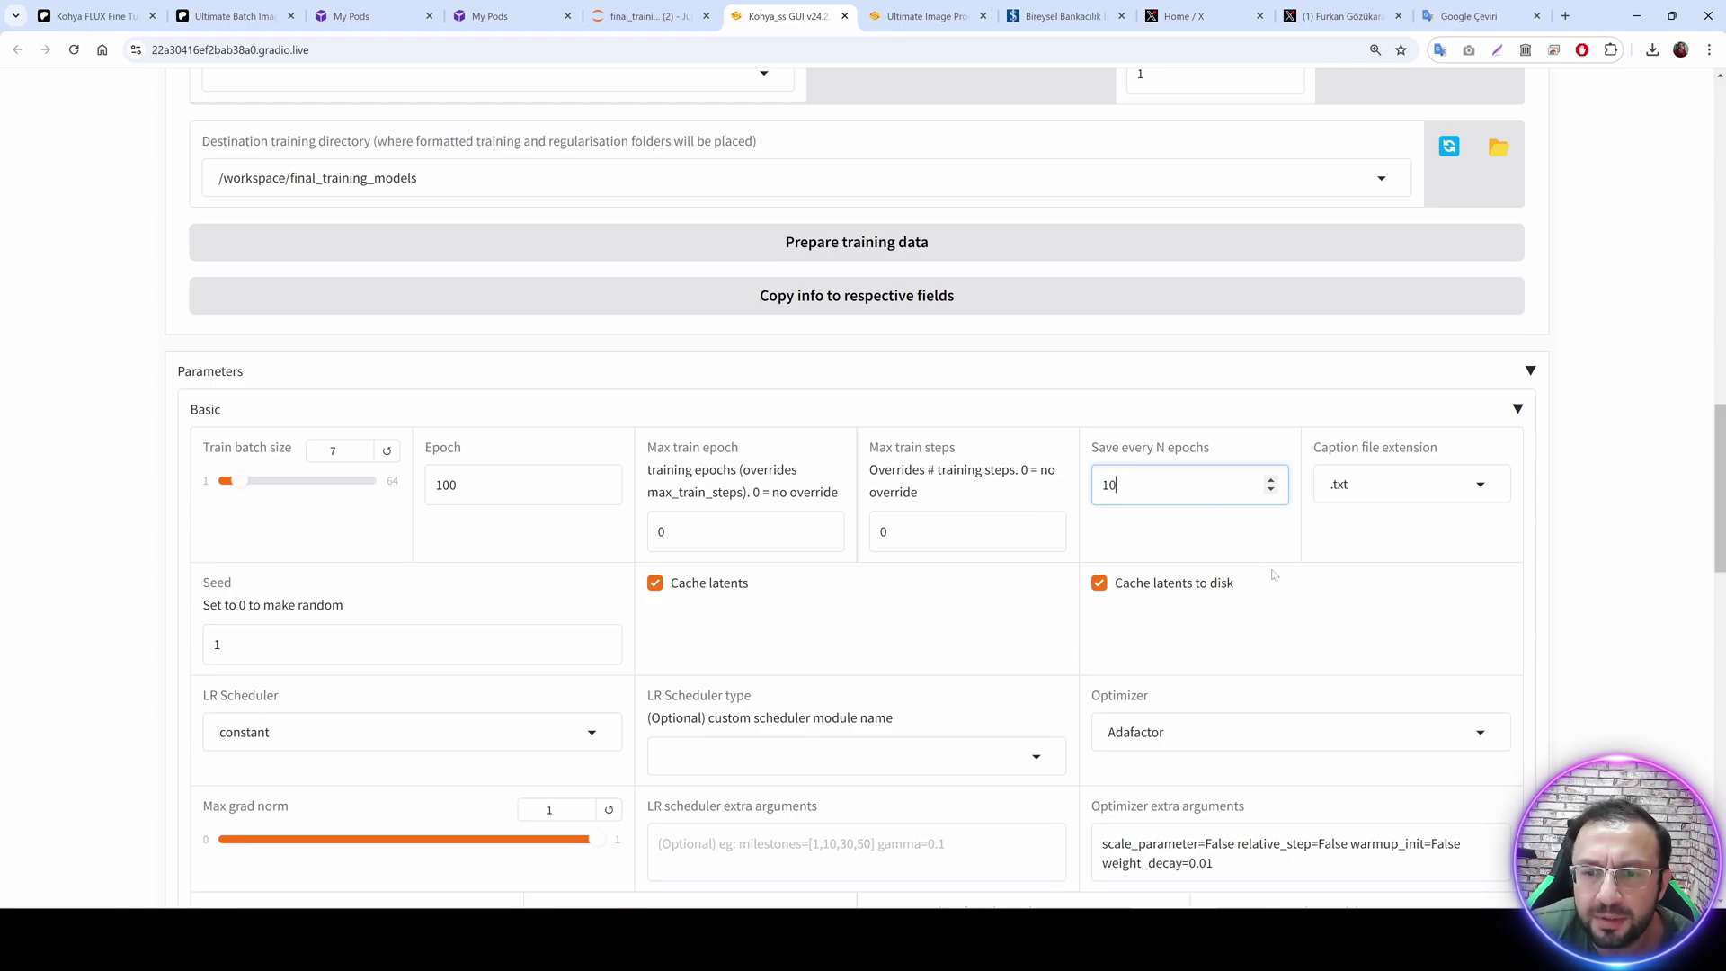
Expand the Samples section and inspect the sample prompts field.
scroll(1157, 600, "down", 1)
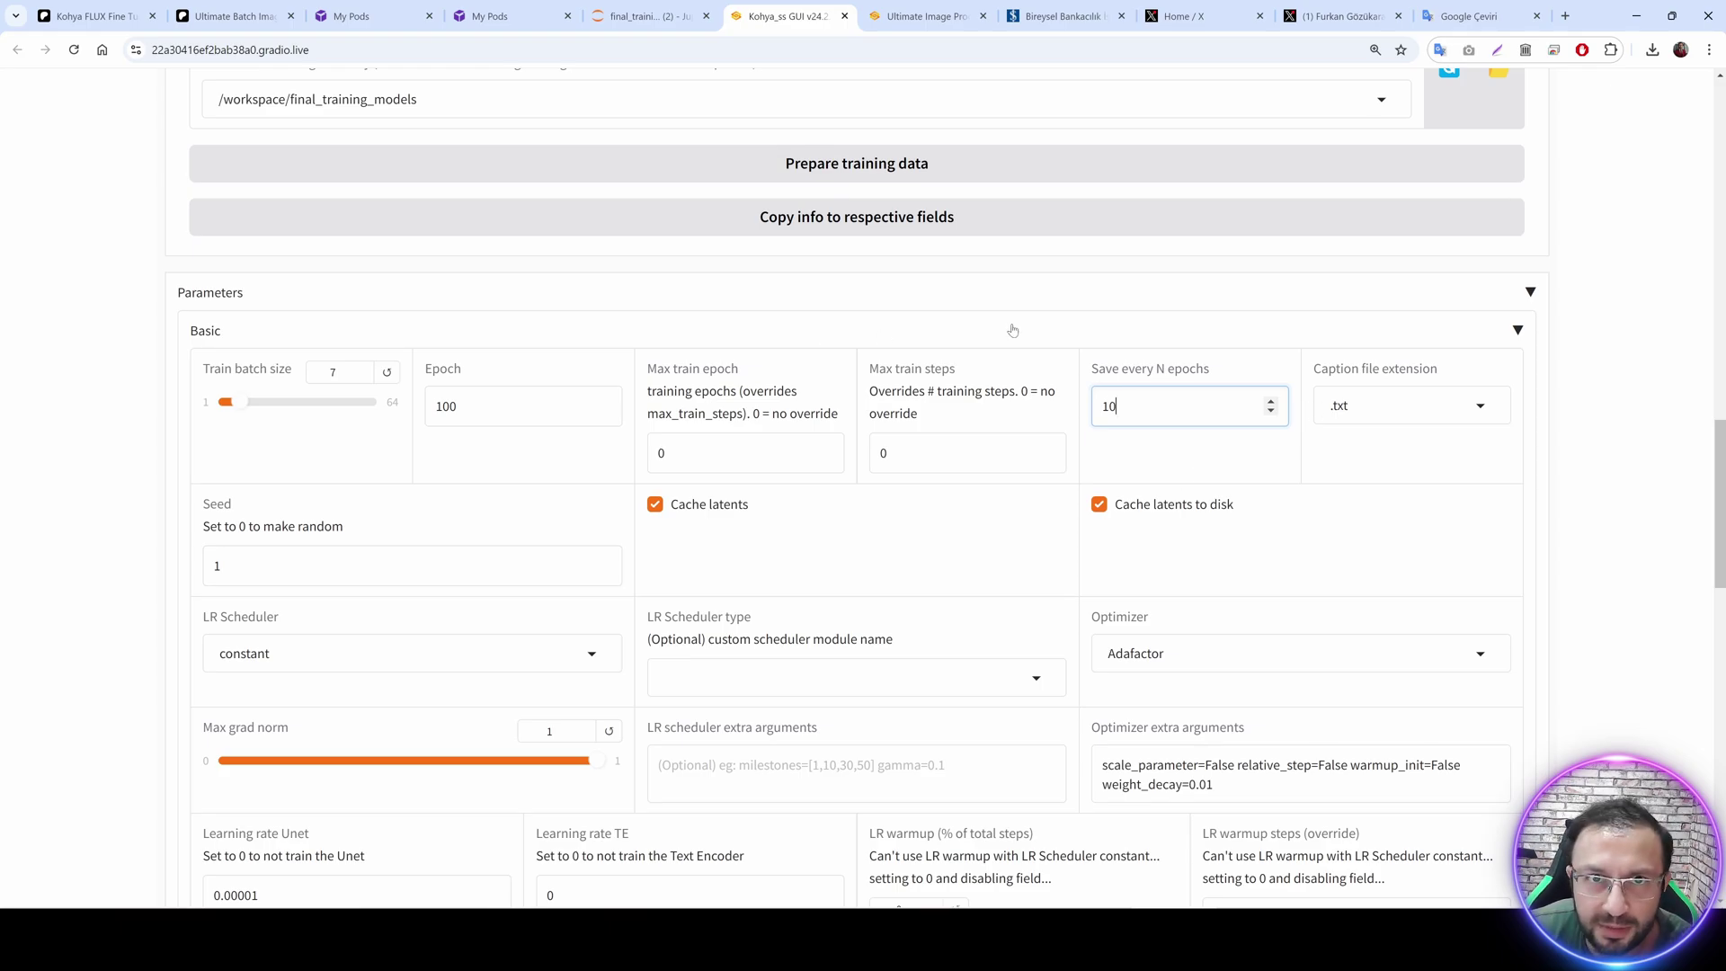
left_click(4, 366)
key("End")
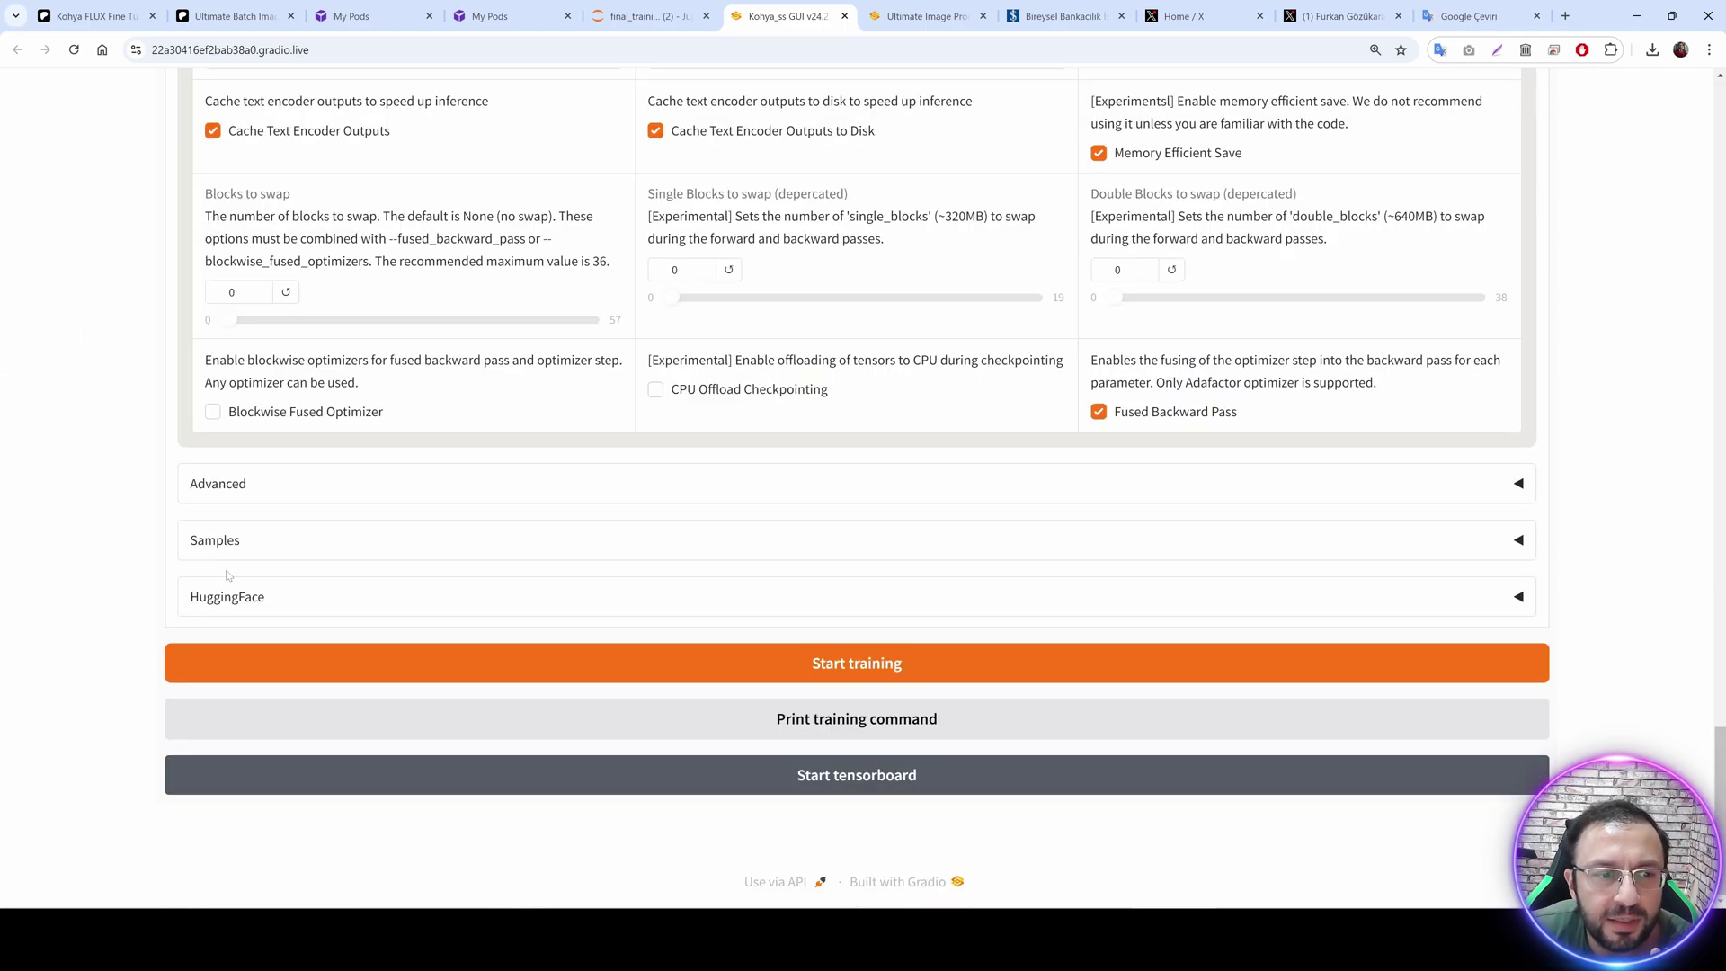
left_click(212, 541)
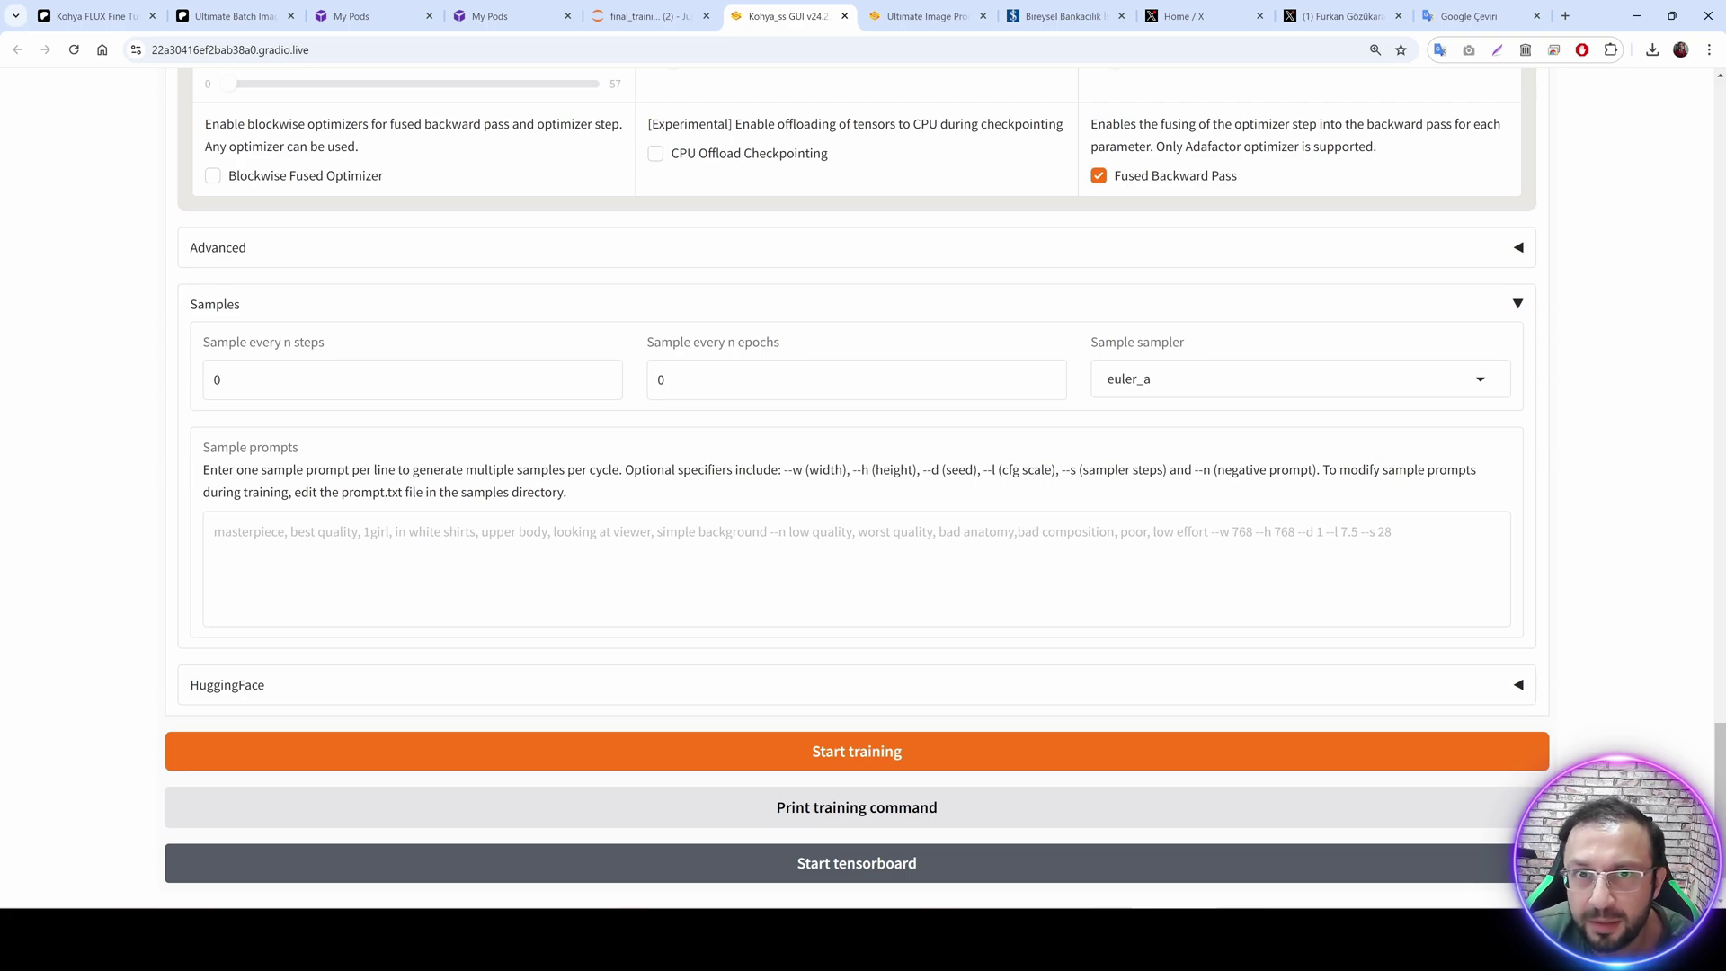
left_click(214, 532)
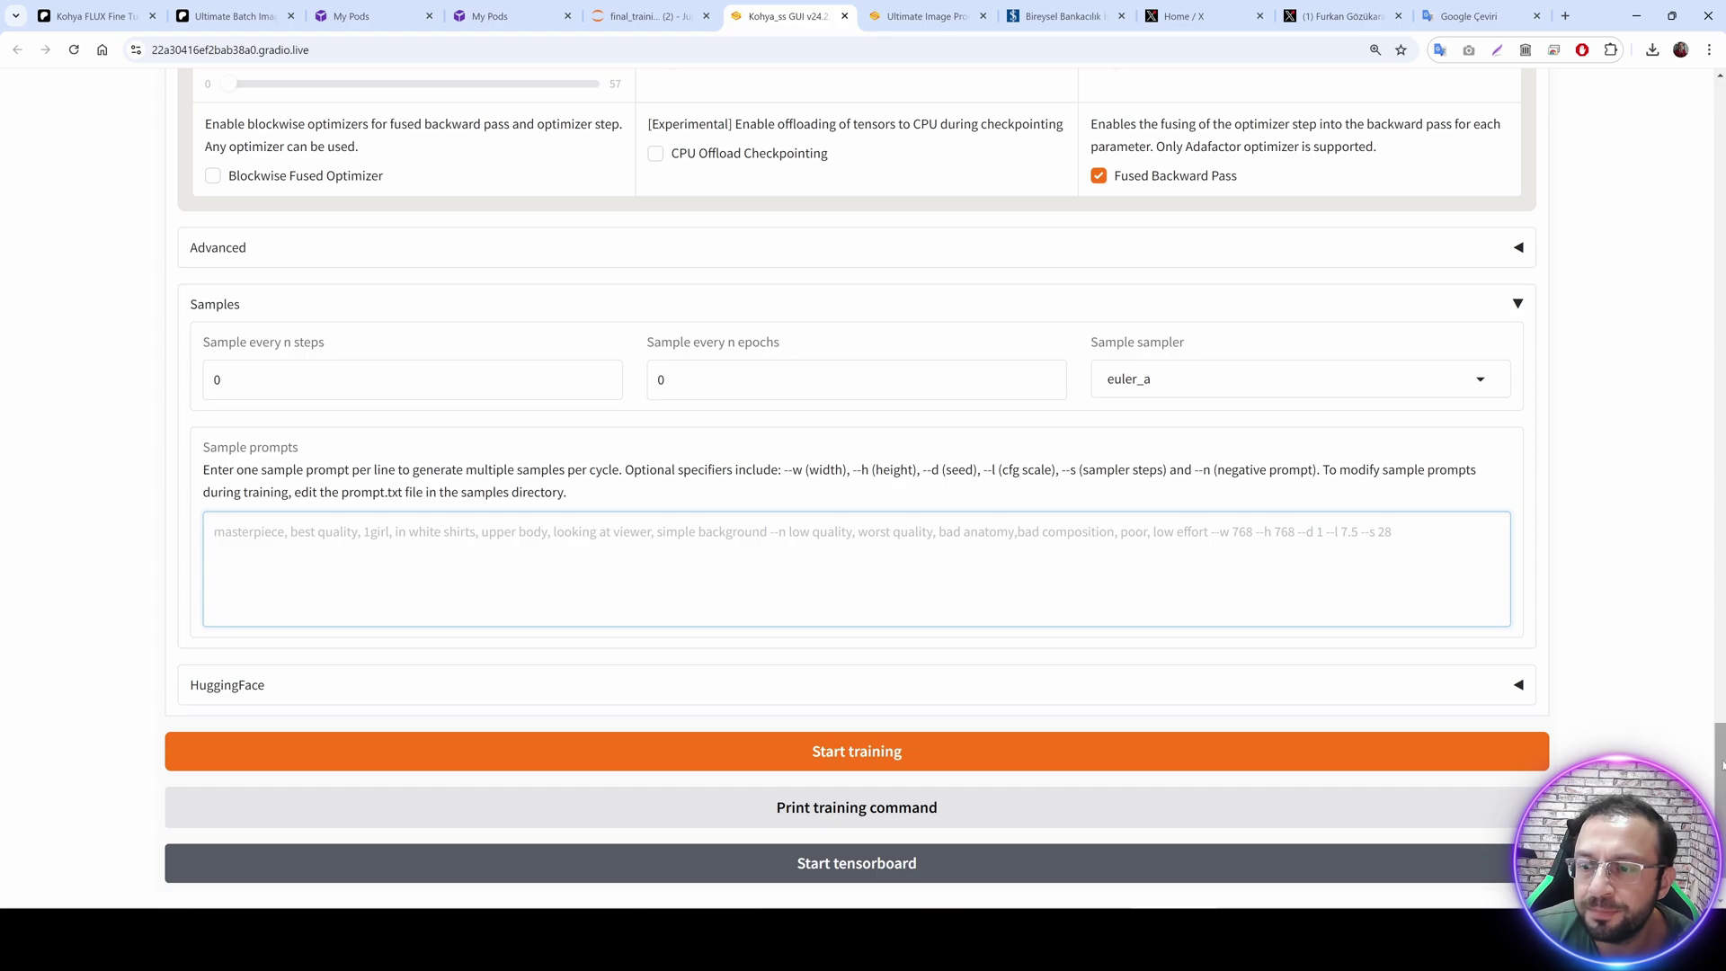
Check the loaded configuration and model settings, start the training and stop it.
left_click_drag(1718, 729, 1718, 89)
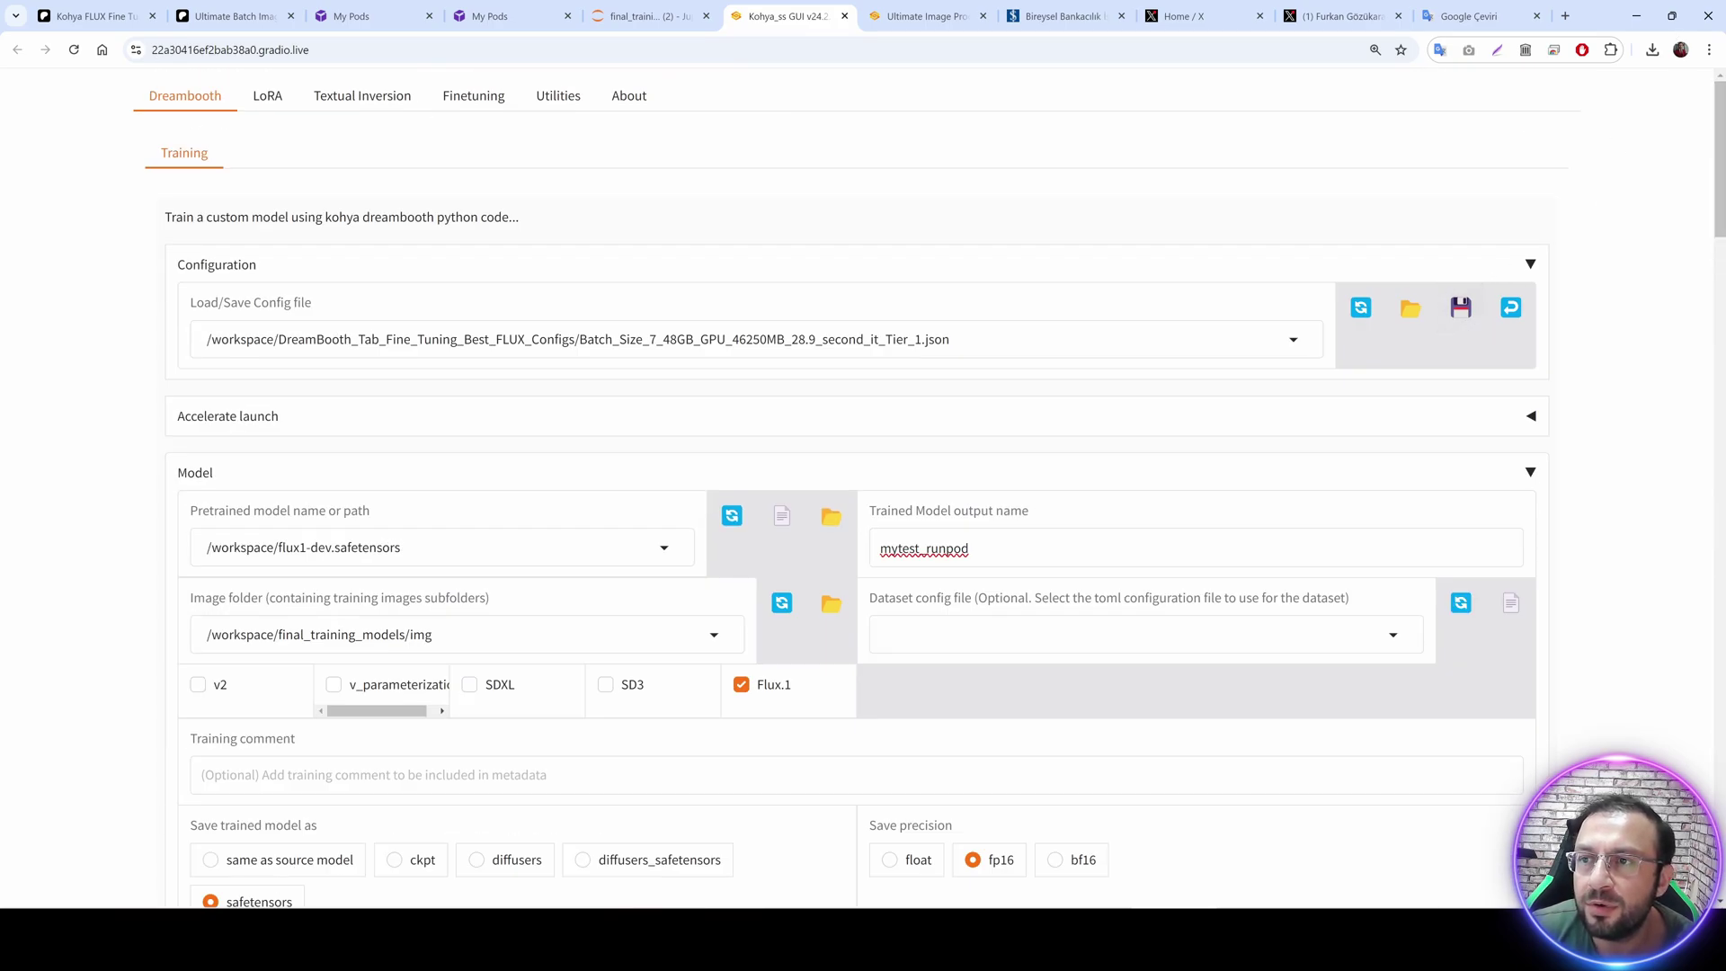
left_click_drag(1716, 229, 1716, 889)
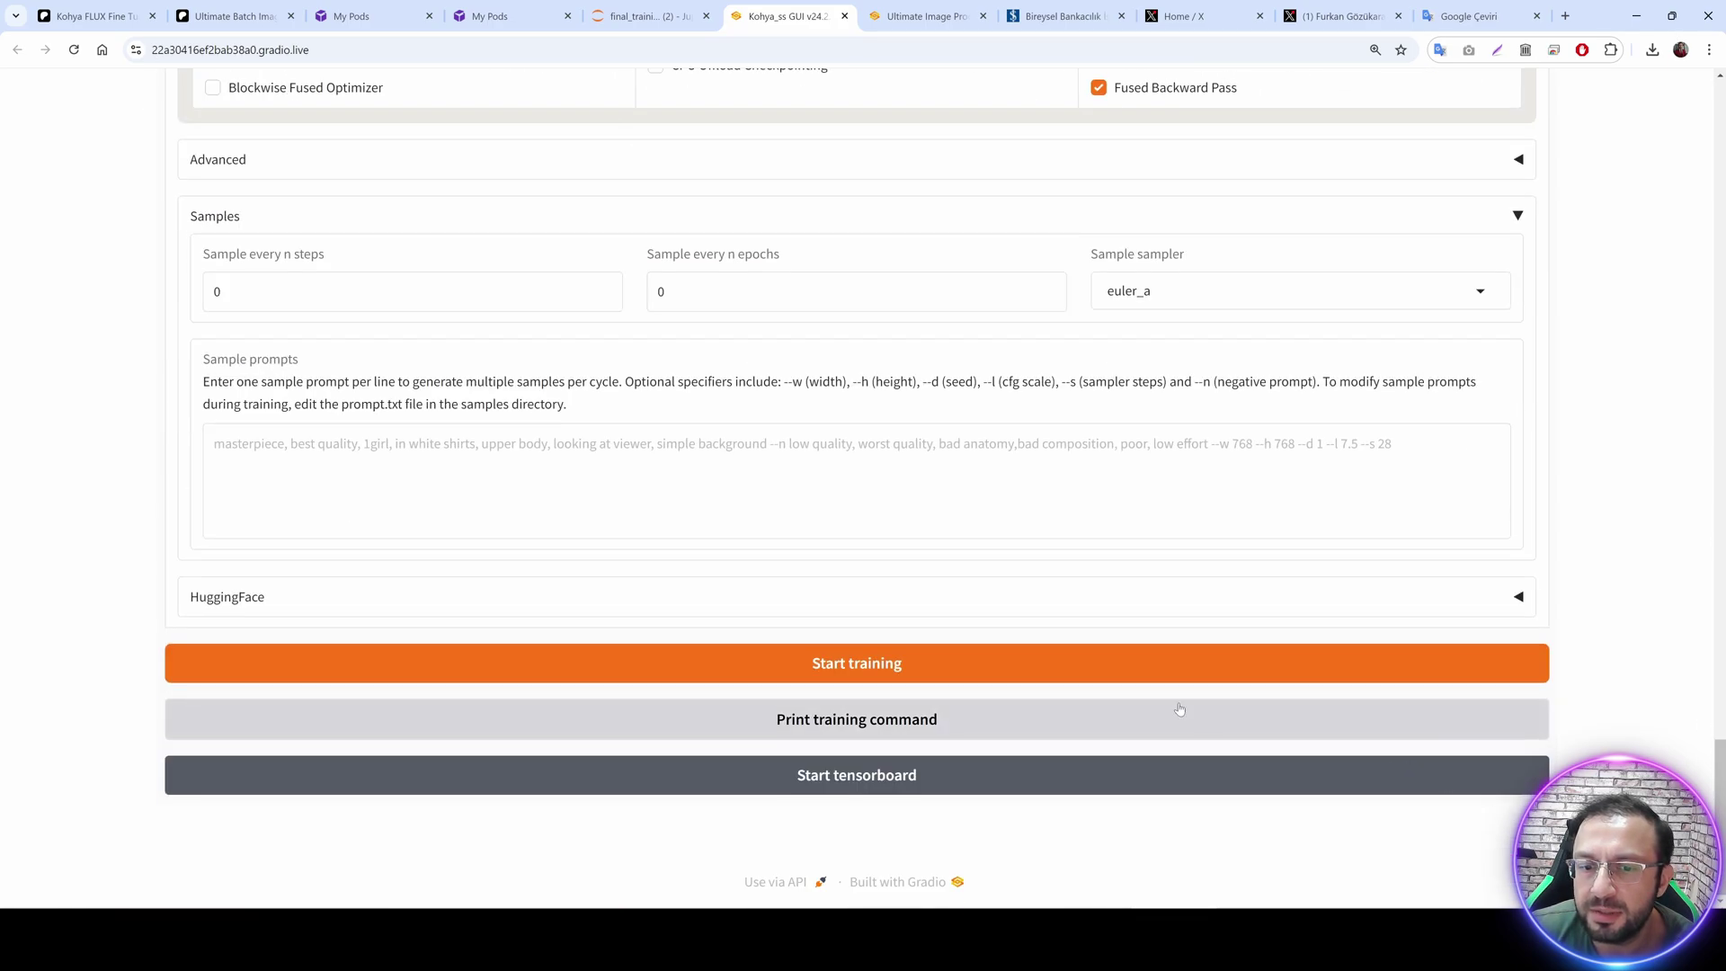
left_click(1060, 670)
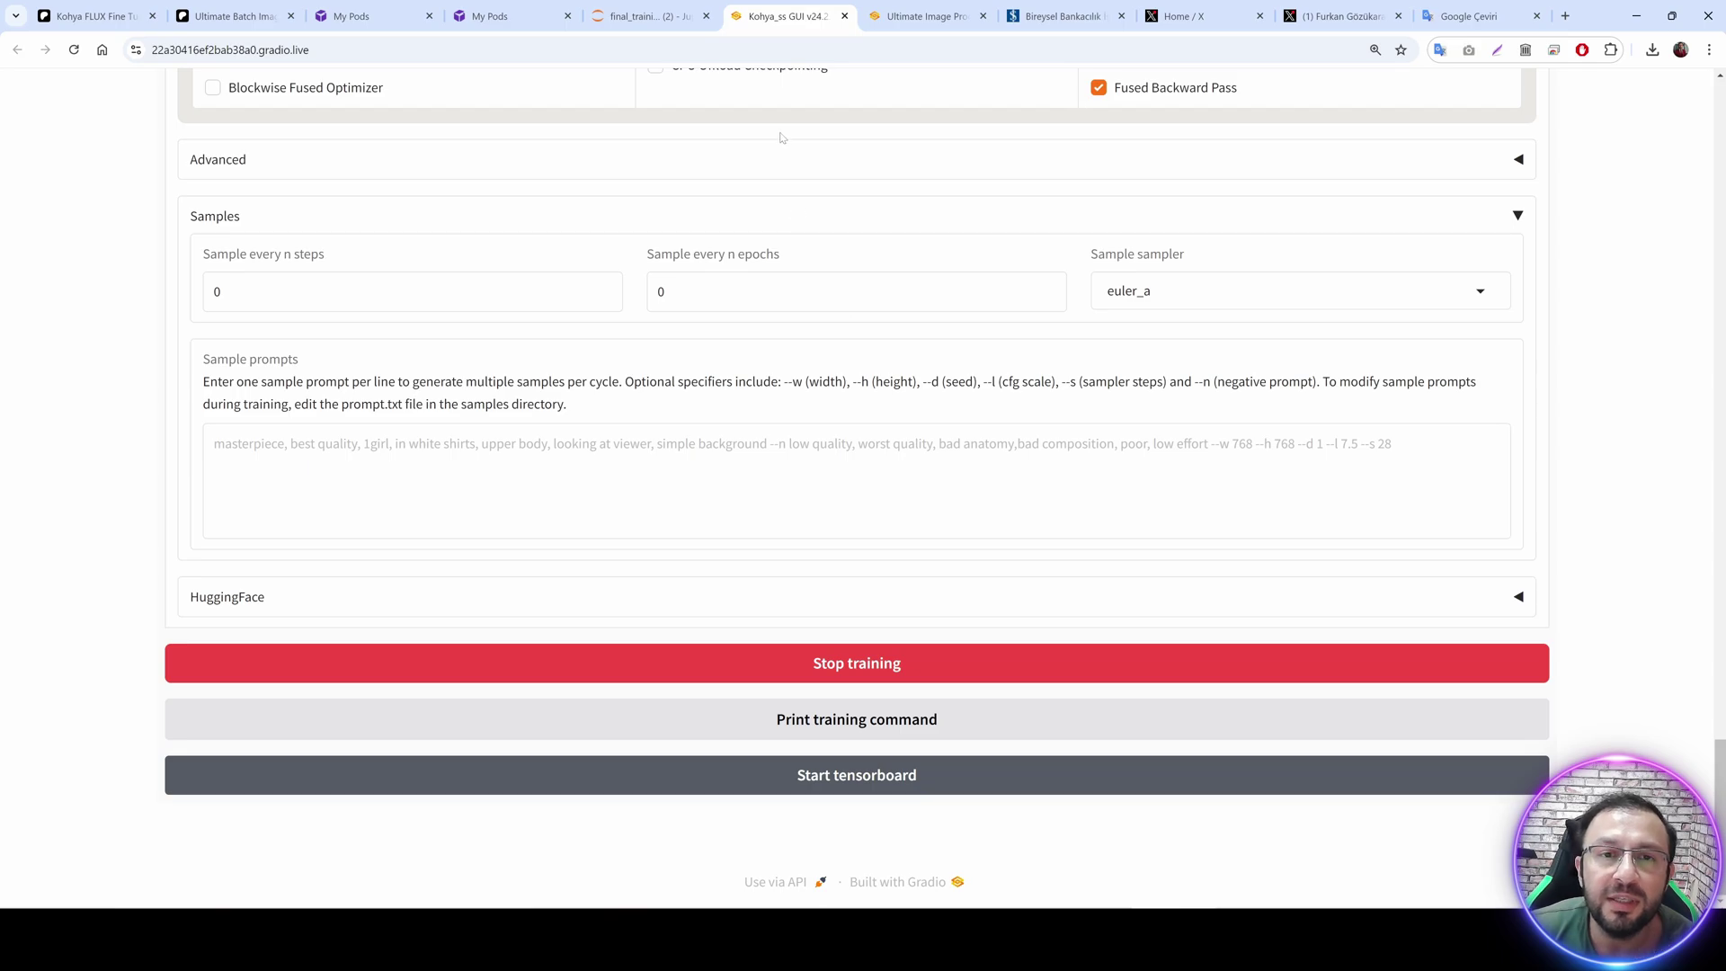
left_click(834, 672)
Set the VAE Path in the Flux.1 section to /workspace/ae.safetensors.
scroll(1128, 554, "up", 20)
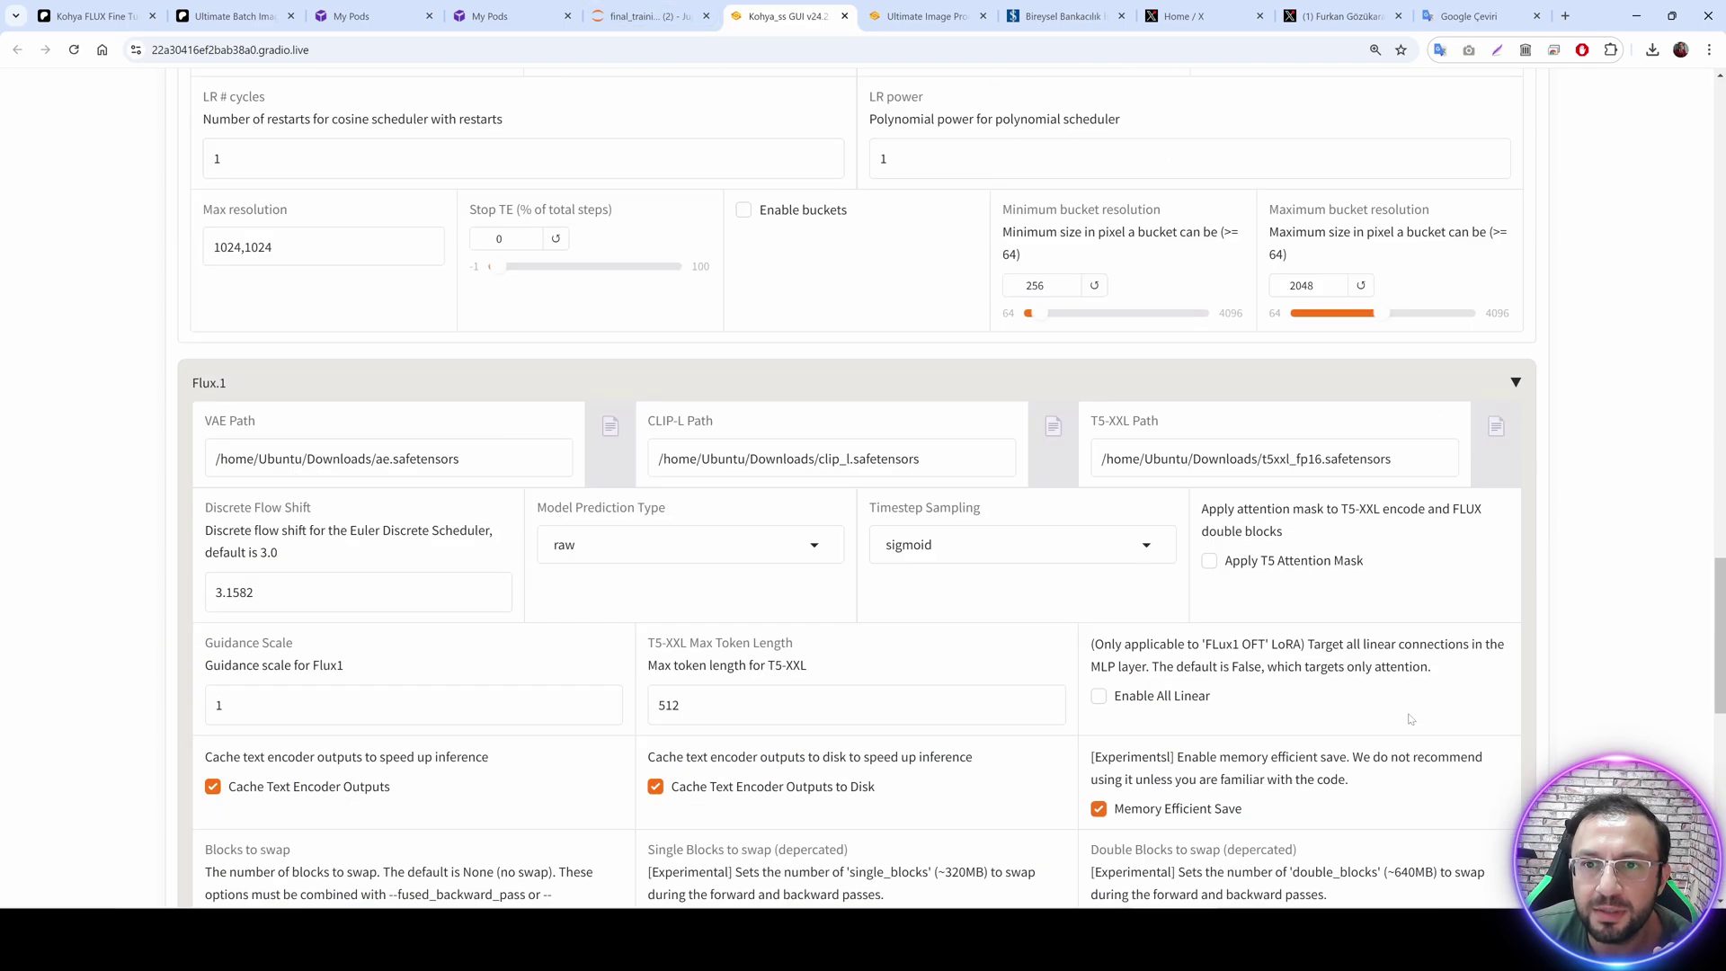
scroll(1283, 788, "down", 10)
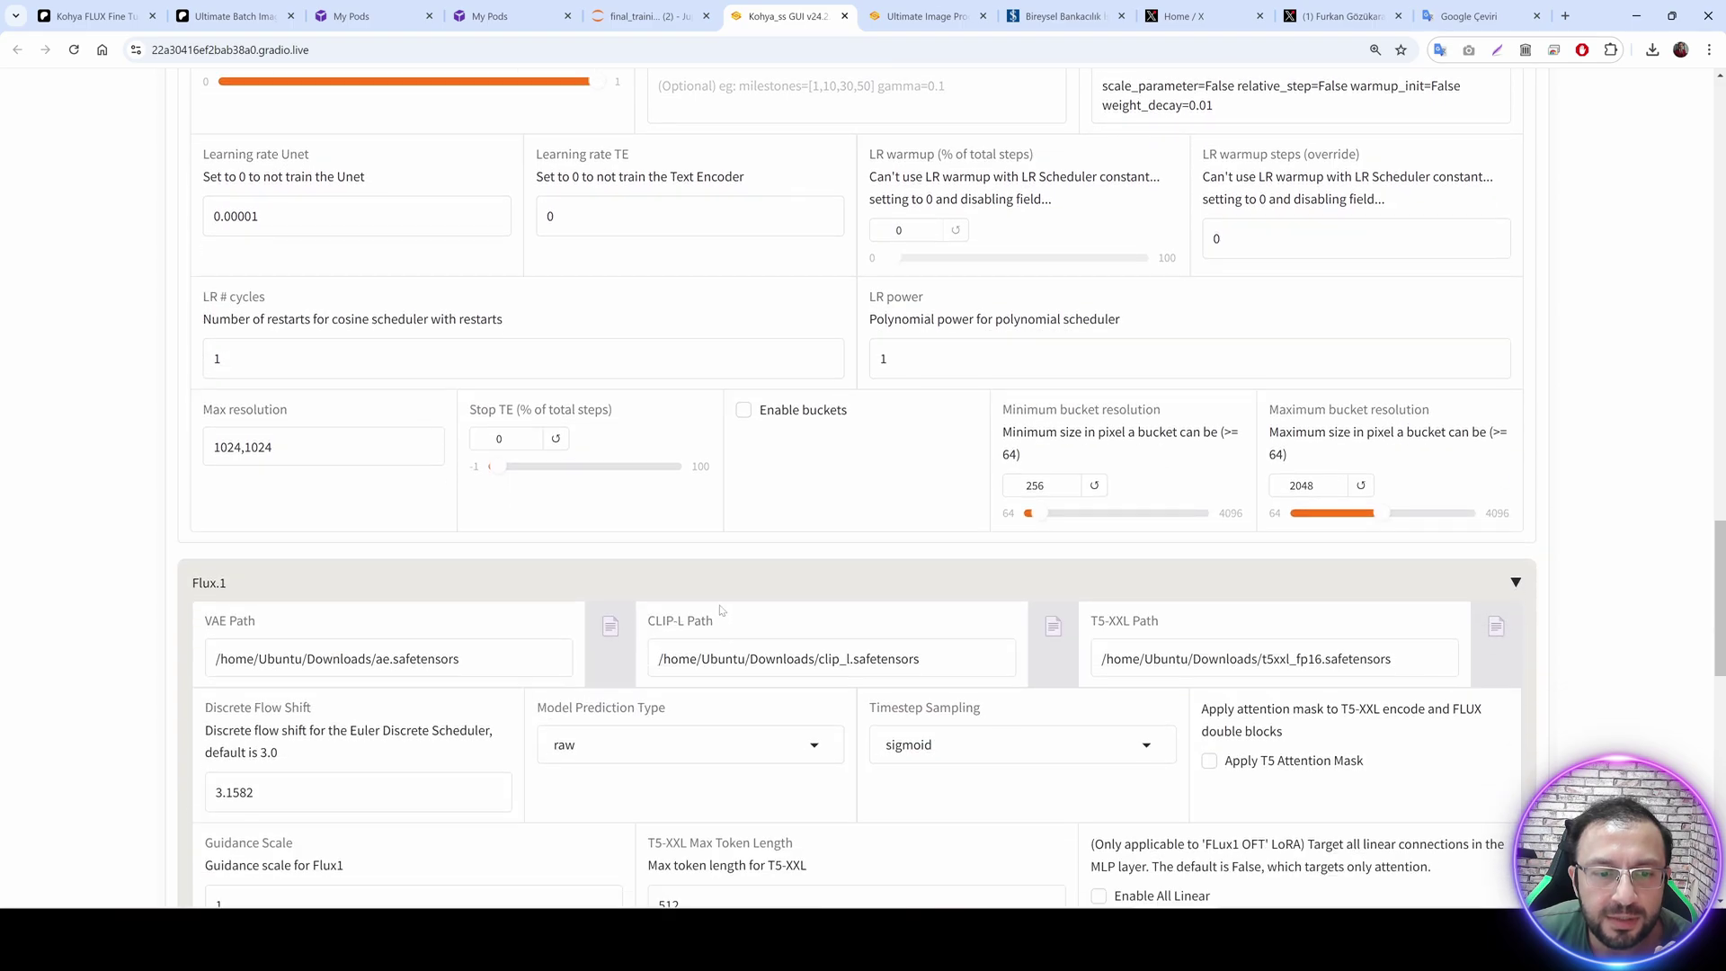
scroll(503, 467, "down", 2)
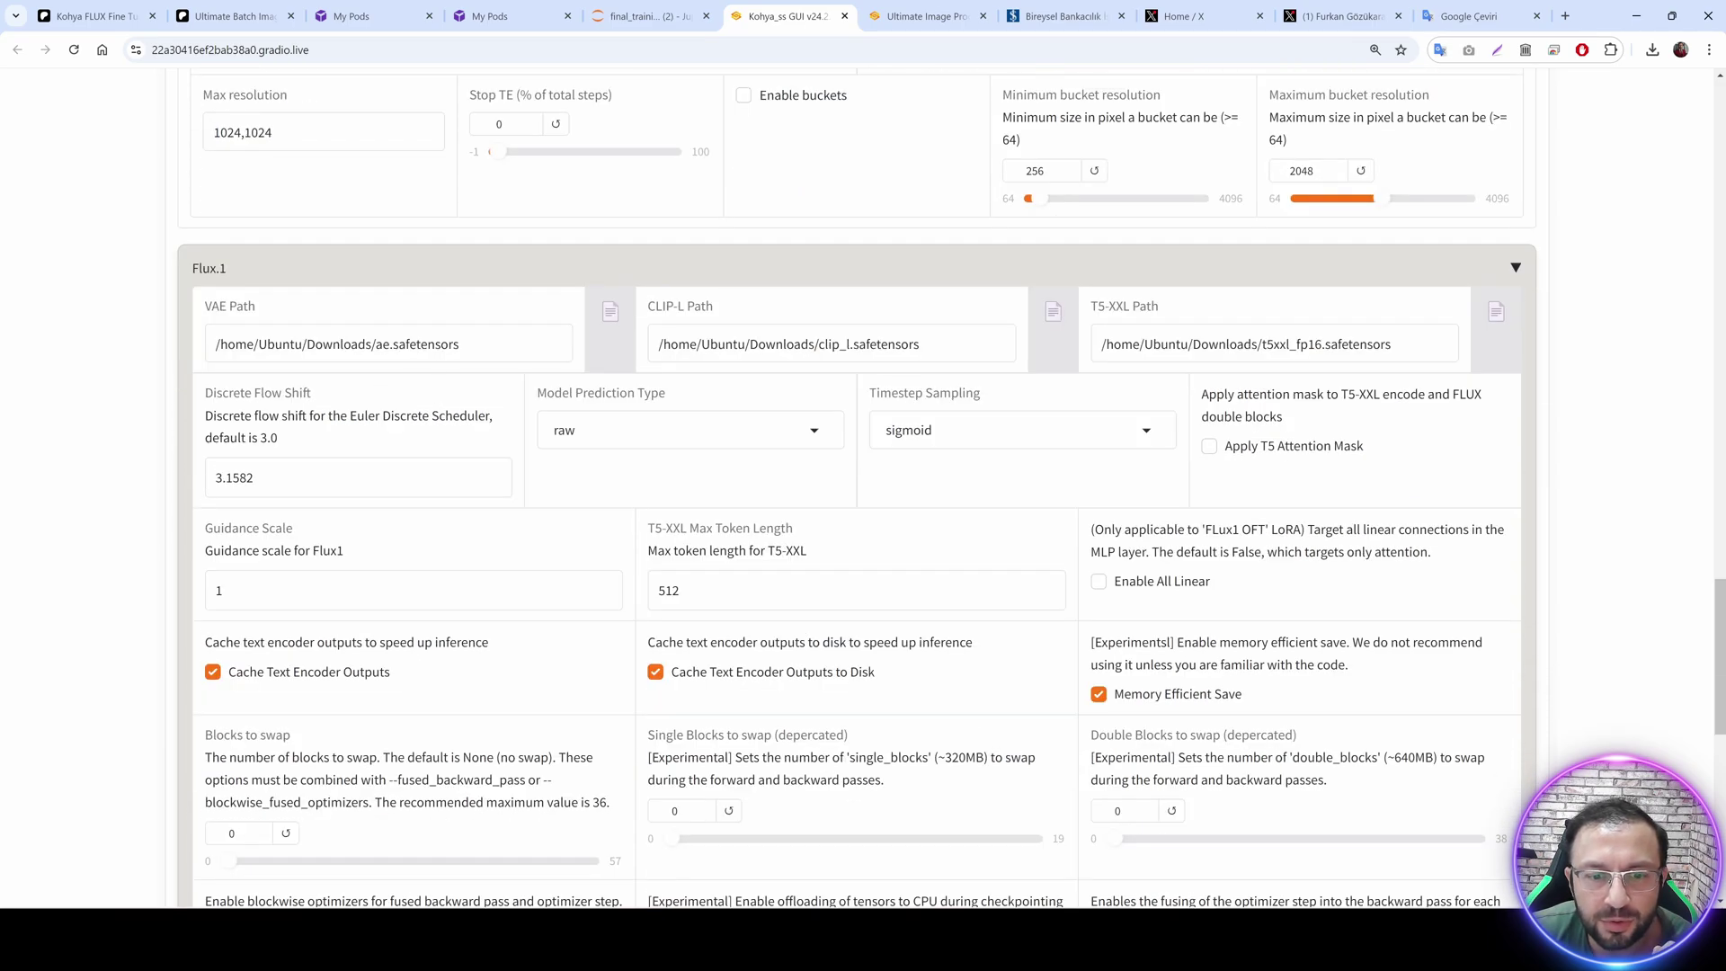
left_click_drag(372, 345, 215, 344)
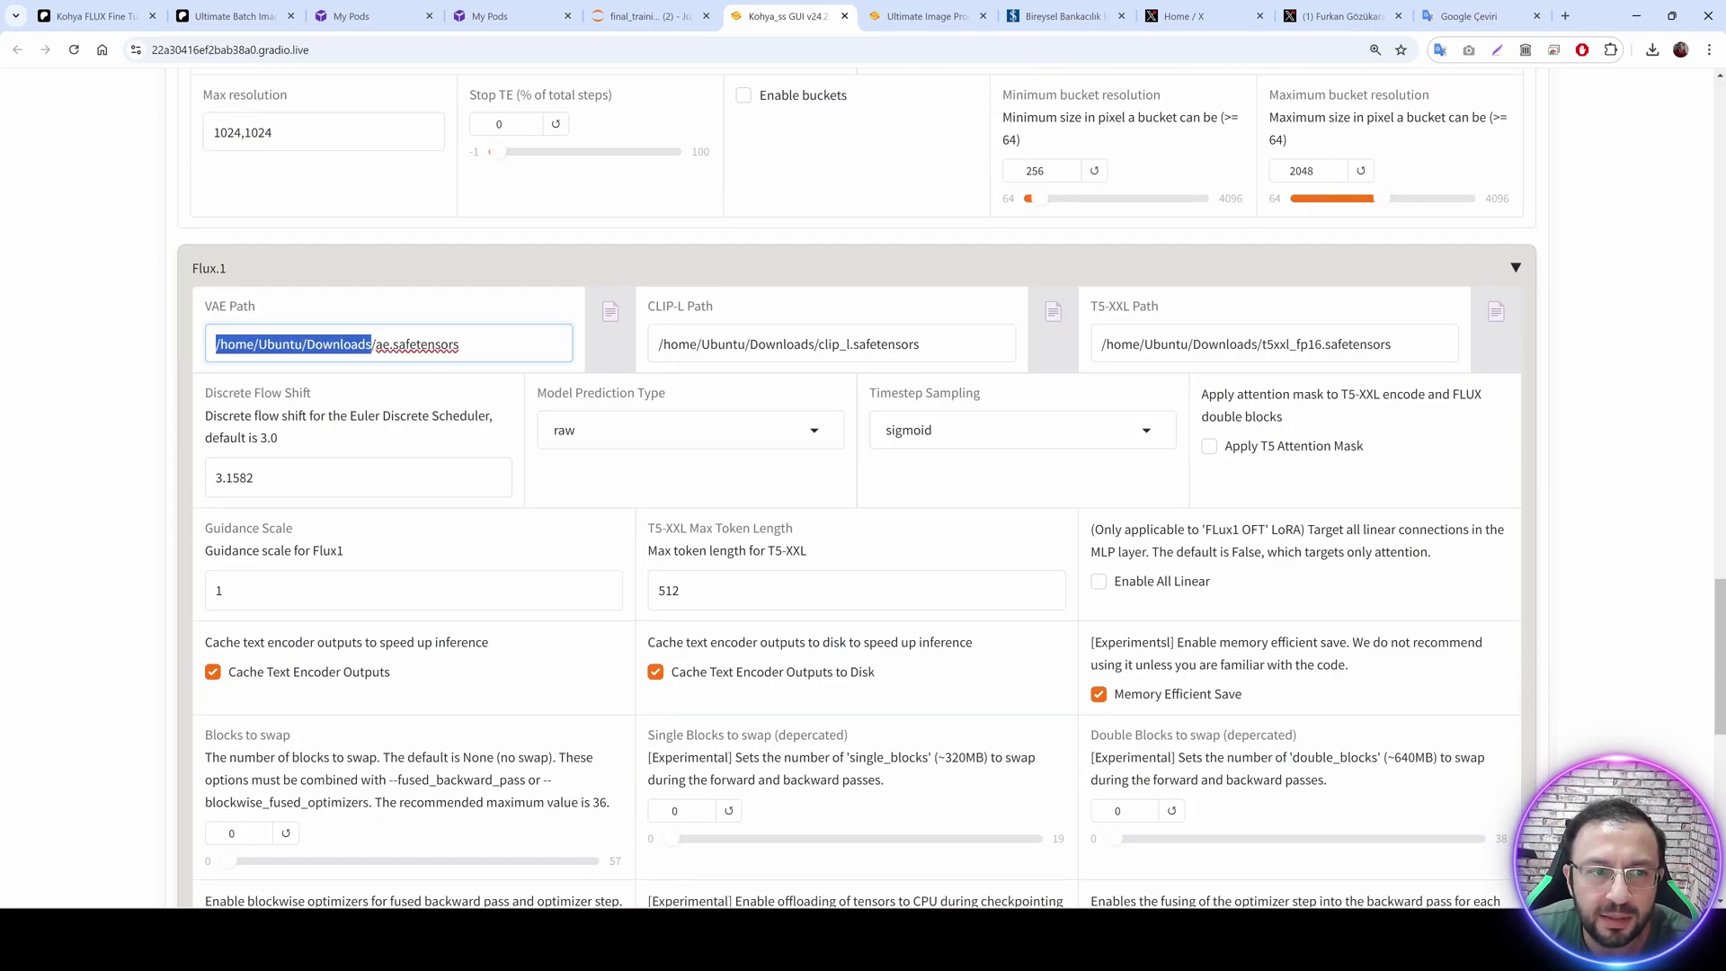
key("BackSpace")
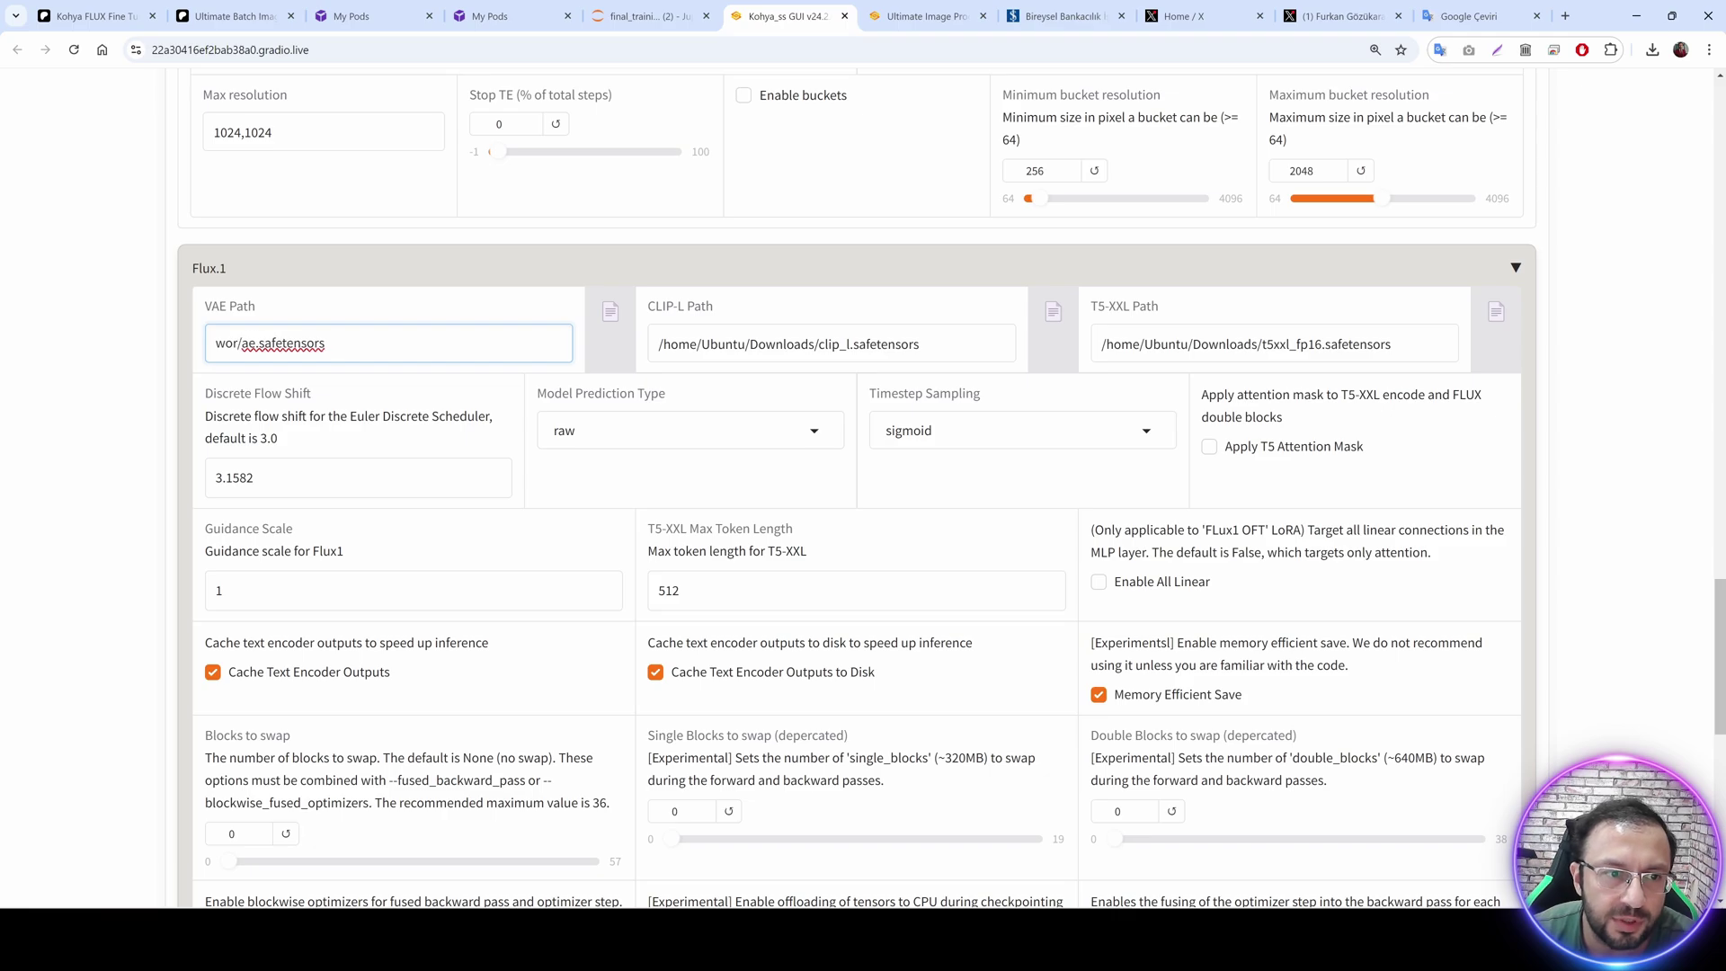
type("/workspace")
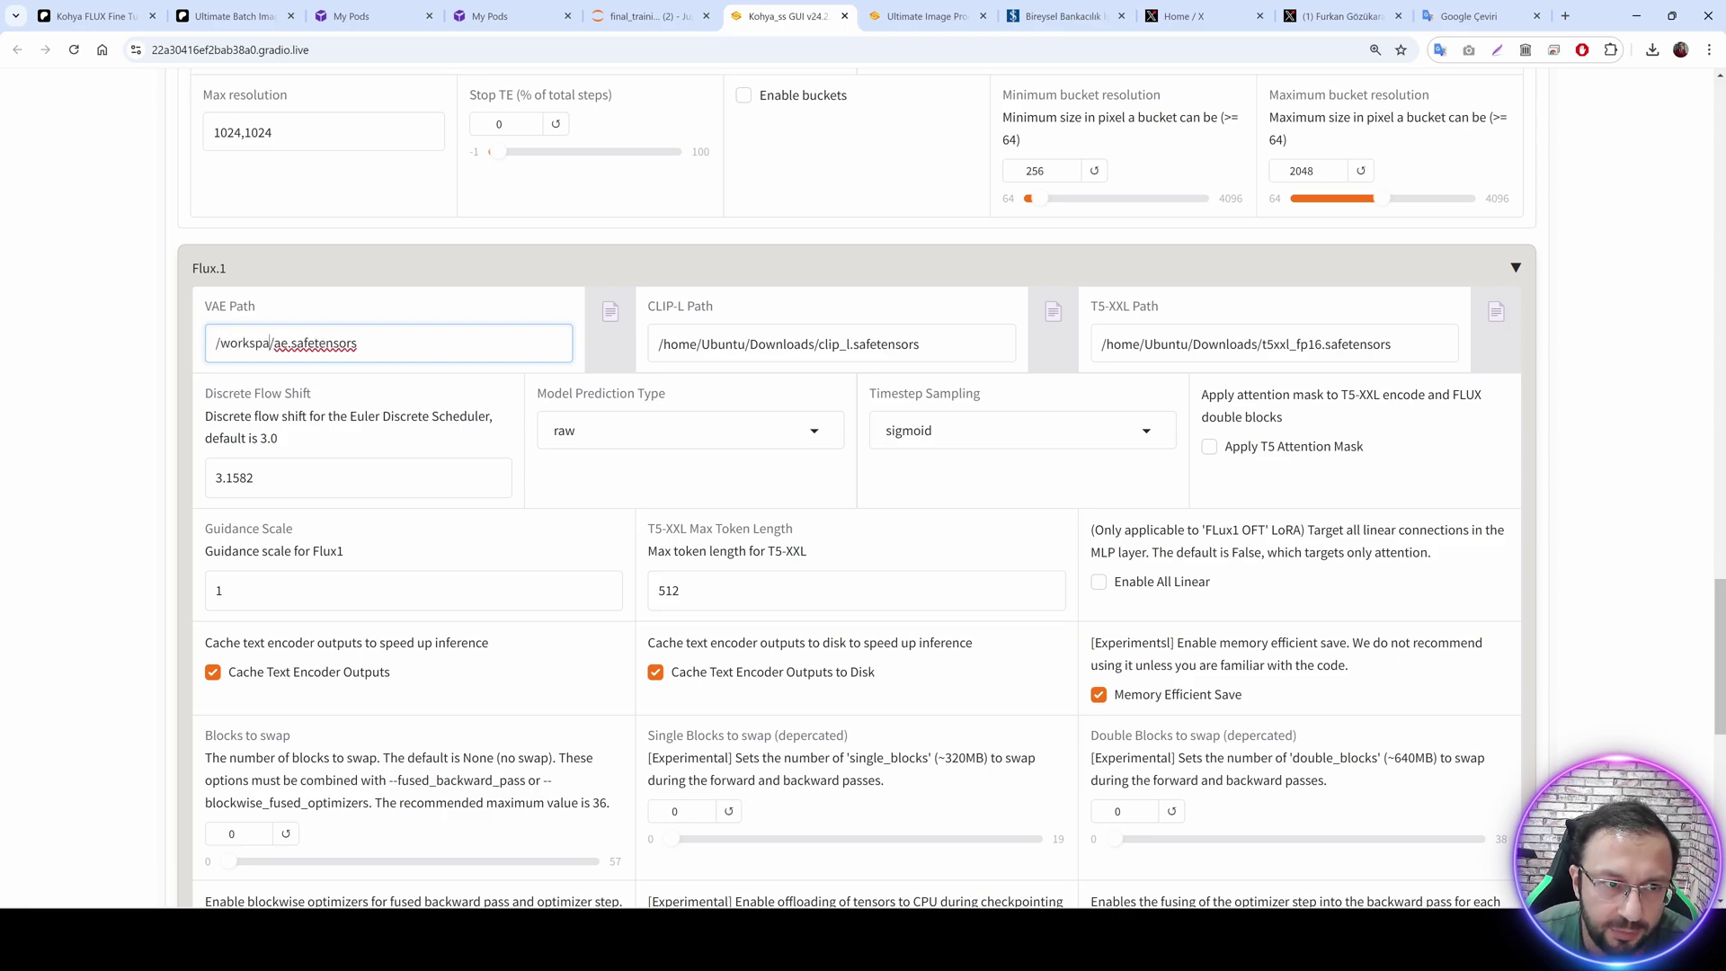
Switch to JupyterLab and copy the path of clip_l.safetensors in the workspace folder.
left_click(692, 15)
left_click(153, 169)
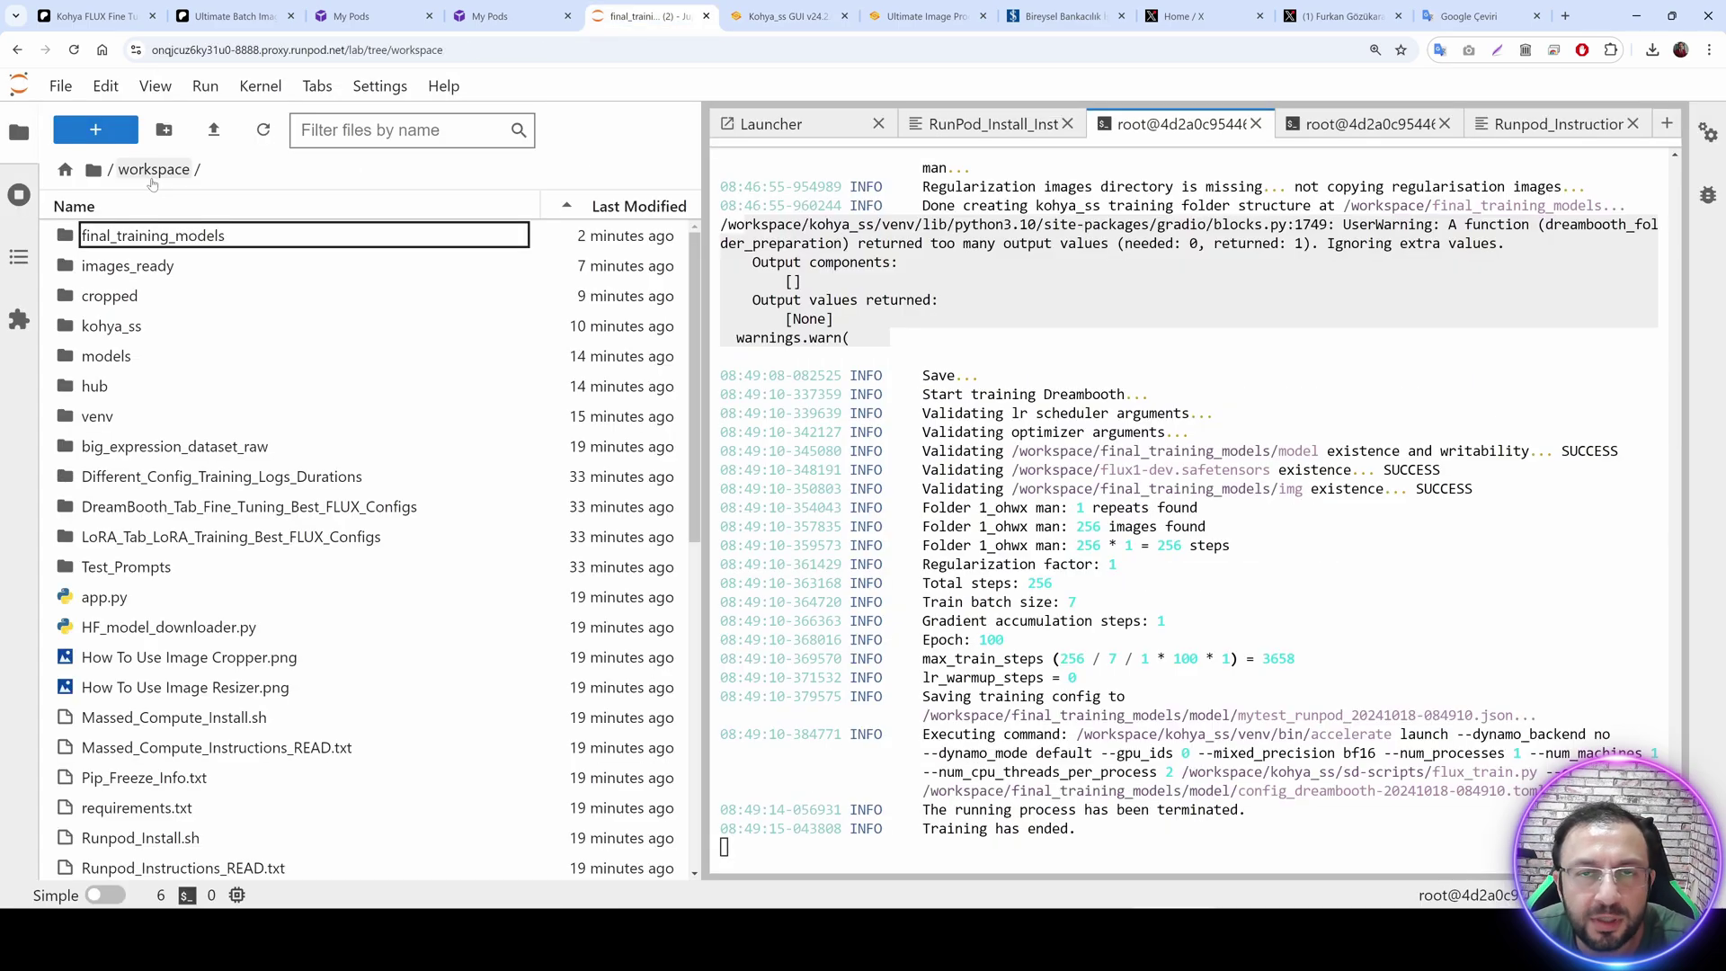
scroll(310, 521, "down", 8)
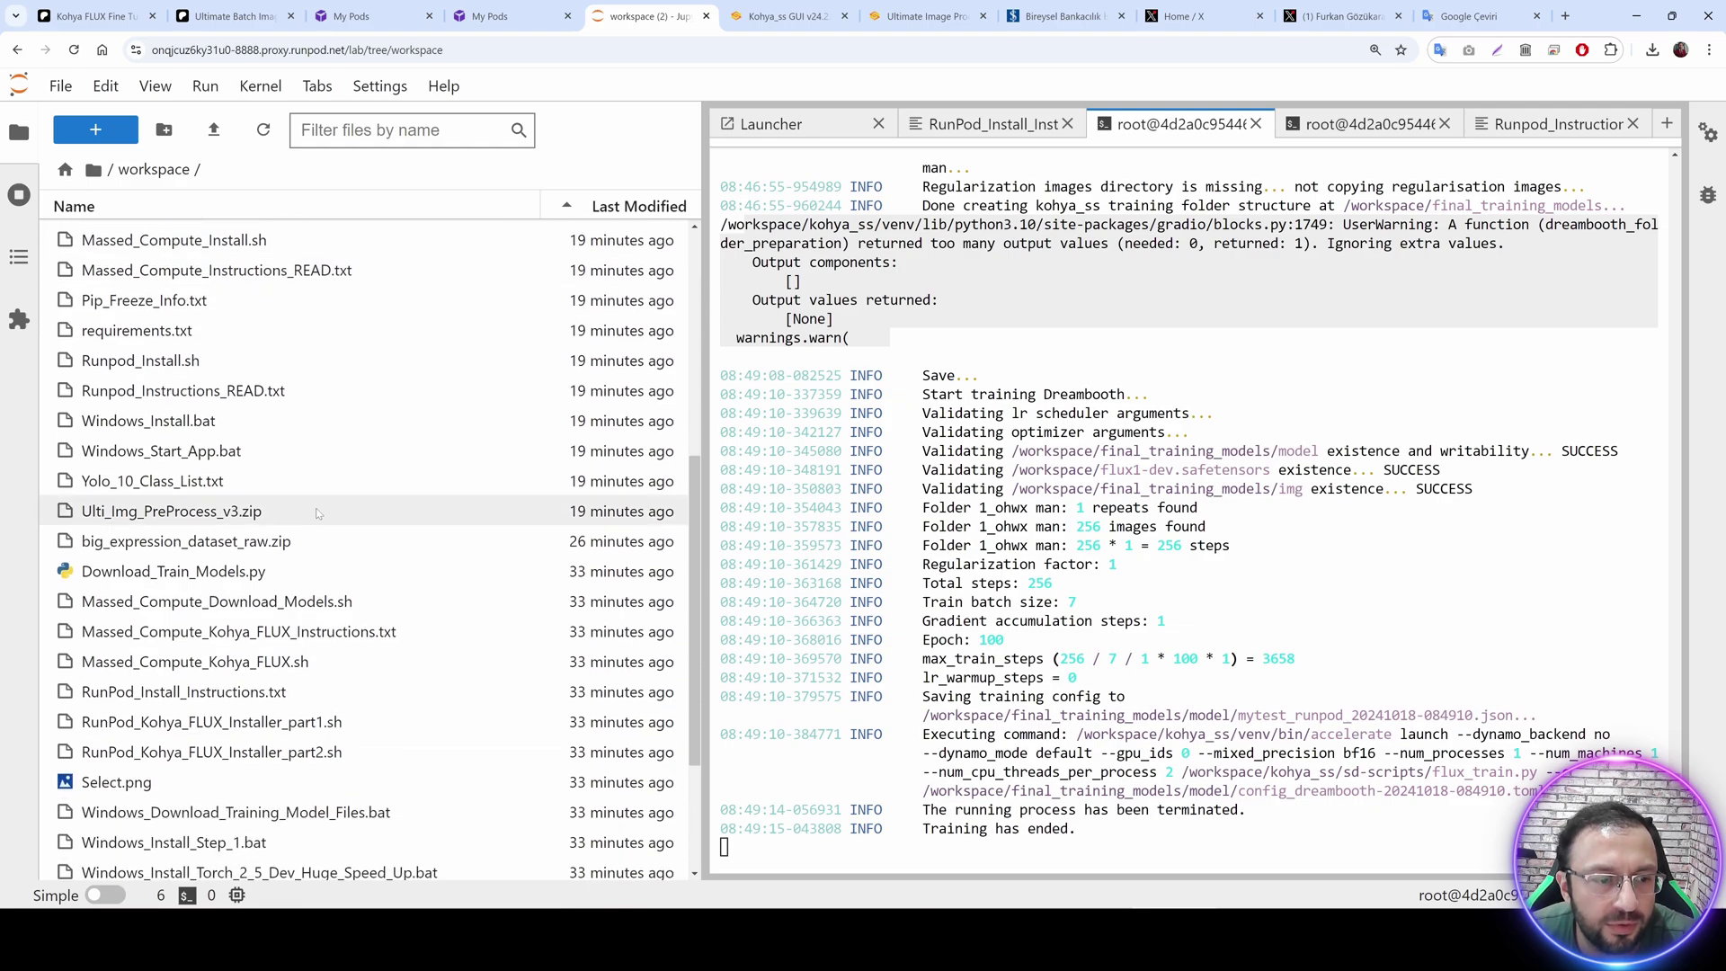
scroll(529, 411, "up", 1)
scroll(528, 410, "down", 1)
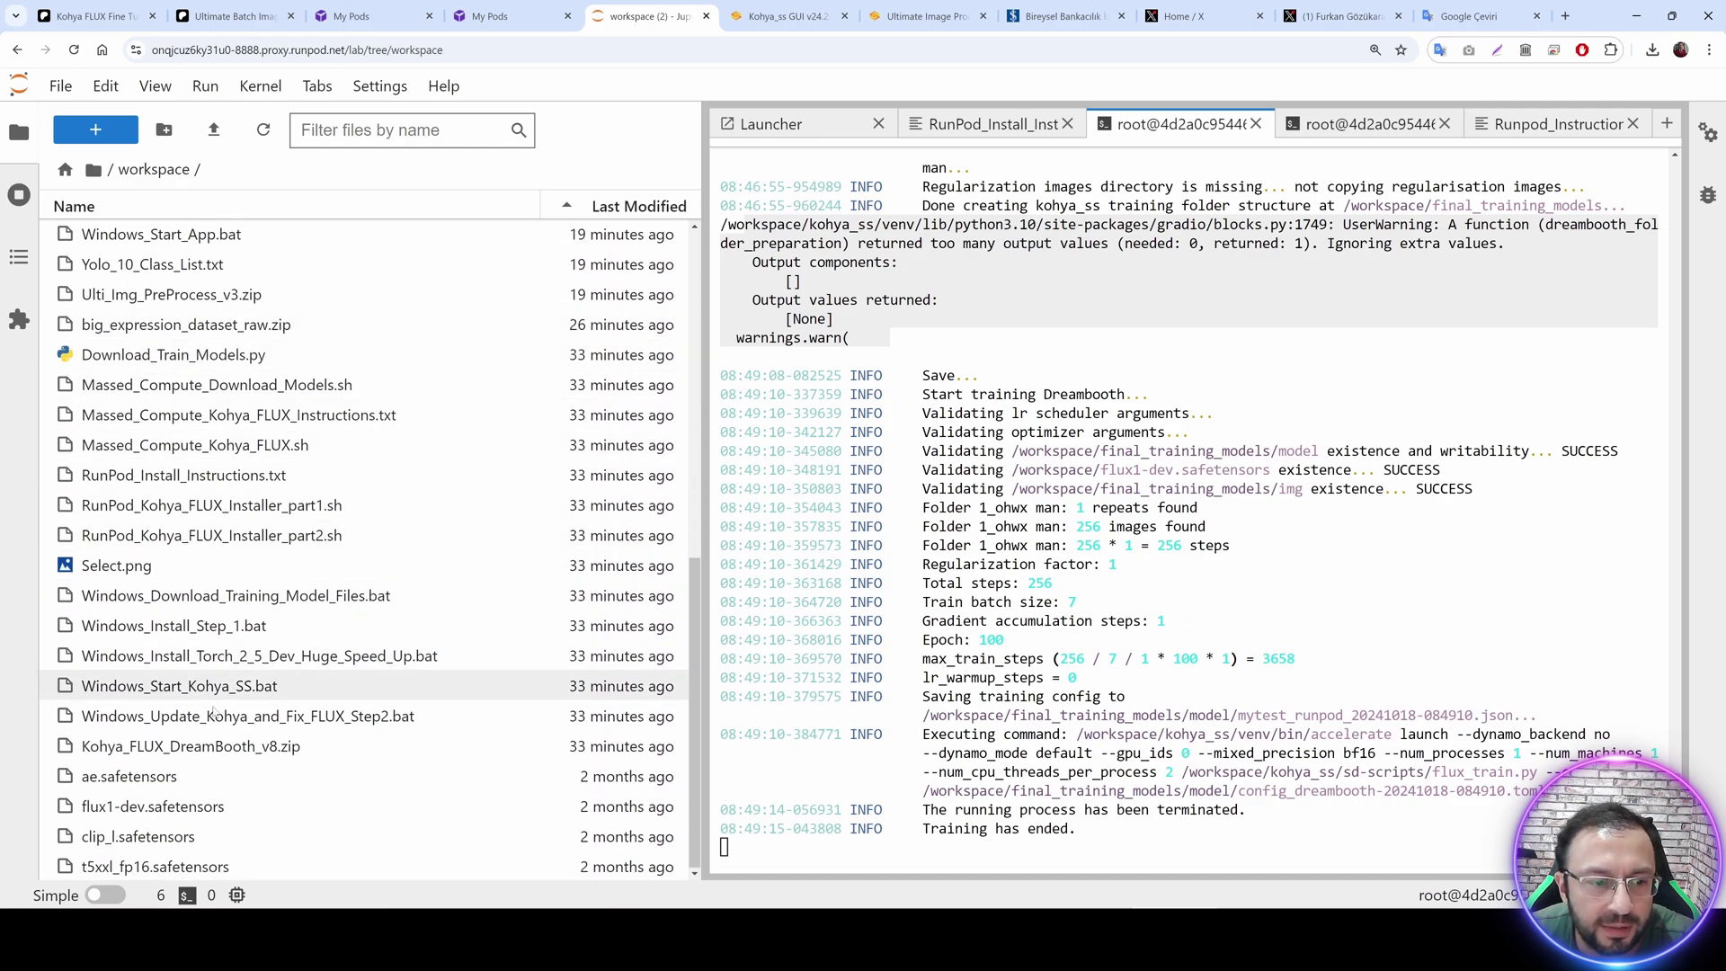
left_click(129, 835)
right_click(128, 836)
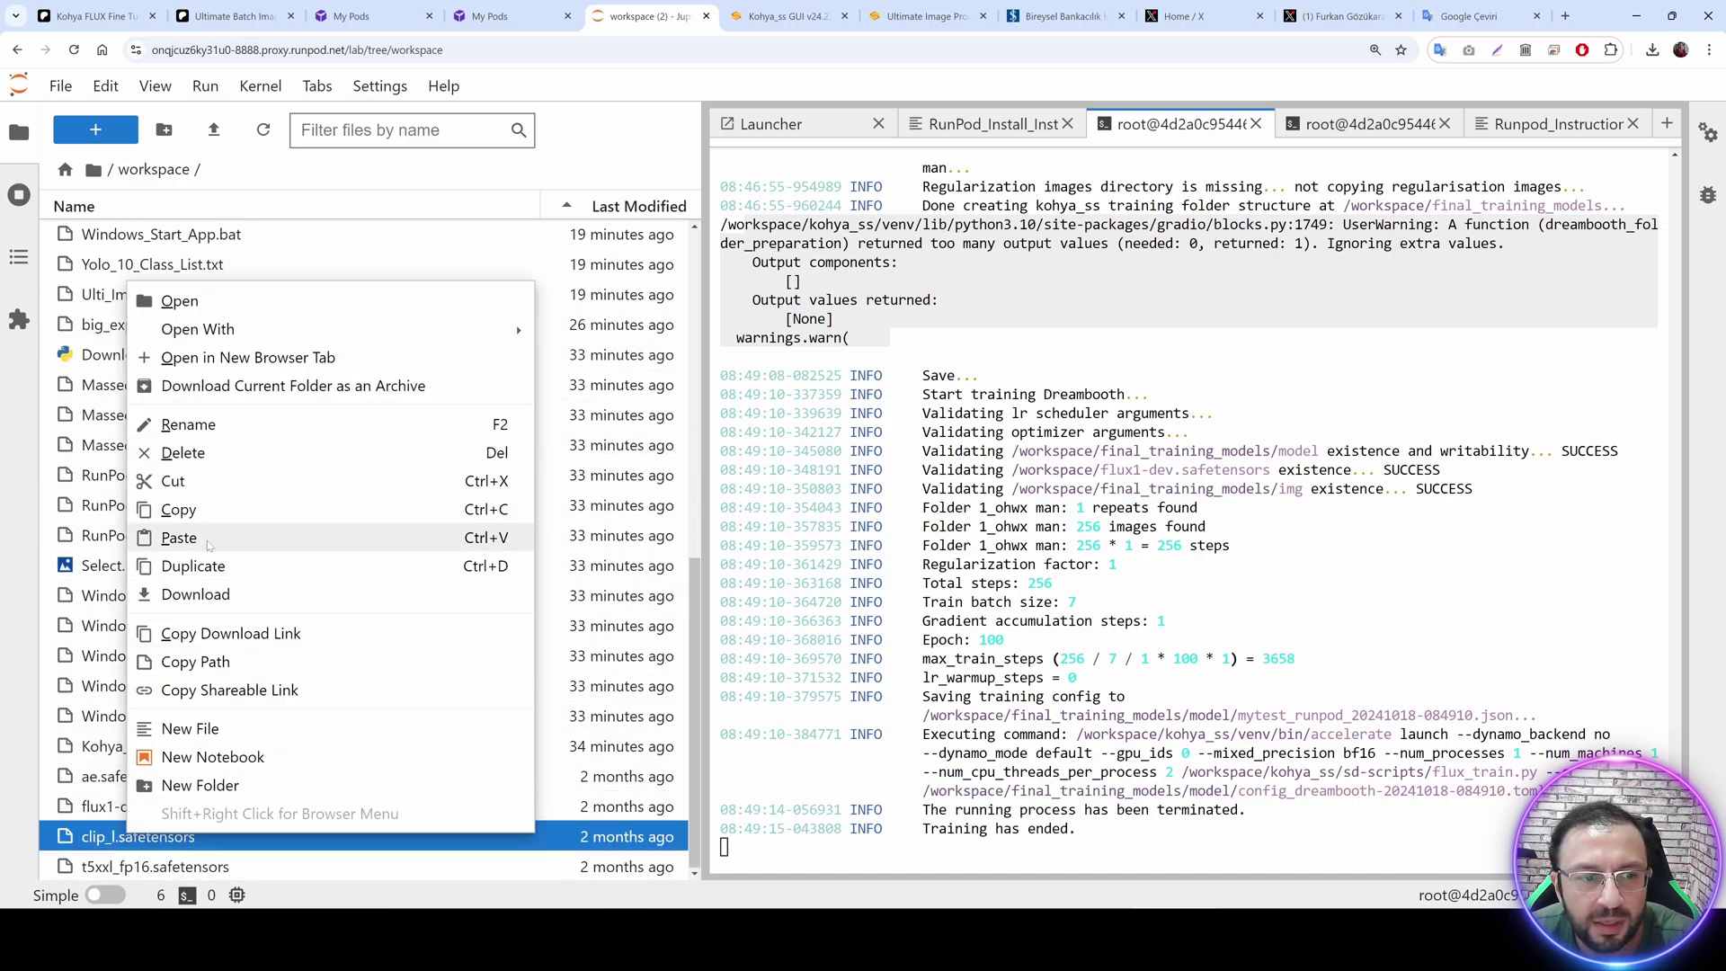
left_click(207, 663)
Return to the Kohya_ss GUI and set the CLIP-L Path to /workspace/clip_l.safetensors.
left_click(782, 15)
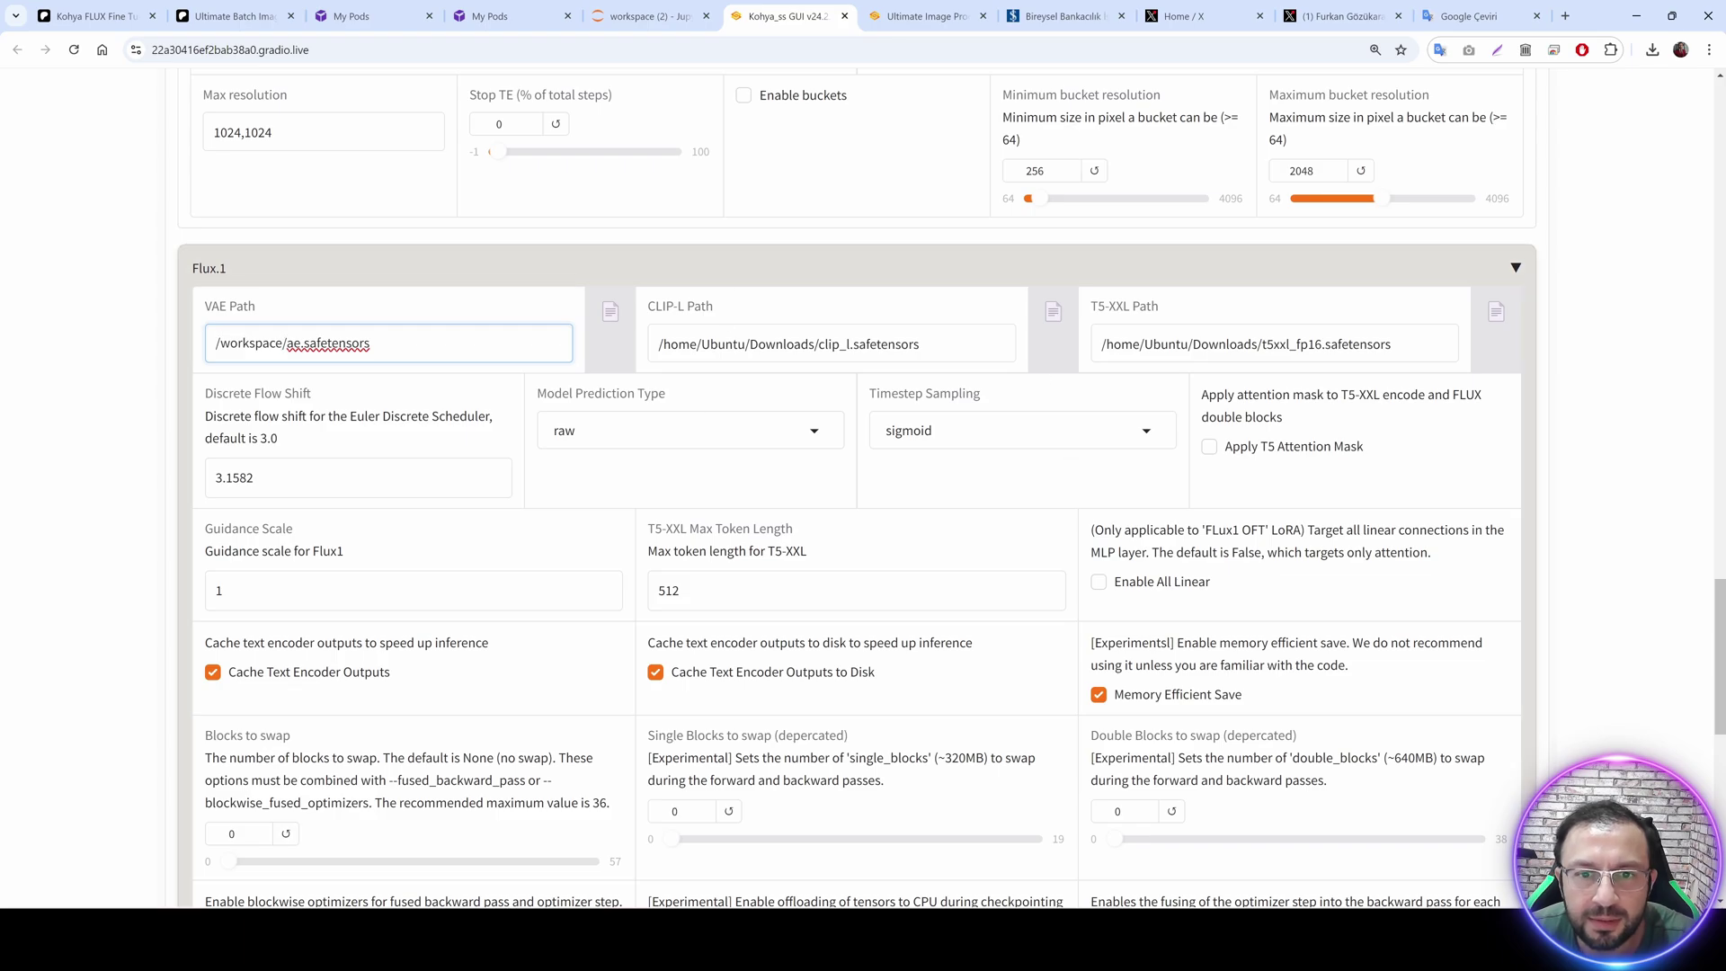
key("Tab")
key("BackSpace")
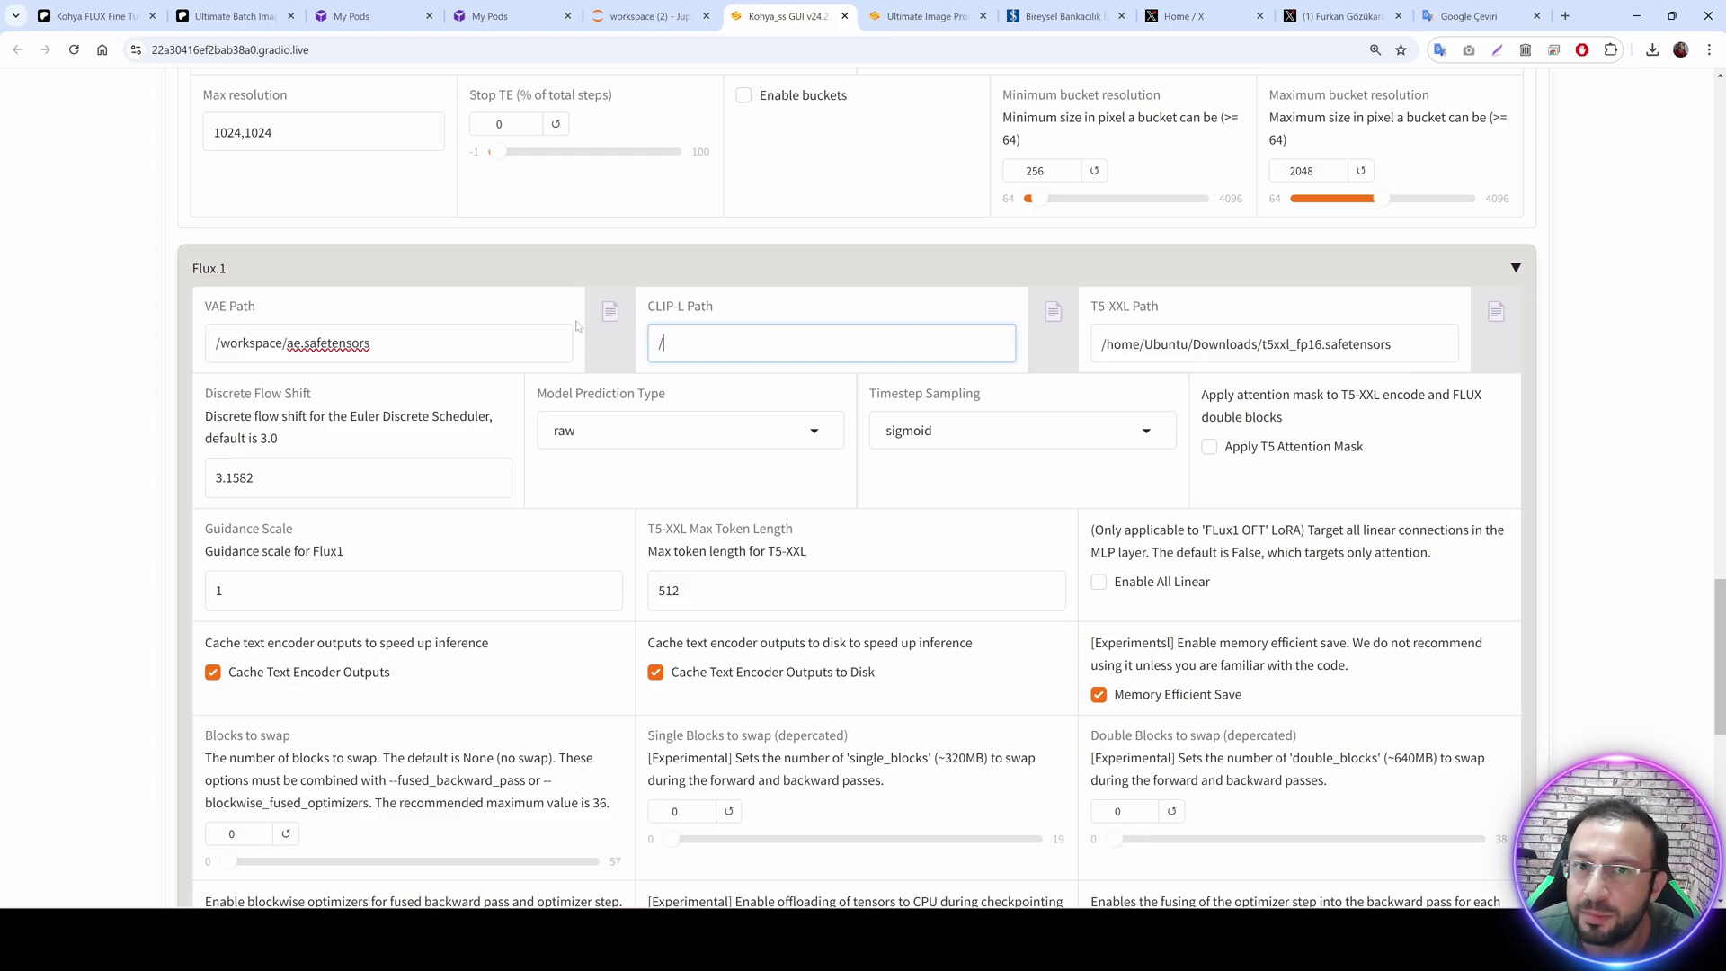
key("ctrl+v")
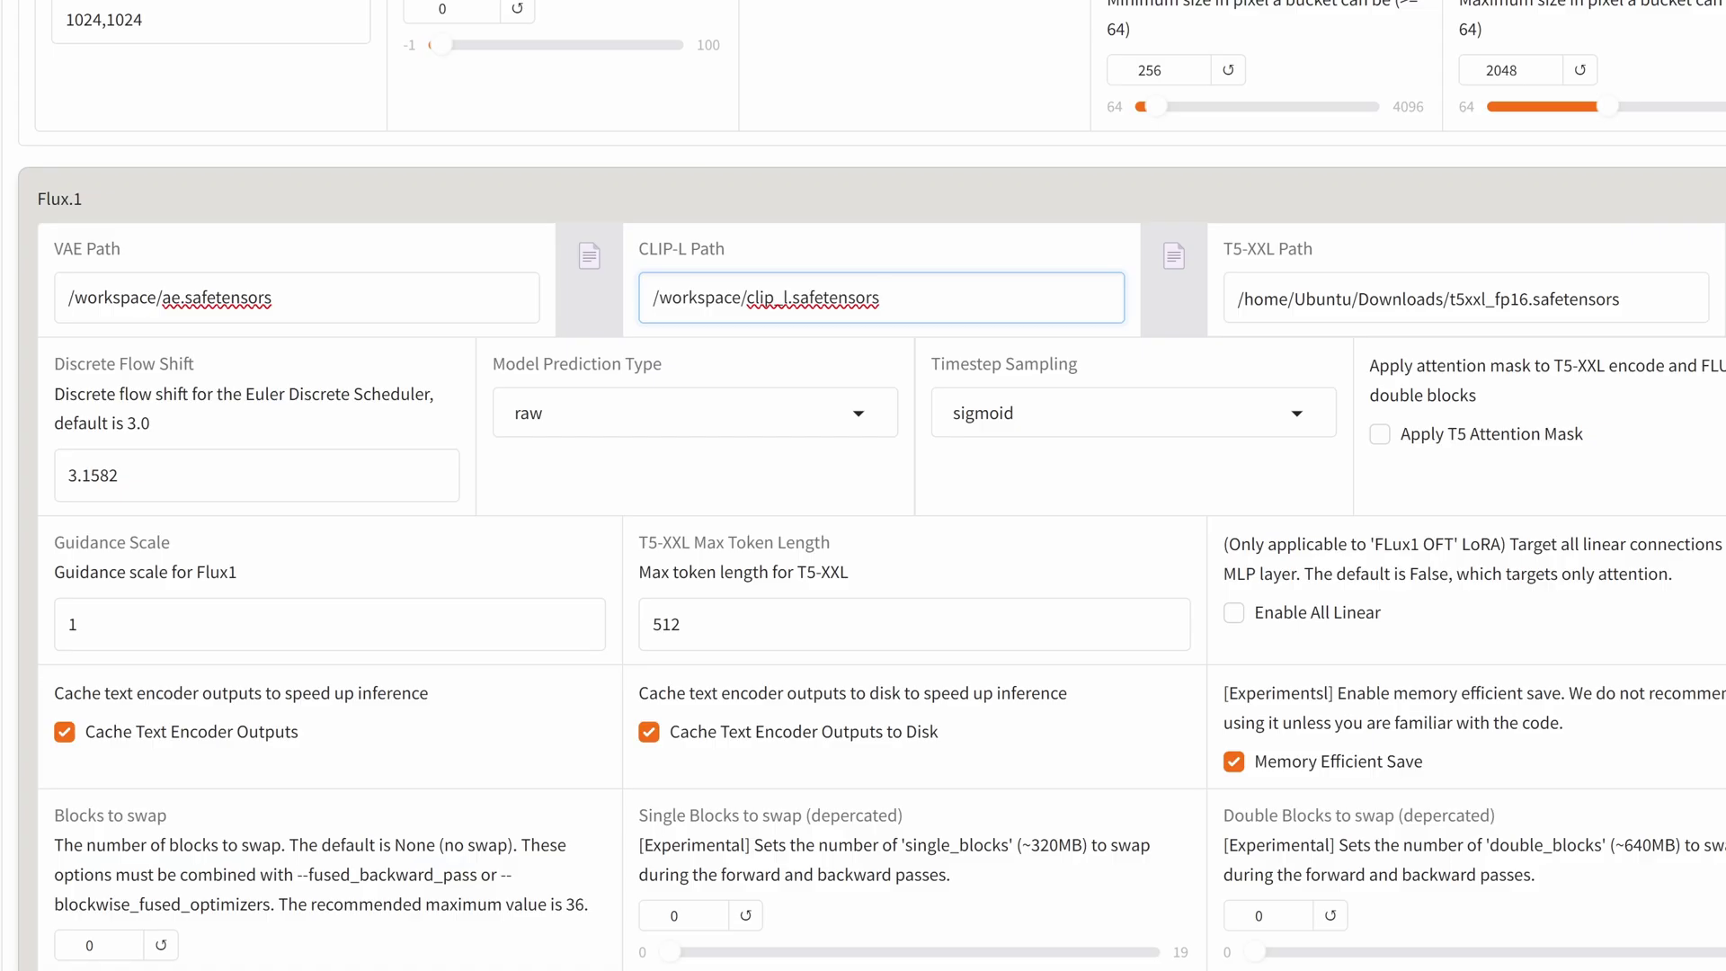
Set the T5-XXL Path to /workspace/t5xxl_fp16.safetensors and recheck the VAE path.
double_click(699, 298)
left_click_drag(1445, 298, 1243, 297)
key("ctrl+v")
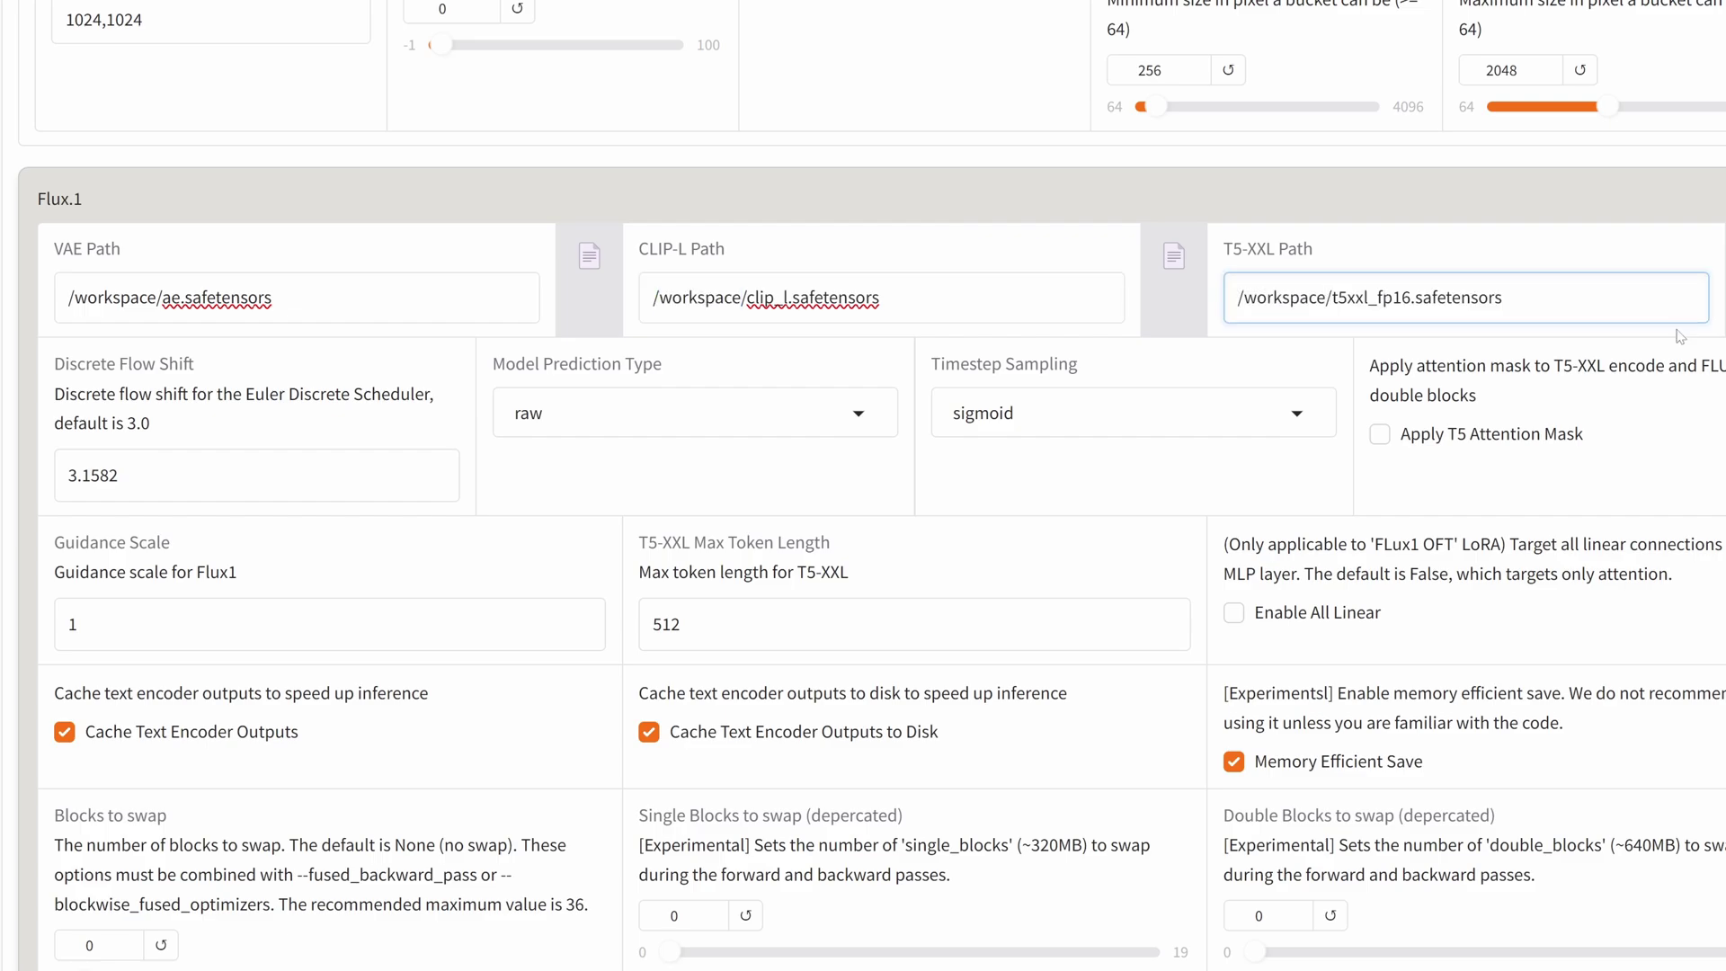
left_click_drag(274, 298, 52, 293)
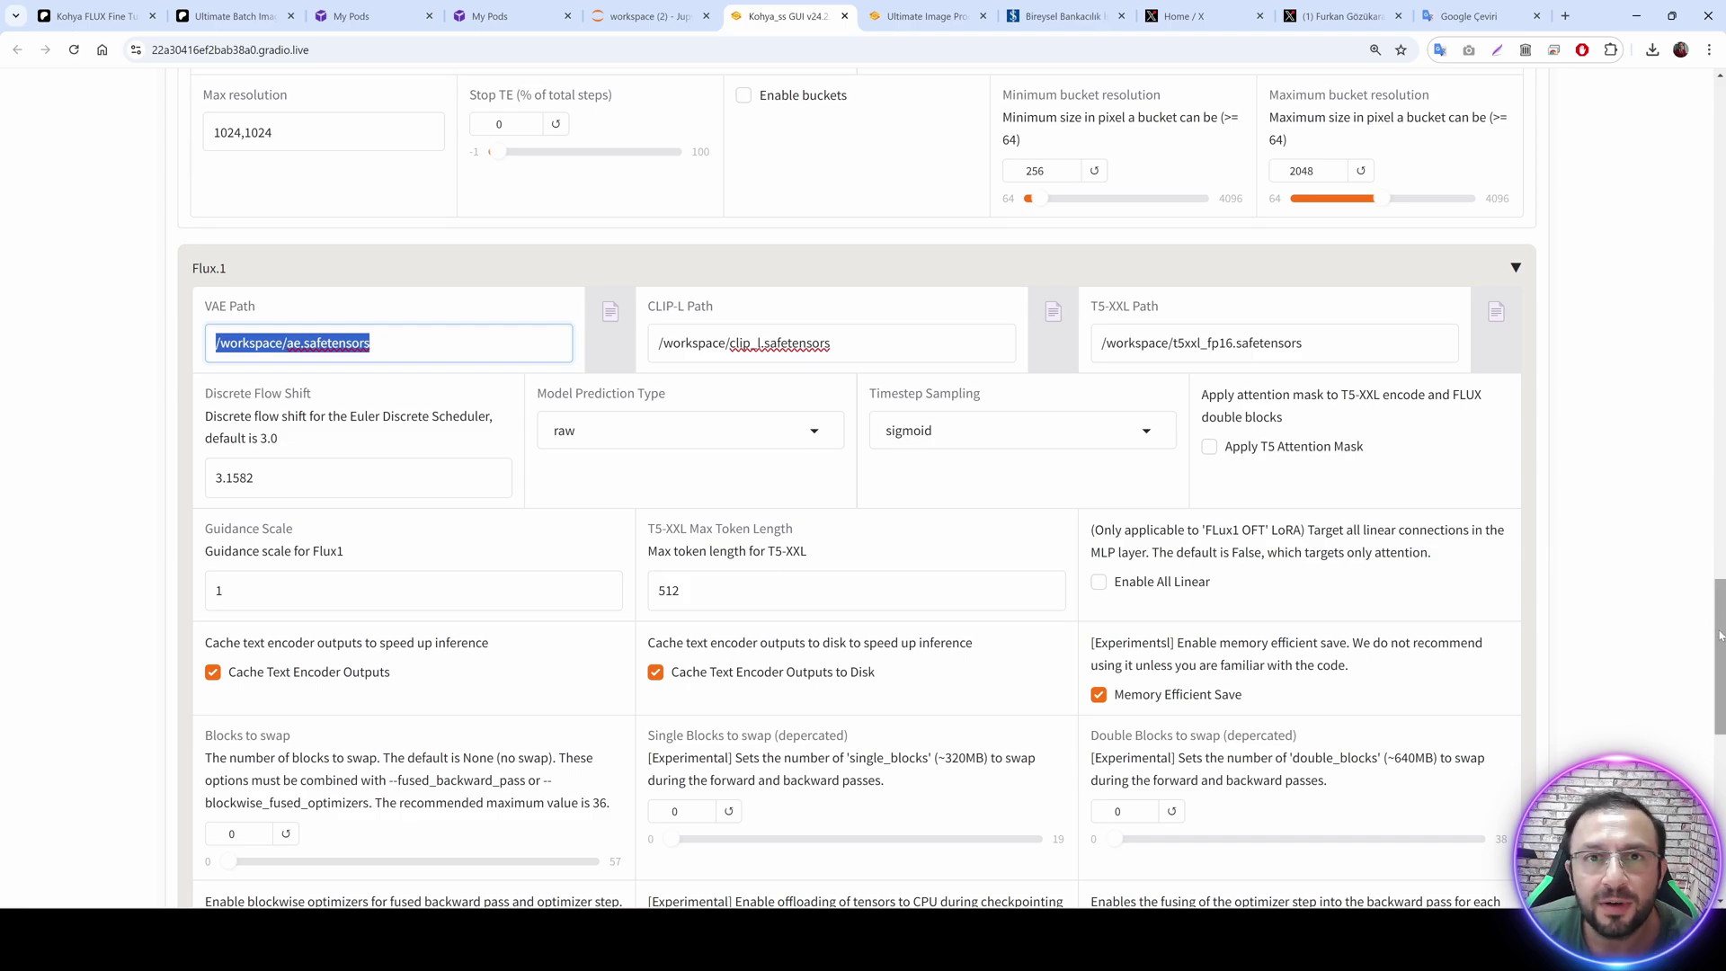
Recheck the configuration and model settings and start the DreamBooth training with the corrected model paths.
left_click_drag(1720, 638, 1720, 144)
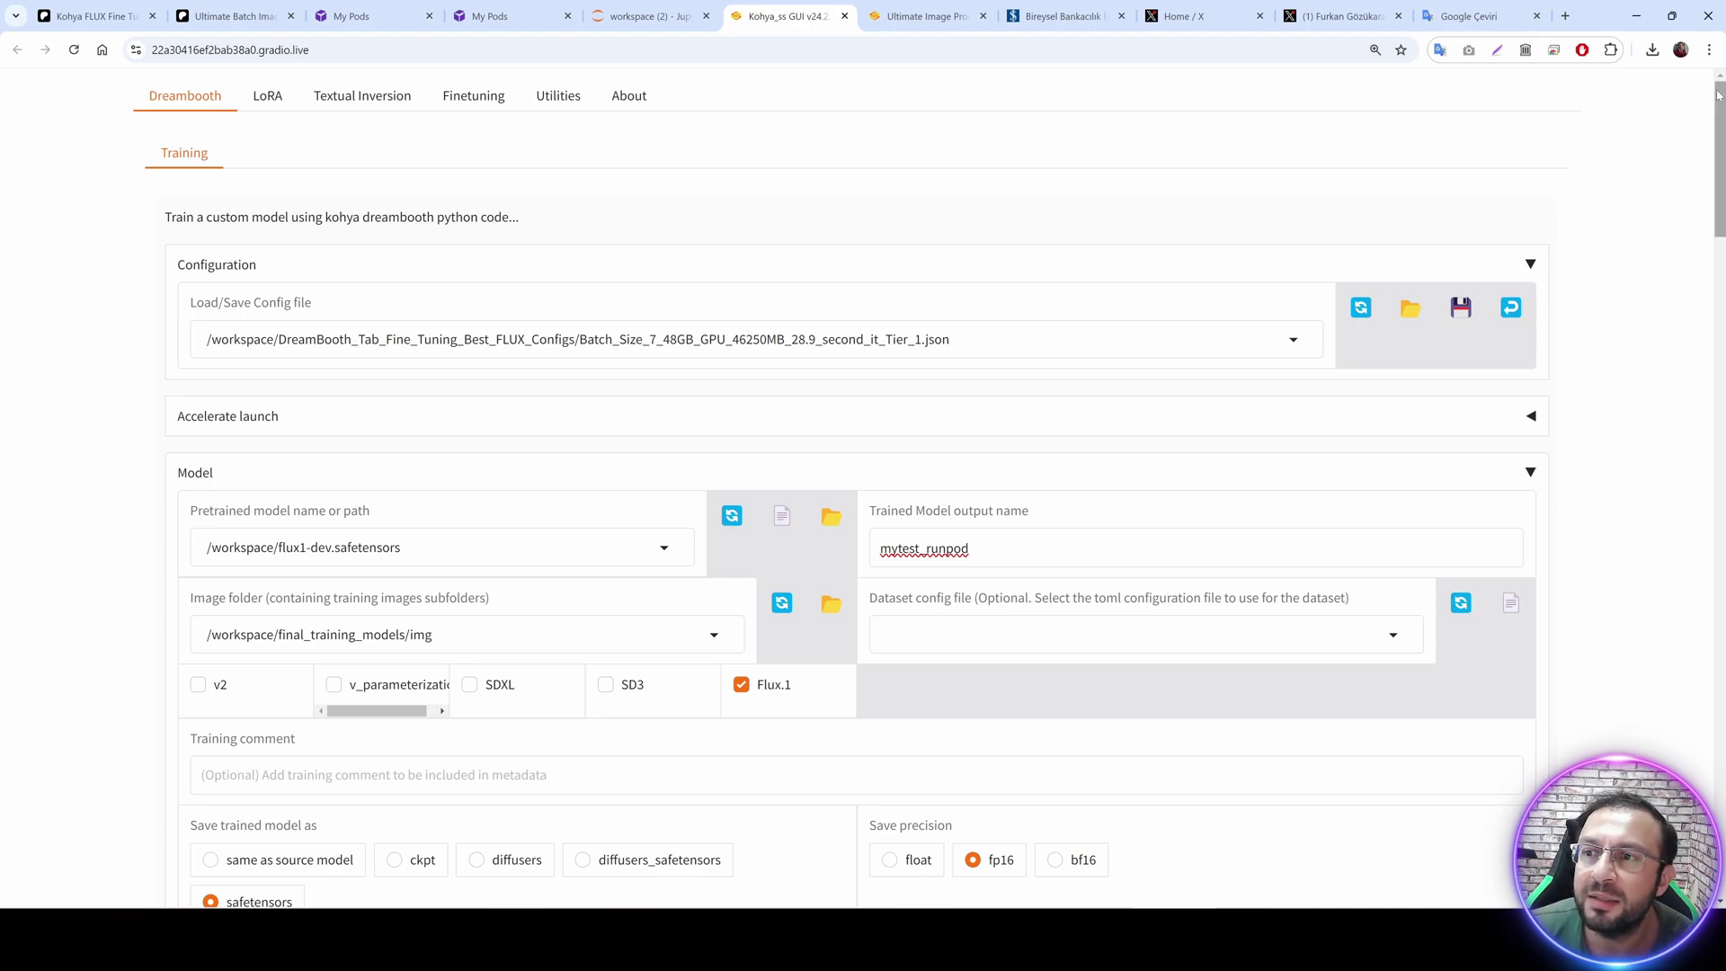
left_click_drag(1718, 135, 1718, 809)
left_click(857, 662)
Switch to JupyterLab and read through the training log in the terminal.
left_click(647, 16)
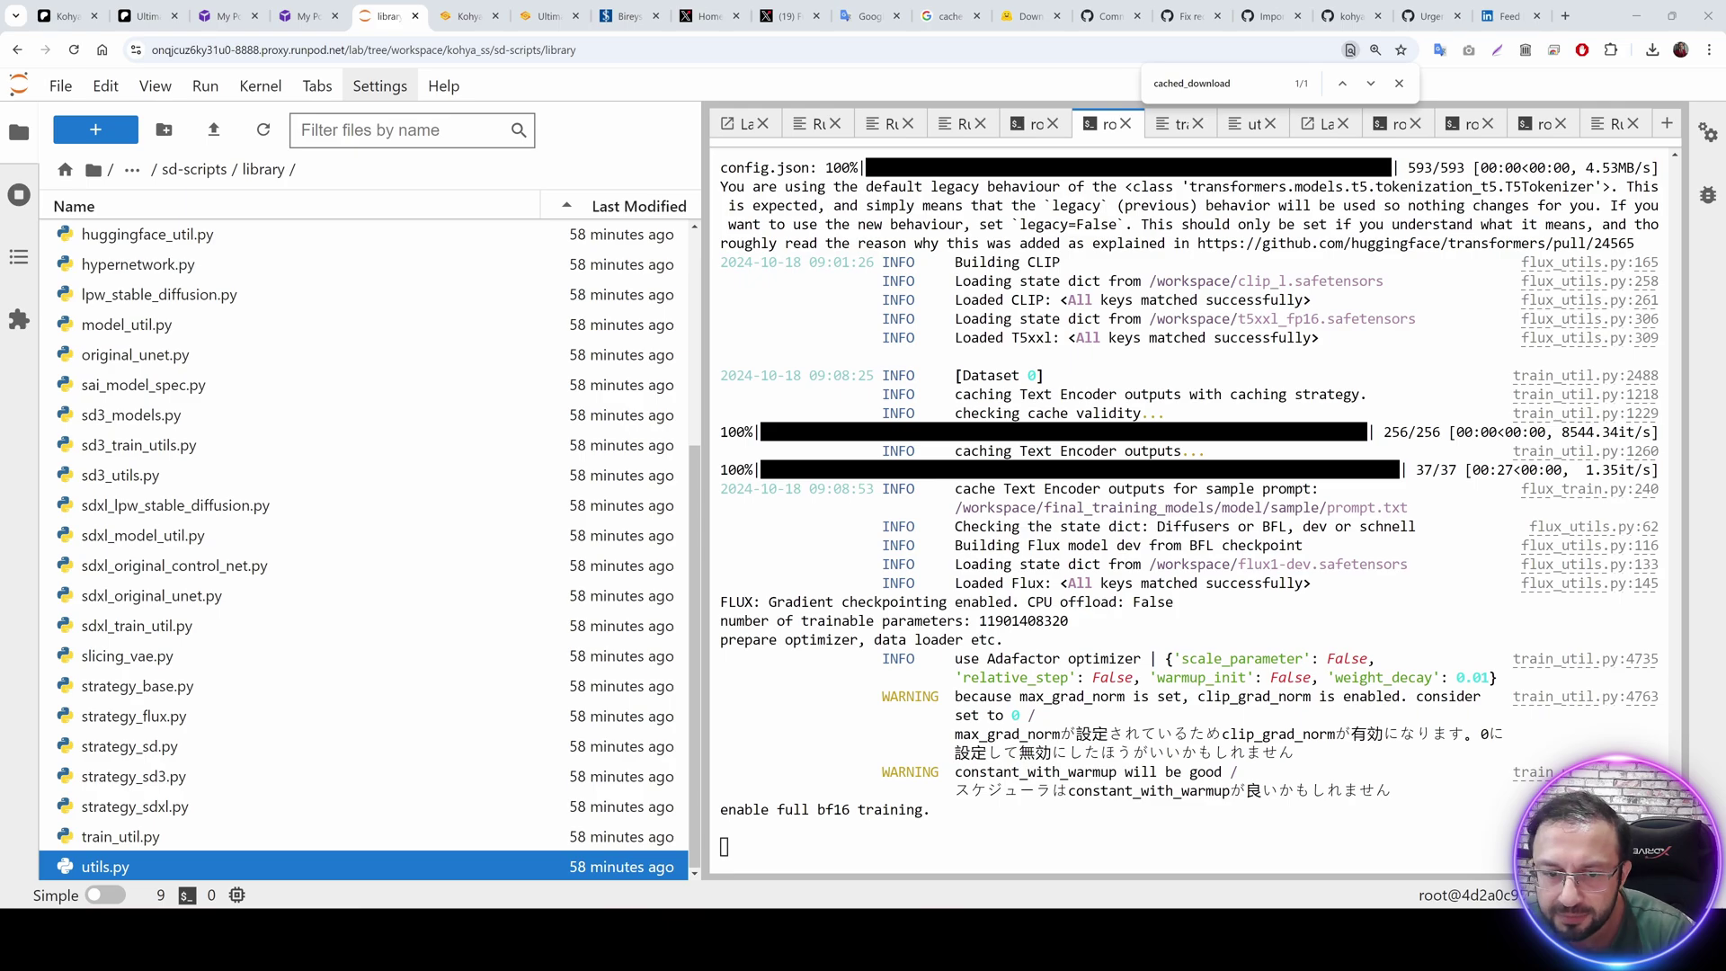
scroll(1186, 503, "up", 20)
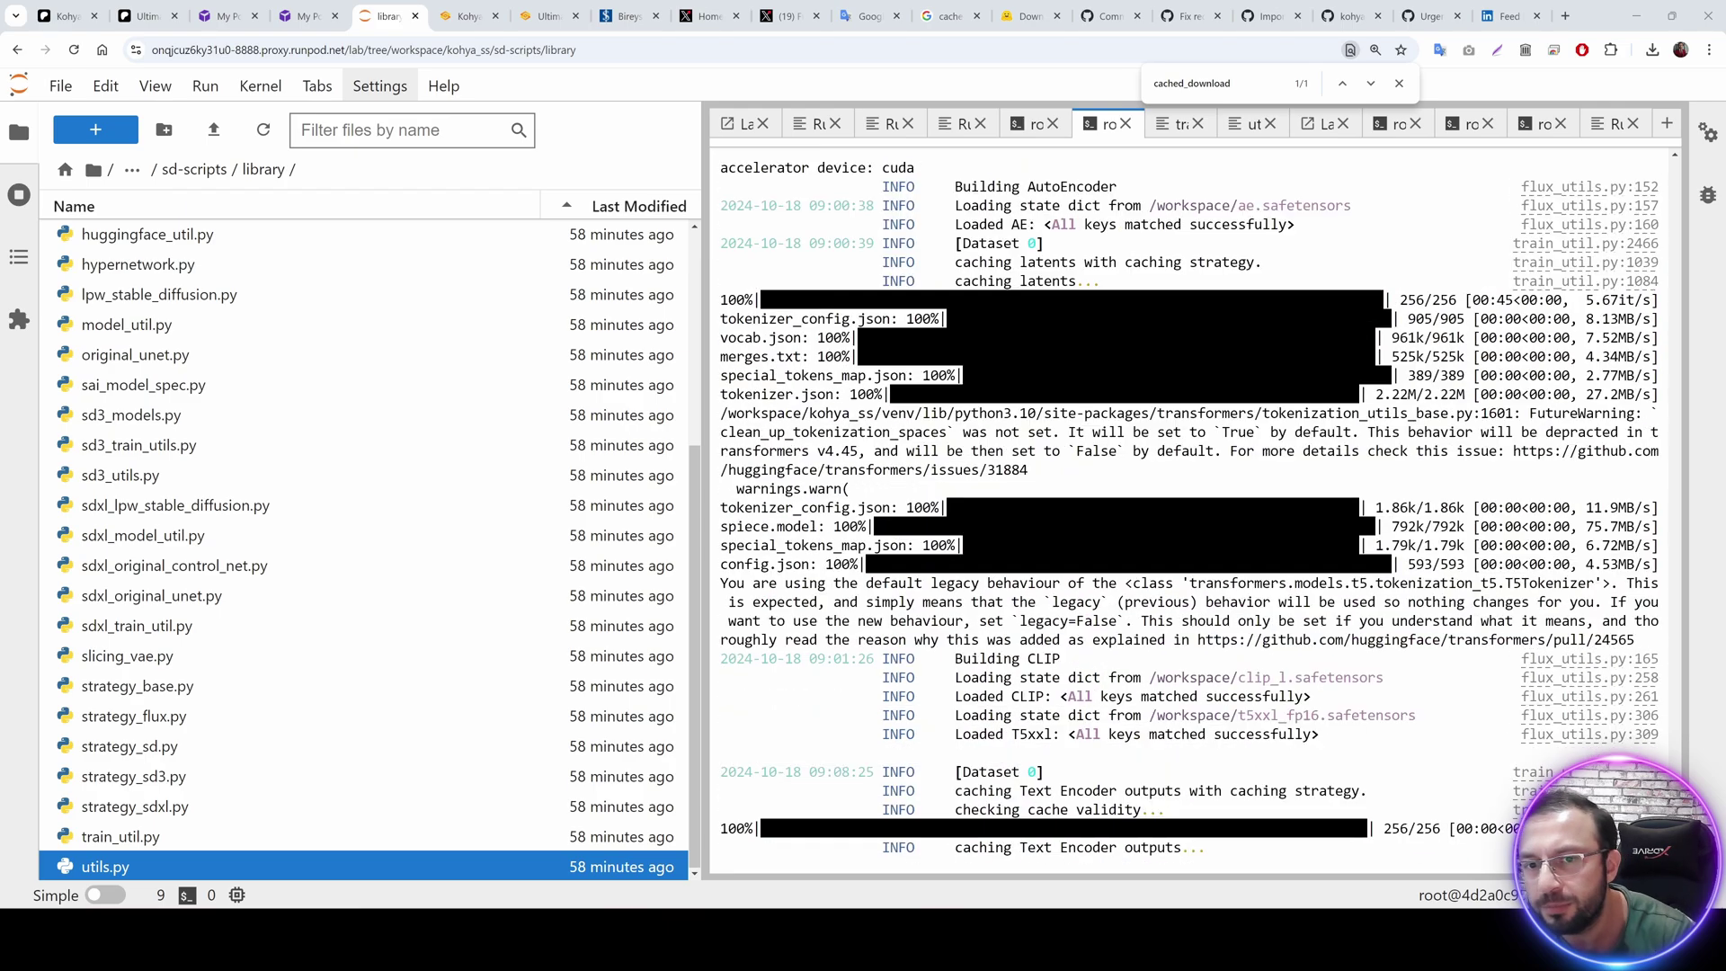
scroll(1186, 504, "down", 20)
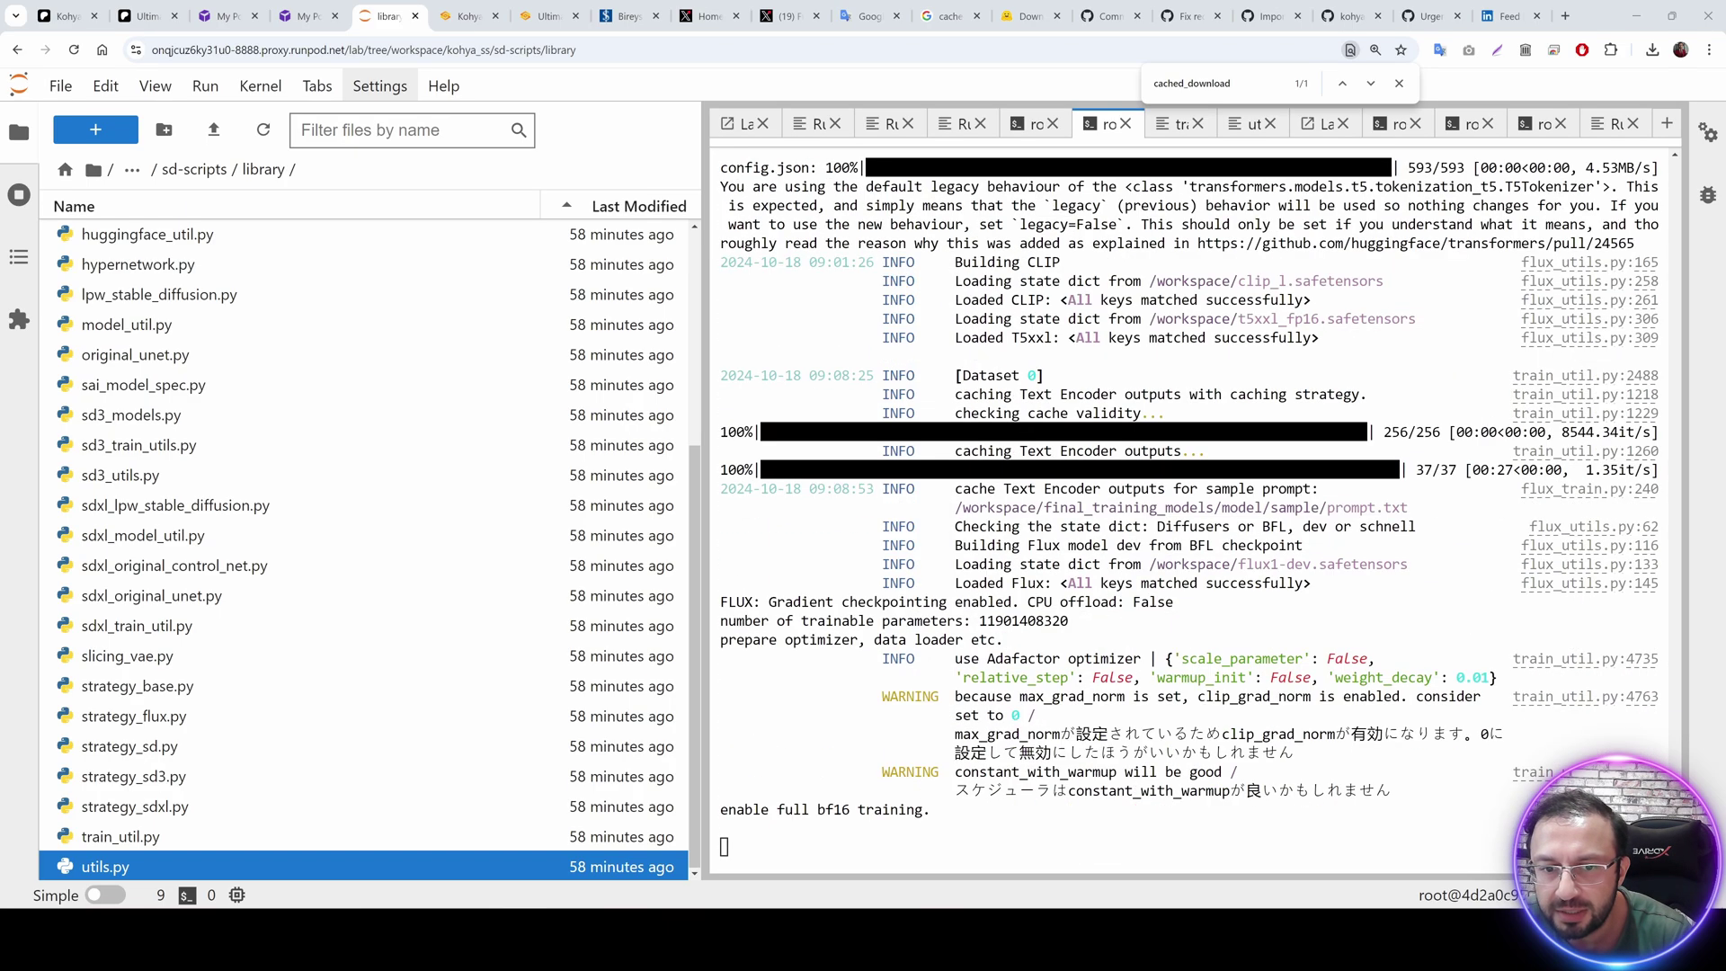
Open a fresh terminal in JupyterLab, install nvitop with pip, and run it to monitor the GPU.
left_click(1034, 128)
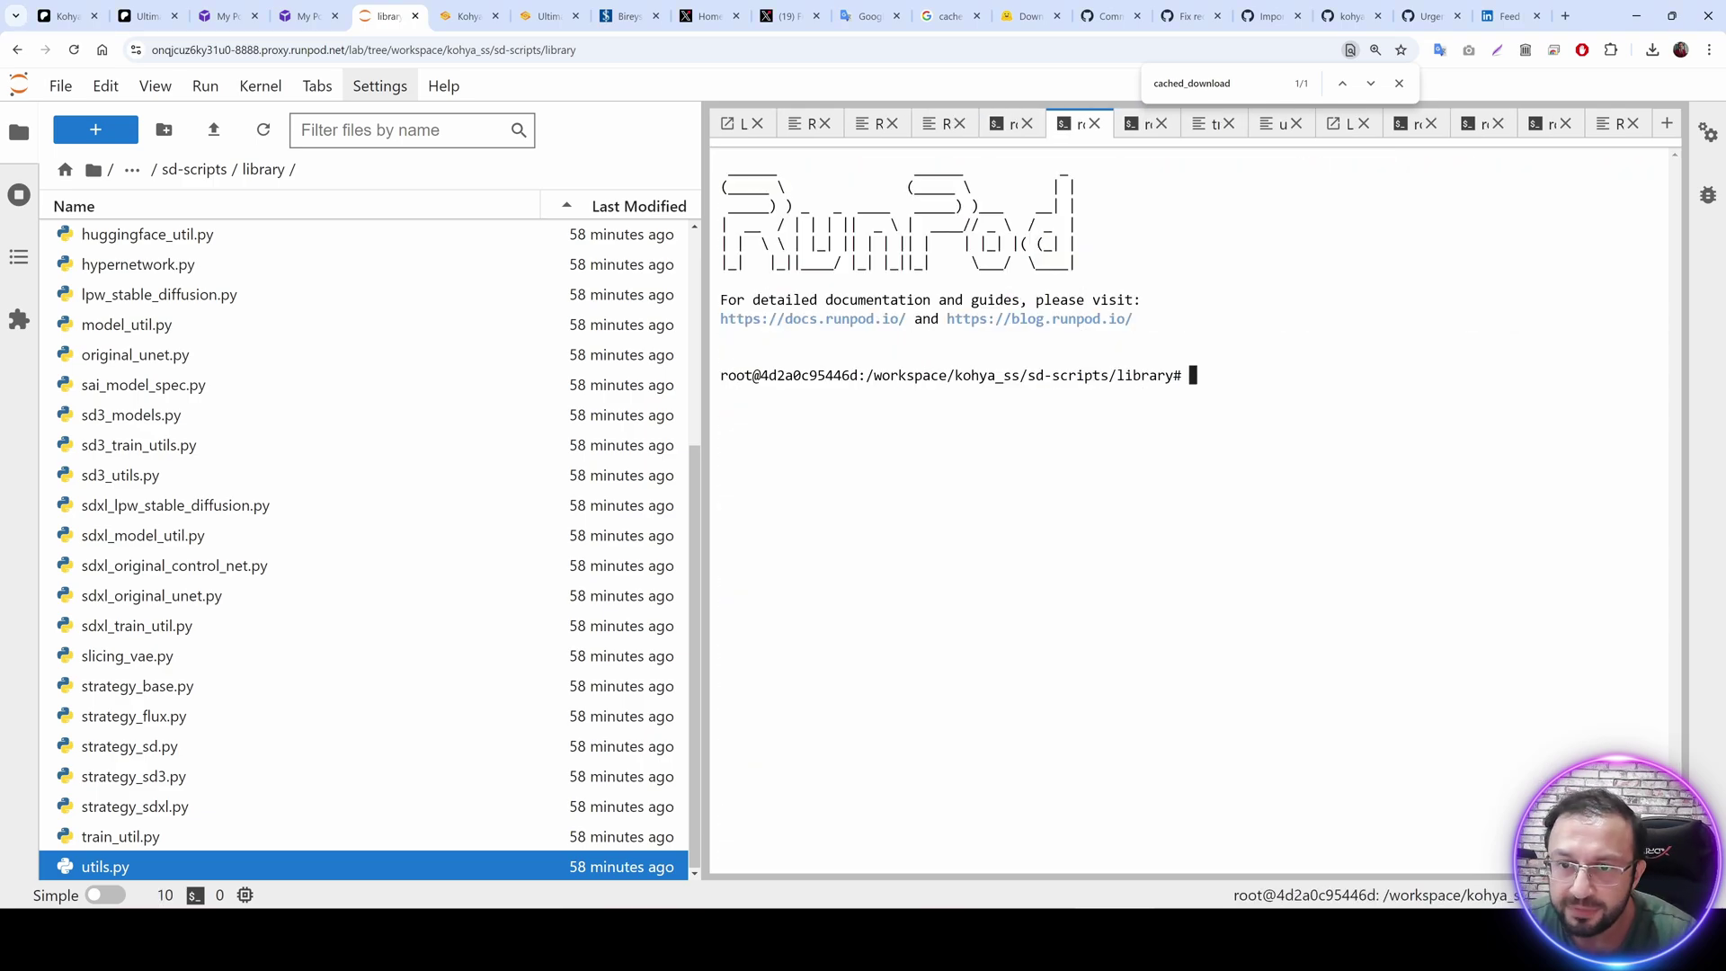
type("pip ")
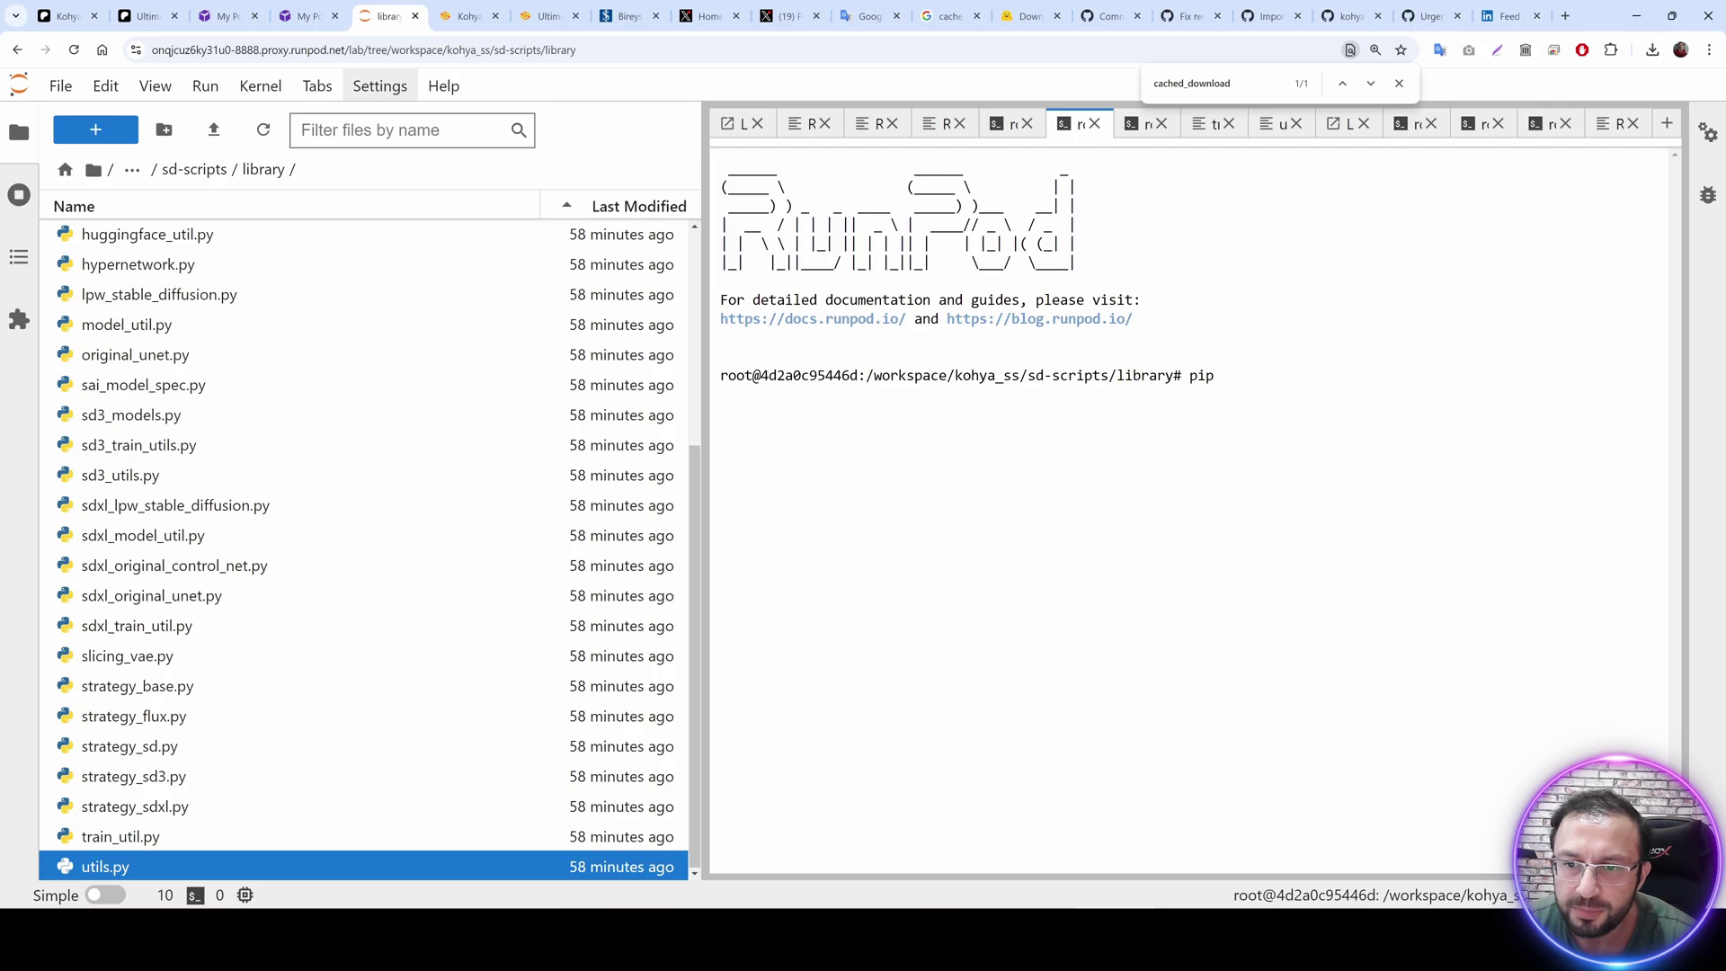
type("install nvitop")
key("Return")
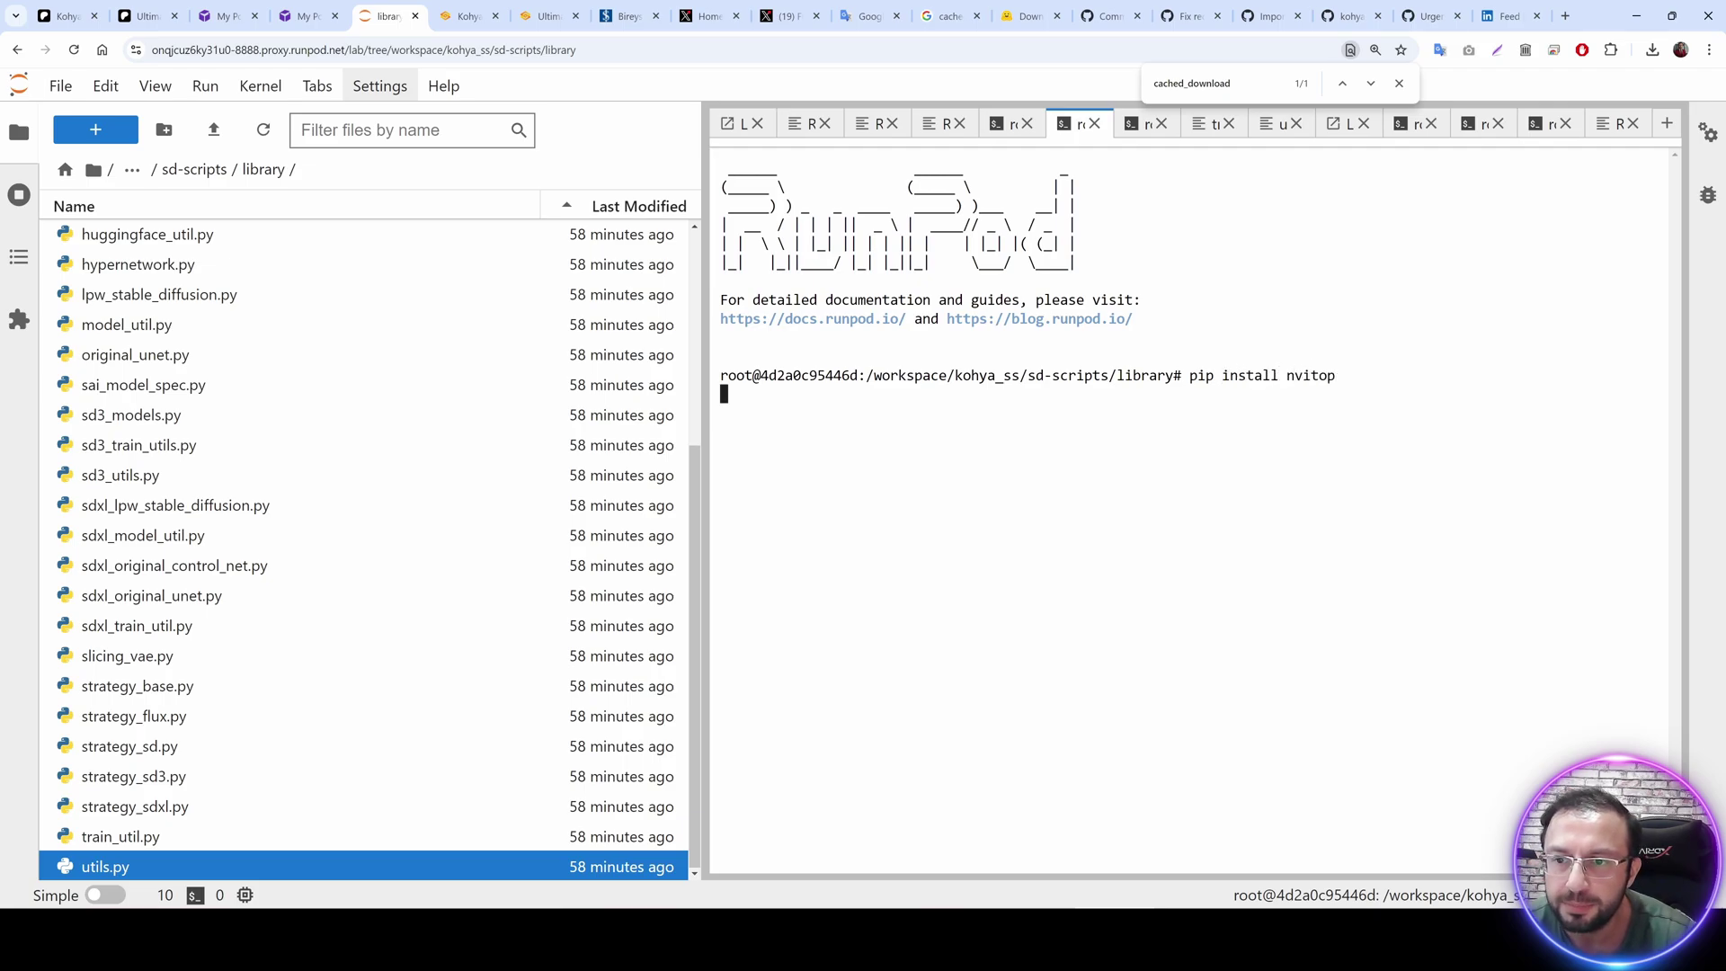
type("nvitop")
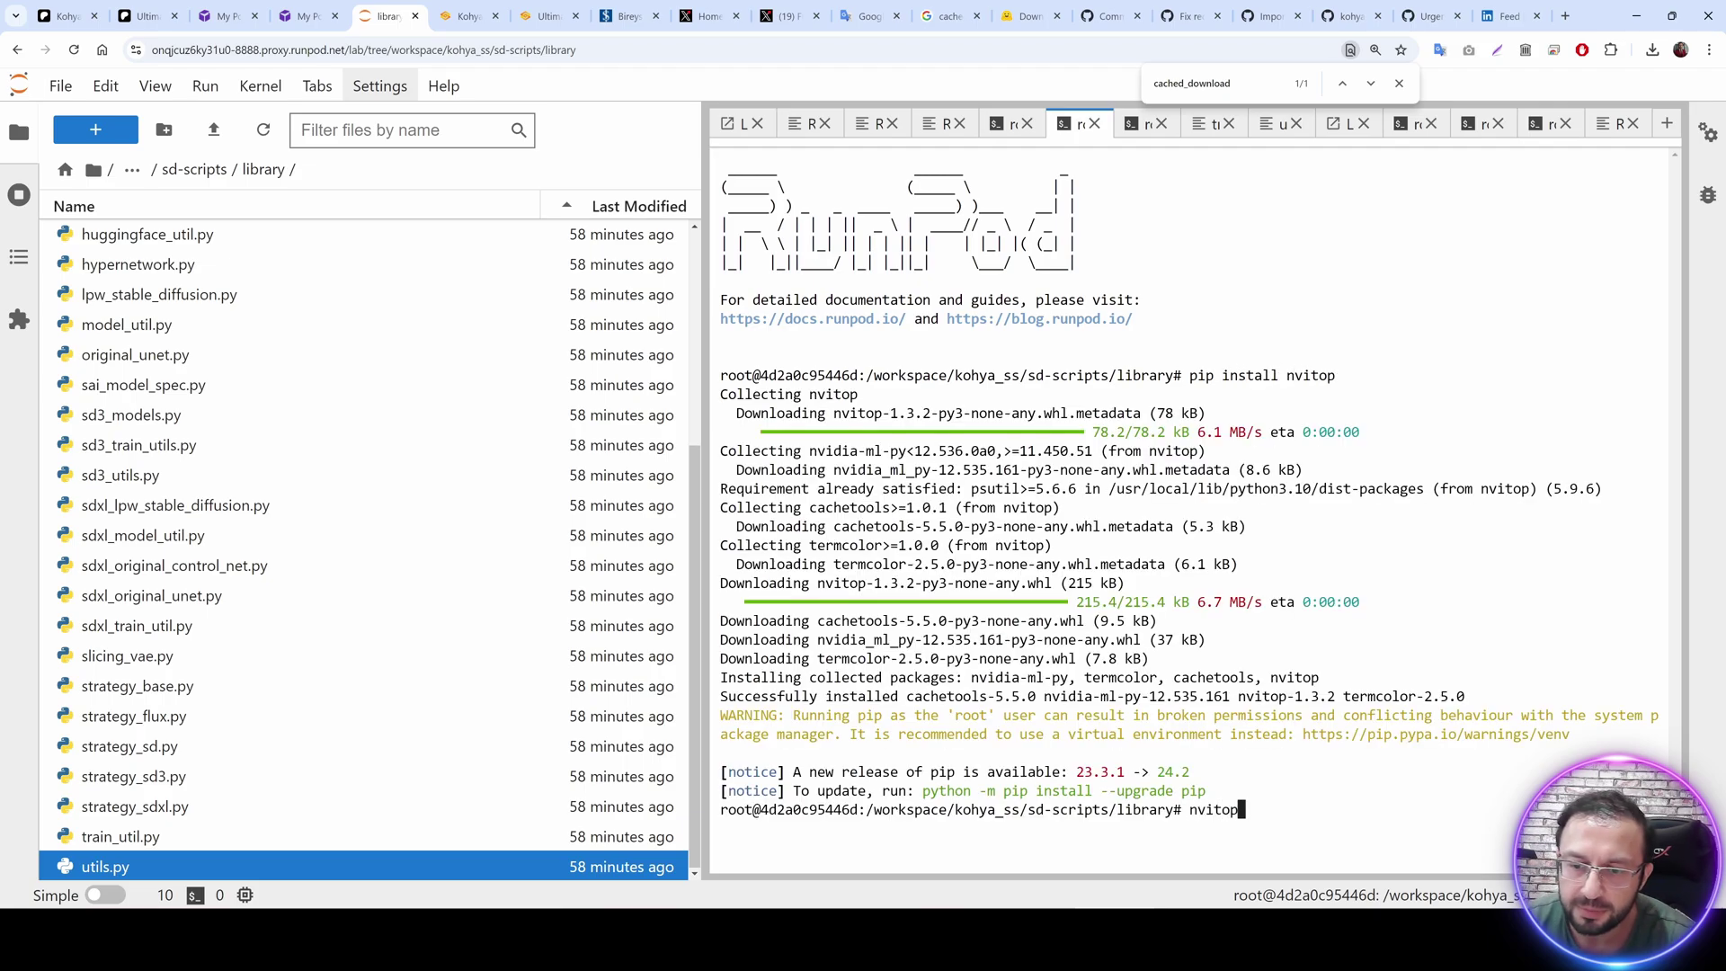
key("Return")
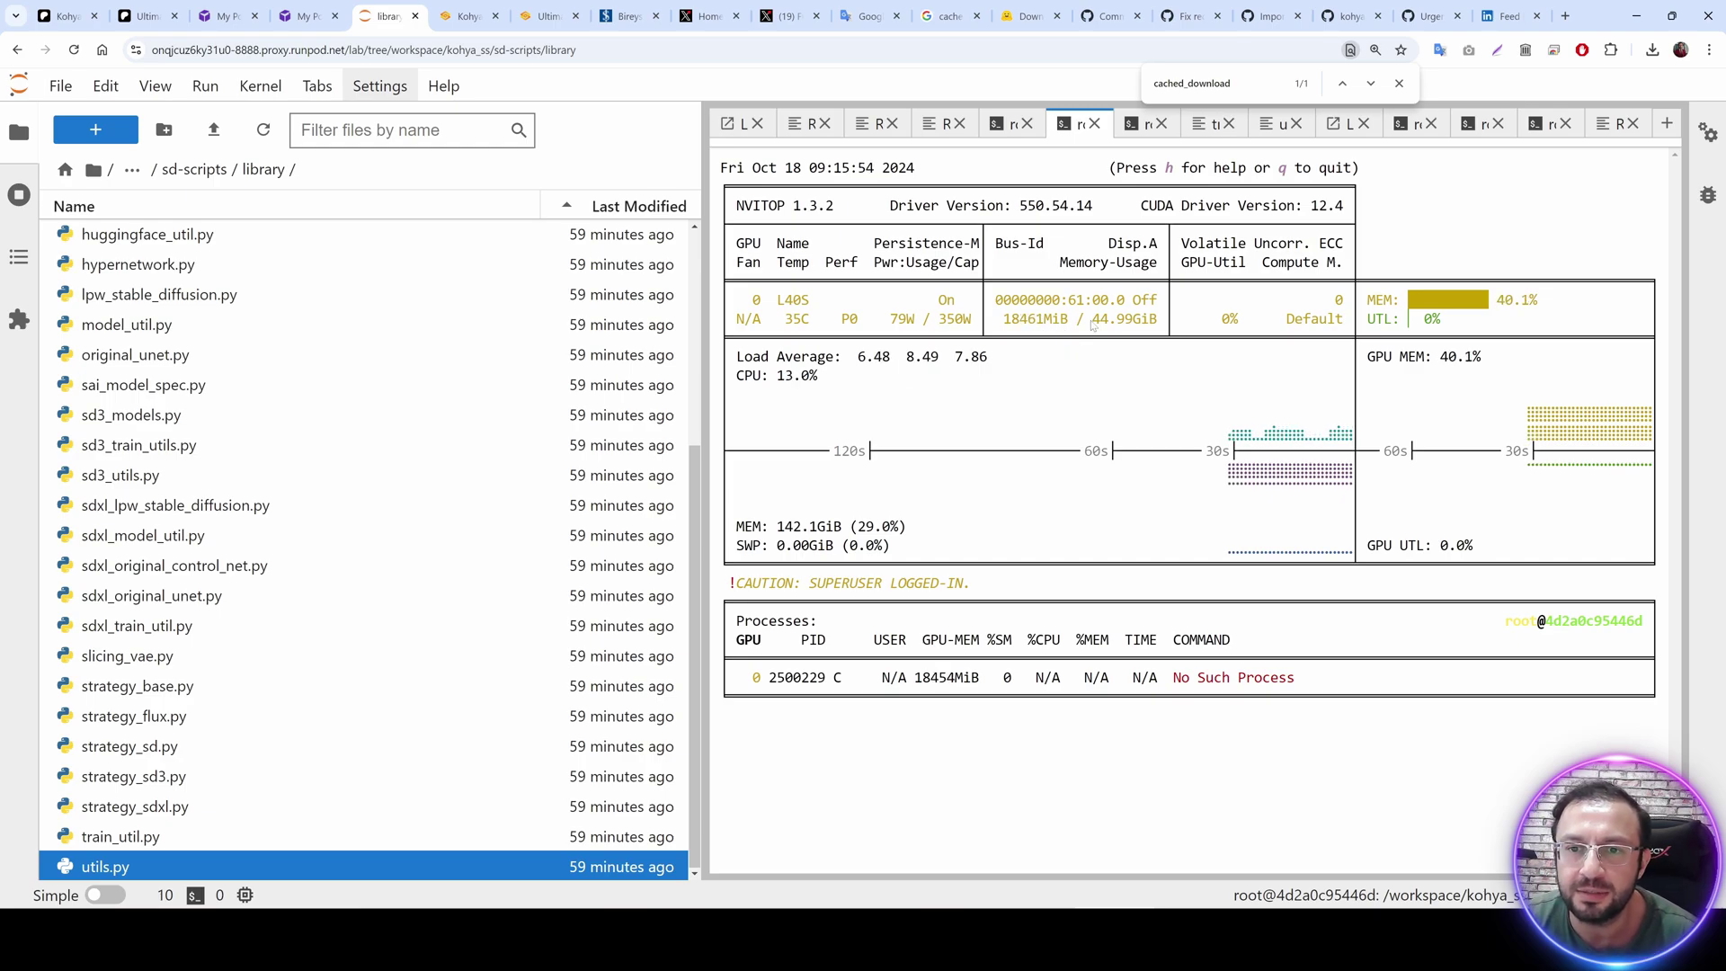
Examine the training log's epochs, step progress, seconds per iteration and estimated remaining time at a larger text size.
left_click(1143, 124)
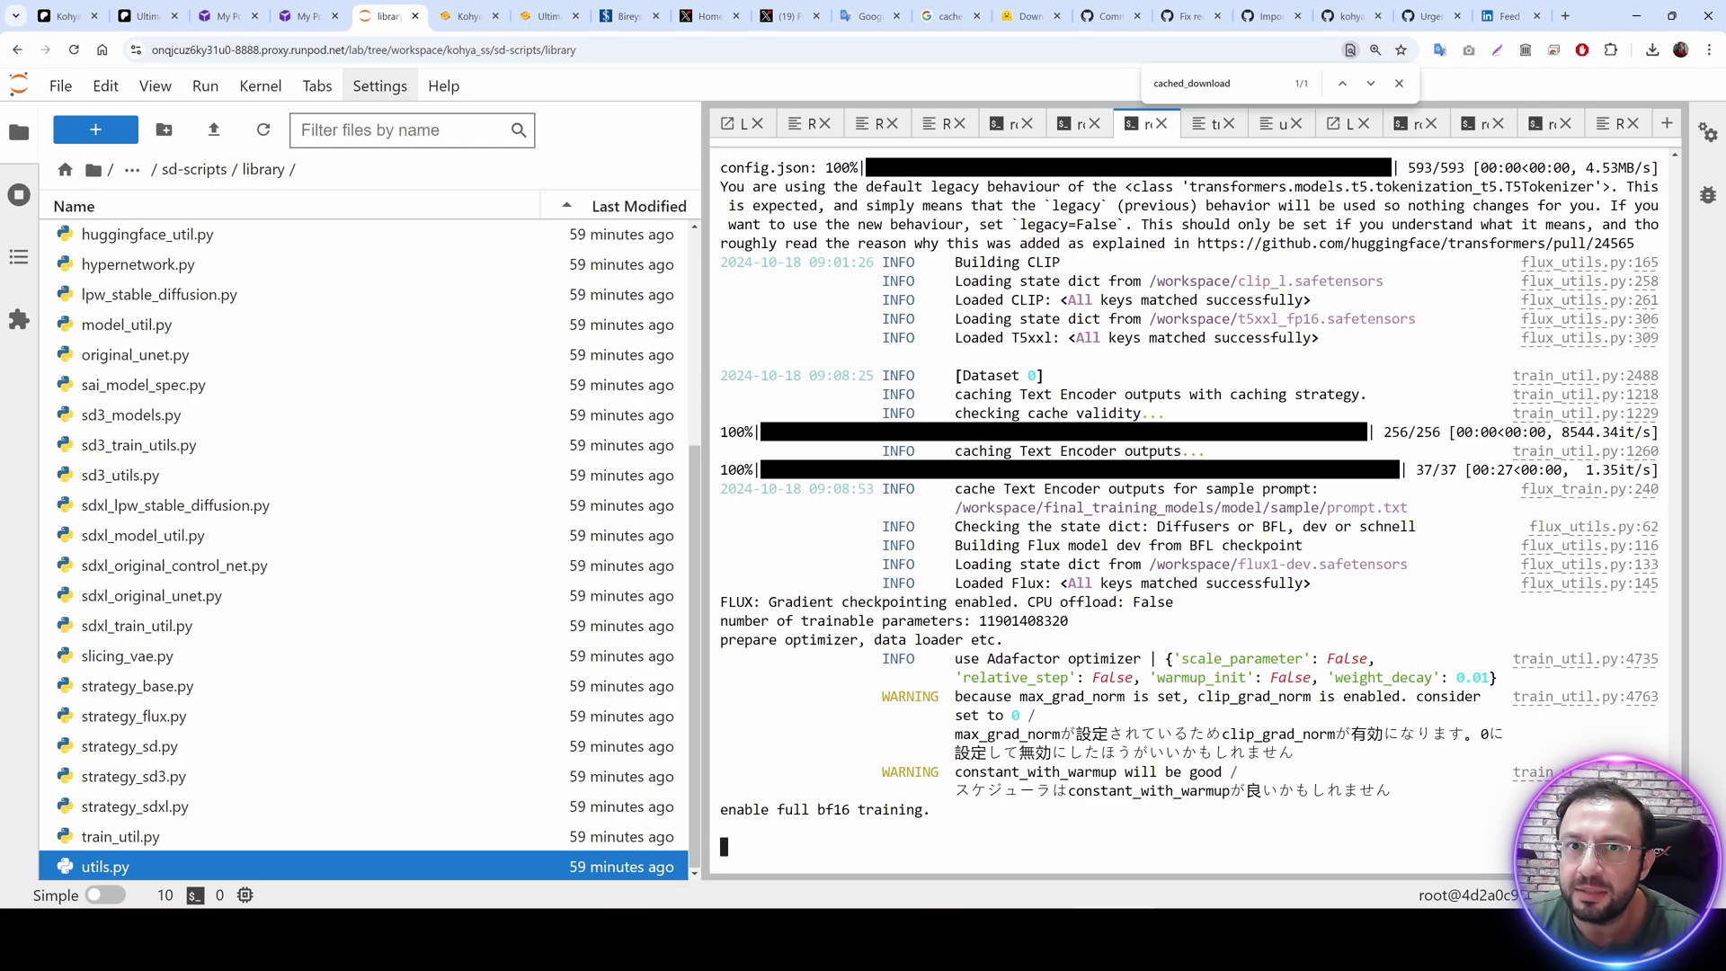
left_click(1071, 127)
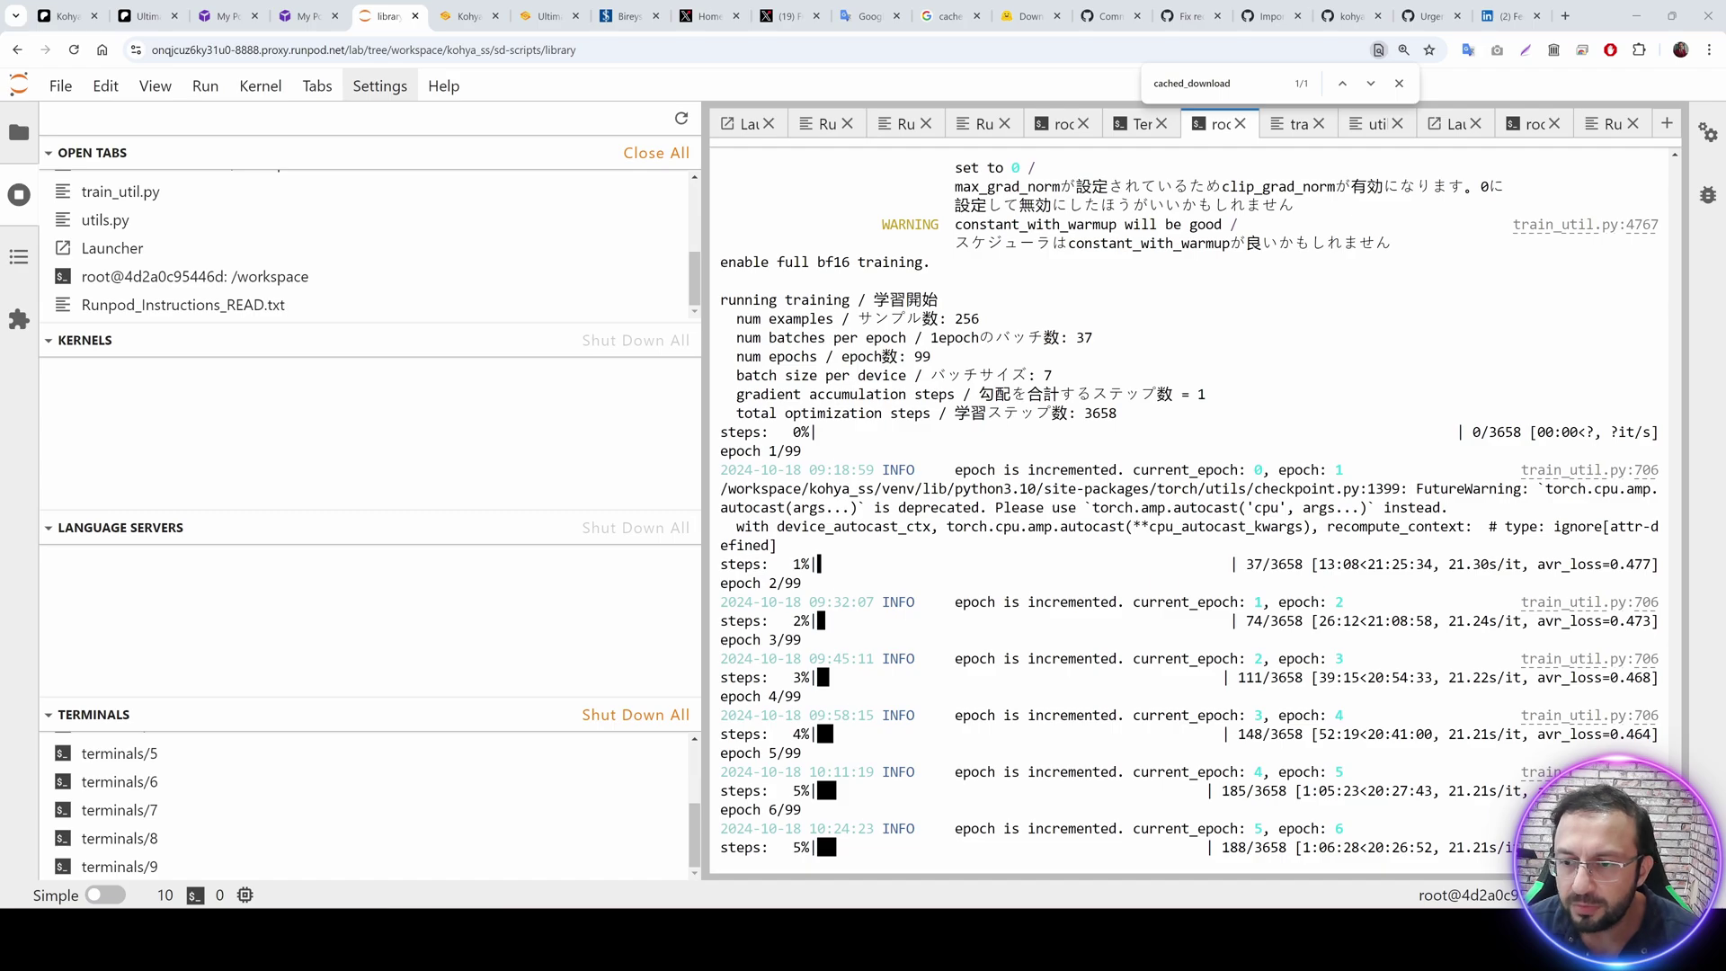
key("ctrl+plus")
key("ctrl+plus")
key("ctrl+plus")
key("ctrl+plus")
key("ctrl+plus")
key("ctrl+plus")
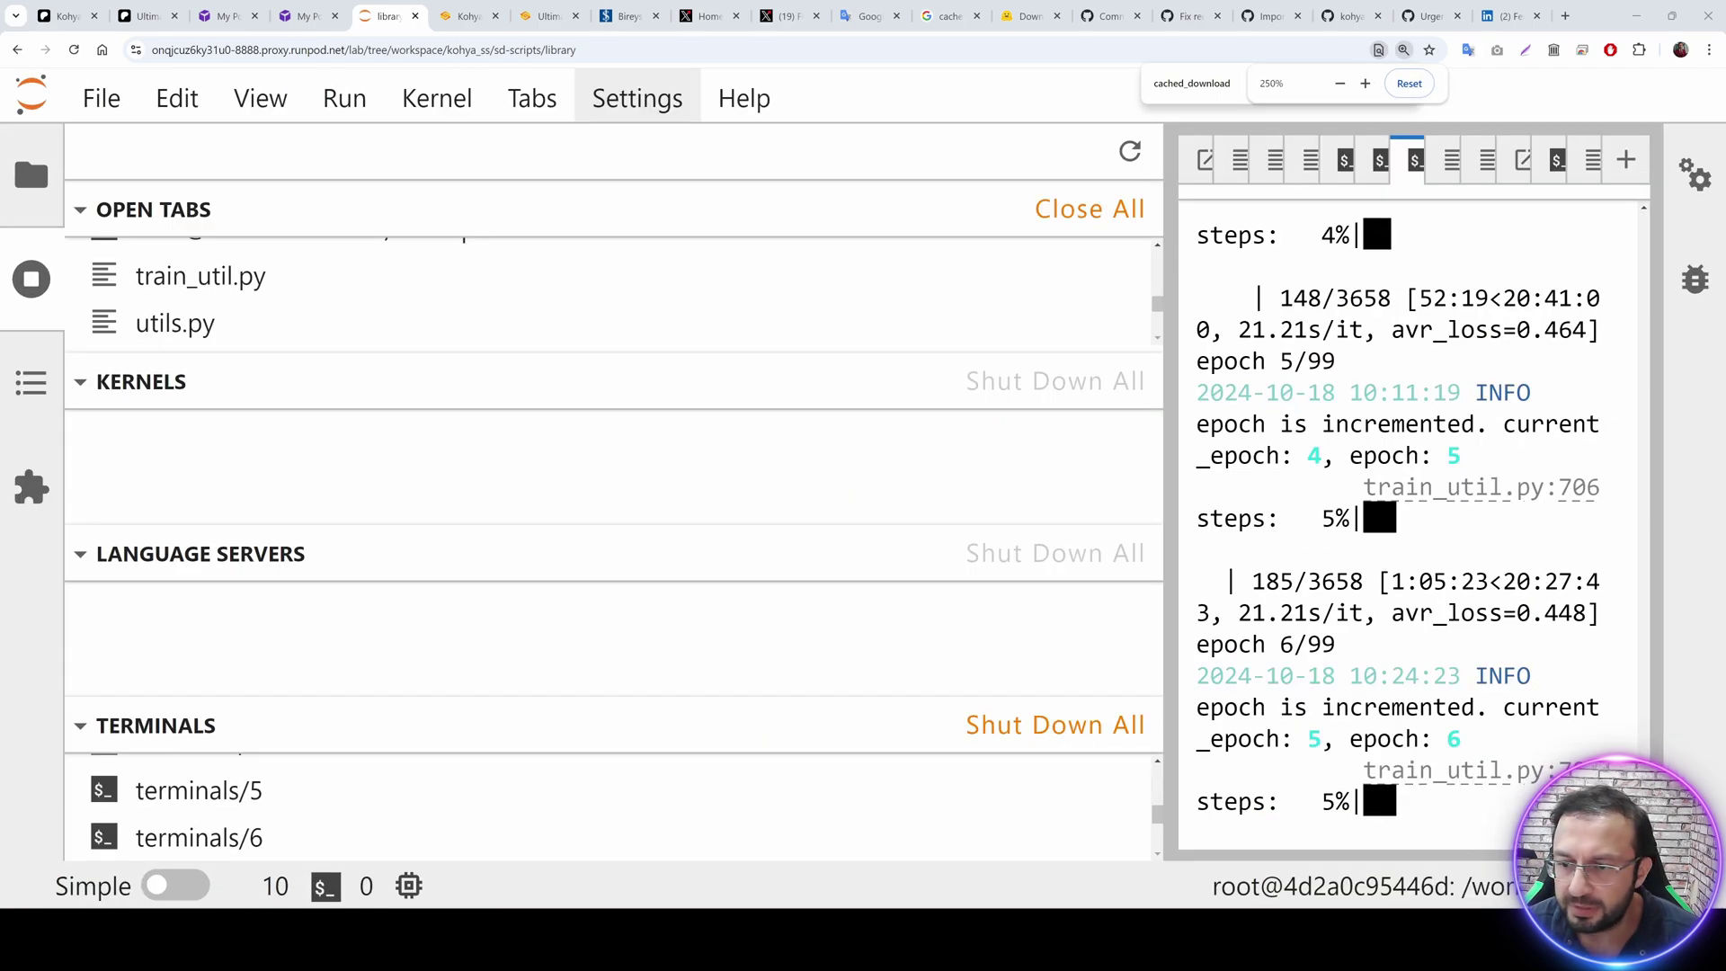
left_click_drag(1183, 699, 564, 699)
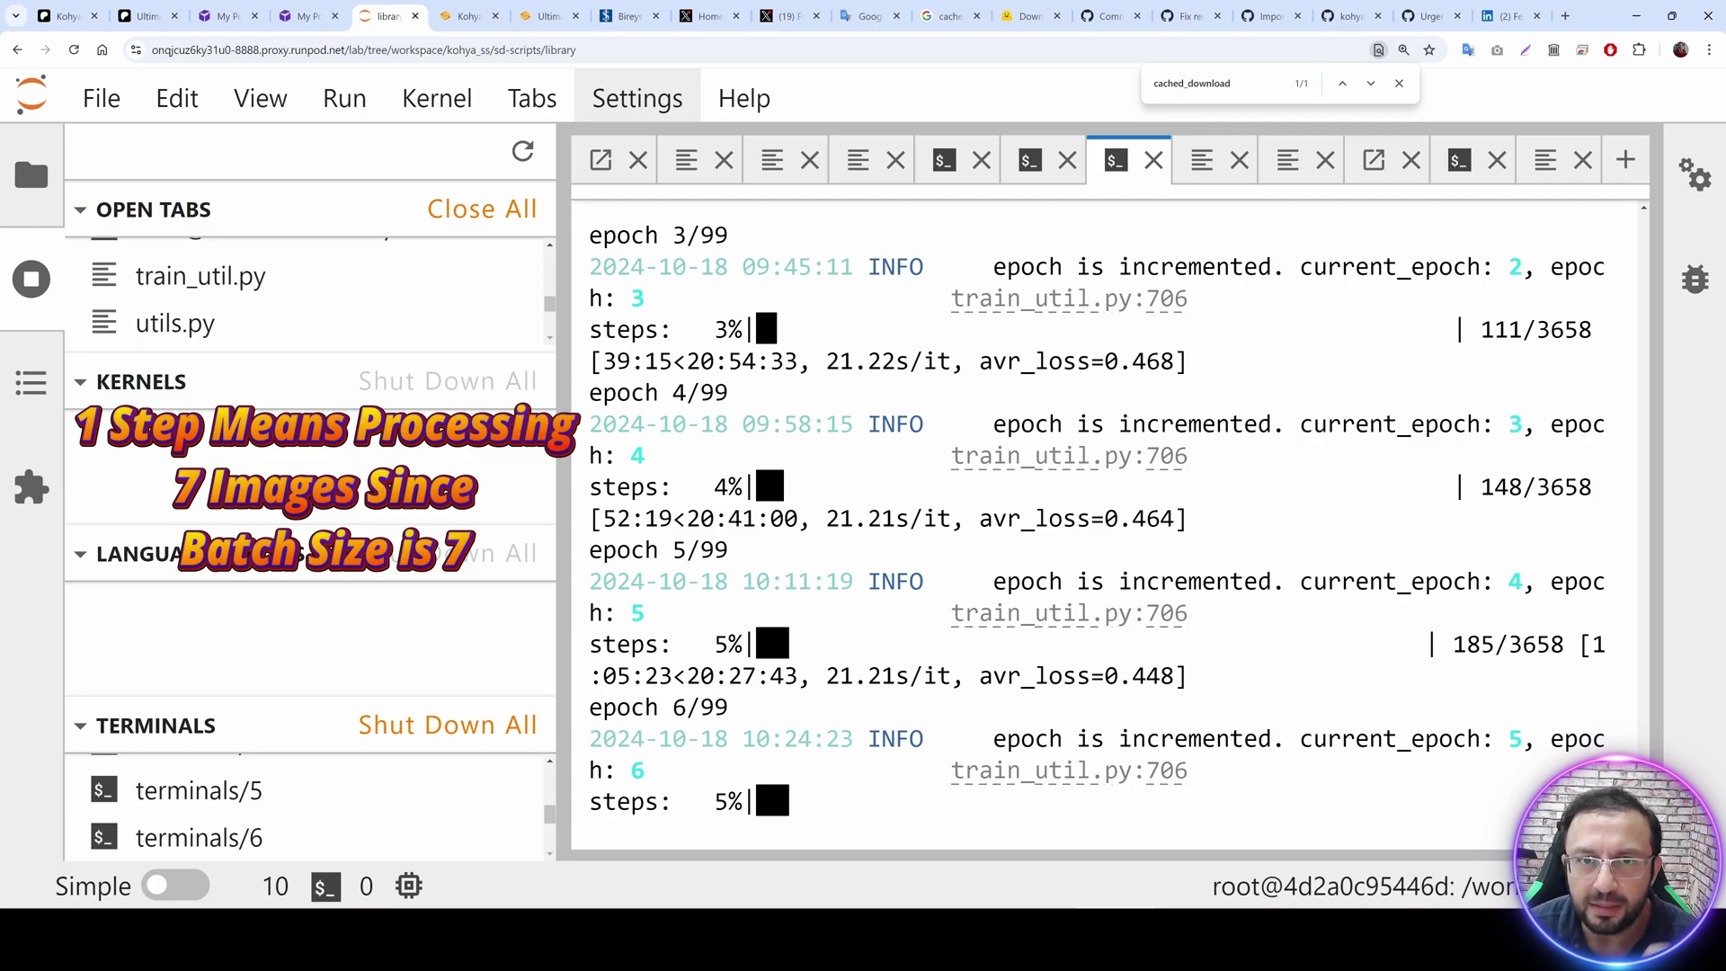
Switch to the RunPod pods page, dismiss the connection options, check the pod's hourly price, and return to JupyterLab.
left_click(305, 15)
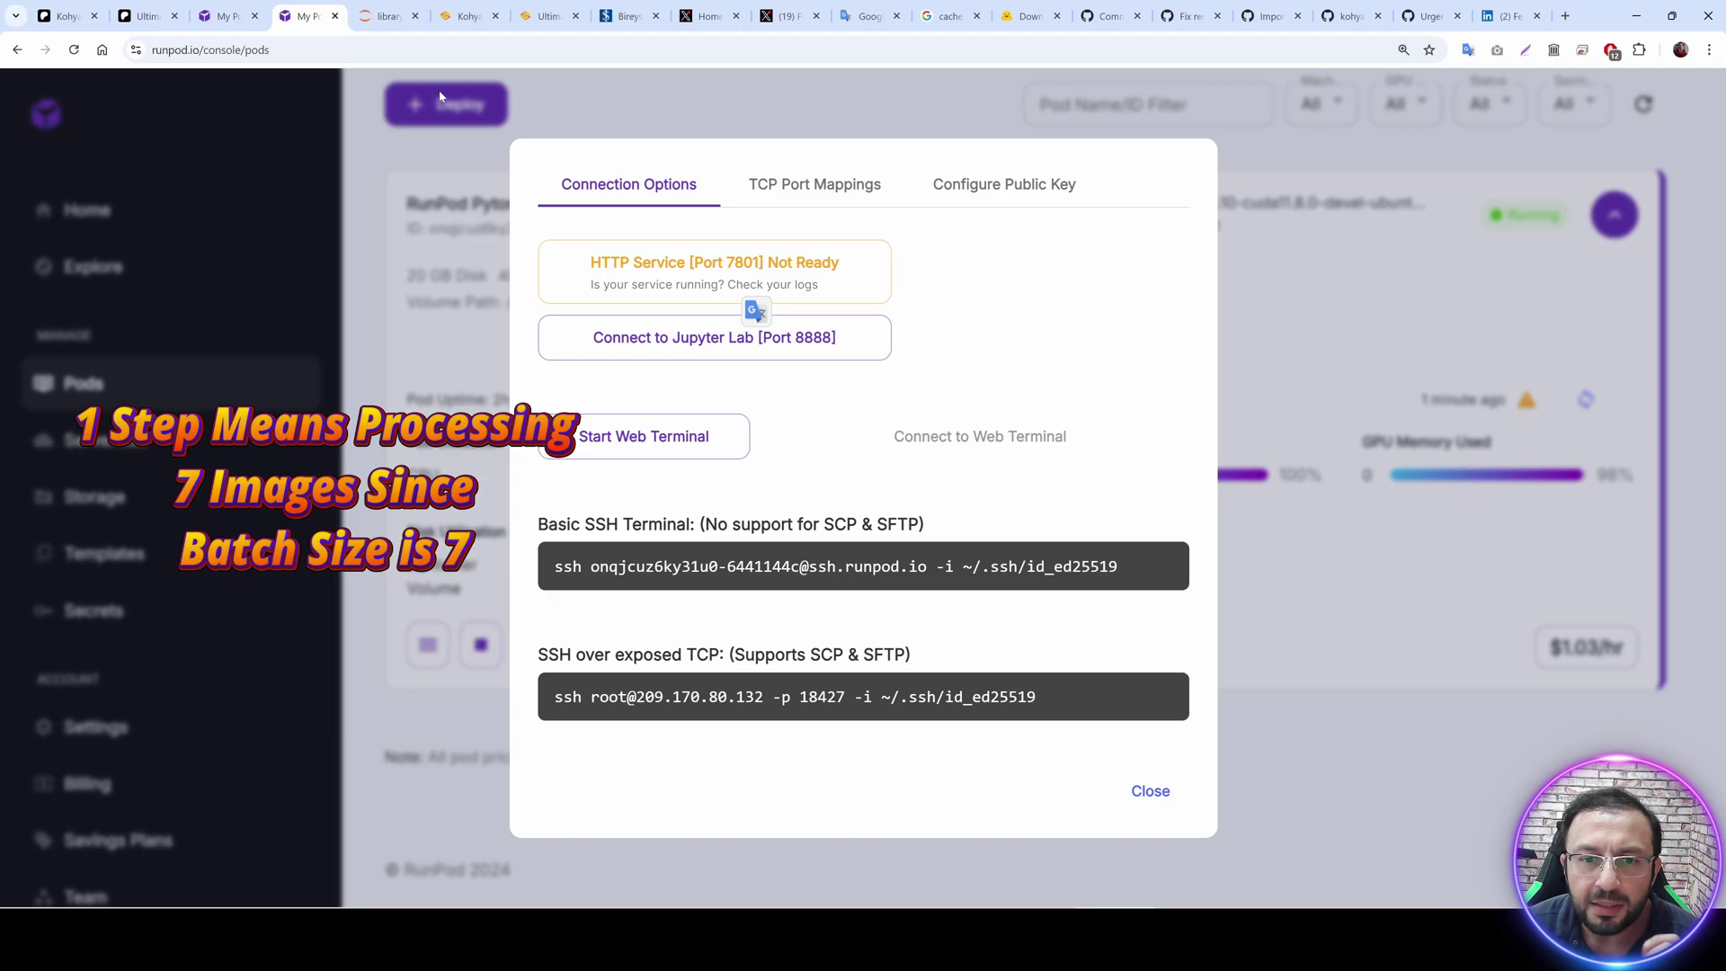
left_click(1151, 790)
left_click_drag(1627, 649, 1540, 657)
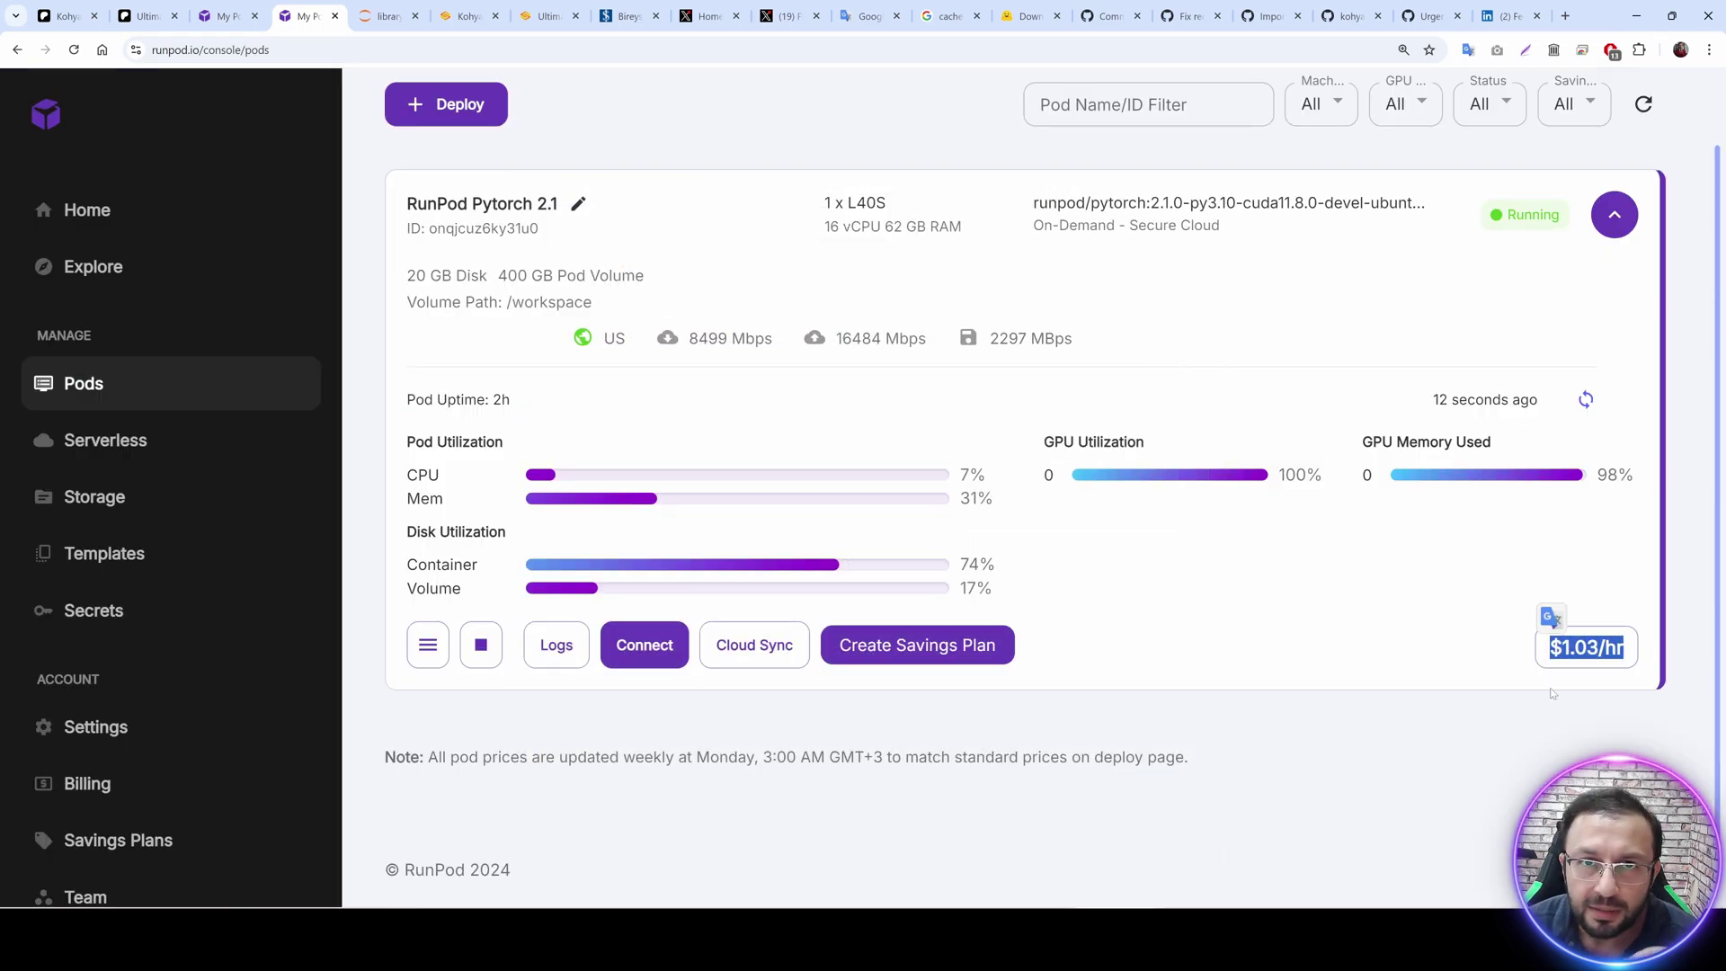
left_click(388, 15)
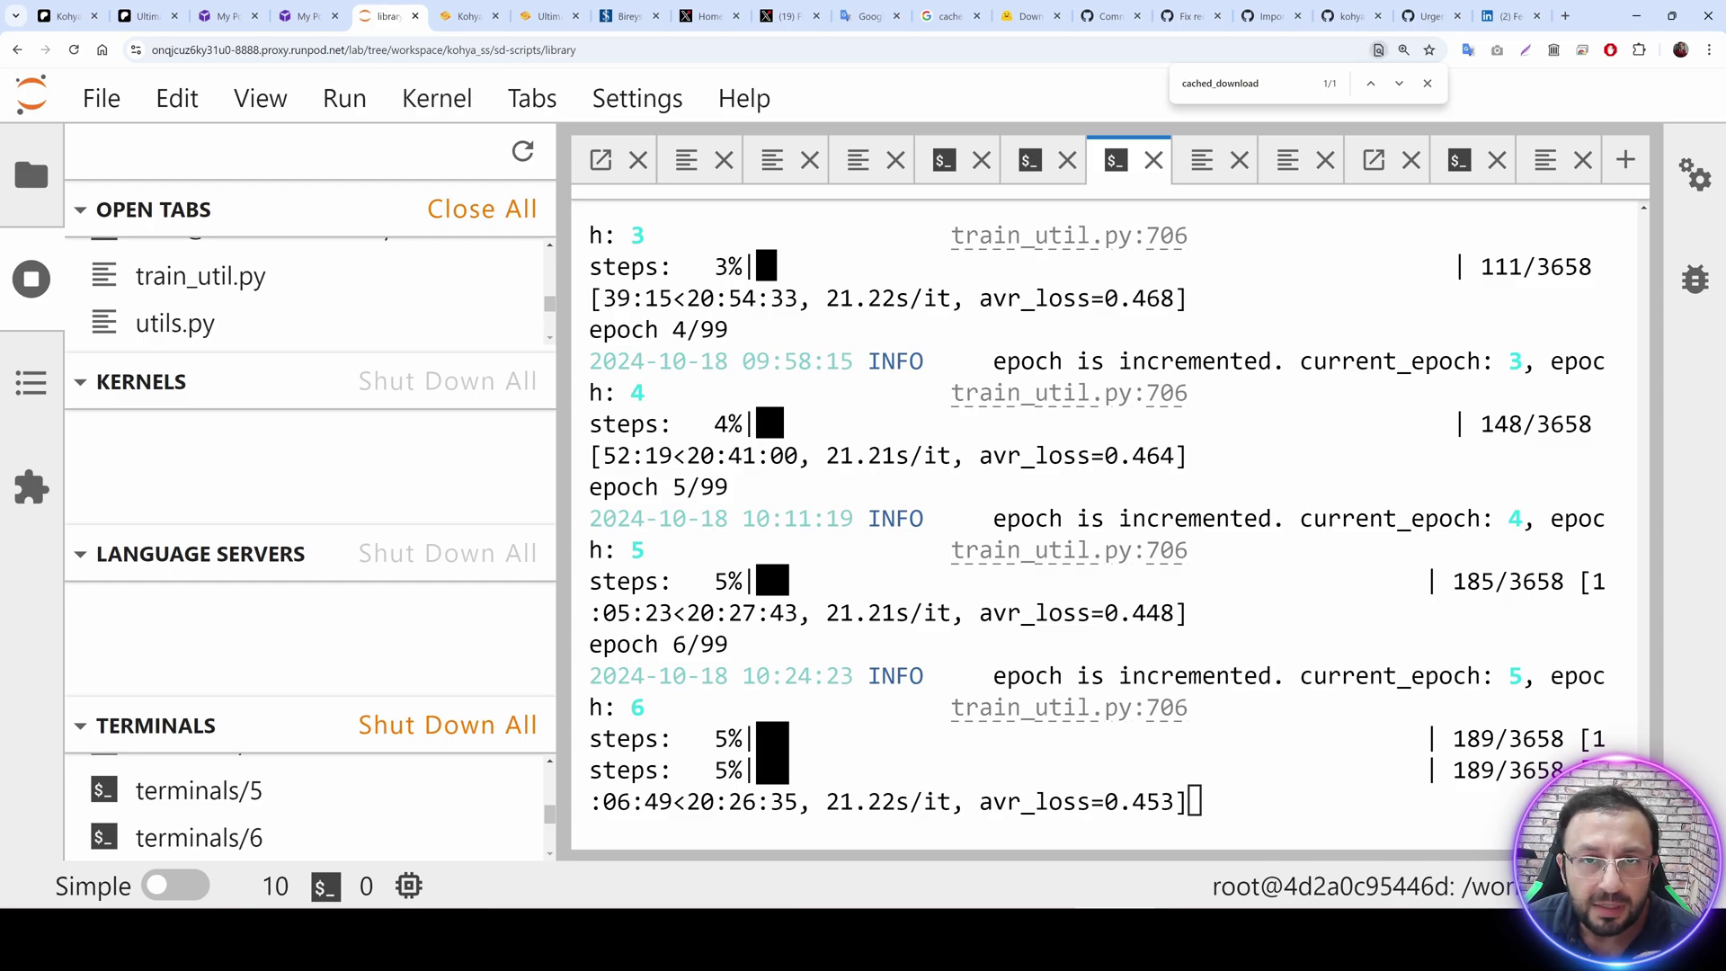
Look through the kohya_ss folder in the JupyterLab file browser and go up to the workspace folder.
left_click_drag(559, 409, 757, 409)
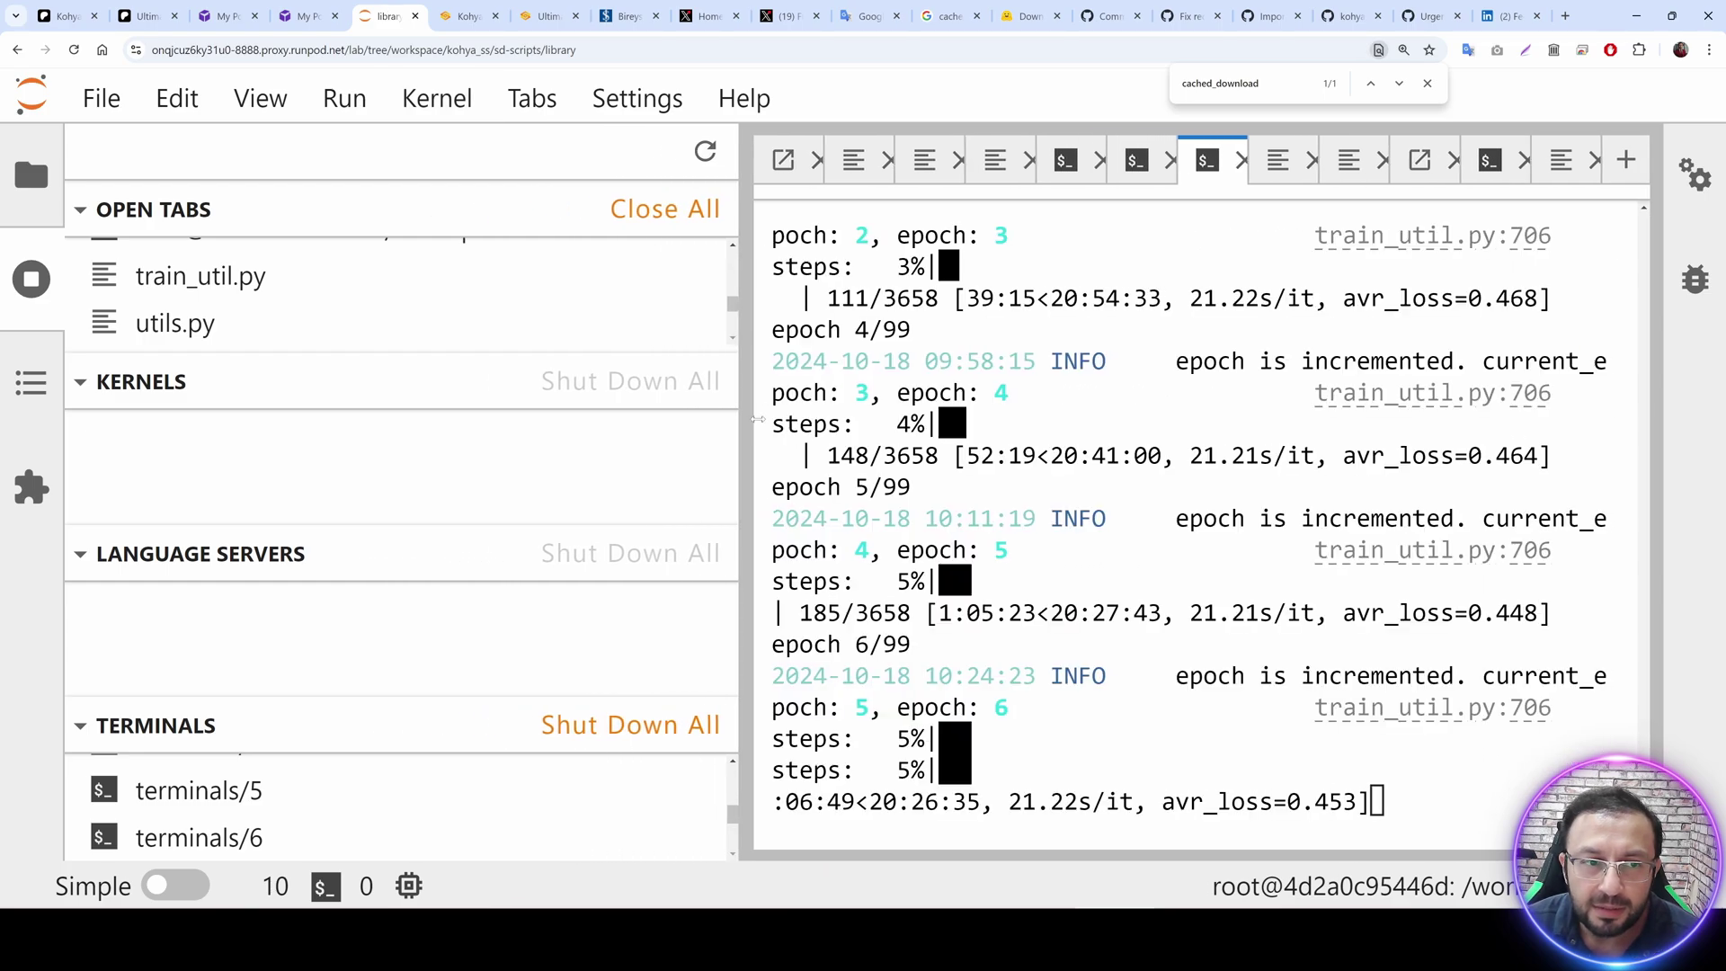
scroll(333, 323, "up", 2)
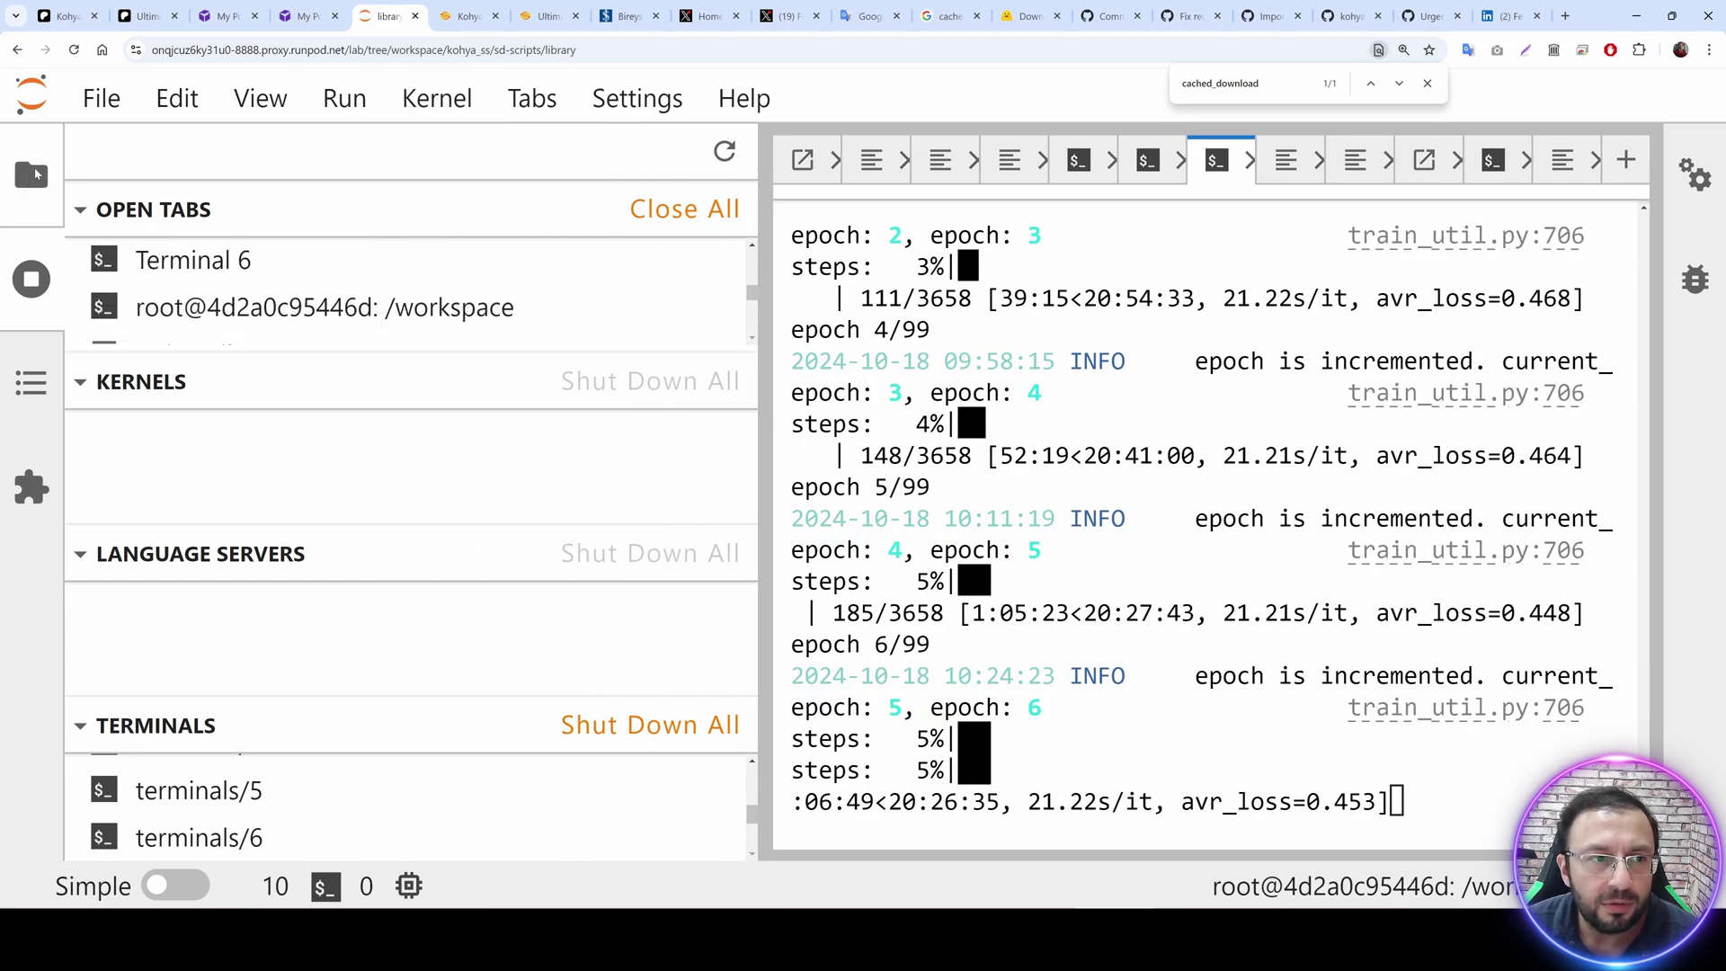
left_click(31, 174)
left_click(219, 309)
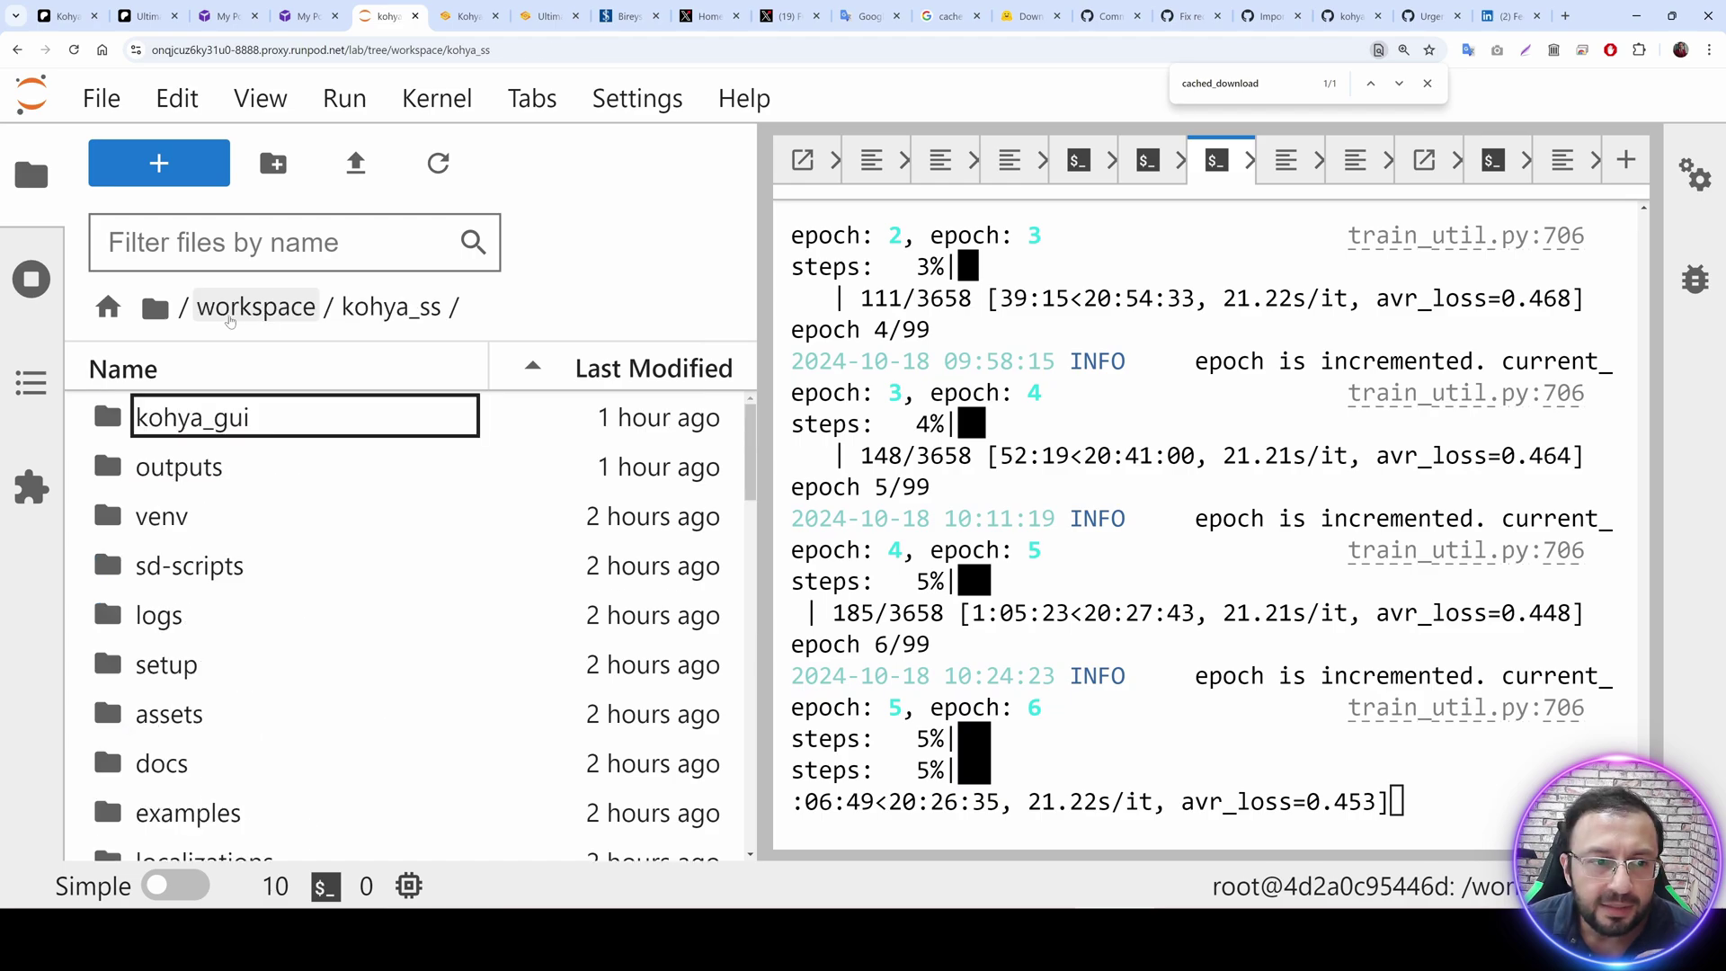
scroll(333, 617, "down", 5)
scroll(332, 617, "down", 2)
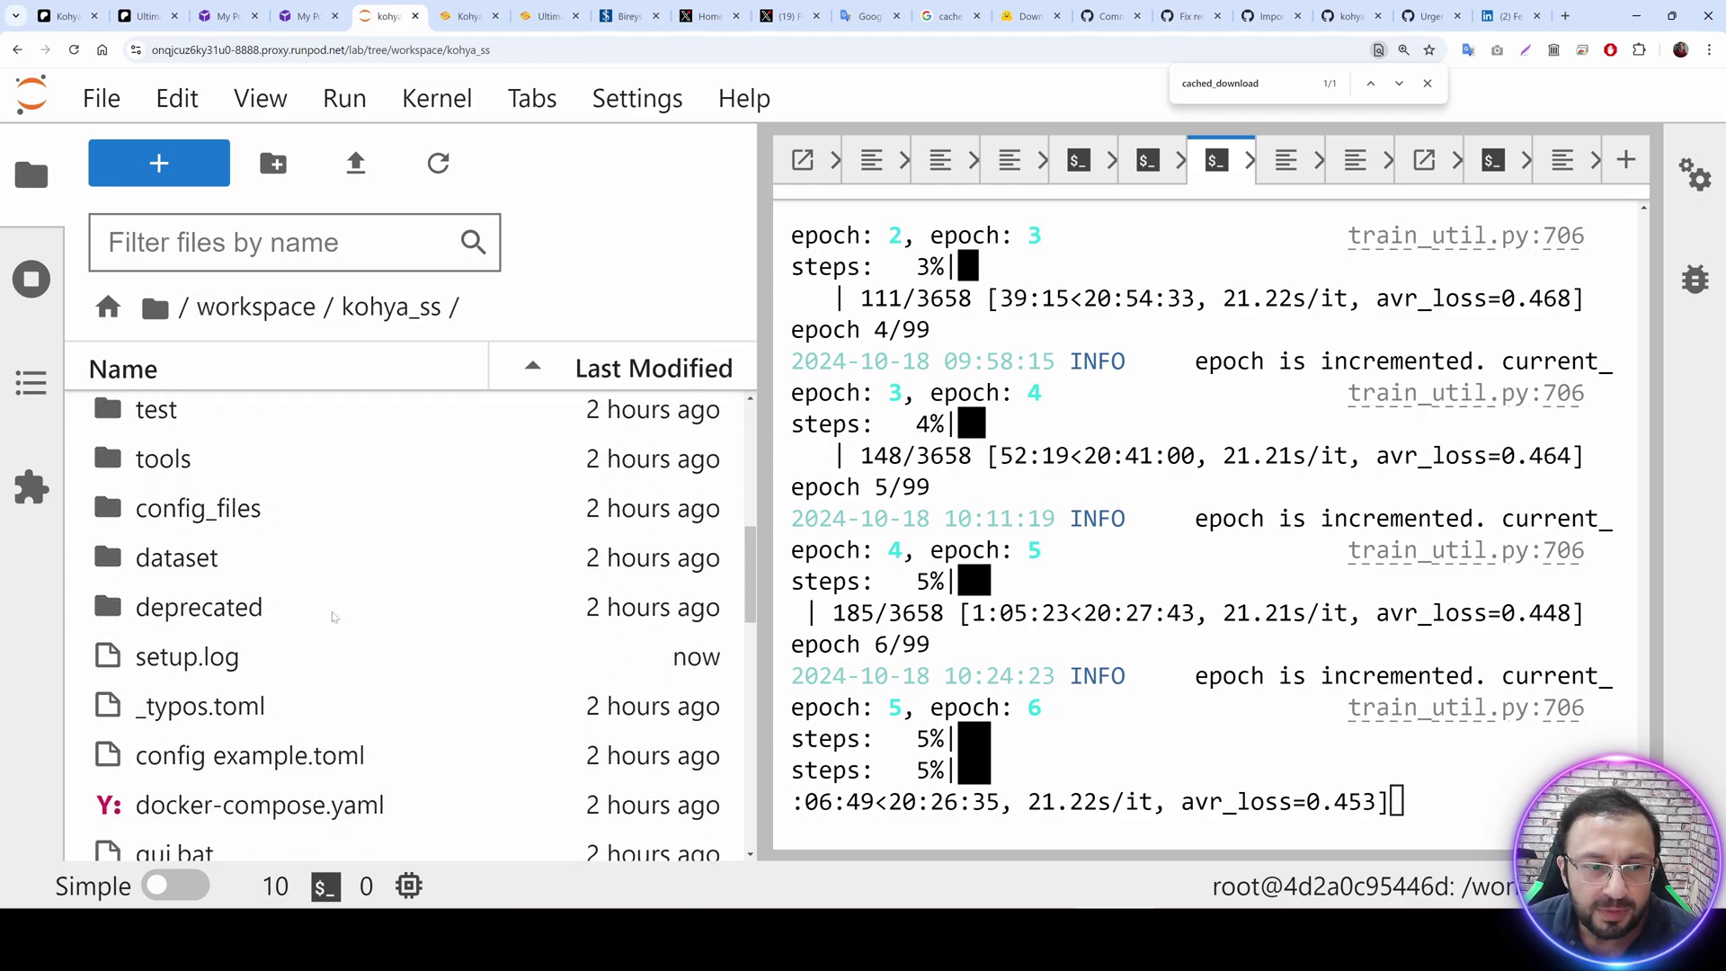
scroll(324, 584, "up", 6)
left_click(249, 308)
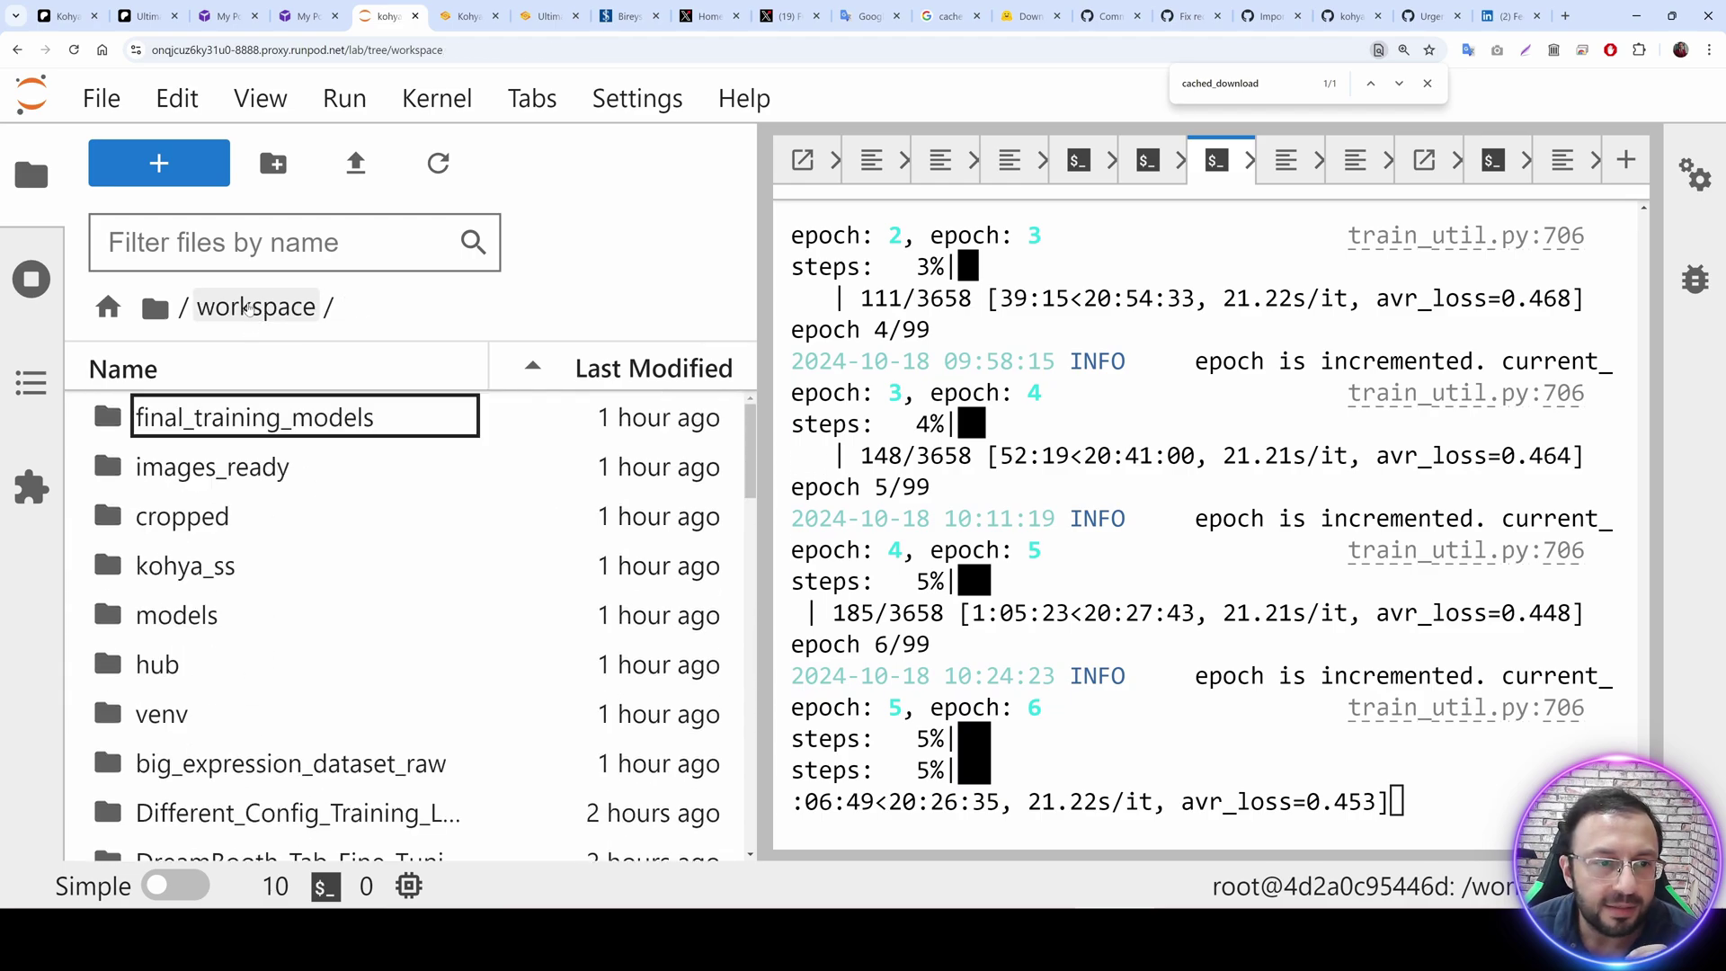
Open the DreamBooth_Tab_Fine_Tuning_Best_FLUX_Configs folder and select the Batch_Size_7_48GB_GPU_46250MB_28.9_second_it_Tier_1.json config to review its name.
double_click(270, 416)
left_click(256, 306)
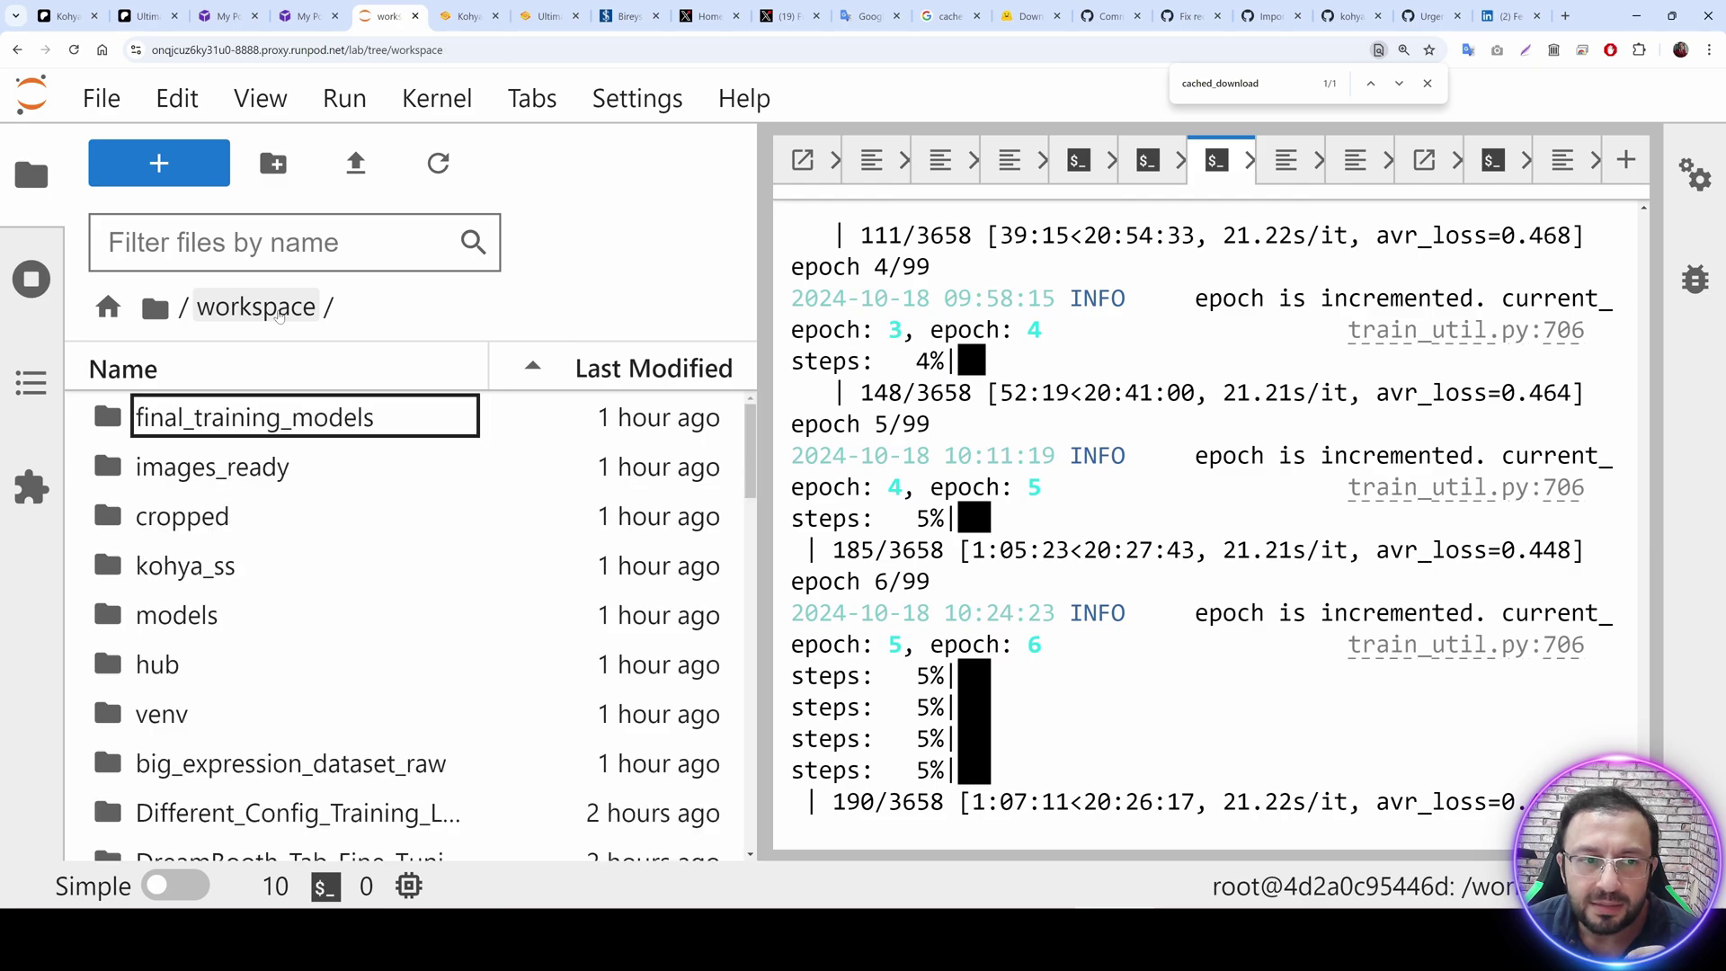
scroll(360, 584, "down", 3)
double_click(270, 714)
left_click_drag(757, 514, 1168, 515)
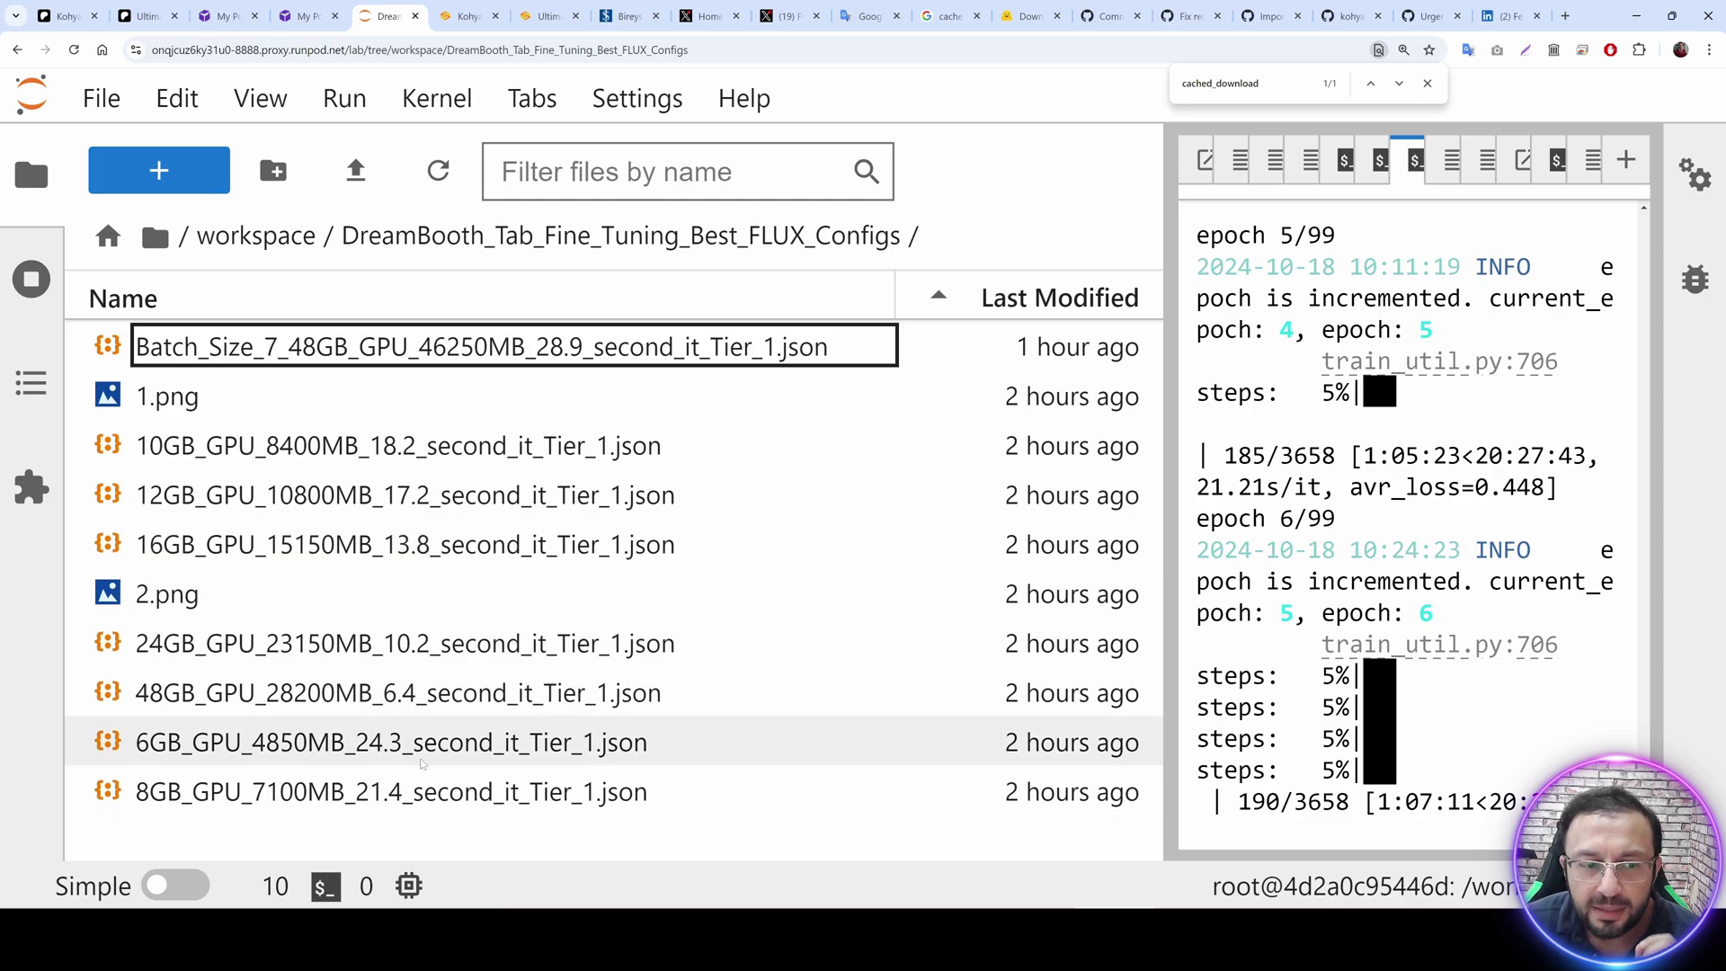
left_click(477, 354)
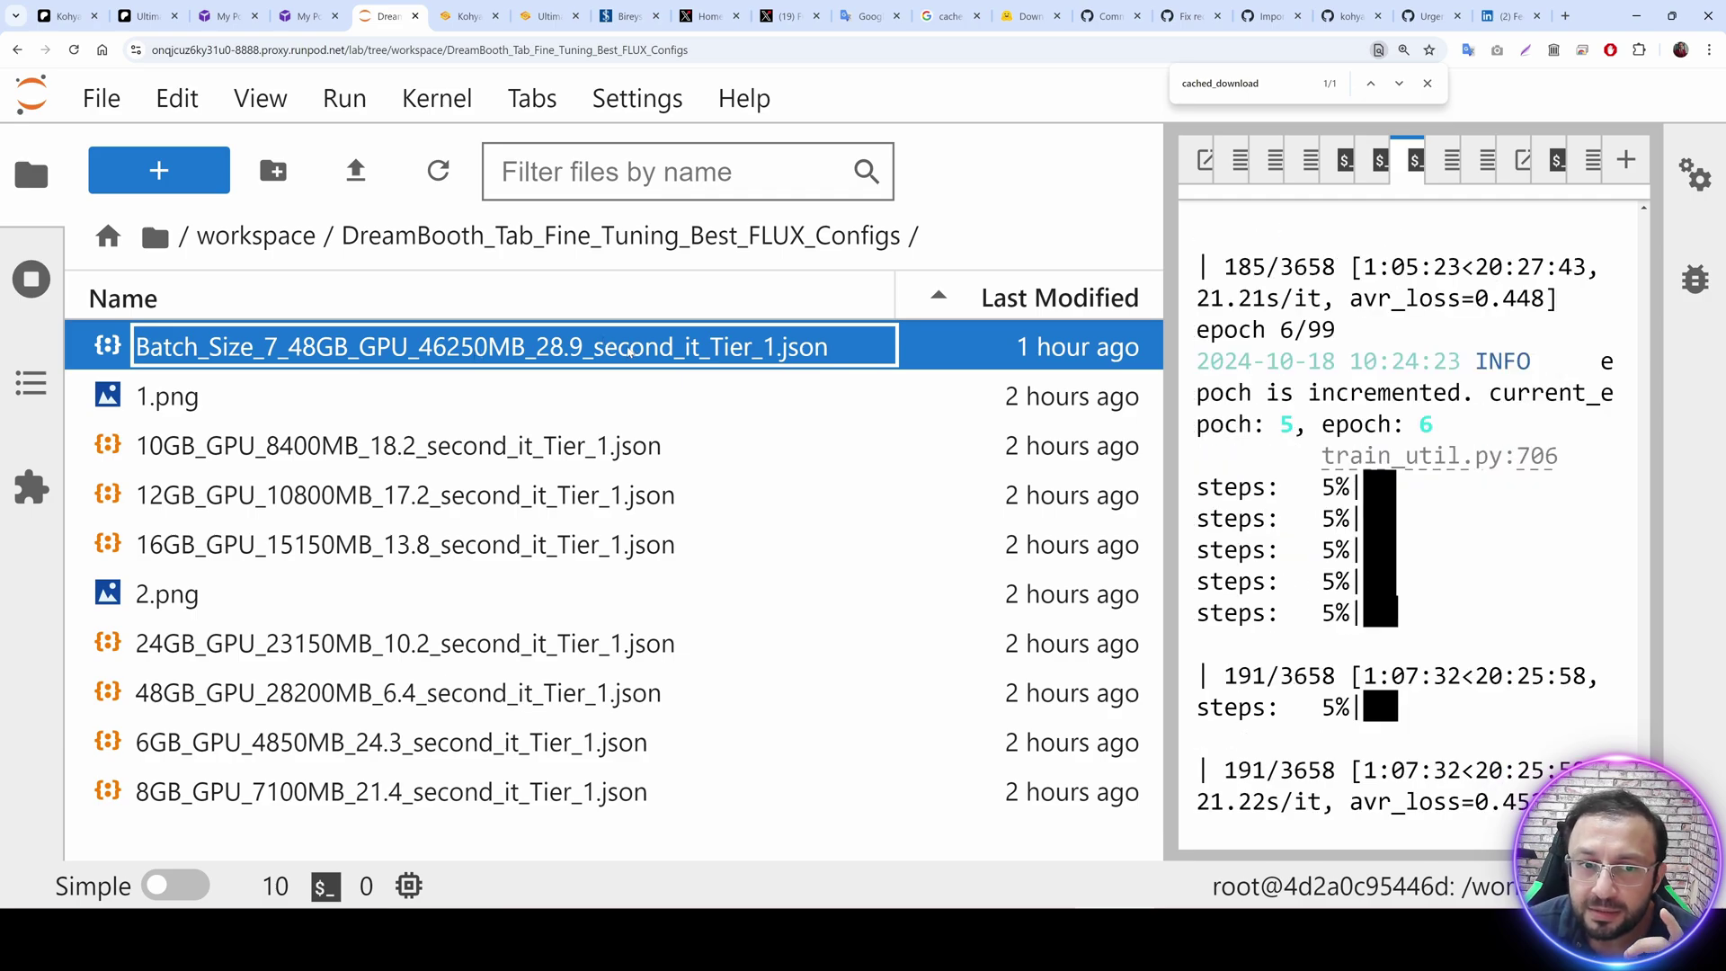
left_click_drag(1168, 428, 1072, 435)
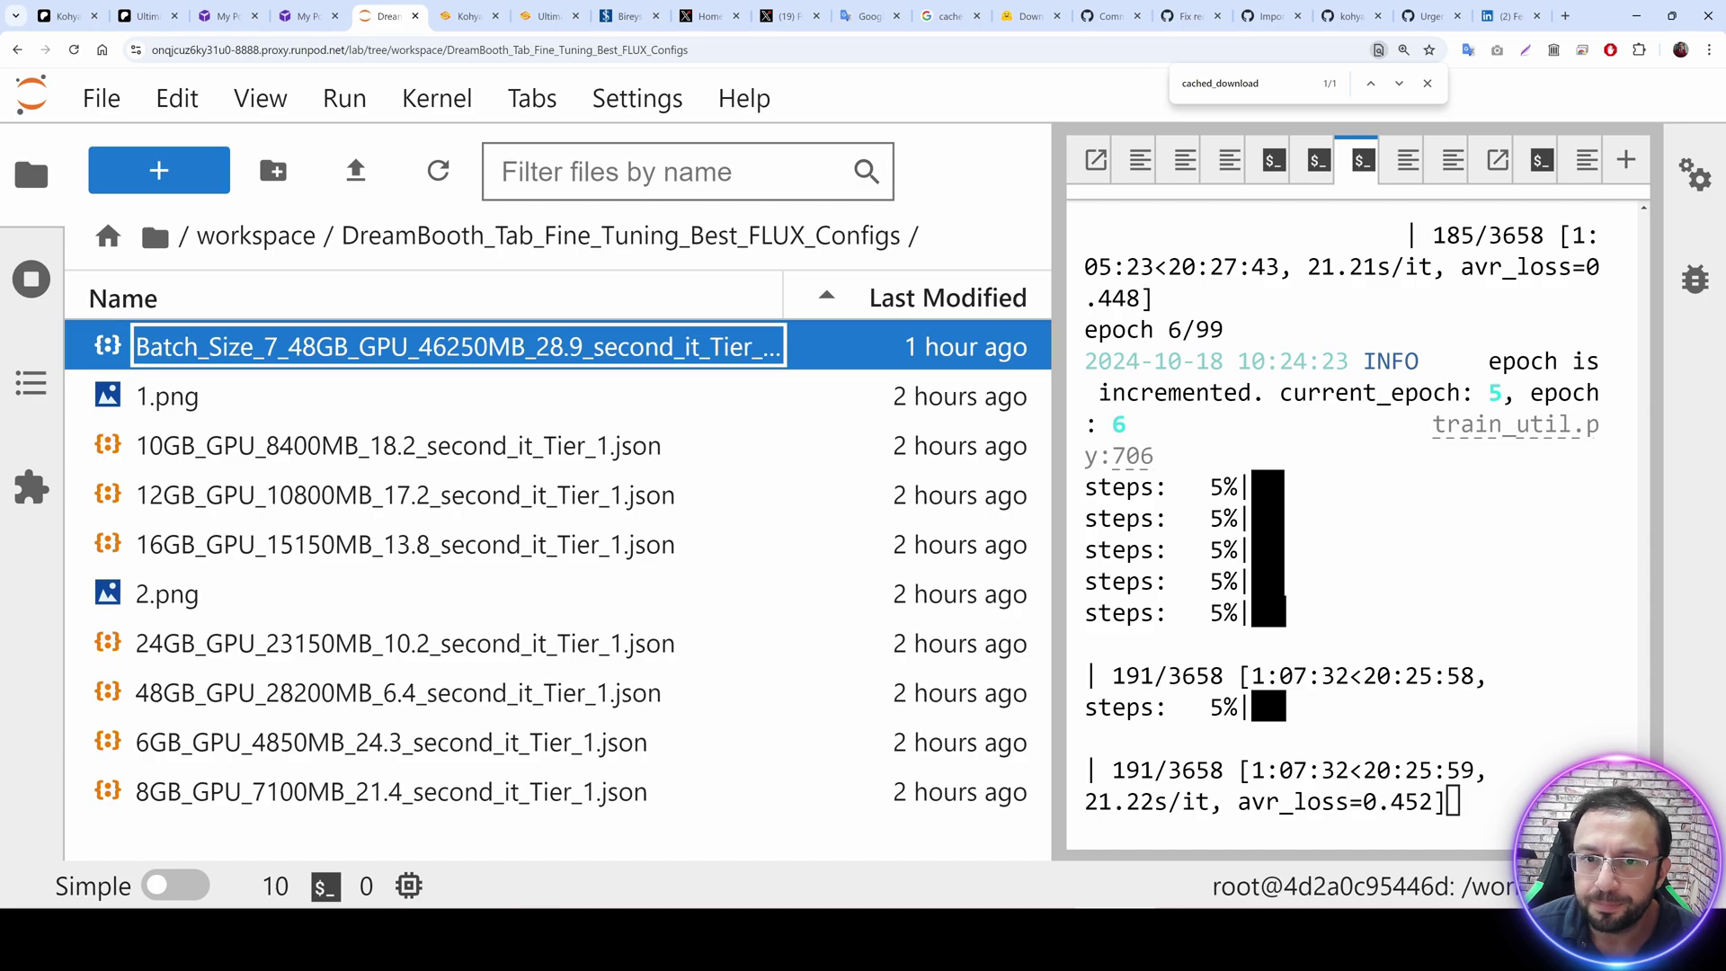
mouse_move(1058, 589)
left_mouse_down()
mouse_move(952, 588)
mouse_move(1094, 588)
mouse_move(1069, 589)
left_mouse_up()
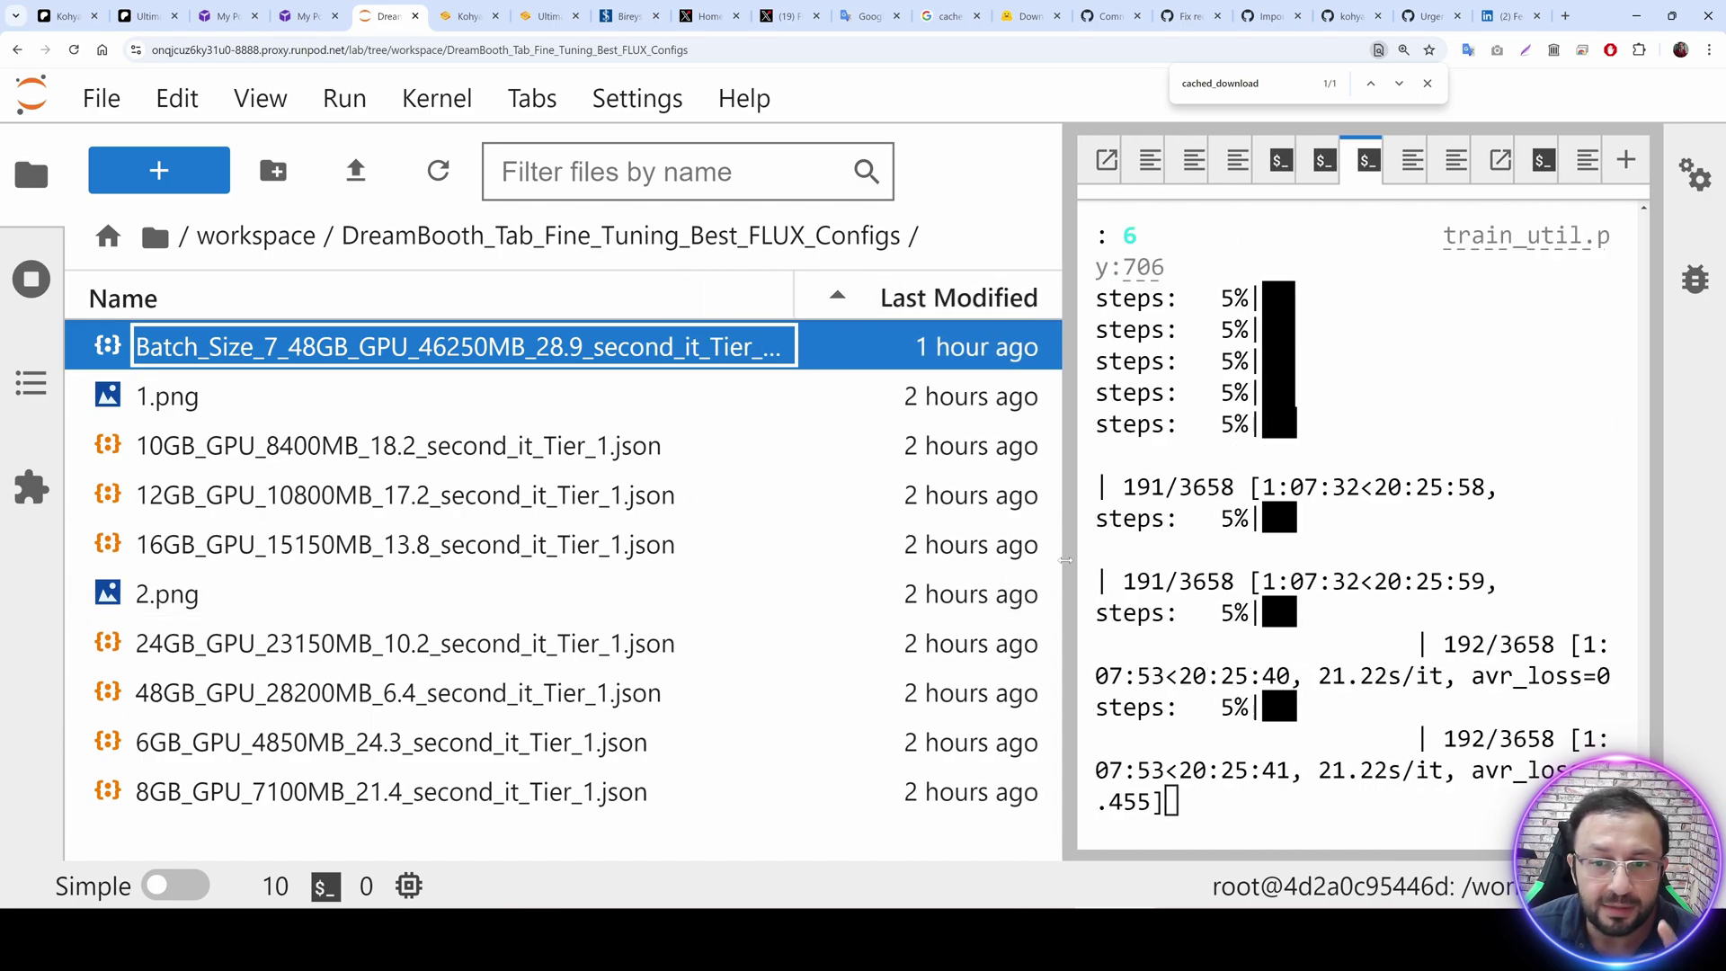
left_click_drag(1063, 550, 898, 545)
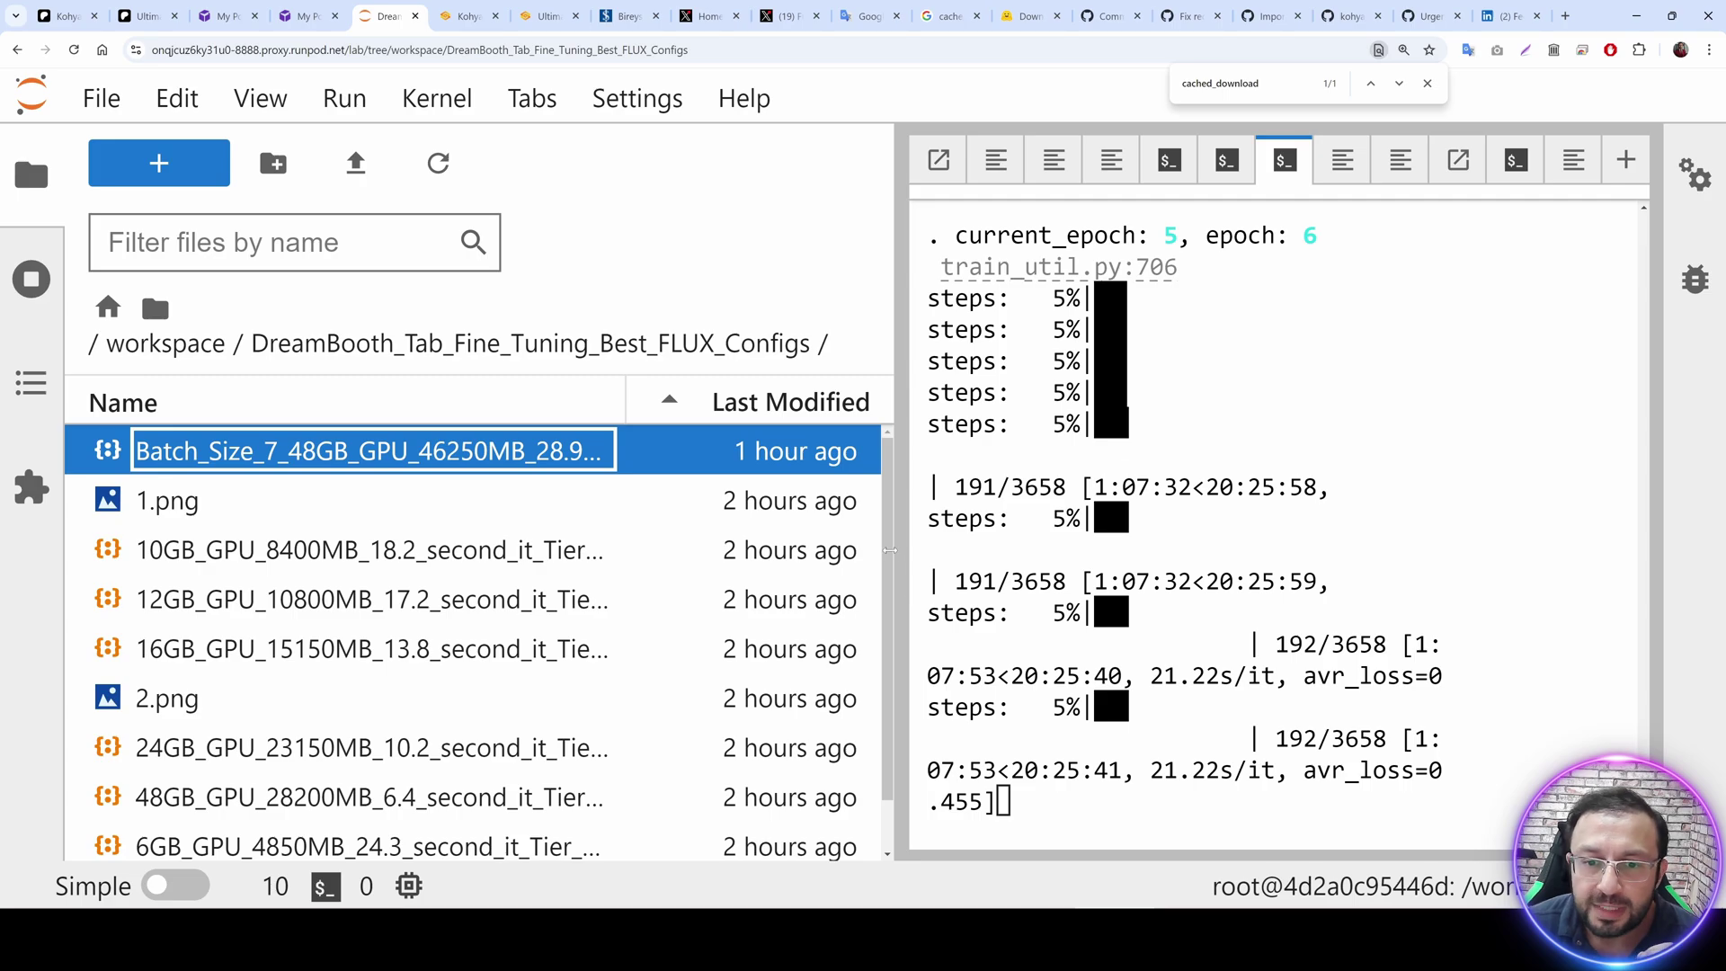
left_click_drag(908, 584, 1002, 539)
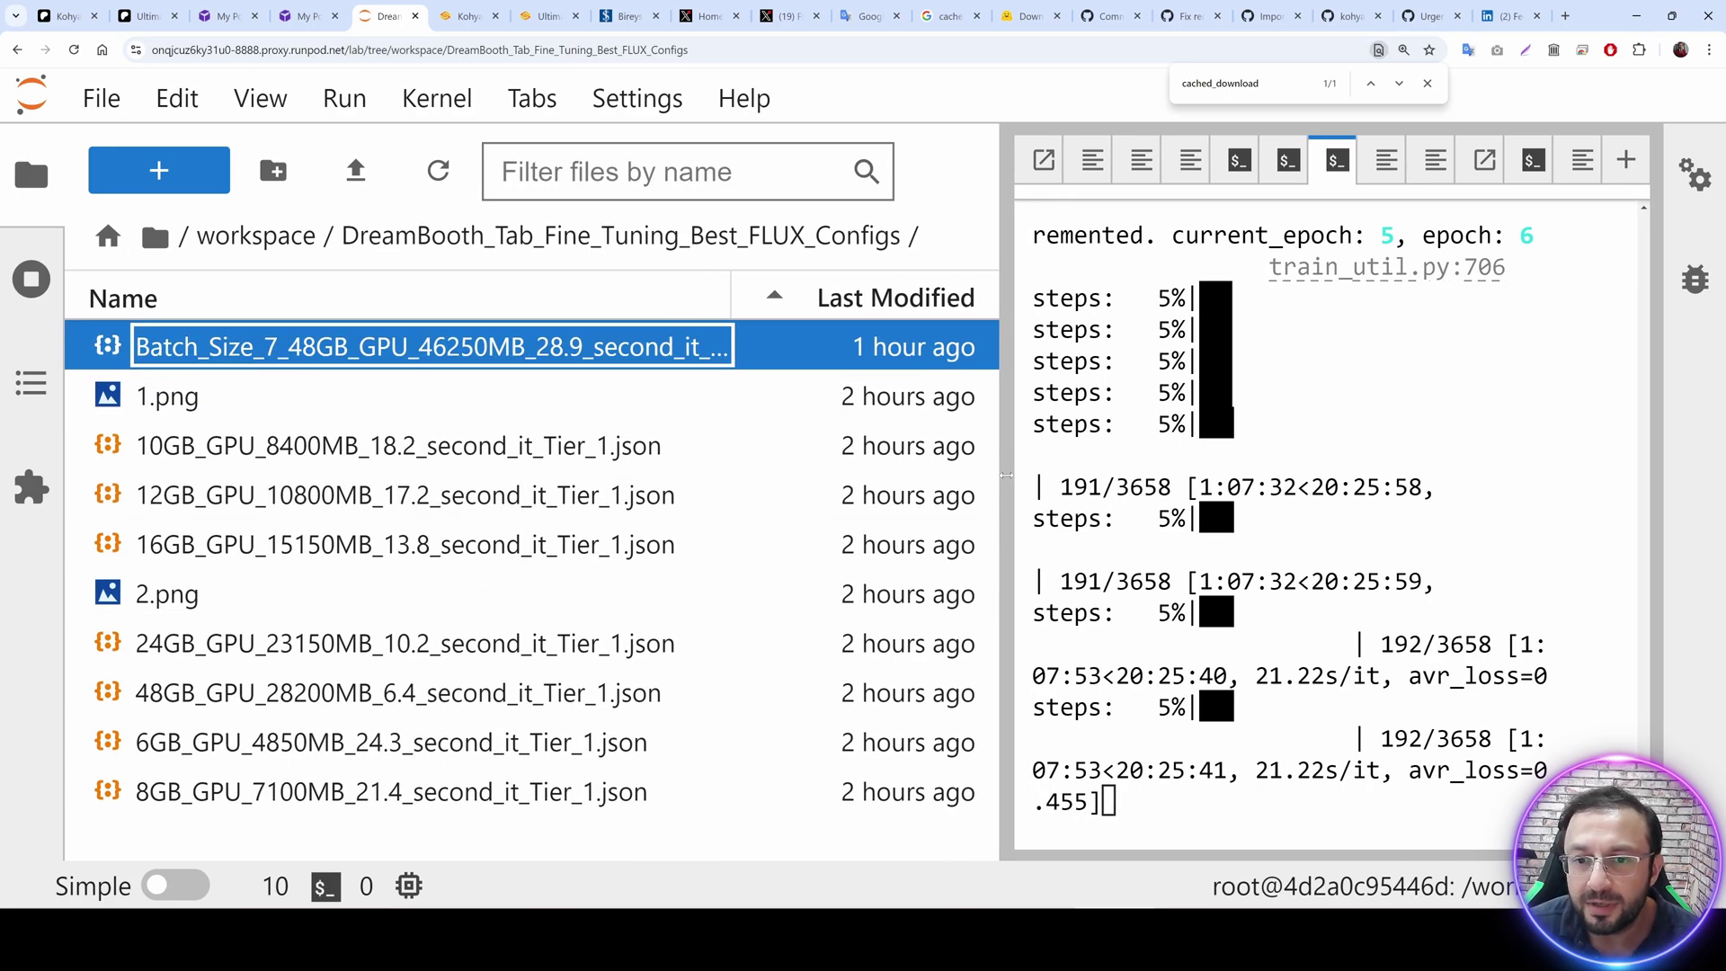
left_click_drag(1003, 474, 863, 474)
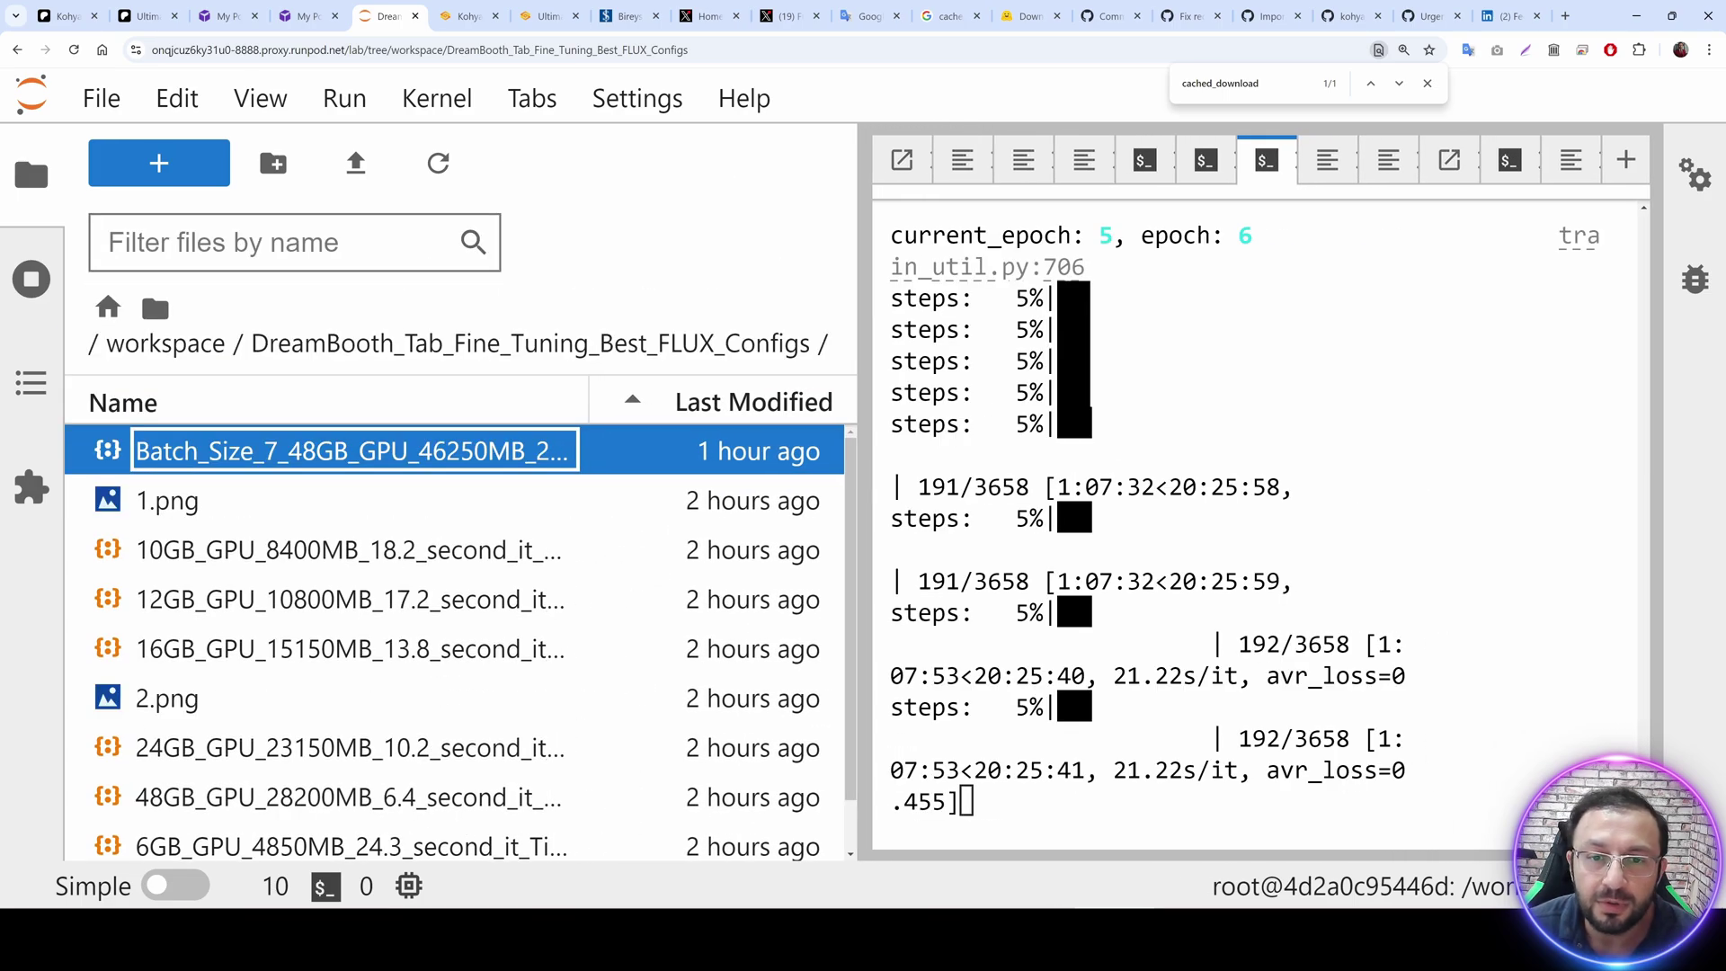
Check the GPU memory, power and utilization in the nvitop terminal, then return to the training log.
left_click(852, 536)
key("ctrl+minus")
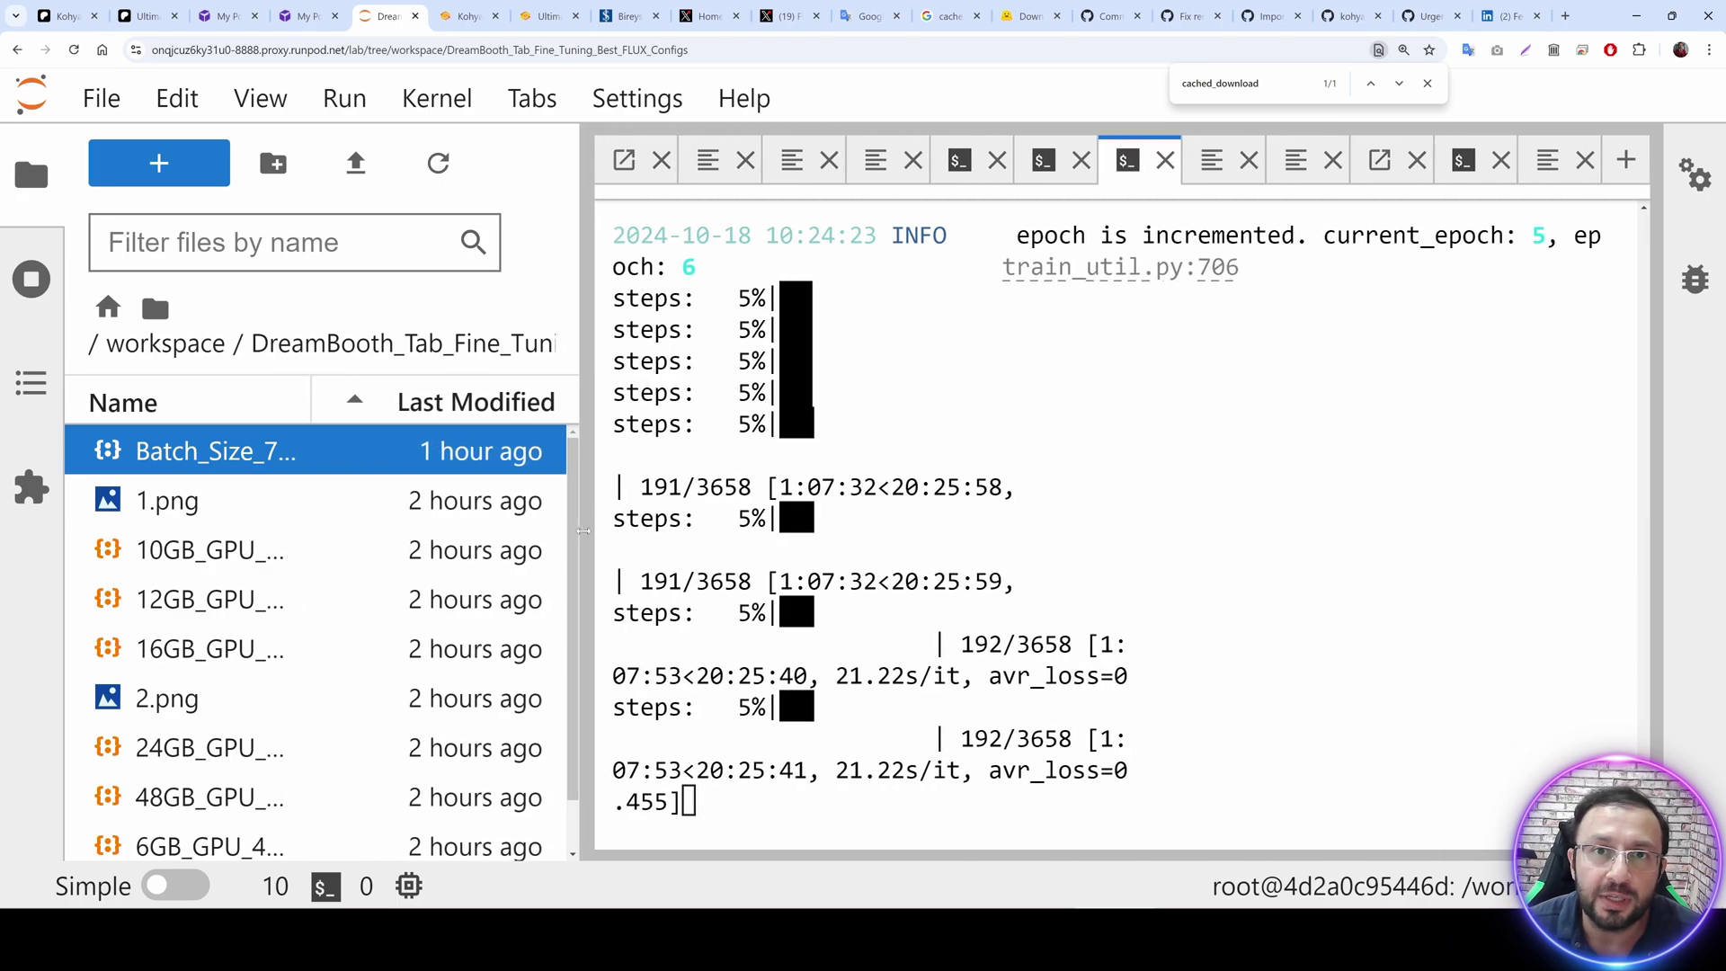
key("ctrl+minus")
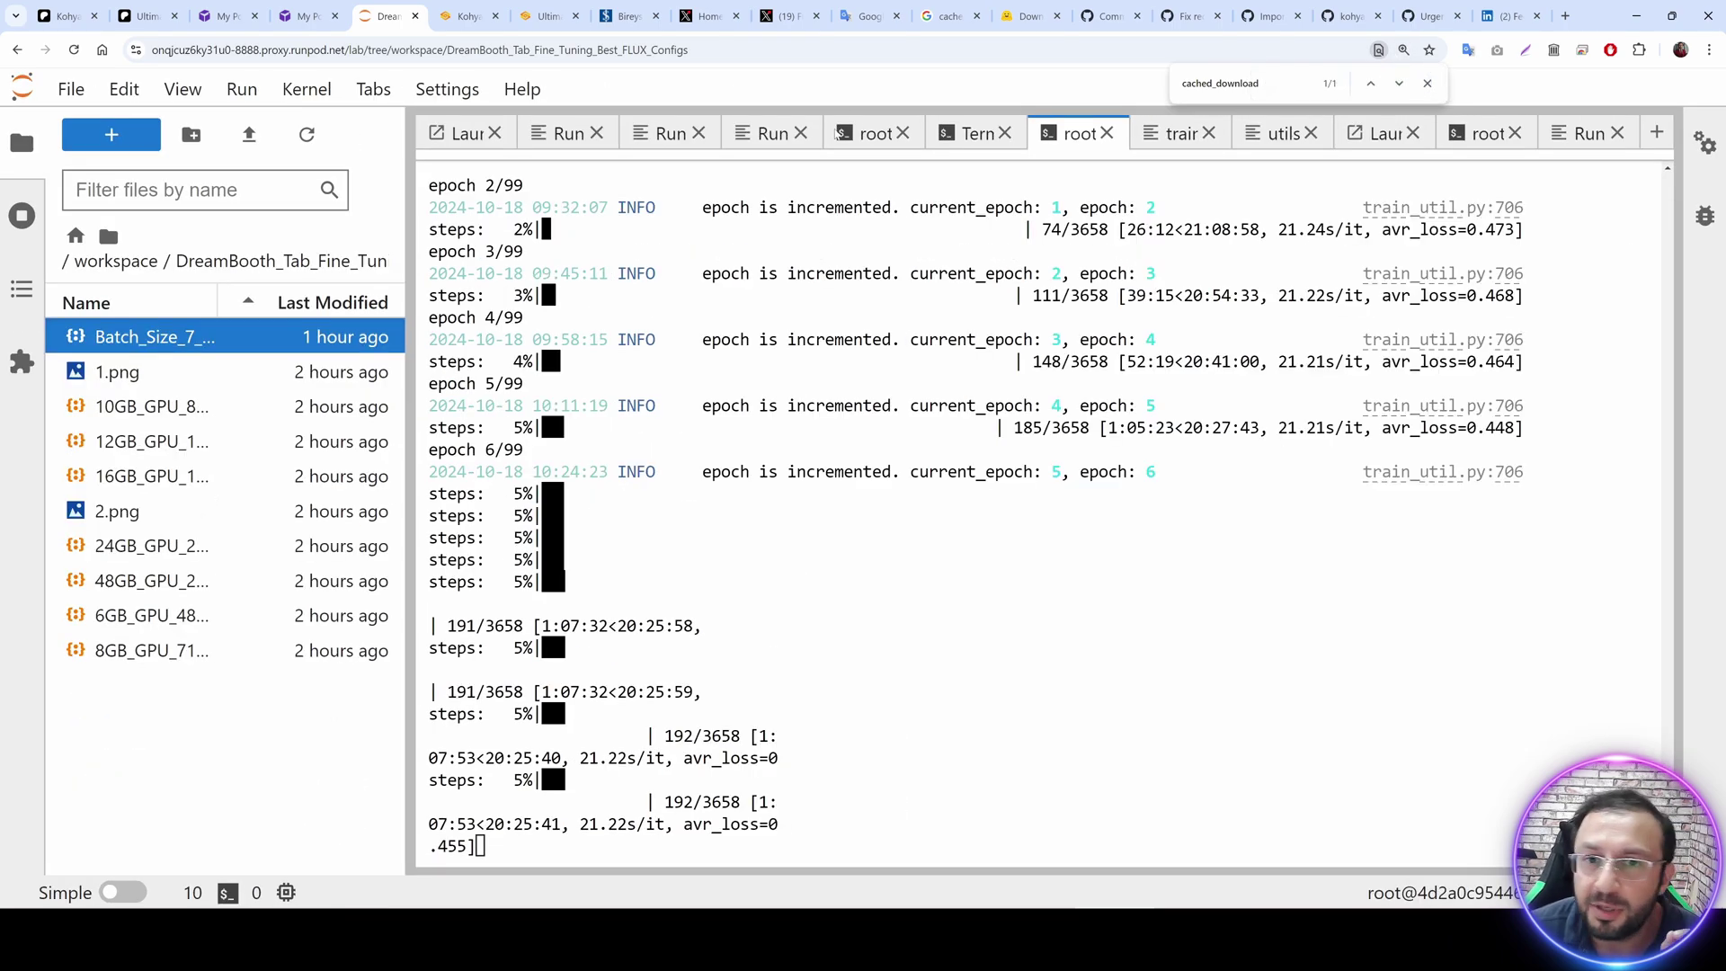
left_click(845, 133)
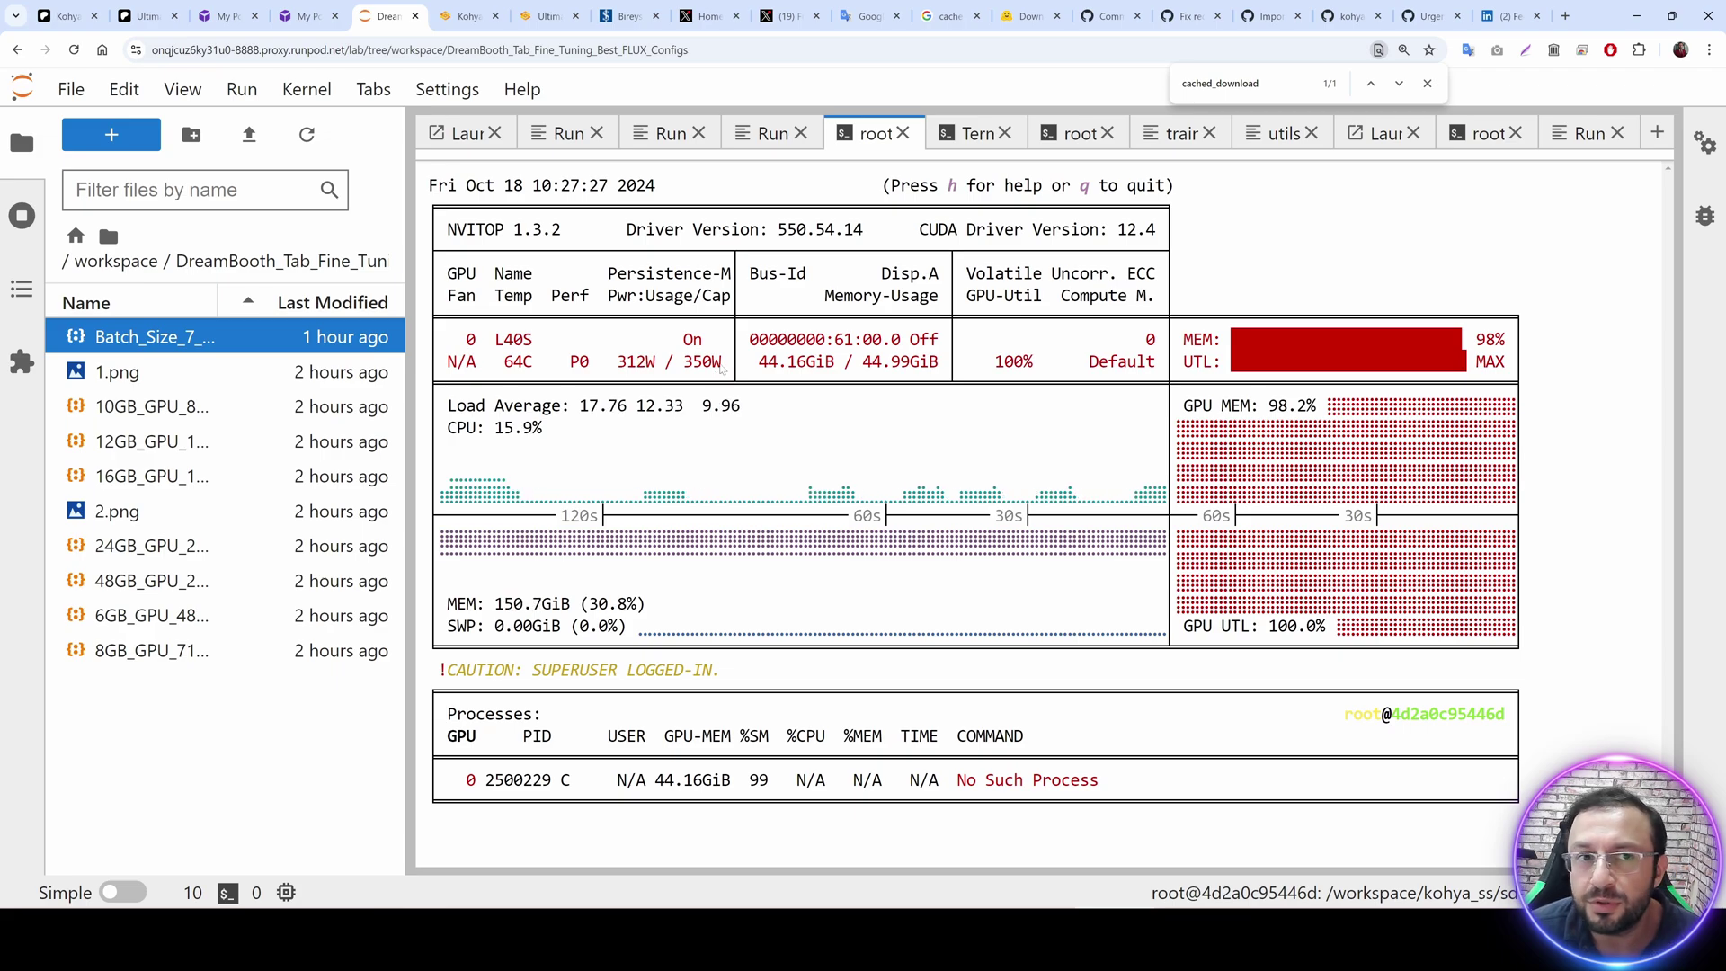
left_click(308, 16)
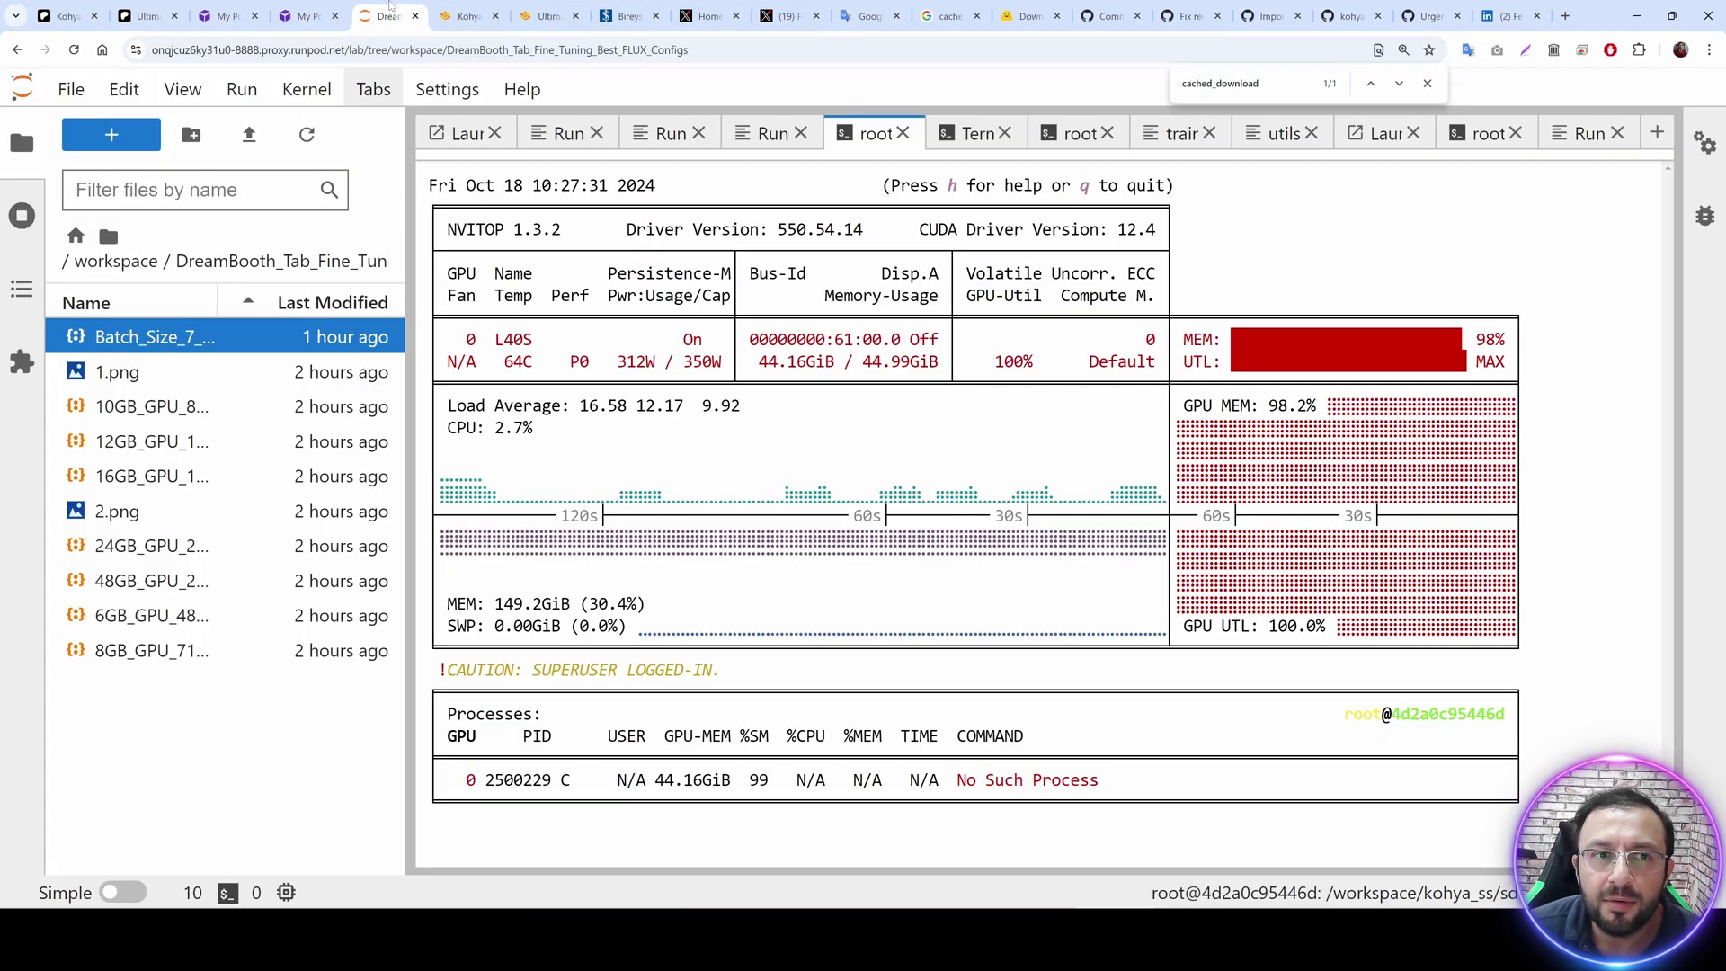
left_click(389, 15)
left_click(970, 133)
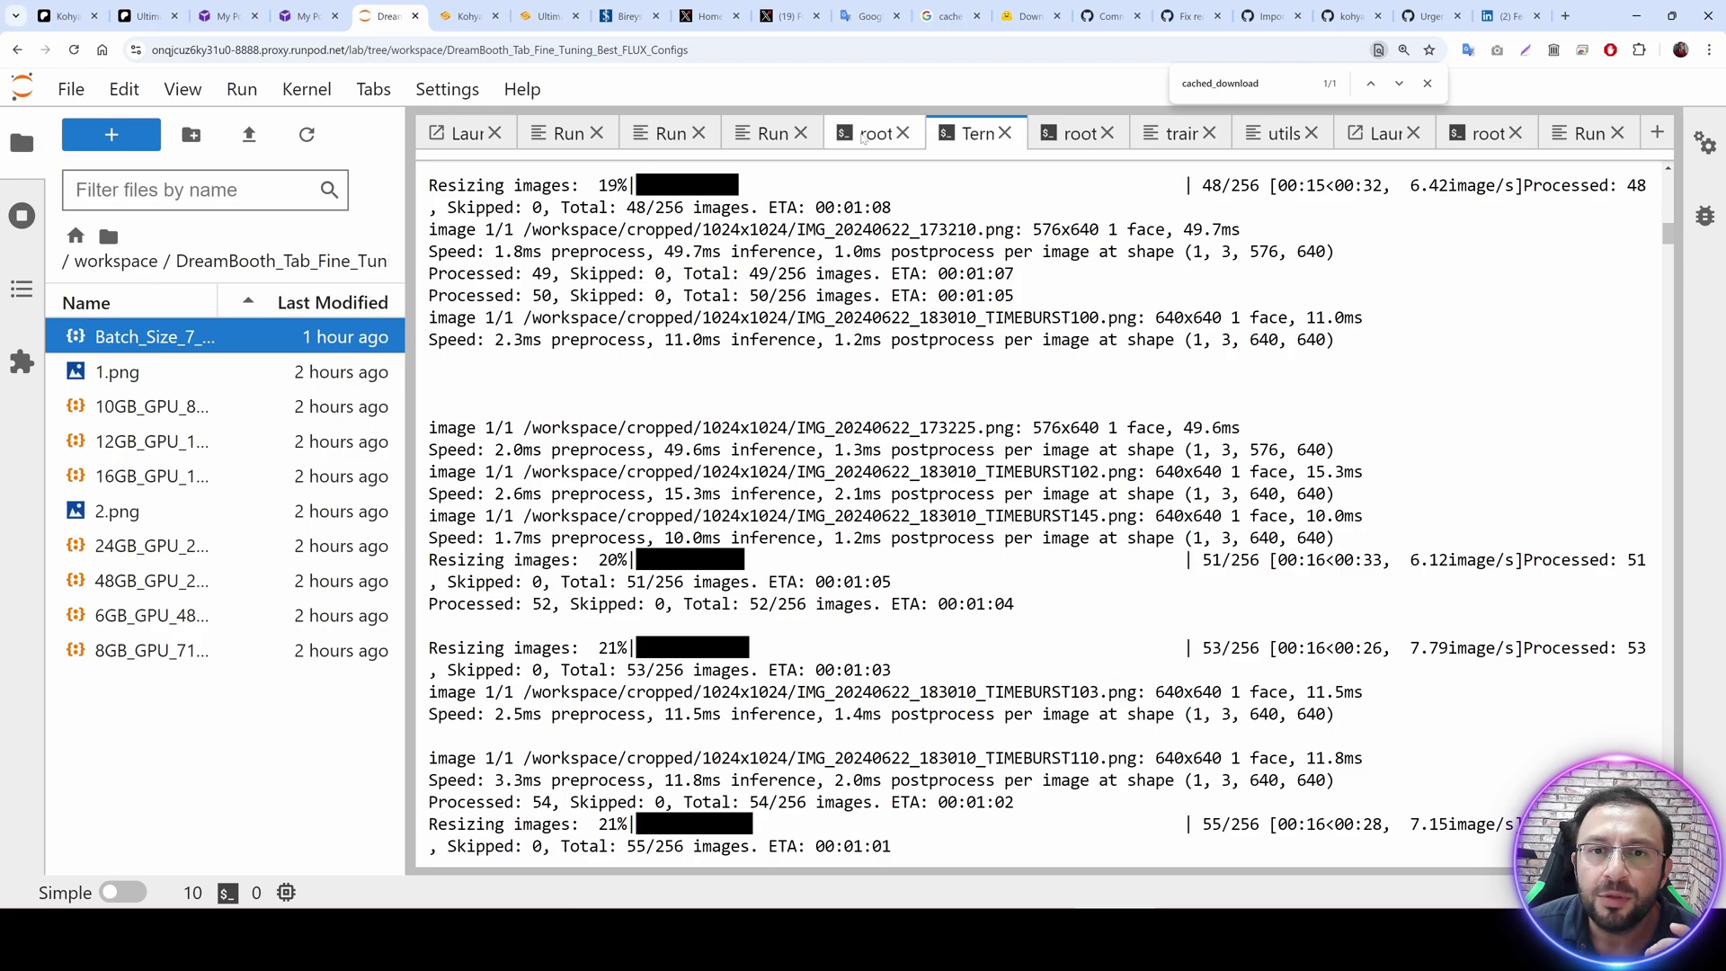
left_click(876, 133)
left_click(1079, 133)
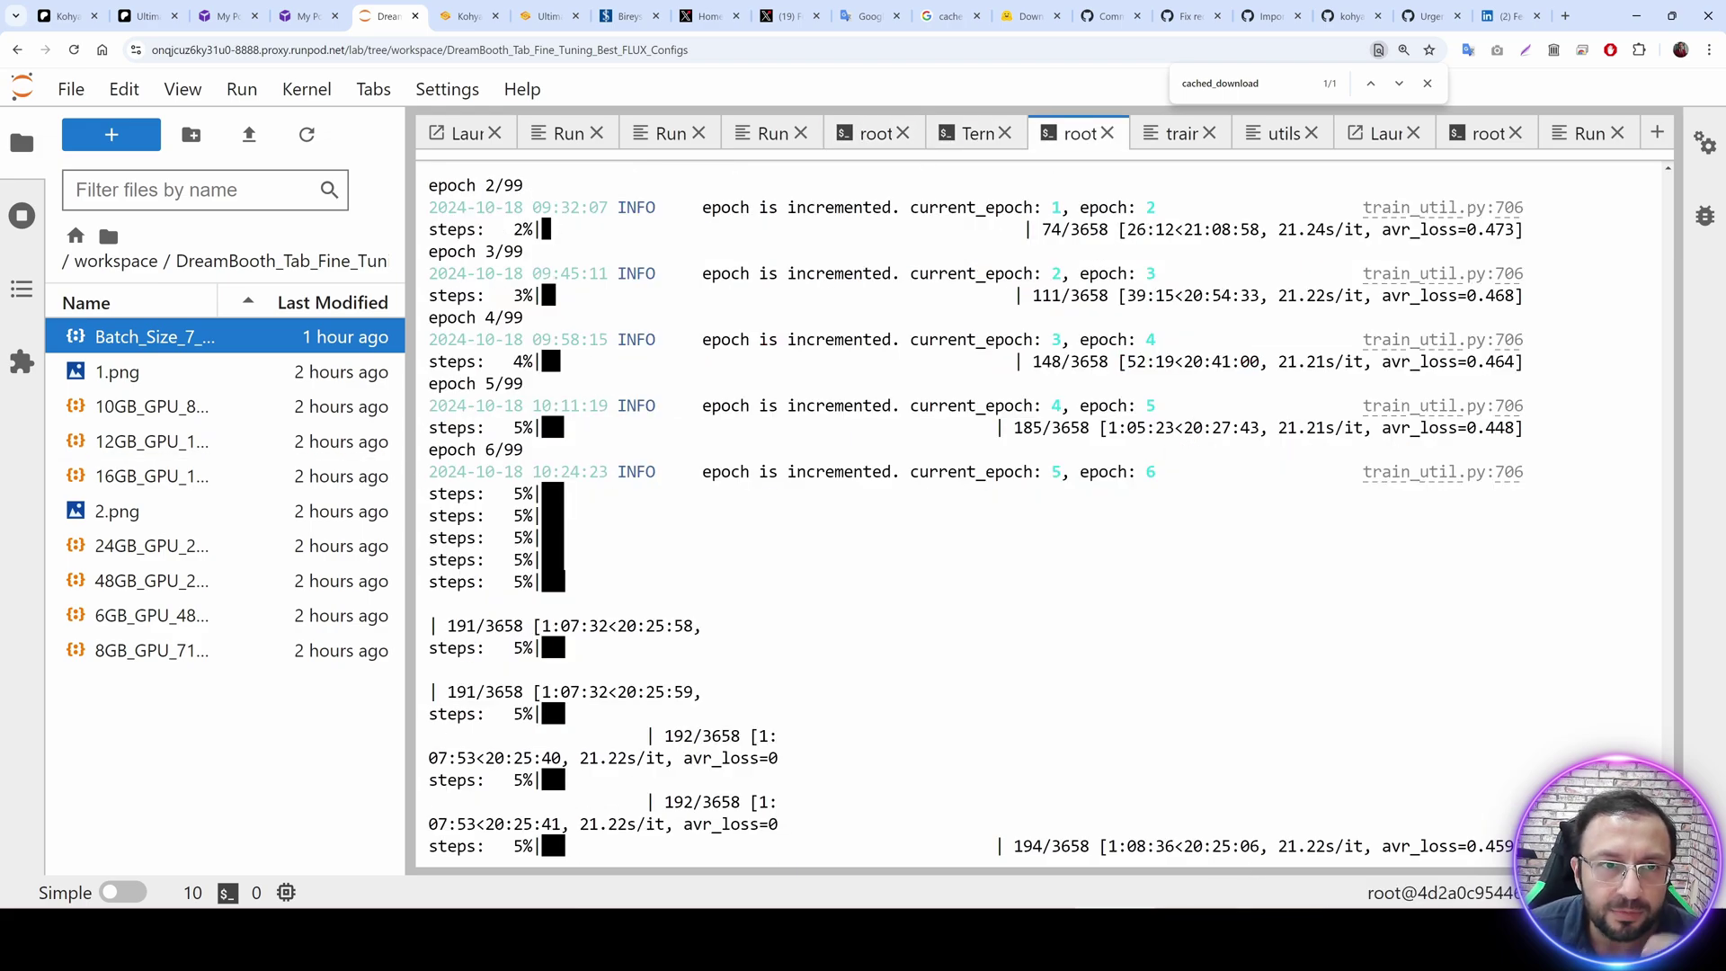
Switch to the Patreon post and open its Best_FLUX_Fine_Tunings_Comparisons link on Hugging Face to examine the listed checkpoints.
left_click(67, 15)
scroll(796, 414, "up", 10)
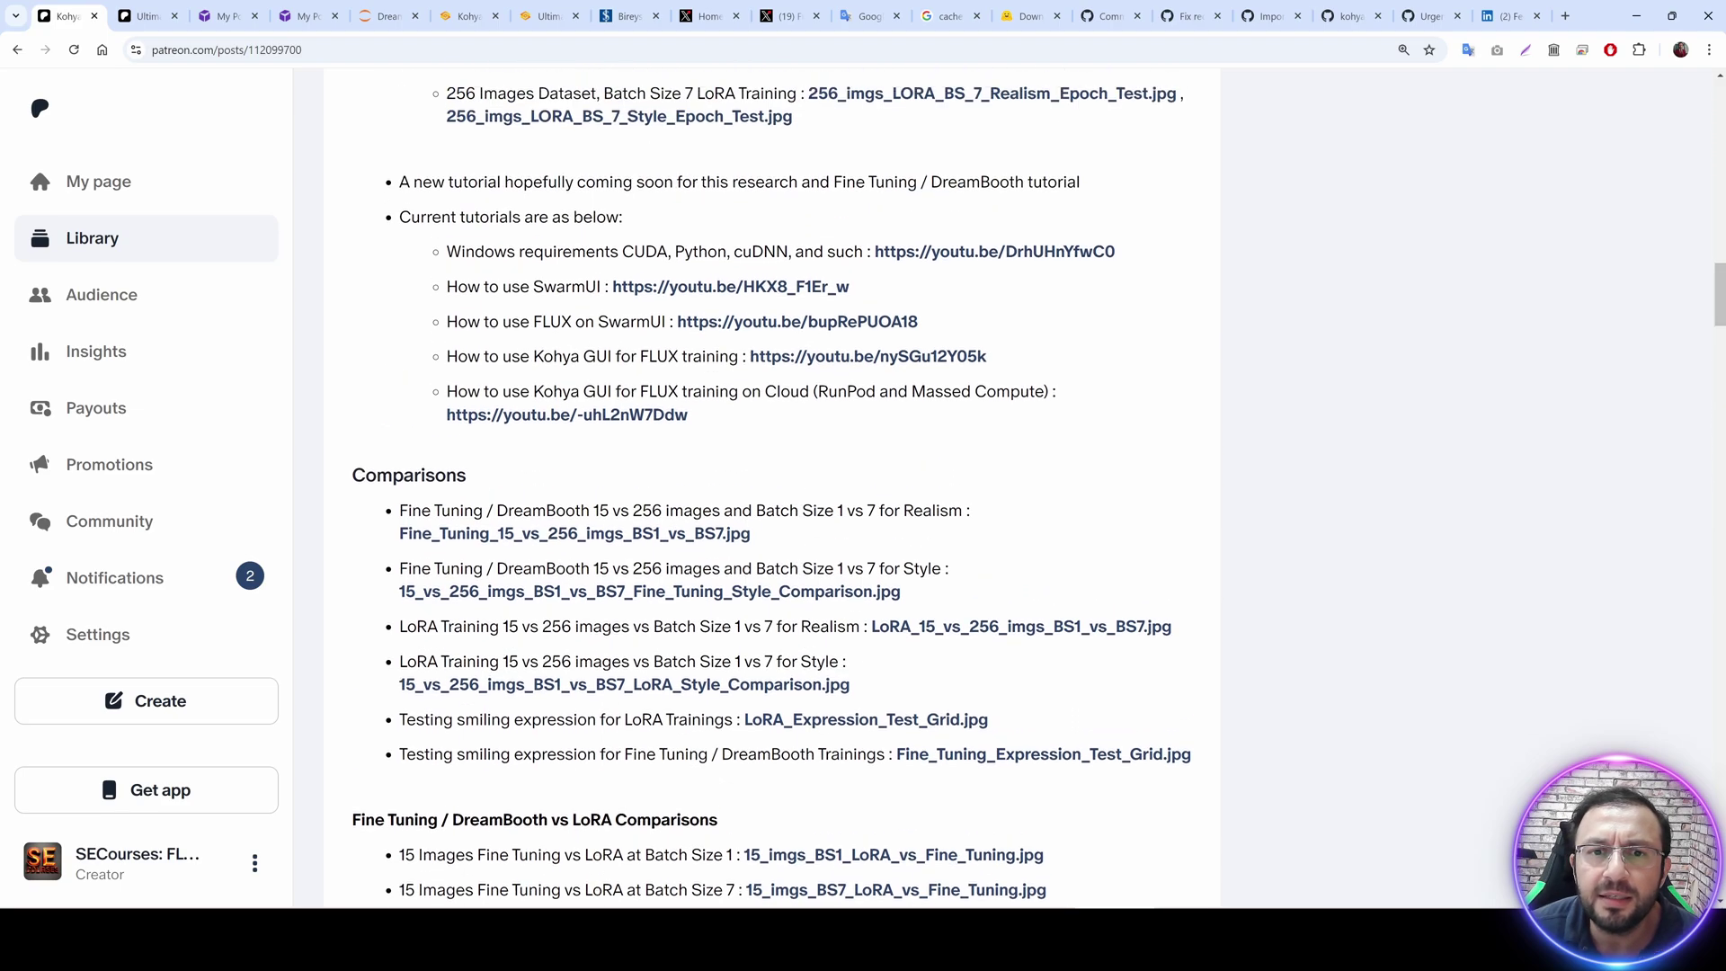
scroll(1015, 574, "up", 2)
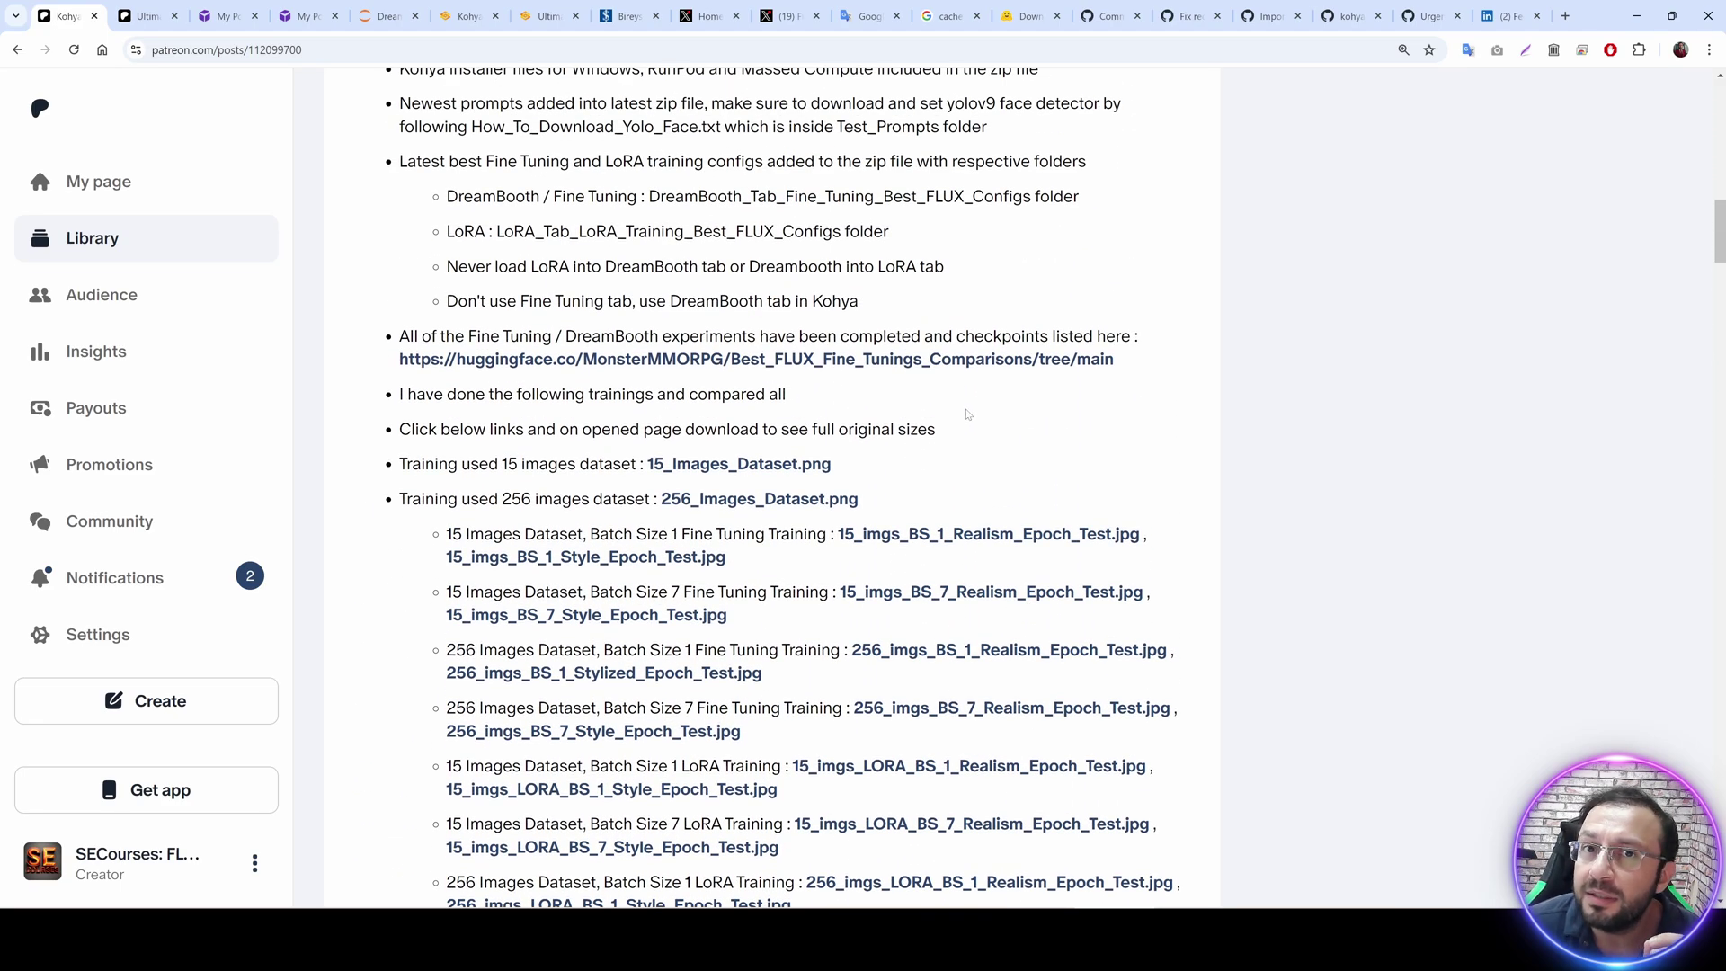
left_click(751, 360)
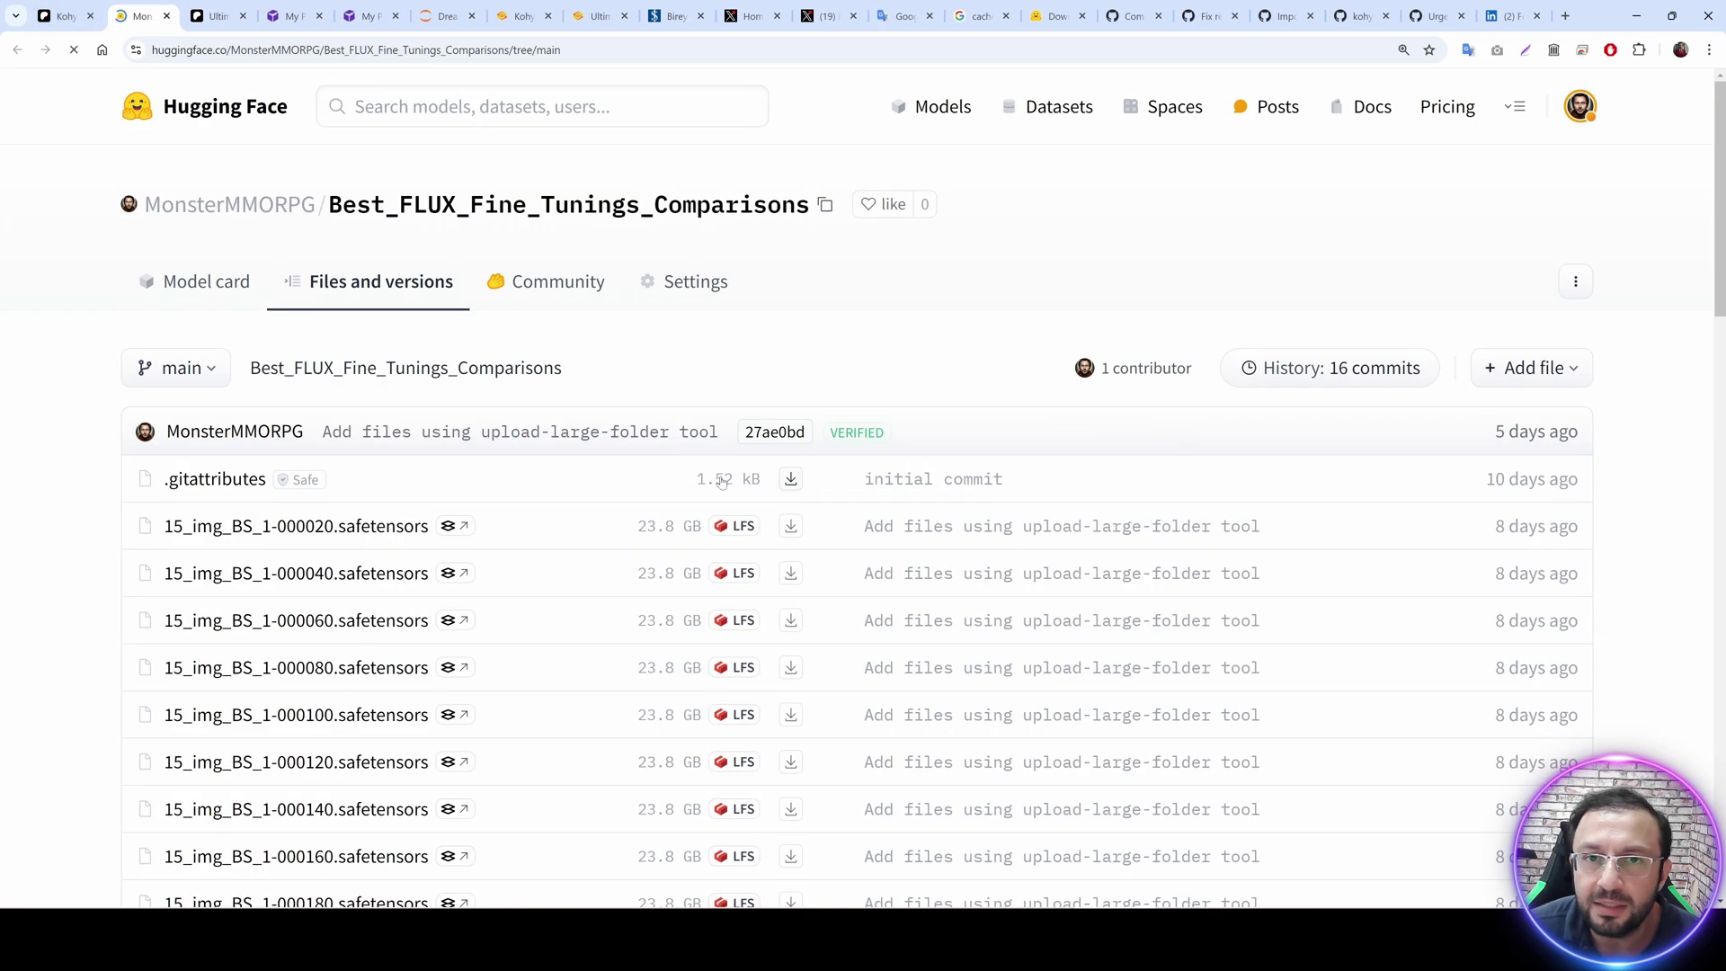
scroll(791, 539, "down", 3)
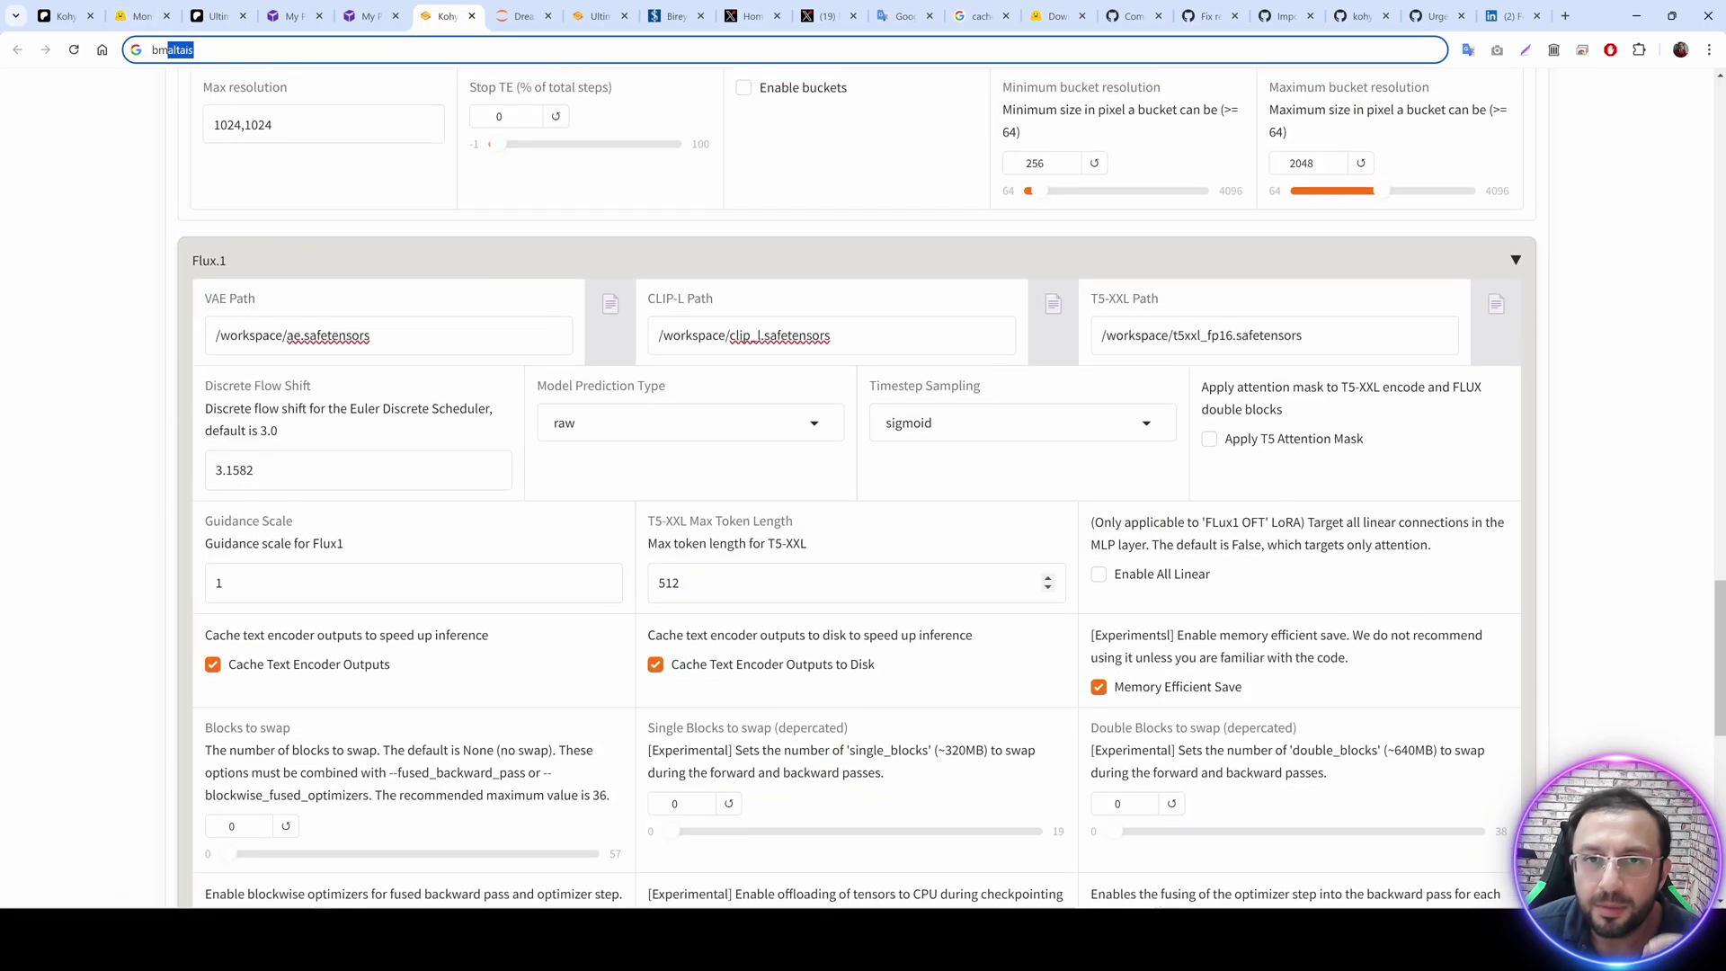
Stop the running training in the Kohya GUI, and check the training log and the nvitop terminal in JupyterLab.
scroll(859, 657, "down", 8)
left_click(837, 662)
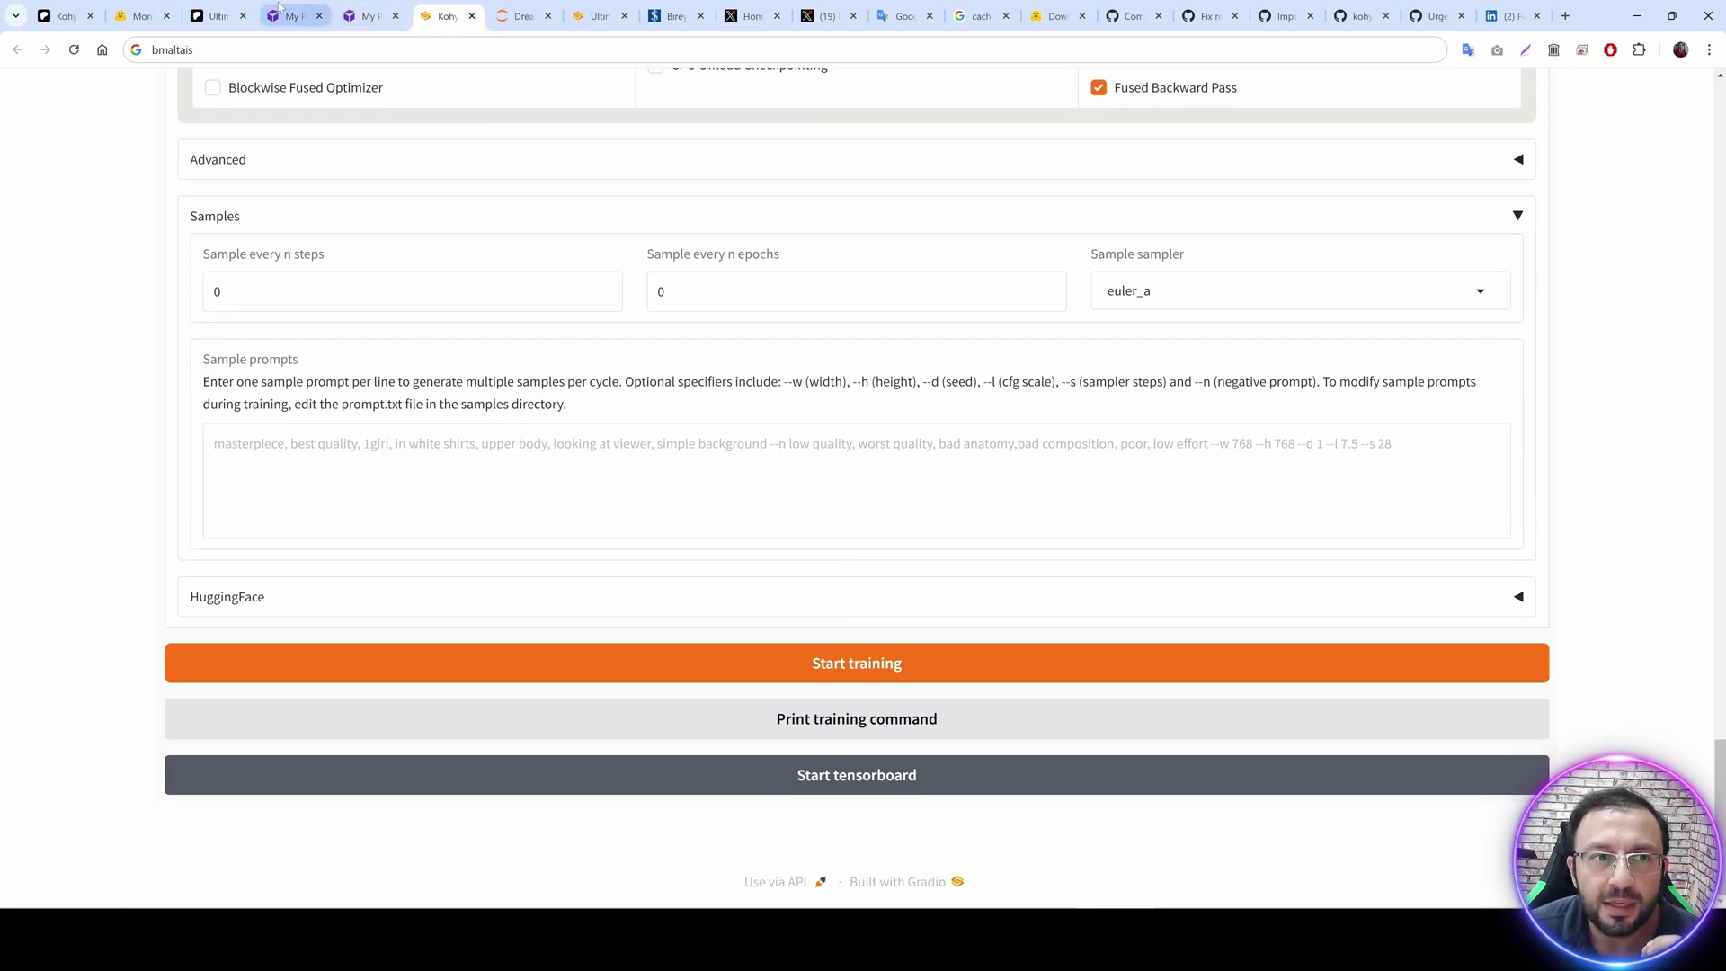
left_click(375, 11)
left_click(296, 13)
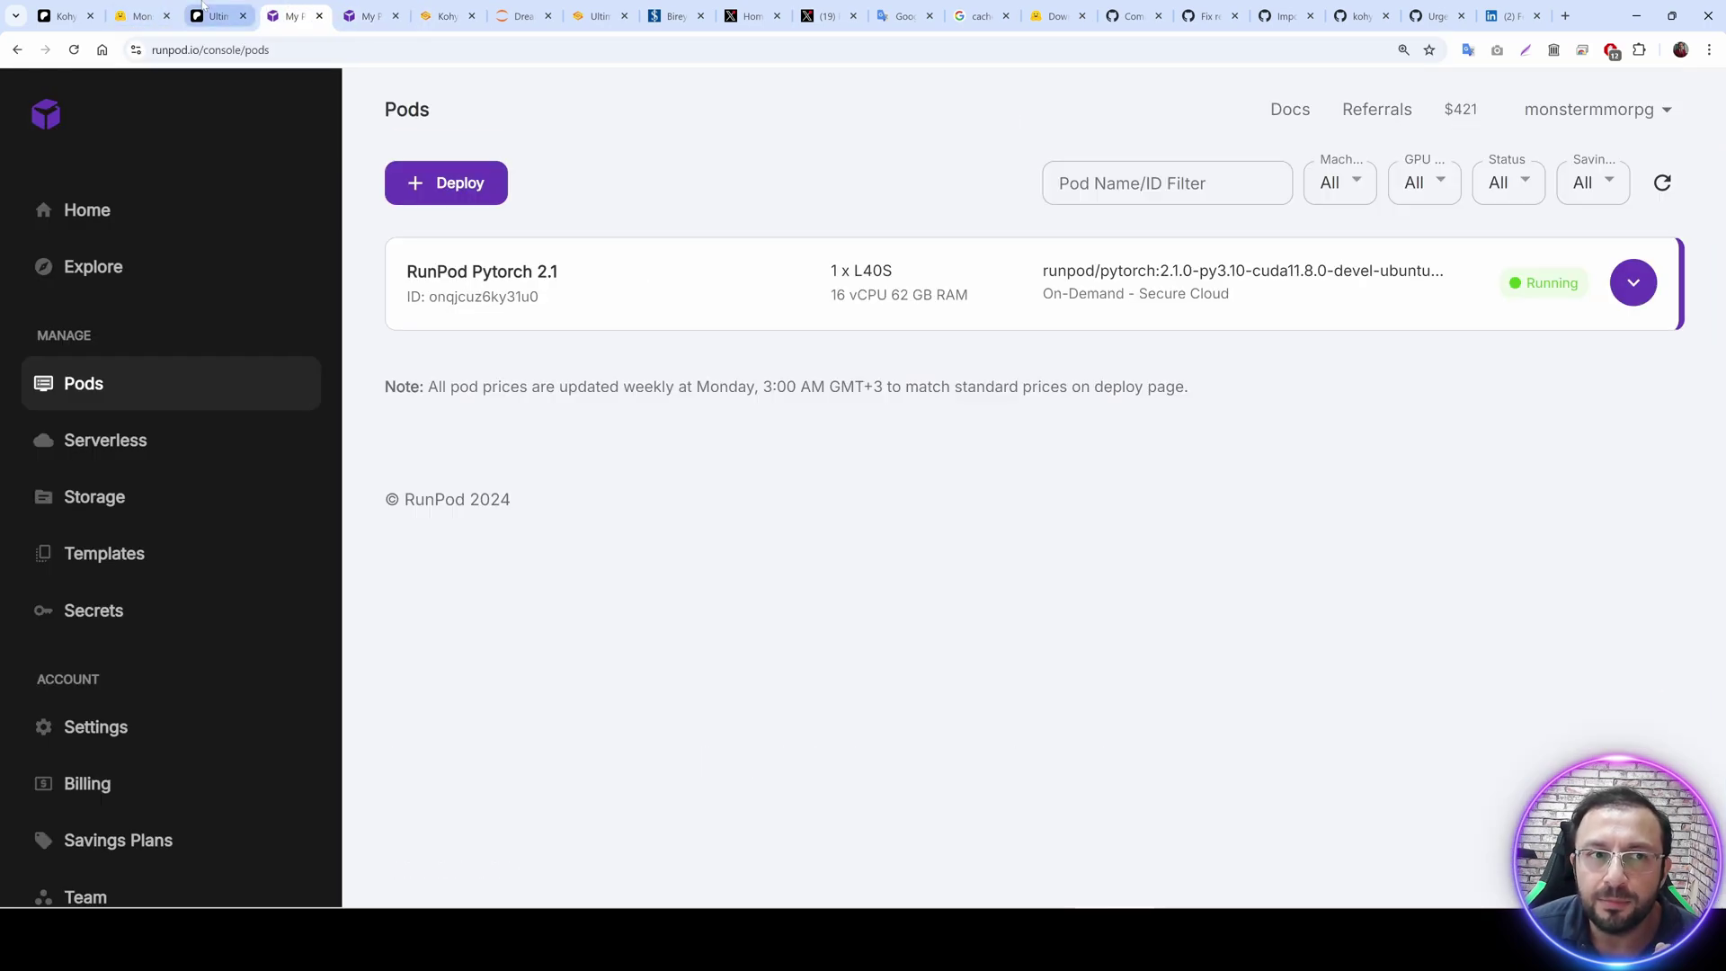
left_click(209, 11)
left_click(142, 14)
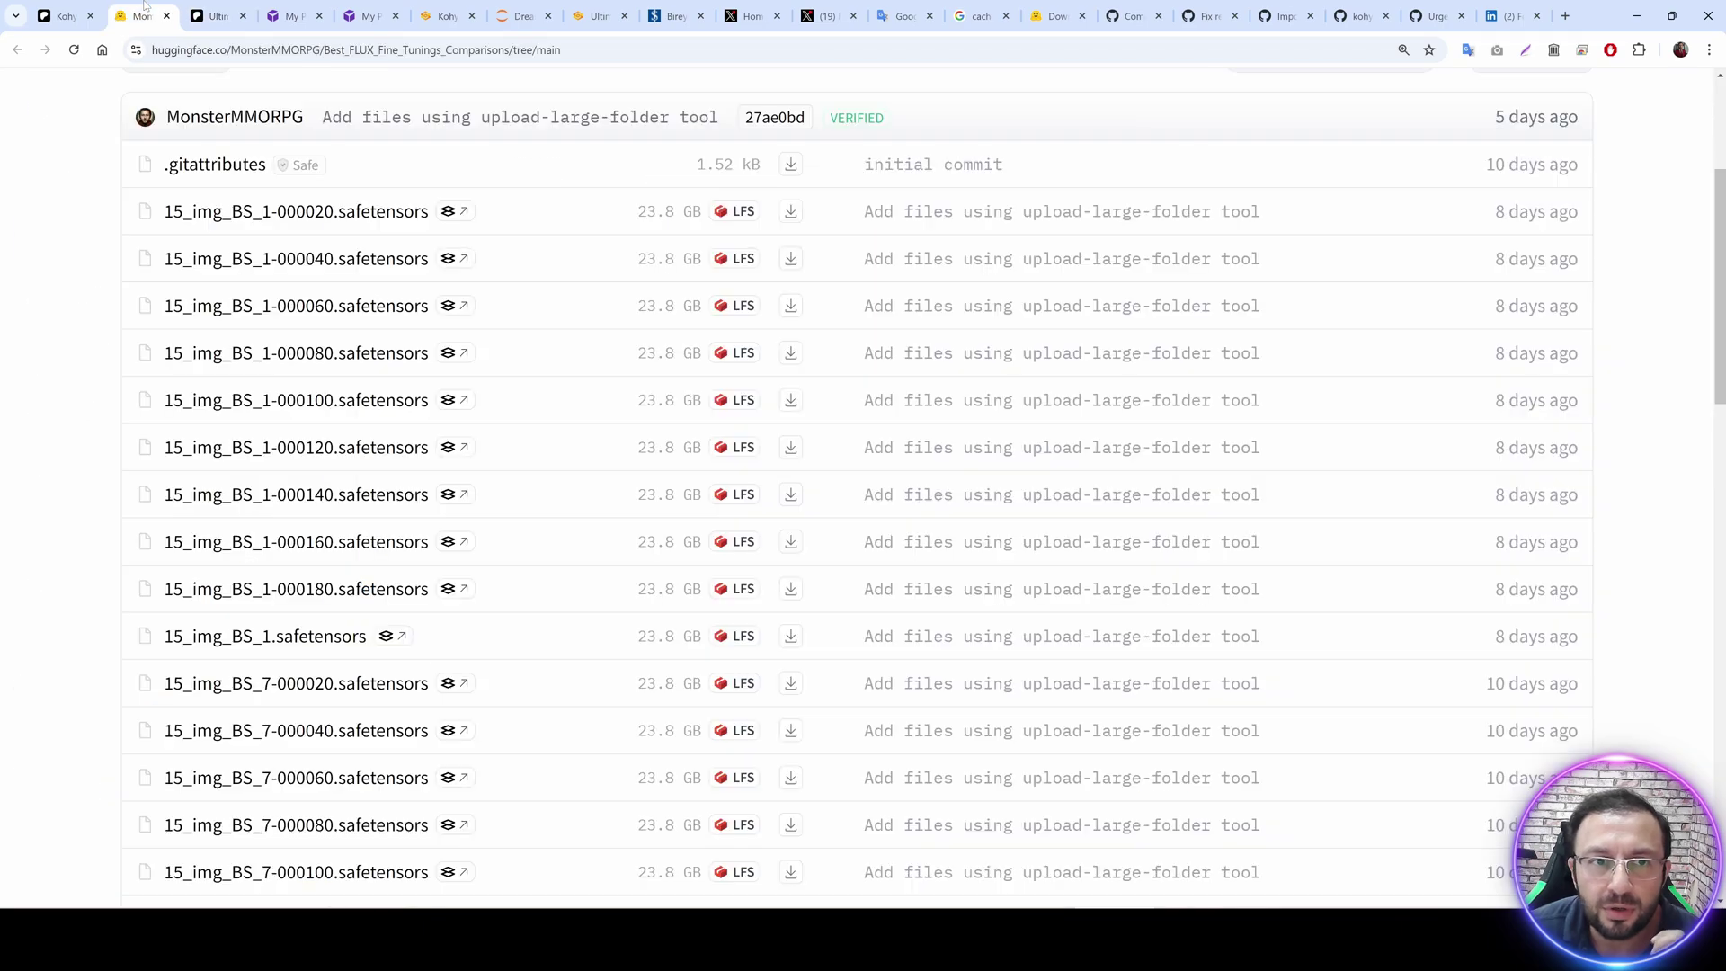
left_click_drag(515, 13, 447, 12)
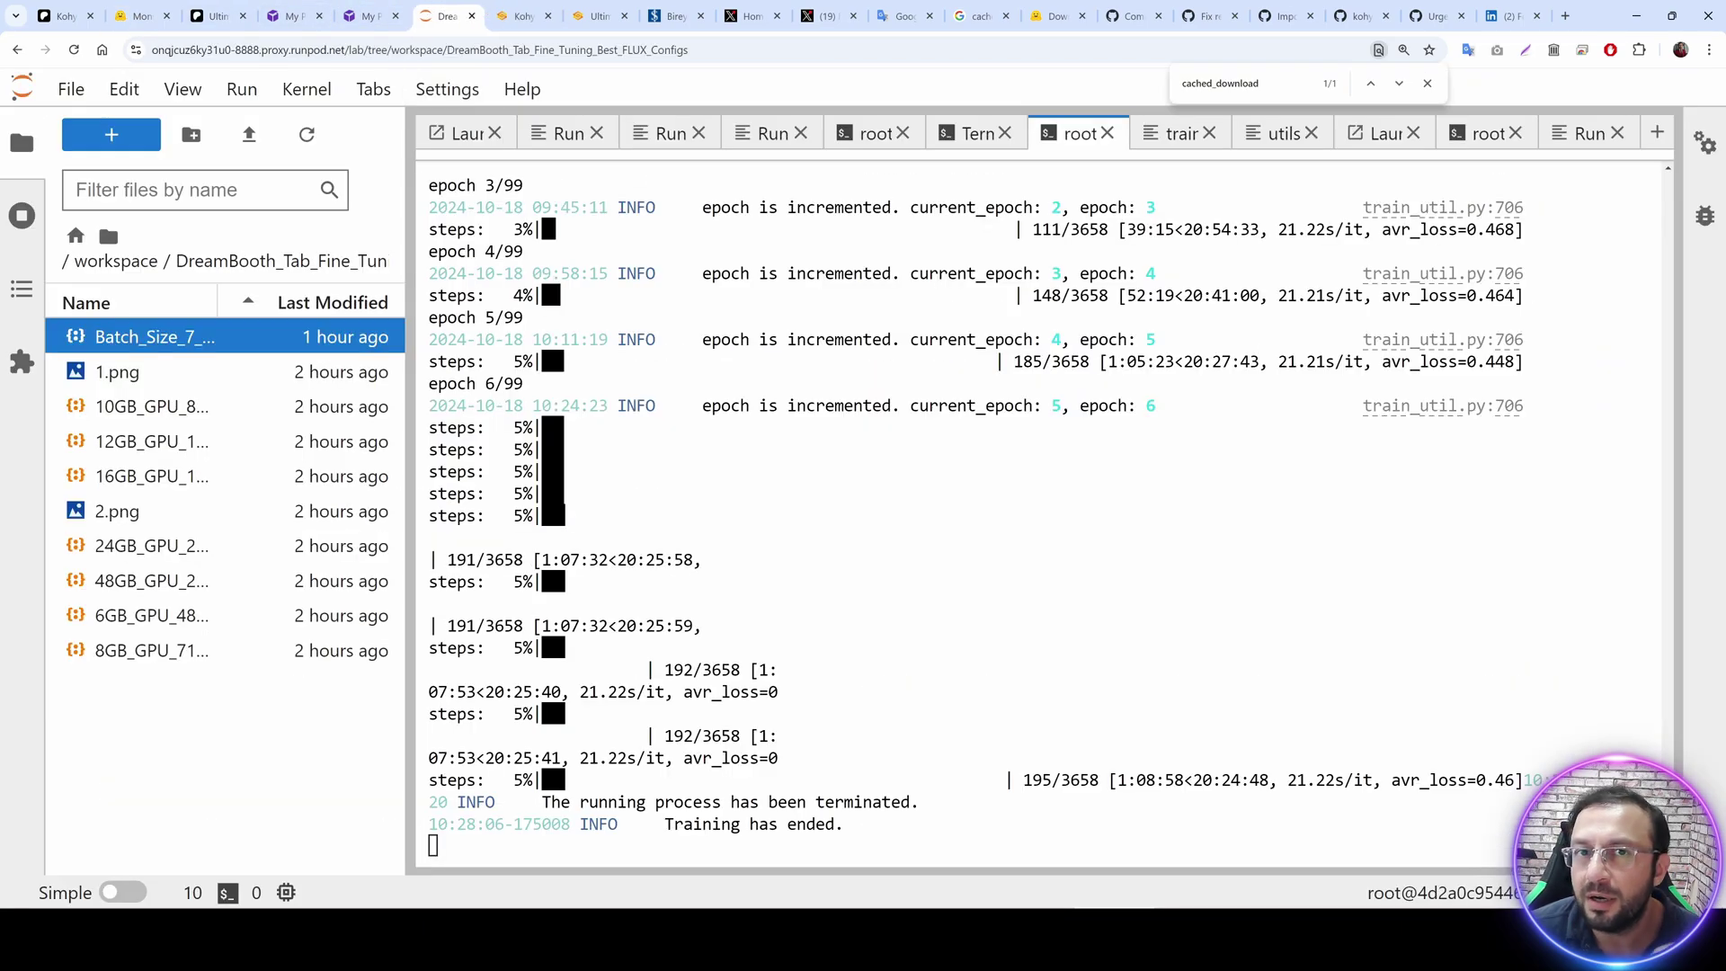
left_click(874, 133)
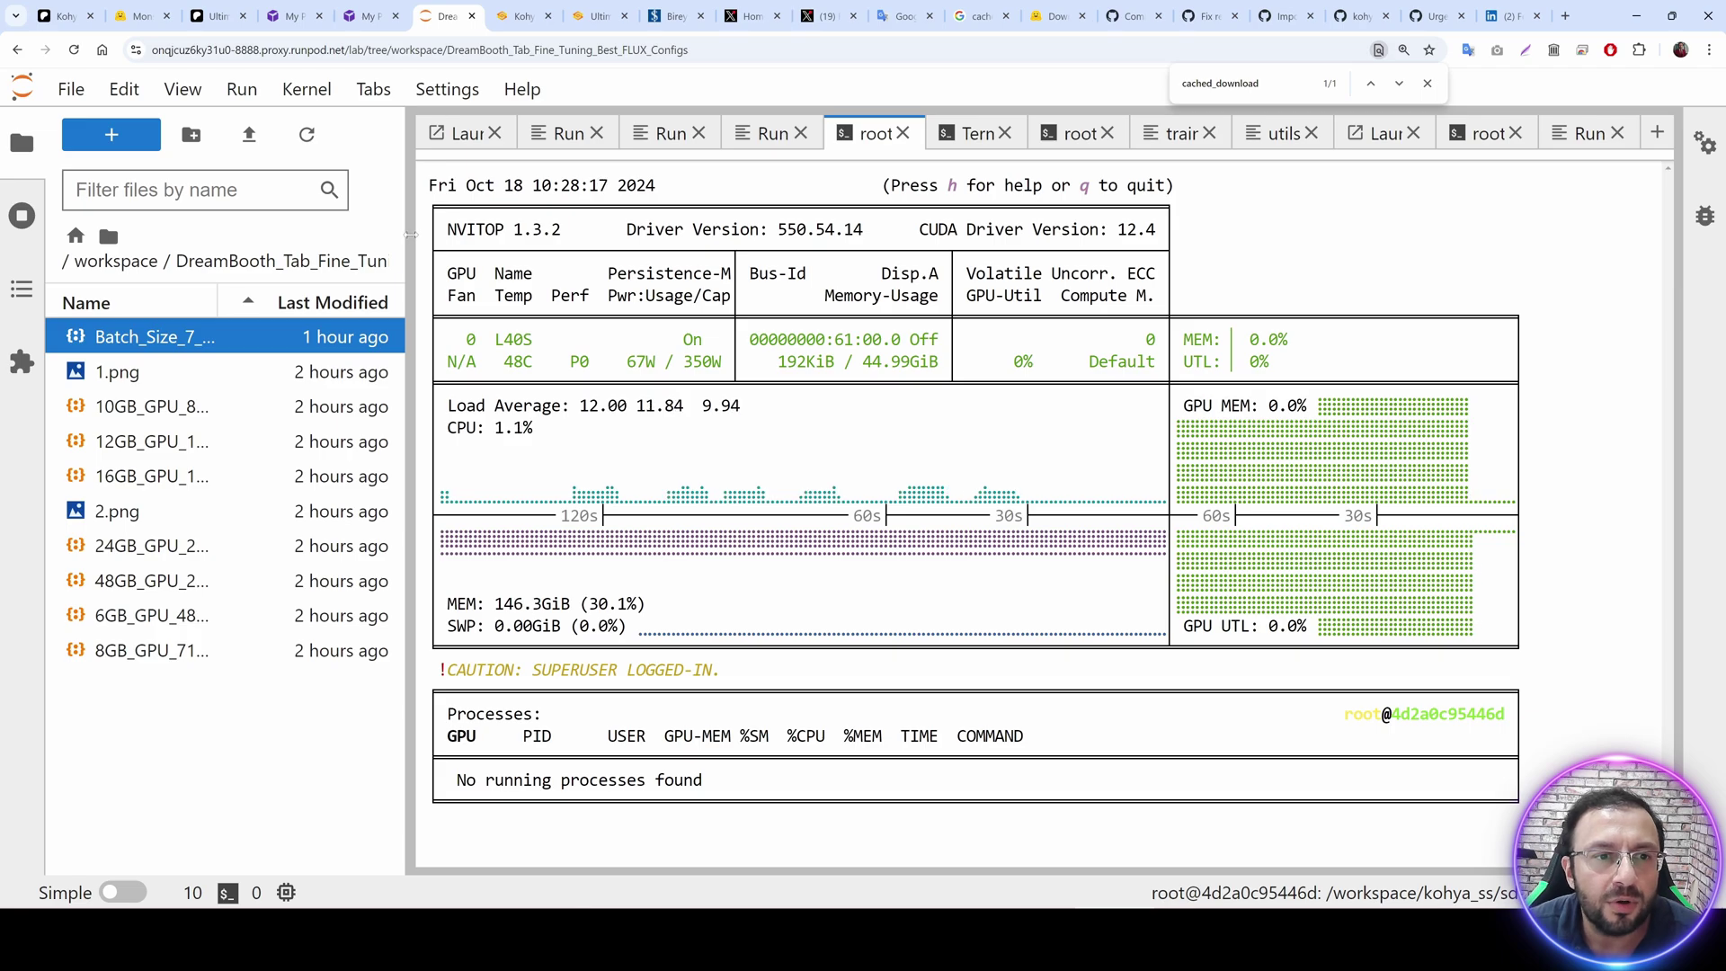
Widen the JupyterLab file browser and go up to the workspace folder.
left_click_drag(407, 237, 524, 251)
left_click(115, 260)
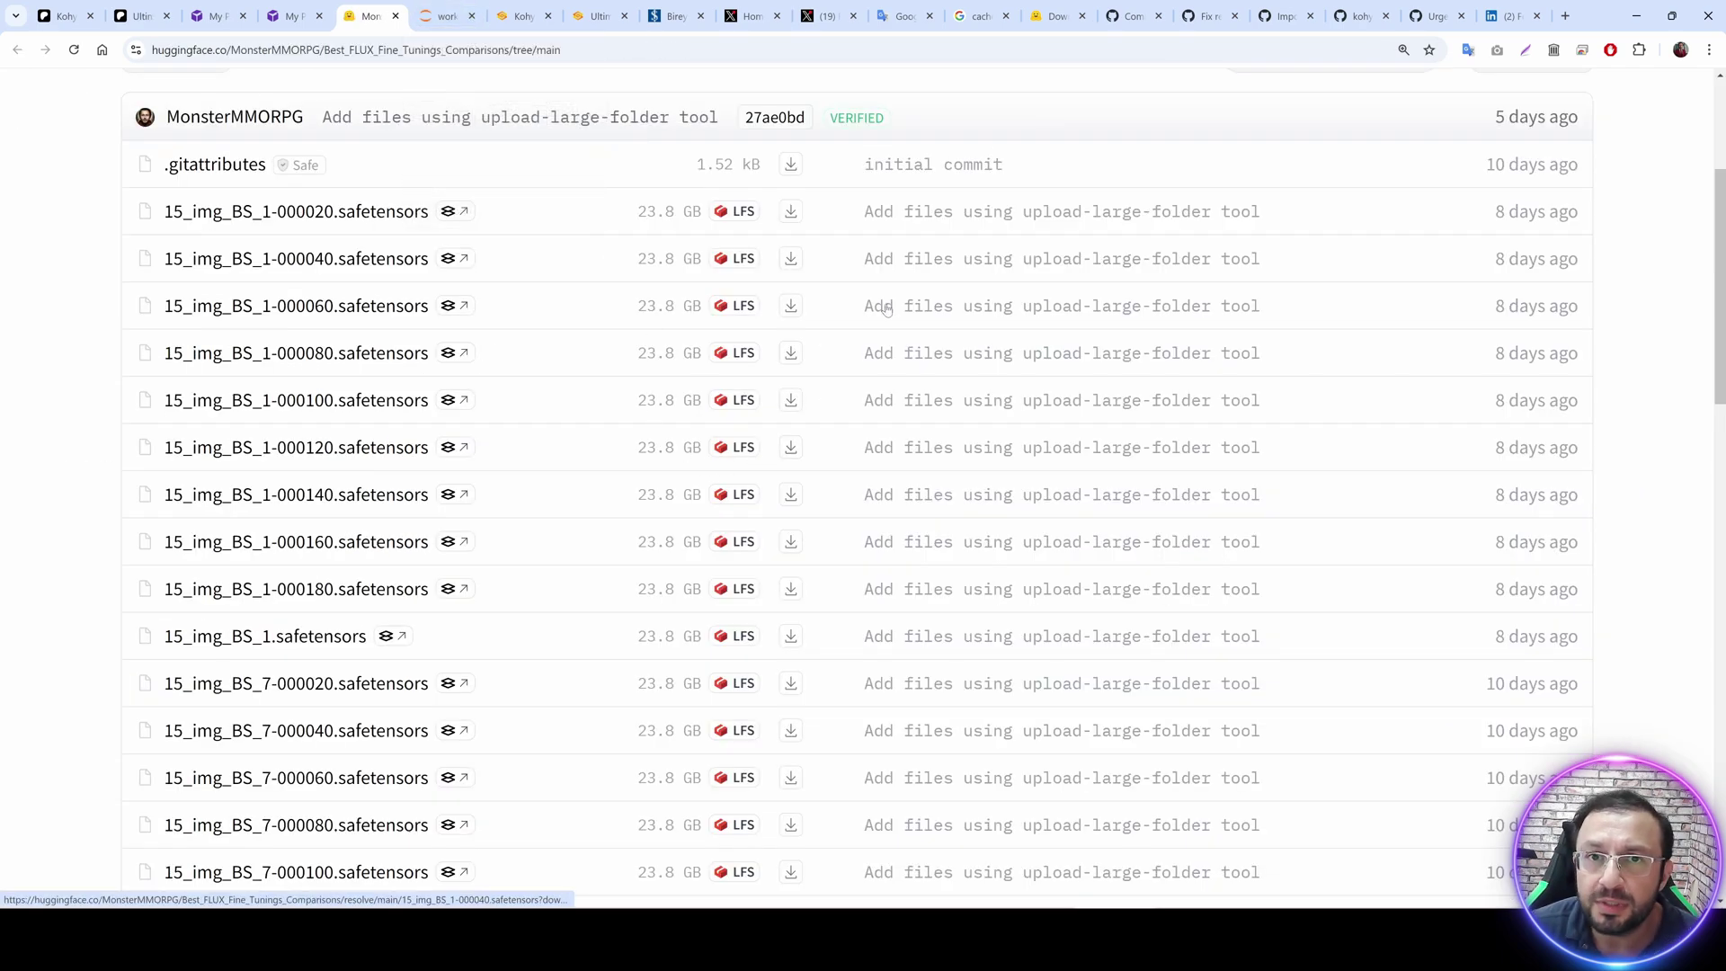
left_click(446, 15)
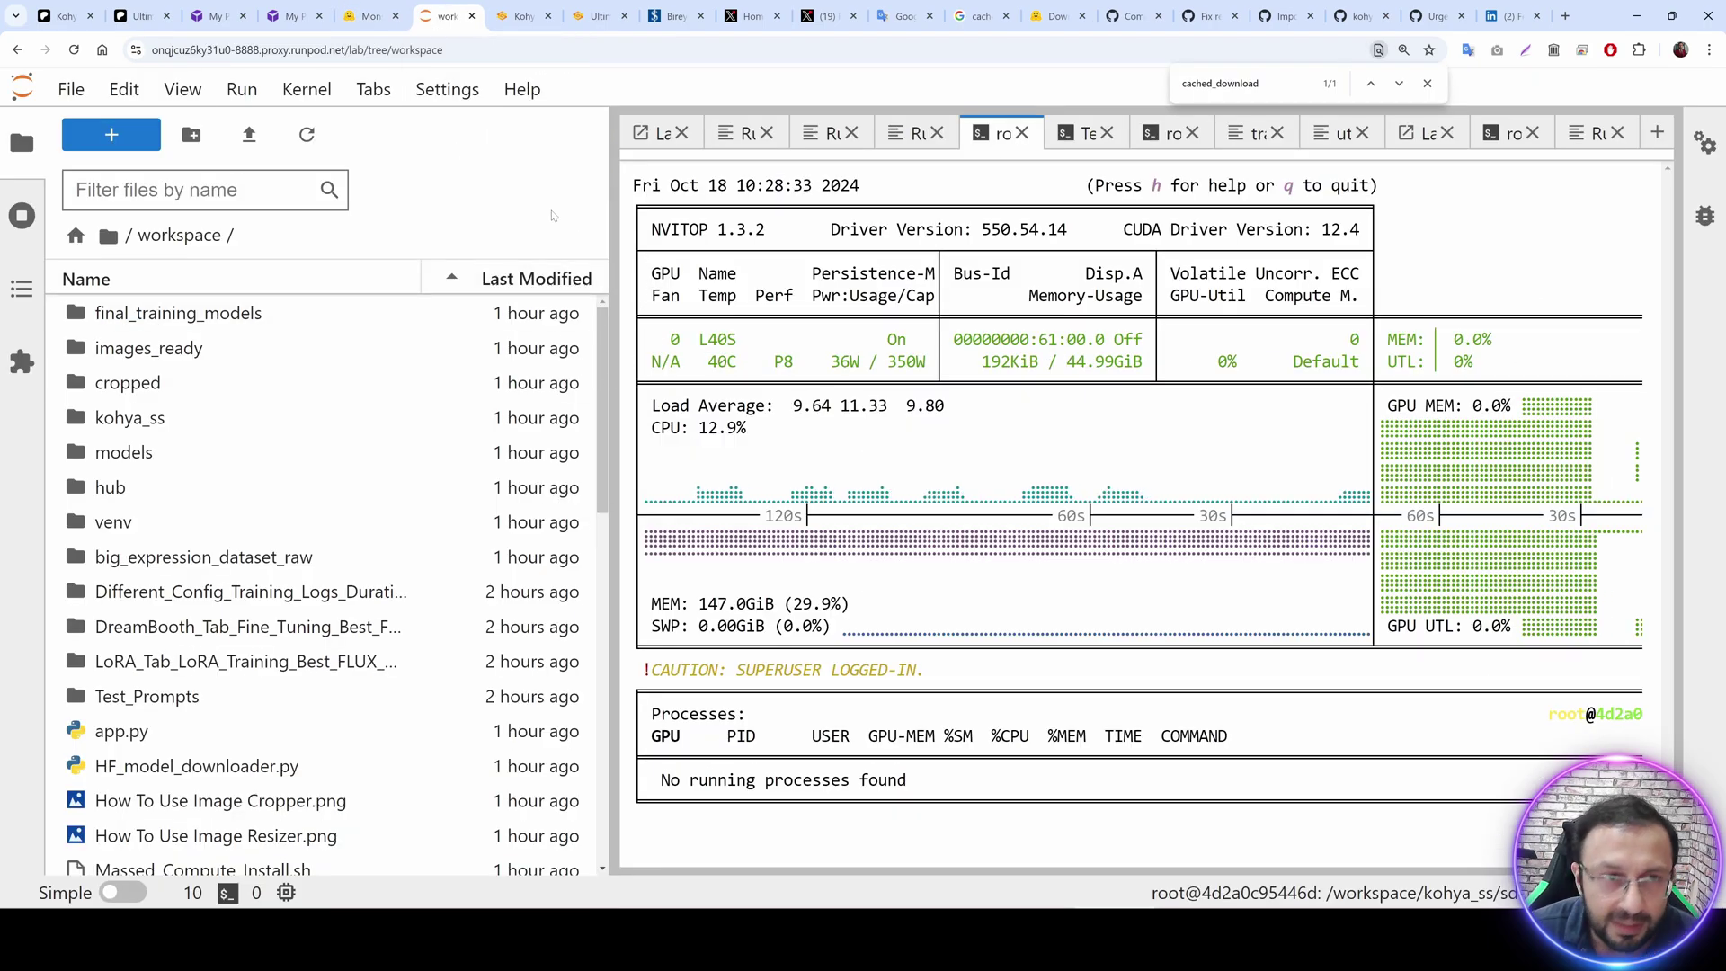
Examine the 15_img and 256_img batch size 1 and 7 checkpoints in the Best_FLUX_Fine_Tunings_Comparisons file list on Hugging Face.
left_click(359, 13)
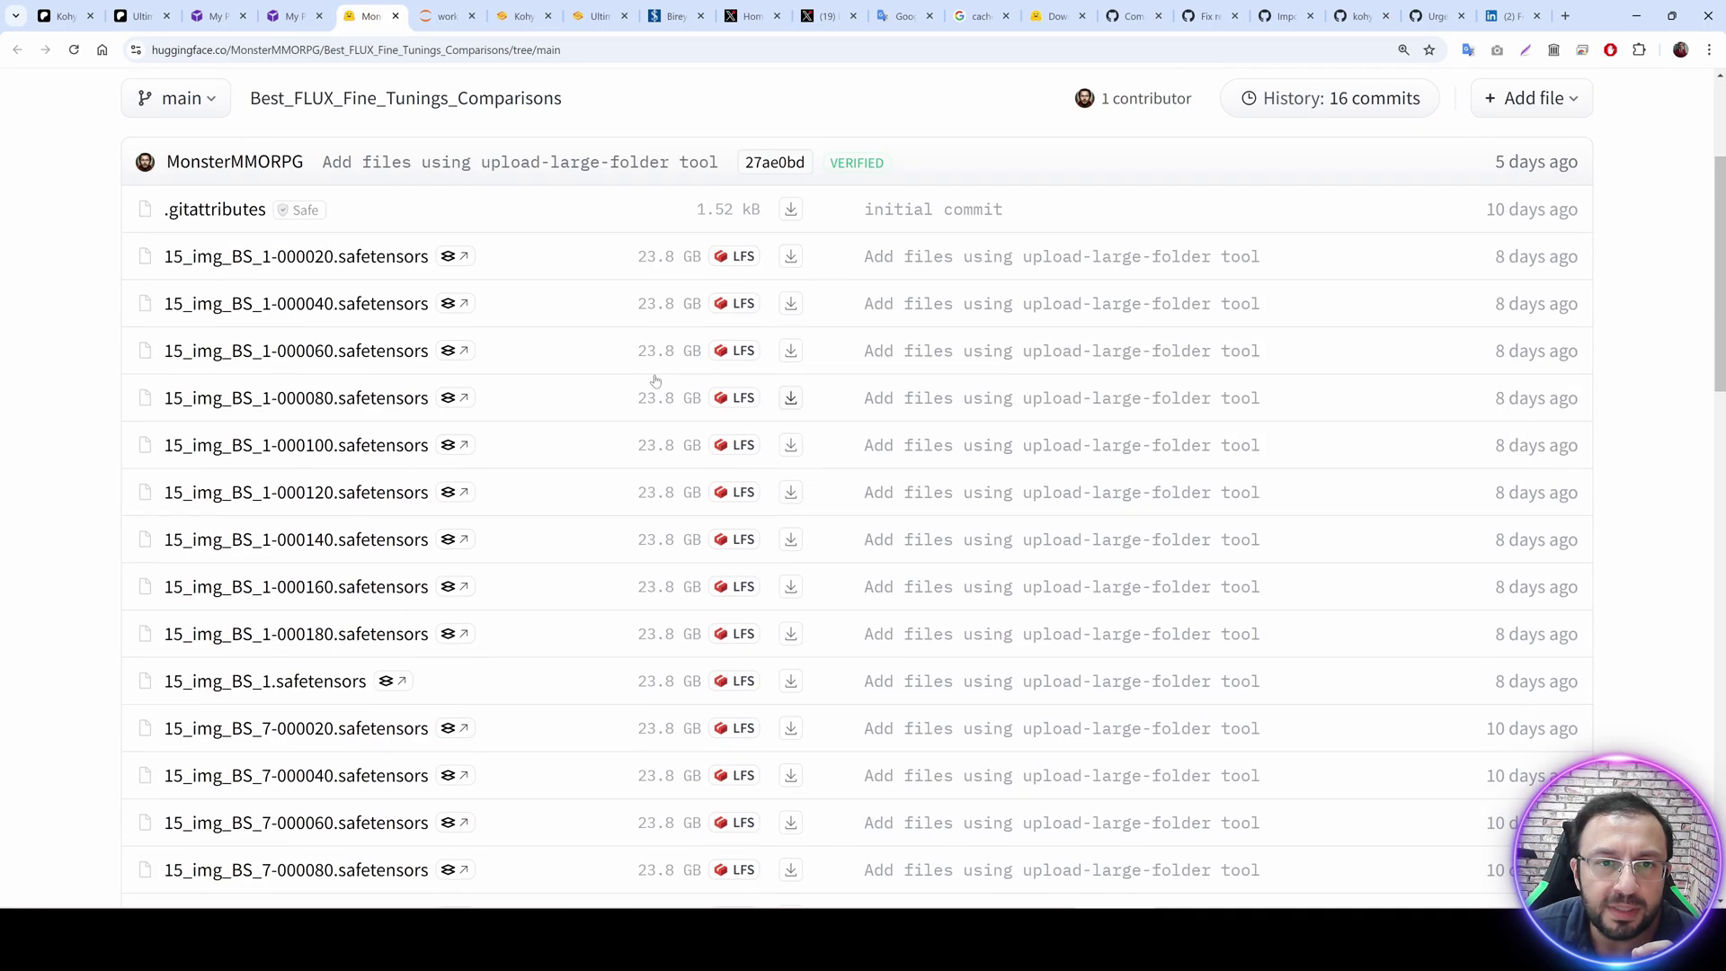
scroll(568, 479, "down", 5)
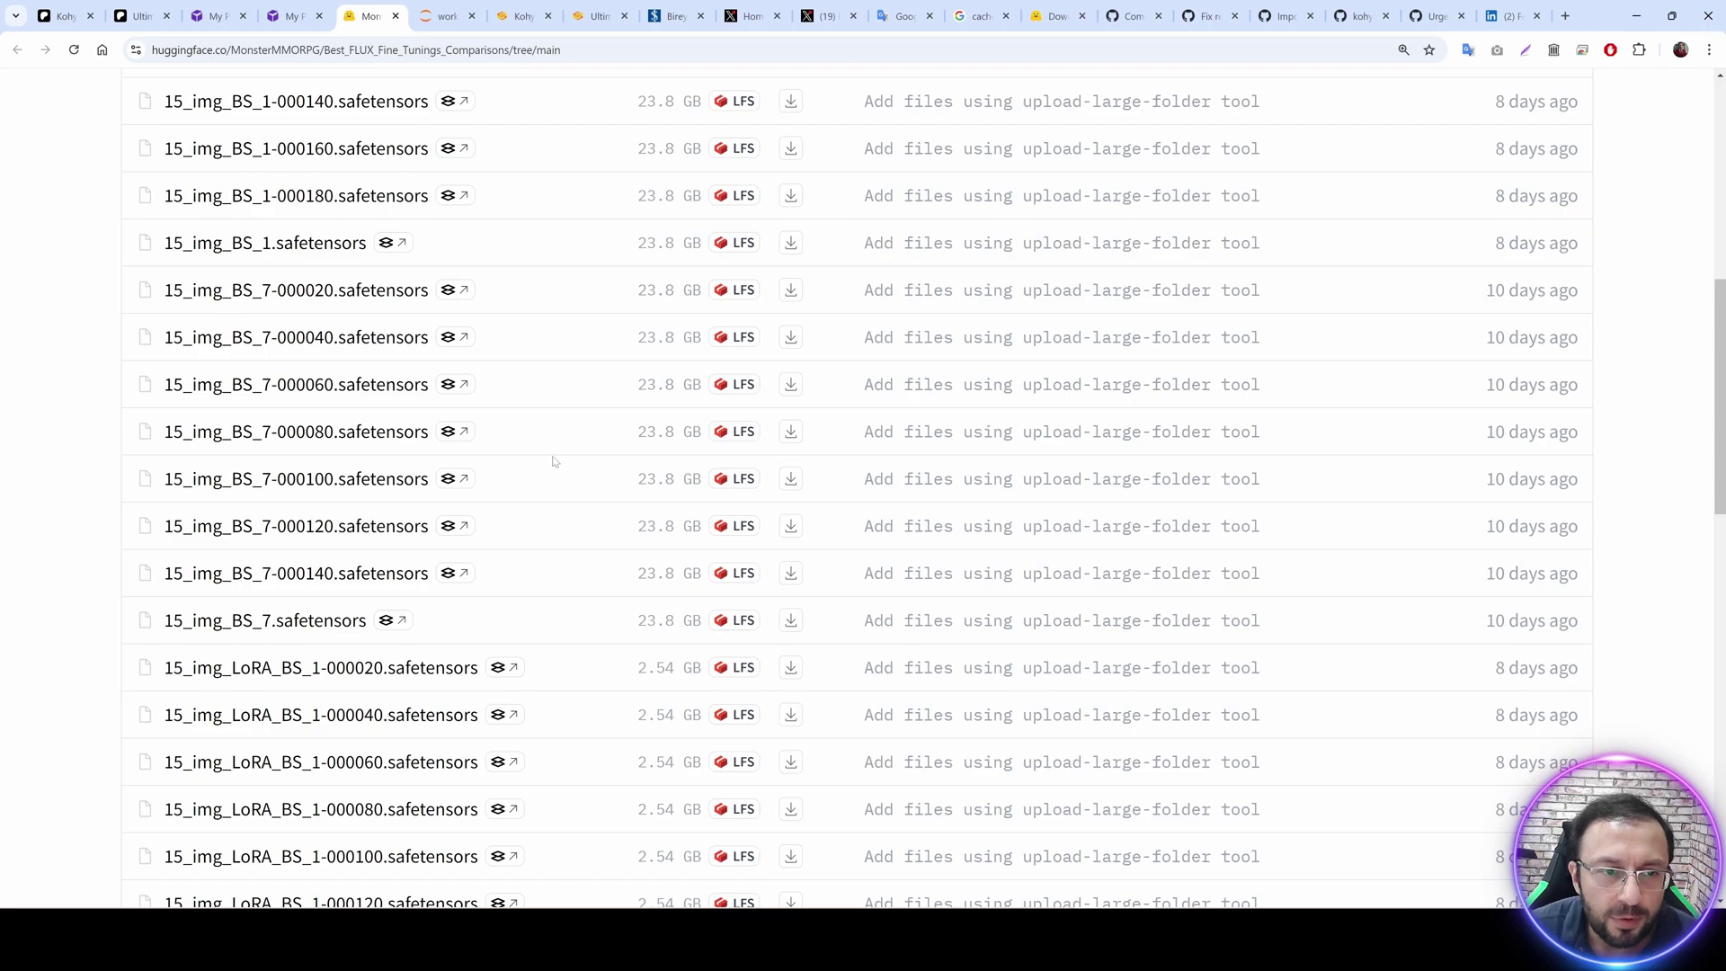
scroll(544, 459, "up", 1)
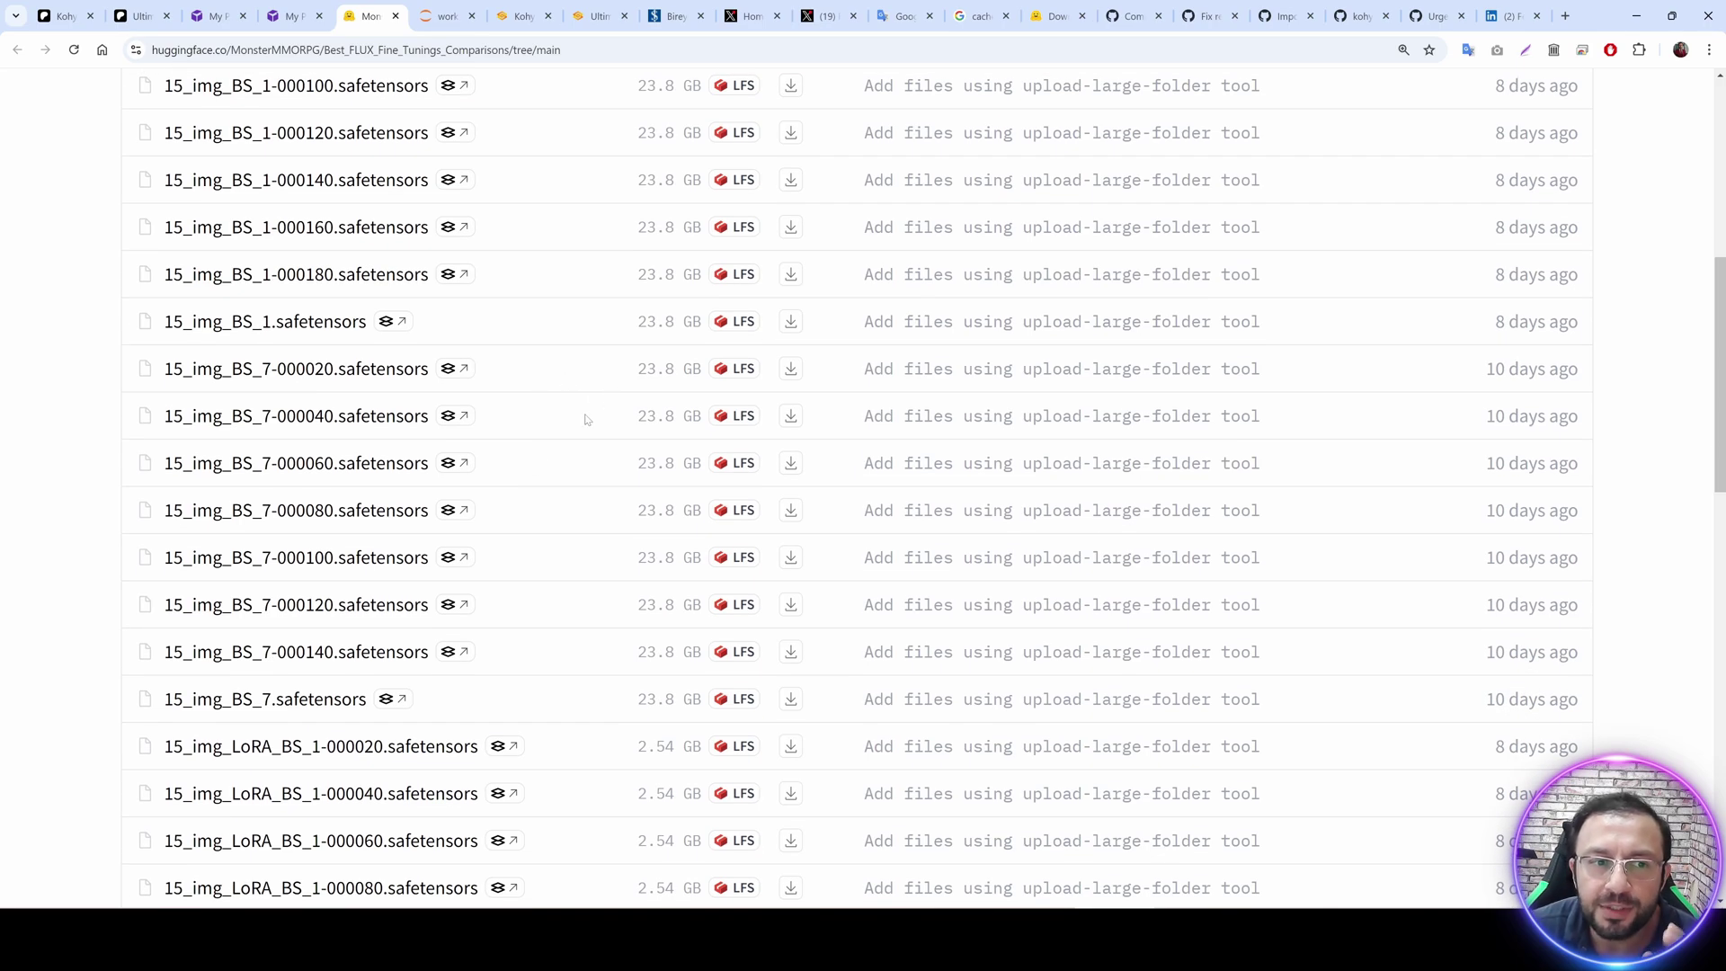
scroll(583, 448, "down", 15)
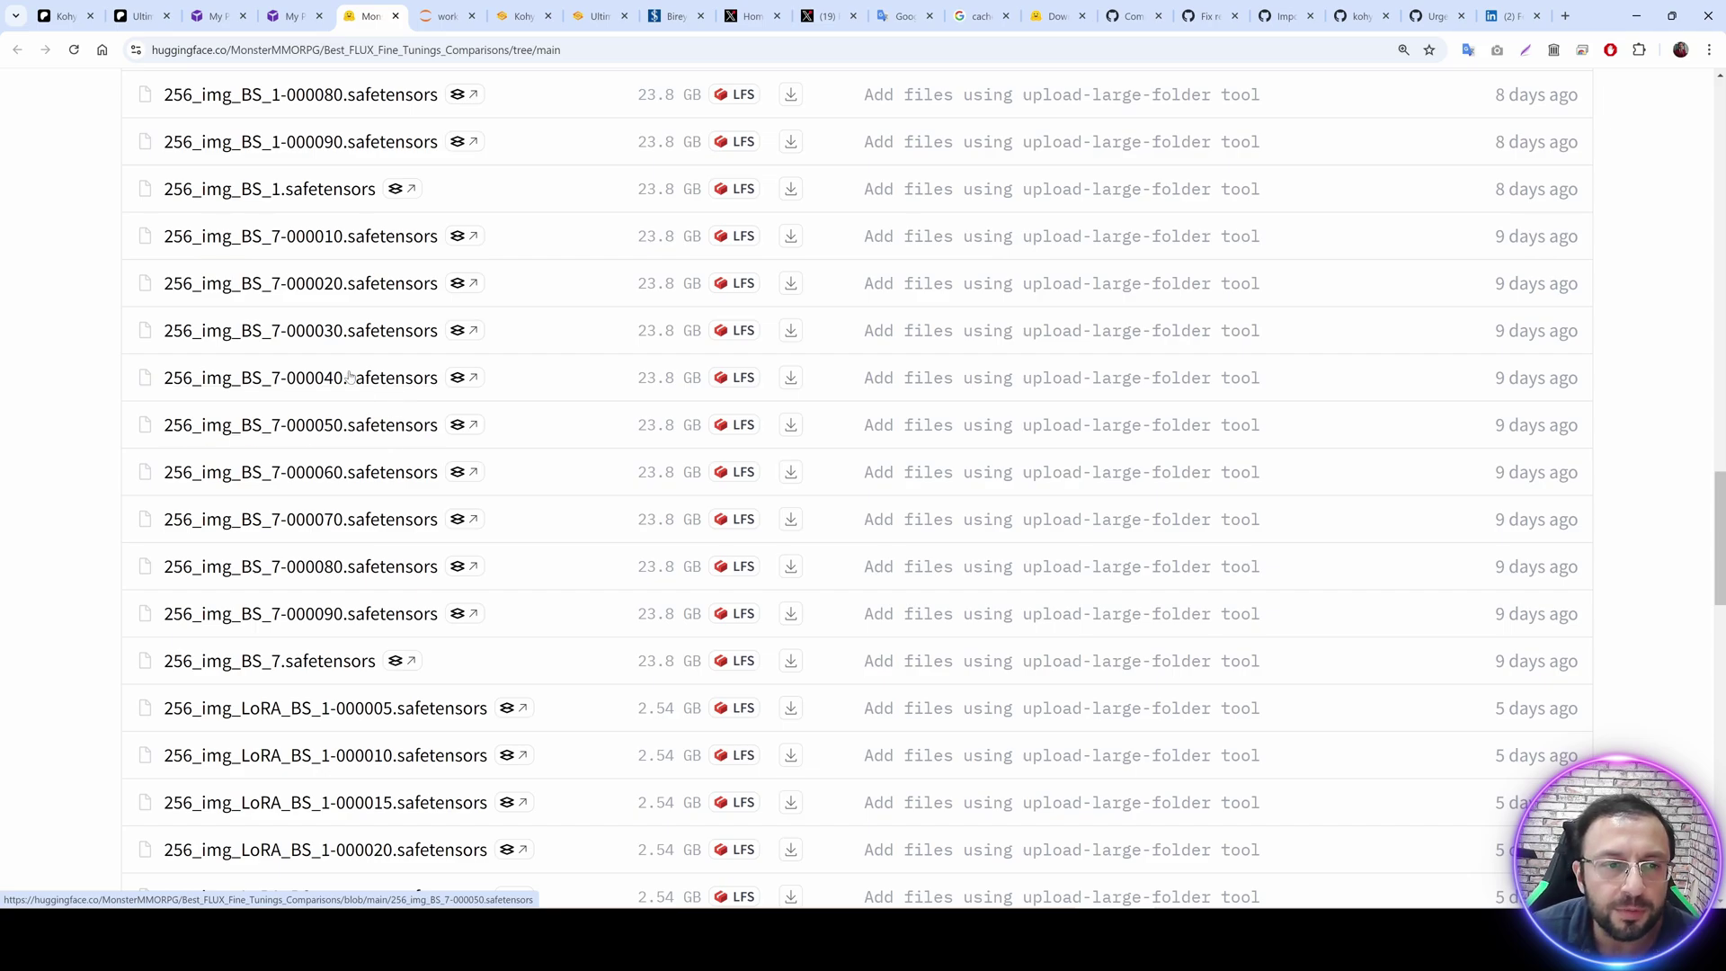
scroll(541, 120, "up", 20)
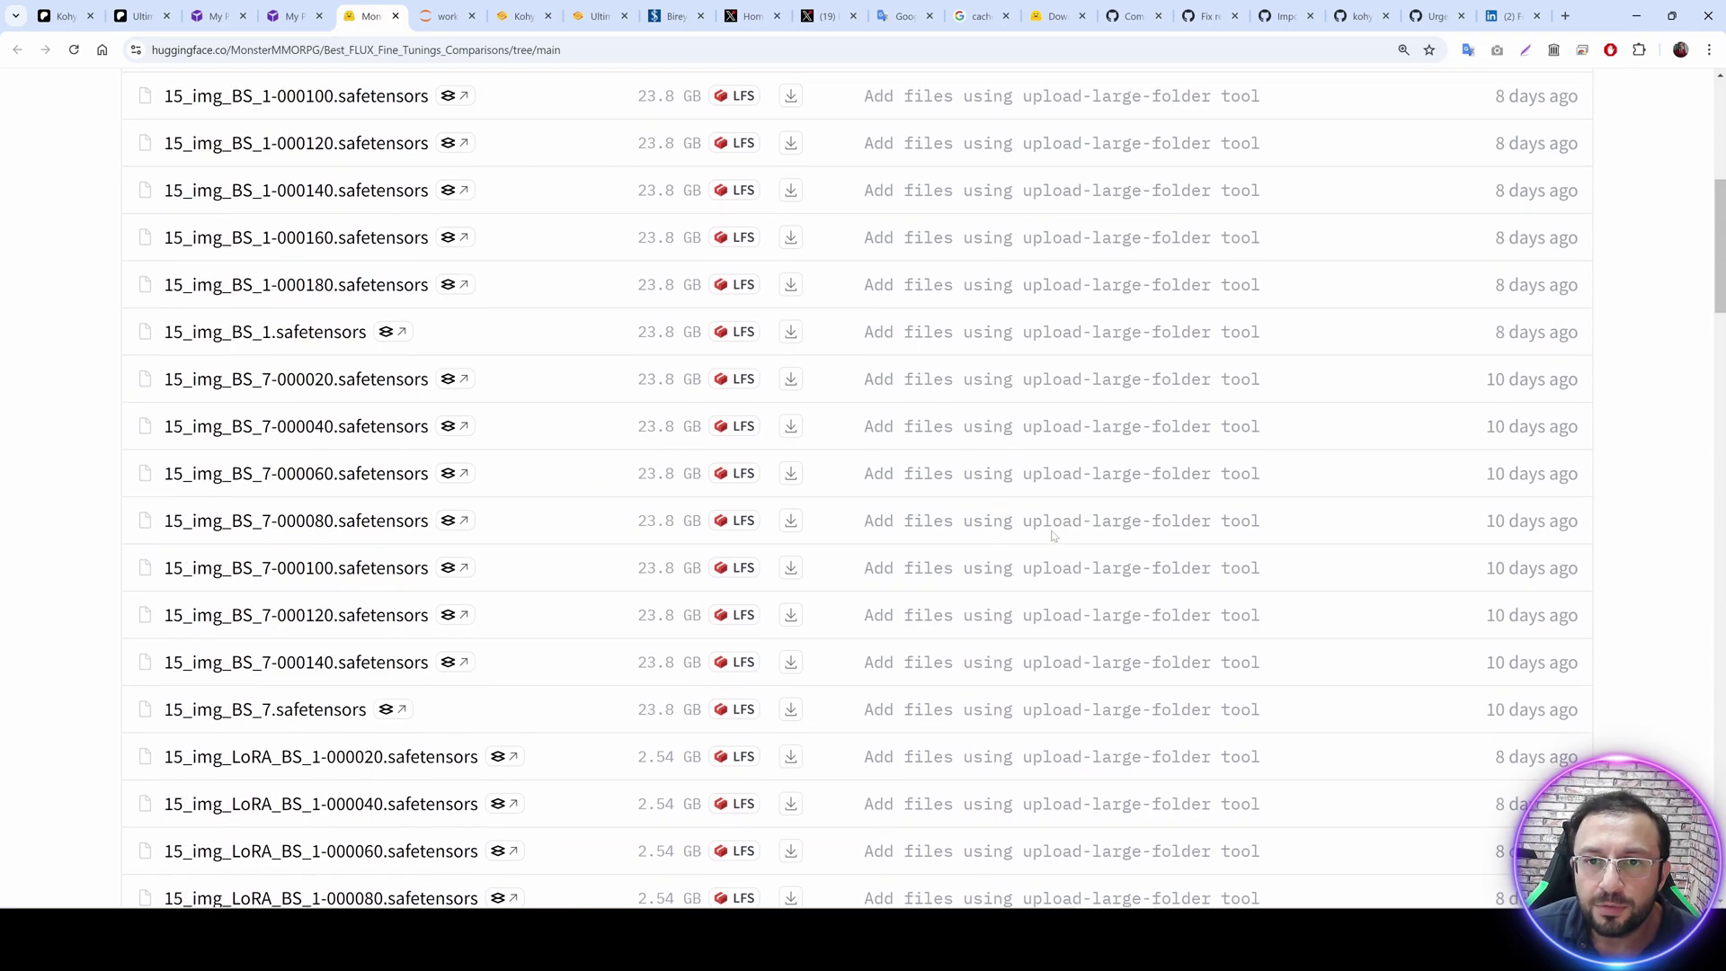
scroll(586, 671, "down", 4)
scroll(586, 671, "down", 16)
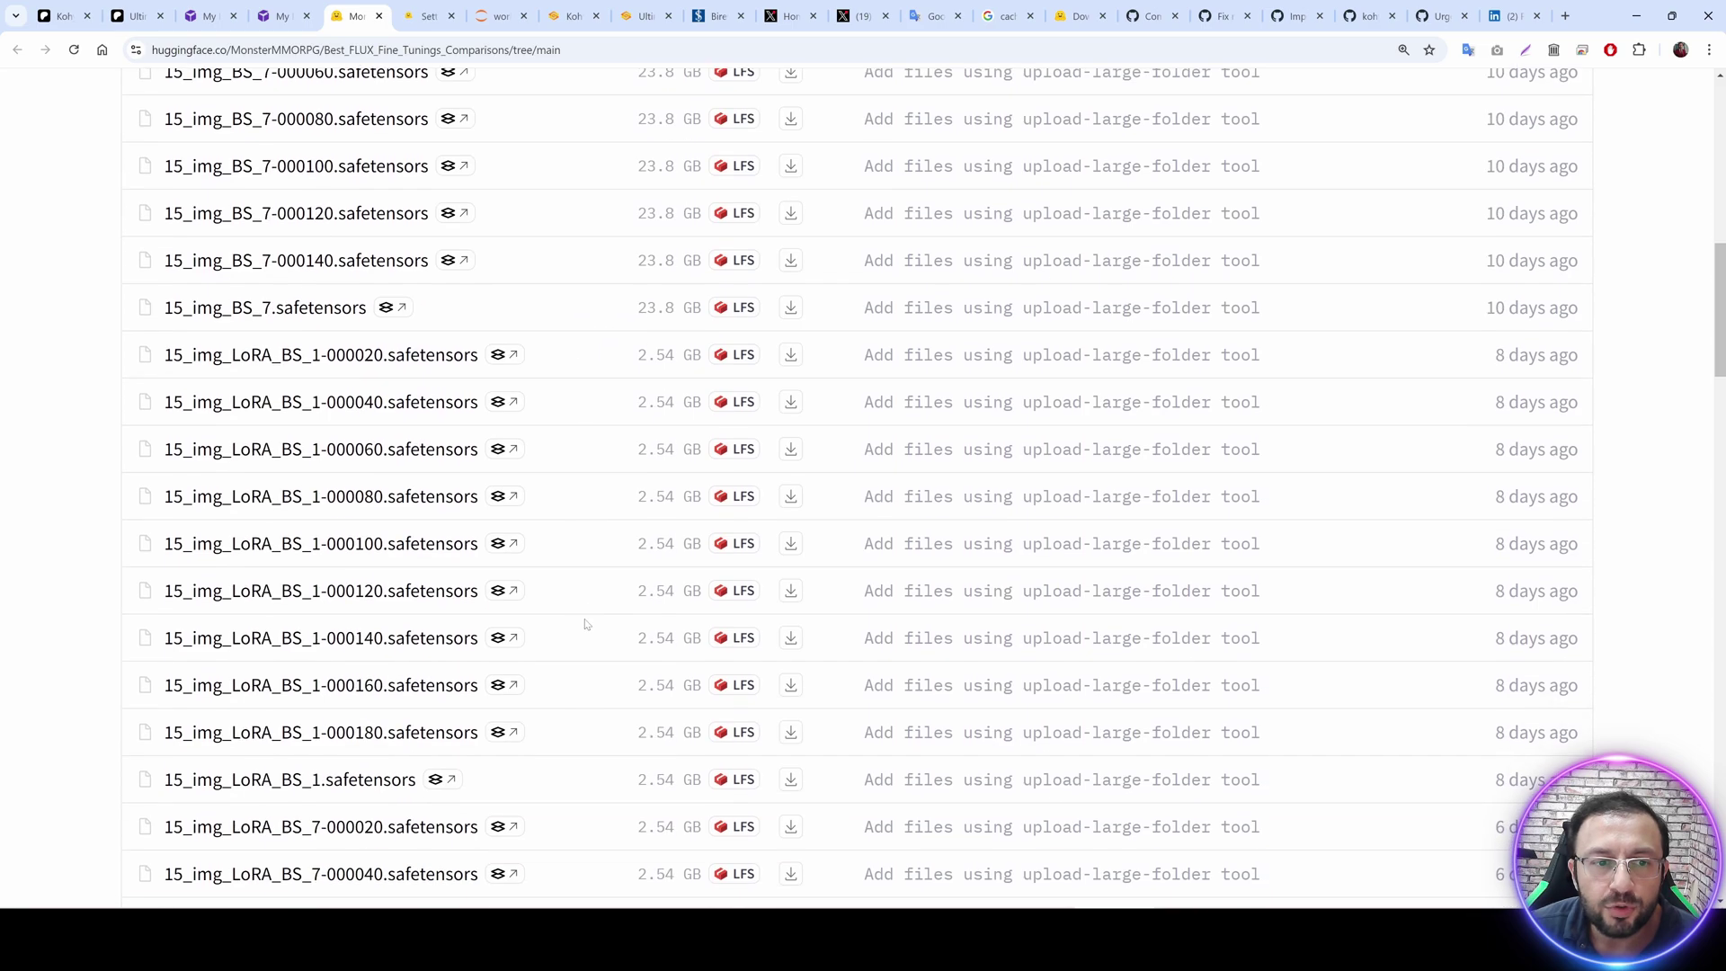
scroll(602, 612, "down", 1)
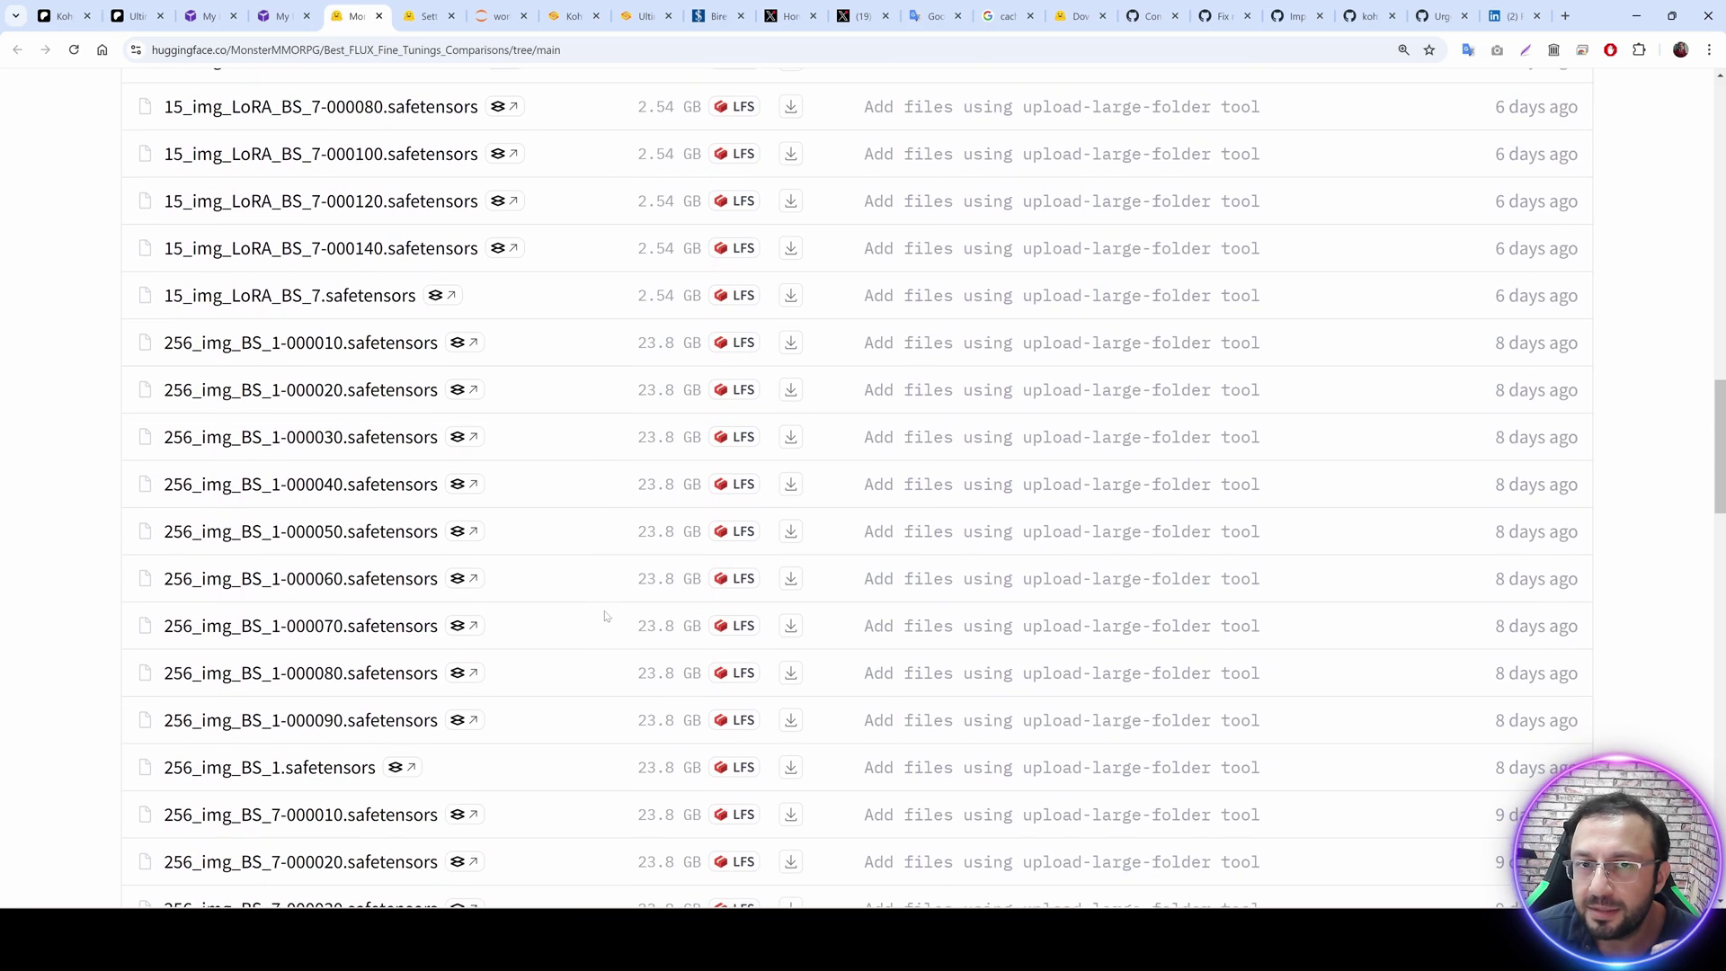
scroll(629, 454, "down", 1)
scroll(629, 454, "down", 5)
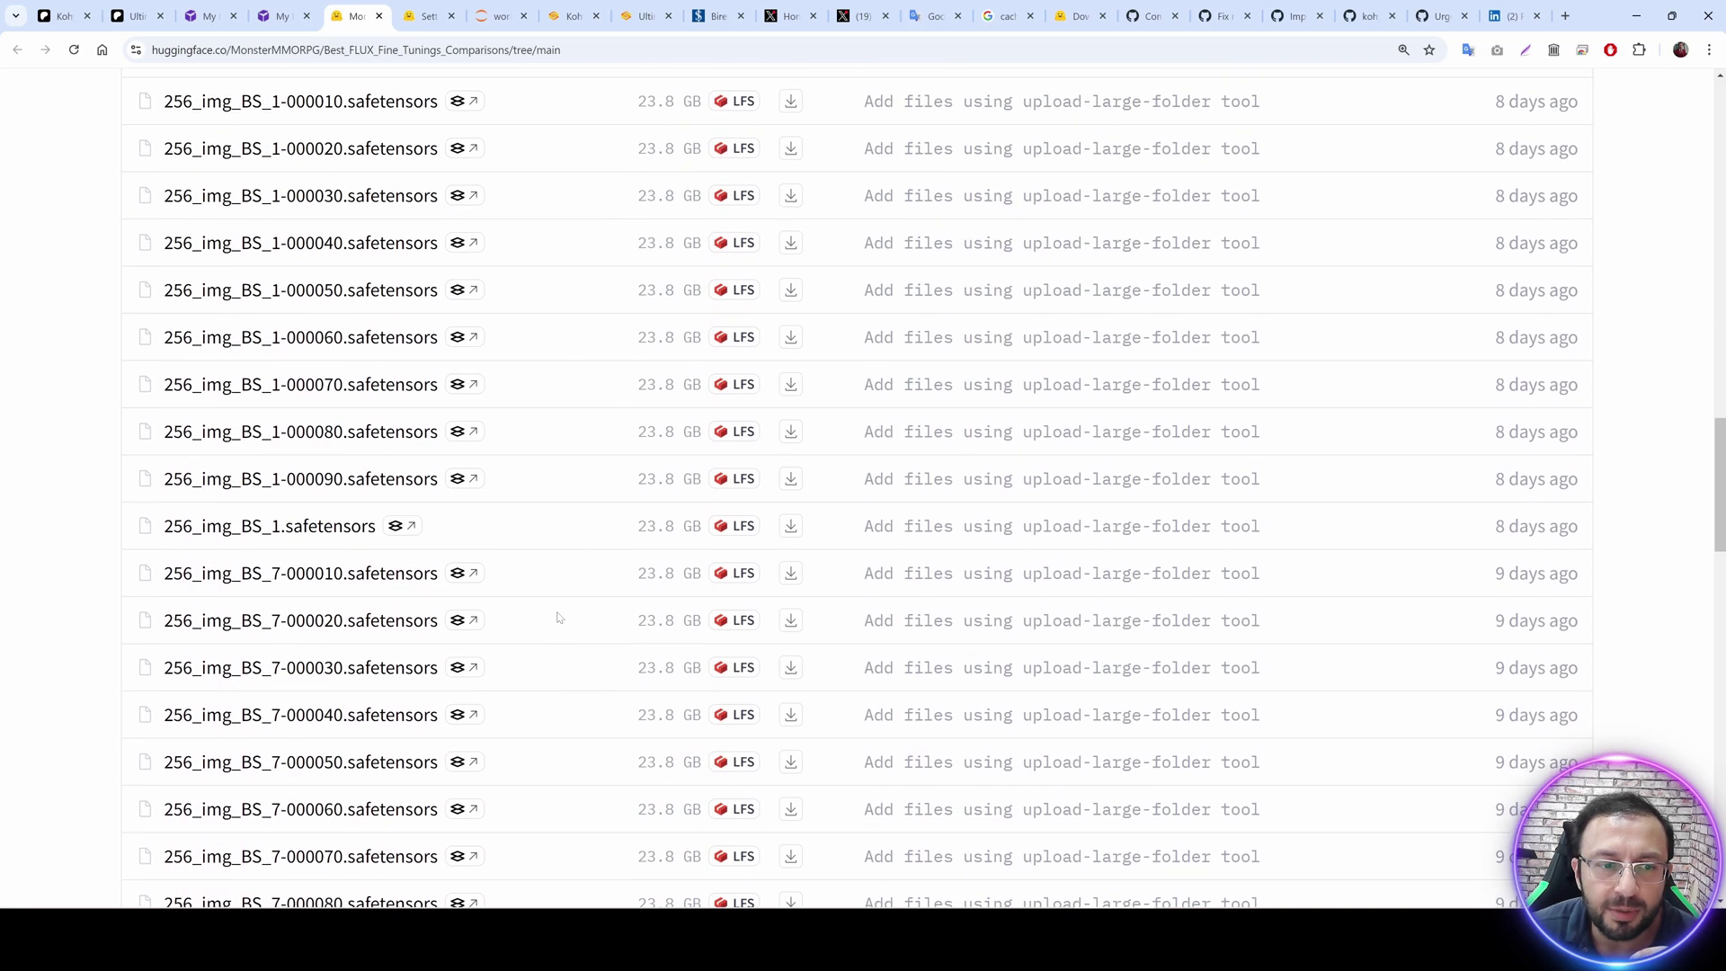
Disable access requests in the Best_FLUX_Fine_Tunings_Comparisons model settings and return to its file list.
left_click(421, 6)
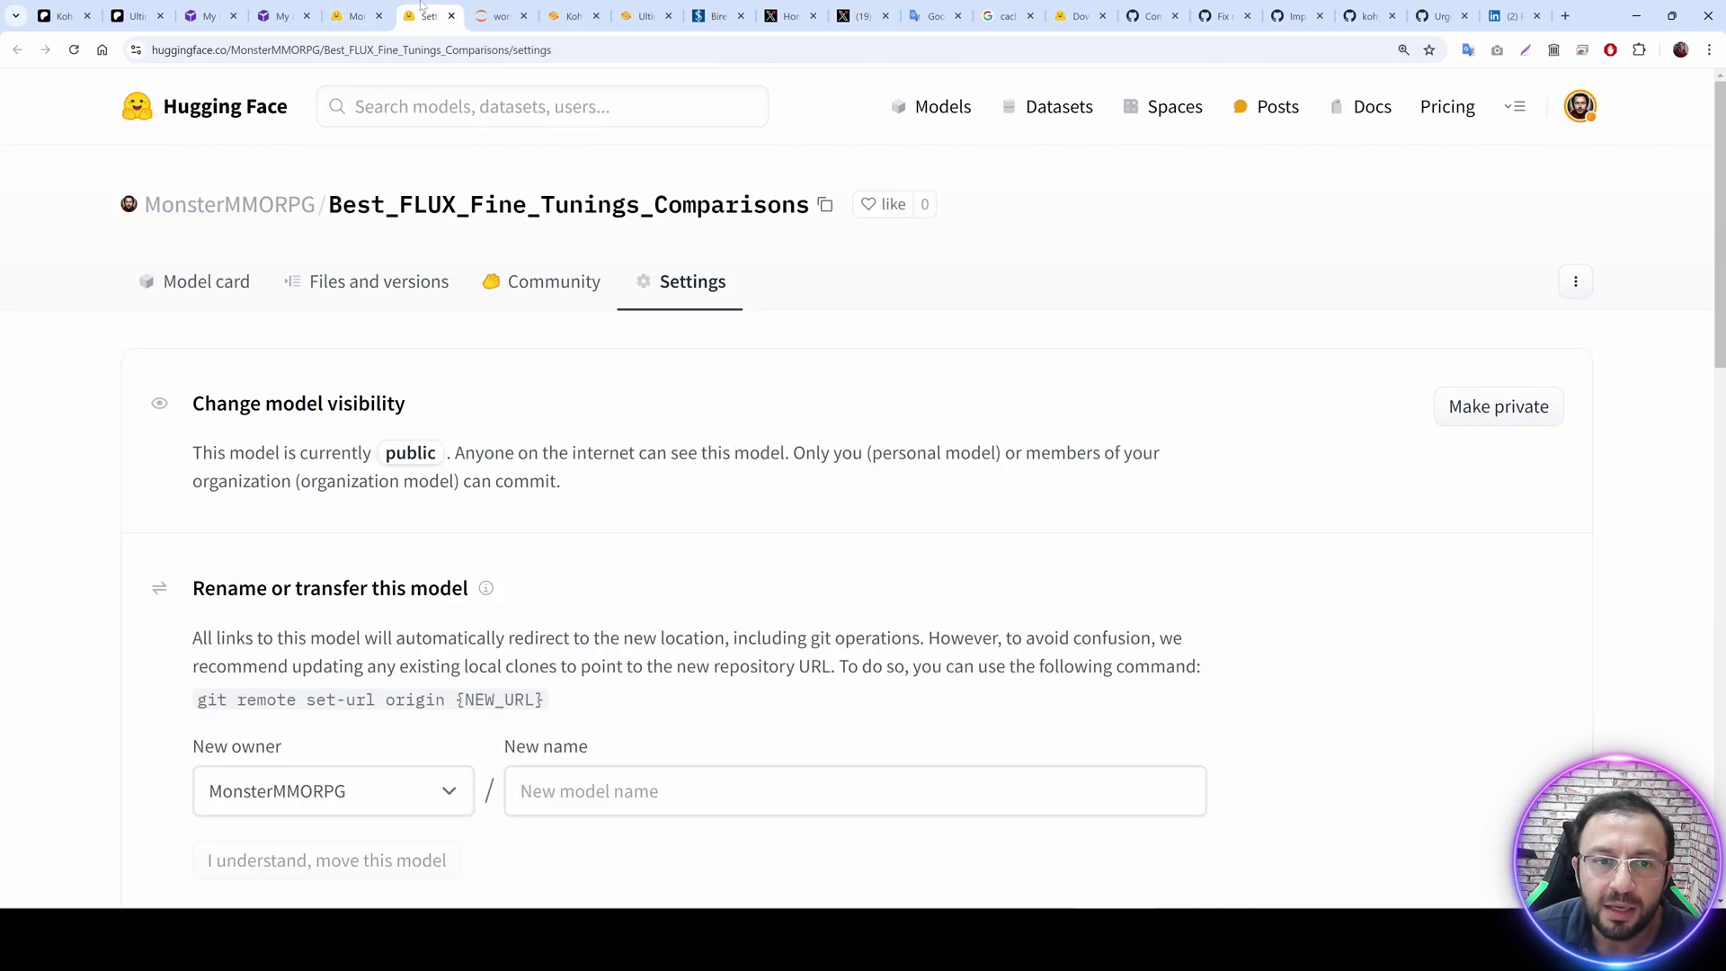
scroll(822, 436, "down", 5)
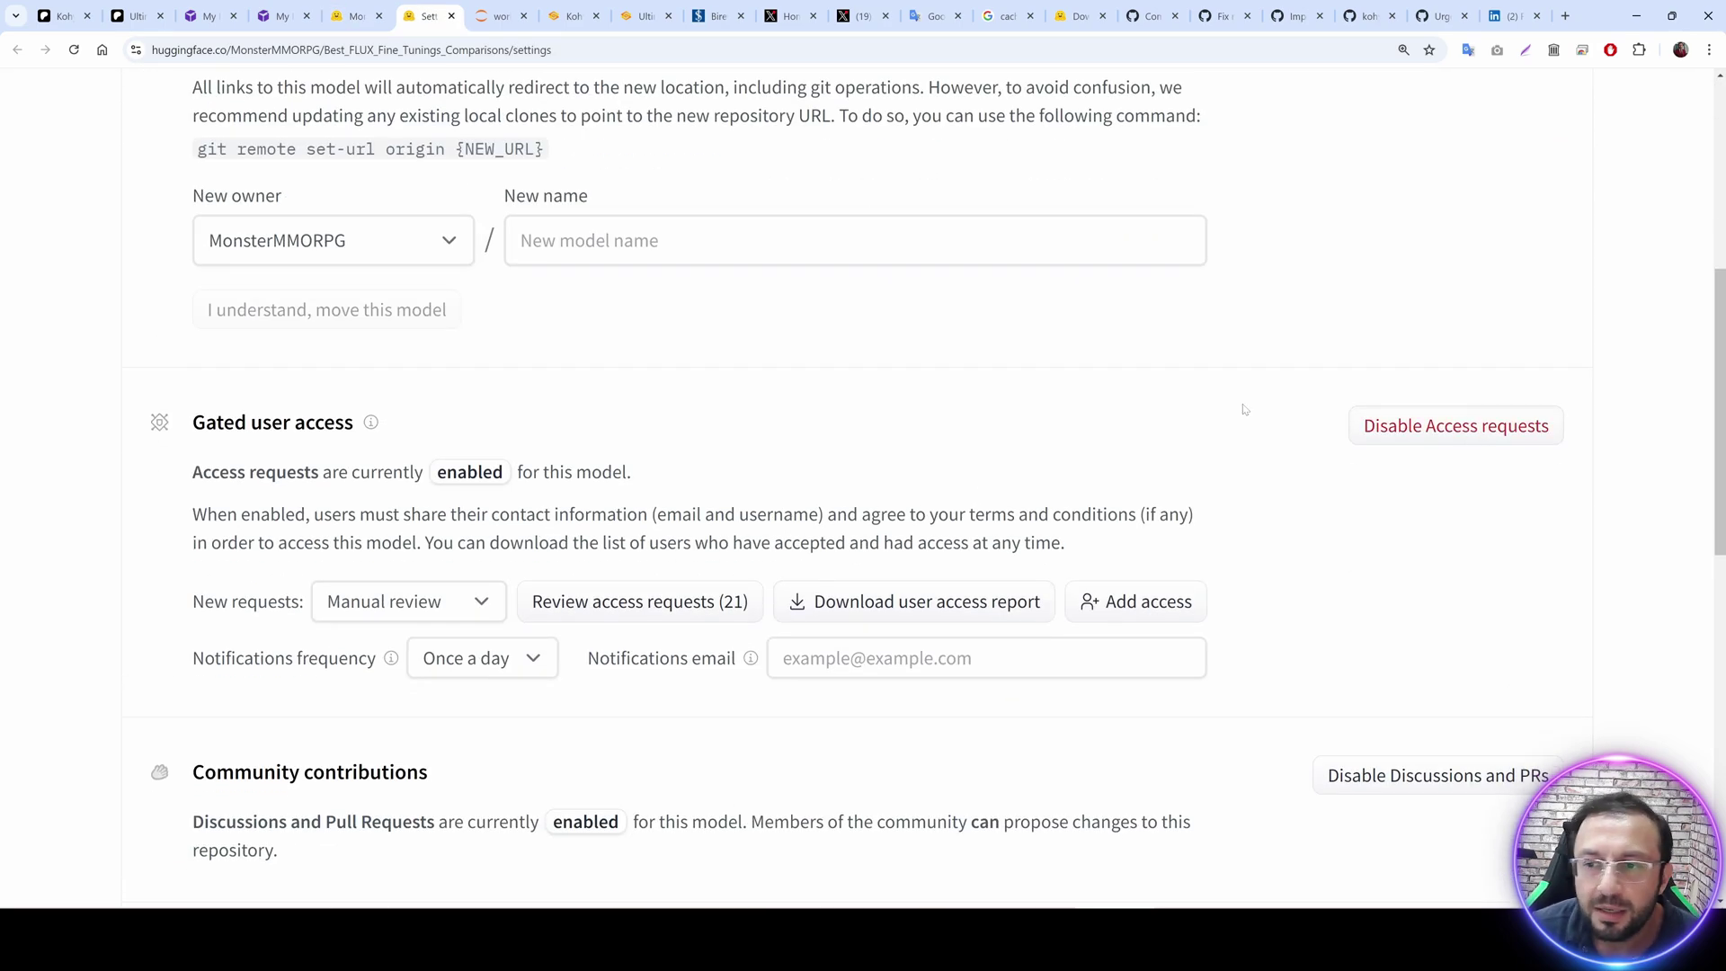
left_click(1421, 441)
key("ctrl+shift+Tab")
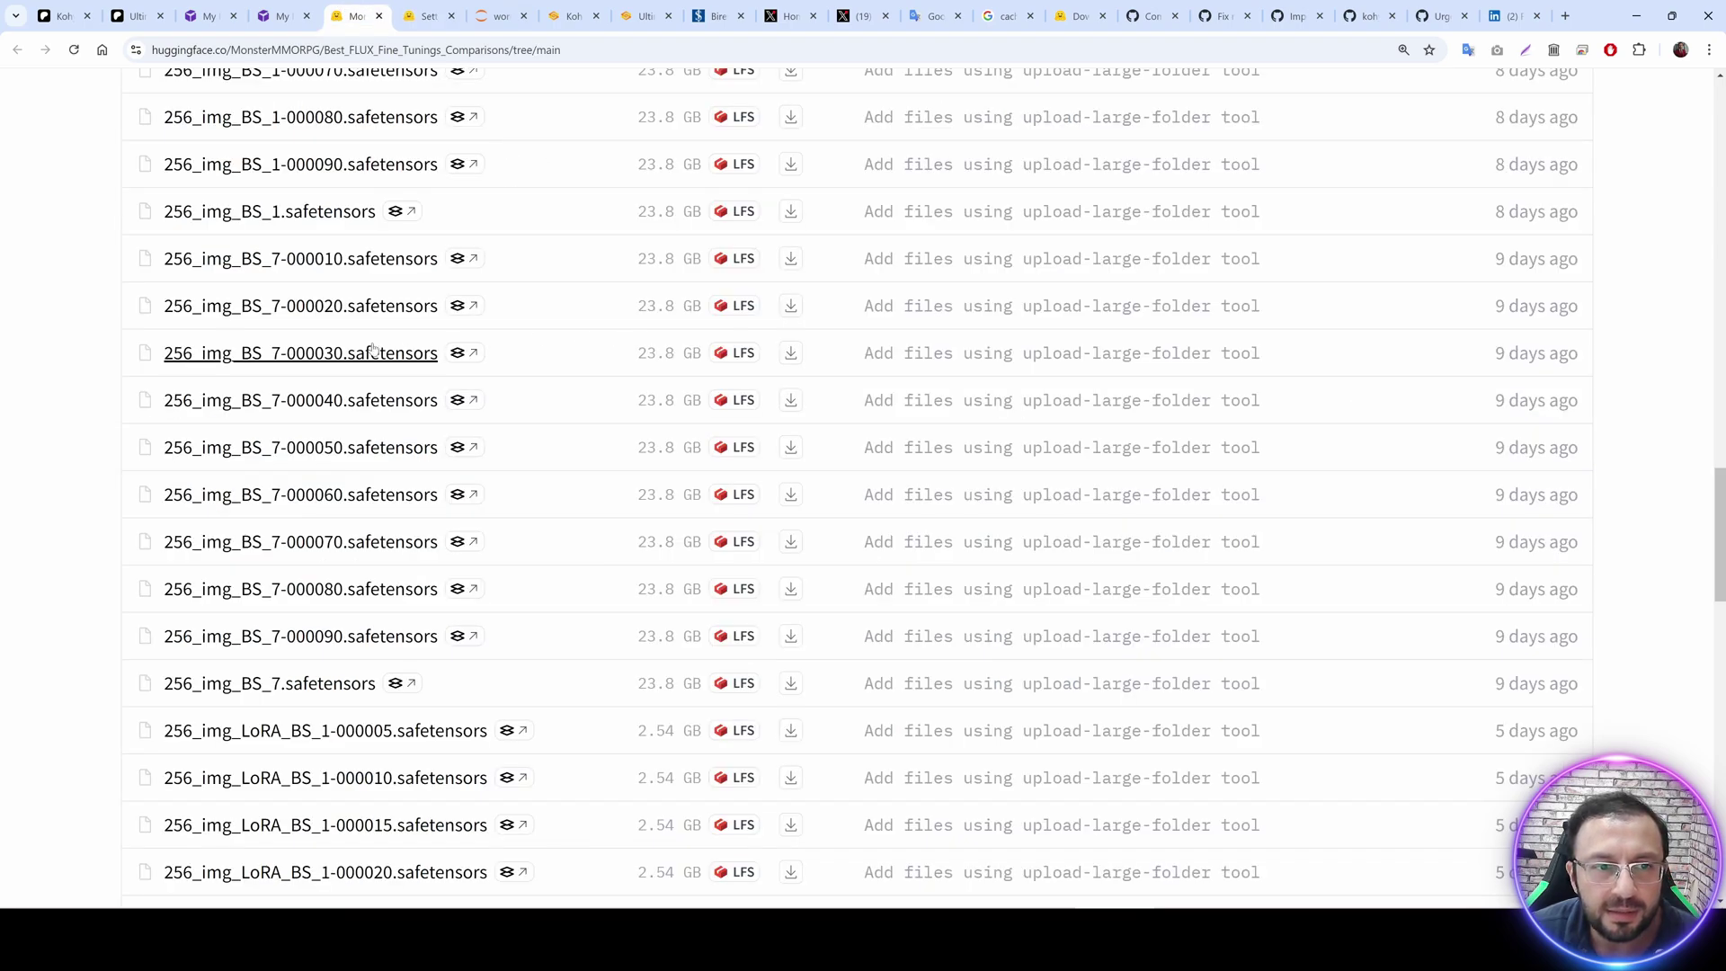
Copy the download link of 256_img_BS_7-000030.safetensors and open a new terminal in the JupyterLab workspace folder.
right_click(791, 358)
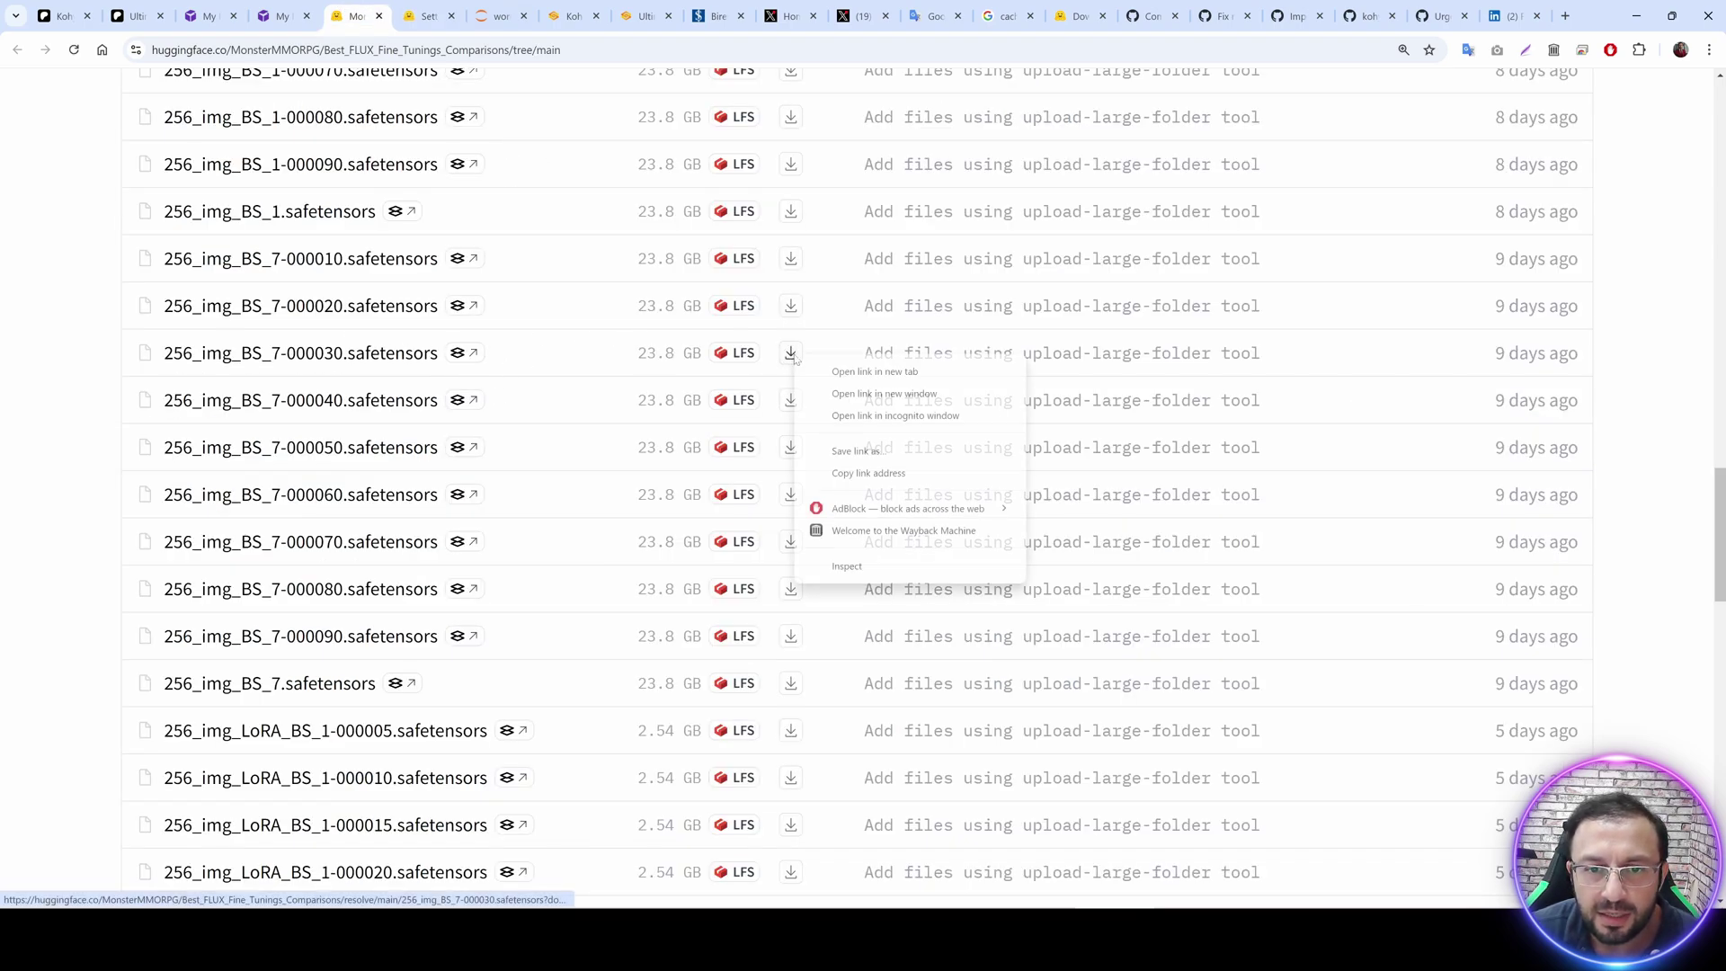
left_click(868, 473)
key("ctrl+Tab")
key("ctrl+Tab")
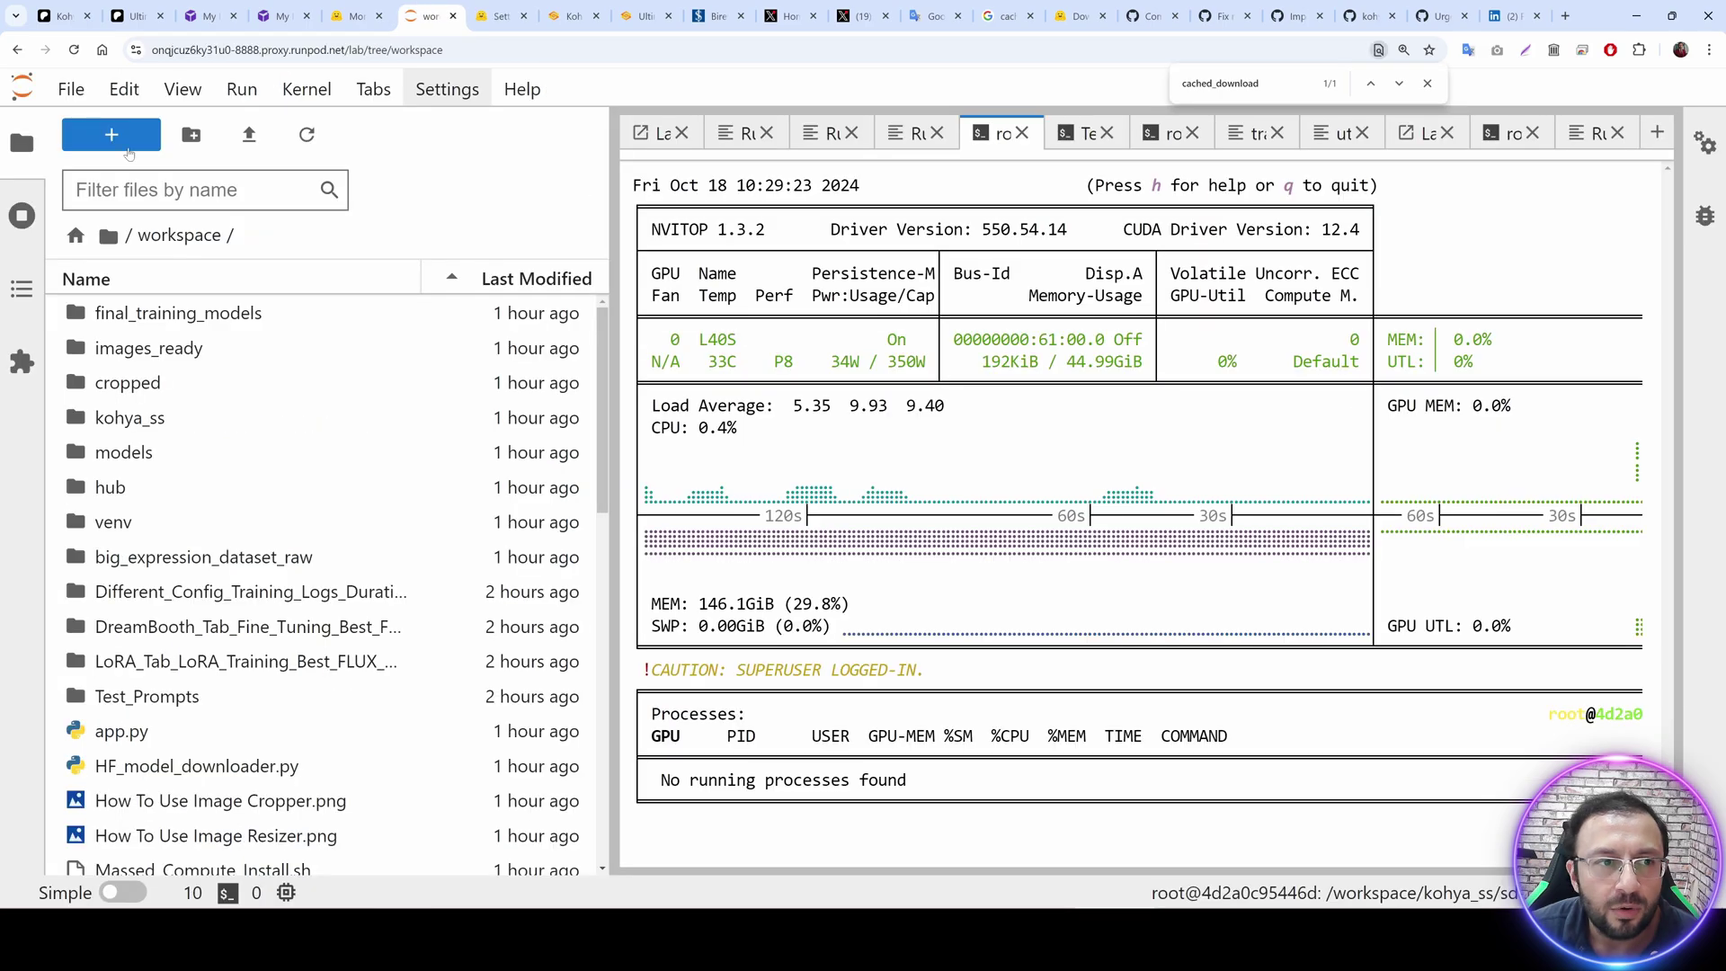
scroll(837, 771, "down", 3)
left_click(812, 639)
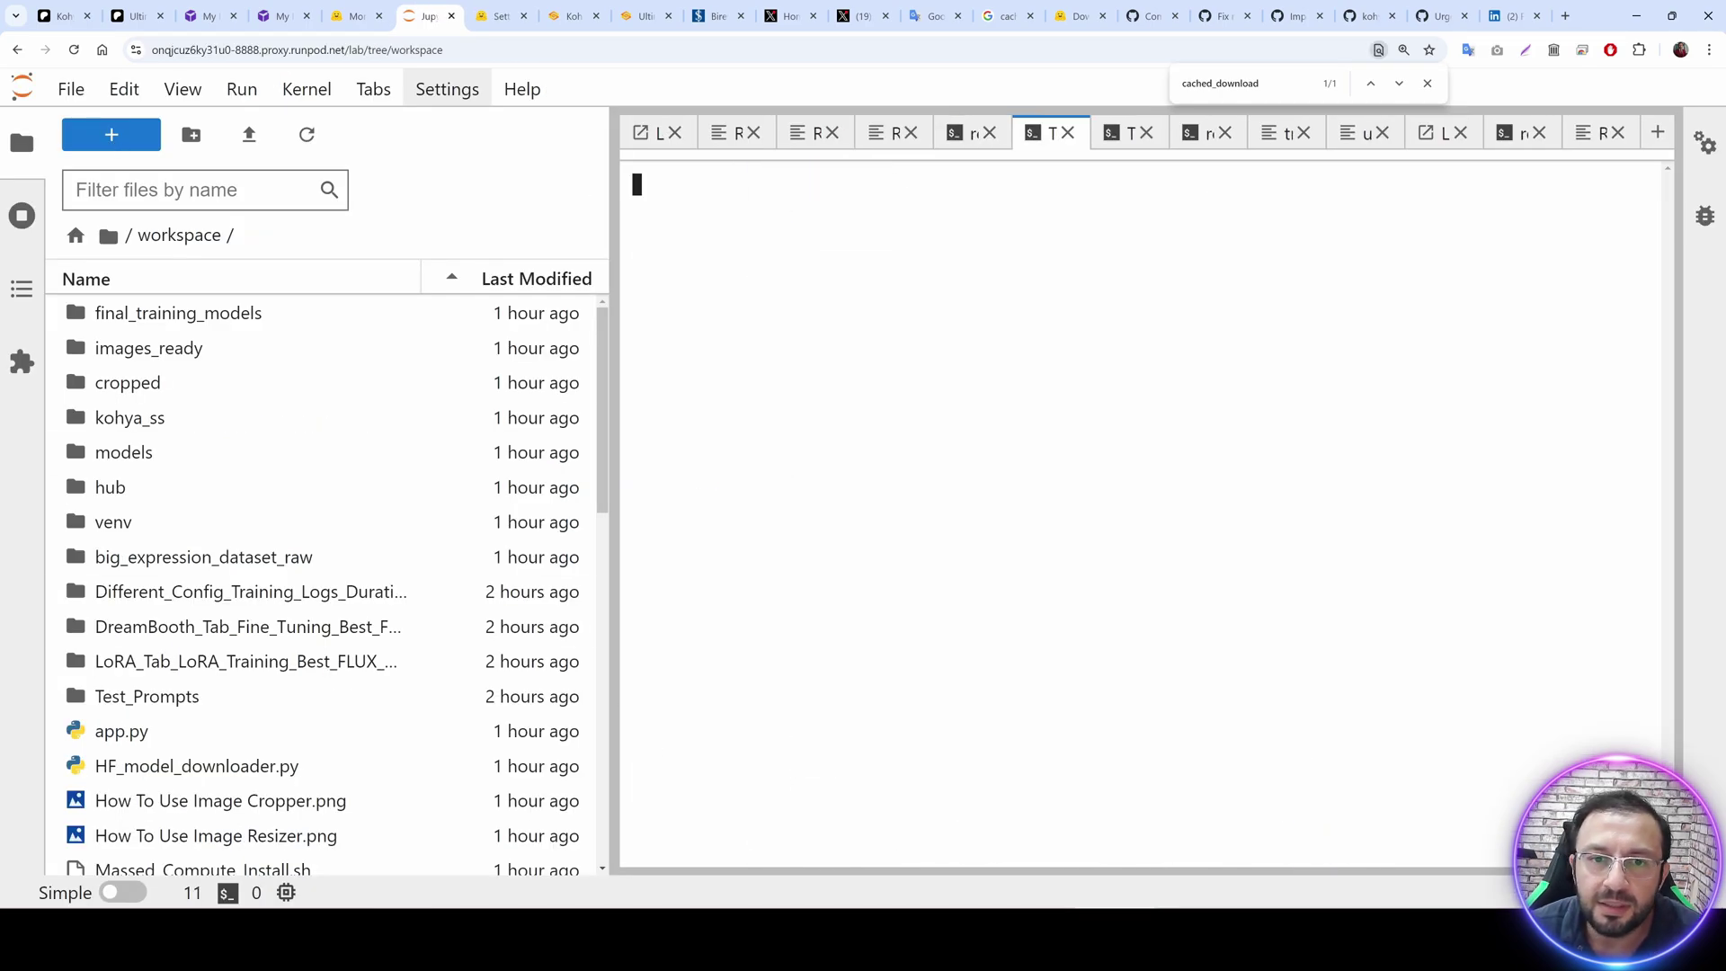
type("wget")
key("ctrl+v")
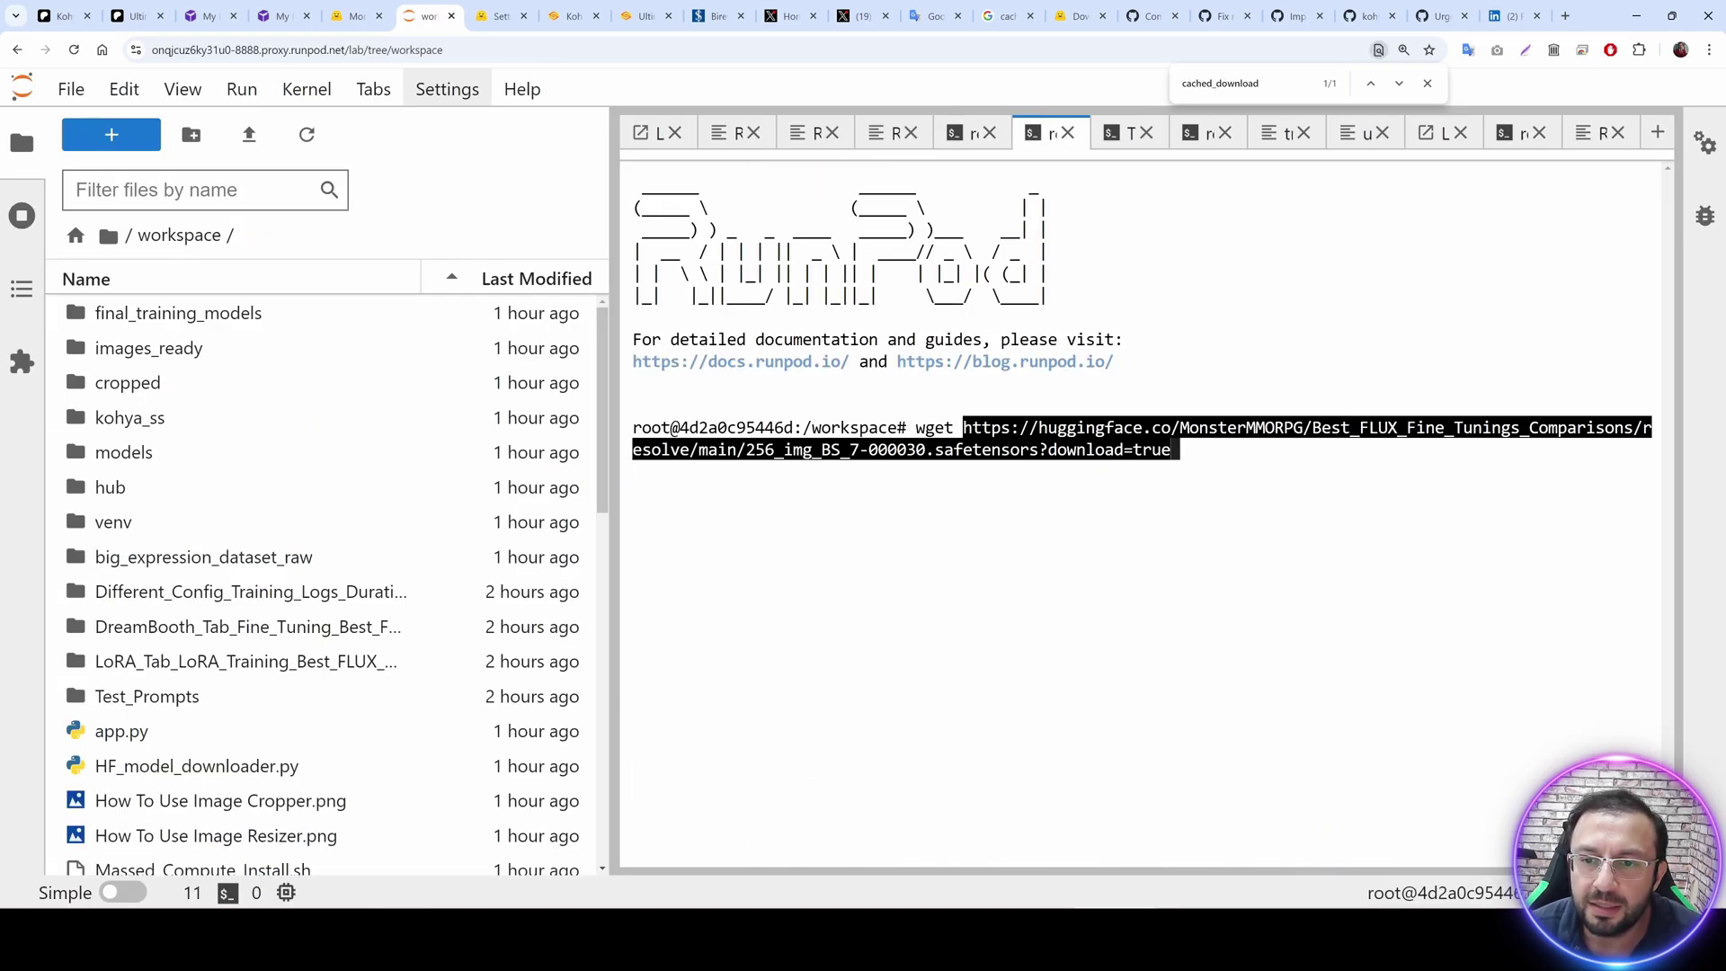
key("Return")
key("ctrl+z")
key("ctrl+c")
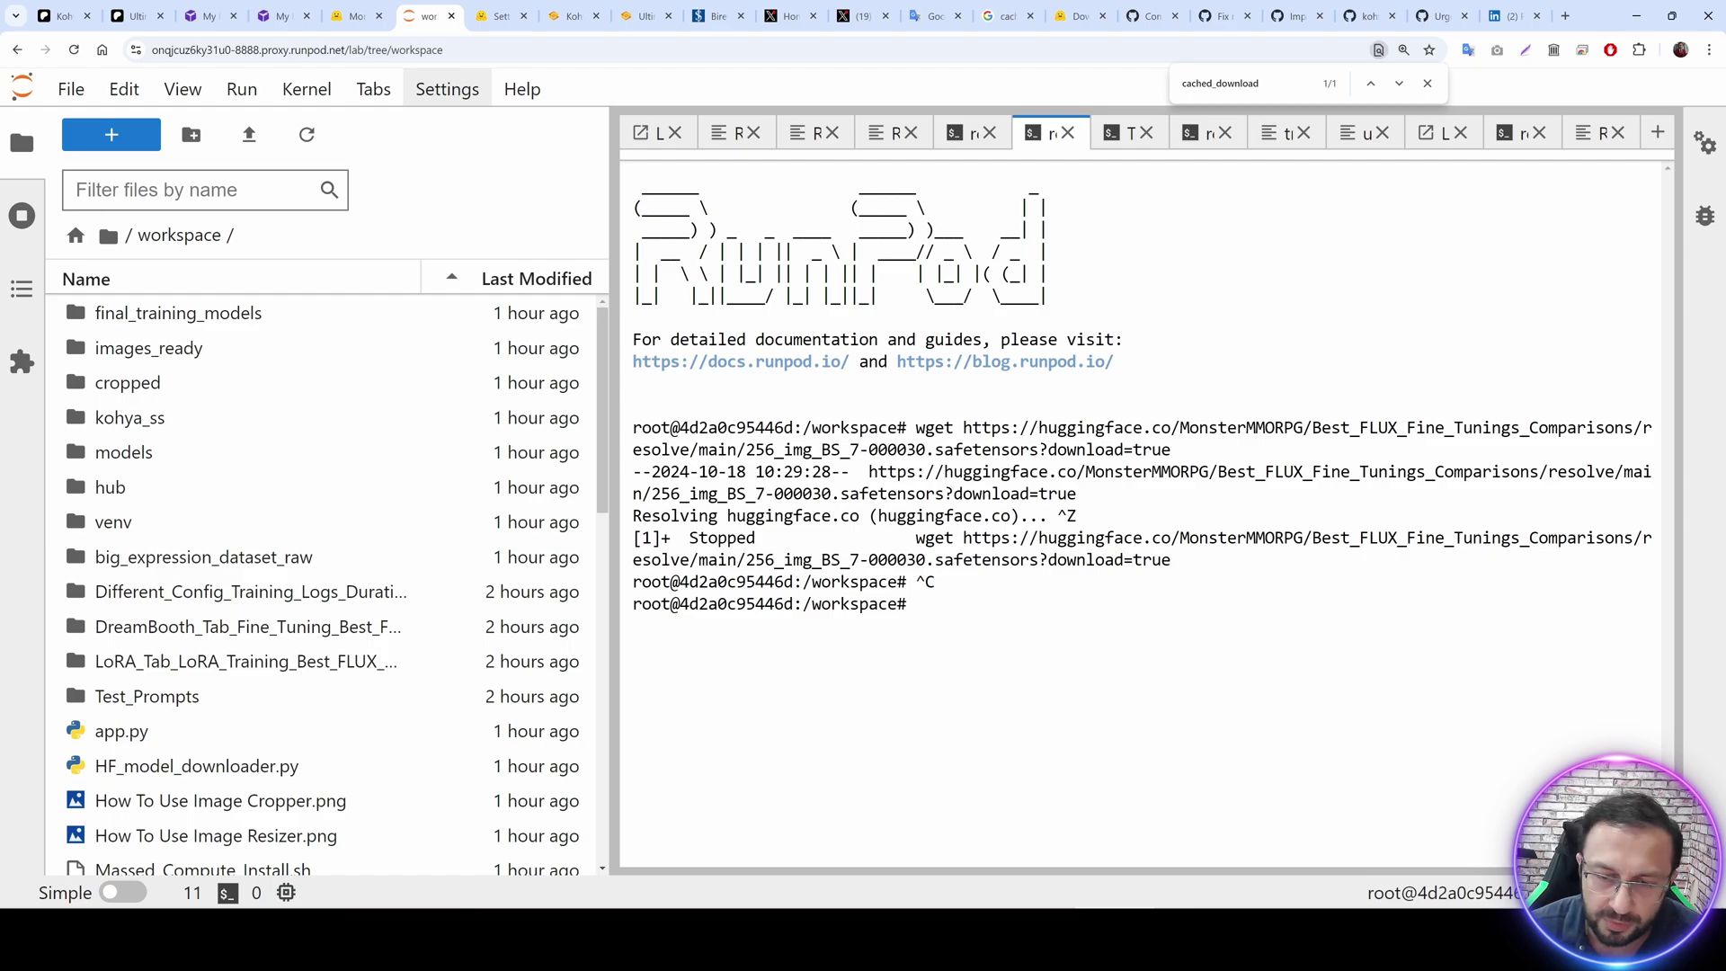
Paste the copied checkpoint link into the terminal, allowing the JupyterLab site to access the clipboard.
right_click(998, 586)
left_click(1070, 647)
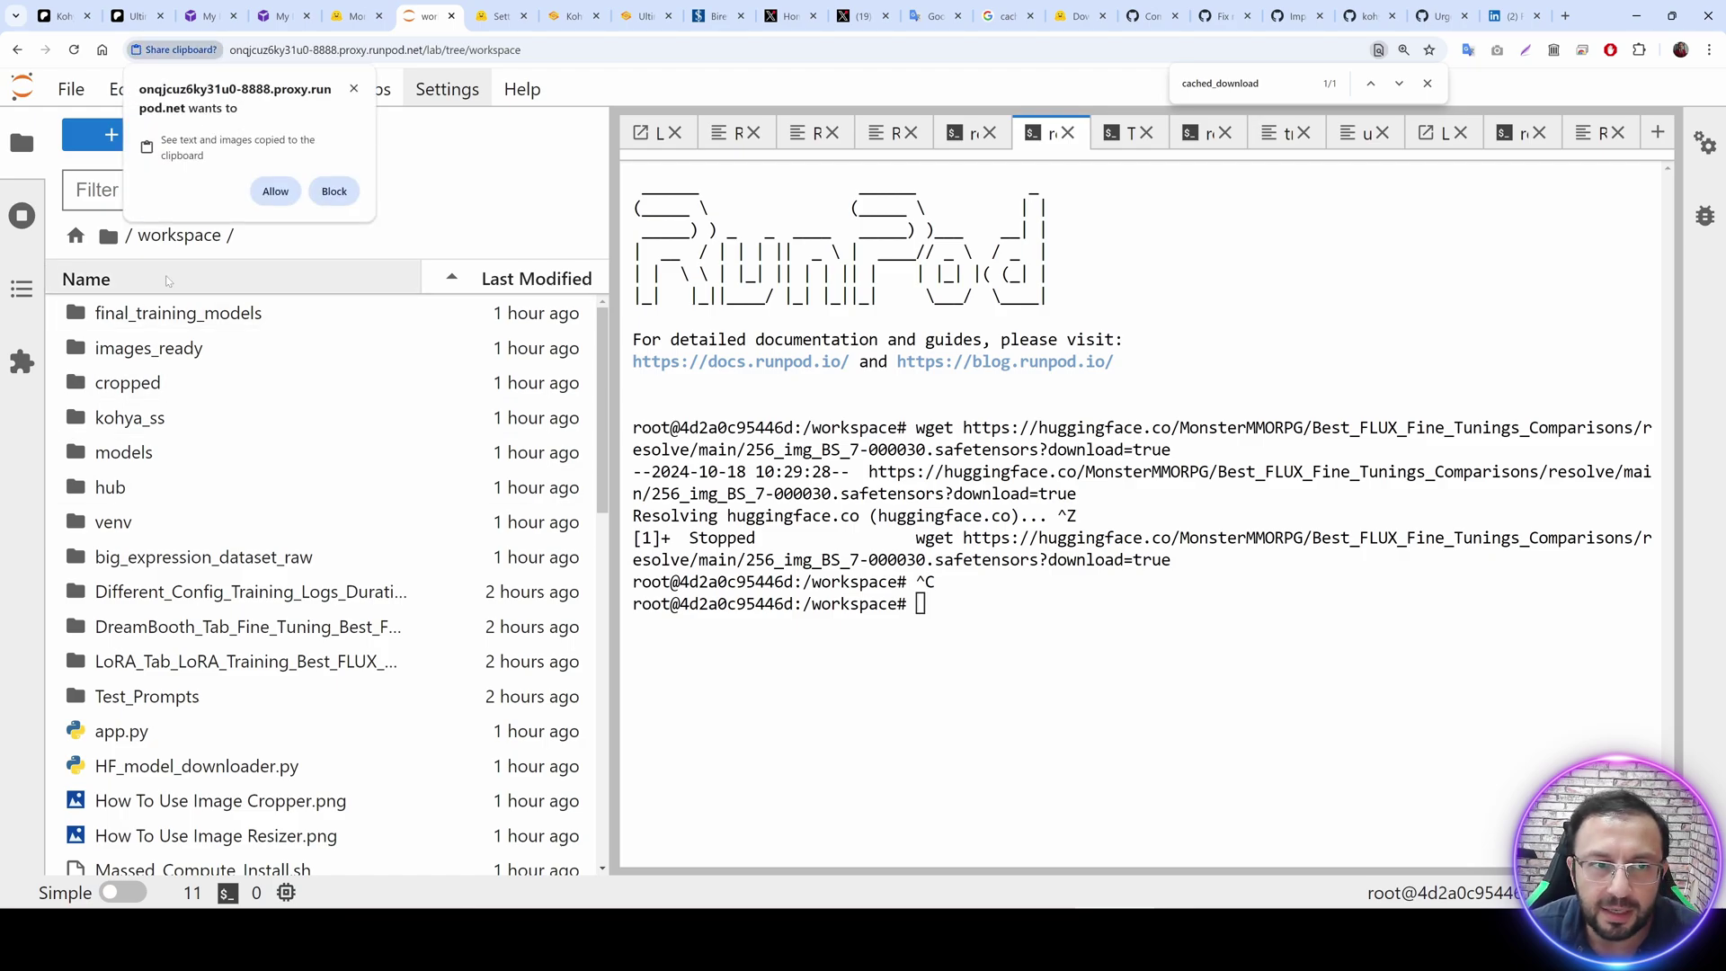
left_click(275, 191)
Remove ?download=true from the pasted link and try to run the bare link in the terminal.
key("BackSpace")
key("BackSpace")
key("BackSpace")
key("BackSpace")
key("BackSpace")
key("BackSpace")
key("BackSpace")
key("BackSpace")
key("BackSpace")
key("BackSpace")
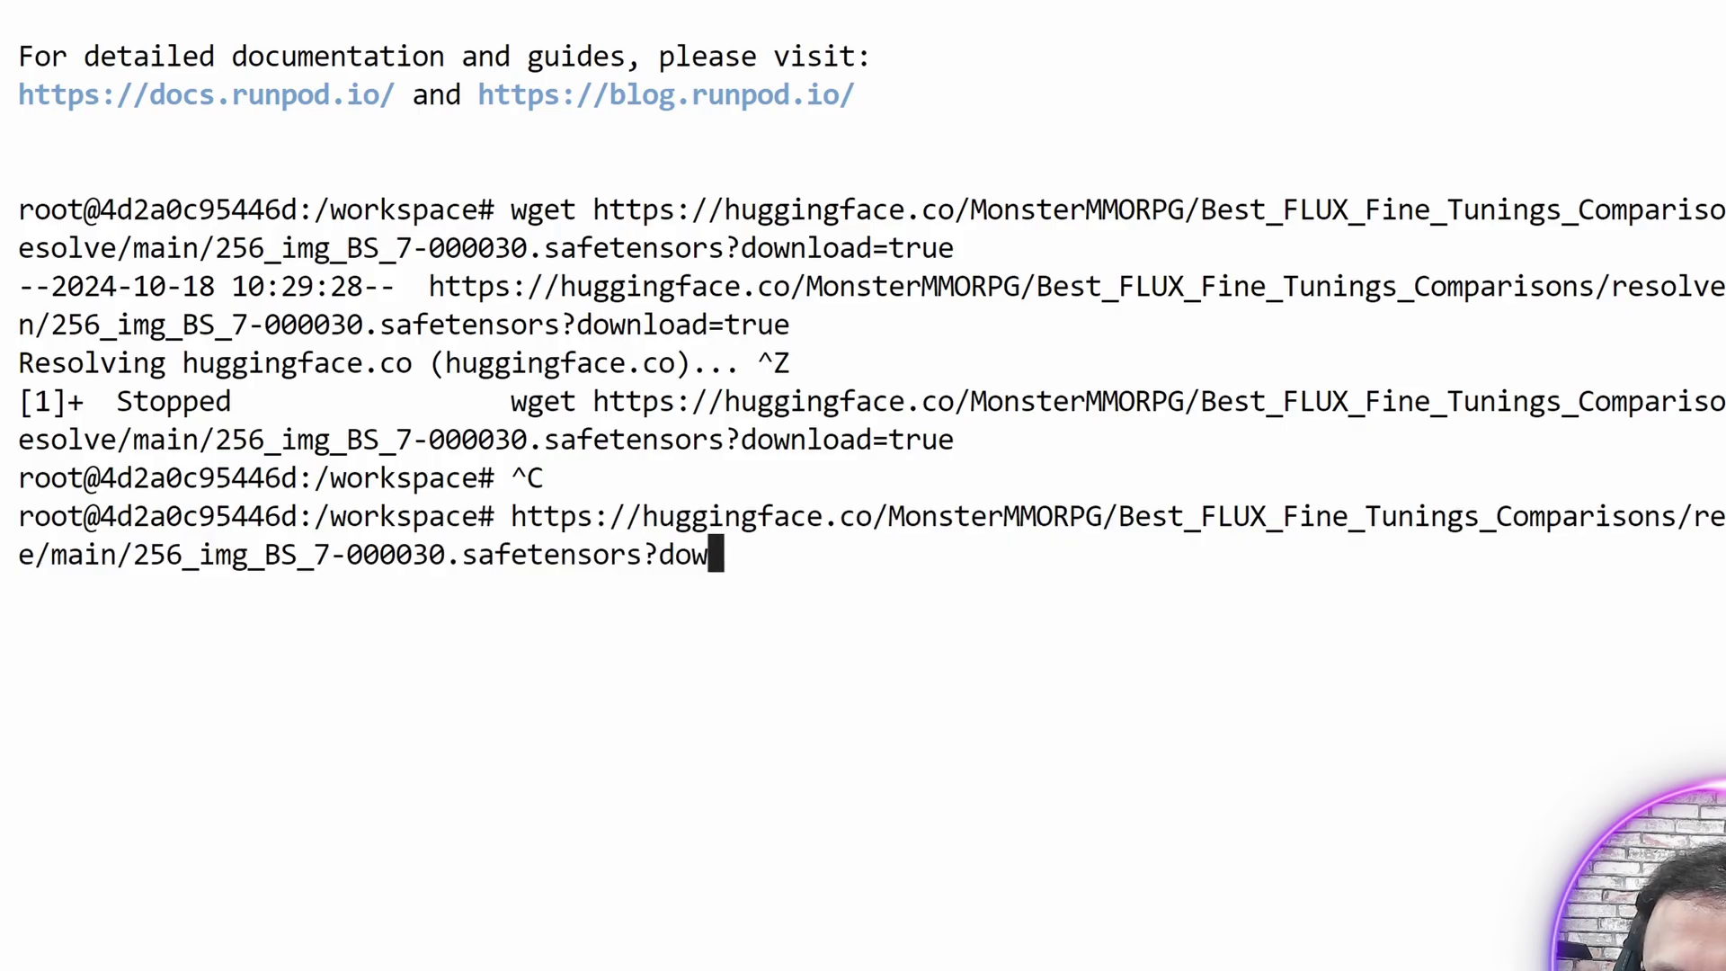
key("BackSpace")
key("BackSpace")
key("BackSpace")
key("BackSpace")
key("Return")
Download 256_img_BS_7-000030.safetensors into the workspace folder with wget, using the copied link without ?download=true.
type("wget")
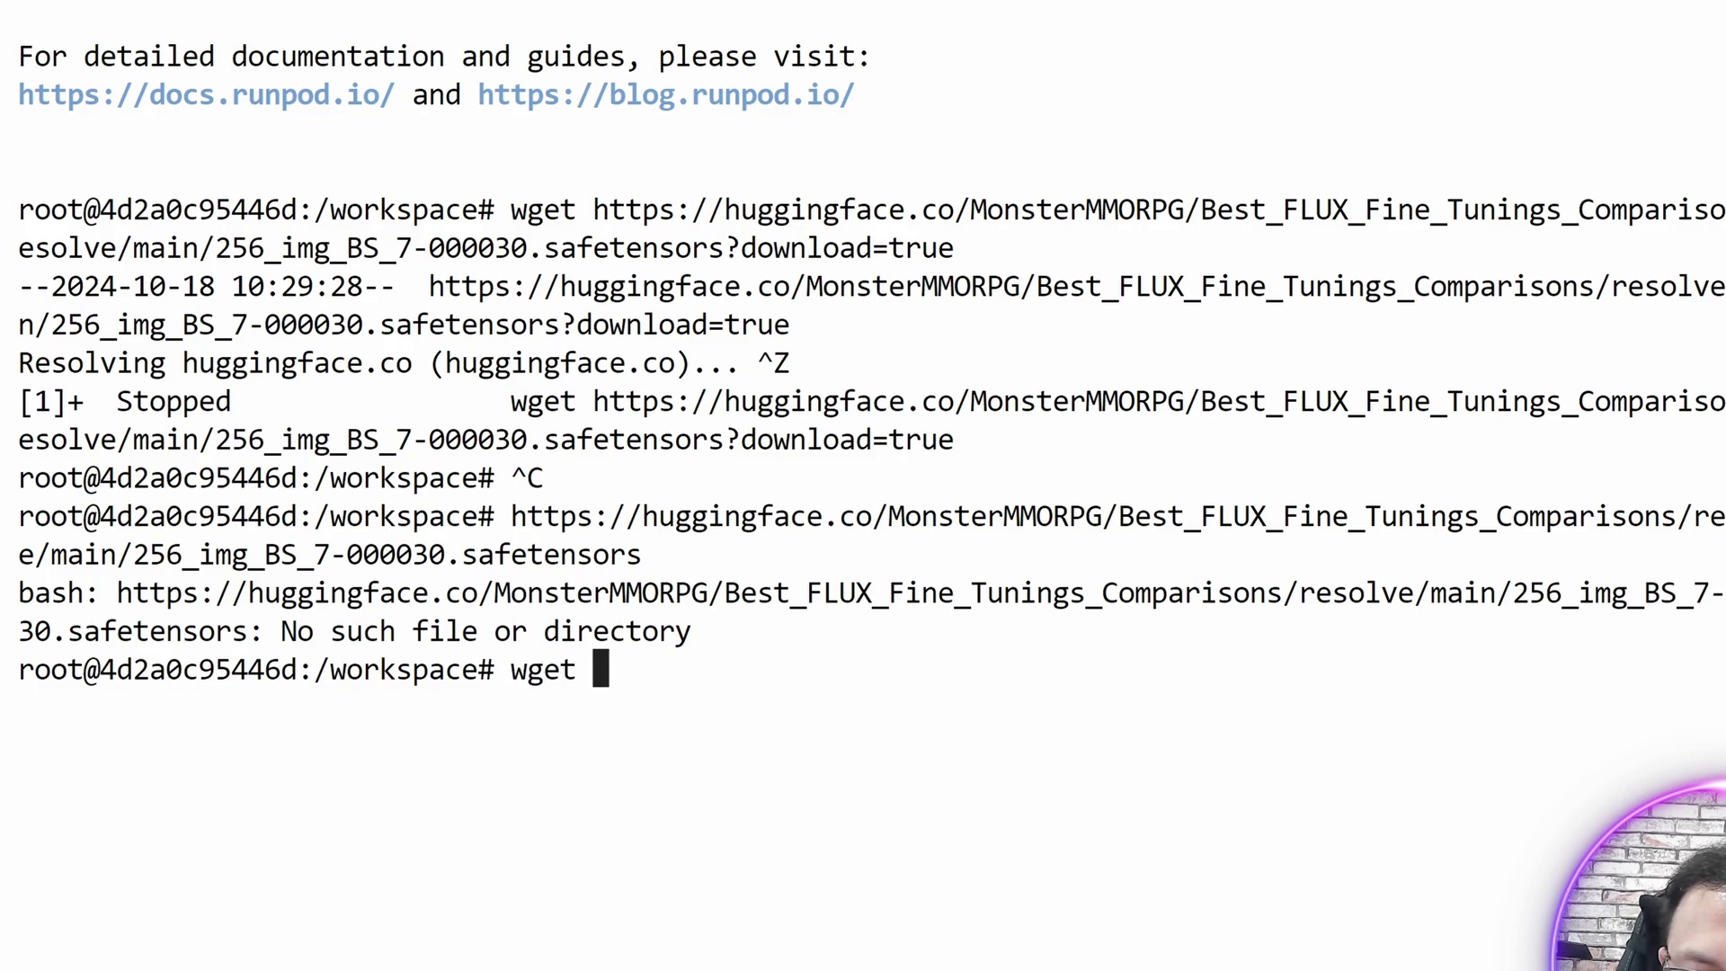
right_click(982, 703)
left_click(1082, 797)
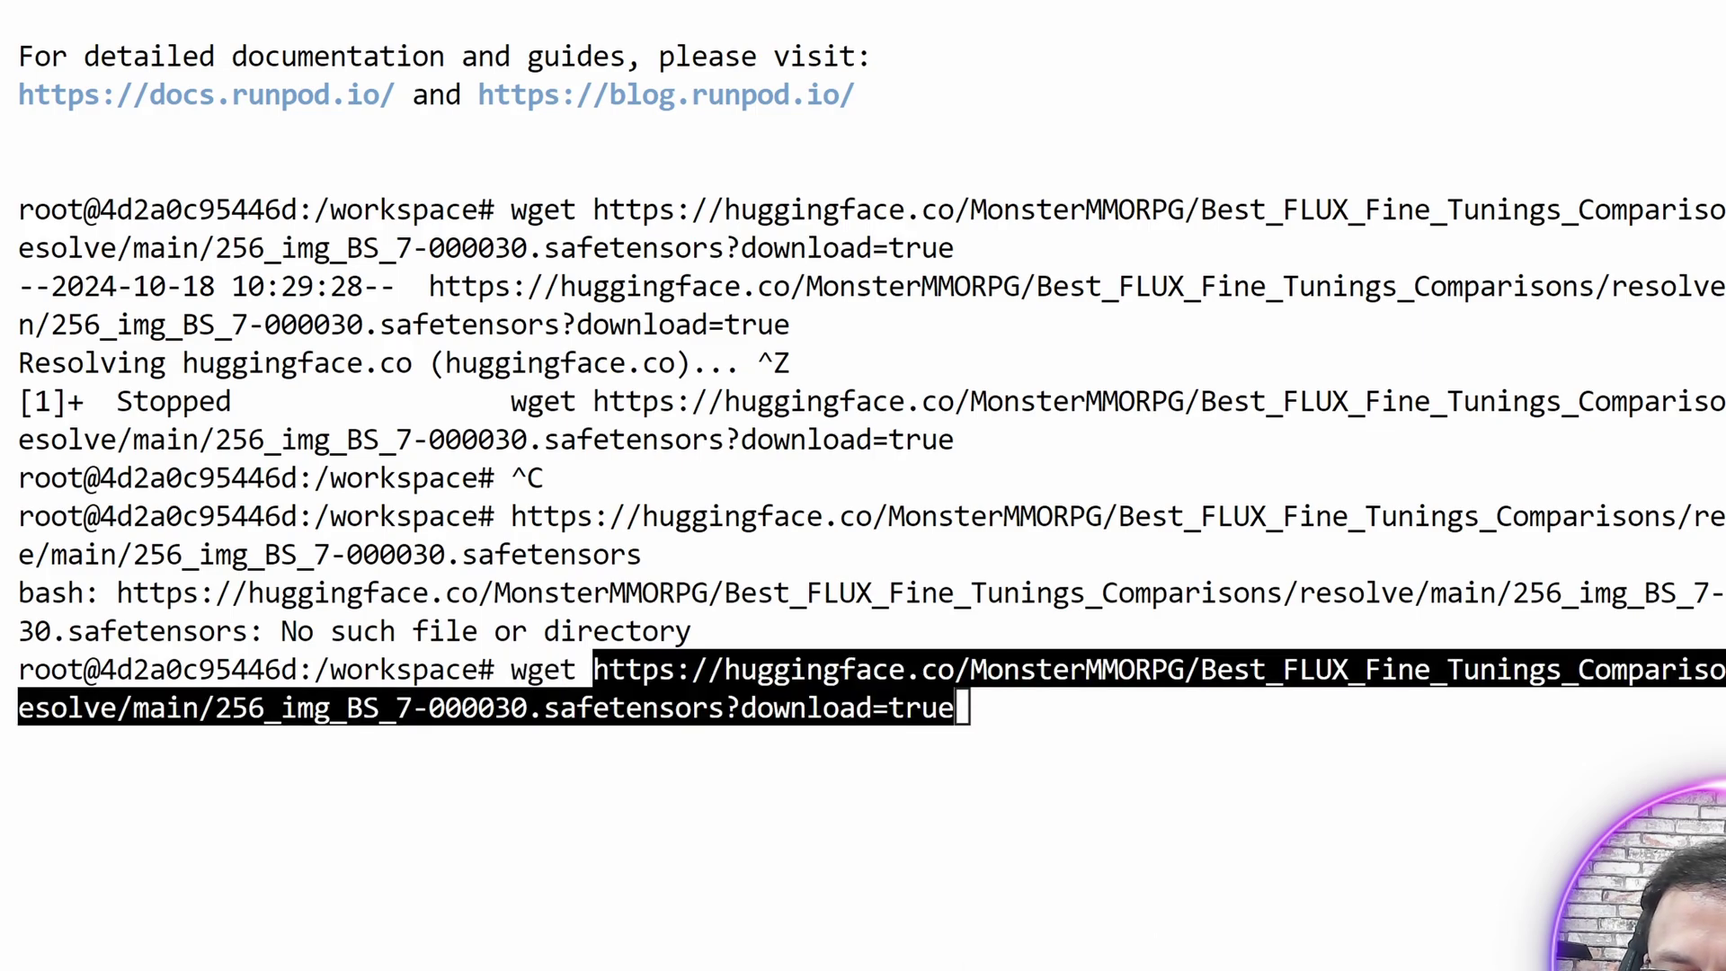
key("BackSpace")
key("BackSpace")
key("BackSpace")
key("BackSpace")
key("BackSpace")
key("BackSpace")
key("BackSpace")
key("BackSpace")
key("BackSpace")
key("BackSpace")
key("BackSpace")
key("BackSpace")
key("BackSpace")
key("BackSpace")
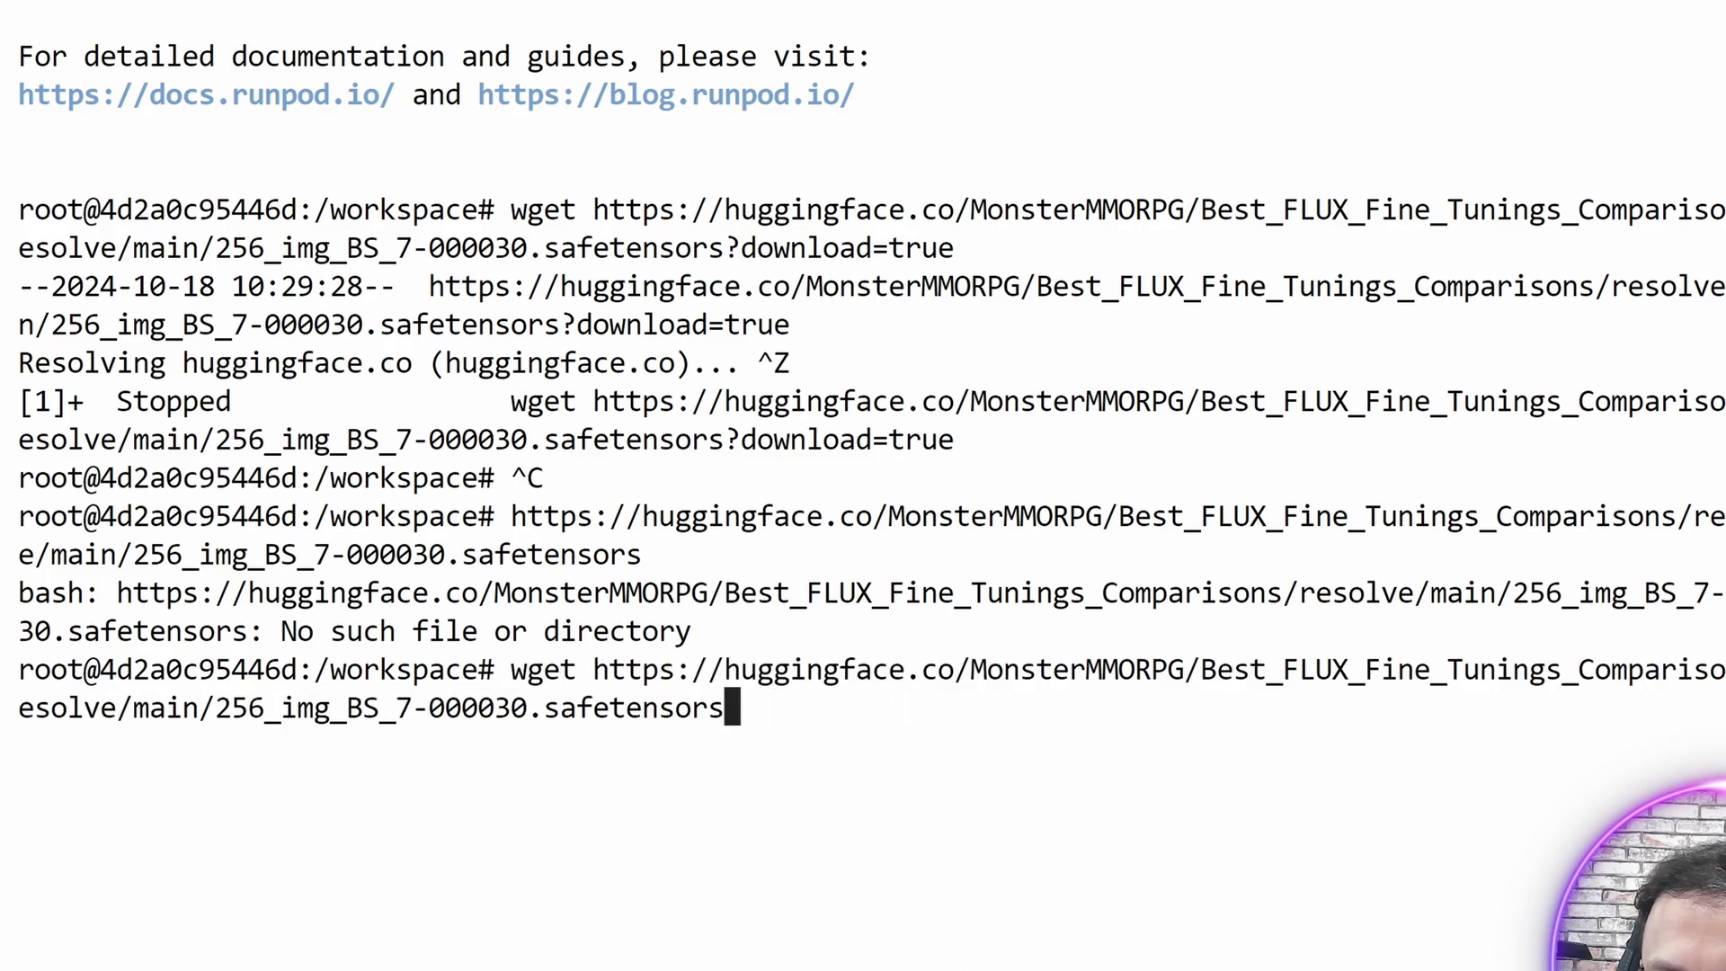
key("Return")
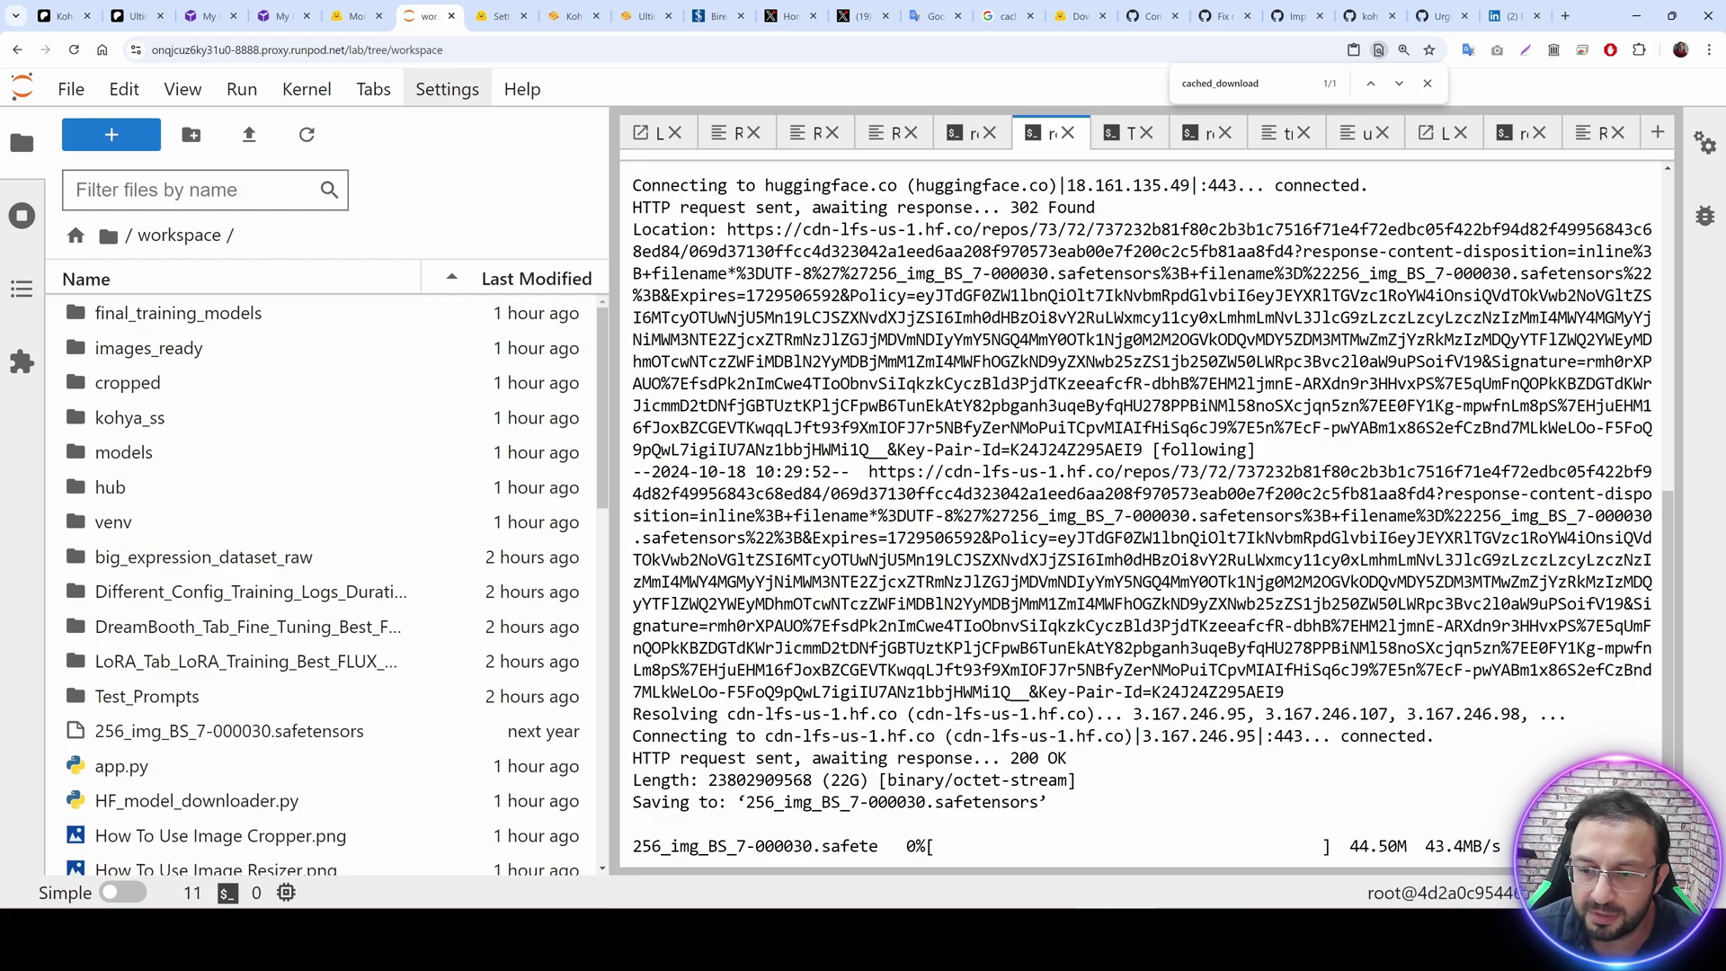
Open another terminal in the workspace folder and copy the Hugging Face download link of 256_img_BS_7-000040.safetensors.
left_click(72, 135)
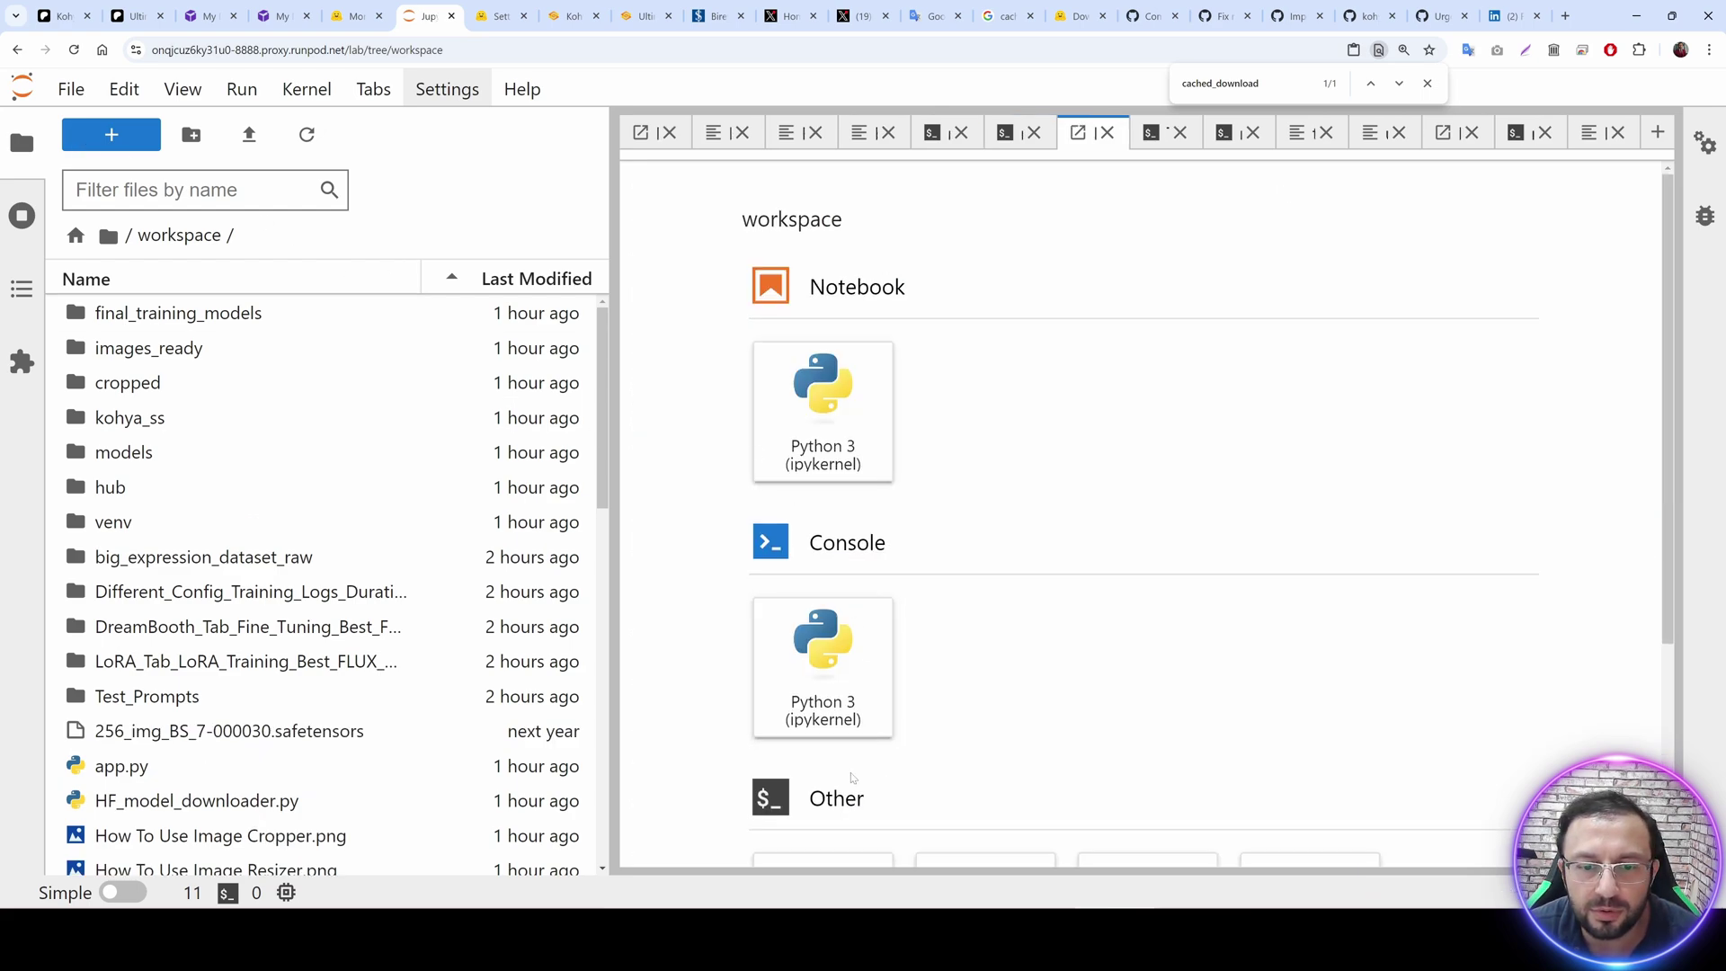
scroll(1141, 503, "down", 3)
left_click(821, 589)
left_click(351, 7)
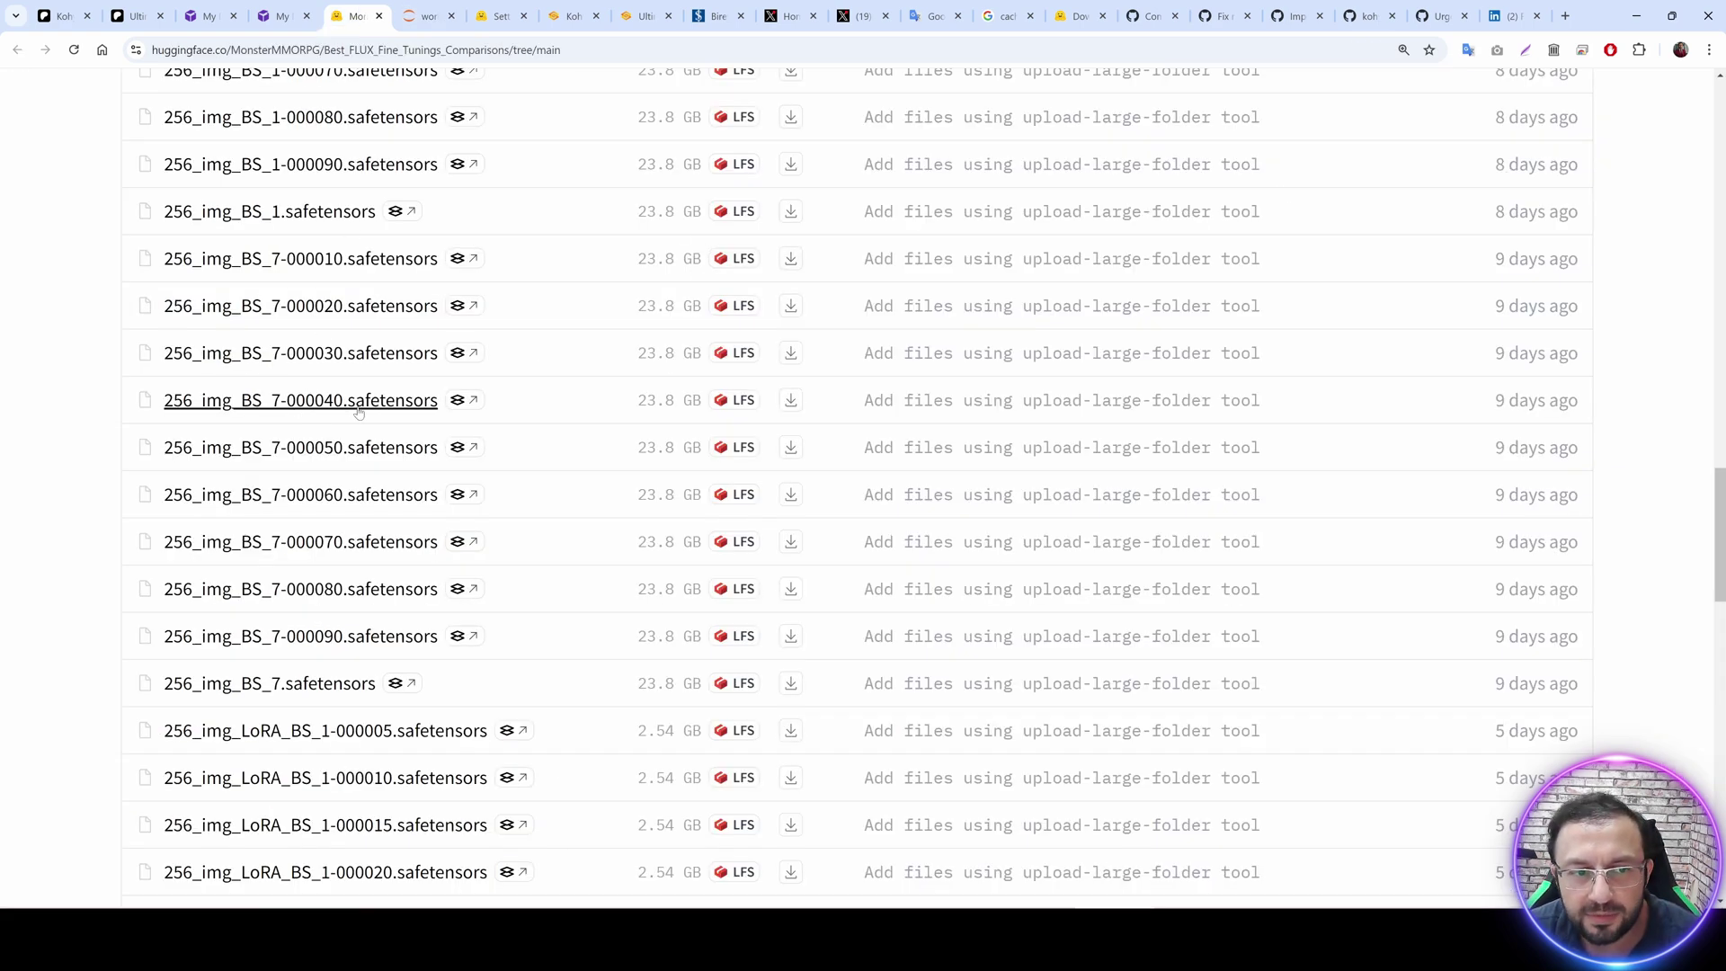
right_click(791, 399)
left_click(808, 520)
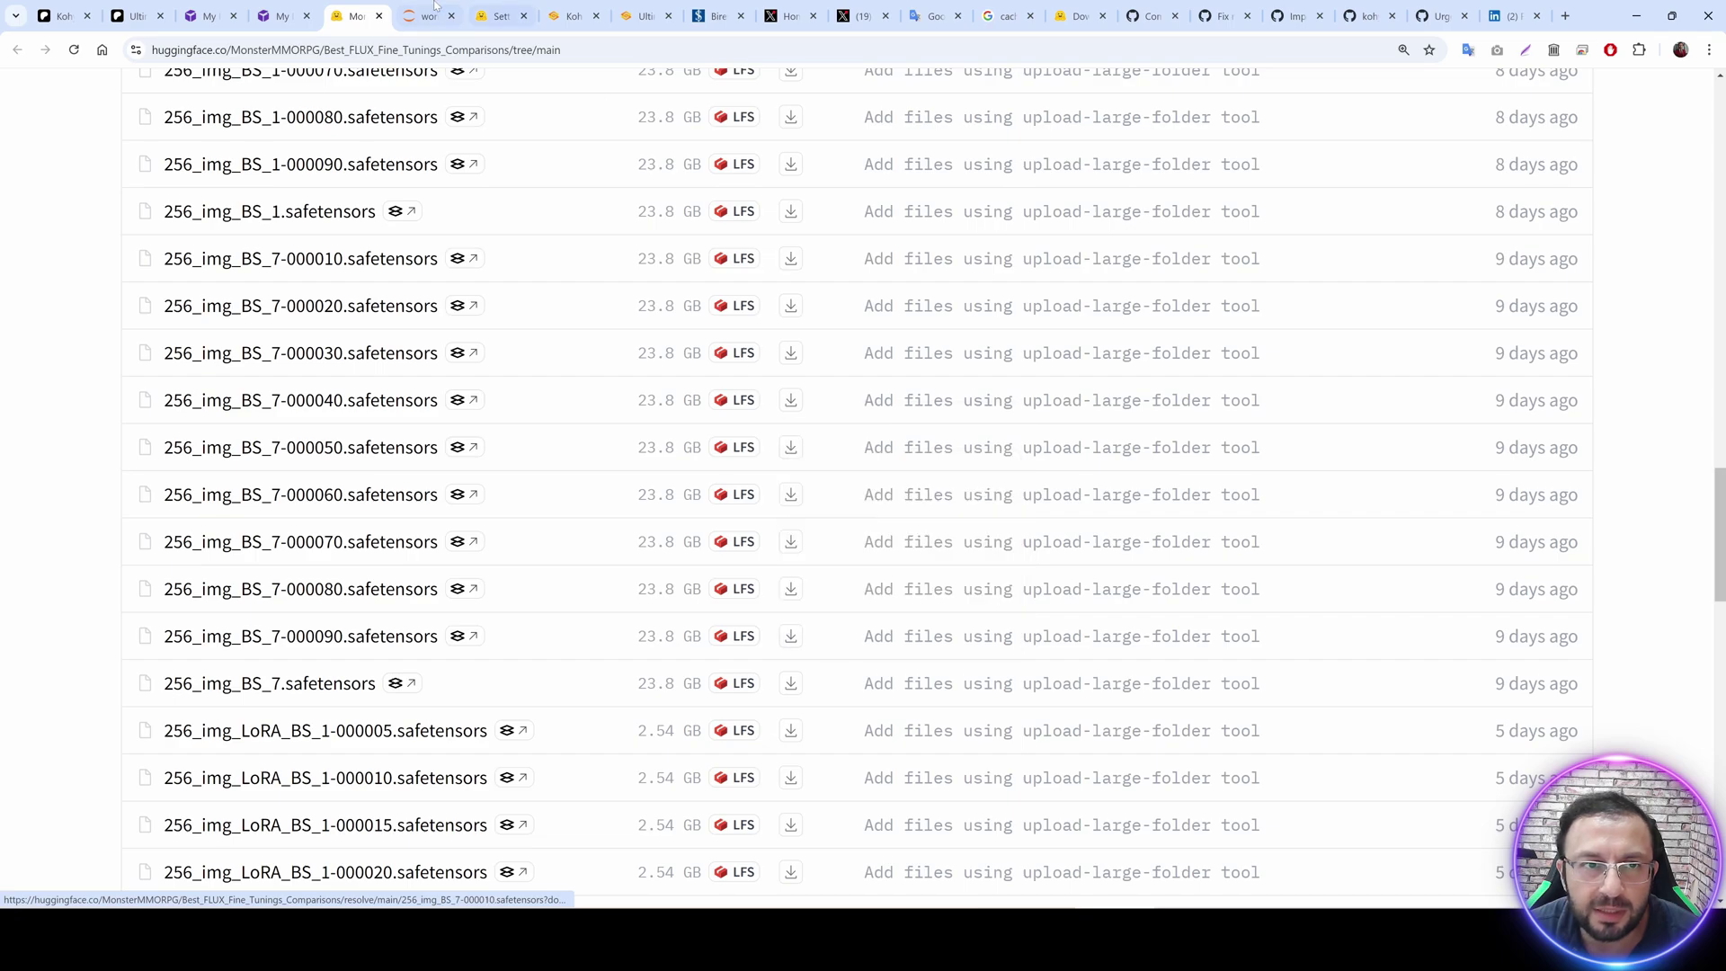
Download 256_img_BS_7-000040.safetensors with wget, removing ?download=true from the link, and return to the Hugging Face file list.
left_click(427, 15)
right_click(1086, 465)
left_click(1144, 524)
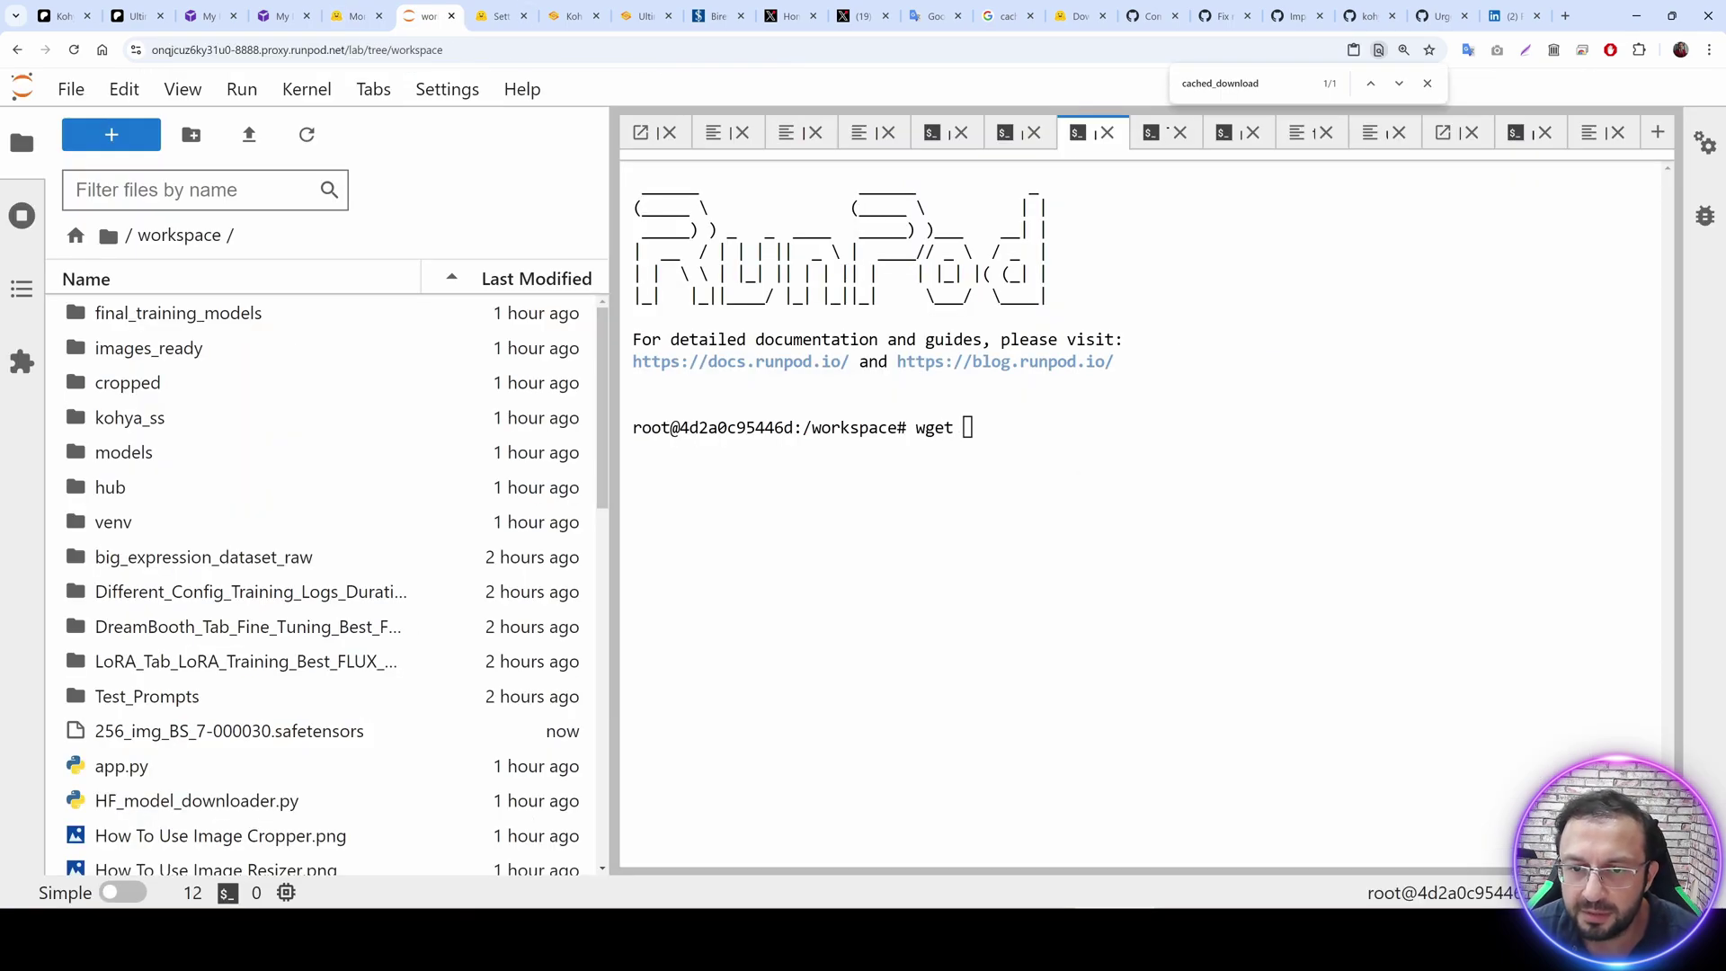
key("BackSpace")
key("BackSpace")
key("BackSpace")
key("BackSpace")
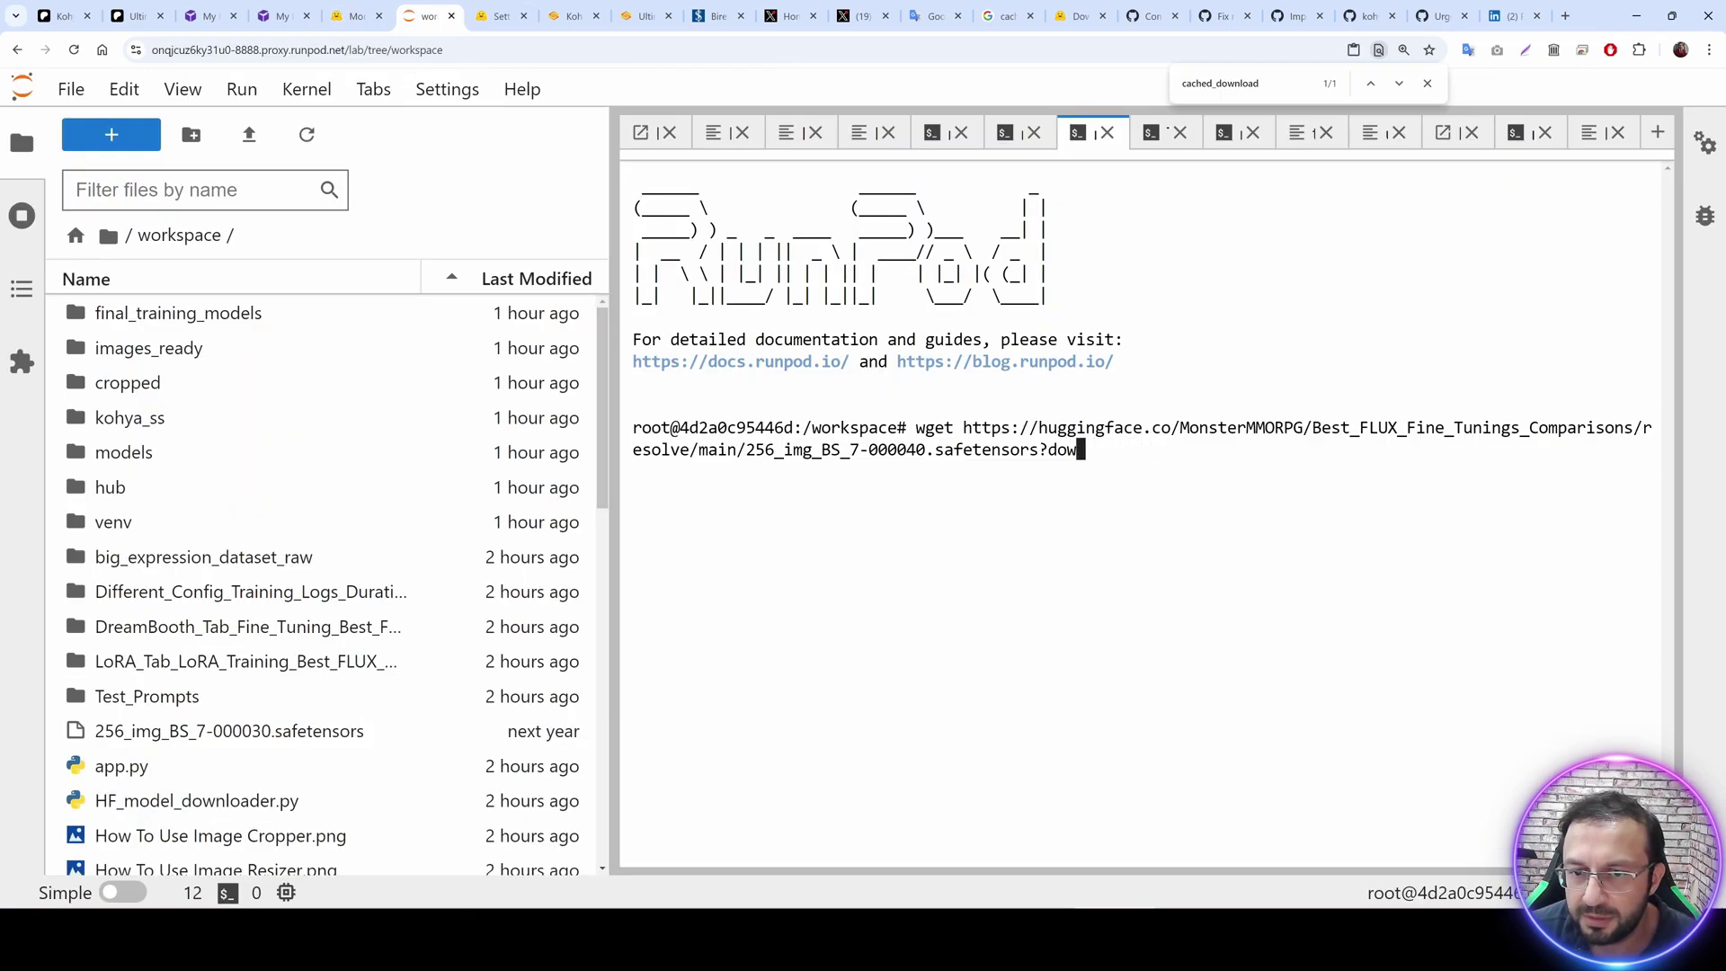
key("Return")
left_click(353, 15)
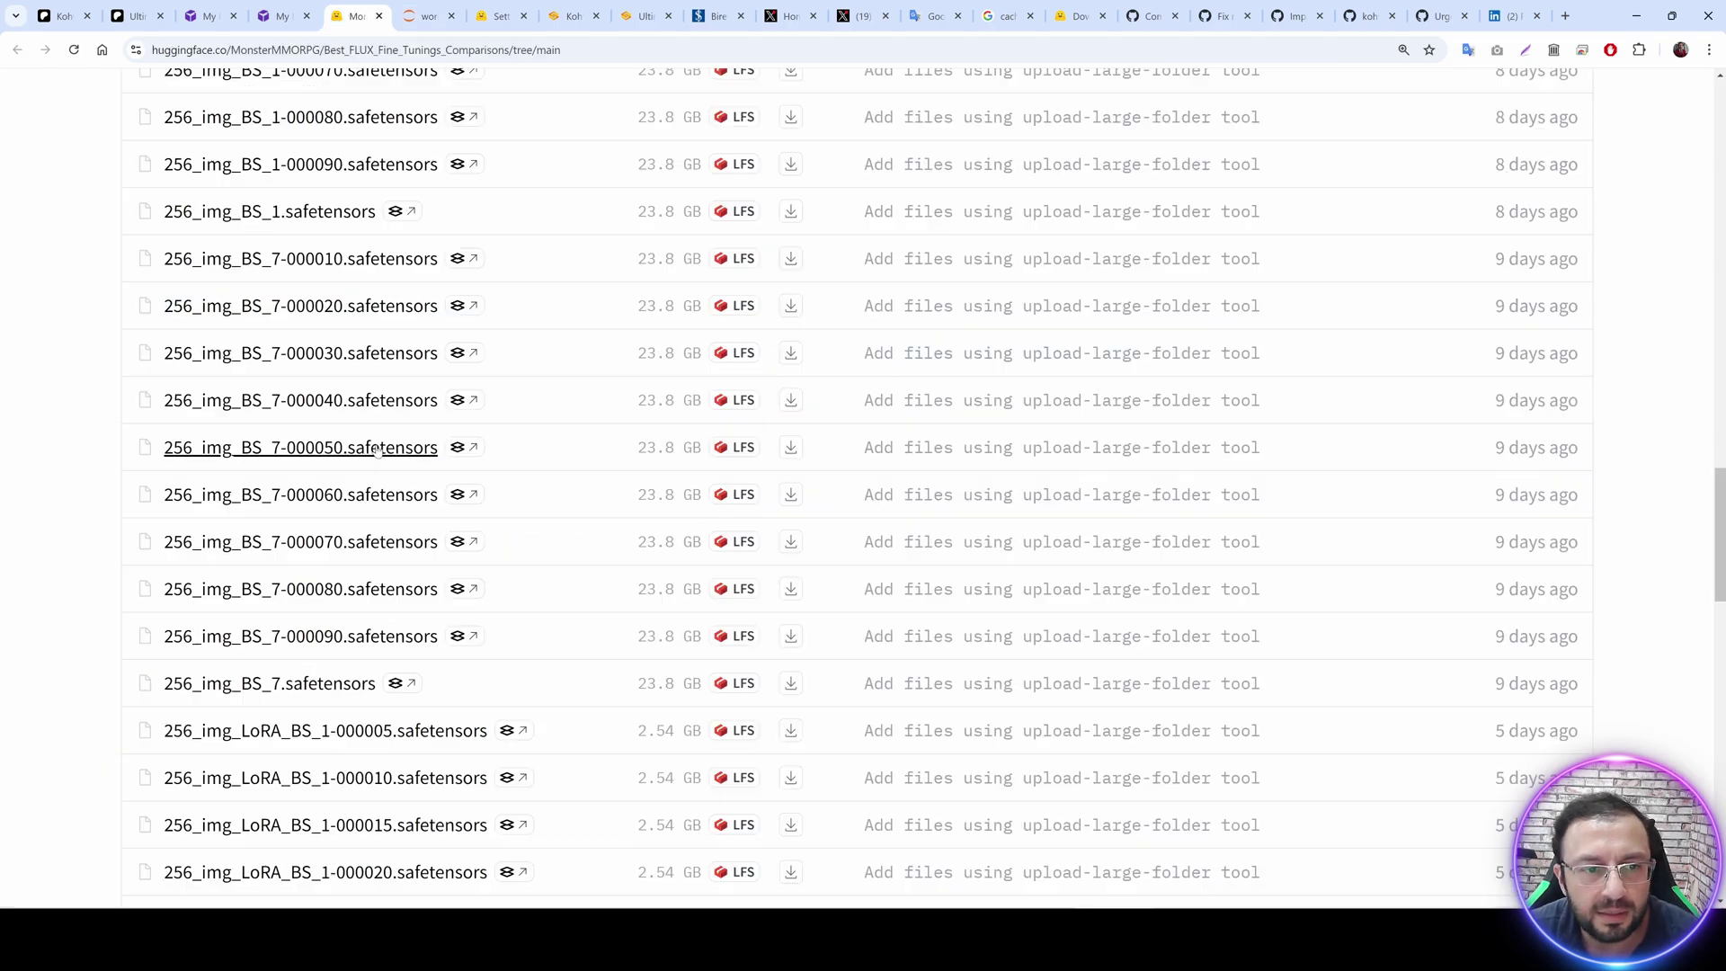
Download 256_img_BS_7-000050.safetensors with wget in another workspace terminal, removing ?download=true from the pasted link.
left_click(427, 15)
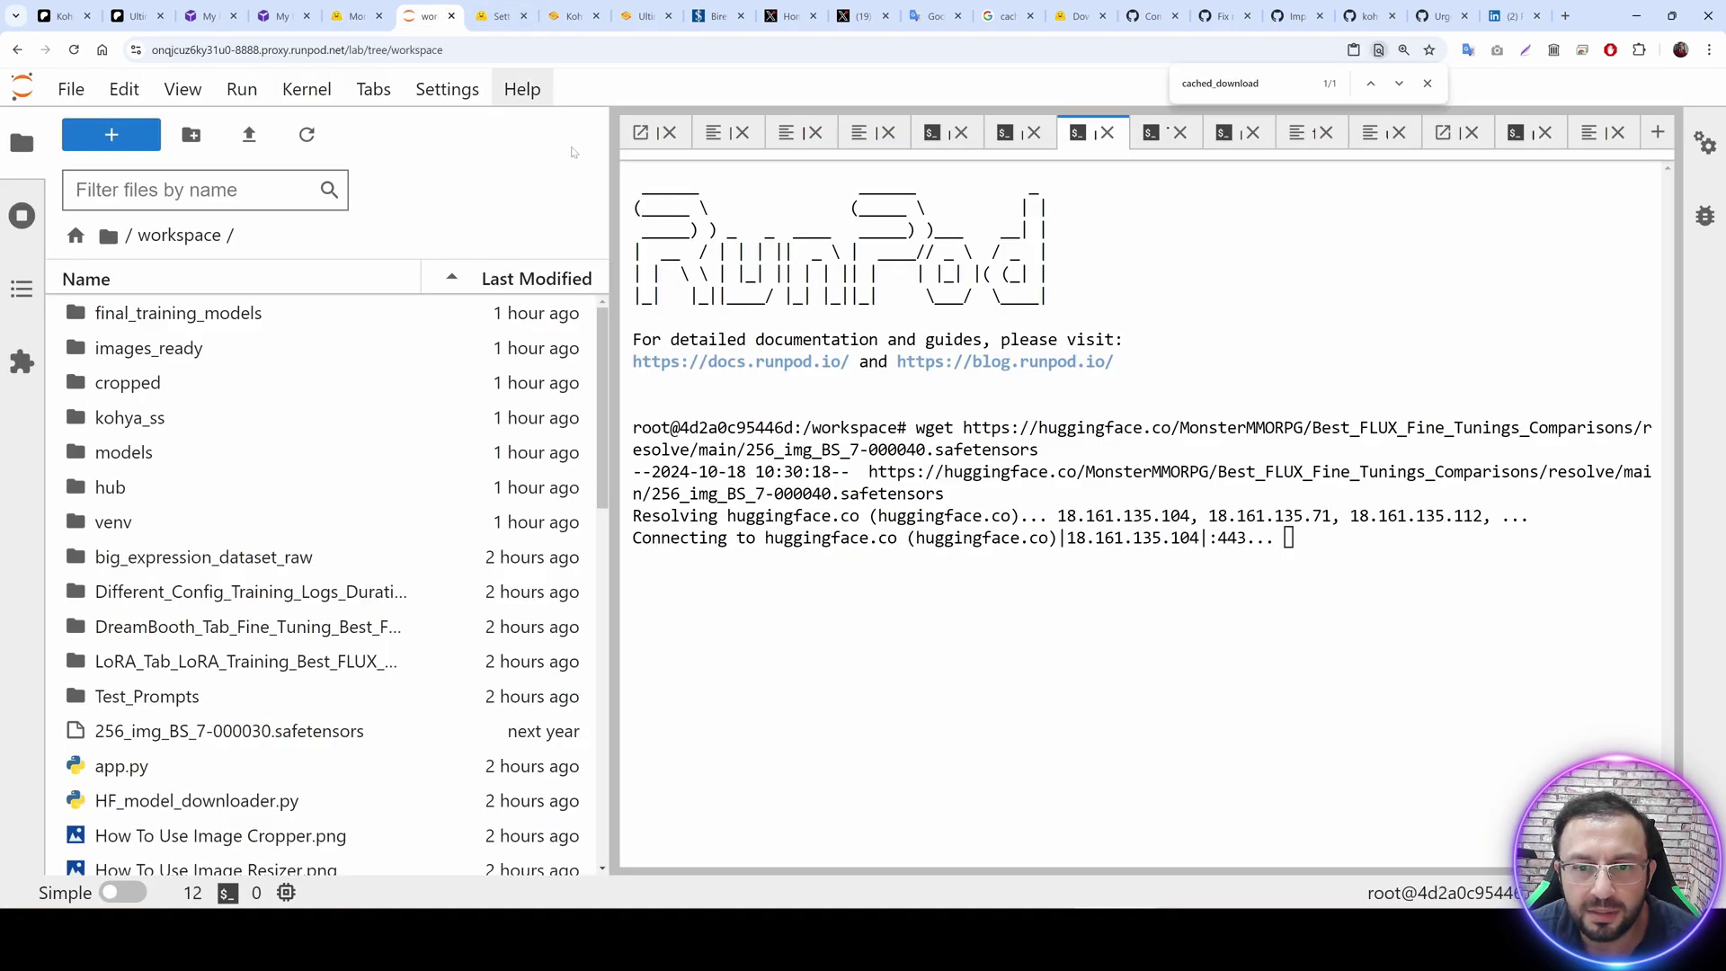
left_click(1116, 132)
left_click(854, 732)
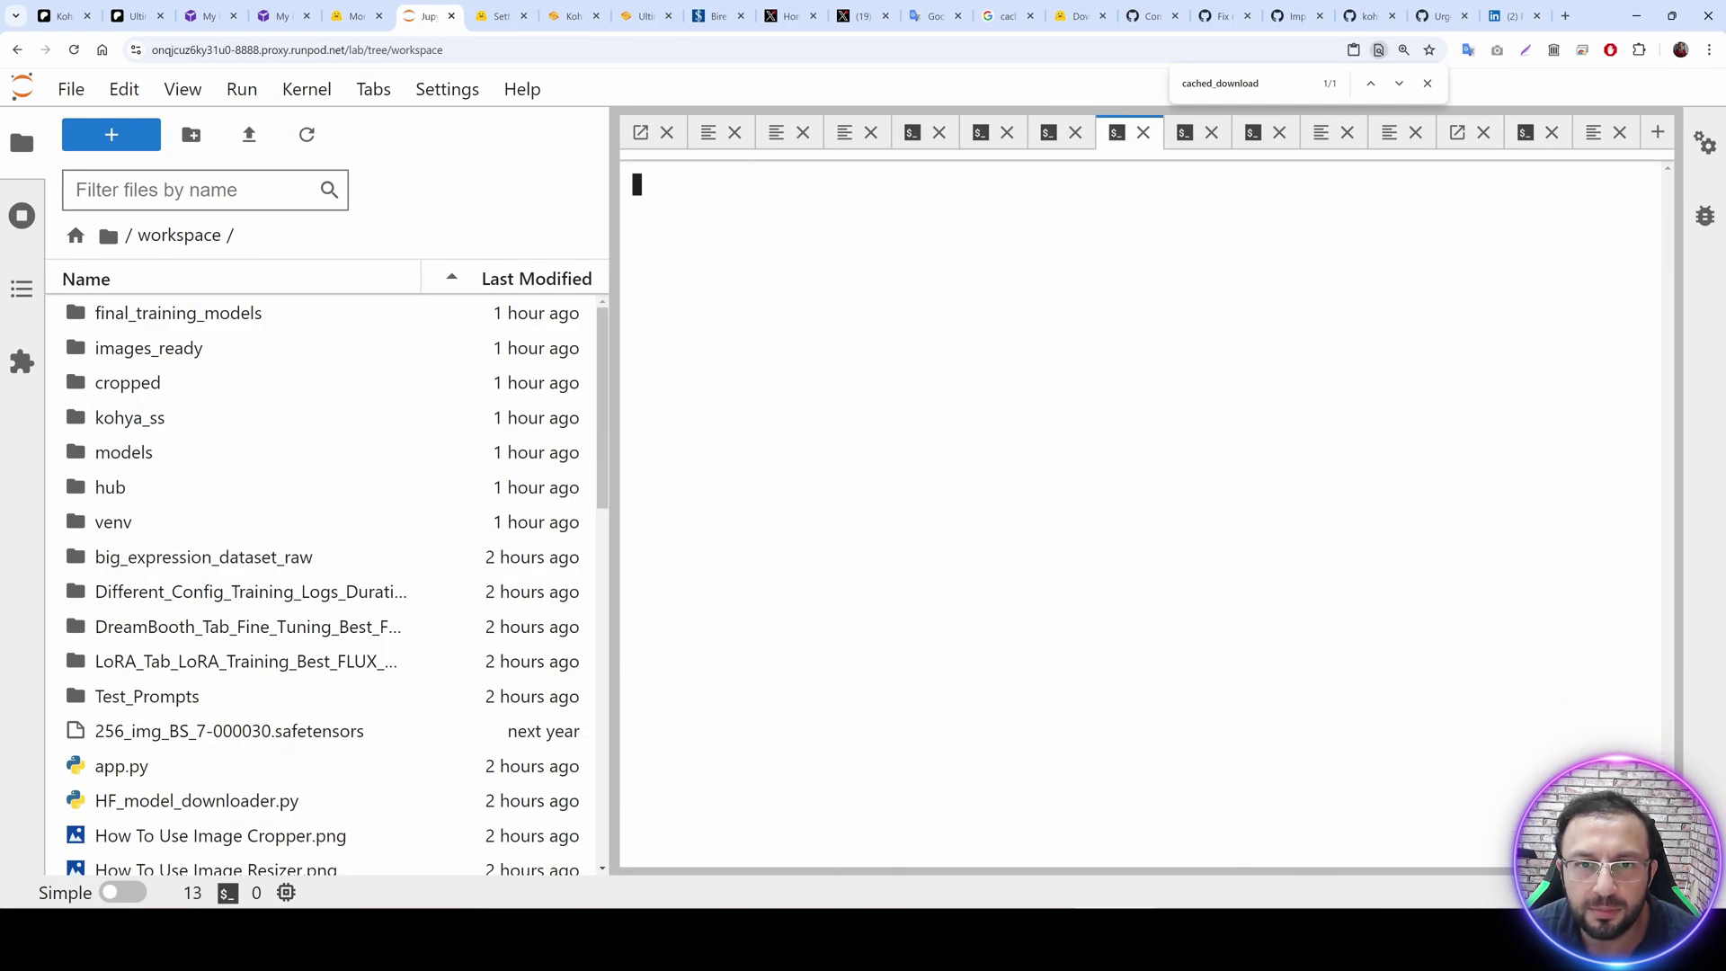
type("wget")
right_click(1041, 460)
left_click(1100, 515)
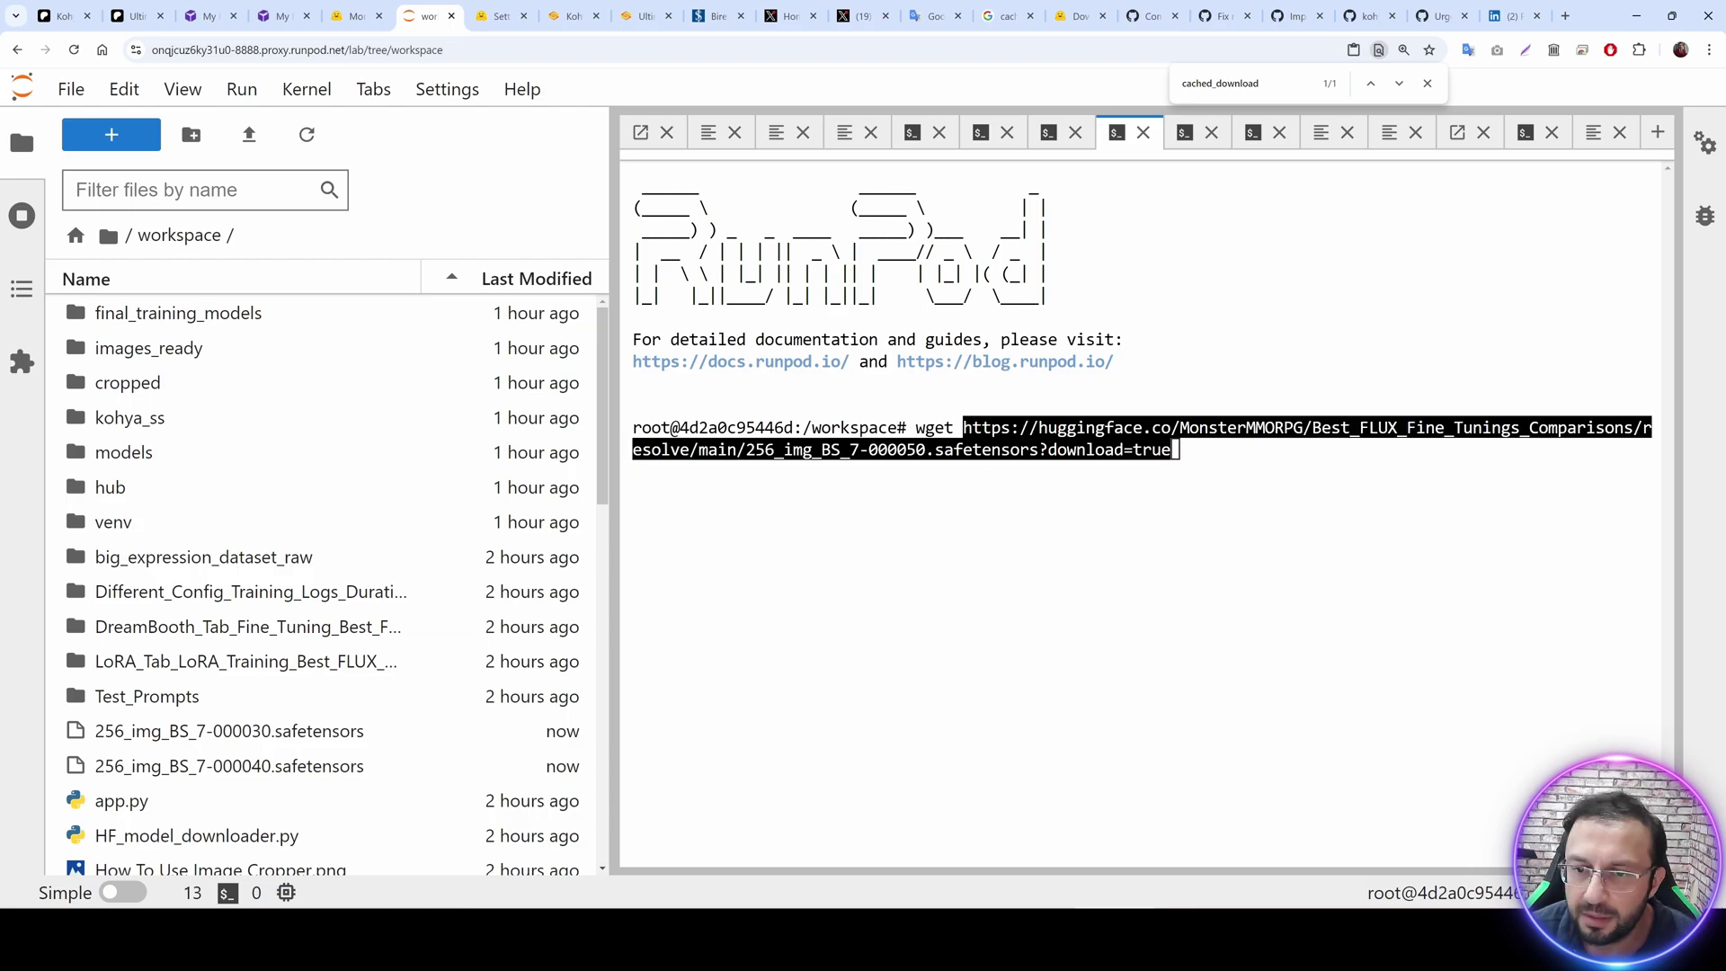
key("BackSpace")
key("BackSpace")
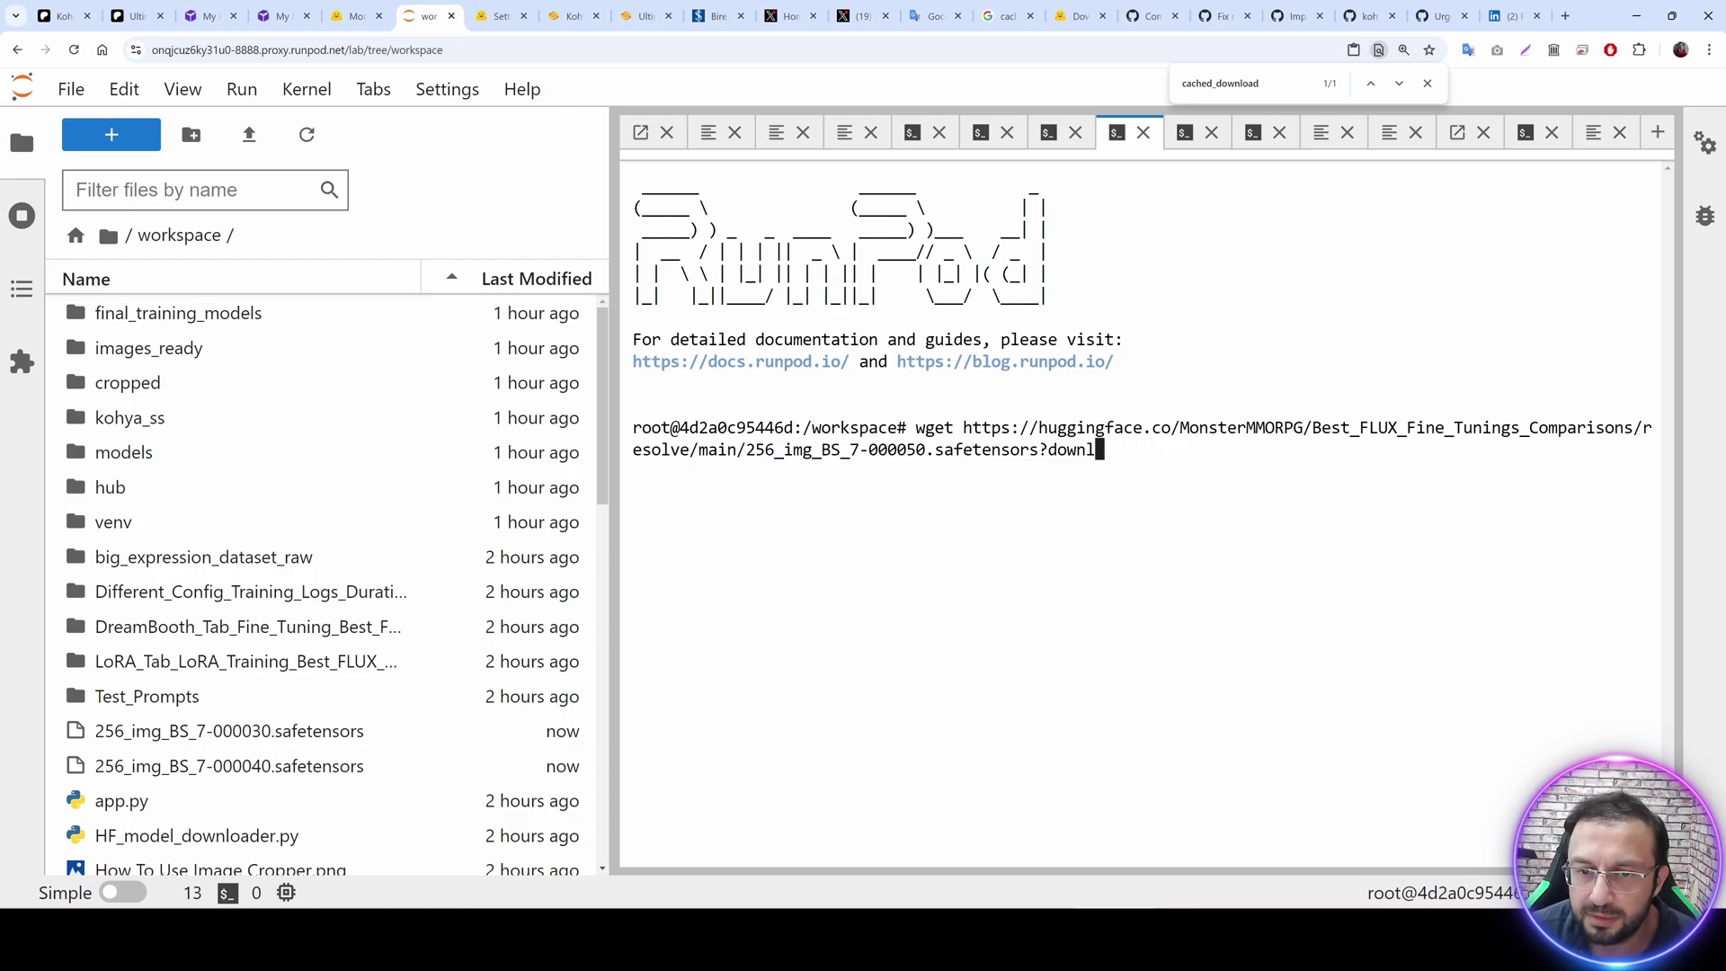
key("BackSpace")
key("BackSpace")
key("BackSpace")
key("BackSpace")
key("BackSpace")
key("BackSpace")
key("Return")
Enable access requests in the Hugging Face model's settings and set new requests to Manual review.
left_click(497, 15)
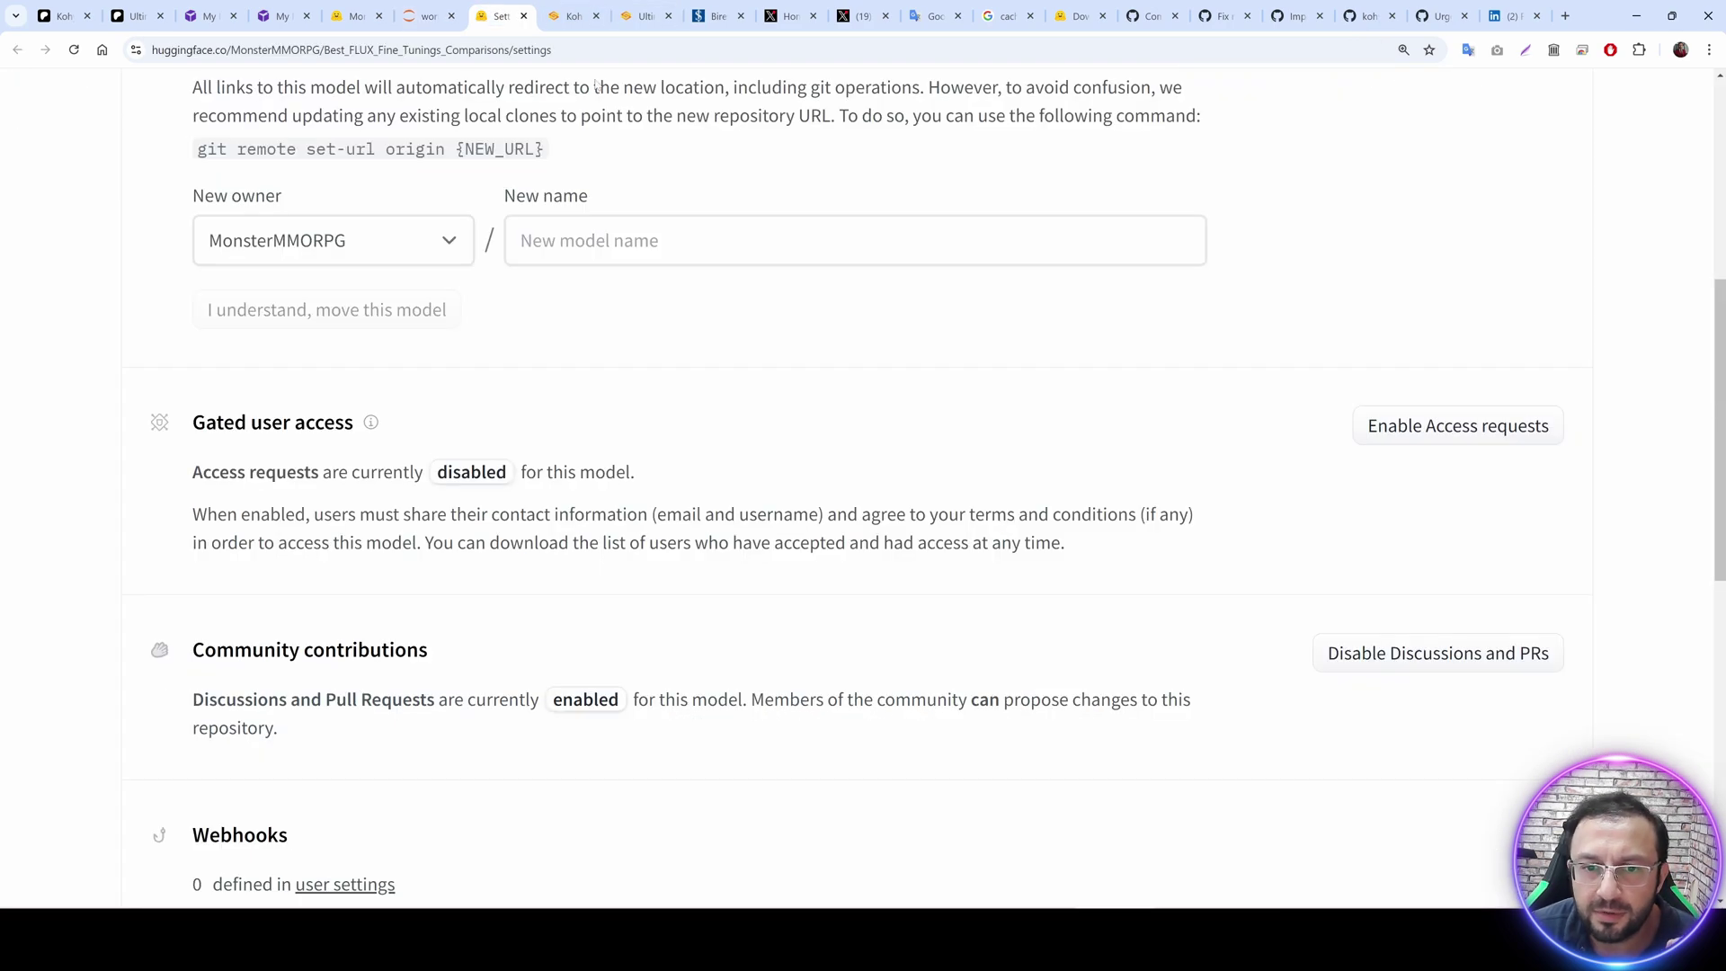
left_click(1408, 422)
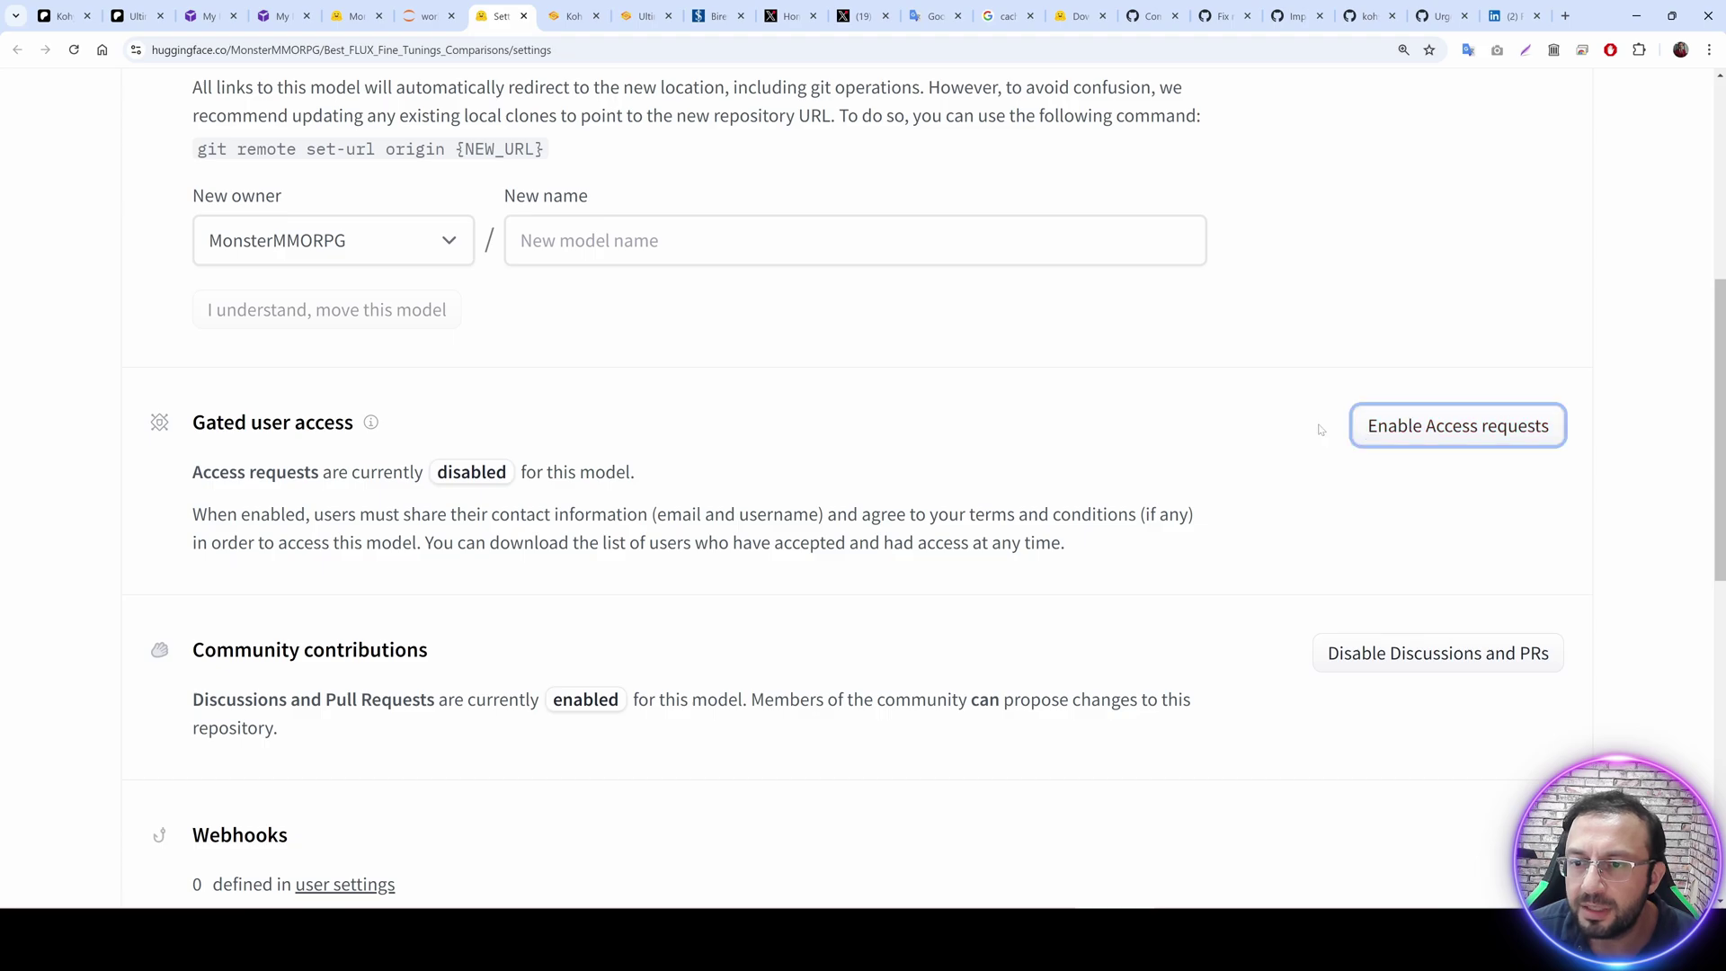
left_click(420, 602)
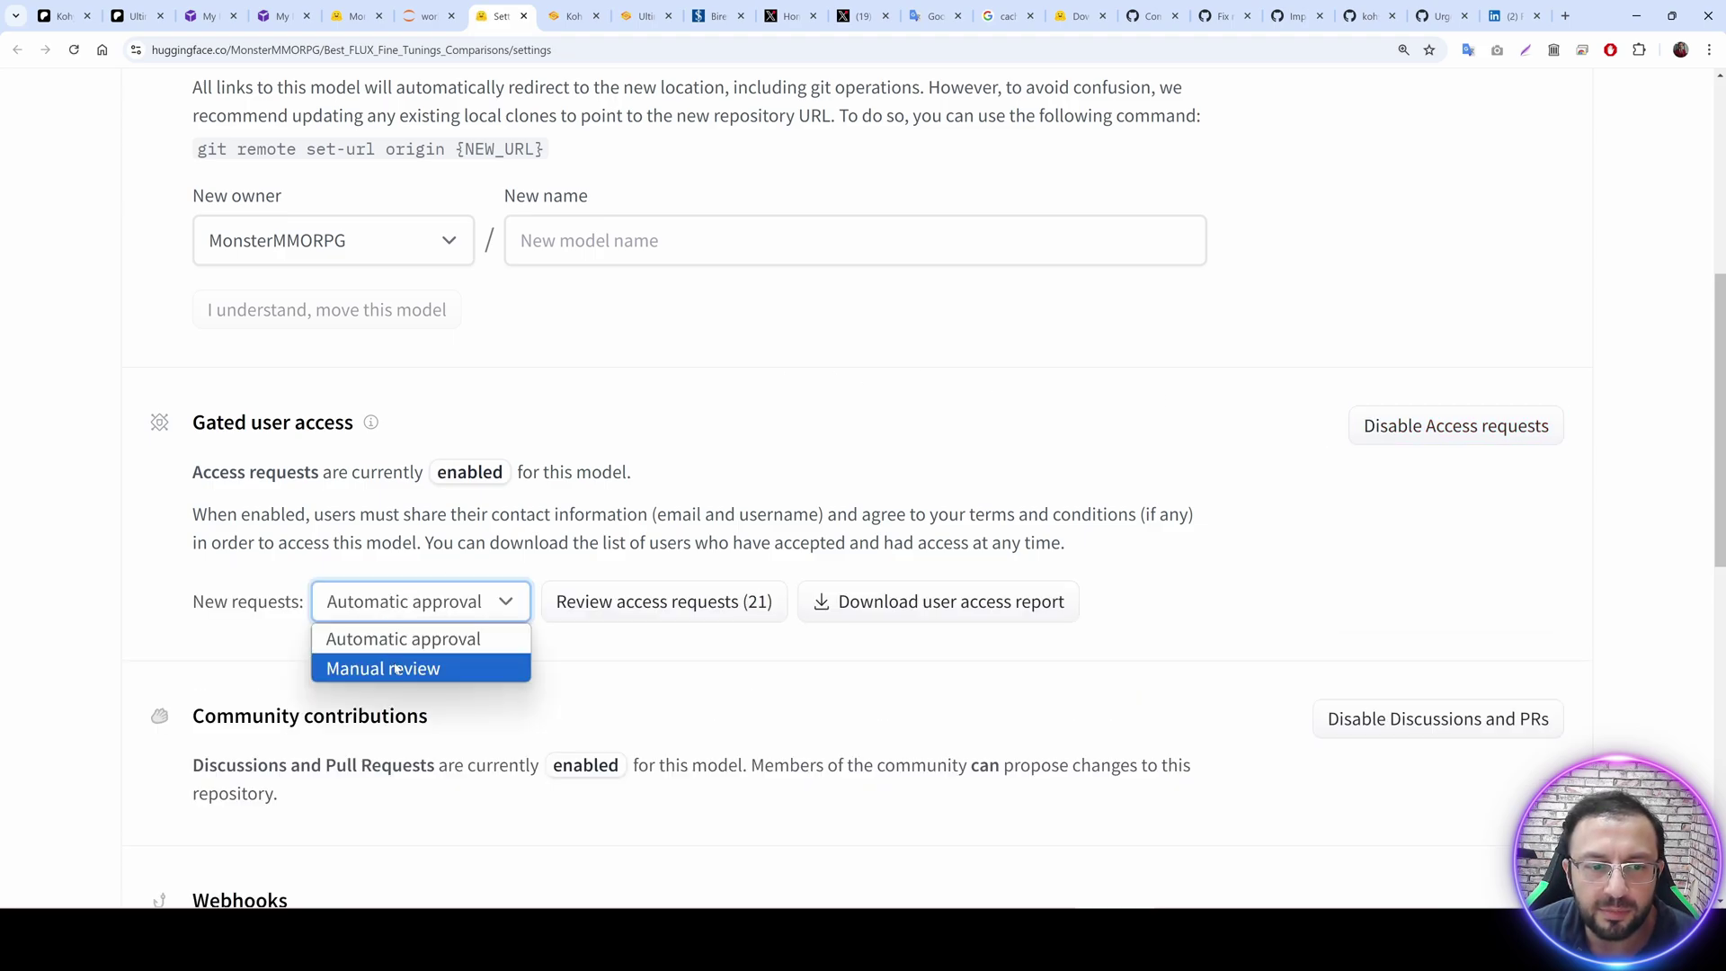
left_click(387, 666)
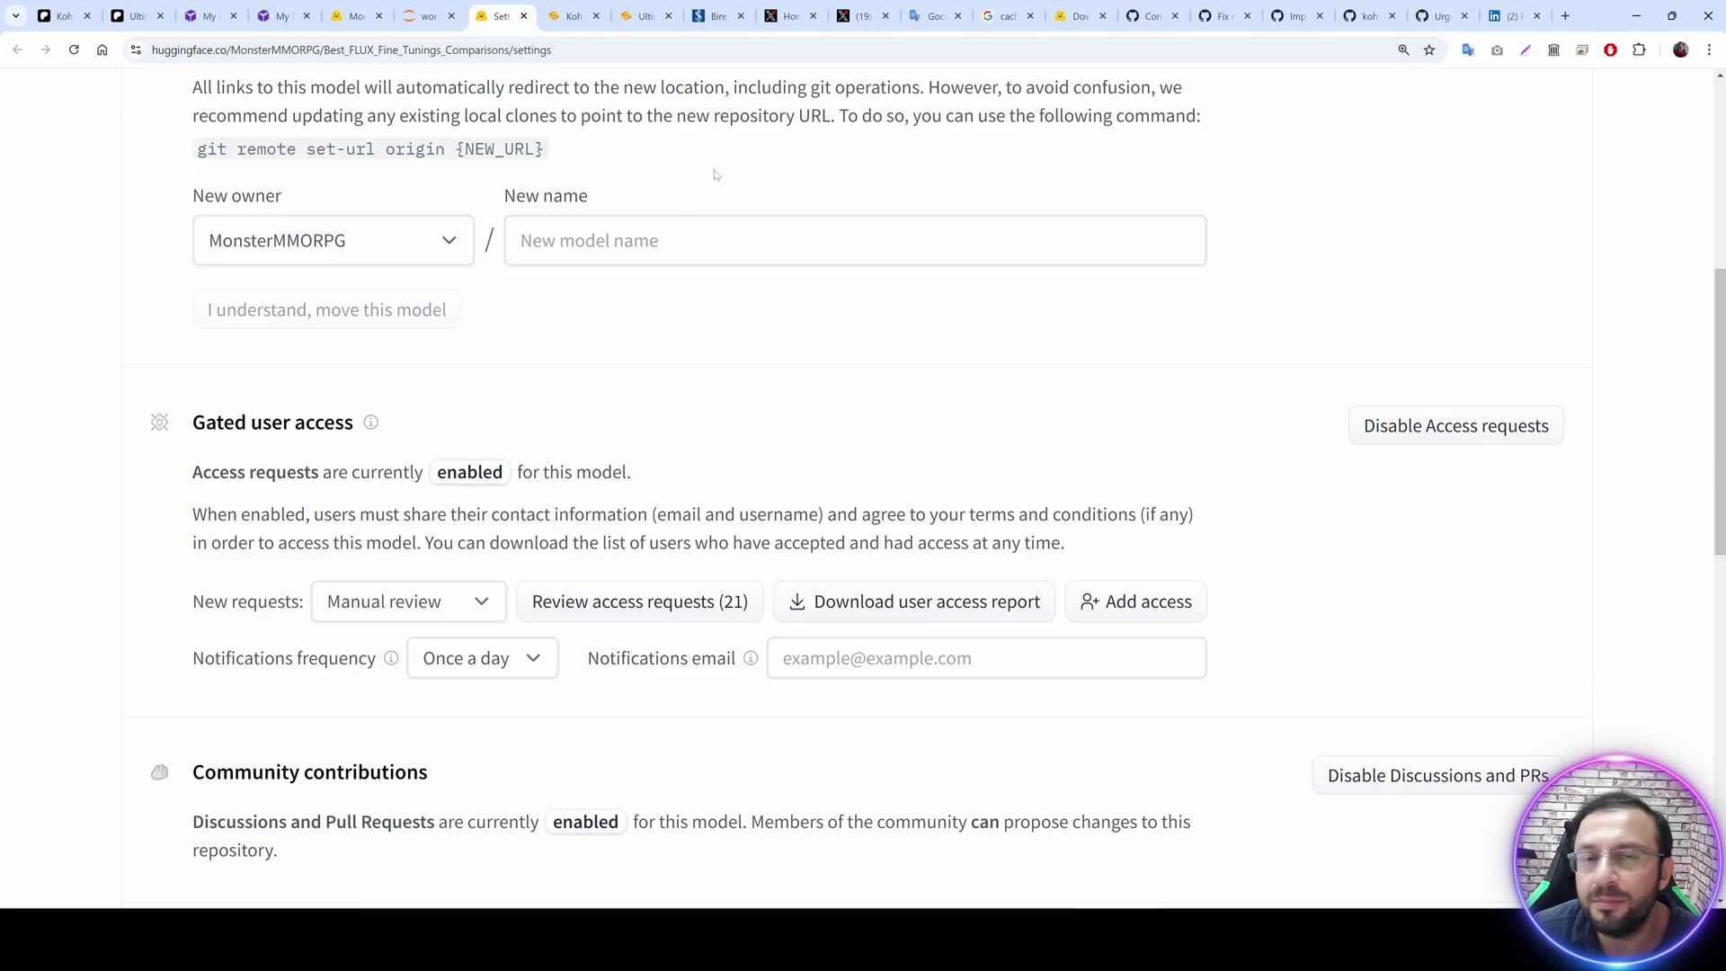
Close the open launchers, text files and the finished runpodctl receive terminal in the JupyterLab workspace.
left_click(420, 16)
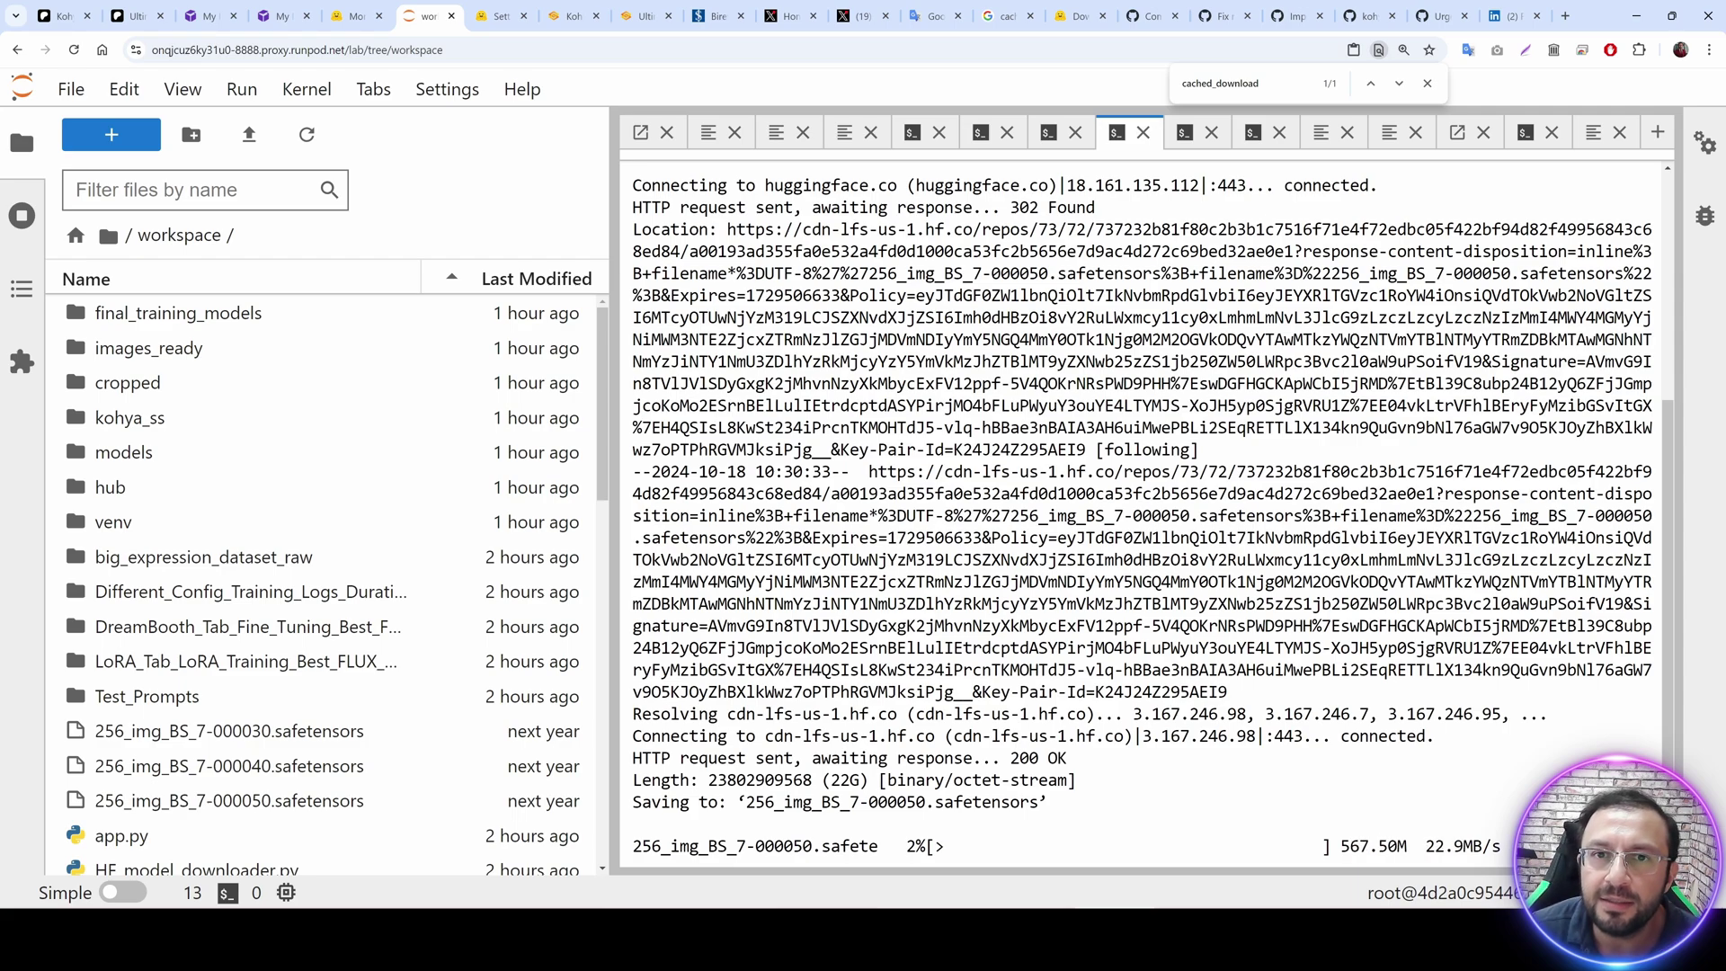
left_click(666, 132)
left_click(673, 133)
left_click(676, 133)
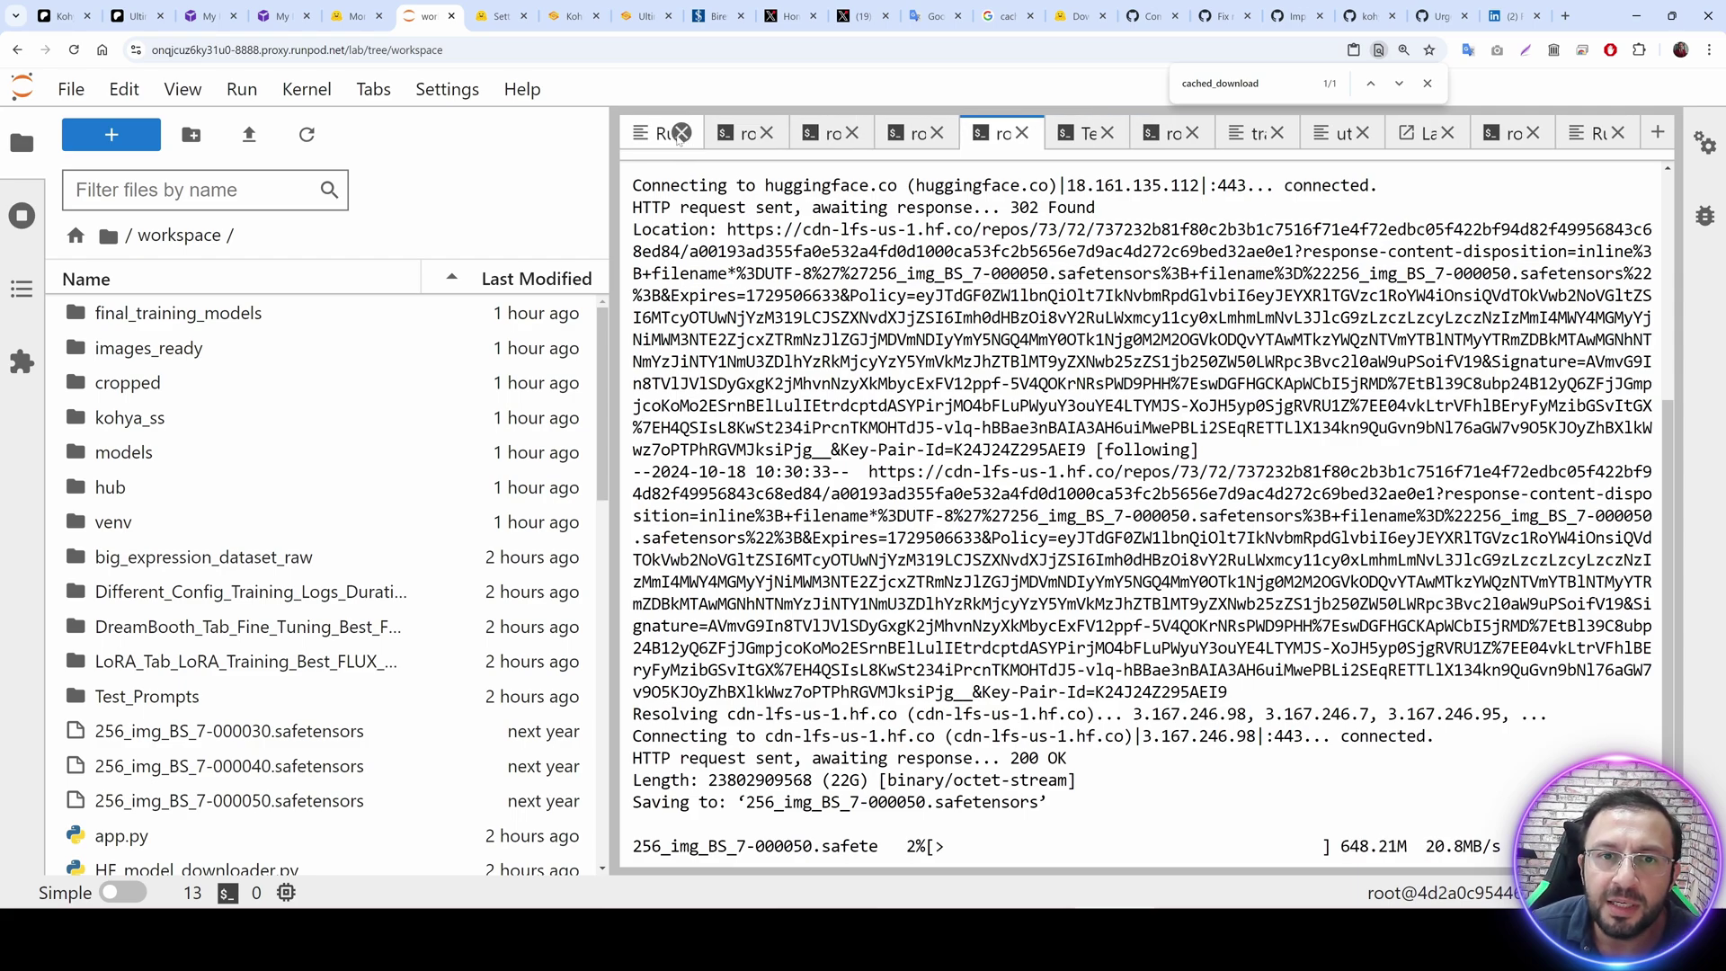
left_click(680, 133)
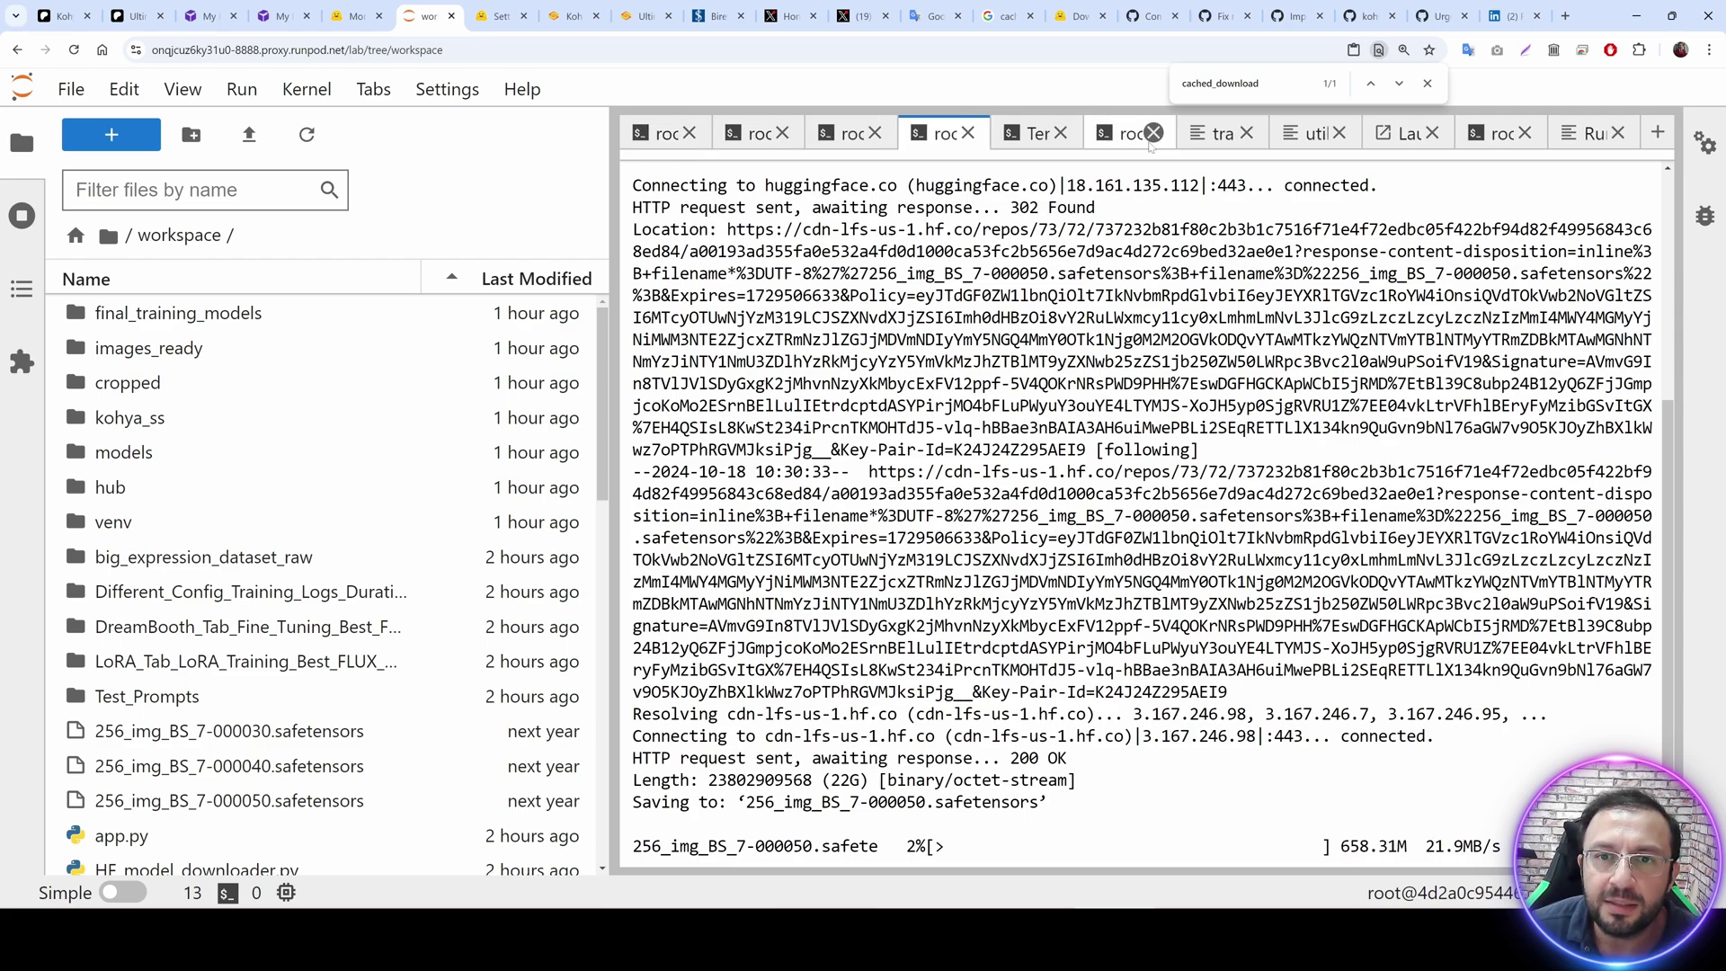
left_click(1246, 133)
left_click(1317, 133)
left_click(1391, 133)
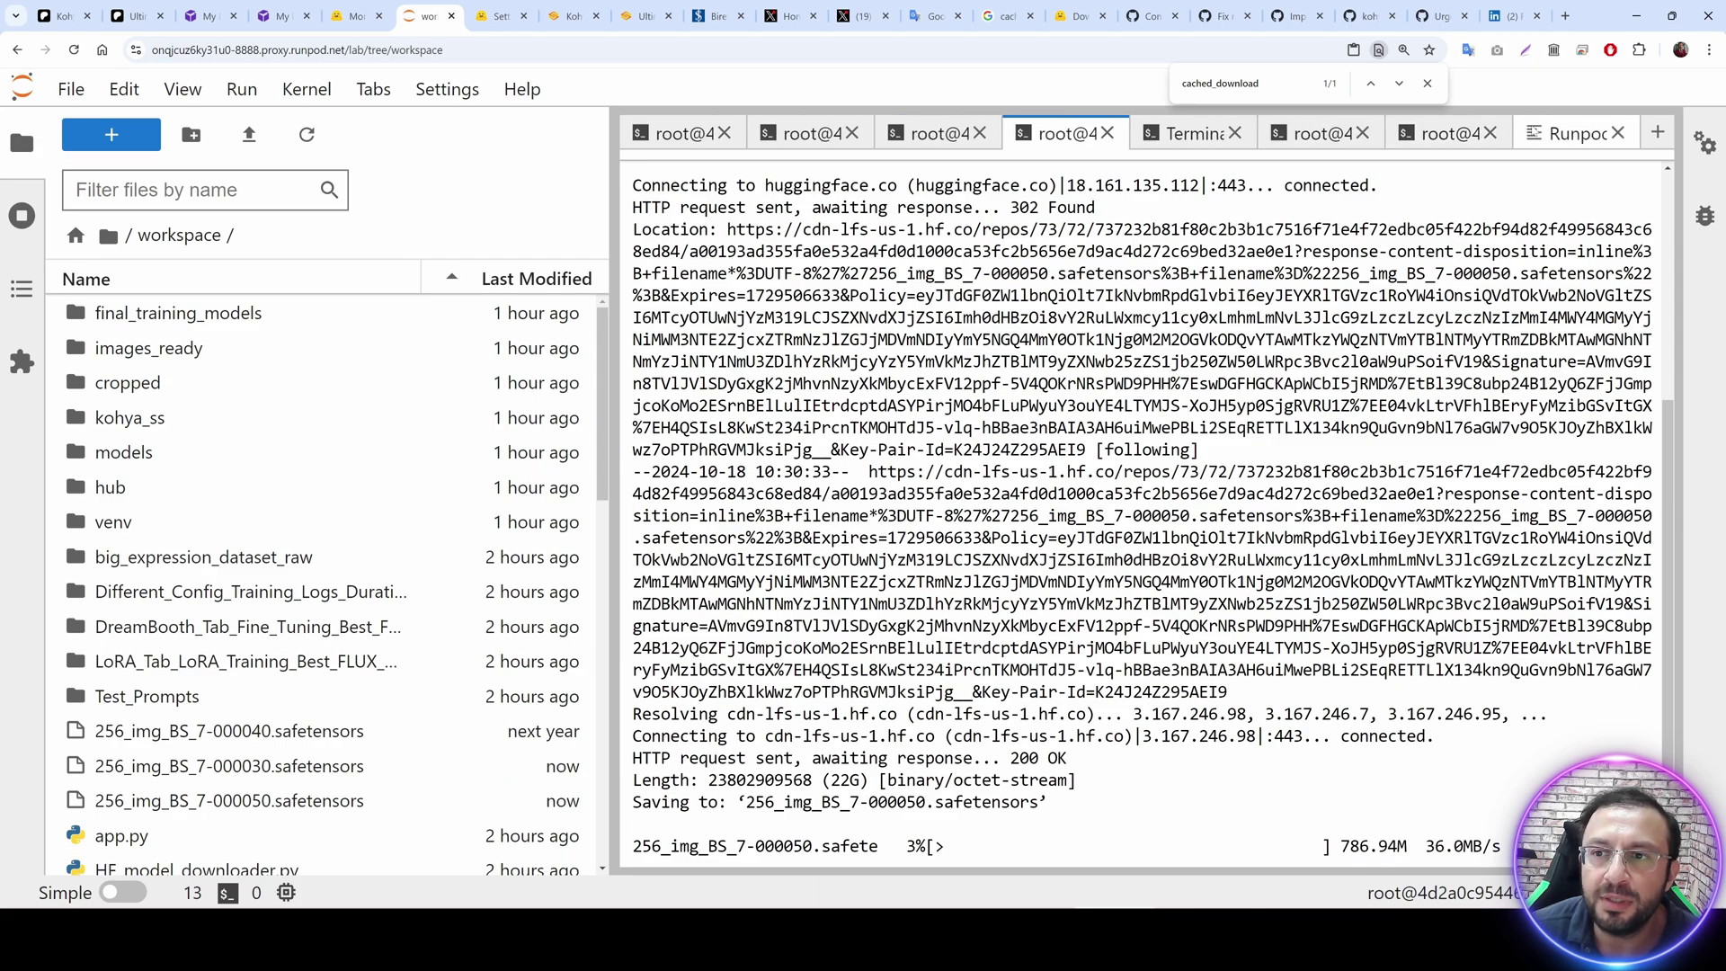
left_click(1443, 135)
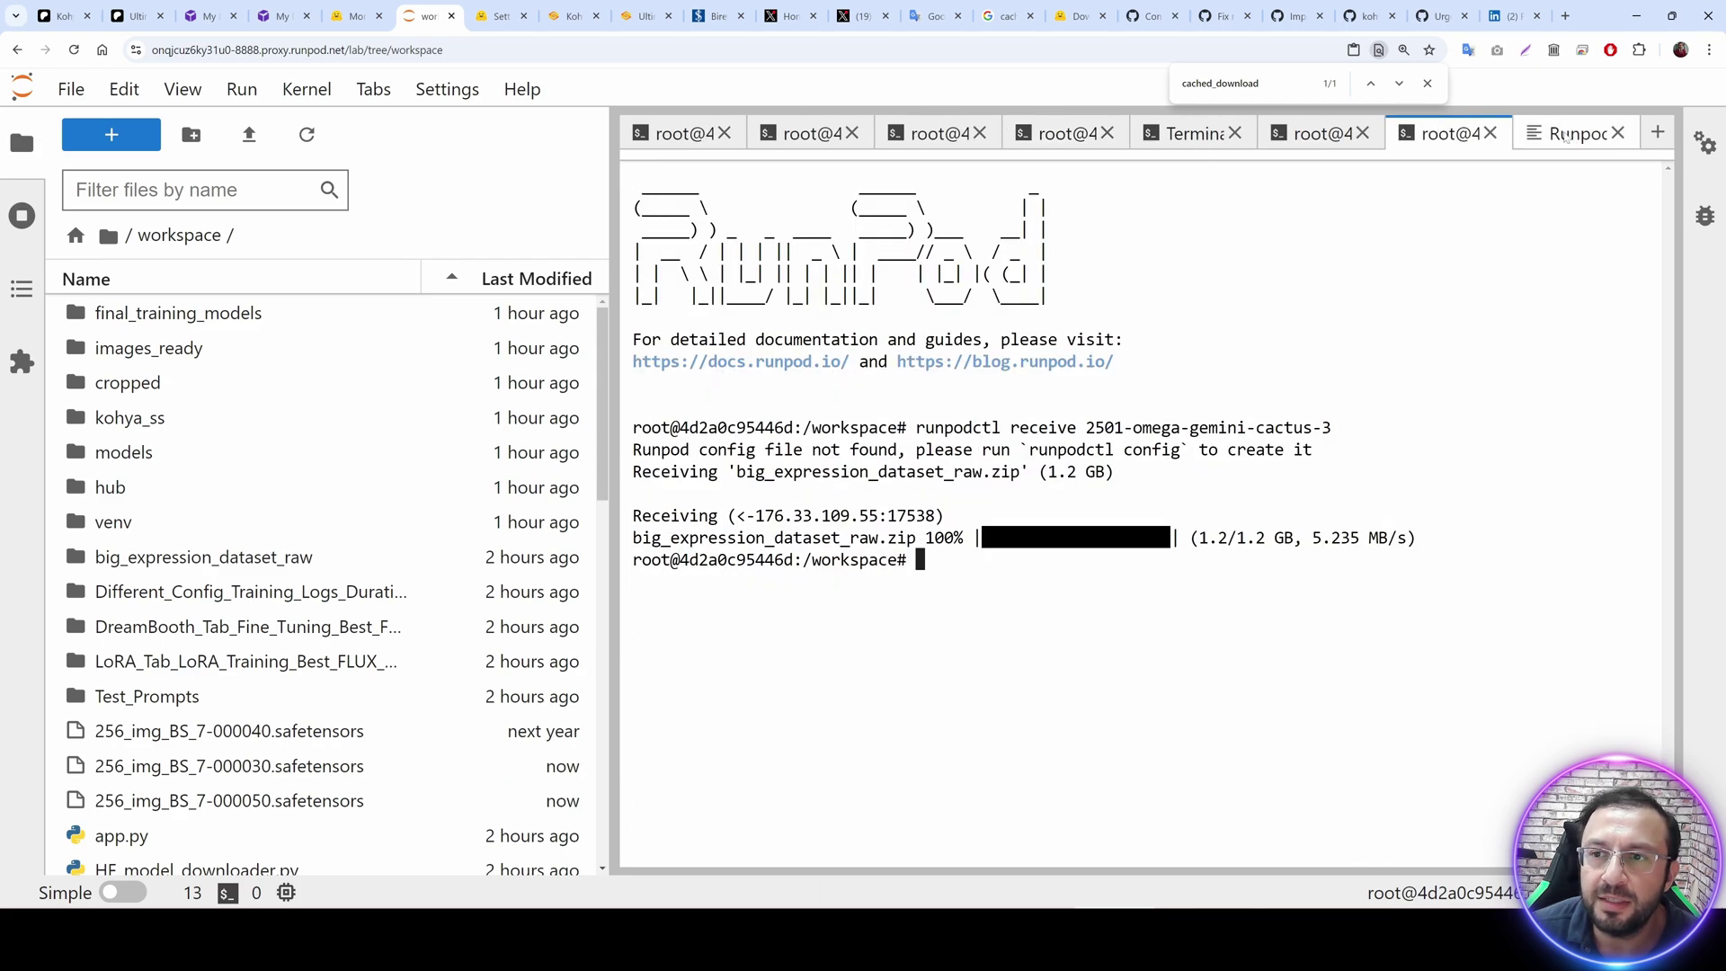
left_click(1489, 133)
left_click(1614, 139)
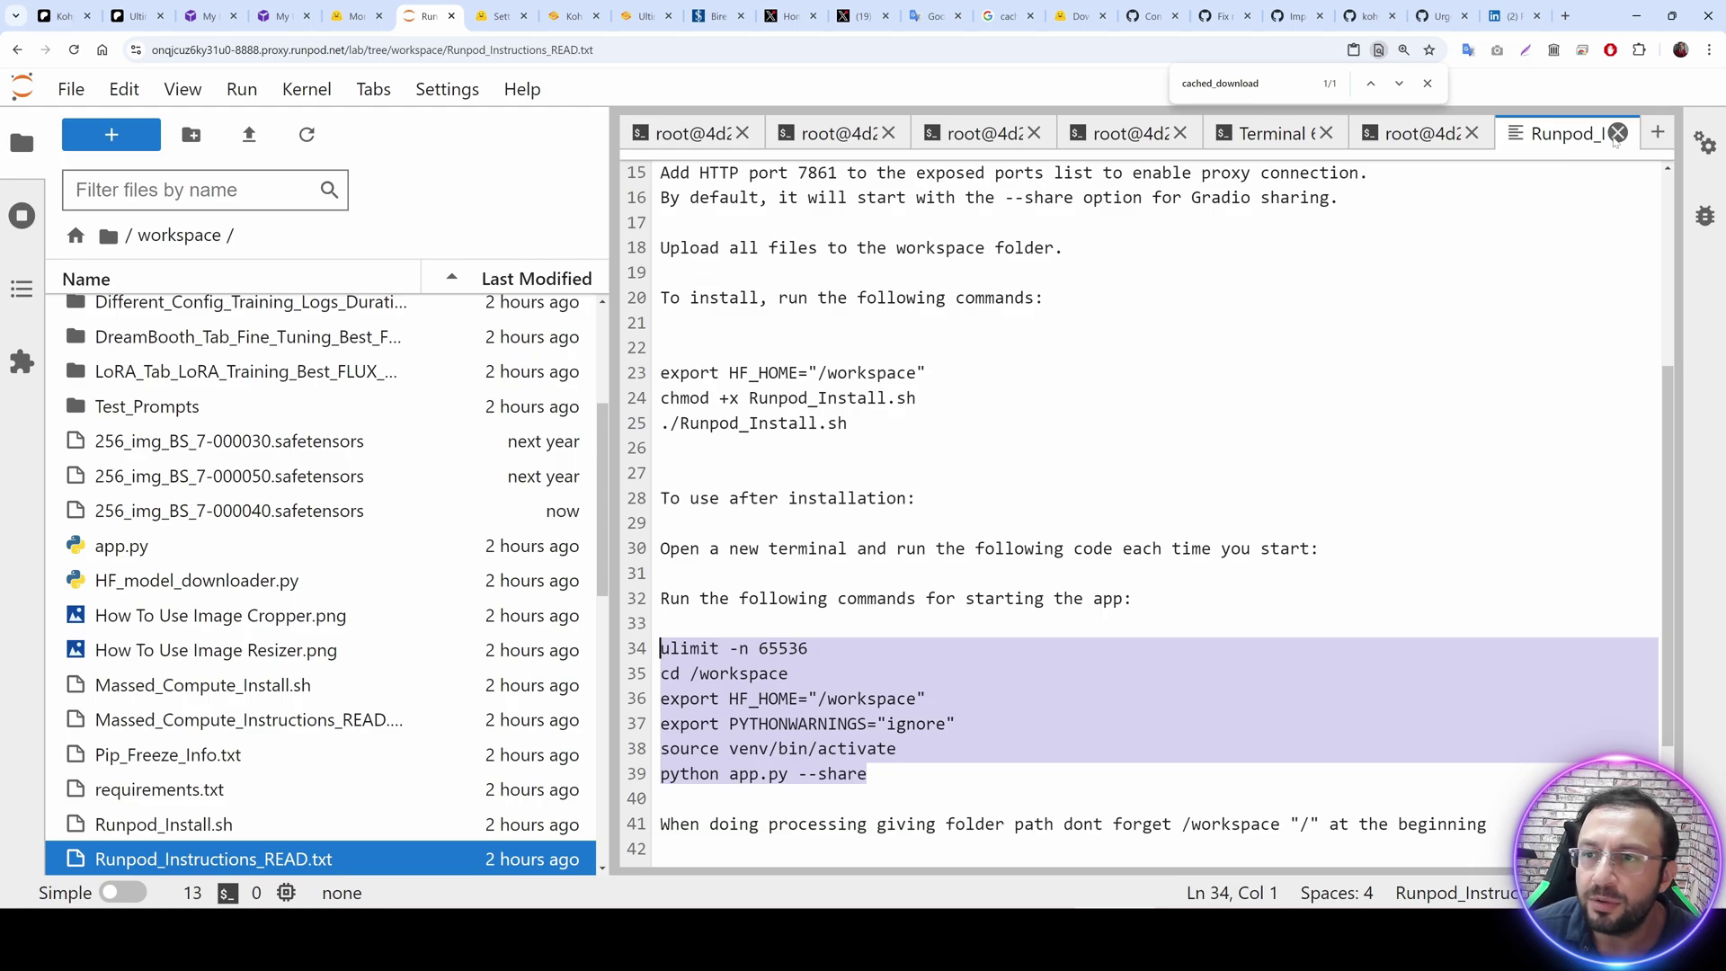
left_click(1617, 133)
scroll(374, 485, "up", 4)
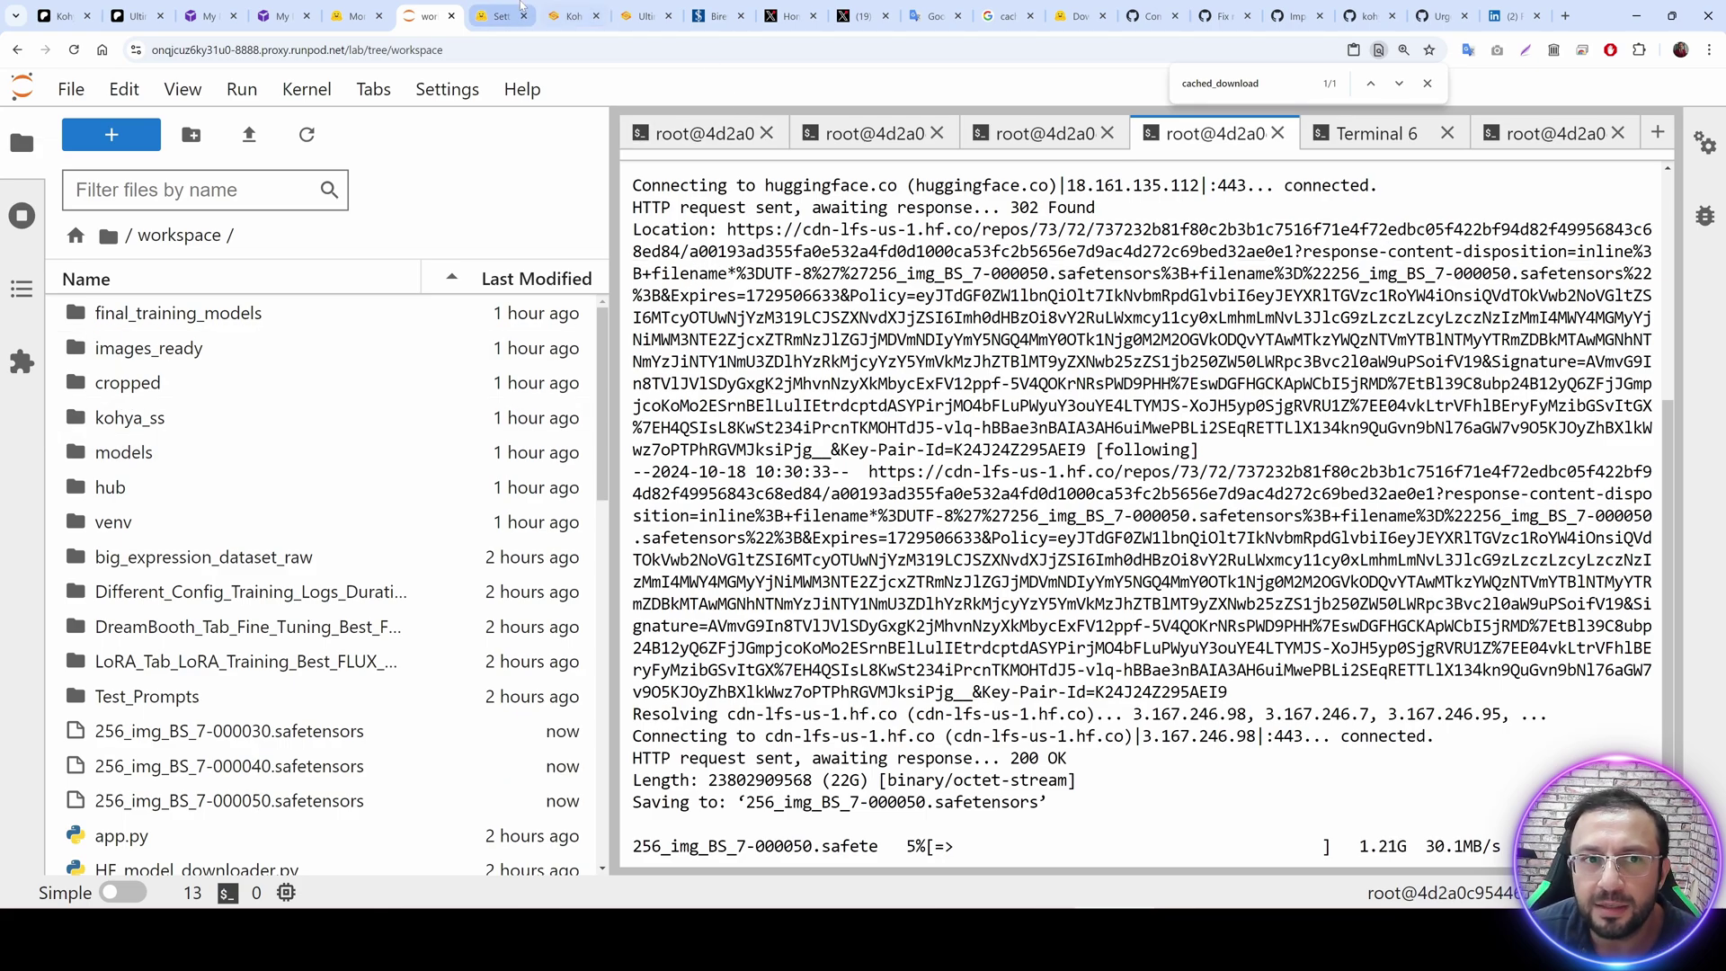
Start a browser download of 256_img_BS_1-000080.safetensors from the Hugging Face file list and cancel it.
left_click(359, 13)
scroll(638, 519, "up", 5)
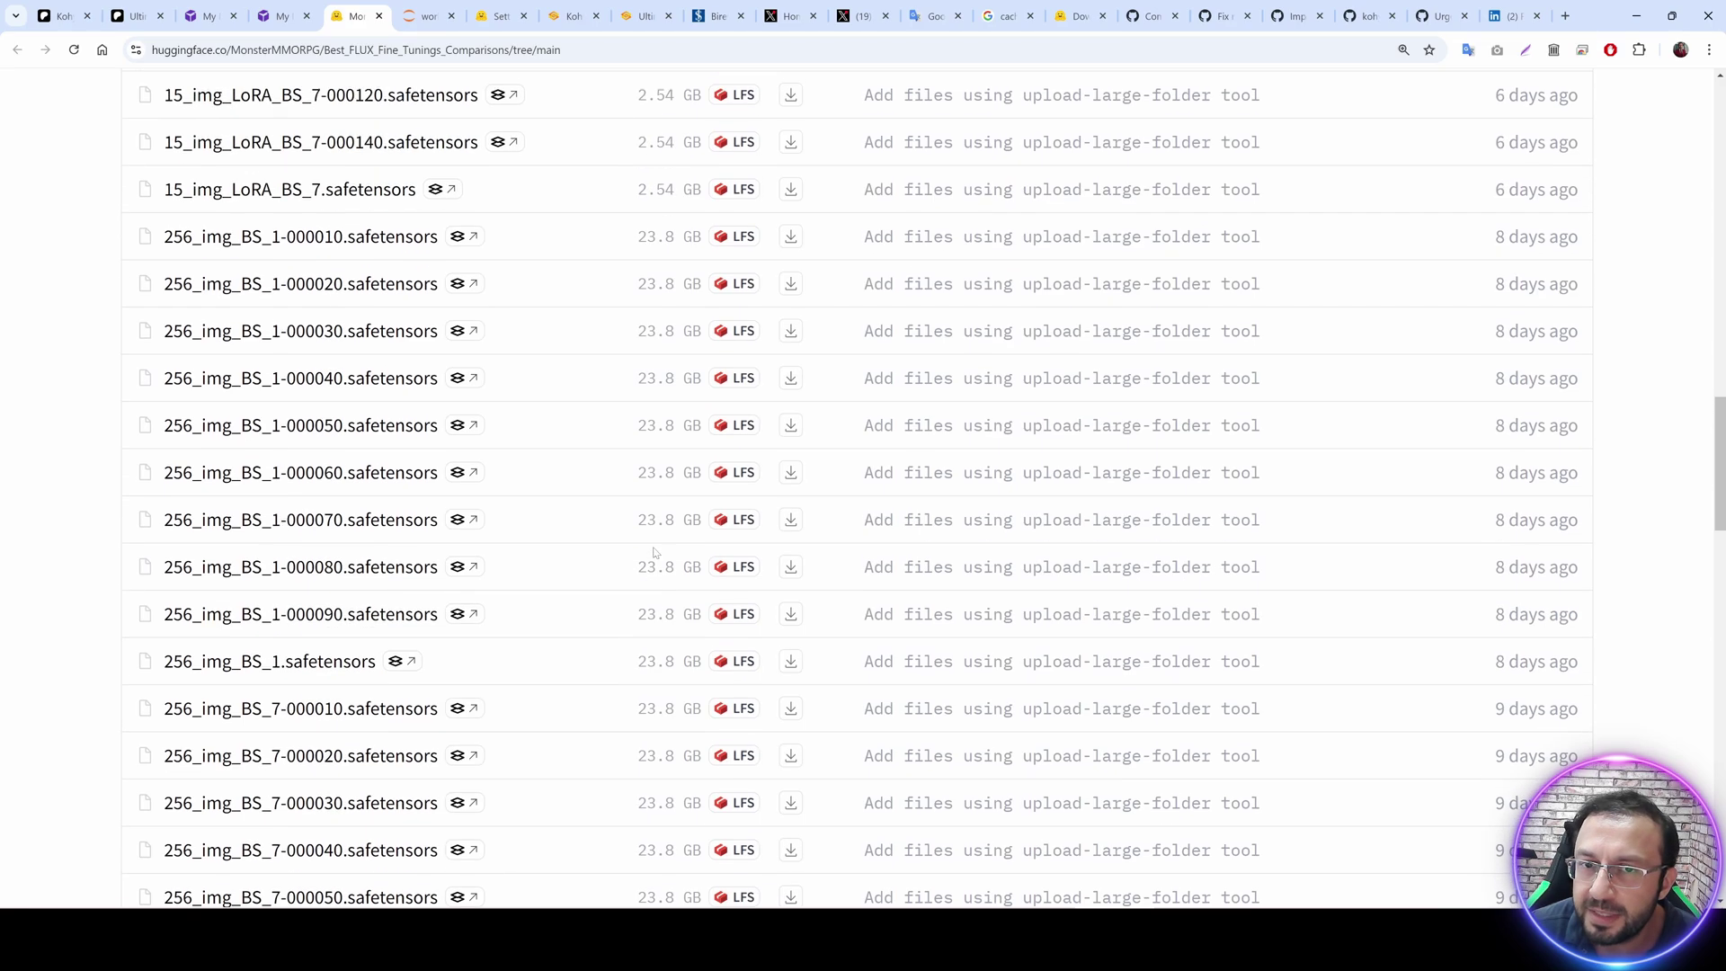
scroll(642, 503, "down", 3)
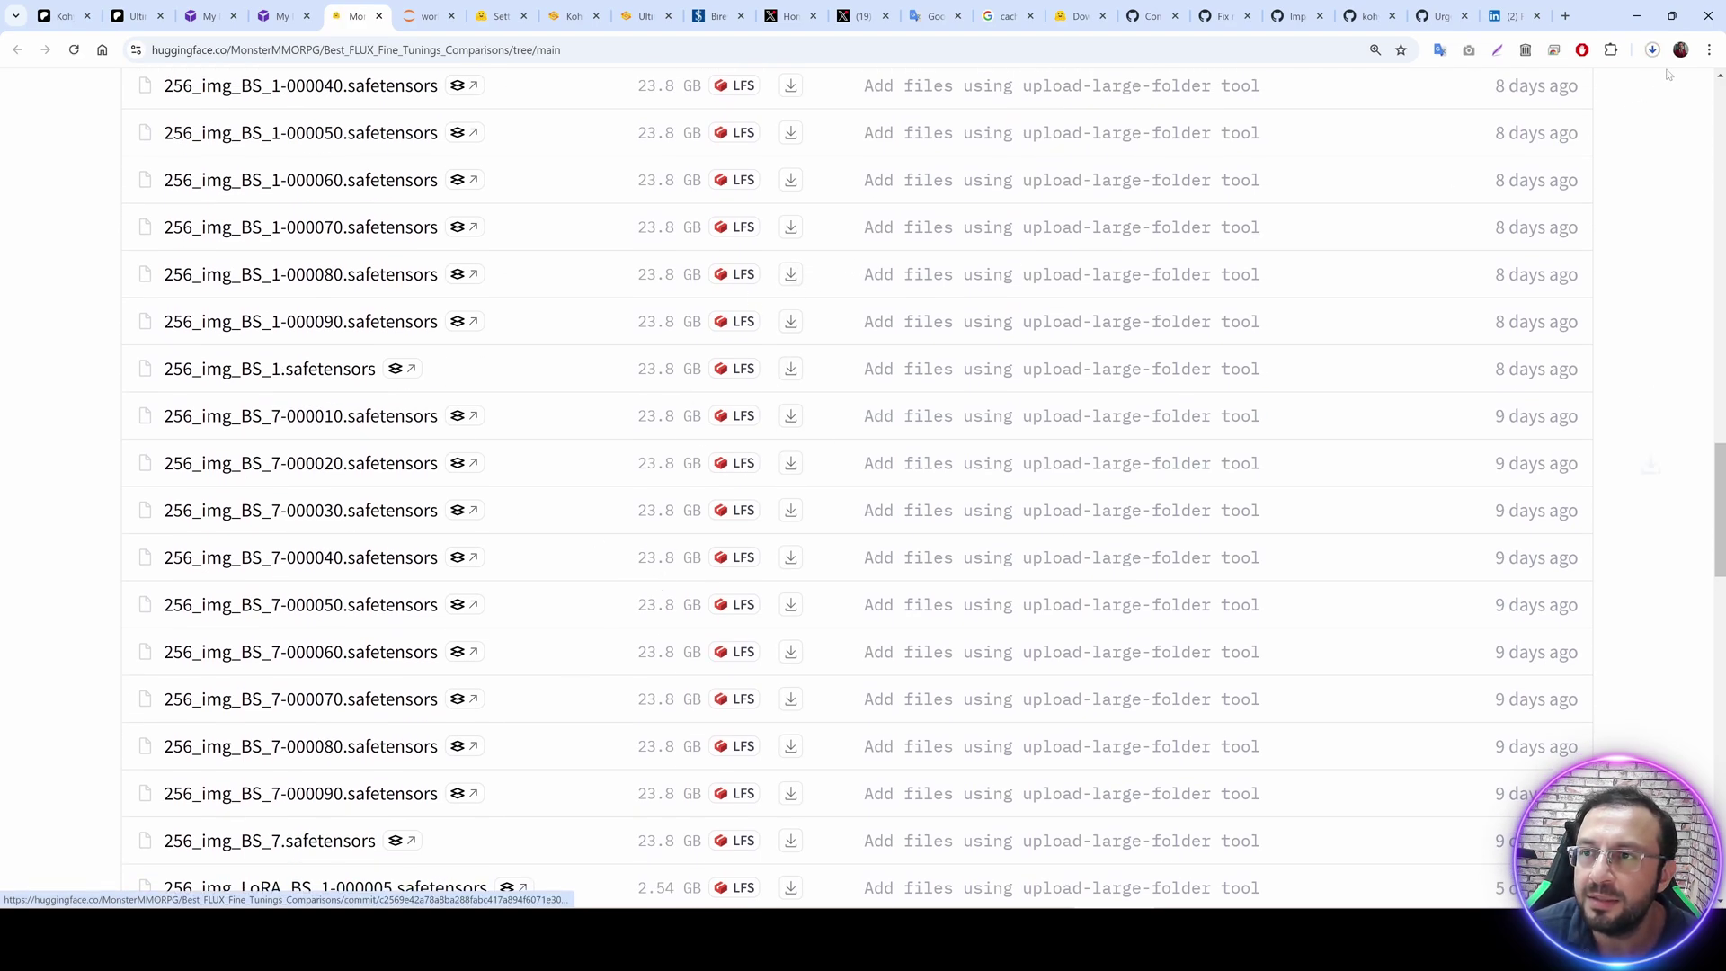
left_click(1652, 49)
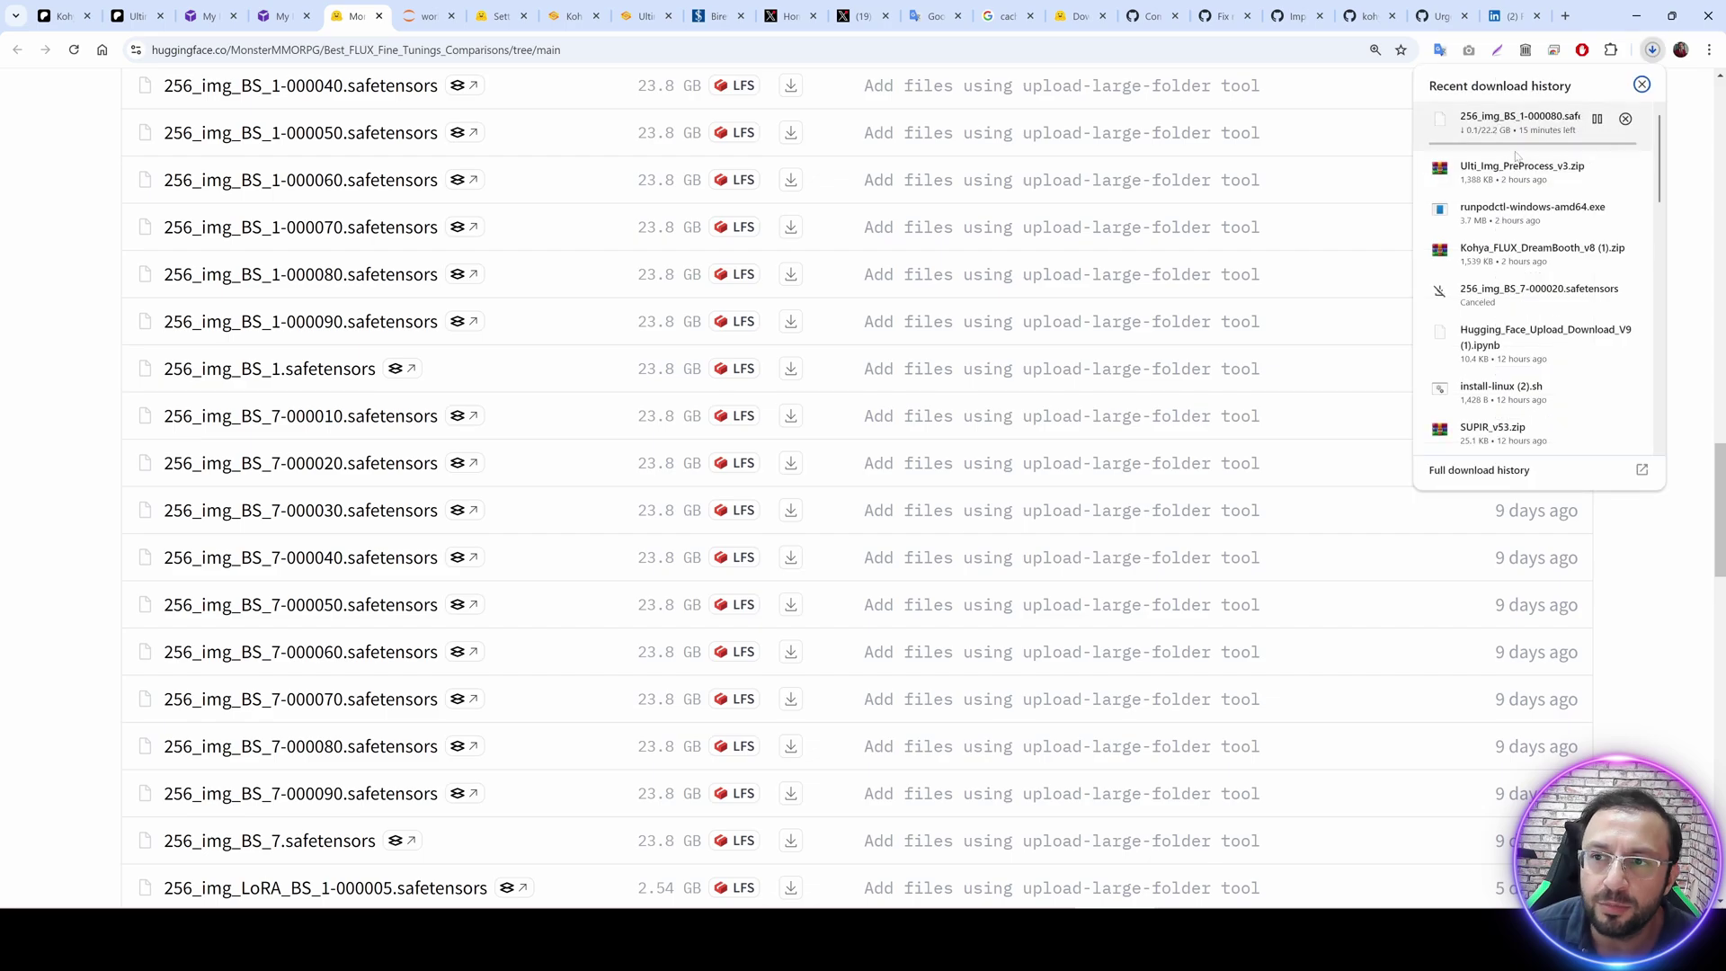
left_click(1625, 118)
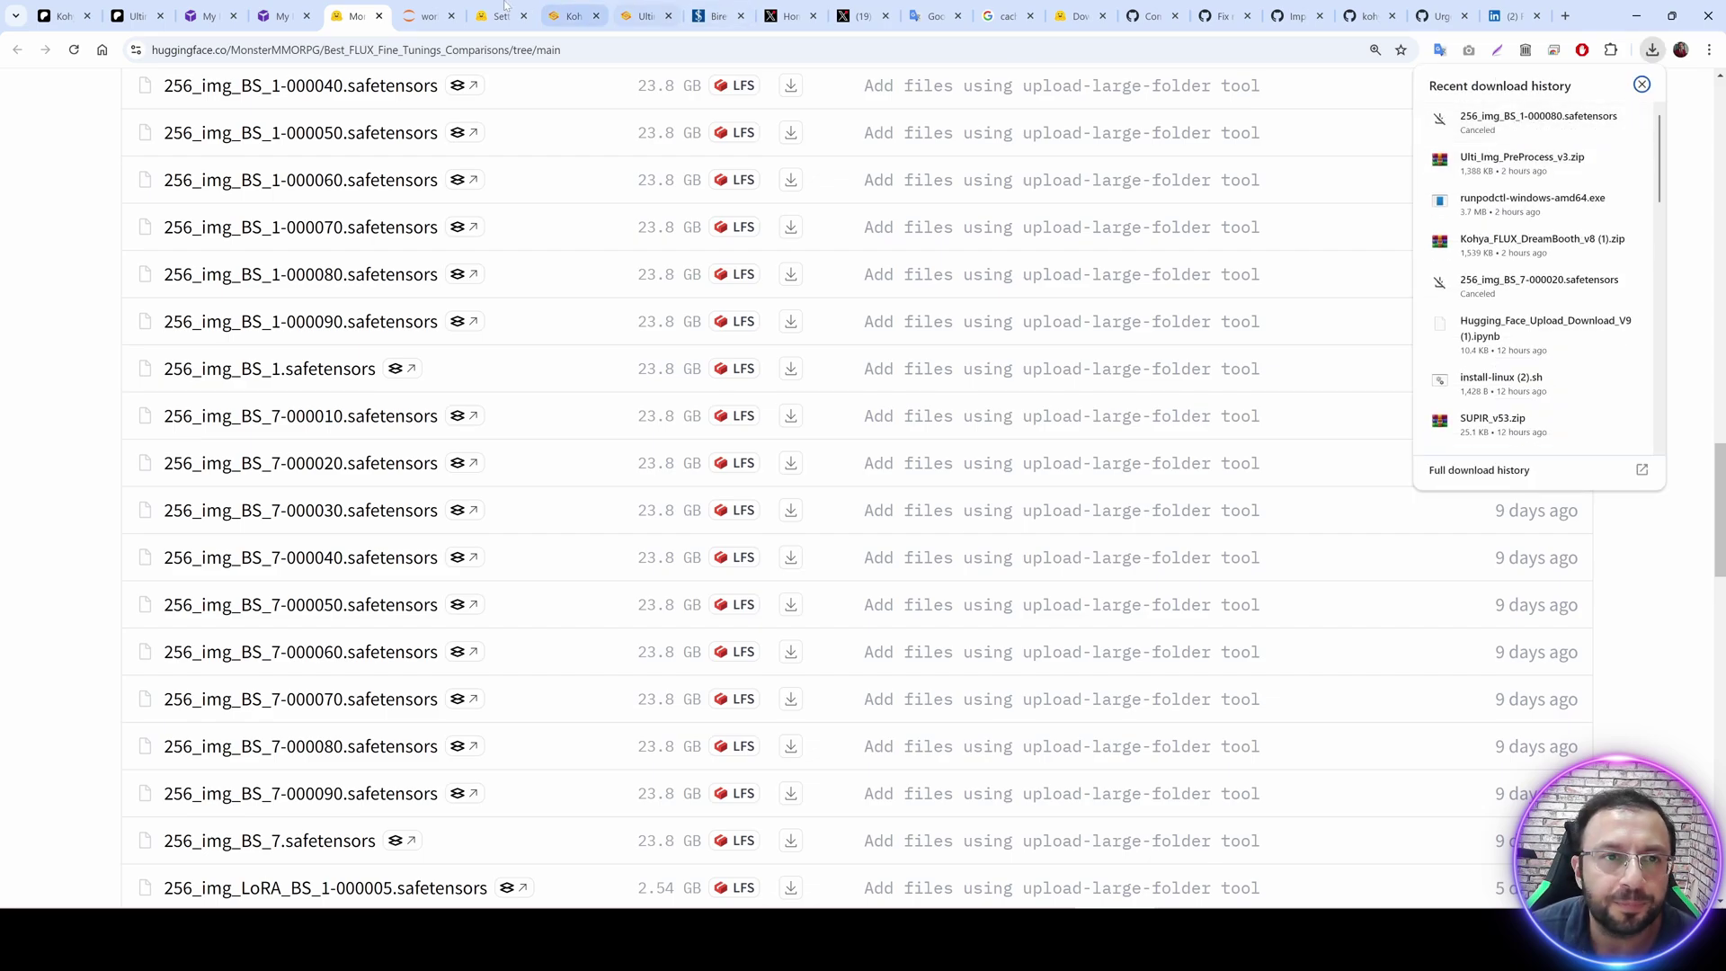
Open the SwarmUI installers post linked in the Kohya Patreon post and download install-linux.sh.
key("ctrl+1")
scroll(811, 433, "up", 8)
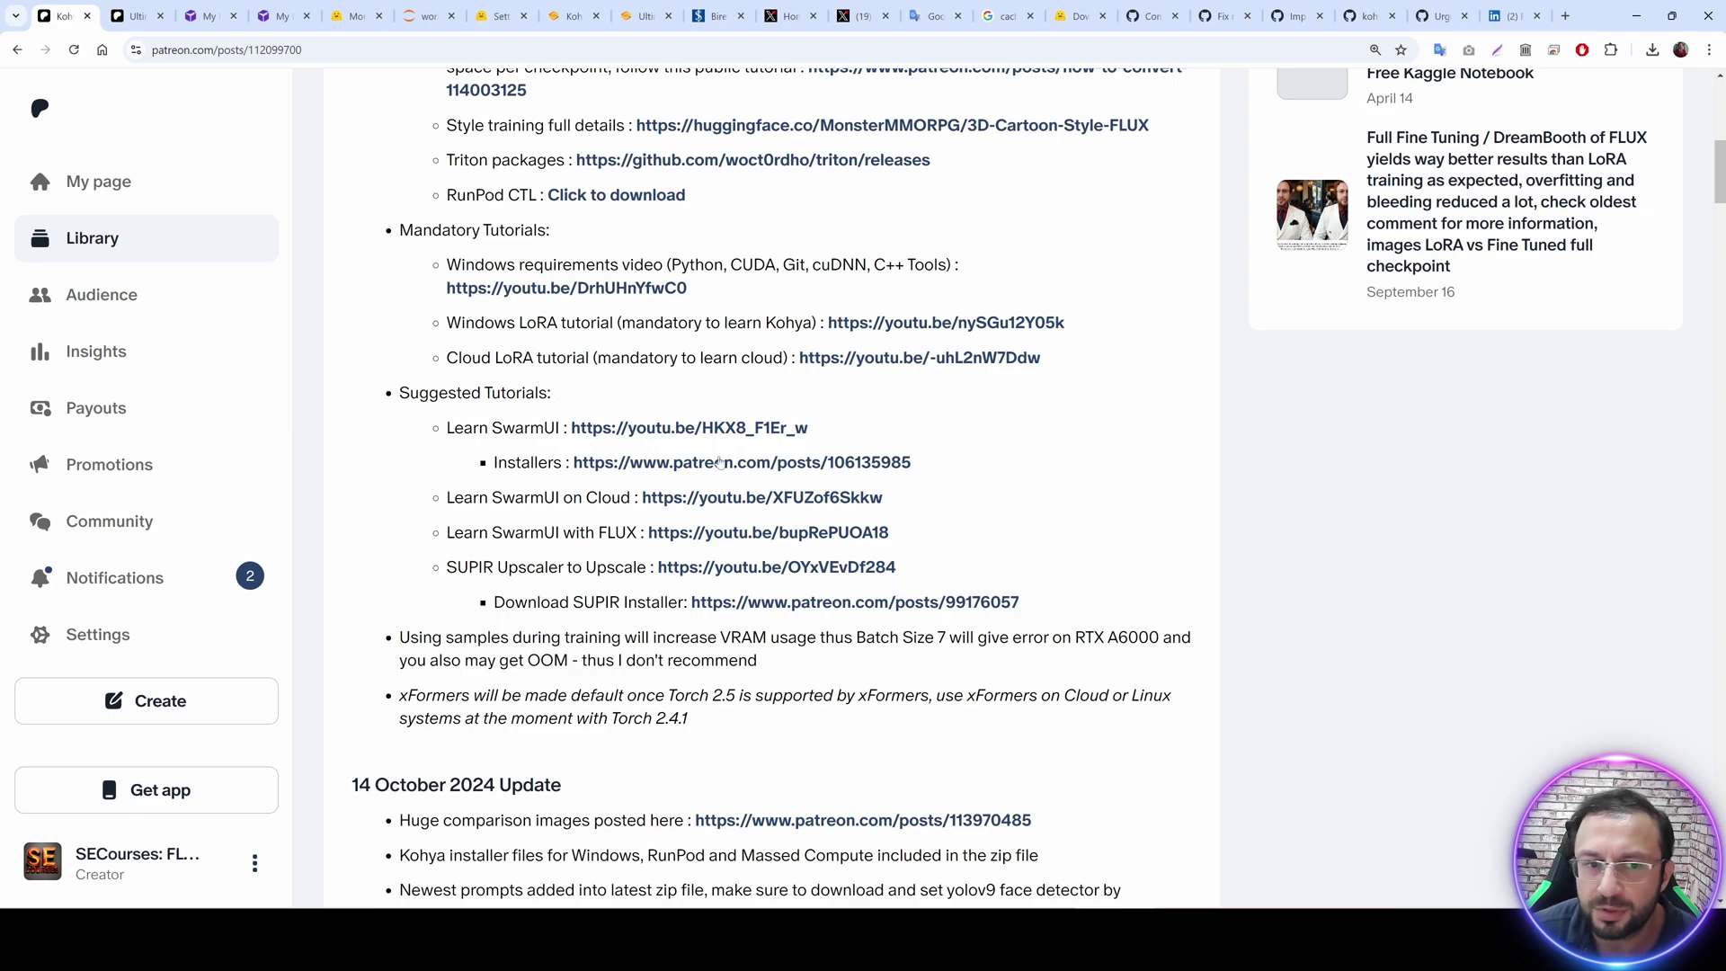
scroll(719, 462, "down", 2)
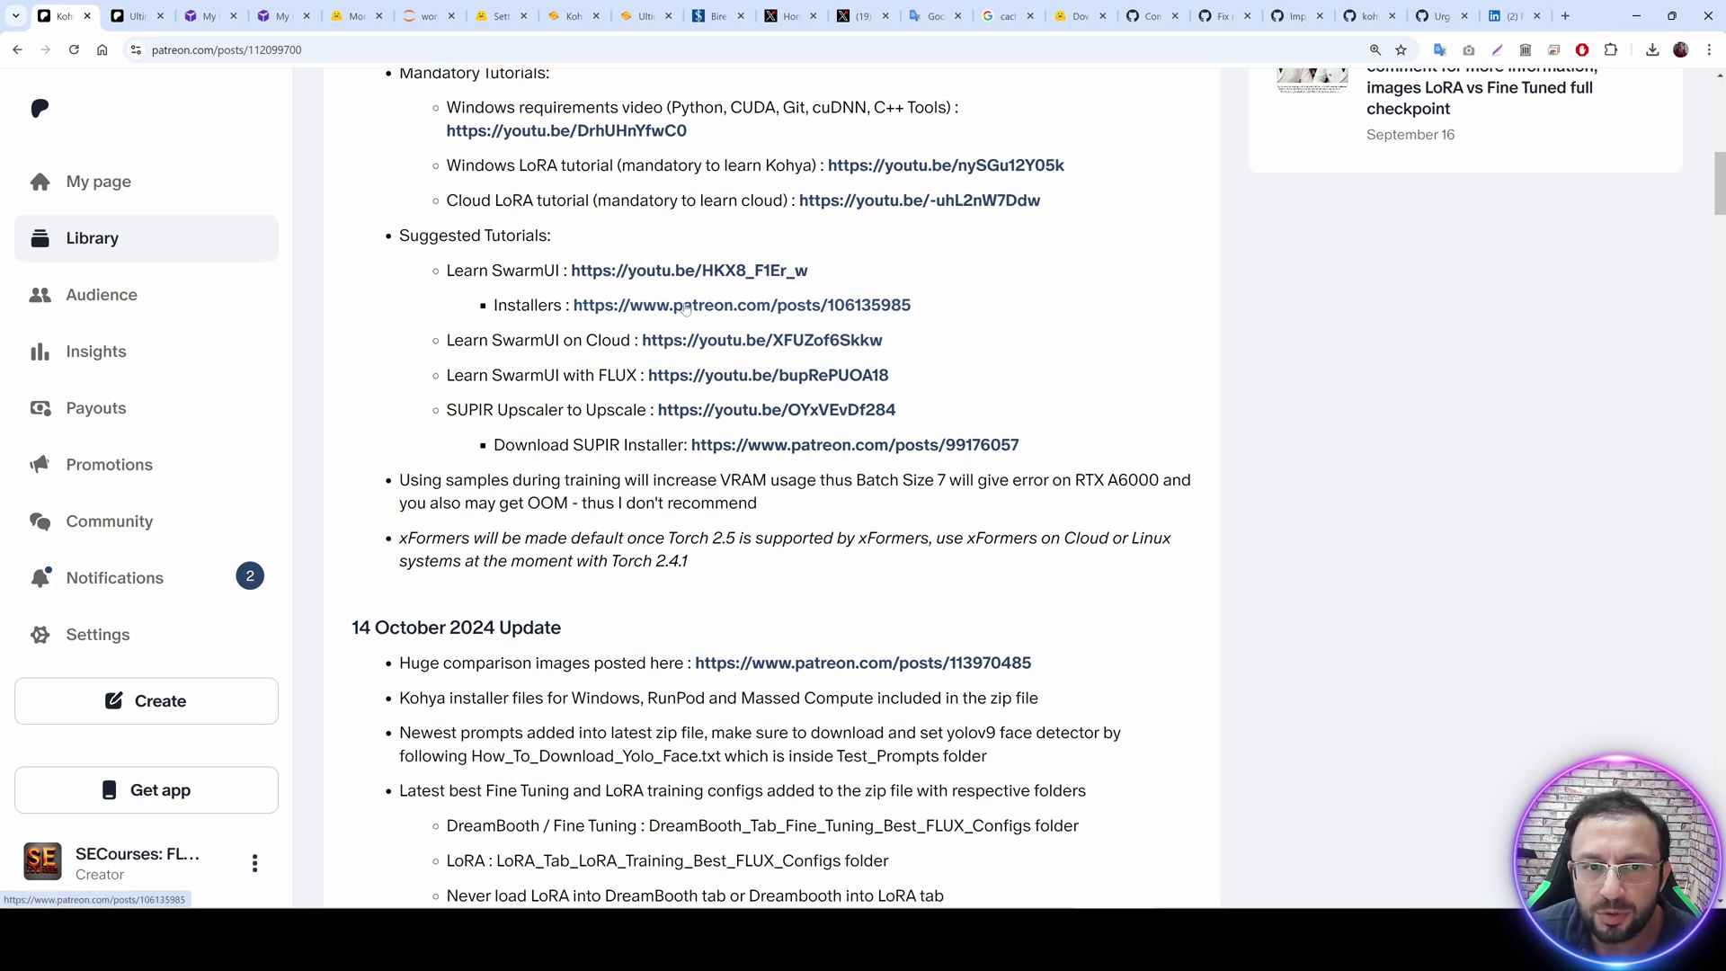
left_click(680, 307)
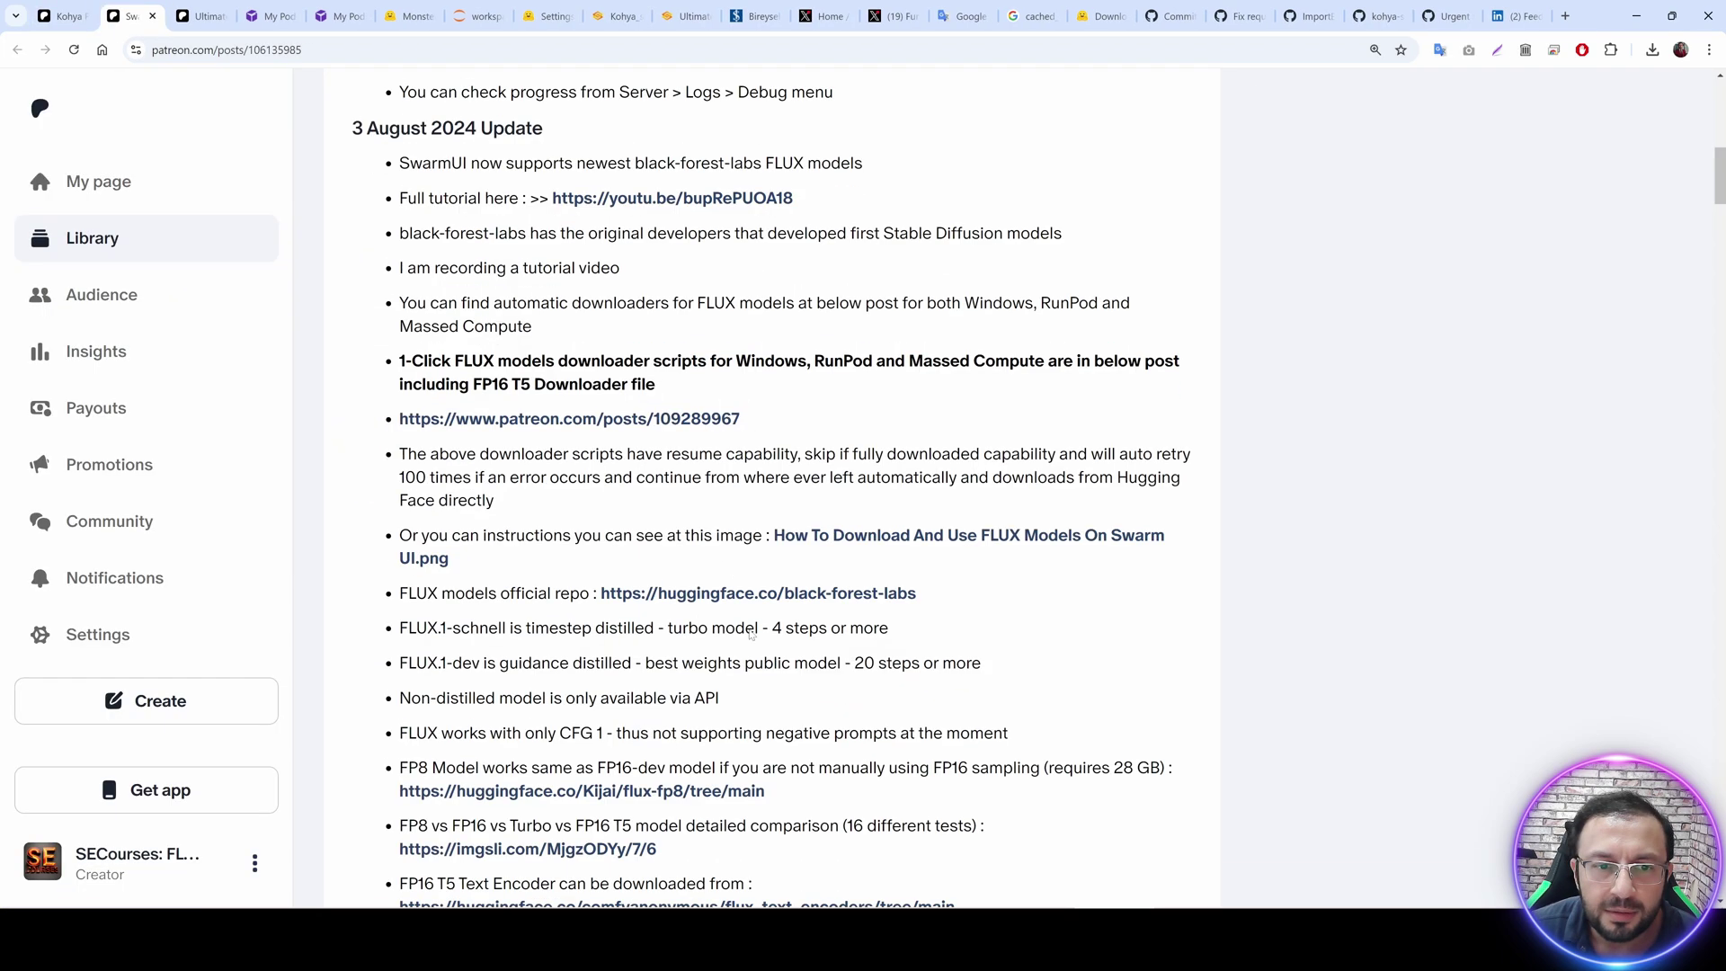
scroll(797, 682, "down", 20)
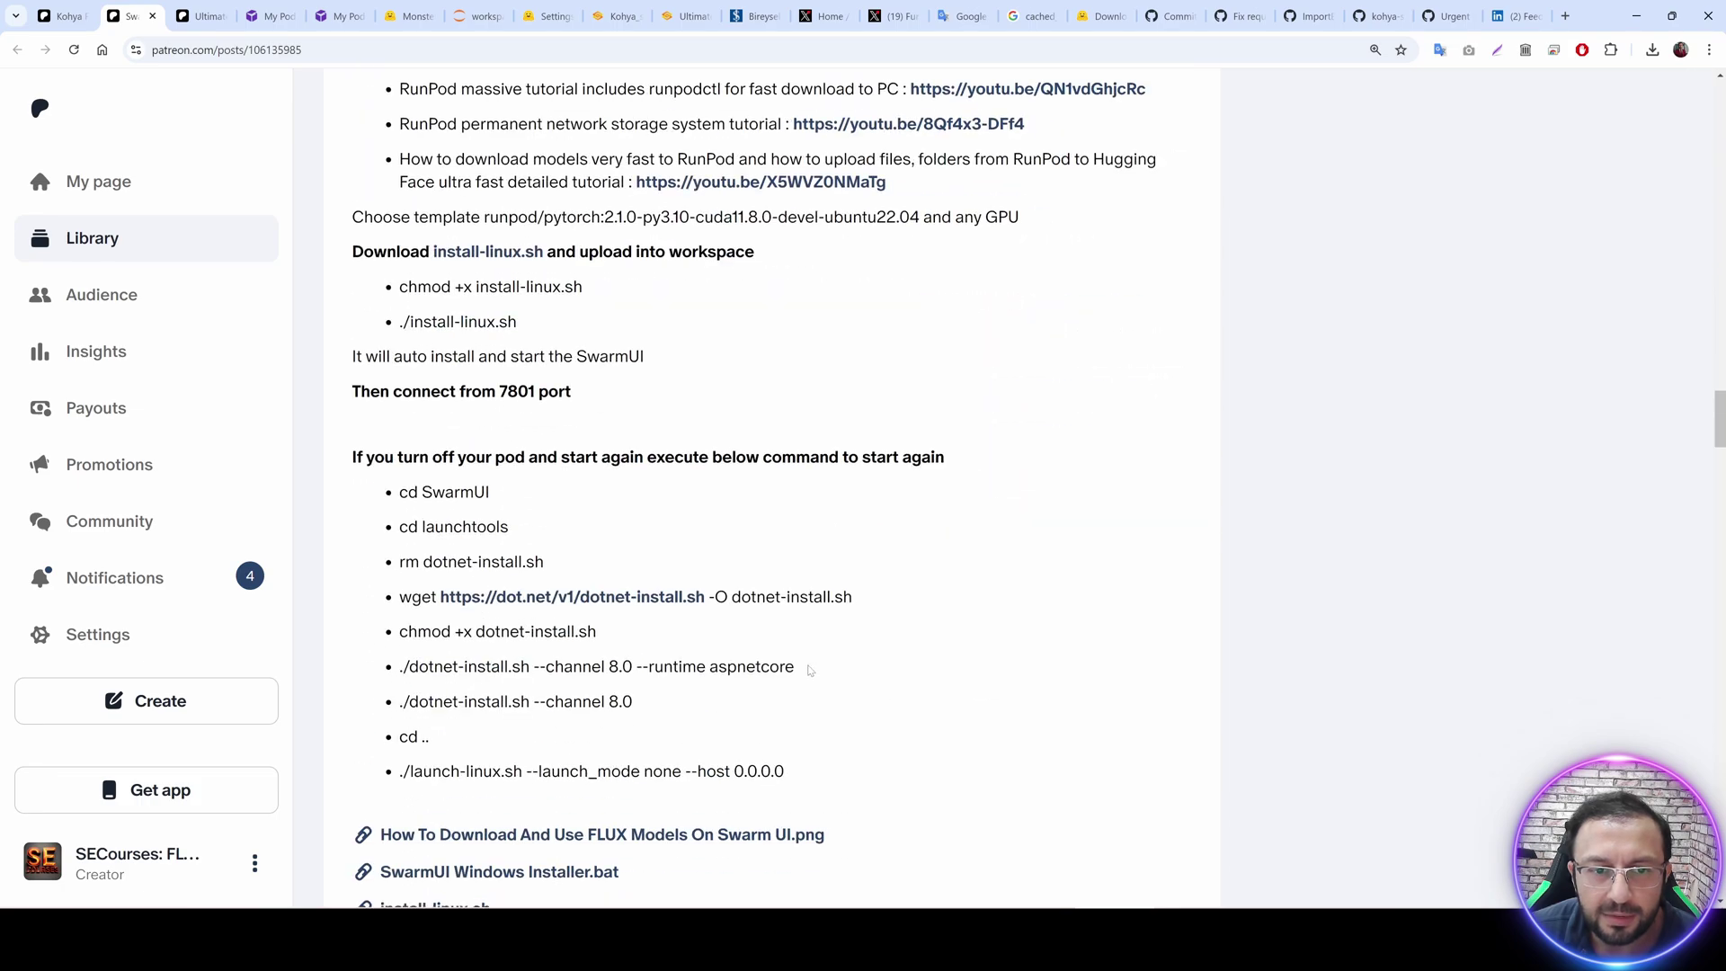
scroll(595, 427, "up", 2)
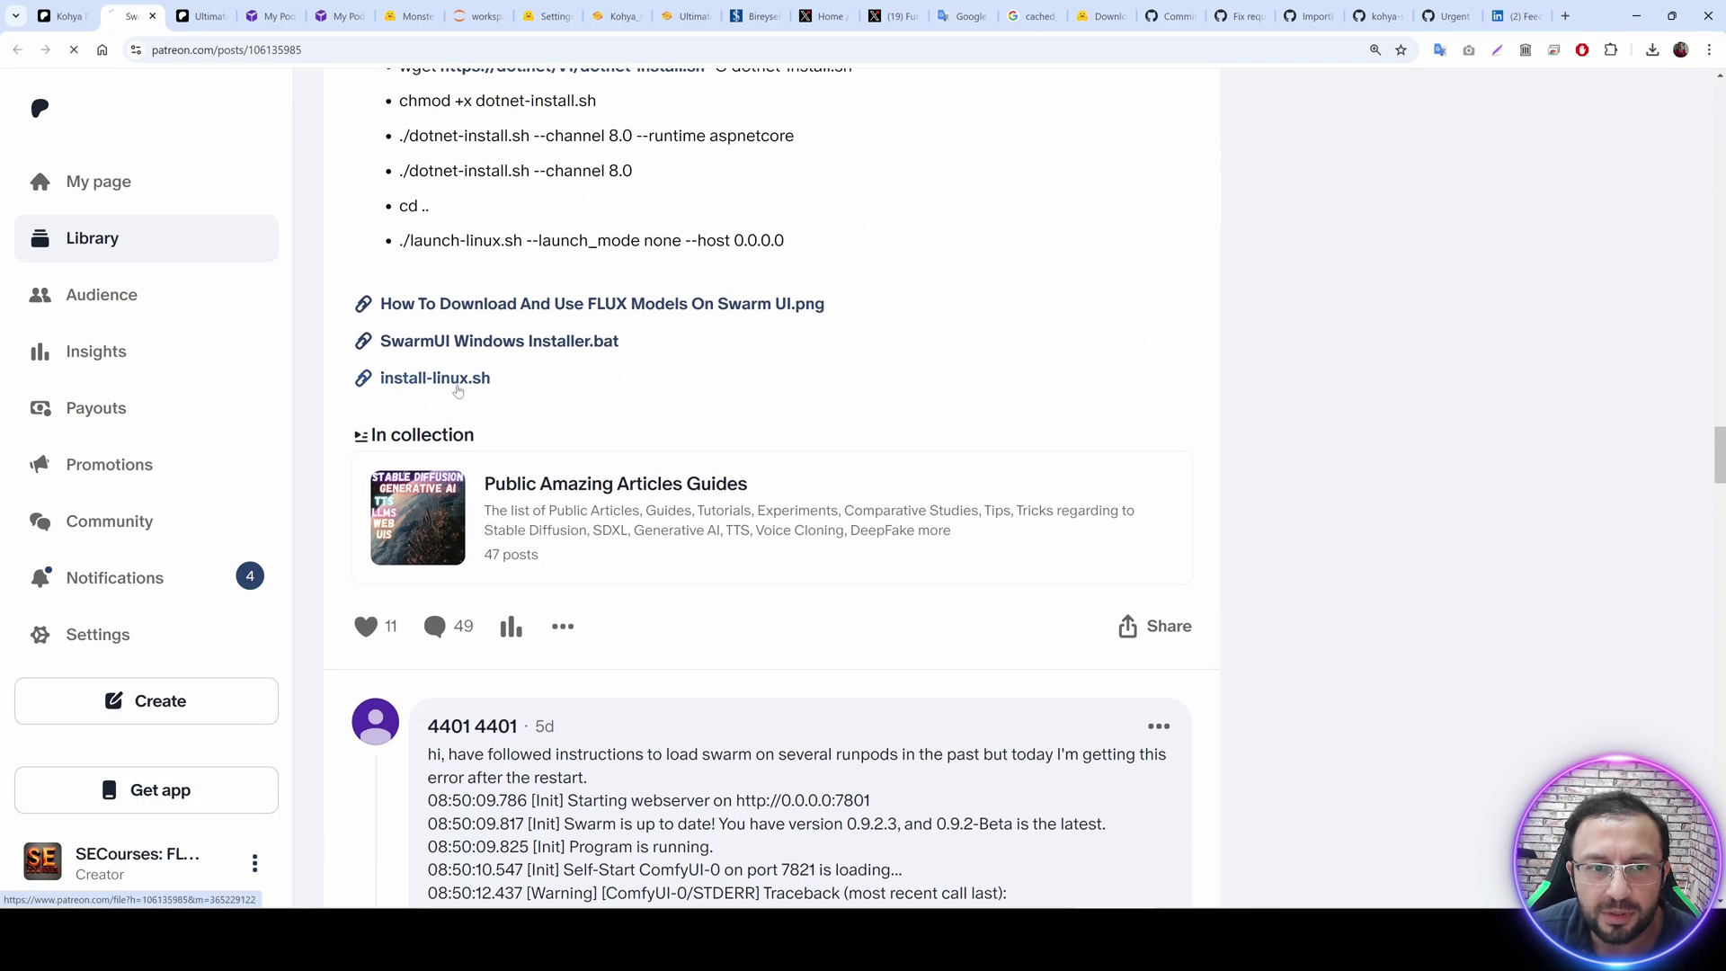
Upload install-linux (3).sh to the JupyterLab workspace folder and locate it by sorting the files by last modified.
left_click(476, 16)
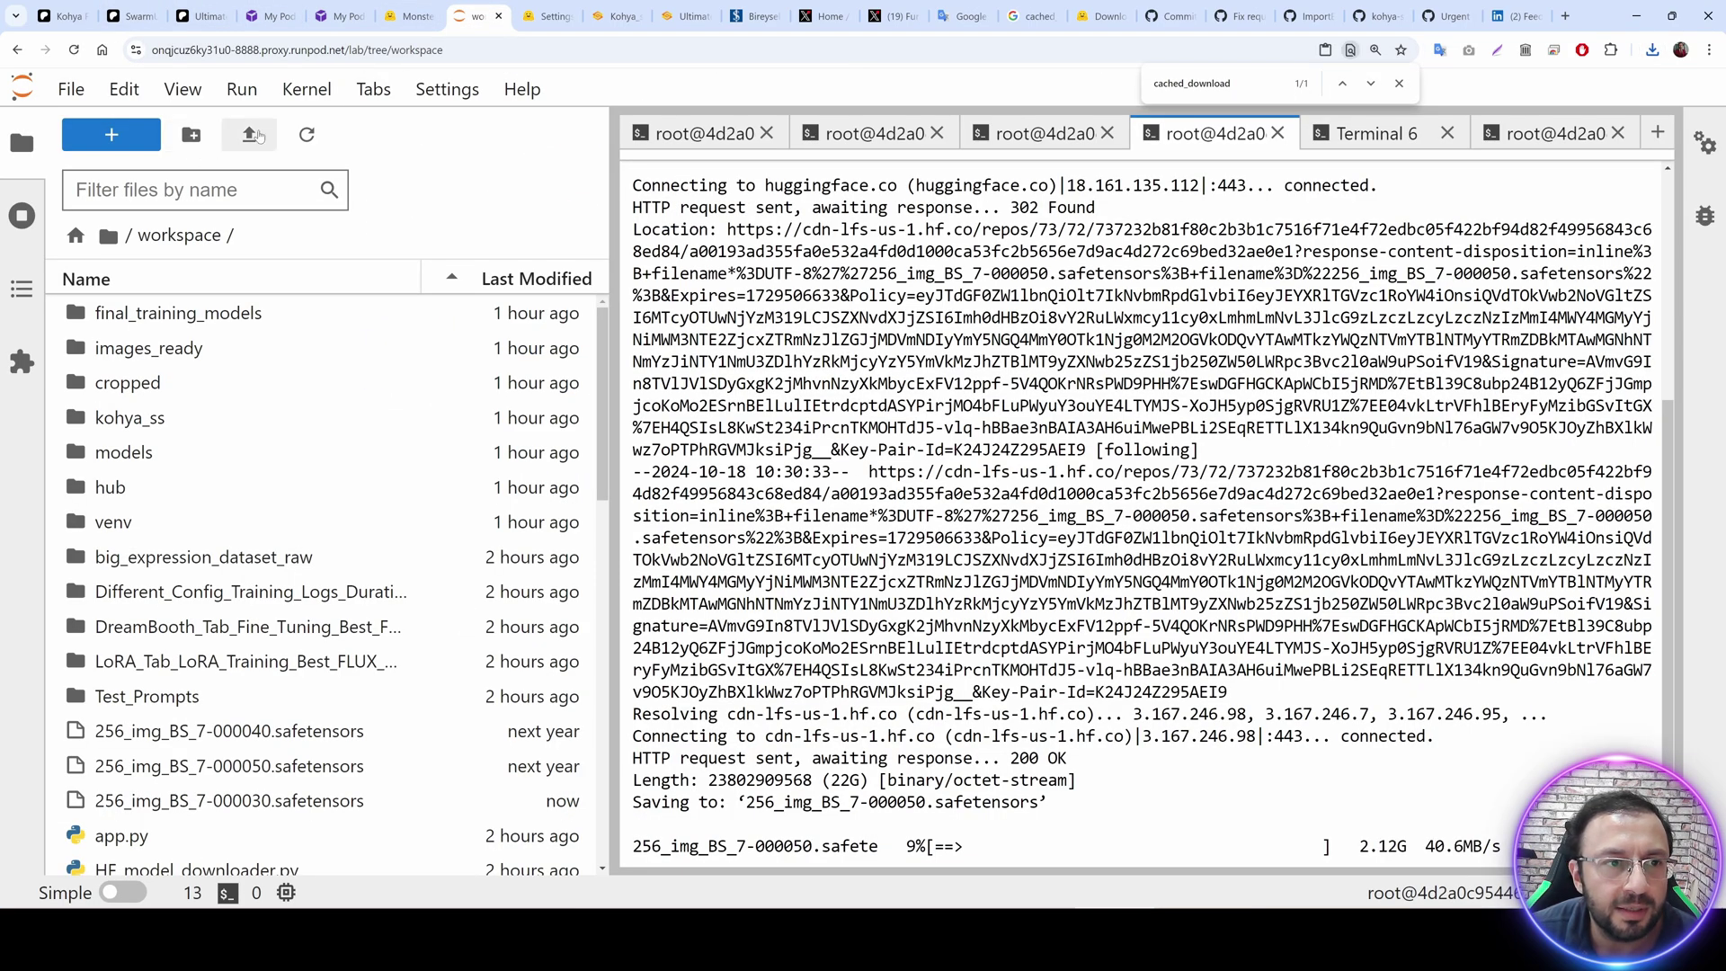
key("Escape")
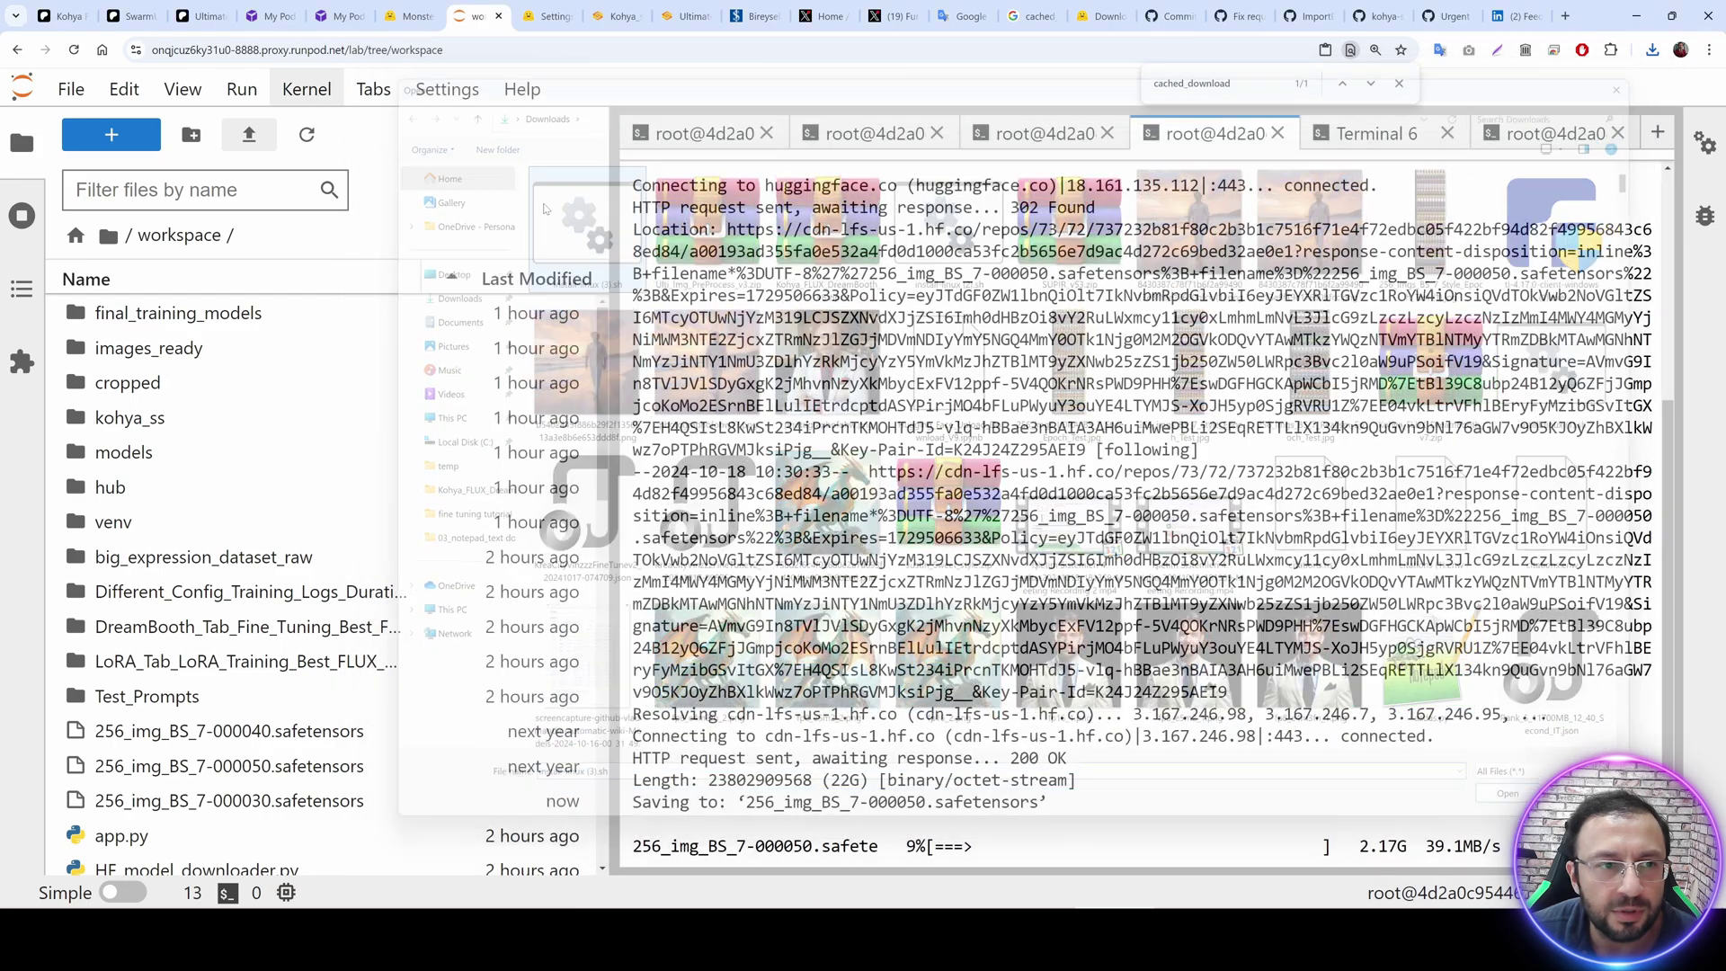
scroll(377, 514, "down", 3)
scroll(380, 514, "down", 5)
left_click(530, 280)
scroll(512, 378, "up", 7)
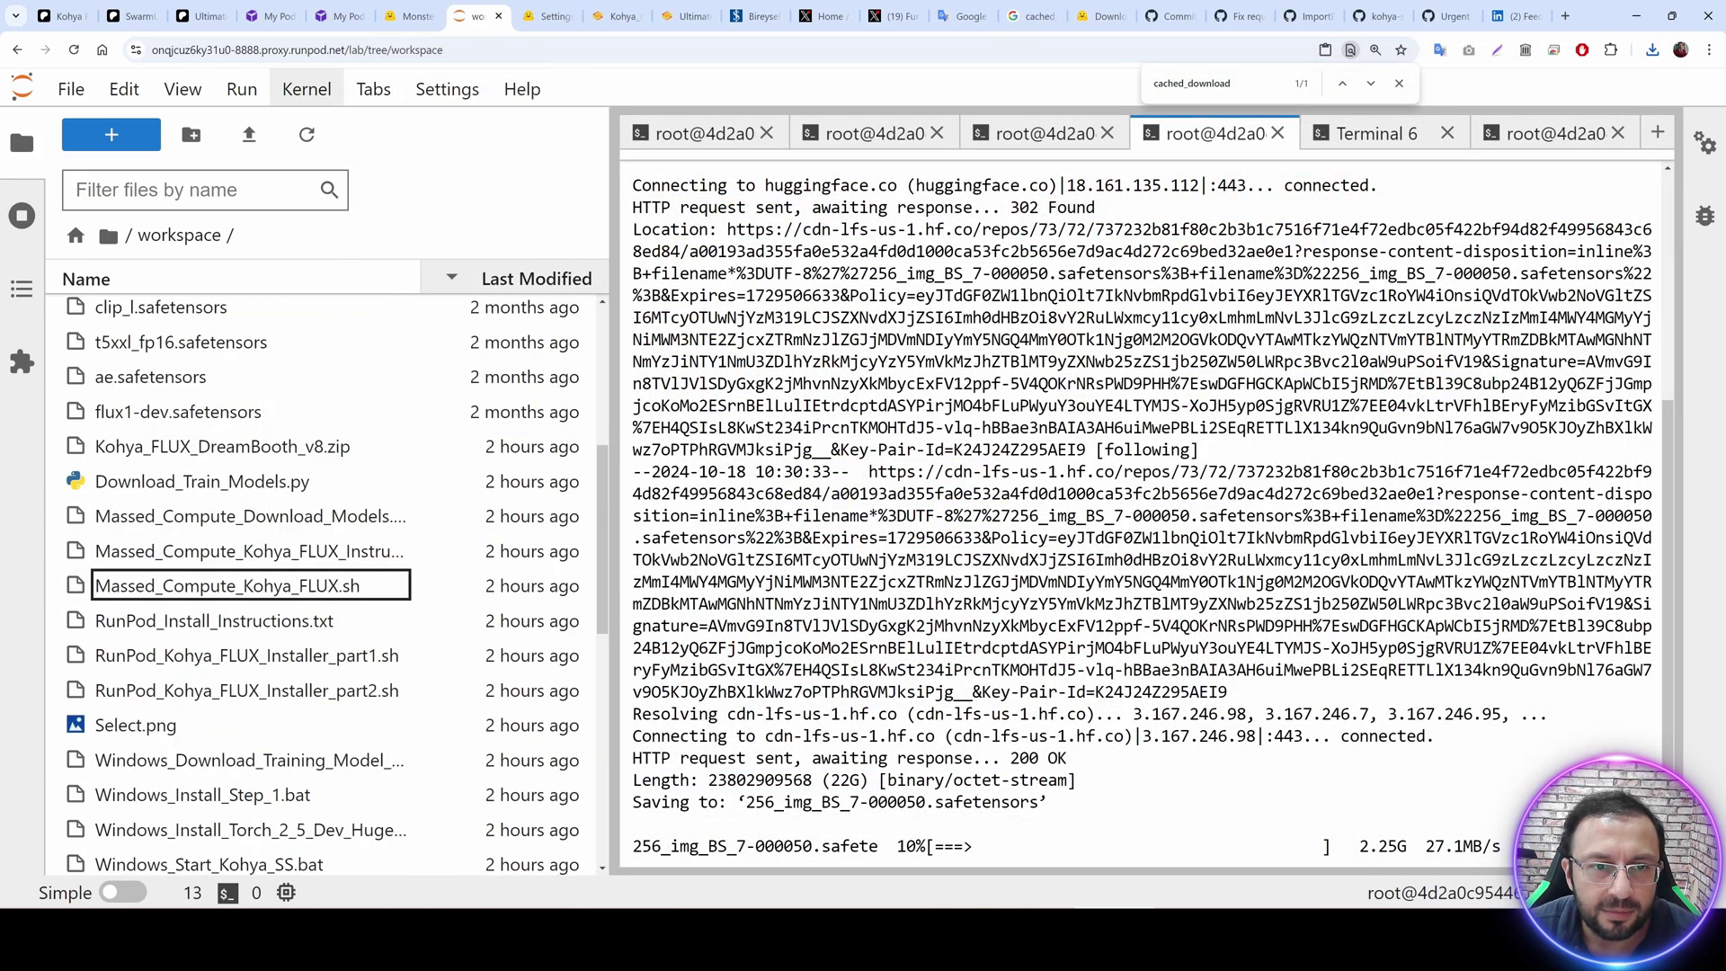
left_click(503, 279)
left_click(504, 280)
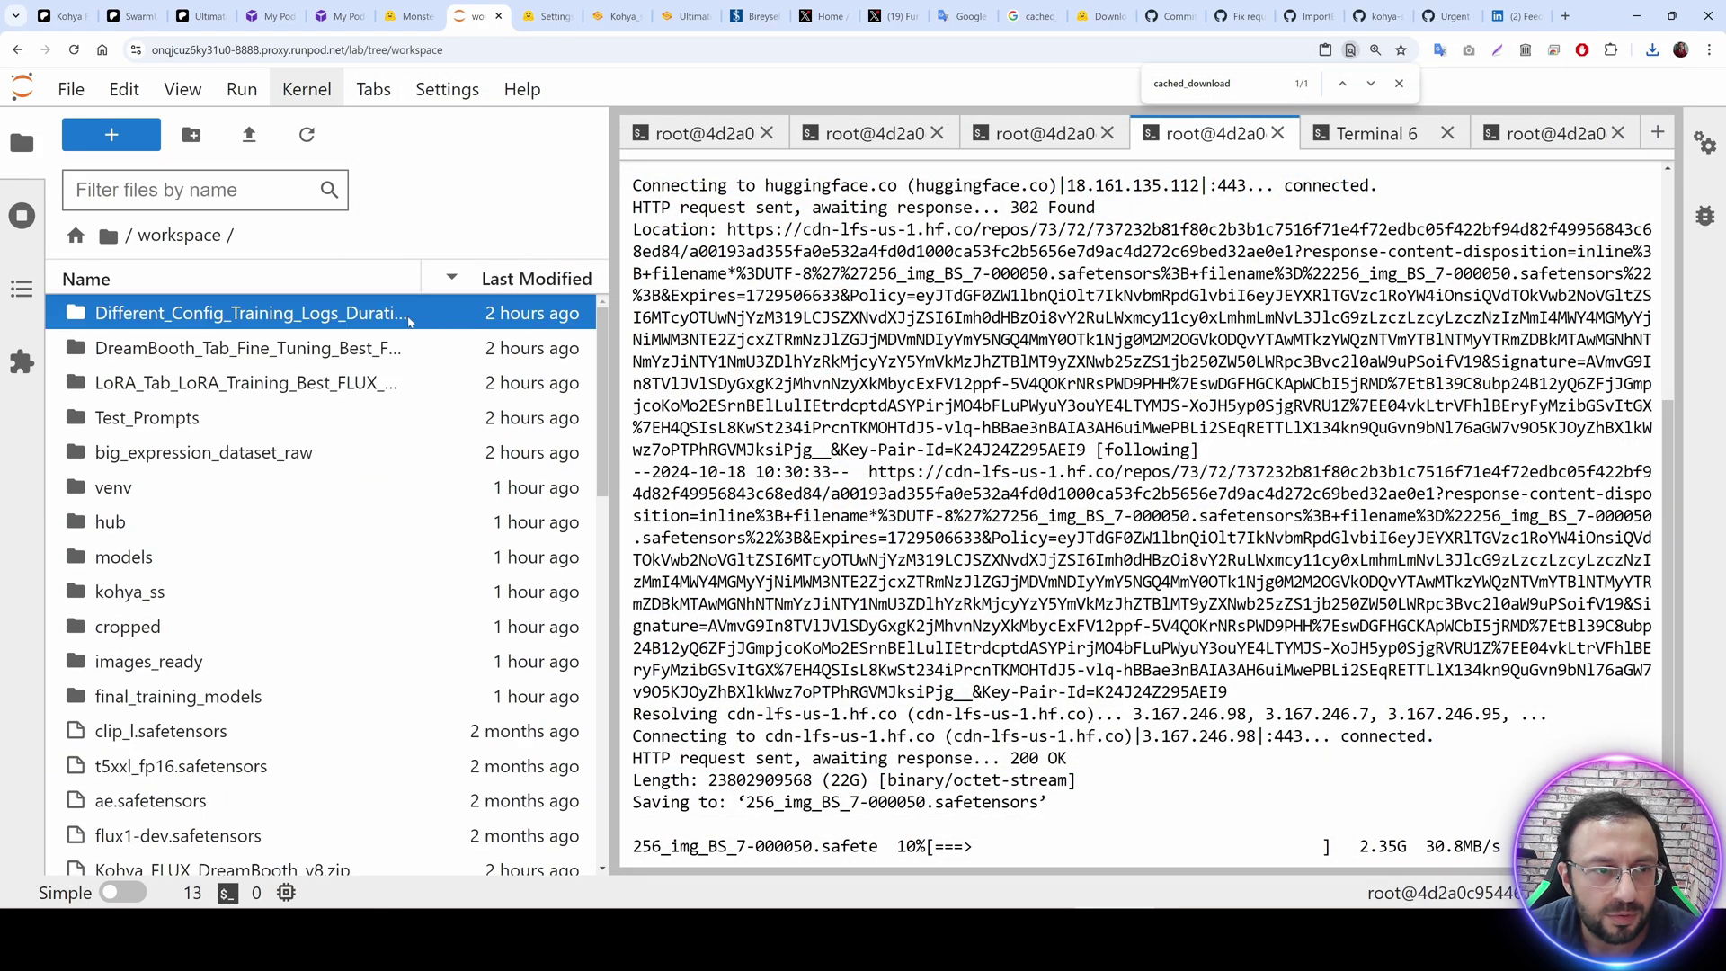
scroll(246, 459, "down", 1)
left_click(503, 274)
scroll(395, 481, "down", 6)
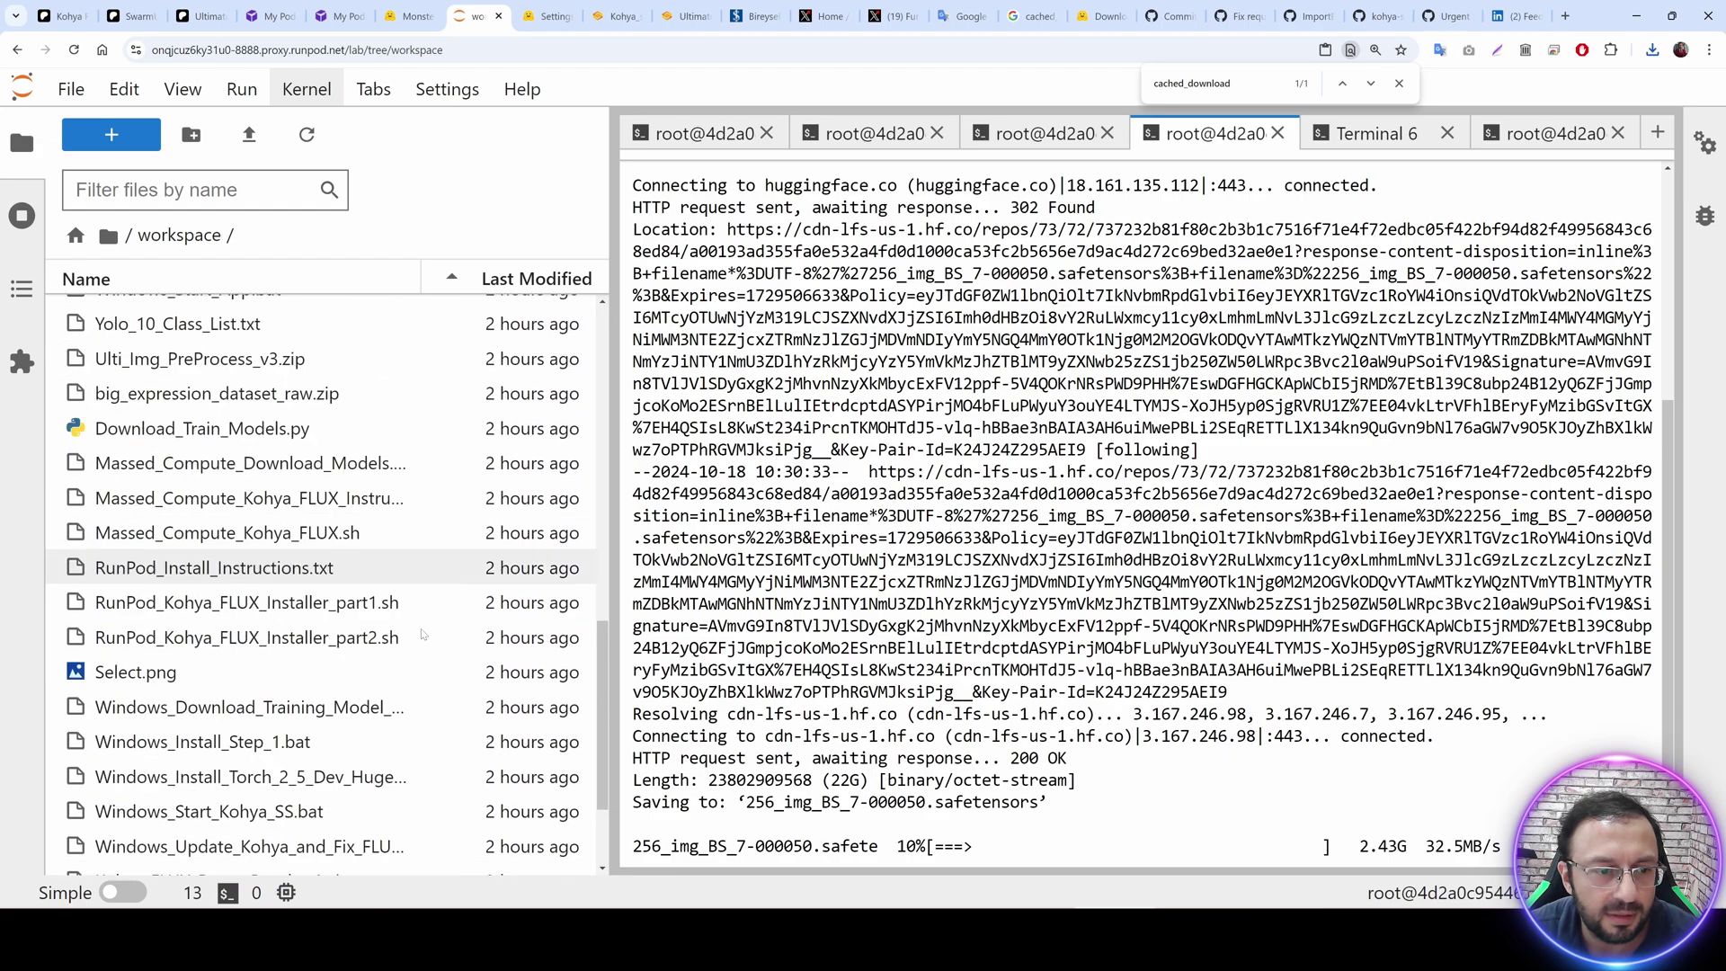
scroll(387, 481, "up", 6)
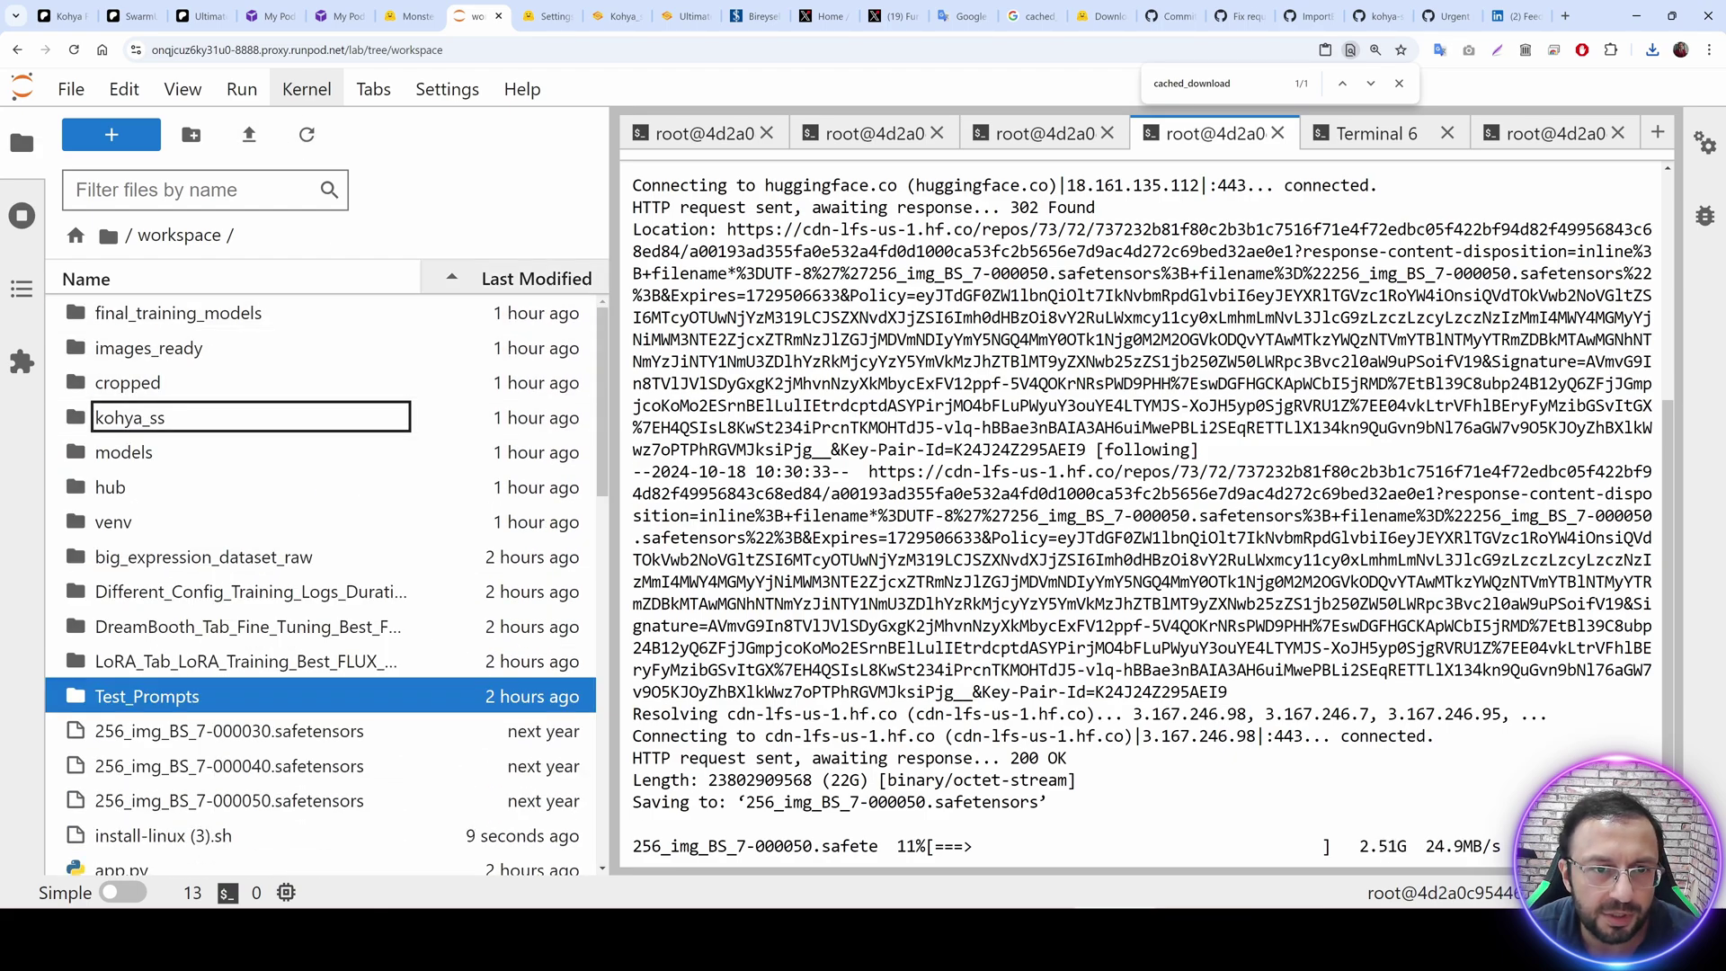
left_click(503, 279)
left_click(503, 278)
scroll(269, 539, "down", 5)
Rename the uploaded install-linux (3).sh file as install-linux.sh.
left_click(217, 425)
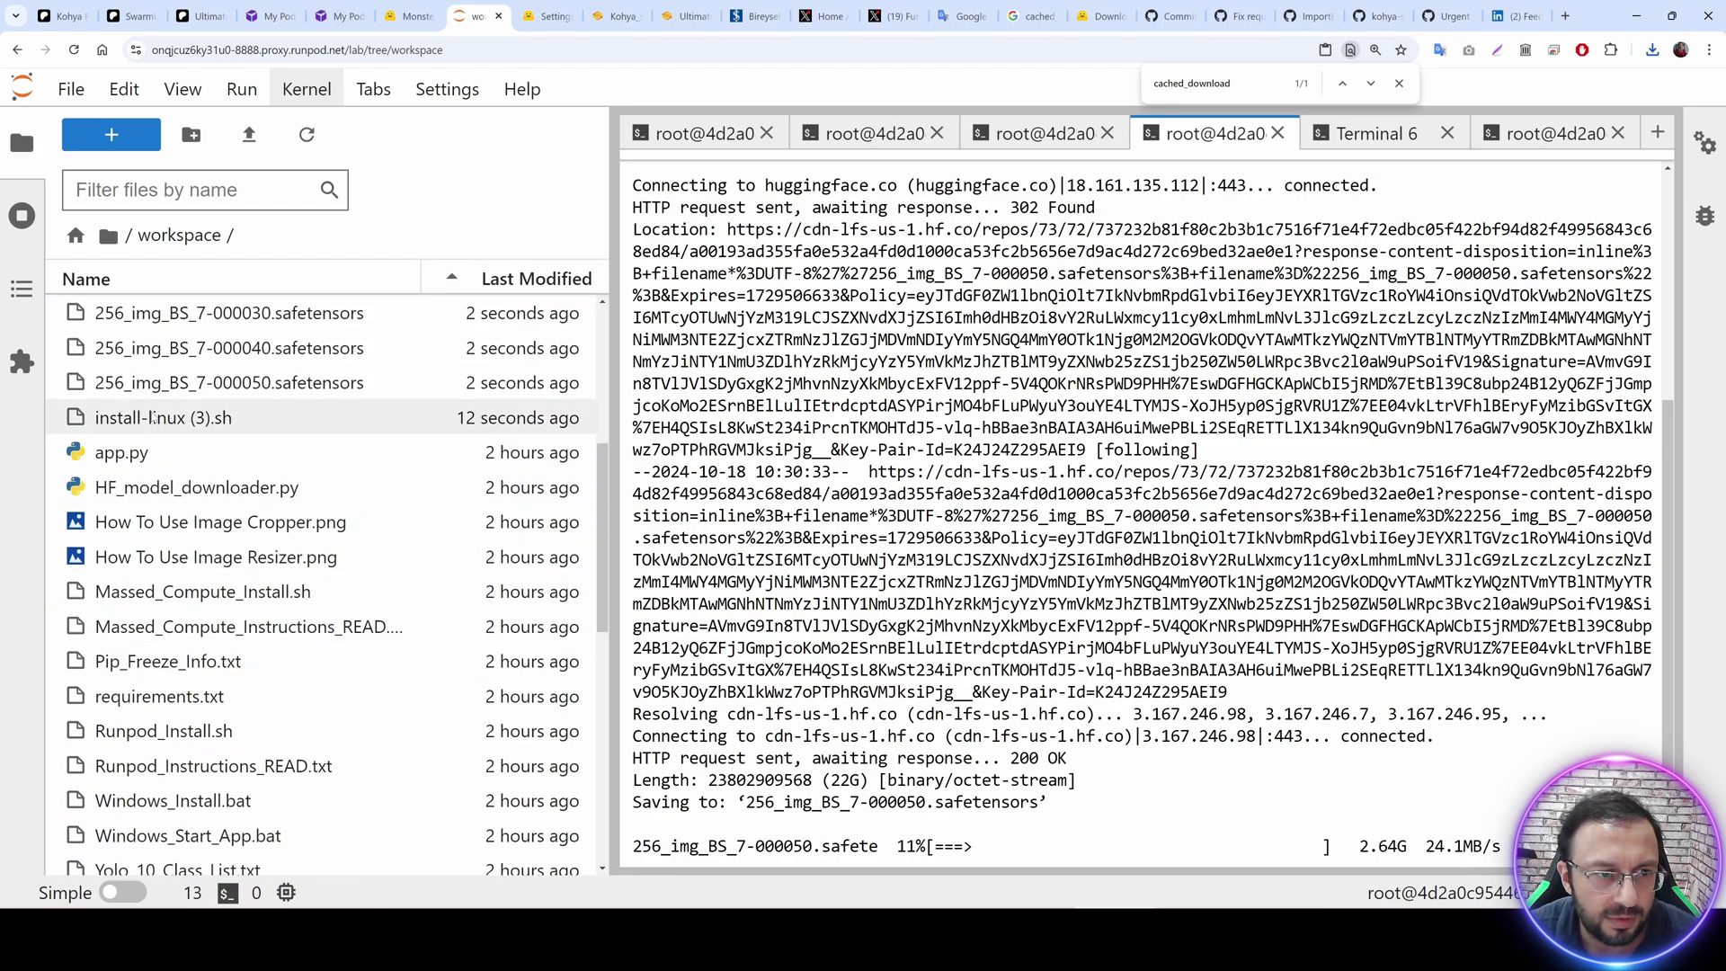
left_click(216, 425)
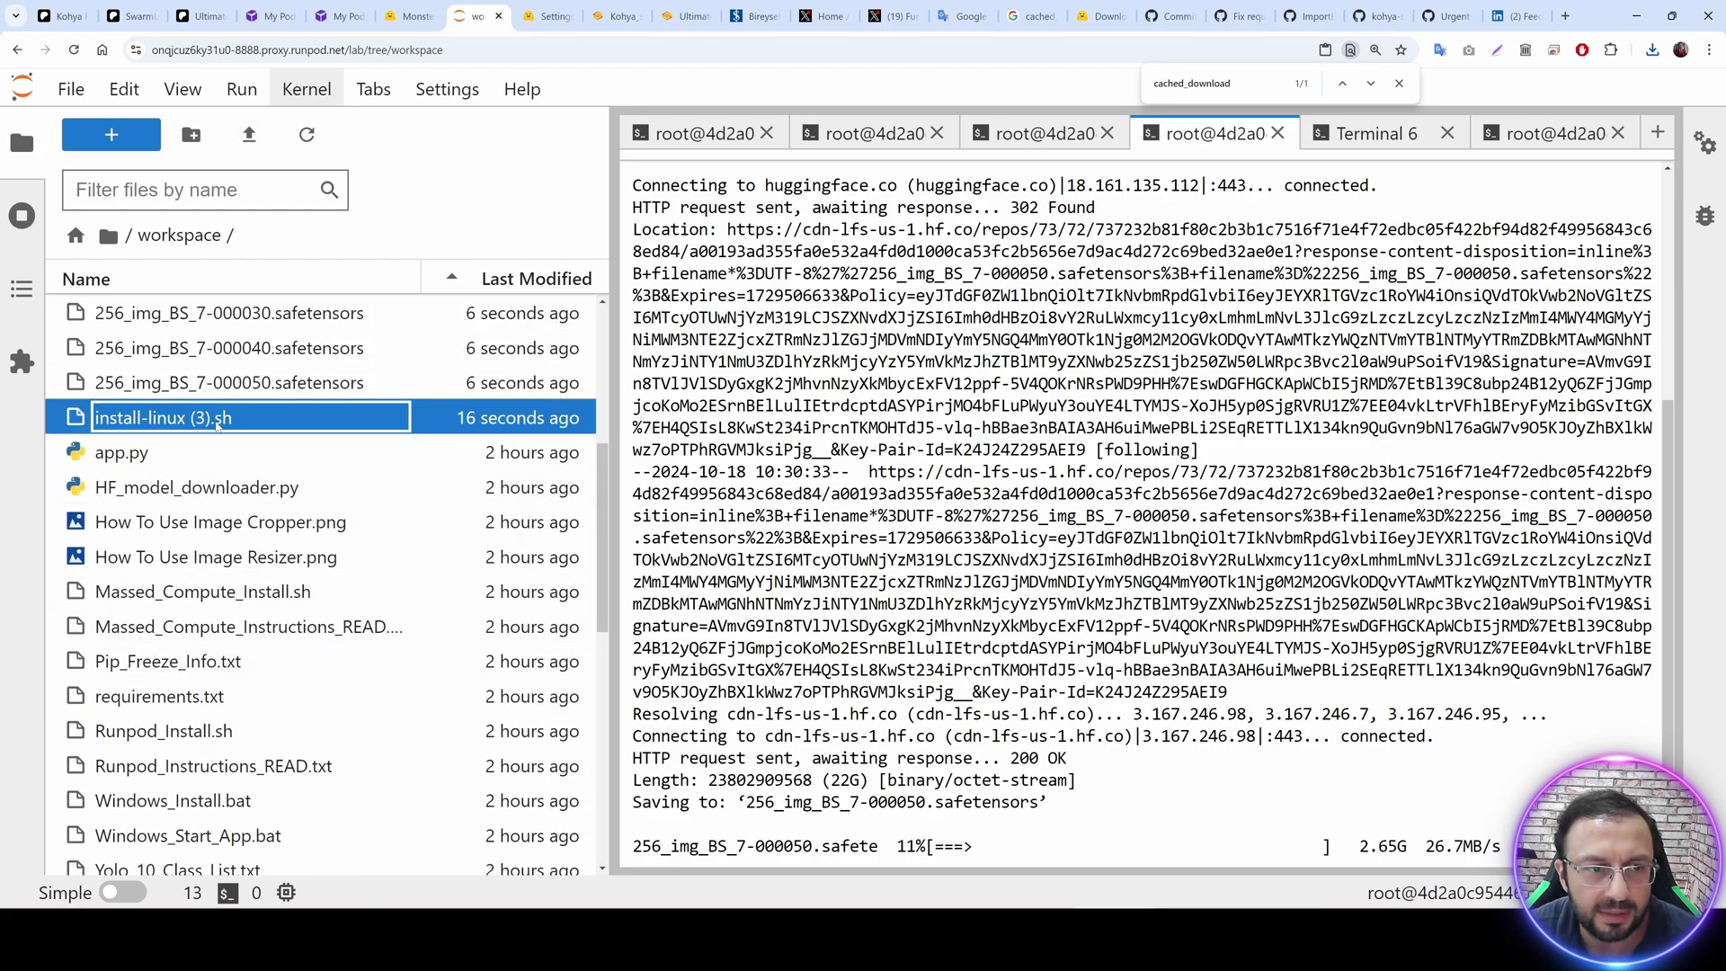
left_click(196, 441)
left_click(197, 425)
key("F2")
type("install-linux")
key("Return")
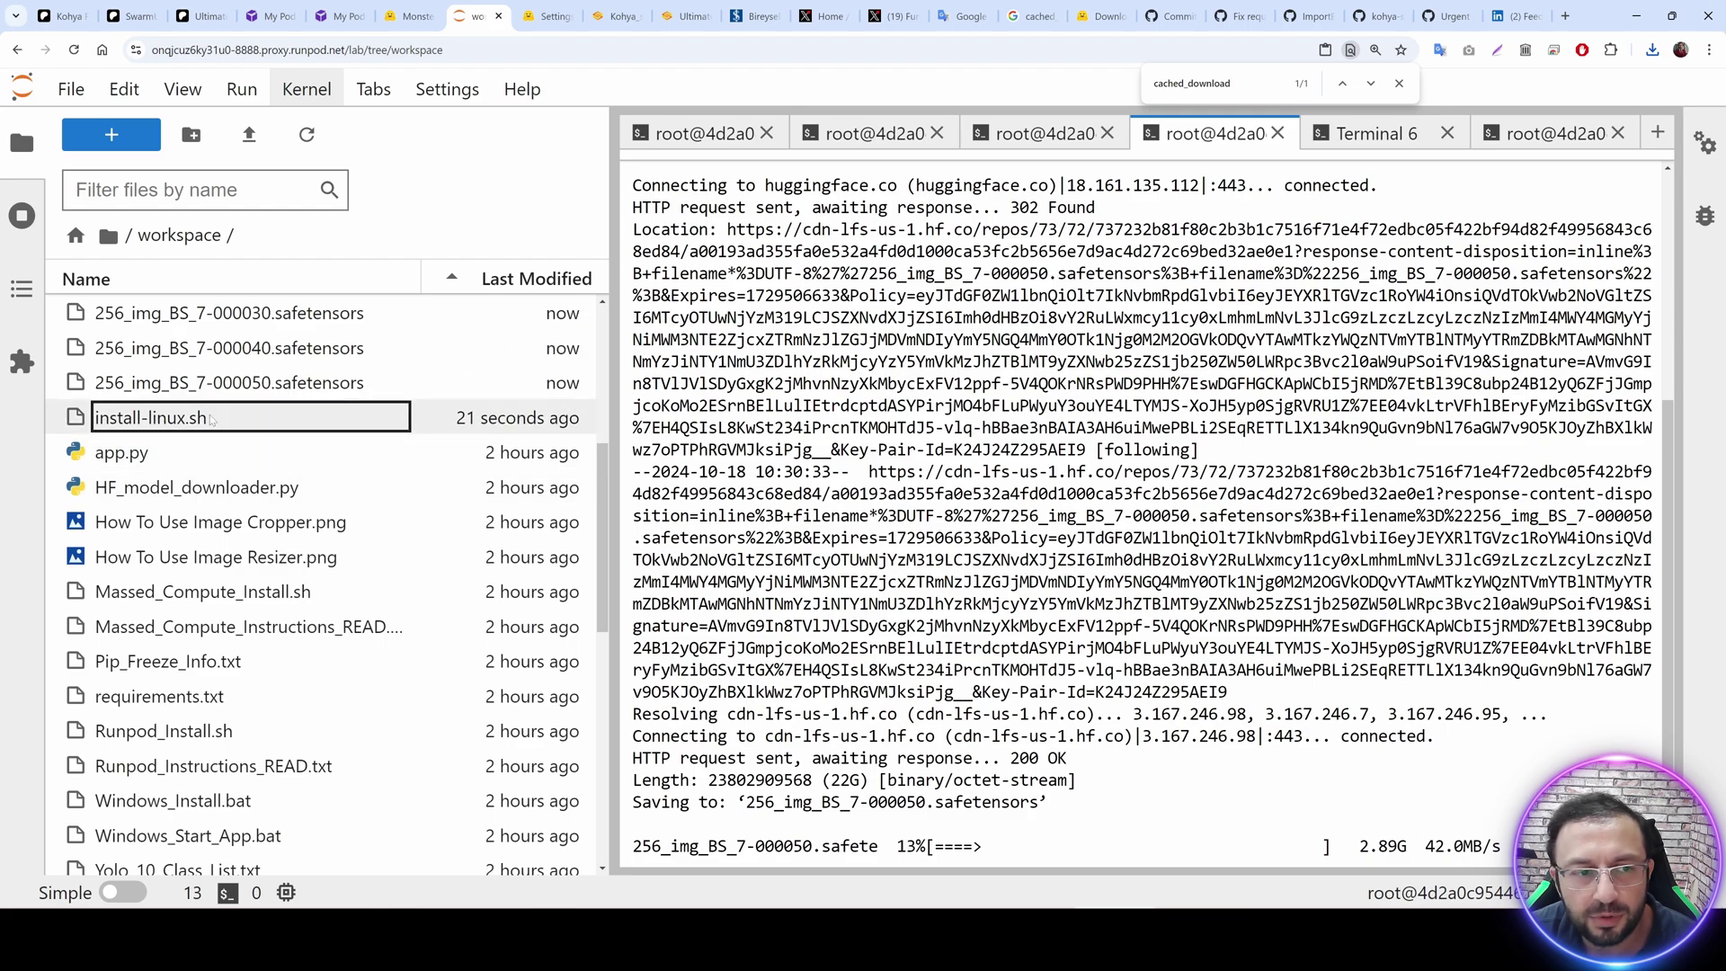
Open a new terminal and run chmod +x install-linux.sh and ./install-linux.sh, copied from the RunPod instructions in the SwarmUI Patreon post.
left_click(112, 134)
scroll(820, 557, "down", 3)
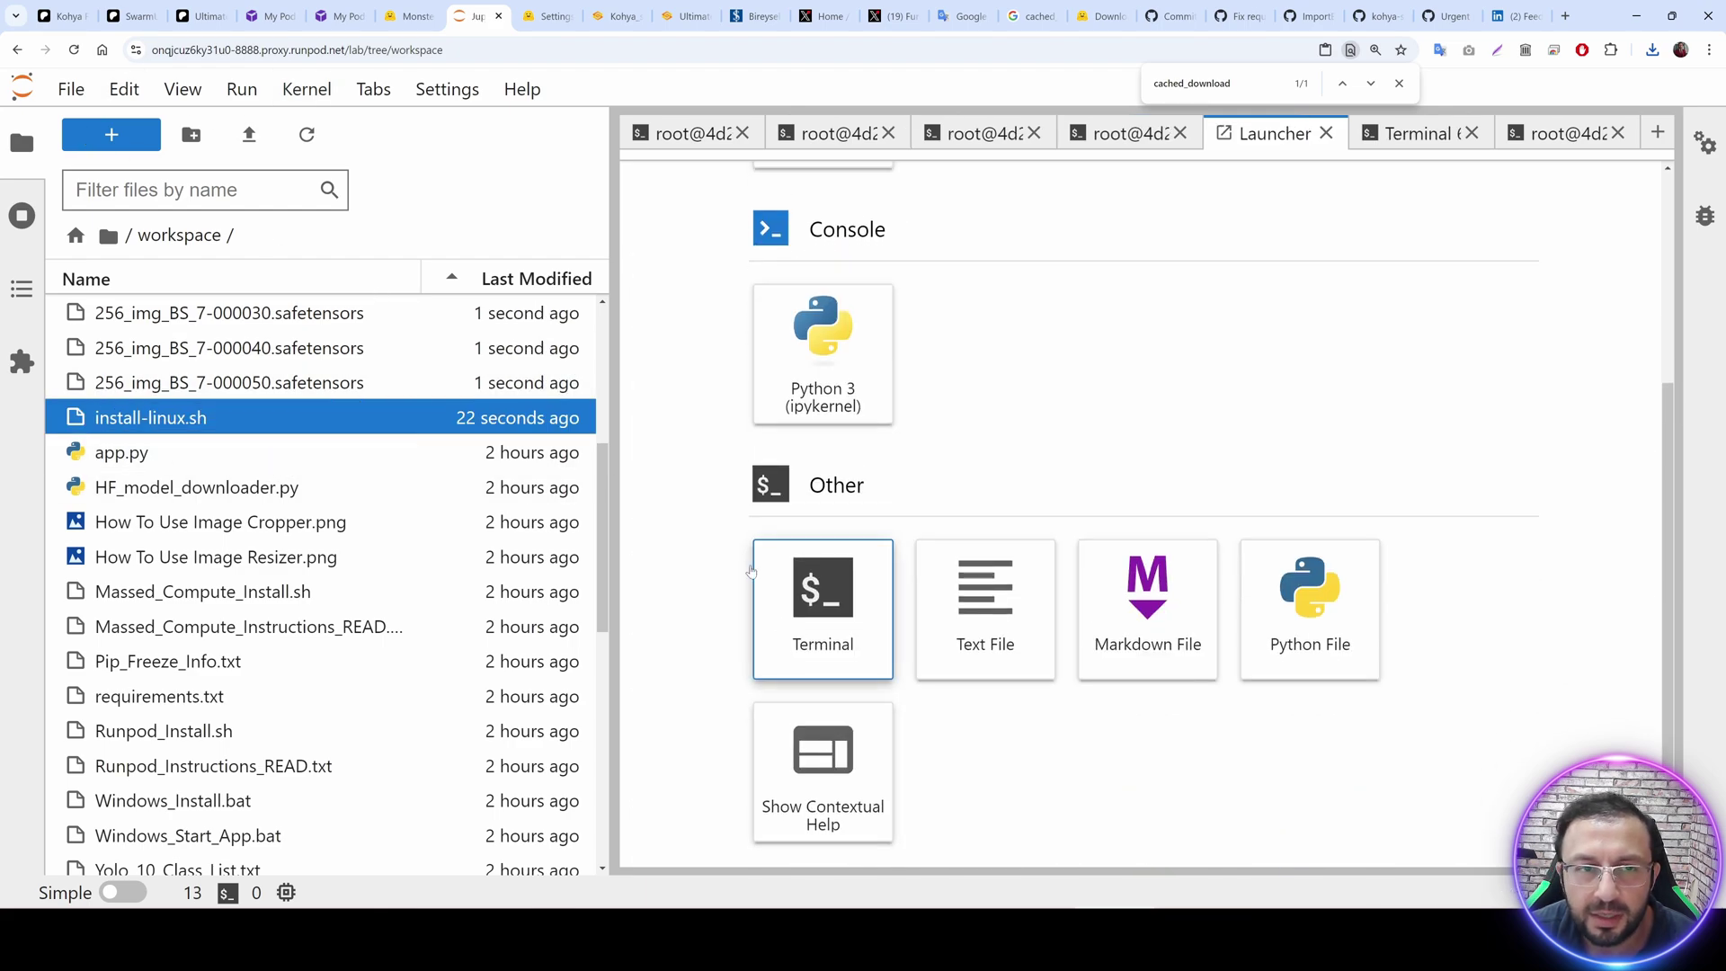
left_click(821, 590)
left_click(130, 15)
scroll(665, 469, "up", 4)
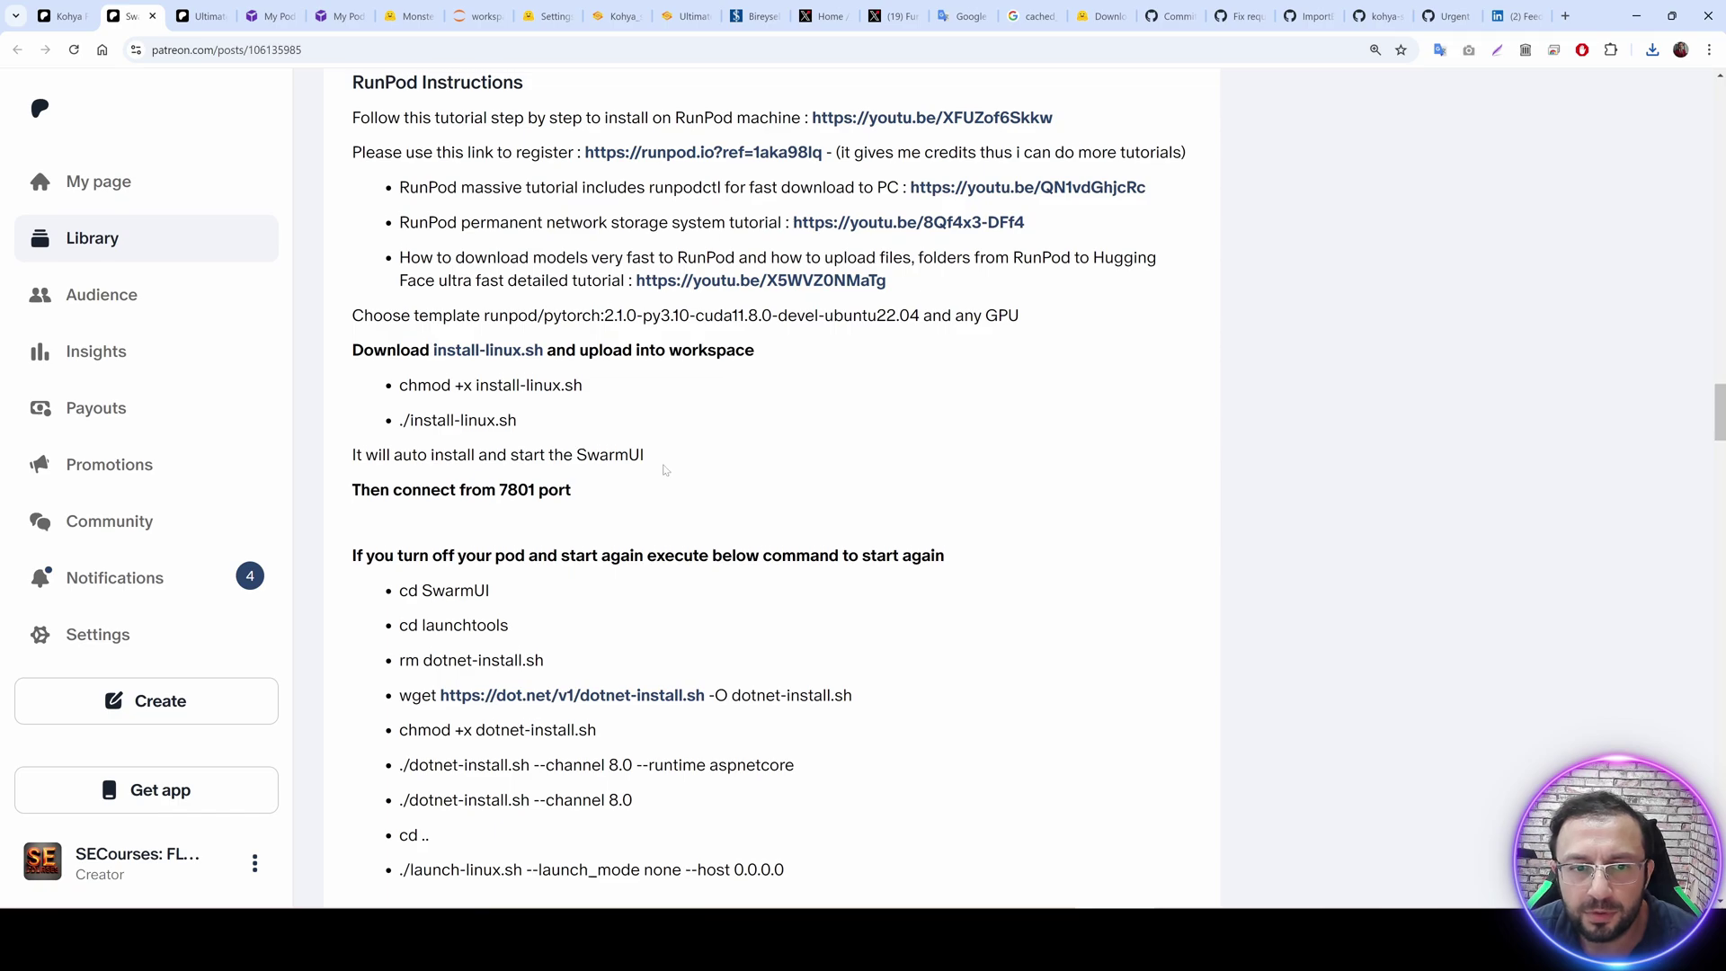
left_click_drag(575, 424, 395, 381)
key("ctrl+c")
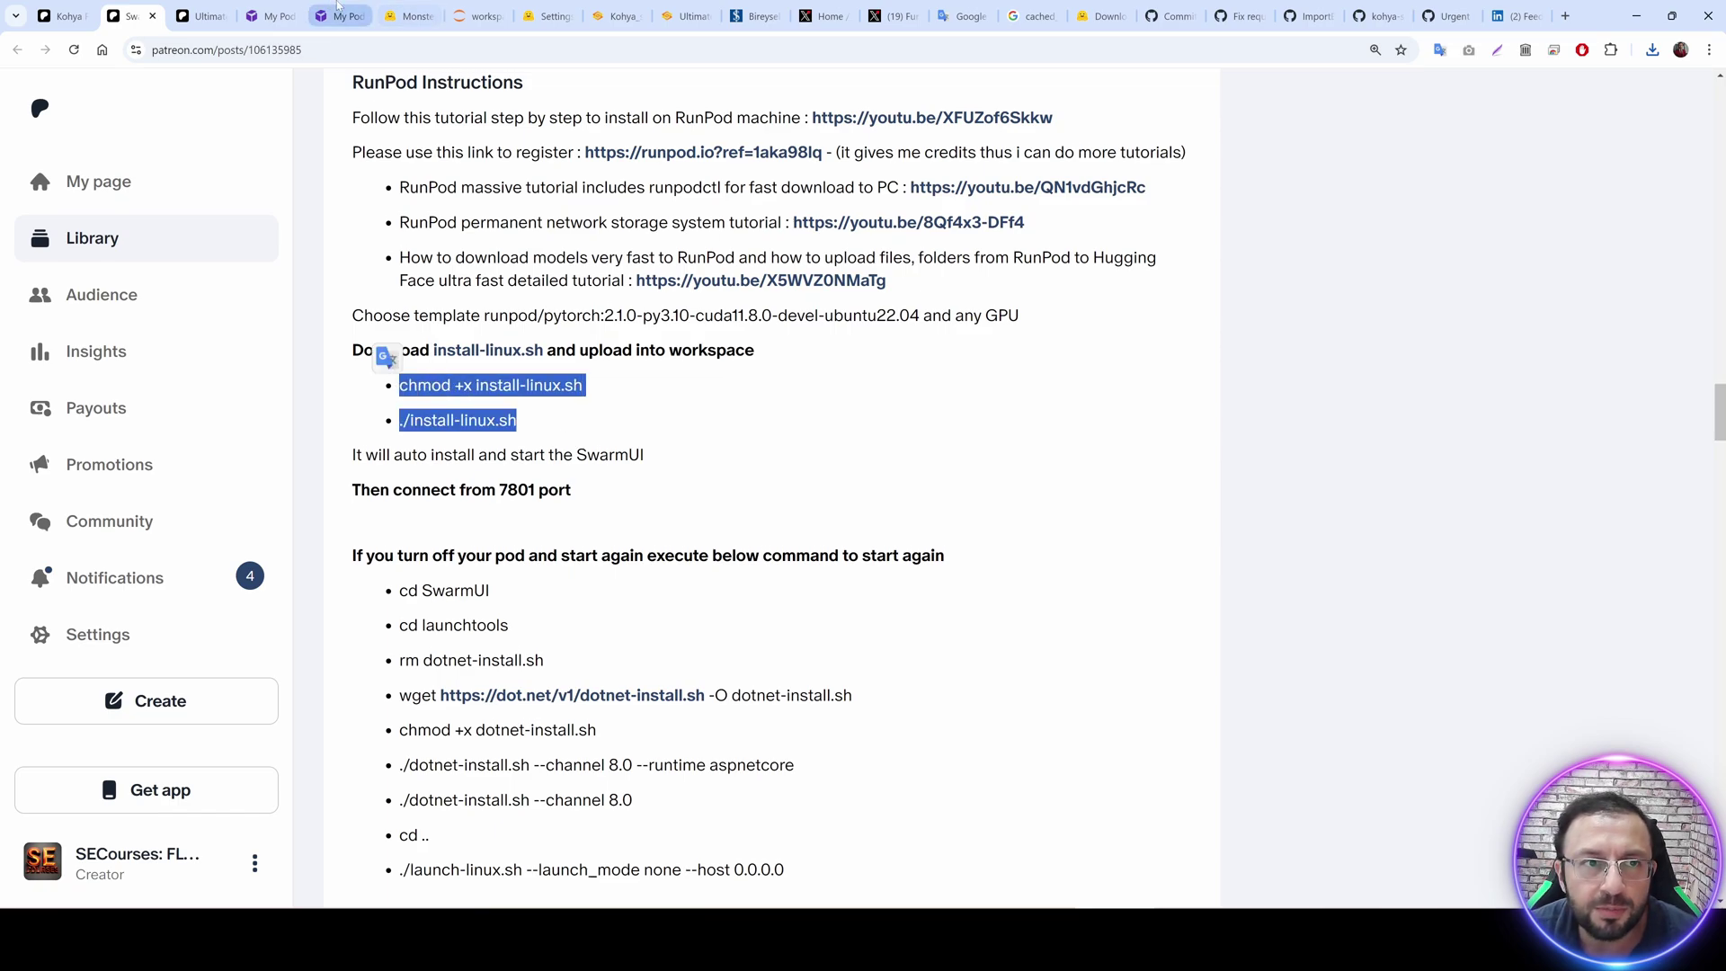
left_click(481, 15)
key("ctrl+v")
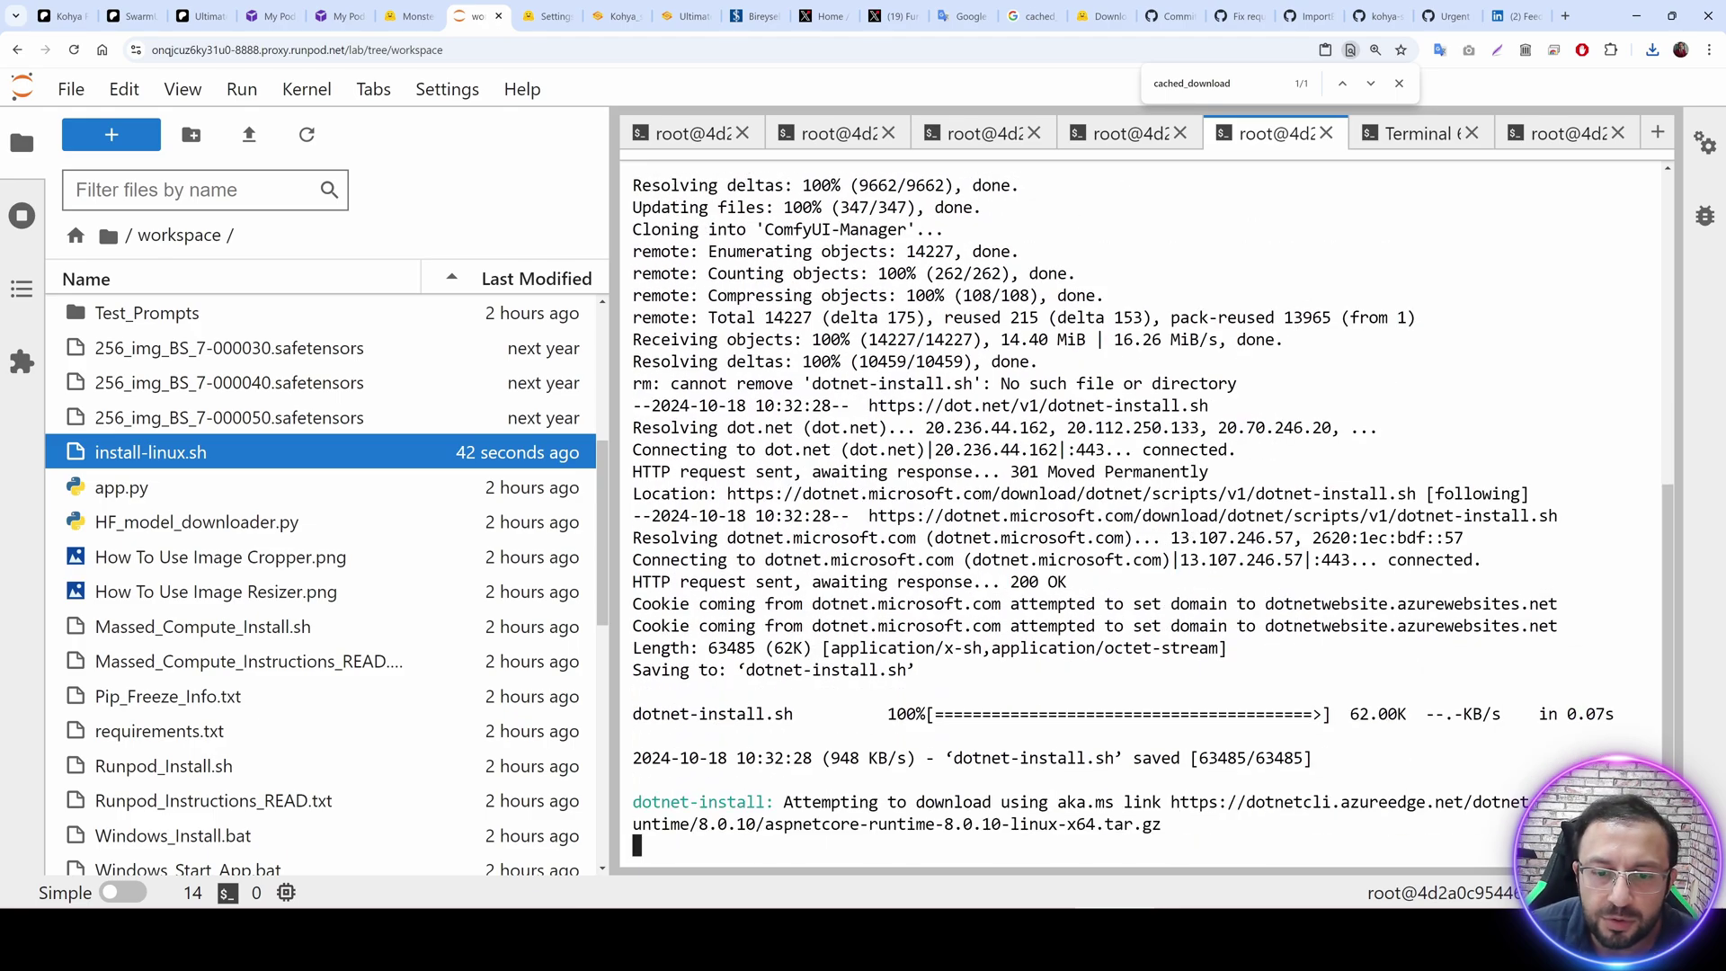
Find the open kohya_ss GitHub issue 2908 and review its cached_download import error report.
left_click(1241, 16)
left_click(1310, 15)
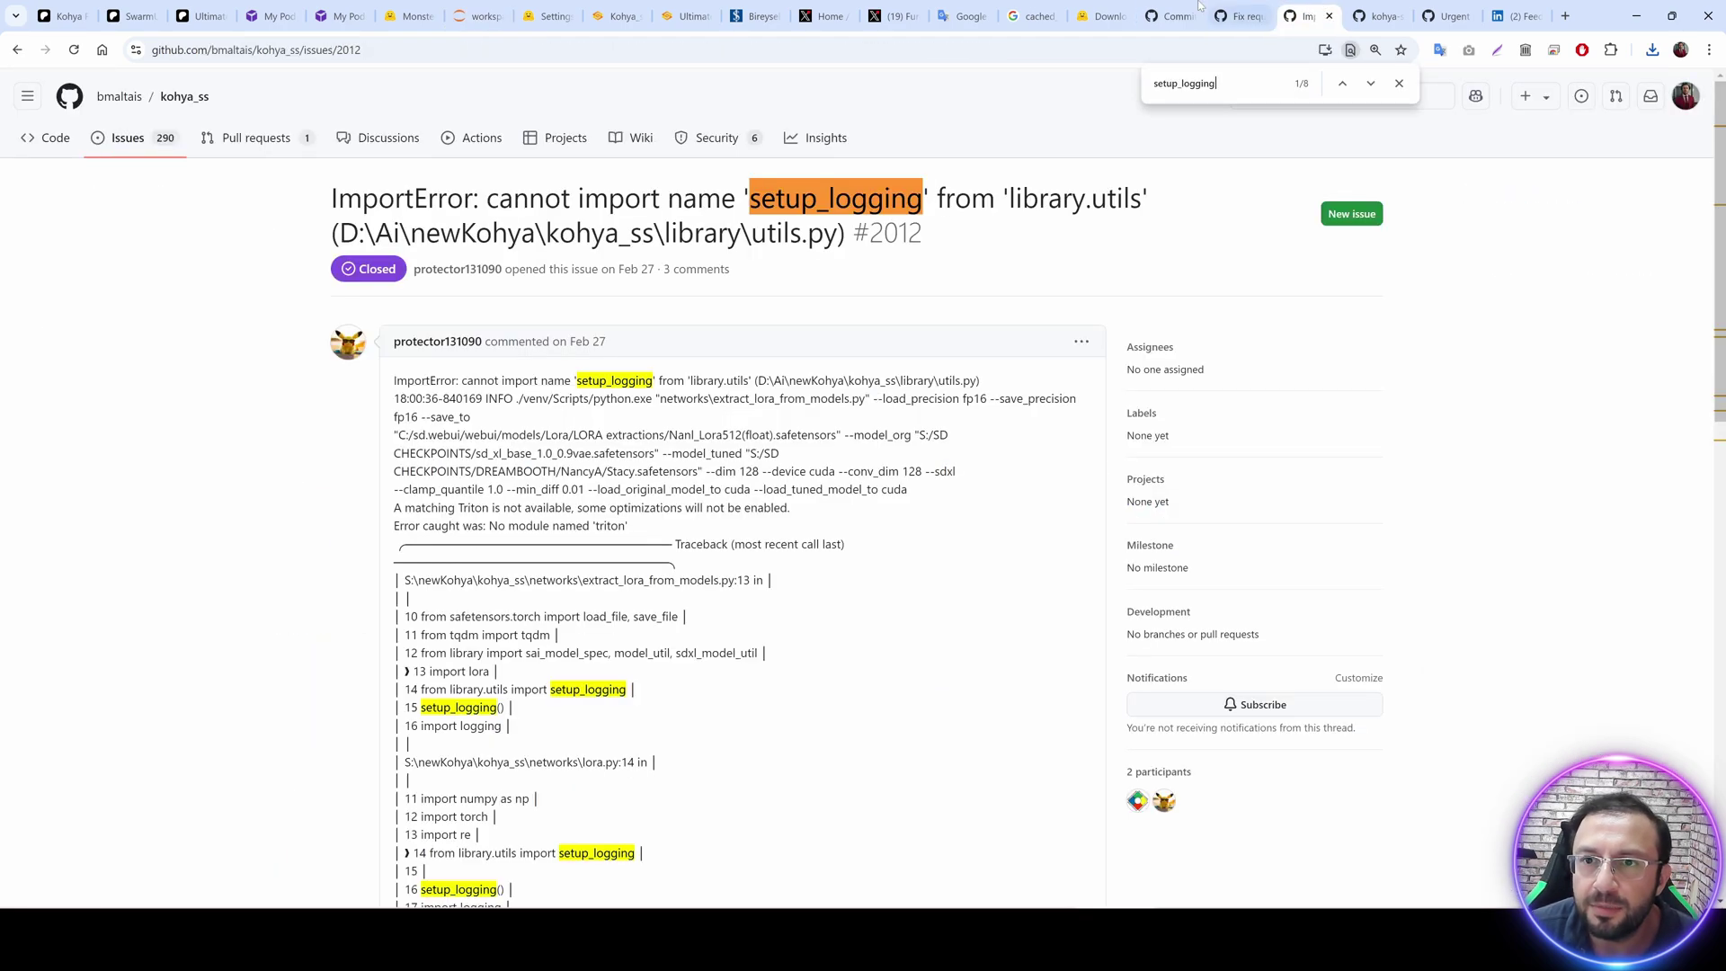
left_click(1173, 11)
left_click(1375, 11)
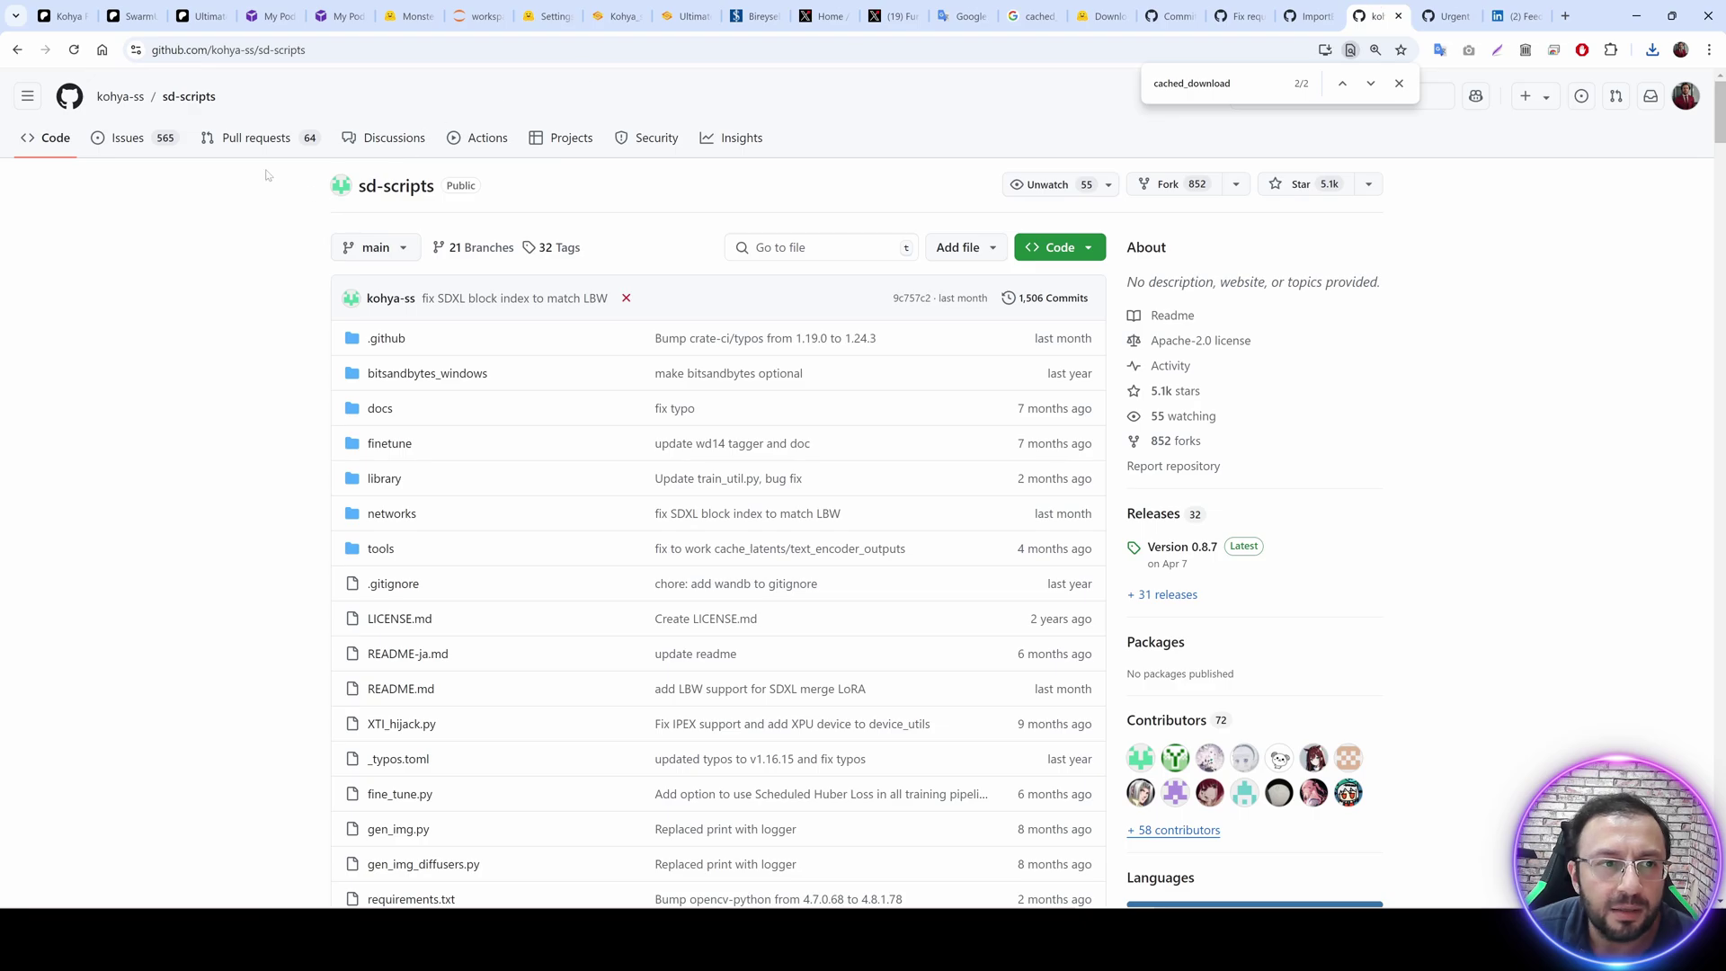
left_click(1475, 6)
scroll(738, 361, "down", 3)
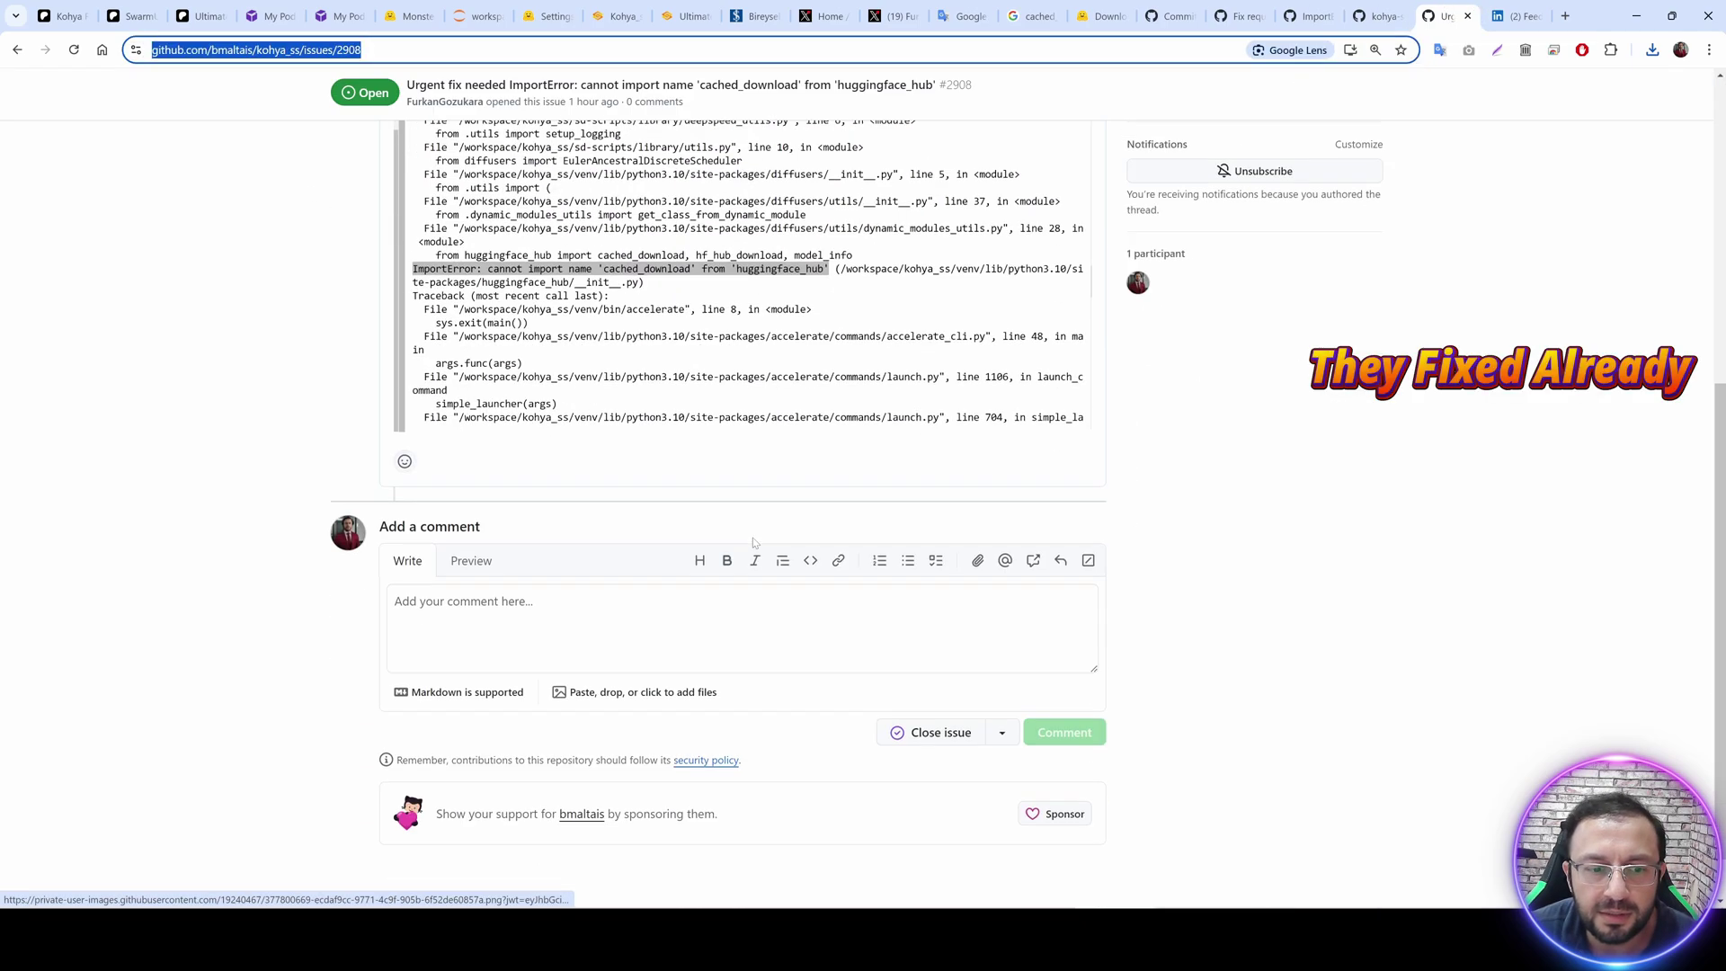
scroll(758, 595, "up", 3)
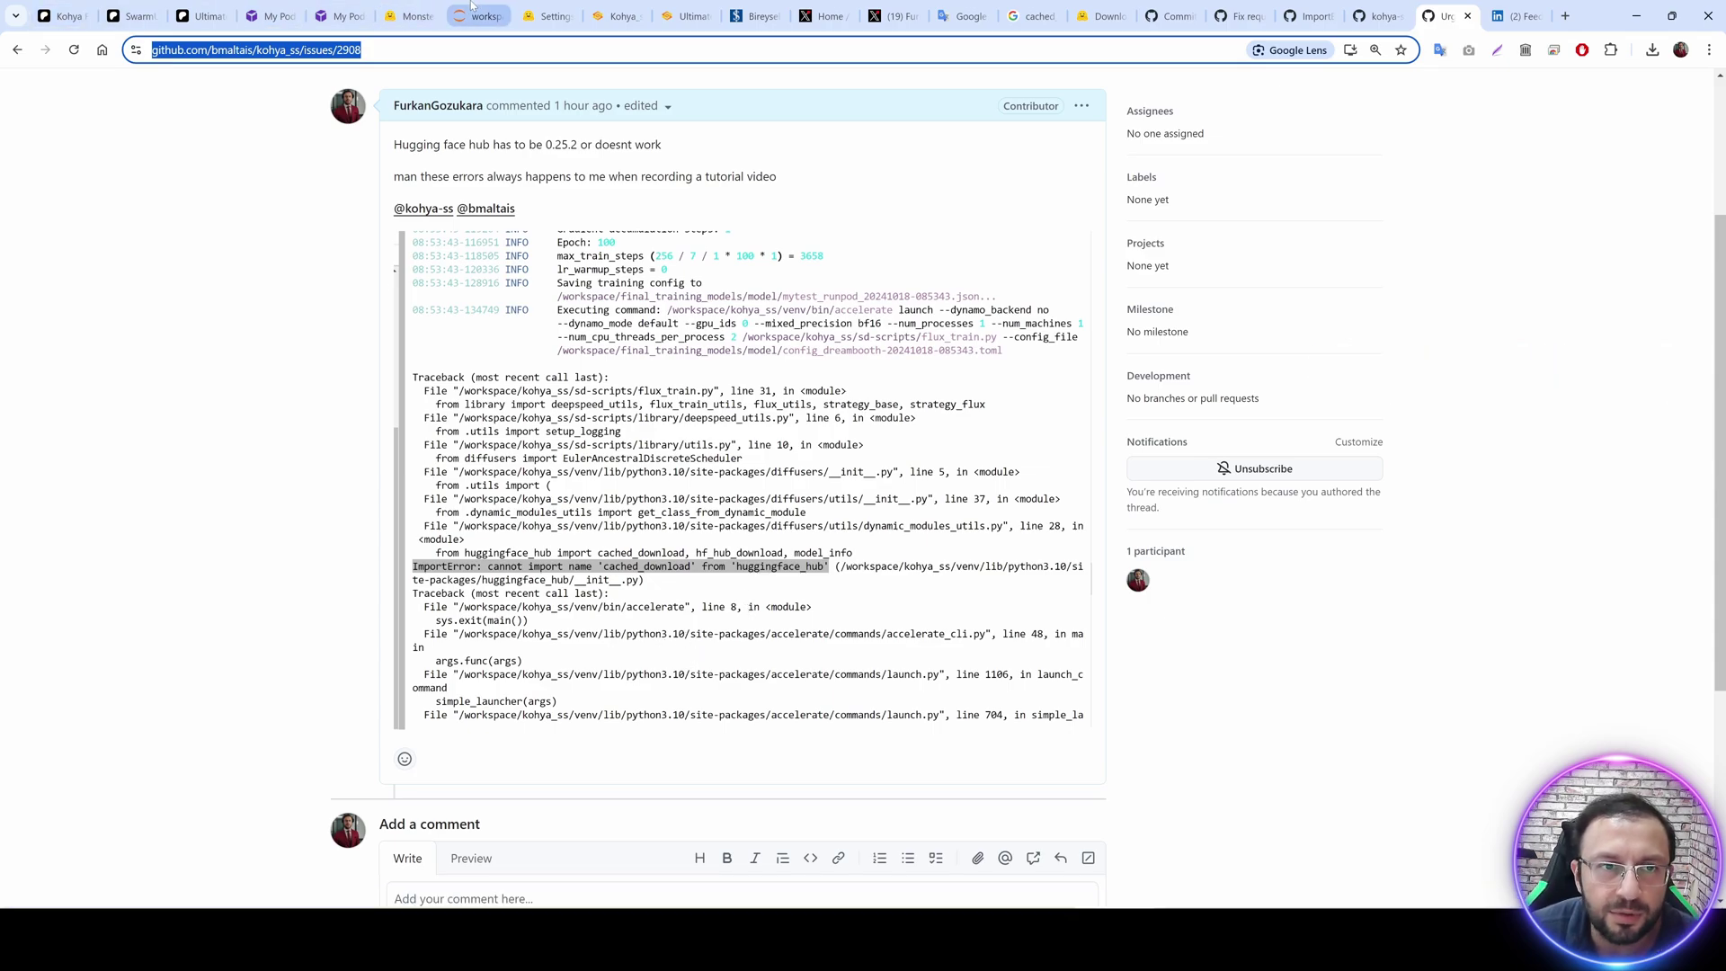
Check the SwarmUI installation output, the checkpoint downloads and the nvitop GPU usage in the JupyterLab terminals.
key("ctrl+7")
scroll(1013, 717, "up", 15)
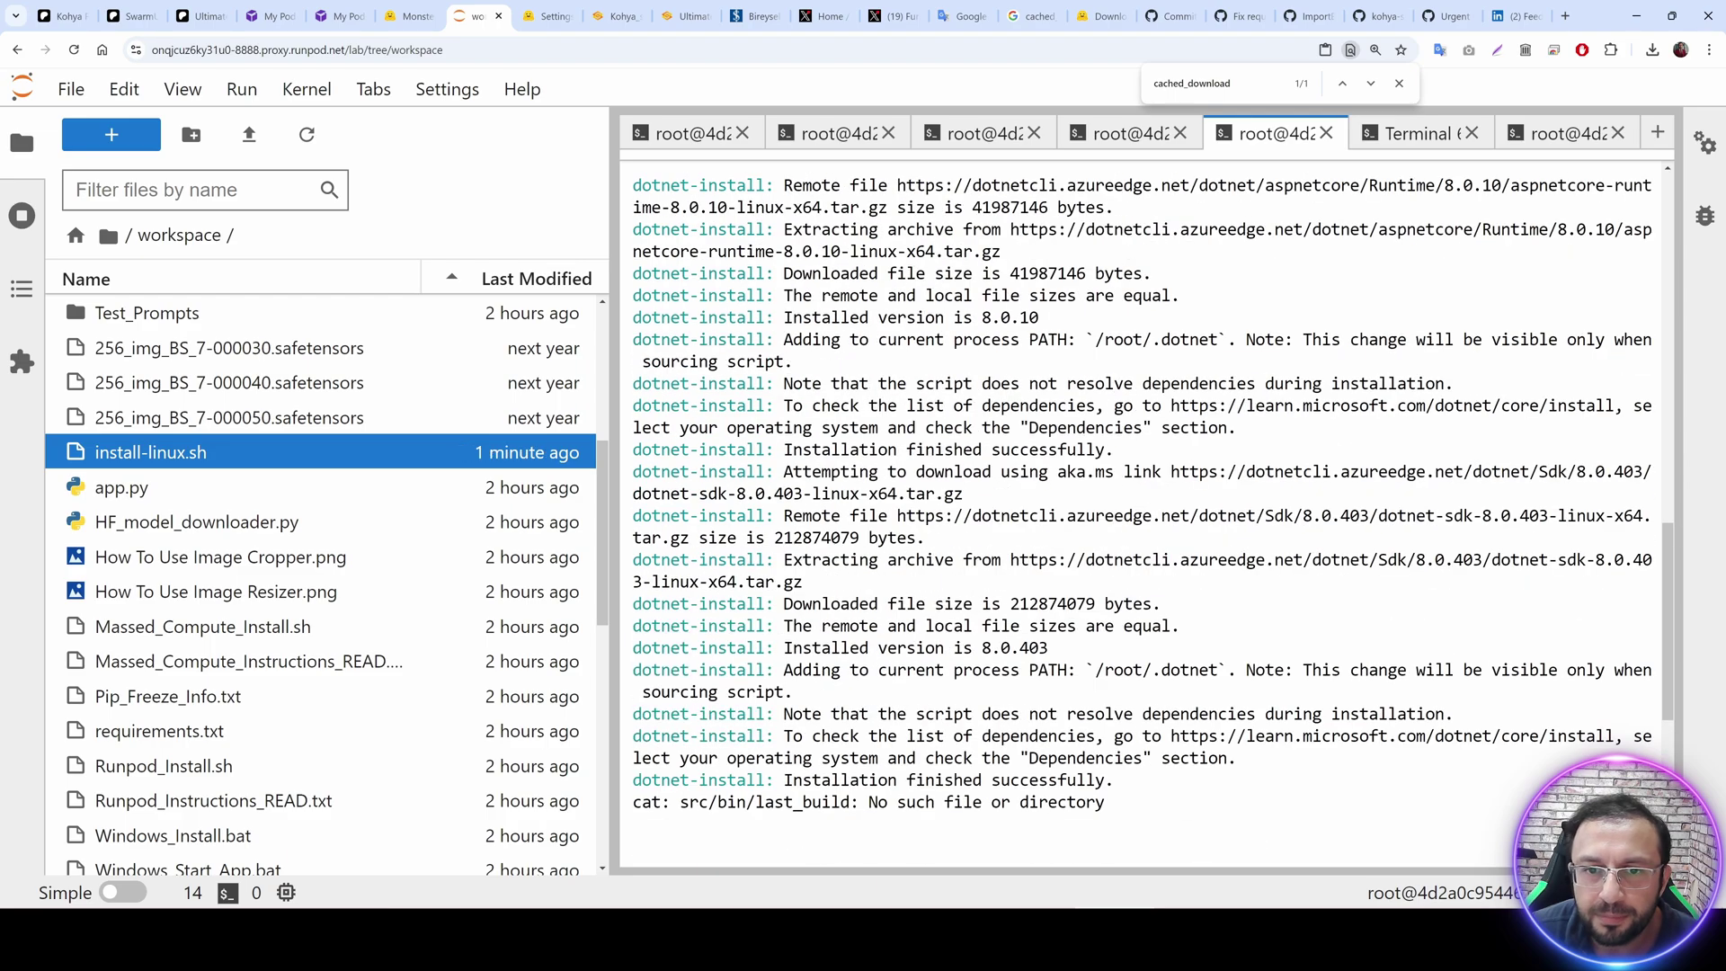
scroll(1047, 759, "down", 12)
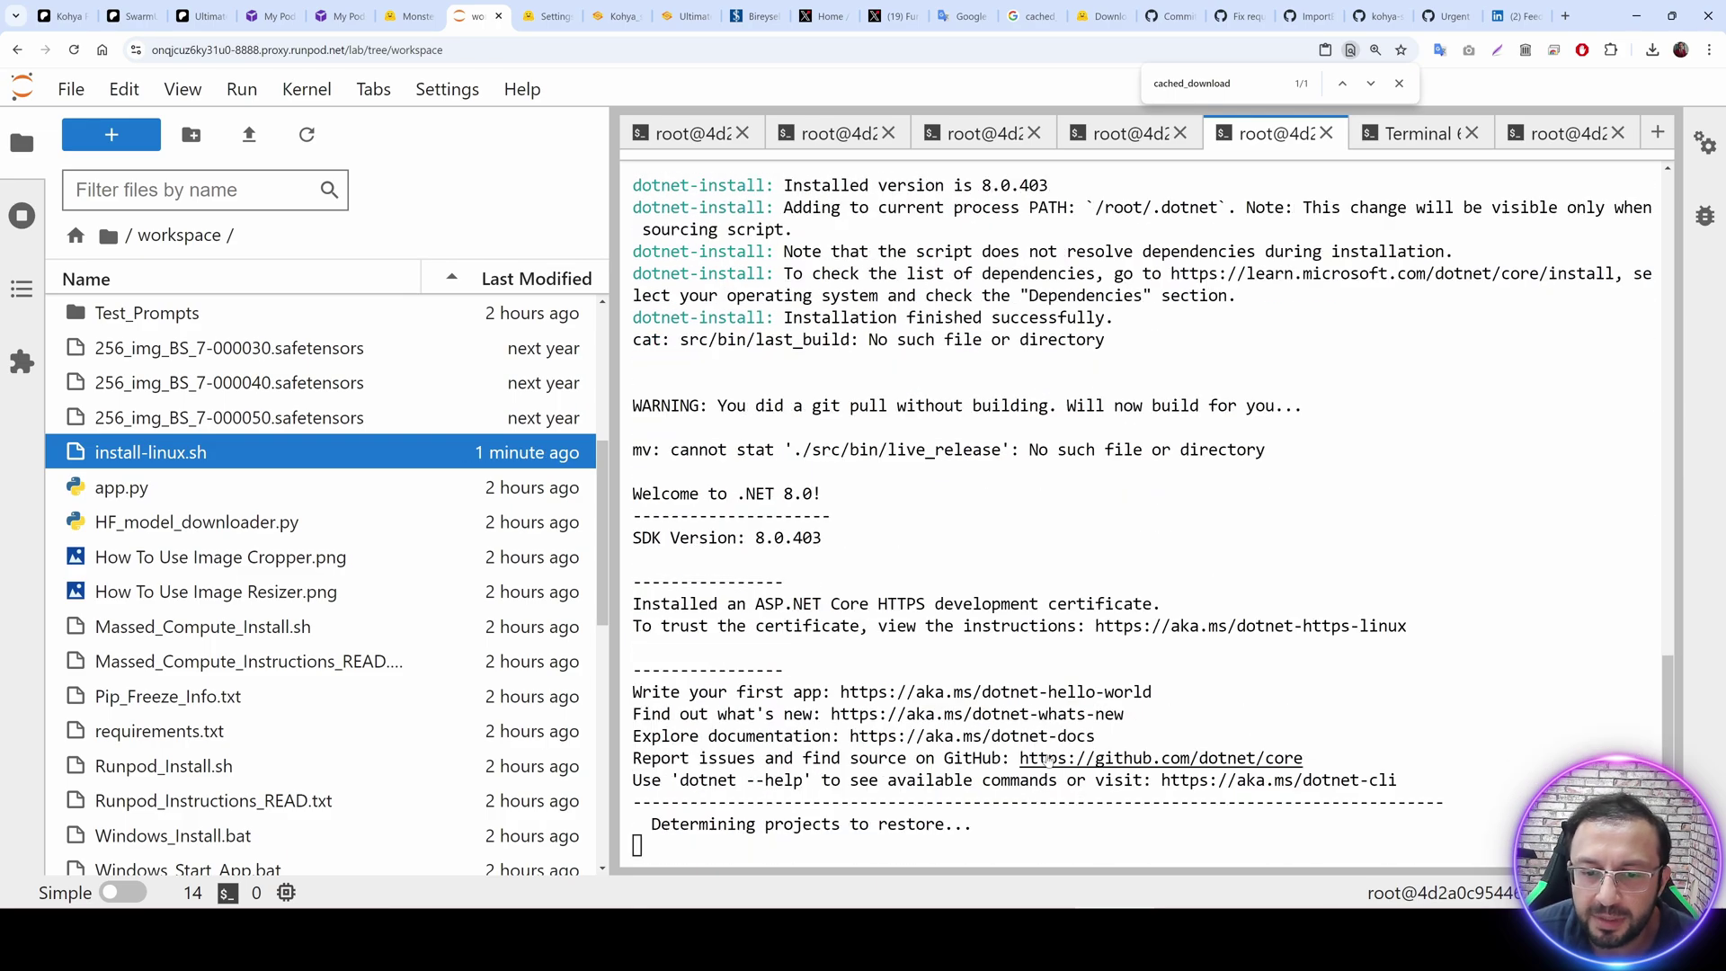
left_click(1125, 133)
left_click(979, 133)
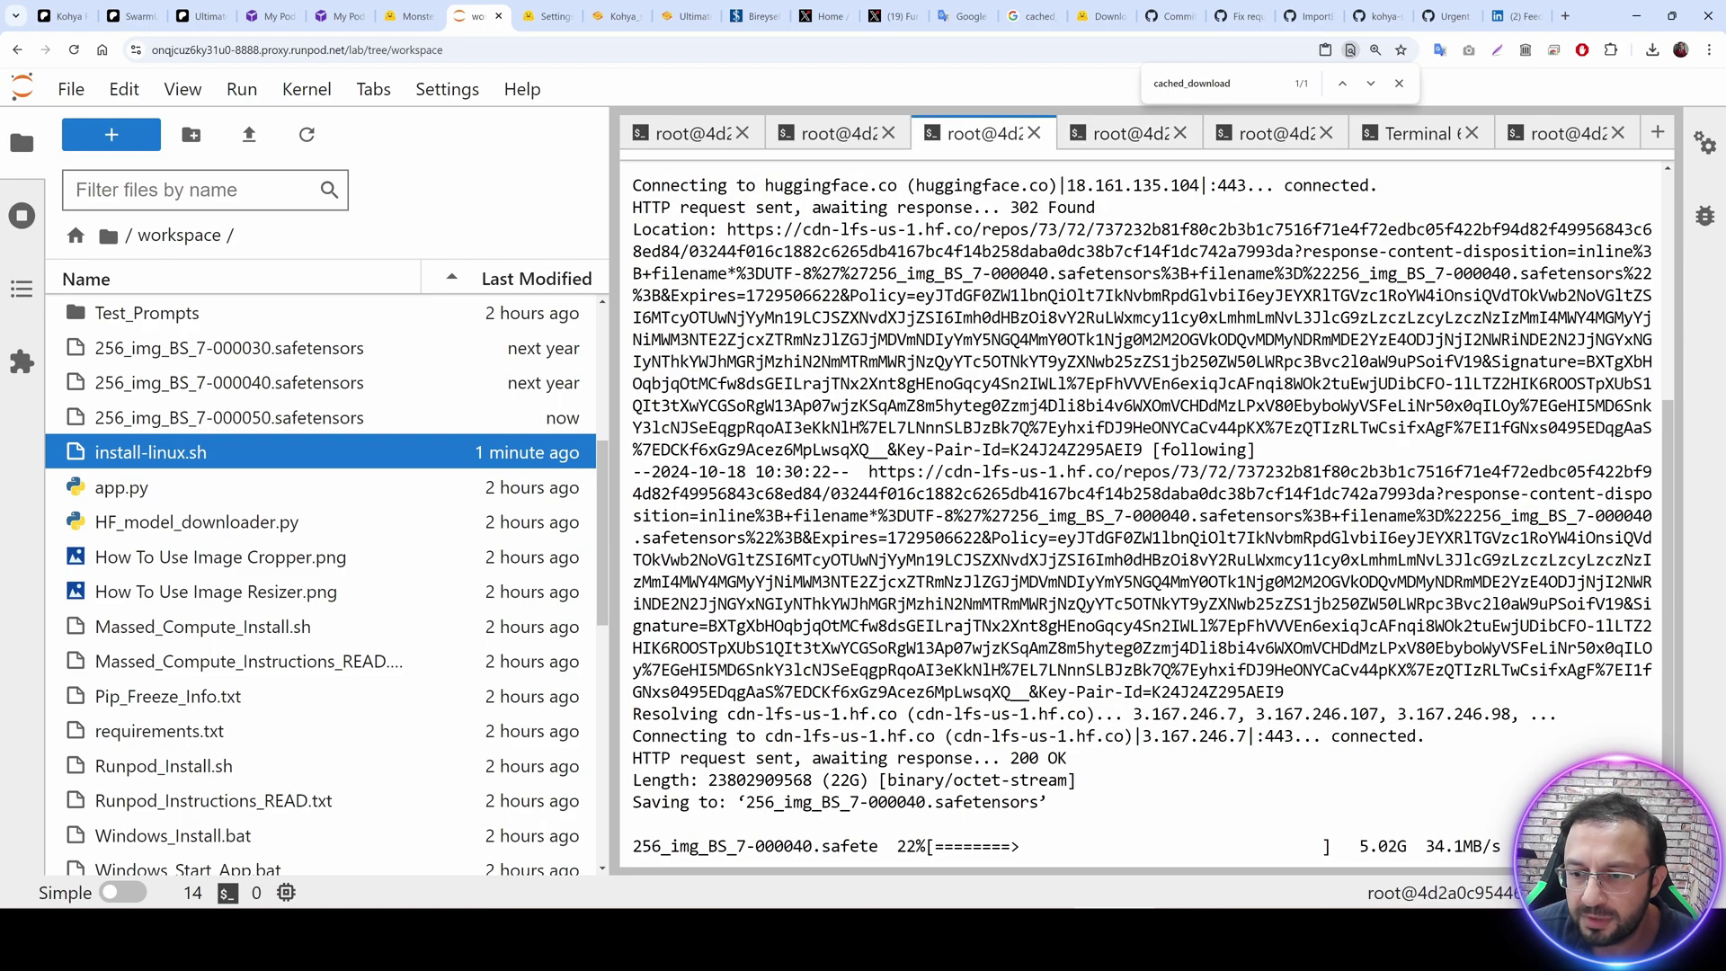
left_click(835, 133)
left_click(719, 134)
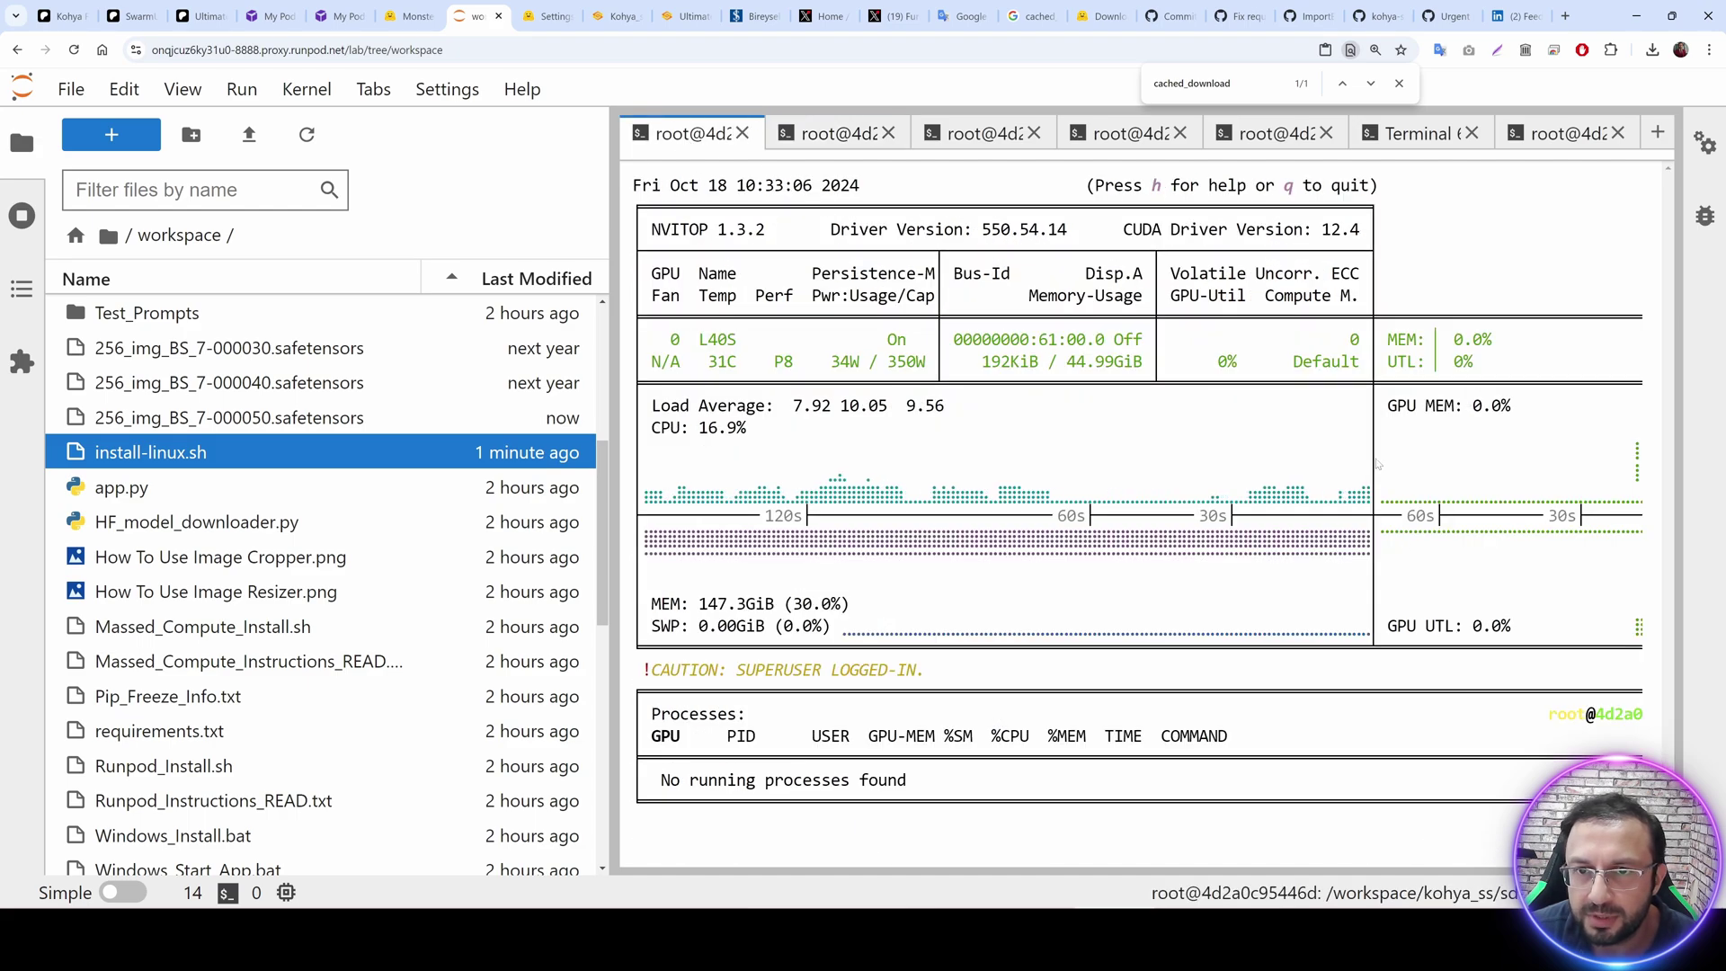
left_click(1275, 135)
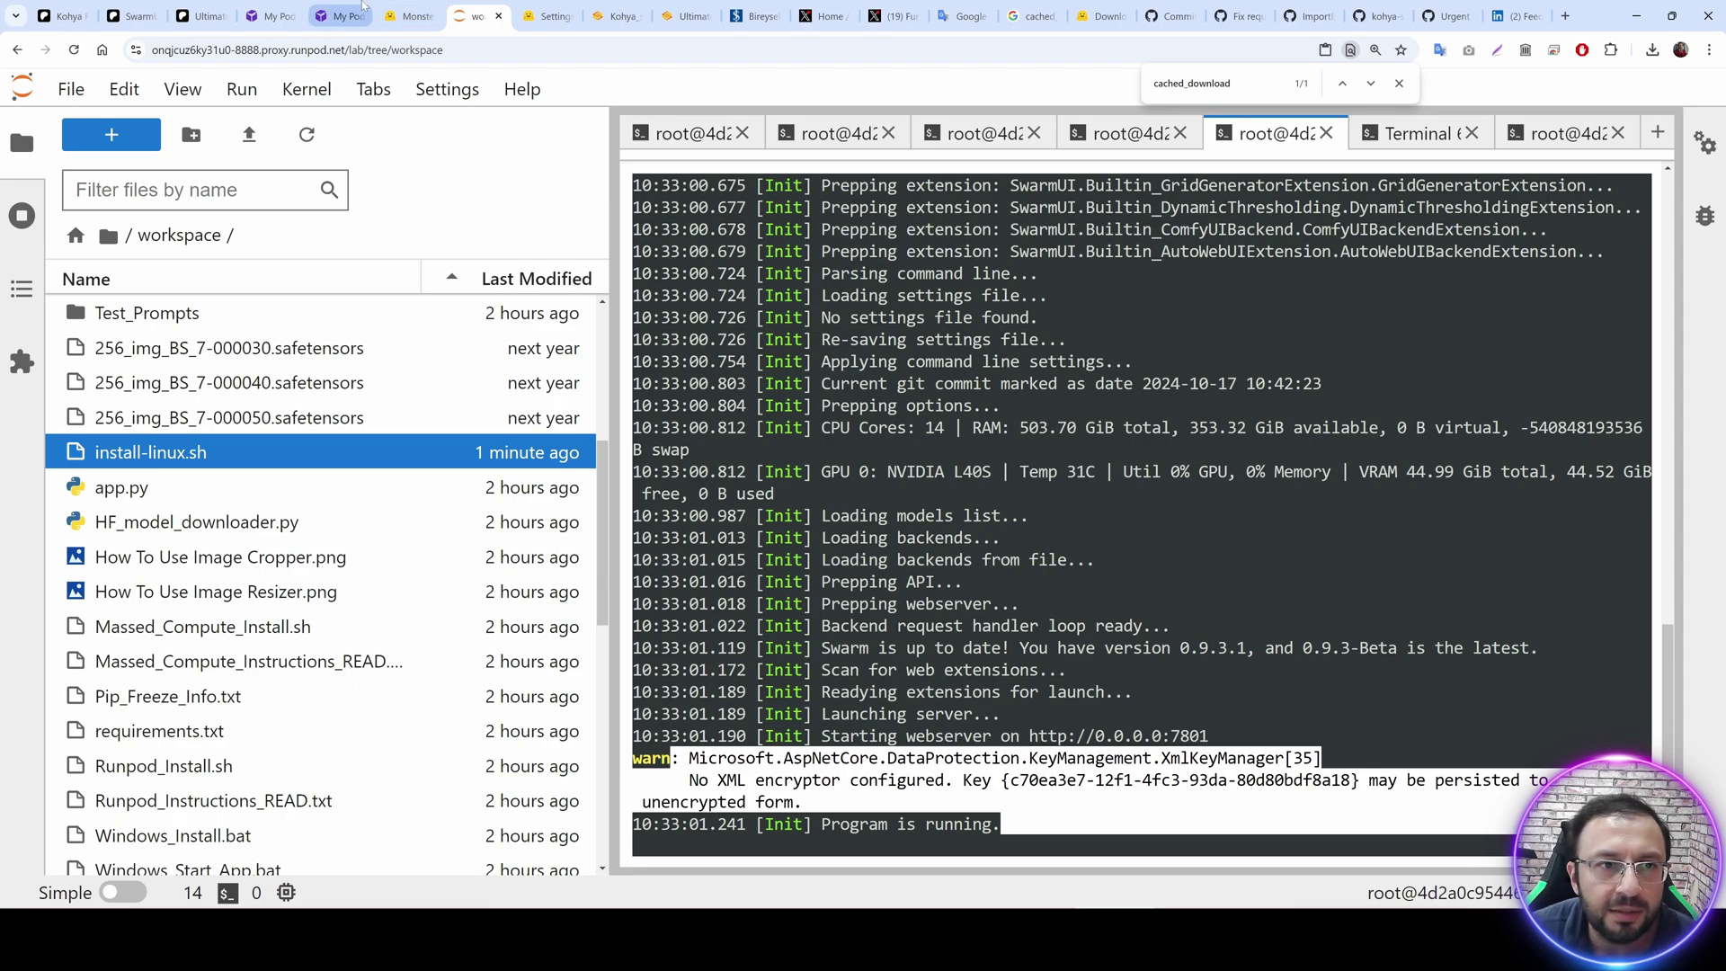
Connect to the pod's HTTP service on port 7801 from the RunPod pods page and enlarge the SwarmUI installer page.
left_click(340, 16)
left_click(644, 646)
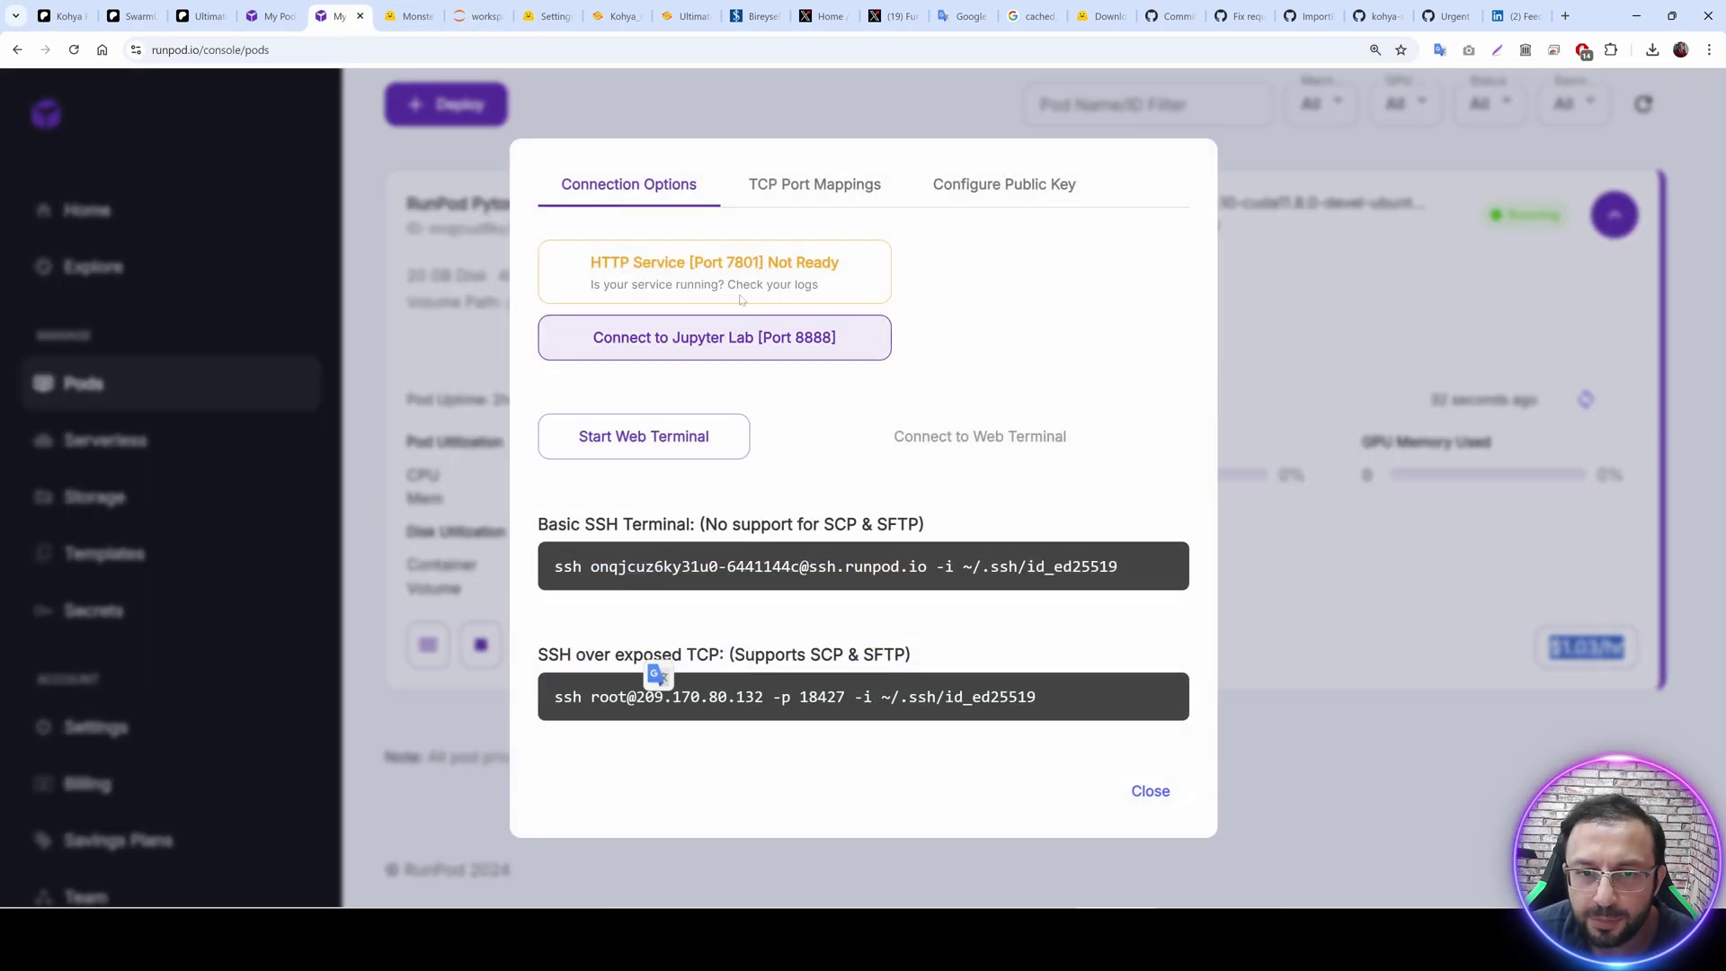
left_click(678, 259)
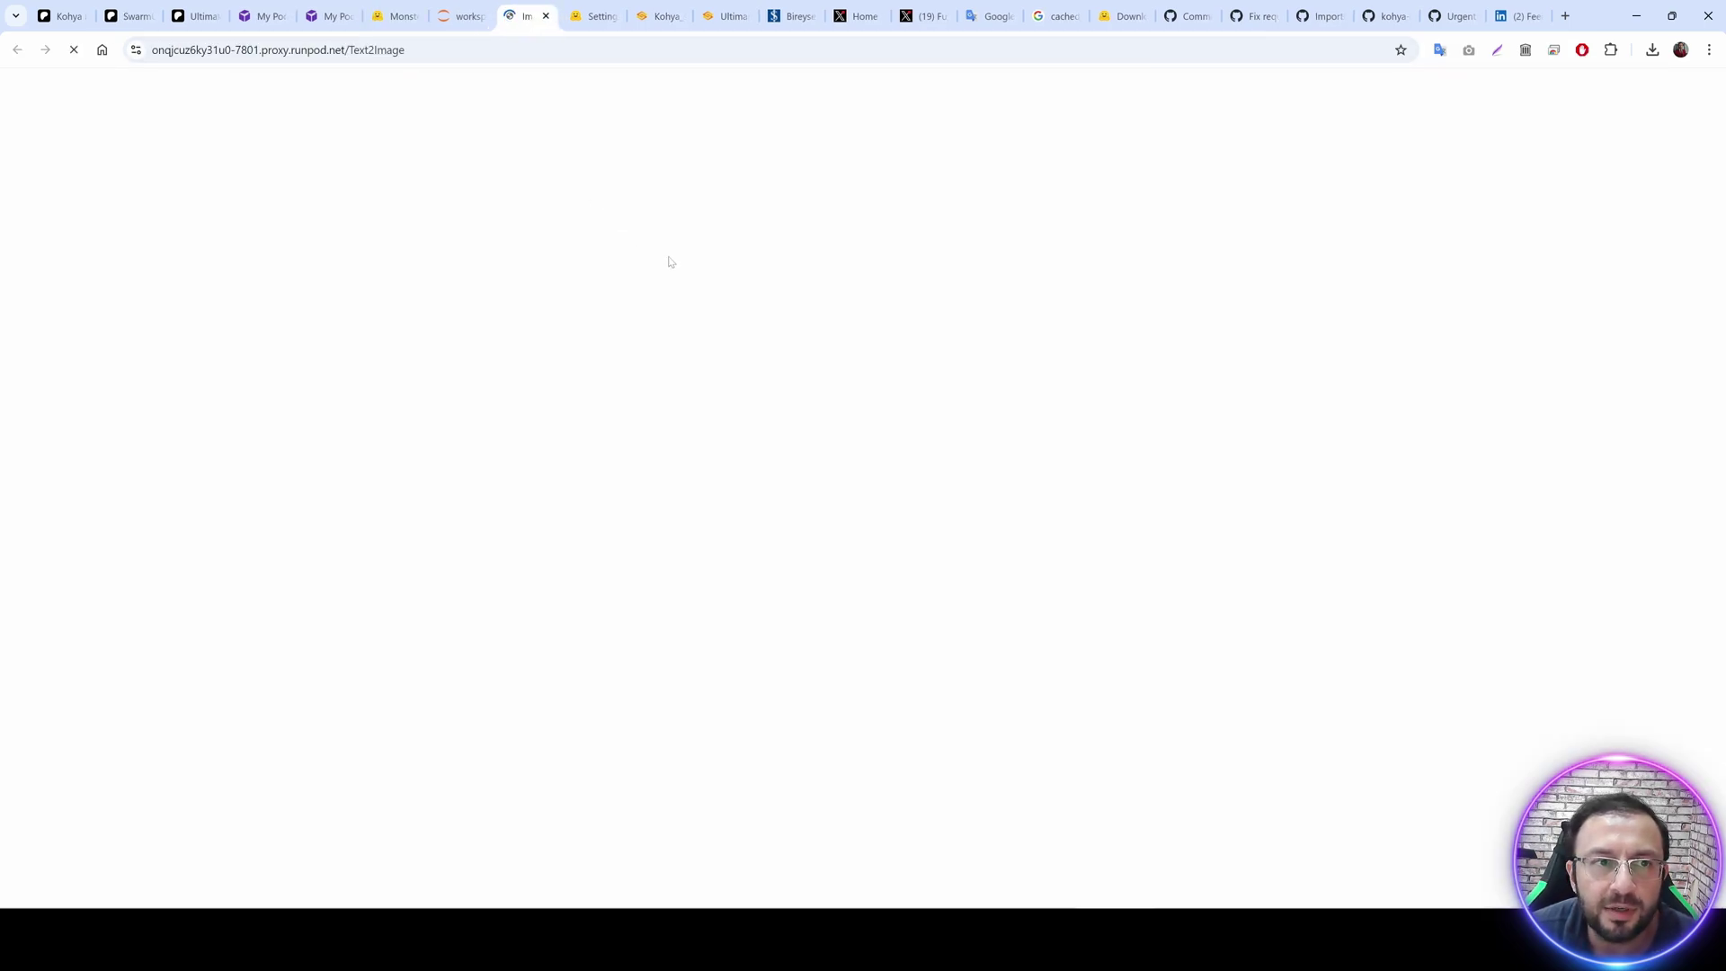
key("ctrl+plus")
key("ctrl+plus")
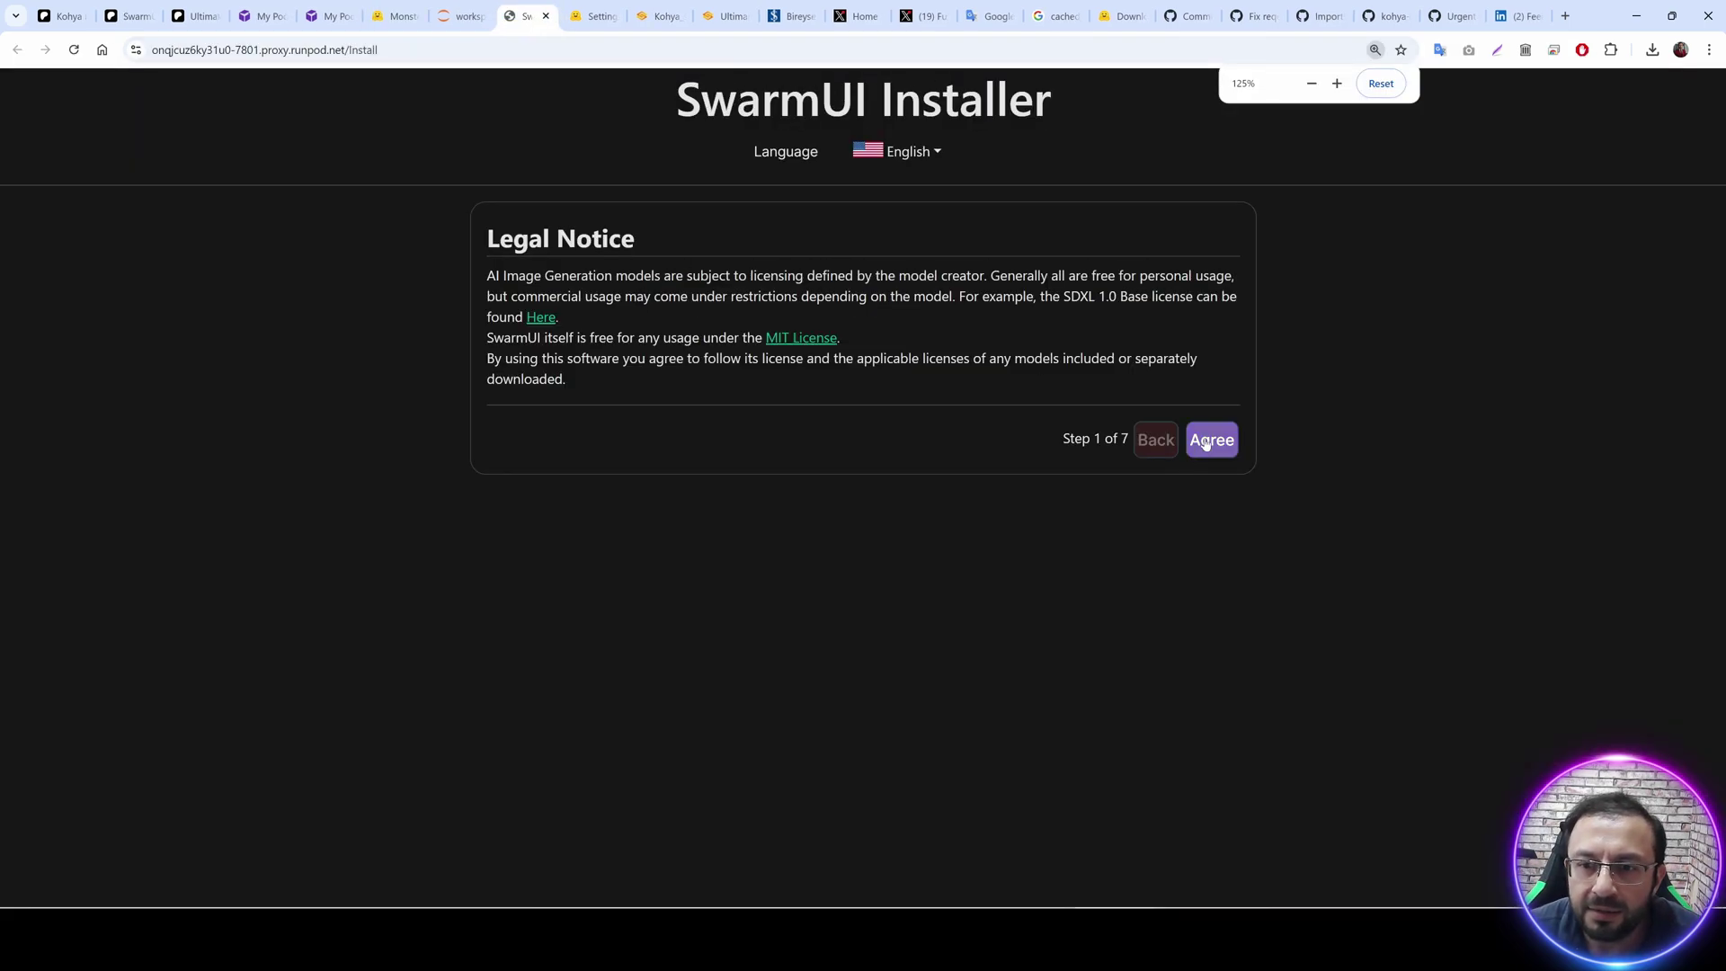
Agree to the SwarmUI legal notice, choose the Customize Settings install path and select the Modern Light theme.
left_click(1205, 440)
left_click(520, 365)
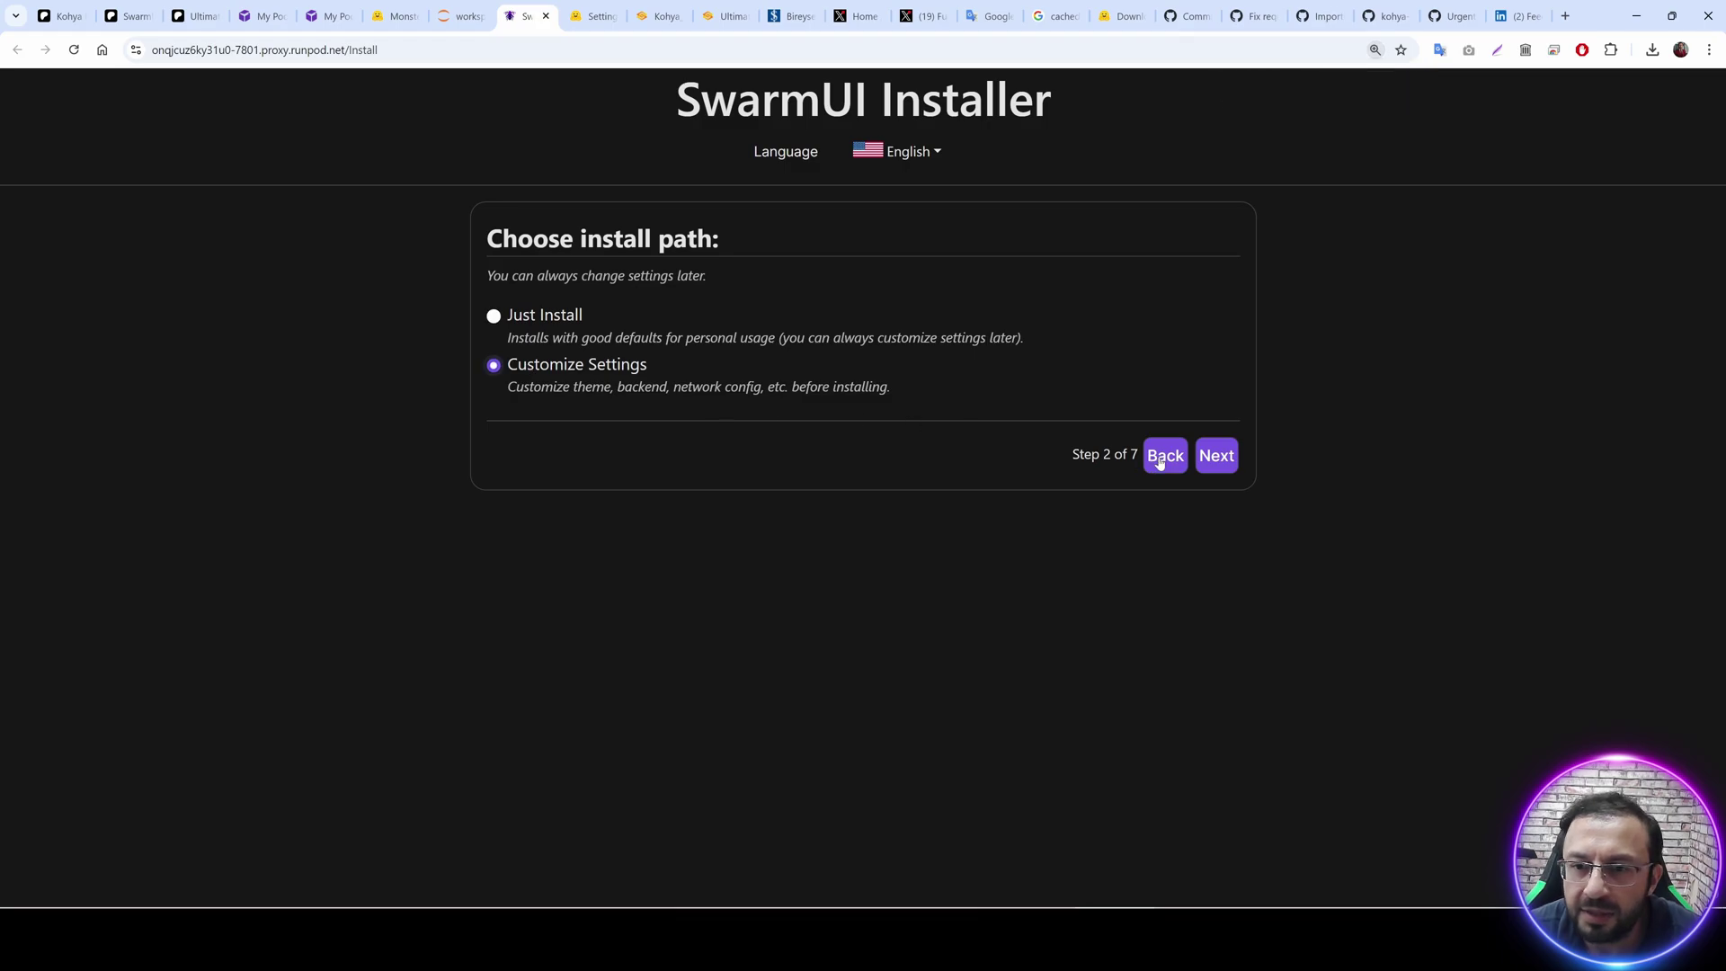
left_click(1216, 455)
left_click(865, 321)
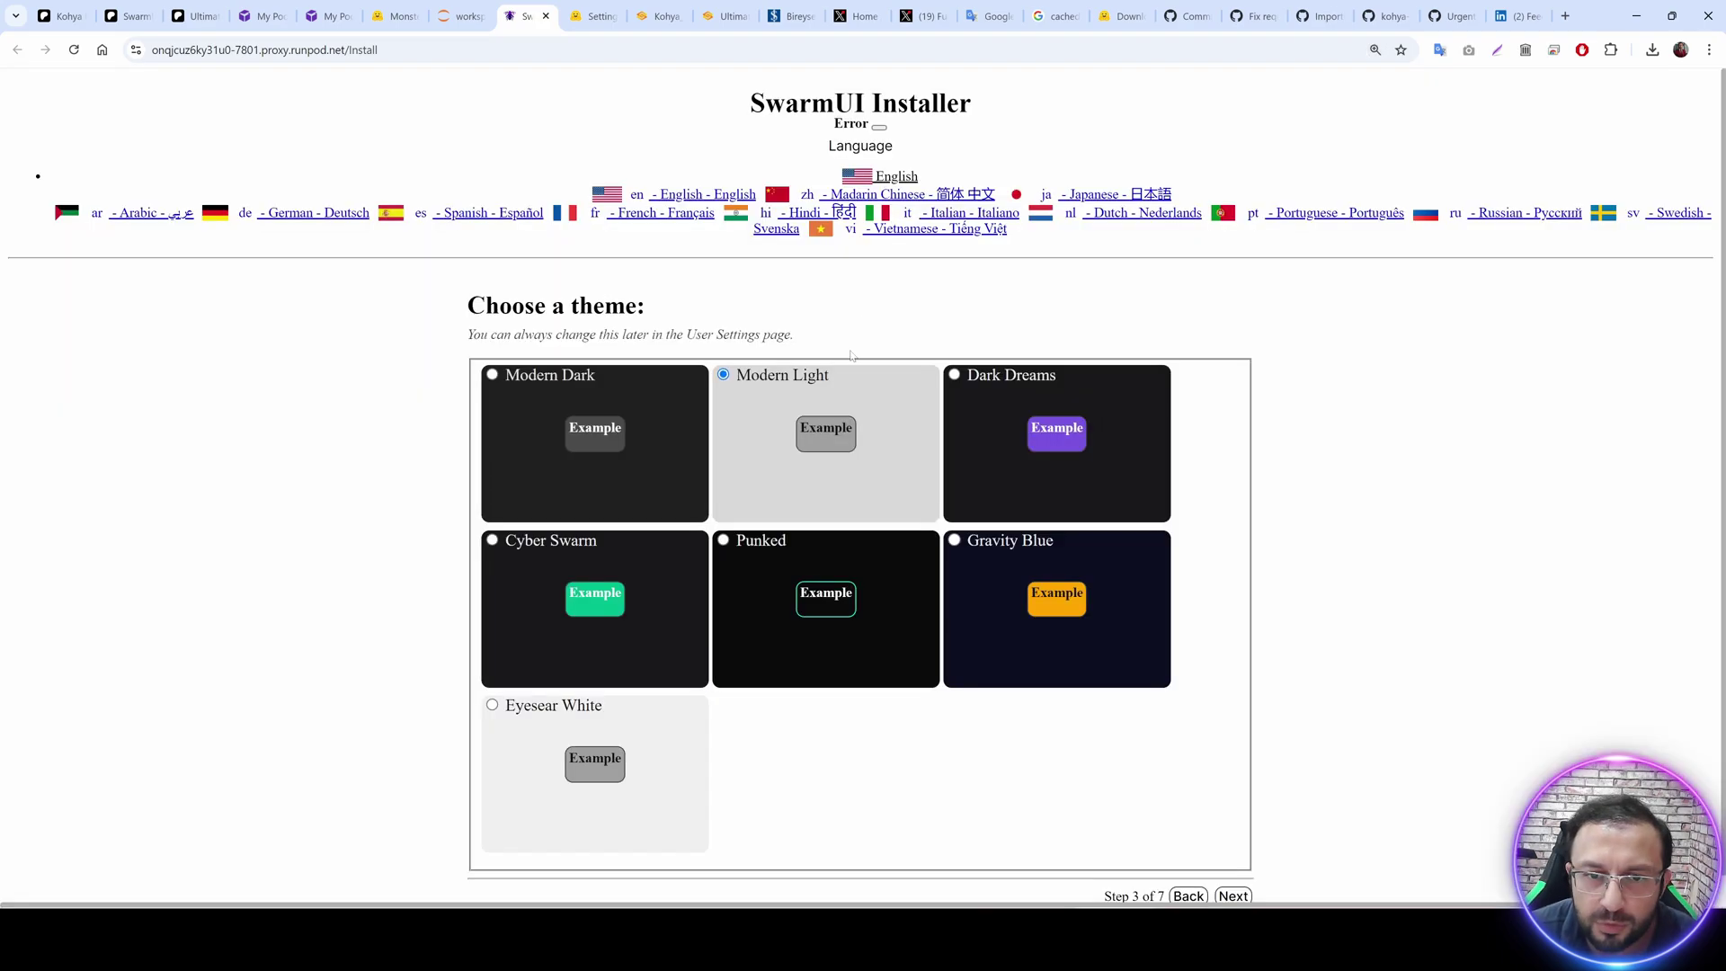
left_click(1219, 849)
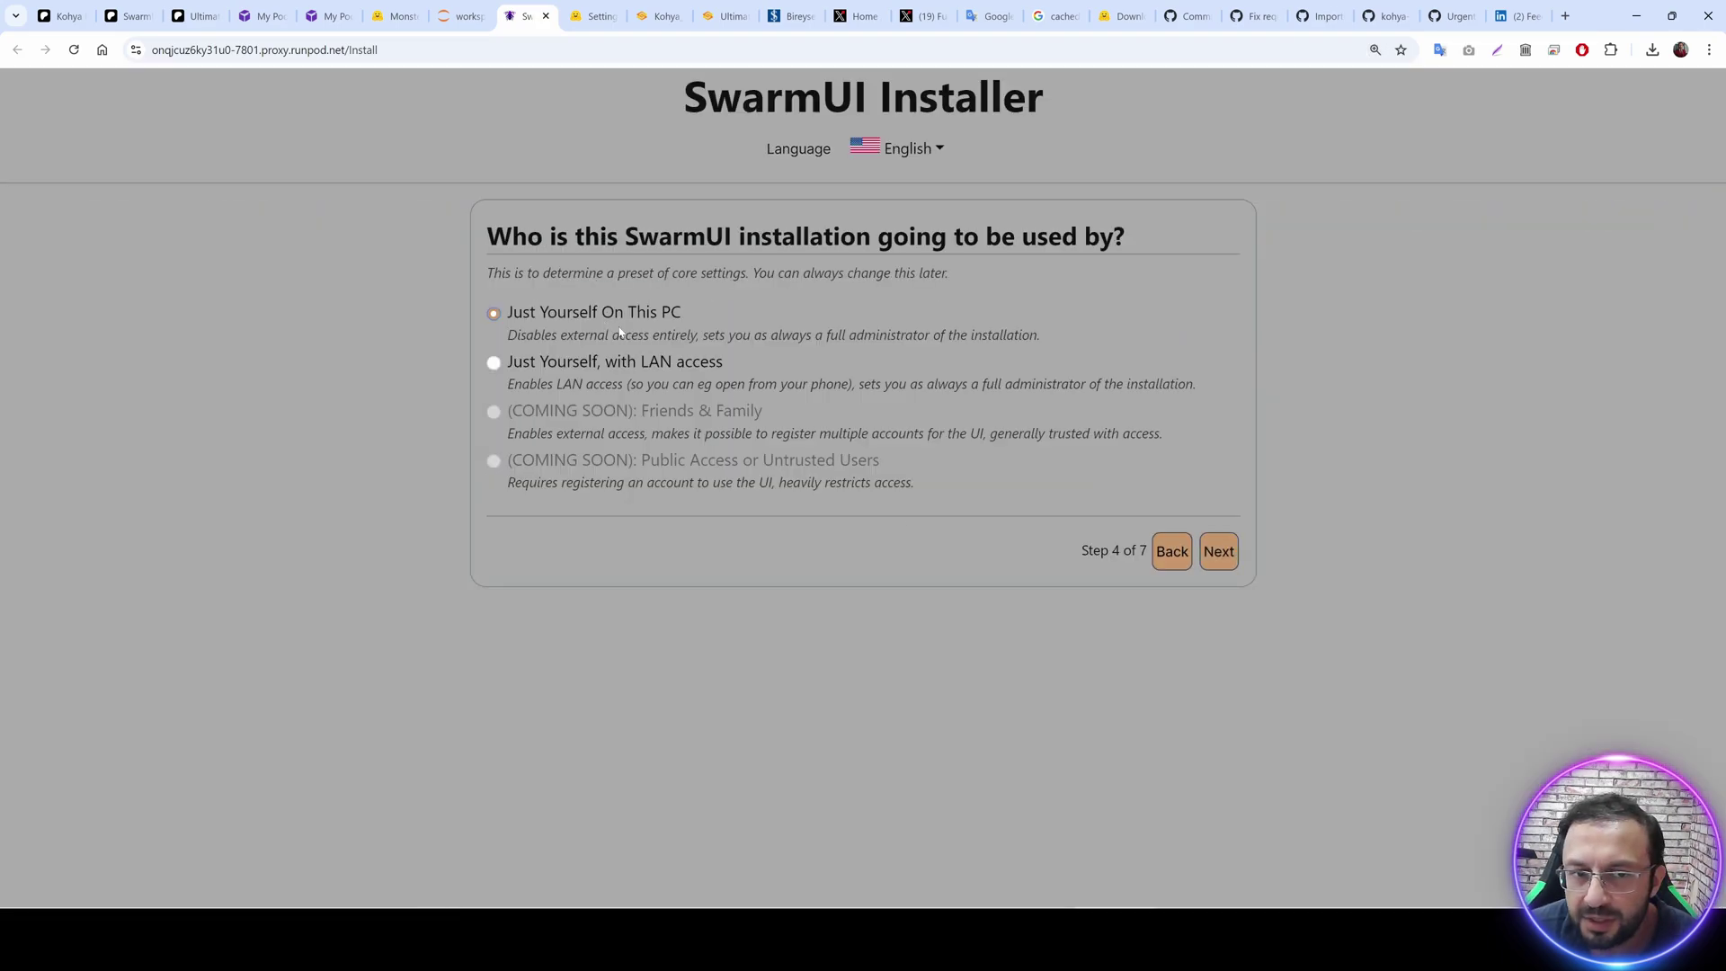
Keep Just Yourself On This PC, the ComfyUI backend and no model downloads, and start the SwarmUI installation.
left_click(1219, 551)
left_click(1224, 672)
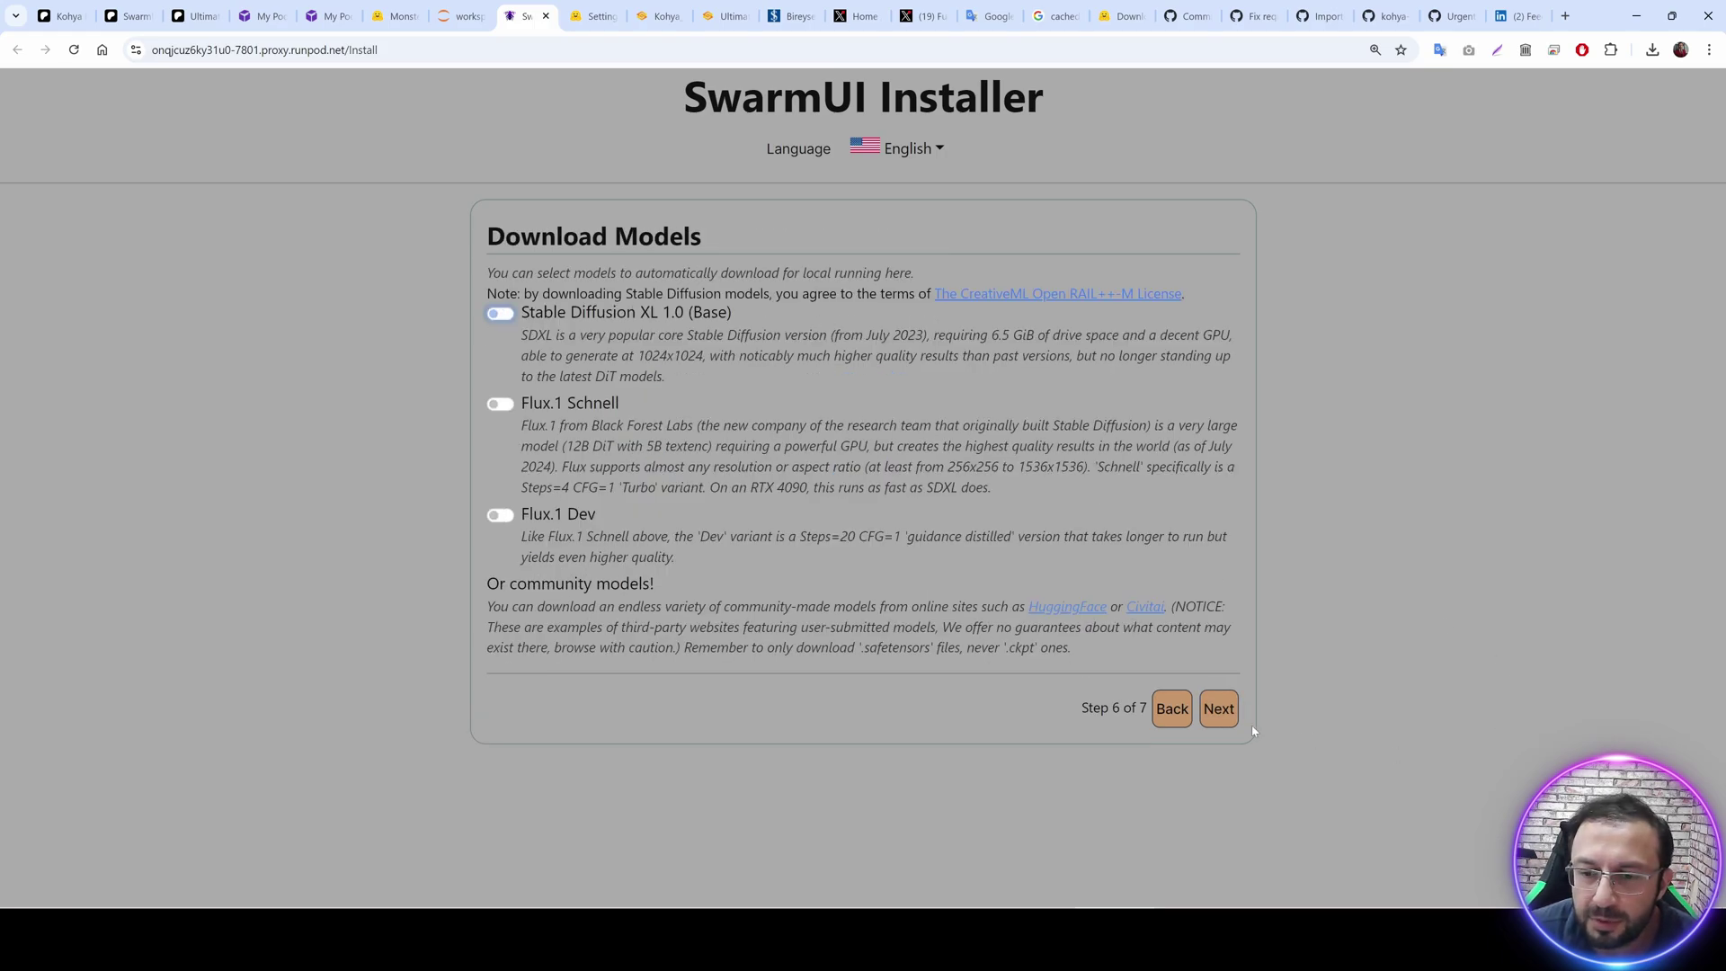
left_click(1218, 709)
left_click(617, 424)
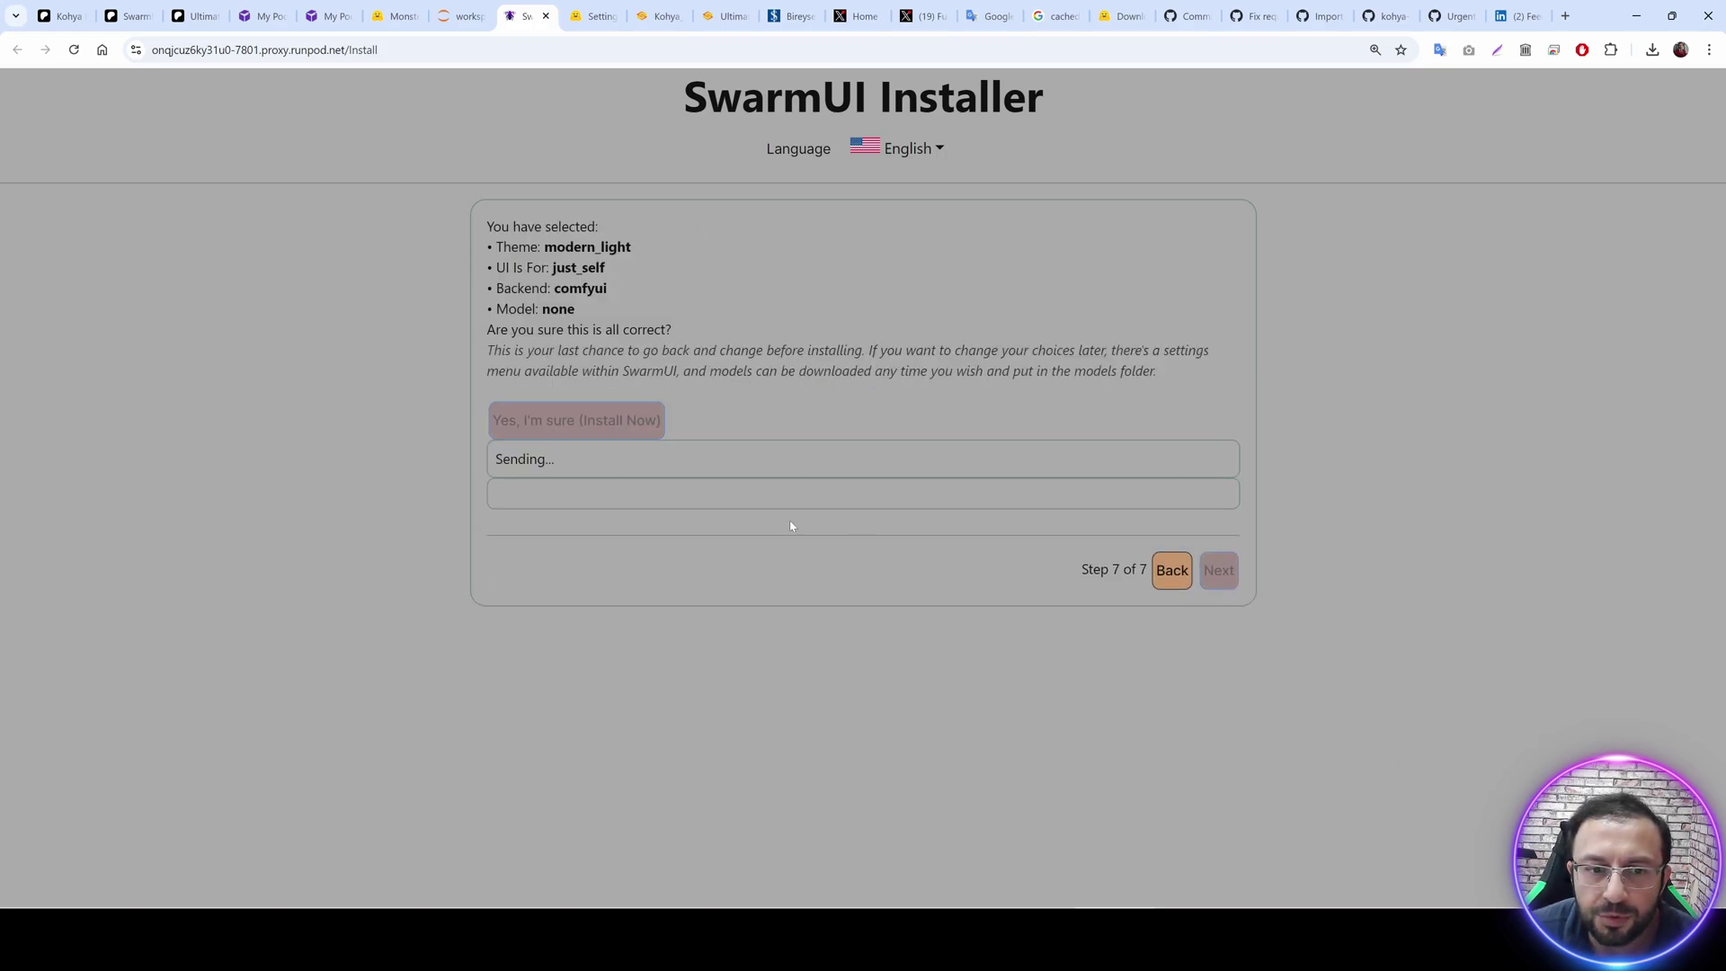
Check the progress of the ComfyUI backend installation and the checkpoint downloads in the terminals and the SwarmUI installer.
key("ctrl+shift+Tab")
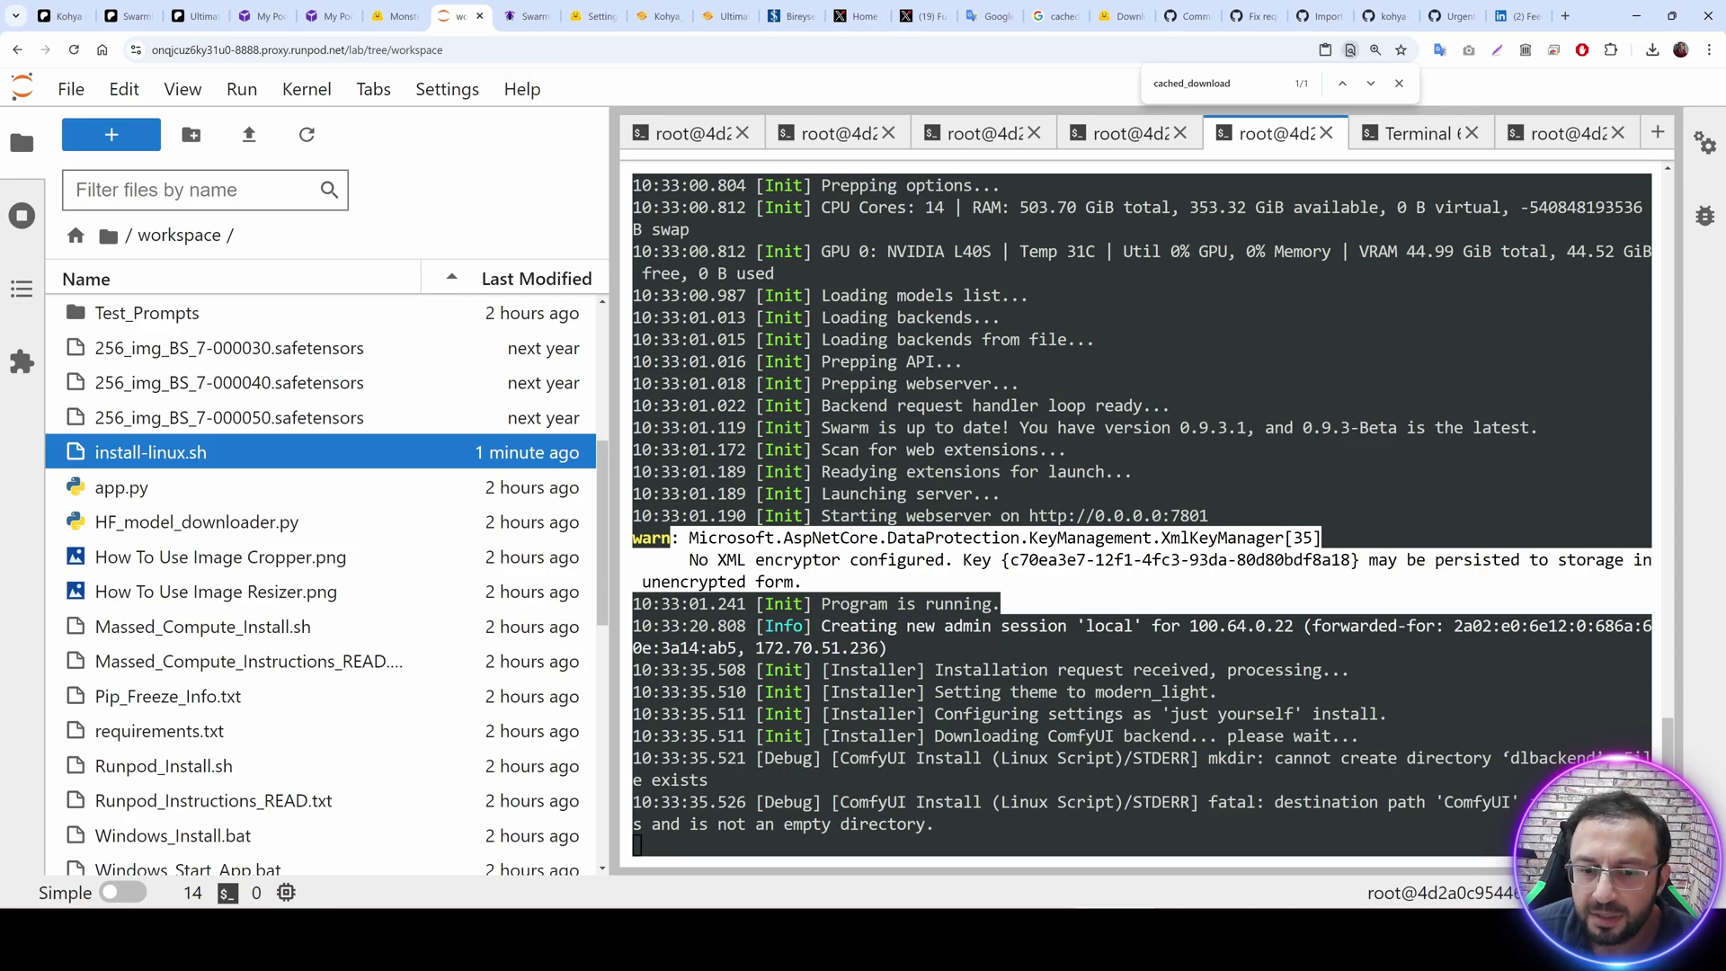
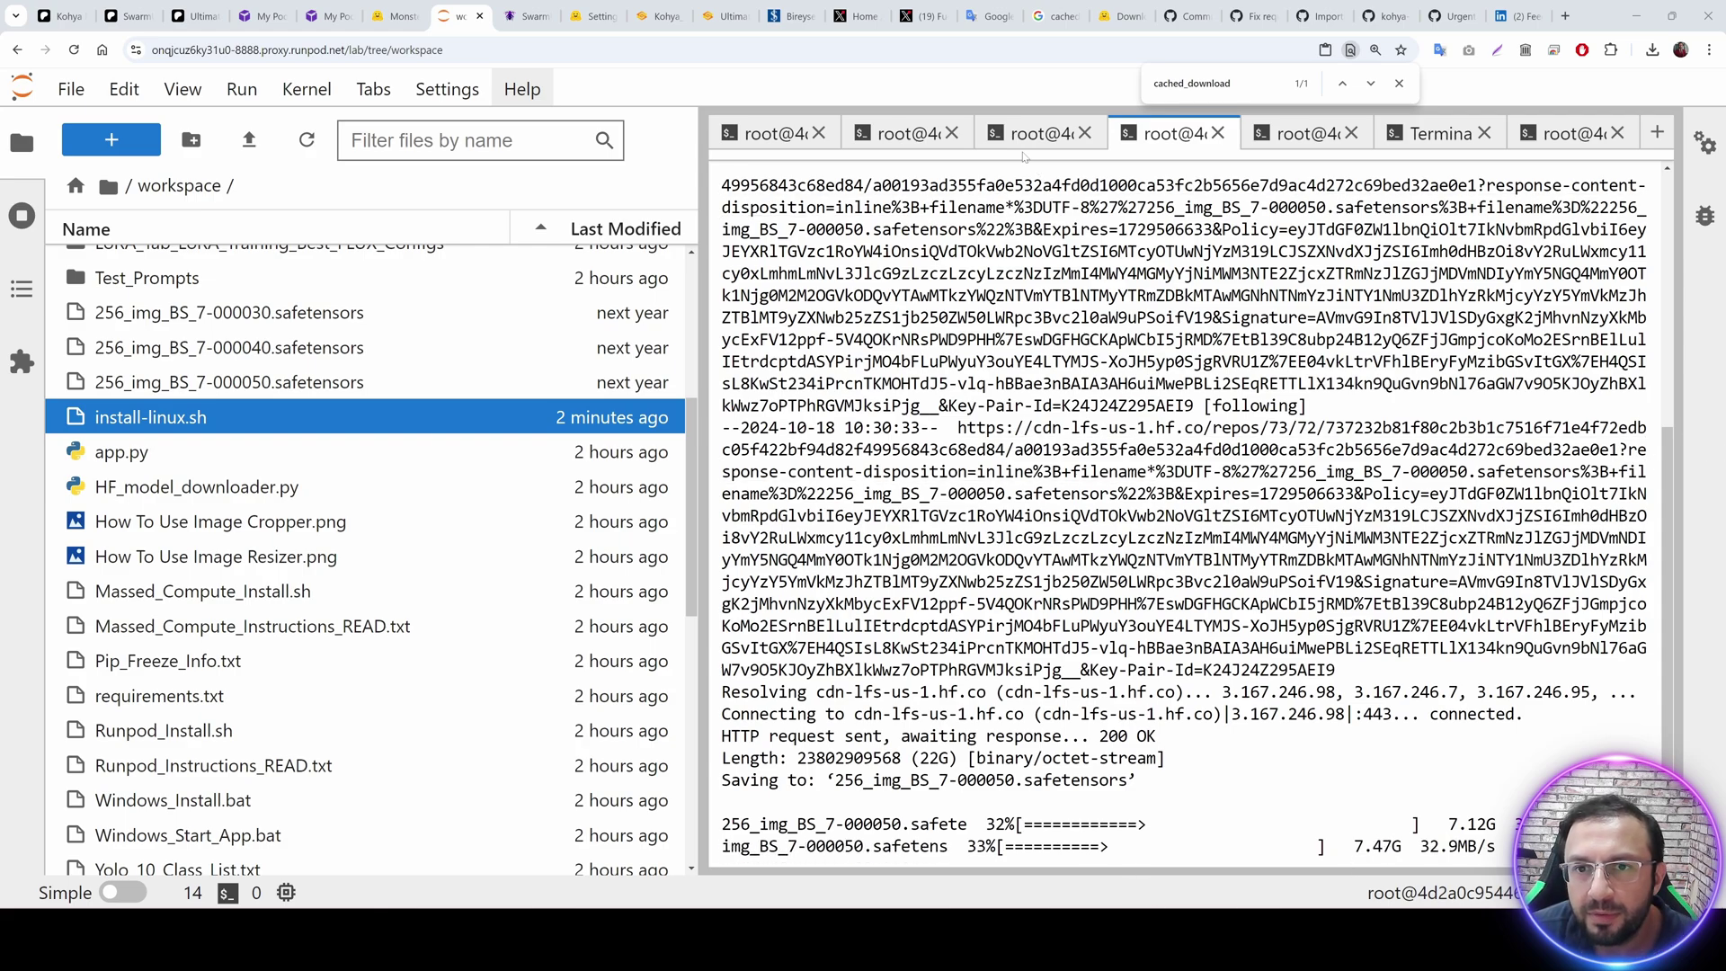
left_click(1033, 133)
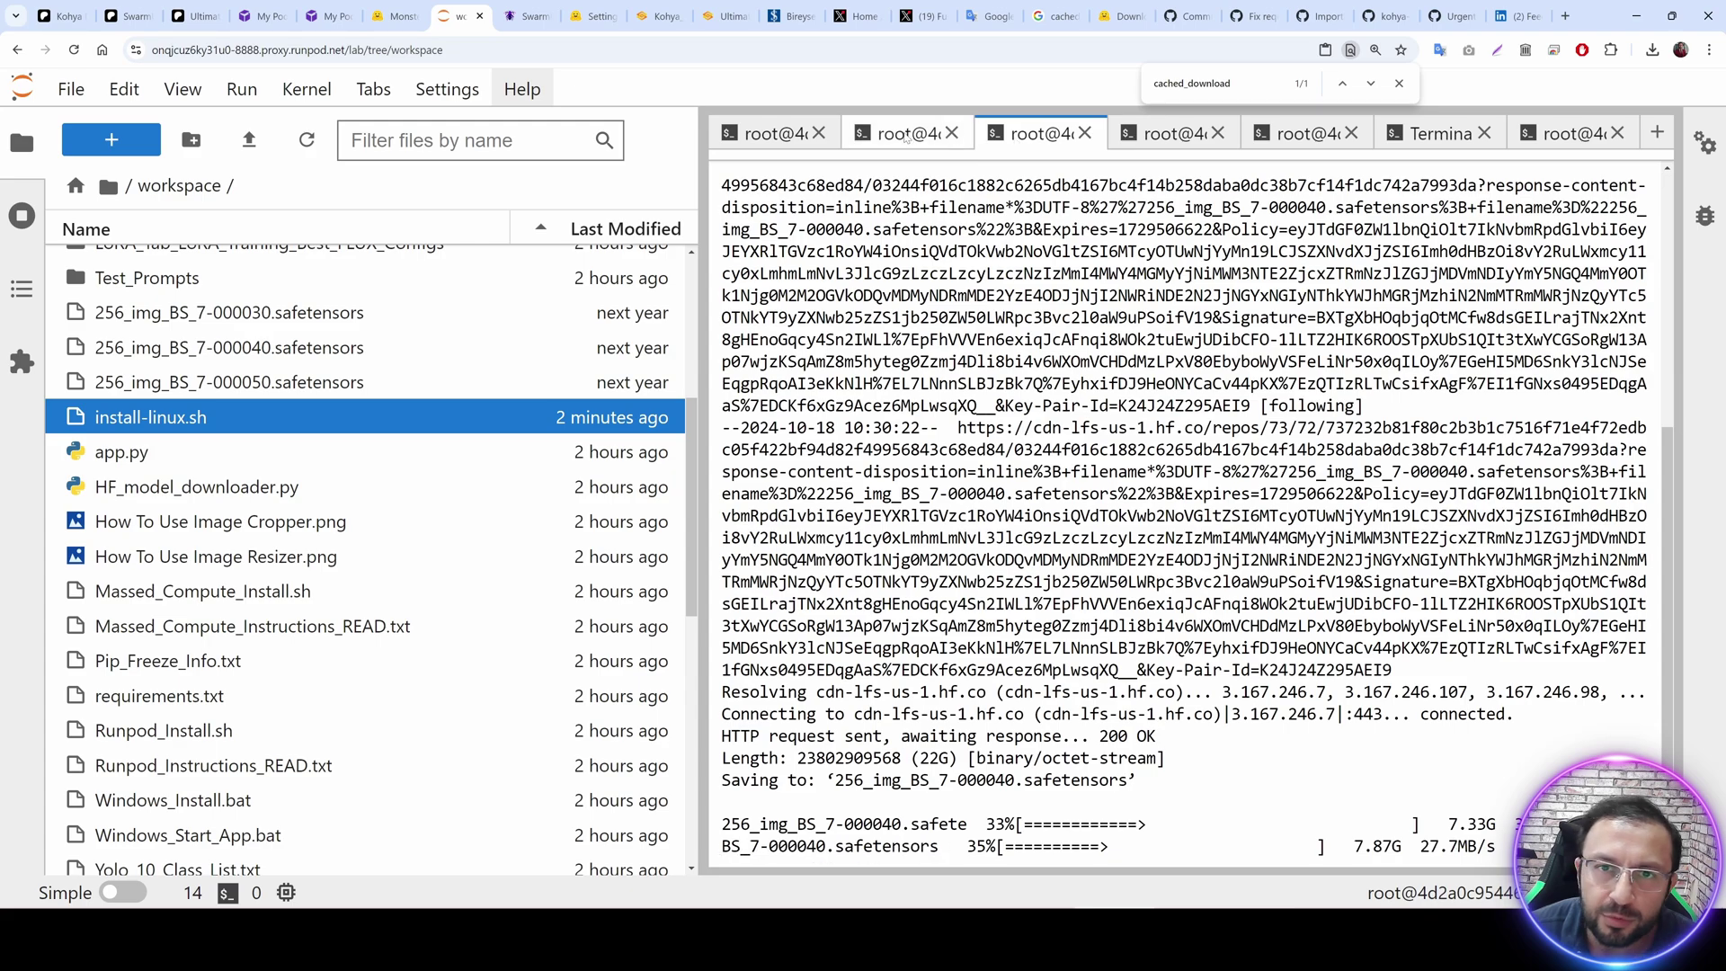
left_click(903, 133)
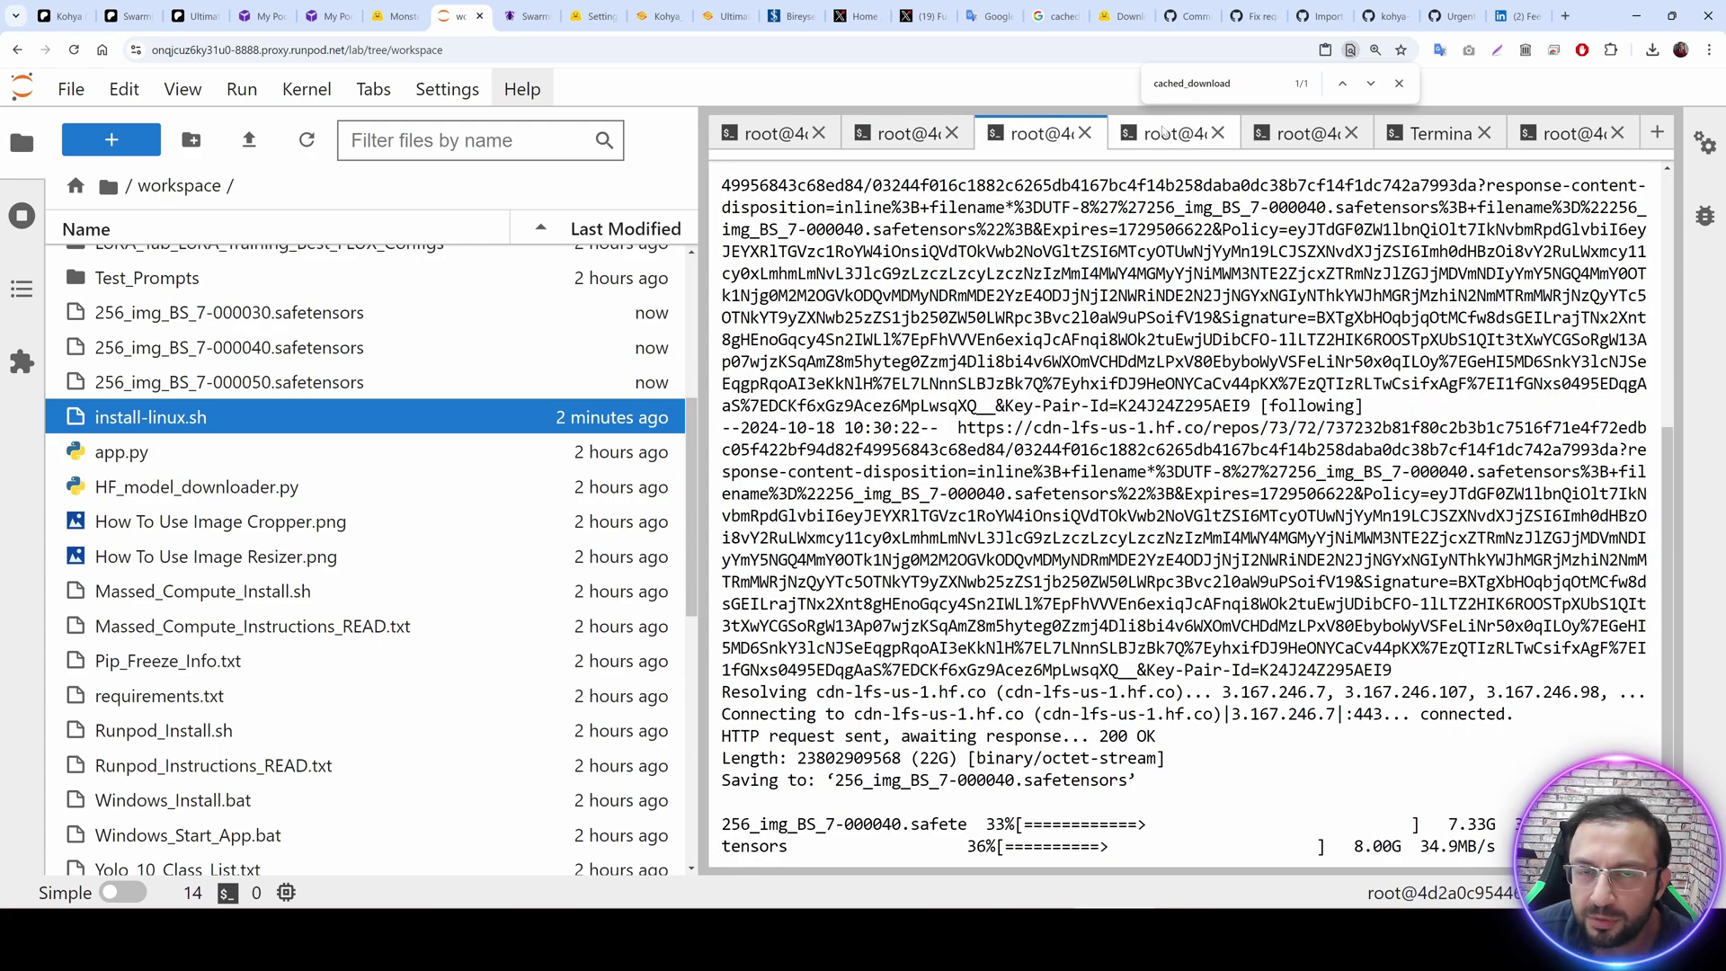
left_click(1163, 132)
left_click(1217, 132)
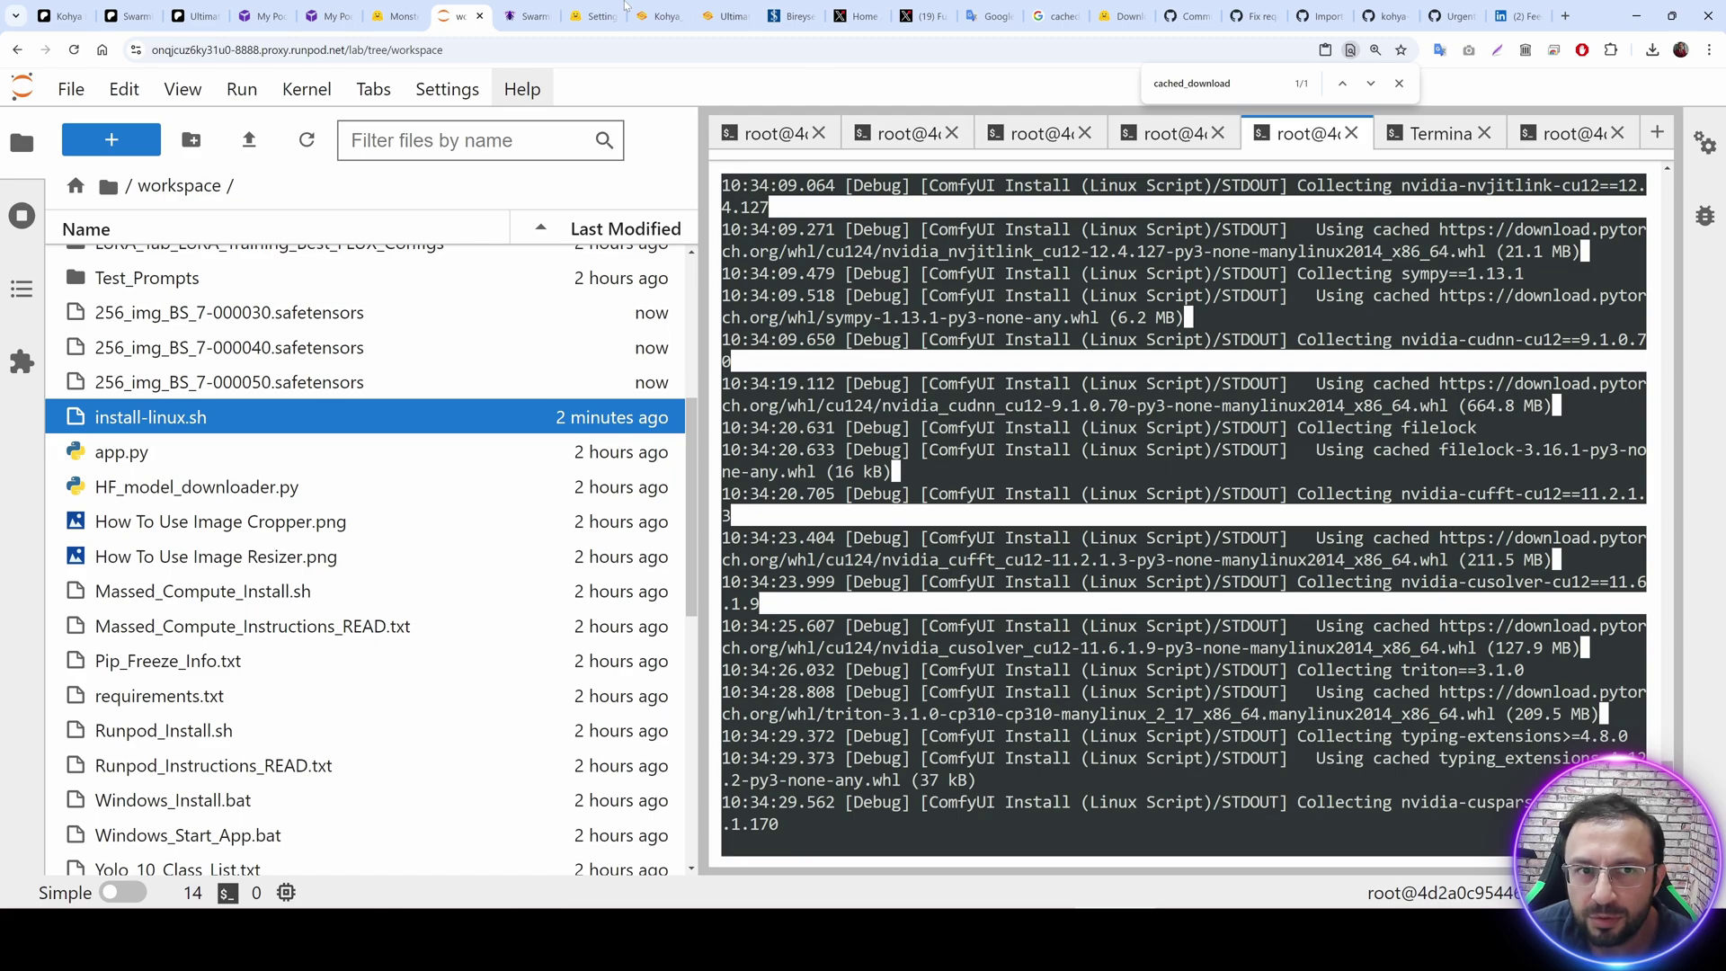
left_click(521, 13)
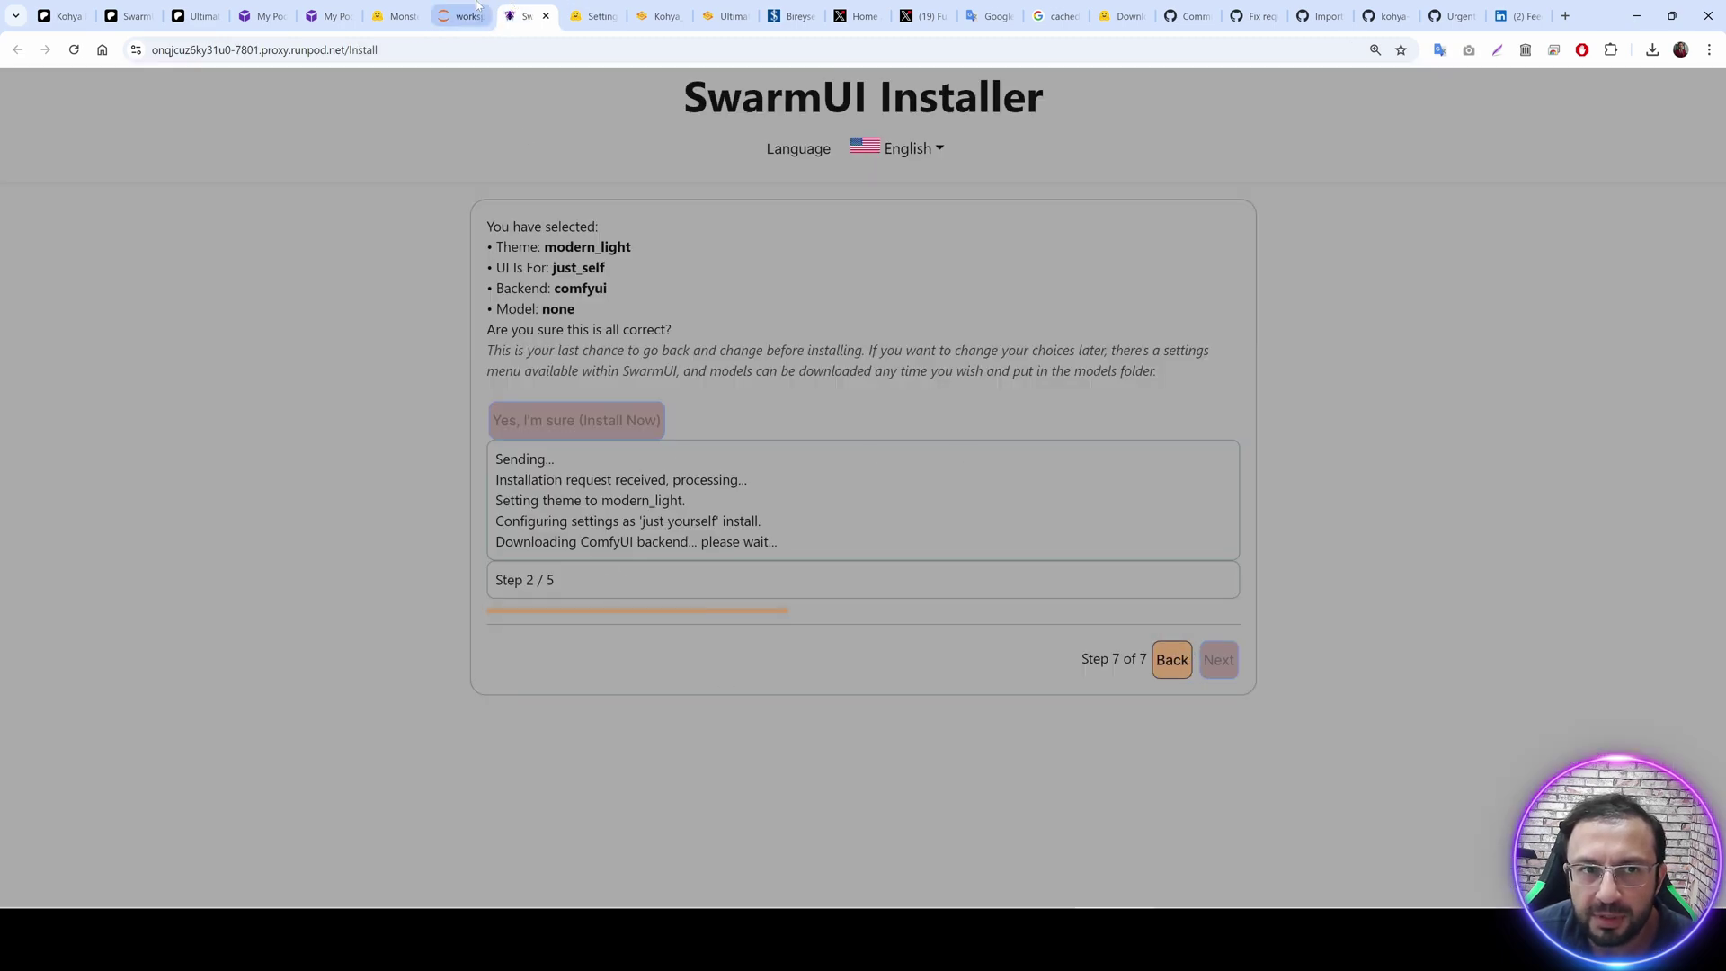
left_click(477, 6)
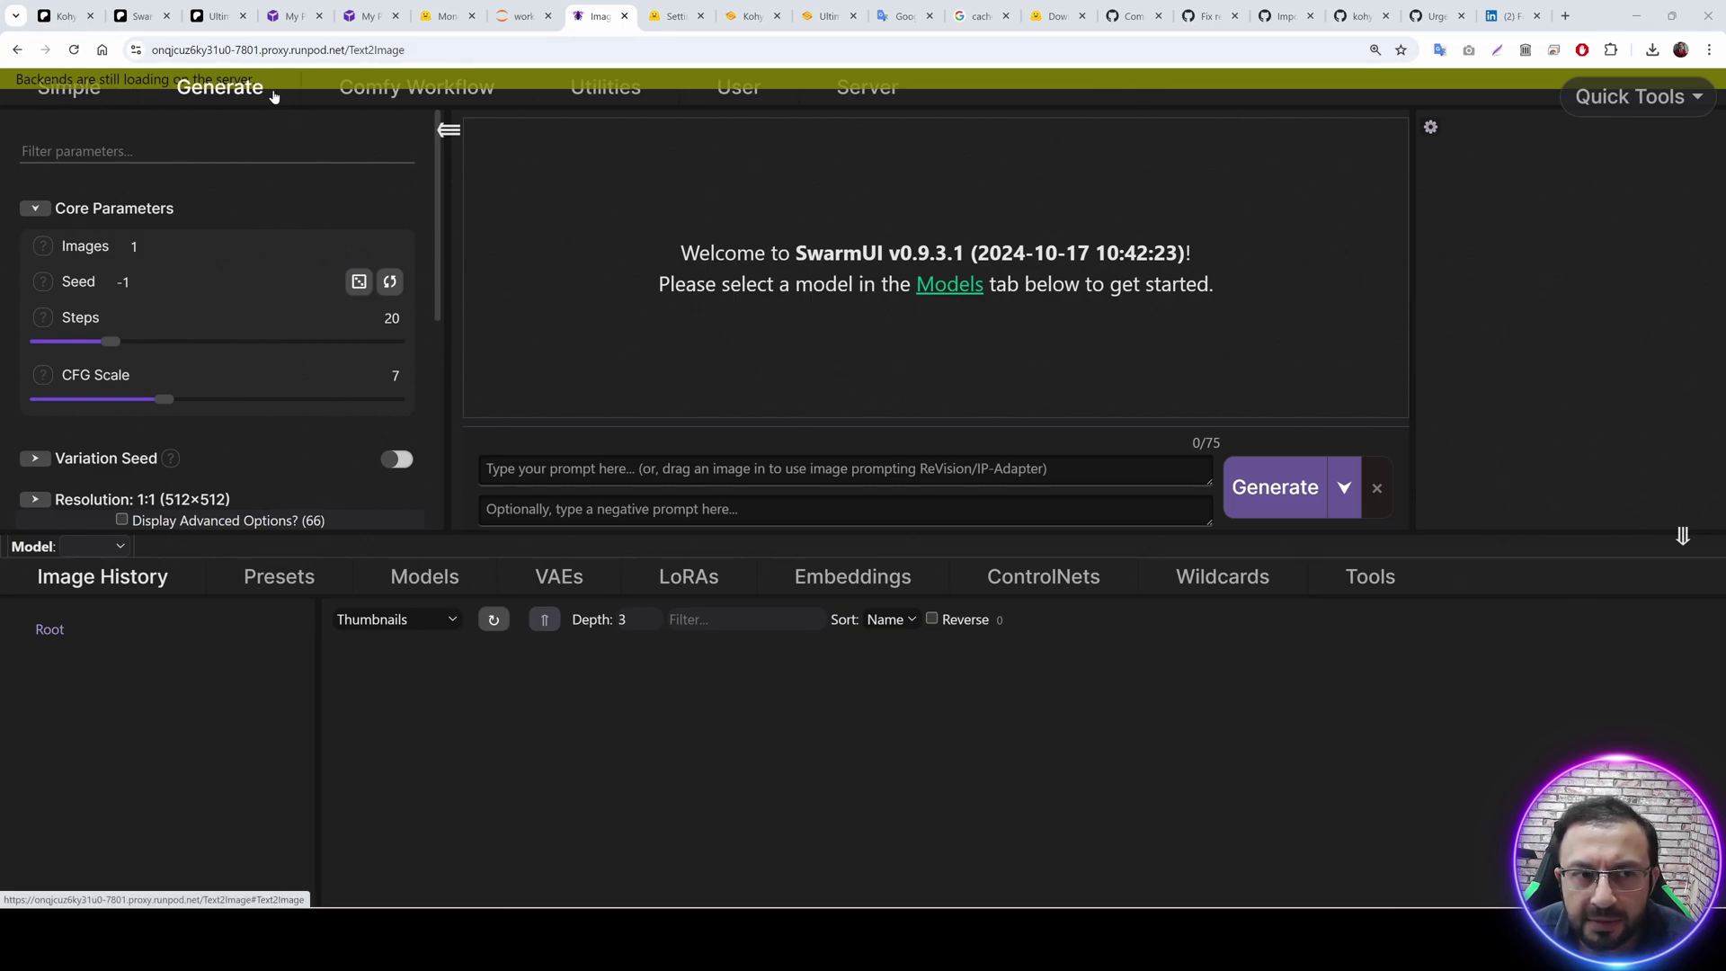
View SwarmUI's server logs at Debug level and check the 256_img_BS_7-000040.safetensors download in JupyterLab.
left_click(876, 105)
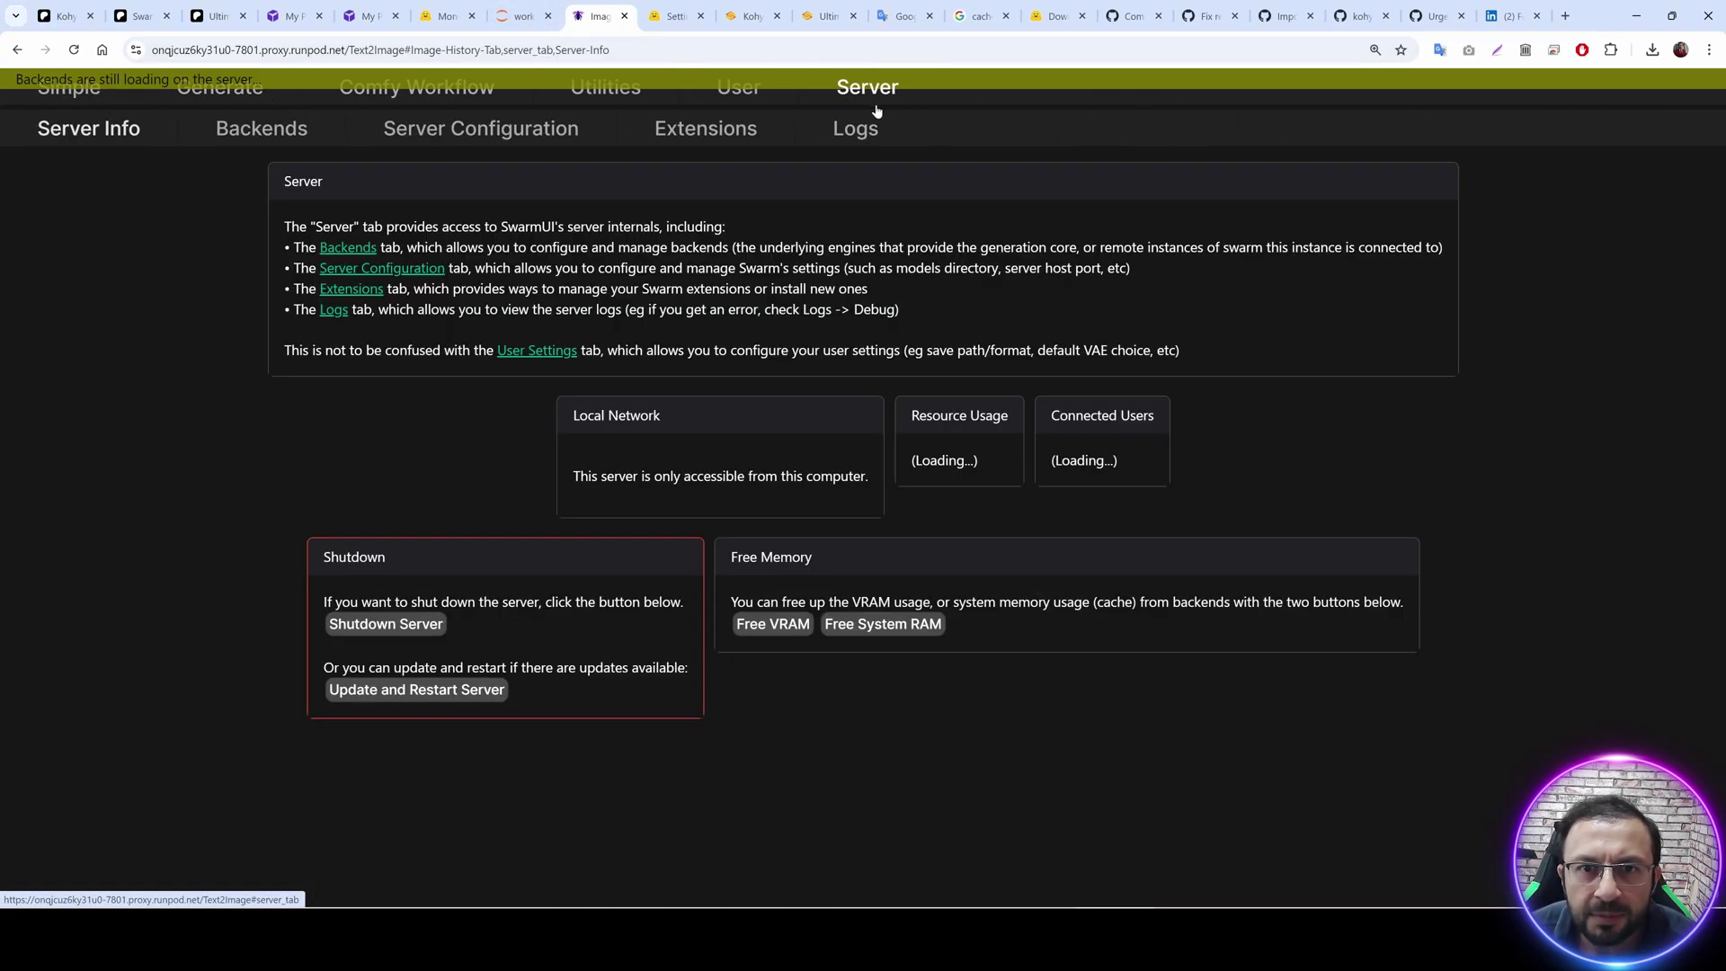
left_click(851, 127)
left_click(803, 169)
left_click(754, 229)
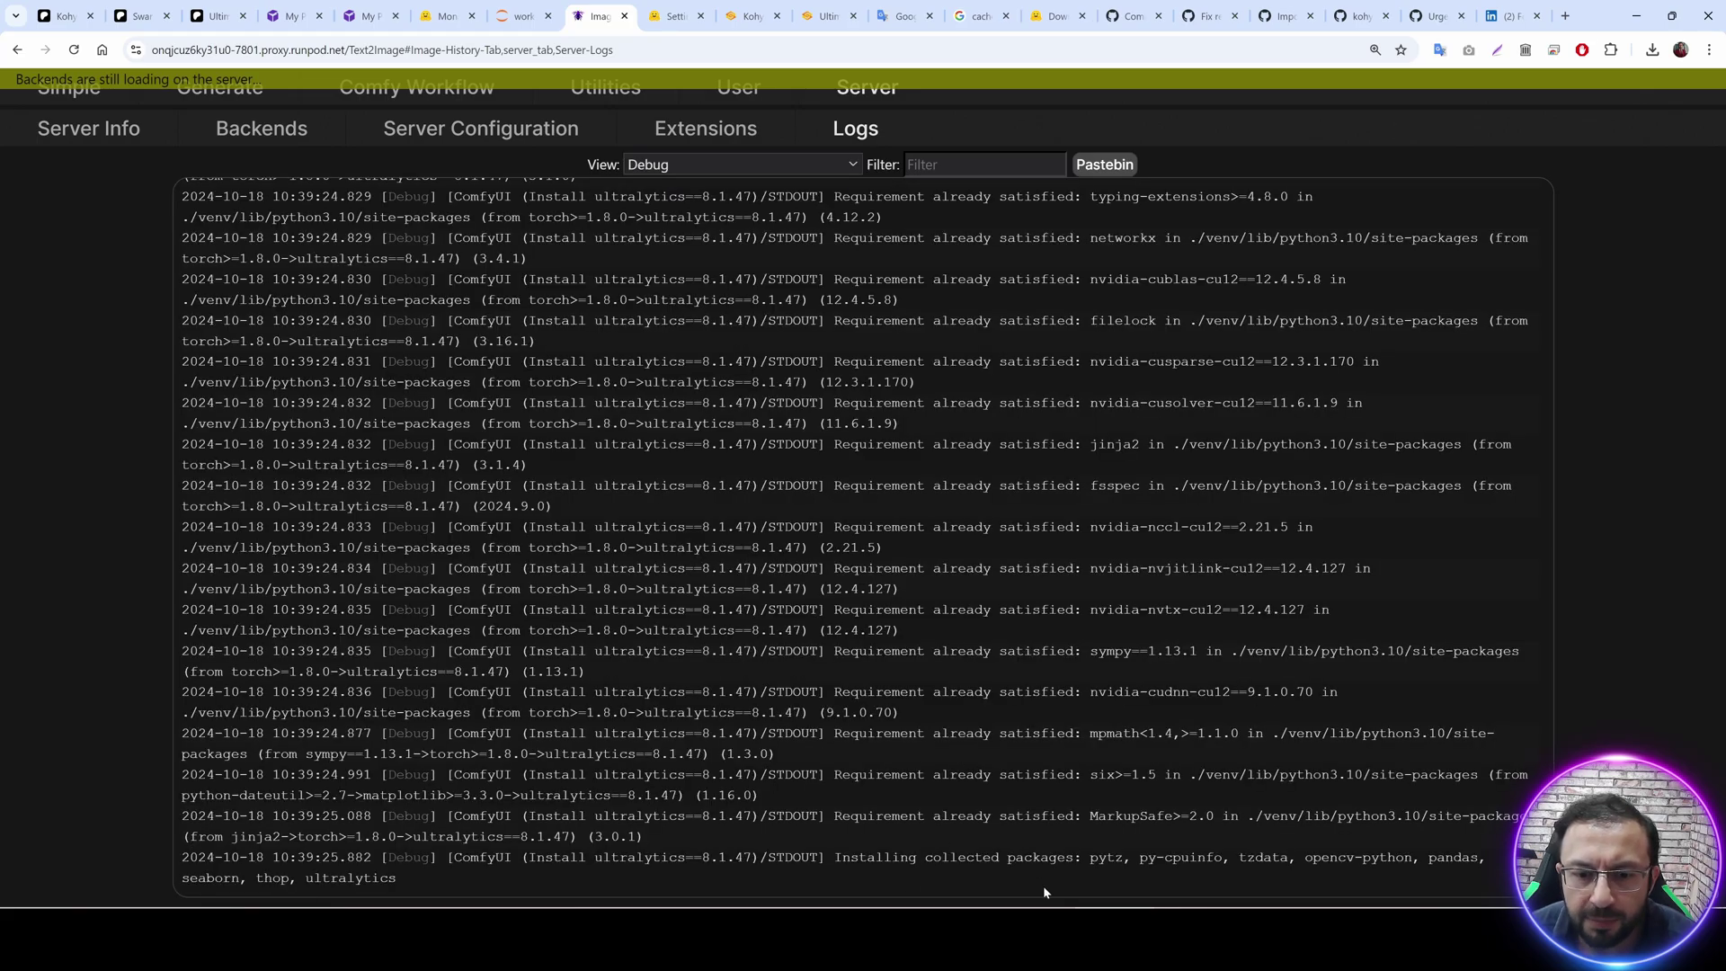
left_click(521, 15)
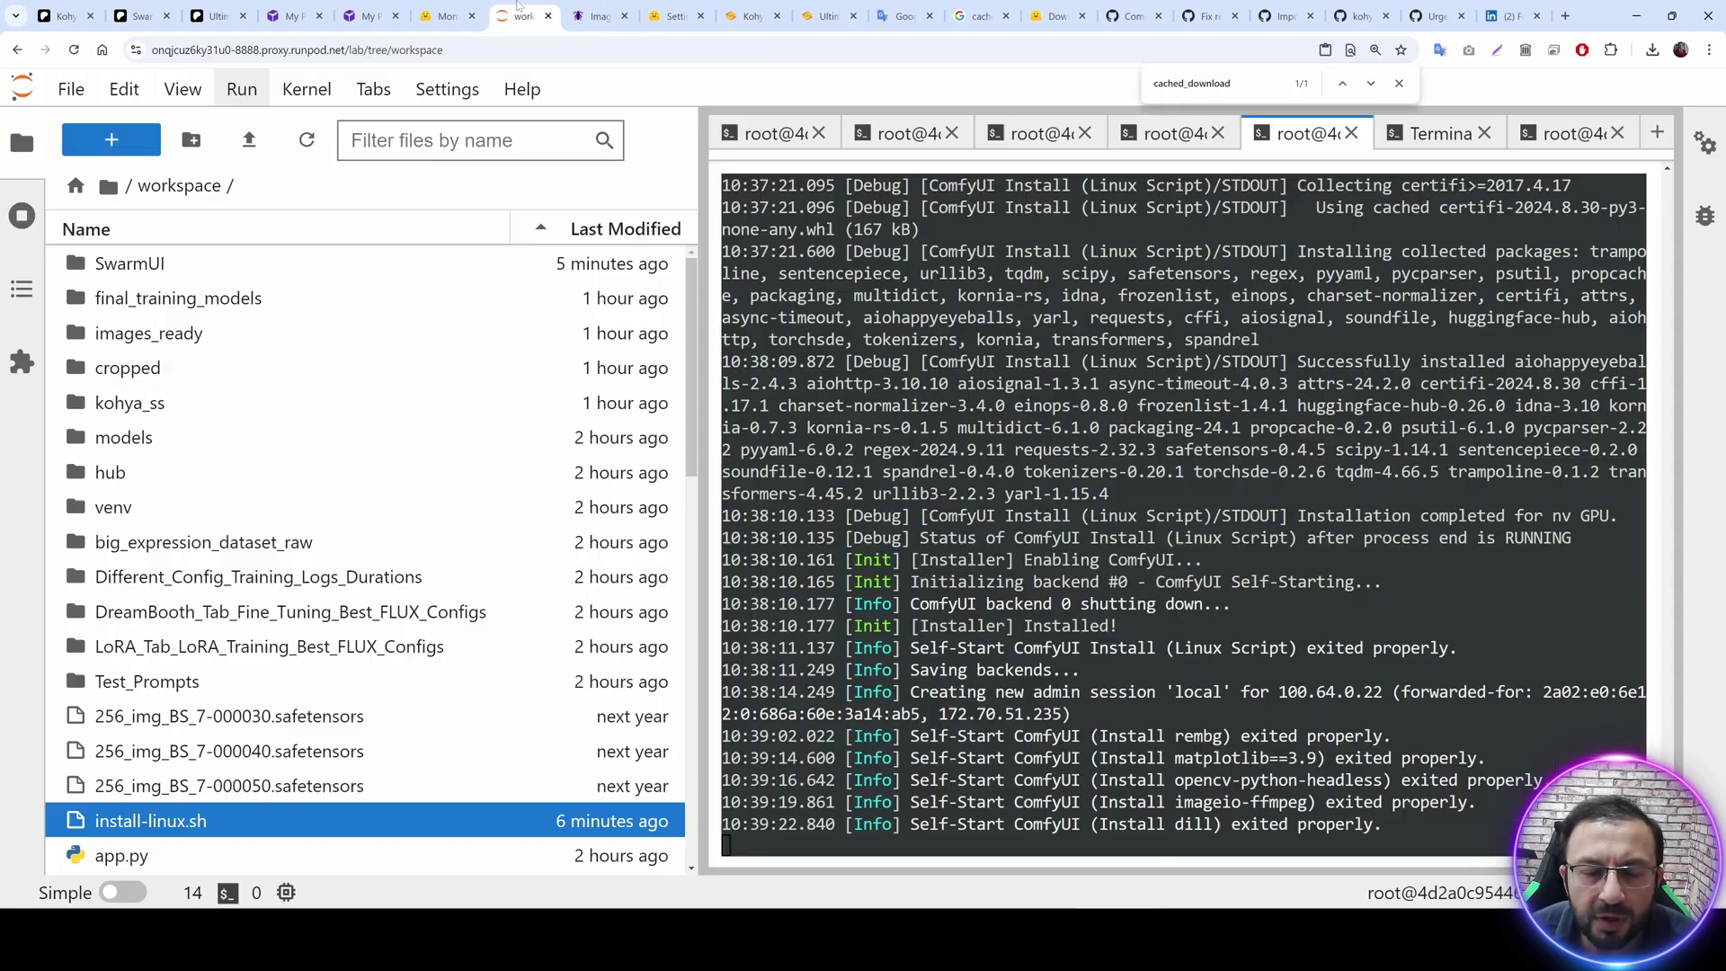
left_click(1041, 133)
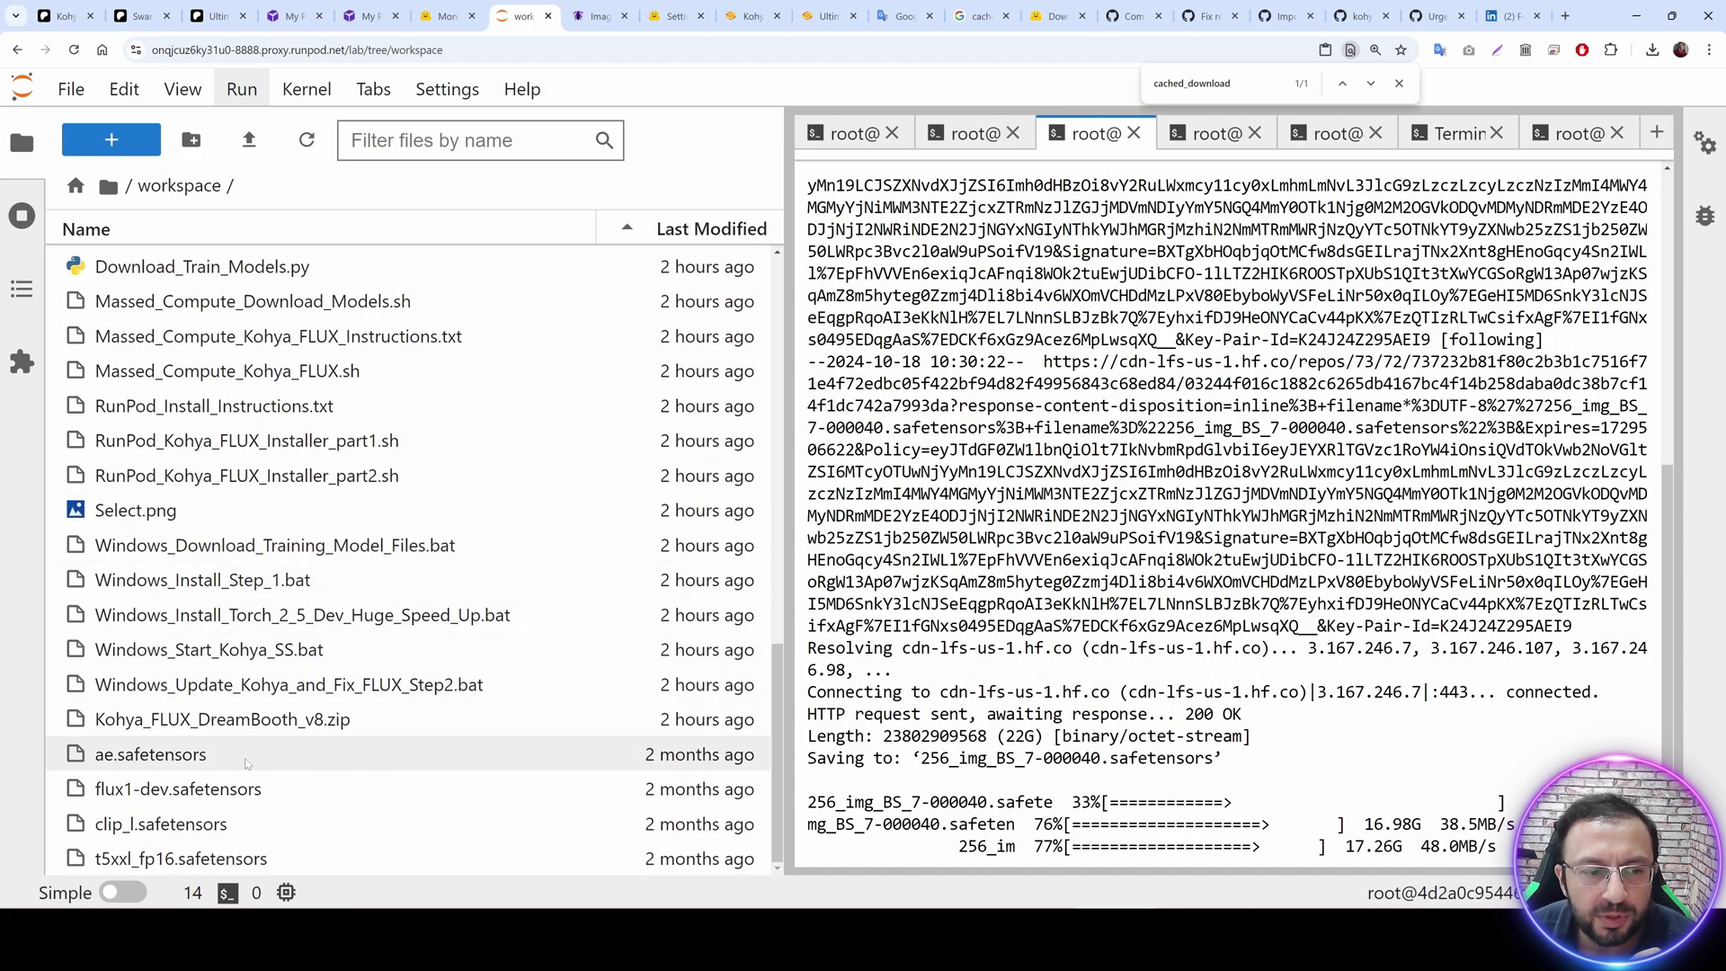
Move ae.safetensors from the workspace folder into the SwarmUI/Models/VAE folder.
left_click(102, 764)
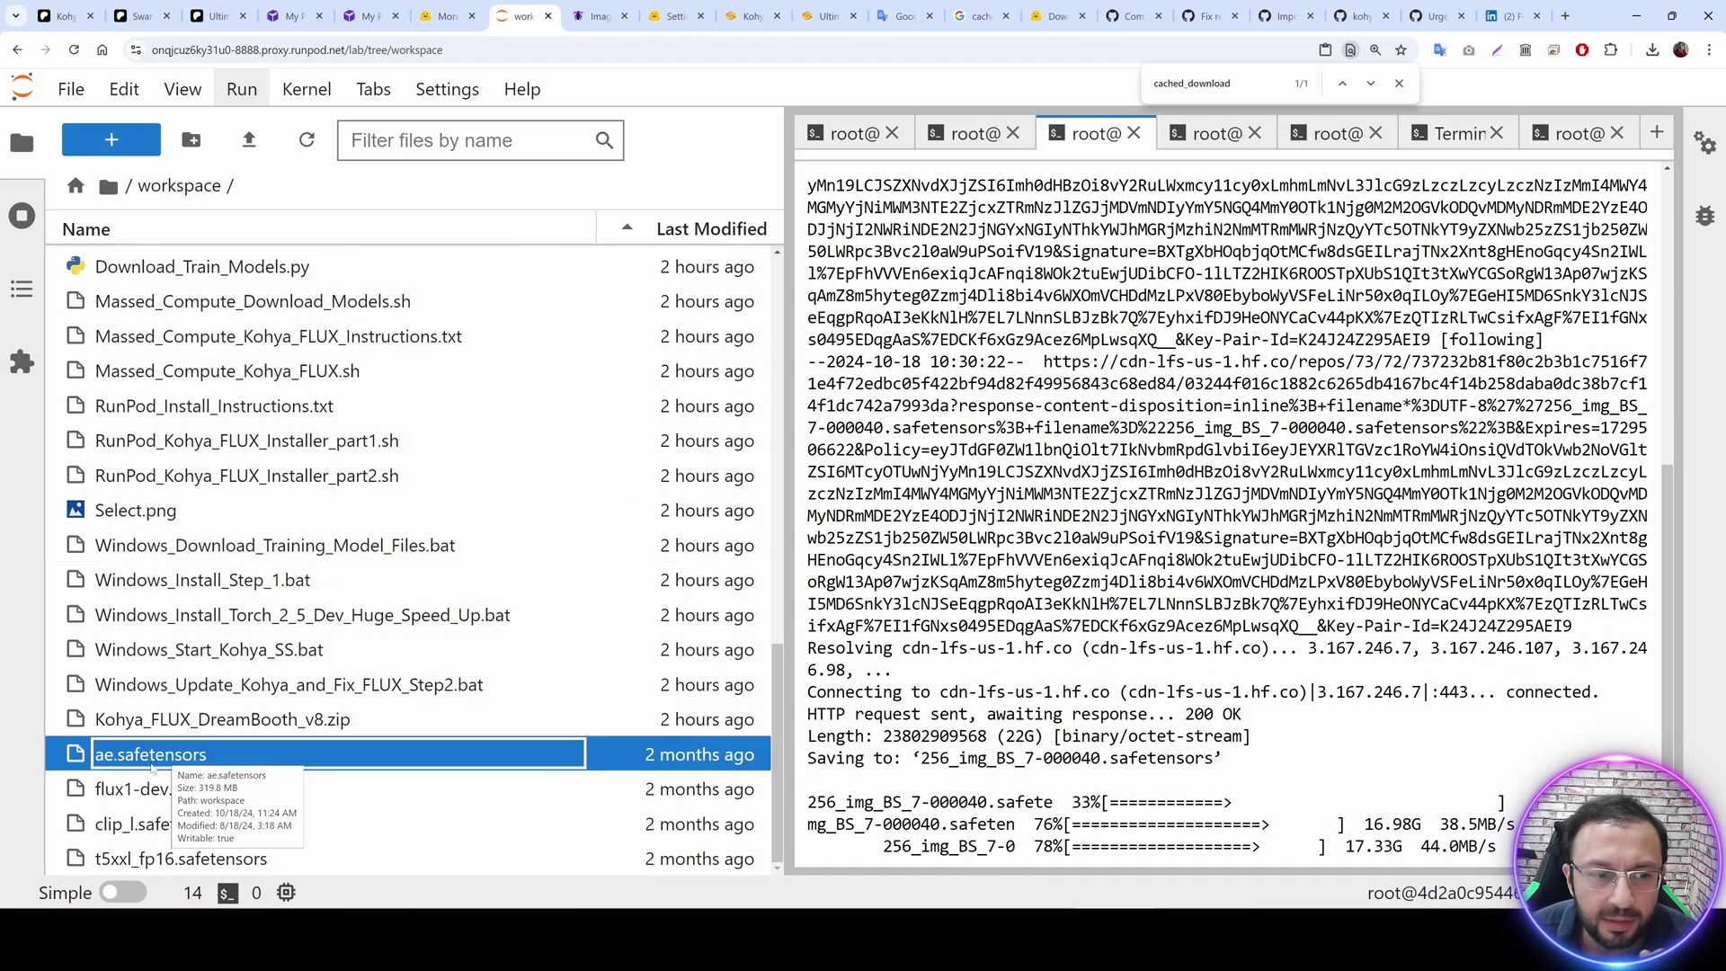
right_click(165, 759)
key("Escape")
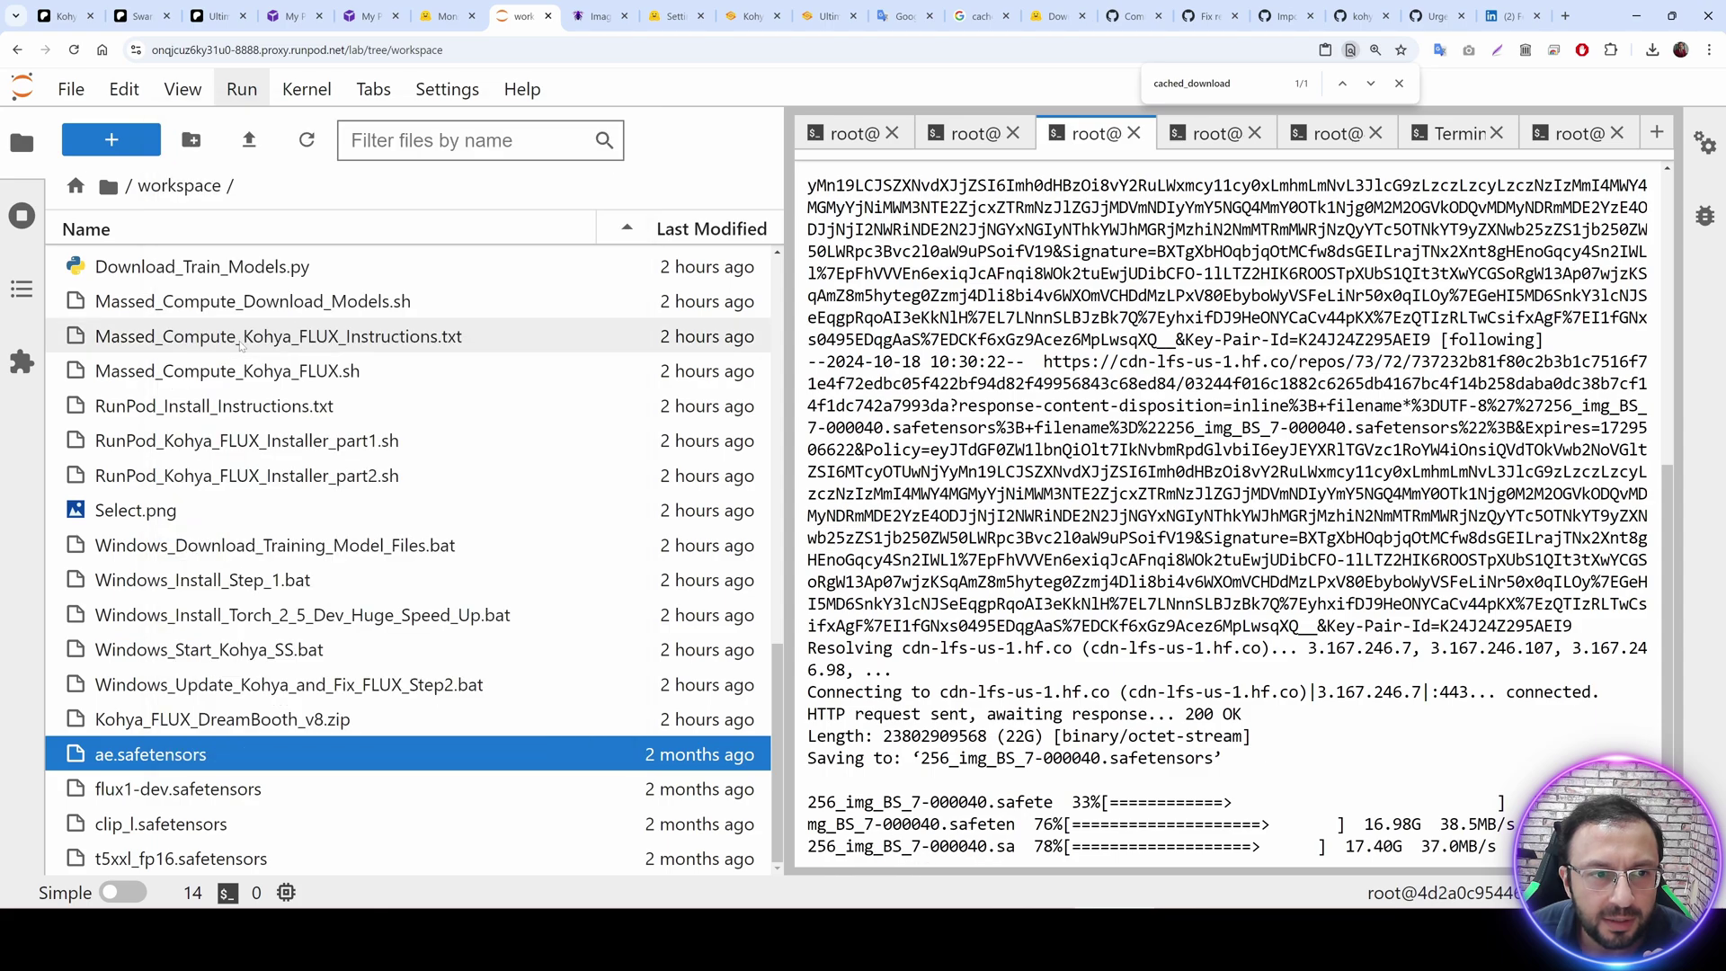
scroll(196, 355, "up", 12)
double_click(130, 264)
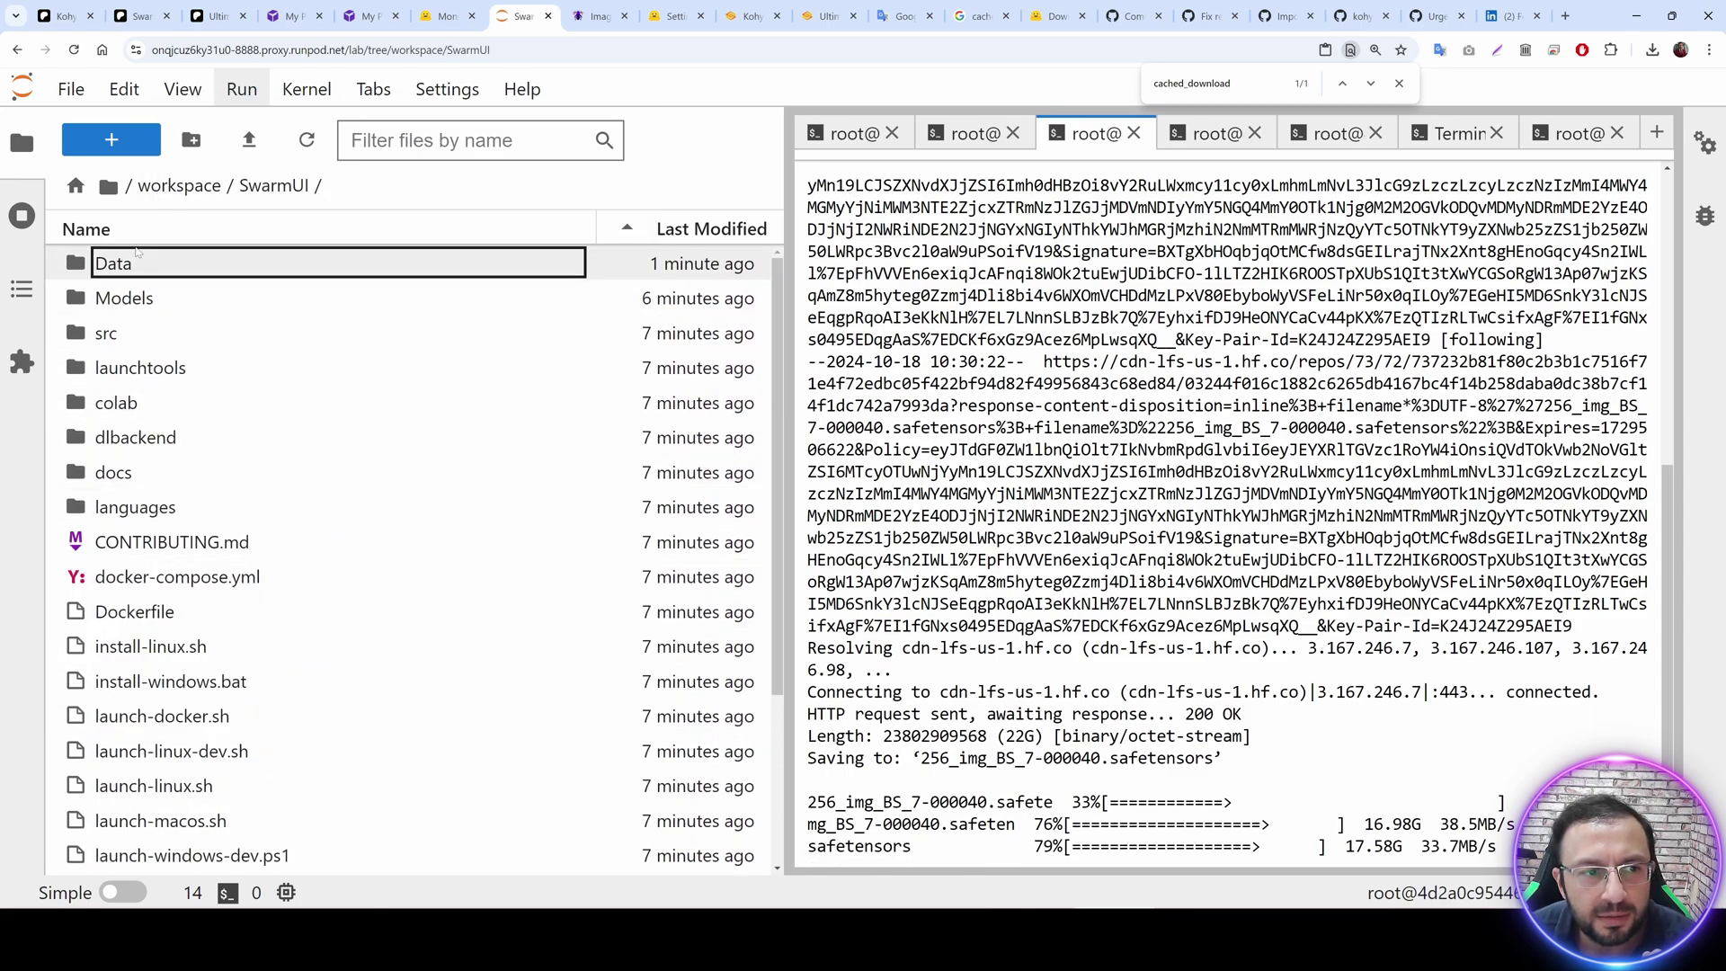
double_click(124, 297)
double_click(139, 584)
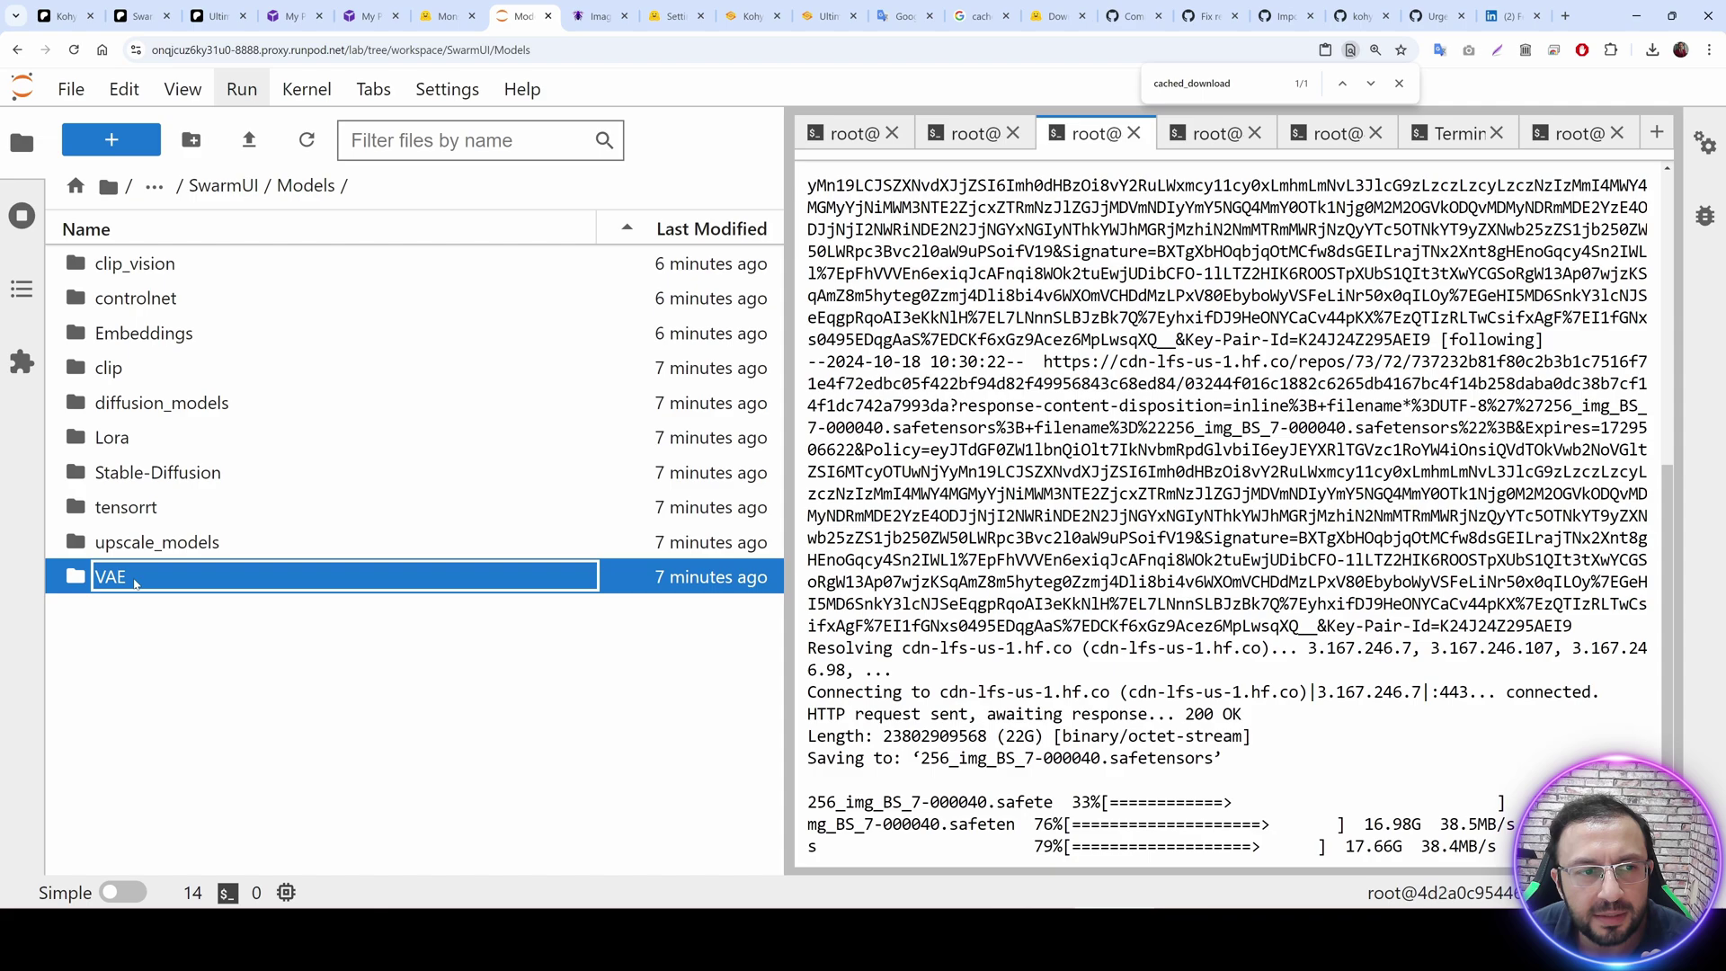
right_click(341, 324)
left_click(377, 375)
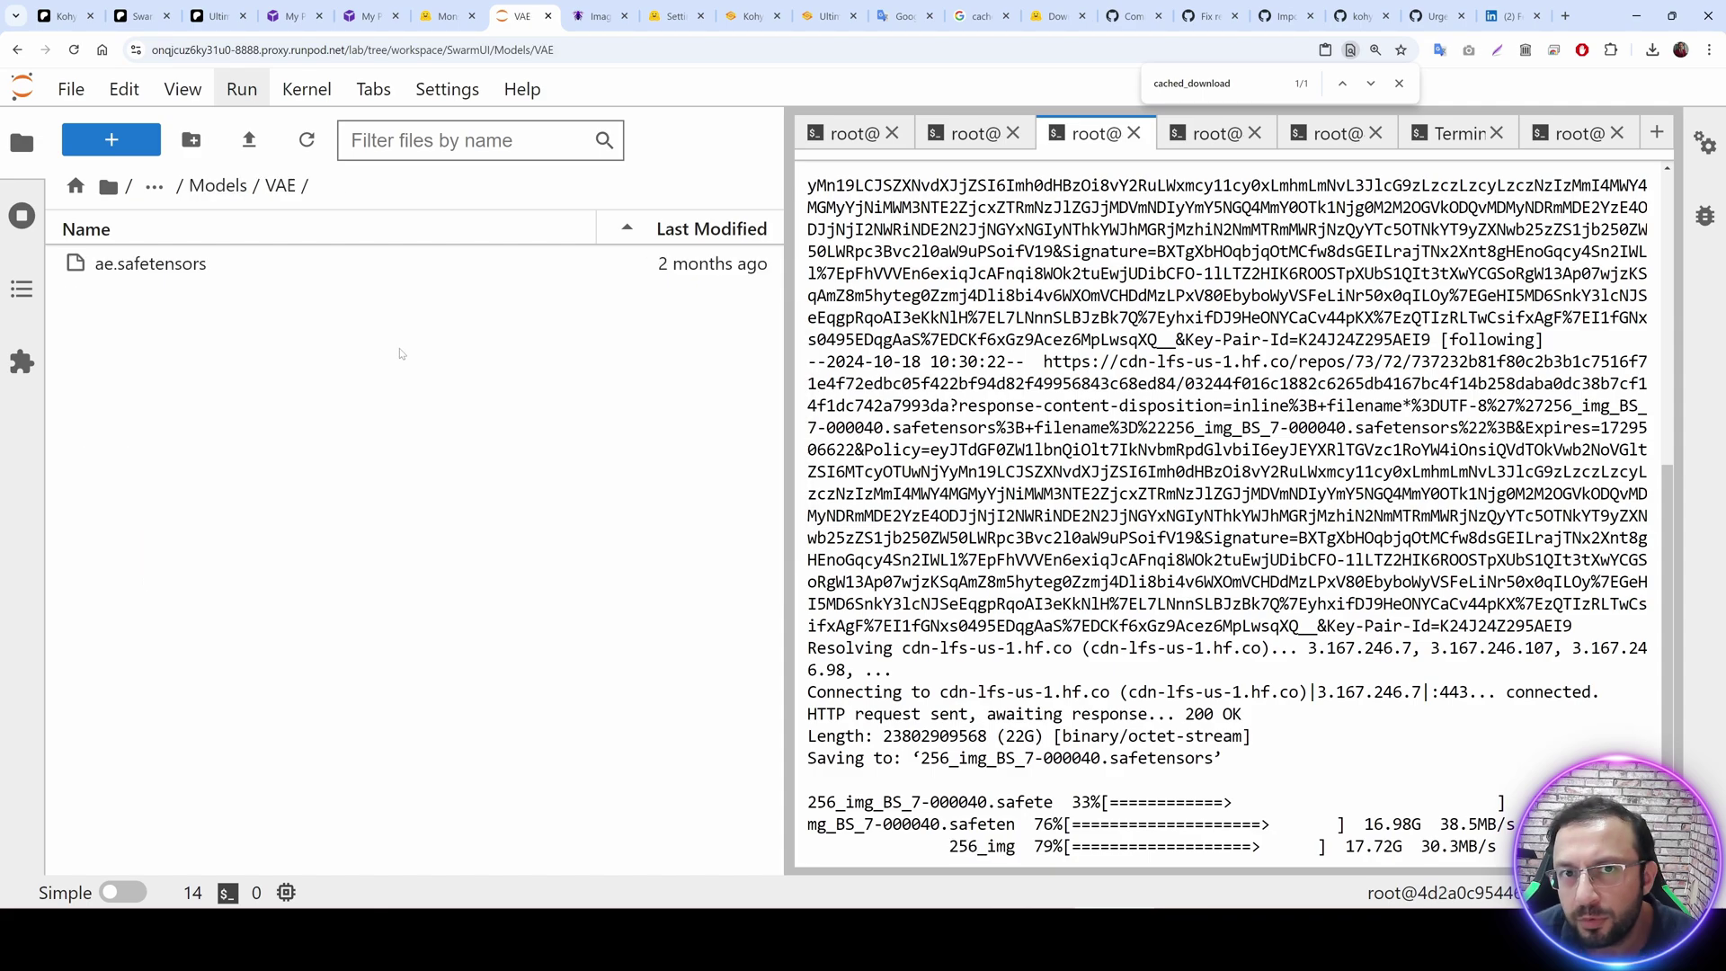
Return to the workspace folder and select the t5xxl_fp16.safetensors file.
left_click(214, 186)
left_click(205, 186)
left_click(184, 186)
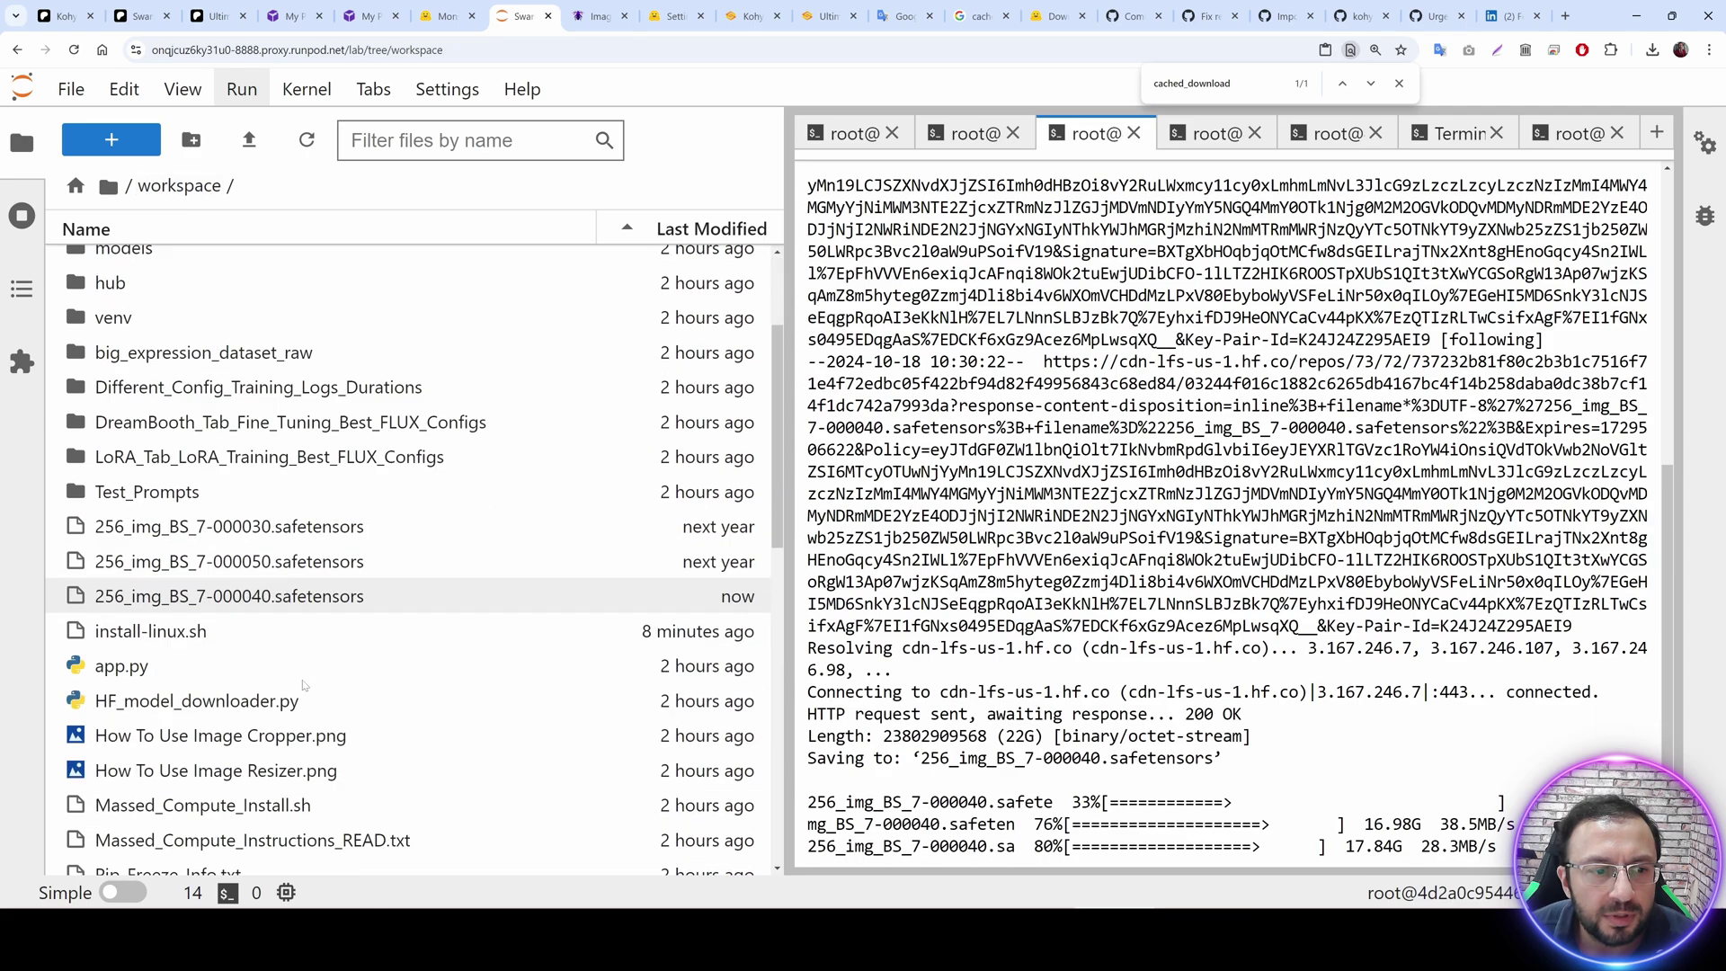
scroll(304, 685, "down", 10)
left_click(157, 858)
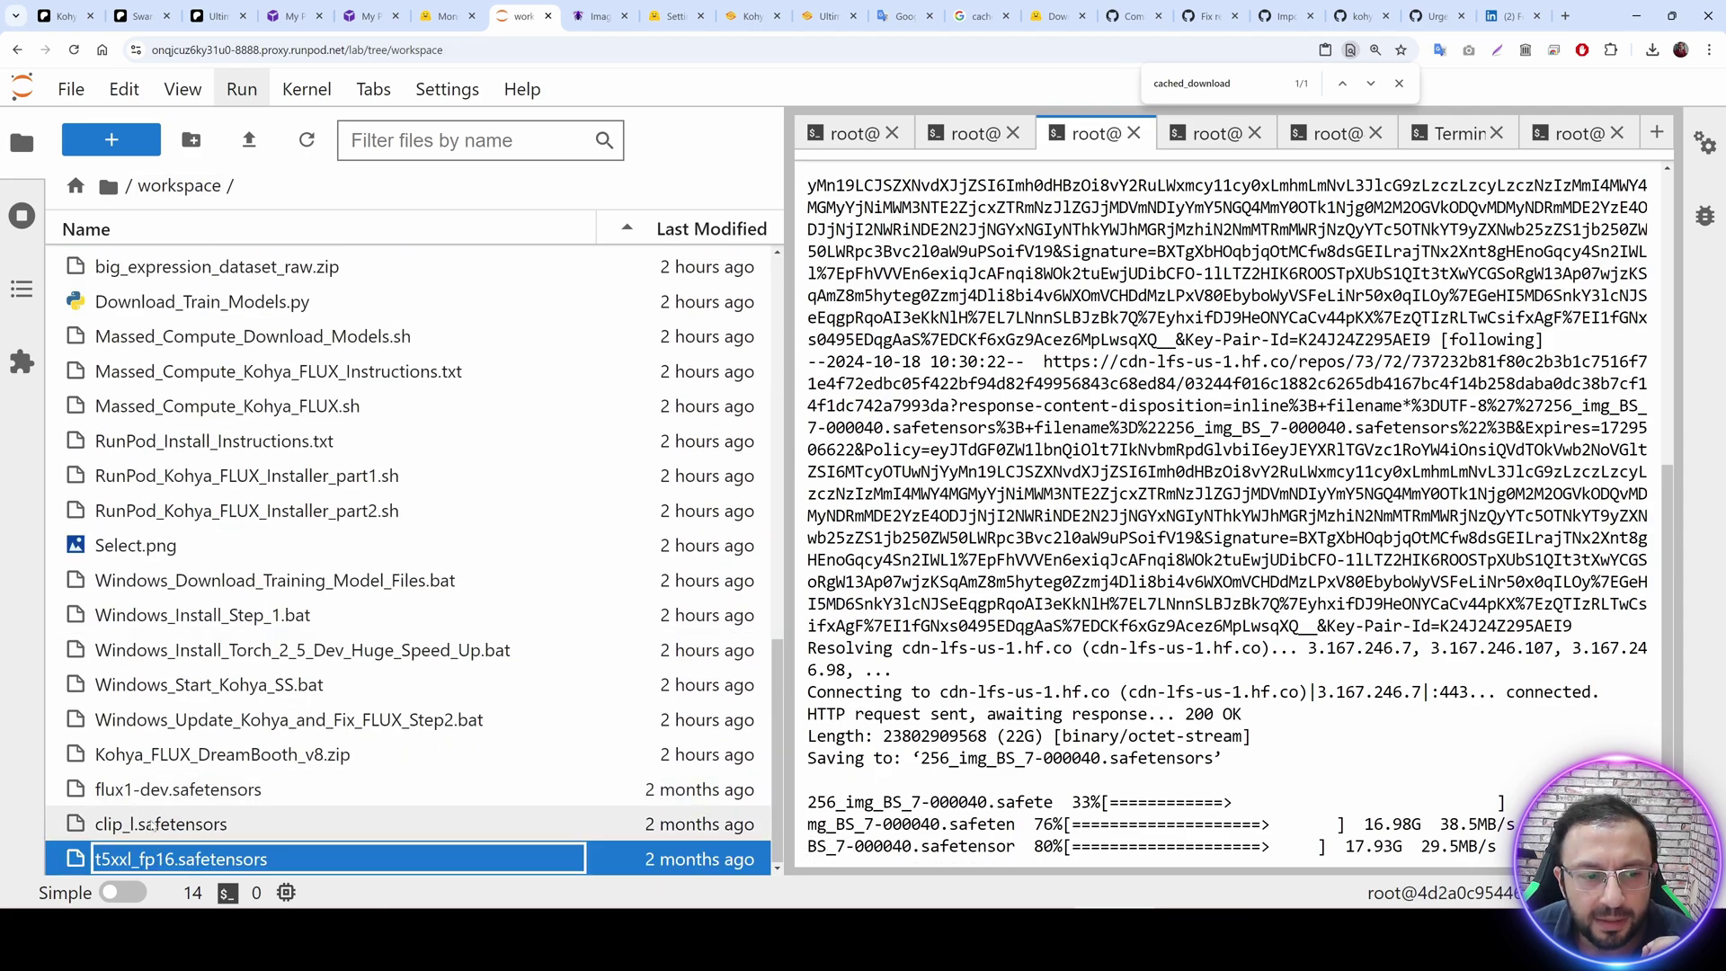
key("Escape")
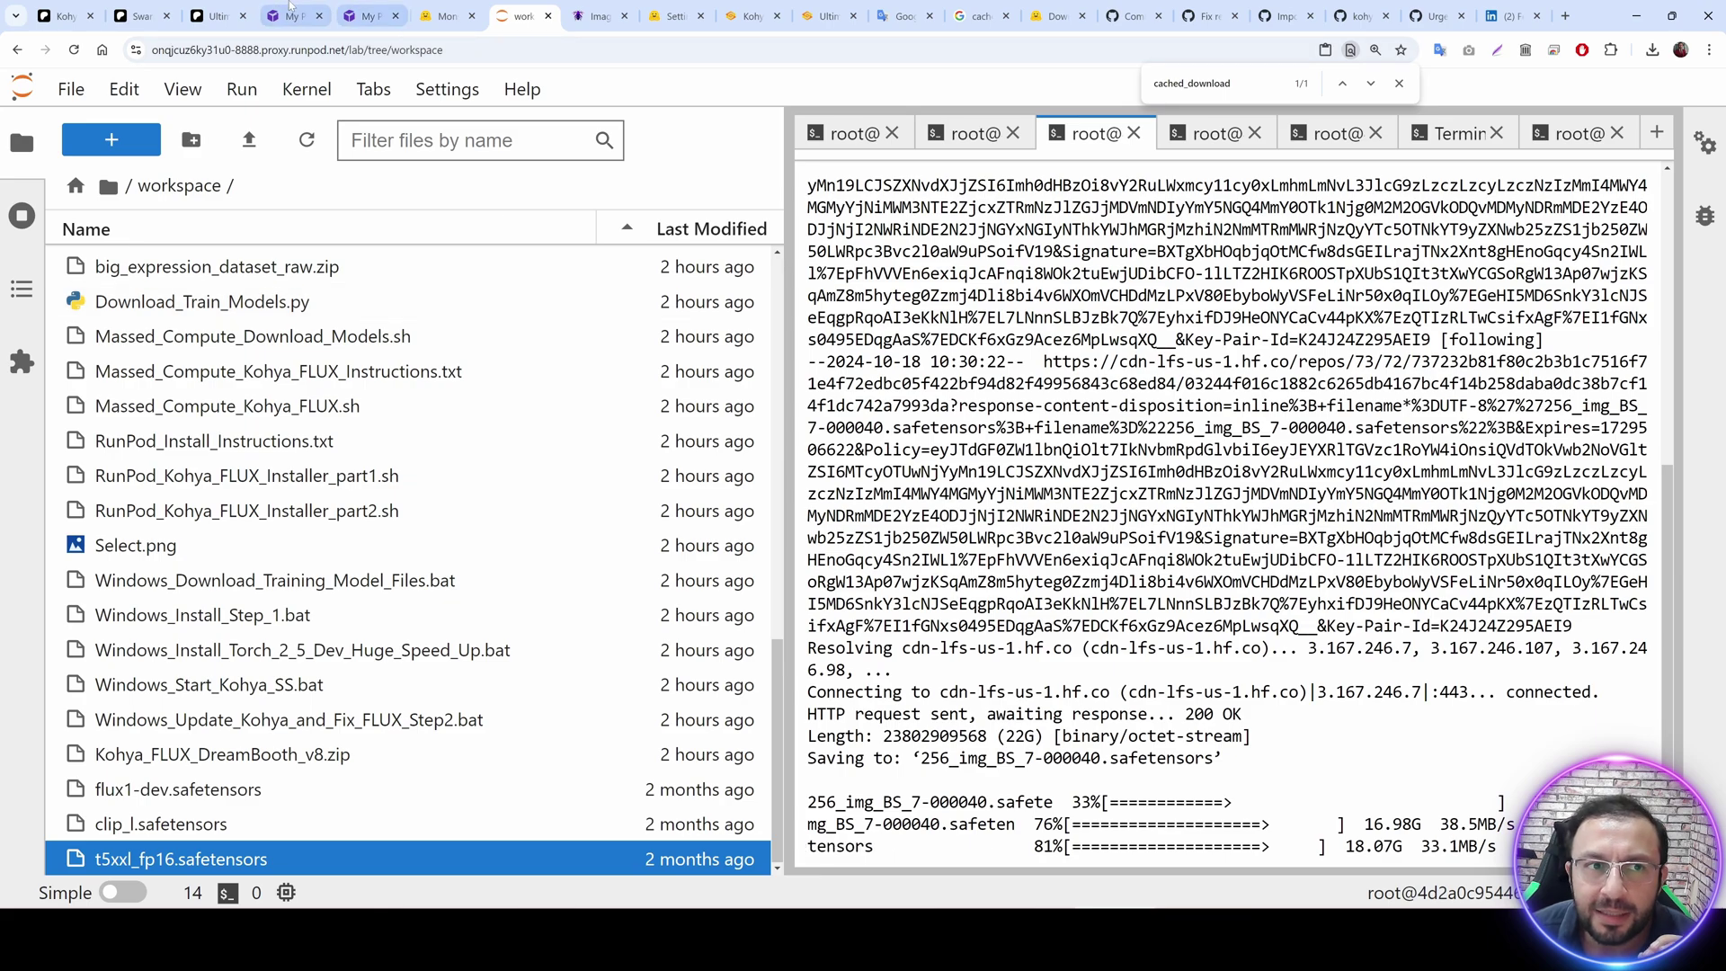
Copy the T5 XXL file name t5xxl_enconly from the Suggested Tutorials notes in the Kohya Patreon post.
mouse_move(306, 14)
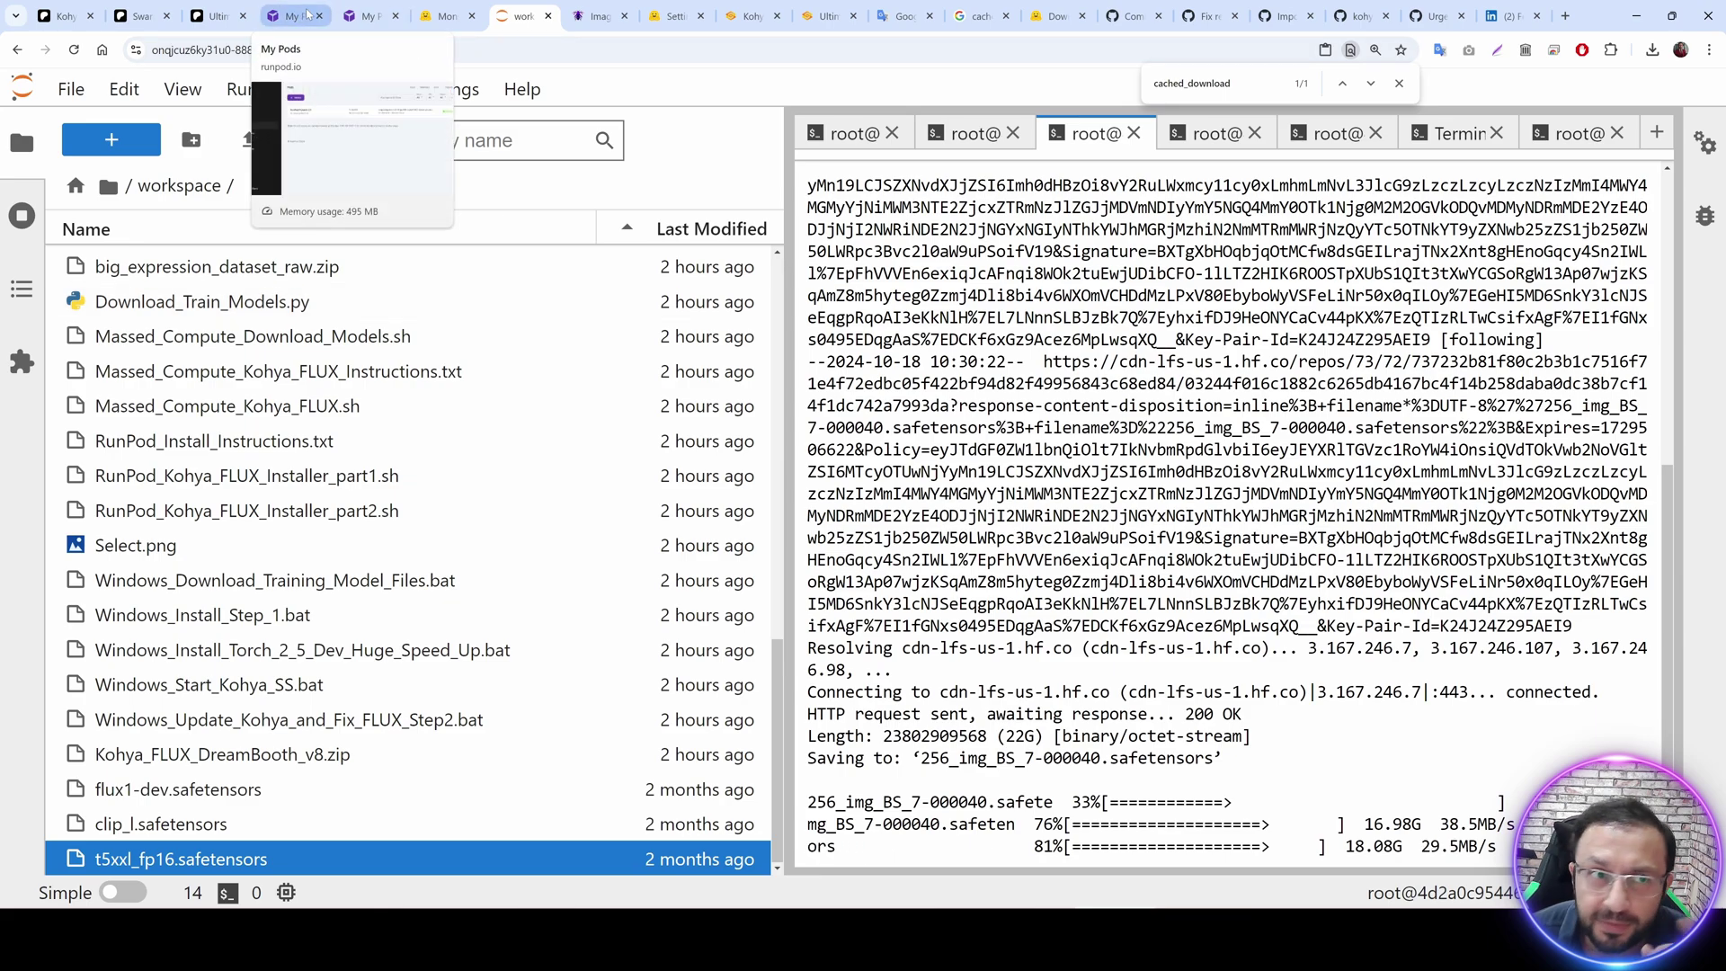
left_click(64, 15)
scroll(772, 485, "down", 8)
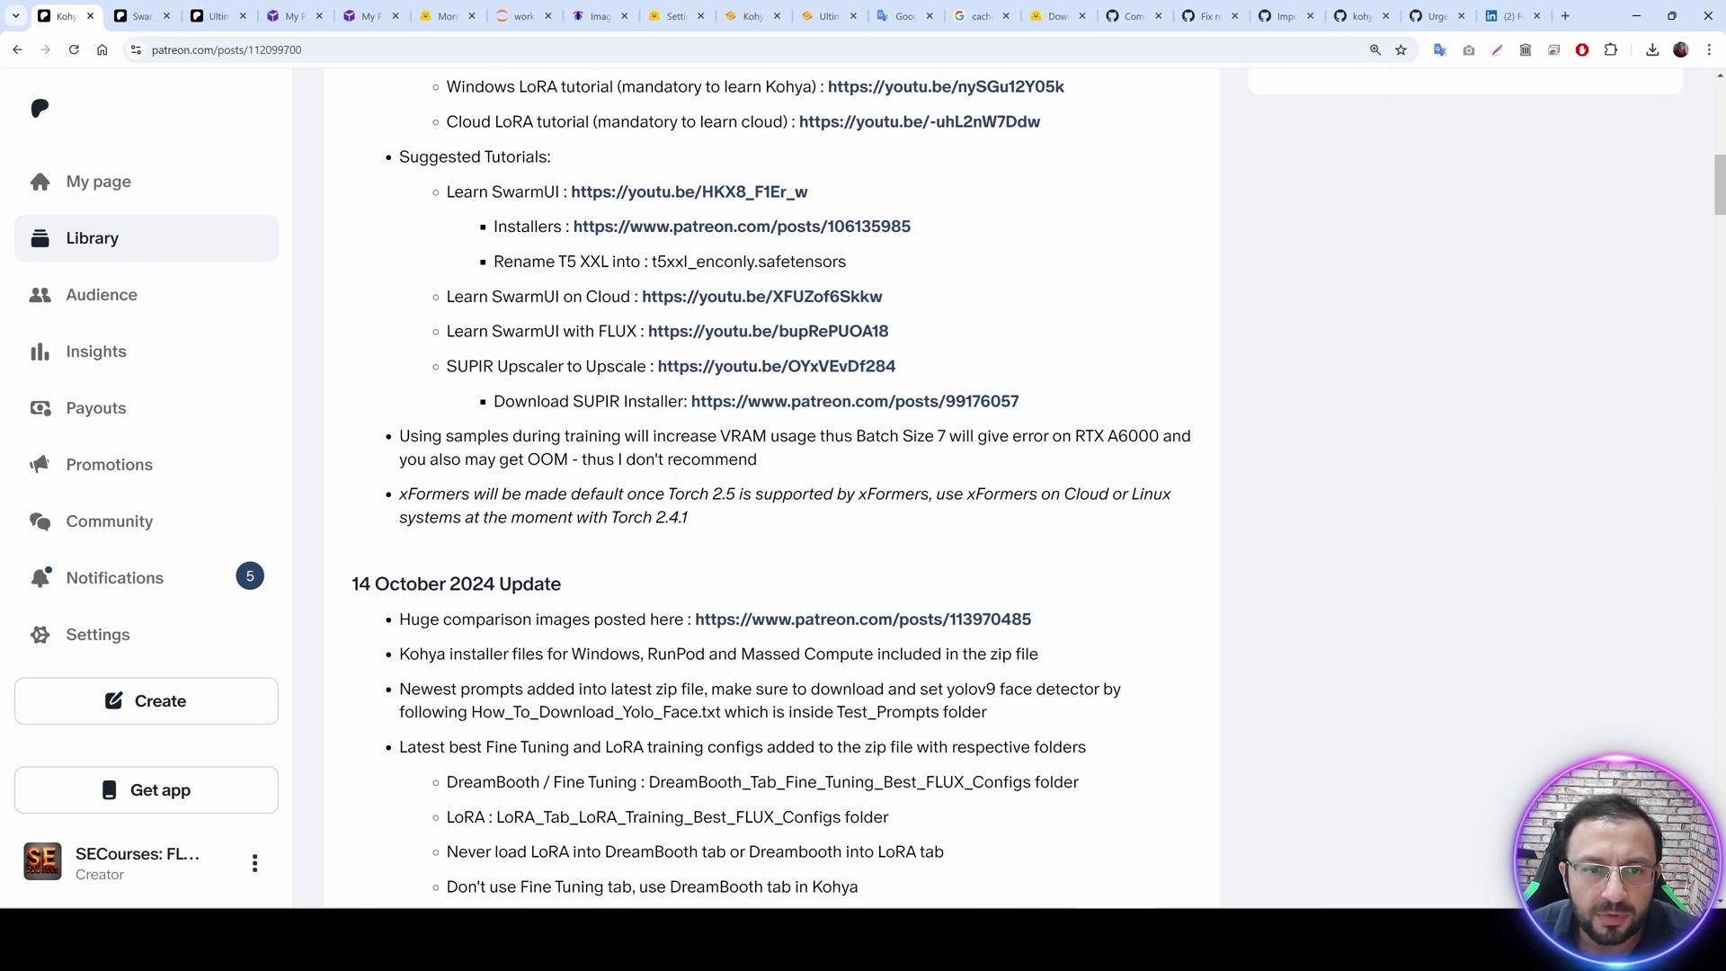
scroll(726, 433, "up", 5)
scroll(726, 434, "down", 3)
key("ctrl+plus")
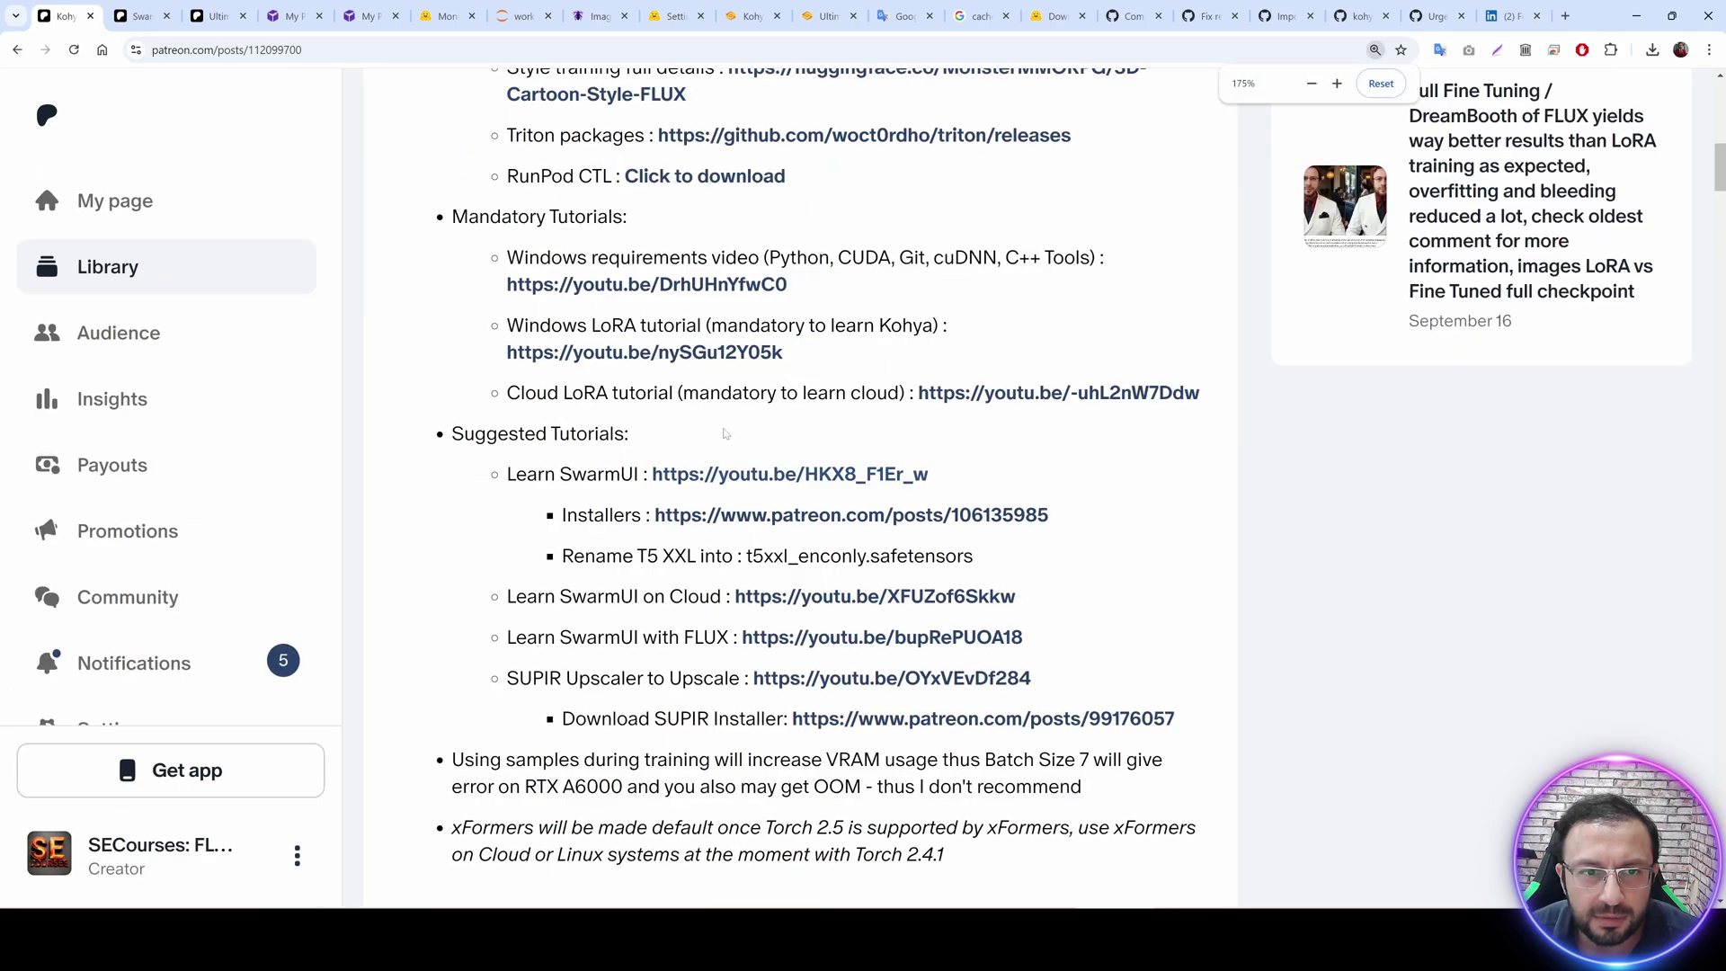
left_click_drag(593, 555, 734, 555)
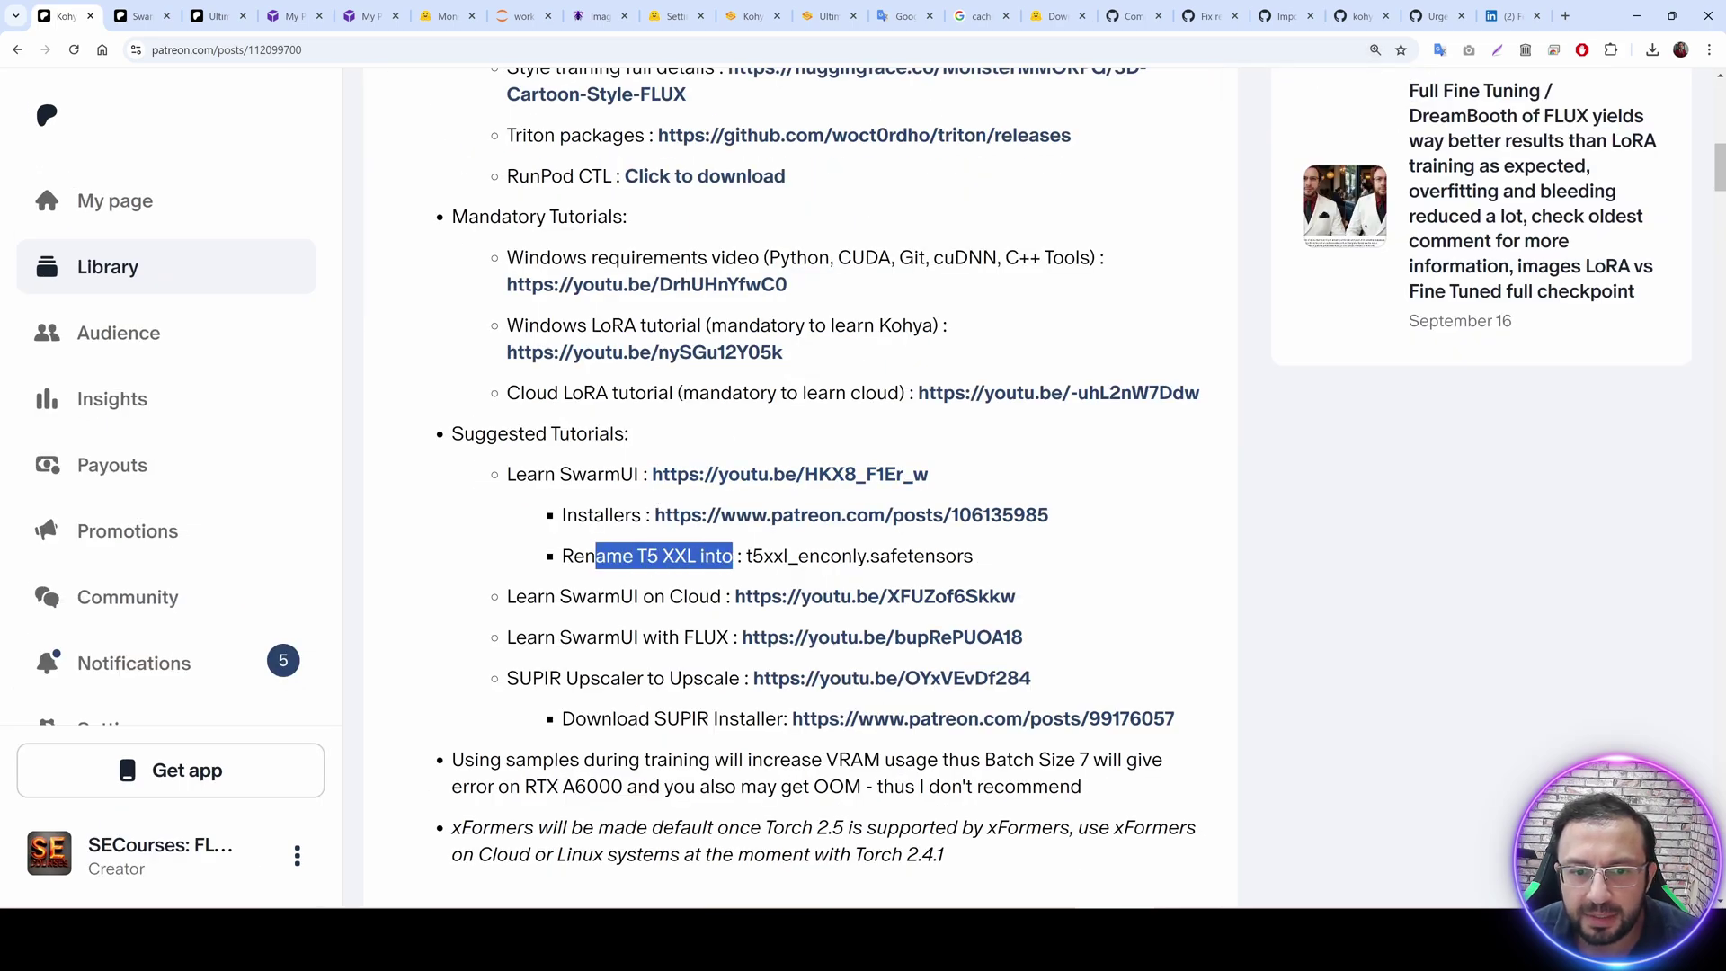
double_click(809, 555)
key("ctrl+c")
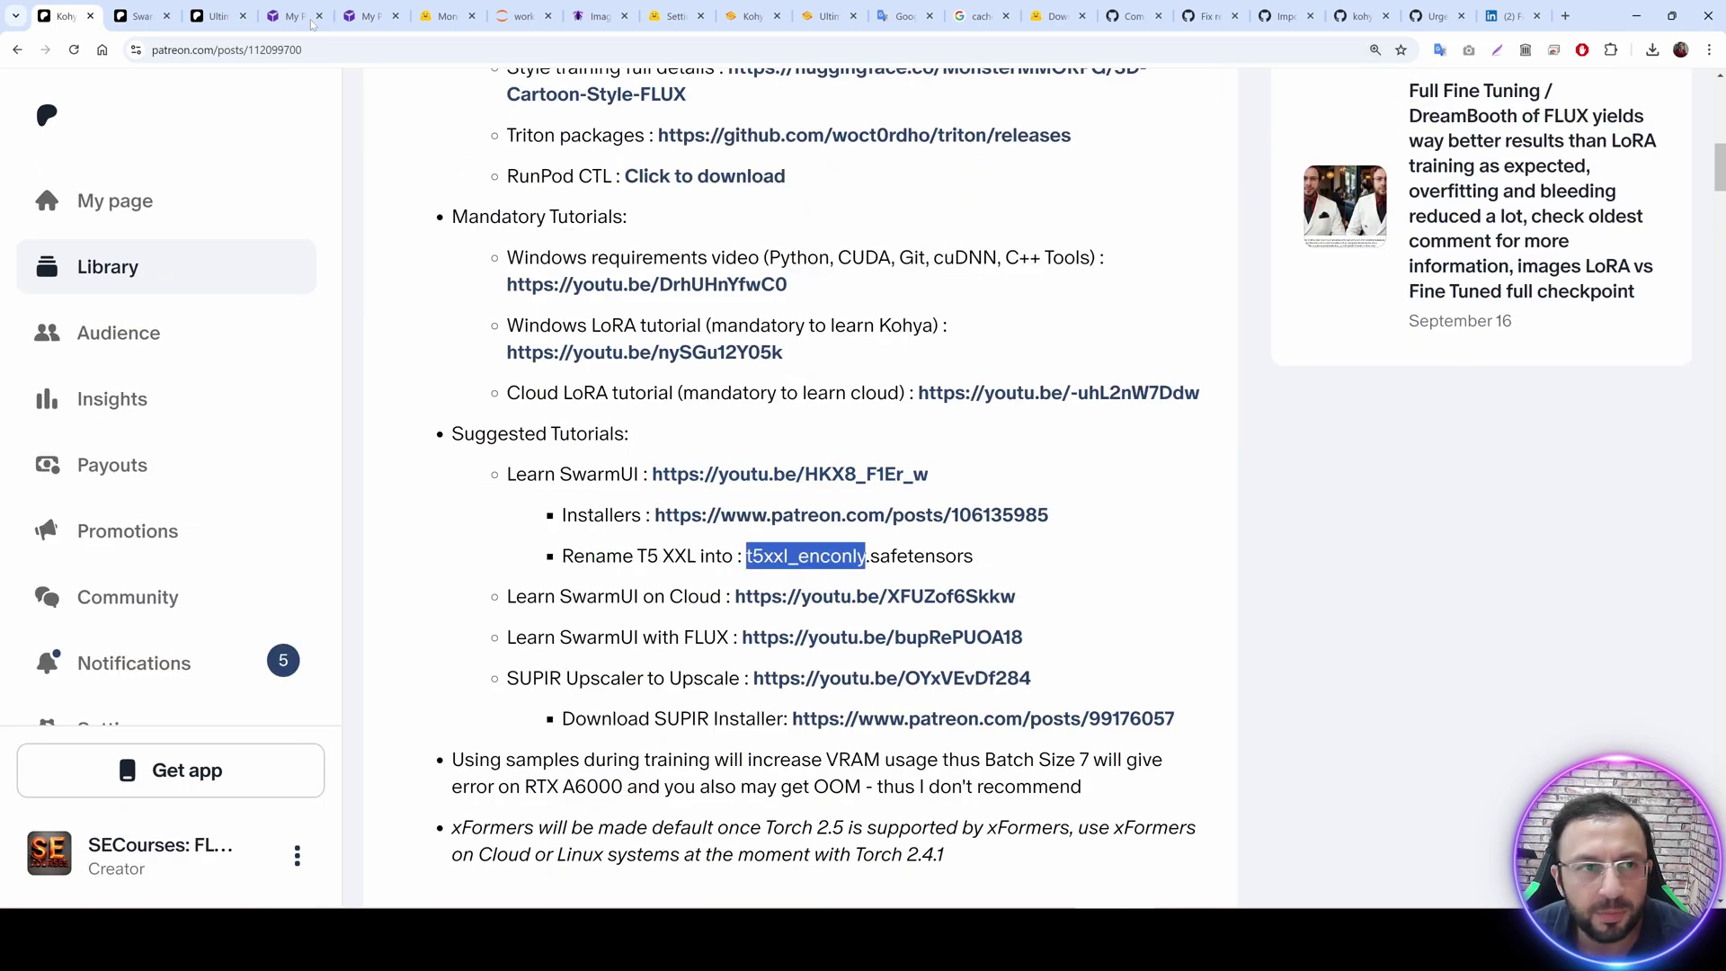
Switch to JupyterLab and rename t5xxl_fp16.safetensors as t5xxl_enconly.safetensors.
left_click(519, 7)
left_click(205, 856)
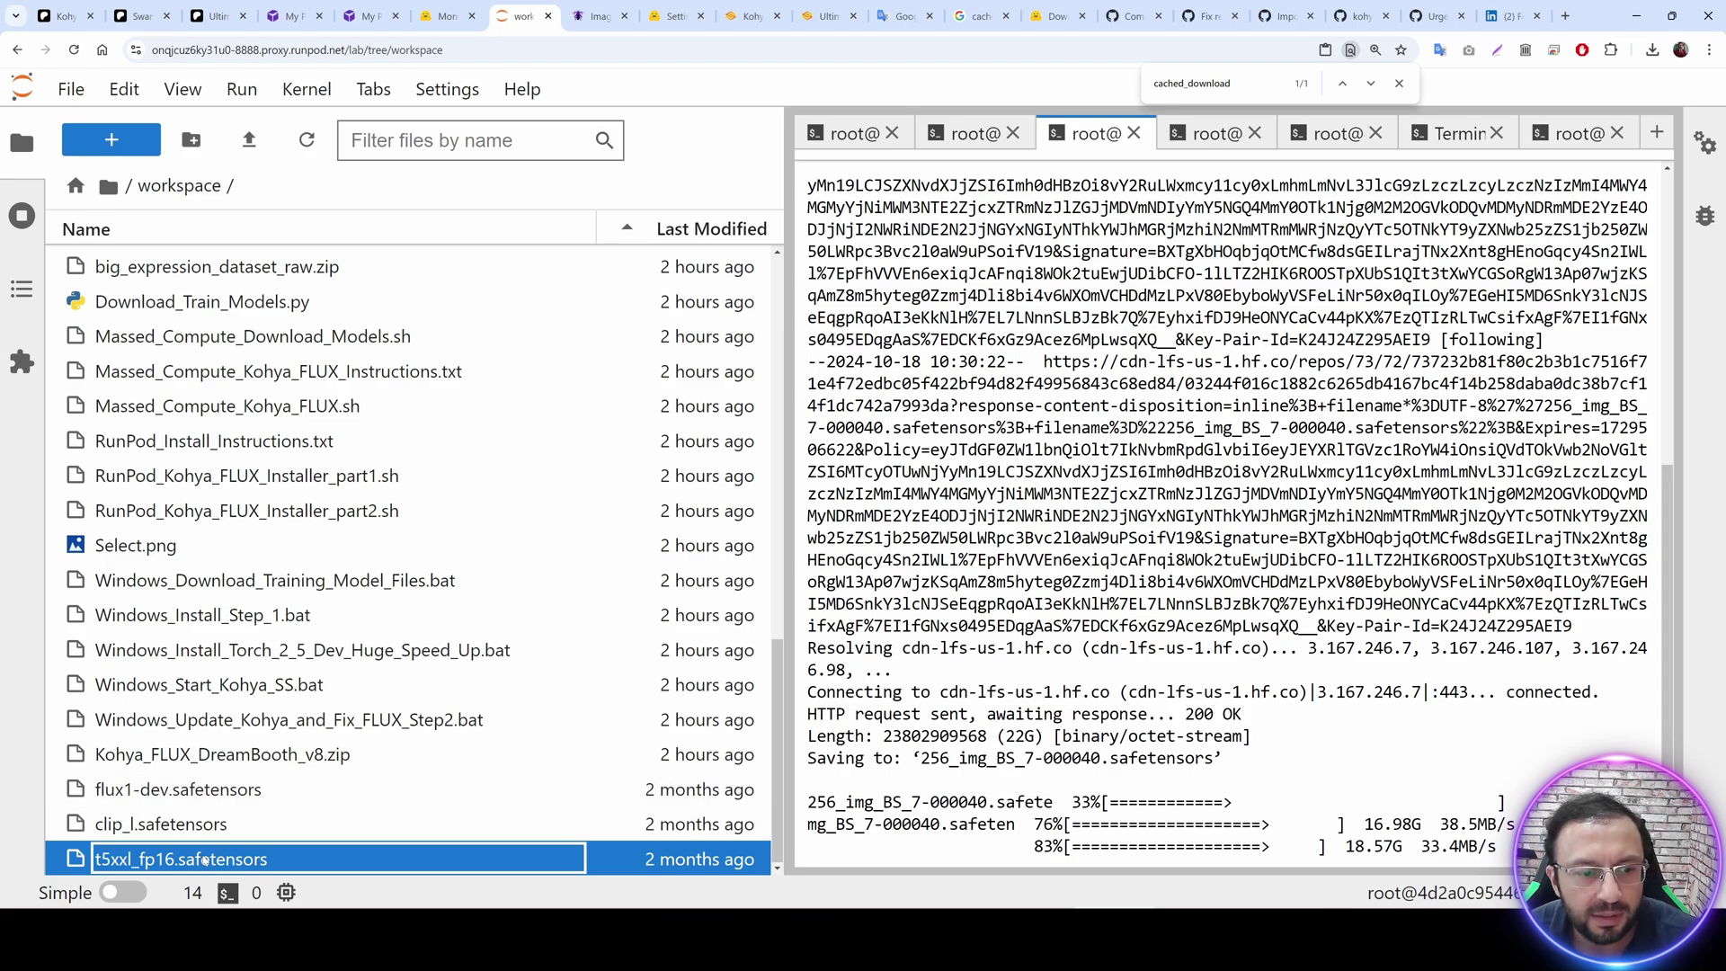
key("F2")
key("ctrl+v")
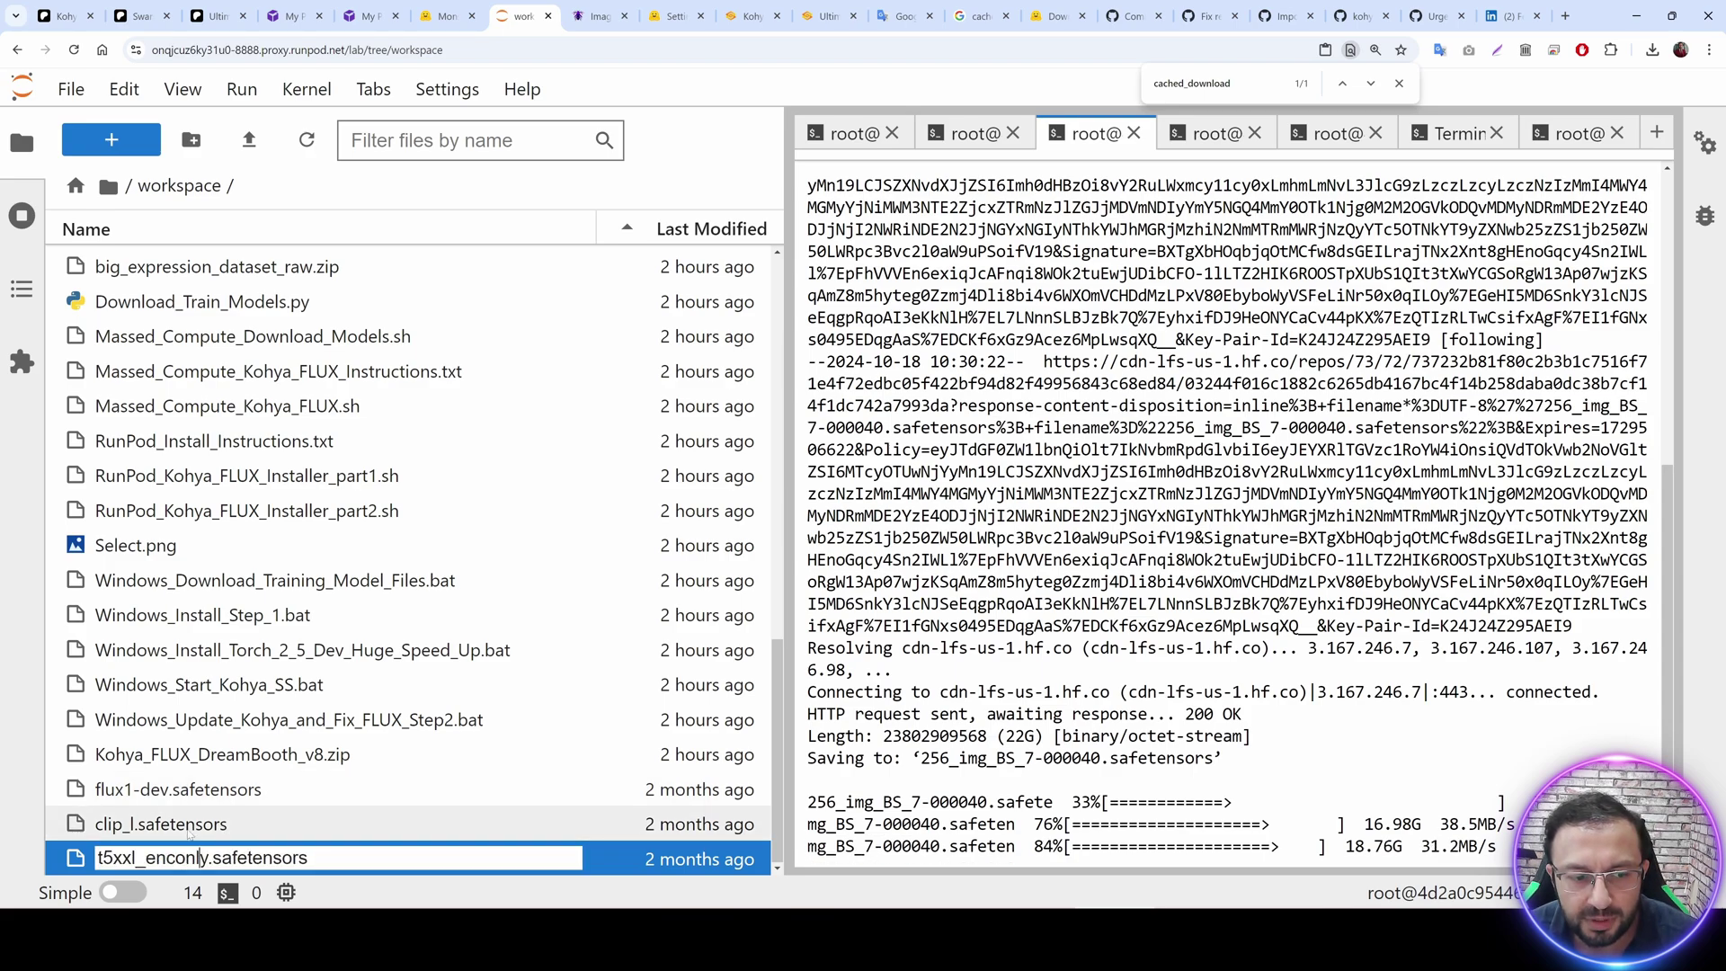
Move clip_l.safetensors and t5xxl_enconly.safetensors from the workspace folder into the SwarmUI/Models/clip folder.
left_click(205, 829)
left_click(188, 838, "shift")
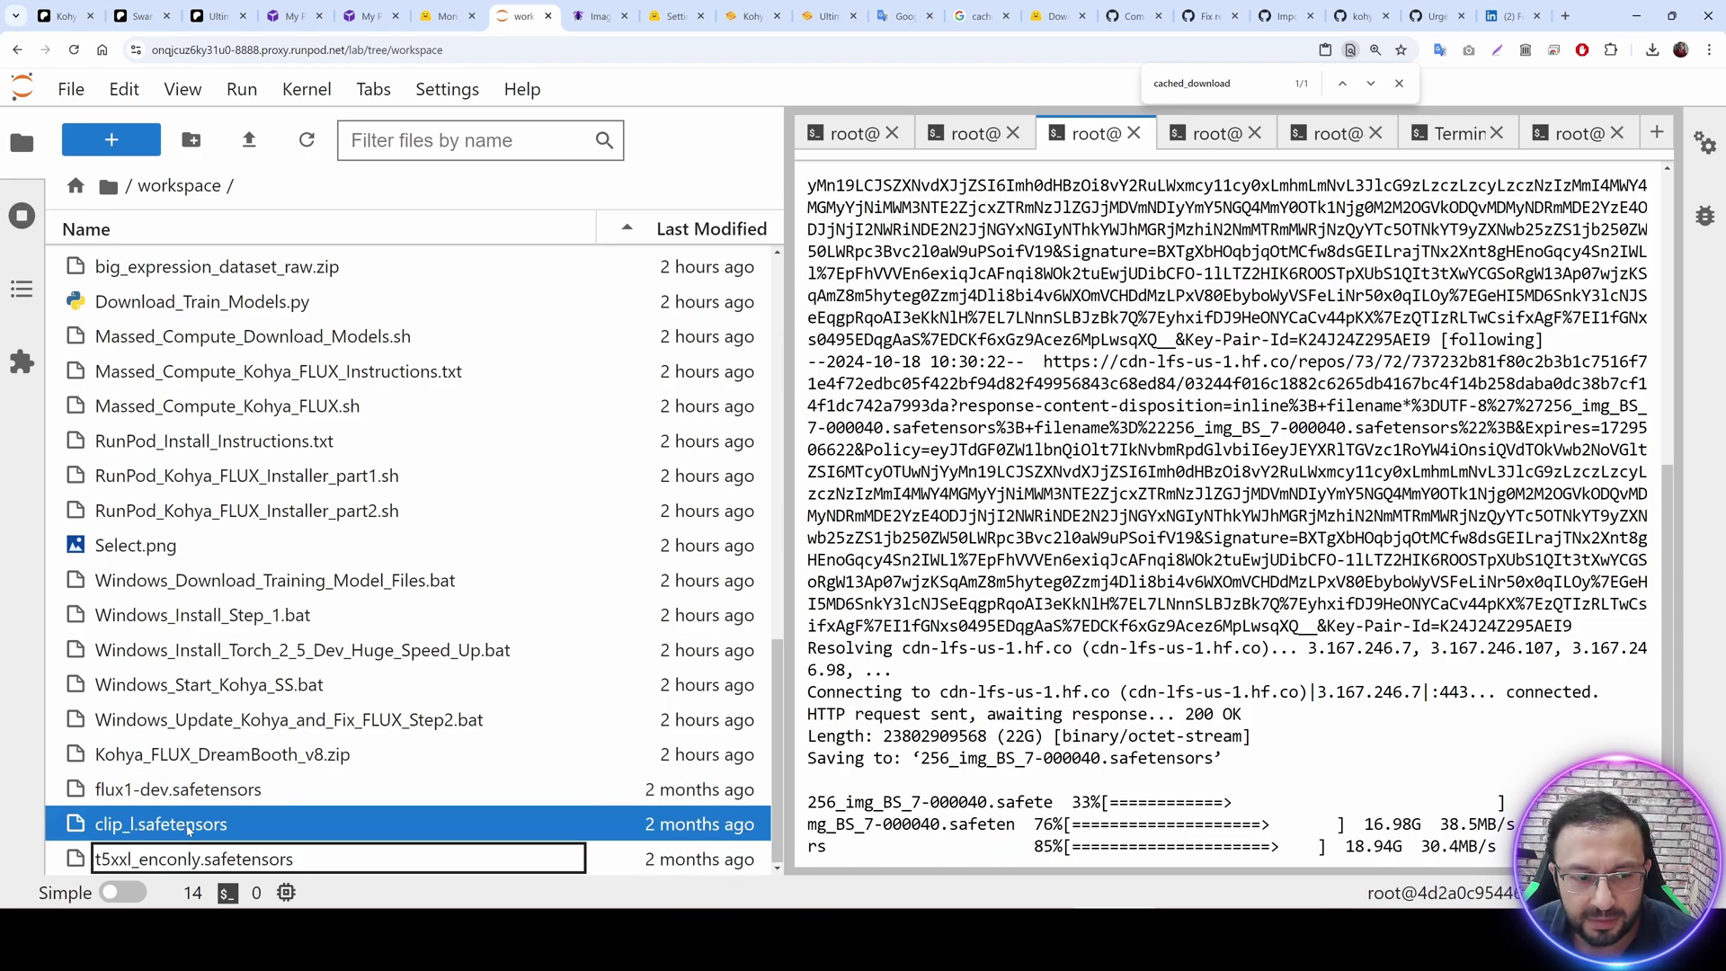
right_click(163, 823)
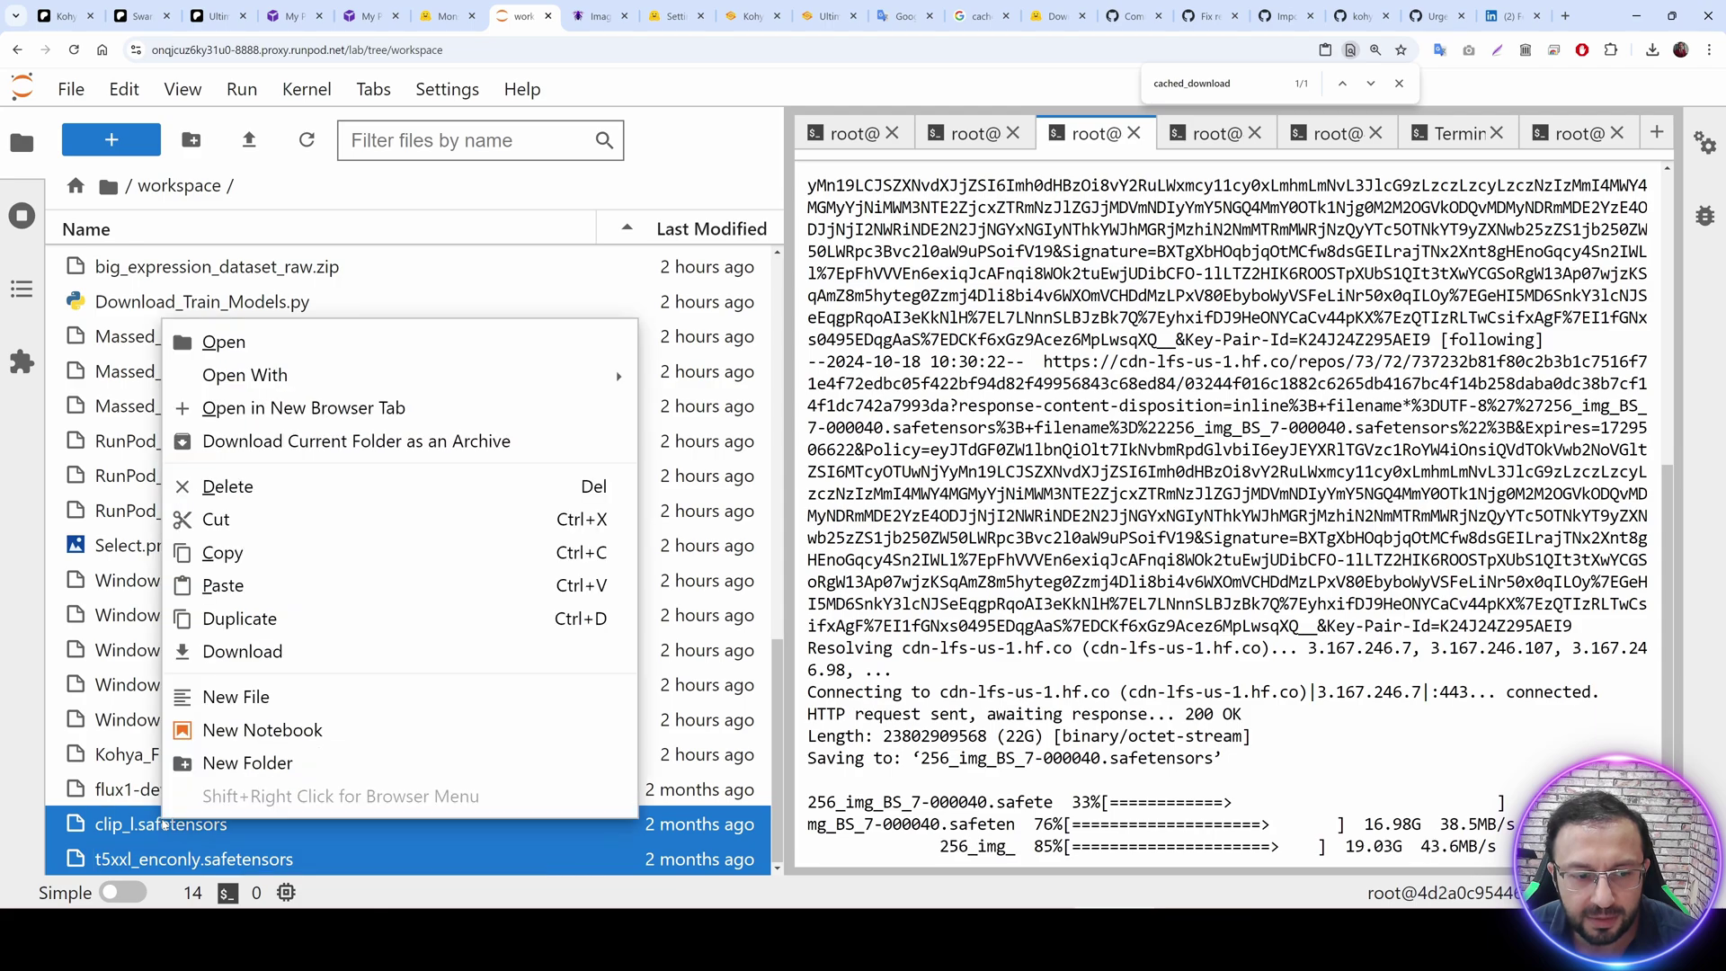
left_click(213, 523)
double_click(137, 269)
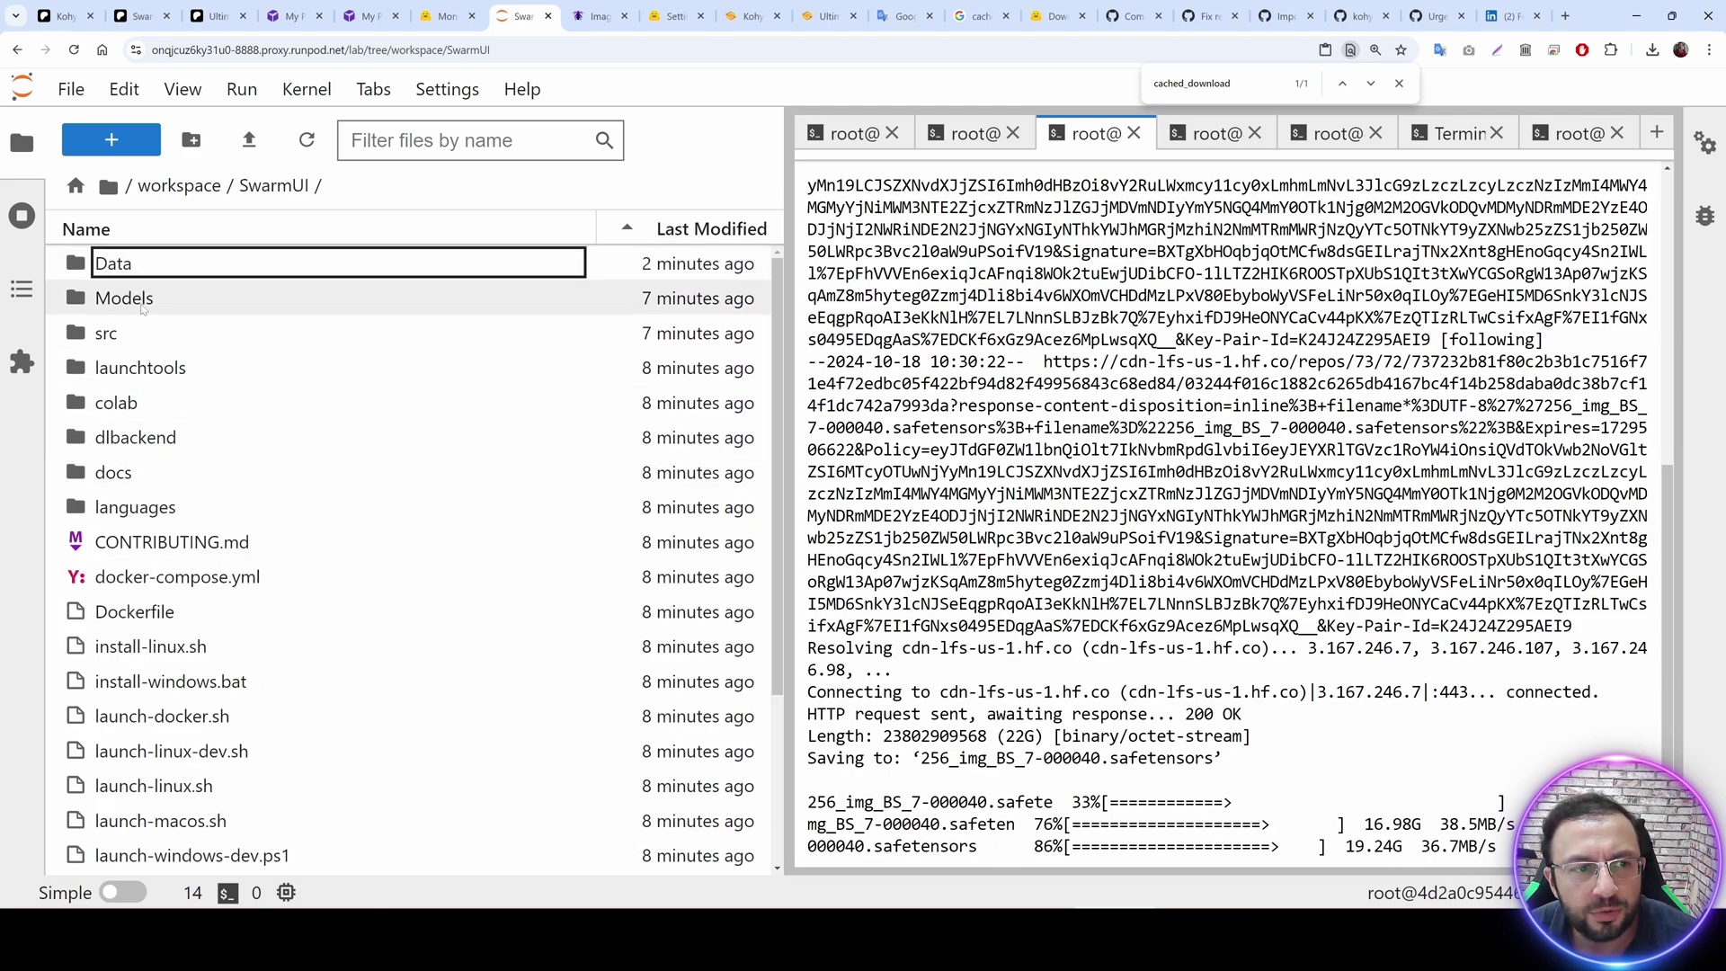
double_click(161, 294)
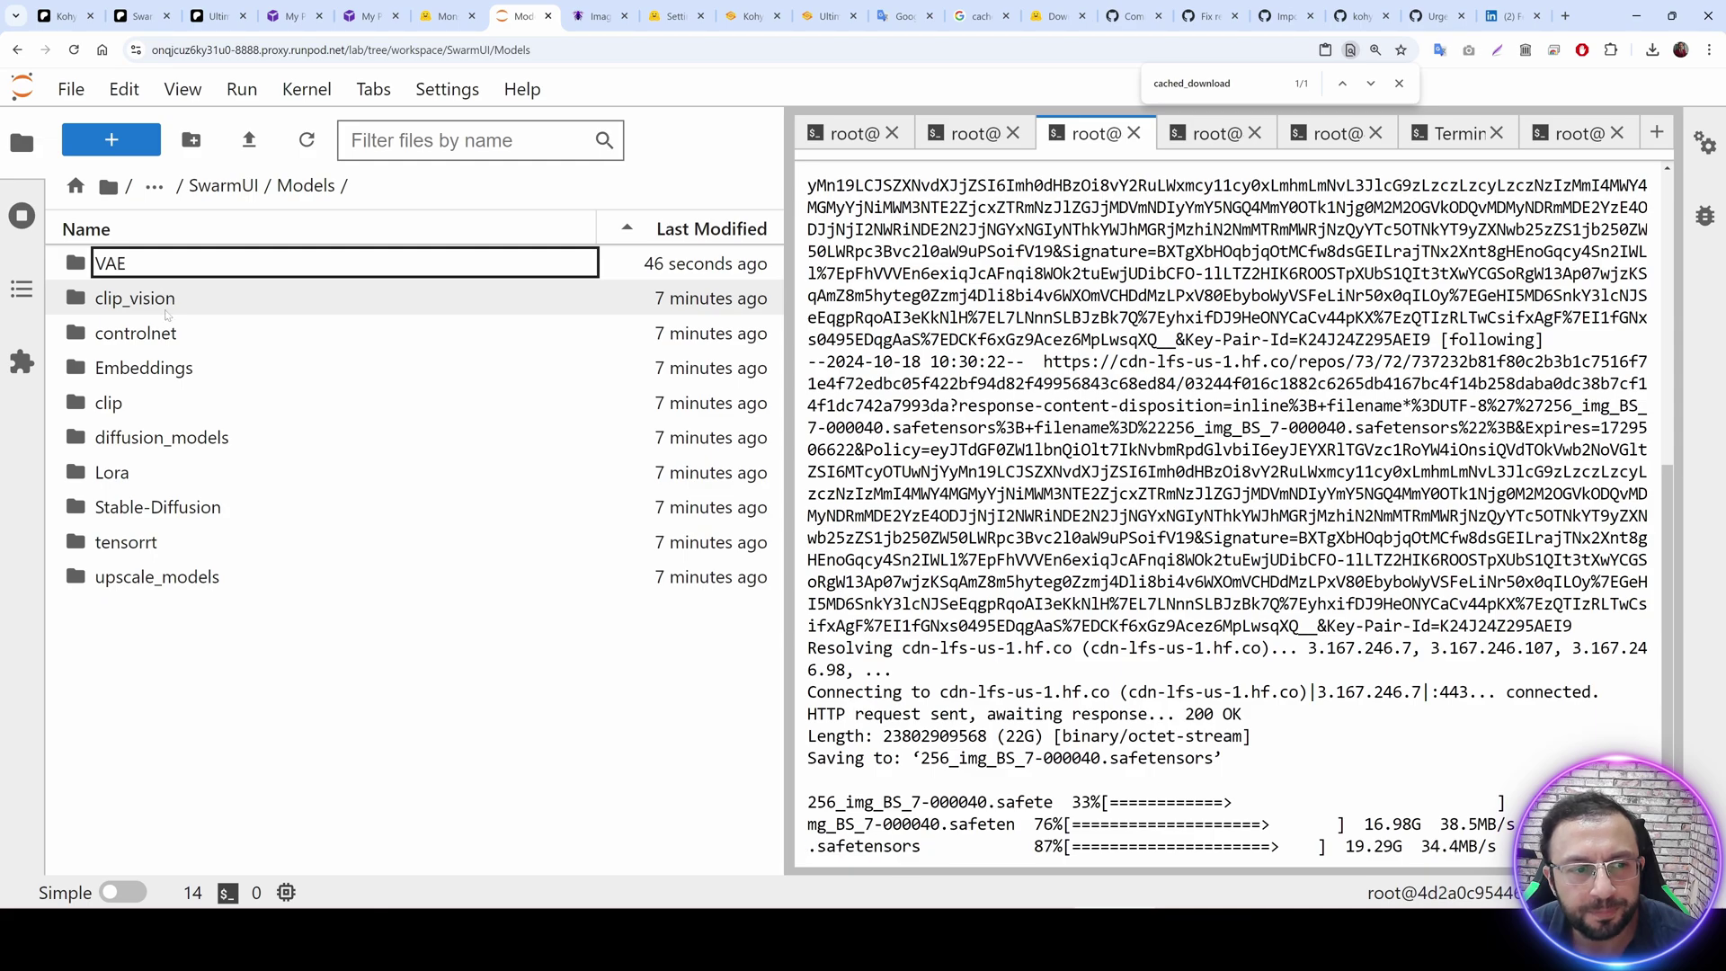
double_click(135, 403)
right_click(231, 283)
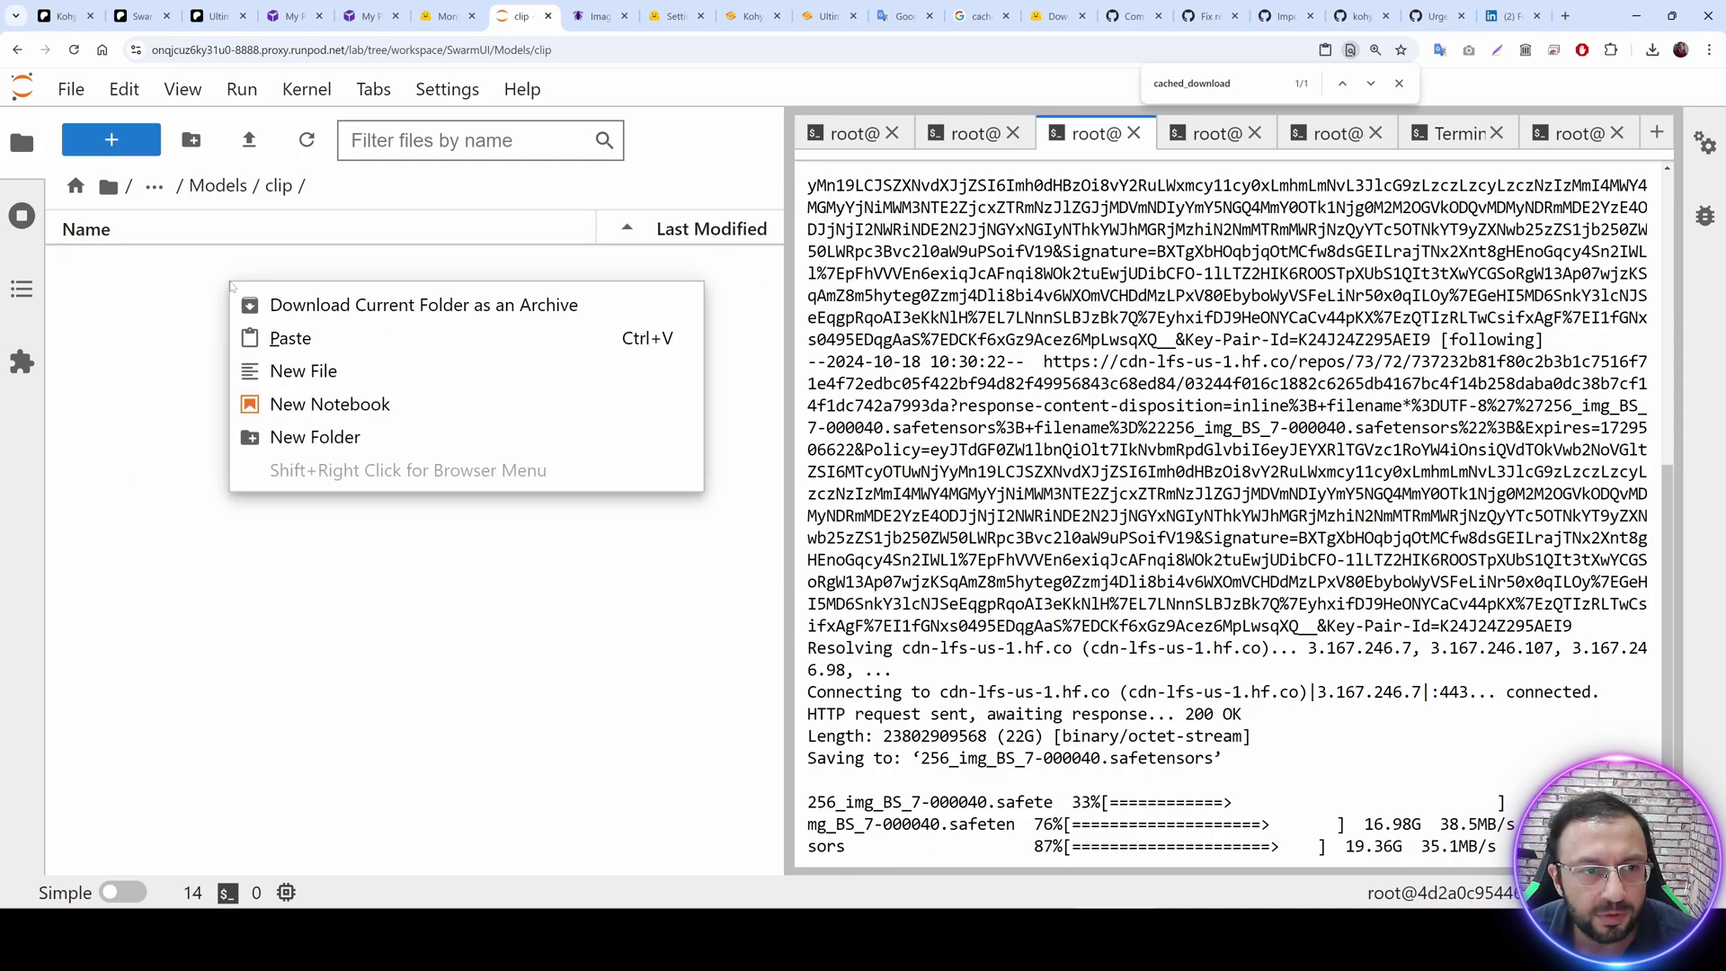
Paste the clipboard contents into the SwarmUI Models clip folder and return to the workspace folder.
left_click(290, 337)
key("BackSpace")
key("BackSpace")
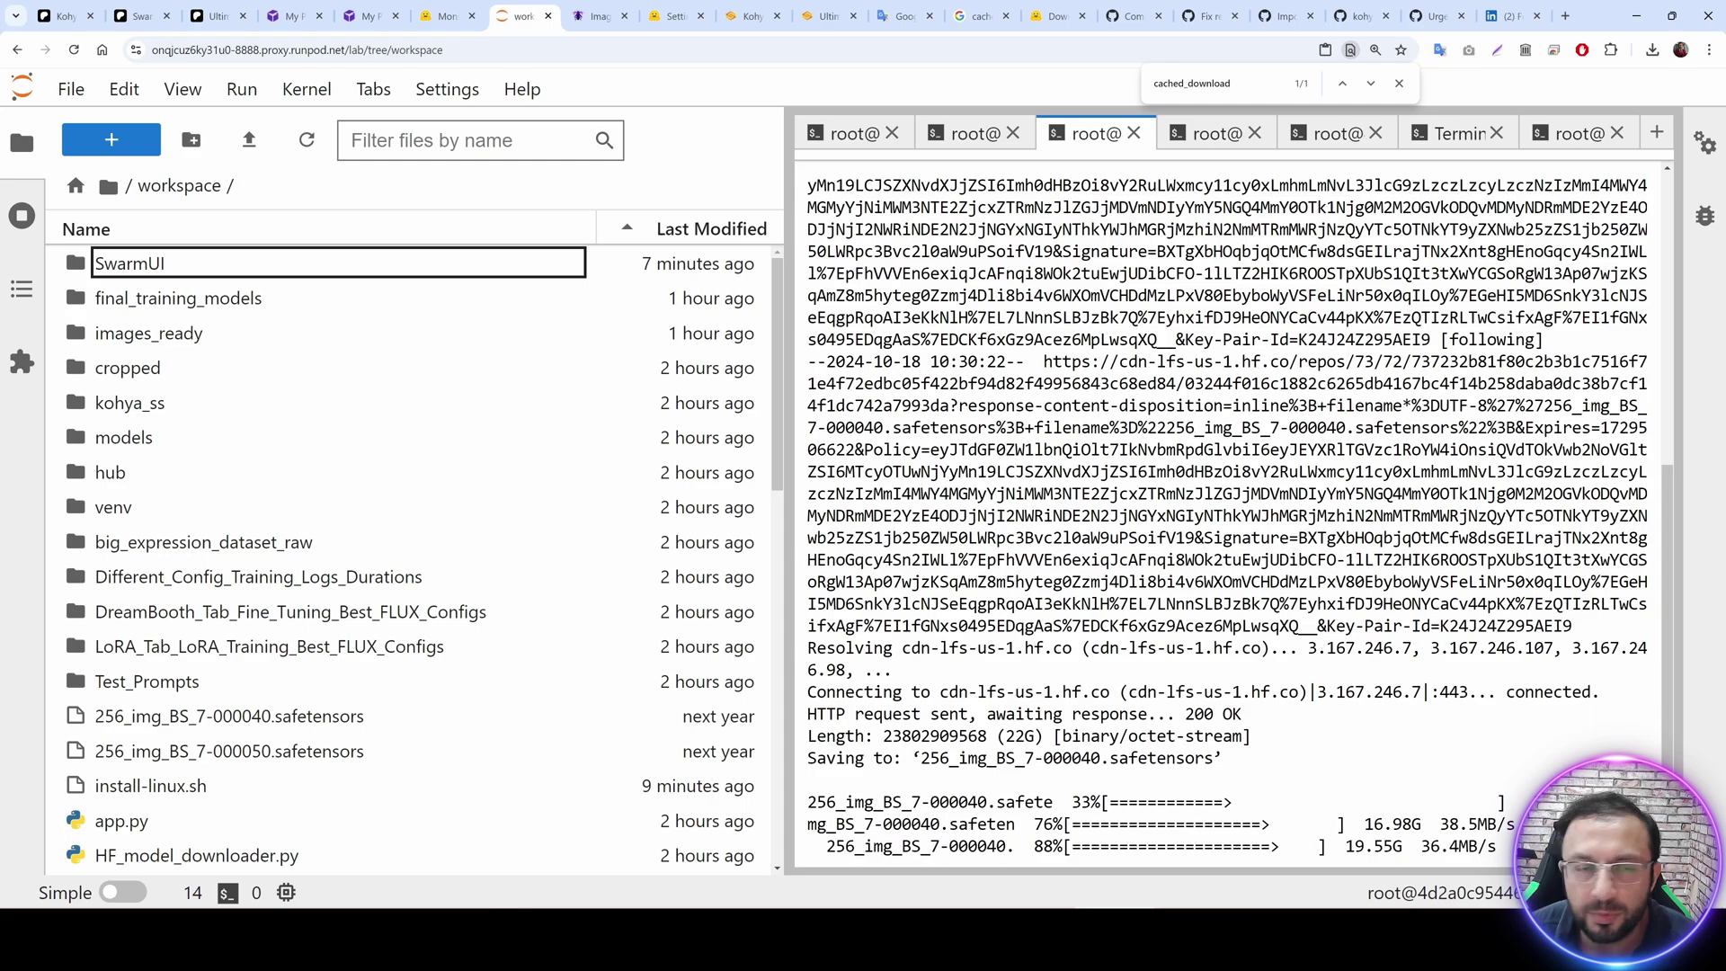
Look up in the Kohya FLUX DreamBooth Patreon post which SwarmUI models folder the generated checkpoint files belong in.
left_click(63, 16)
scroll(912, 739, "up", 3)
scroll(912, 739, "down", 5)
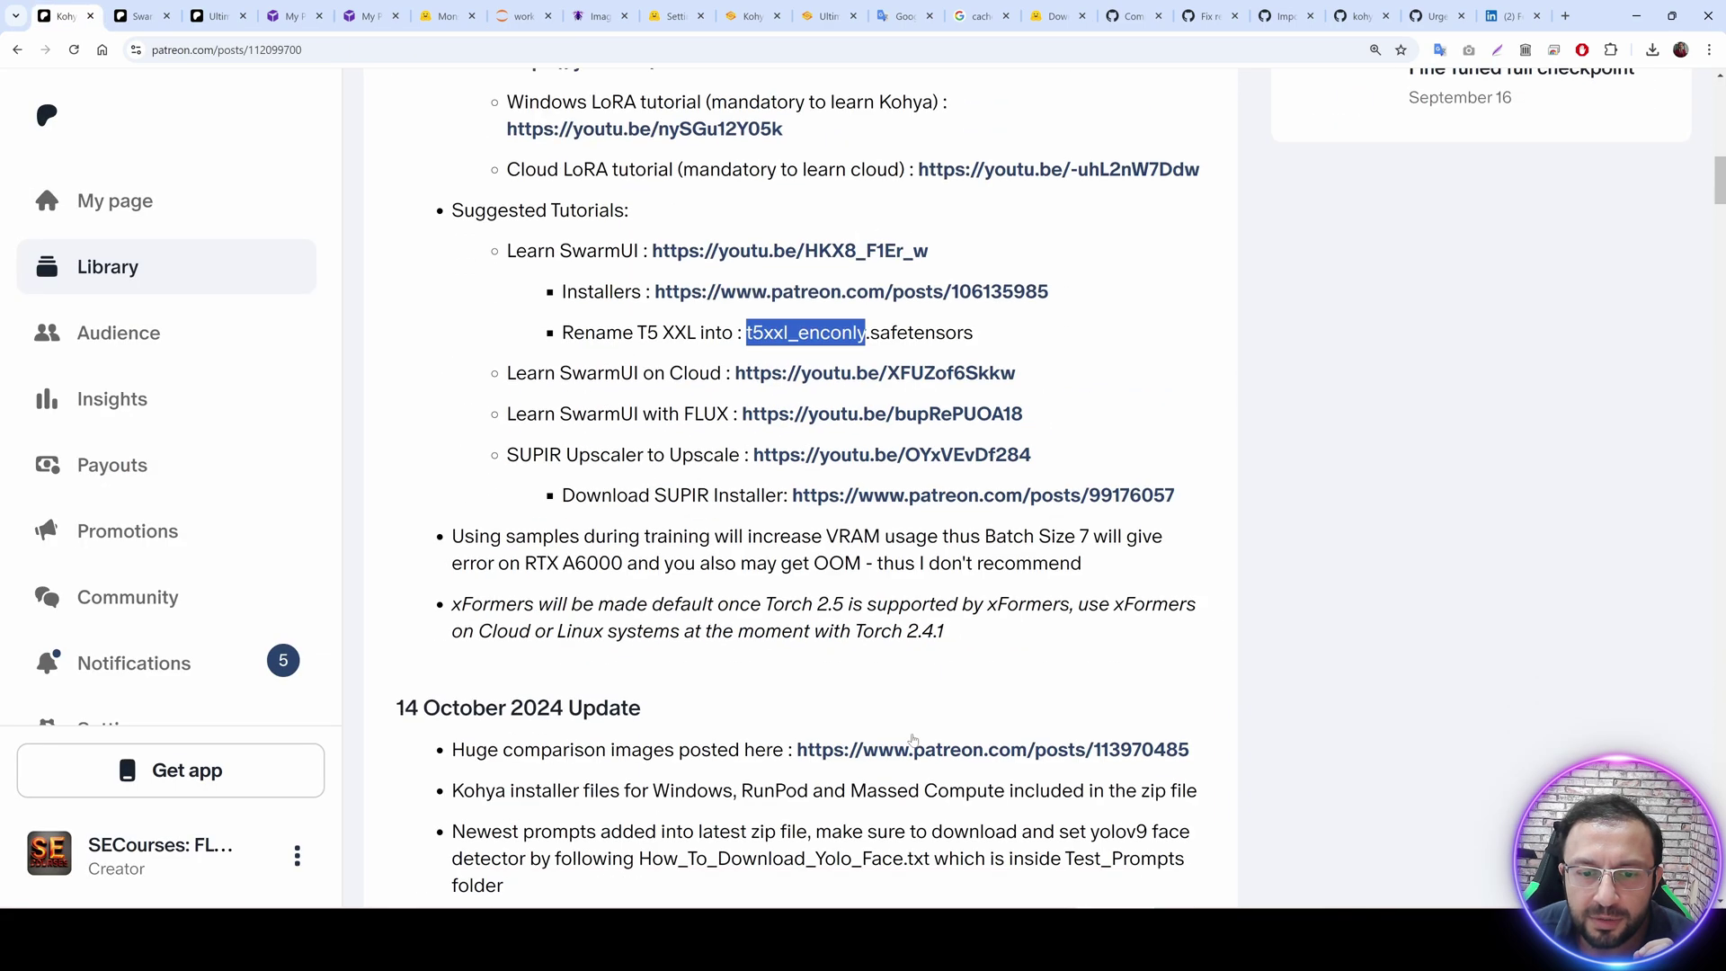
scroll(913, 739, "up", 10)
double_click(695, 550)
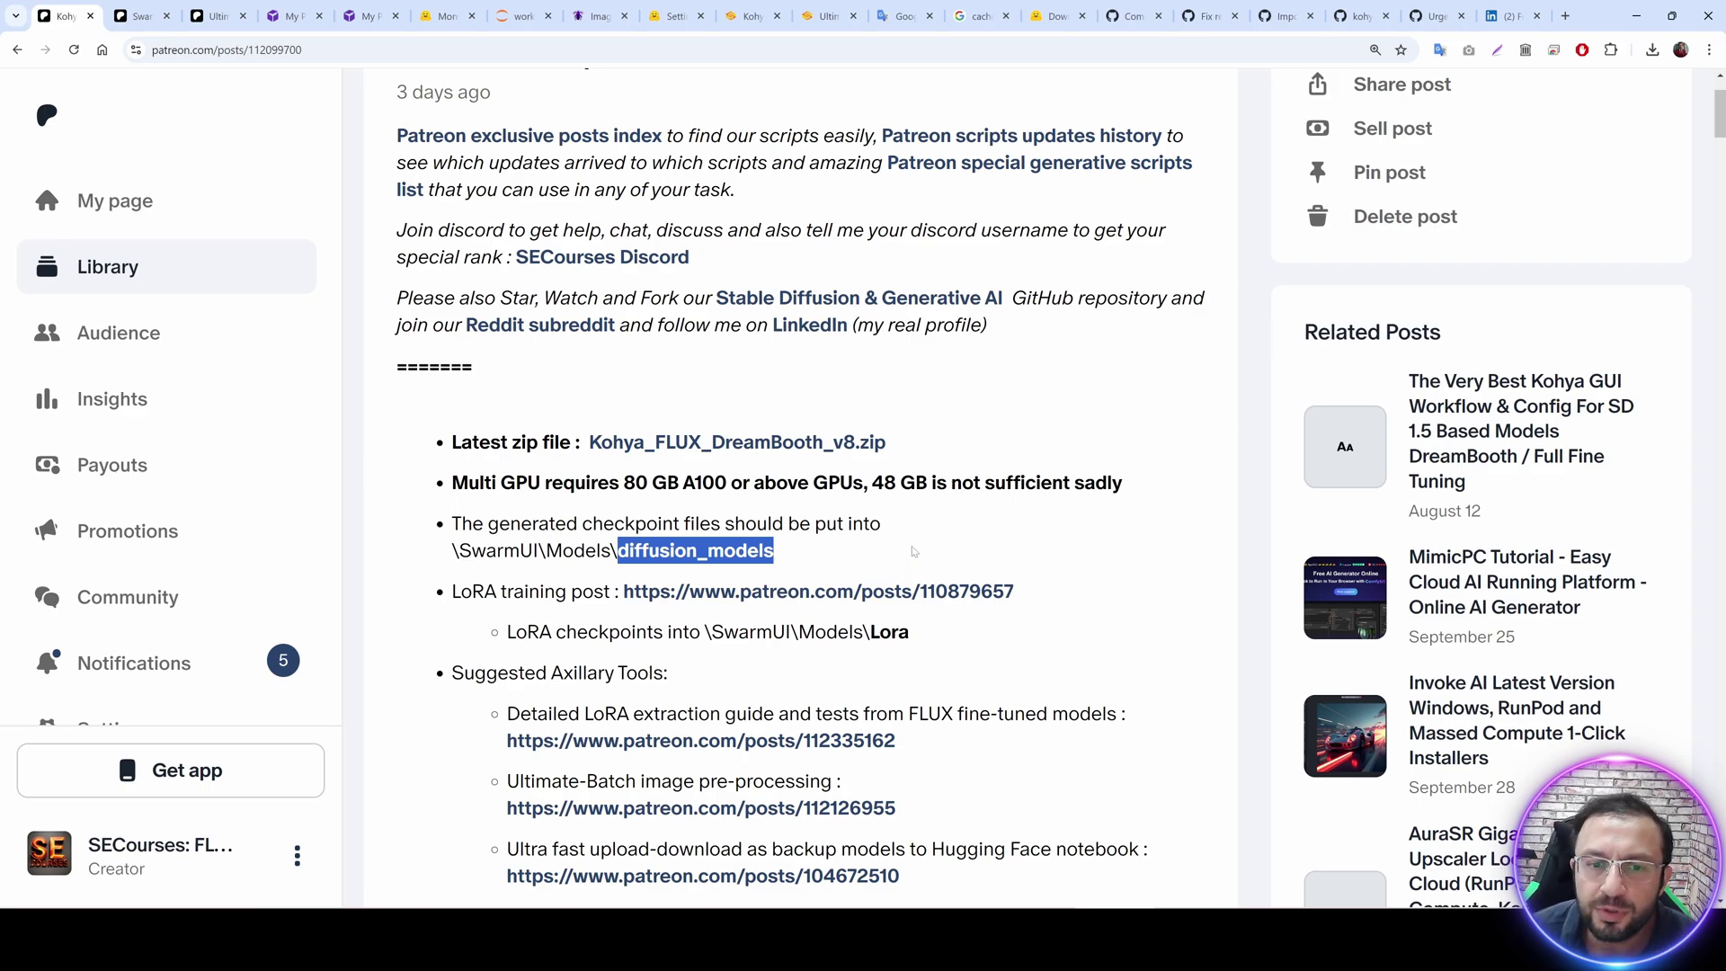
scroll(914, 551, "down", 3)
left_click(789, 318)
left_click_drag(791, 317, 648, 316)
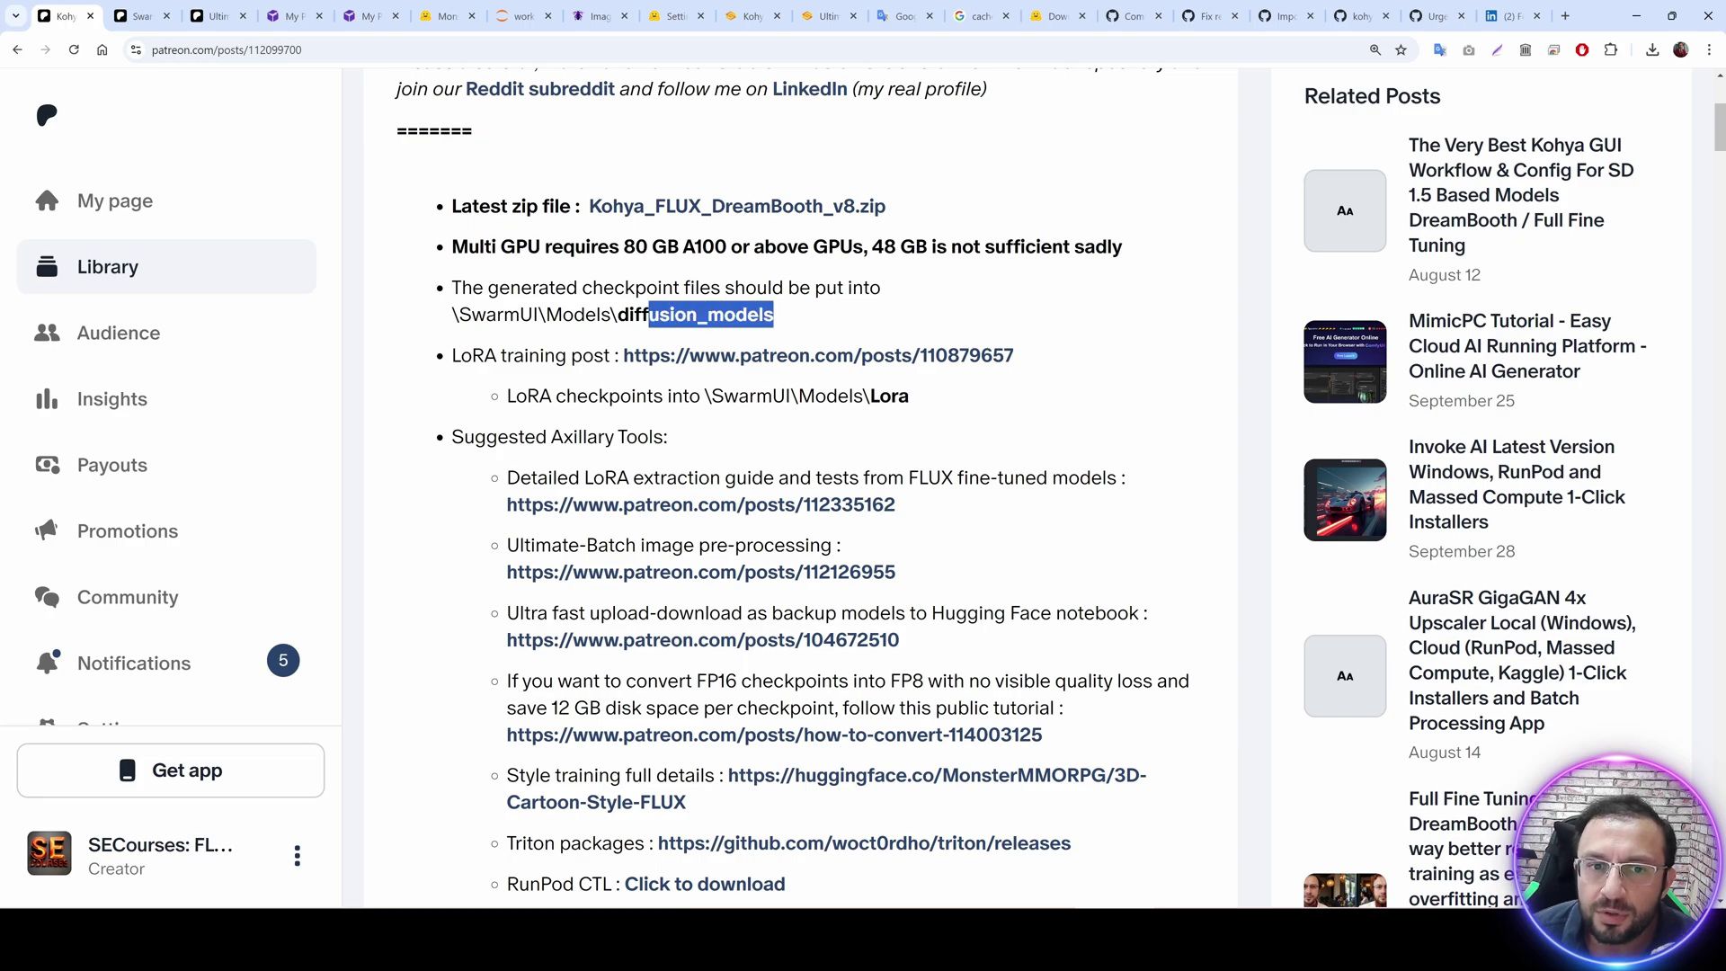
left_click(789, 317)
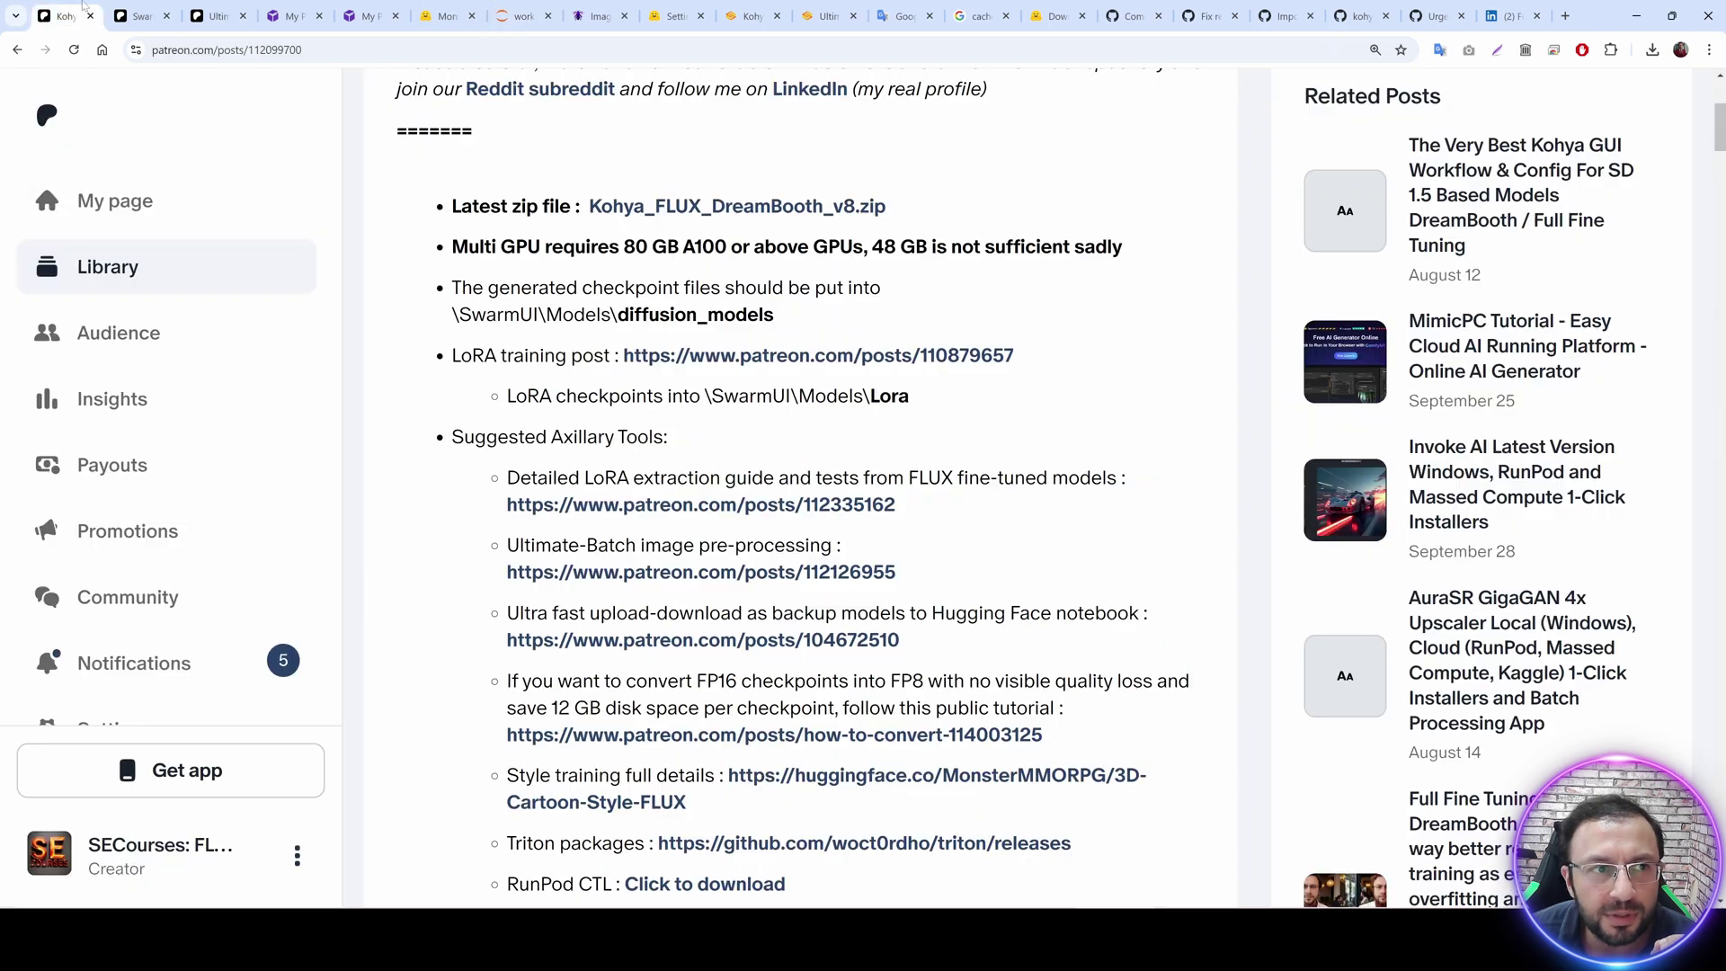
double_click(669, 312)
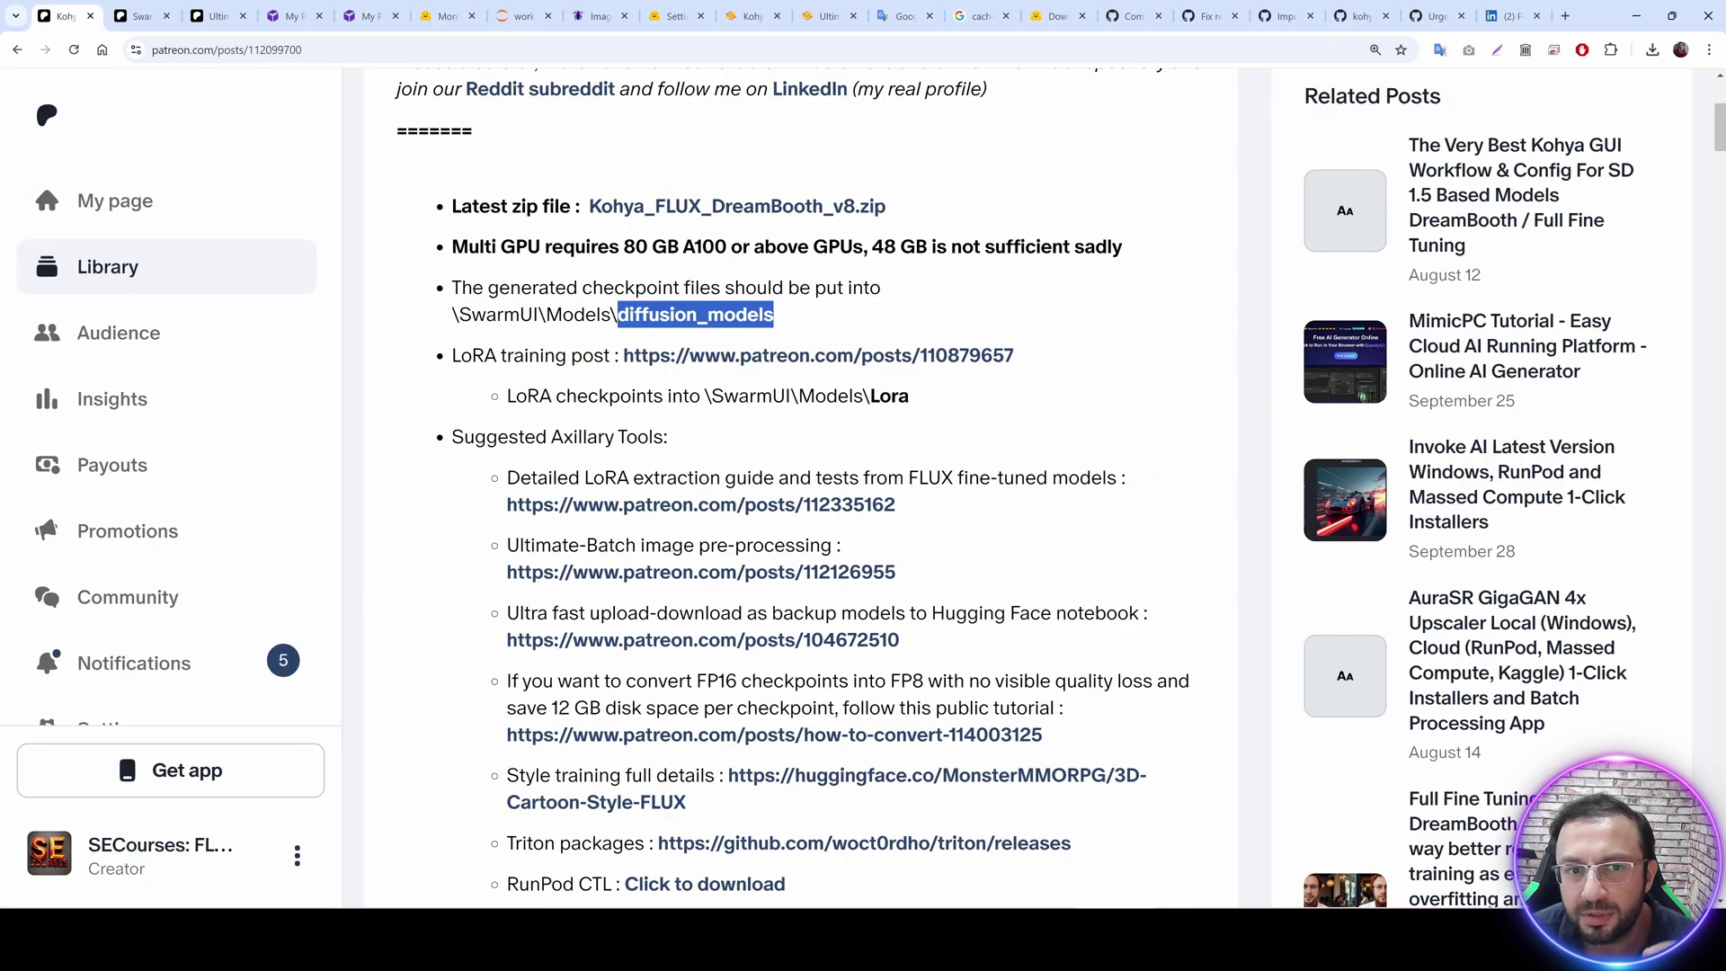
Back in JupyterLab, open How_To_Download_Yolo_Face.txt from the Test_Prompts folder and copy its face_yolov9c.pt download URL.
left_click(506, 9)
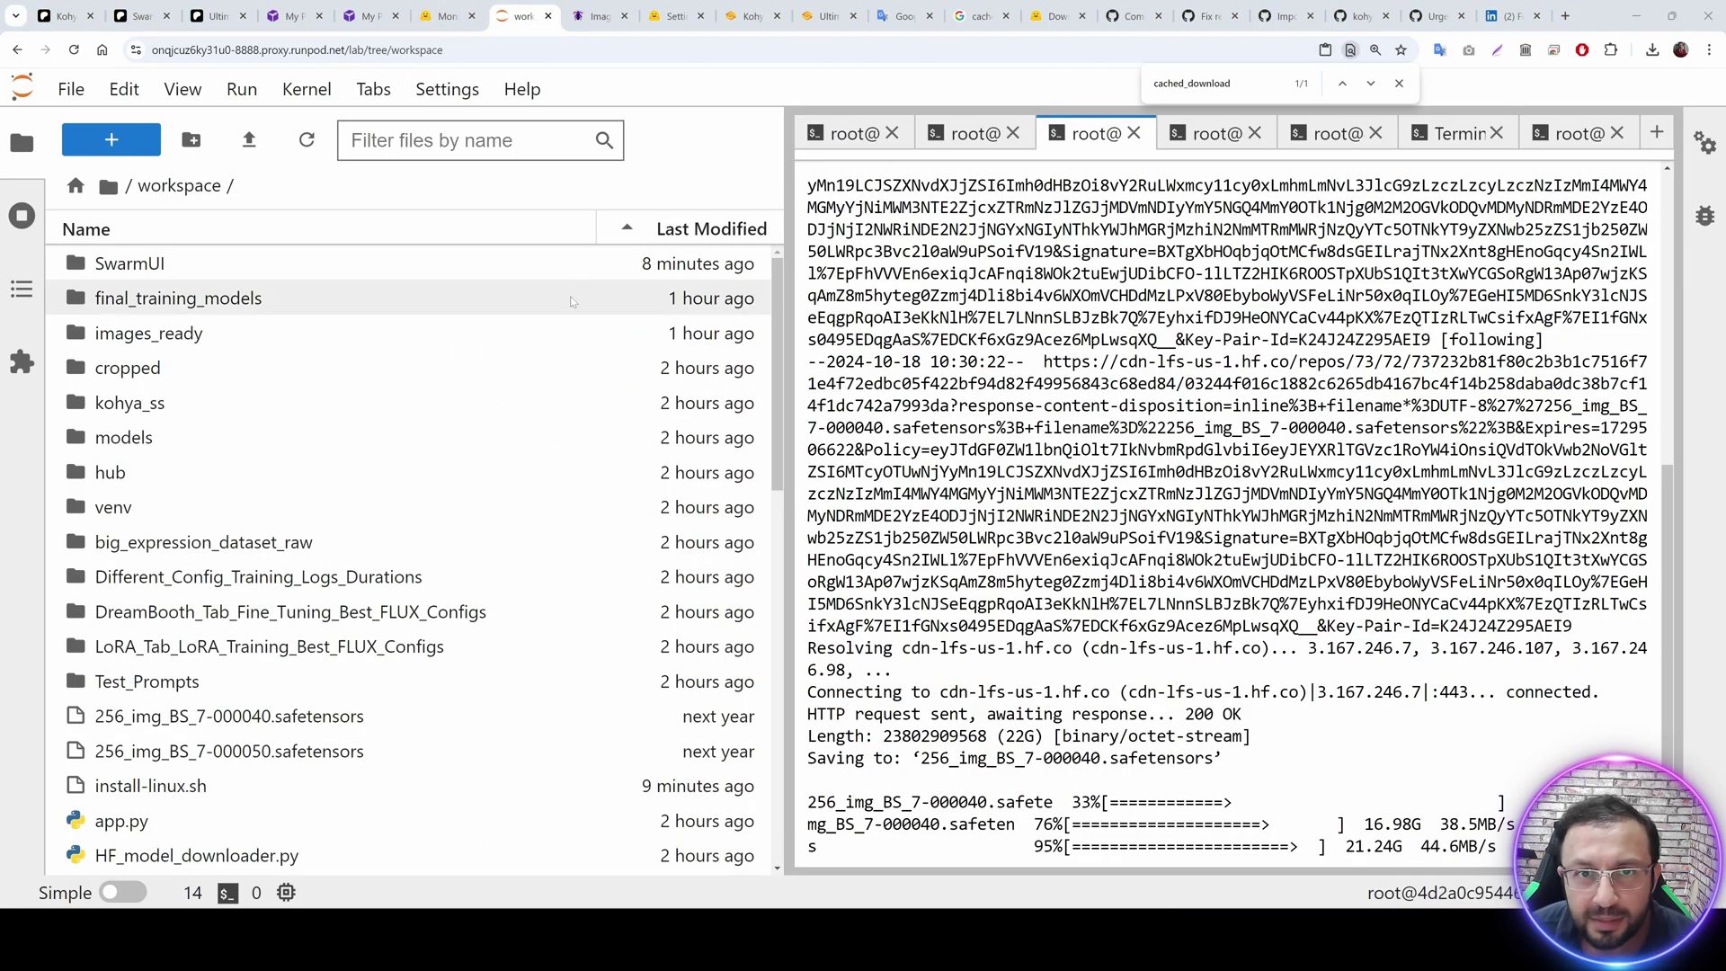
scroll(212, 388, "down", 1)
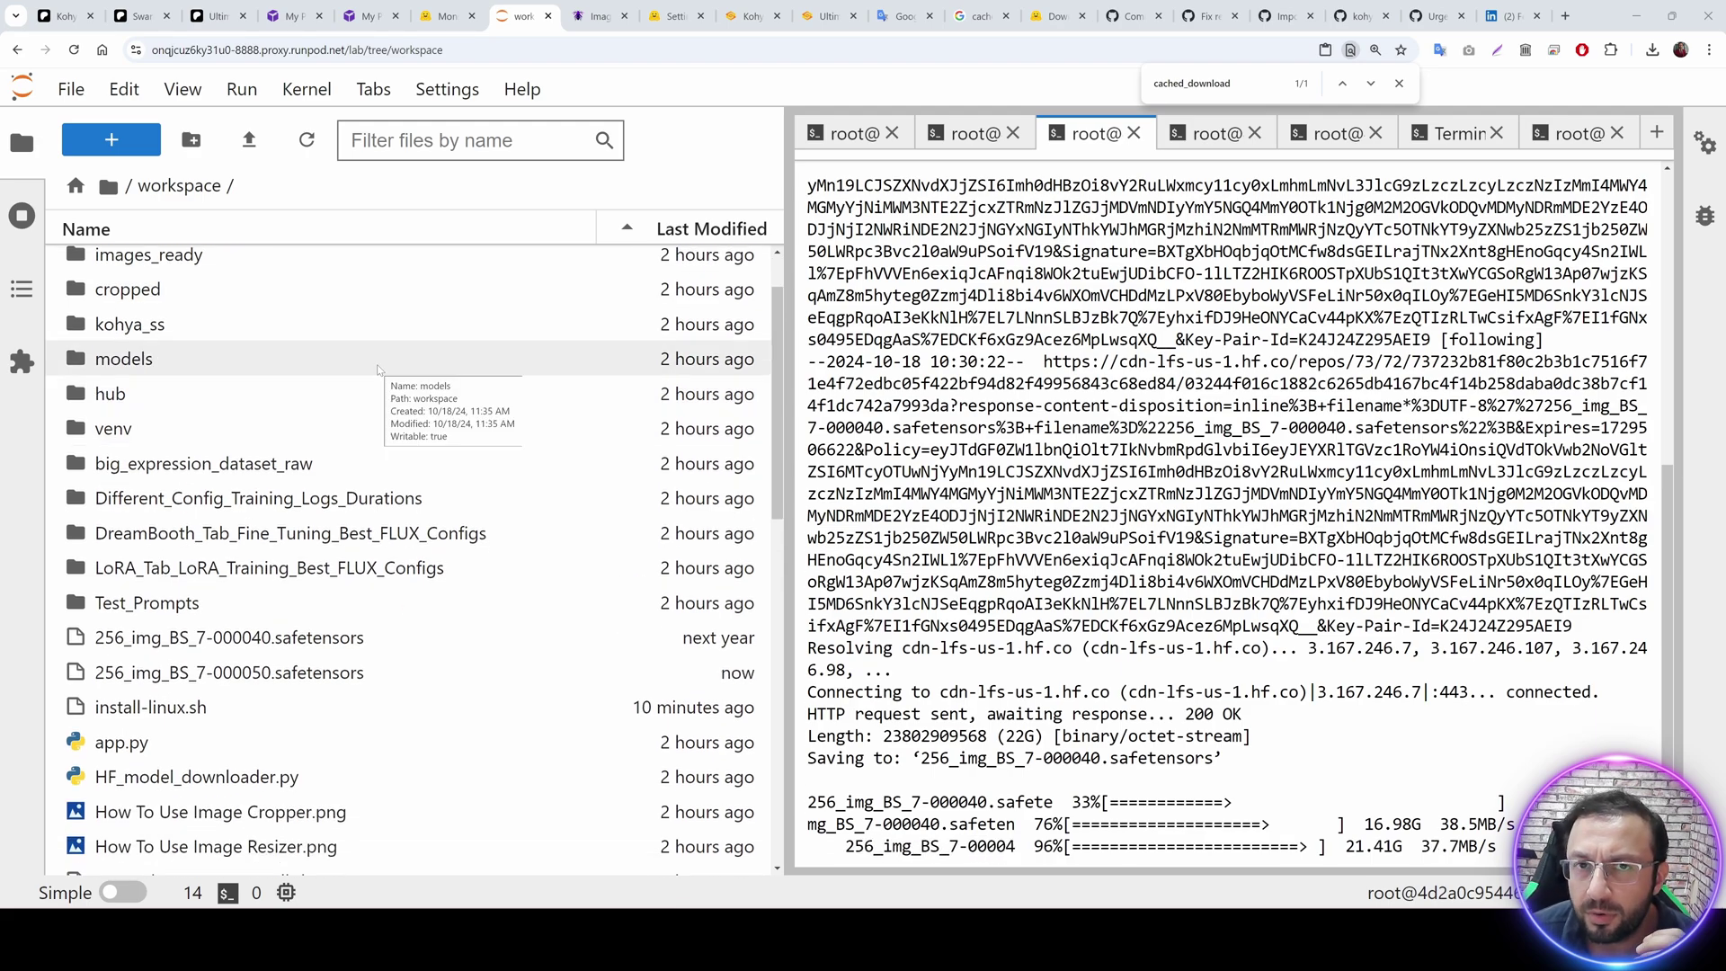
scroll(342, 386, "up", 1)
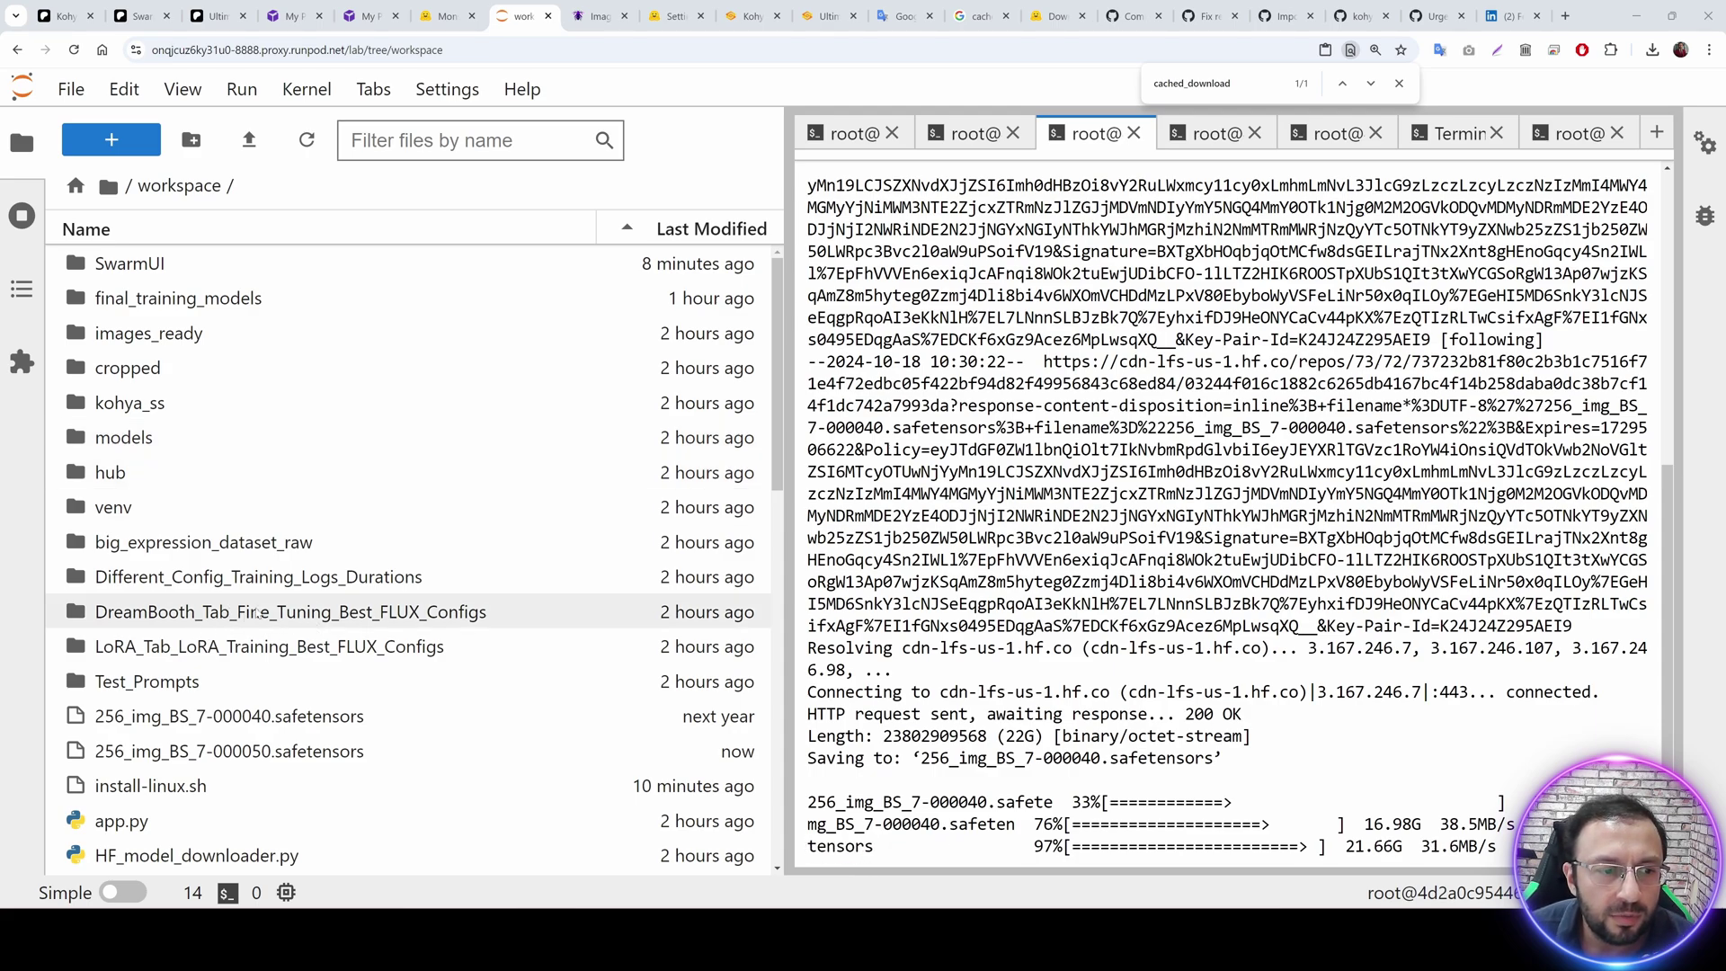
left_click(150, 683)
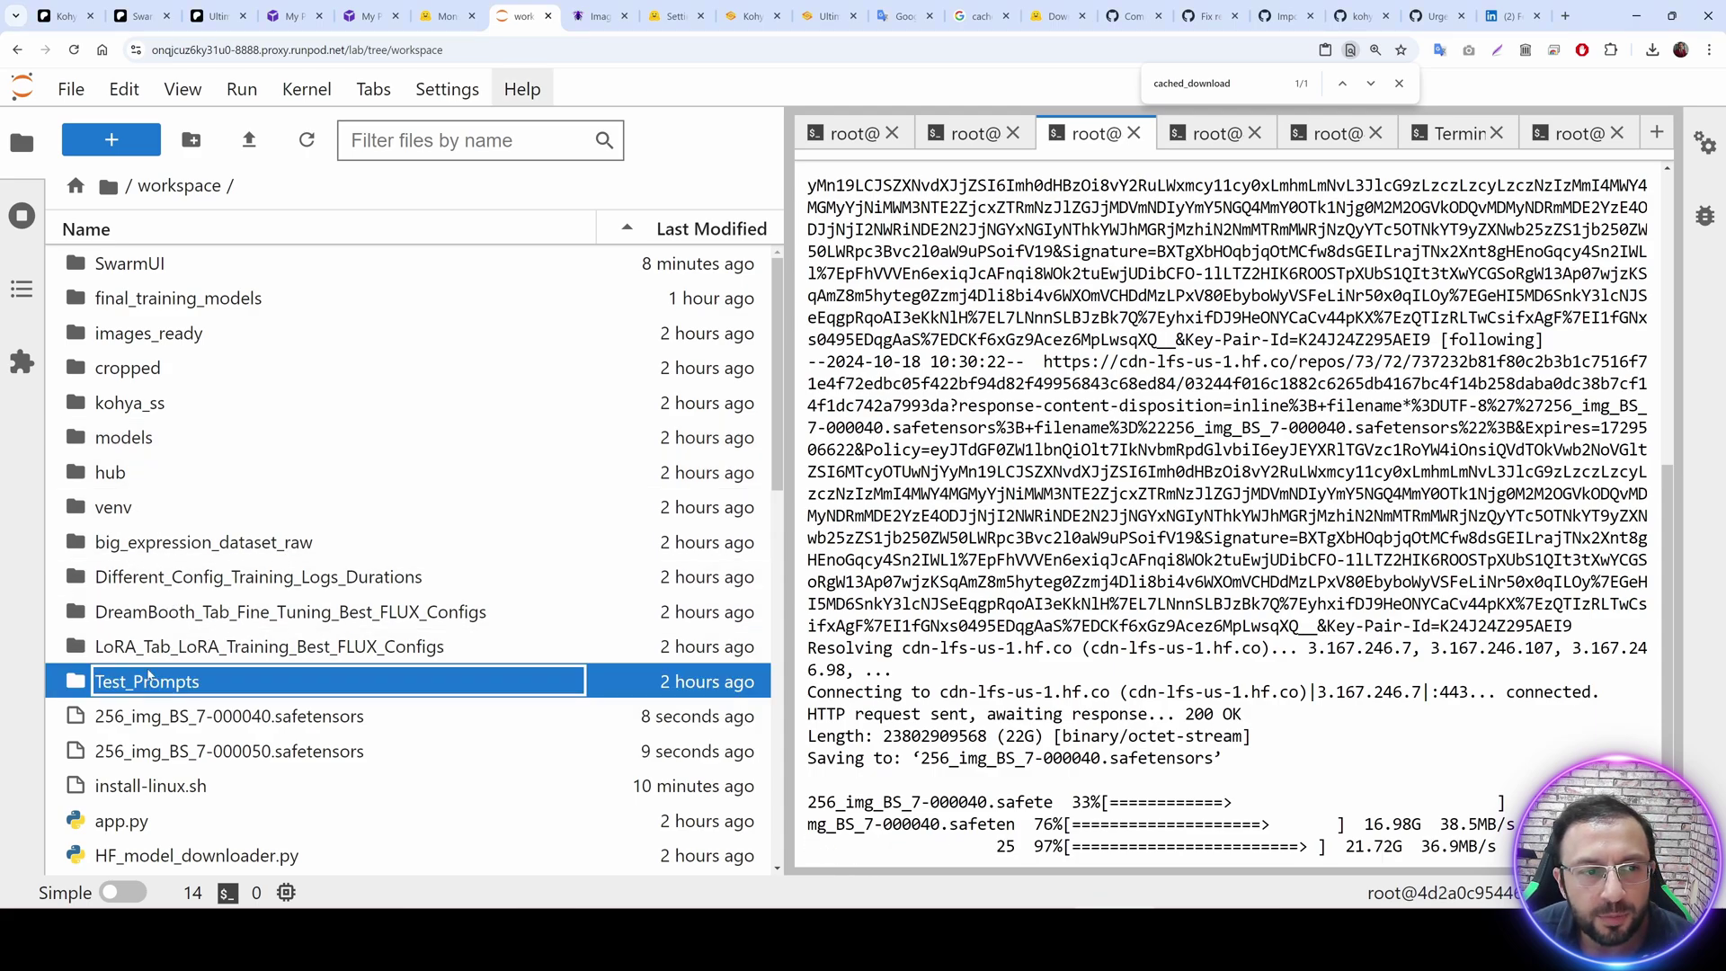
double_click(149, 679)
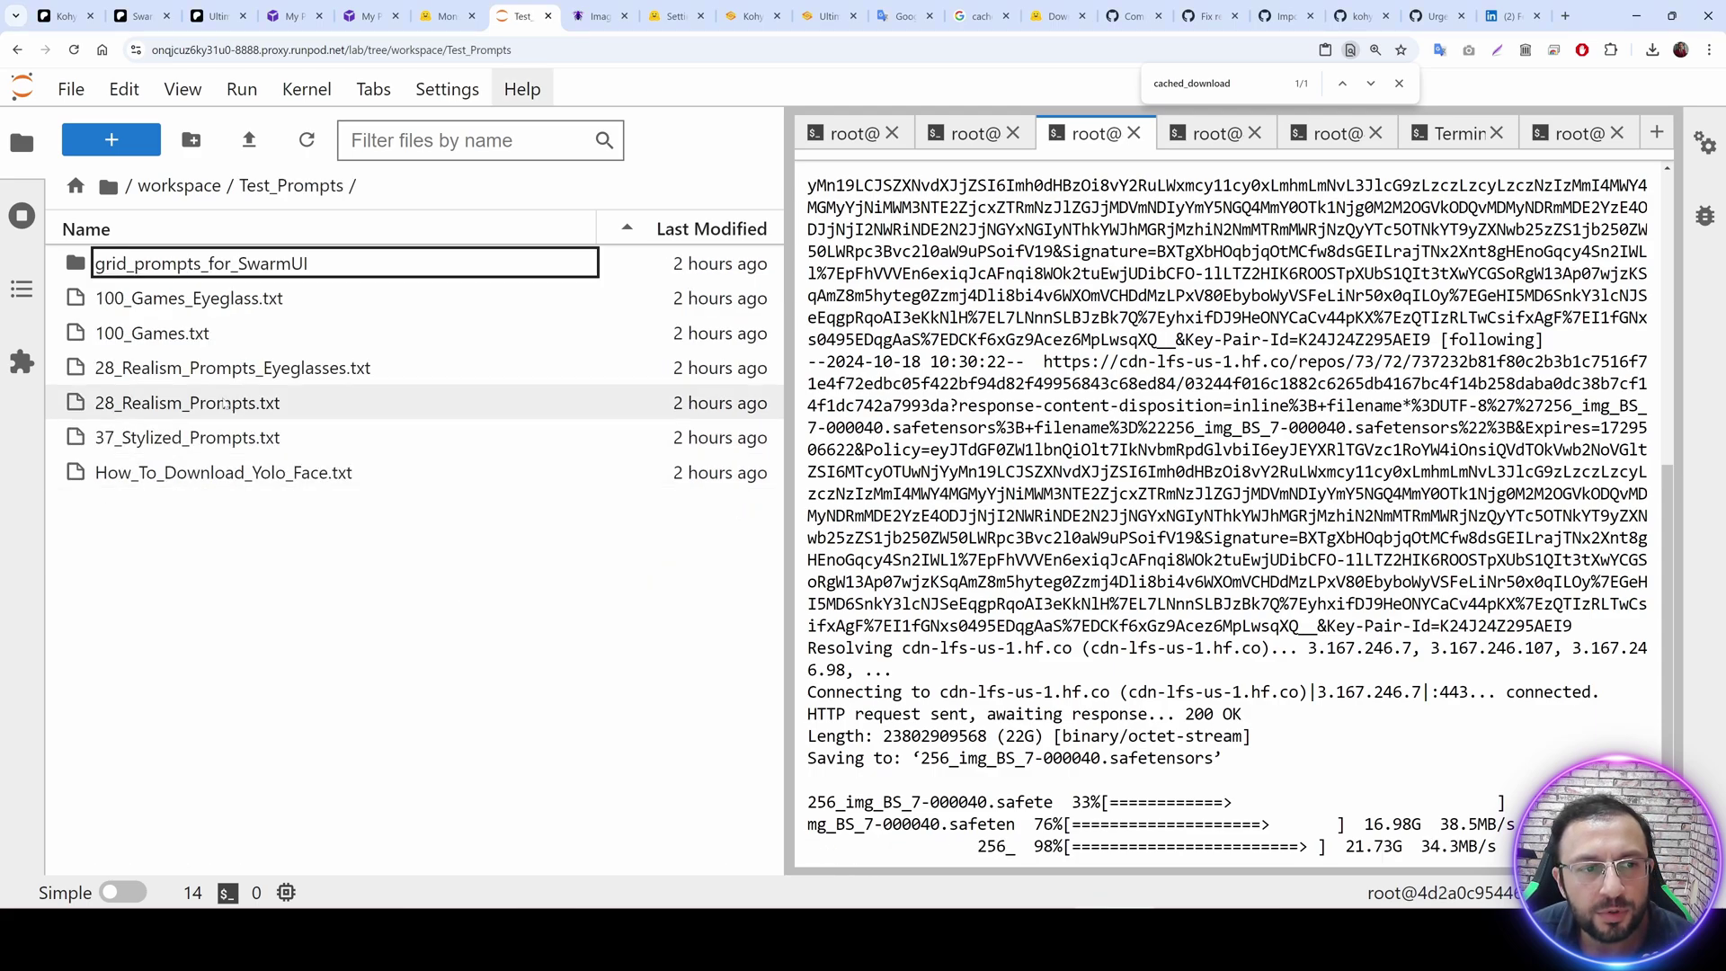
double_click(229, 474)
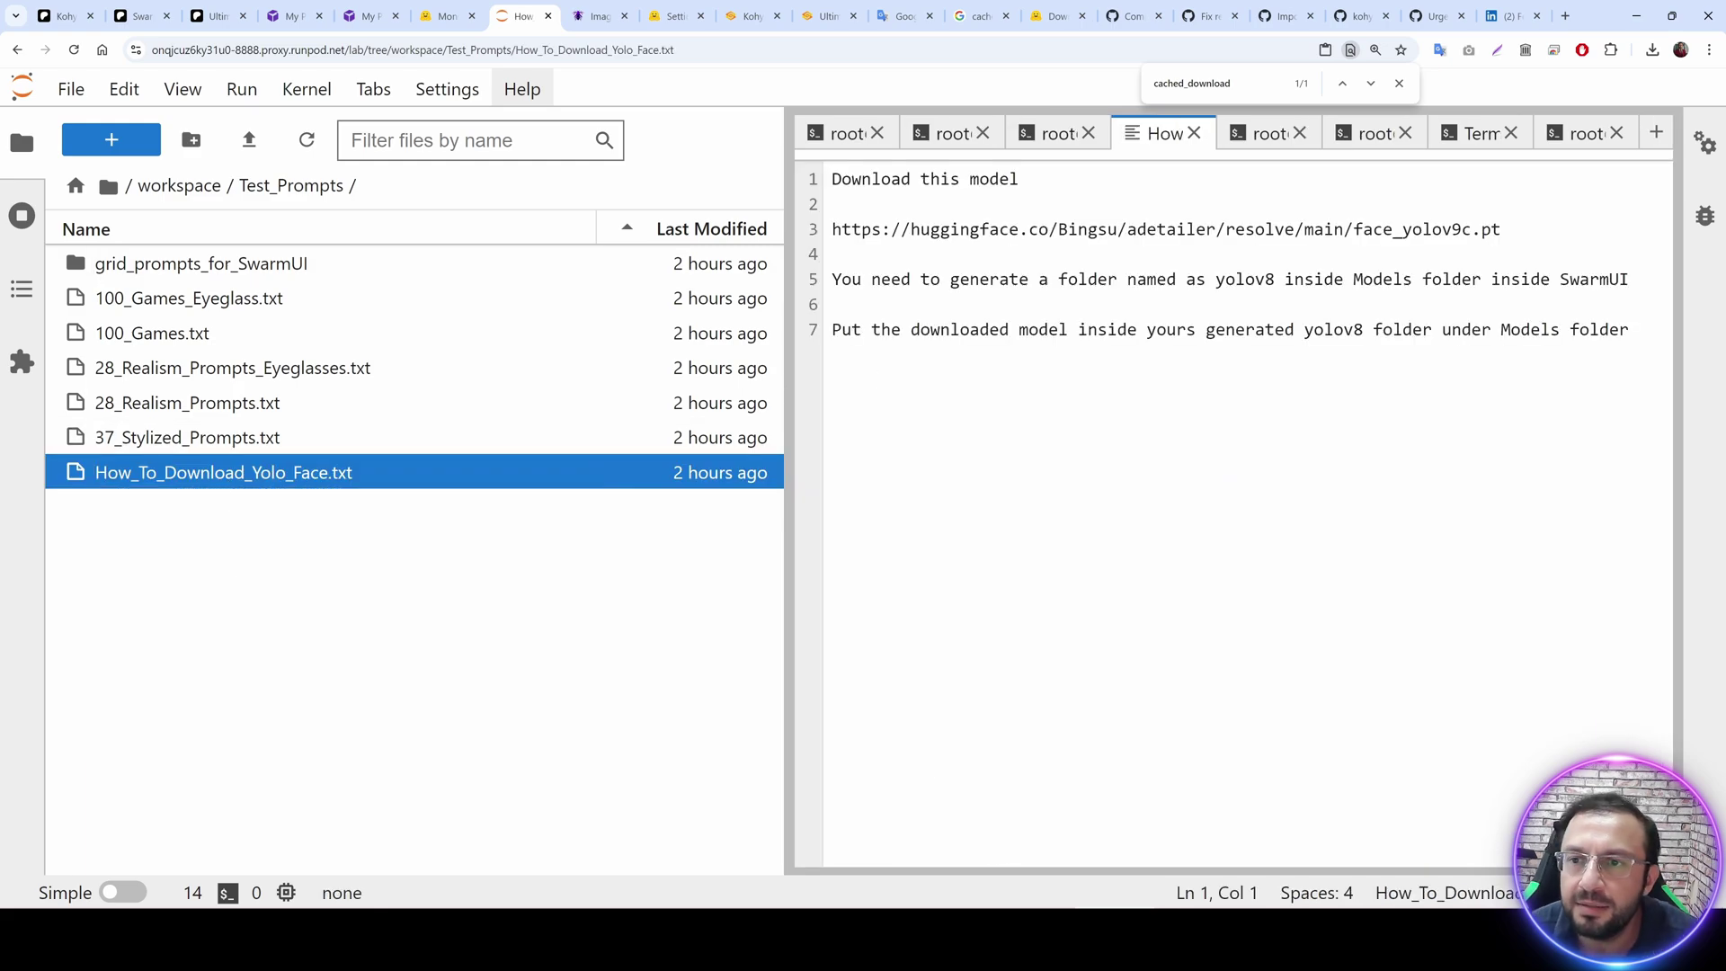
left_click_drag(1501, 229, 810, 226)
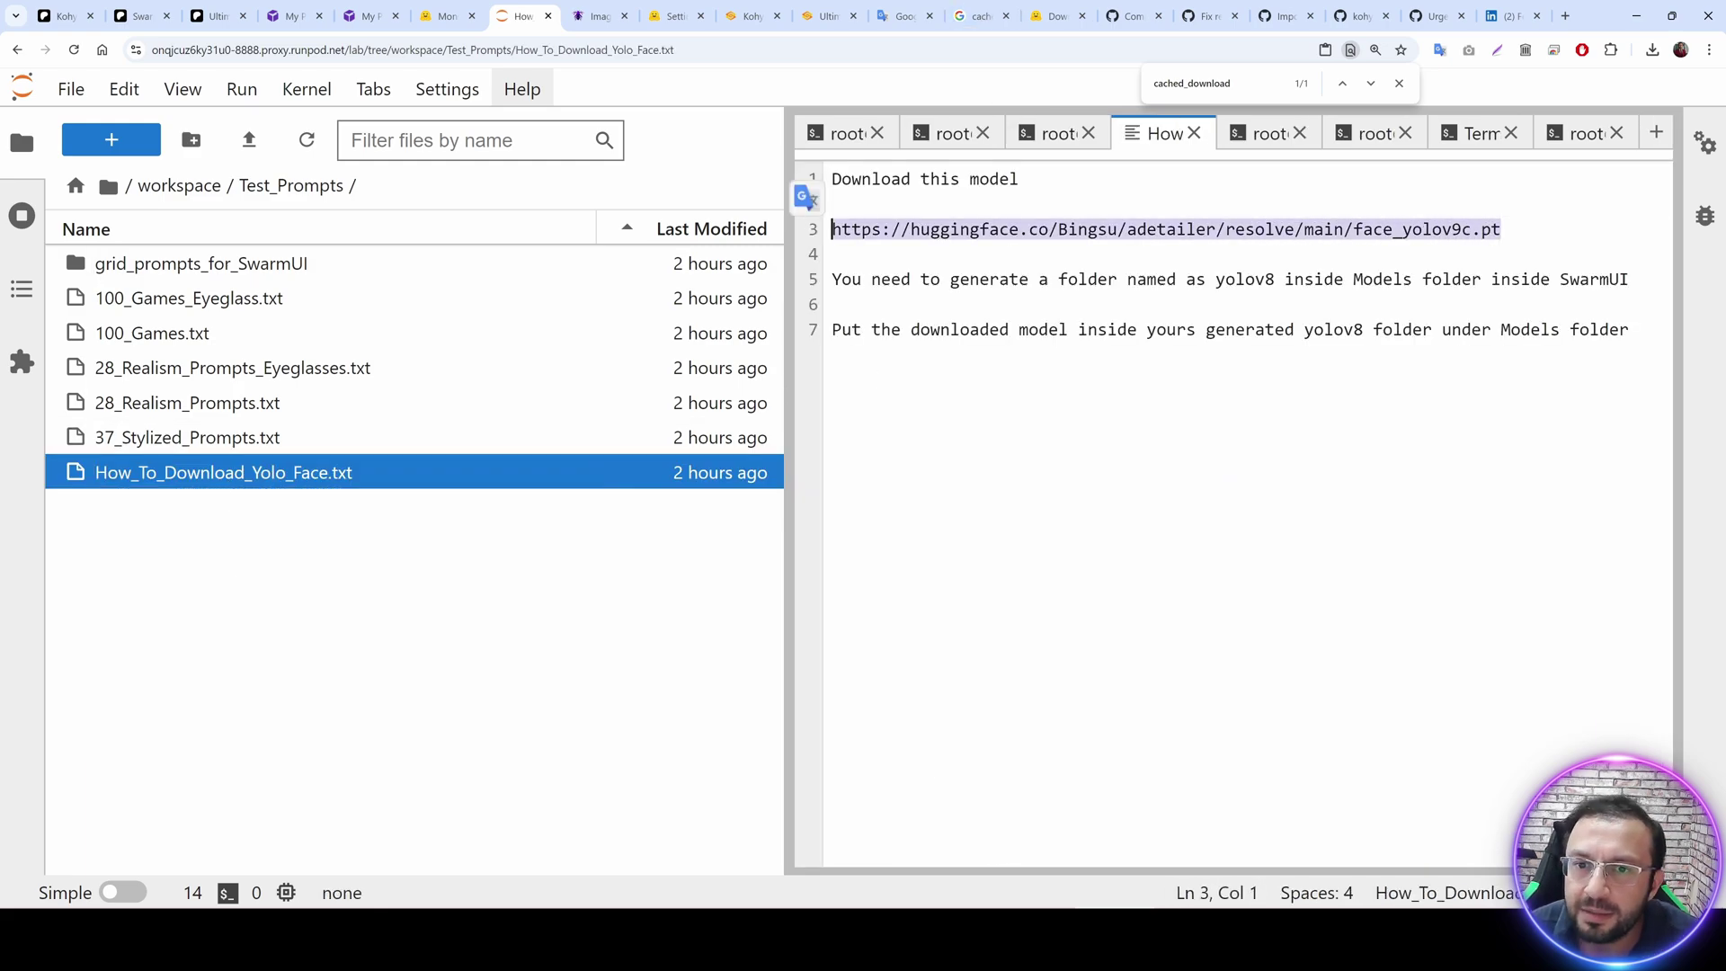
right_click(1016, 230)
left_click(1089, 352)
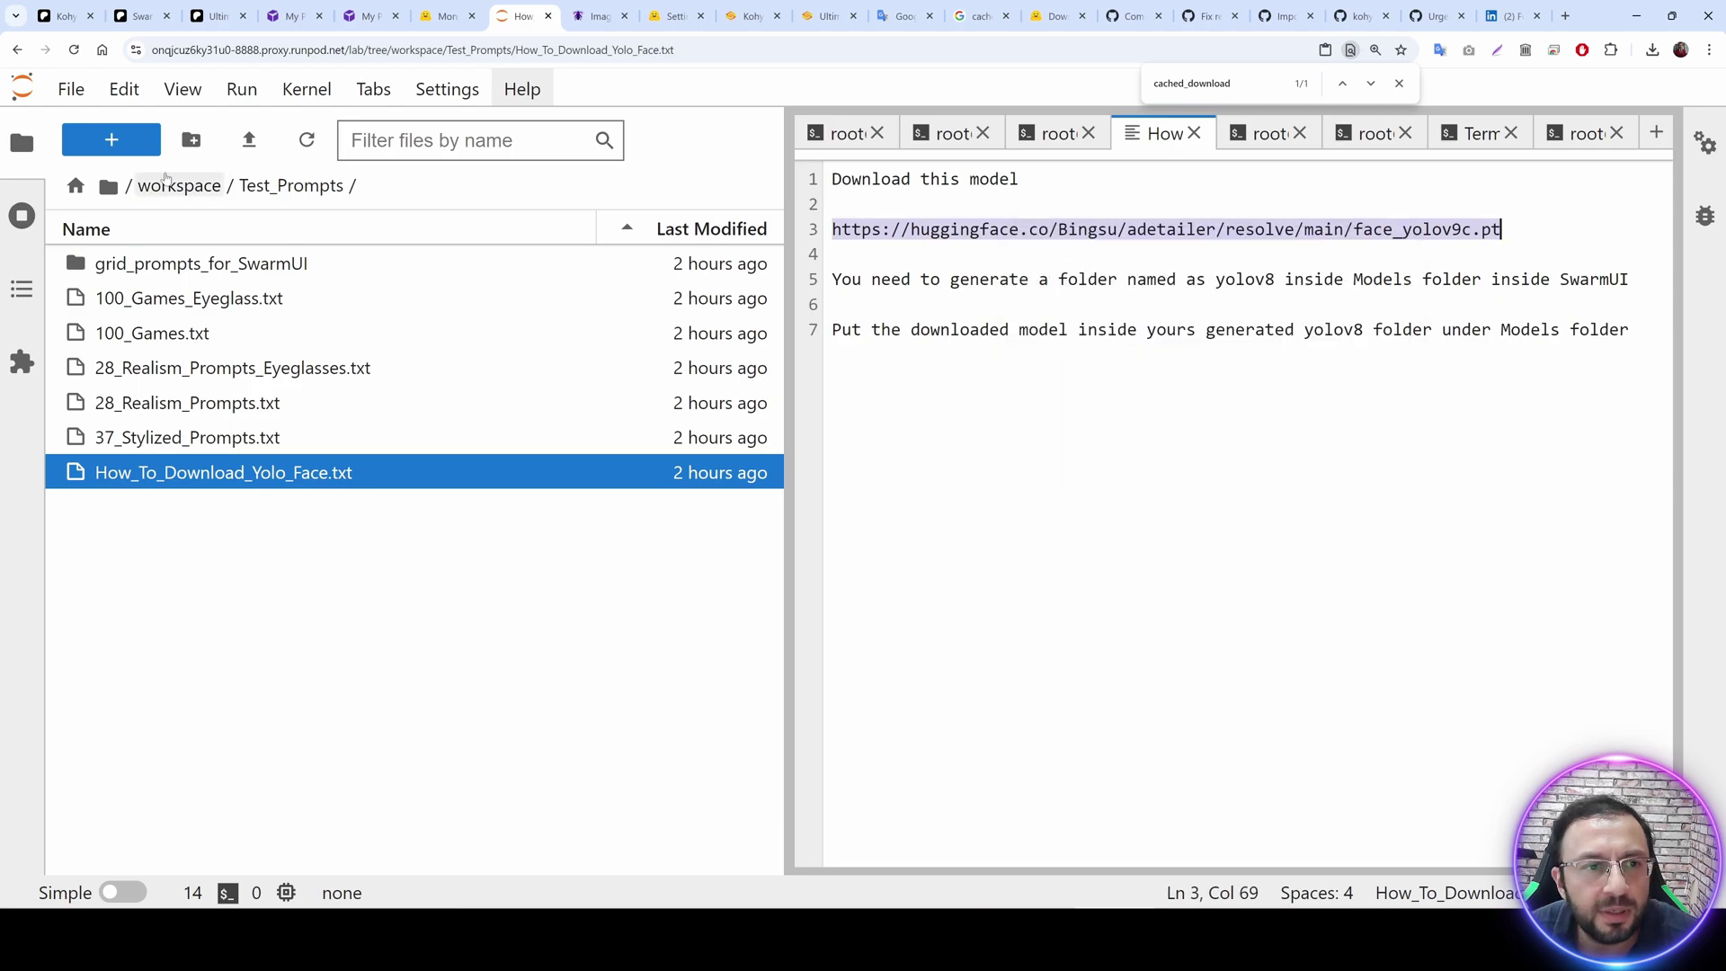
Create a folder named yolov8 inside workspace/SwarmUI/Models.
left_click(166, 186)
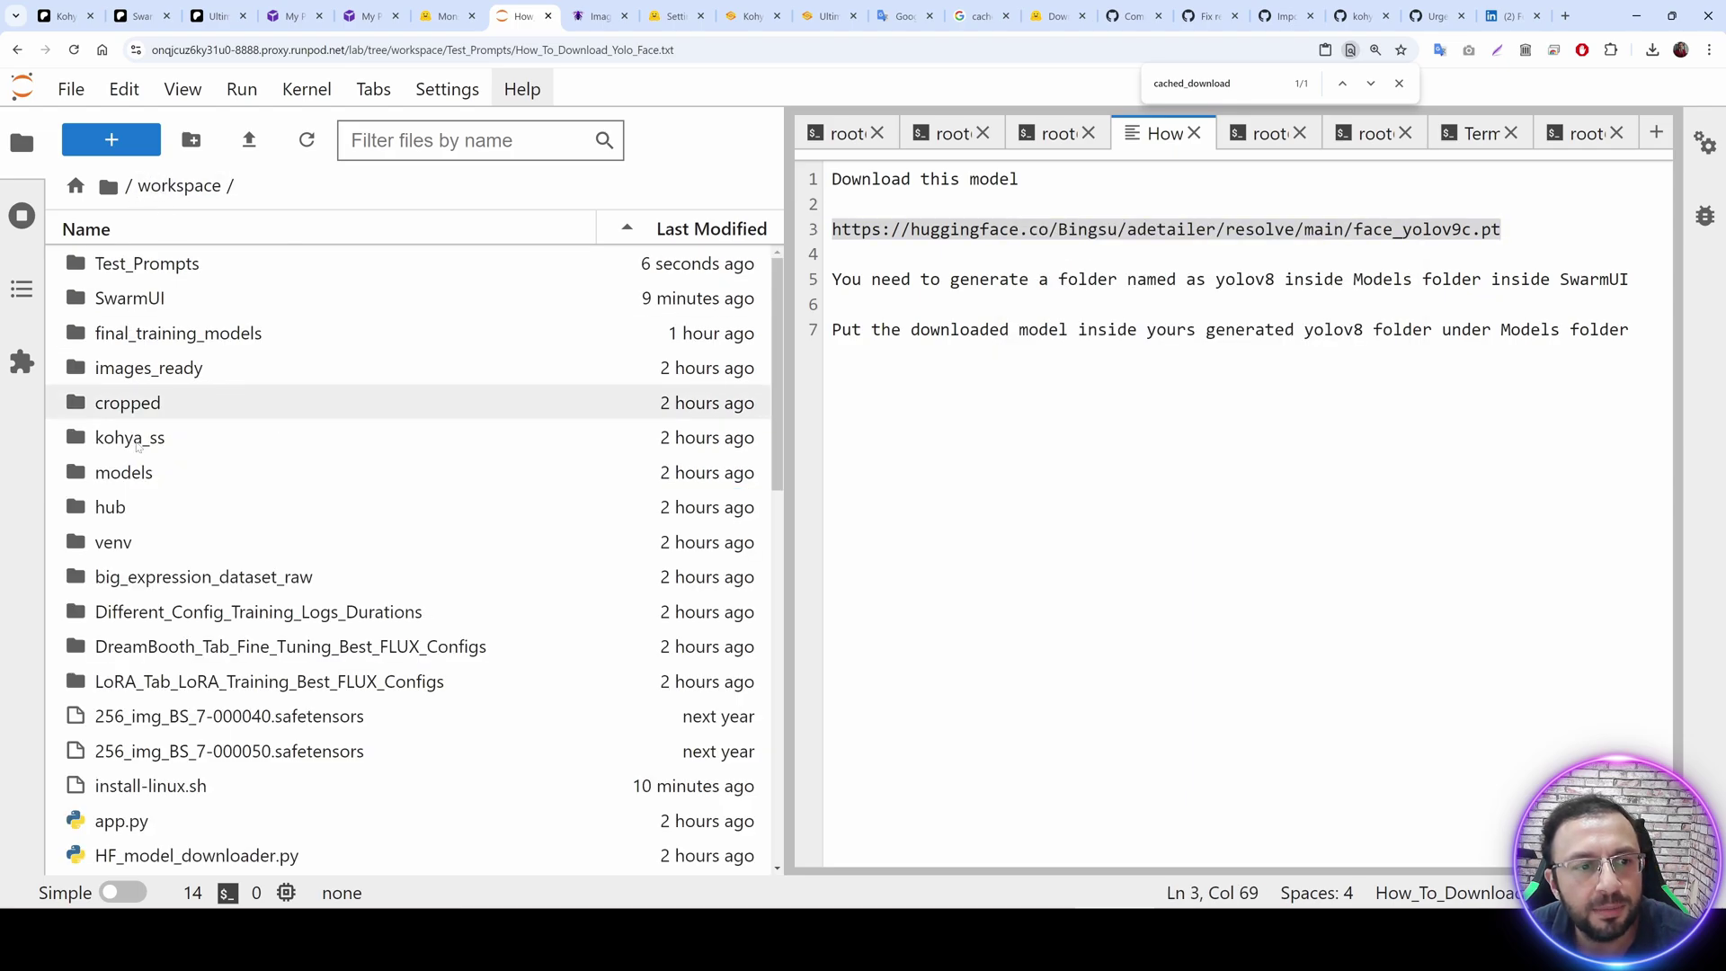
left_click(148, 310)
double_click(148, 310)
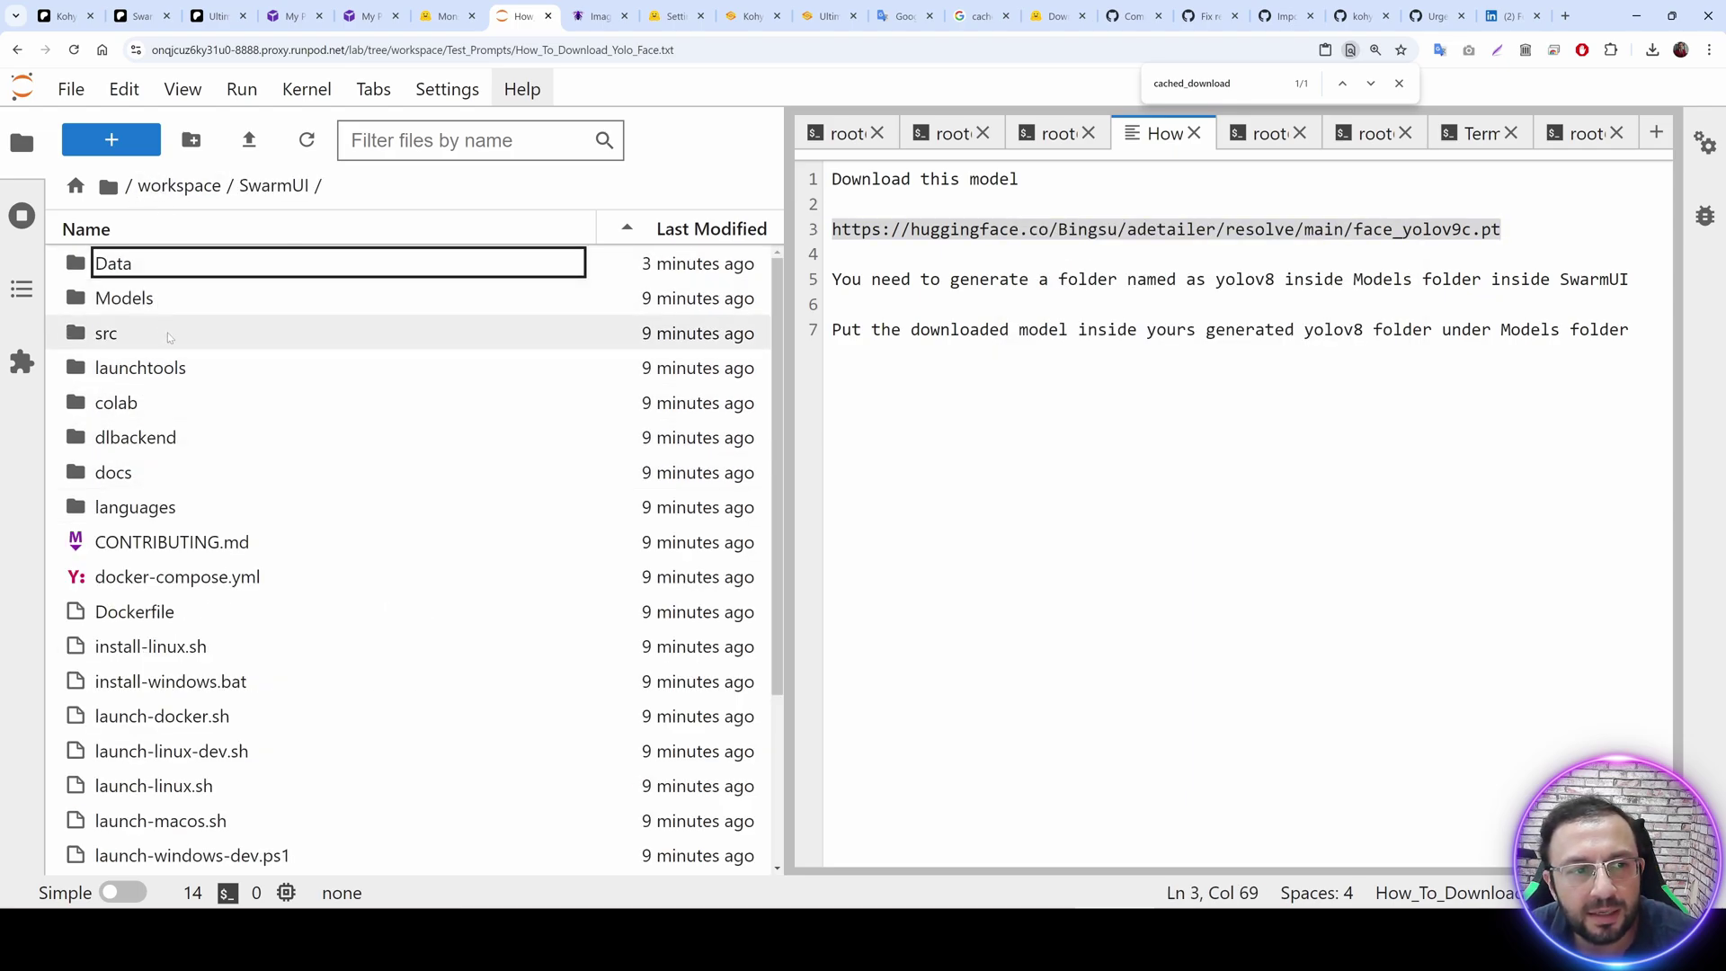
double_click(137, 298)
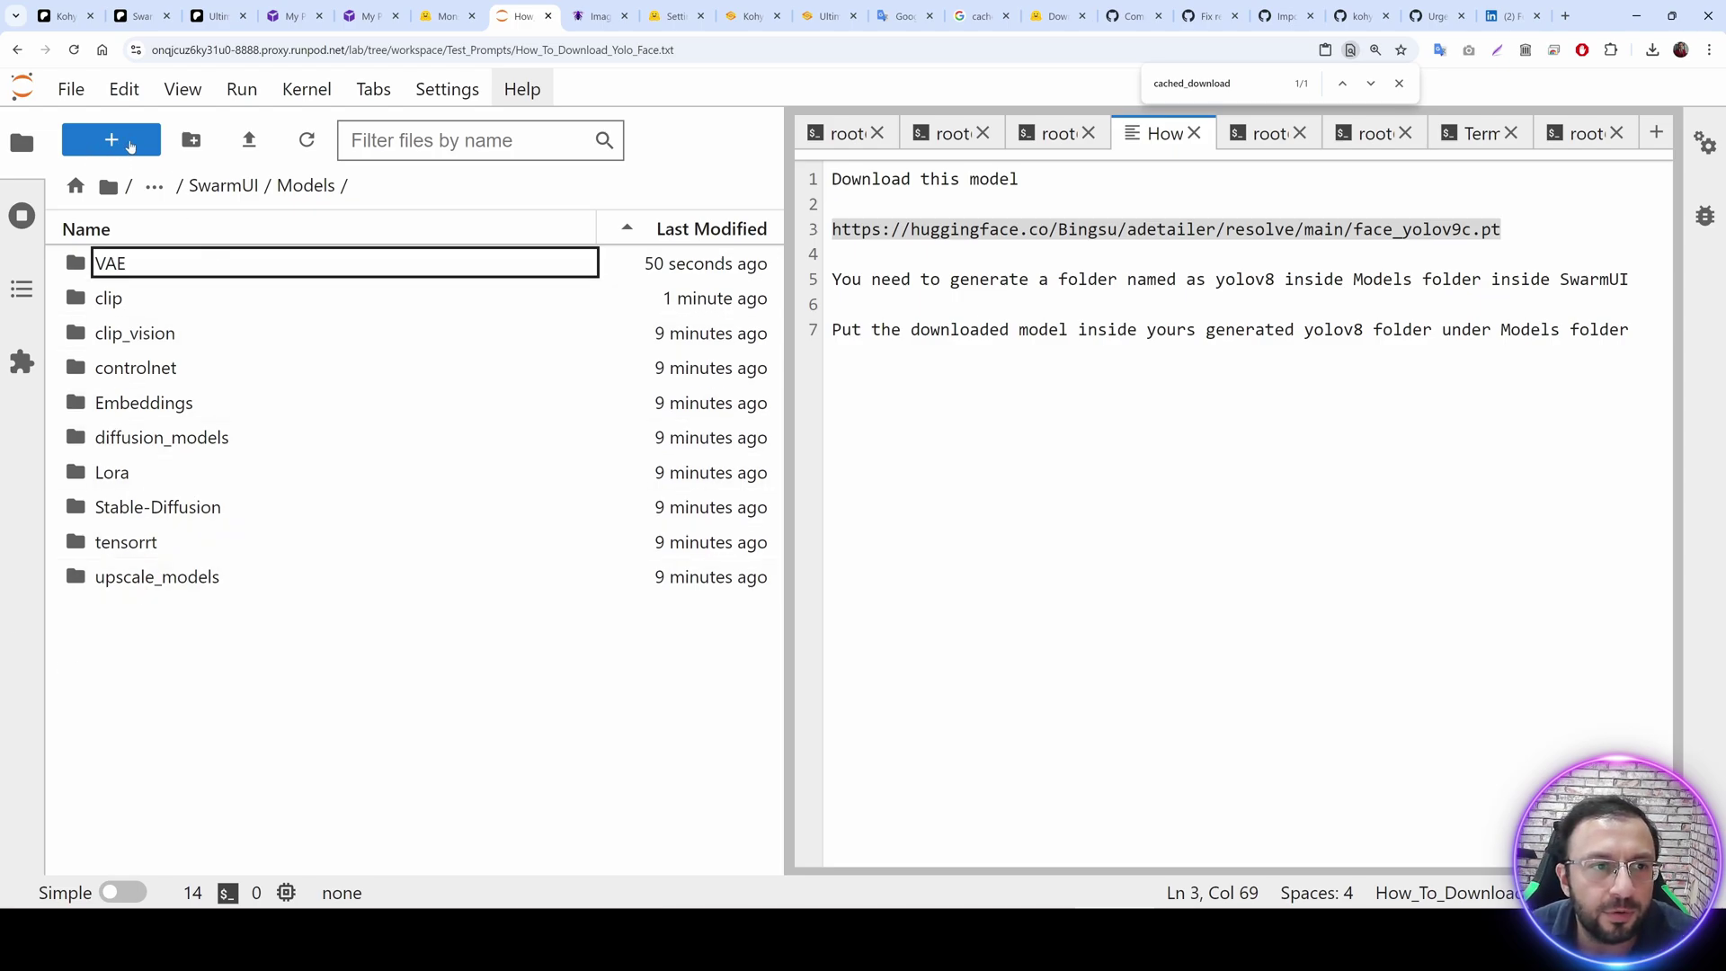
left_click(191, 139)
type("yolov8")
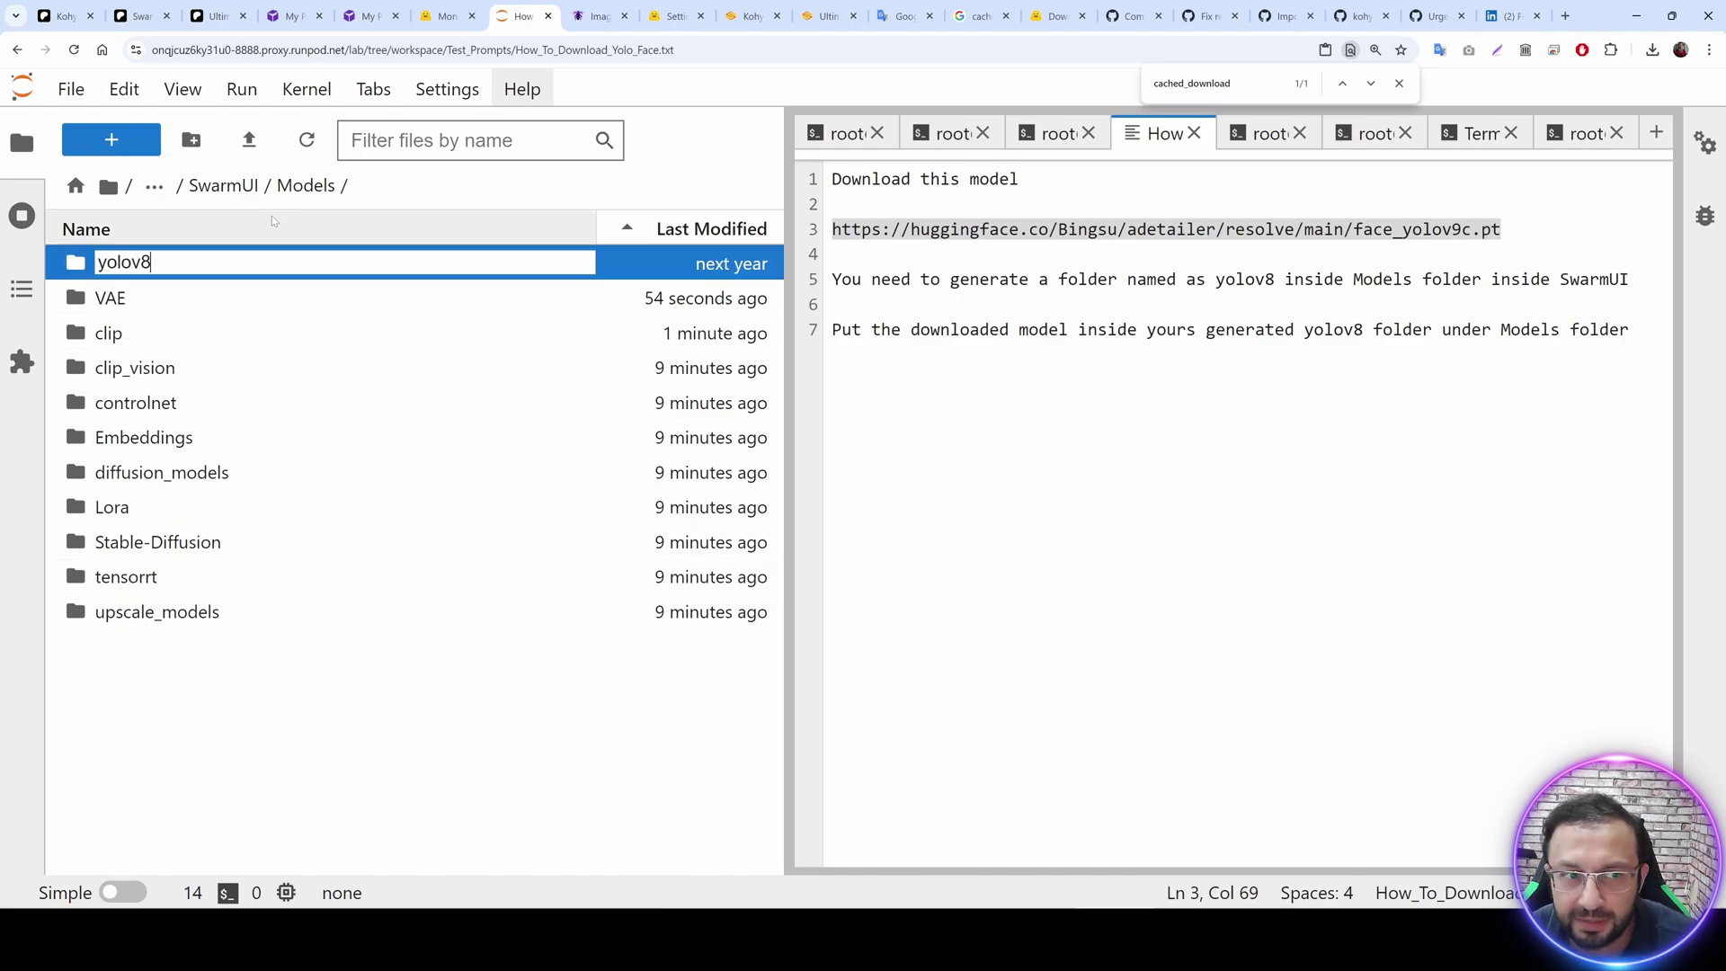
key("Return")
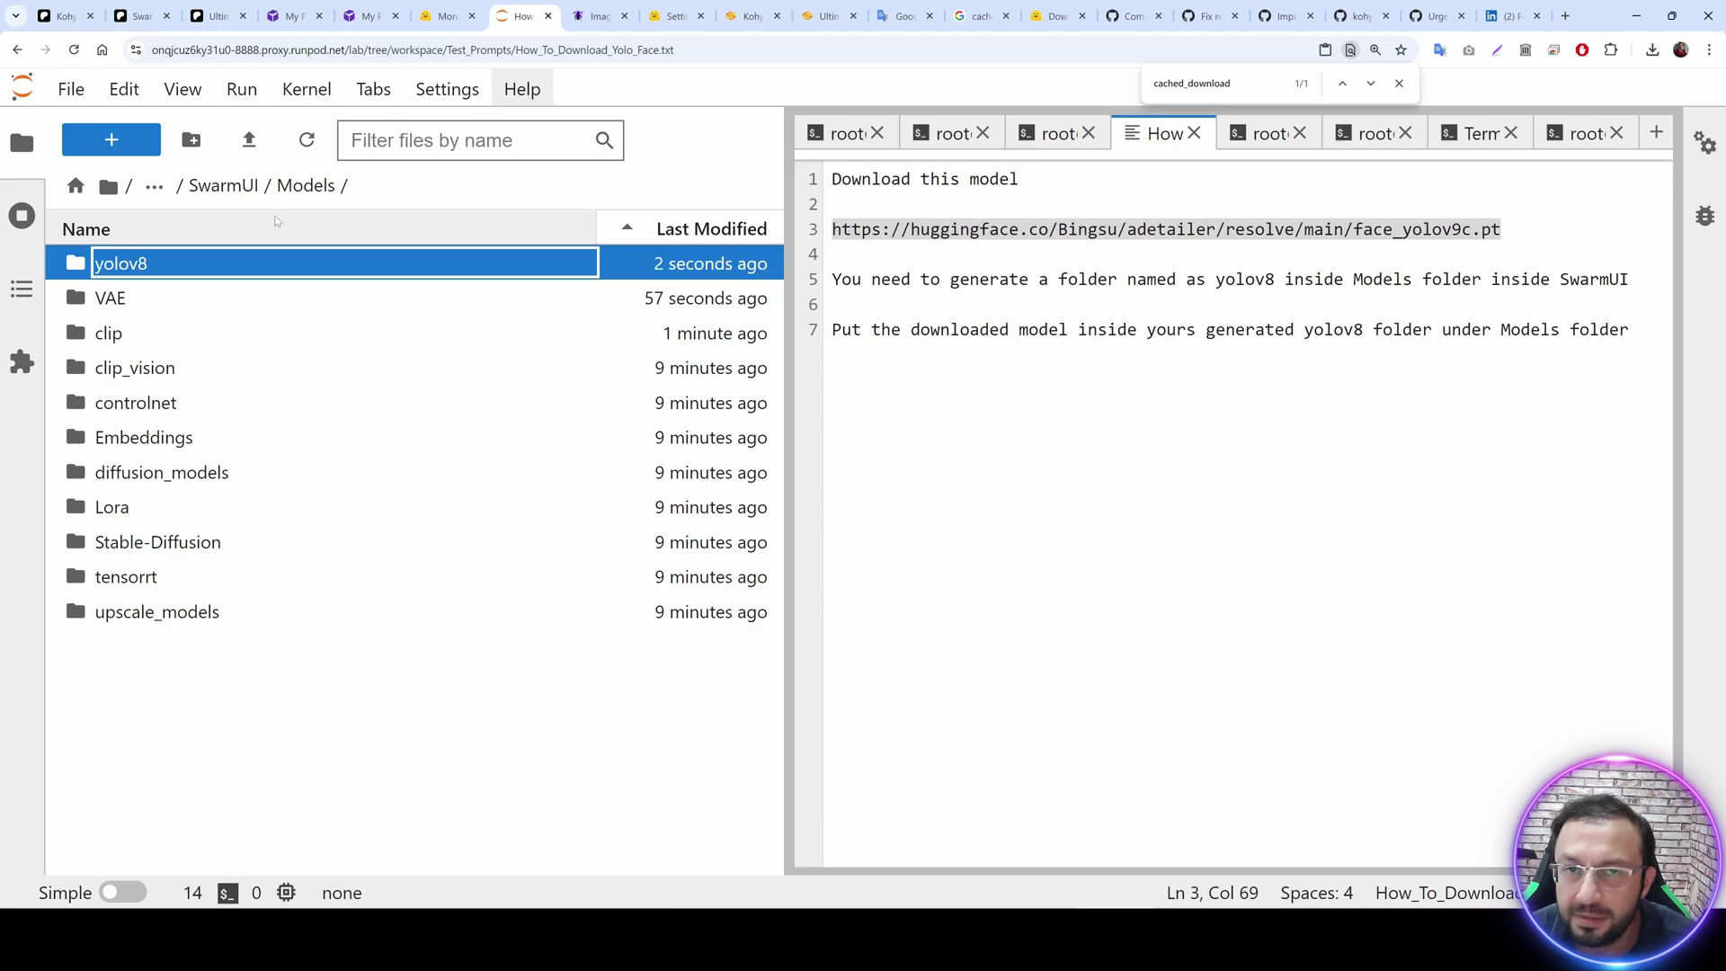
Download face_yolov9c.pt into the yolov8 folder with wget and the copied URL in a new terminal, and close that terminal.
double_click(150, 270)
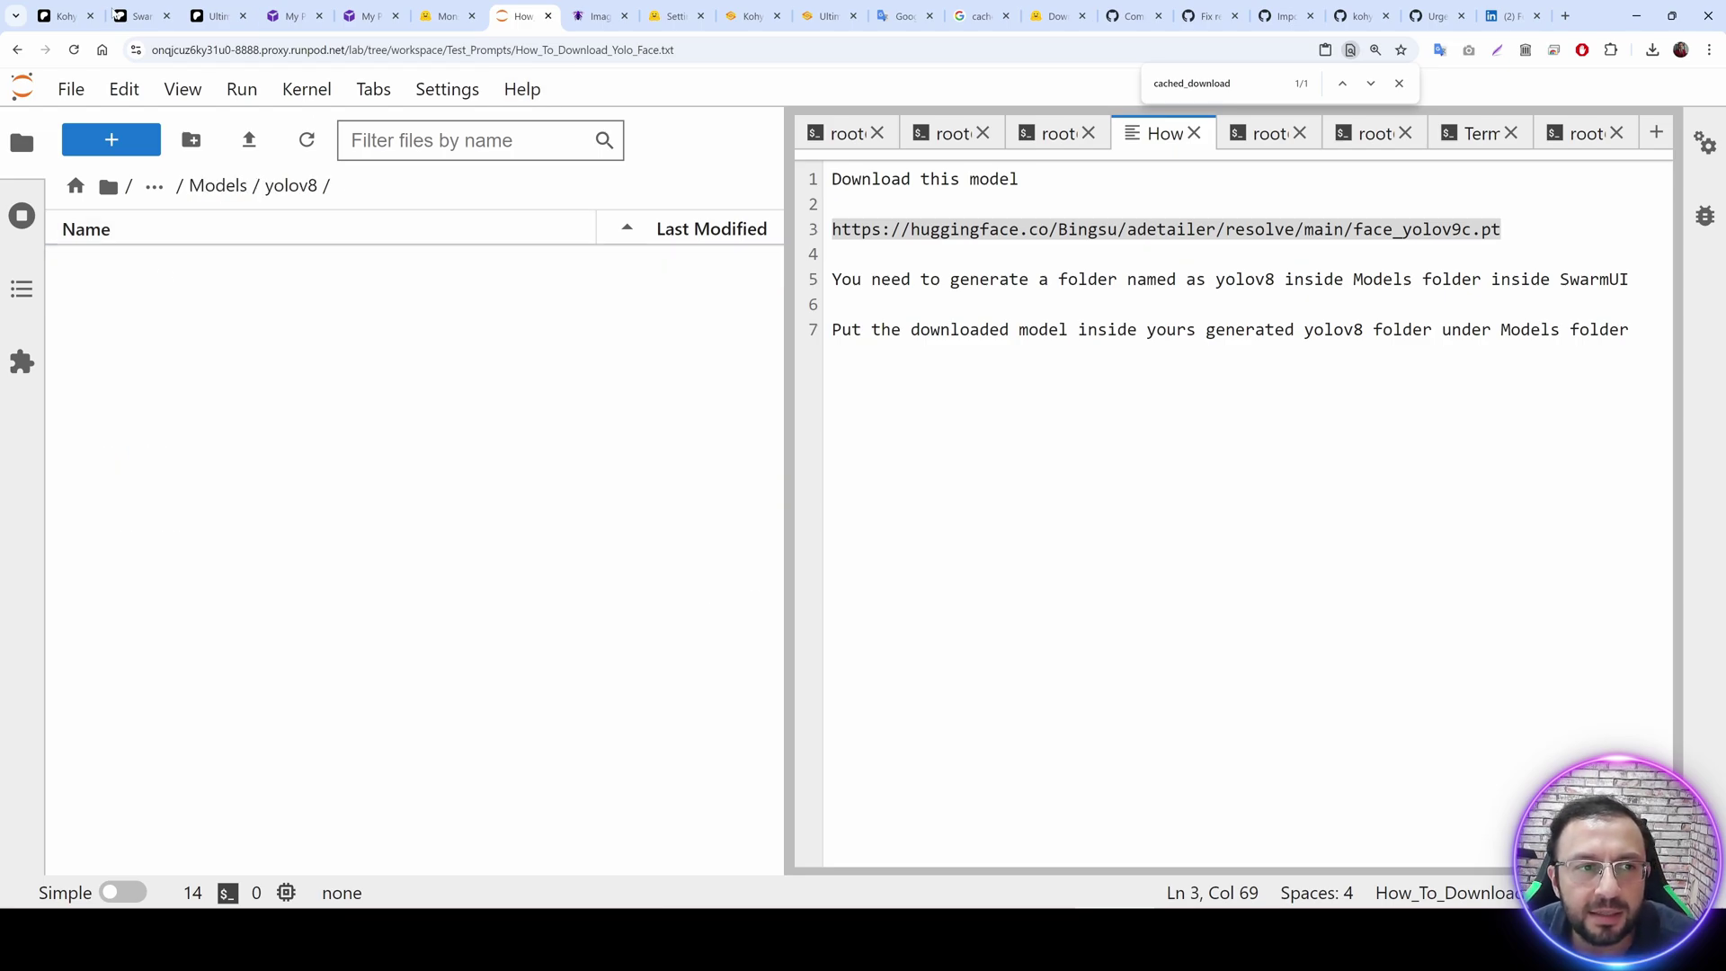
left_click(119, 145)
scroll(963, 534, "down", 3)
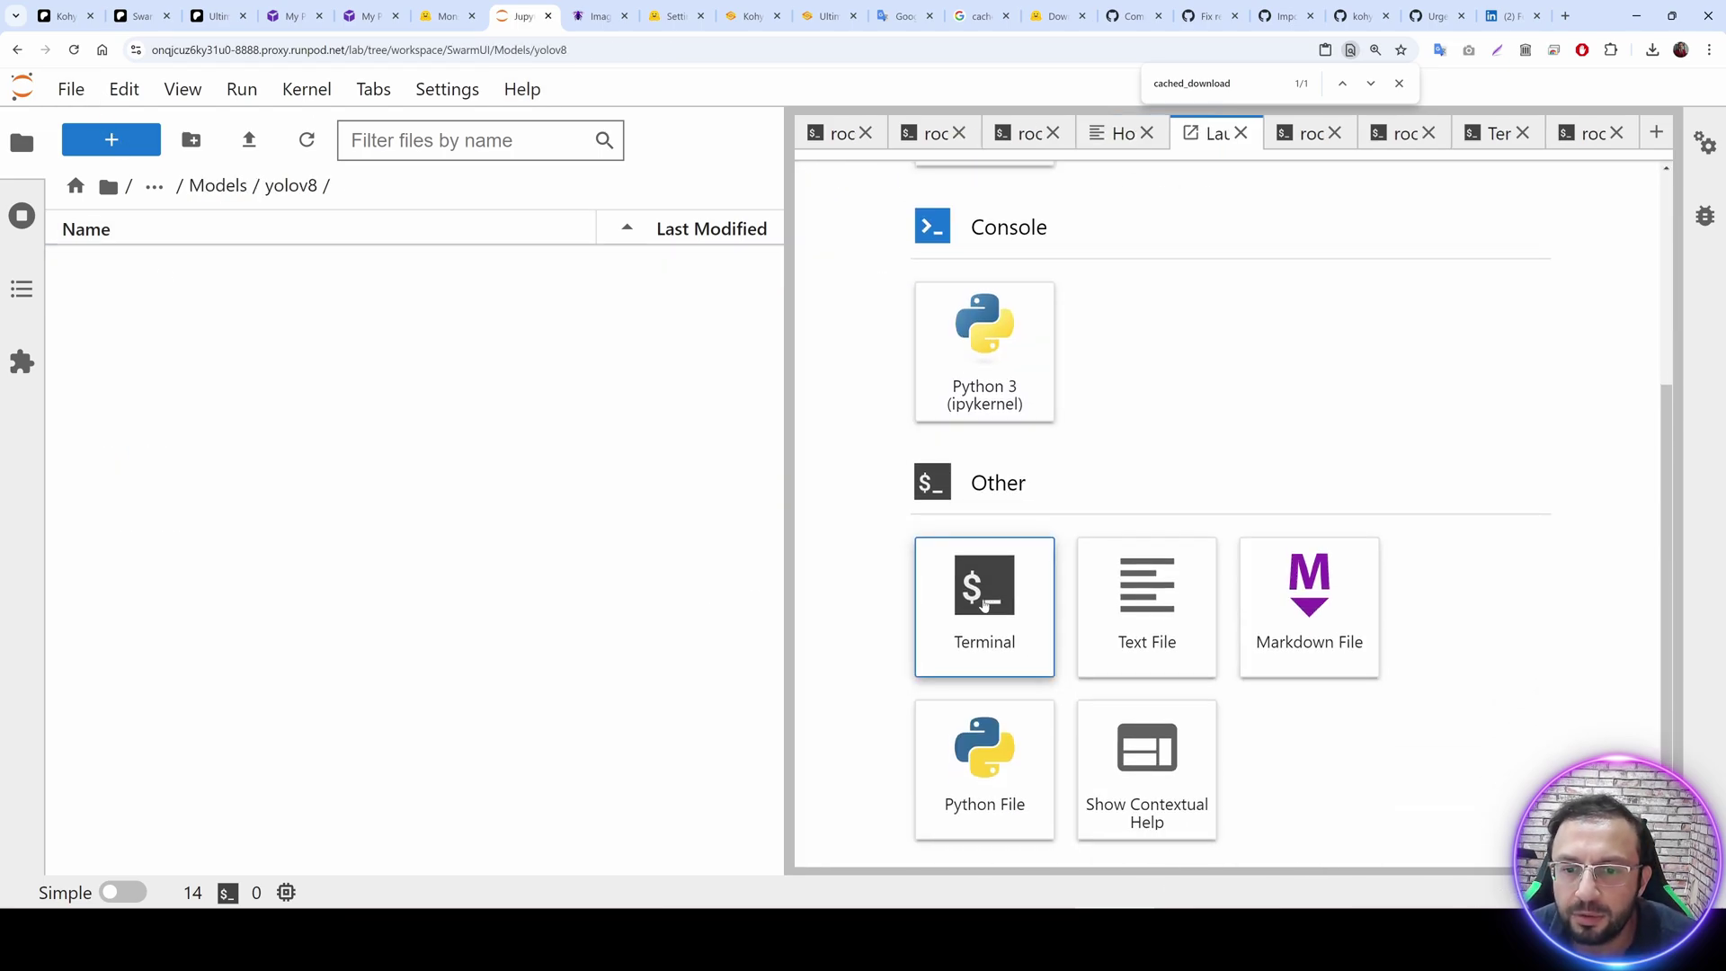
left_click(984, 595)
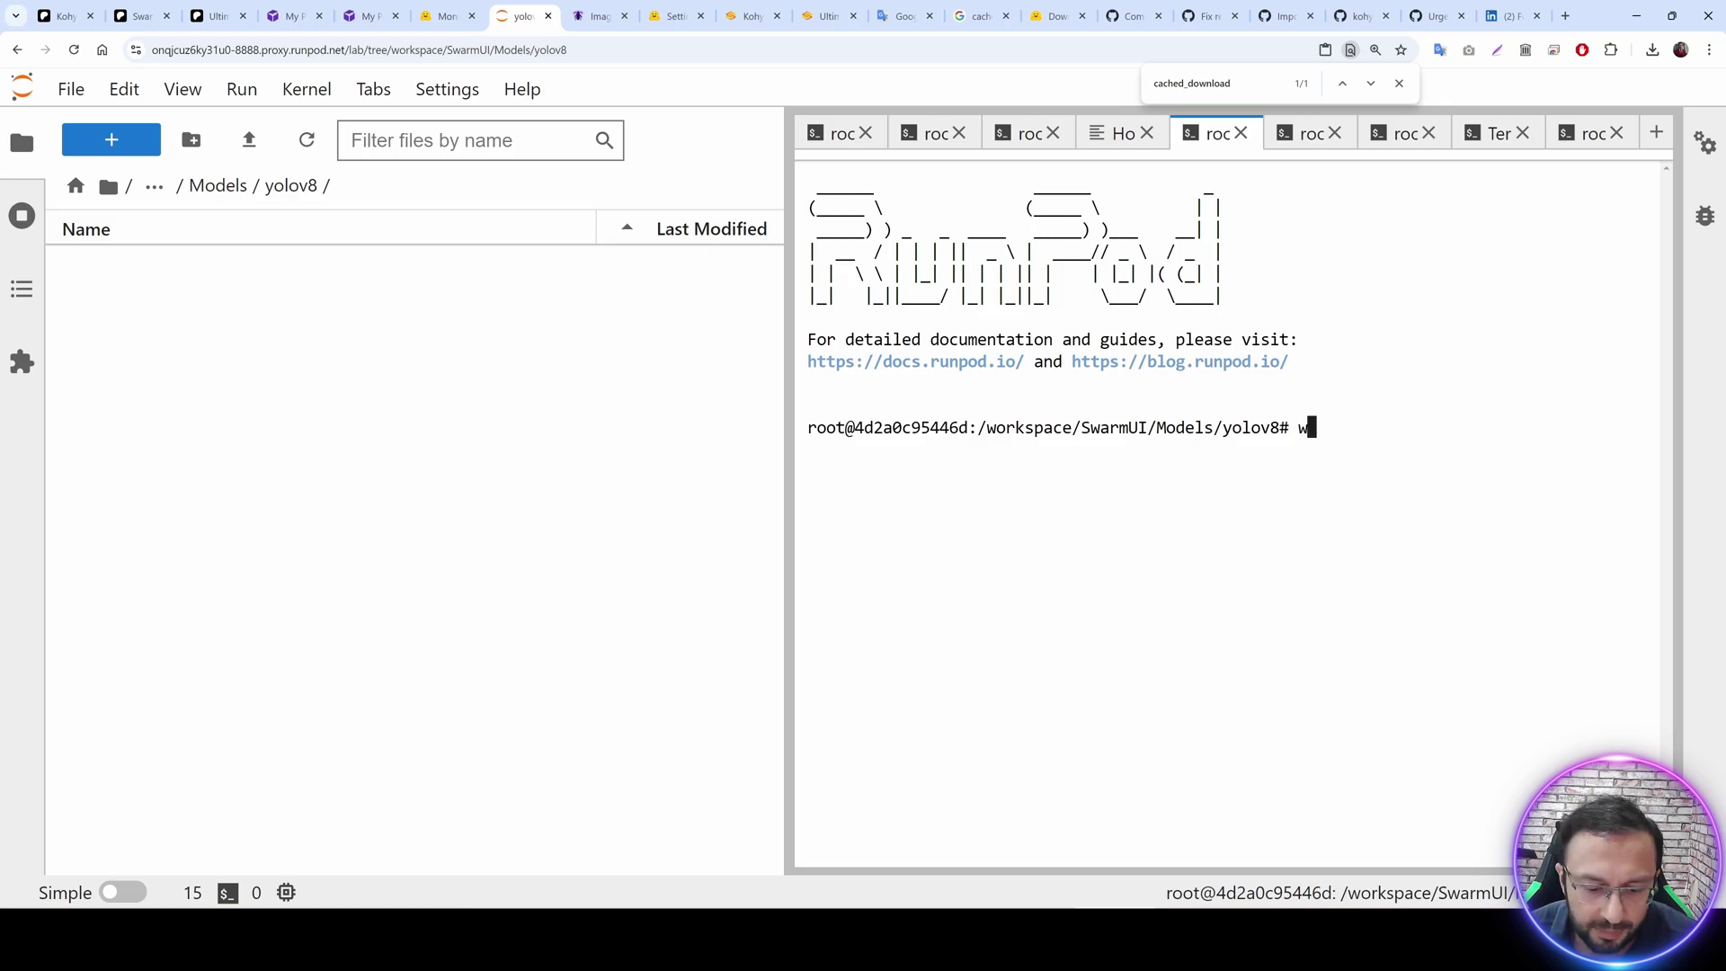
type("wget")
key("ctrl+v")
key("Return")
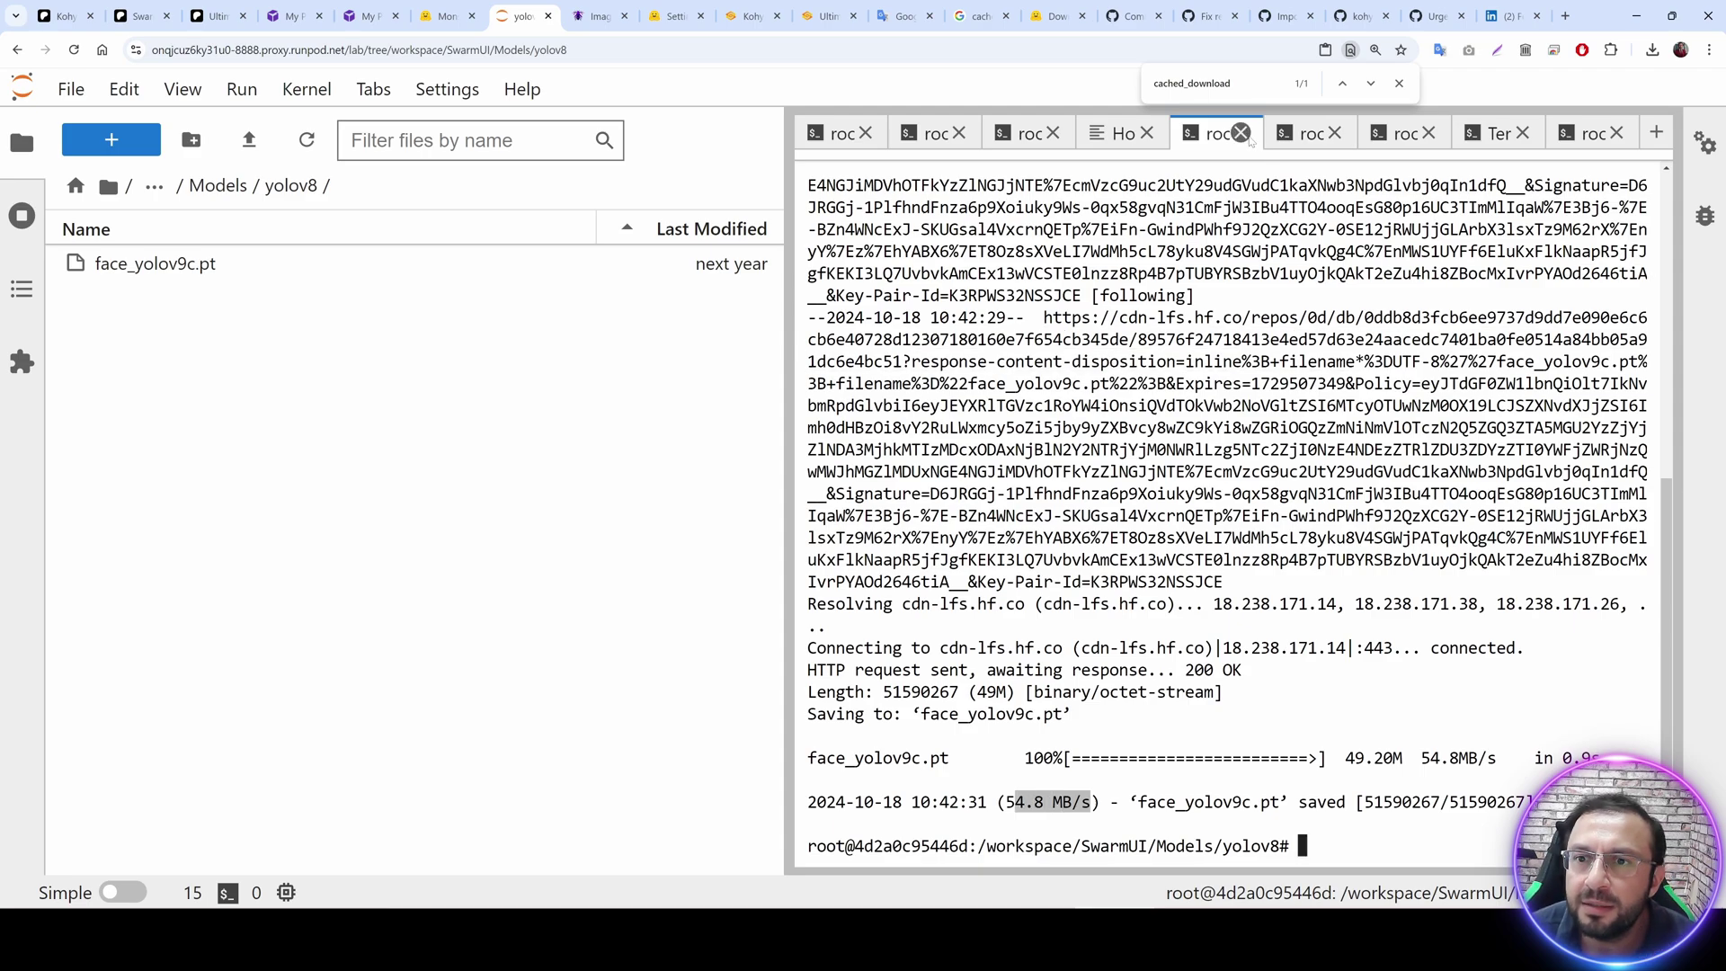
left_click(1241, 133)
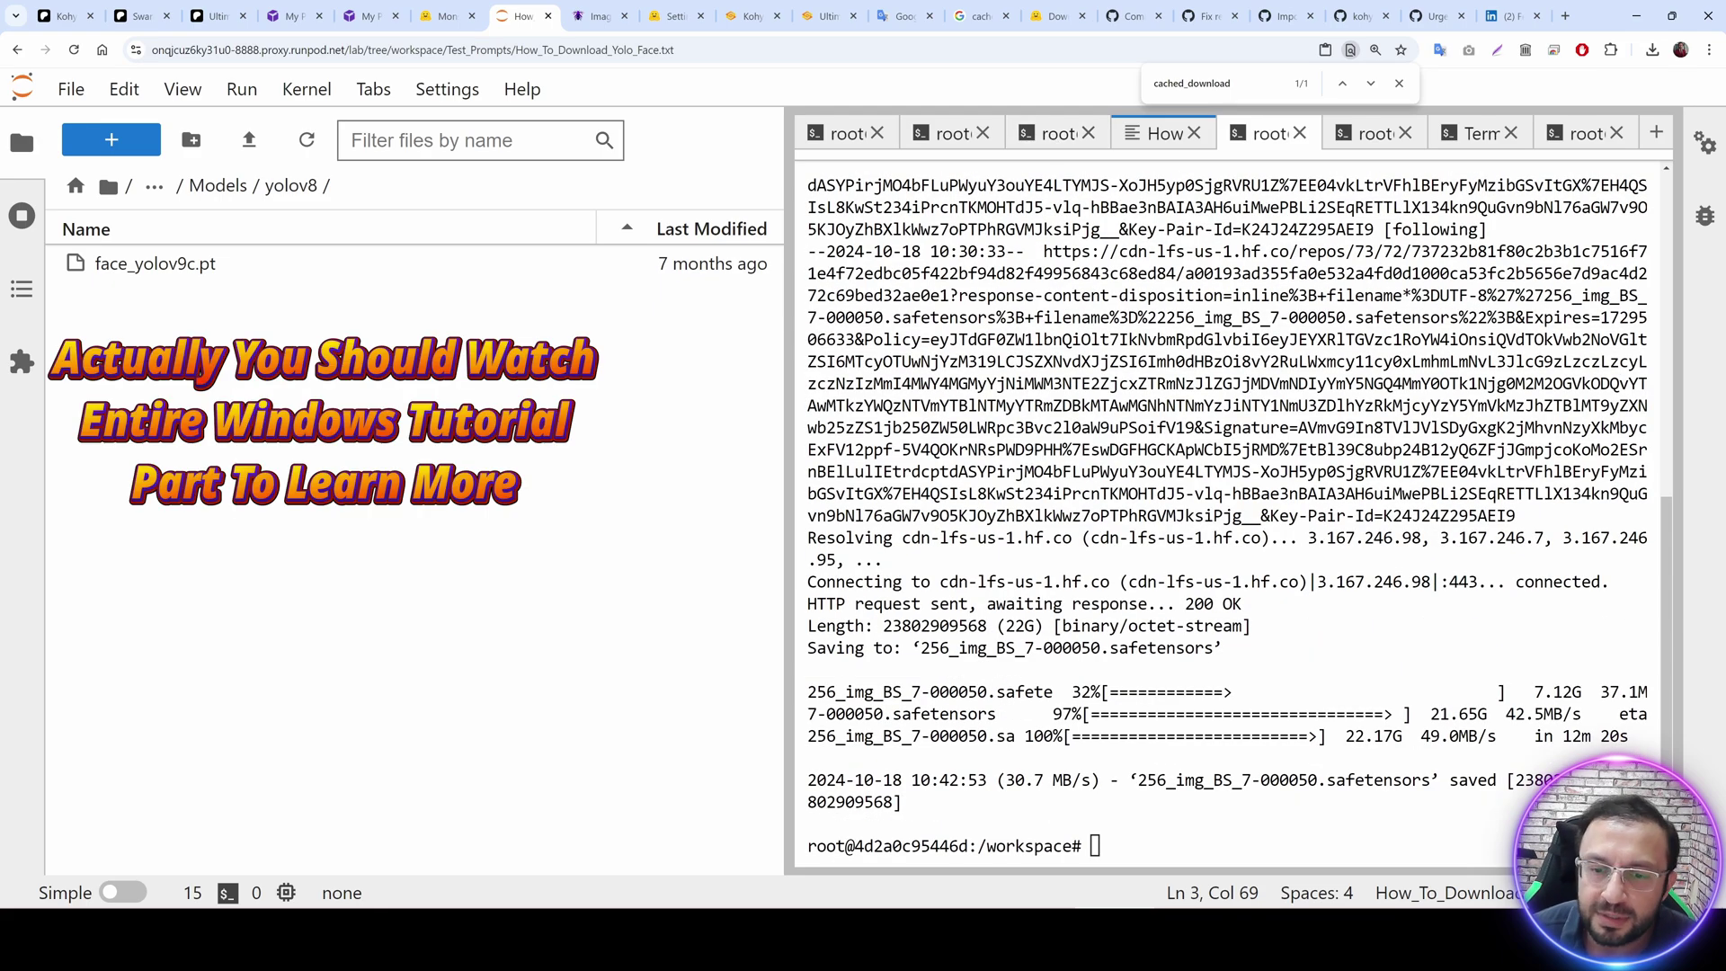
Check the checkpoint download terminals and cut 256_img_BS_7-000030, 256_img_BS_7-000040 and 256_img_BS_7-000050.safetensors from the workspace folder.
left_click(1051, 134)
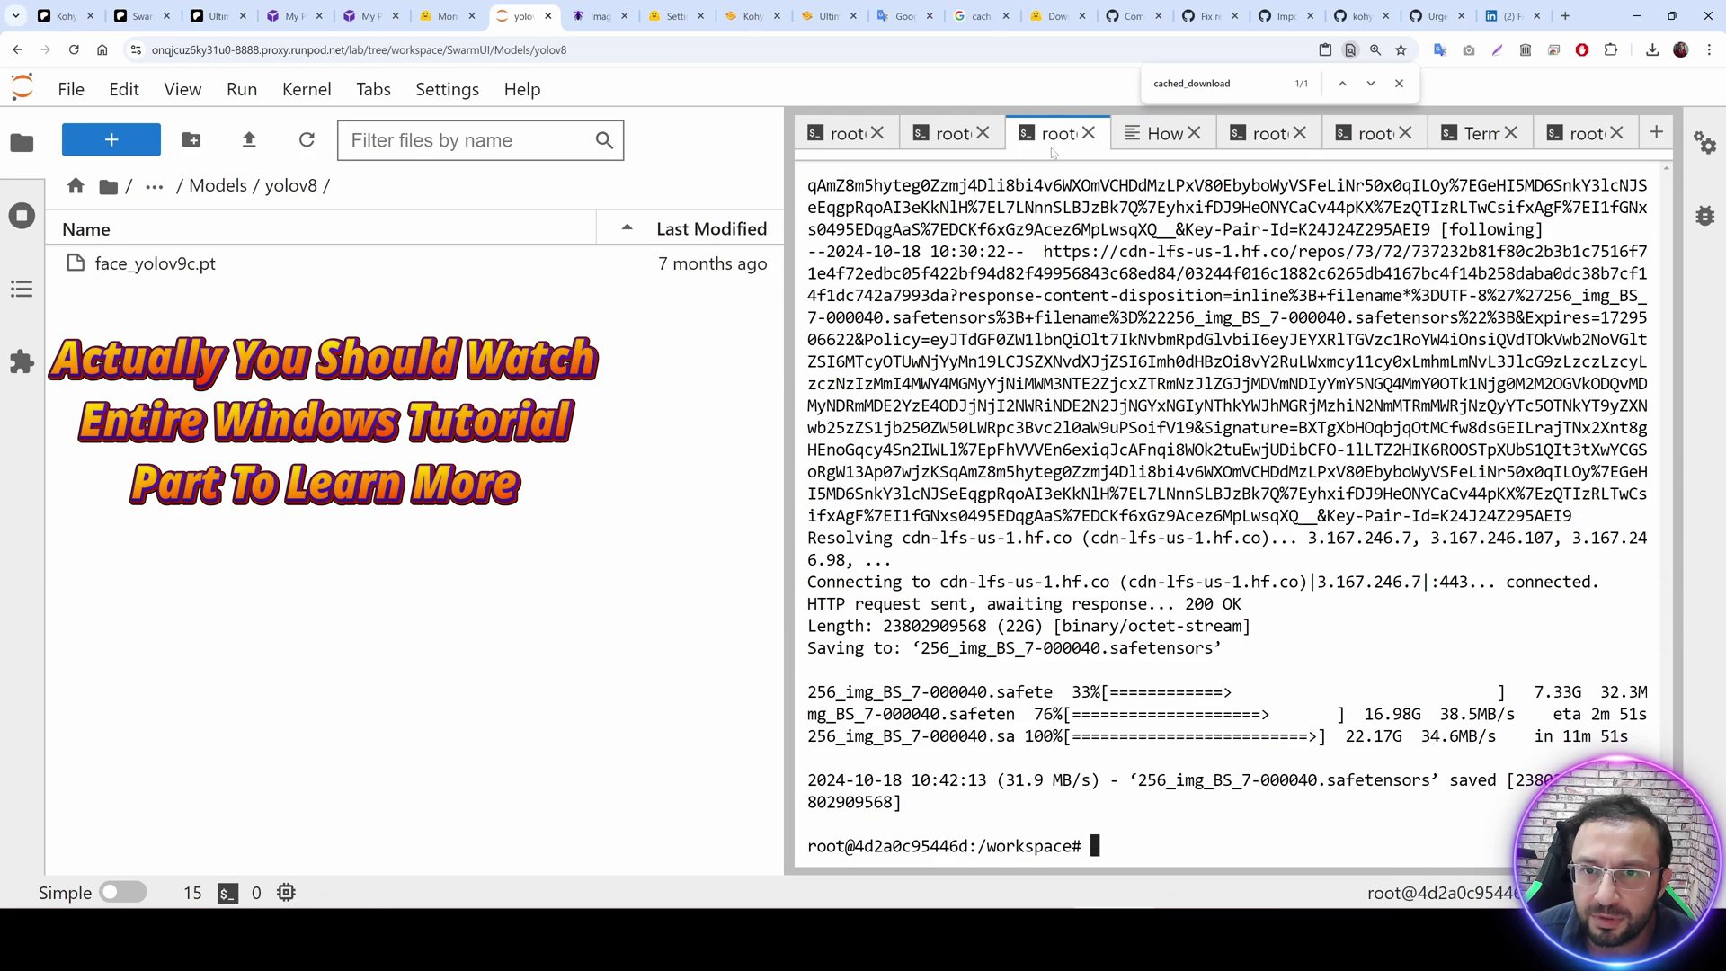
left_click(949, 134)
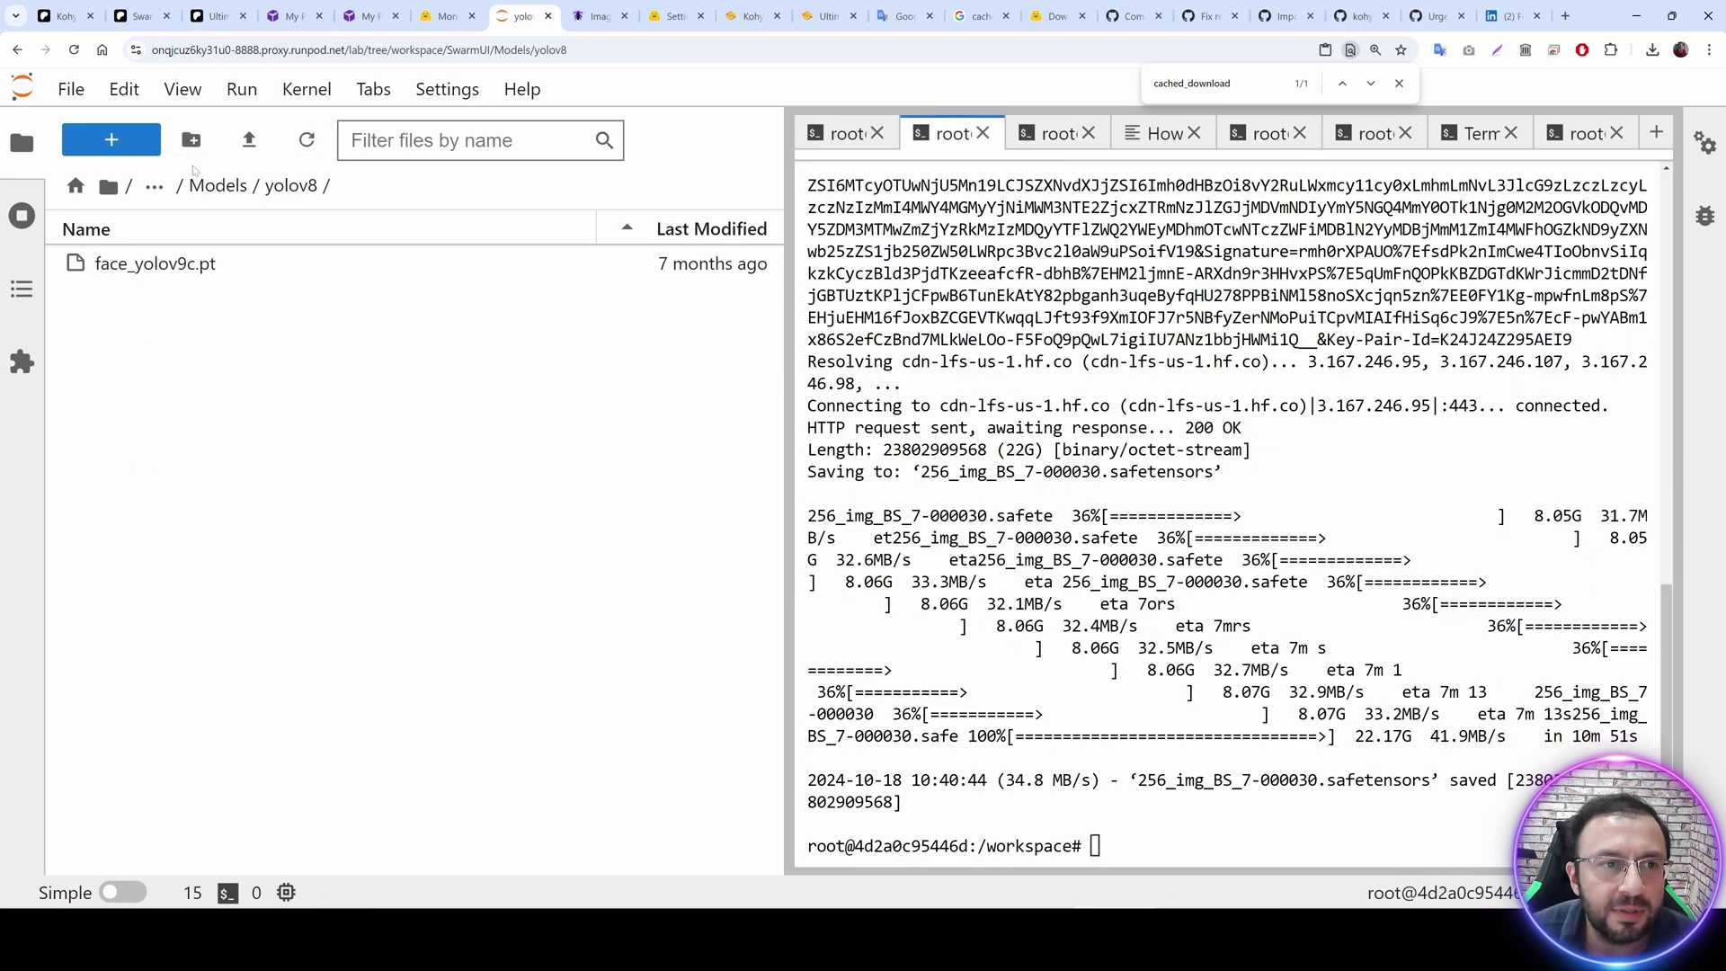
left_click(216, 186)
left_click(202, 186)
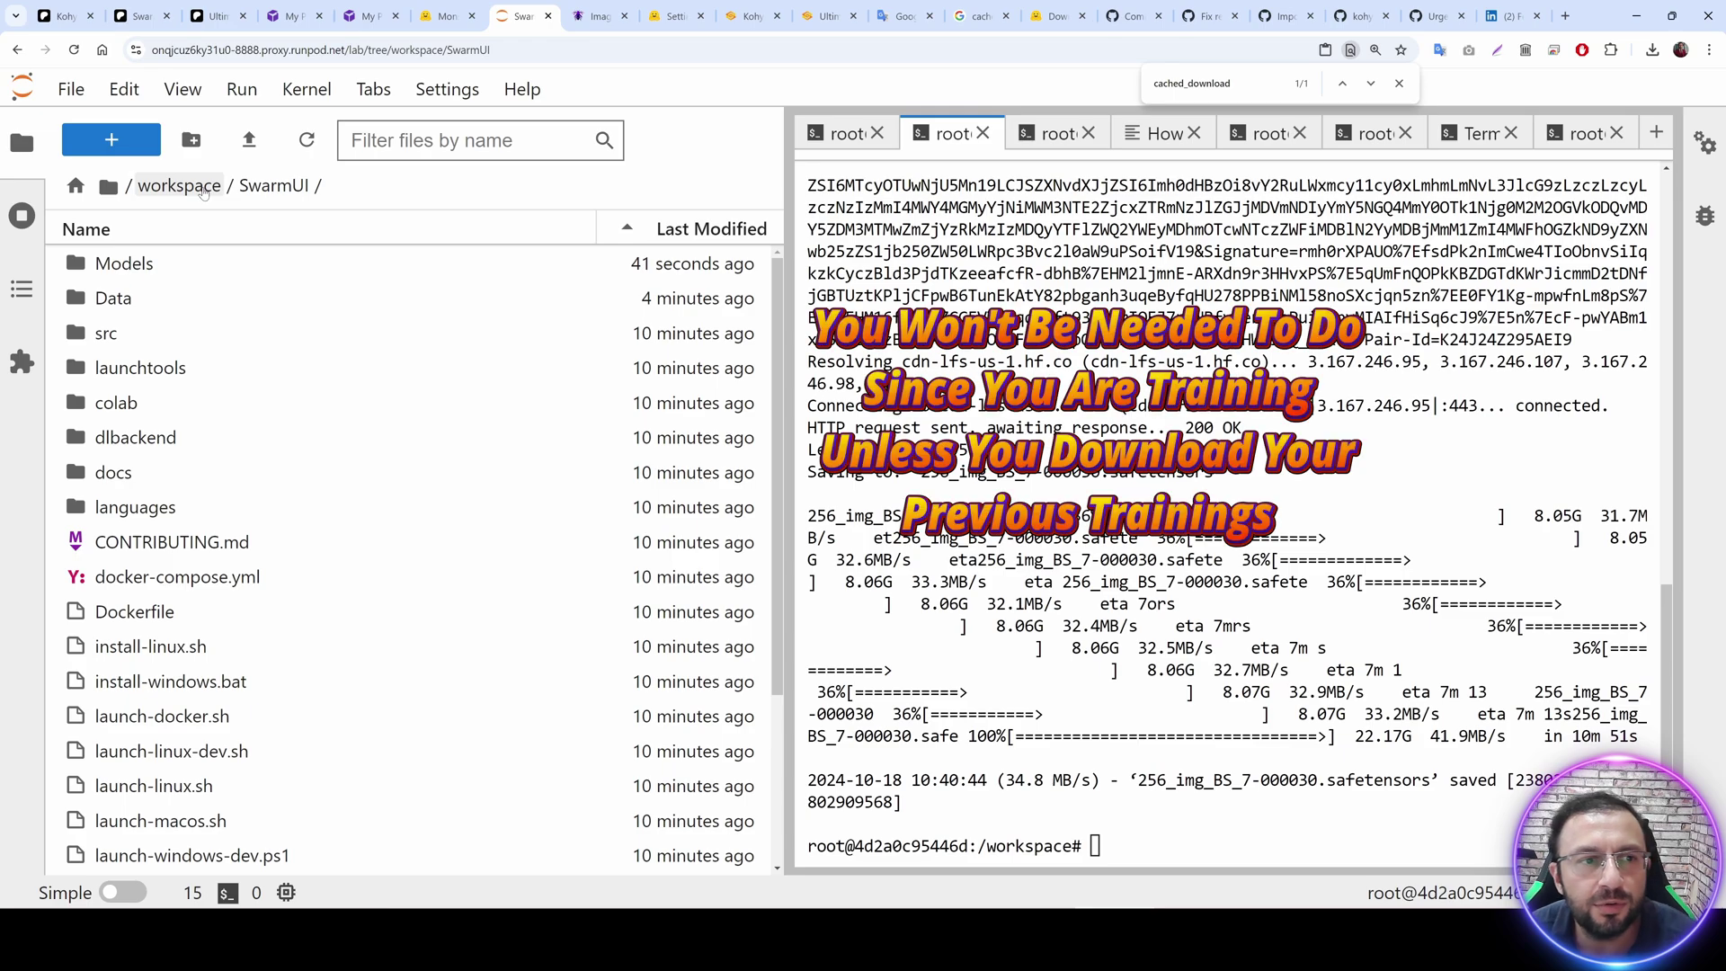
left_click(171, 187)
scroll(296, 629, "down", 10)
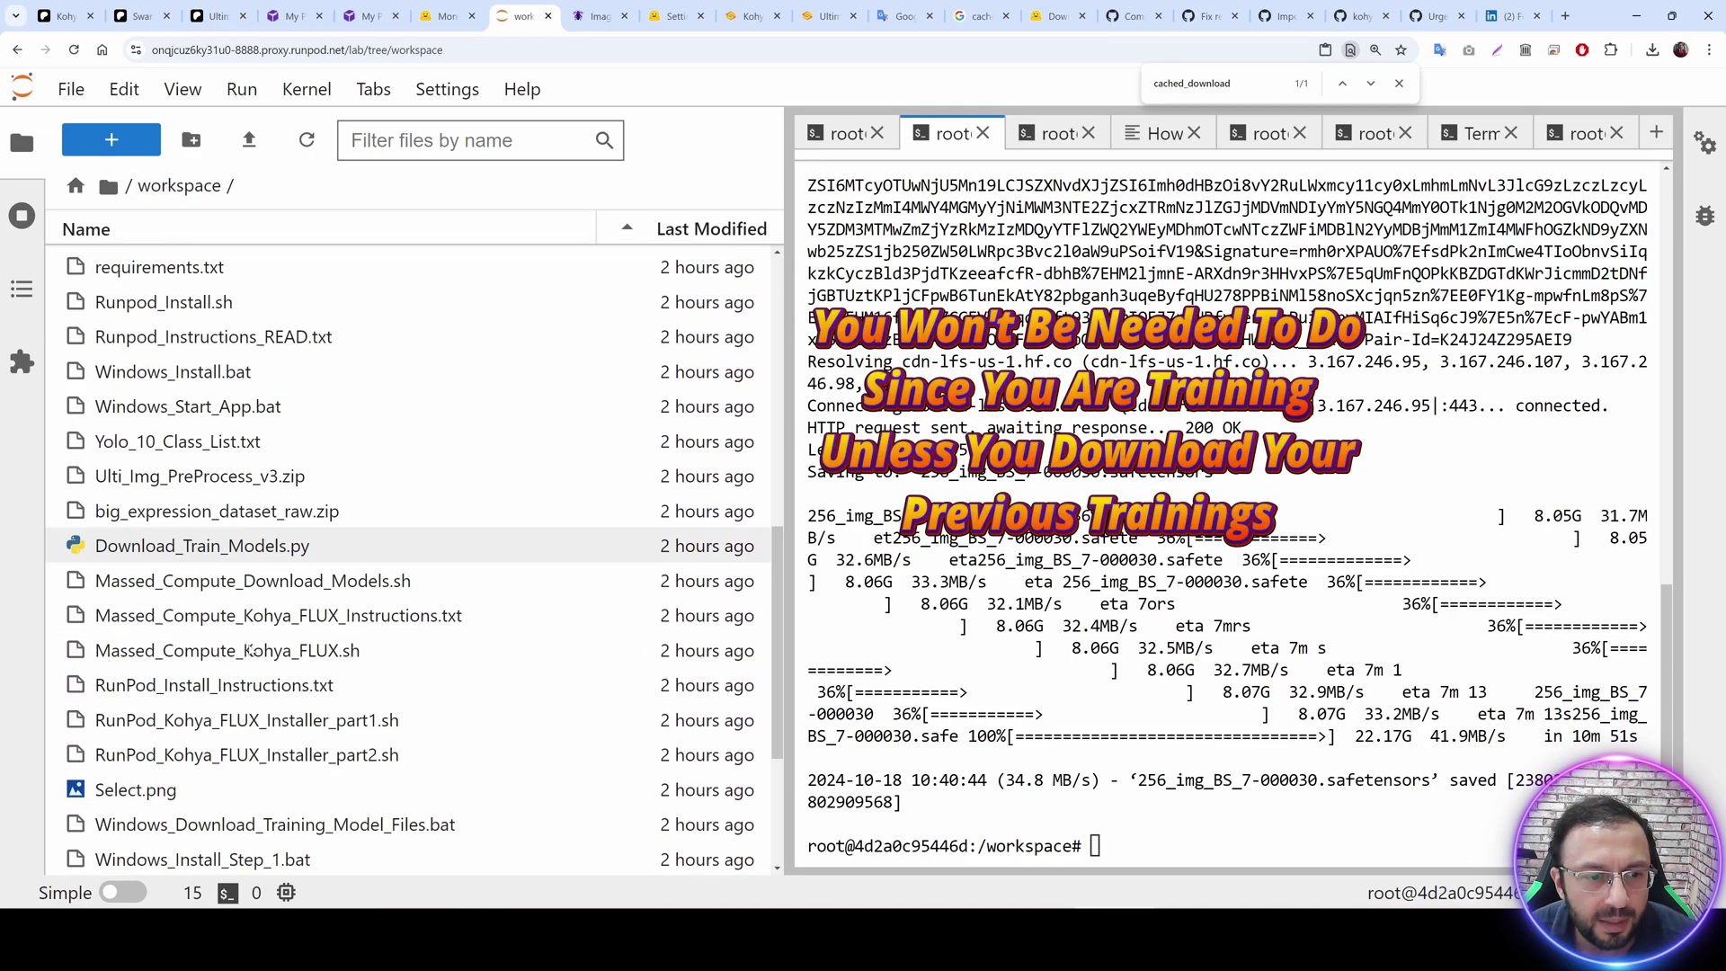
left_click(270, 825)
left_click(297, 755, "ctrl")
left_click(466, 787, "ctrl")
right_click(300, 754)
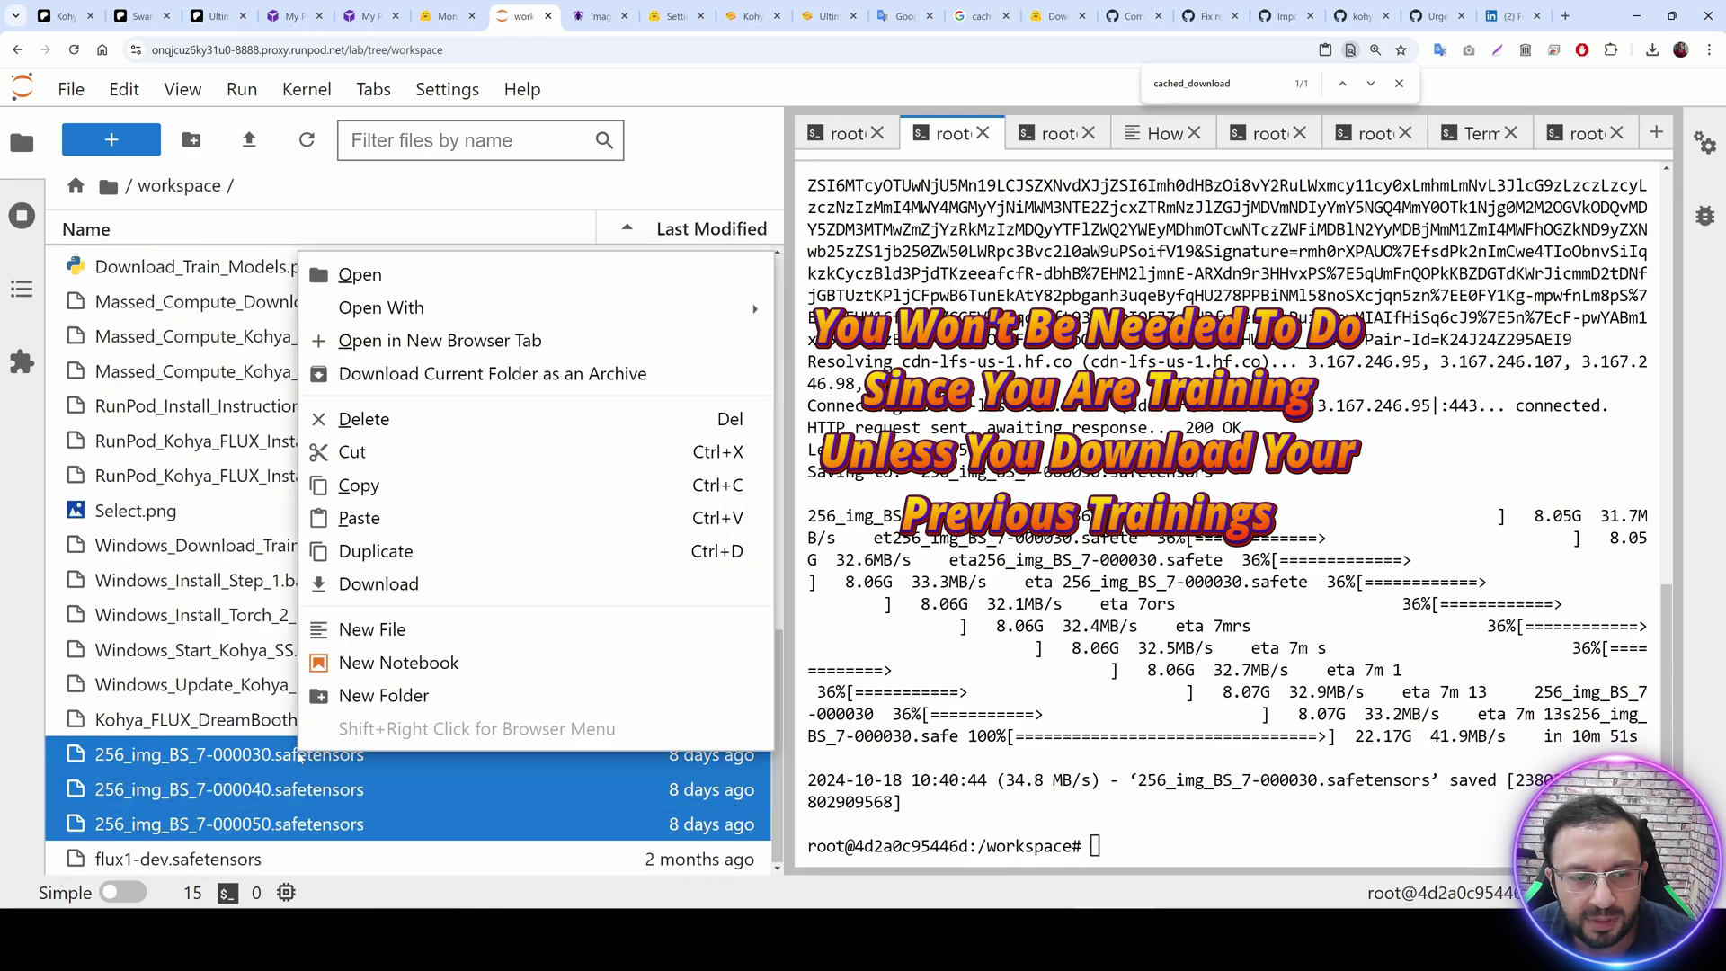
left_click(352, 451)
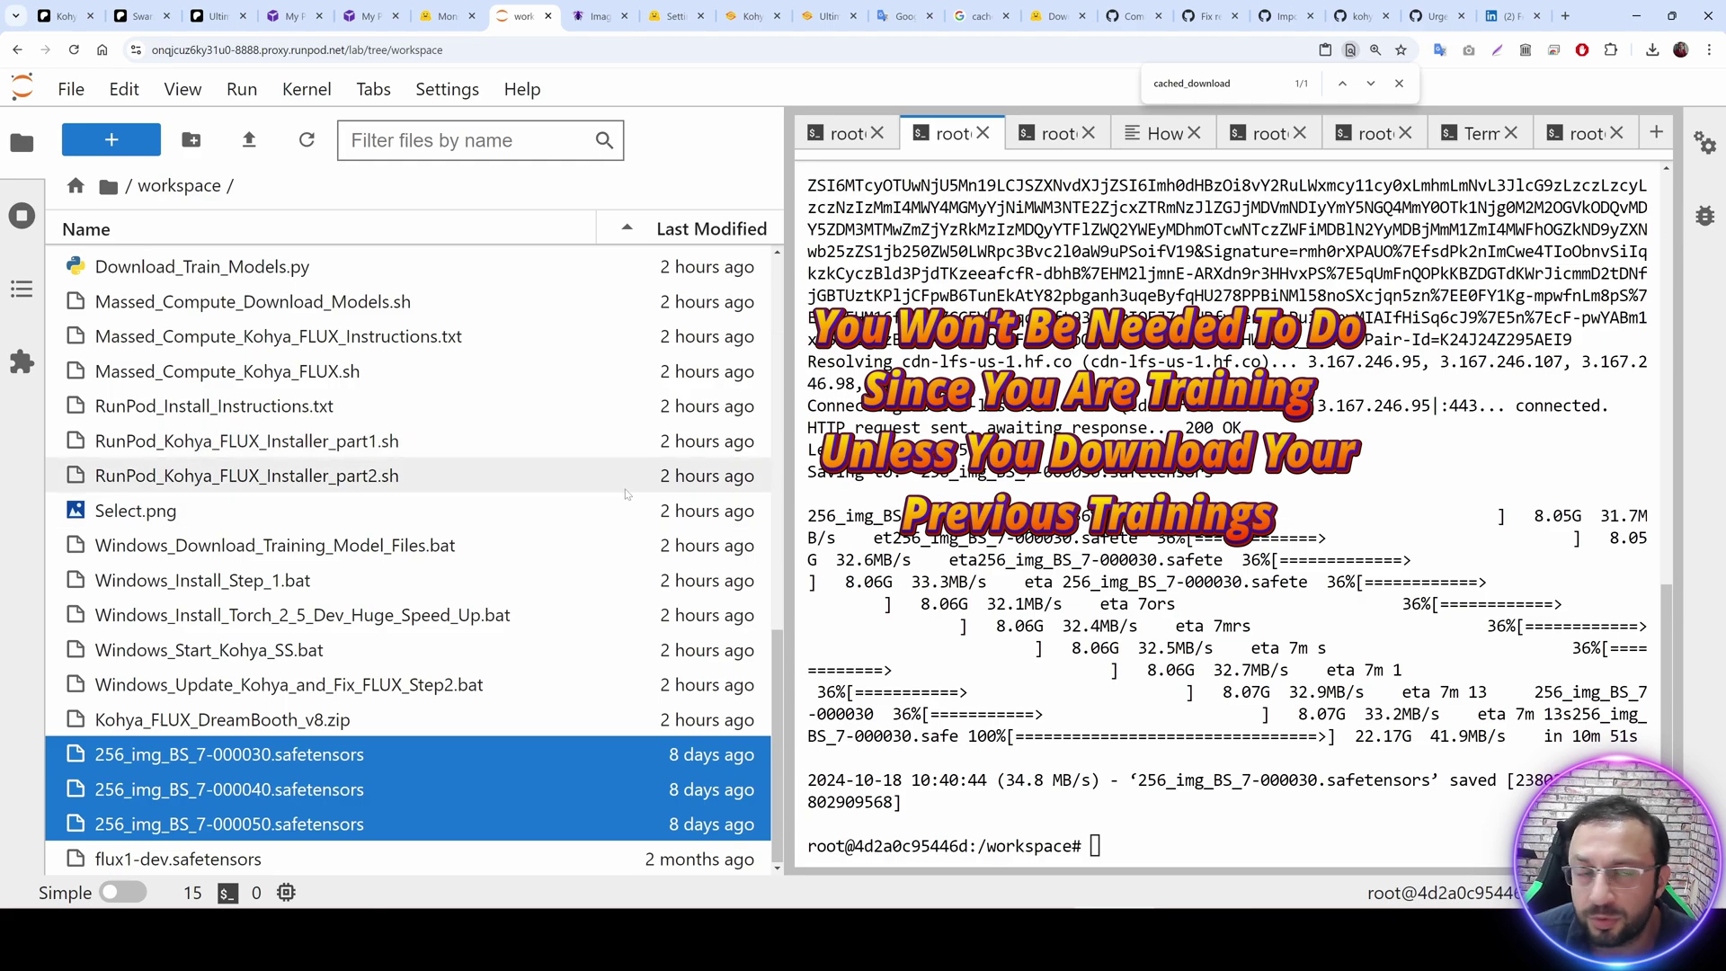
Paste the three cut checkpoint files into SwarmUI/Models/diffusion_models.
scroll(593, 503, "up", 15)
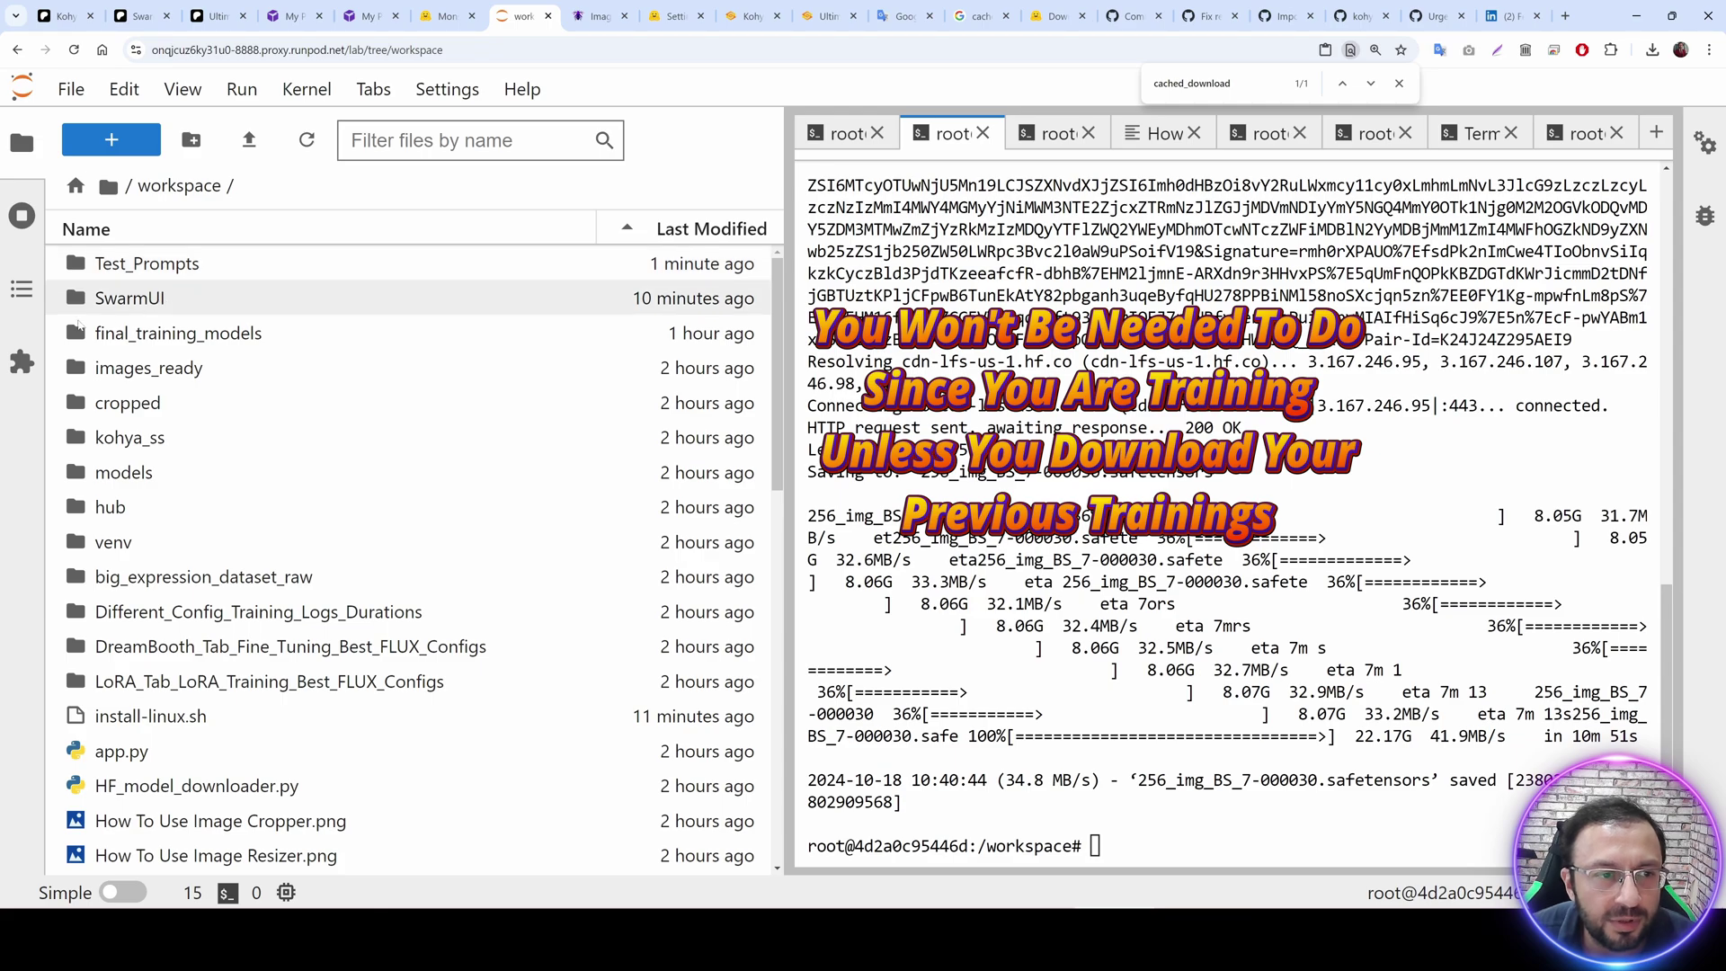
left_click(218, 309)
double_click(218, 308)
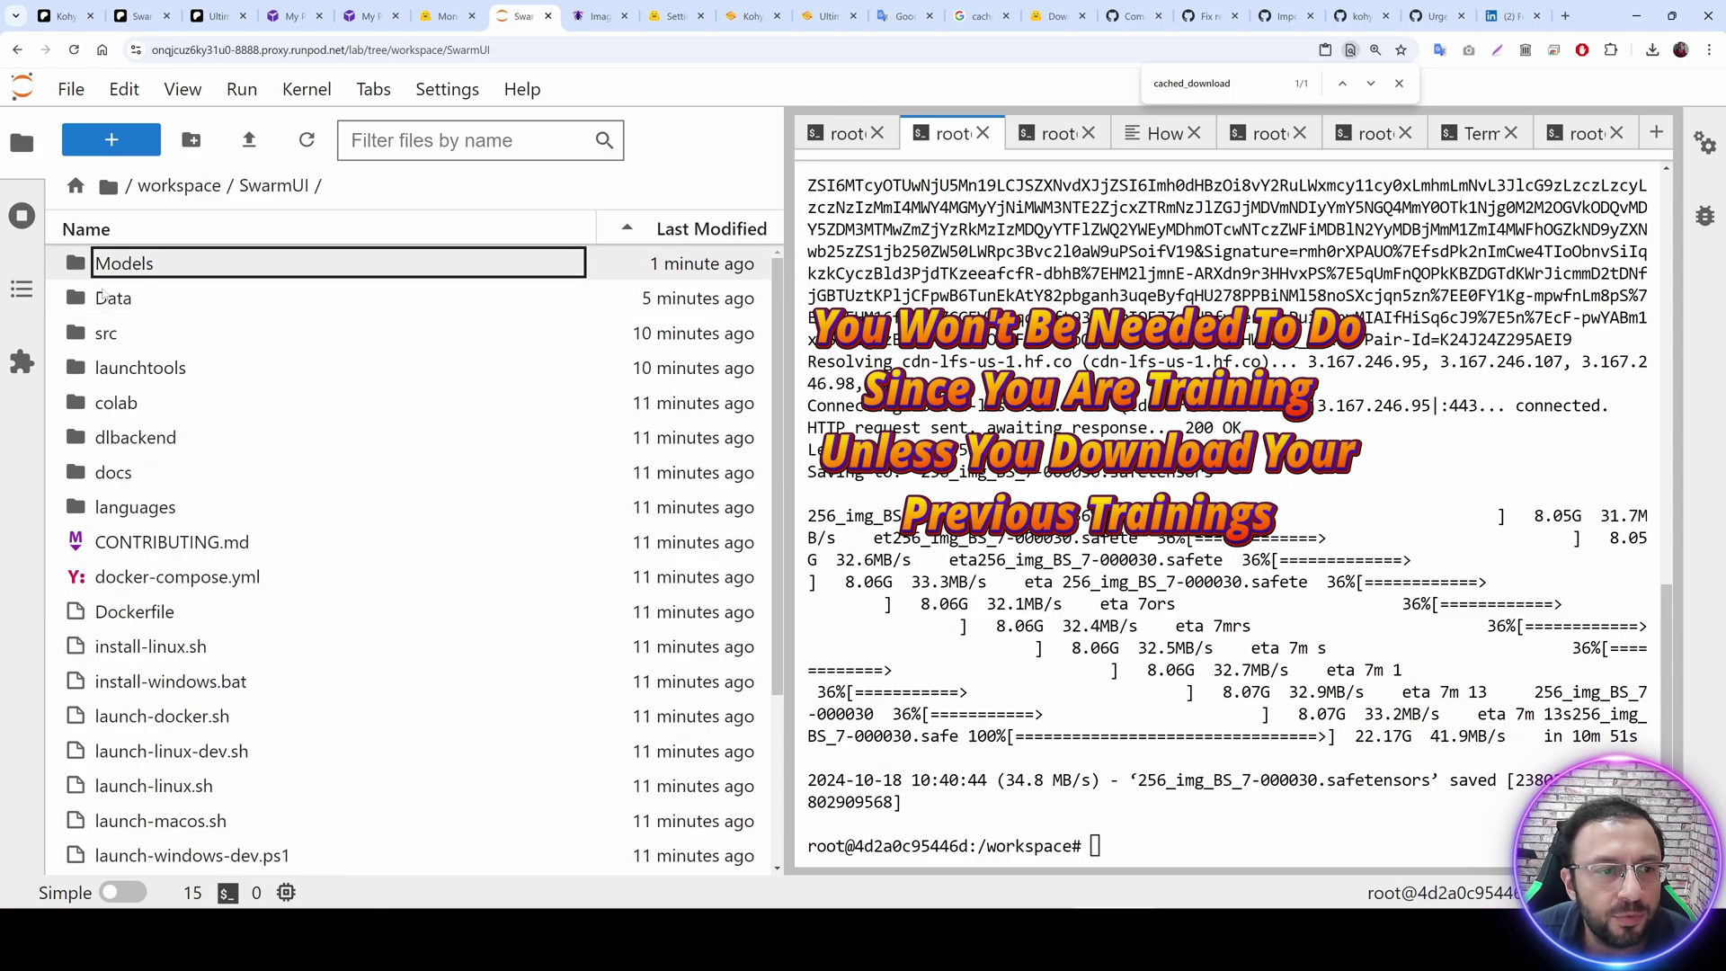
double_click(135, 263)
double_click(162, 472)
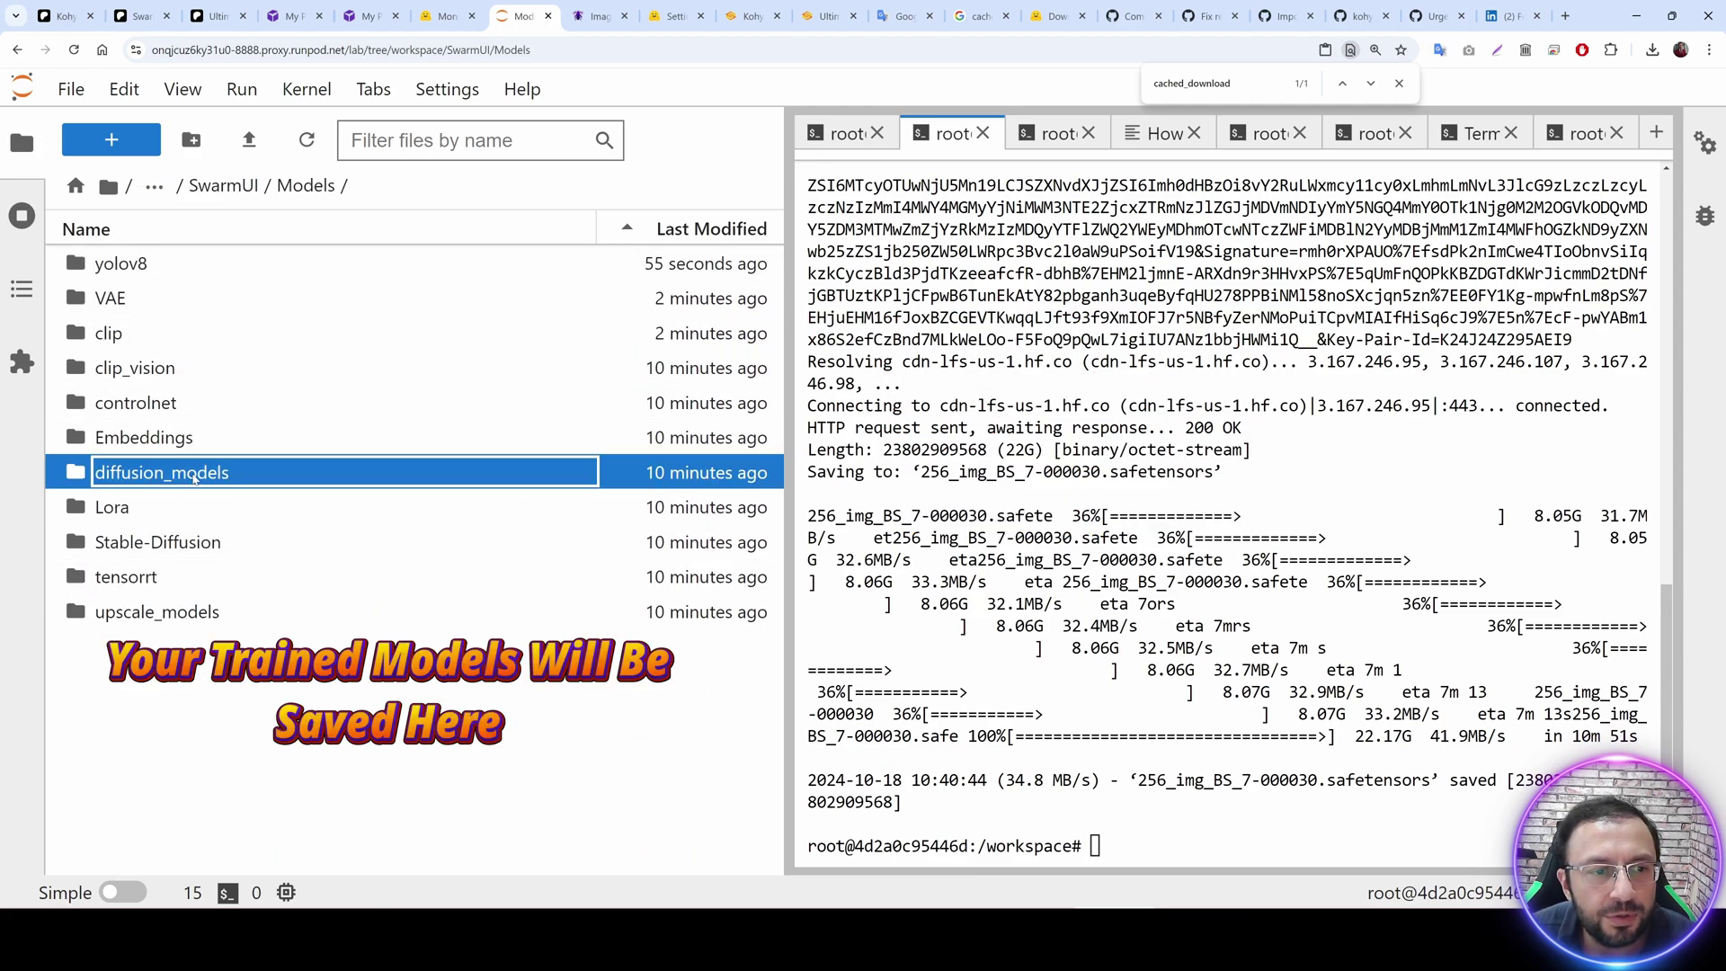
right_click(251, 337)
left_click(312, 410)
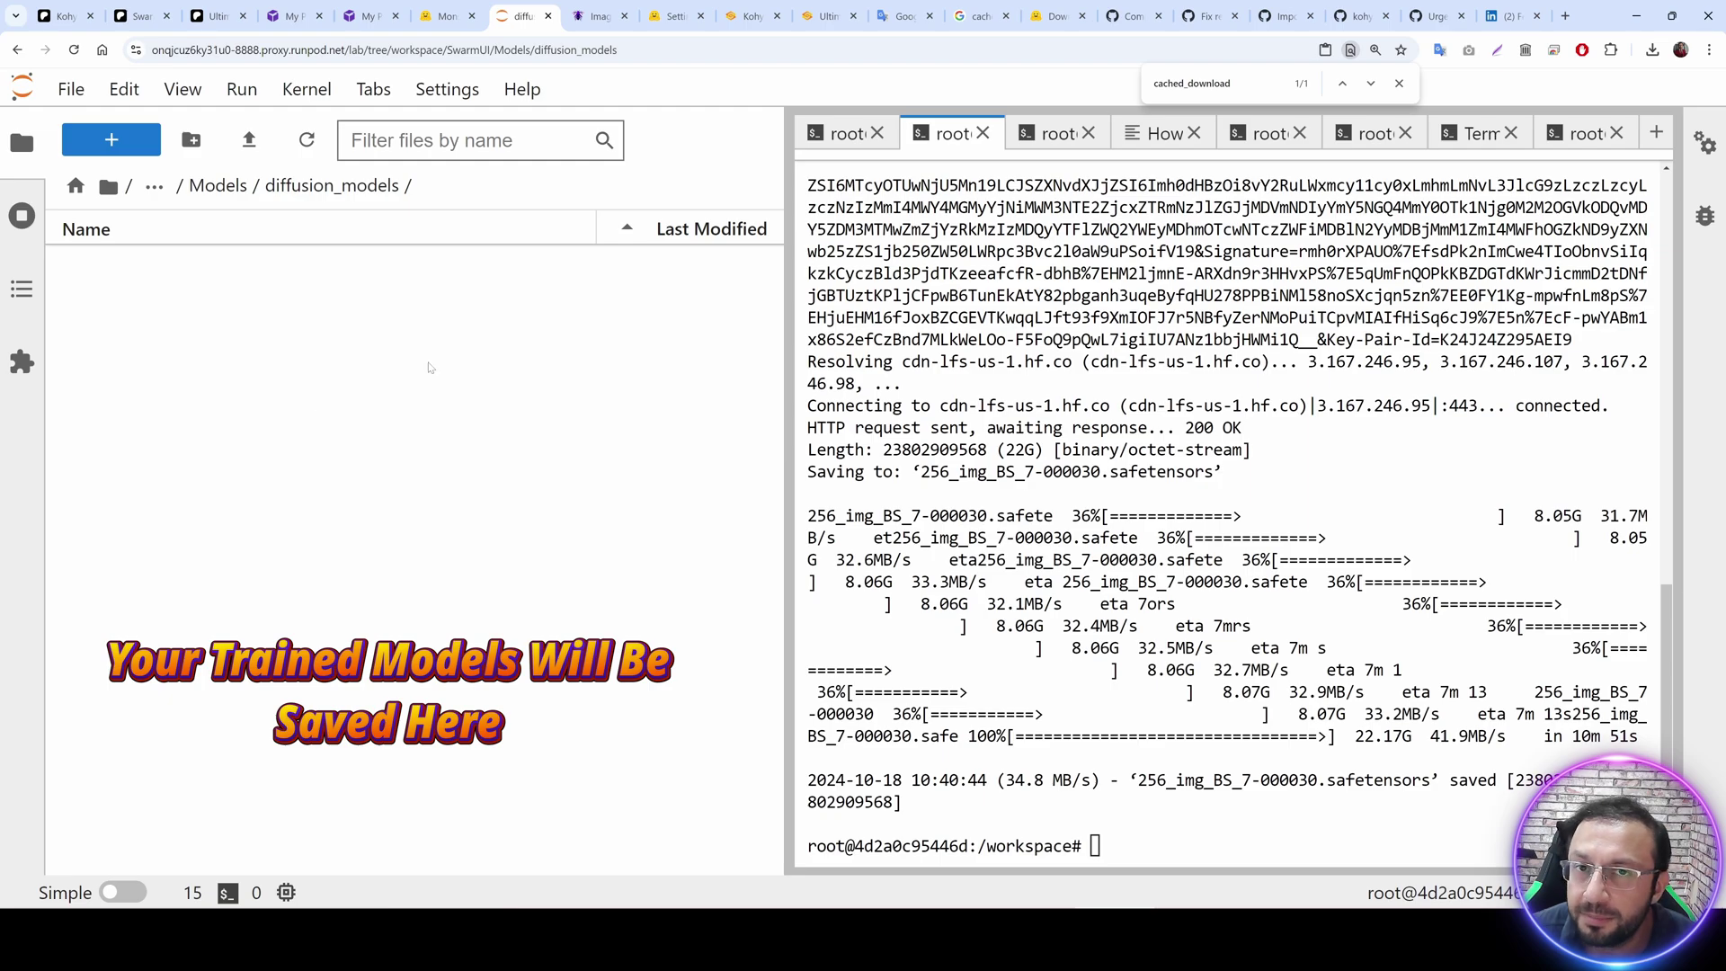
In SwarmUI's server backend settings, add --fast to the ComfyUI Self-Starting backend's ExtraArgs and save it.
left_click(593, 16)
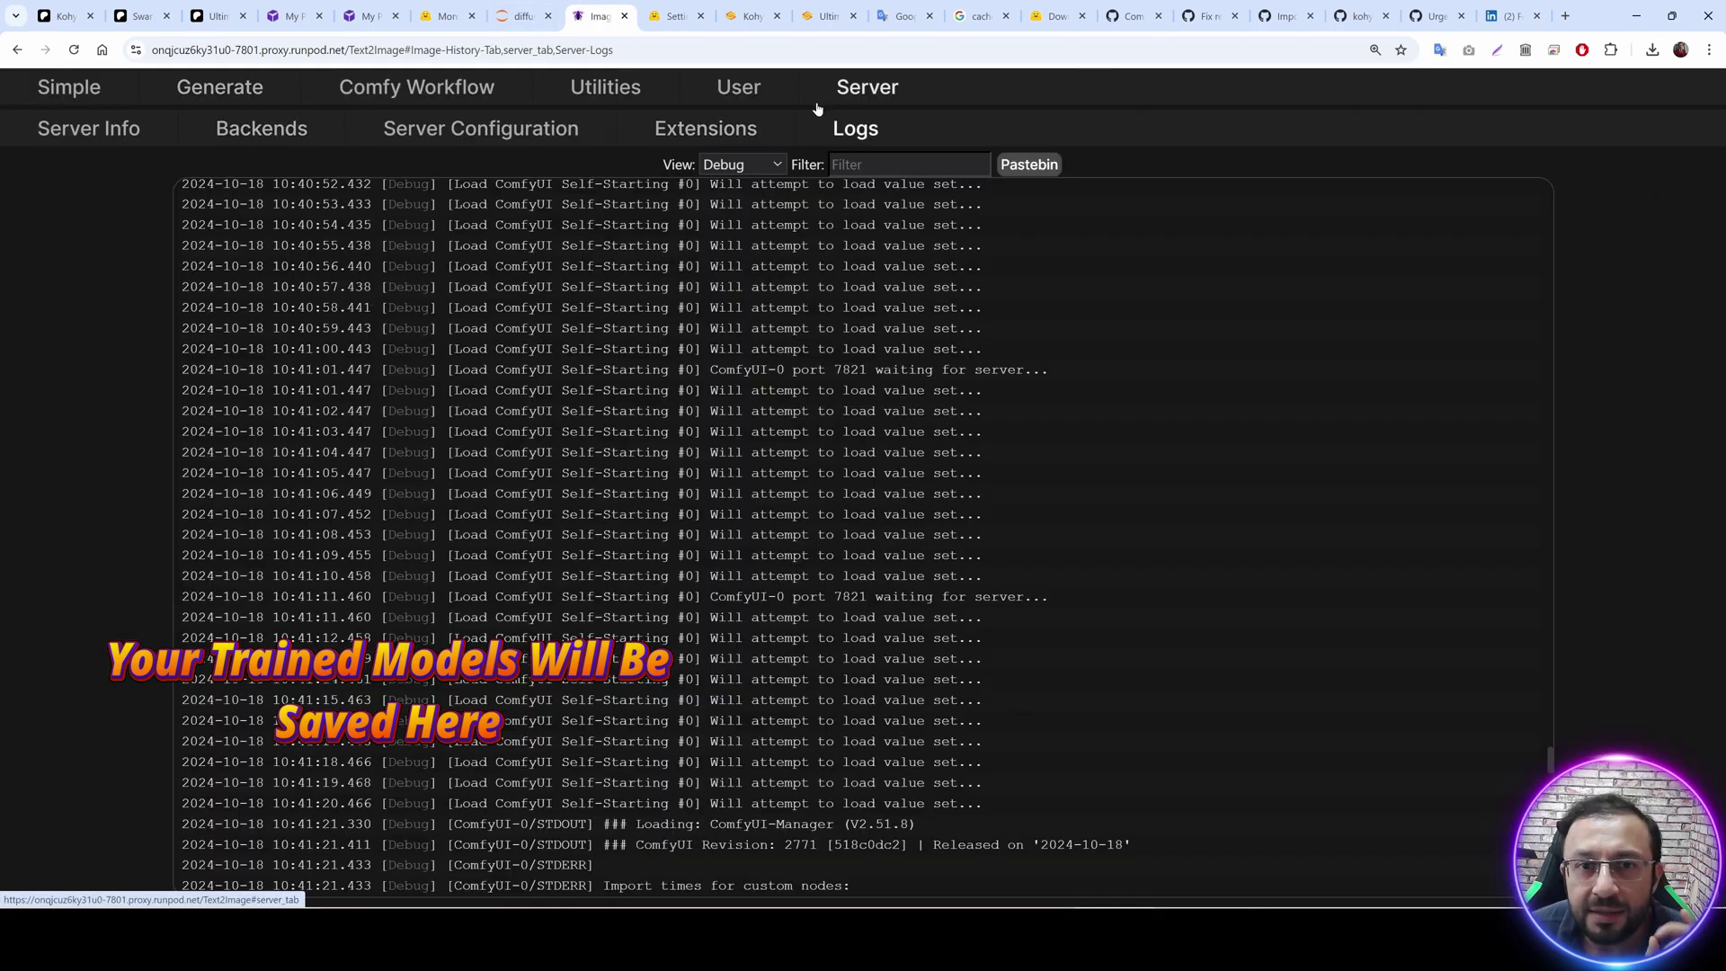
left_click(82, 135)
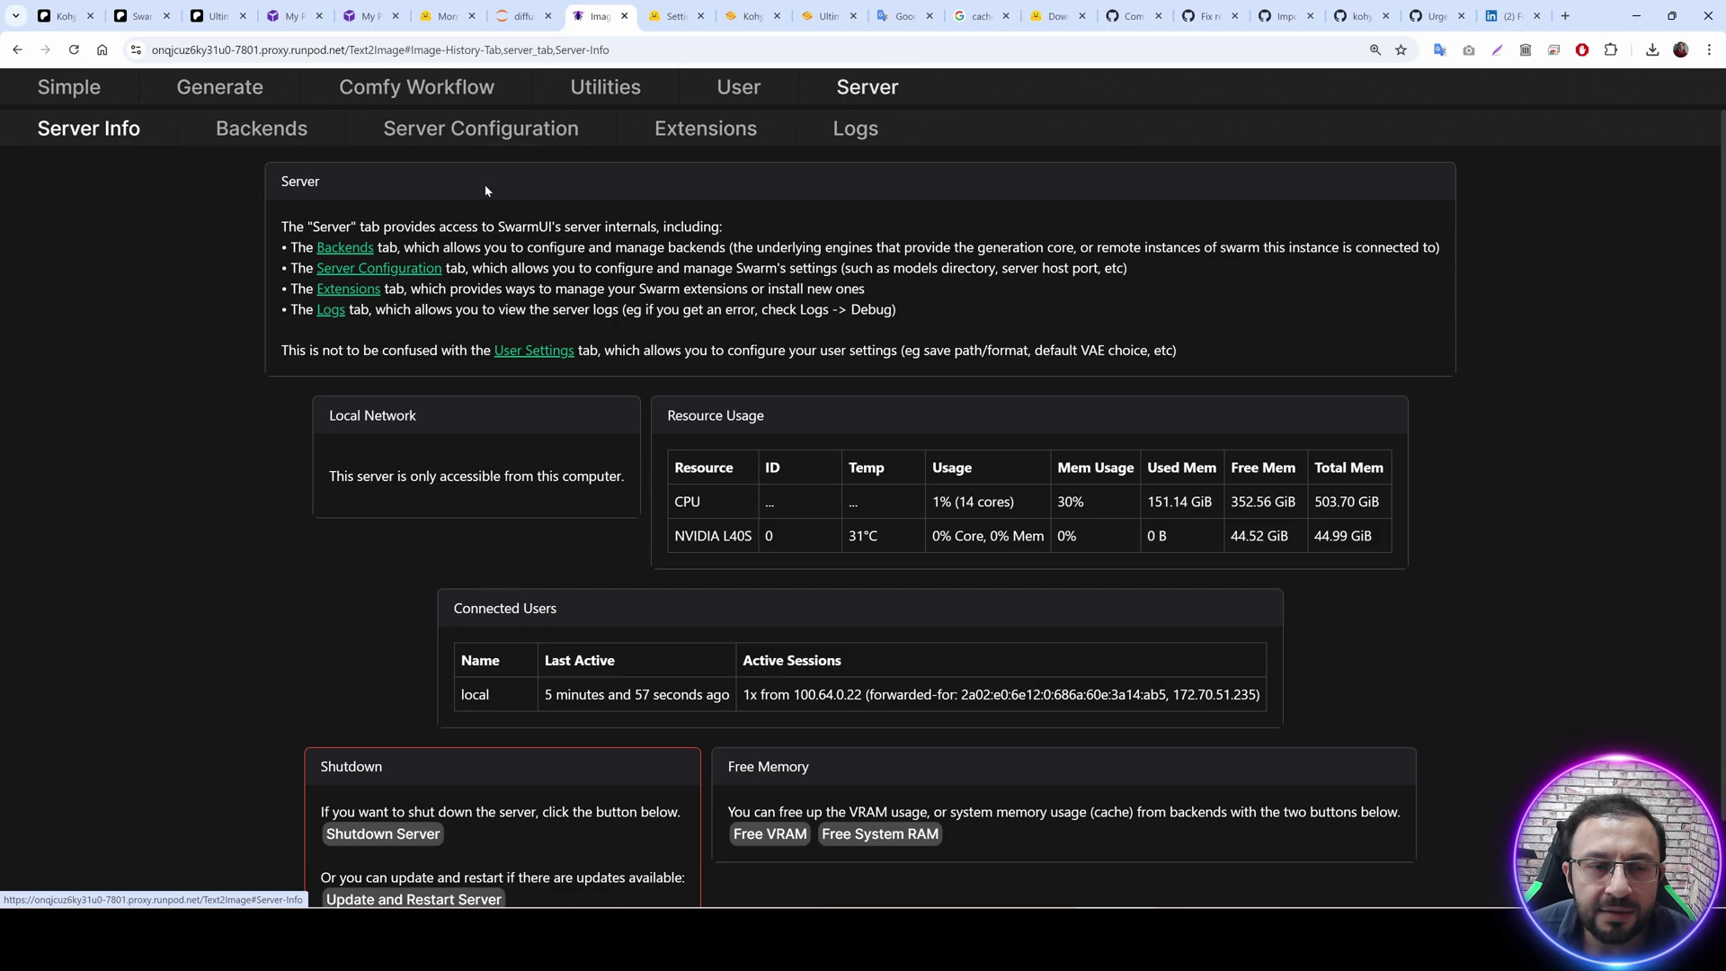
left_click(266, 135)
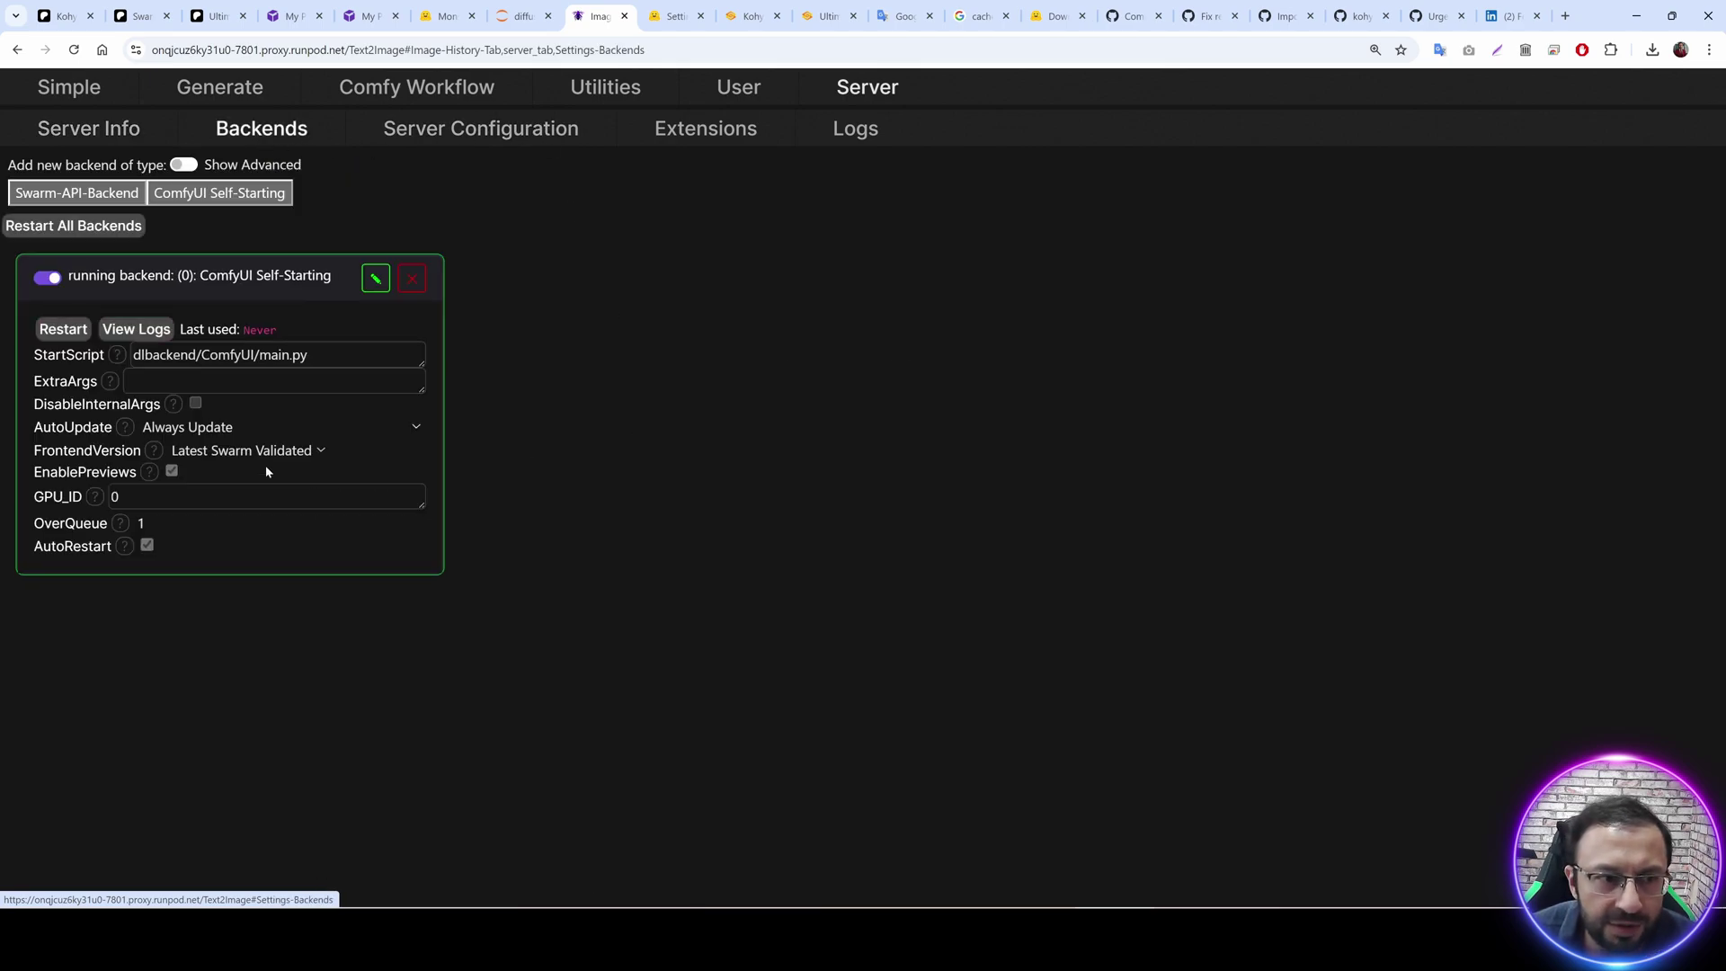
left_click(376, 278)
left_click(296, 381)
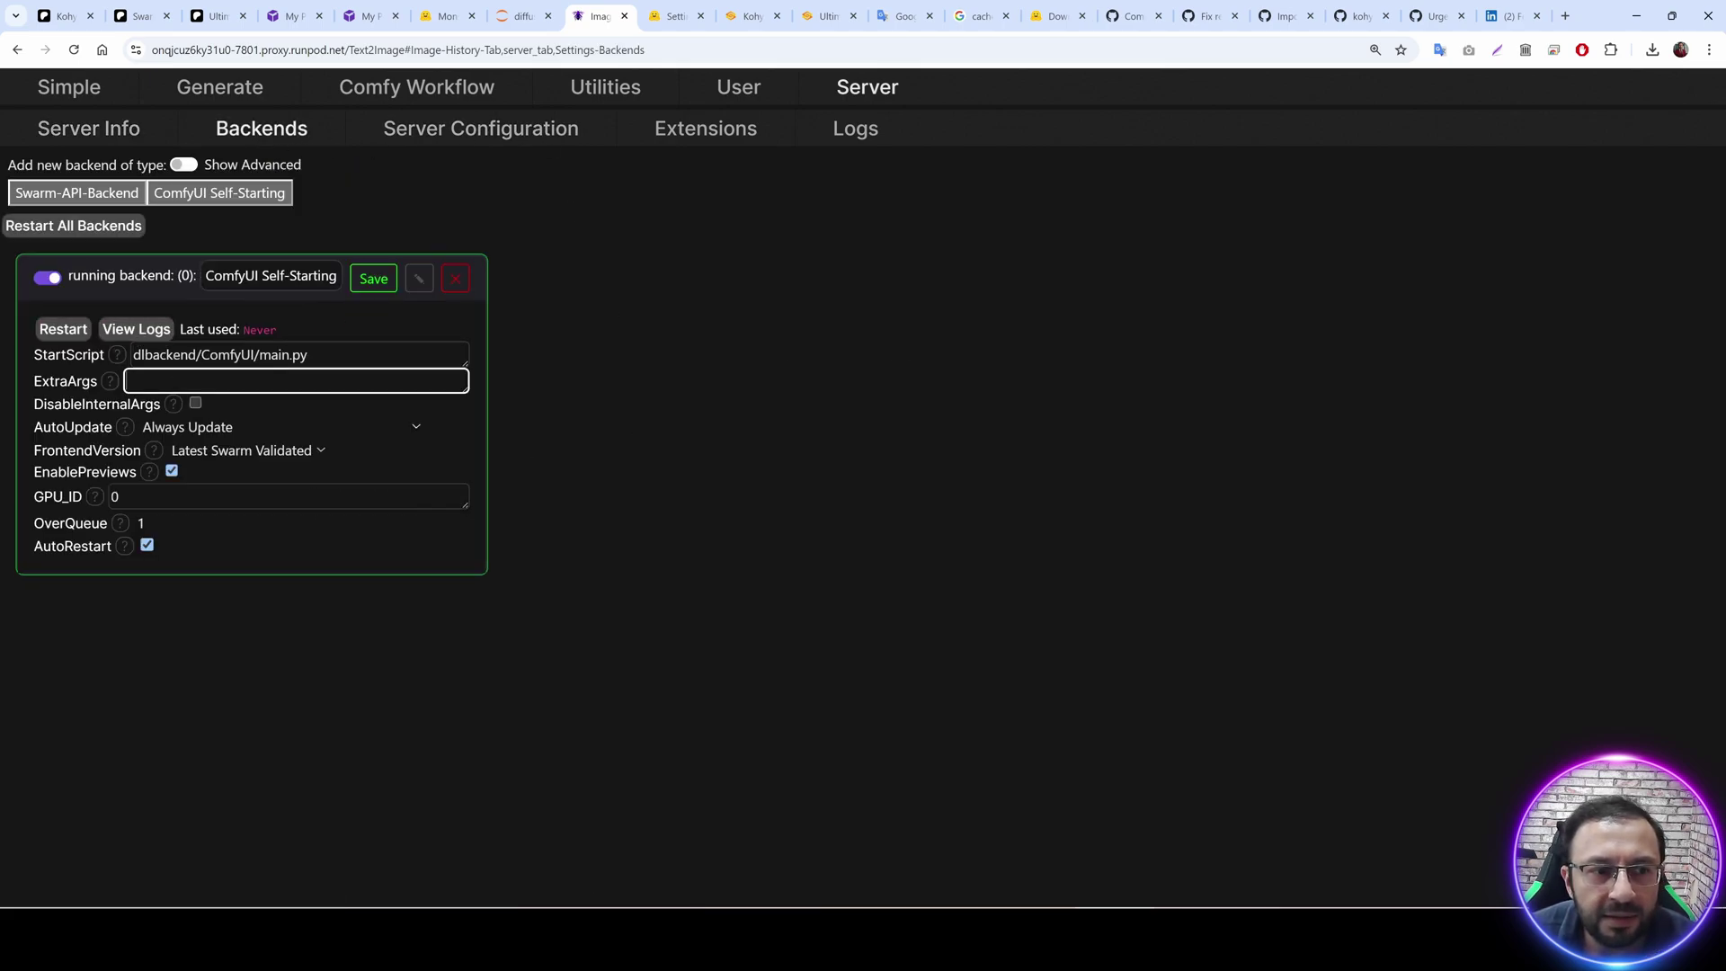
left_click(372, 278)
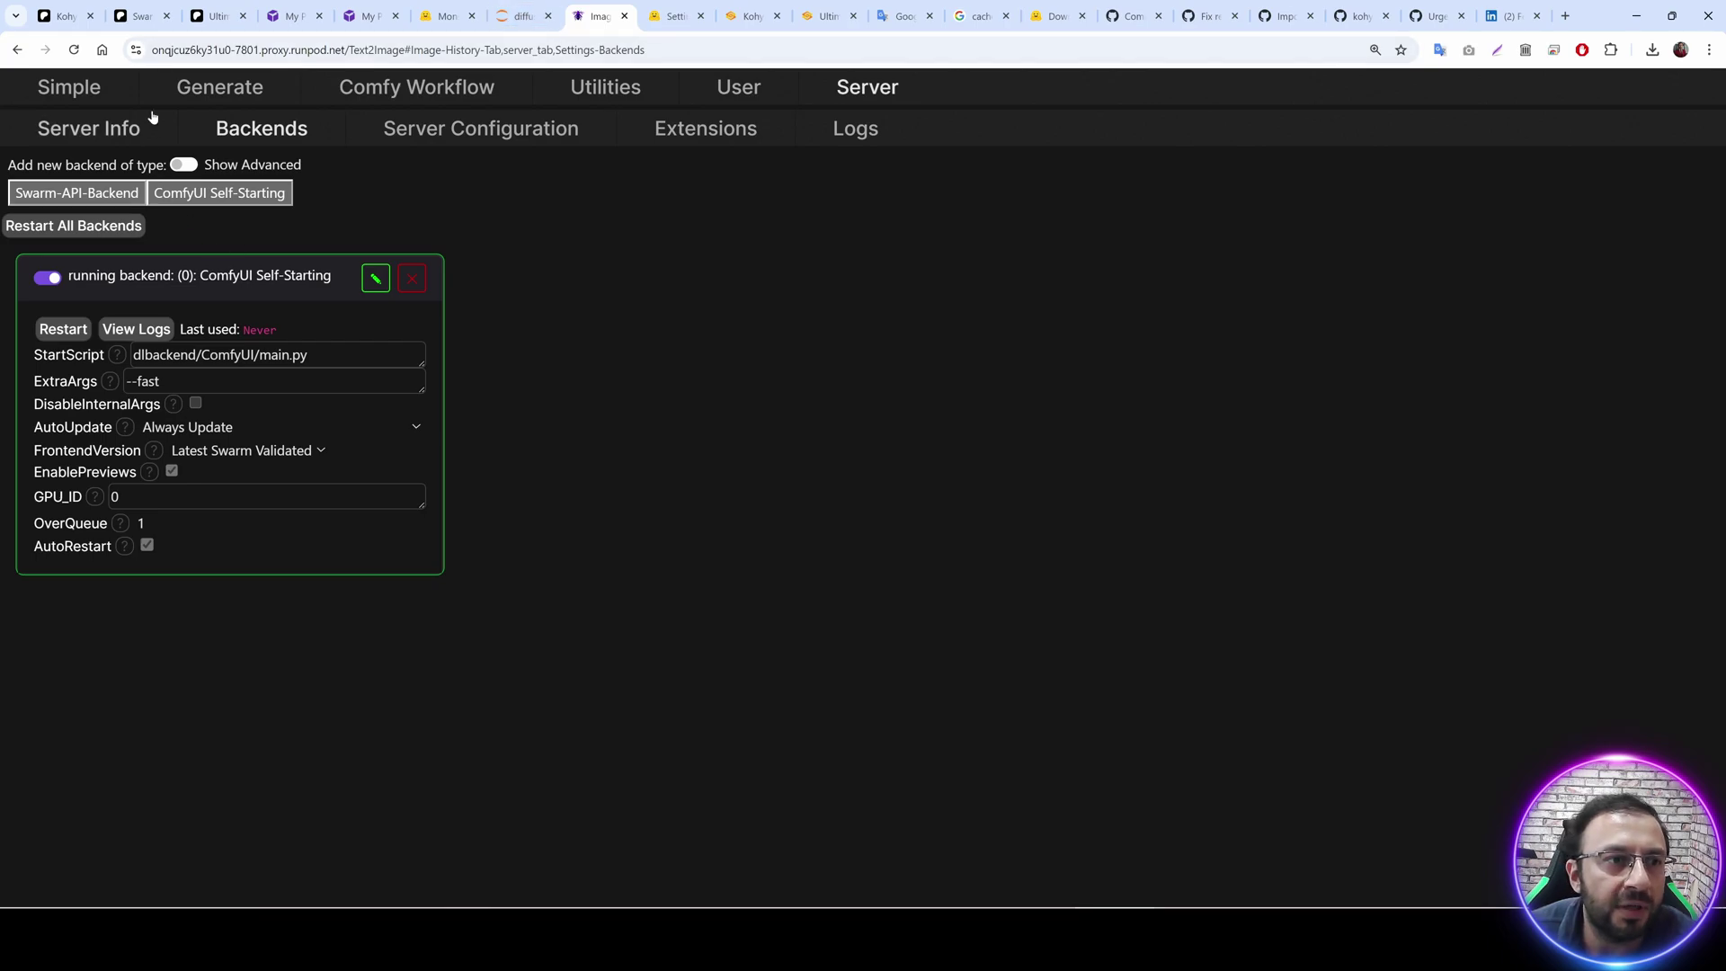
Refresh the model list on the generation page and select the 256_img_BS_7-000050 model.
left_click(188, 90)
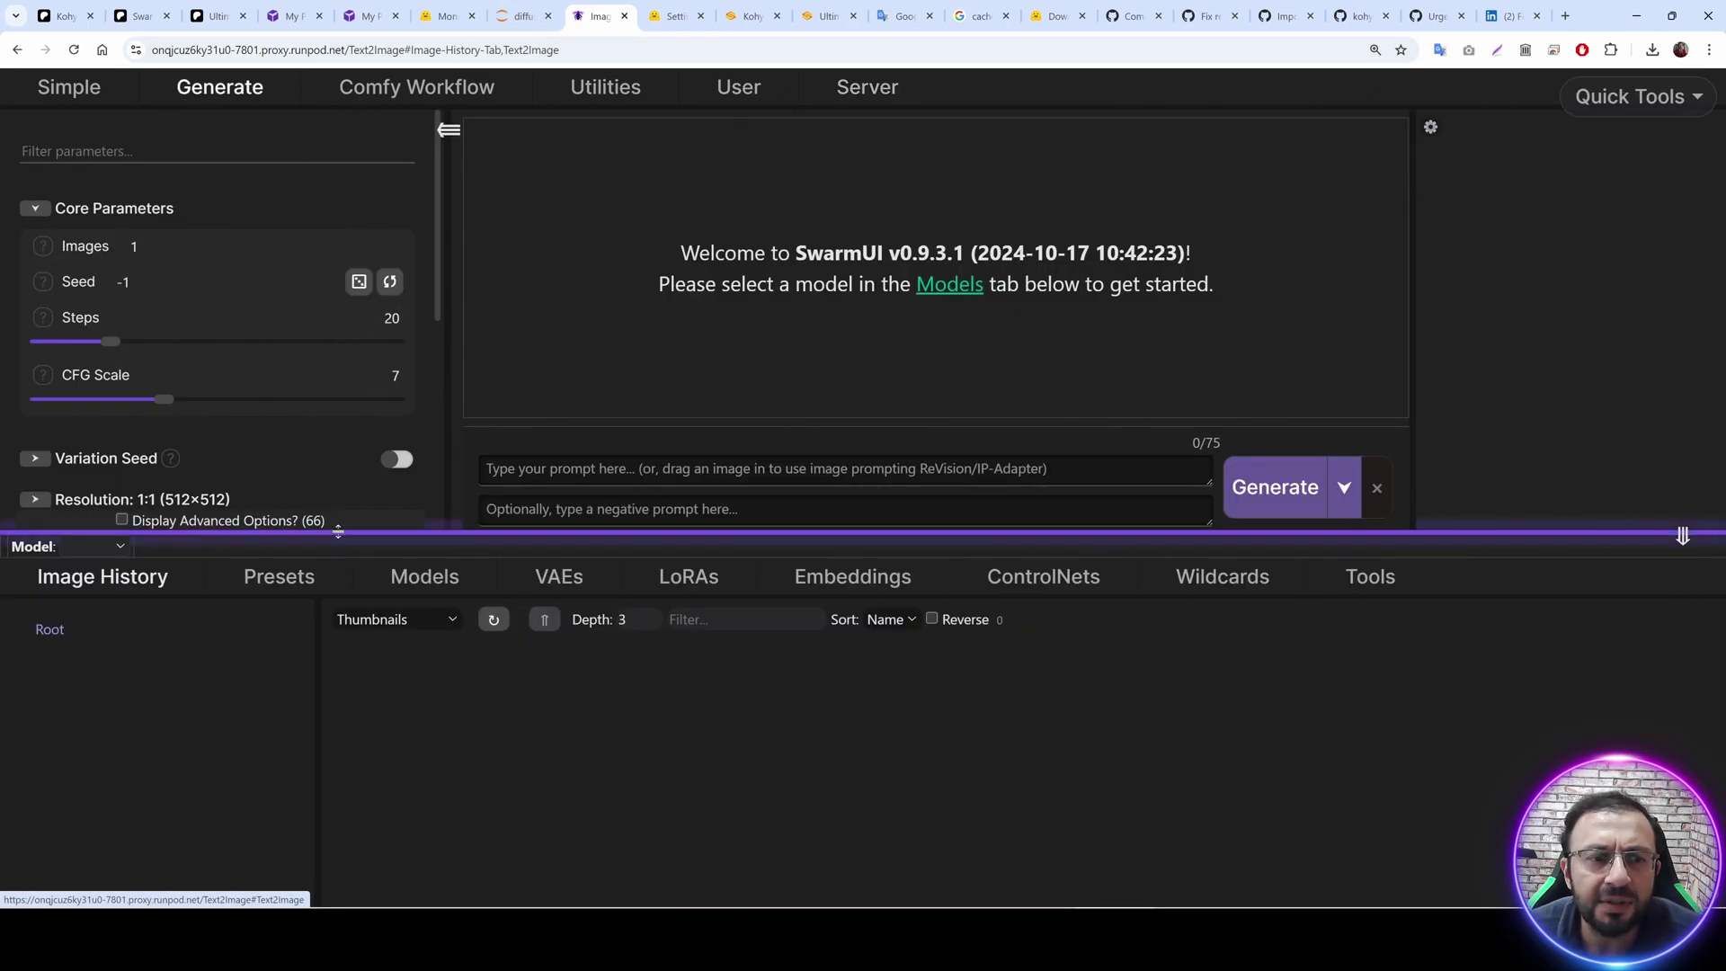
left_click_drag(339, 534, 341, 575)
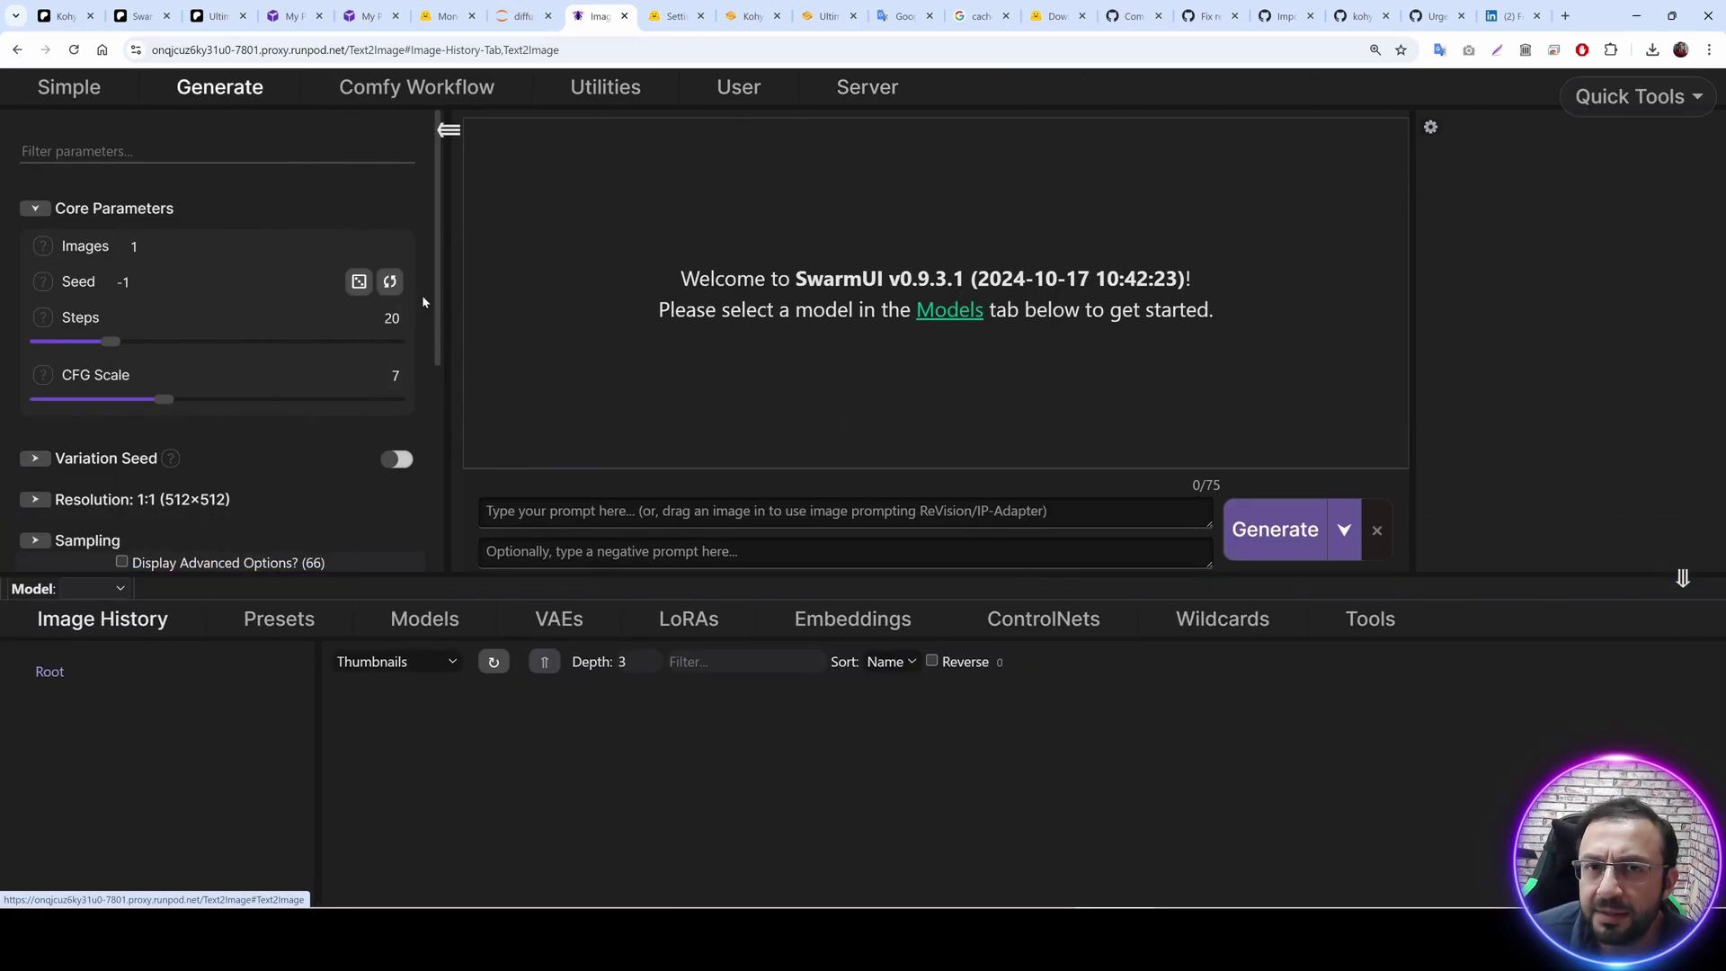
left_click(426, 622)
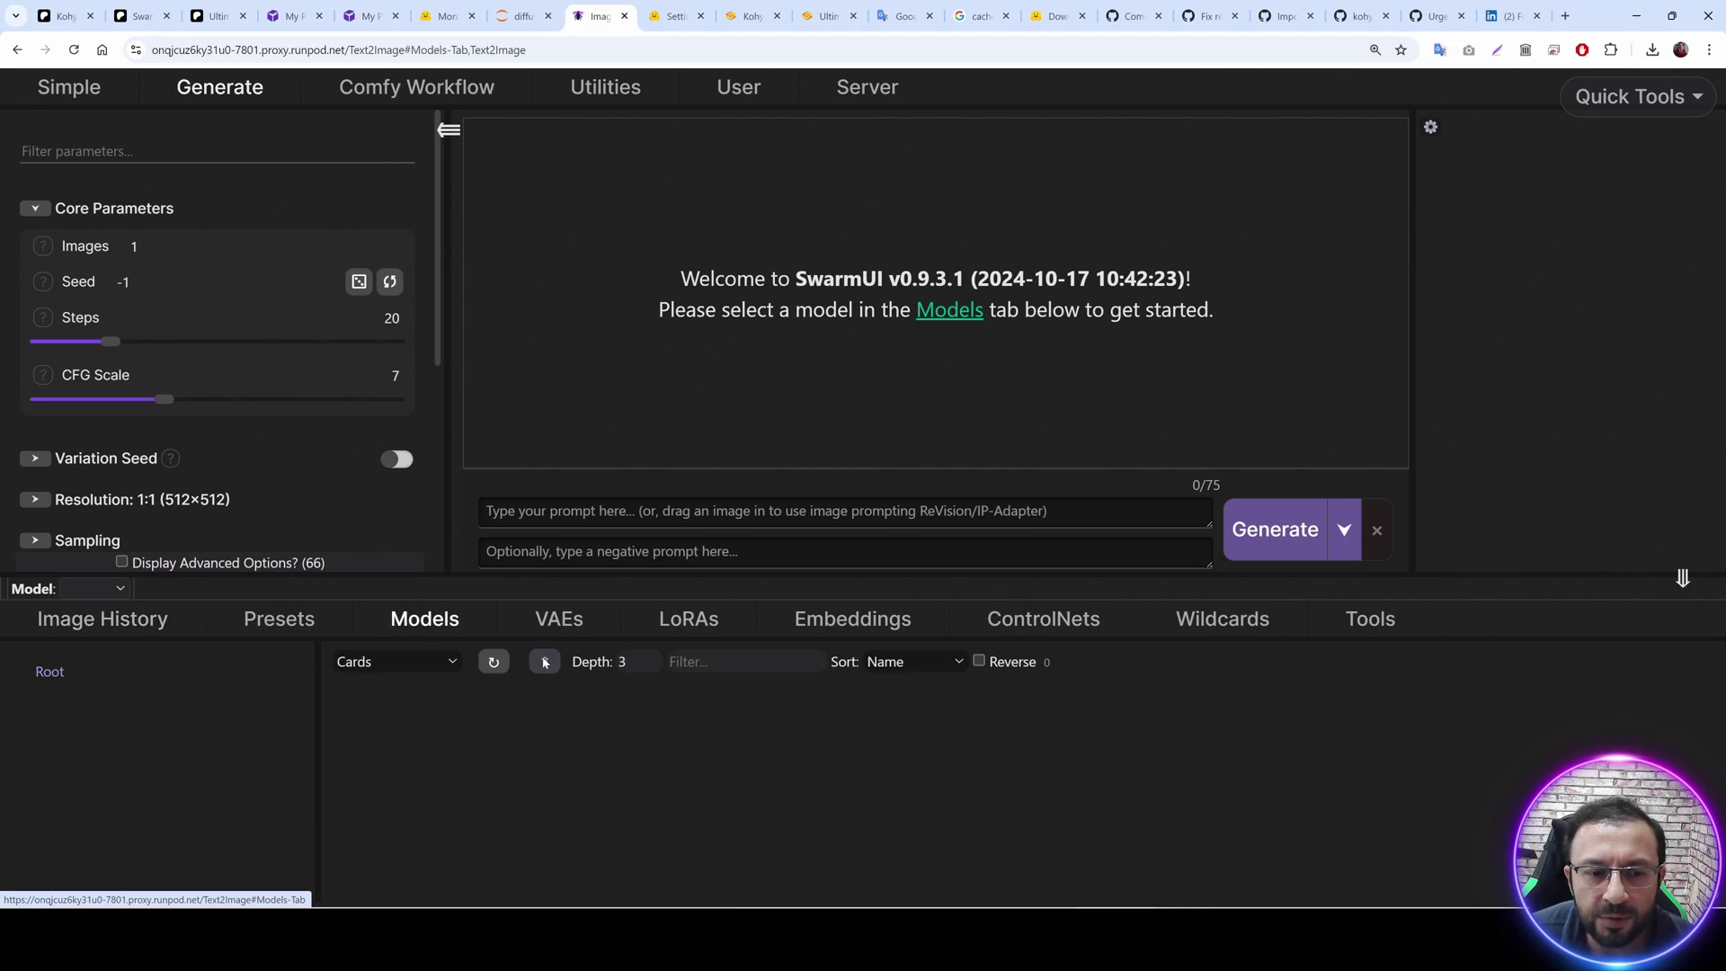
left_click(492, 662)
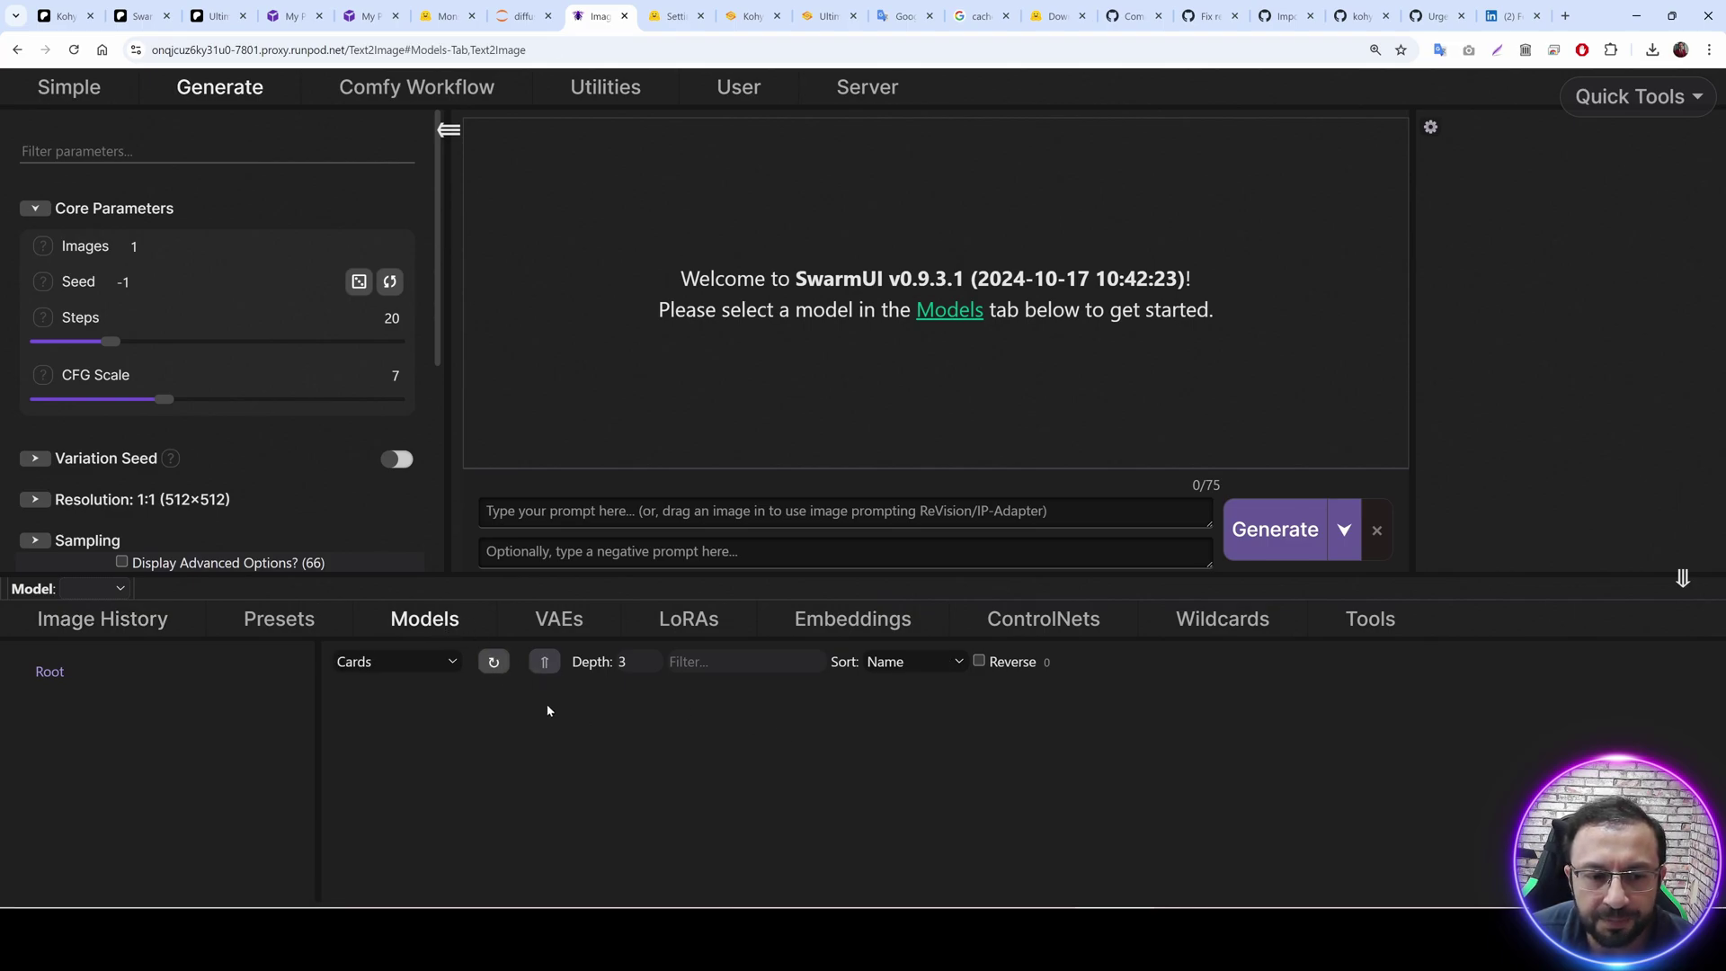
scroll(1060, 814, "down", 2)
scroll(999, 852, "up", 2)
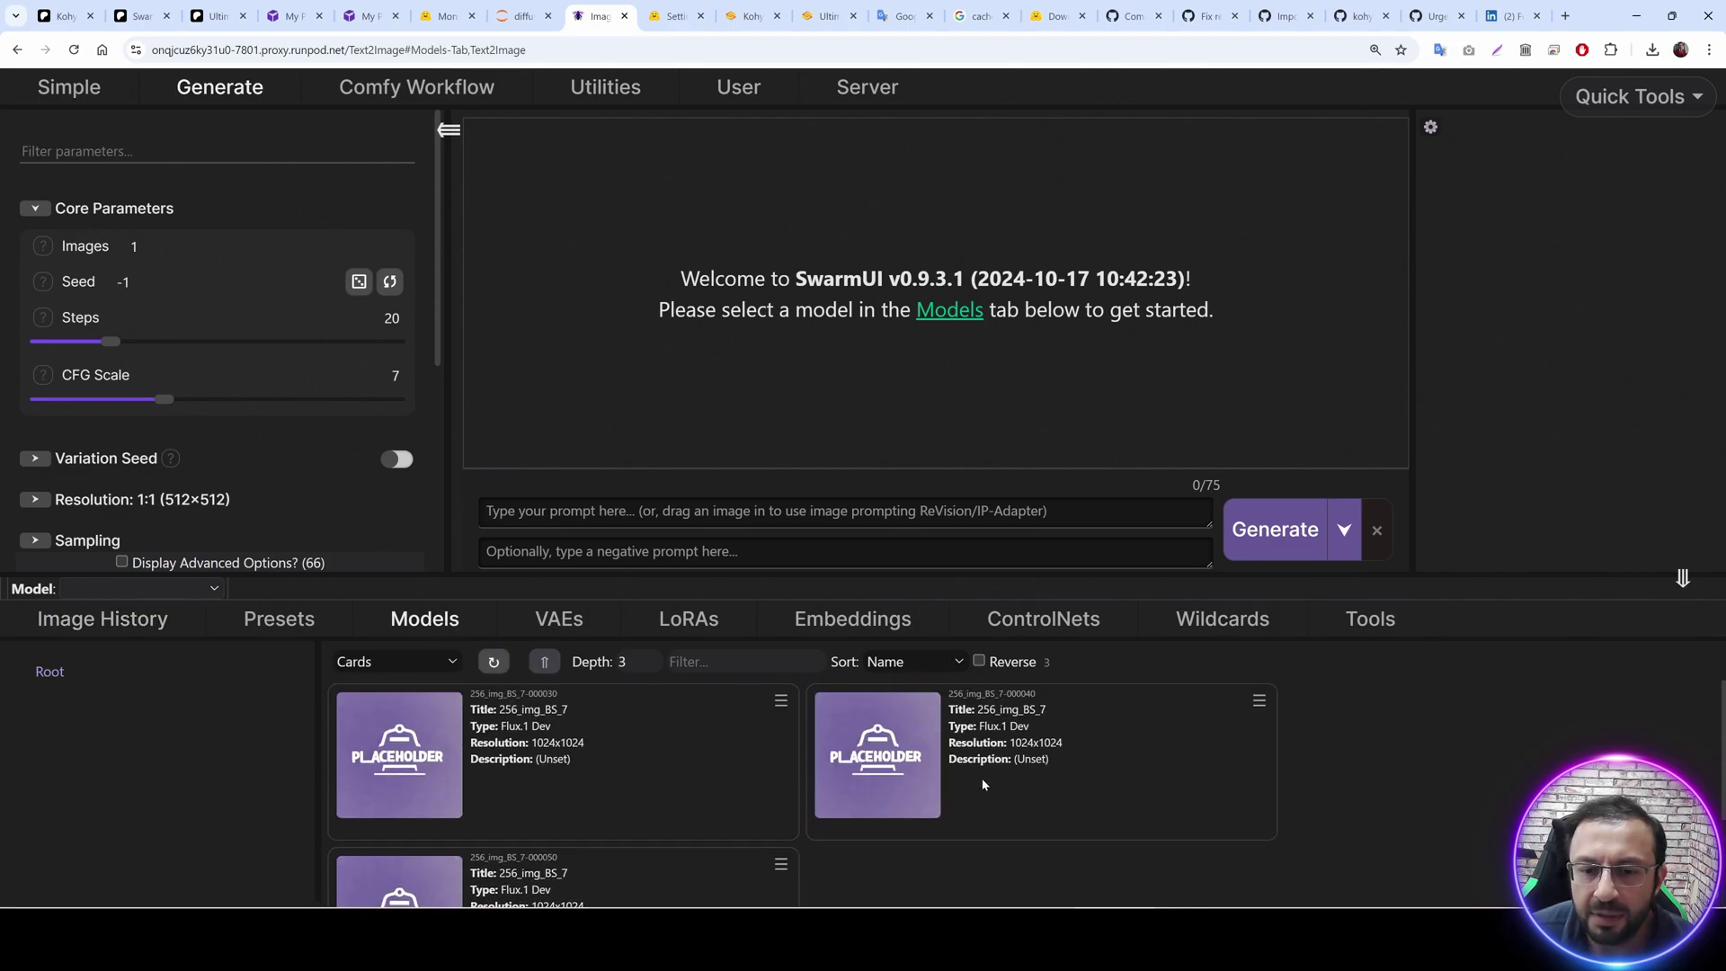
scroll(983, 786, "down", 2)
left_click(437, 775)
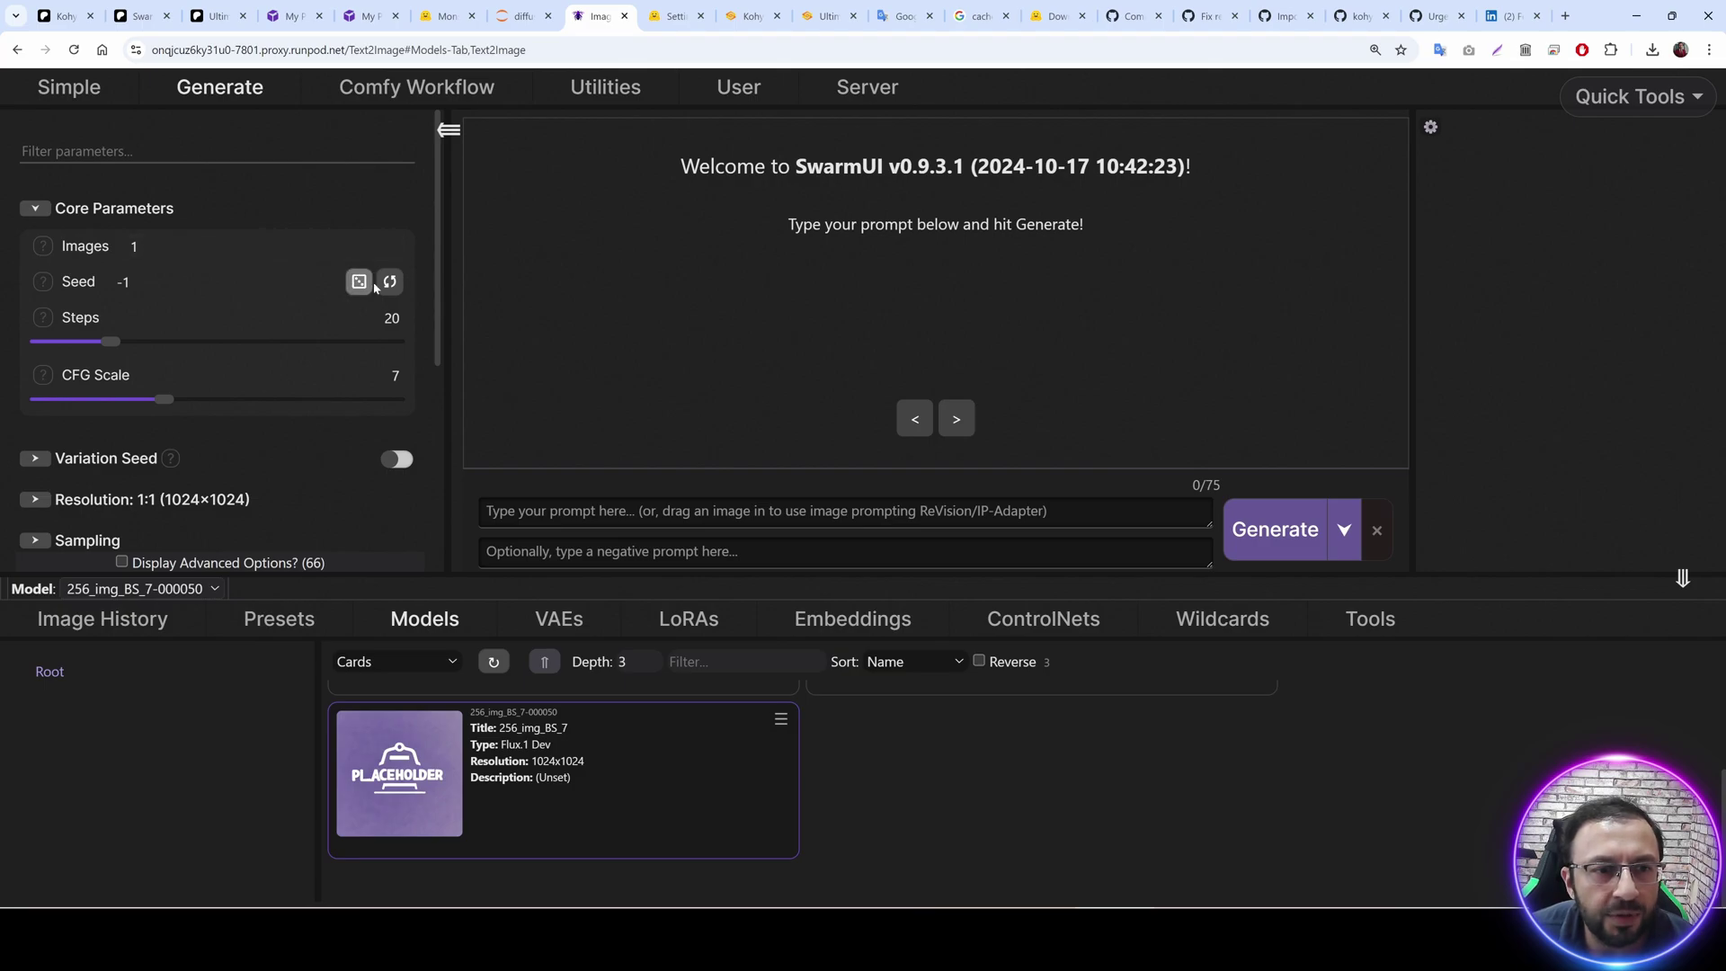
Set Steps to 40 and CFG Scale to 1, and enable the display of advanced options.
left_click_drag(110, 343, 183, 350)
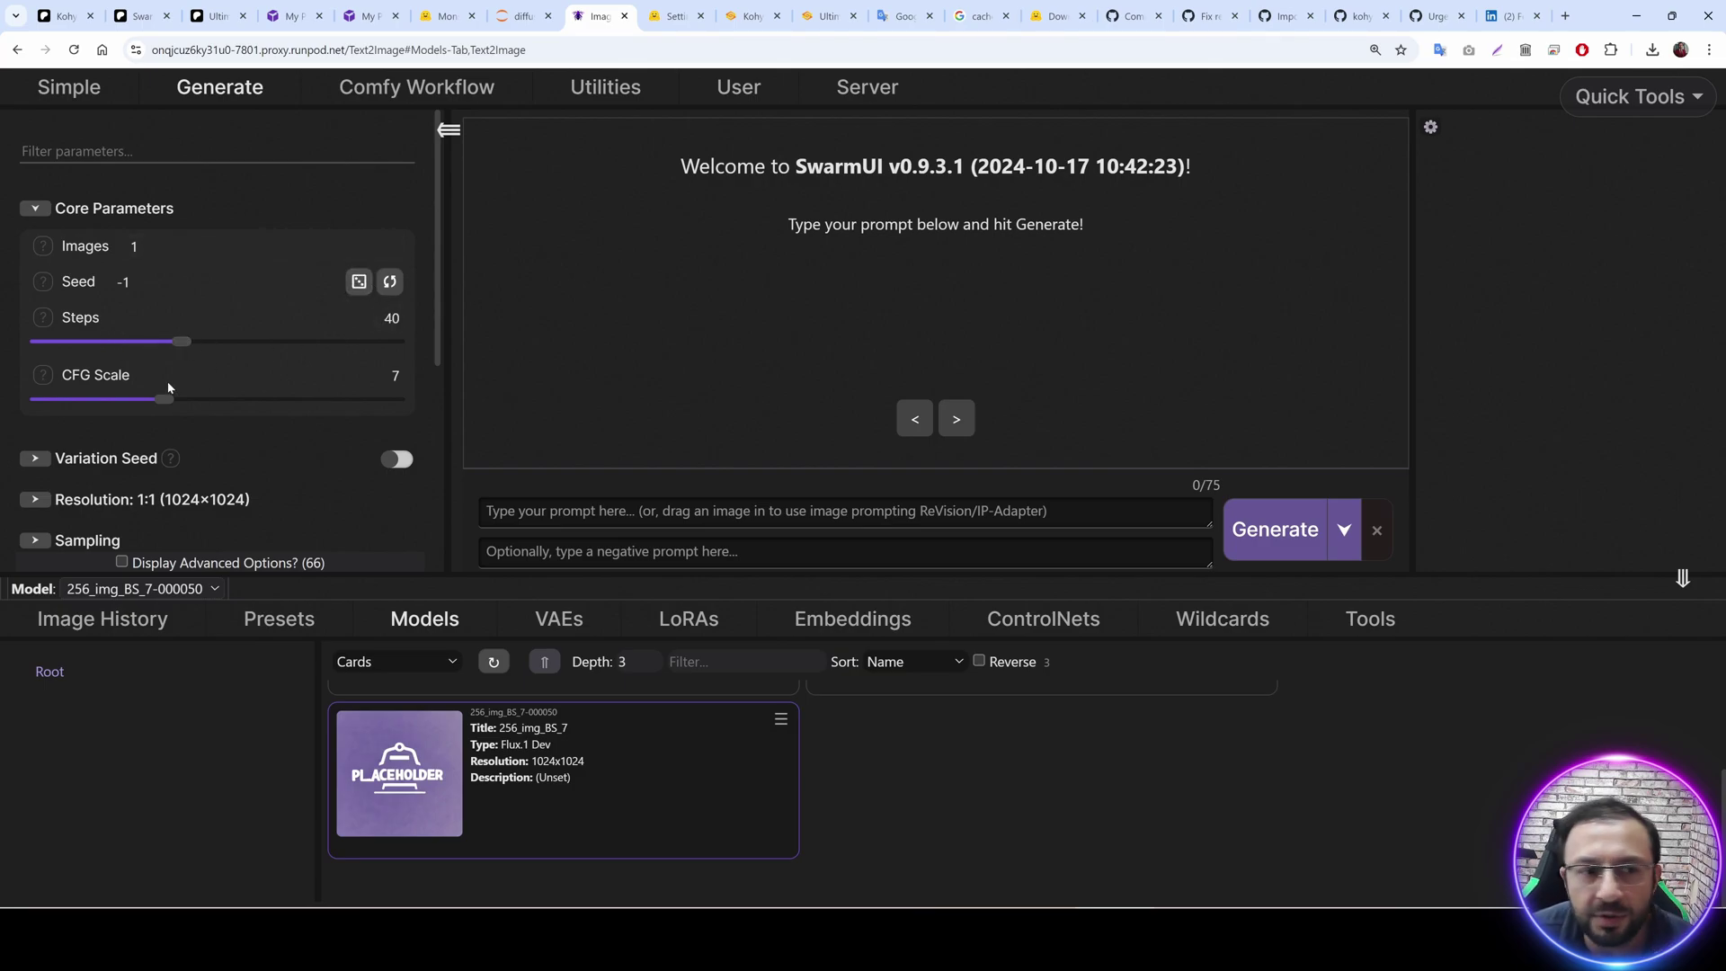
left_click_drag(167, 404, 56, 400)
left_click(121, 562)
Set the sampler to iPNDM and the Flux Guidance Scale to 4 in the sampling parameters.
scroll(281, 435, "down", 5)
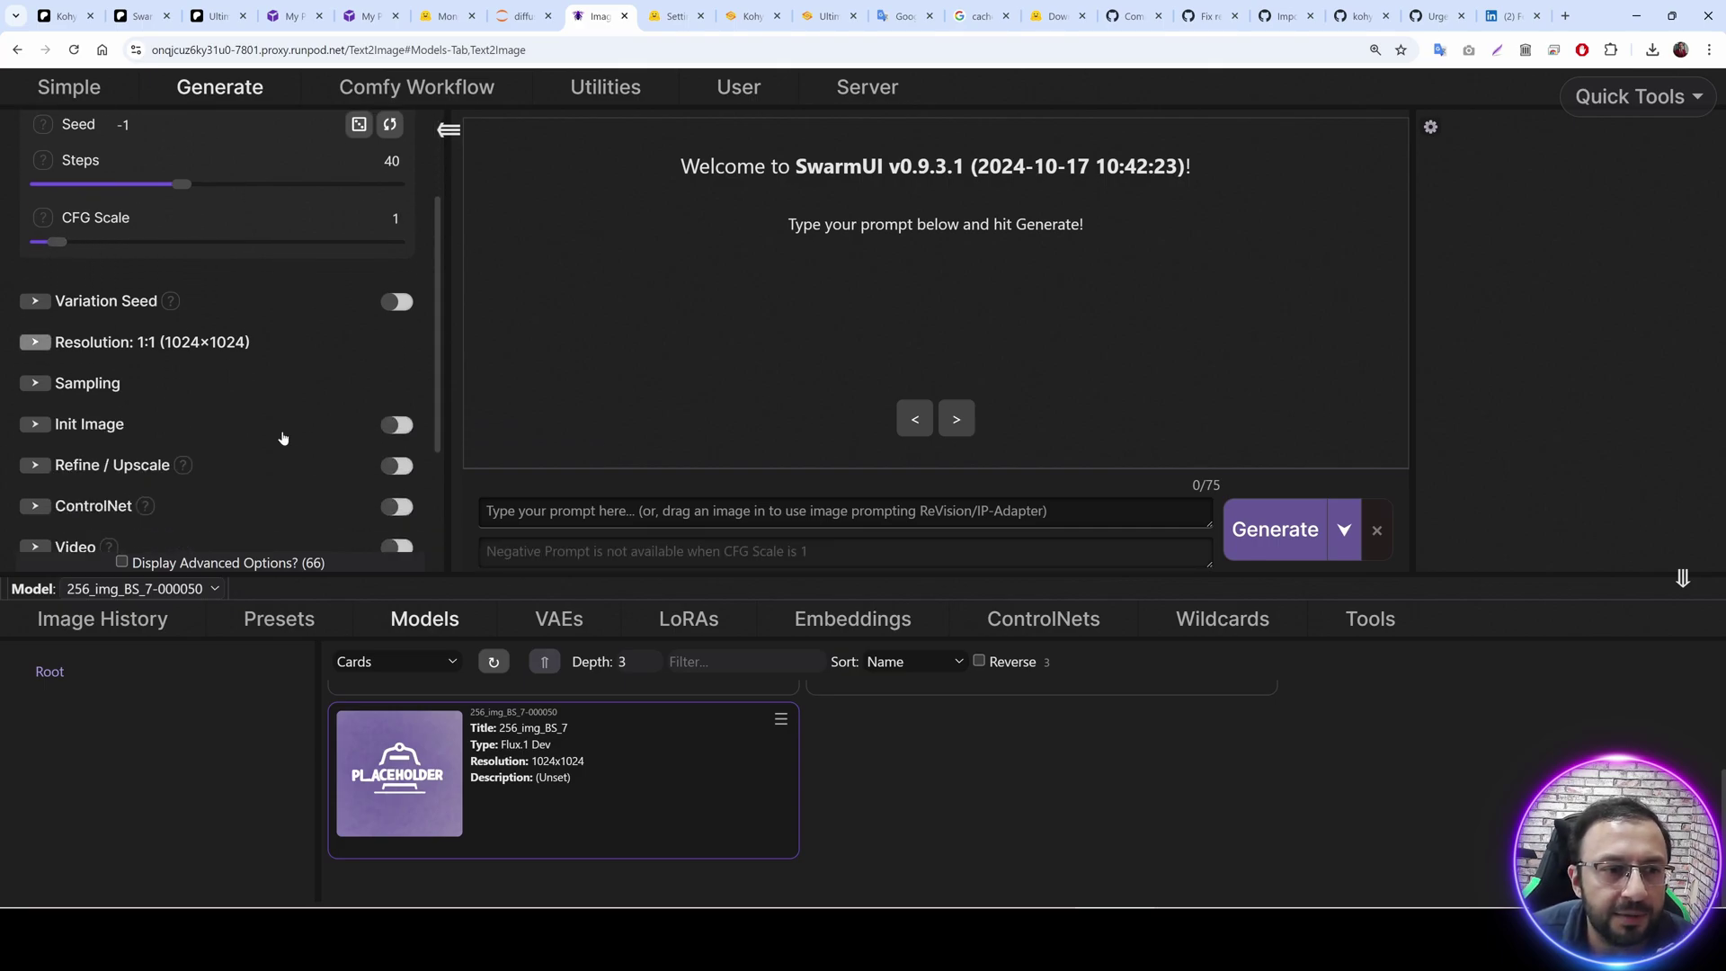
left_click(90, 306)
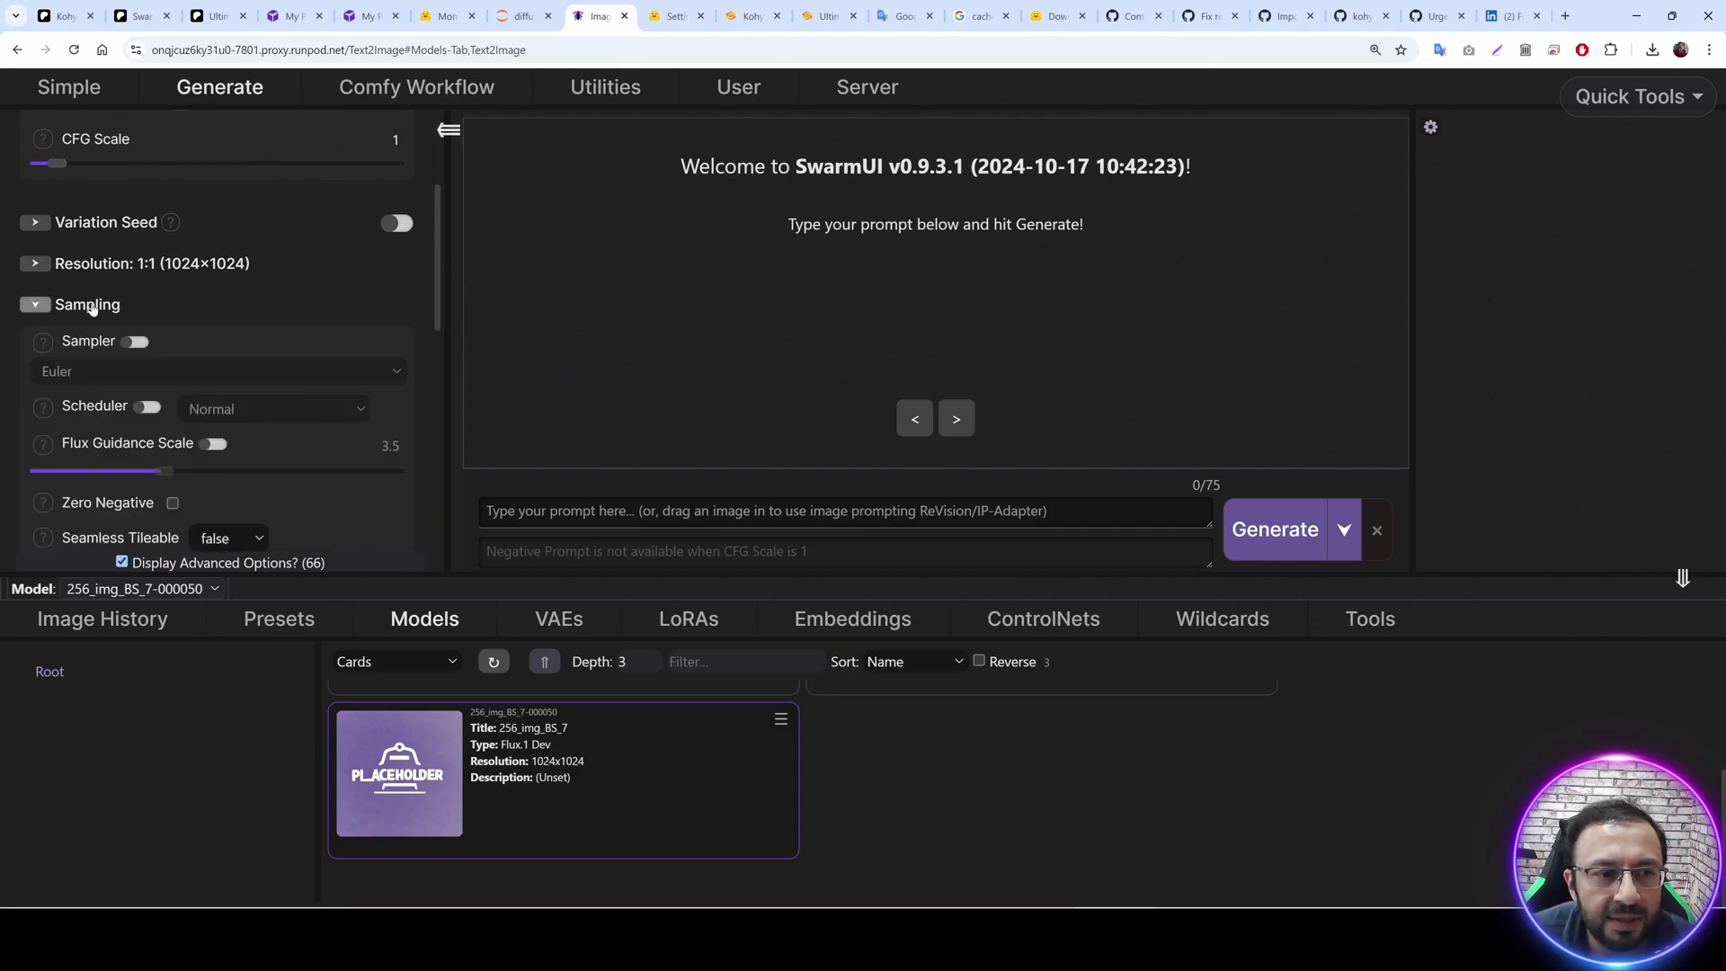
left_click(134, 373)
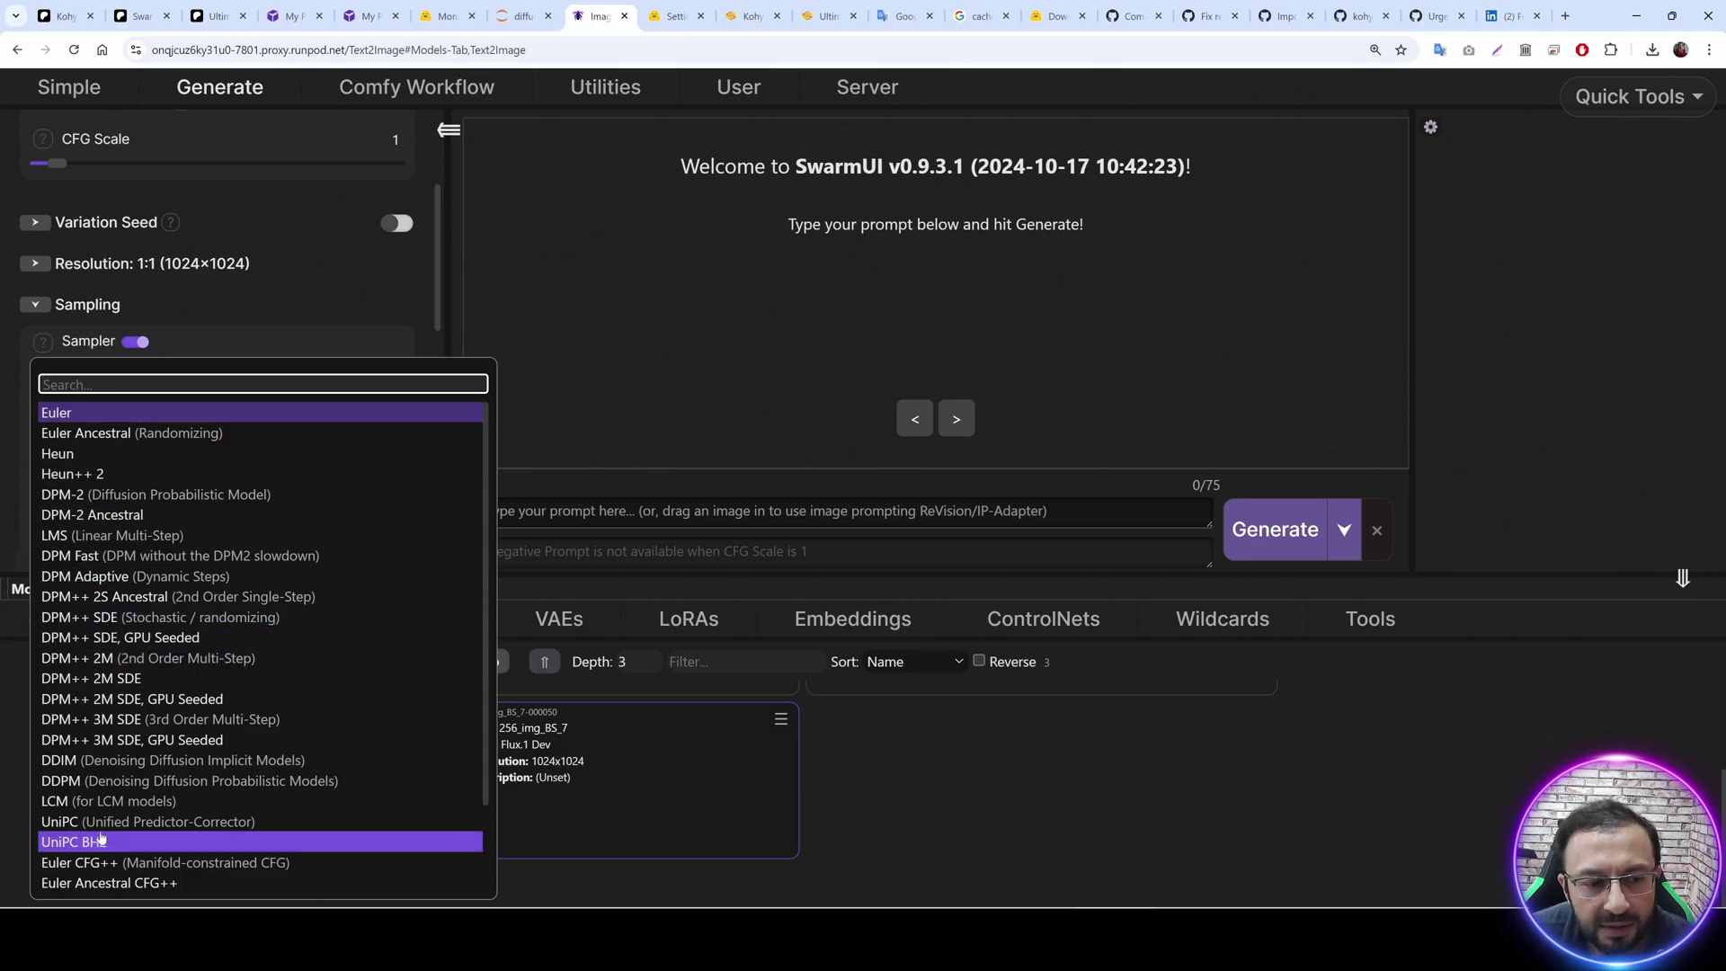
scroll(123, 806, "down", 2)
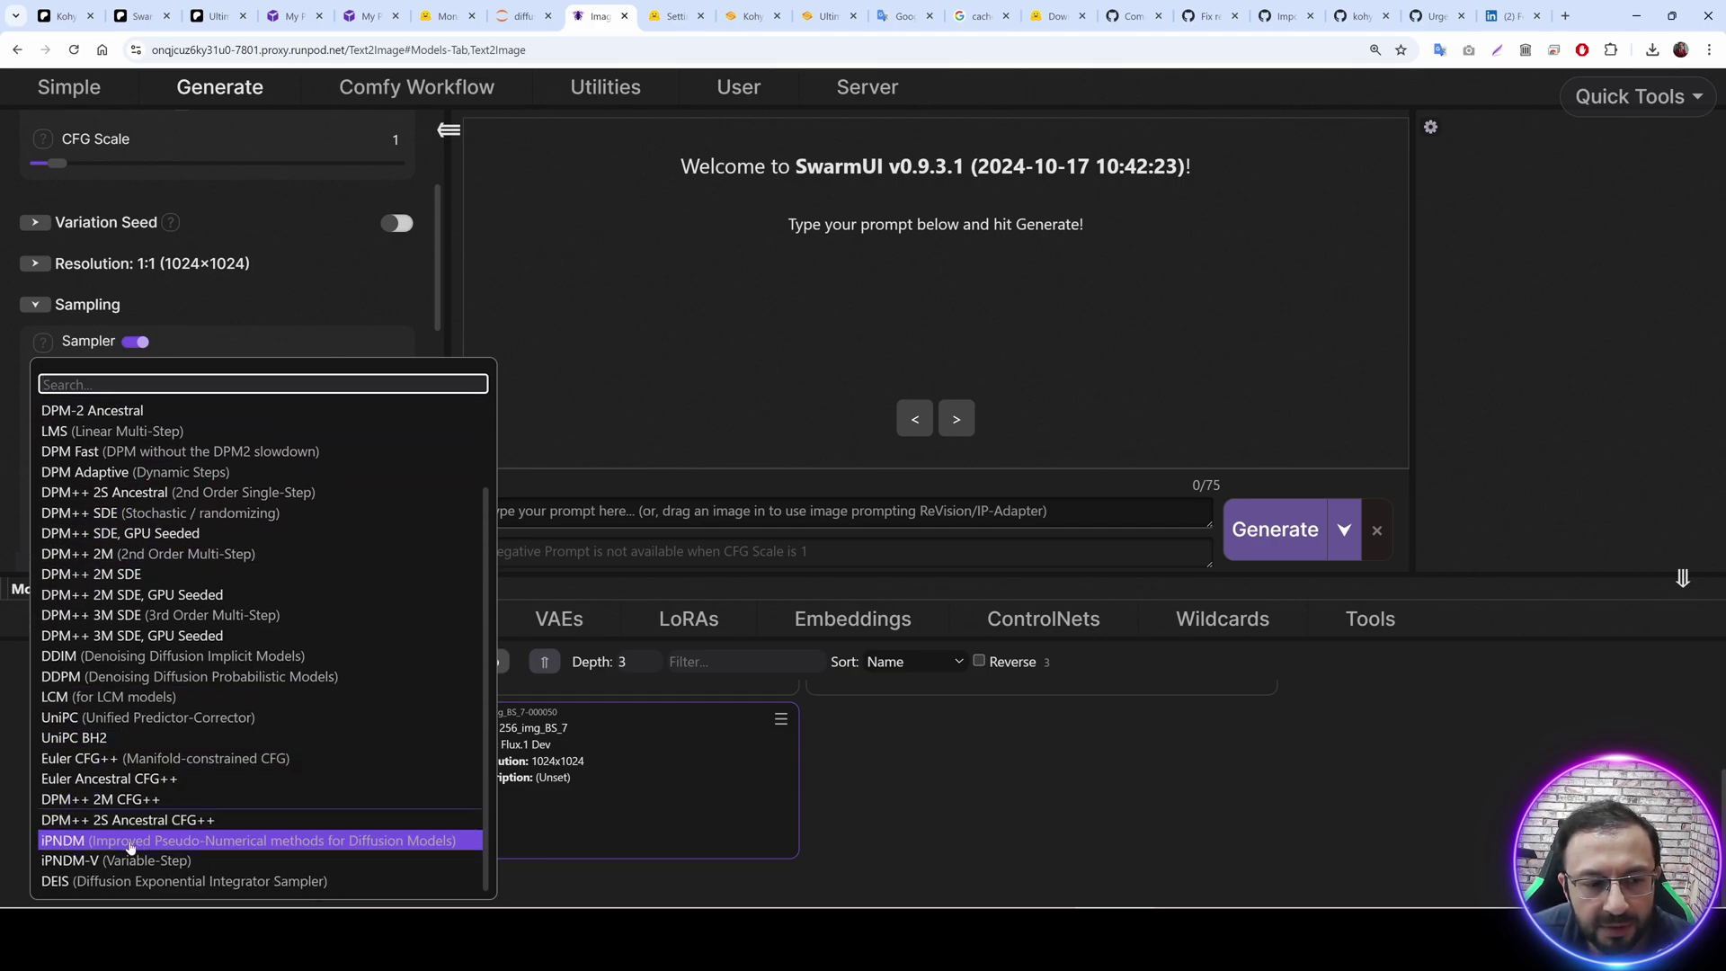
left_click(150, 845)
scroll(167, 396, "down", 1)
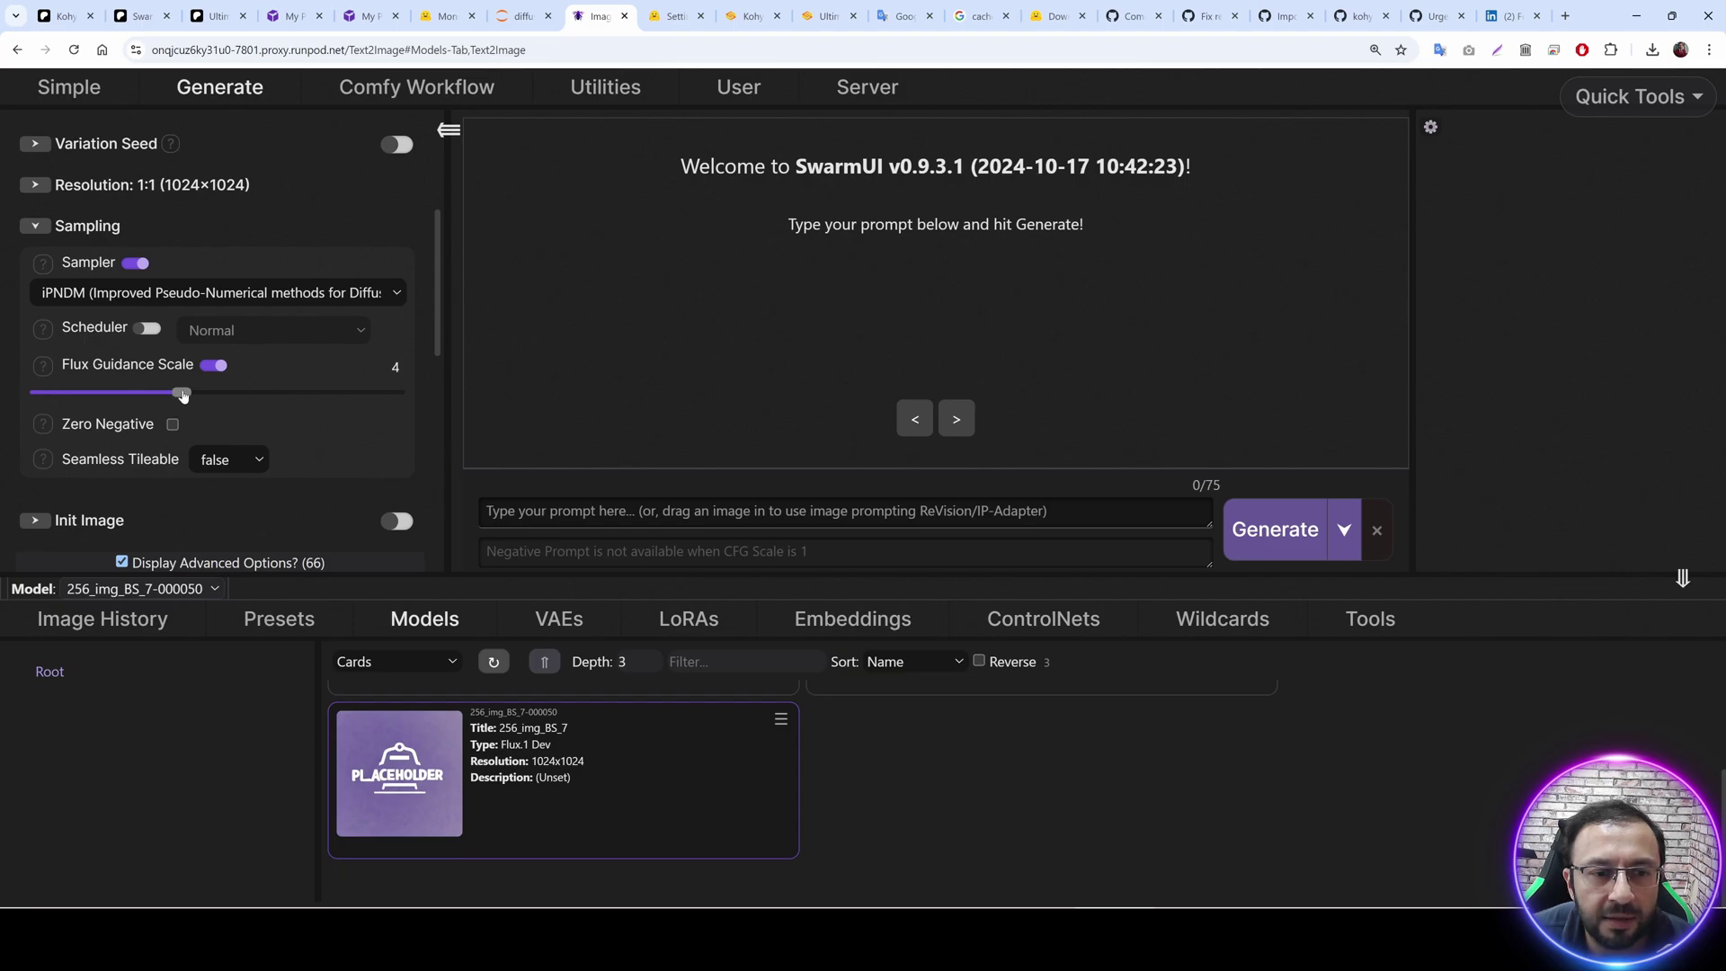
Enable Preferred DType in the advanced sampling parameters and set it to Default (16 bit).
scroll(232, 397, "down", 5)
scroll(196, 489, "down", 2)
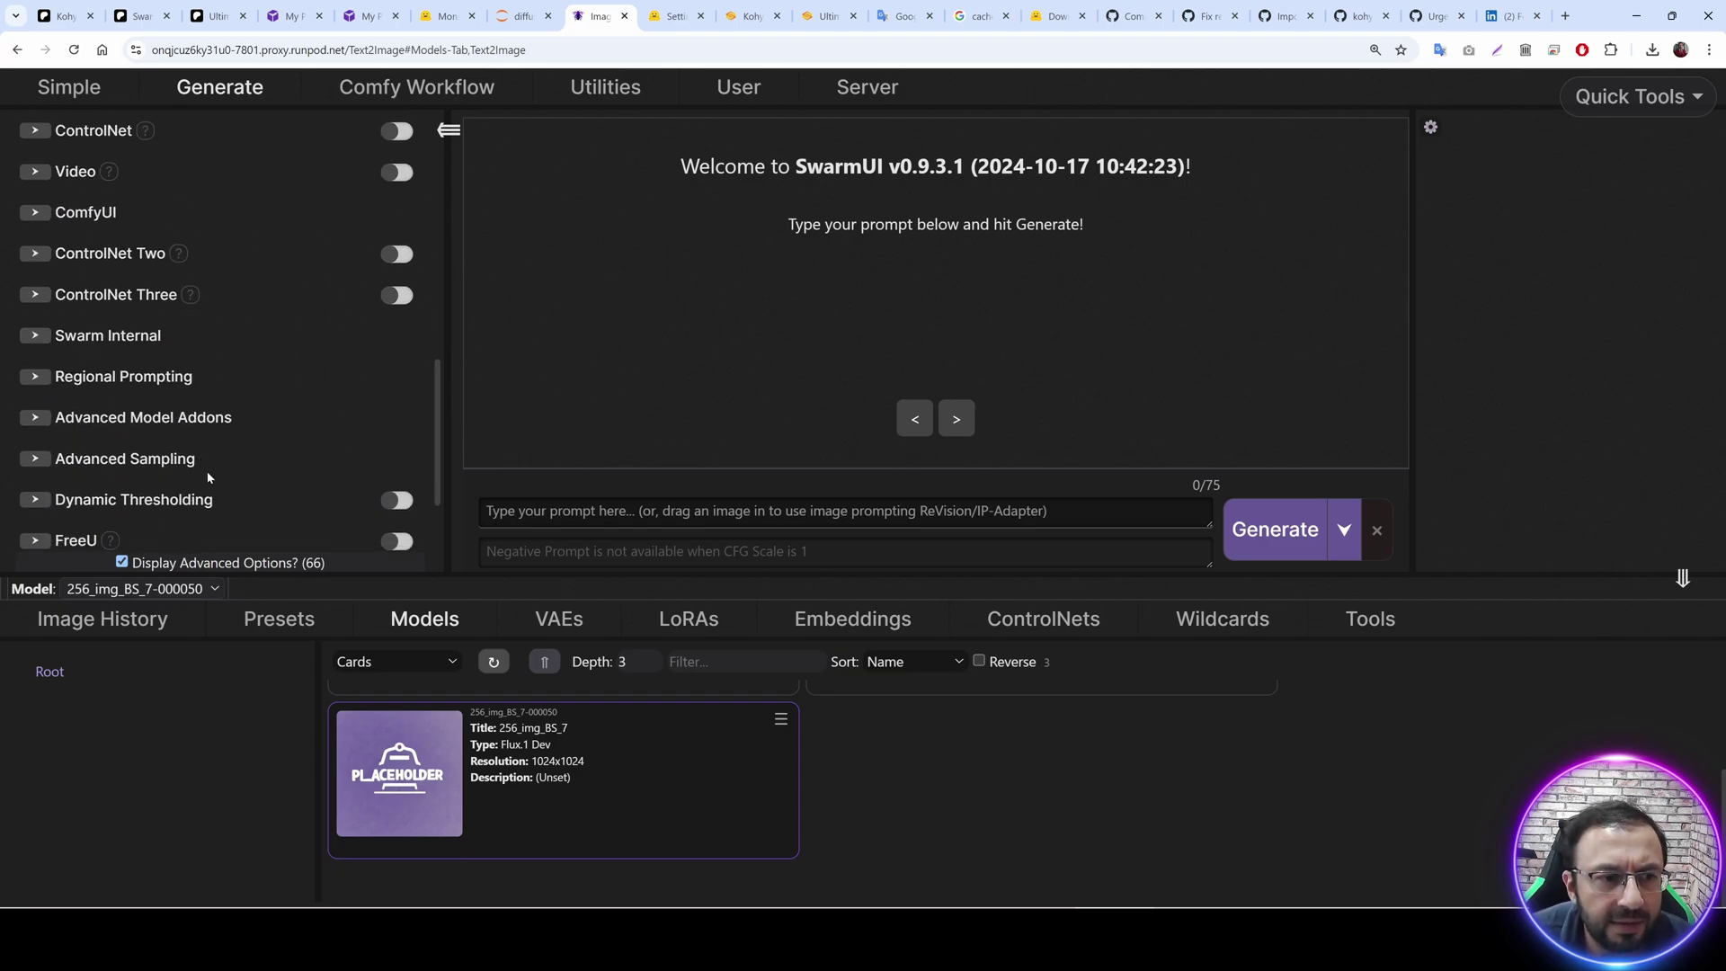
left_click(134, 379)
scroll(185, 355, "down", 2)
left_click(191, 263)
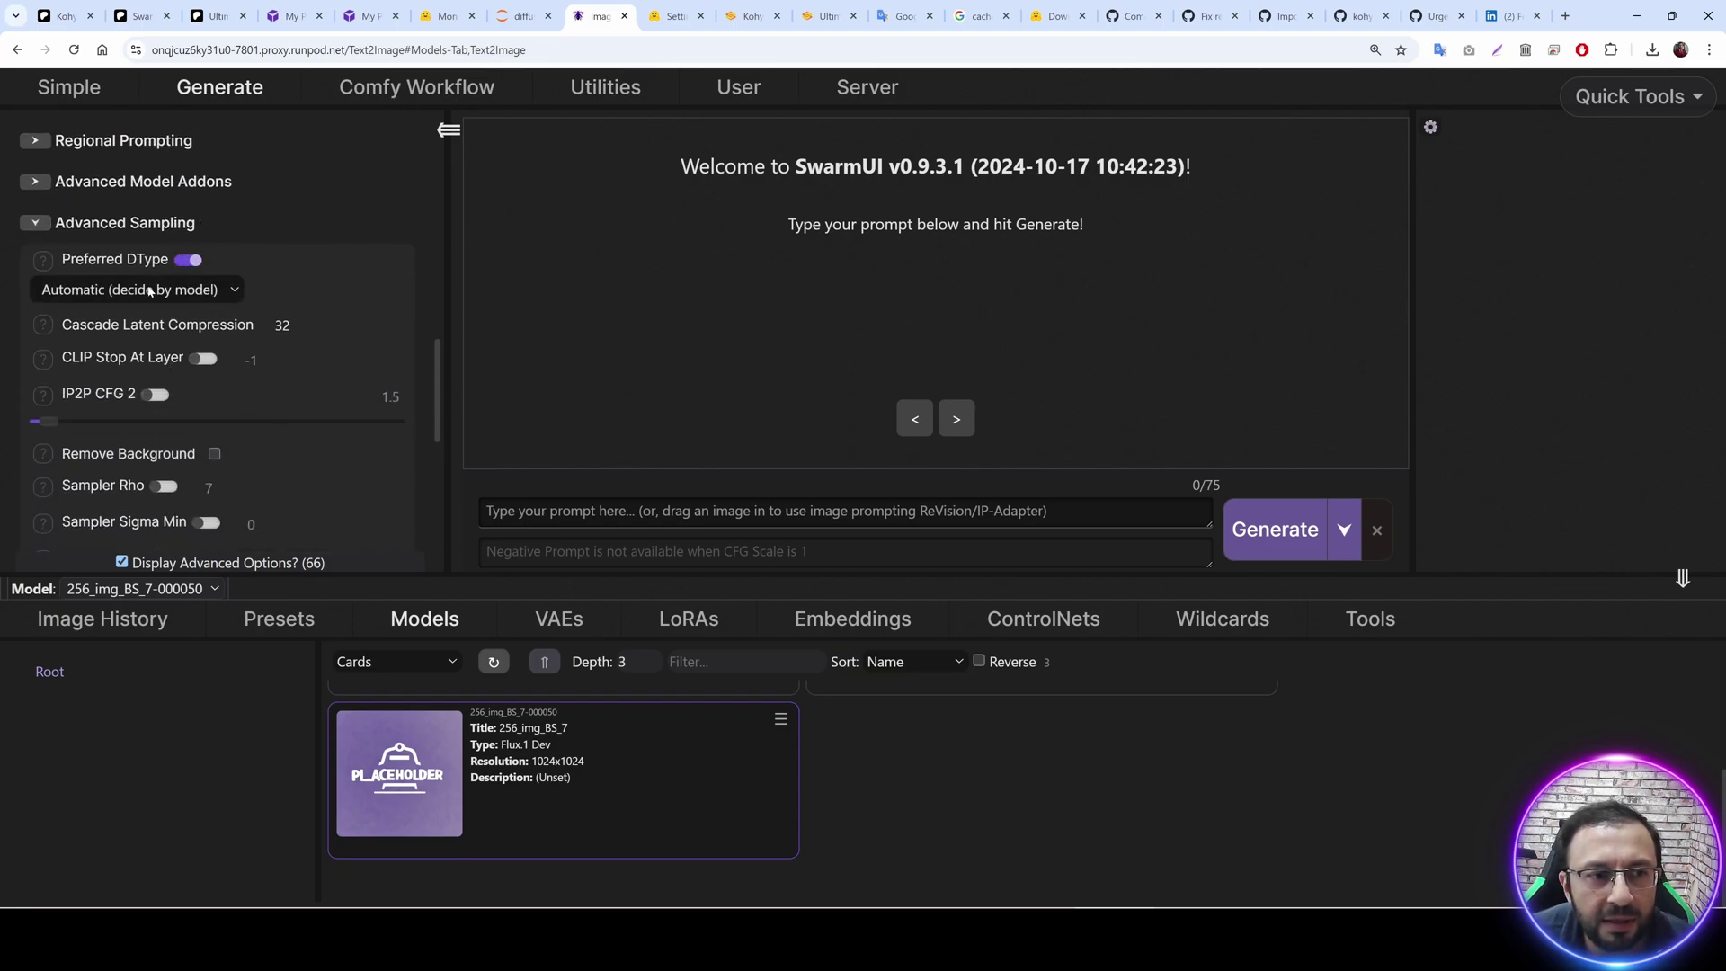
left_click(151, 288)
left_click(90, 356)
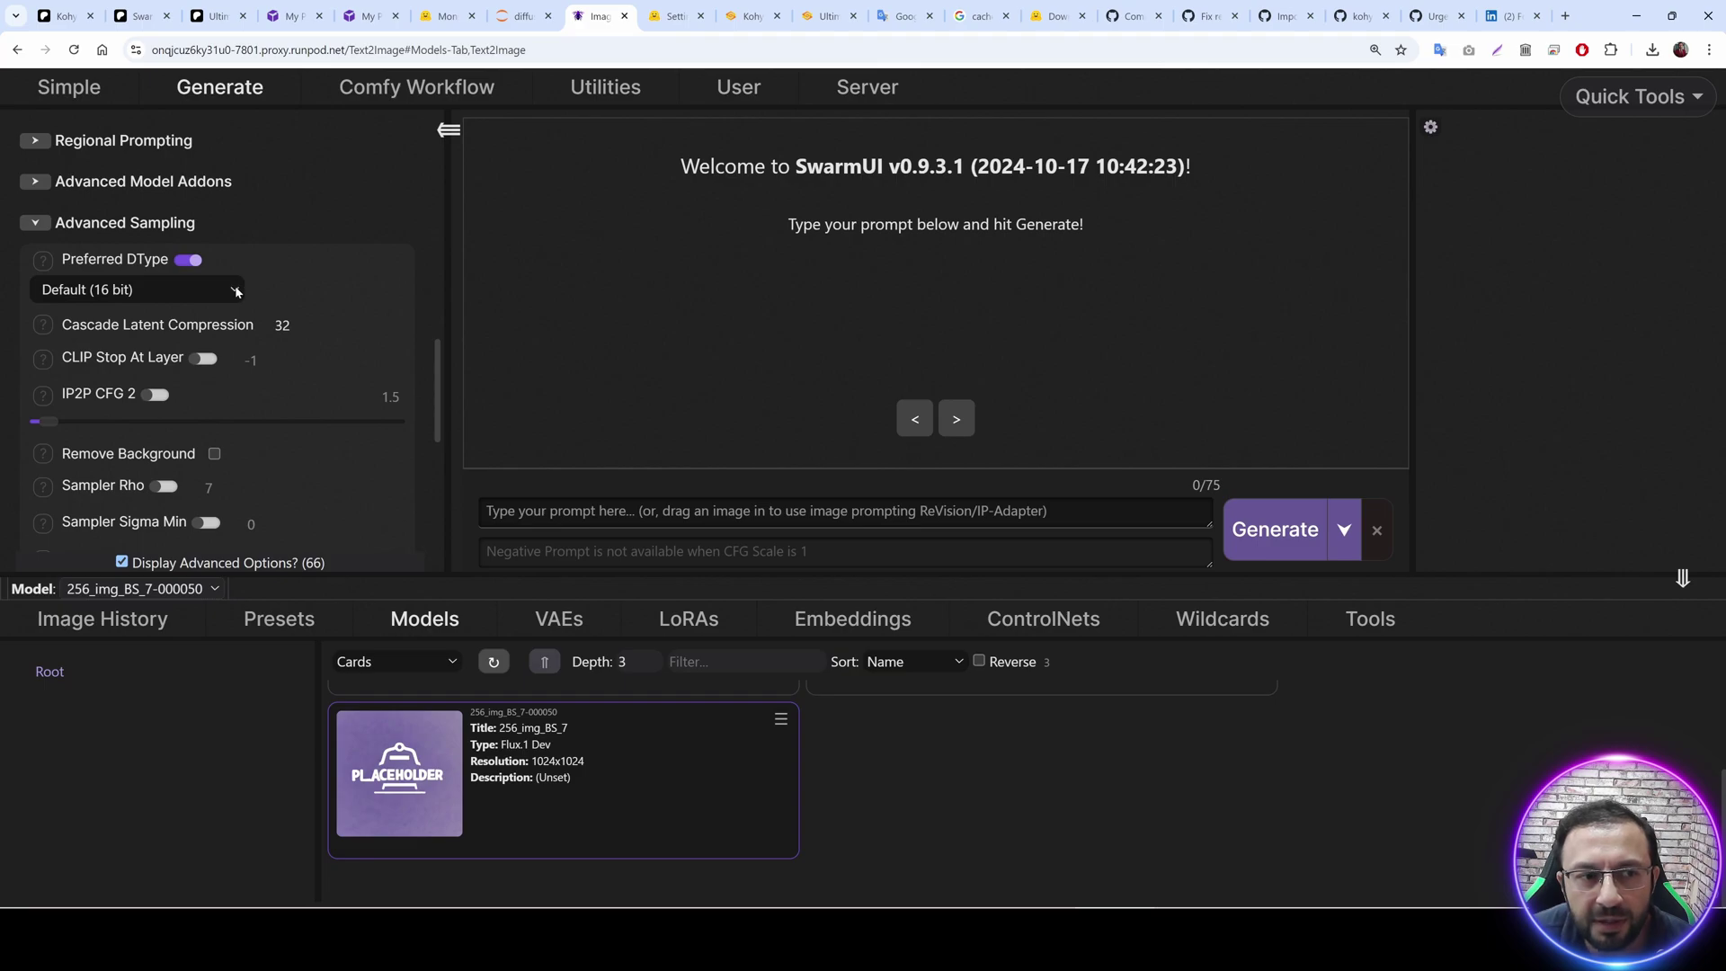
Check the encoder files offered for the T5-XXL Model under Advanced Model Addons, leaving its override disabled.
scroll(237, 290, "up", 2)
left_click(144, 339)
scroll(310, 267, "down", 2)
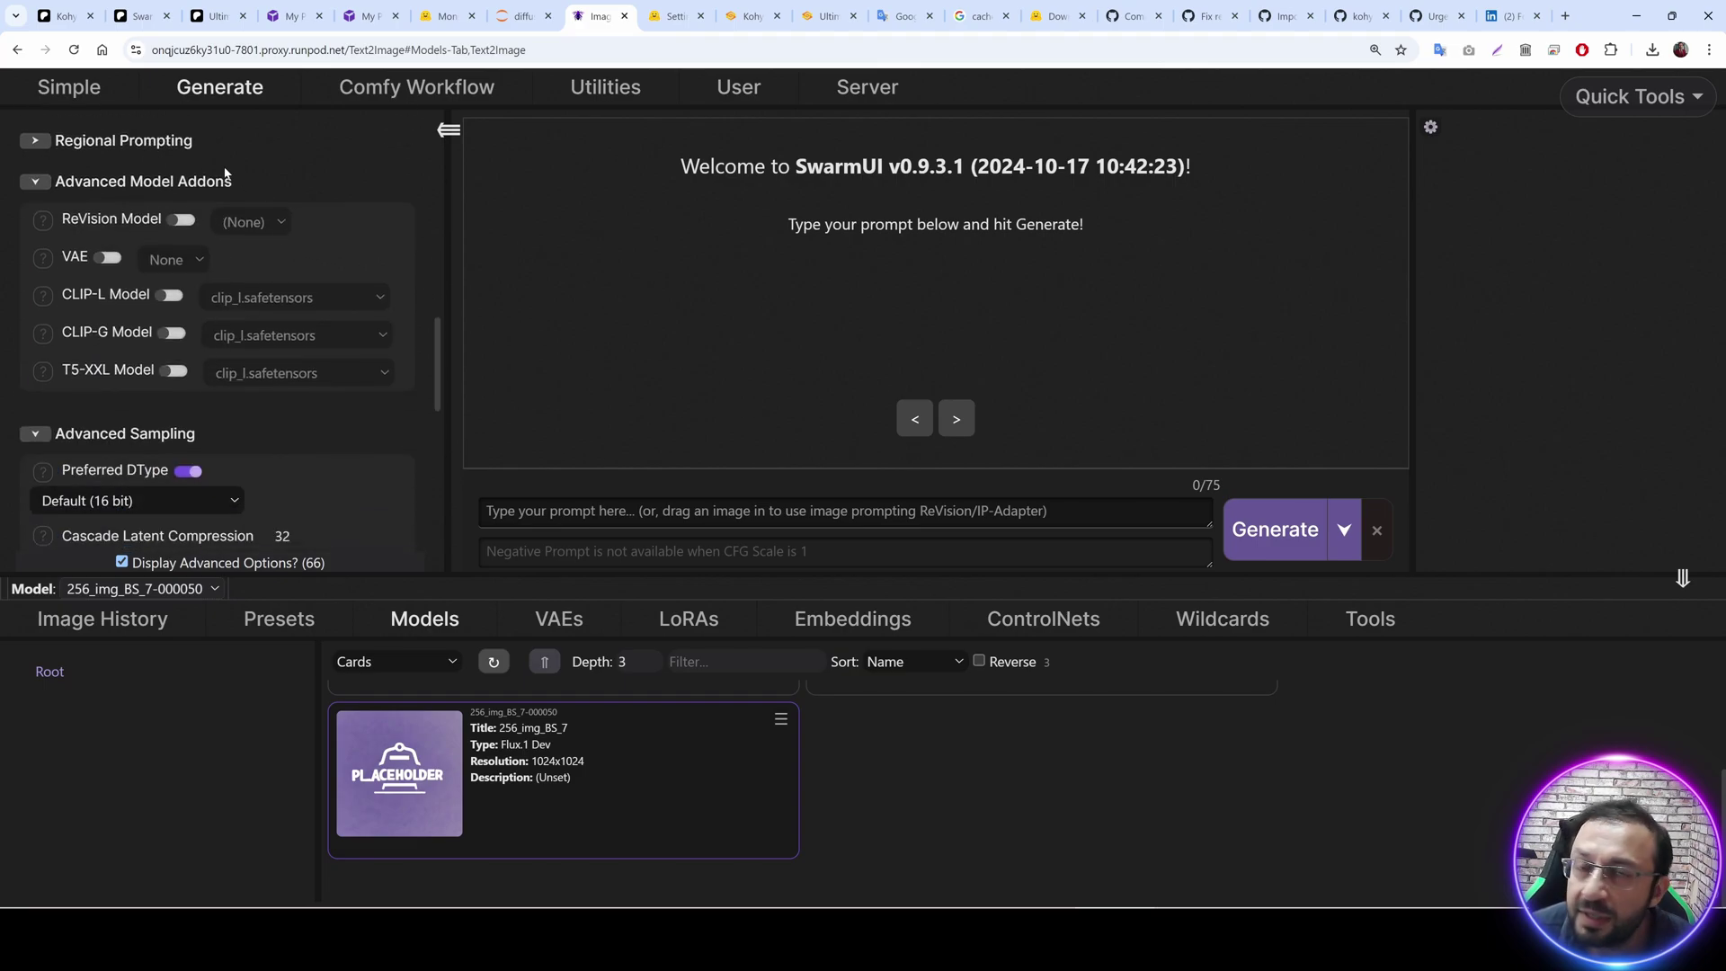
left_click(173, 370)
left_click(270, 373)
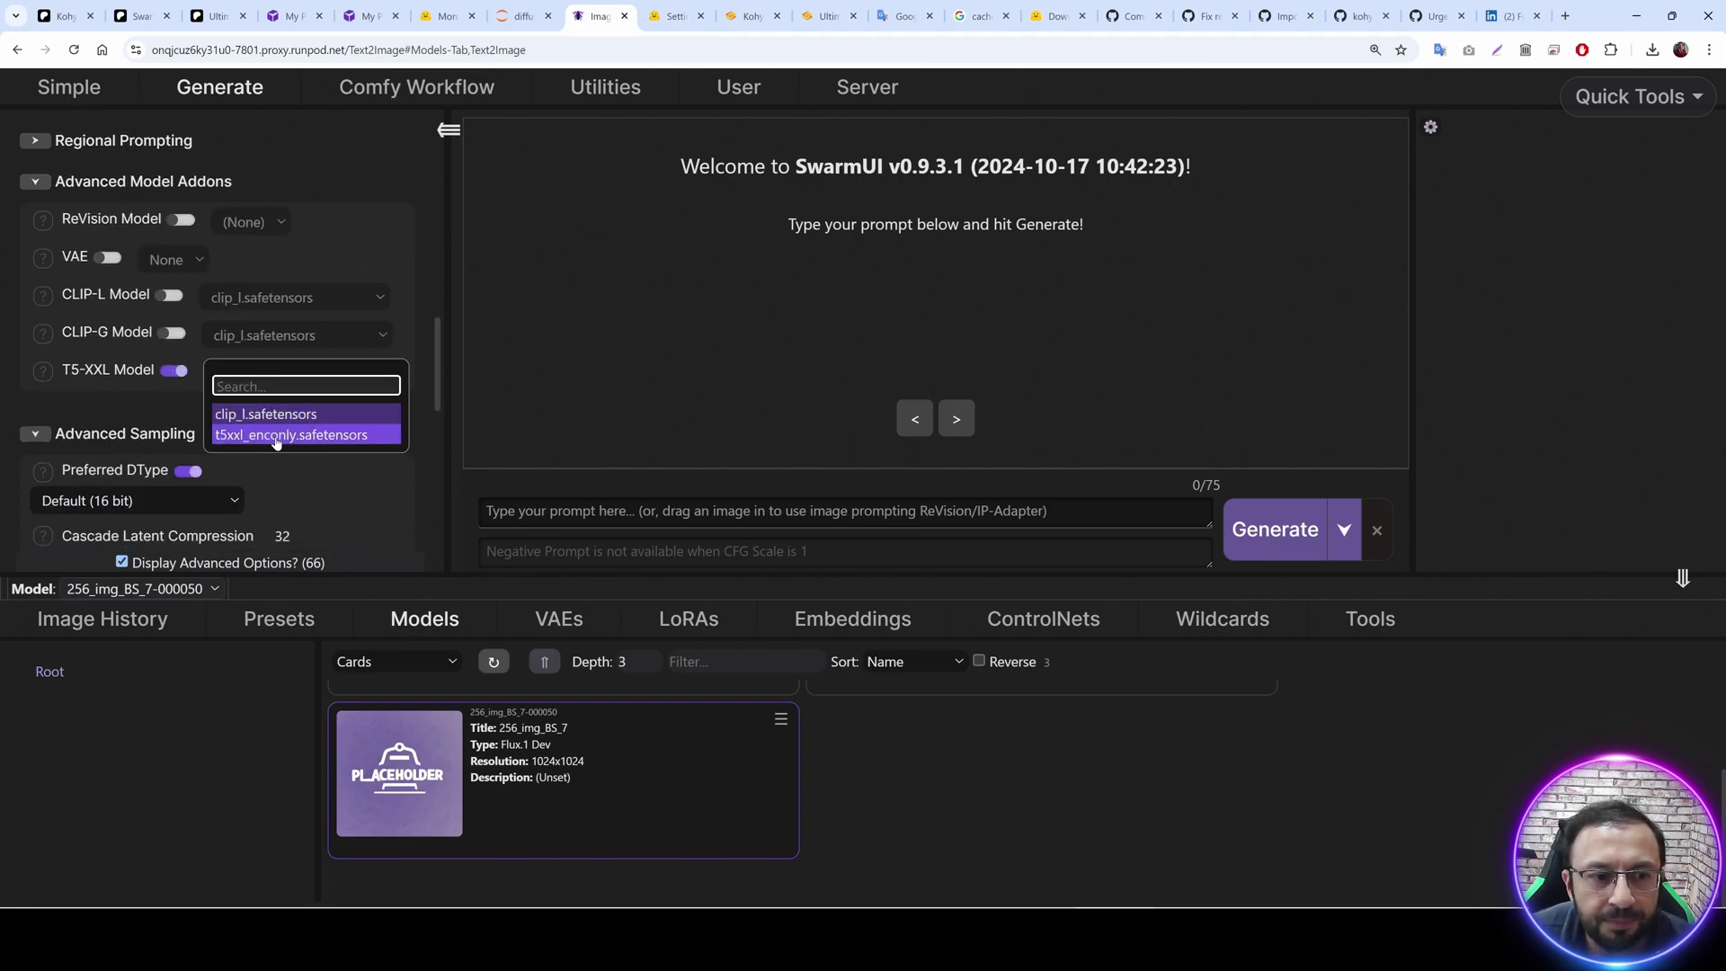
left_click(174, 370)
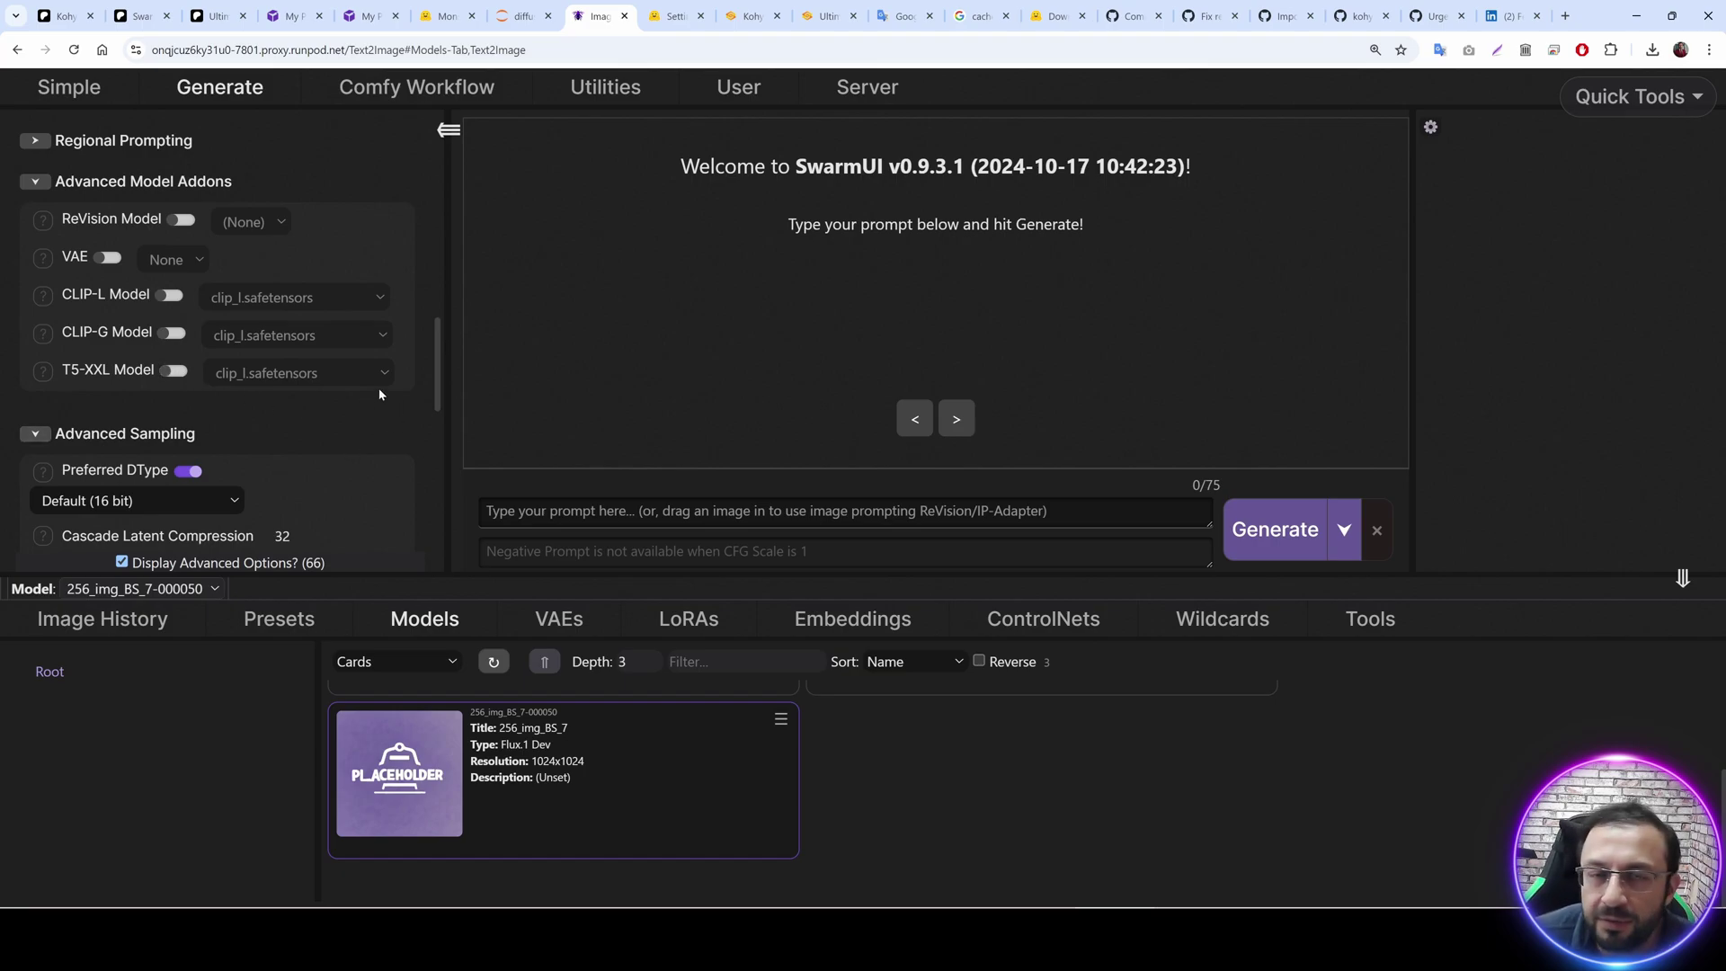
left_click(272, 375)
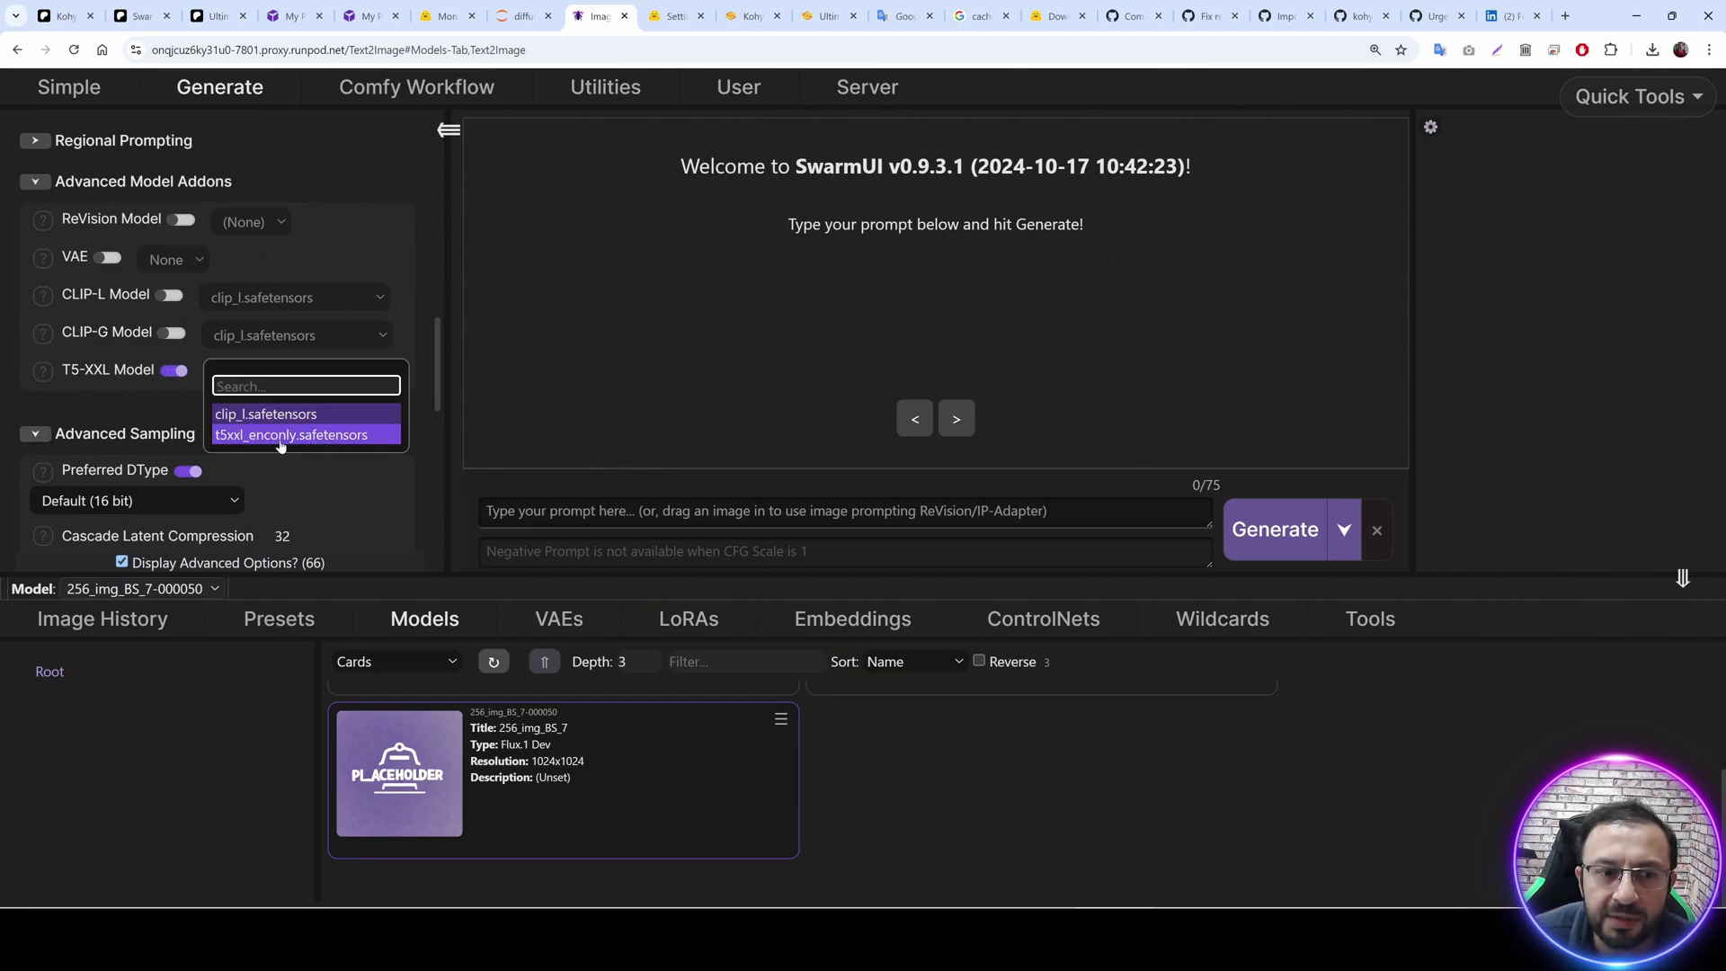
left_click(166, 373)
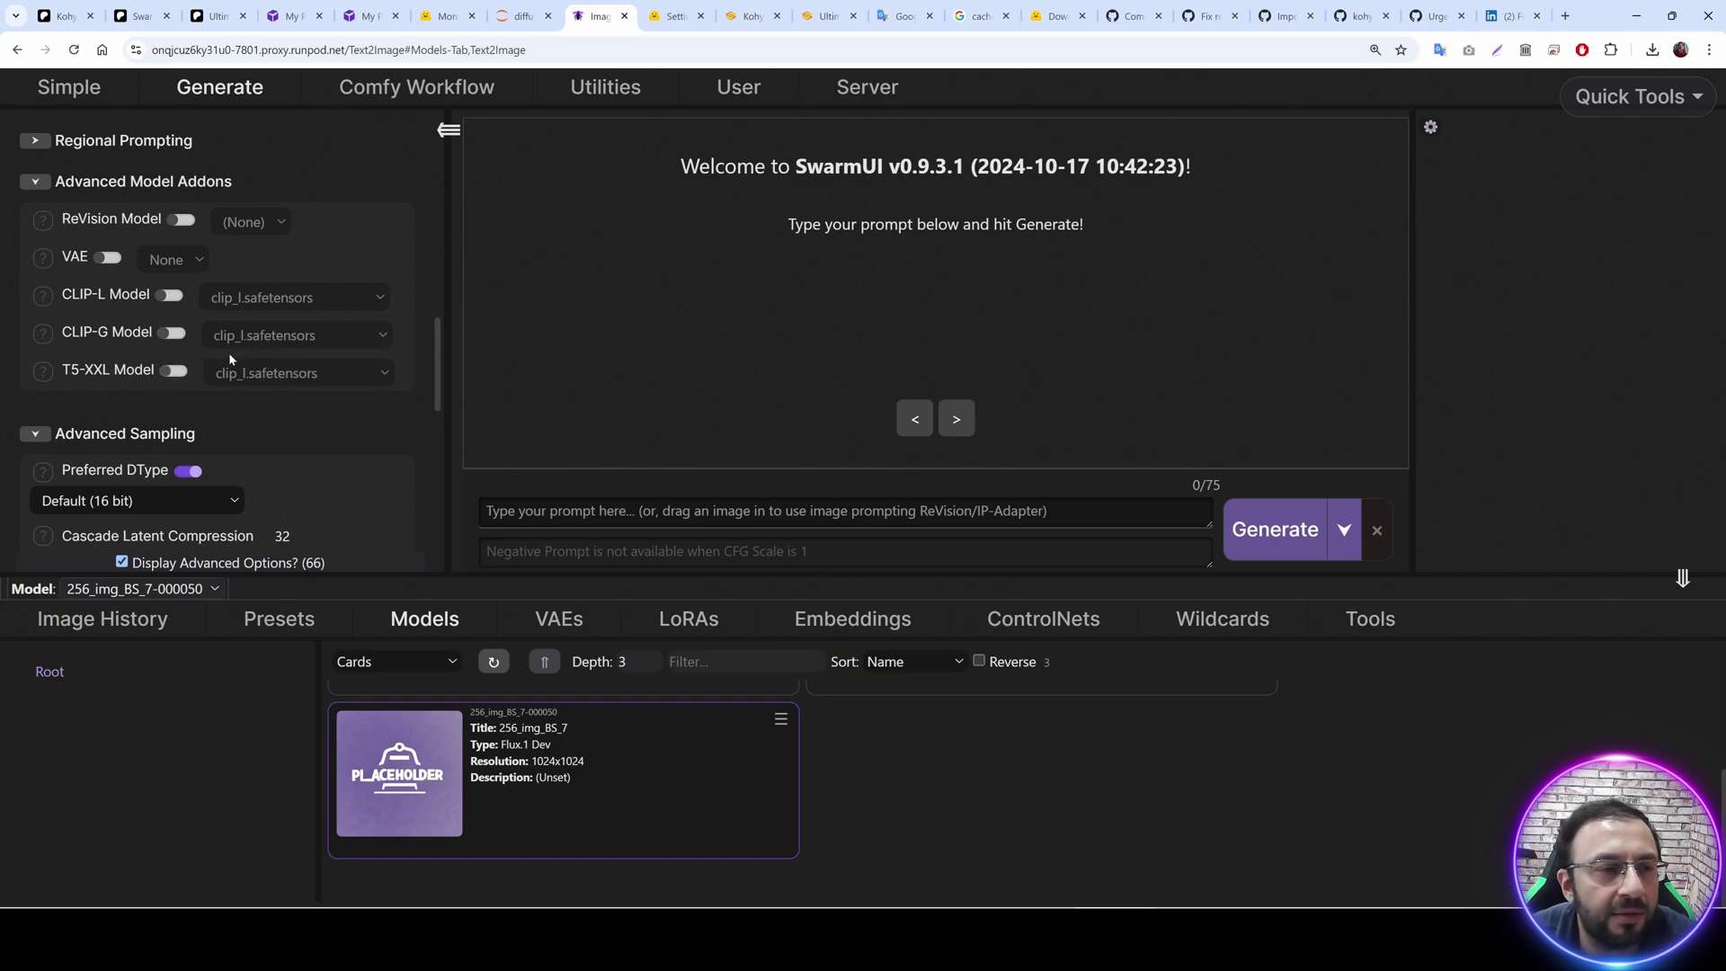
Examine the Regional Prompting parameters, including the segment mask settings and the Segmentation Sort Order option.
scroll(289, 418, "down", 4)
scroll(311, 409, "up", 6)
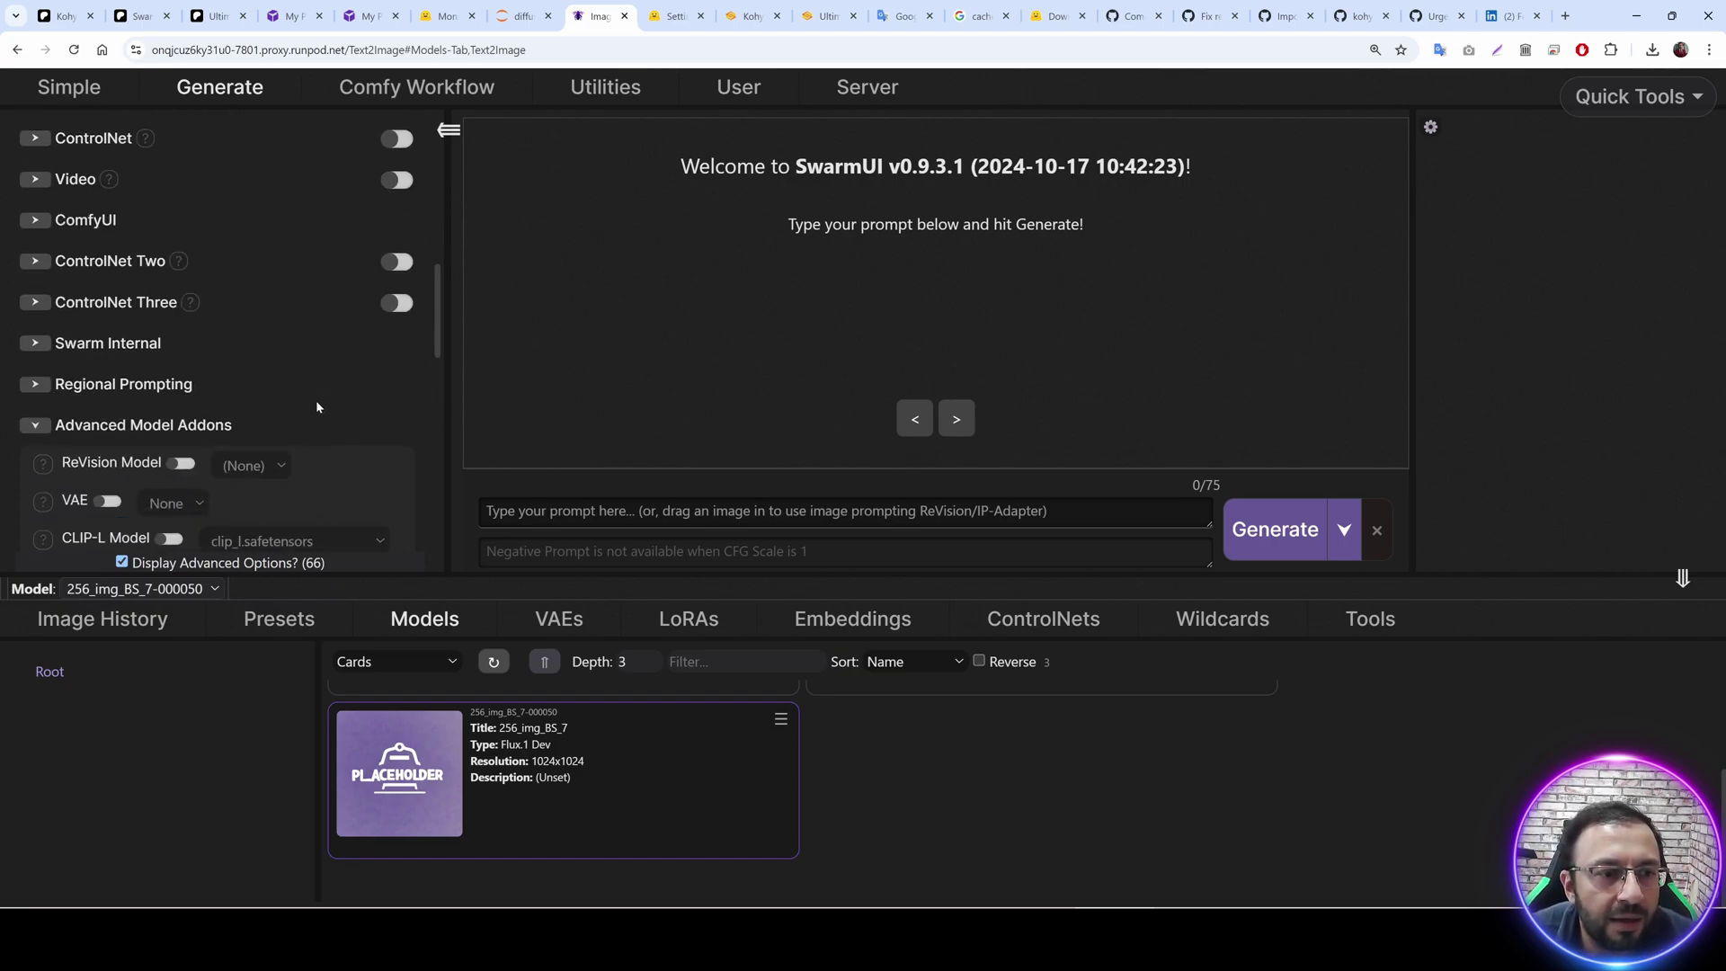
scroll(153, 308, "down", 1)
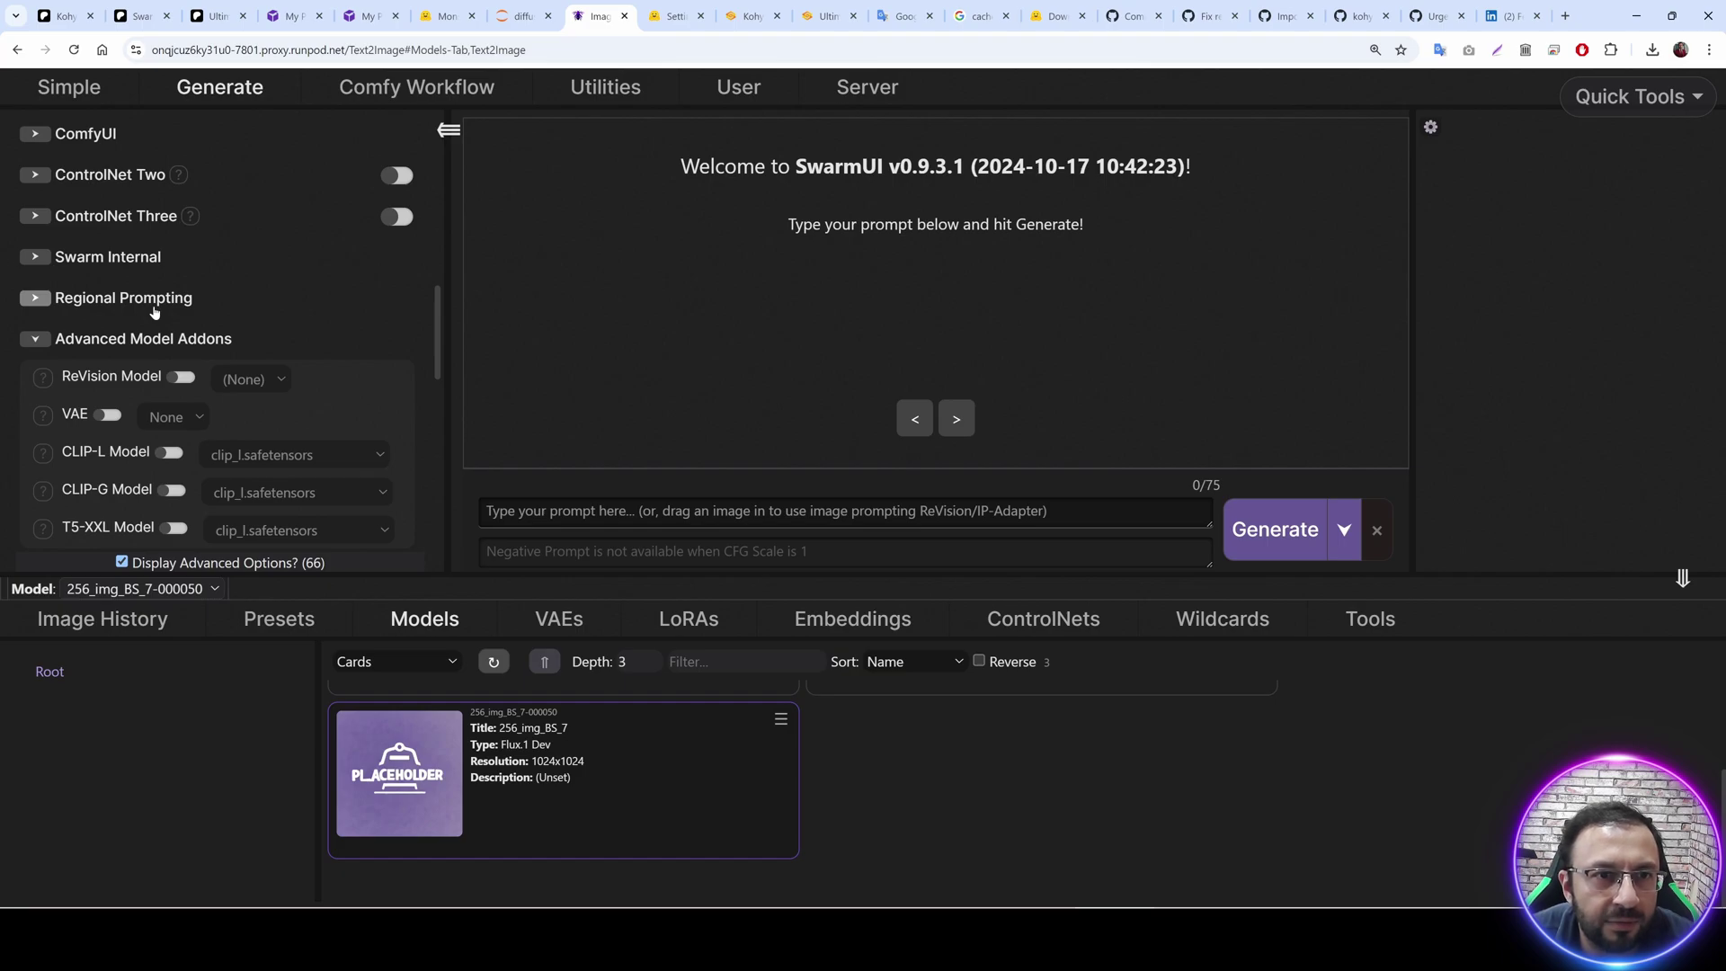
left_click(159, 307)
scroll(271, 305, "down", 3)
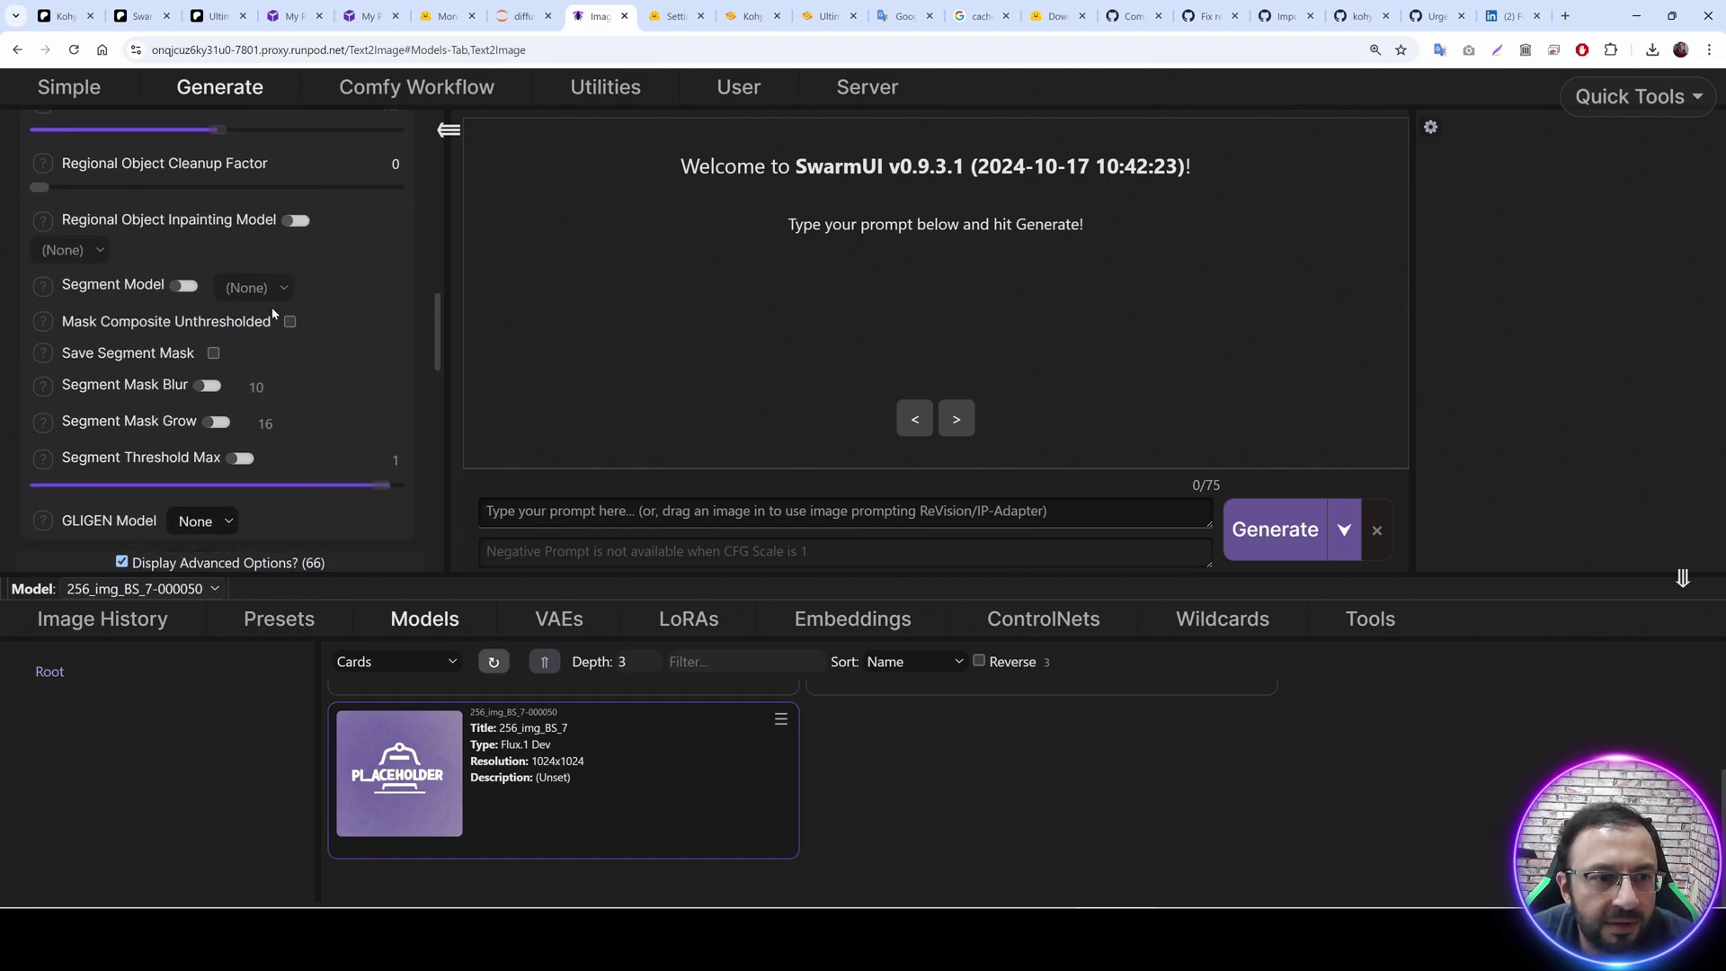
scroll(225, 431, "down", 1)
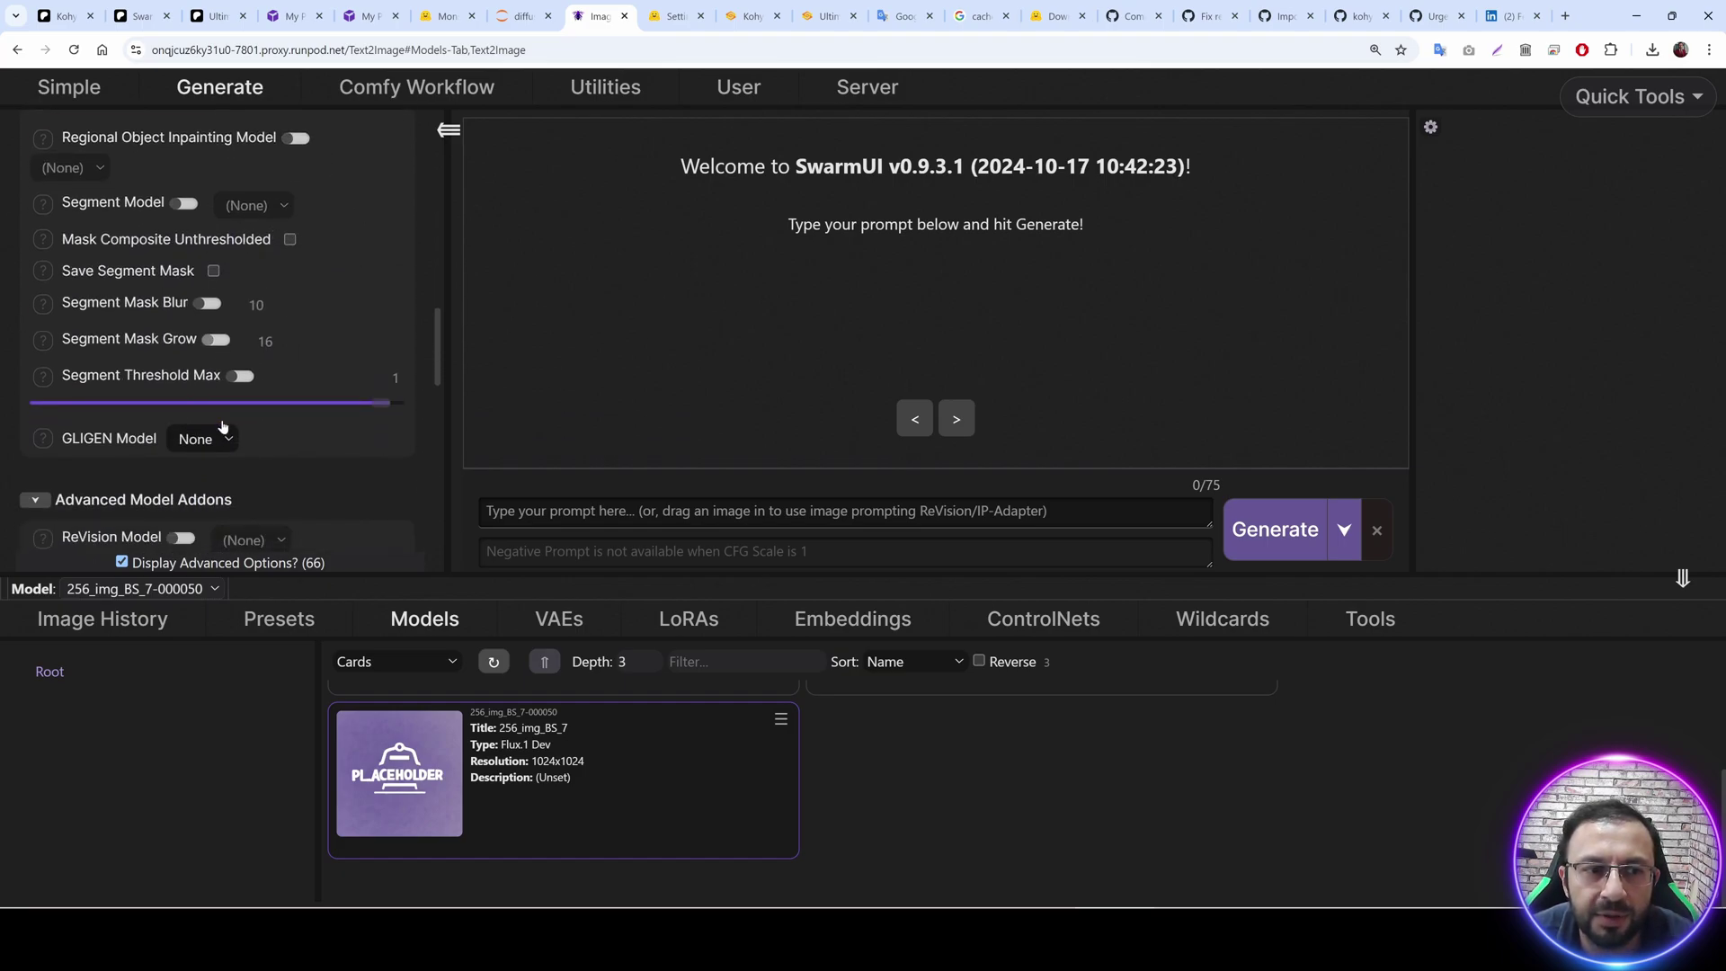
scroll(228, 419, "up", 1)
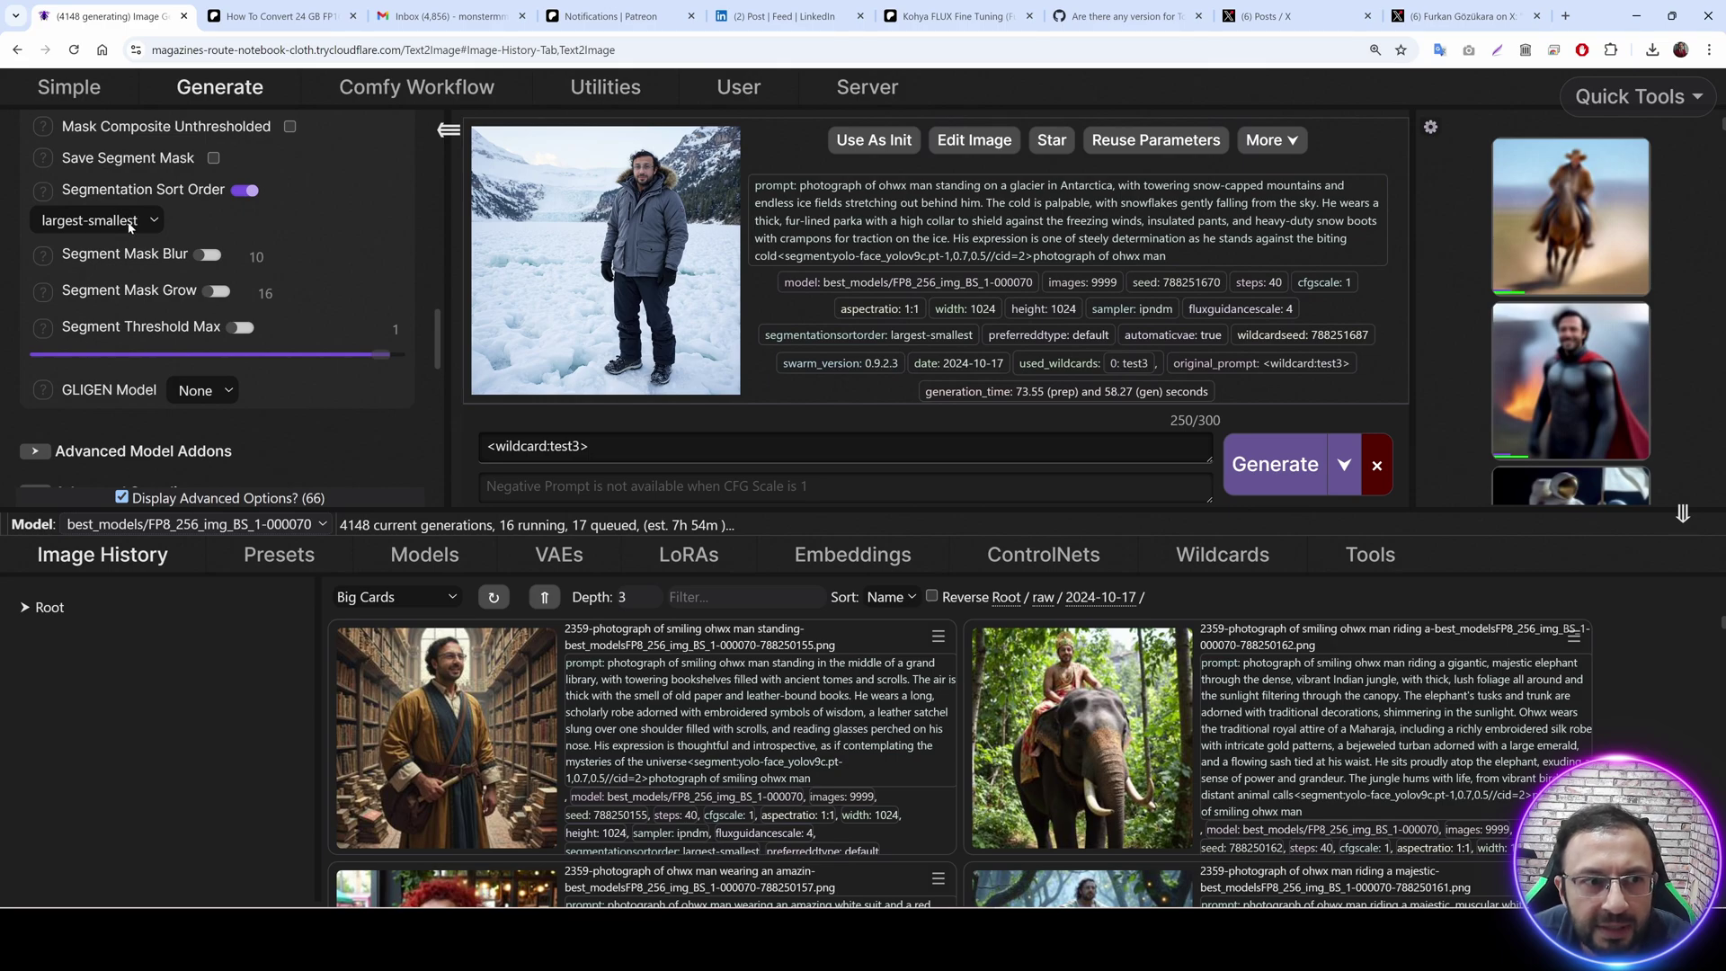
scroll(199, 283, "up", 1)
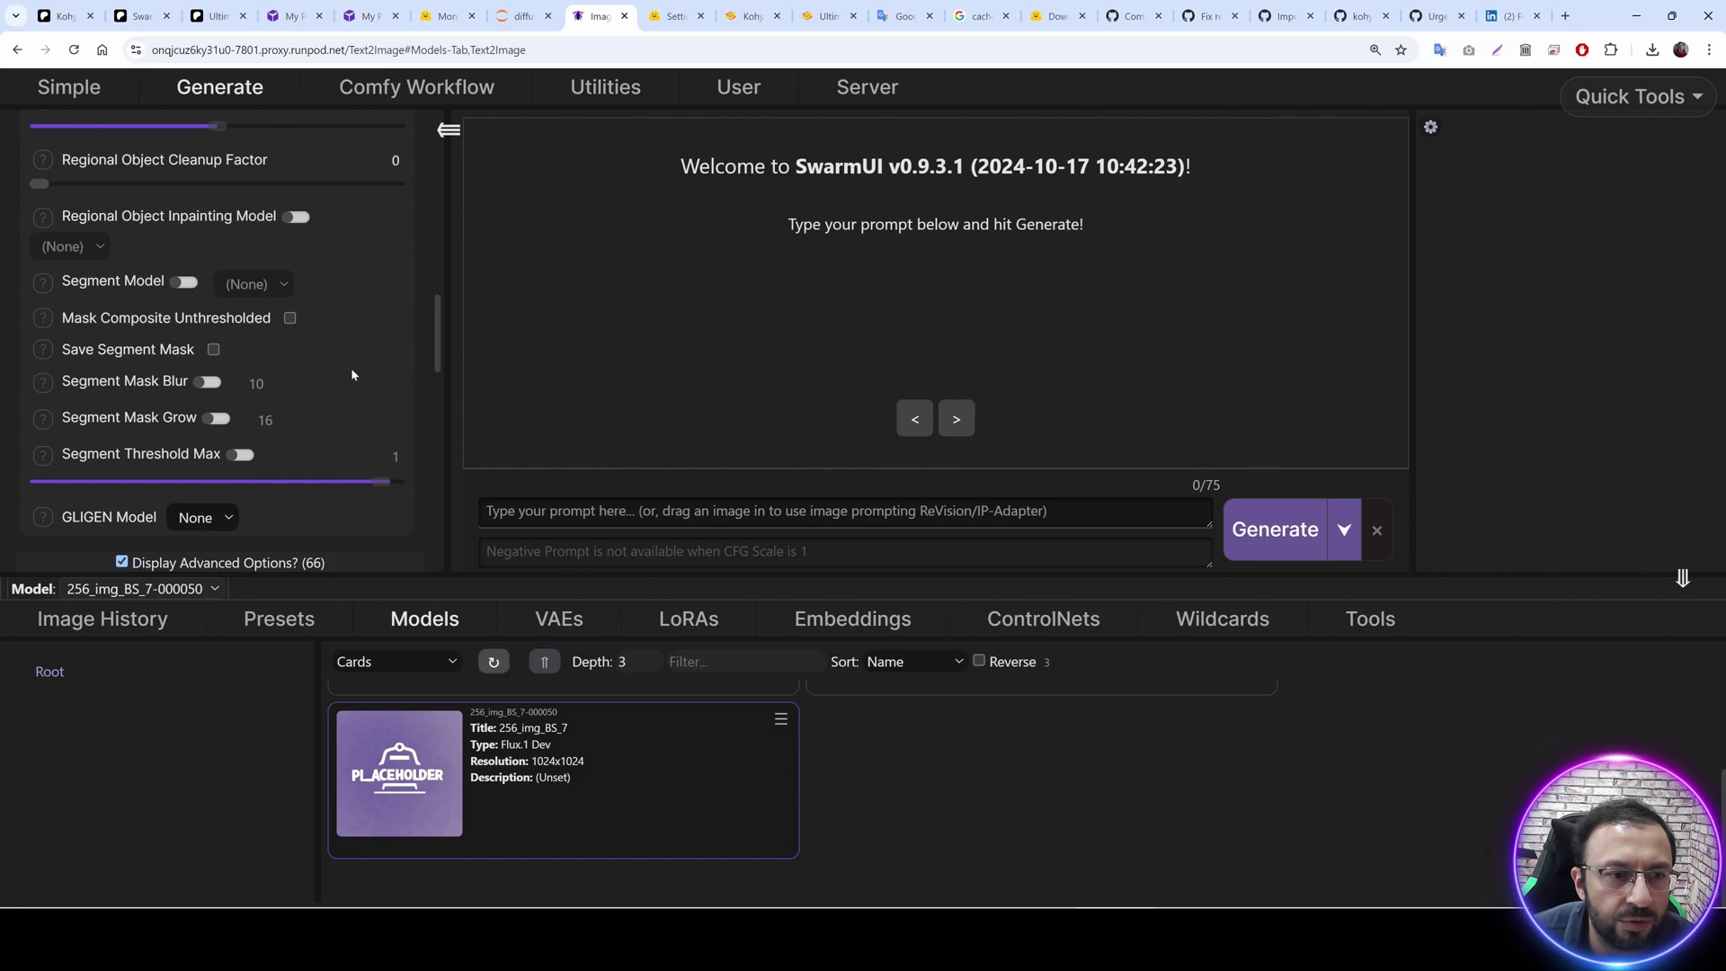
scroll(351, 373, "down", 2)
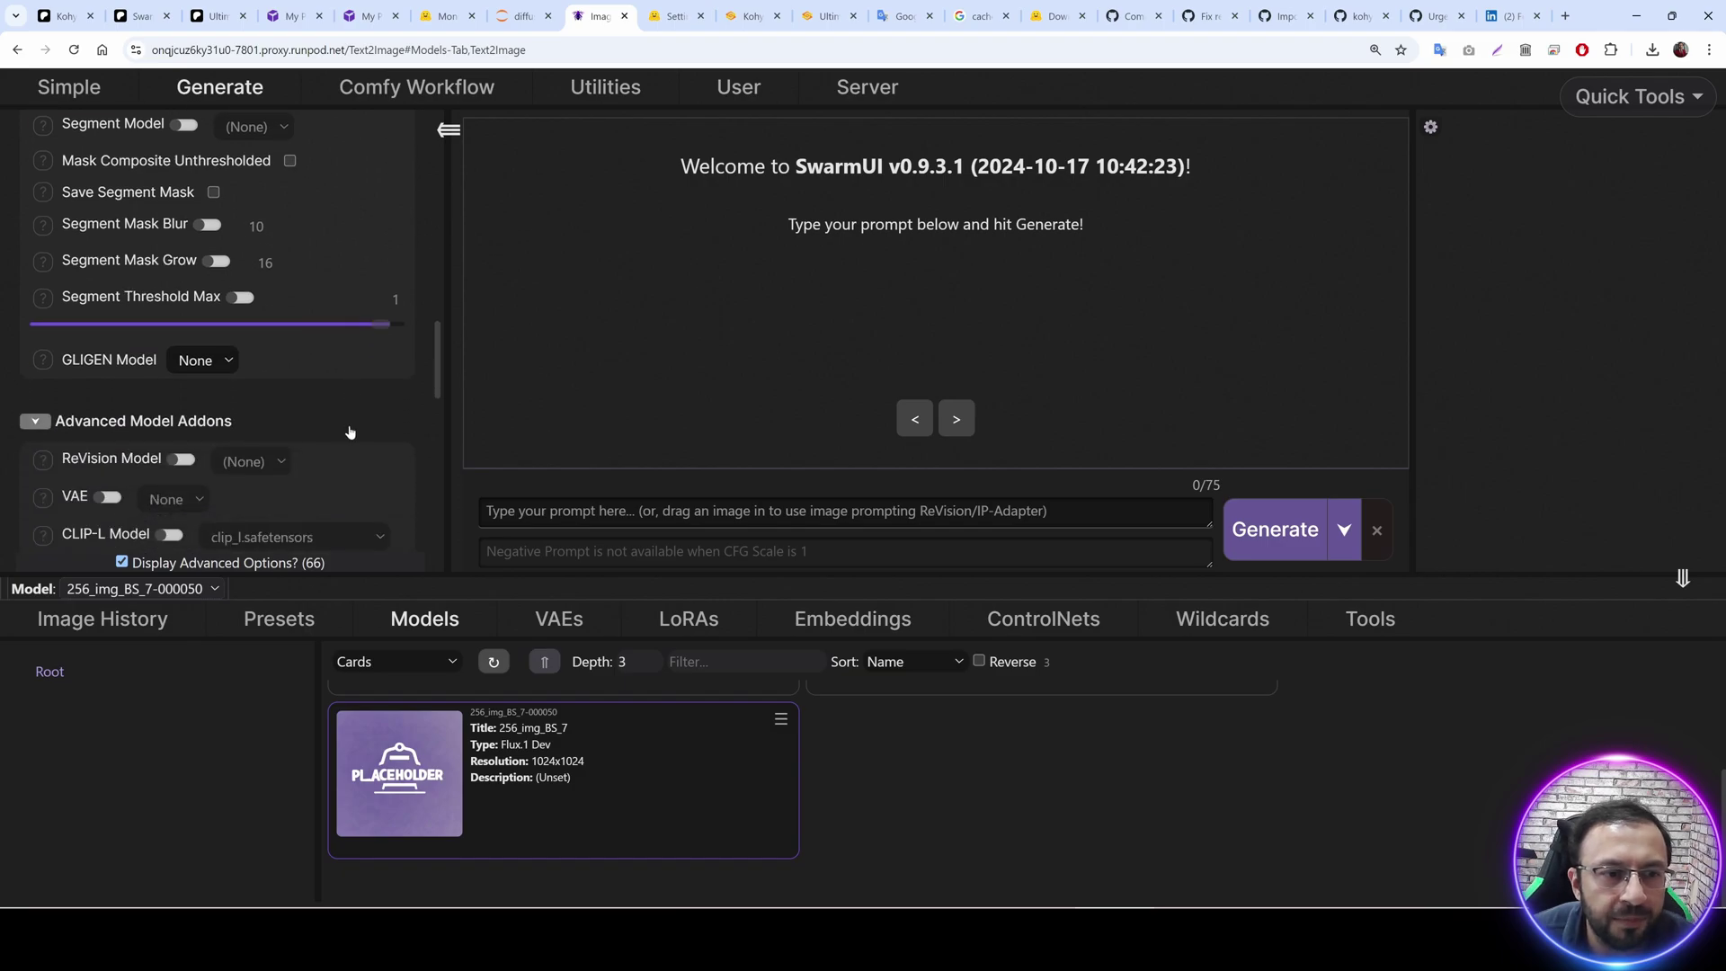
scroll(350, 429, "up", 3)
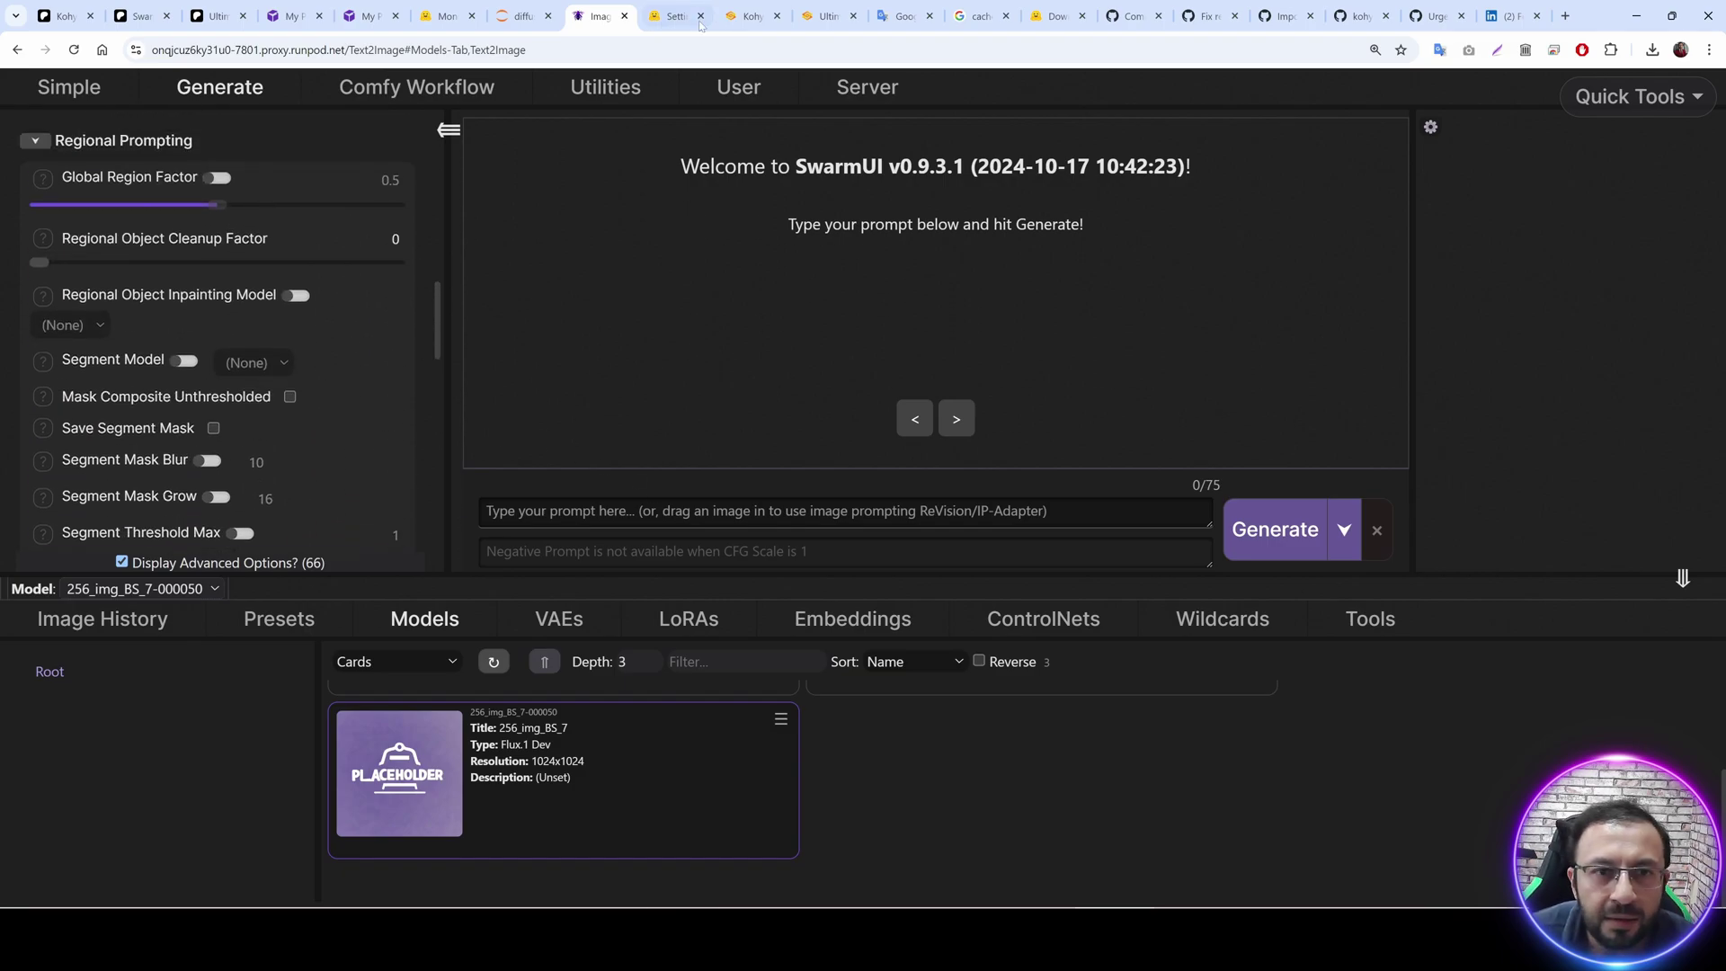
Switch to JupyterLab and open 28_Realism_Prompts_Eyeglasses.txt from the workspace's Test_Prompts folder.
left_click(523, 15)
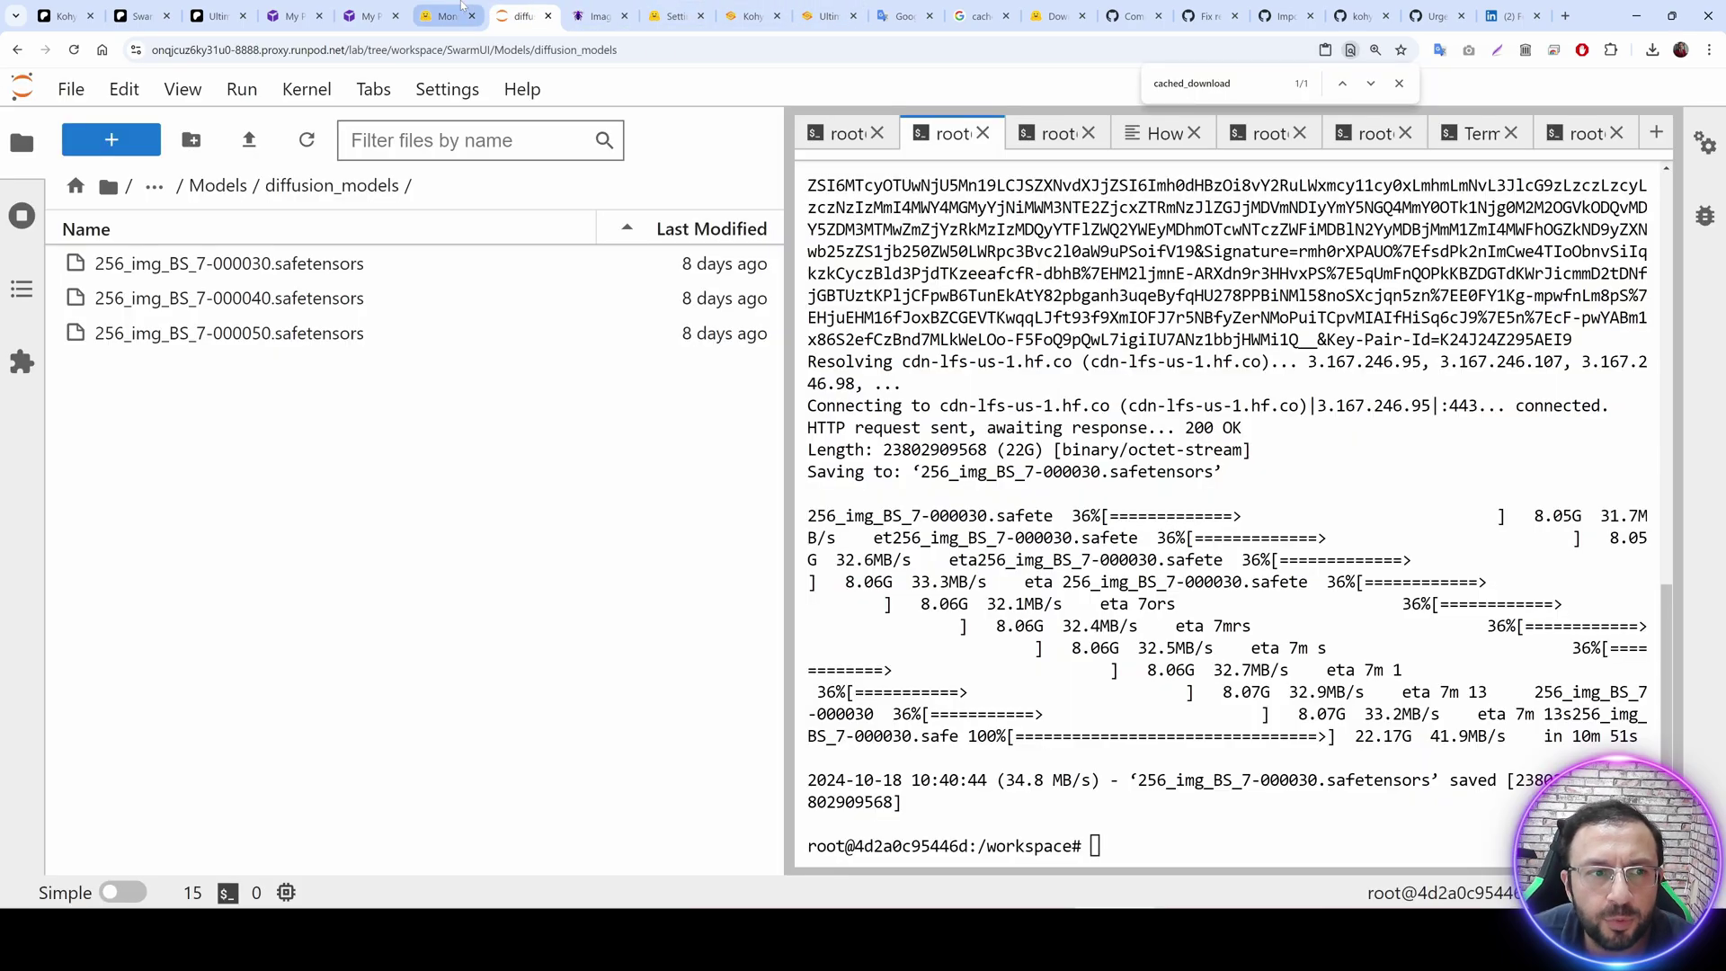
left_click(226, 190)
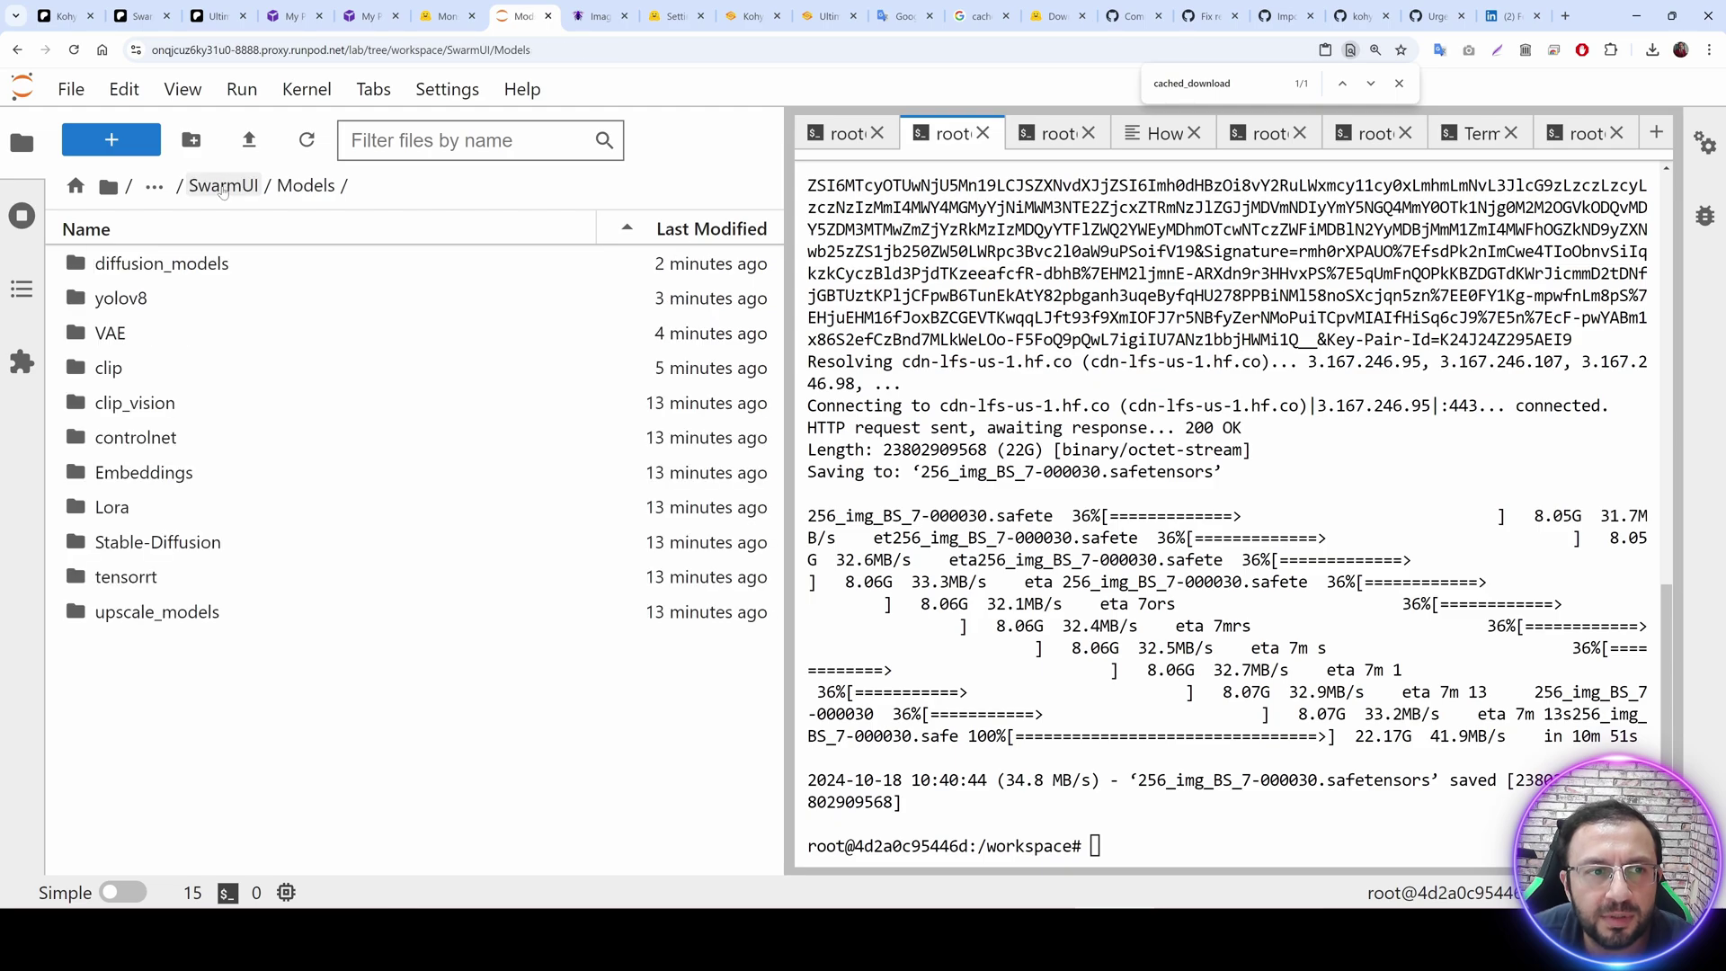
left_click(225, 189)
left_click(216, 187)
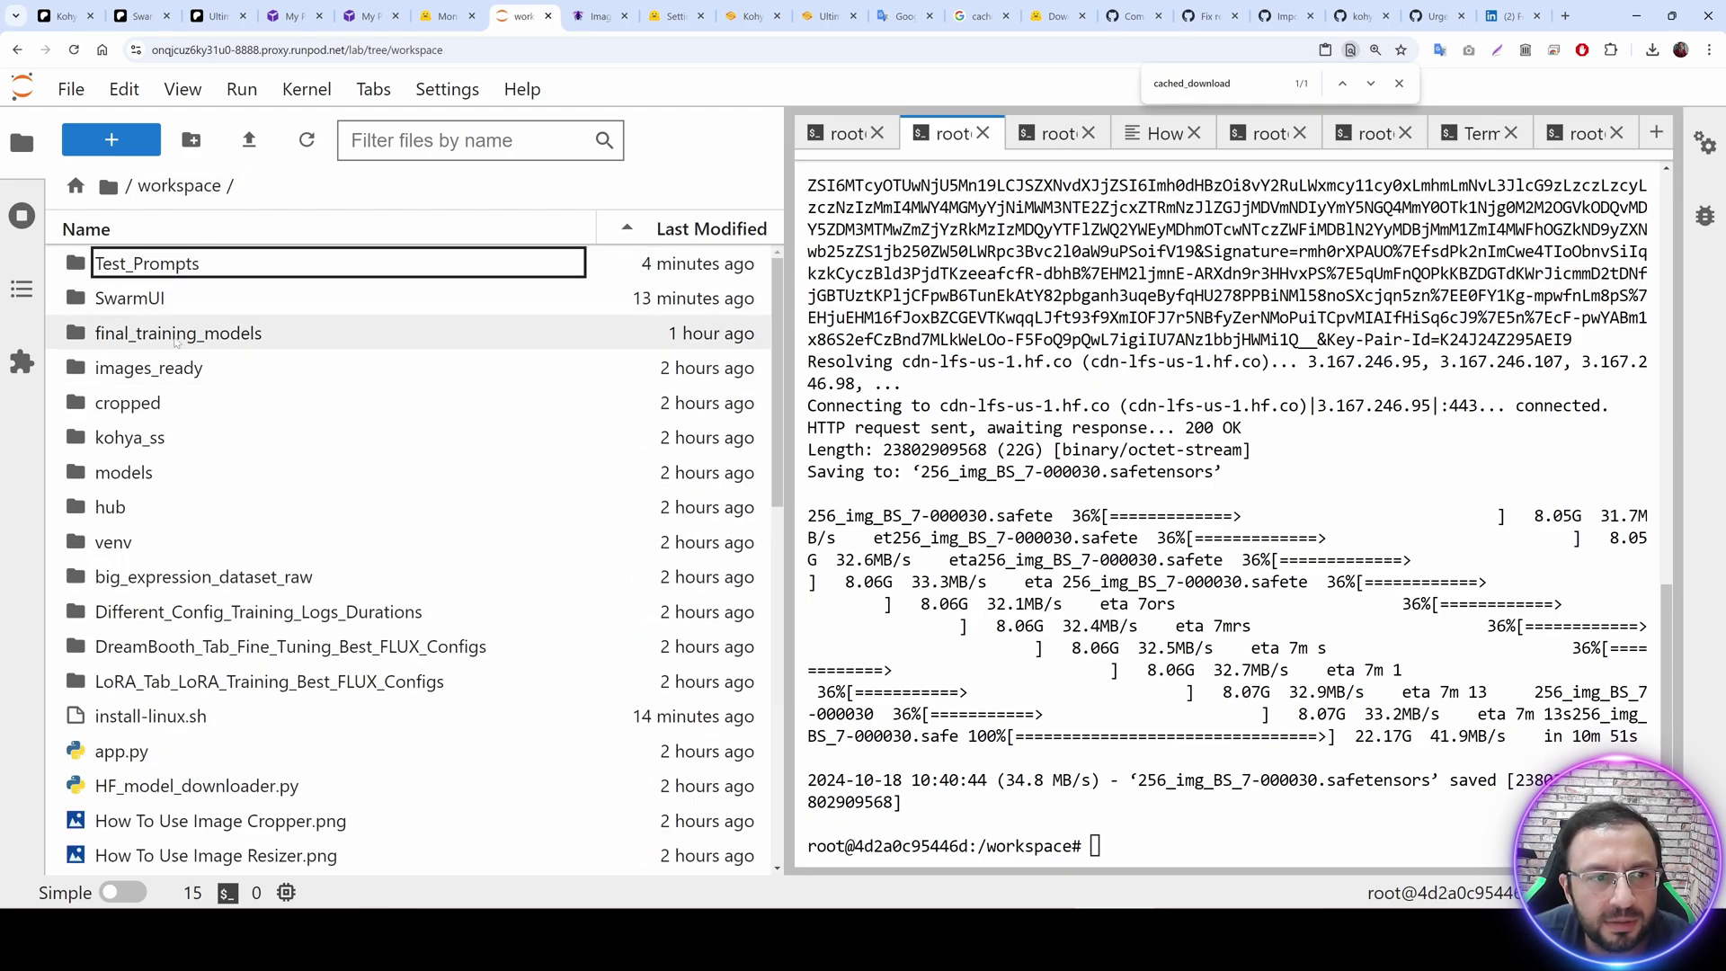
scroll(240, 337, "down", 1)
scroll(198, 296, "up", 1)
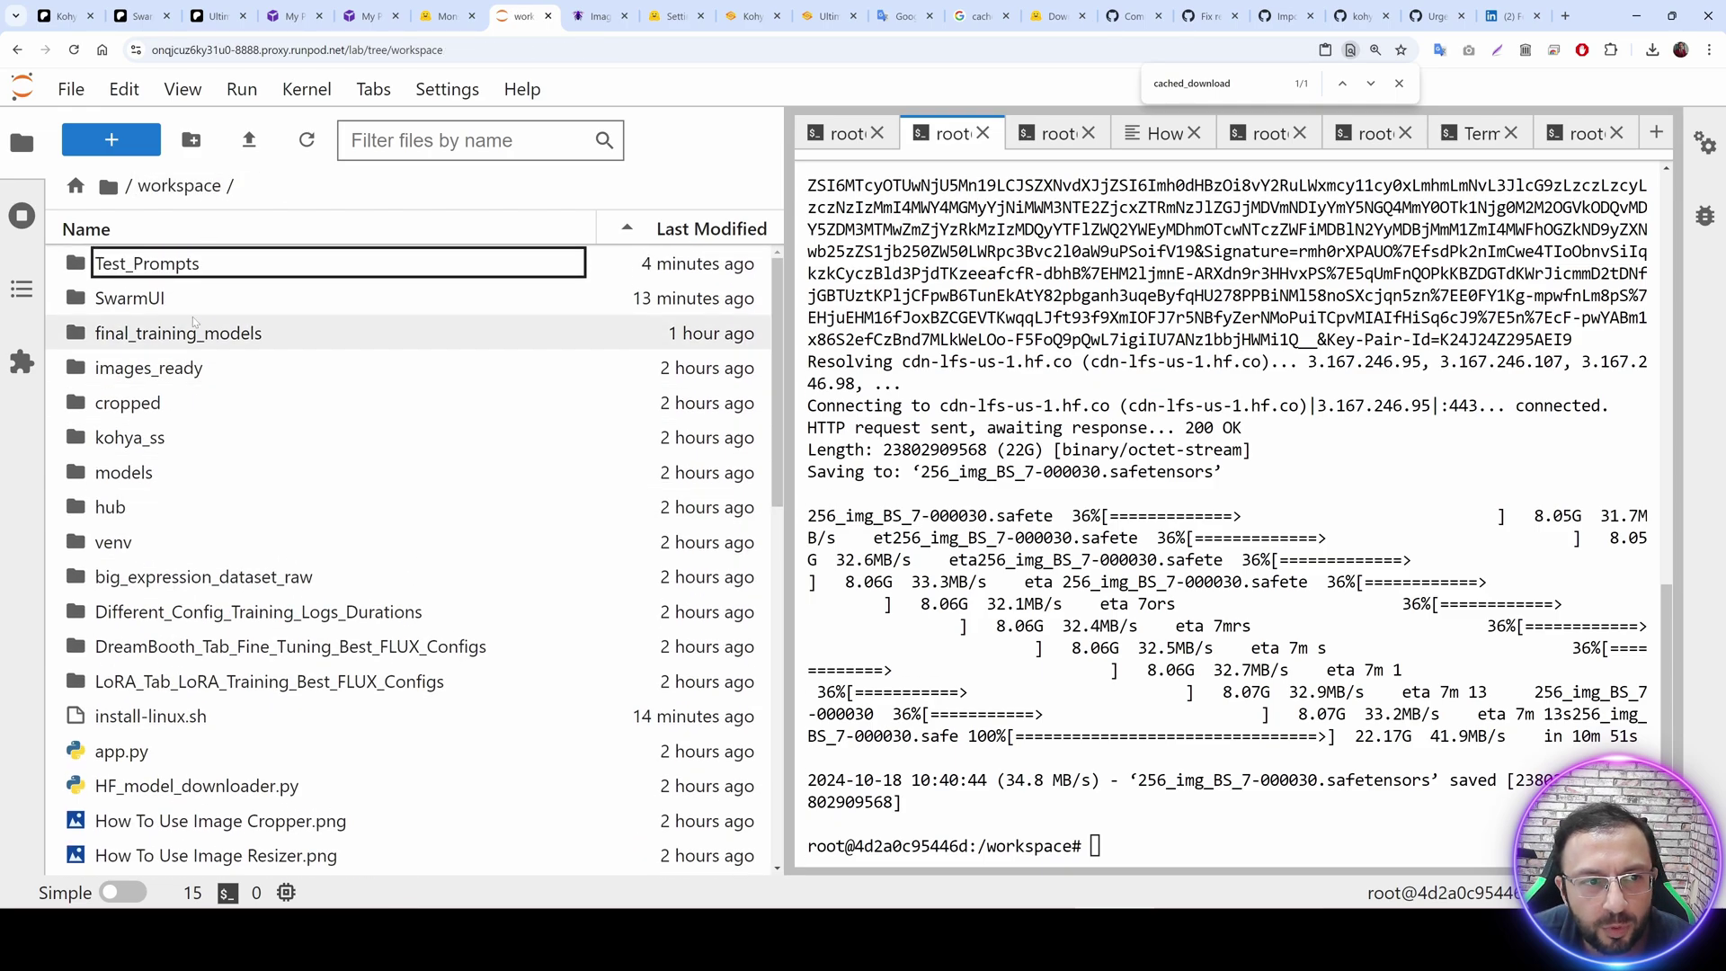
left_click(168, 265)
double_click(168, 266)
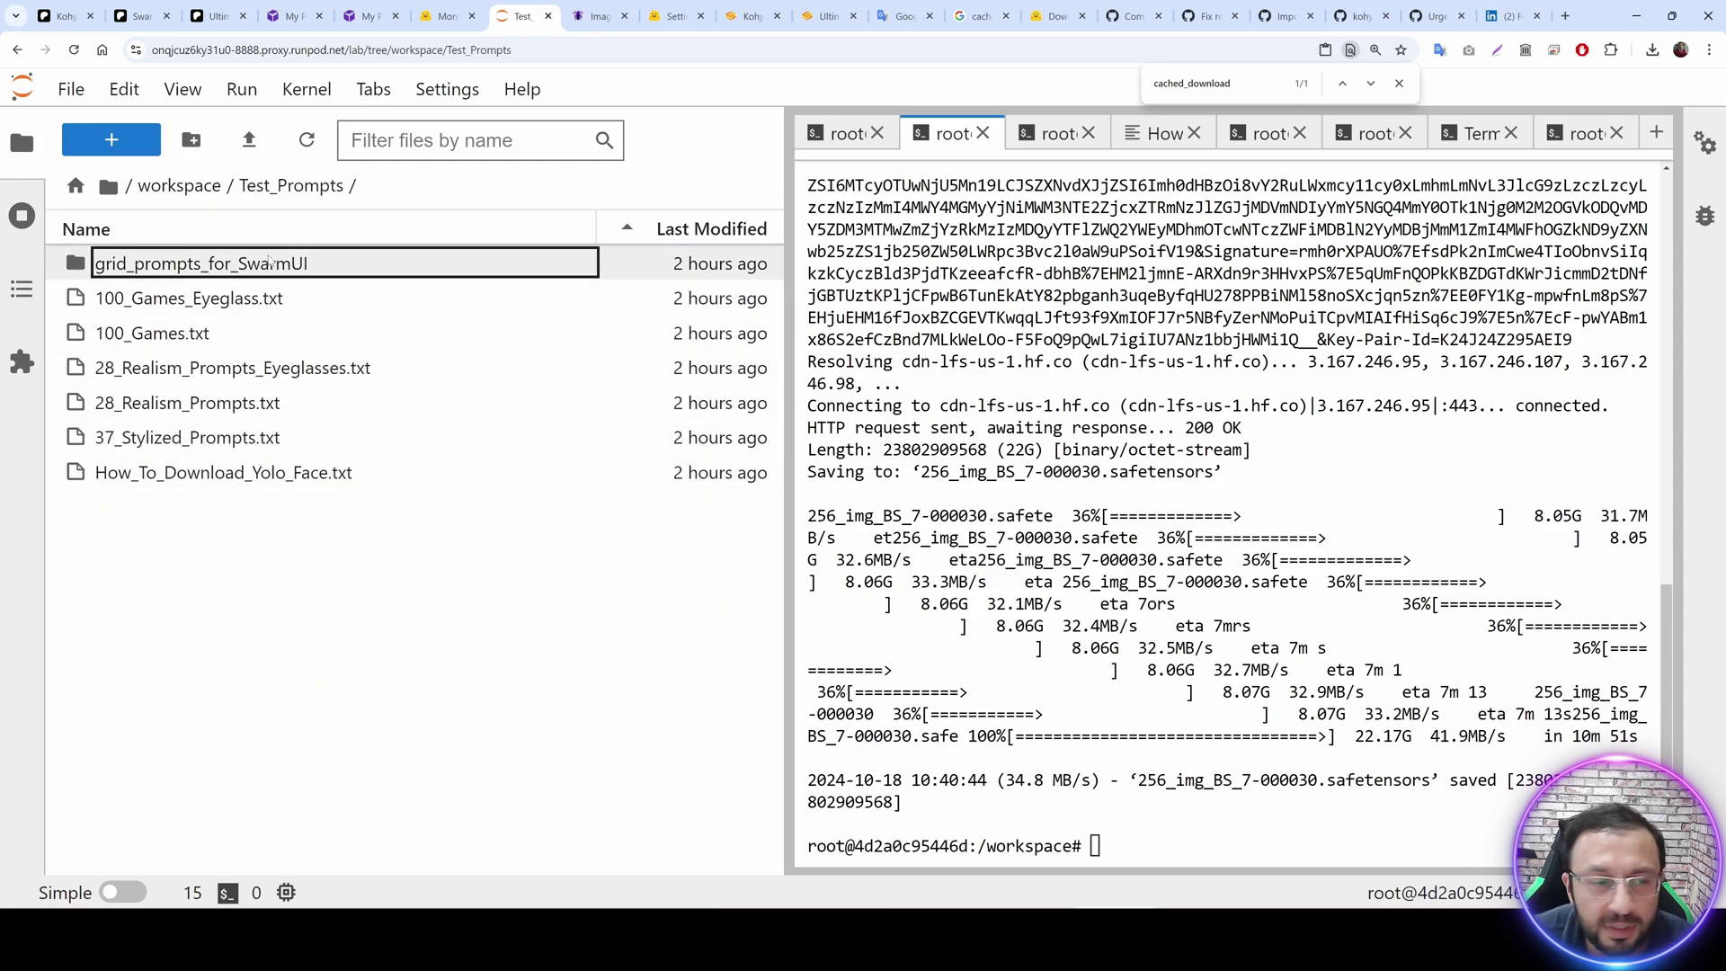
double_click(306, 366)
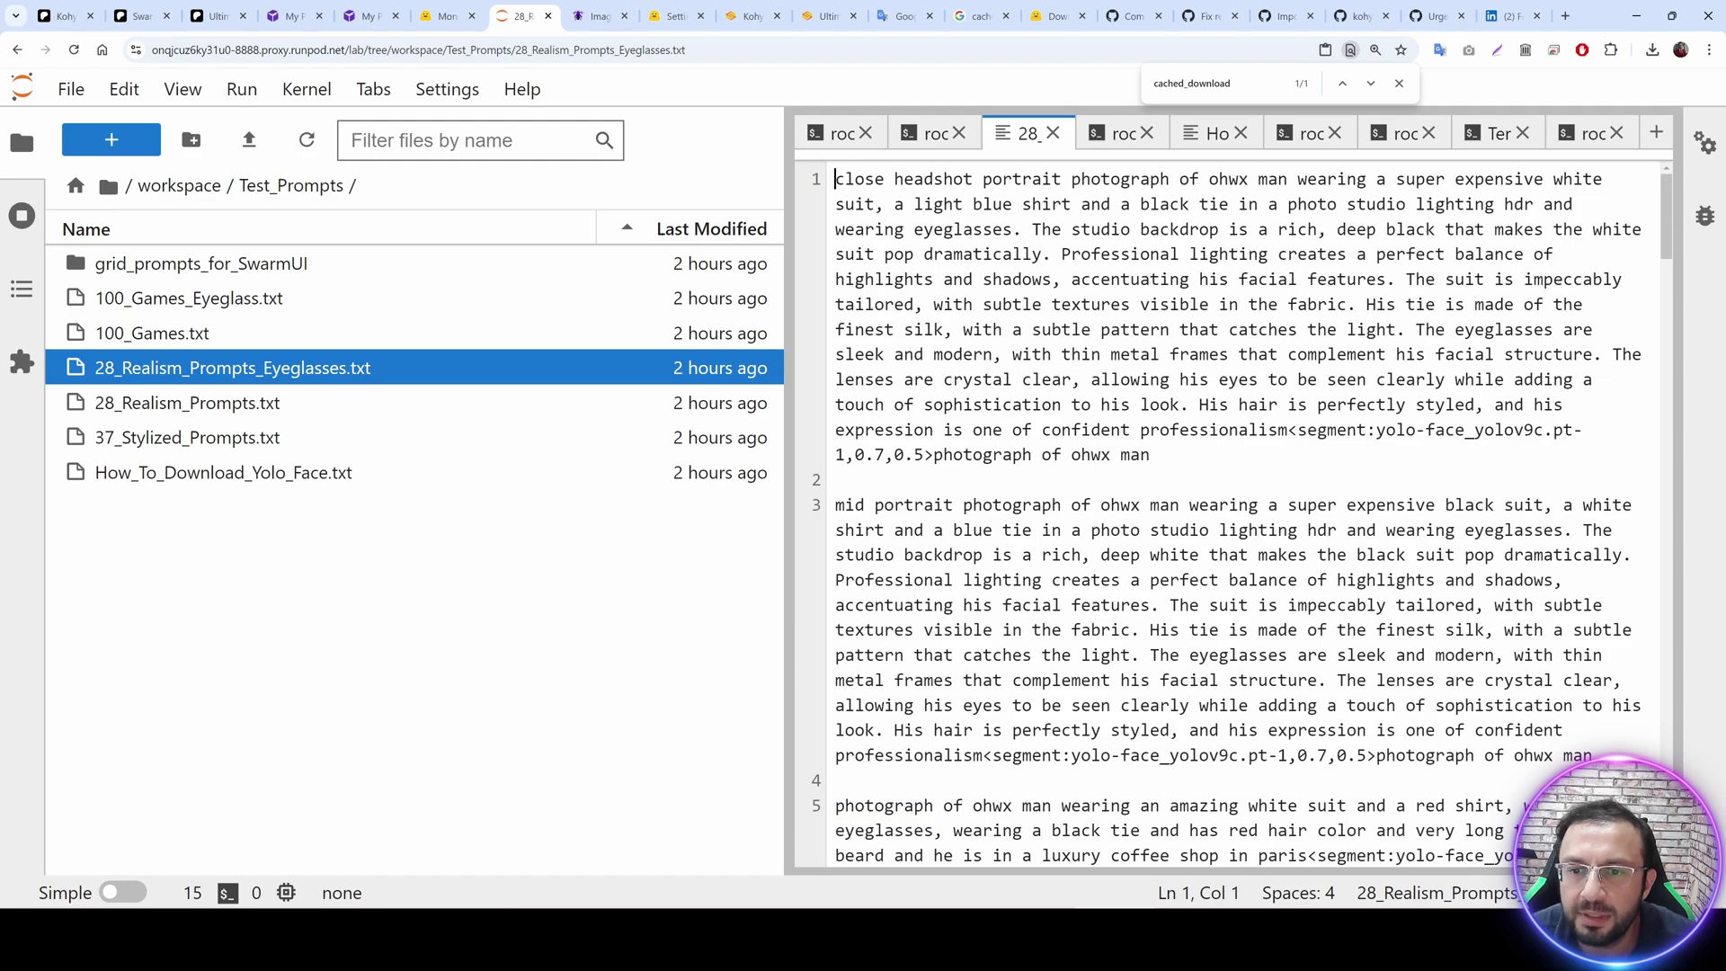
Copy the first prompt of the file, the close headshot in a white suit, into the SwarmUI prompt and generate an image.
key("ctrl+l")
key("ctrl+c")
left_click(595, 15)
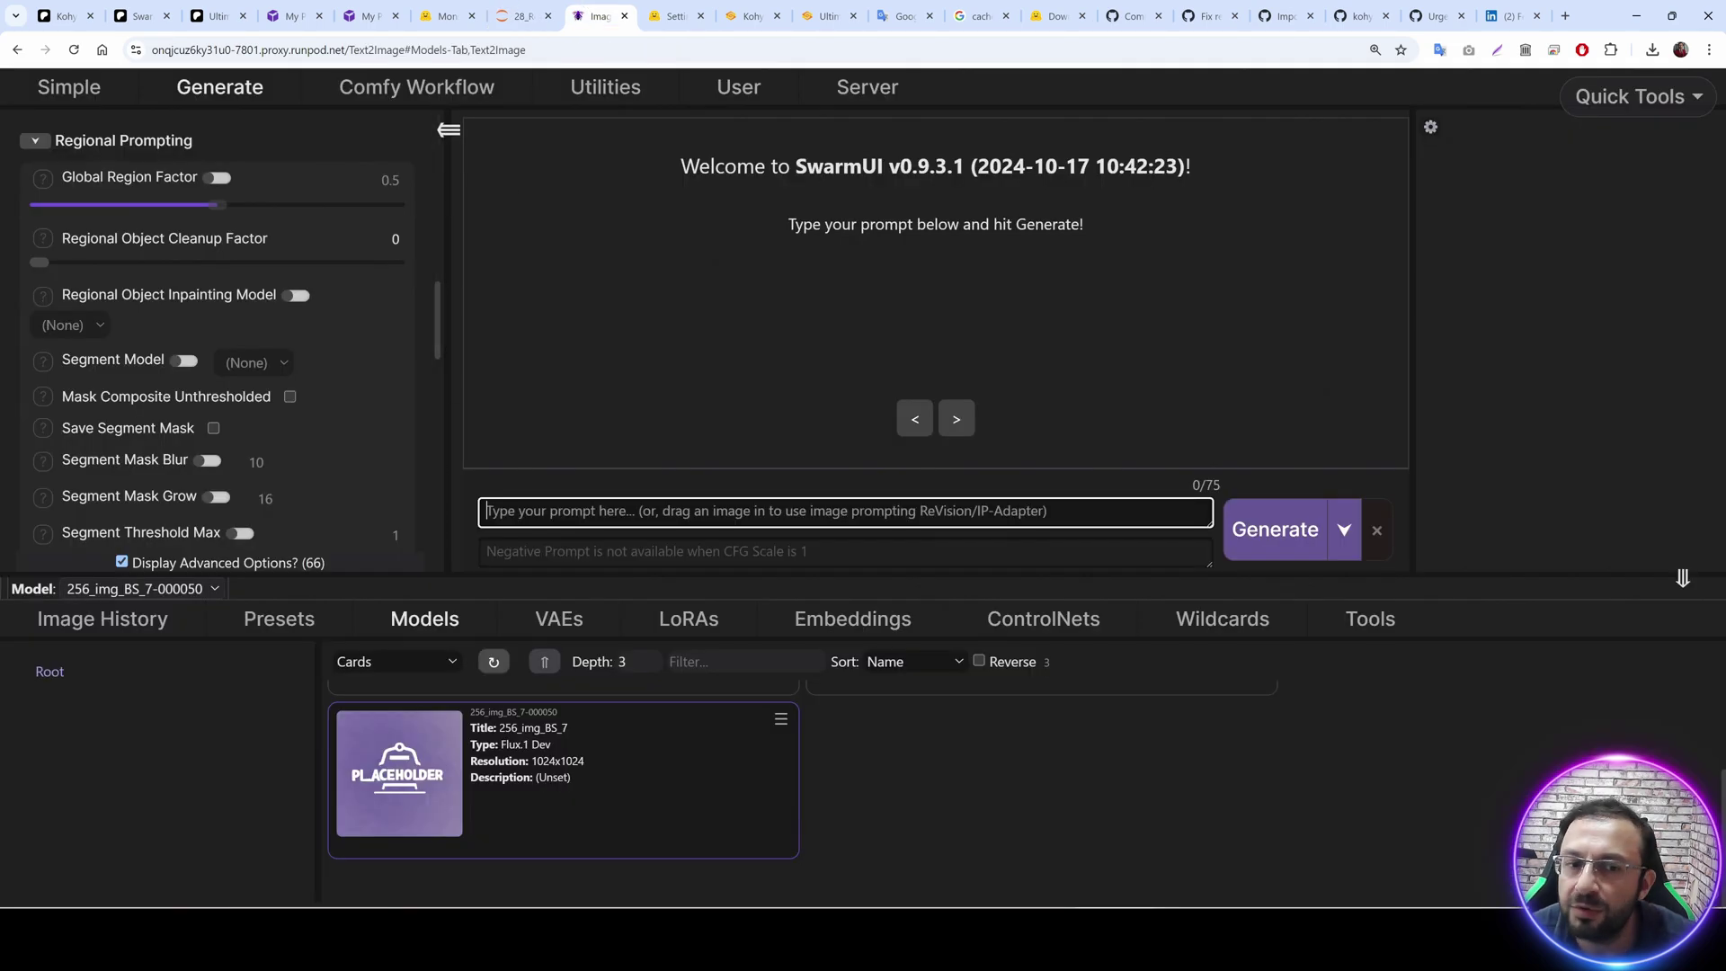
key("ctrl+v")
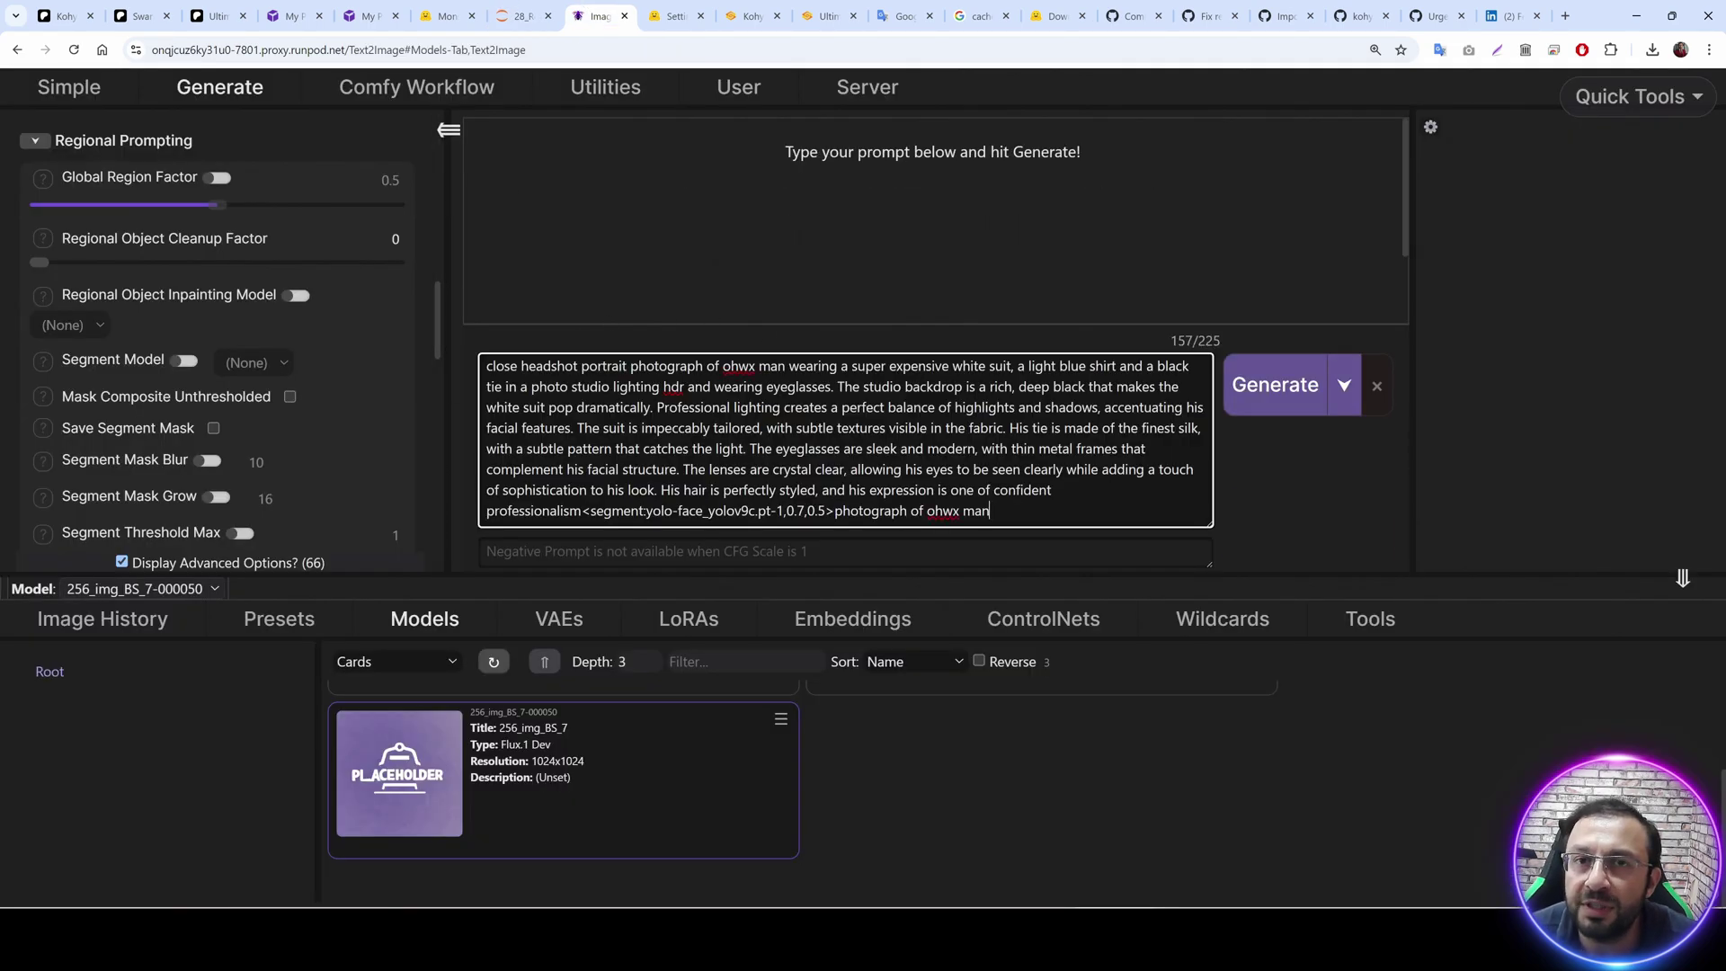
left_click_drag(835, 511, 597, 511)
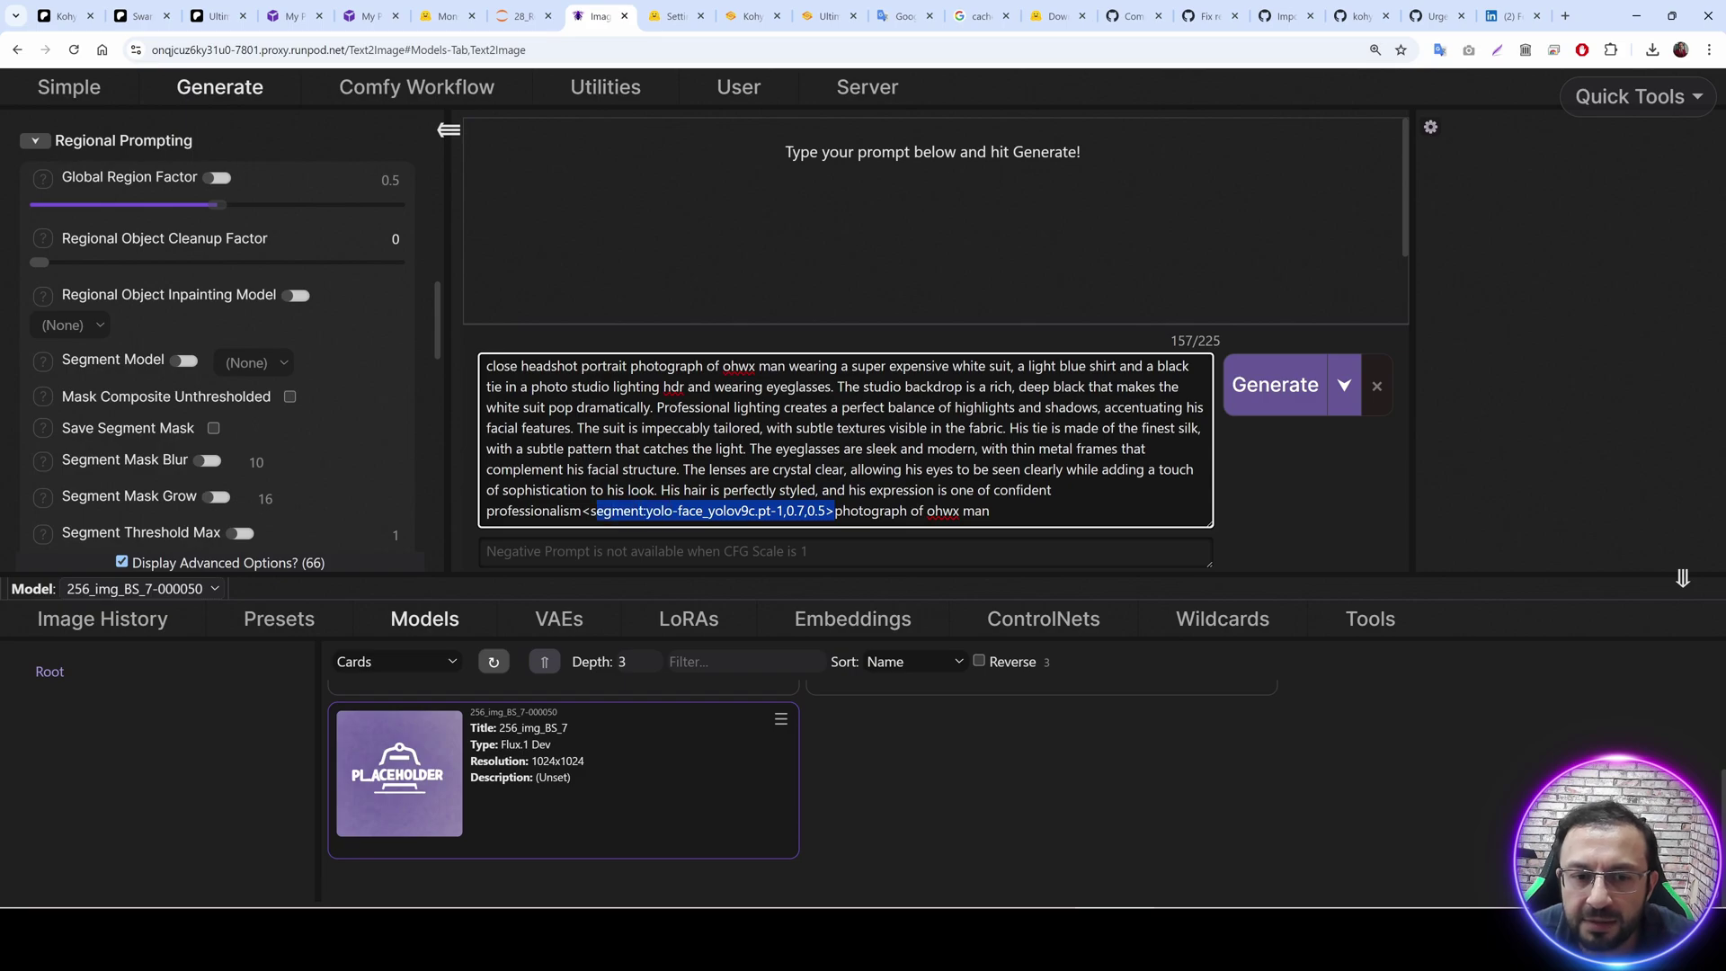
left_click(679, 511)
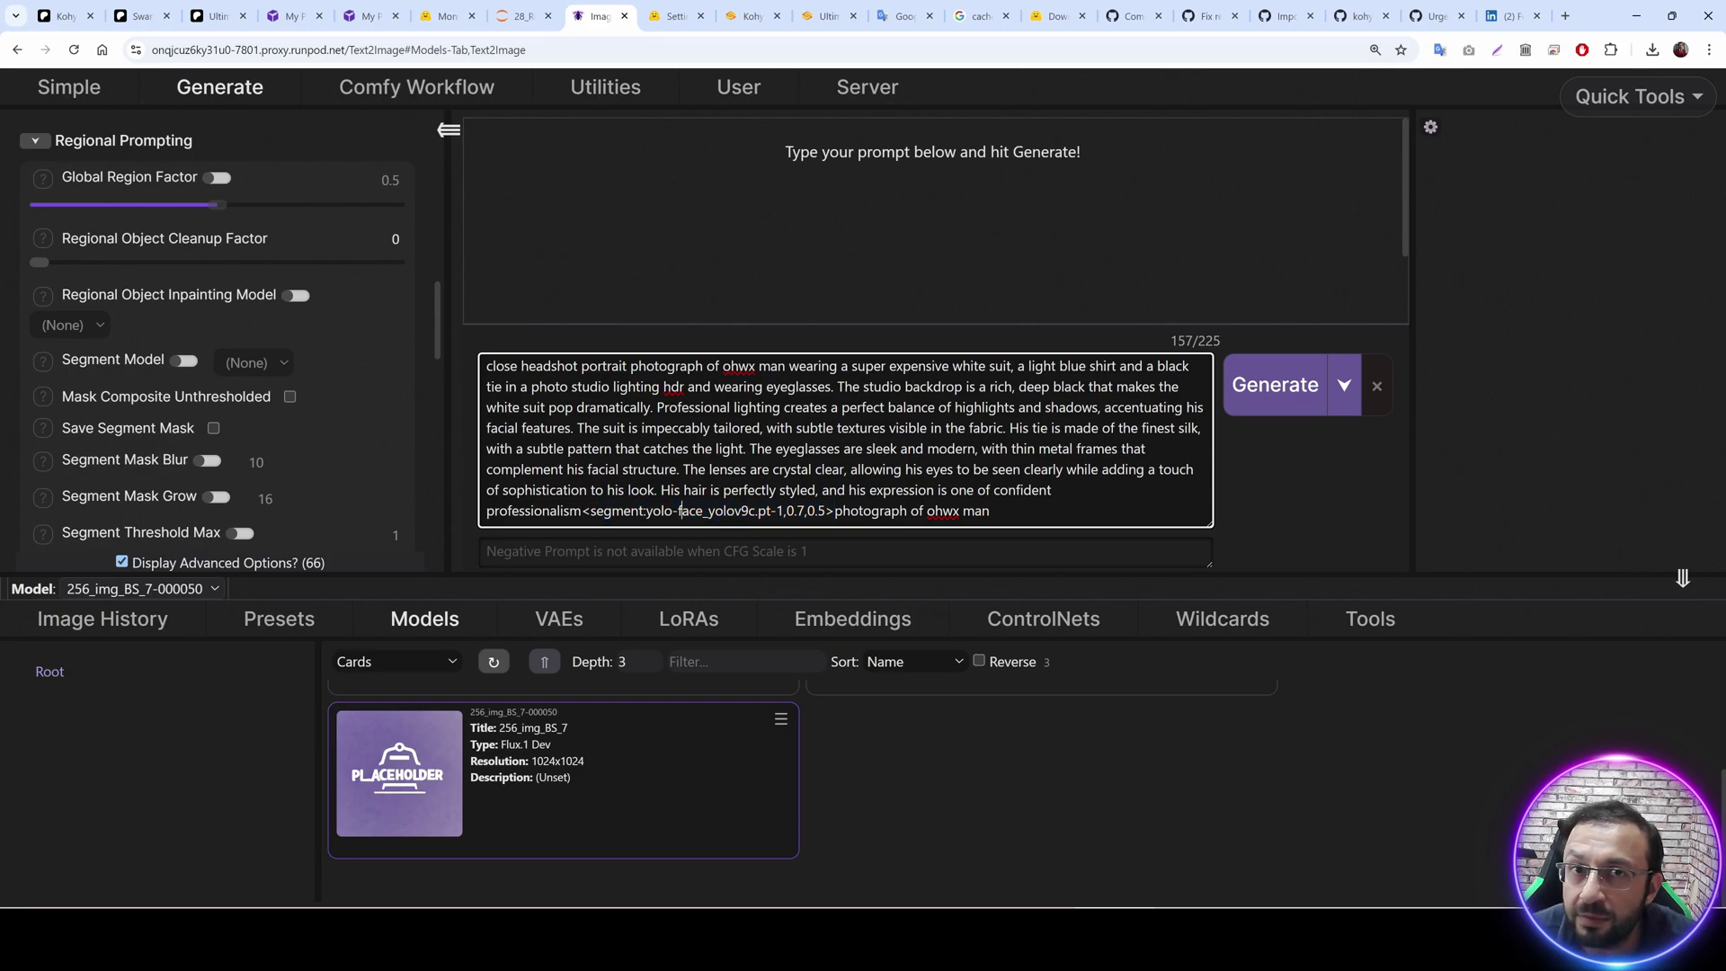
left_click(1258, 395)
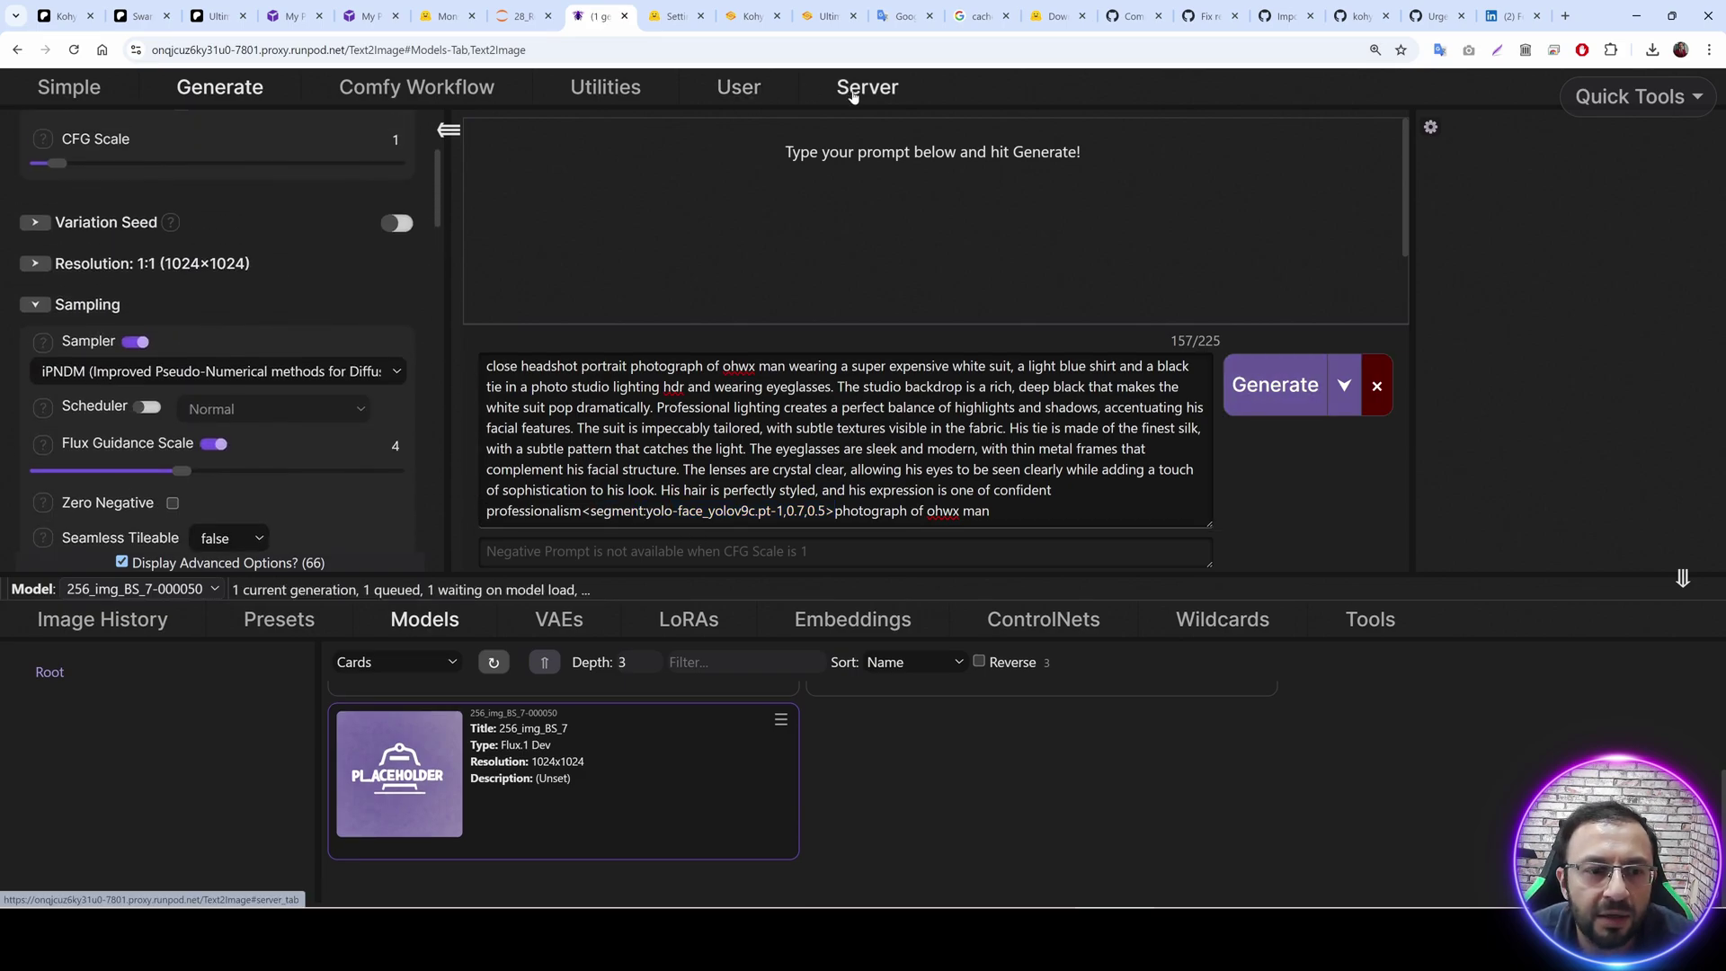
Check the server's debug logs for the model loading entries of the running generation.
left_click(854, 90)
left_click(861, 133)
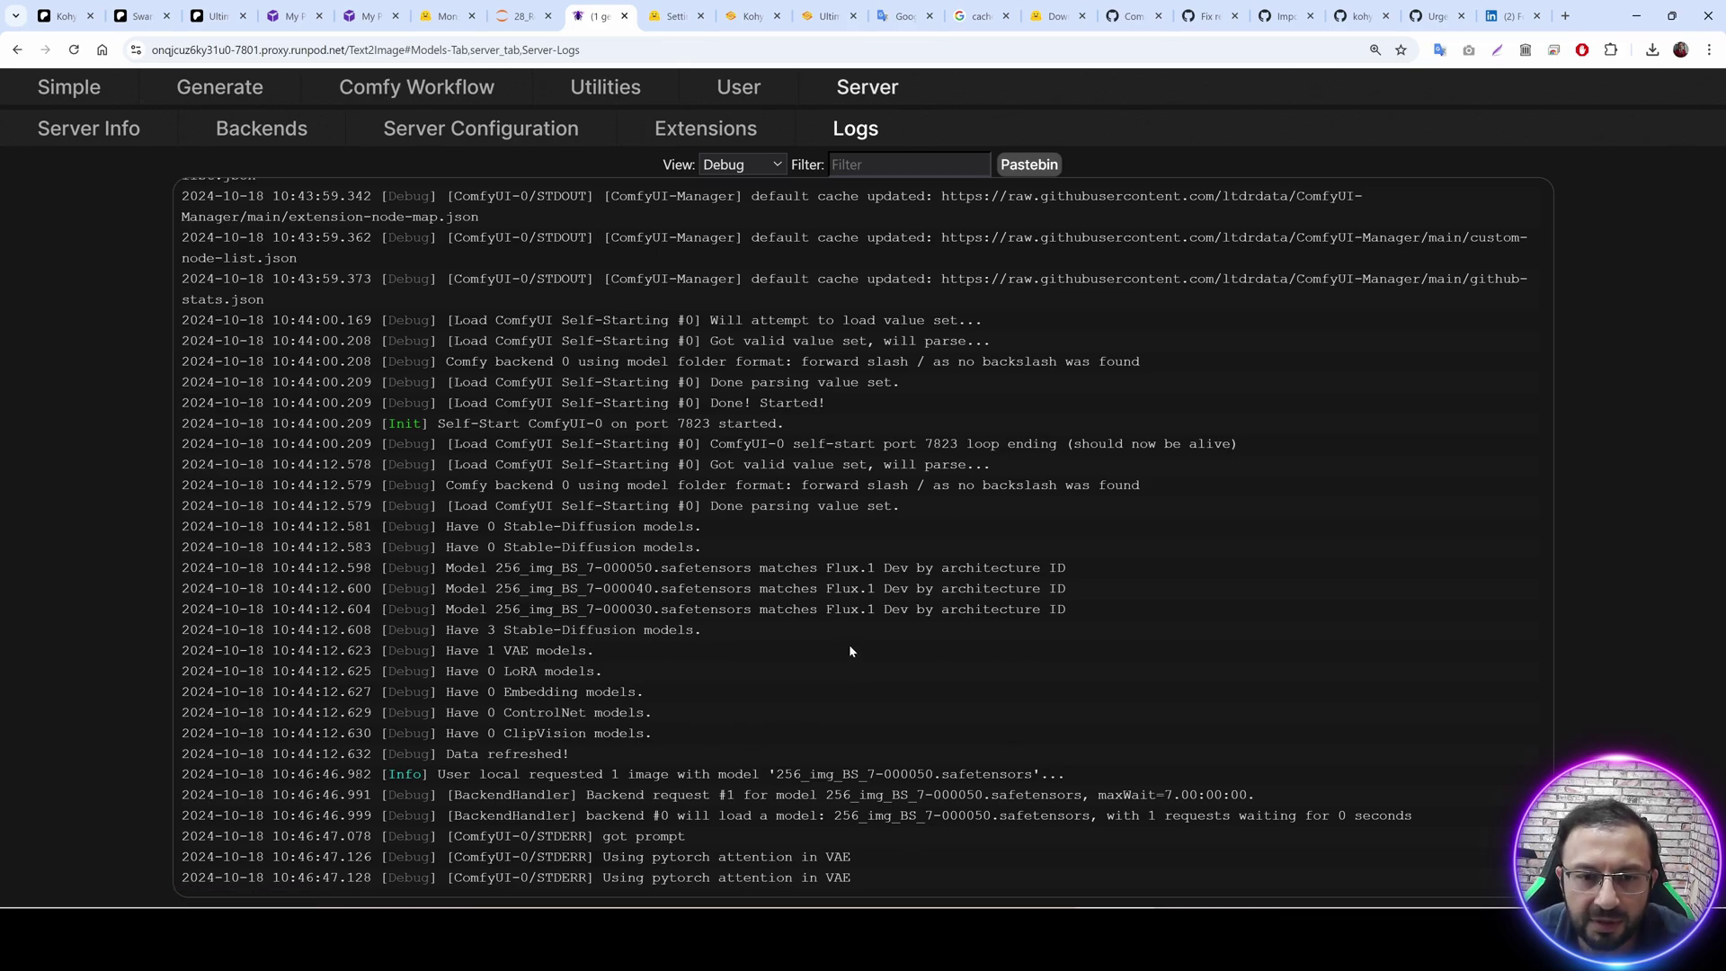
left_click_drag(931, 836, 530, 836)
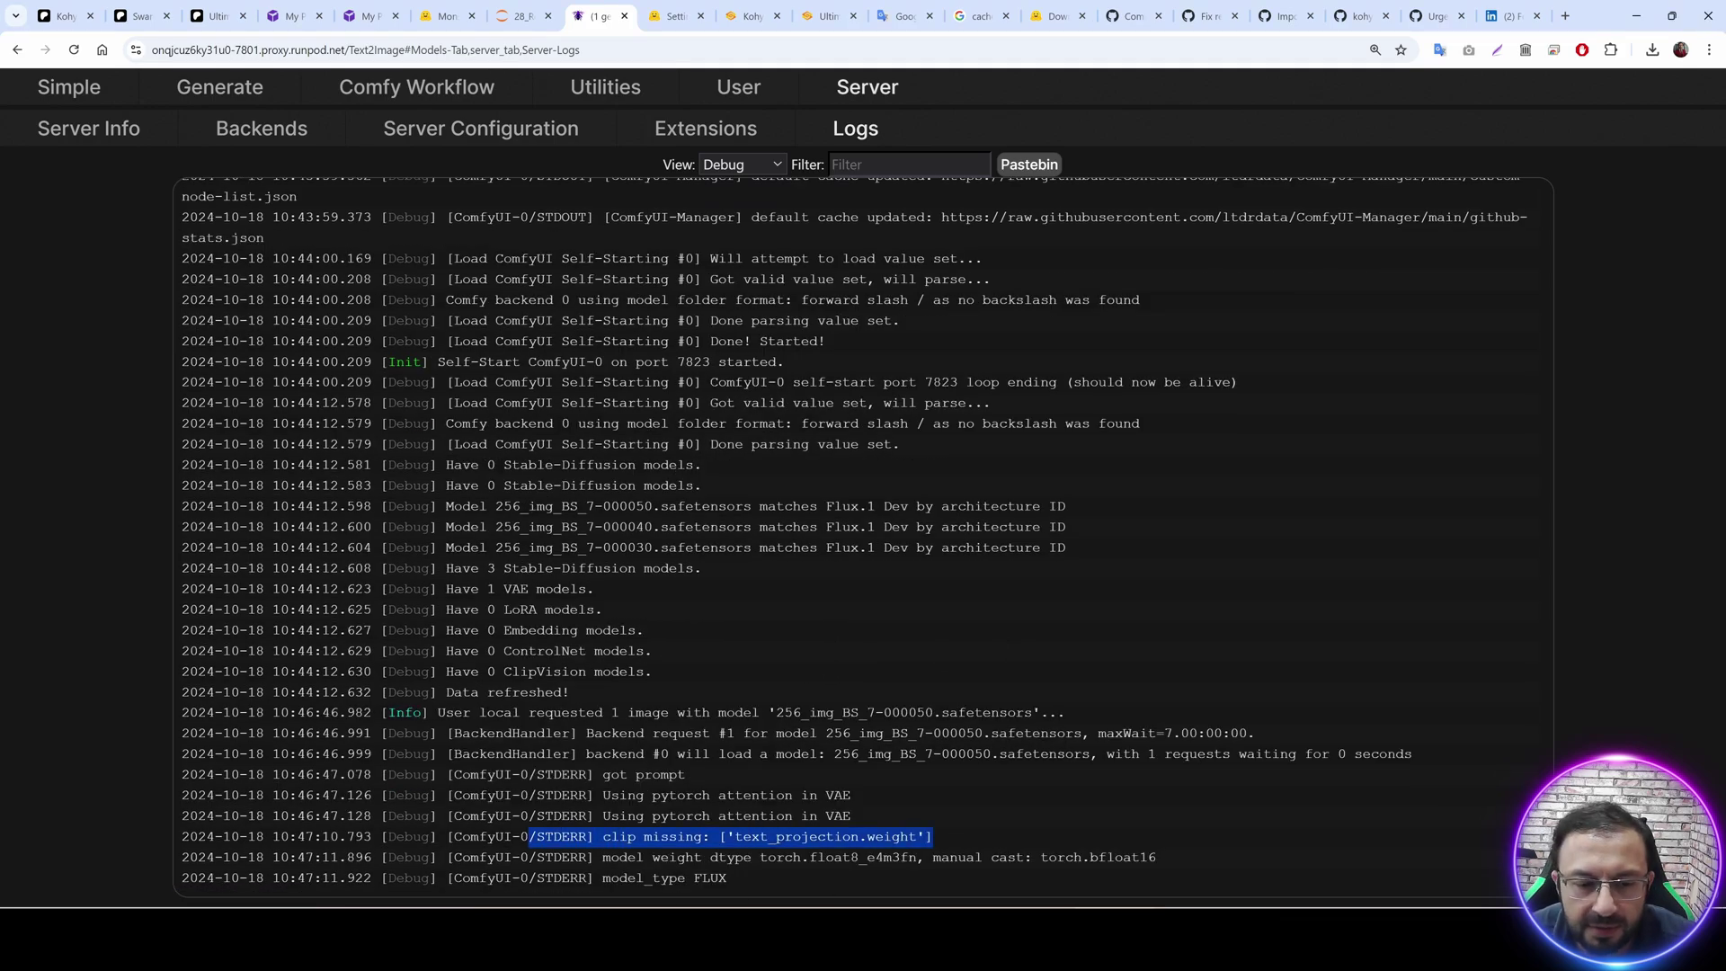
left_click_drag(782, 876, 465, 849)
left_click(464, 849)
Switch to JupyterLab and close the terminal of the finished 256_img_BS_7-000030.safetensors download.
left_click(521, 15)
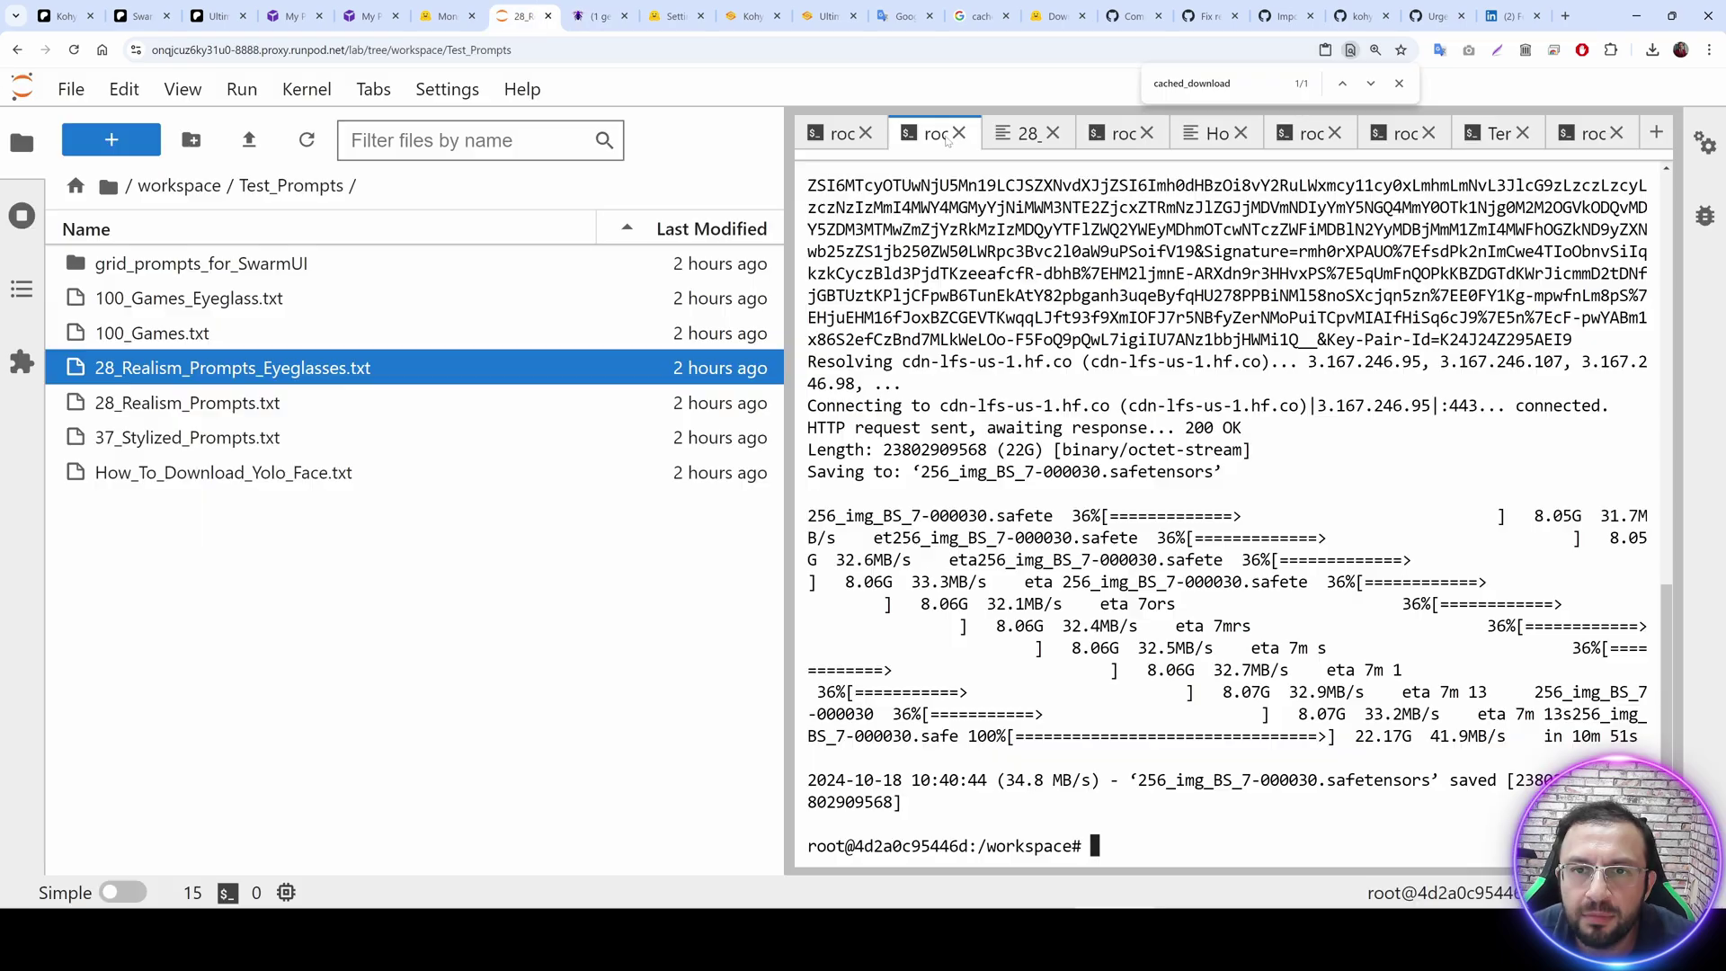
left_click(934, 133)
left_click(959, 133)
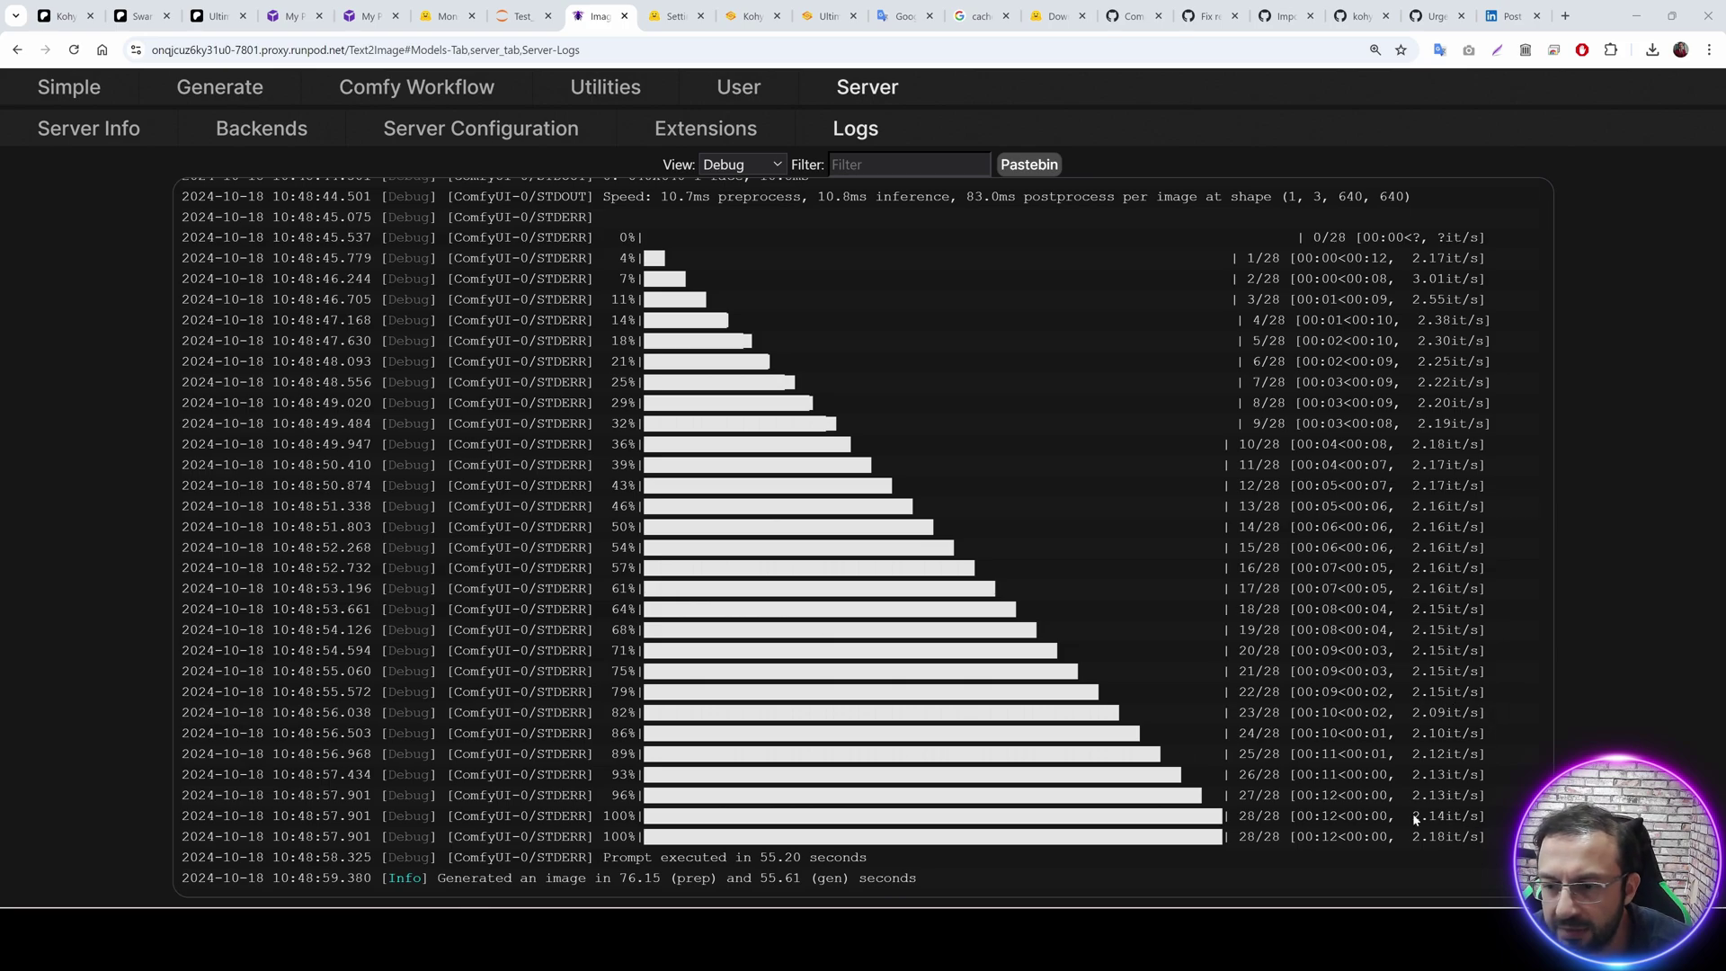
Return to the generation page and inspect the generated white-suit headshot at full size.
left_click(221, 88)
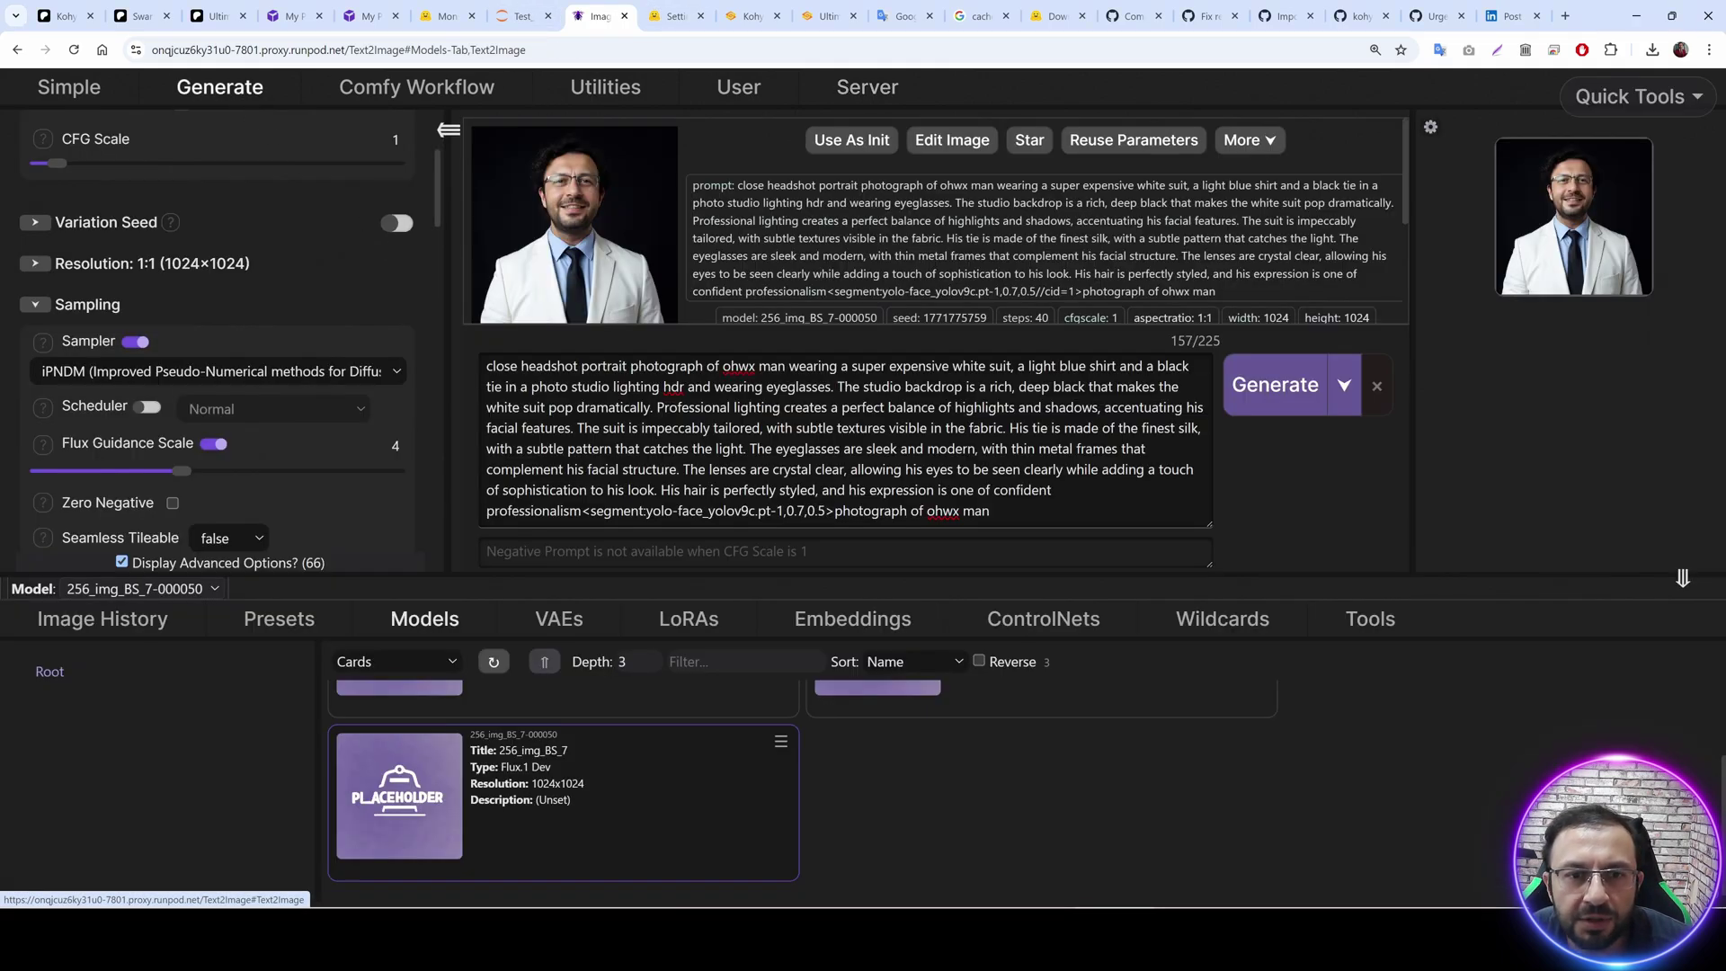
left_click(575, 224)
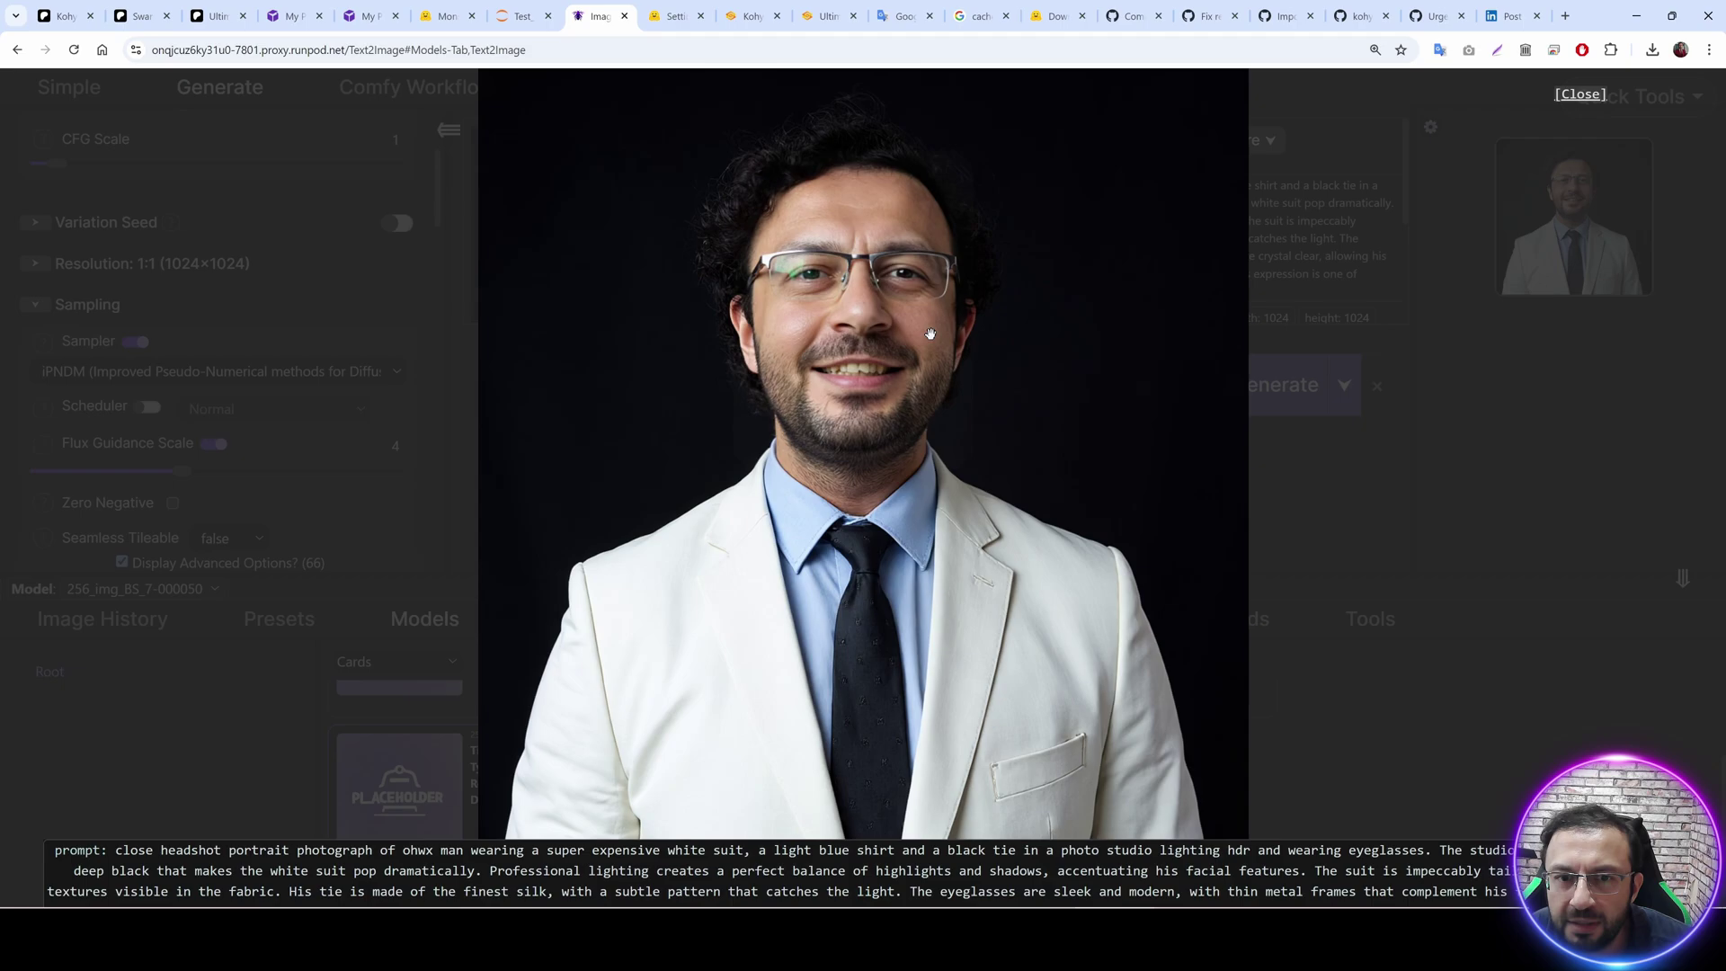
left_click(1510, 454)
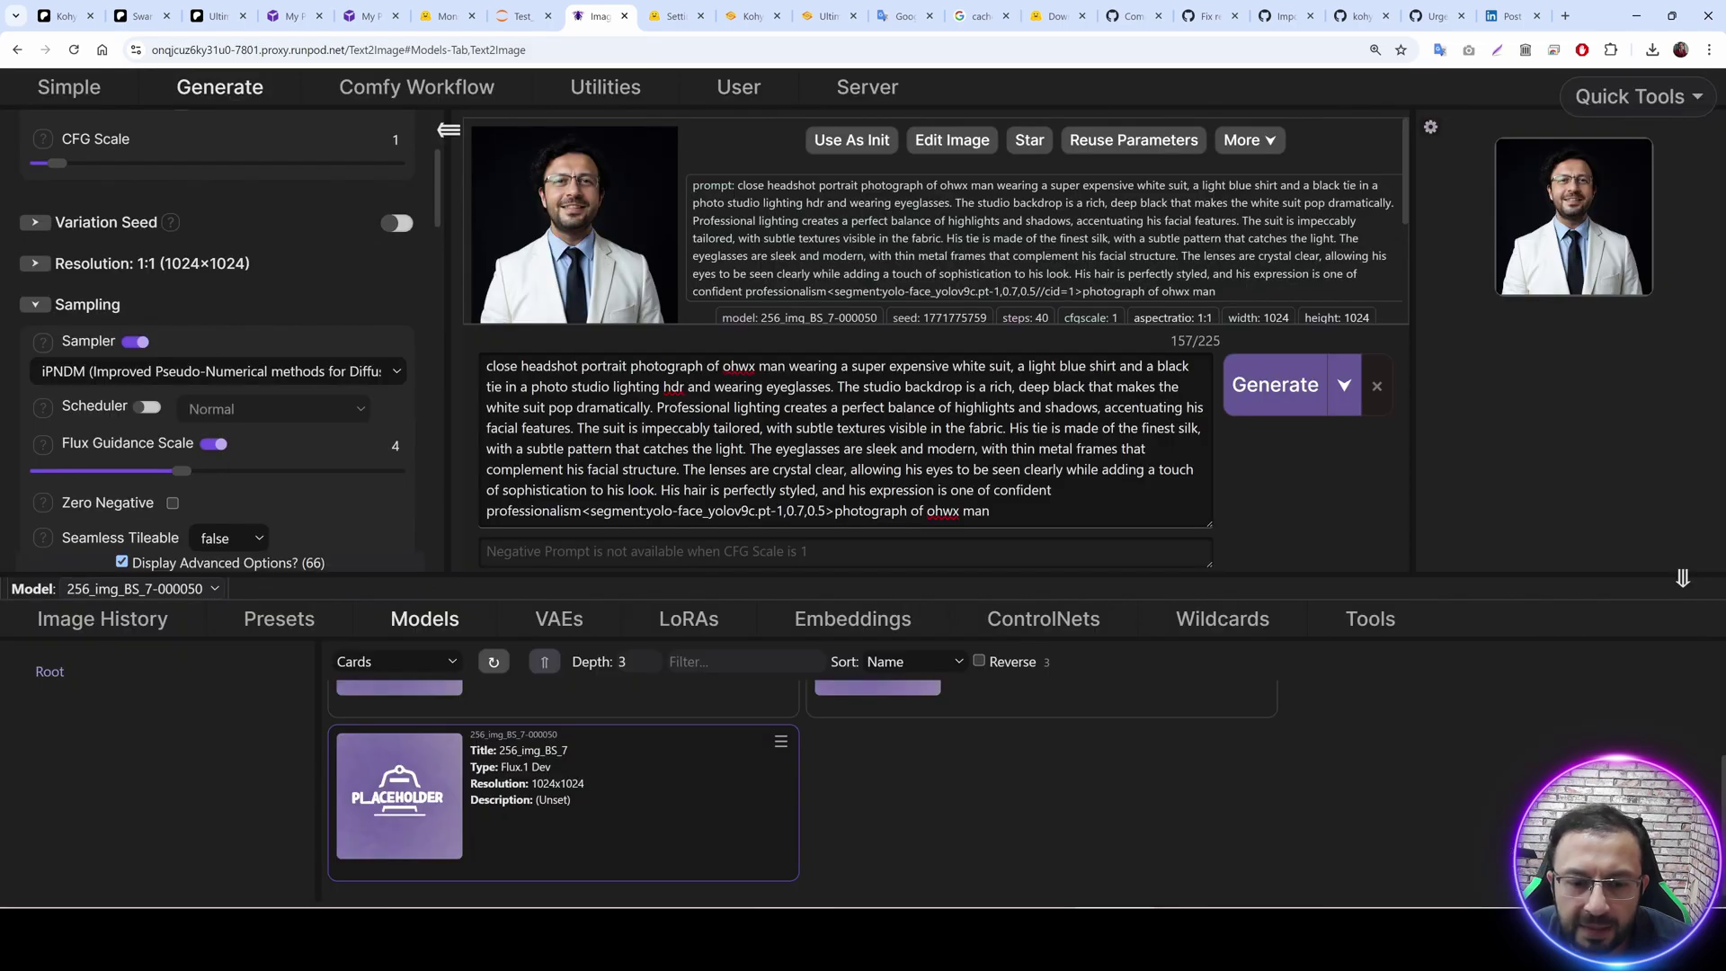
Replace the SwarmUI prompt with the prompt about ohwx man riding a white tiger, copied from 28_Realism_Prompts_Eyeglasses.txt in JupyterLab.
left_click(528, 15)
double_click(679, 370)
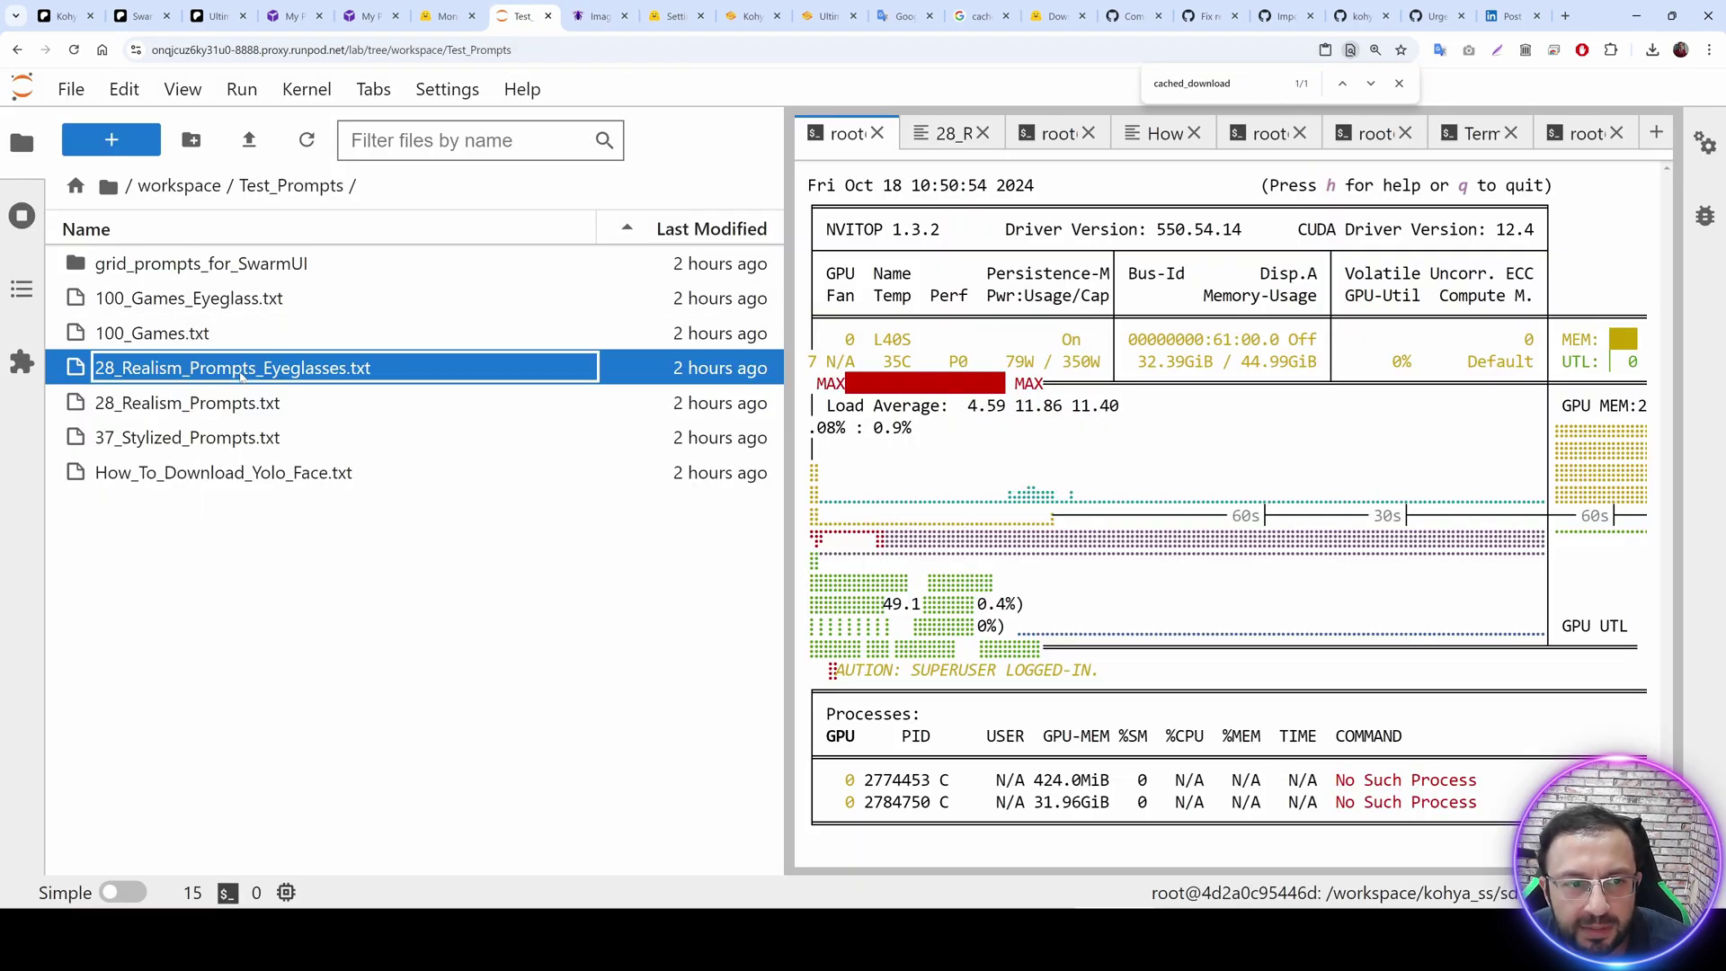
scroll(1231, 512, "down", 5)
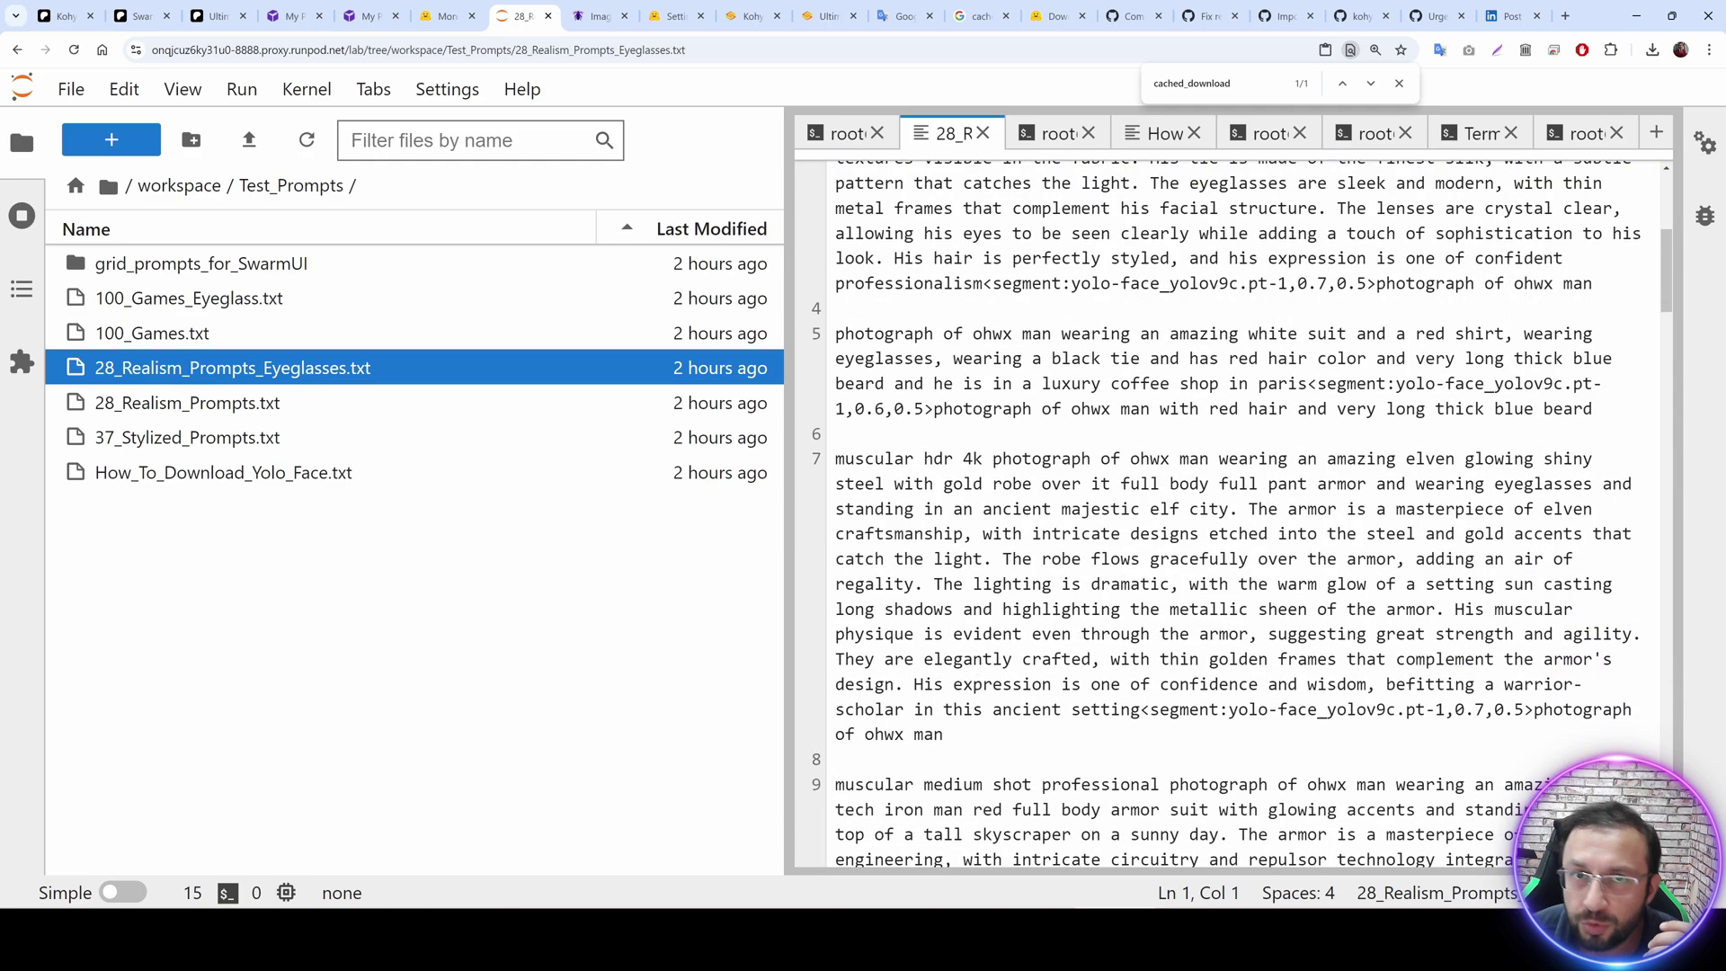
scroll(1231, 512, "down", 1)
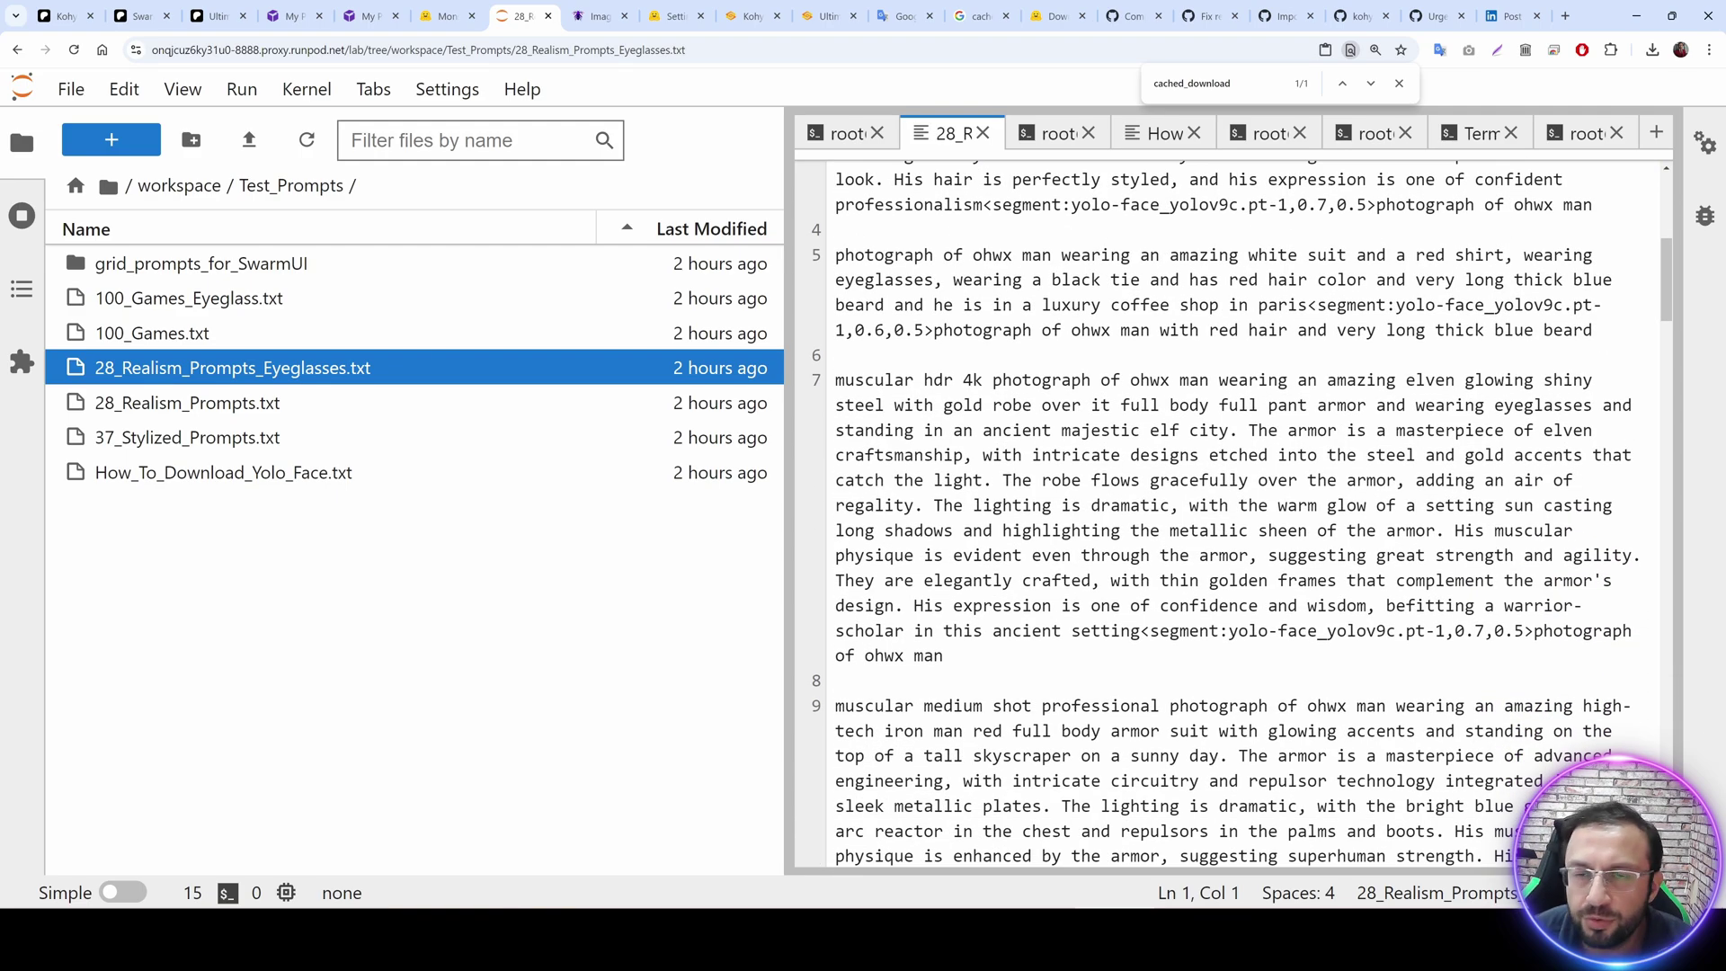
scroll(1231, 512, "down", 5)
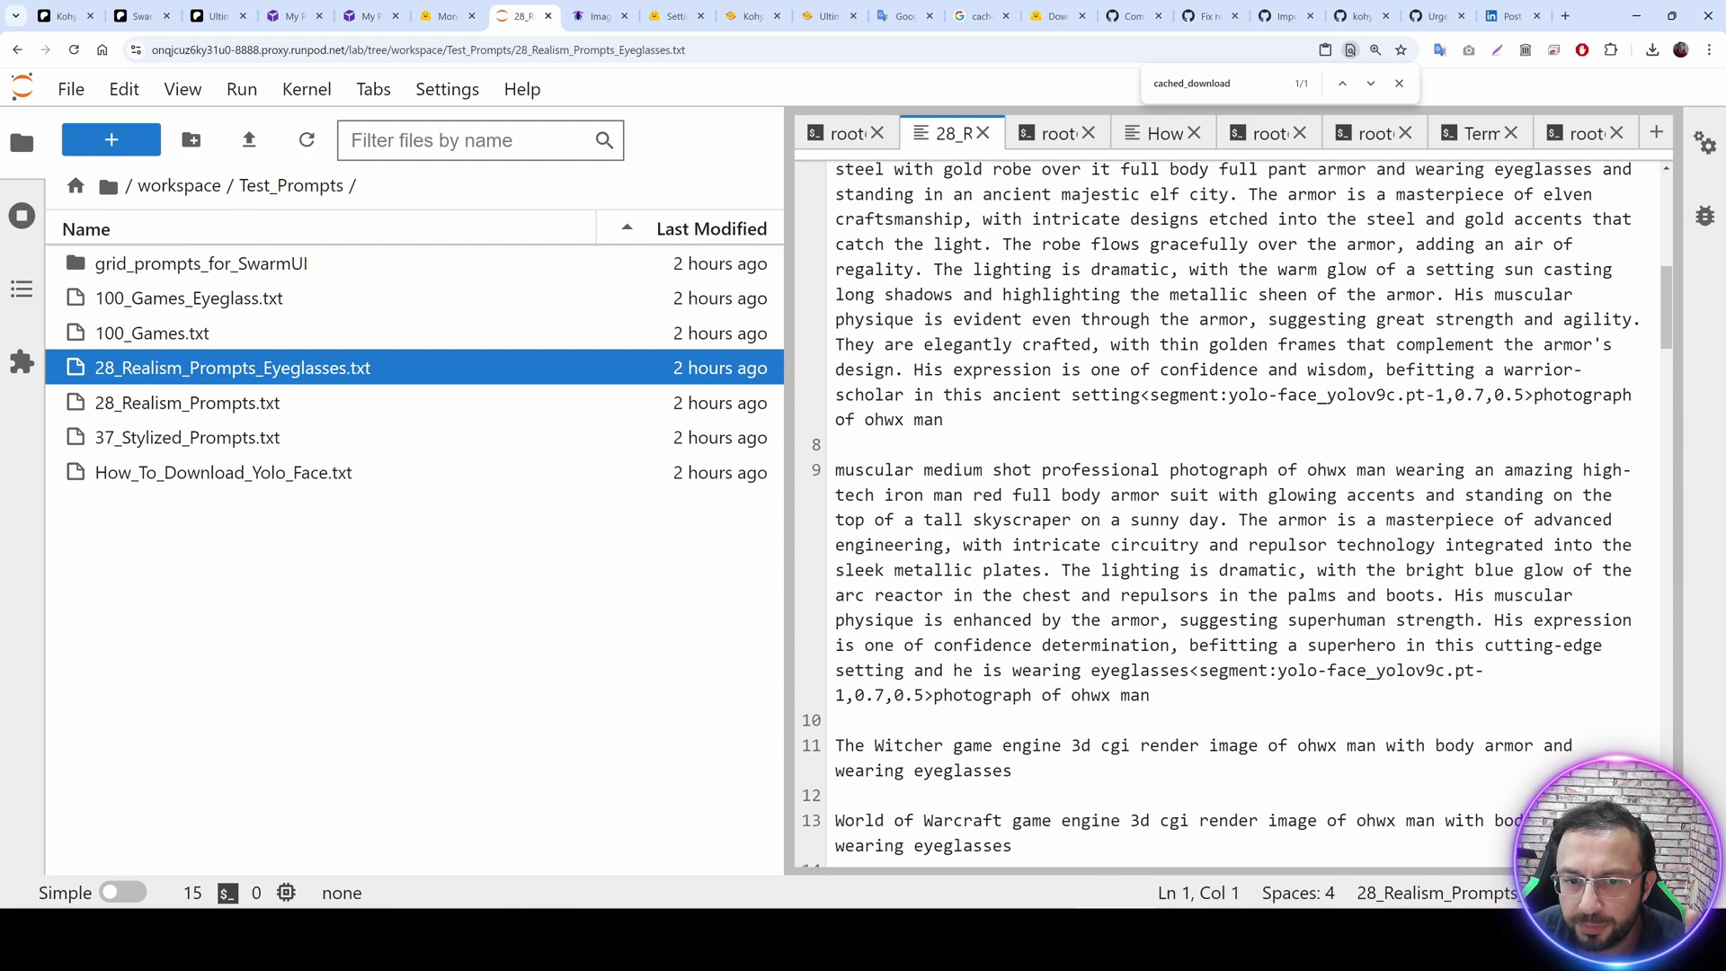
scroll(1231, 512, "down", 4)
left_click_drag(915, 648, 812, 430)
key("ctrl+c")
left_click(598, 15)
key("ctrl+a")
key("ctrl+v")
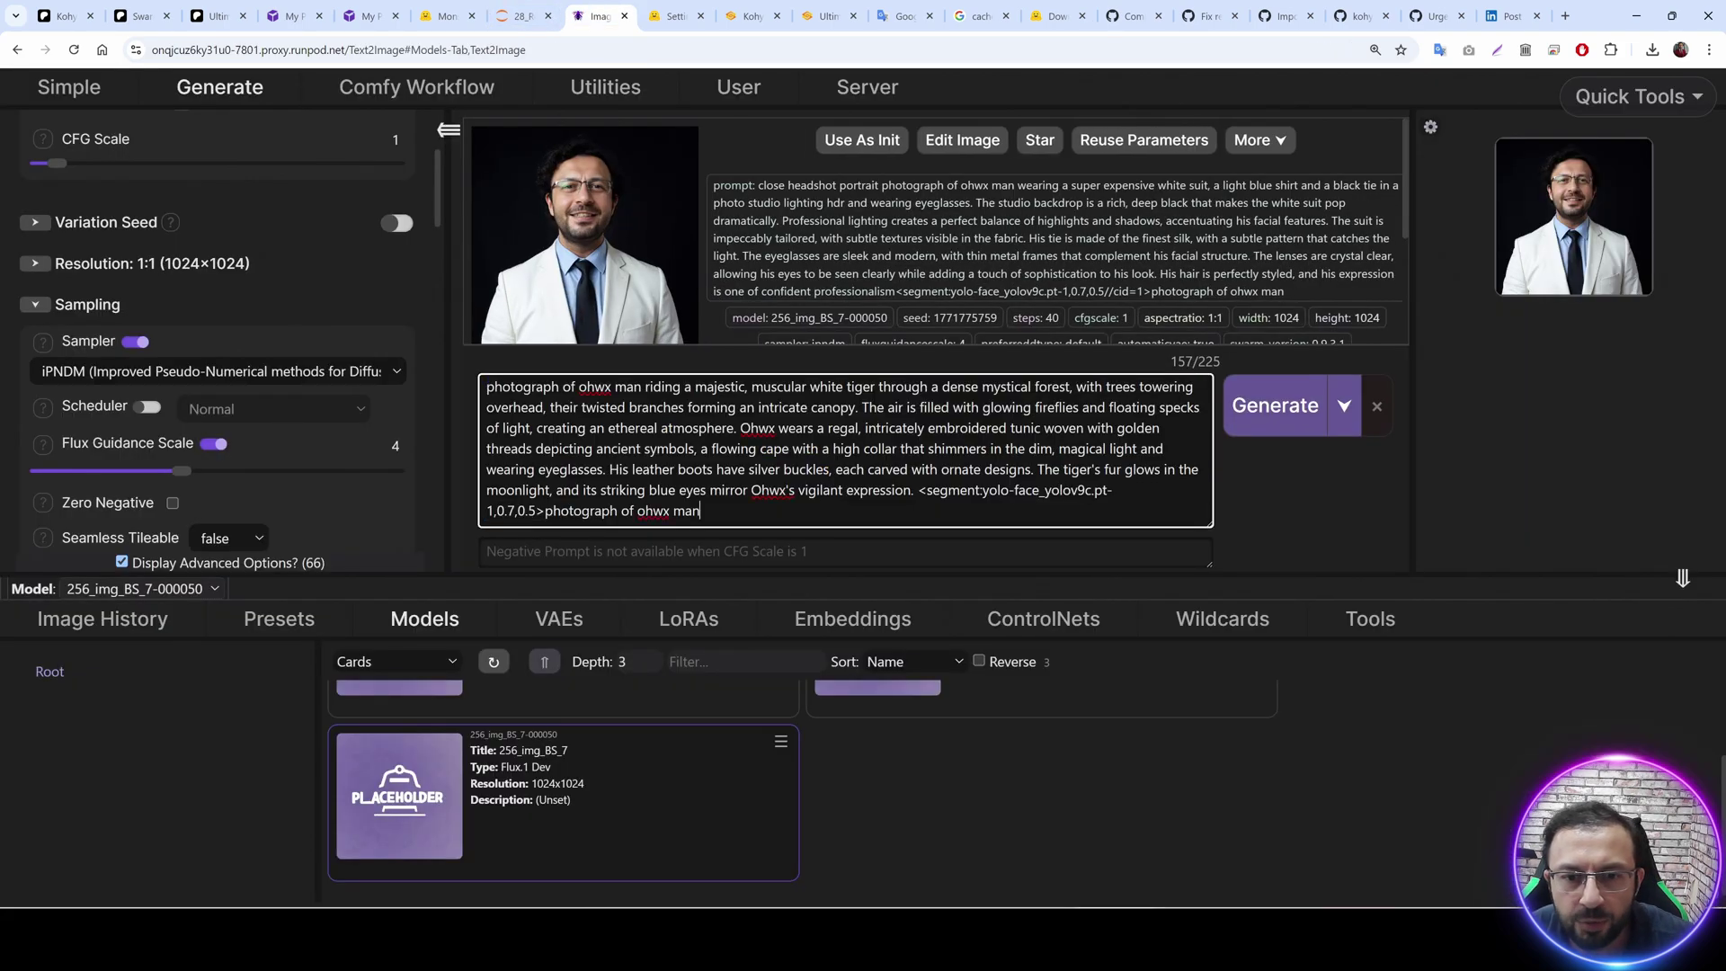
Copy the face segment tag with its trailing "photograph of ohwx man", remove it from the tiger prompt, and generate an image without it.
left_click_drag(701, 511, 918, 490)
key("ctrl+c")
key("BackSpace")
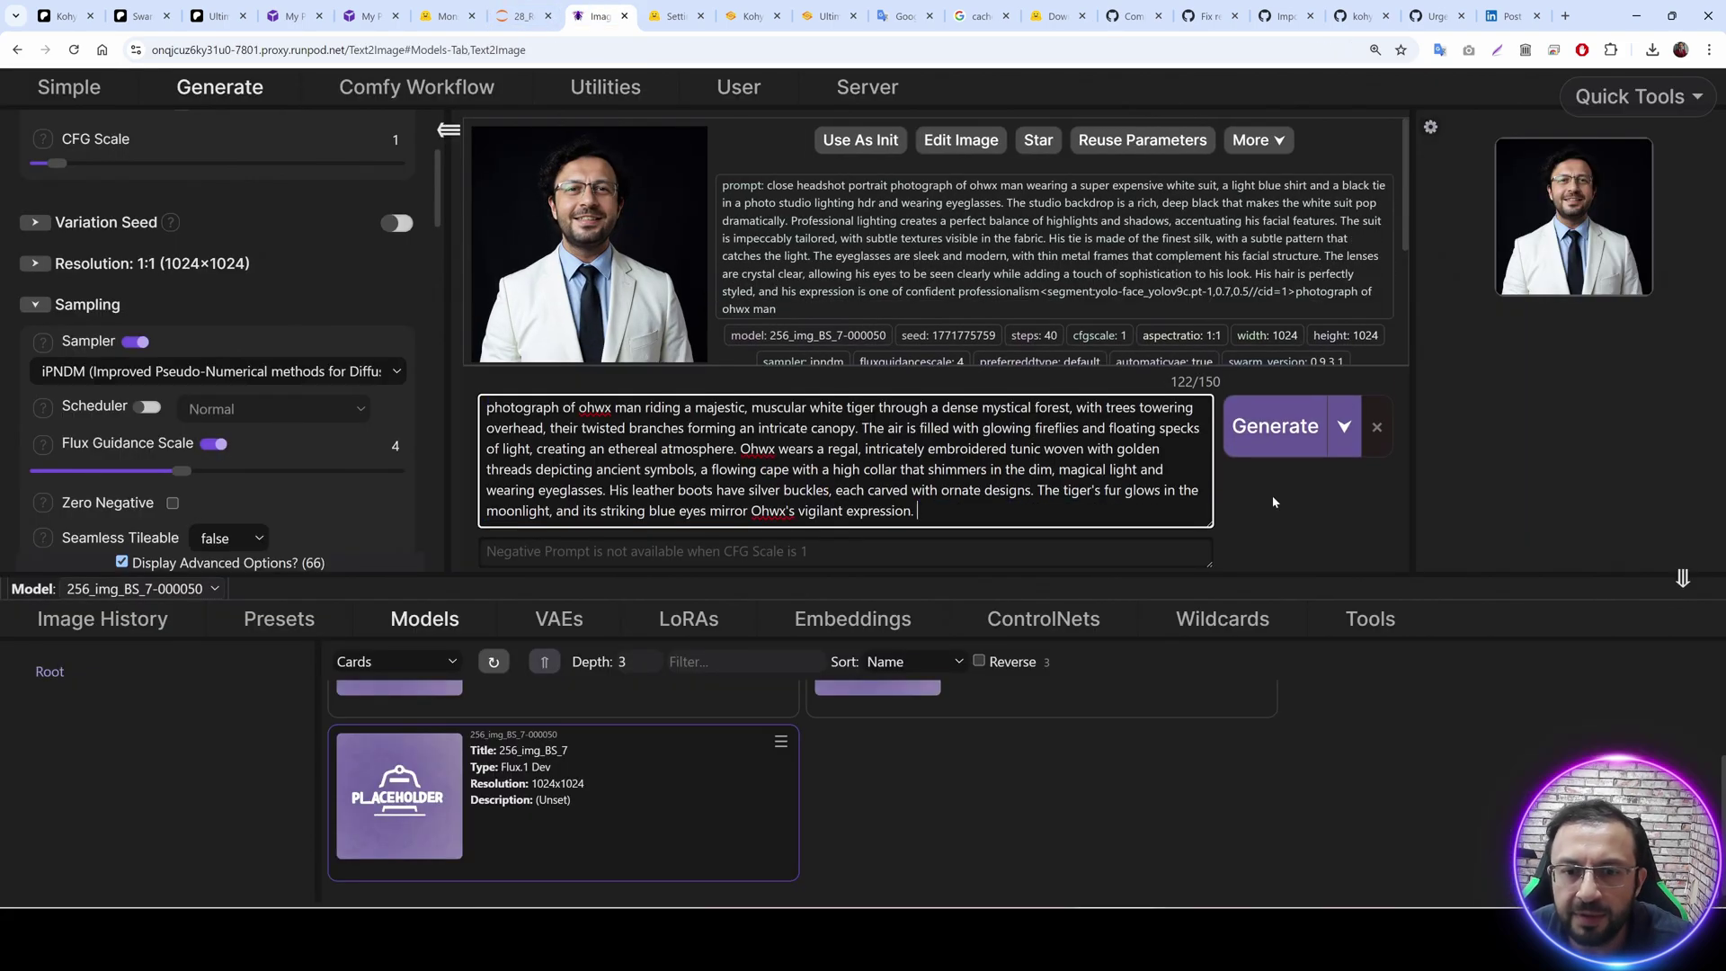
left_click(1271, 442)
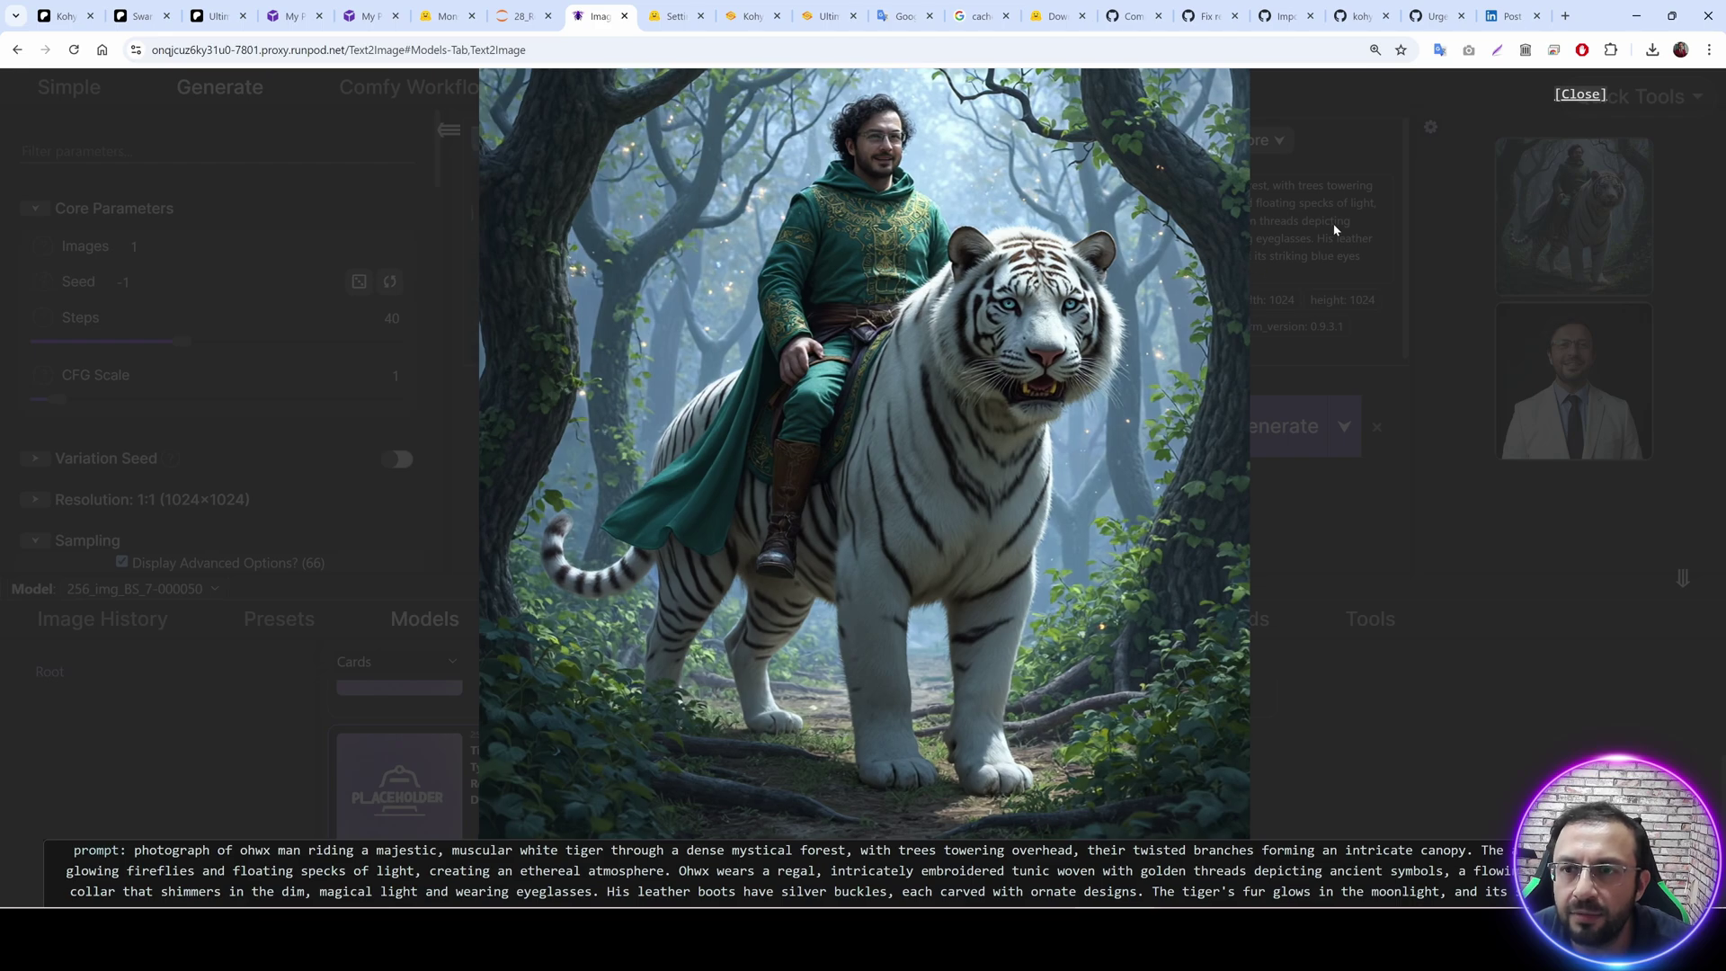
Reuse the tiger image's parameters, append "<segment:yolo-face_yolov9c.pt-1,0.7,0.5>photograph of ohwx man" to the prompt, and generate the image.
left_click(1330, 292)
left_click(1142, 141)
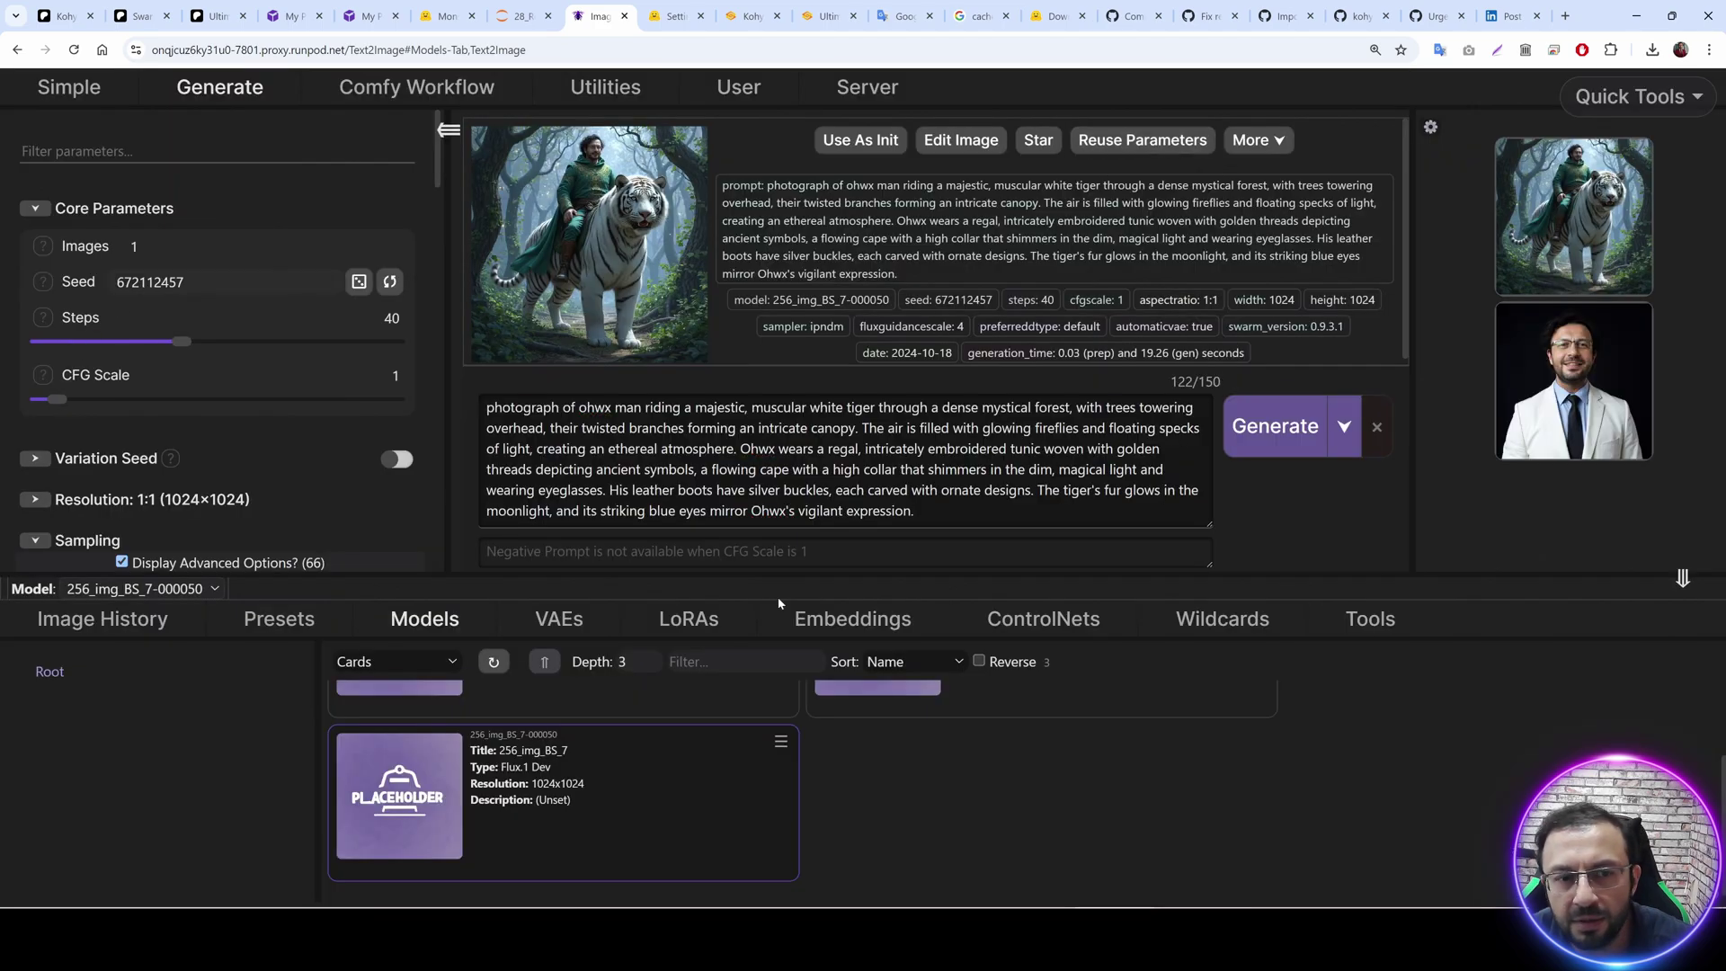
left_click(916, 510)
key("ctrl+v")
key("Return")
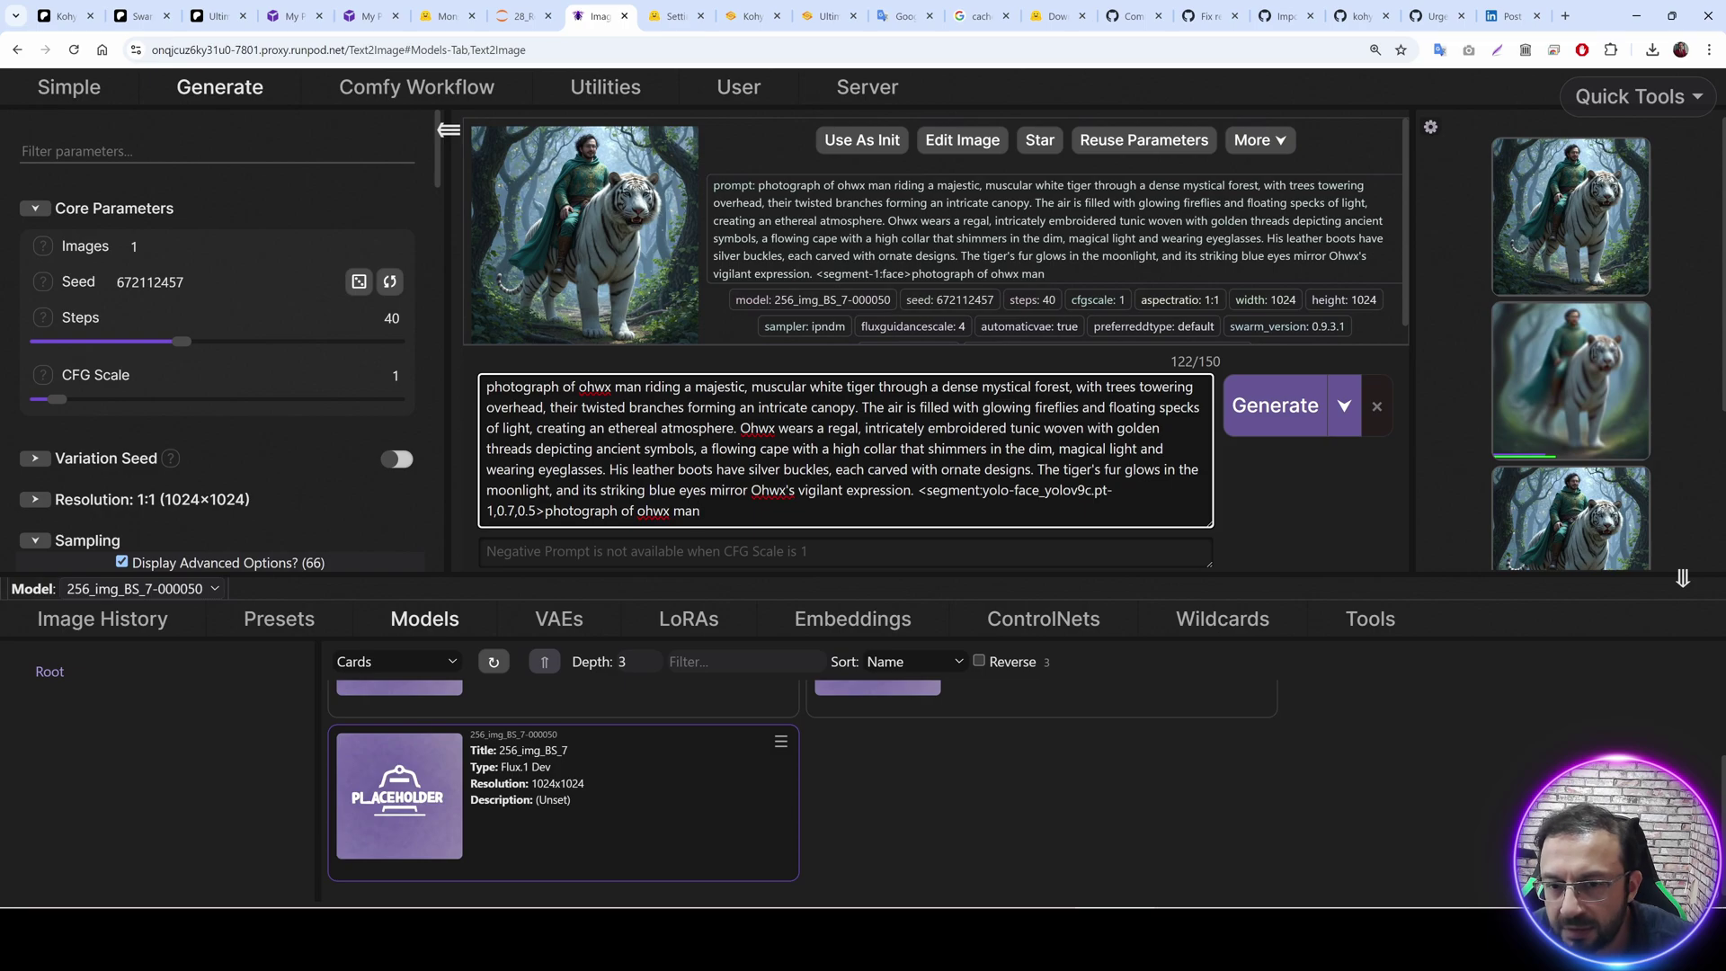
left_click(1275, 406)
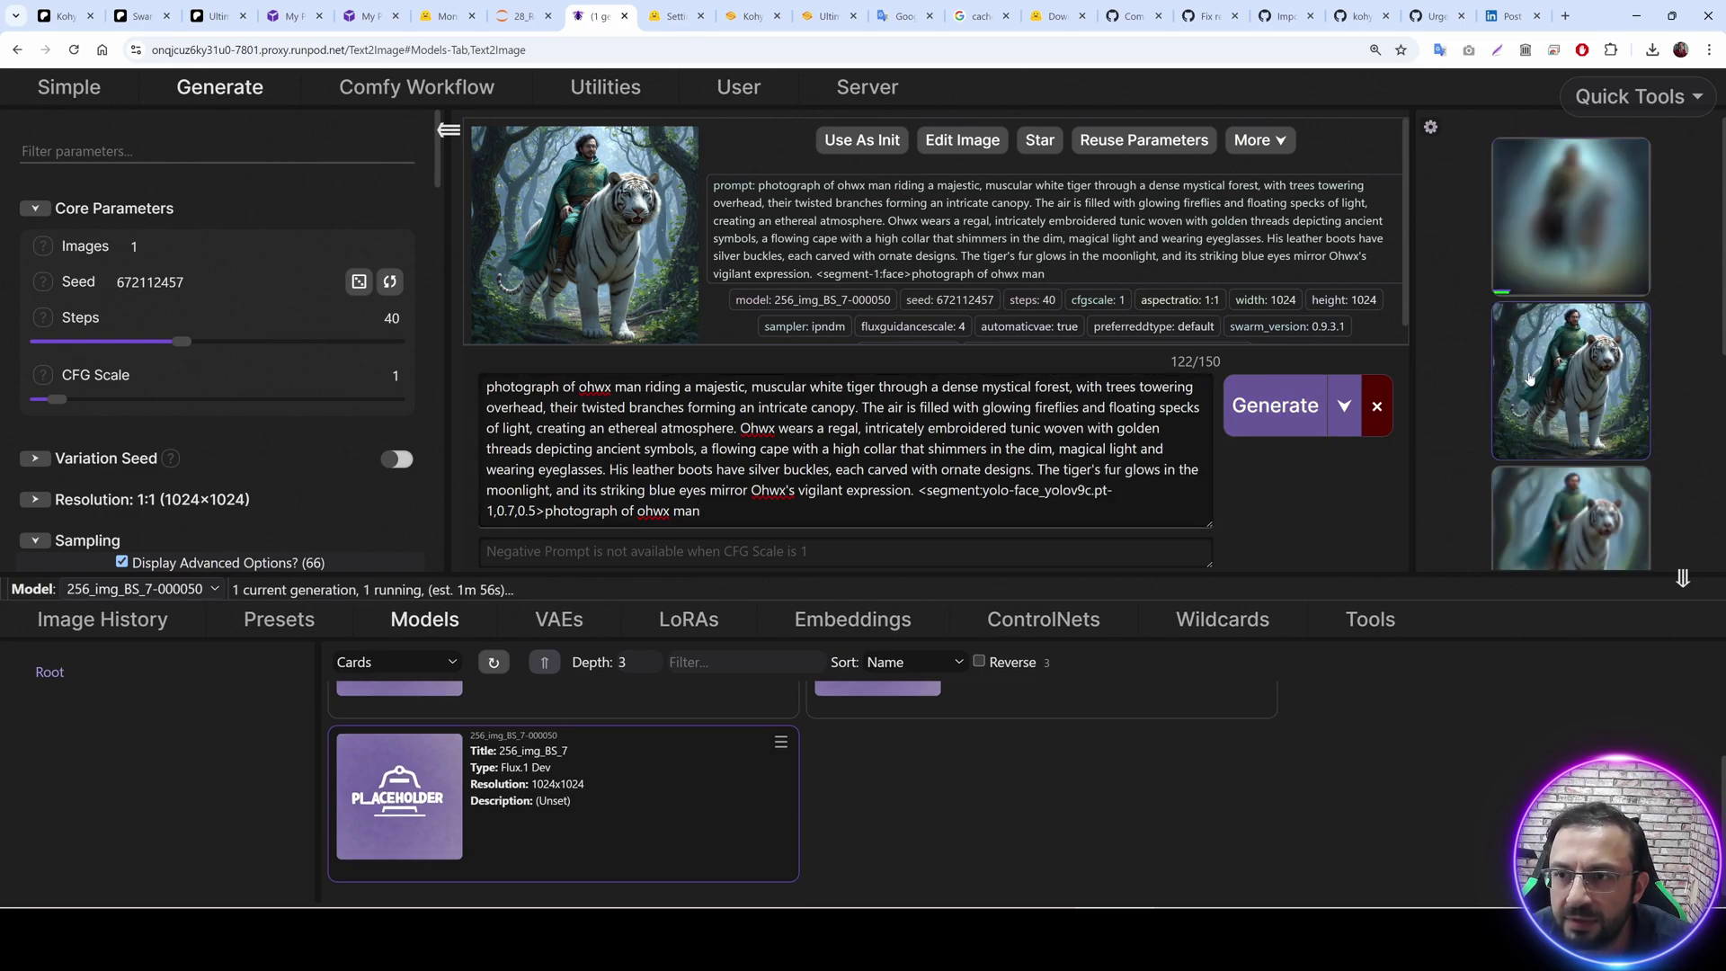
Inspect the face of the tiger image made with the "<segment-1:face>" tag at full size.
left_click(615, 226)
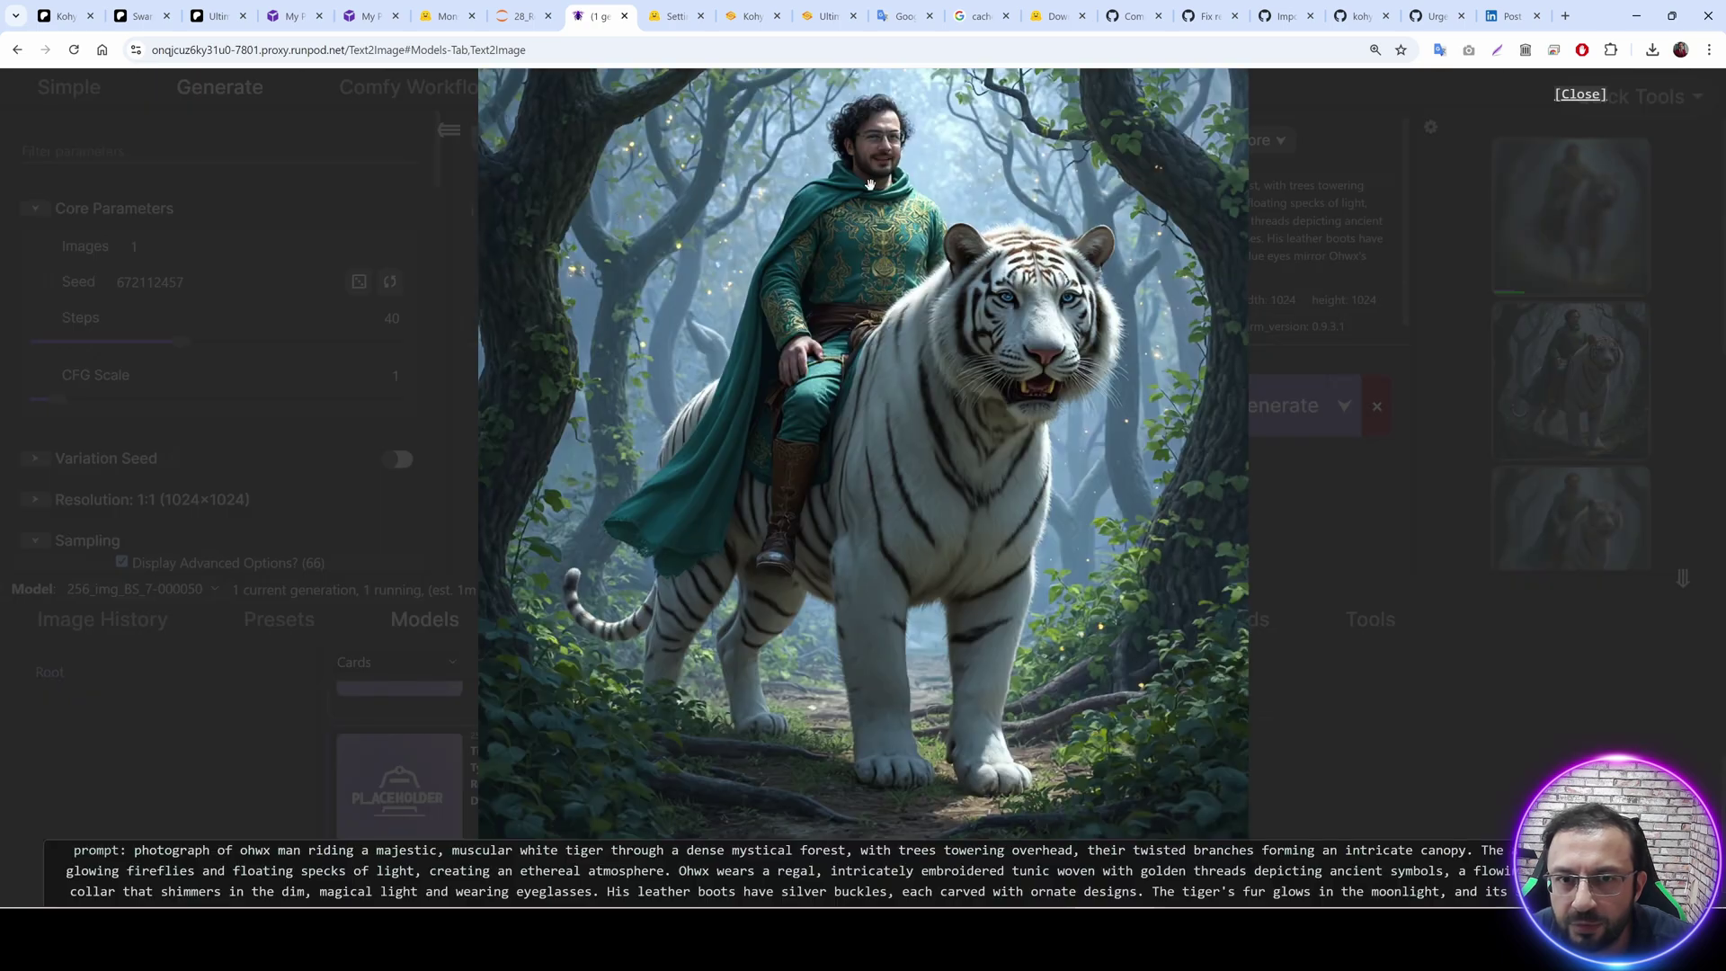
left_click(1380, 319)
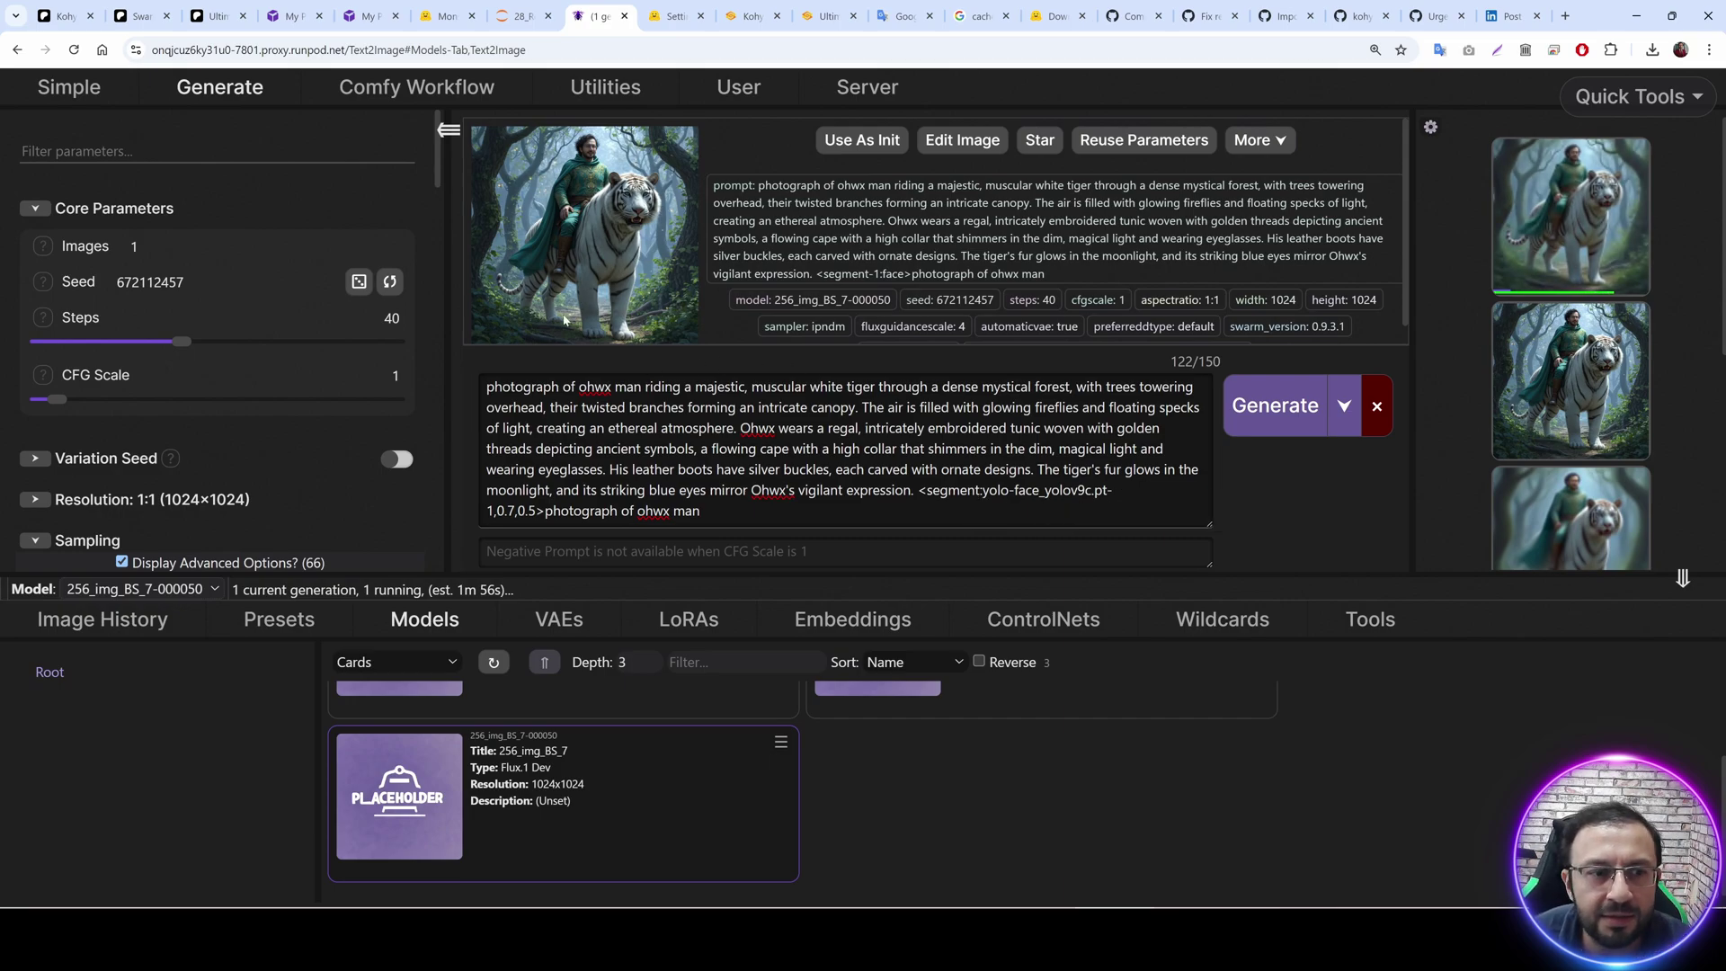
Examine the segment mask settings under Regional Prompting and the numeric values in the prompt's yolo-face segment tag.
scroll(254, 414, "down", 10)
scroll(172, 386, "down", 5)
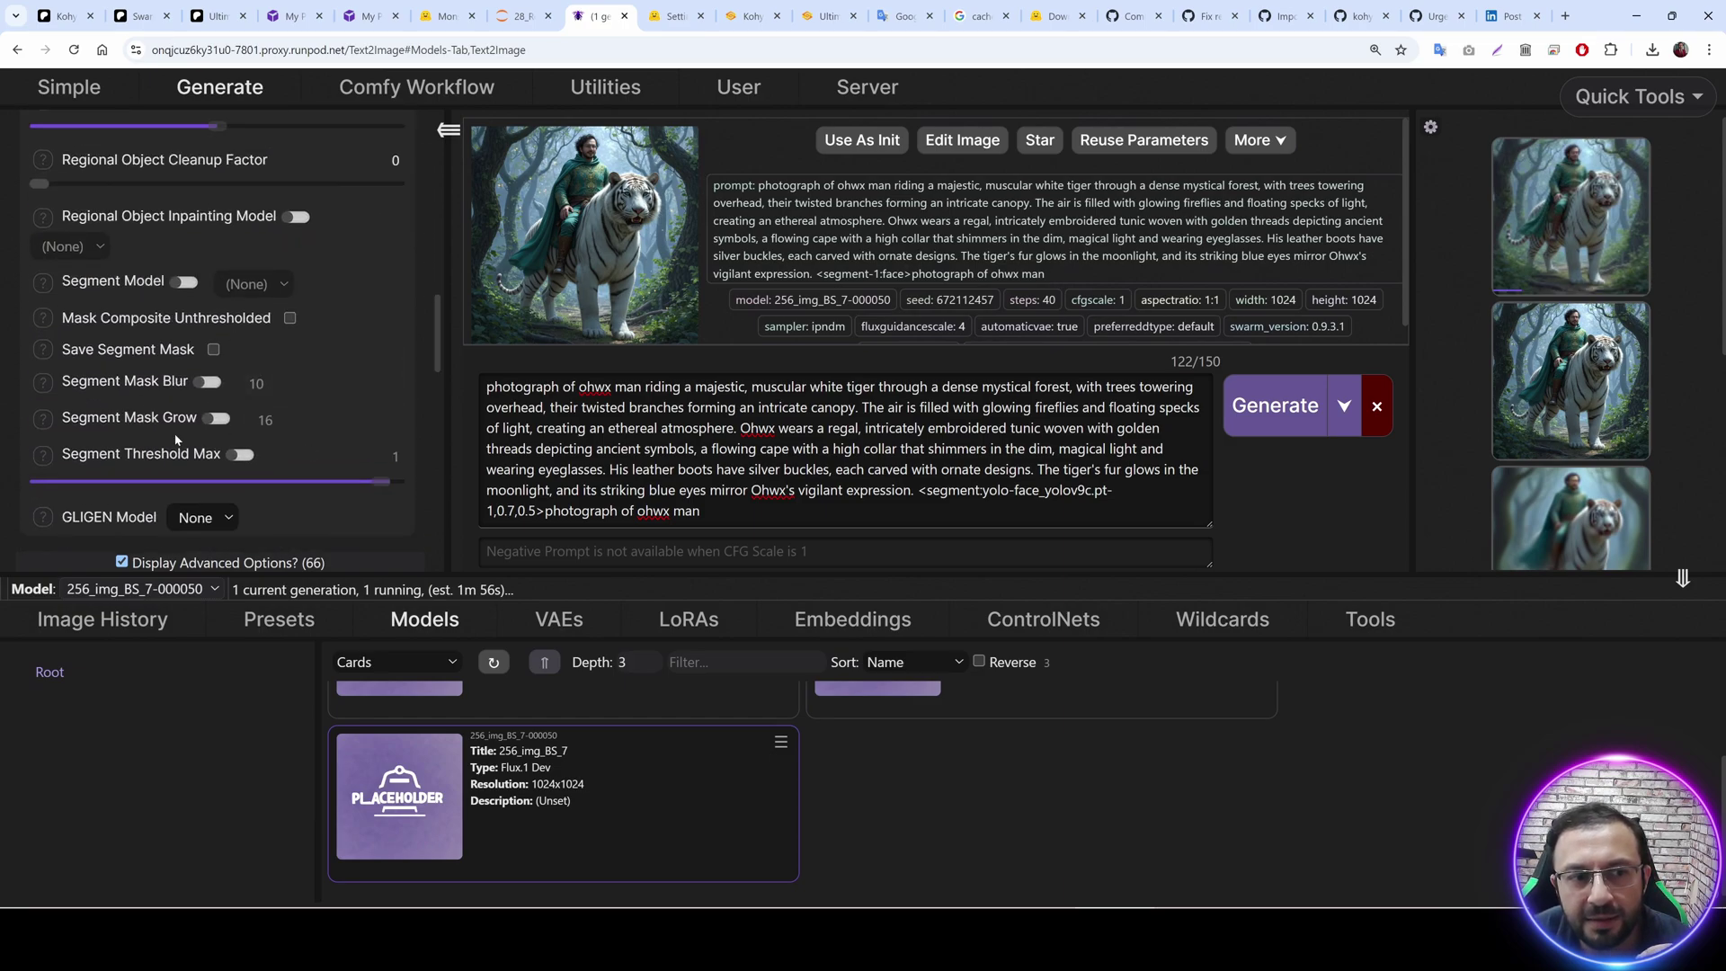
scroll(175, 400, "down", 1)
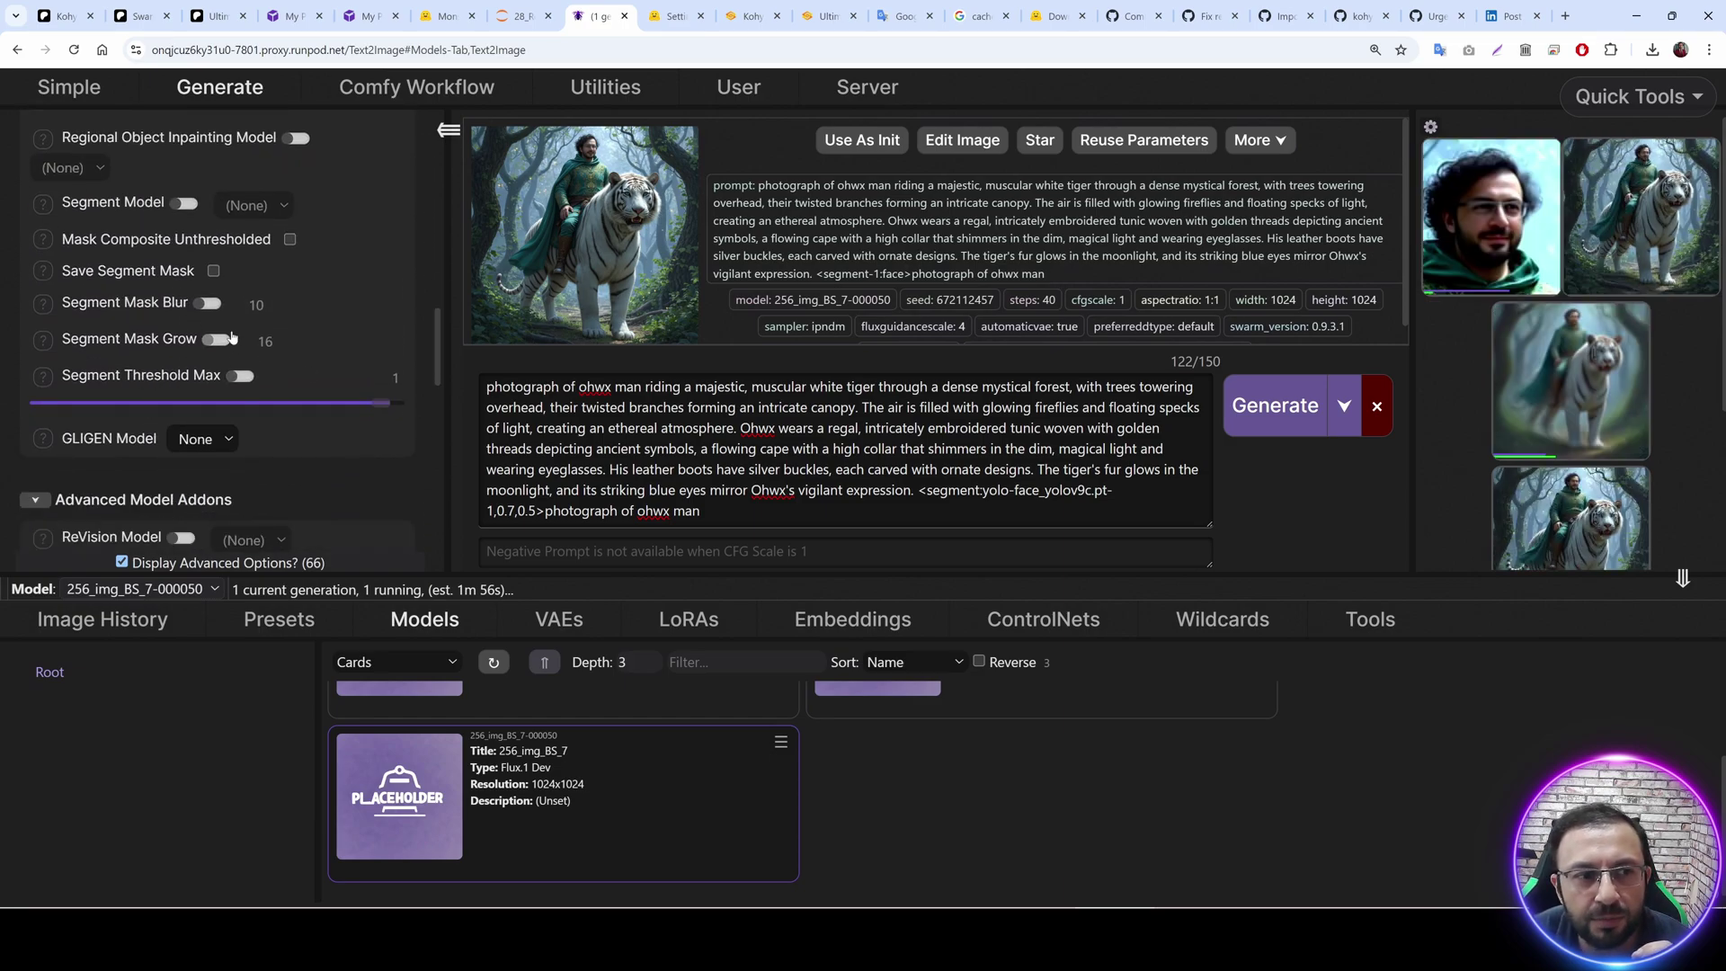
scroll(259, 280, "up", 1)
scroll(179, 270, "up", 1)
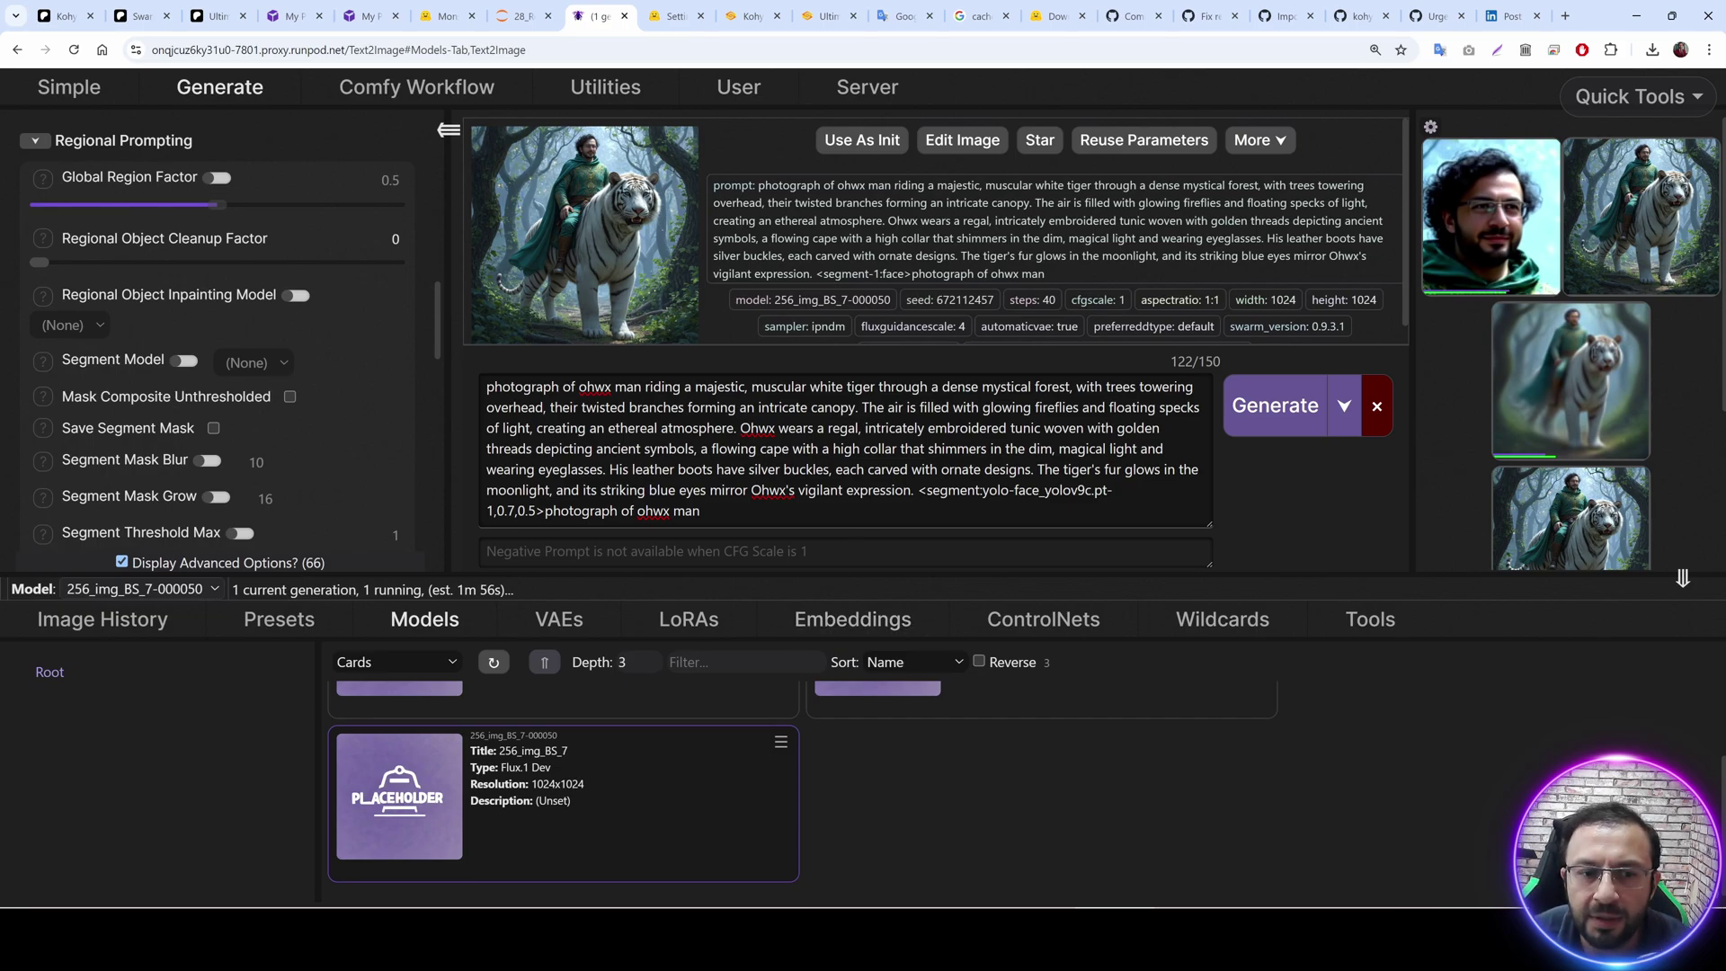
left_click(510, 511)
left_click(536, 511)
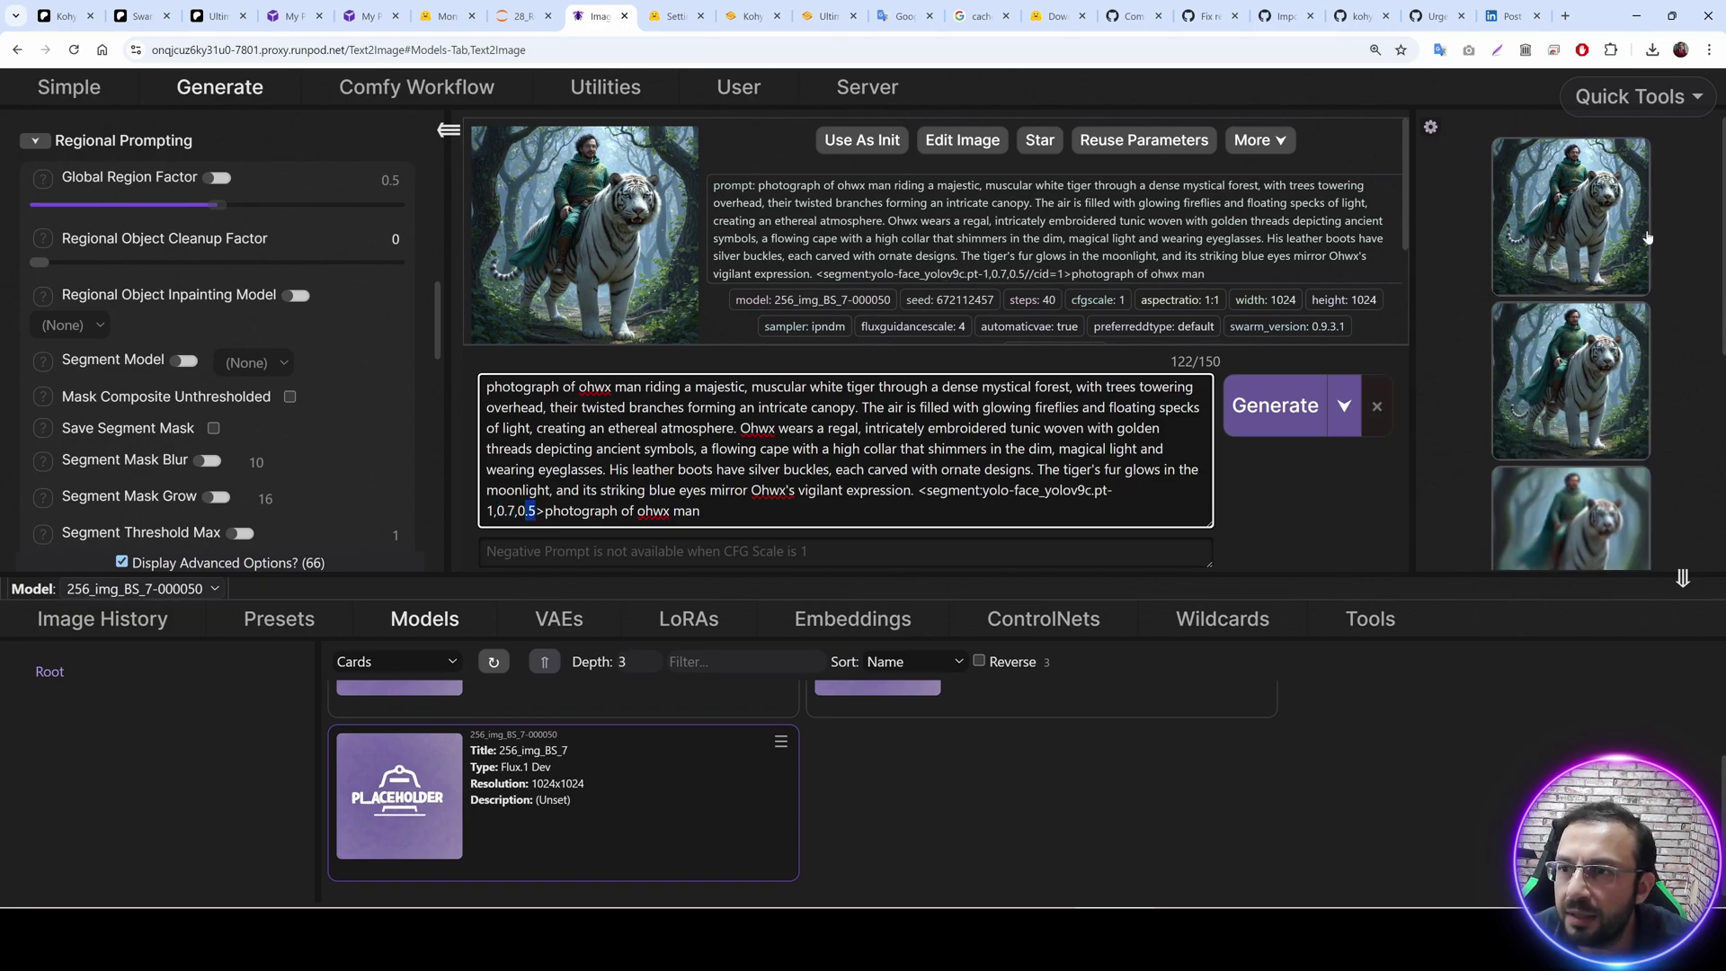
Open the full-size tiger images made with and without the yolo-face segment tag in separate browser tabs.
left_click(890, 236)
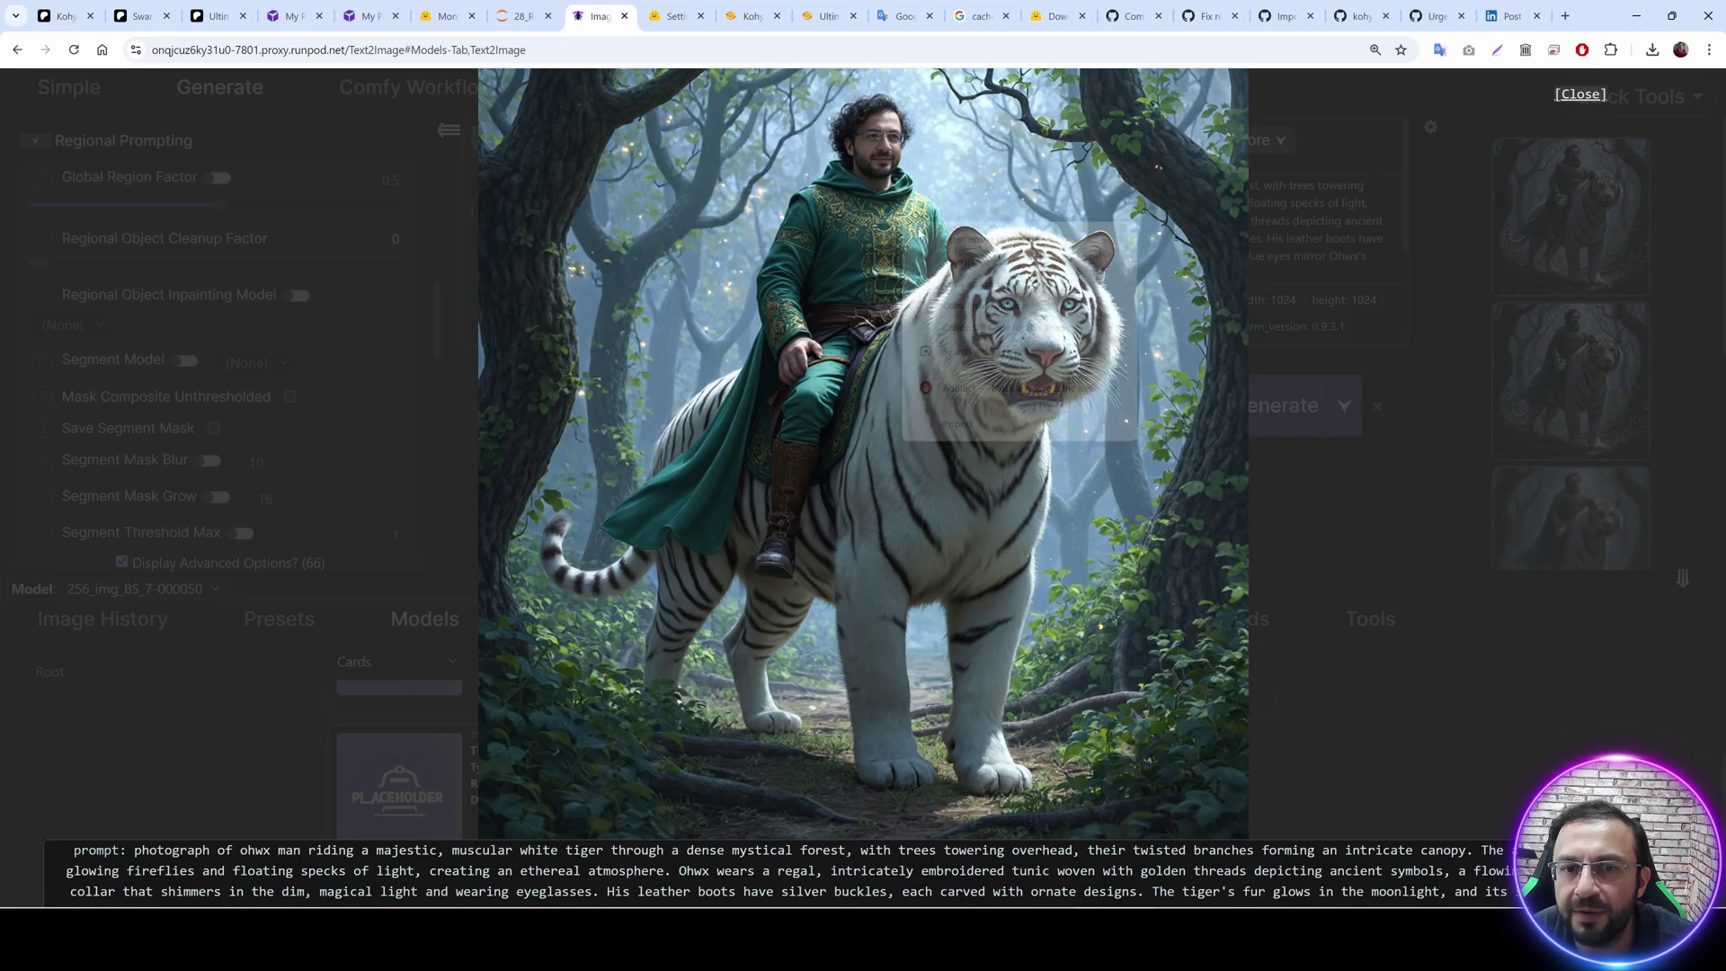
left_click(1328, 295)
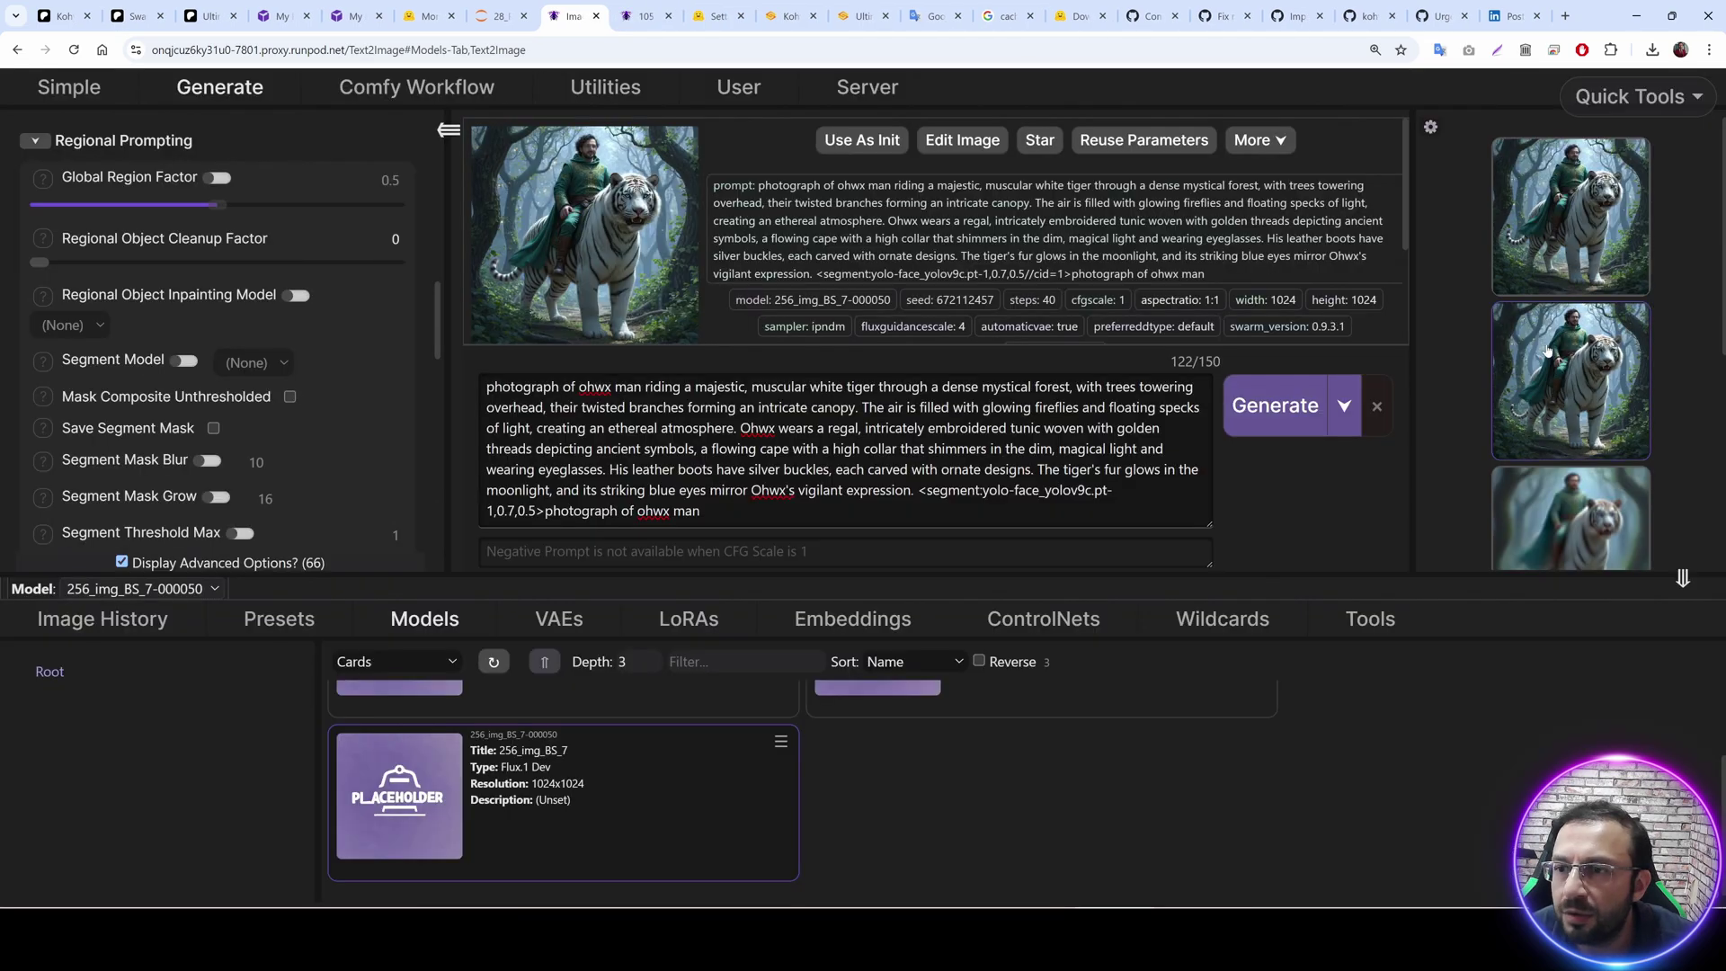
left_click(579, 162)
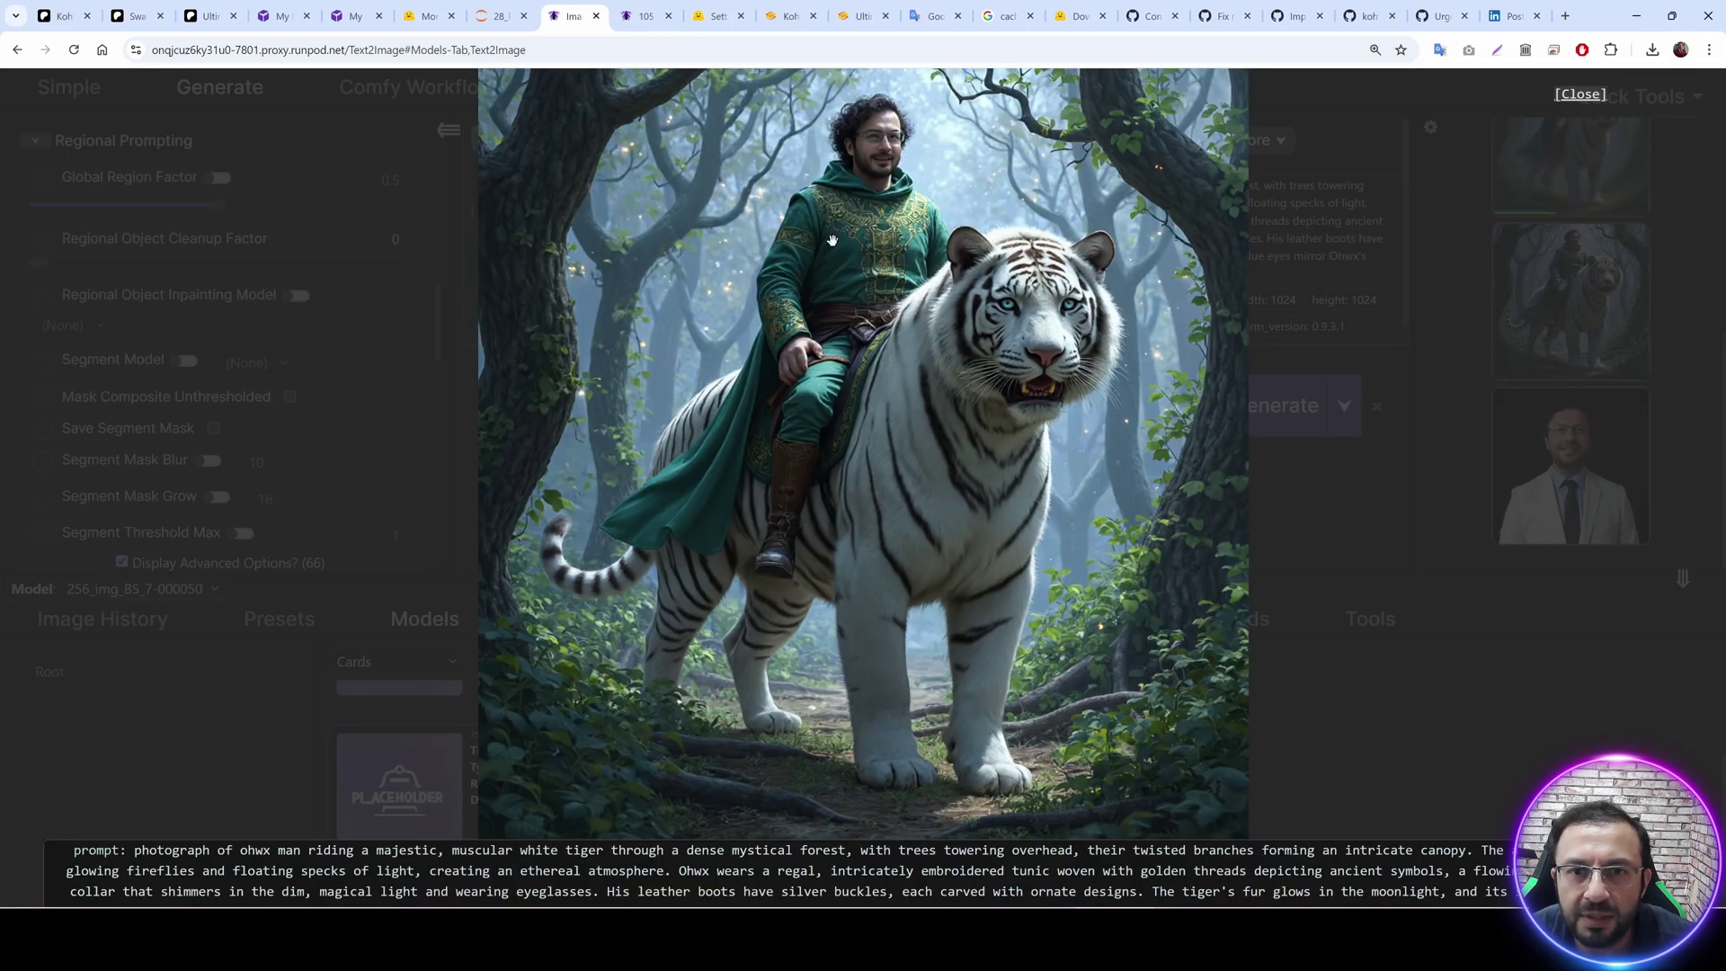
right_click(857, 236)
left_click(907, 251)
key("ctrl+Tab")
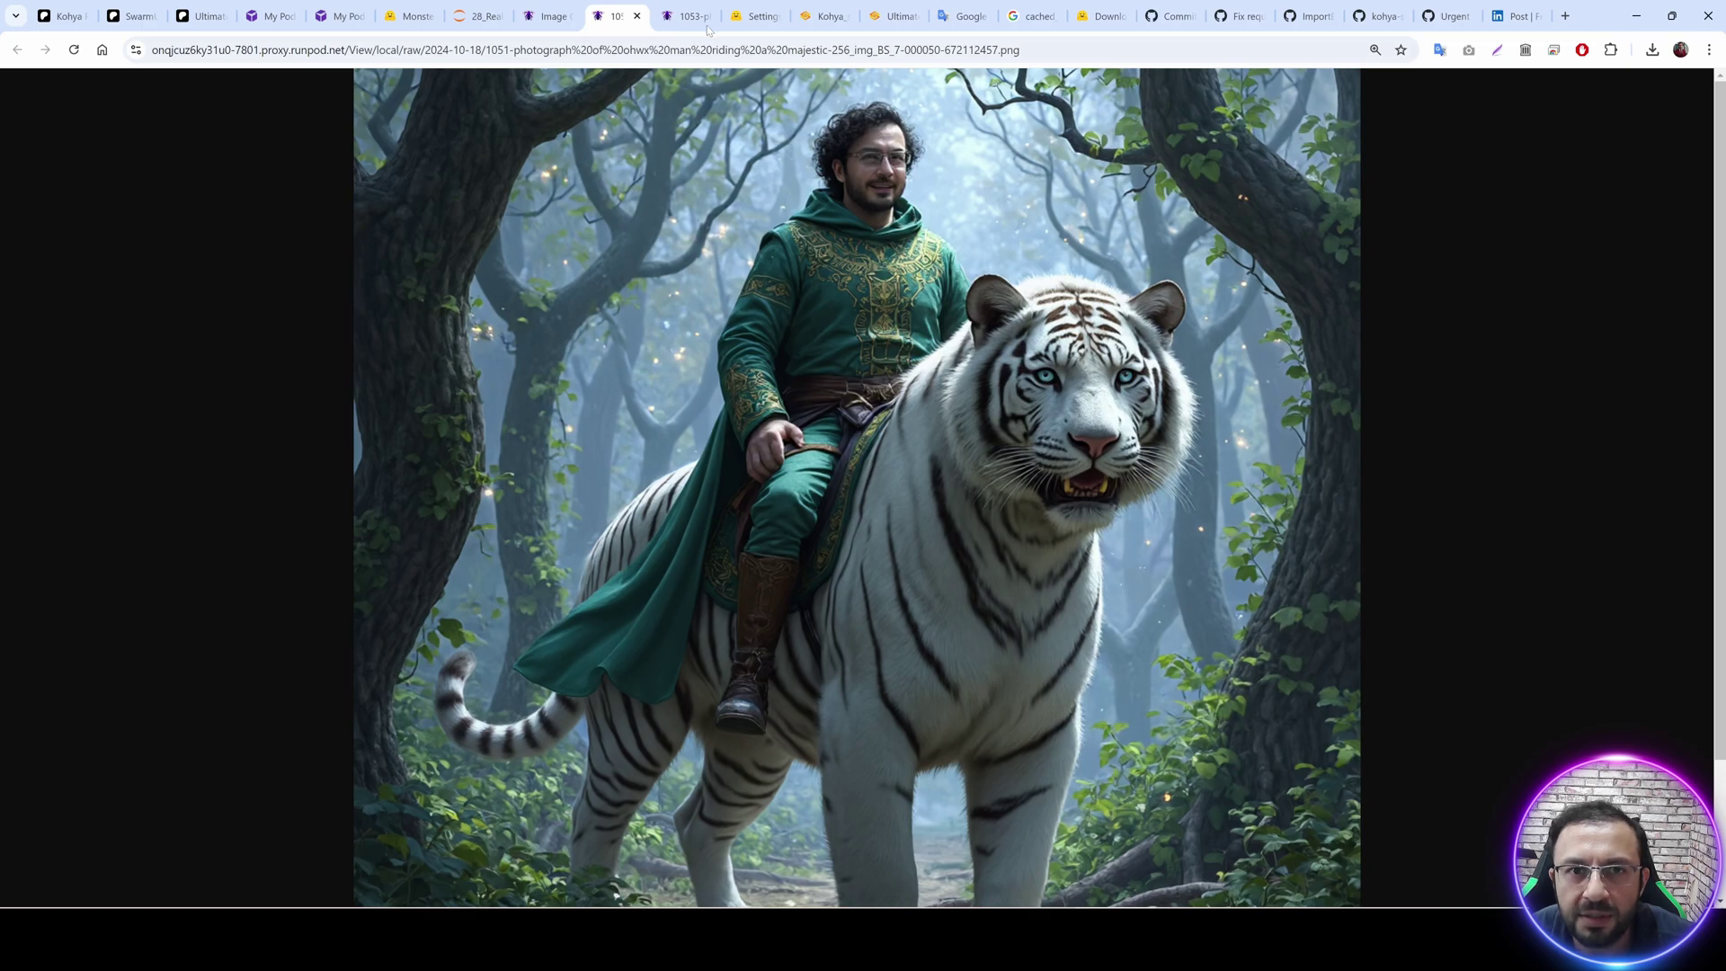
Compare the rider's face between the 1051 and 1053 tiger images by alternating between the two.
left_click(707, 27)
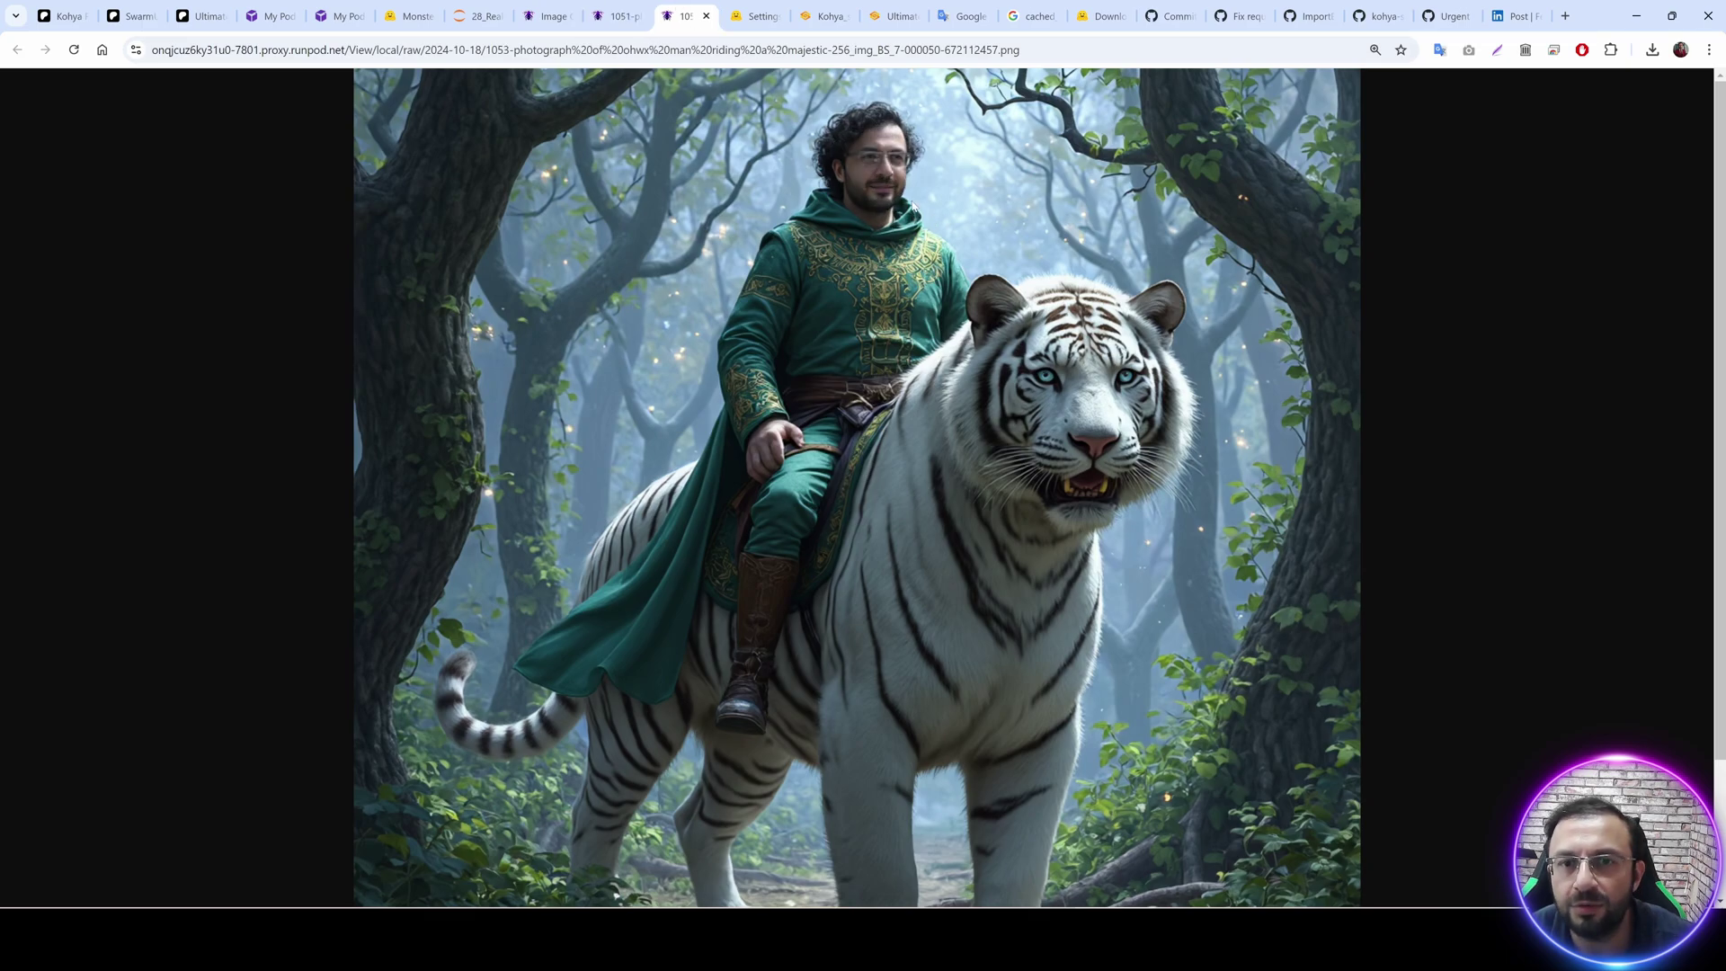
key("ctrl+shift+Tab")
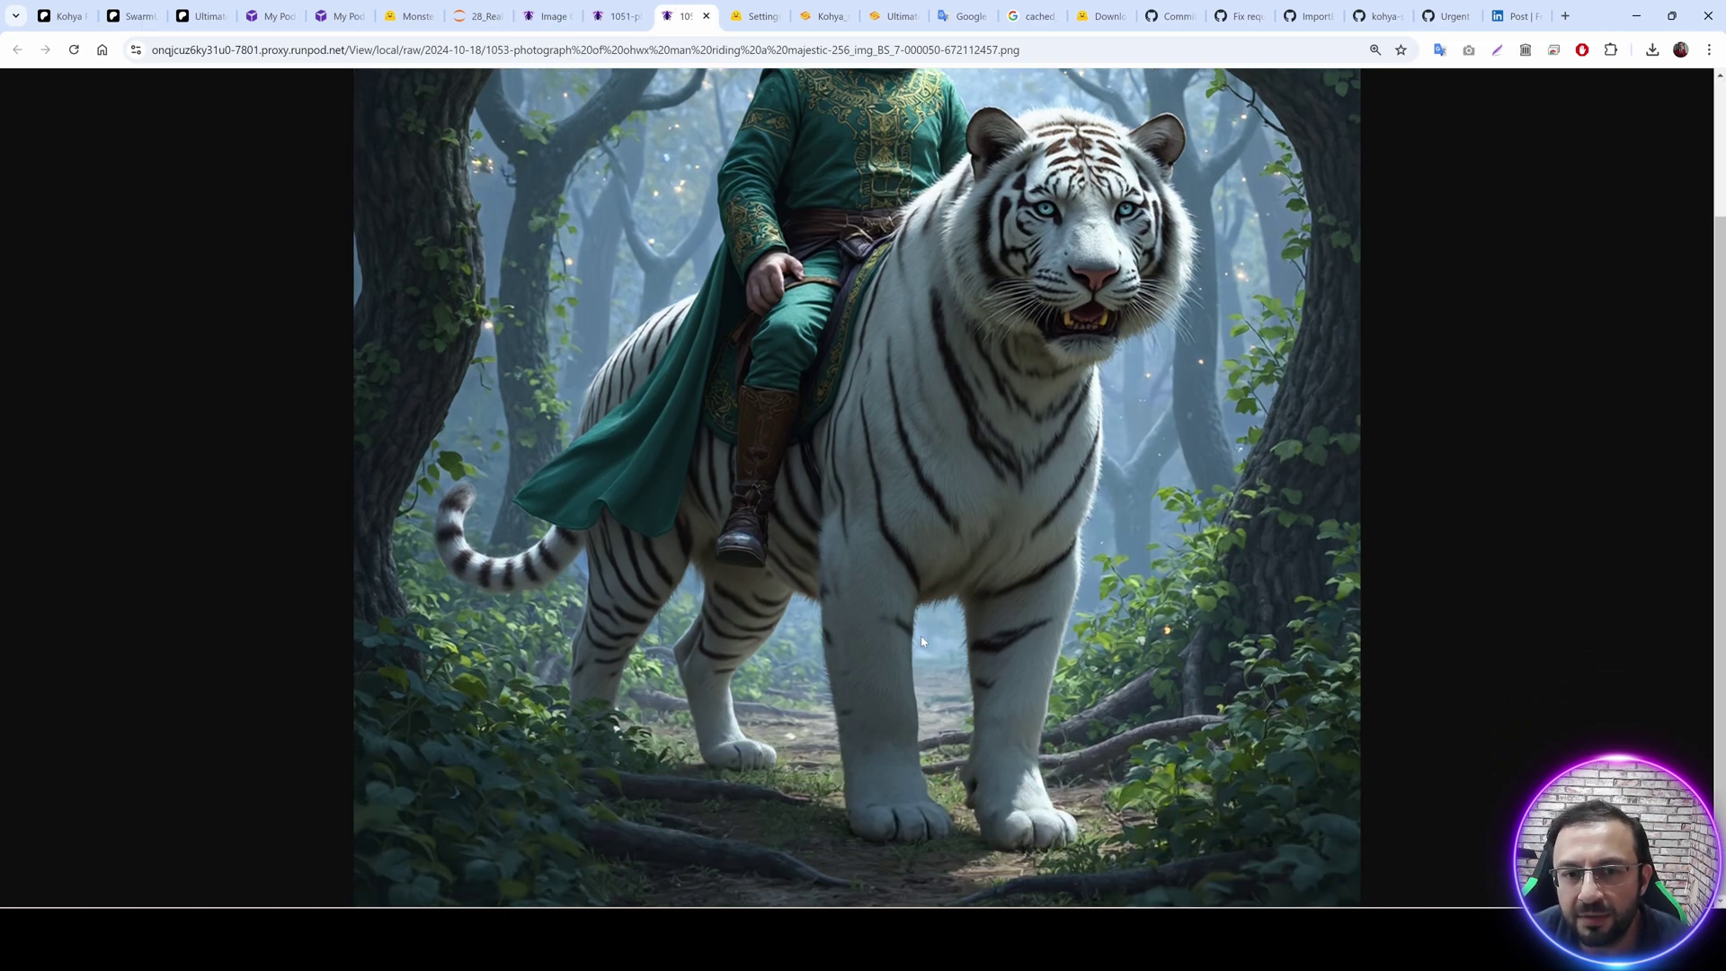
key("ctrl+Tab")
key("ctrl+shift+Tab")
key("ctrl+Tab")
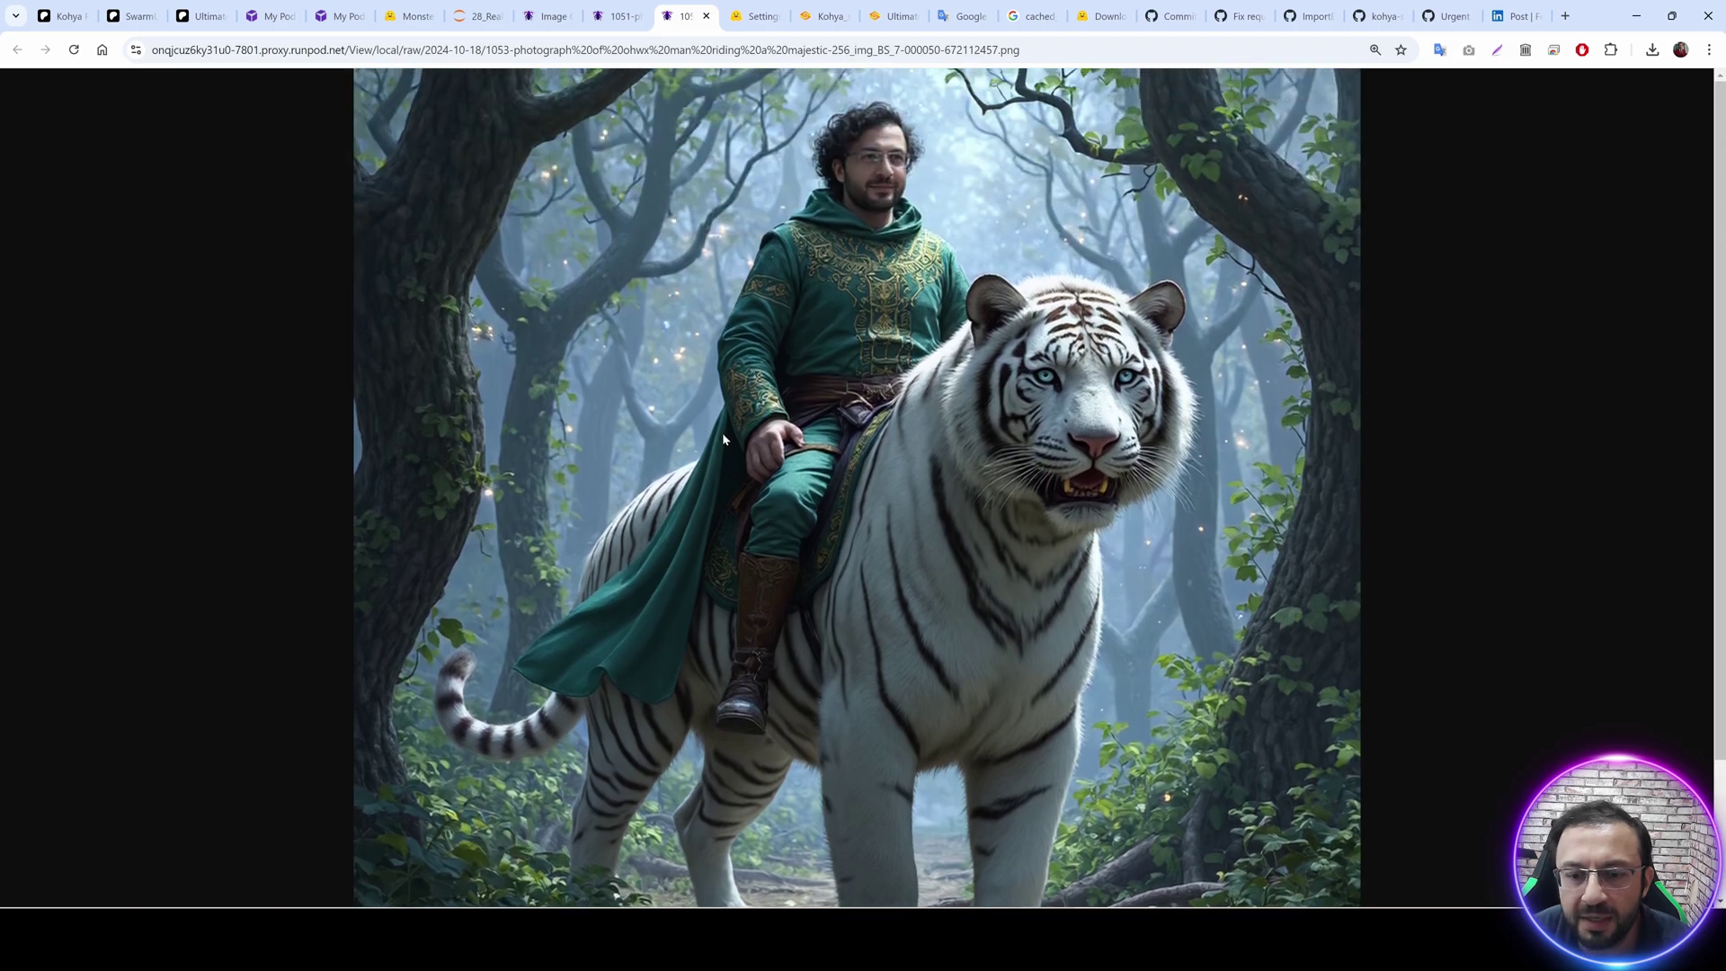
key("ctrl+shift+Tab")
key("ctrl+Tab")
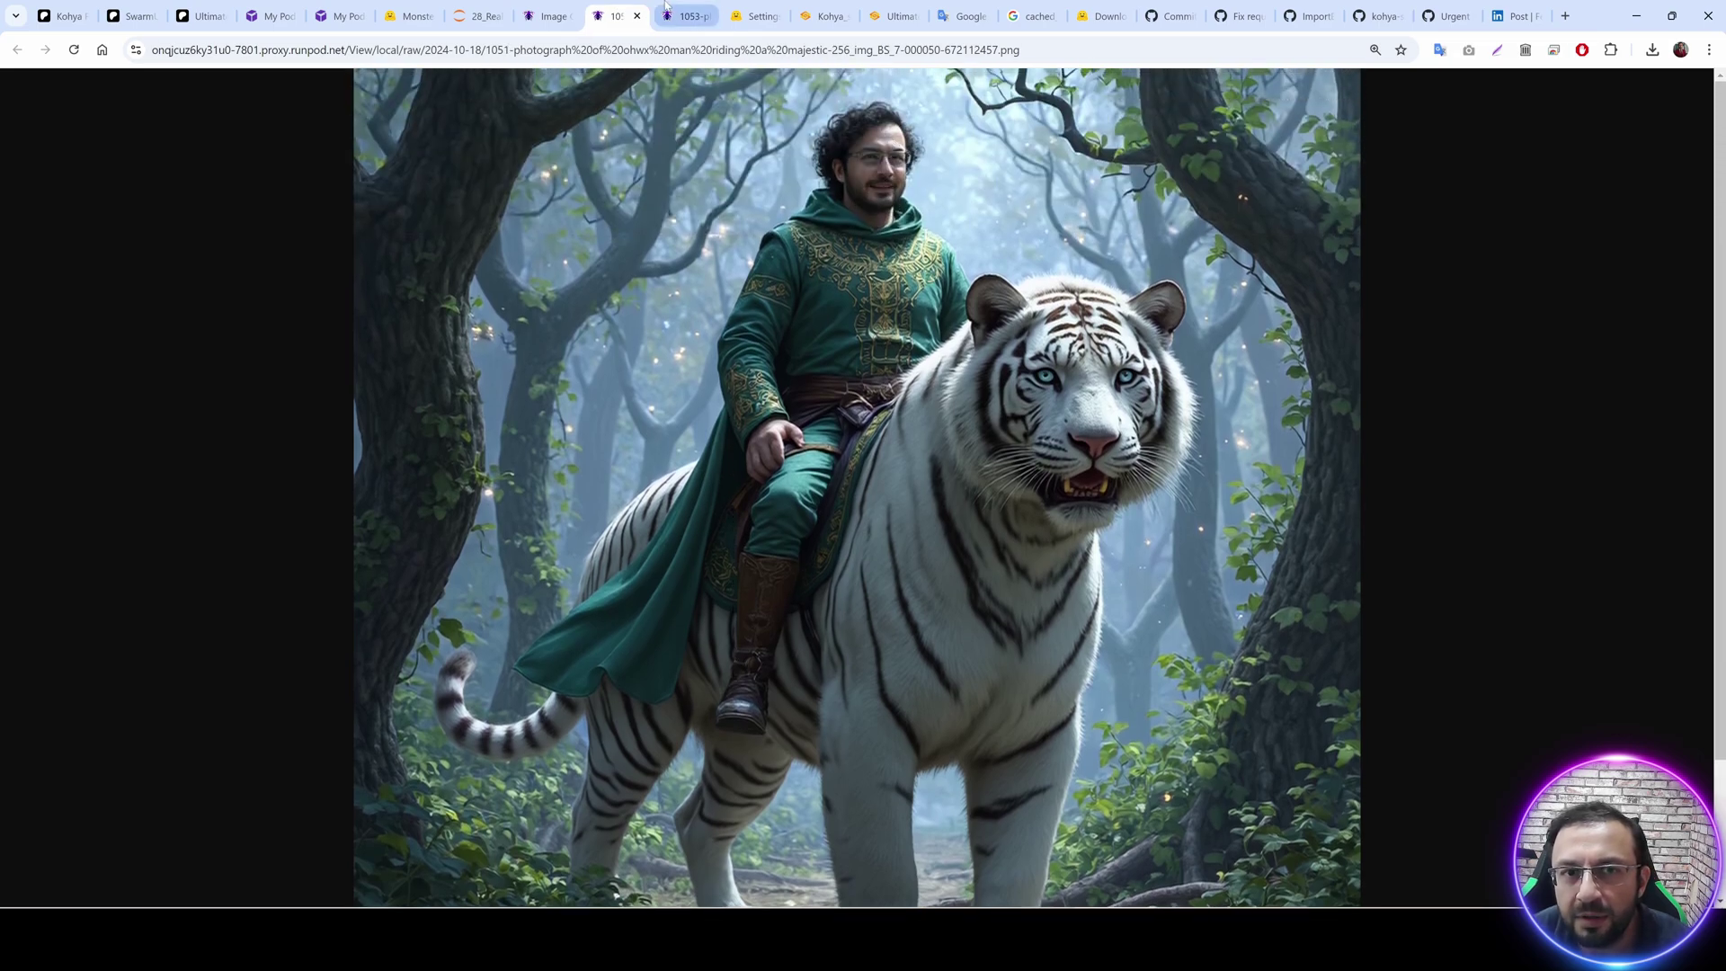
Return to SwarmUI, select the Grid Generator tool, and set its output folder name to "test1".
left_click(566, 7)
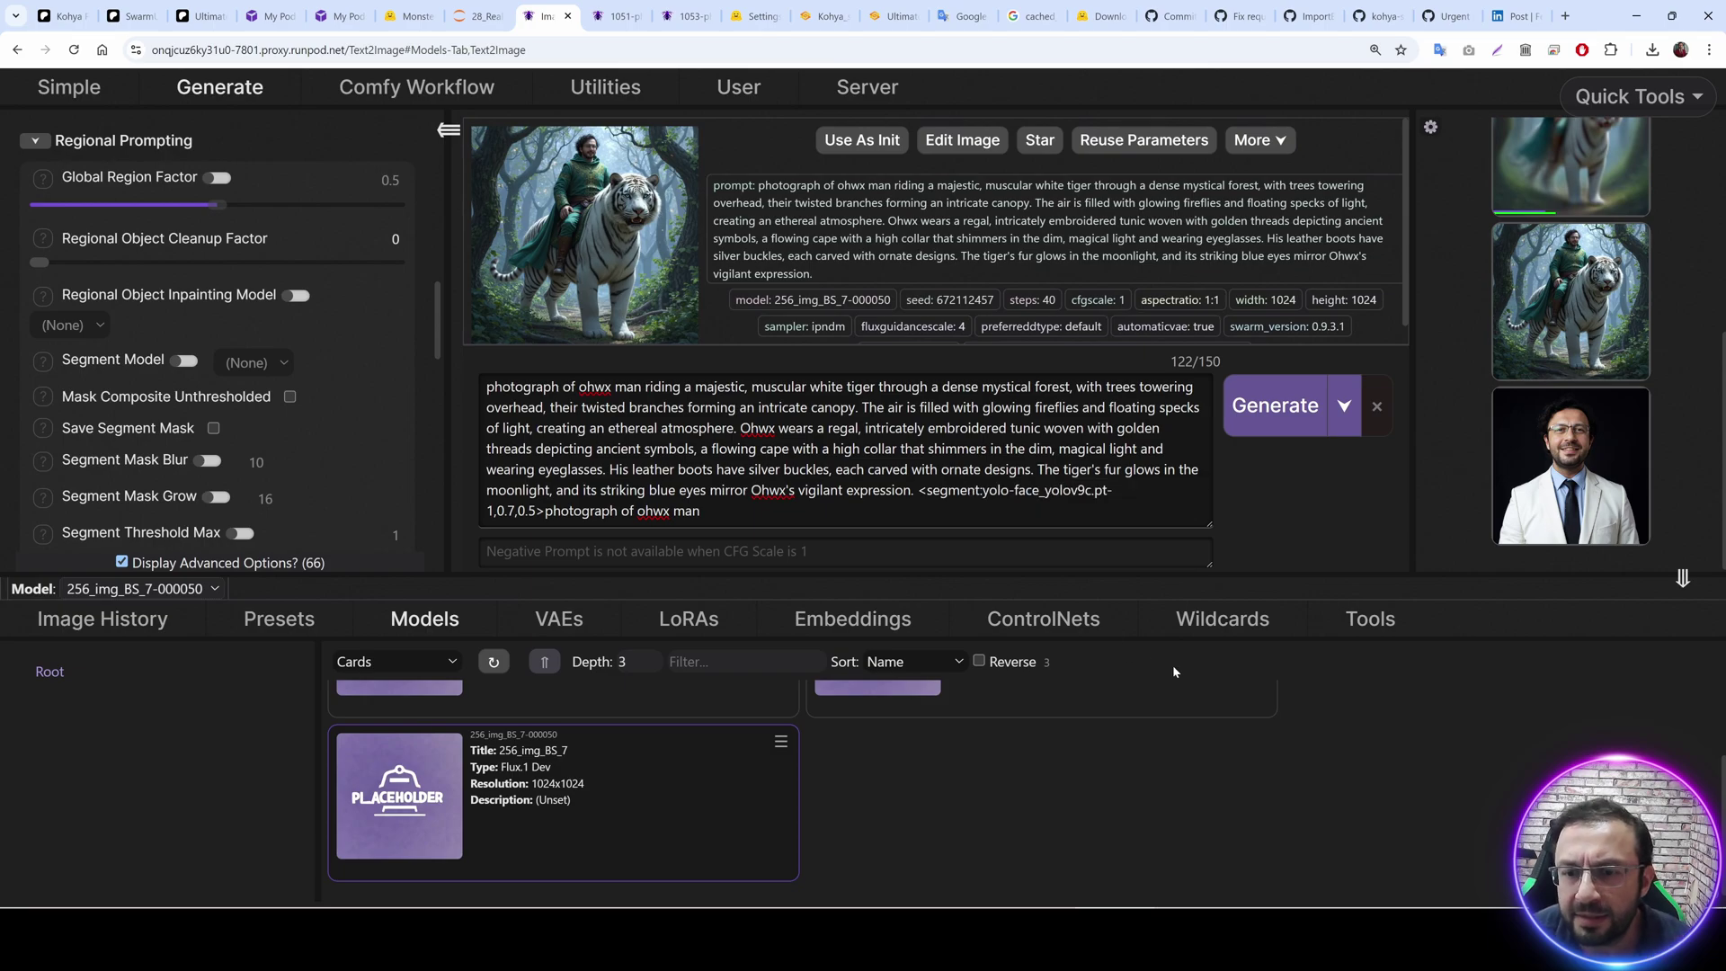
left_click(1370, 619)
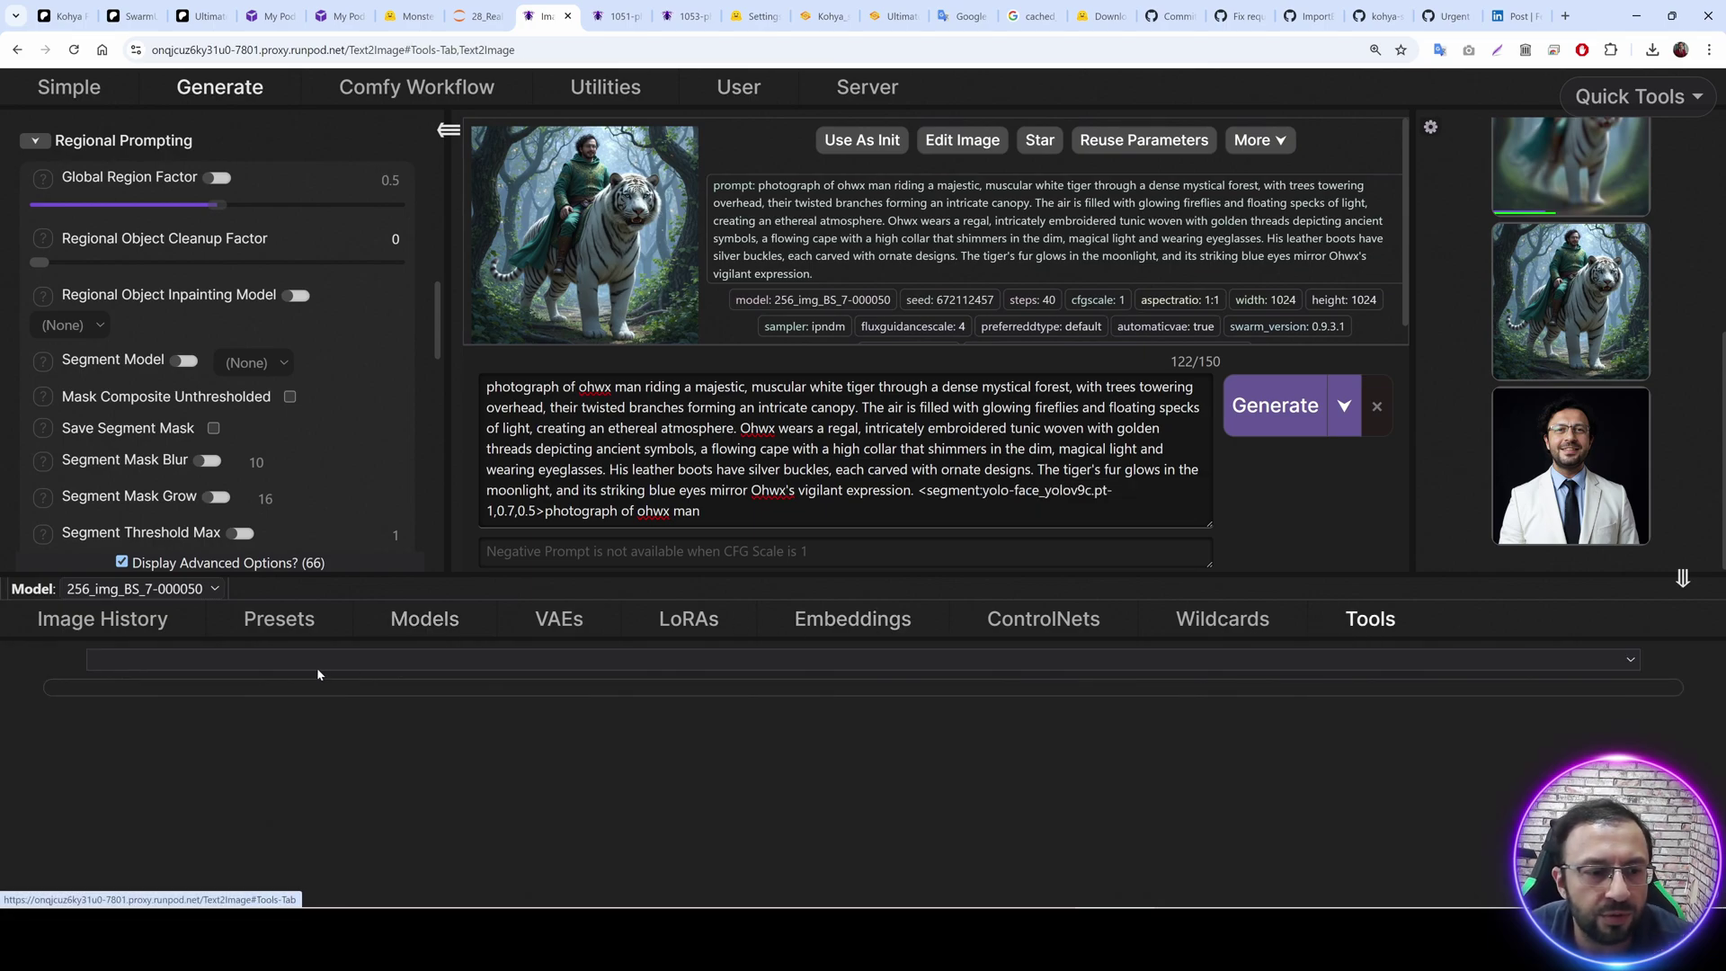
left_click(162, 661)
left_click(165, 744)
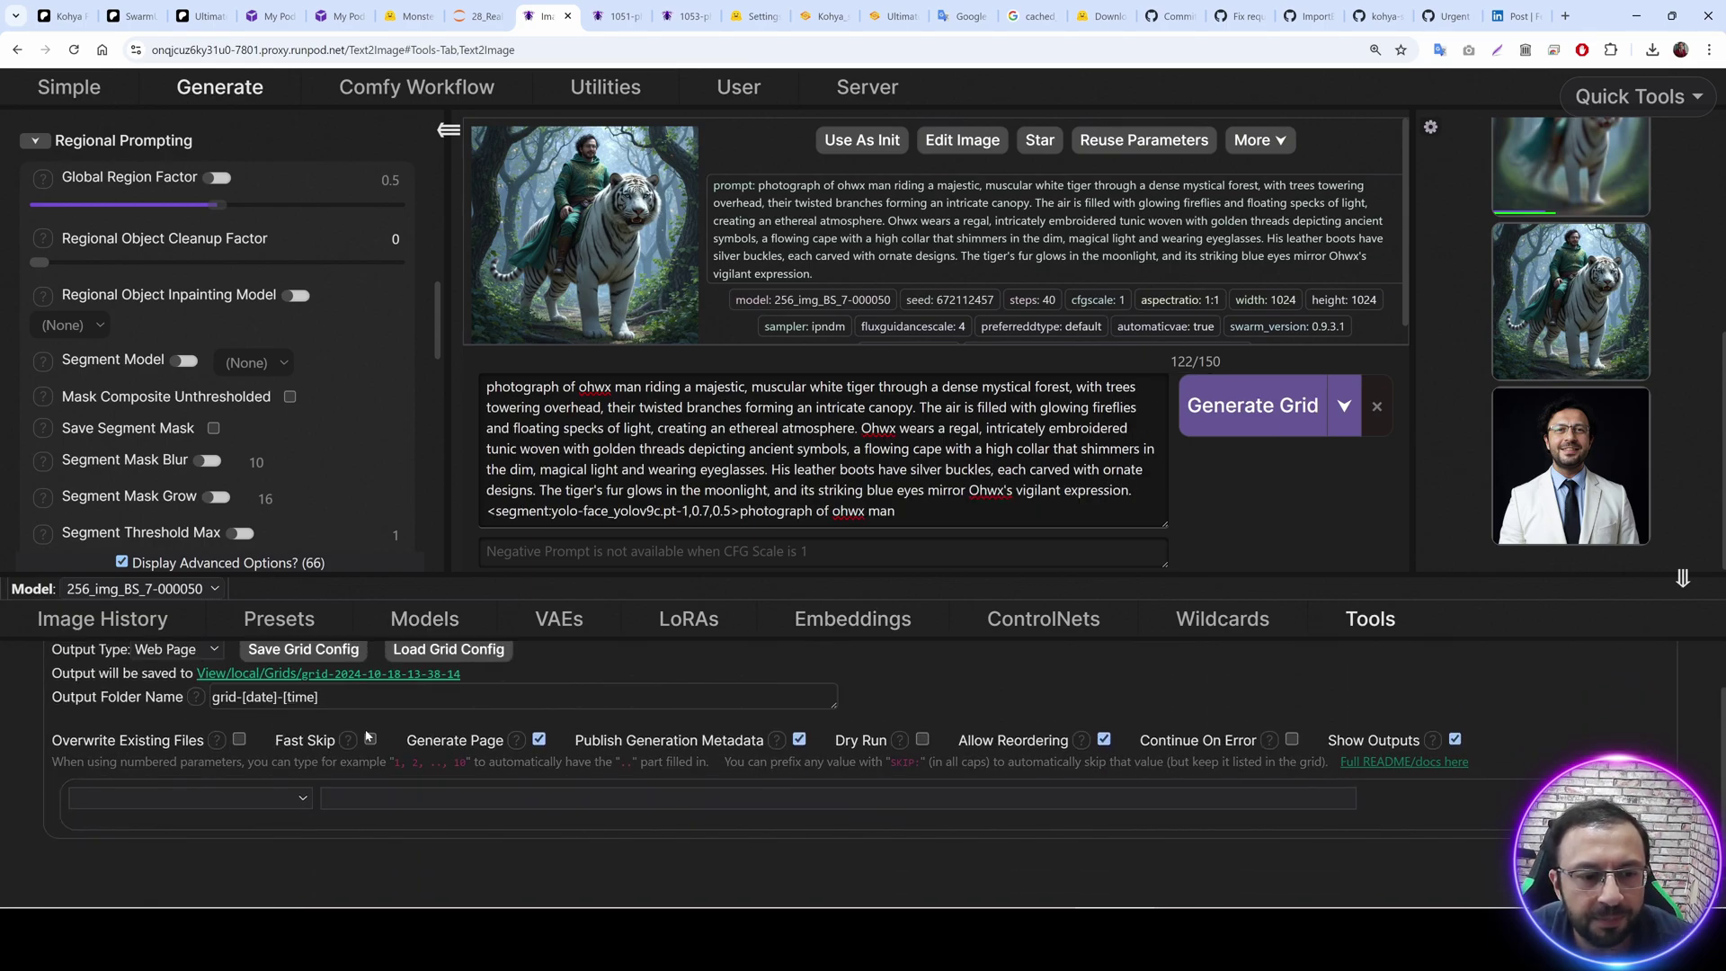
left_click_drag(350, 770, 152, 776)
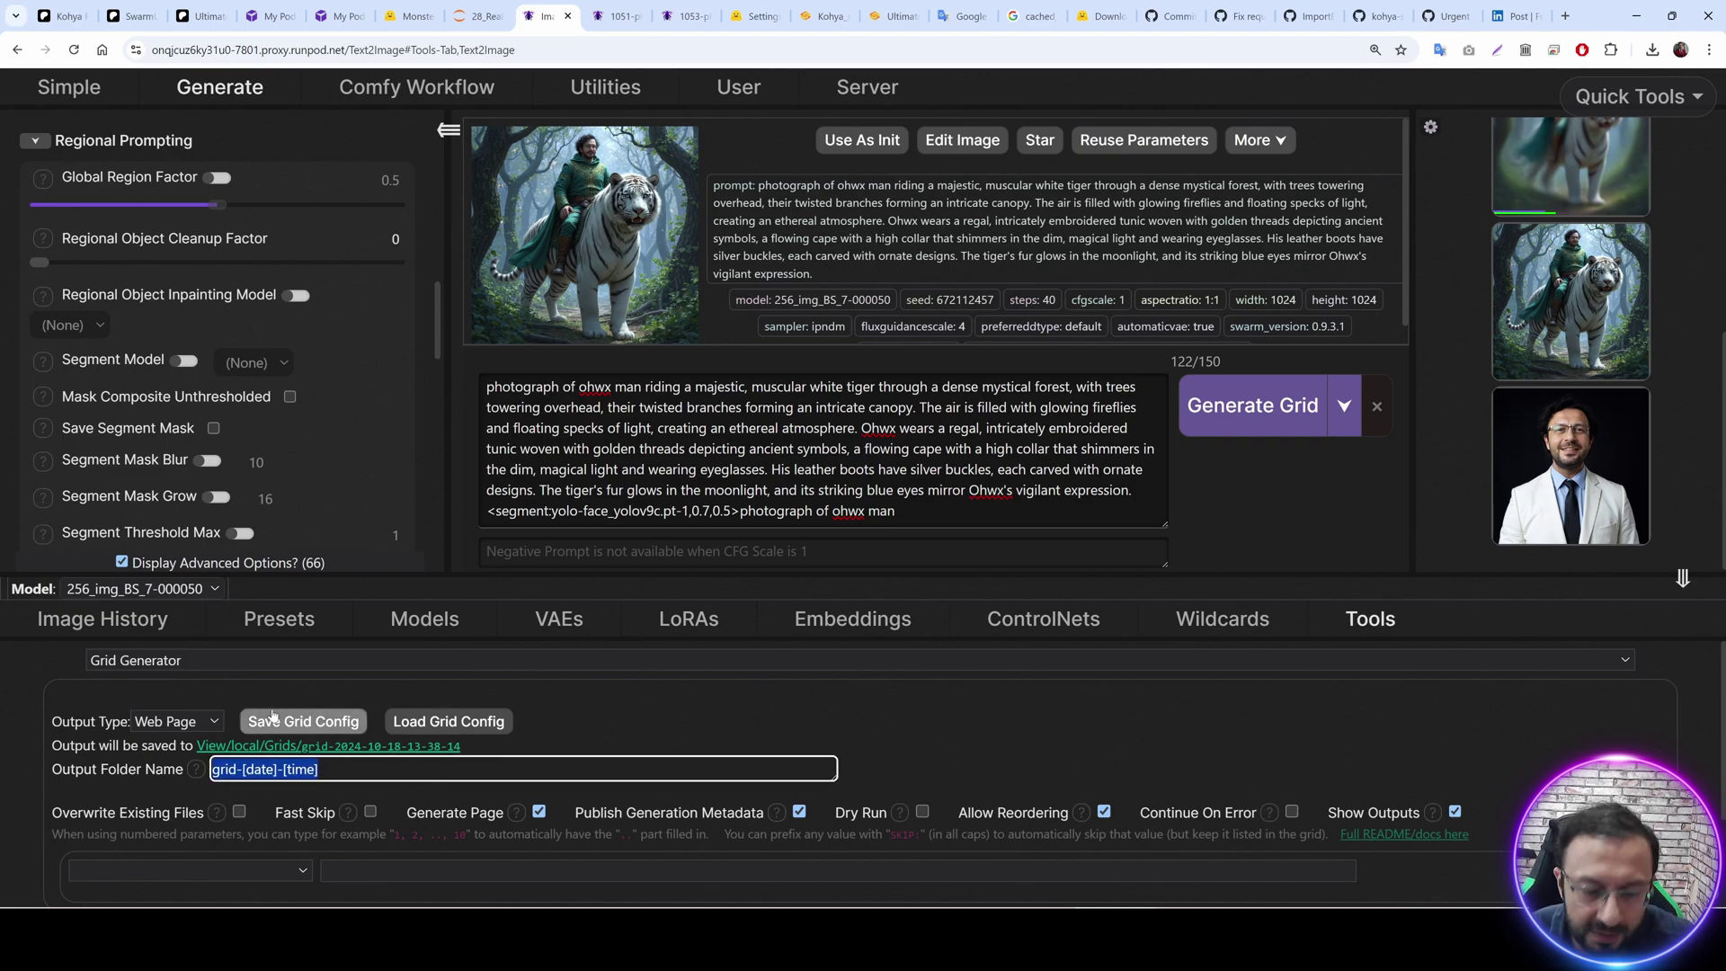
type("test1")
Add a Model axis to the grid, fill it with all available models, and remove the "(None)" entry.
scroll(274, 717, "down", 1)
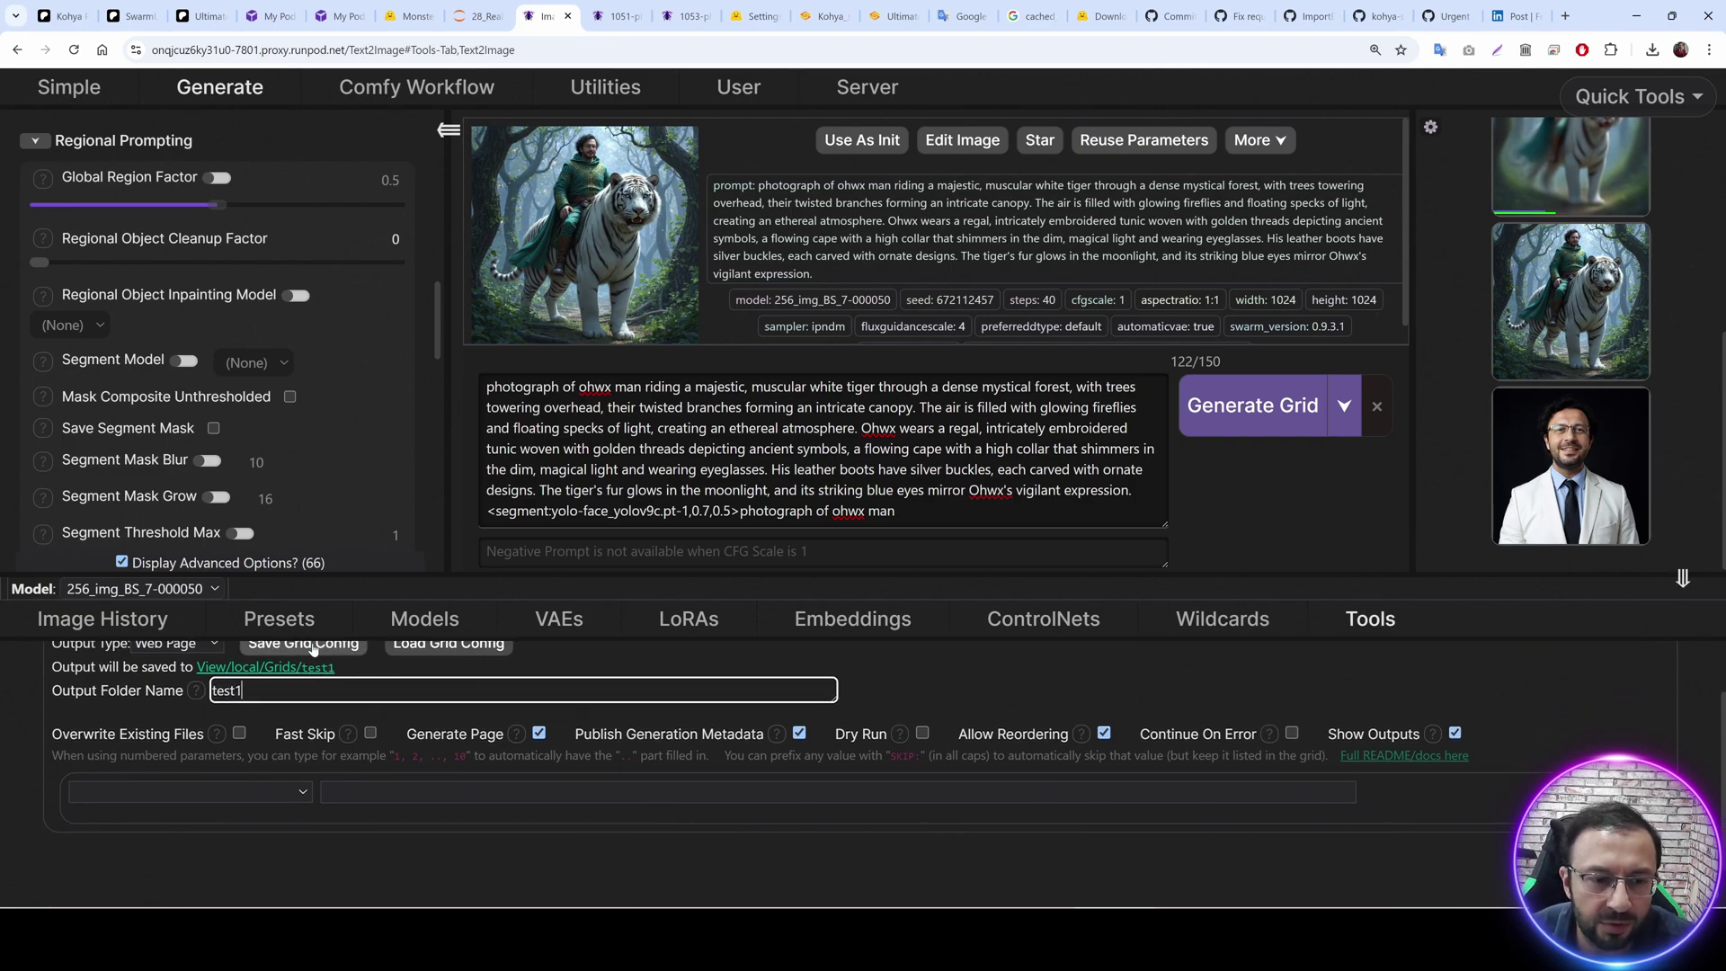
left_click(272, 795)
left_click(135, 109)
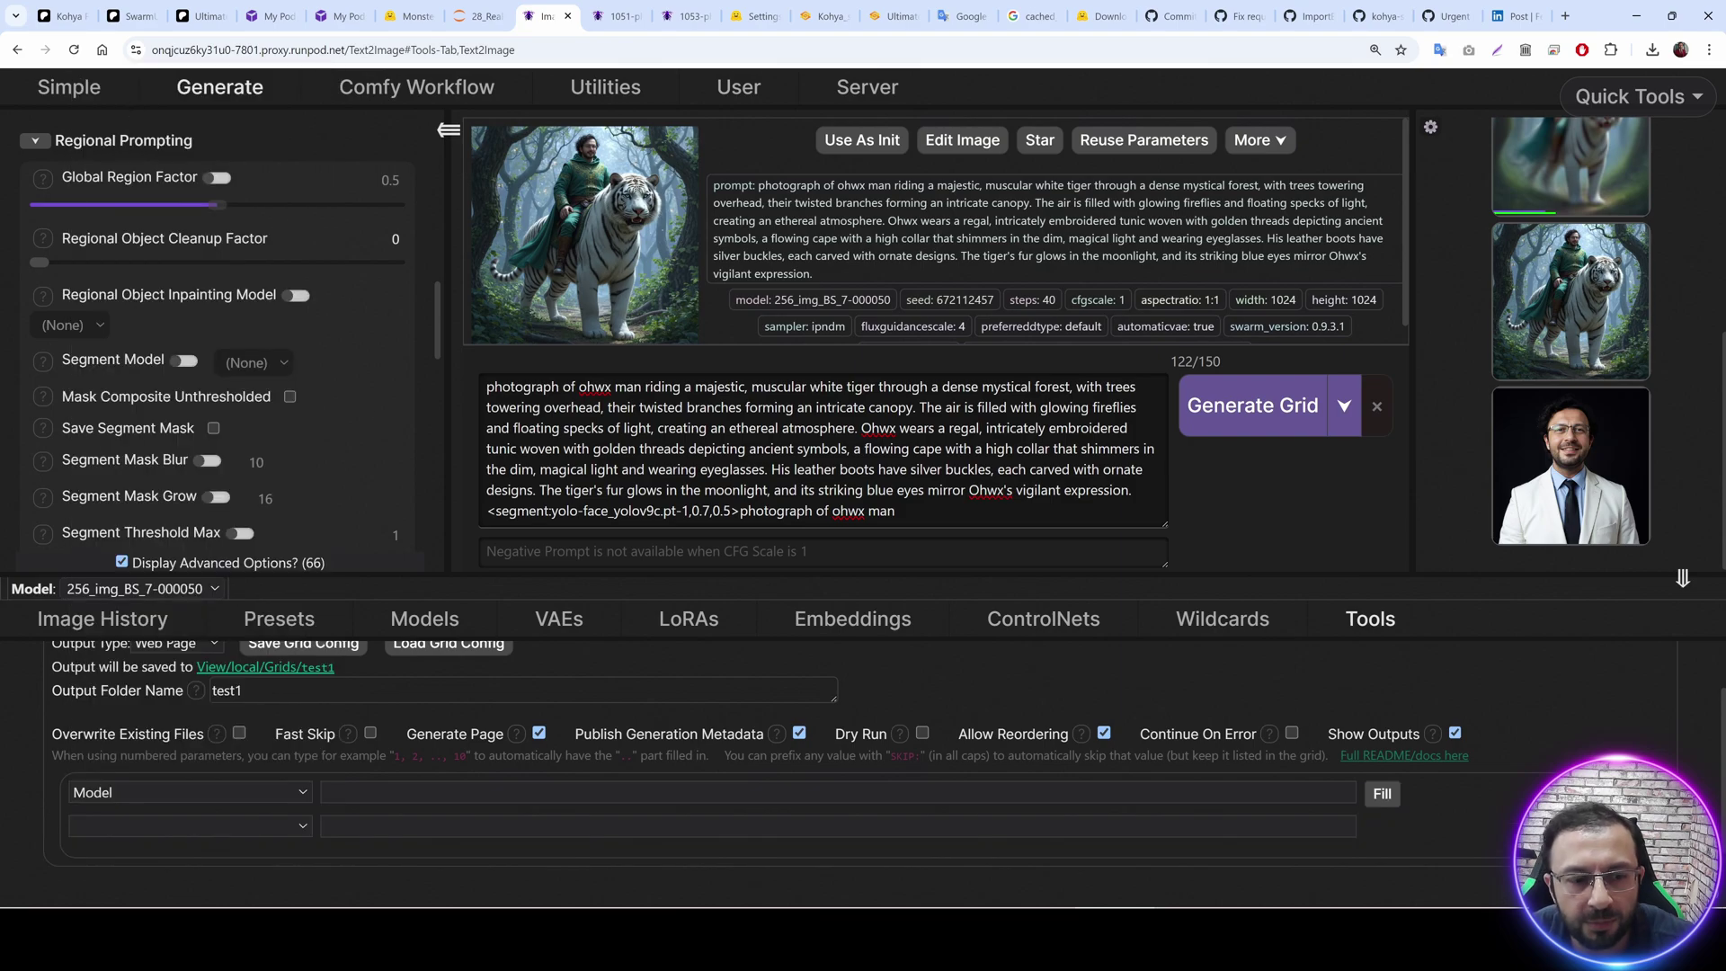
left_click(1382, 794)
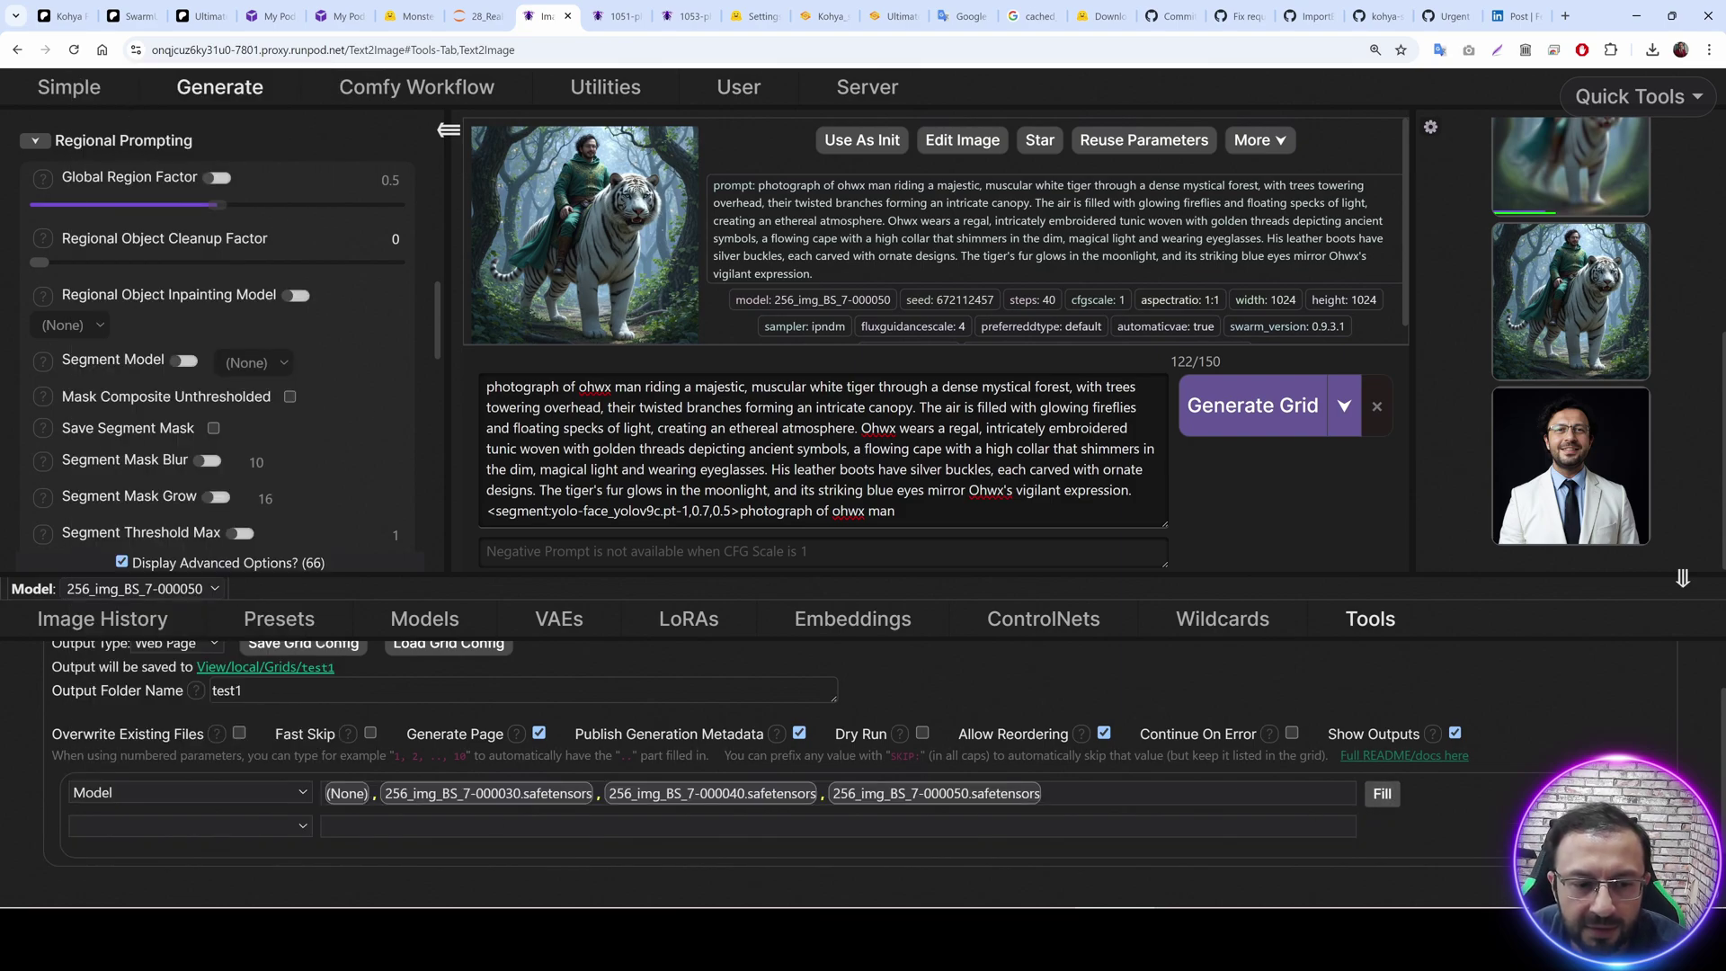
left_click(328, 792)
key("BackSpace")
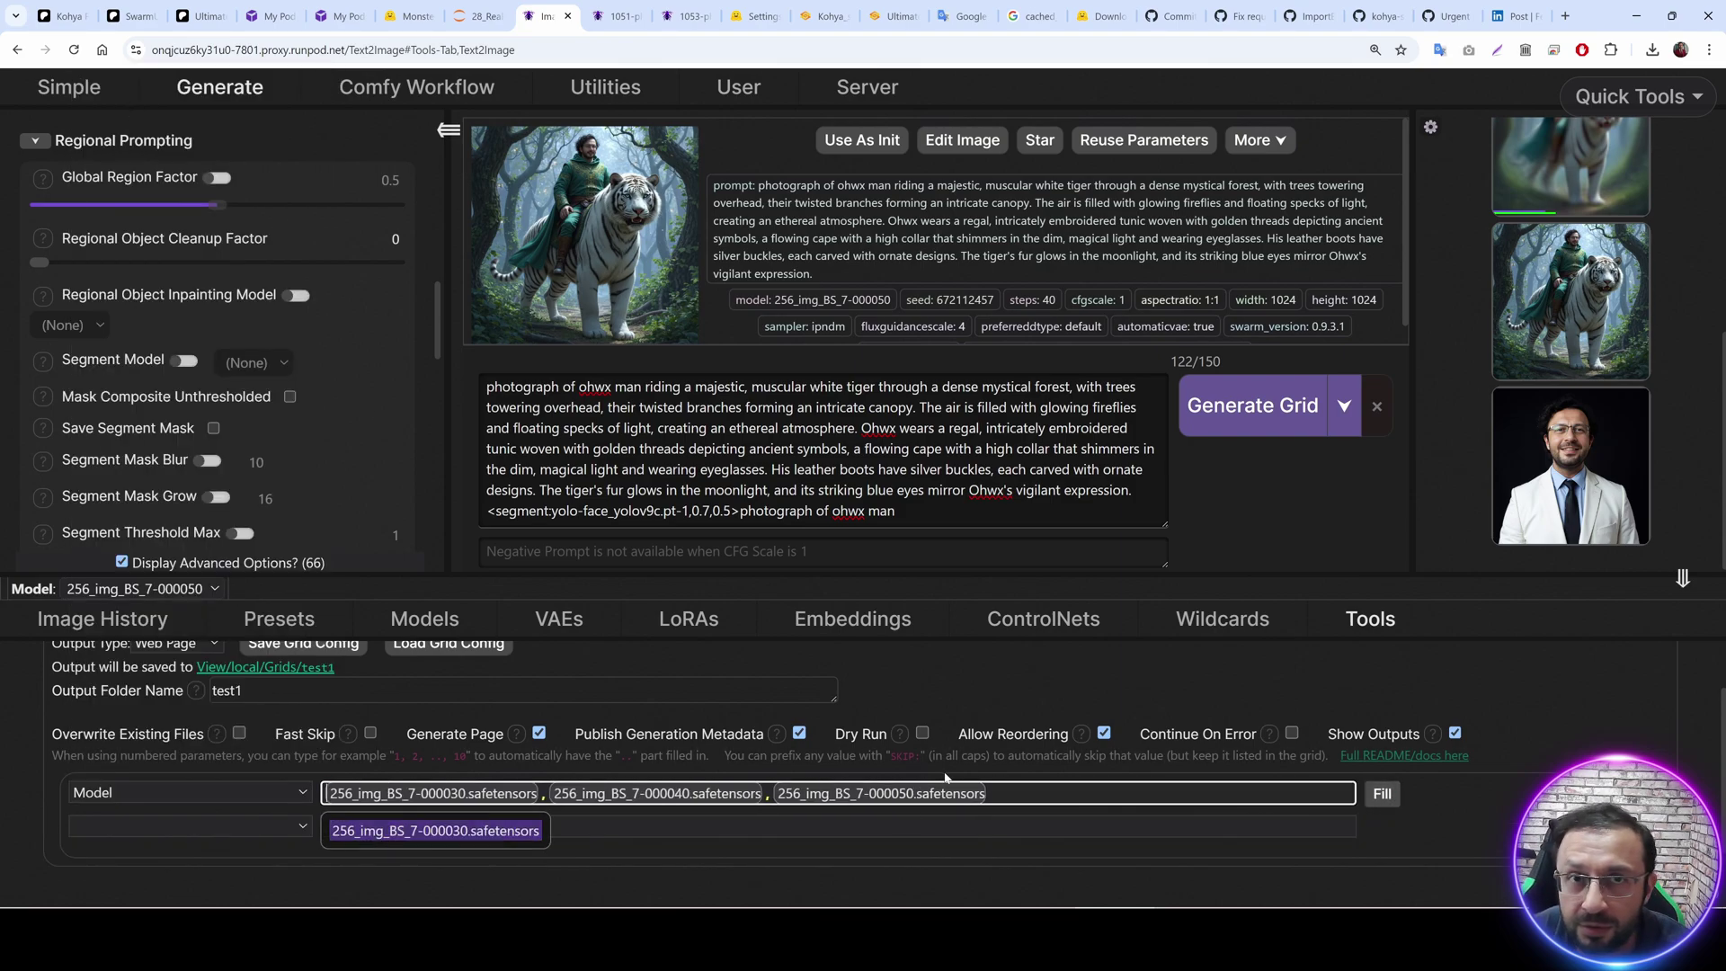
Add a Prompt axis to the grid and open 28_Realism_Prompts_Eyeglasses.txt from the grid_prompts_for_SwarmUI folder in JupyterLab.
left_click(163, 825)
left_click(164, 823)
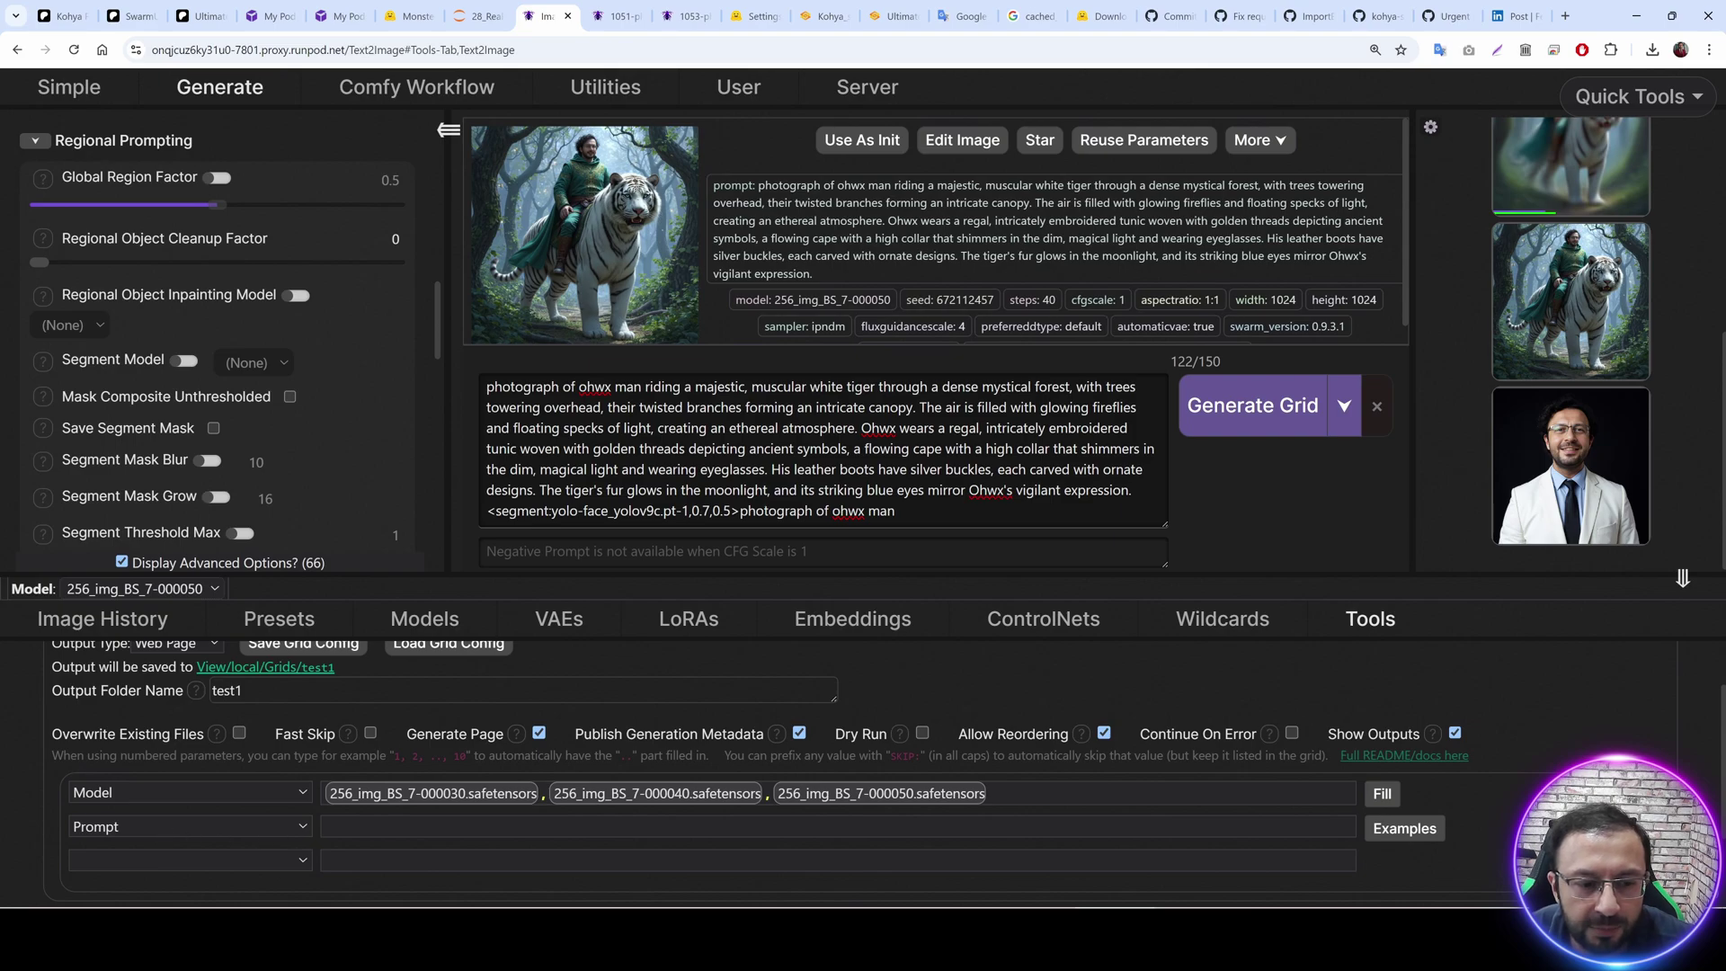
left_click(477, 16)
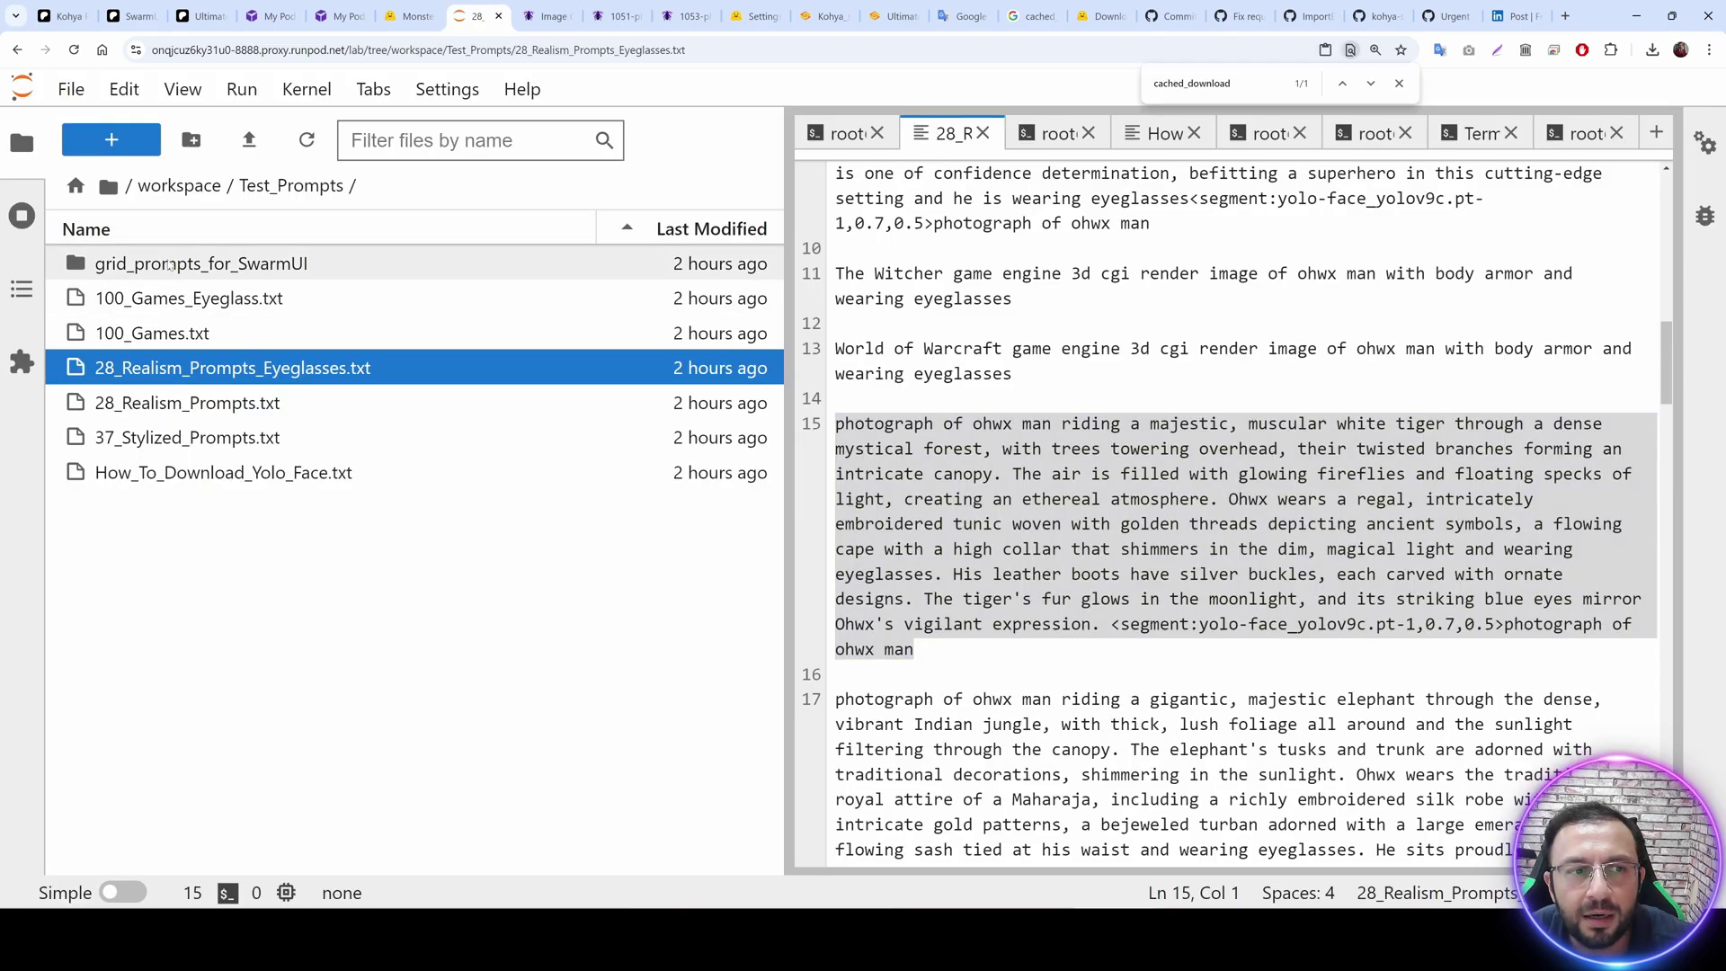
double_click(180, 265)
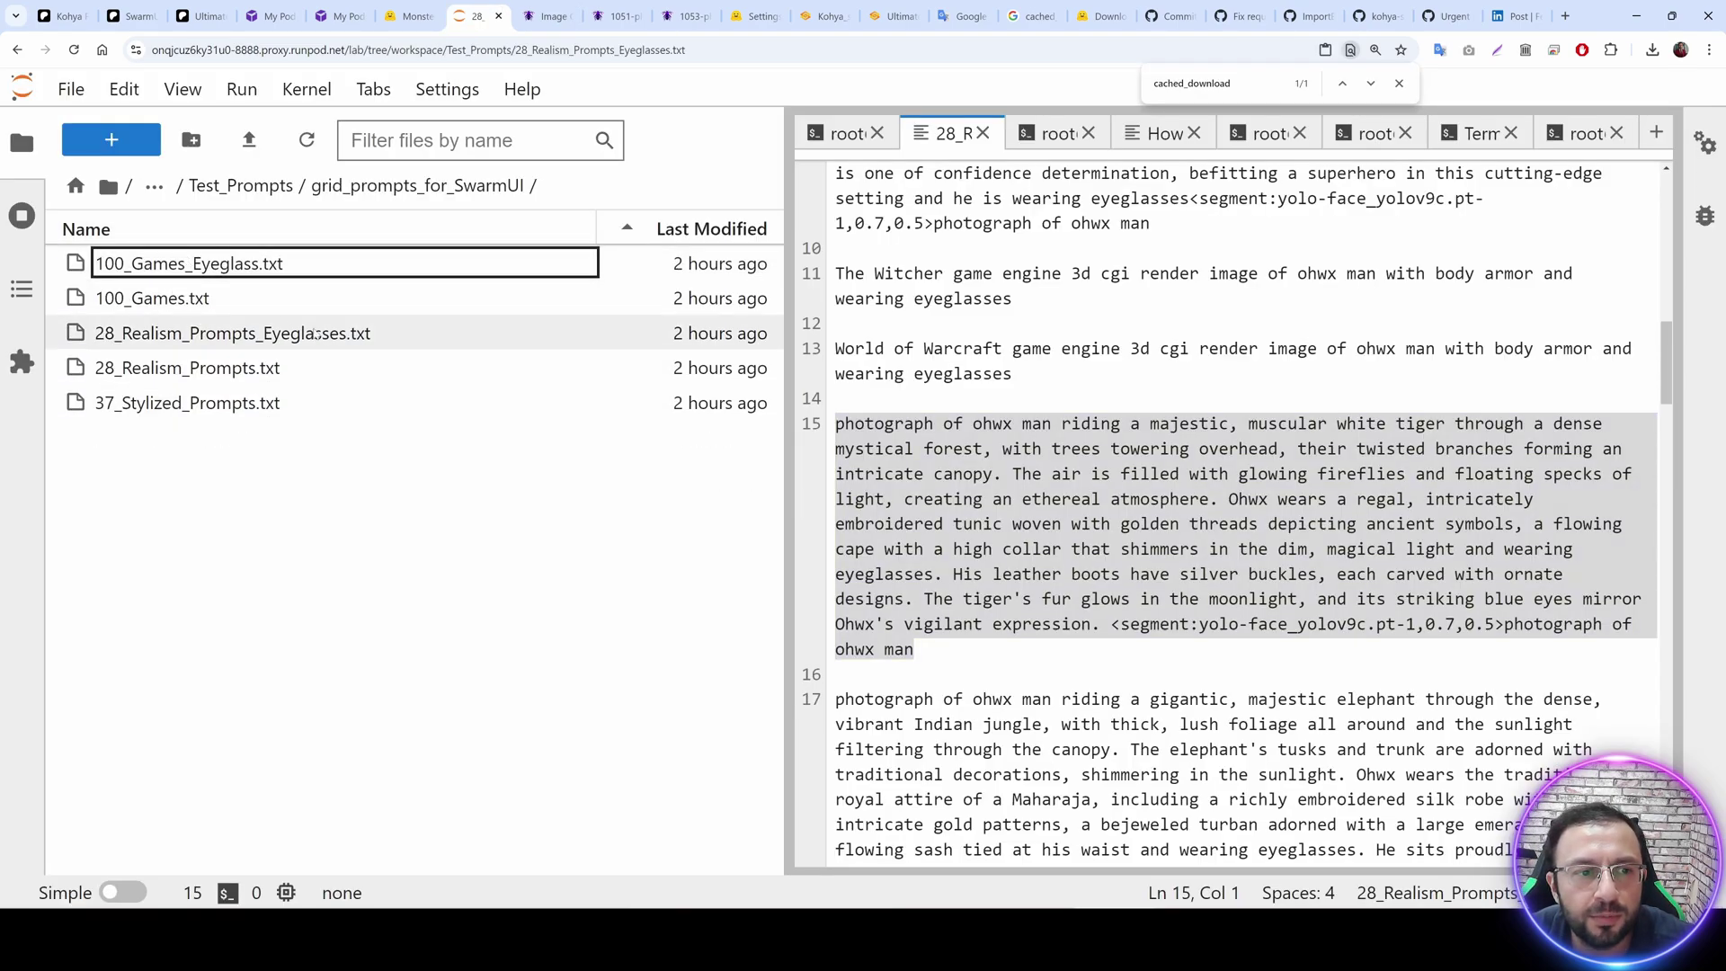
double_click(180, 367)
double_click(232, 333)
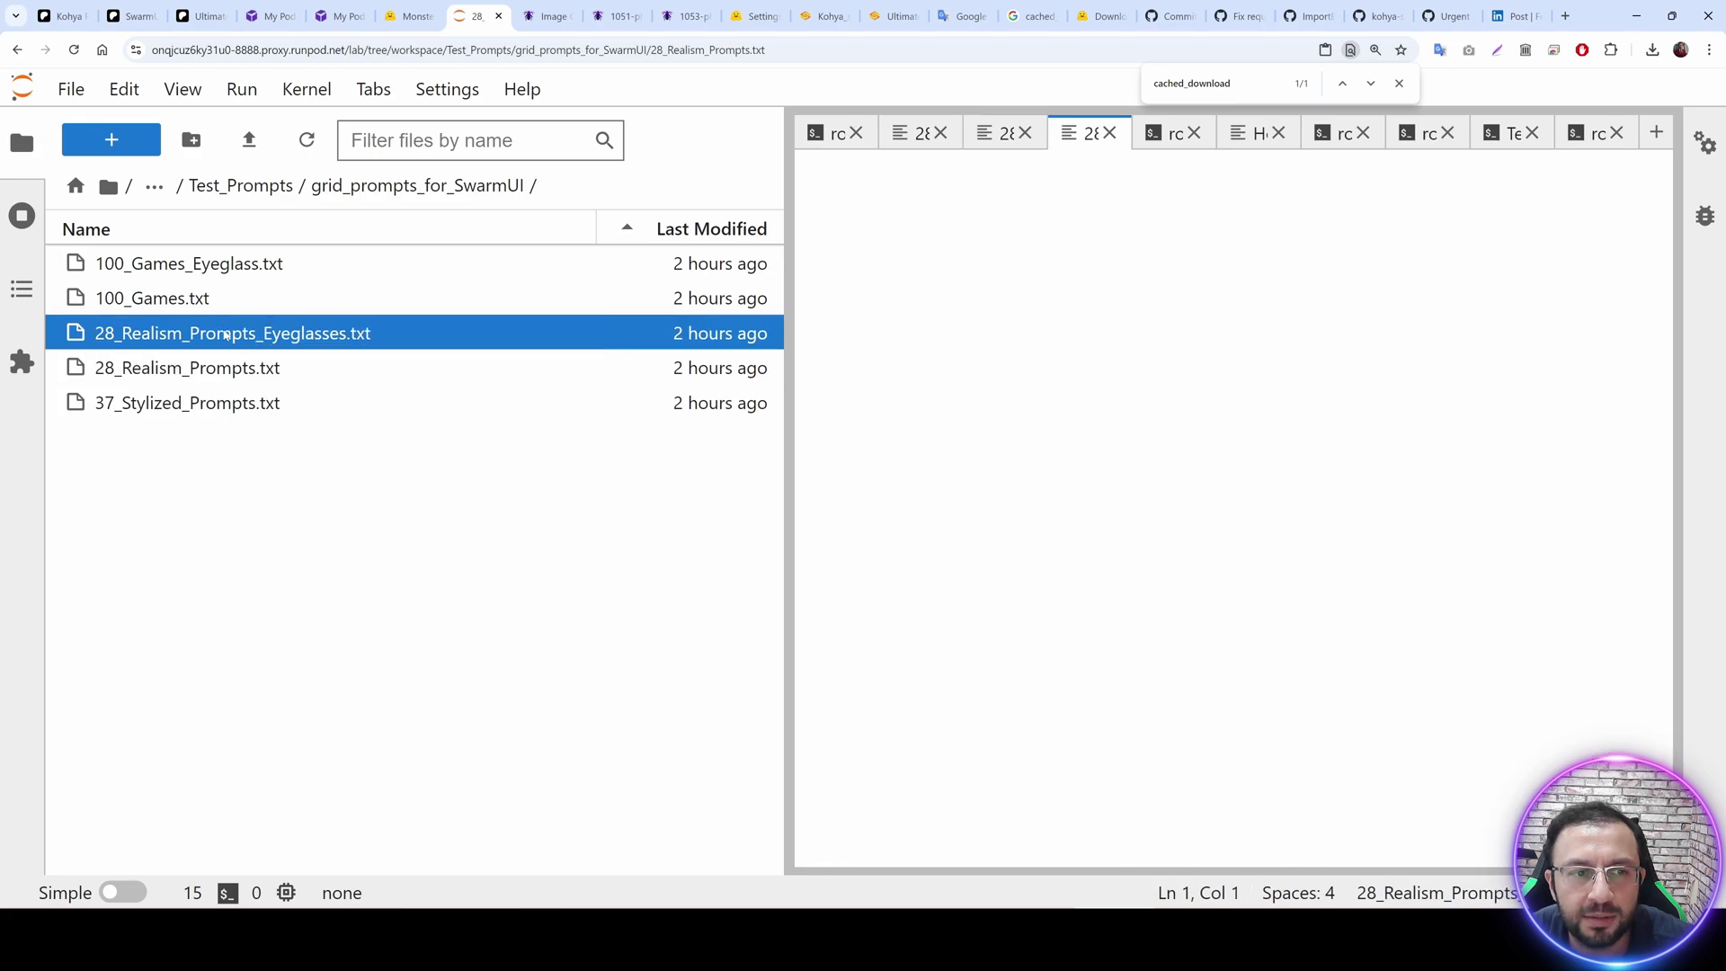
Examine how the "||" separator divides the prompts in the eyeglasses prompt file.
key("ctrl+plus")
scroll(1294, 517, "down", 3)
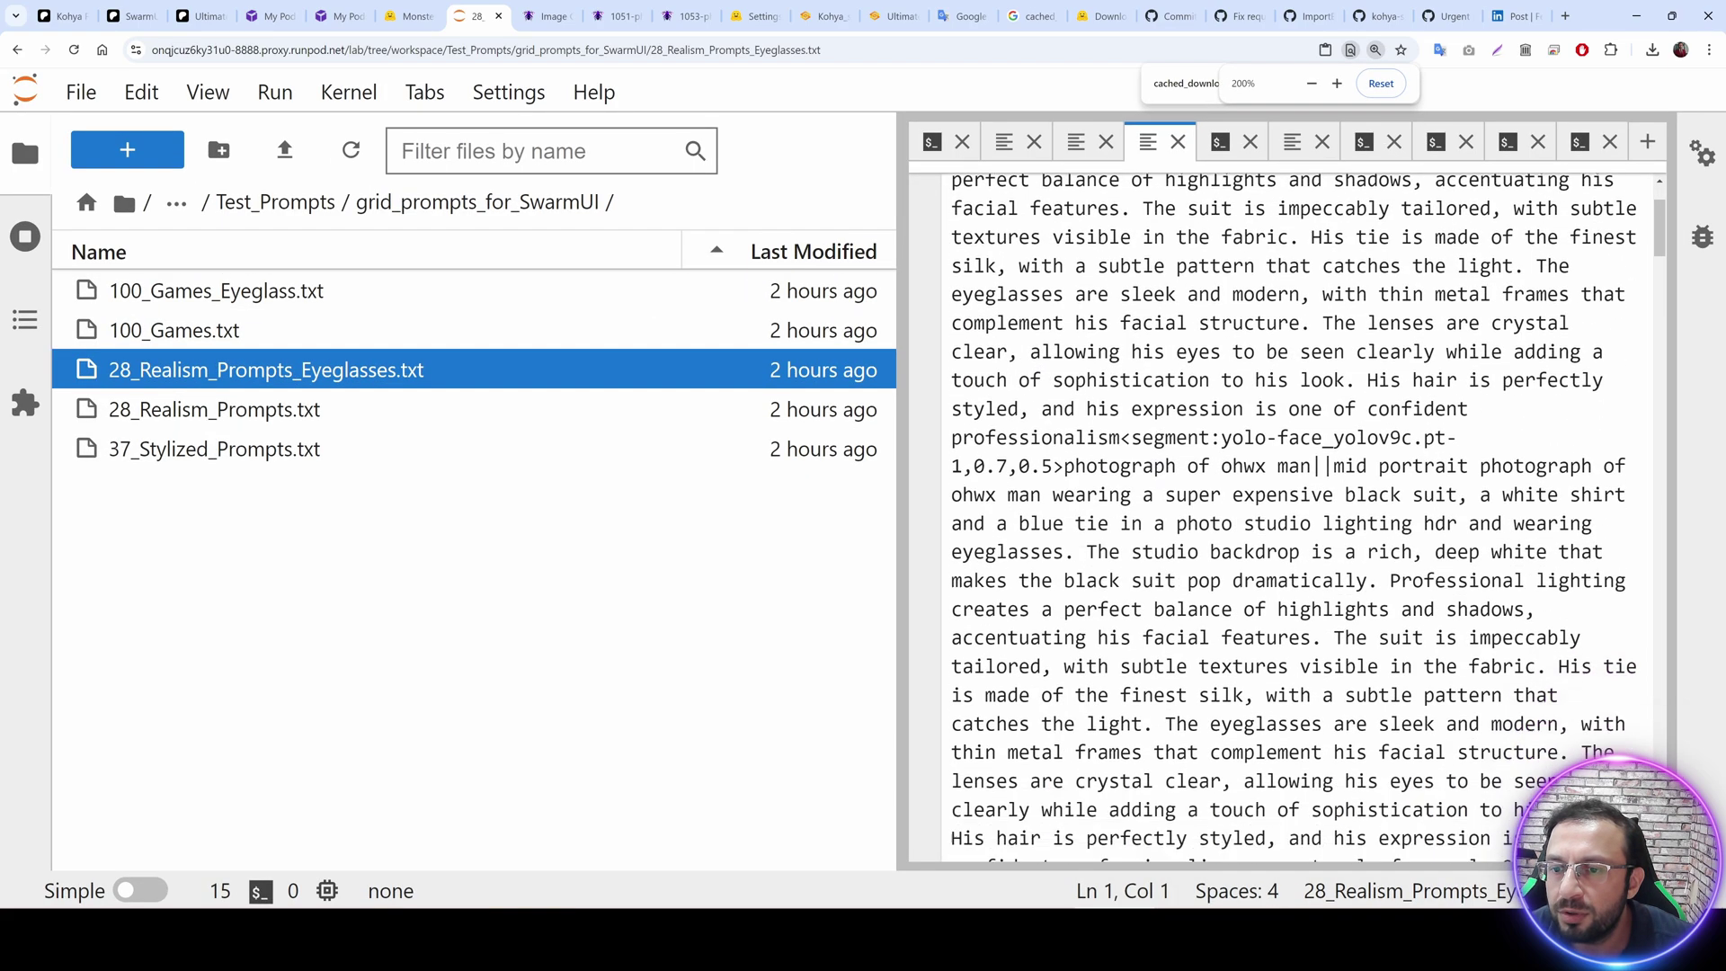
left_click(1315, 387)
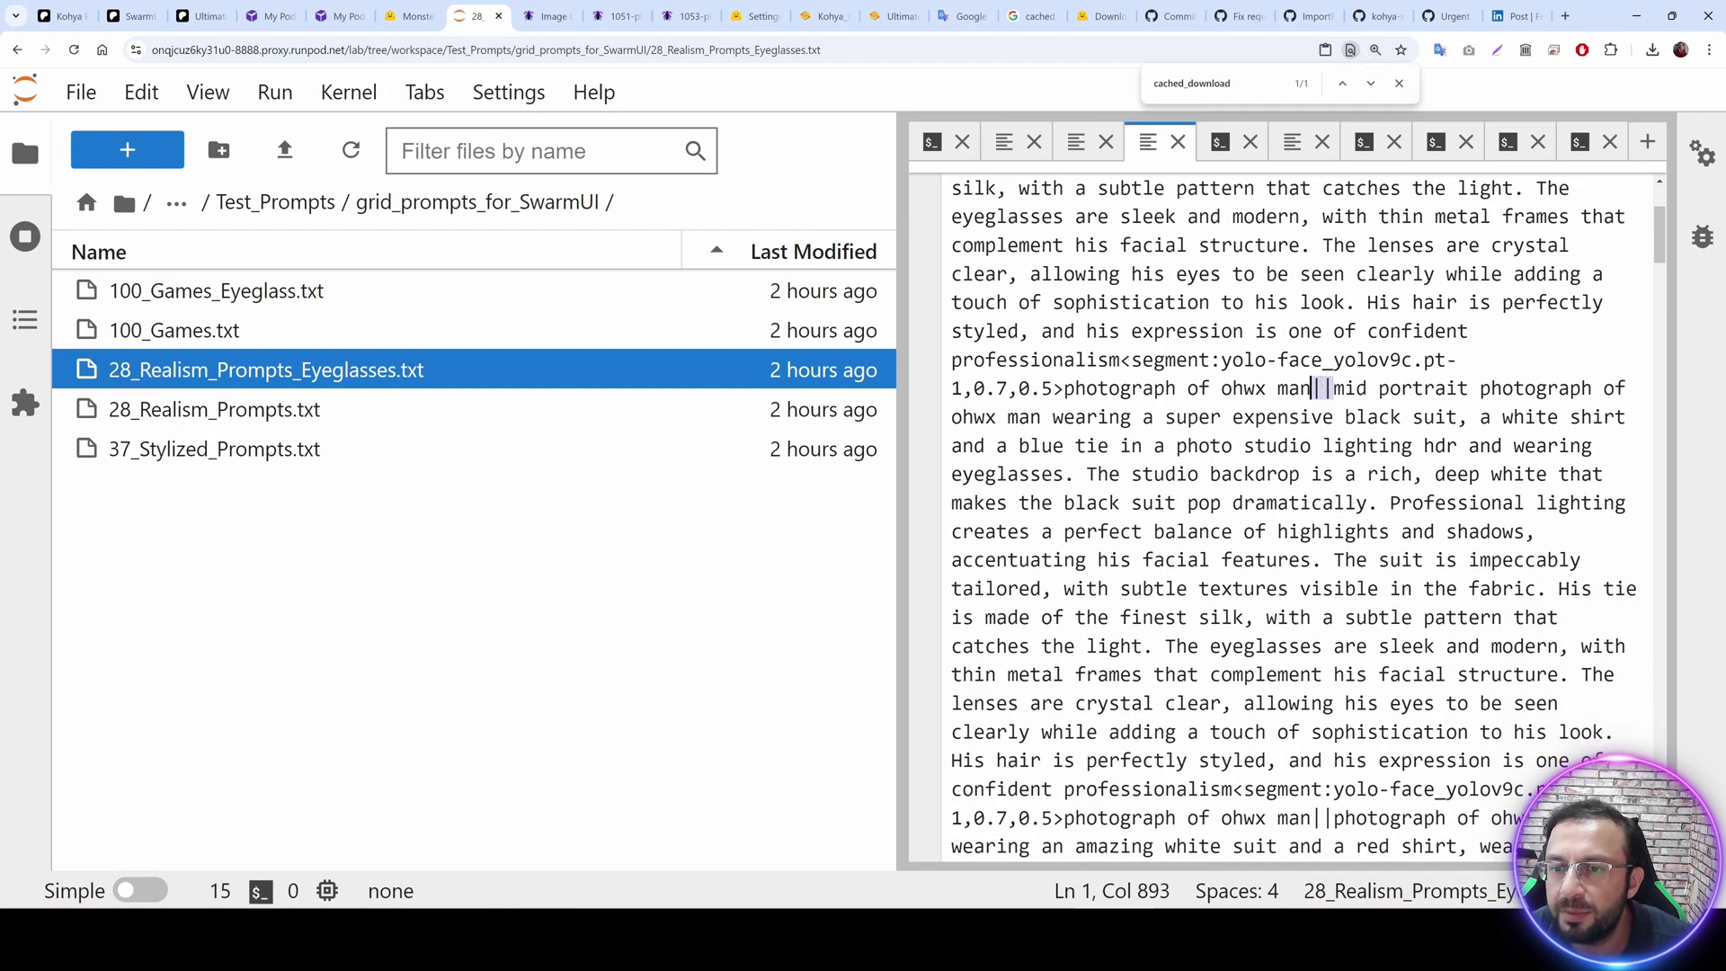
key("ctrl+plus")
key("ctrl+plus")
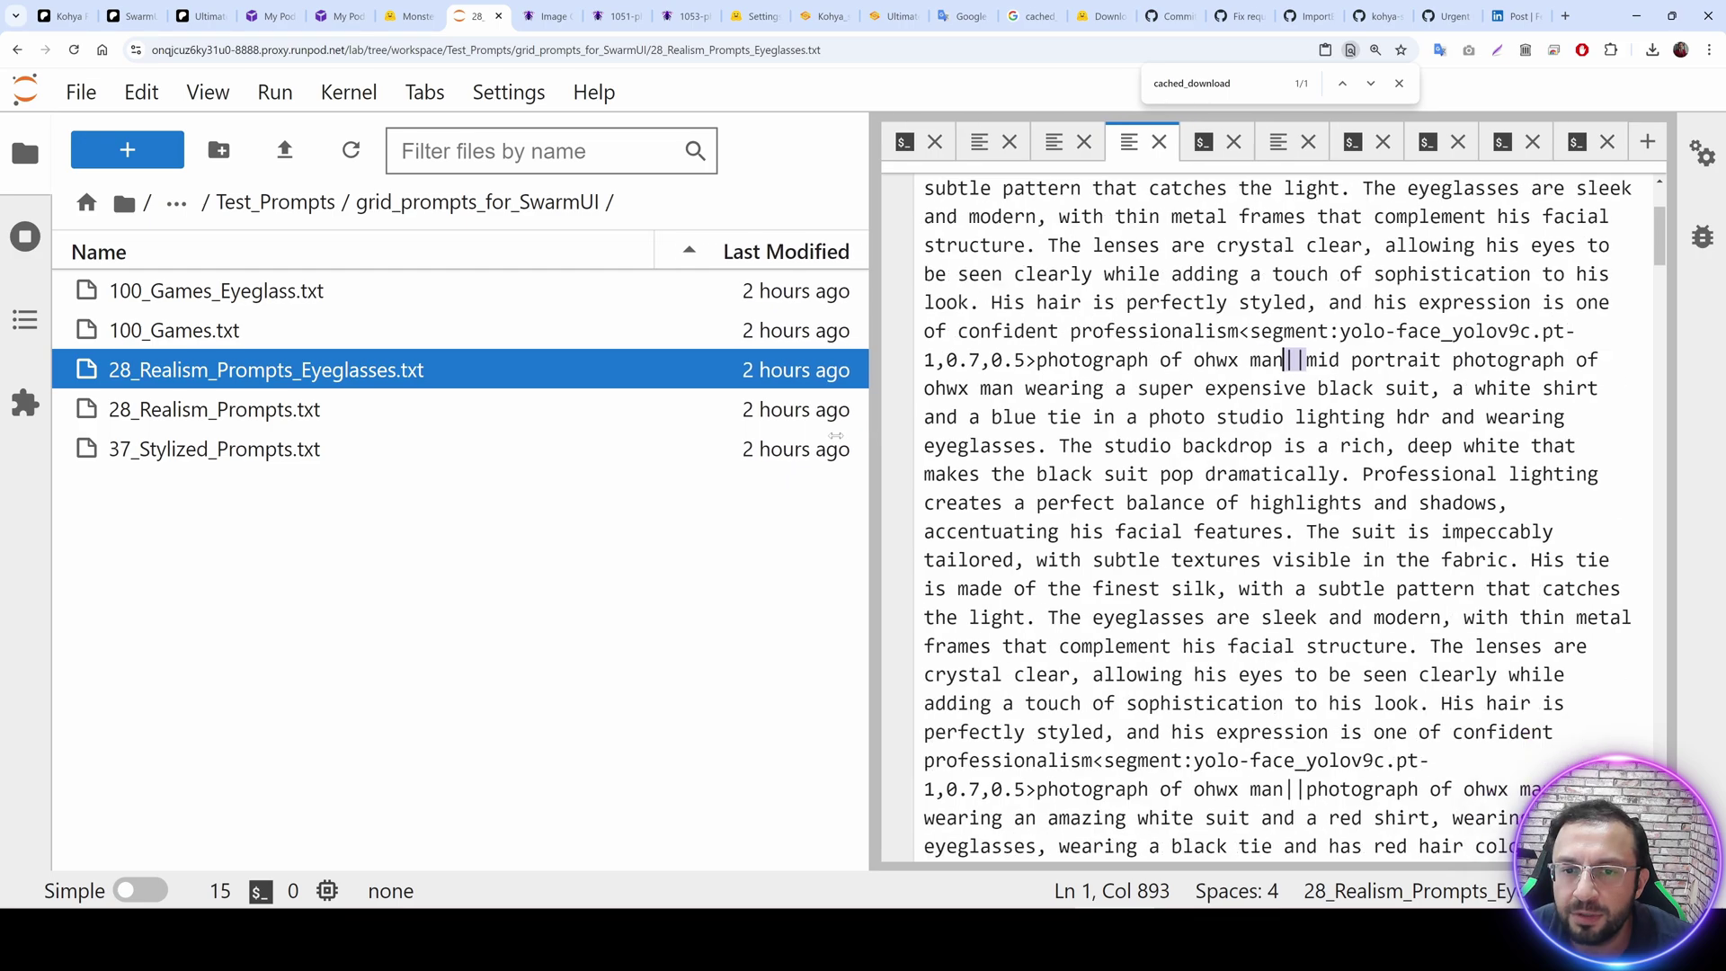
key("ctrl+plus")
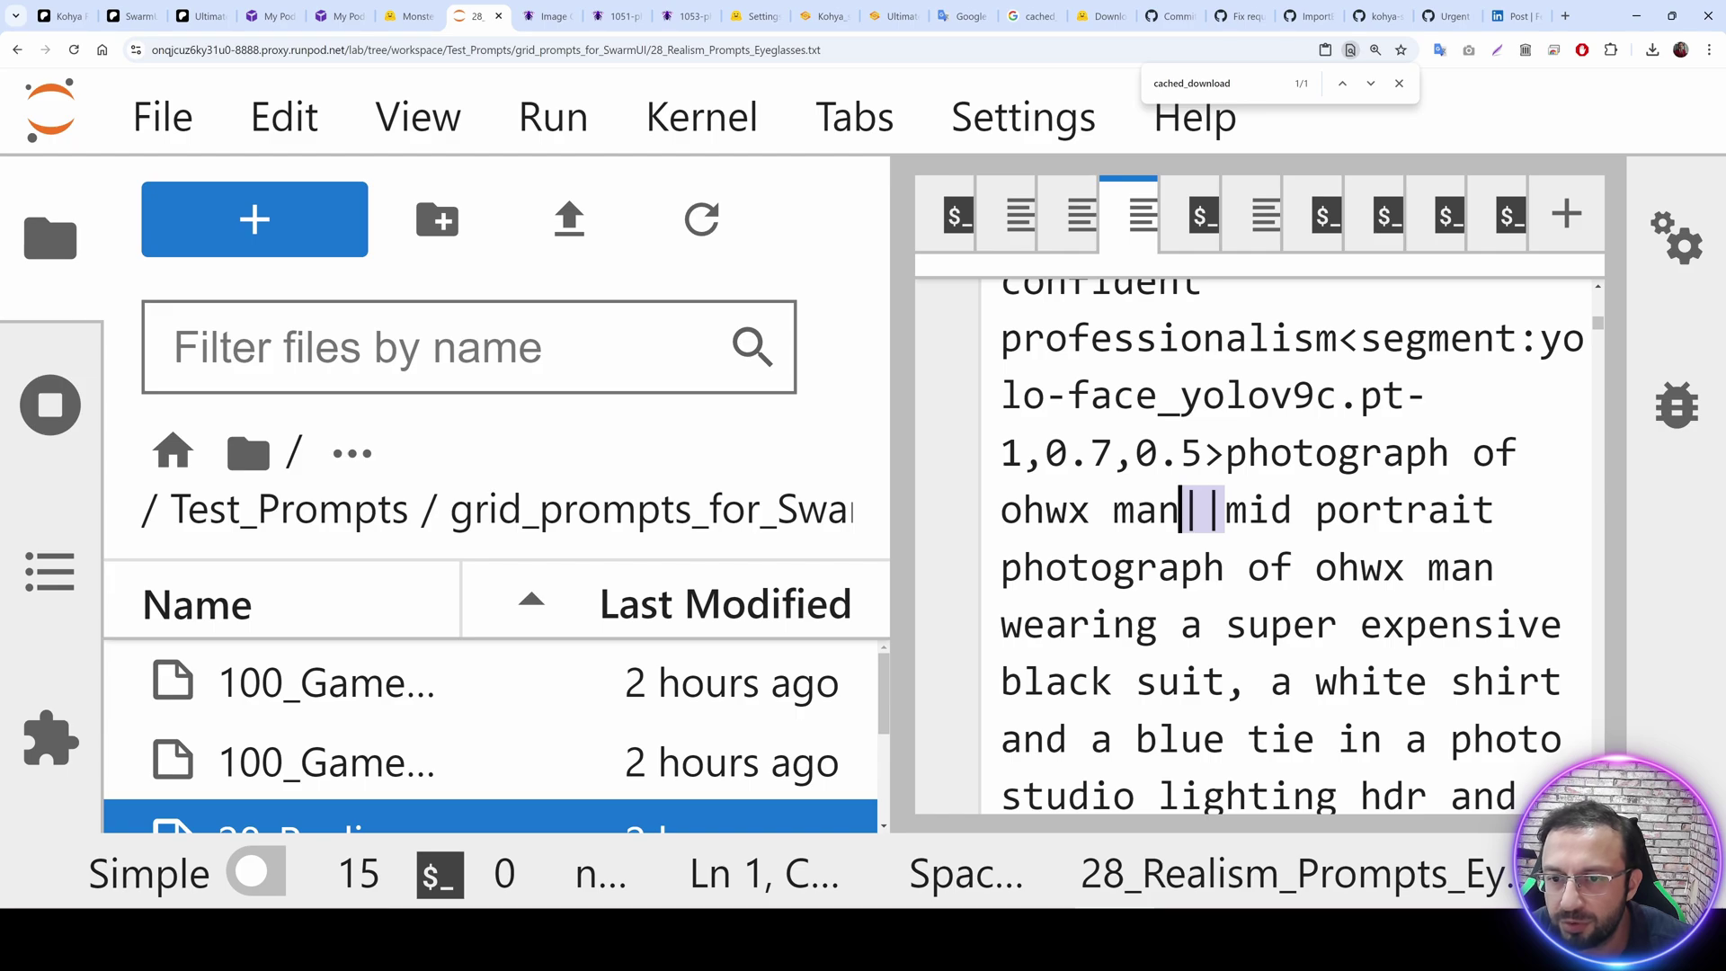
Copy all prompts from the eyeglasses file into the grid's Prompt axis in SwarmUI and generate the grid.
key("ctrl+a")
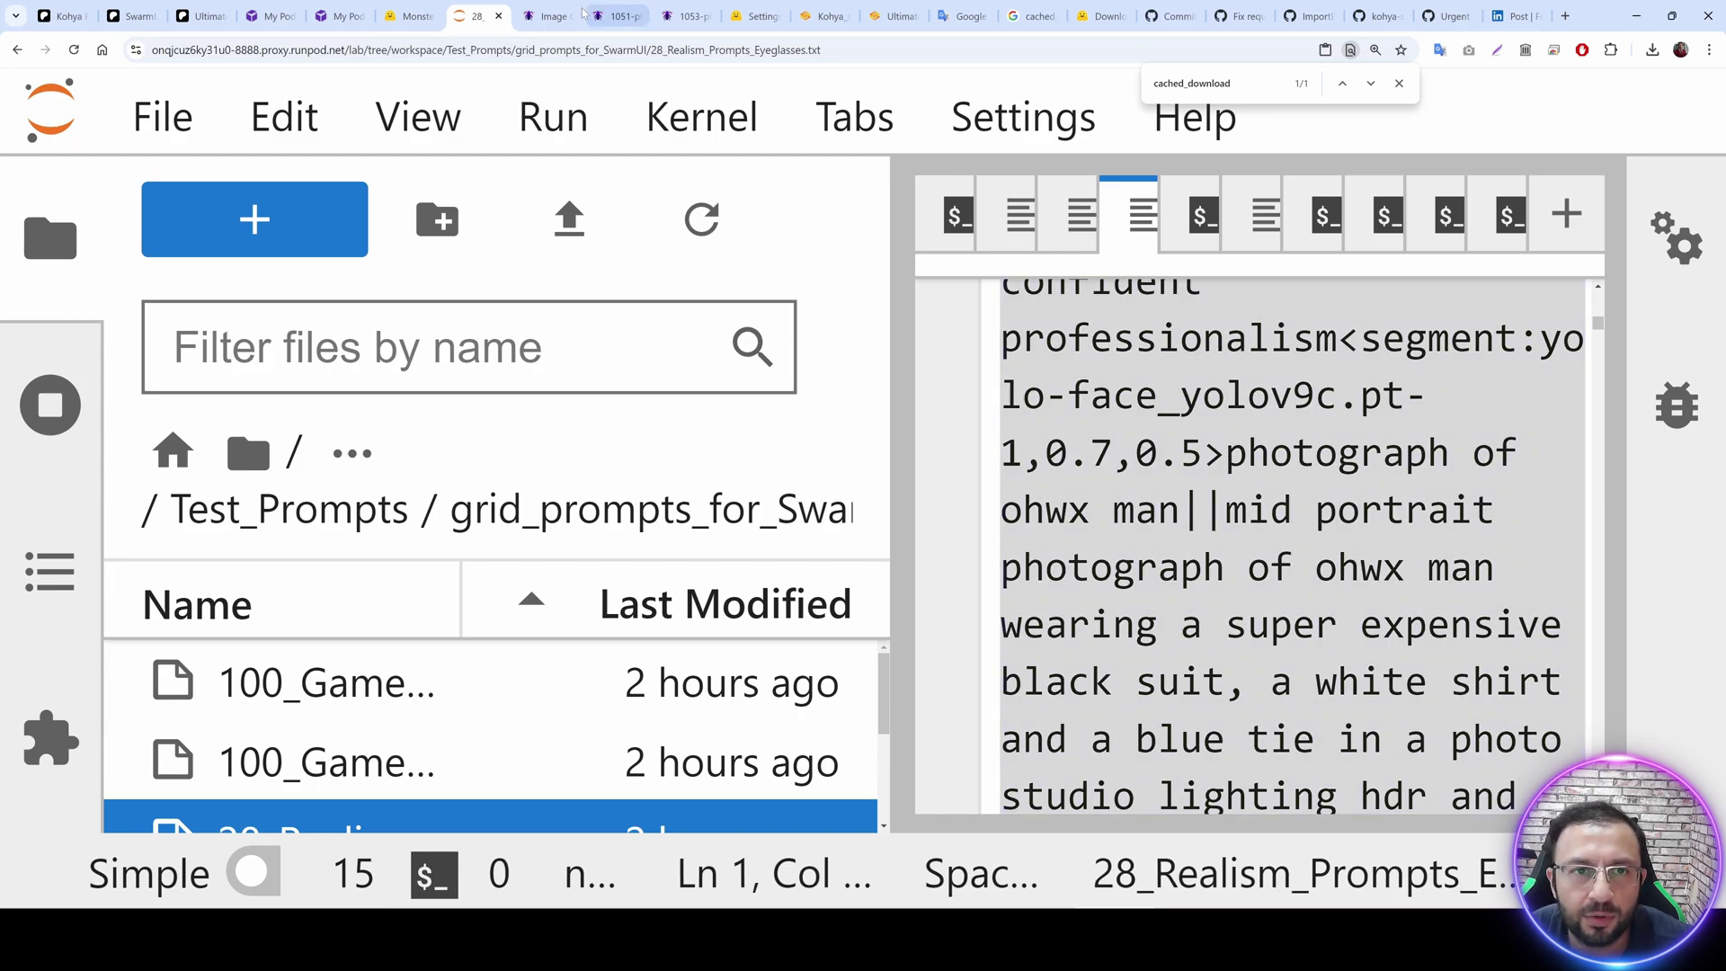
left_click(580, 15)
key("ctrl+v")
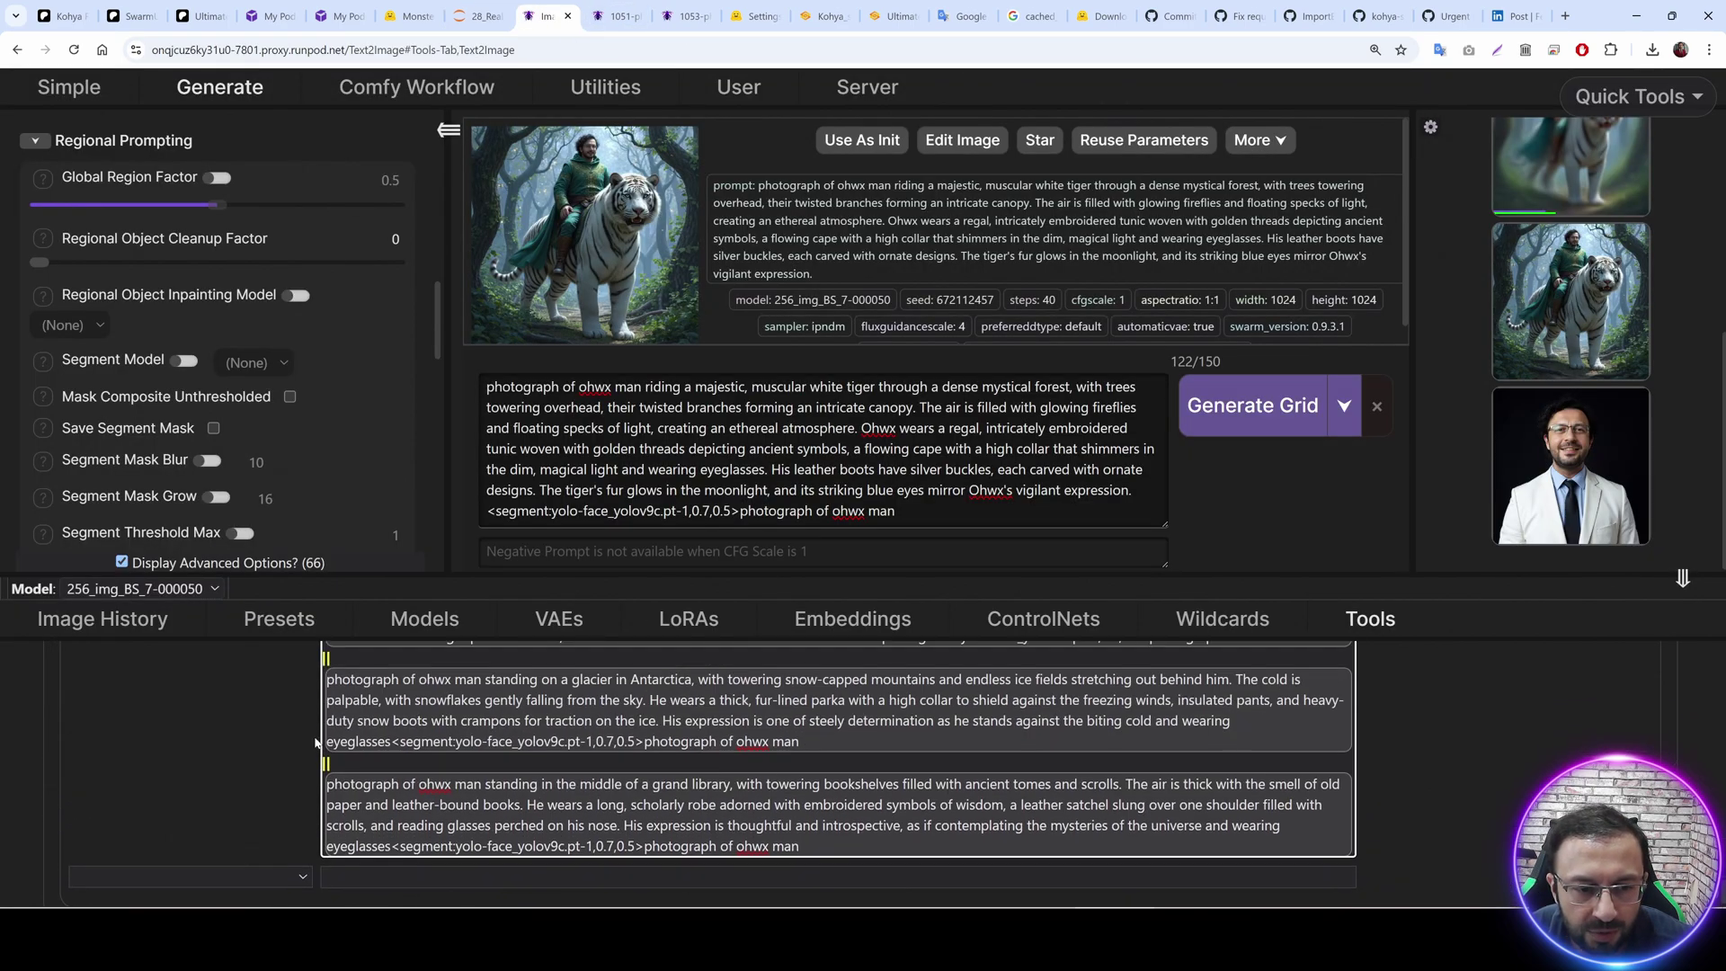
scroll(653, 808, "up", 10)
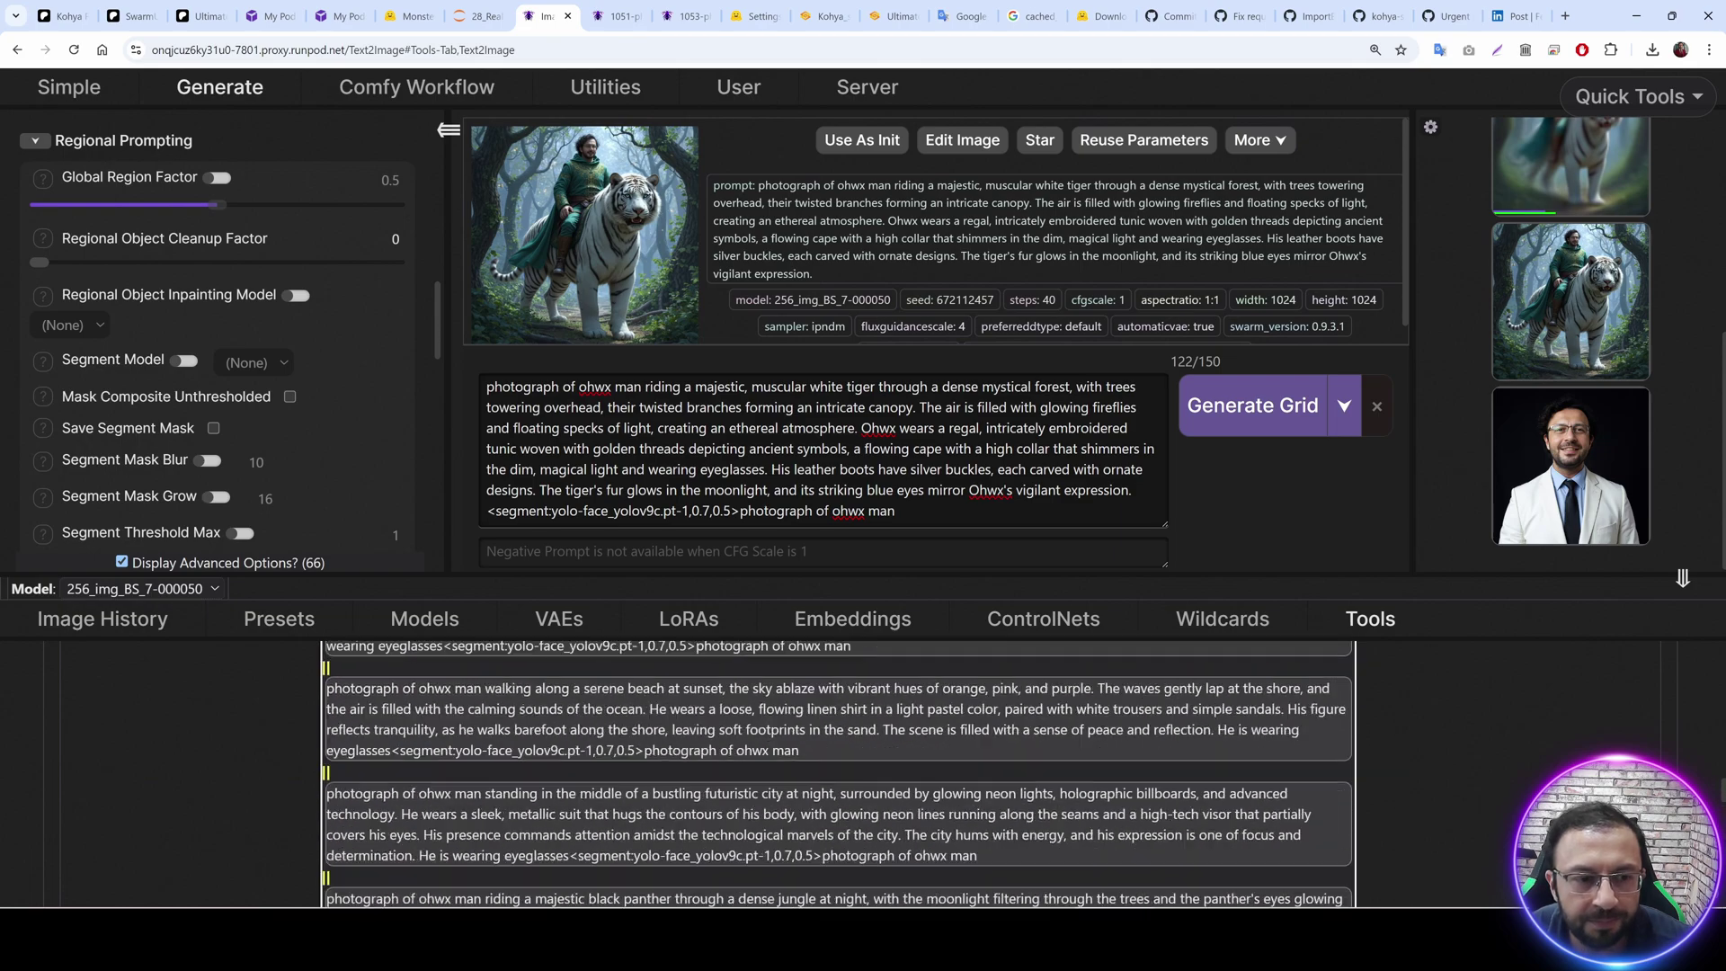
scroll(1386, 662, "down", 1)
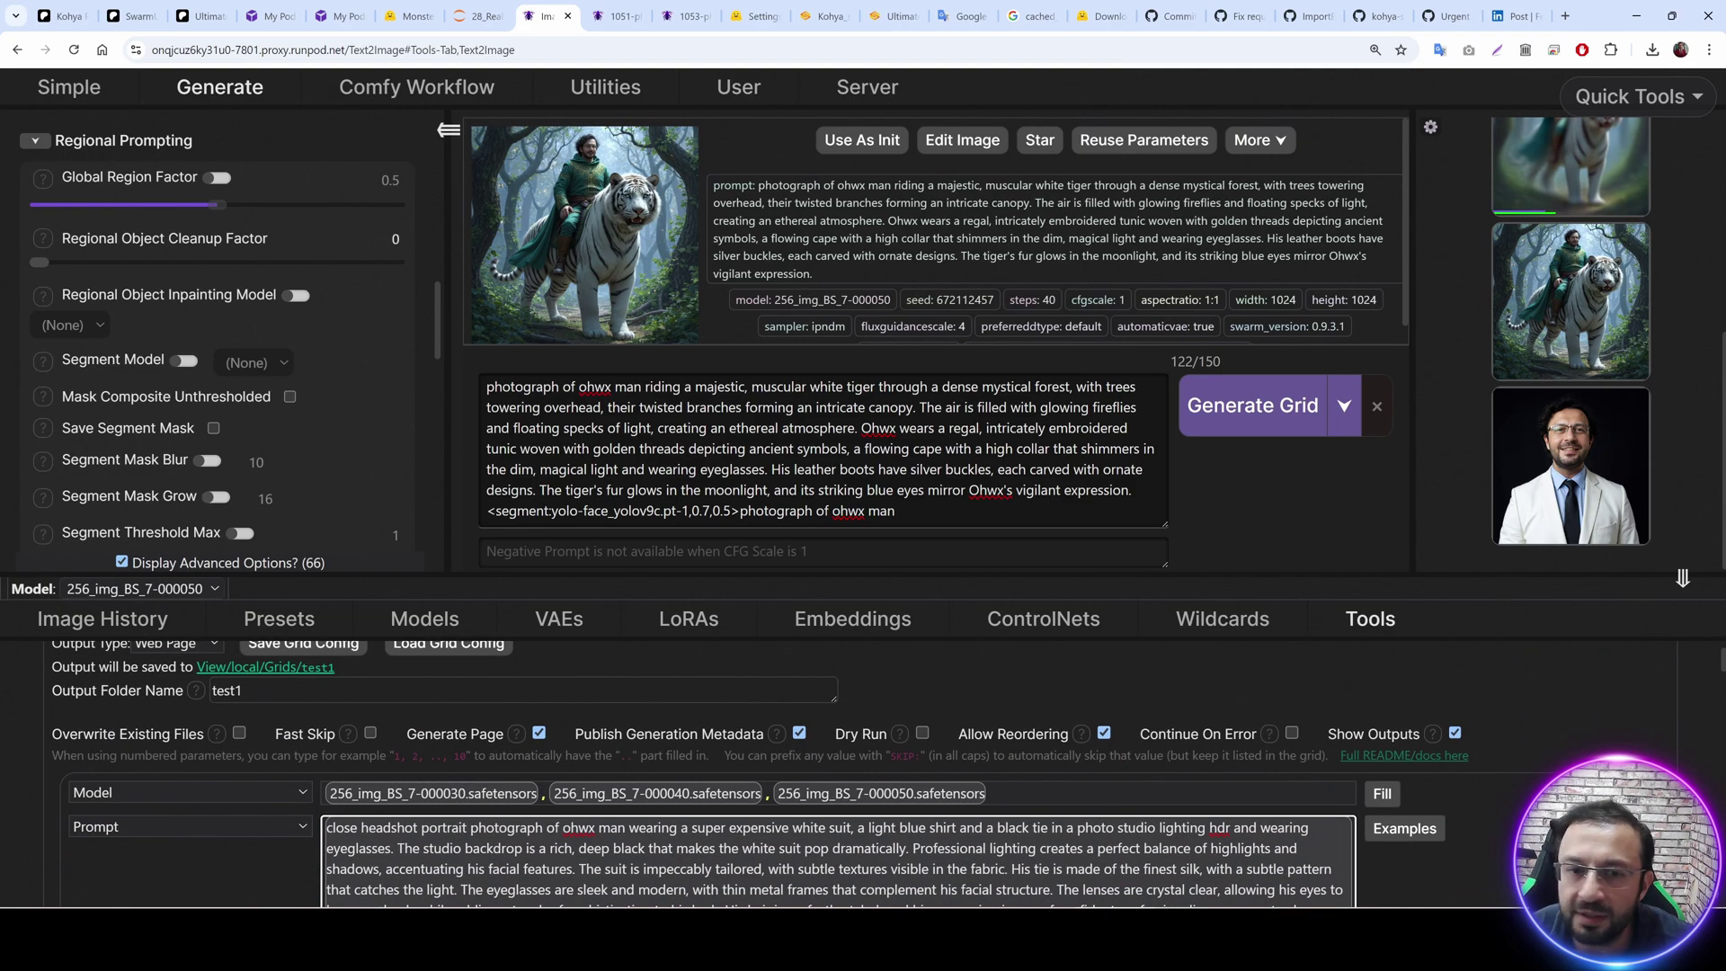
left_click(1240, 395)
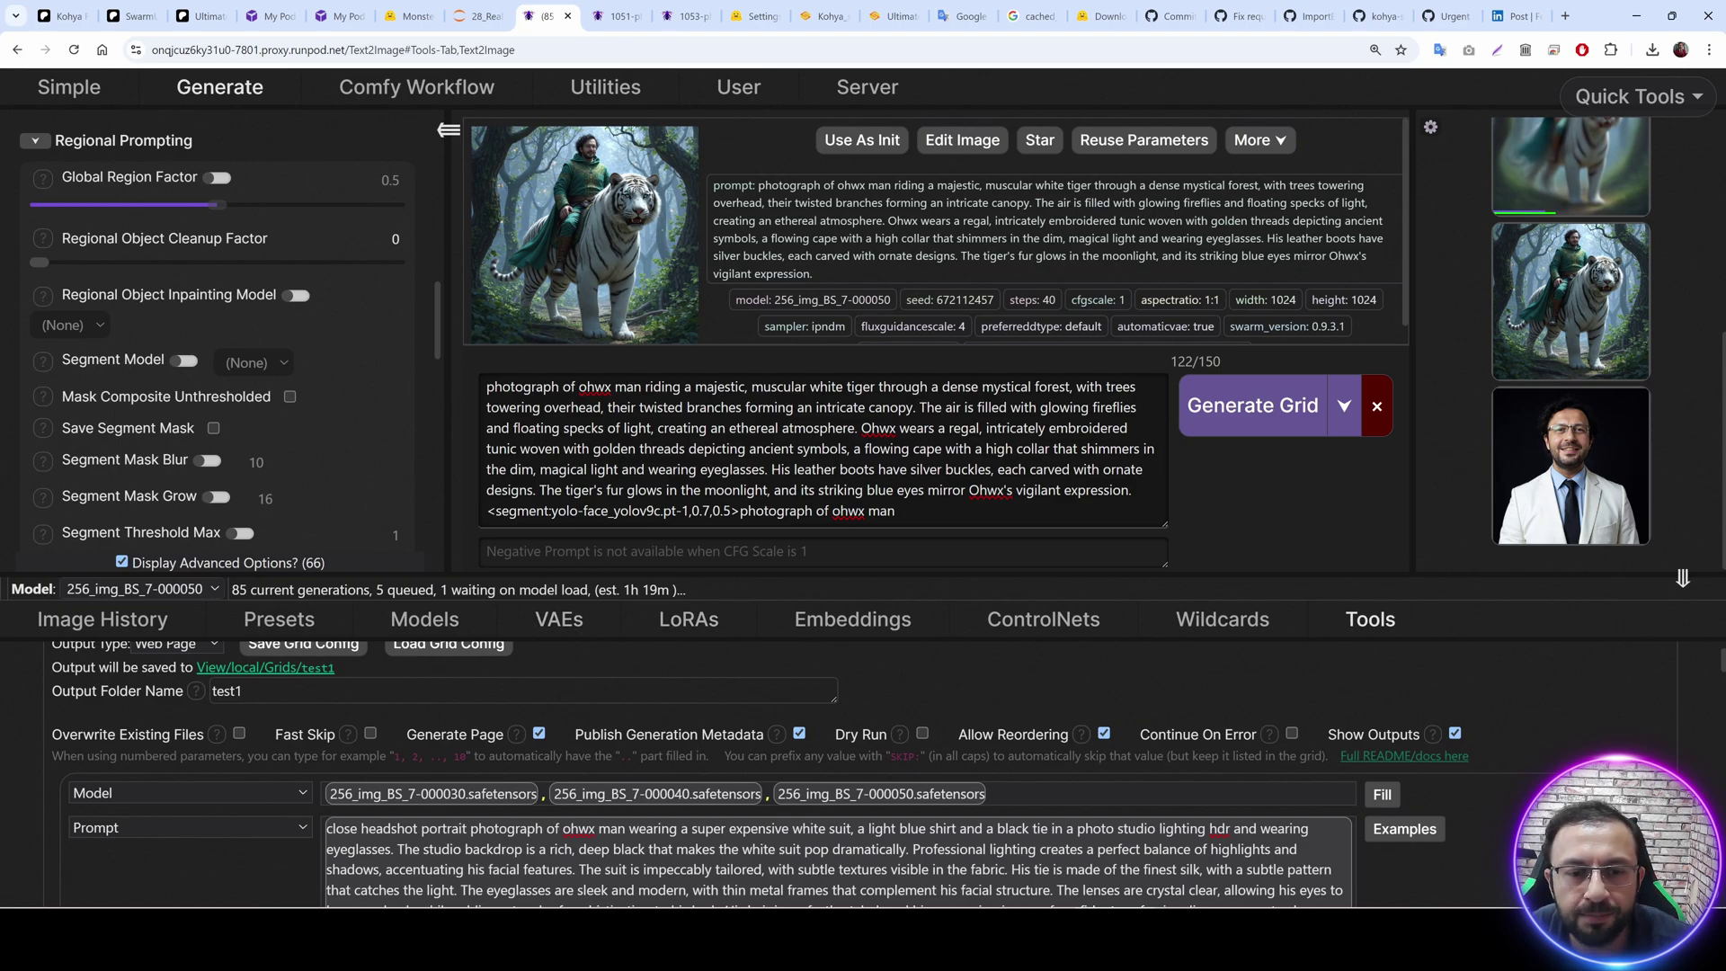
Check the GPU load in JupyterLab's nvitop terminal and return to SwarmUI.
left_click(476, 15)
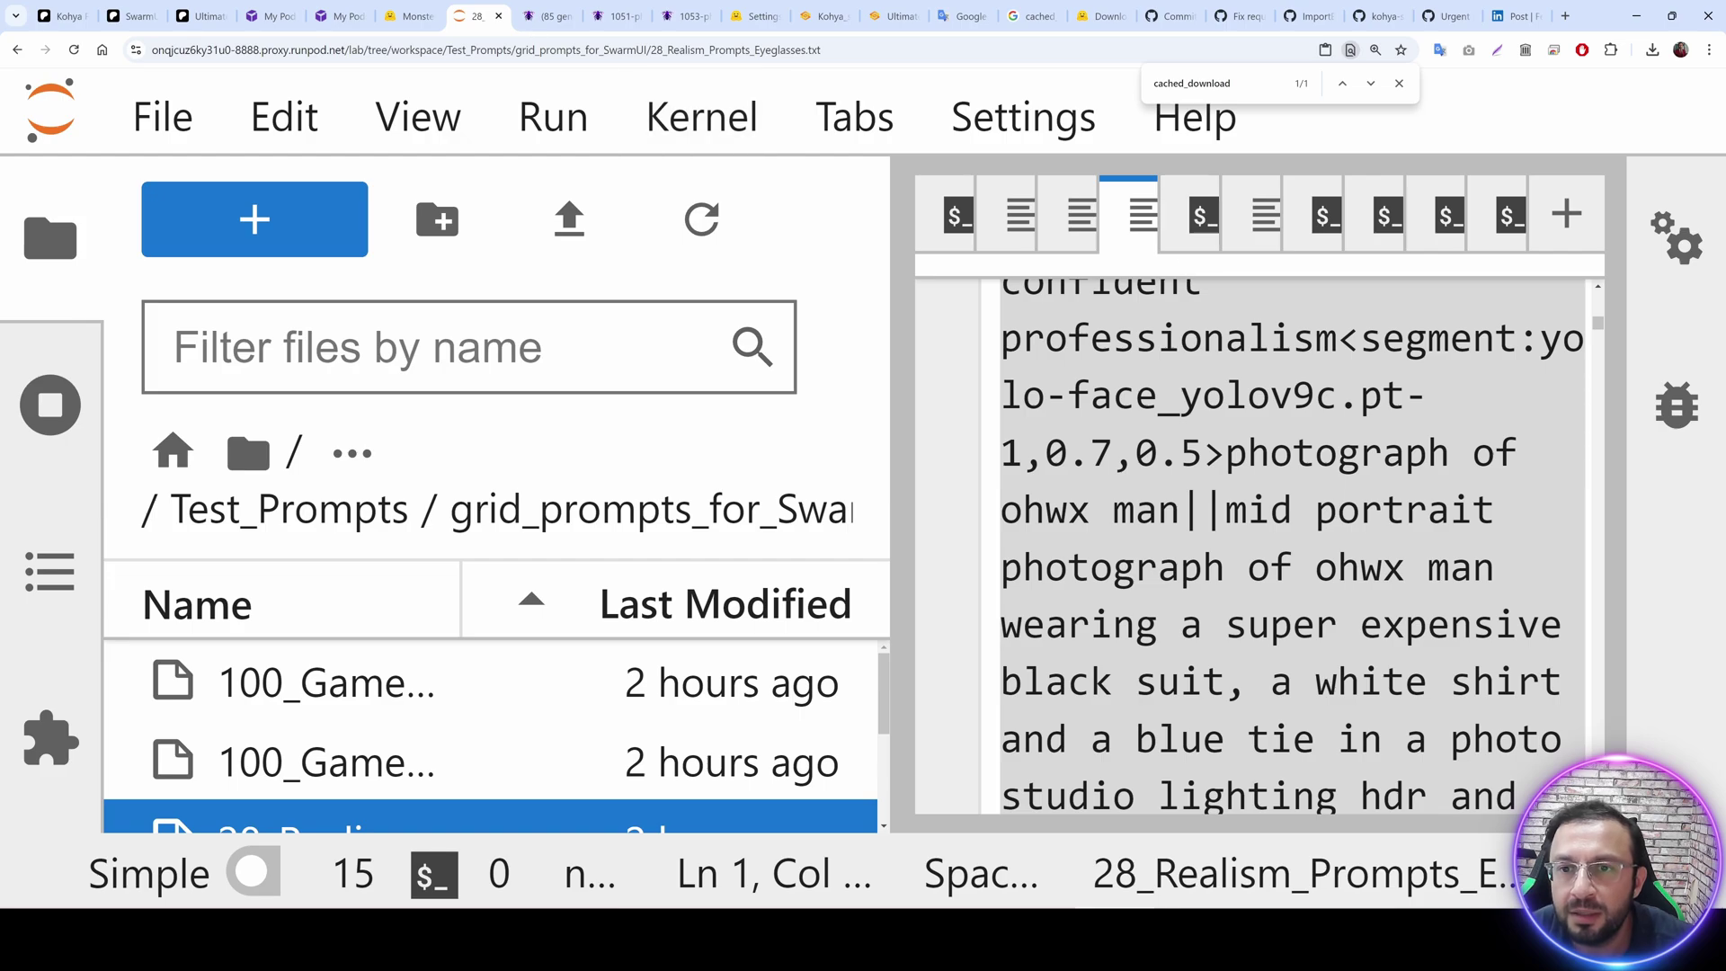
key("ctrl+minus")
key("ctrl+minus")
left_click(517, 142)
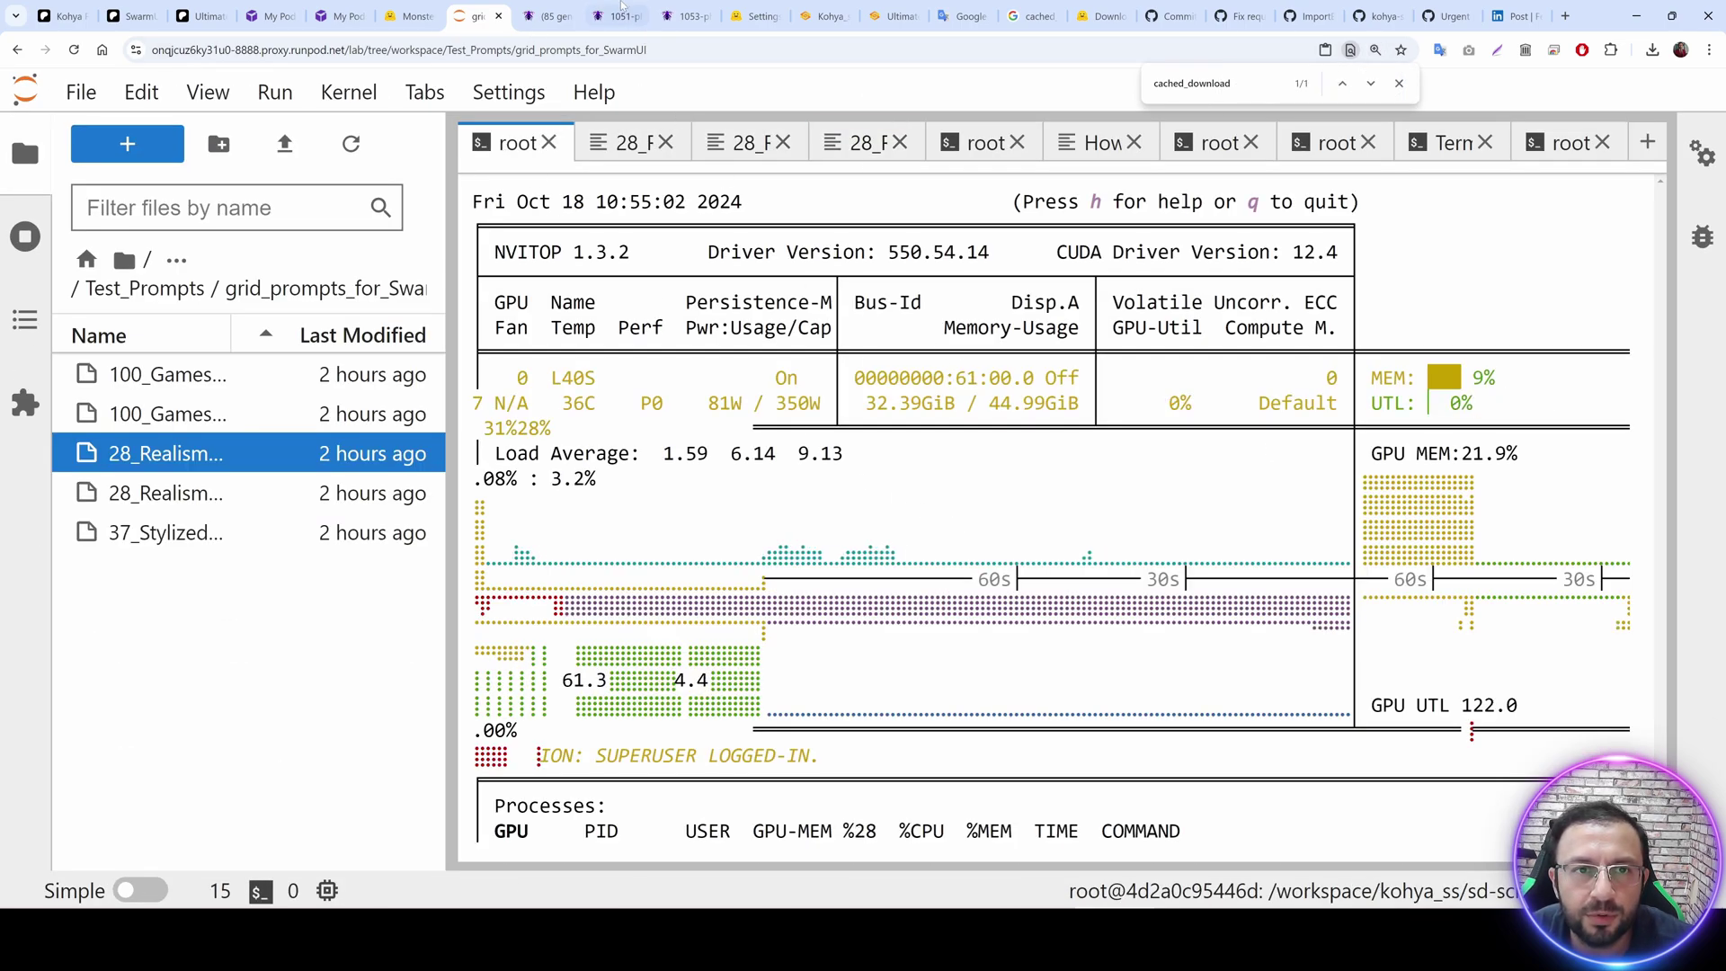
left_click(549, 16)
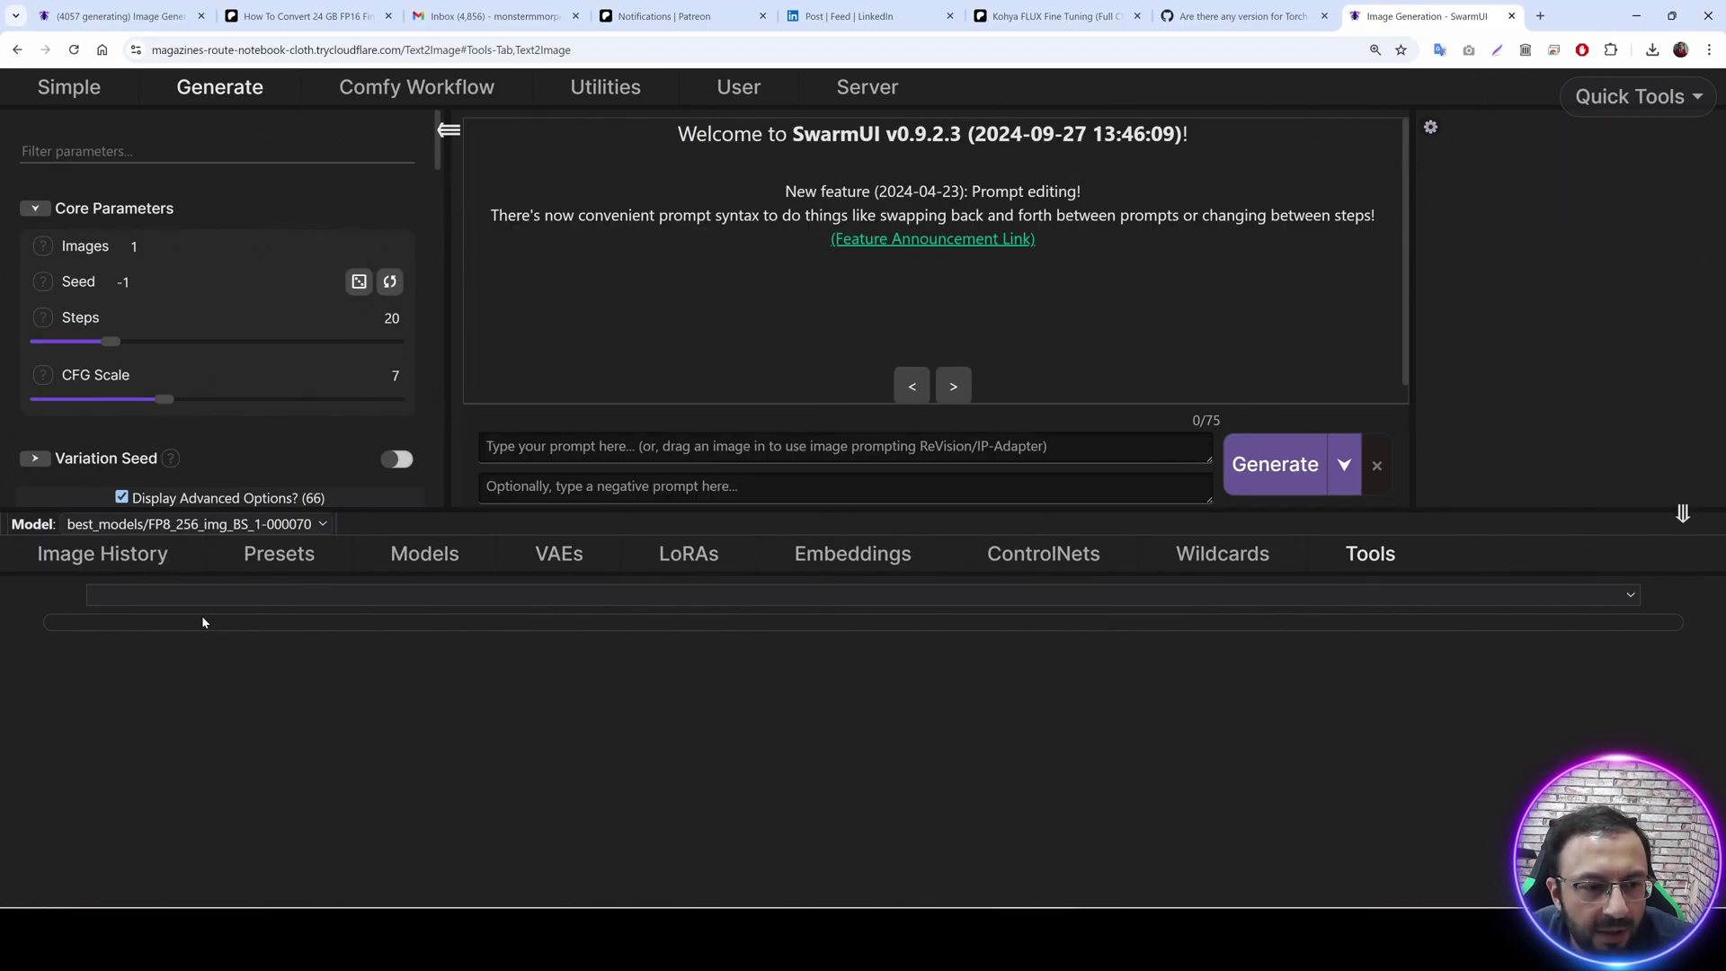
Open the Grid Generator tool and load the grid config "History - 256_img_BS7_realism_v2".
left_click(234, 598)
left_click(159, 683)
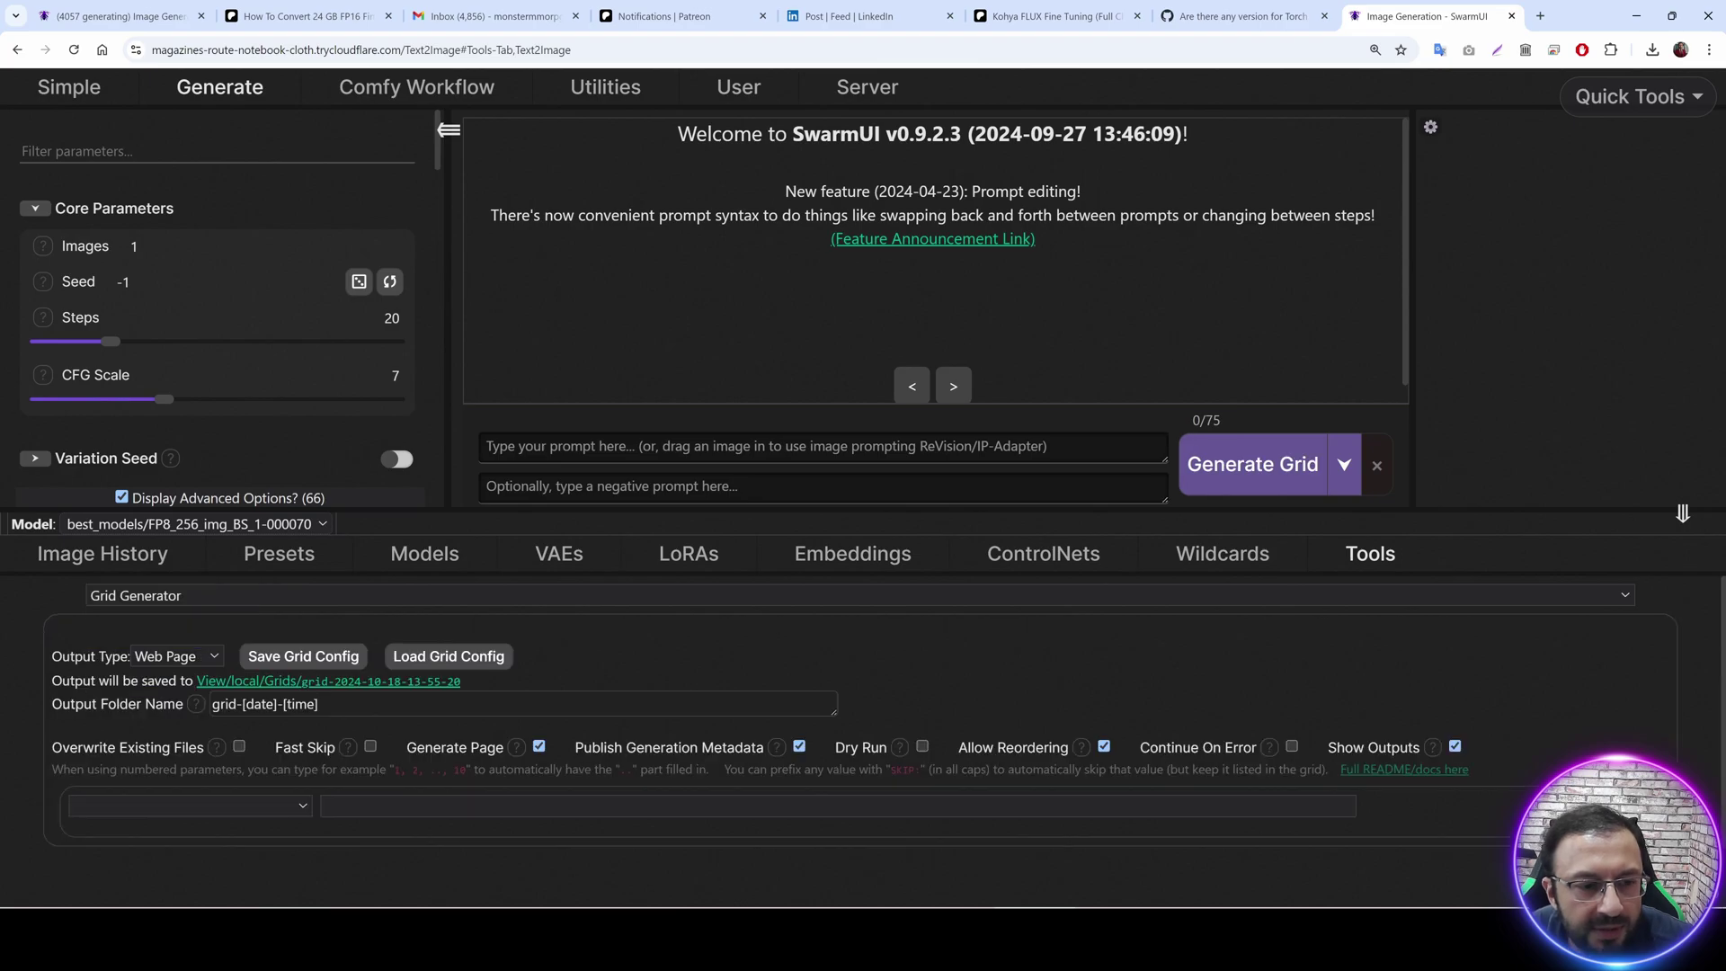
left_click(449, 656)
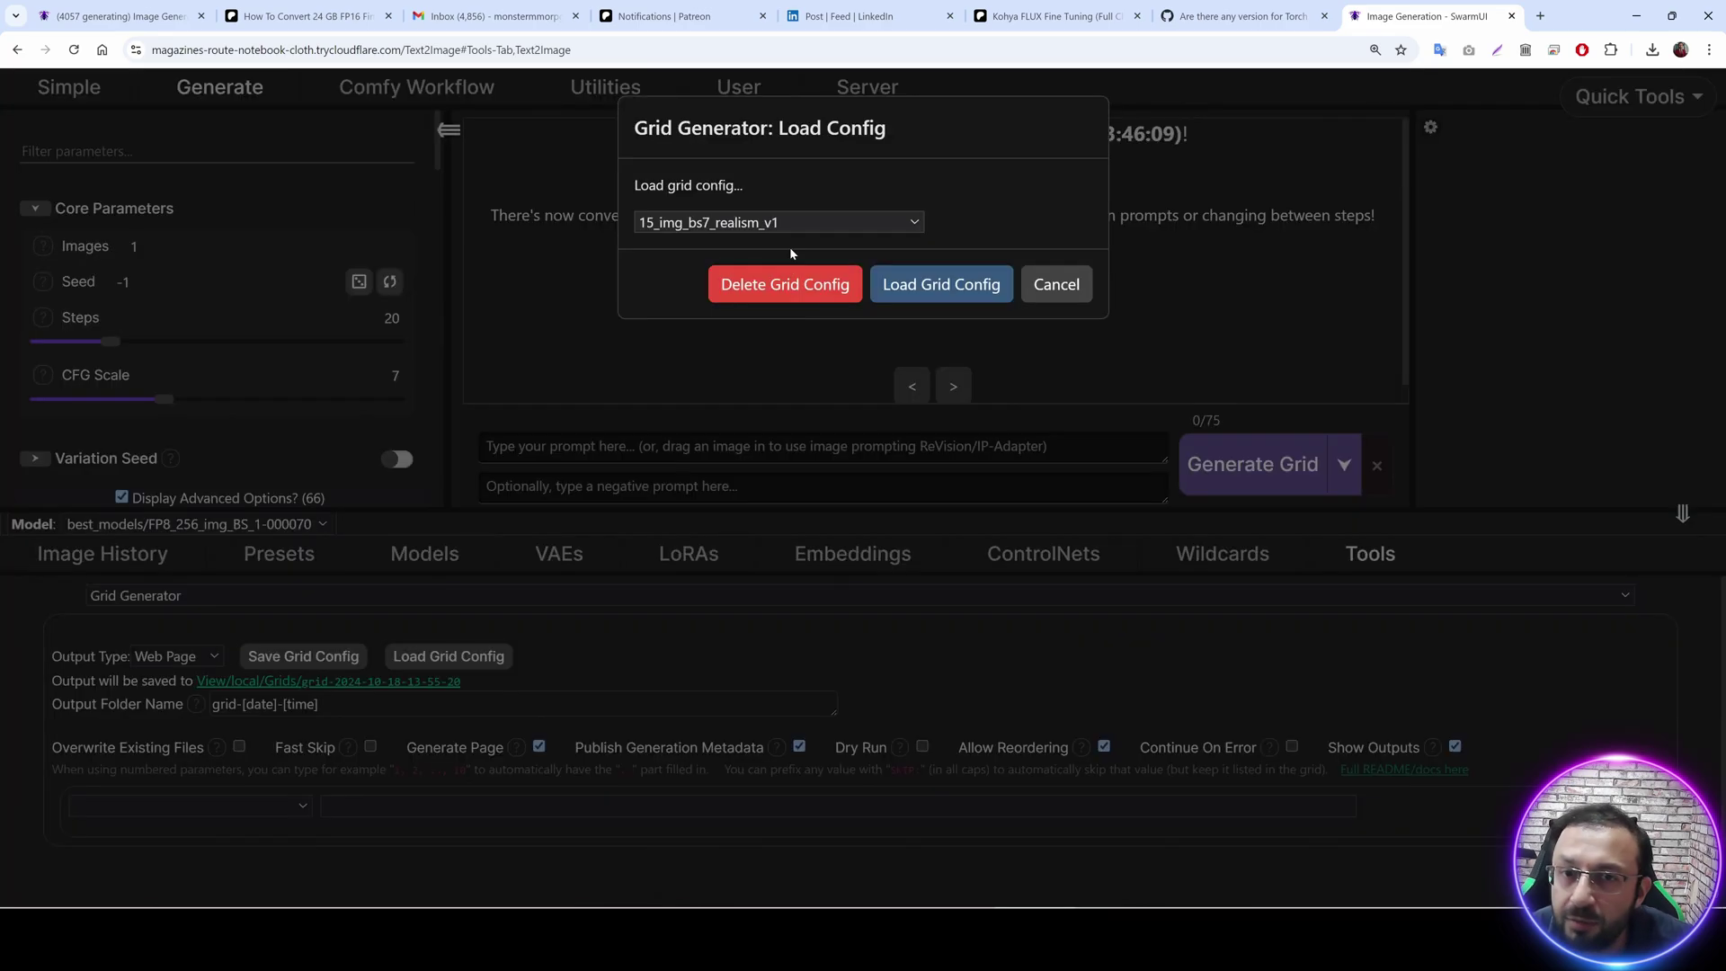
left_click(881, 223)
scroll(814, 431, "down", 3)
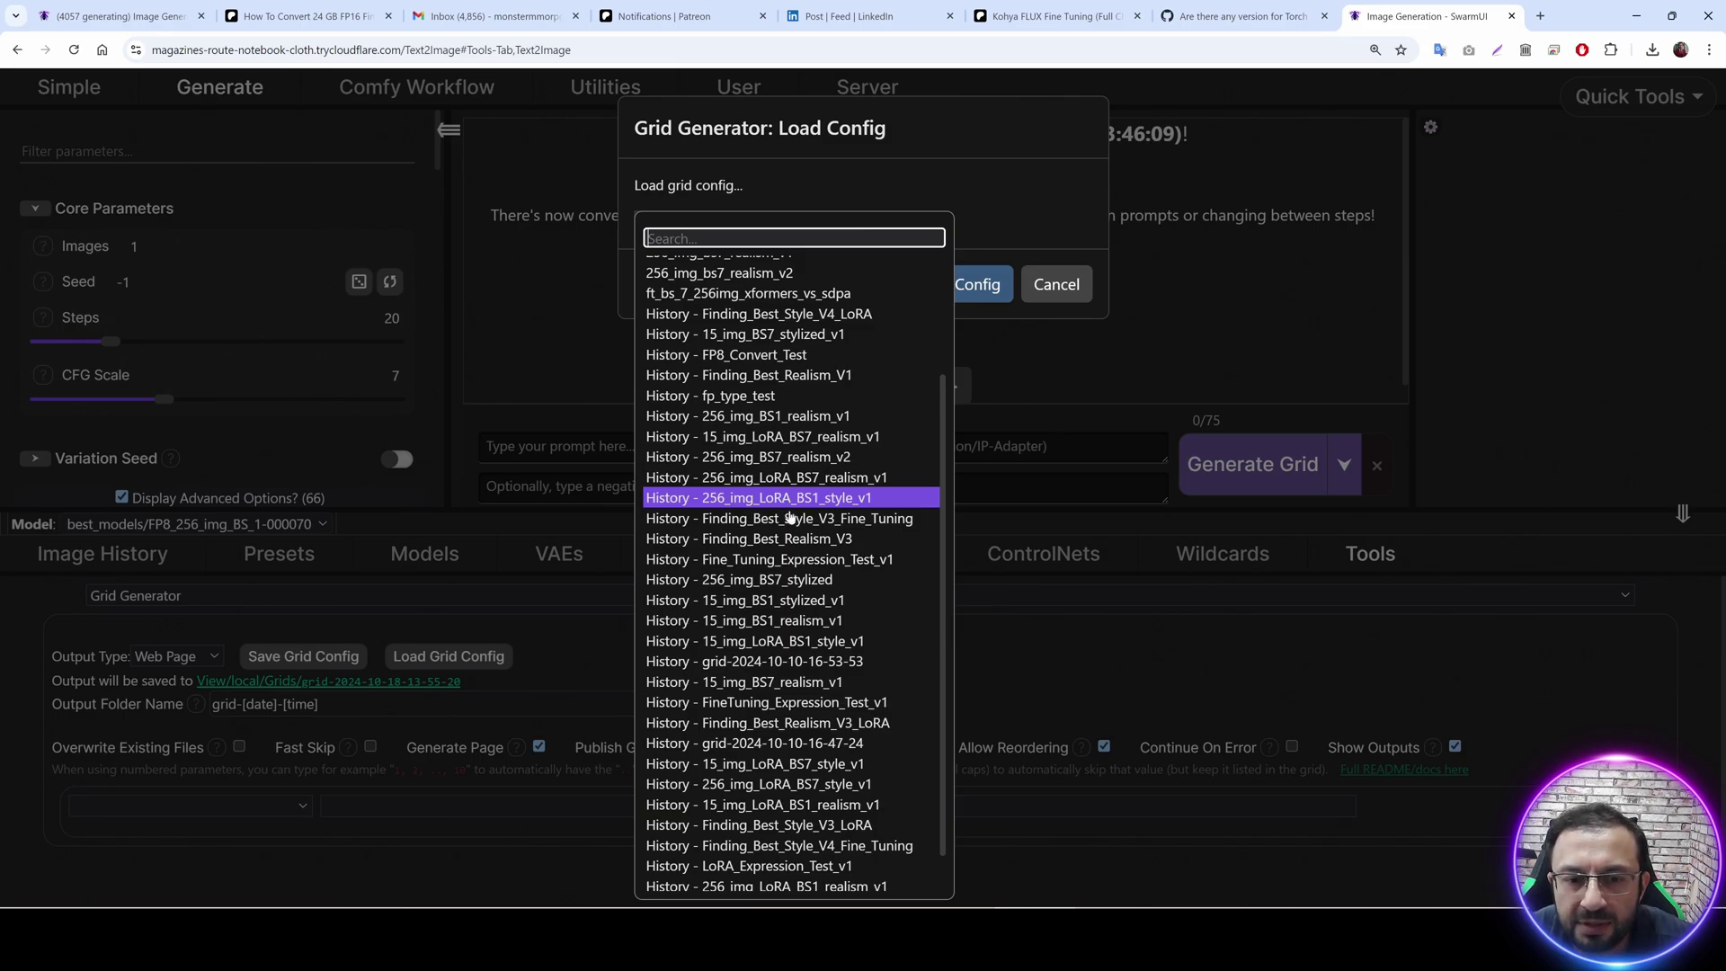
scroll(791, 525, "down", 1)
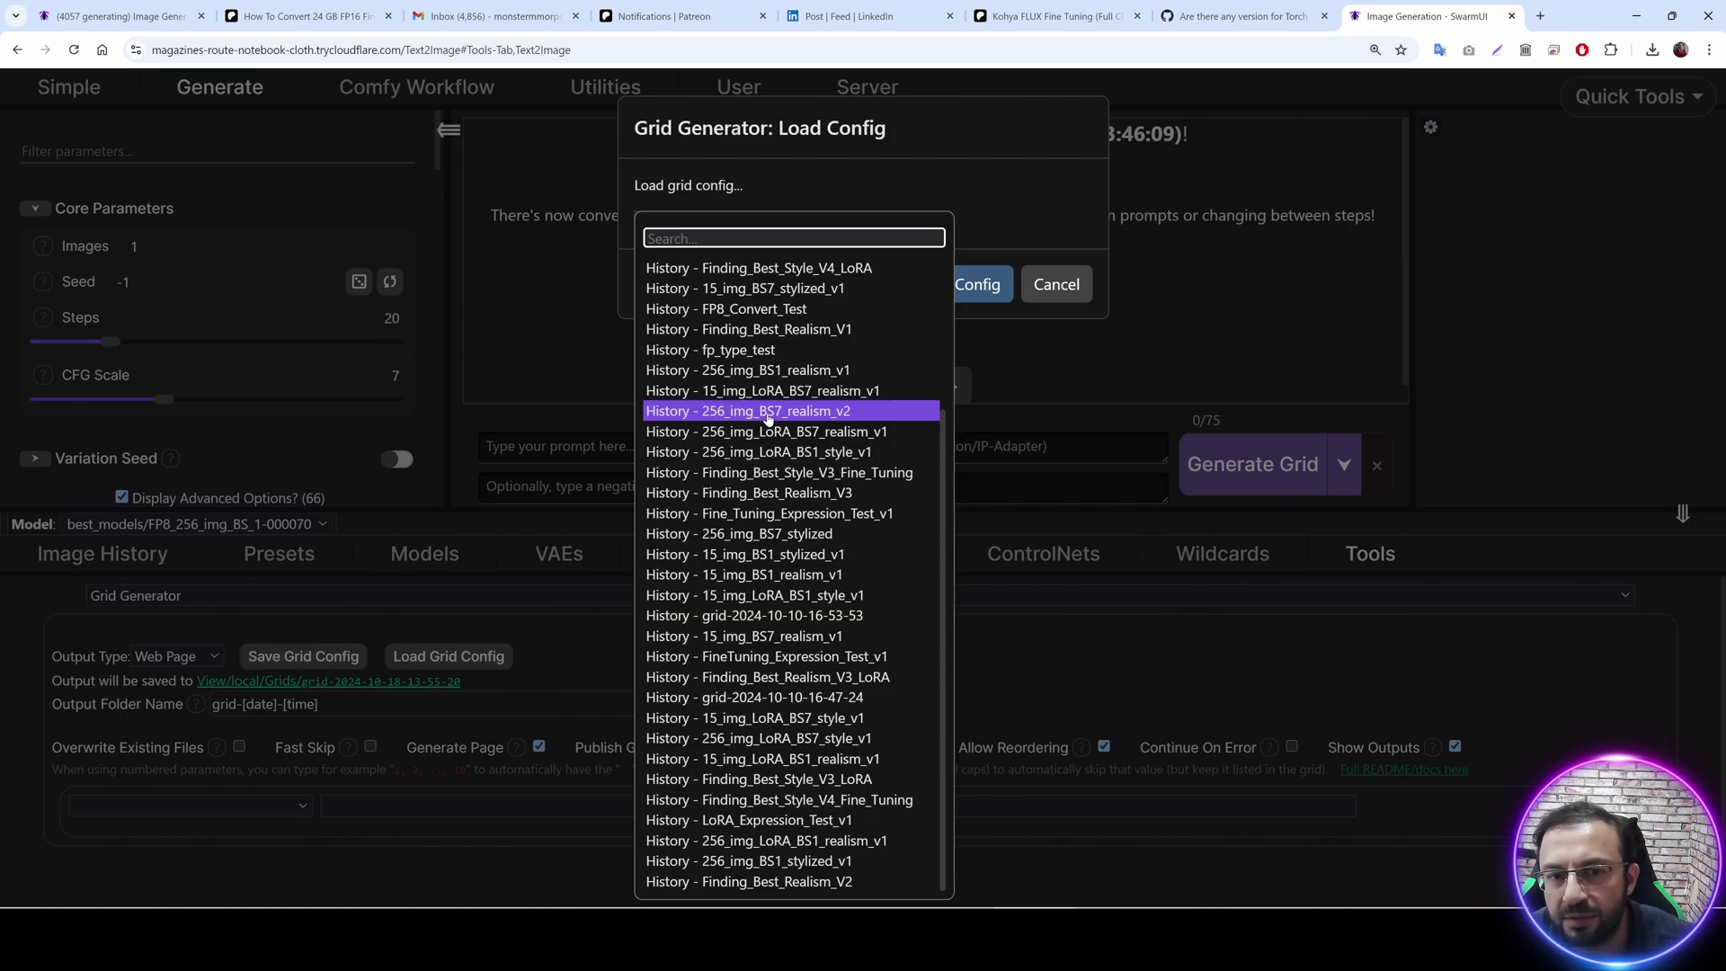
left_click(767, 413)
left_click(940, 283)
Open the existing output page of the 256_img_BS7_realism_v2 grid and bring the close headshot row into view at 90% zoom.
scroll(382, 749, "down", 2)
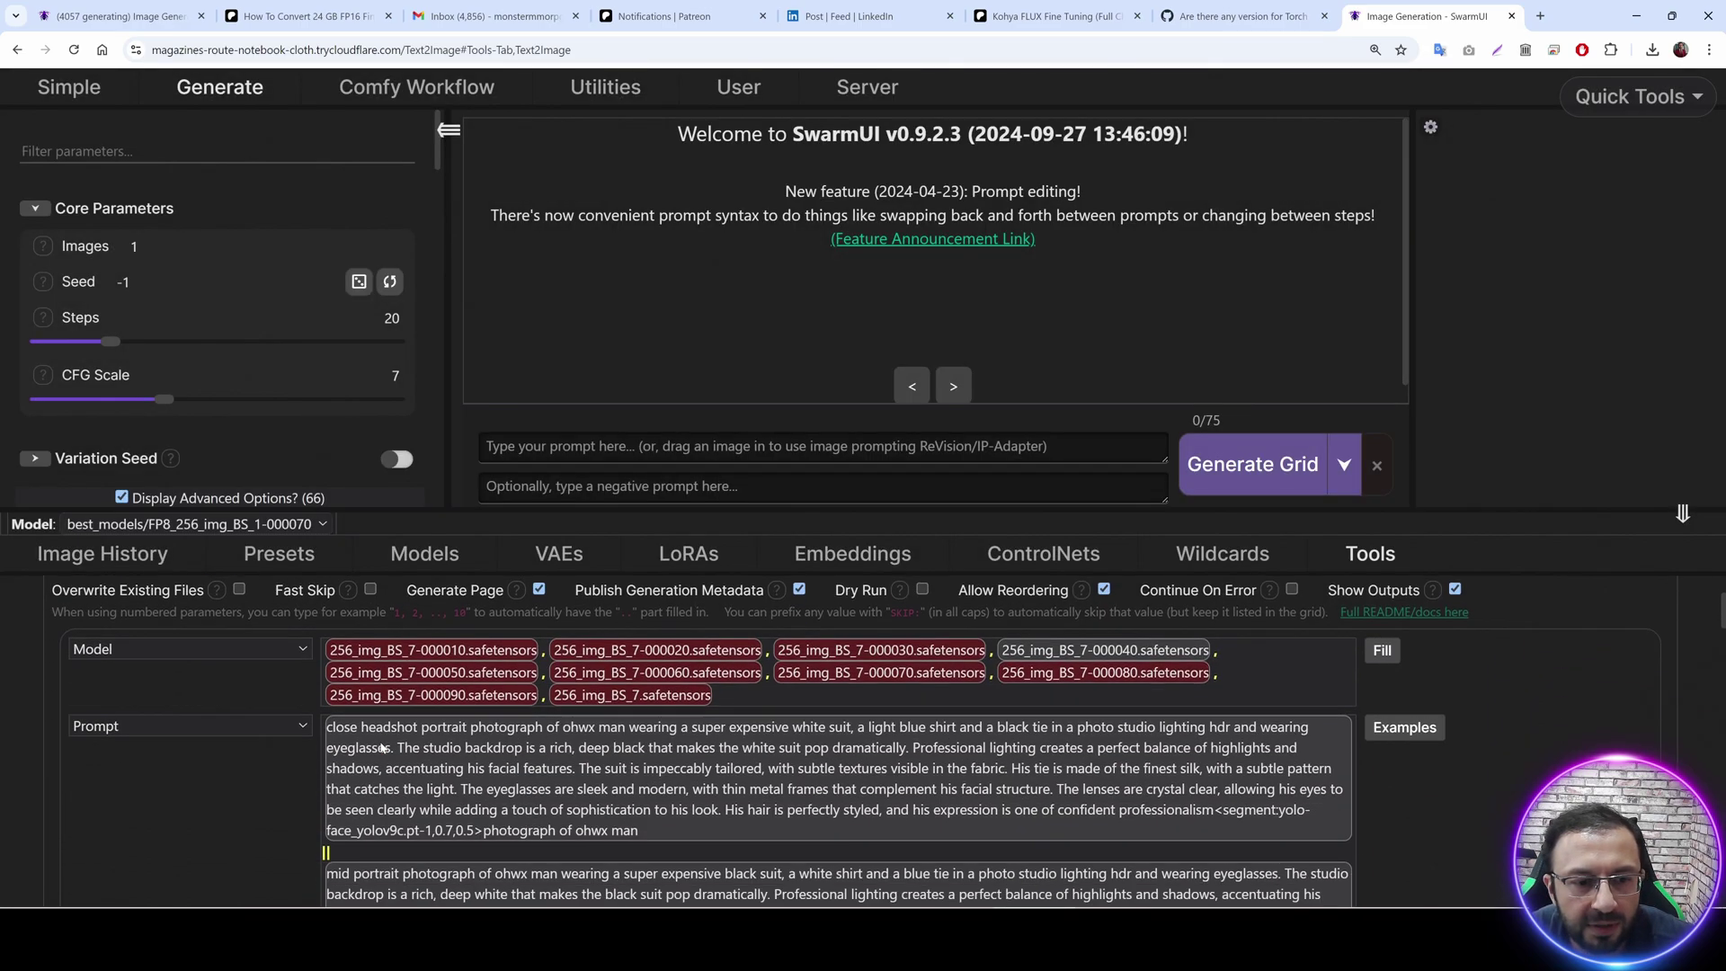
scroll(382, 749, "up", 2)
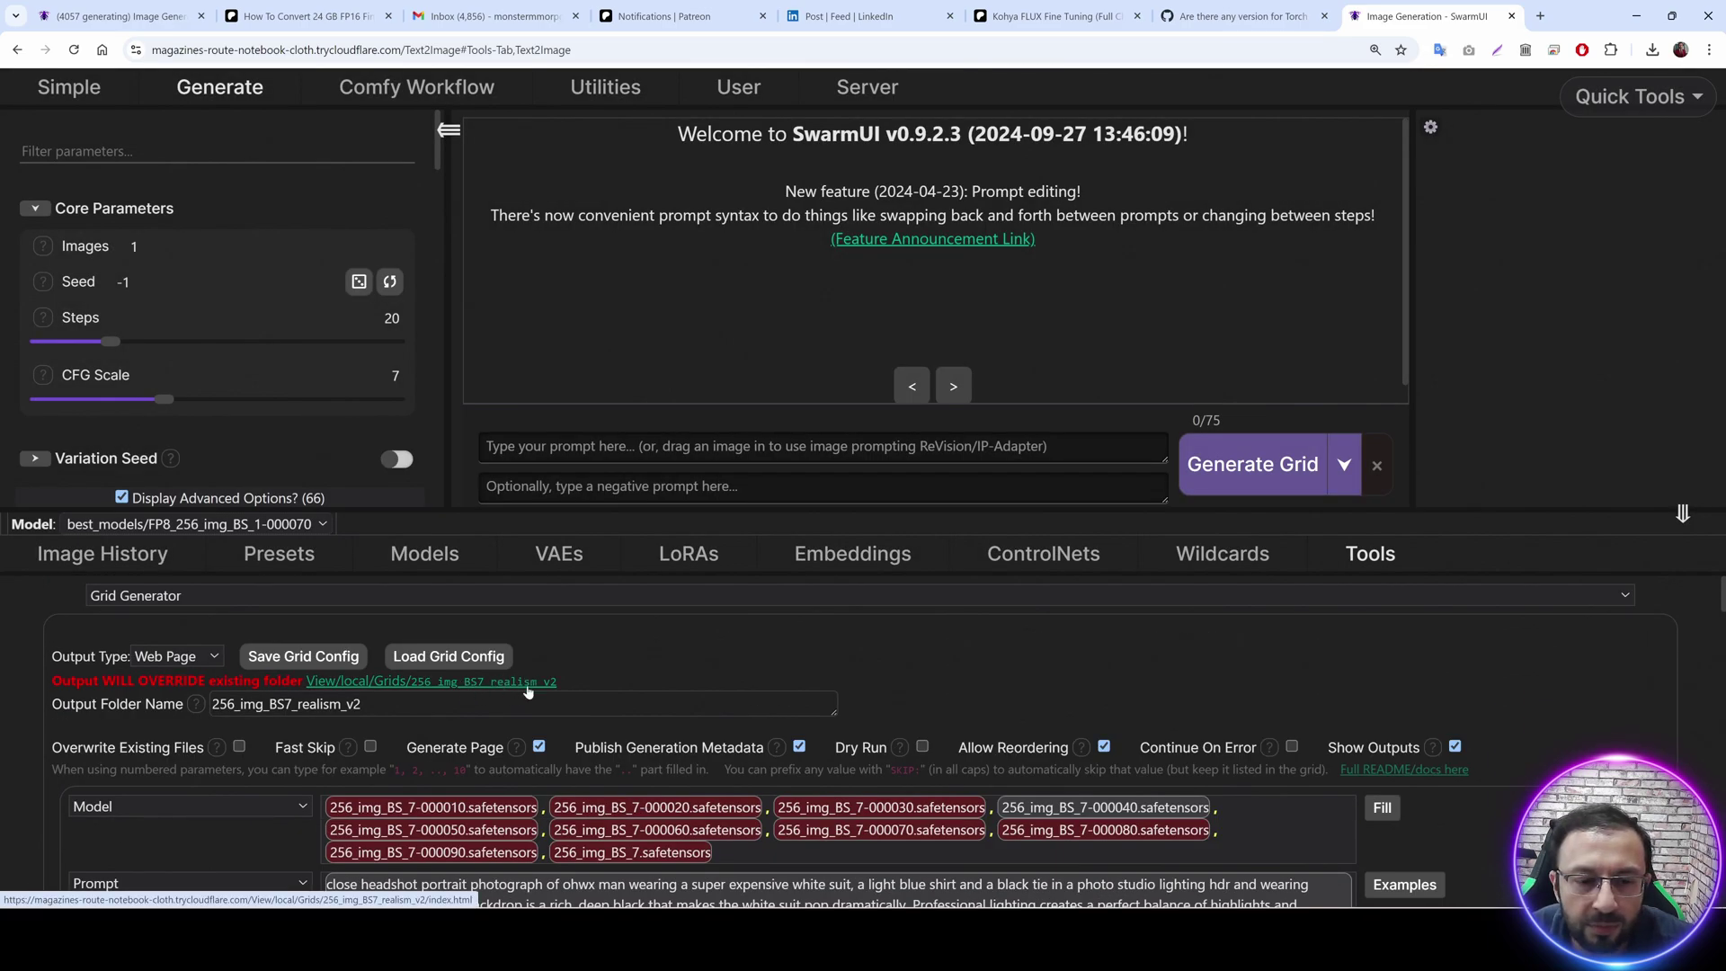
left_click(515, 688)
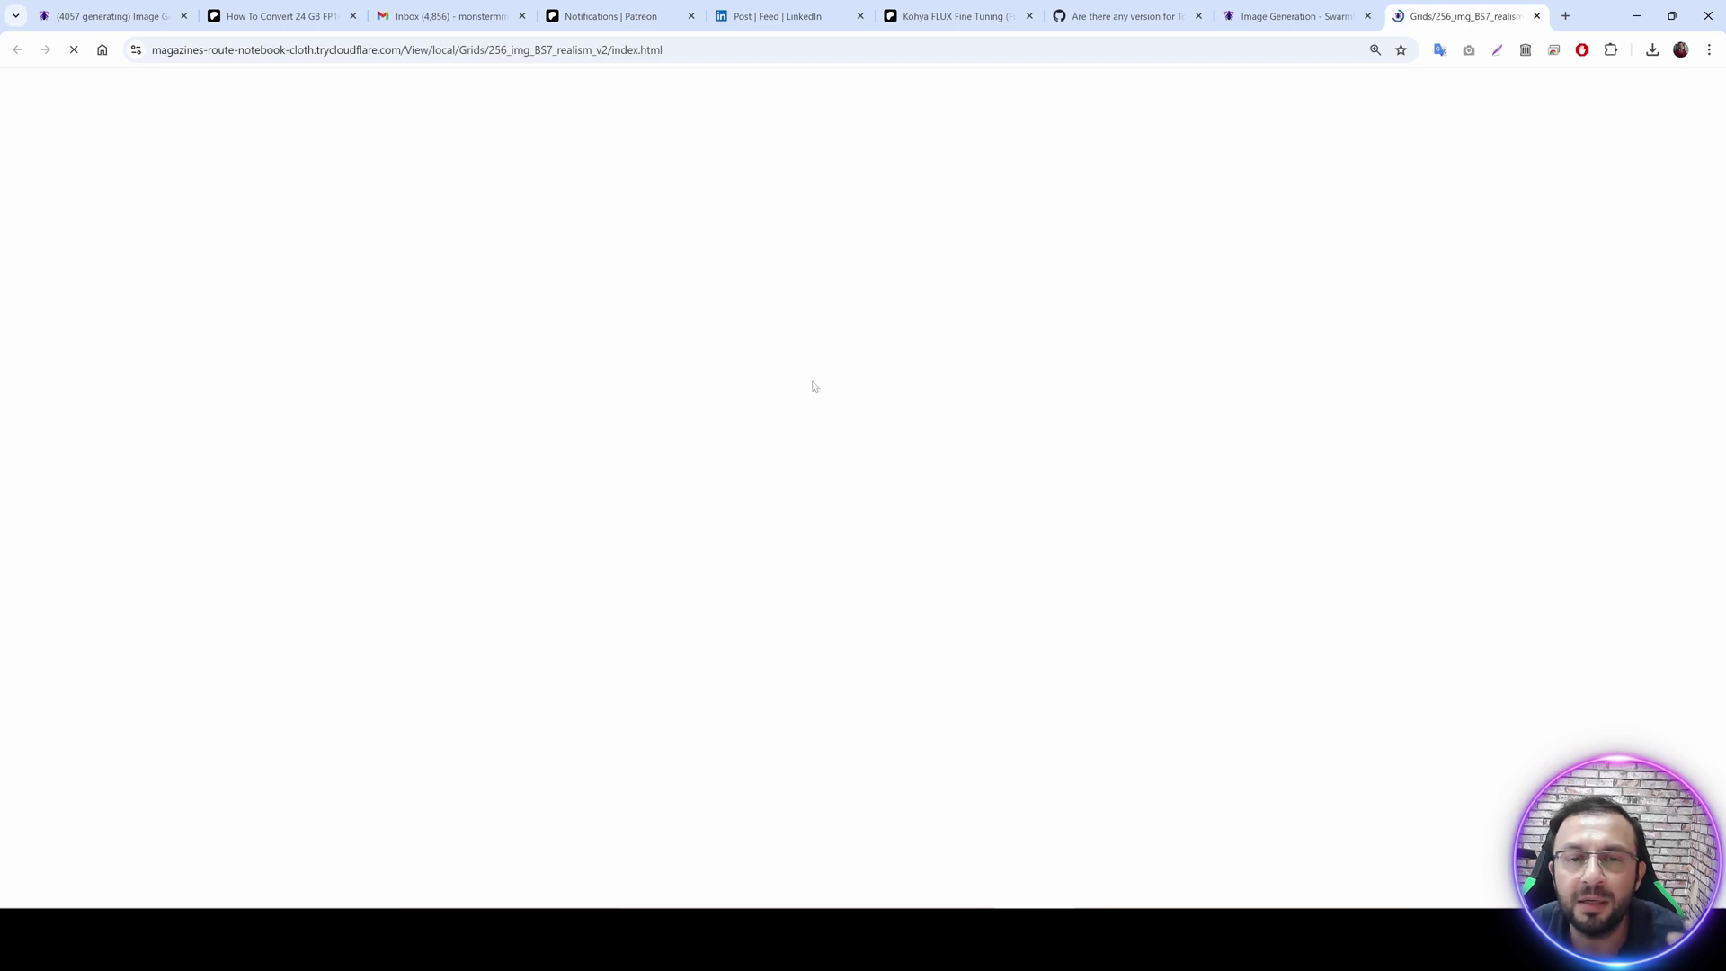
scroll(863, 504, "down", 15)
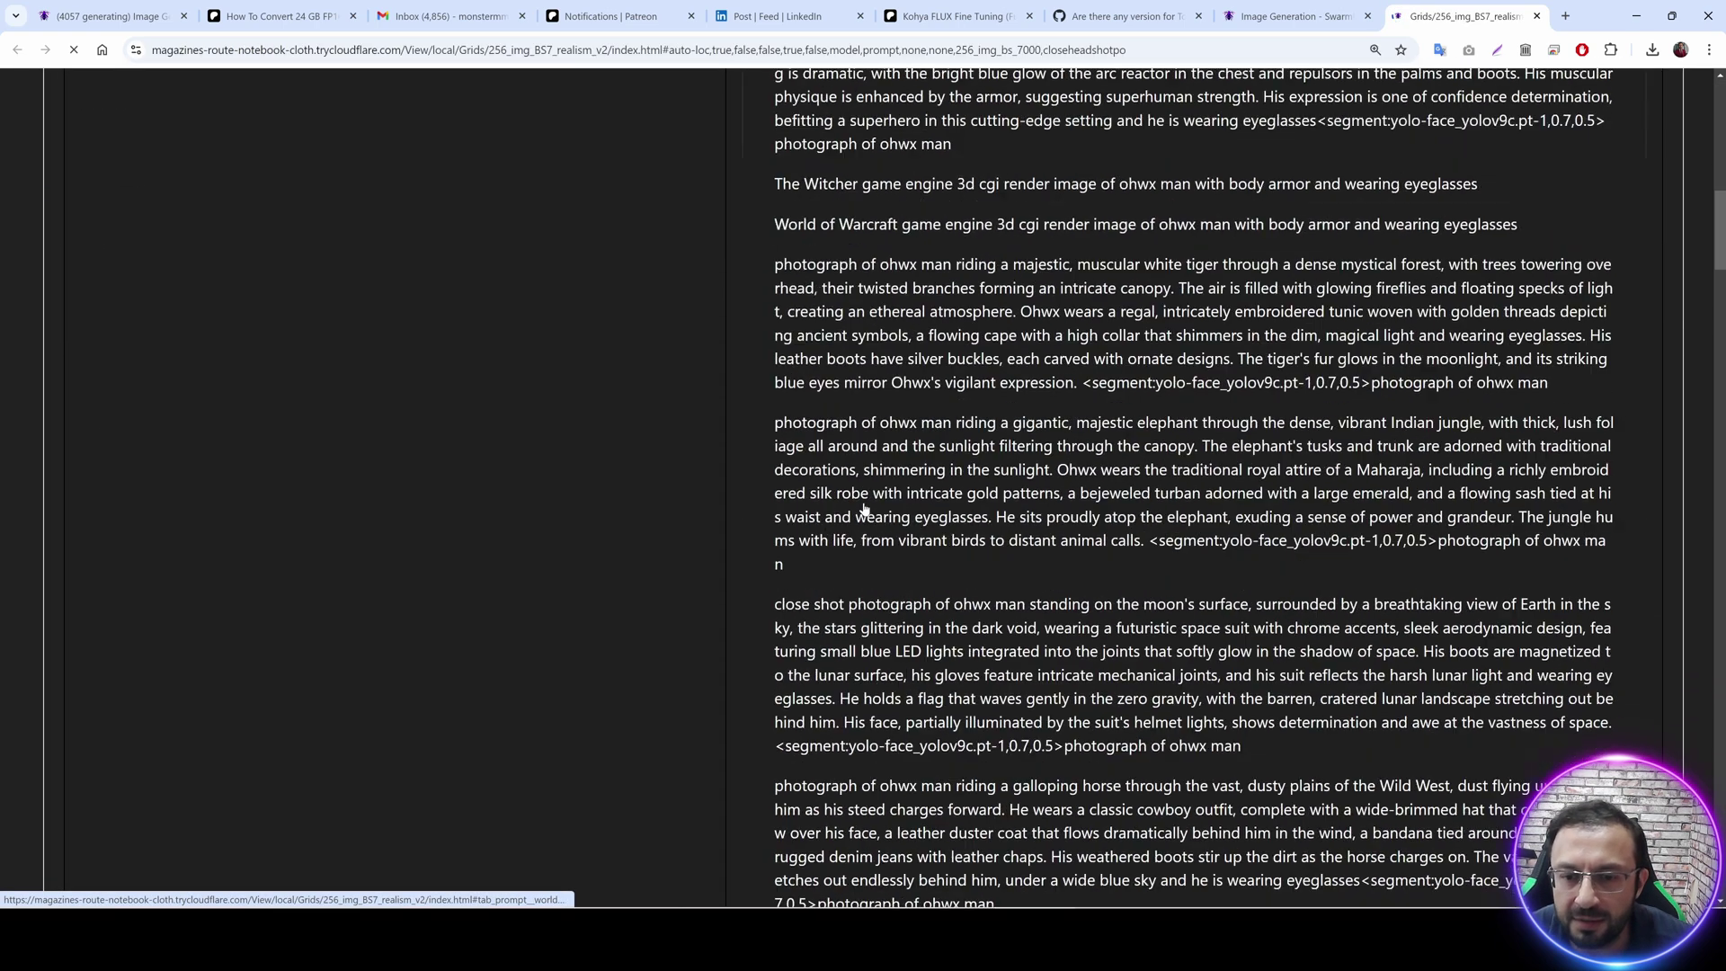
scroll(886, 531, "down", 3)
scroll(870, 504, "down", 2, "ctrl")
scroll(870, 503, "up", 5)
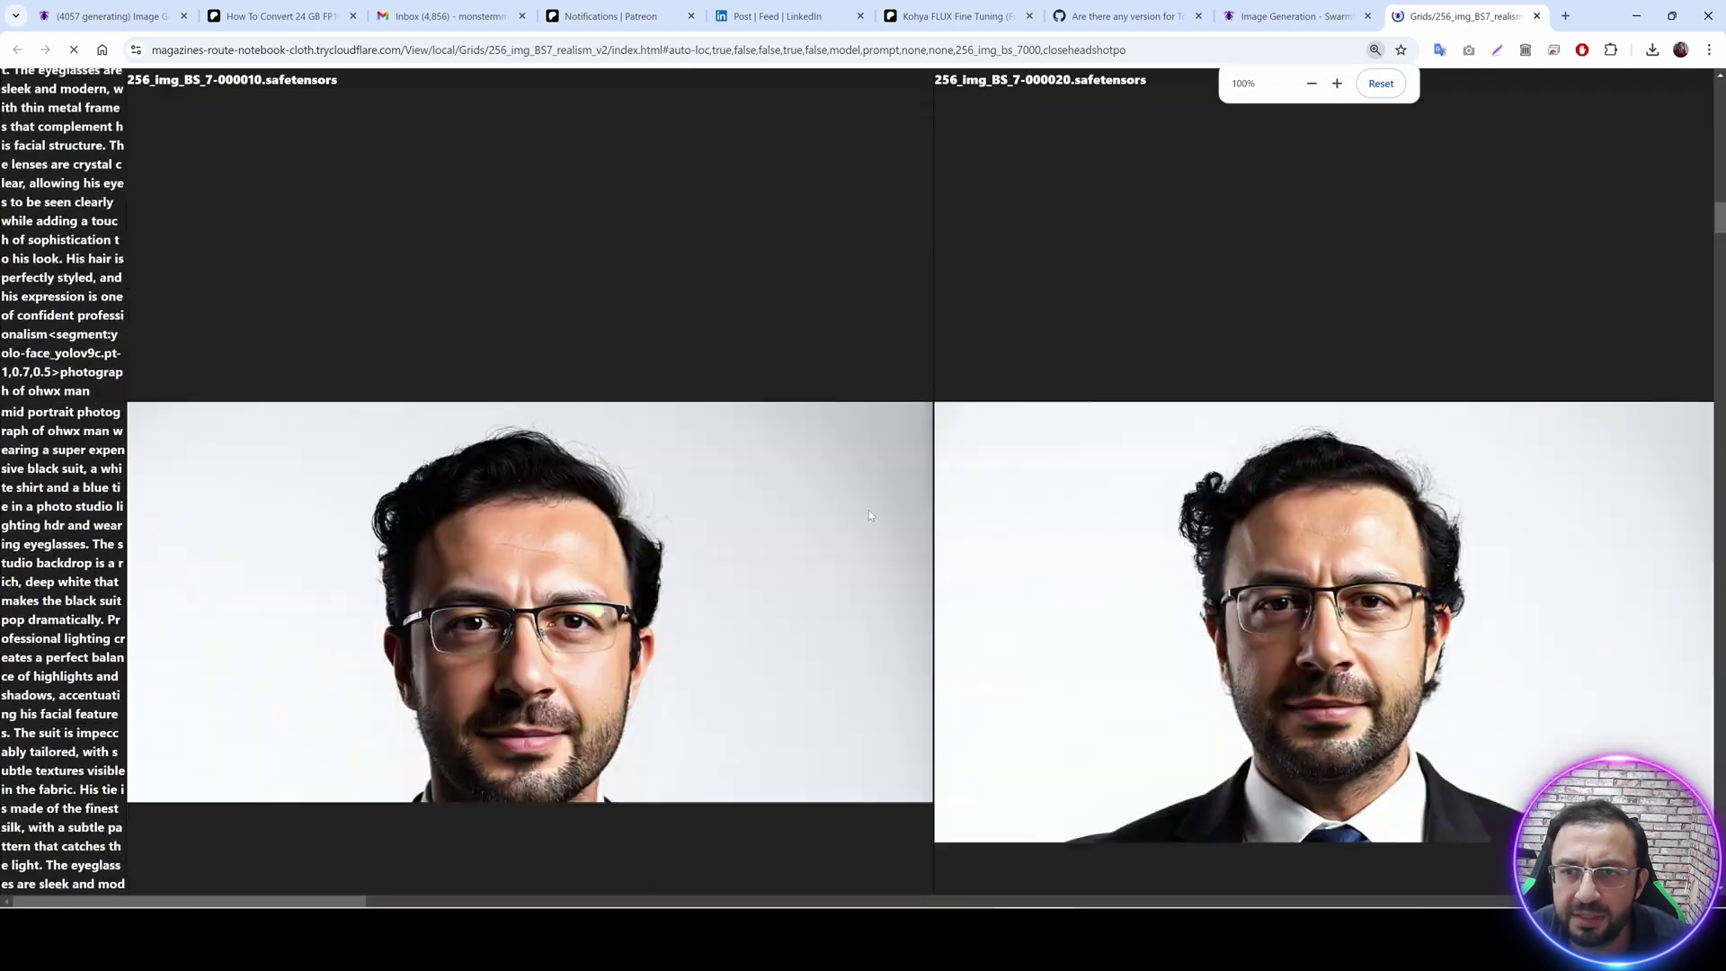
scroll(871, 531, "down", 4)
scroll(871, 503, "down", 1, "ctrl")
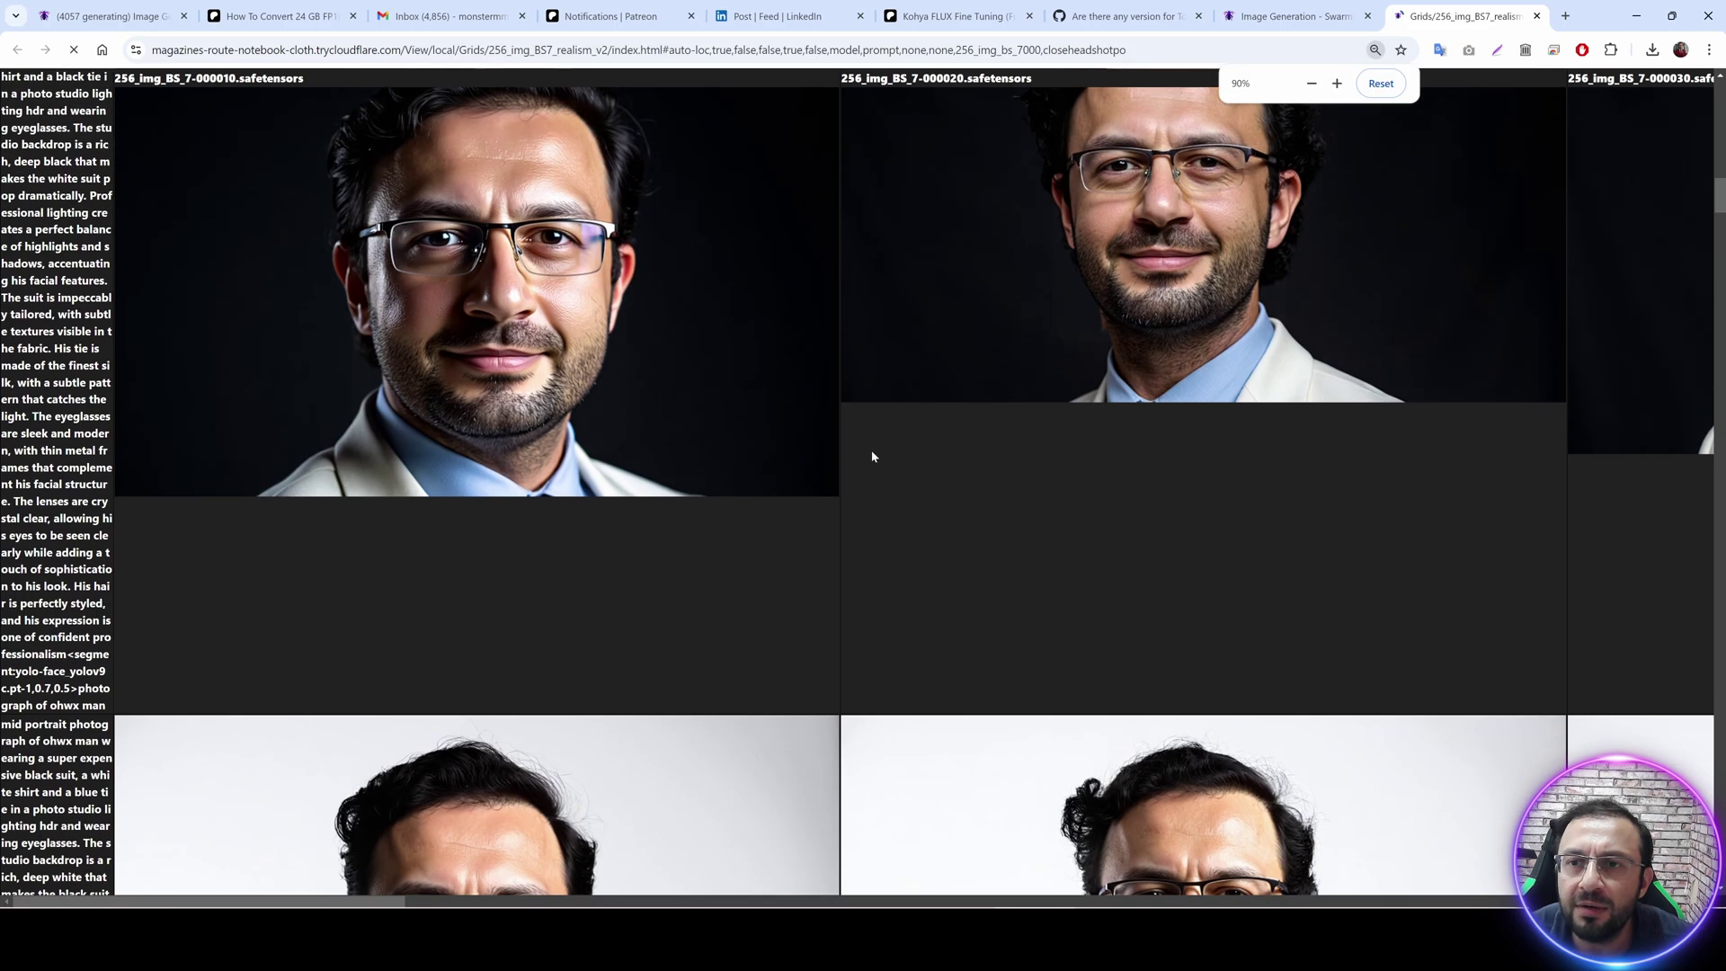
scroll(865, 458, "up", 2)
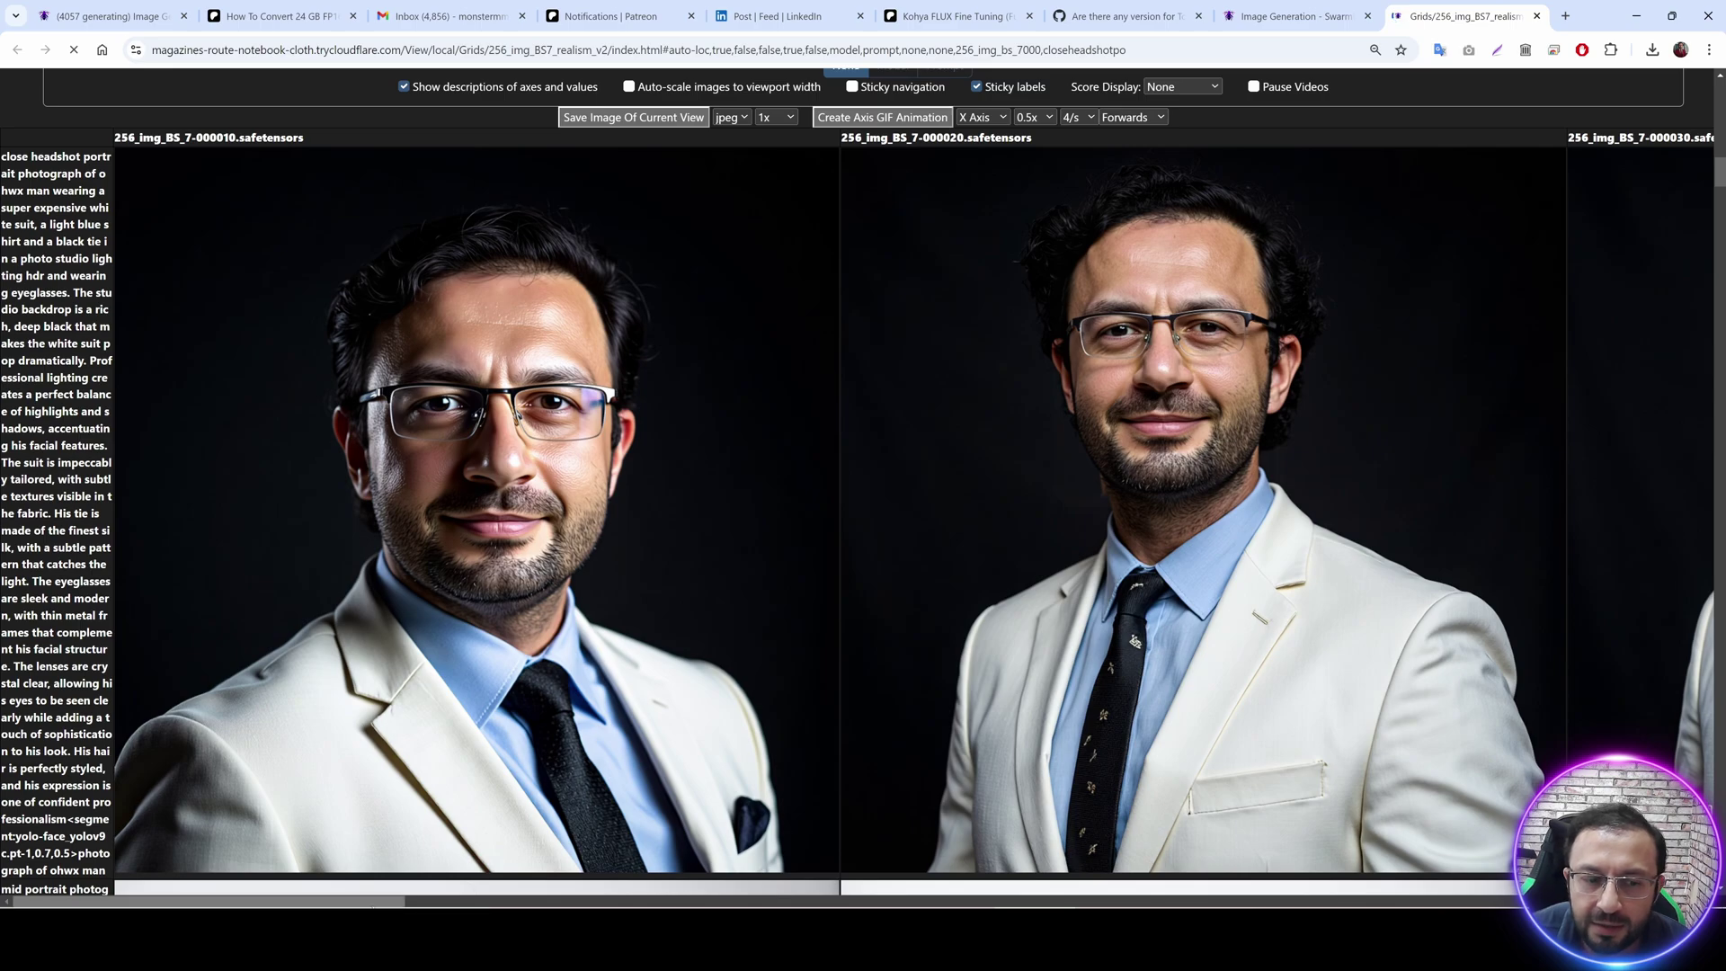
Compare the suit, red-hair coffee shop and elven armor images between the final checkpoints and the 000040 checkpoint.
left_click_drag(353, 902, 1662, 825)
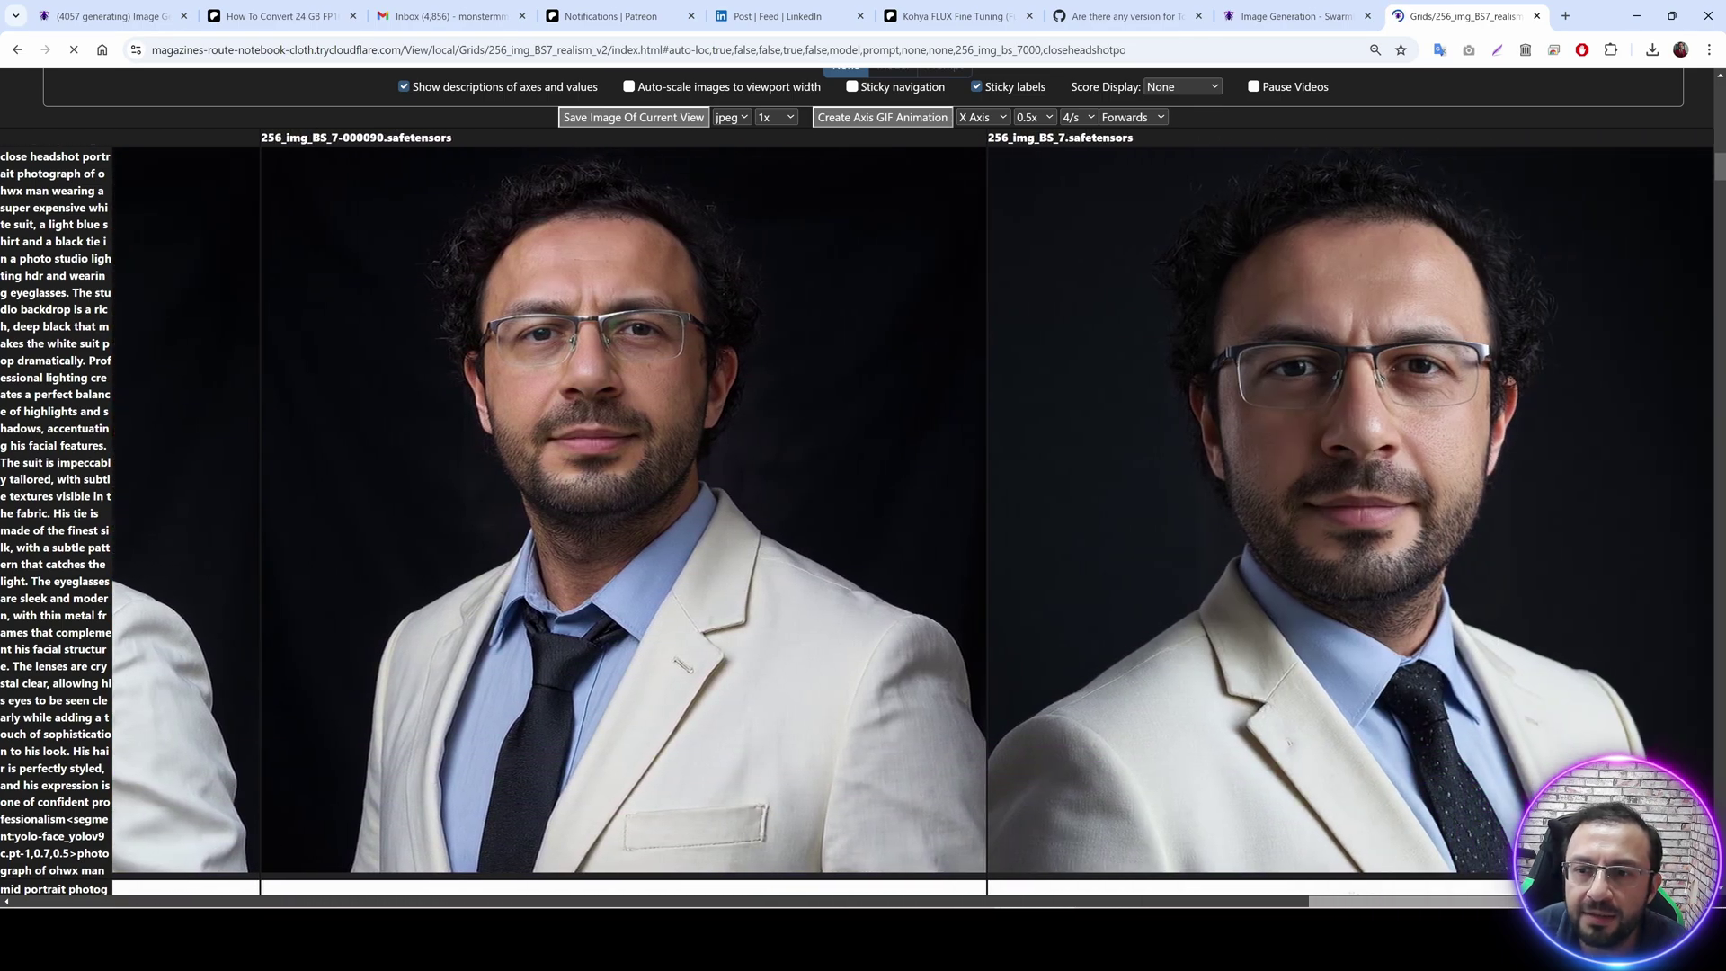
scroll(1422, 669, "down", 16)
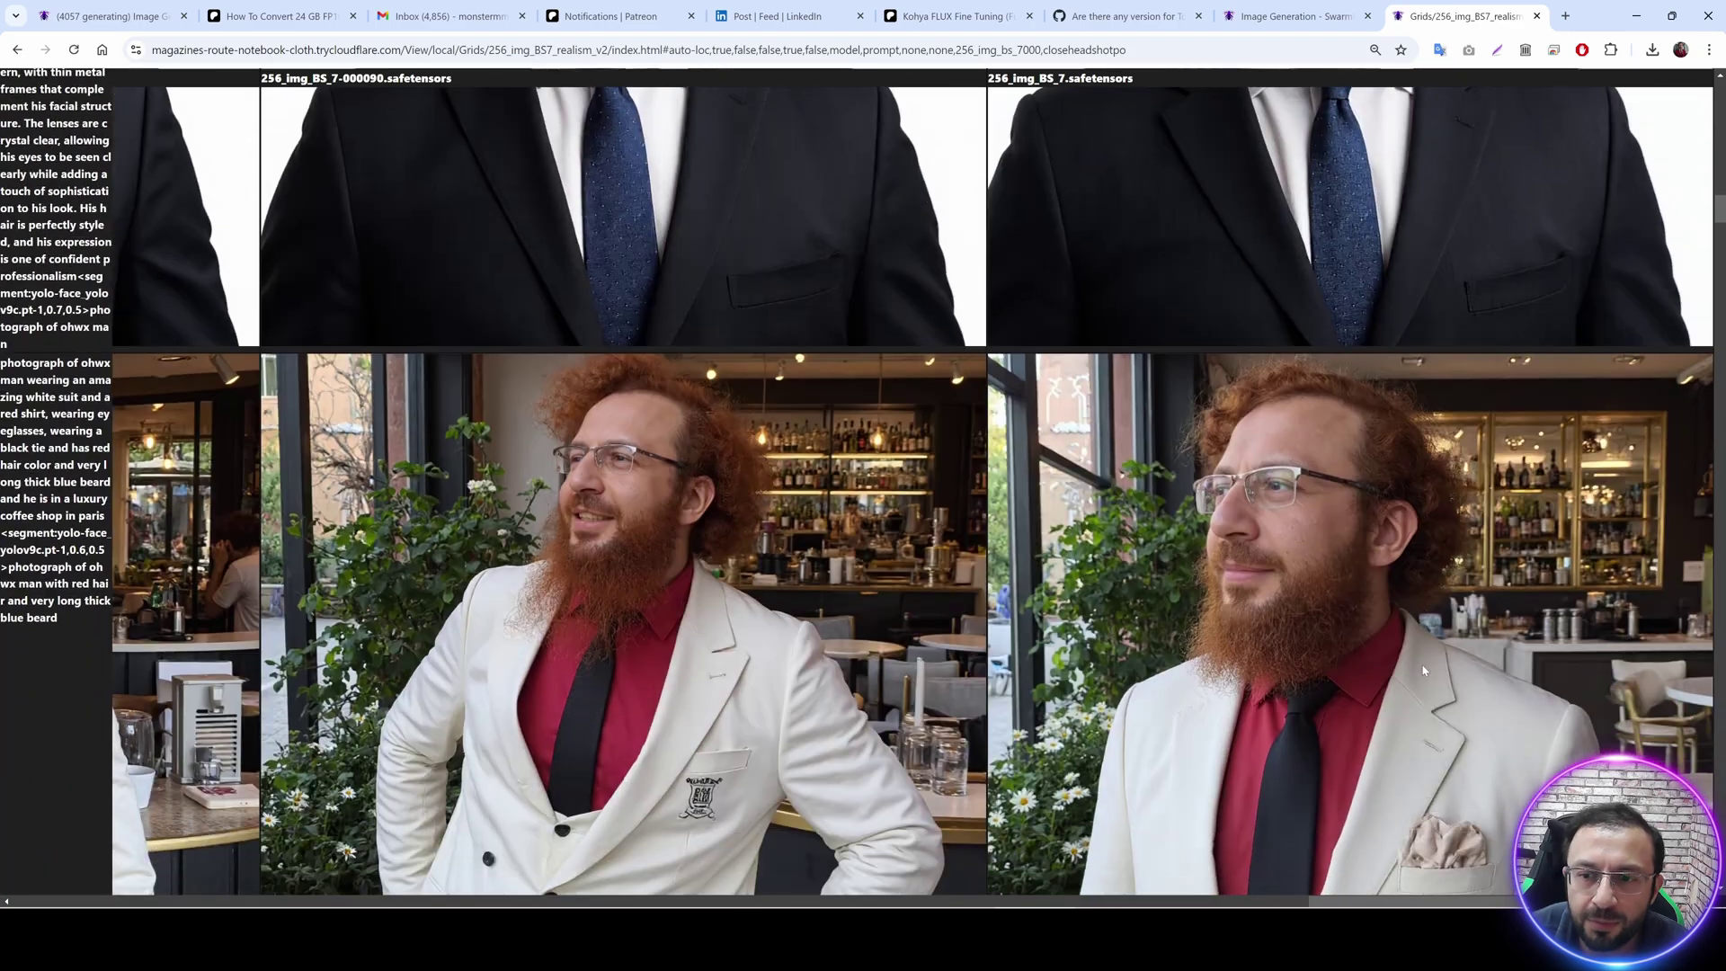
scroll(1422, 670, "down", 9)
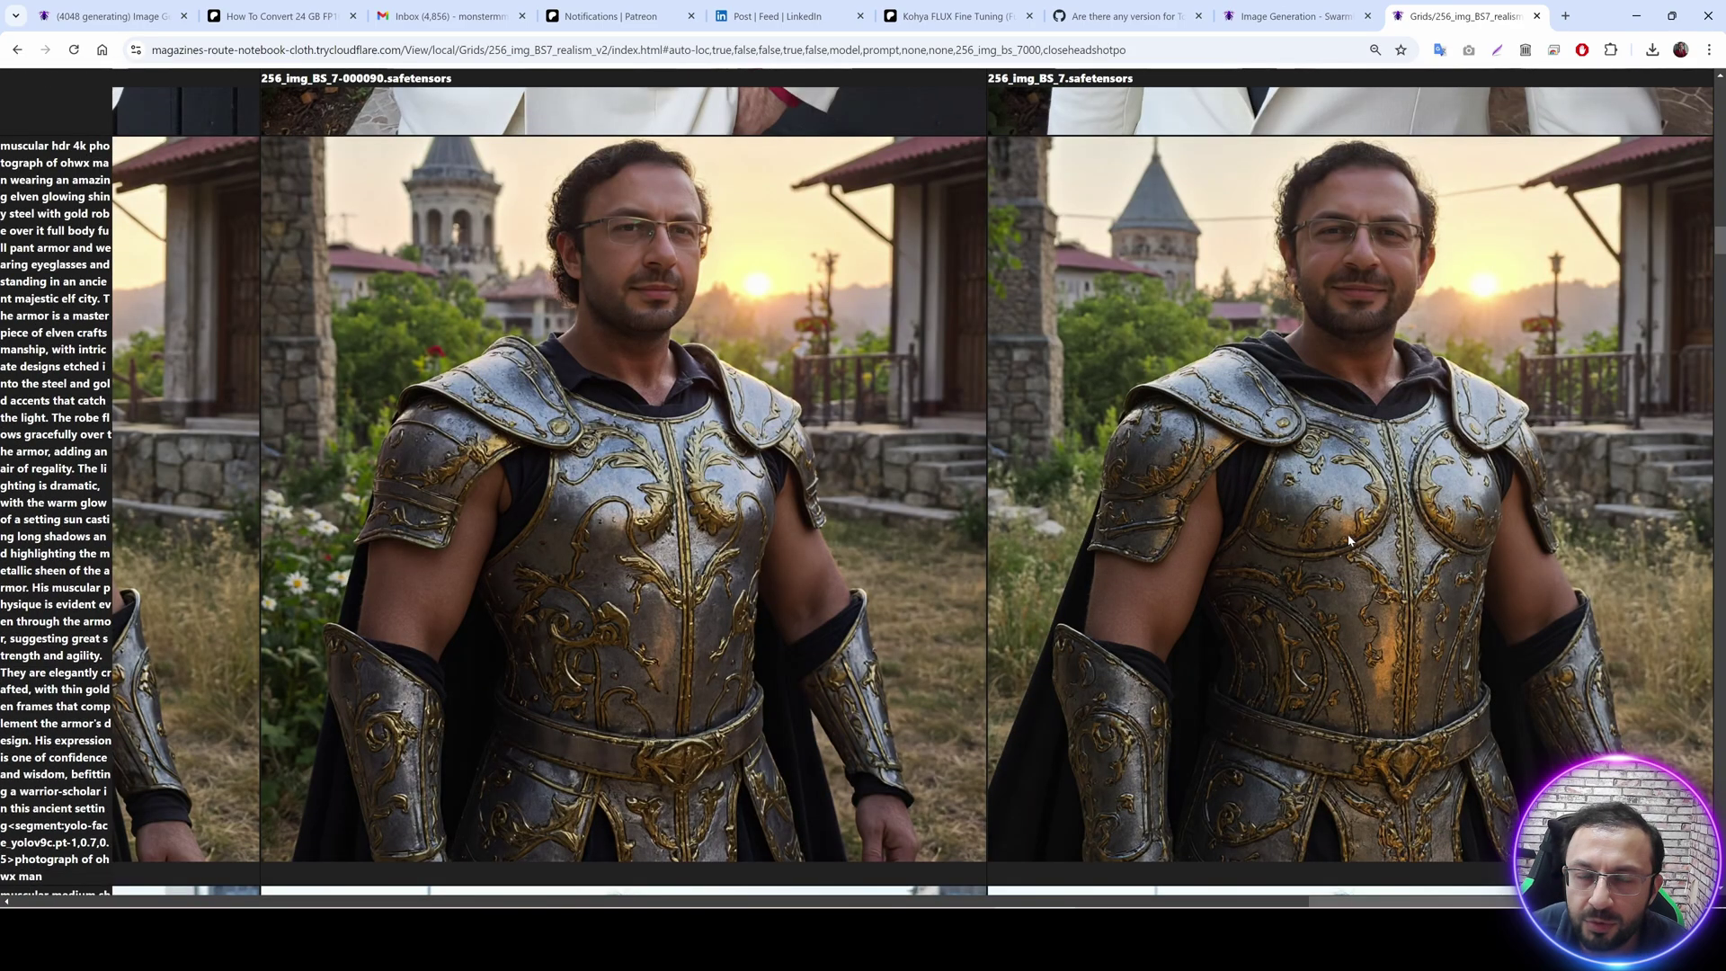
left_click_drag(1315, 887, 465, 903)
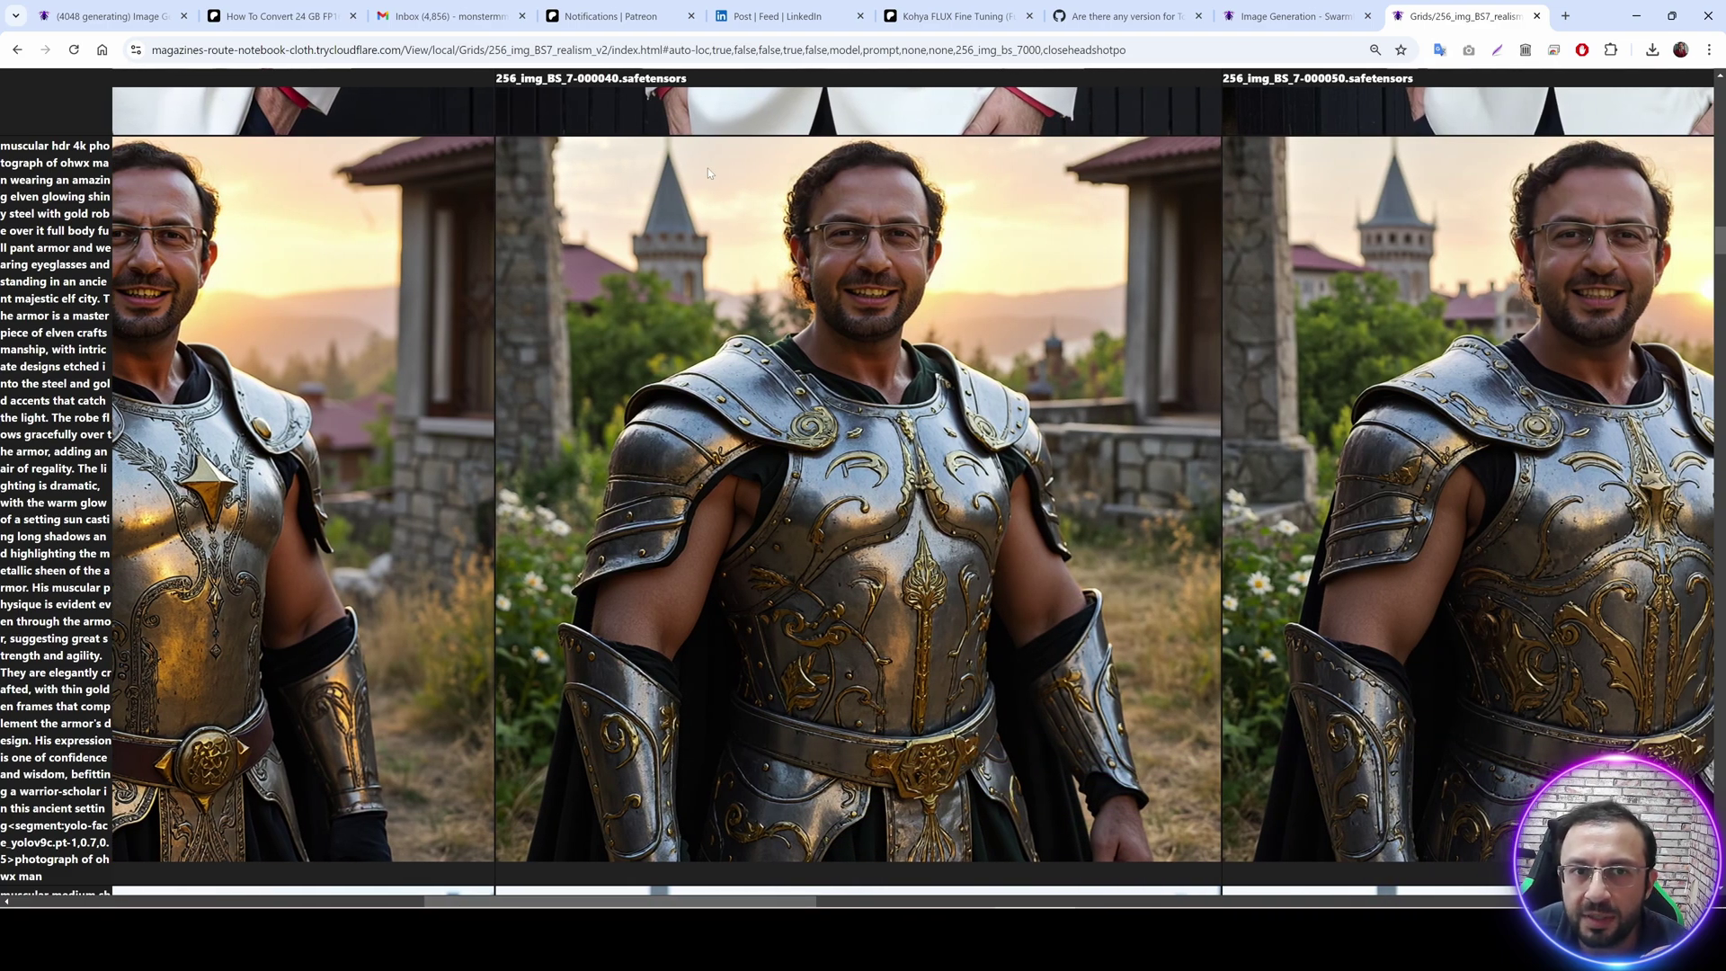
scroll(874, 340, "down", 8)
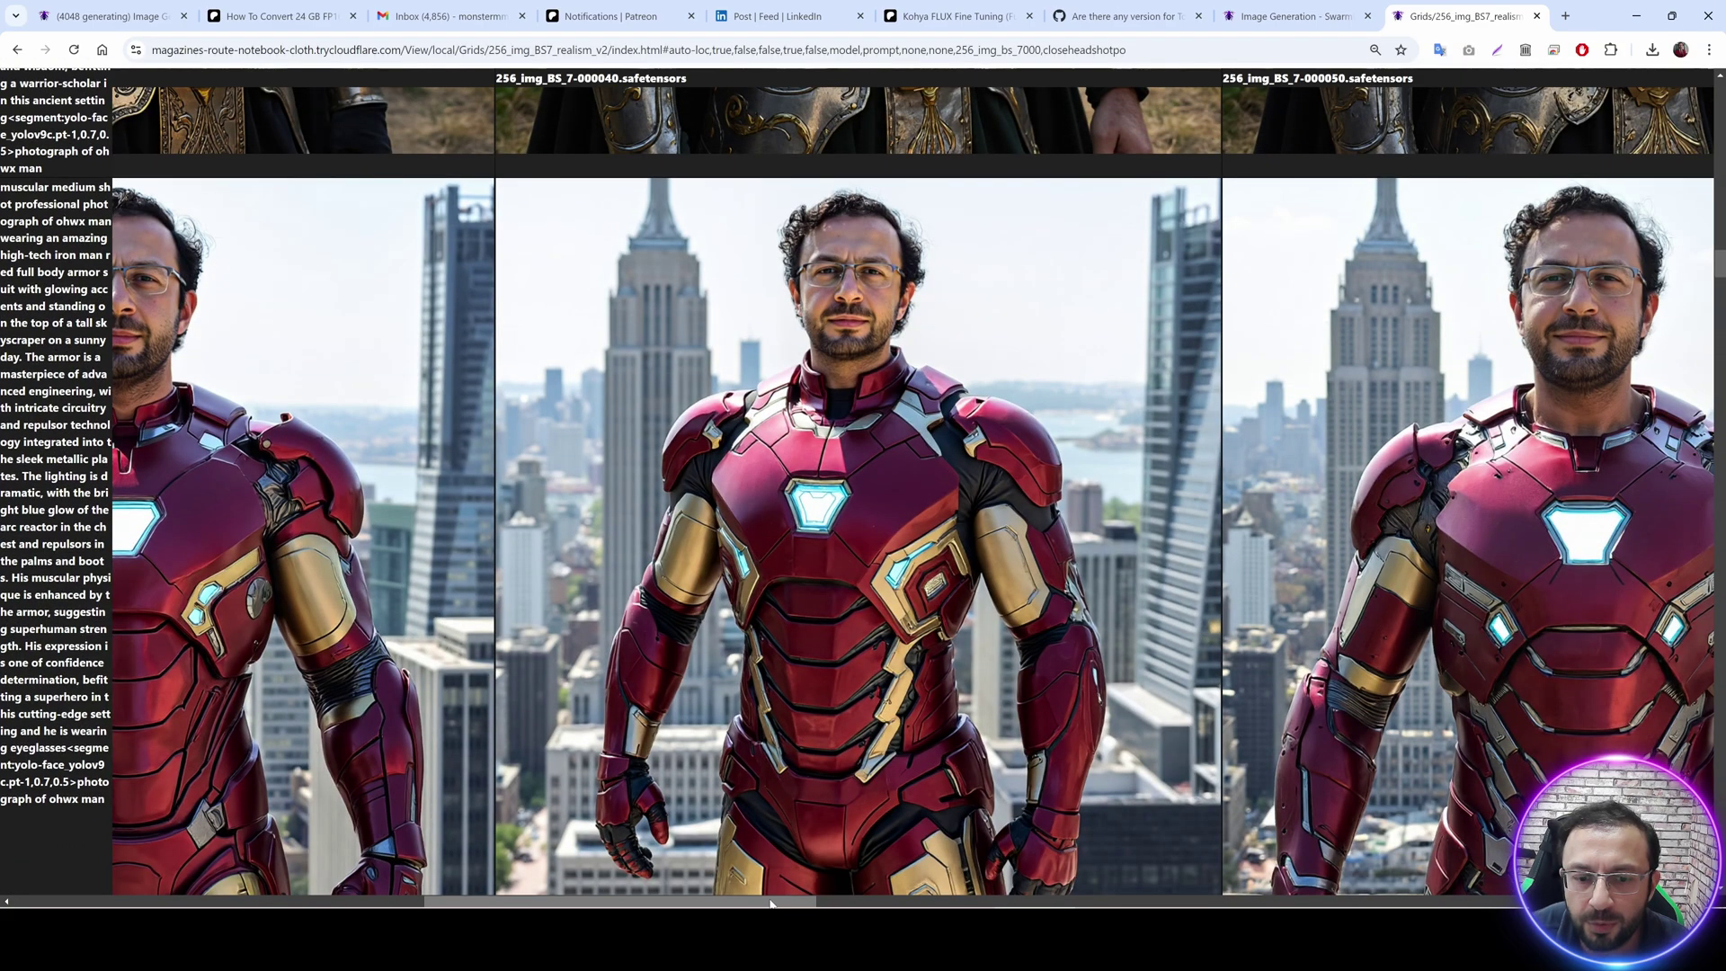
Open the Iron Man images of checkpoints 256_img_BS_7 and 256_img_BS_7-000040 in separate browser tabs and compare them.
left_click_drag(765, 903, 1649, 903)
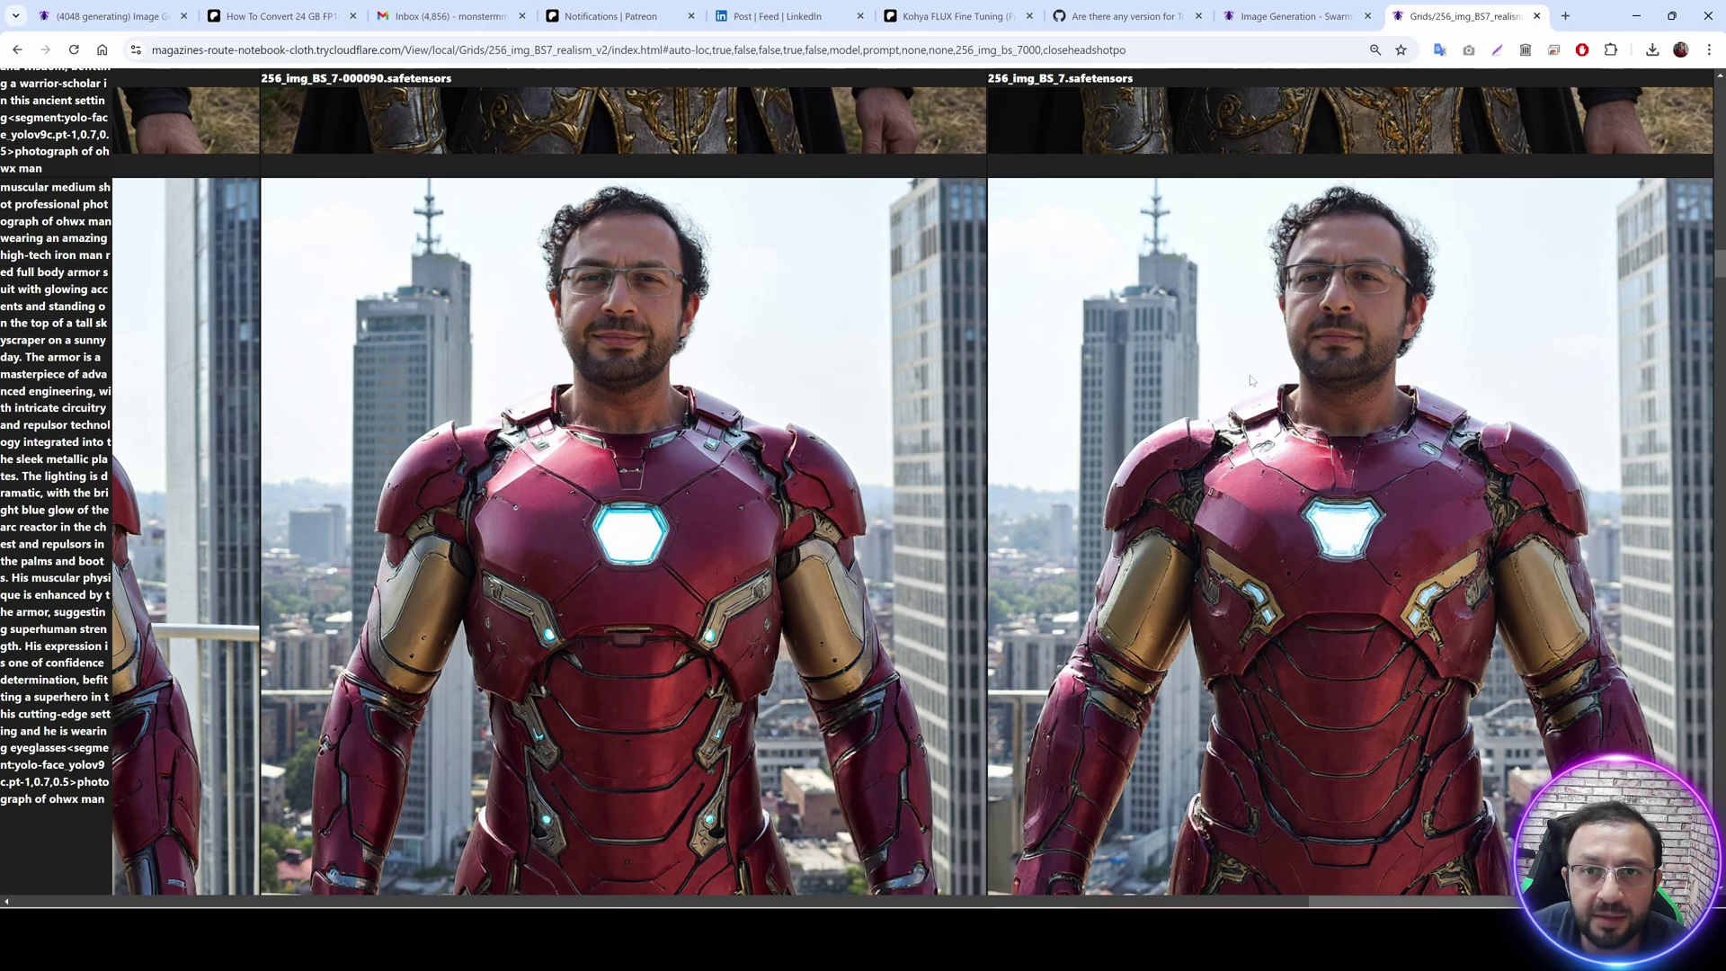
right_click(1330, 367)
left_click(1366, 385)
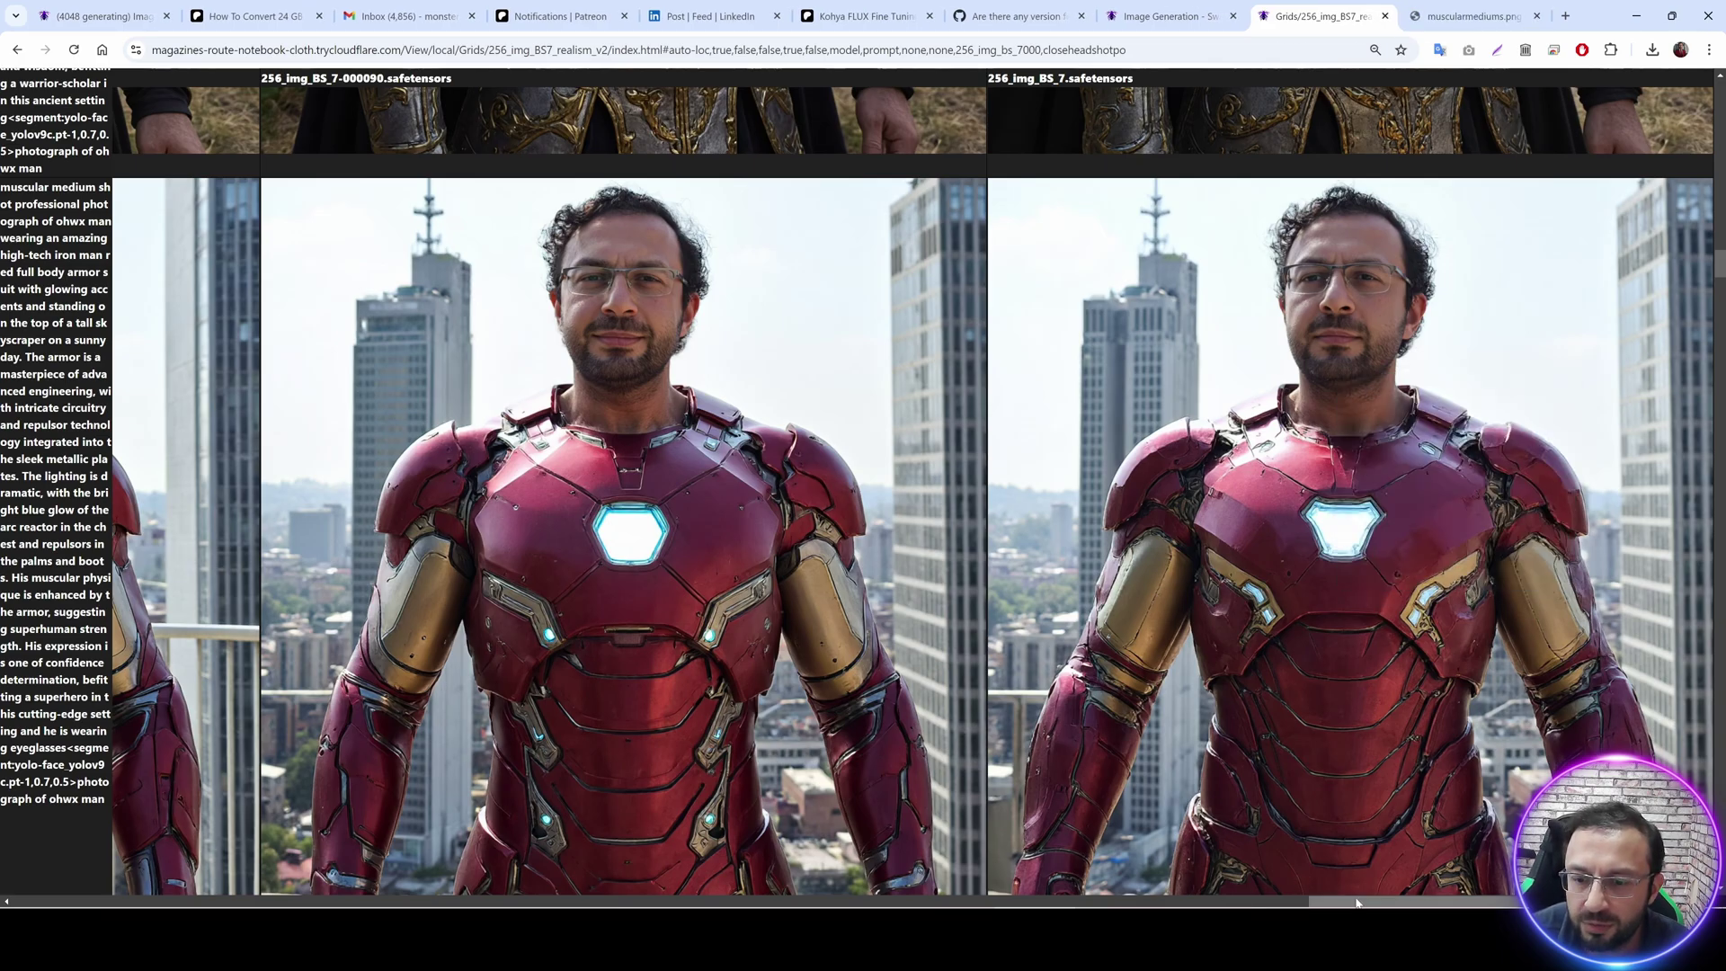
left_click_drag(1360, 902, 435, 885)
right_click(885, 364)
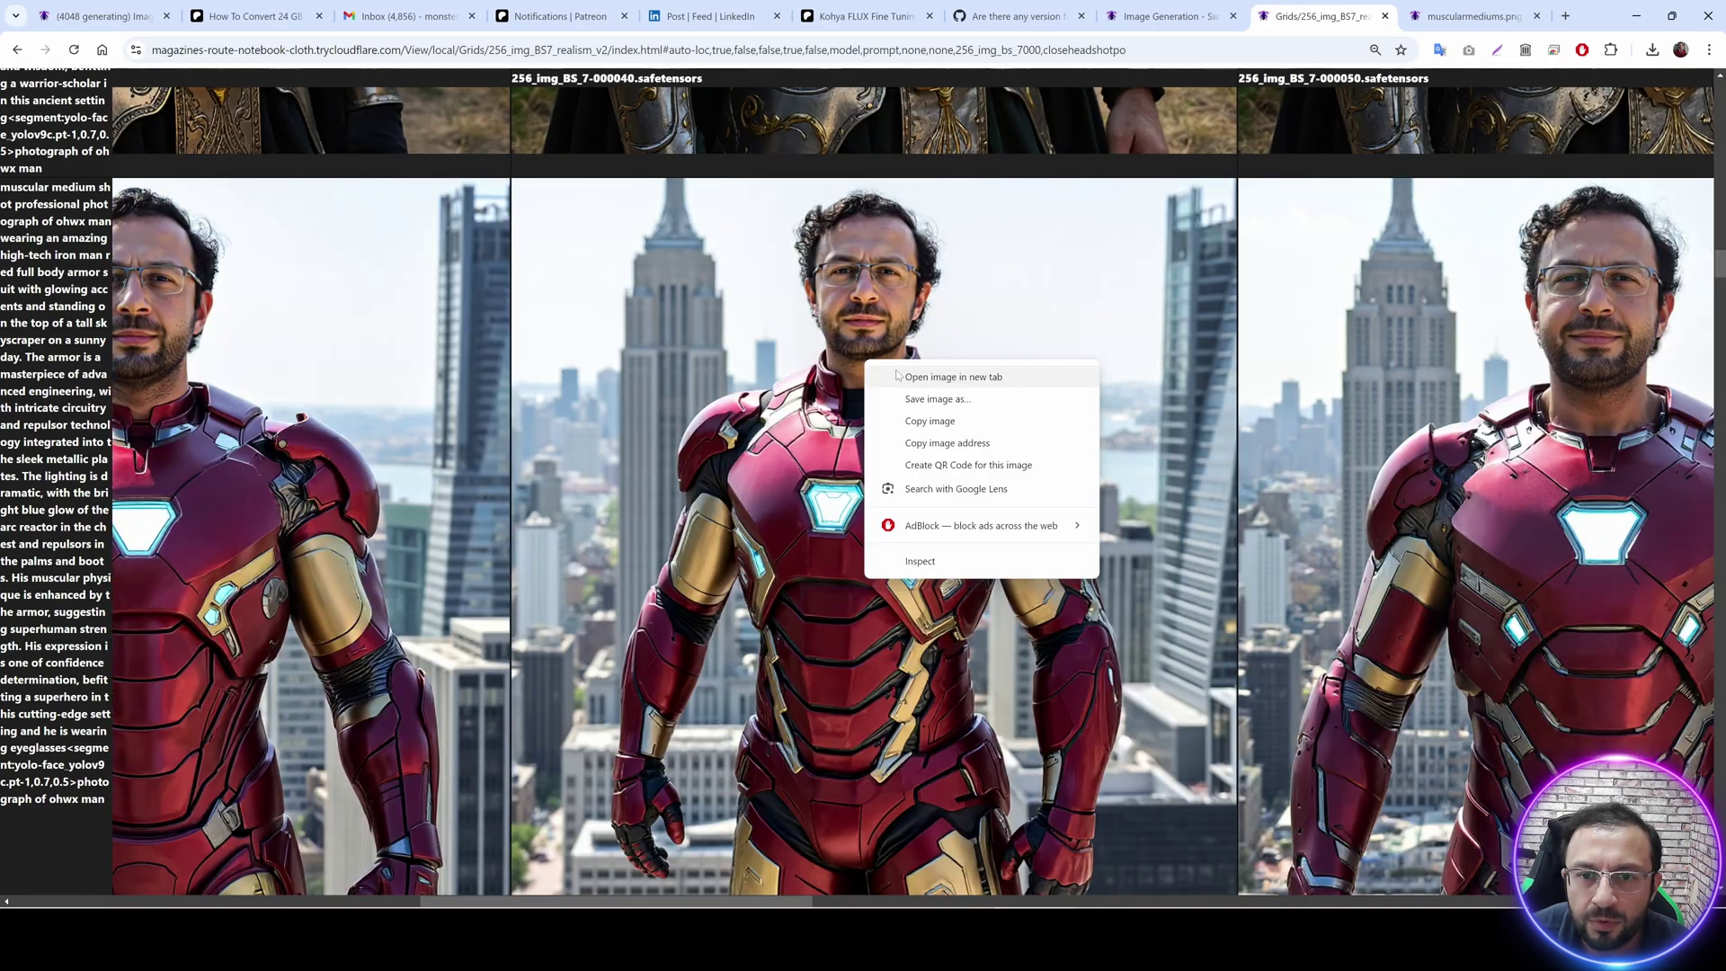
left_click(898, 374)
left_click(1483, 16)
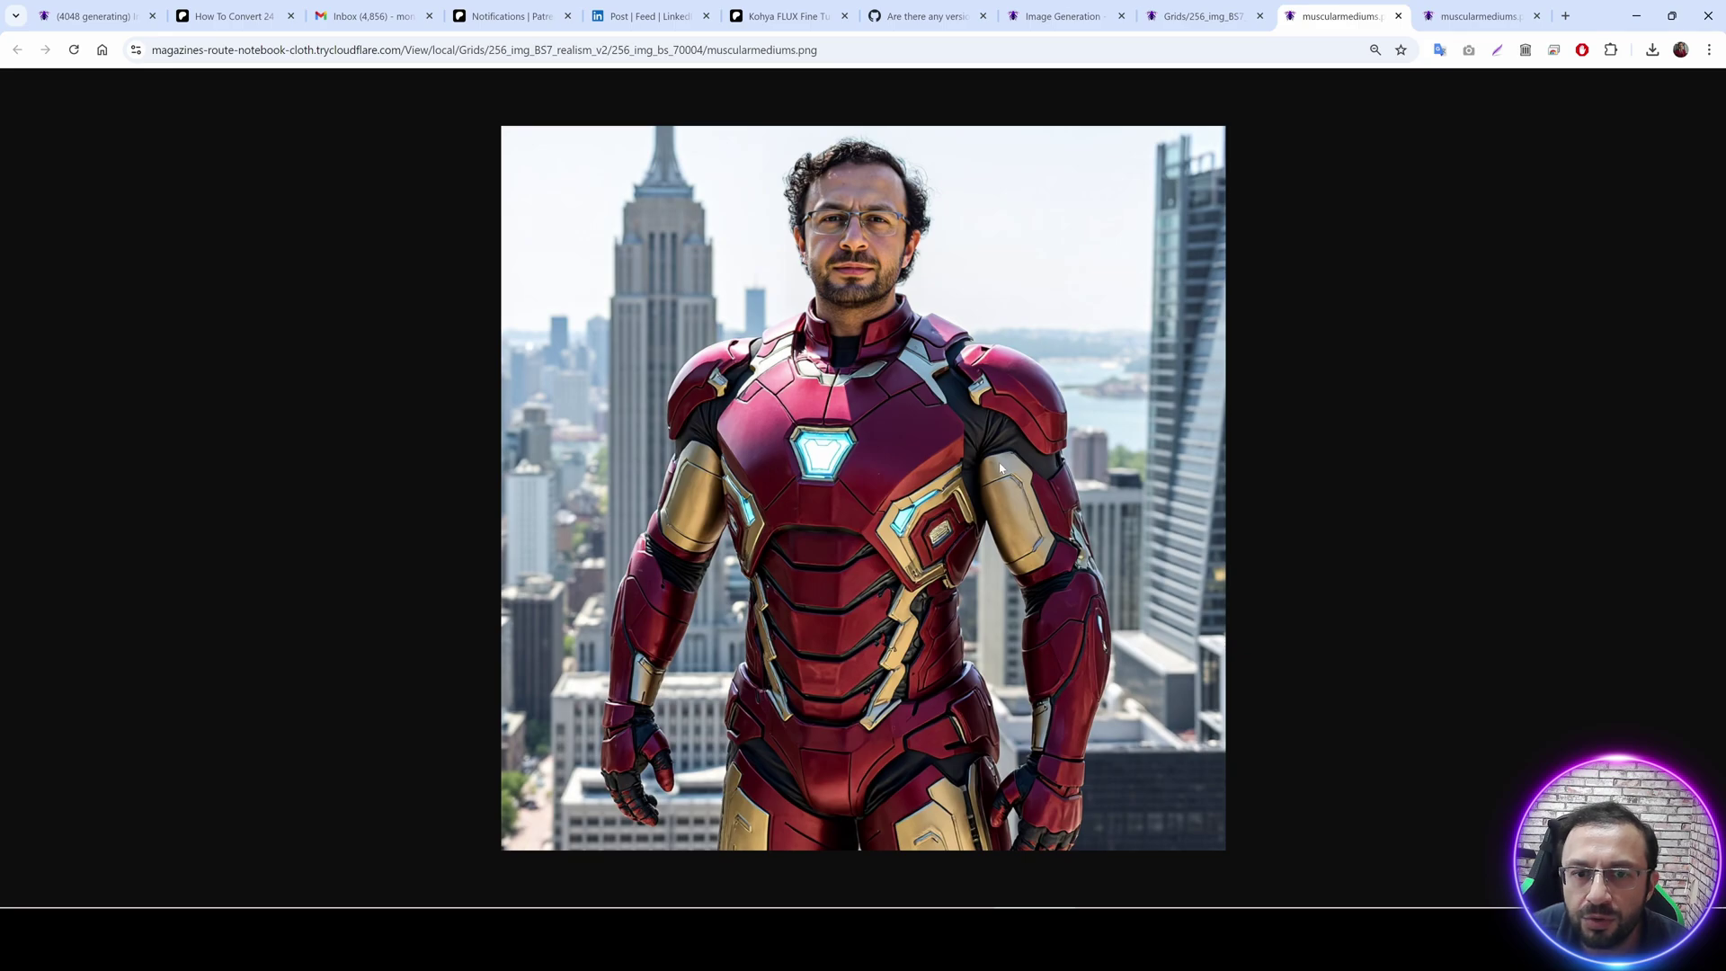
key("ctrl+Tab")
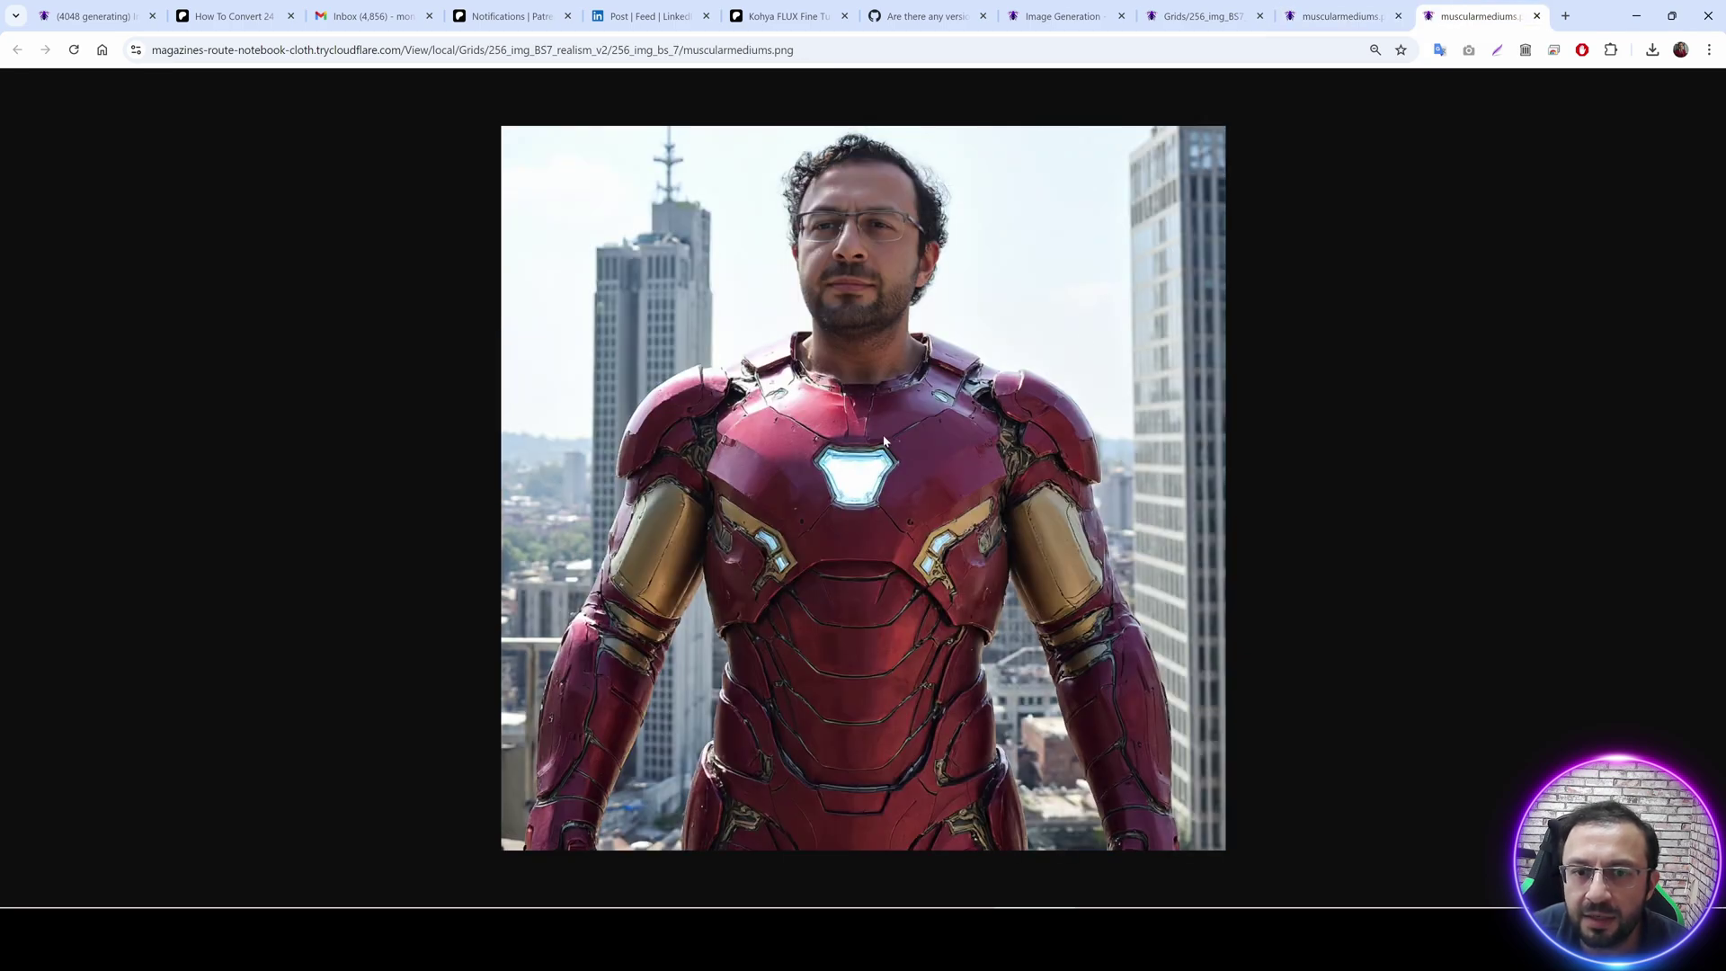
Return to the grid page and compare the Witcher and World of Warcraft rows between the earliest and final checkpoints.
left_click(1061, 16)
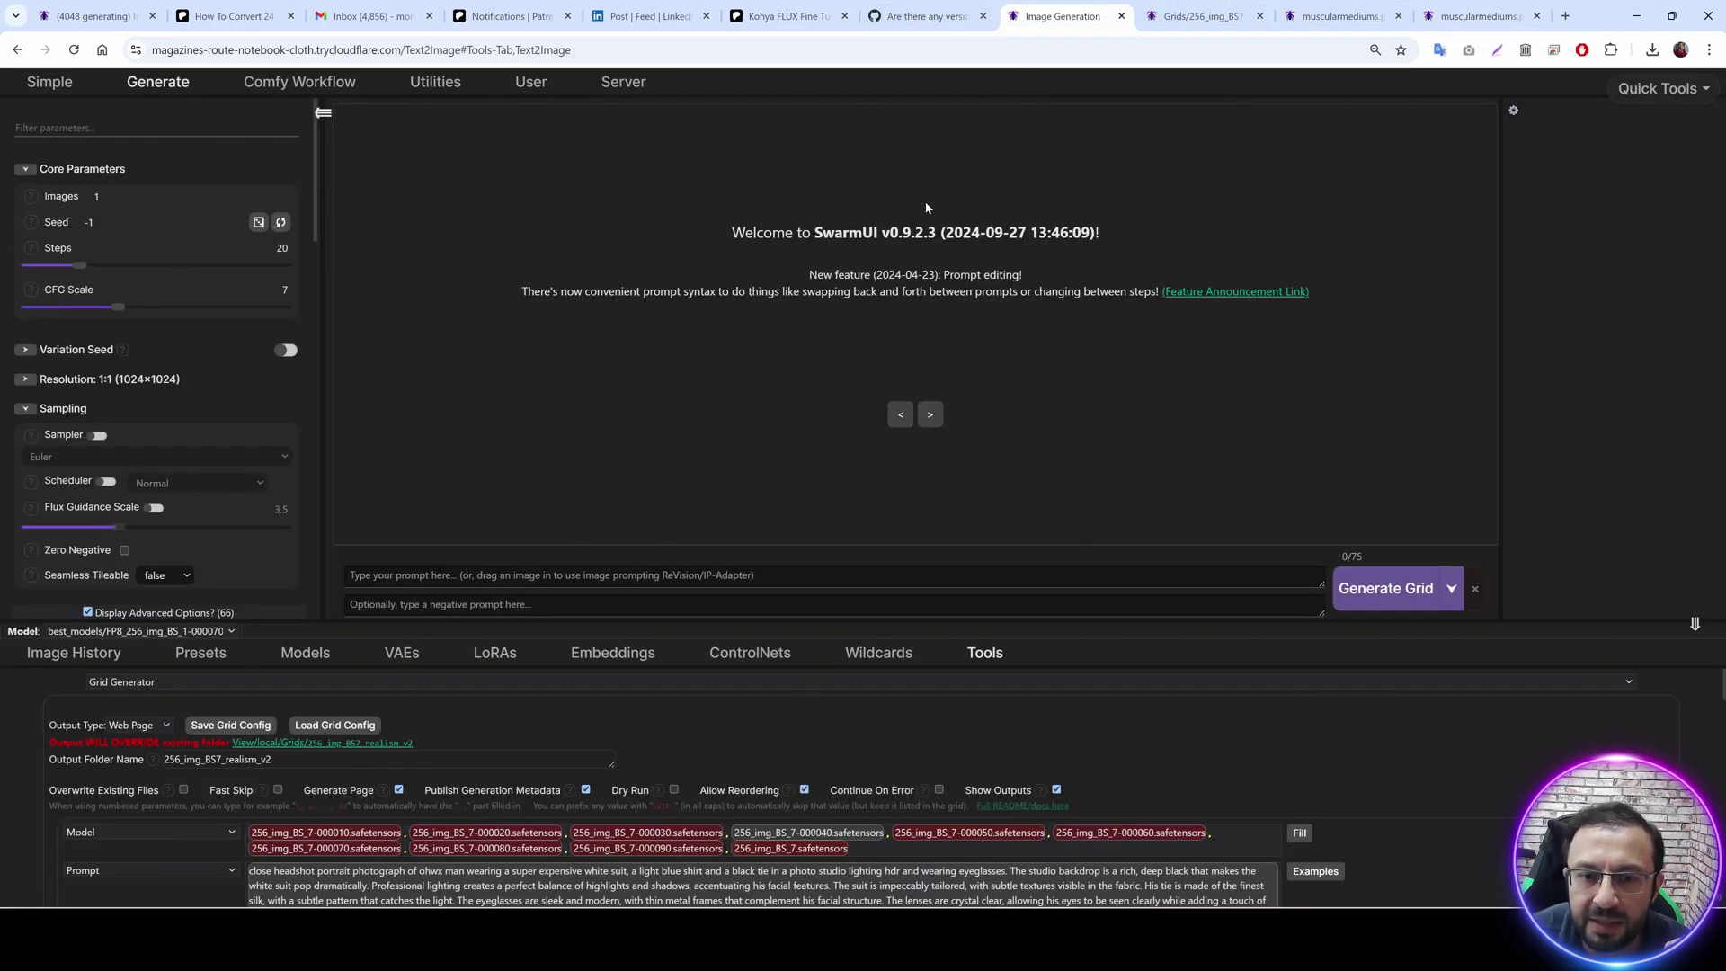
left_click(1153, 10)
scroll(1022, 803, "down", 3)
left_click_drag(799, 896, 389, 896)
scroll(576, 389, "down", 6)
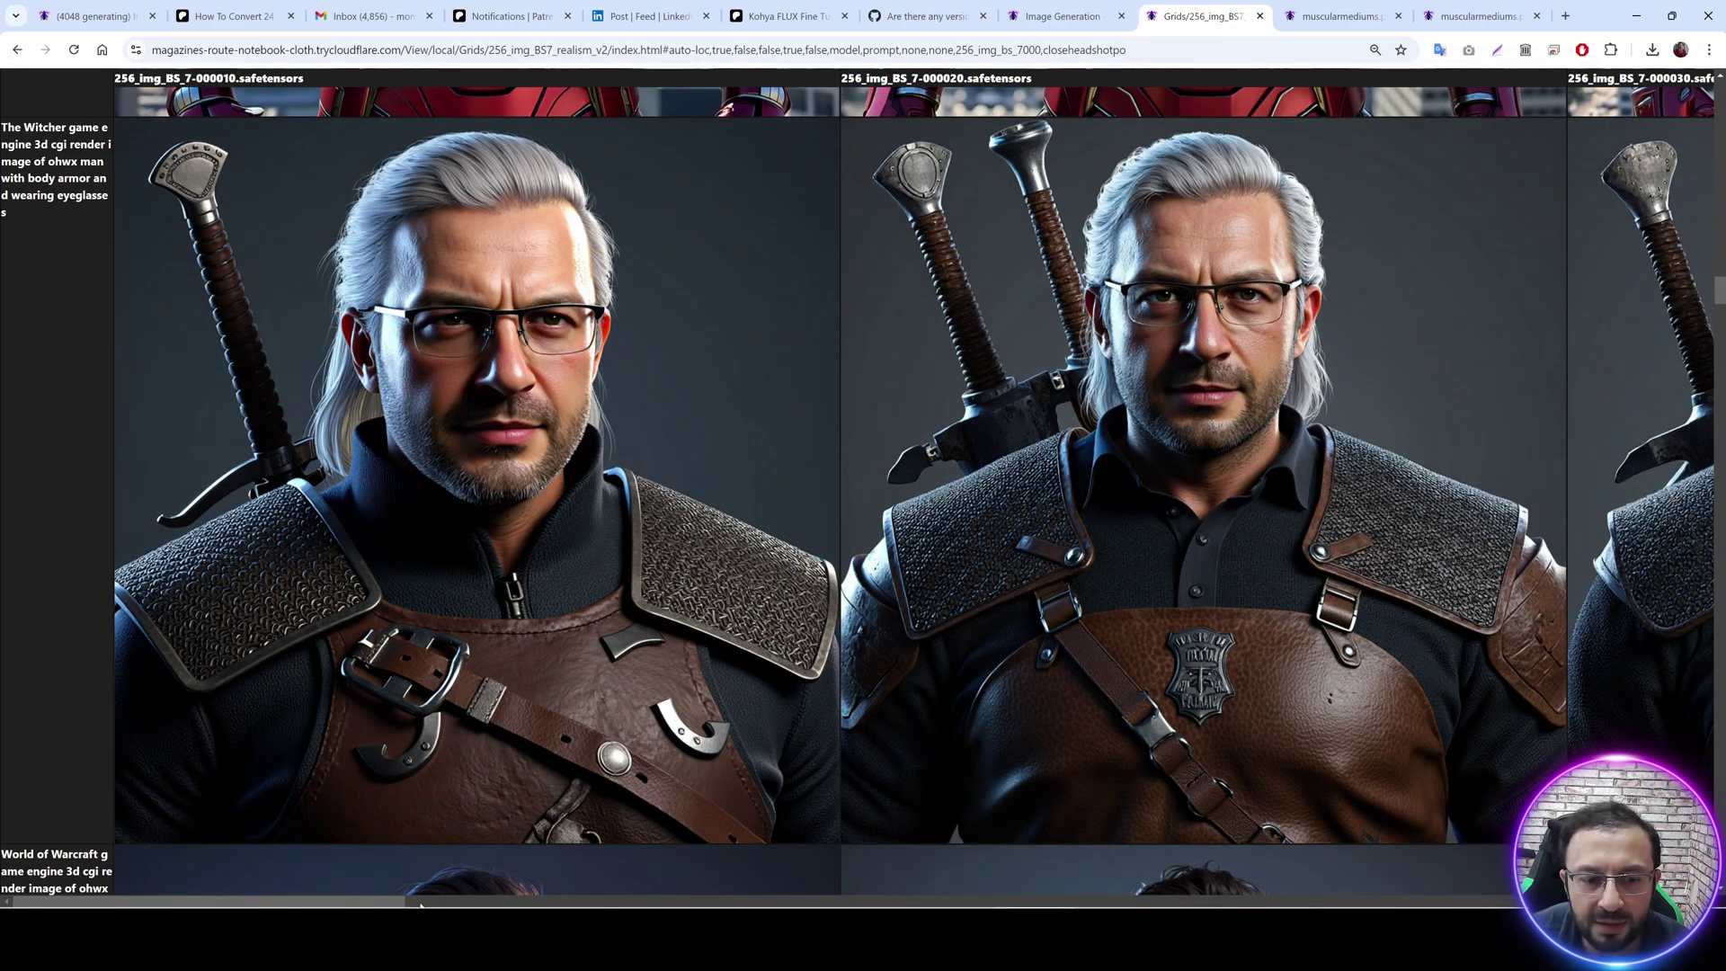
left_click_drag(366, 904, 1599, 904)
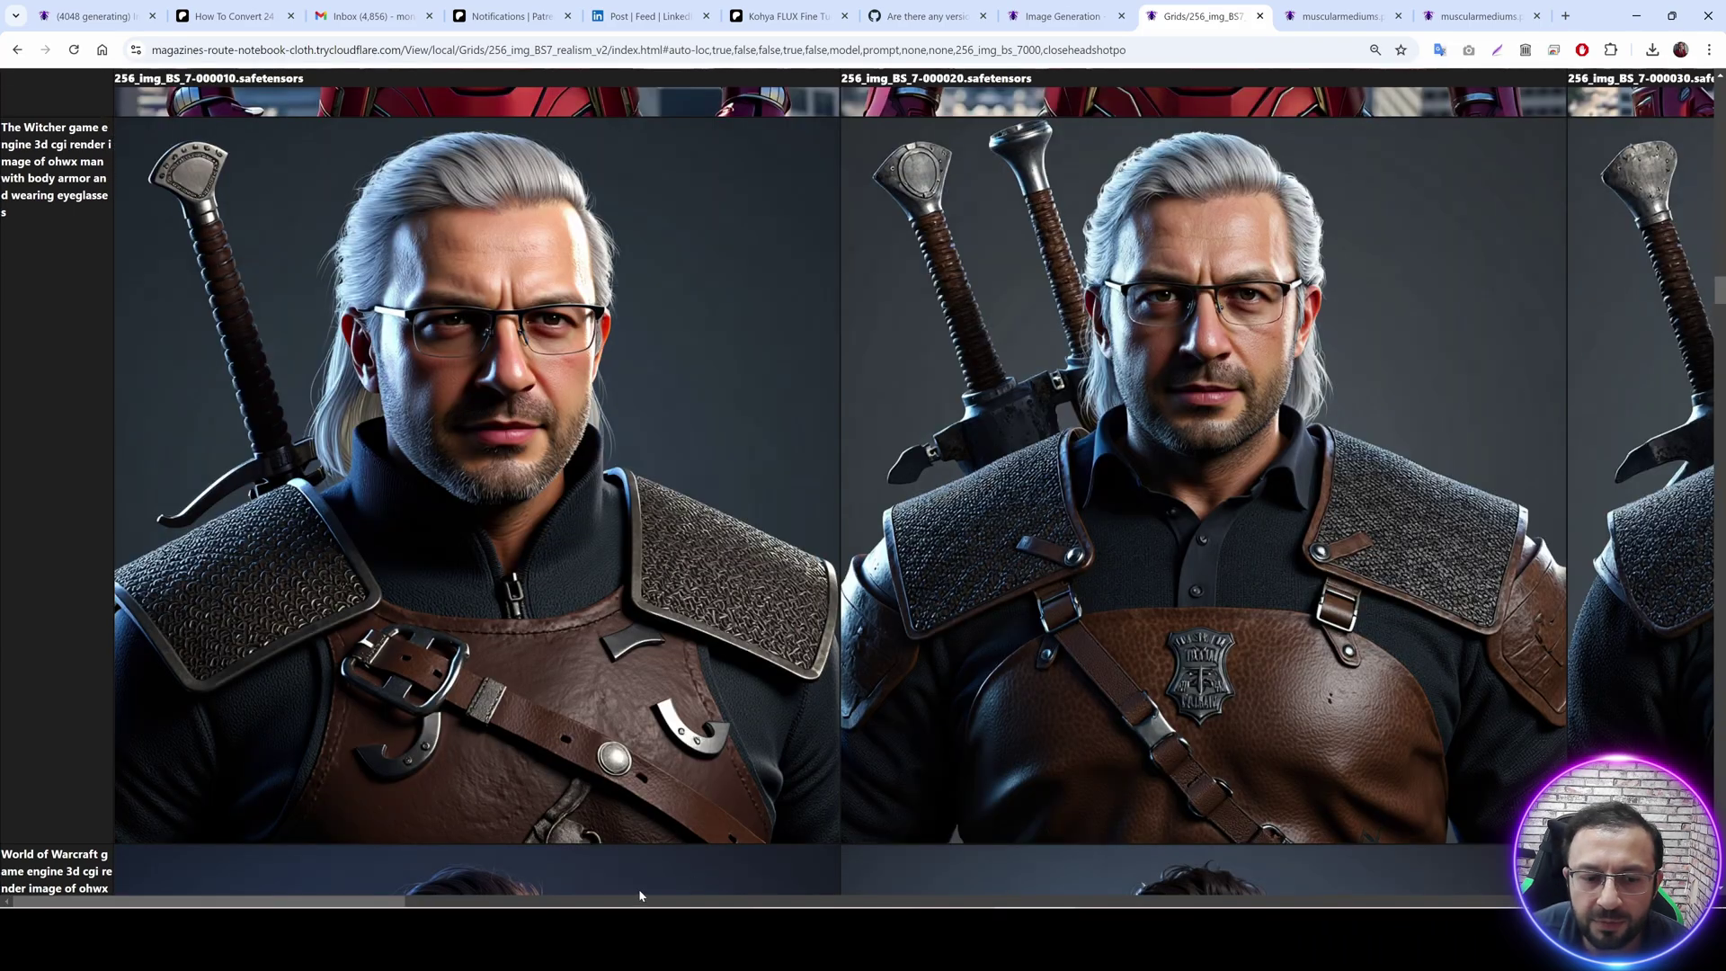
left_click_drag(384, 901, 1555, 904)
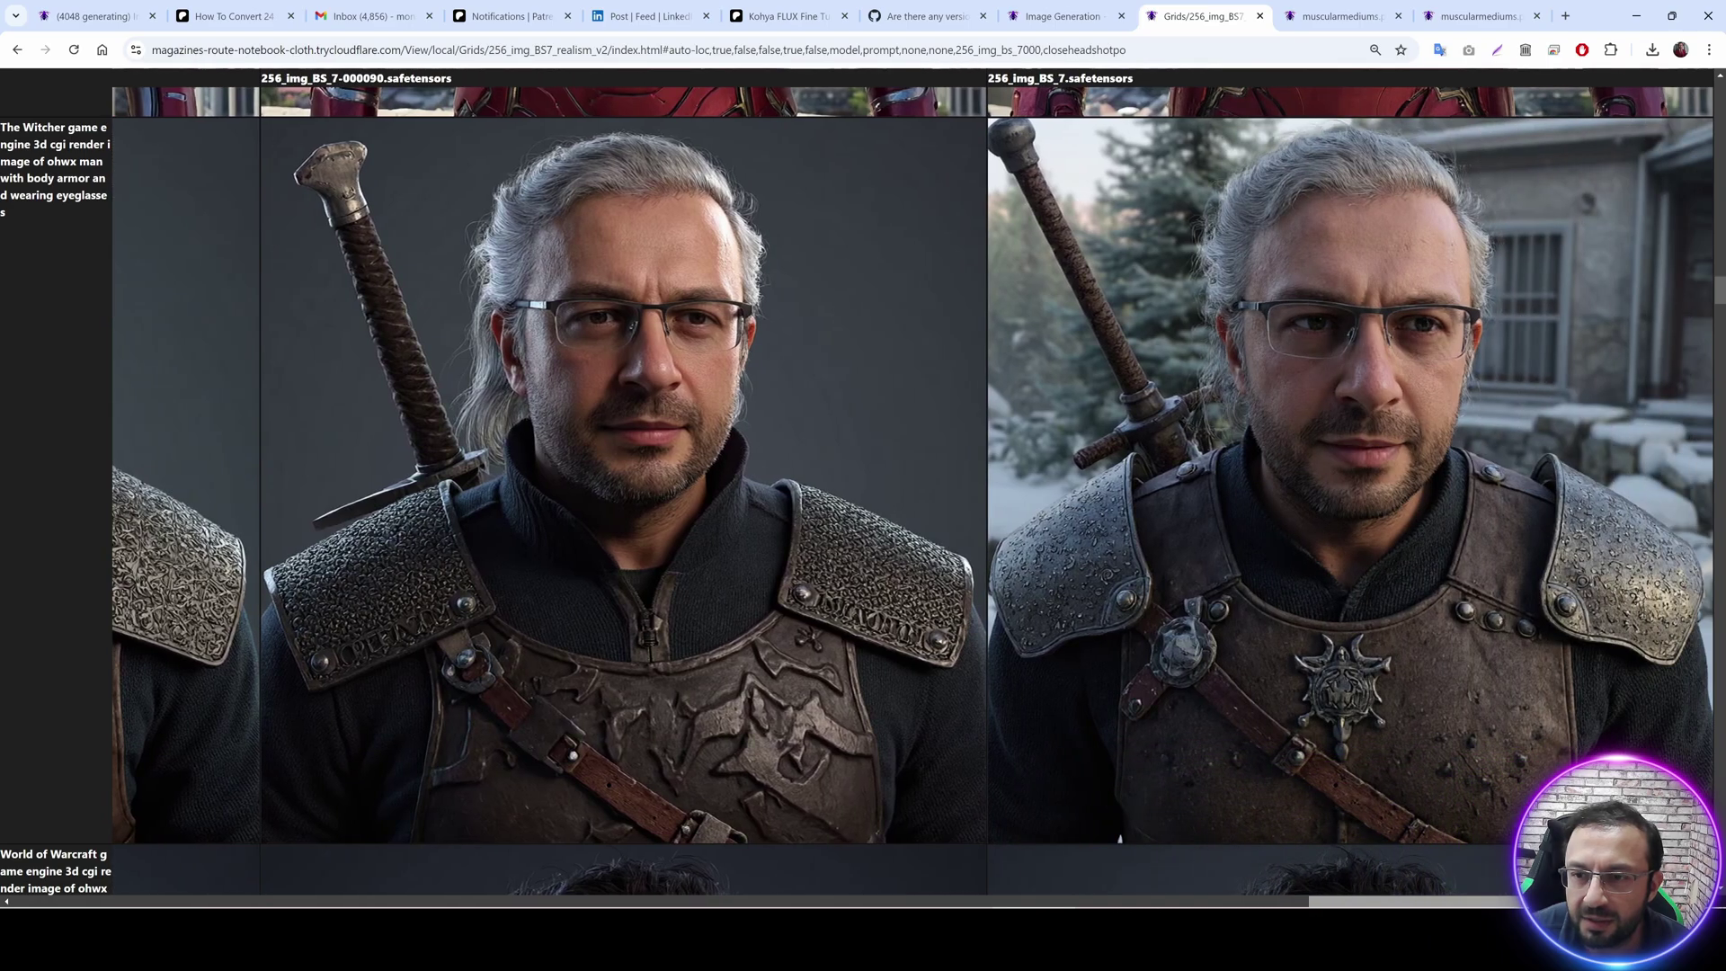
scroll(1373, 420, "down", 8)
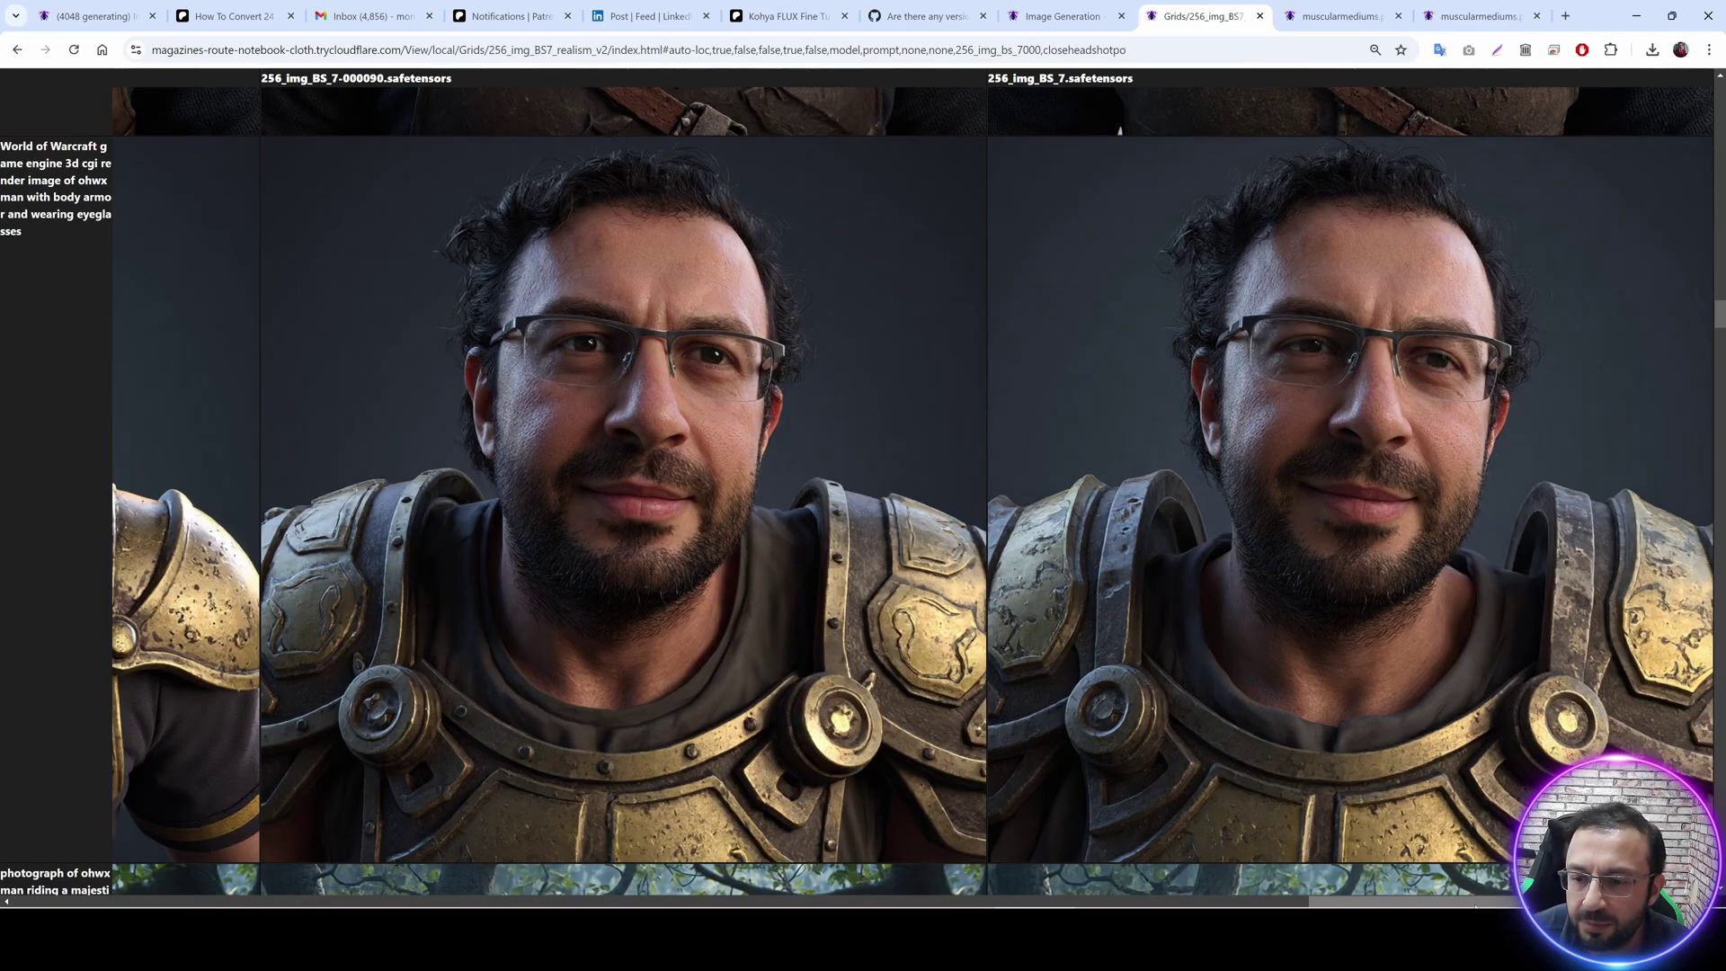
left_click_drag(1438, 903, 240, 903)
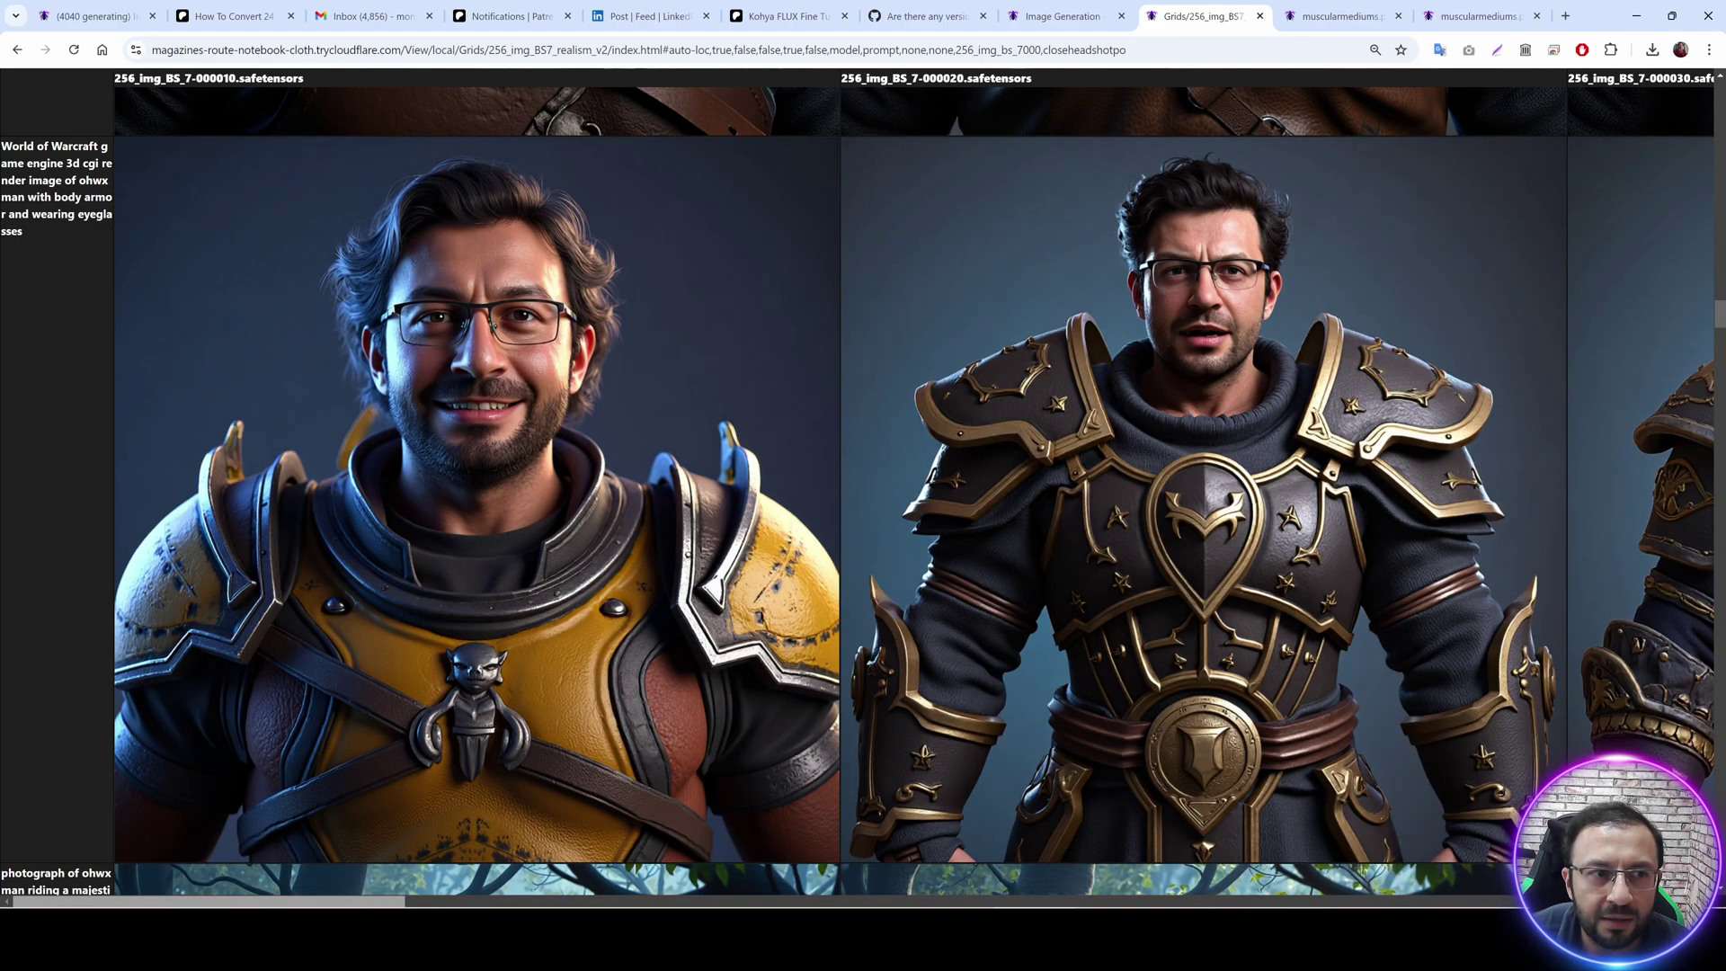
Compare the white tiger and elephant riding images in the grid across early and final checkpoints.
scroll(614, 792, "down", 8)
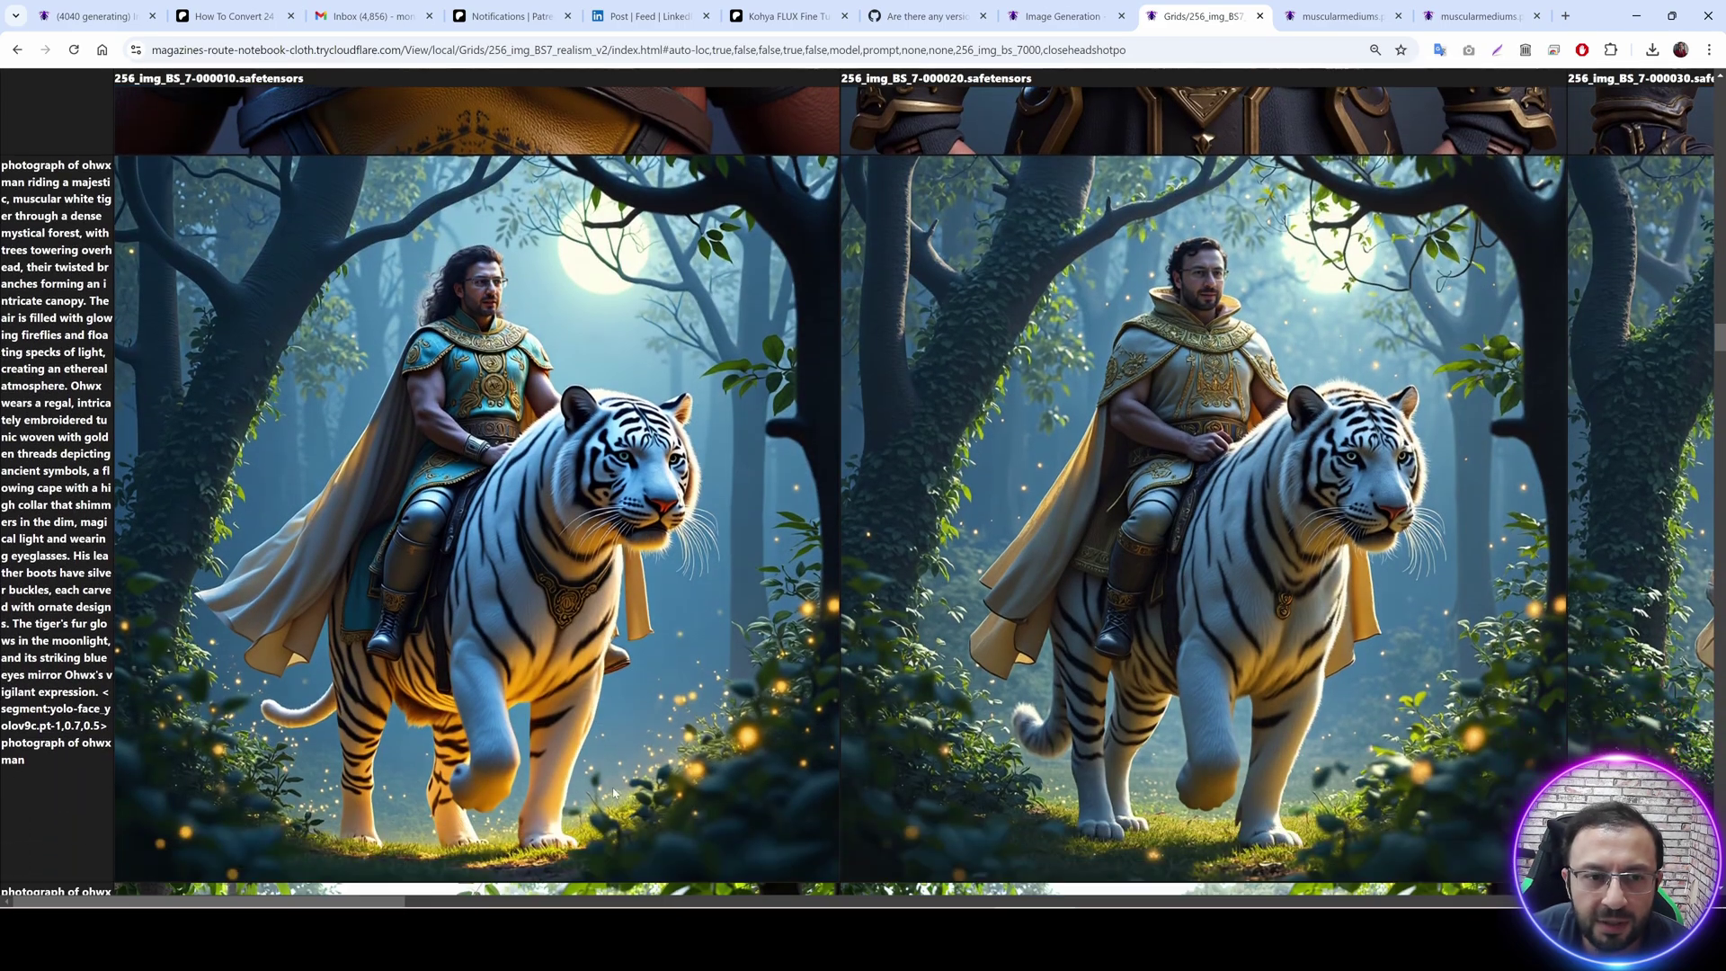
left_click_drag(419, 900, 1683, 885)
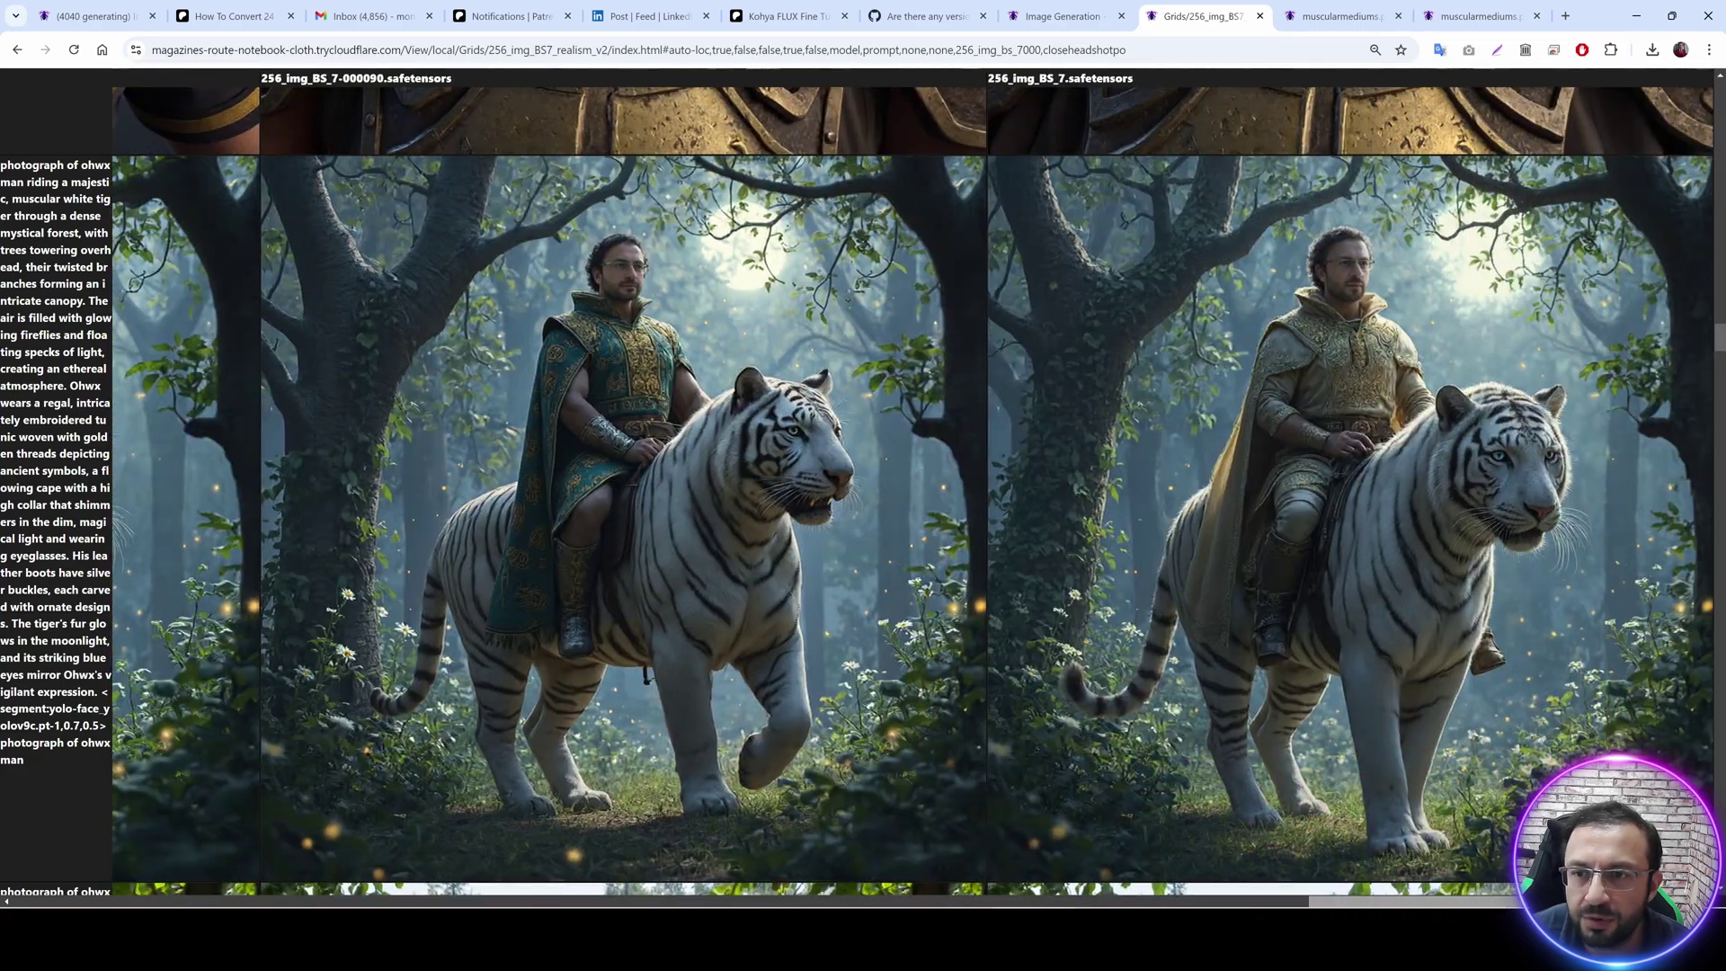
scroll(1443, 533, "down", 8)
scroll(1313, 667, "down", 1)
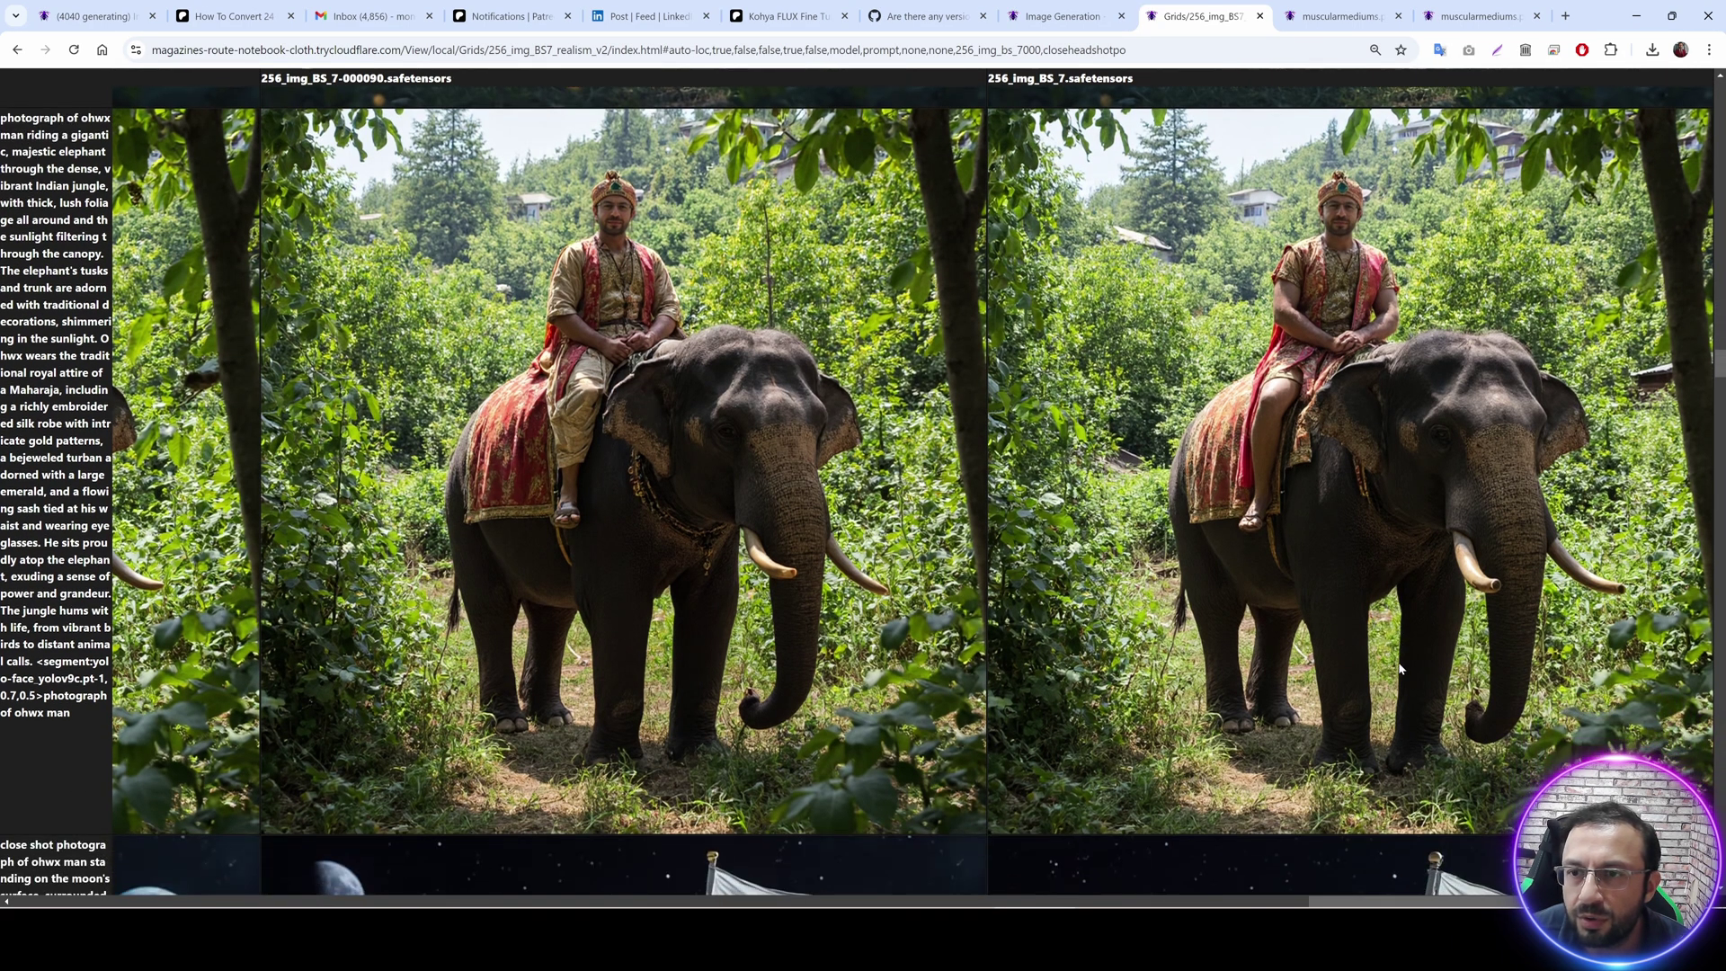
scroll(1357, 746, "up", 1)
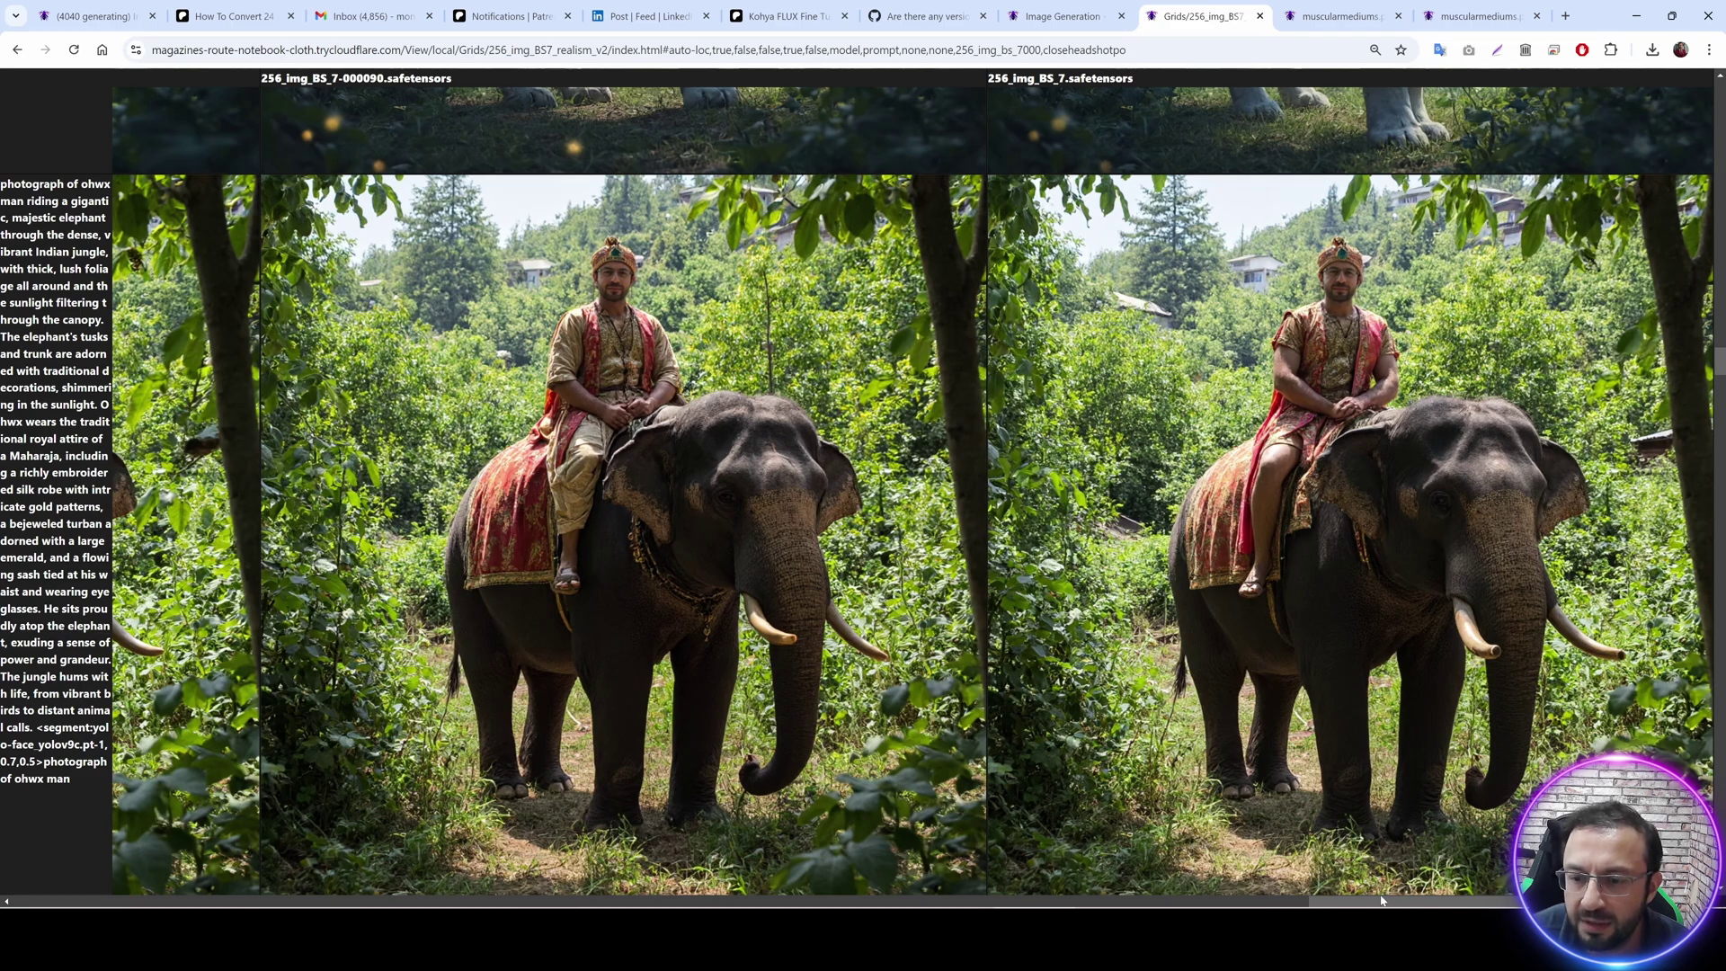
left_click(622, 894)
left_click(623, 895)
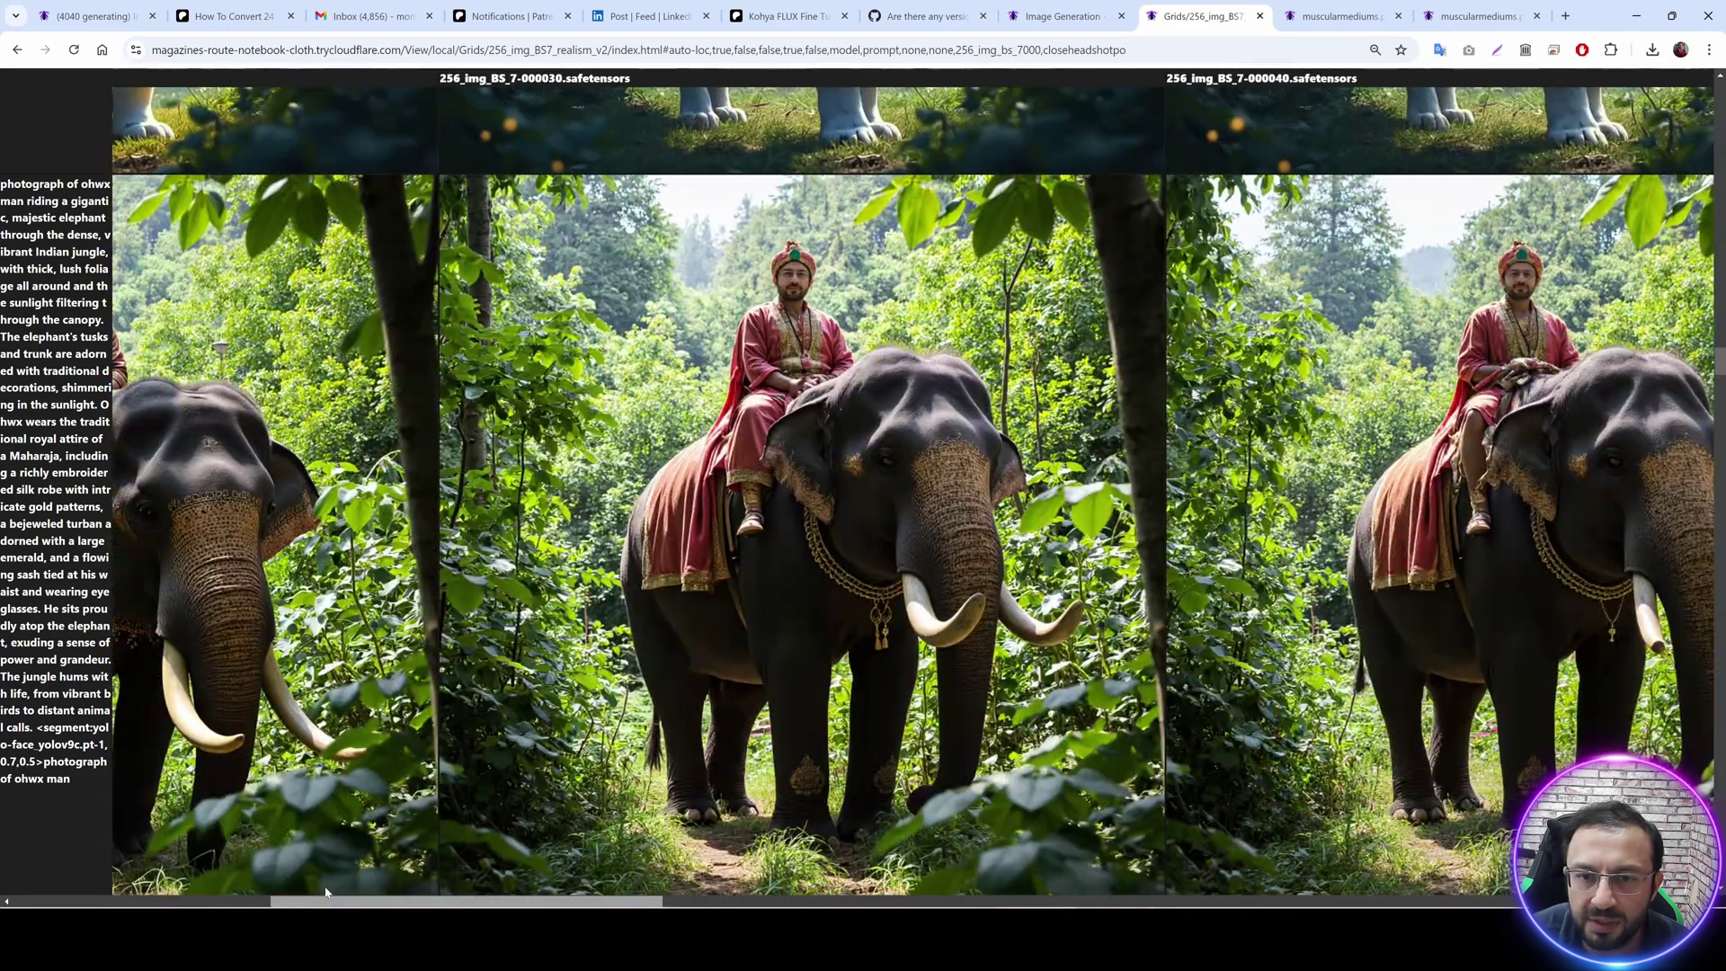
left_click(622, 894)
Compare the elephant, moon astronaut and cowboy images in the grid between the early, middle and final checkpoints.
scroll(706, 828, "down", 7)
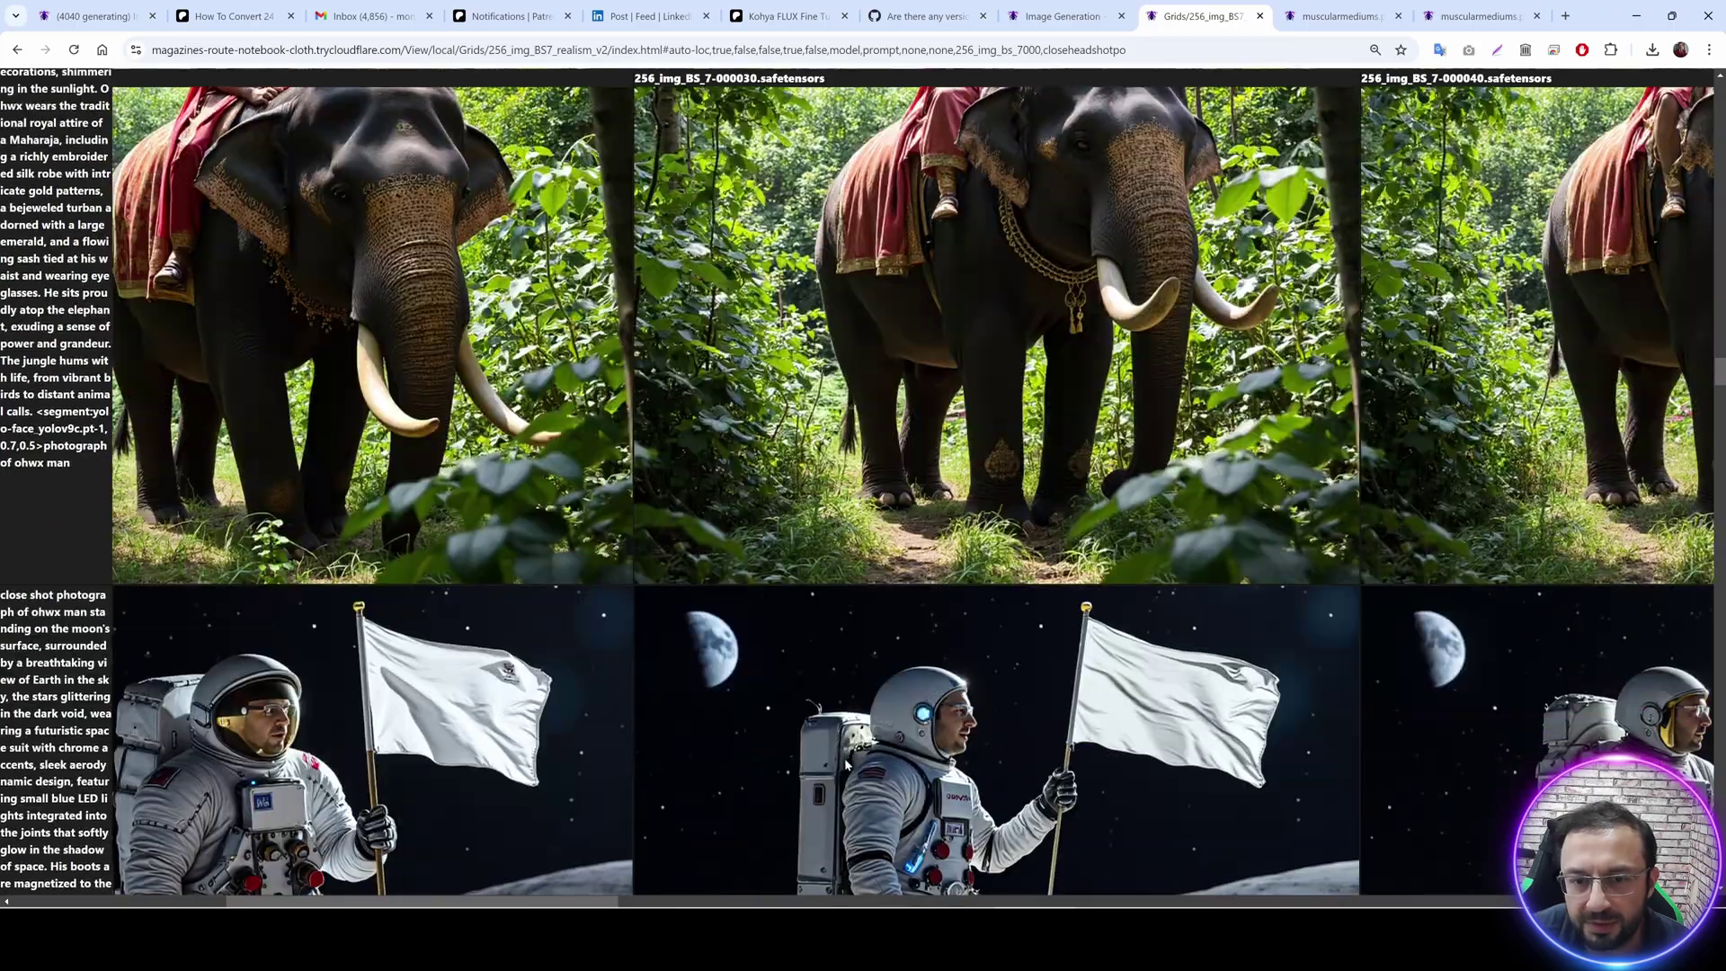
scroll(957, 635, "right", 5)
scroll(957, 634, "right", 3)
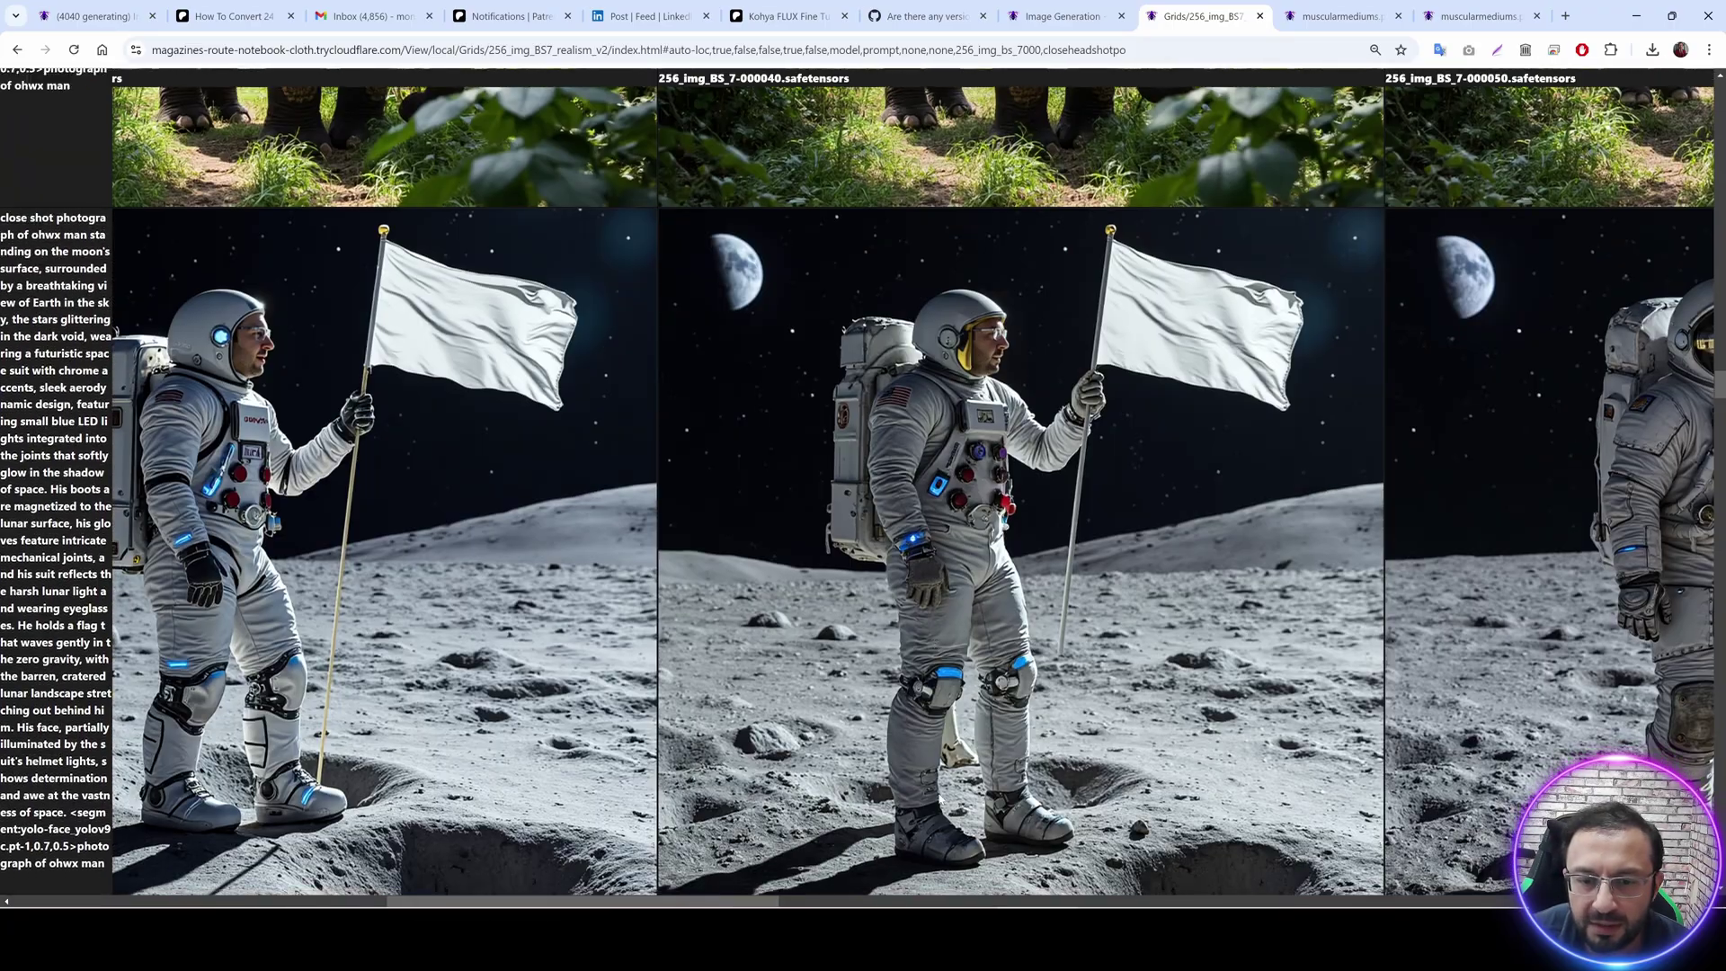
scroll(845, 768, "down", 5)
scroll(1450, 860, "right", 10)
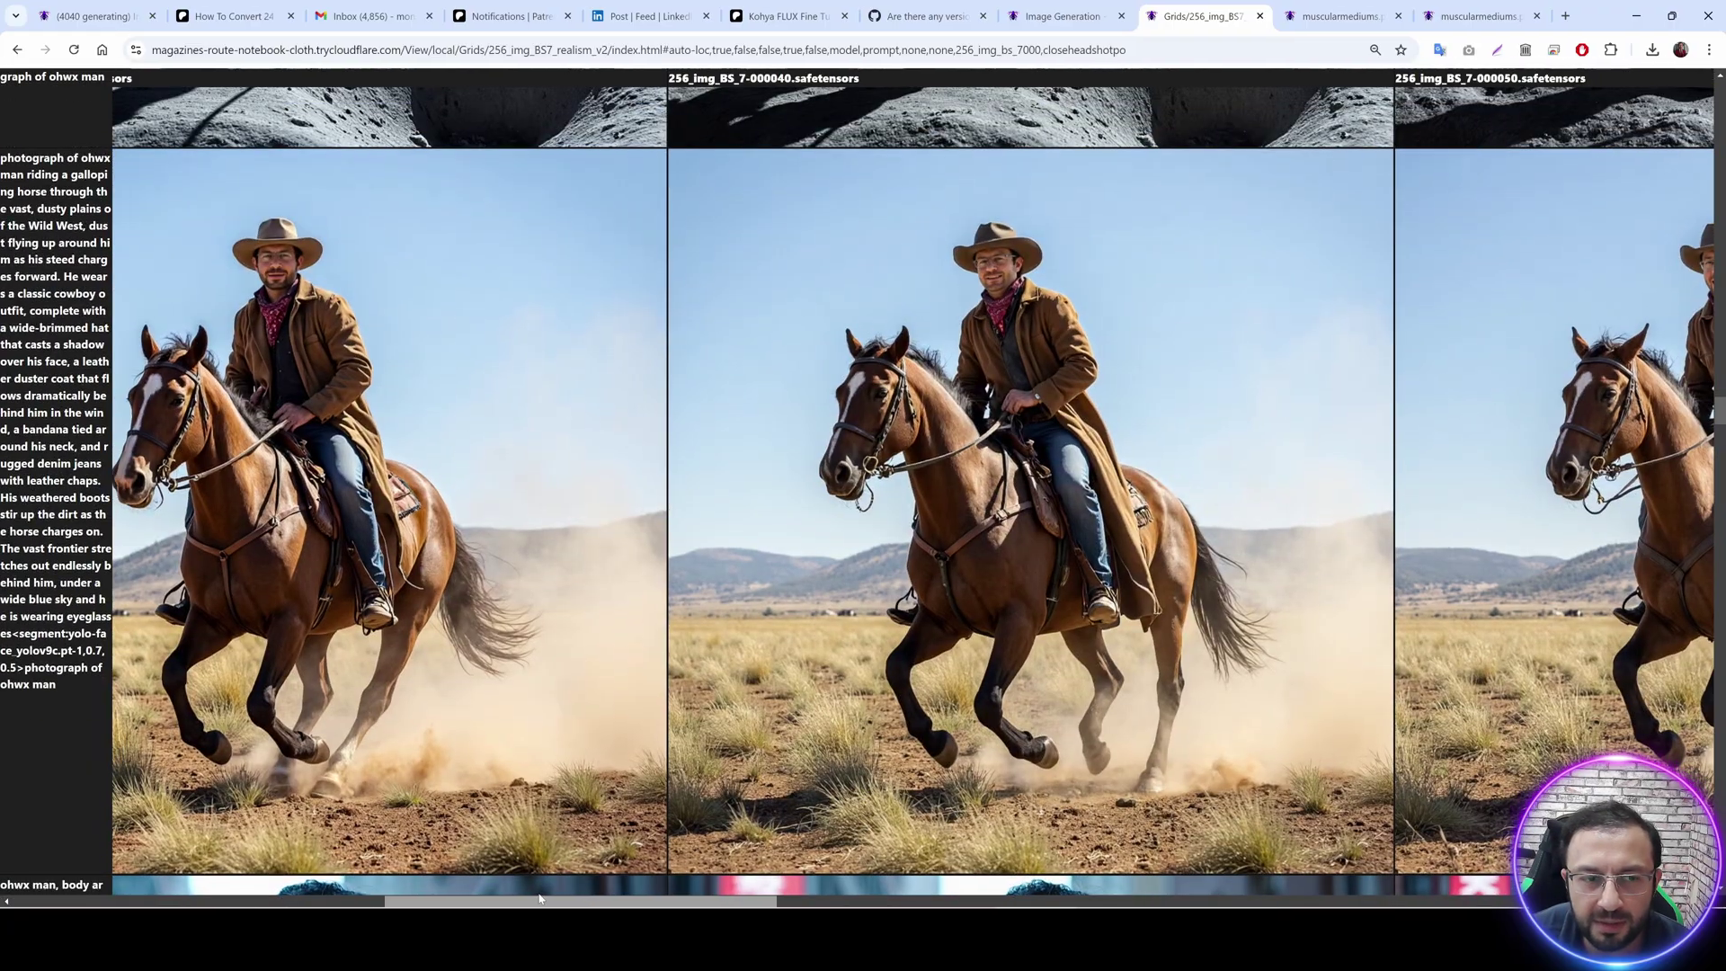
scroll(1450, 861, "left", 15)
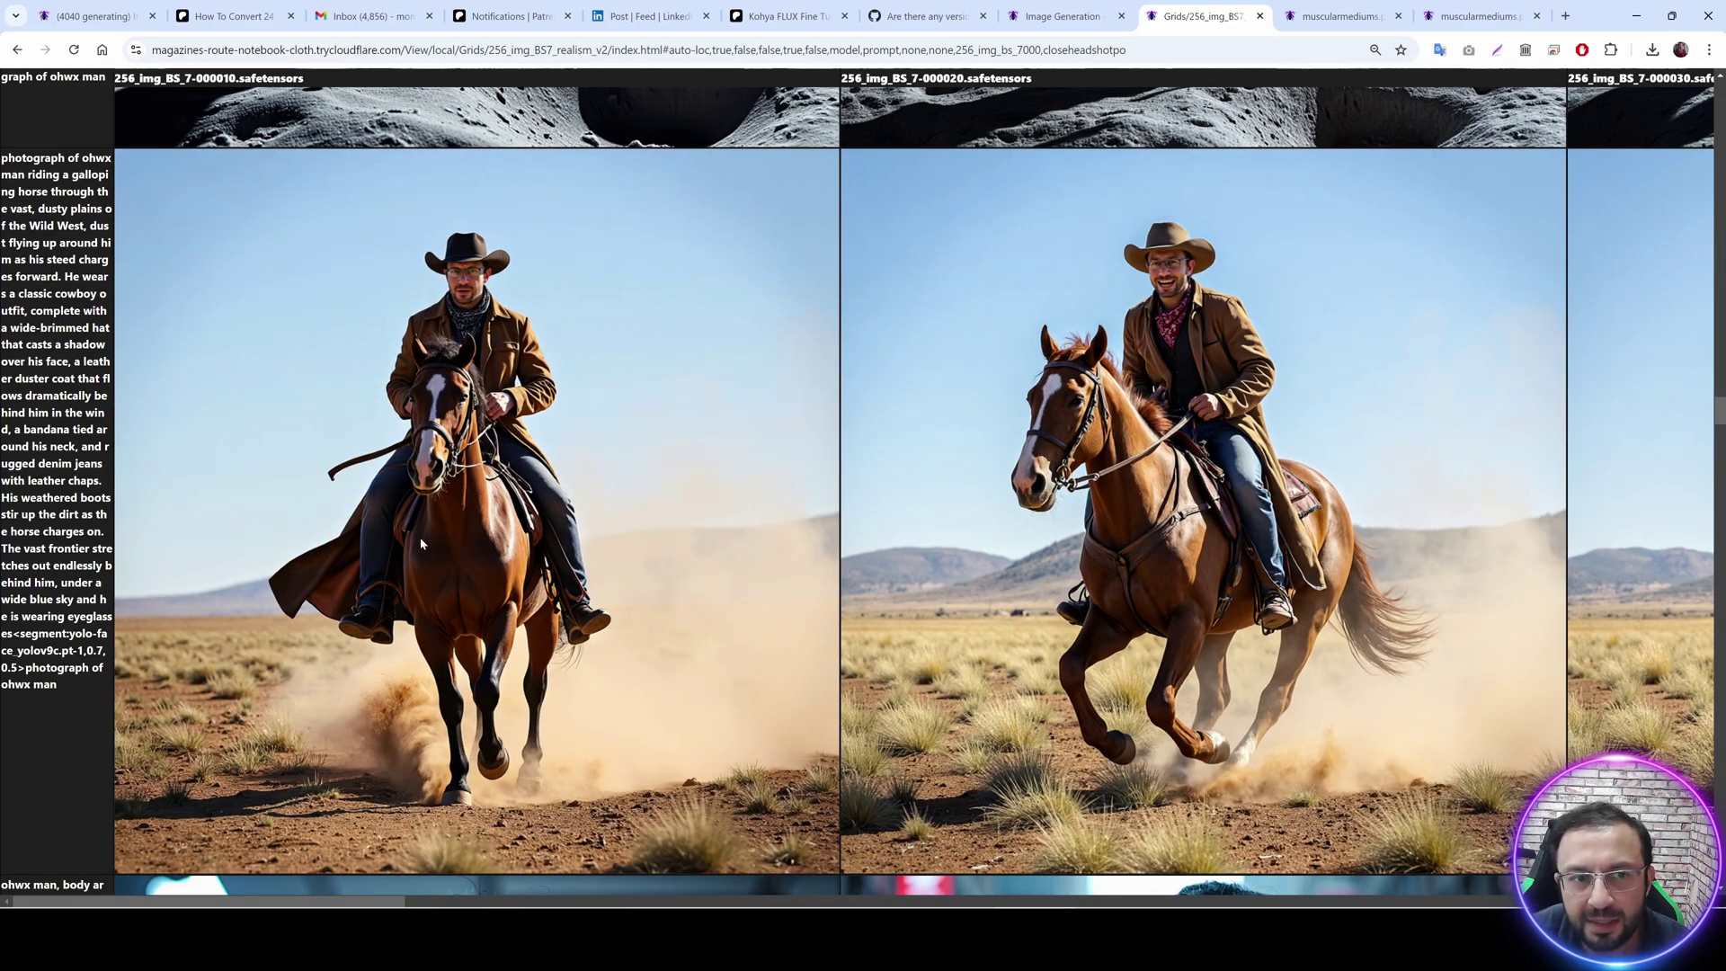
left_click_drag(405, 900, 1307, 900)
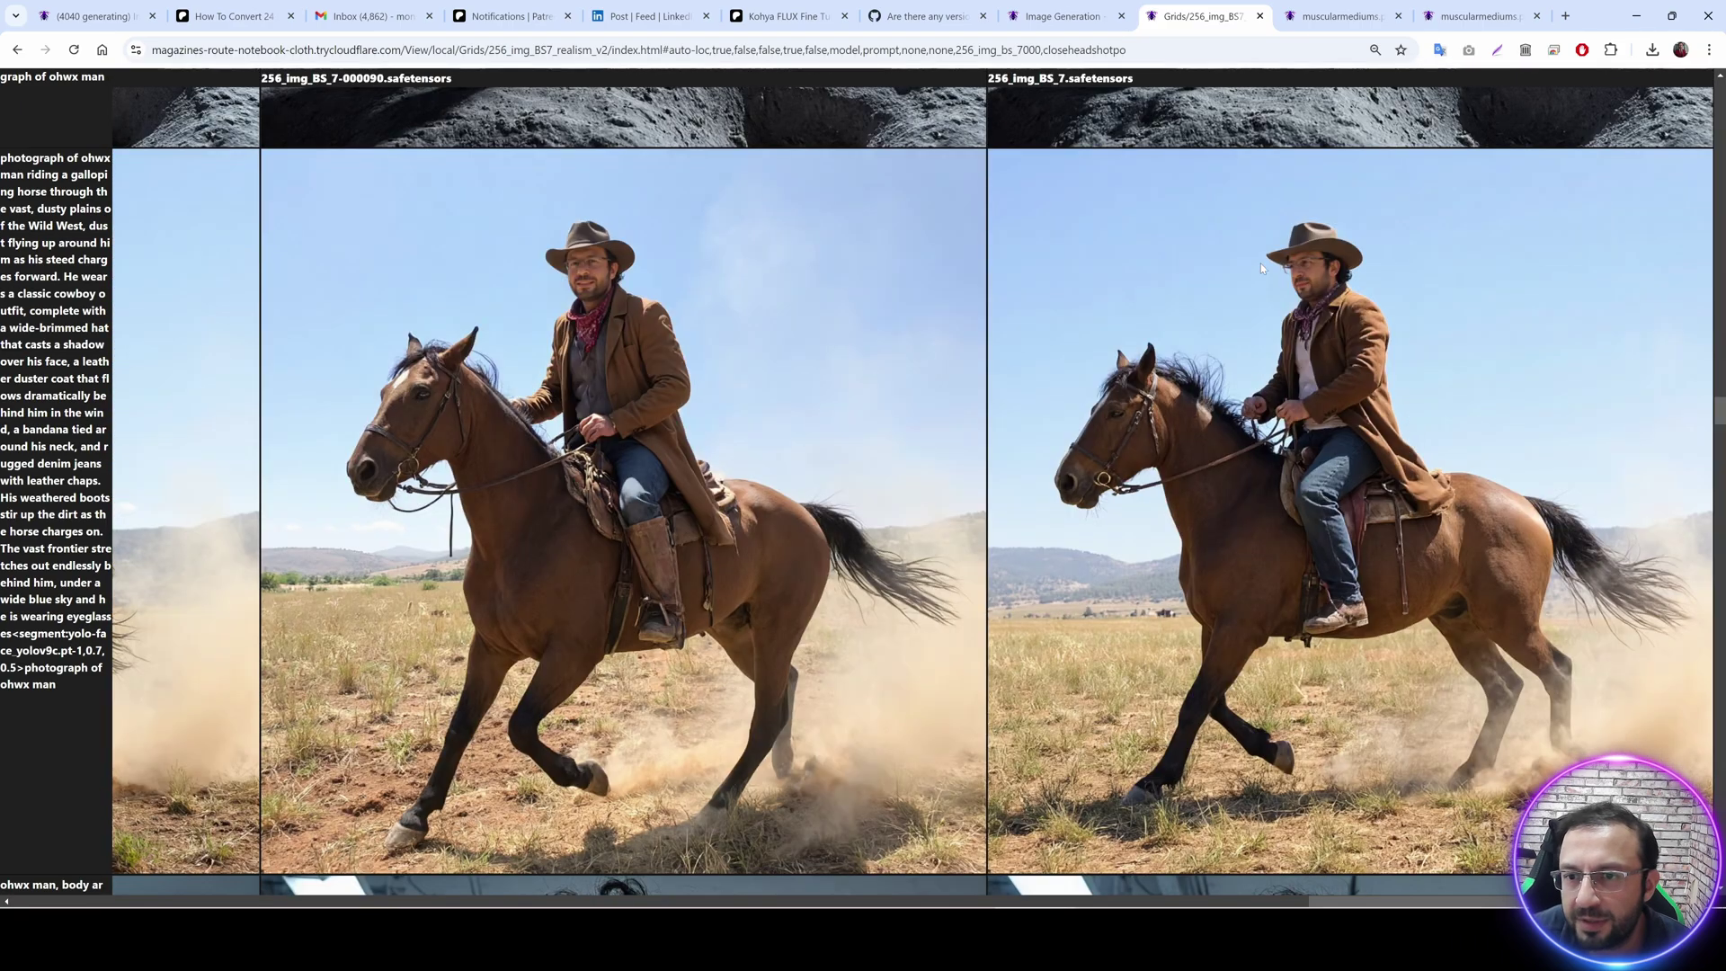
Compare the glowing sci-fi body armor images of the final checkpoints with those of the 000040 checkpoint.
scroll(1277, 372, "down", 9)
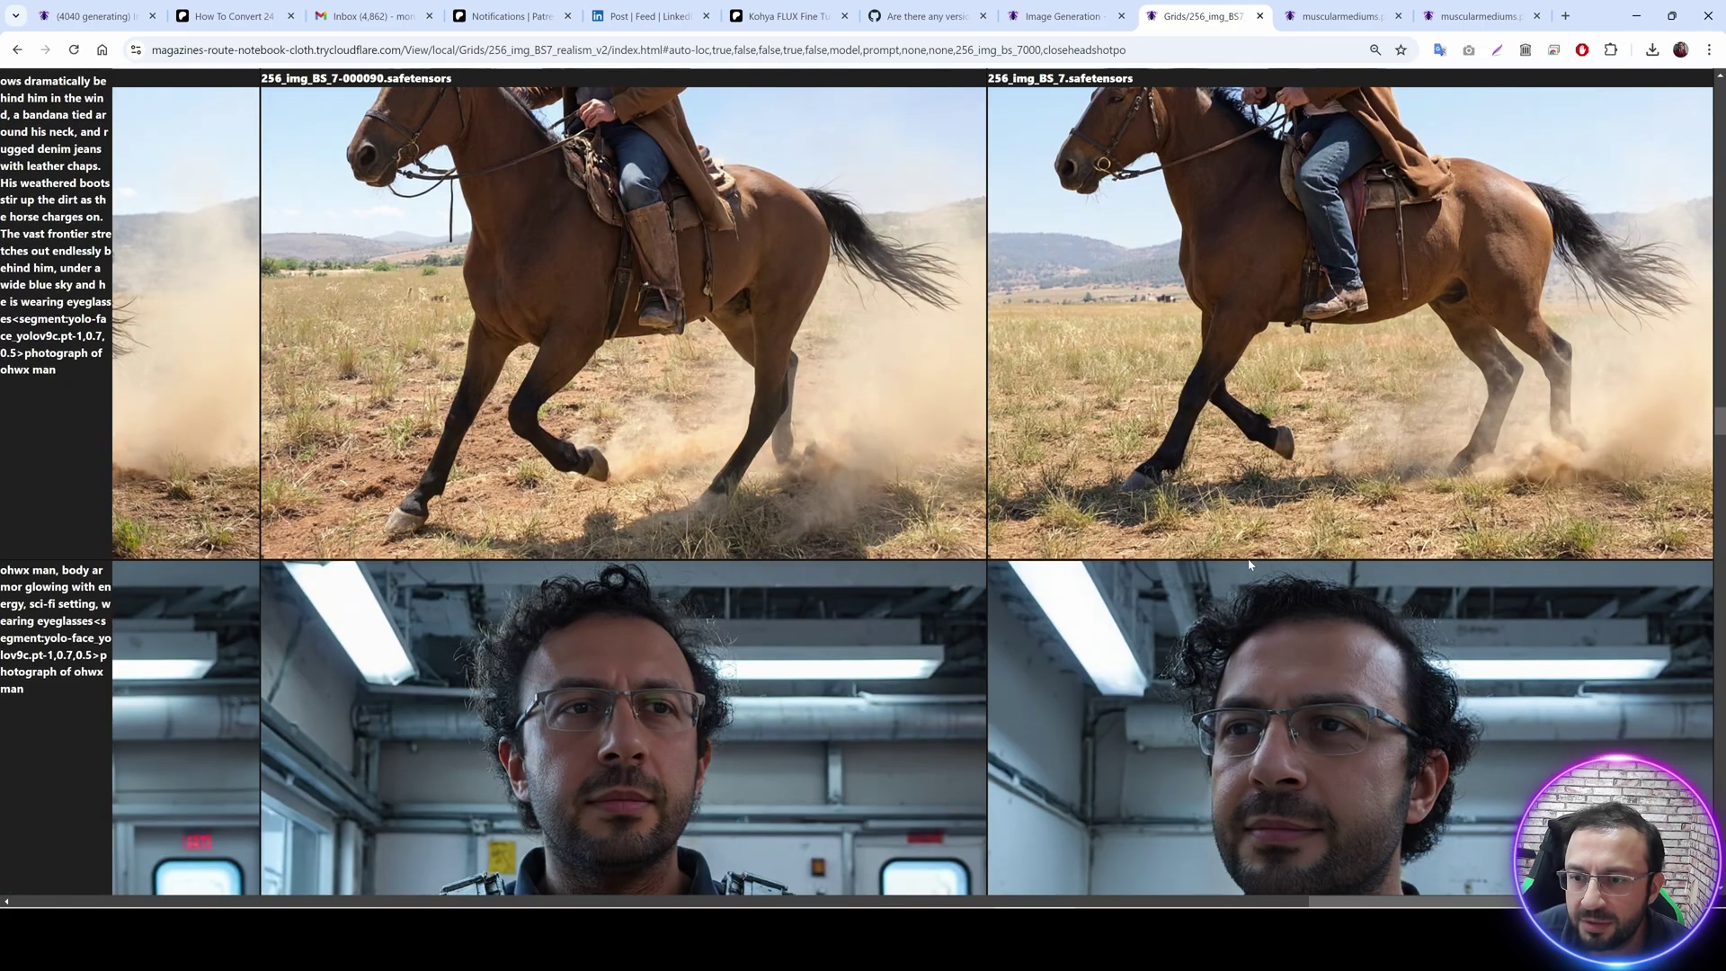
scroll(1228, 385, "up", 1)
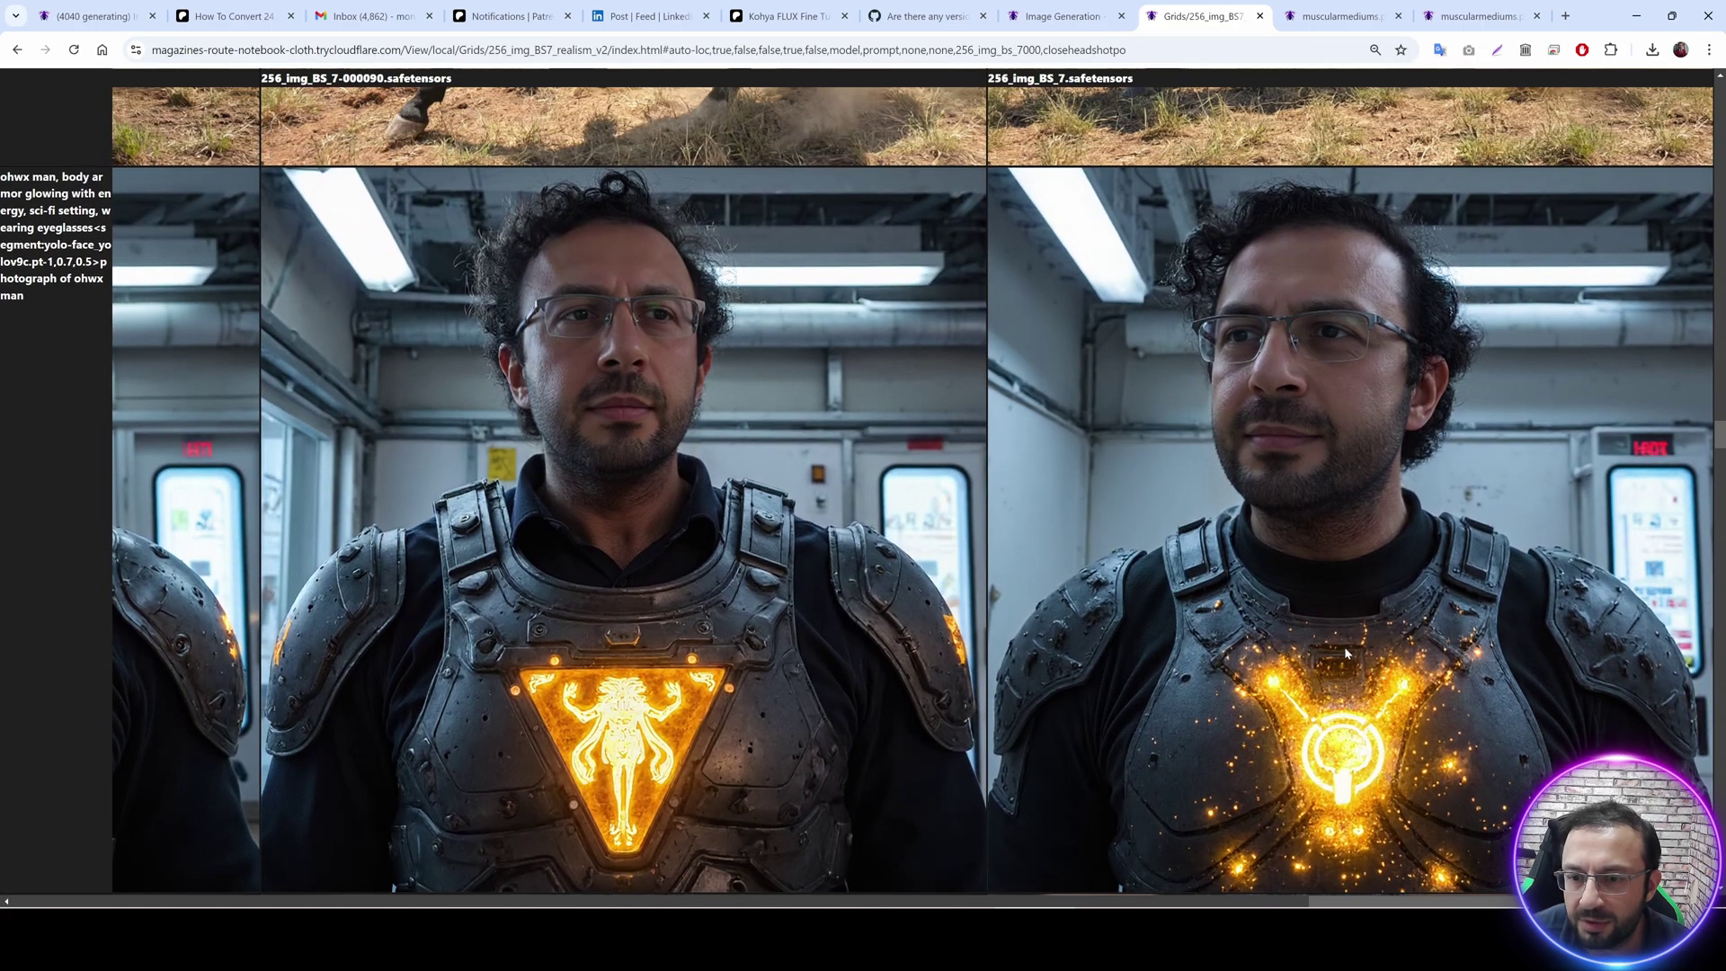
scroll(1506, 622, "down", 1)
scroll(1506, 622, "left", 1)
left_click_drag(1529, 900, 418, 869)
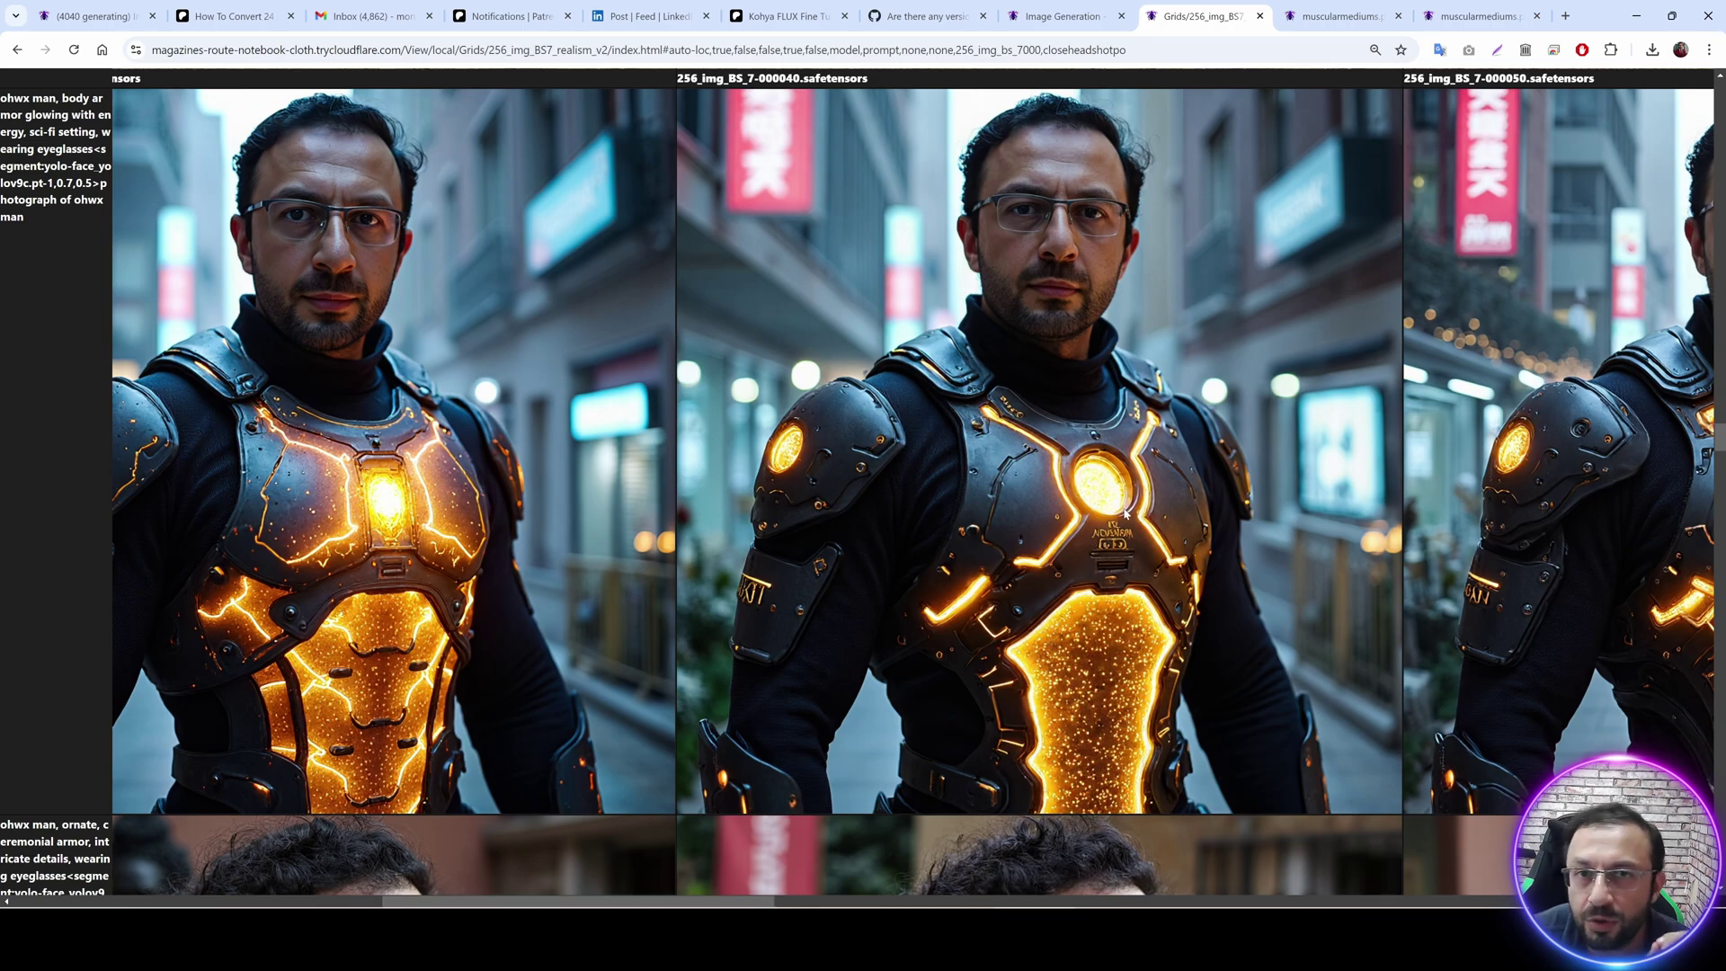
Return to the SwarmUI Grid Generator and bring up the list of saved grid configurations for loading.
left_click(1081, 8)
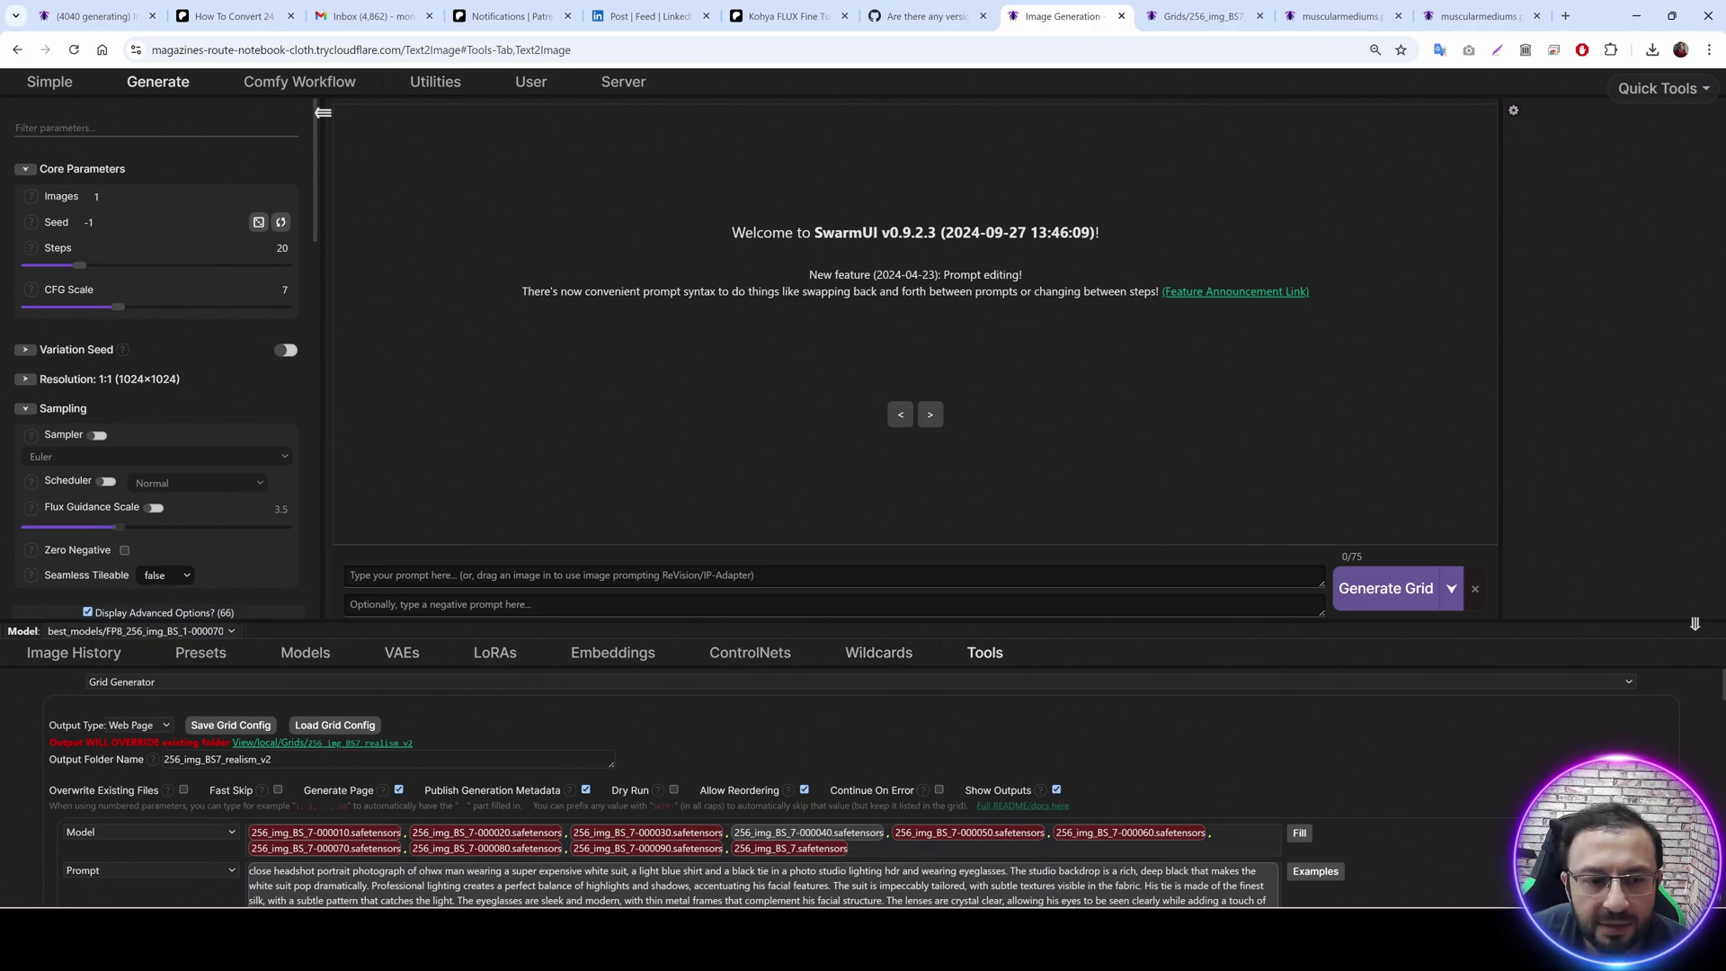
left_click(334, 724)
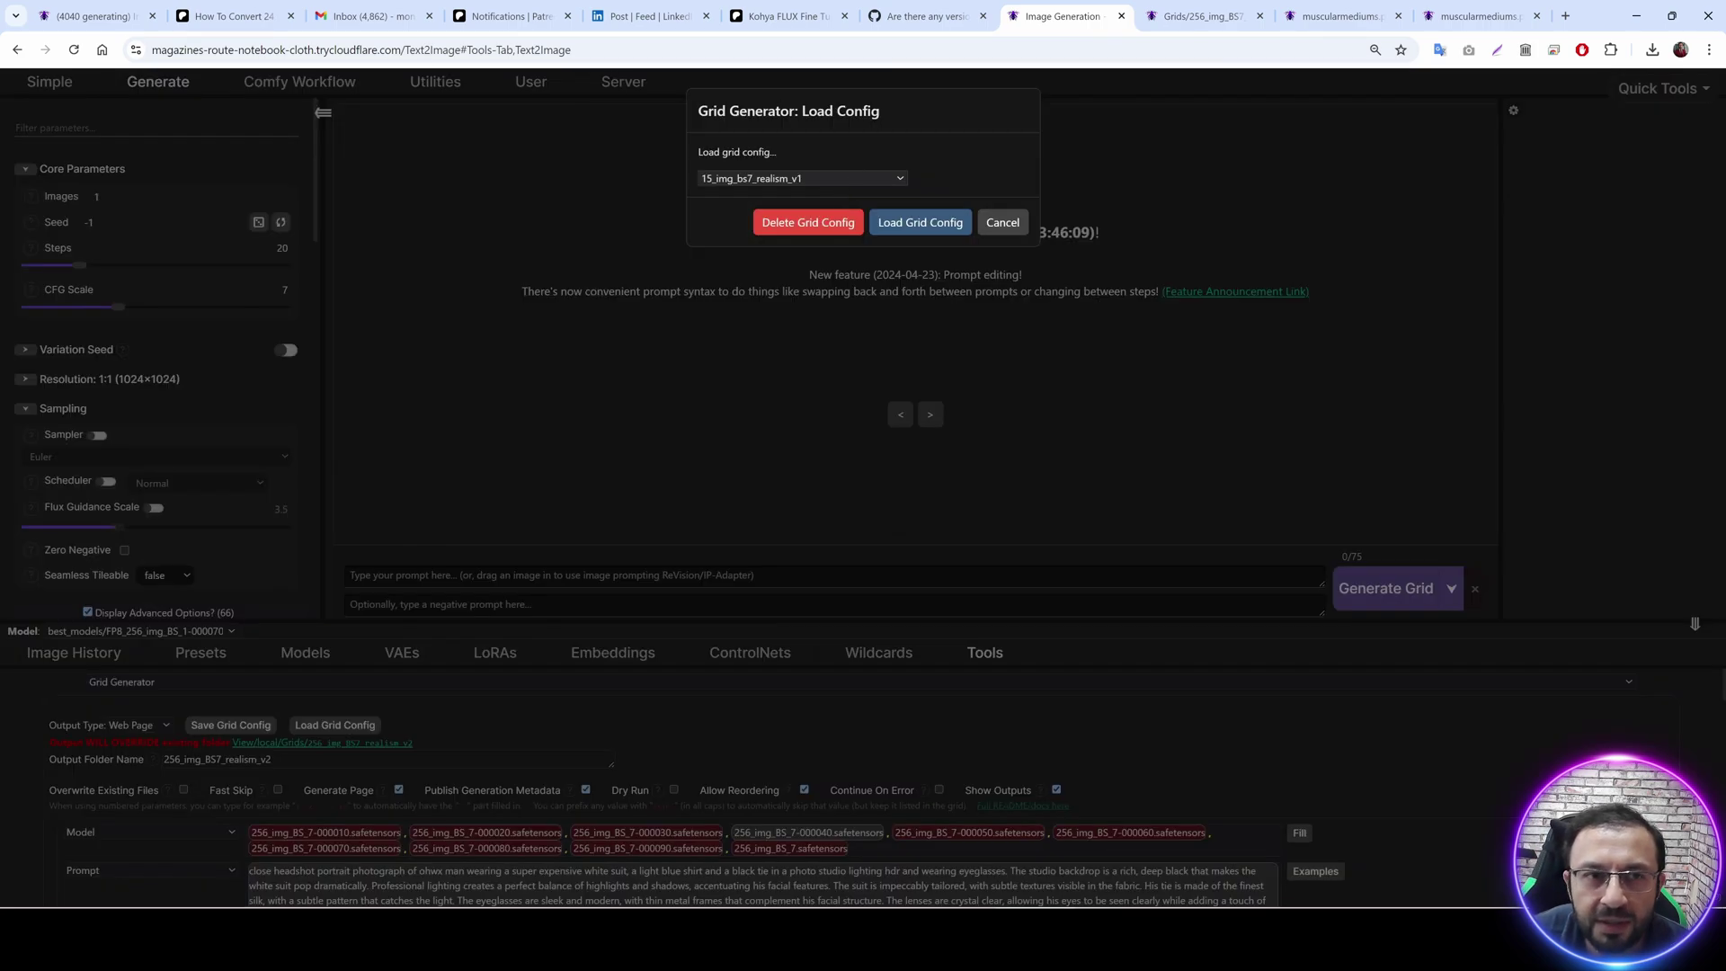
Find 256_imgs_BS_7_Realism_Epoch_Test.jpg in the Patreon post and download it from its Hugging Face page.
left_click(99, 6)
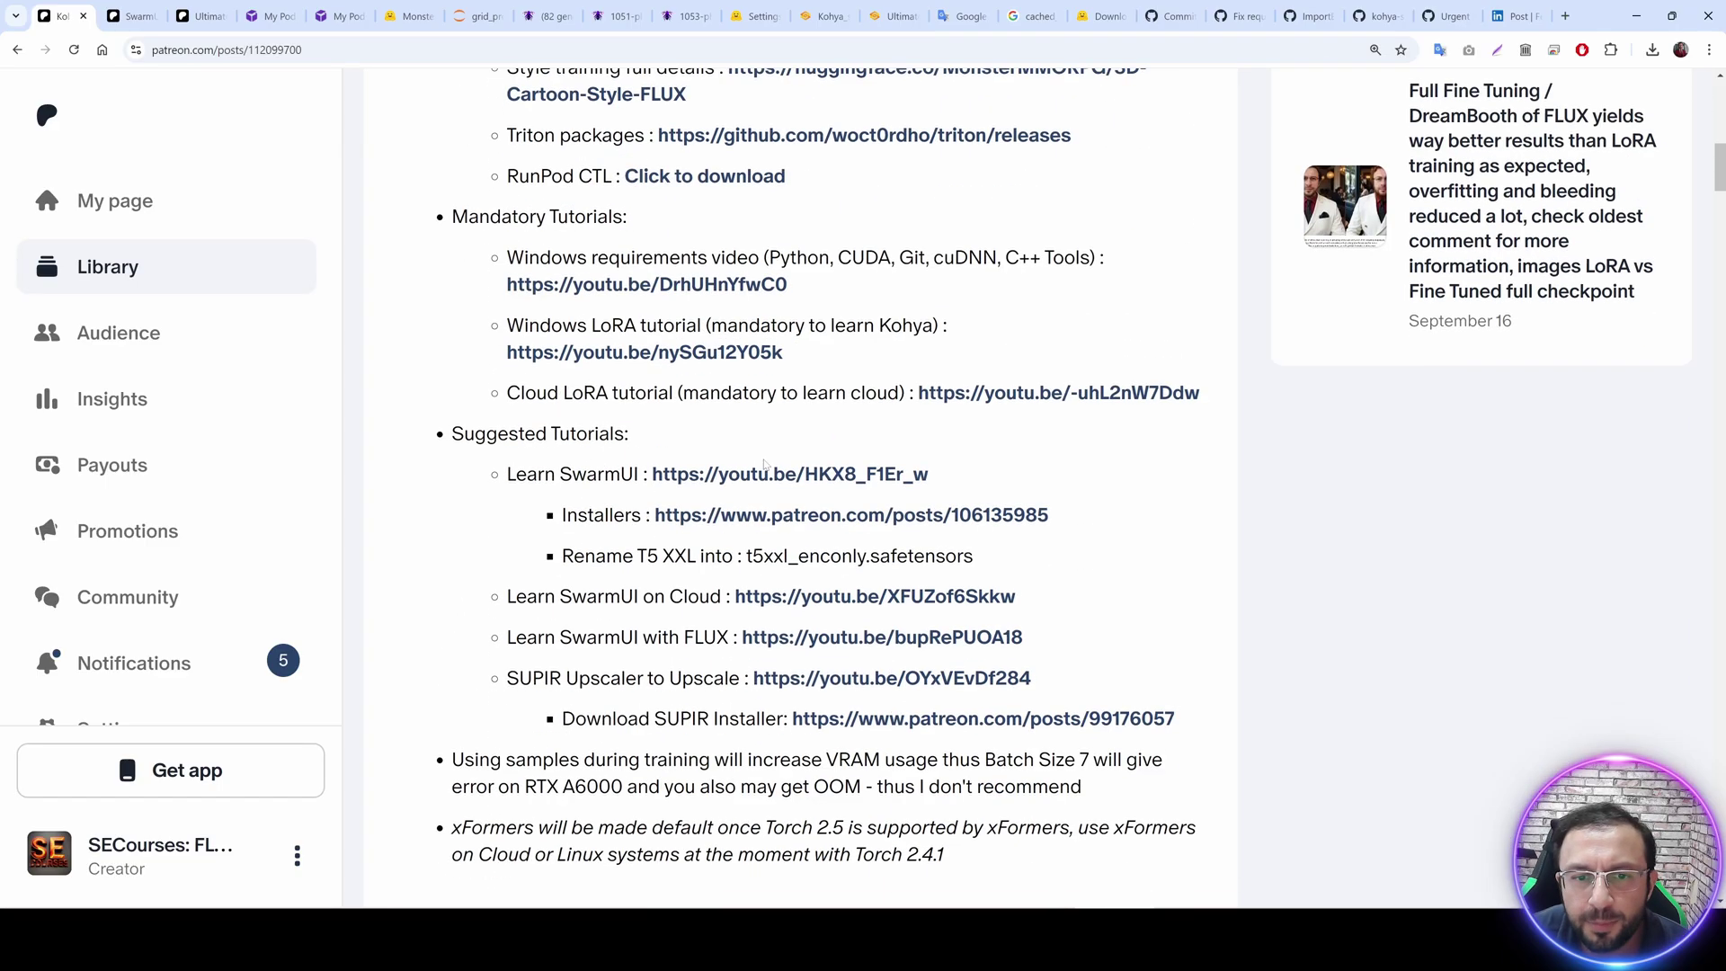
scroll(800, 485, "down", 15)
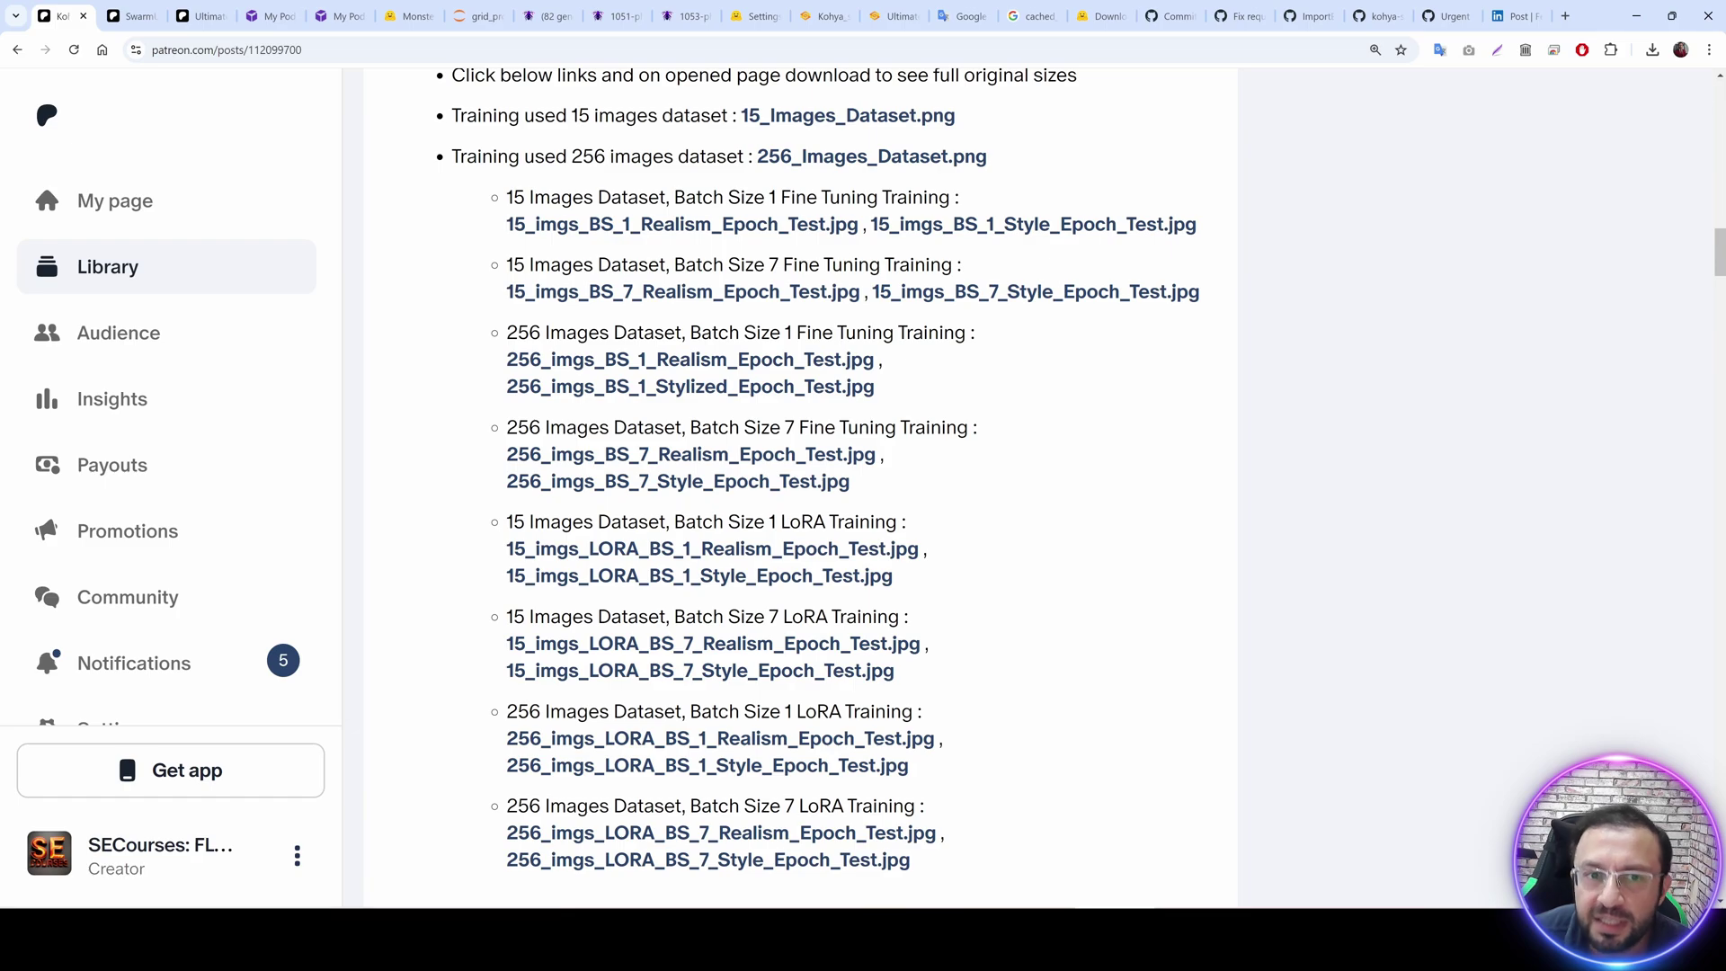
scroll(683, 322, "down", 1)
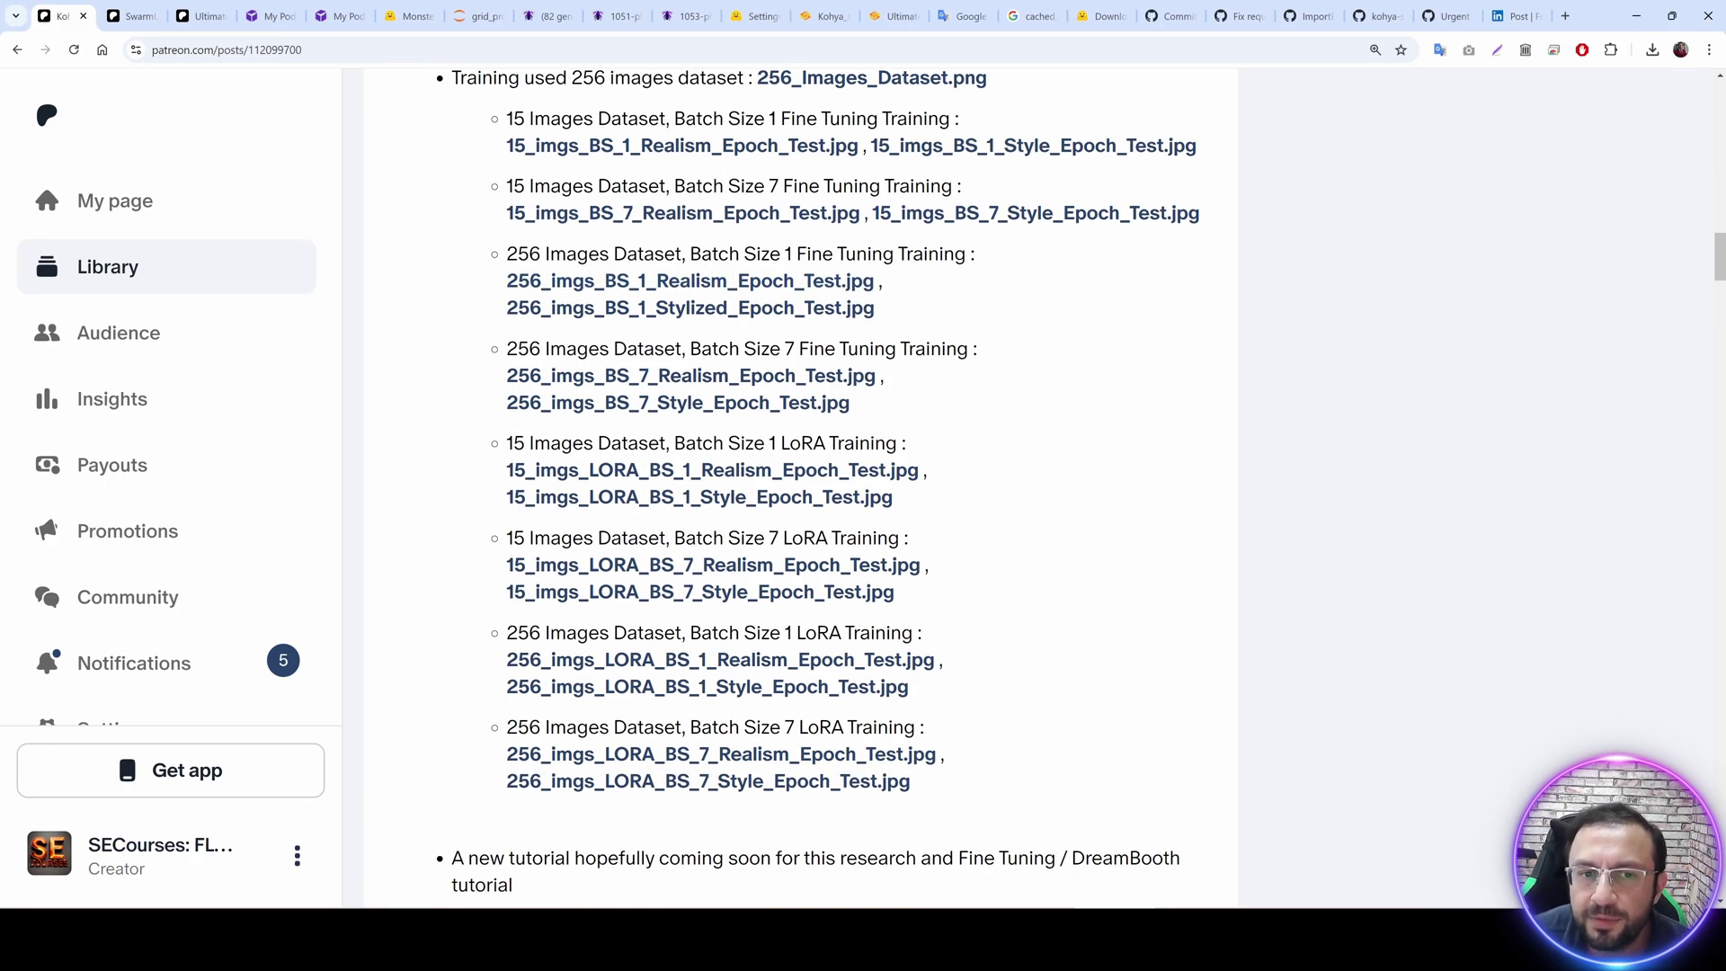
scroll(732, 323, "down", 1)
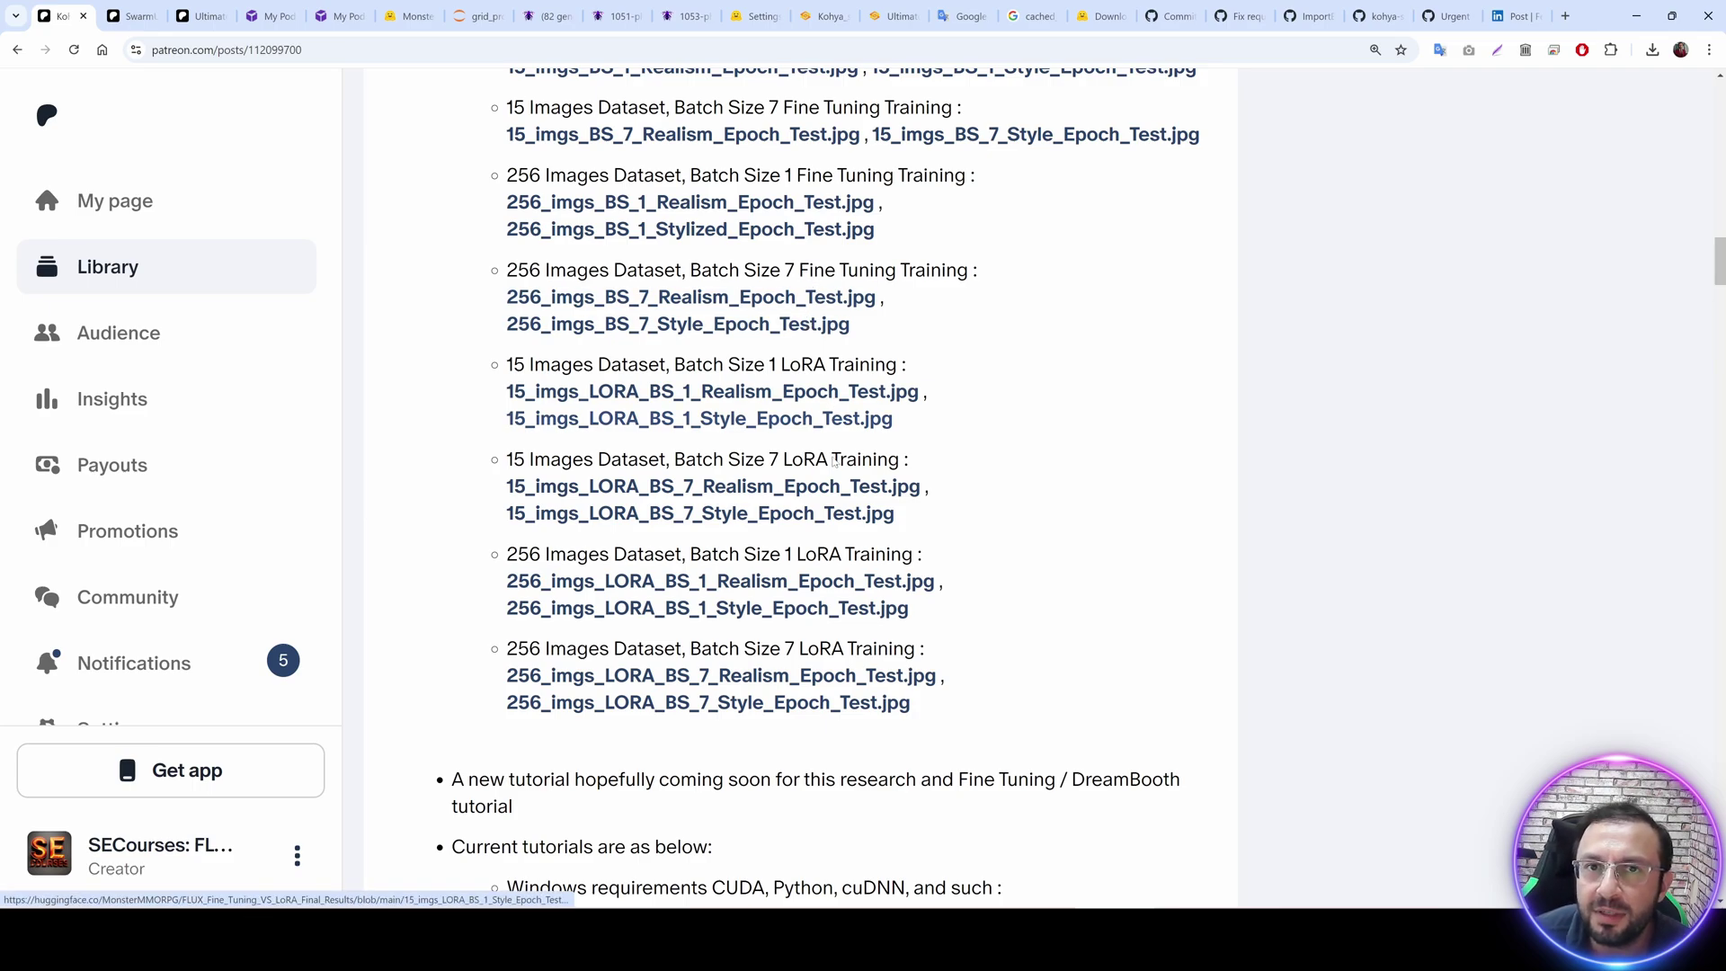
left_click(759, 299)
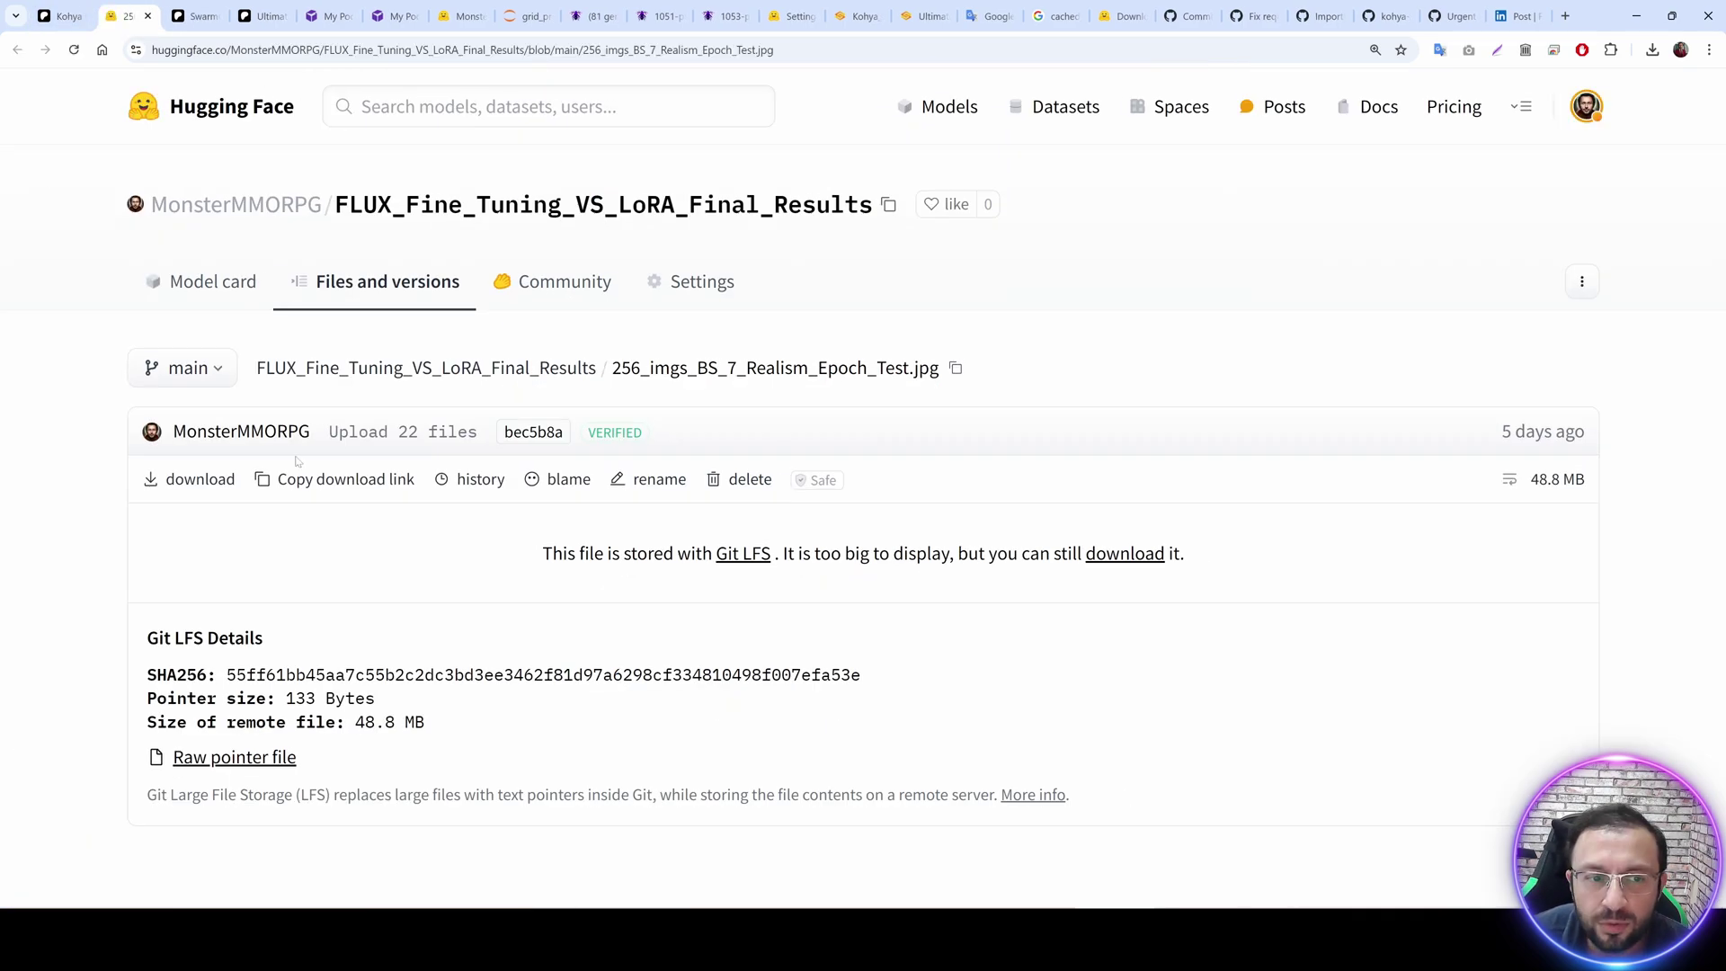
left_click(201, 482)
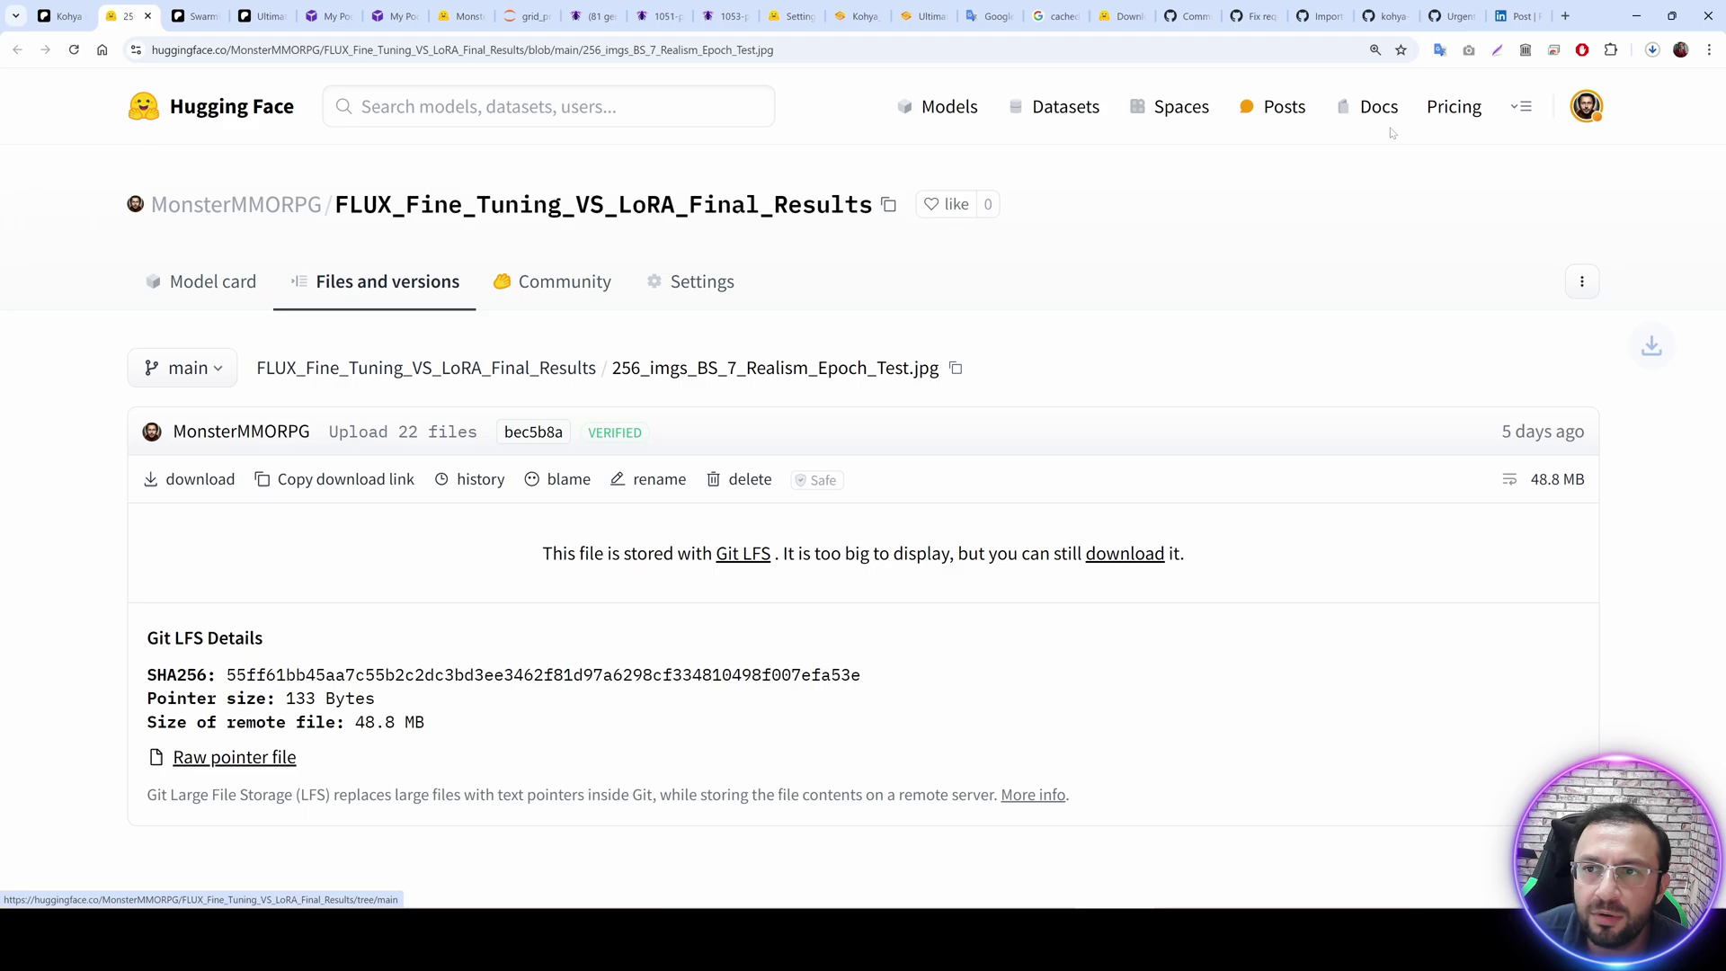
Open the downloaded epoch test image in paint.net and inspect the Iron Man and Witcher rows across the checkpoints.
left_click(1653, 49)
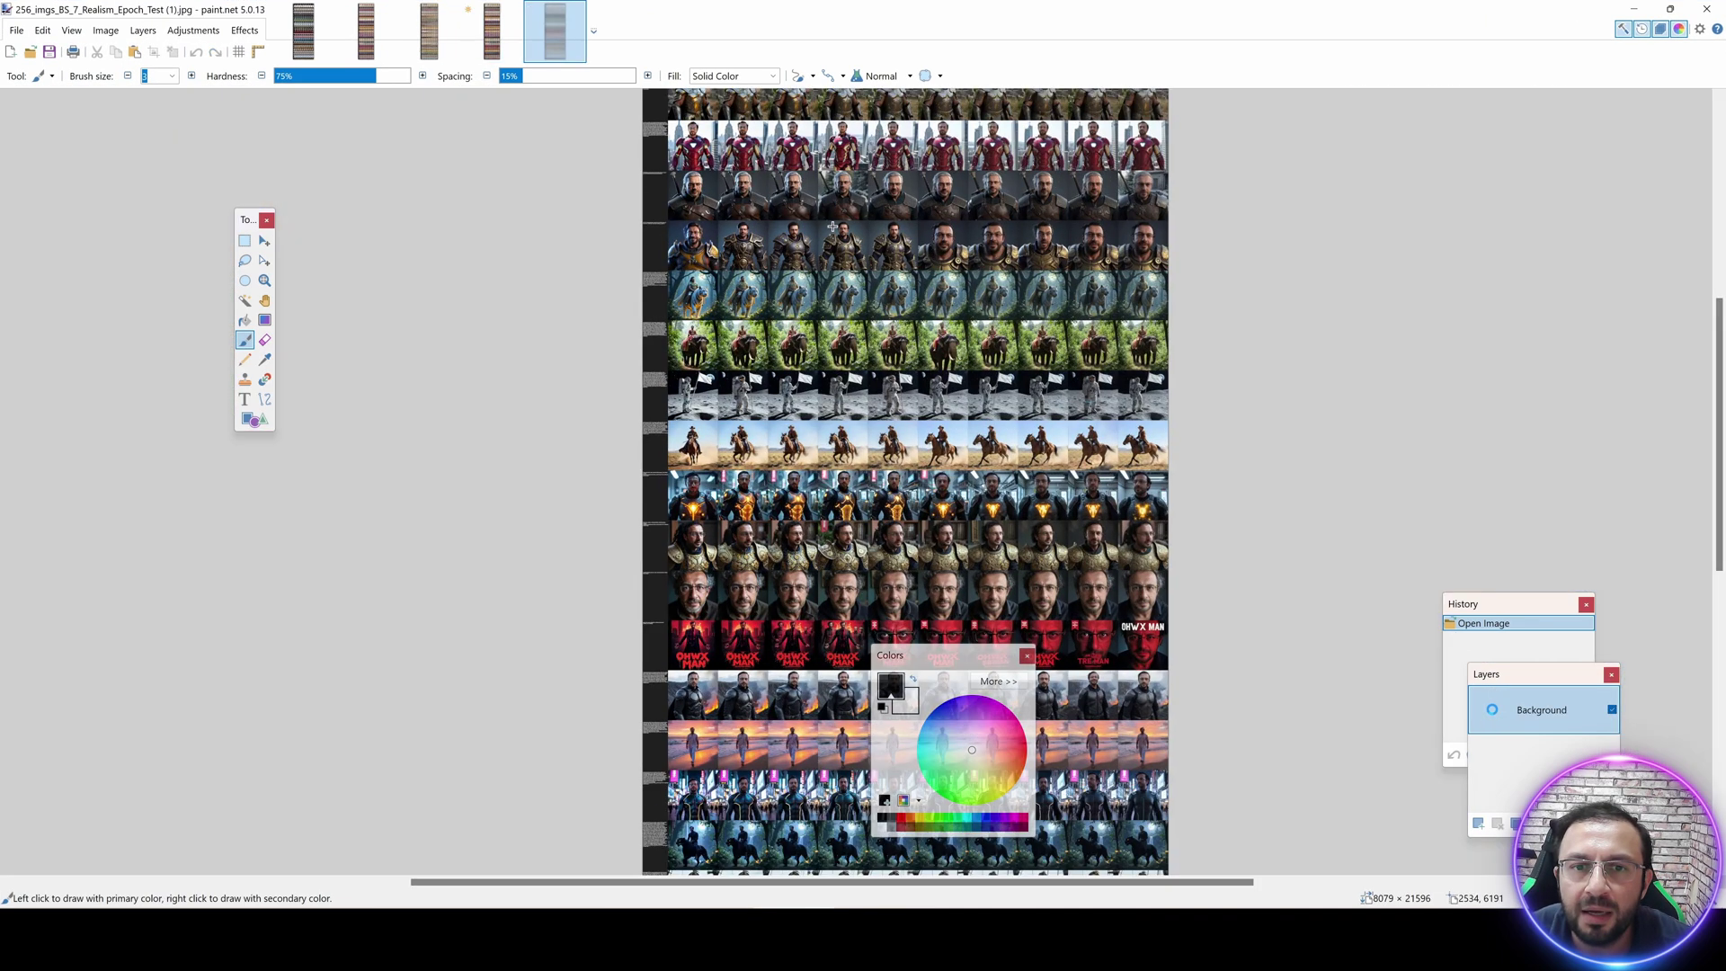
scroll(410, 253, "up", 5)
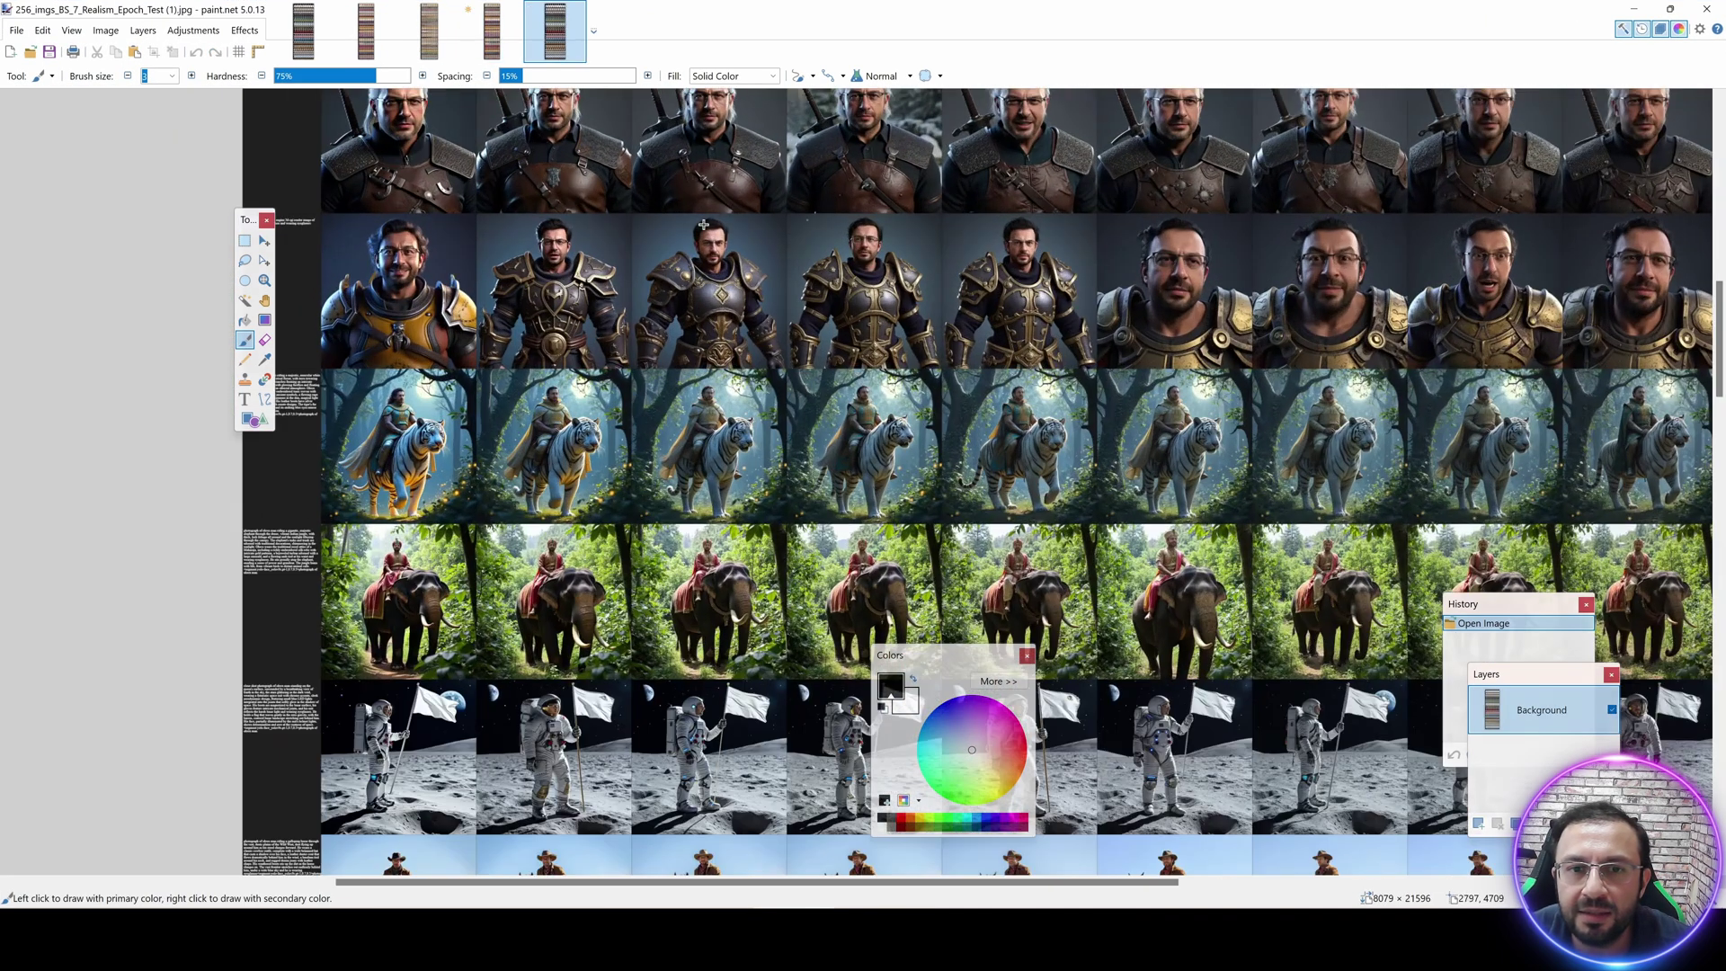
scroll(529, 384, "up", 3)
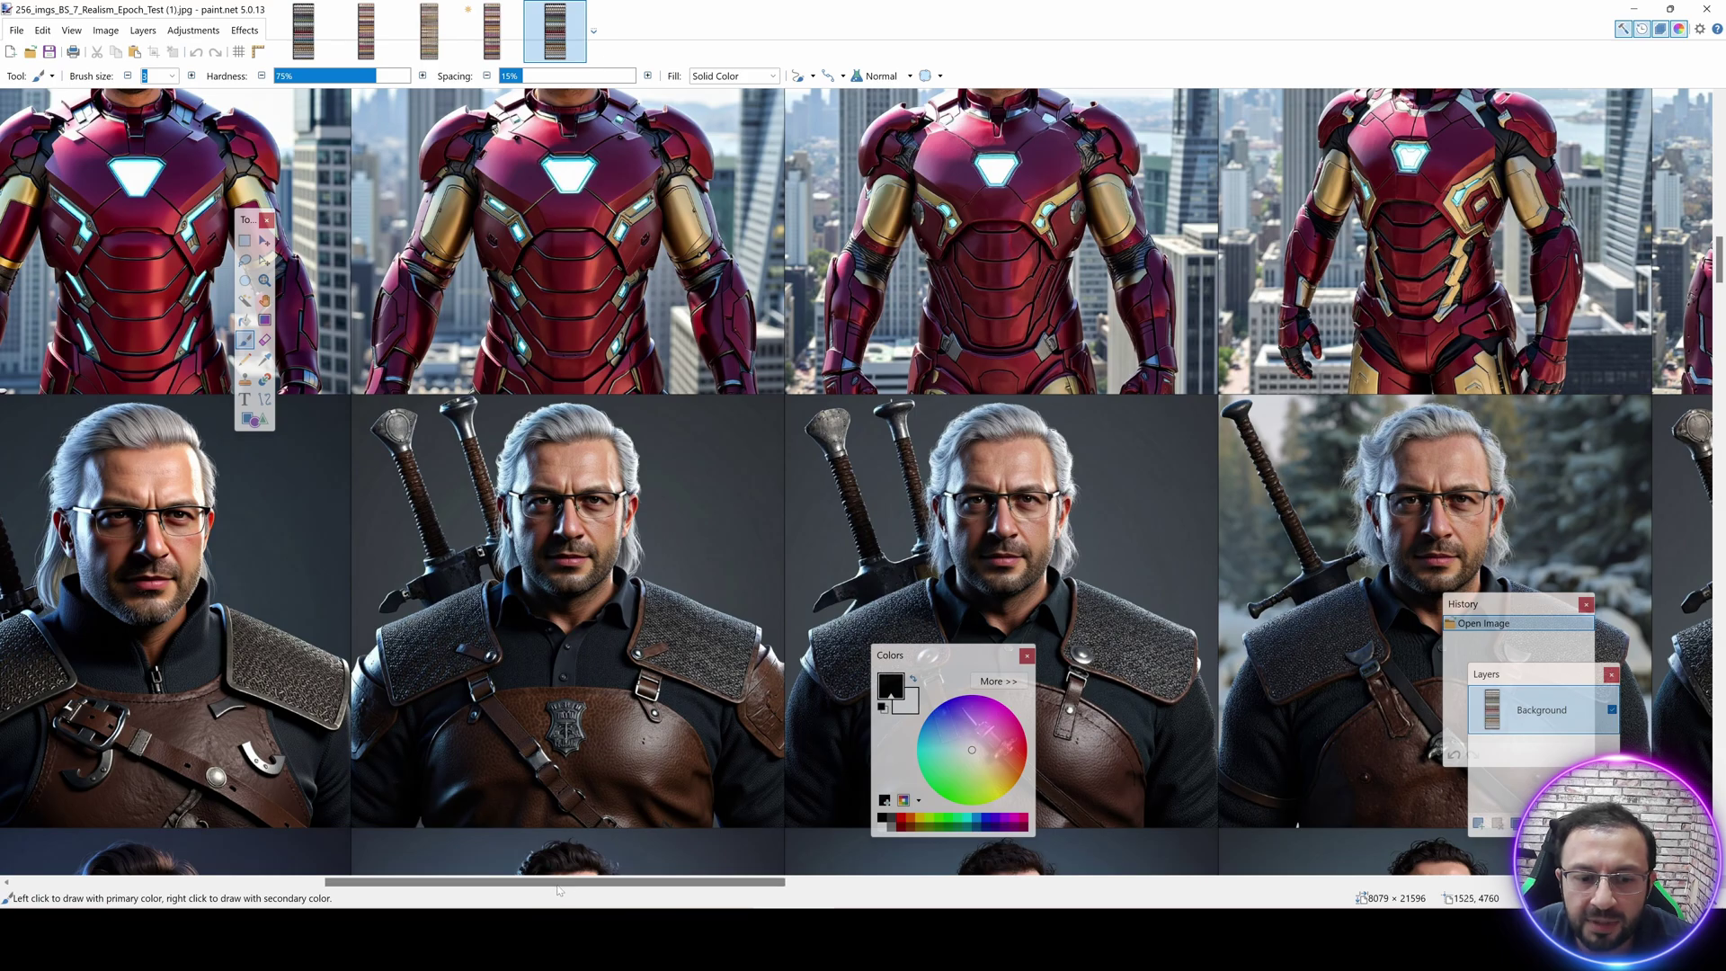
scroll(1104, 619, "right", 10)
scroll(1104, 618, "up", 3)
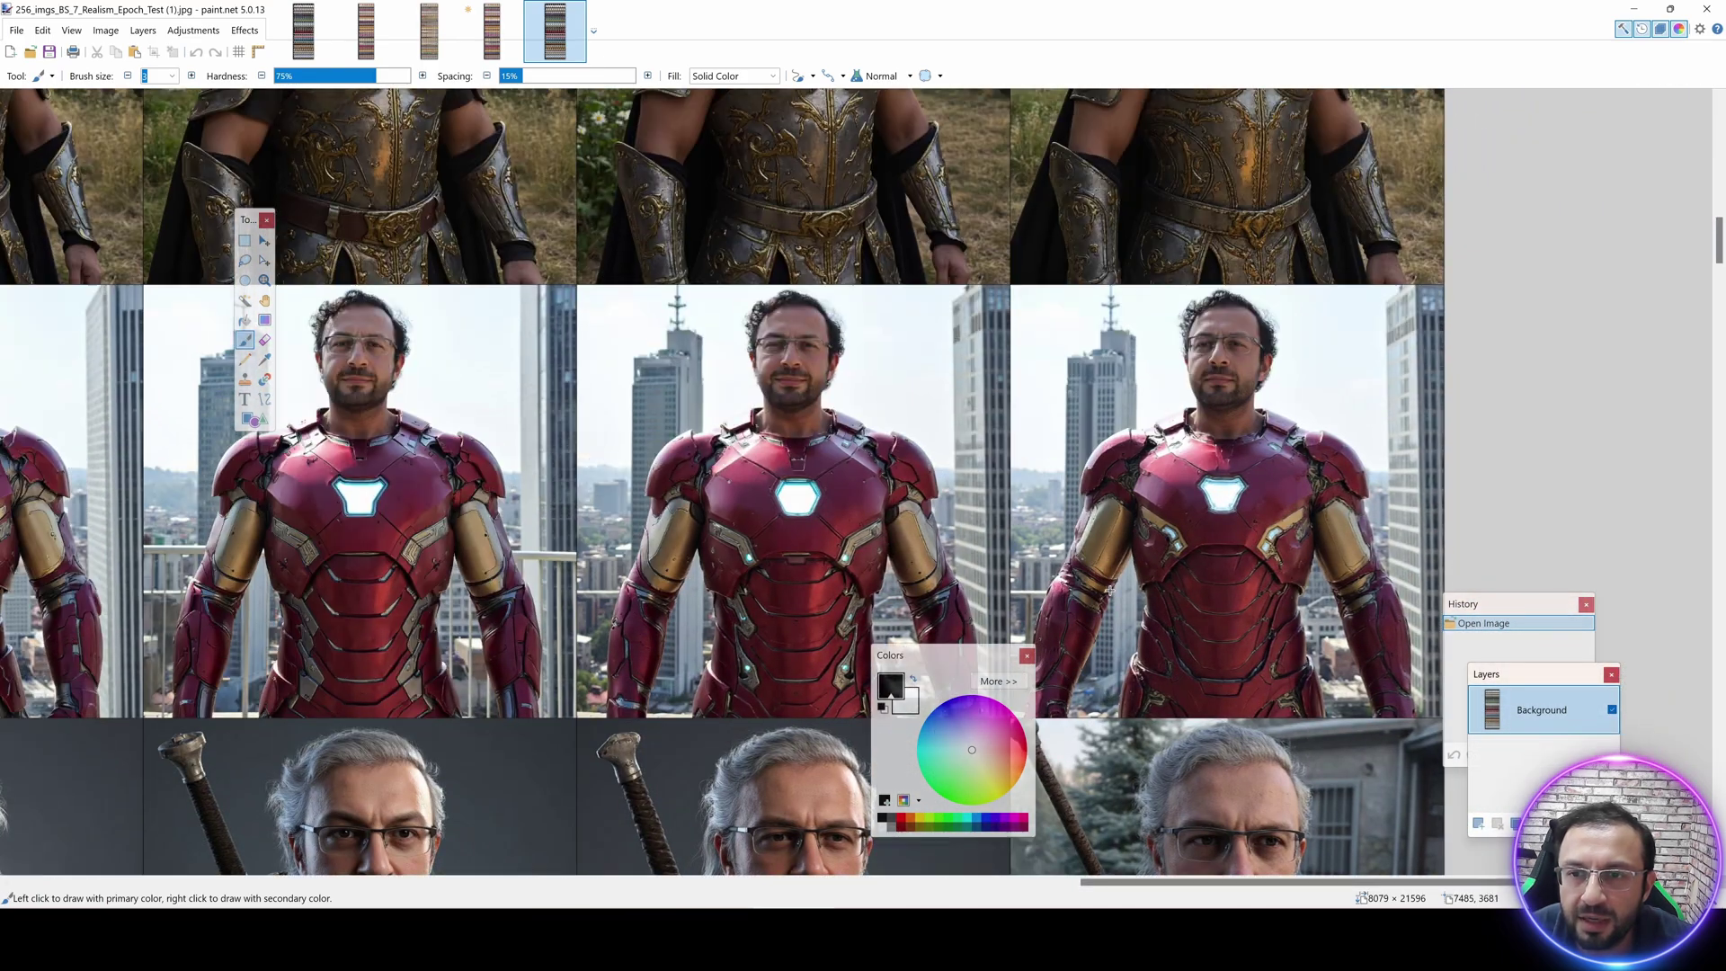
left_click(1634, 7)
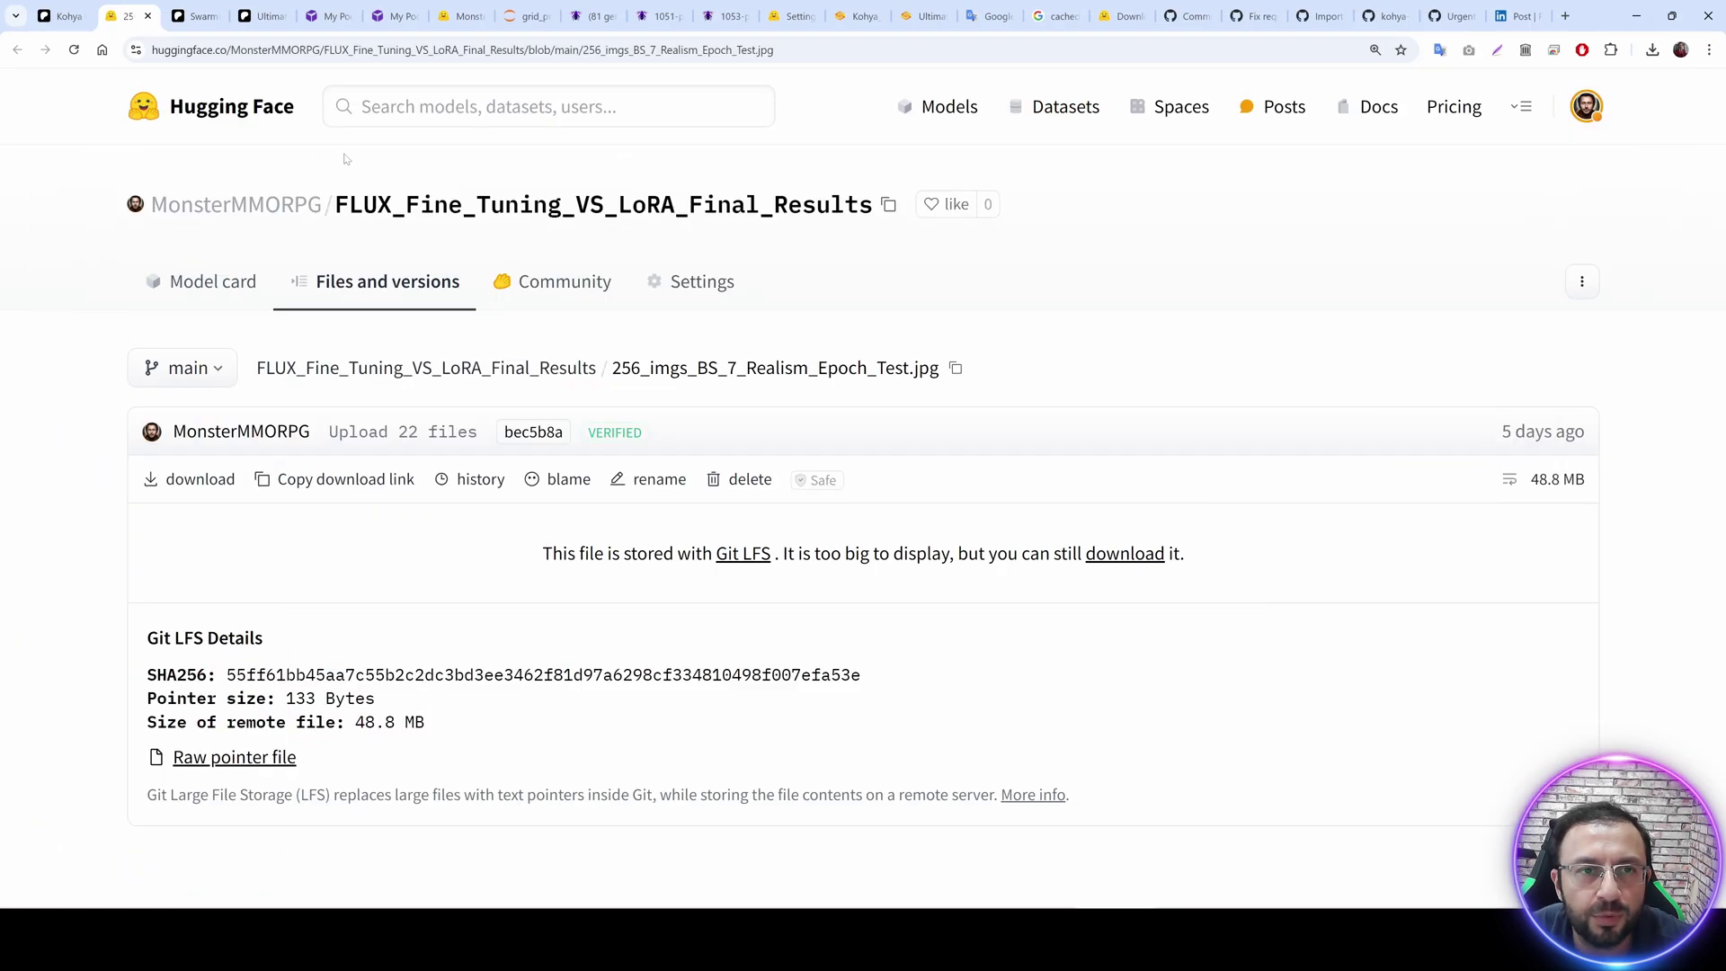
Return to the Patreon post and open the SUPIR installer link under Suggested Tutorials in a new tab.
left_click(63, 15)
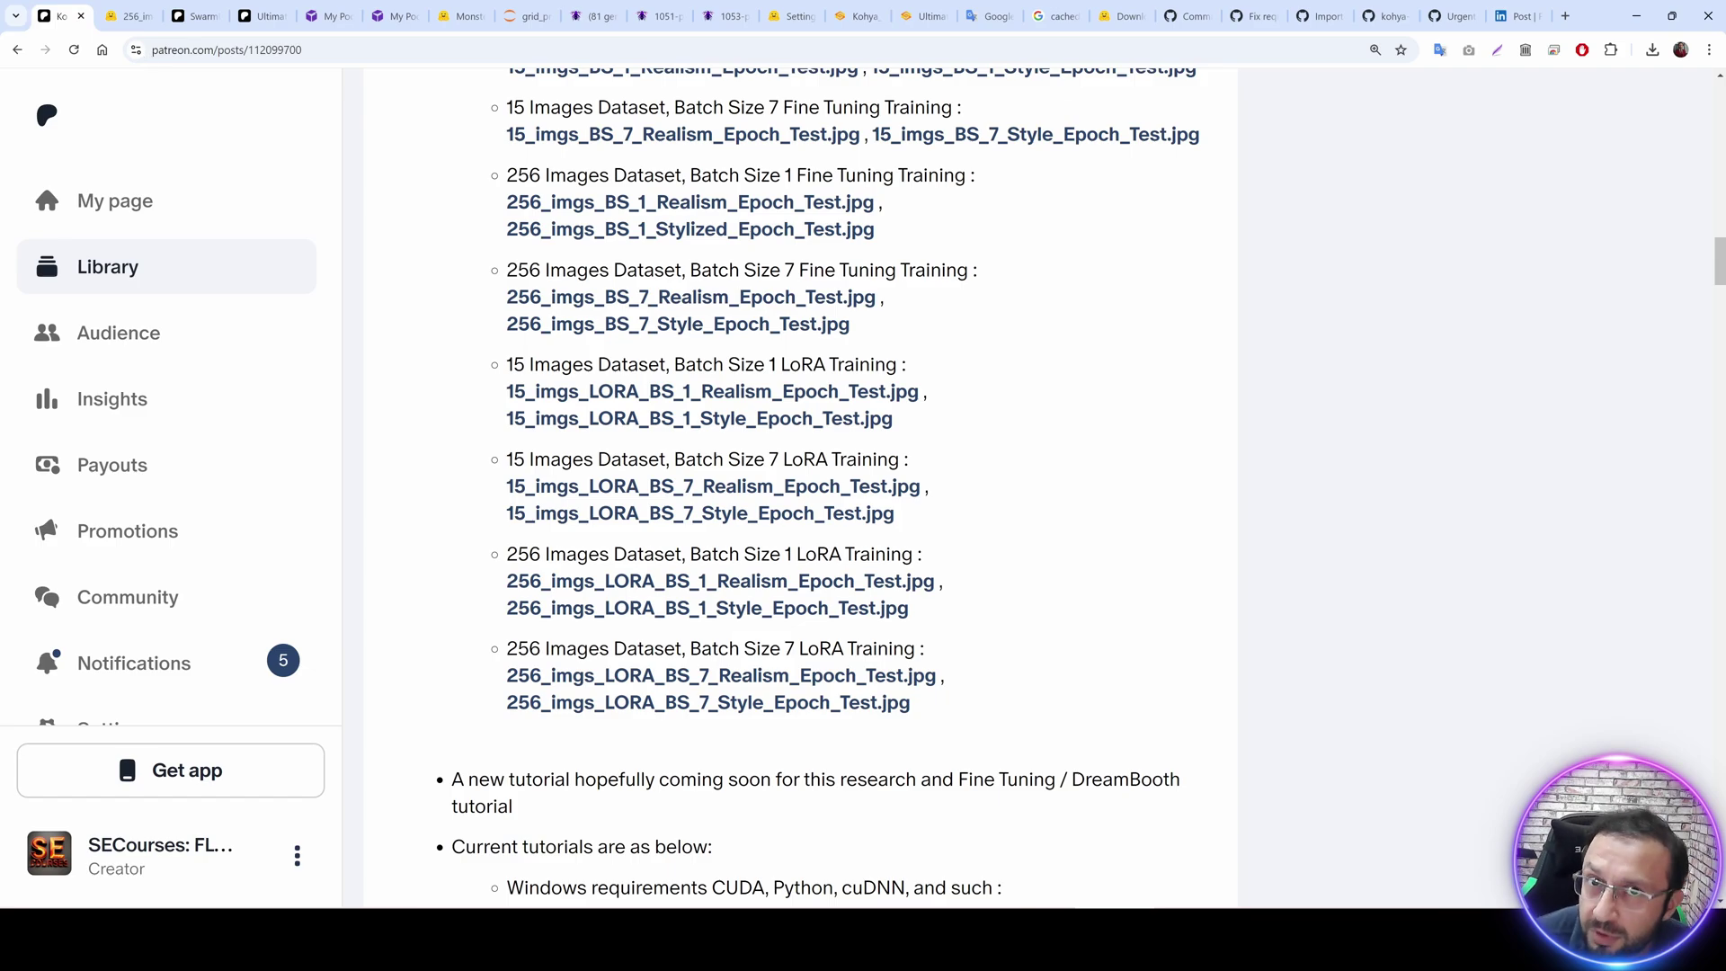
scroll(1097, 443, "up", 4)
scroll(1108, 504, "down", 2)
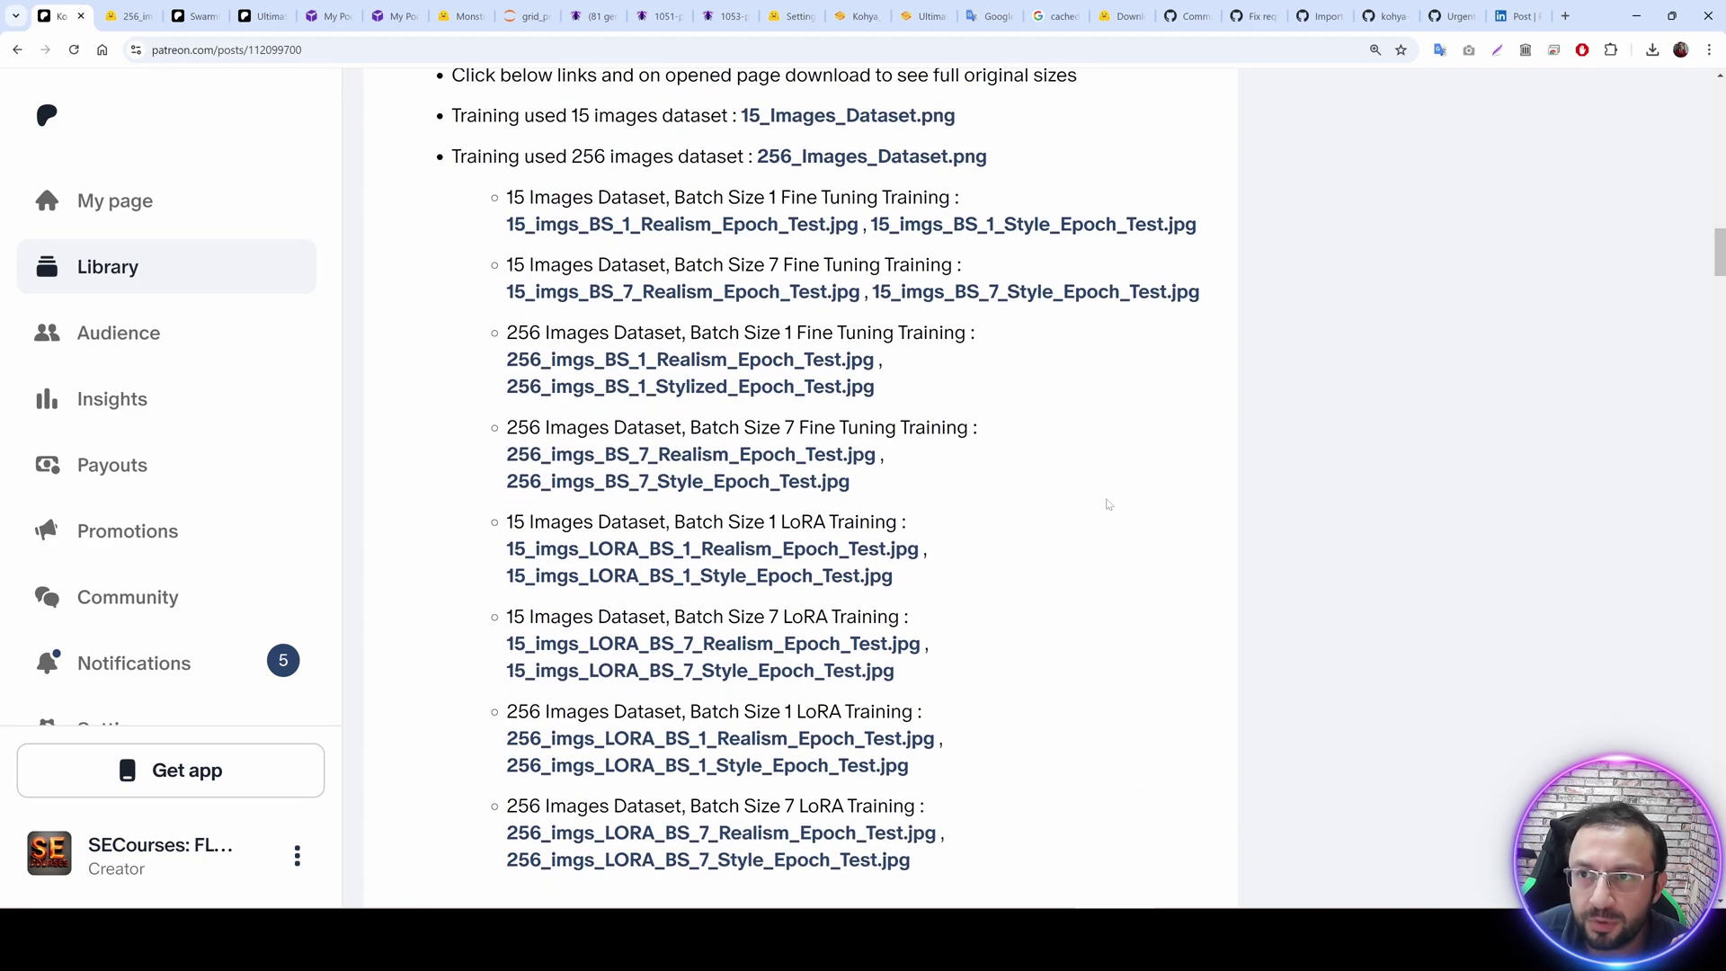
scroll(949, 423, "up", 20)
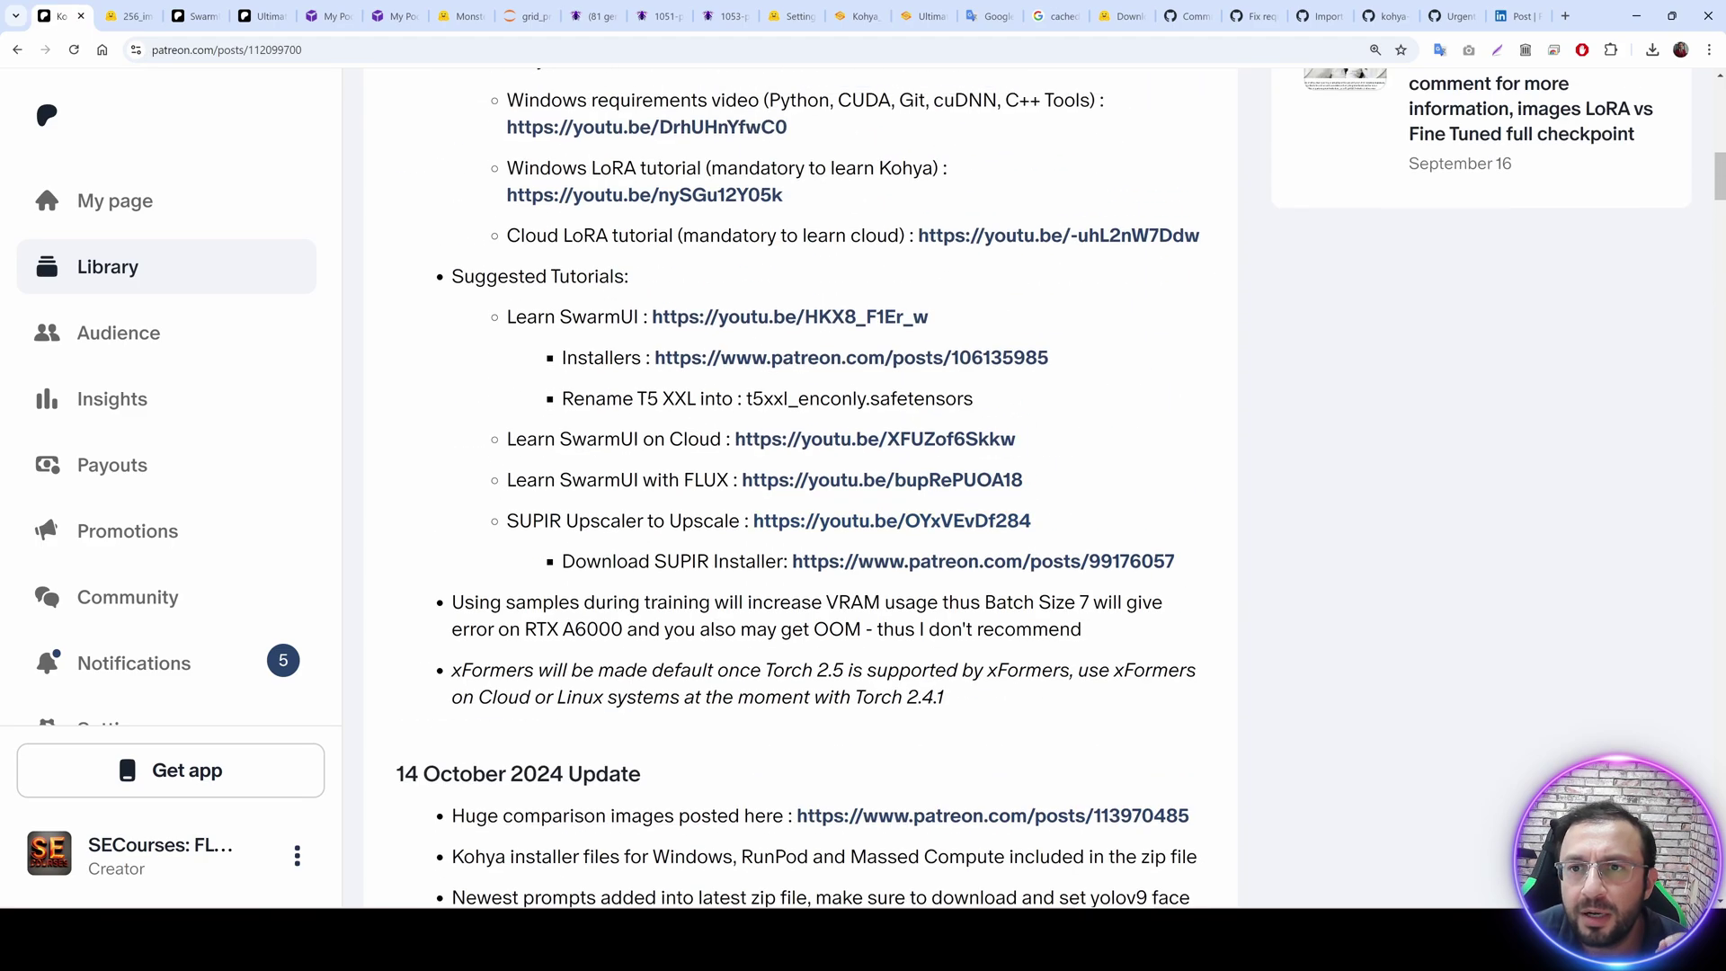
scroll(1060, 414, "down", 1)
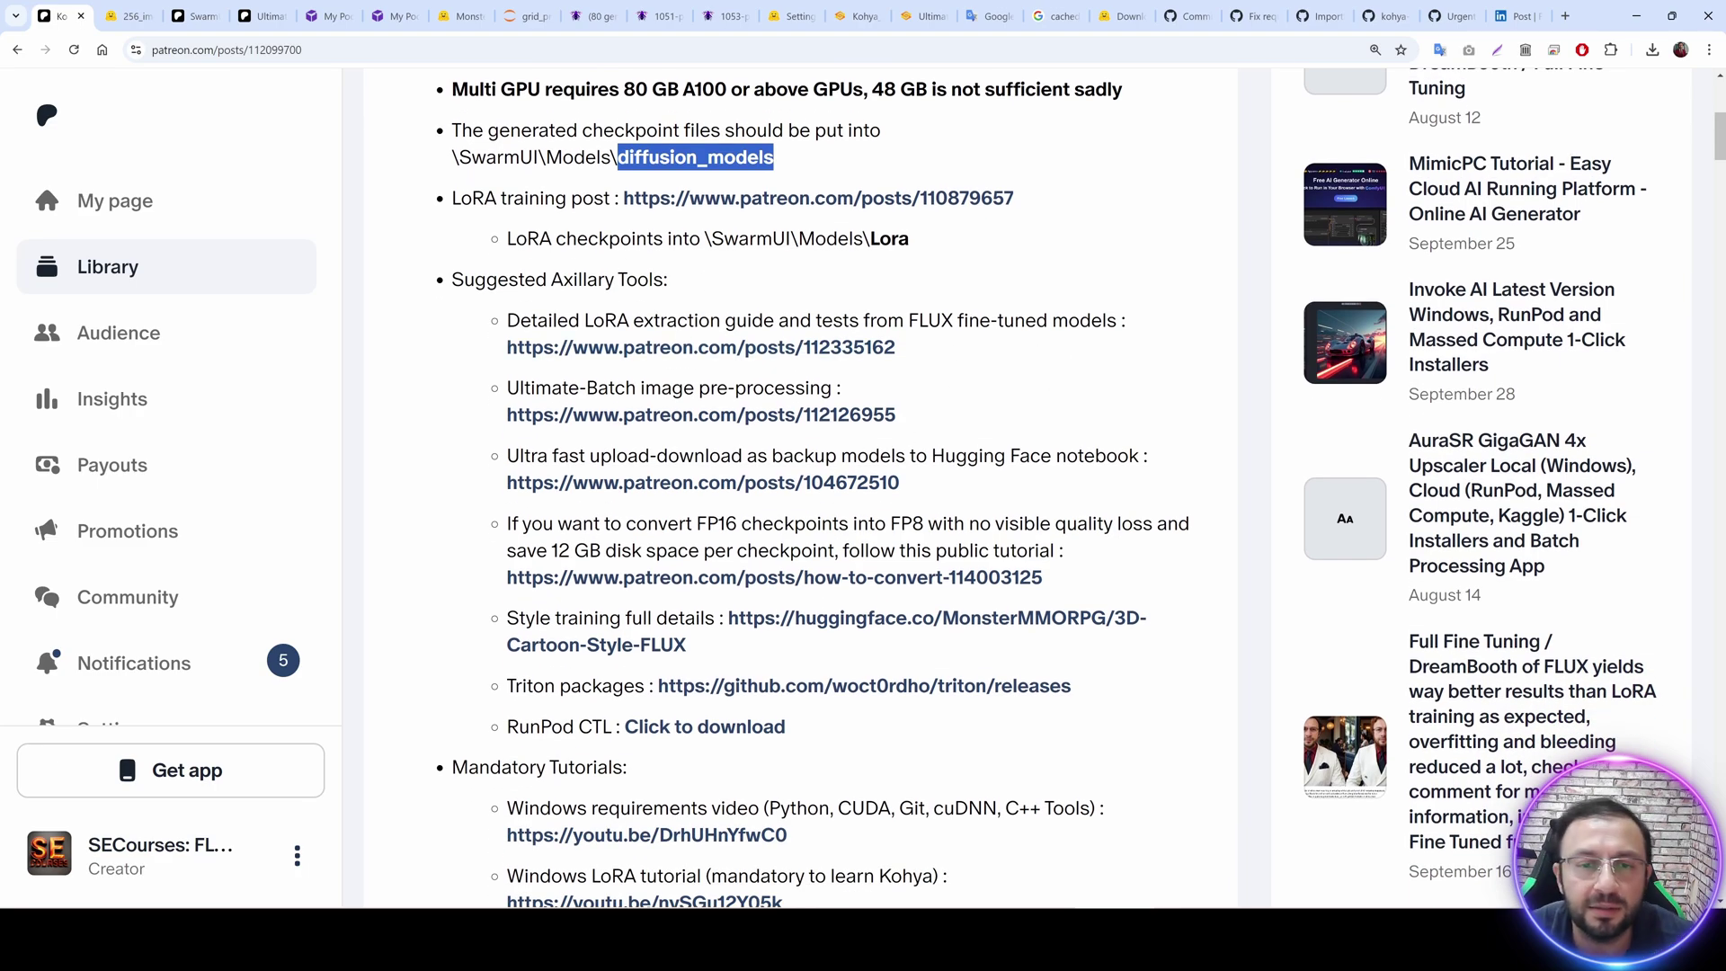
scroll(1054, 349, "down", 6)
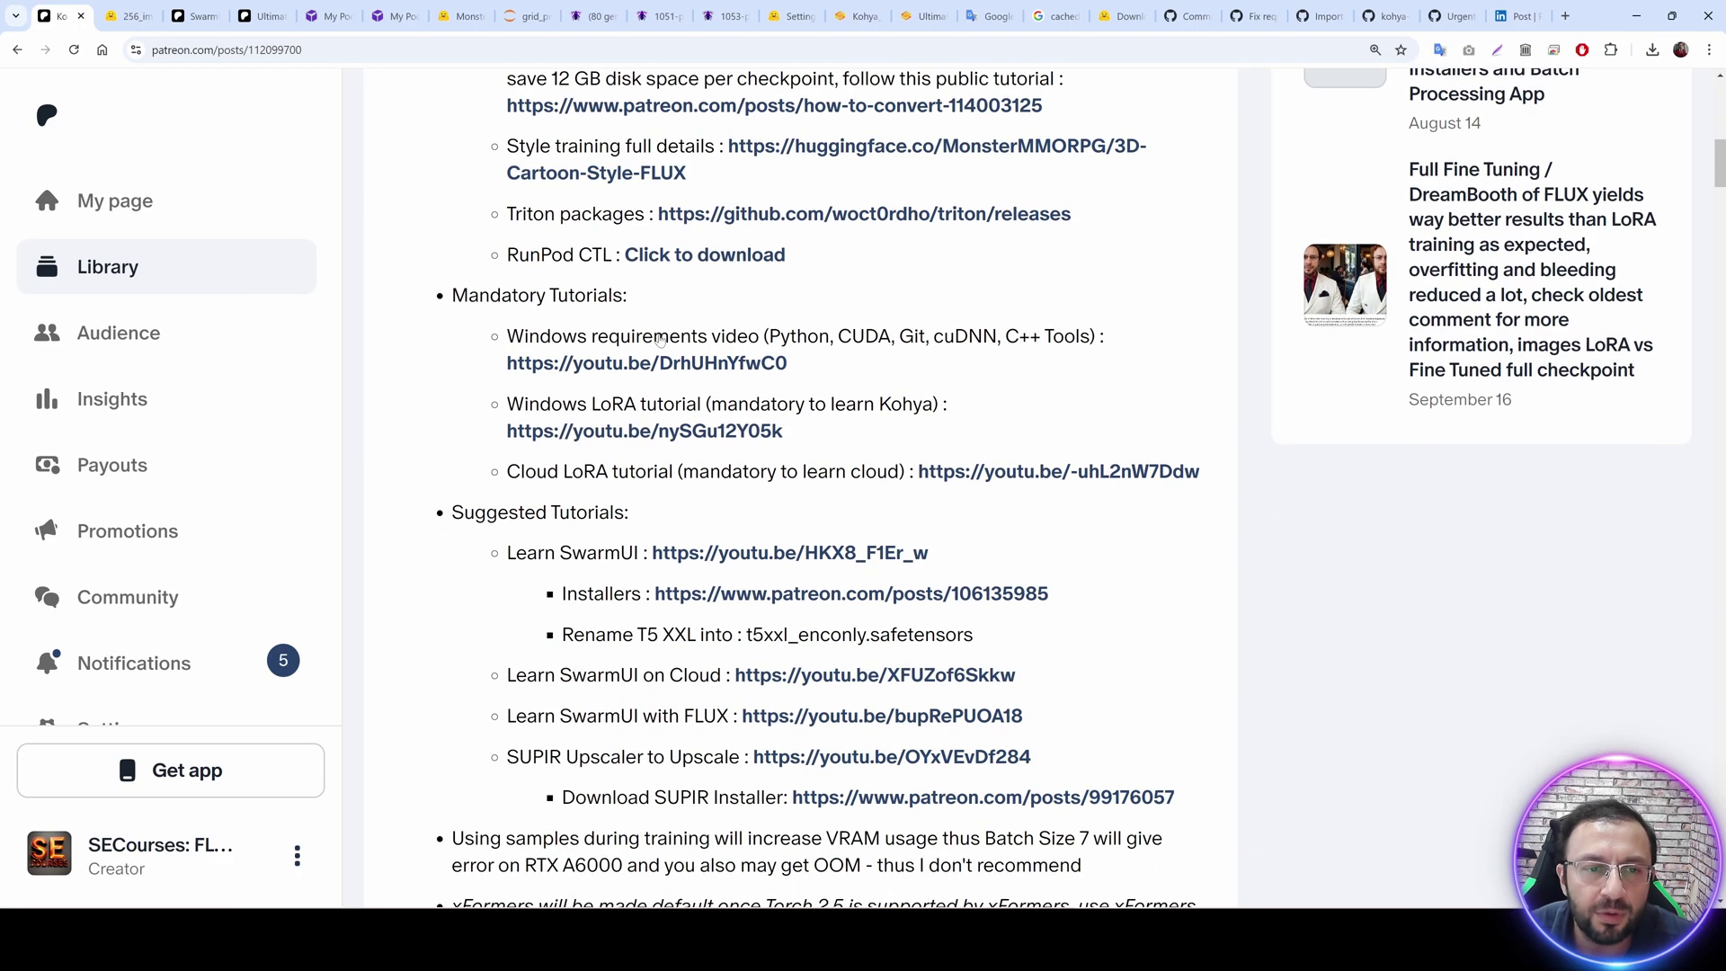
scroll(939, 426, "down", 4)
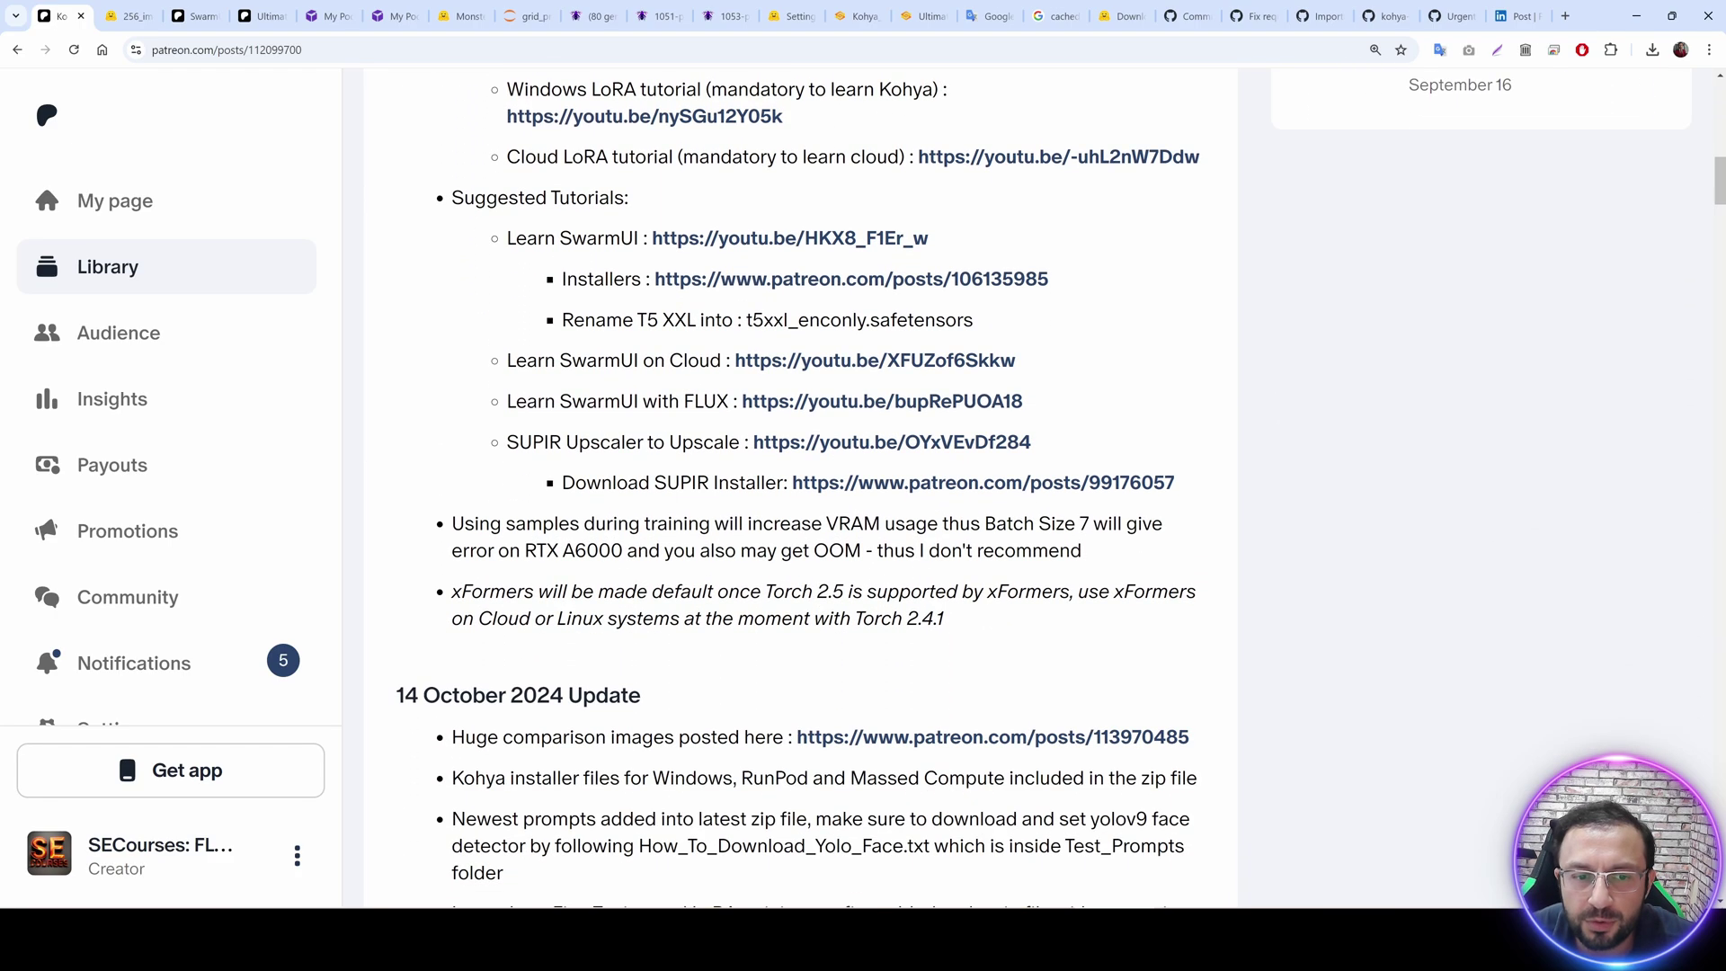
middle_click(901, 495)
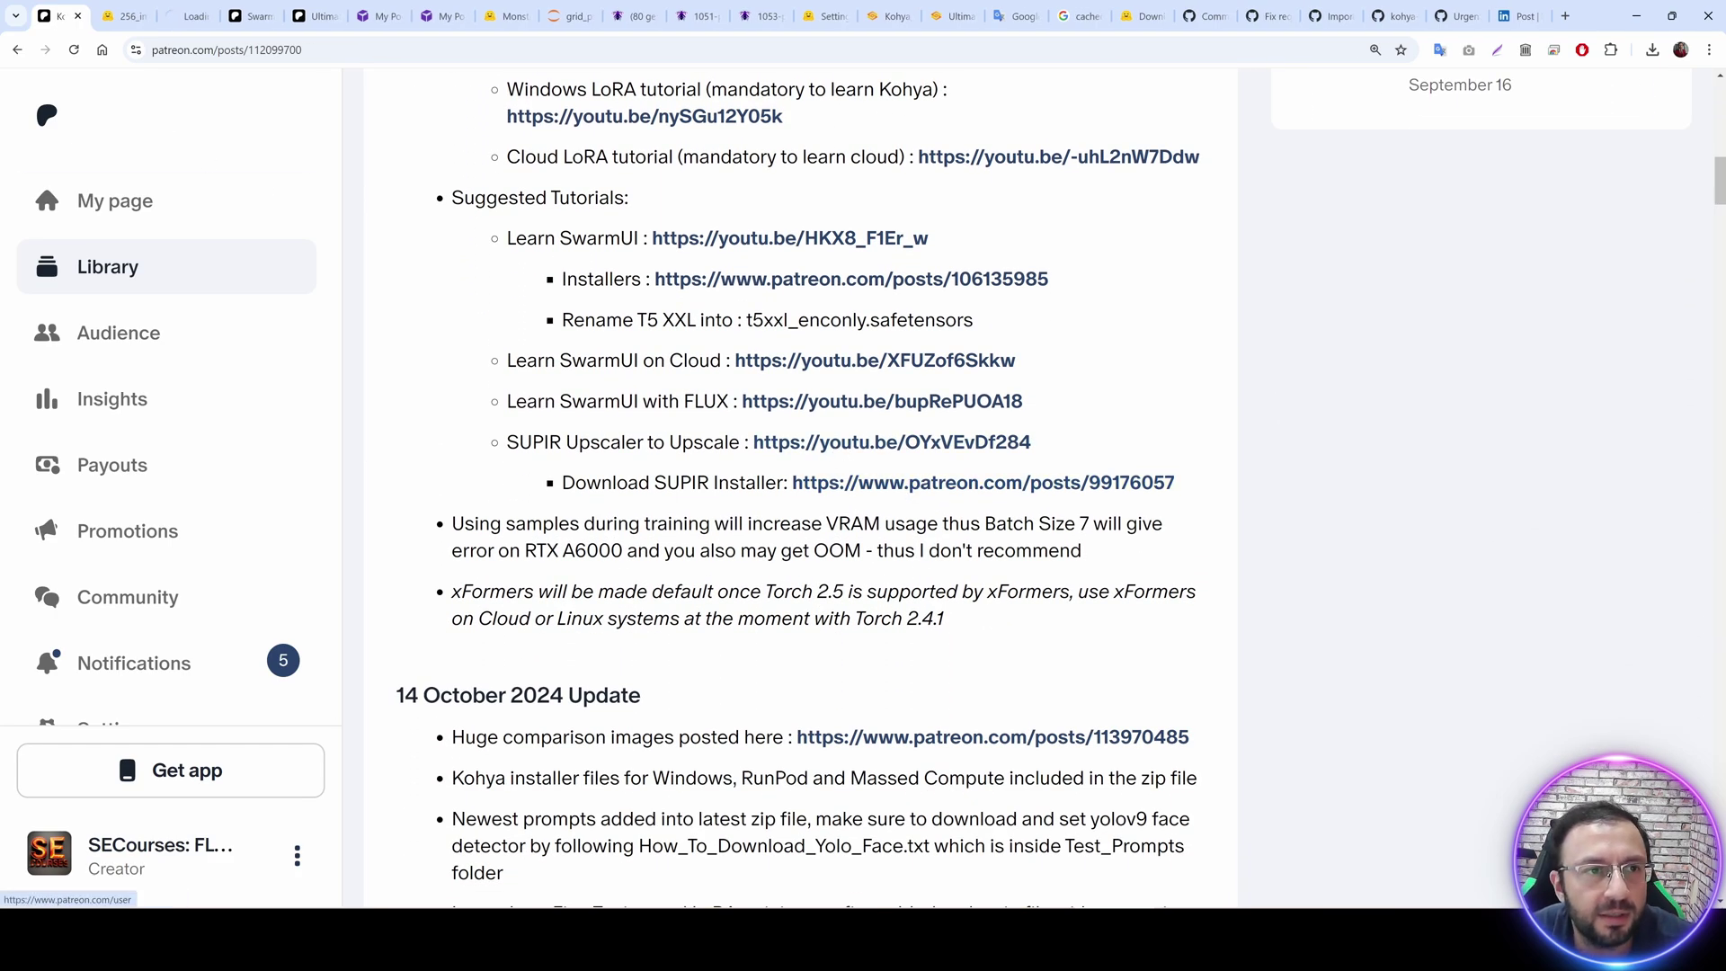
Download the newest zip file, SUPIR_v53.zip, from the SUPIR installer post.
left_click(146, 11)
scroll(683, 414, "down", 6)
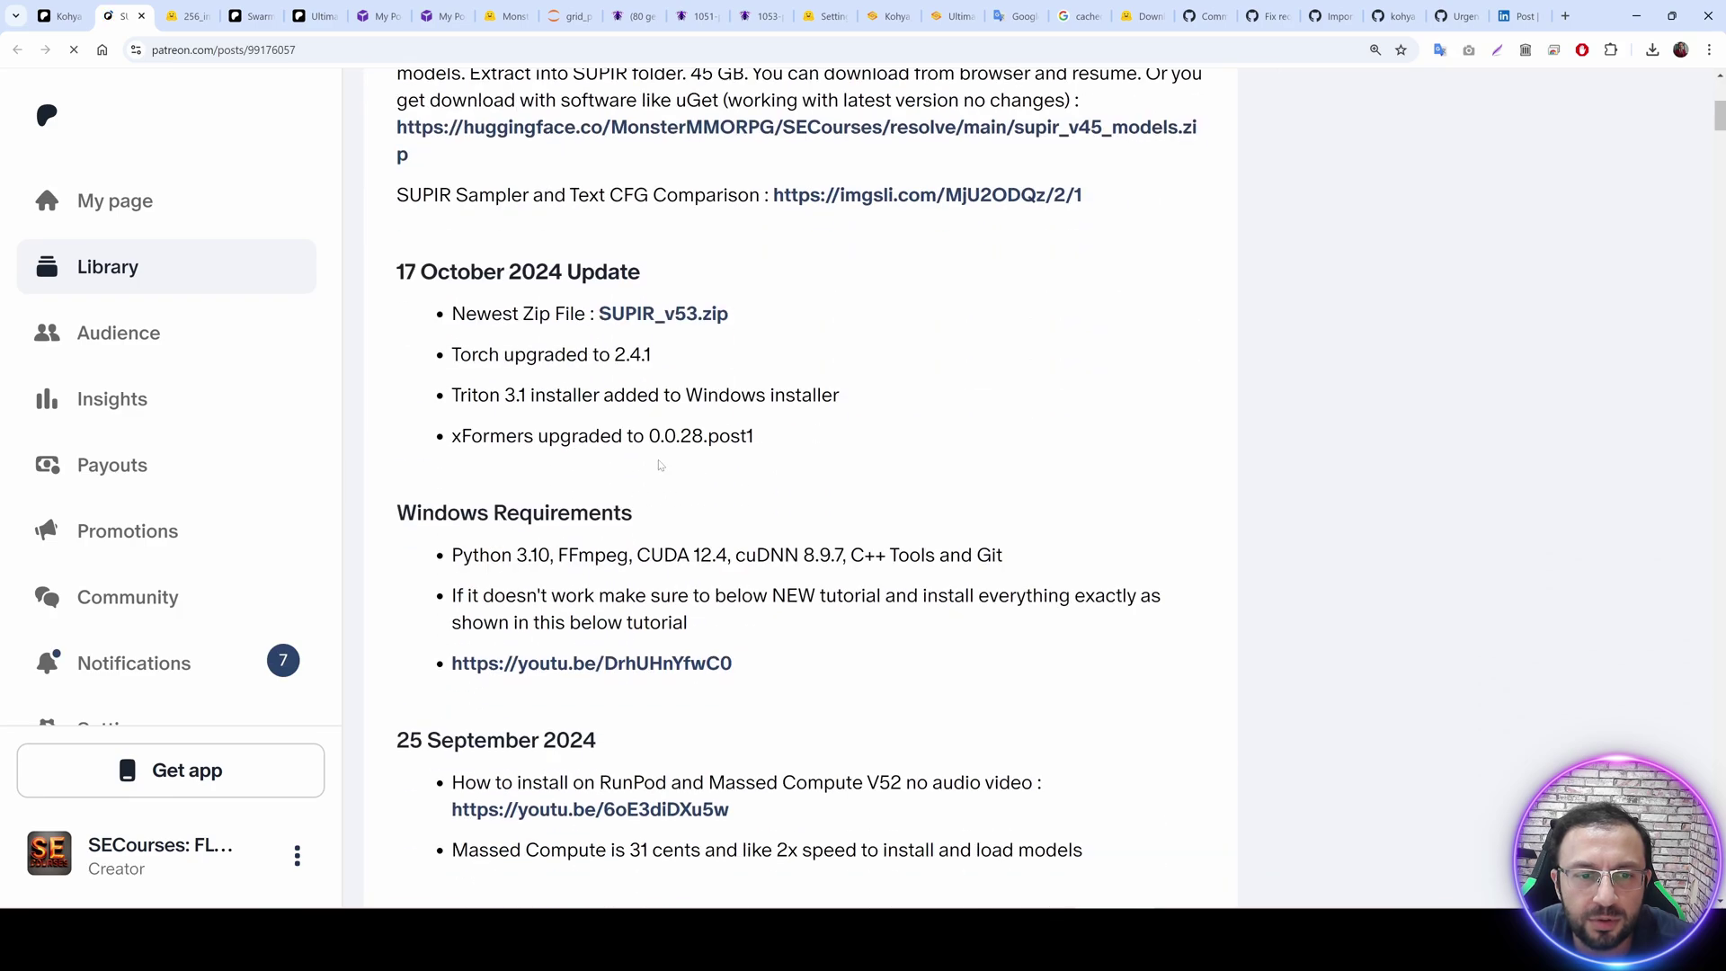
left_click(635, 315)
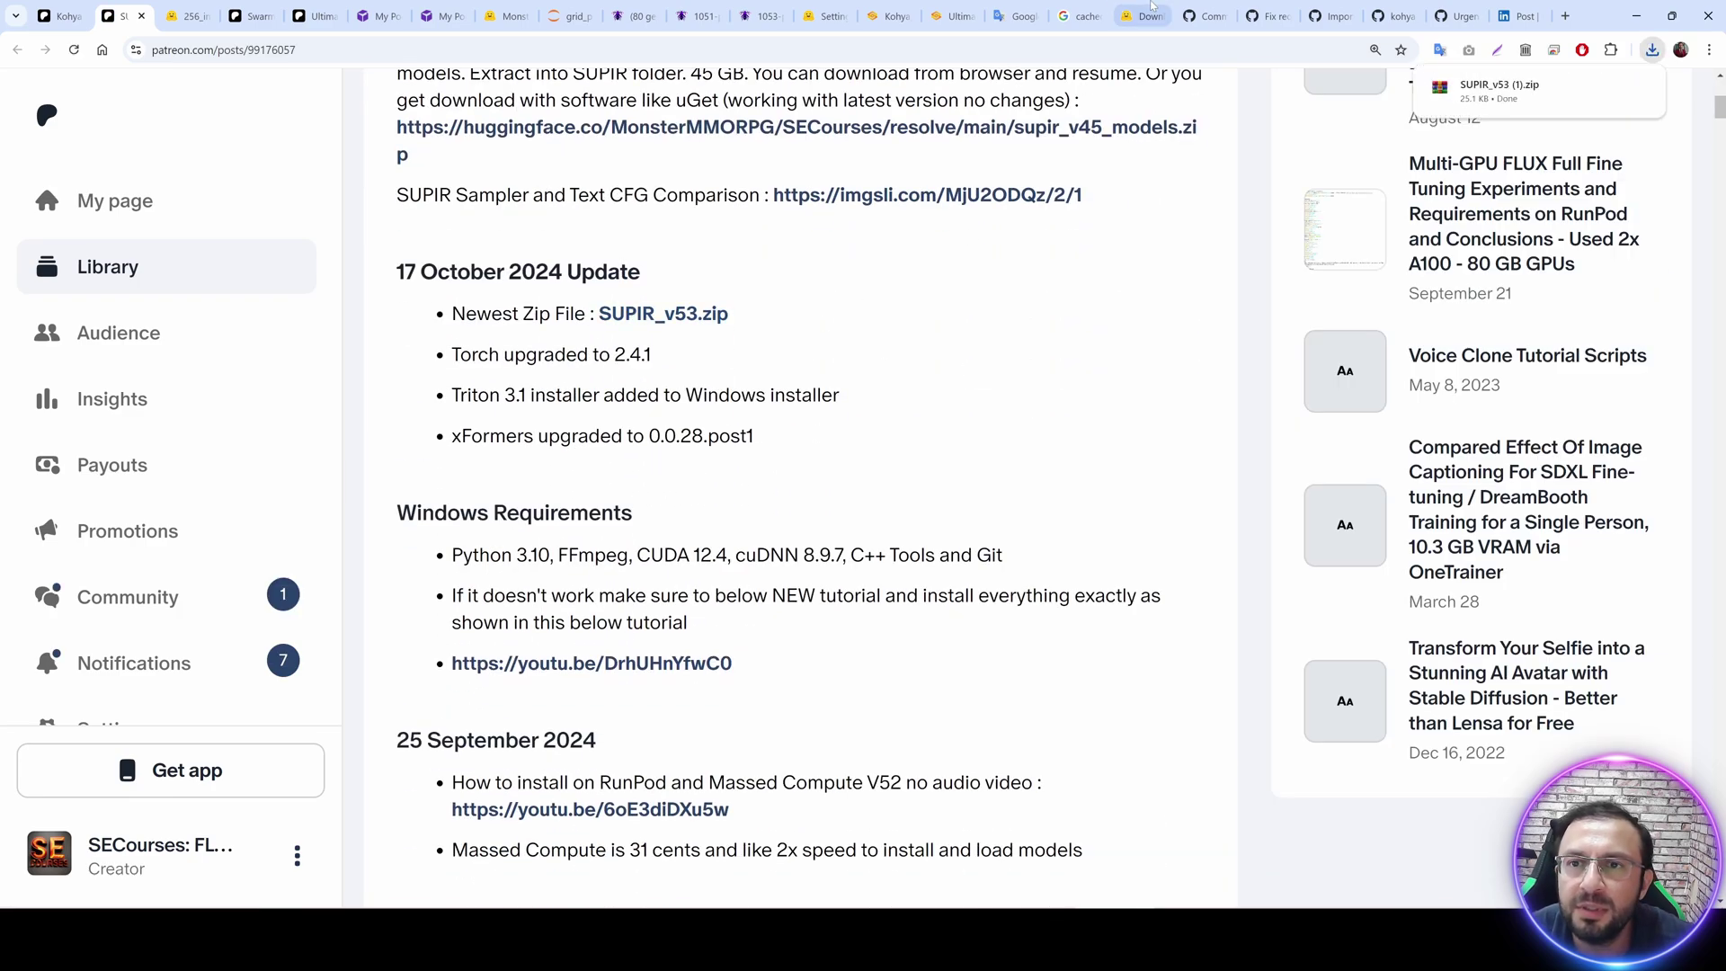
Switch to JupyterLab on RunPod and upload SUPIR_v53 (1).zip into the workspace folder.
left_click(569, 15)
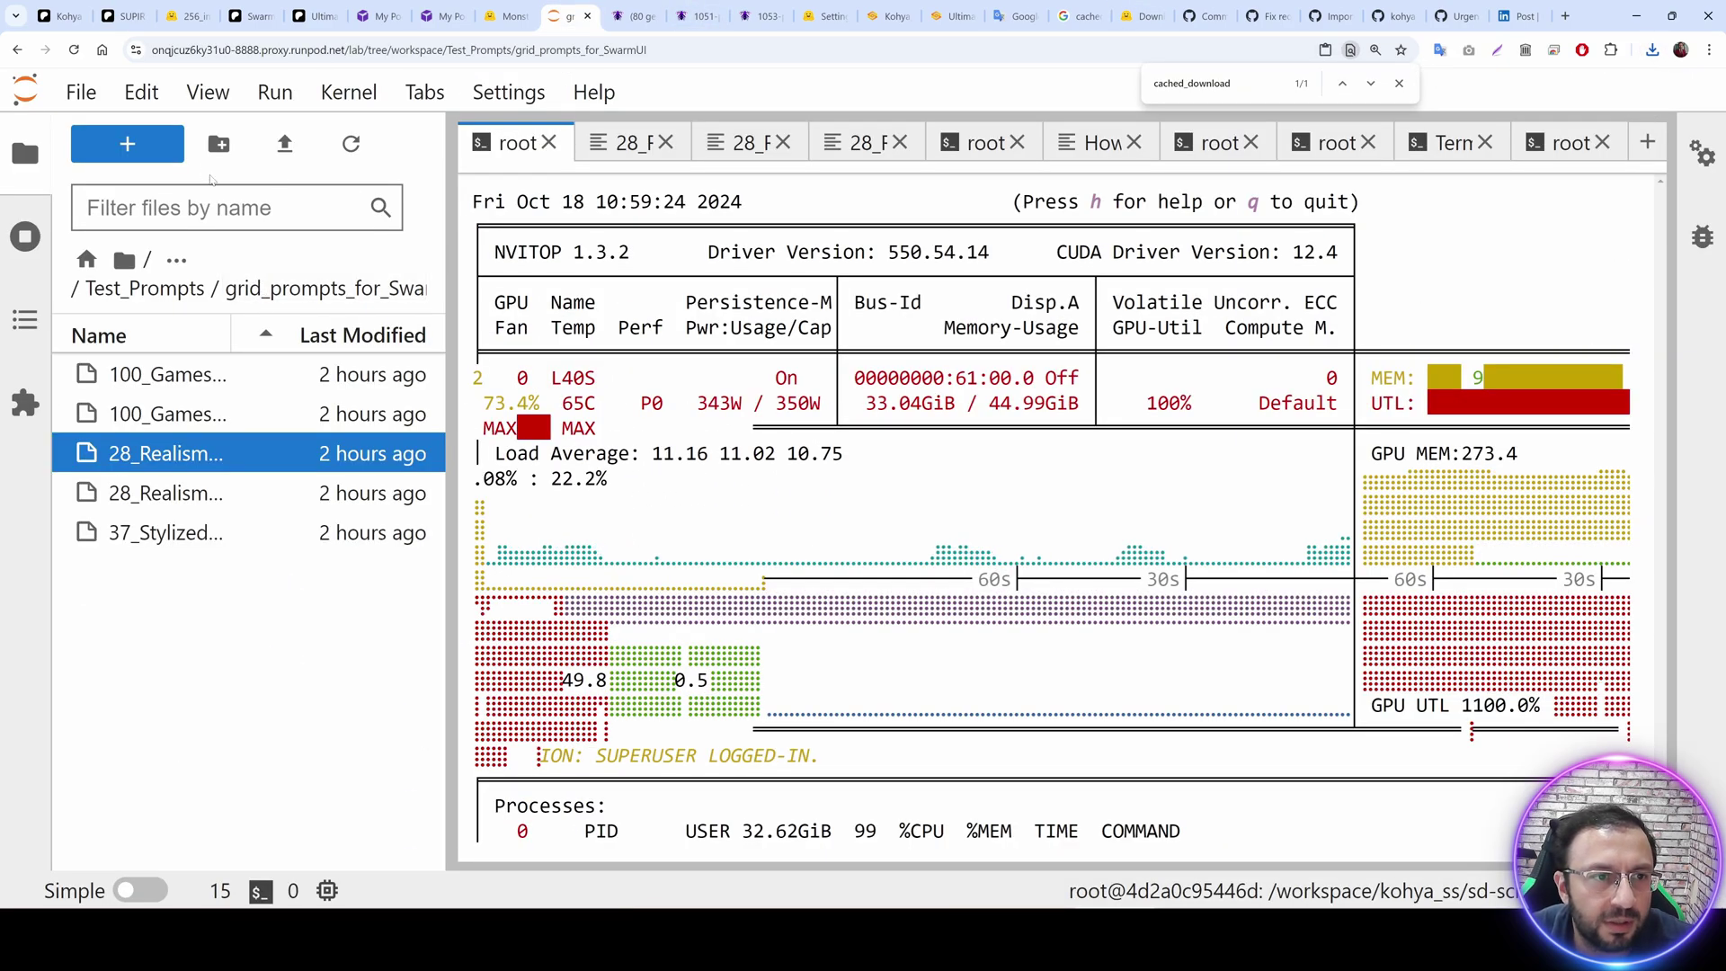
left_click(124, 260)
left_click(159, 388)
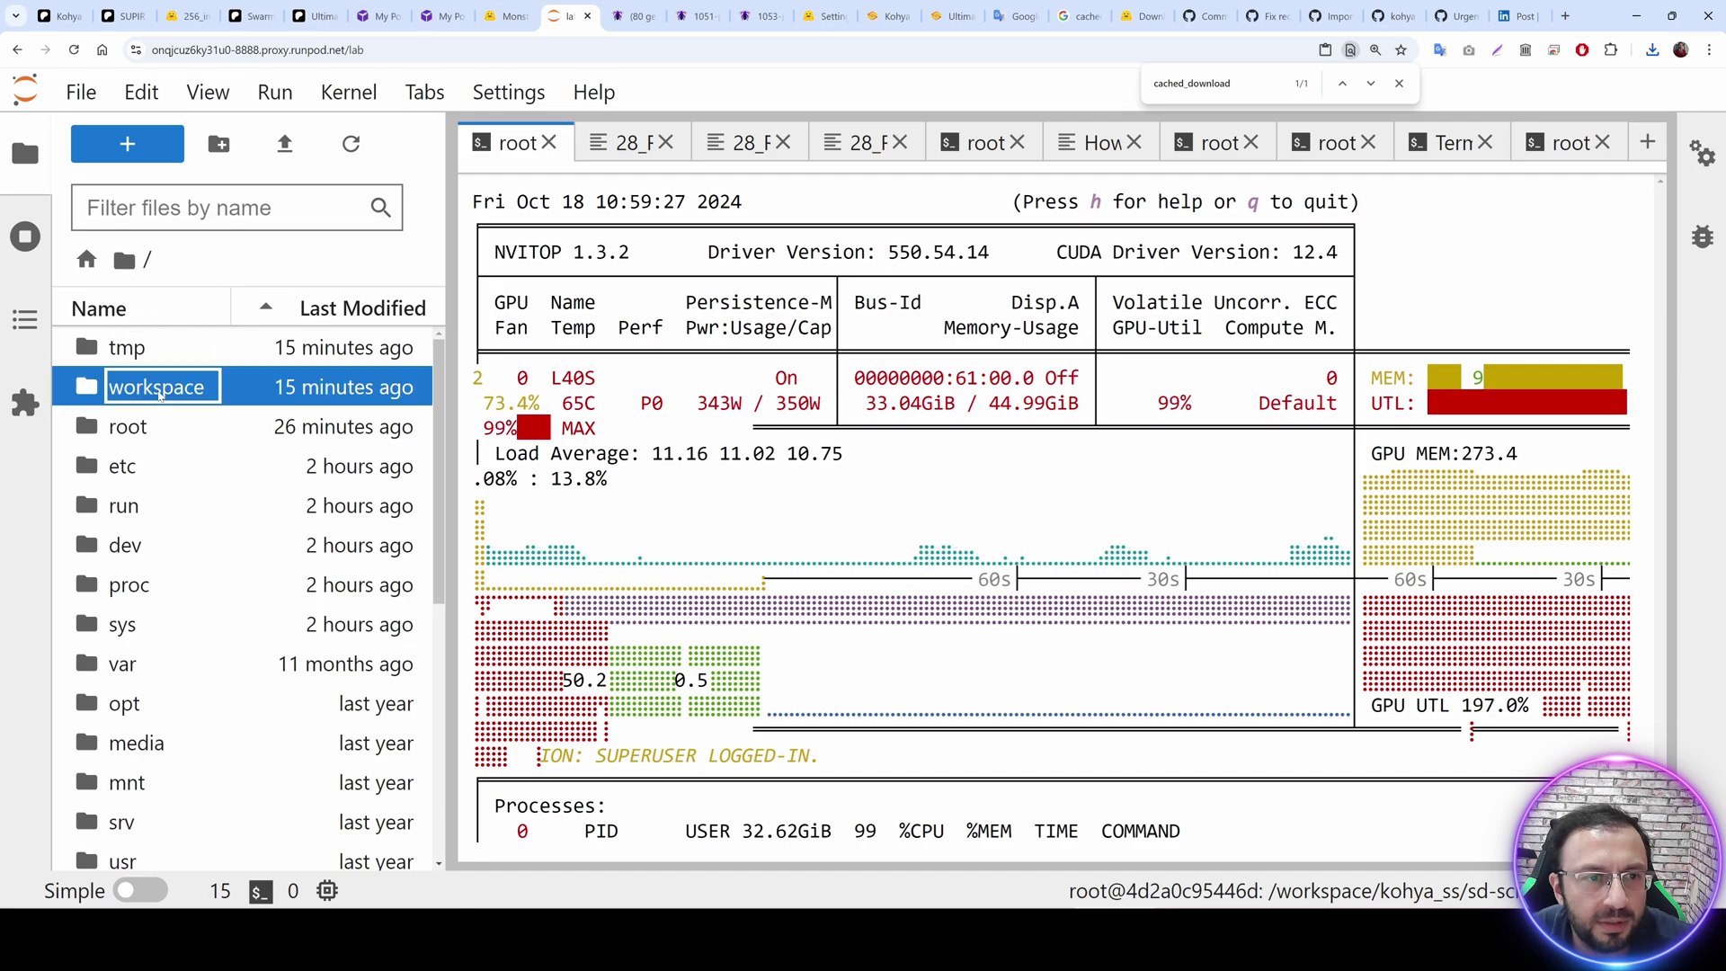
double_click(159, 388)
left_click(284, 144)
key("Escape")
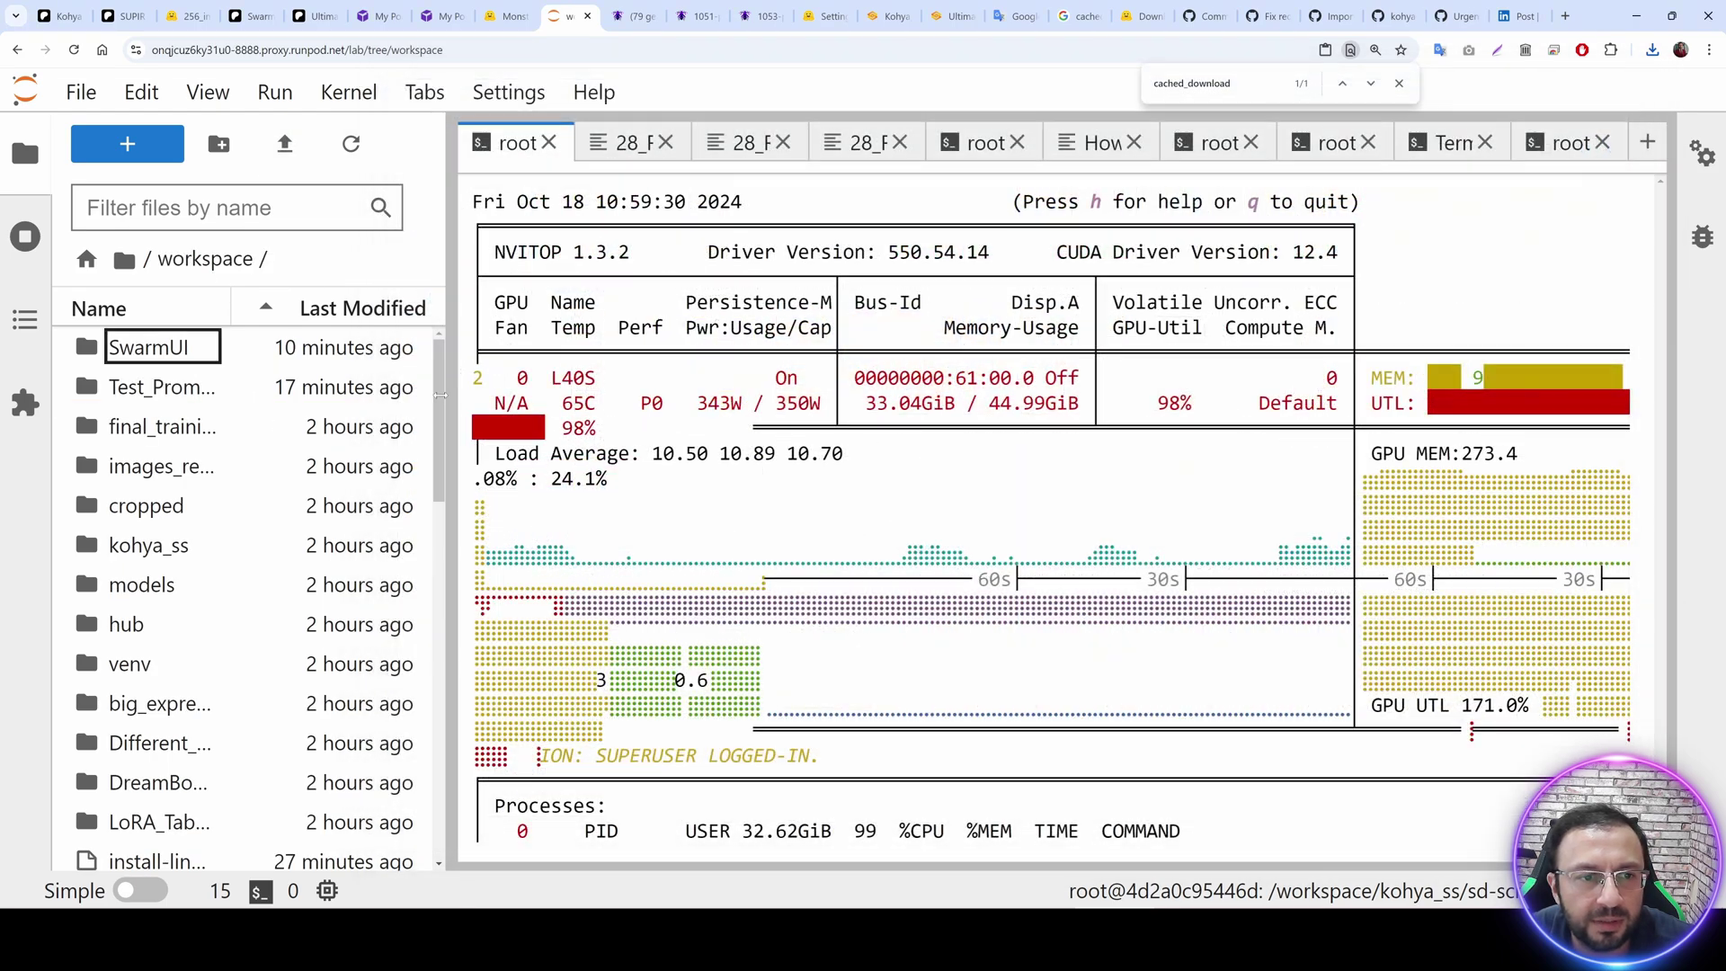
Widen the file browser and extract SUPIR_v53 (1).zip in the workspace folder.
left_click_drag(439, 395, 754, 396)
scroll(178, 501, "down", 4)
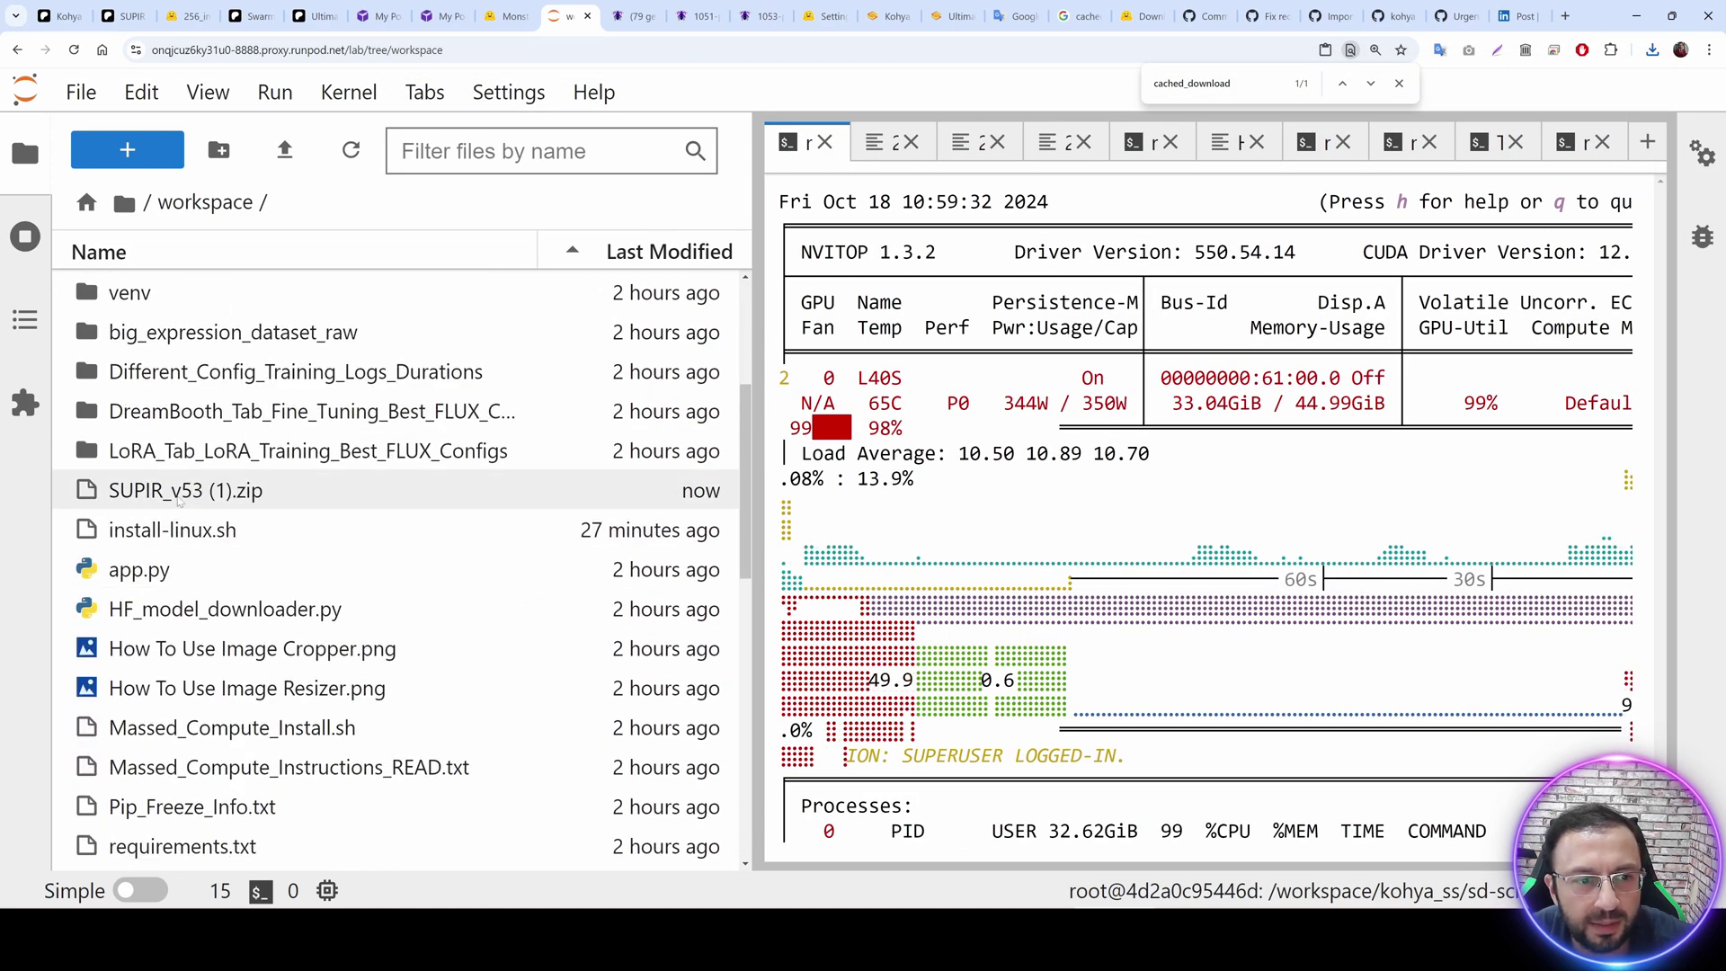
right_click(178, 501)
left_click(503, 524)
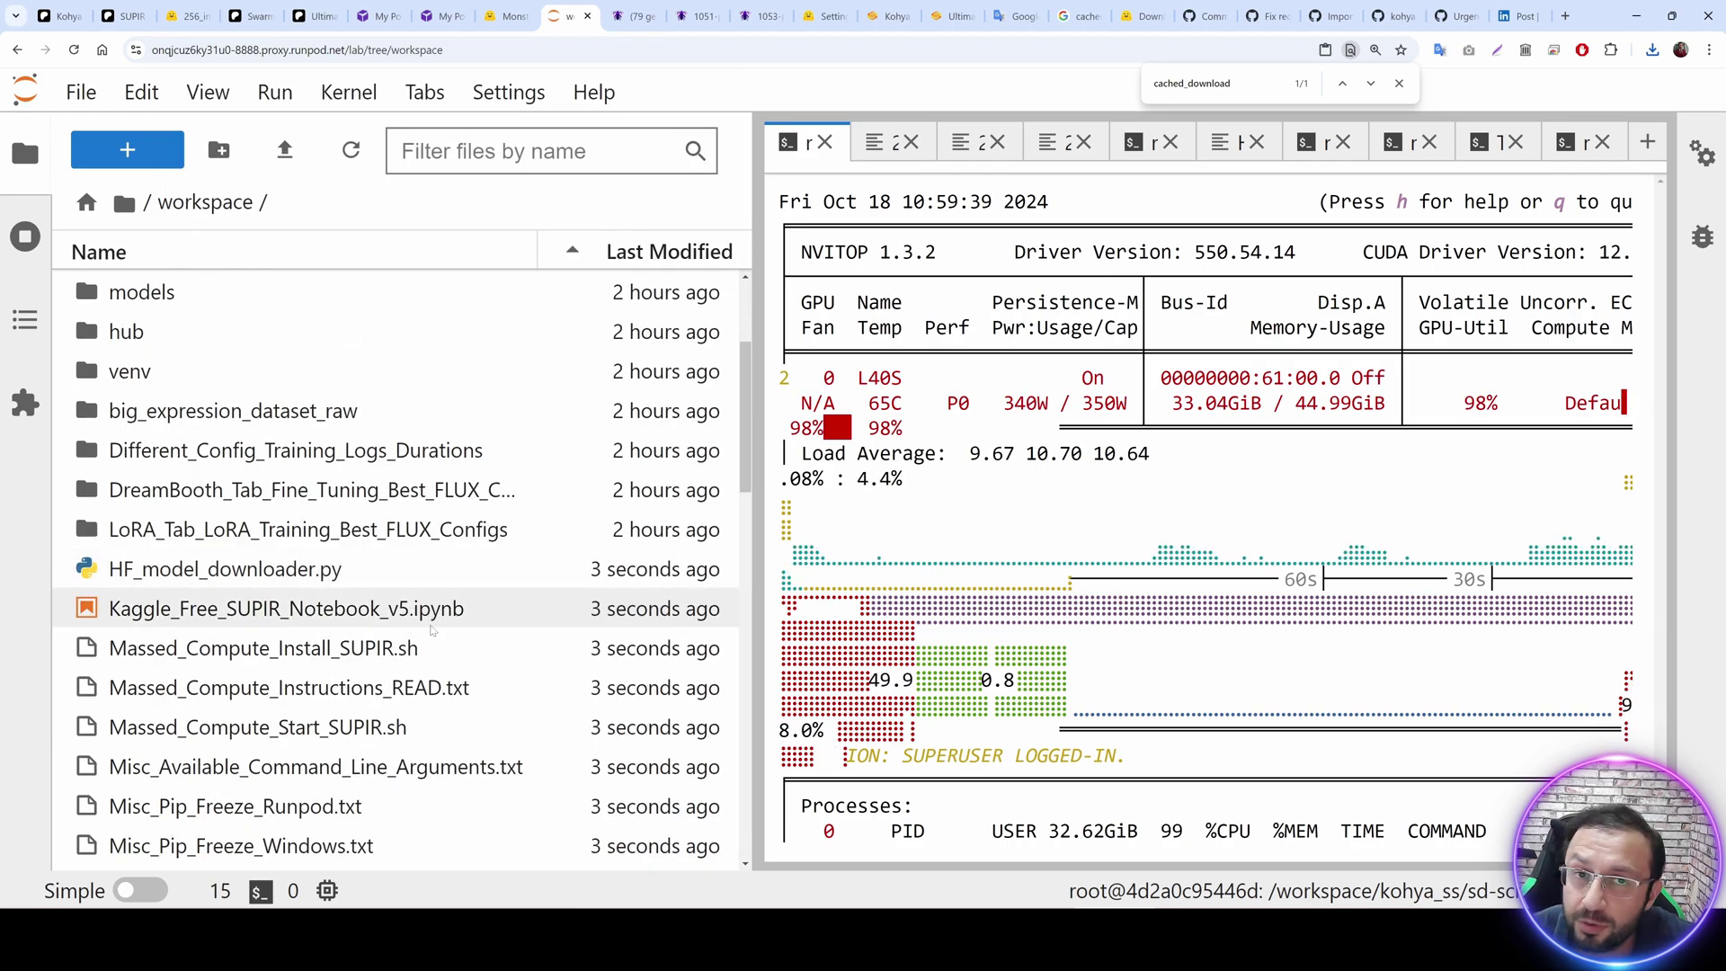
Open Runpod_Instructions_READ.txt from the workspace folder and copy the three SUPIR install commands, from export HF_HOME to ./RunPod_Install_SUPIR.sh.
scroll(431, 629, "down", 4)
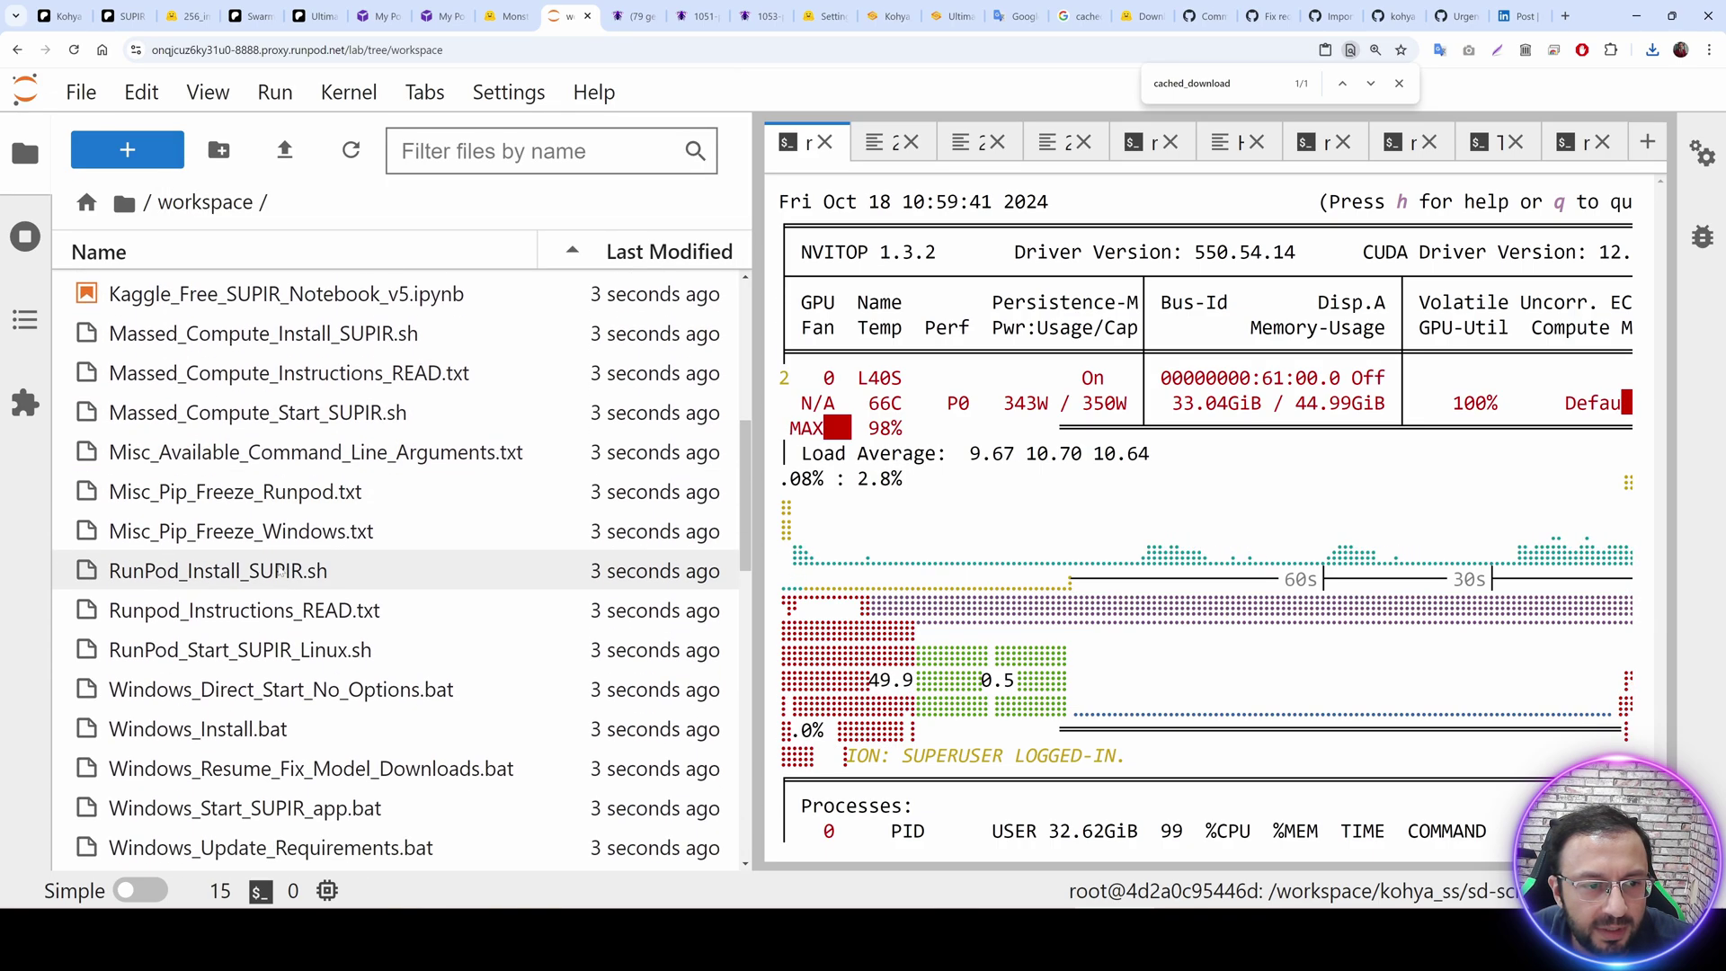
double_click(247, 612)
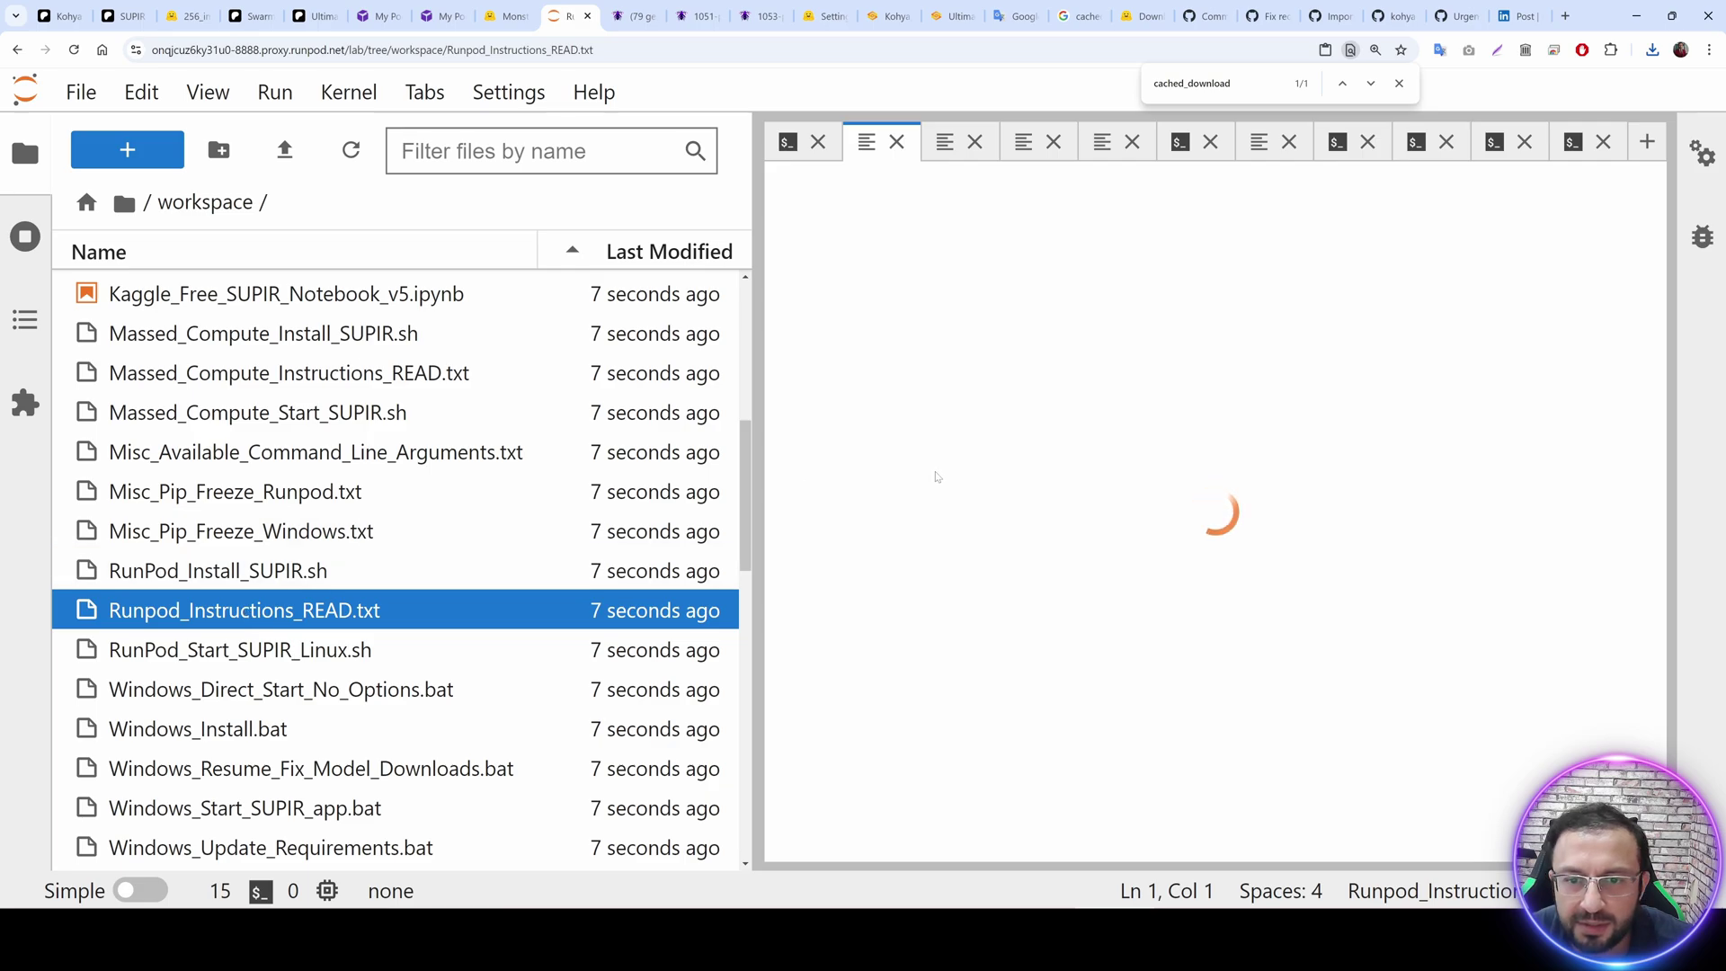
scroll(935, 476, "down", 3)
left_click_drag(1092, 596, 800, 536)
key("ctrl+c")
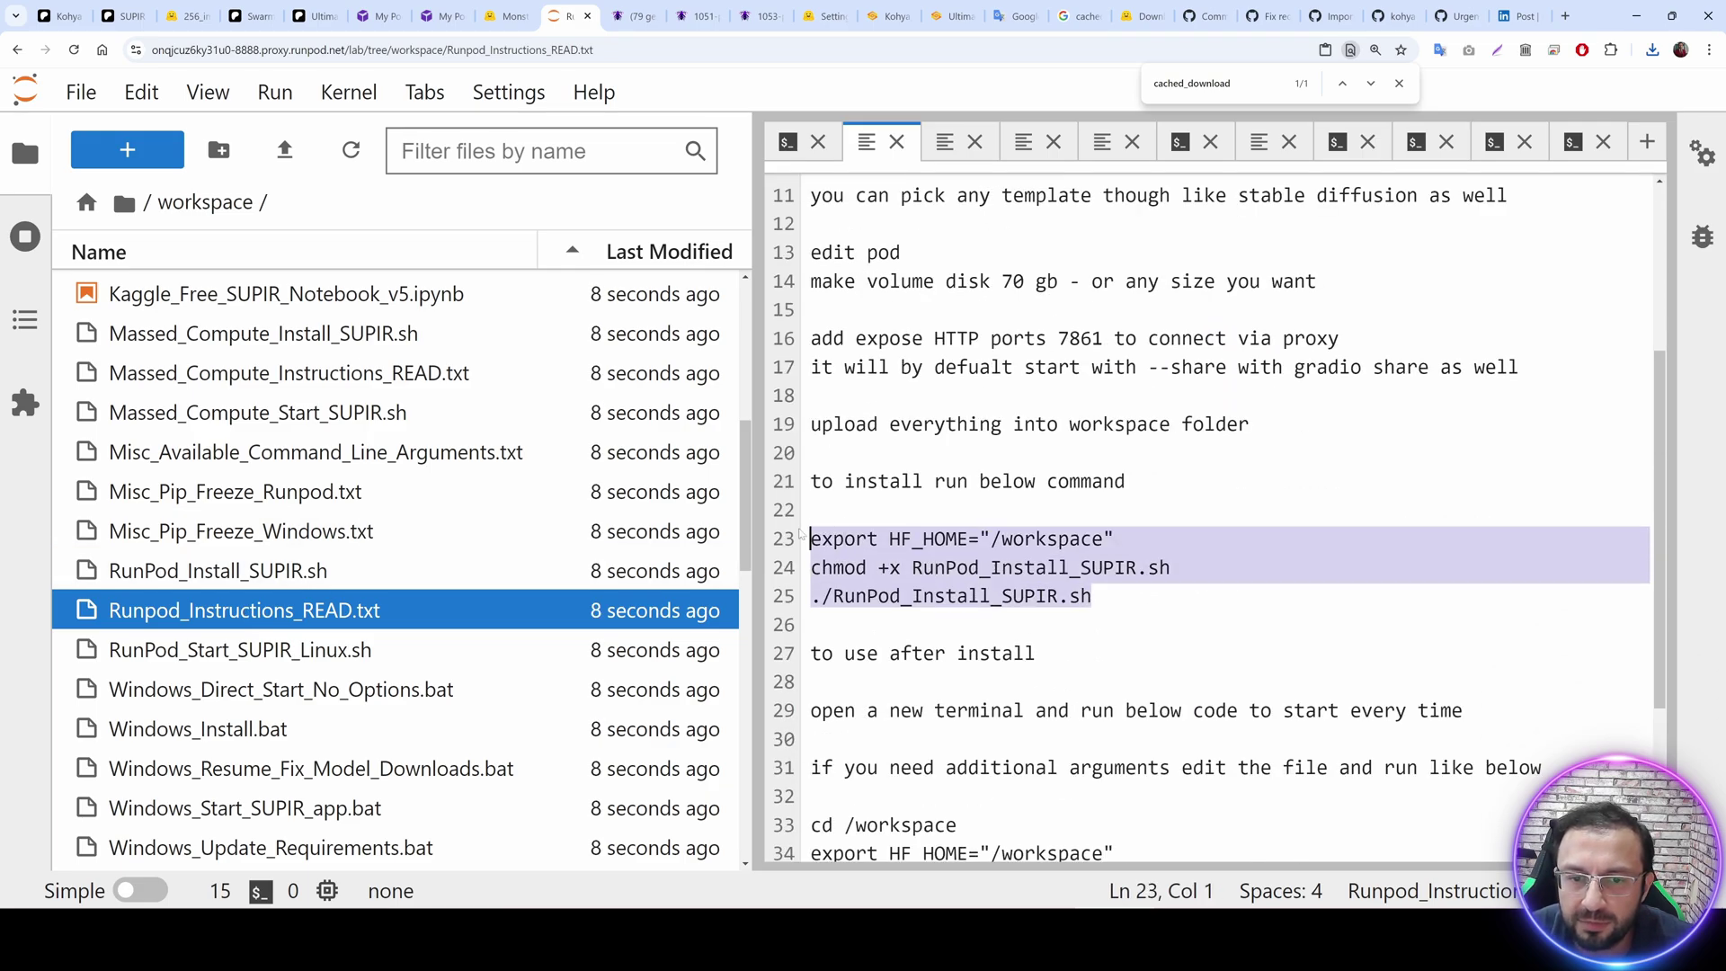
Open a new terminal in JupyterLab and run the copied SUPIR install commands.
key("ctrl+shift+l")
scroll(899, 584, "down", 3)
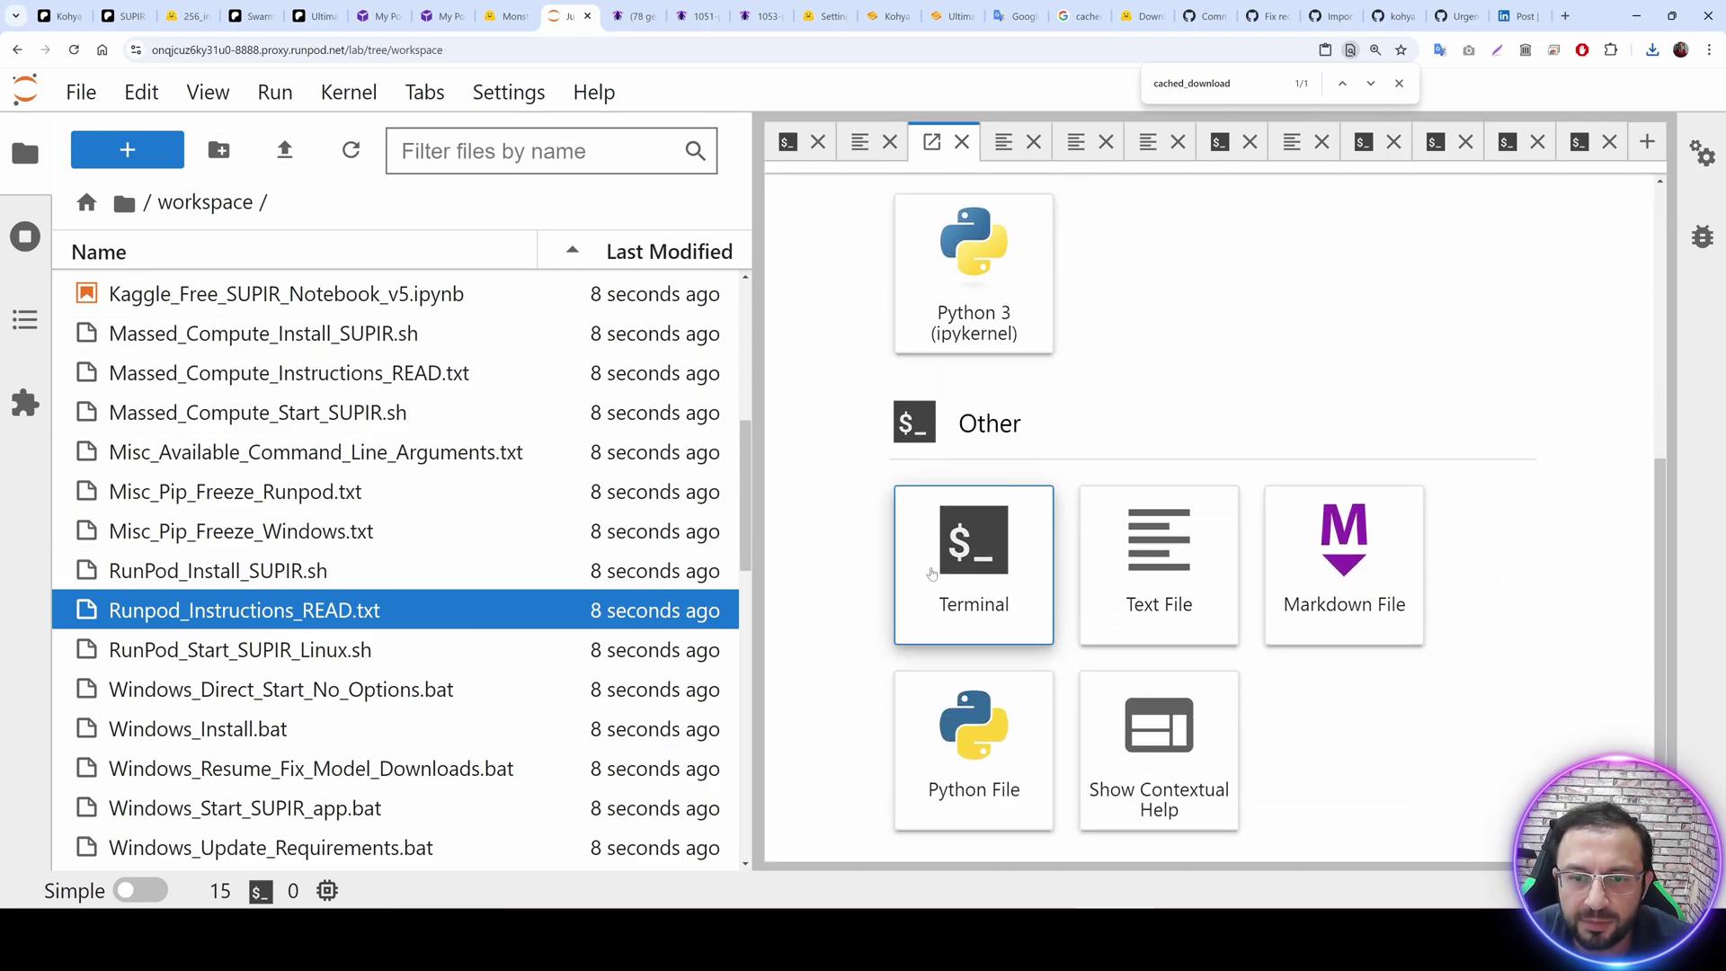
left_click(931, 574)
key("ctrl+v")
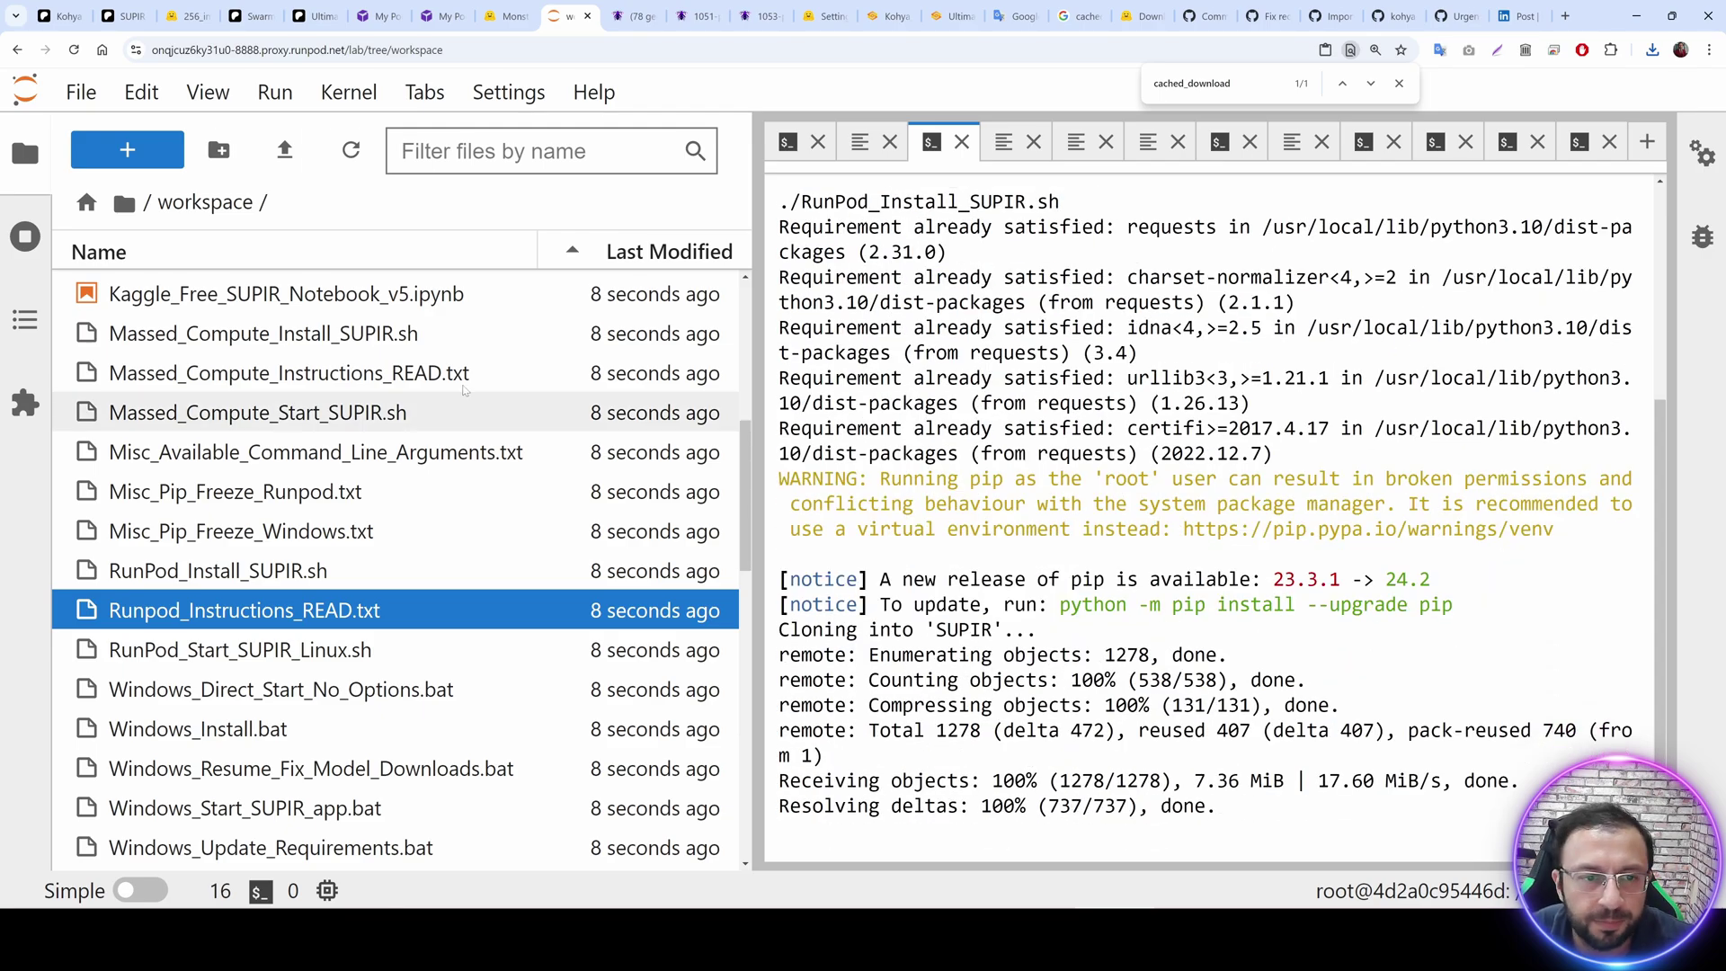
scroll(535, 386, "up", 3)
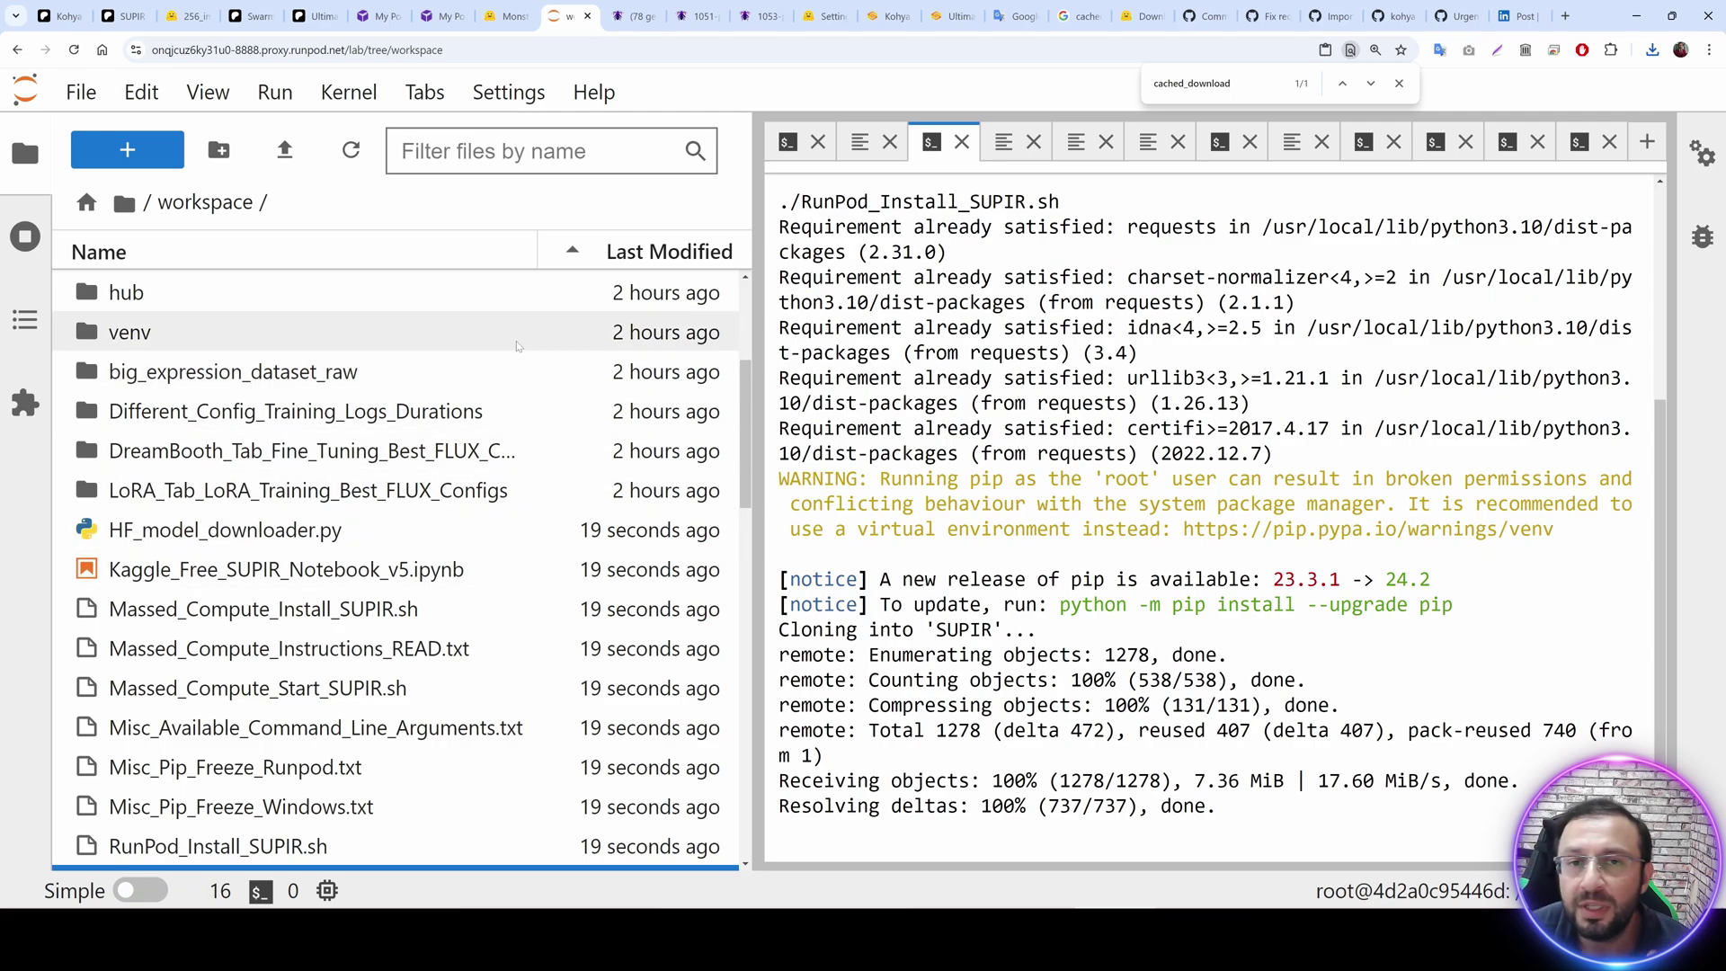
Return to the Patreon post and open the ultra fast Hugging Face upload-download notebook link under Suggested Axillary Tools in a new tab.
left_click(55, 15)
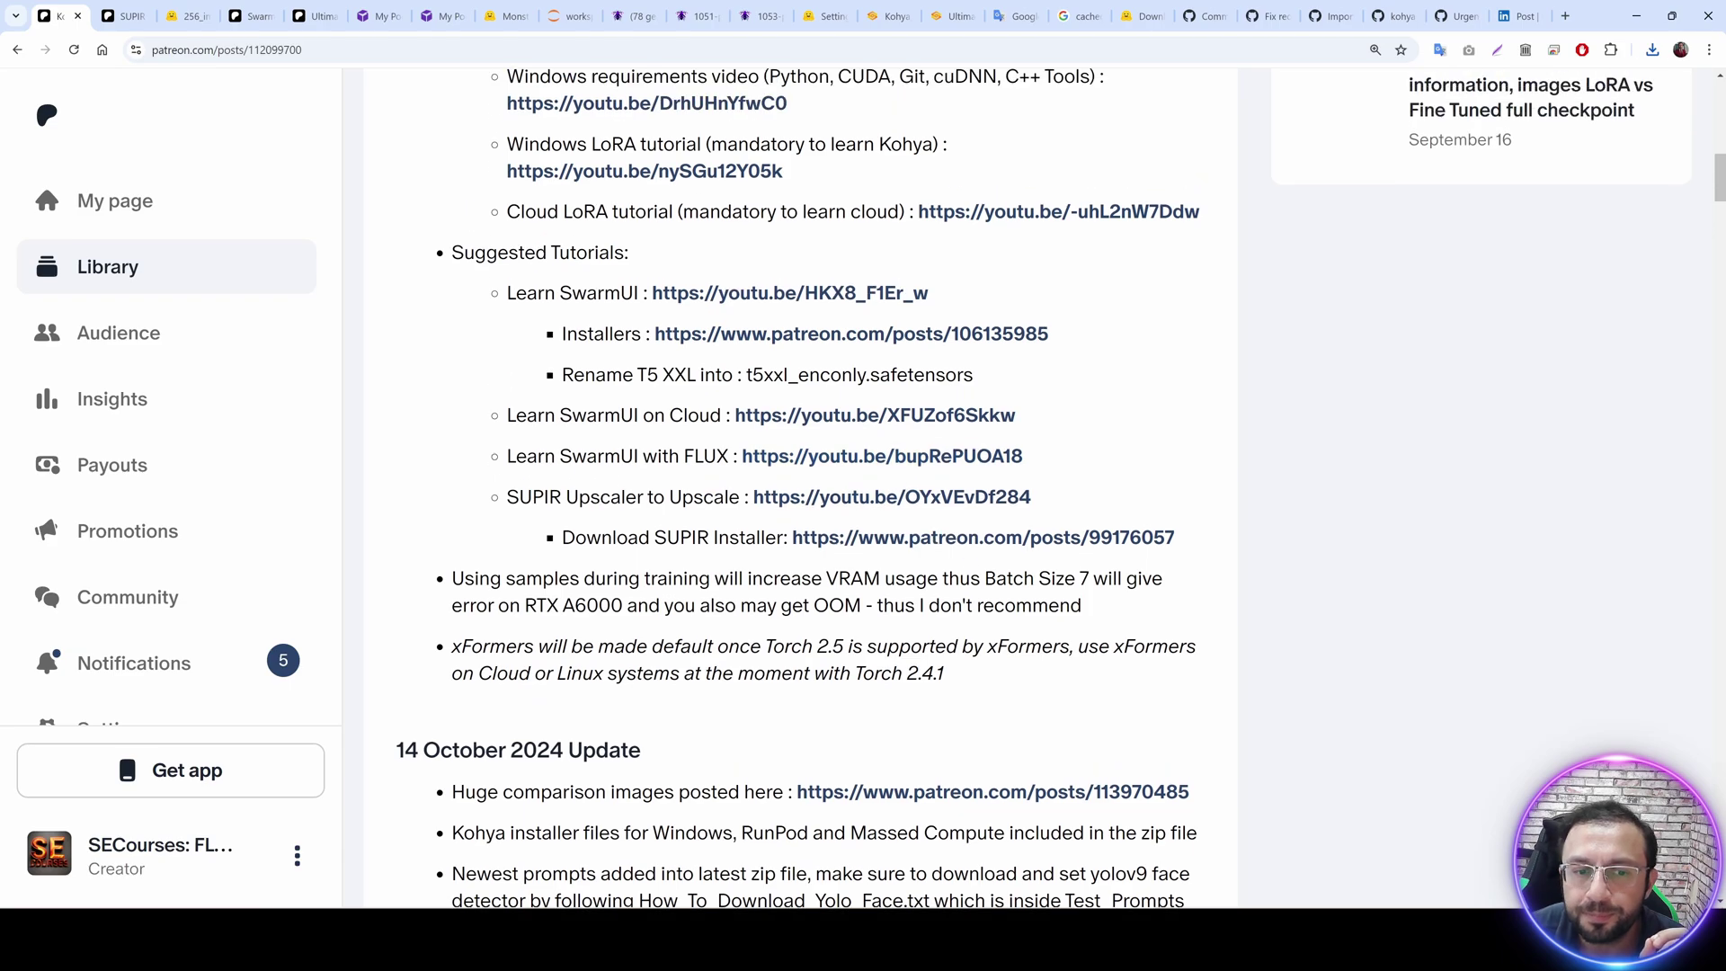
scroll(920, 644, "up", 7)
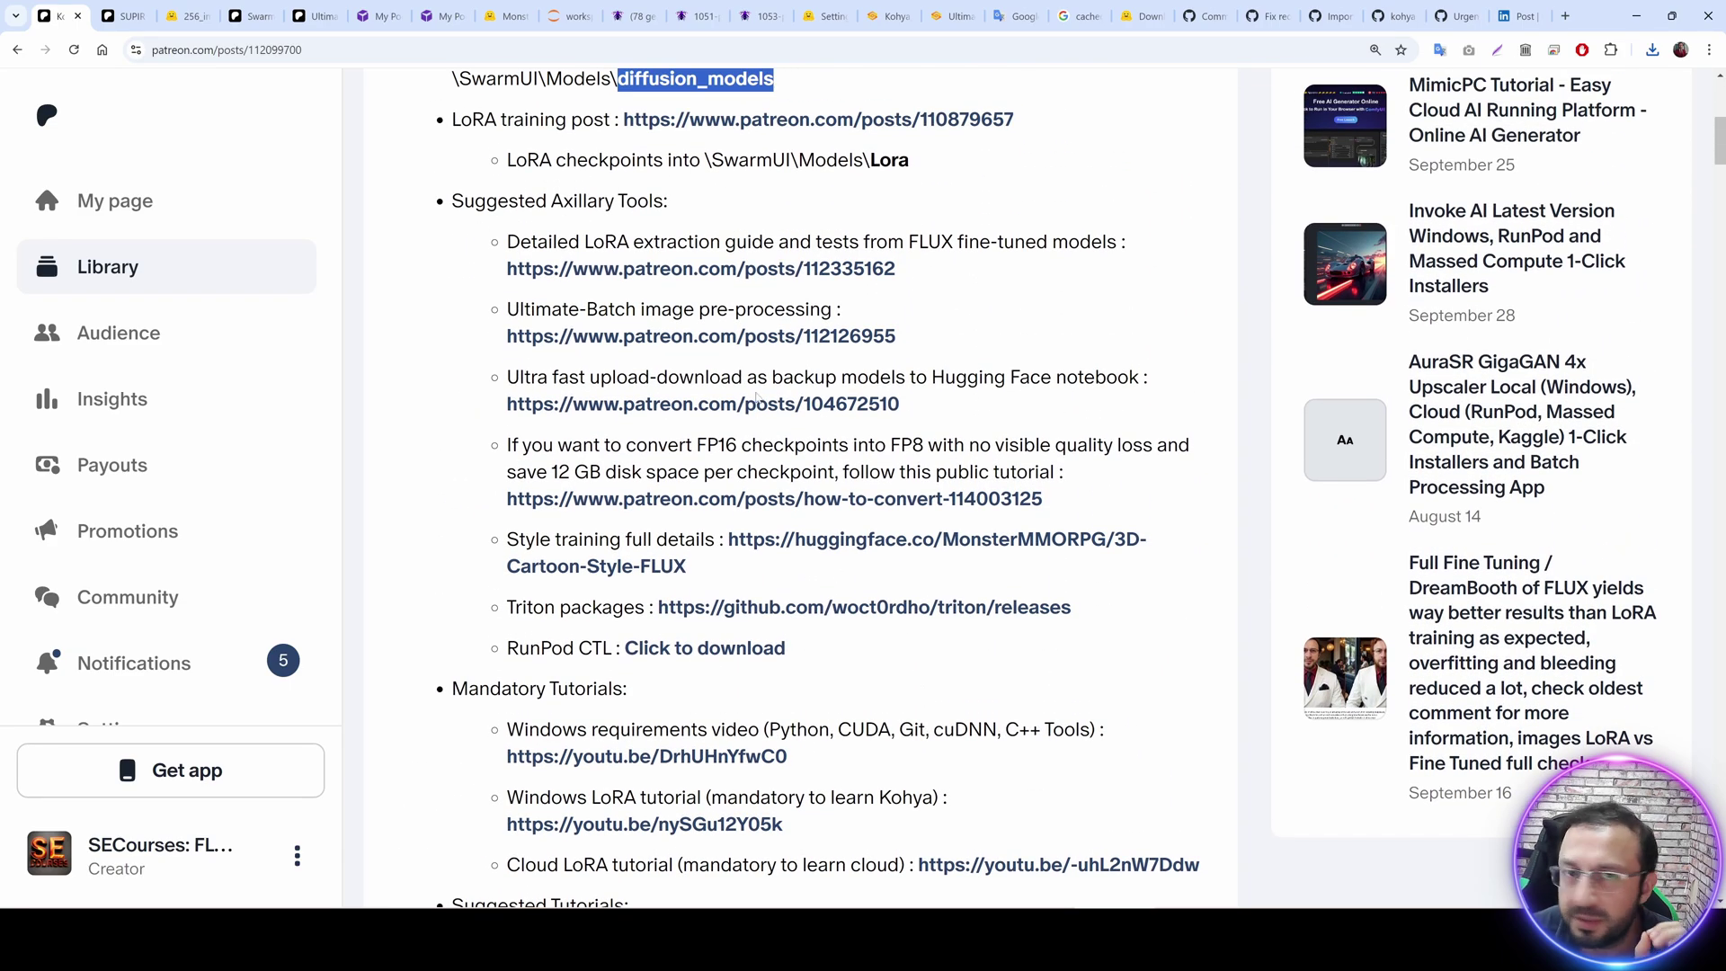
scroll(860, 705, "down", 3)
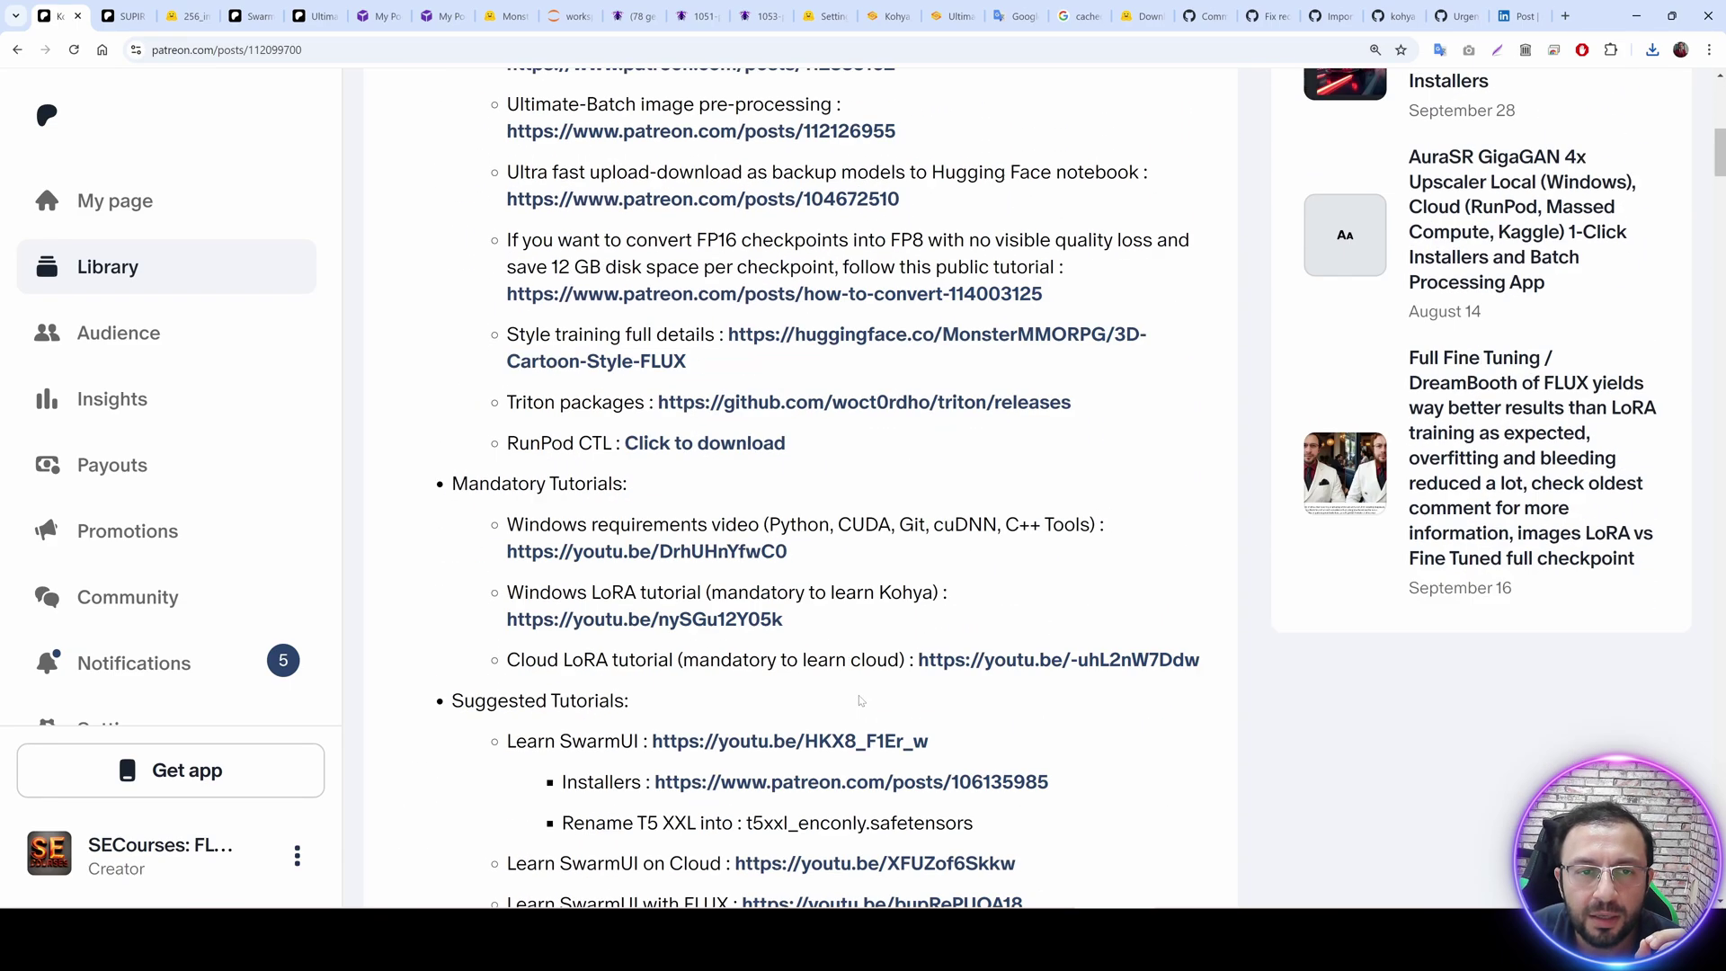
scroll(724, 471, "up", 2)
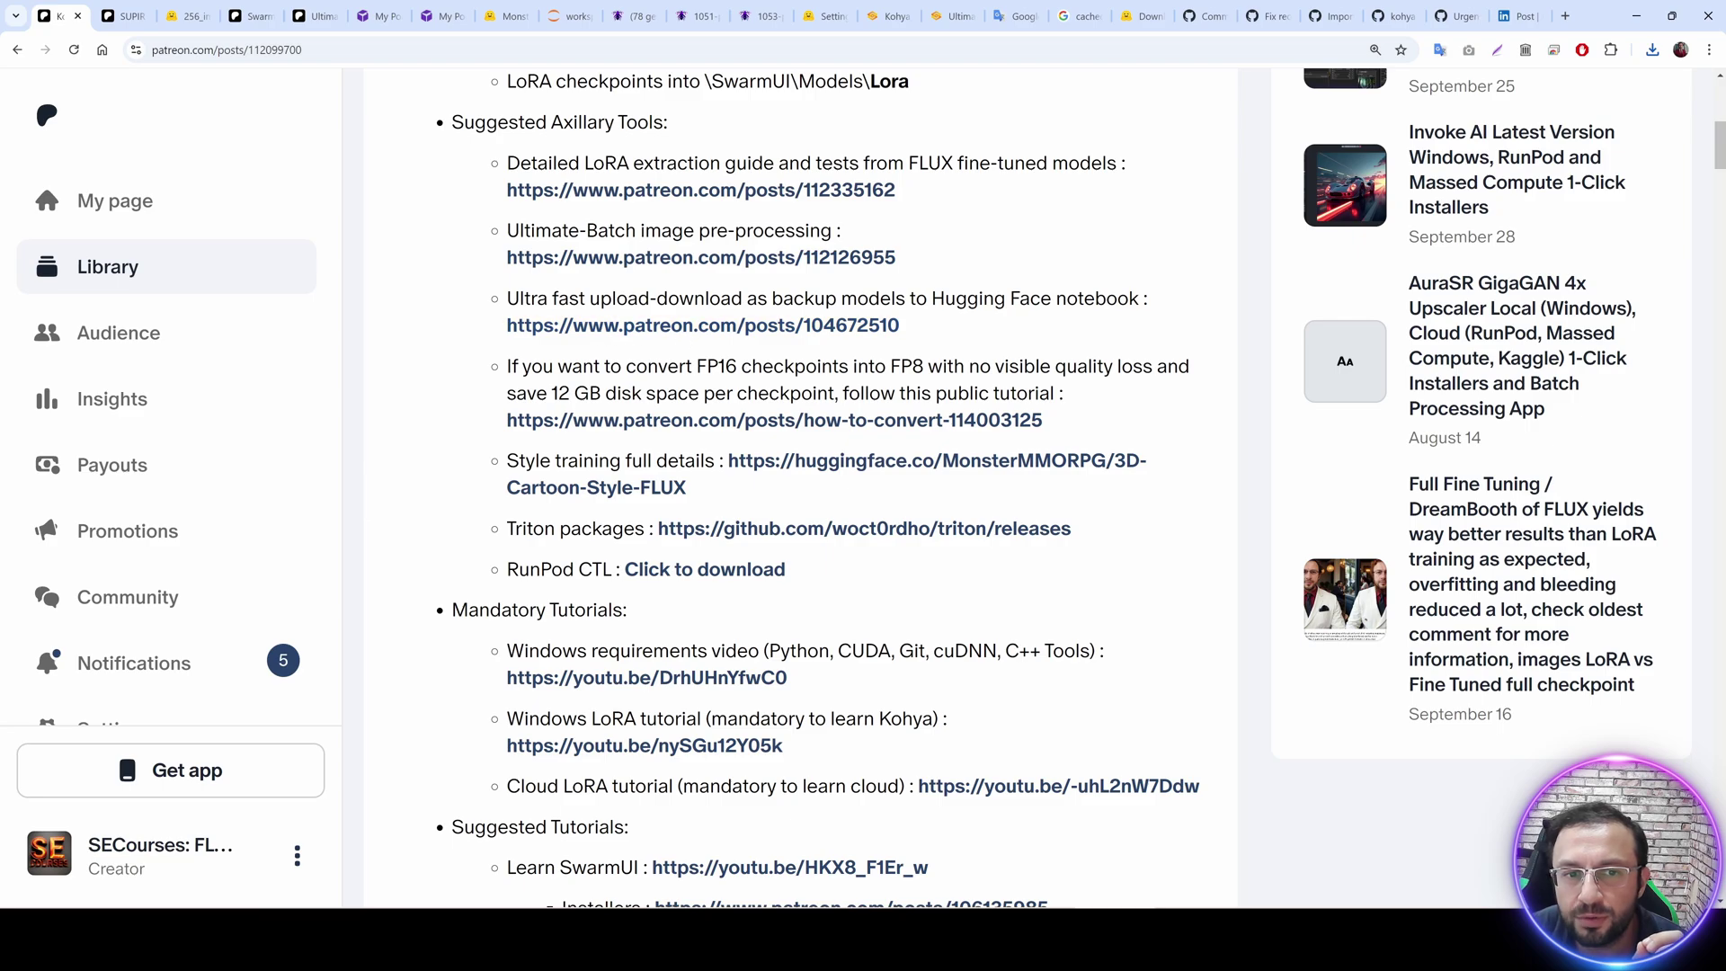
left_click_drag(824, 284, 1128, 301)
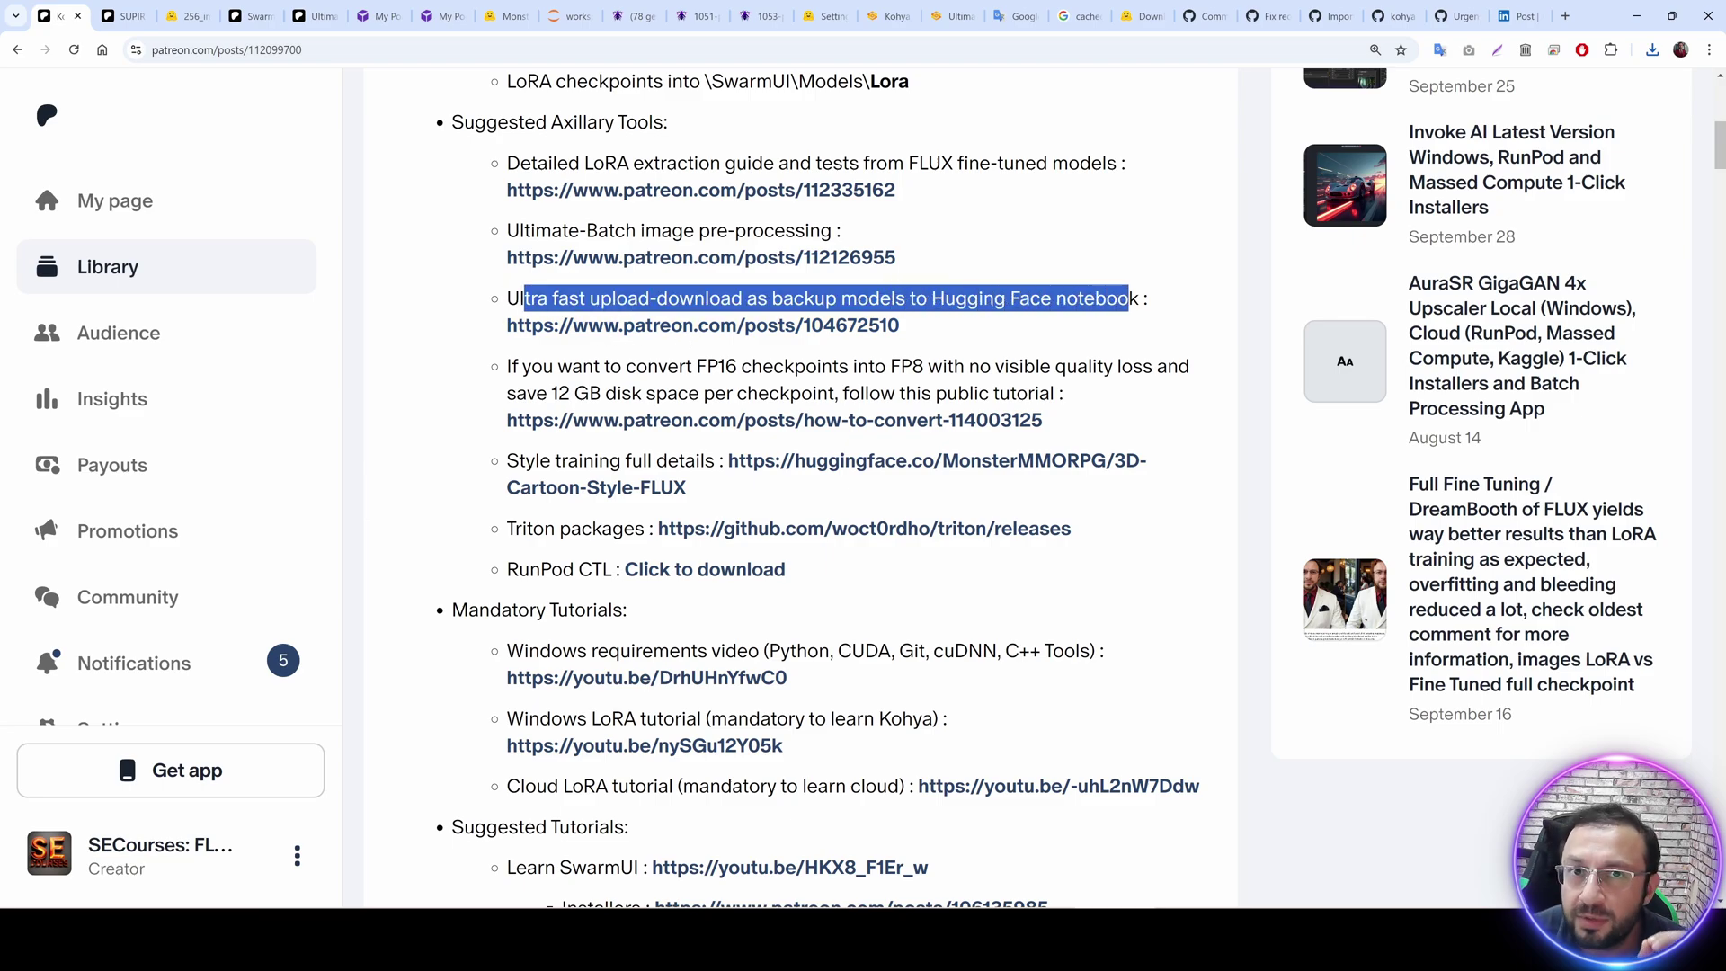
left_click(788, 325)
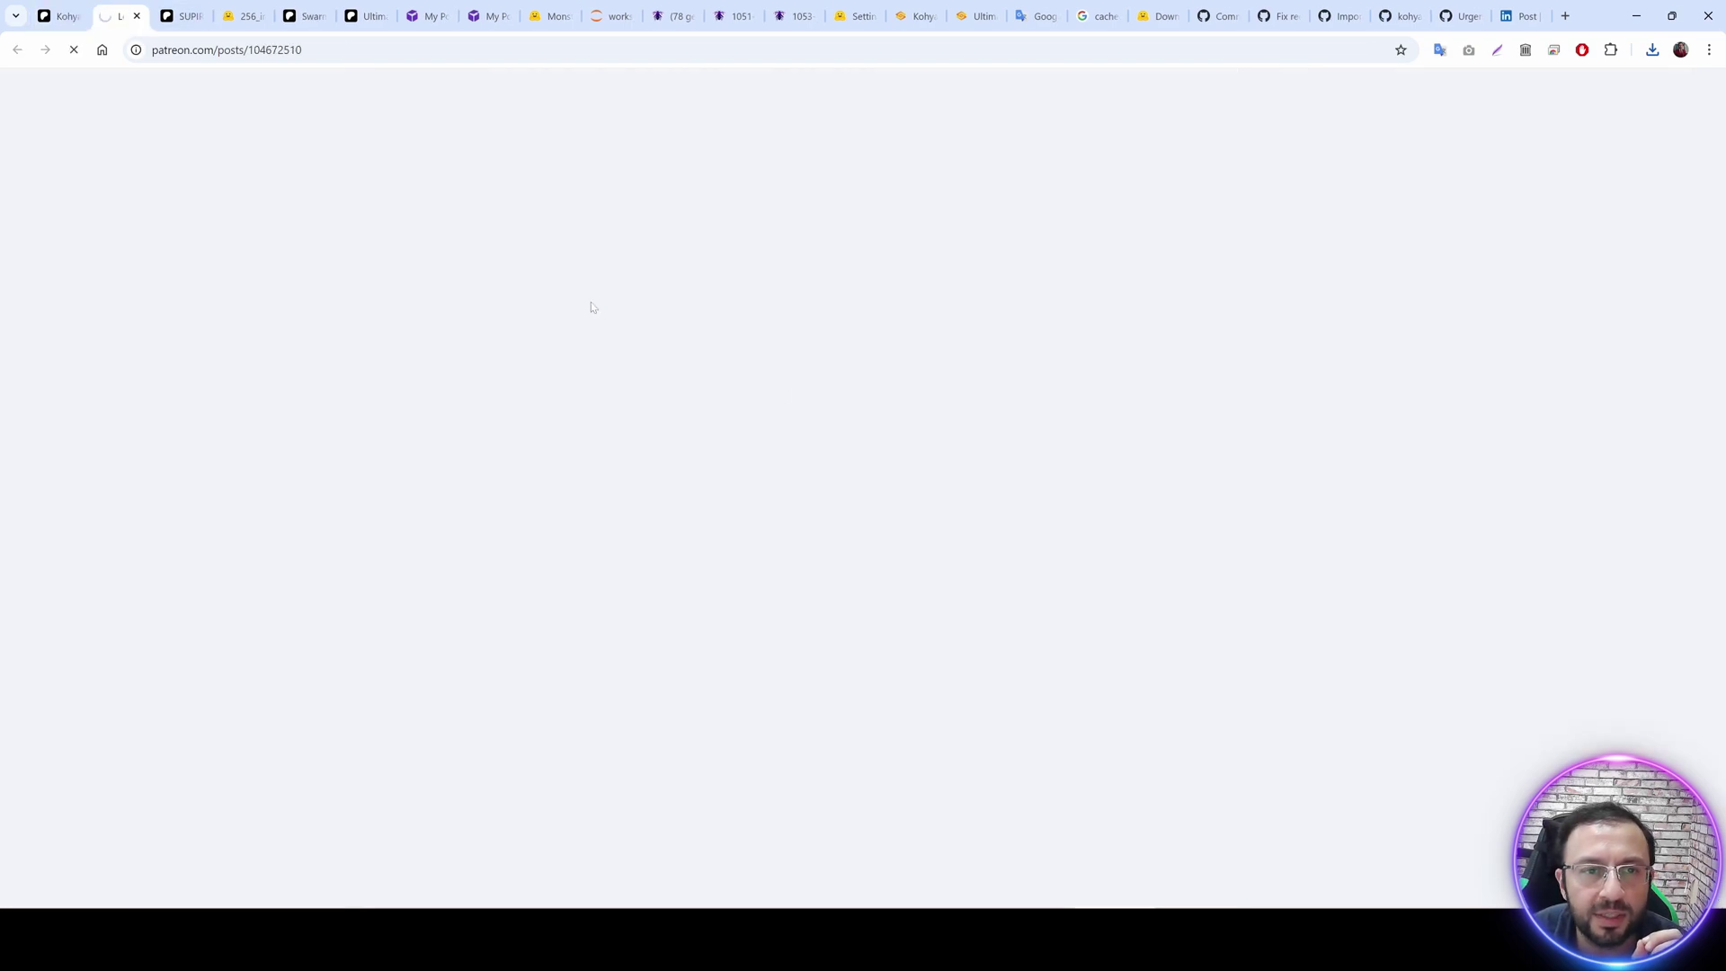
Download Hugging_Face_Upload_Download_V9.ipynb from the Hugging Face notebook post.
scroll(775, 598, "down", 7)
scroll(773, 598, "down", 1)
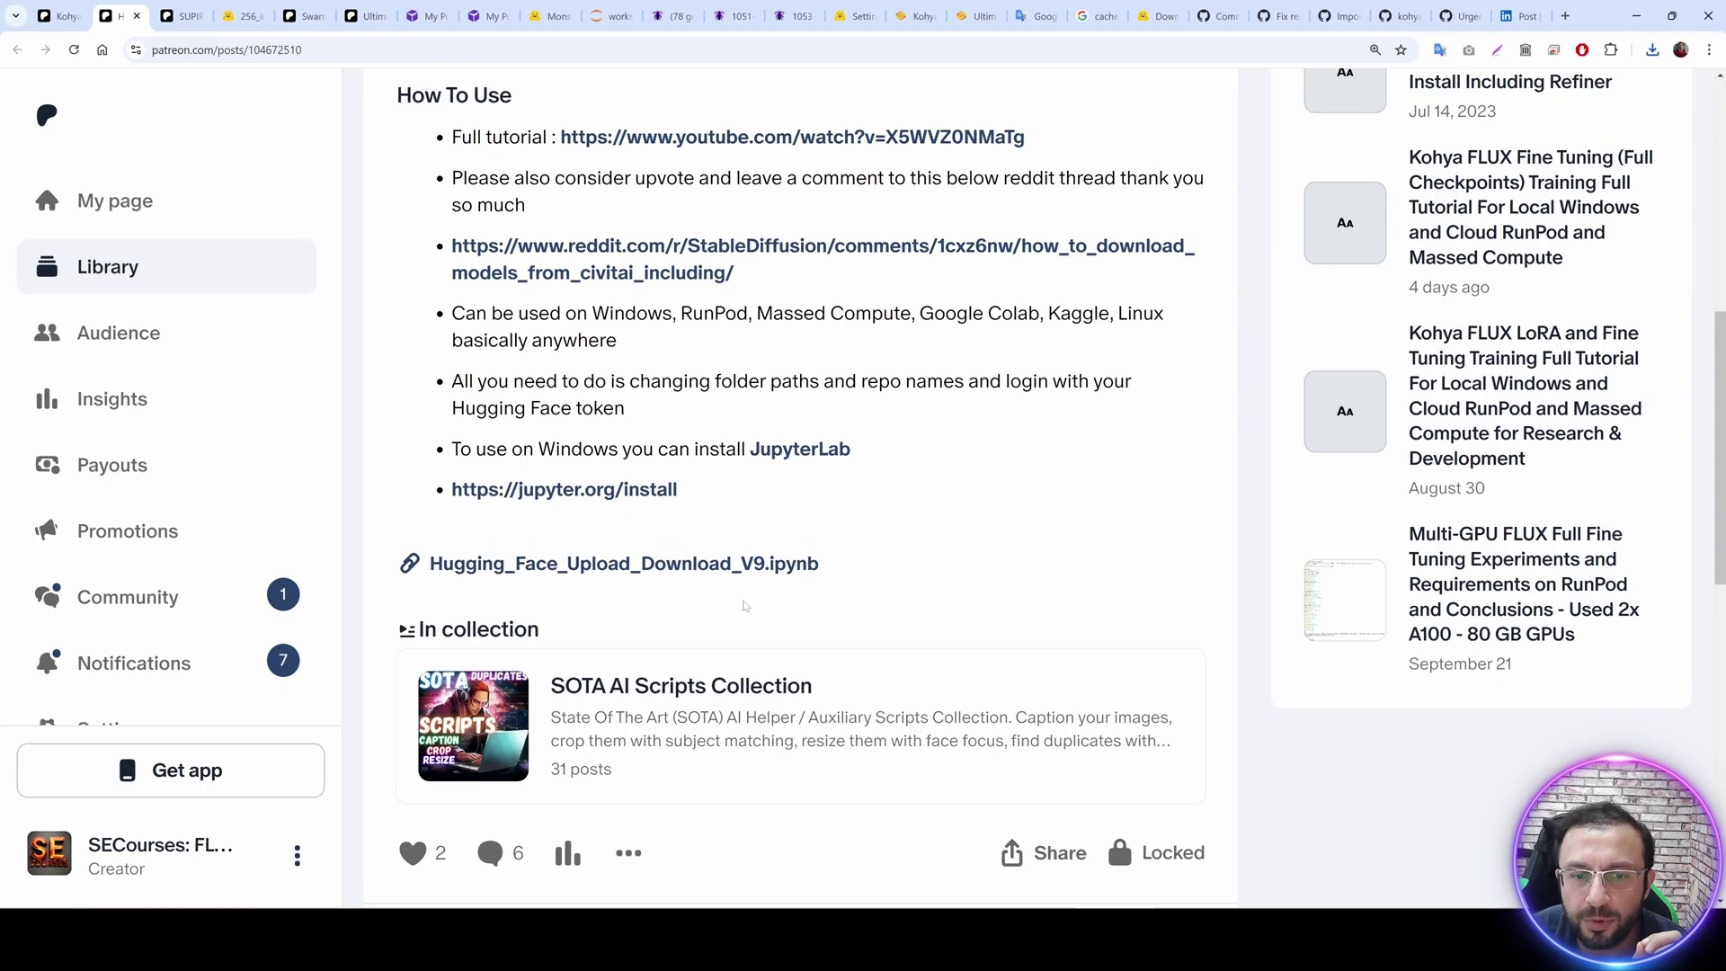
left_click(710, 564)
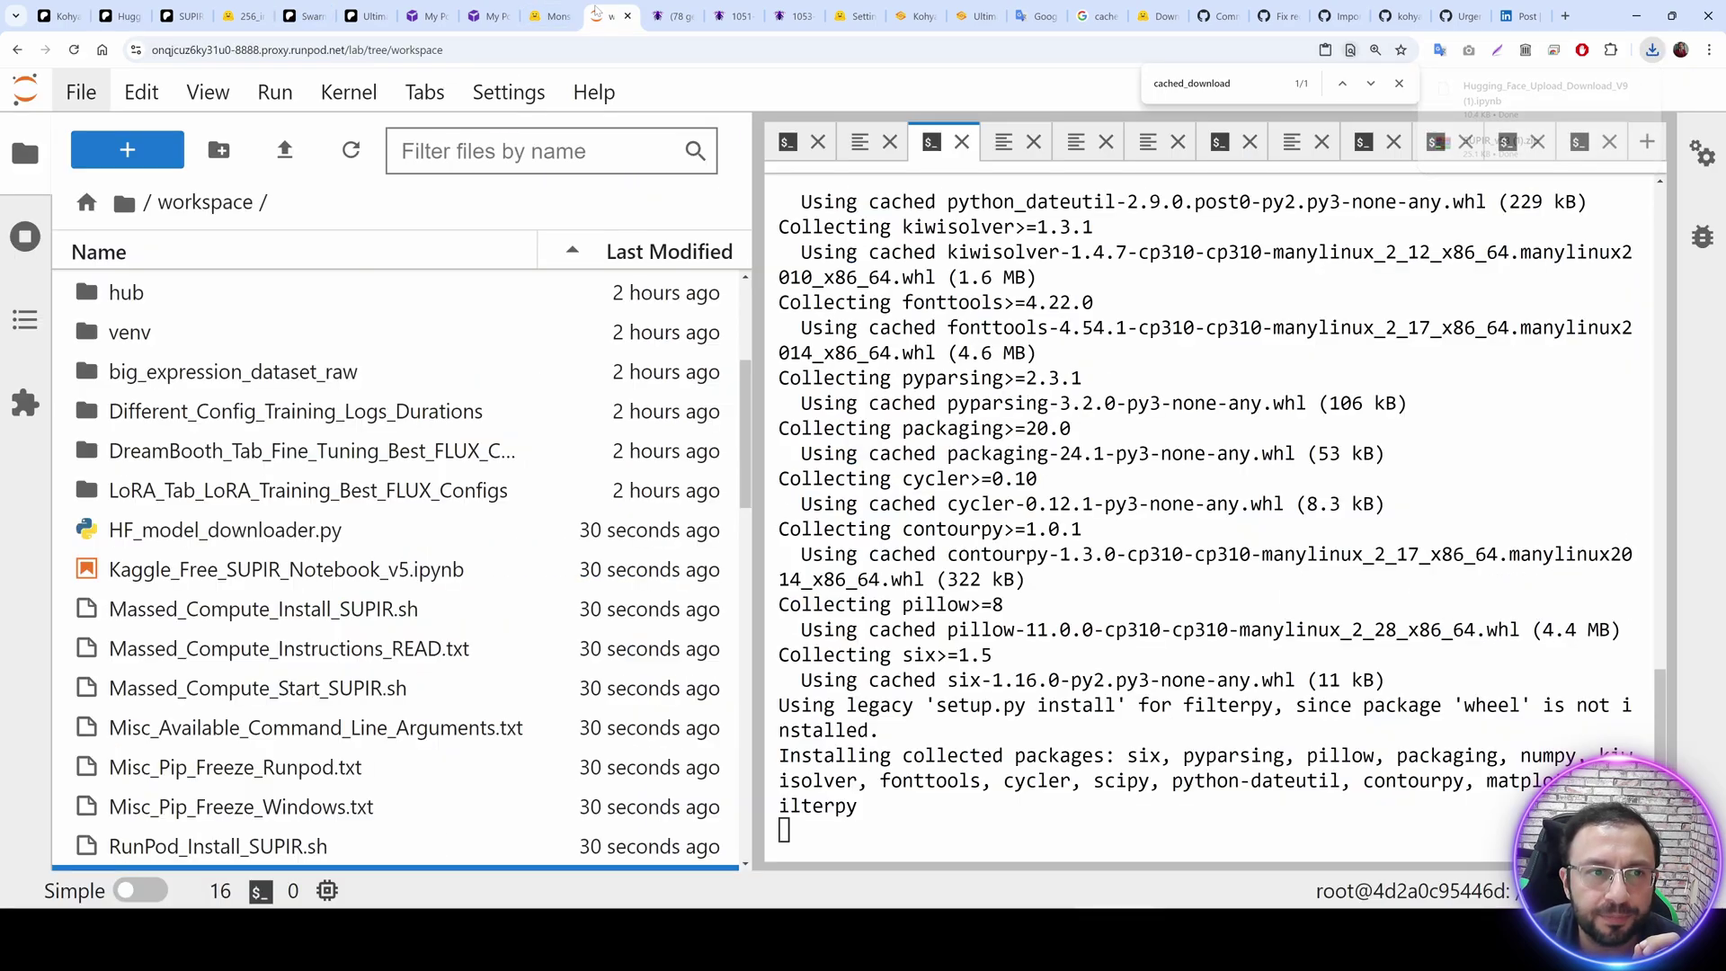
Switch to JupyterLab, upload Hugging_Face_Upload_Download_V9 (1).ipynb into the workspace folder and open it.
left_click(609, 16)
left_click(285, 150)
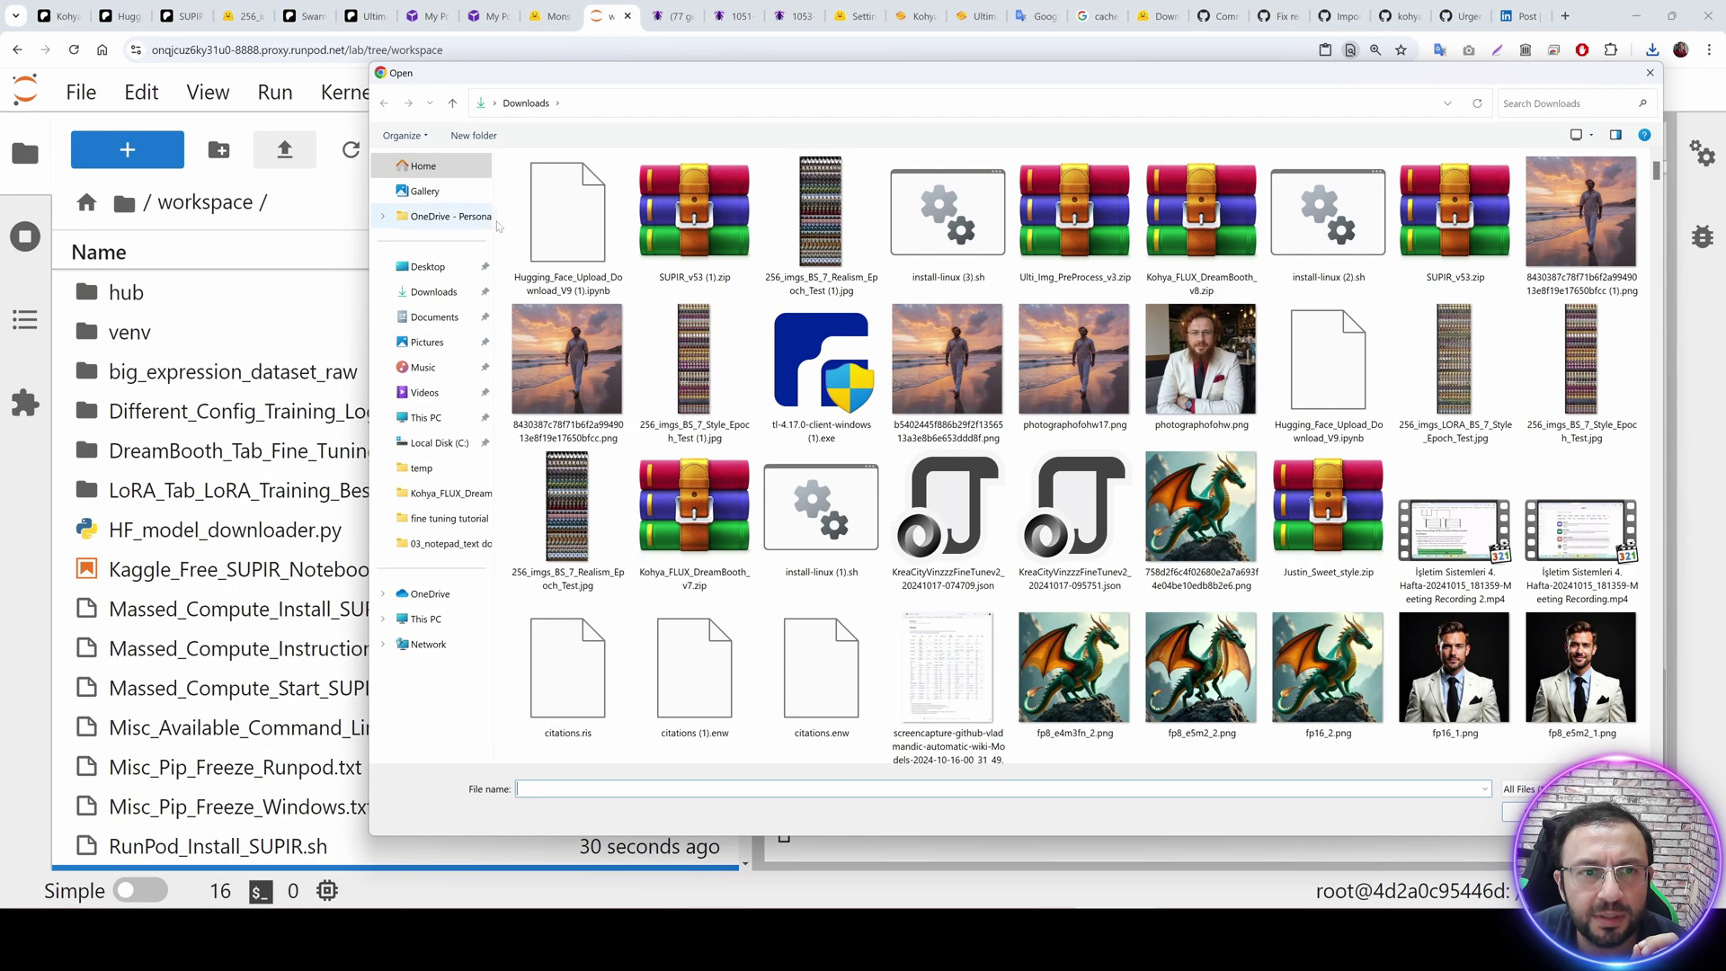
double_click(570, 212)
double_click(253, 609)
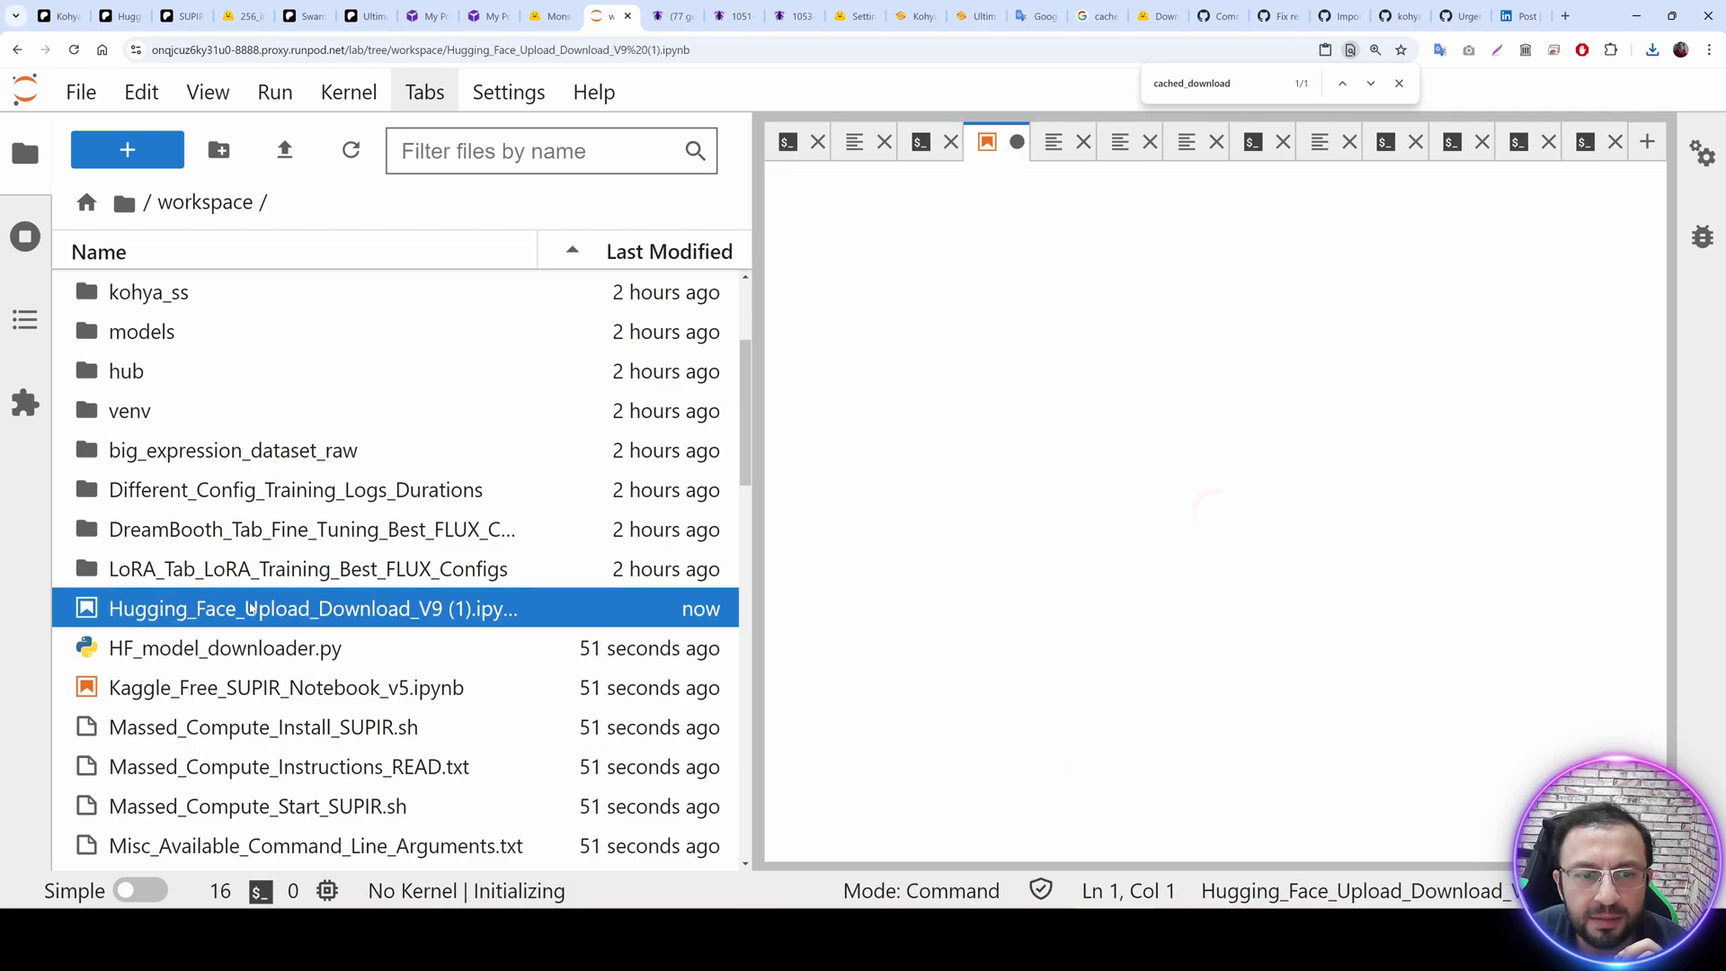
Run the notebook's first code cell to install the huggingface_hub and ipywidgets libraries.
key("ctrl+minus")
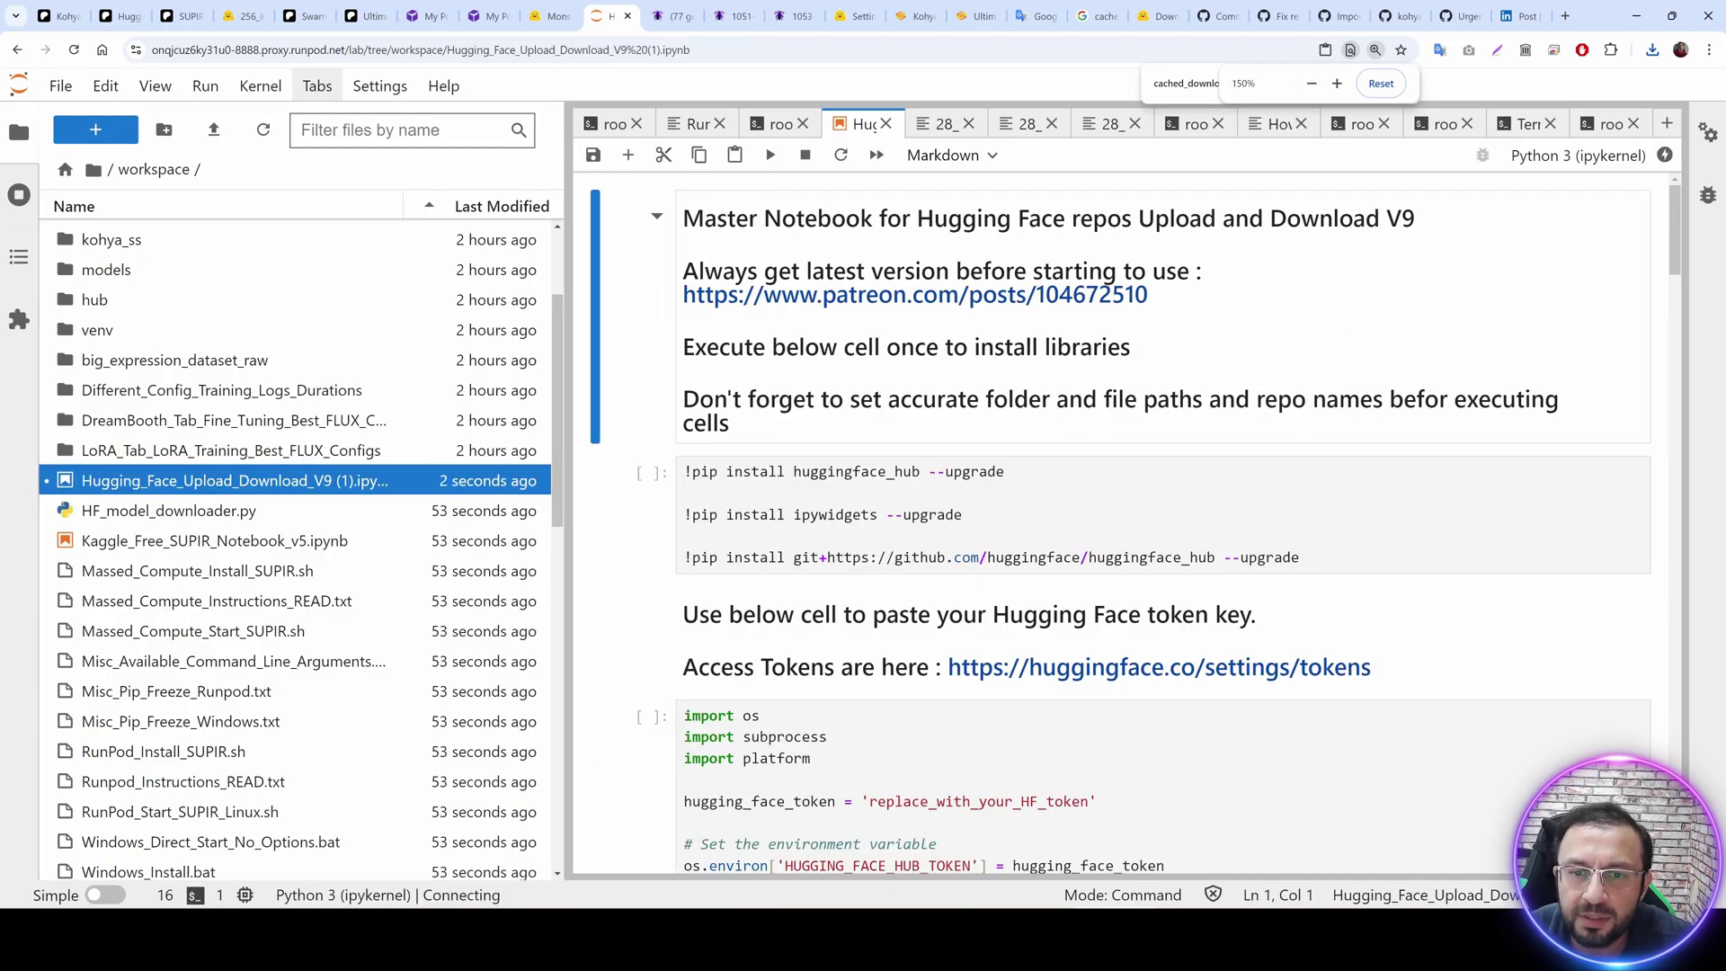
left_click(685, 493)
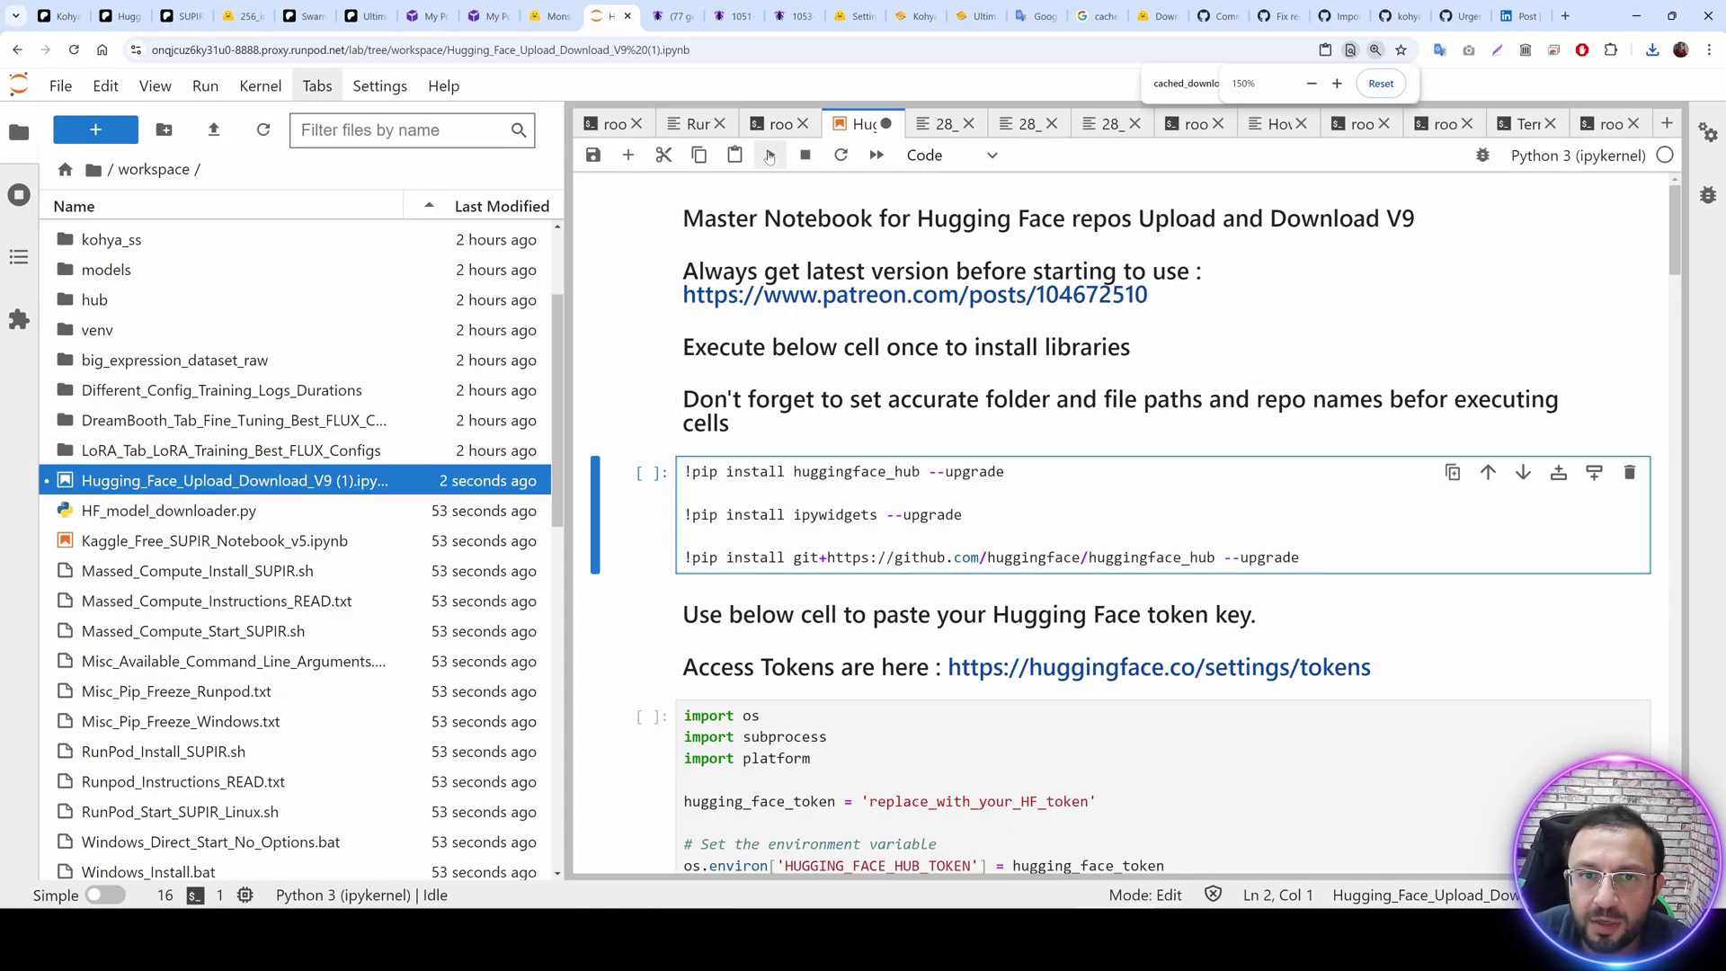
key("shift+Return")
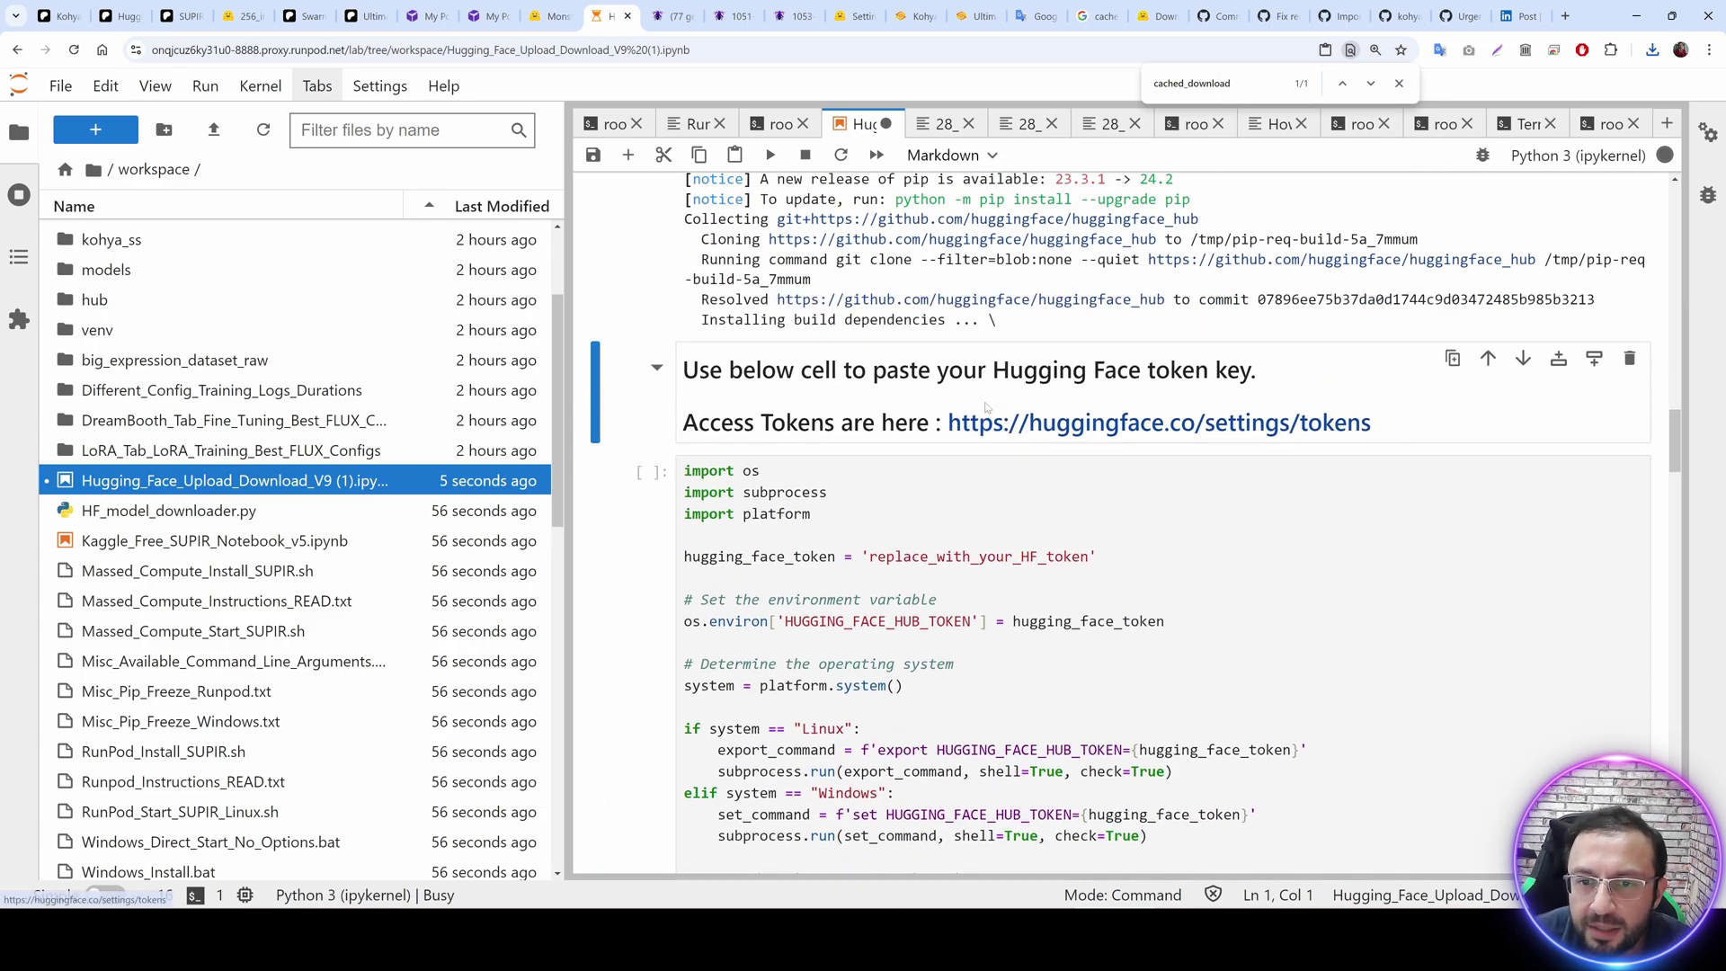
Open the notebook's Hugging Face access tokens link, create a Write token named delete_late3 and copy its value.
left_click(984, 429)
left_click(649, 15)
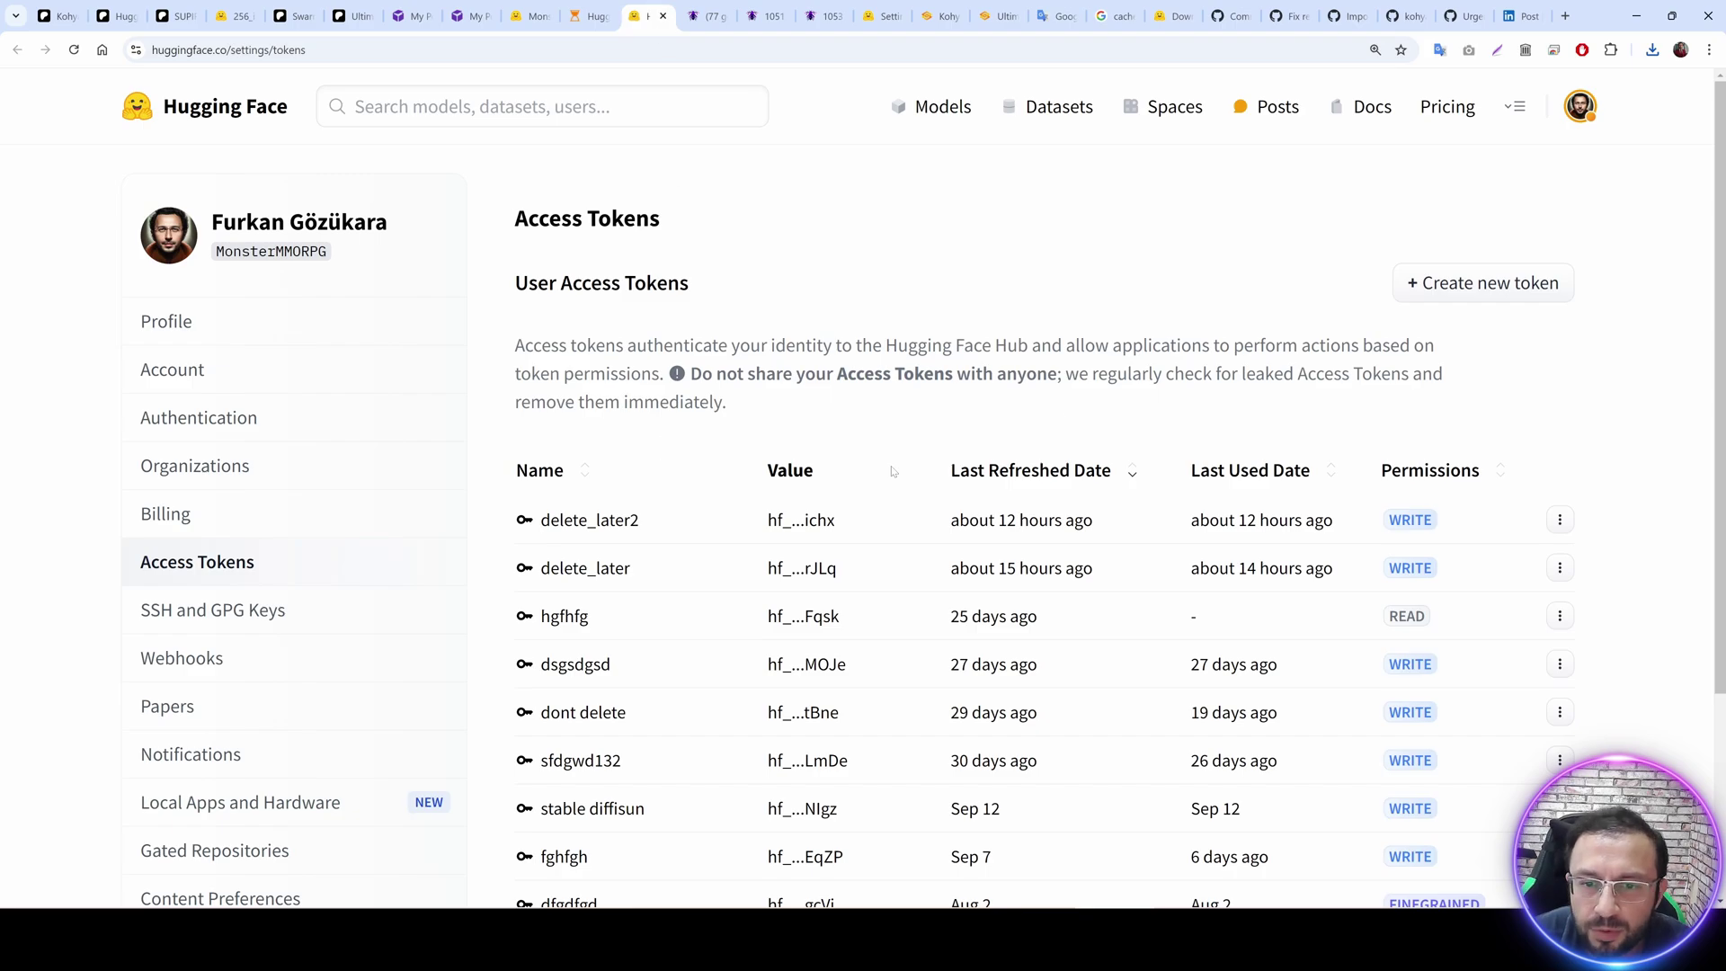
double_click(589, 520)
key("ctrl+c")
left_click(1496, 282)
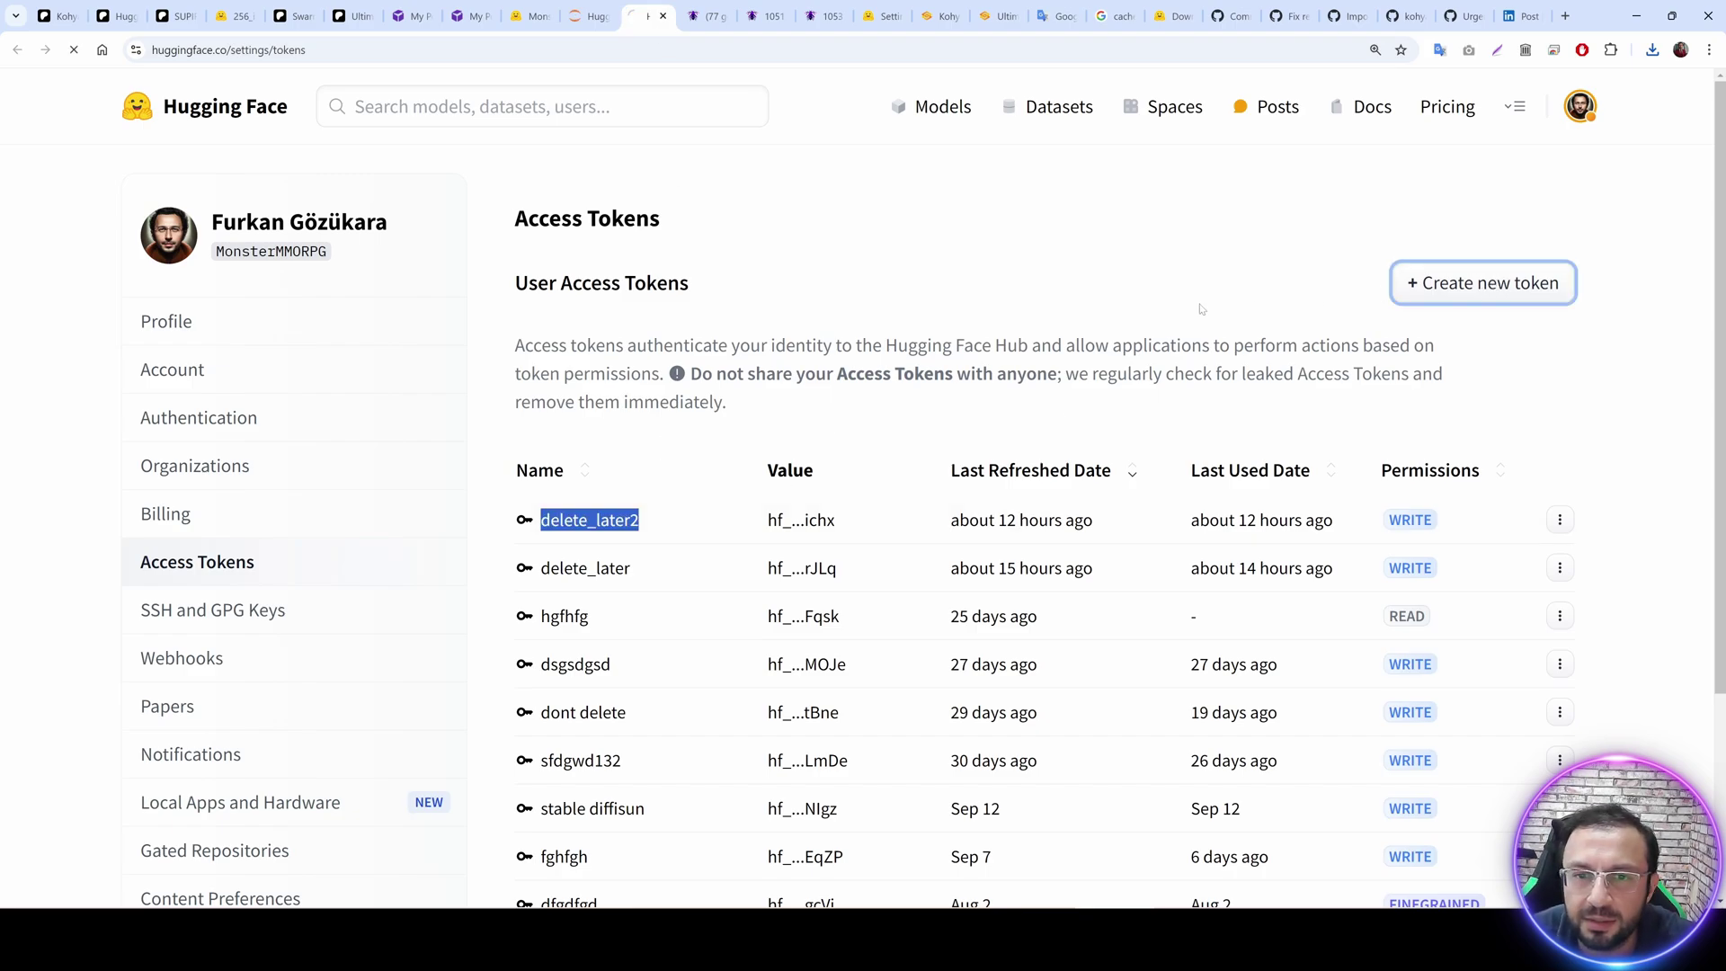
left_click(741, 324)
key("ctrl+v")
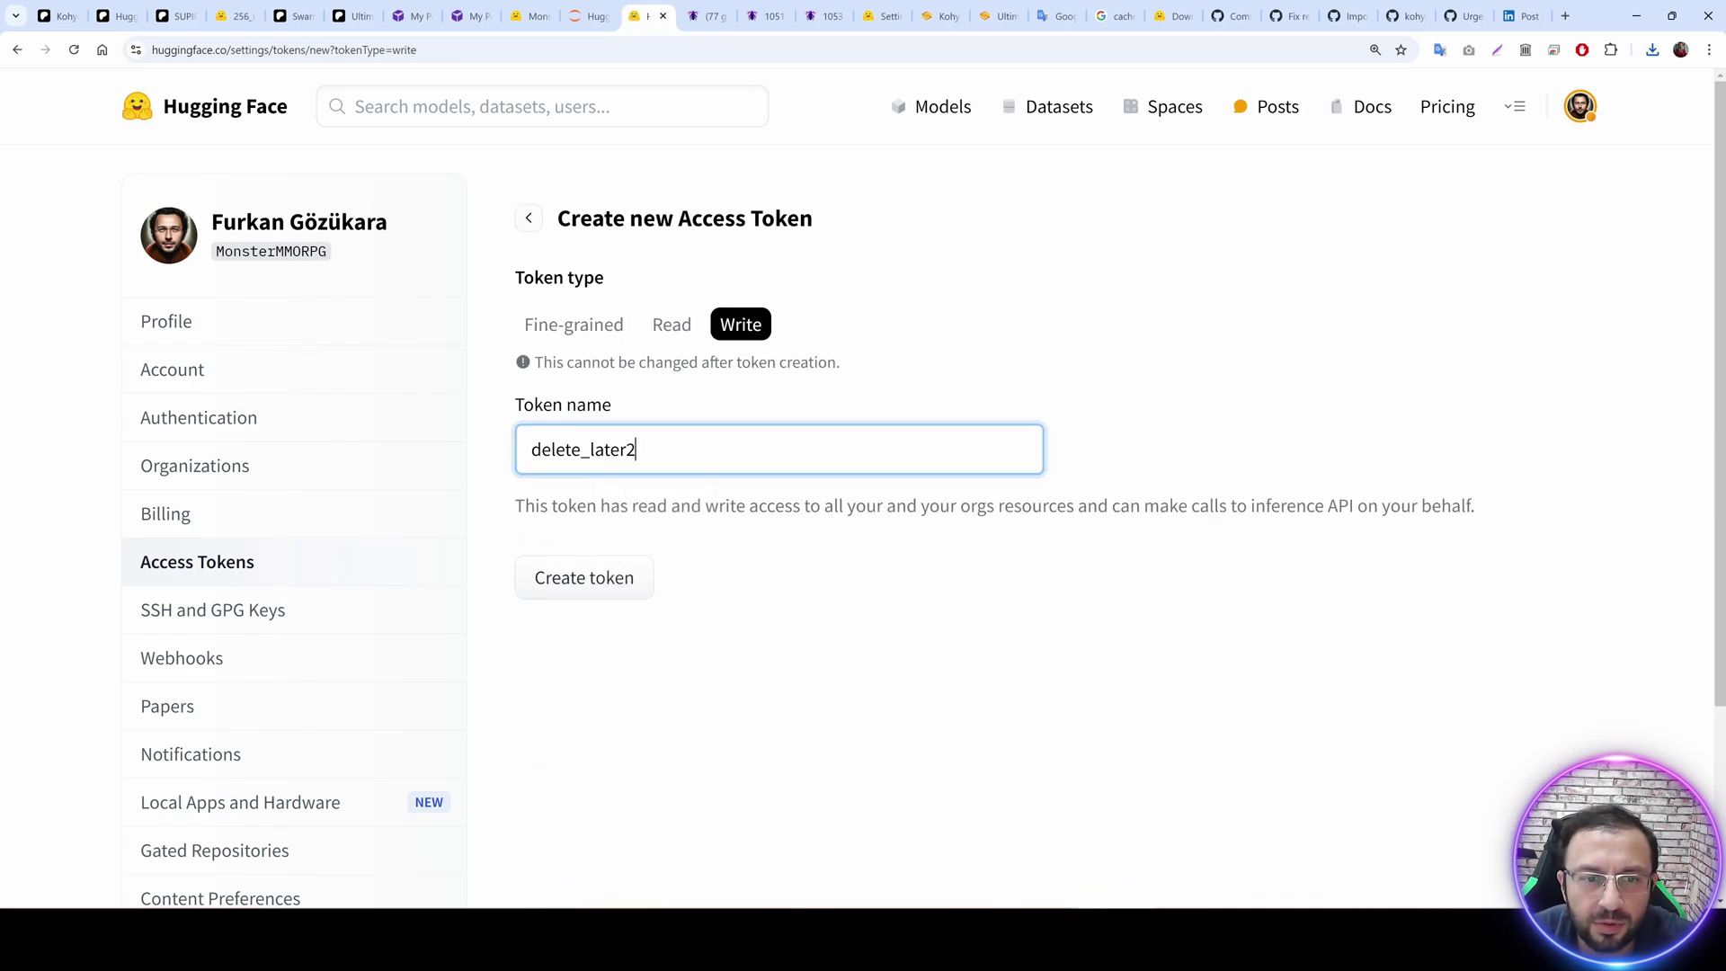
left_click(610, 577)
left_click(1132, 402)
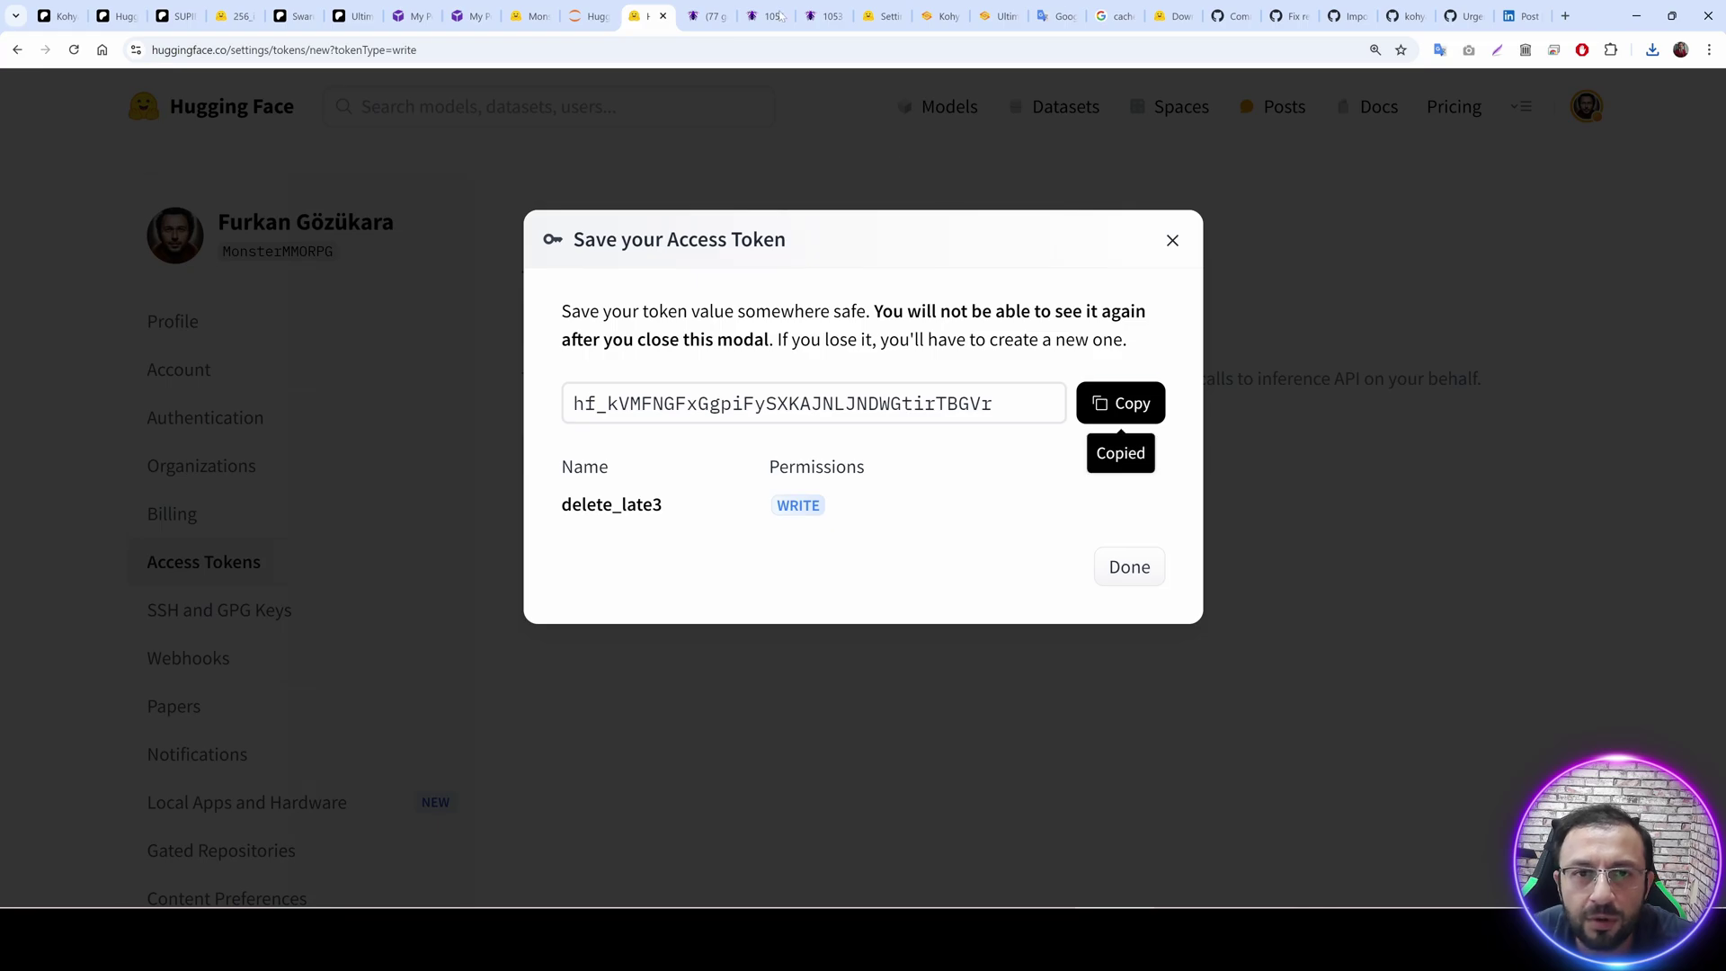
Paste the copied access token as the hugging_face_token value in the notebook and run the login cell.
left_click(589, 15)
scroll(1120, 521, "down", 6)
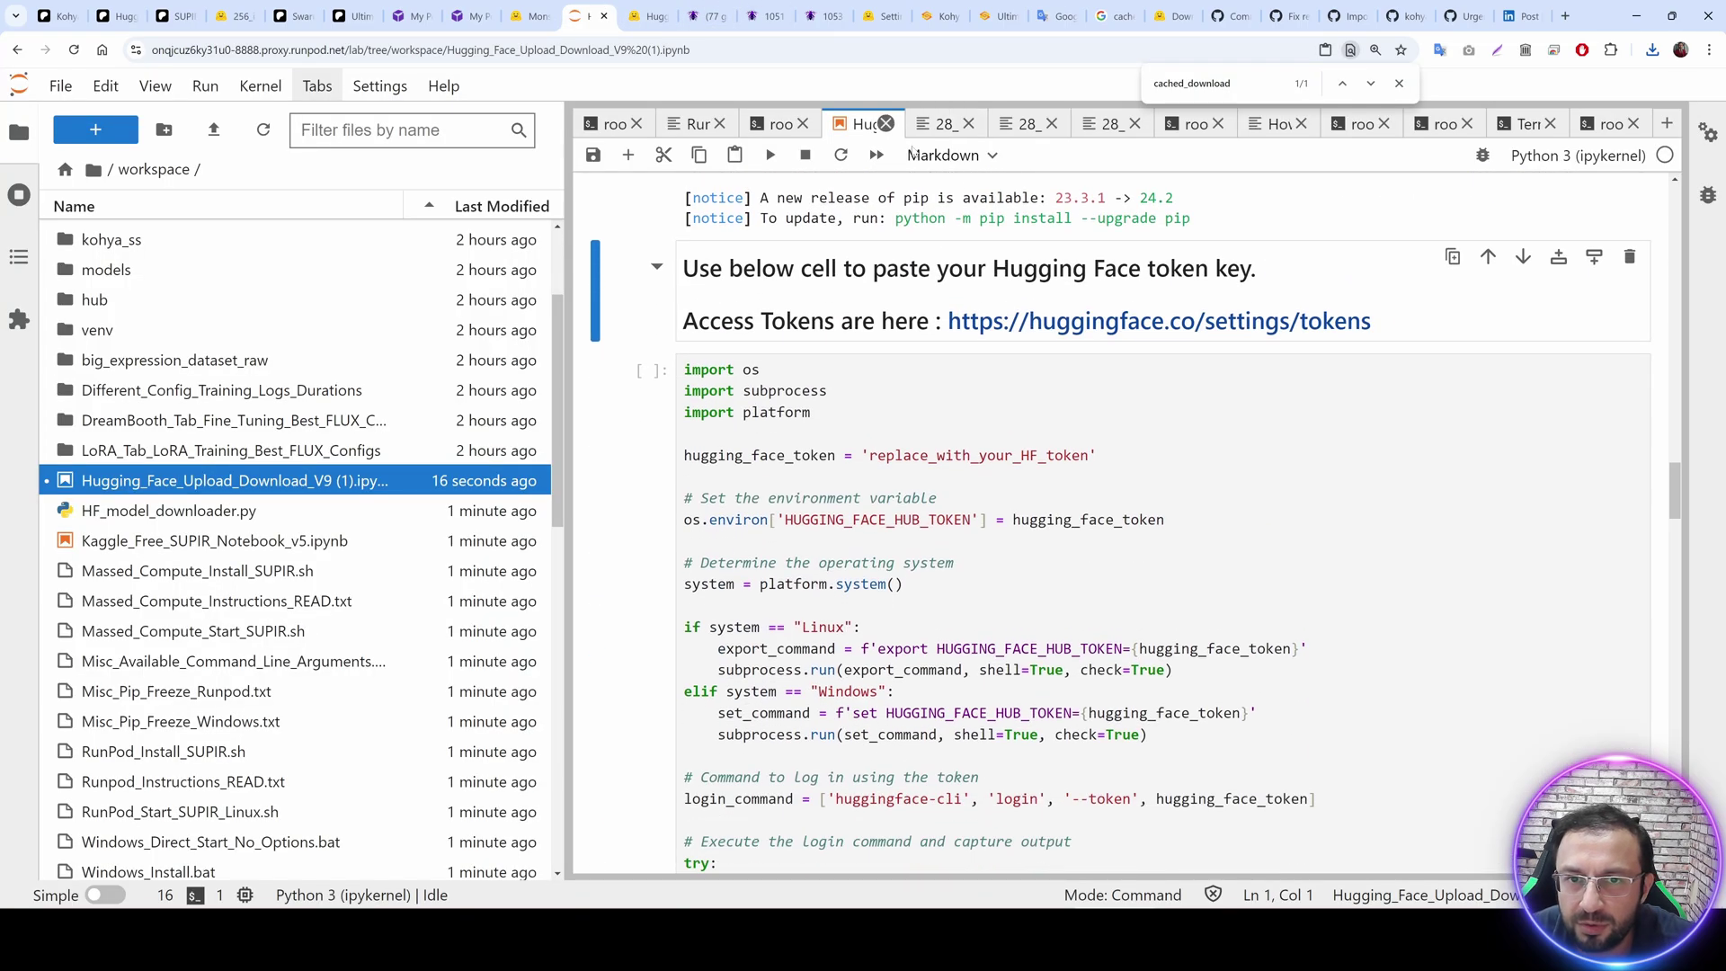
scroll(1119, 521, "up", 1)
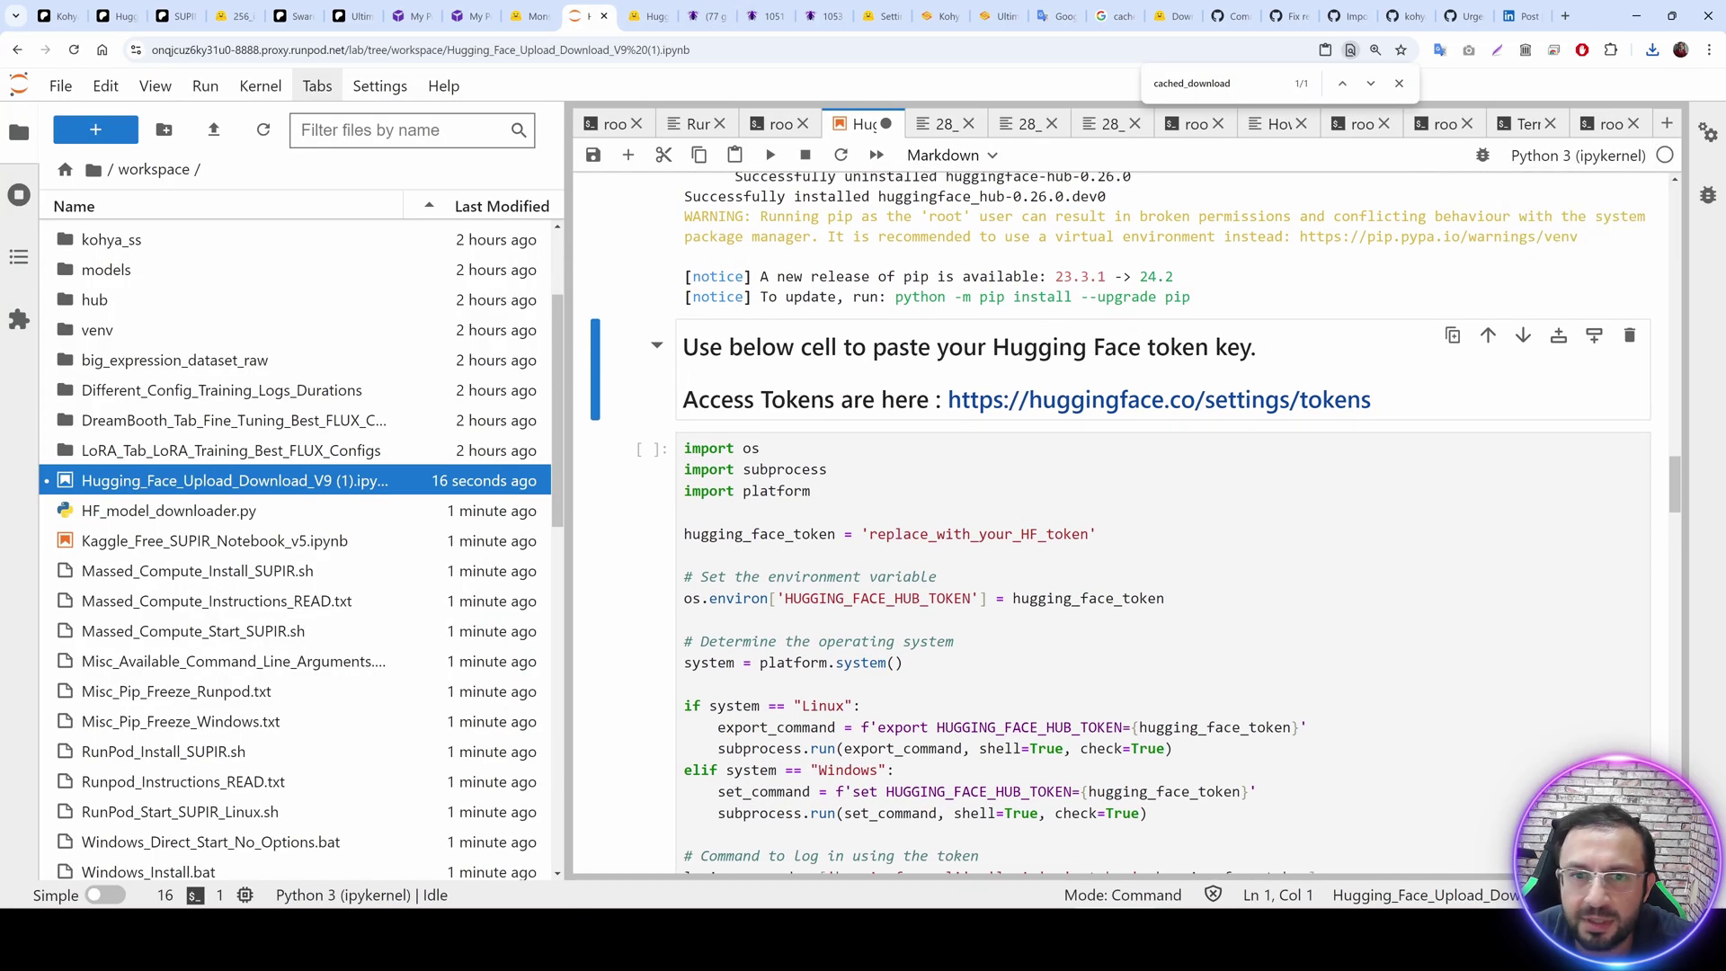
scroll(980, 388, "down", 1)
double_click(981, 455)
key("ctrl+v")
scroll(981, 456, "down", 1)
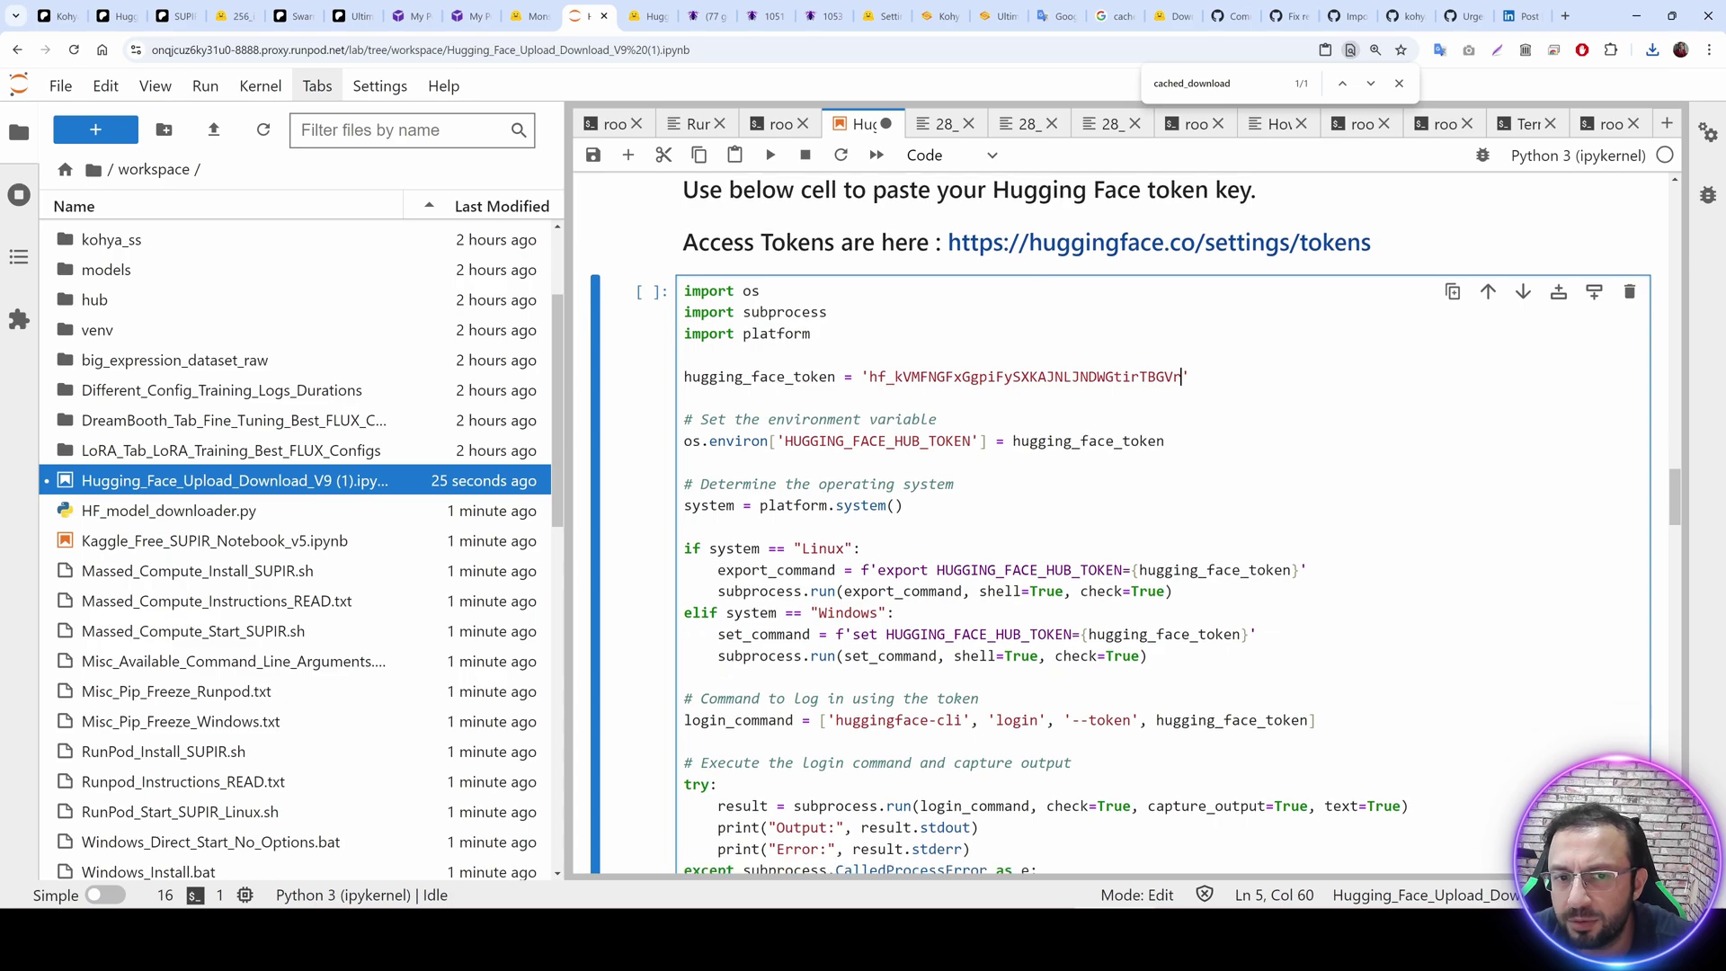
left_click(718, 312)
left_click(770, 154)
scroll(876, 488, "down", 3)
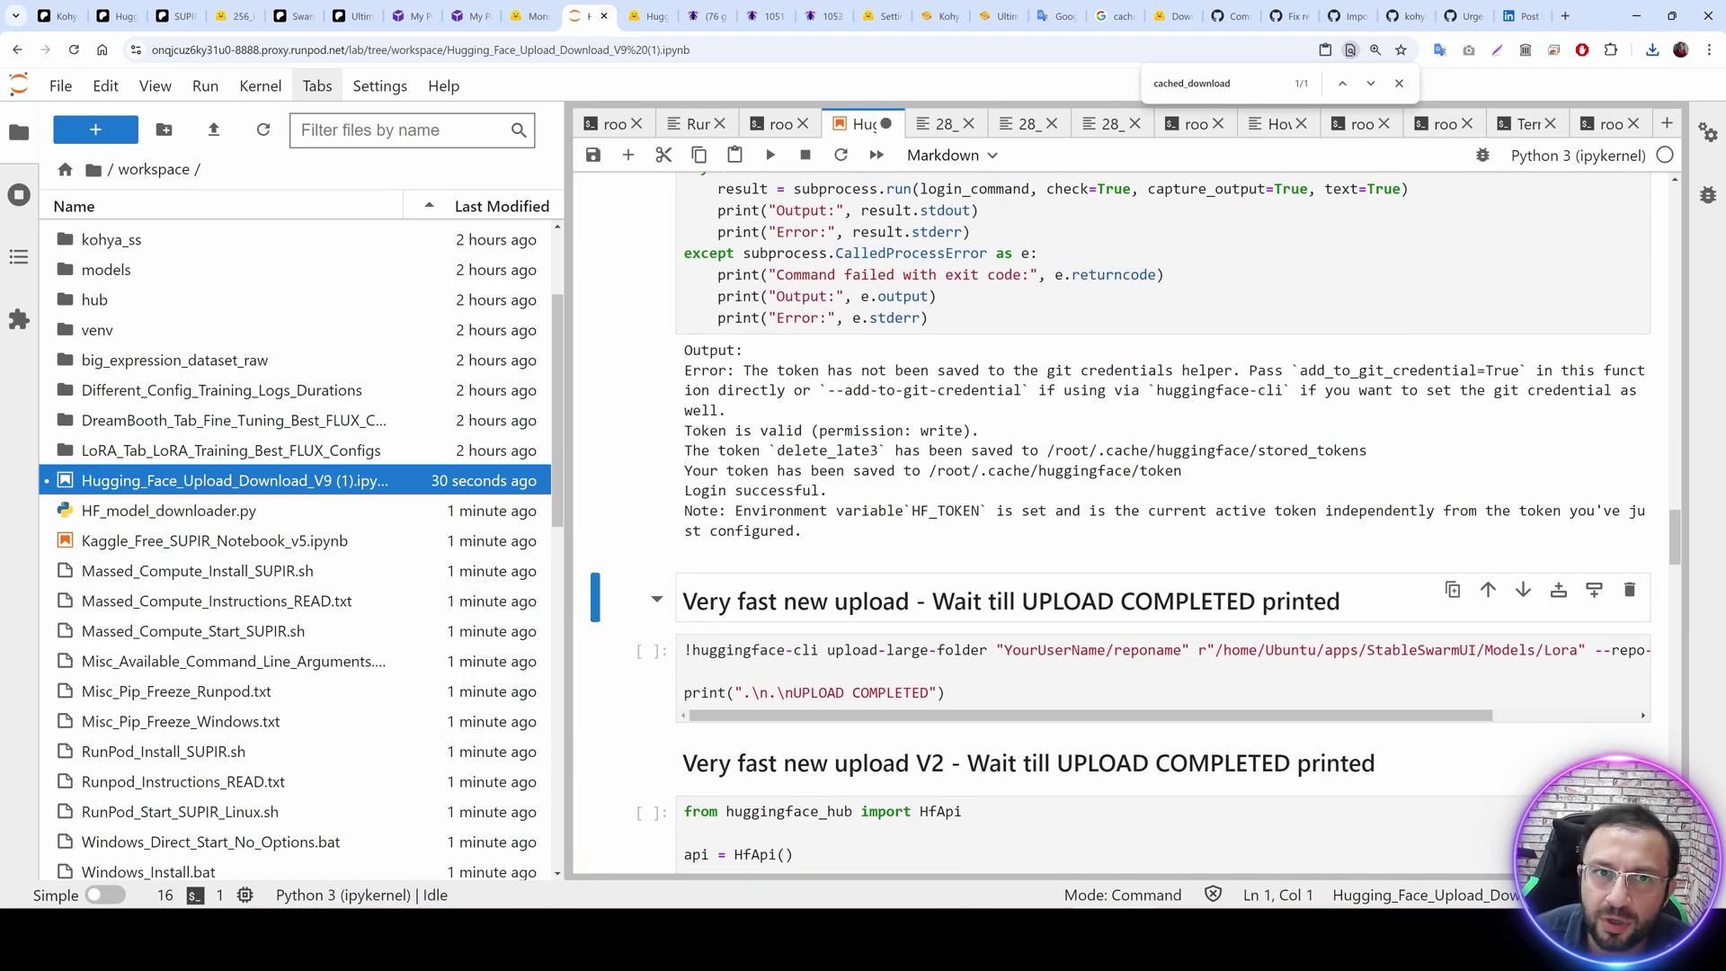
Return to Hugging Face, dismiss the access token dialog and start a new model repository from the profile options.
scroll(919, 405, "down", 3)
left_click(649, 12)
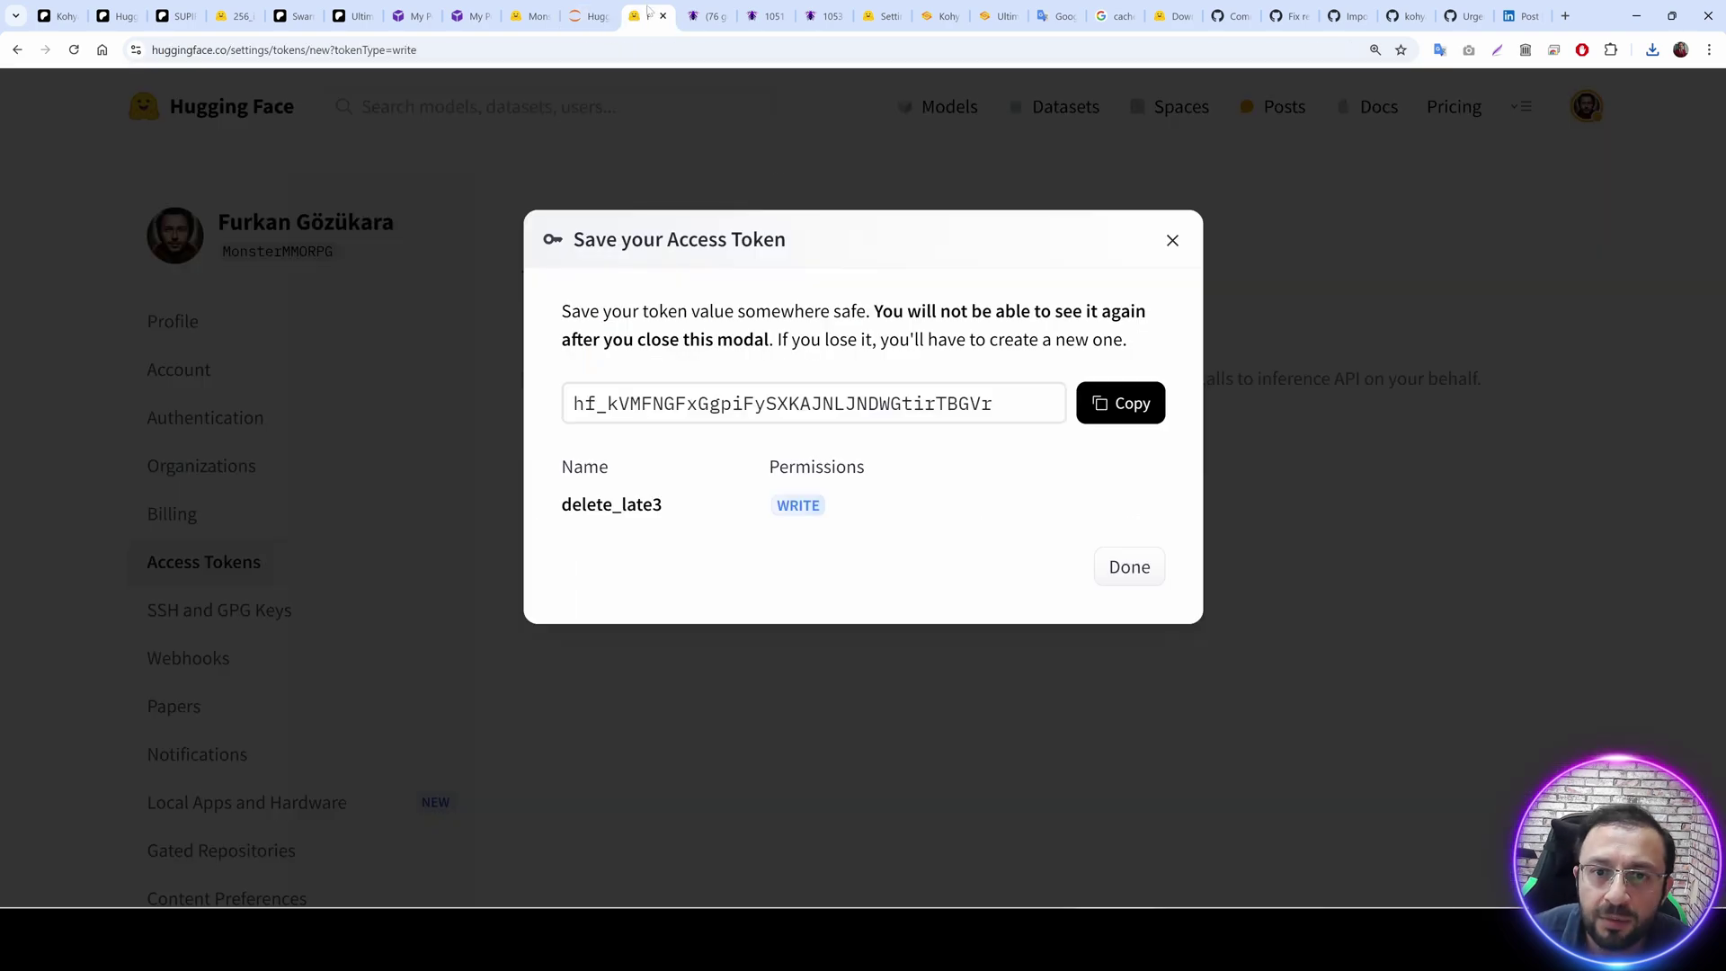
left_click(1172, 241)
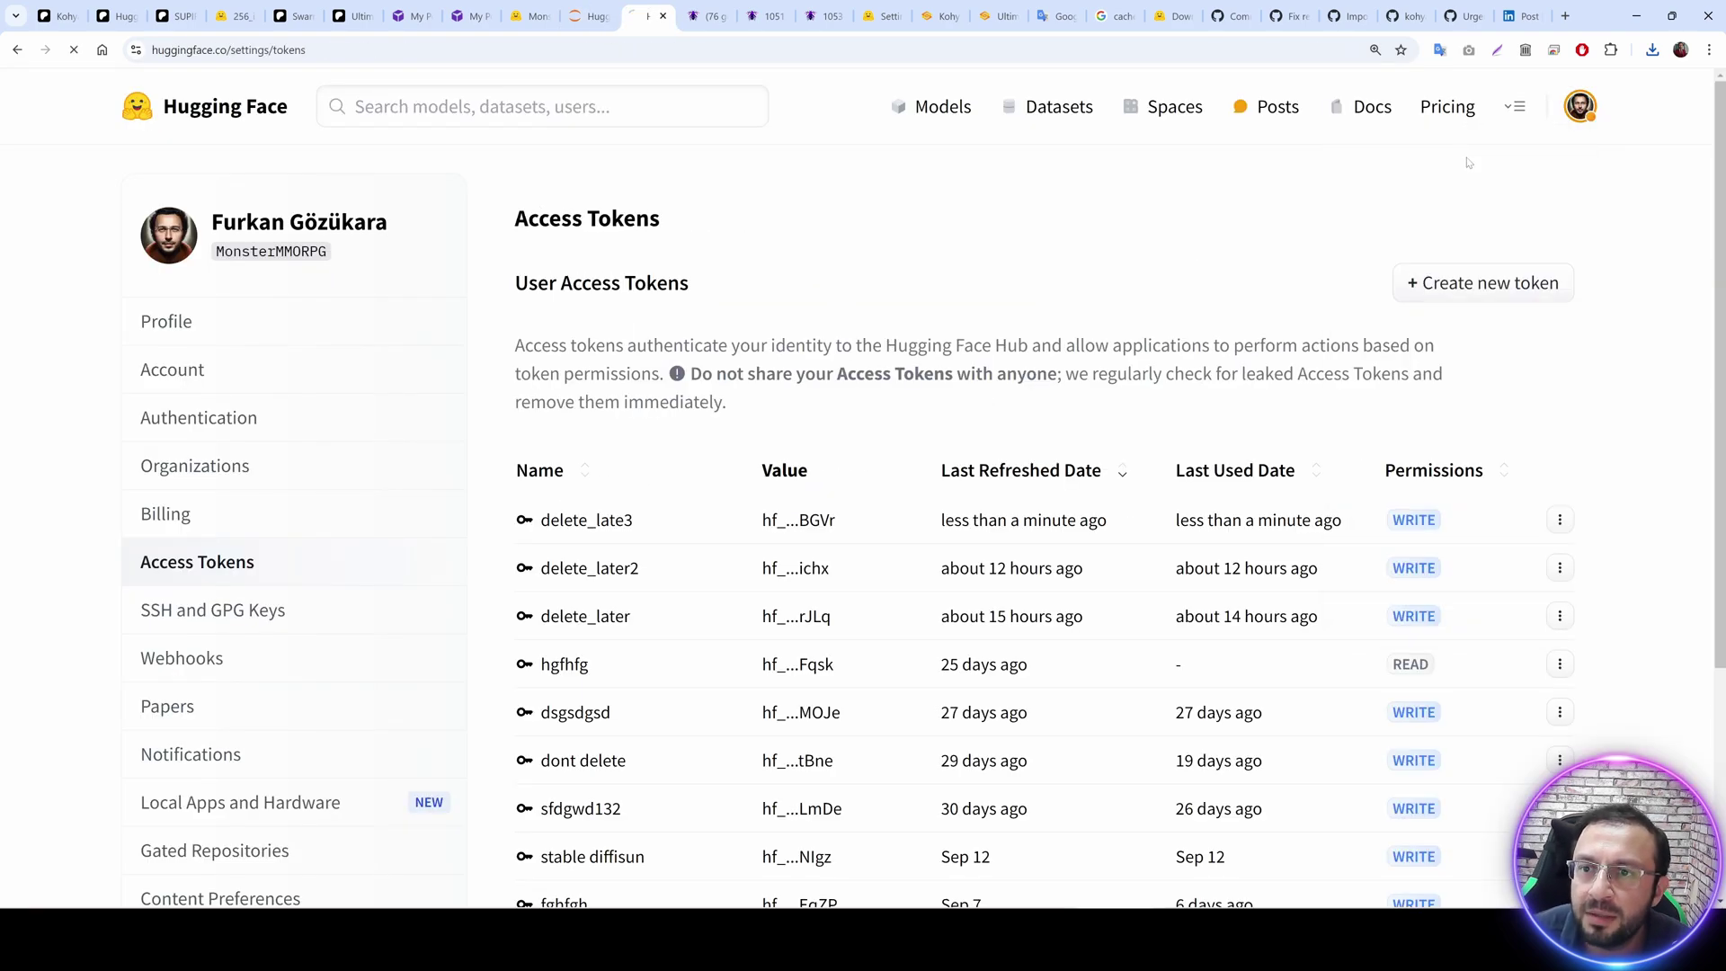
left_click(1579, 106)
left_click(1420, 304)
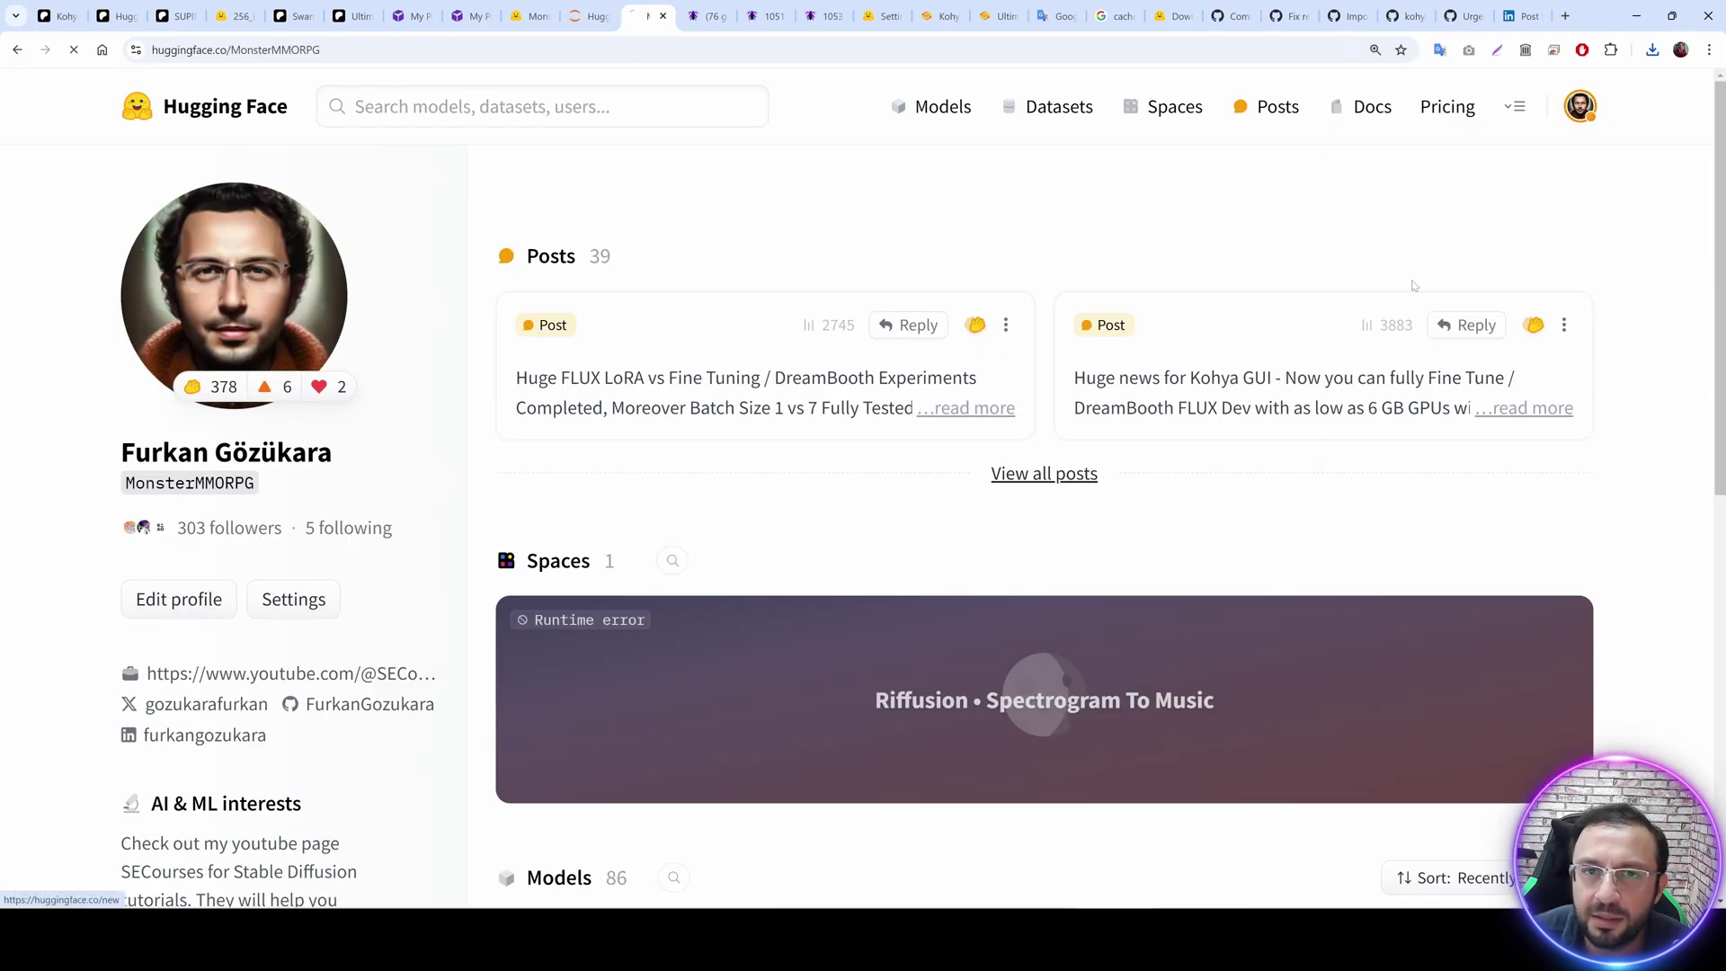
Name the new model repository deletelater33, set its visibility to Private and create it.
type("deletelater33")
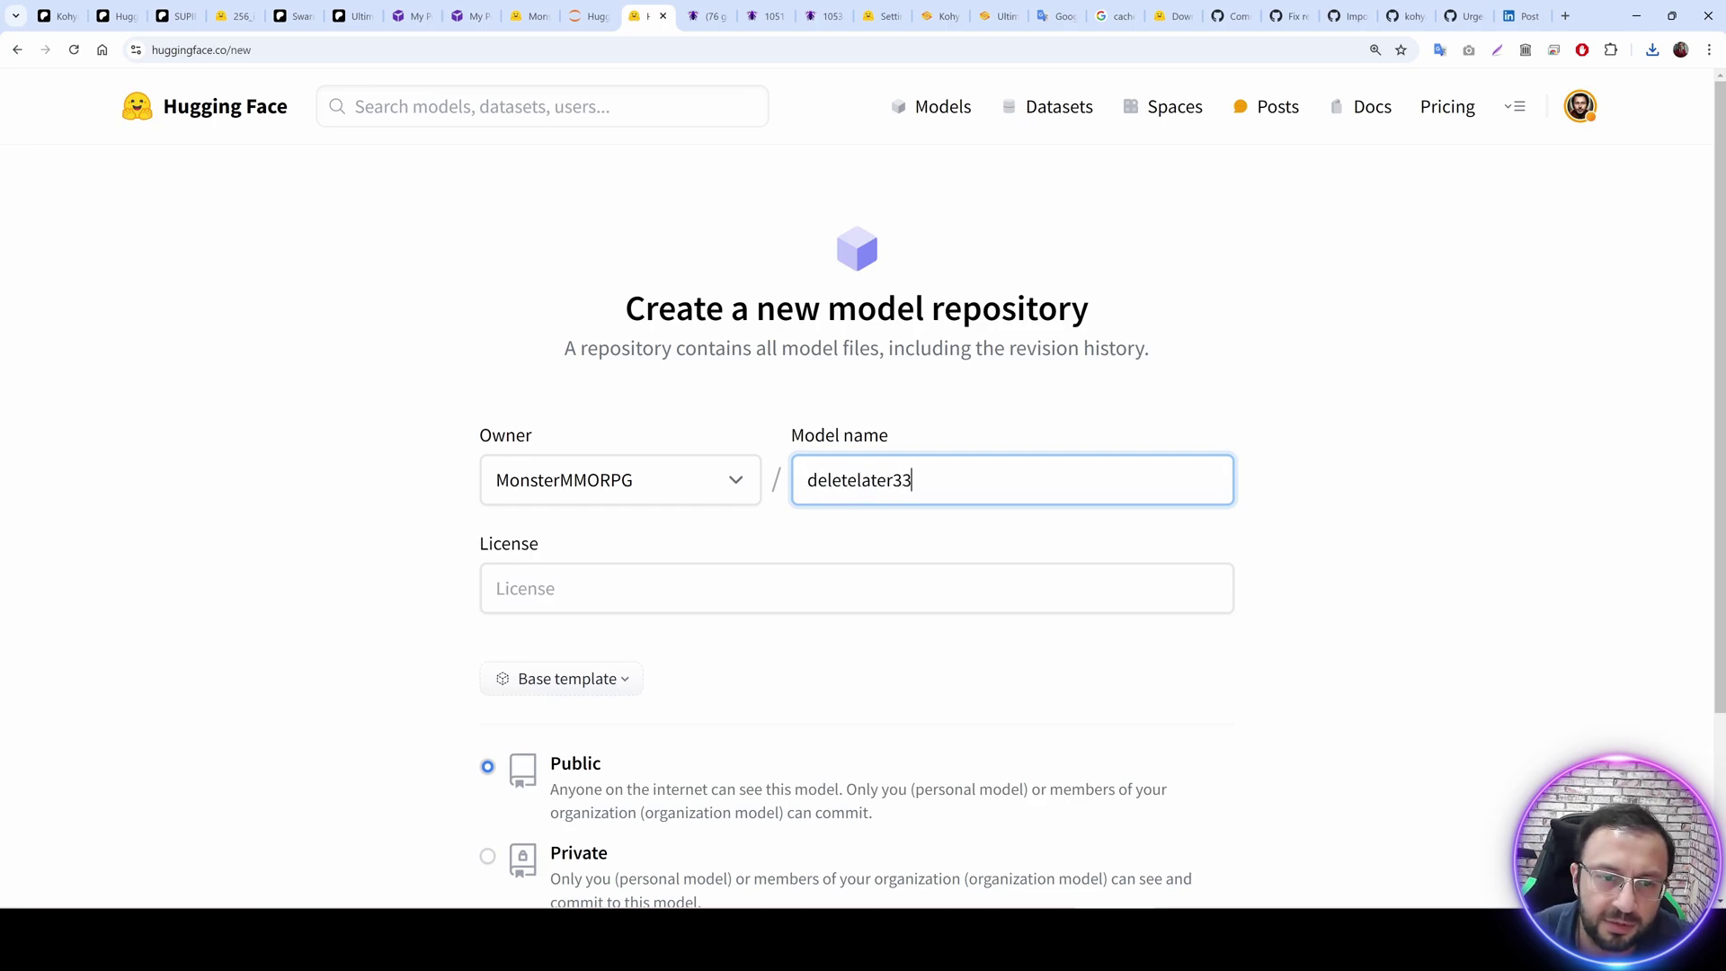
key("ctrl+a")
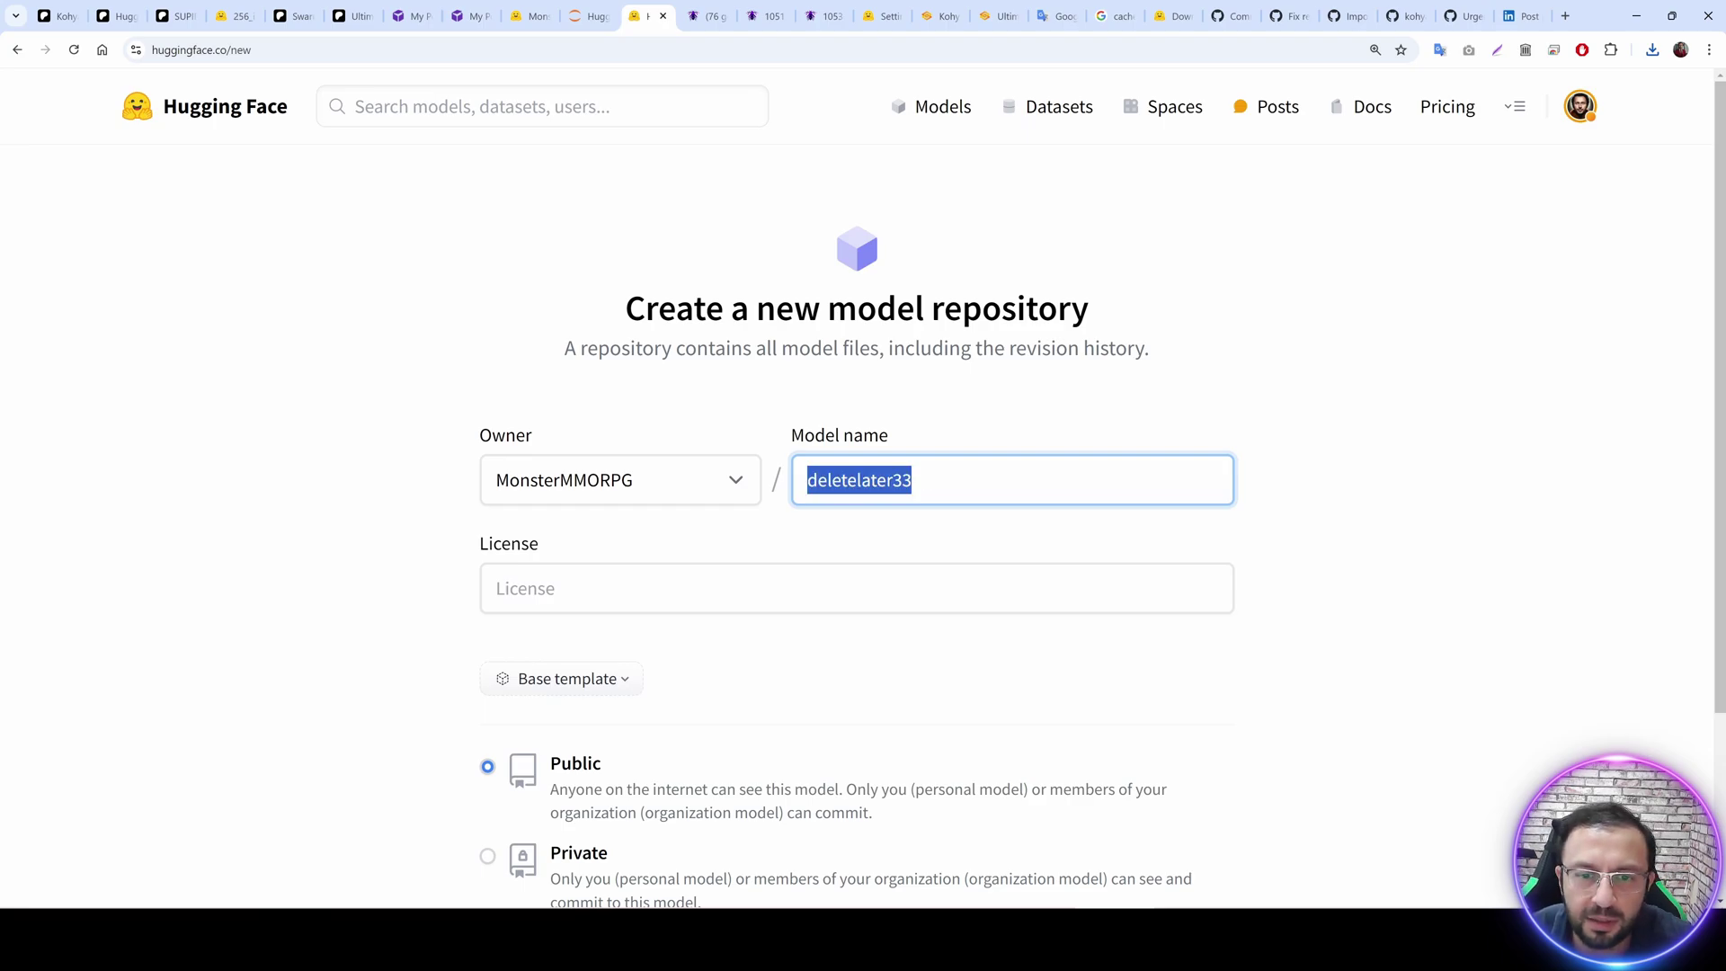
scroll(489, 528, "down", 3)
left_click(487, 621)
left_click(563, 841)
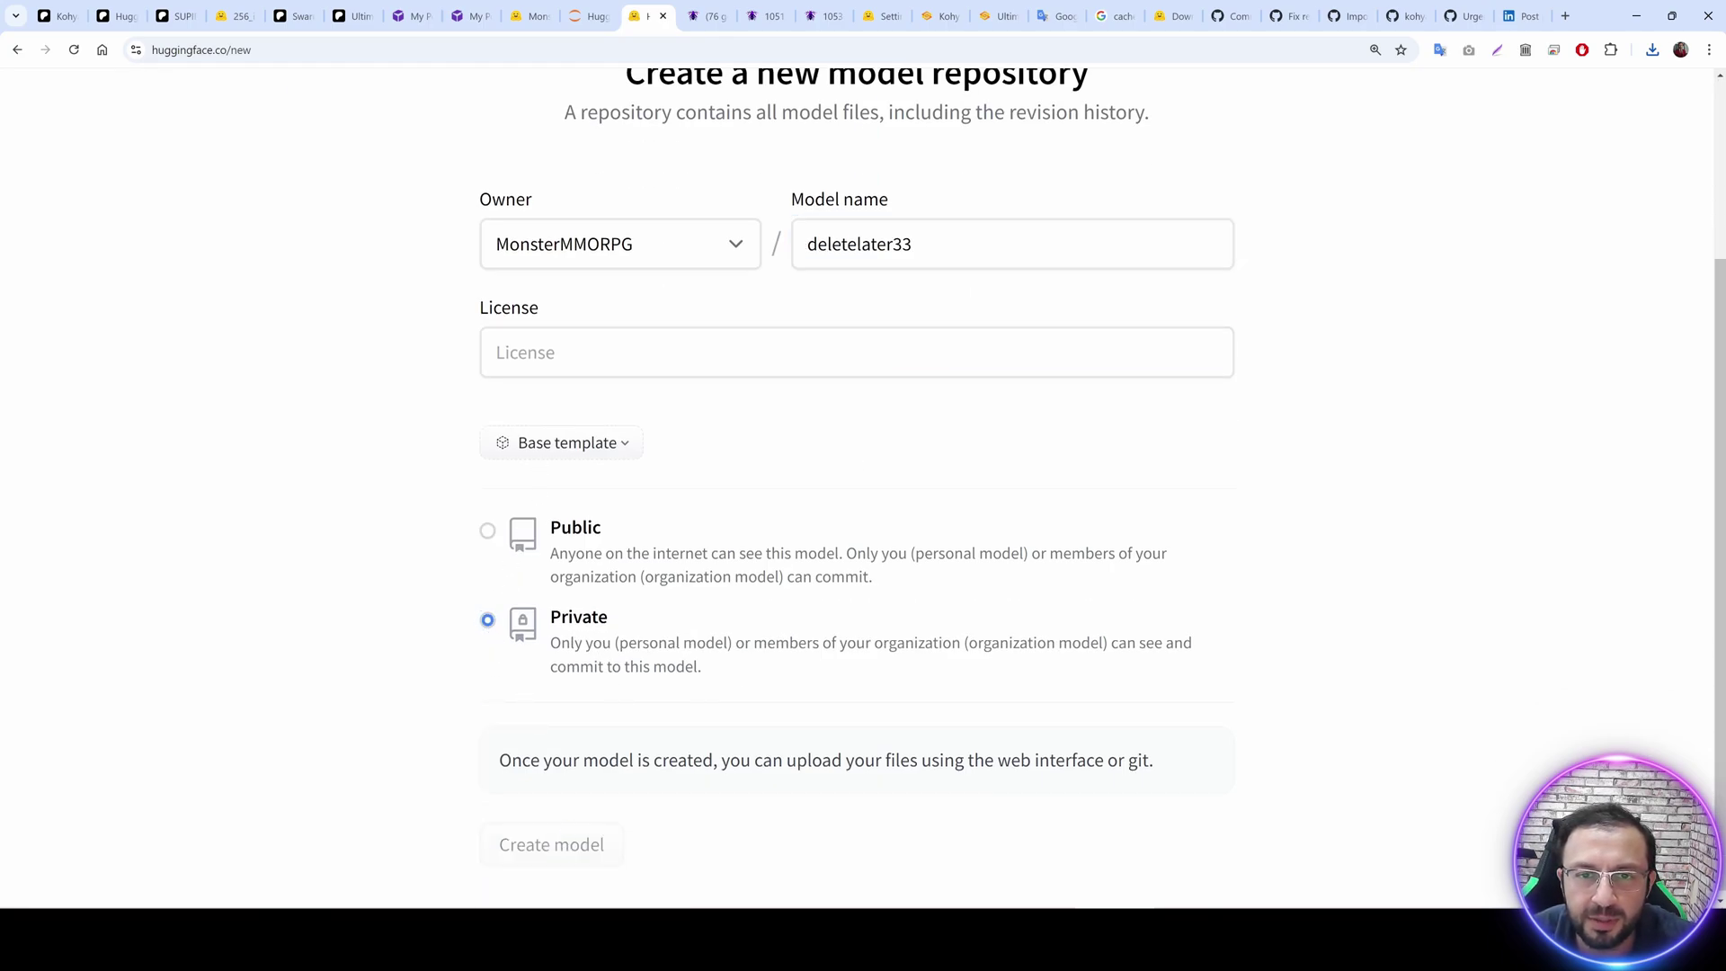
Copy the full deletelater33 repository name and paste it as the repo_id in the notebook's "Very fast new upload V2" cell.
left_click(534, 205)
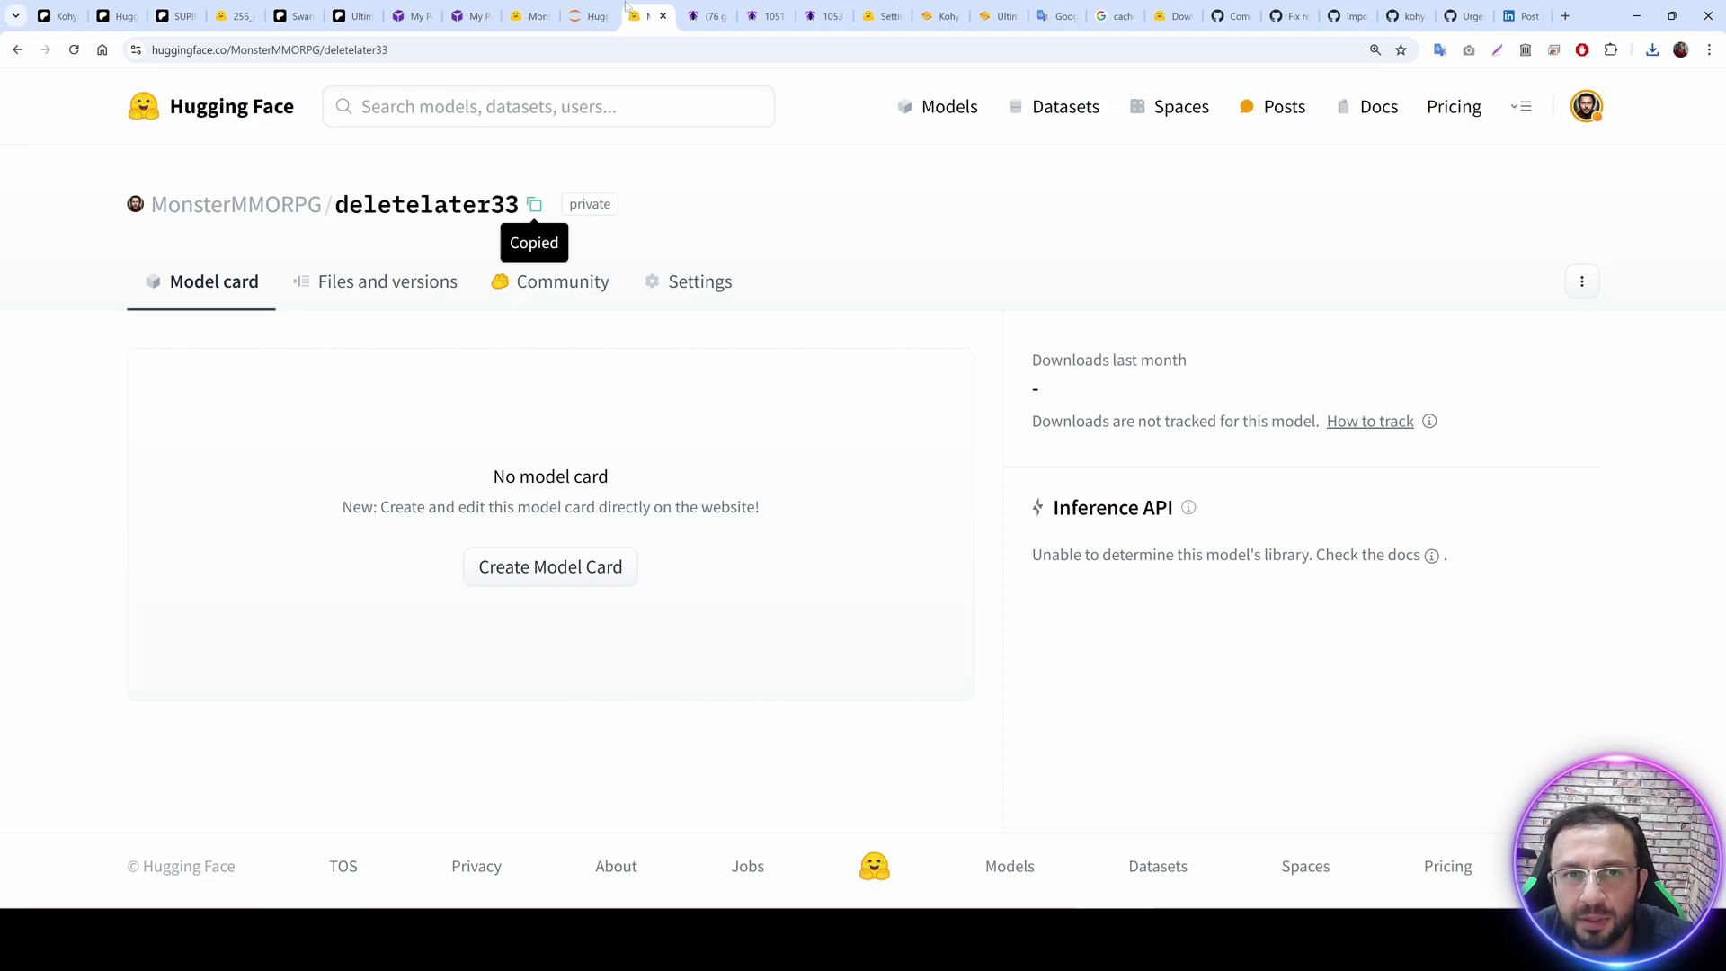
left_click(588, 15)
scroll(1078, 482, "down", 1)
left_click_drag(1143, 582, 961, 582)
key("ctrl+v")
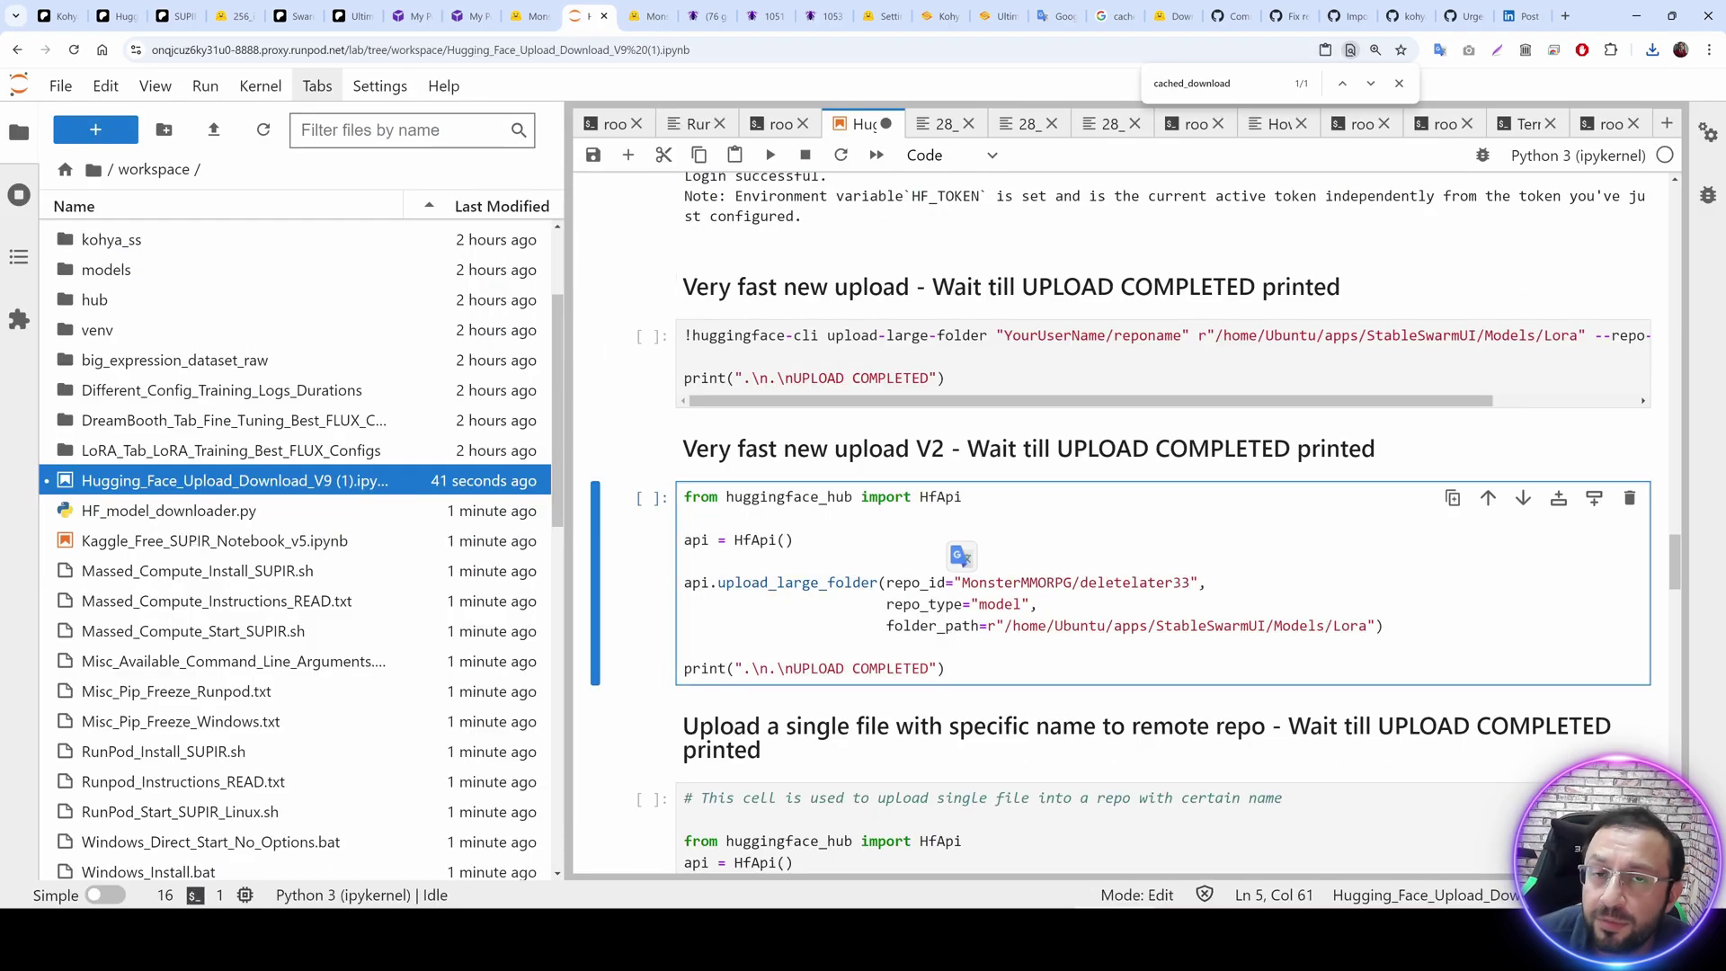
Browse to the SwarmUI Models folder in the workspace and copy the path of its diffusion_models folder.
scroll(413, 386, "up", 2)
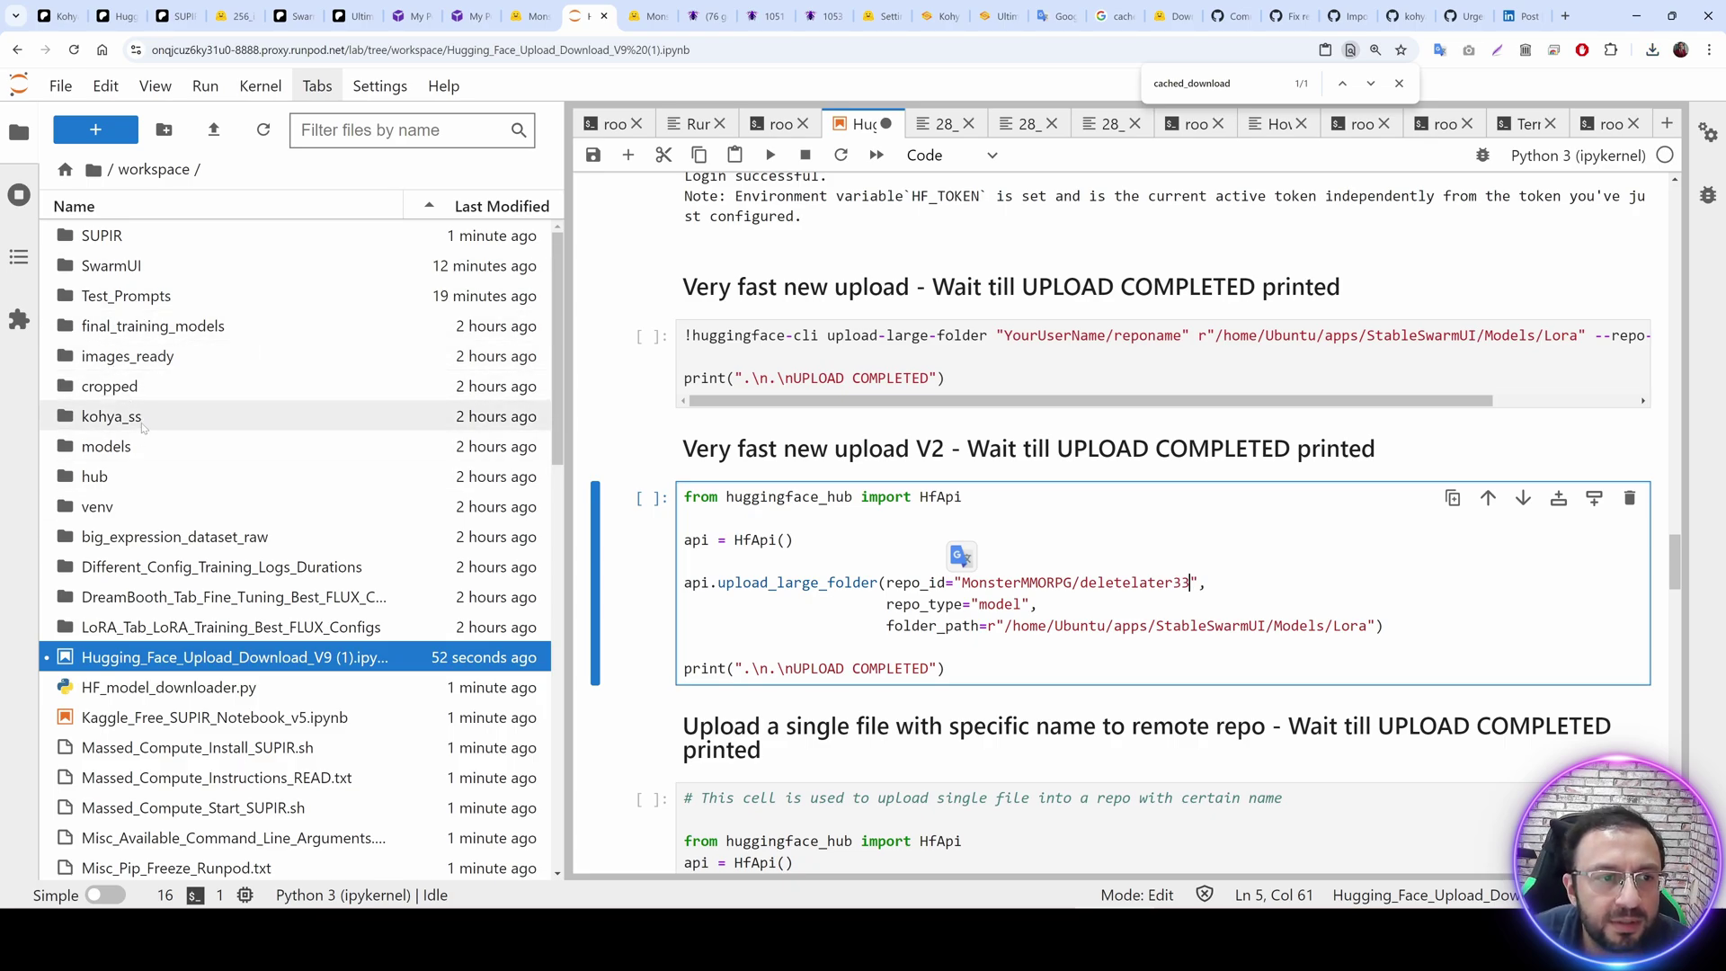
double_click(111, 265)
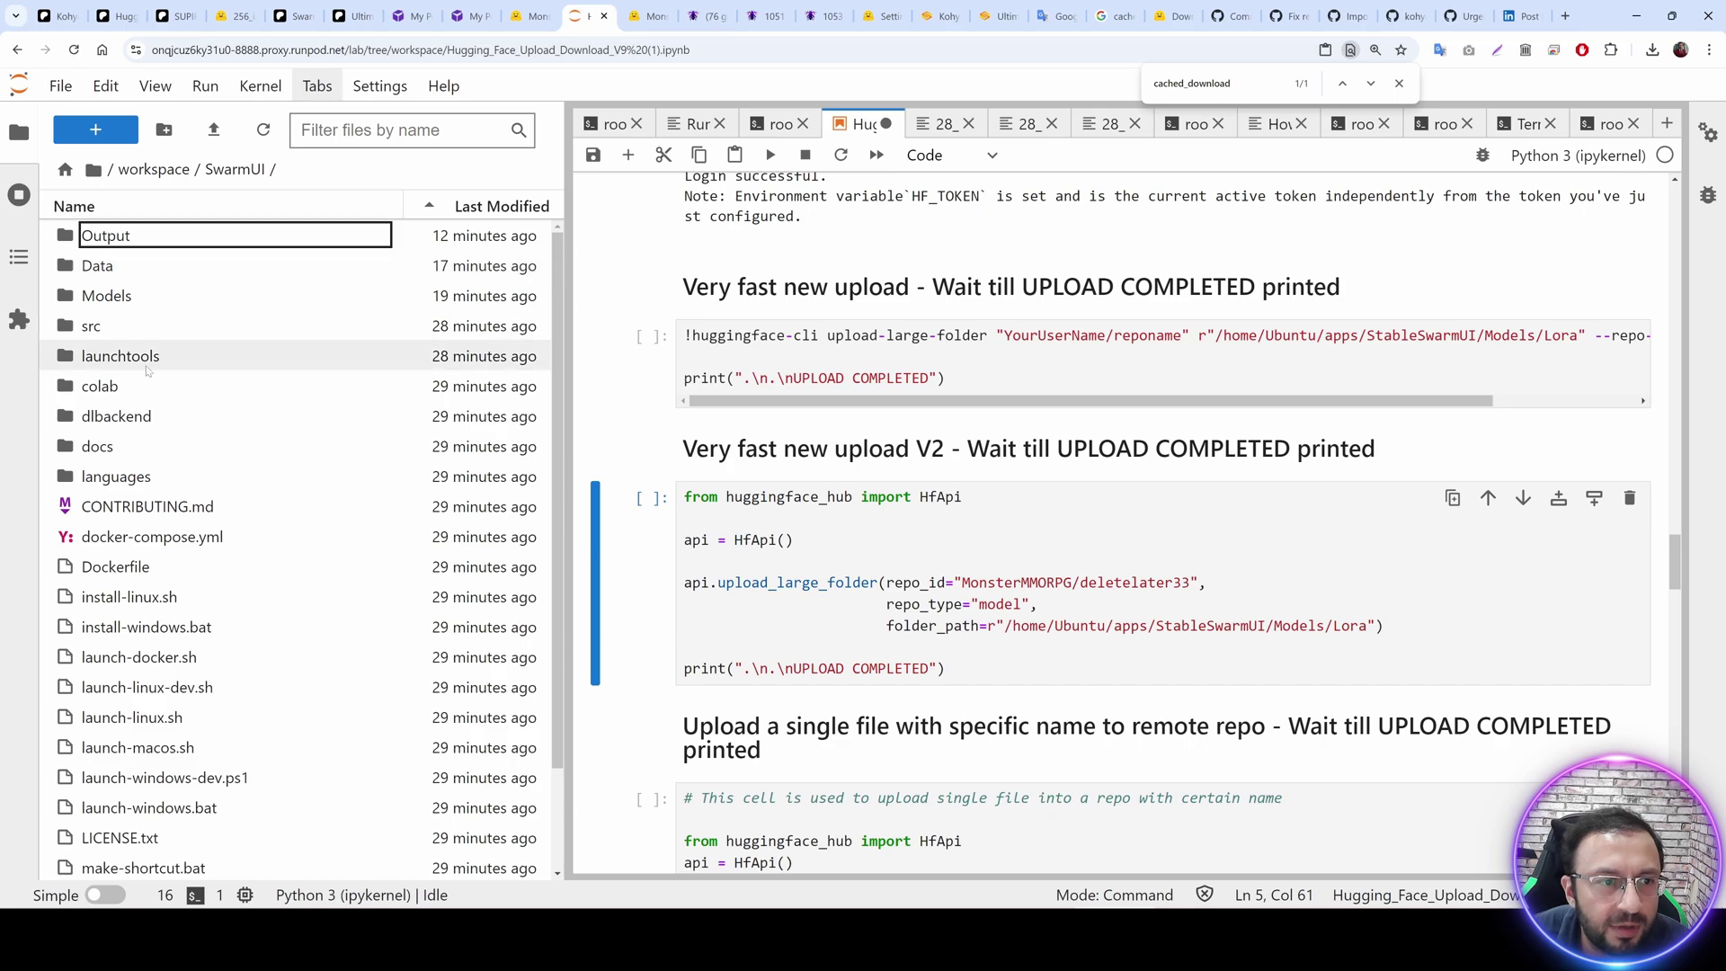
left_click(114, 306)
double_click(330, 305)
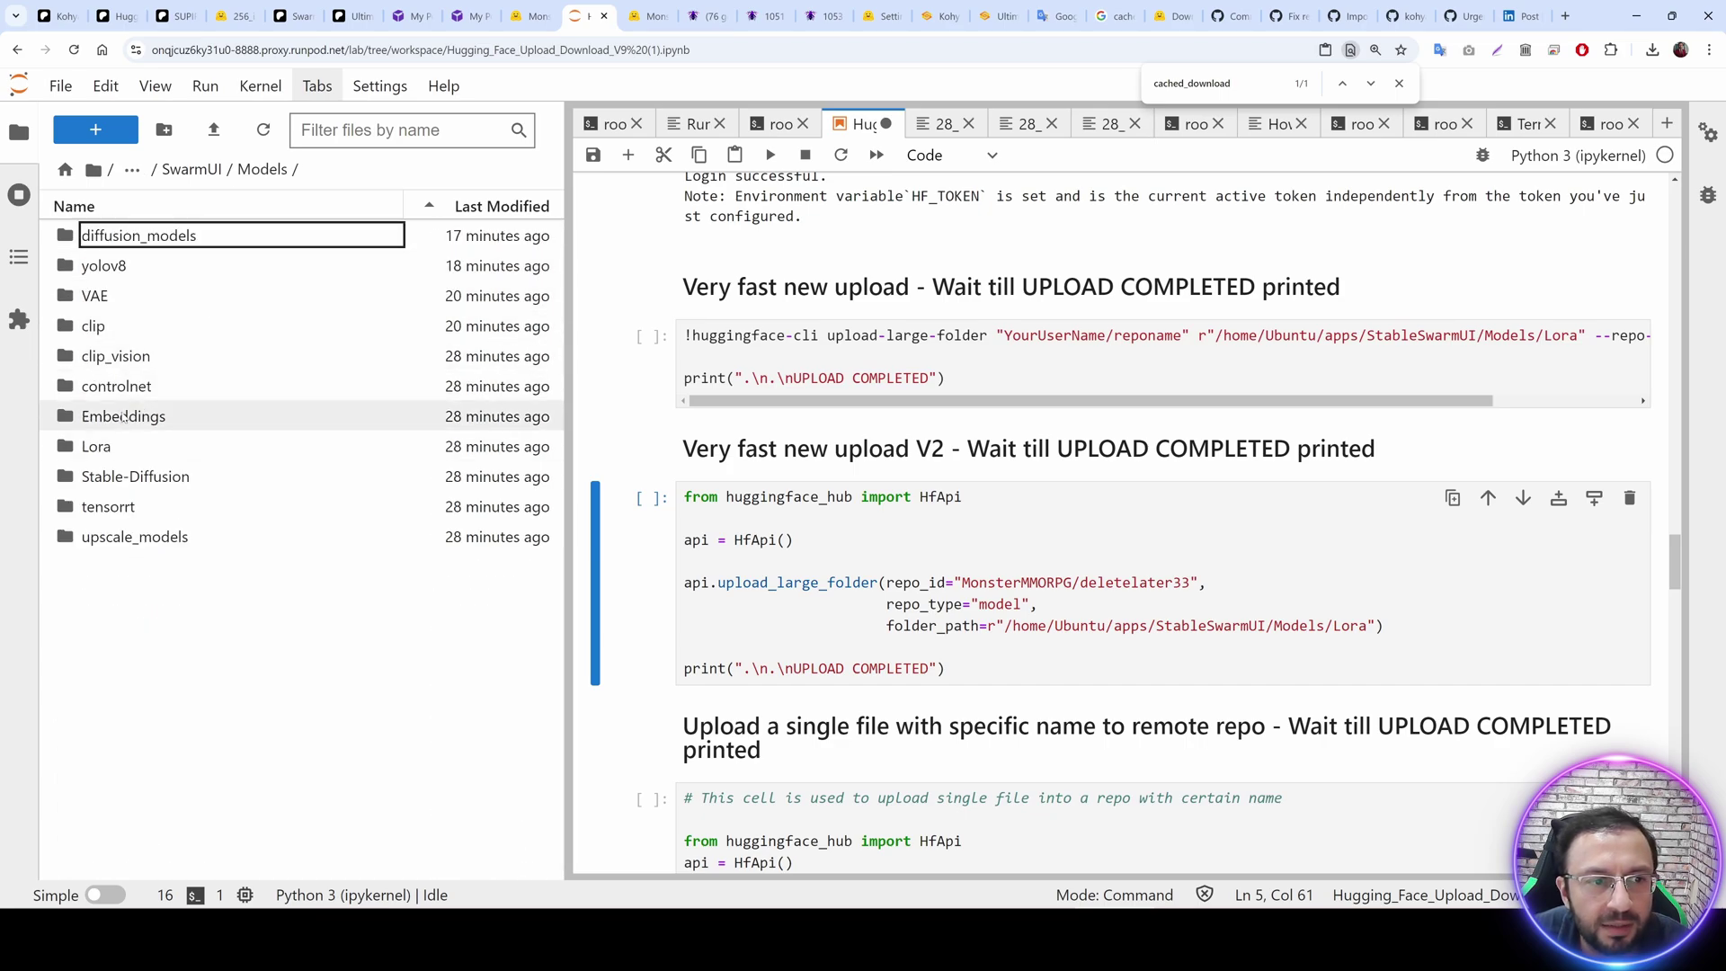
left_click(151, 244)
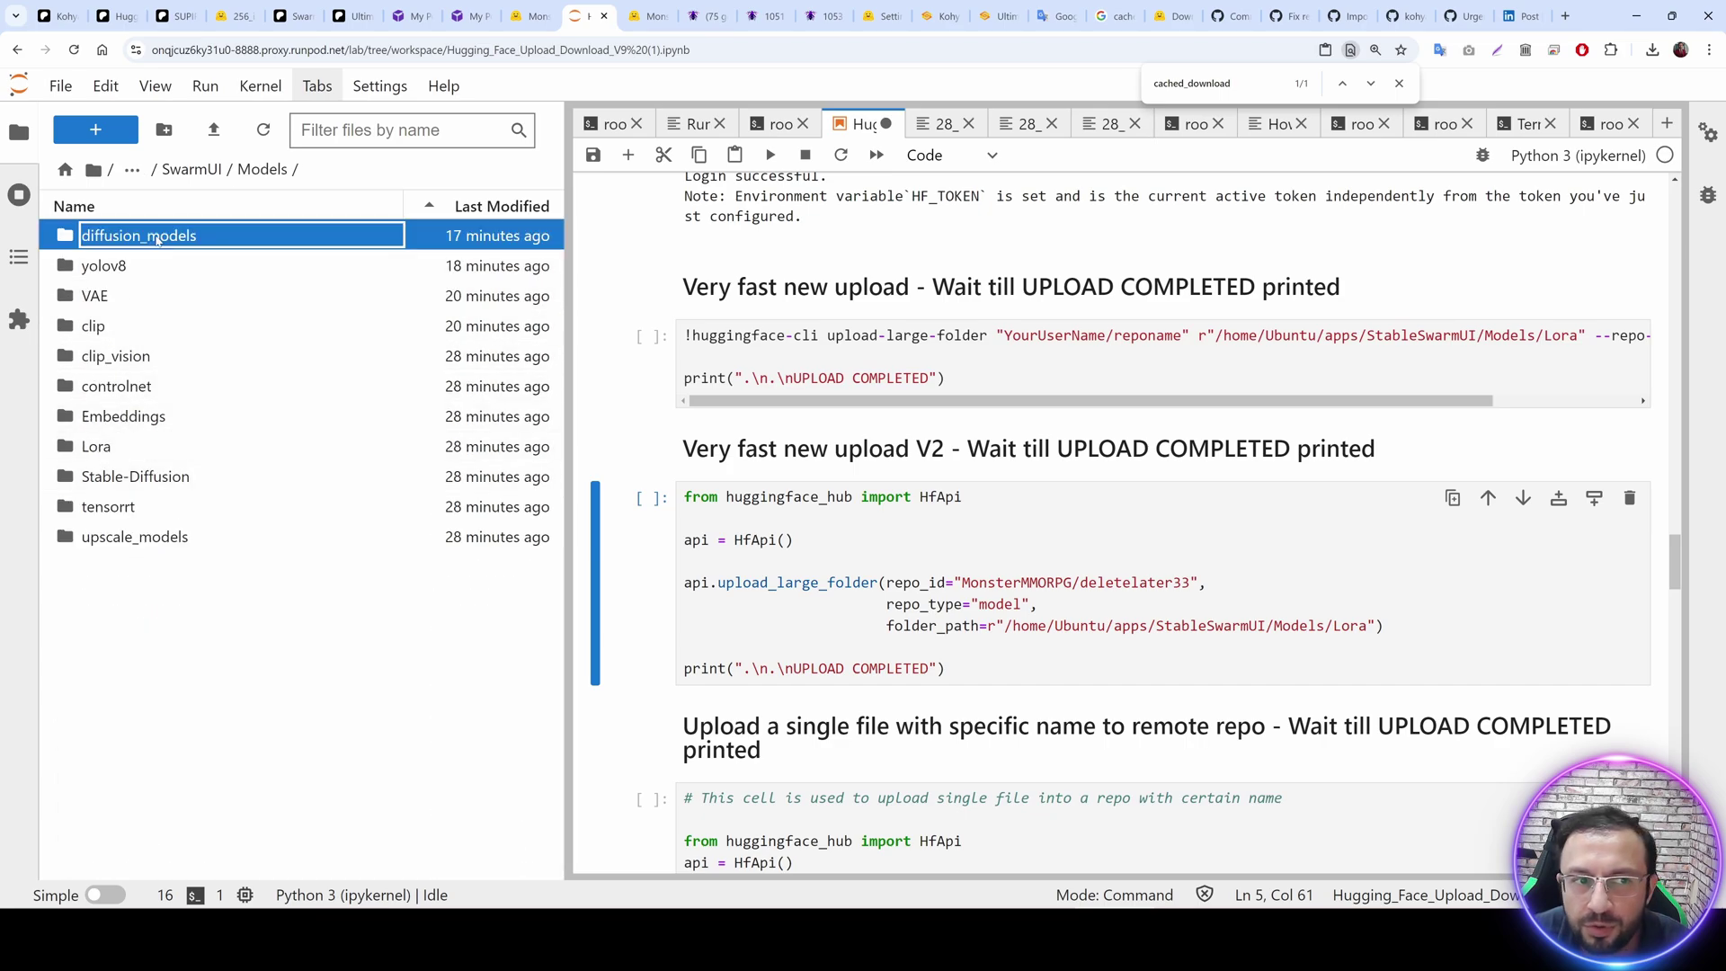
right_click(150, 239)
left_click(227, 501)
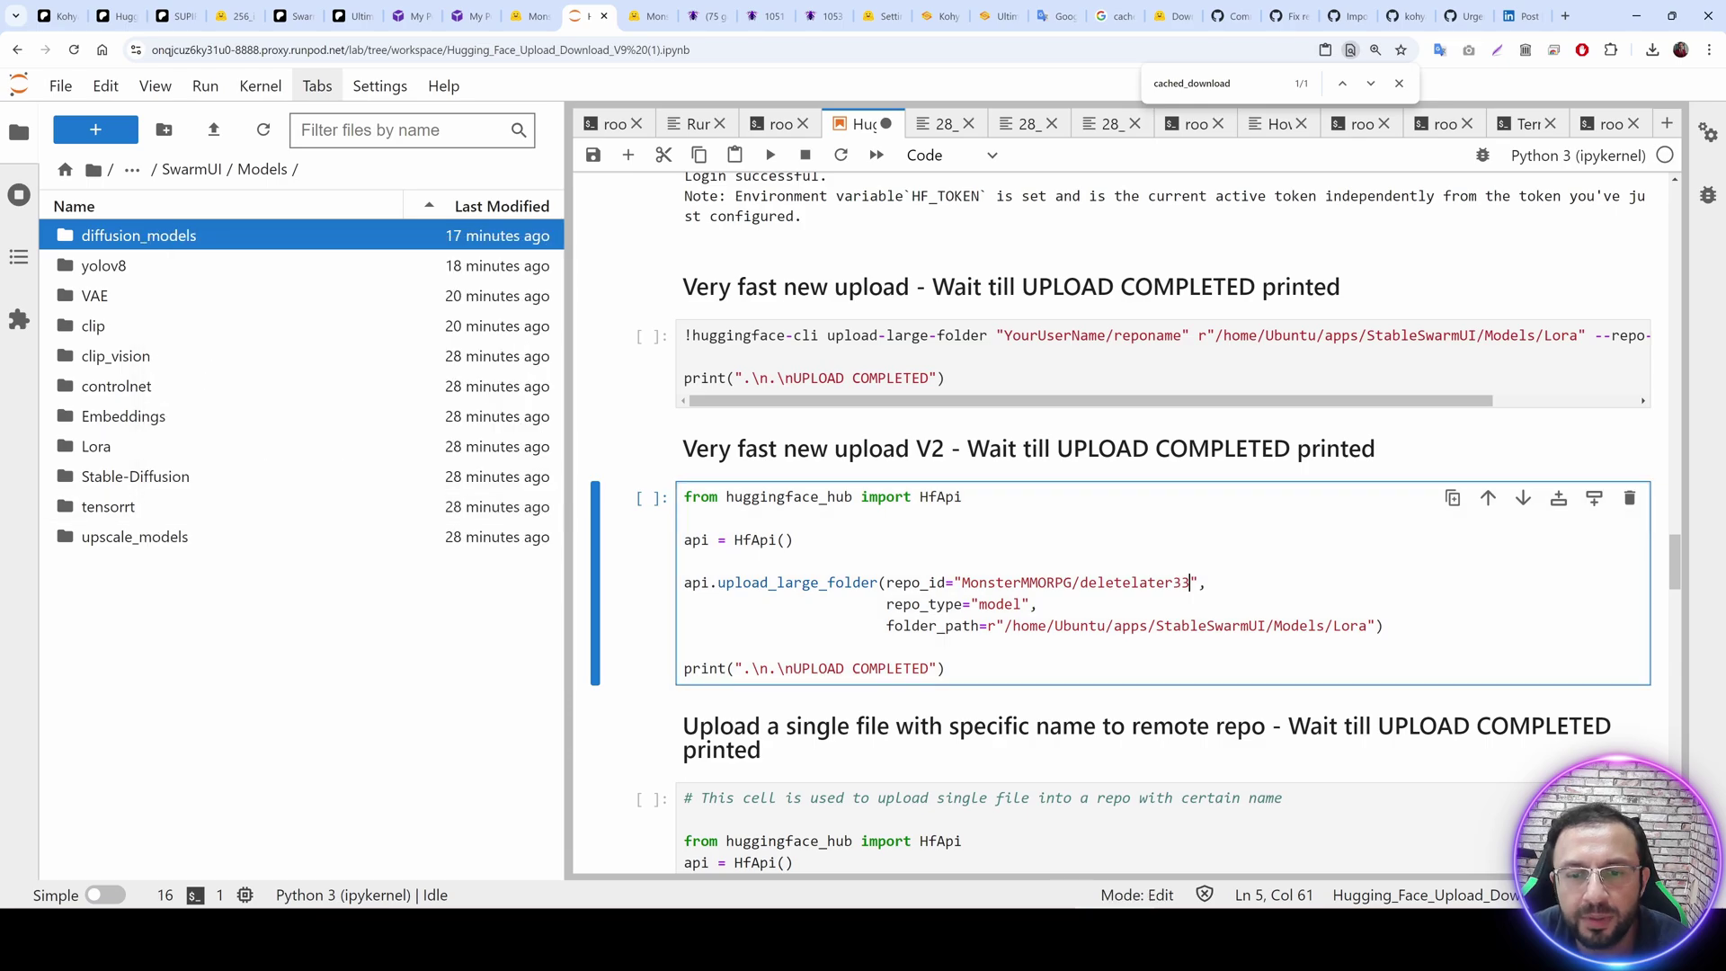
Set folder_path in the "Very fast new upload V2" cell to /workspace/SwarmUI/Models/diffusion_models and run the cell.
left_click_drag(1373, 626, 1004, 626)
key("BackSpace")
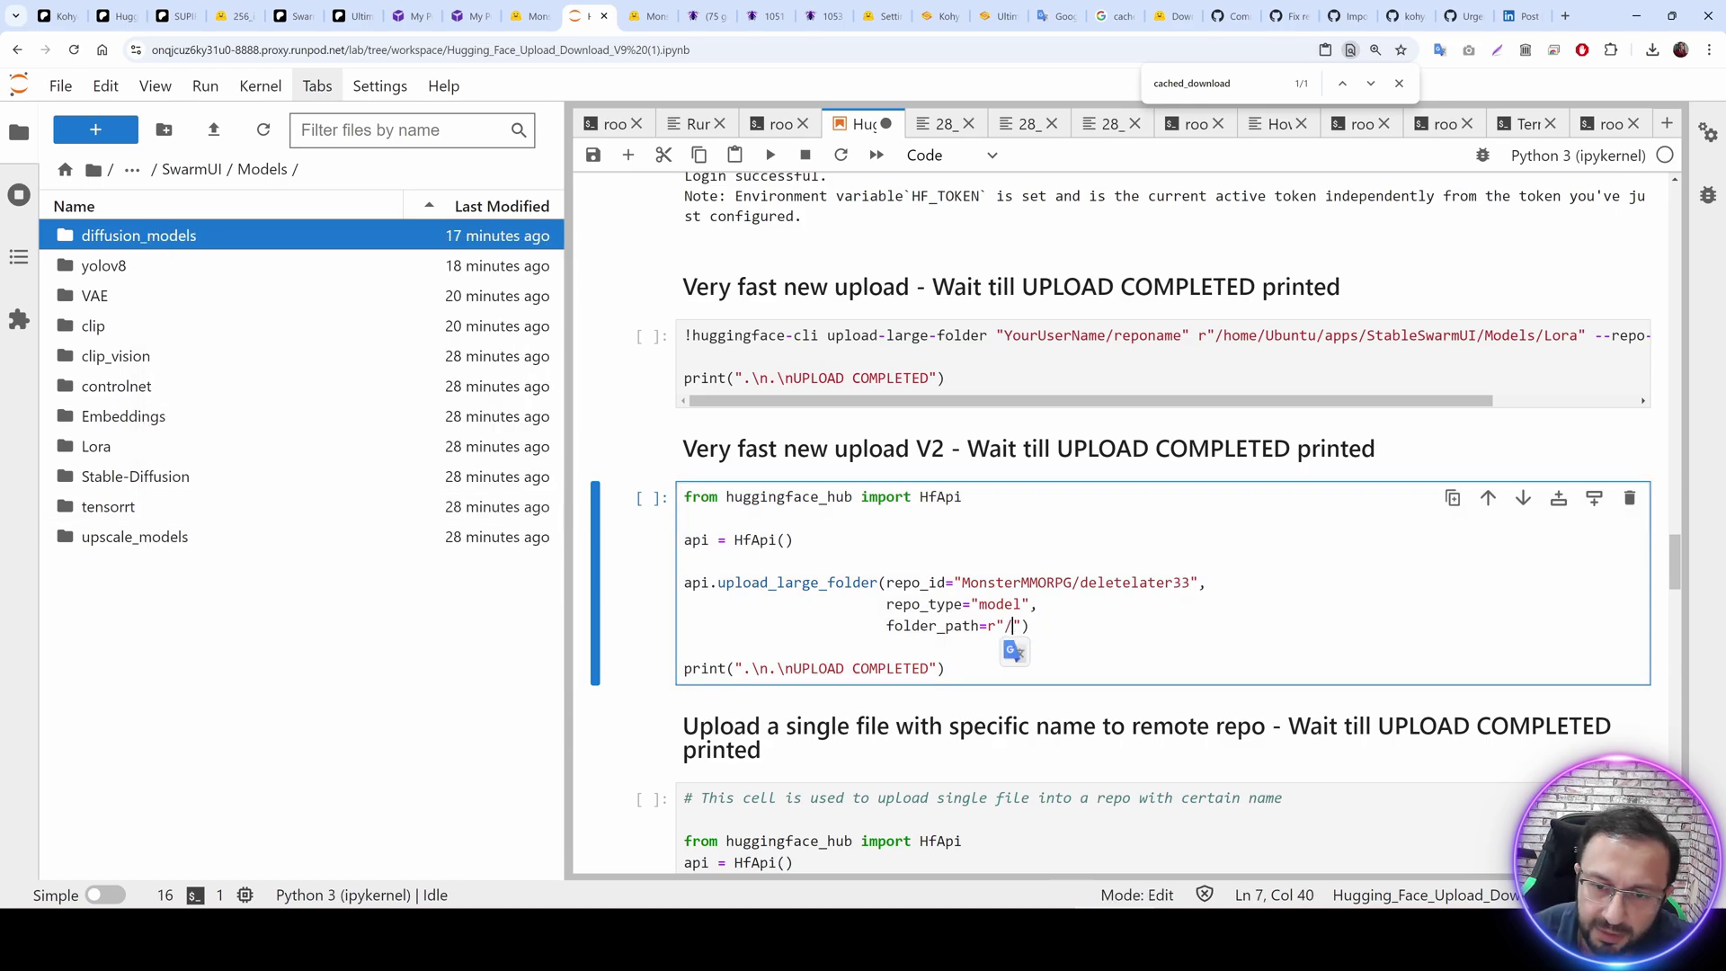
key("ctrl+v")
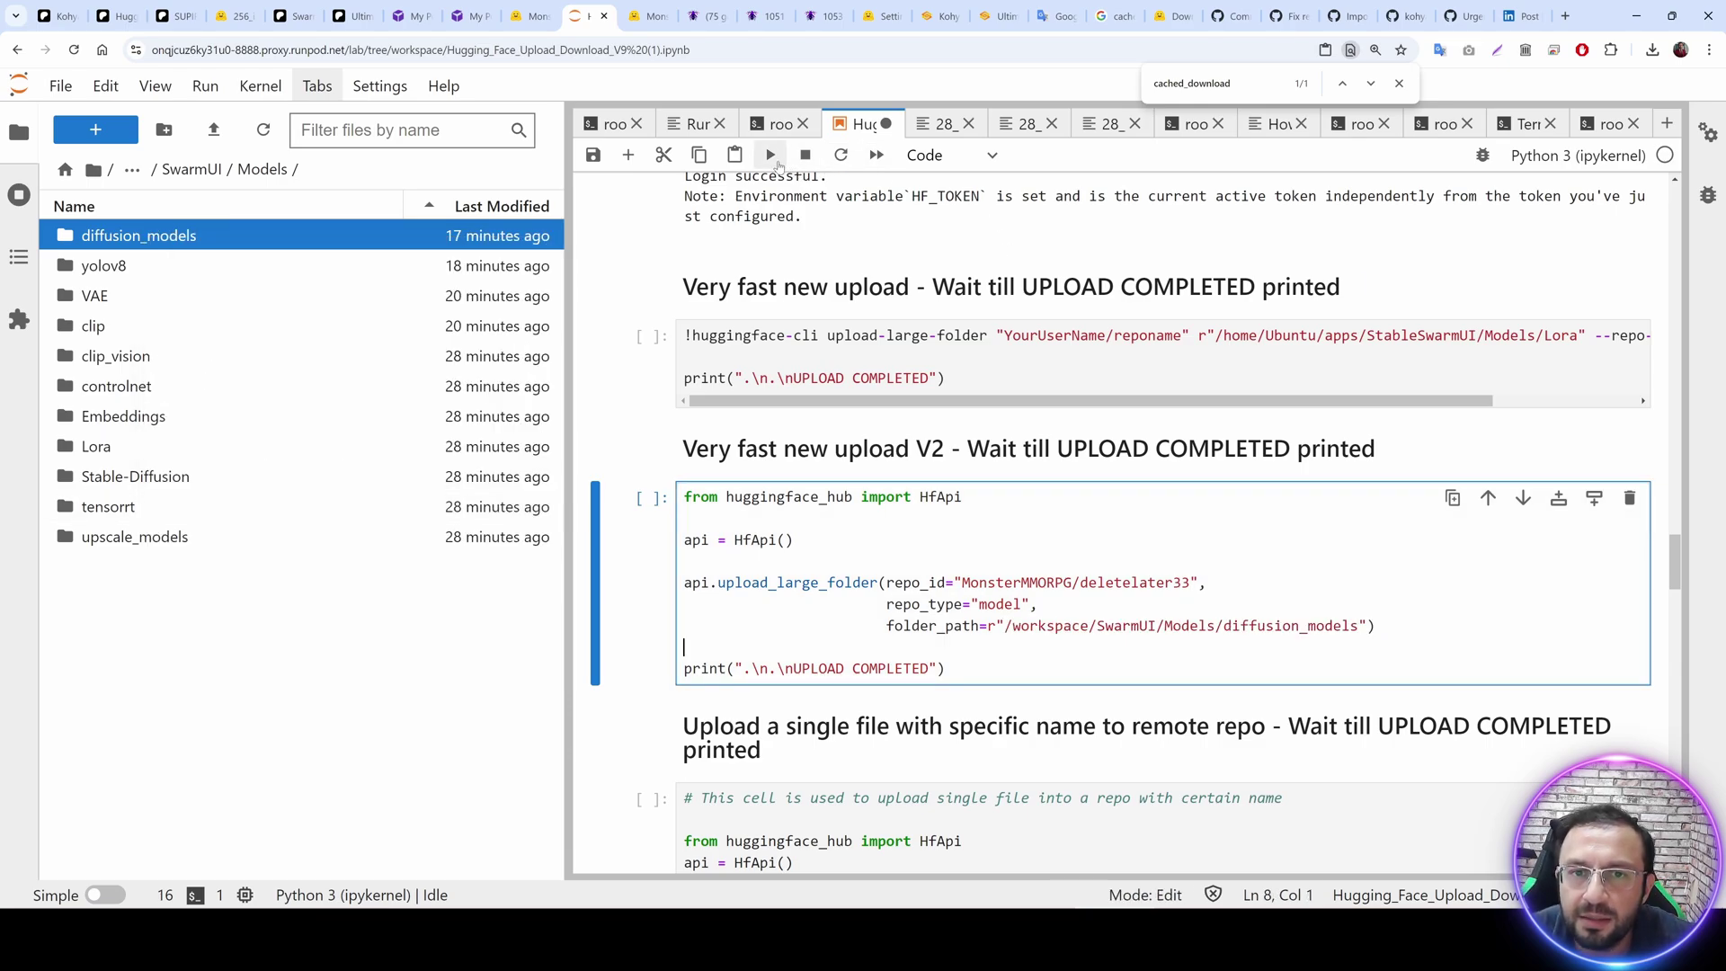
key("shift+Return")
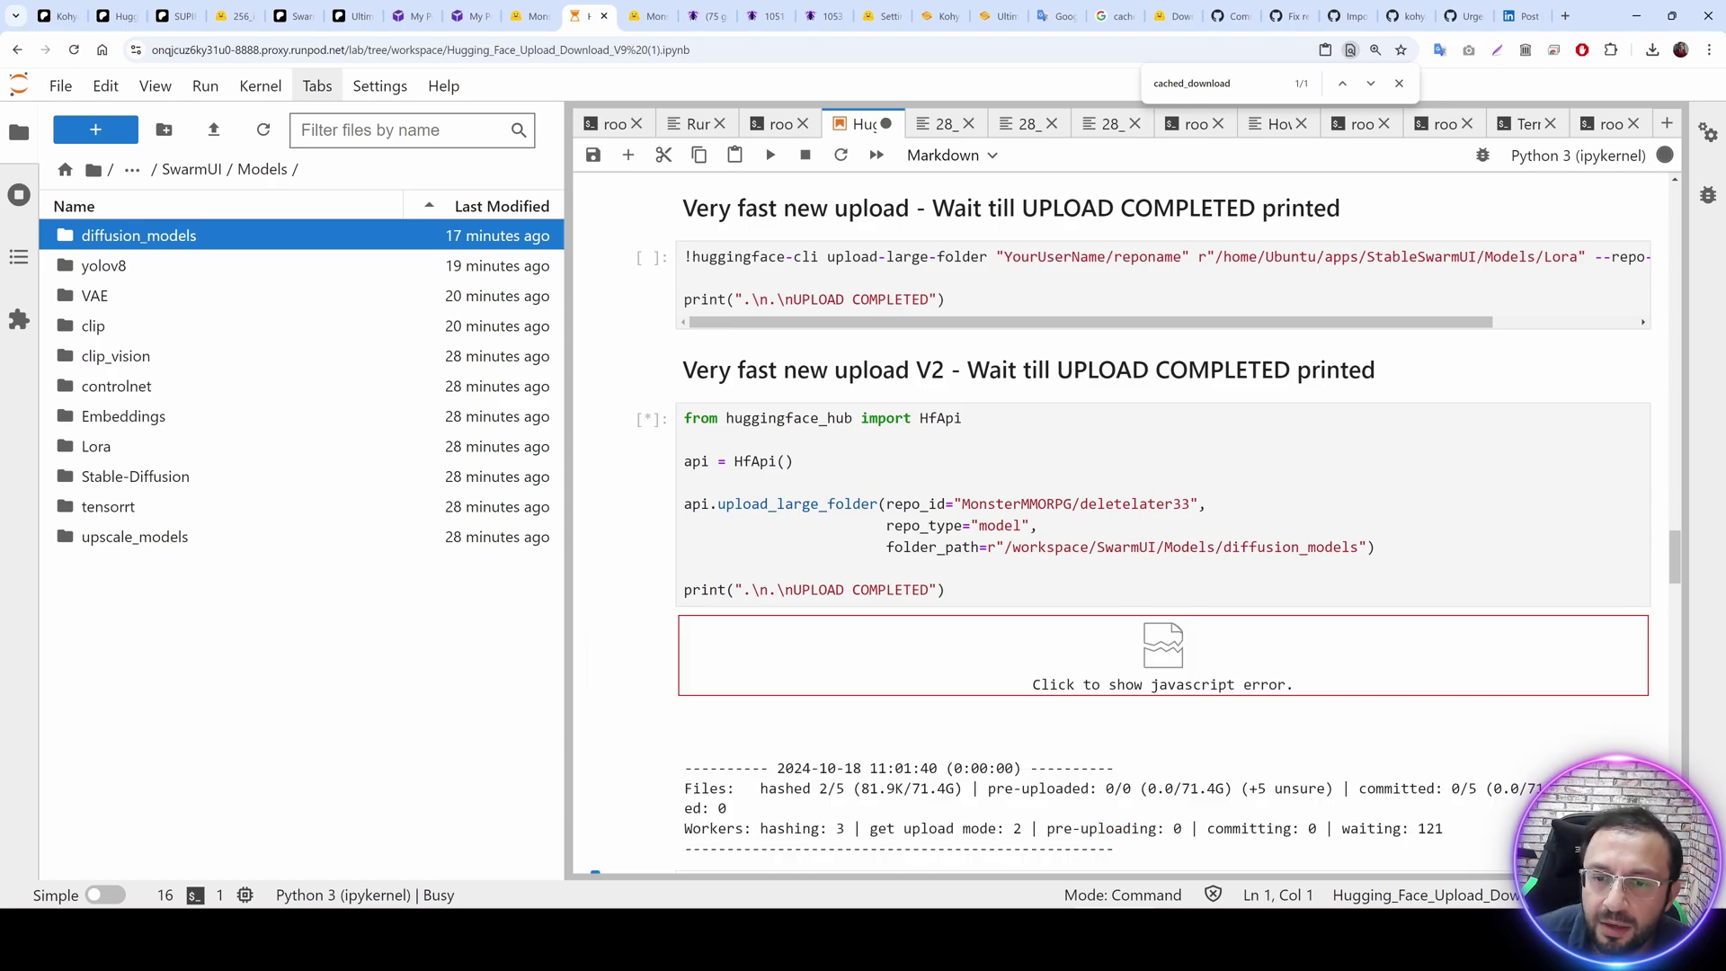
Examine the upload cell's hashing and pre-upload progress, and the UPLOAD COMPLETED text it is set to print.
scroll(1119, 534, "down", 3)
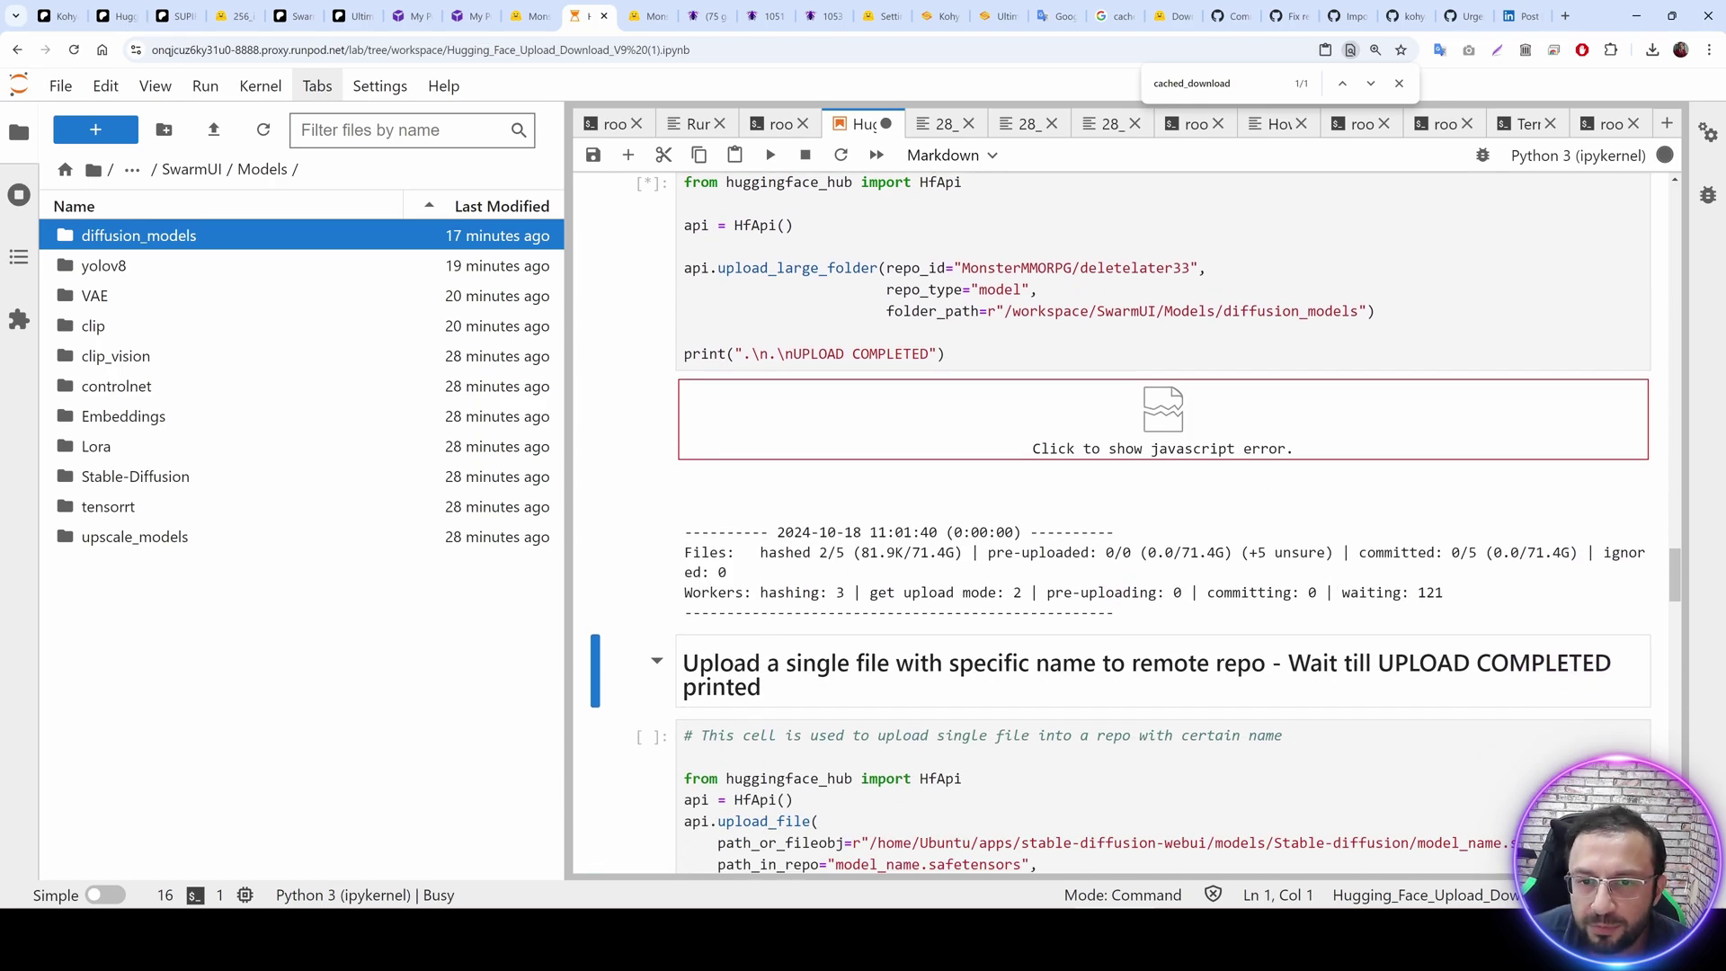
mouse_move(1664, 160)
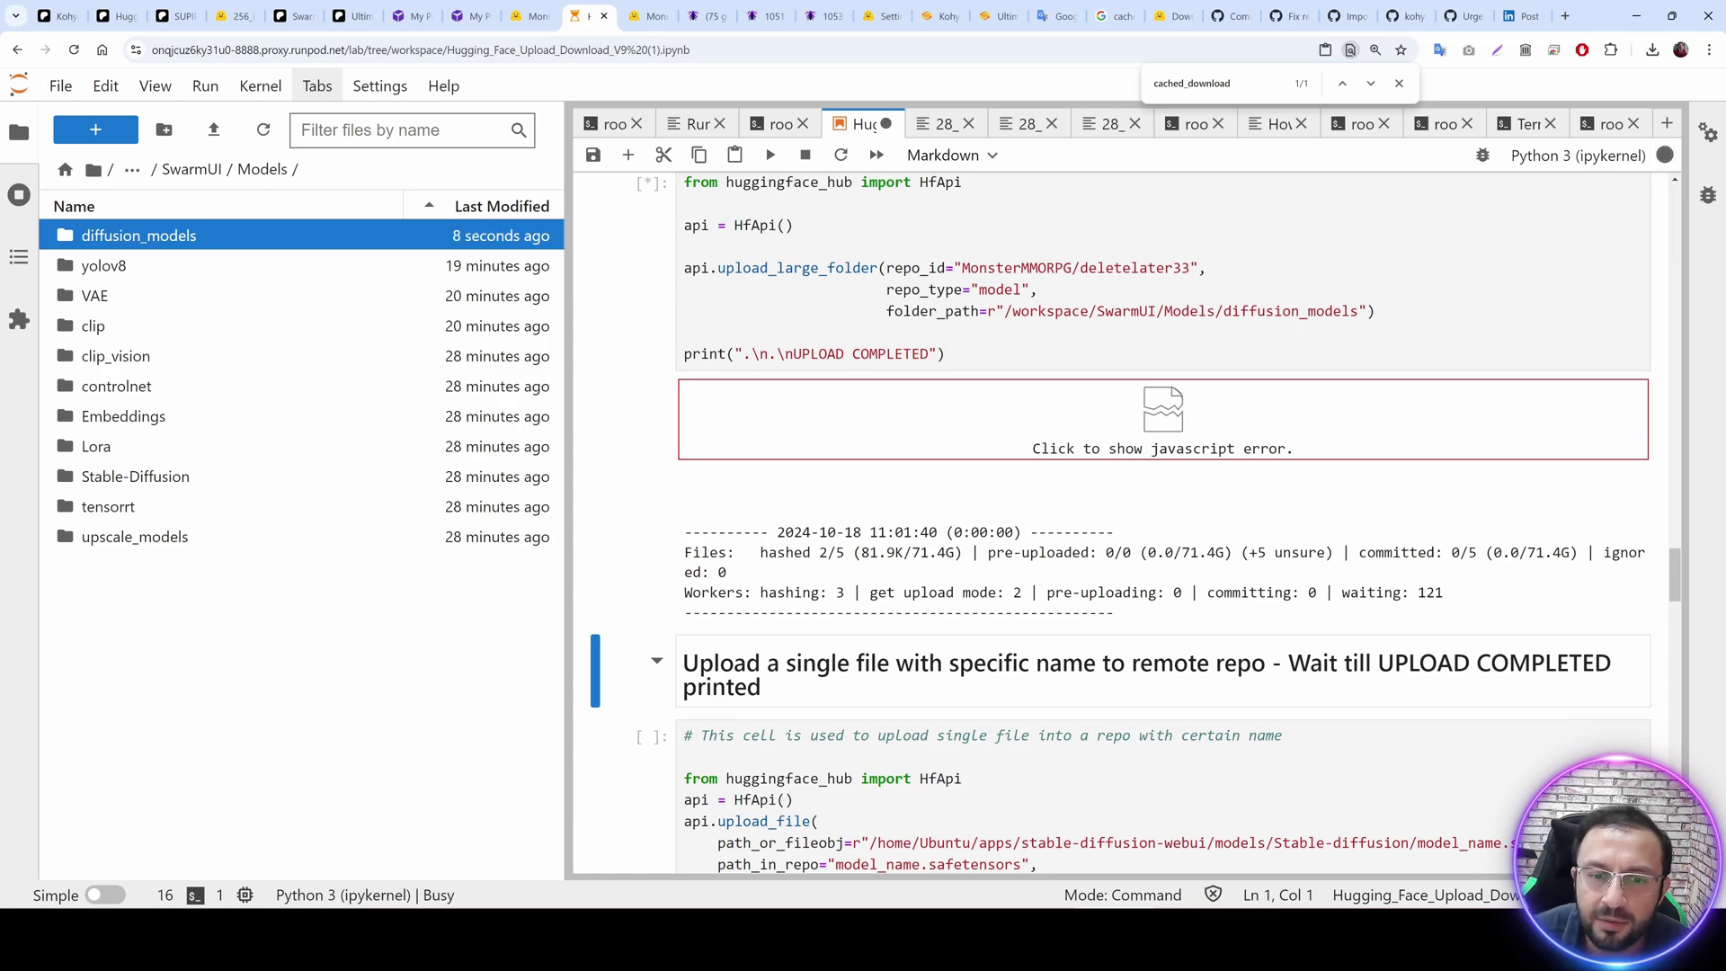
scroll(861, 586, "up", 3)
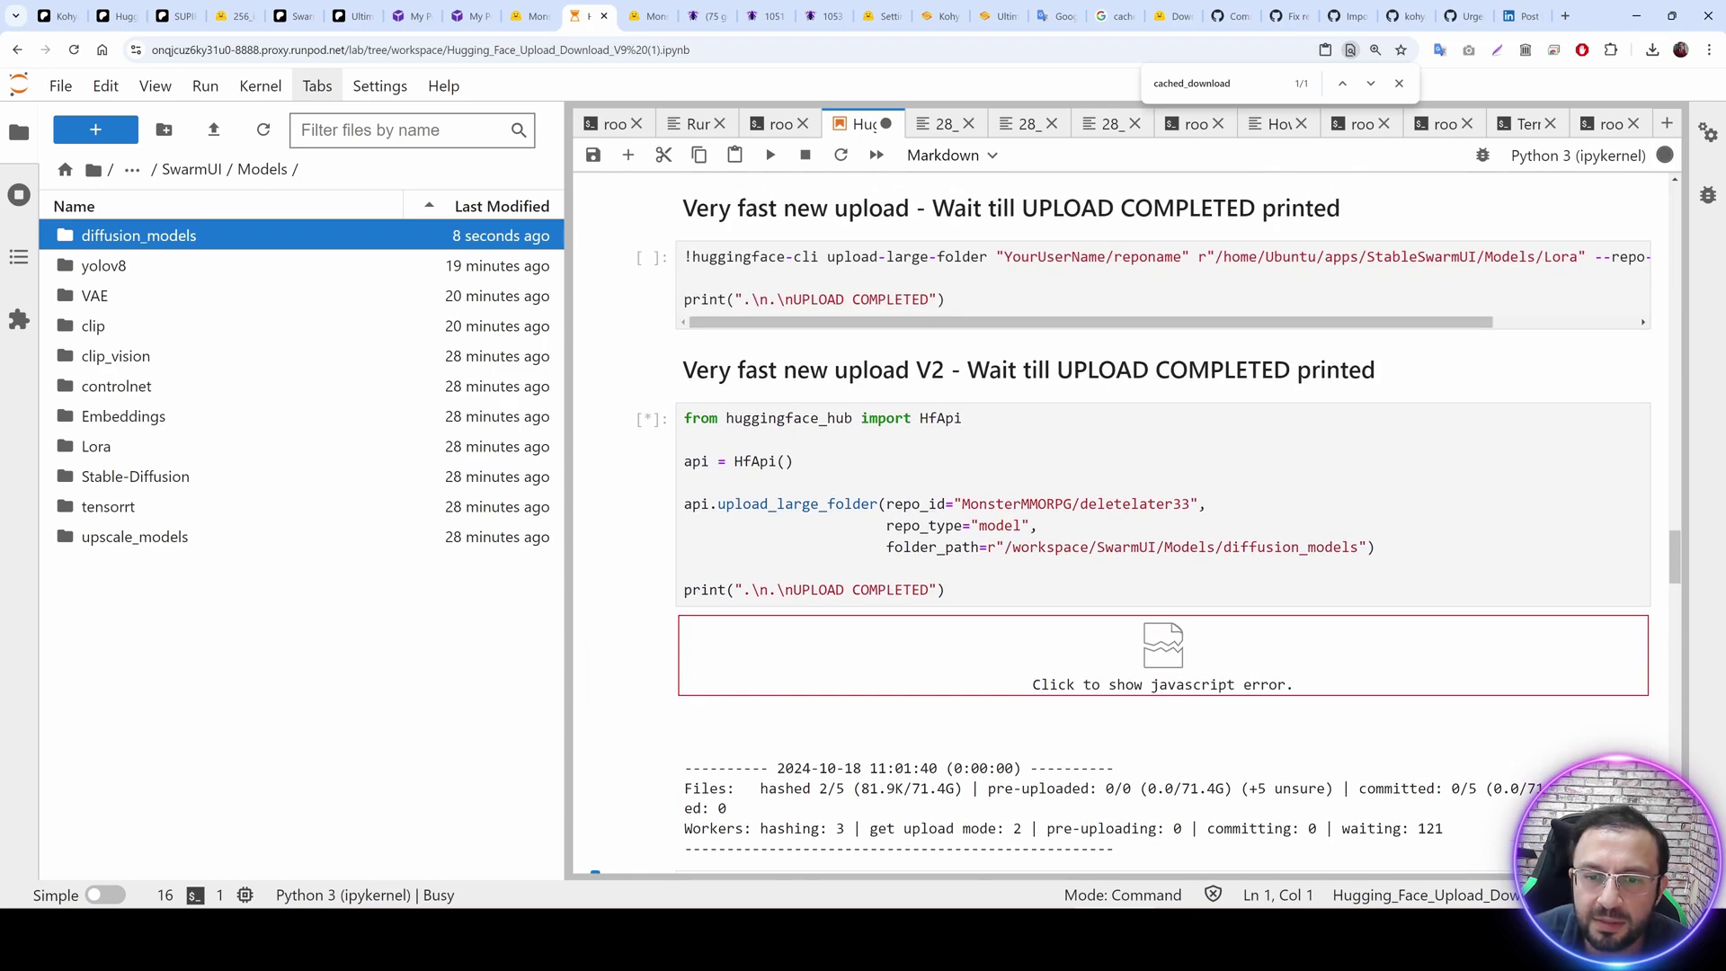
left_click_drag(929, 589, 791, 589)
scroll(933, 700, "down", 1)
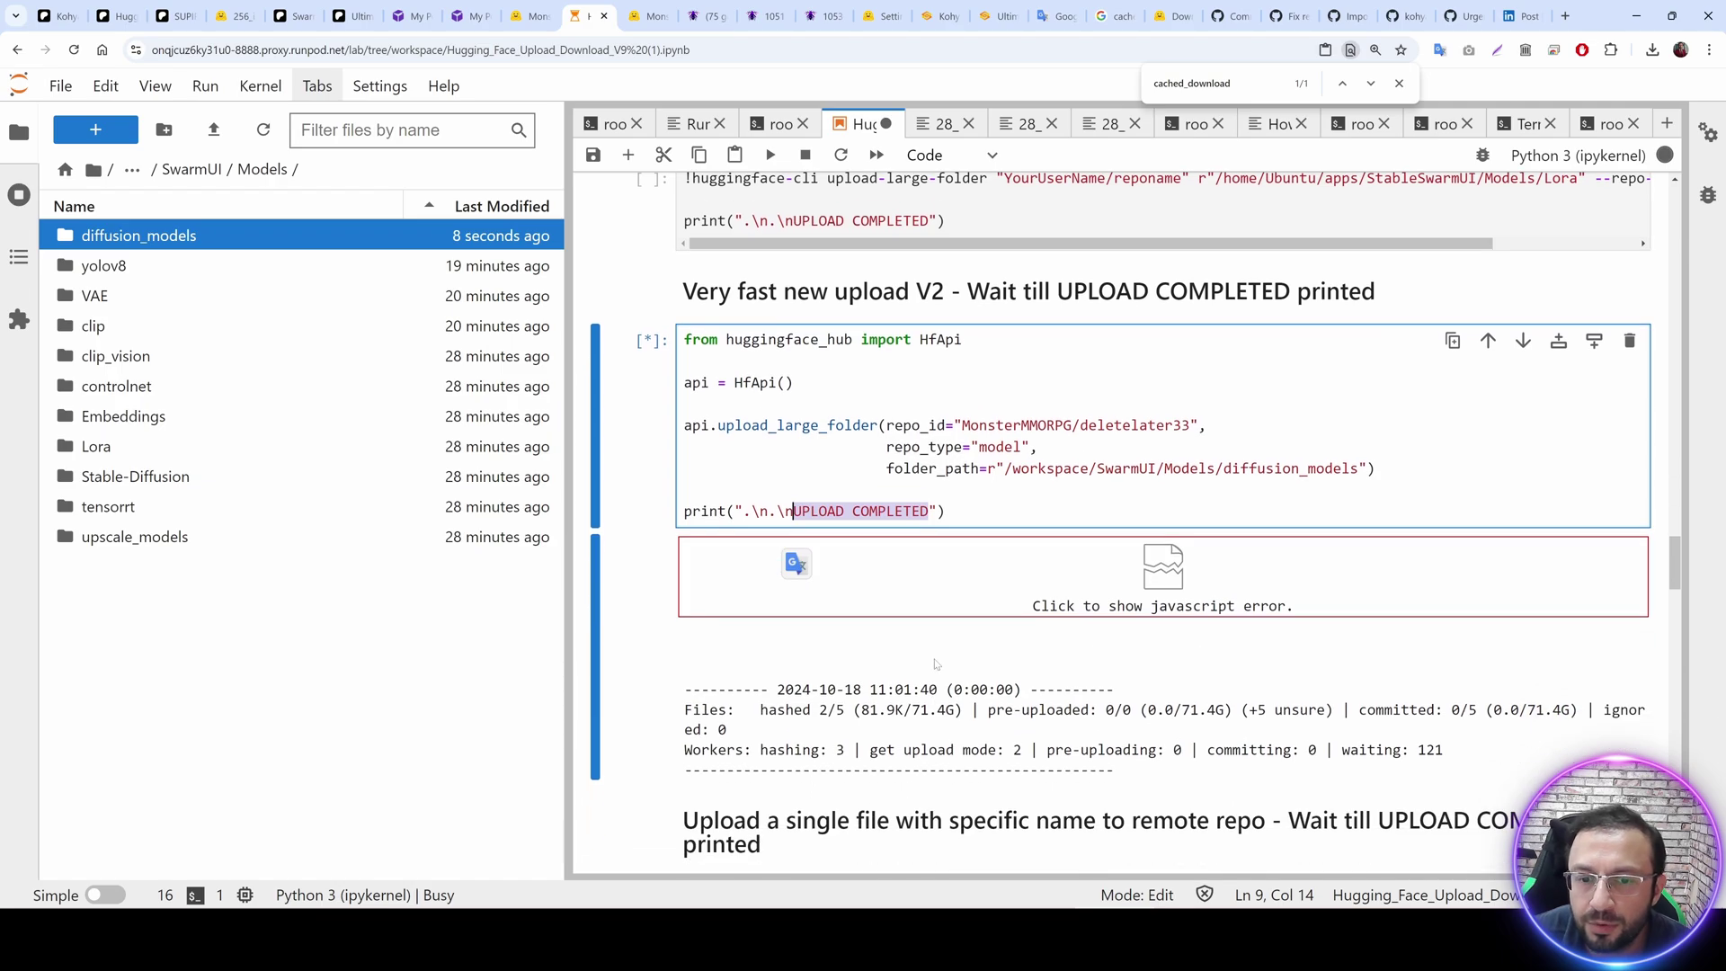
scroll(932, 665, "down", 1)
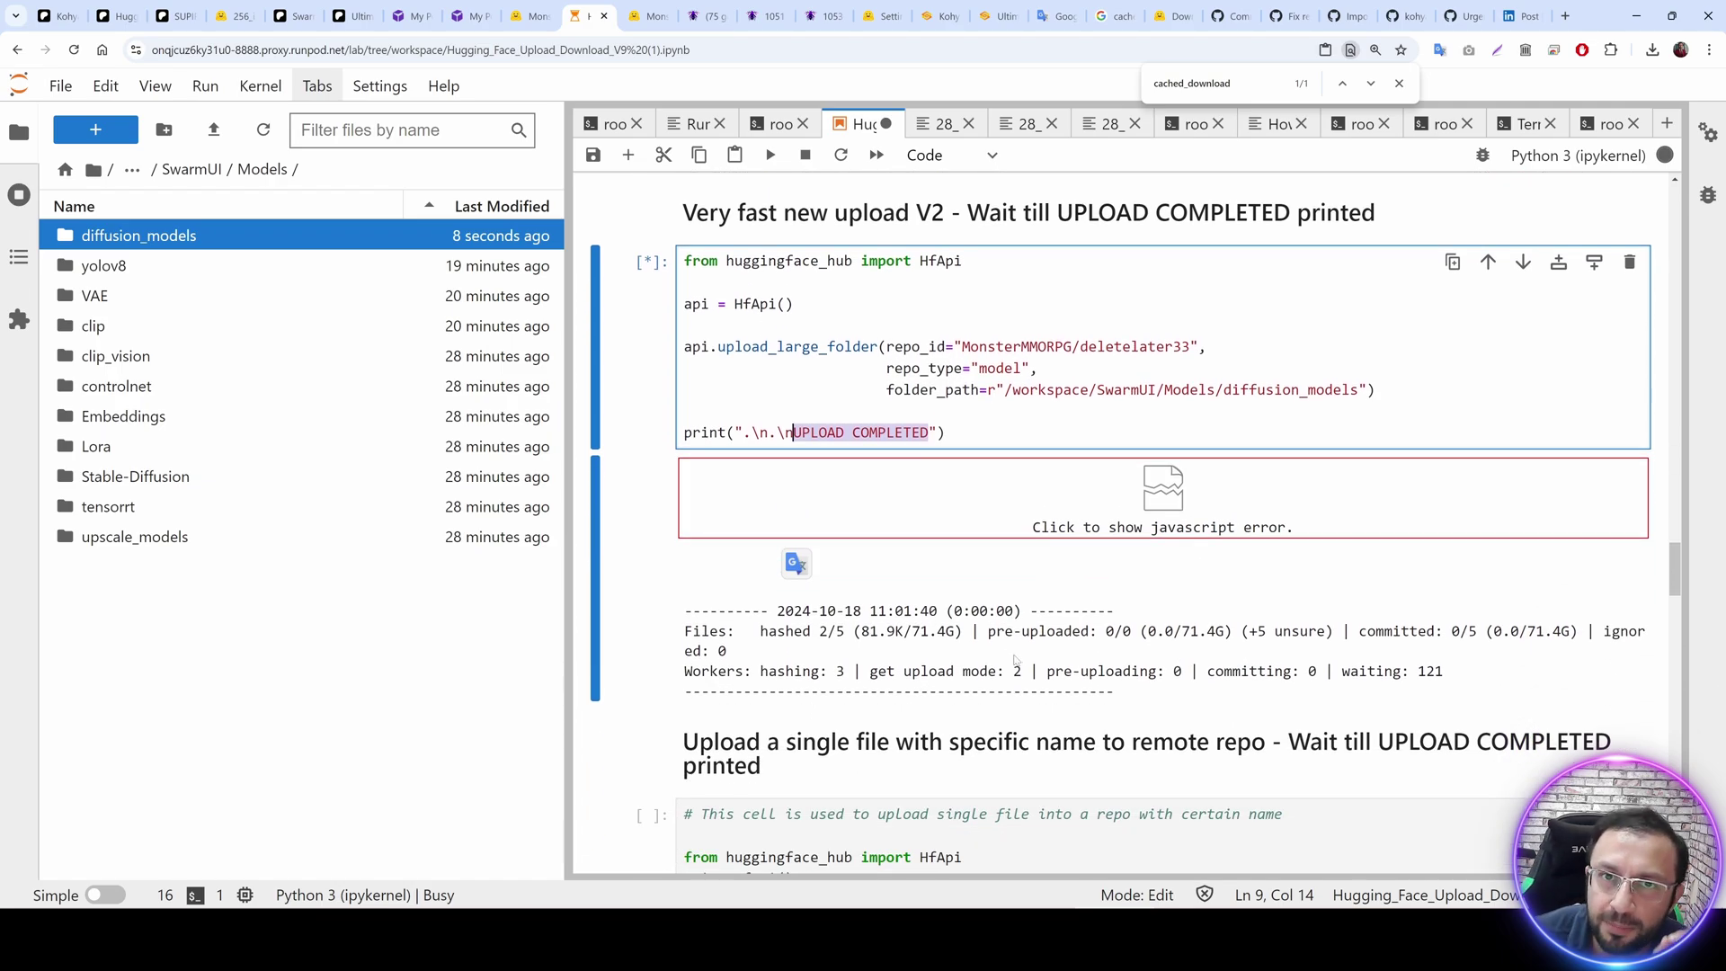
scroll(1135, 521, "down", 1)
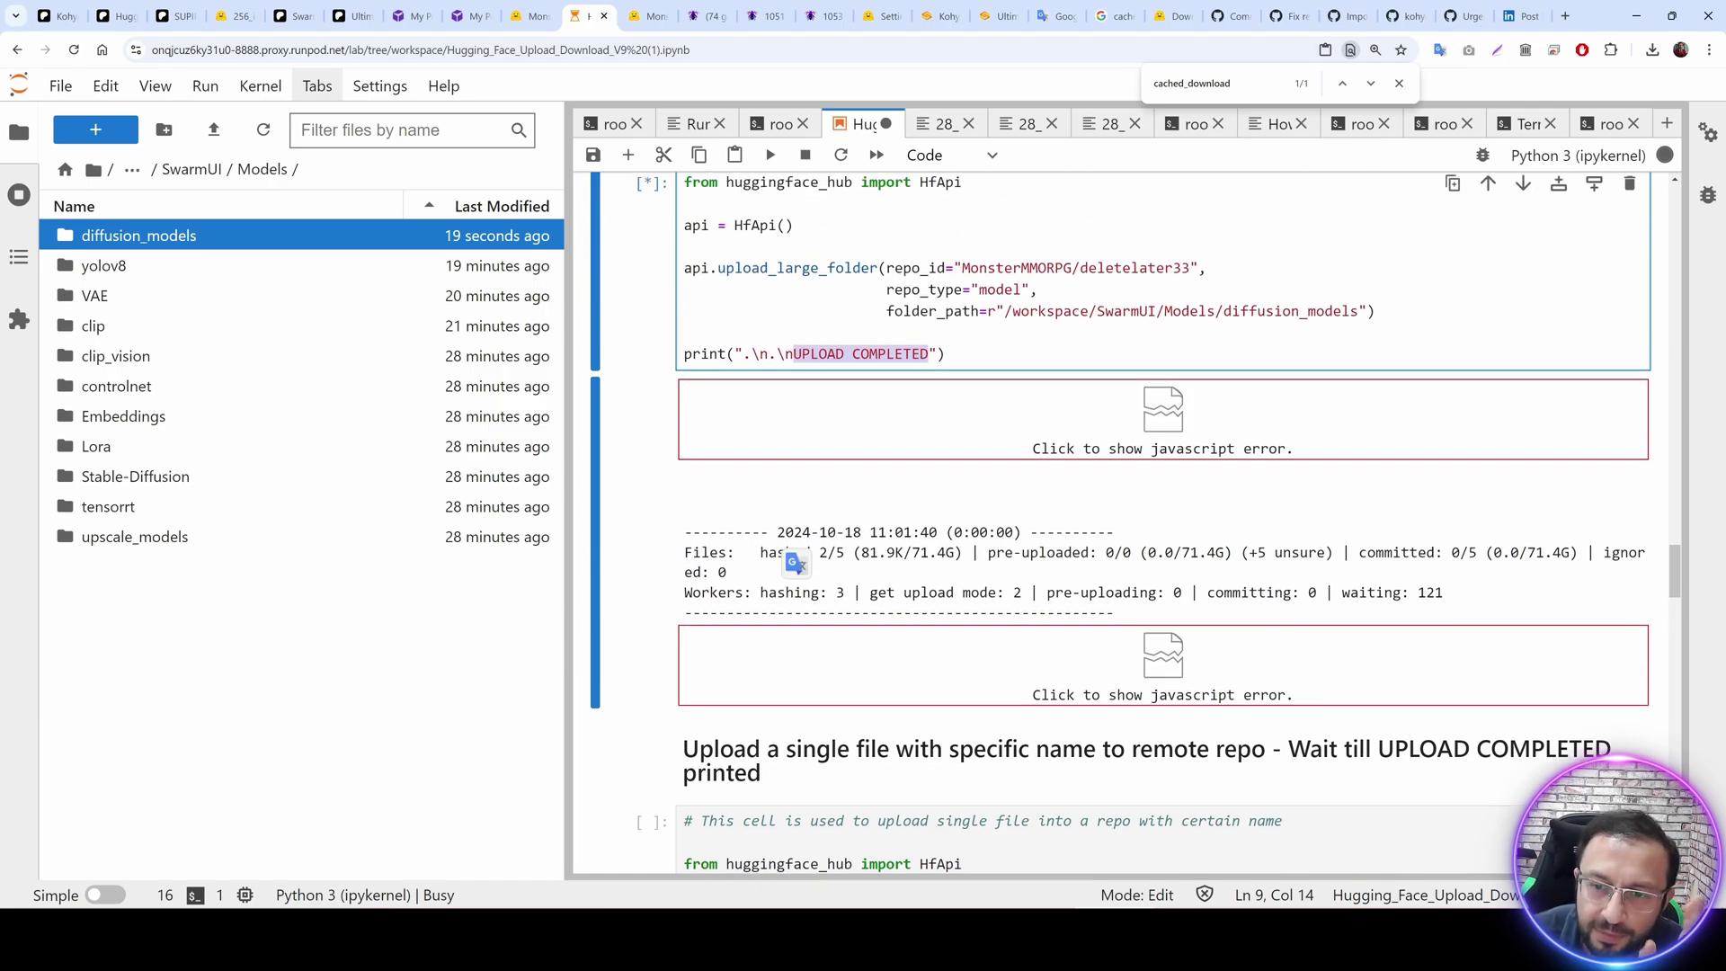
left_click_drag(1224, 551, 1172, 552)
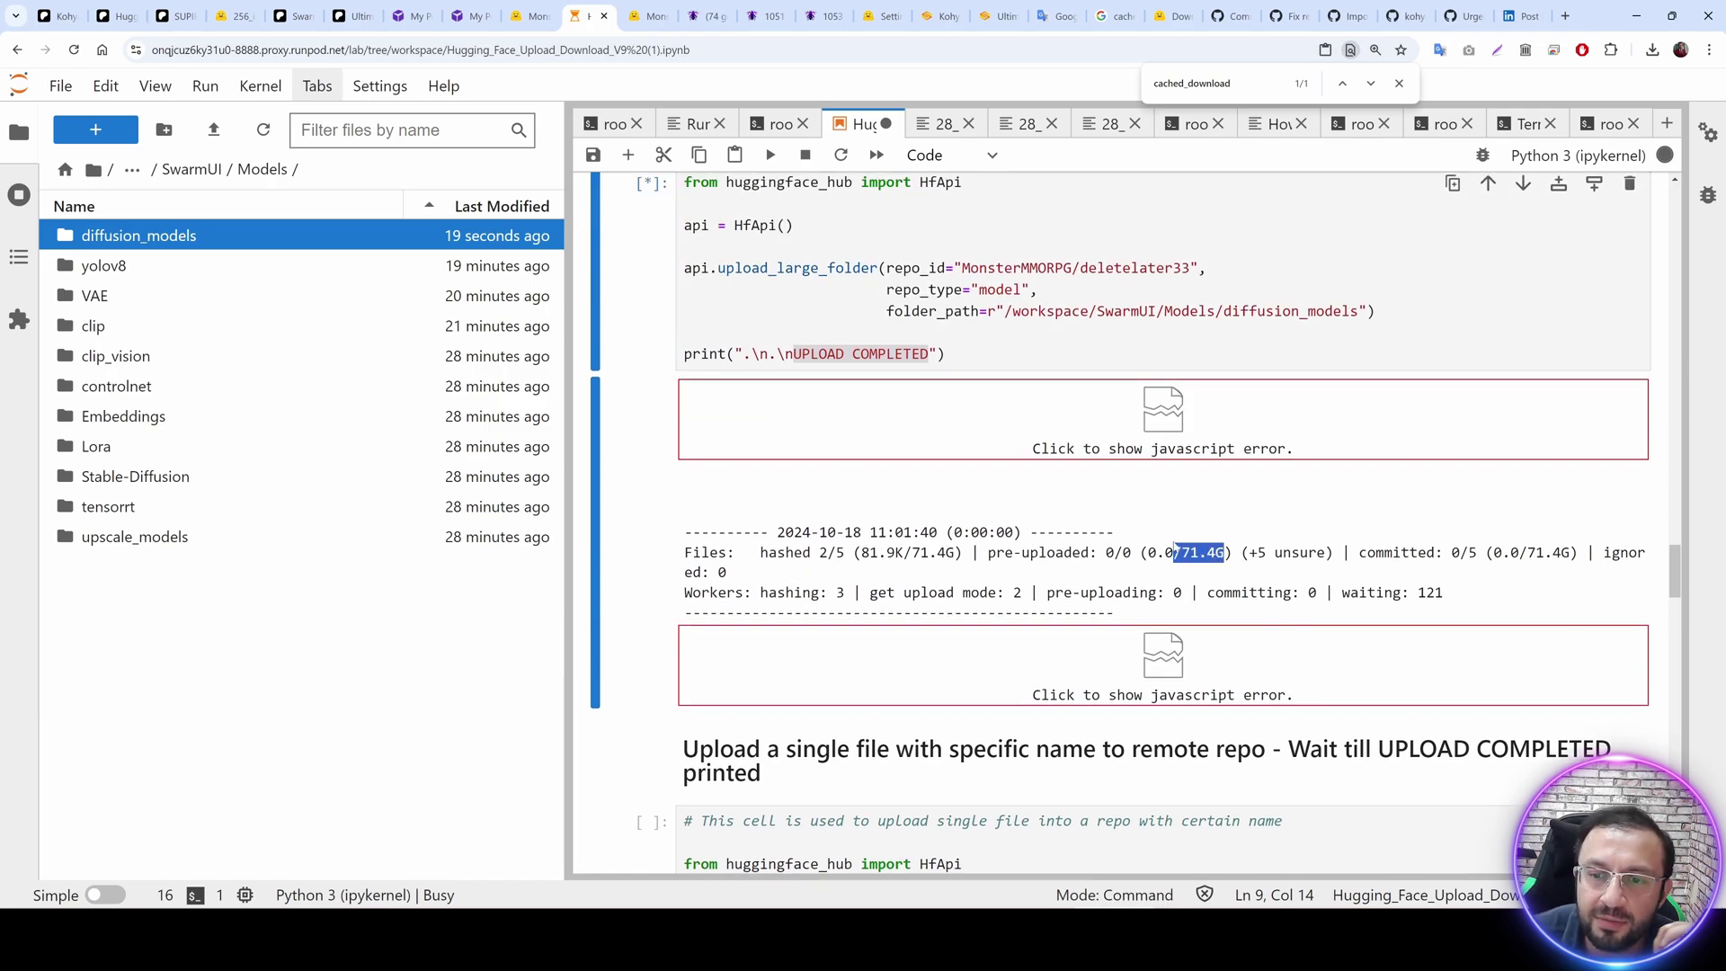
left_click(1171, 539)
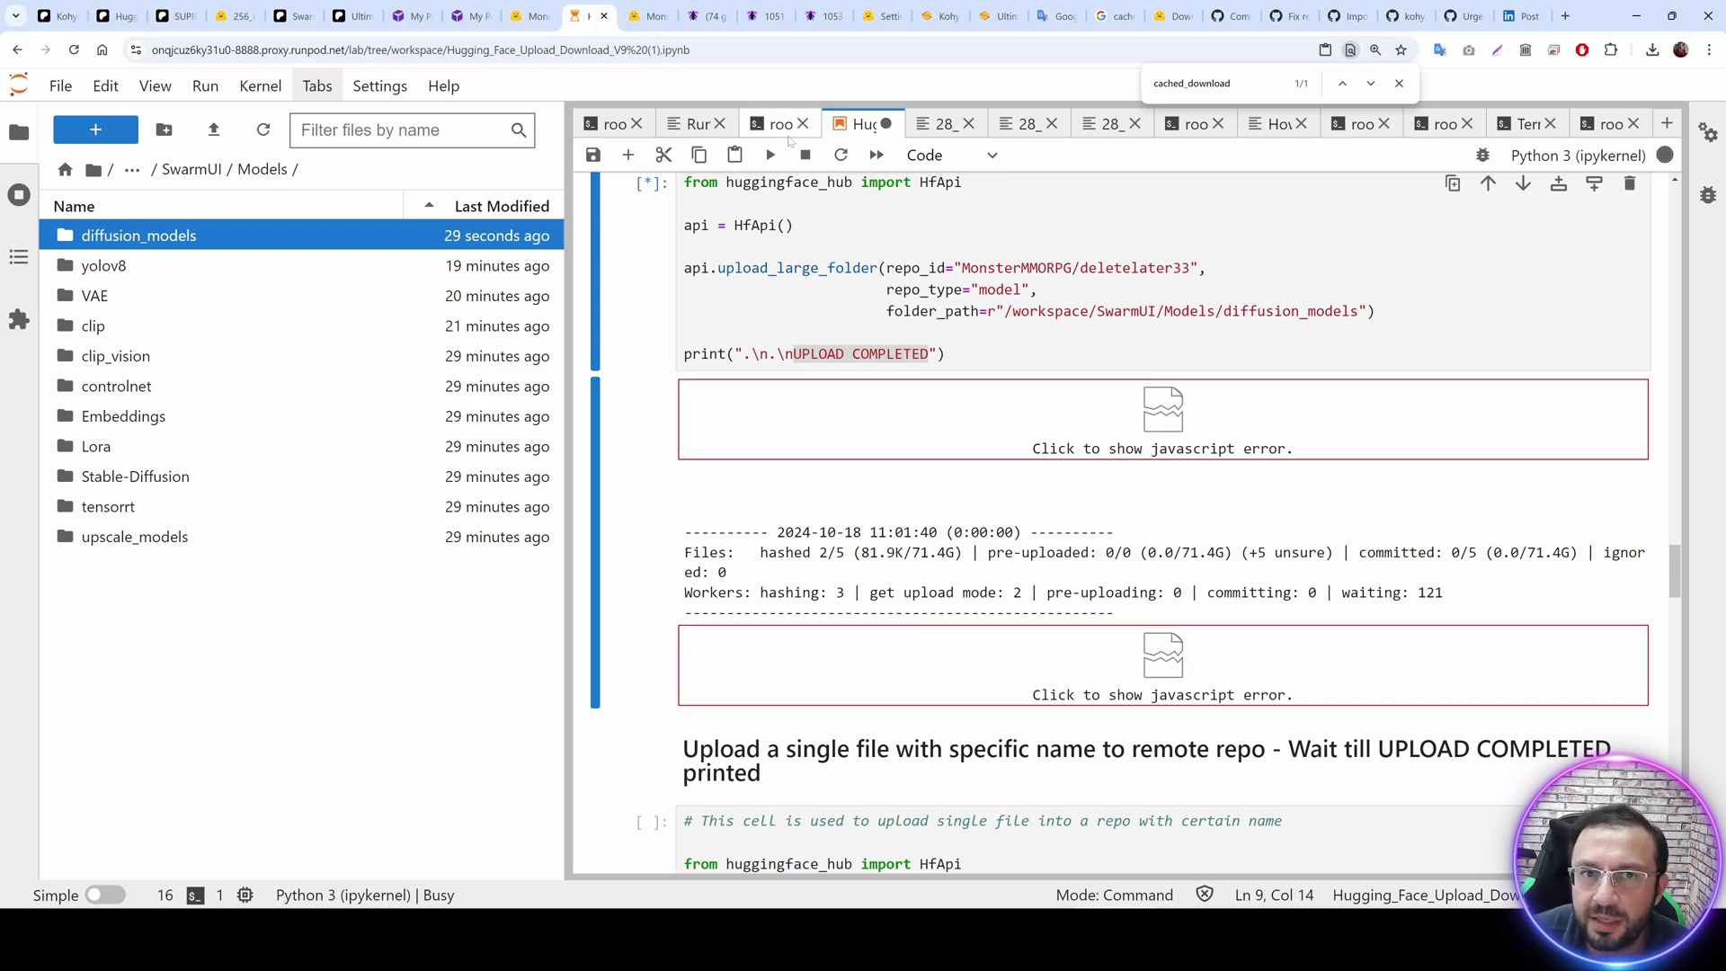
Close the leftover 28_ files, the How_To_ file and an unneeded terminal, and show the terminal running the SUPIR installation.
mouse_move(1661, 159)
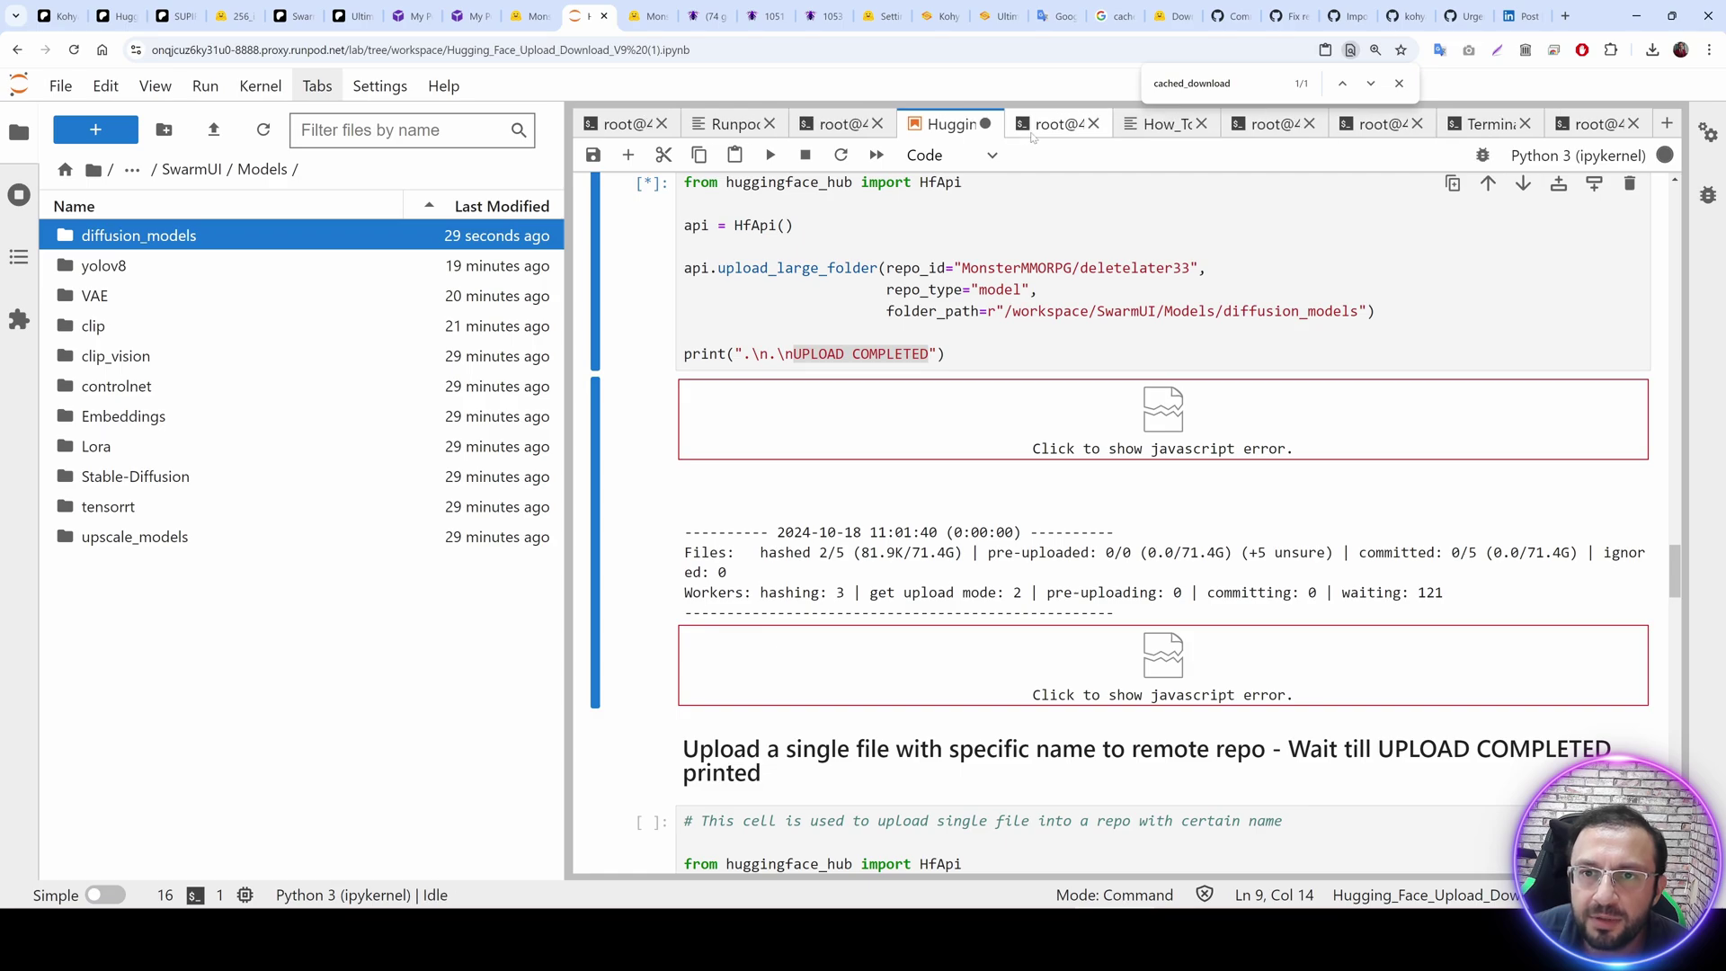
left_click(1052, 124)
left_click(1092, 124)
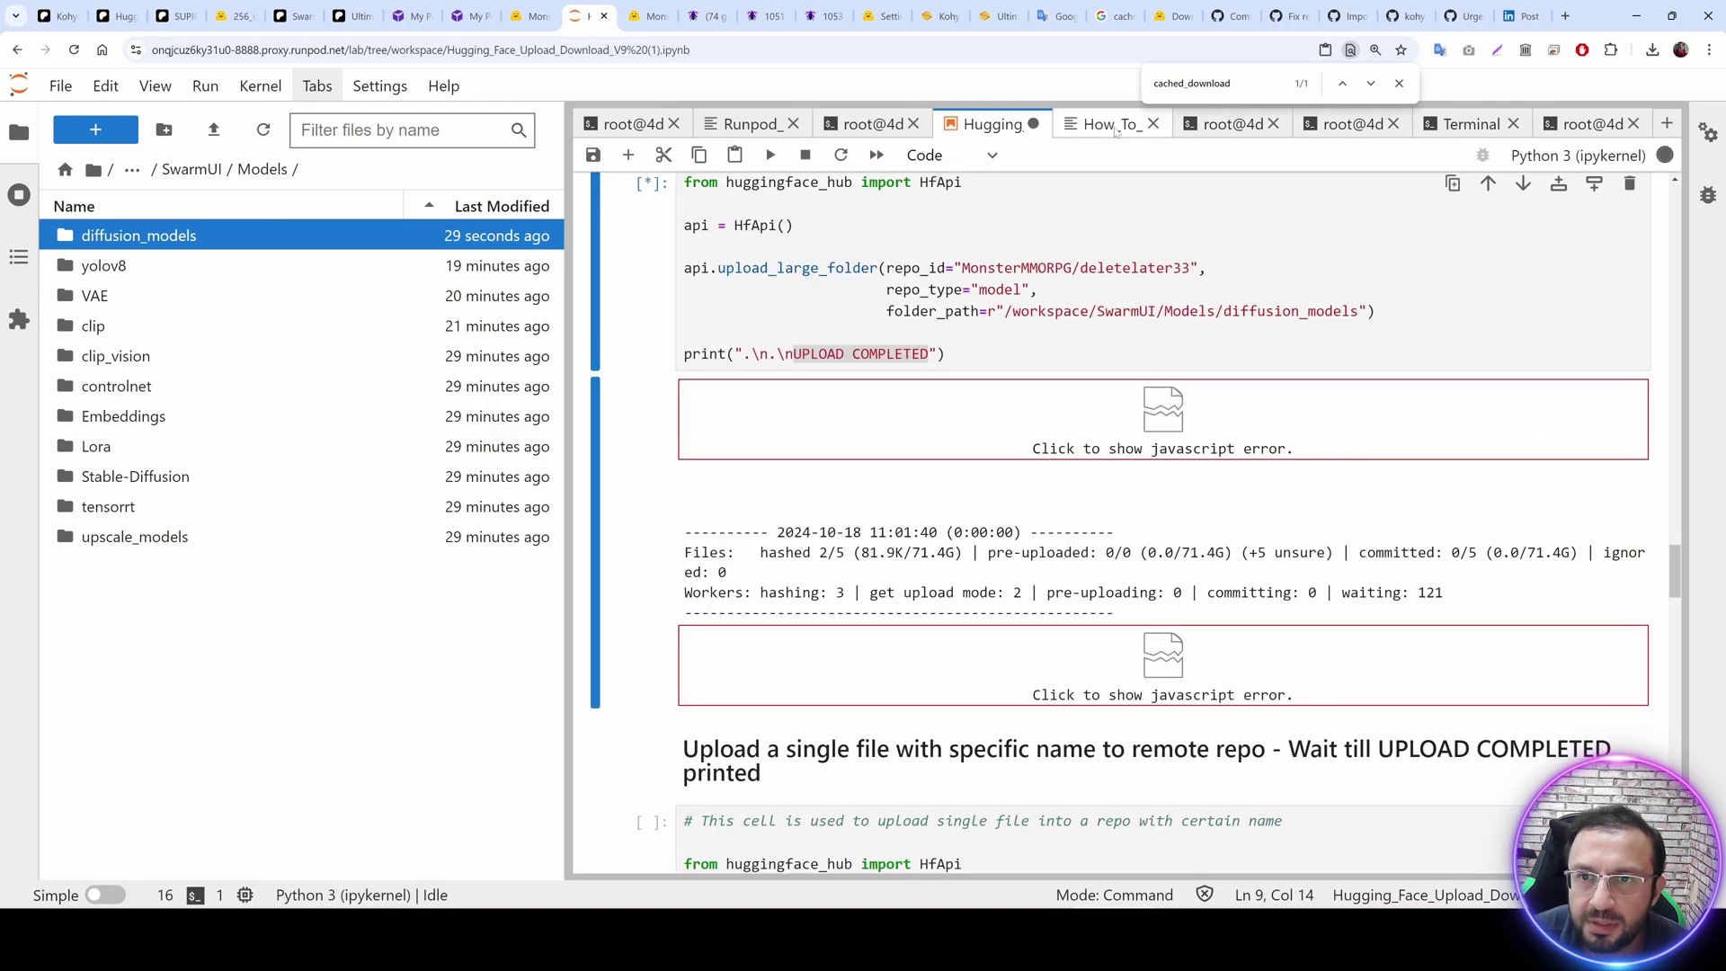
left_click(1110, 126)
left_click(1158, 125)
left_click(1155, 131)
left_click(884, 126)
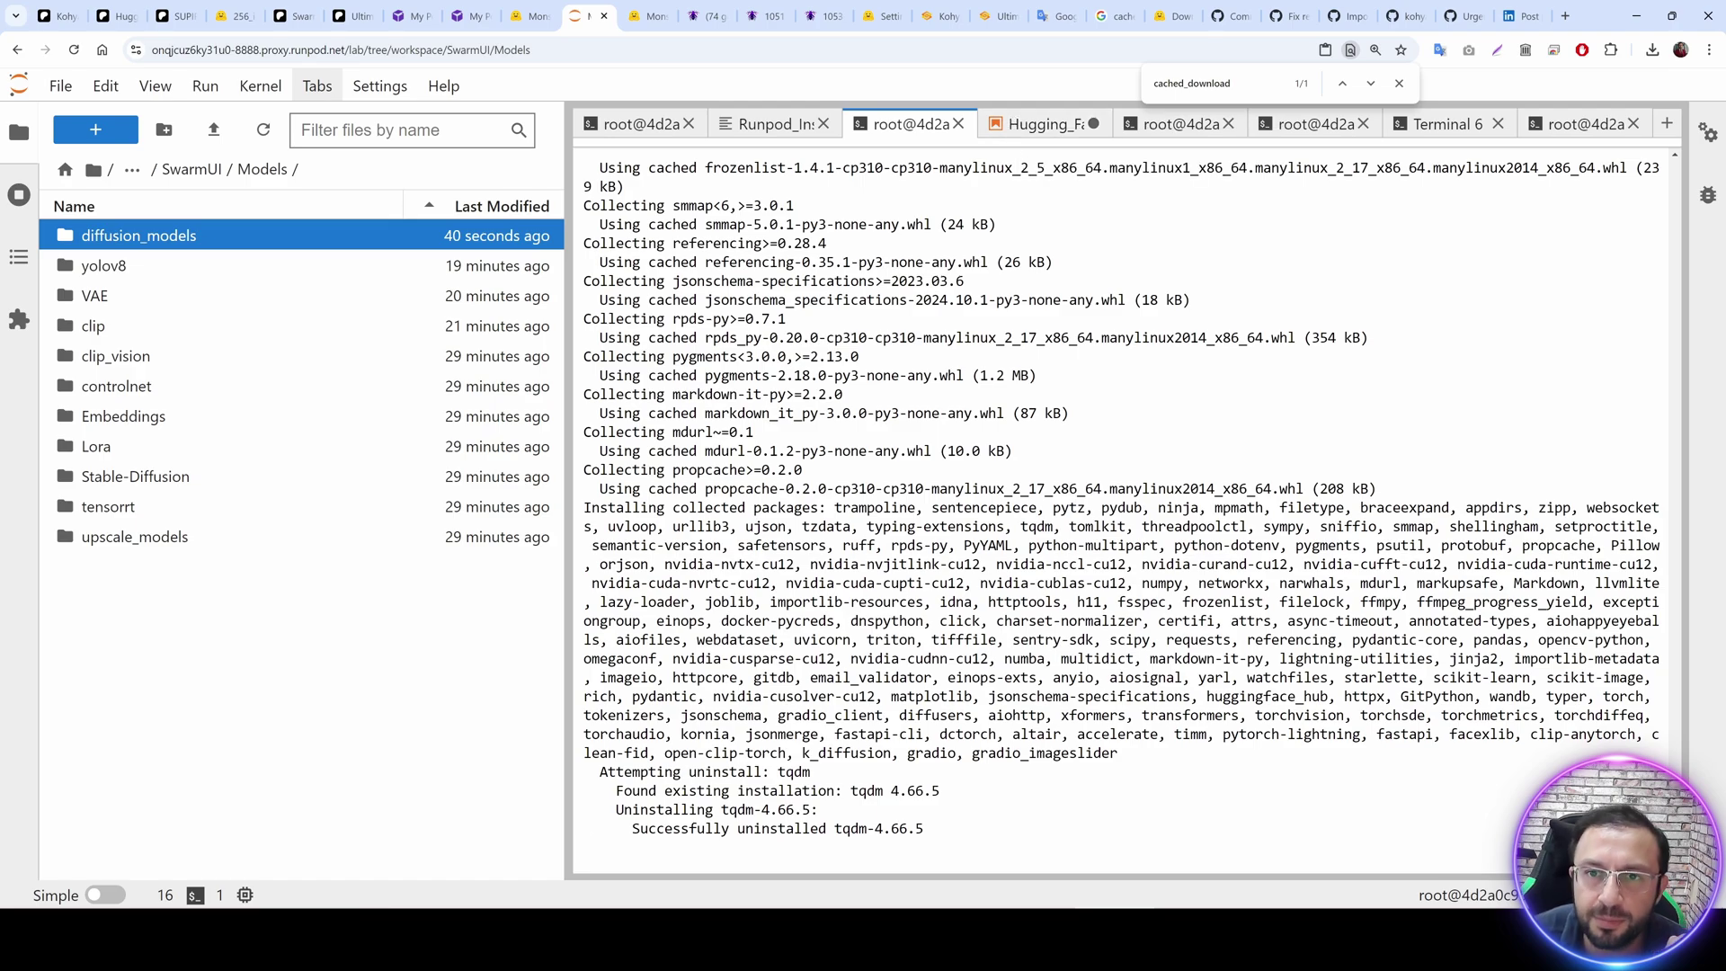
Return to the Hugging Face notebook and look through its other upload and download cells and the running upload's progress.
left_click(1035, 126)
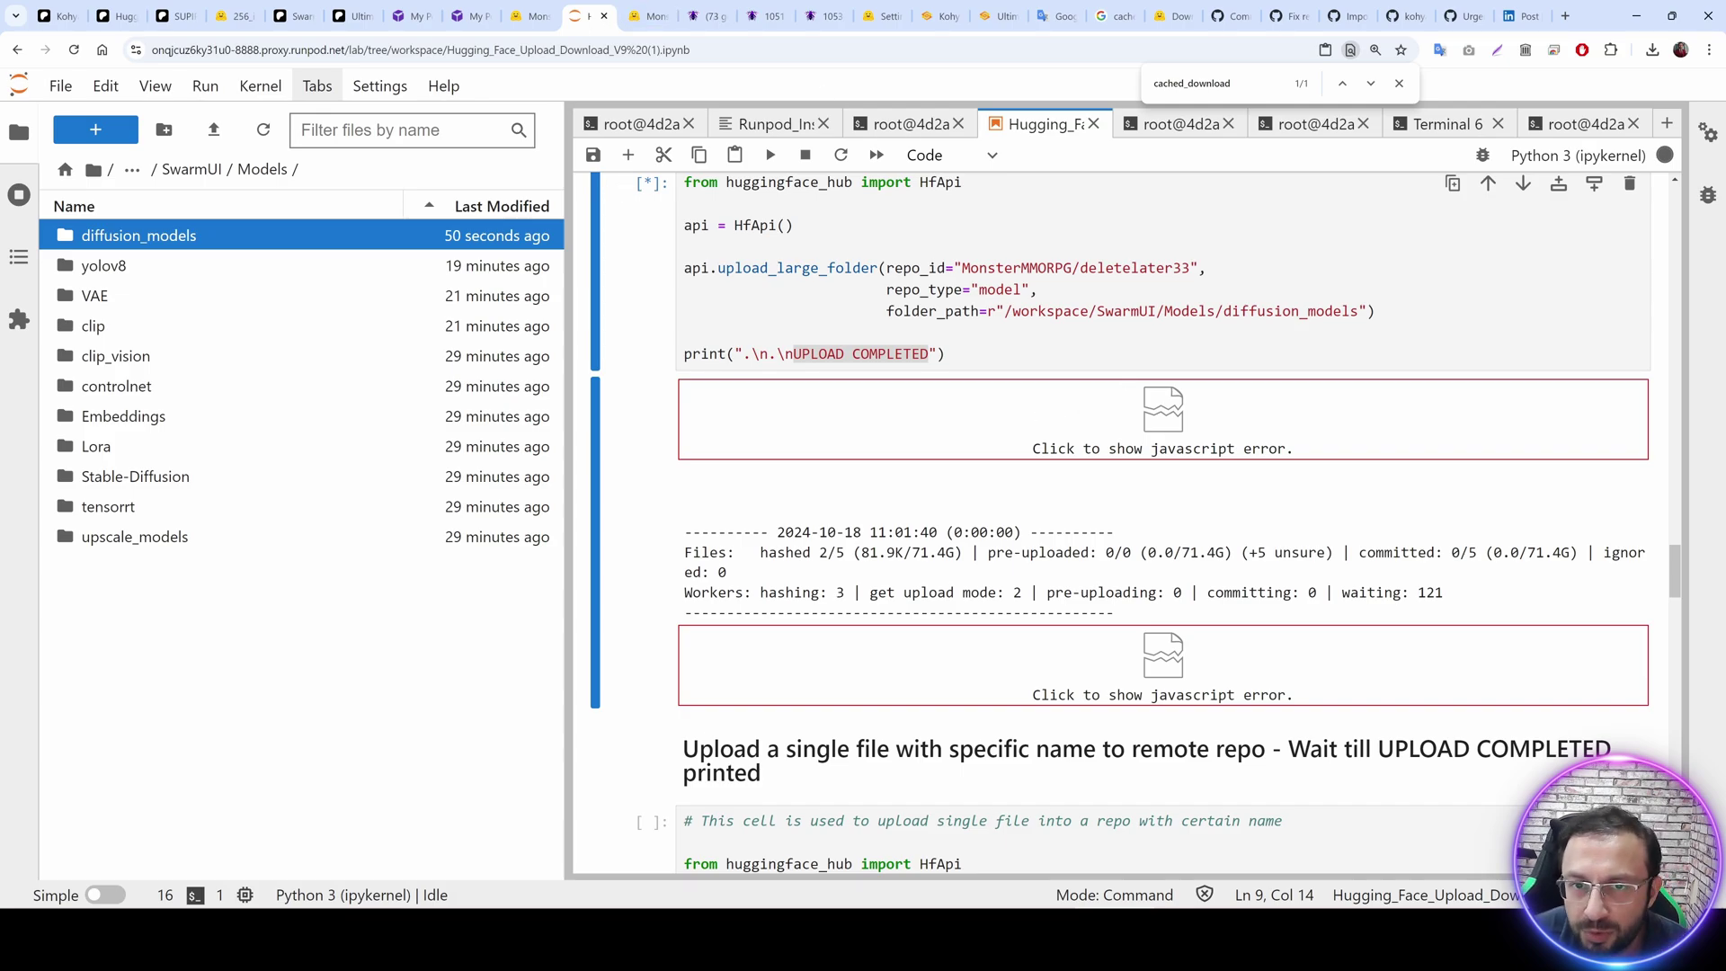
scroll(1070, 416, "down", 12)
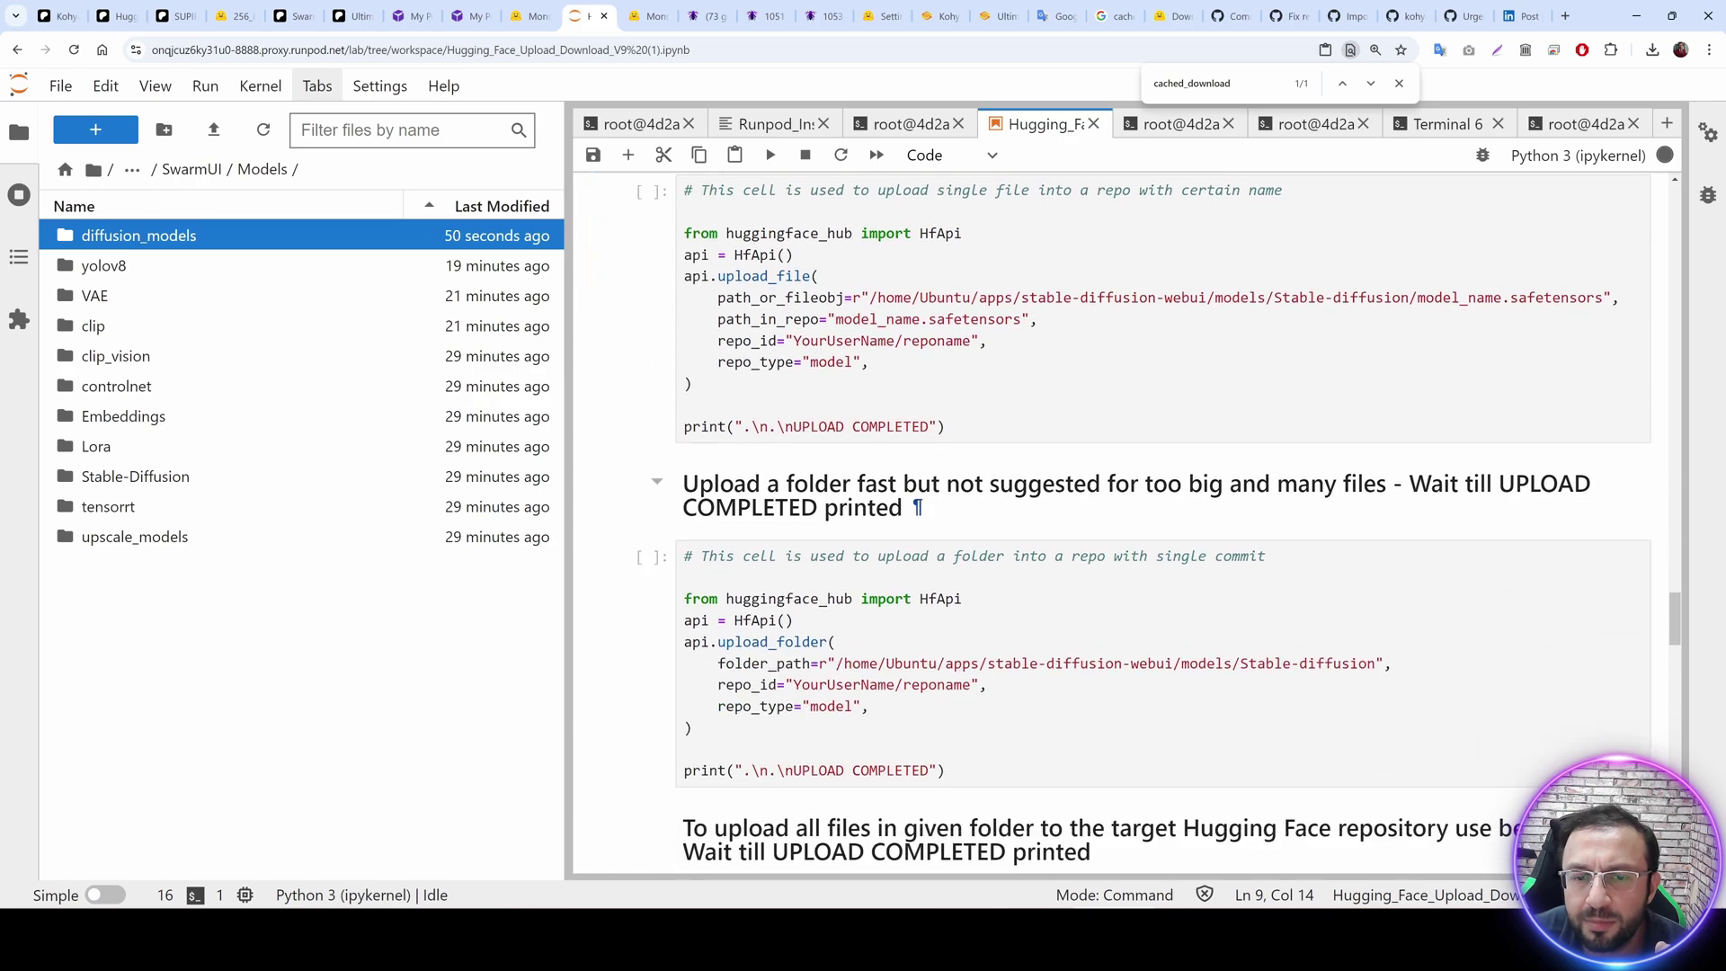
scroll(1115, 683, "down", 10)
scroll(1115, 683, "up", 9)
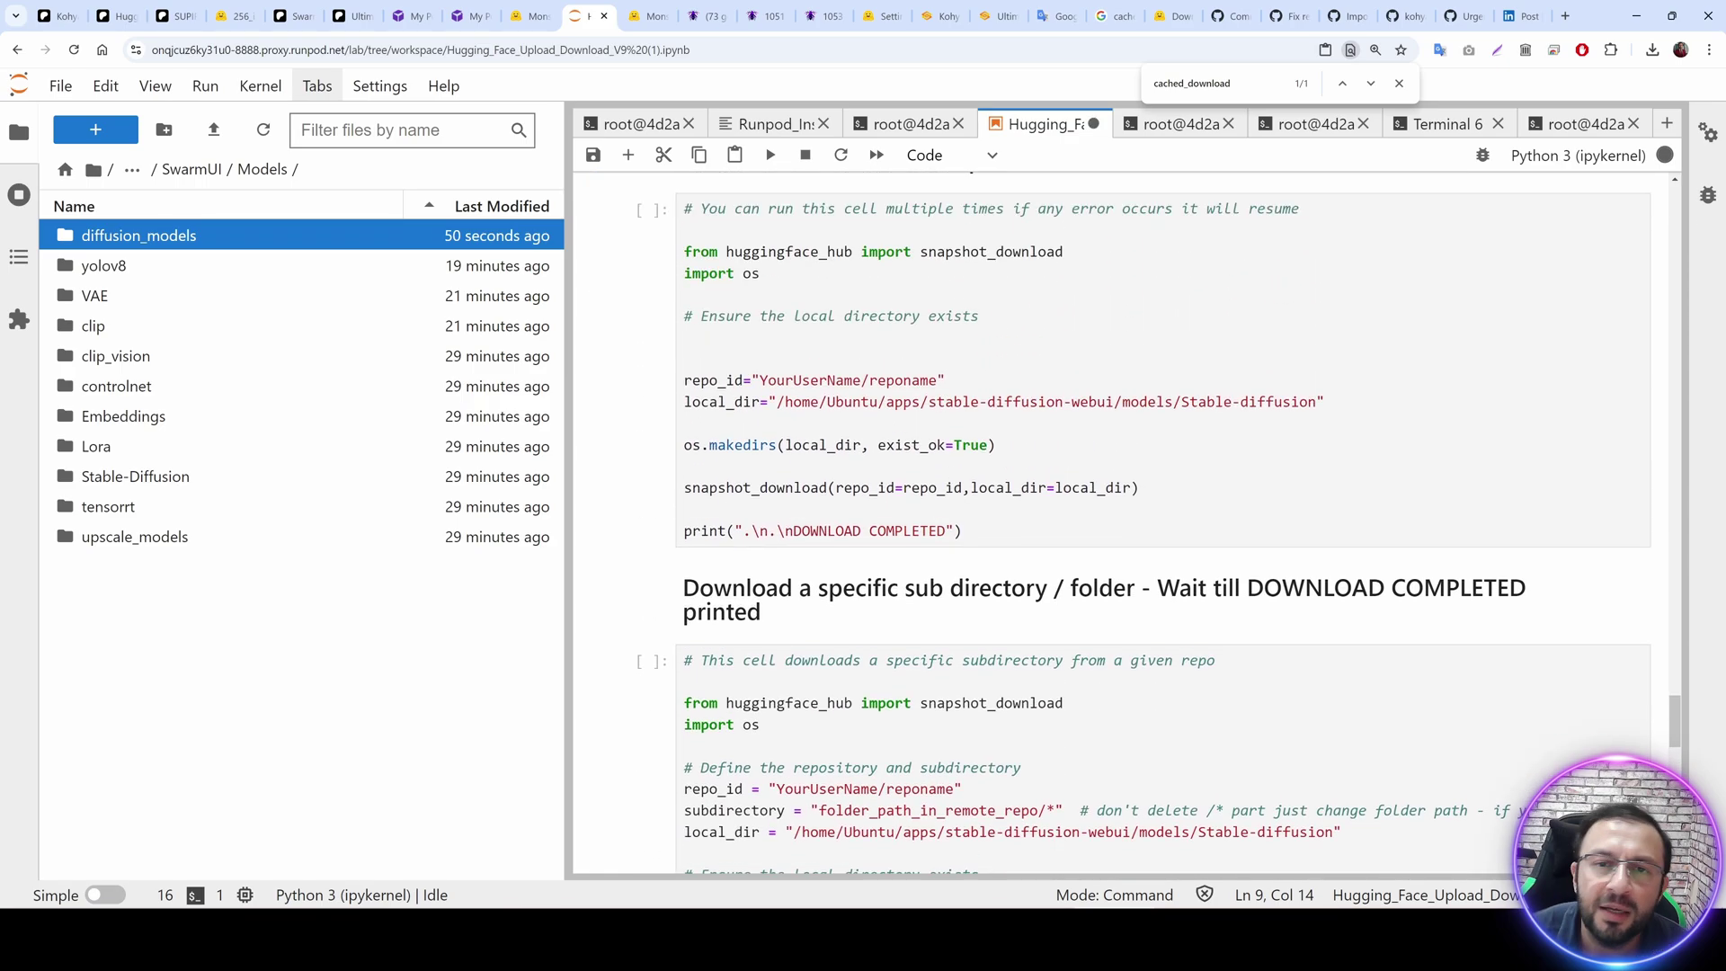
scroll(1114, 678, "up", 12)
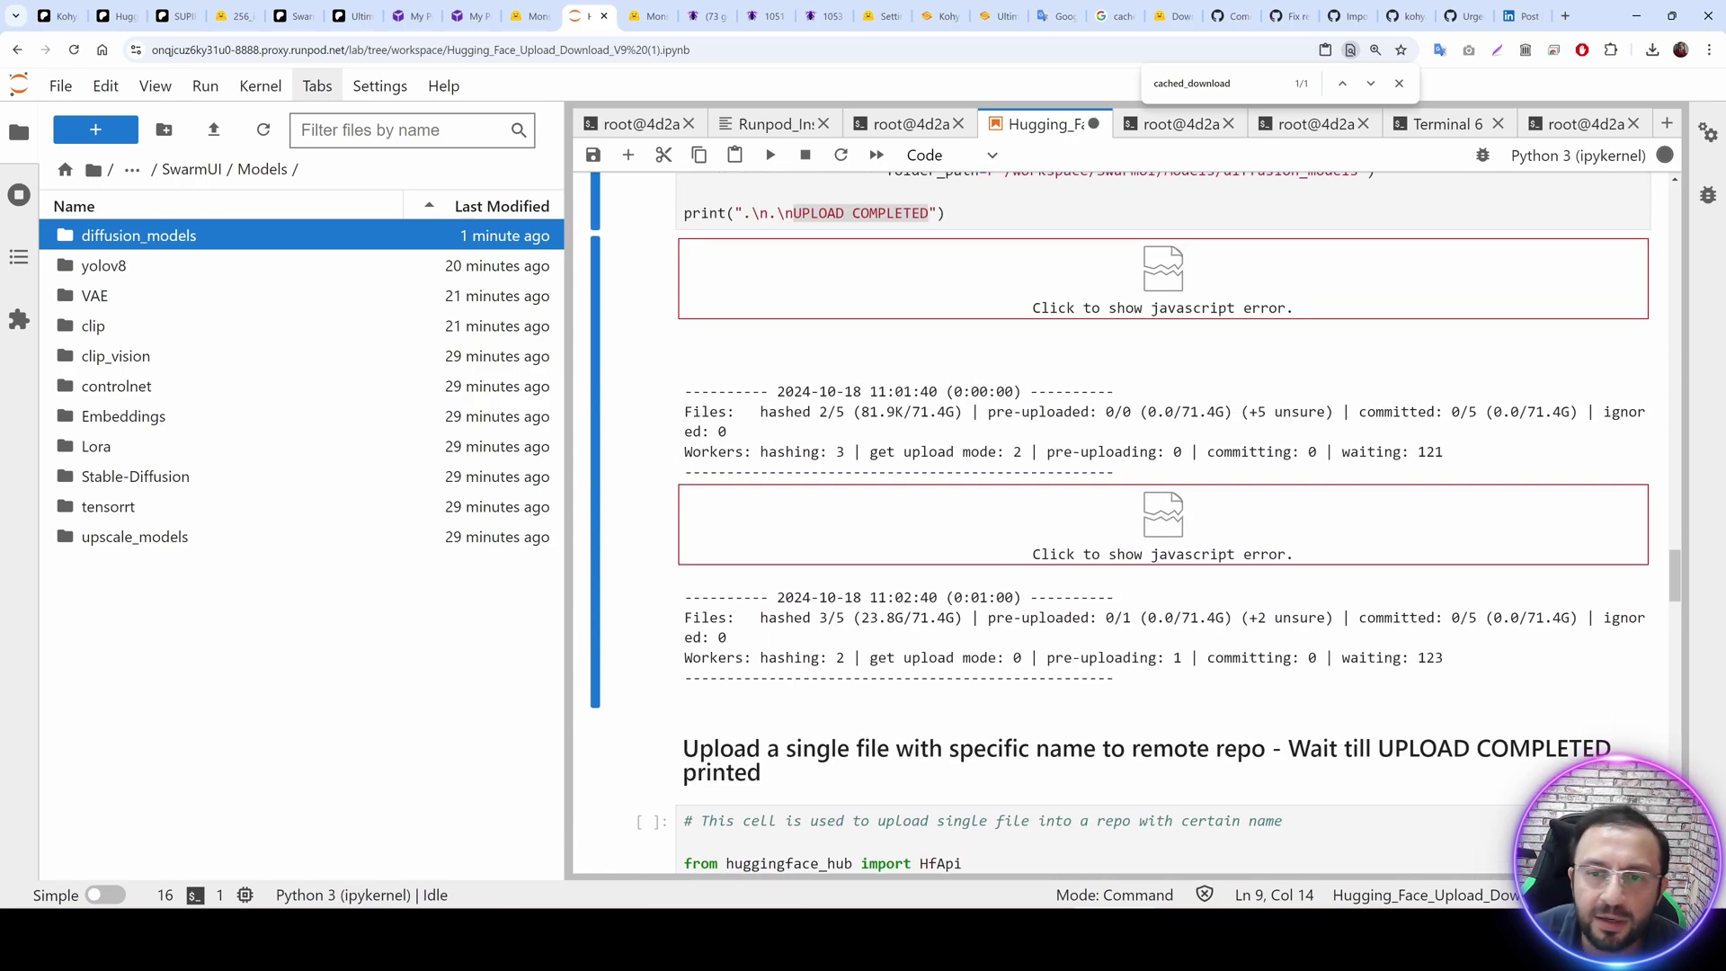
scroll(1117, 610, "down", 1)
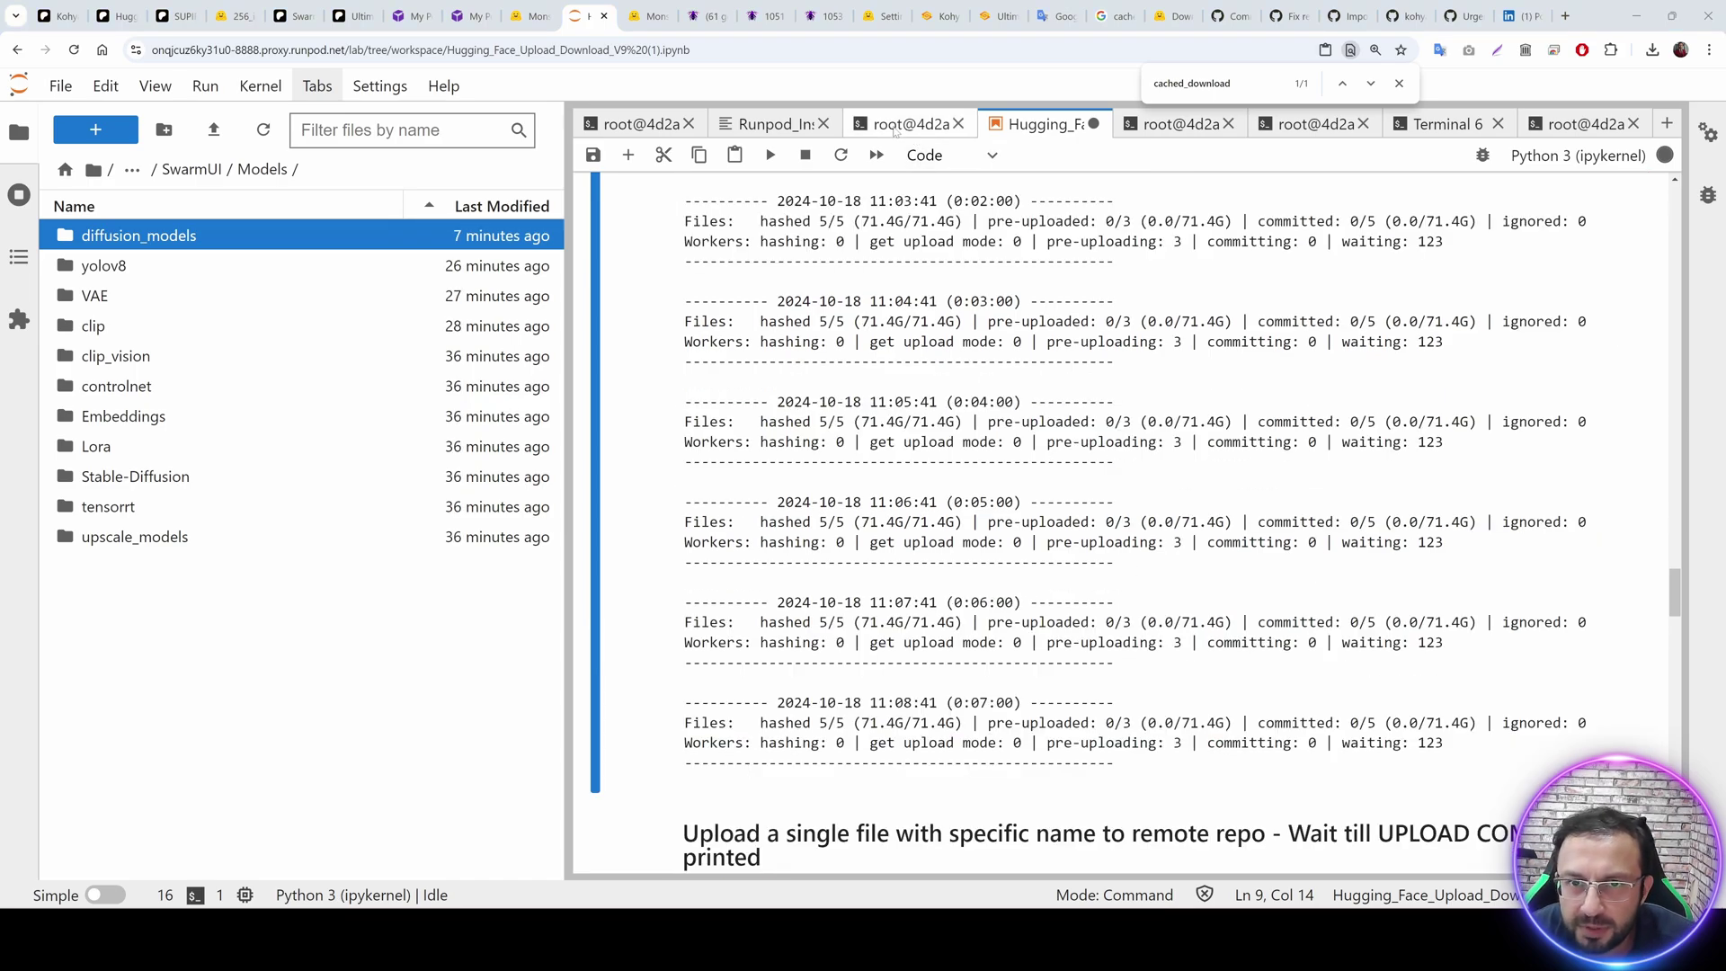
Check the SUPIR installation and upload progress, and copy the start commands from "cd /workspace" to "./RunPod_Start_SUPIR_Linux.sh" in the Runpod instructions.
left_click(909, 123)
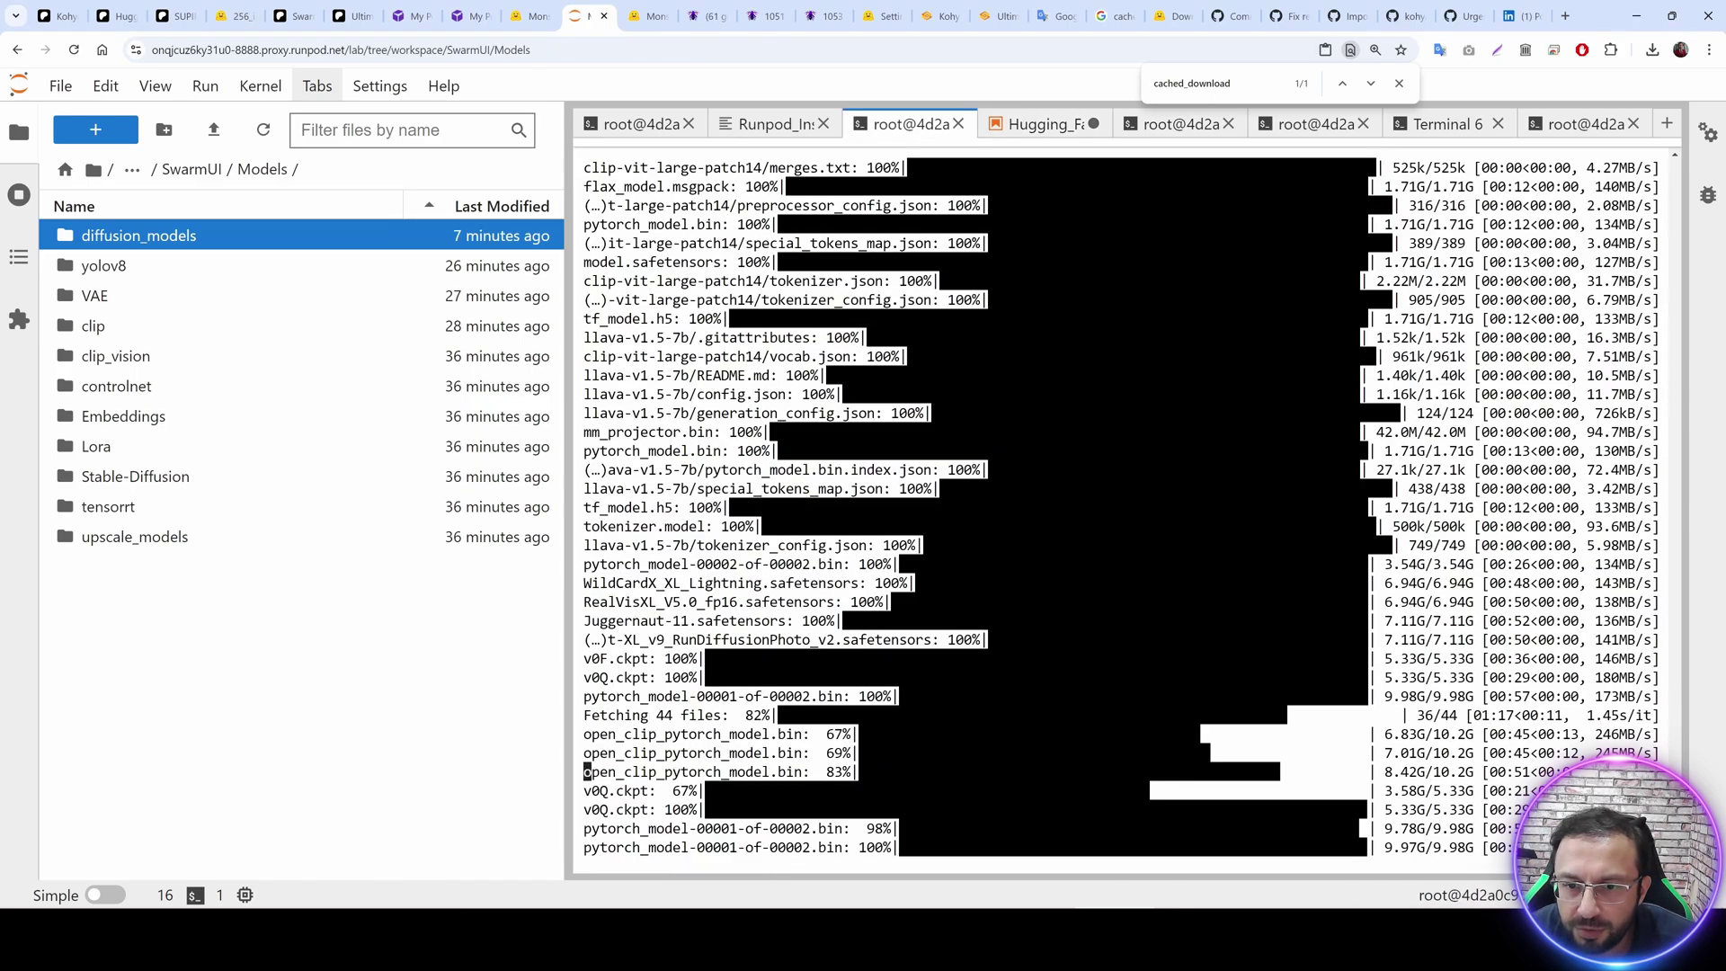
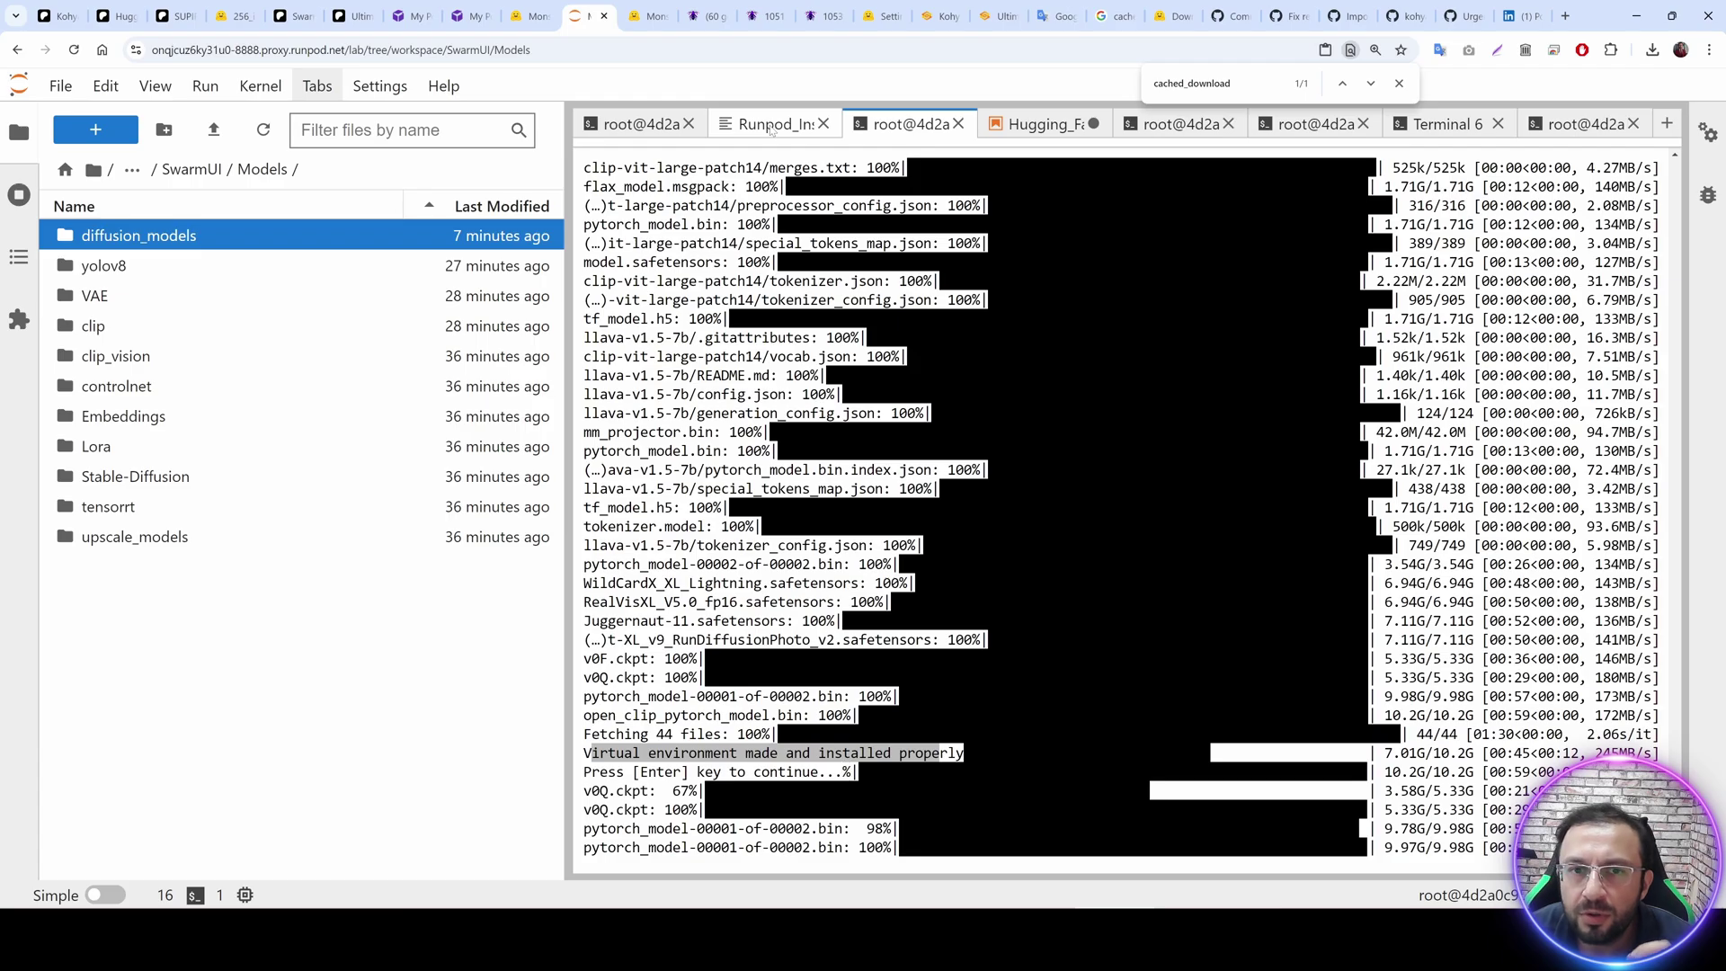
left_click(1042, 123)
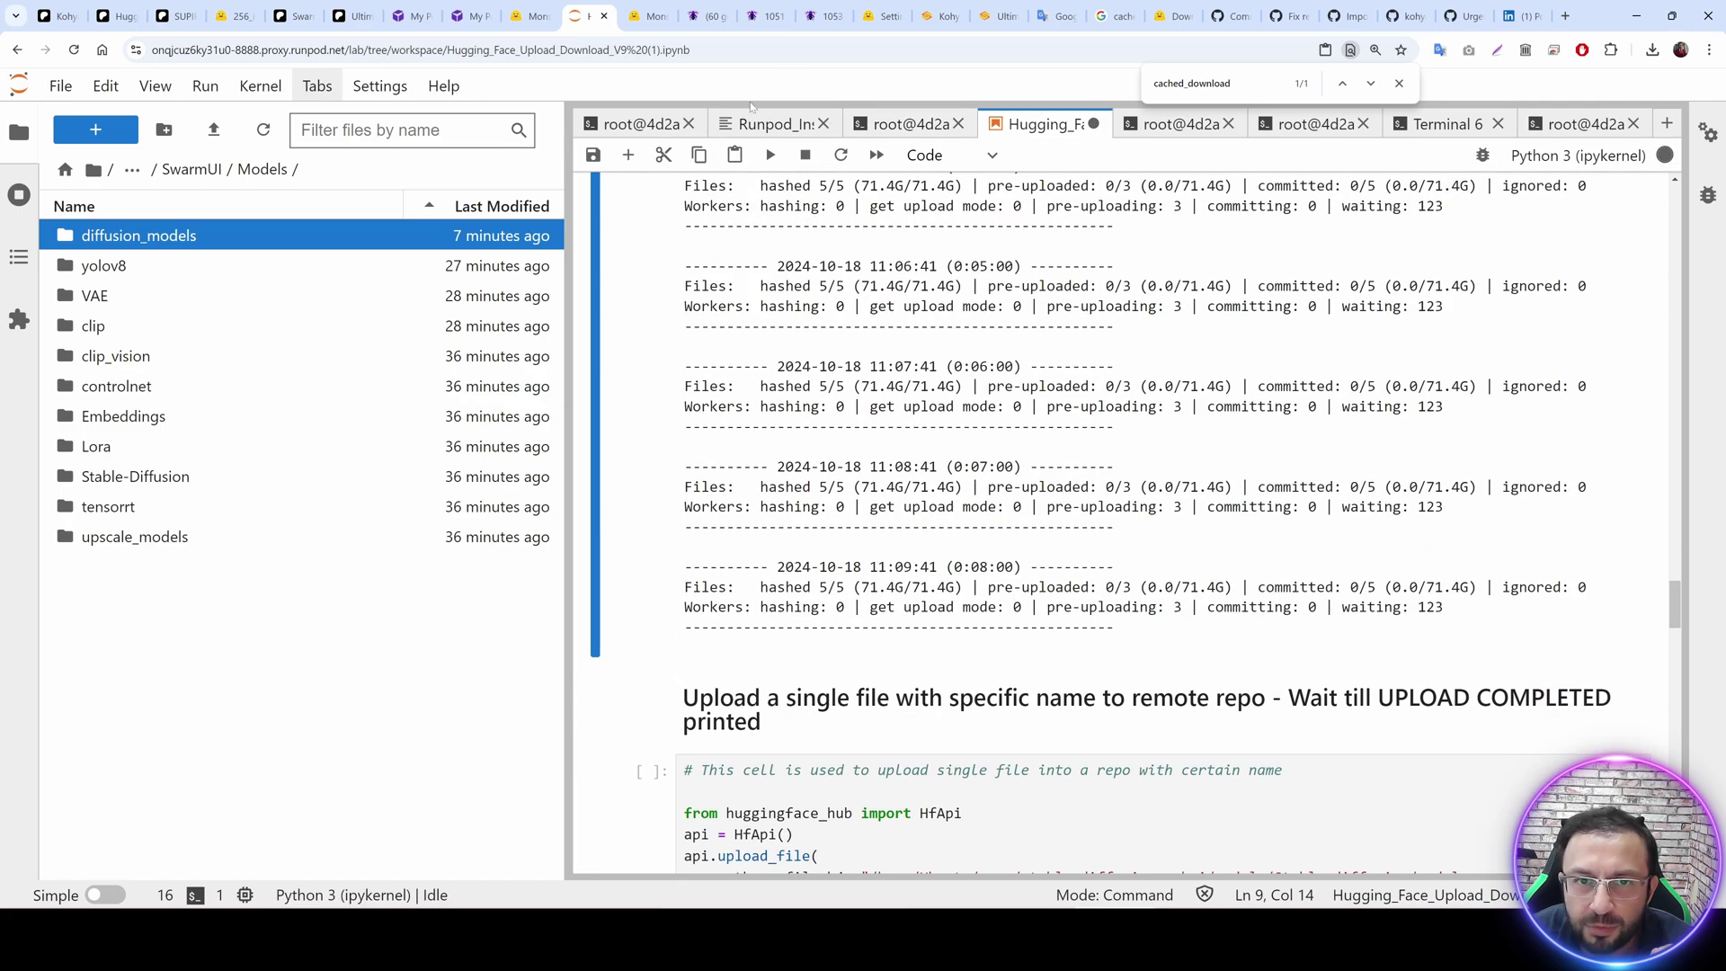
left_click(766, 126)
left_click_drag(852, 792, 607, 664)
left_click_drag(608, 813, 593, 669)
key("ctrl+c")
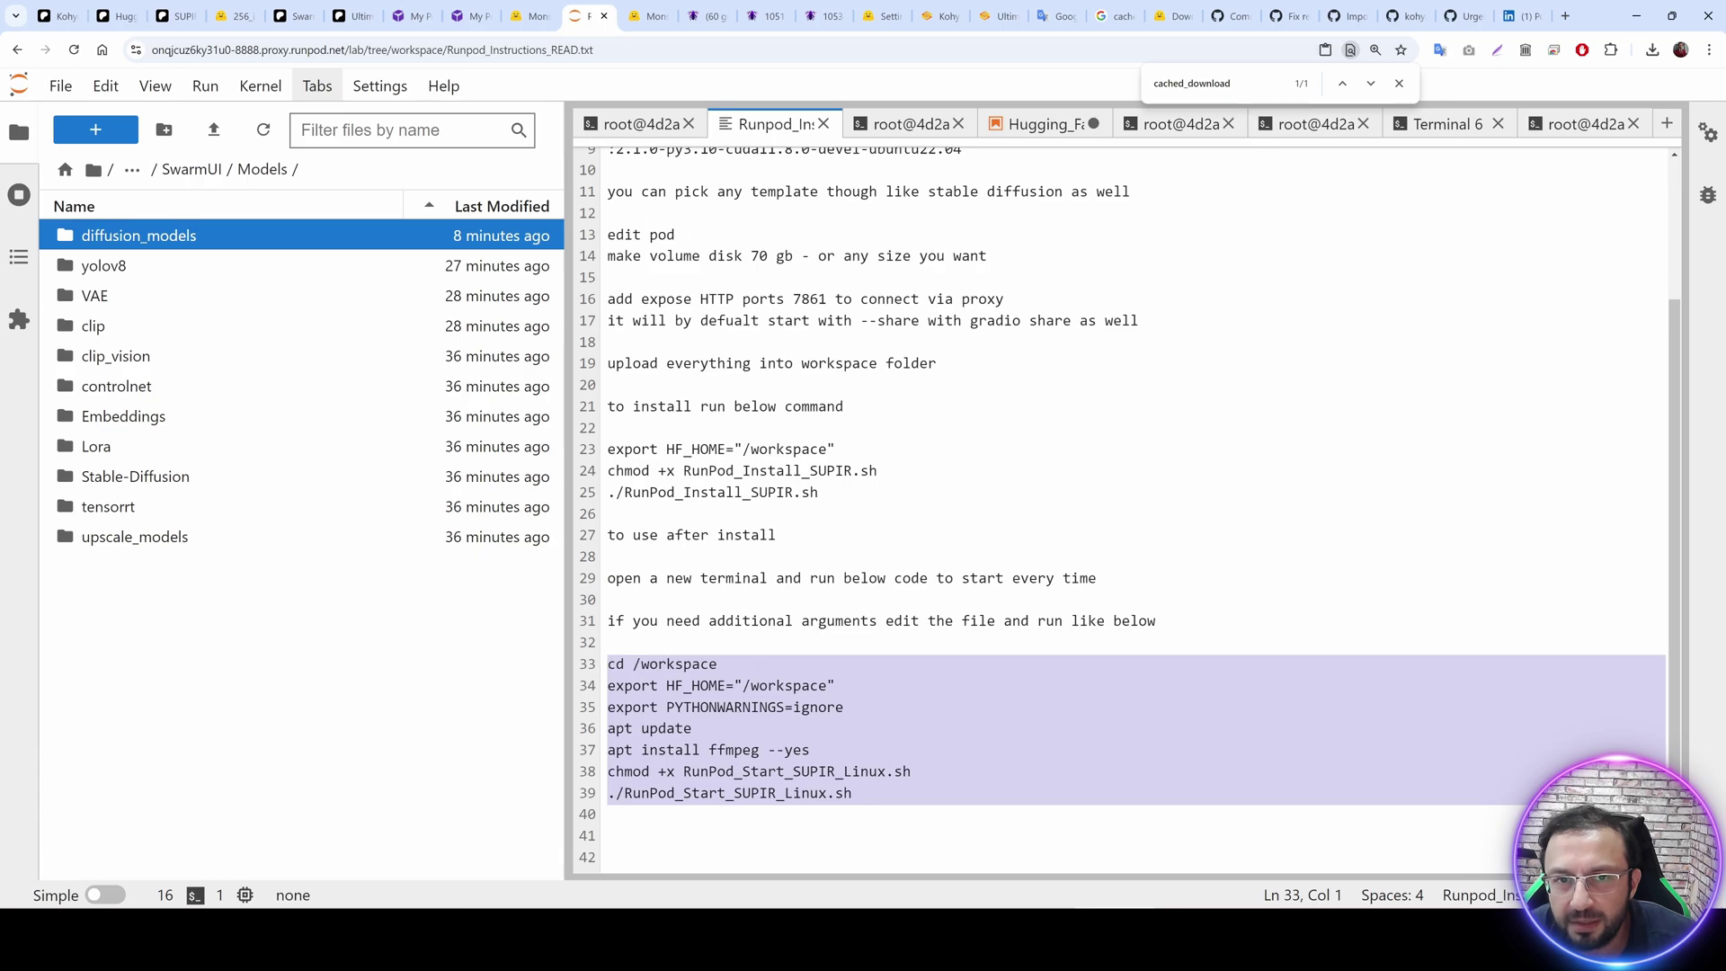
Open a new terminal in the workspace folder and run the copied SUPIR start commands.
left_click(99, 133)
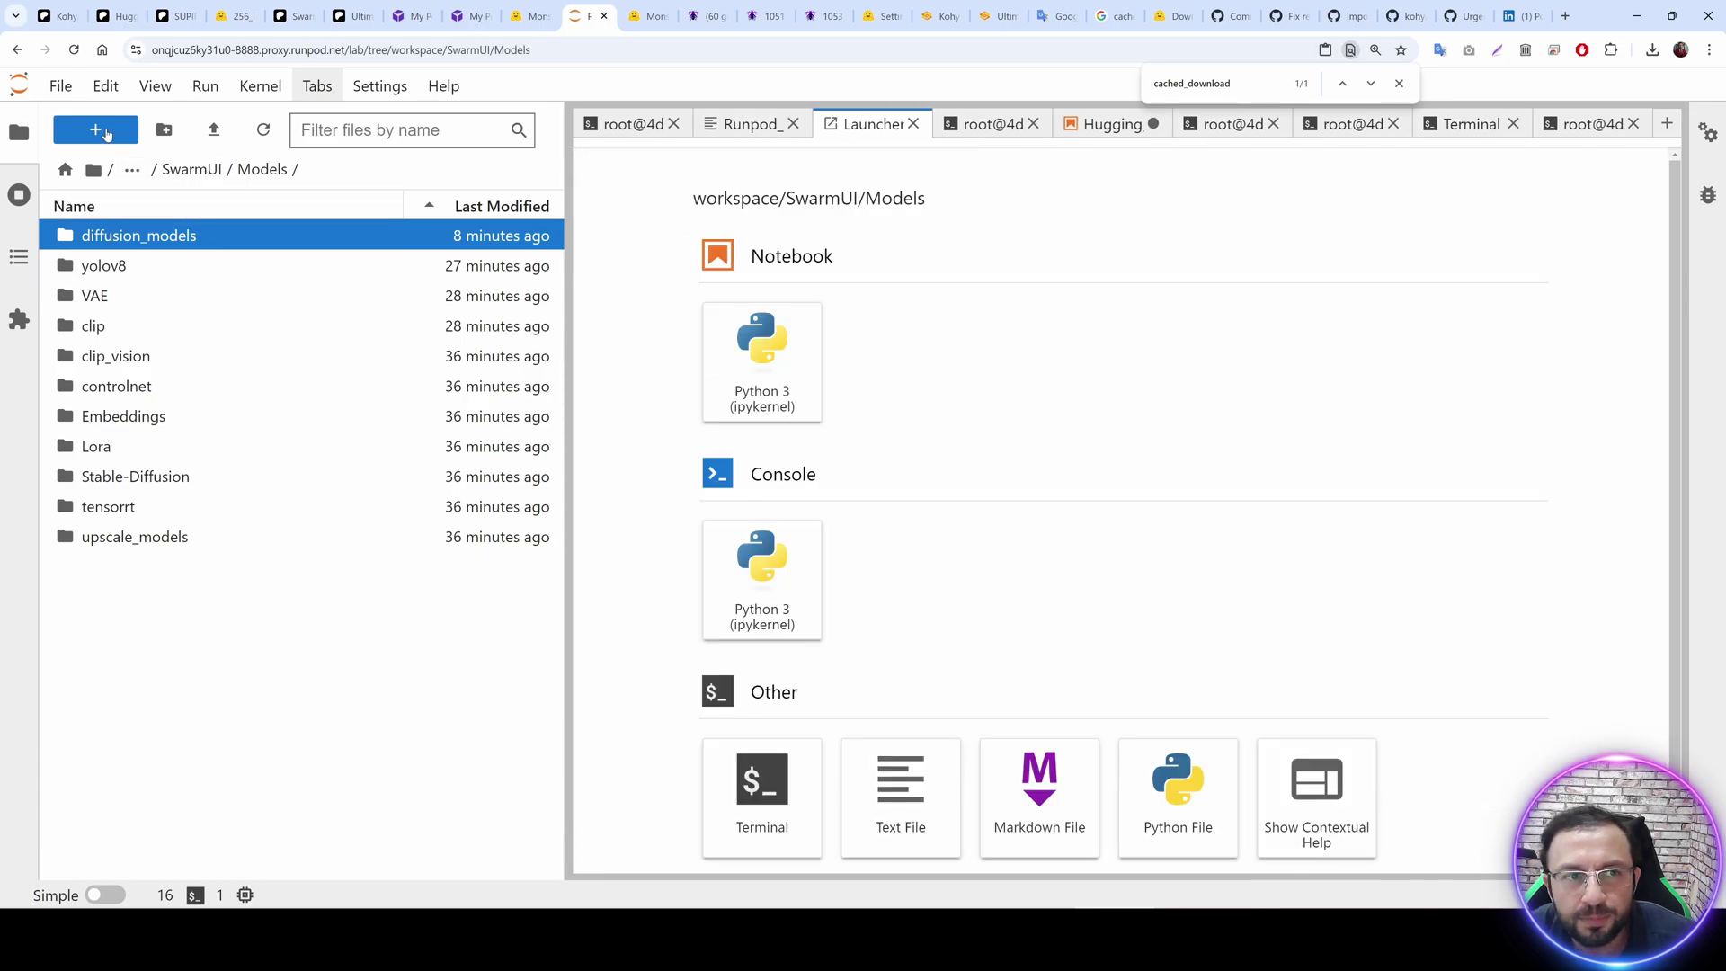
left_click(751, 800)
left_click(180, 171)
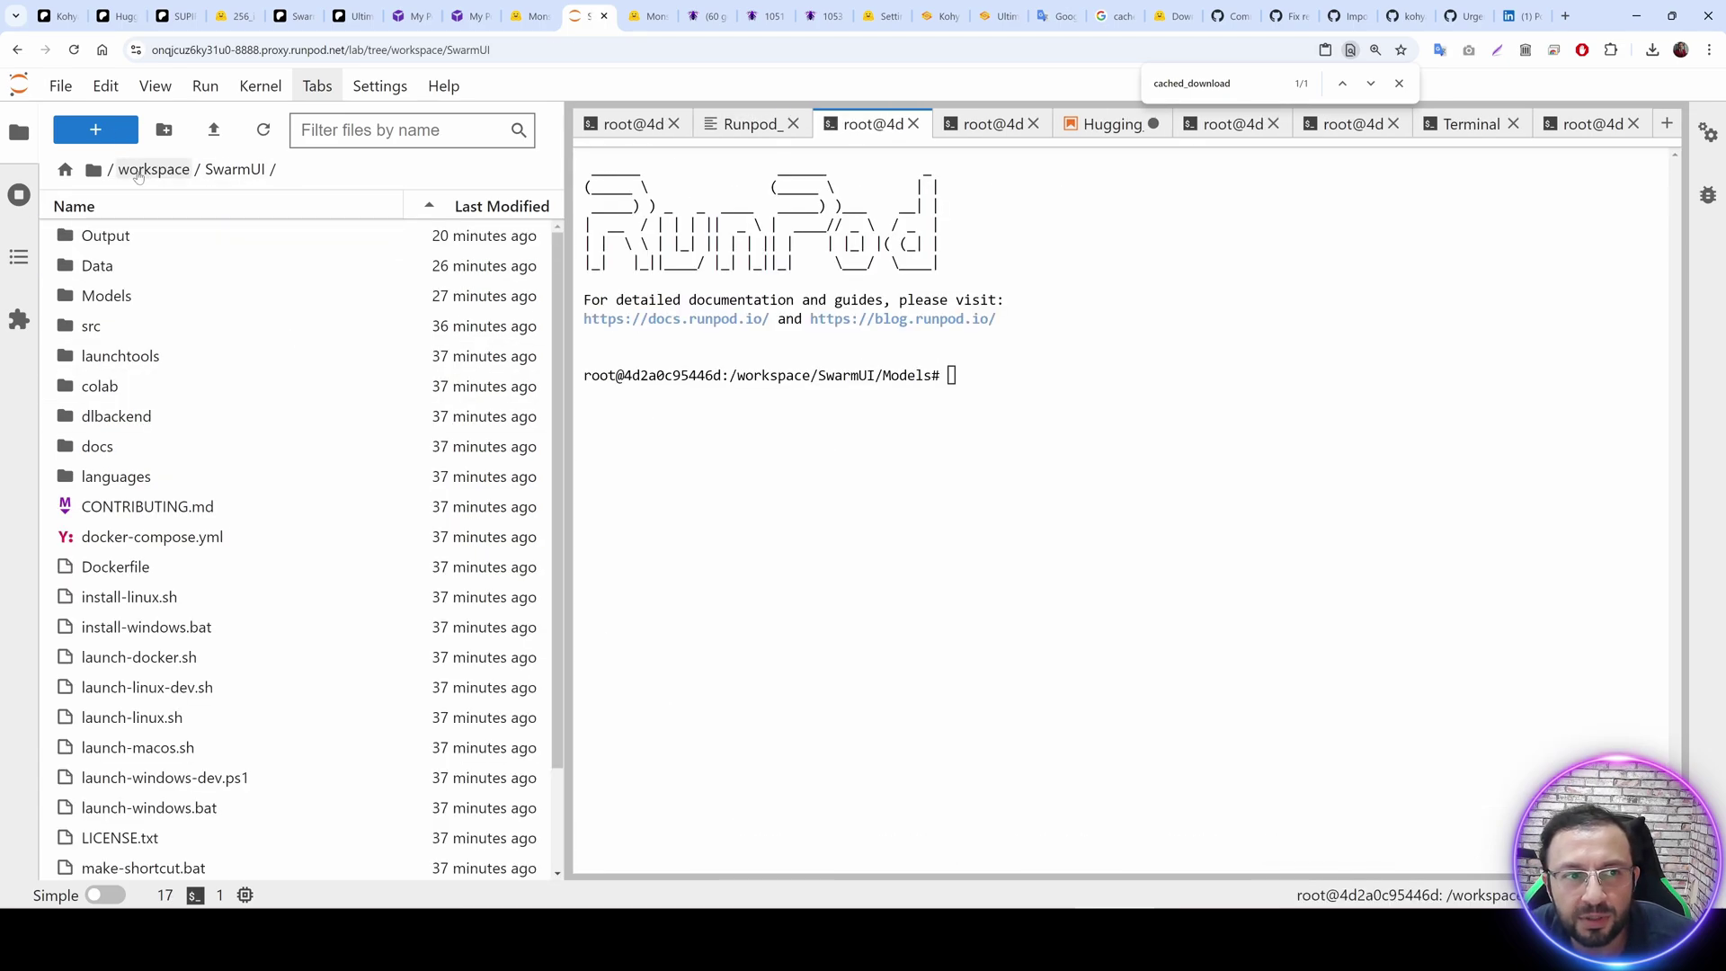
left_click(137, 170)
left_click(95, 130)
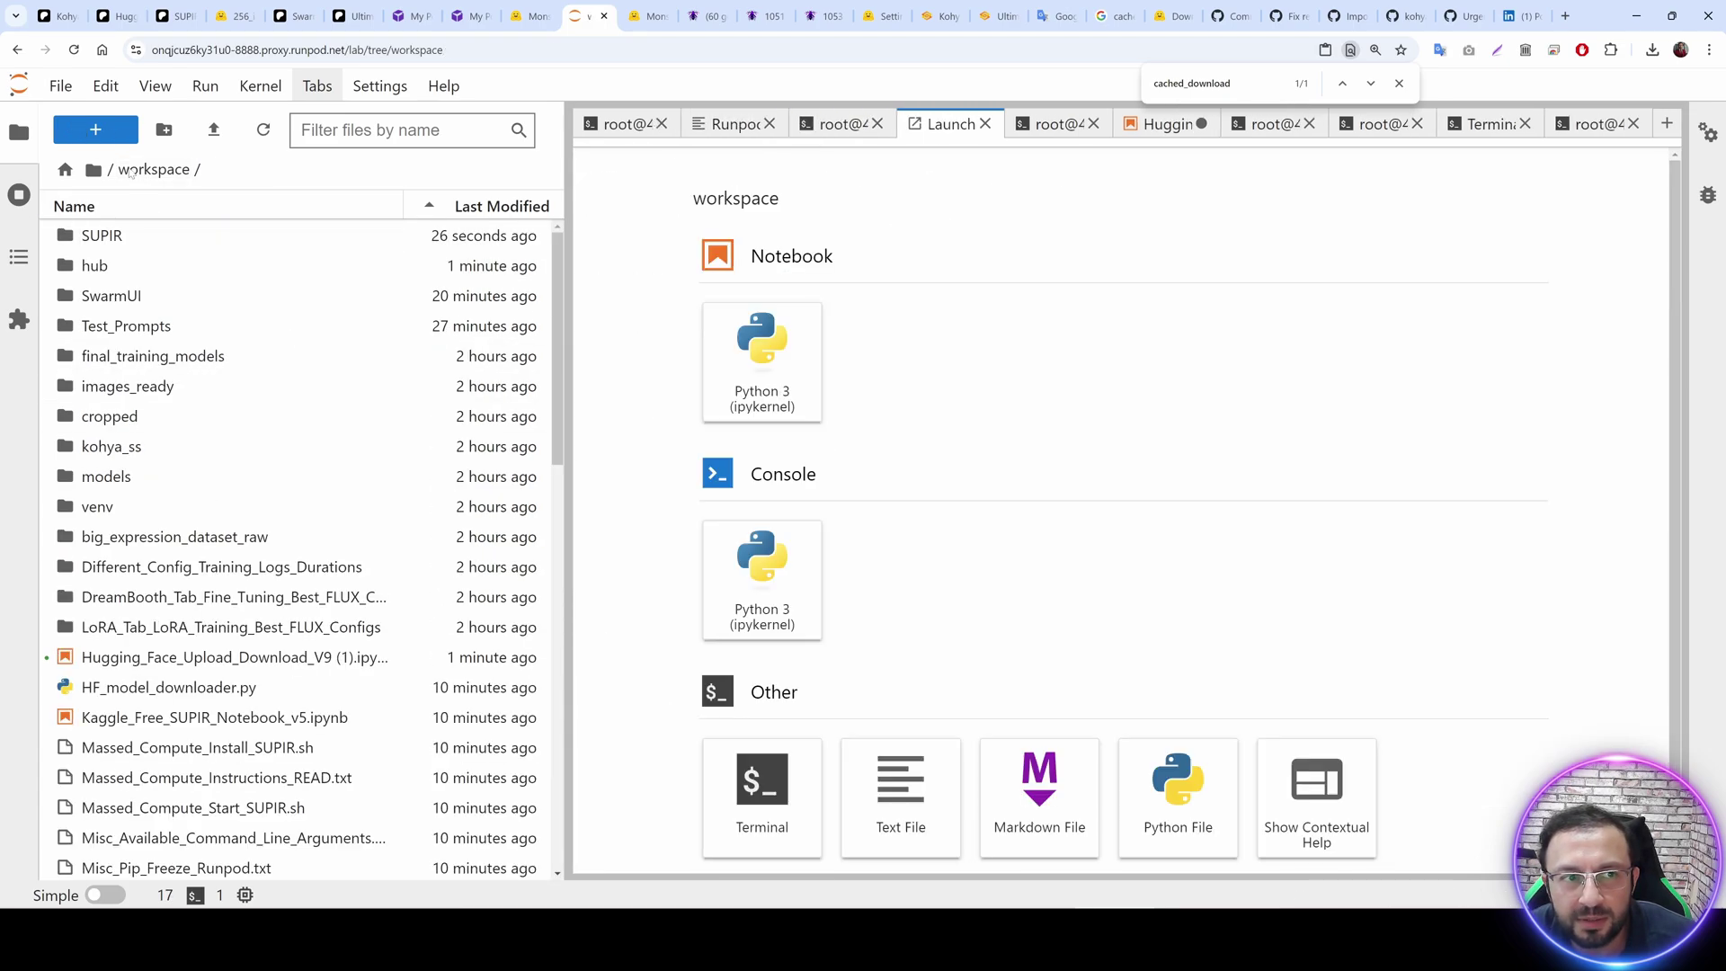
left_click(711, 809)
key("ctrl+v")
key("Return")
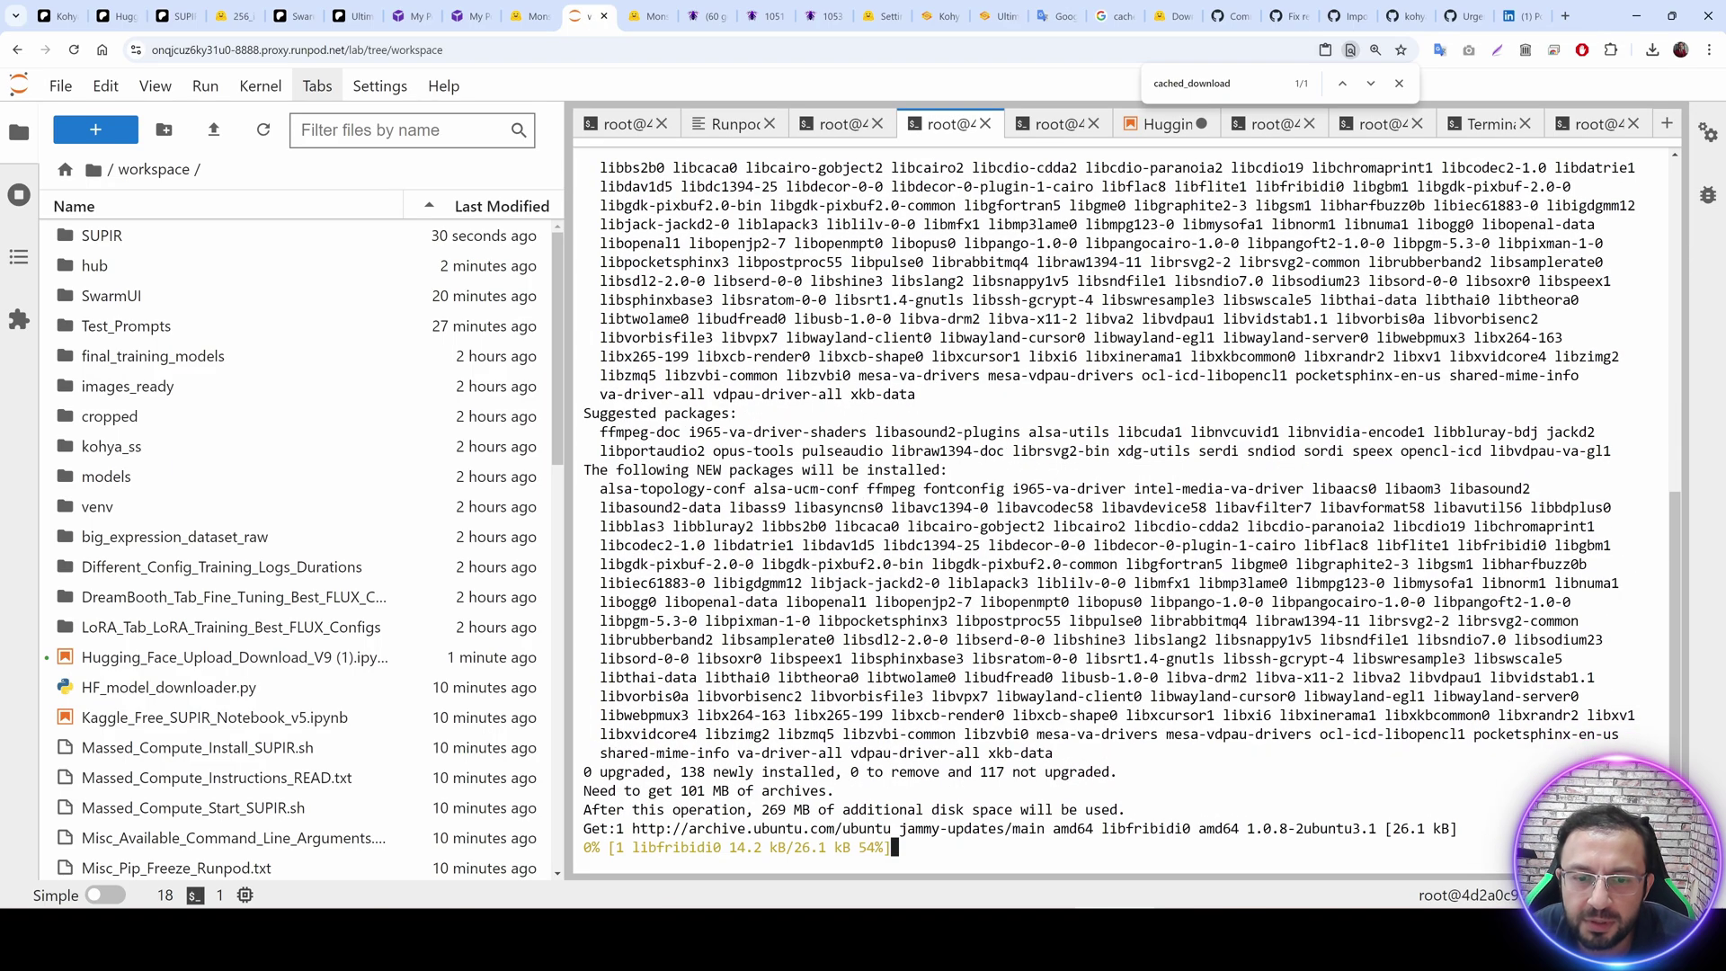
Check the GPU load in nvitop, switch to SwarmUI to interrupt all sessions, and open the server logs.
left_click(841, 124)
left_click(634, 127)
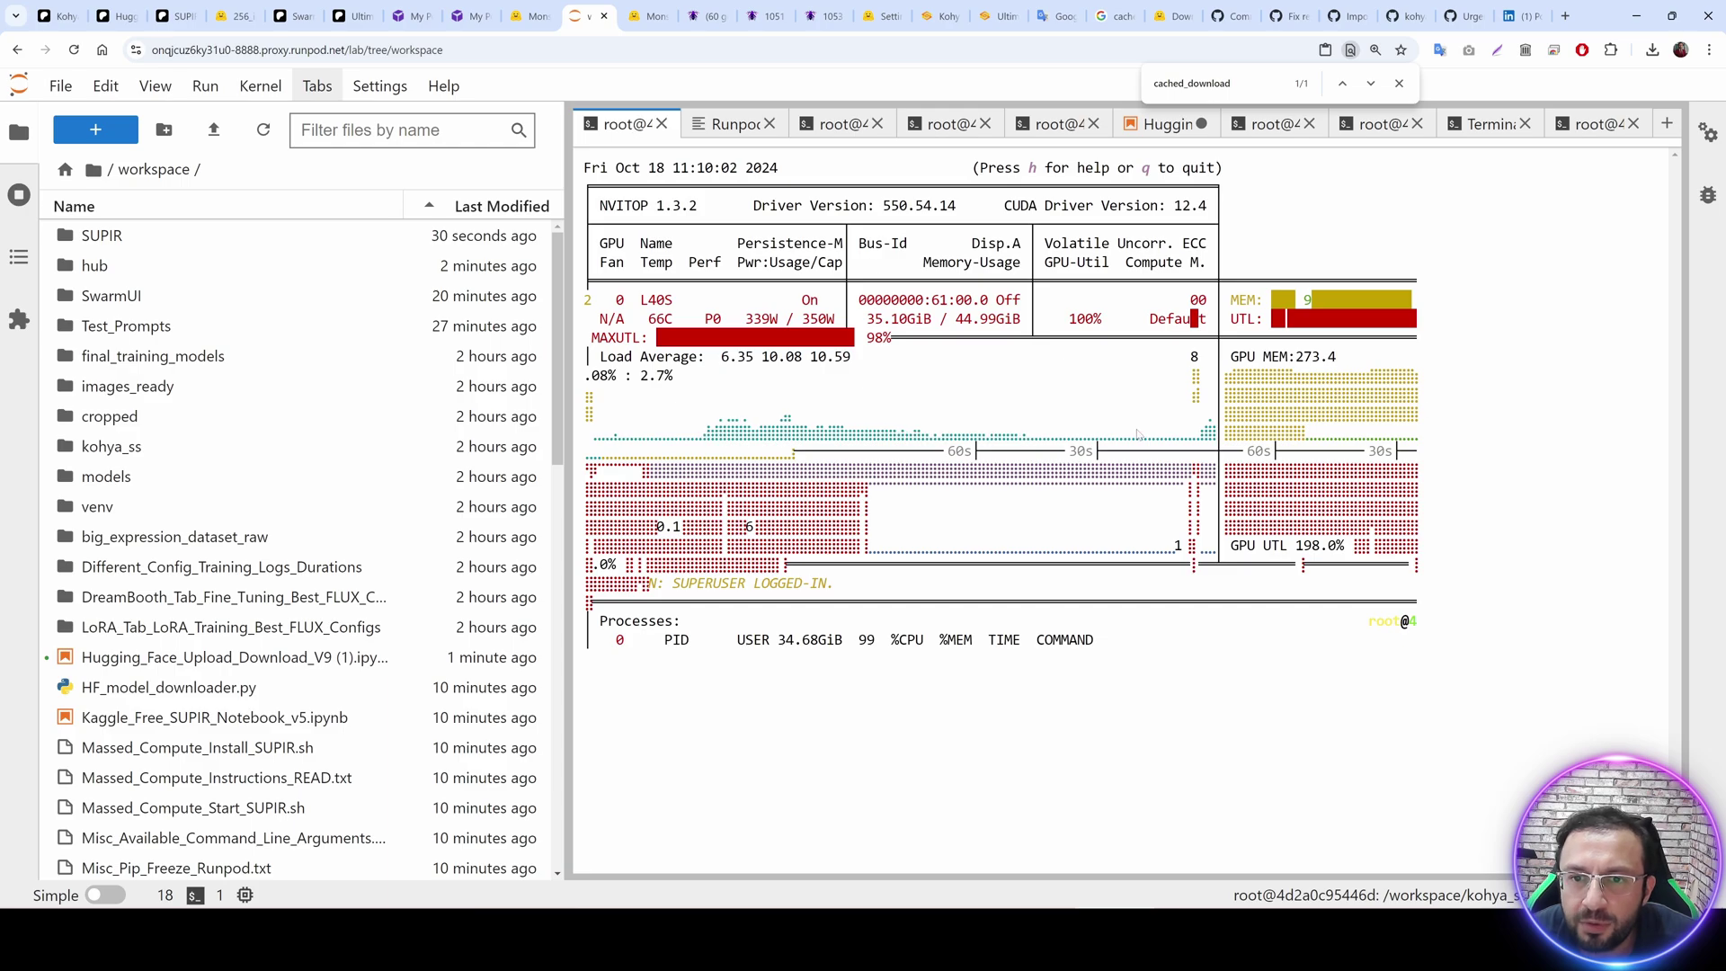
left_click(705, 17)
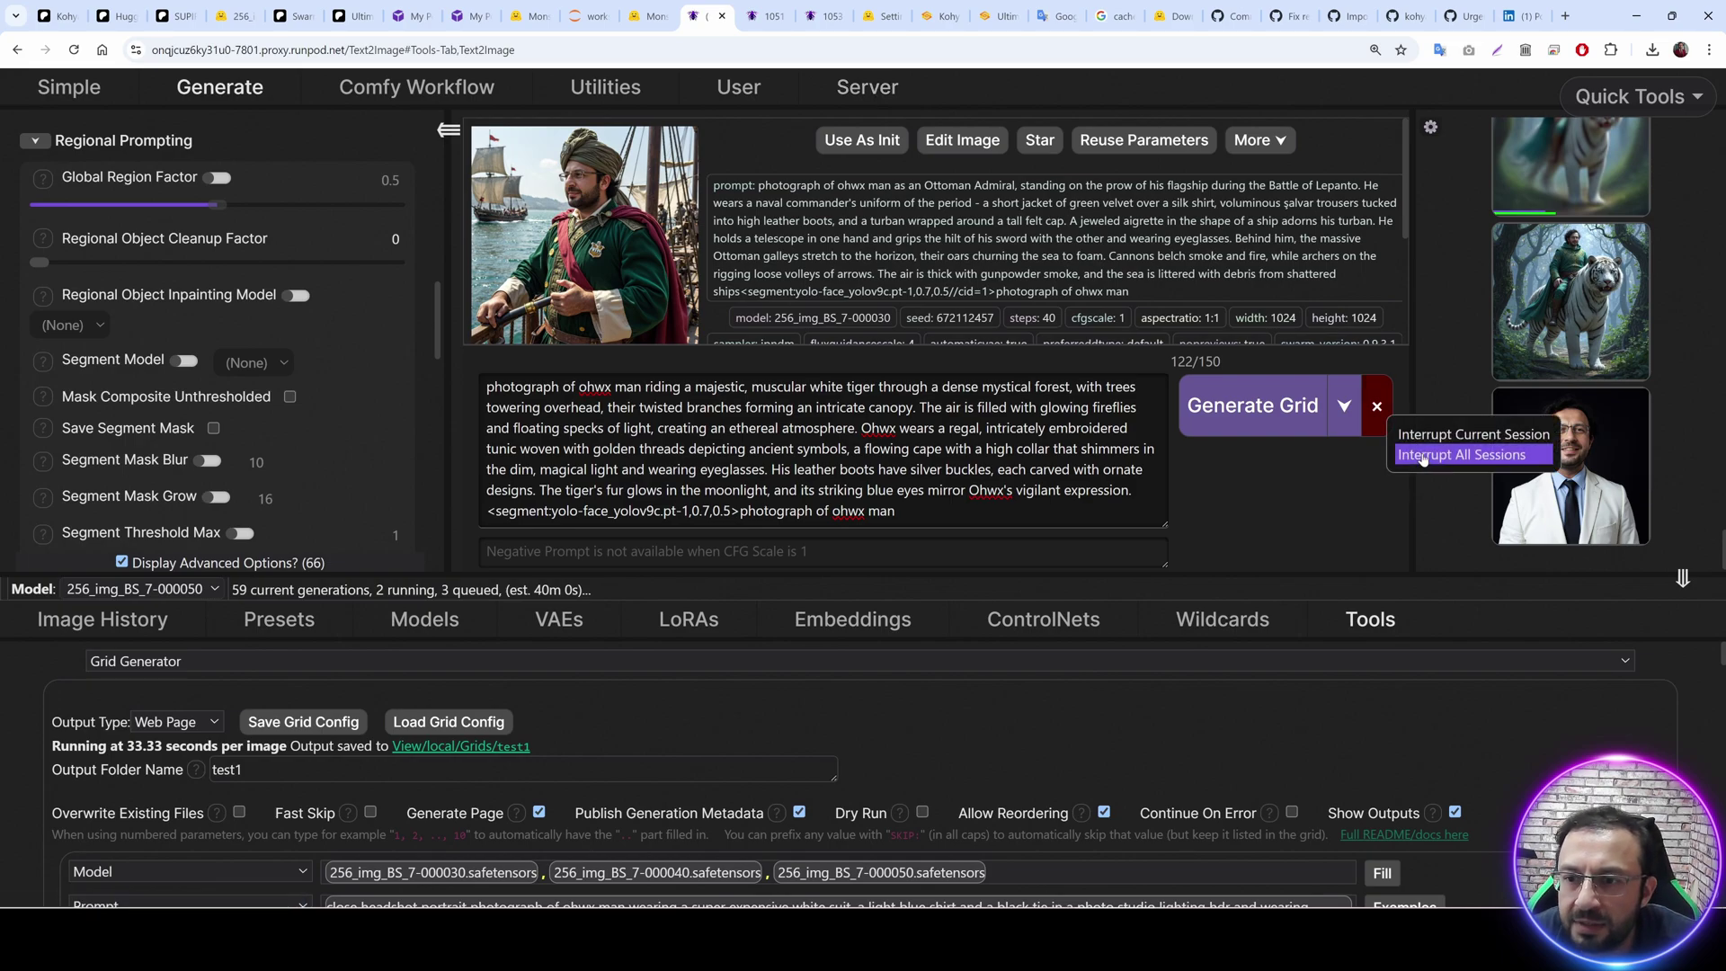
left_click(902, 91)
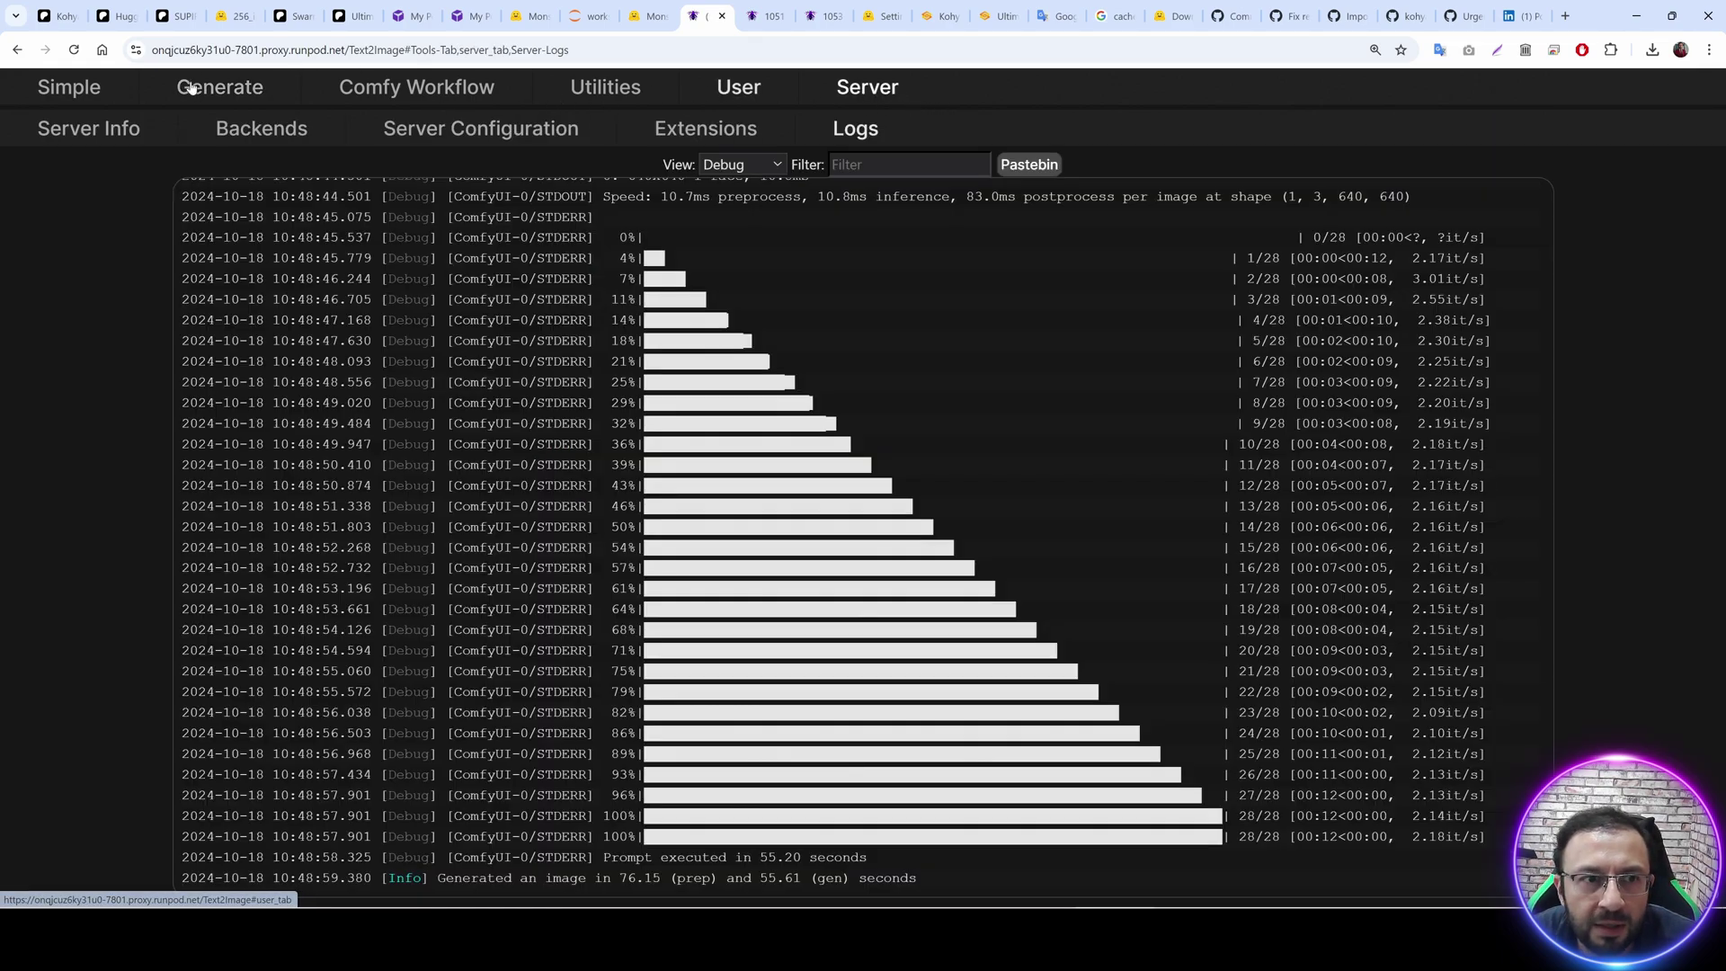
Open the test1 grid page from SwarmUI and look through the images generated with the 256_img_BS_7 checkpoints.
left_click(231, 105)
left_click(461, 749)
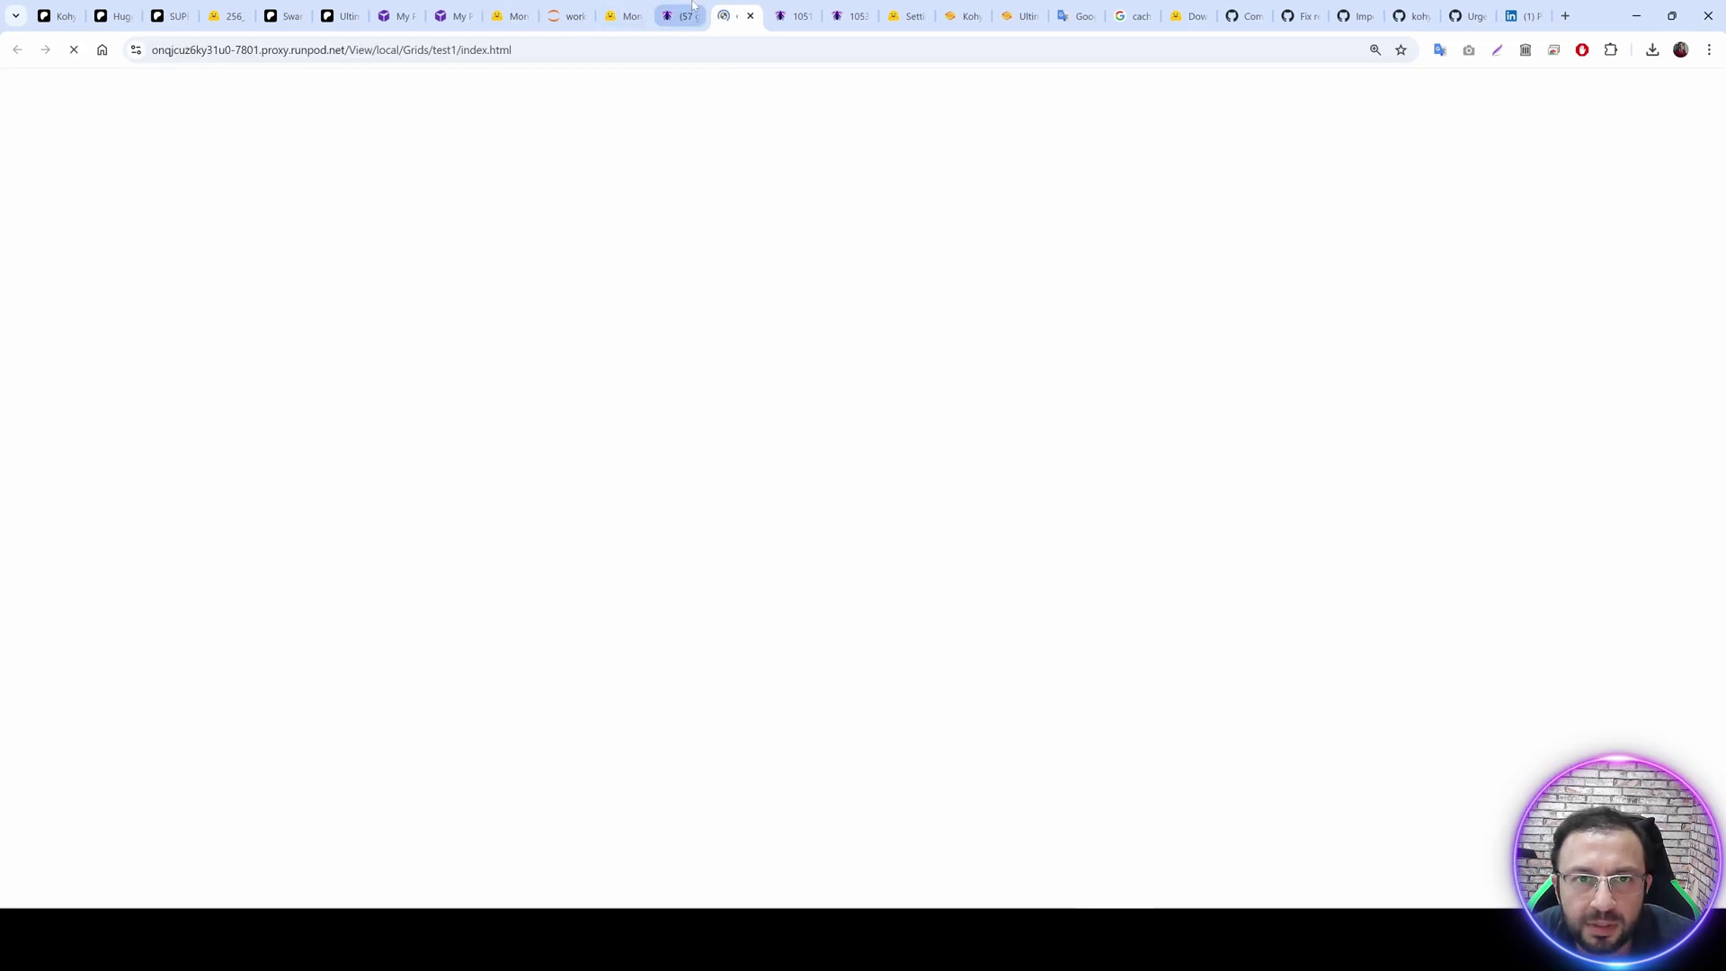
scroll(879, 627, "down", 10)
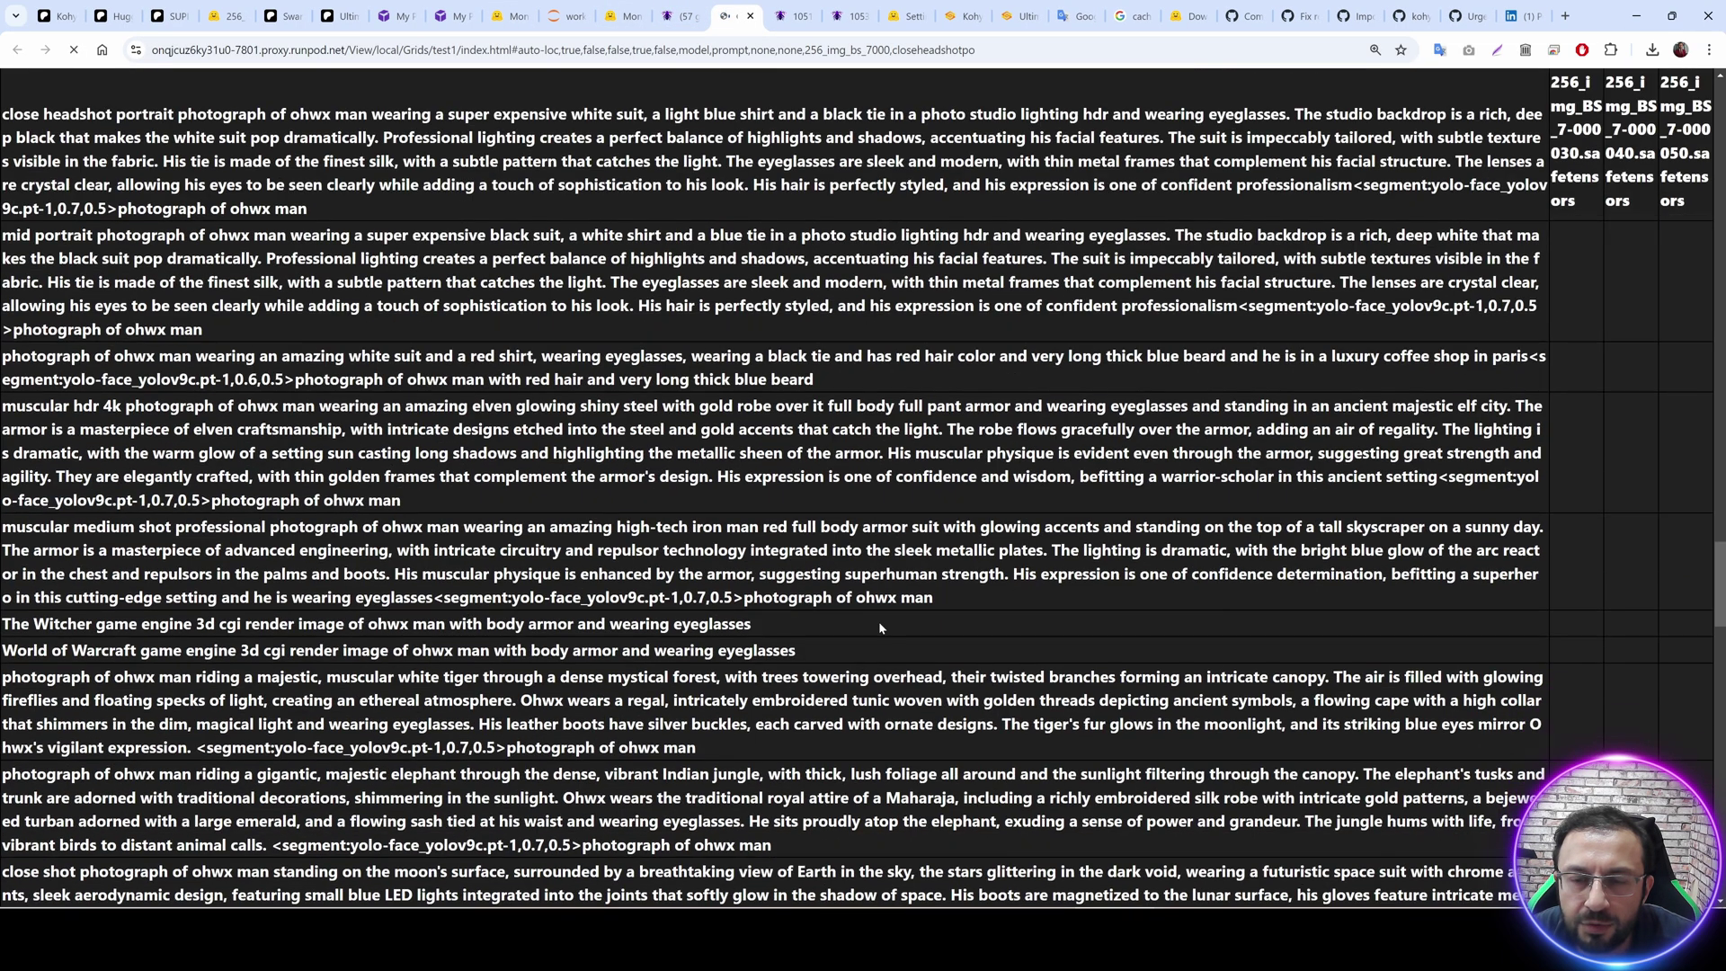
key("ctrl+minus")
key("ctrl+minus")
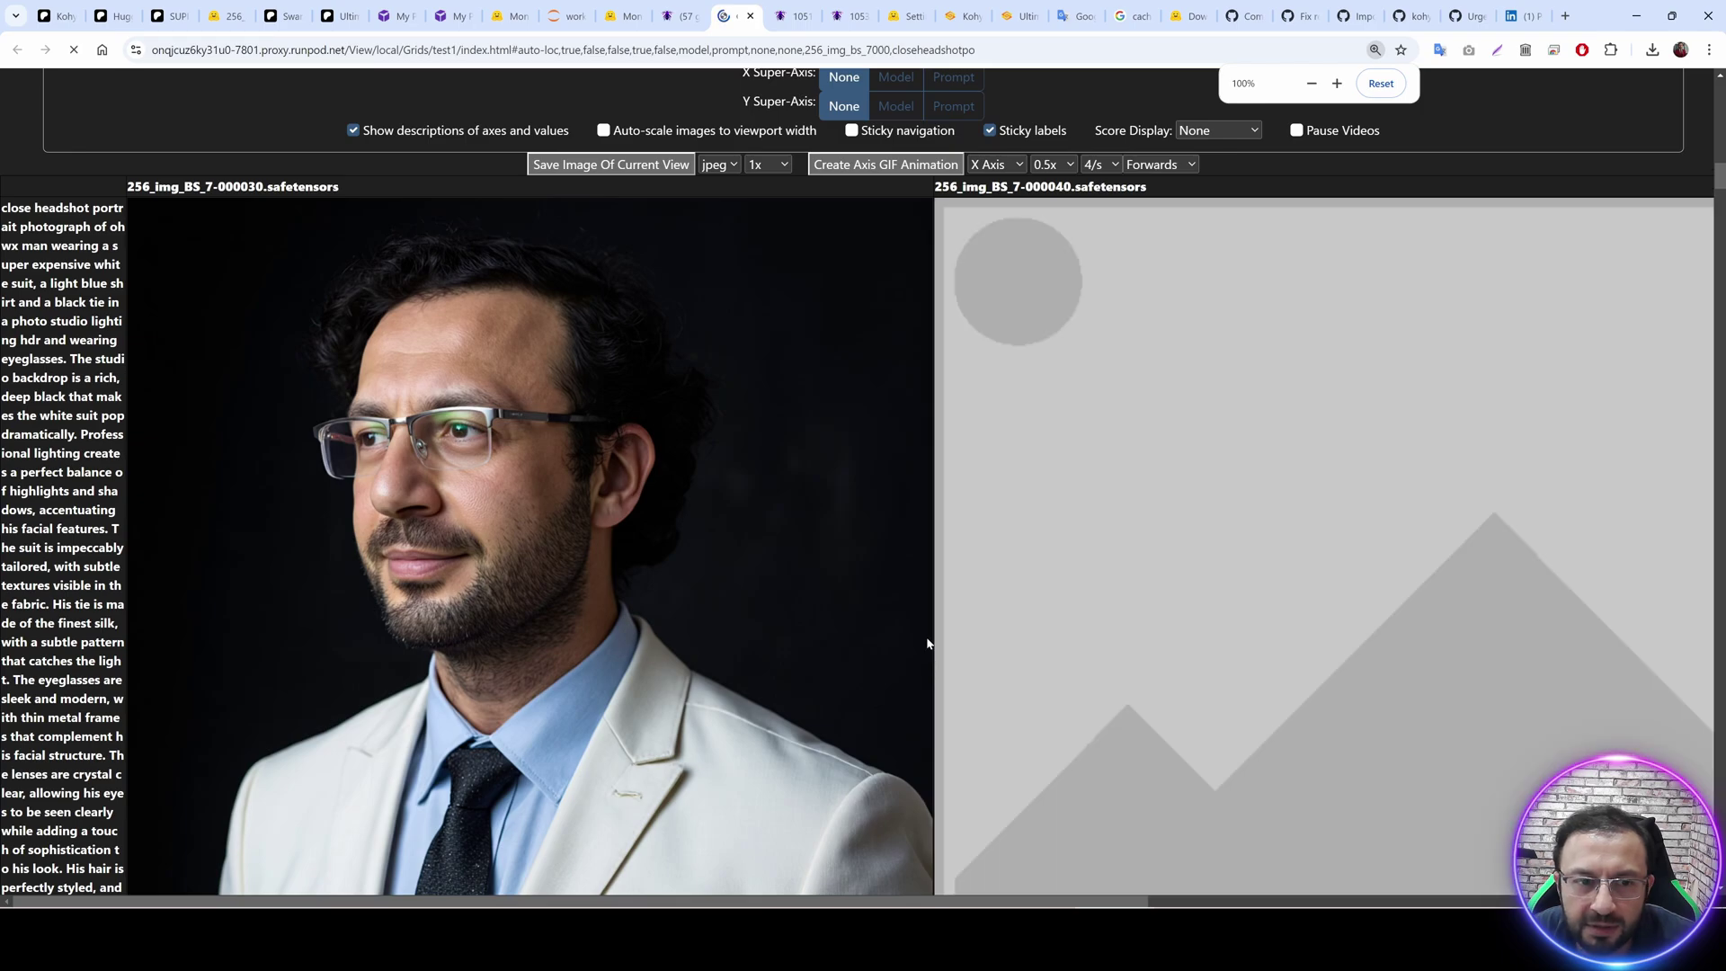
scroll(927, 643, "down", 1)
scroll(927, 644, "right", 8)
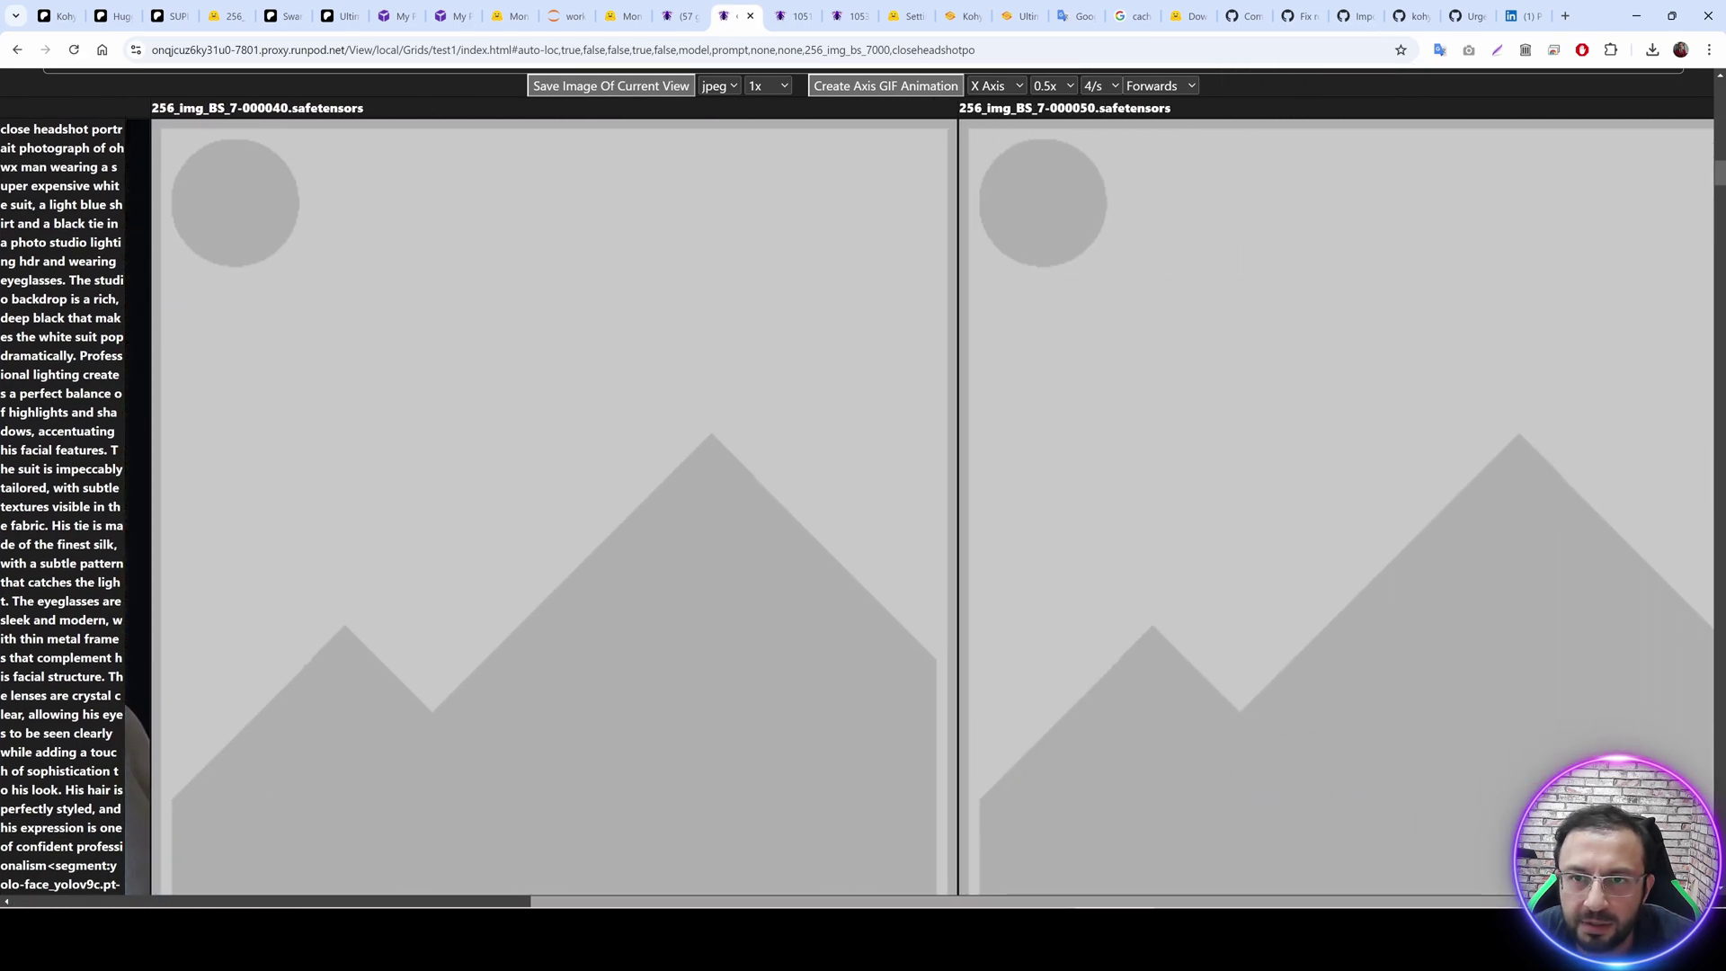
key("ctrl+minus")
key("ctrl+plus")
key("ctrl+plus")
scroll(778, 732, "down", 8)
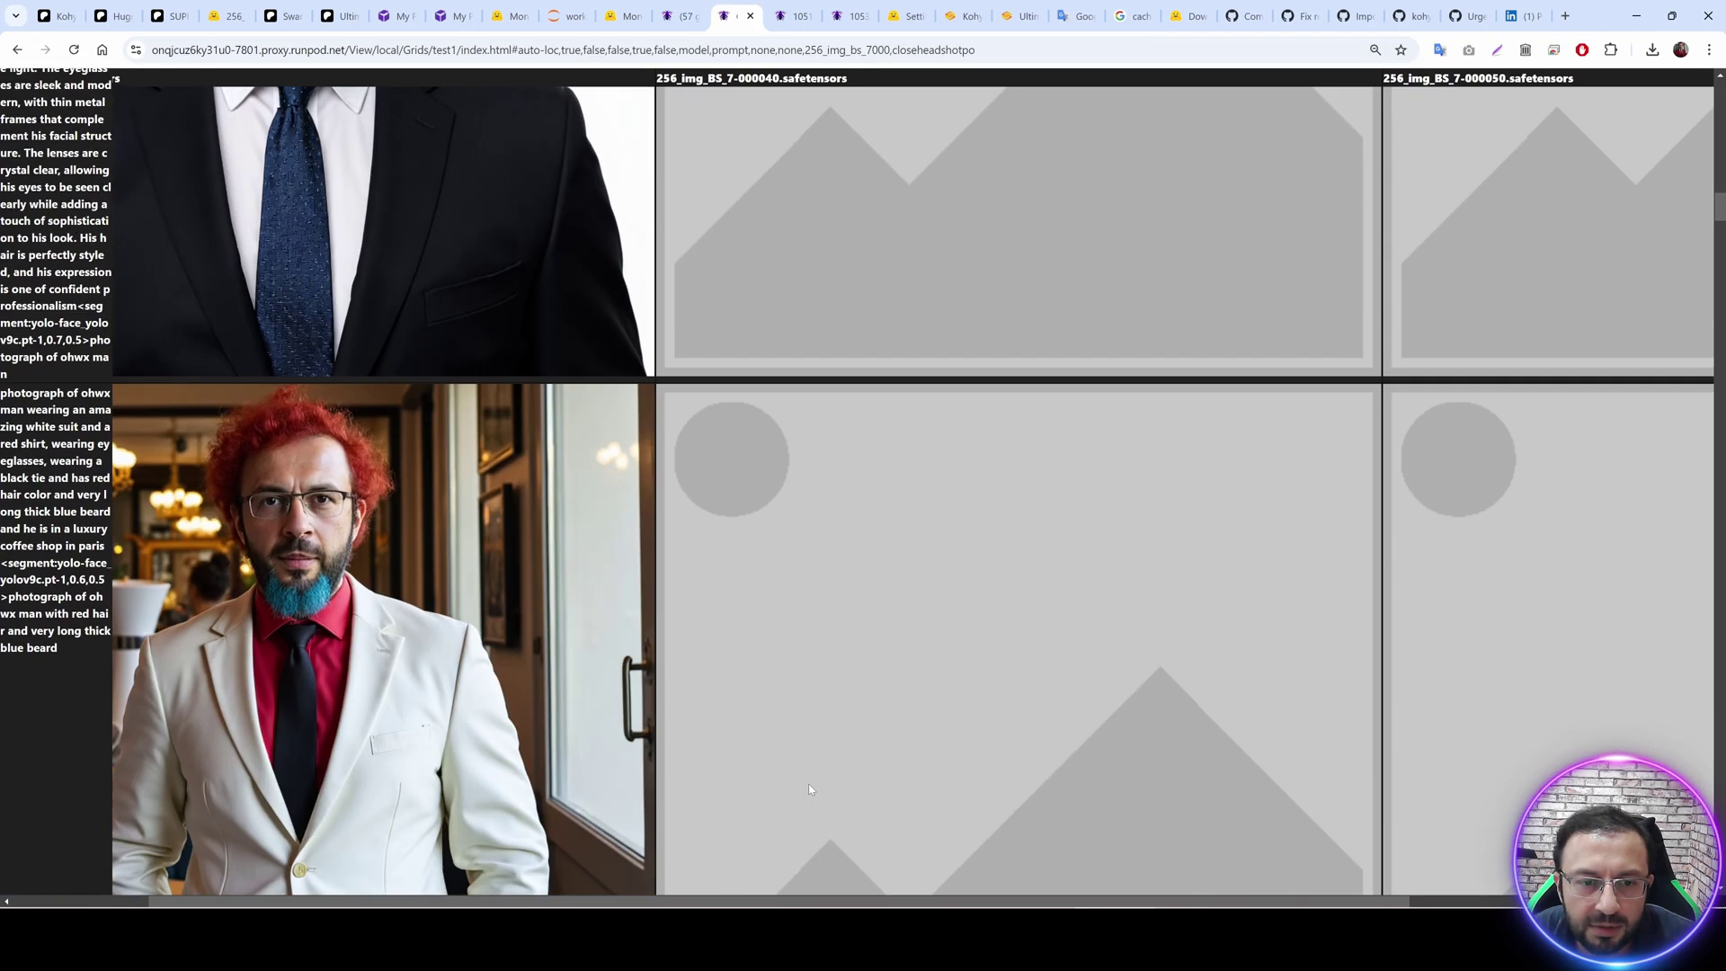
scroll(305, 239, "down", 5)
scroll(304, 239, "left", 2)
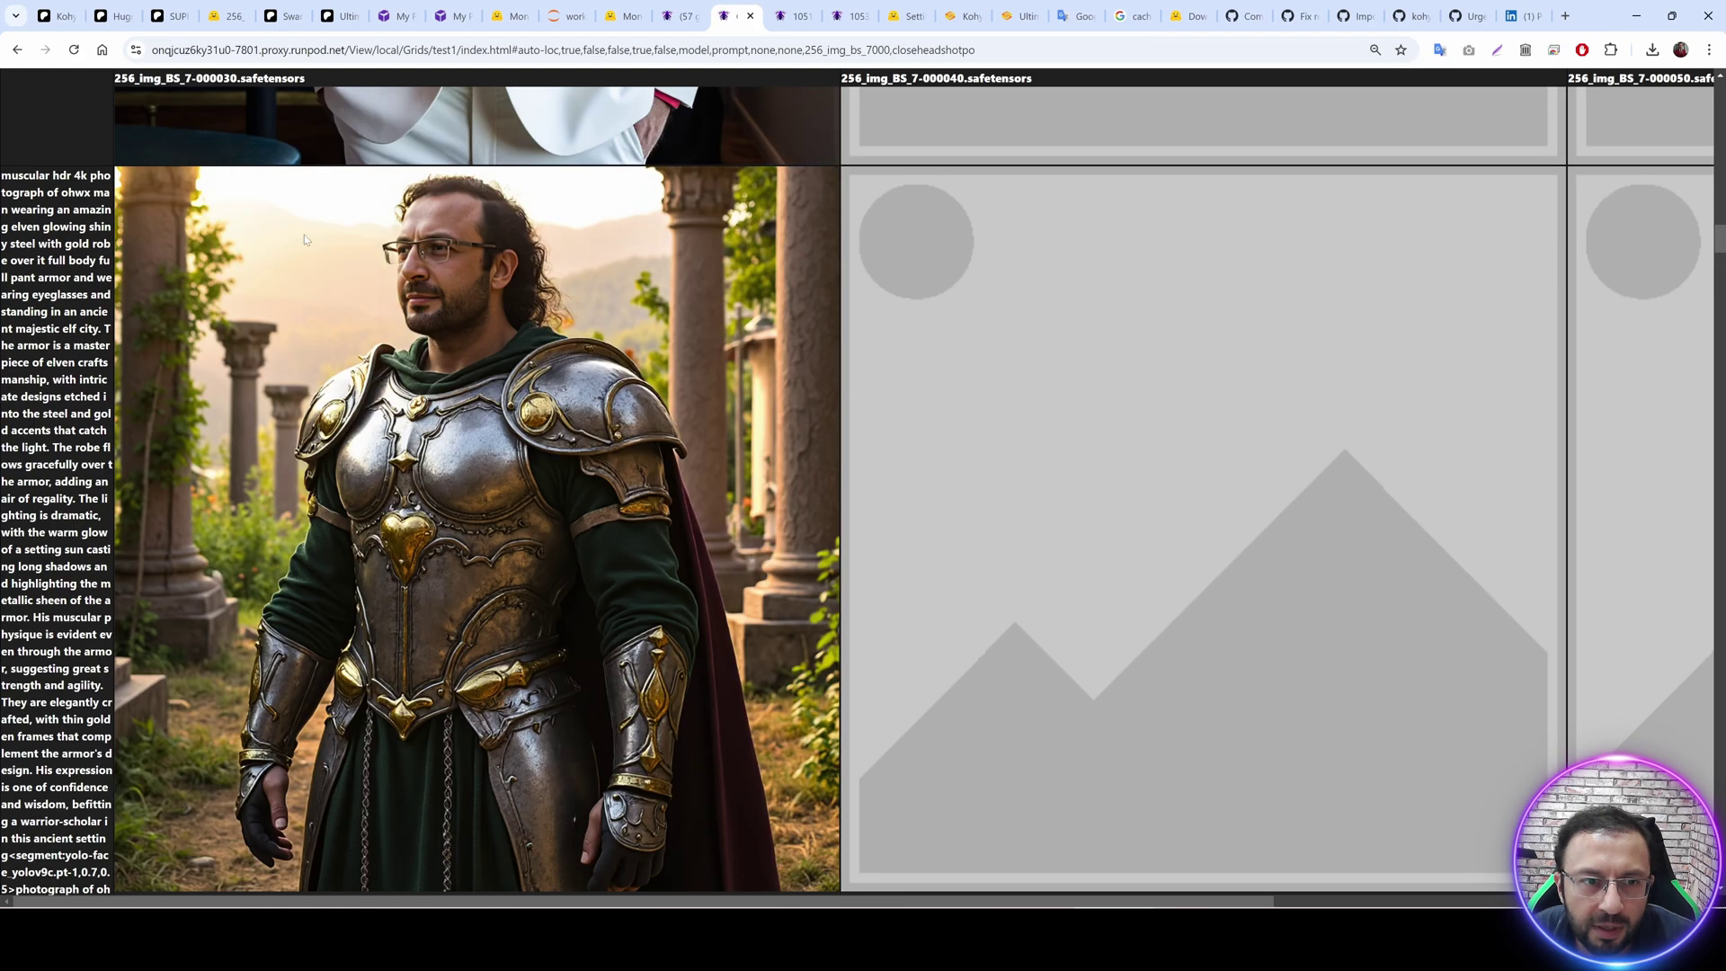
Return to SwarmUI to check the server logs and resource usage, and check the GPU memory in nvitop.
left_click(680, 15)
left_click(620, 82)
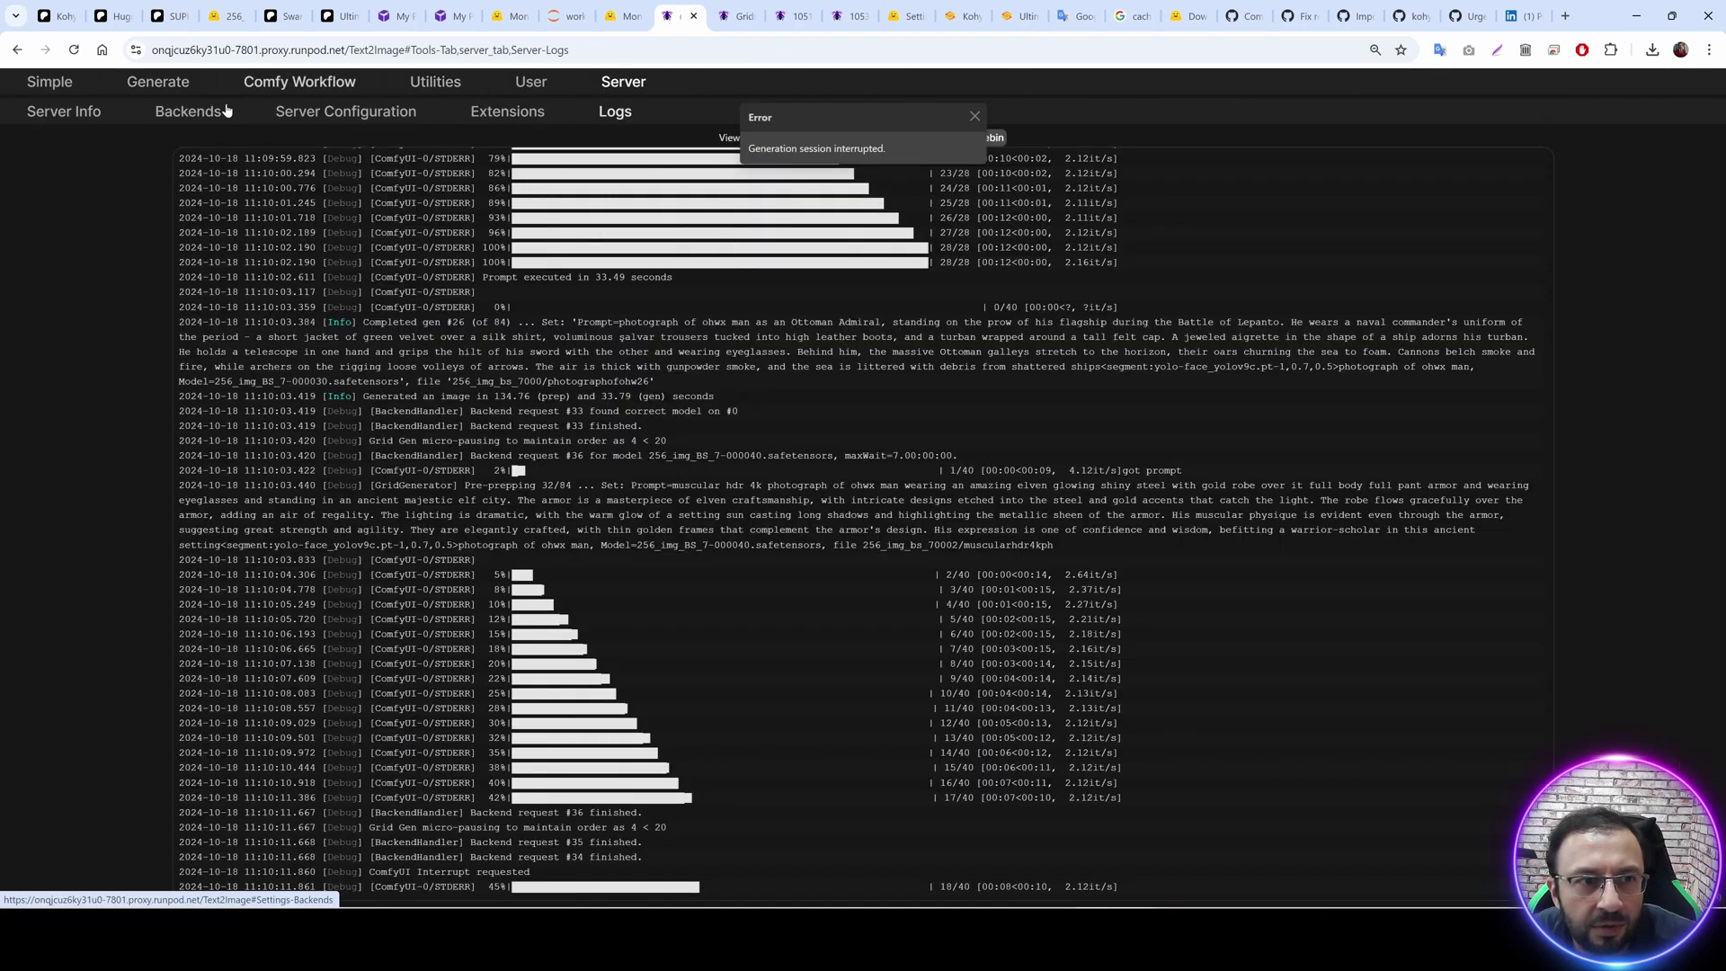
left_click(64, 112)
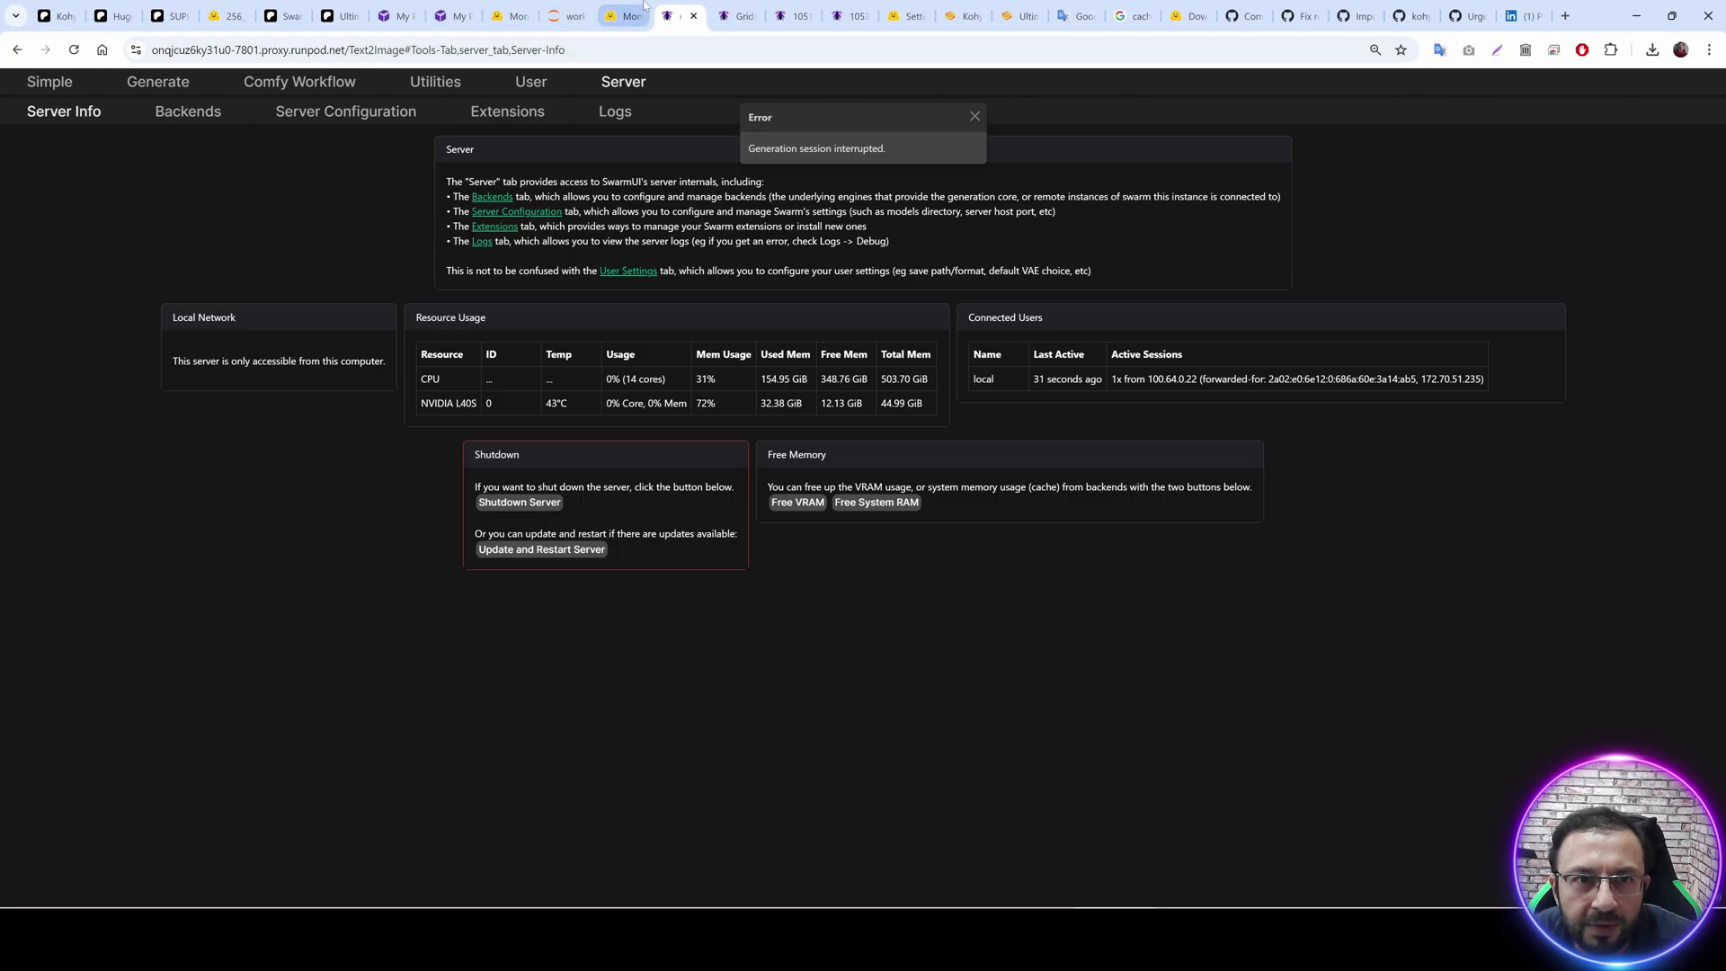
left_click(582, 11)
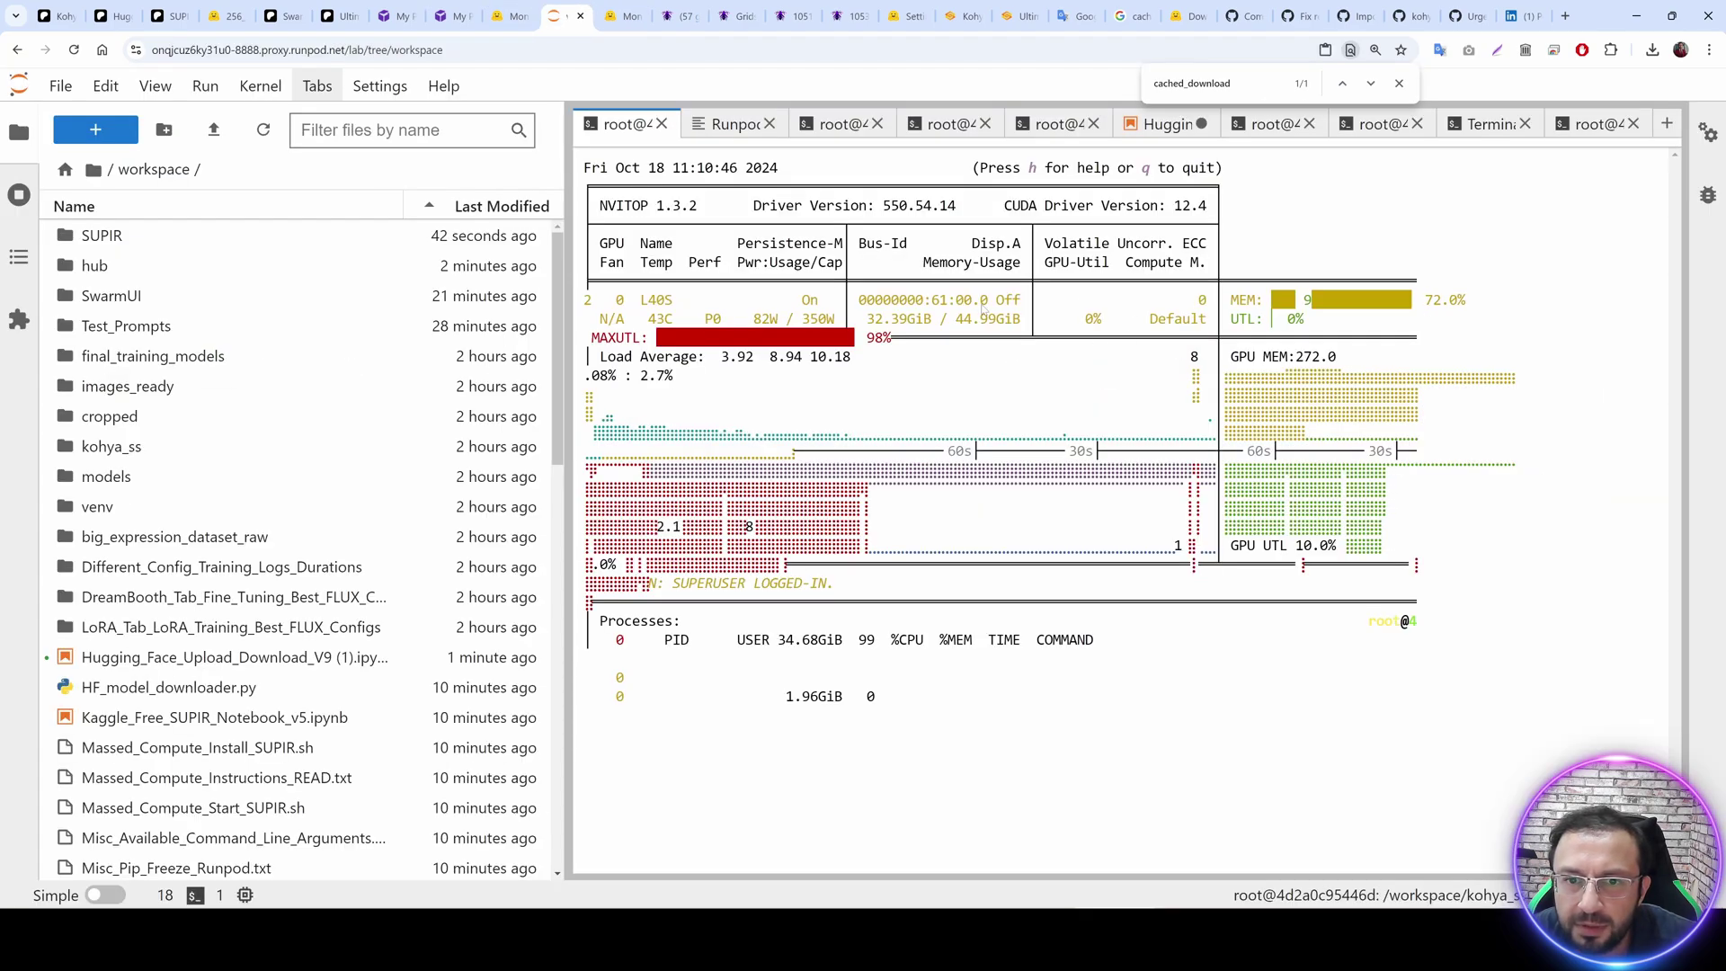
Disable SwarmUI's ComfyUI Self-Starting backend and check the GPU memory in nvitop.
left_click(685, 9)
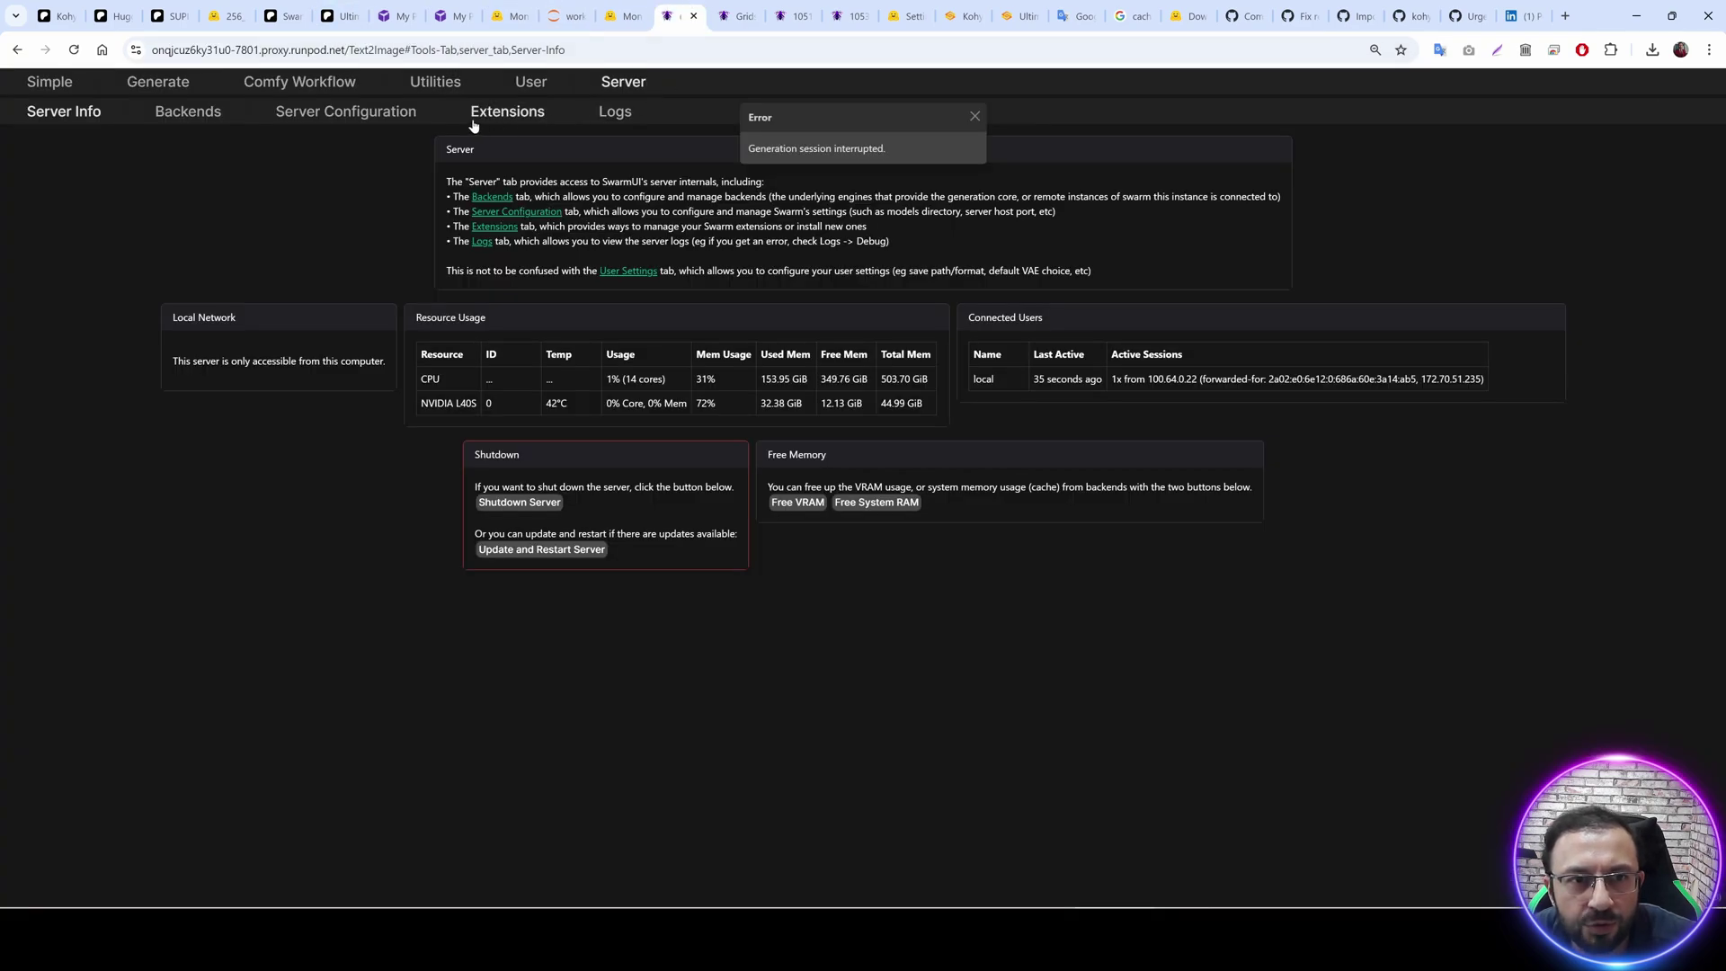
left_click(185, 114)
left_click(973, 118)
key("ctrl+plus")
key("ctrl+plus")
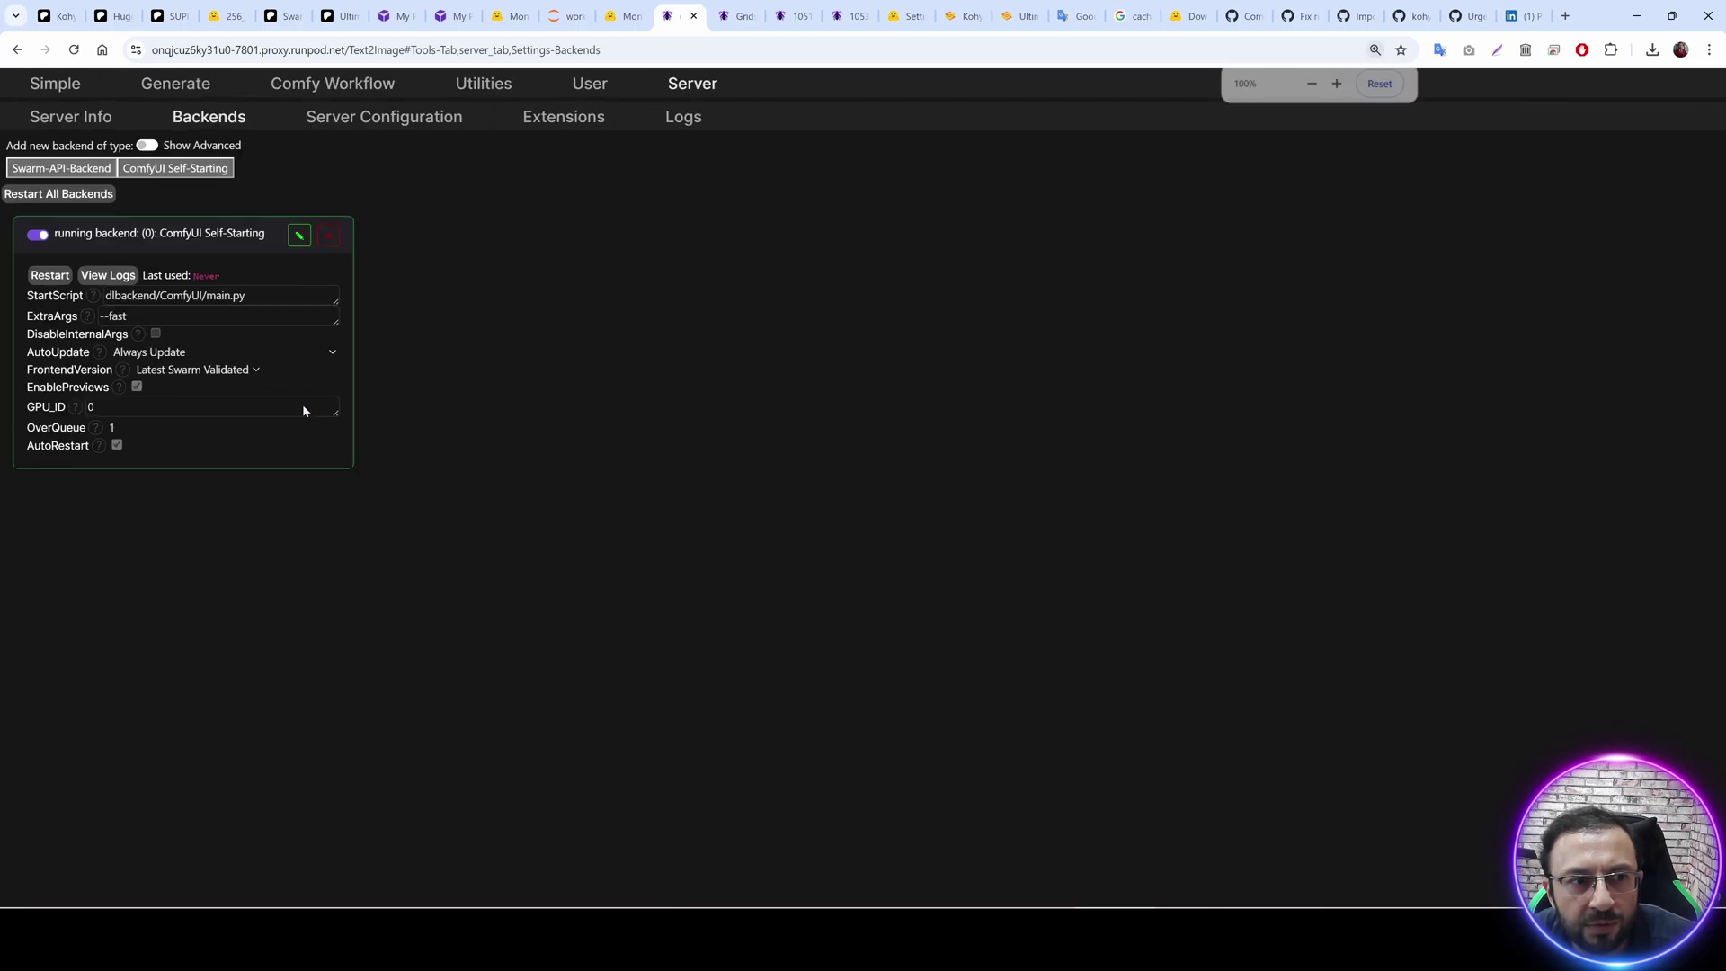
left_click(36, 254)
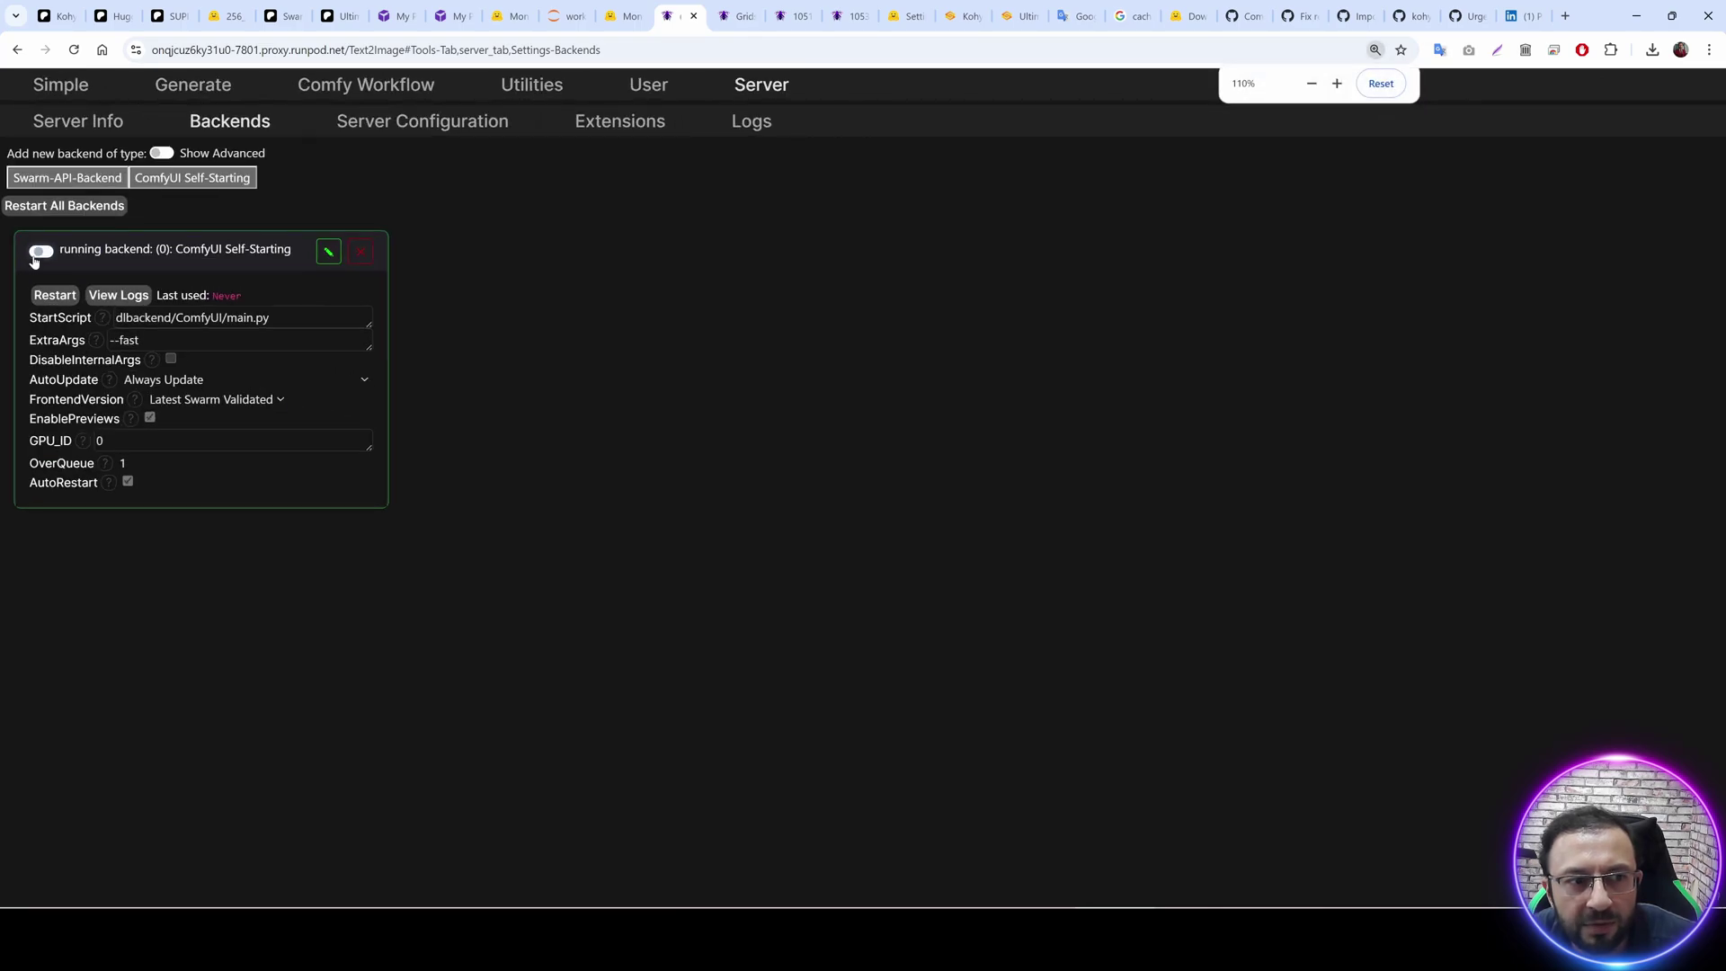
left_click(575, 14)
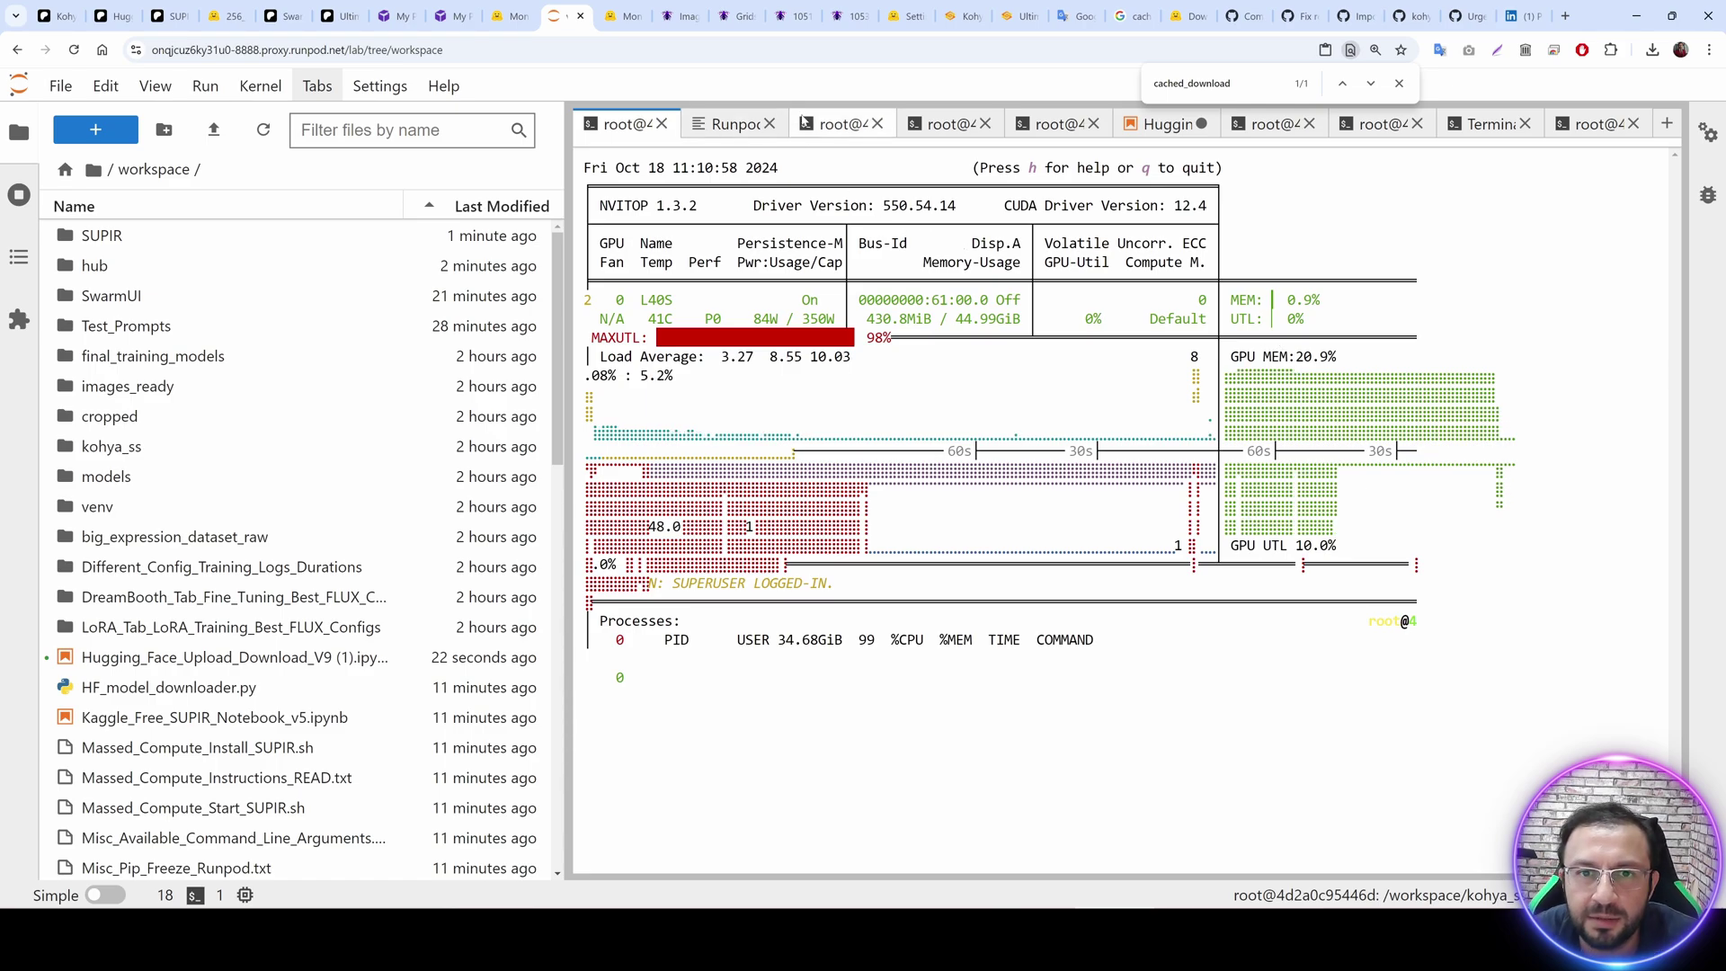
In the SUPIR start terminal, choose option 2 to start as FP8 and option 2 to start without Tiled VAE.
left_click(836, 124)
left_click(940, 126)
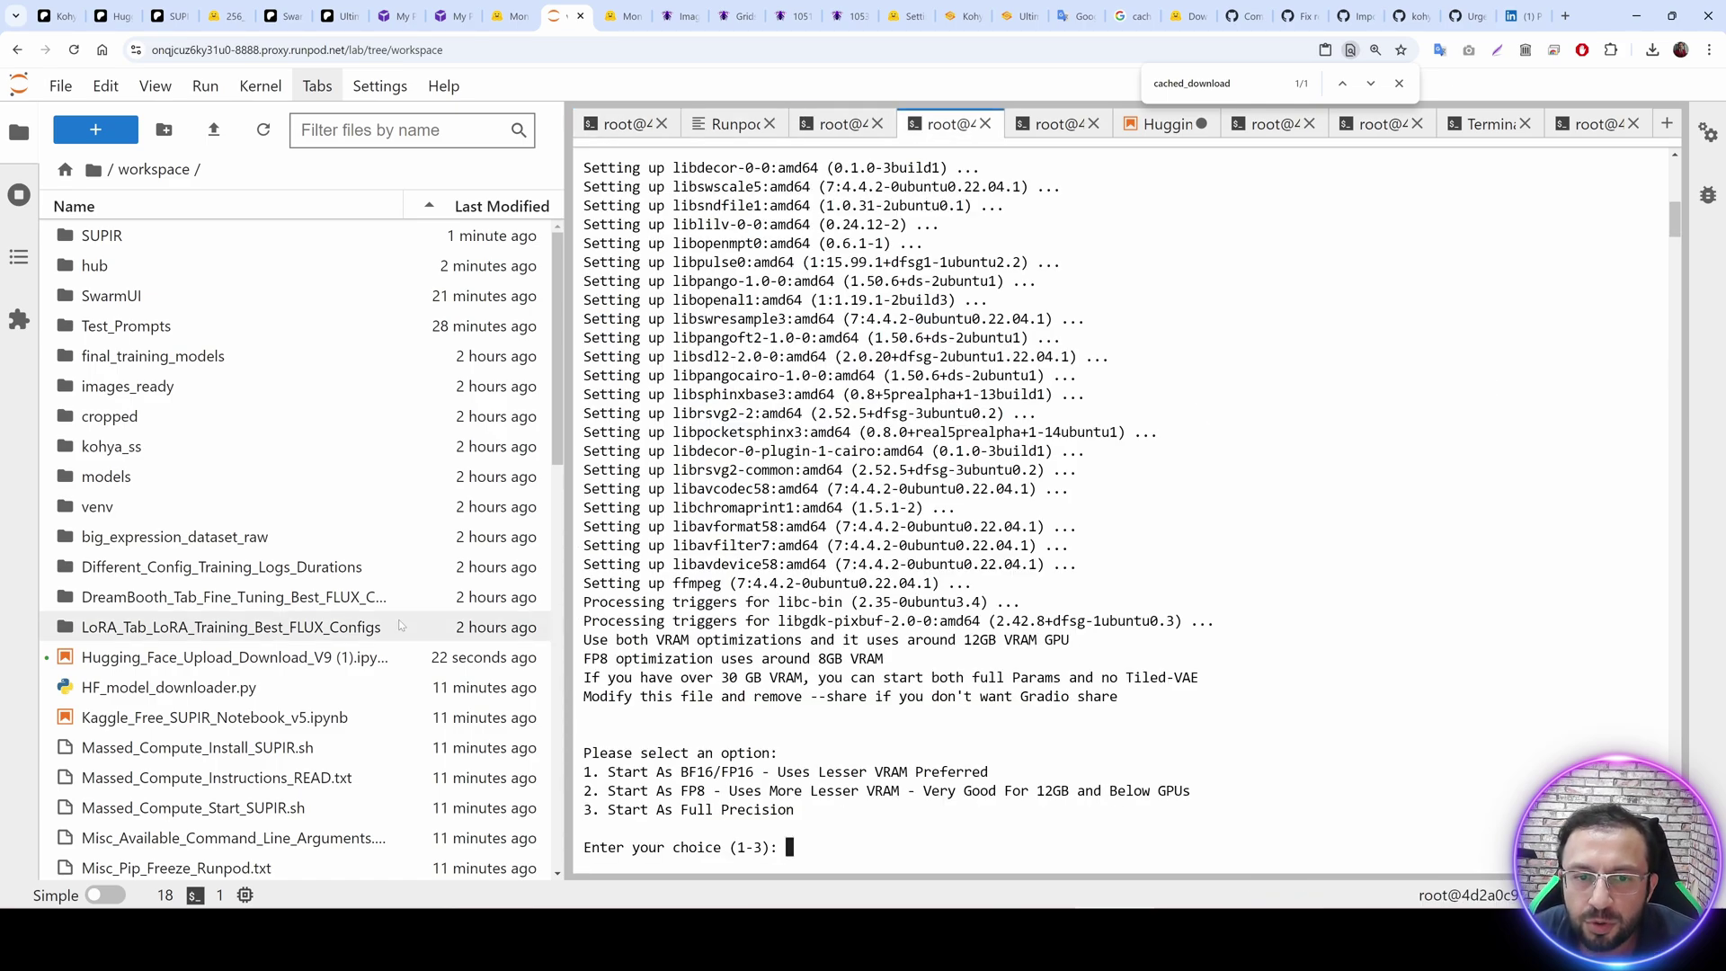
key("ctrl+plus")
type("2")
scroll(351, 557, "down", 2)
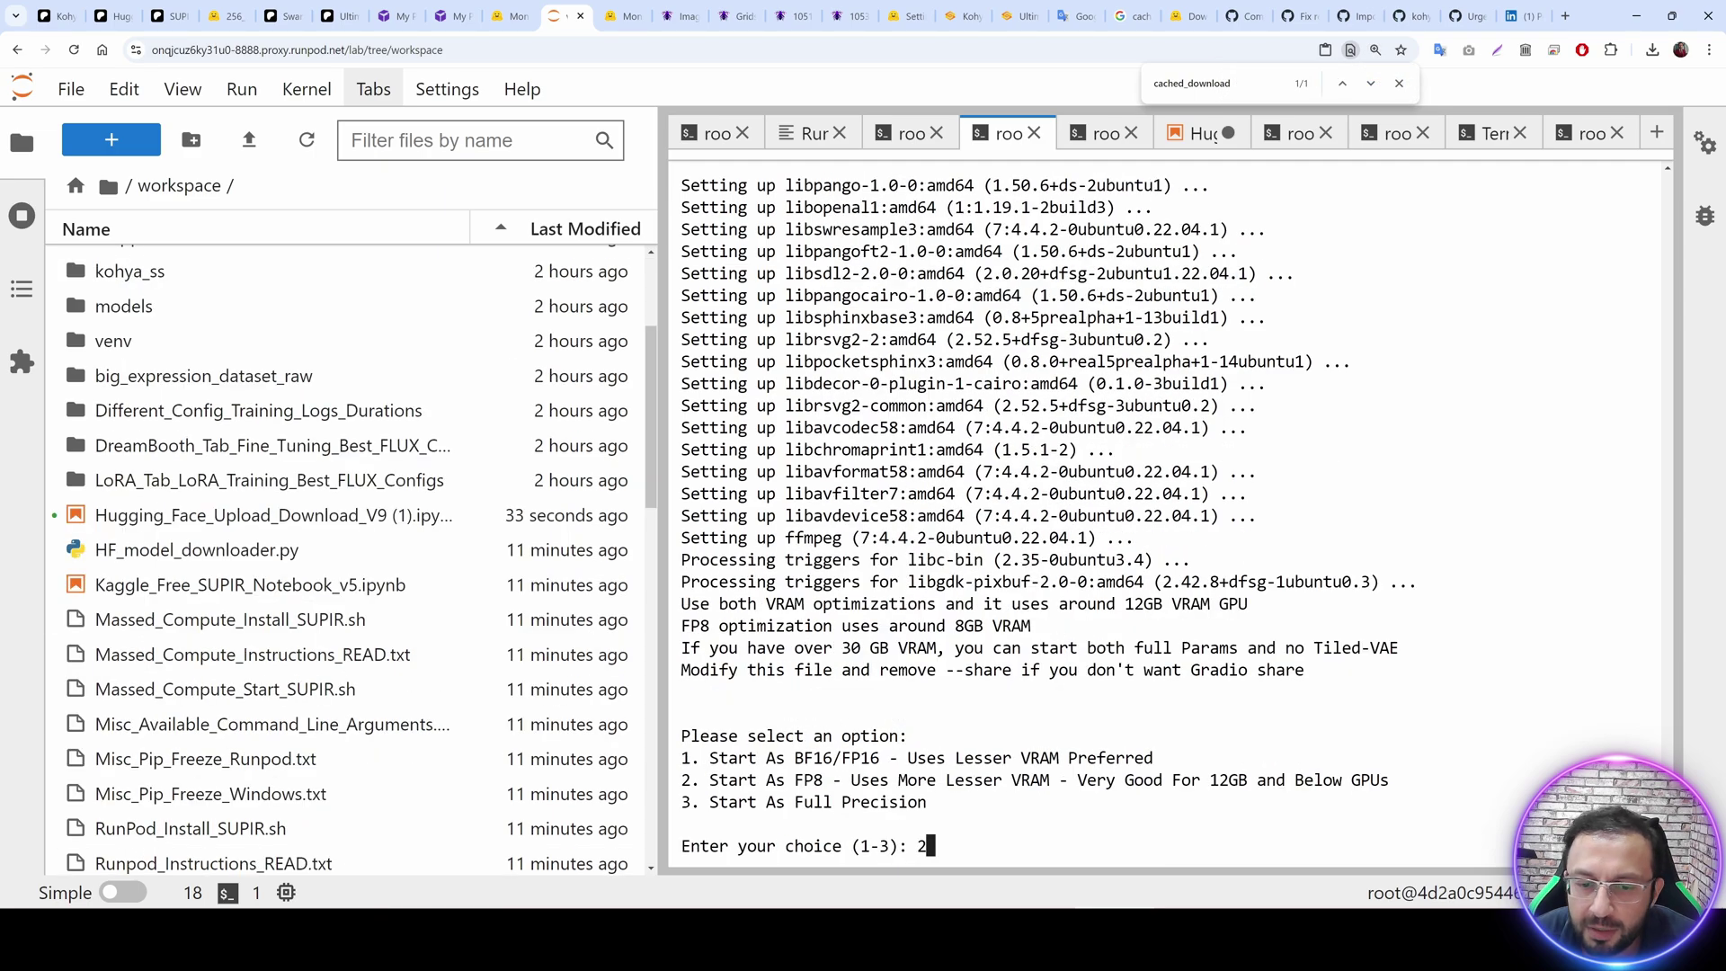
key("Return")
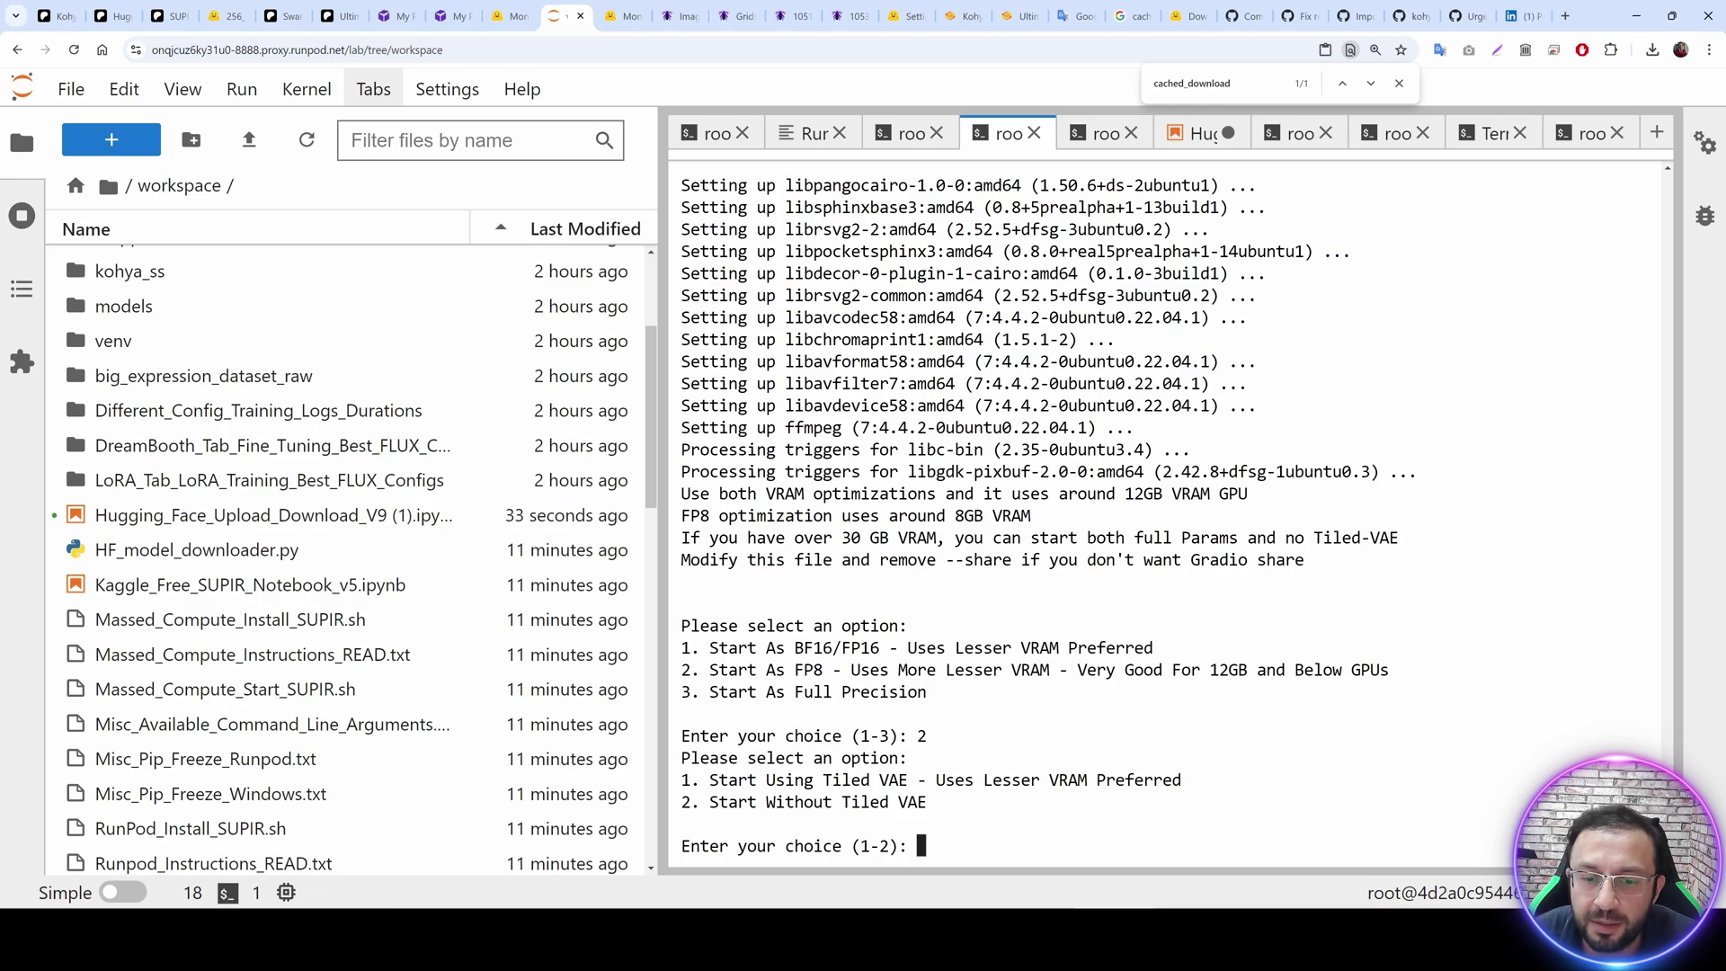
type("1")
key("BackSpace")
type("2")
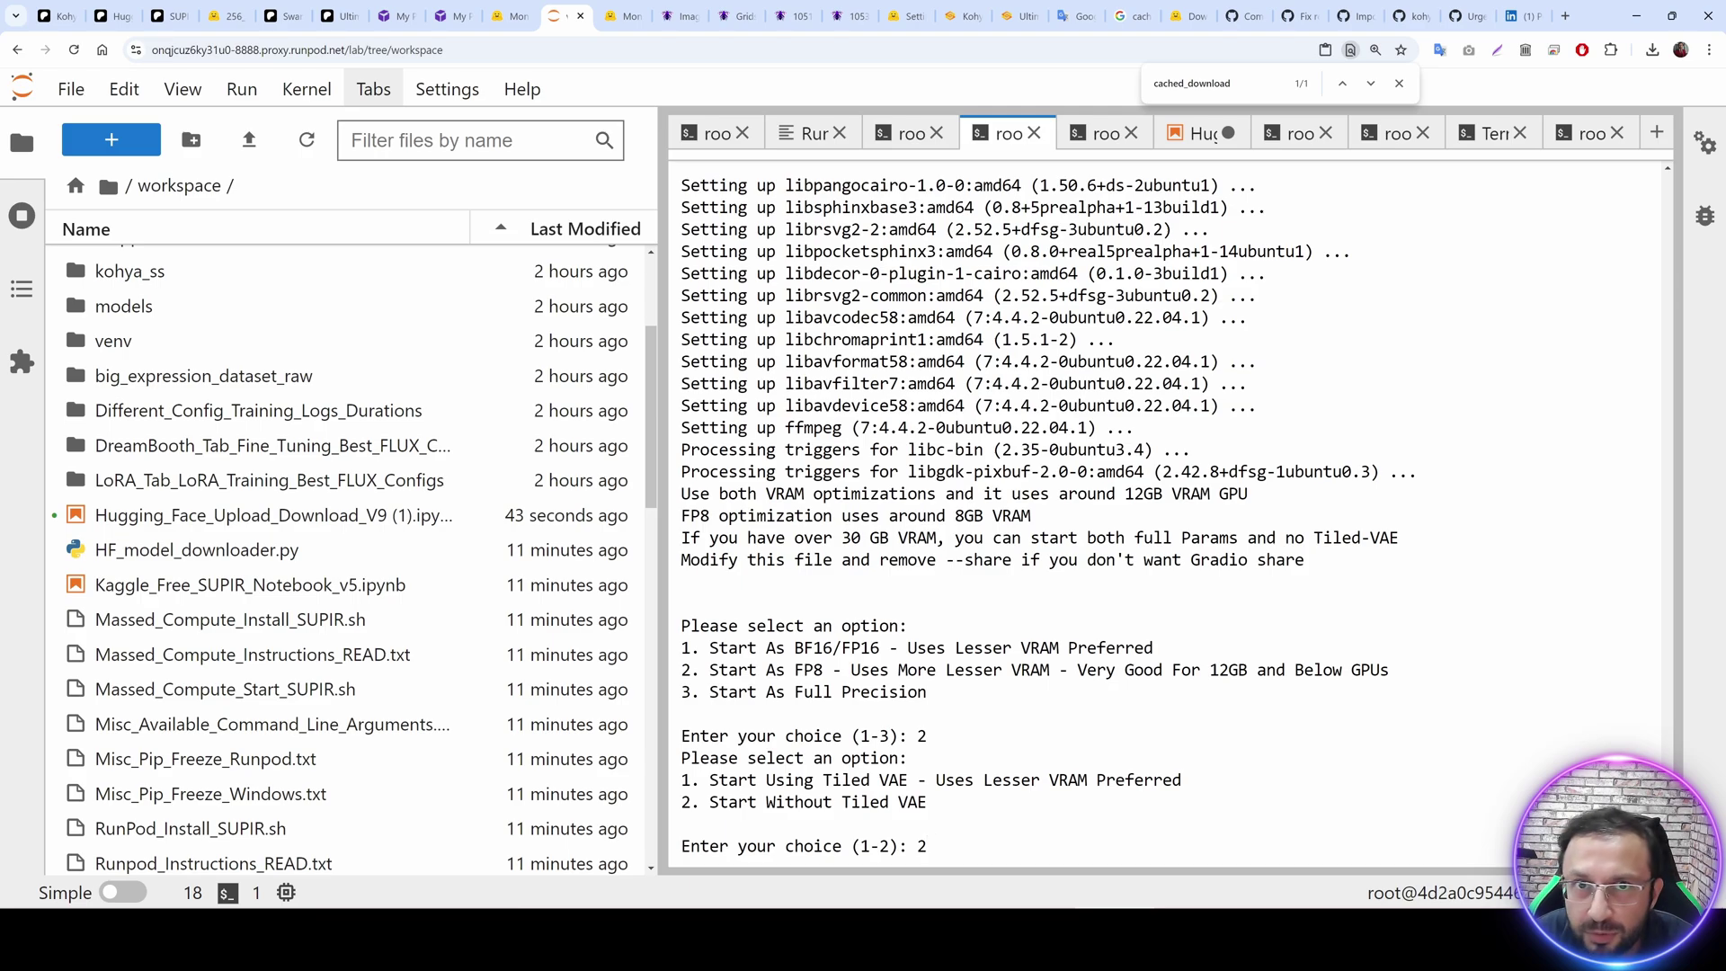
key("Return")
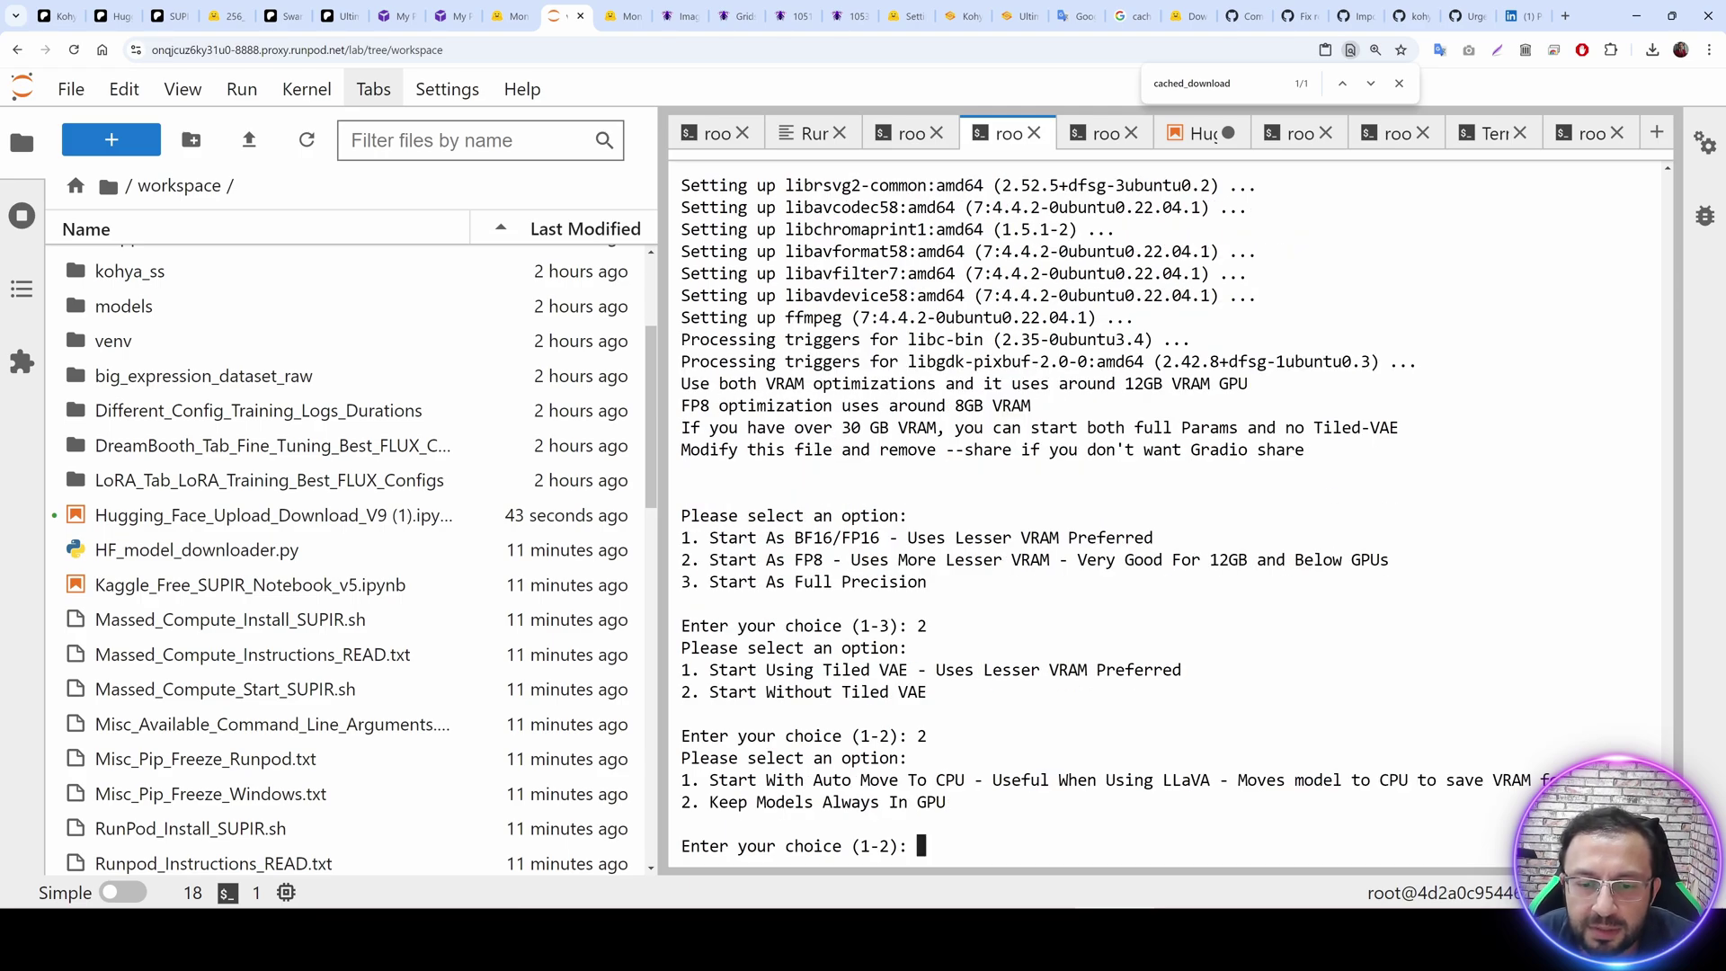
Choose option 2 to keep models always in GPU and option 1 for the light theme, and review the lower-VRAM options.
type("2")
key("Return")
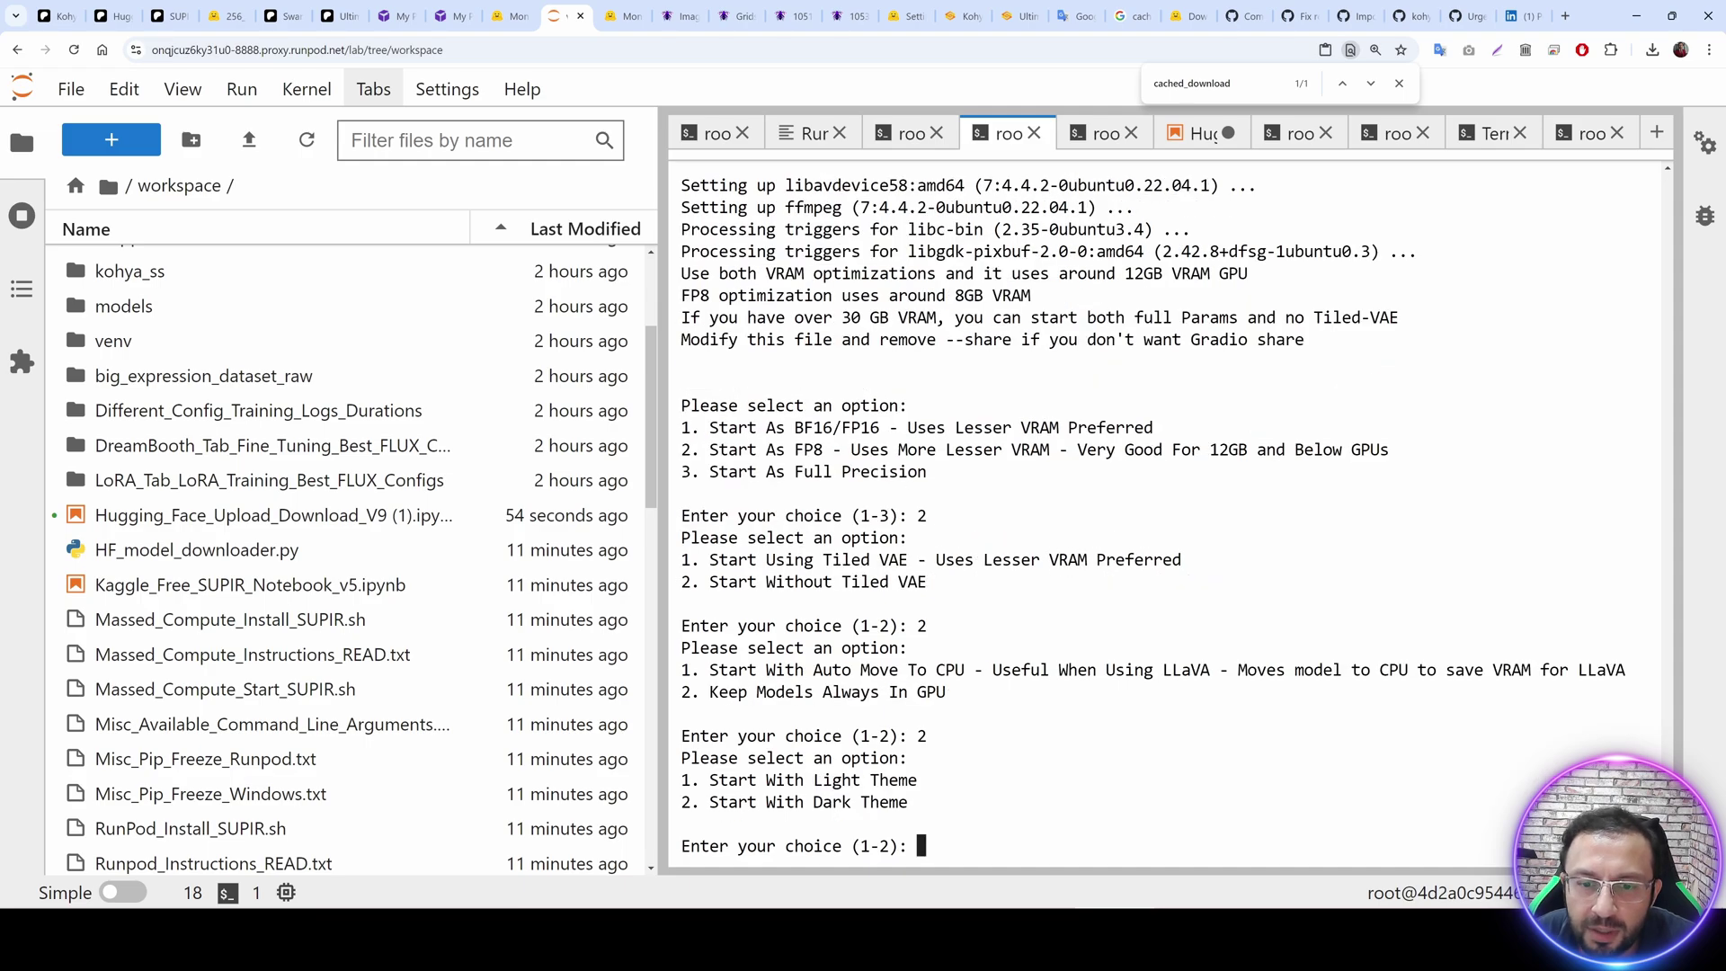
type("1")
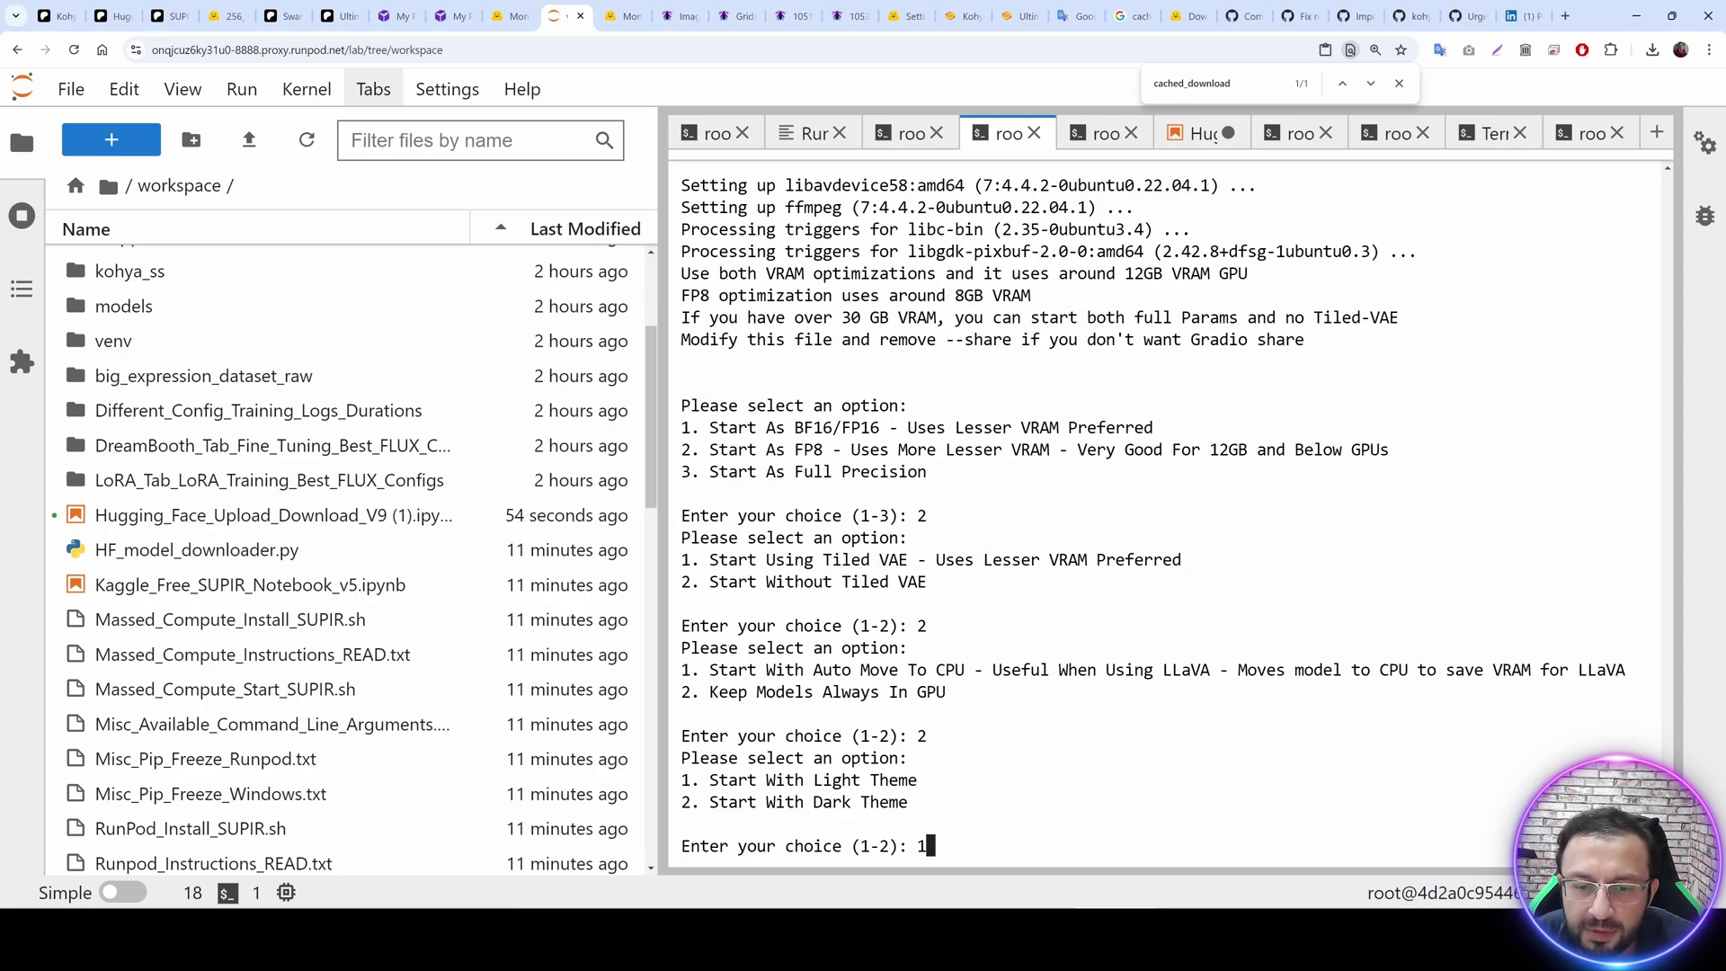
key("Return")
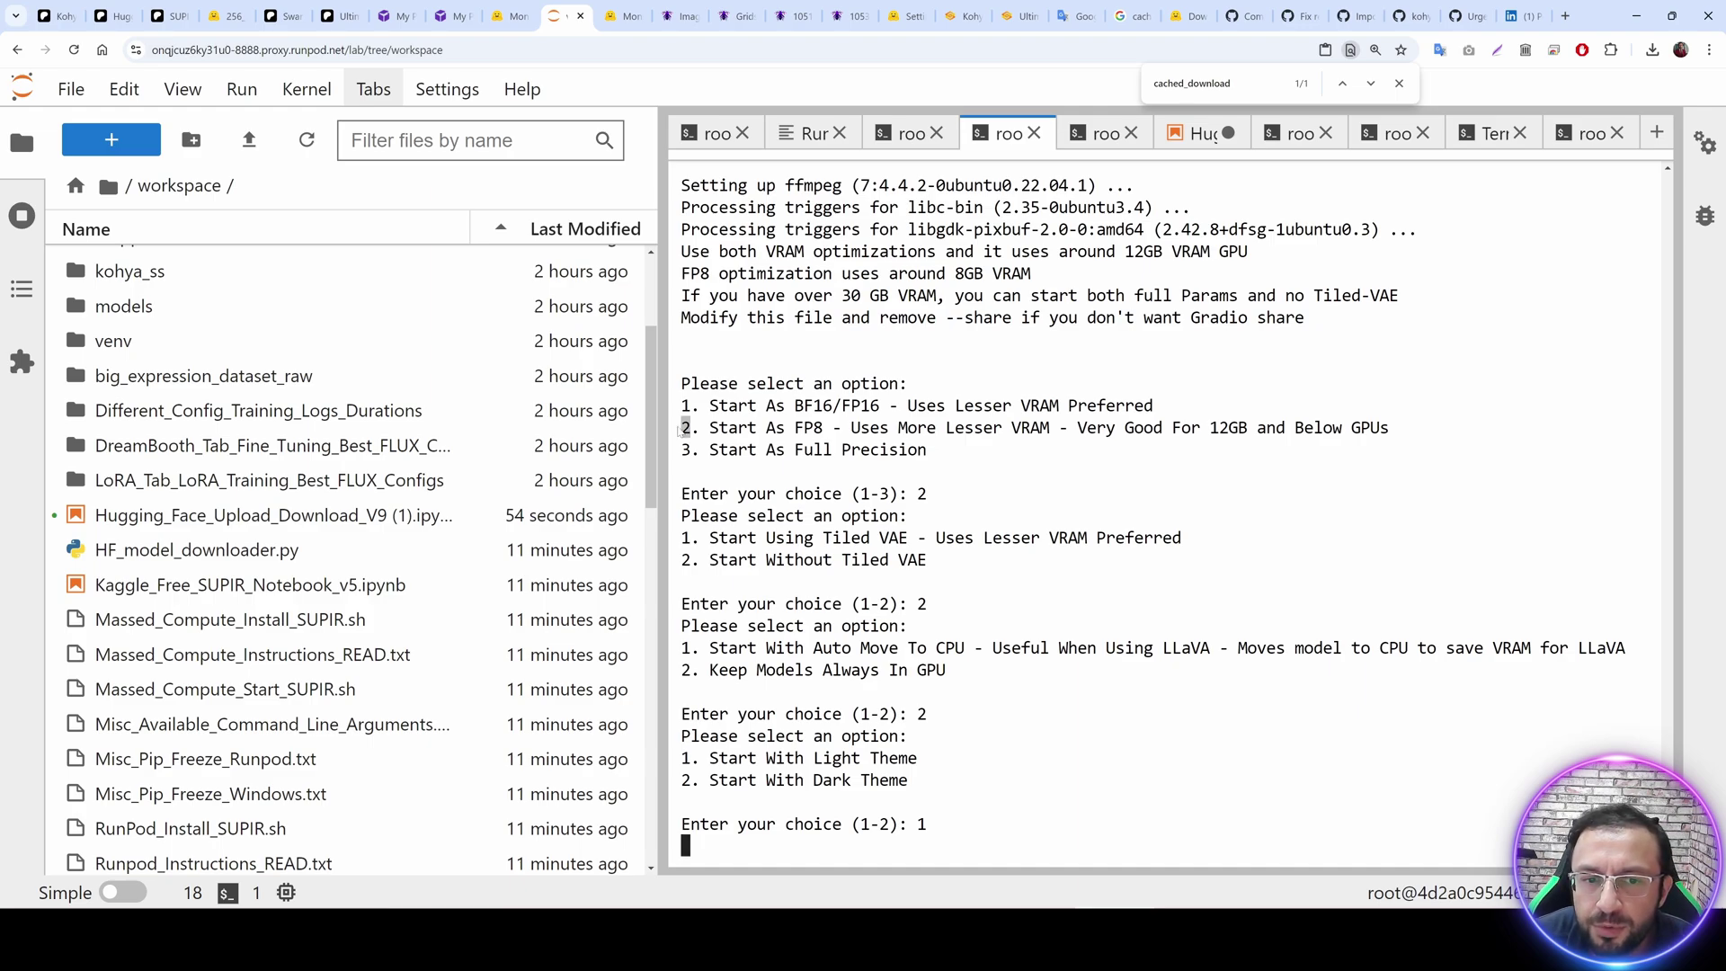
left_click_drag(681, 537, 707, 537)
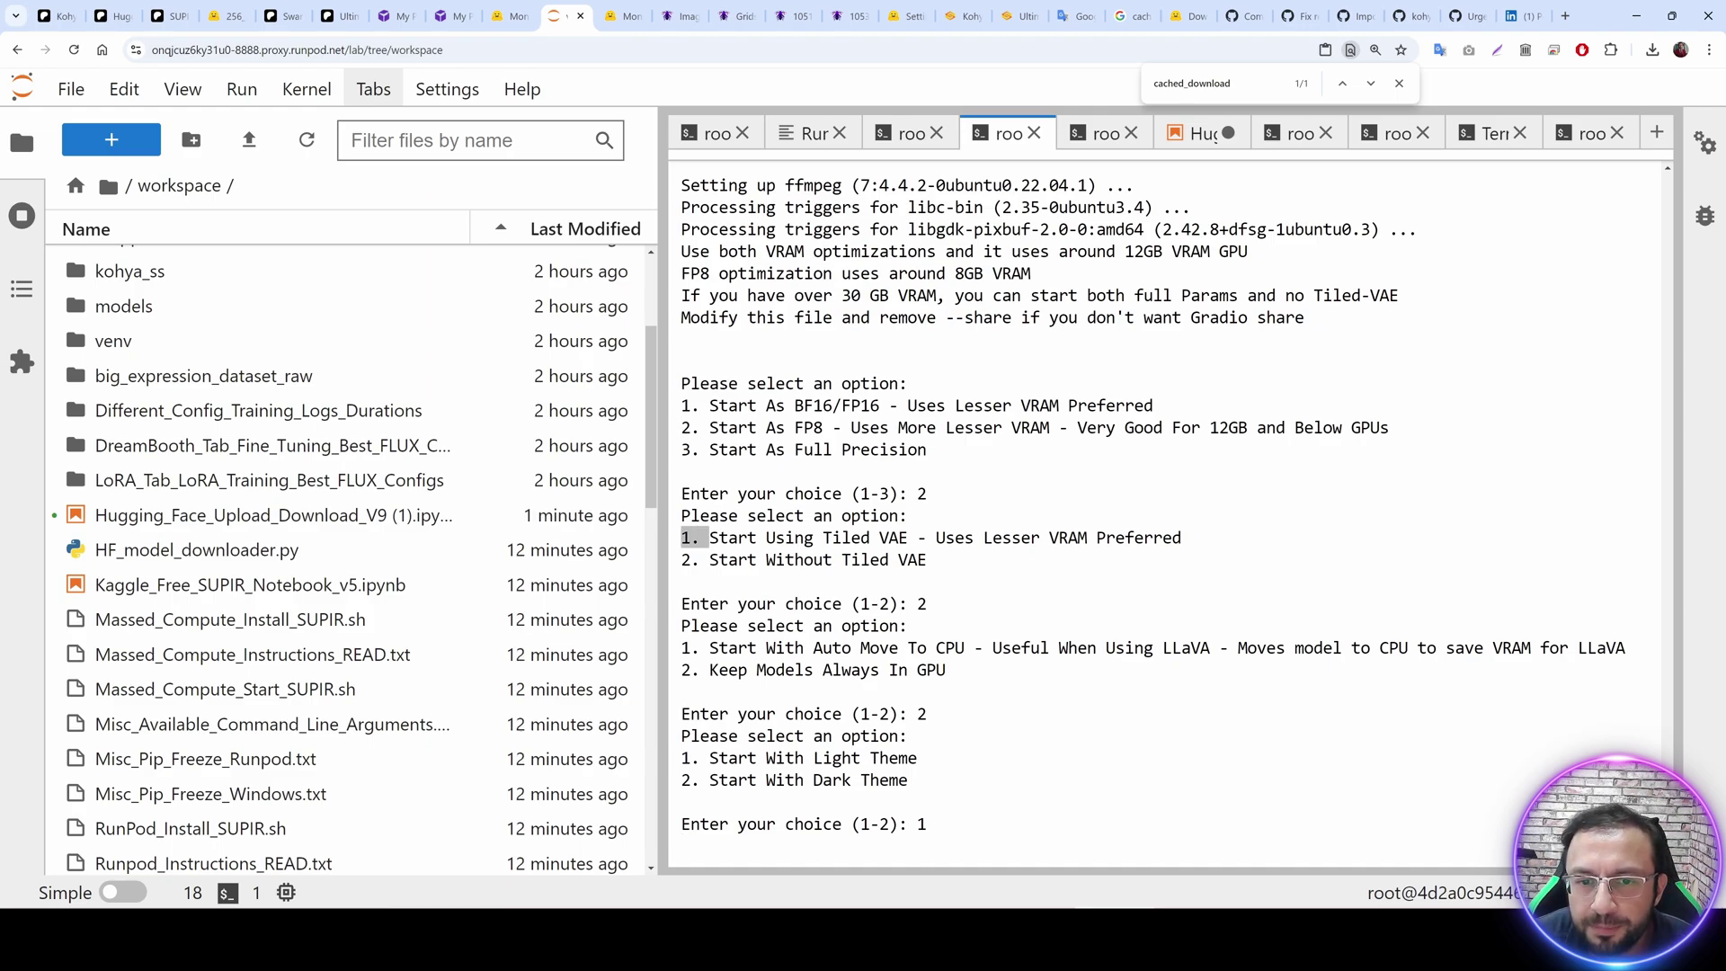
left_click(692, 647)
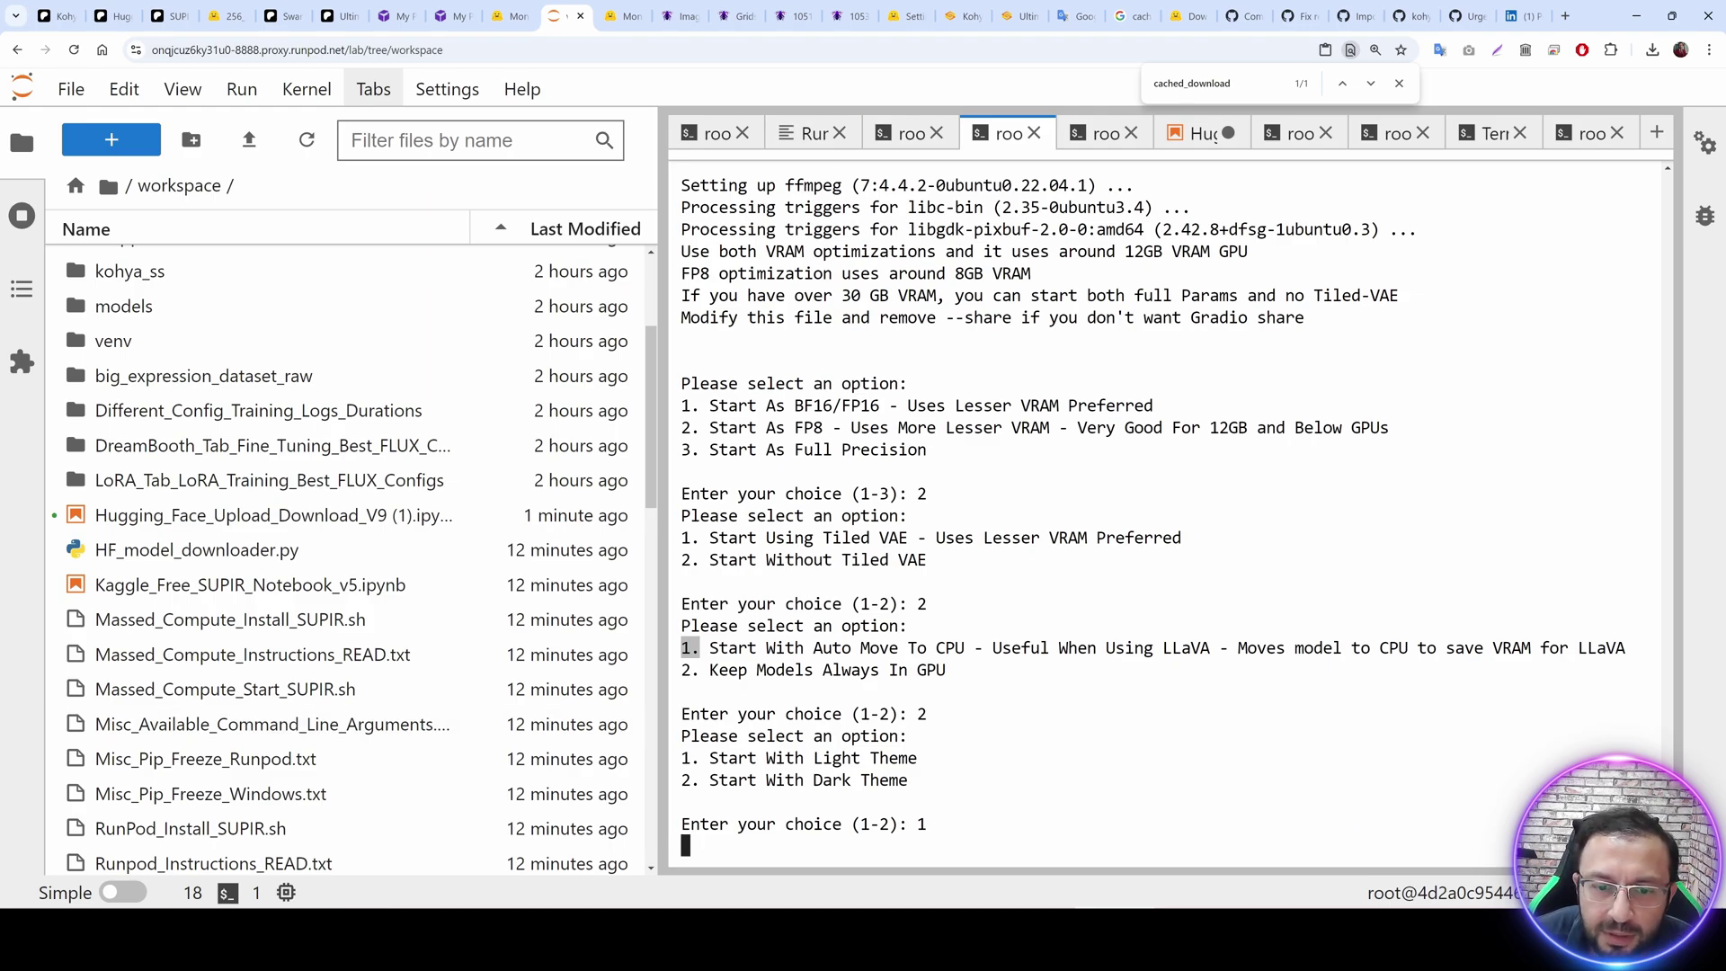
Check the SUPIR installation and Hugging Face upload progress, and open SUPIR's public gradio.live URL from its start terminal.
left_click(1104, 134)
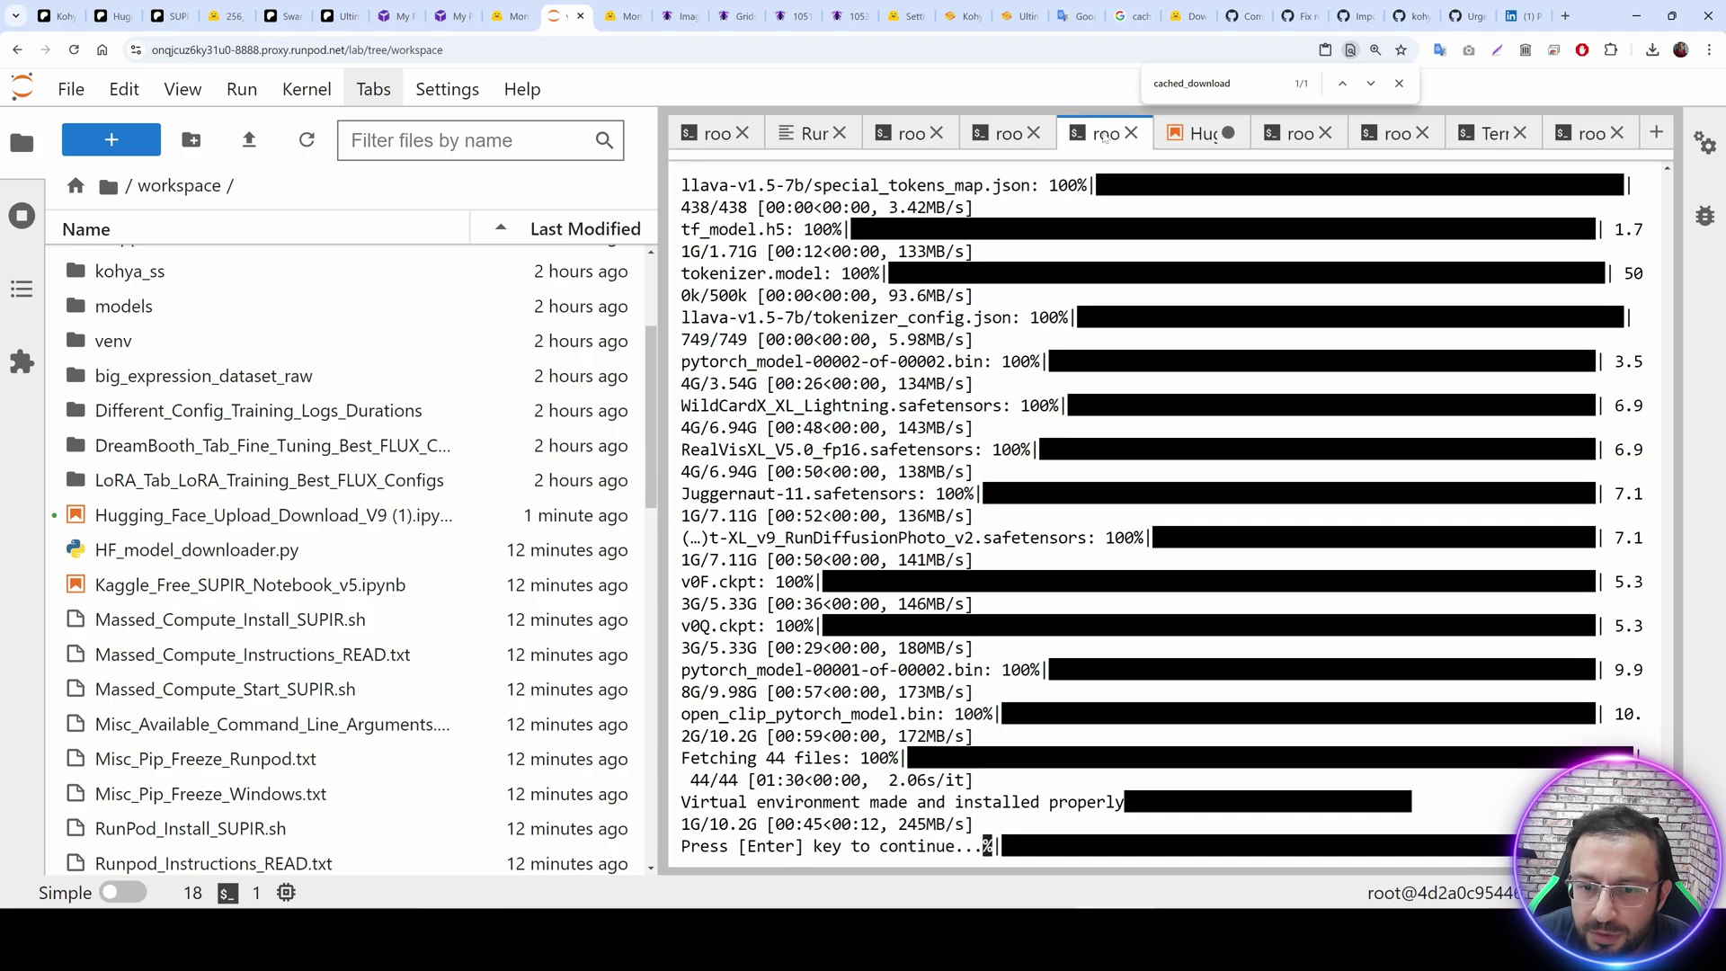
left_click(1131, 133)
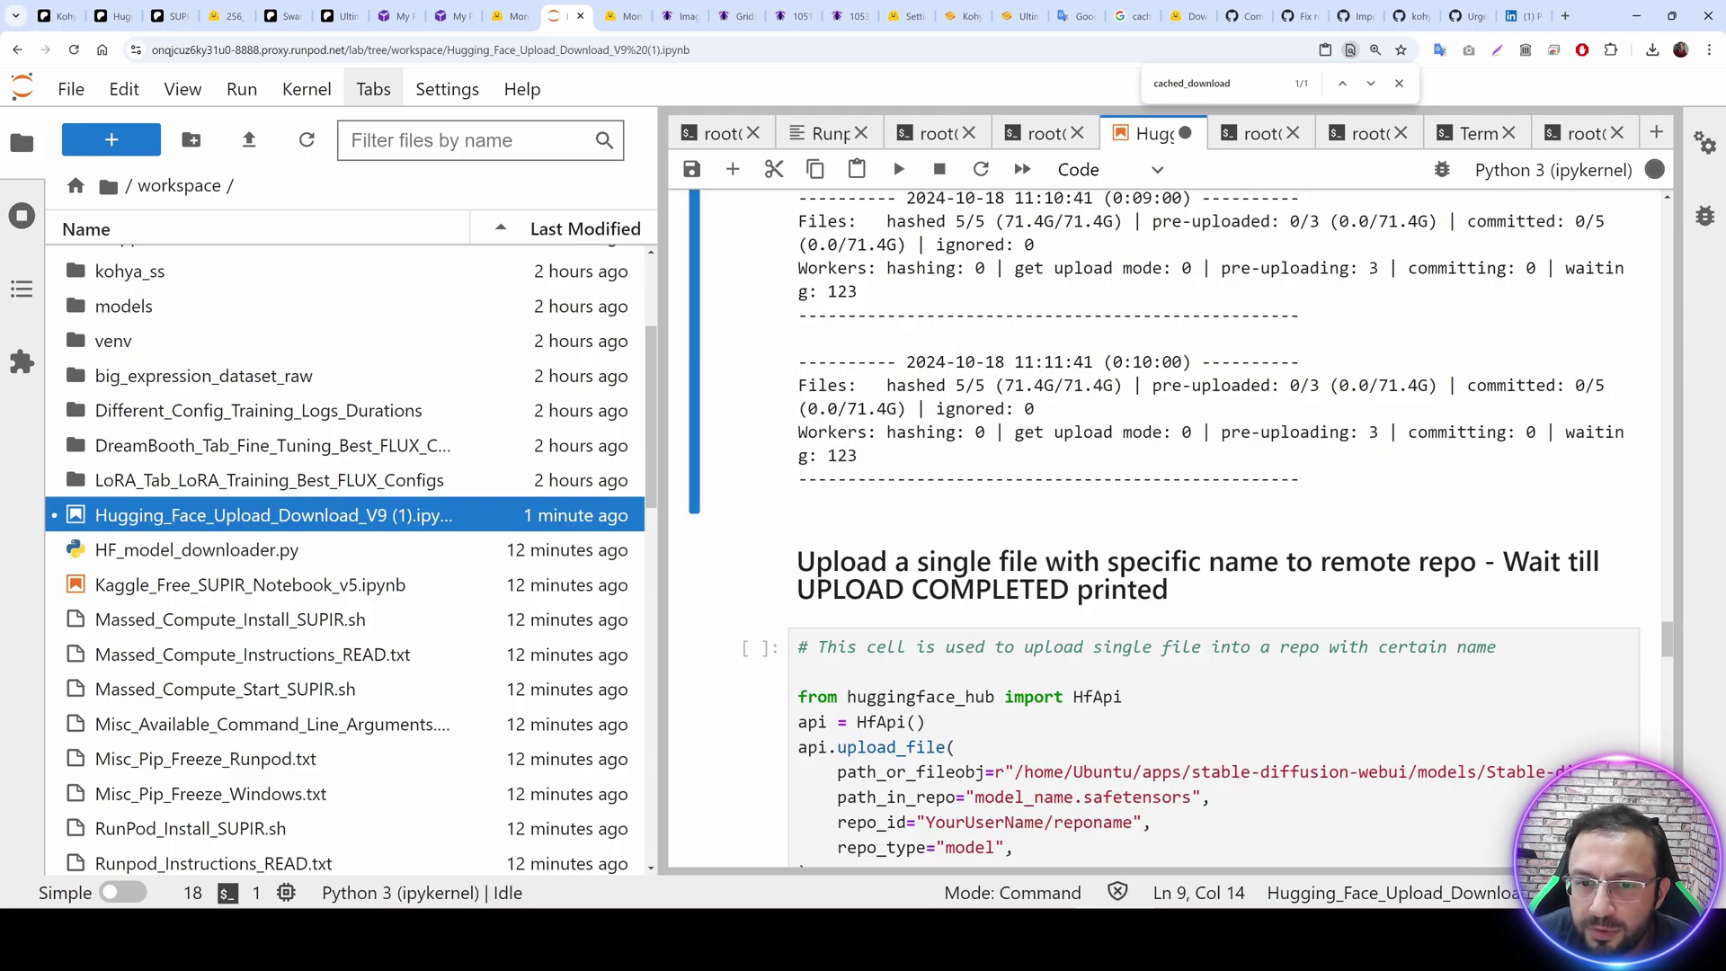
left_click(1042, 139)
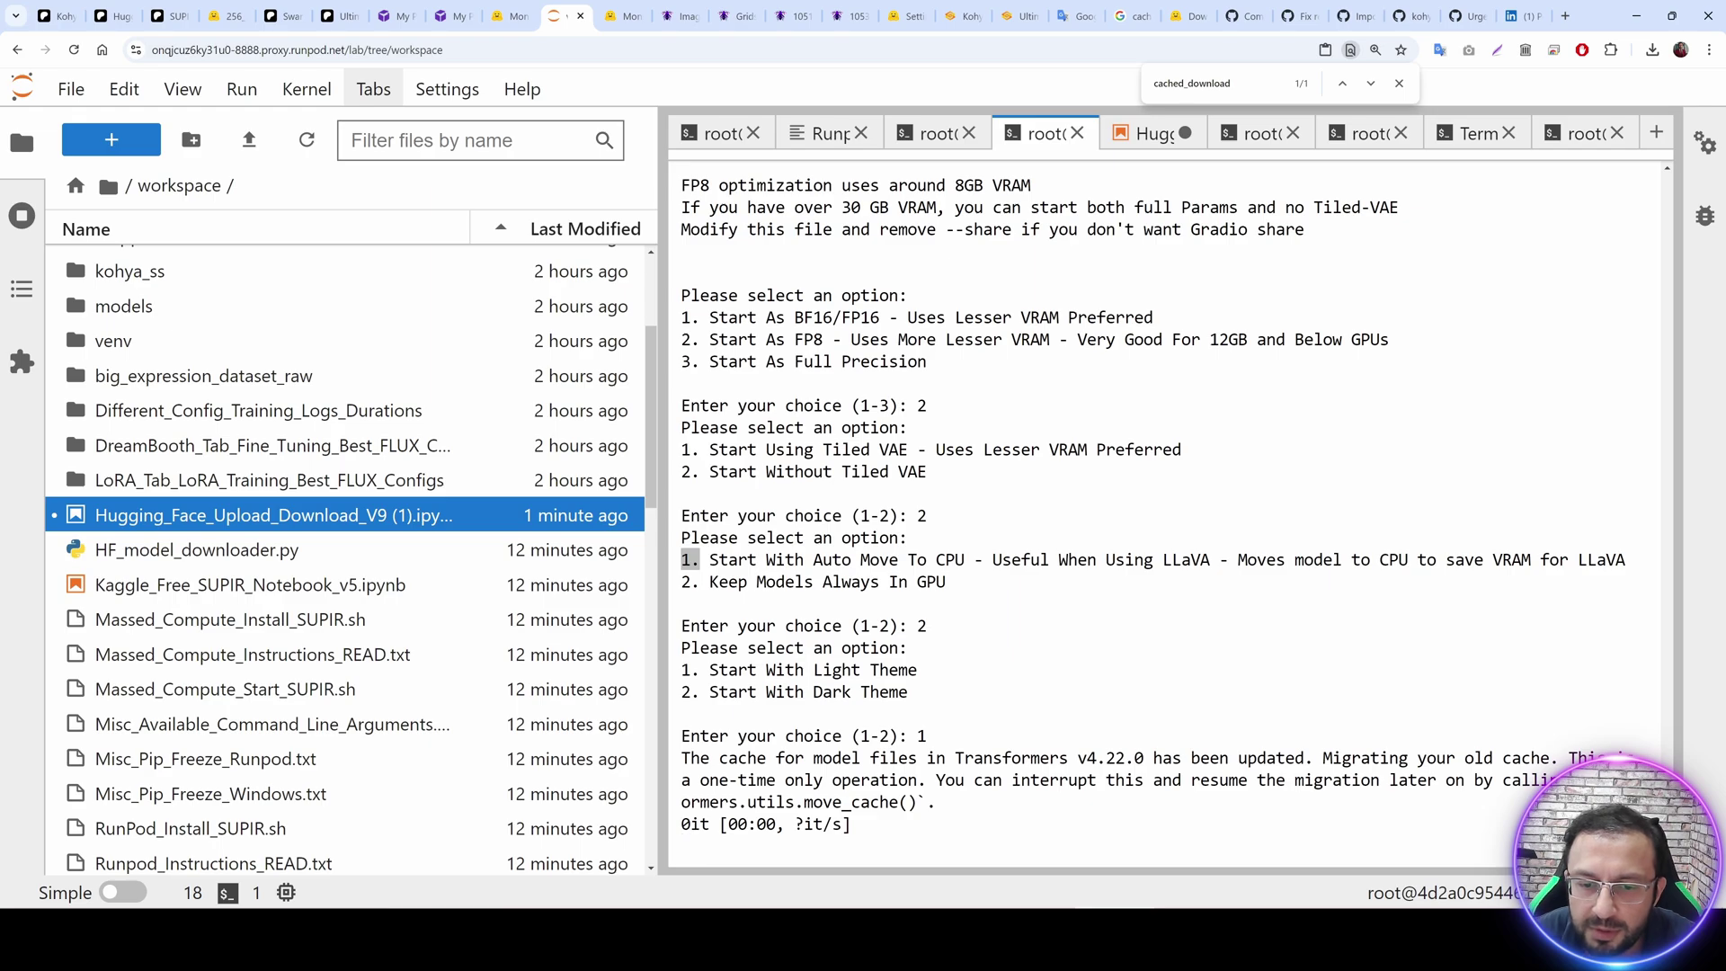
left_click(1047, 762)
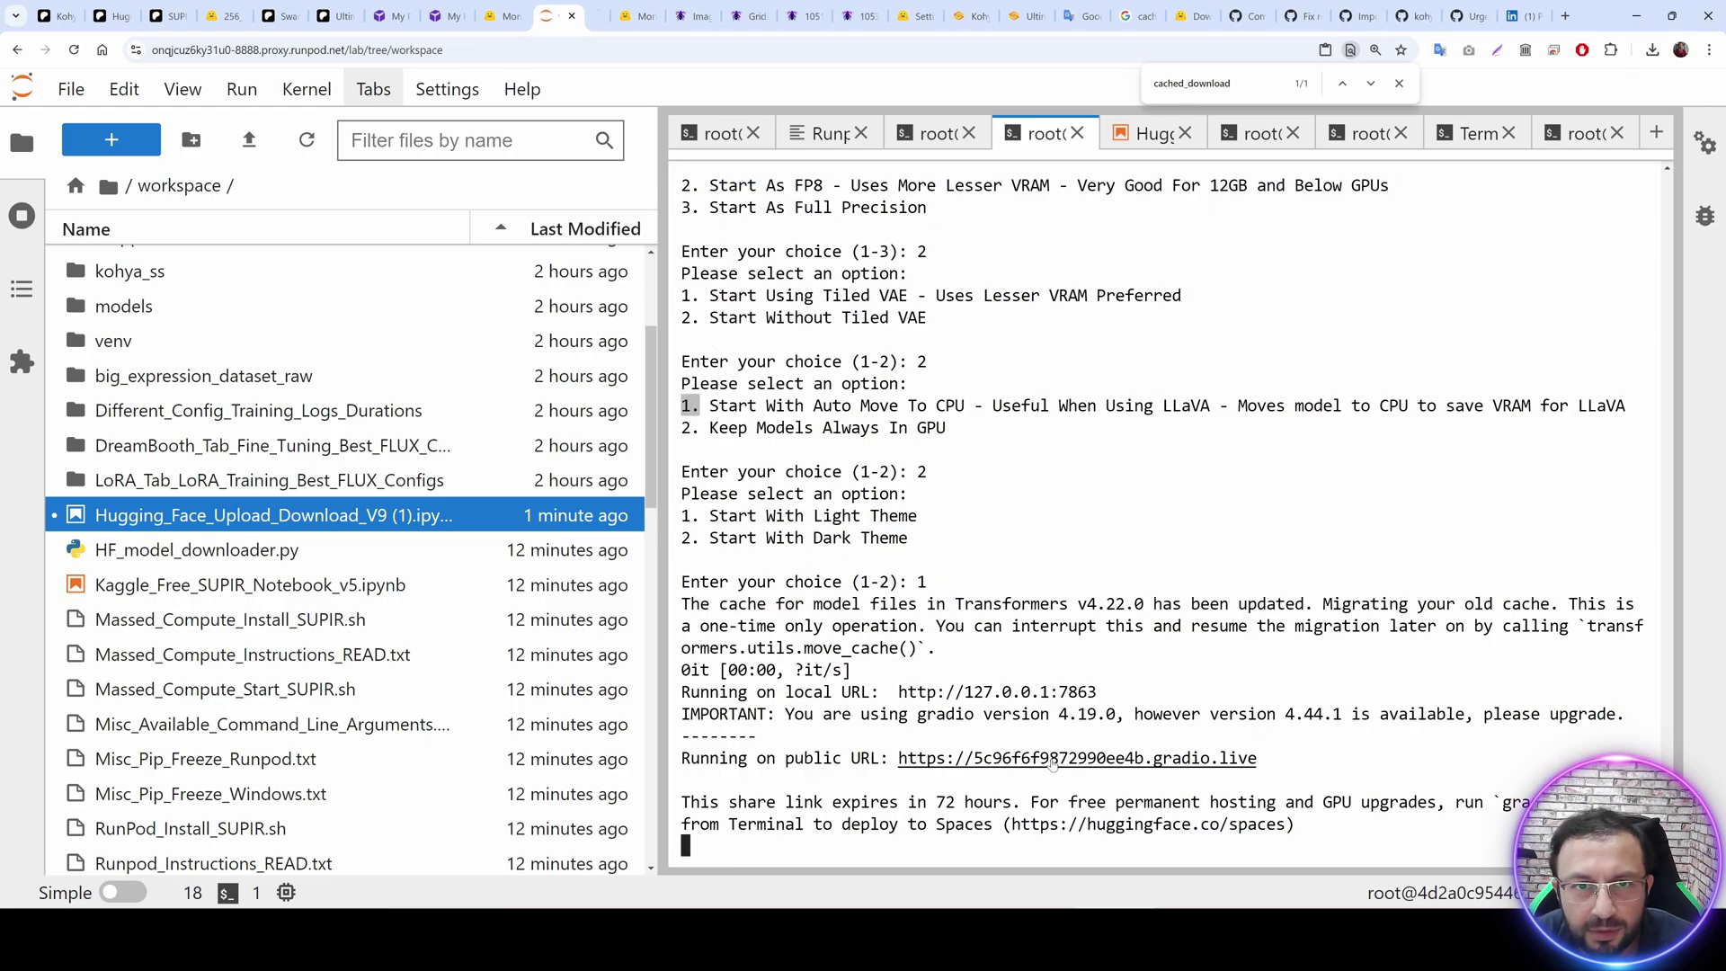
left_click(596, 7)
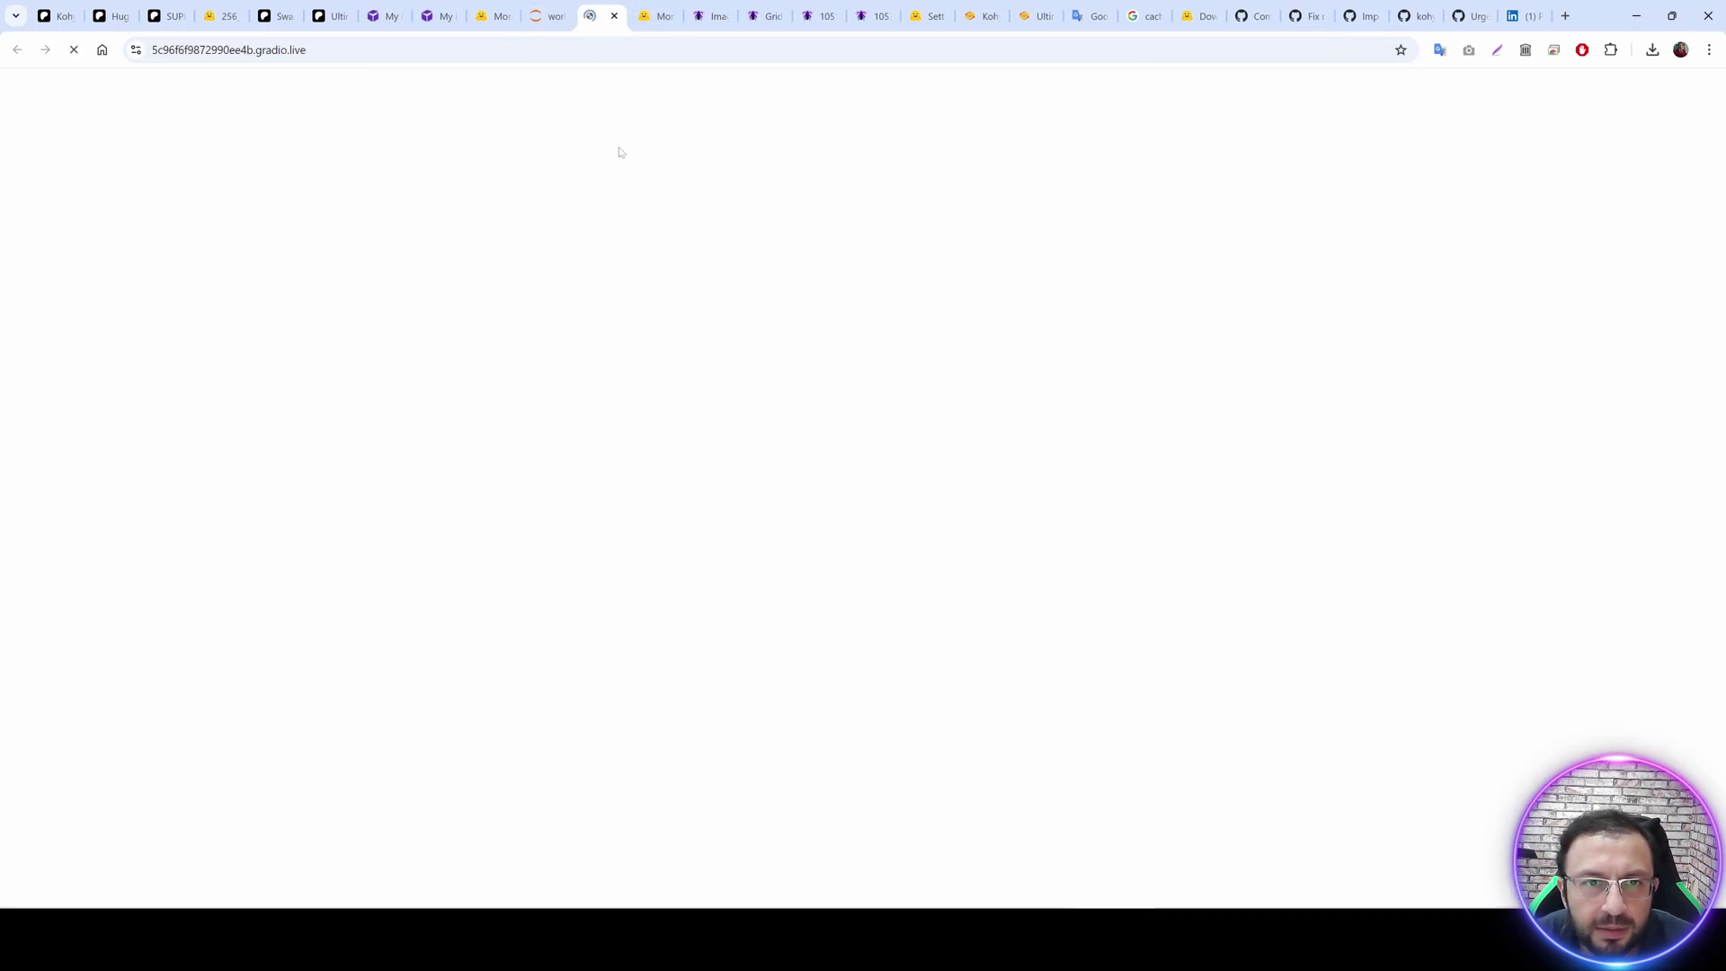
Return to the test1 grid and save the 256_img_BS_7-000030 armor image as muscularhdr4kph.png in the Downloads folder.
key("ctrl+Tab")
key("ctrl+Tab")
key("ctrl+Tab")
scroll(697, 554, "down", 1)
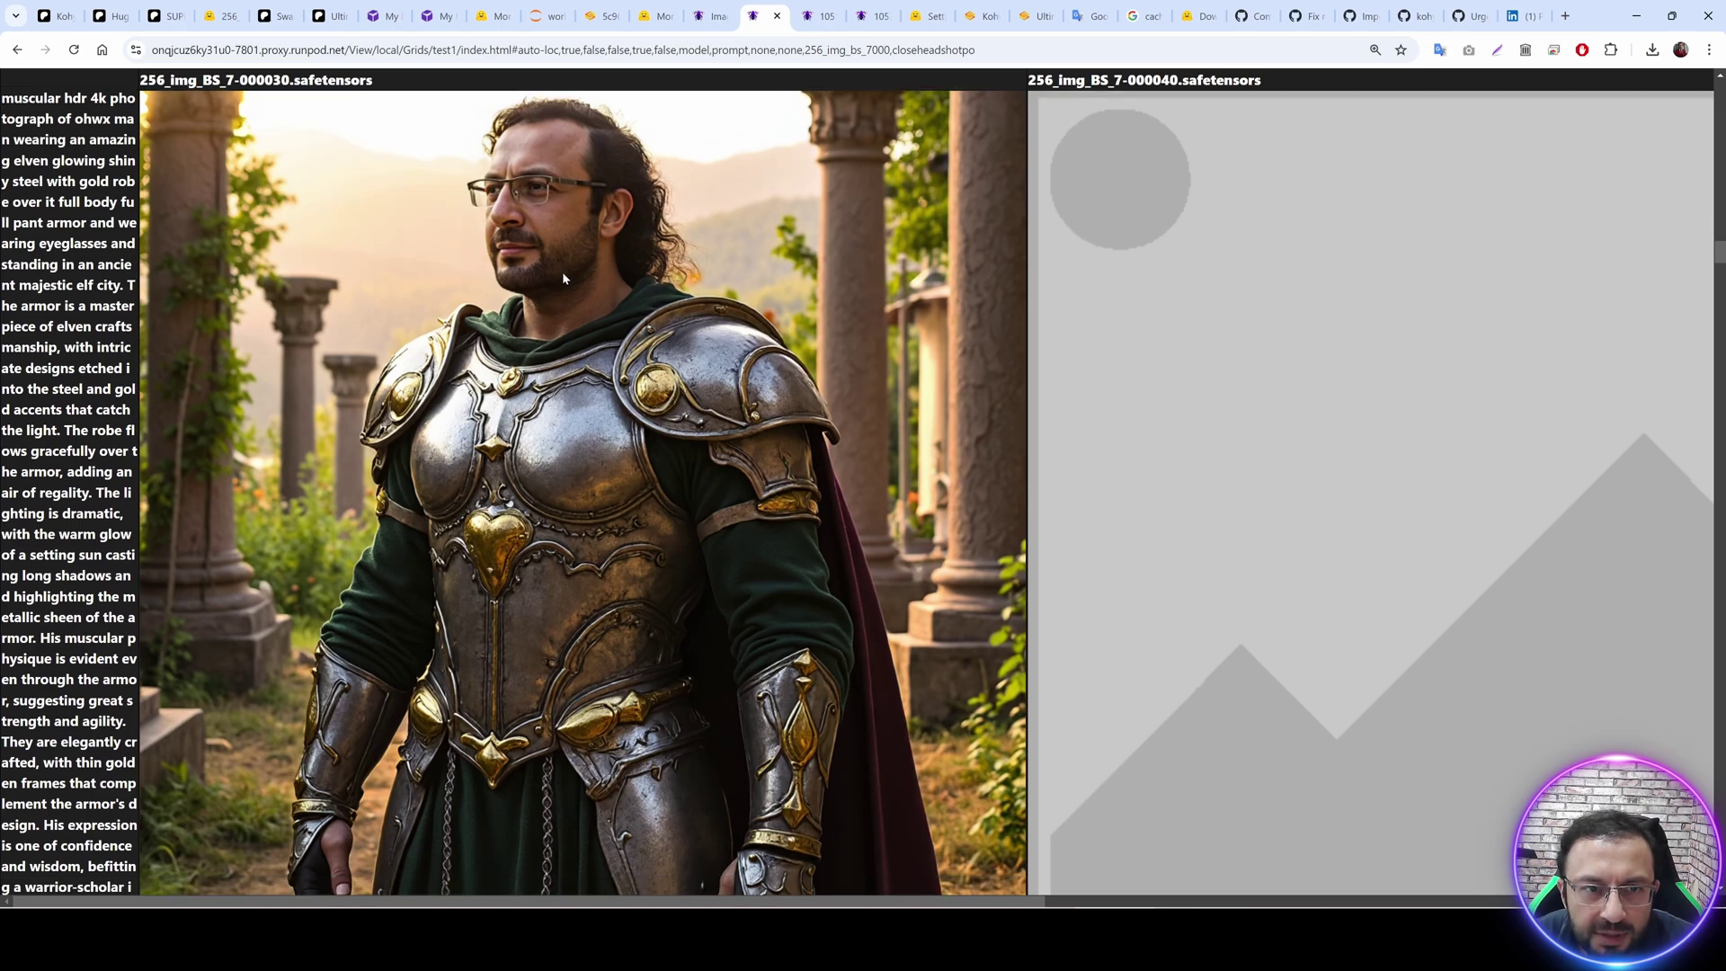
right_click(563, 271)
left_click(629, 308)
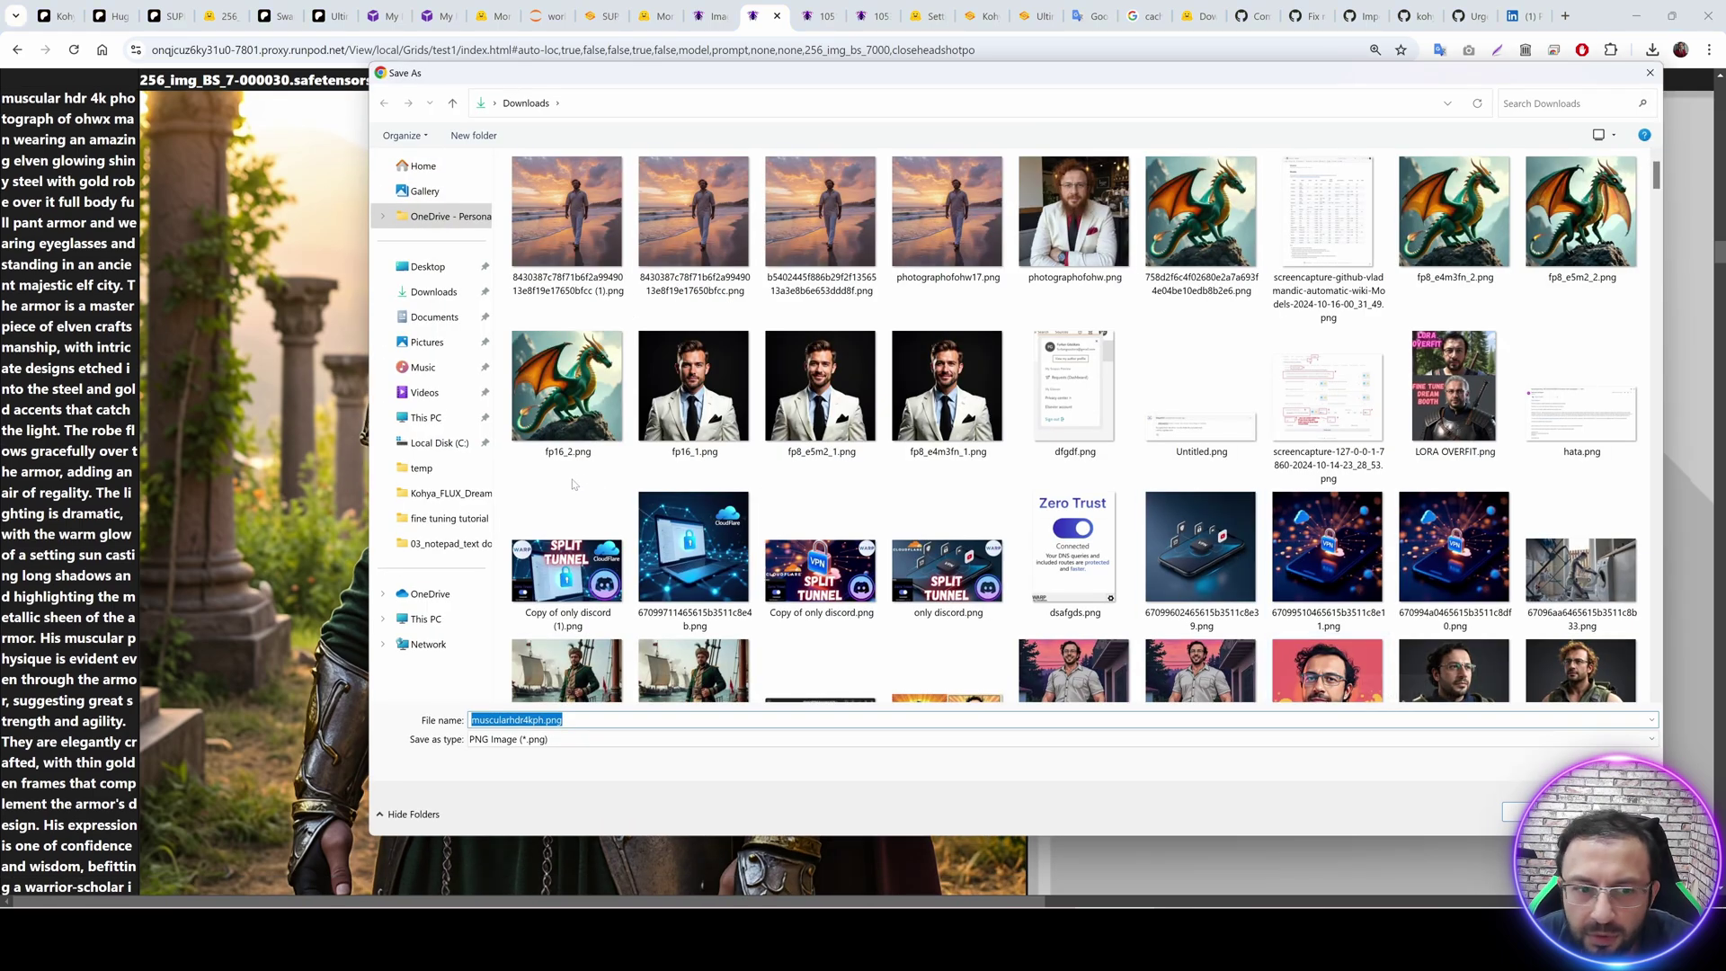
left_click(434, 291)
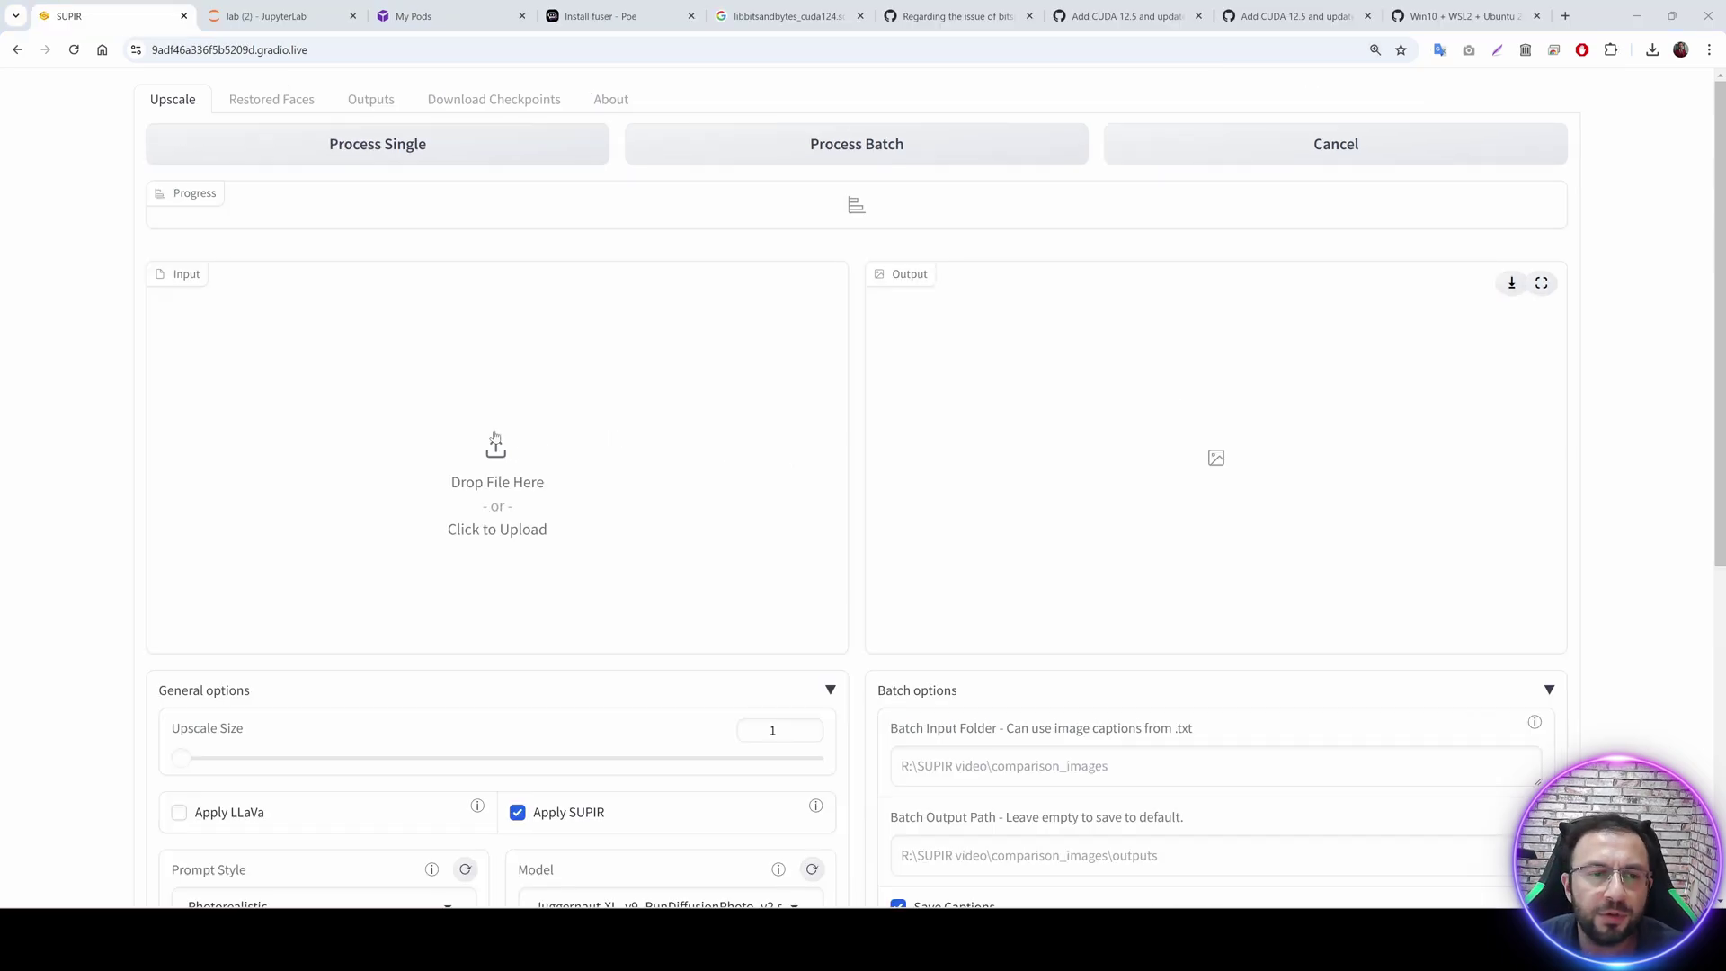
Upload muscularhdr4kph.png from Downloads as the SUPIR input image and load the Default preset.
left_click(547, 482)
double_click(567, 239)
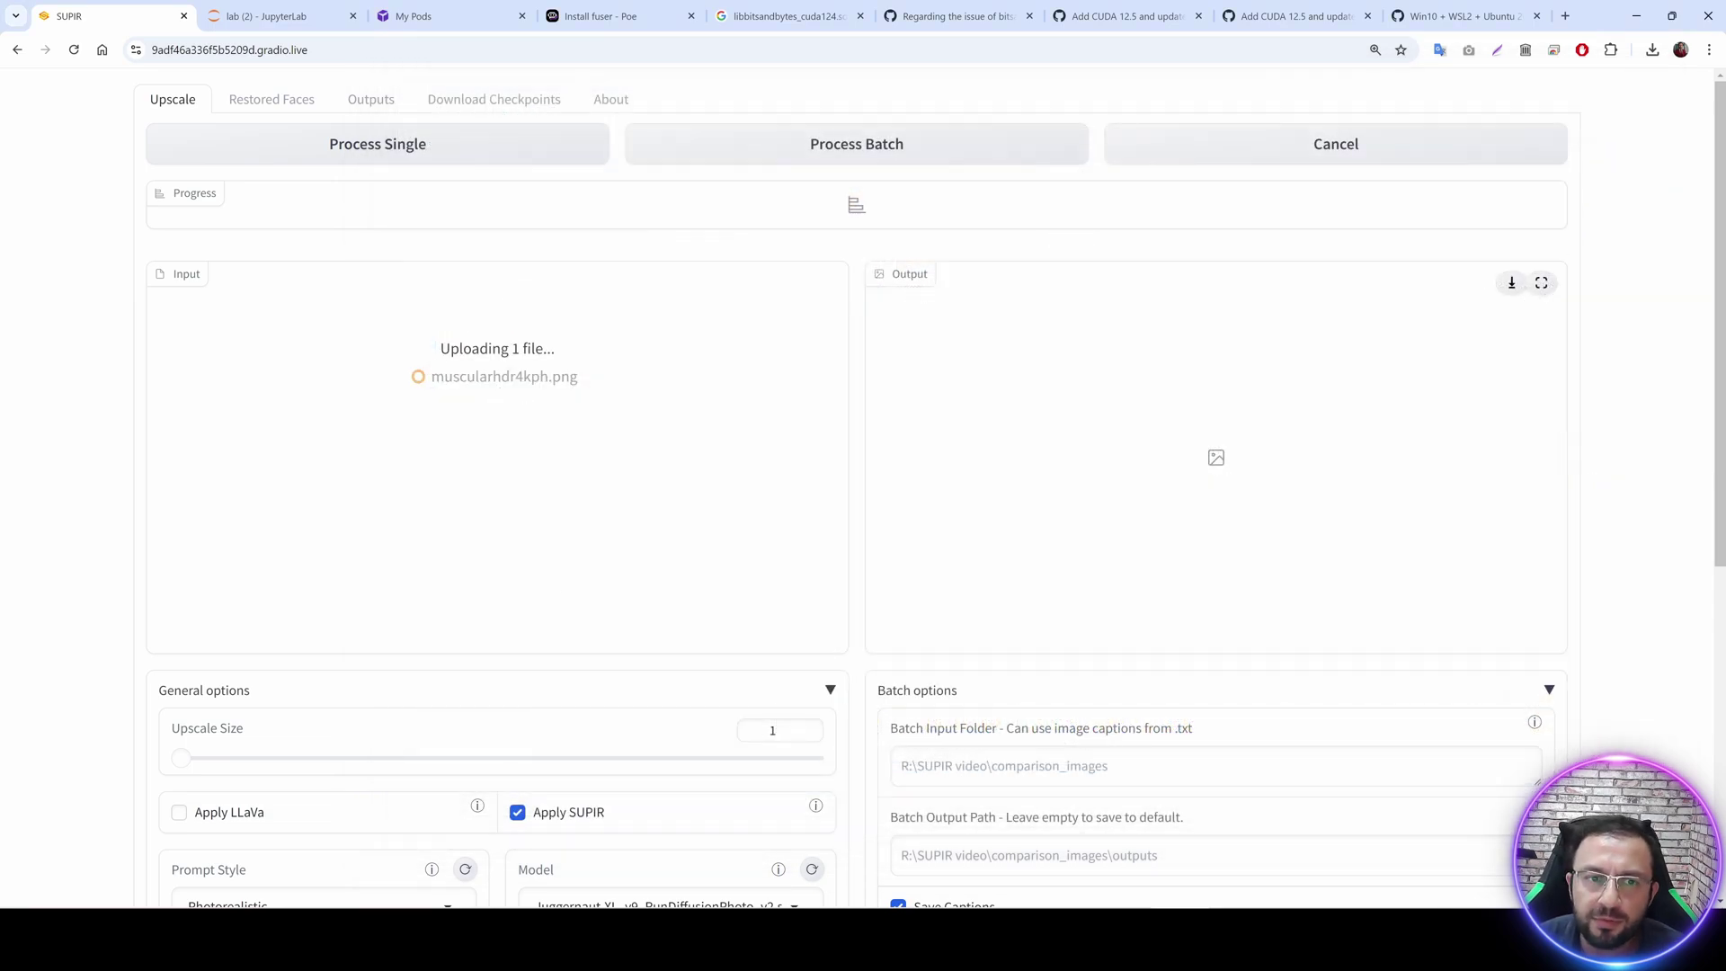
scroll(979, 569, "down", 6)
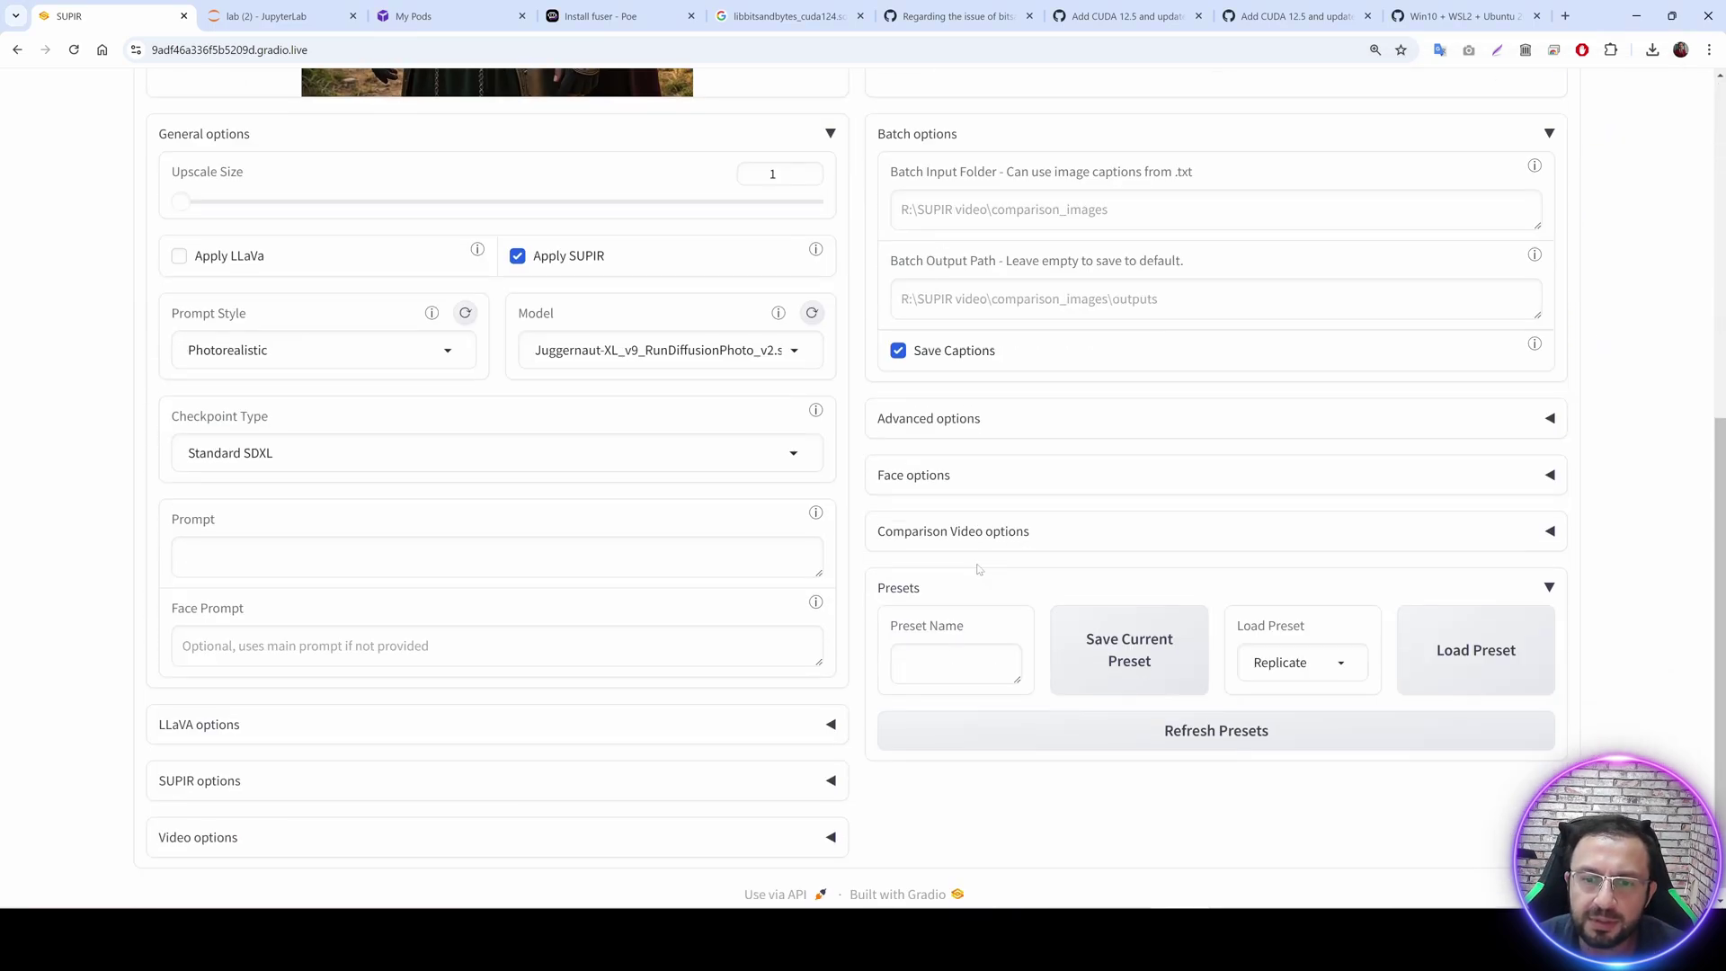
scroll(979, 569, "down", 1)
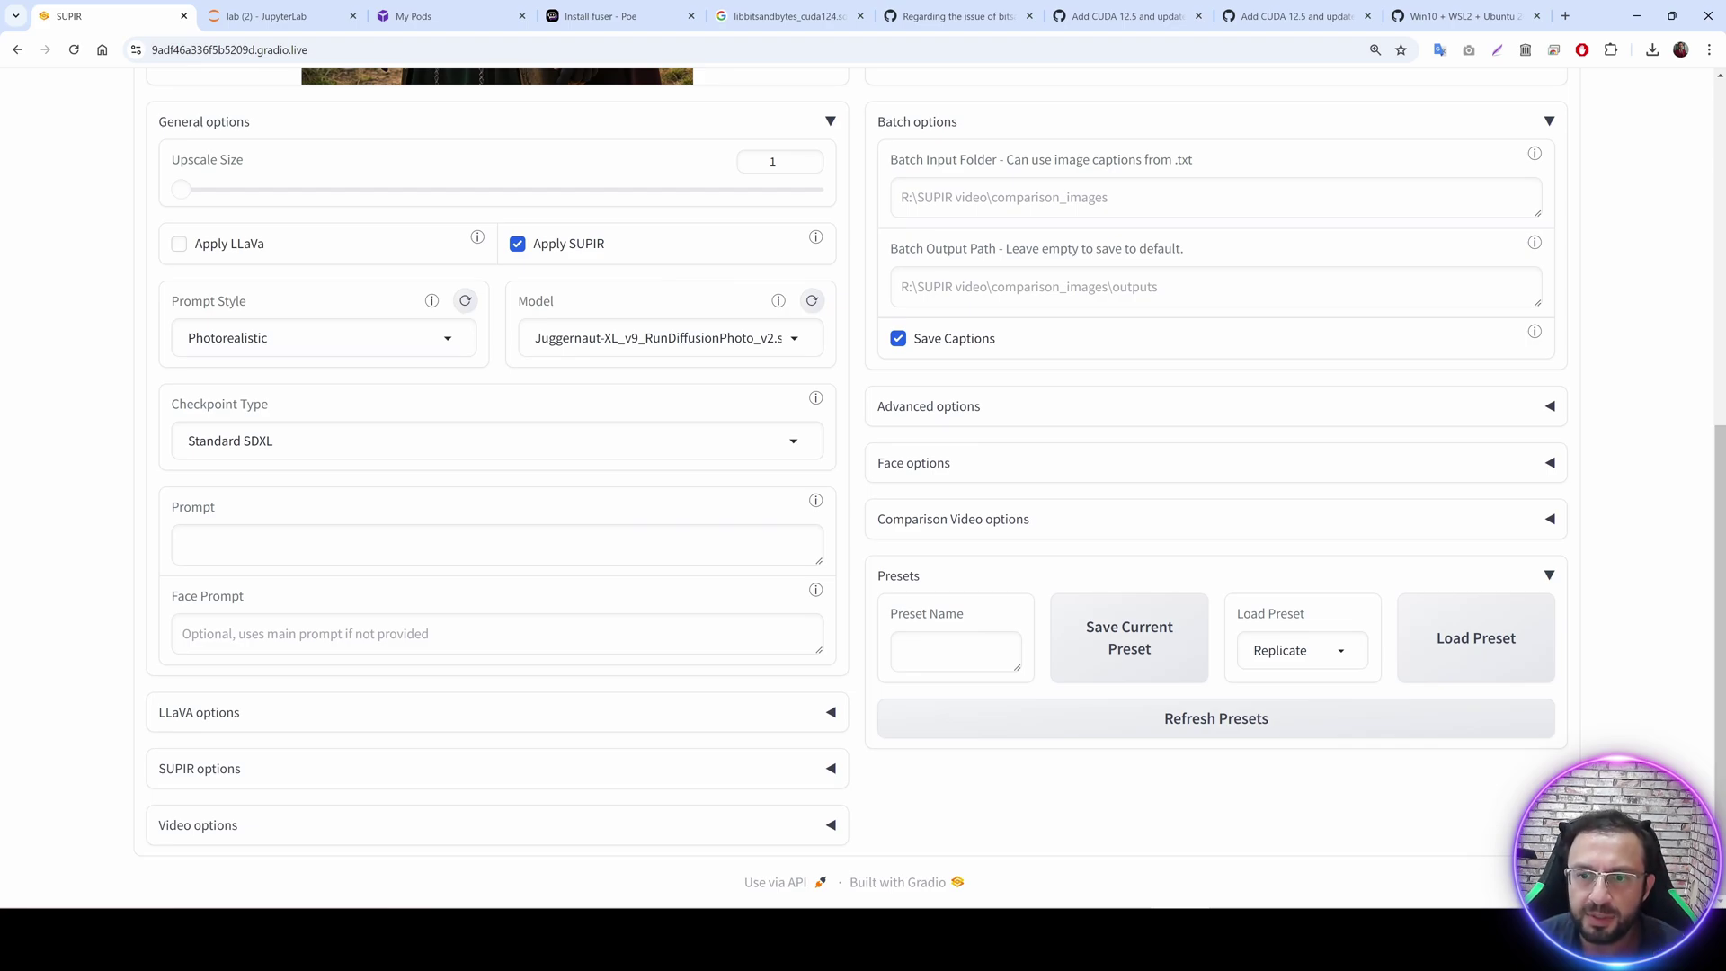
left_click(1302, 650)
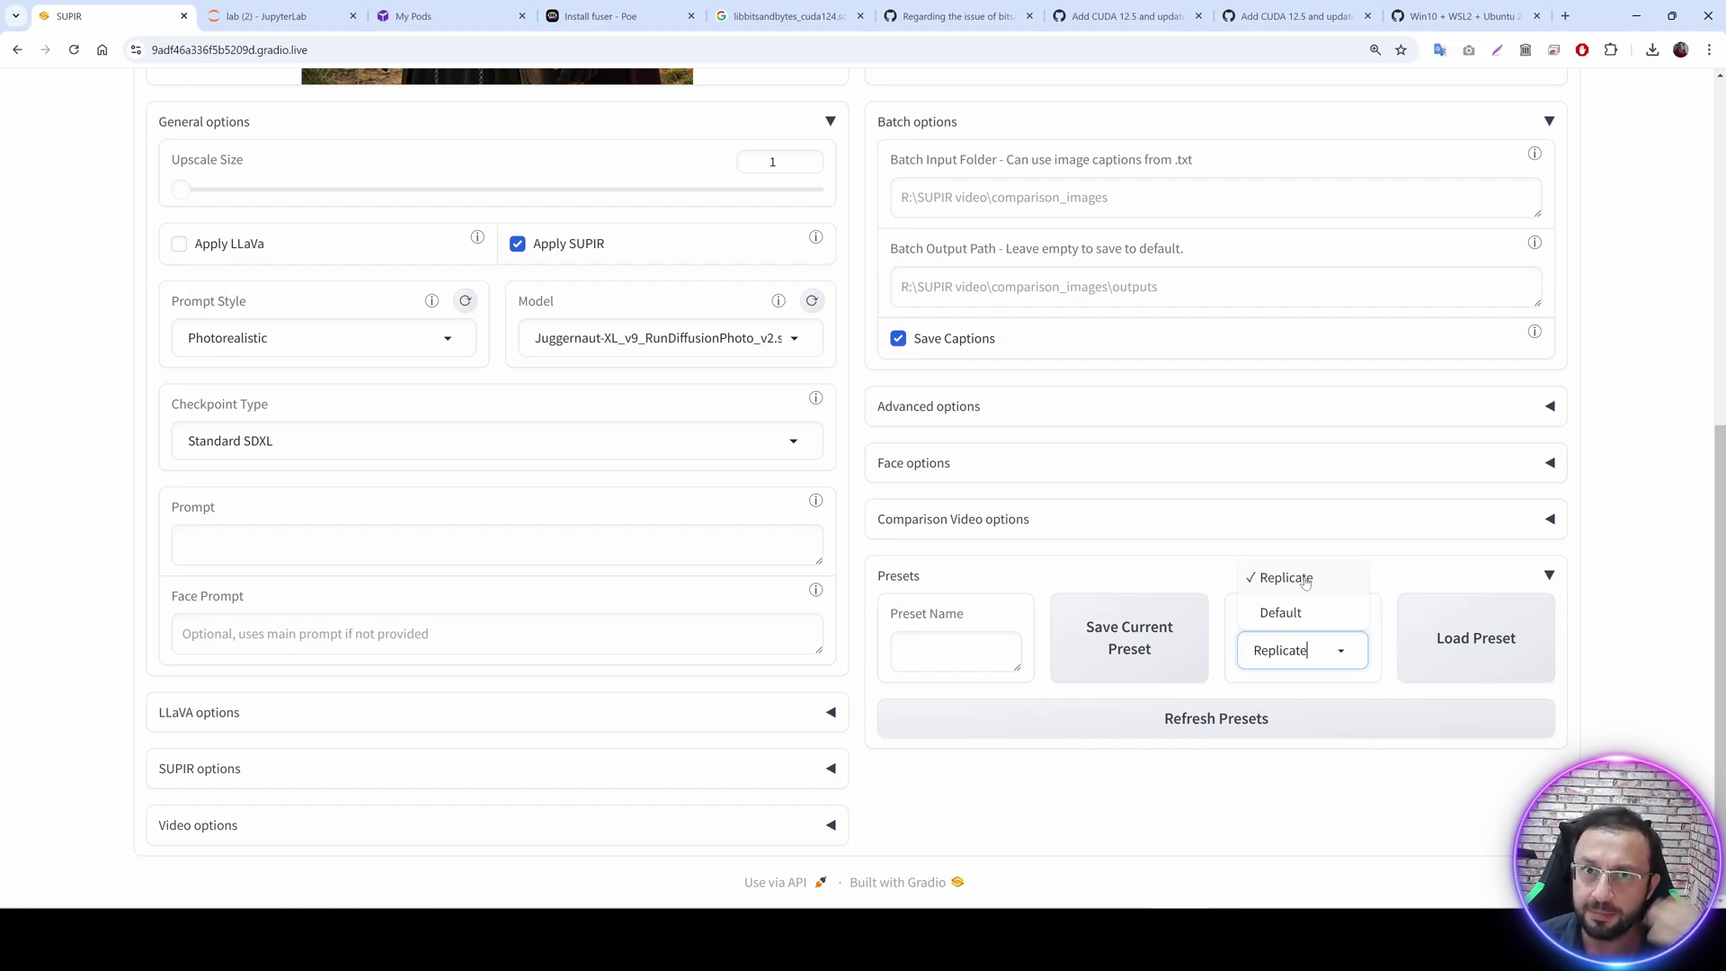
left_click(1305, 611)
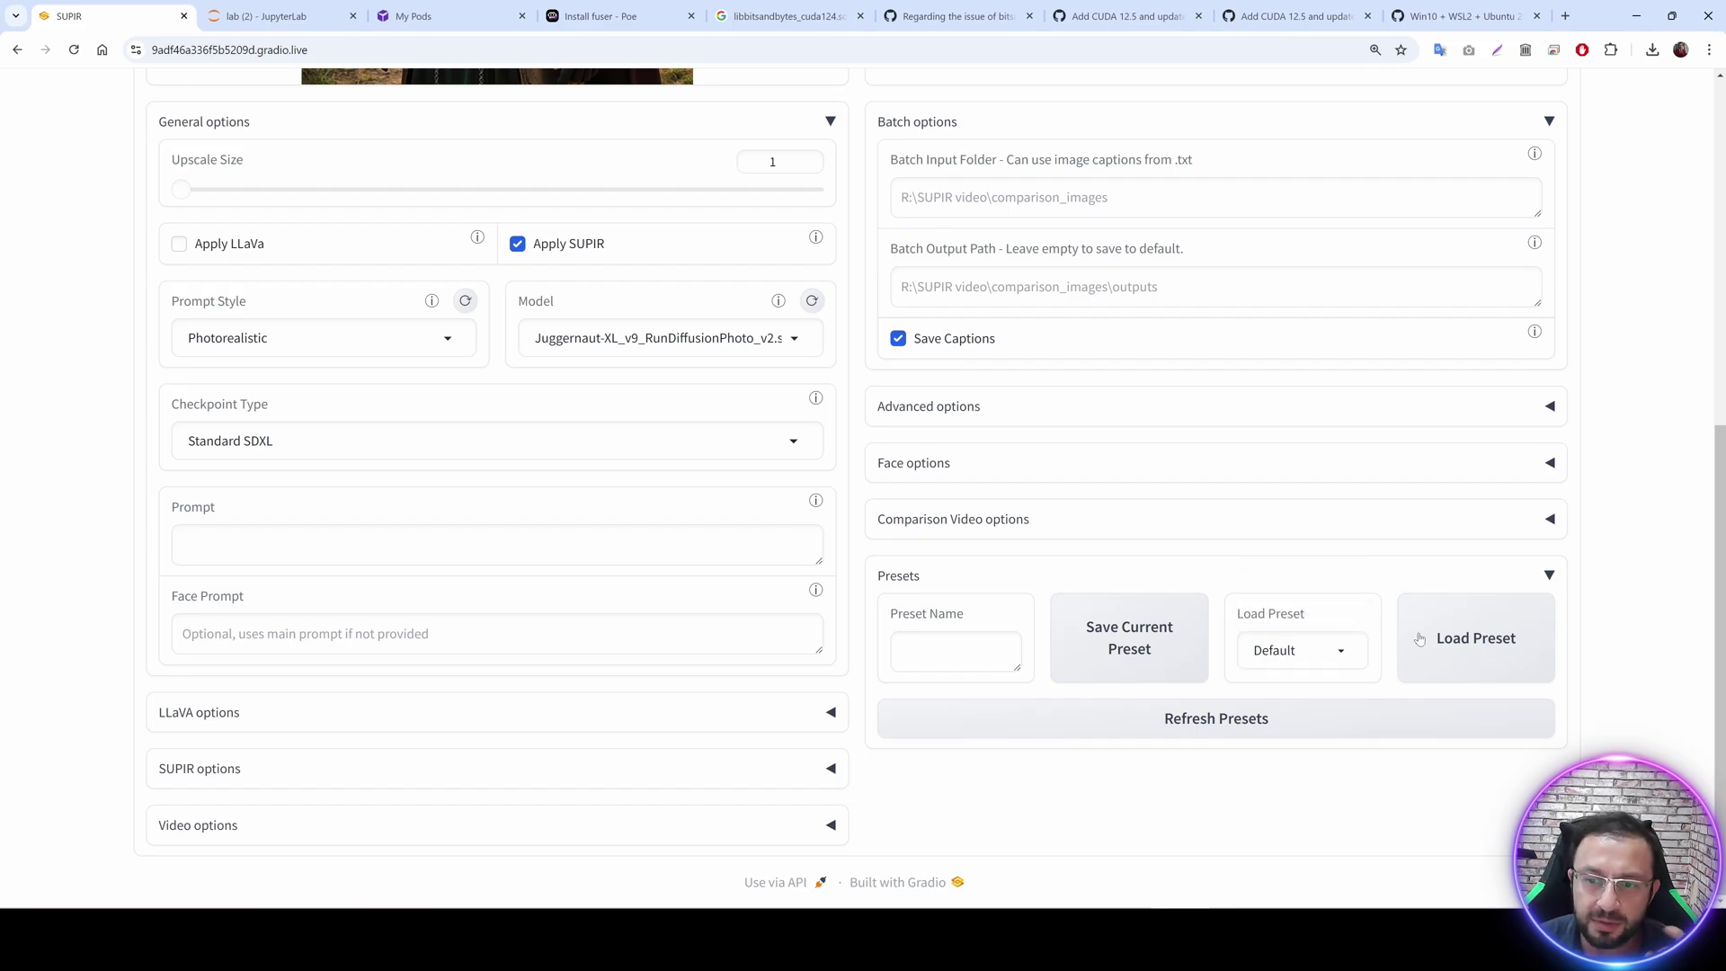
left_click(1478, 640)
scroll(1274, 672, "up", 7)
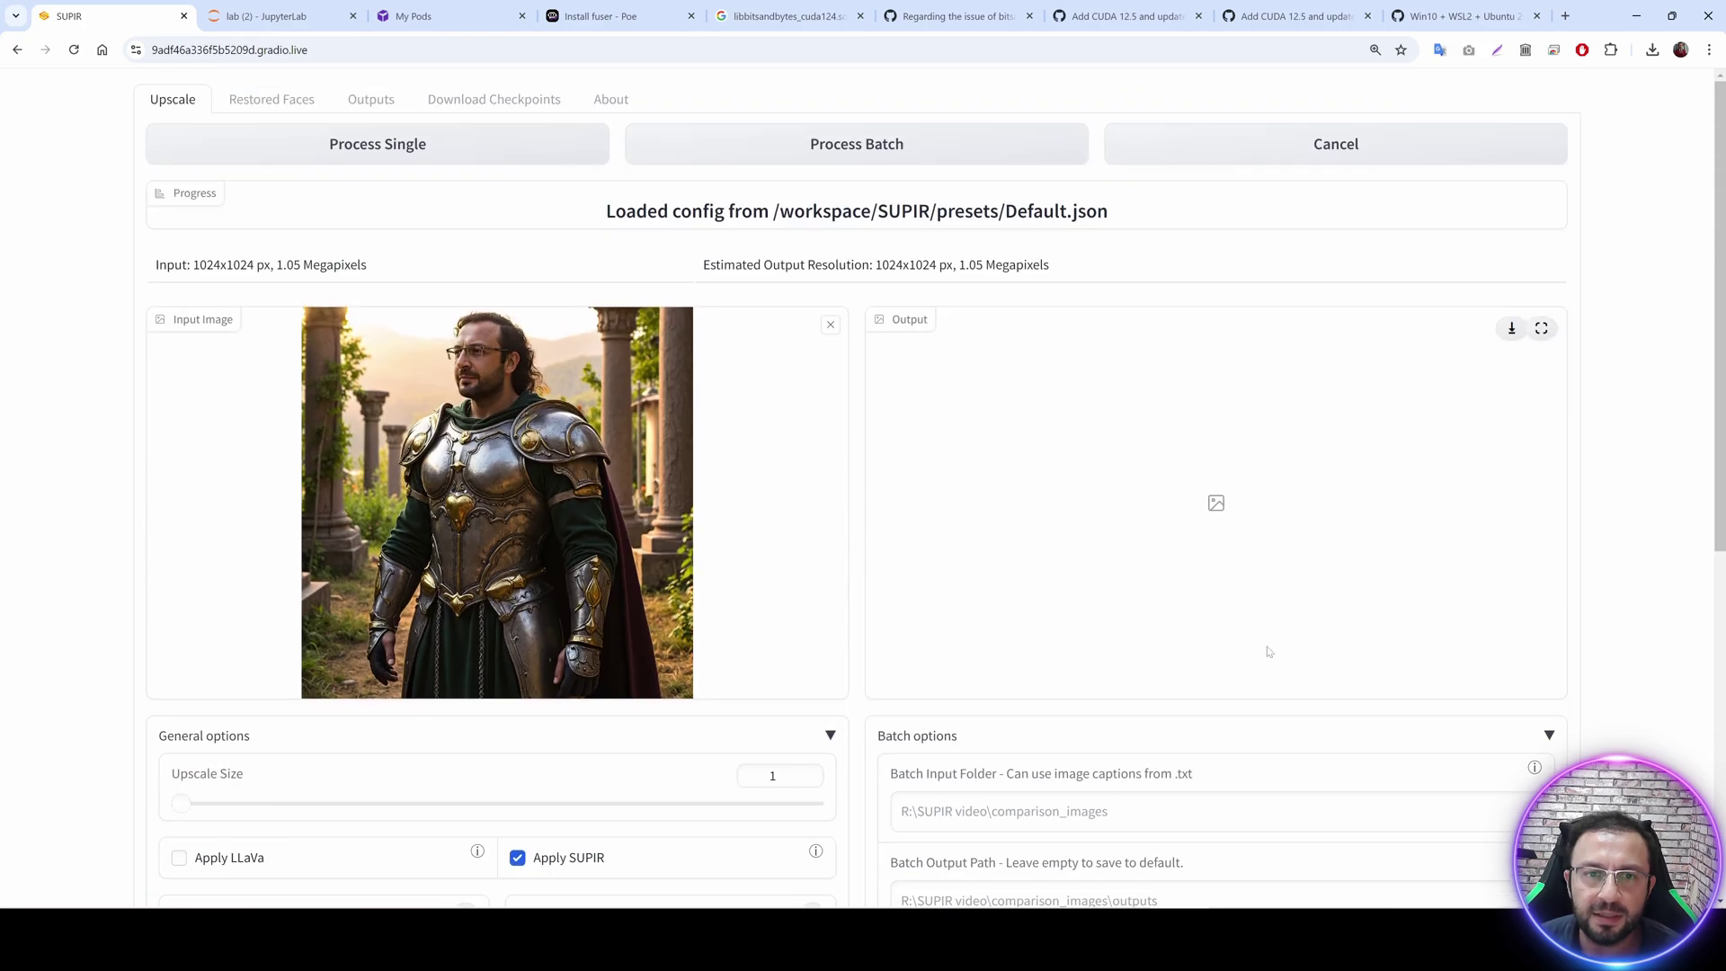
scroll(1189, 652, "down", 7)
left_click(955, 651)
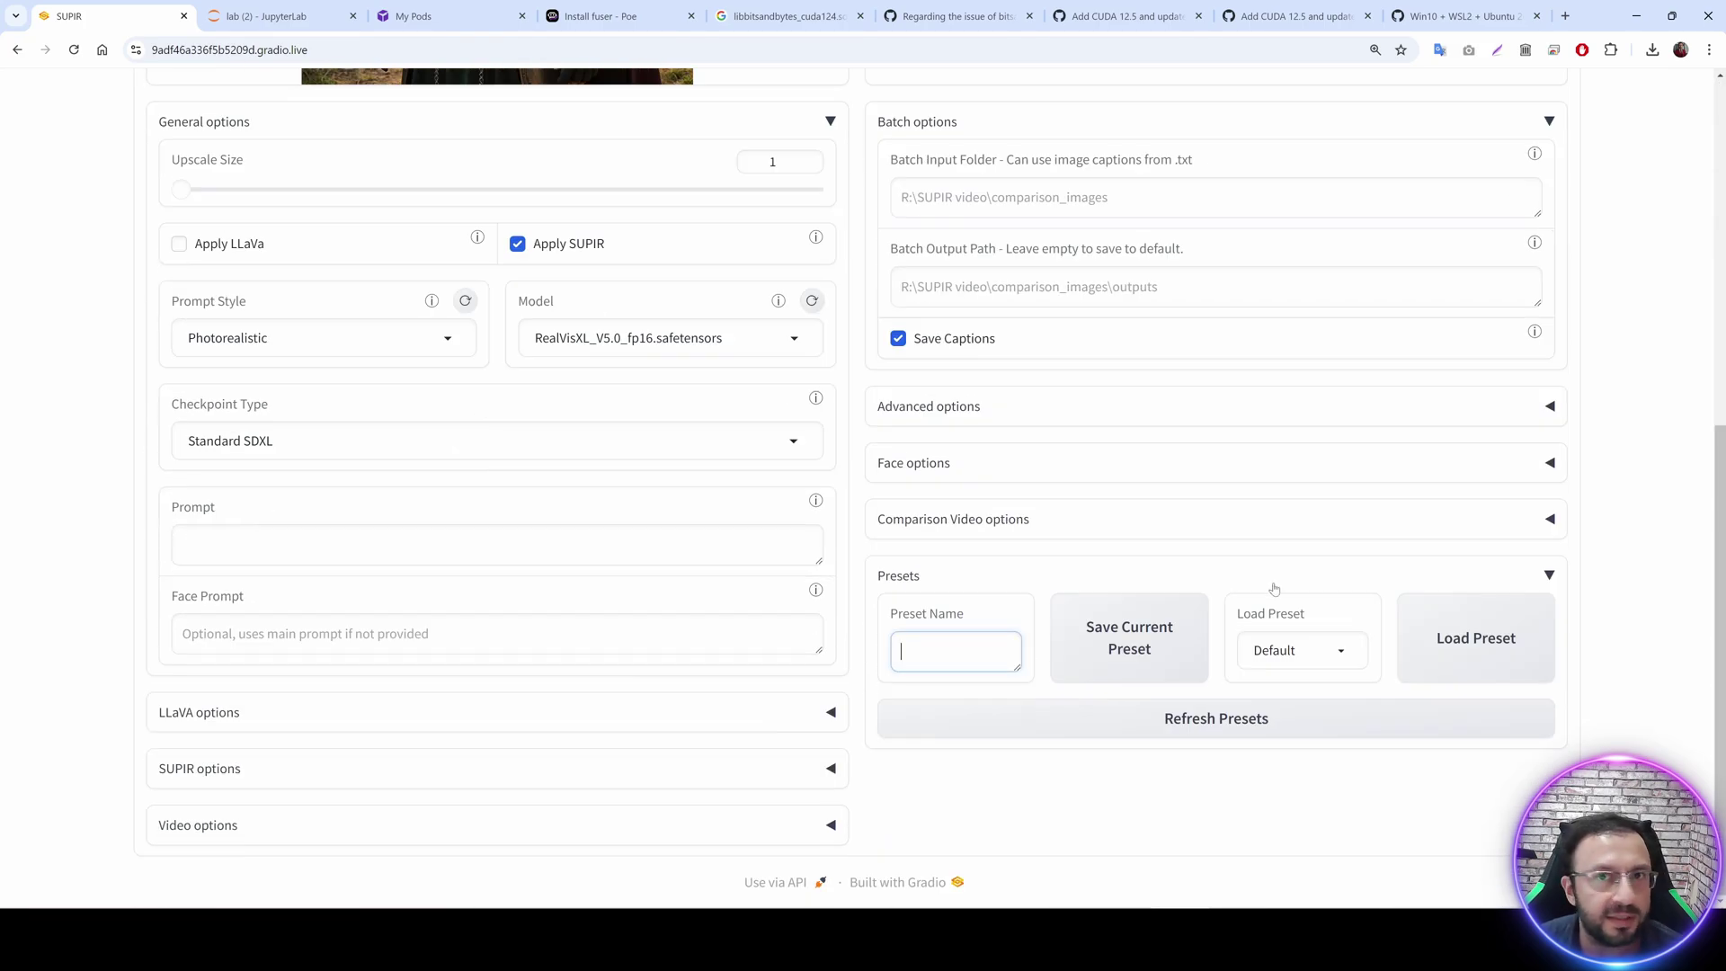
Set the upscale size to 2 and enable Apply LLaVa.
scroll(1168, 593, "up", 5)
double_click(773, 618)
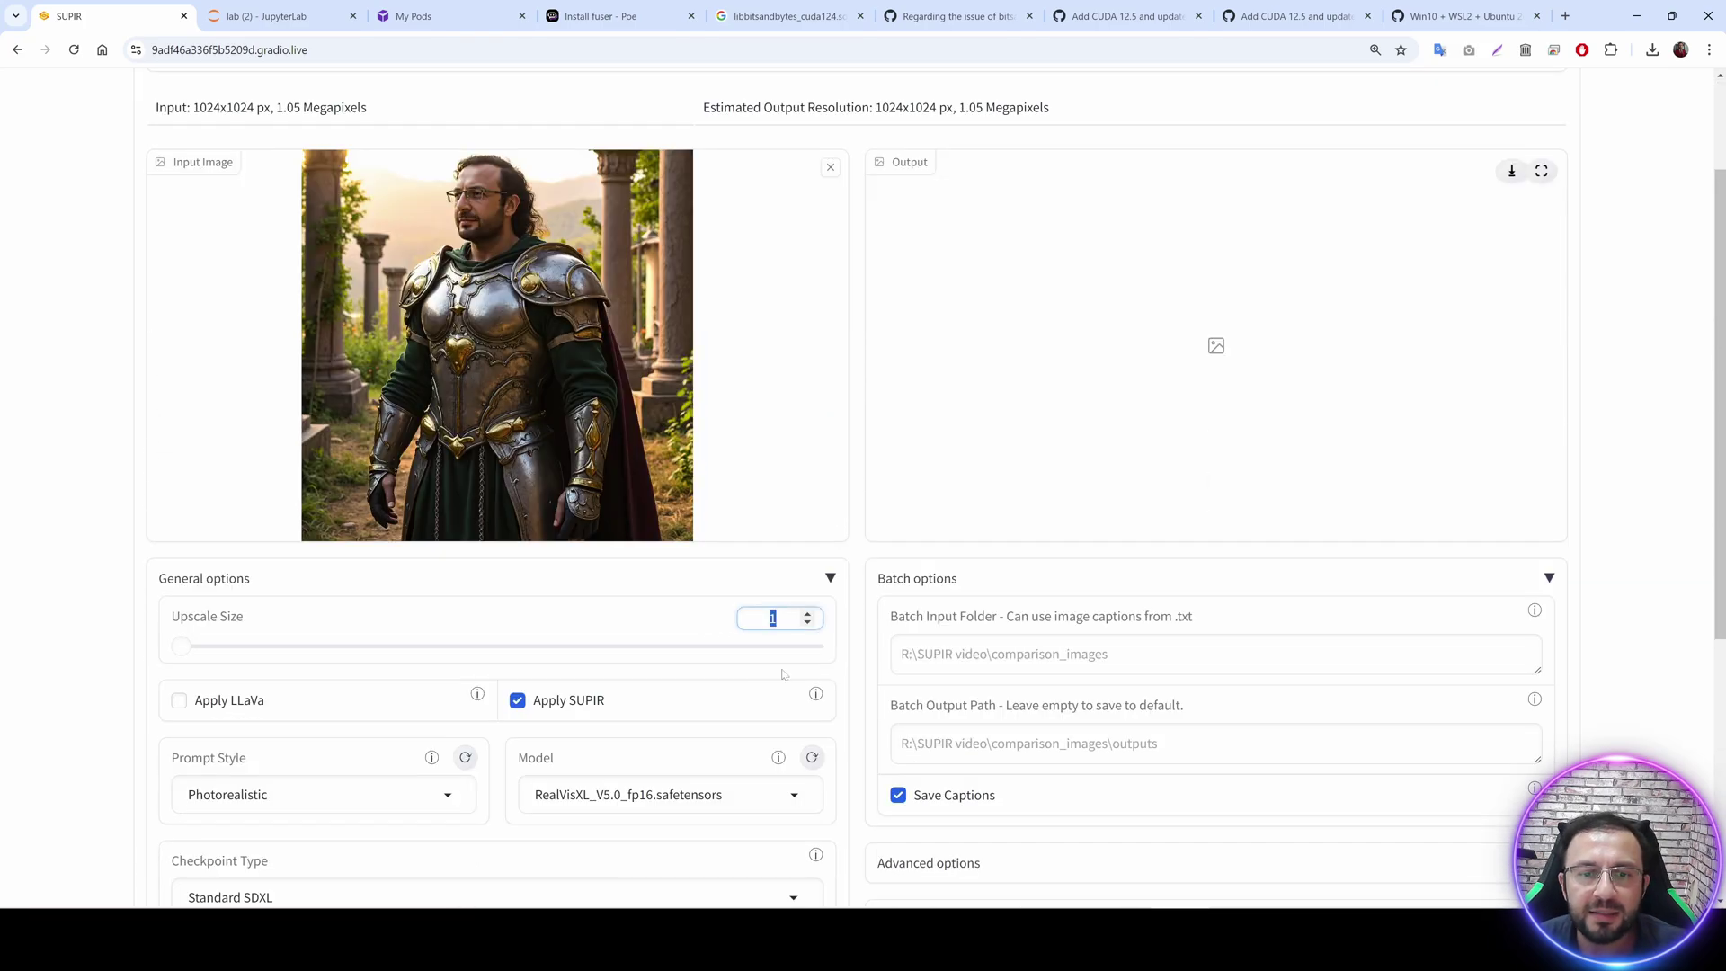
type("2")
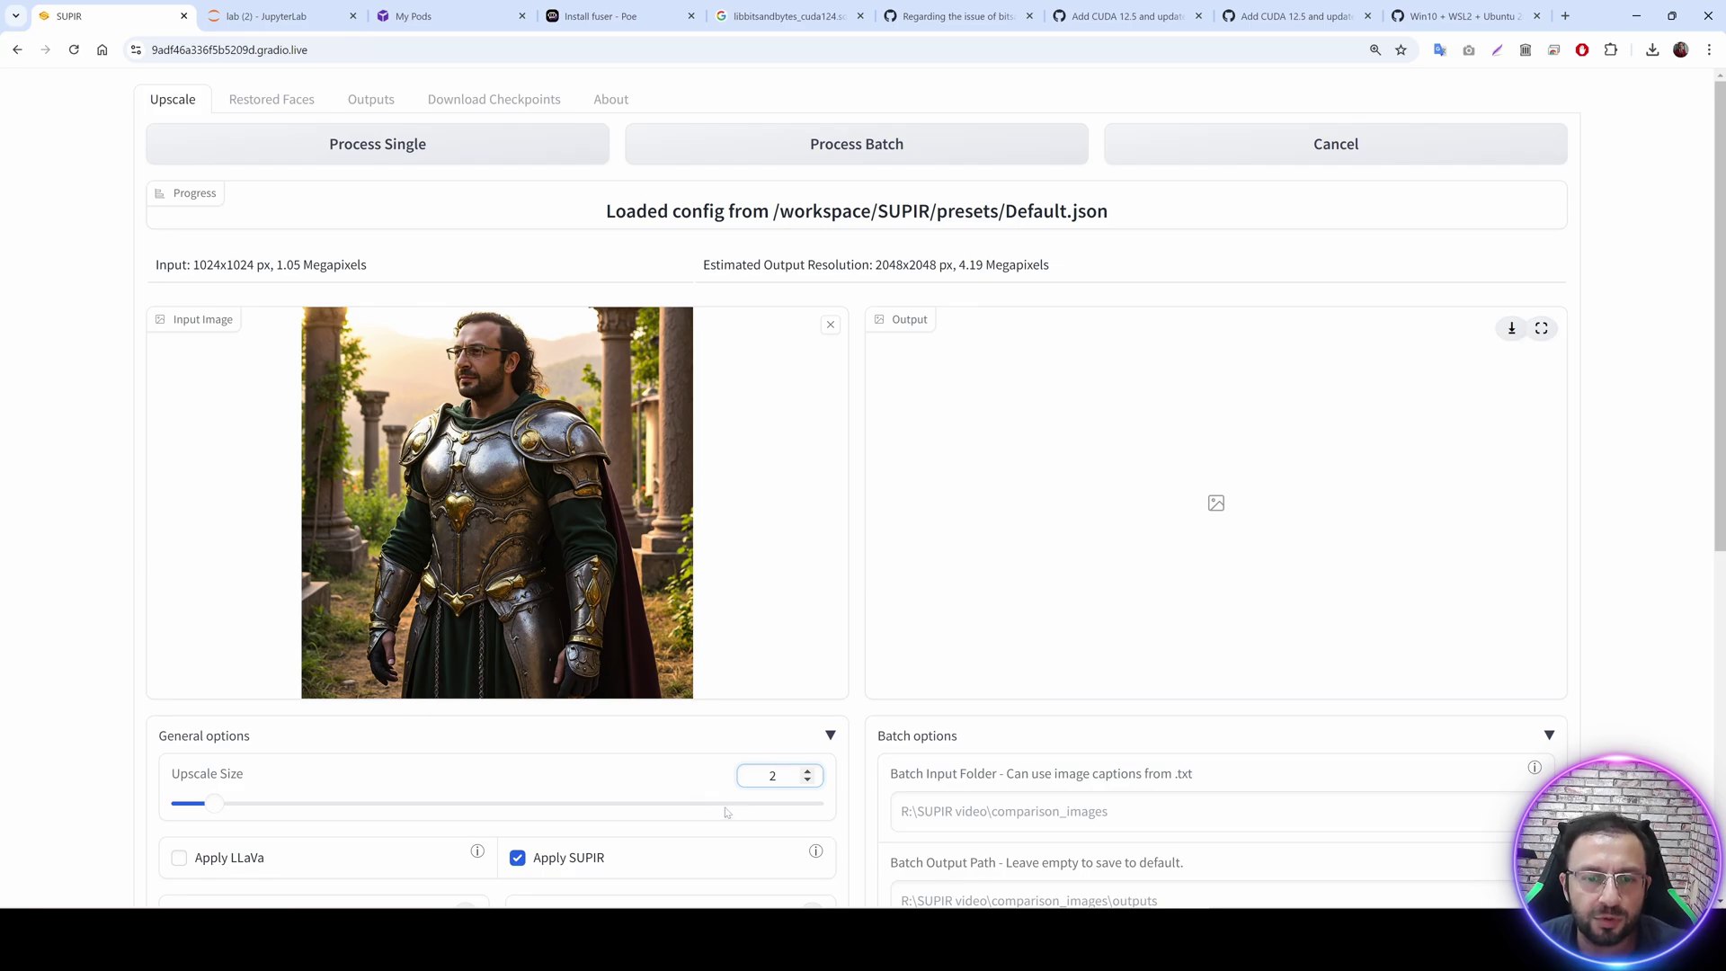
scroll(726, 811, "down", 3)
left_click(178, 543)
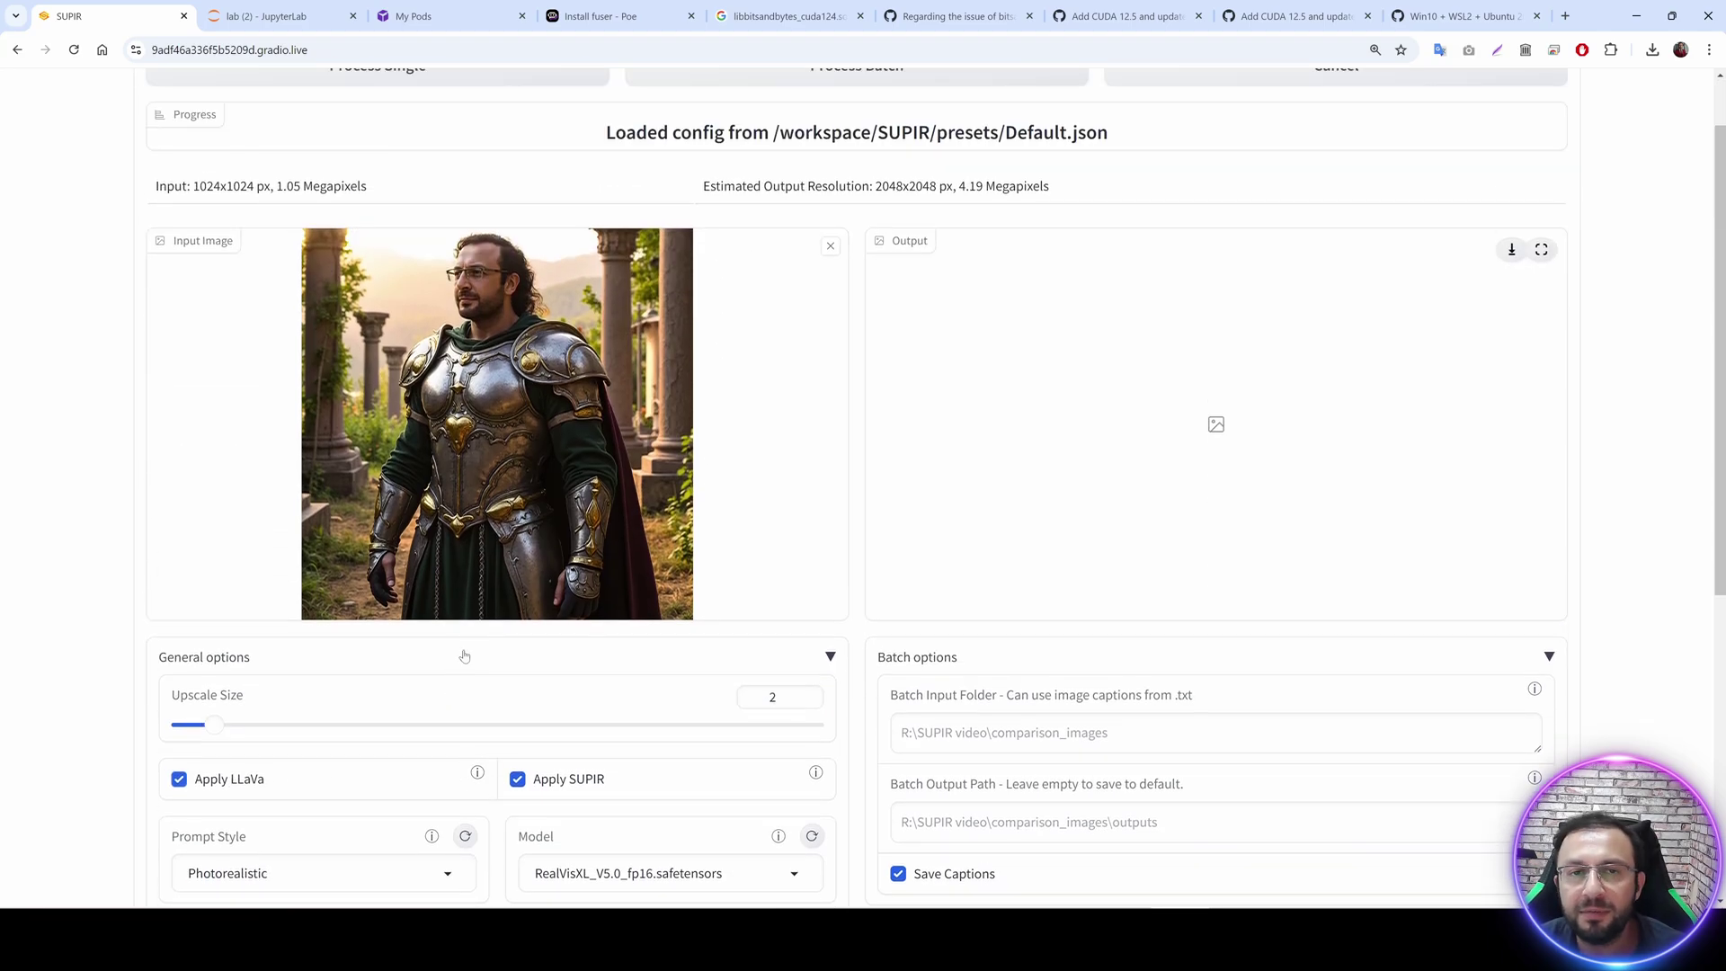
Choose Juggernaut-11.safetensors as the upscaling model.
scroll(565, 632, "down", 4)
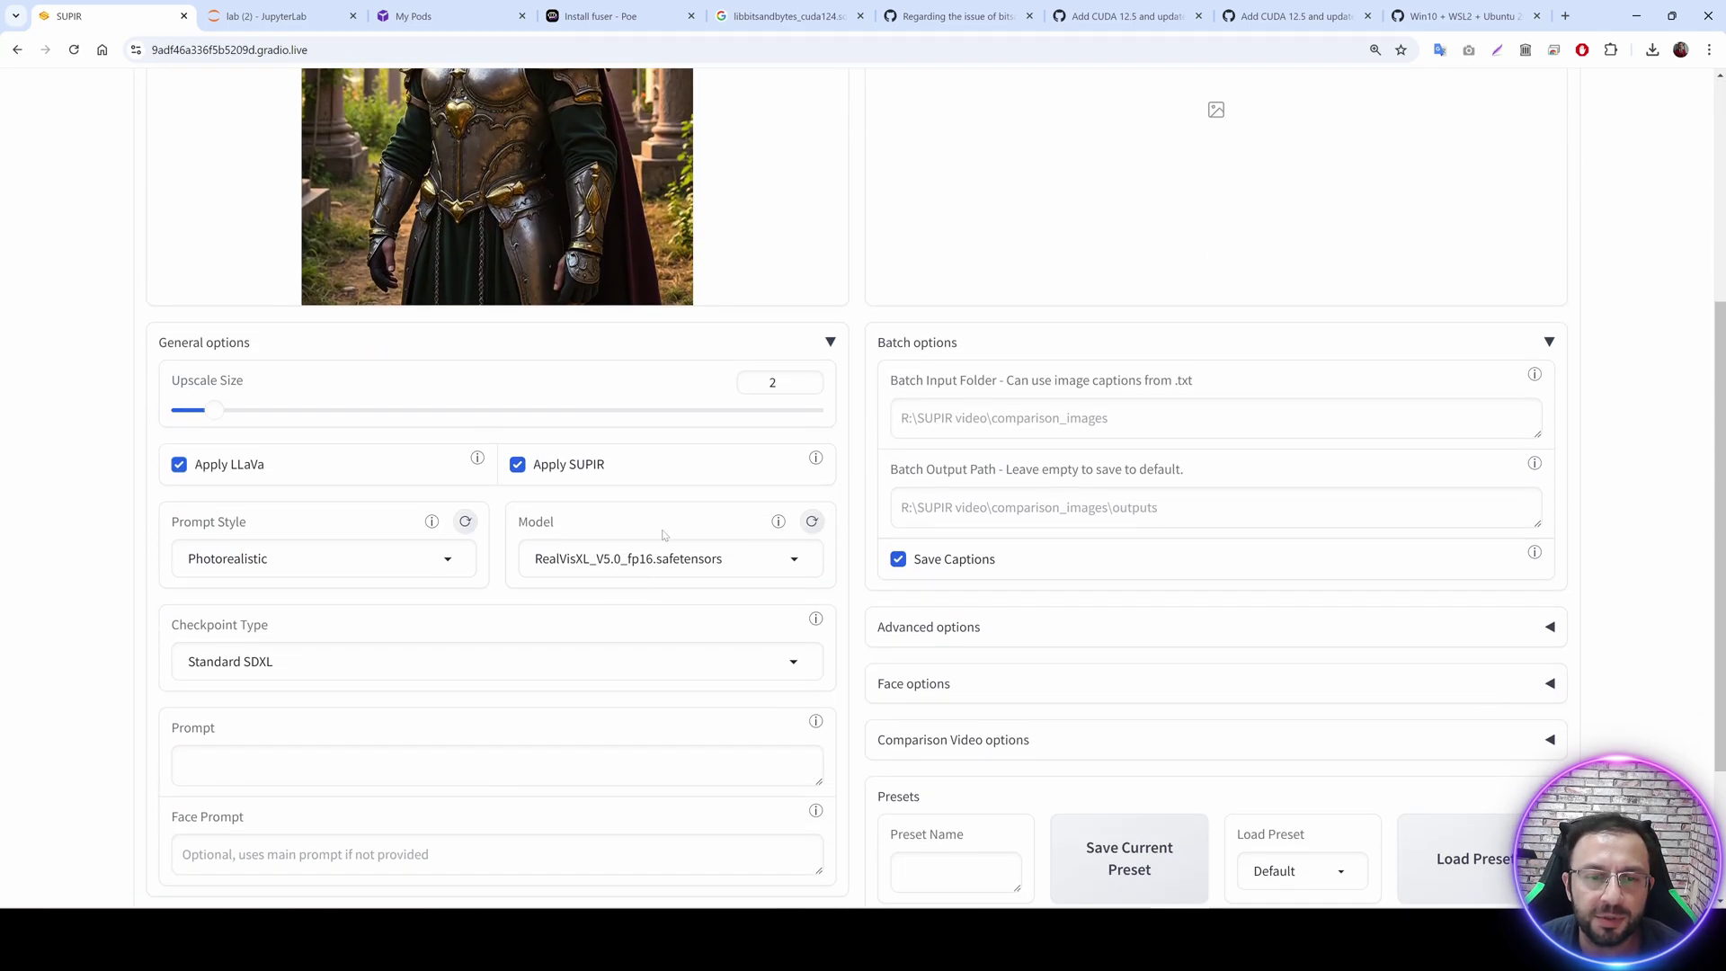
left_click(666, 541)
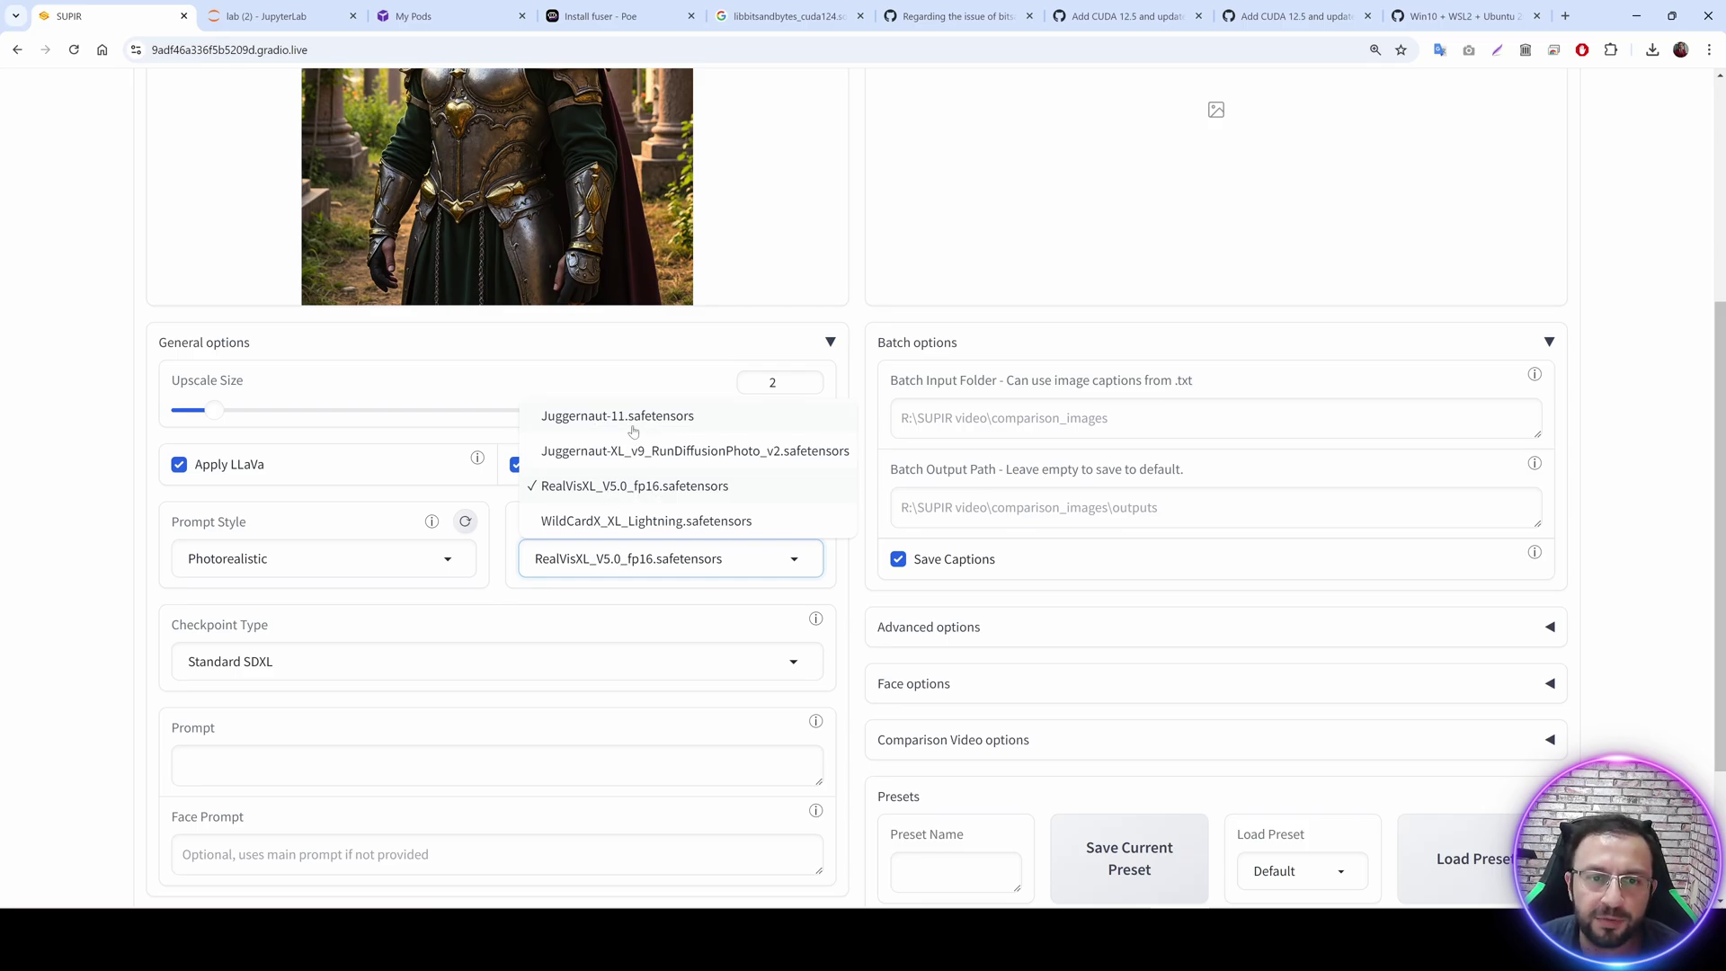
left_click(632, 417)
Expand the face options and review the BG restoration and Face restoration settings.
scroll(809, 539, "down", 3)
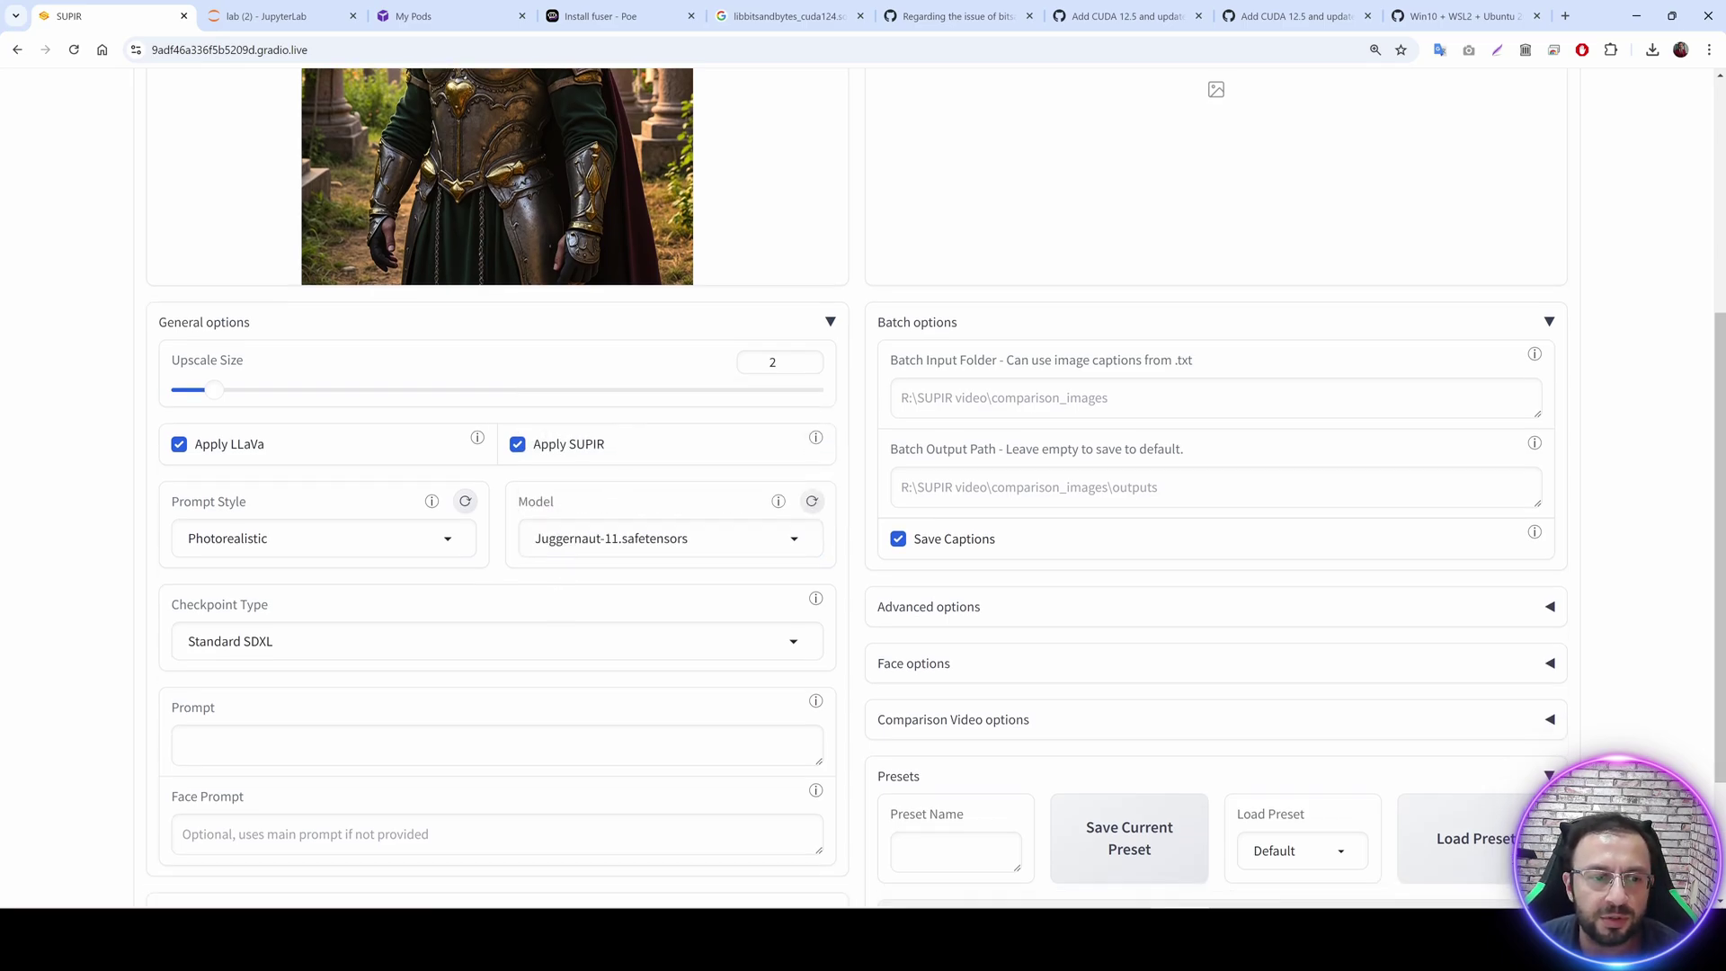
left_click(938, 463)
scroll(940, 477, "down", 1)
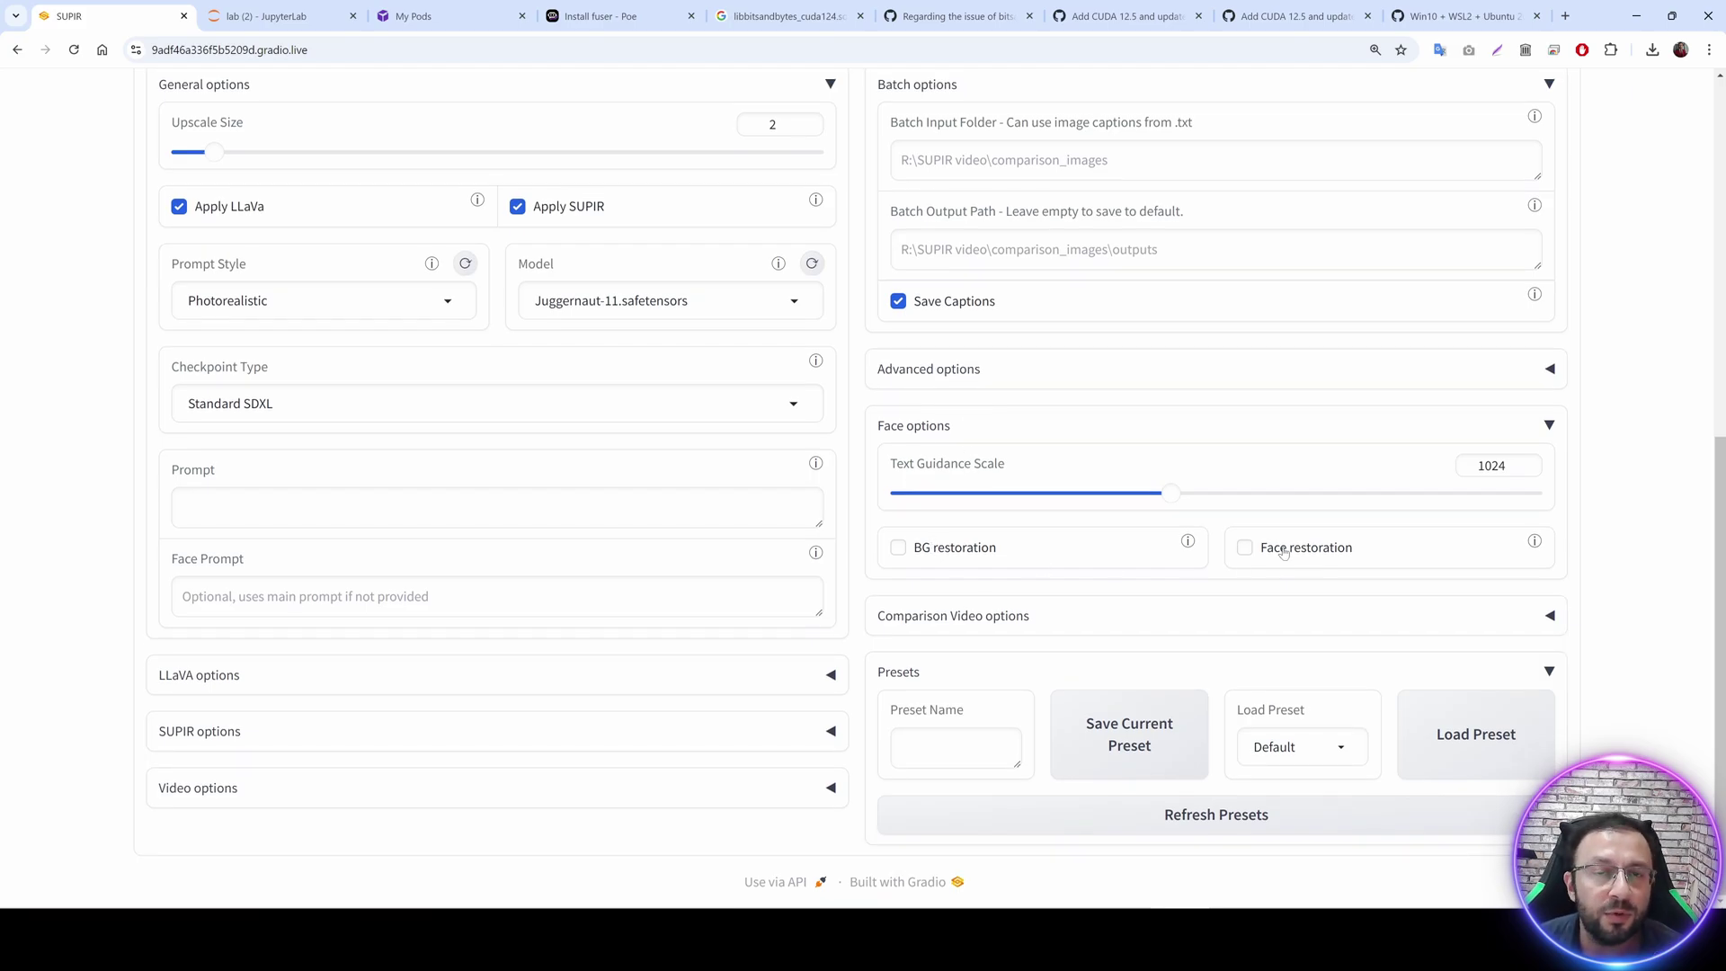
scroll(1188, 611, "up", 7)
scroll(1191, 648, "down", 7)
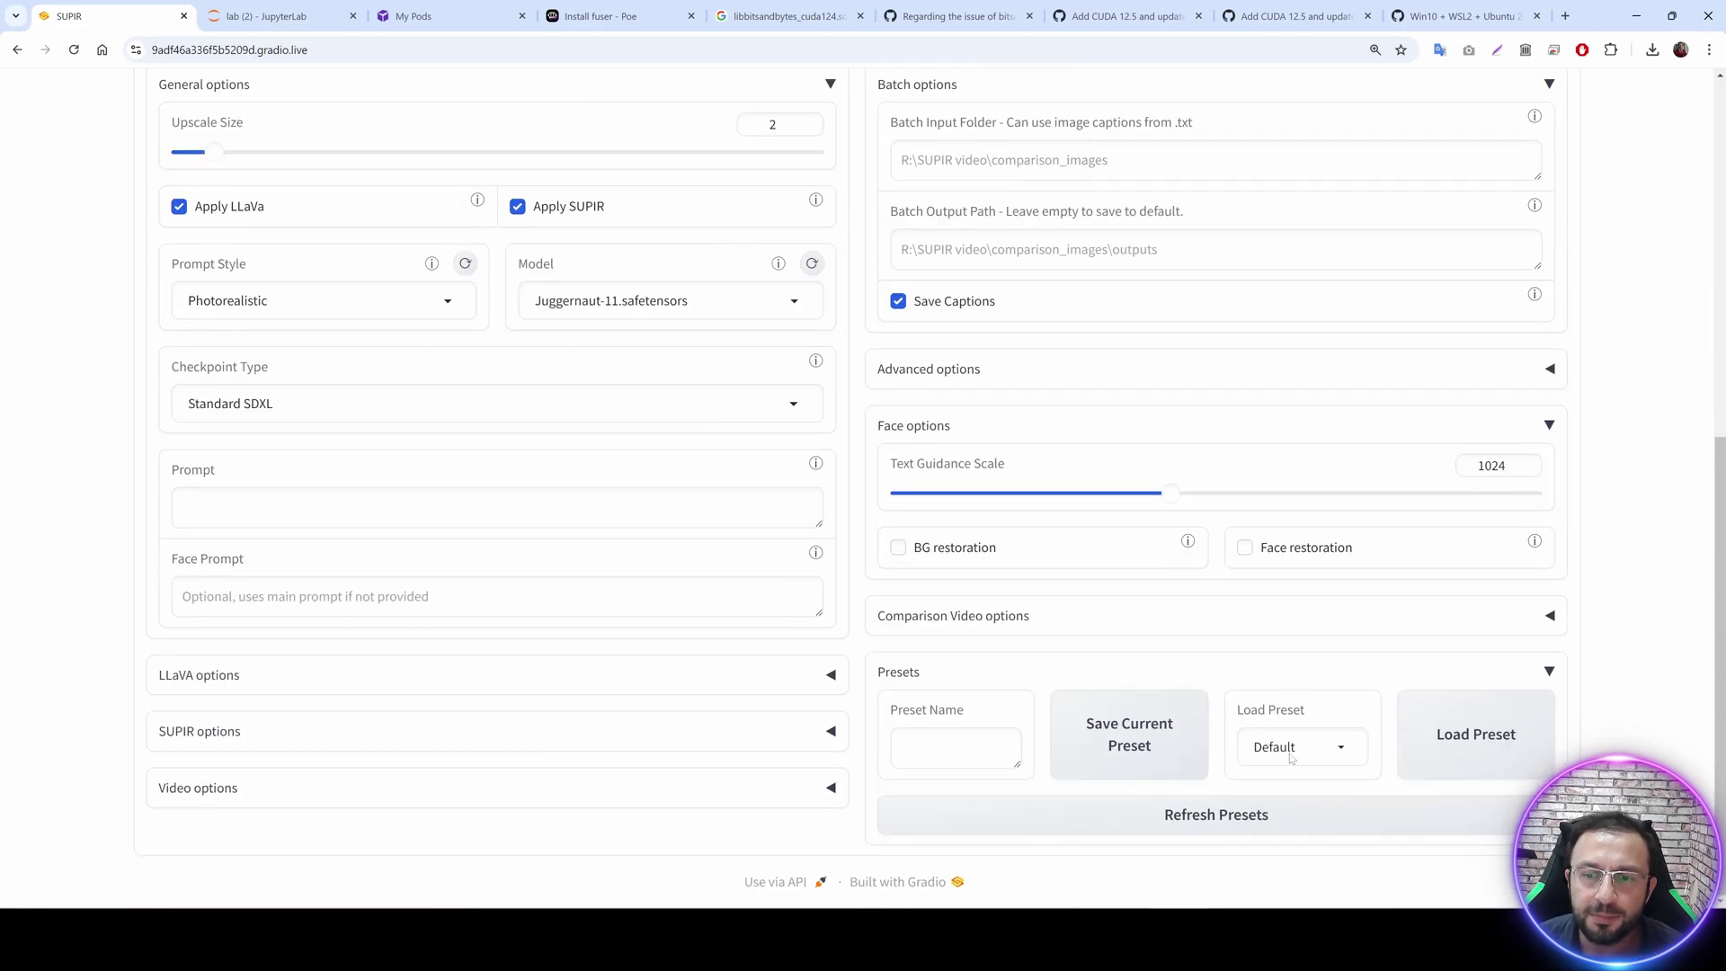
Start processing the single armor image with the chosen upscale settings.
scroll(1268, 728, "up", 8)
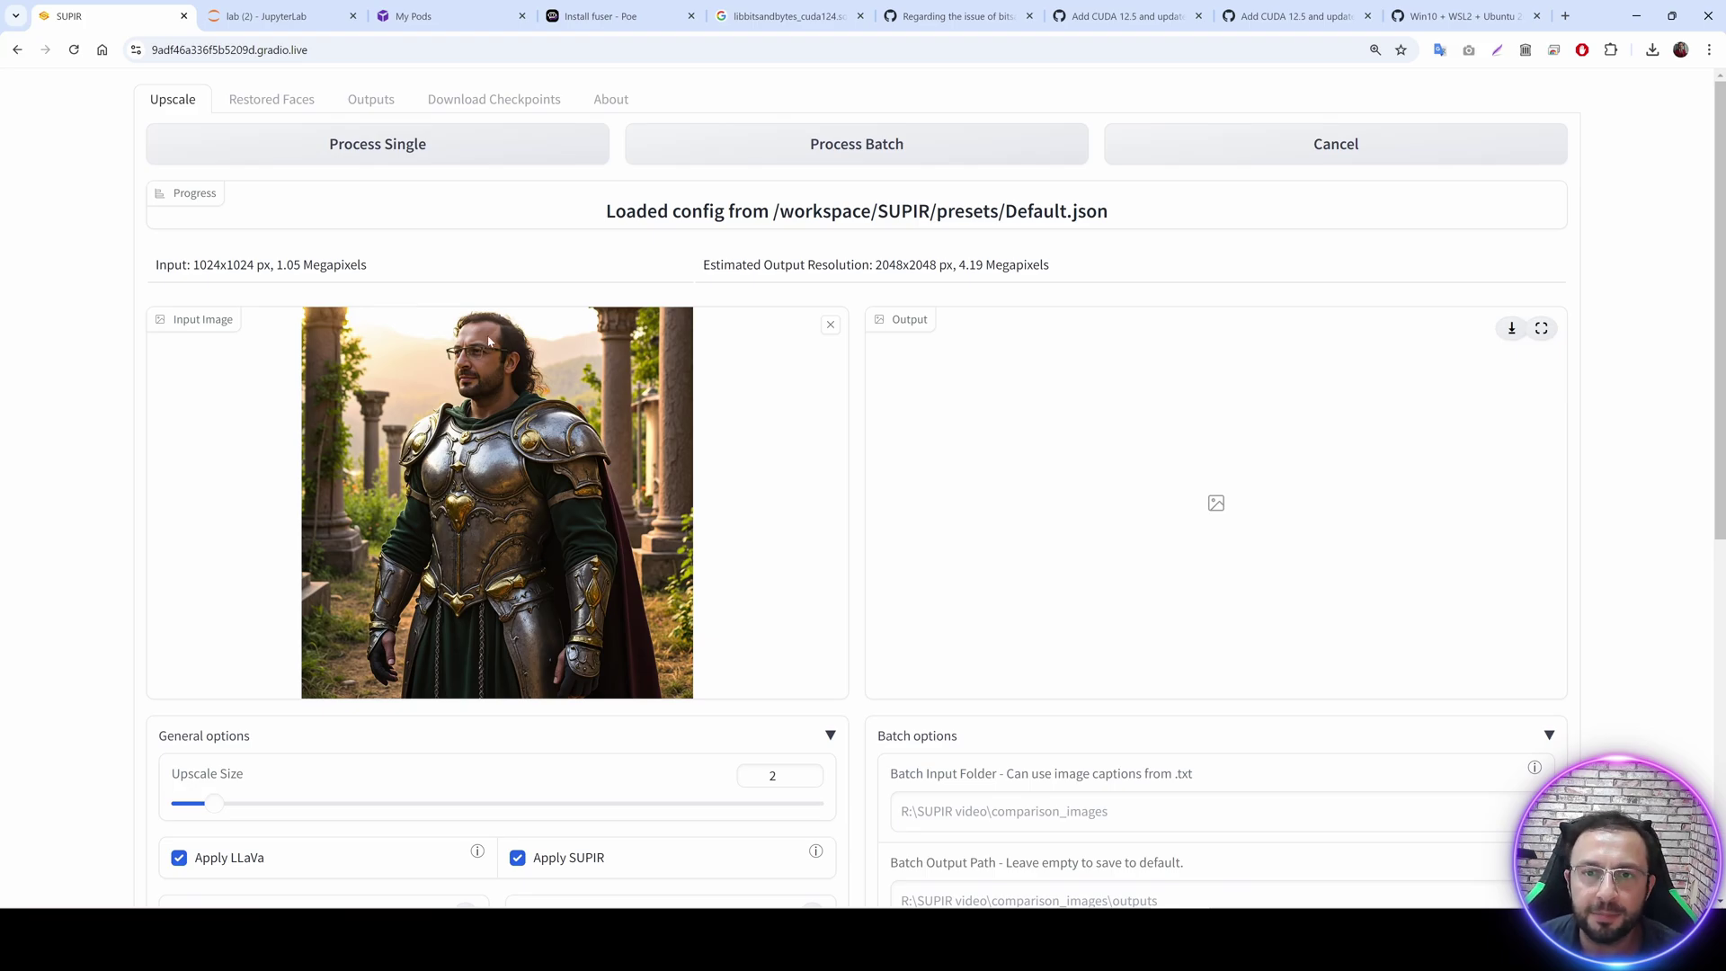
scroll(749, 451, "down", 4)
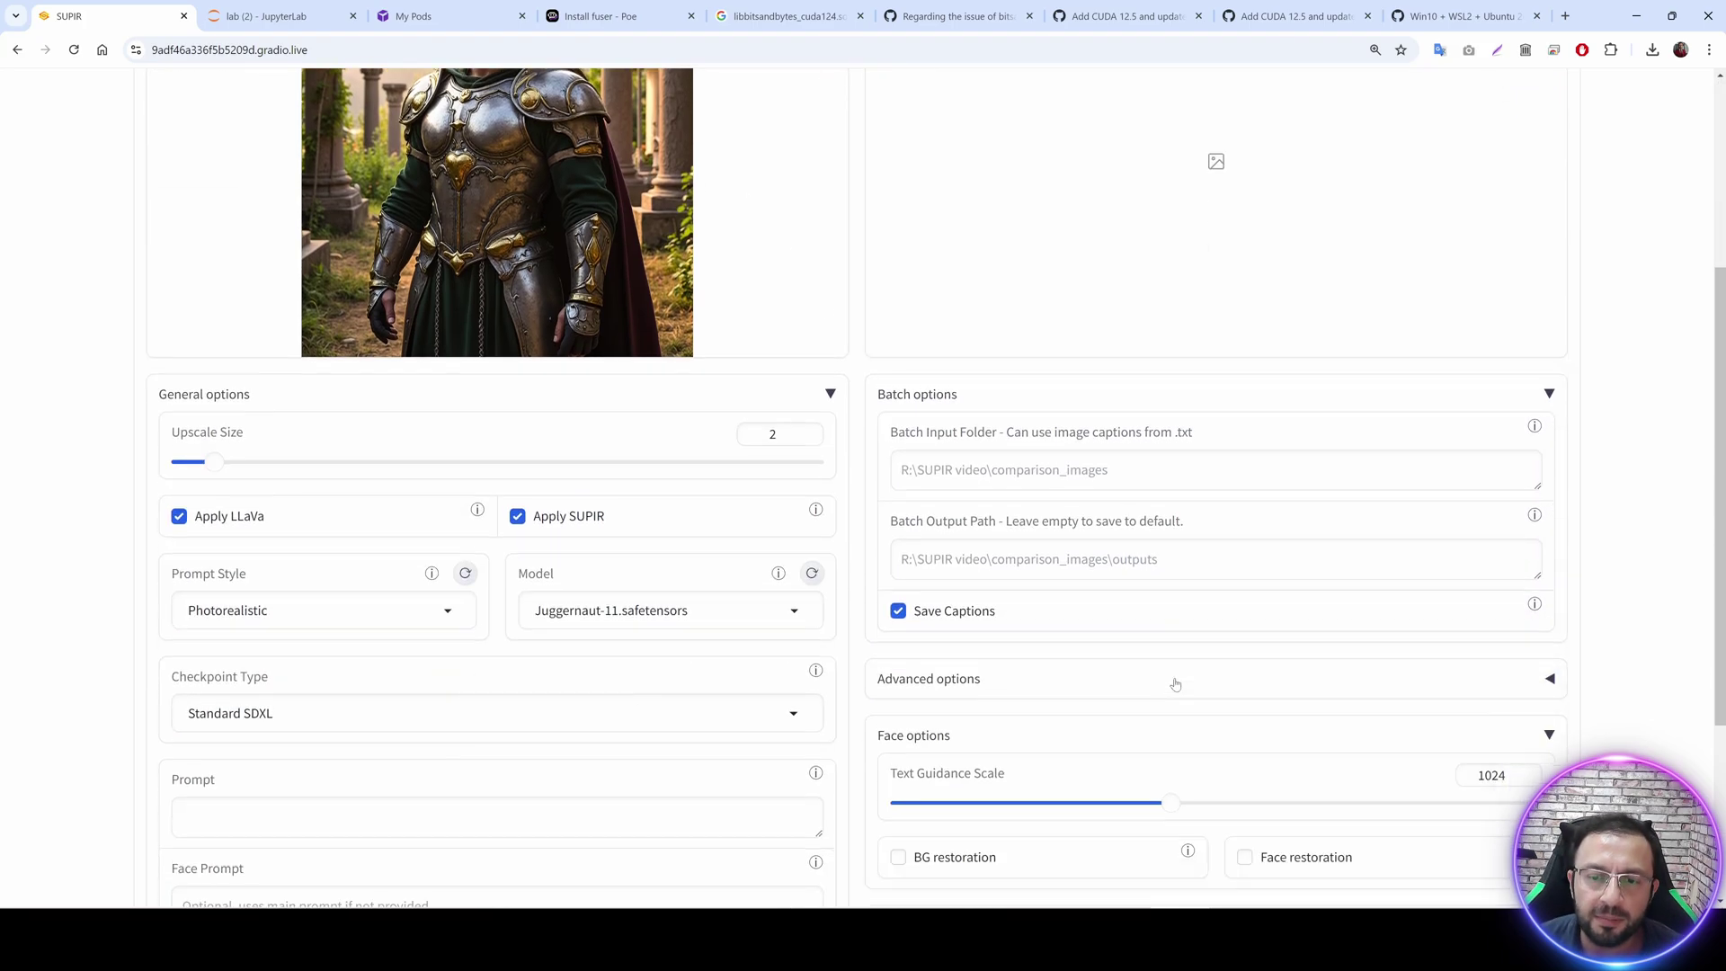
scroll(640, 383, "up", 4)
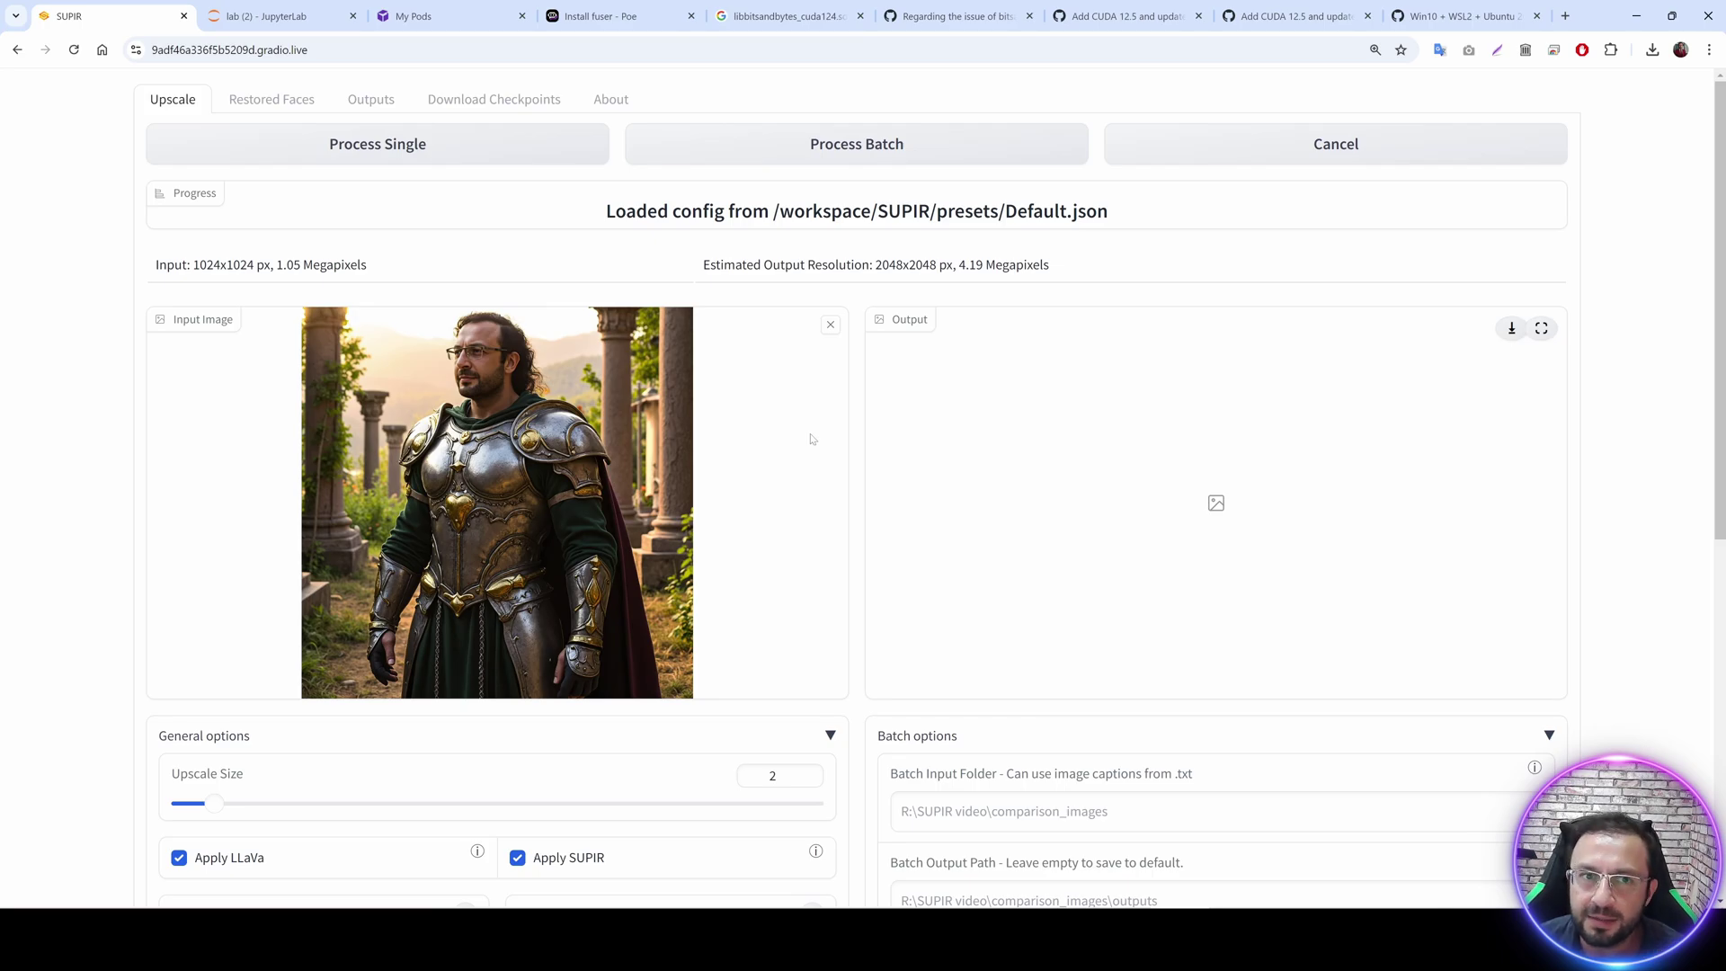
left_click(375, 153)
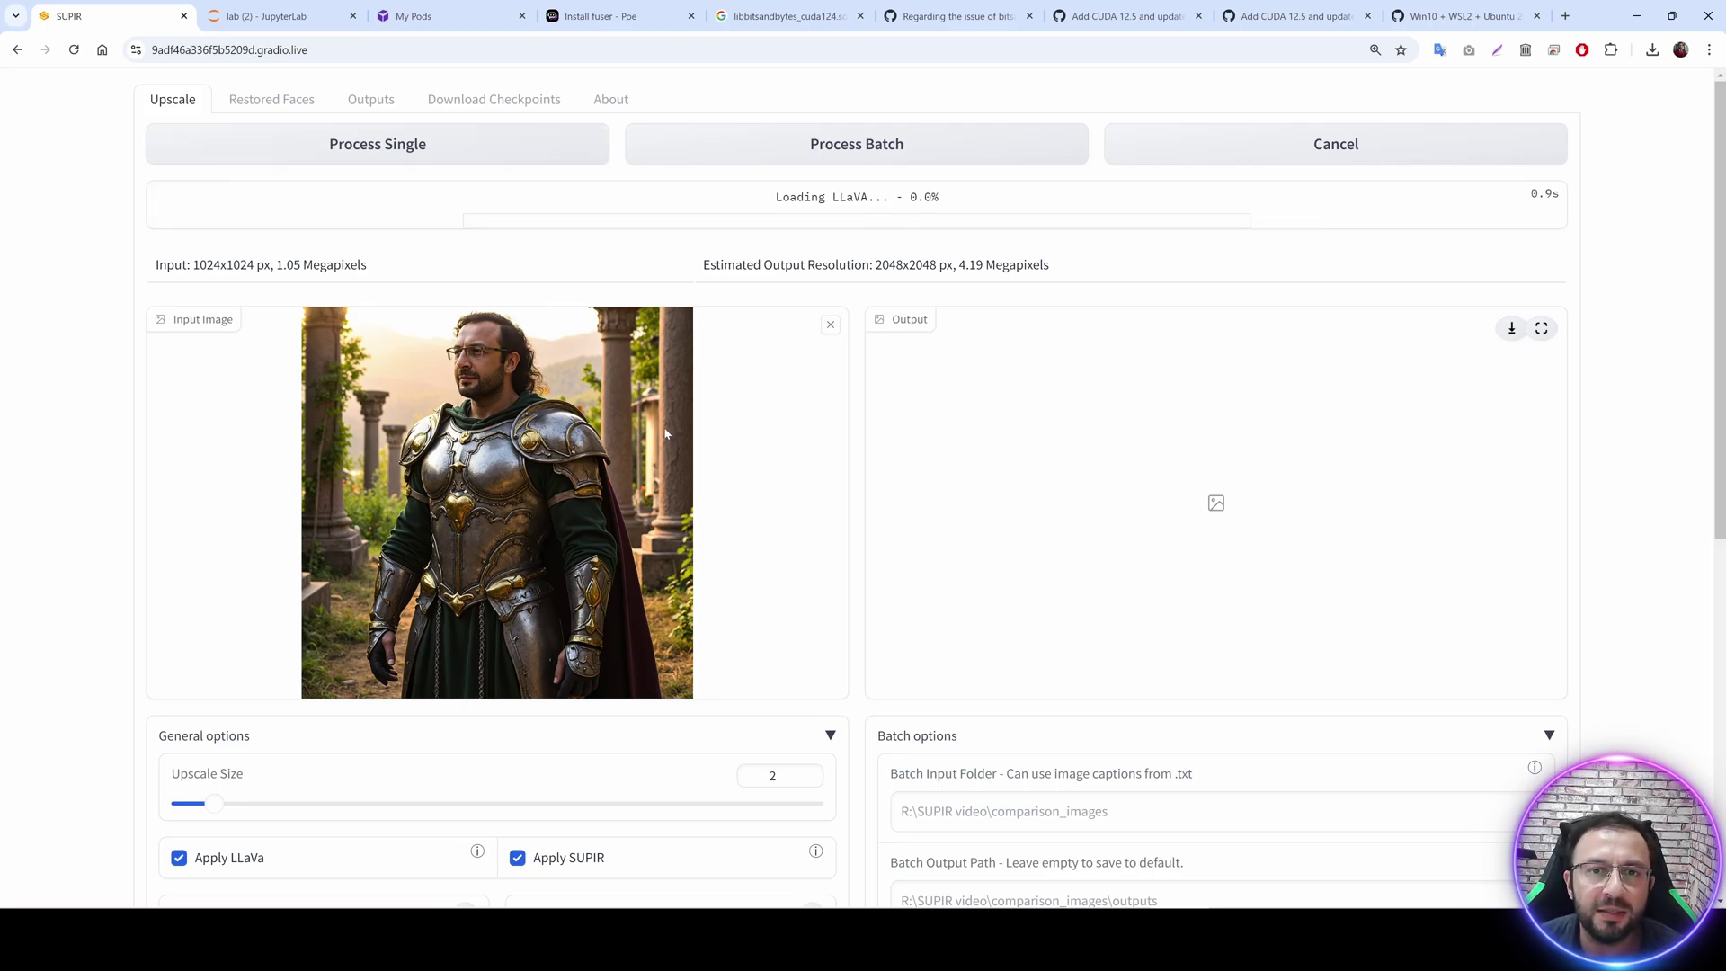
scroll(666, 434, "down", 1)
scroll(809, 504, "up", 1)
scroll(1033, 558, "down", 2)
scroll(1014, 629, "up", 3)
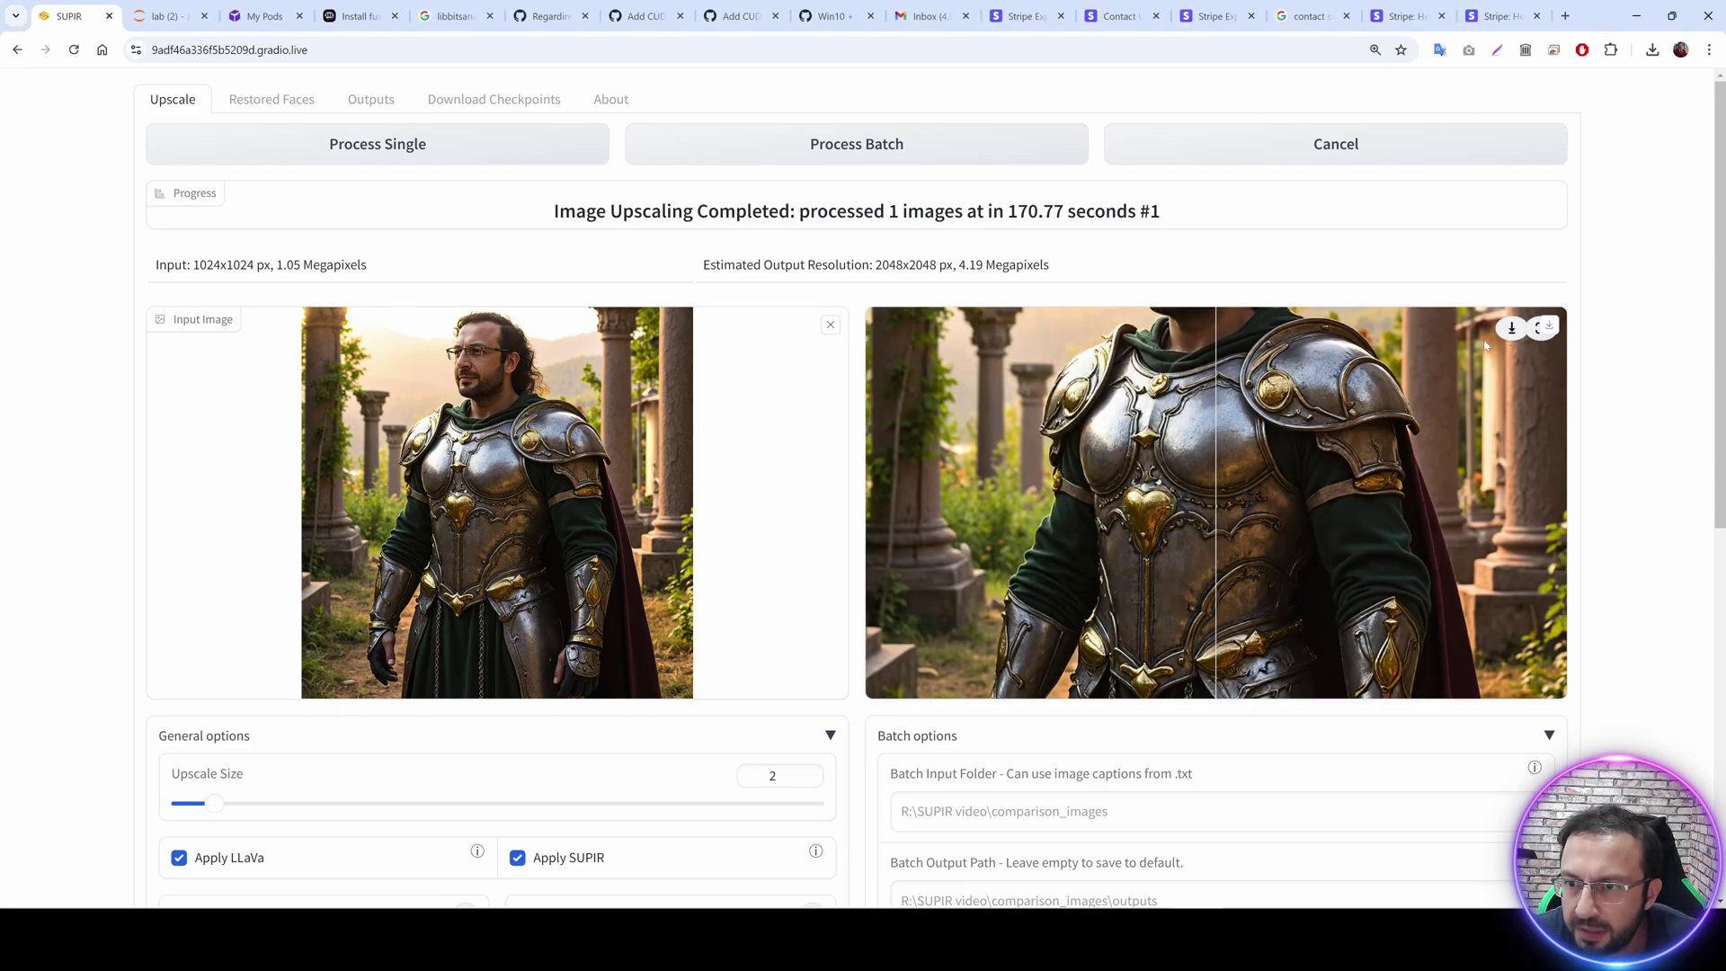
Download the upscaled output image from SUPIR.
scroll(564, 302, "down", 3)
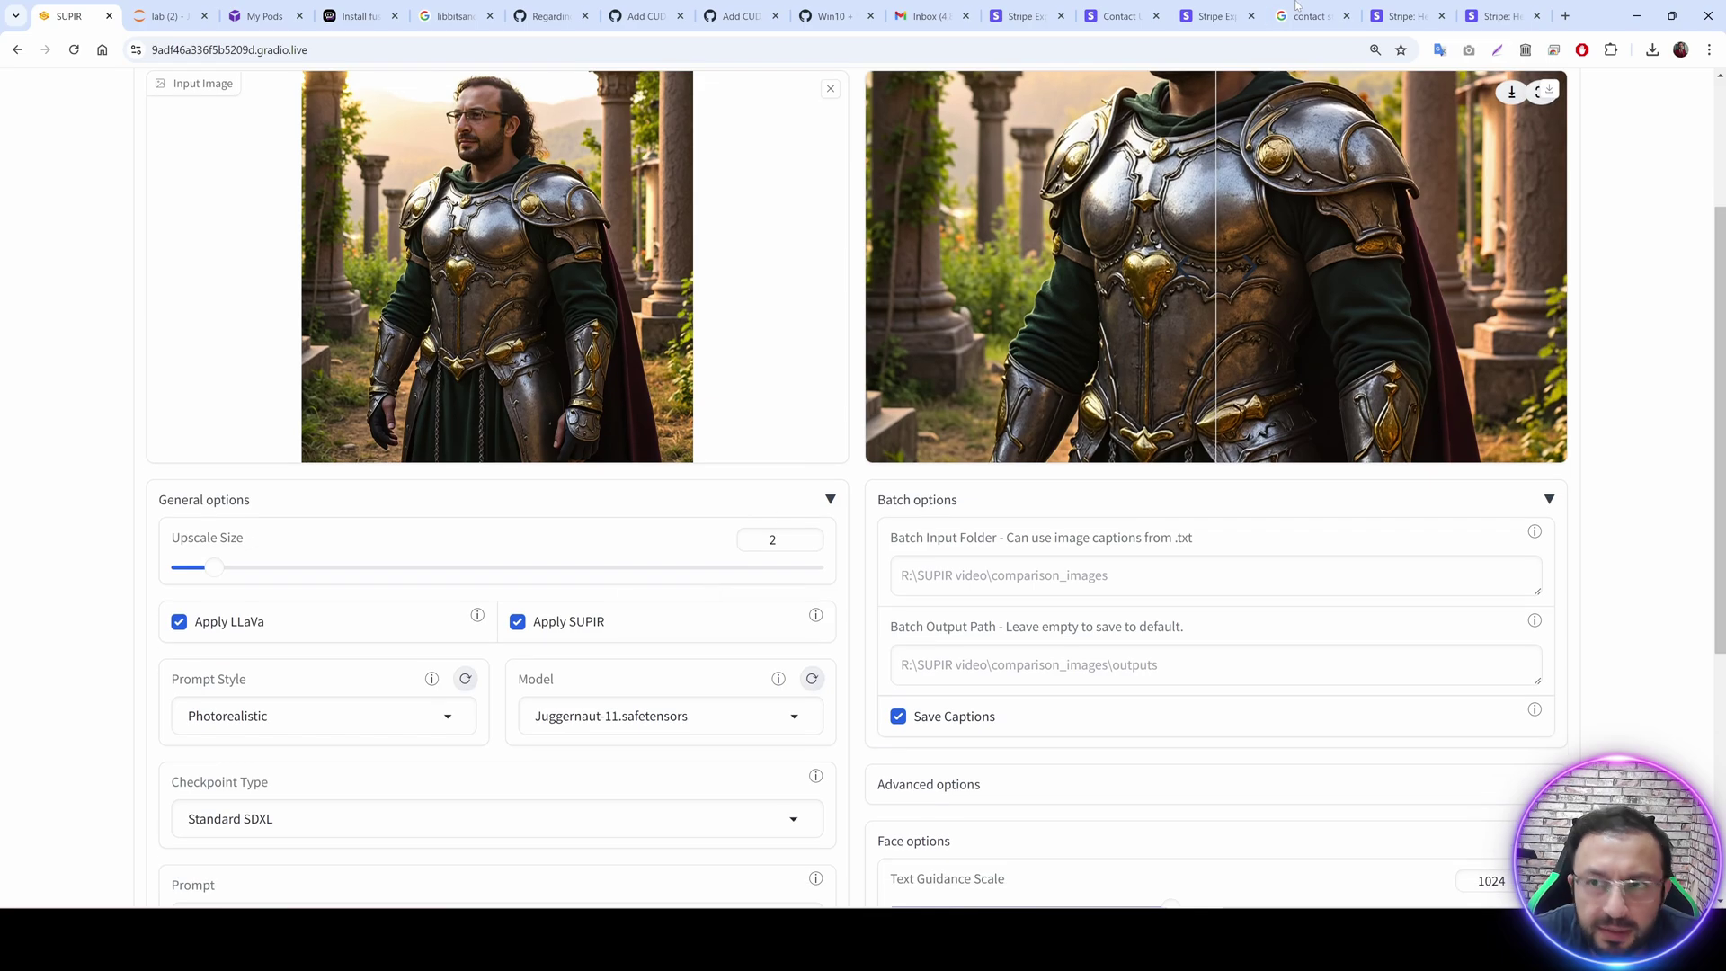
scroll(1168, 377, "up", 2)
left_click(1511, 254)
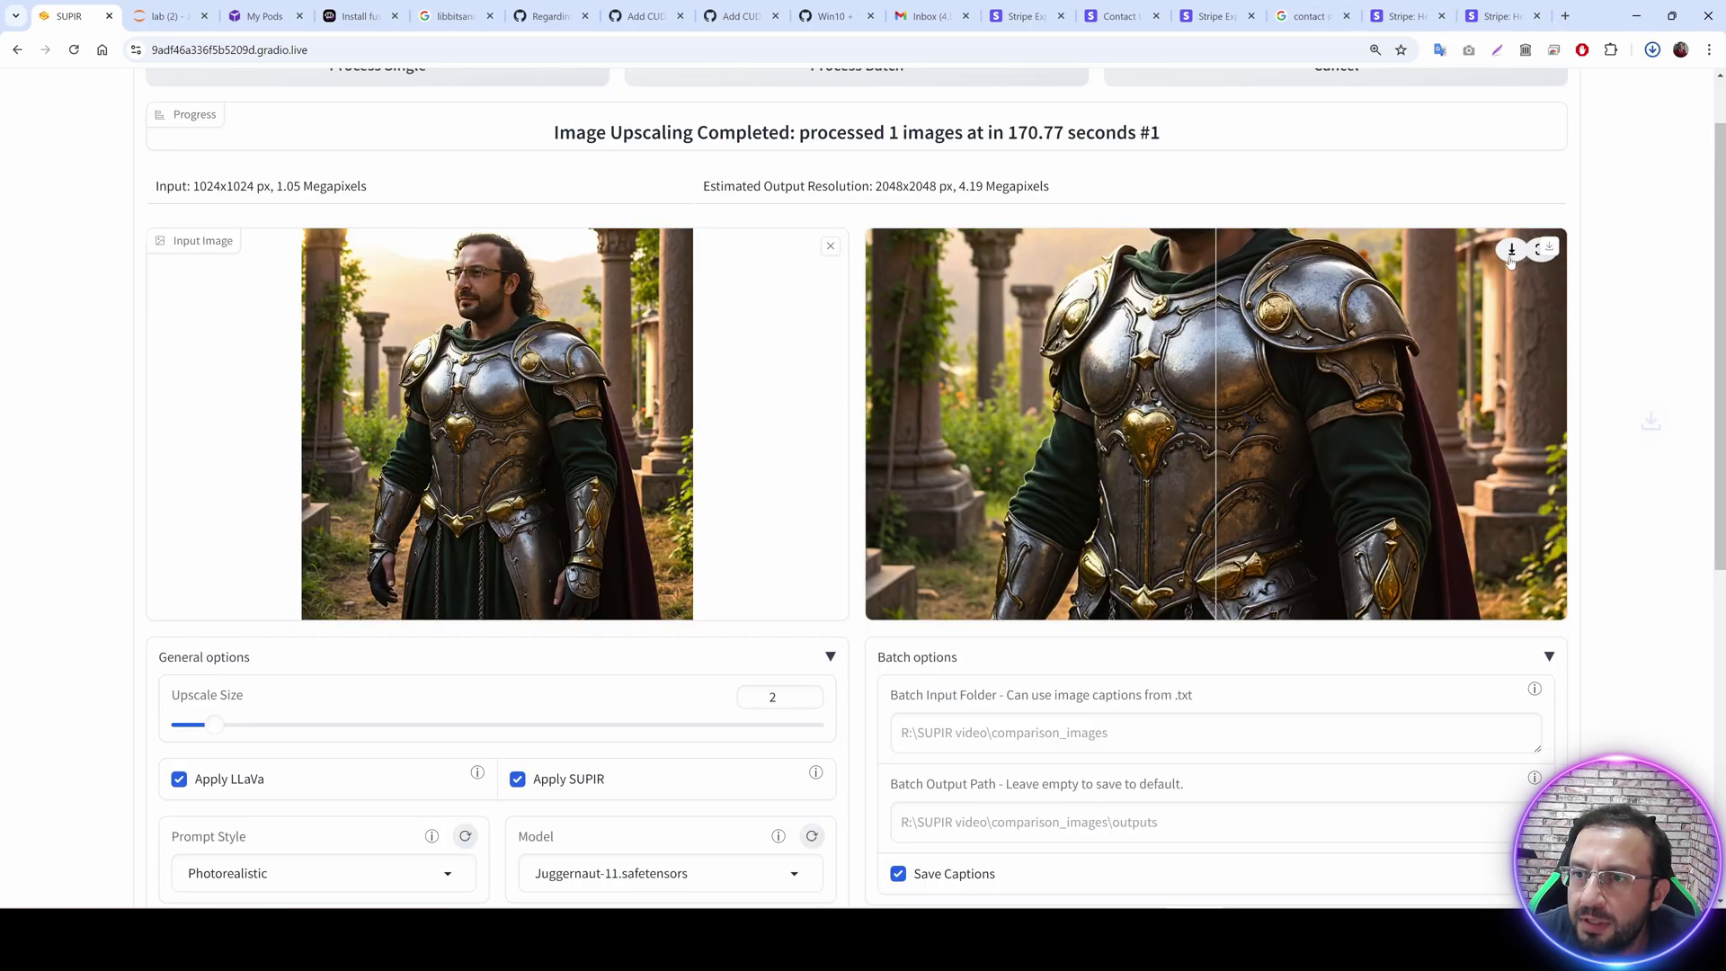
Open imgsli.com in a new tab and upload a comparison of muscularhdr4kph.png and the newly downloaded upscaled image.
left_click(1564, 15)
type("img")
key("Return")
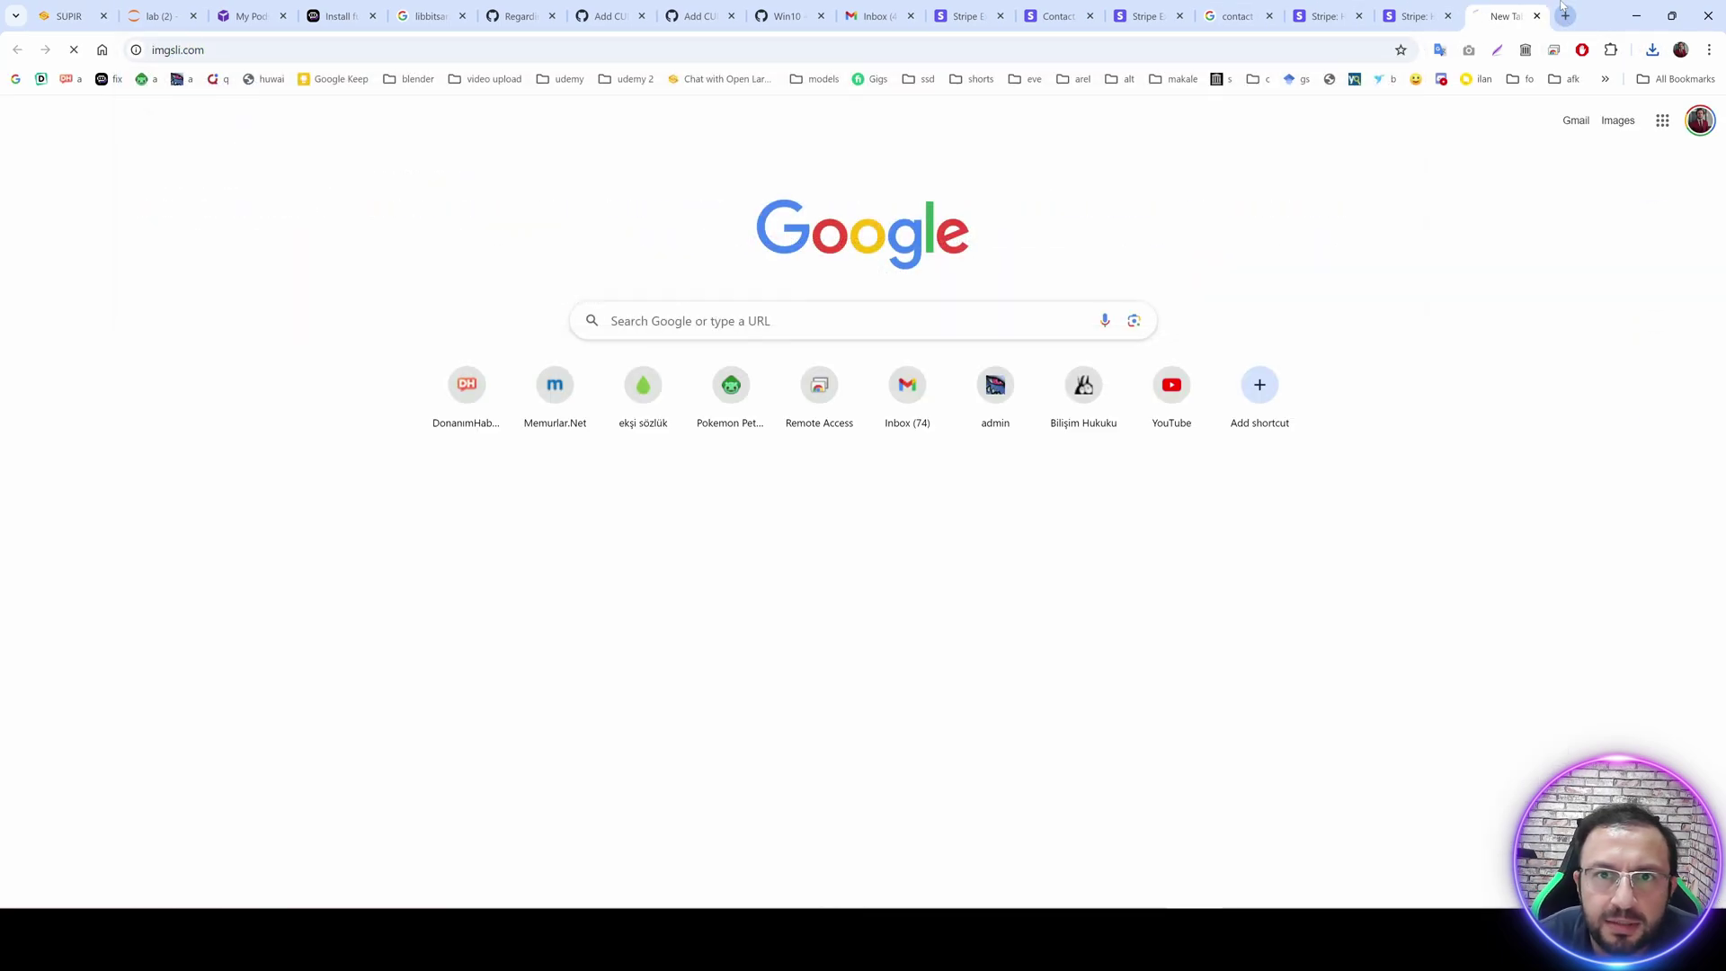
left_click(780, 414)
left_click(779, 414)
double_click(947, 220)
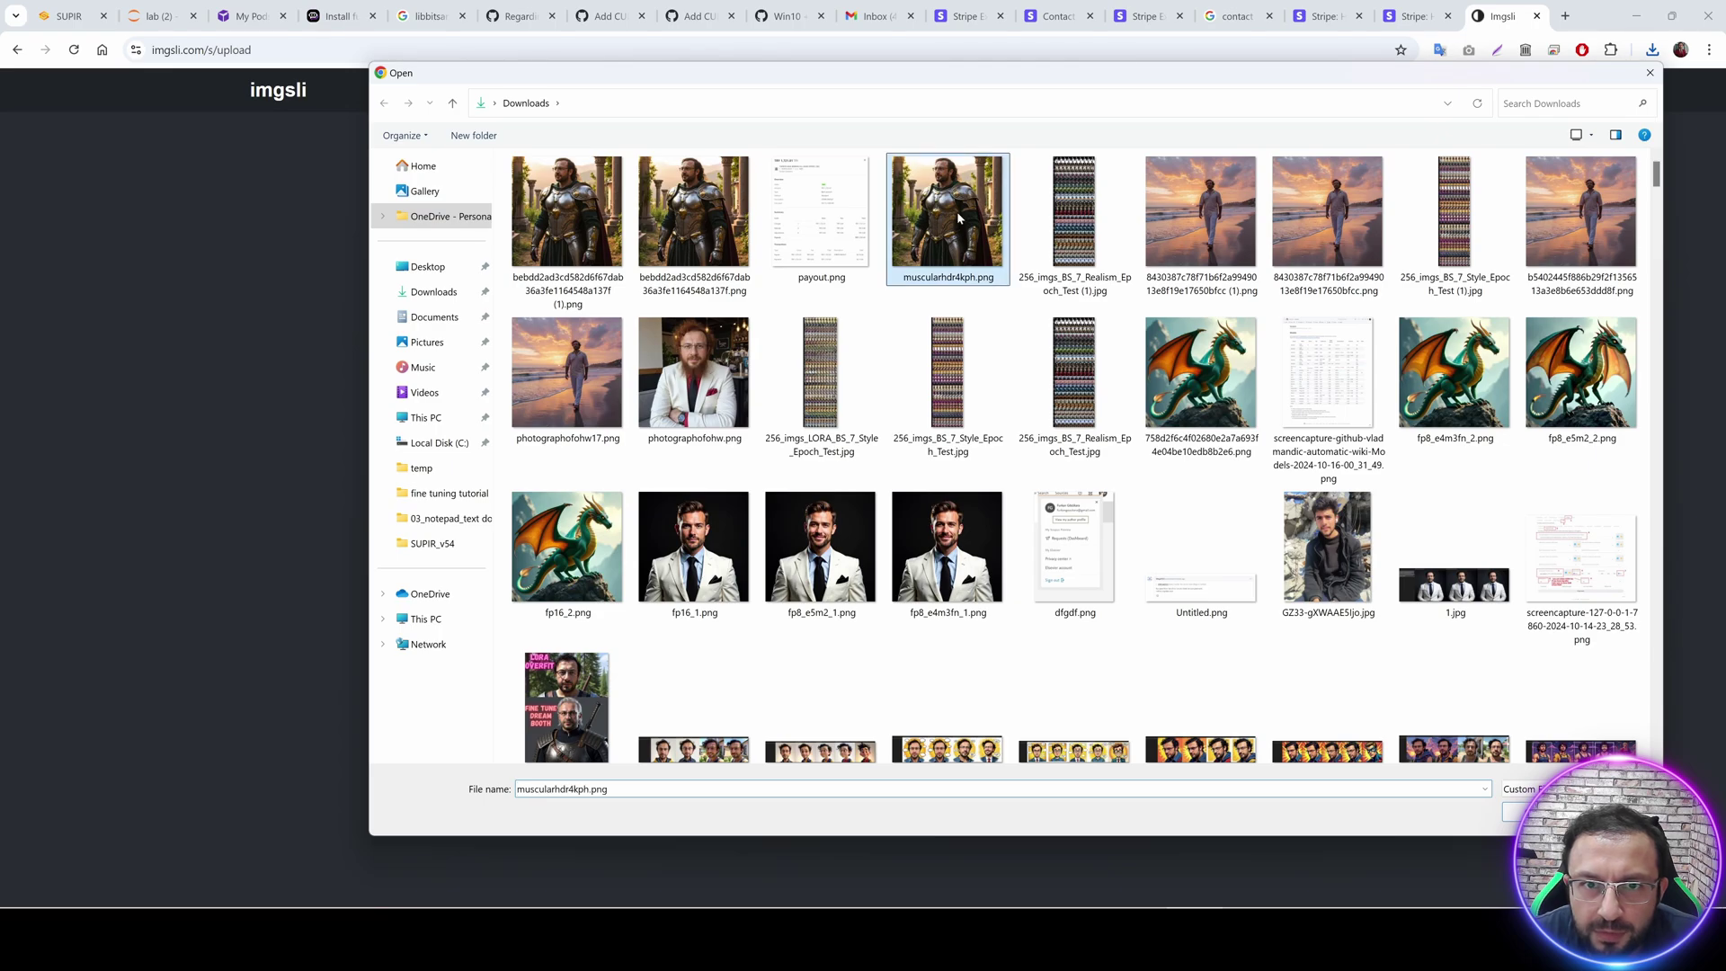
left_click(993, 447)
double_click(570, 215)
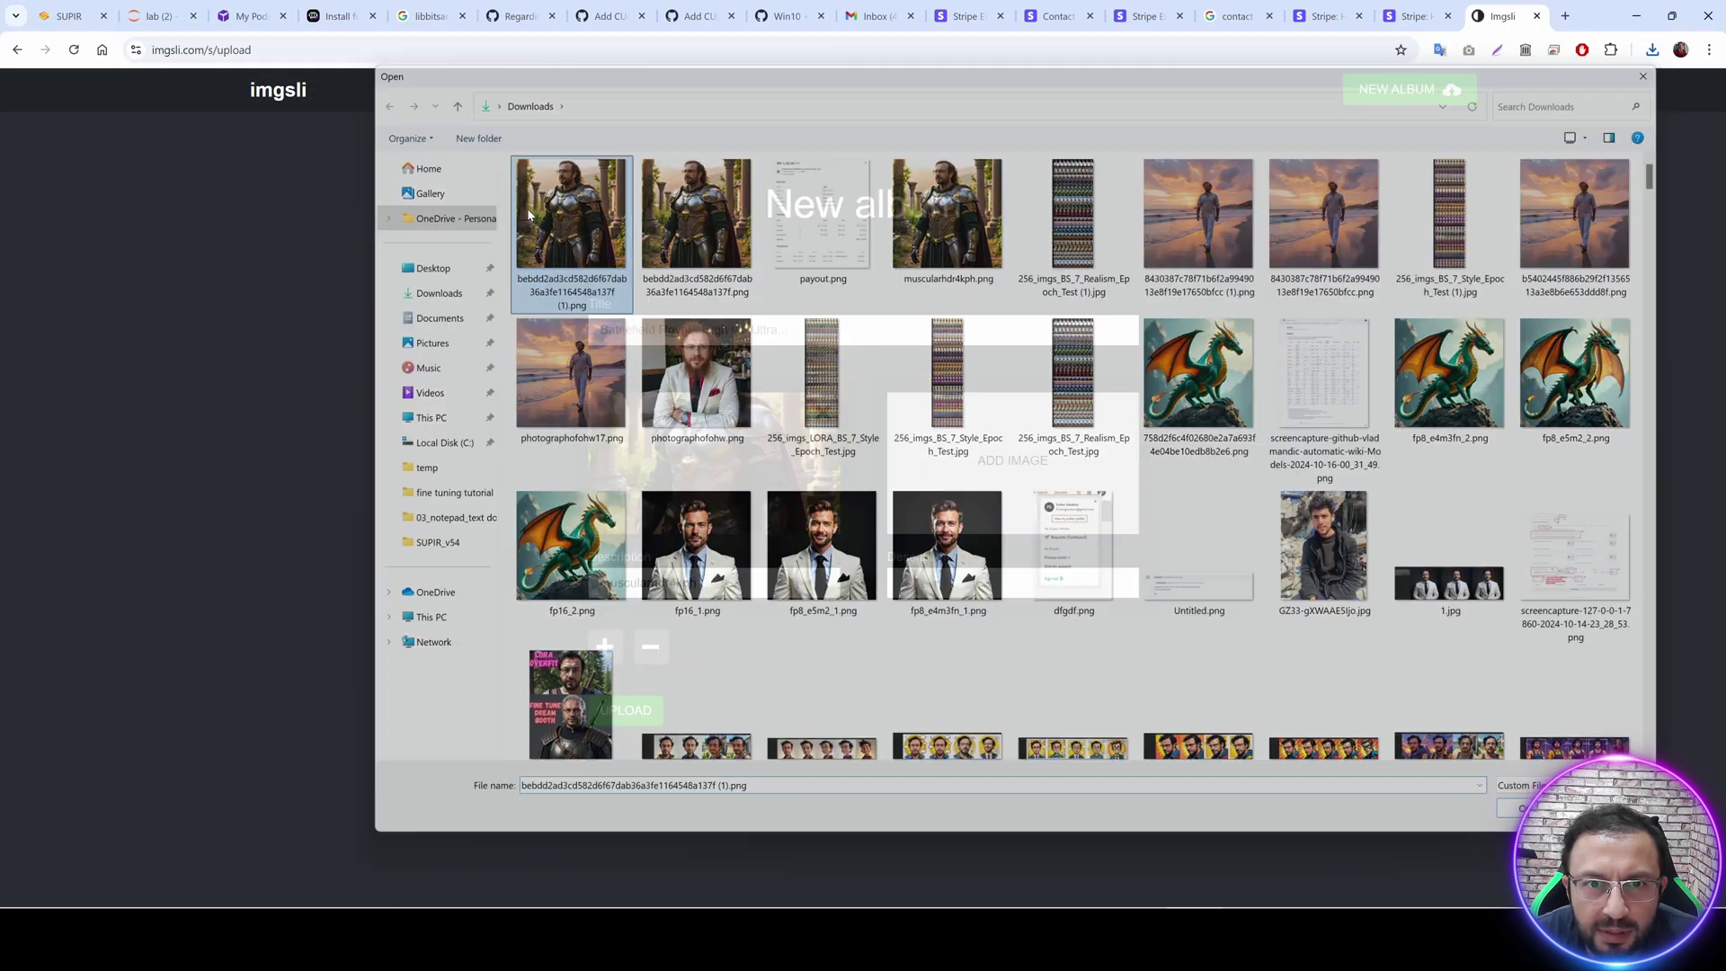
left_click(626, 709)
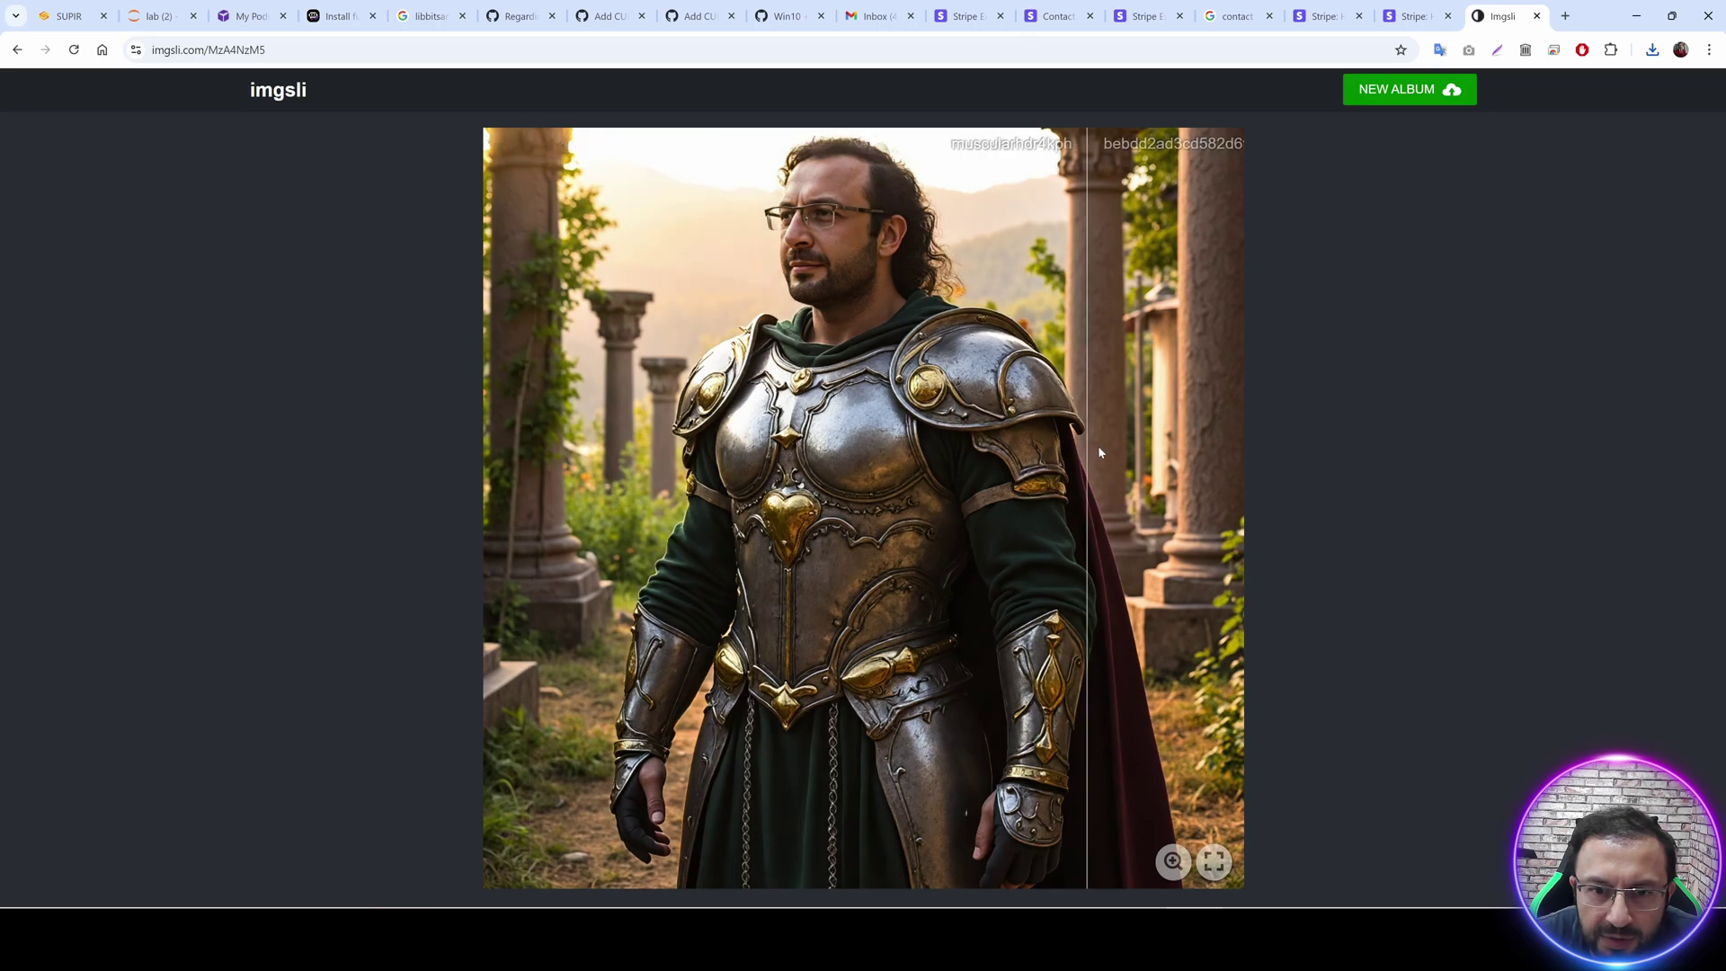
Compare the face and armor details of the original and upscaled images up close in the imgsli slider.
scroll(846, 266, "up", 5)
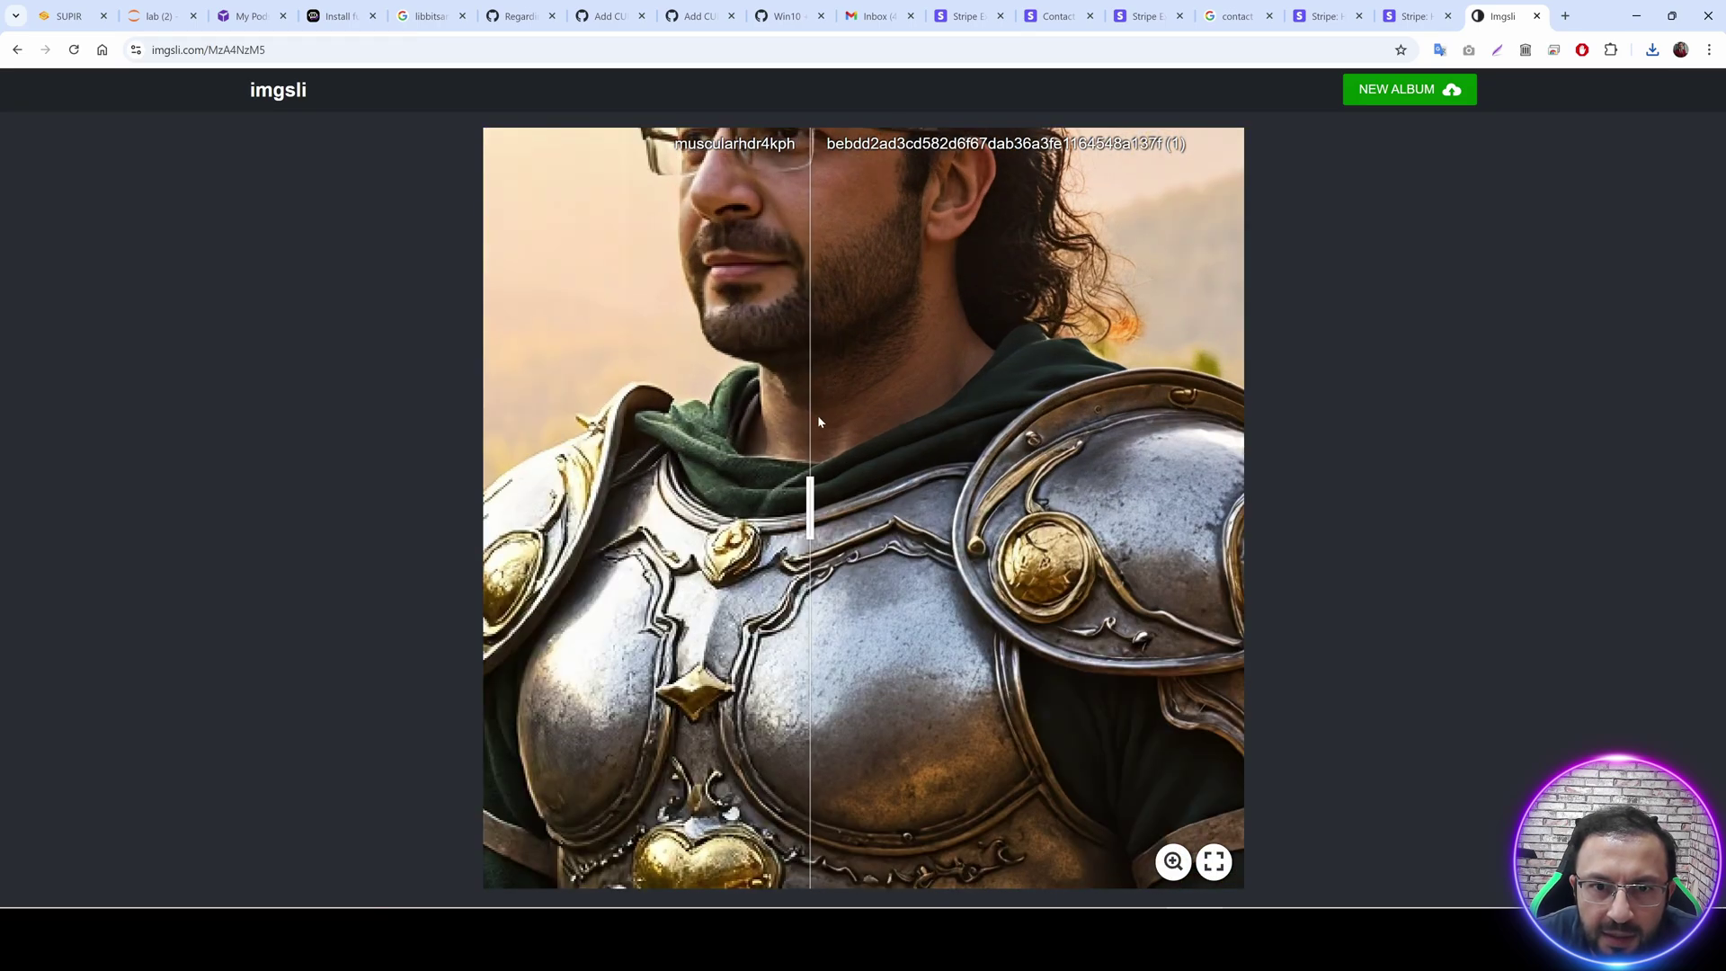
scroll(872, 453, "down", 5)
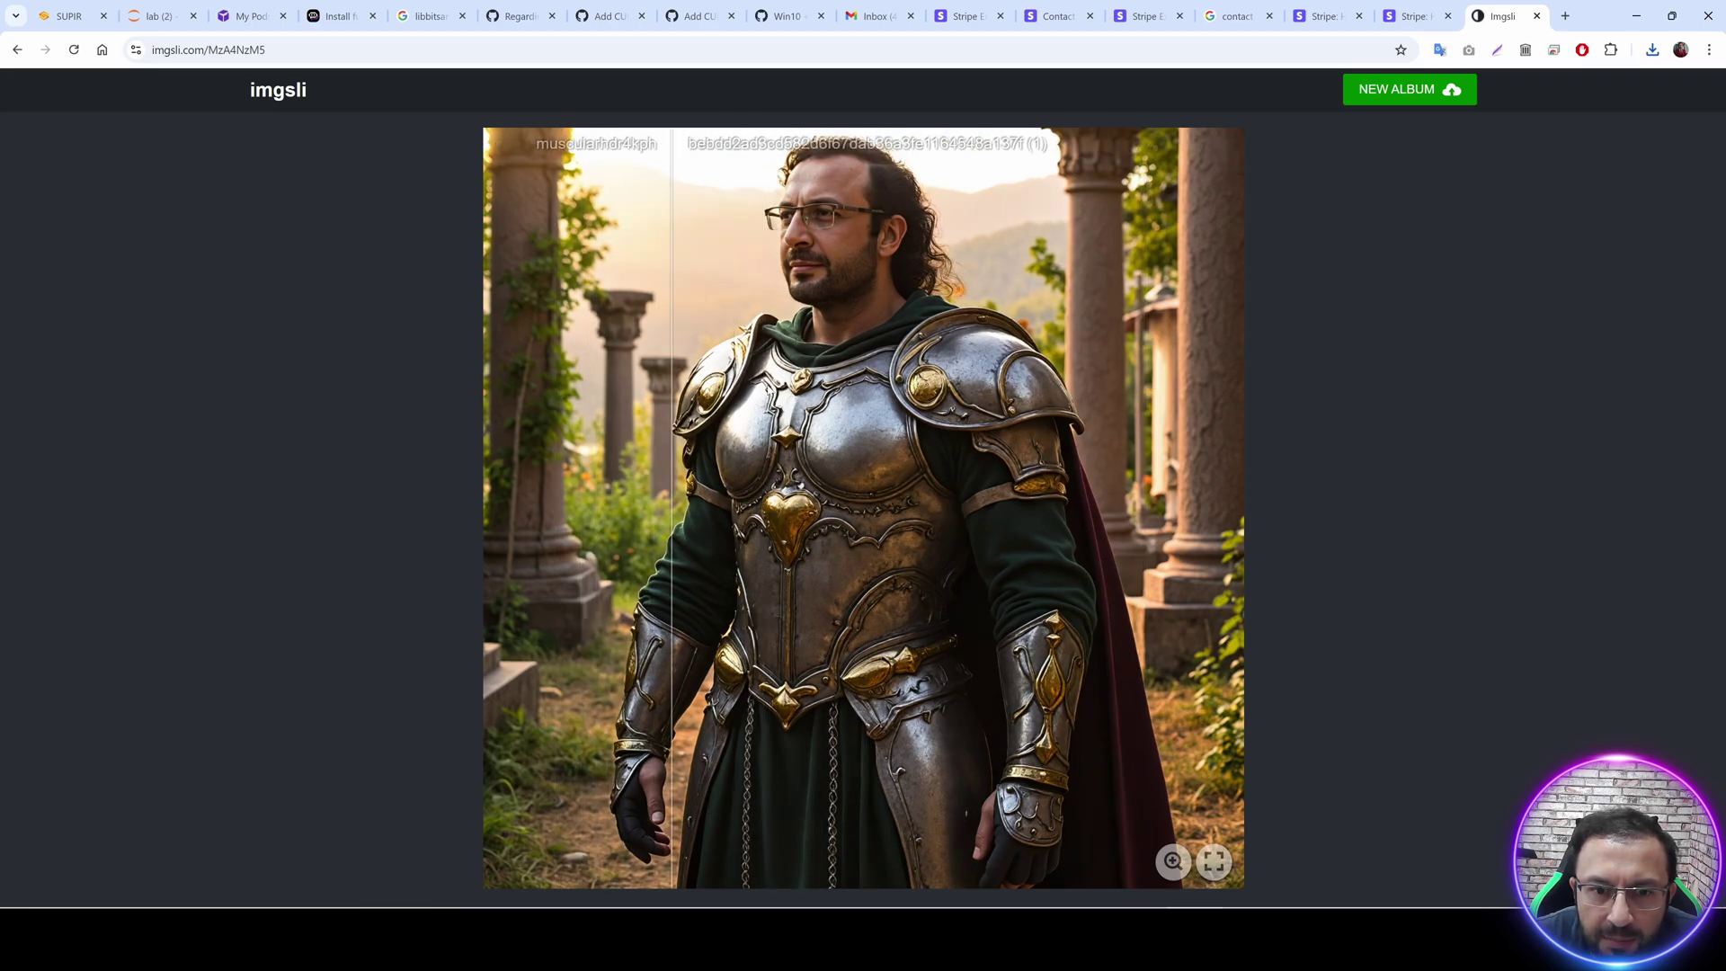
scroll(712, 404, "up", 3)
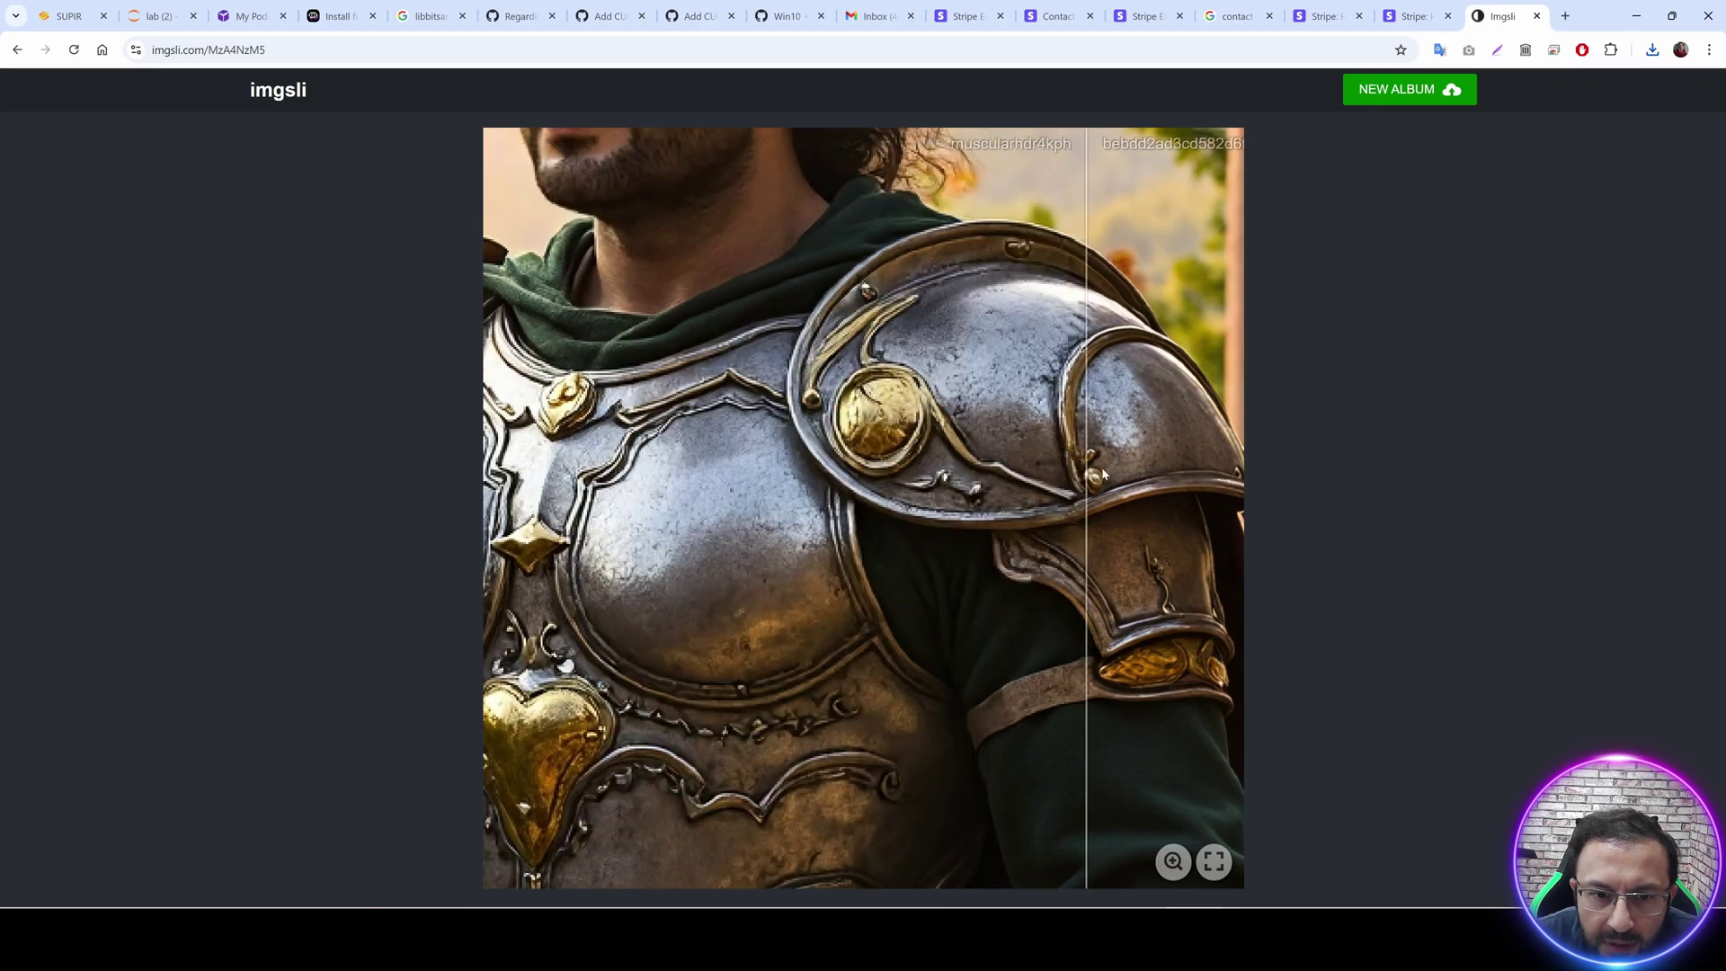
scroll(593, 486, "down", 3)
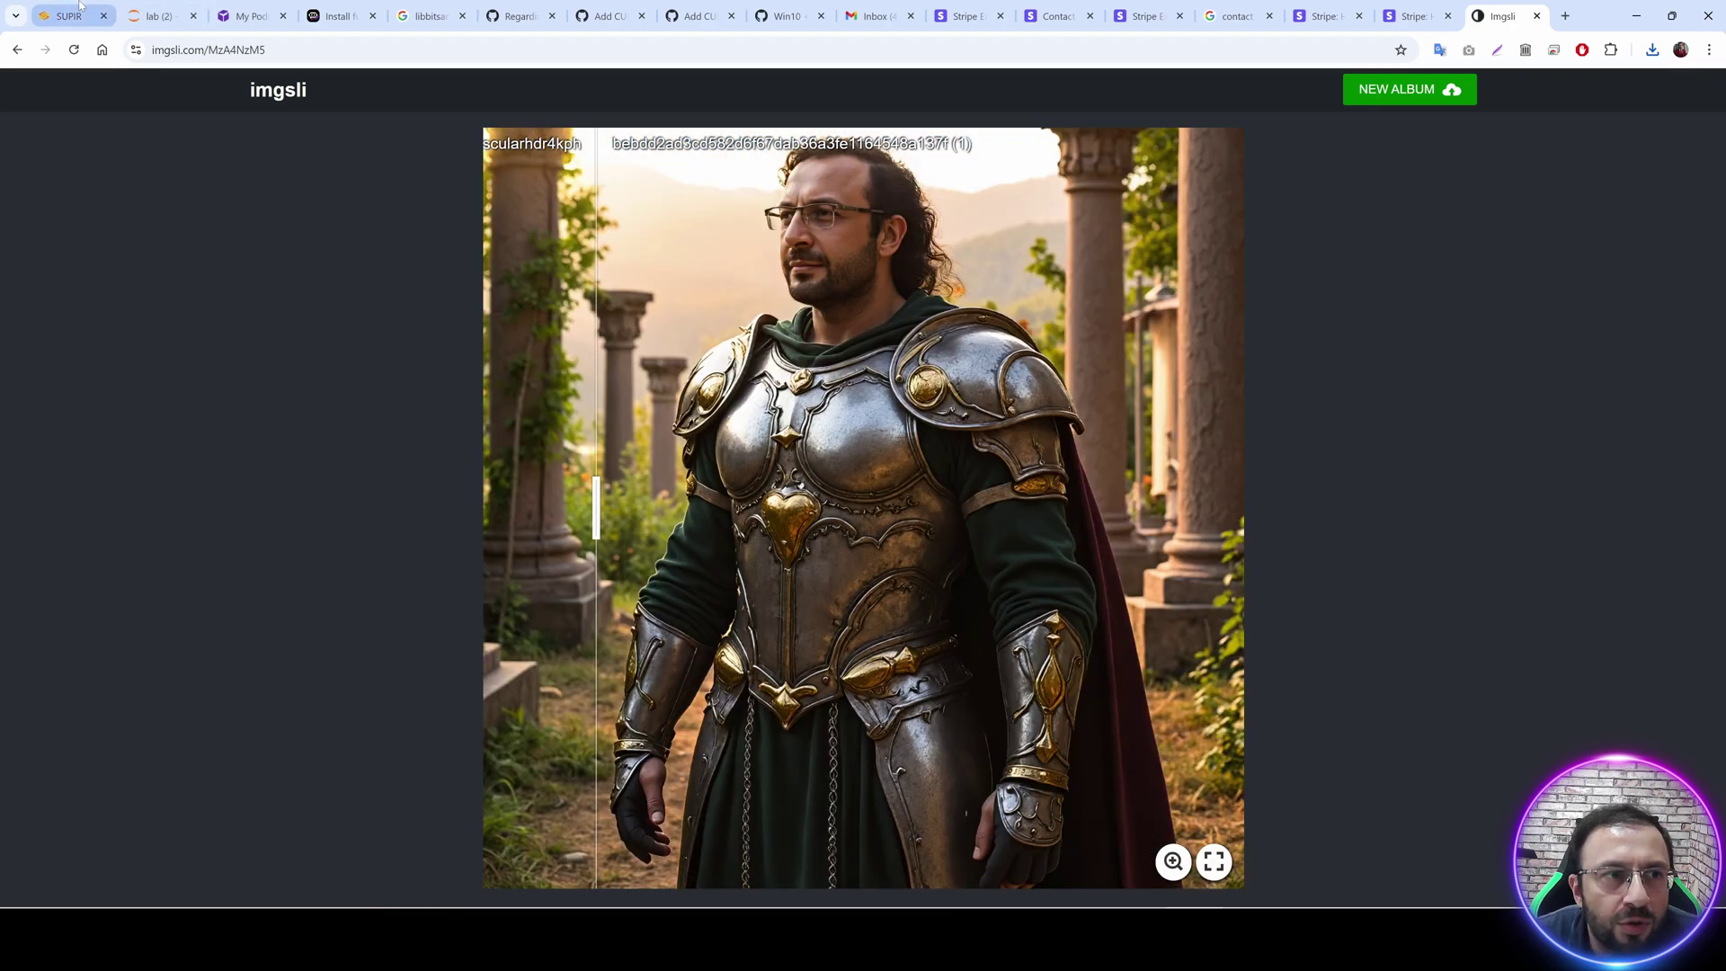
Return to SUPIR and enable both BG restoration and Face restoration.
left_click(67, 16)
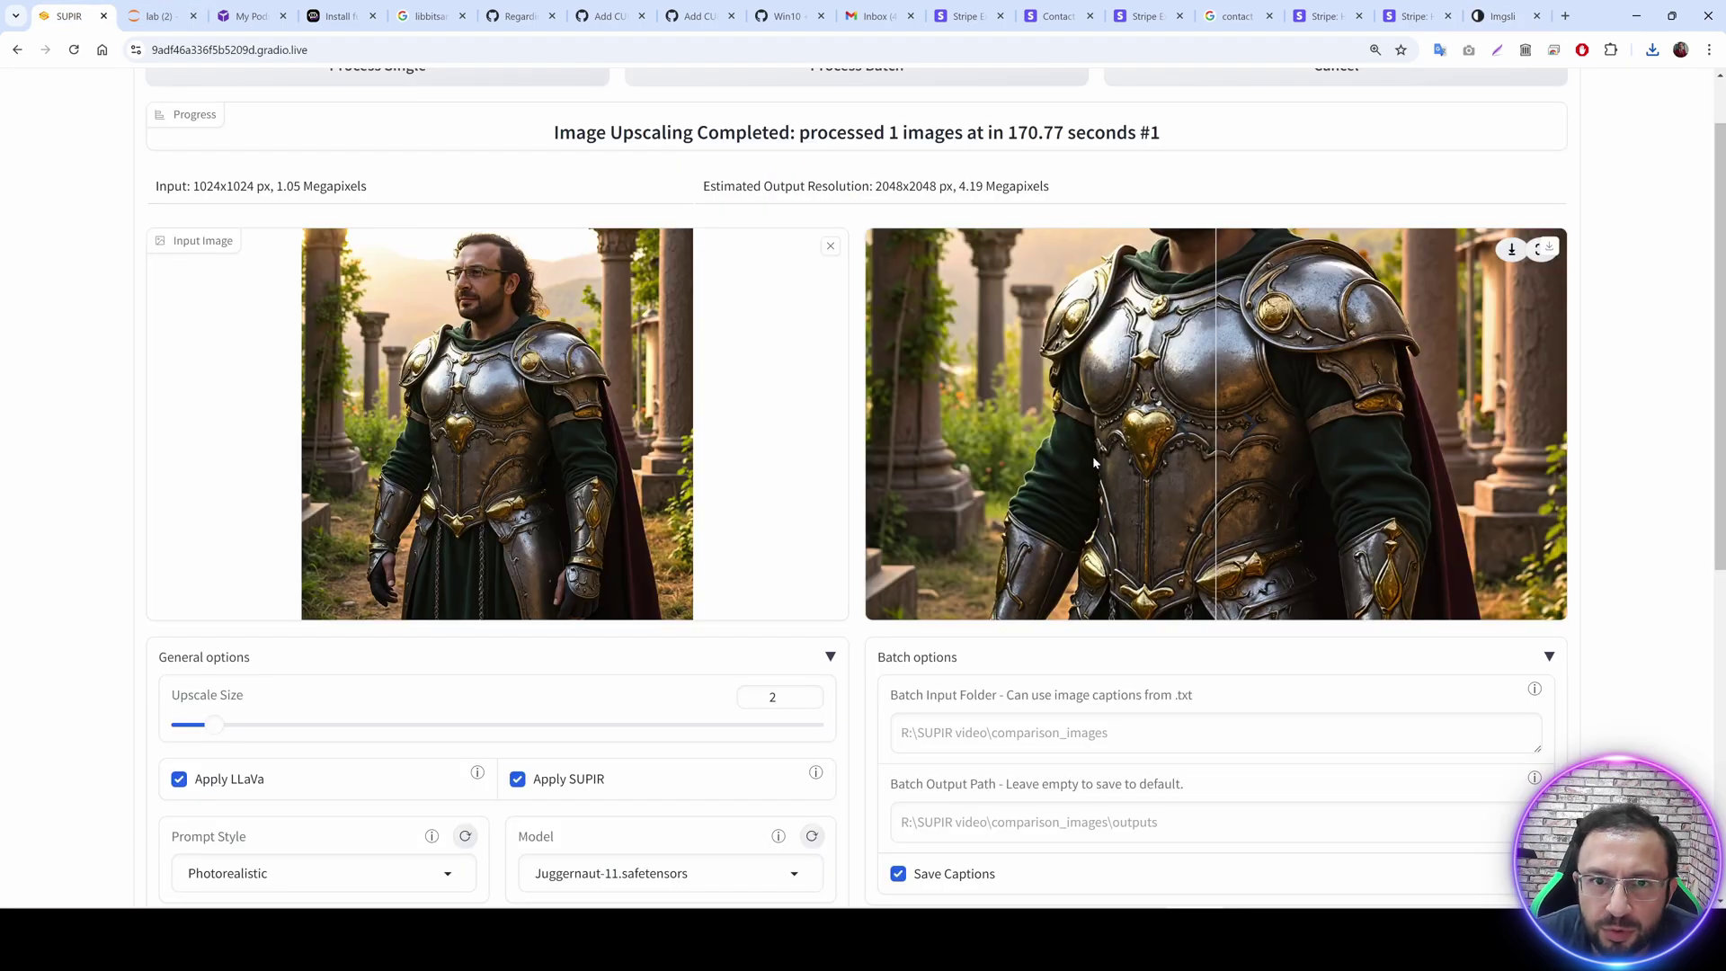
scroll(939, 573, "down", 6)
left_click(939, 572)
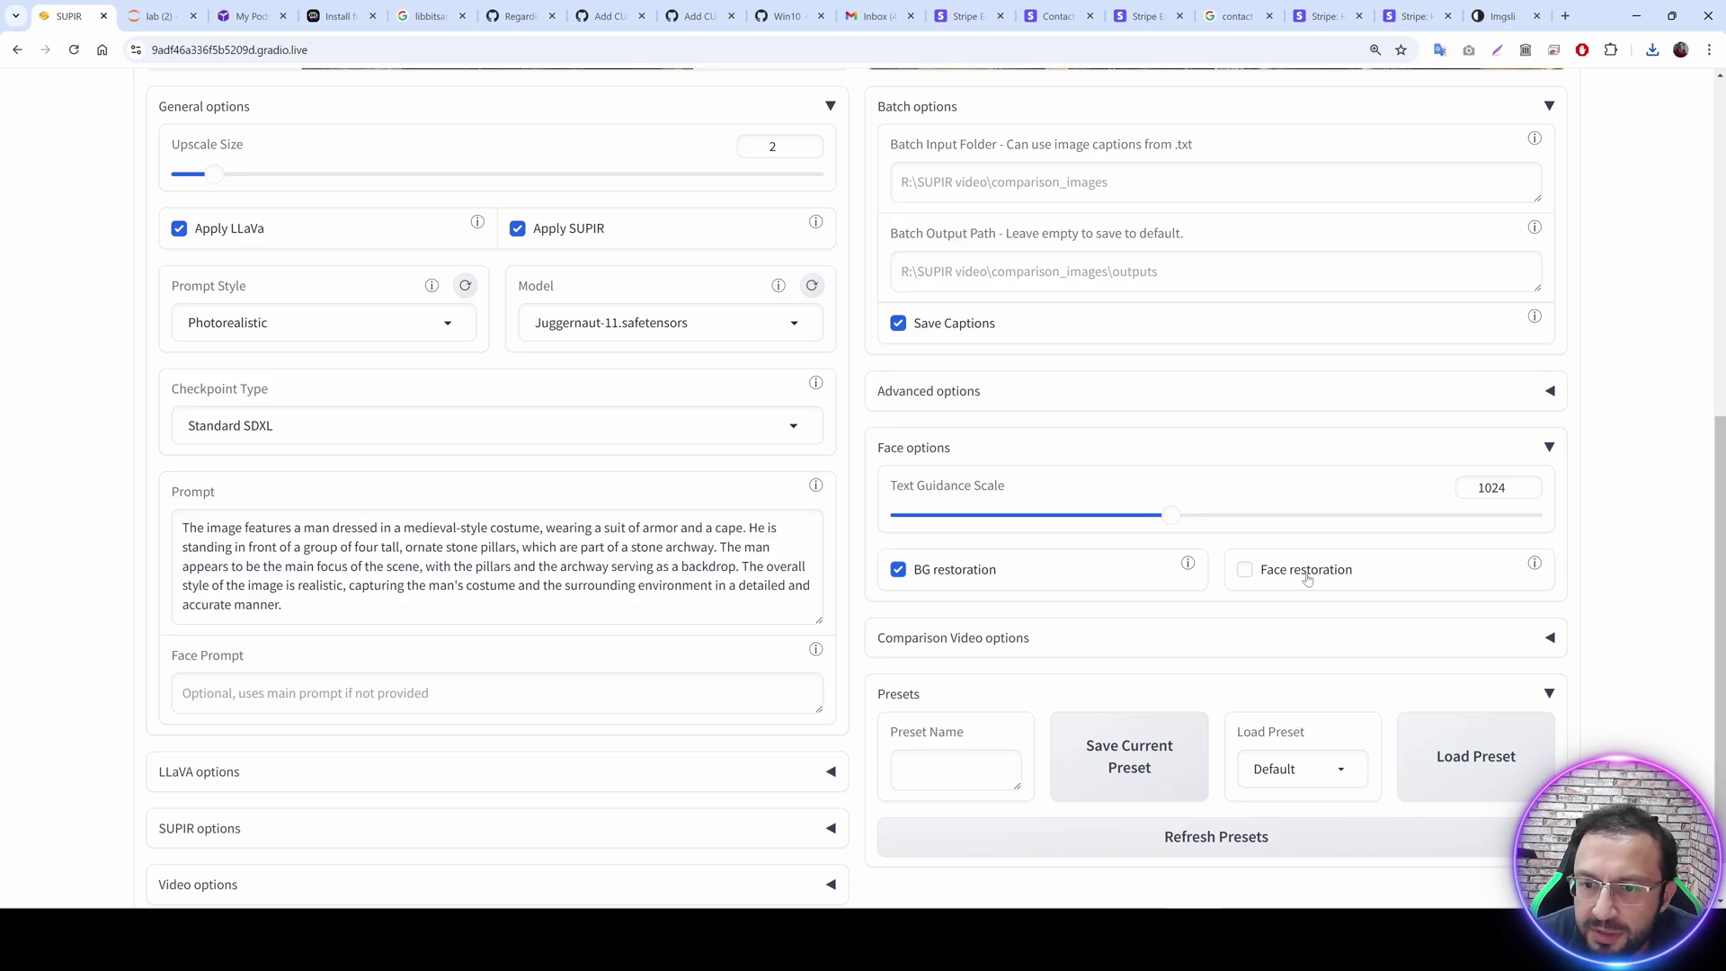
left_click(1306, 576)
Enter "photo of a man" as the face prompt.
scroll(931, 485, "down", 1)
left_click(496, 633)
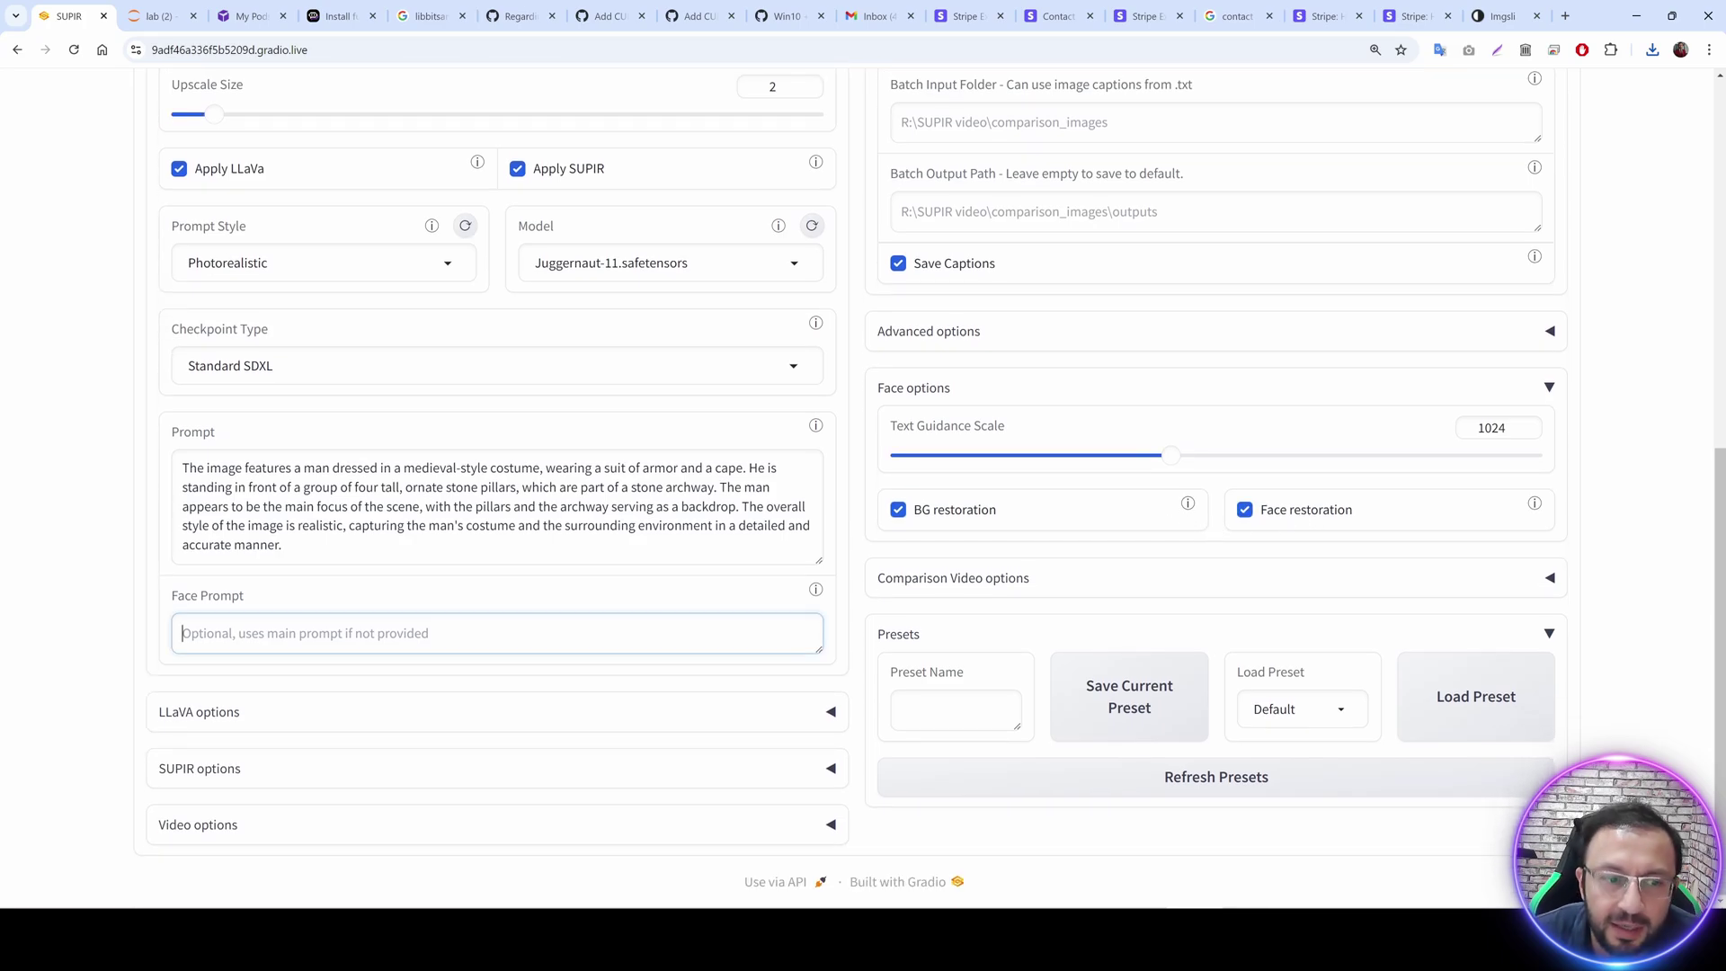
type("photo of a man")
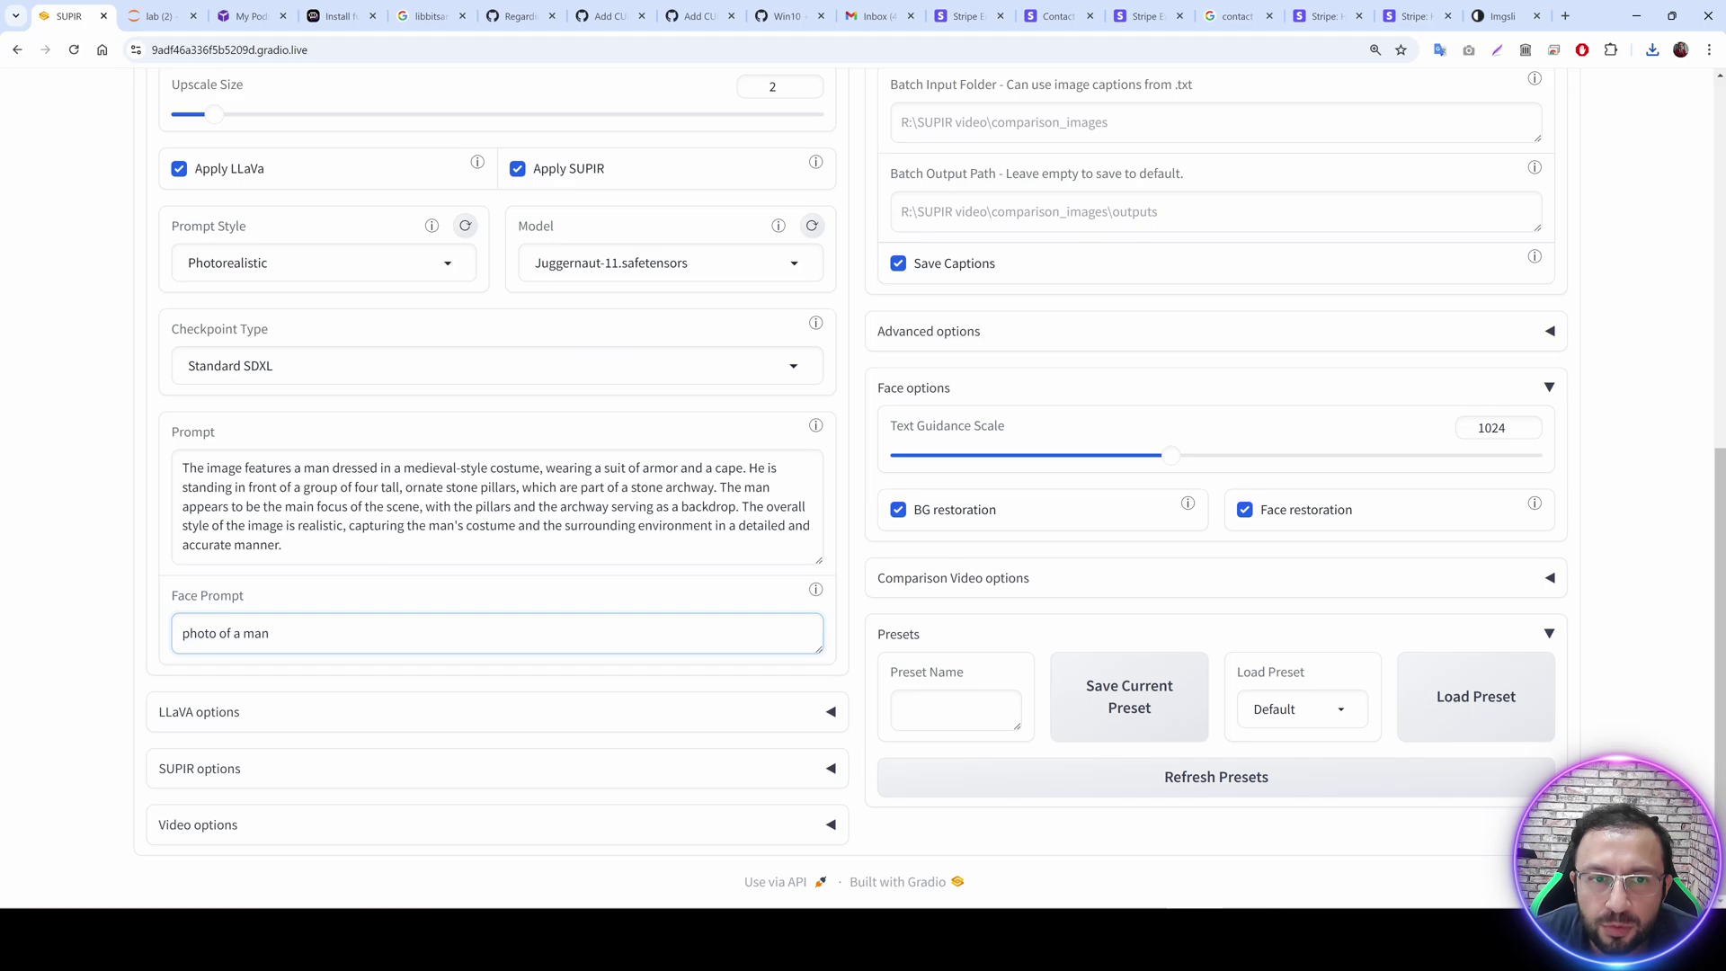
scroll(363, 355, "up", 8)
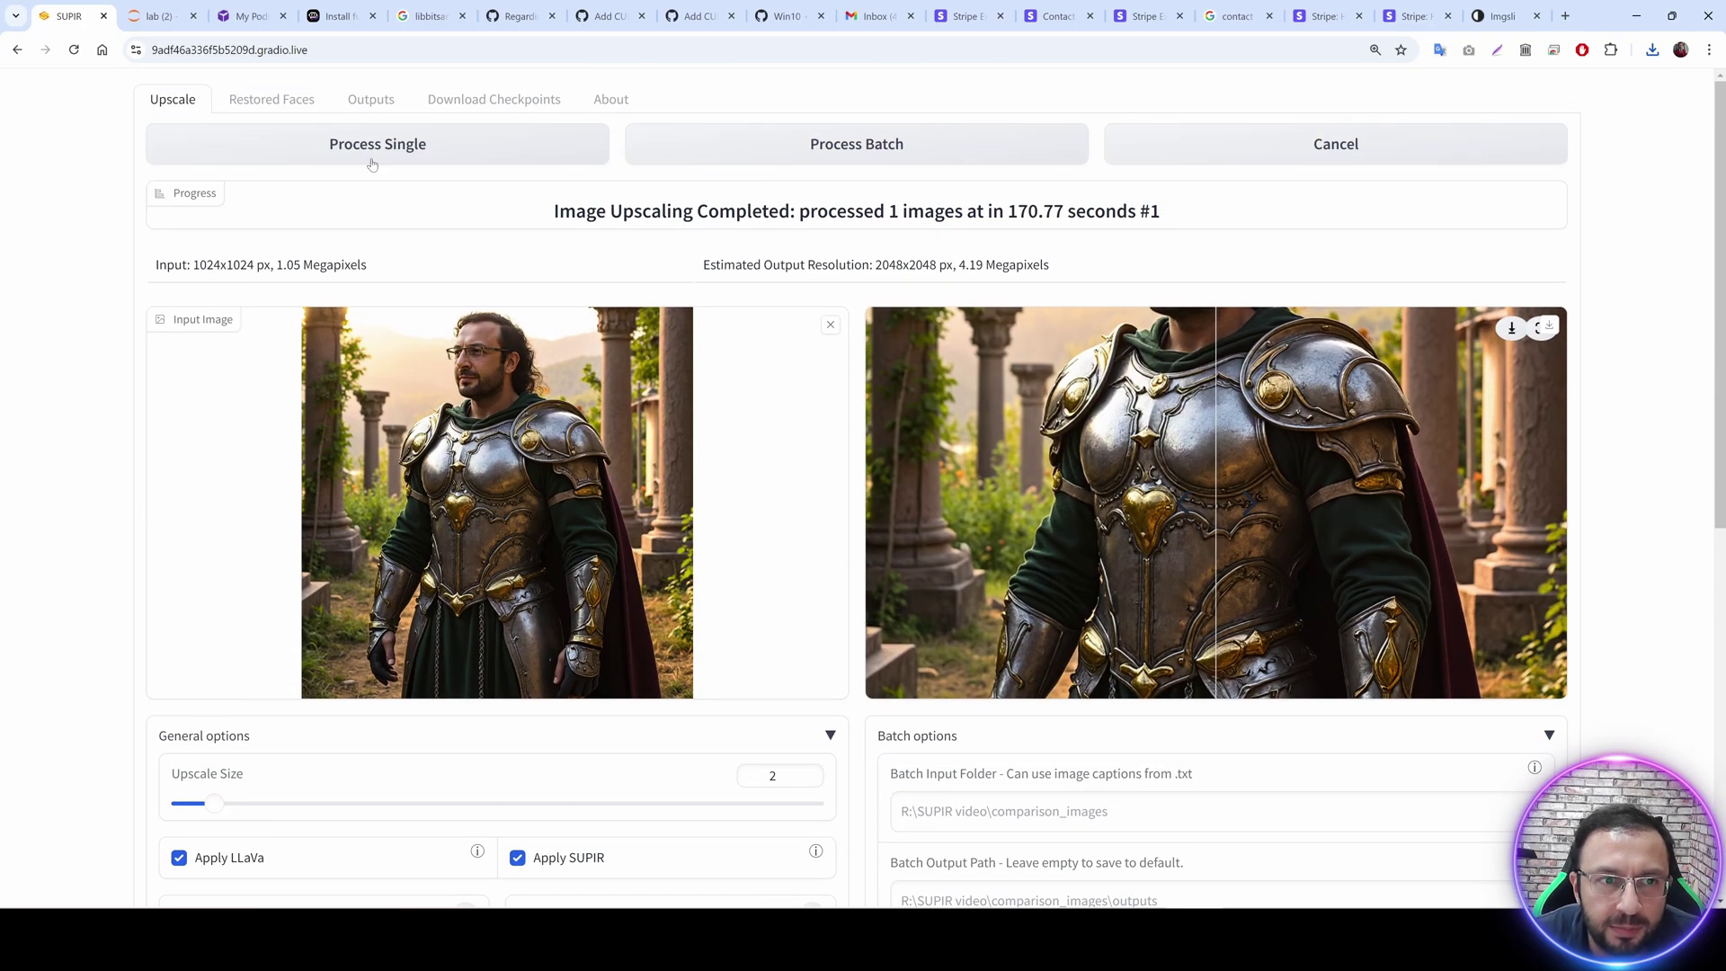
Upscale the image as a single image with face and background restoration, and download the upscaled result.
left_click(372, 161)
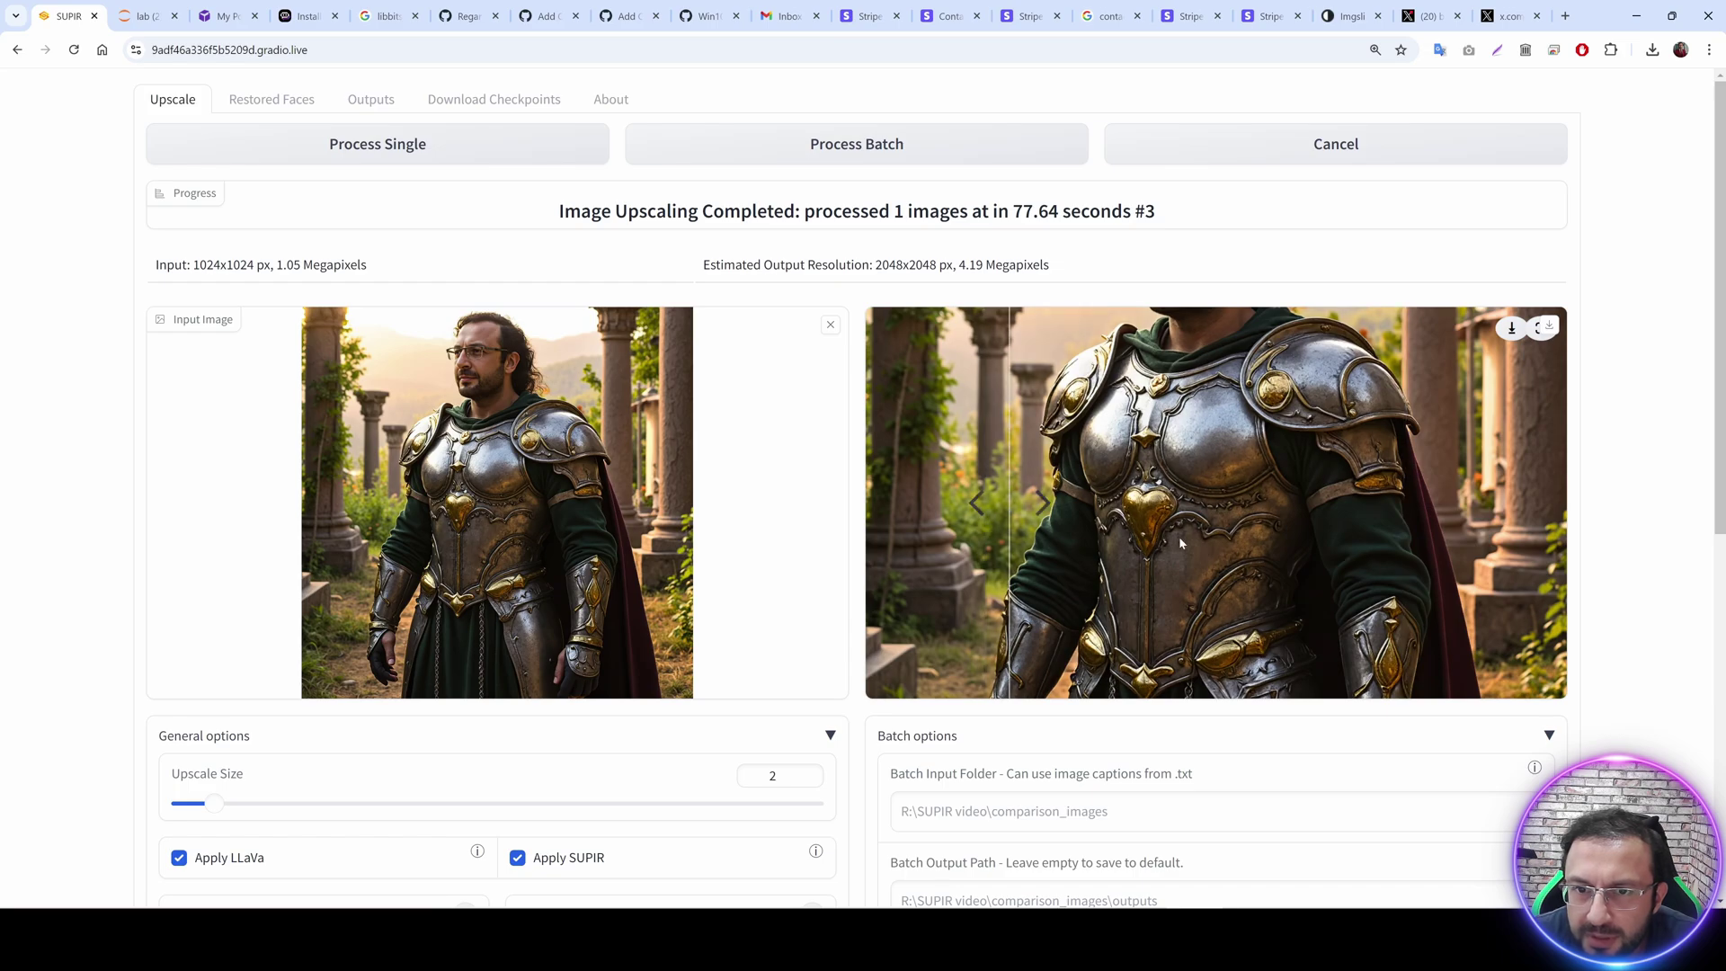
scroll(1179, 535, "down", 1)
scroll(1179, 536, "up", 1)
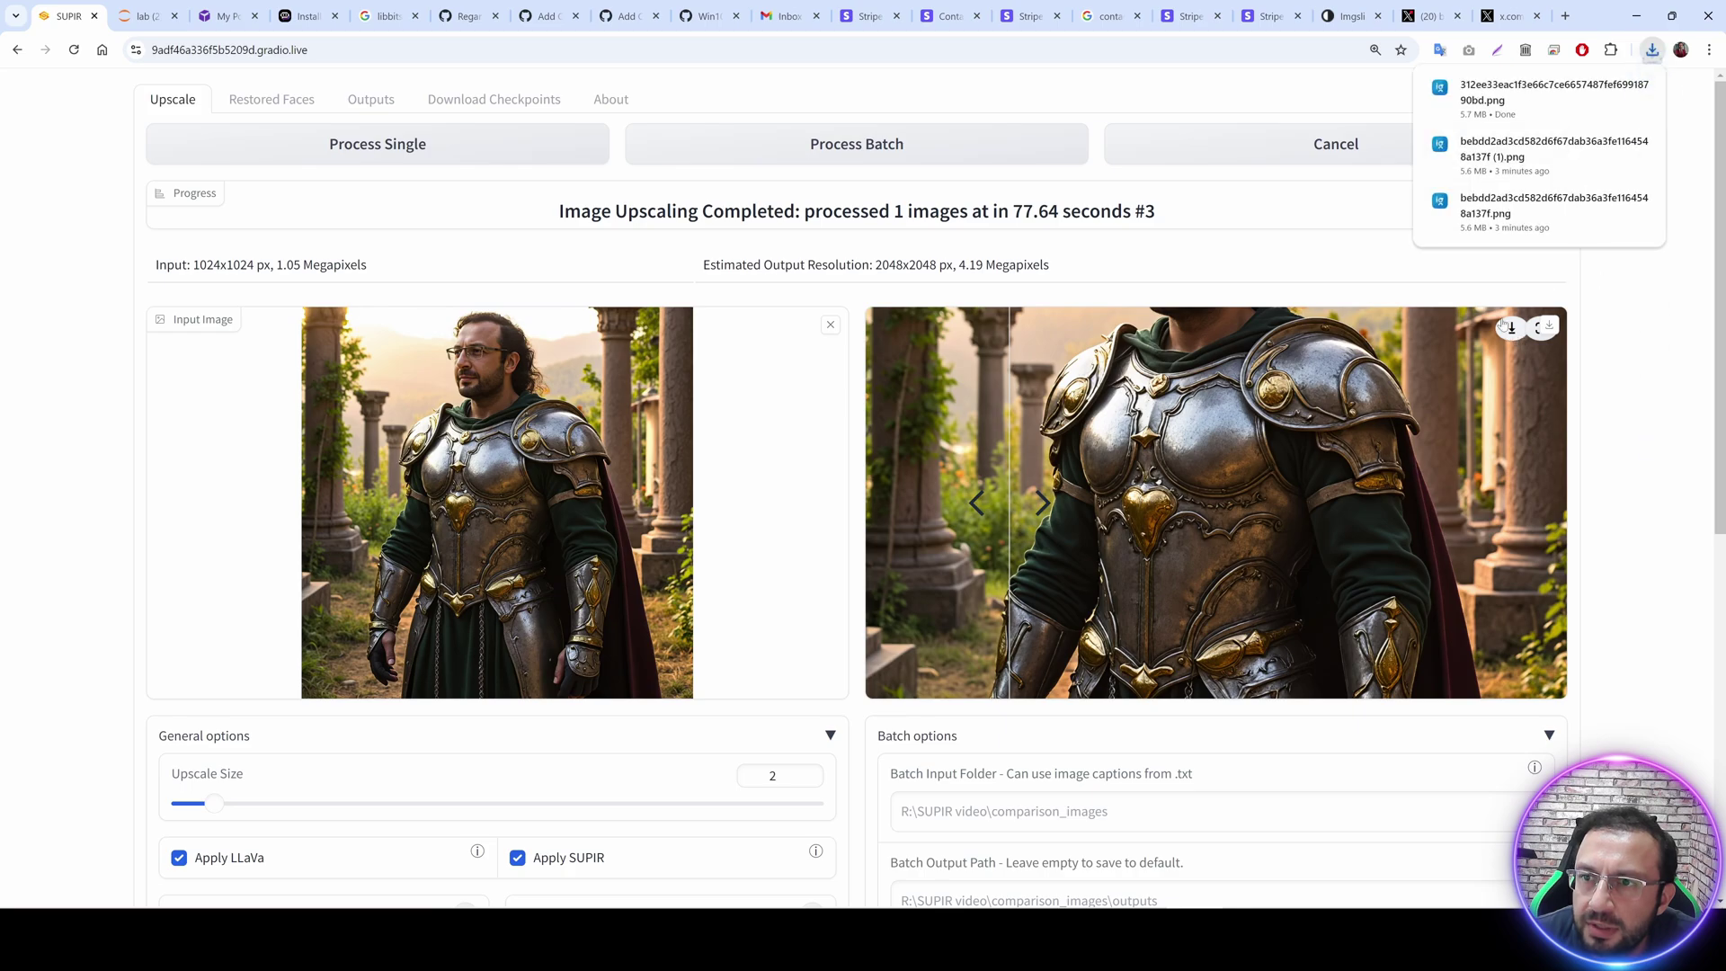
left_click(1520, 91)
Start a new imgsli album in a new tab and add muscularhdr4kph.png as the first image.
left_click(1566, 12)
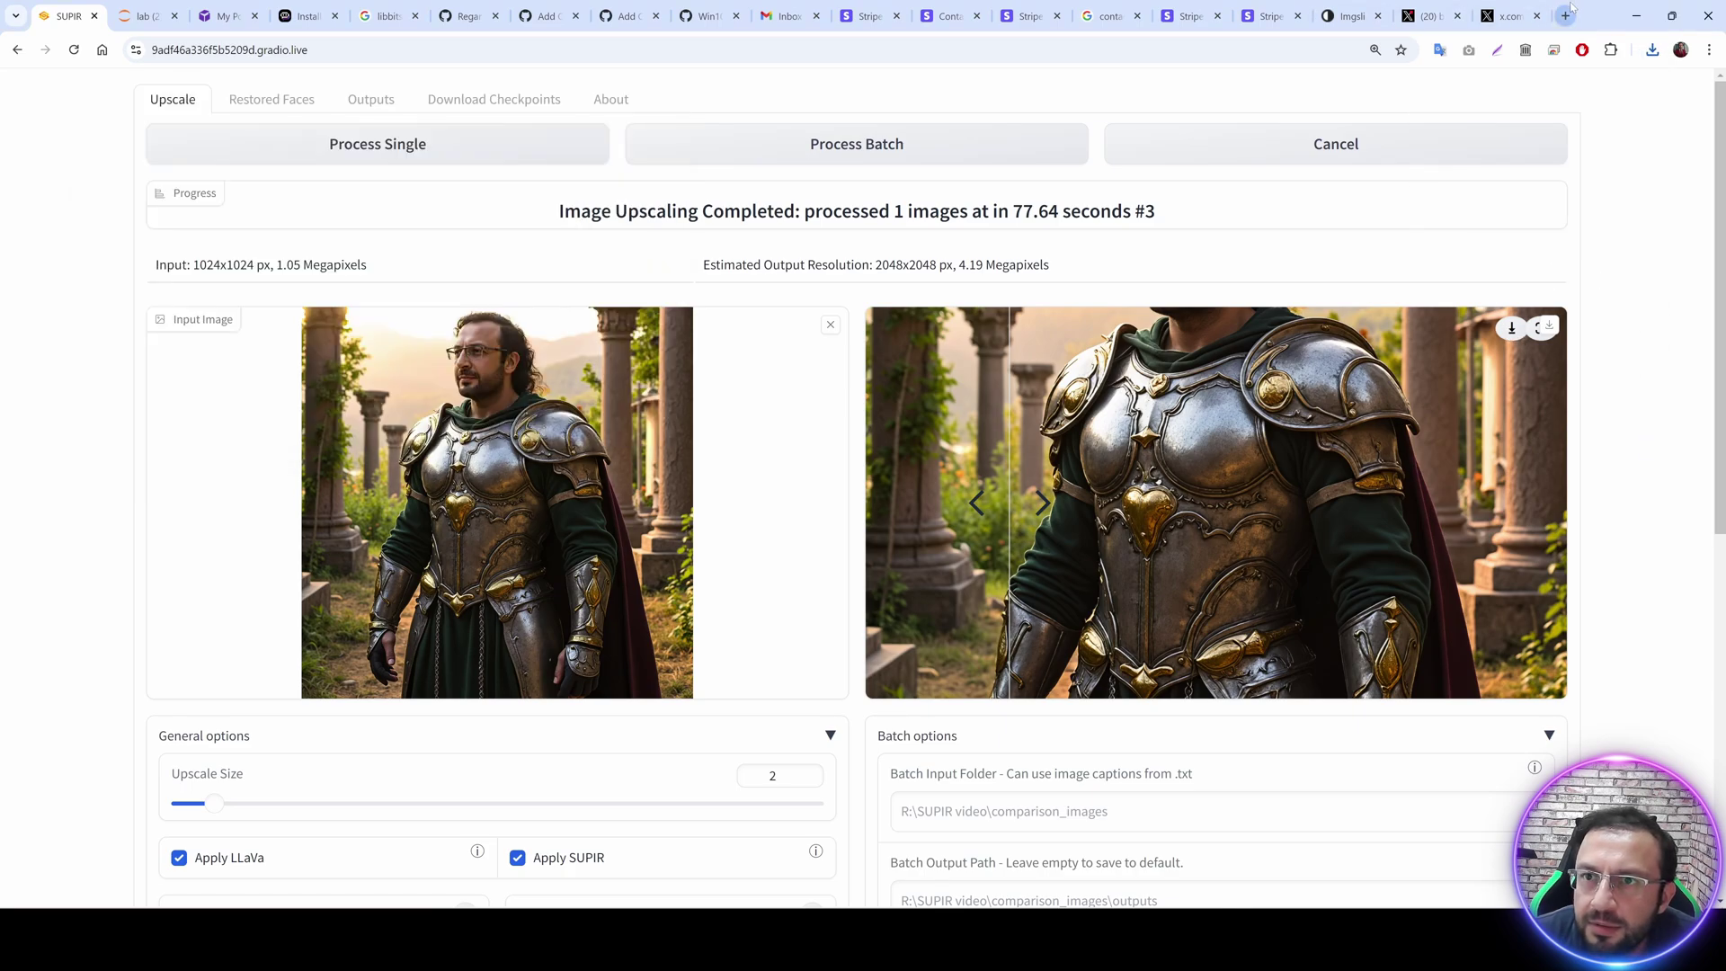
type("img")
key("Return")
left_click(809, 417)
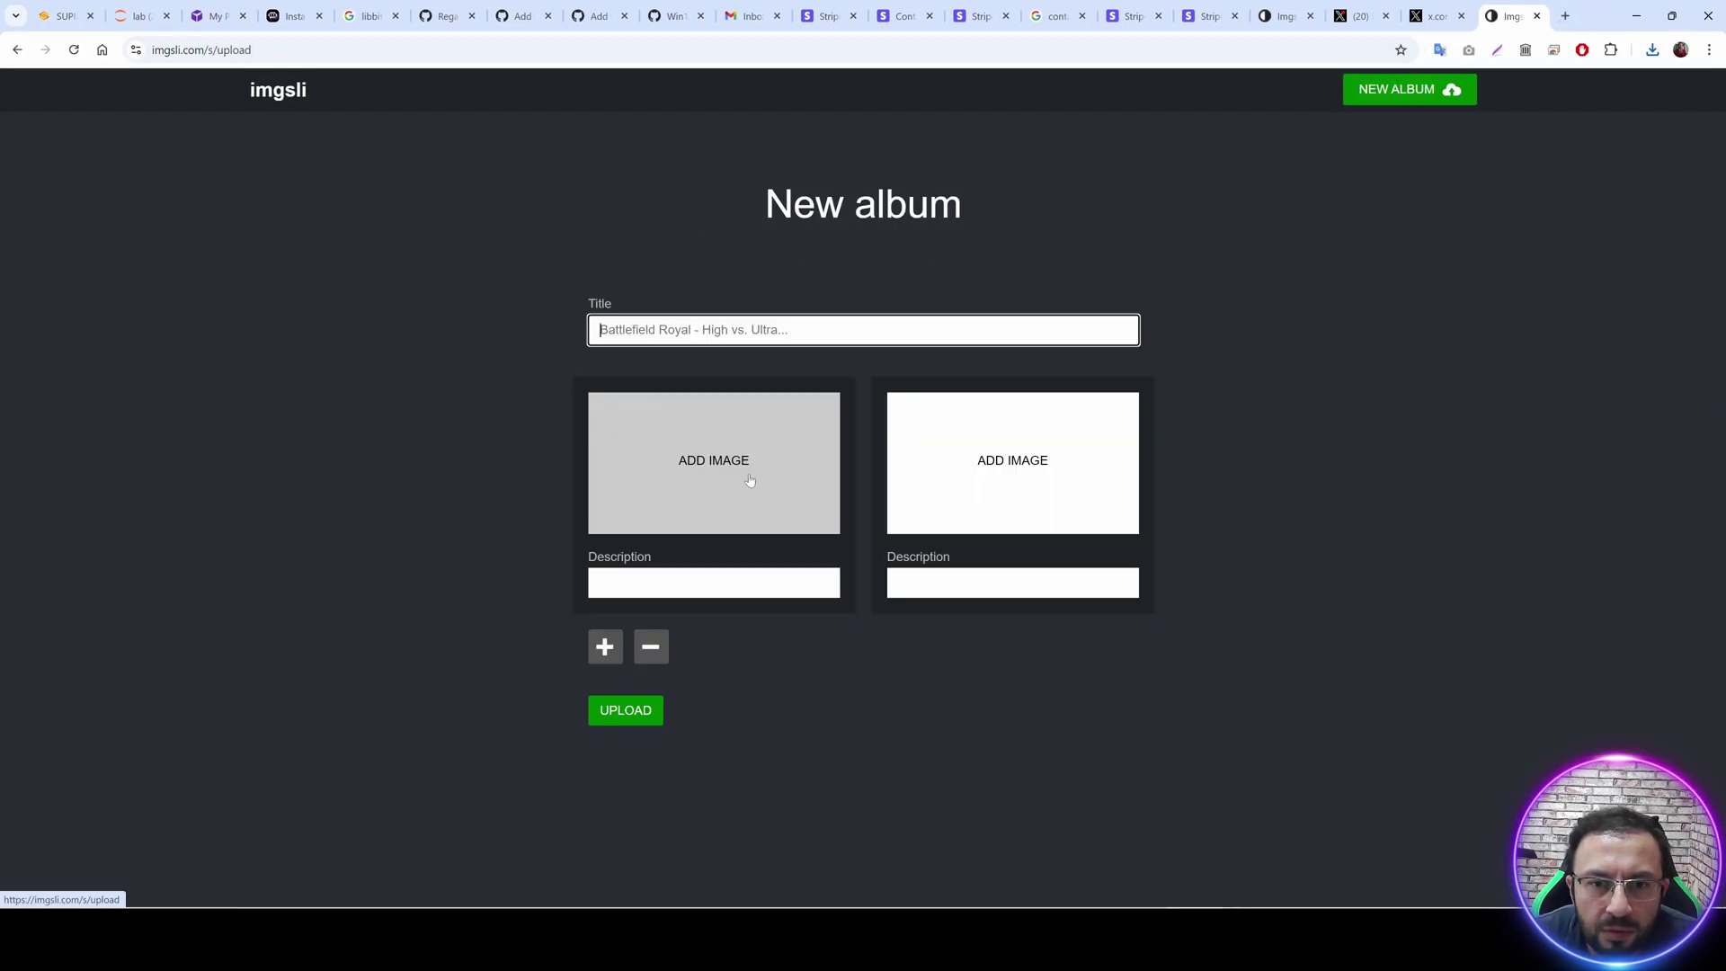
left_click(750, 481)
double_click(1173, 548)
Add bebdd2ad3cd582d6f67dab36a3fe1164548a137f (1).png and 312ee33eac1f3e66c7ce6657487fef69918790bd.png as the second and third images and upload the album.
left_click(1007, 457)
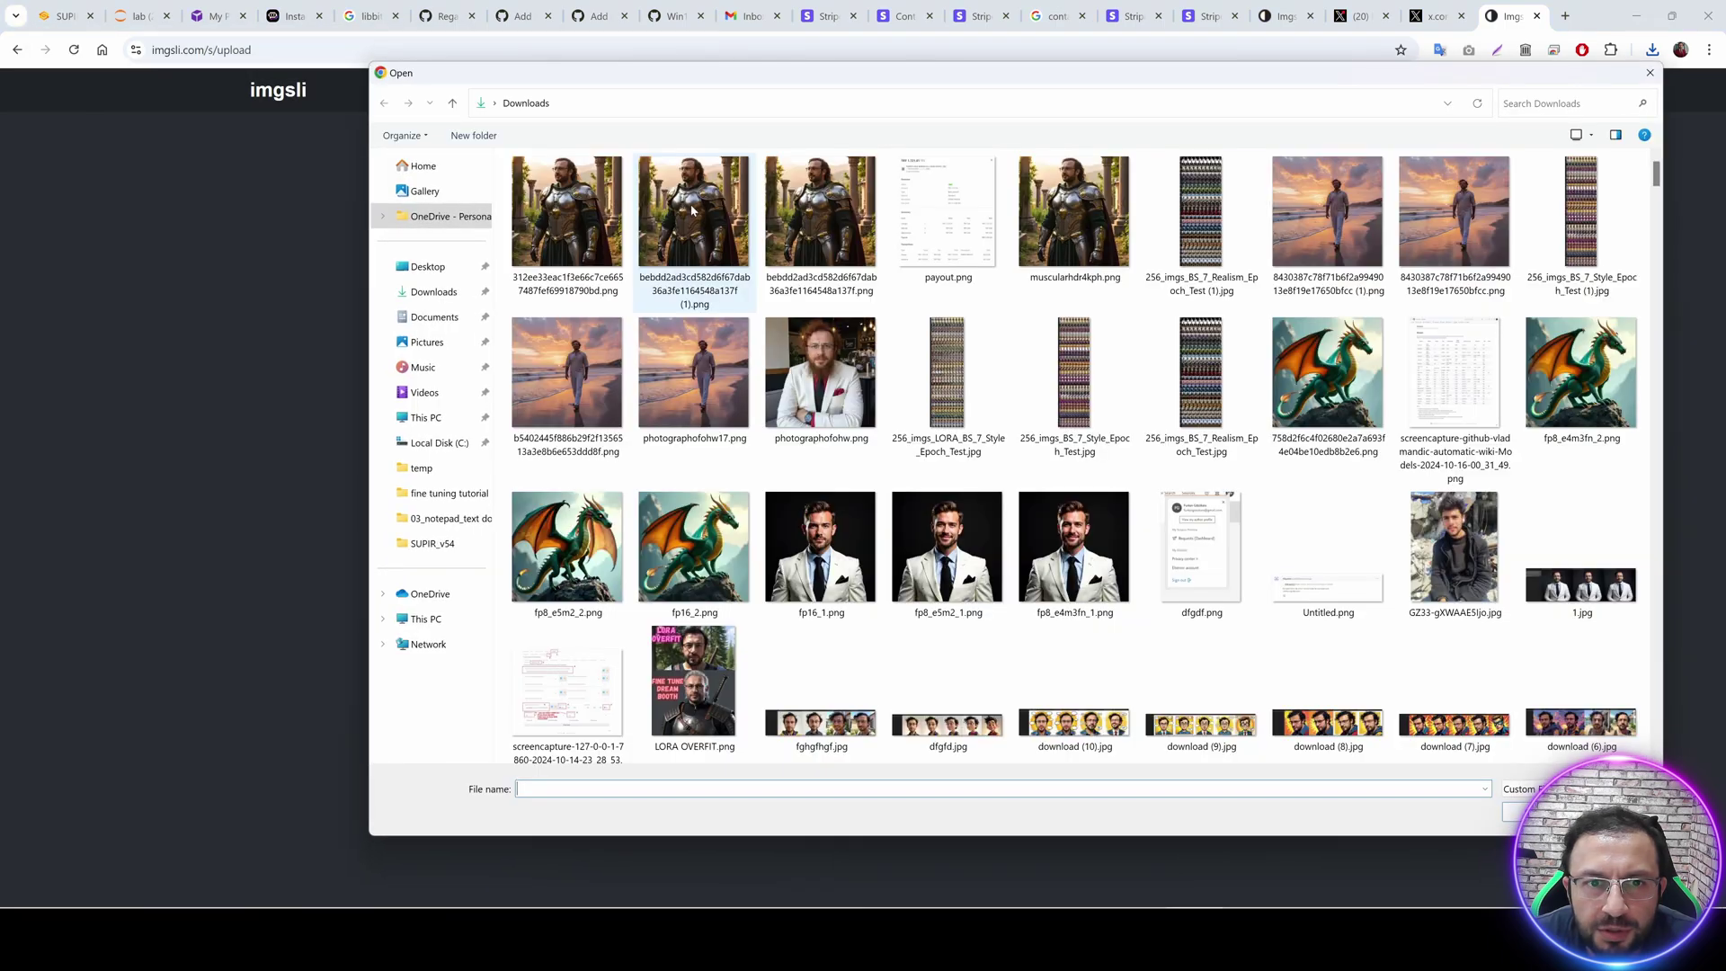
double_click(701, 235)
left_click(609, 647)
left_click(609, 656)
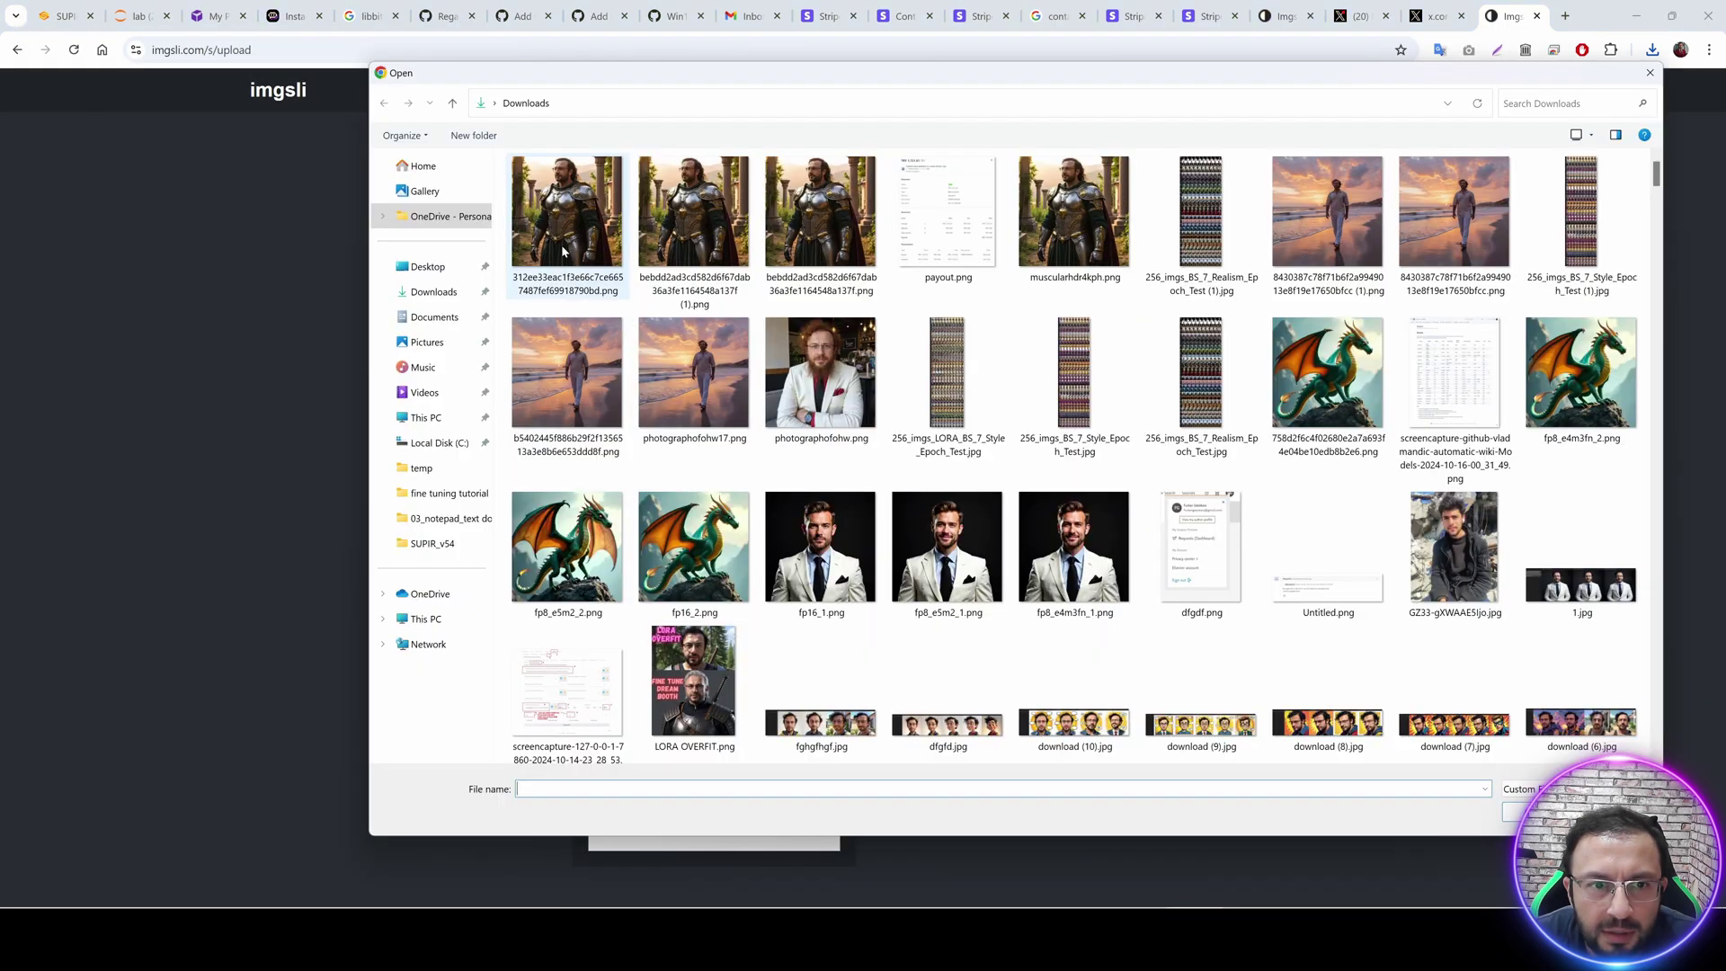
double_click(820, 236)
left_click(908, 709)
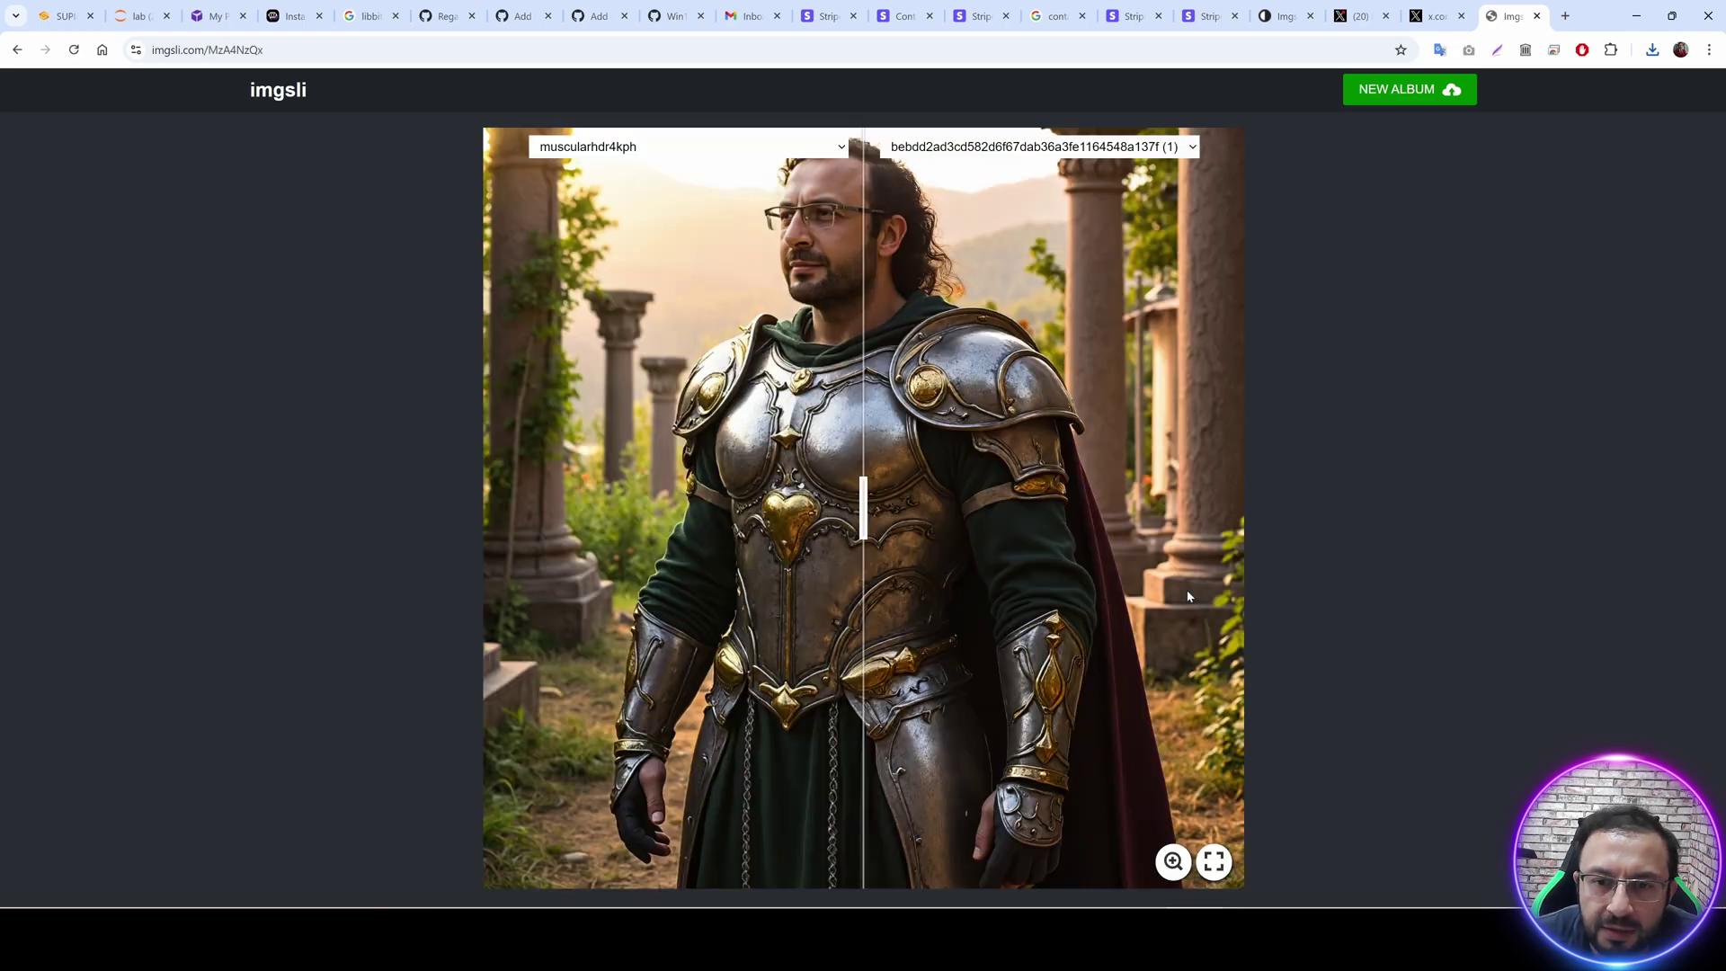
Compare the face and armor in the earlier upscale against the face-restored upscale 312ee33eac1f3e66c7ce6657487fef69918790bd in the imgsli slider.
left_click(1032, 149)
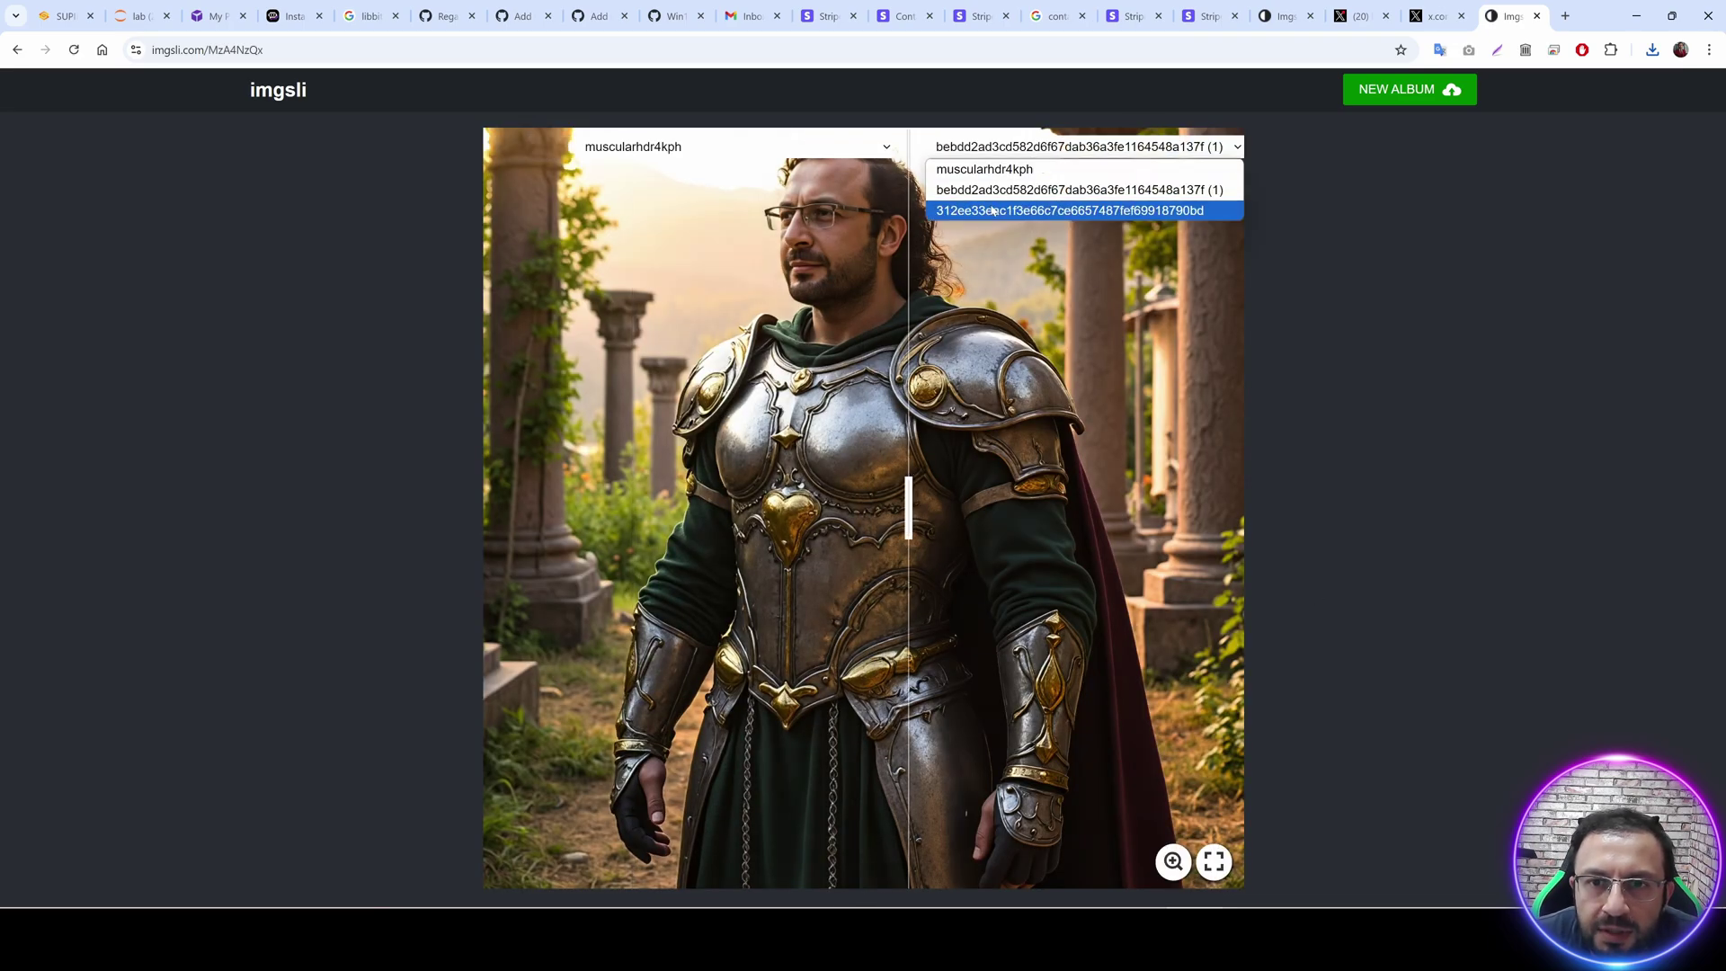
left_click(1042, 210)
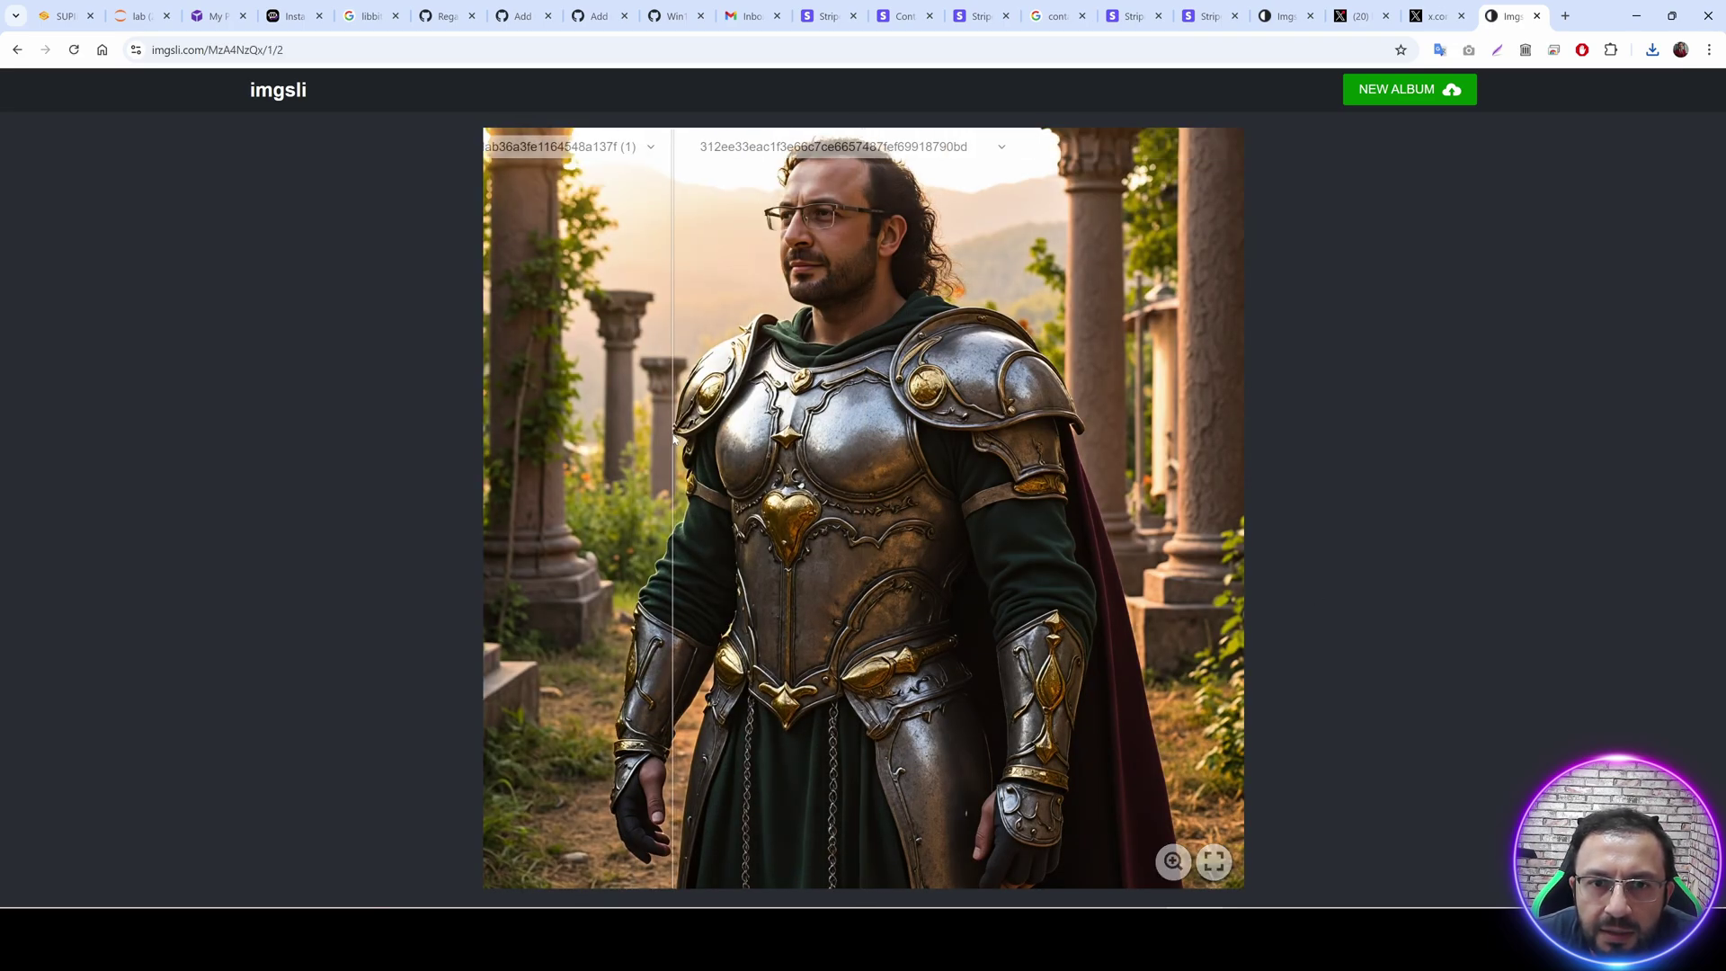
scroll(898, 449, "up", 5)
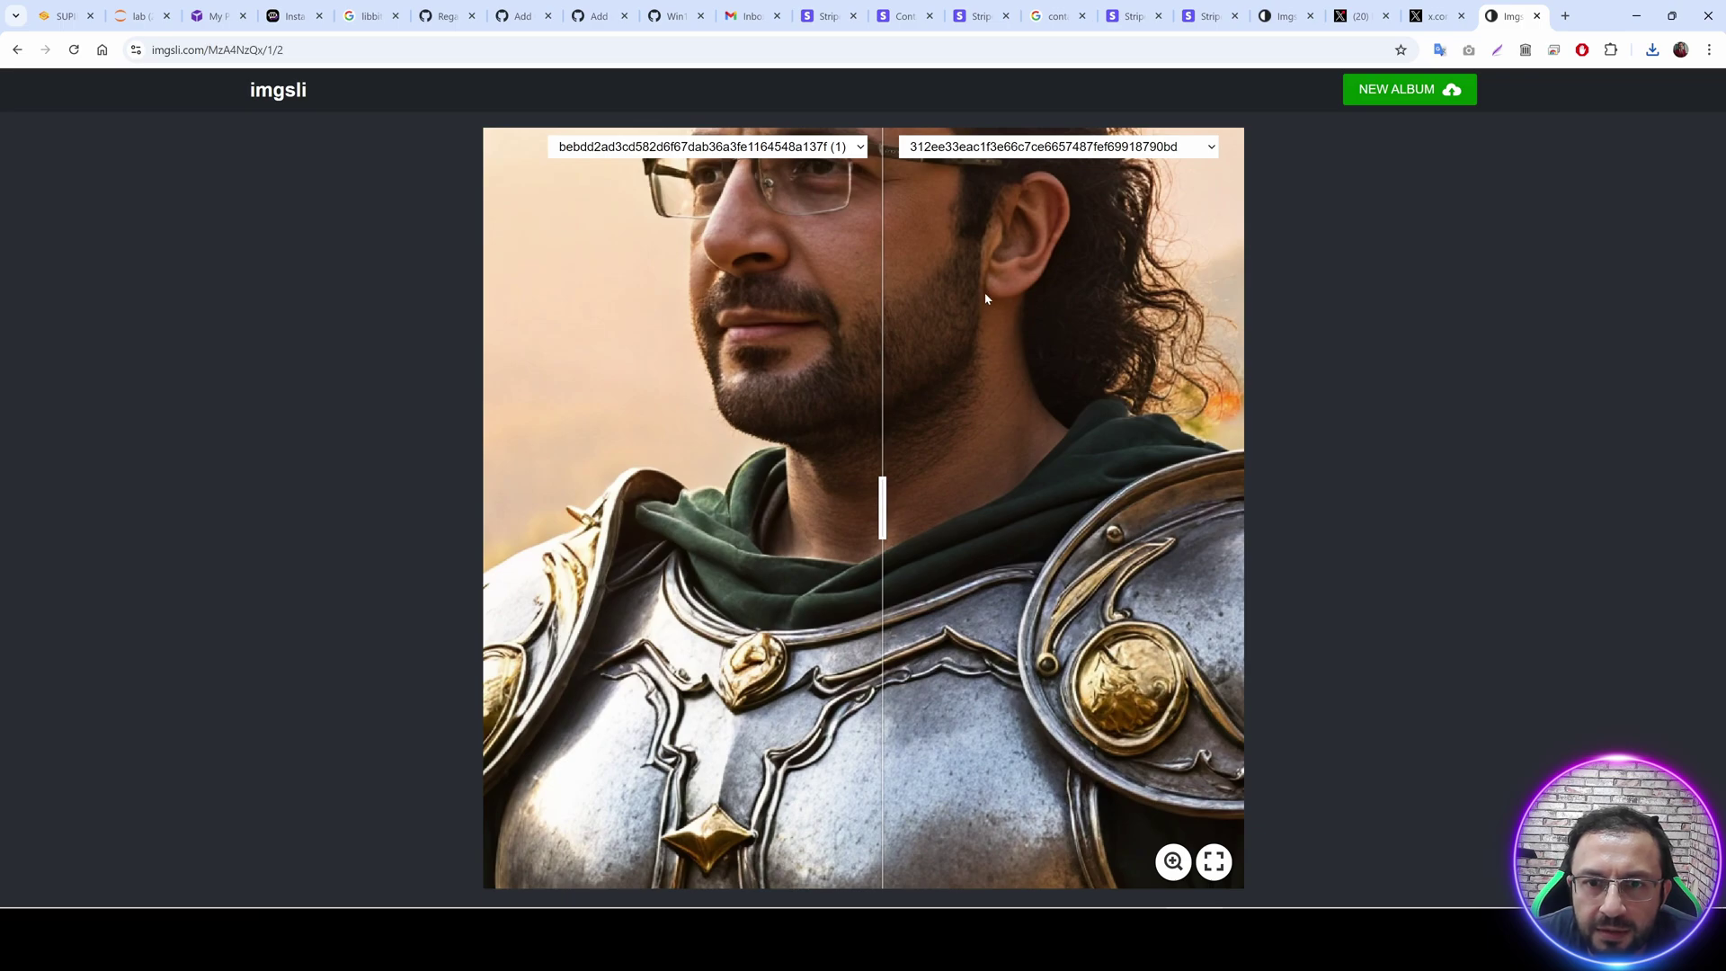
scroll(986, 299, "down", 5)
scroll(816, 254, "up", 3)
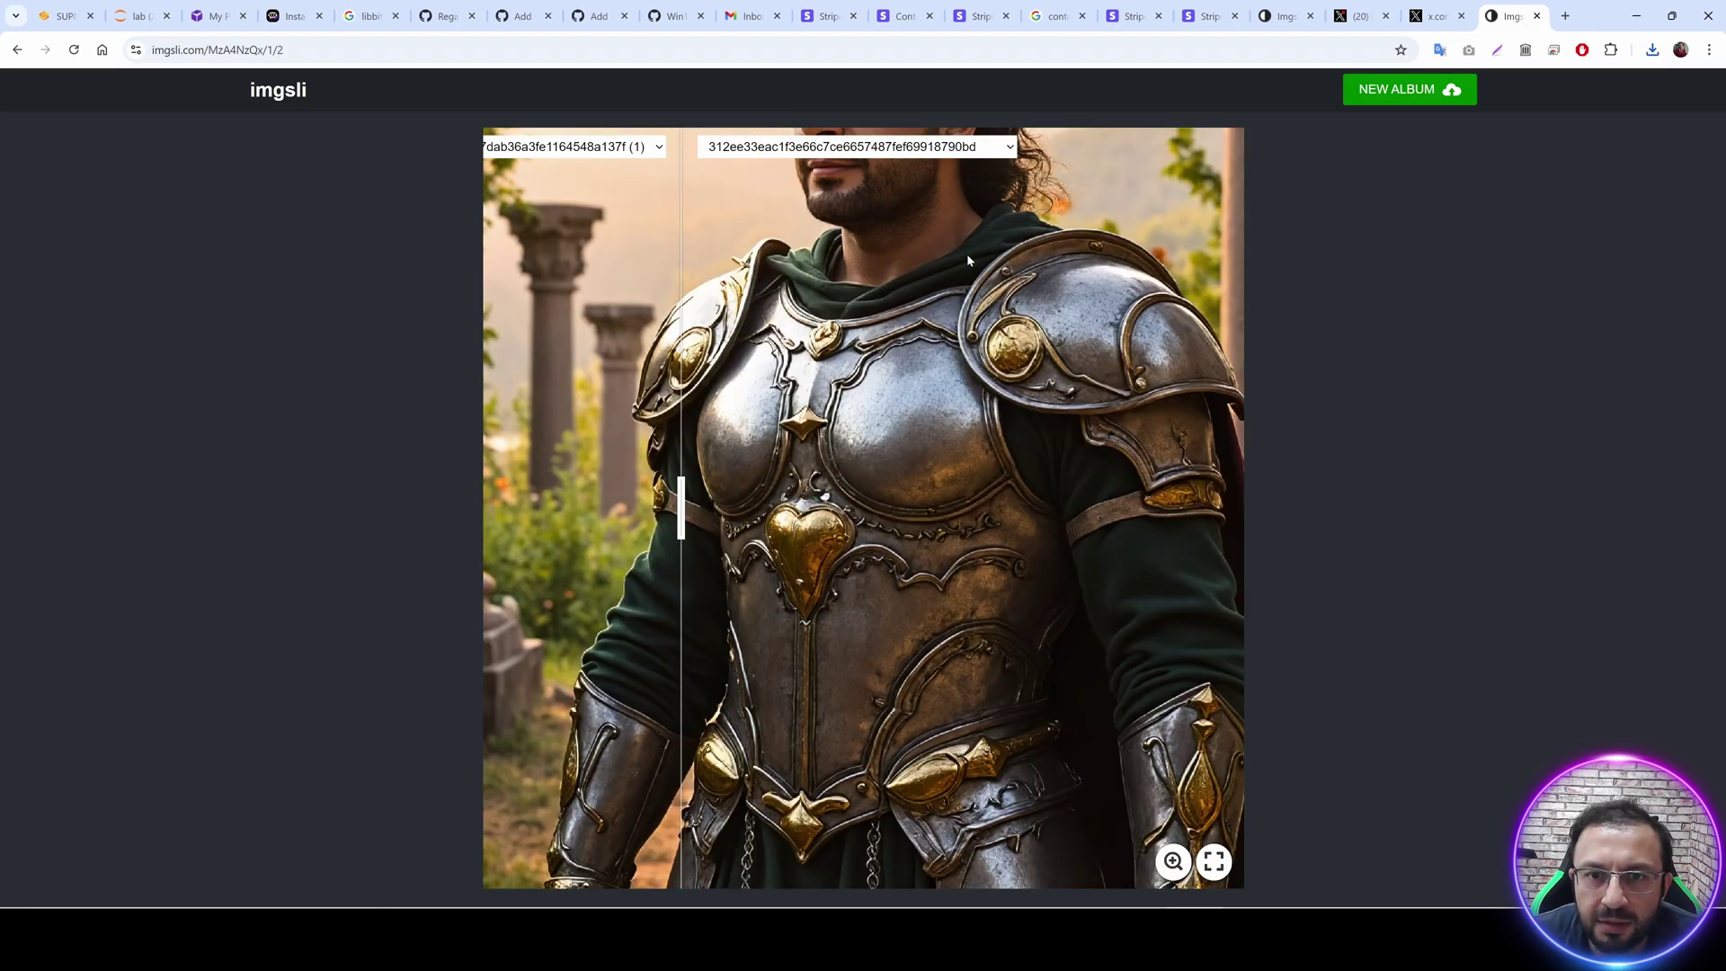
scroll(968, 260, "down", 5)
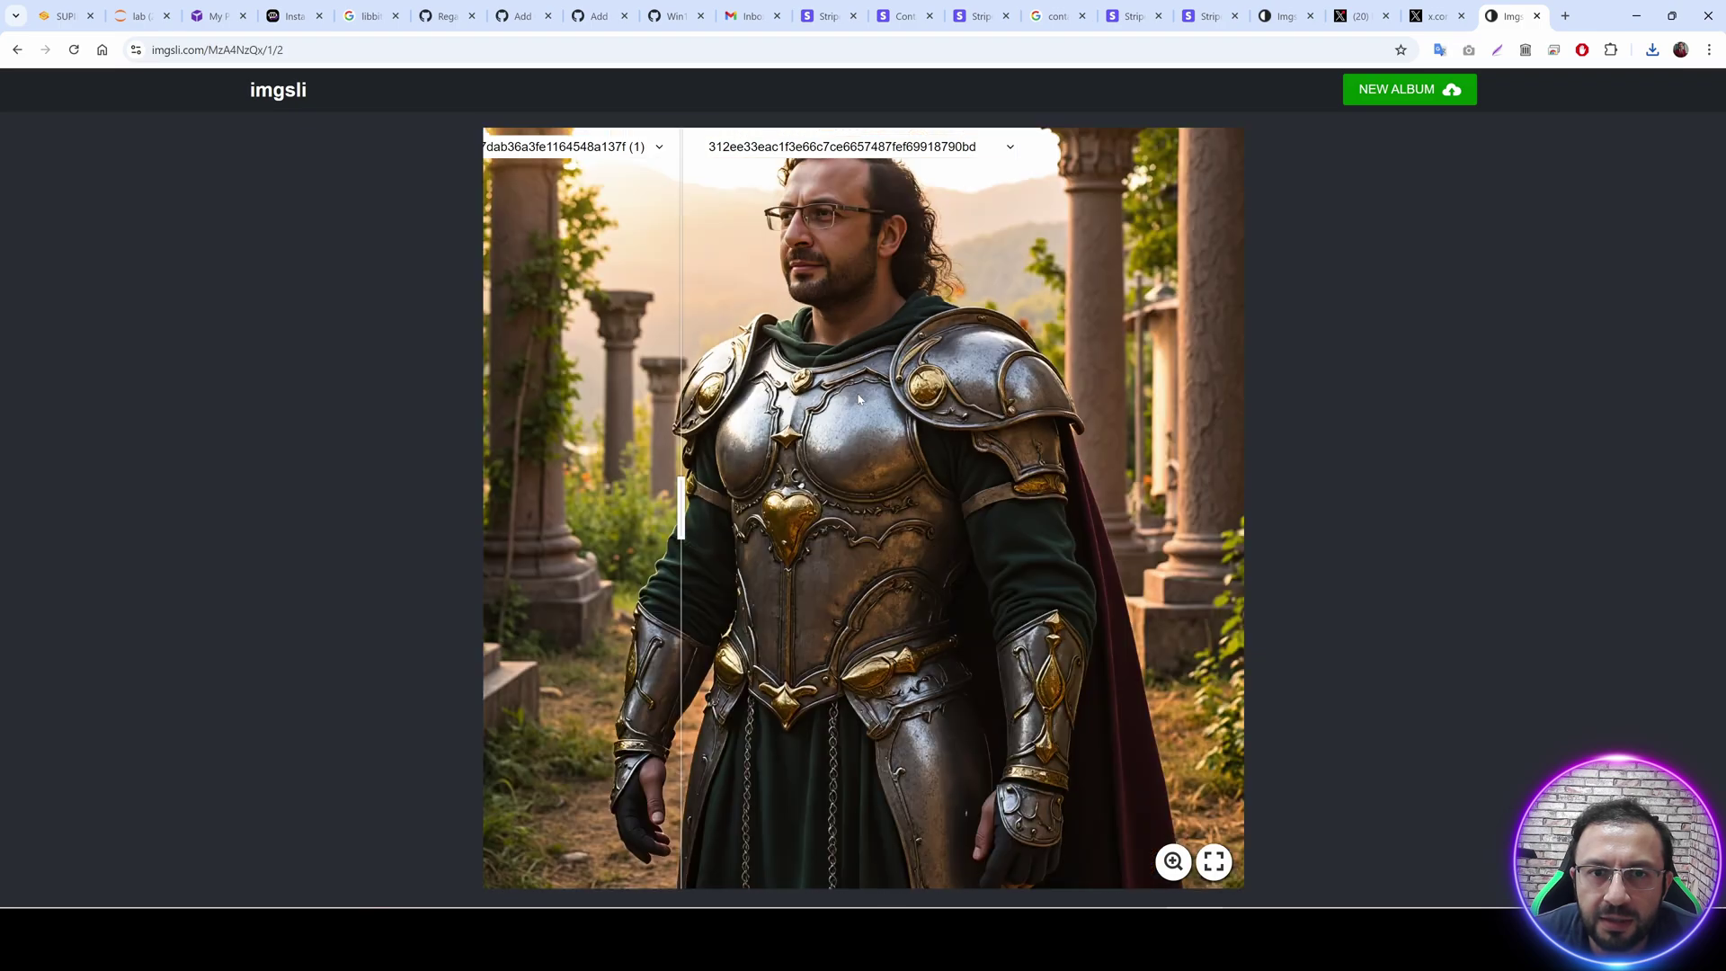
Switch to the Hugging Face upload notebook in JupyterLab and examine the upload log's start and finish times.
left_click(64, 16)
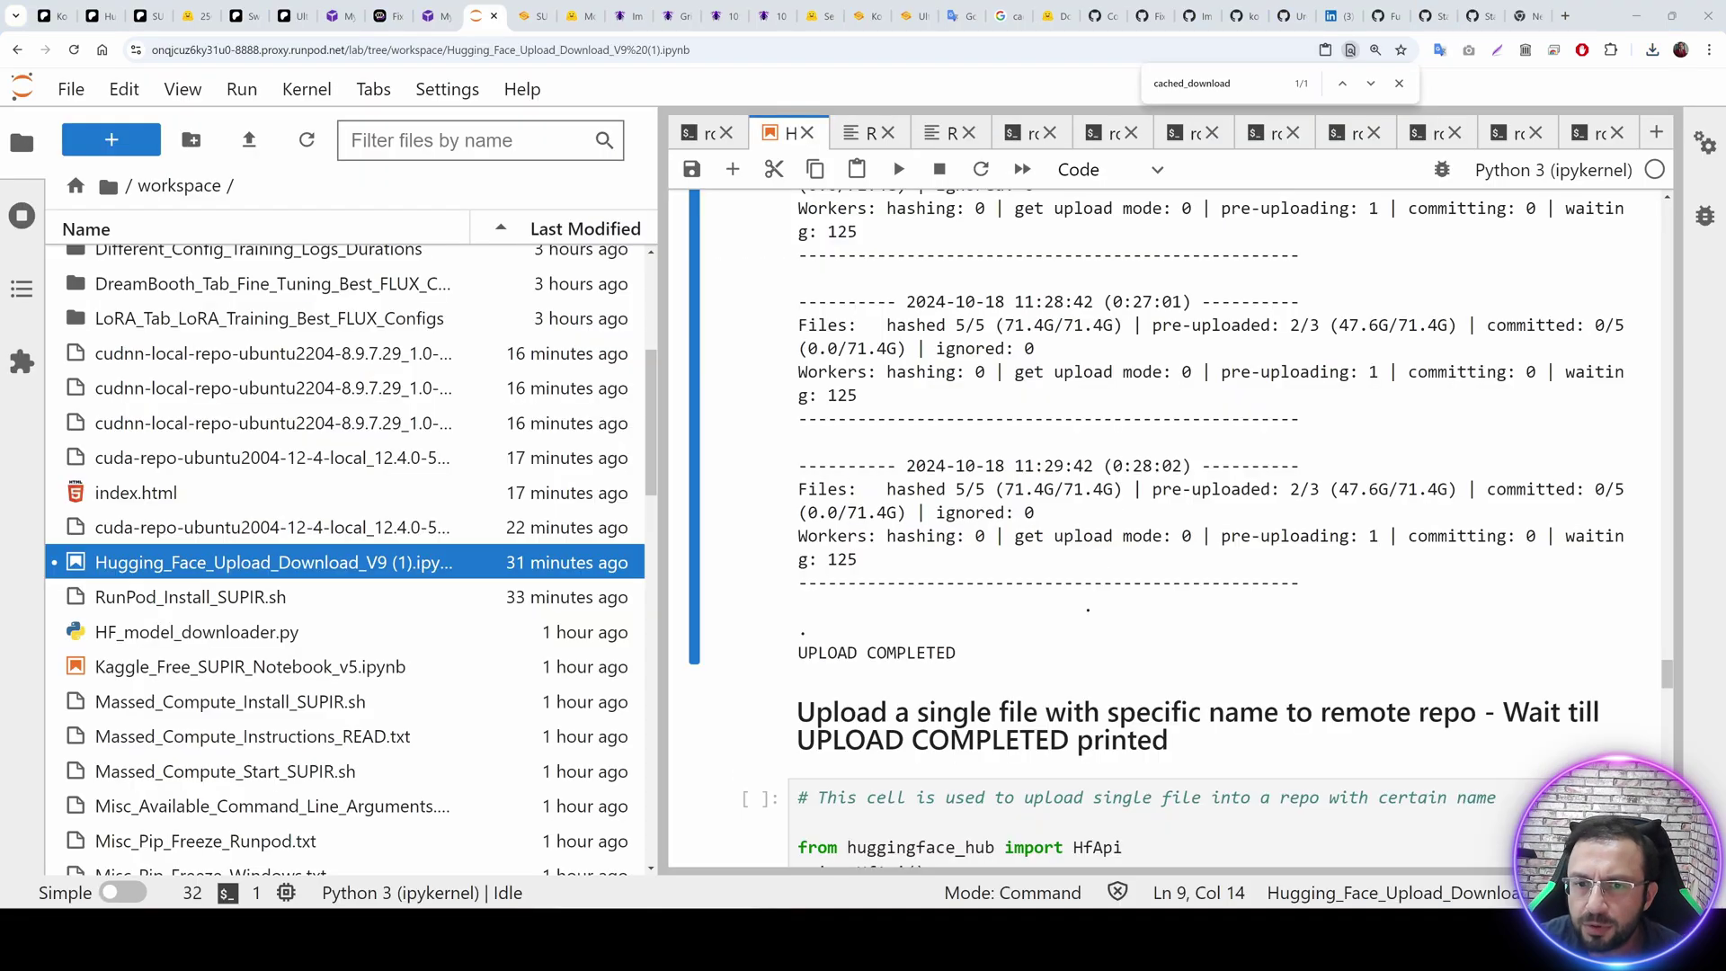
scroll(1177, 530, "up", 20)
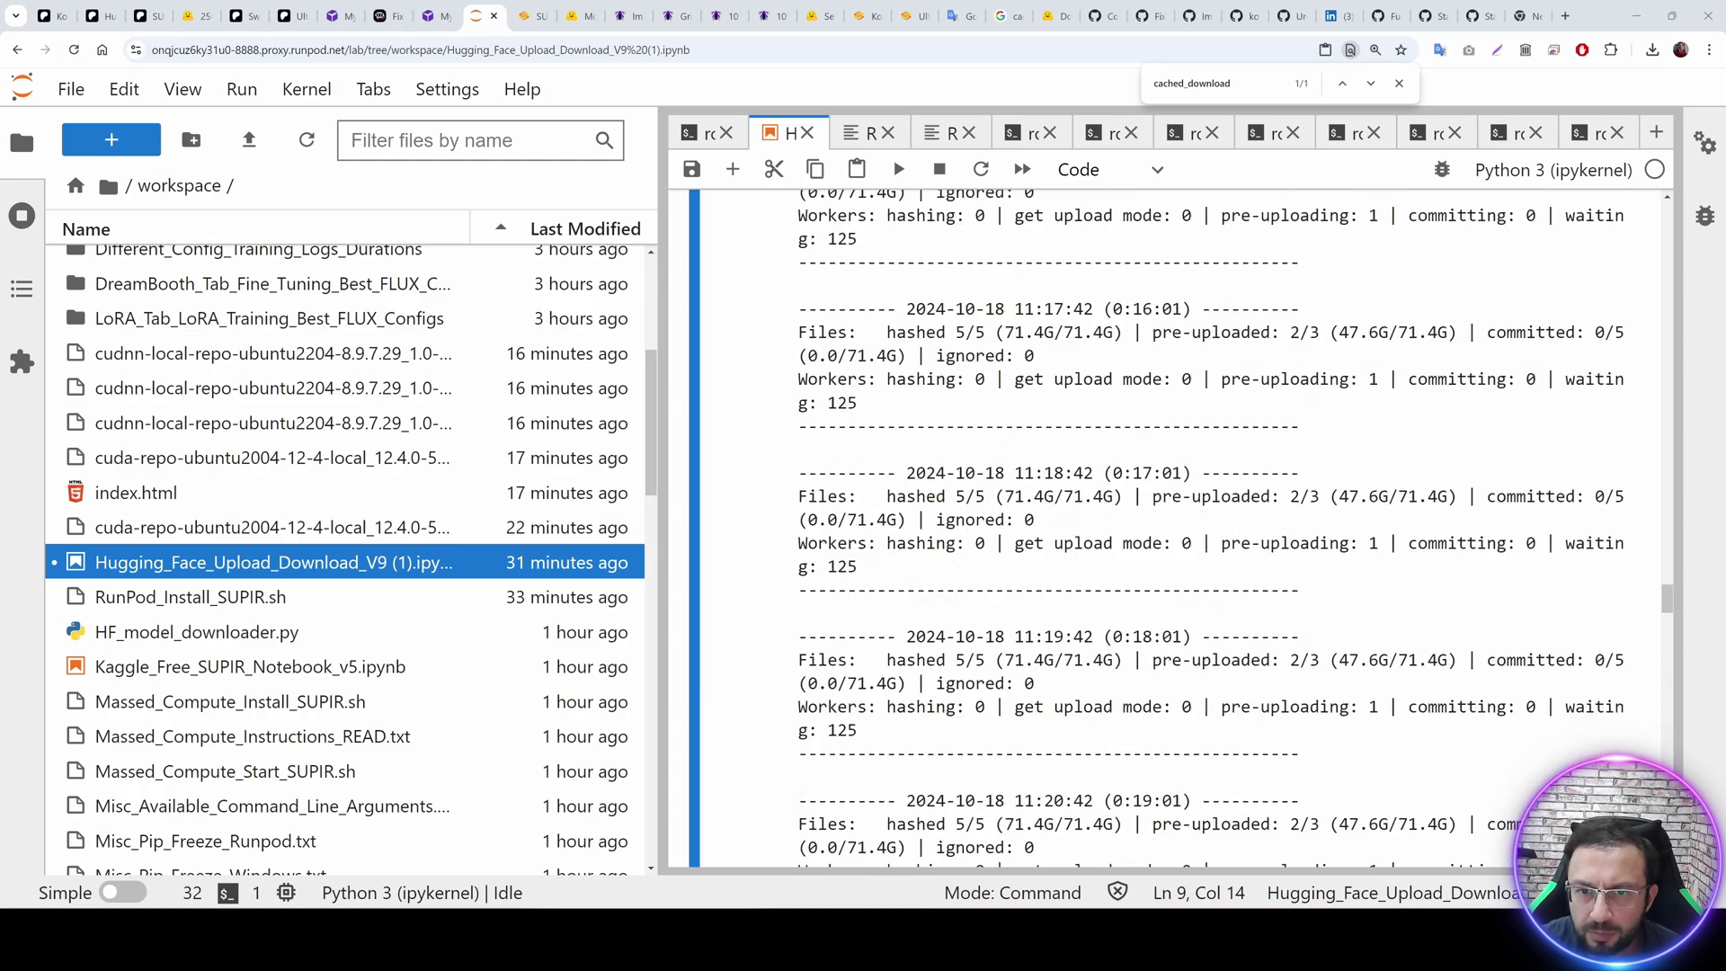
scroll(1177, 530, "up", 10)
left_click_drag(1670, 542, 1676, 478)
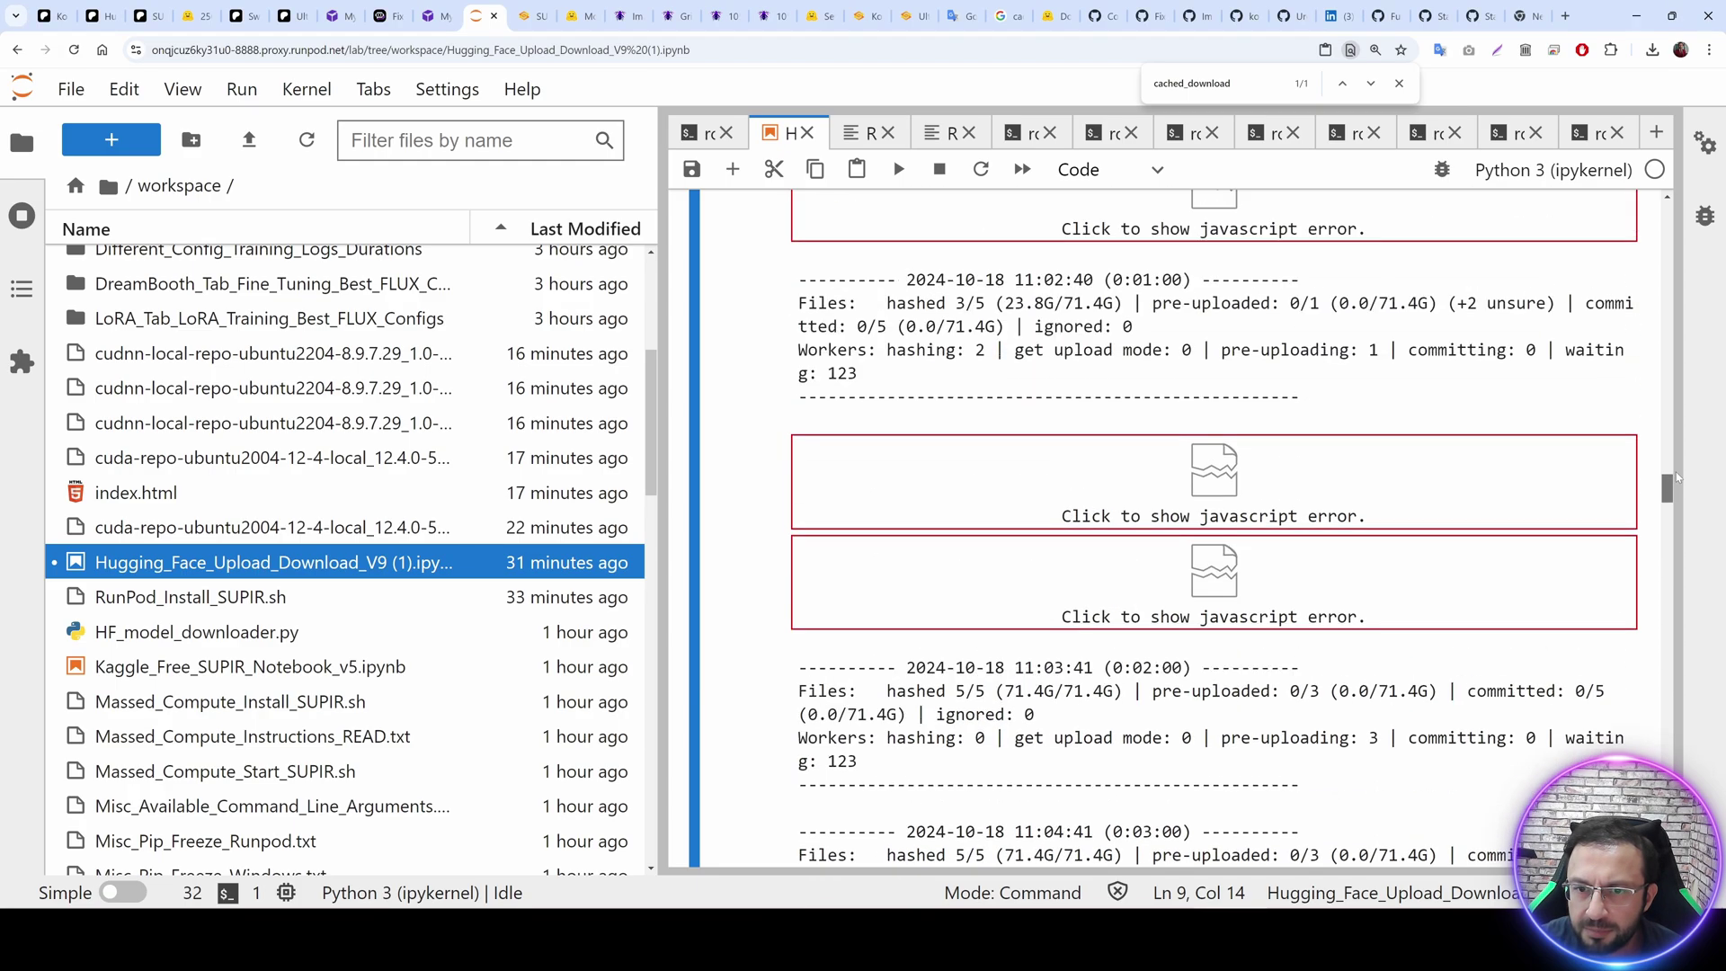
scroll(1676, 478, "up", 3)
scroll(1096, 432, "up", 3)
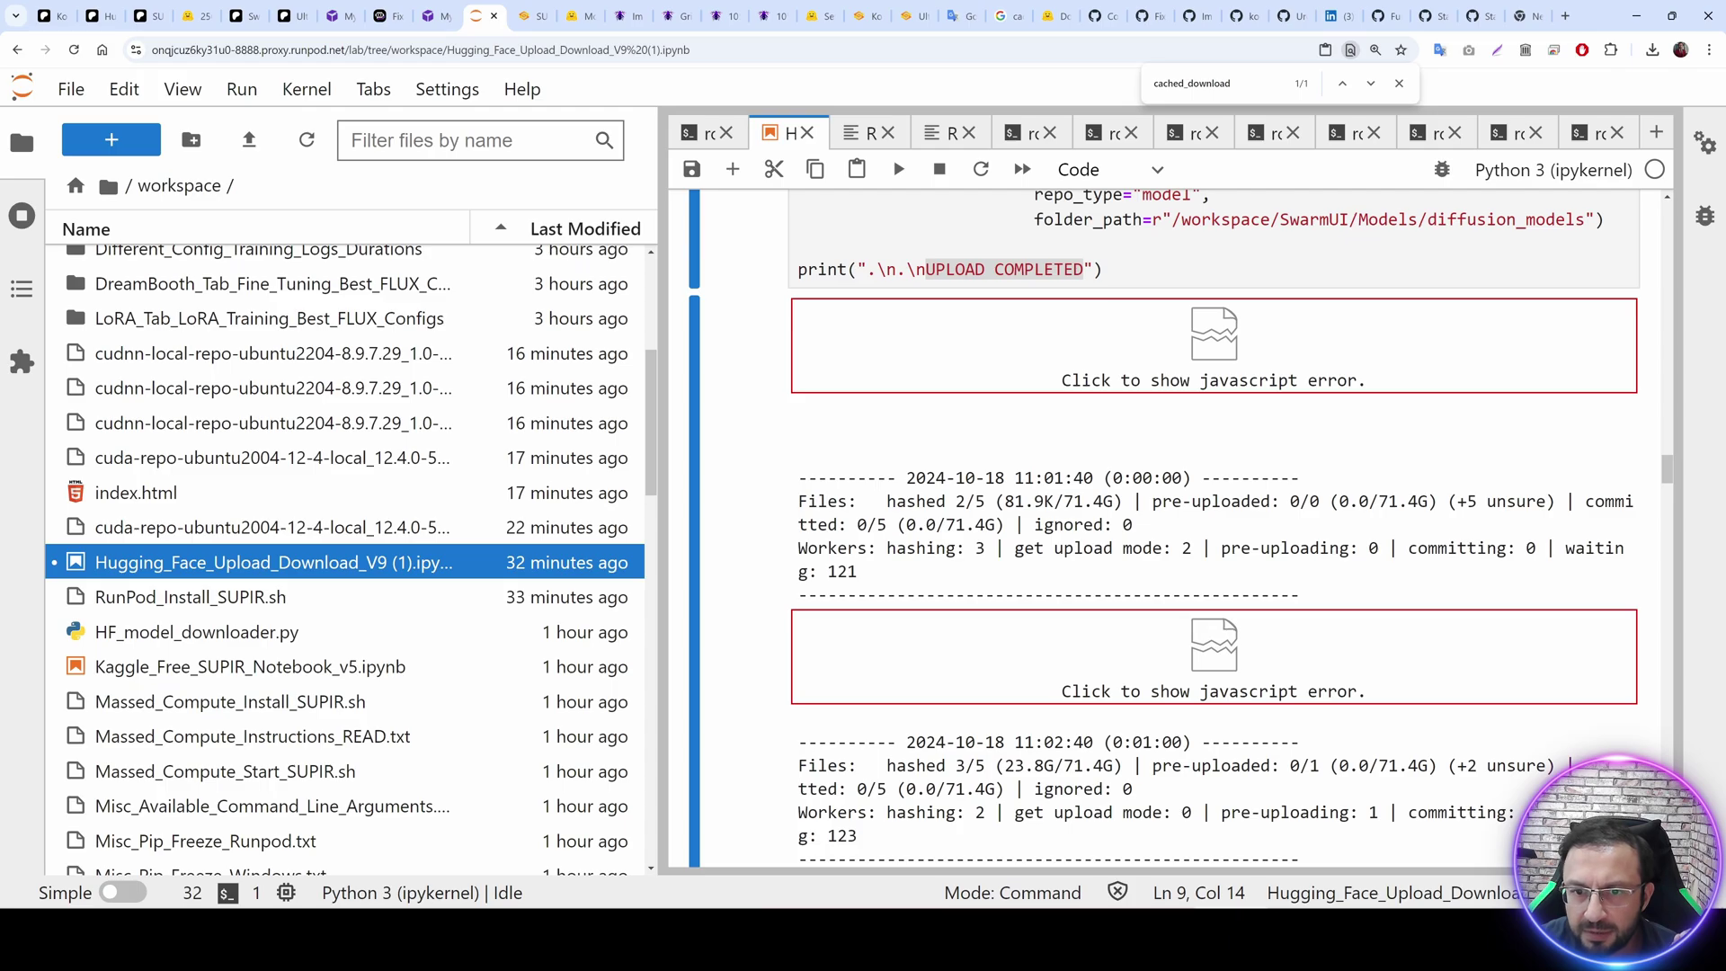
left_click_drag(1015, 477, 1064, 477)
scroll(1081, 674, "down", 20)
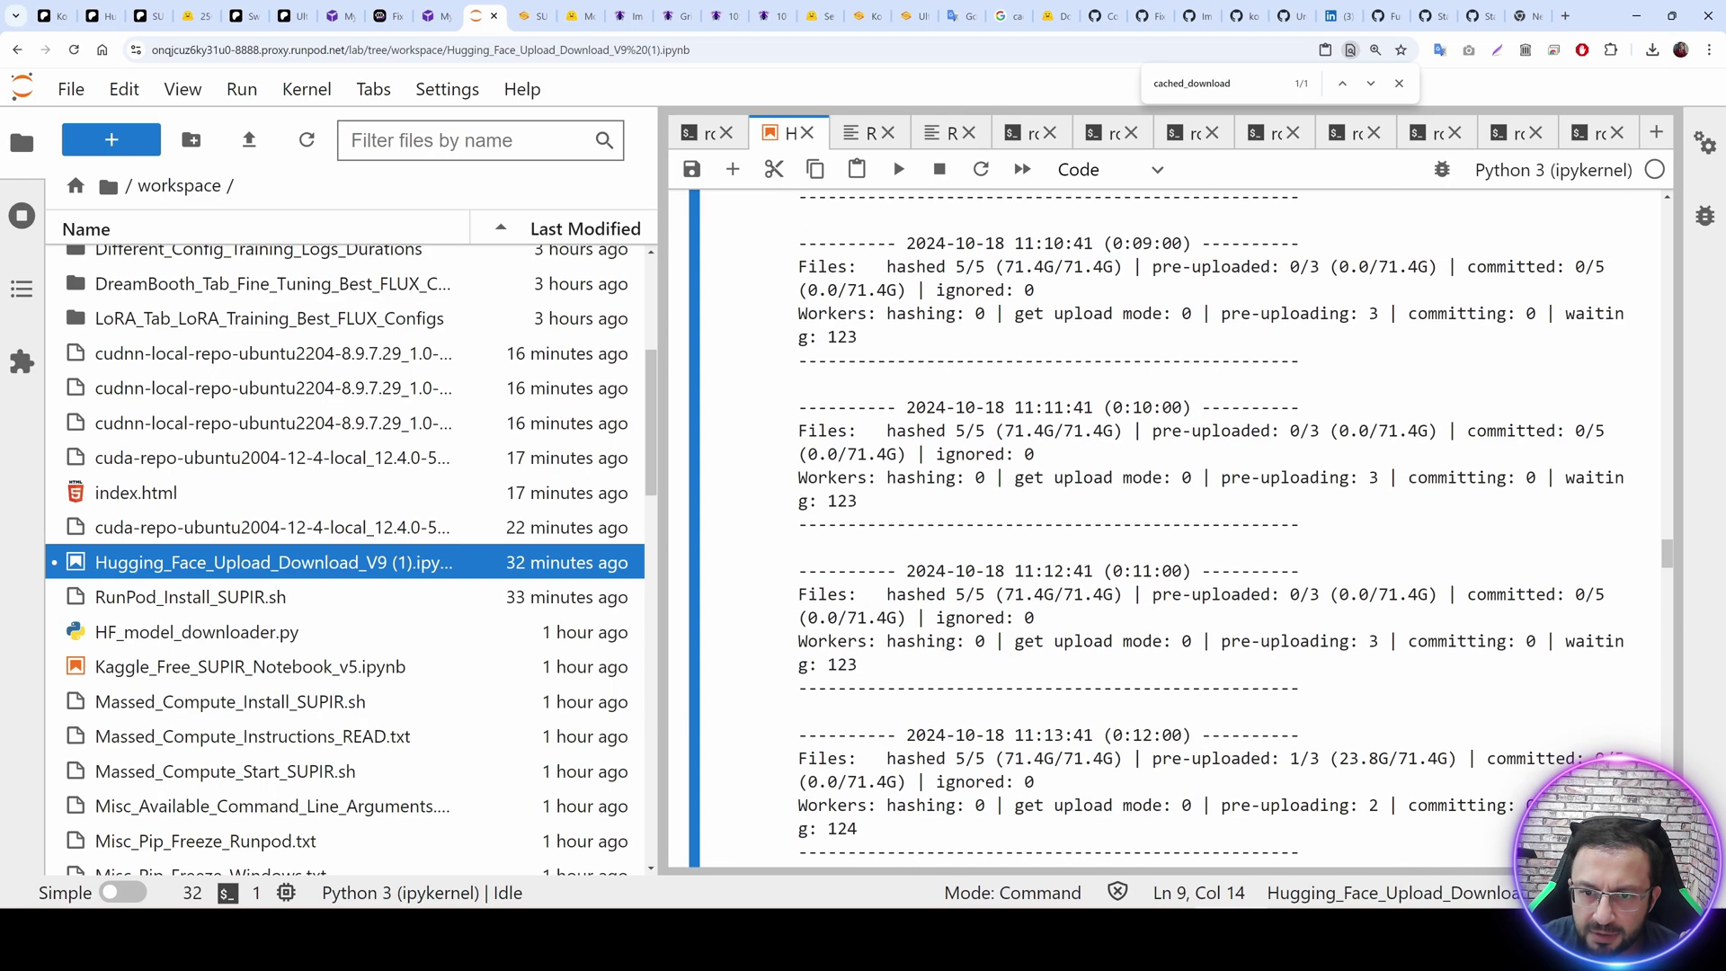
scroll(1081, 674, "down", 20)
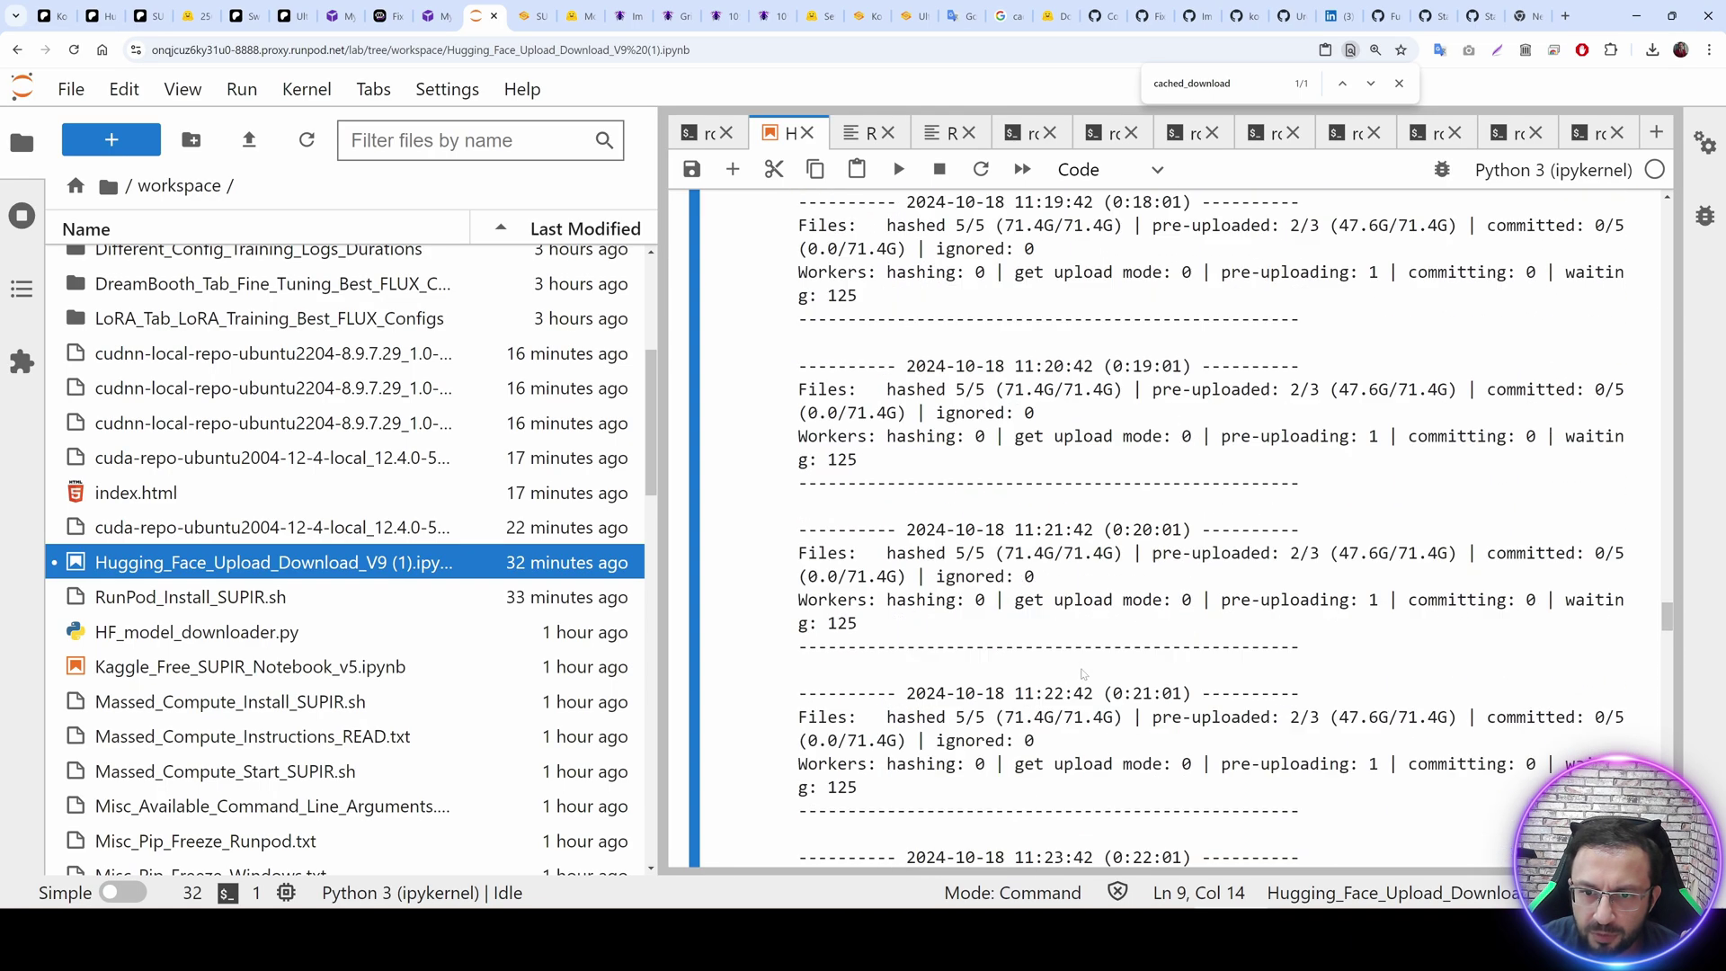
scroll(1081, 531, "up", 4)
left_click_drag(1025, 427, 1073, 428)
scroll(1073, 428, "up", 1)
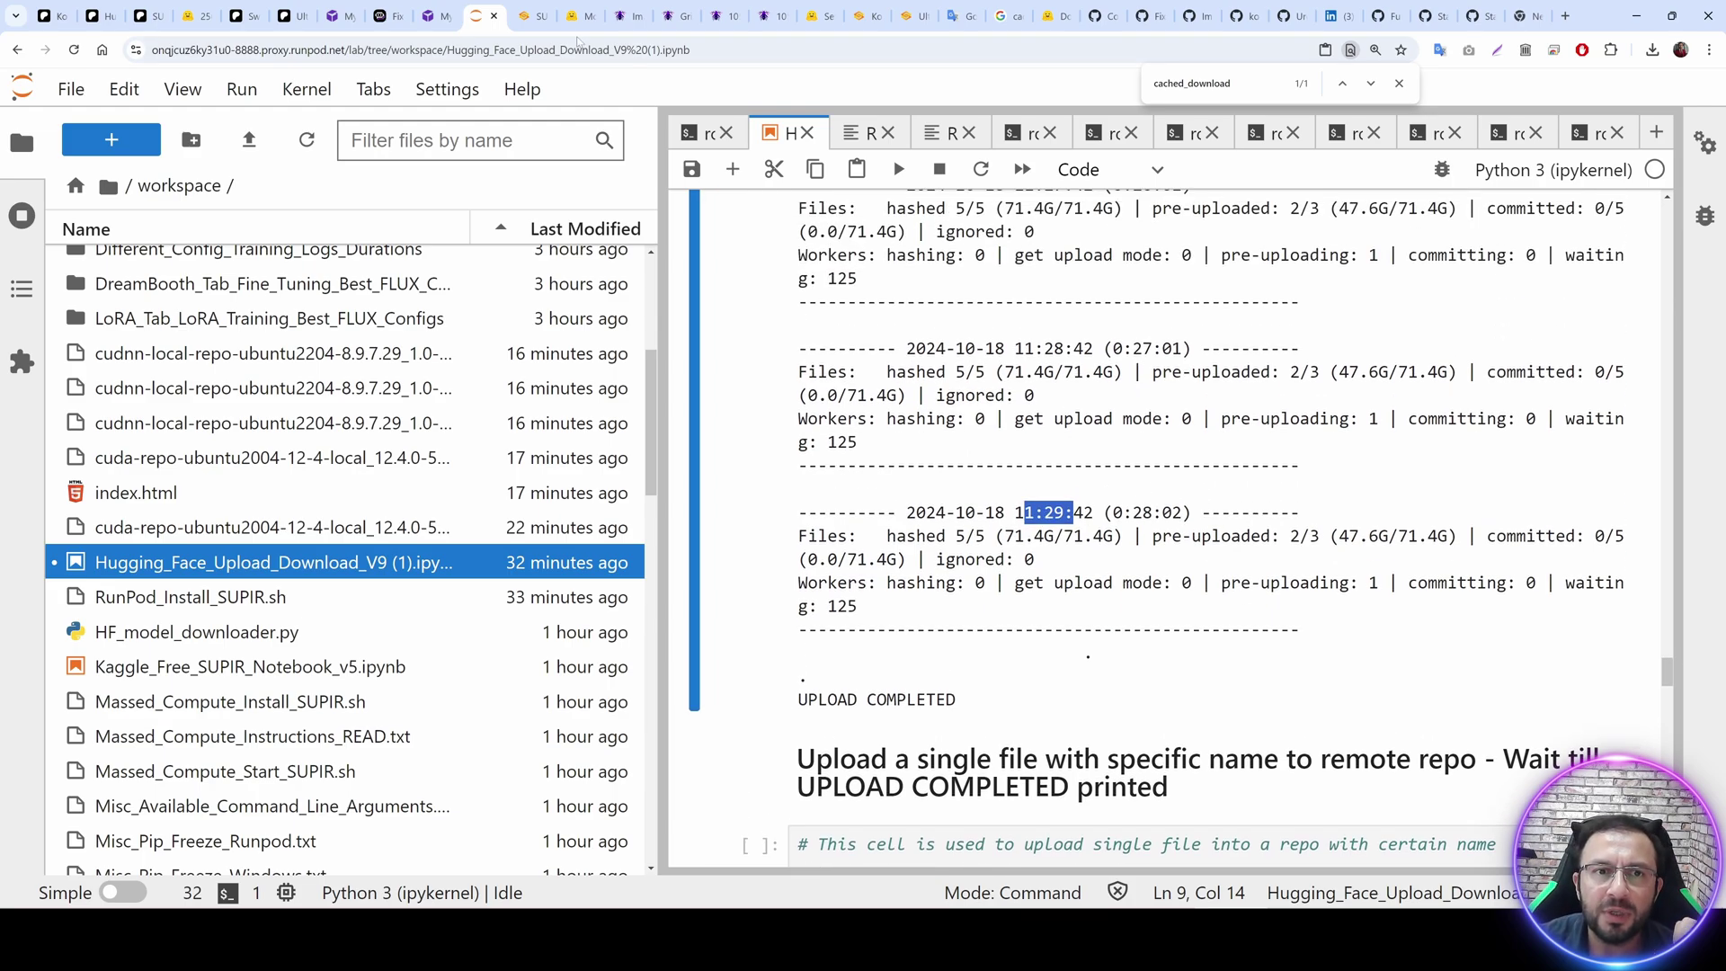
From the refreshed deletelater33 file list on Hugging Face, copy the repository ID and start downloading 256_img_BS_7-000030.safetensors.
left_click_drag(580, 17, 537, 22)
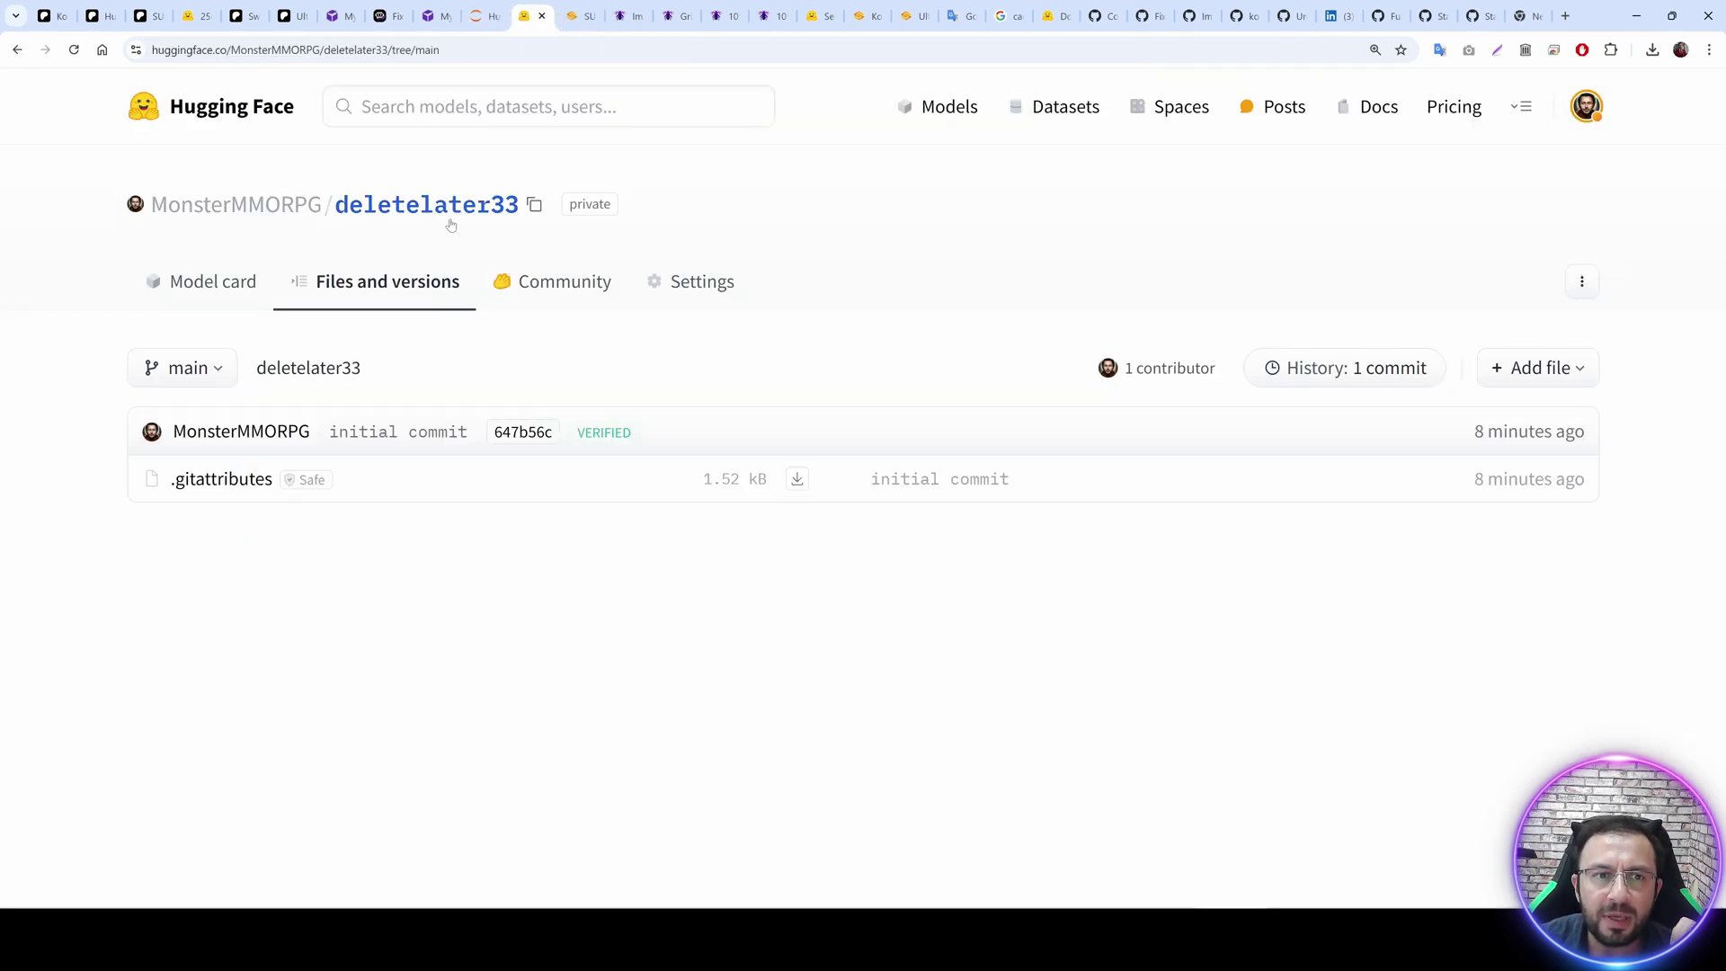
left_click(74, 50)
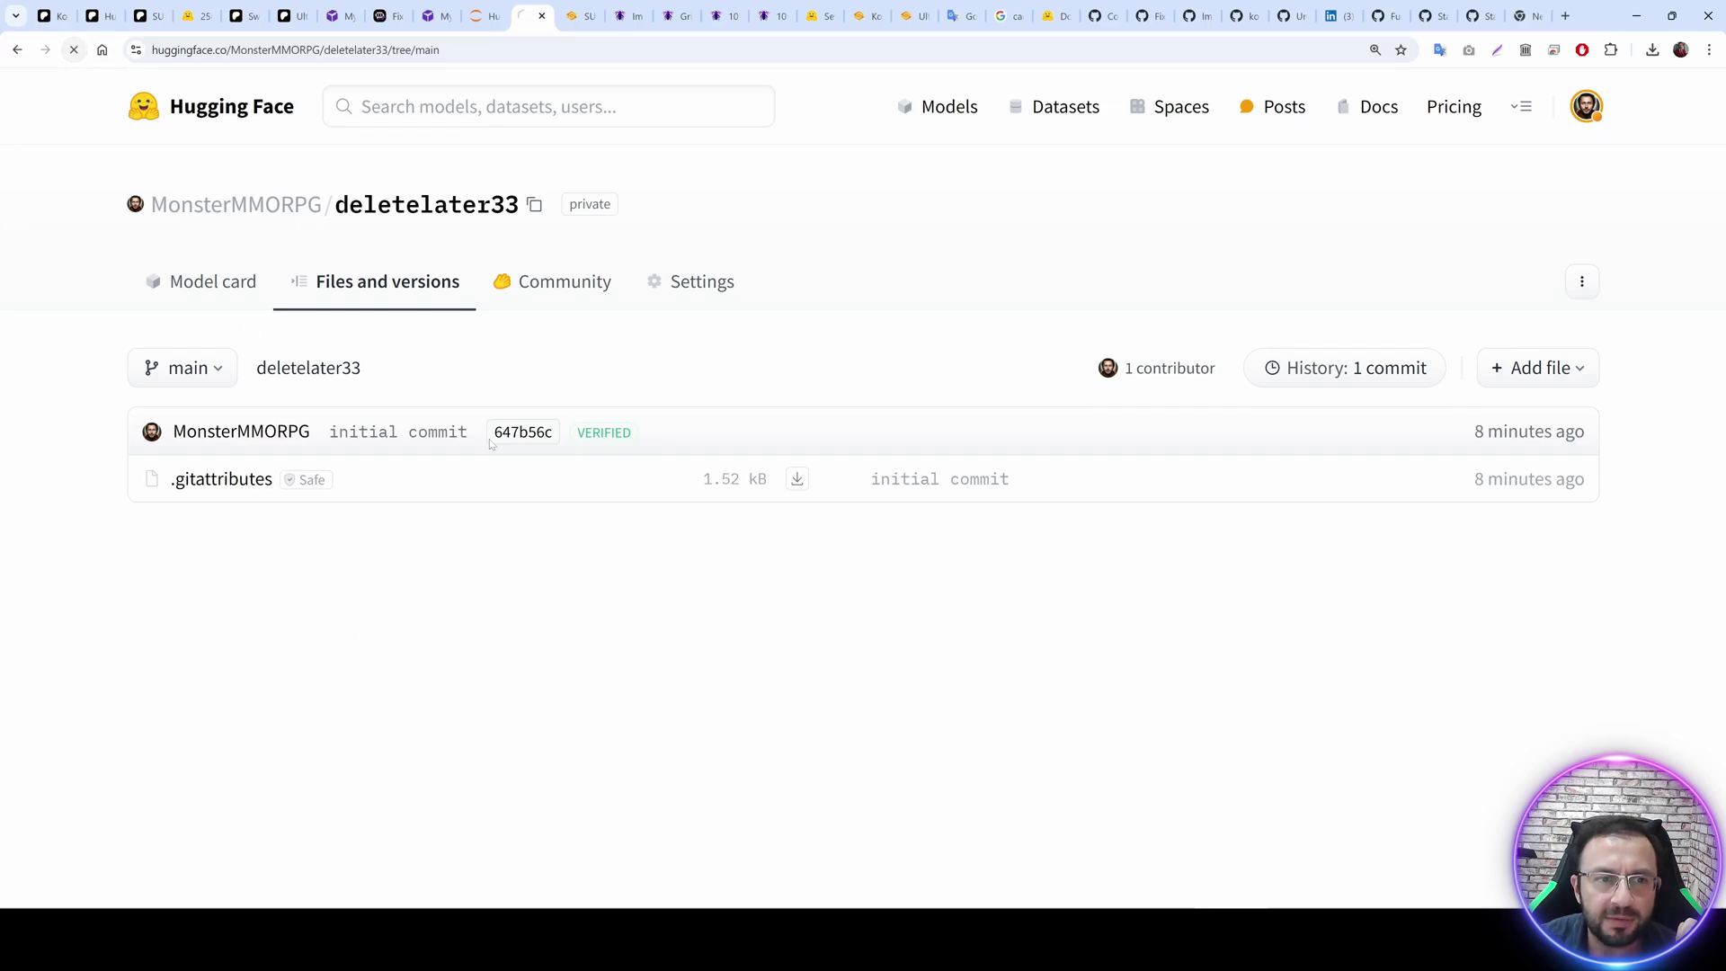
left_click(536, 205)
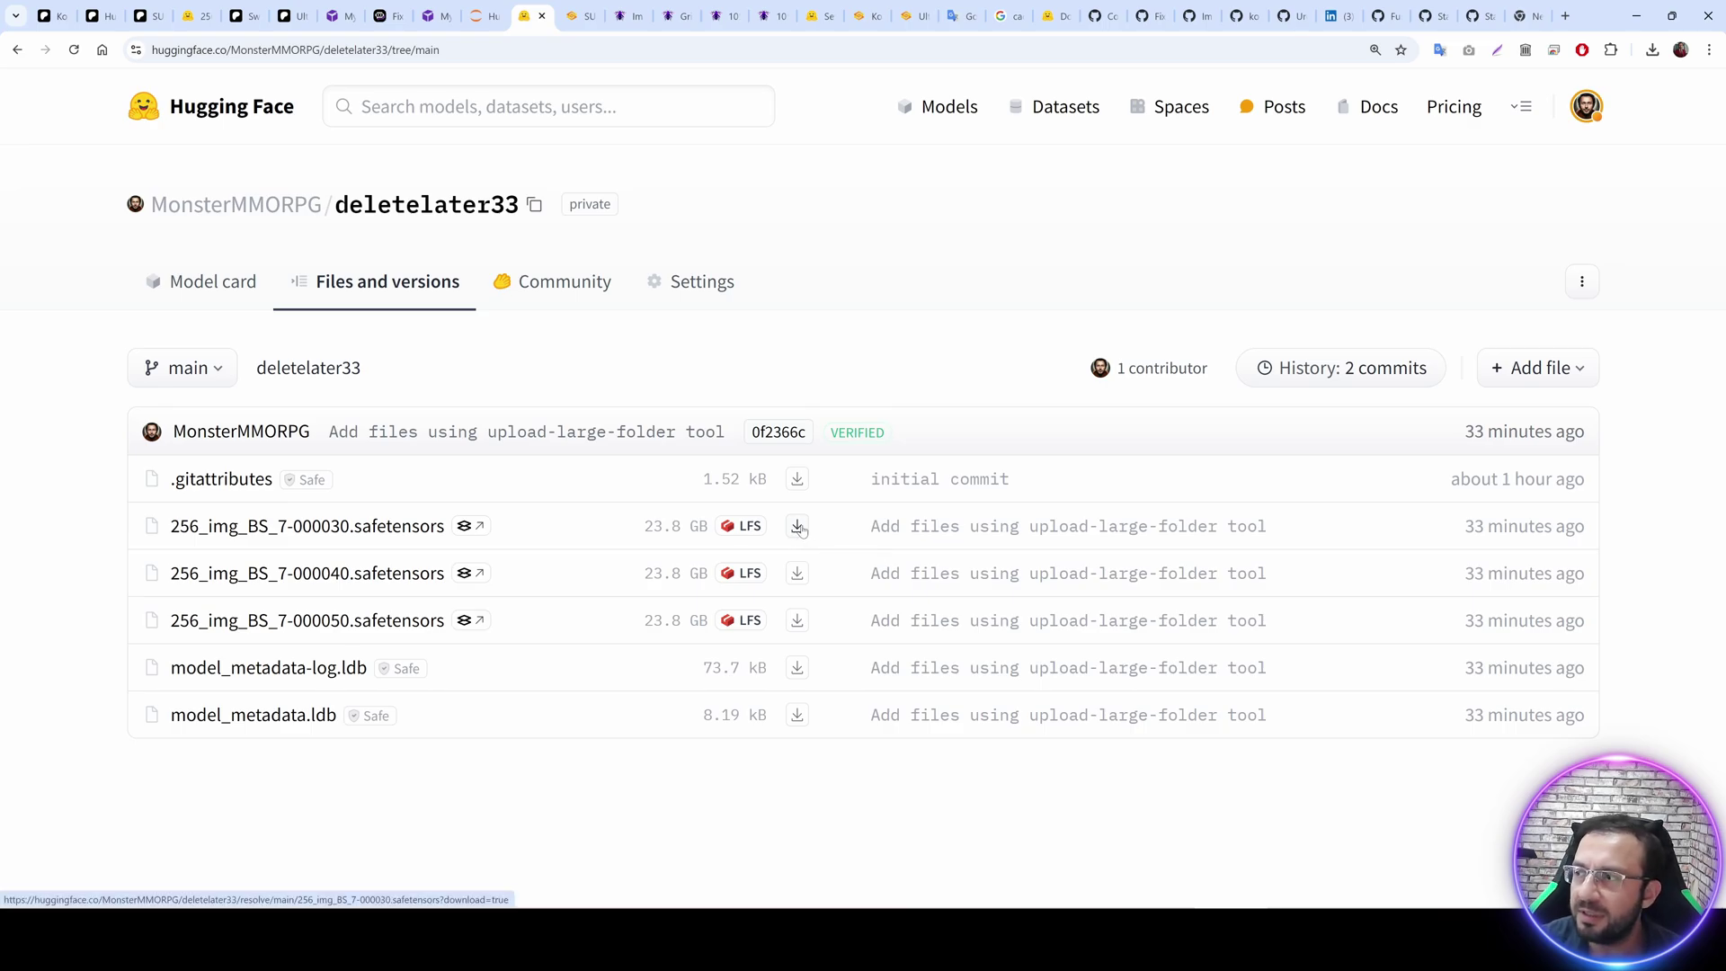
left_click(797, 527)
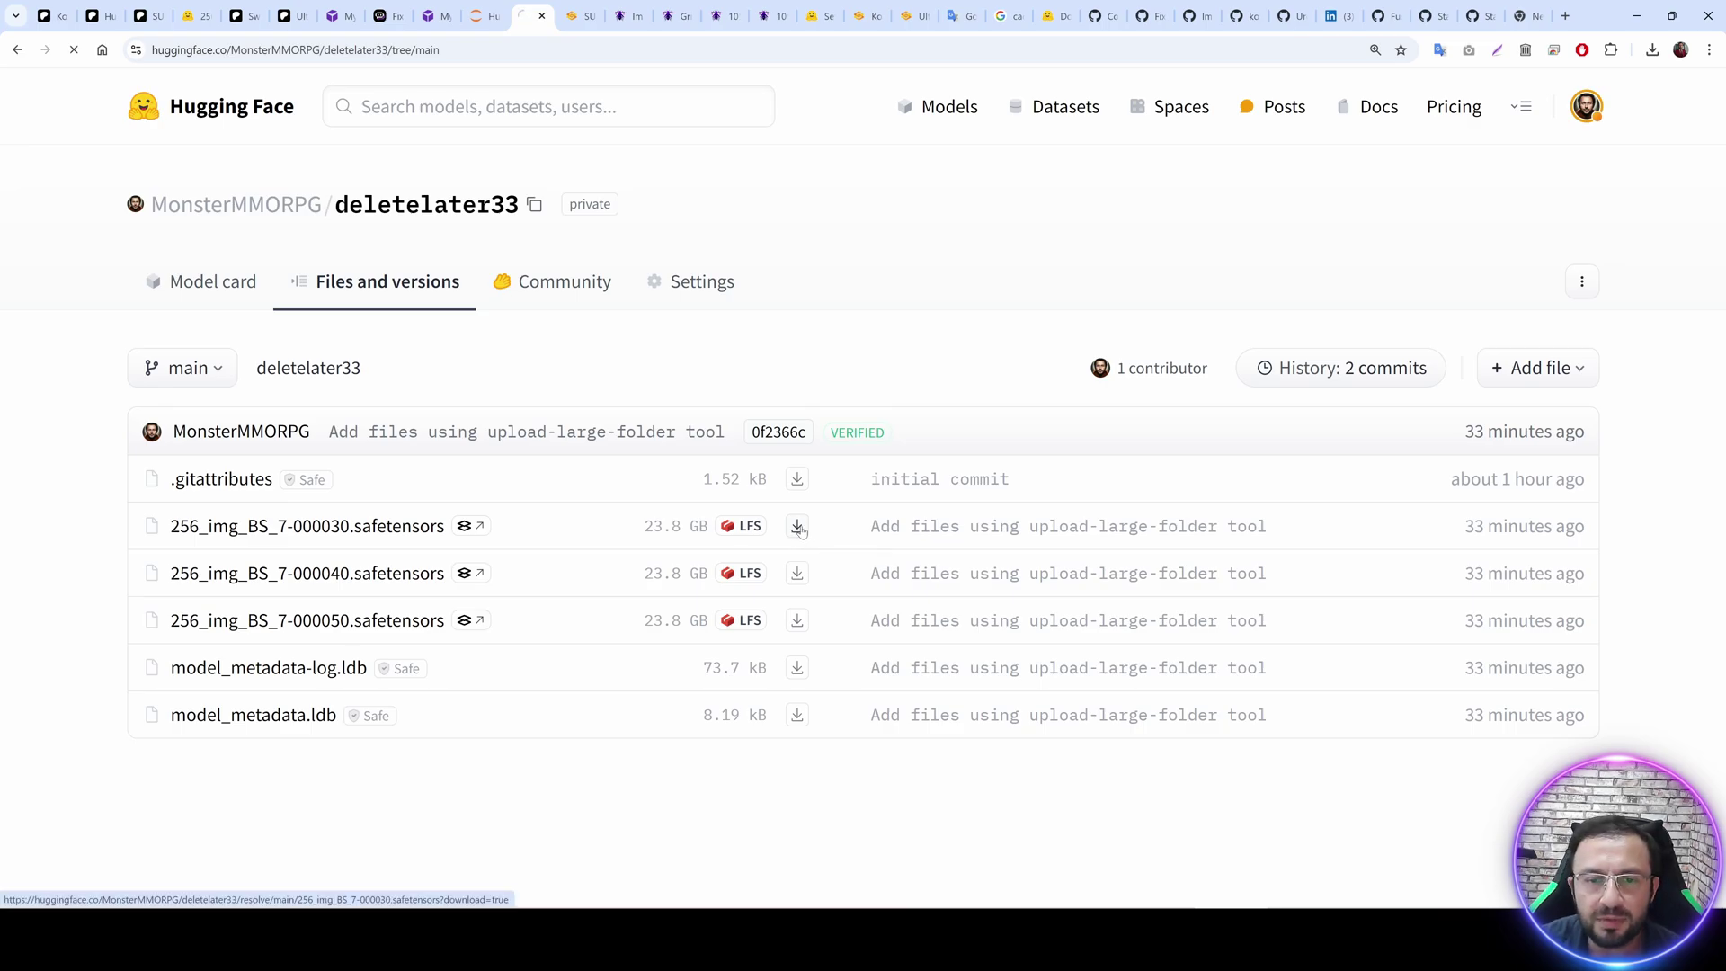
Return to the JupyterLab upload notebook and clear the outputs of all cells.
left_click(491, 11)
scroll(1177, 530, "up", 5)
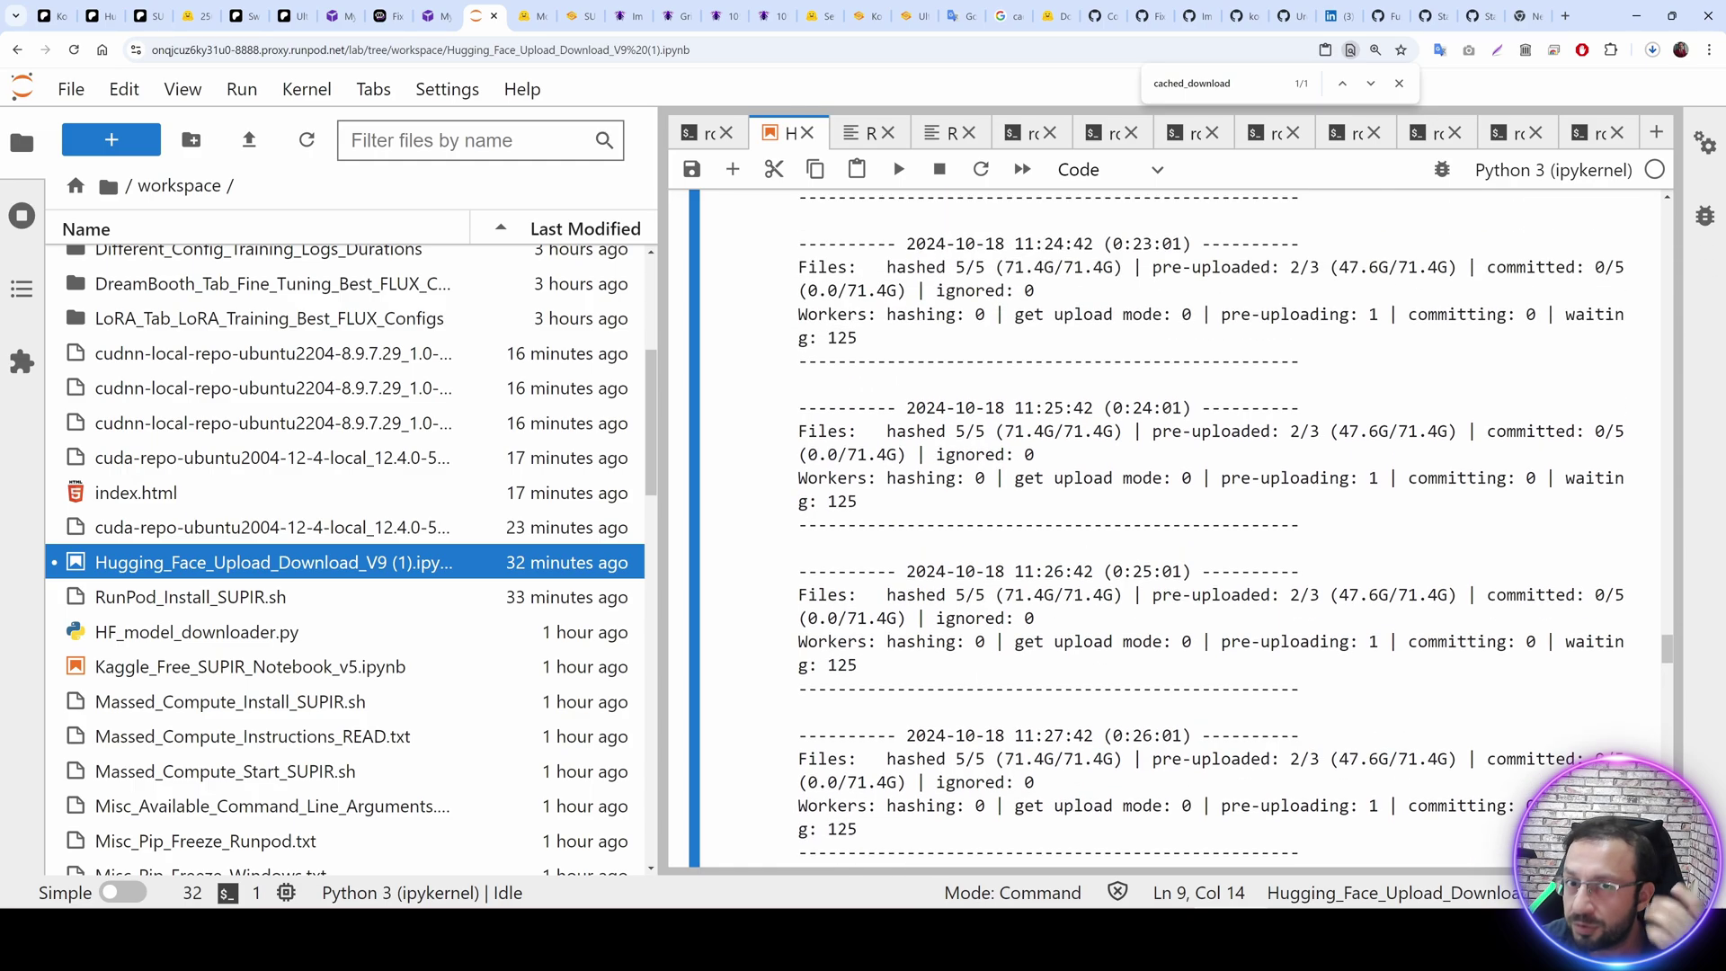
right_click(926, 334)
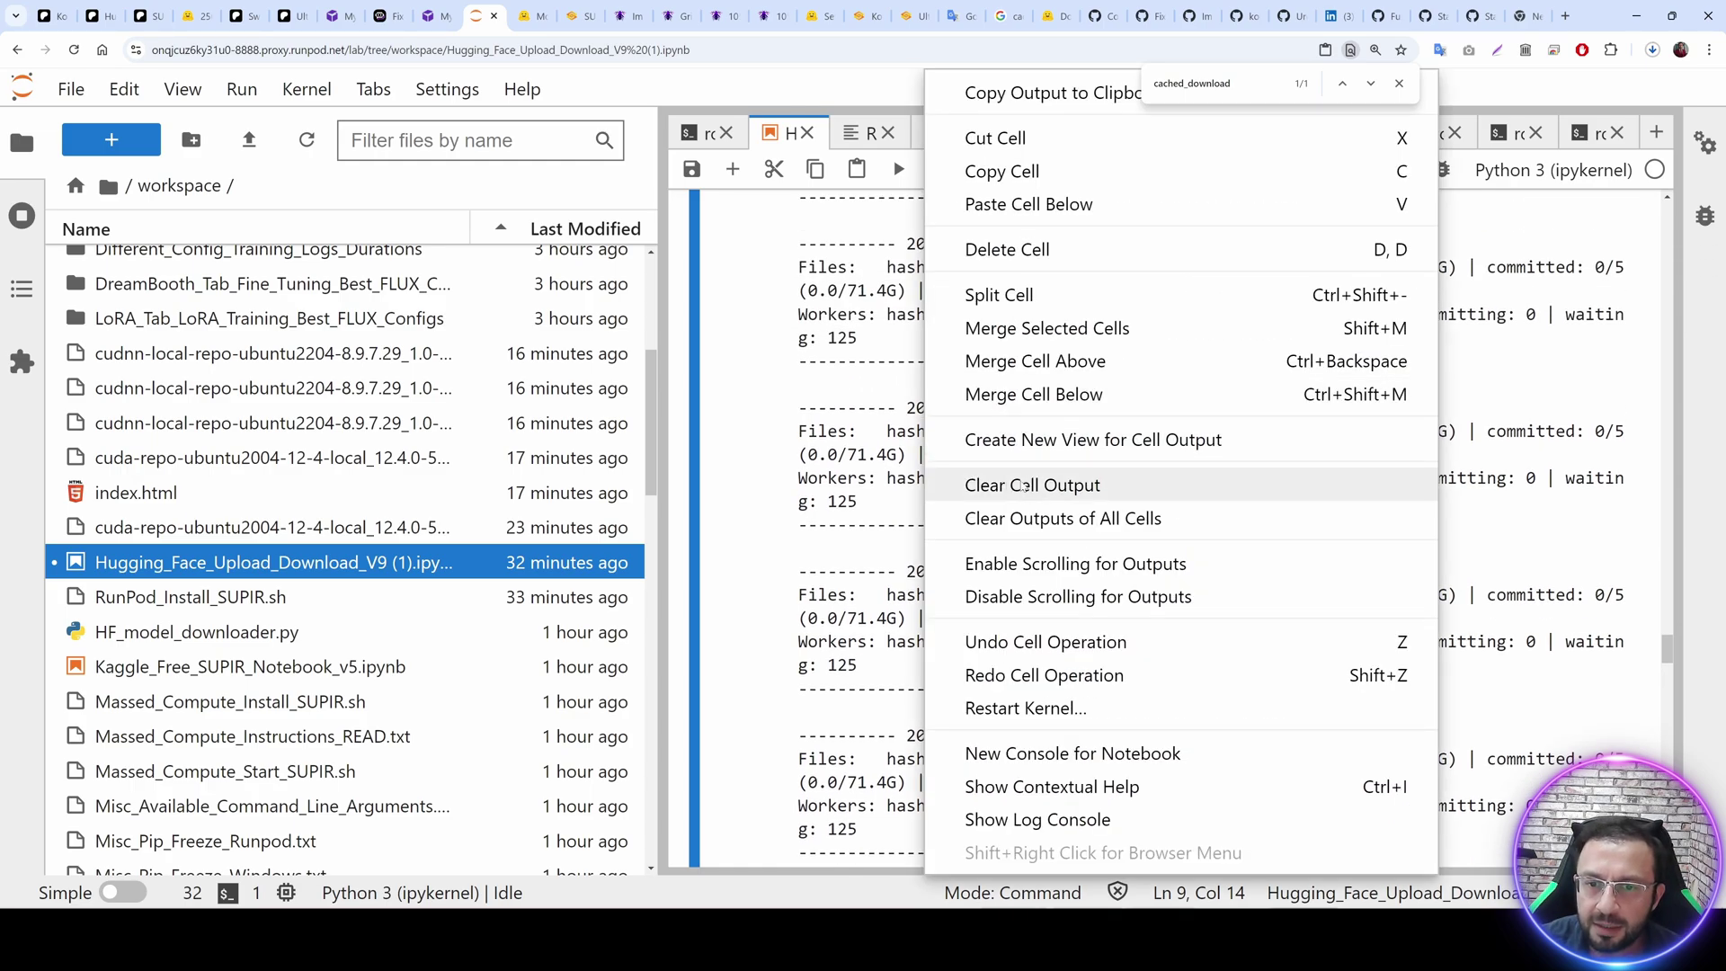
left_click(1053, 522)
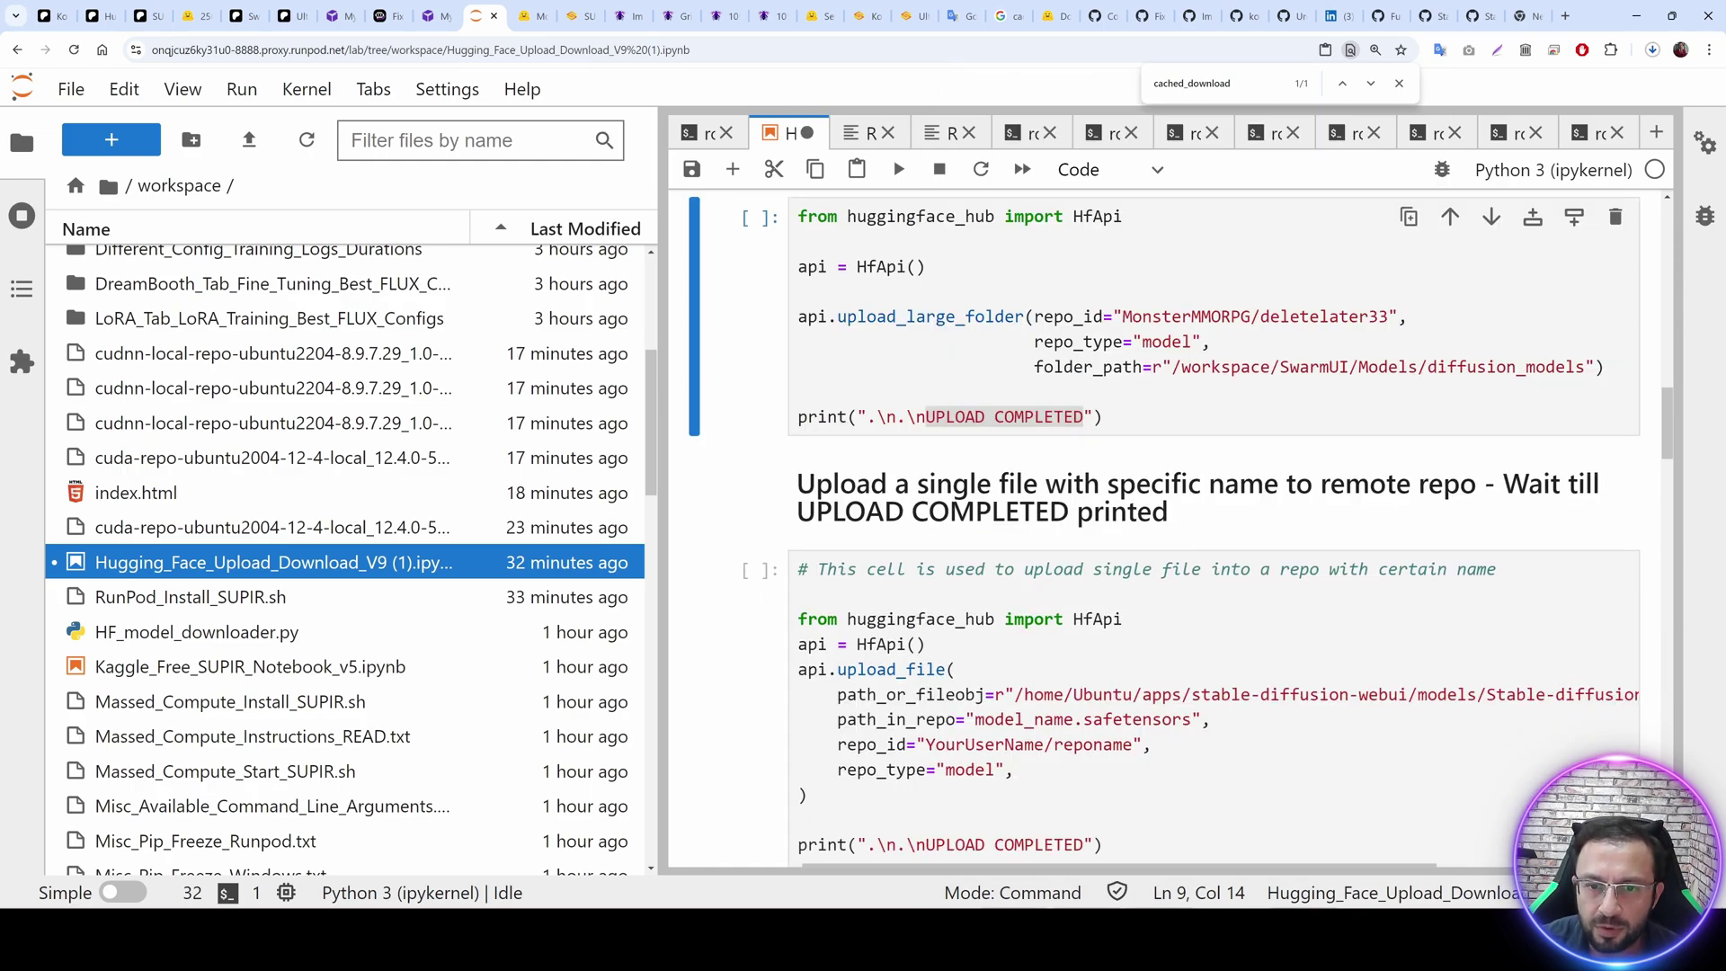
scroll(1230, 525, "up", 1)
left_click(1205, 371)
scroll(1204, 530, "down", 1)
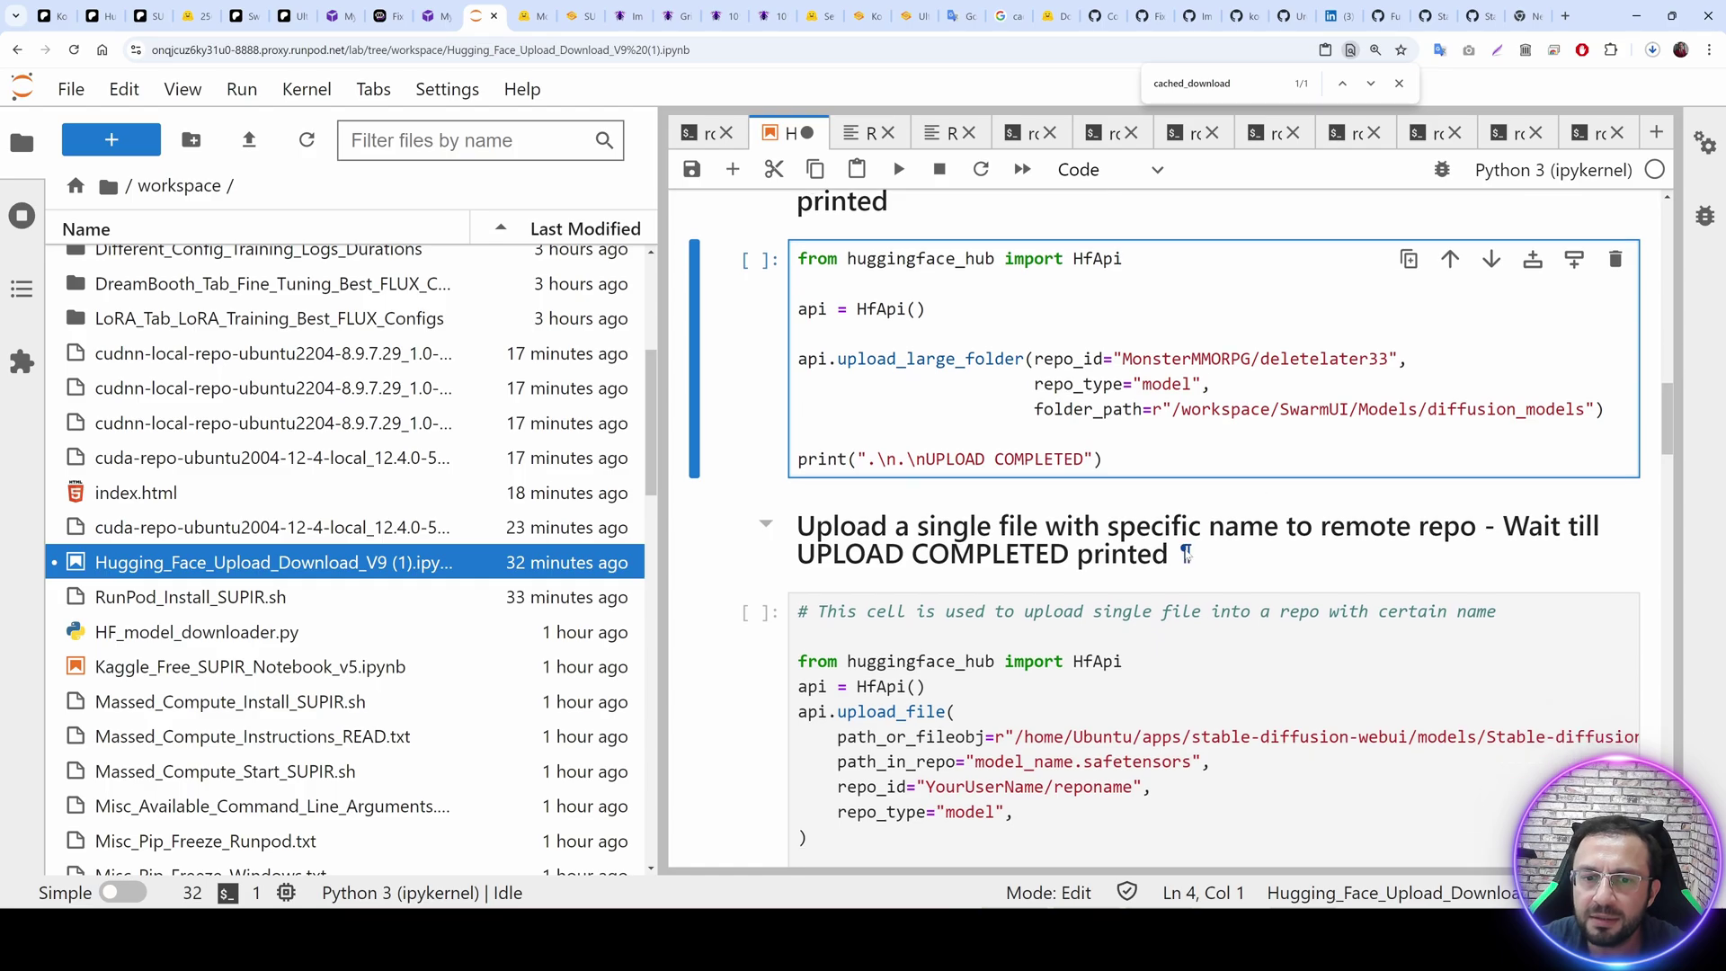
In the cell that downloads all files of a Hugging Face repository, set repo_id to the copied deletelater33 repository ID.
scroll(1205, 530, "up", 6)
scroll(1214, 530, "up", 2)
scroll(1214, 530, "down", 5)
scroll(1214, 530, "up", 15)
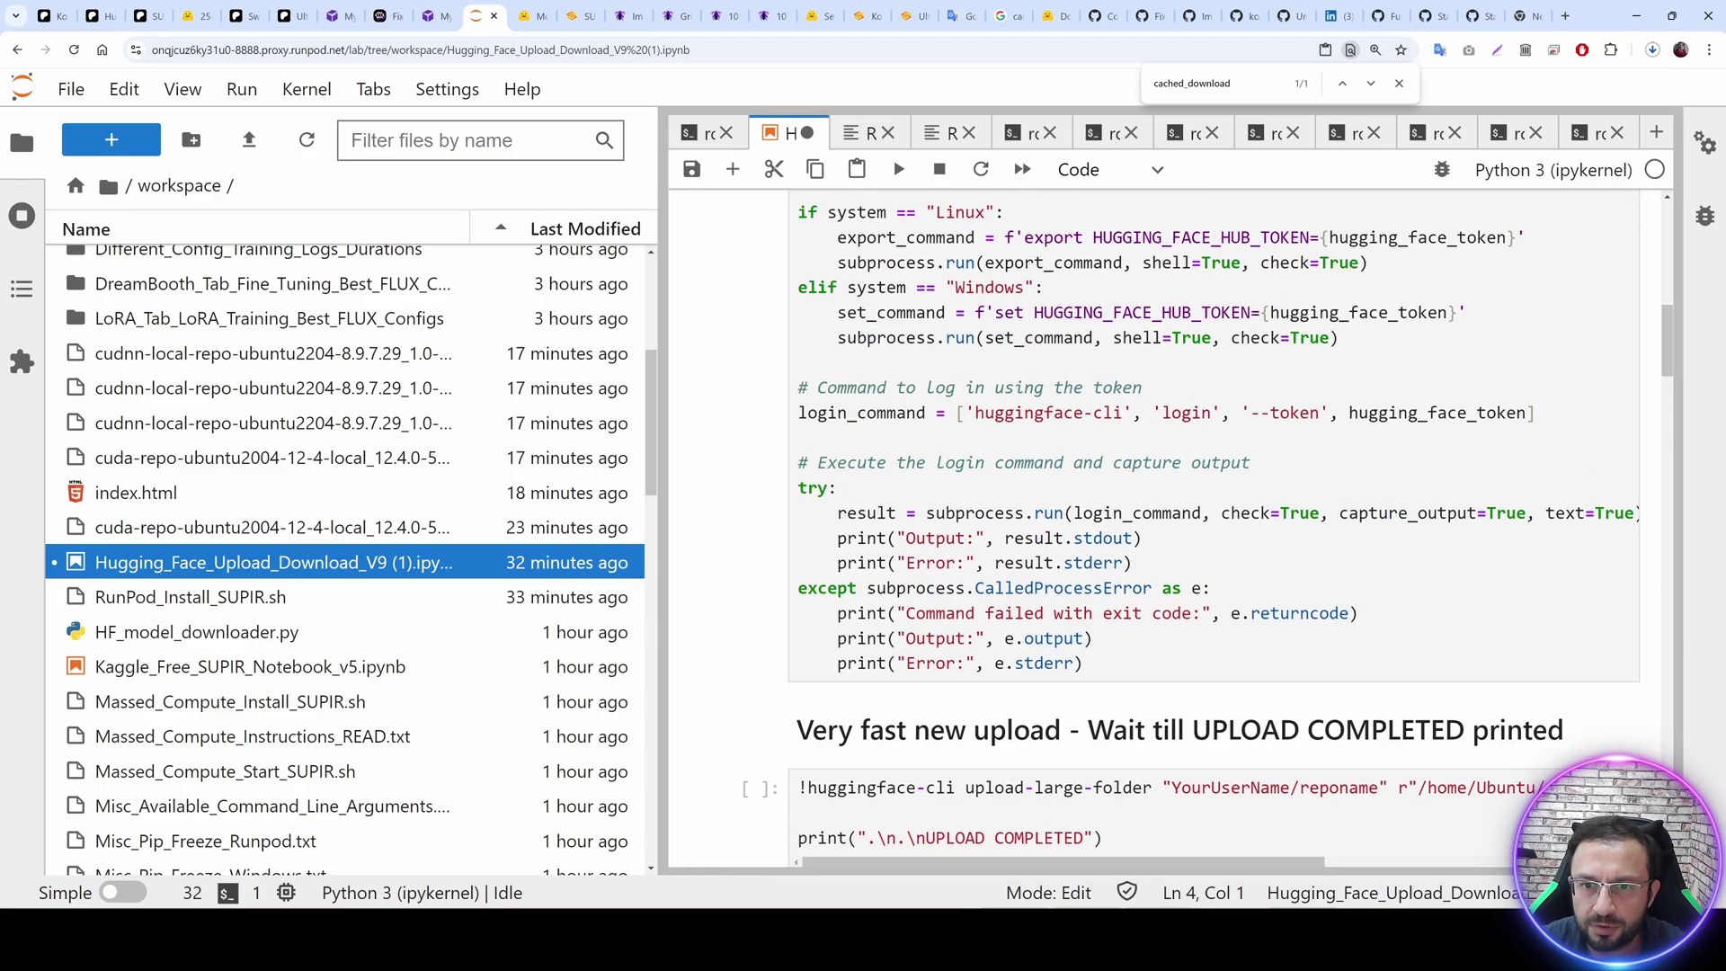
scroll(1213, 530, "down", 20)
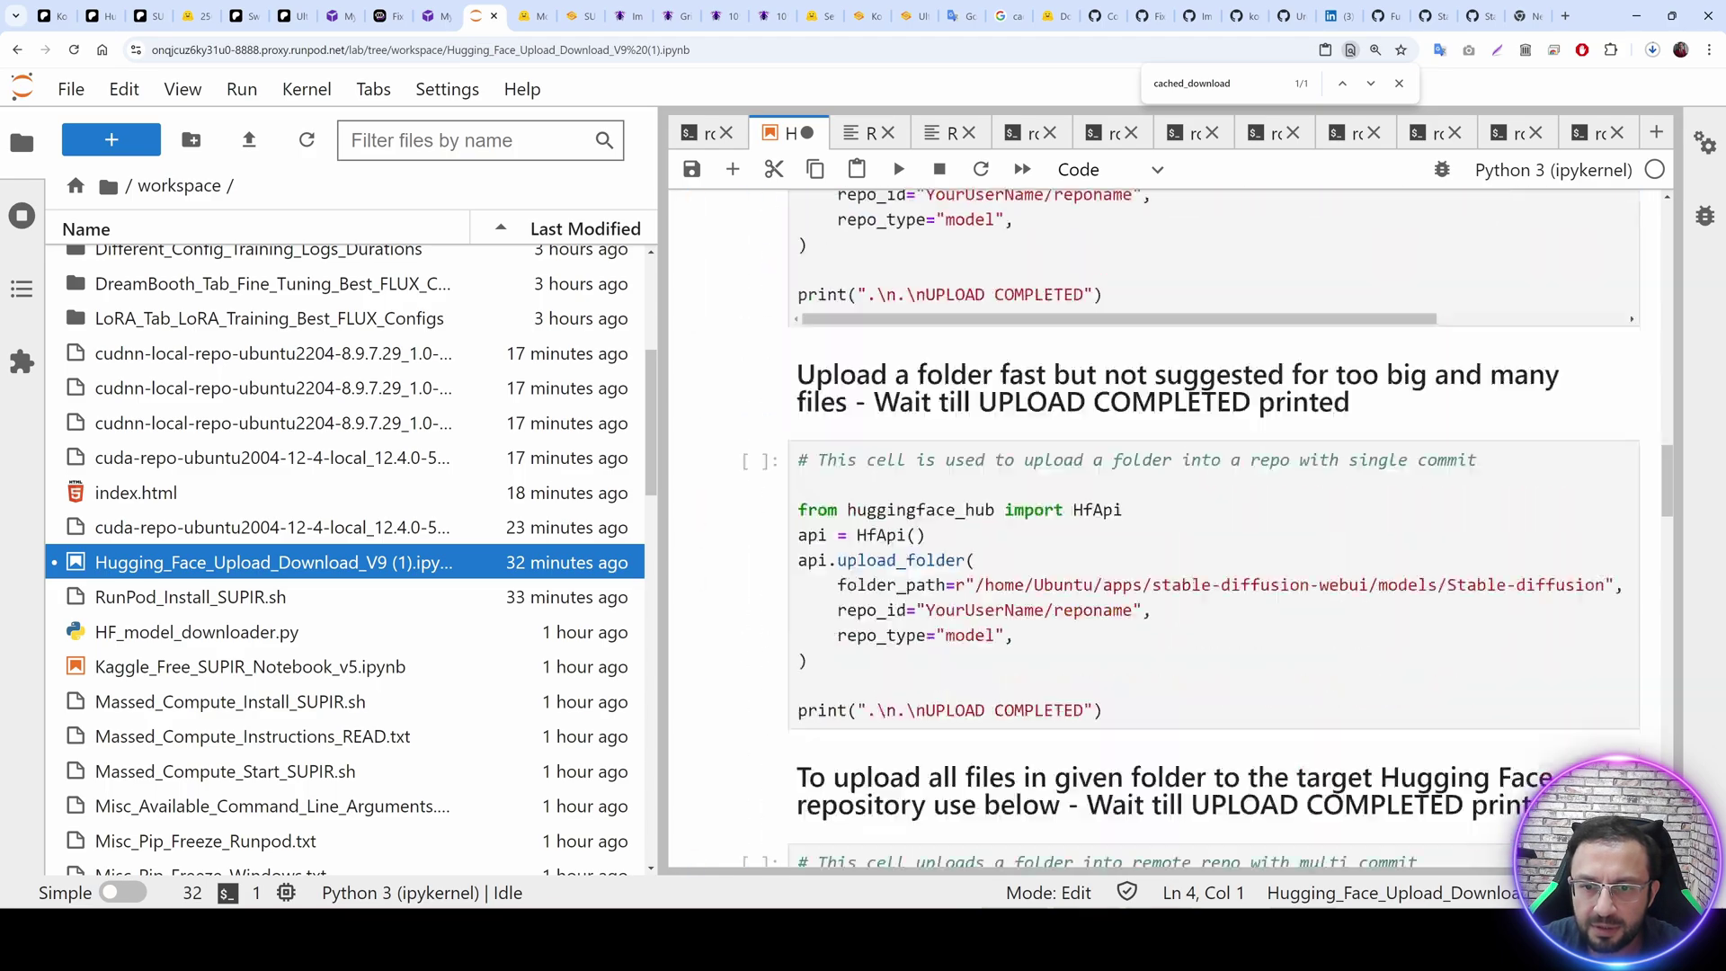
scroll(1213, 530, "down", 8)
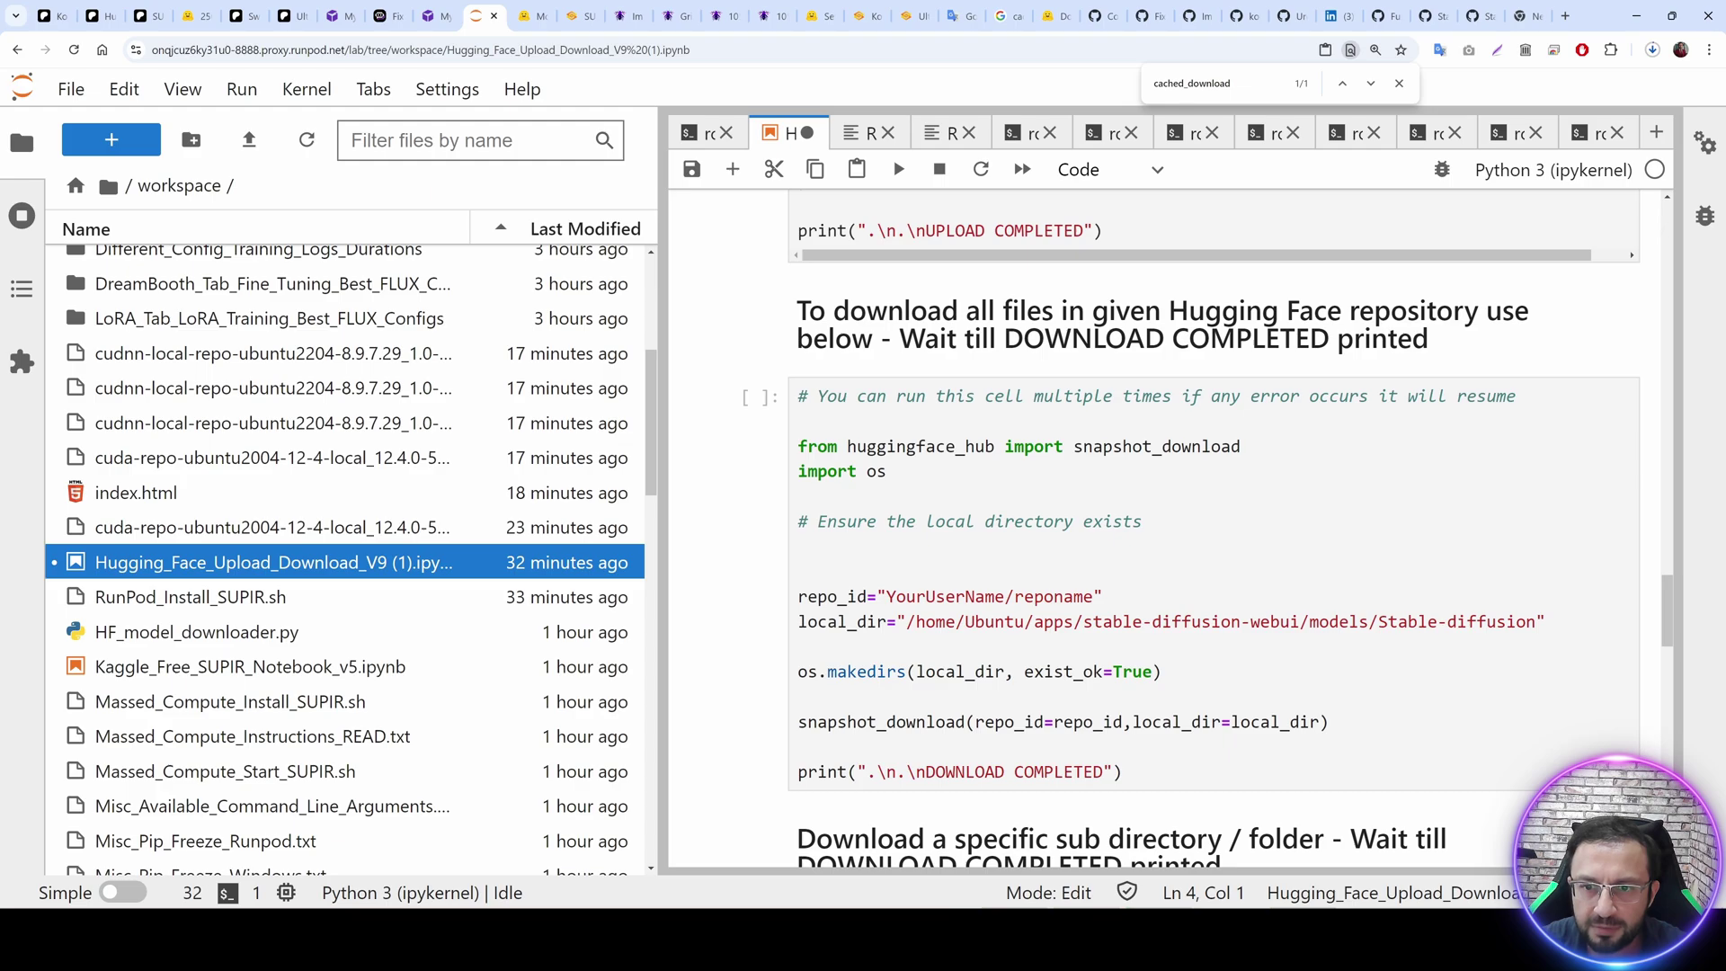
scroll(1084, 504, "down", 2)
left_click(1085, 439)
left_click_drag(1097, 439, 885, 438)
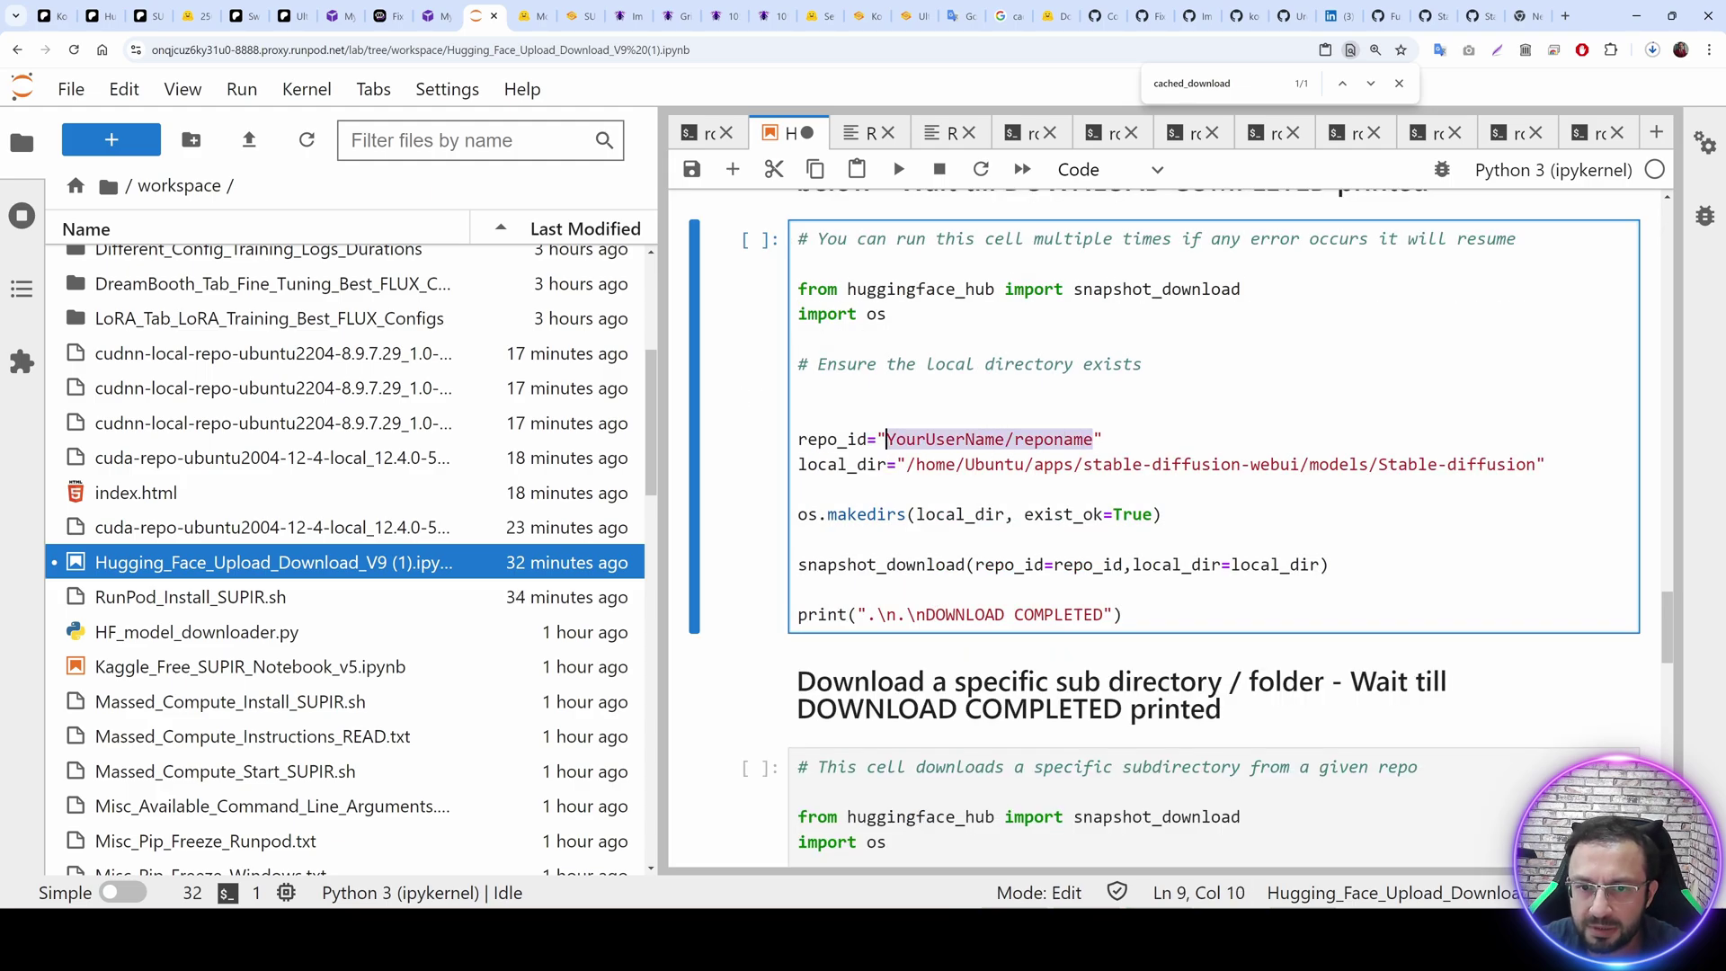
key("ctrl+v")
Set the download cell's local_dir to /workspace/gg and run the cell.
left_click_drag(1538, 463, 905, 463)
key("BackSpace")
type("workspace/gg")
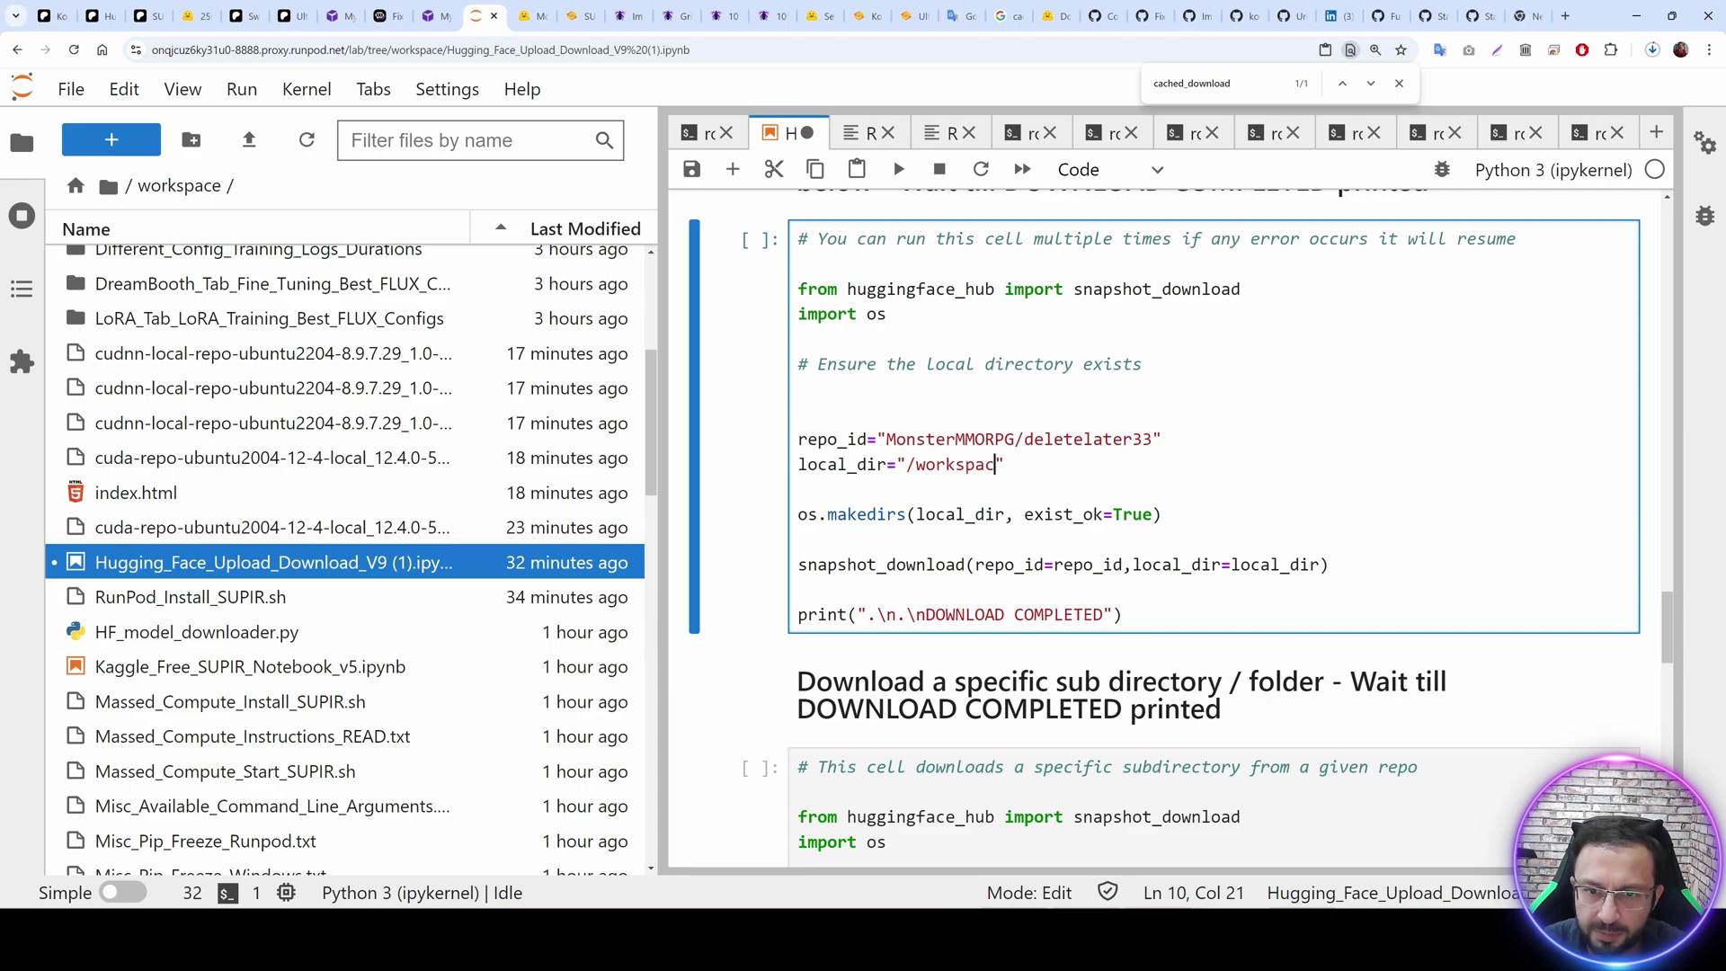
scroll(1168, 539, "up", 1)
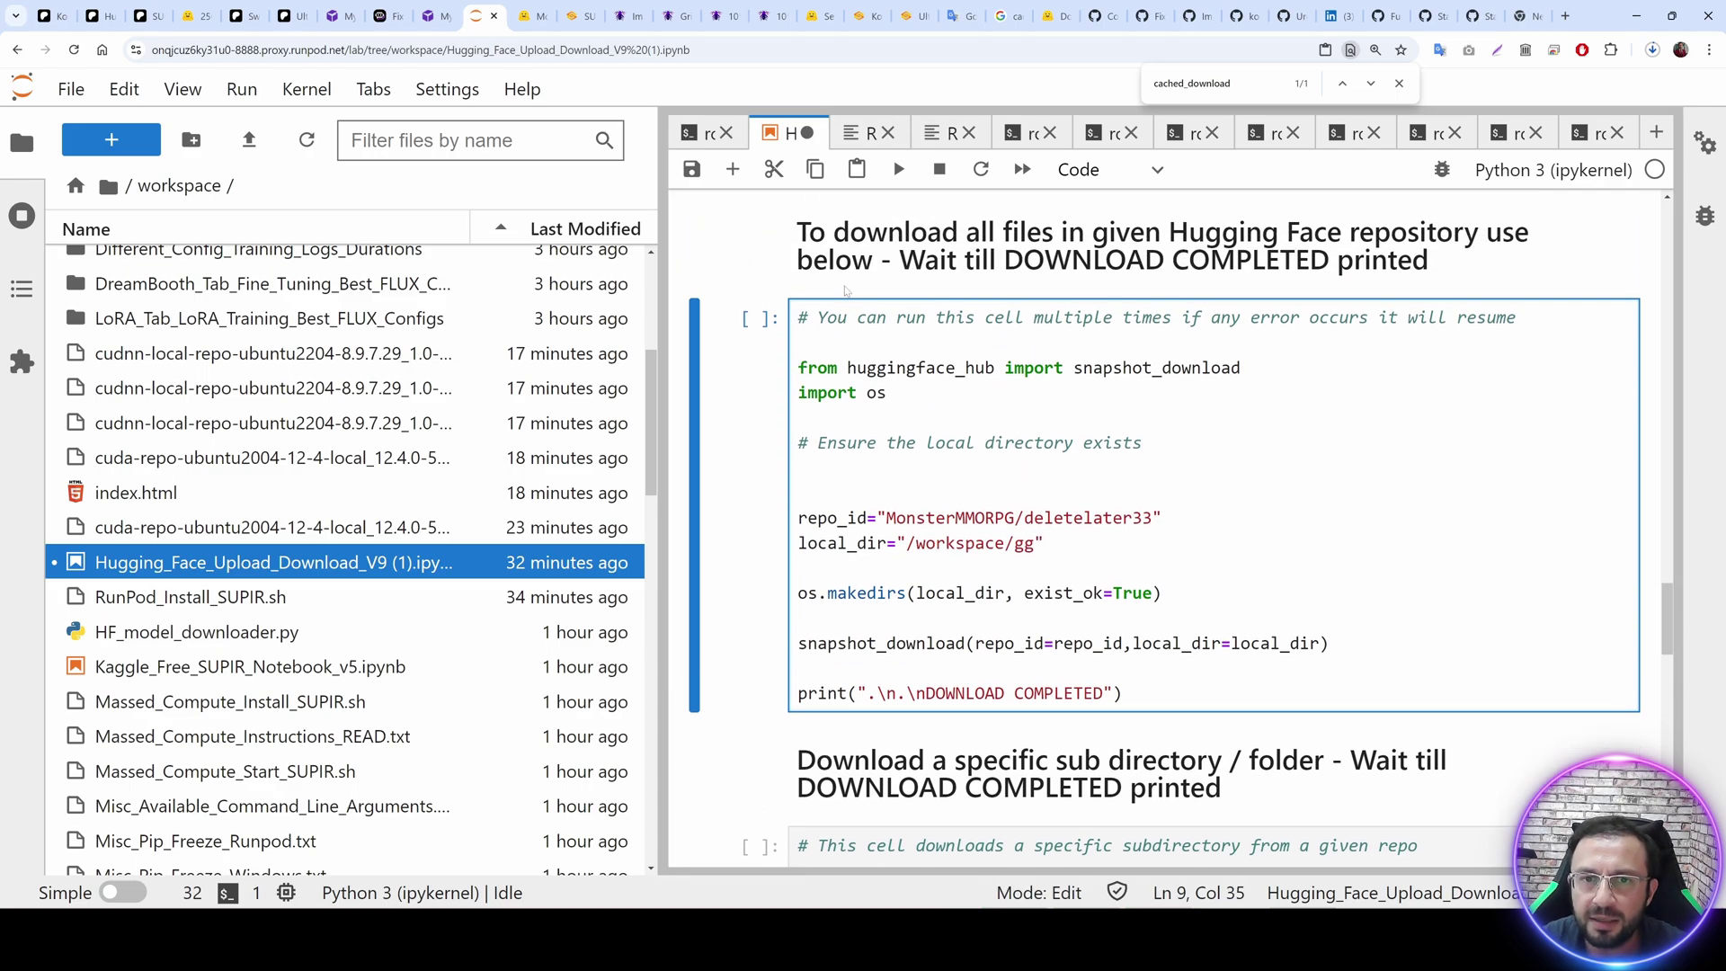
left_click(897, 171)
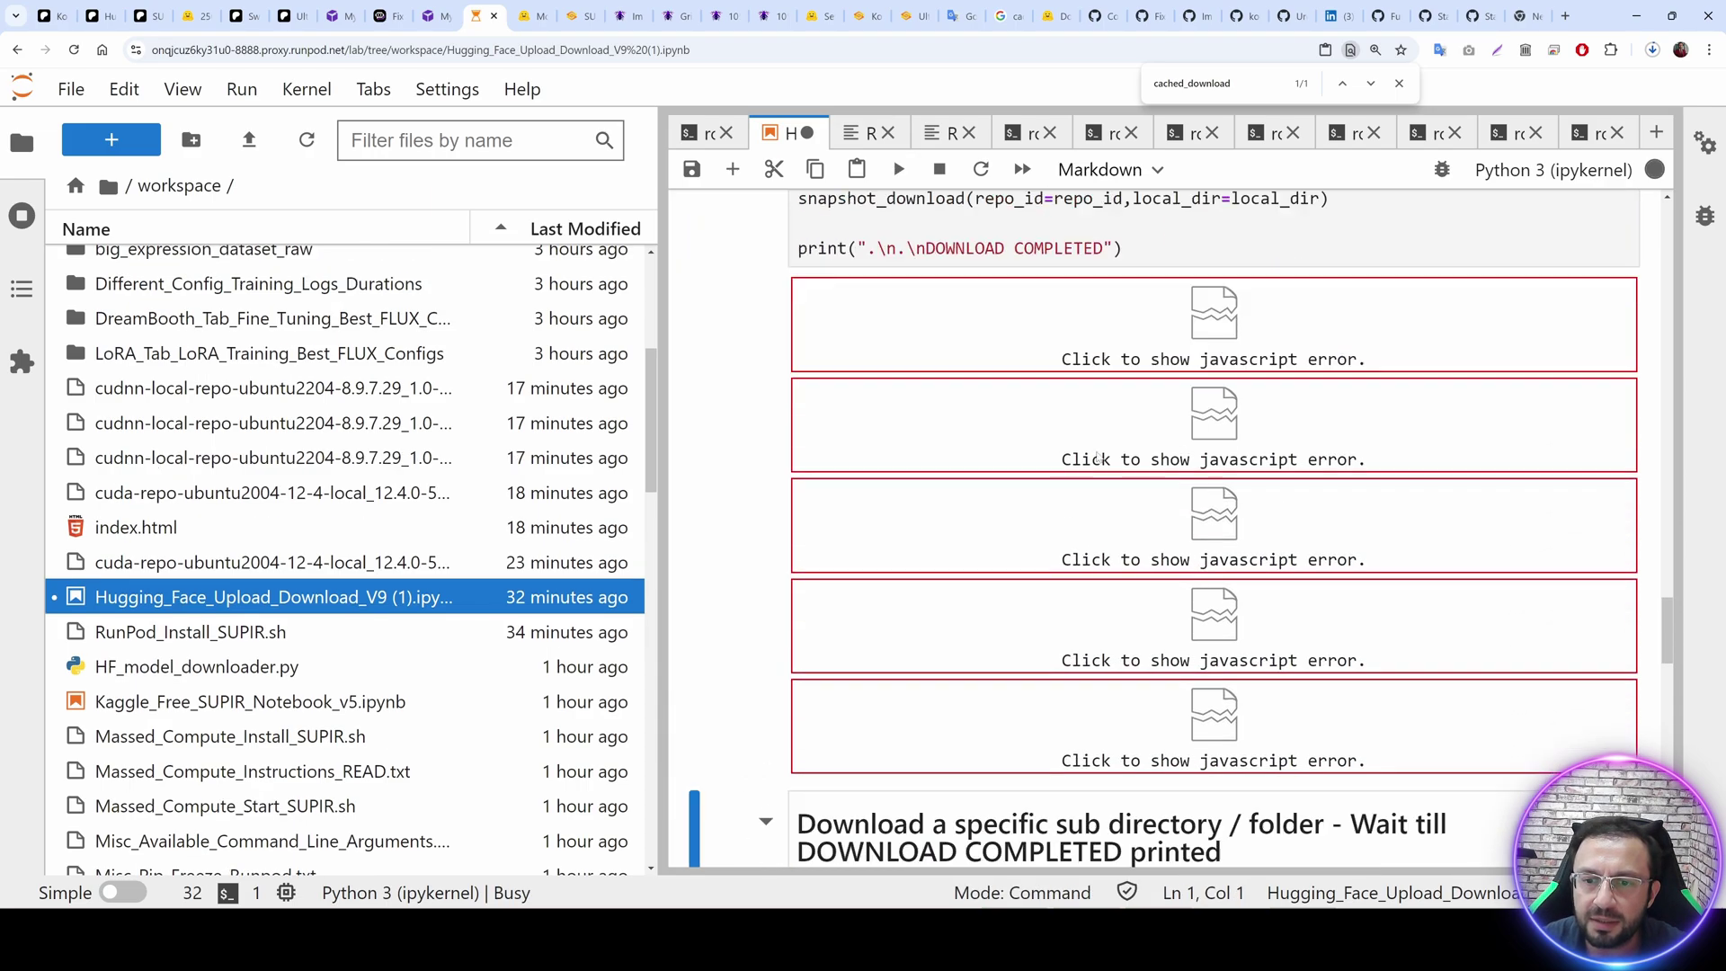
scroll(1180, 604, "up", 5)
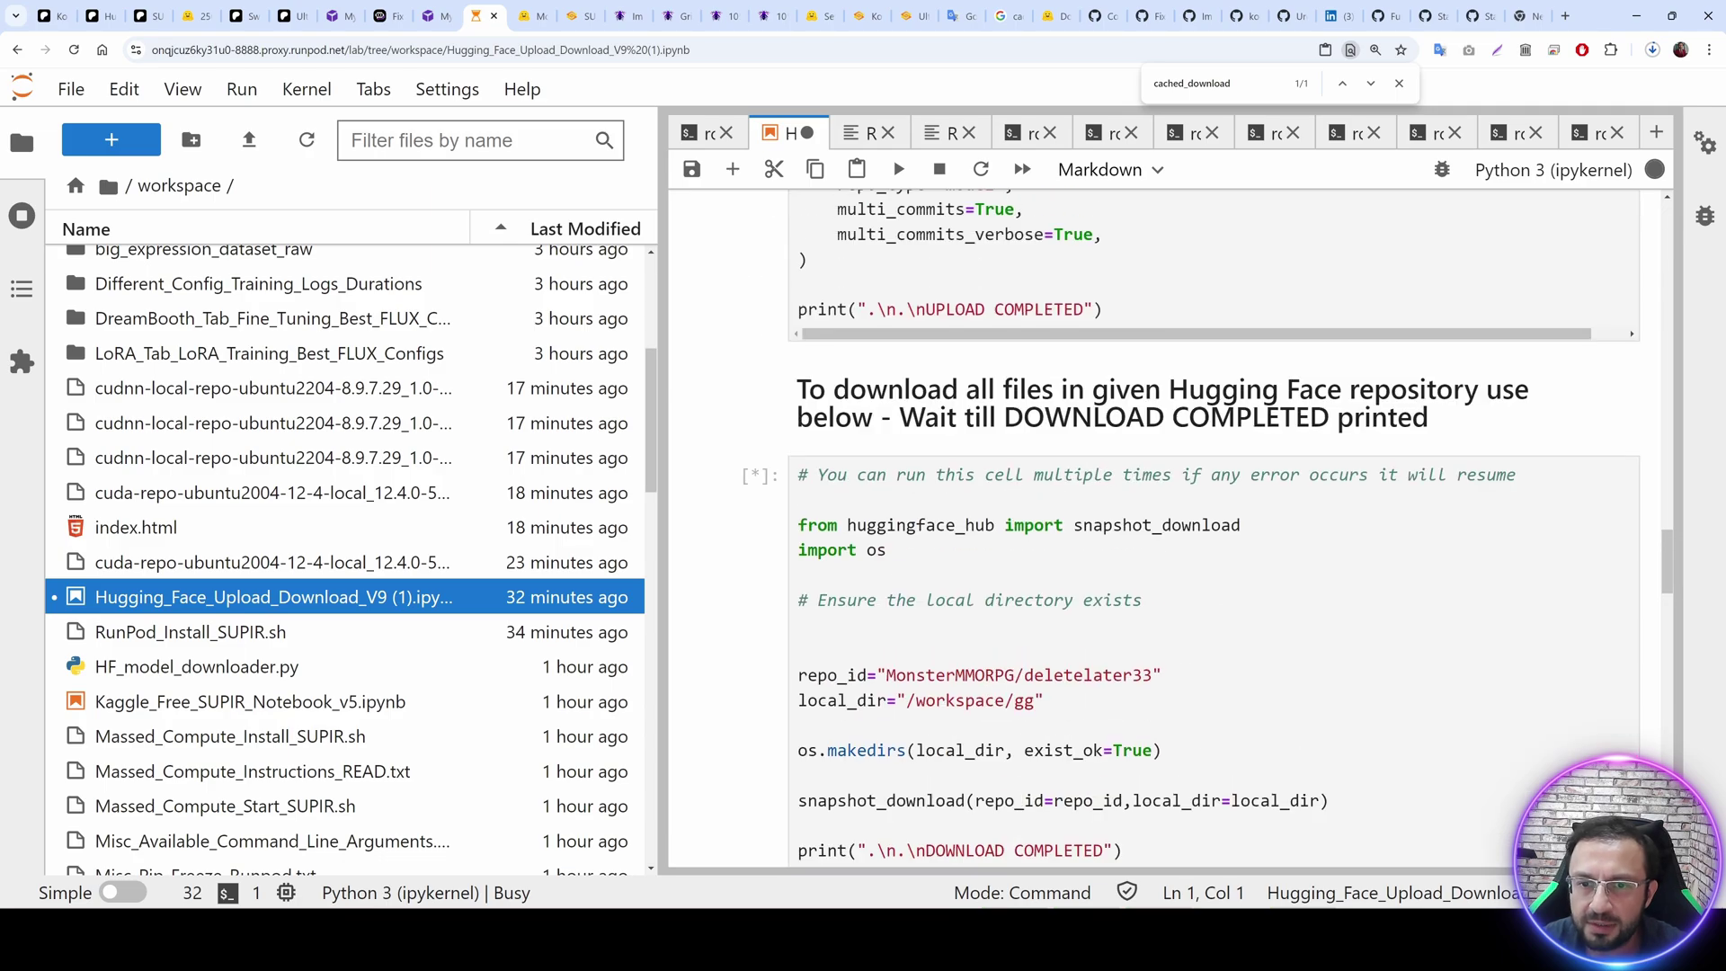
Look over the output of the repository download cell and save the Hugging Face upload/download notebook.
scroll(1256, 591, "up", 1)
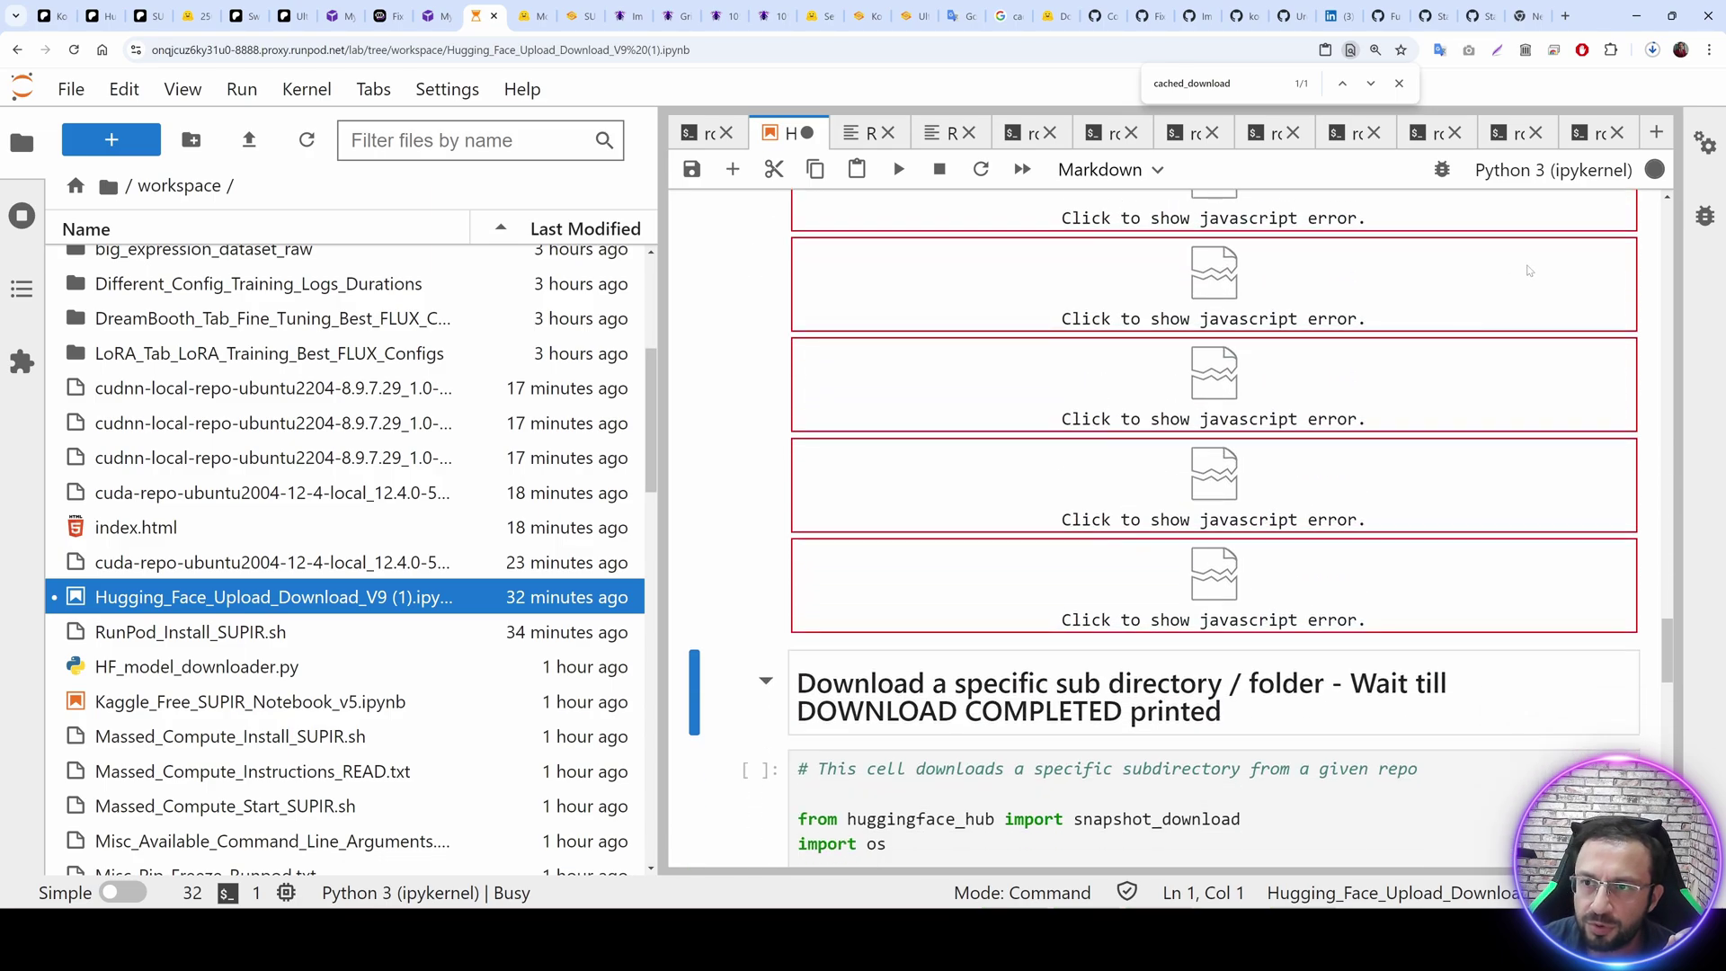
mouse_move(1650, 175)
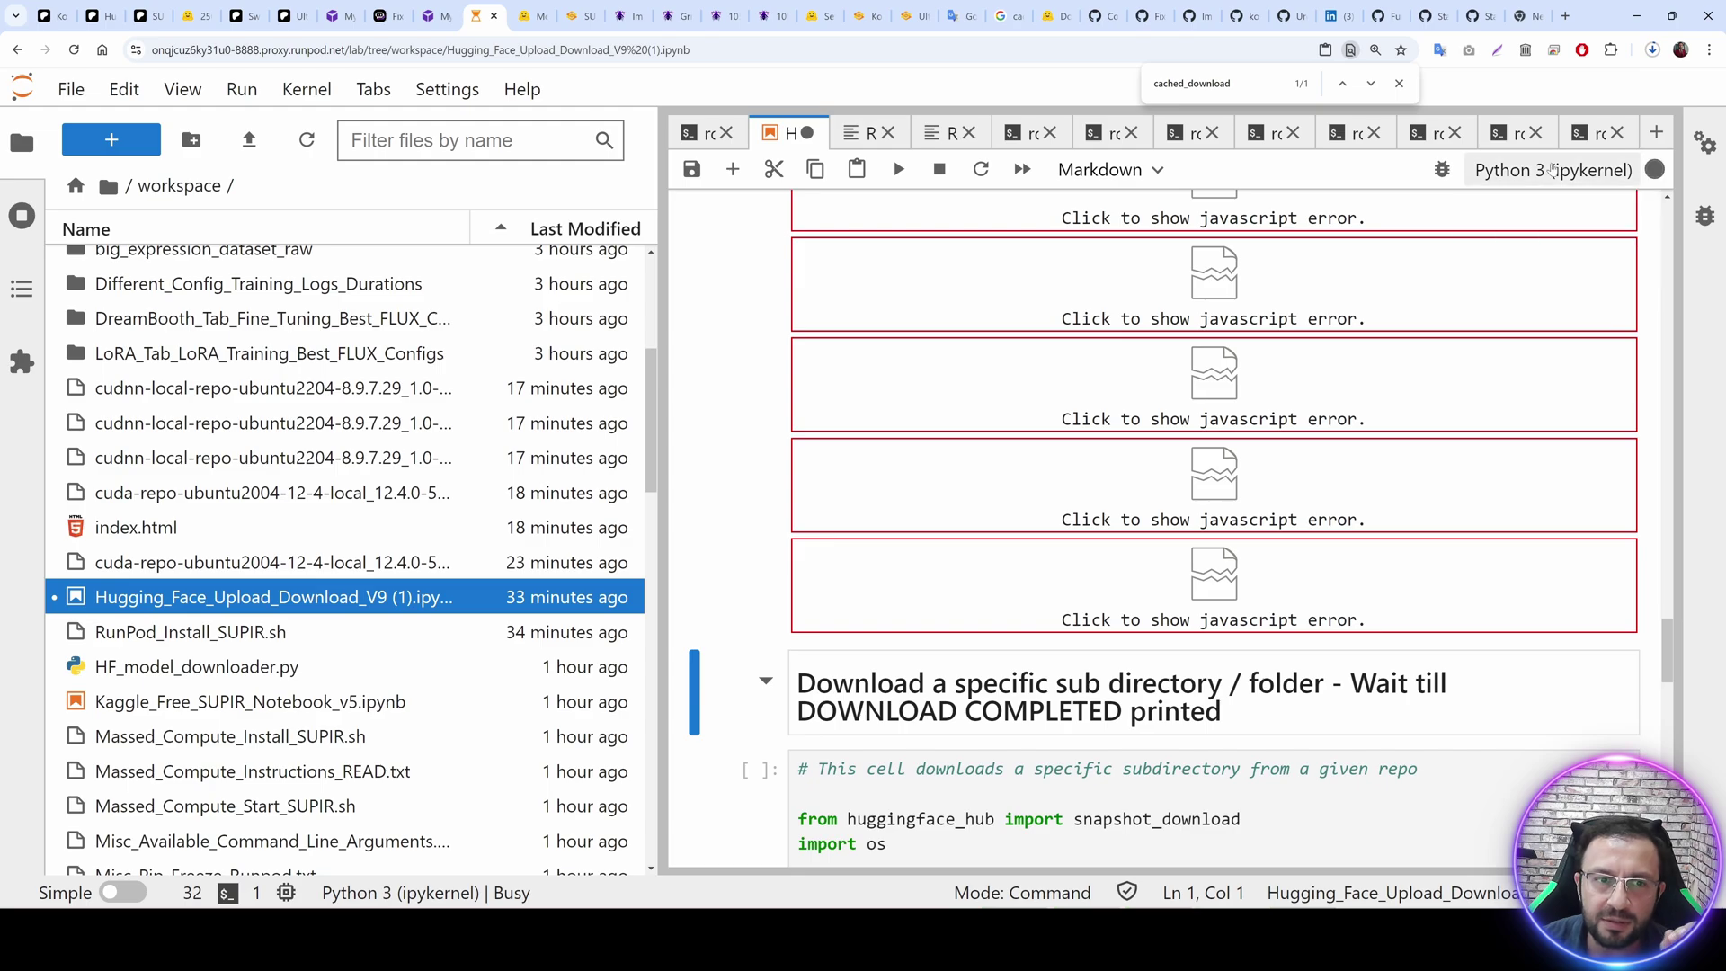
scroll(270, 403, "up", 5)
key("ctrl+s")
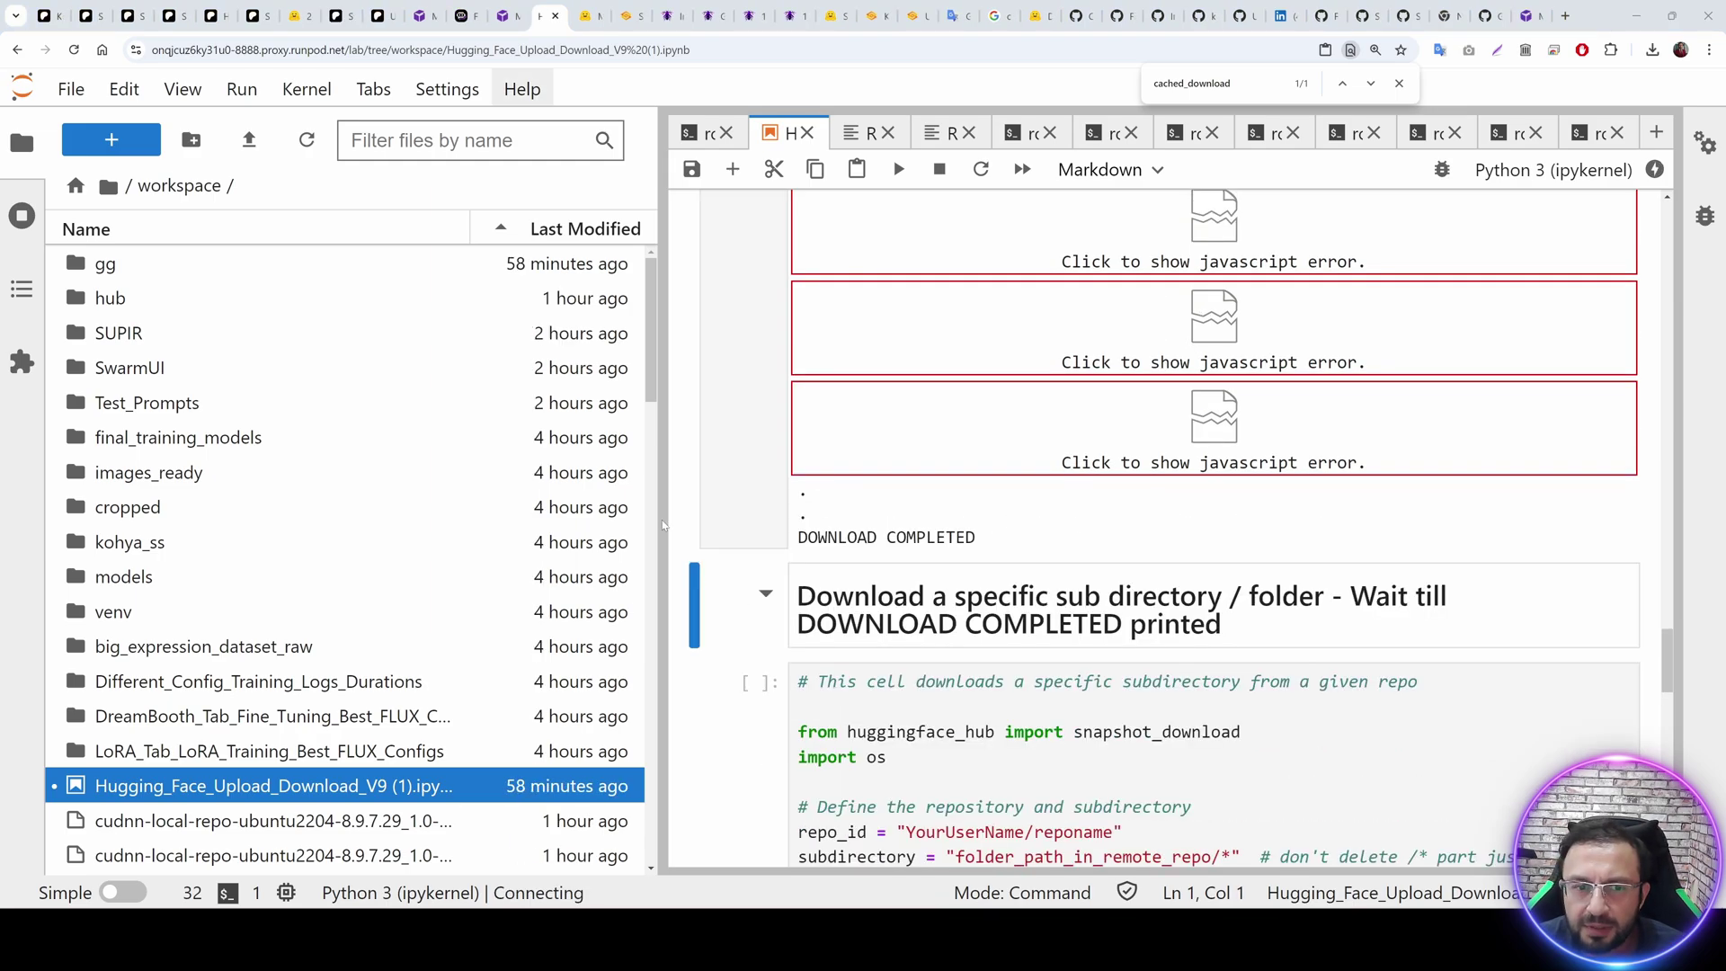
Check the final line of the repository download cell's output and the notebook's kernel status.
left_click_drag(987, 537, 807, 539)
left_click(1652, 168)
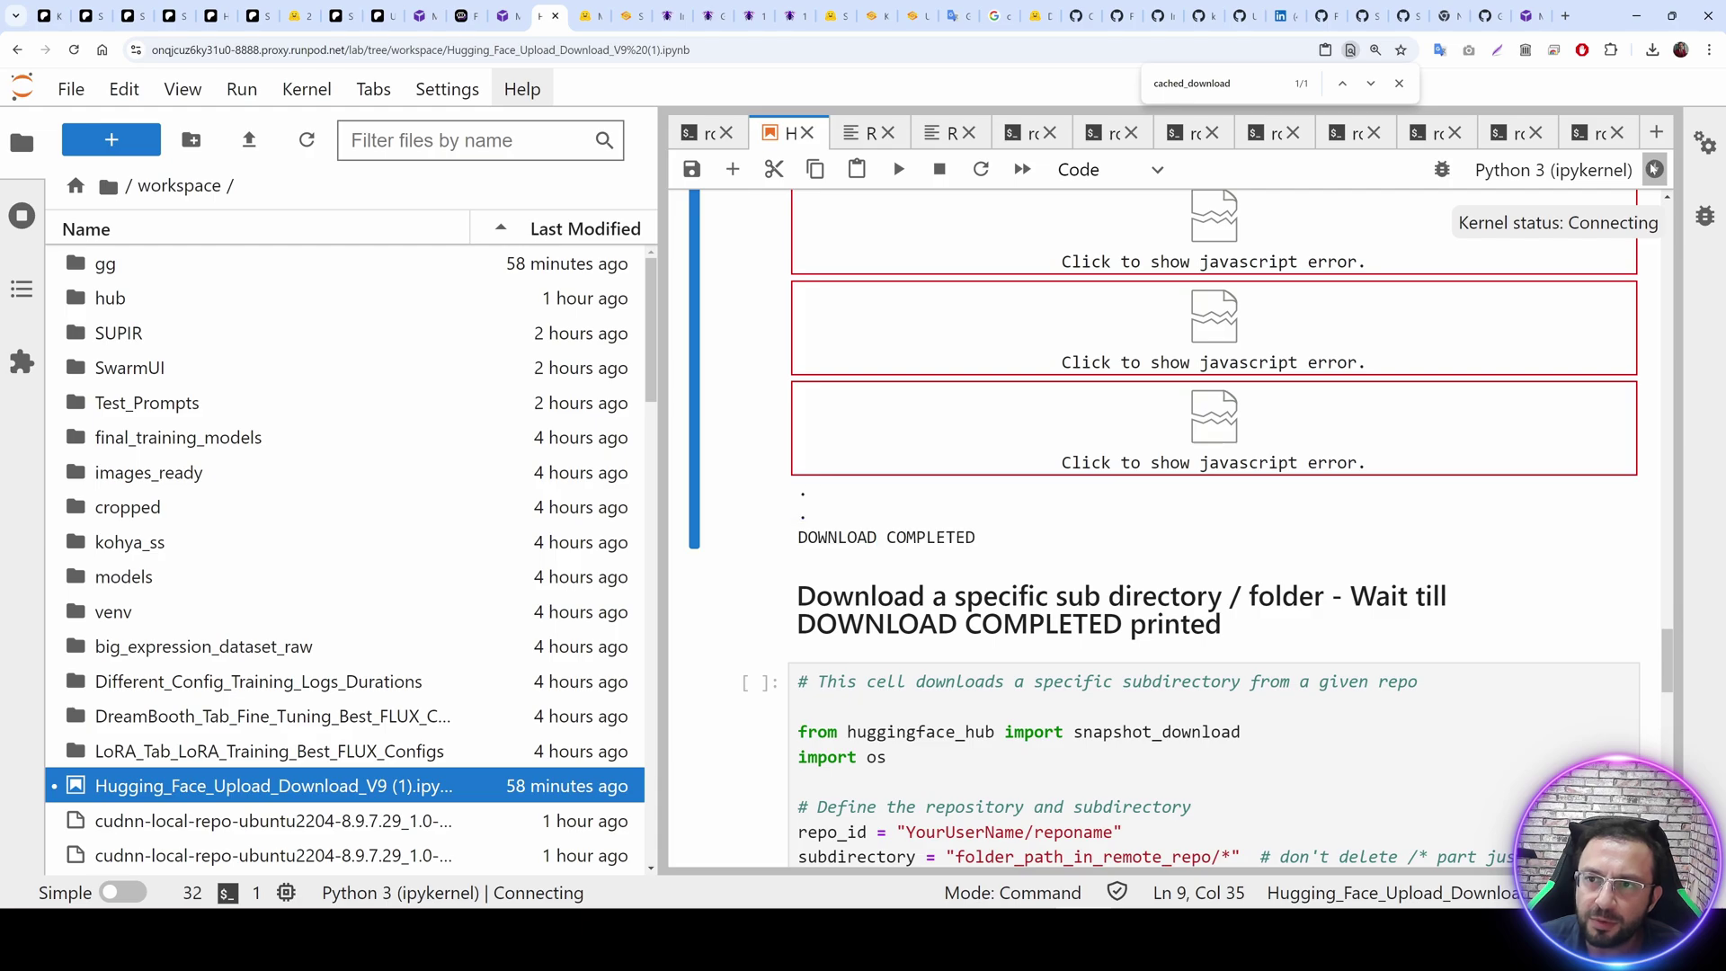
left_click_drag(976, 538, 807, 538)
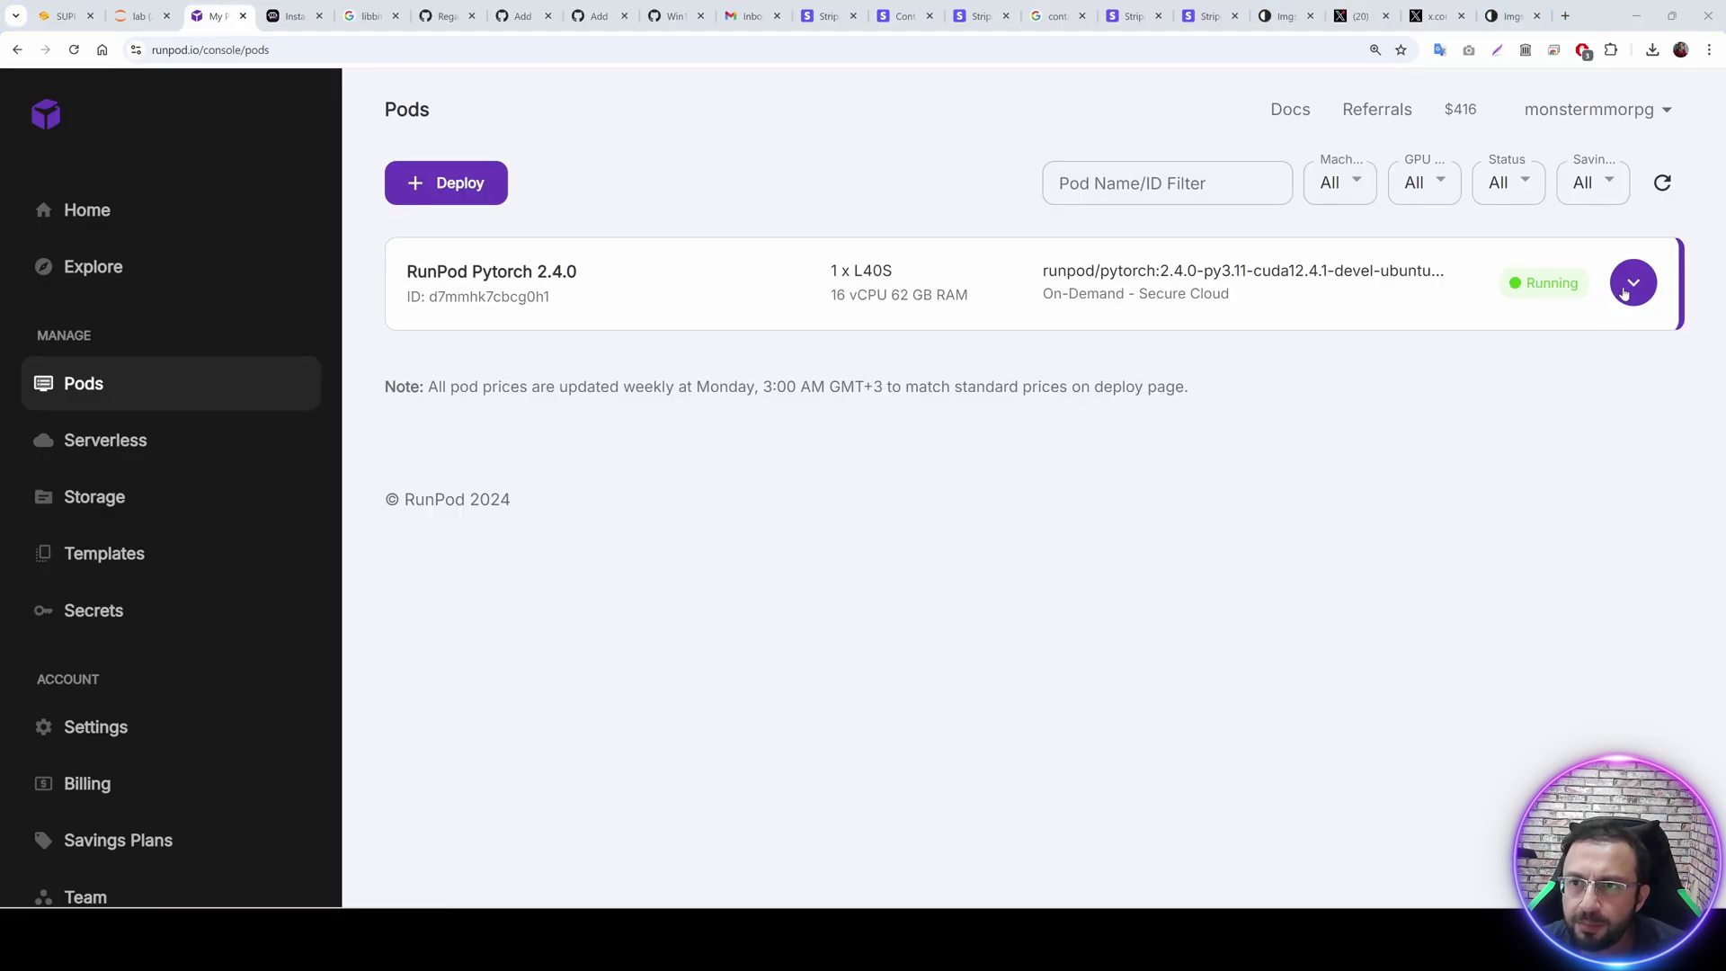
In the RunPod console, expand the RunPod Pytorch 2.4.0 pod, review the idle storage charge, and stop the pod.
left_click(1617, 283)
scroll(1142, 630, "down", 1)
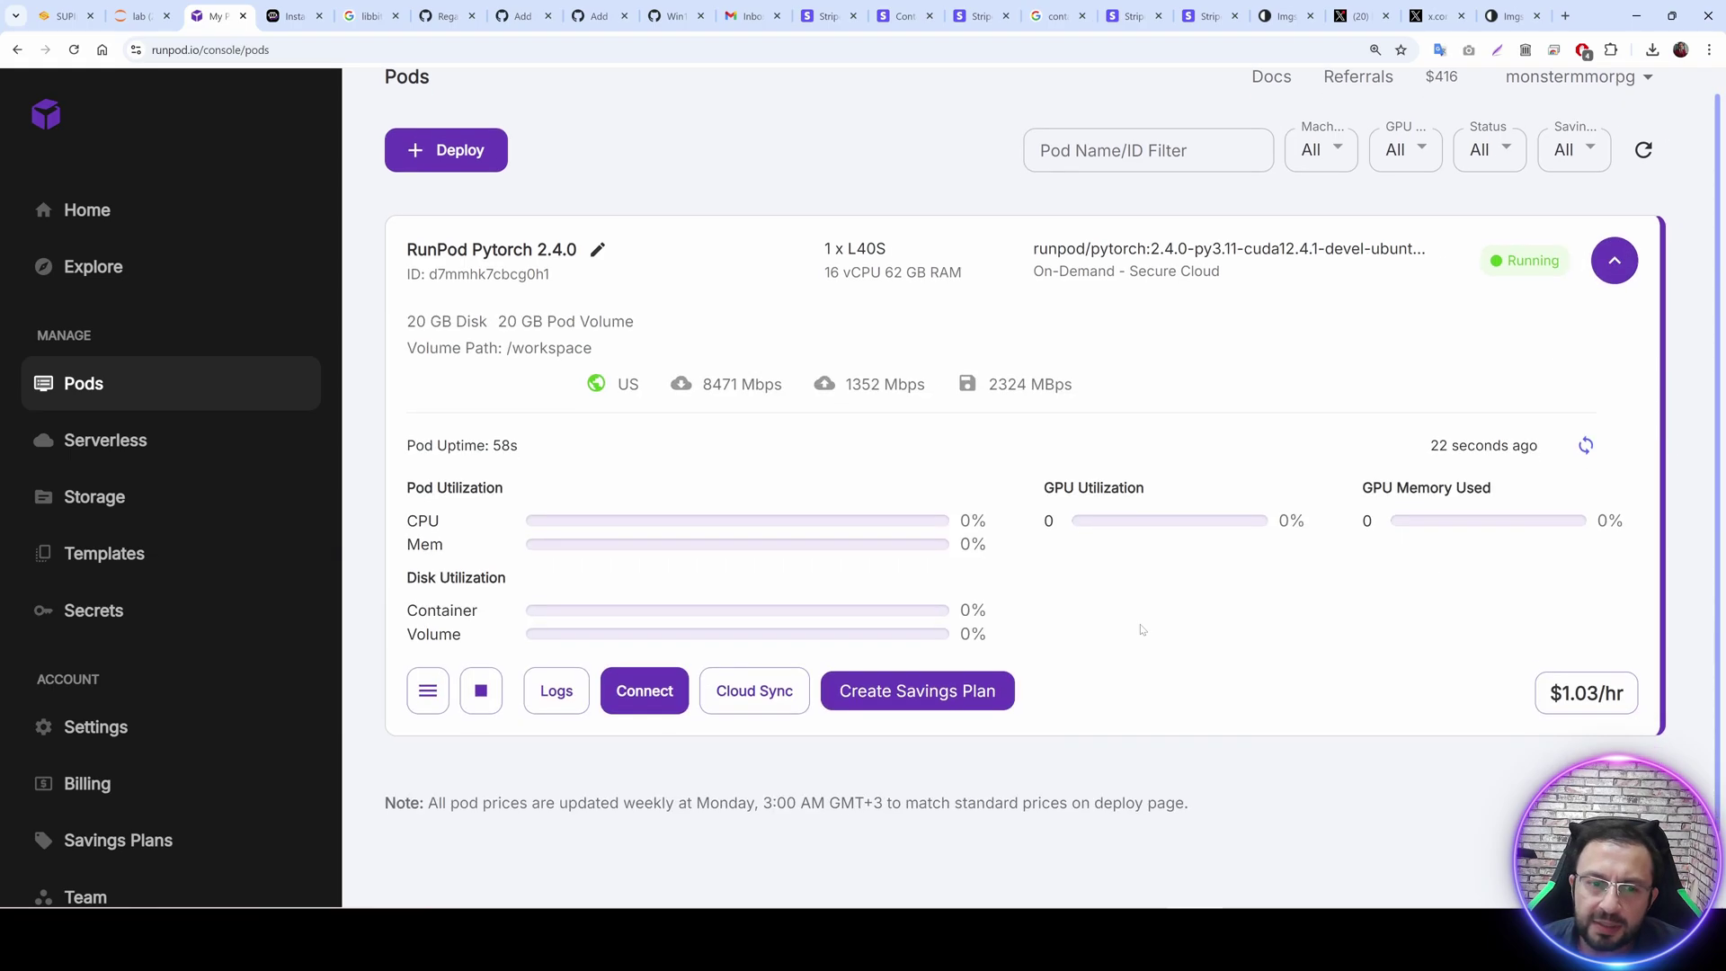
left_click(481, 645)
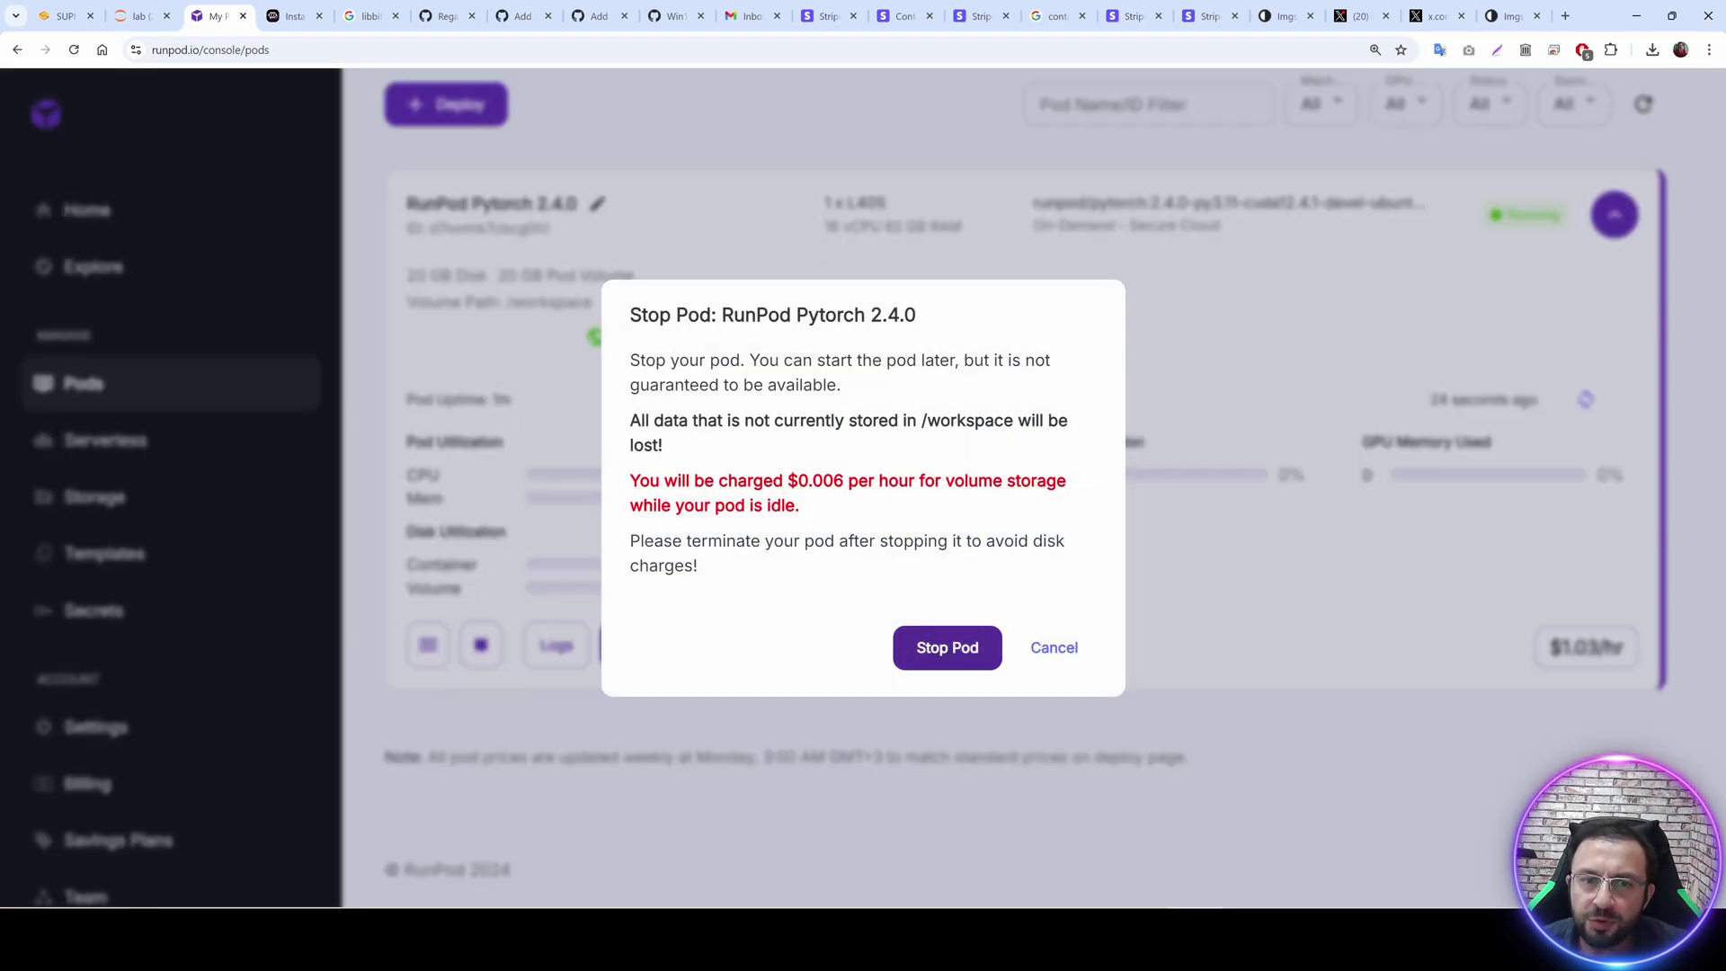
left_click_drag(832, 509, 625, 481)
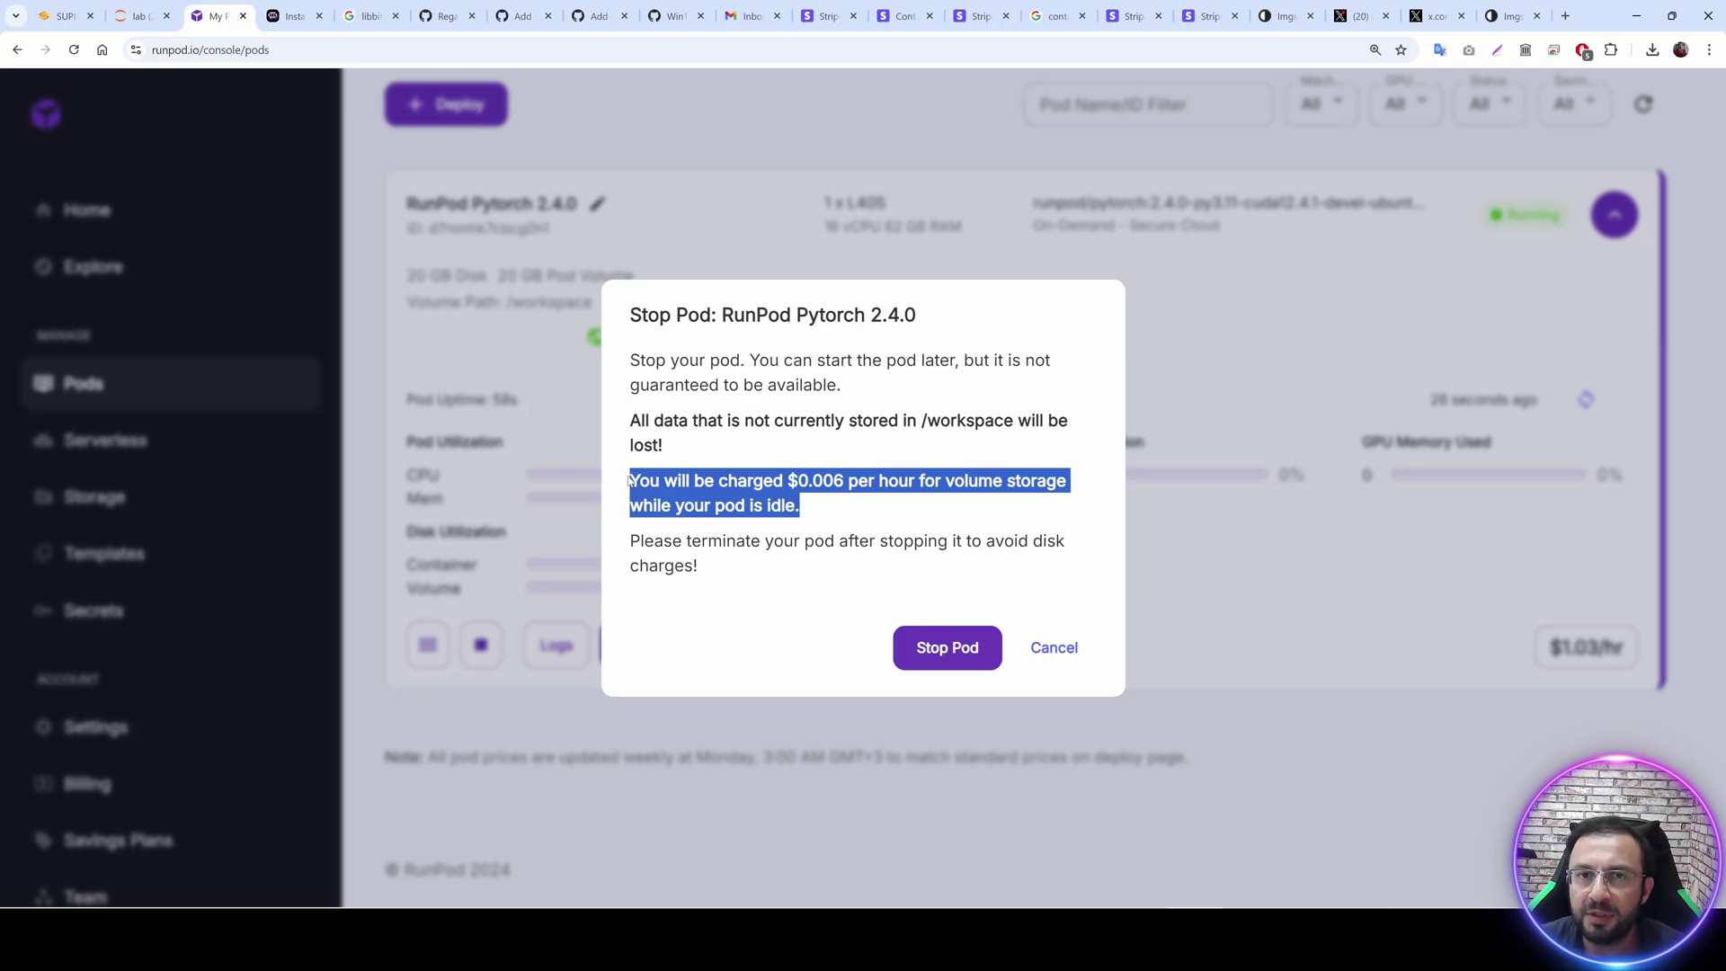
left_click(947, 647)
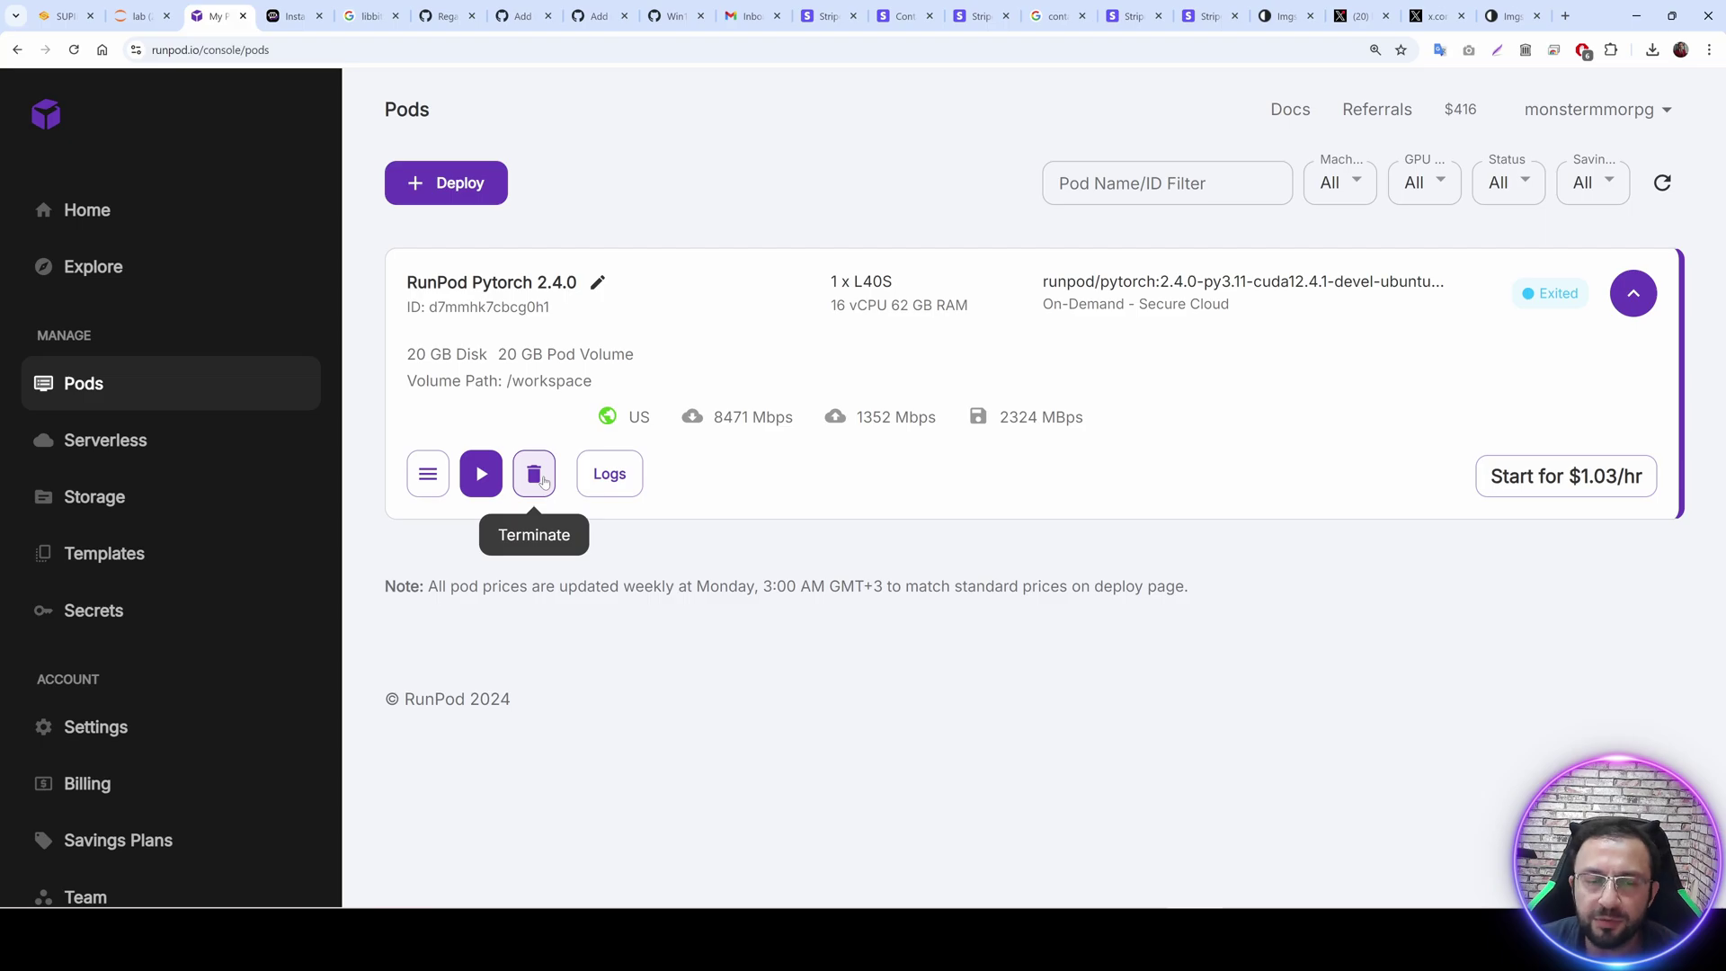
Open the RunPod billing page and check the current GPU cloud spend with the pod stopped.
left_click(1460, 115)
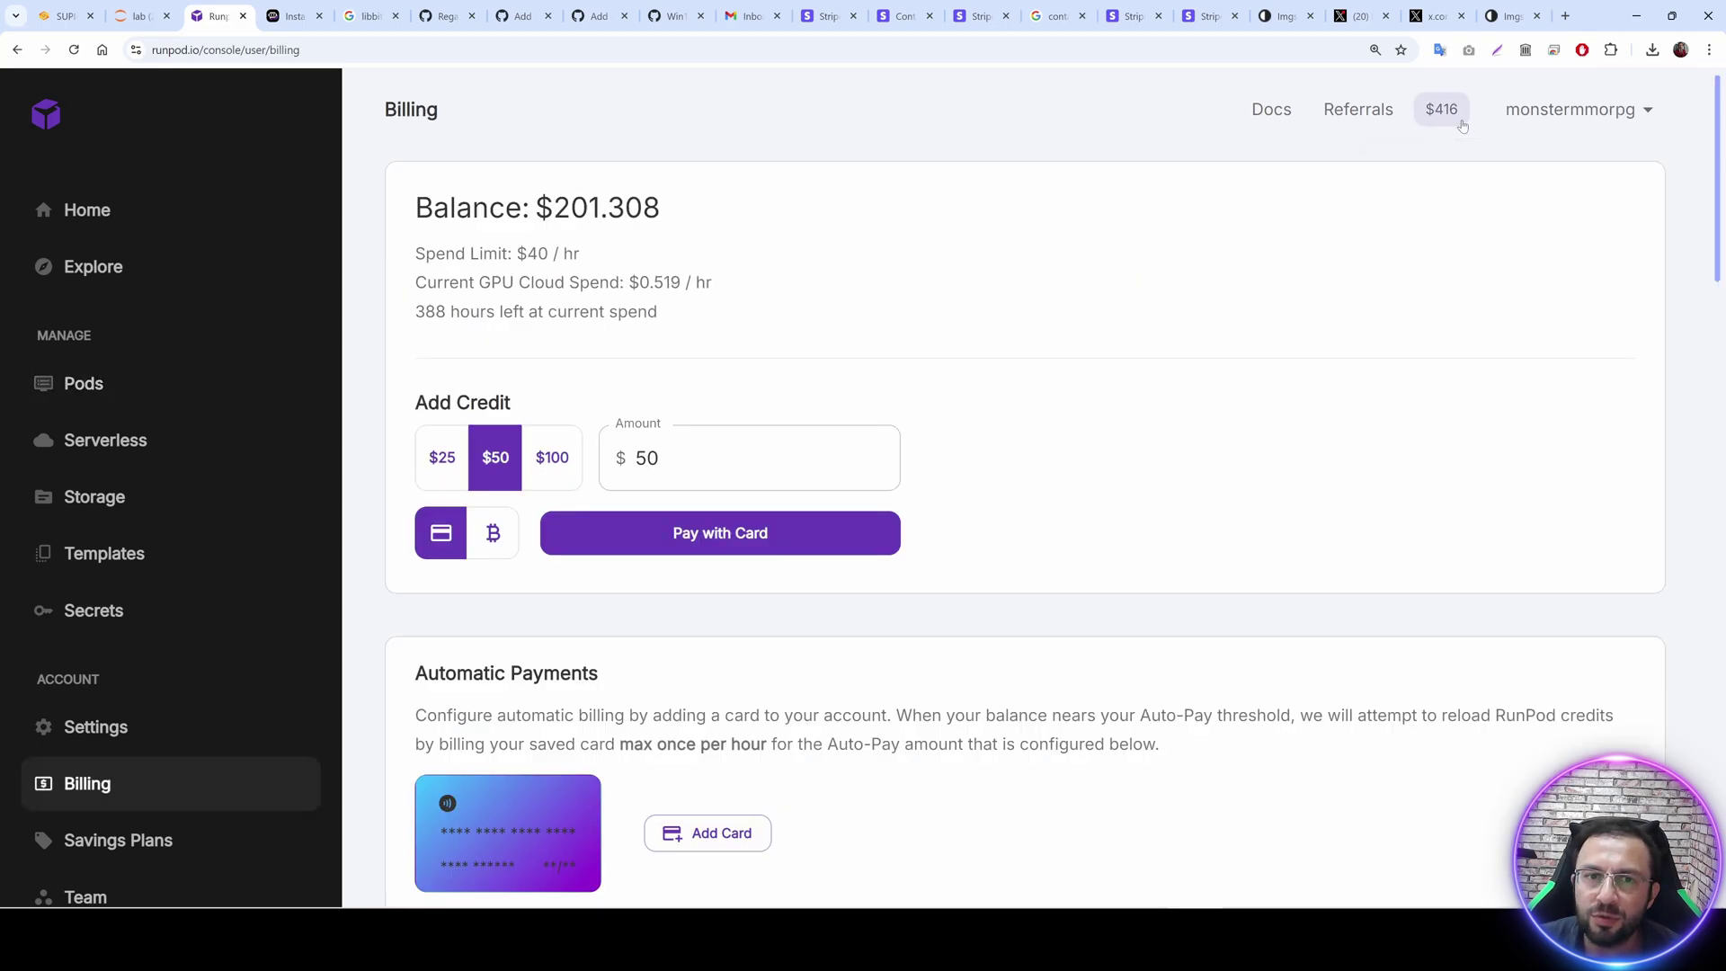
left_click_drag(718, 283, 625, 282)
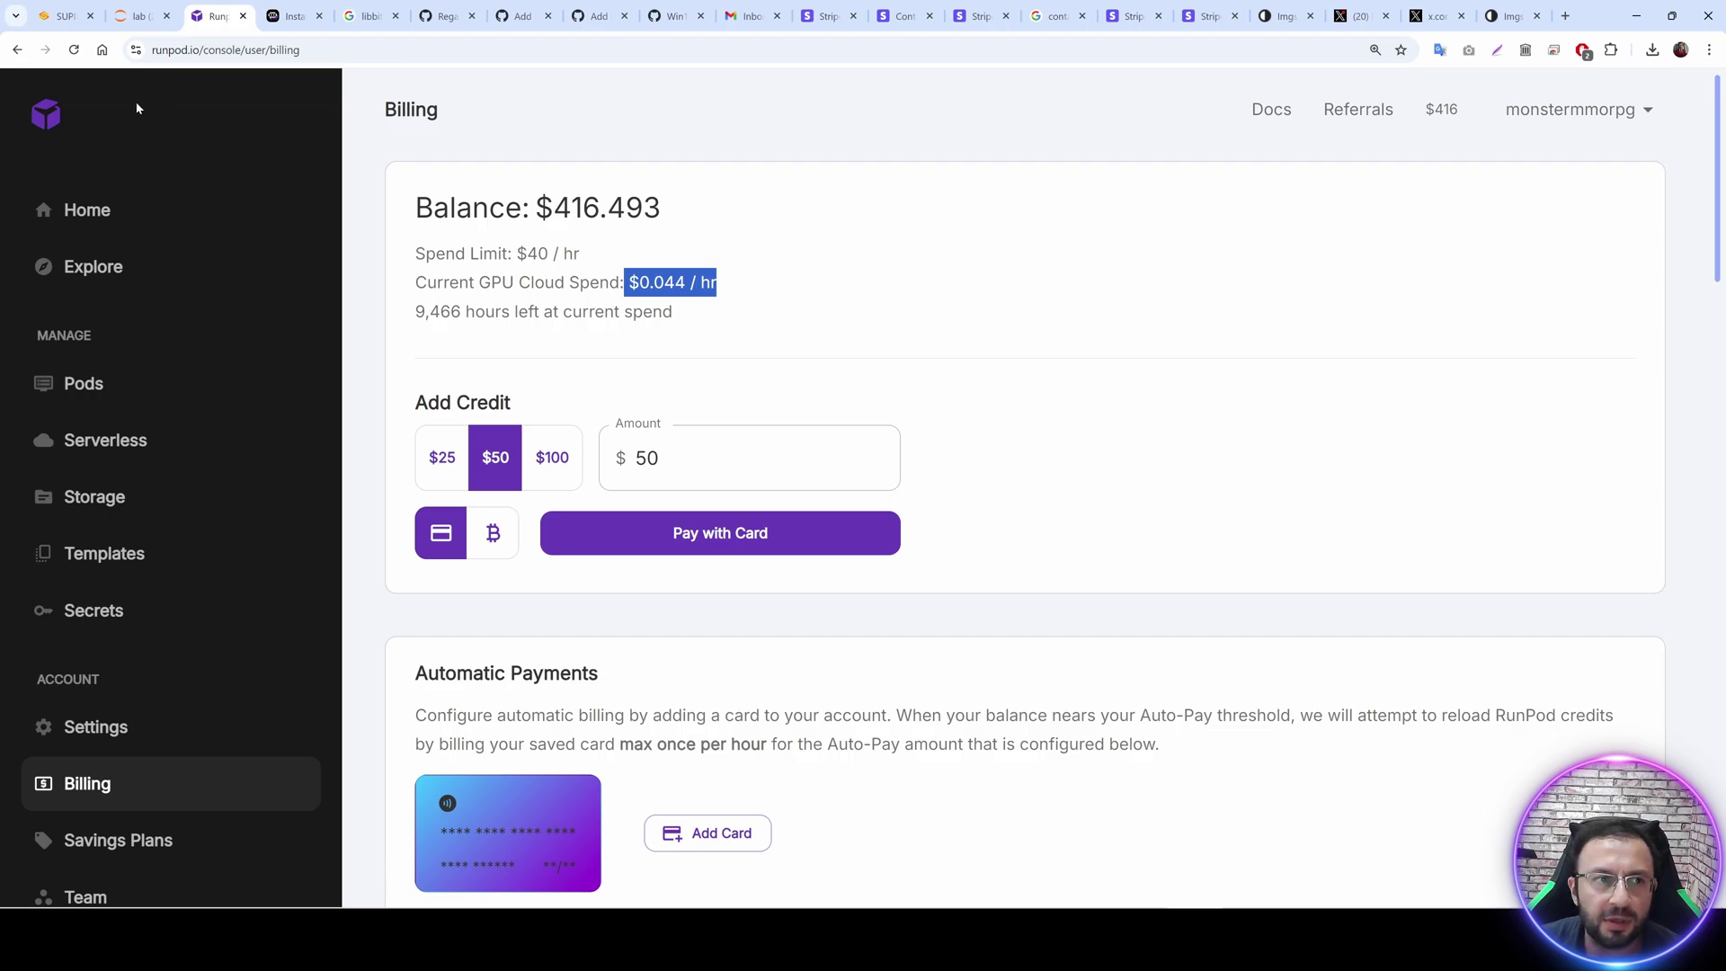
Return to the pods list and permanently terminate the stopped RunPod Pytorch 2.4.0 pod.
left_click(17, 50)
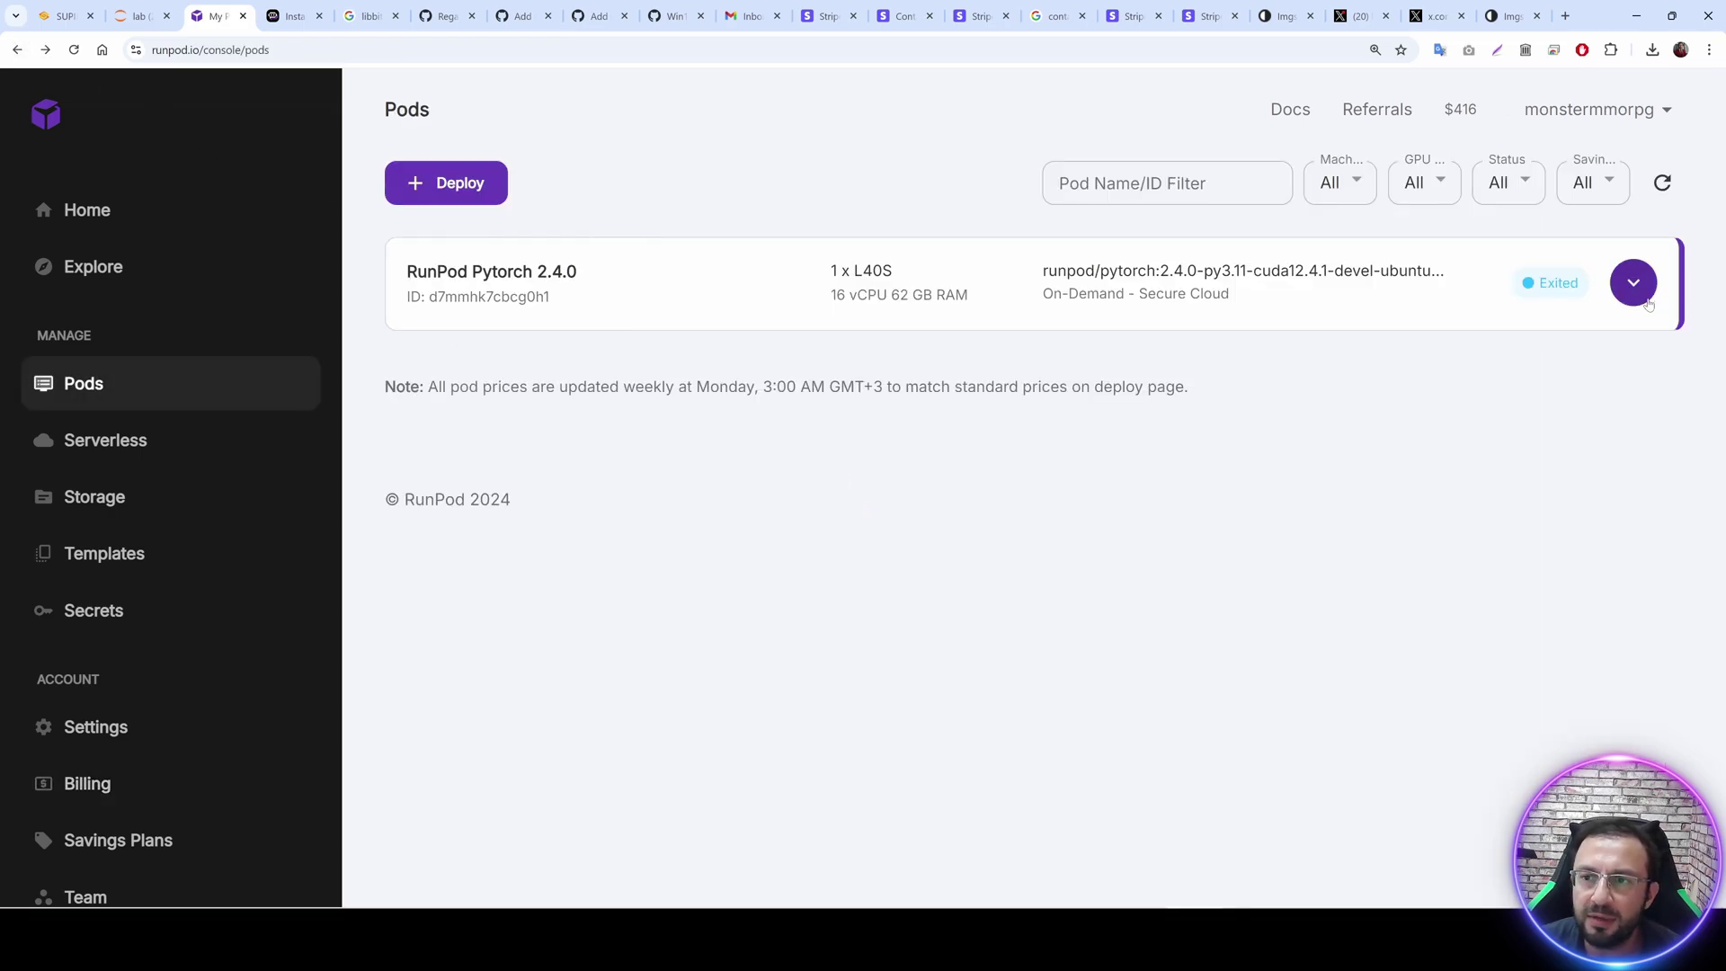
left_click(1642, 297)
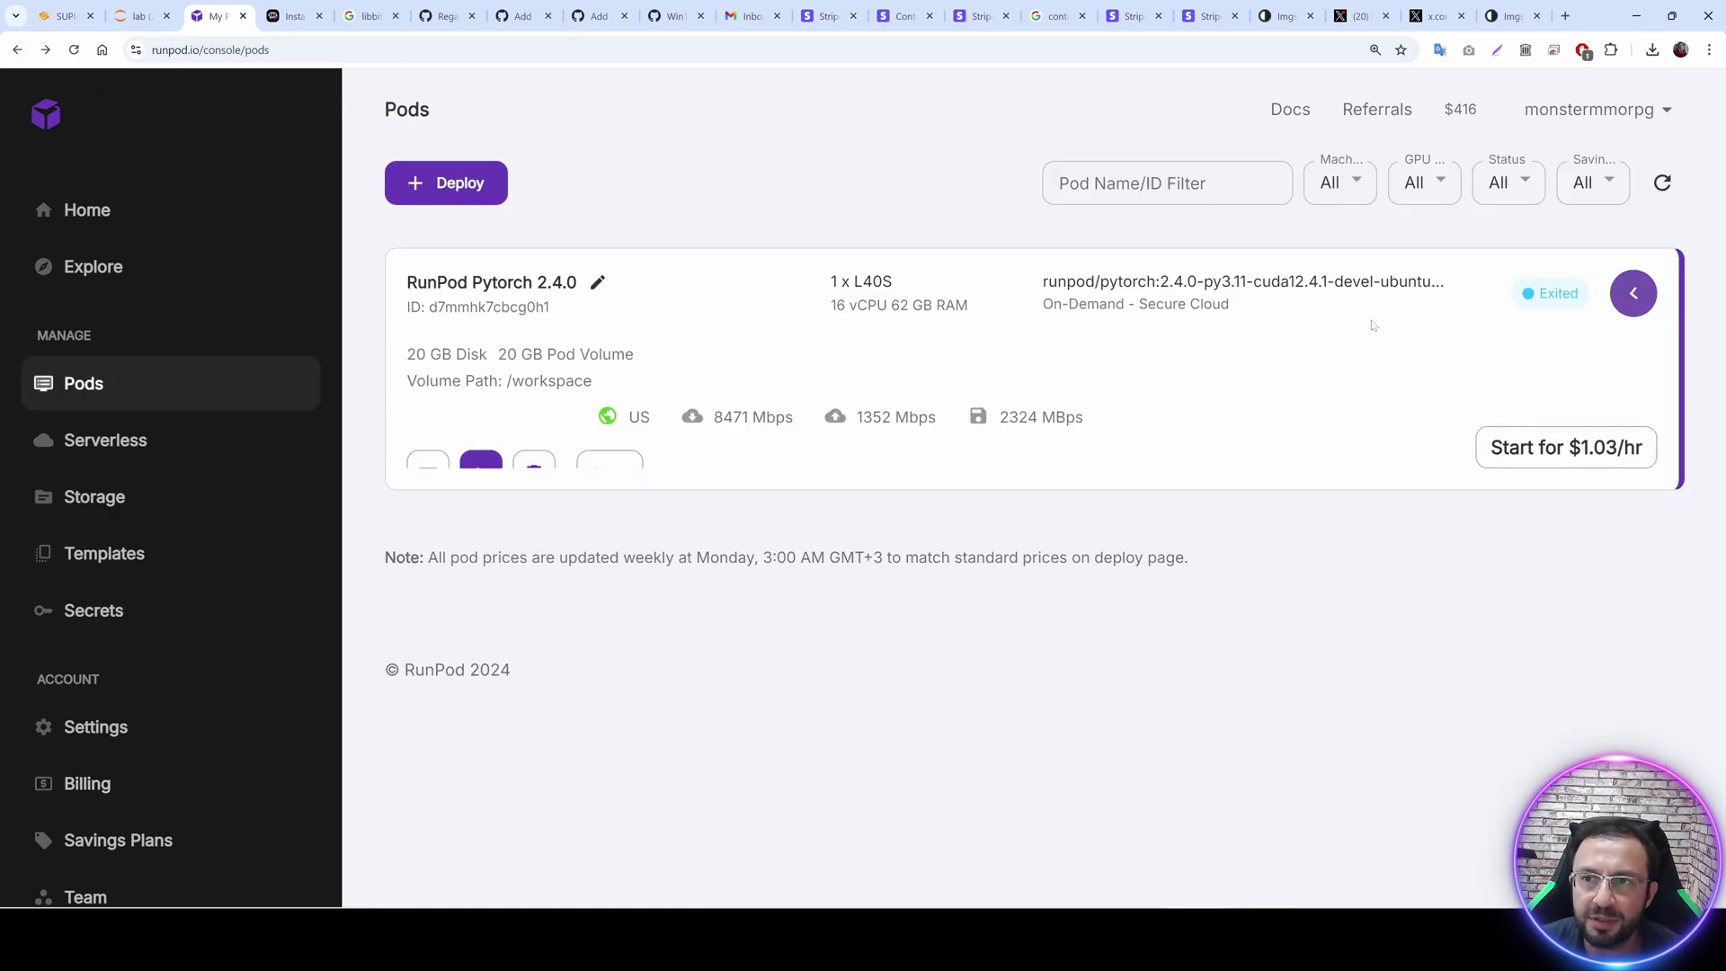
left_click(536, 476)
left_click(963, 580)
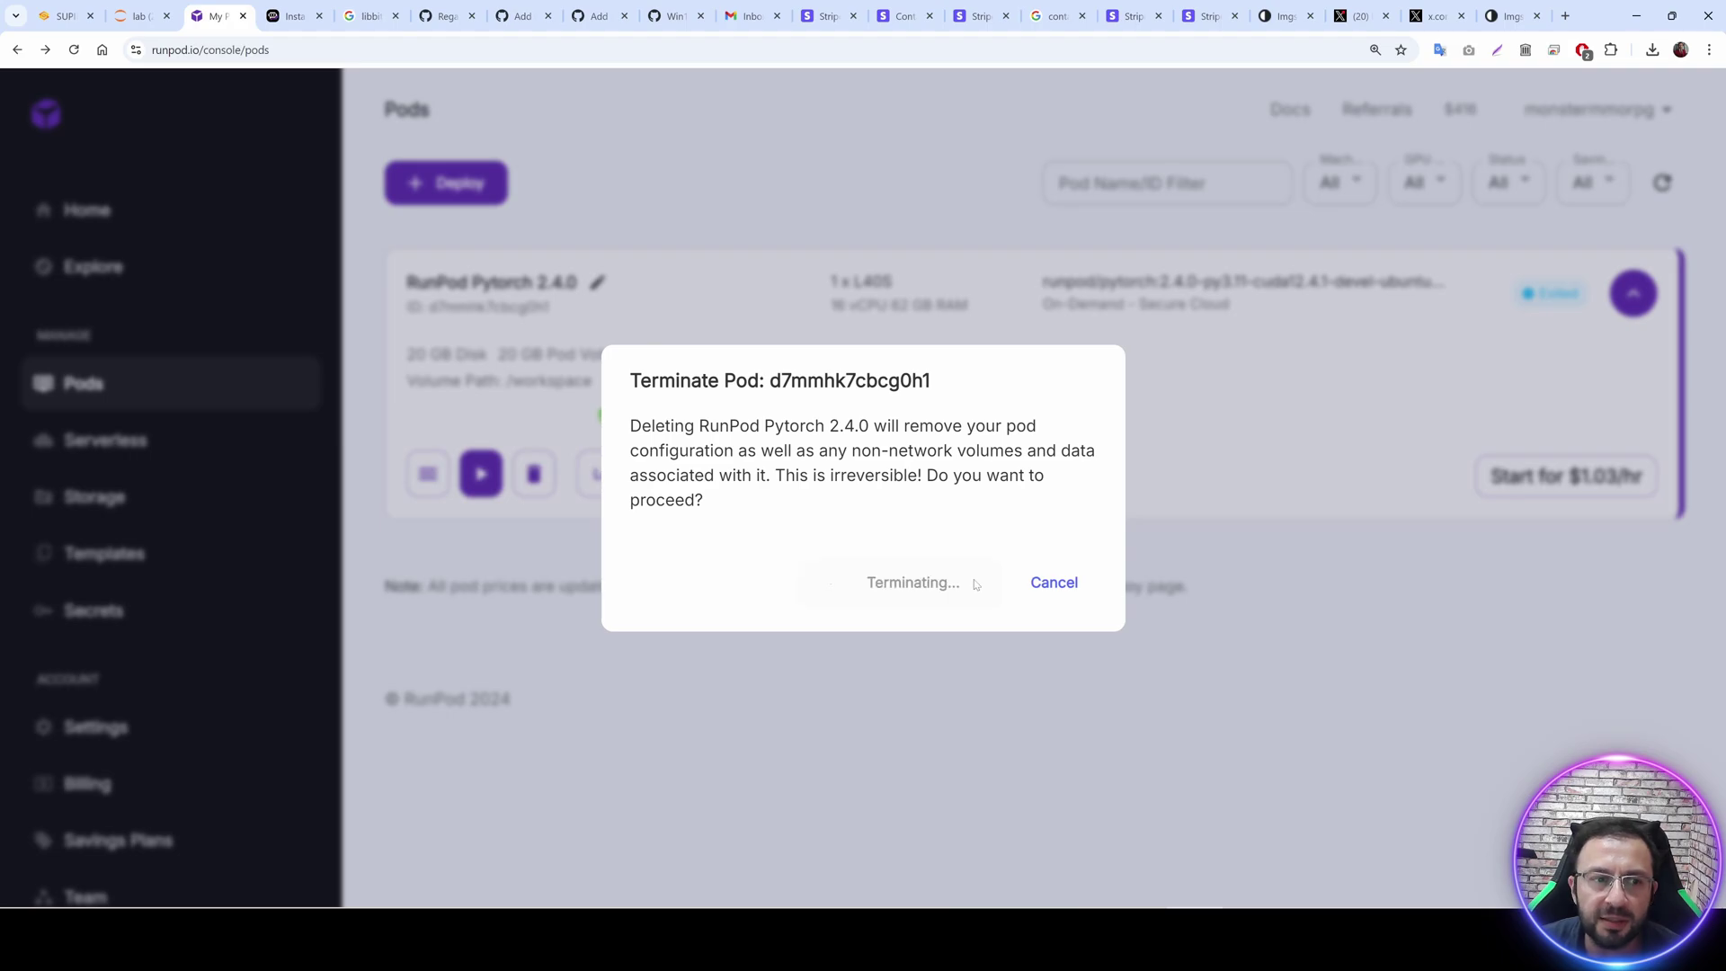
Delete the 400 GB network volume "tutorial" from the account's storage, entering its name tutorial to confirm.
left_click(124, 503)
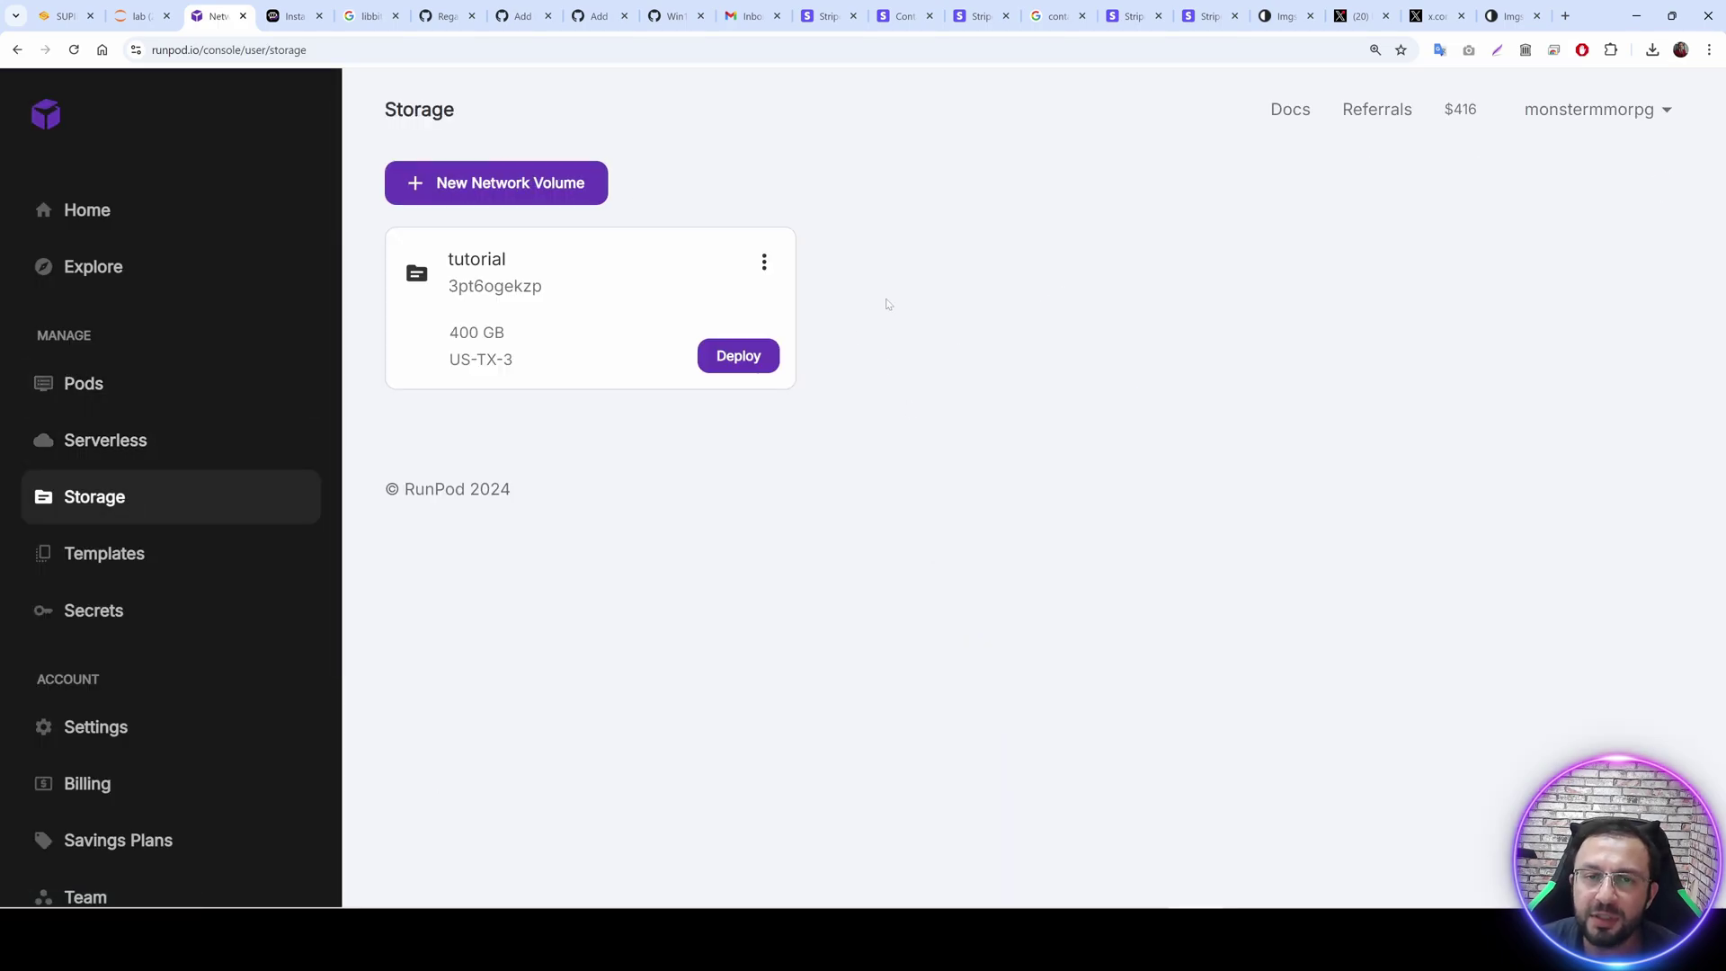
left_click(764, 261)
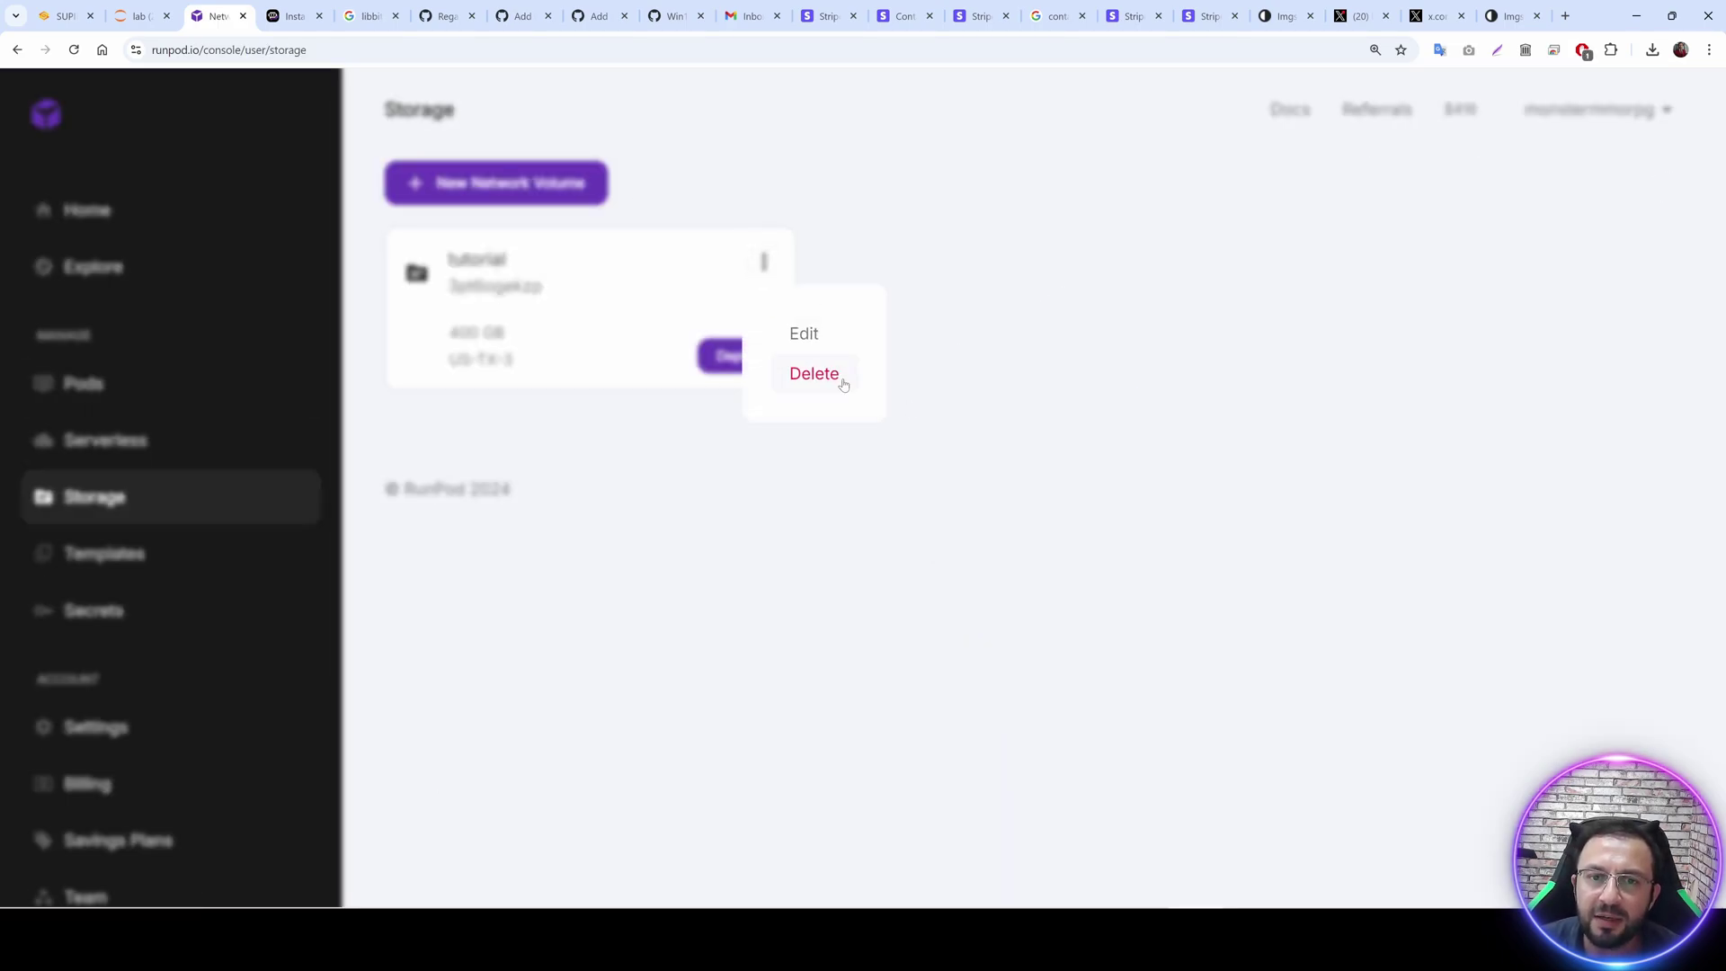
left_click(814, 374)
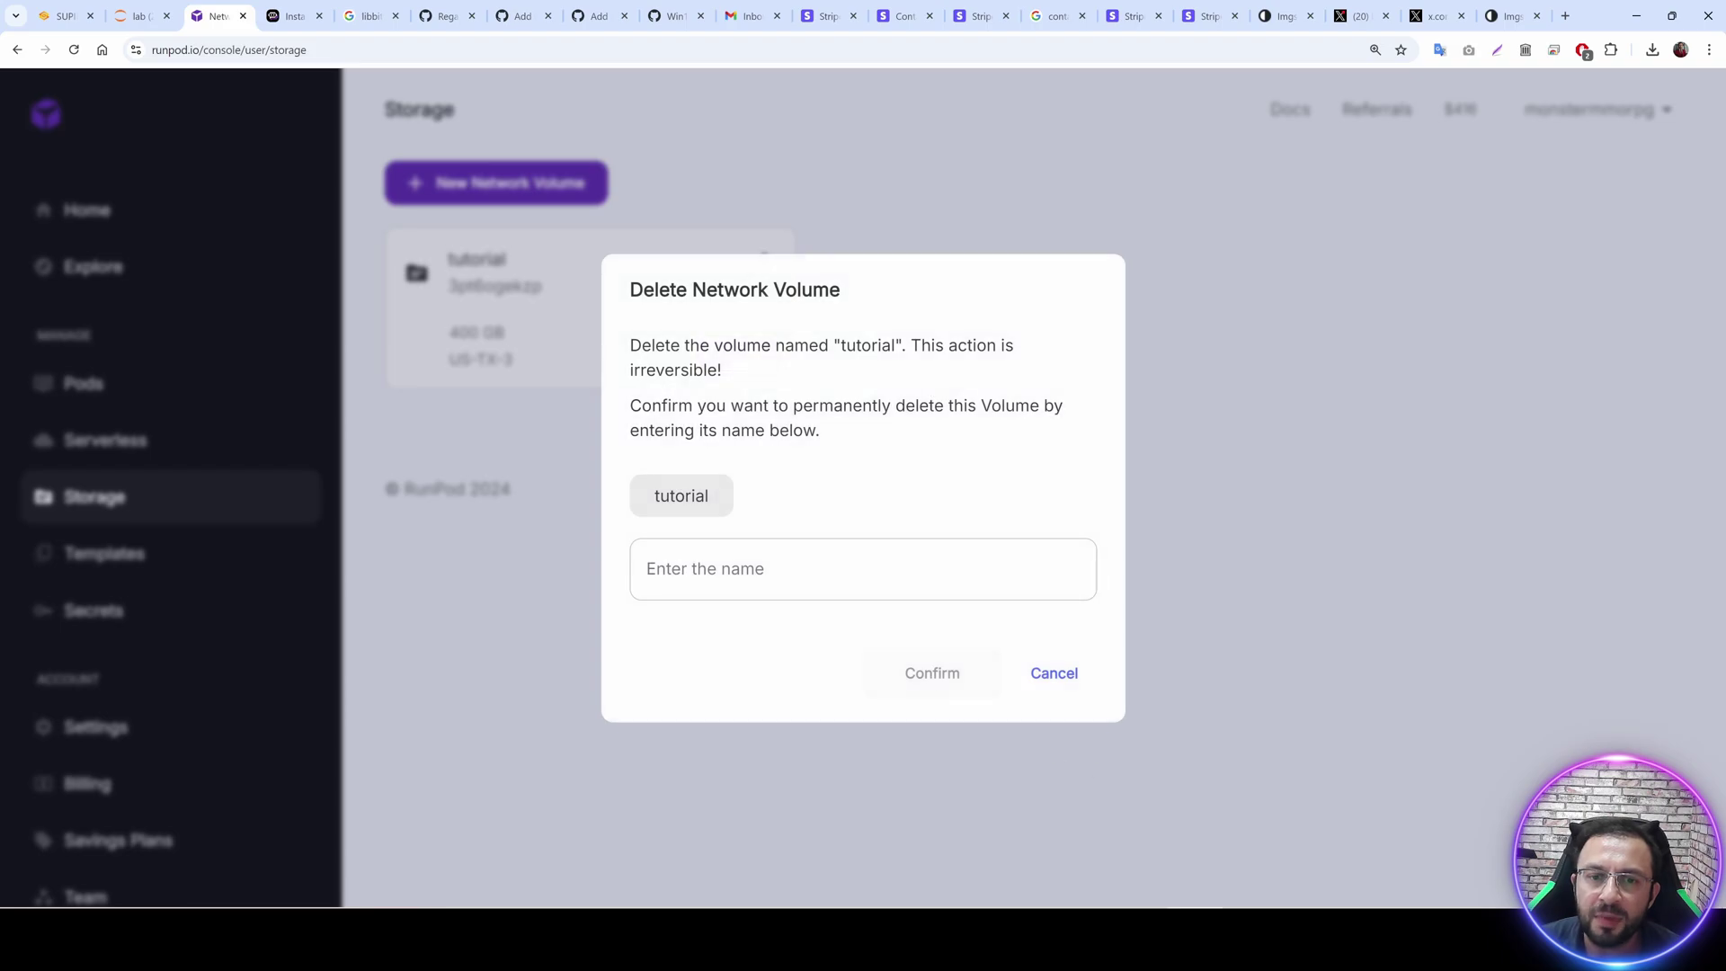
left_click(764, 569)
type("tutorial")
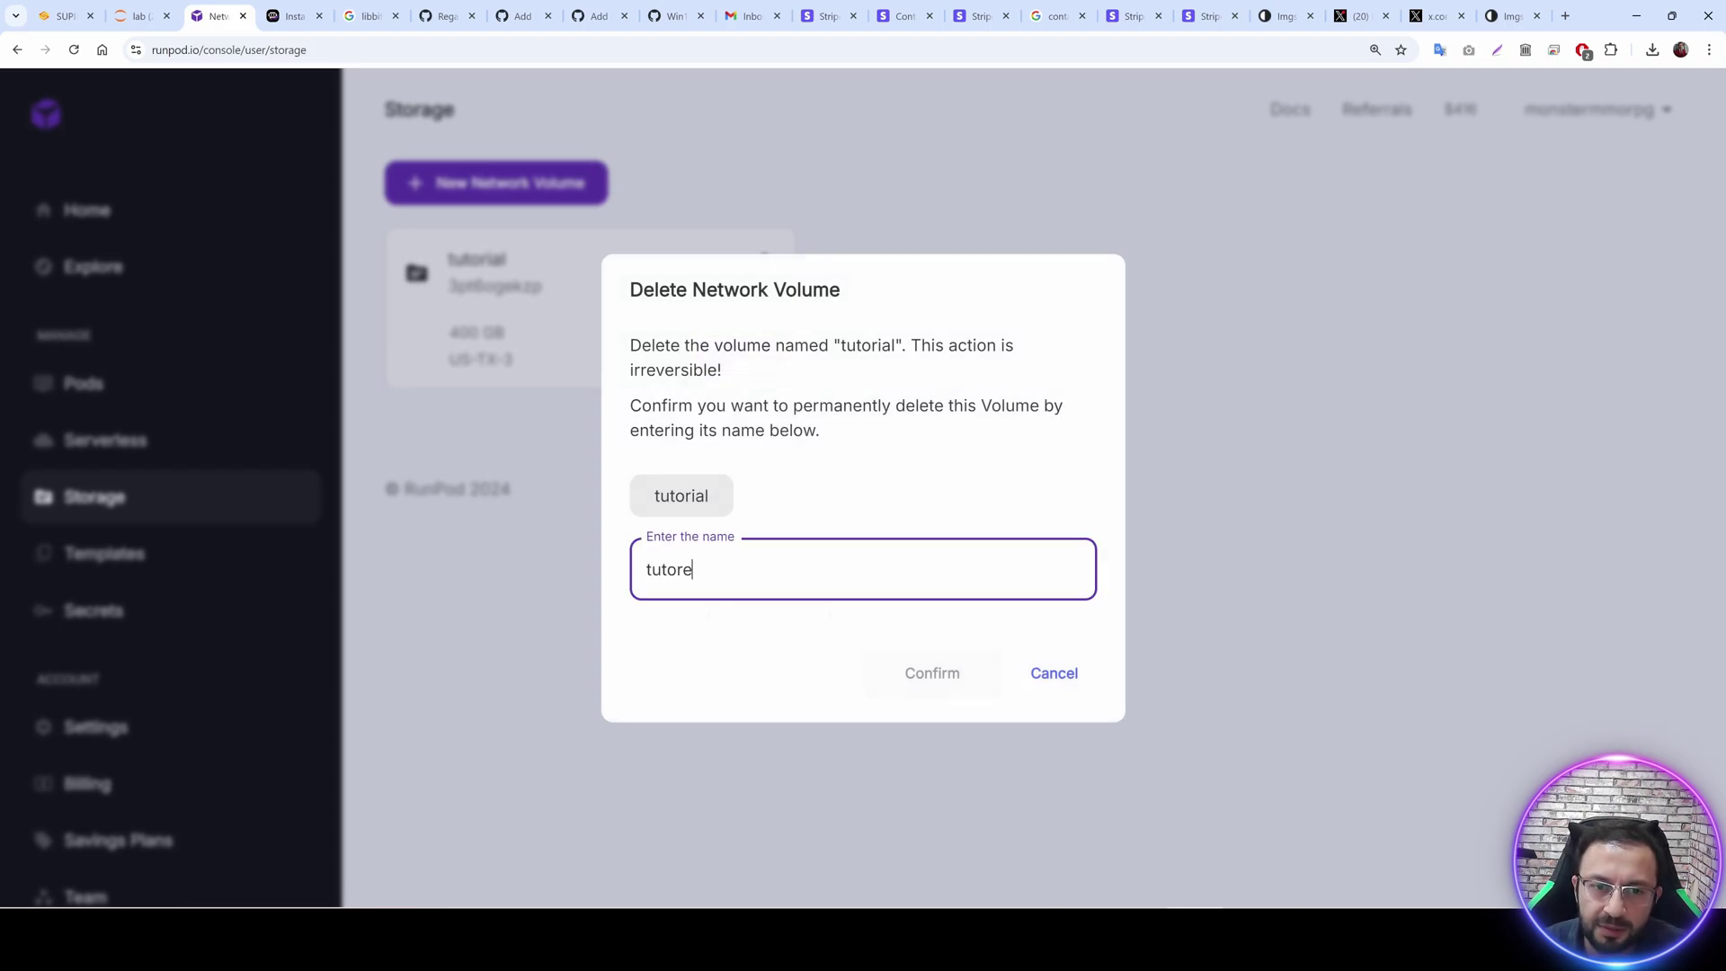
left_click(916, 670)
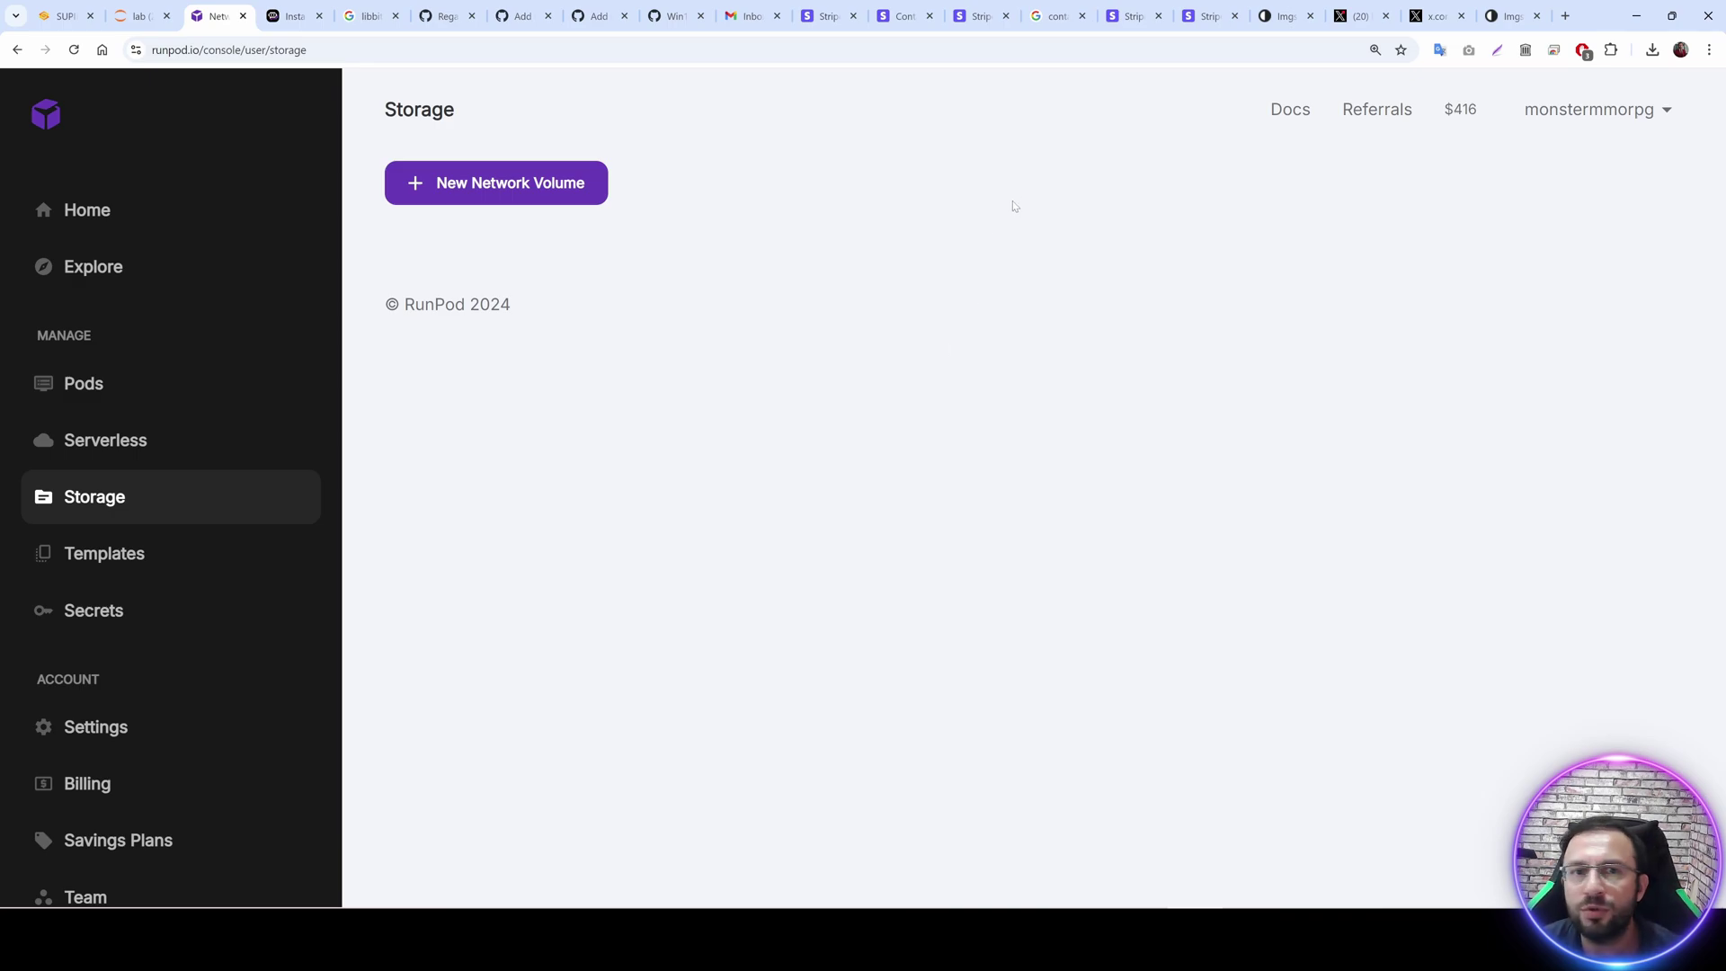
Recheck the current GPU cloud spend on the billing page after deleting the network volume.
left_click(1458, 109)
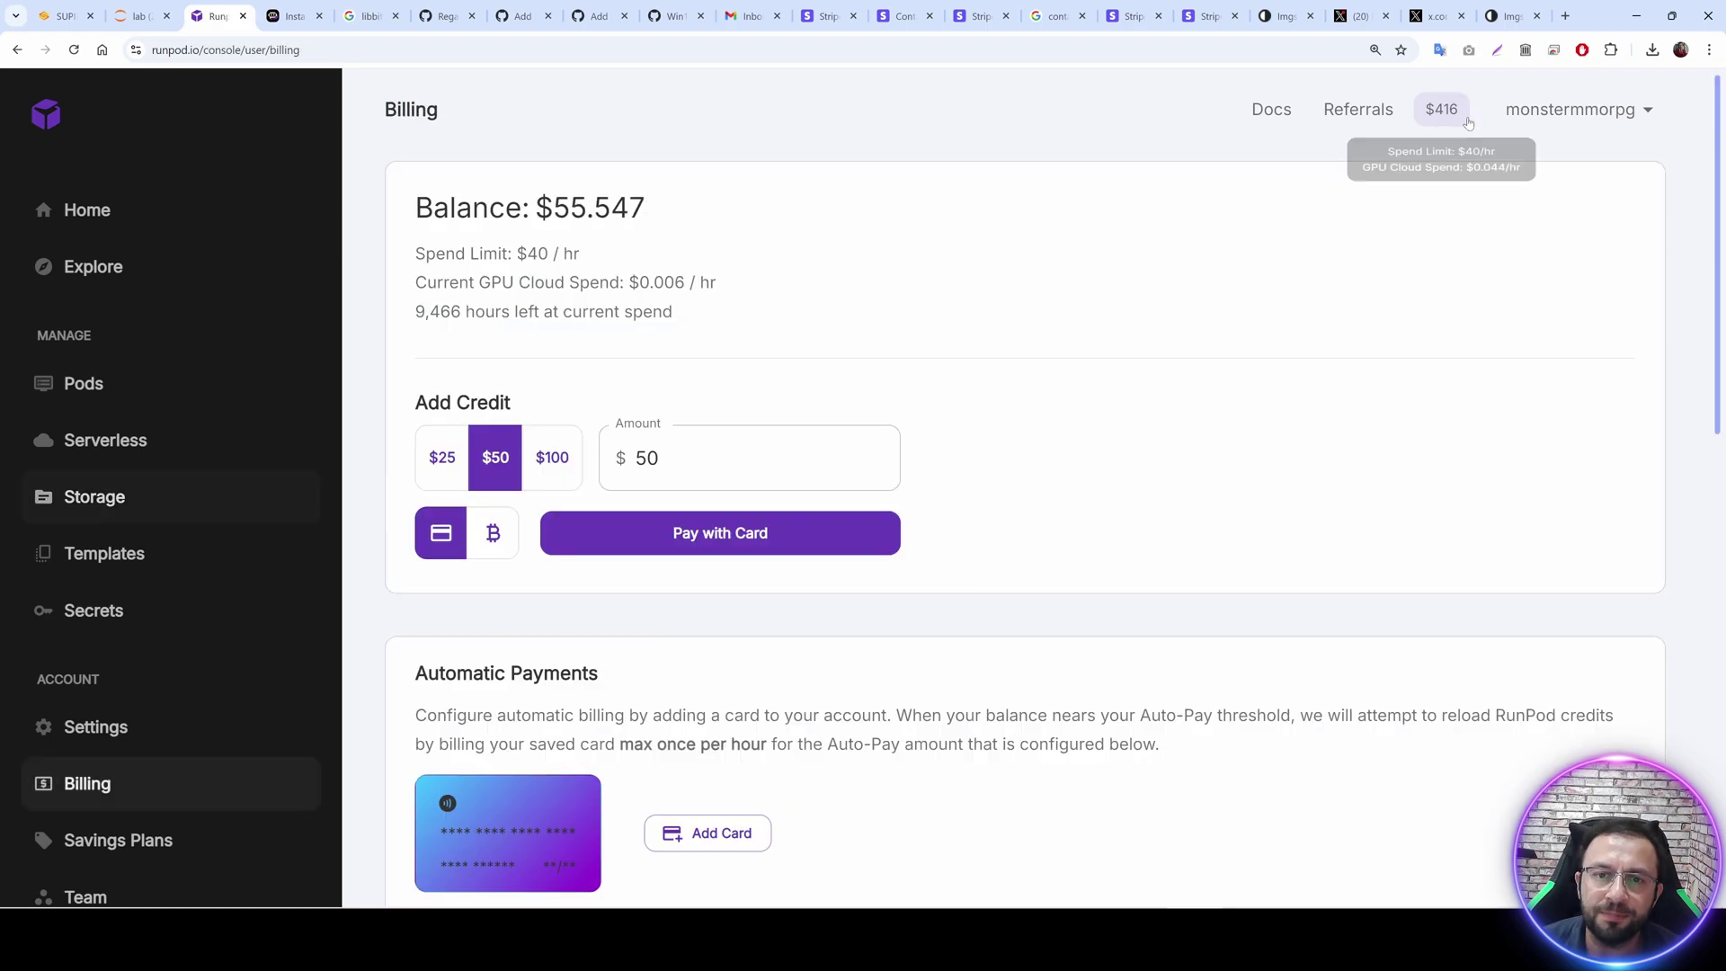
left_click_drag(724, 268, 430, 282)
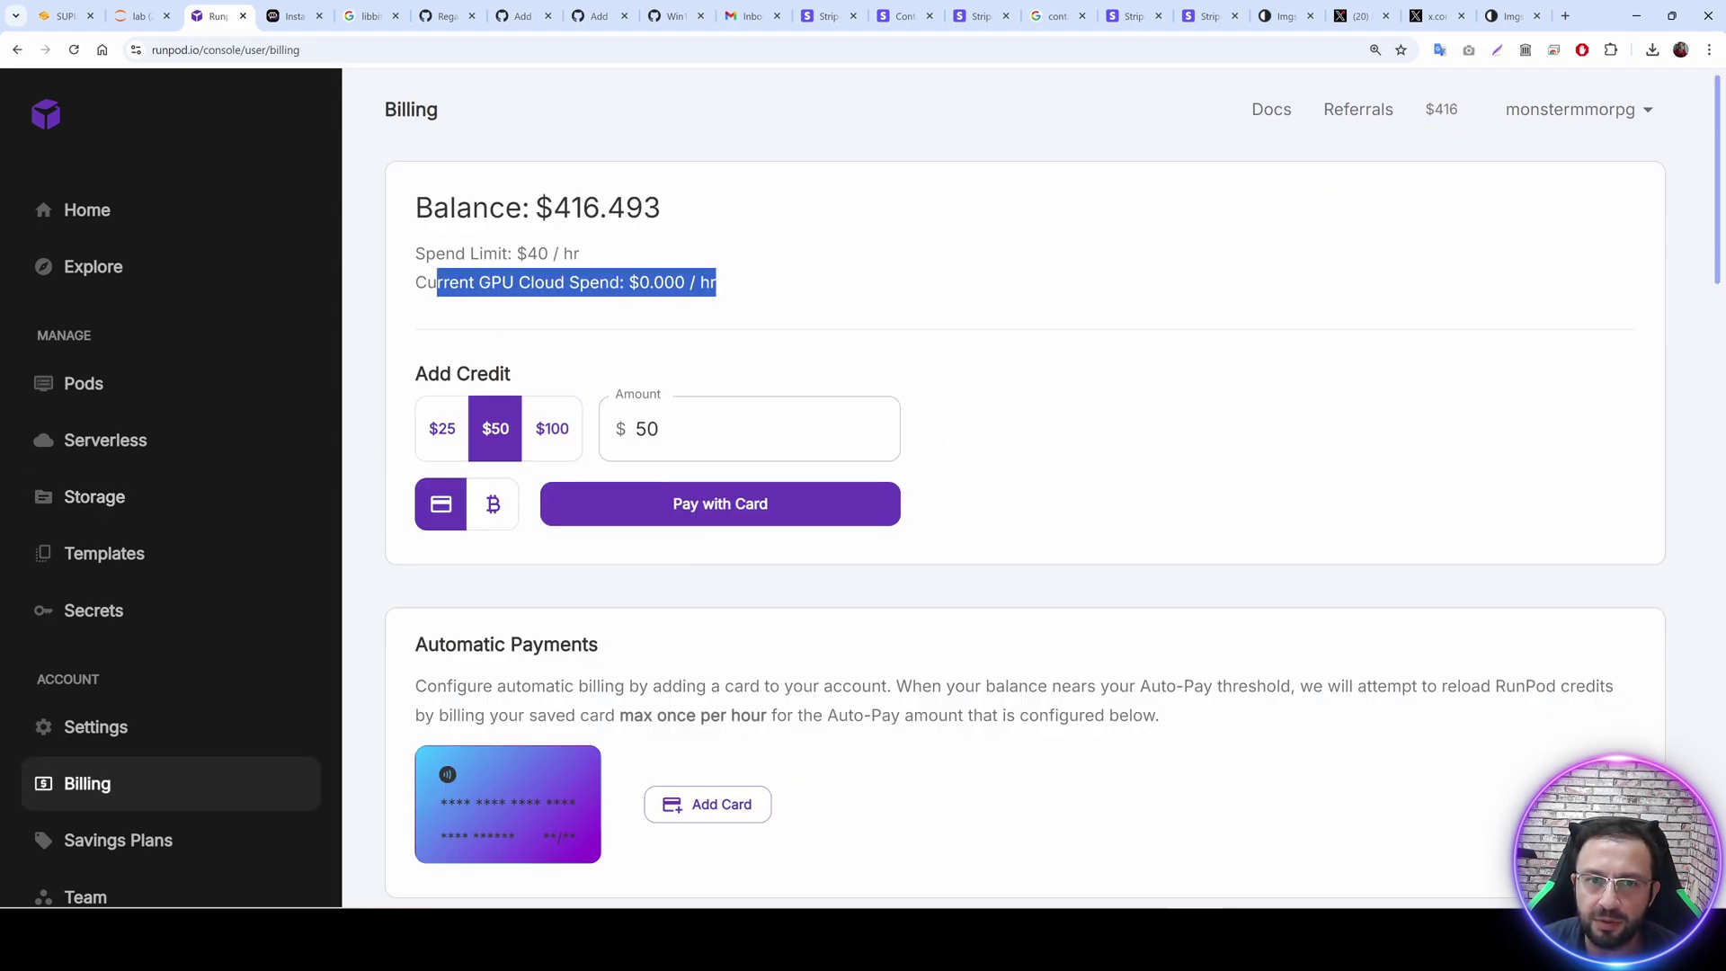